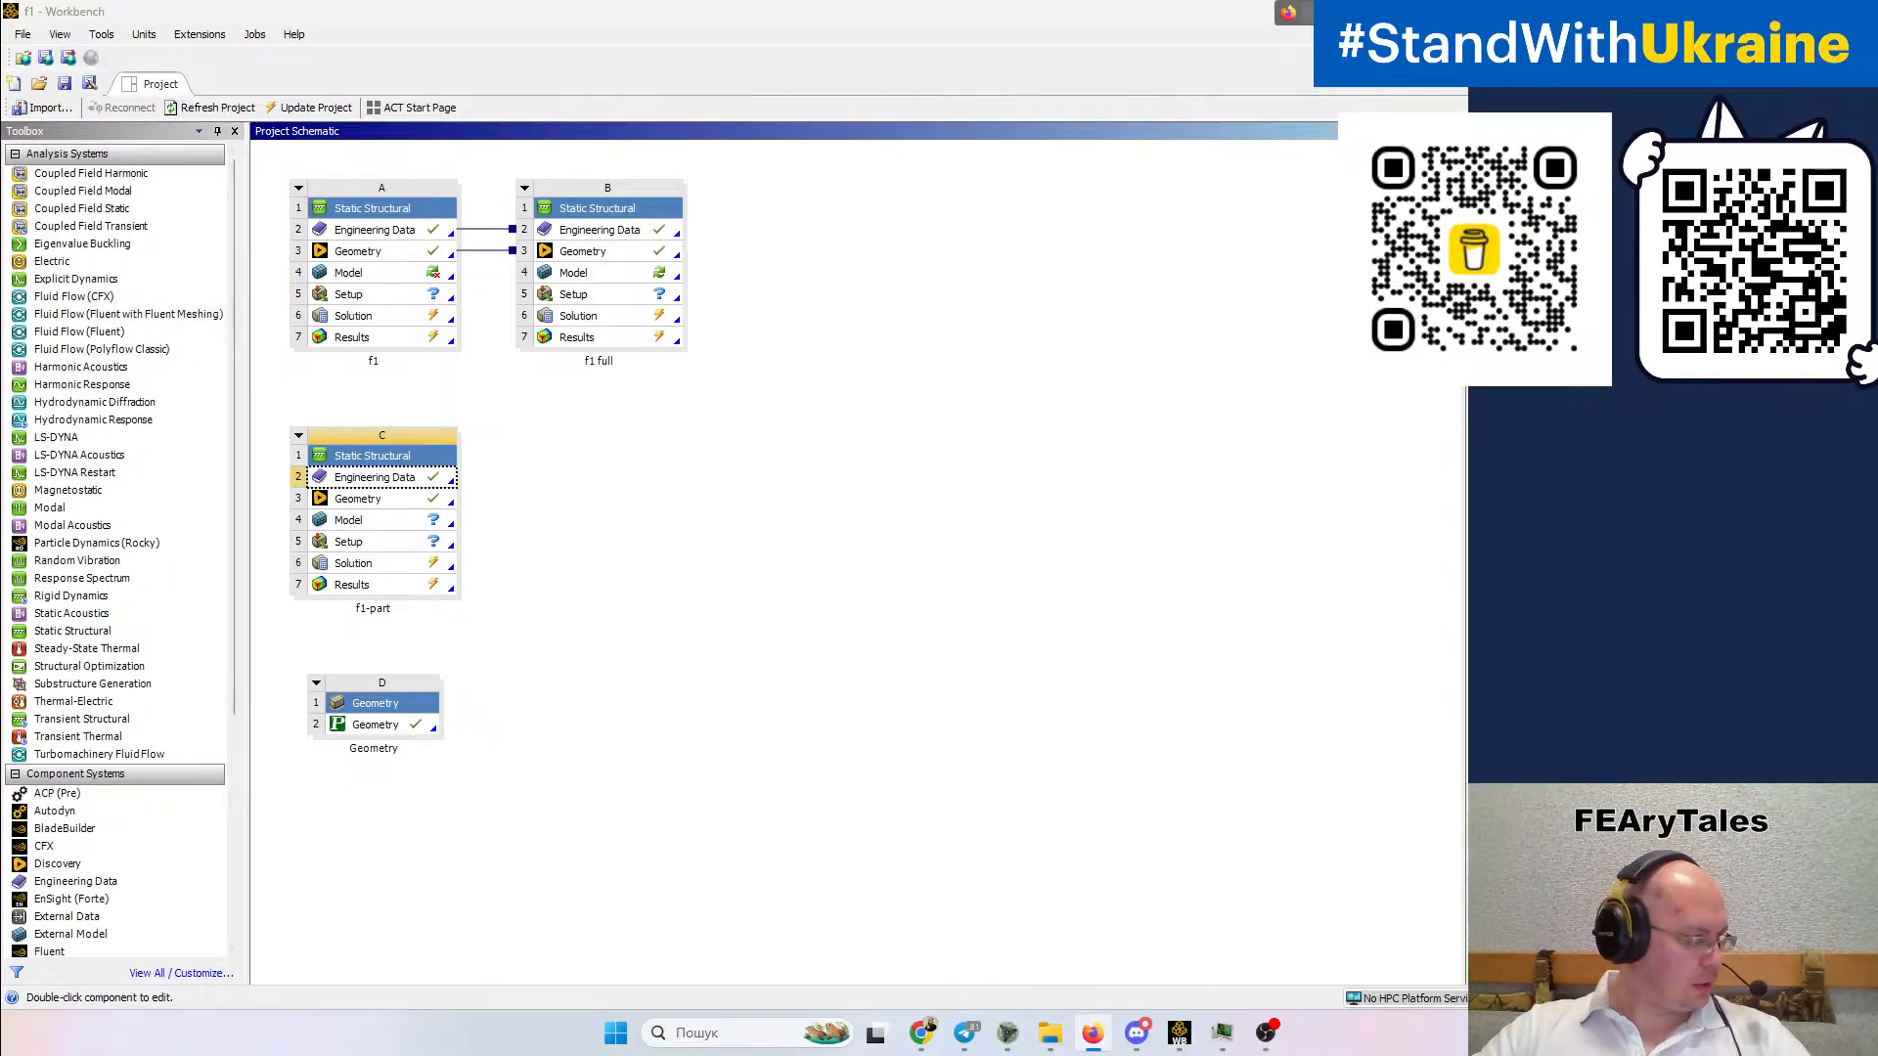
# Open the Model of the f1 full static structural system in Mechanical, agreeing to read the upstream data
pyautogui.click(567, 442)
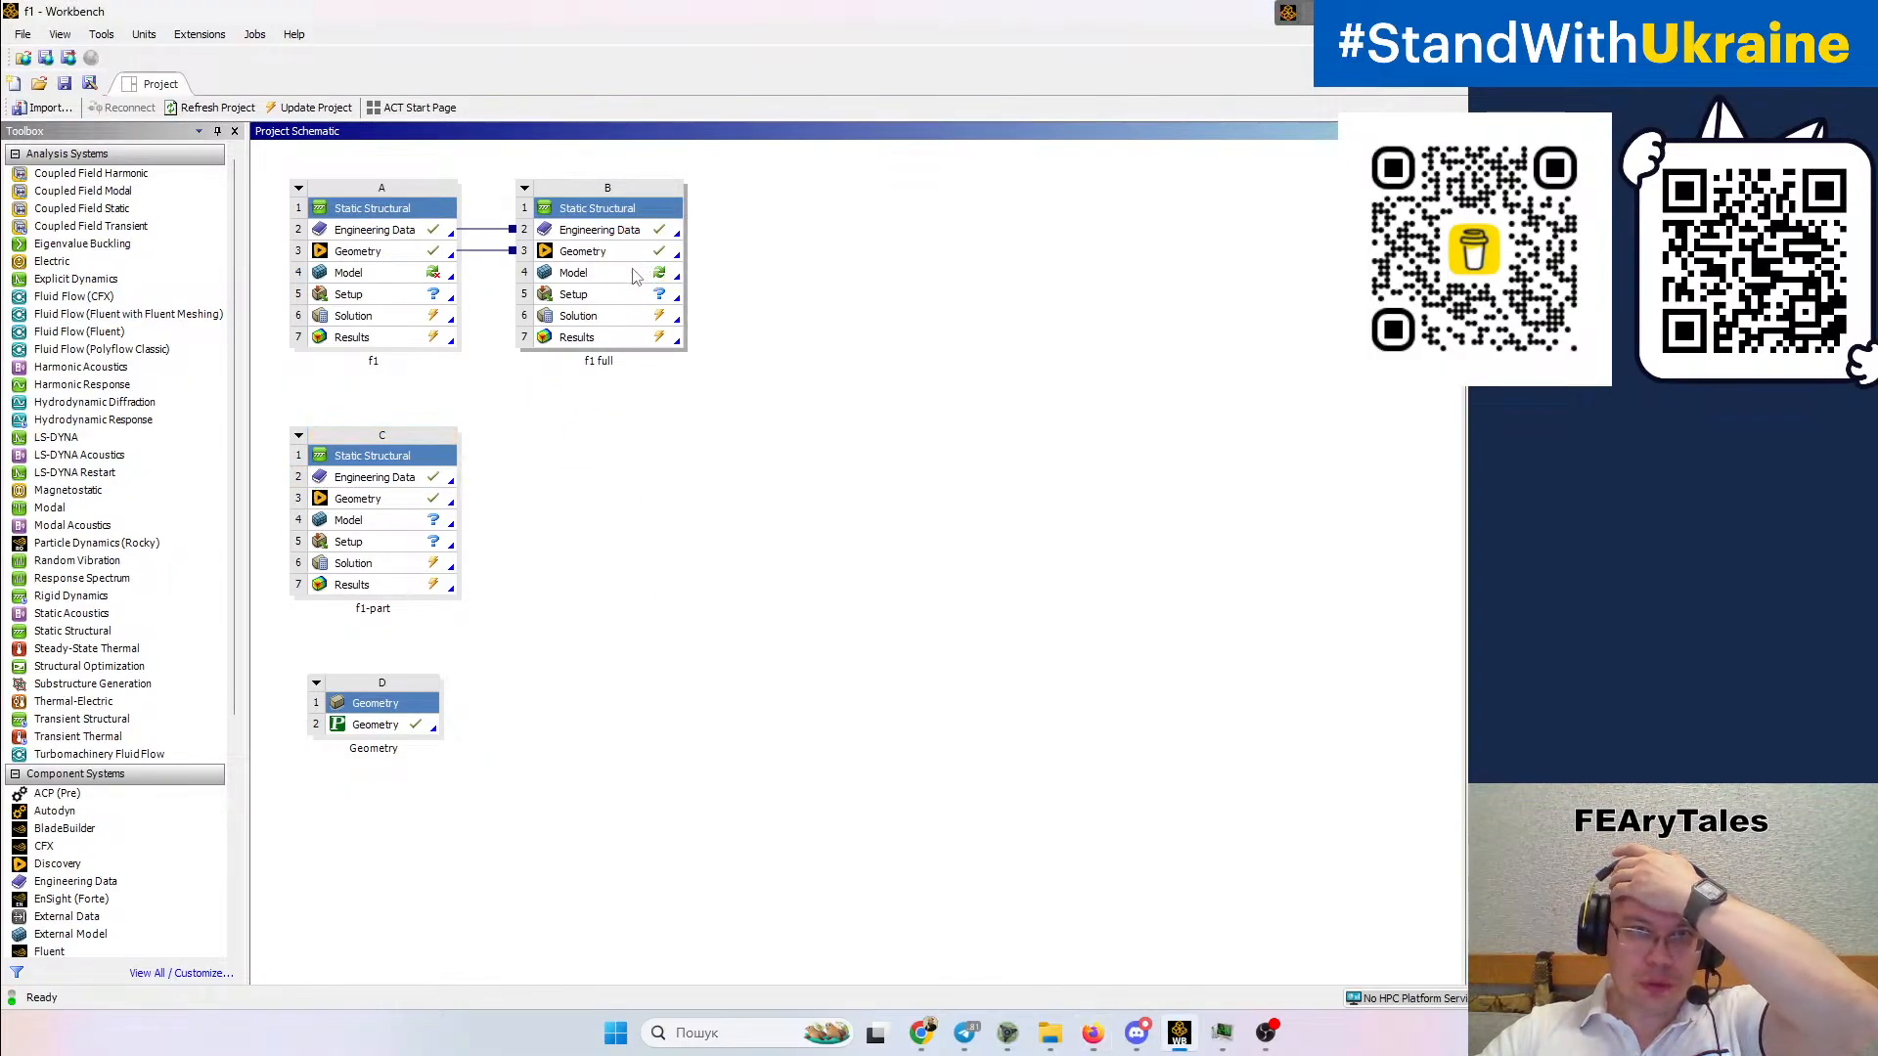
pyautogui.doubleClick(632, 269)
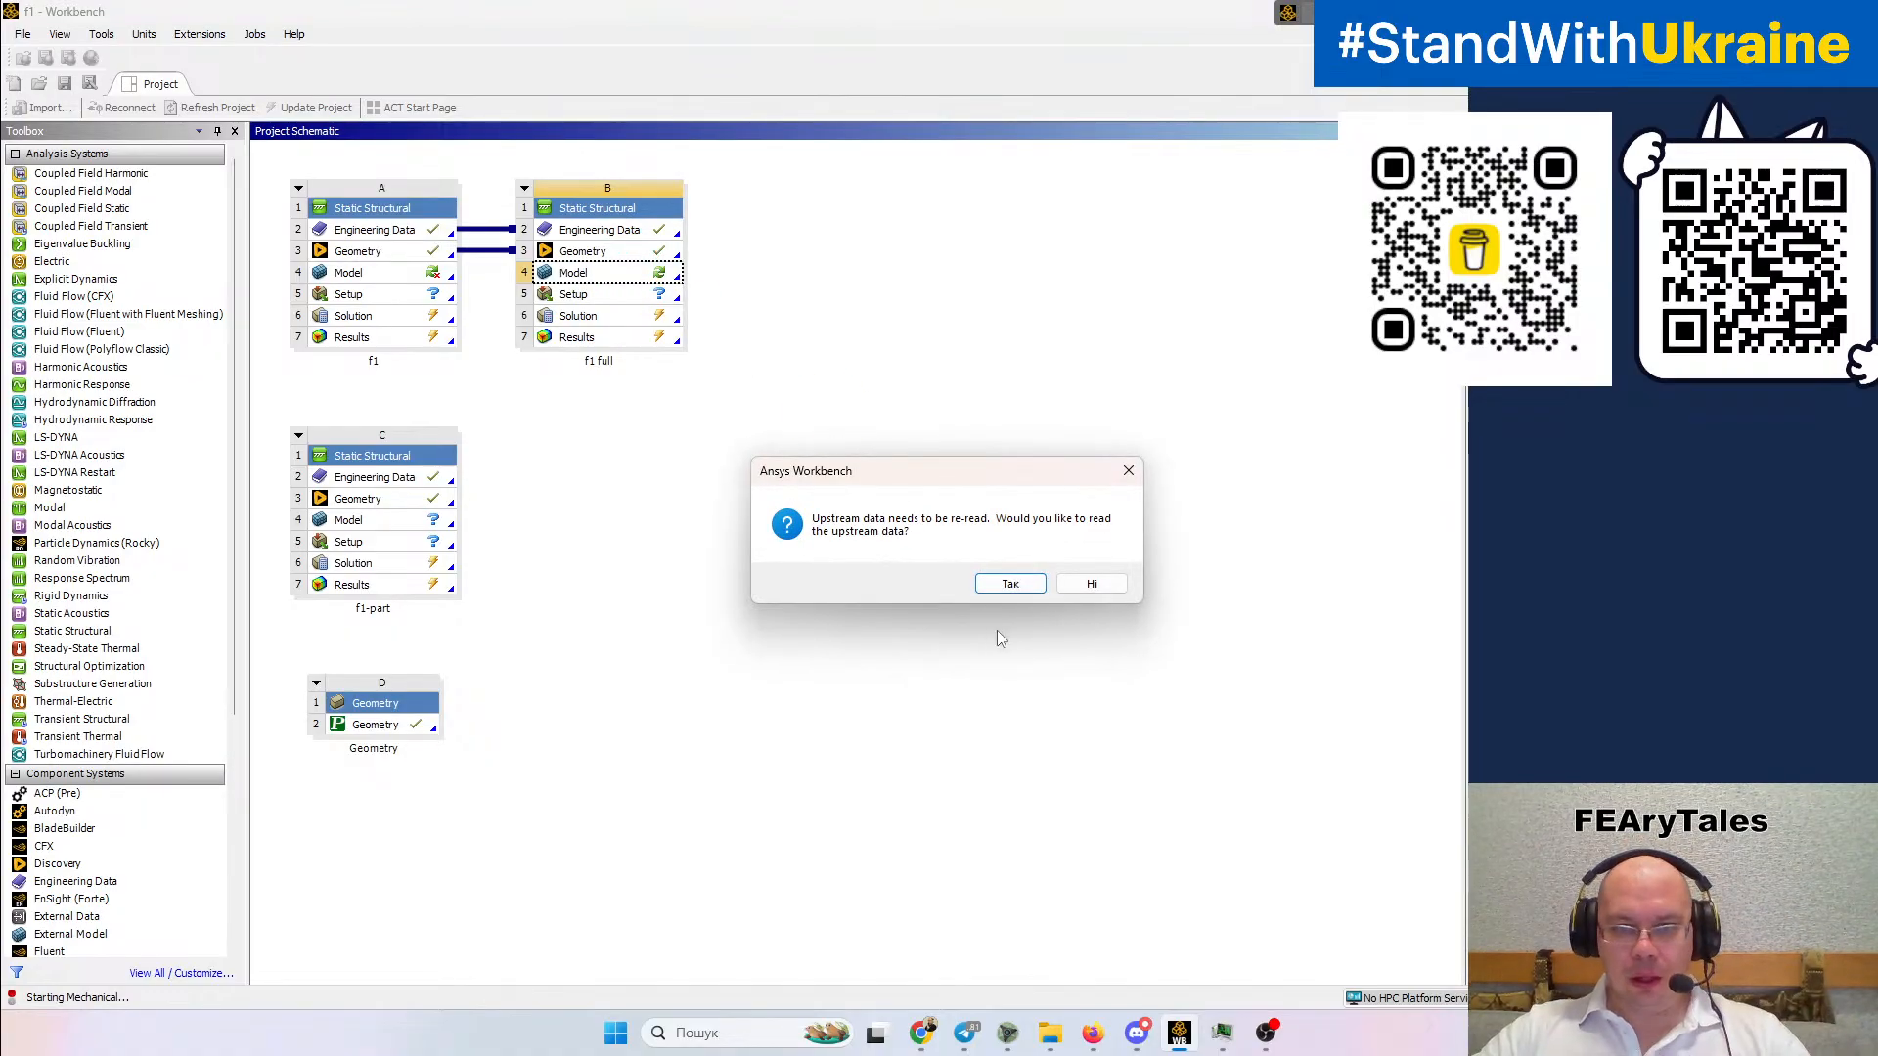
pyautogui.click(1039, 585)
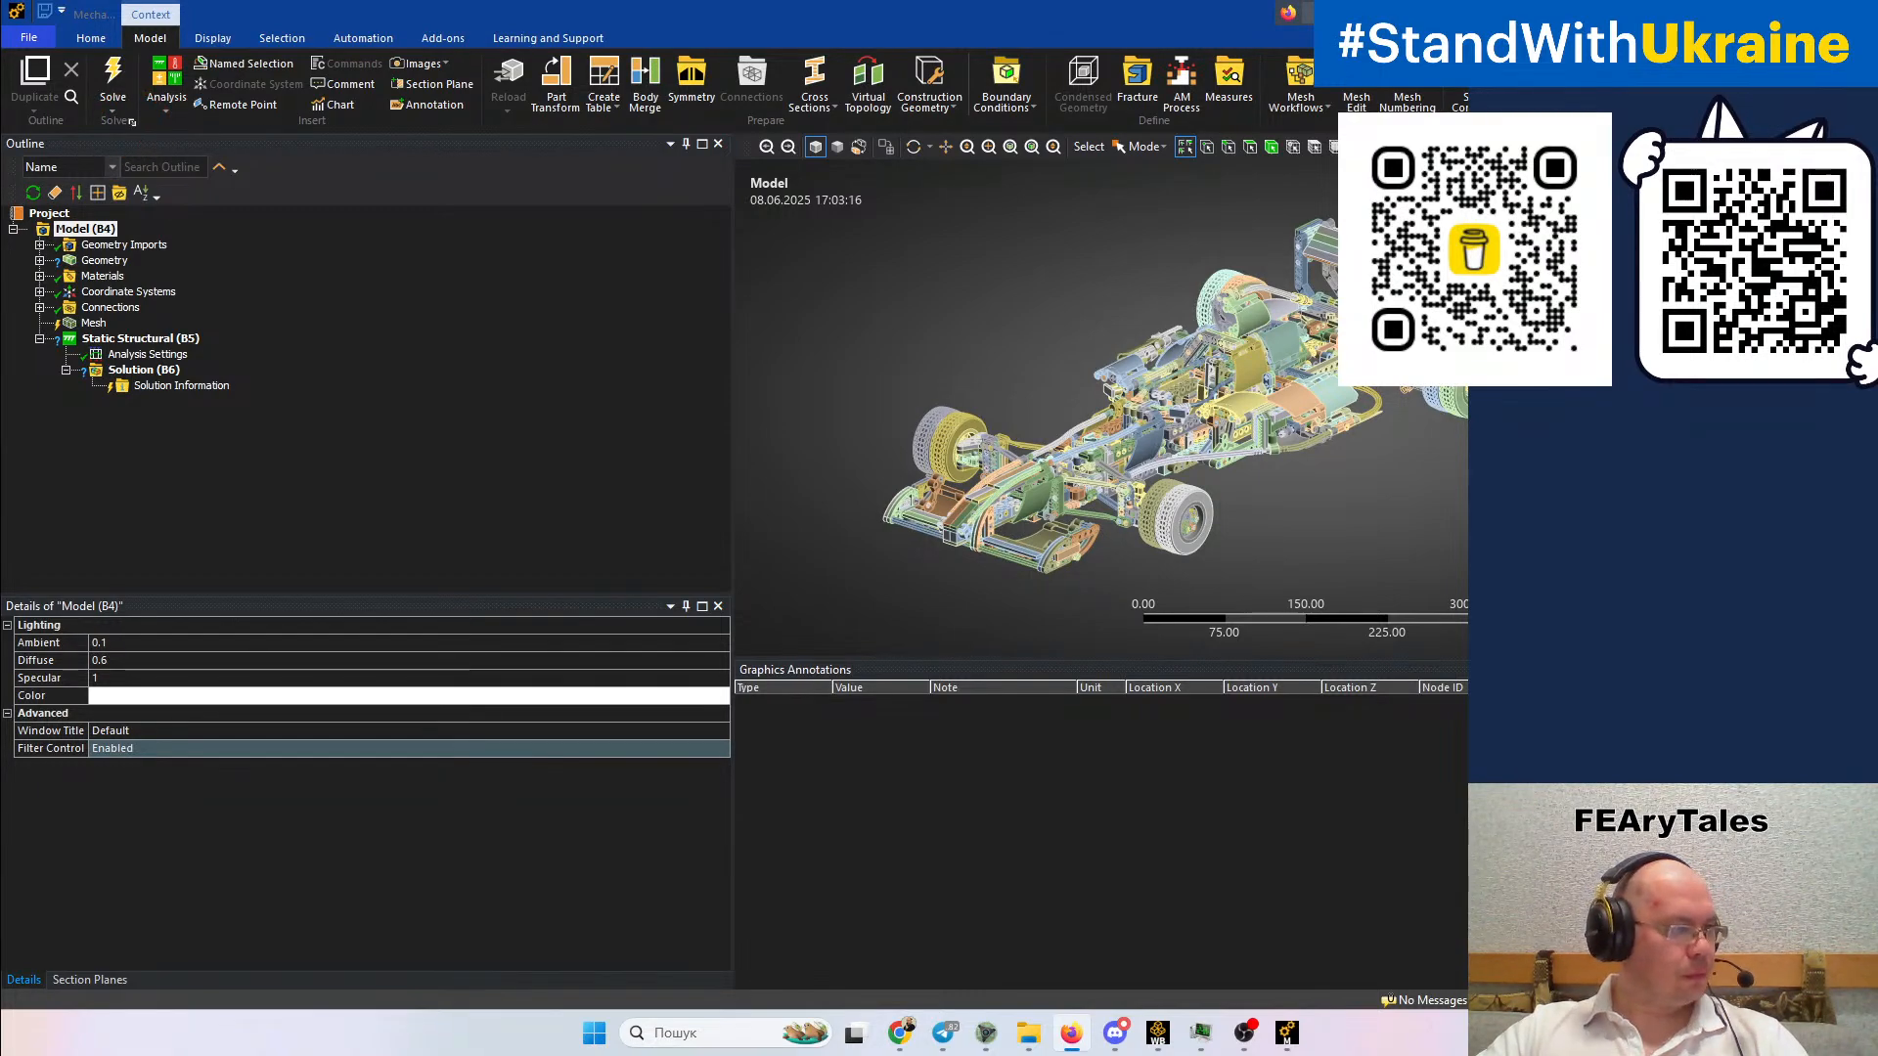
# Switch to the browser, open the Lego Williams 8461 model on GrabCAD and view its second image, and return to Mechanical
pyautogui.hotkey('alt', 'Tab')
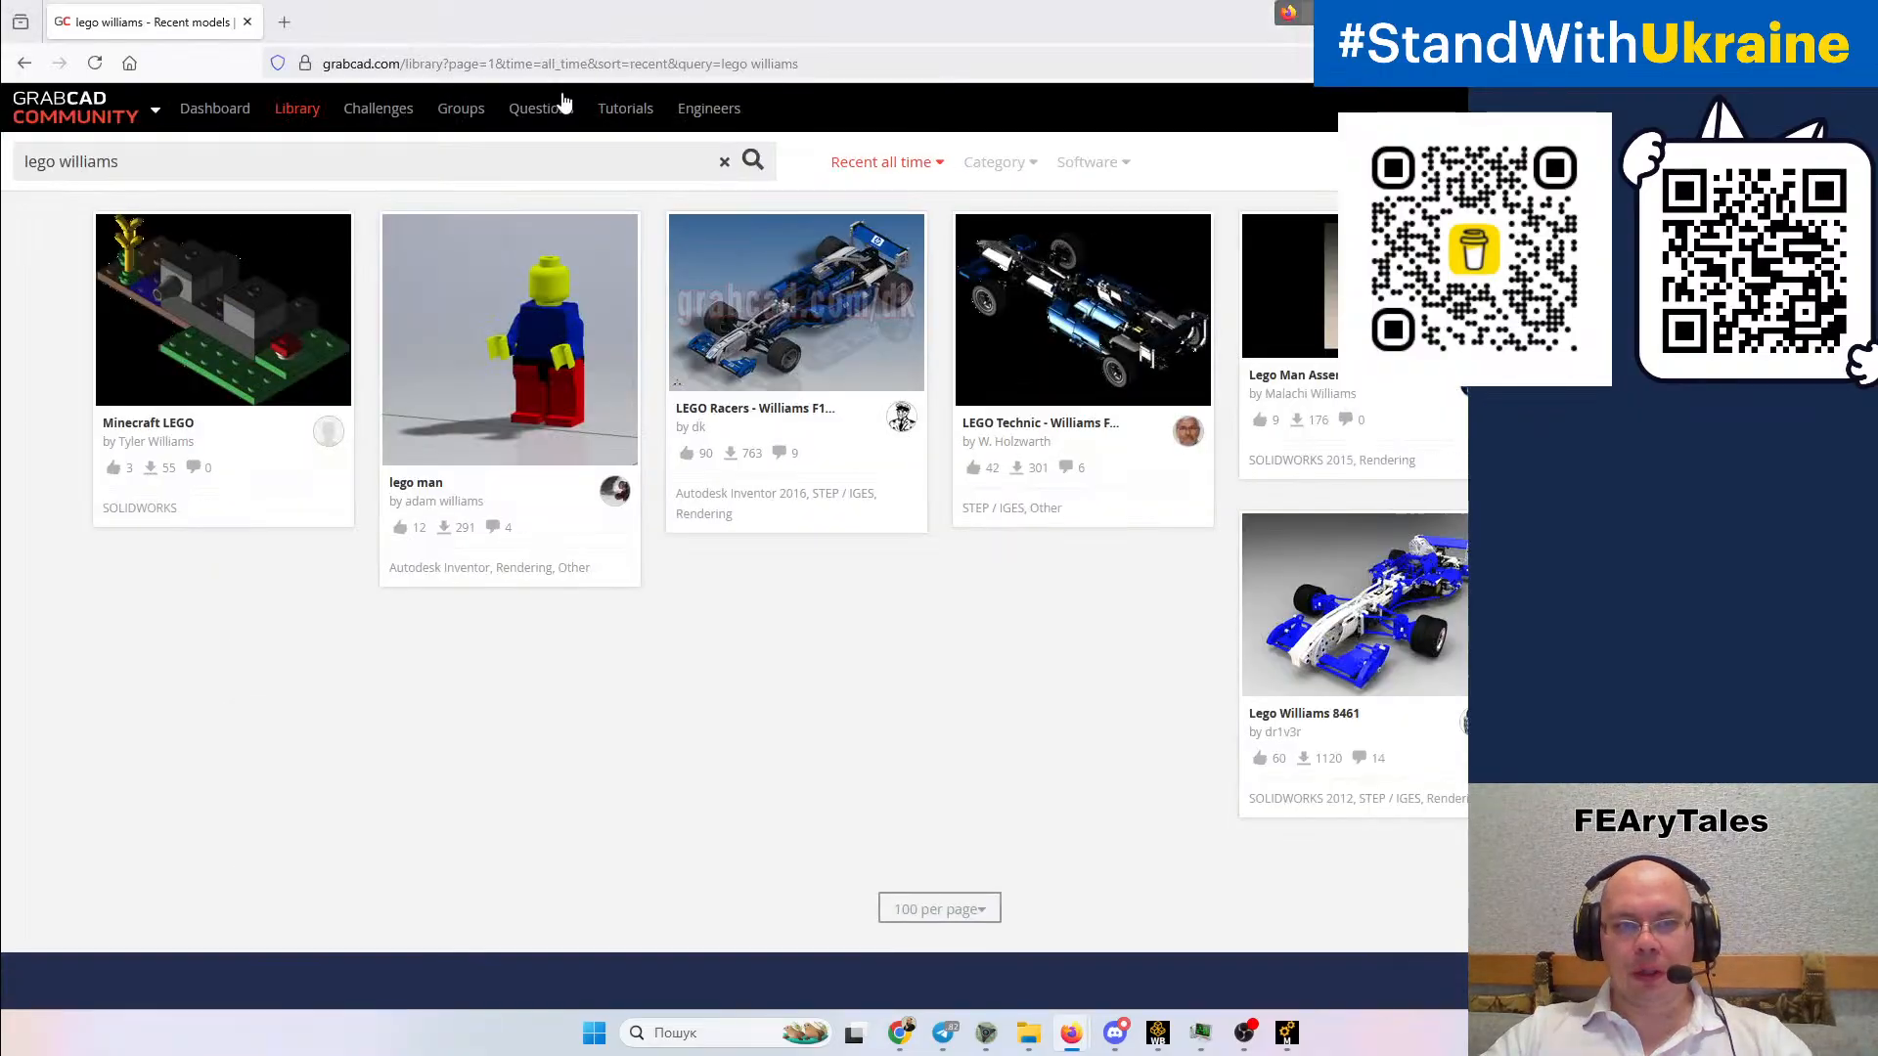
pyautogui.click(78, 162)
pyautogui.click(22, 160)
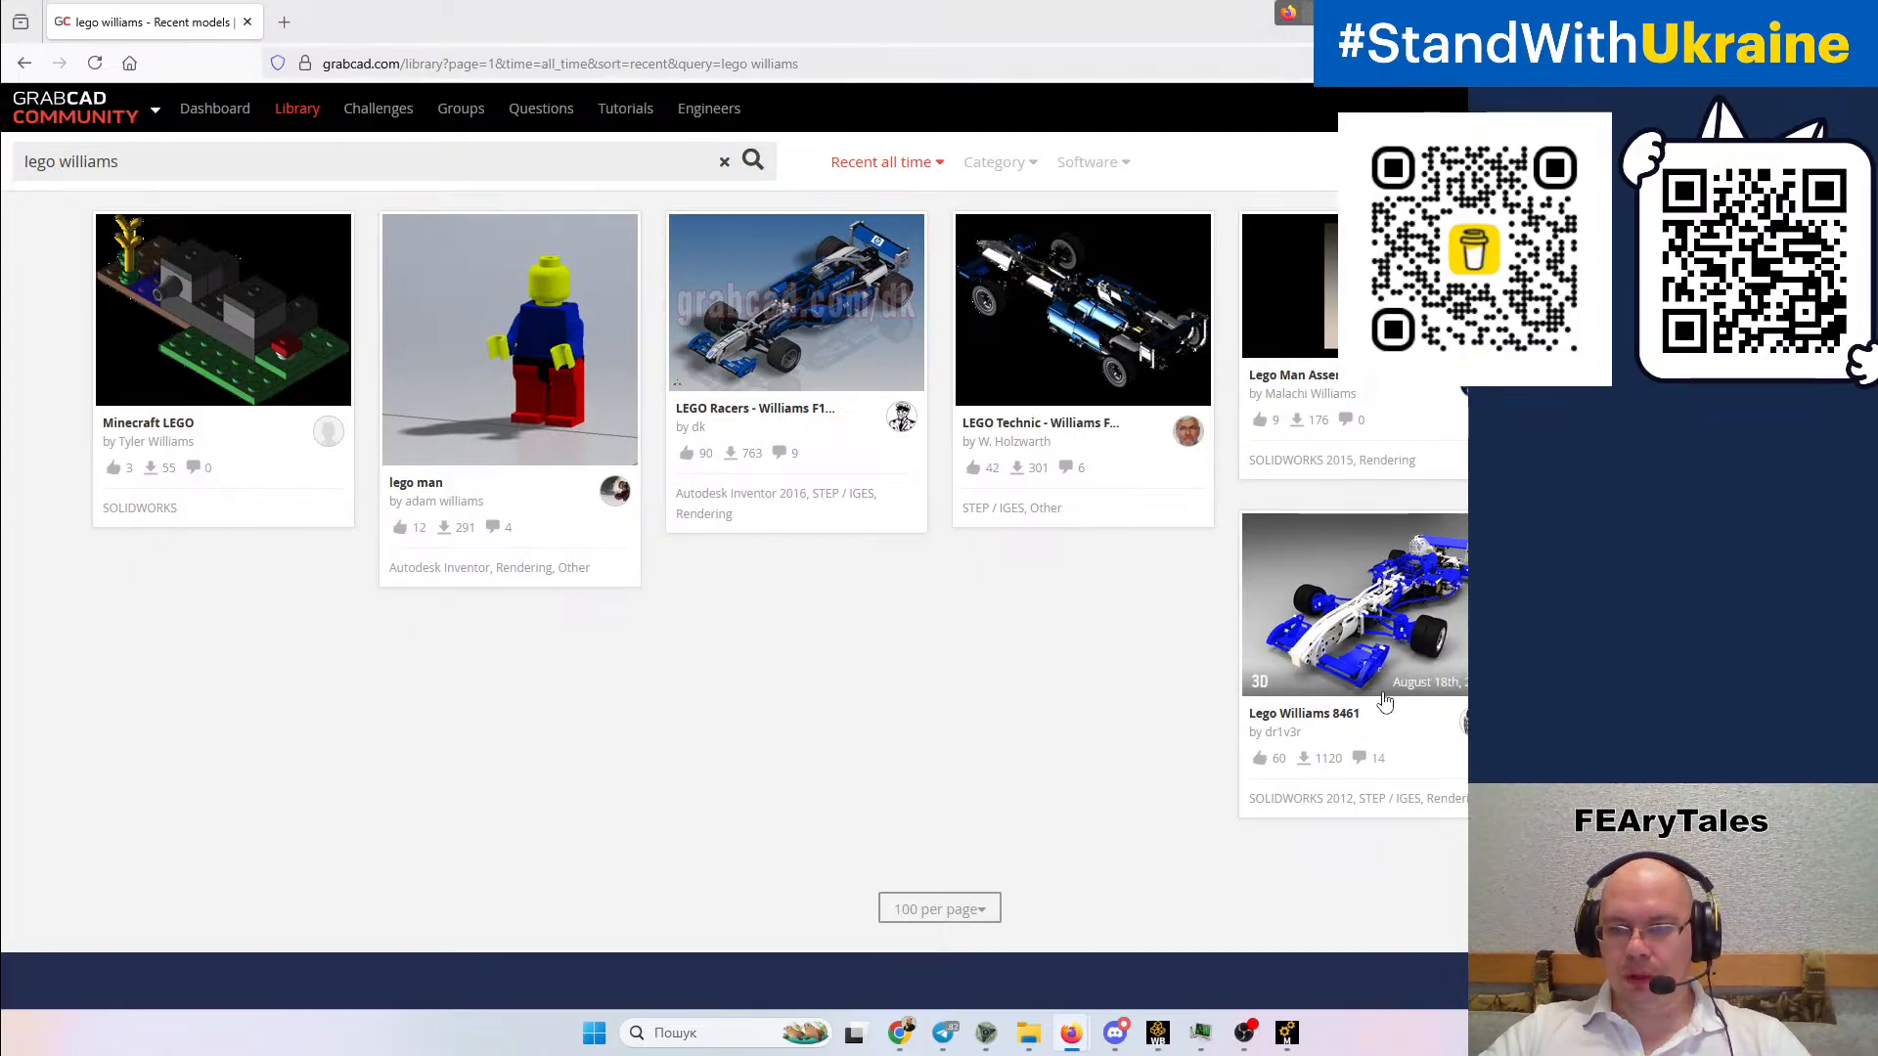
pyautogui.click(1311, 713)
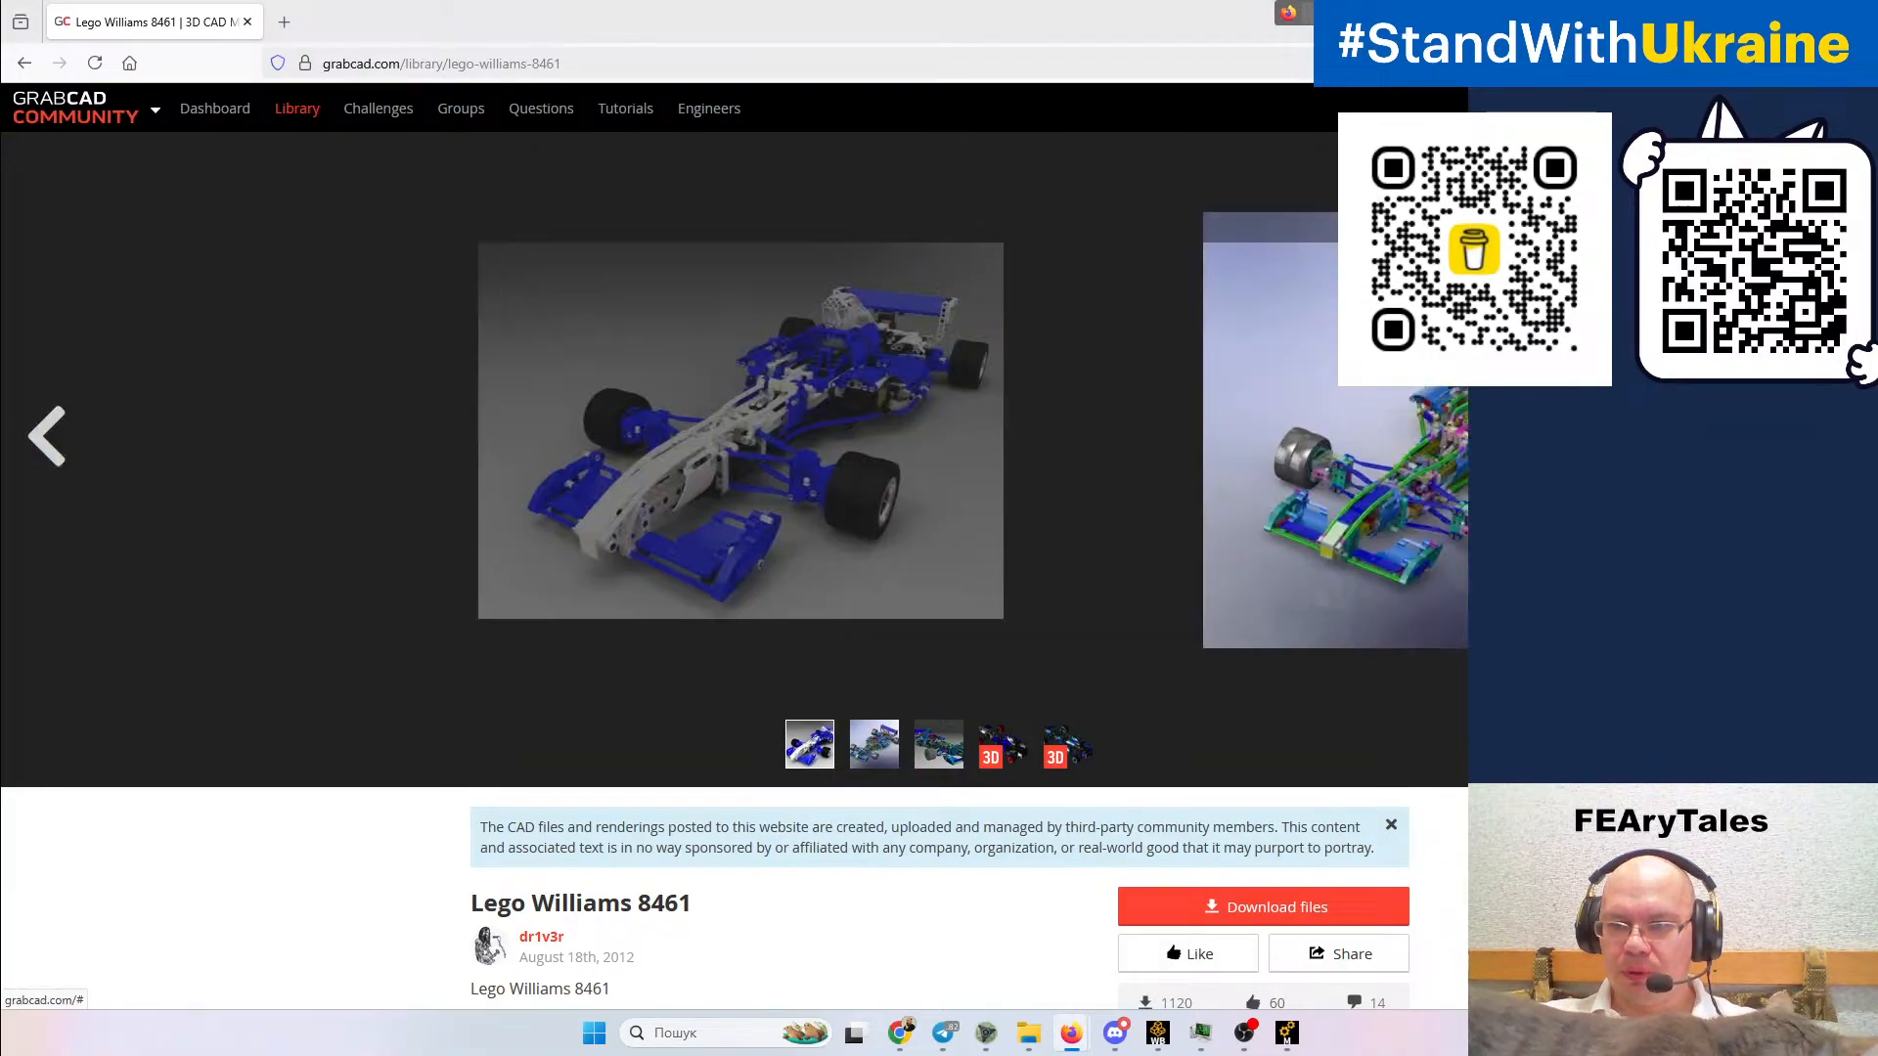
pyautogui.click(1318, 378)
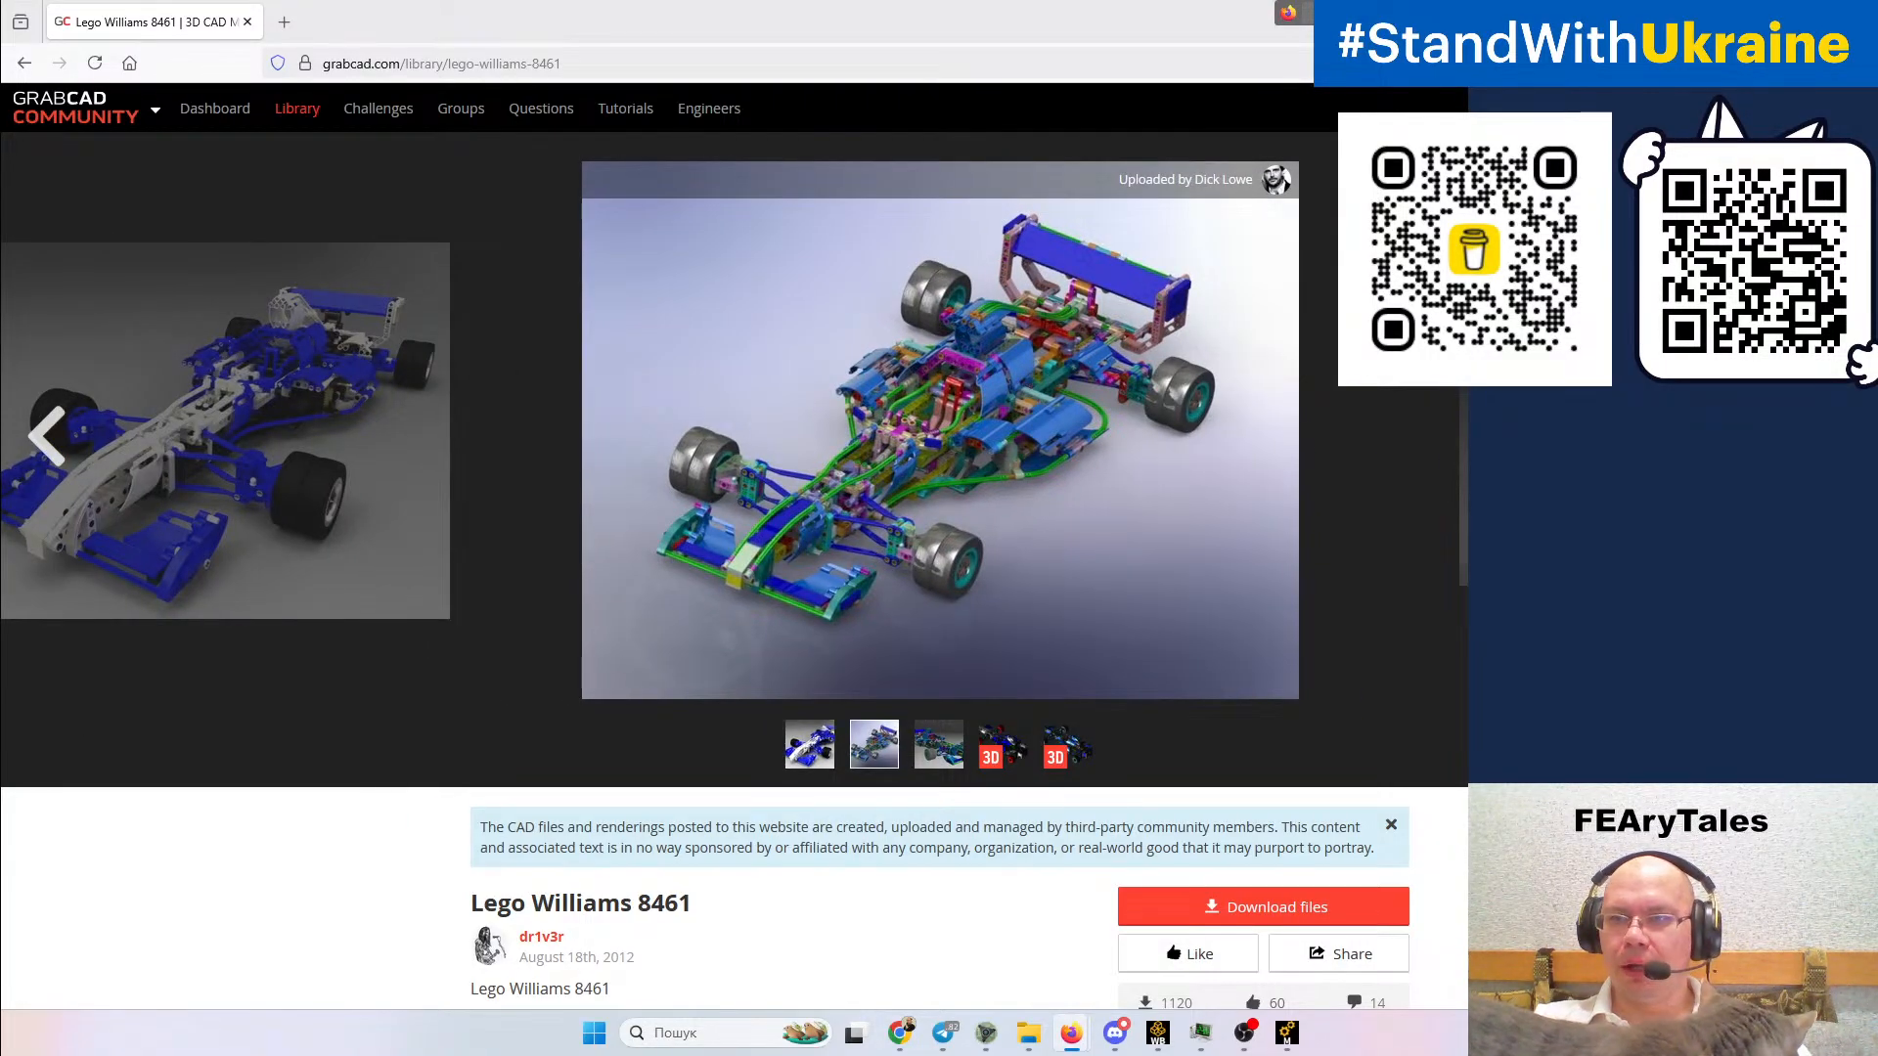
pyautogui.hotkey('alt', 'Tab')
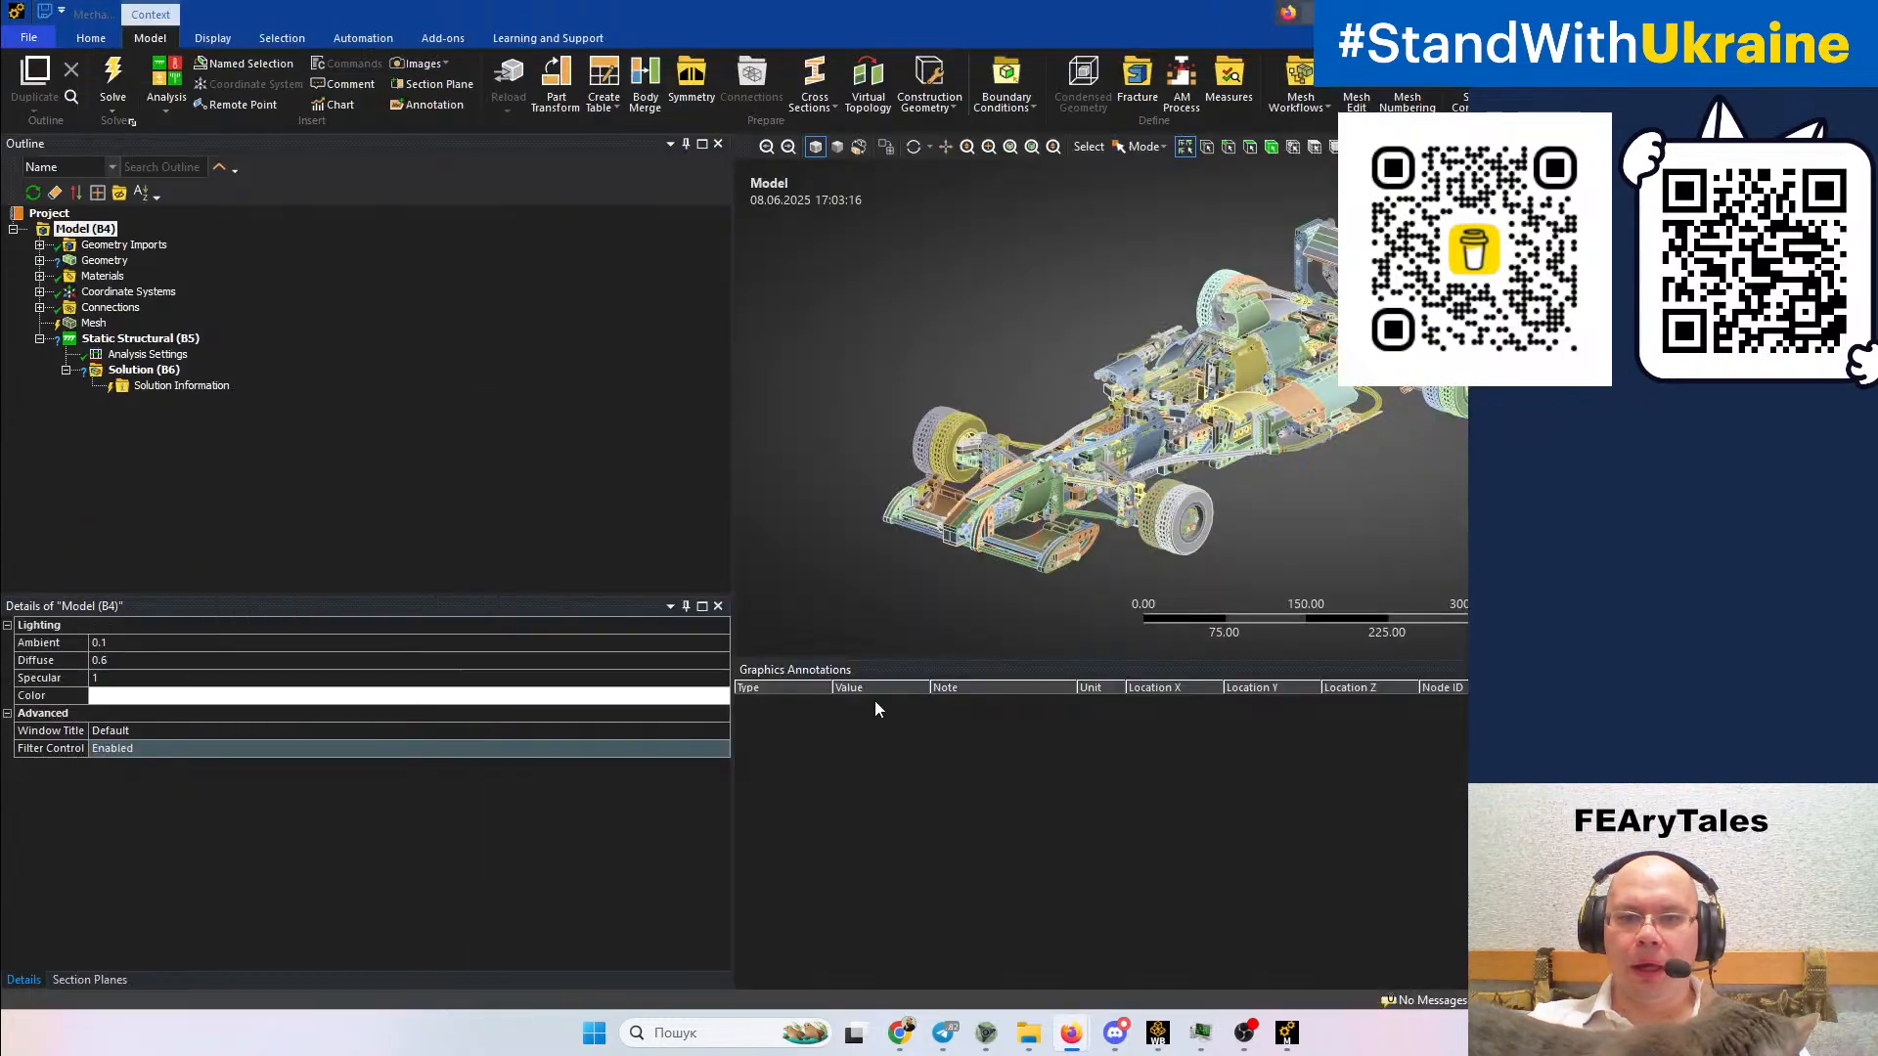
pyautogui.click(898, 657)
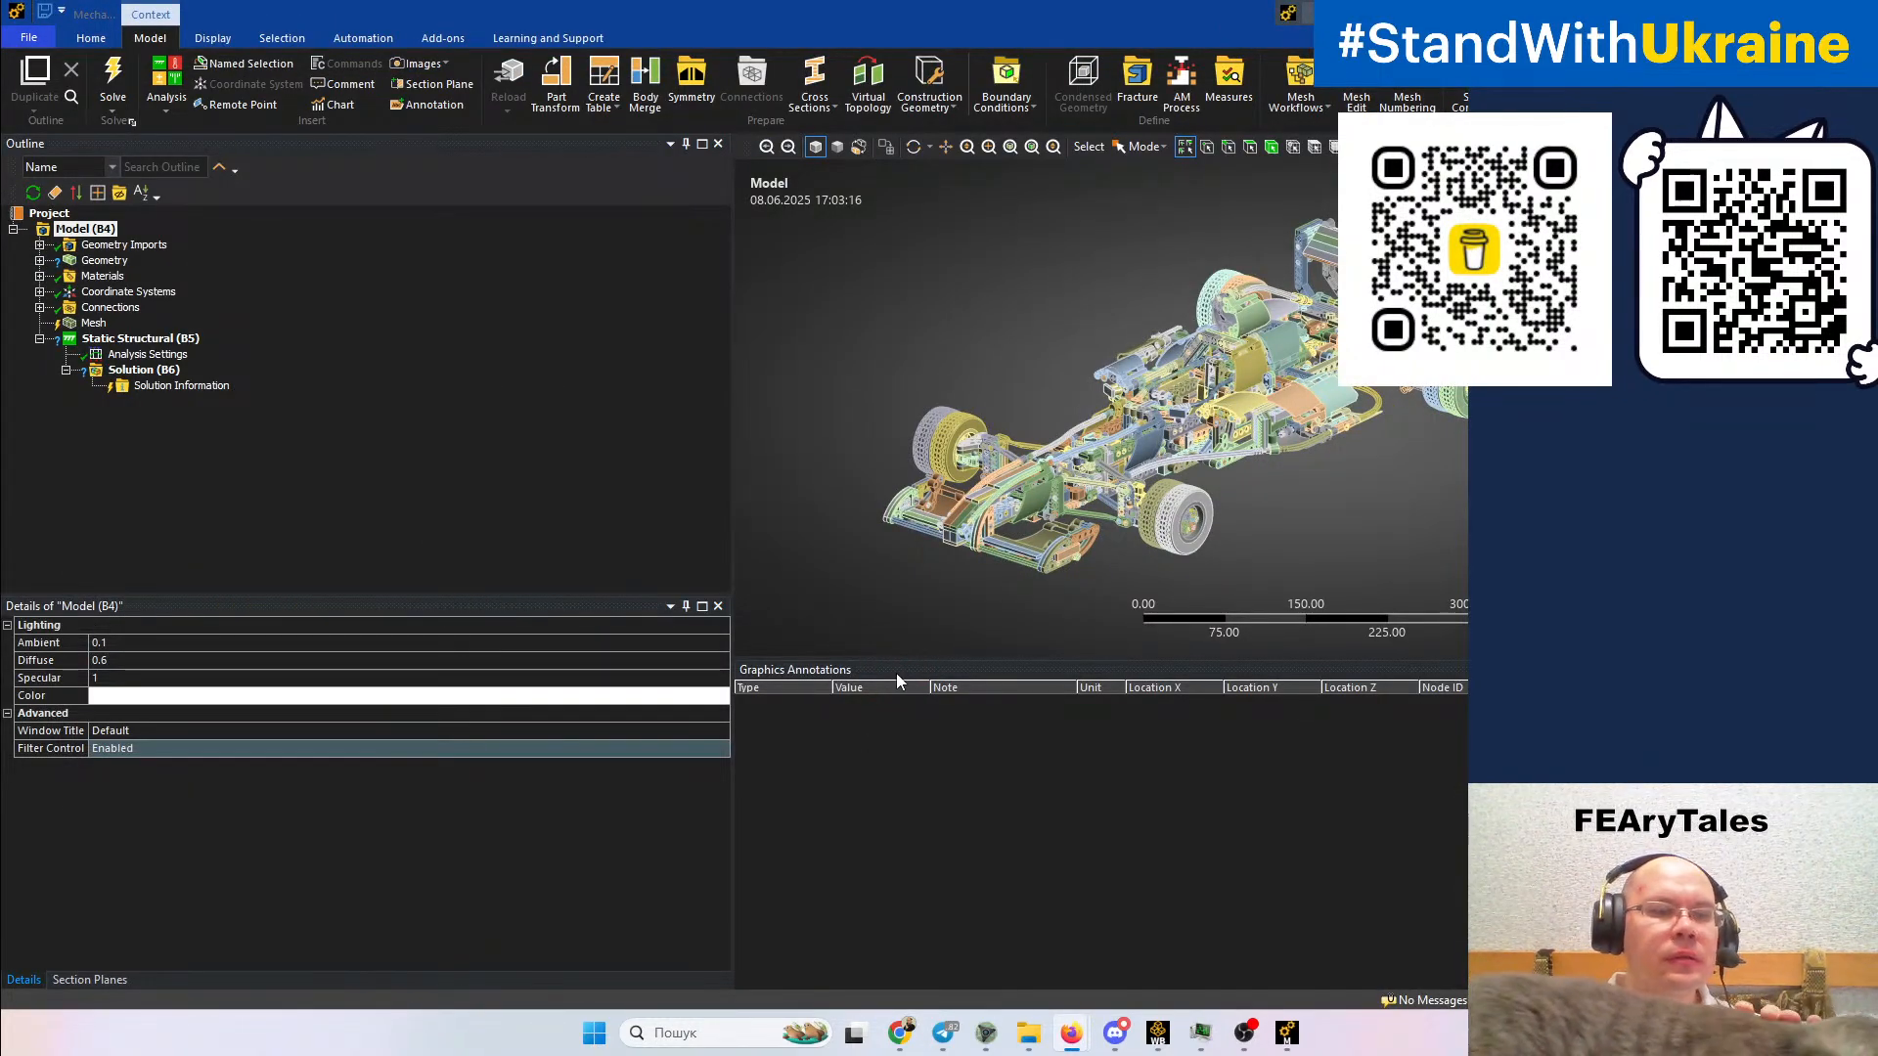
pyautogui.click(1023, 662)
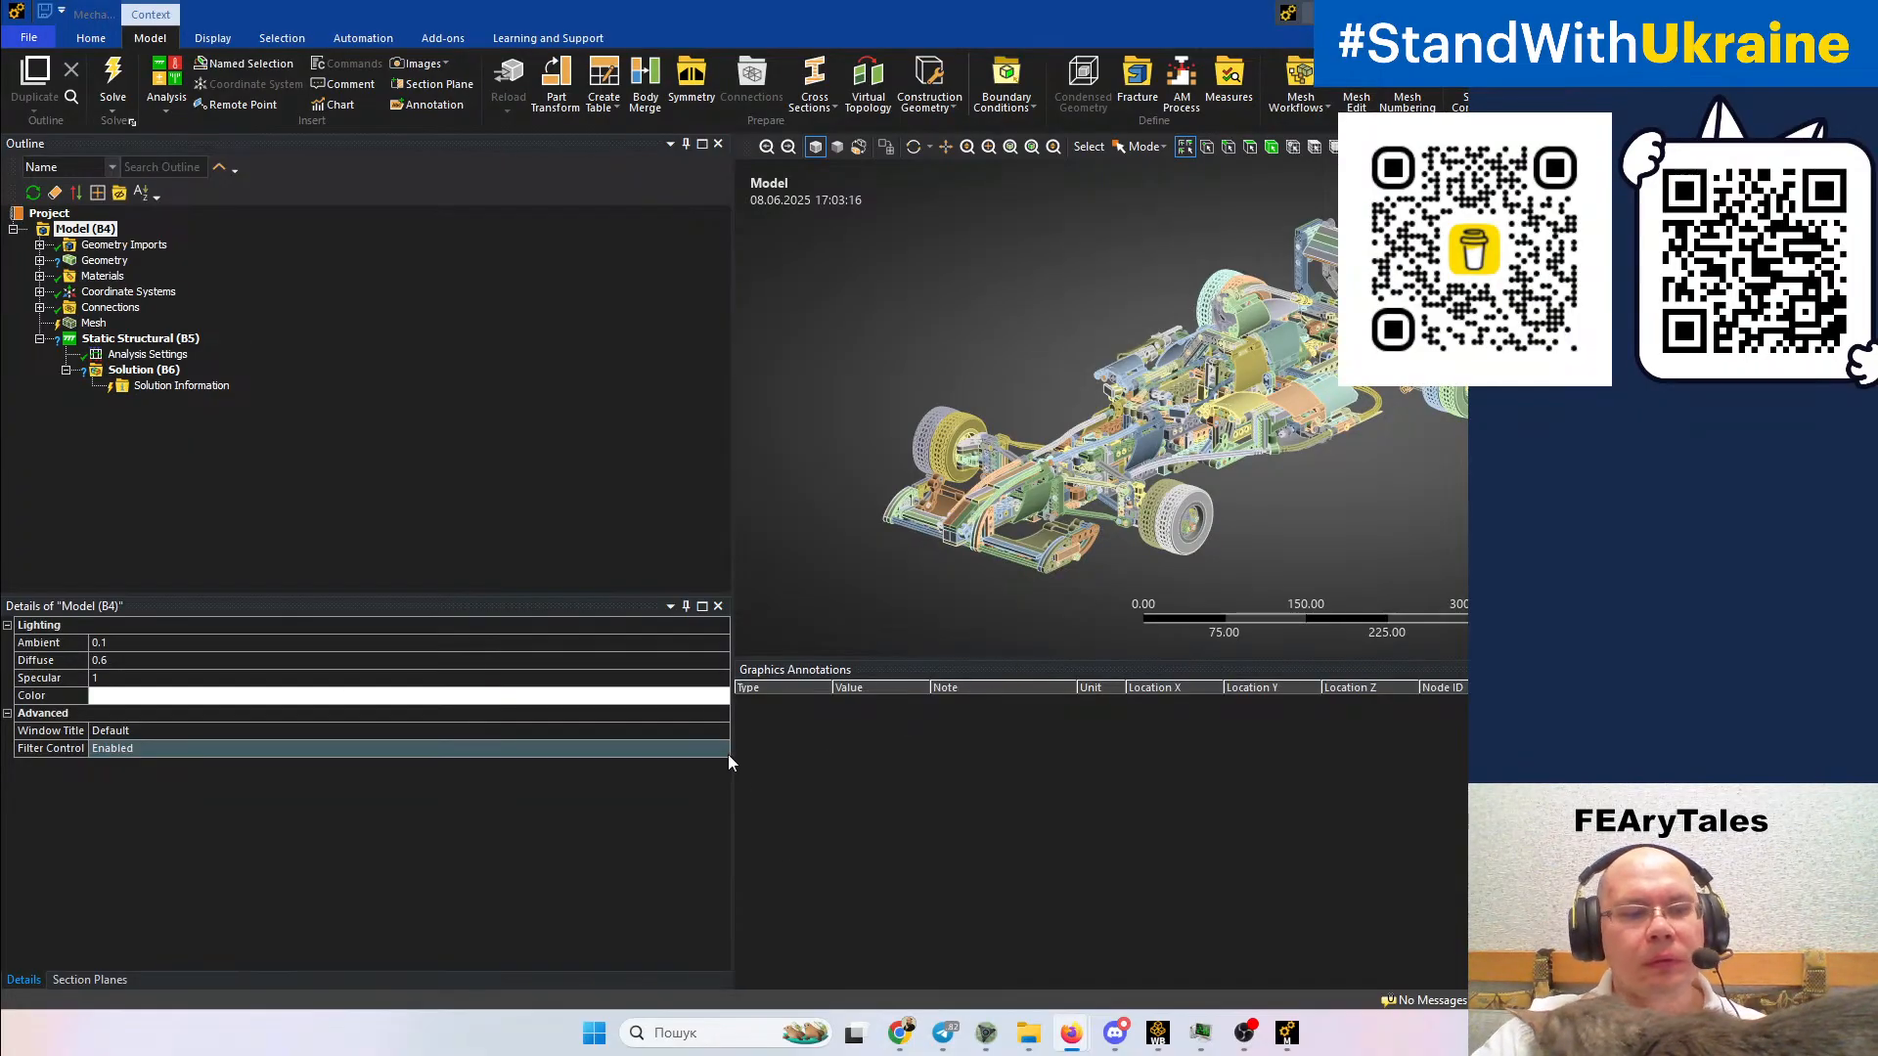
pyautogui.click(632, 441)
pyautogui.click(901, 700)
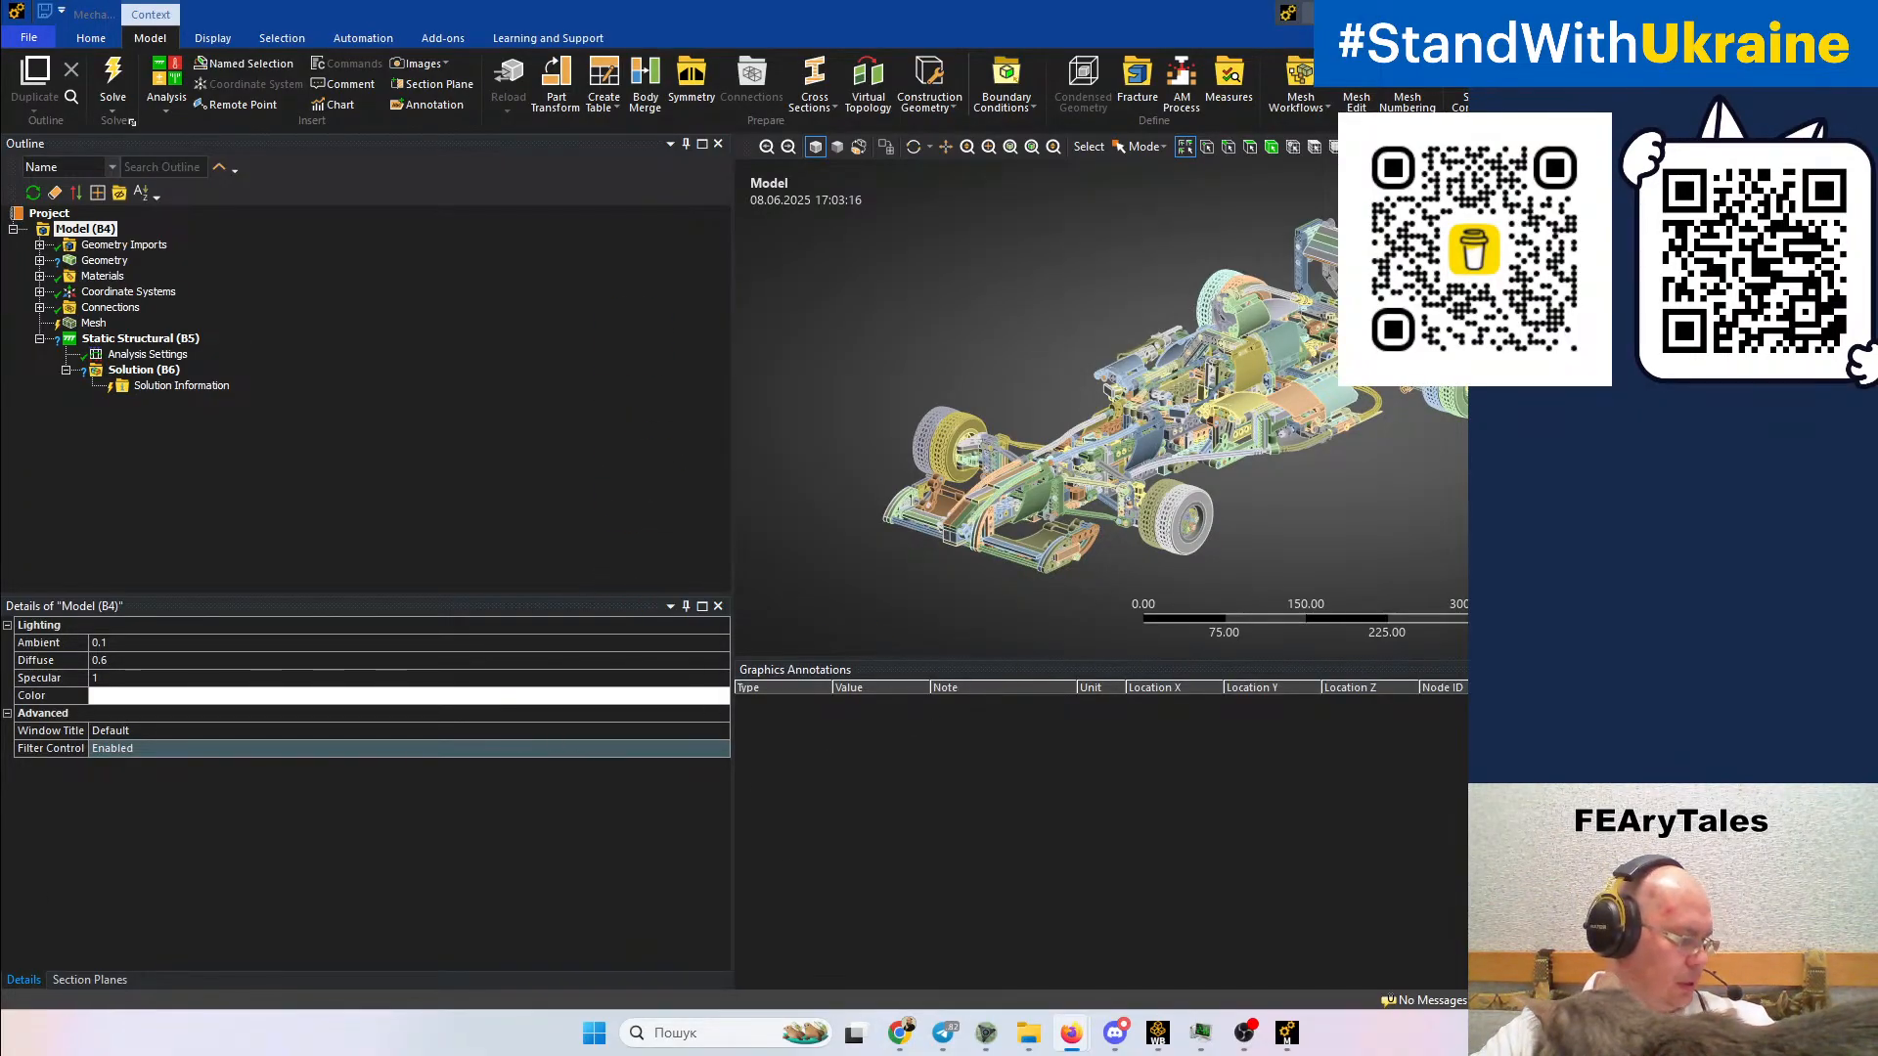
pyautogui.hotkey('alt', 'Tab')
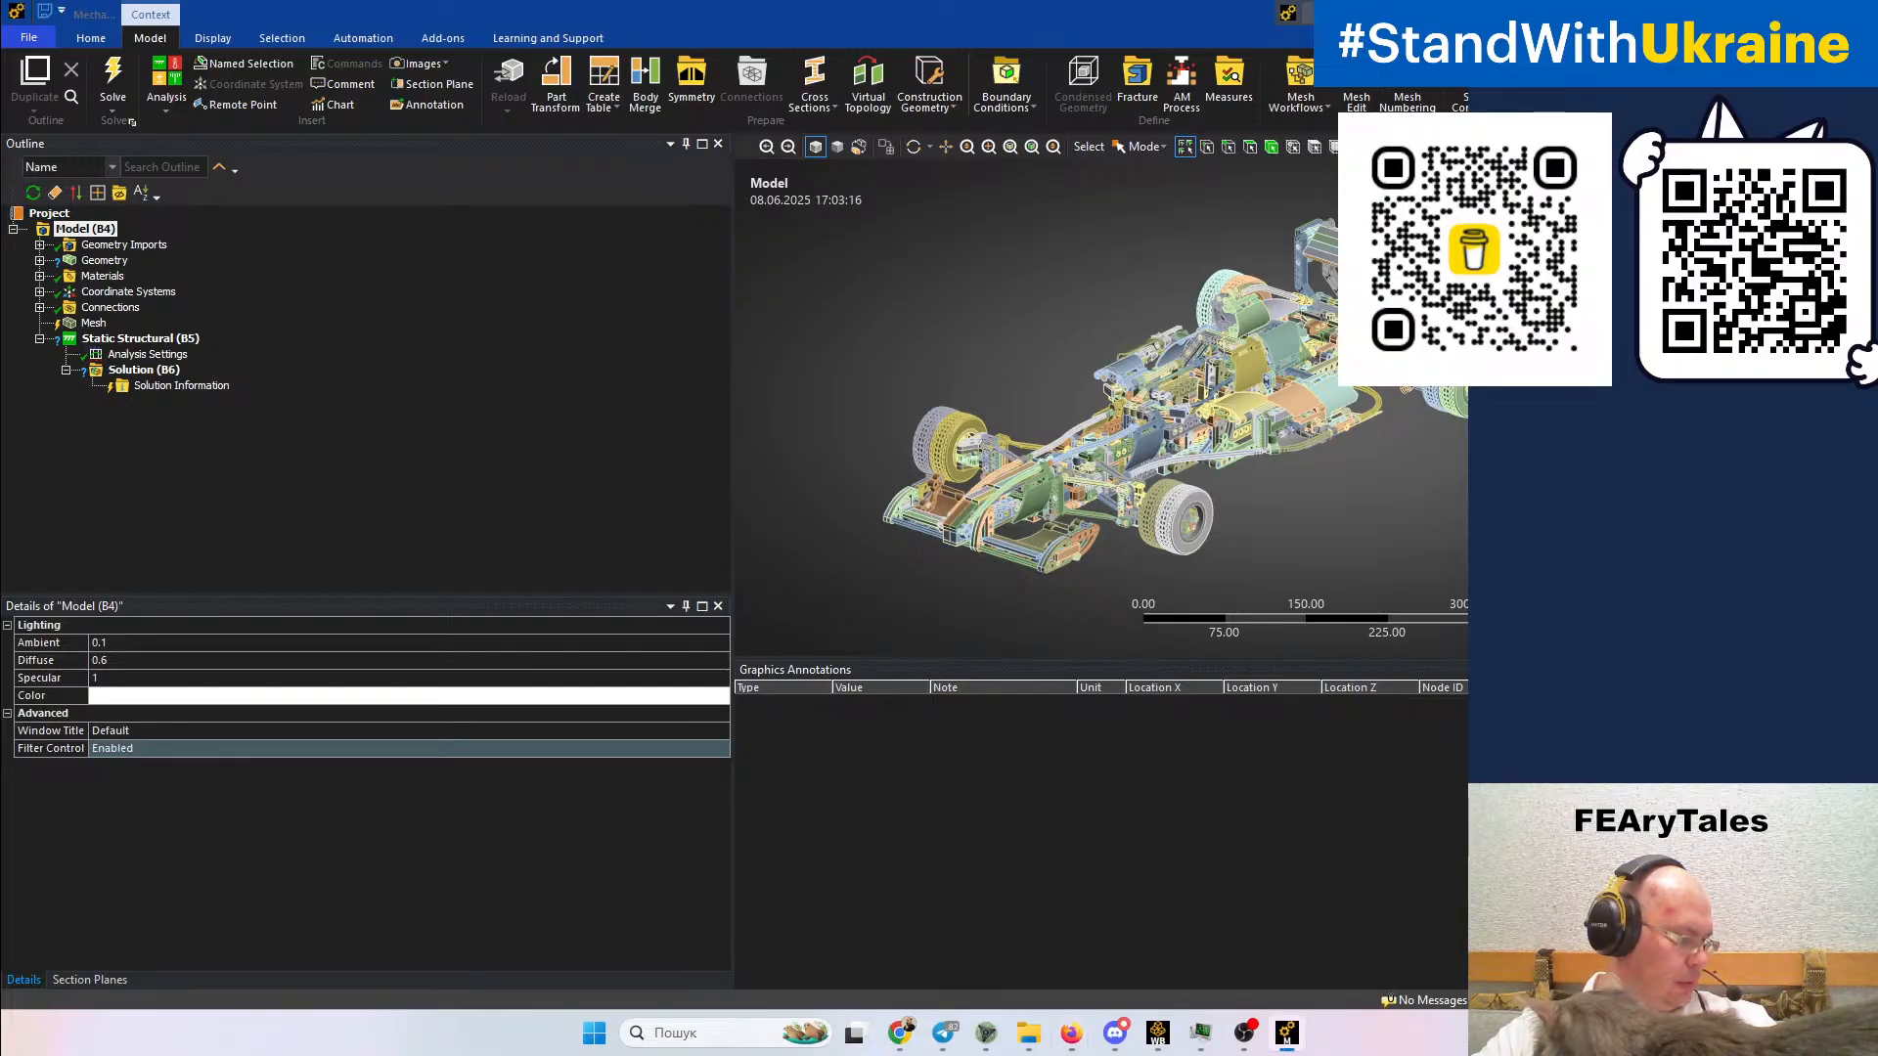
pyautogui.hotkey('alt', 'Tab')
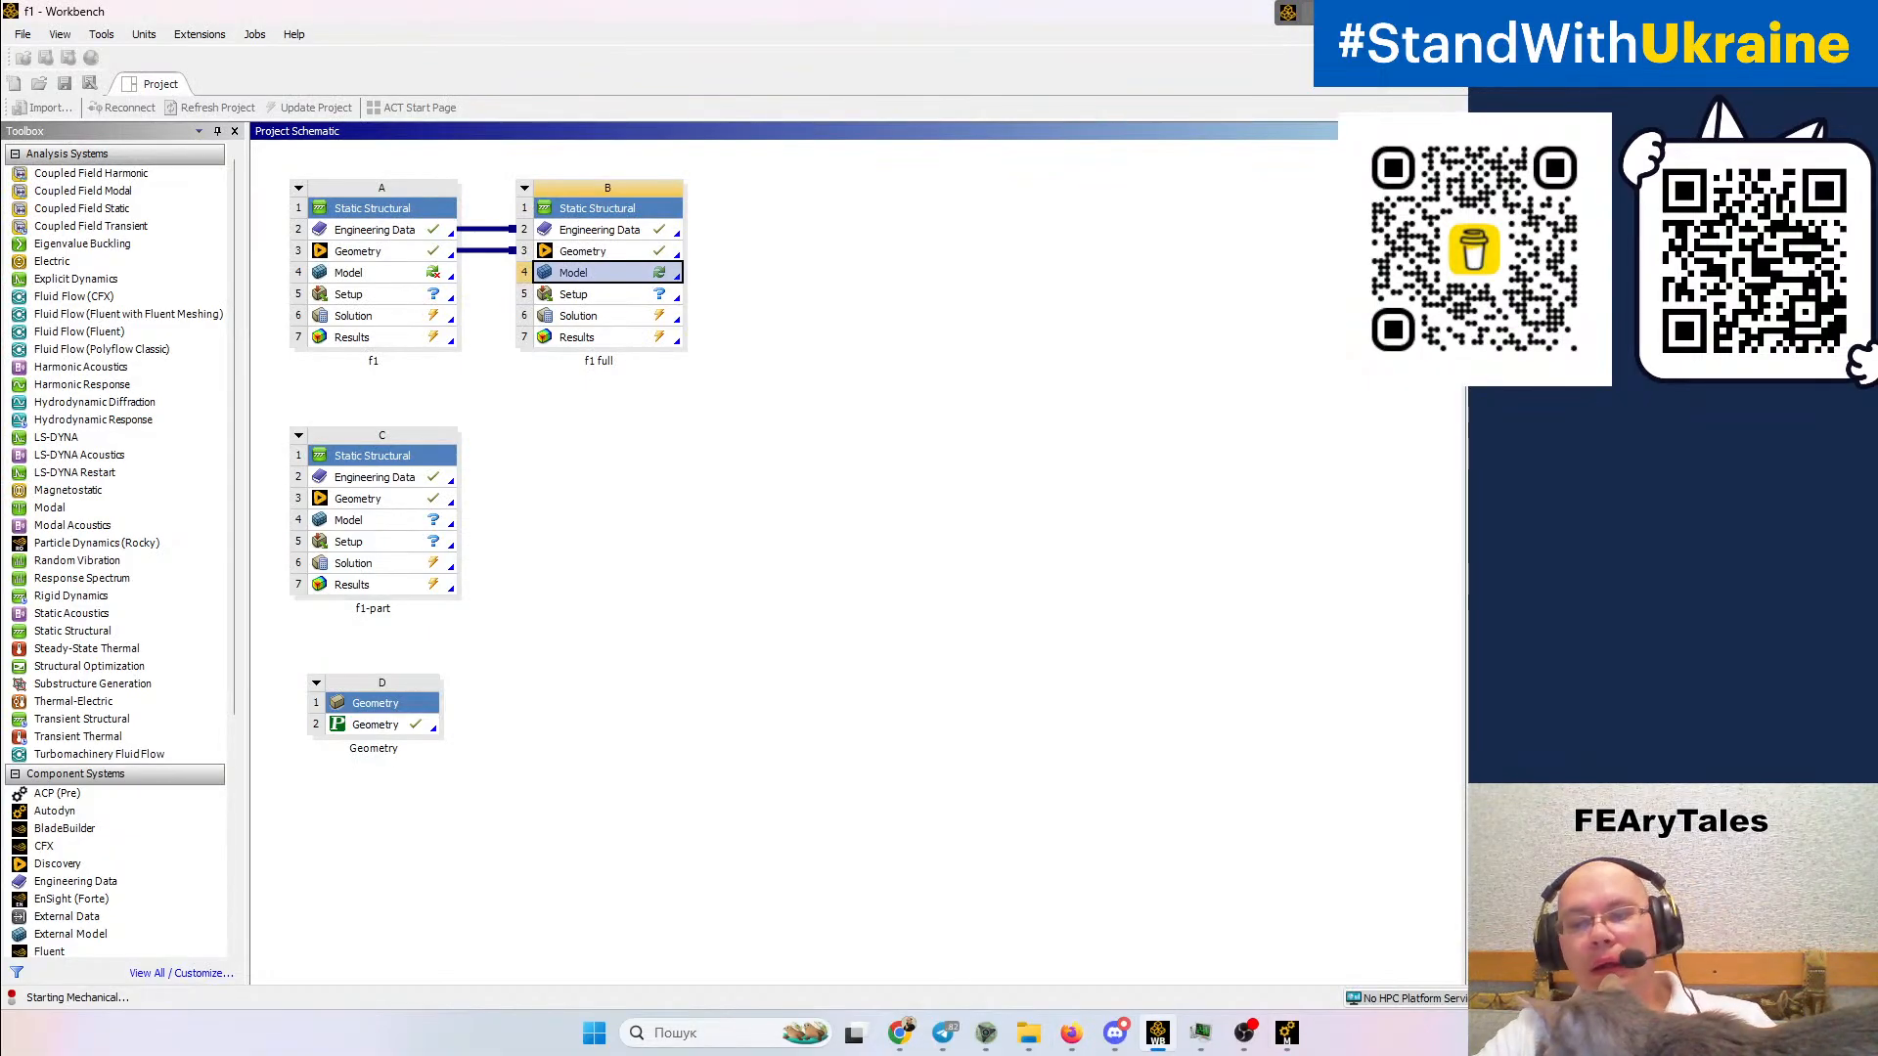
pyautogui.click(1287, 1035)
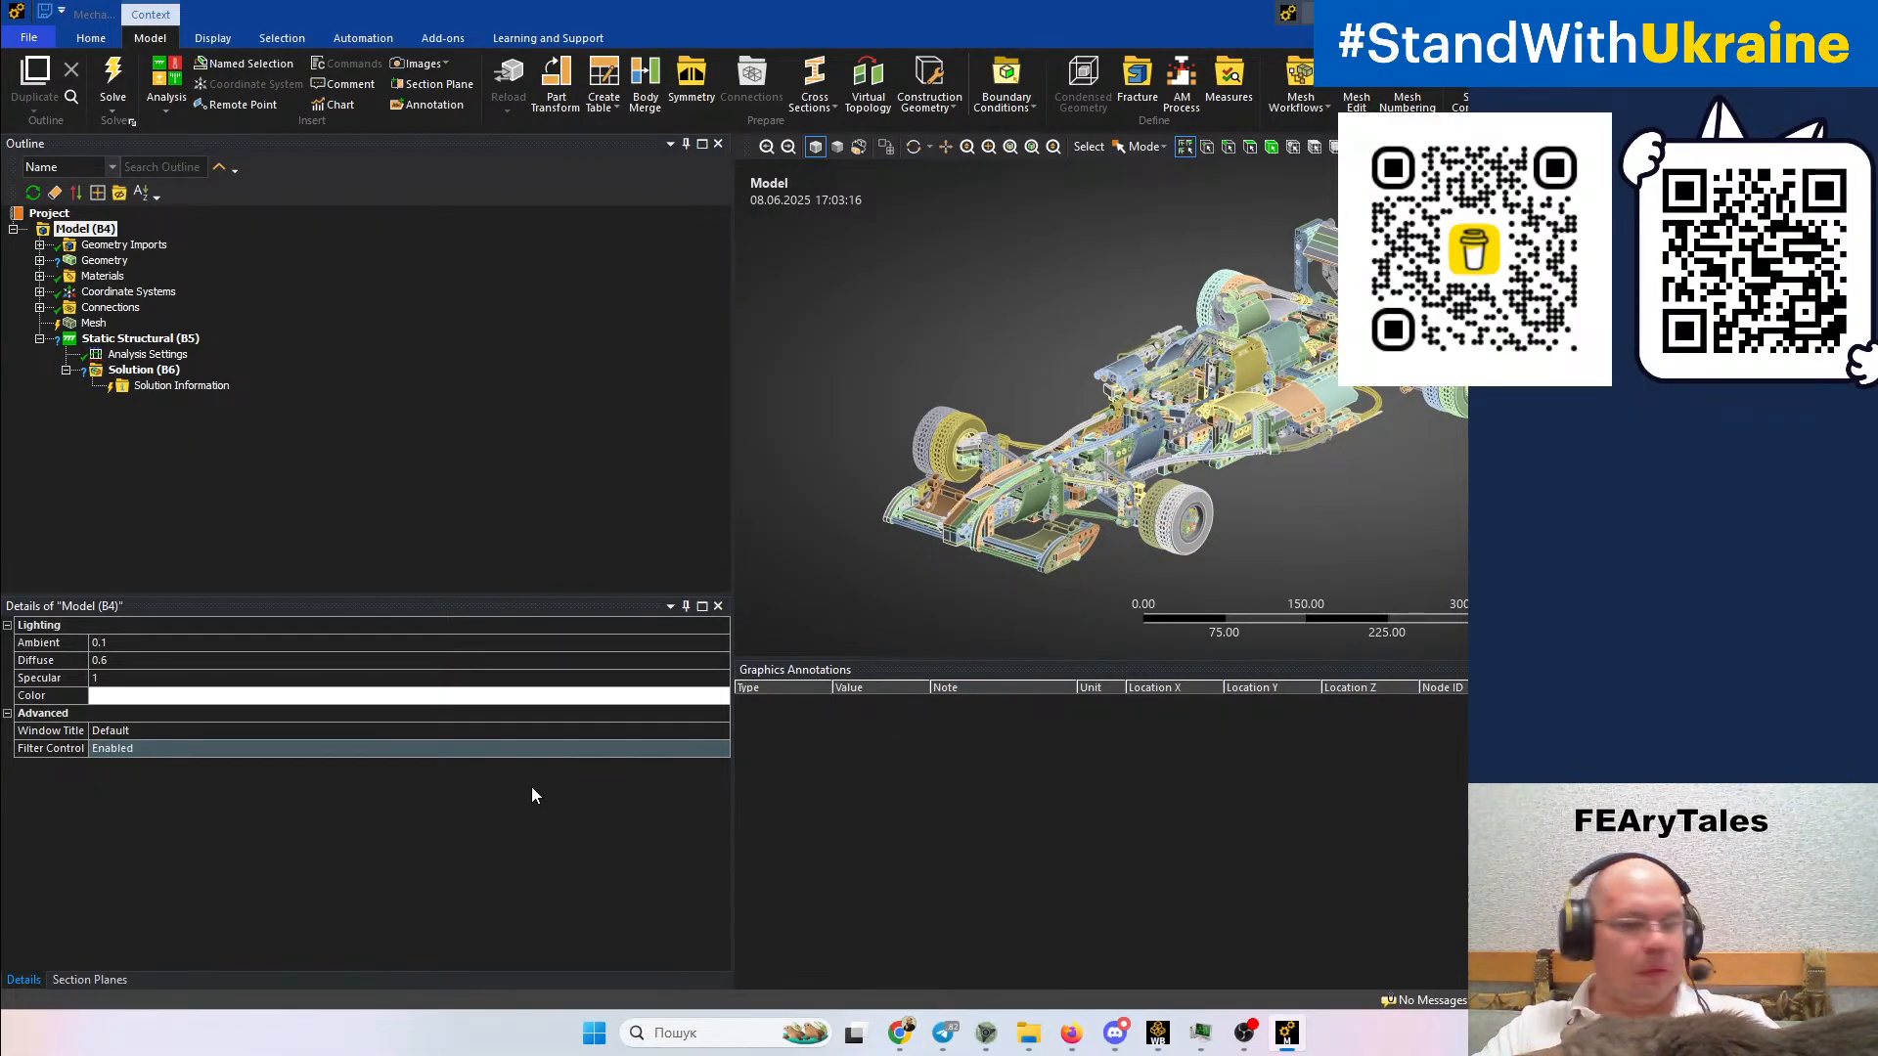
pyautogui.click(1162, 1037)
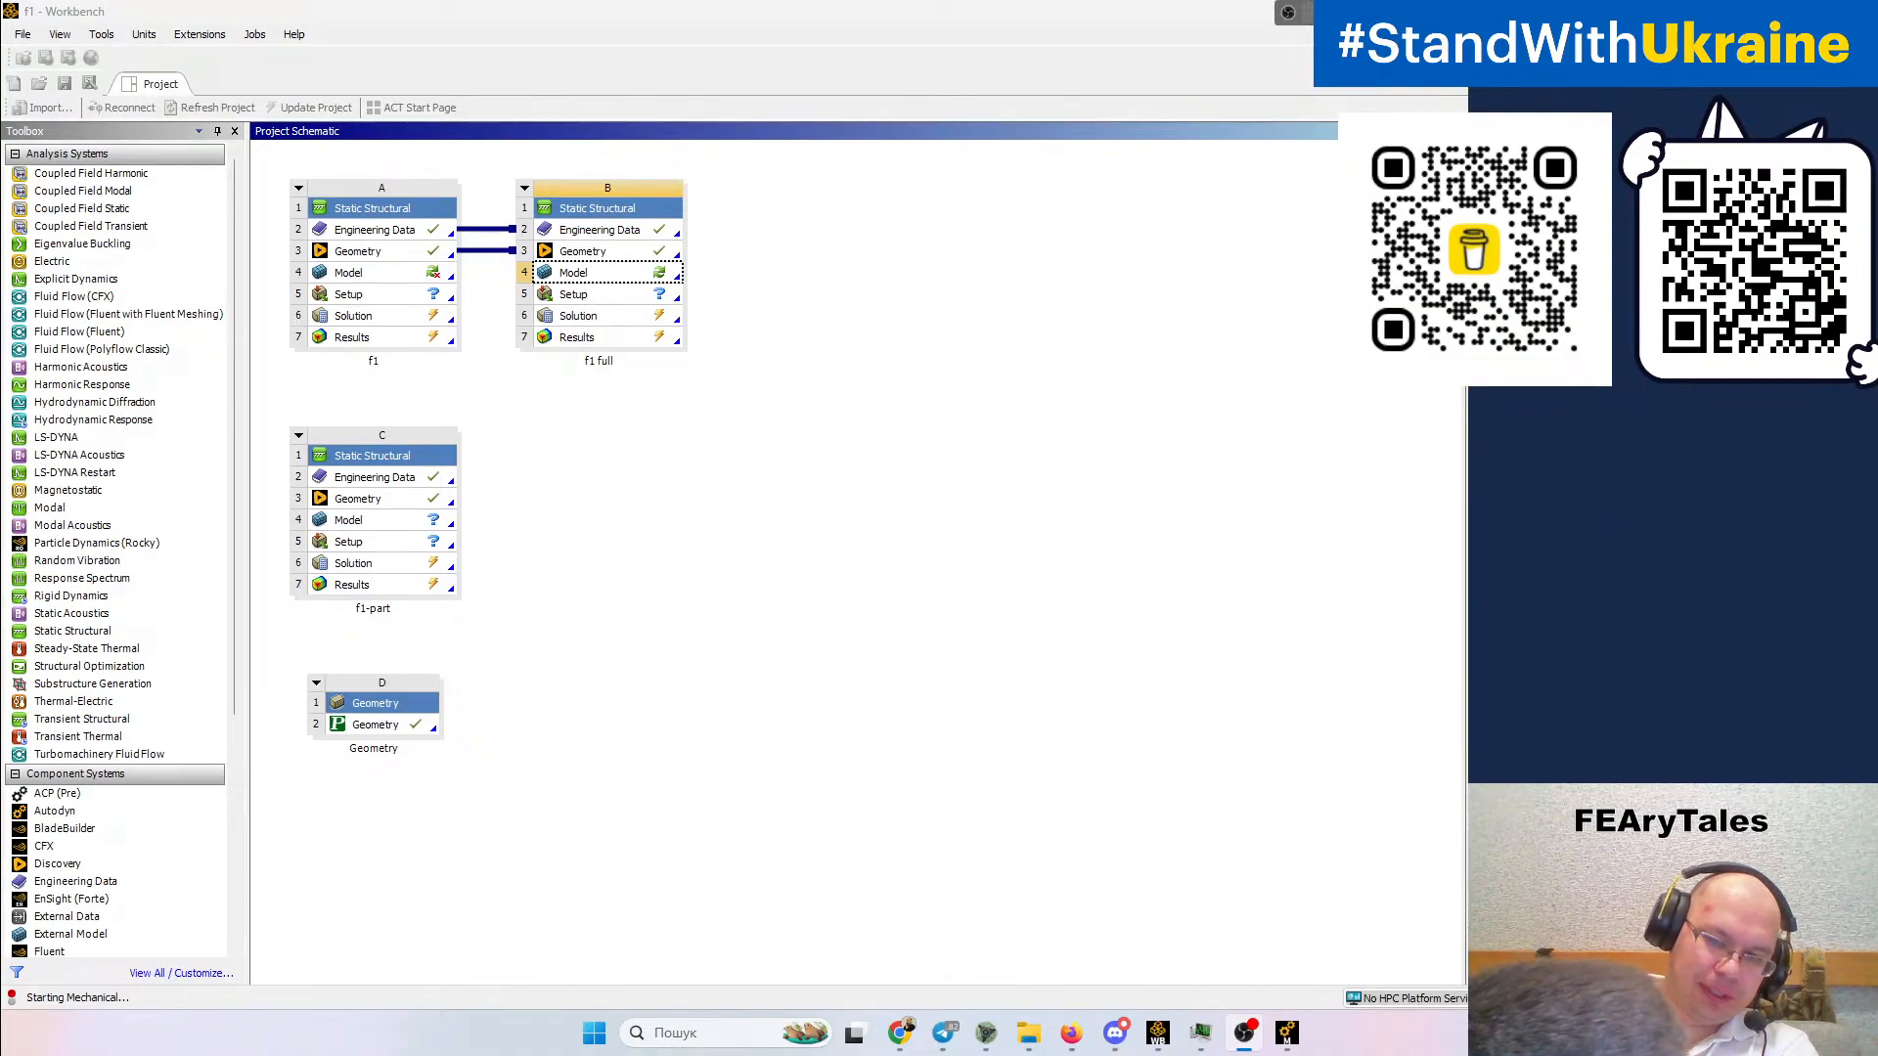
pyautogui.click(1289, 1042)
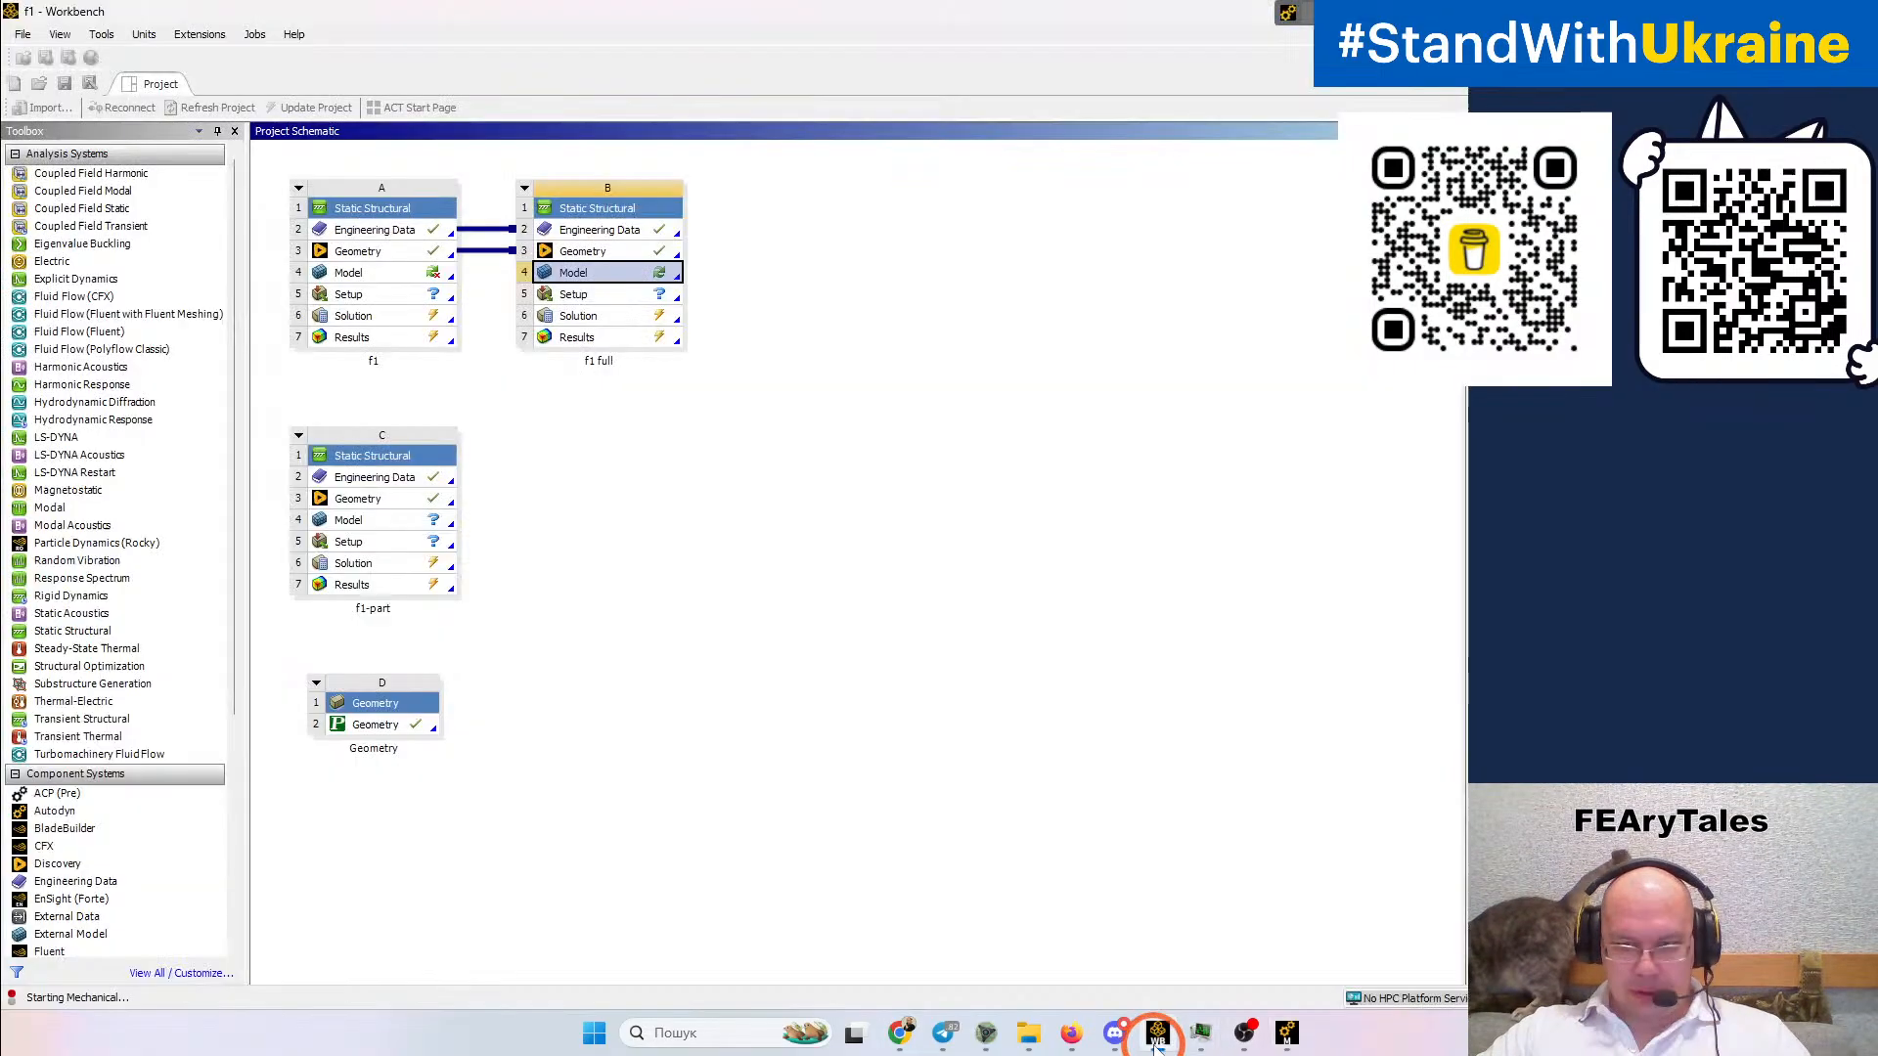
pyautogui.click(1158, 1033)
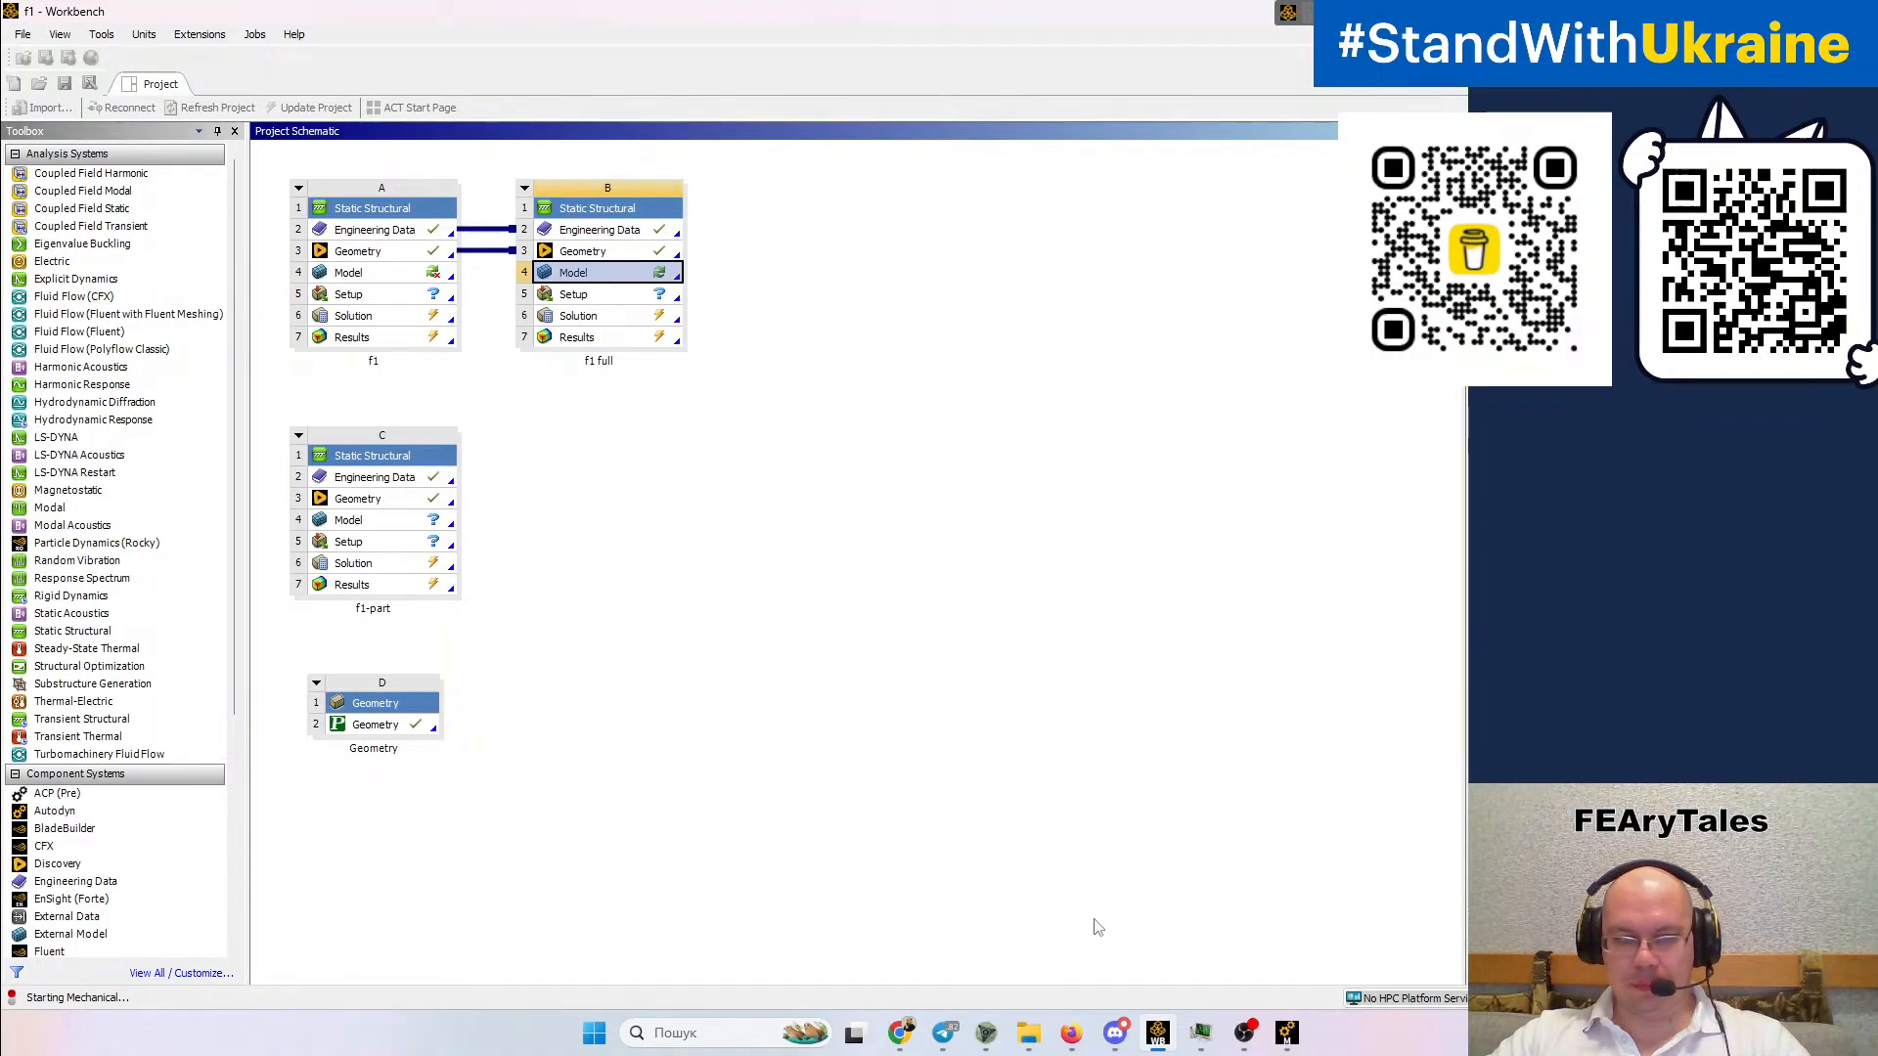
pyautogui.click(1286, 1033)
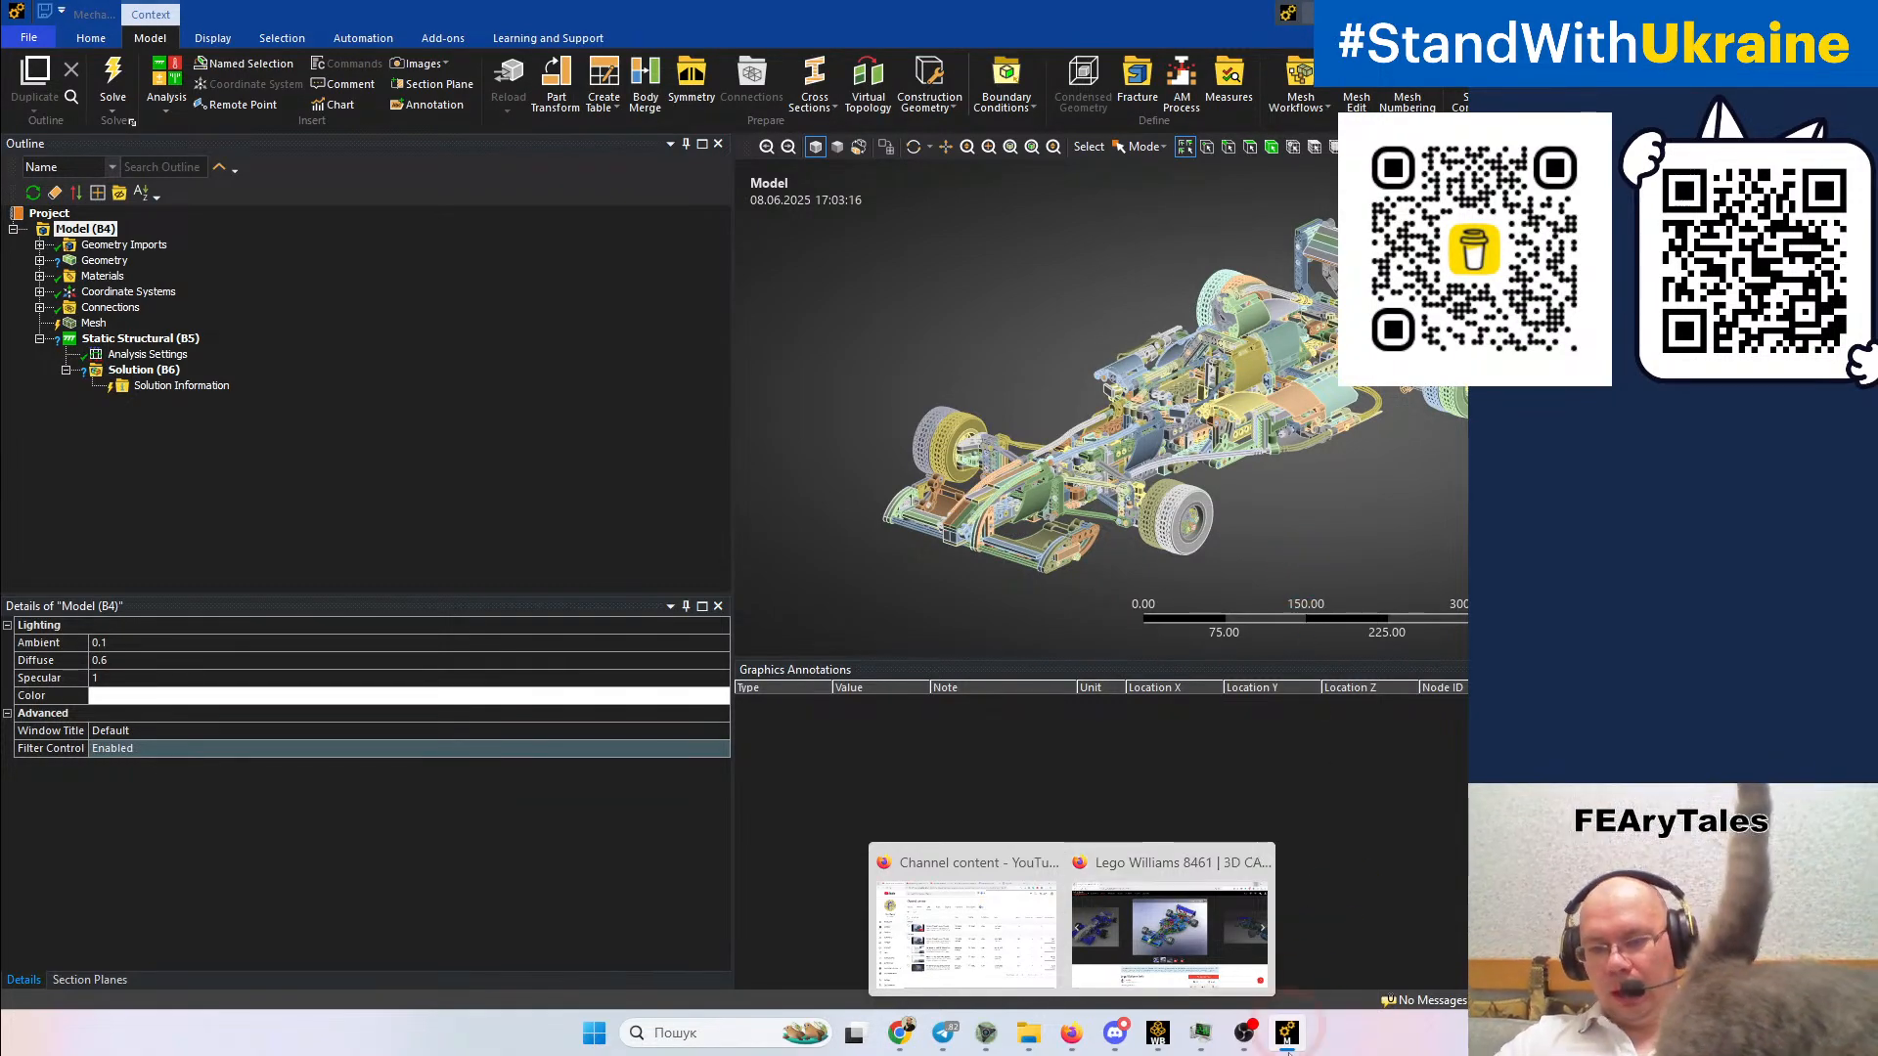
pyautogui.moveTo(1242, 1040)
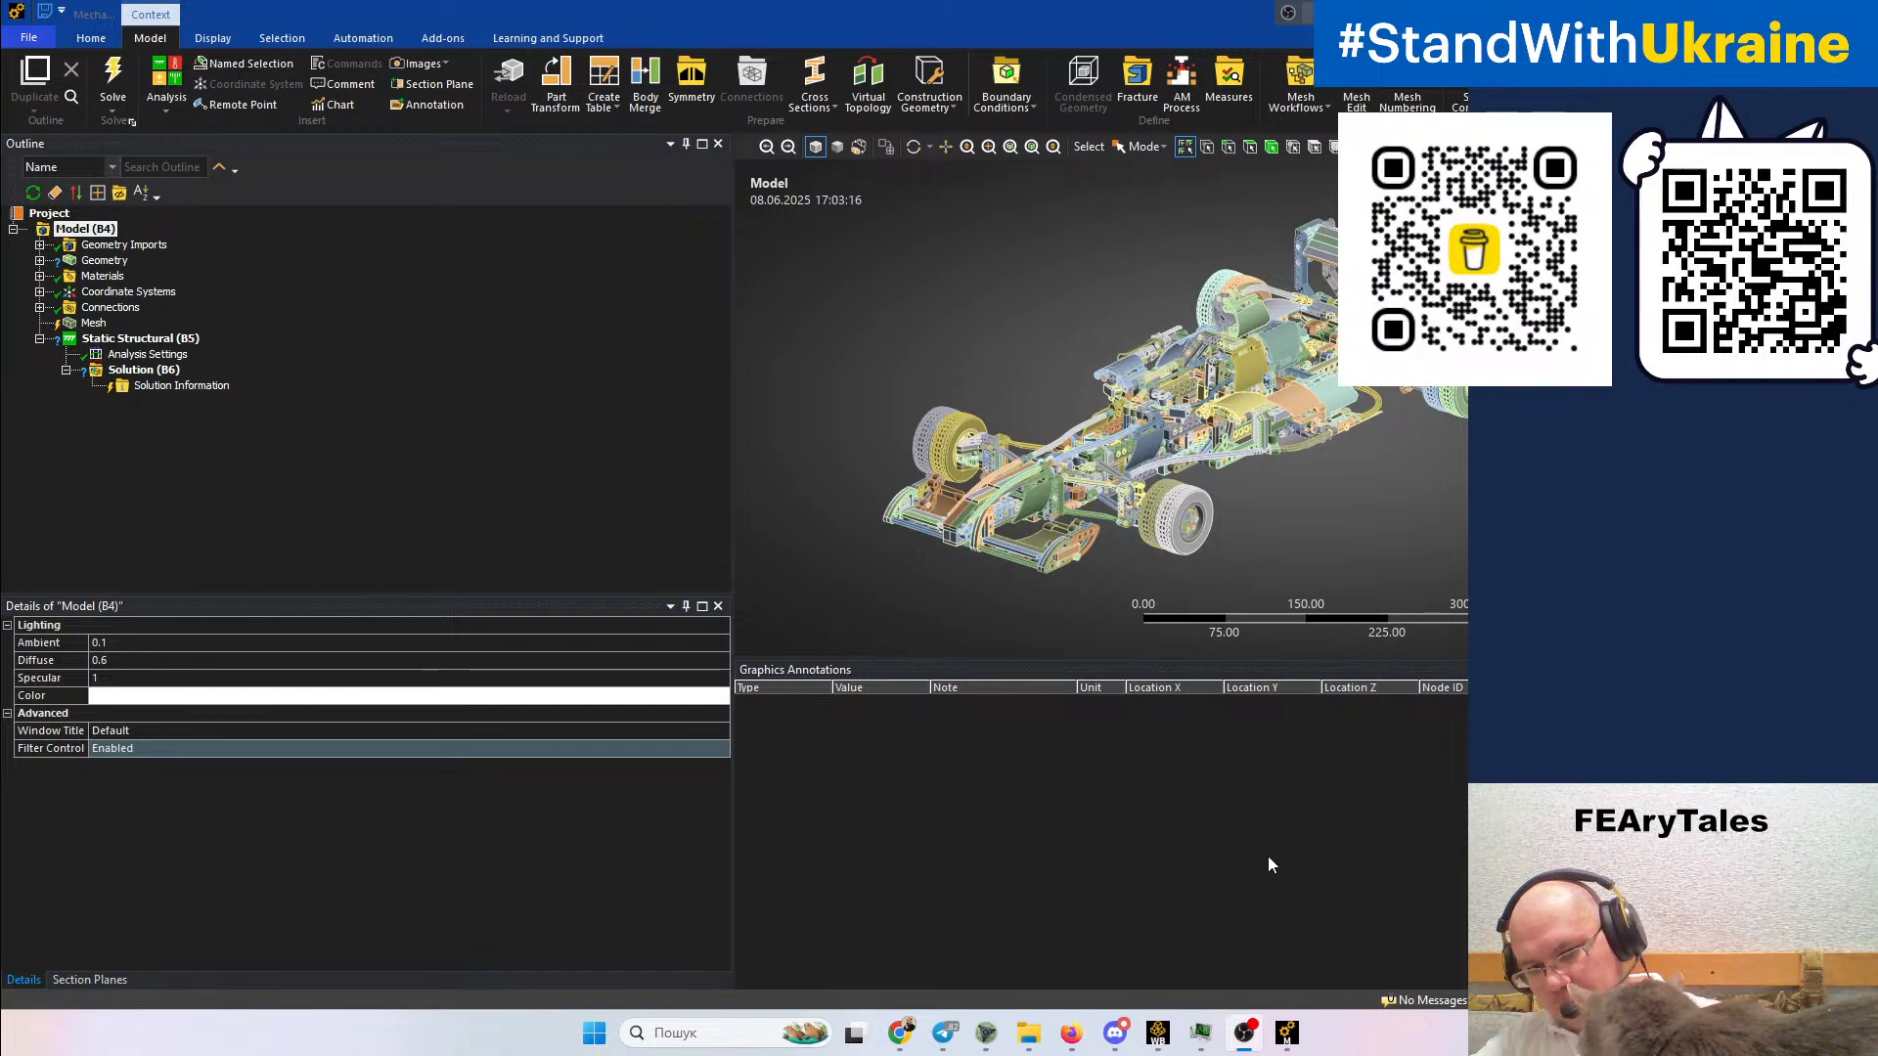
pyautogui.click(1158, 1035)
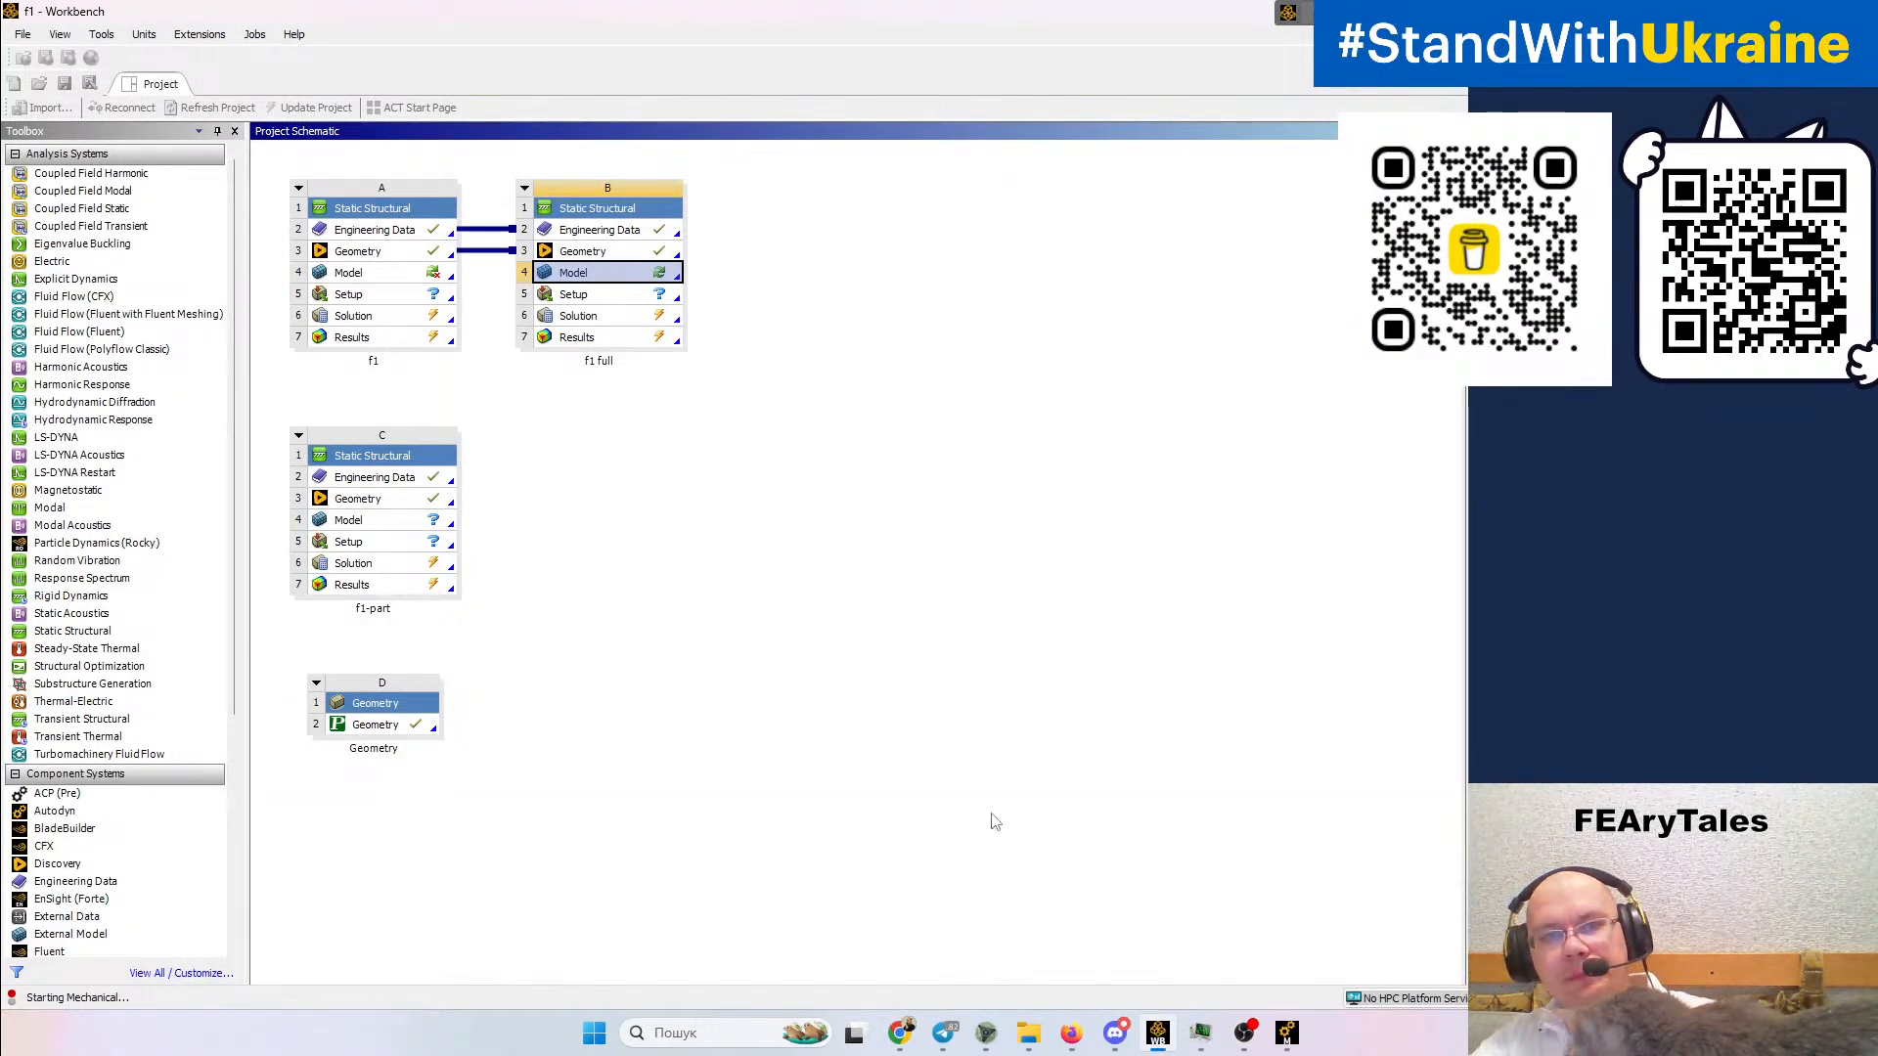
pyautogui.click(1314, 977)
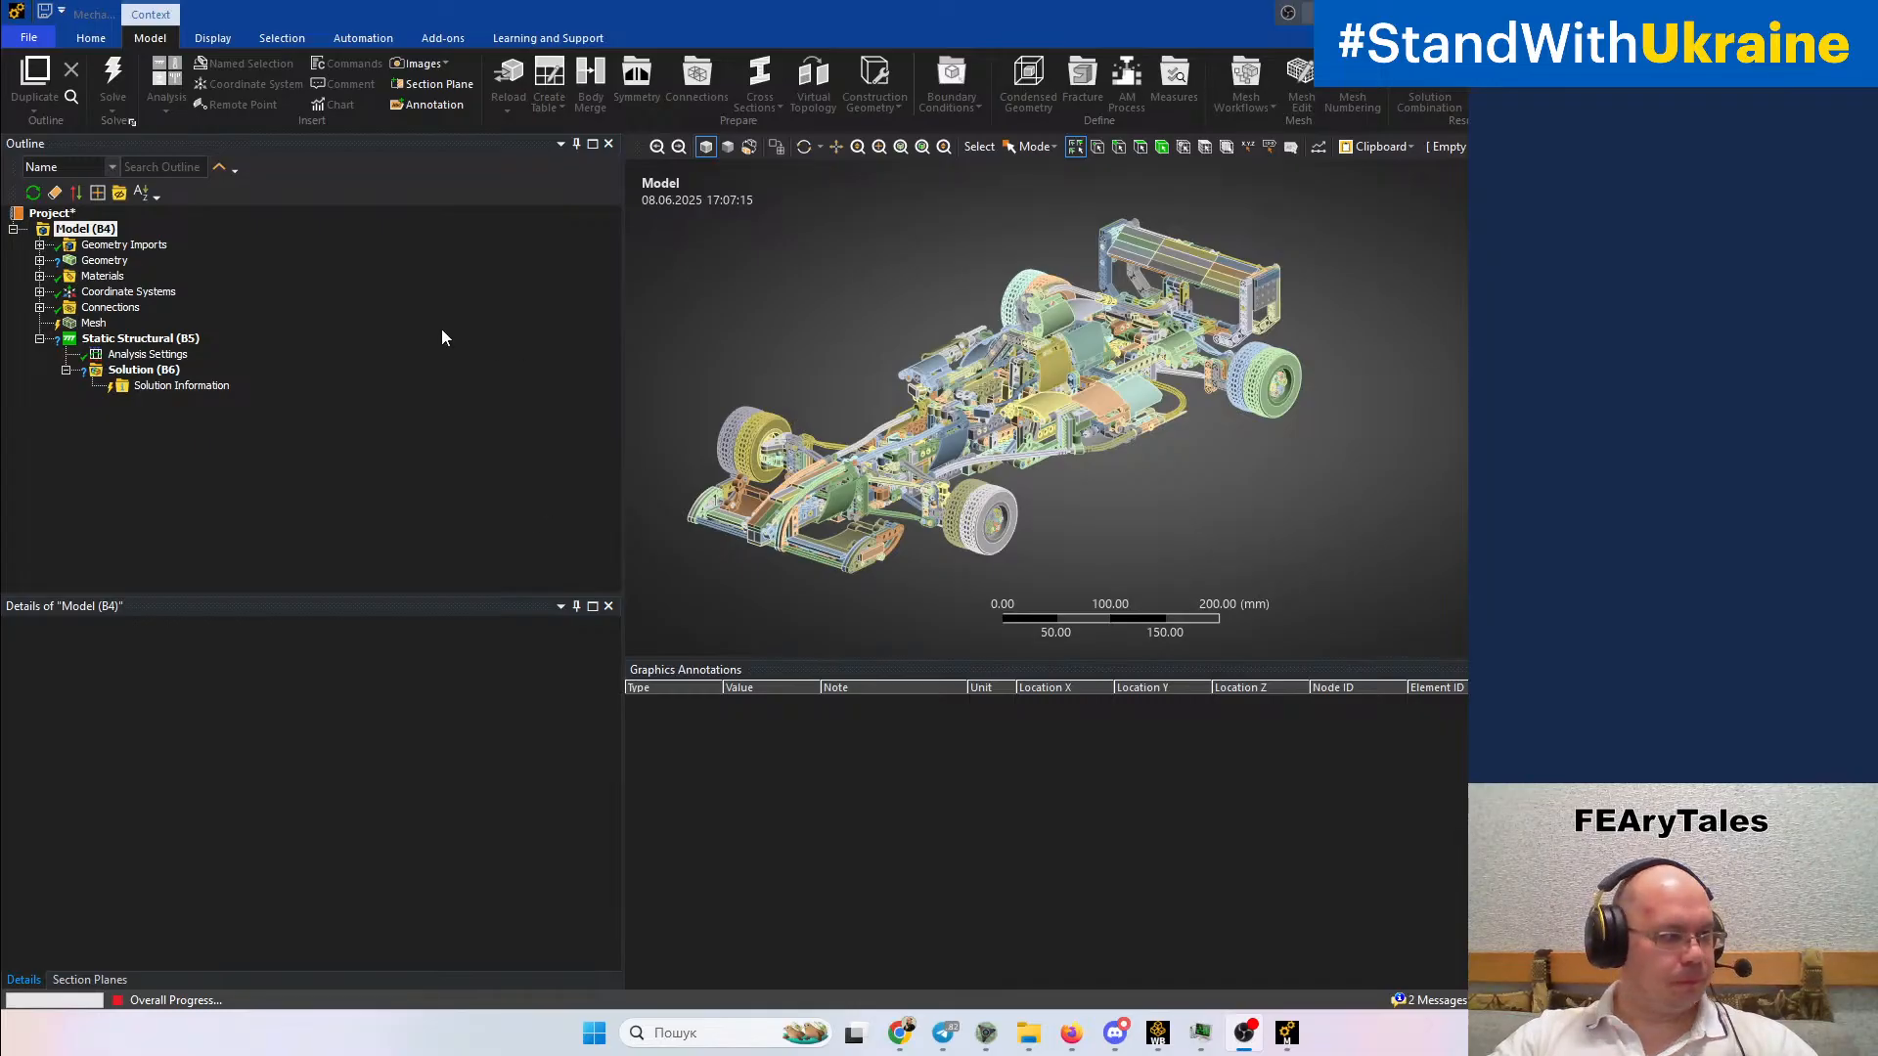
pyautogui.click(740, 366)
pyautogui.click(793, 463)
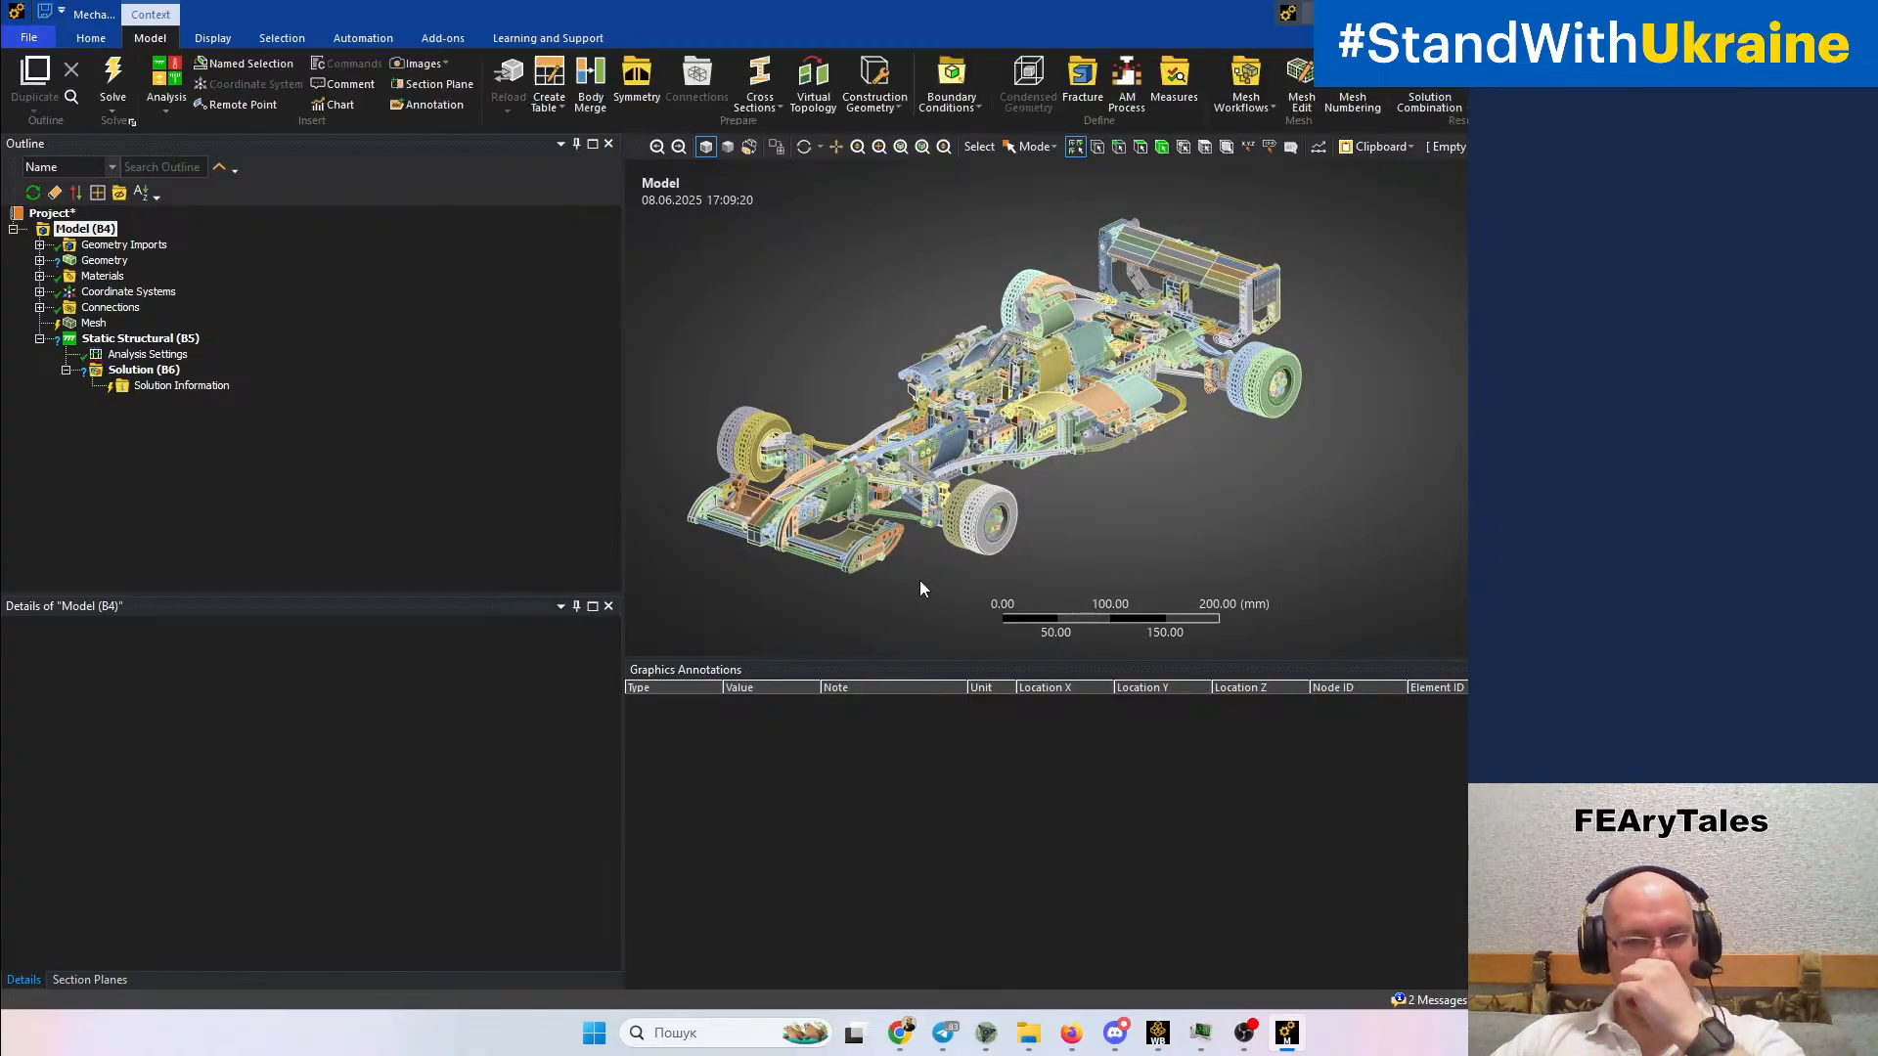
# Examine the full car assembly from a low side angle around the front wheel and widen the graphics area
pyautogui.click(1020, 548)
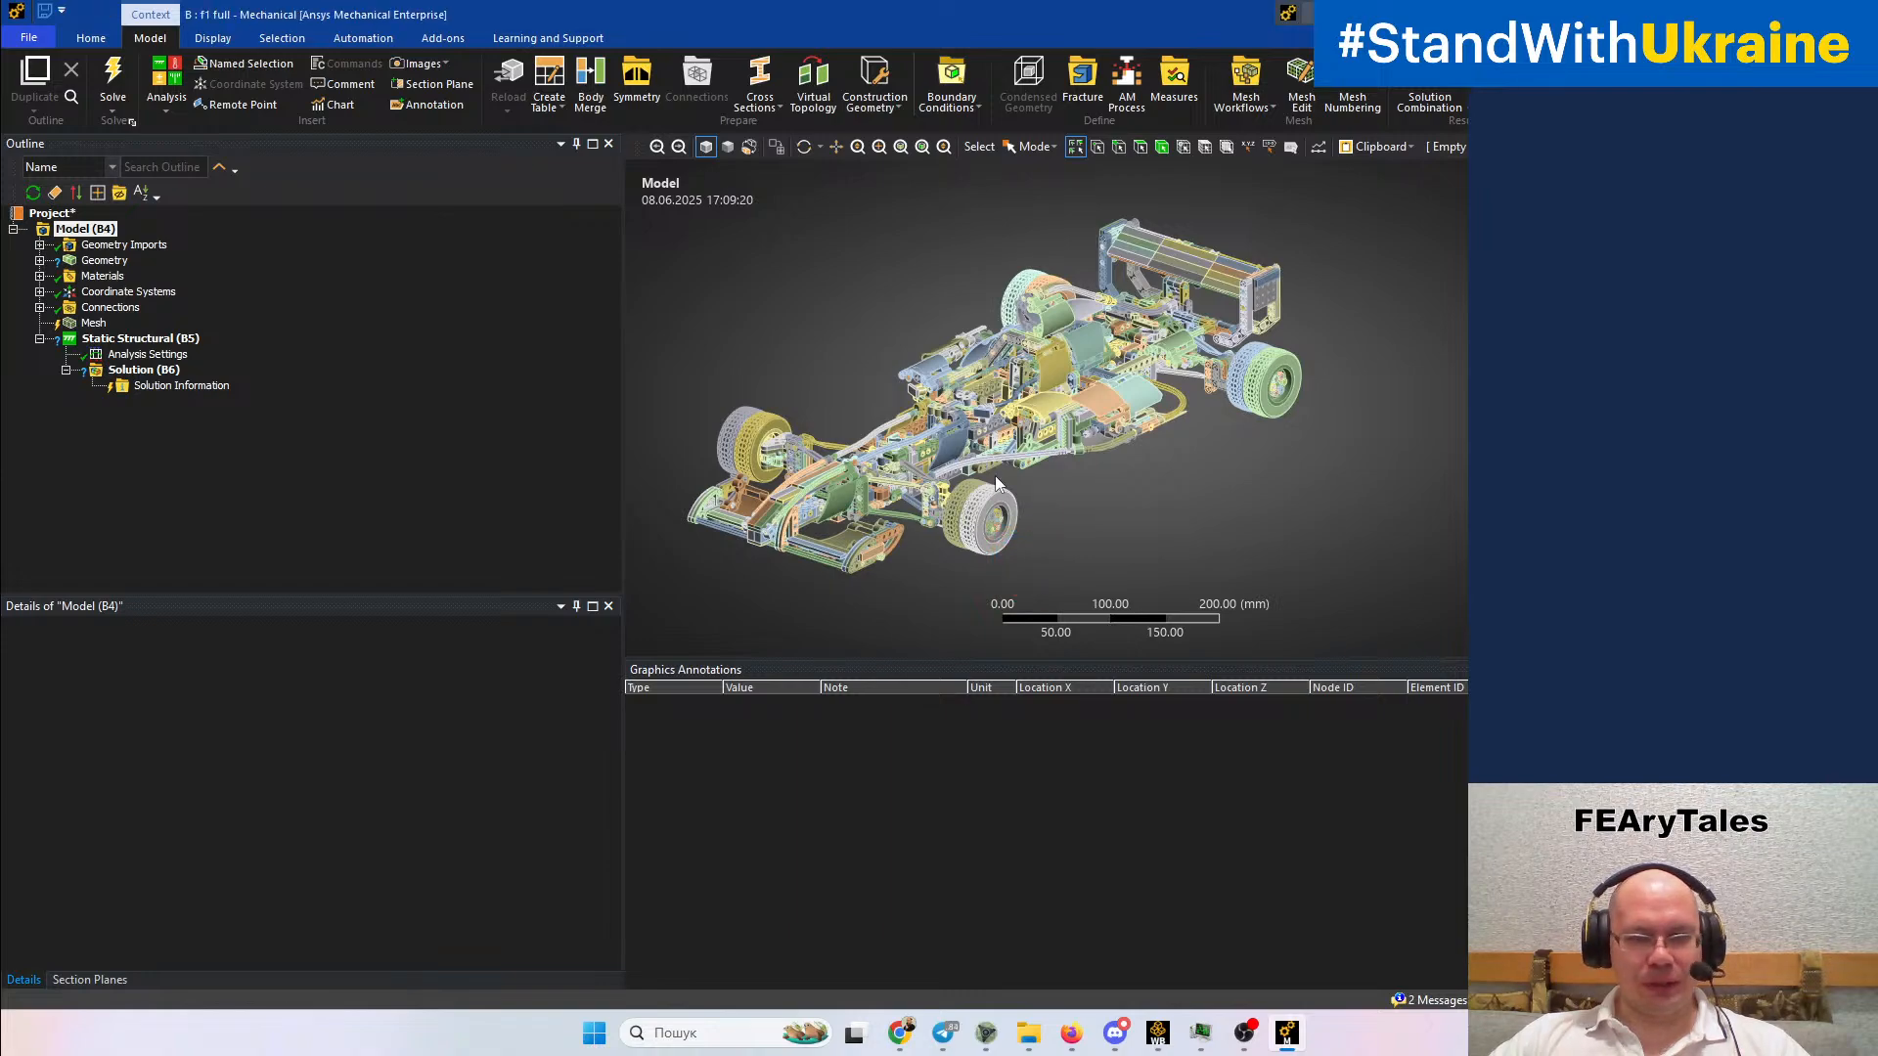
pyautogui.moveTo(992, 460); pyautogui.dragTo(1037, 546, button='middle')
pyautogui.scroll(5, 1029, 472)
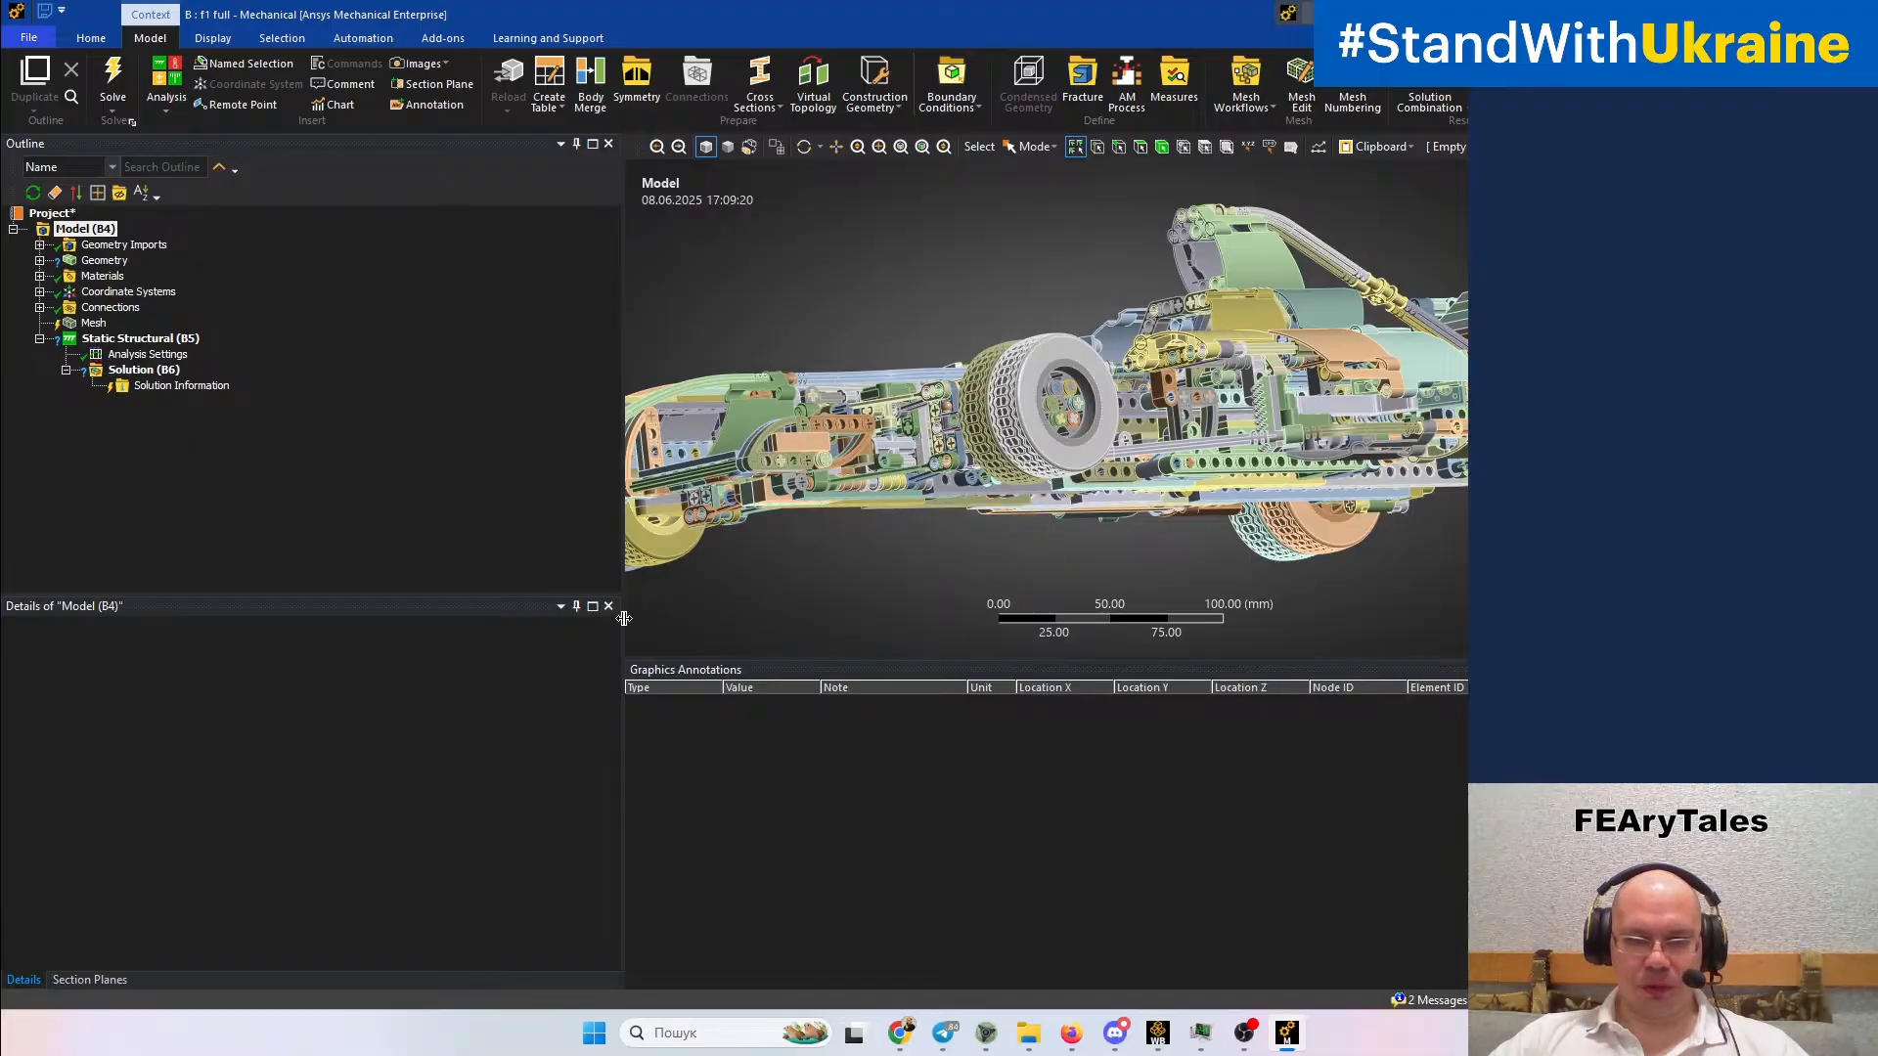
pyautogui.moveTo(624, 624); pyautogui.dragTo(548, 634)
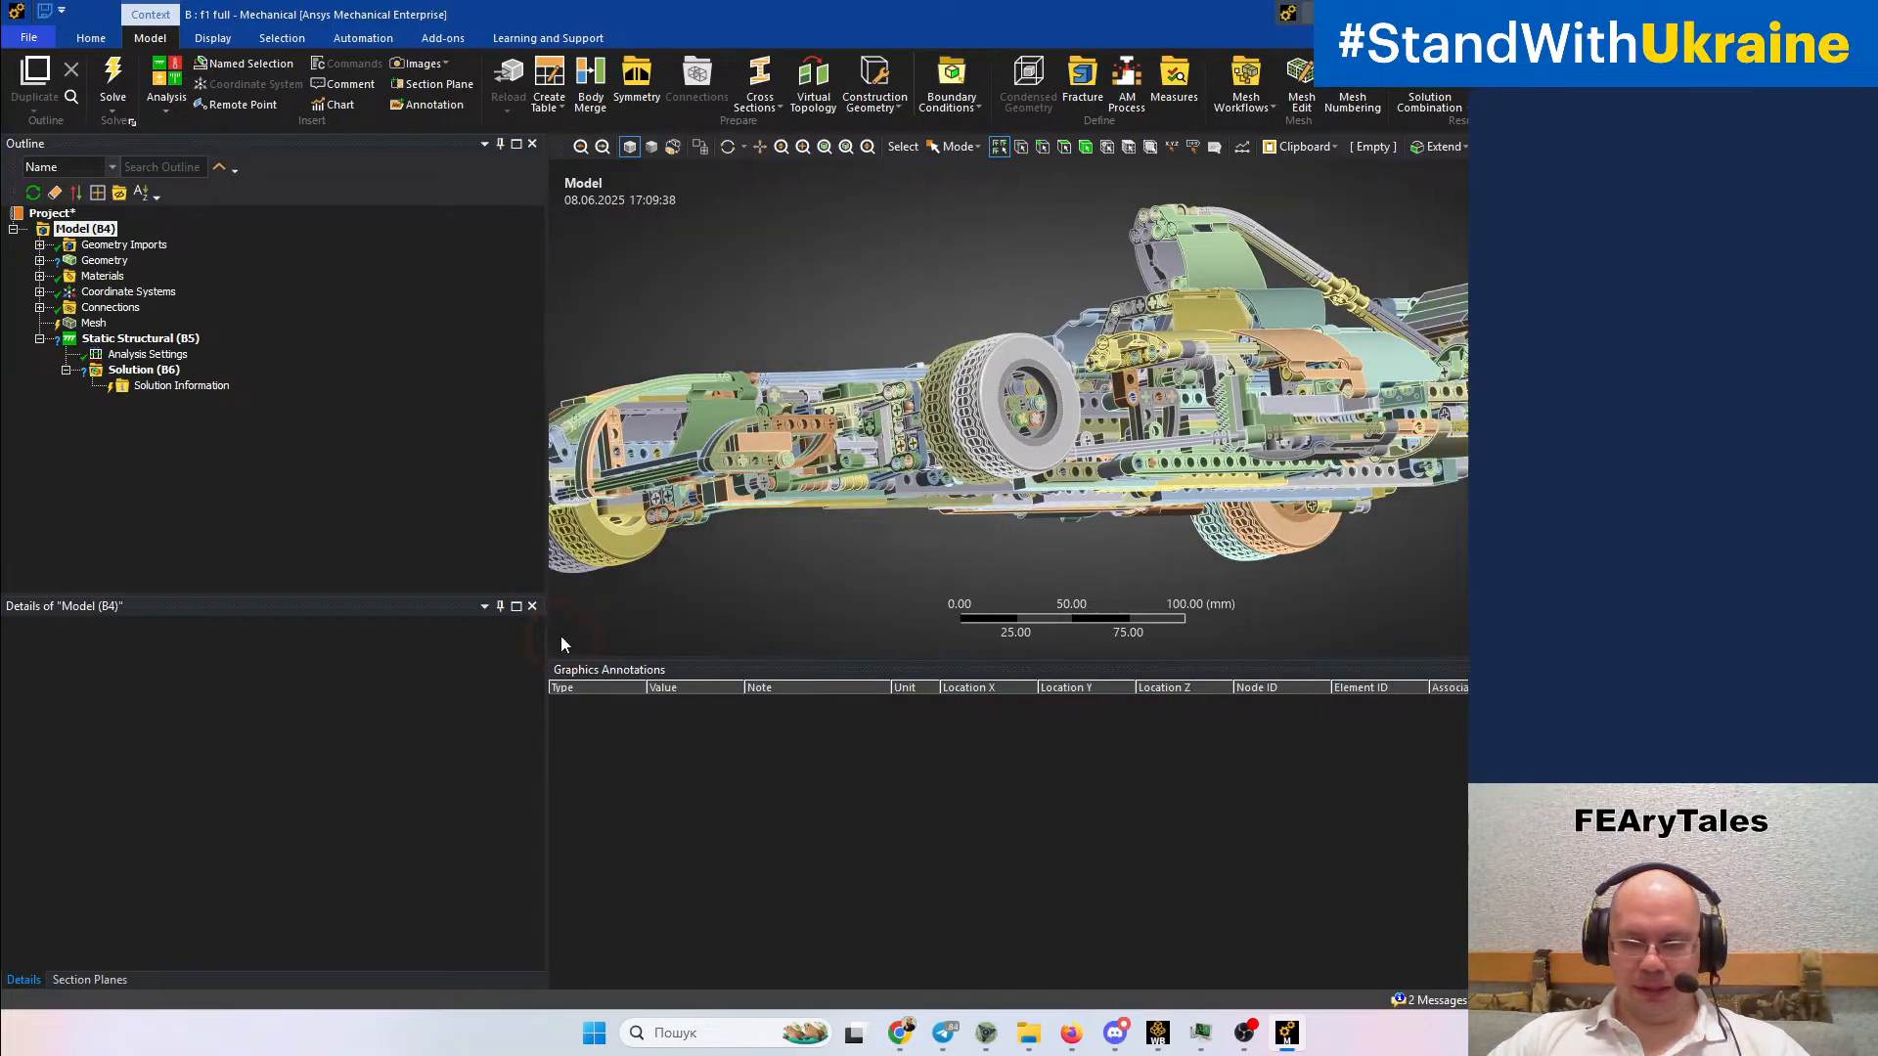
# Switch to Workbench and open the Model of the f1-part static structural system
pyautogui.click(1158, 1033)
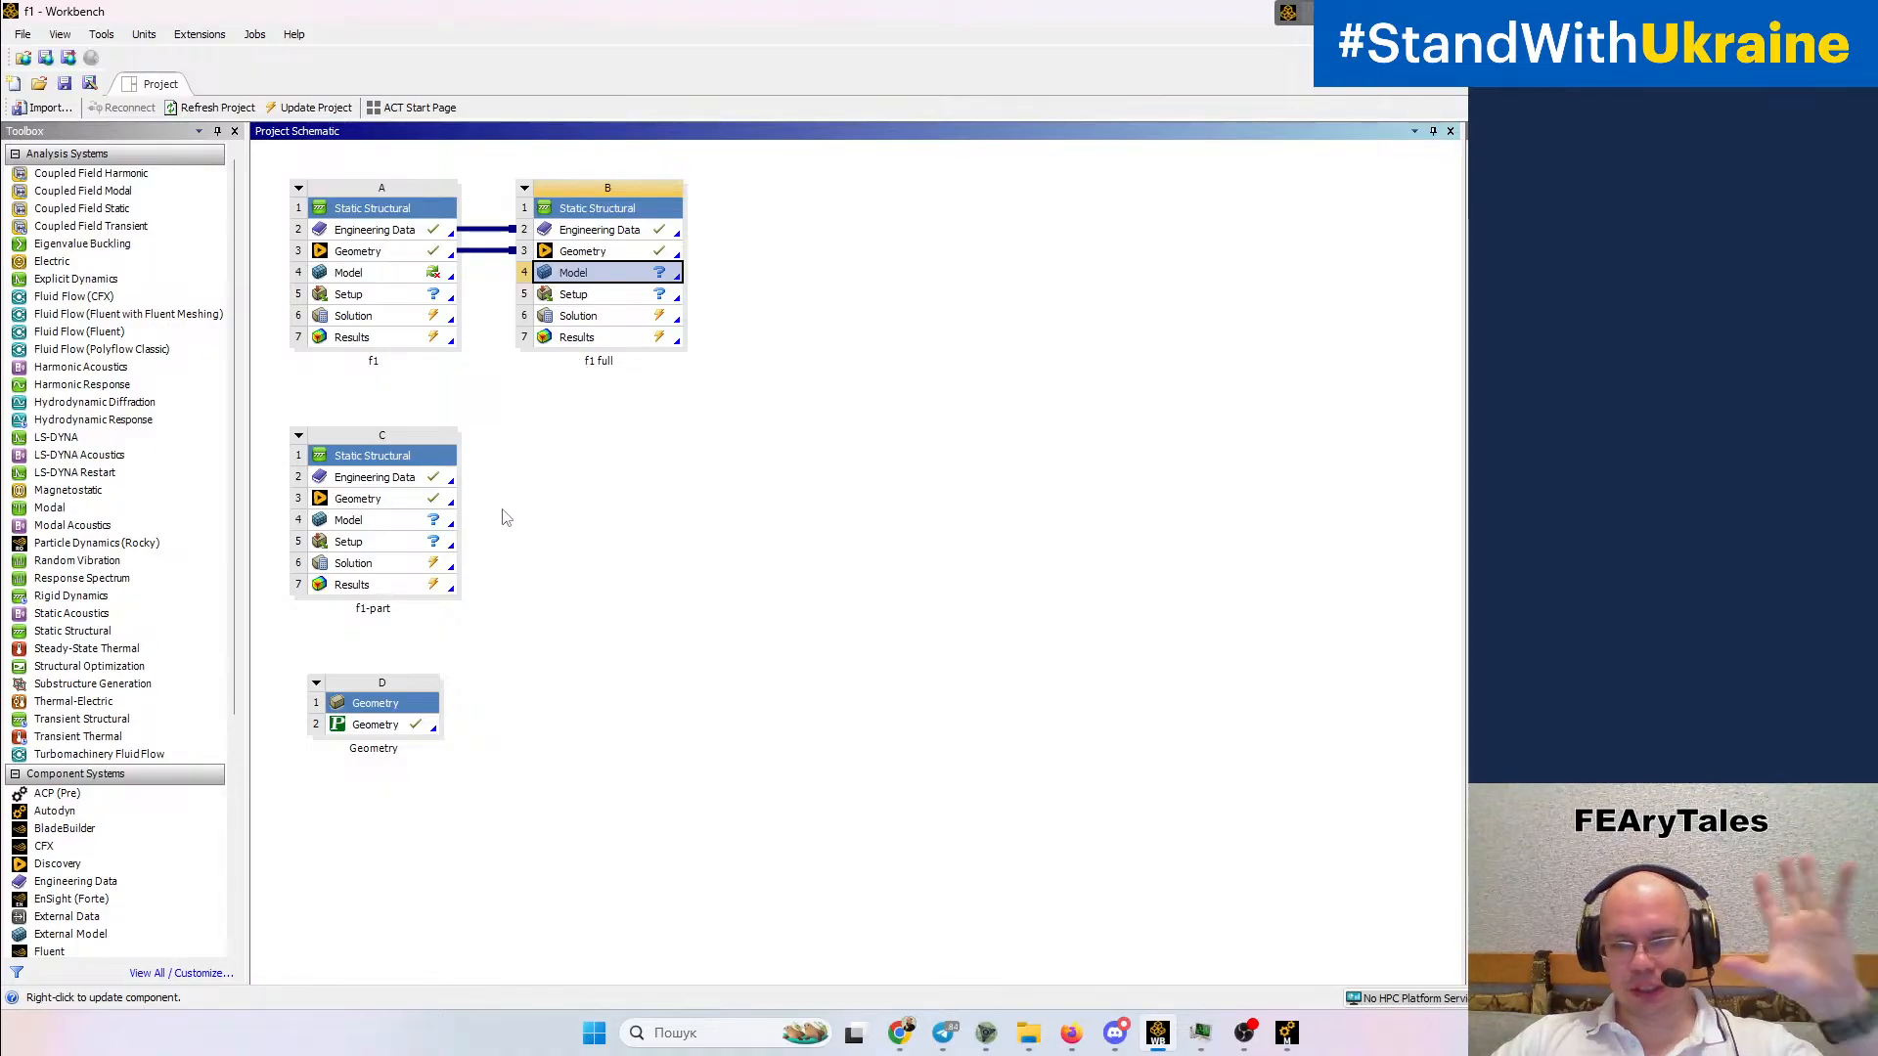
pyautogui.click(390, 500)
pyautogui.doubleClick(400, 528)
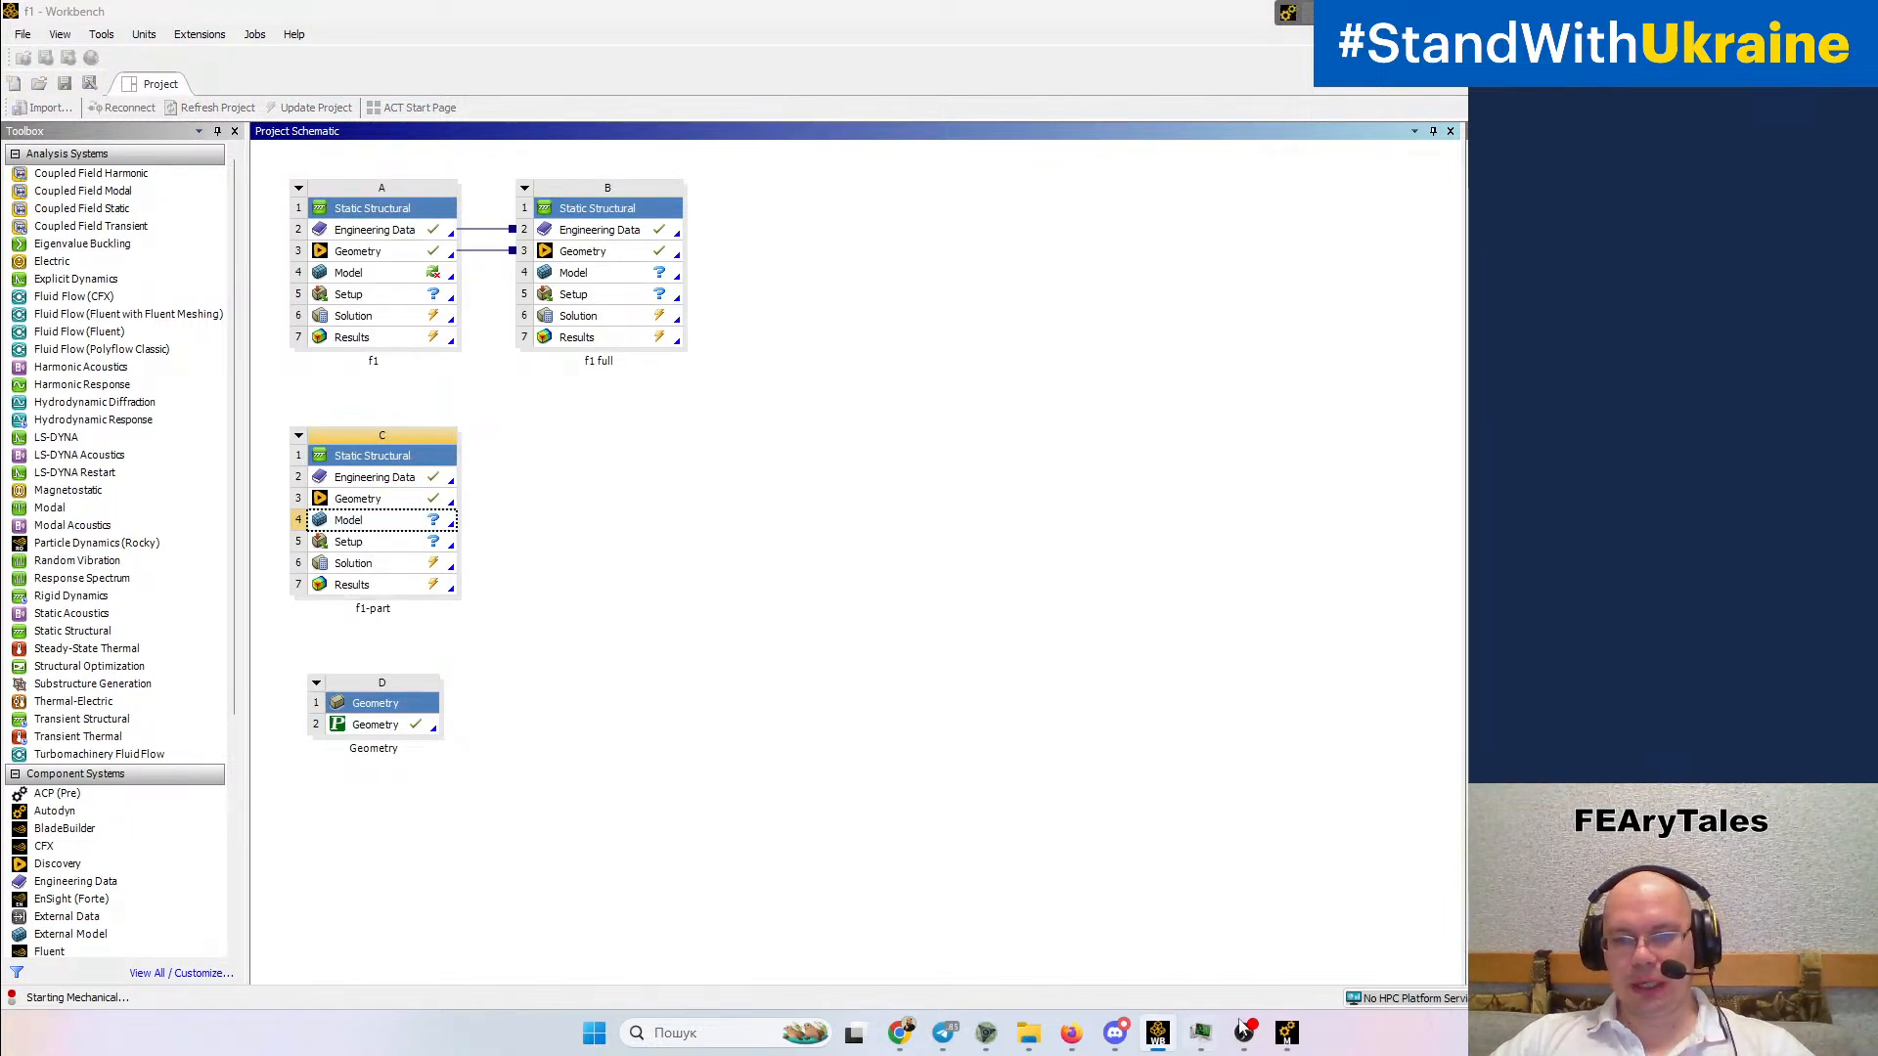
# Return to the f1 full model in Mechanical and examine the car's front wing, suspension and cockpit parts from several angles
pyautogui.click(1285, 1034)
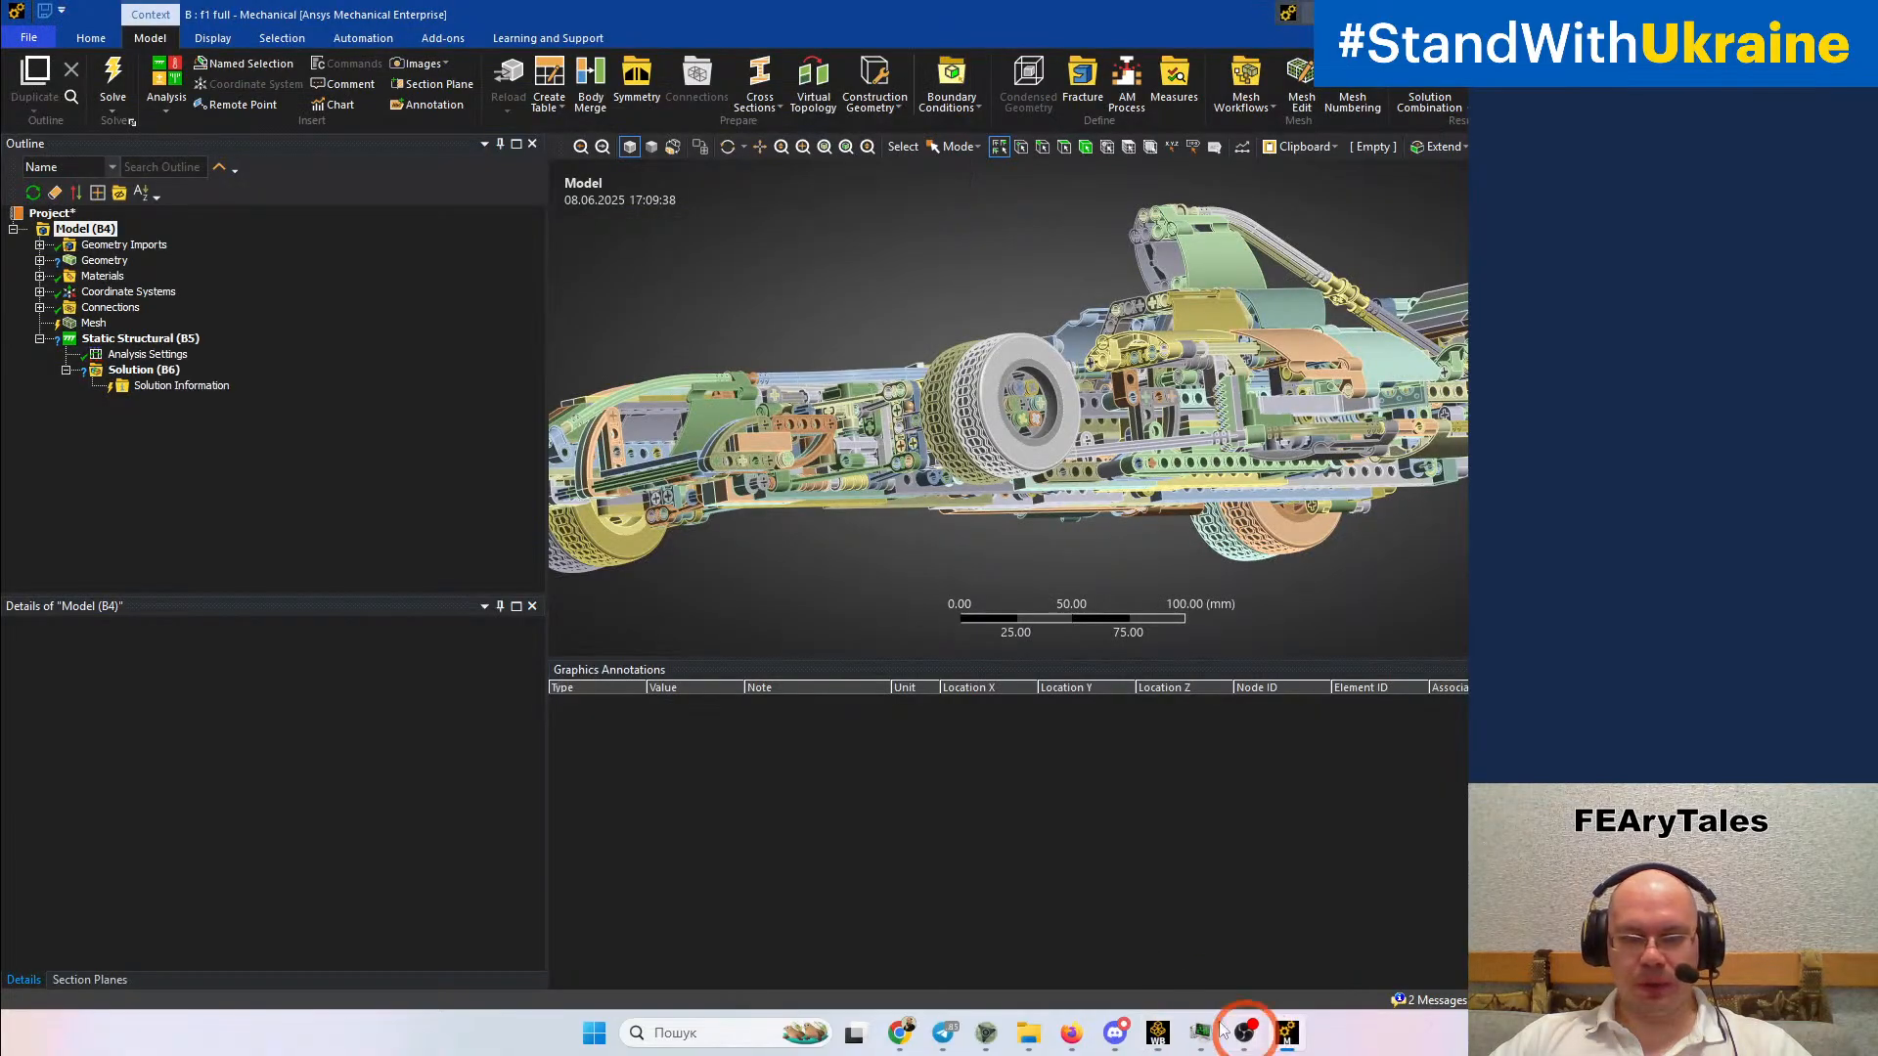
pyautogui.moveTo(966, 560); pyautogui.dragTo(1000, 466, button='middle')
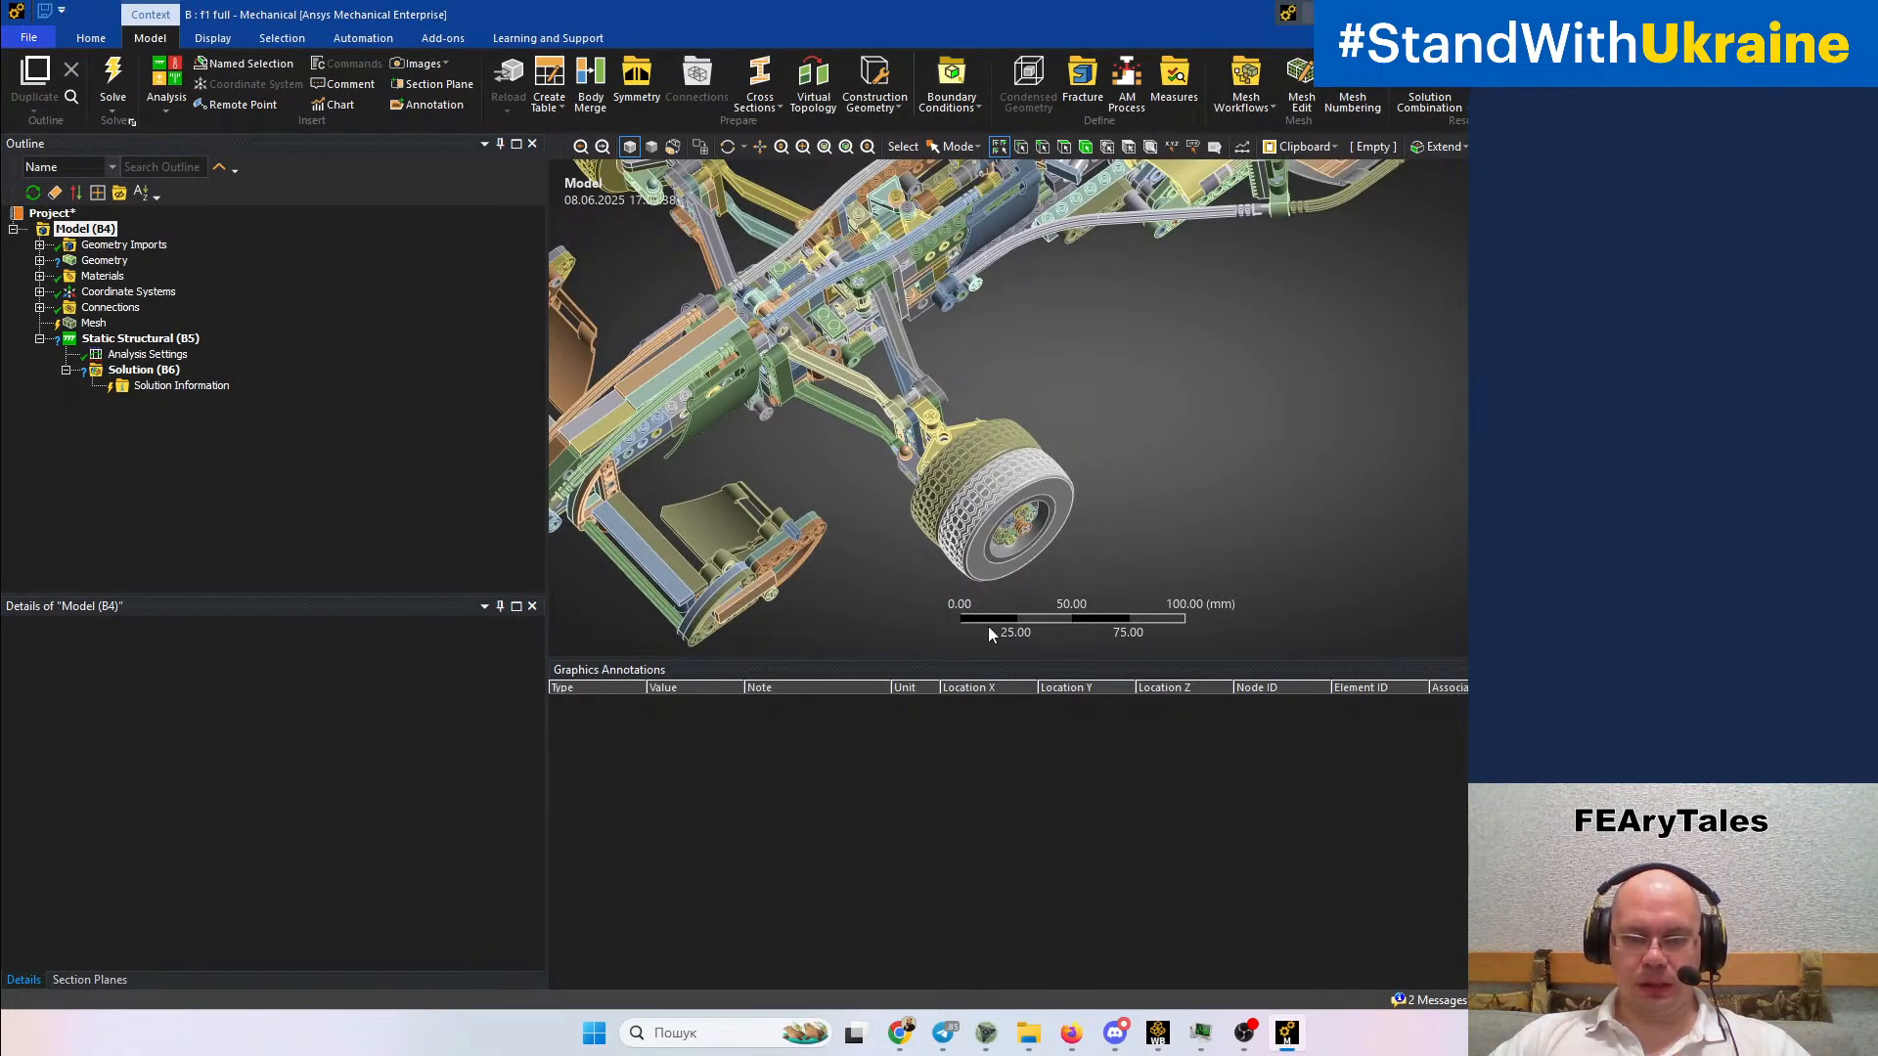
pyautogui.moveTo(1009, 558); pyautogui.dragTo(796, 671, button='middle')
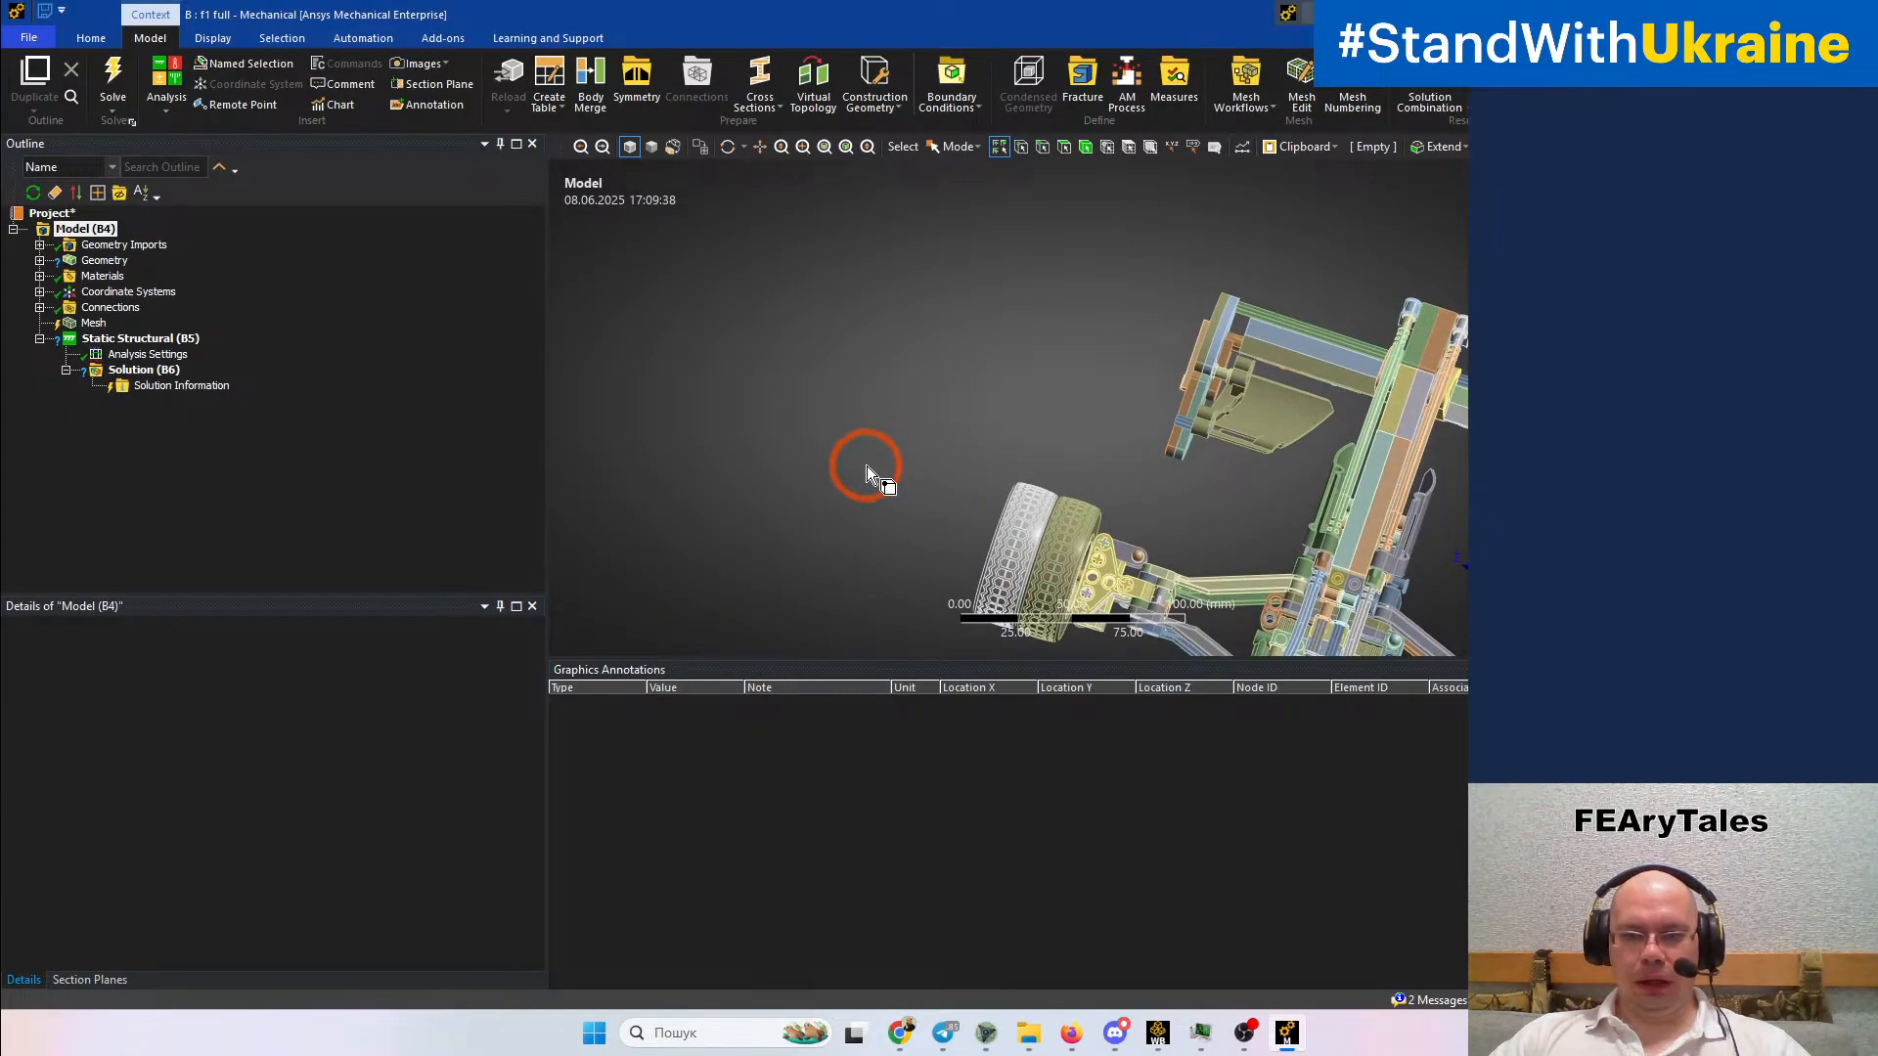
pyautogui.keyDown('ctrl'); pyautogui.moveTo(1307, 651); pyautogui.dragTo(1455, 545, button='middle'); pyautogui.keyUp('ctrl')
pyautogui.keyDown('ctrl'); pyautogui.moveTo(1254, 562); pyautogui.dragTo(1133, 501, button='middle'); pyautogui.keyUp('ctrl')
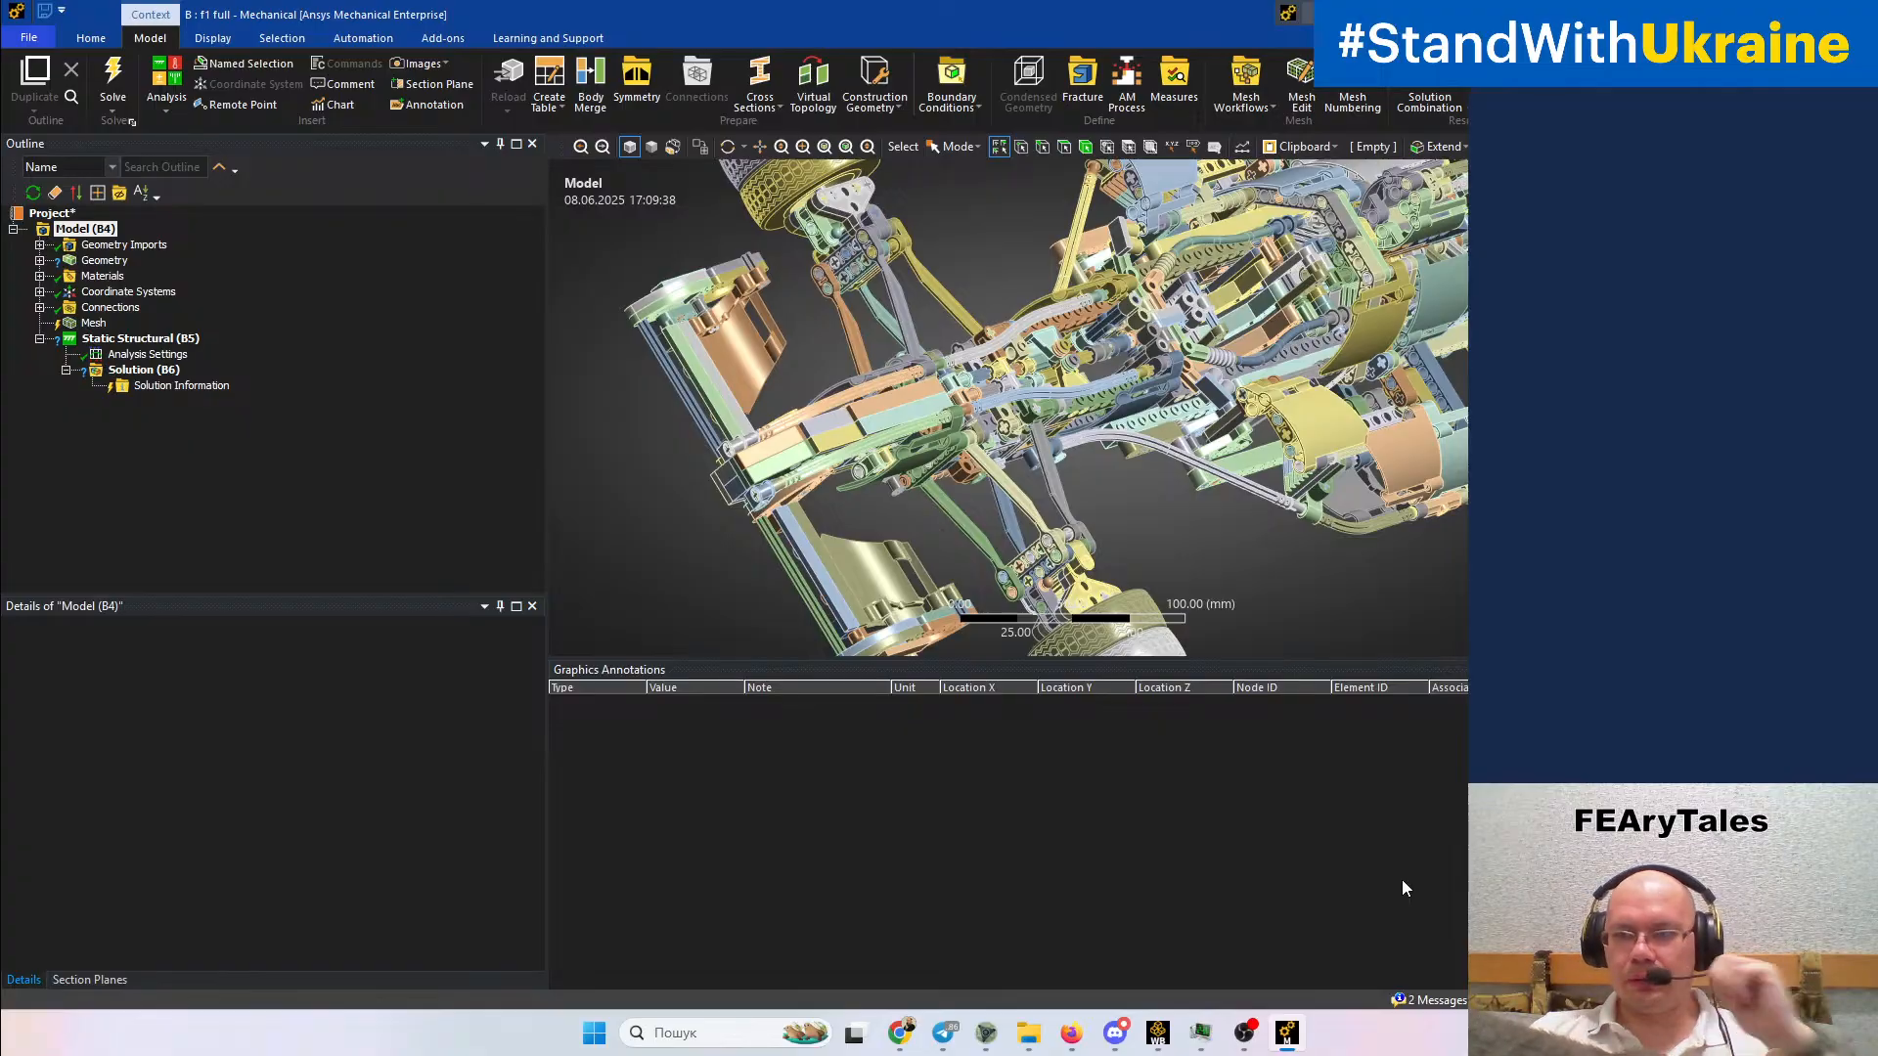
pyautogui.moveTo(1289, 513)
pyautogui.mouseDown(button='middle')
pyautogui.moveTo(1257, 437)
pyautogui.moveTo(1341, 407)
pyautogui.moveTo(1392, 516)
pyautogui.moveTo(1312, 525)
pyautogui.mouseUp(button='middle')
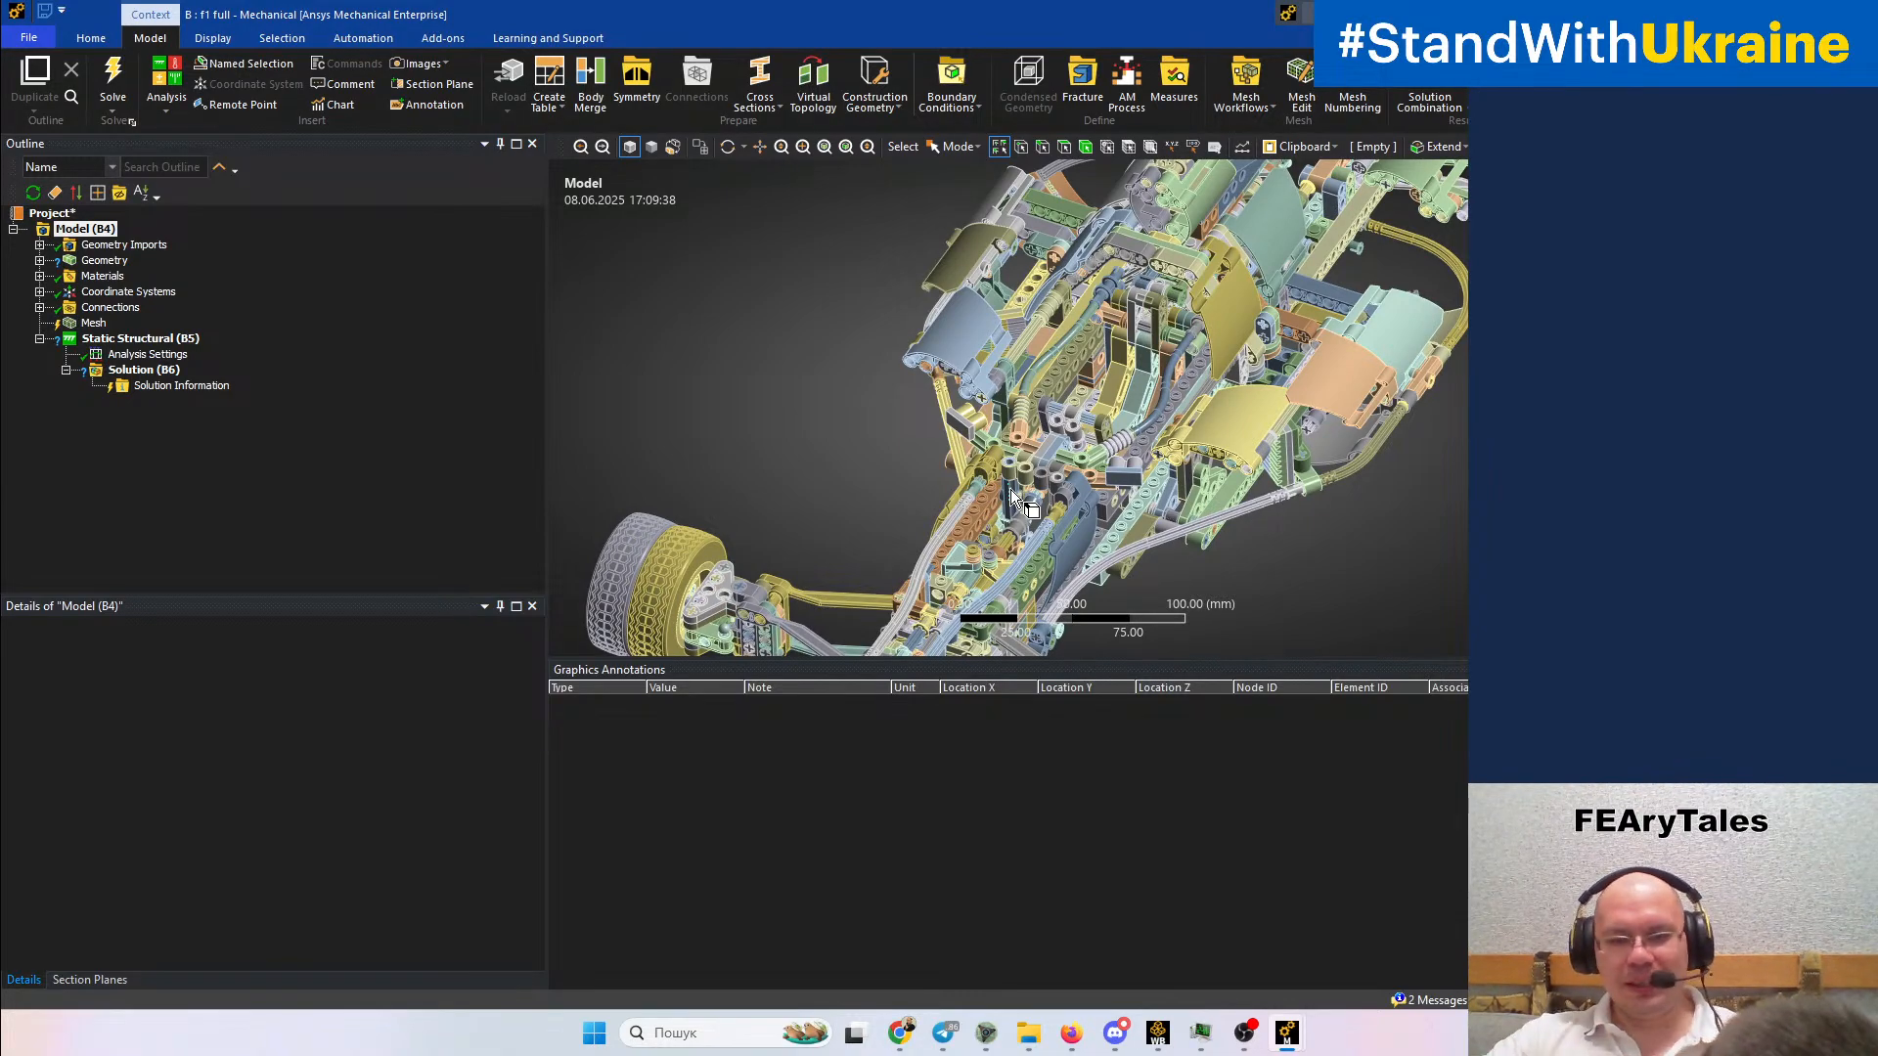
# Switch to the f1-part Mechanical window and display the mesh of the axle-shaped part, viewing it from another angle
pyautogui.click(1287, 1032)
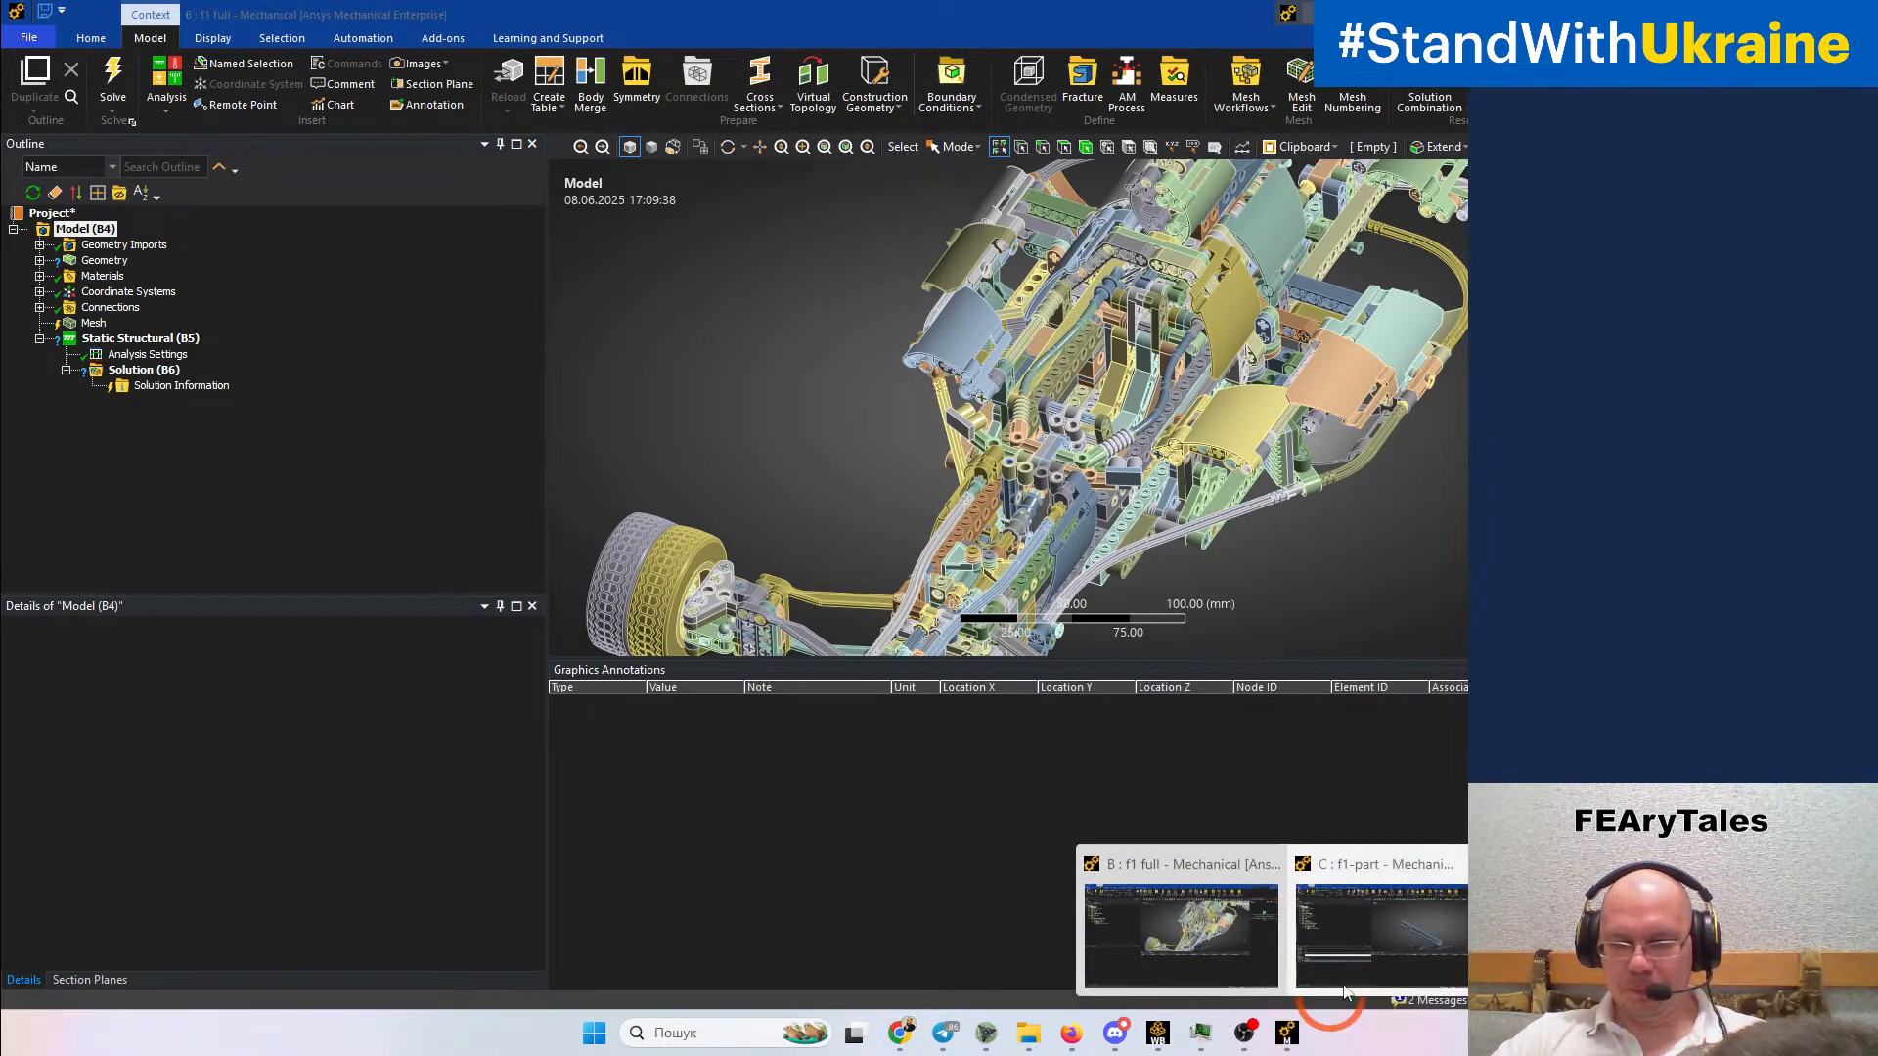
pyautogui.click(1362, 954)
pyautogui.moveTo(1153, 422); pyautogui.dragTo(1225, 389)
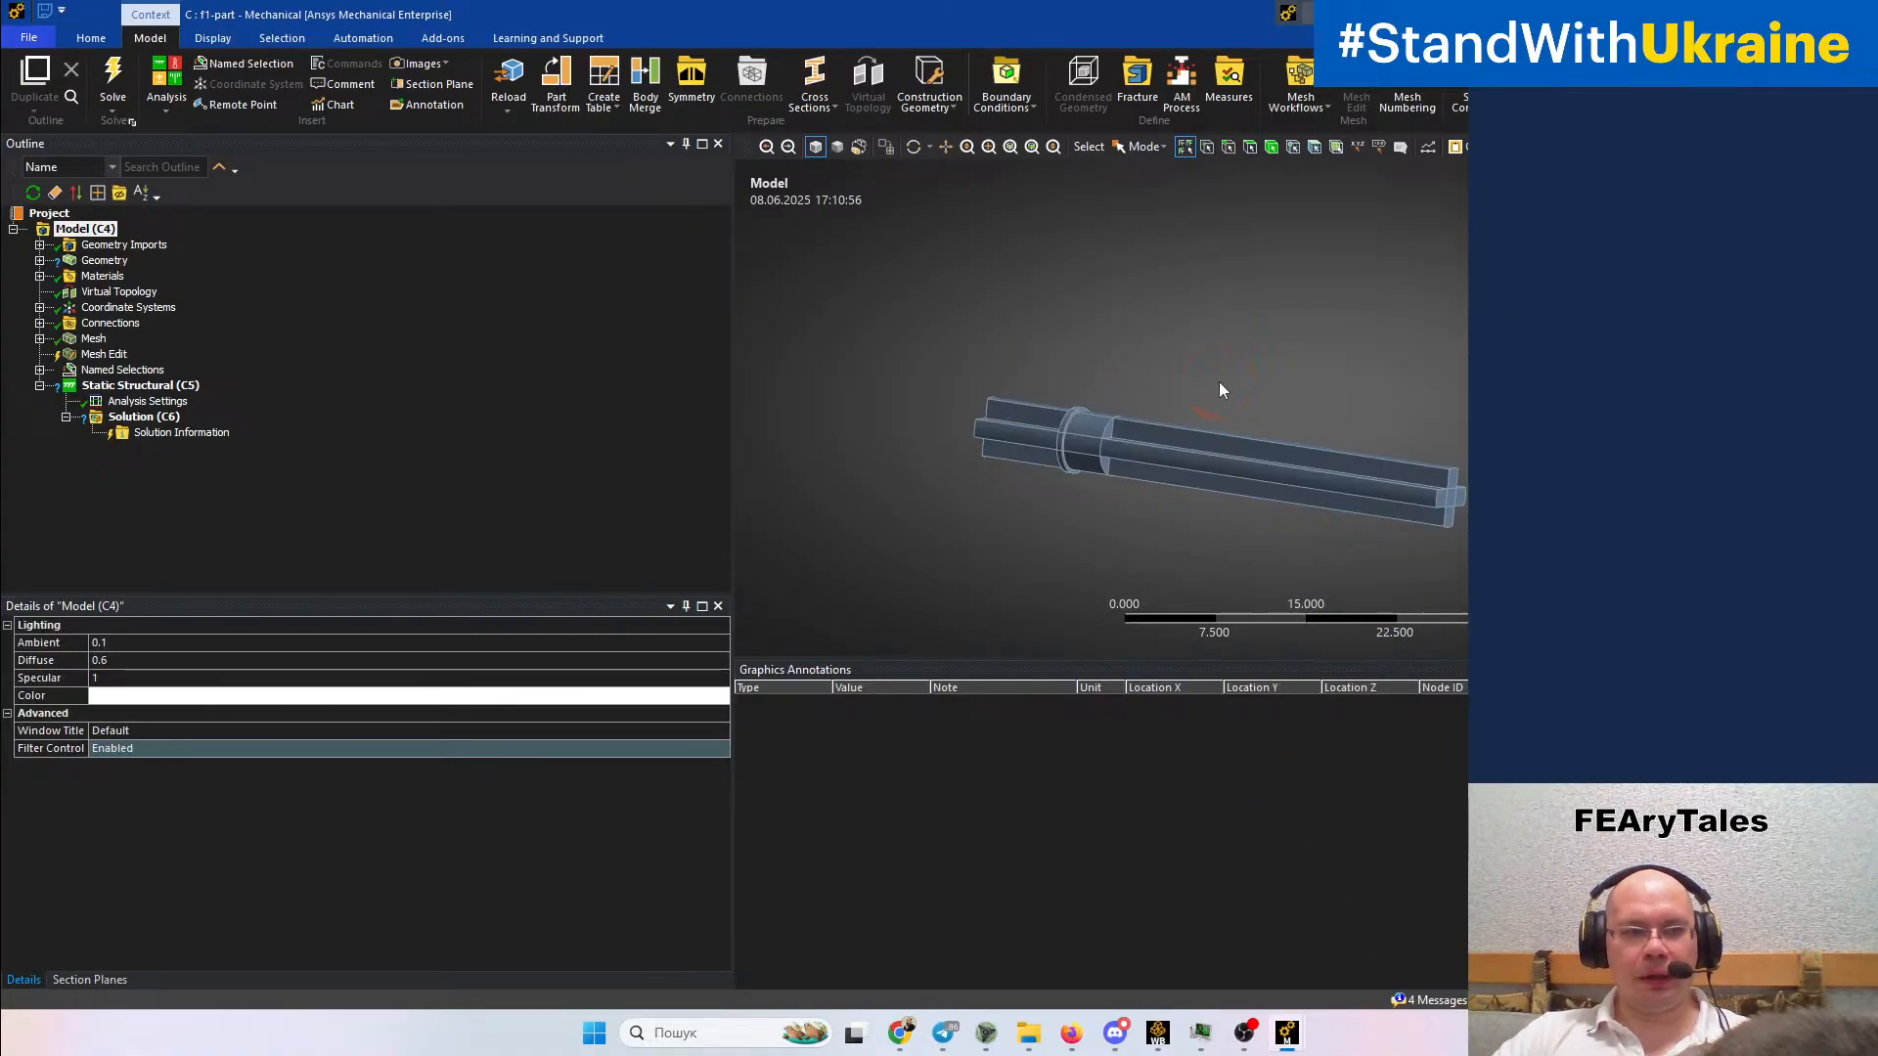
pyautogui.click(93, 340)
pyautogui.moveTo(859, 319); pyautogui.dragTo(1015, 427)
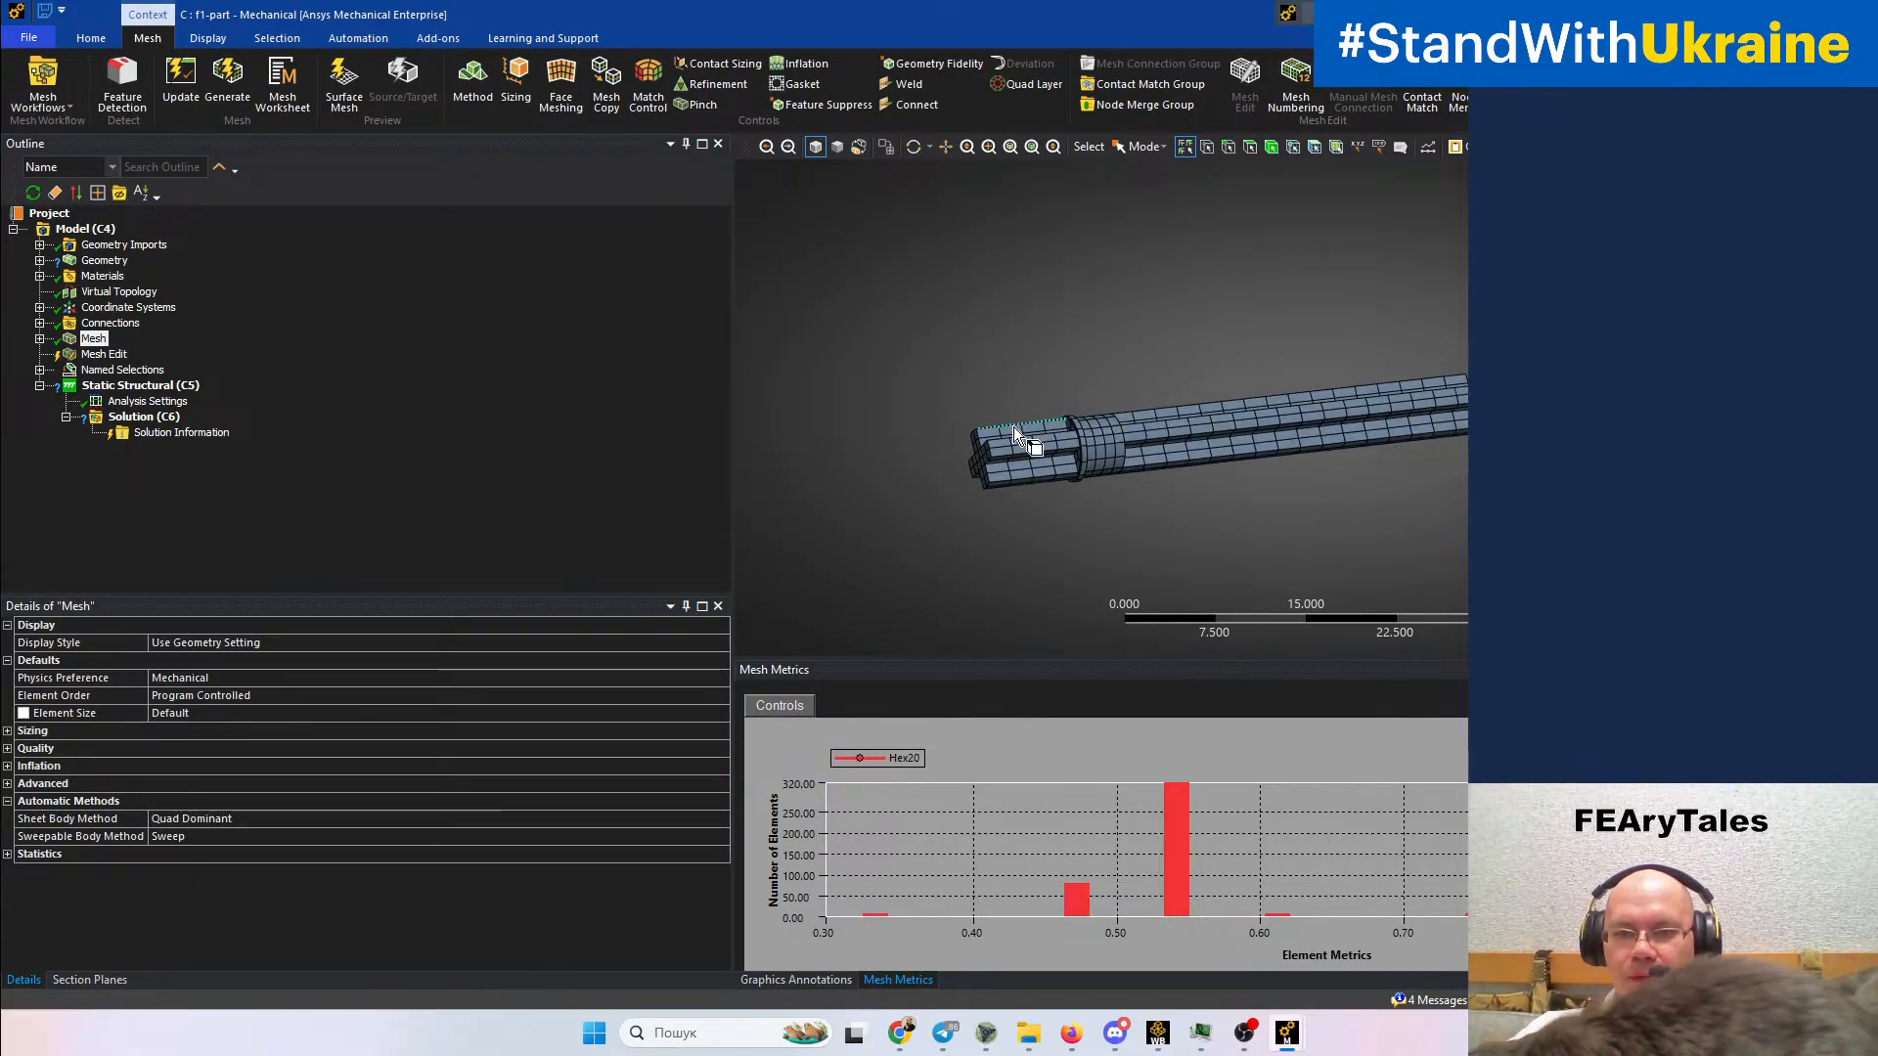
# Examine the hexahedral mesh of the cross axle from several angles, focusing on the end and the collar
pyautogui.moveTo(1362, 365)
pyautogui.keyDown('ctrl'); pyautogui.mouseDown(button='middle')
pyautogui.moveTo(1331, 297)
pyautogui.moveTo(1195, 325)
pyautogui.mouseUp(button='middle'); pyautogui.keyUp('ctrl')
pyautogui.moveTo(1383, 402)
pyautogui.mouseDown(button='middle')
pyautogui.moveTo(1210, 333)
pyautogui.moveTo(1379, 362)
pyautogui.mouseUp(button='middle')
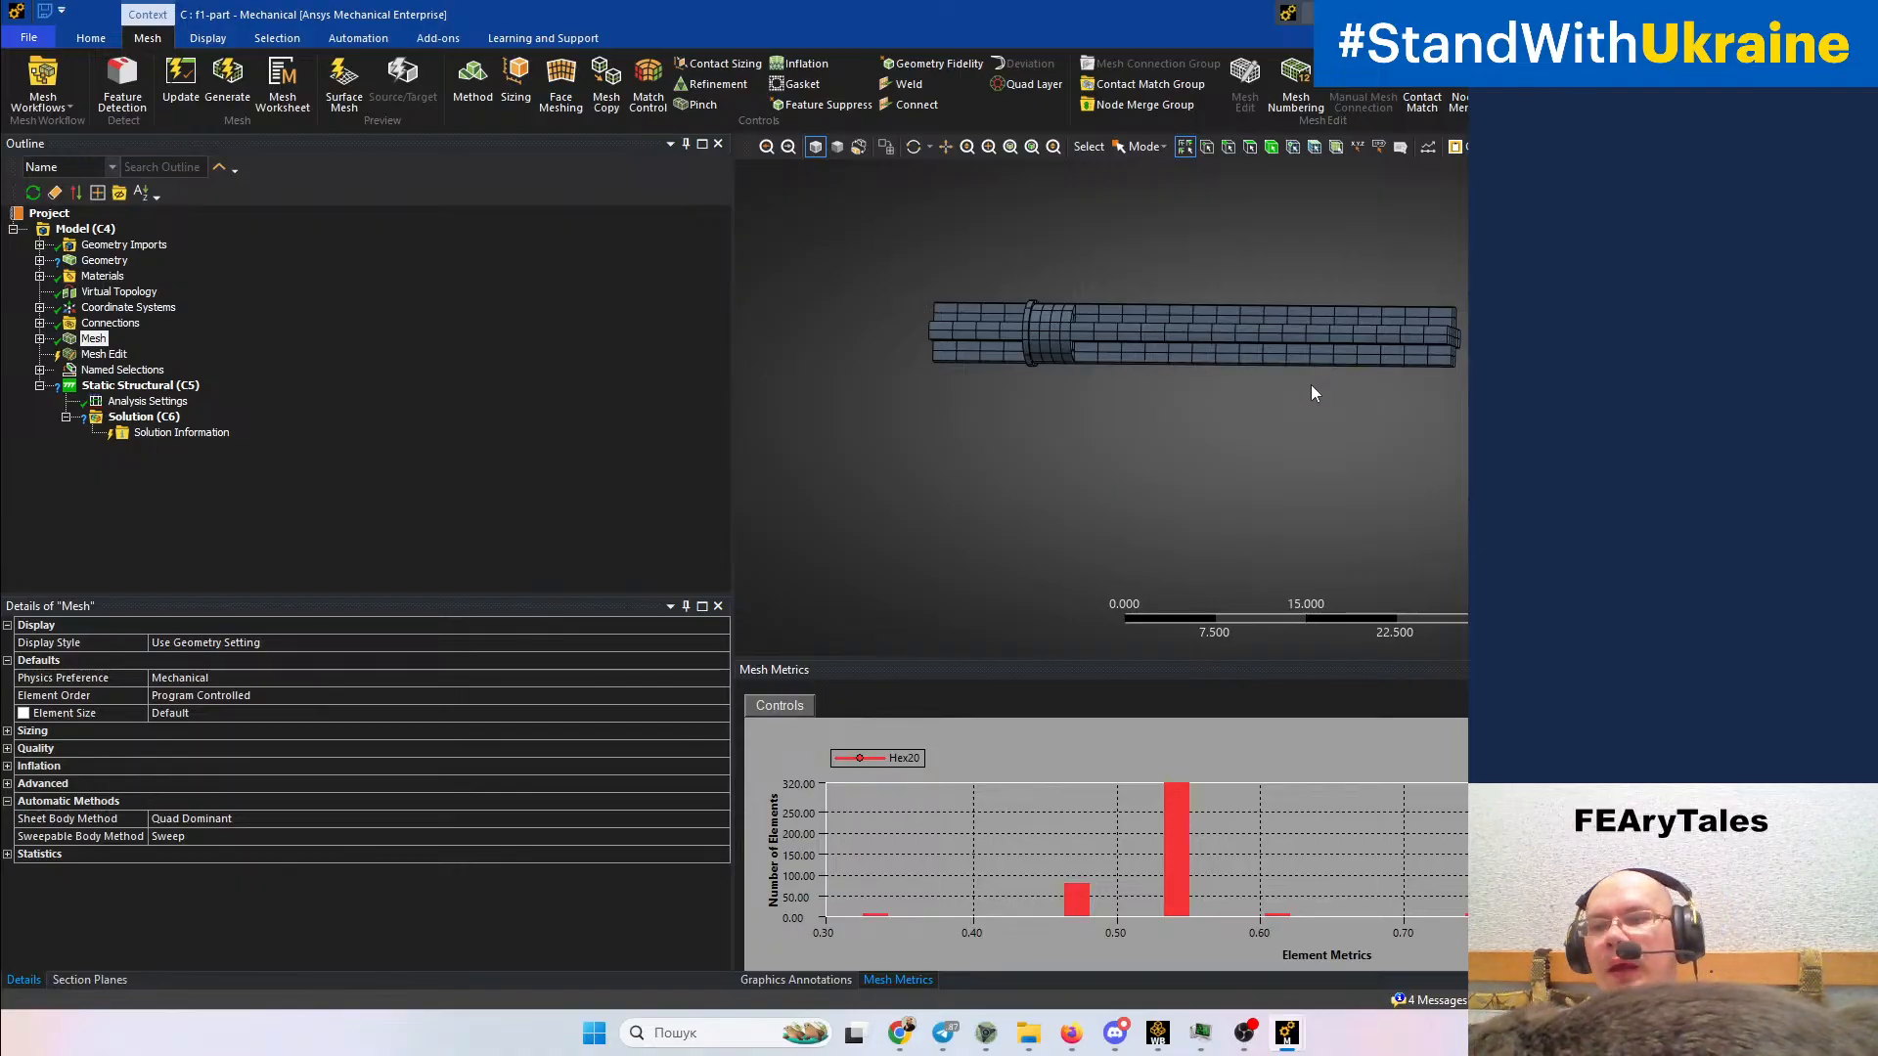
pyautogui.moveTo(1041, 297); pyautogui.dragTo(1174, 343, button='middle')
pyautogui.scroll(3, 1036, 349)
pyautogui.moveTo(1020, 334); pyautogui.dragTo(1408, 436, button='middle')
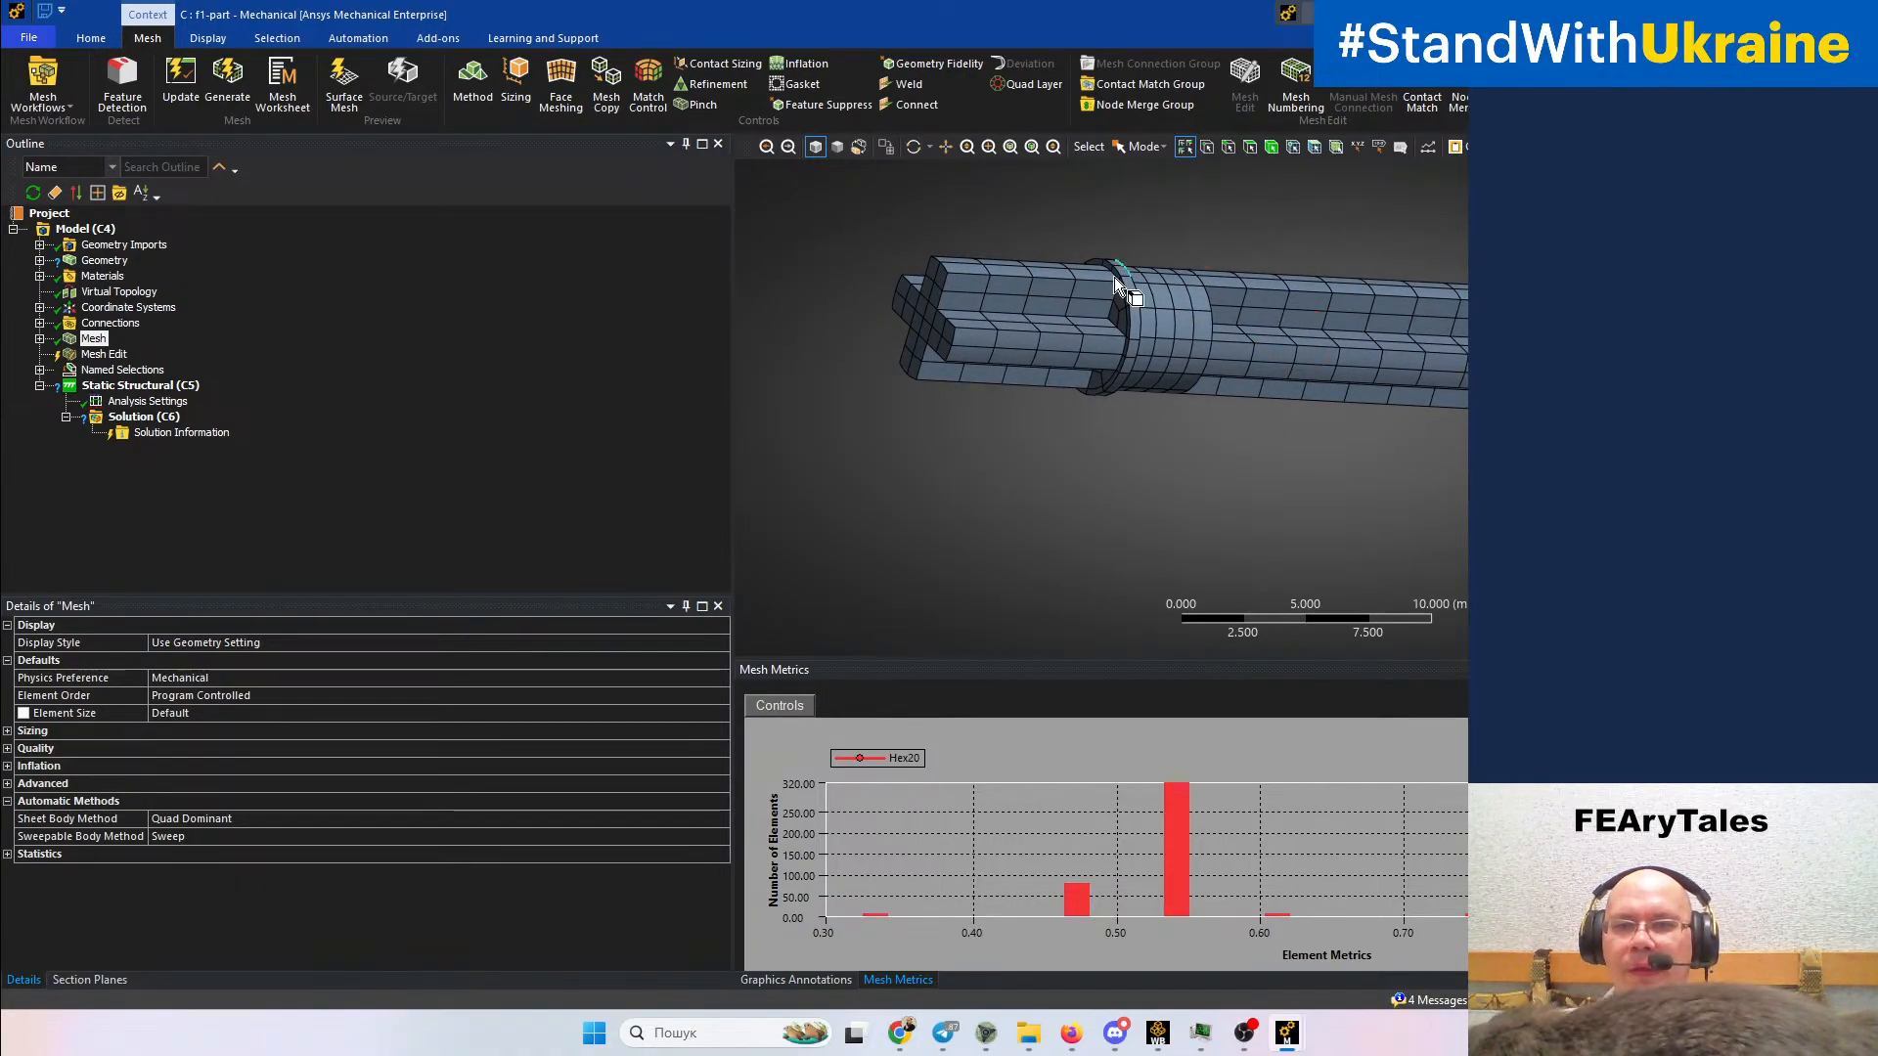
pyautogui.moveTo(1168, 331); pyautogui.dragTo(889, 352, button='middle')
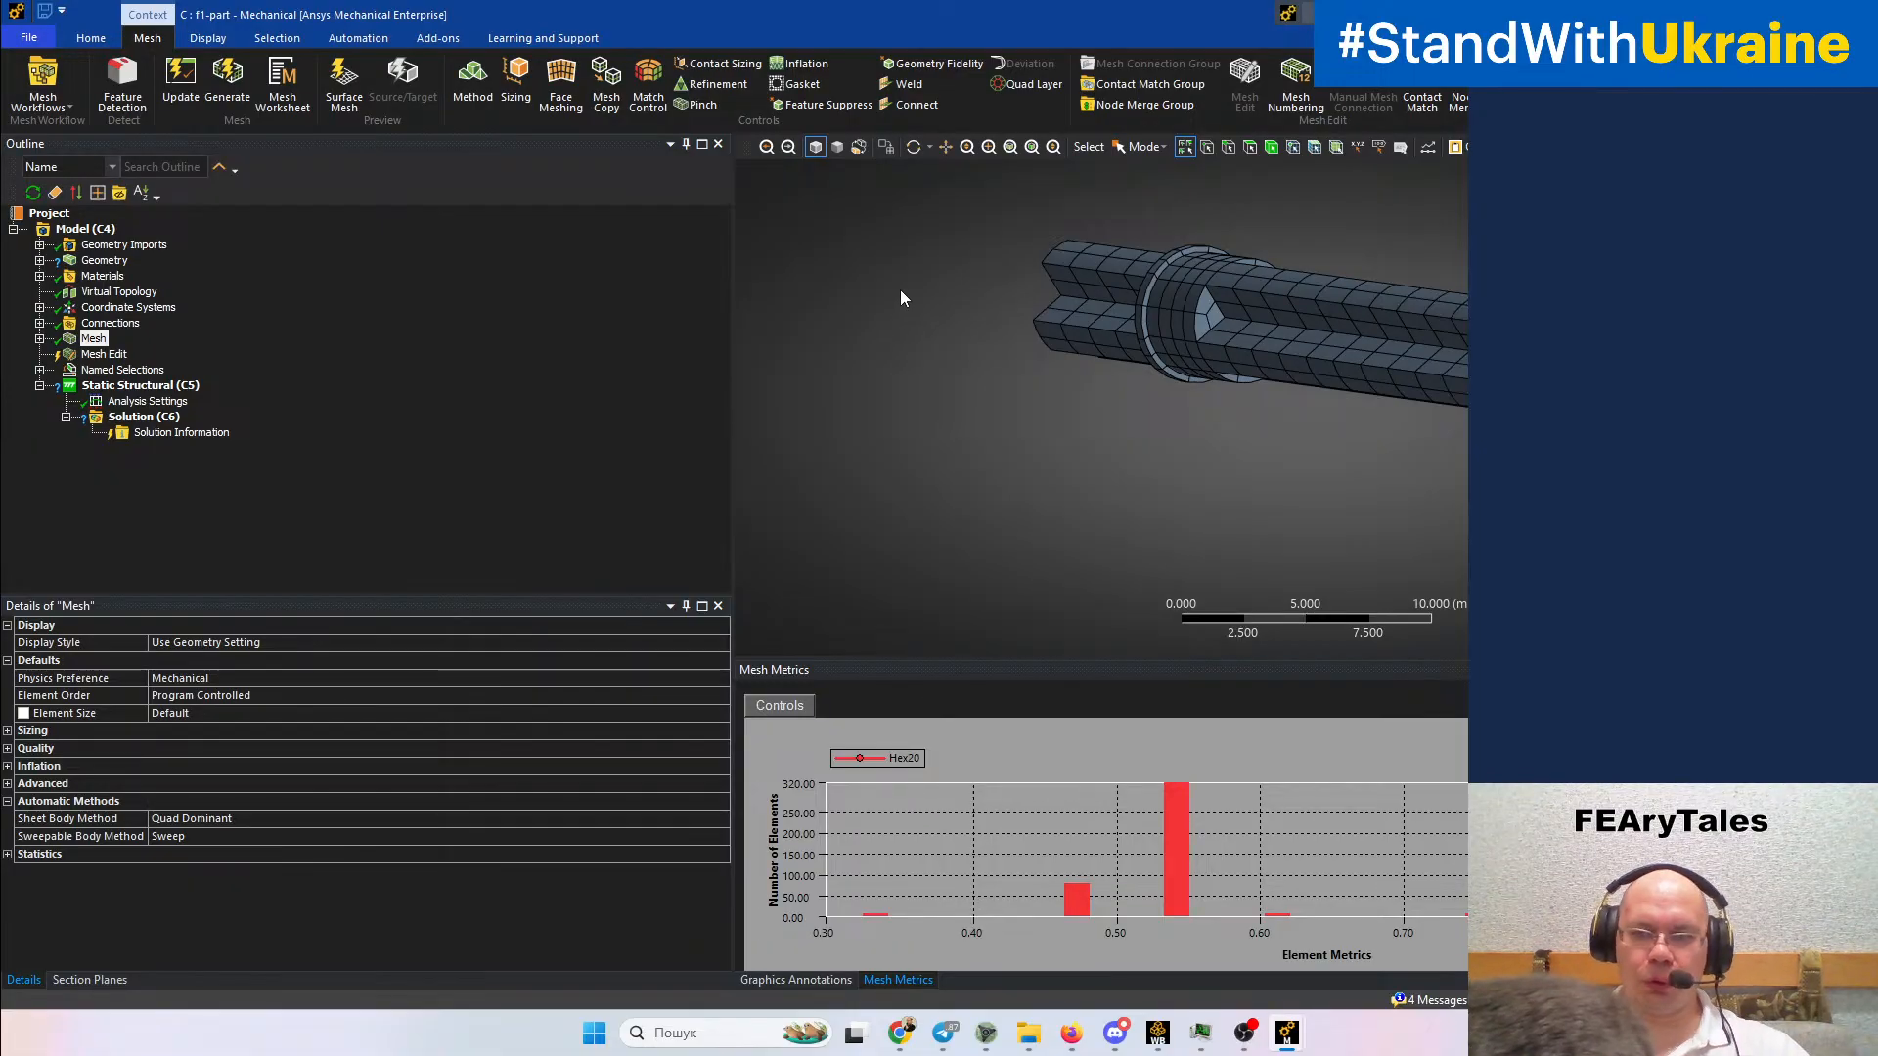
pyautogui.moveTo(1075, 291); pyautogui.dragTo(790, 405, button='middle')
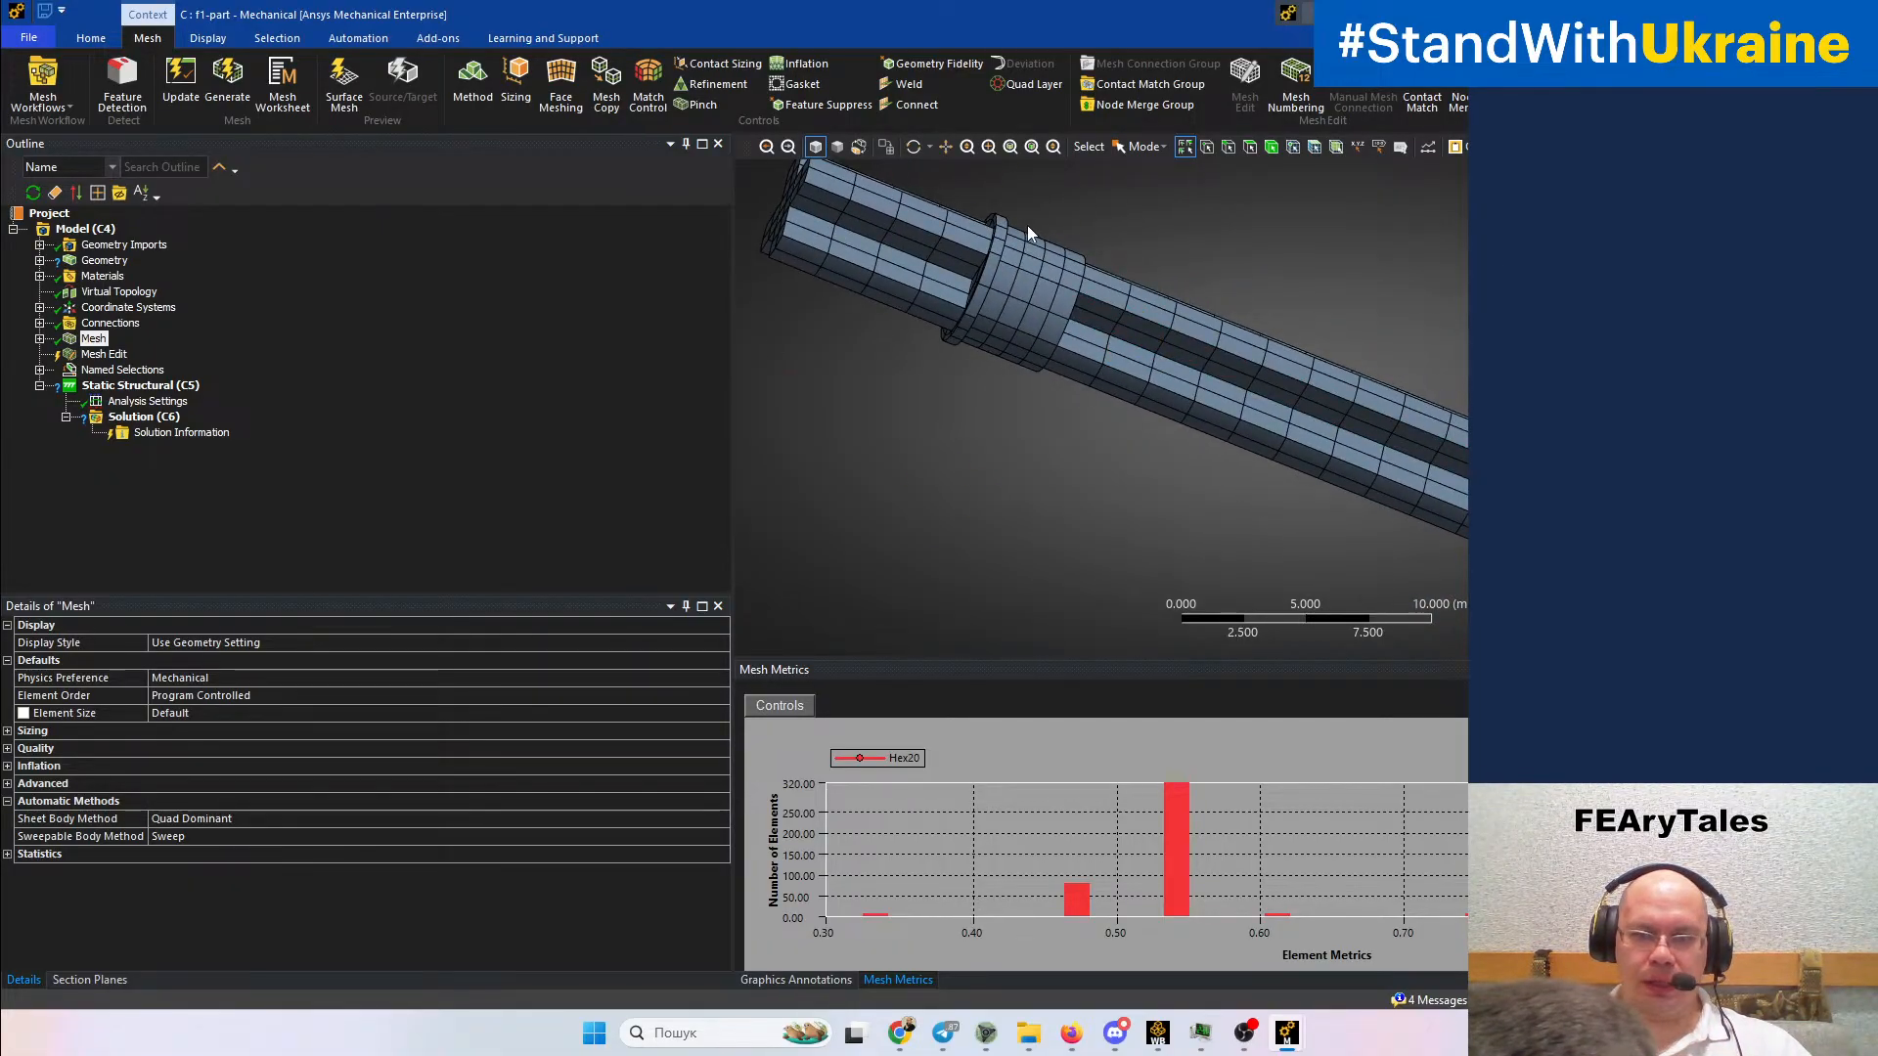
pyautogui.moveTo(980, 367); pyautogui.dragTo(1009, 396, button='middle')
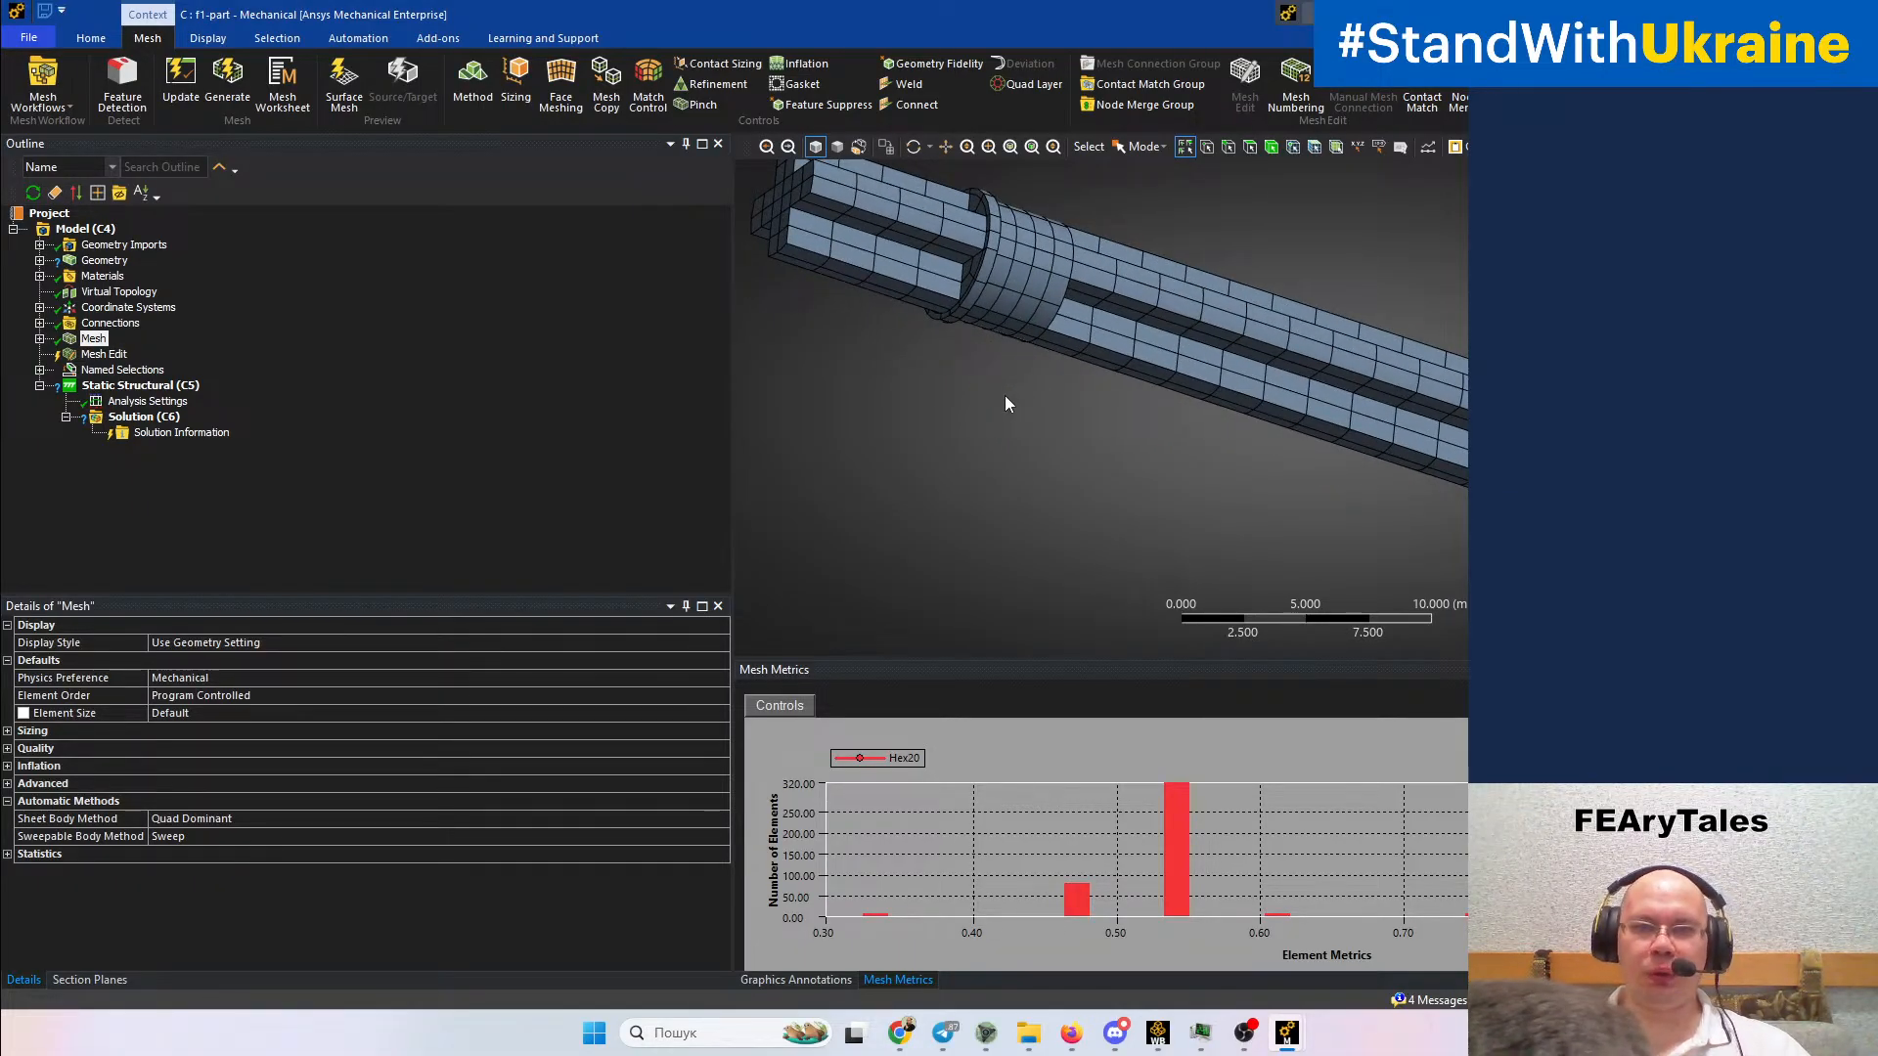
pyautogui.moveTo(1159, 362); pyautogui.dragTo(1090, 559, button='middle')
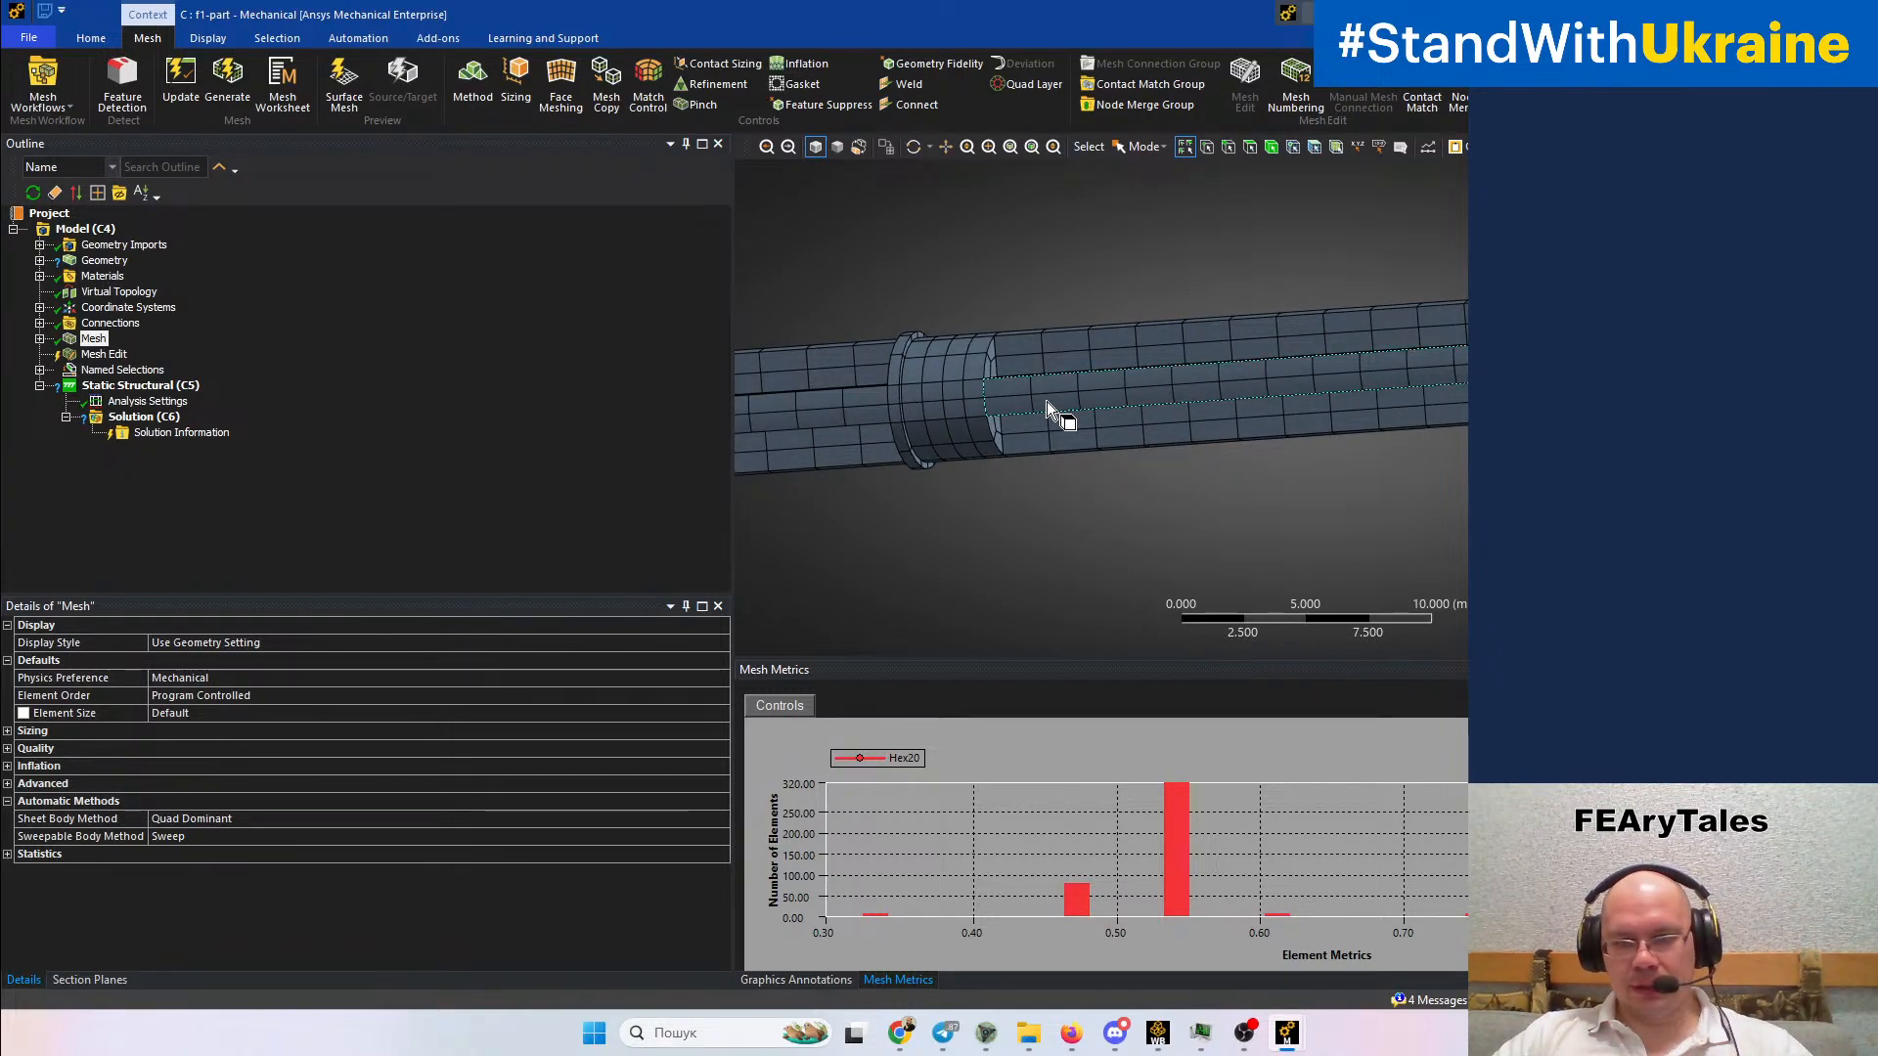
pyautogui.moveTo(1048, 477); pyautogui.dragTo(1107, 432, button='middle')
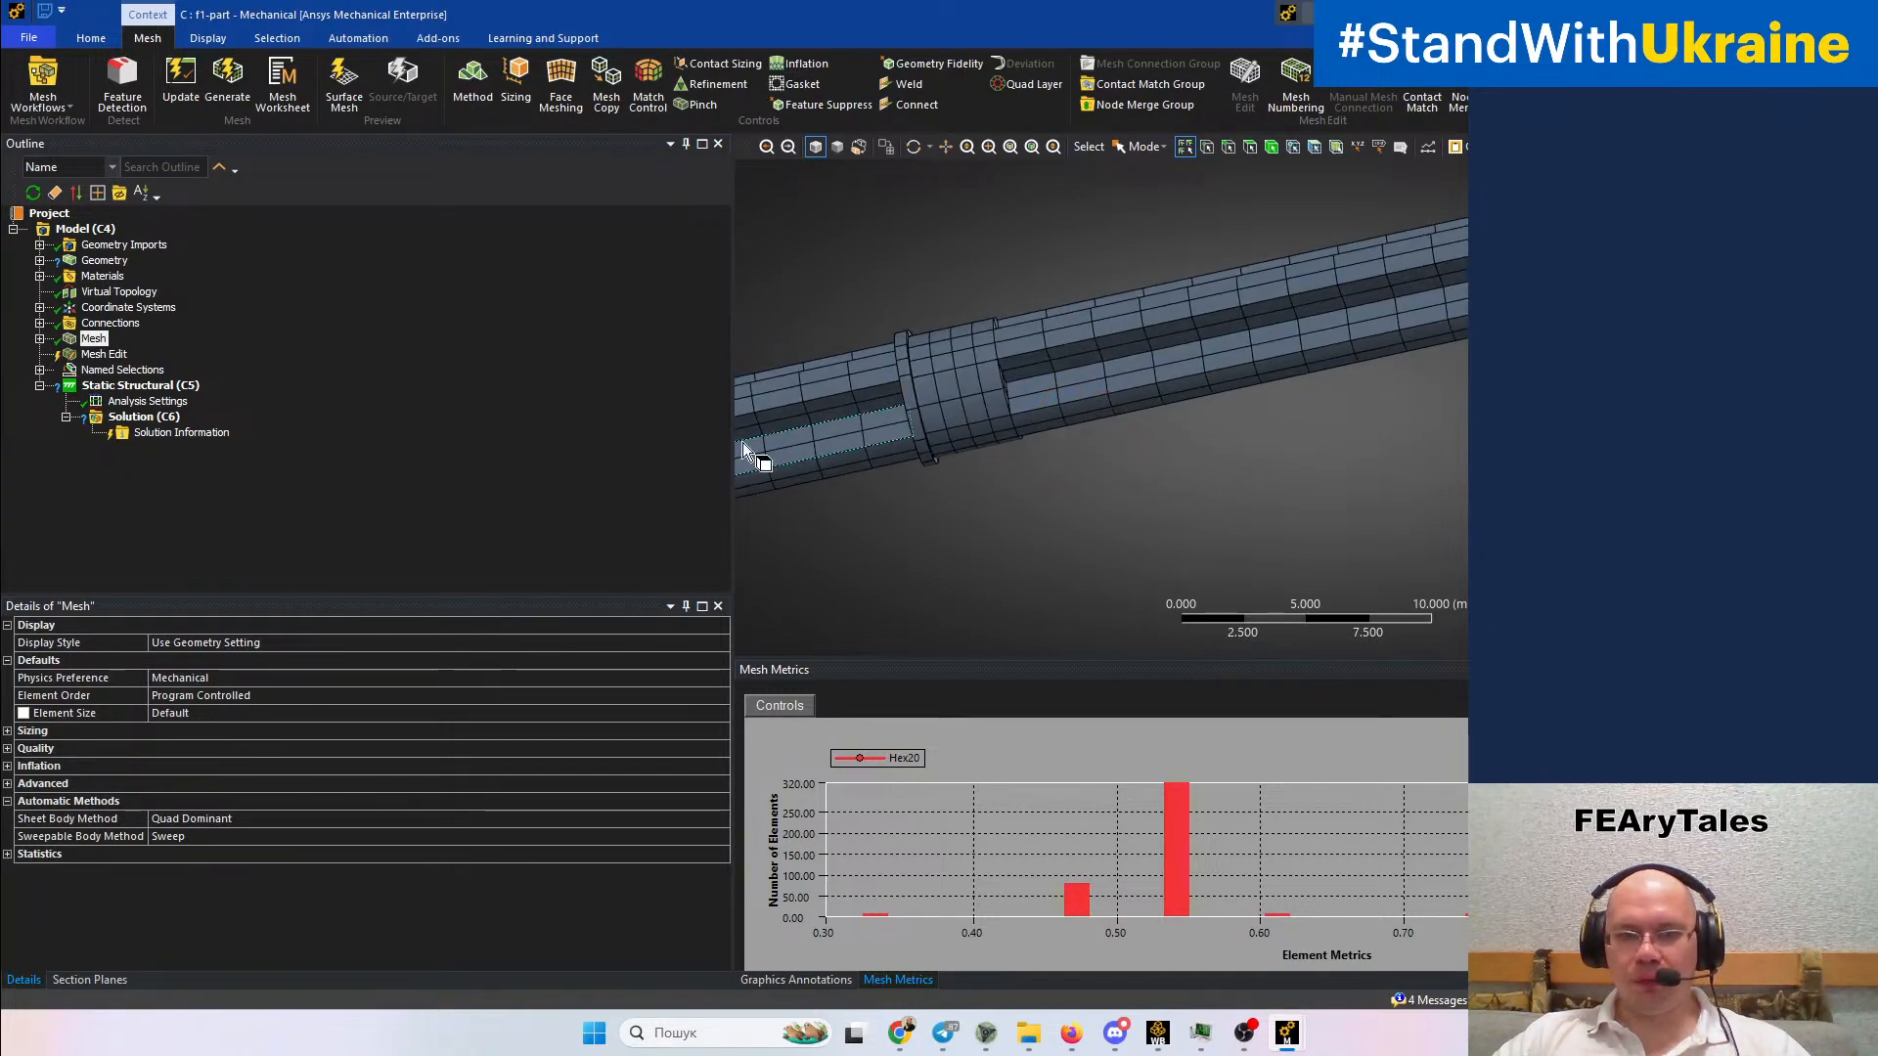
# Widen the graphics area, close the f1 full Mechanical window and maximize the f1-part Mechanical window
pyautogui.moveTo(733, 513); pyautogui.dragTo(362, 509)
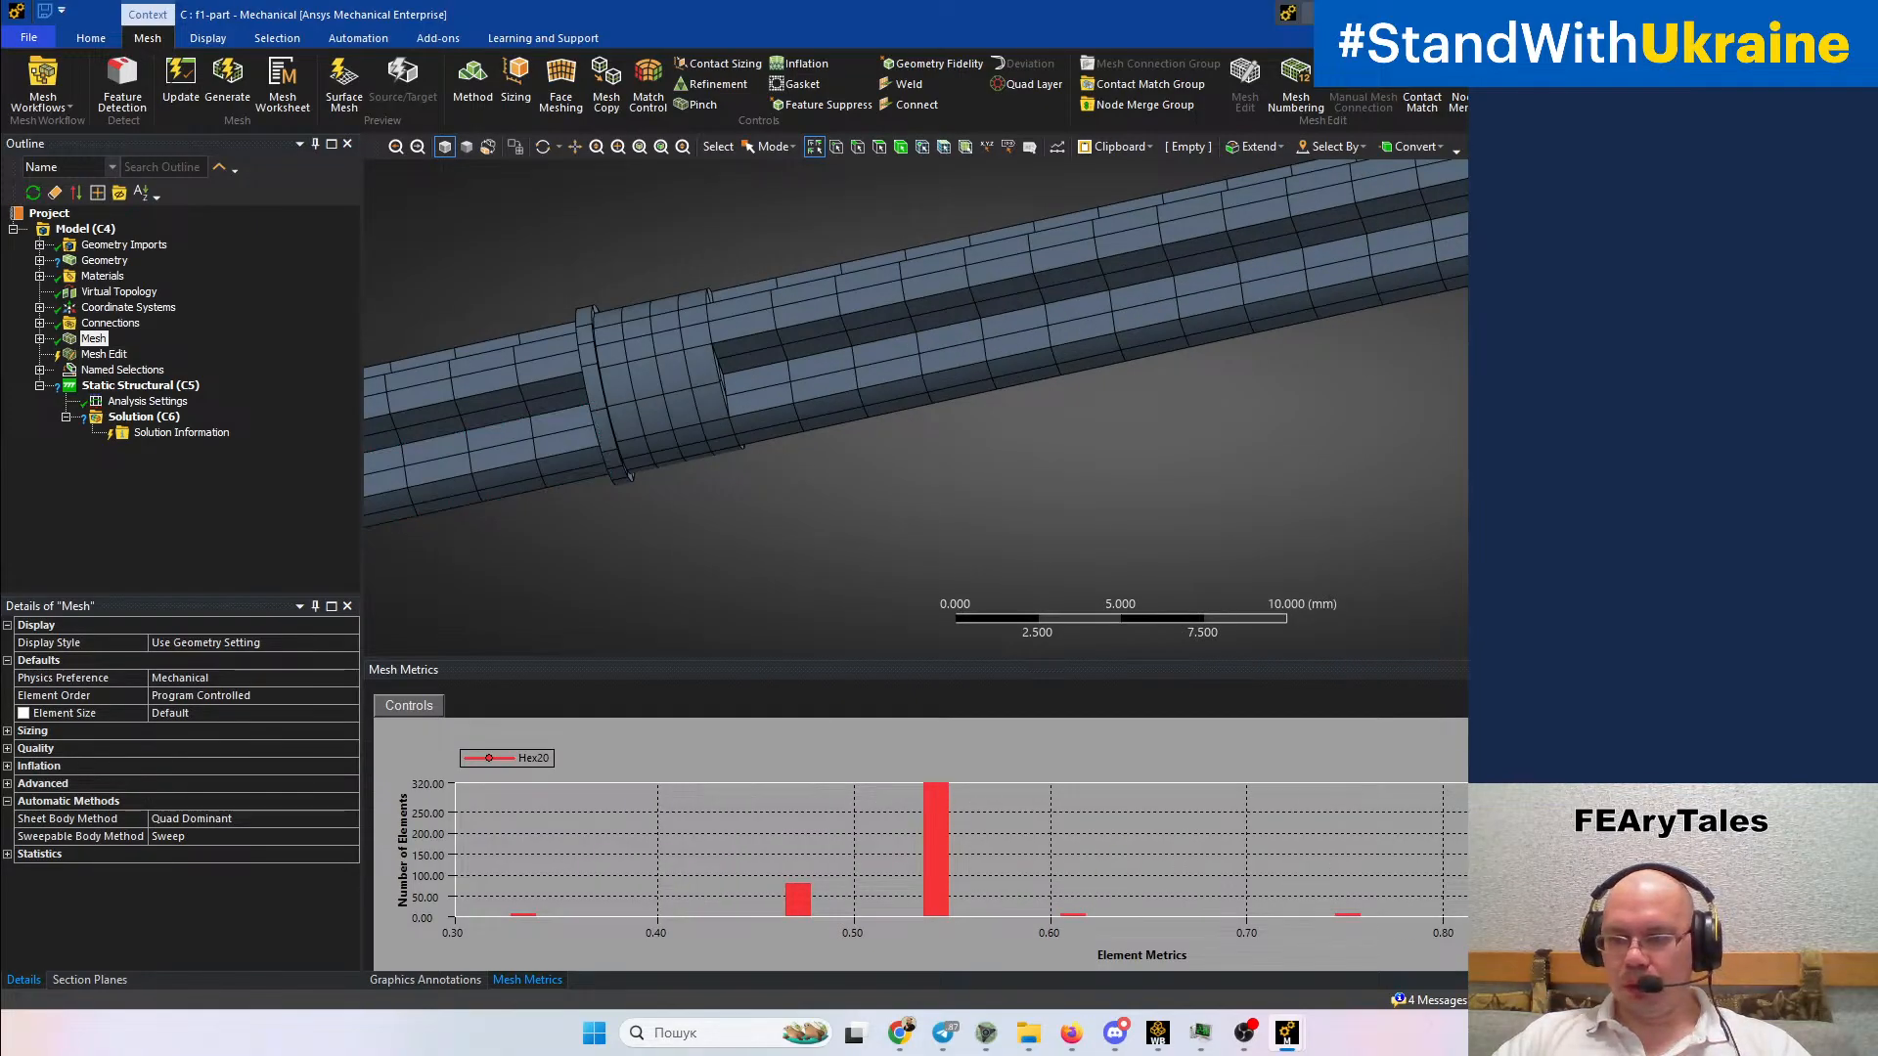
pyautogui.moveTo(1164, 9); pyautogui.dragTo(869, 73)
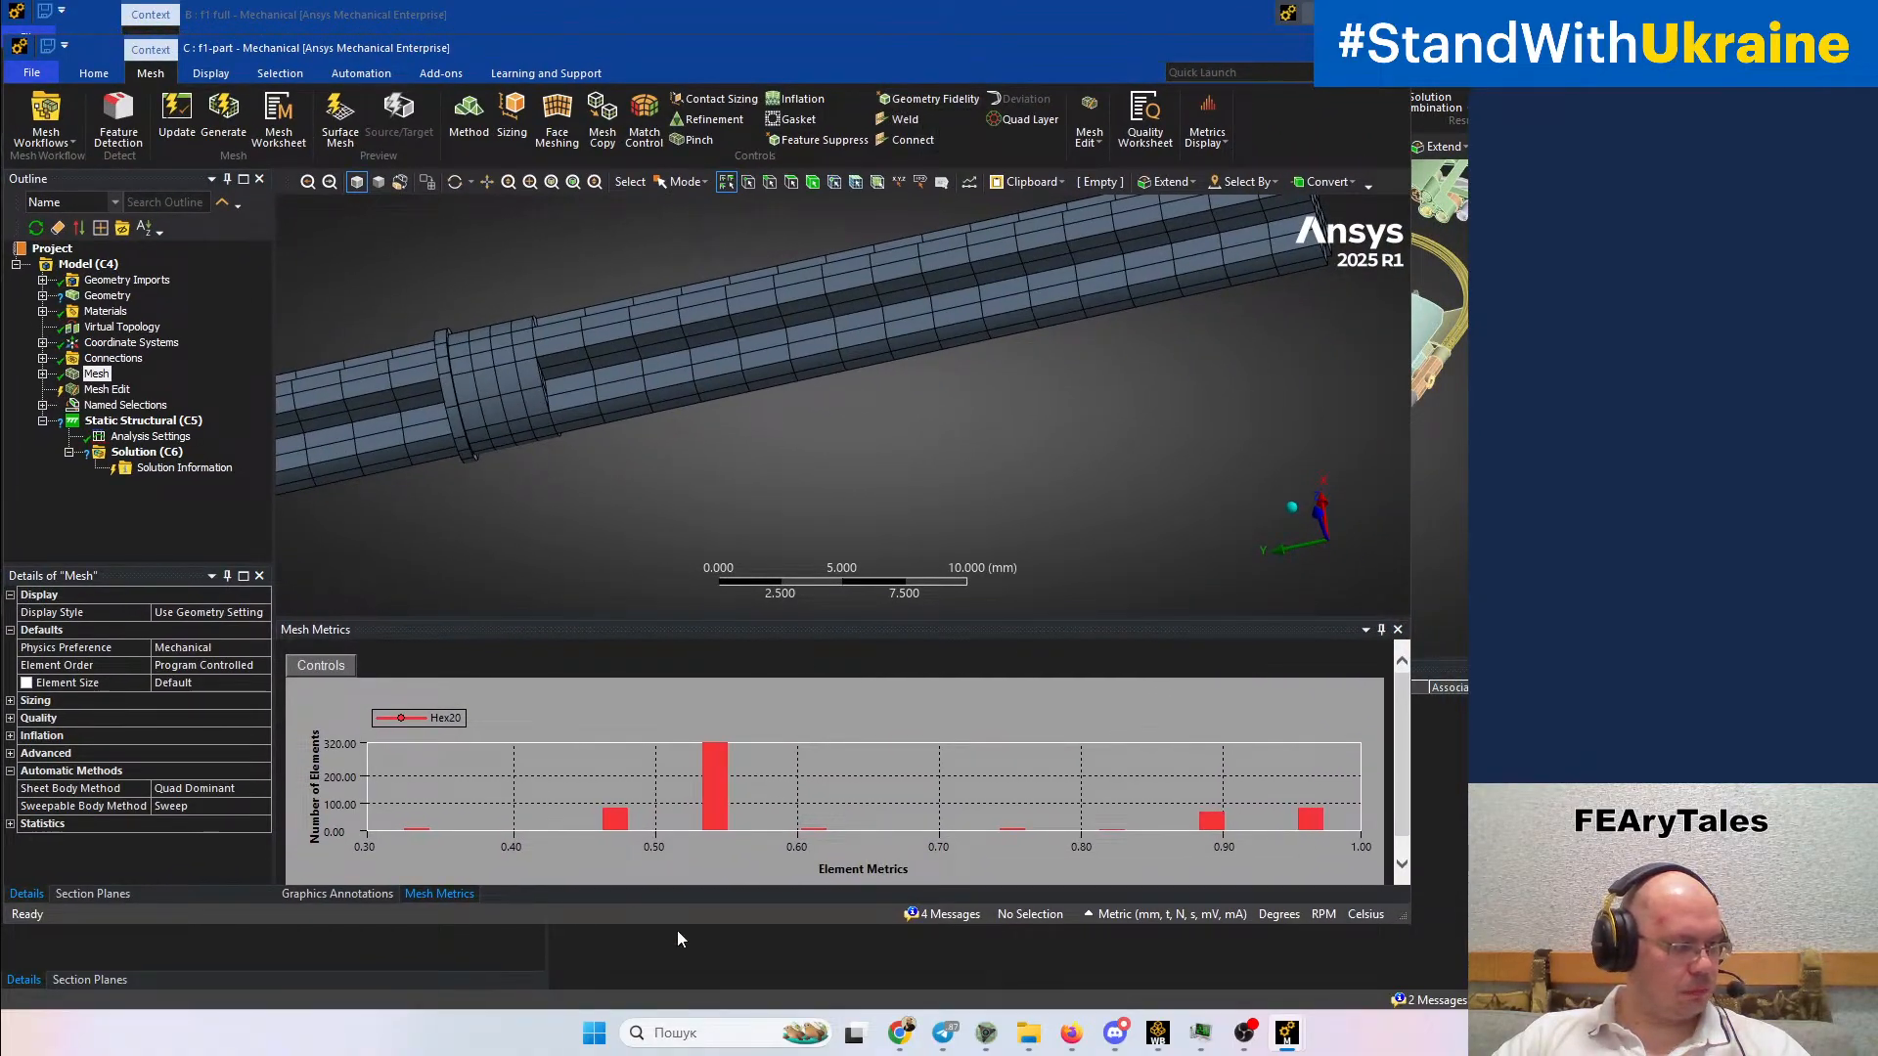
pyautogui.doubleClick(1064, 15)
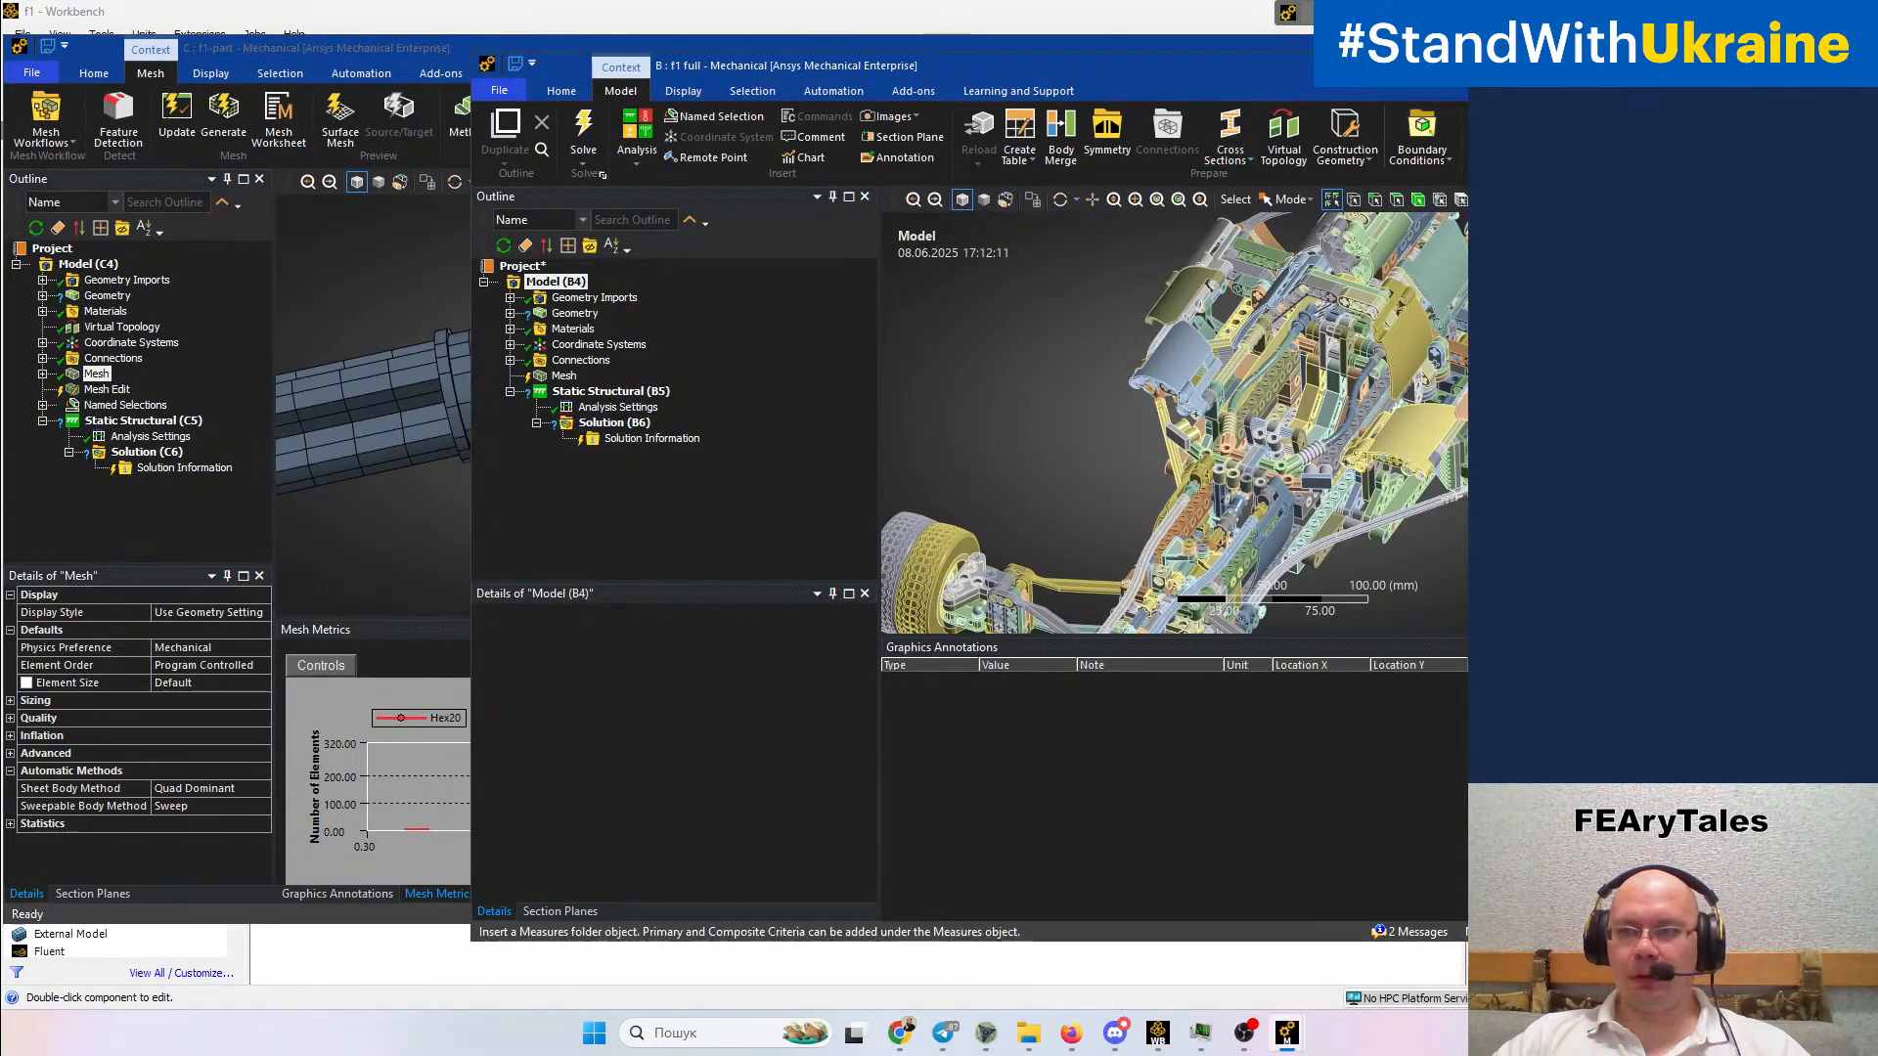
pyautogui.click(1766, 65)
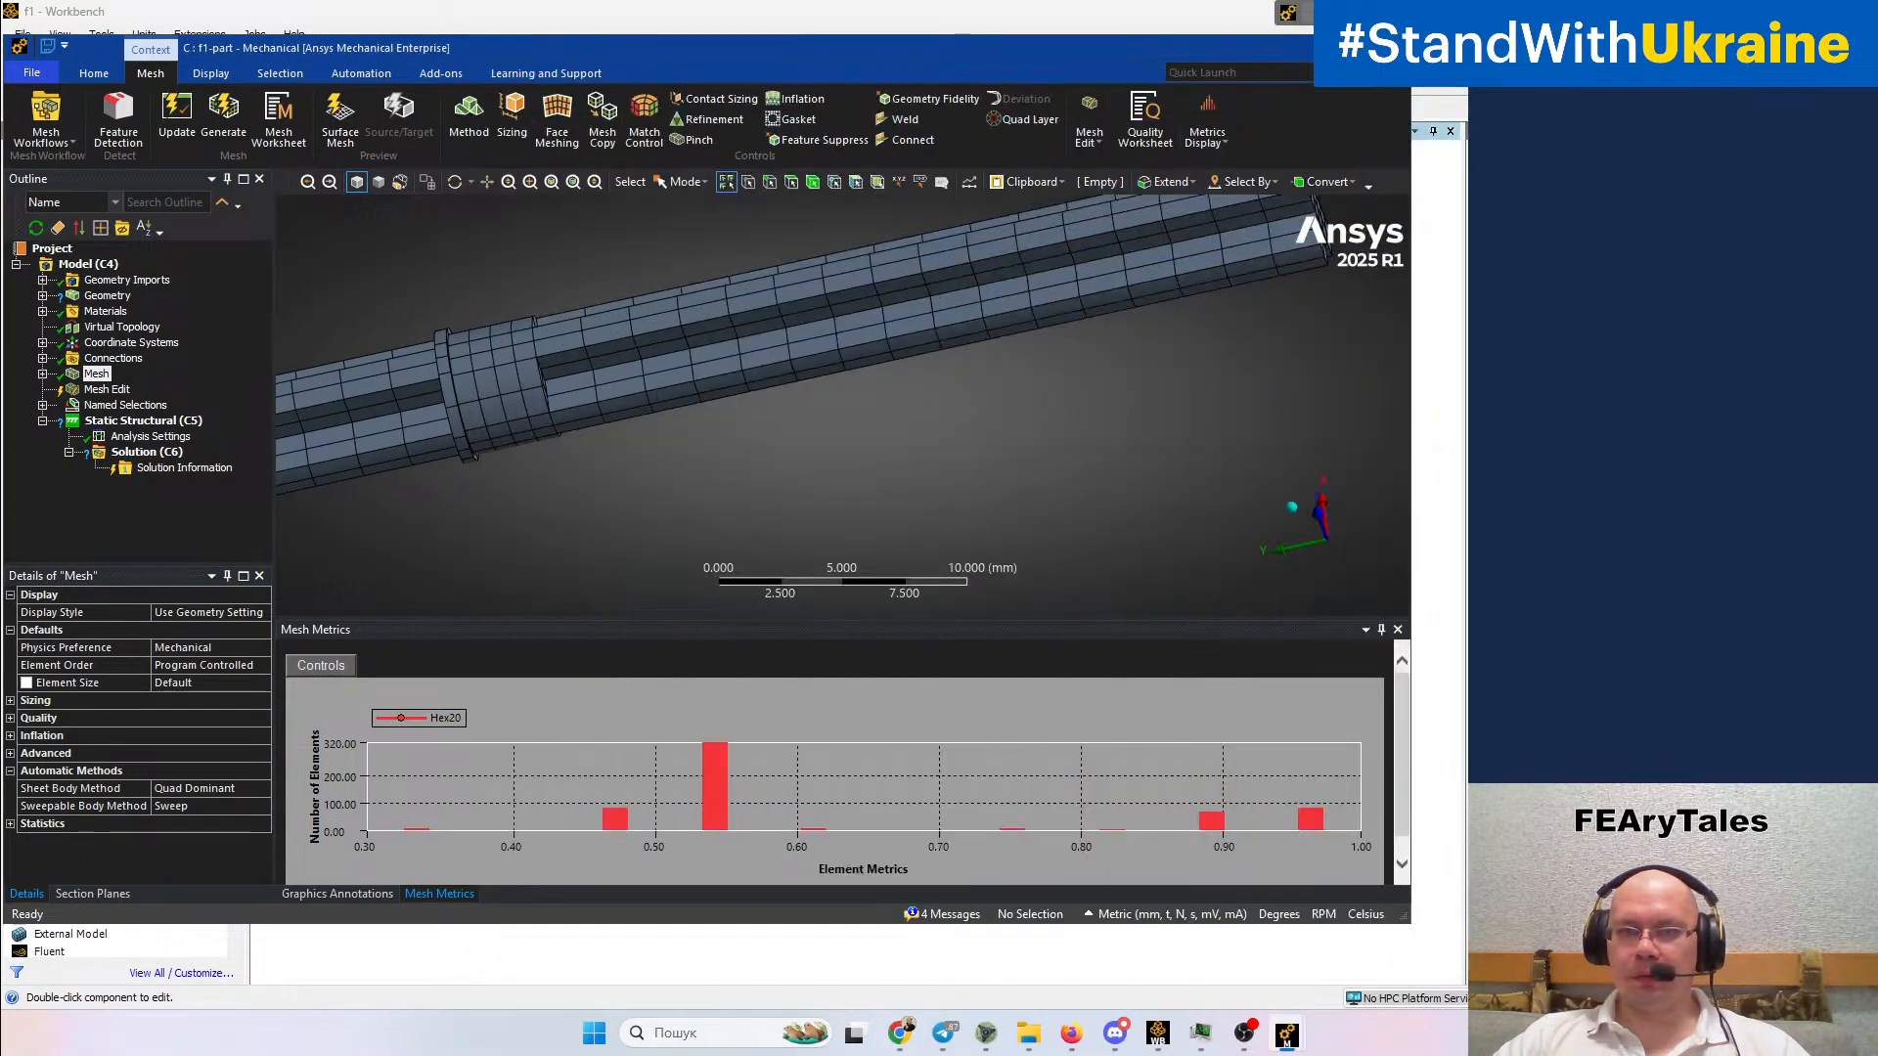
pyautogui.doubleClick(1068, 47)
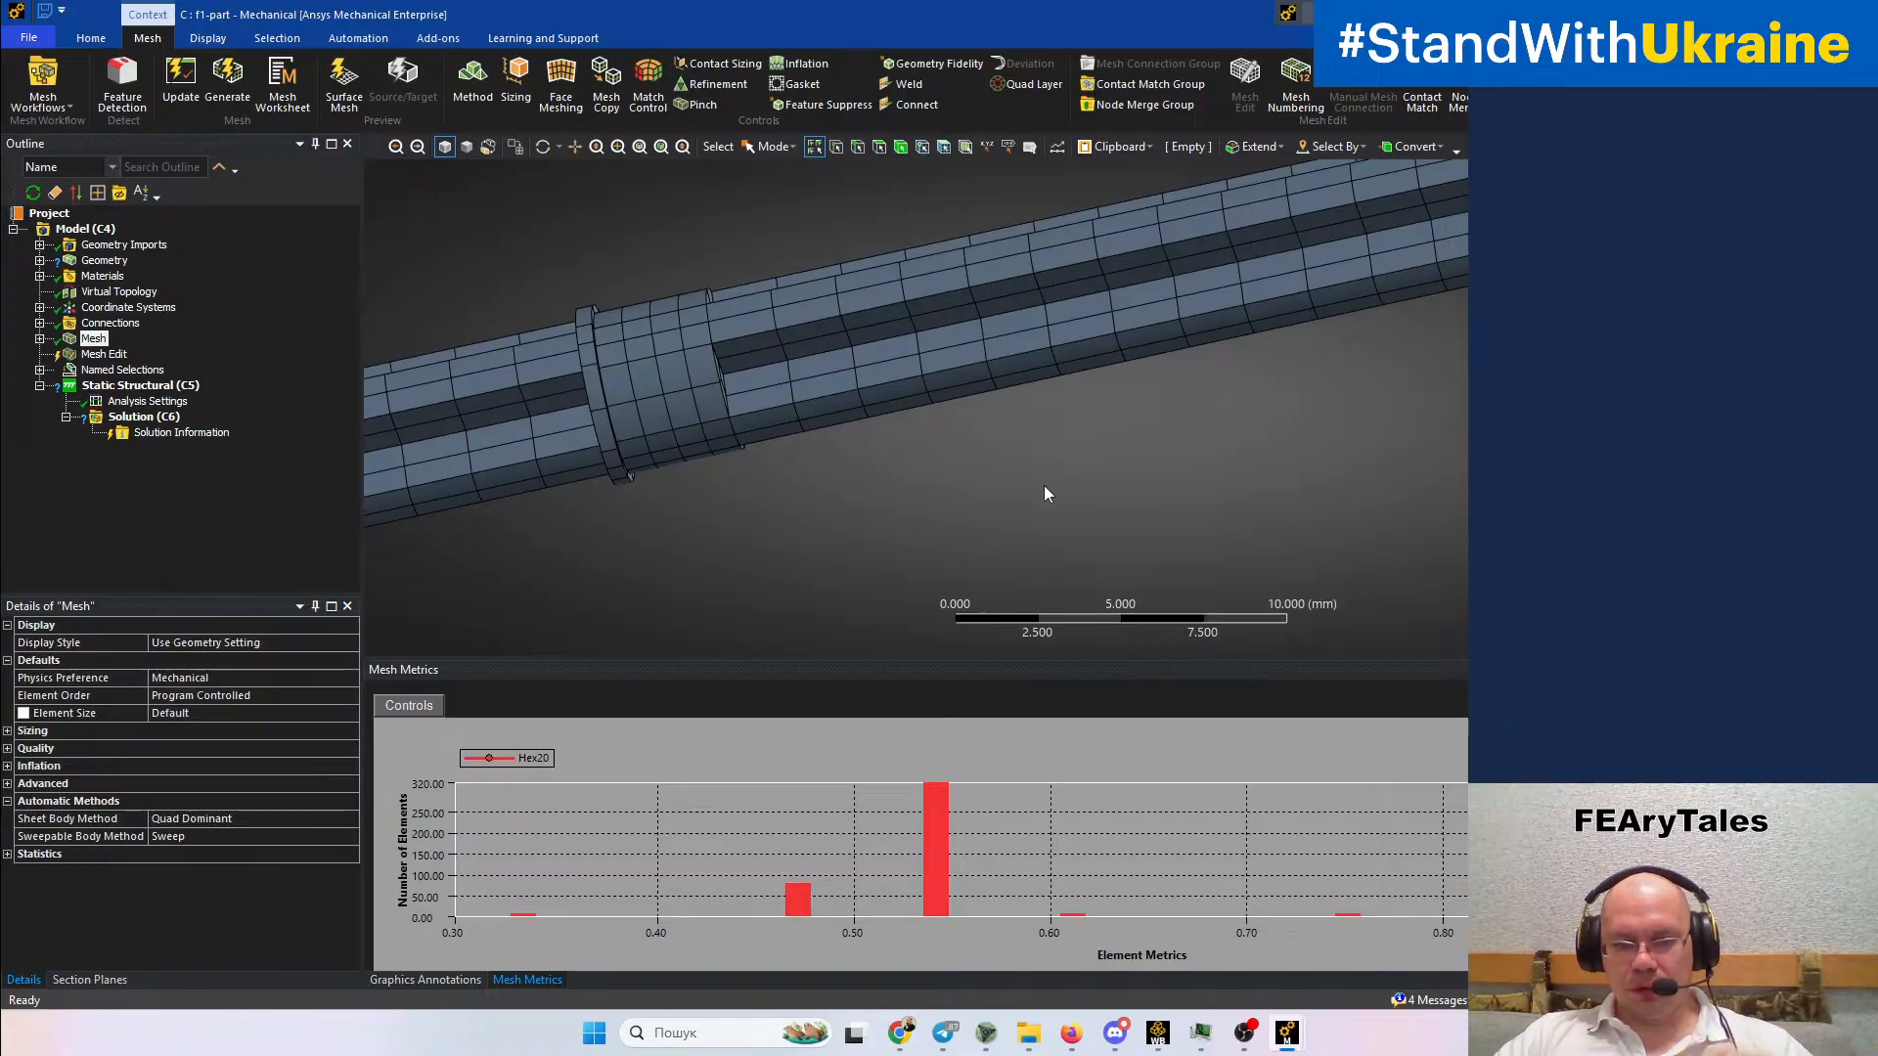
# Isolate the axle's lowest-quality Hex20 elements through the mesh metrics chart and inspect them around the collar
pyautogui.moveTo(907, 501)
pyautogui.mouseDown(button='middle')
pyautogui.moveTo(871, 545)
pyautogui.moveTo(953, 513)
pyautogui.mouseUp(button='middle')
pyautogui.click(521, 916)
pyautogui.moveTo(749, 631); pyautogui.dragTo(1201, 467, button='middle')
pyautogui.scroll(2, 812, 469)
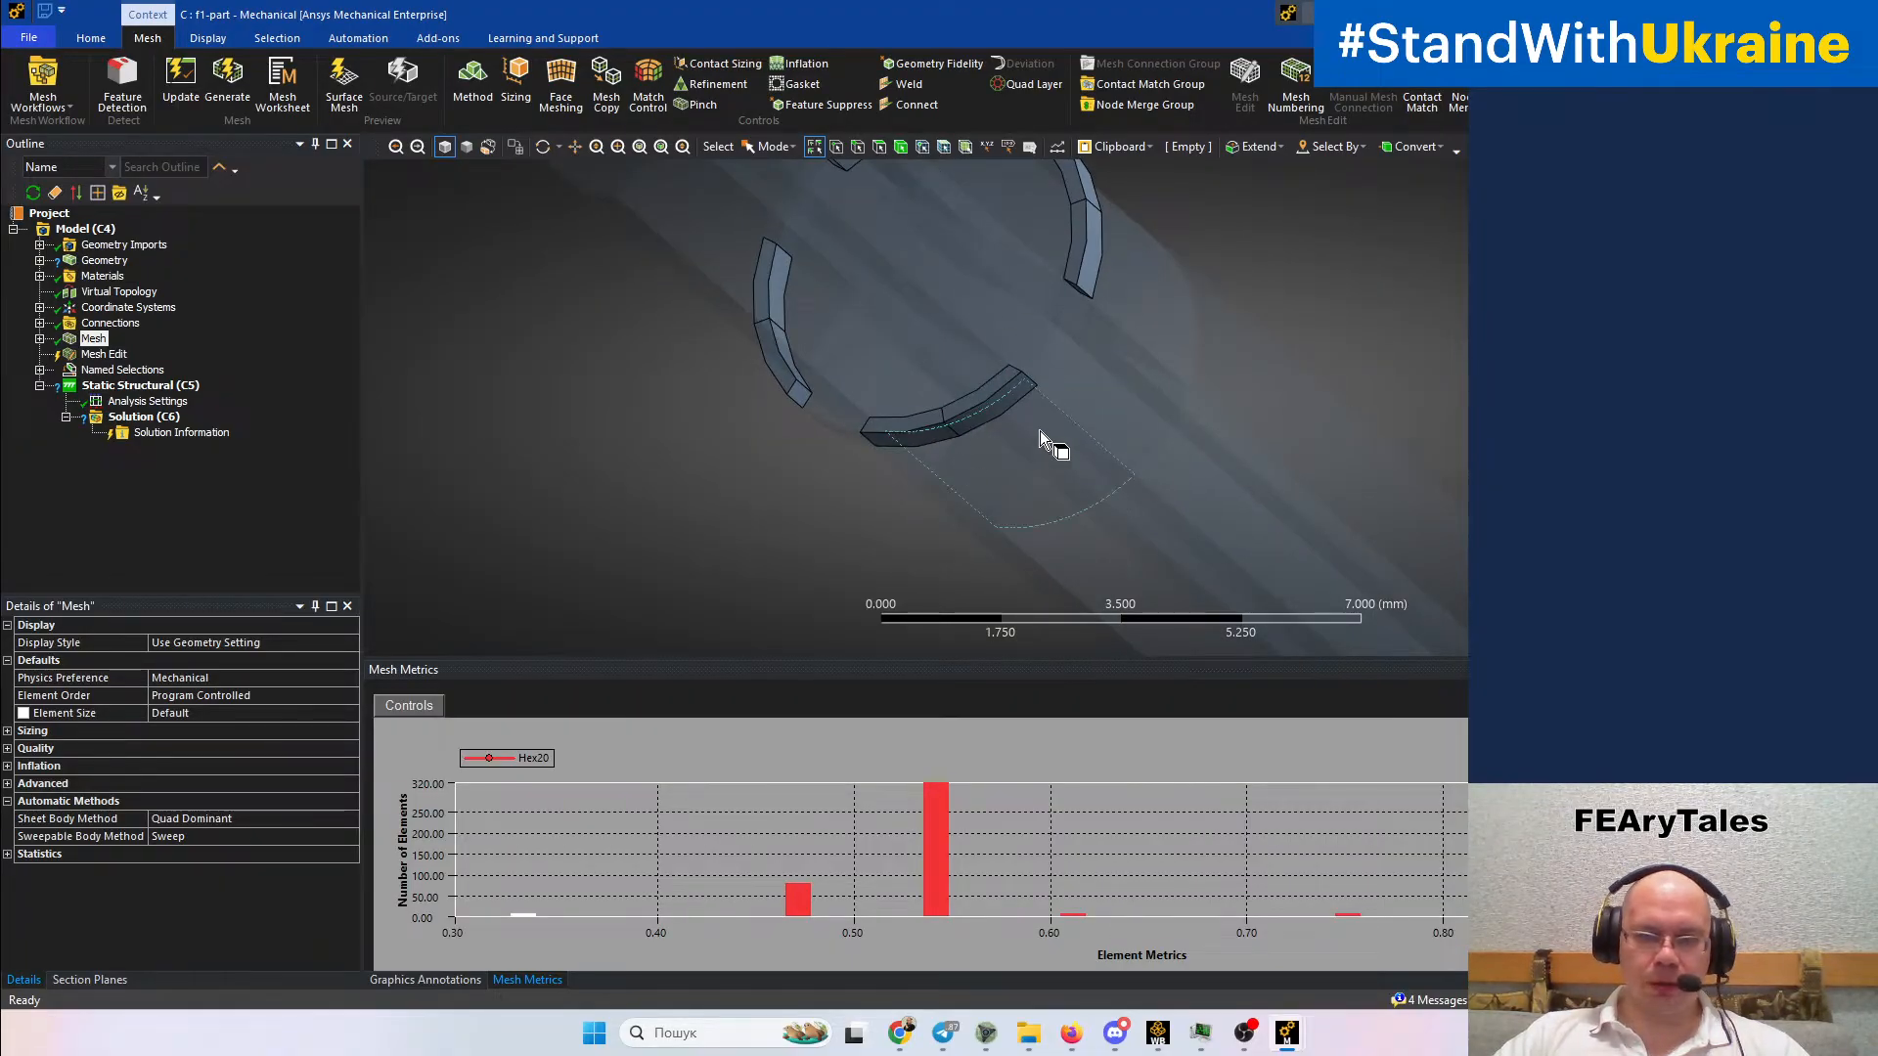
pyautogui.moveTo(1036, 445); pyautogui.dragTo(994, 380, button='middle')
pyautogui.keyDown('ctrl'); pyautogui.moveTo(1179, 403); pyautogui.dragTo(958, 424, button='middle'); pyautogui.keyUp('ctrl')
# Show the axle's geometry without mesh, list the Geometry bodies and unsuppress all of them
pyautogui.click(104, 354)
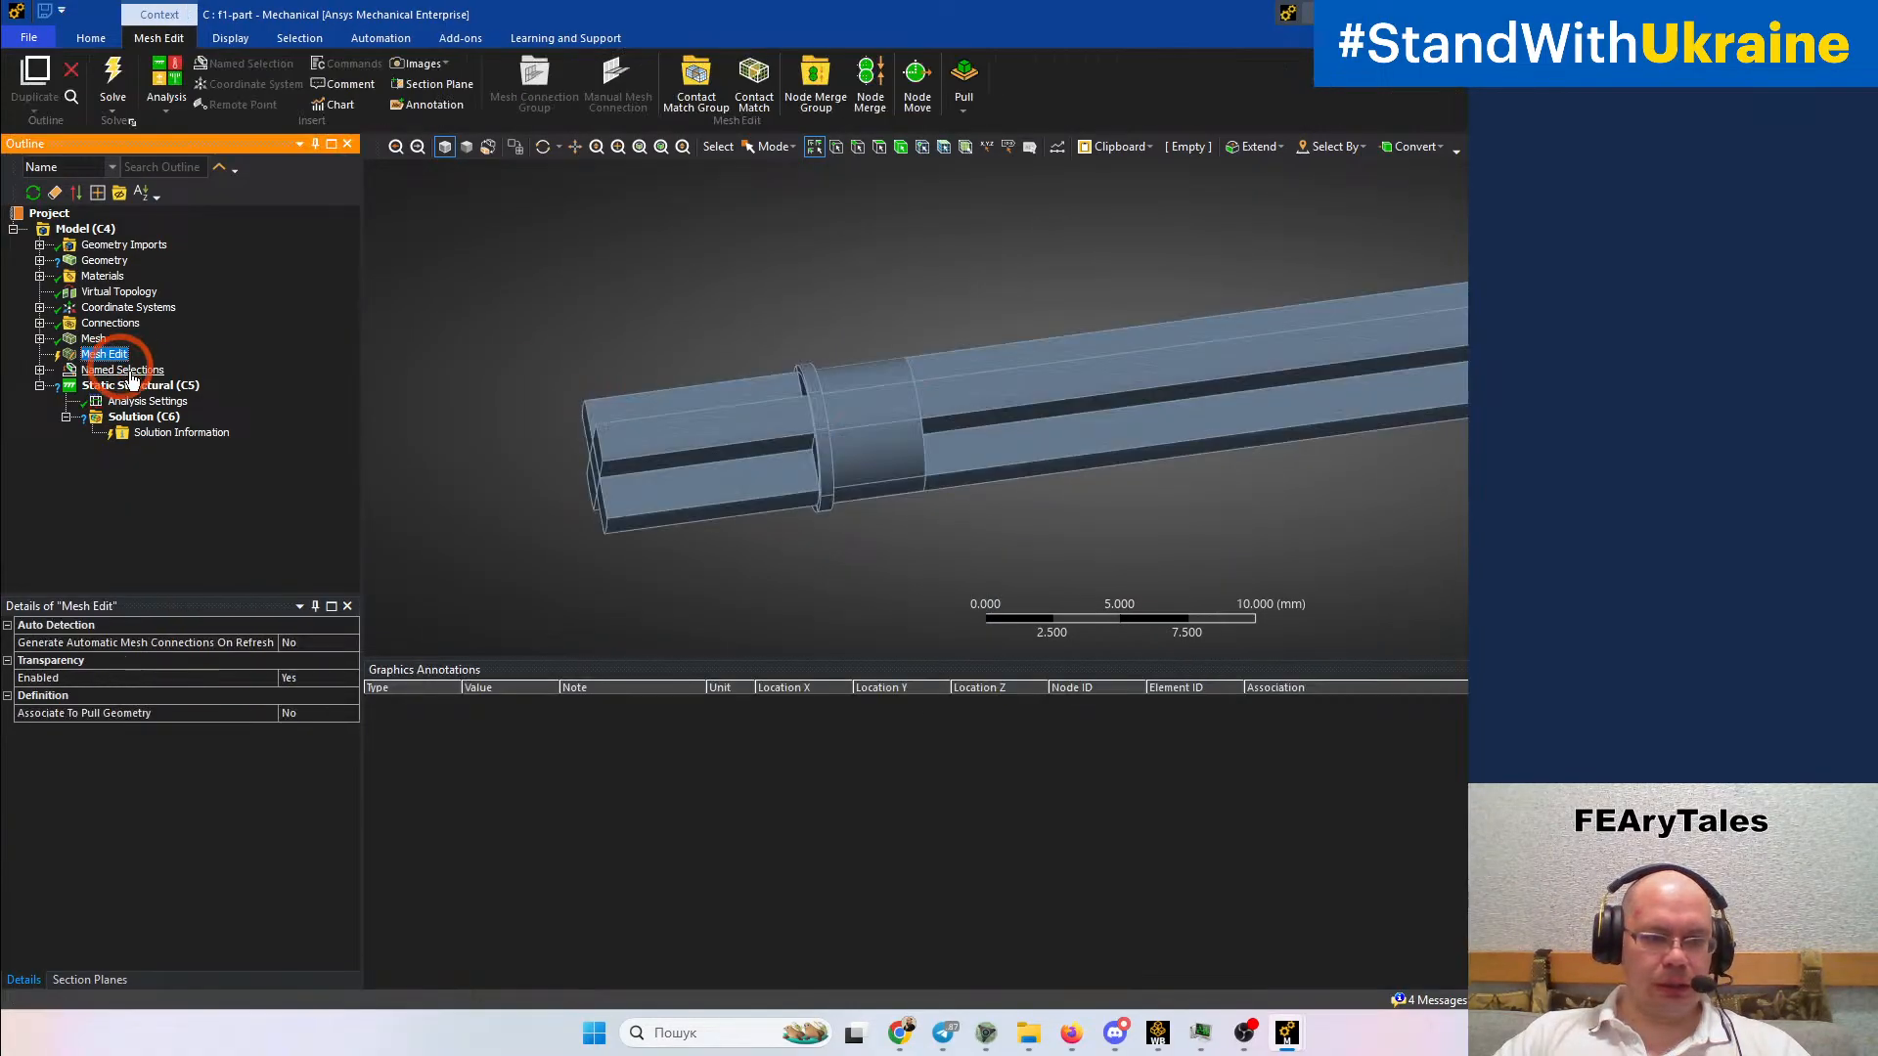
pyautogui.moveTo(809, 495)
pyautogui.mouseDown(button='middle')
pyautogui.moveTo(905, 523)
pyautogui.moveTo(782, 534)
pyautogui.moveTo(566, 508)
pyautogui.moveTo(642, 541)
pyautogui.moveTo(995, 552)
pyautogui.mouseUp(button='middle')
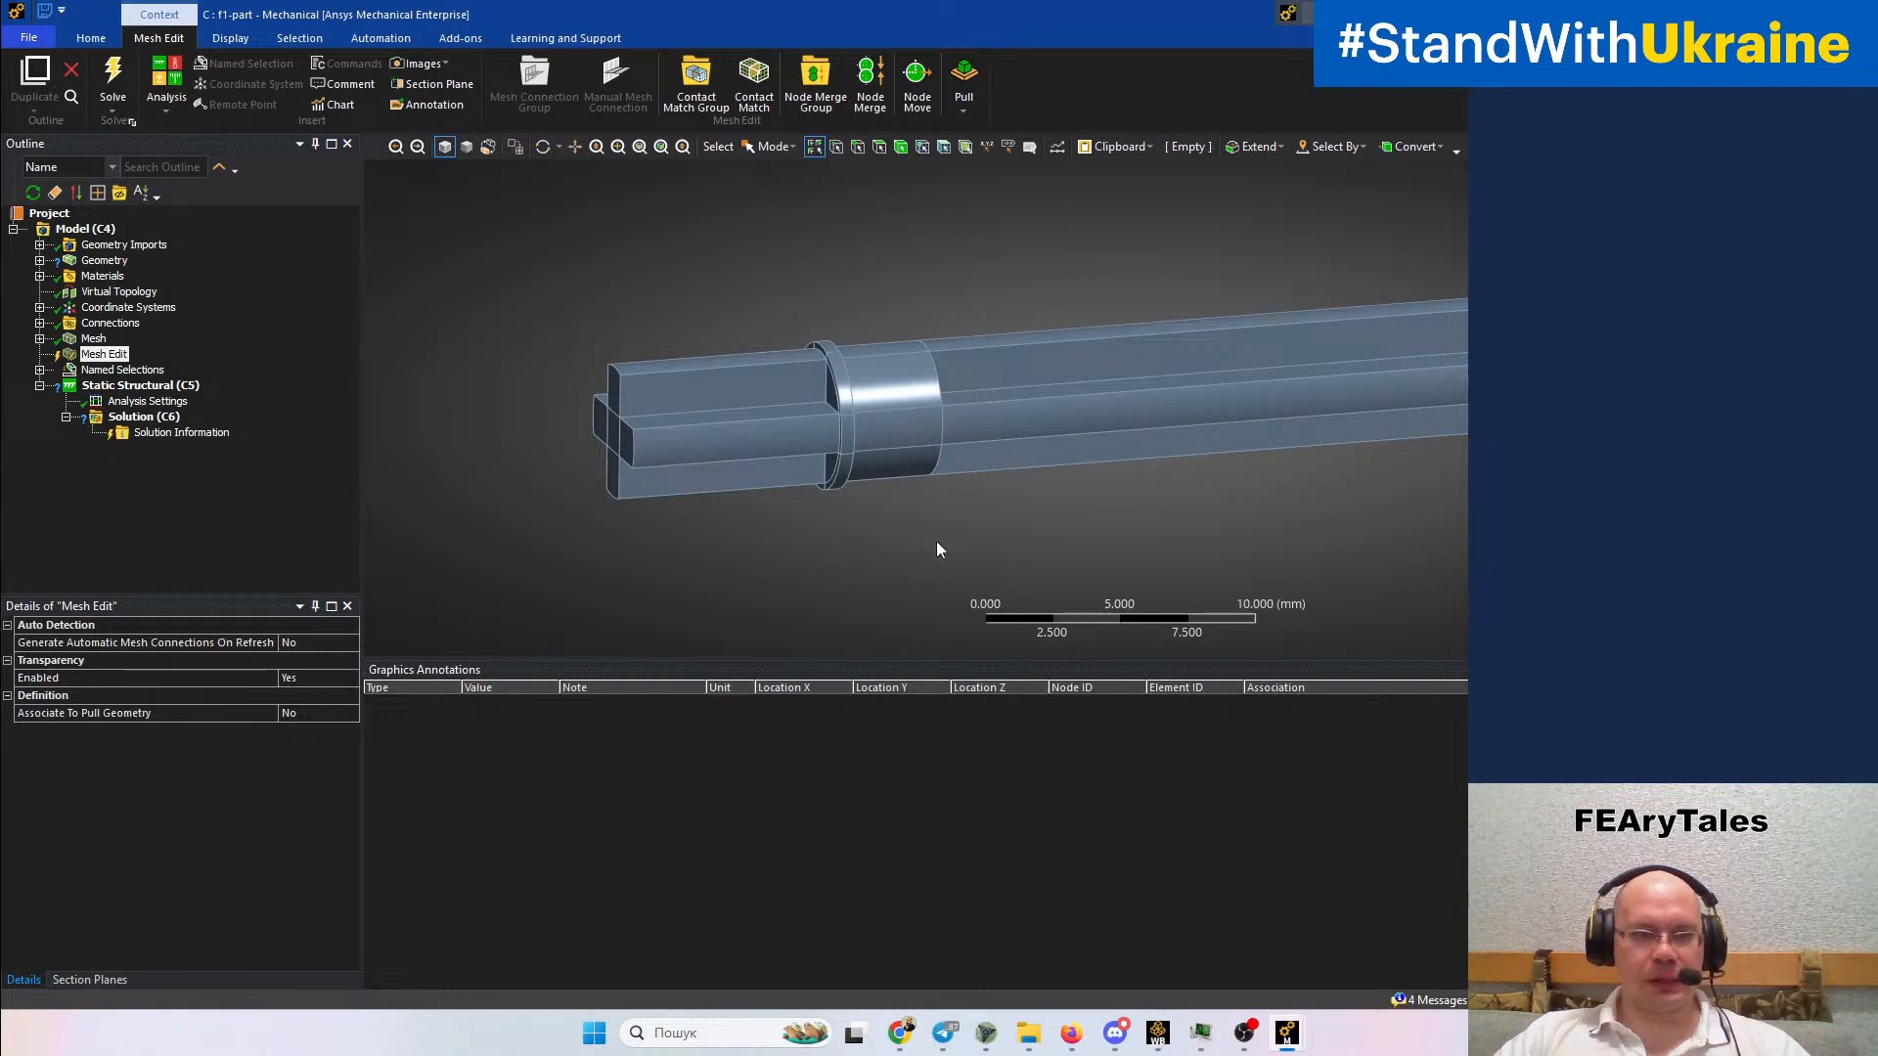
pyautogui.click(41, 261)
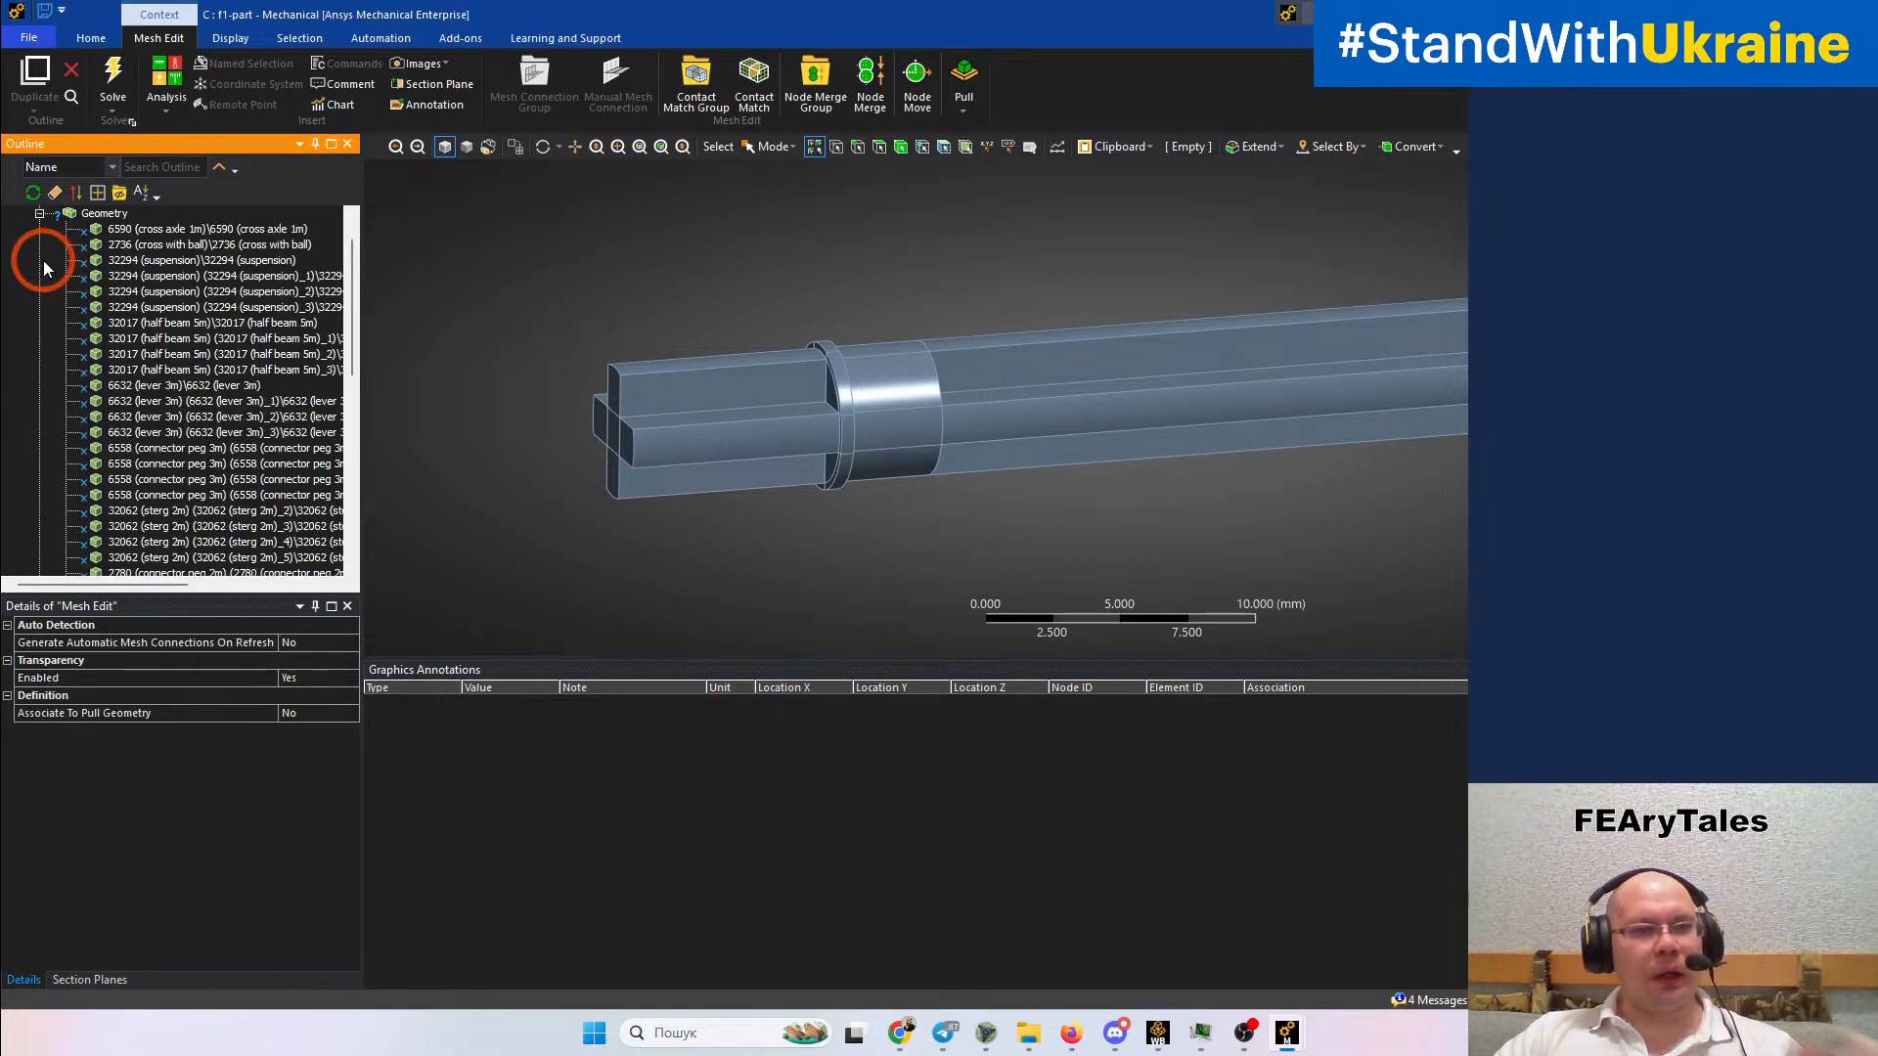
pyautogui.rightClick(550, 315)
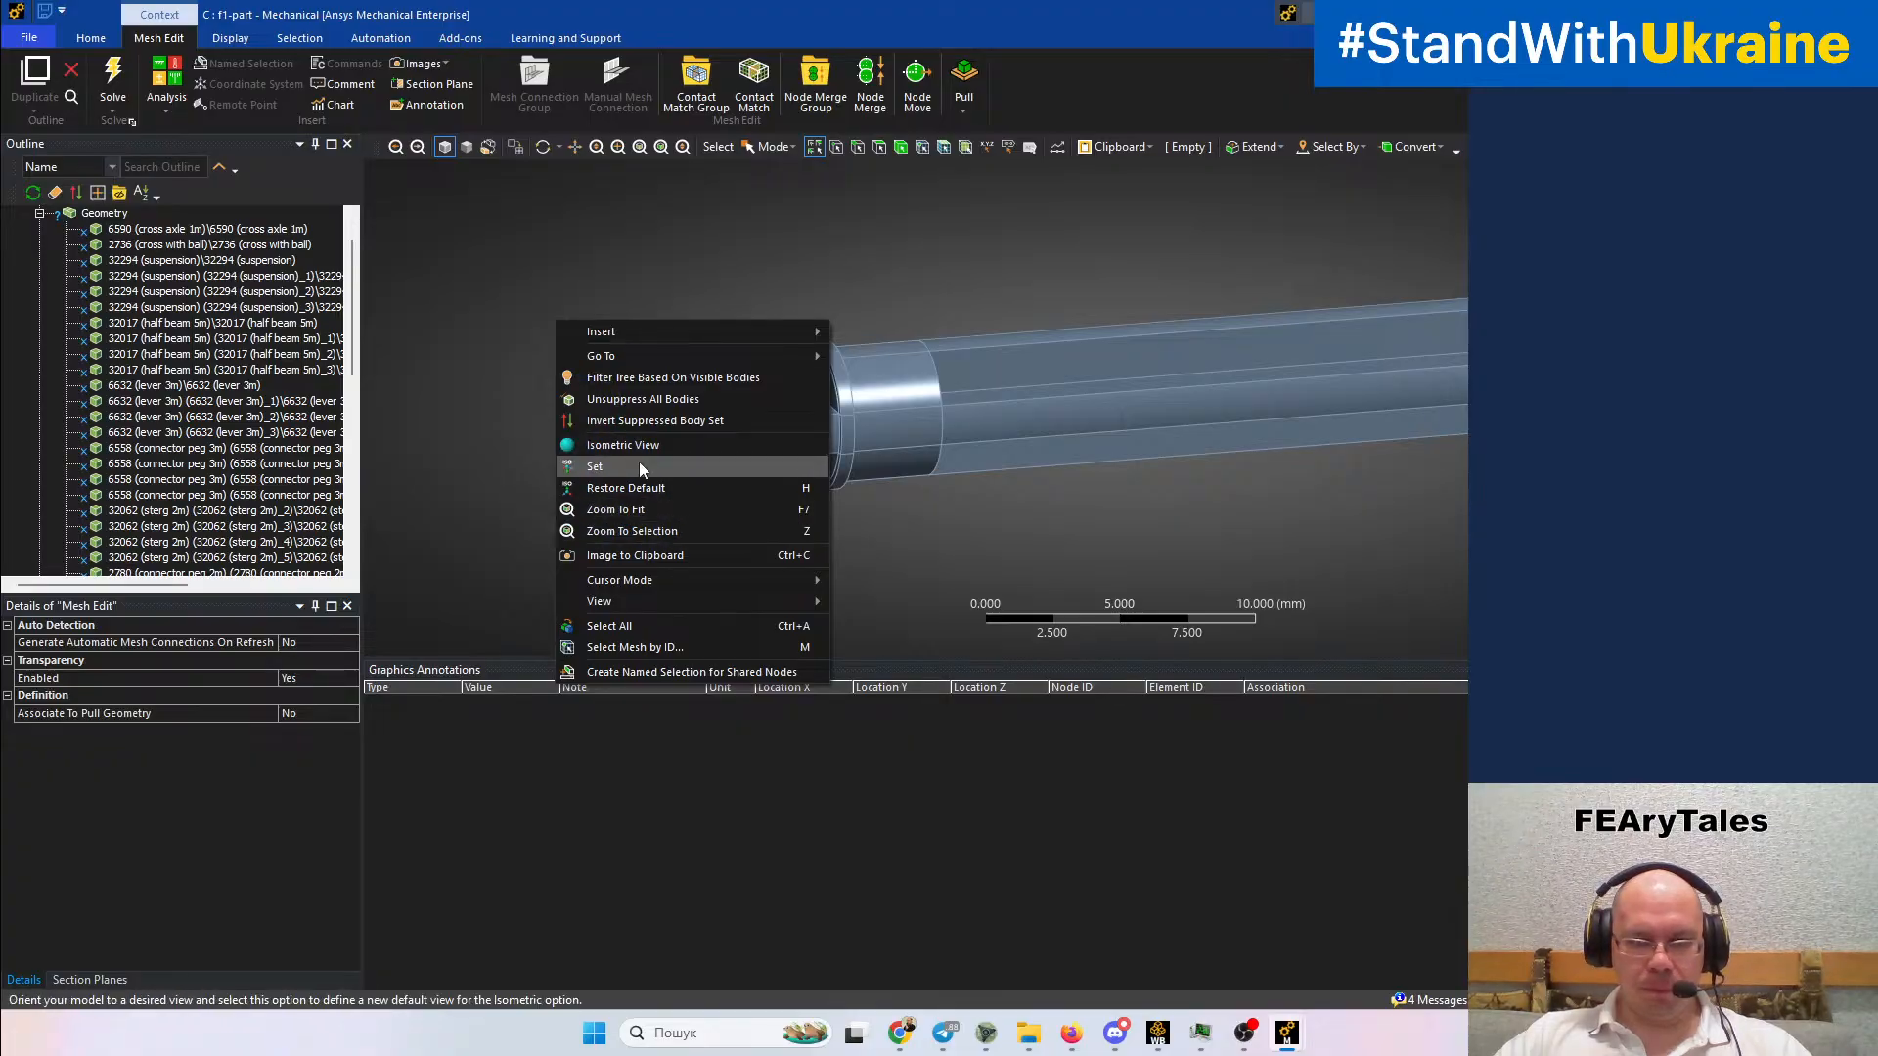
pyautogui.click(655, 399)
# Suppress every body except the small bushing that sits on the protruding cross axle
pyautogui.moveTo(1027, 446); pyautogui.dragTo(1240, 453, button='middle')
pyautogui.scroll(3, 840, 446)
pyautogui.scroll(3, 1131, 471)
pyautogui.scroll(-3, 1131, 472)
pyautogui.scroll(-5, 1131, 471)
pyautogui.moveTo(1125, 469); pyautogui.dragTo(1186, 474, button='middle')
pyautogui.click(1239, 452)
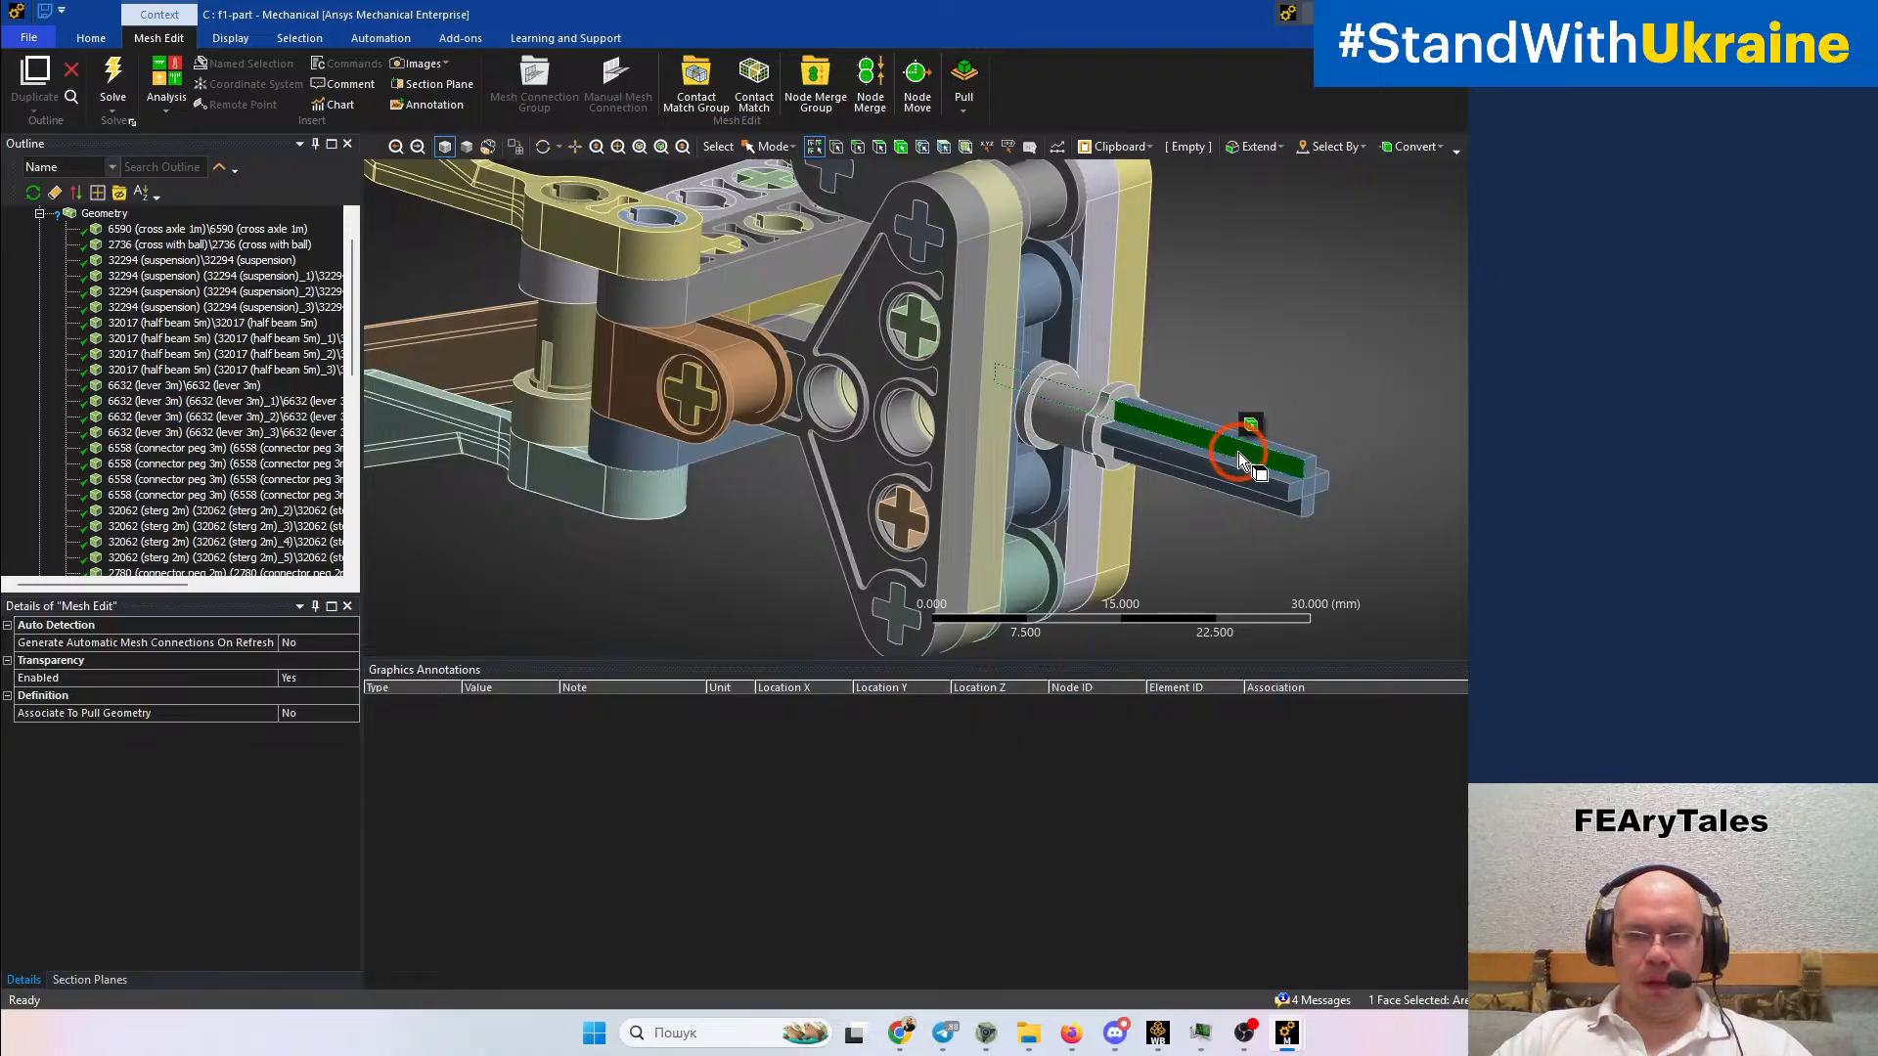
pyautogui.scroll(-3, 1096, 418)
pyautogui.scroll(5, 1099, 414)
pyautogui.scroll(3, 1056, 434)
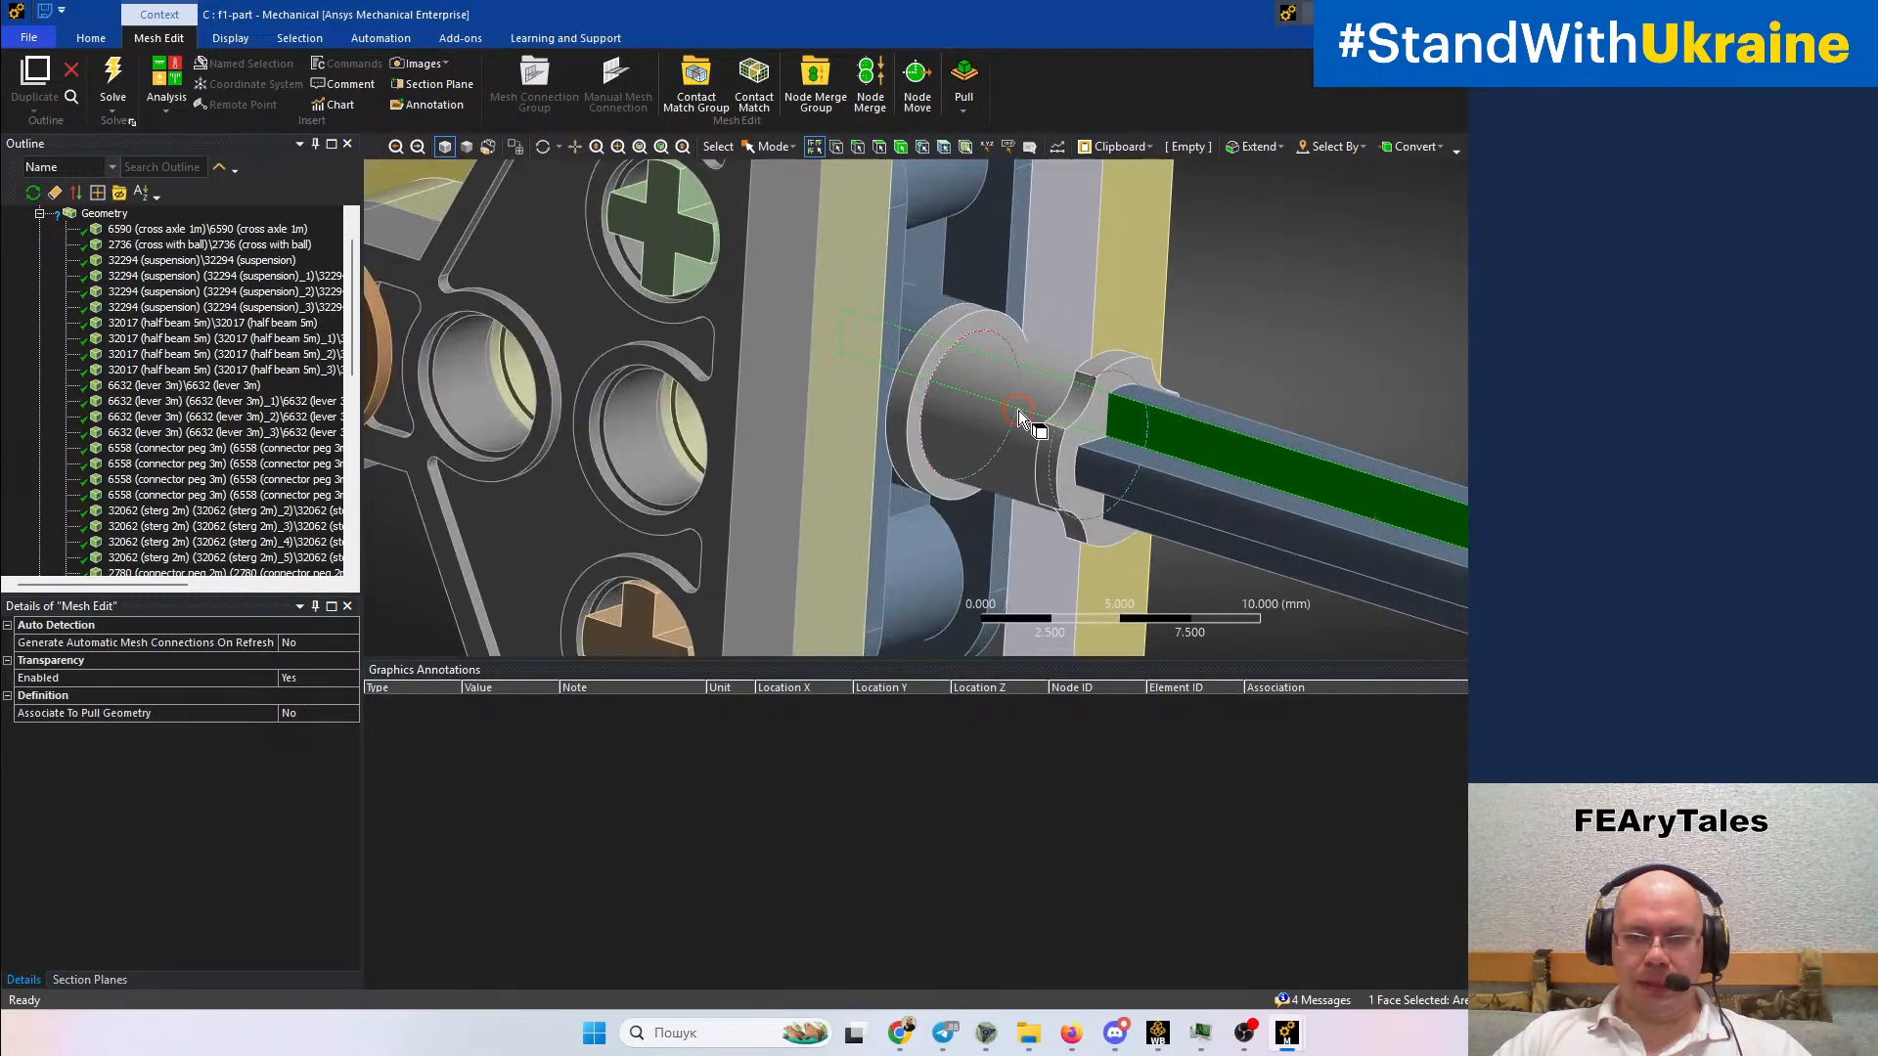
pyautogui.click(1017, 416)
pyautogui.rightClick(1020, 411)
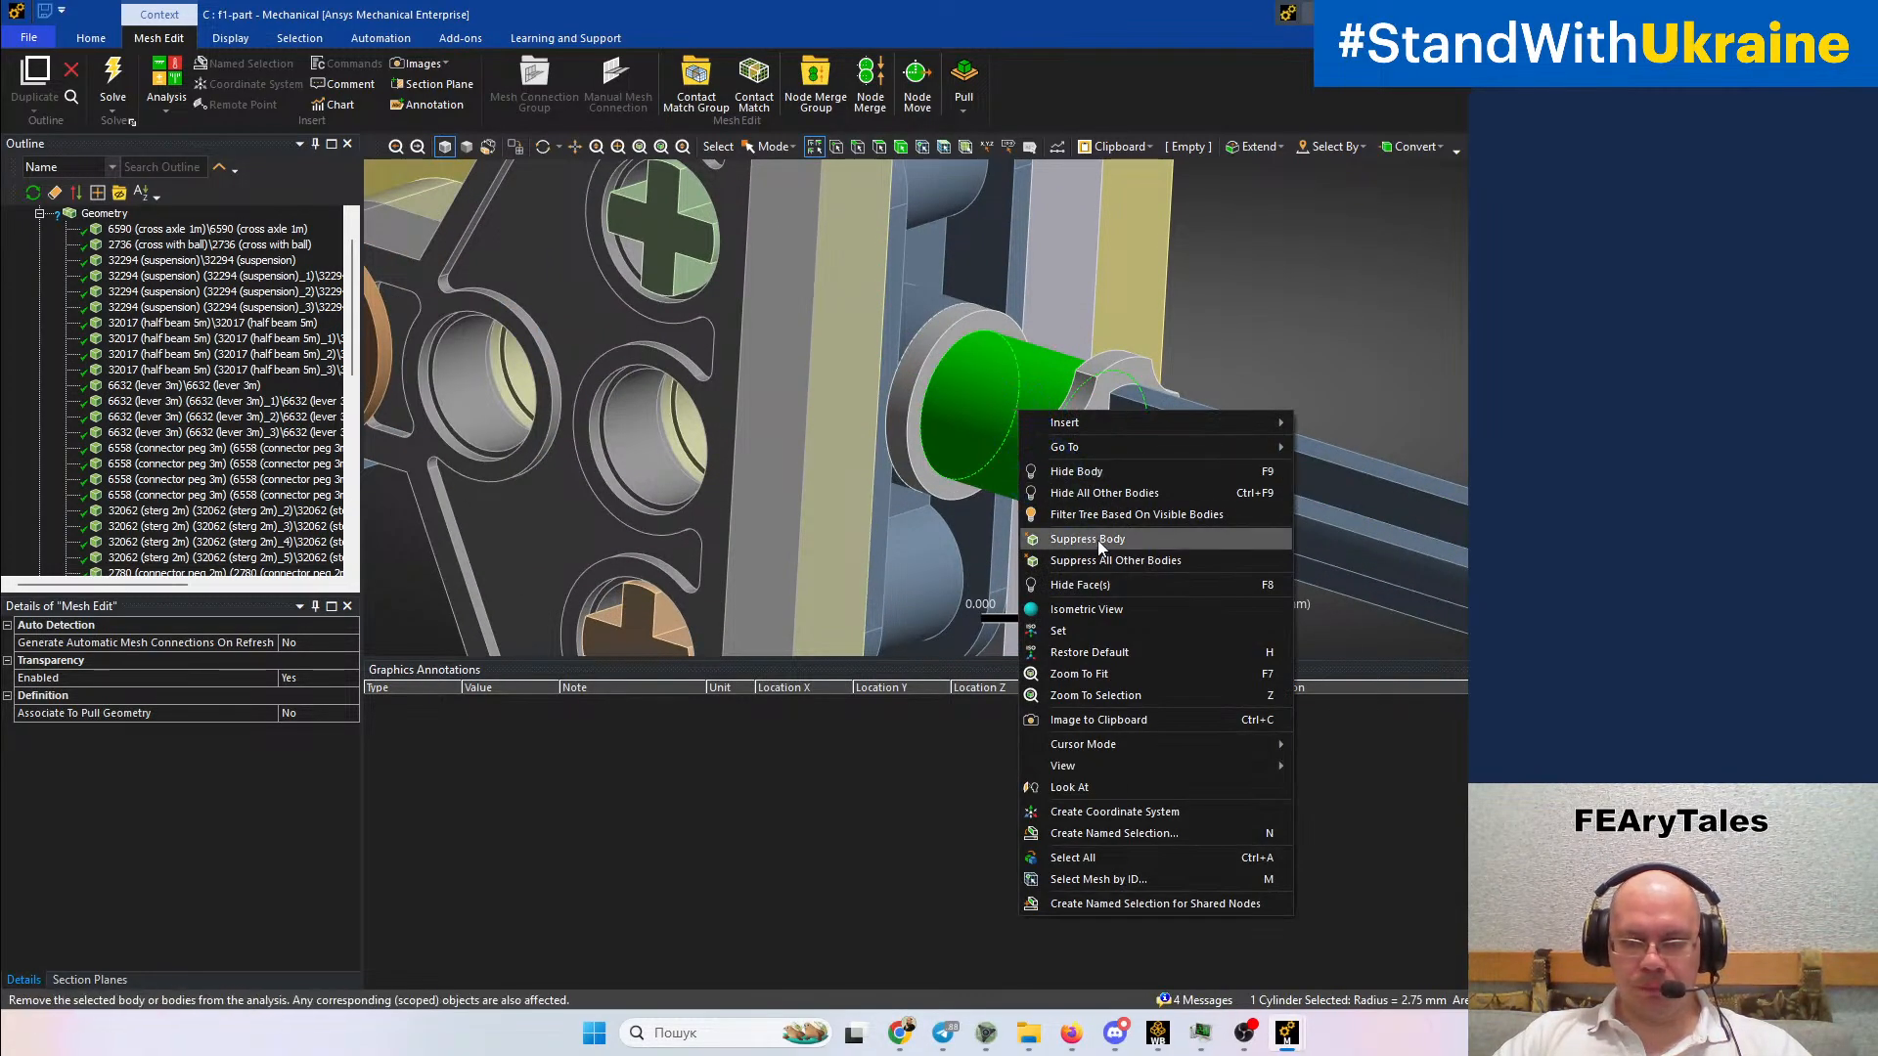
pyautogui.click(1107, 565)
pyautogui.moveTo(1071, 493); pyautogui.dragTo(885, 537, button='middle')
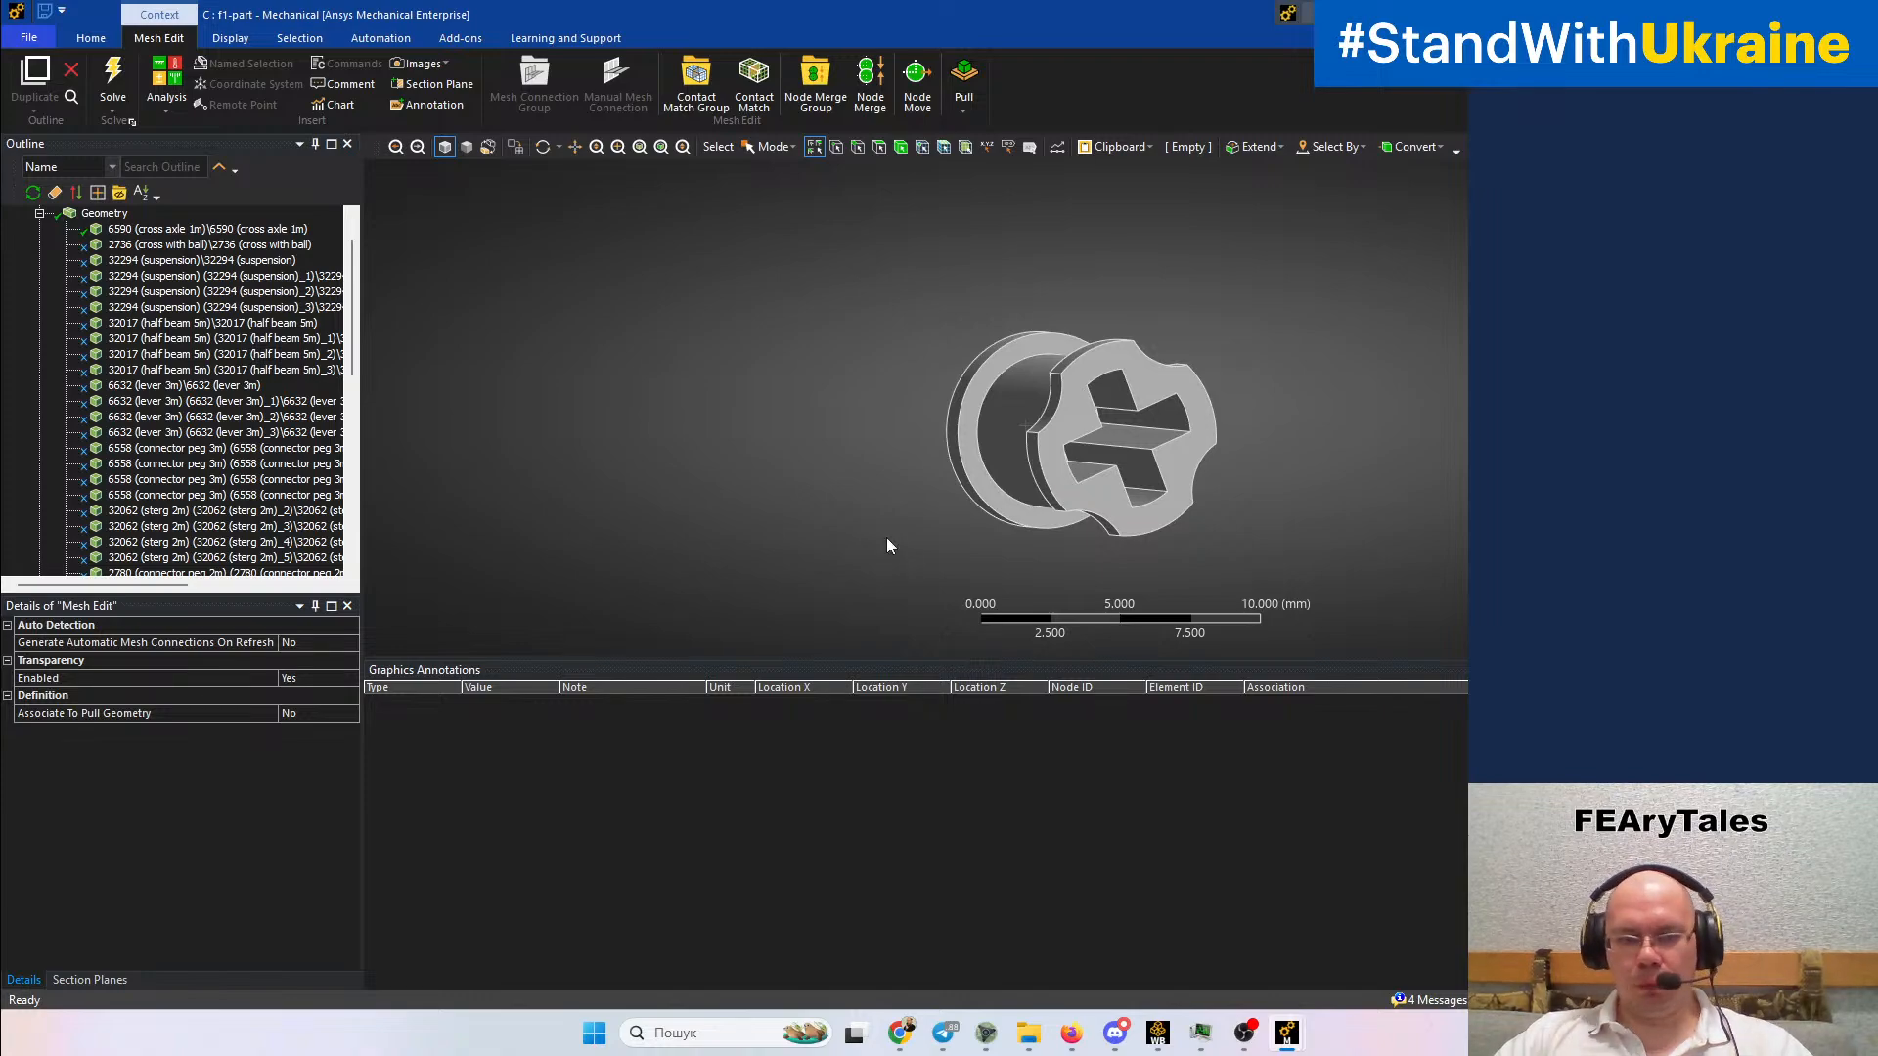
pyautogui.moveTo(884, 498); pyautogui.dragTo(1024, 462, button='middle')
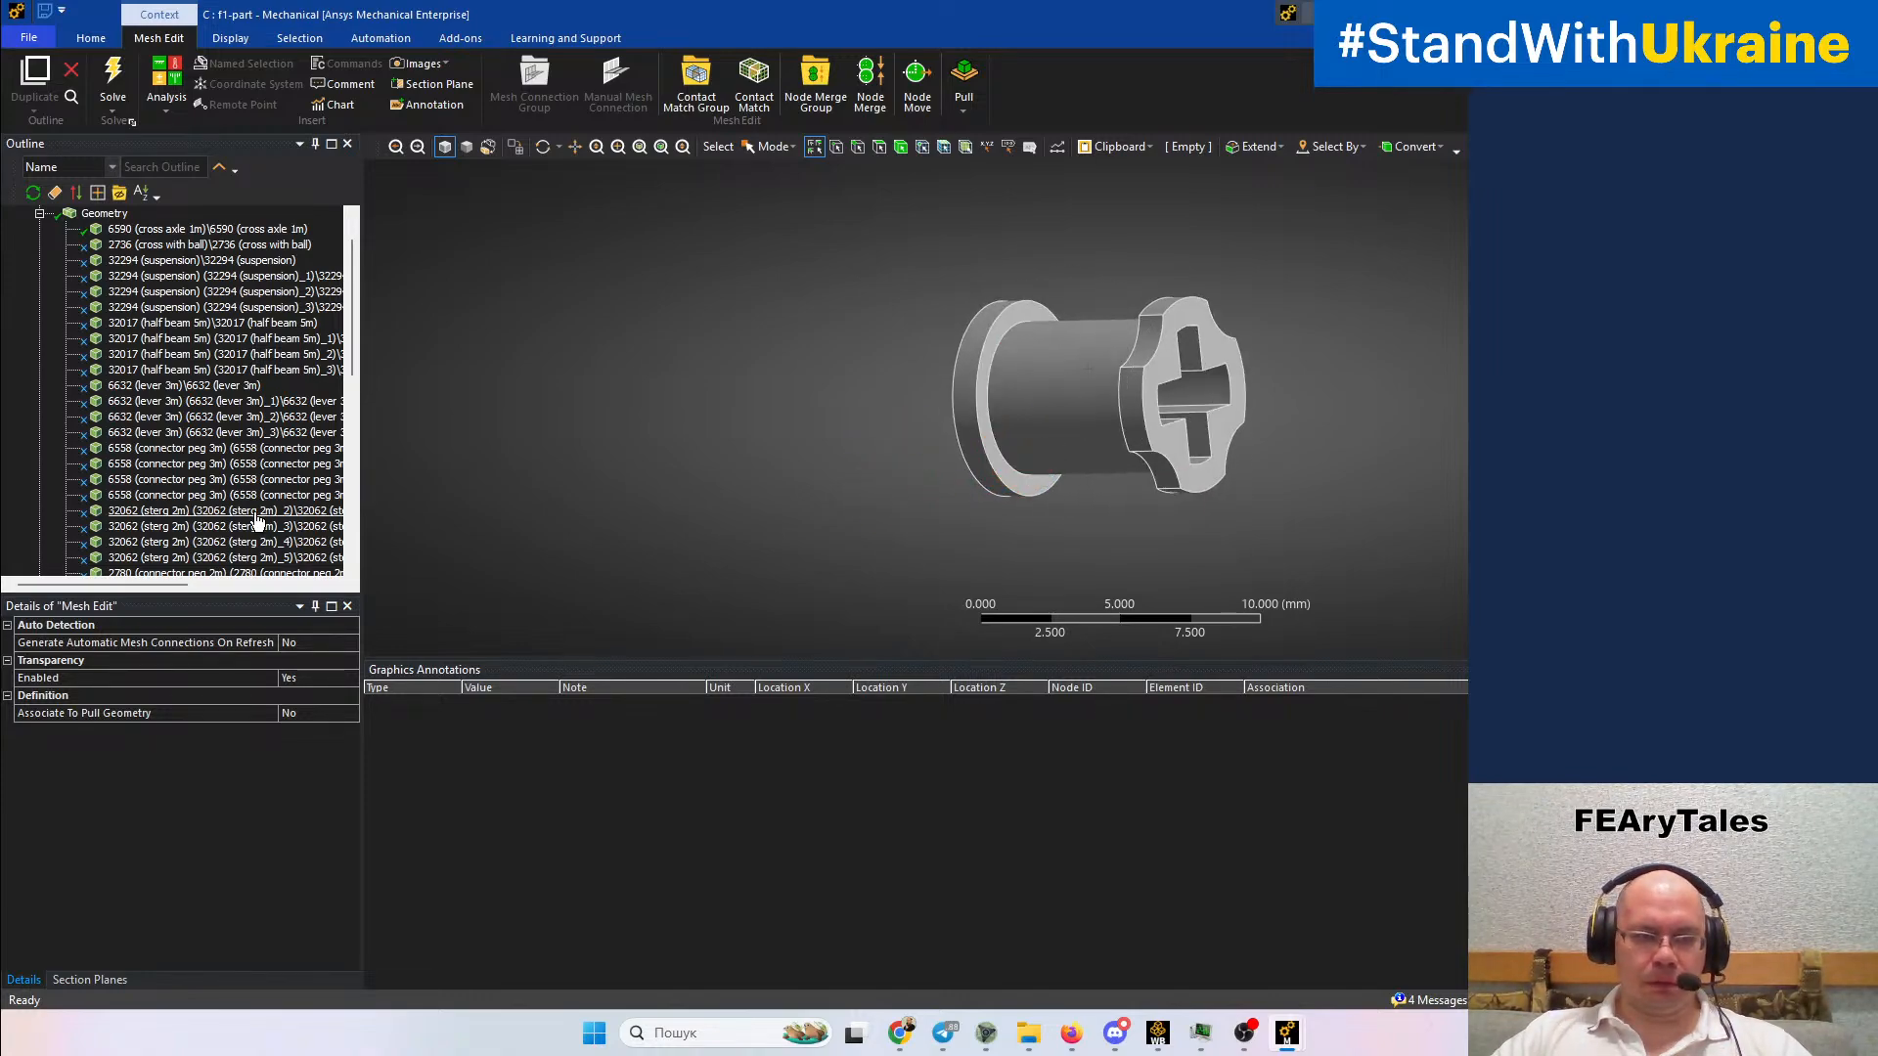
pyautogui.click(39, 213)
pyautogui.moveTo(460, 419); pyautogui.dragTo(964, 486, button='middle')
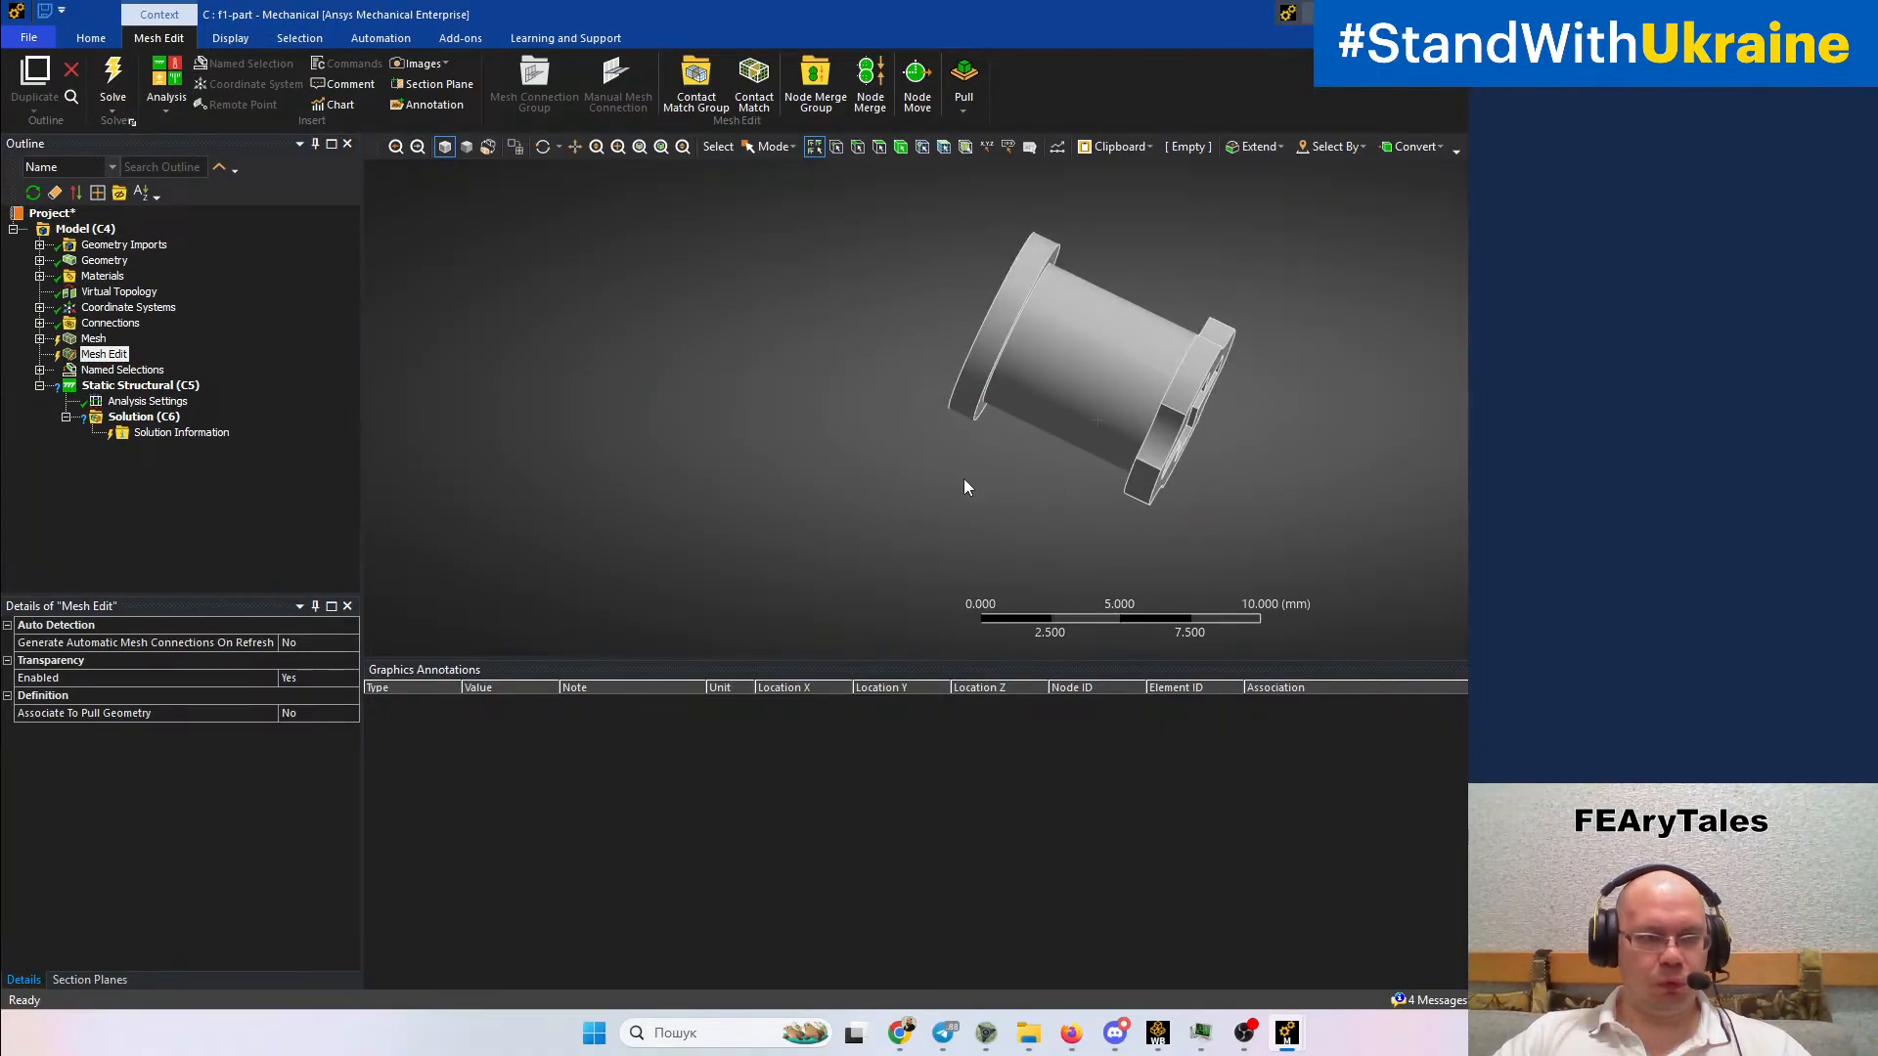
# Delete all edge sizings, the Hex Dominant Method and the Sweep Method from the Mesh branch
pyautogui.click(39, 338)
pyautogui.click(134, 355)
pyautogui.keyDown('shift'); pyautogui.click(124, 447); pyautogui.keyUp('shift')
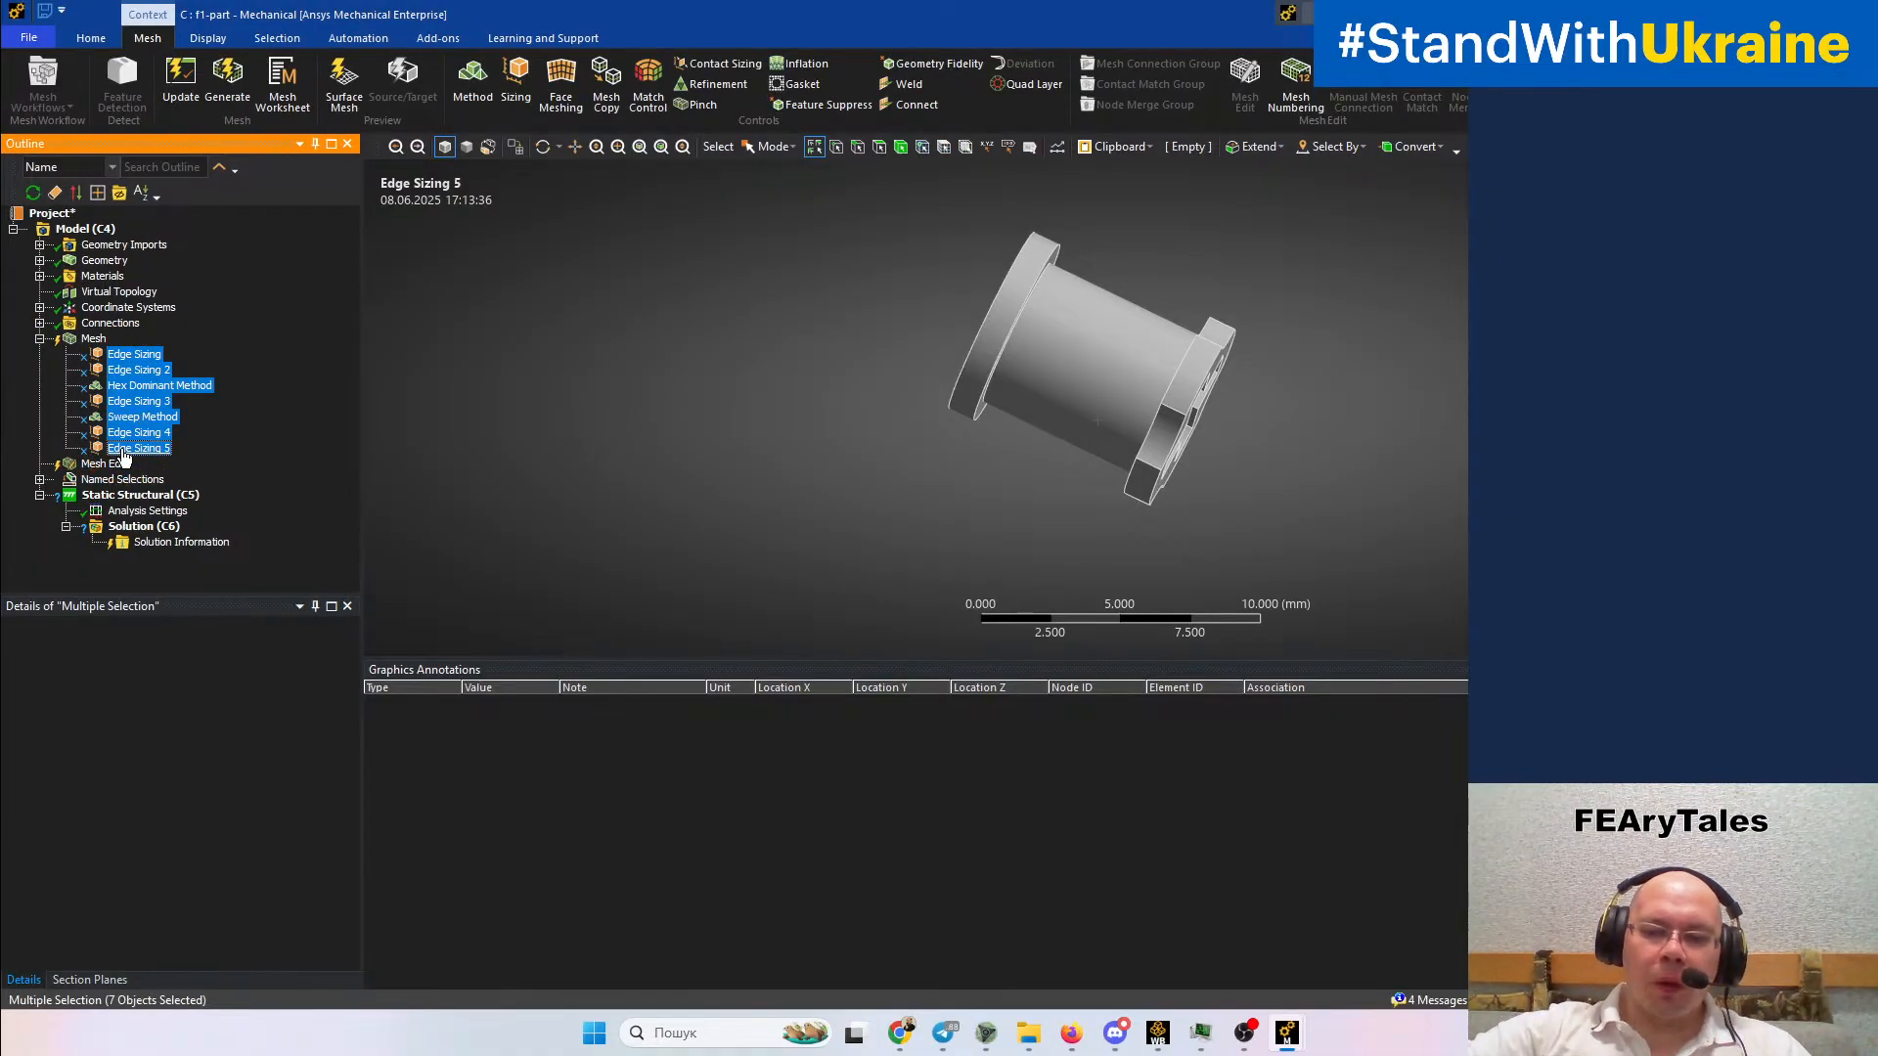
pyautogui.press('Delete')
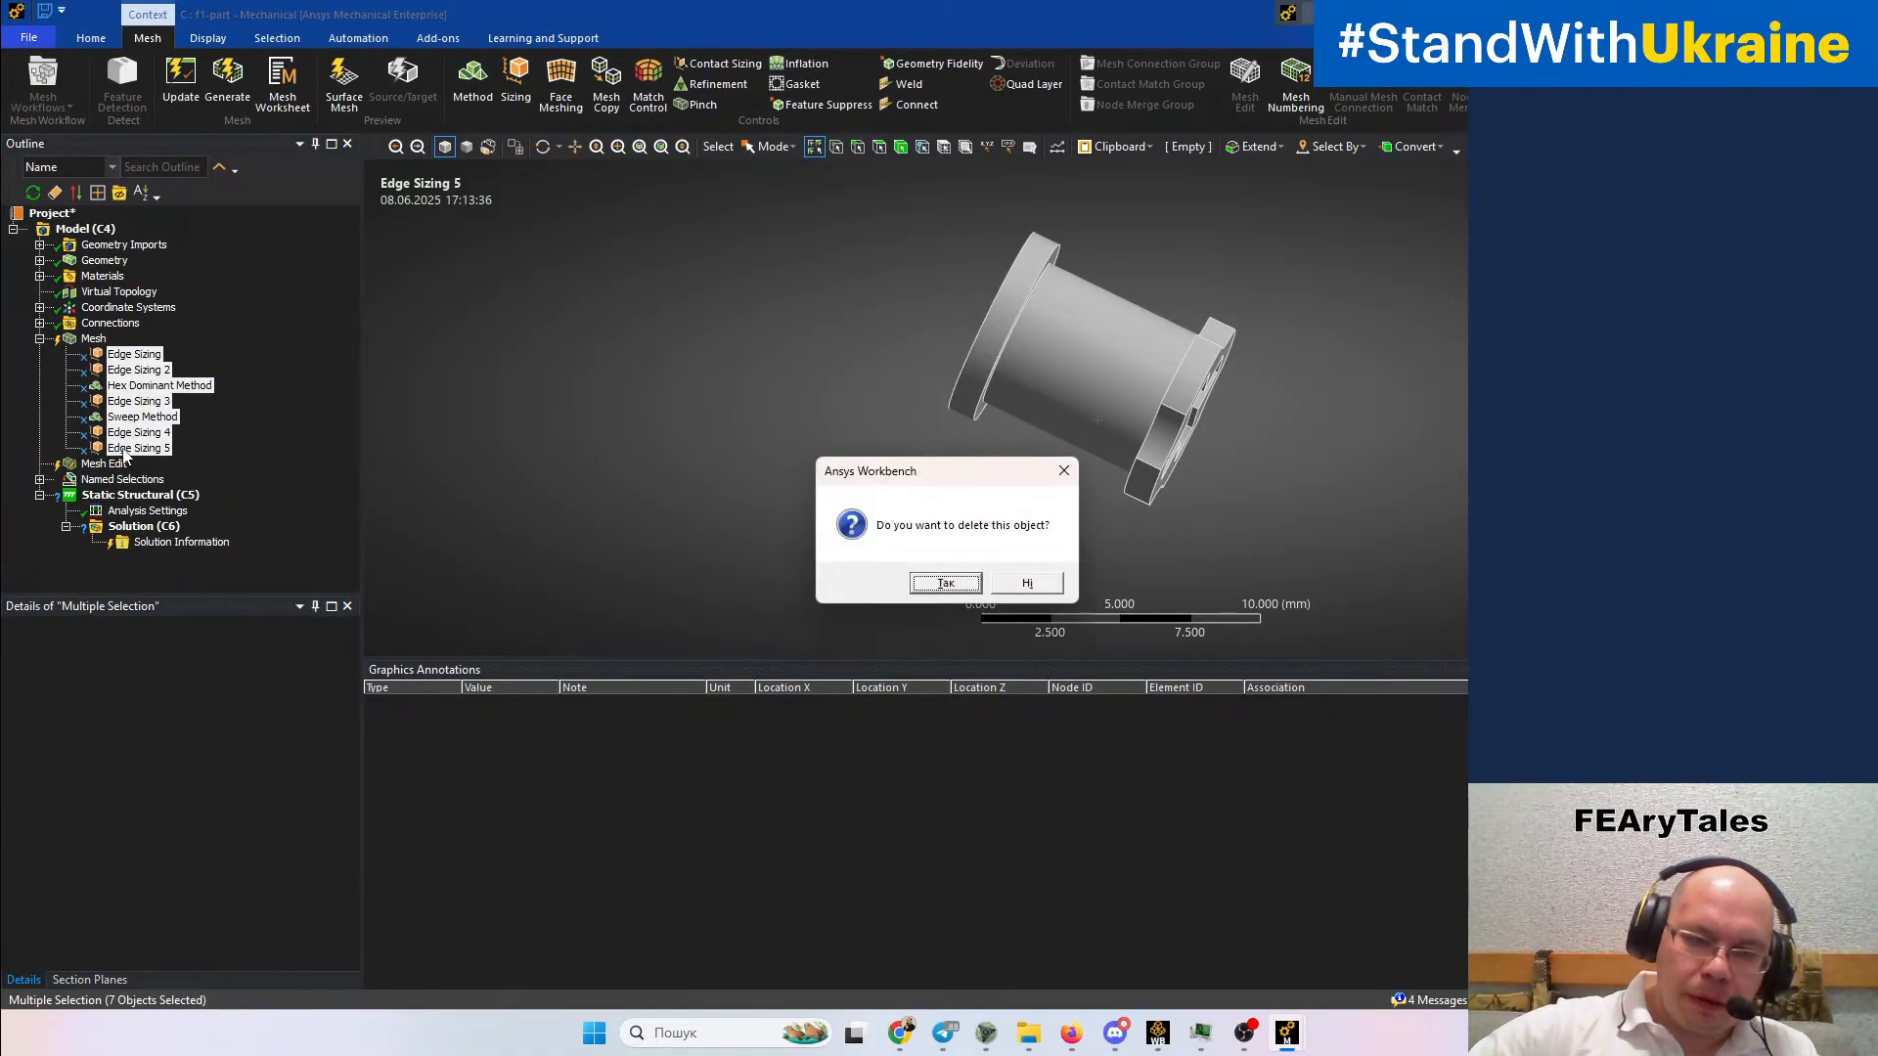
pyautogui.press('Return')
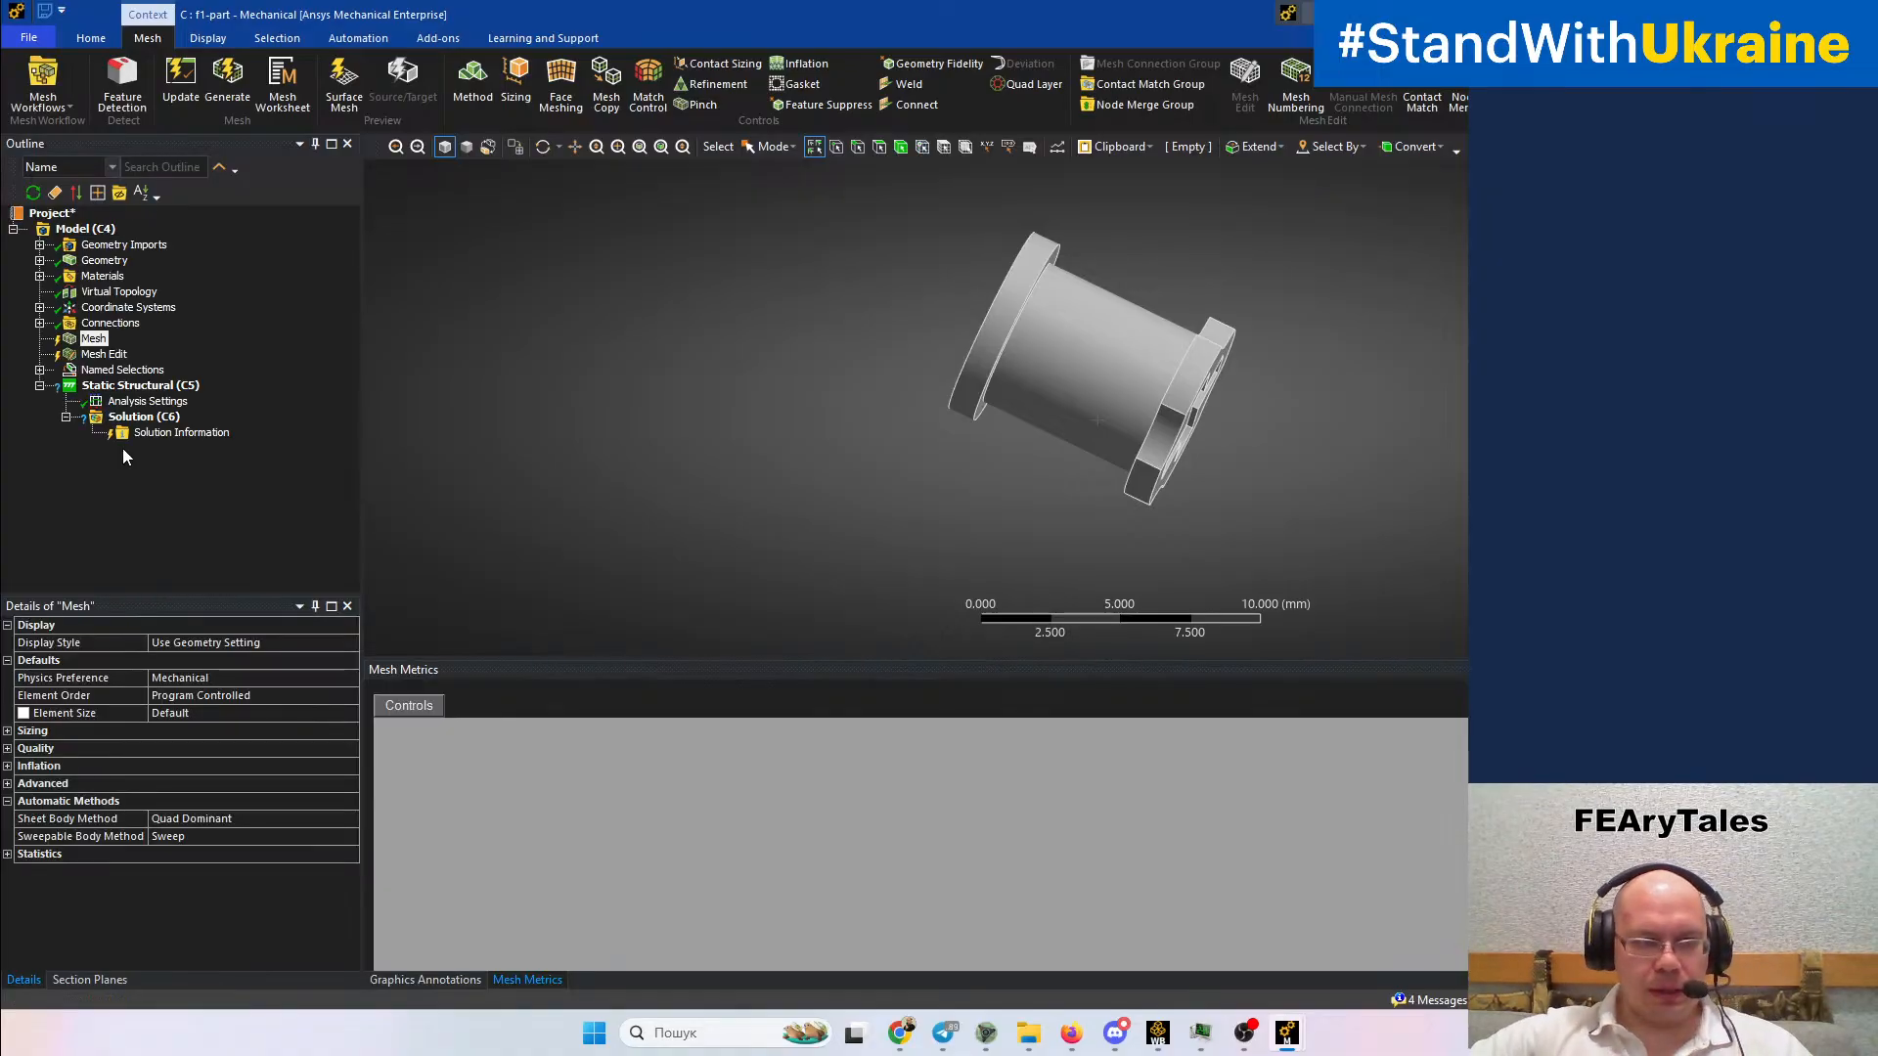
# Generate the default mesh on the bushing and view it from another angle
pyautogui.rightClick(94, 338)
pyautogui.click(209, 400)
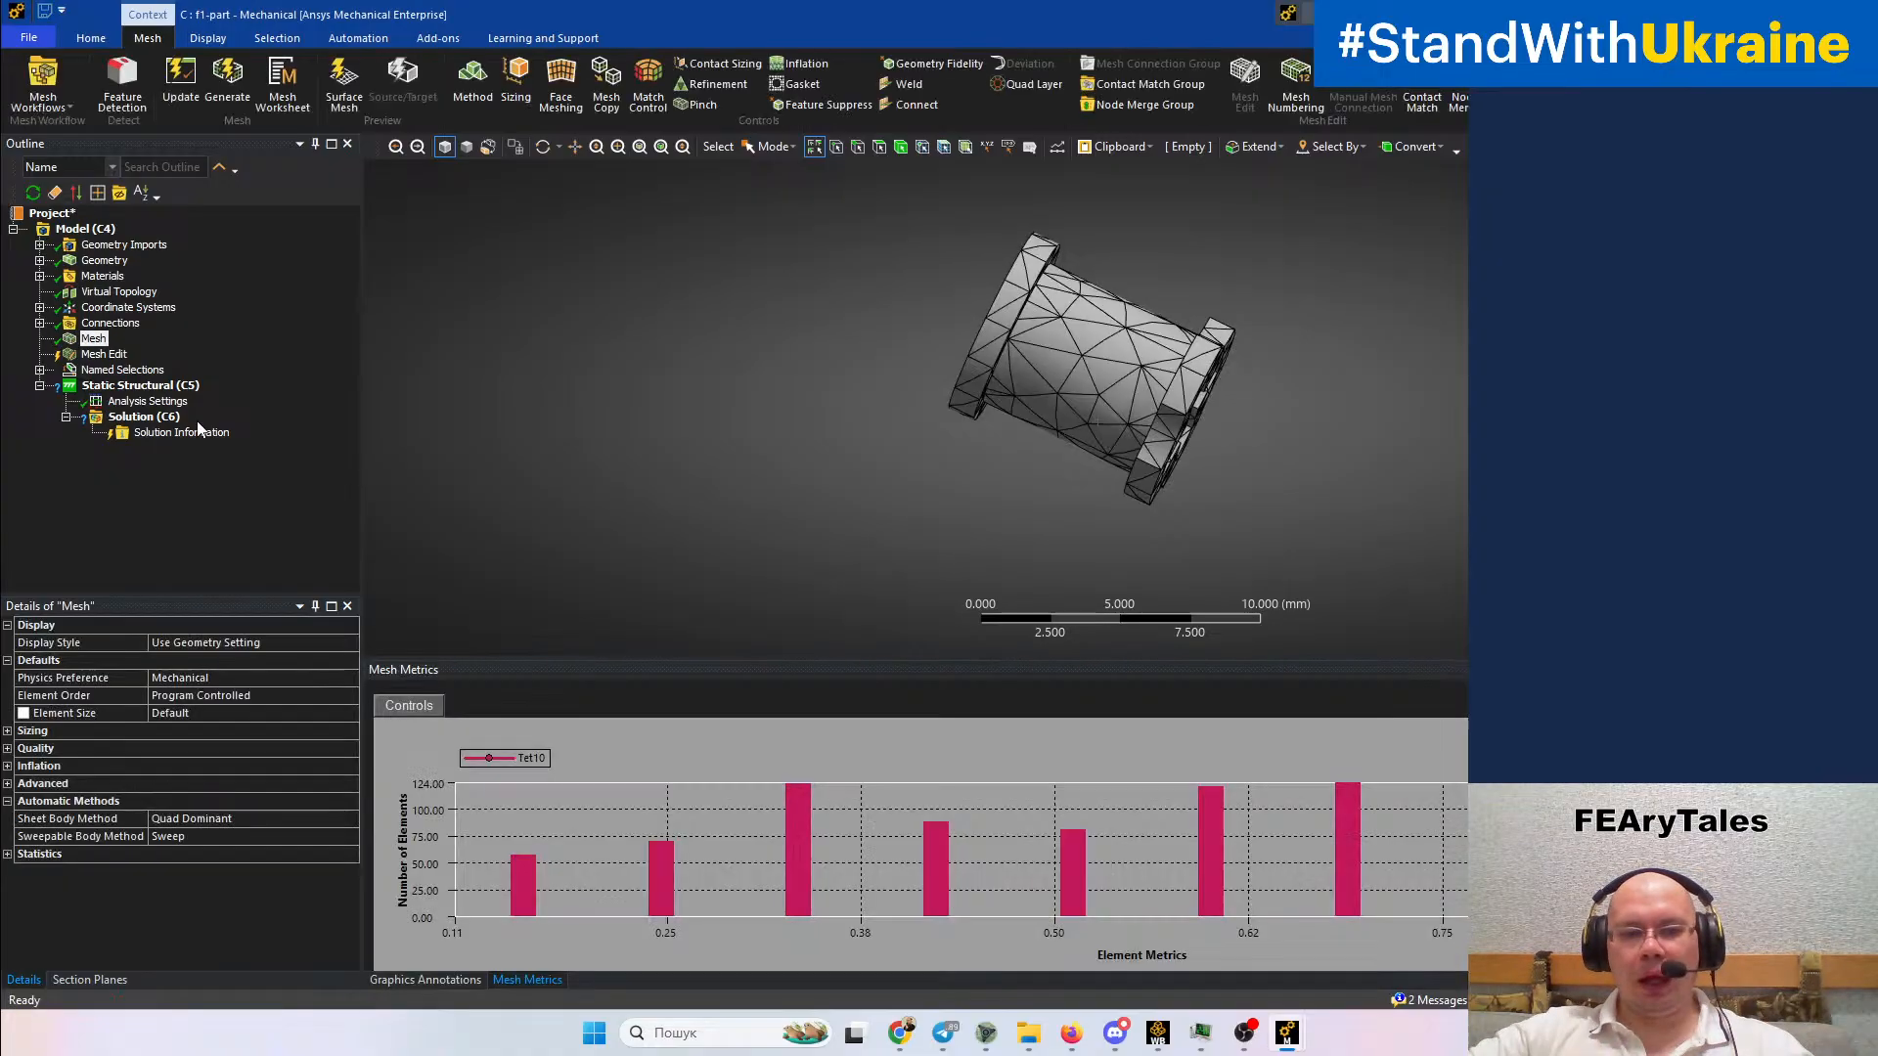
pyautogui.moveTo(1055, 426); pyautogui.dragTo(1065, 513, button='middle')
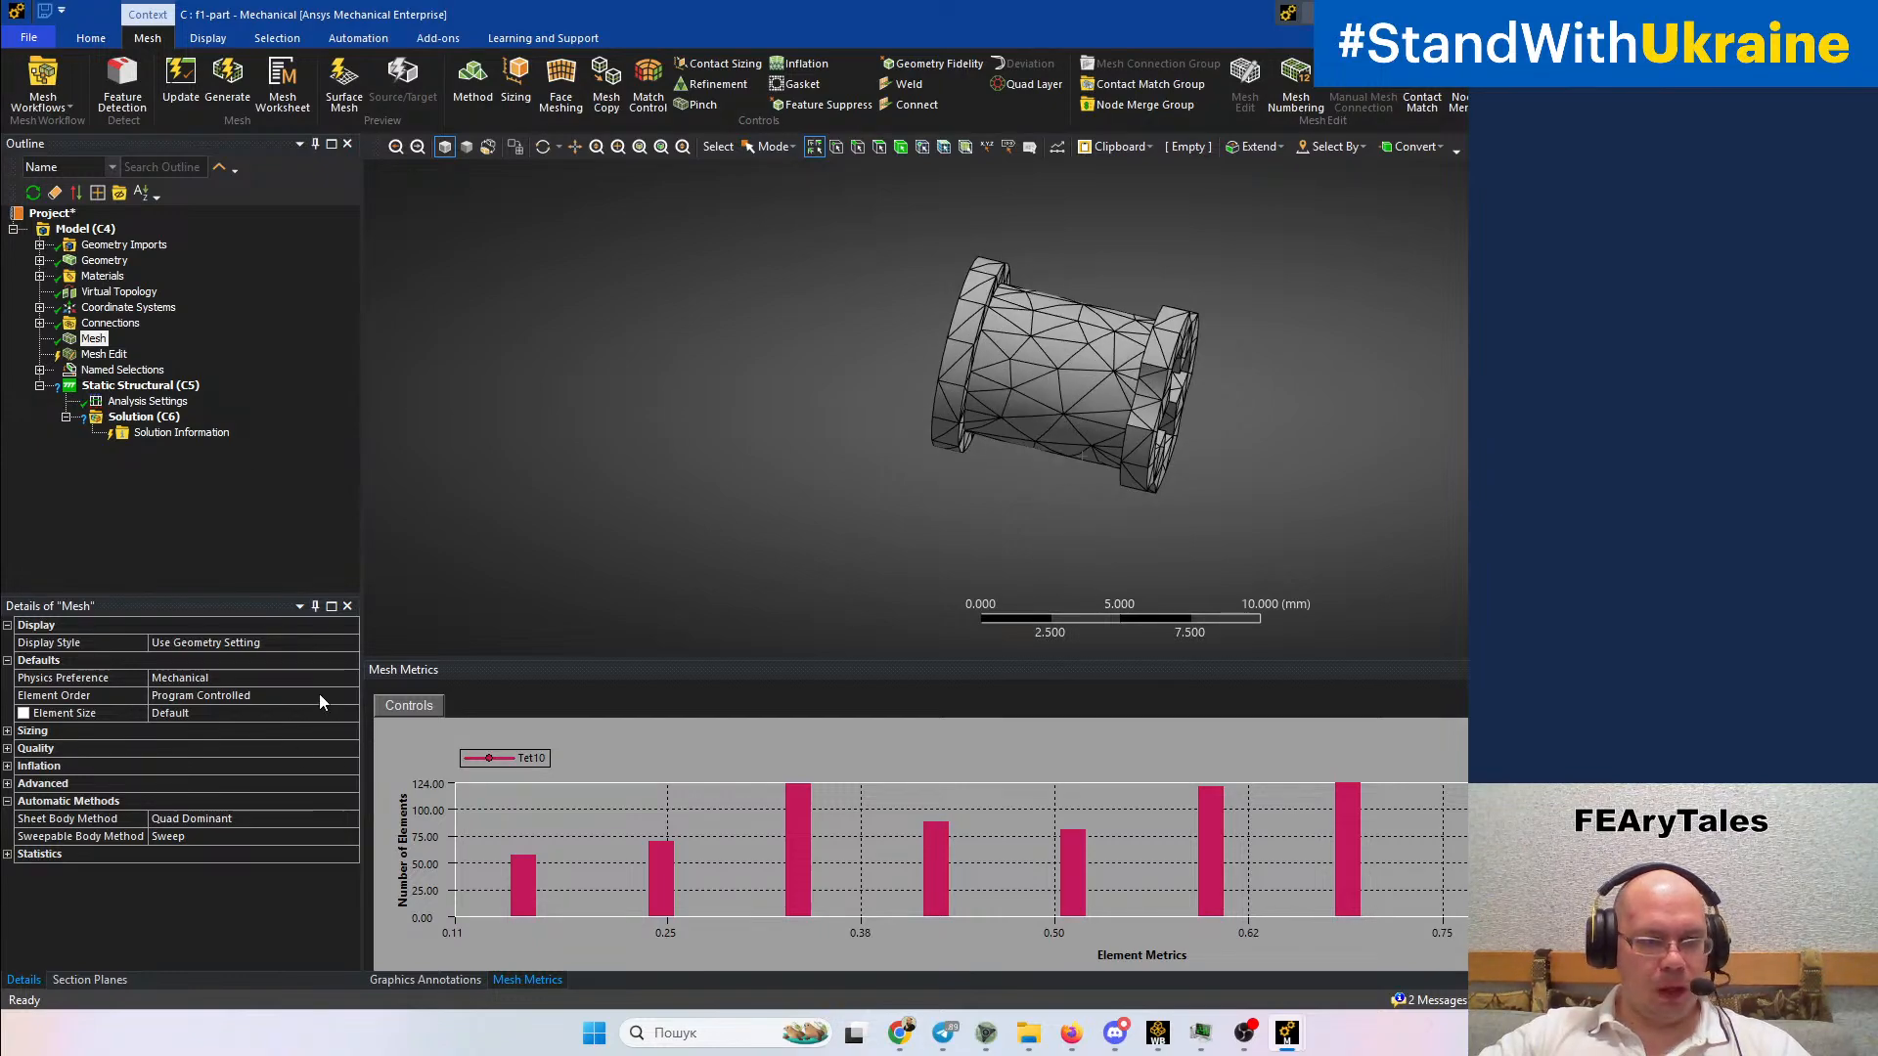
# Add a mesh method scoped to the bushing body and set it to MultiZone
pyautogui.click(473, 83)
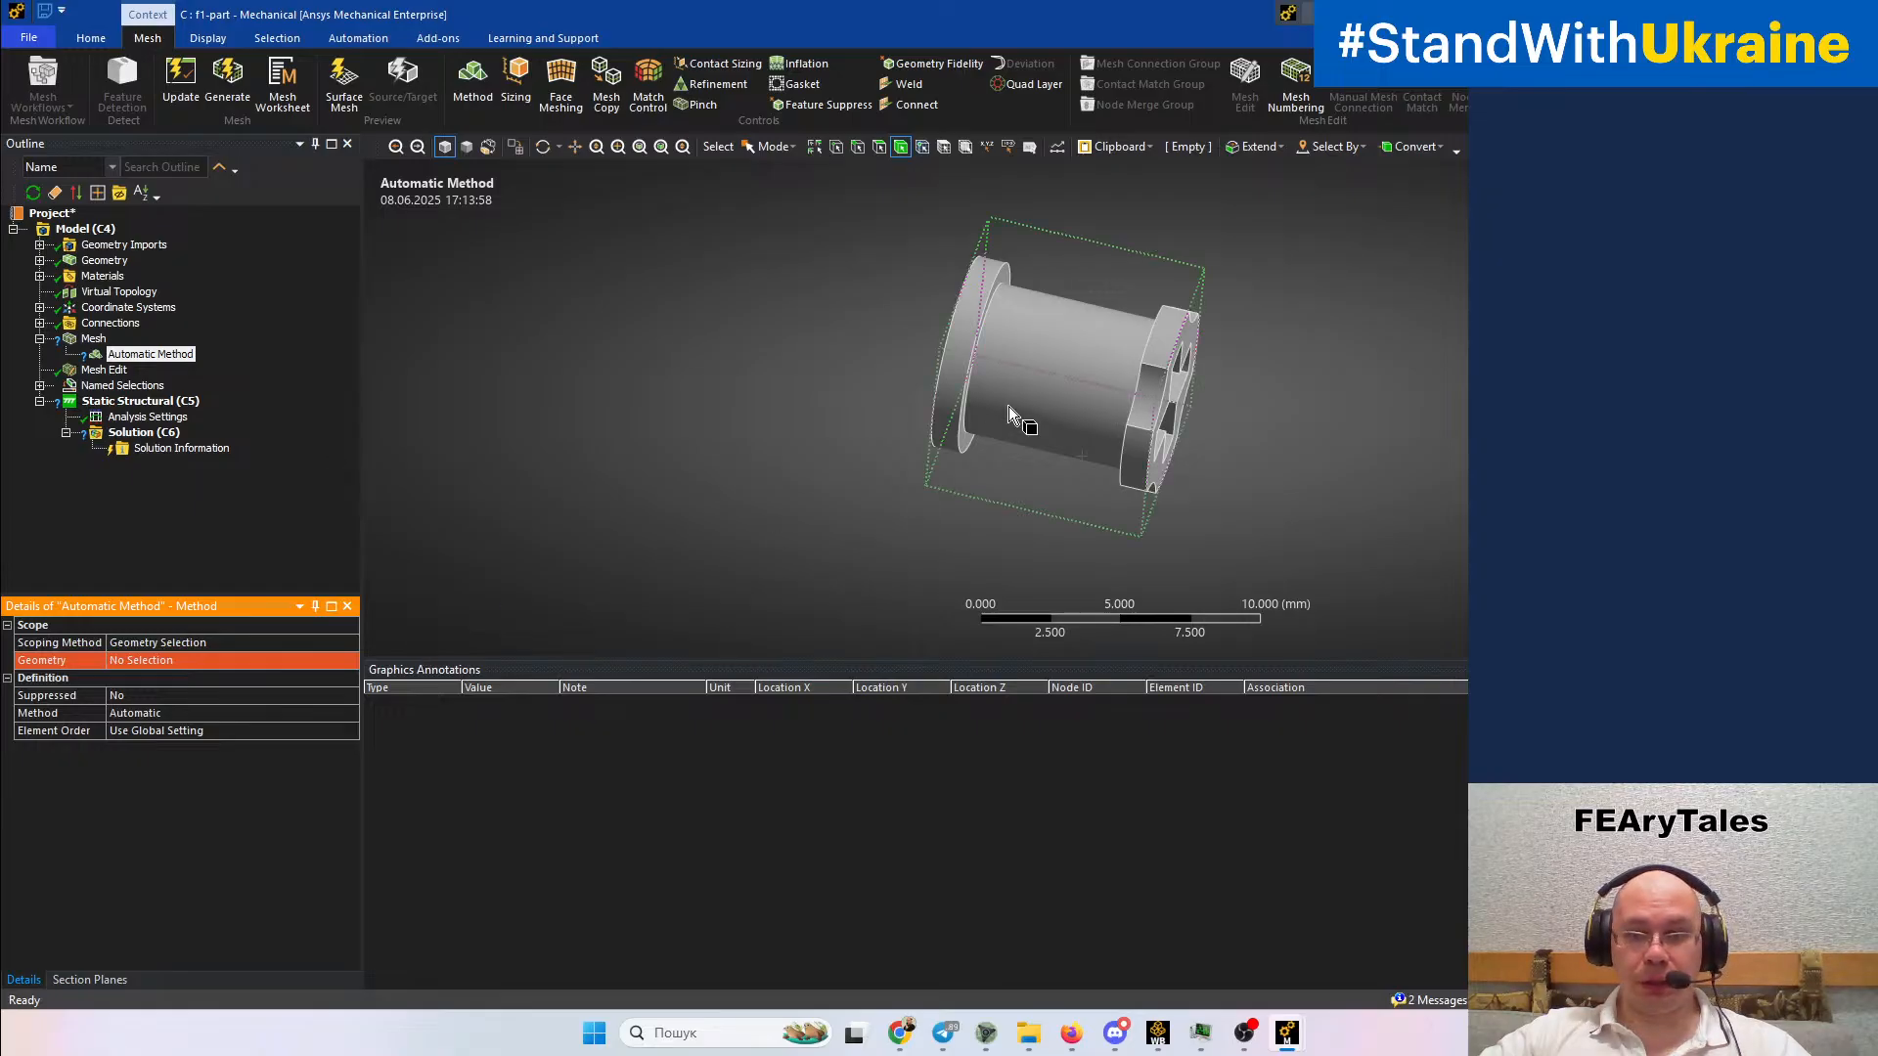
pyautogui.click(937, 435)
pyautogui.click(168, 661)
pyautogui.click(167, 661)
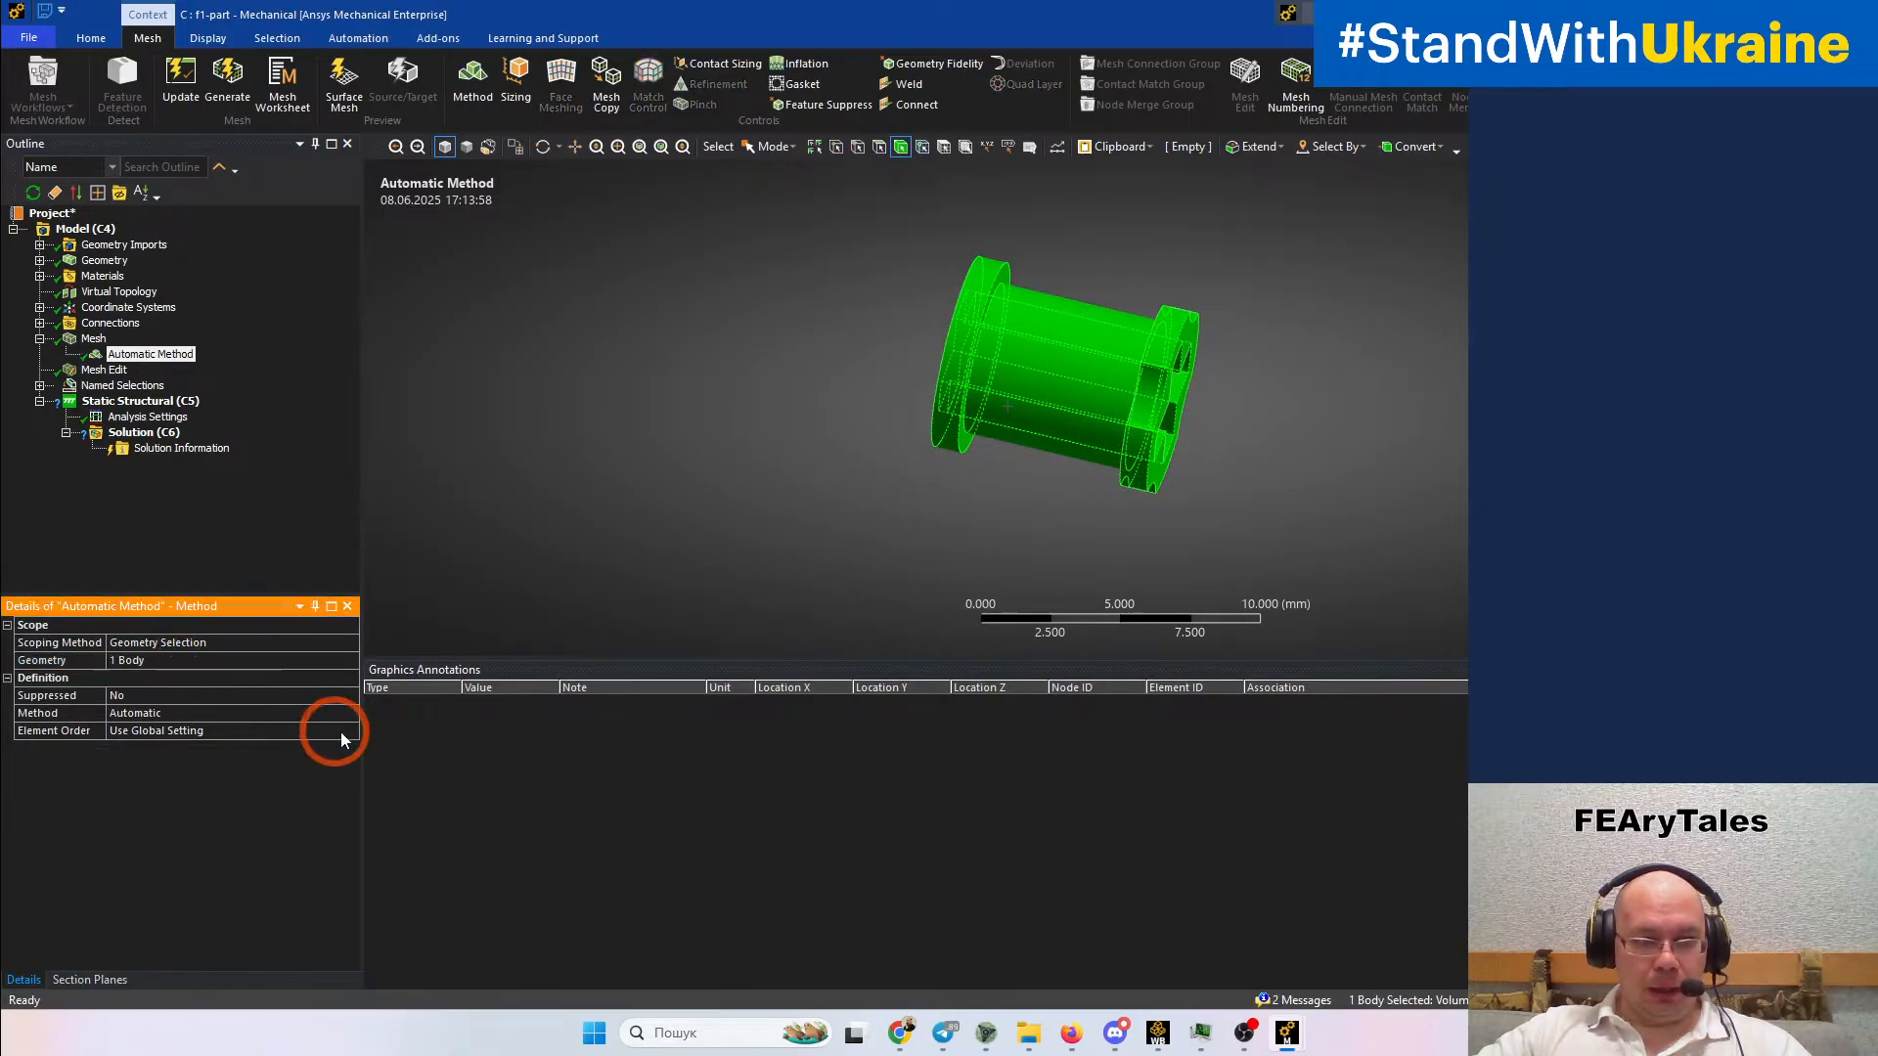
pyautogui.click(356, 714)
pyautogui.click(352, 713)
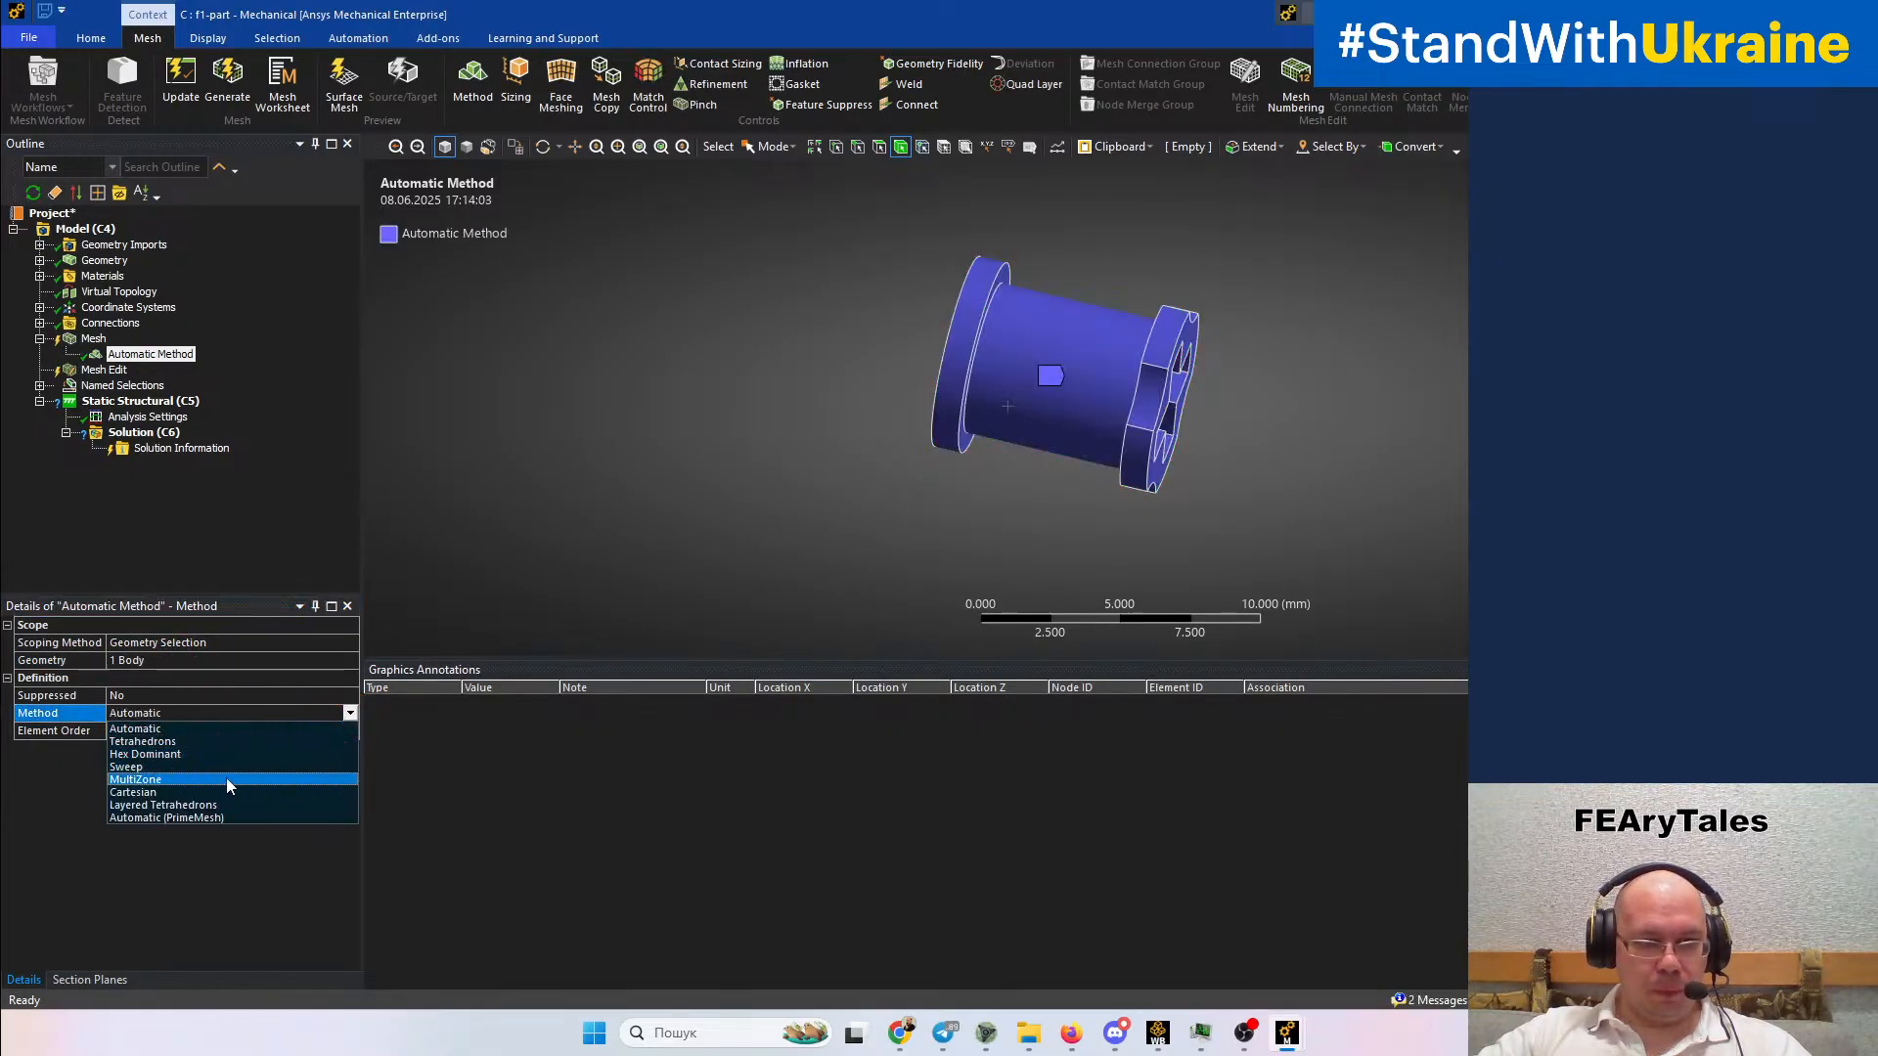
pyautogui.click(239, 800)
# Generate the MultiZone mesh and inspect its elements around the bushing's cross-shaped hole and notched flange
pyautogui.rightClick(98, 340)
pyautogui.click(161, 403)
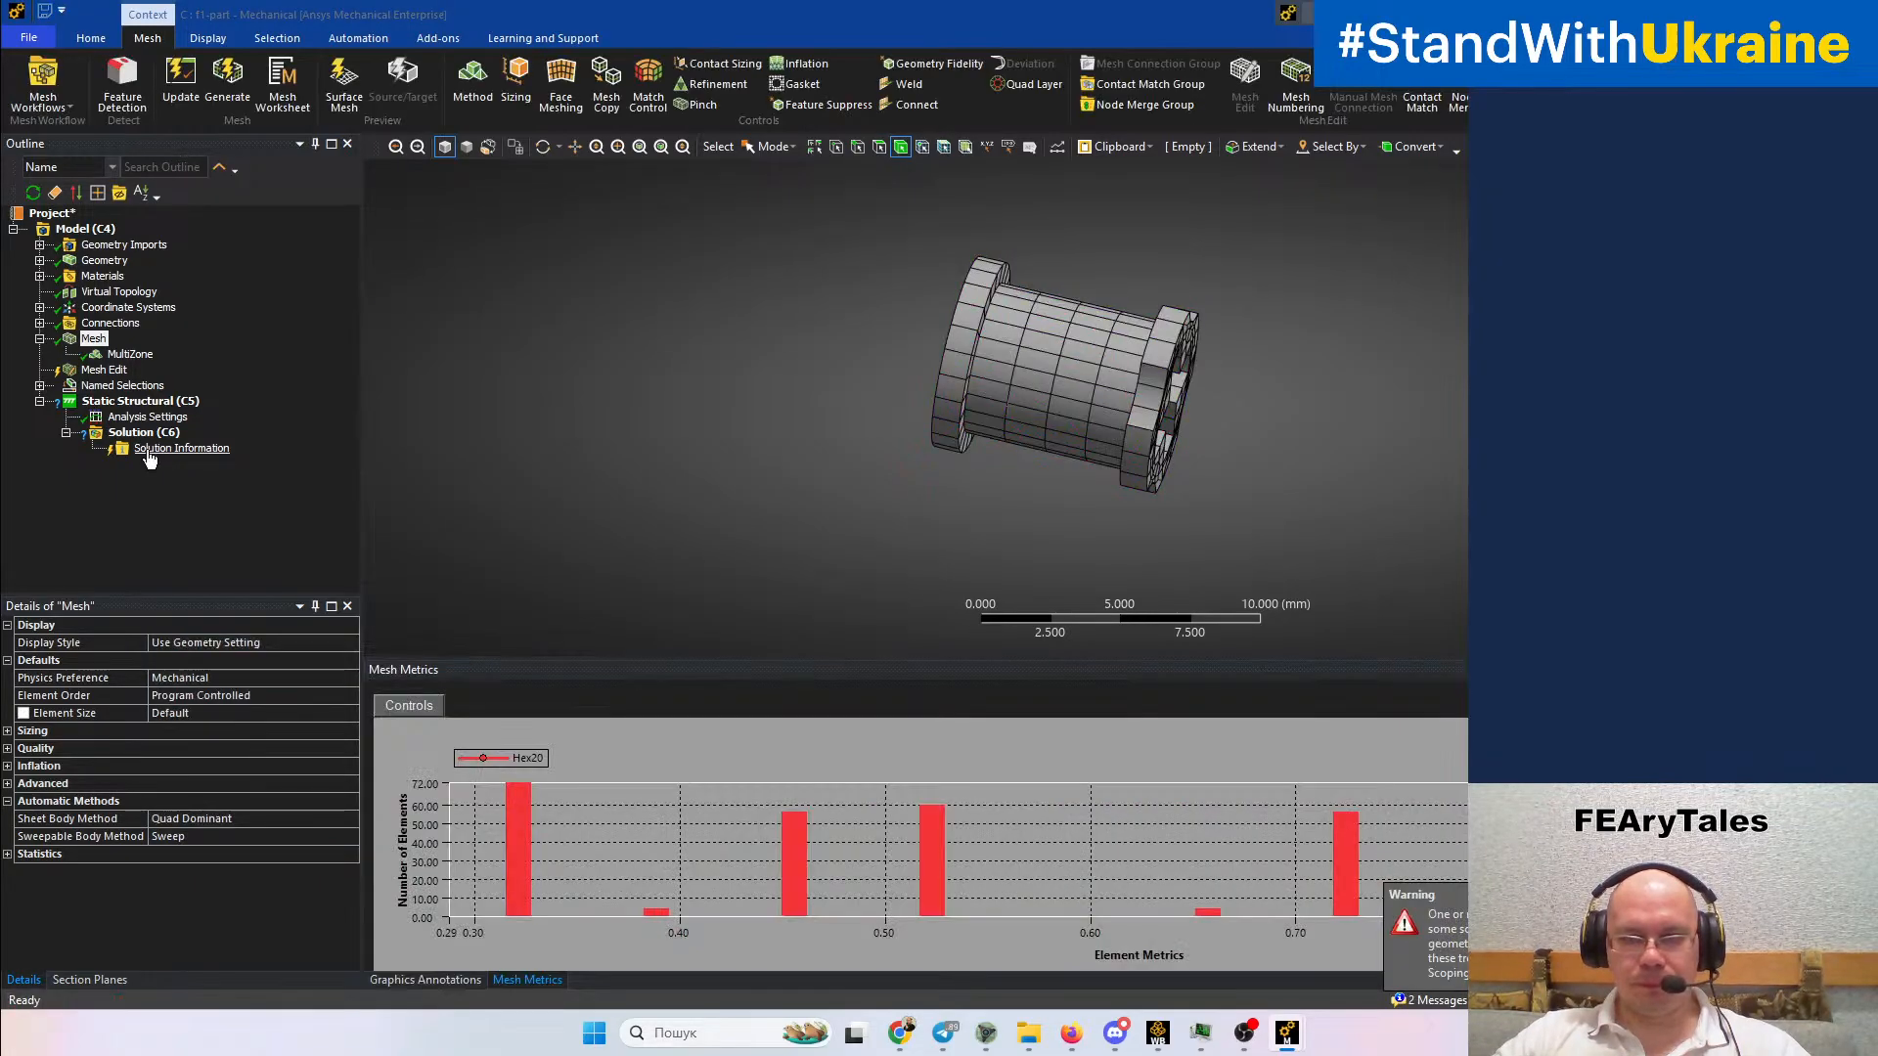
pyautogui.moveTo(1169, 494); pyautogui.dragTo(934, 478, button='middle')
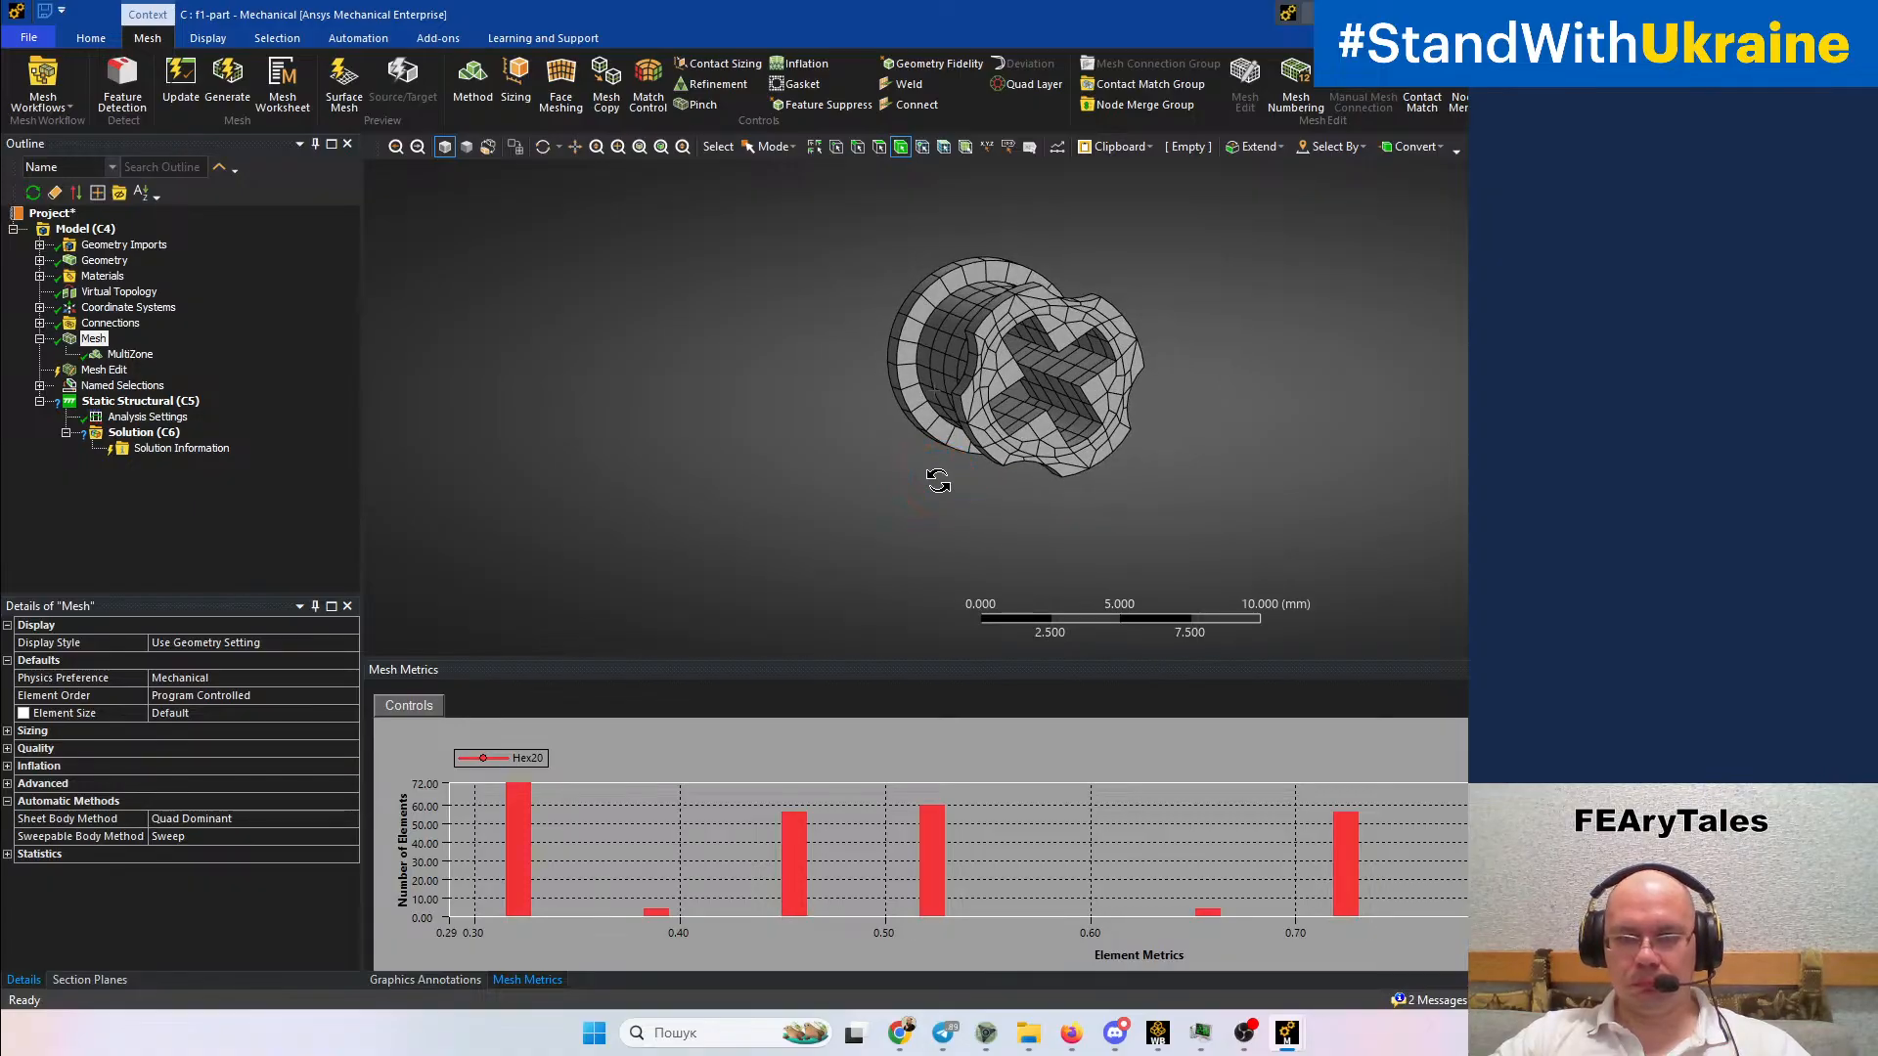
pyautogui.scroll(4, 948, 473)
pyautogui.keyDown('ctrl'); pyautogui.moveTo(943, 485); pyautogui.dragTo(879, 446, button='middle'); pyautogui.keyUp('ctrl')
pyautogui.scroll(5, 1007, 508)
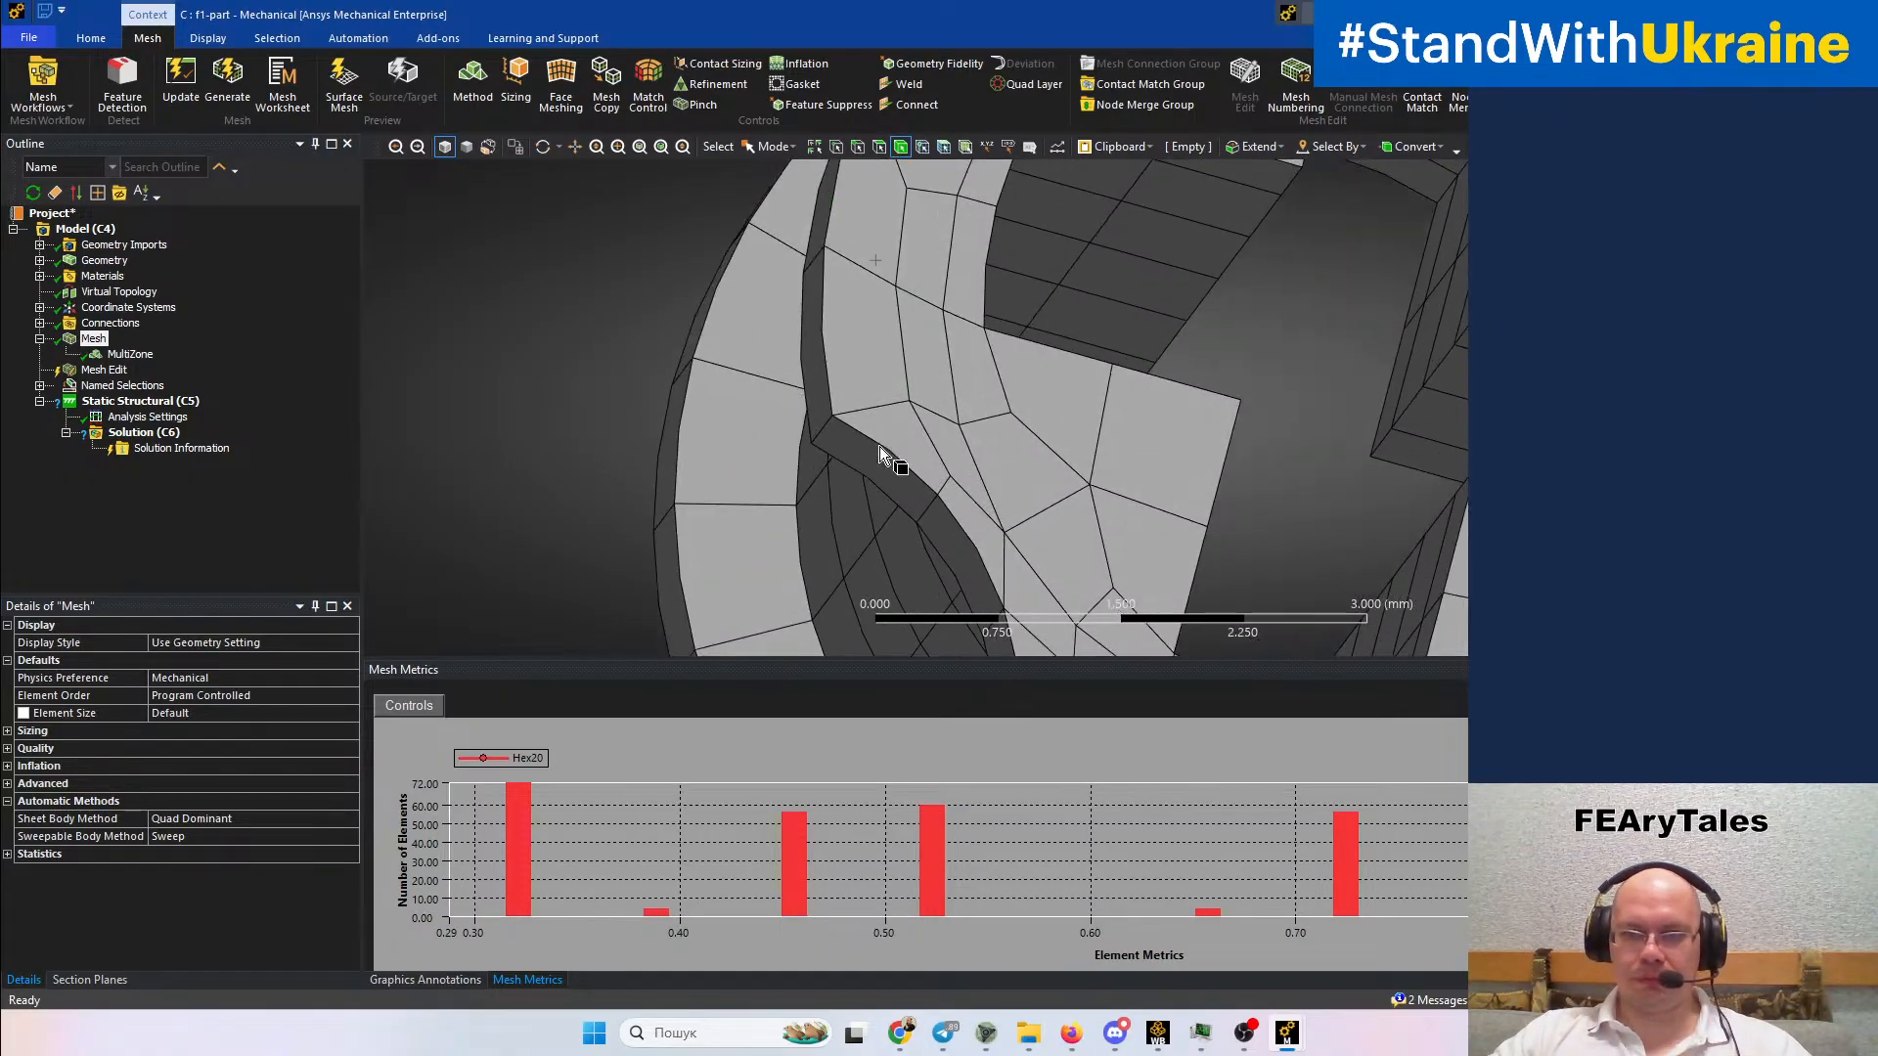
pyautogui.scroll(-10, 879, 446)
pyautogui.moveTo(988, 420)
pyautogui.mouseDown(button='middle')
pyautogui.moveTo(1174, 497)
pyautogui.moveTo(1288, 490)
pyautogui.moveTo(1056, 470)
pyautogui.moveTo(1018, 430)
pyautogui.moveTo(1013, 447)
pyautogui.mouseUp(button='middle')
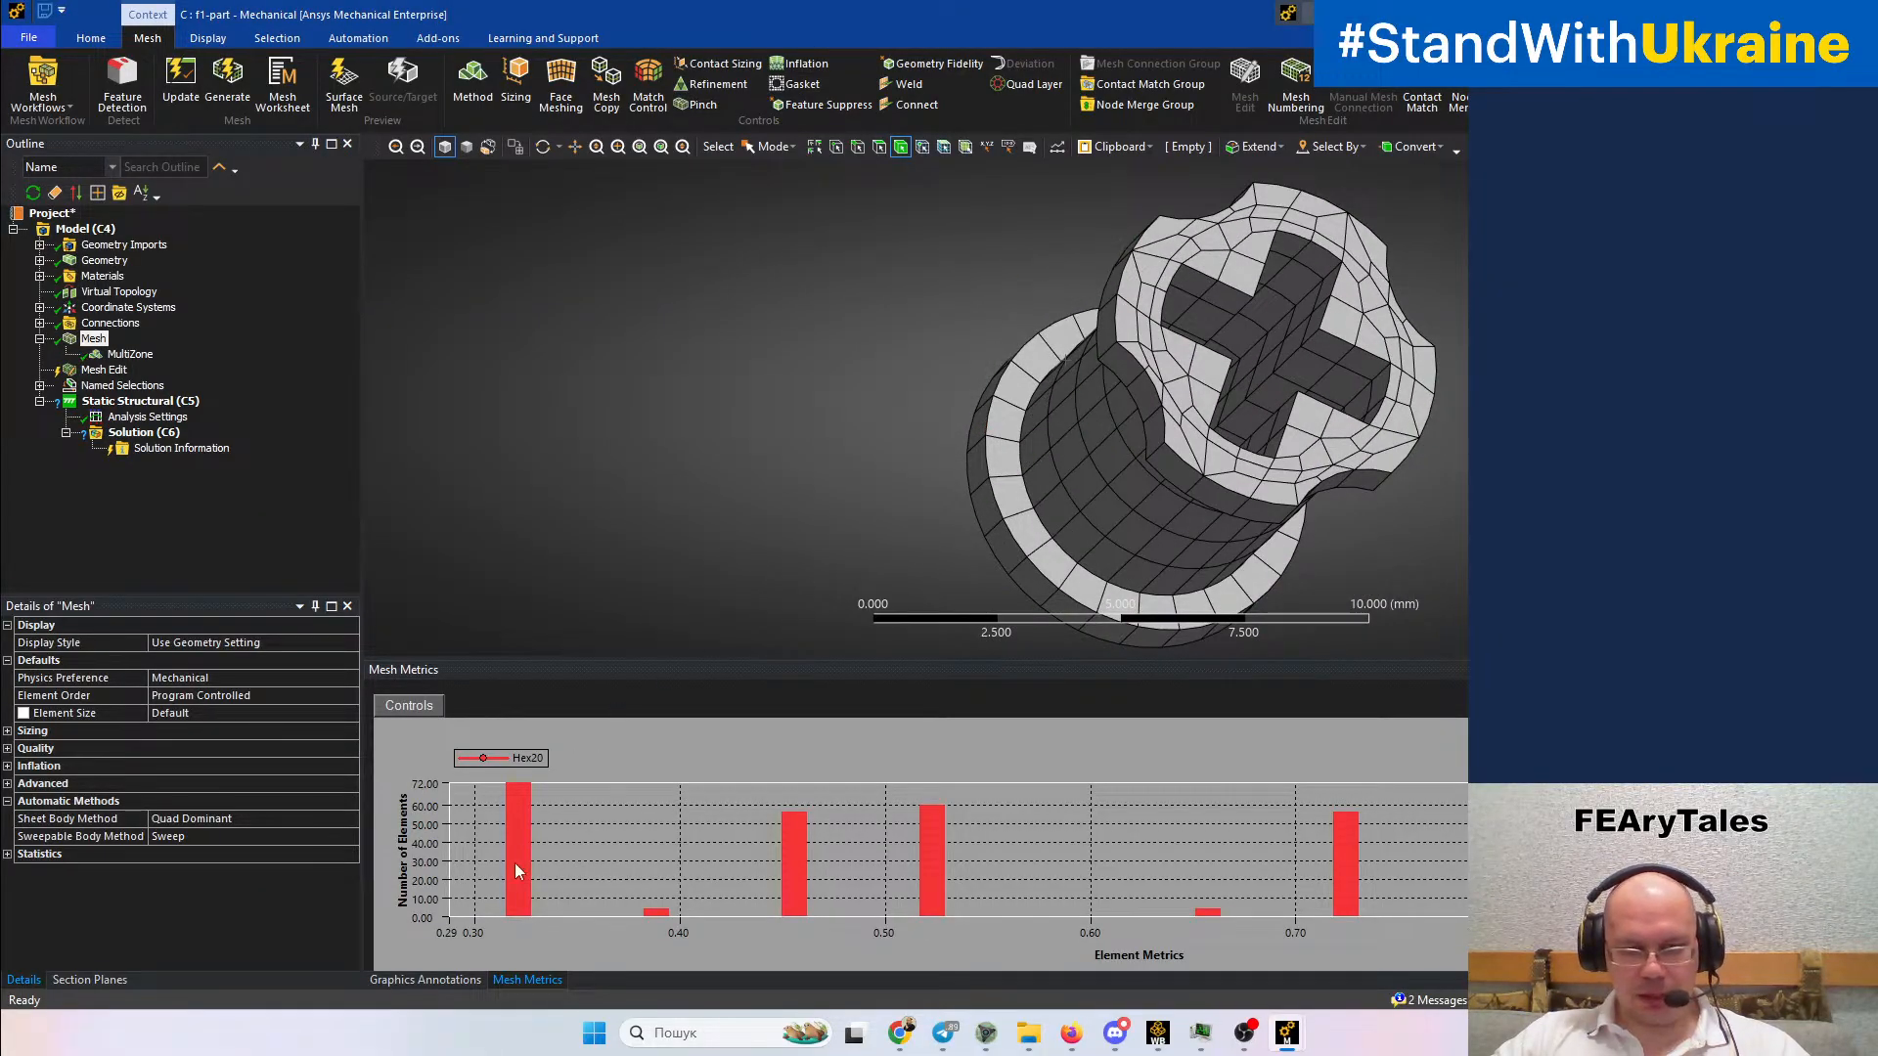
# Switch to Workbench, open the geometry of the f1-part system for editing, and return to the f1-part Mechanical window
pyautogui.moveTo(1080, 501); pyautogui.dragTo(988, 377, button='middle')
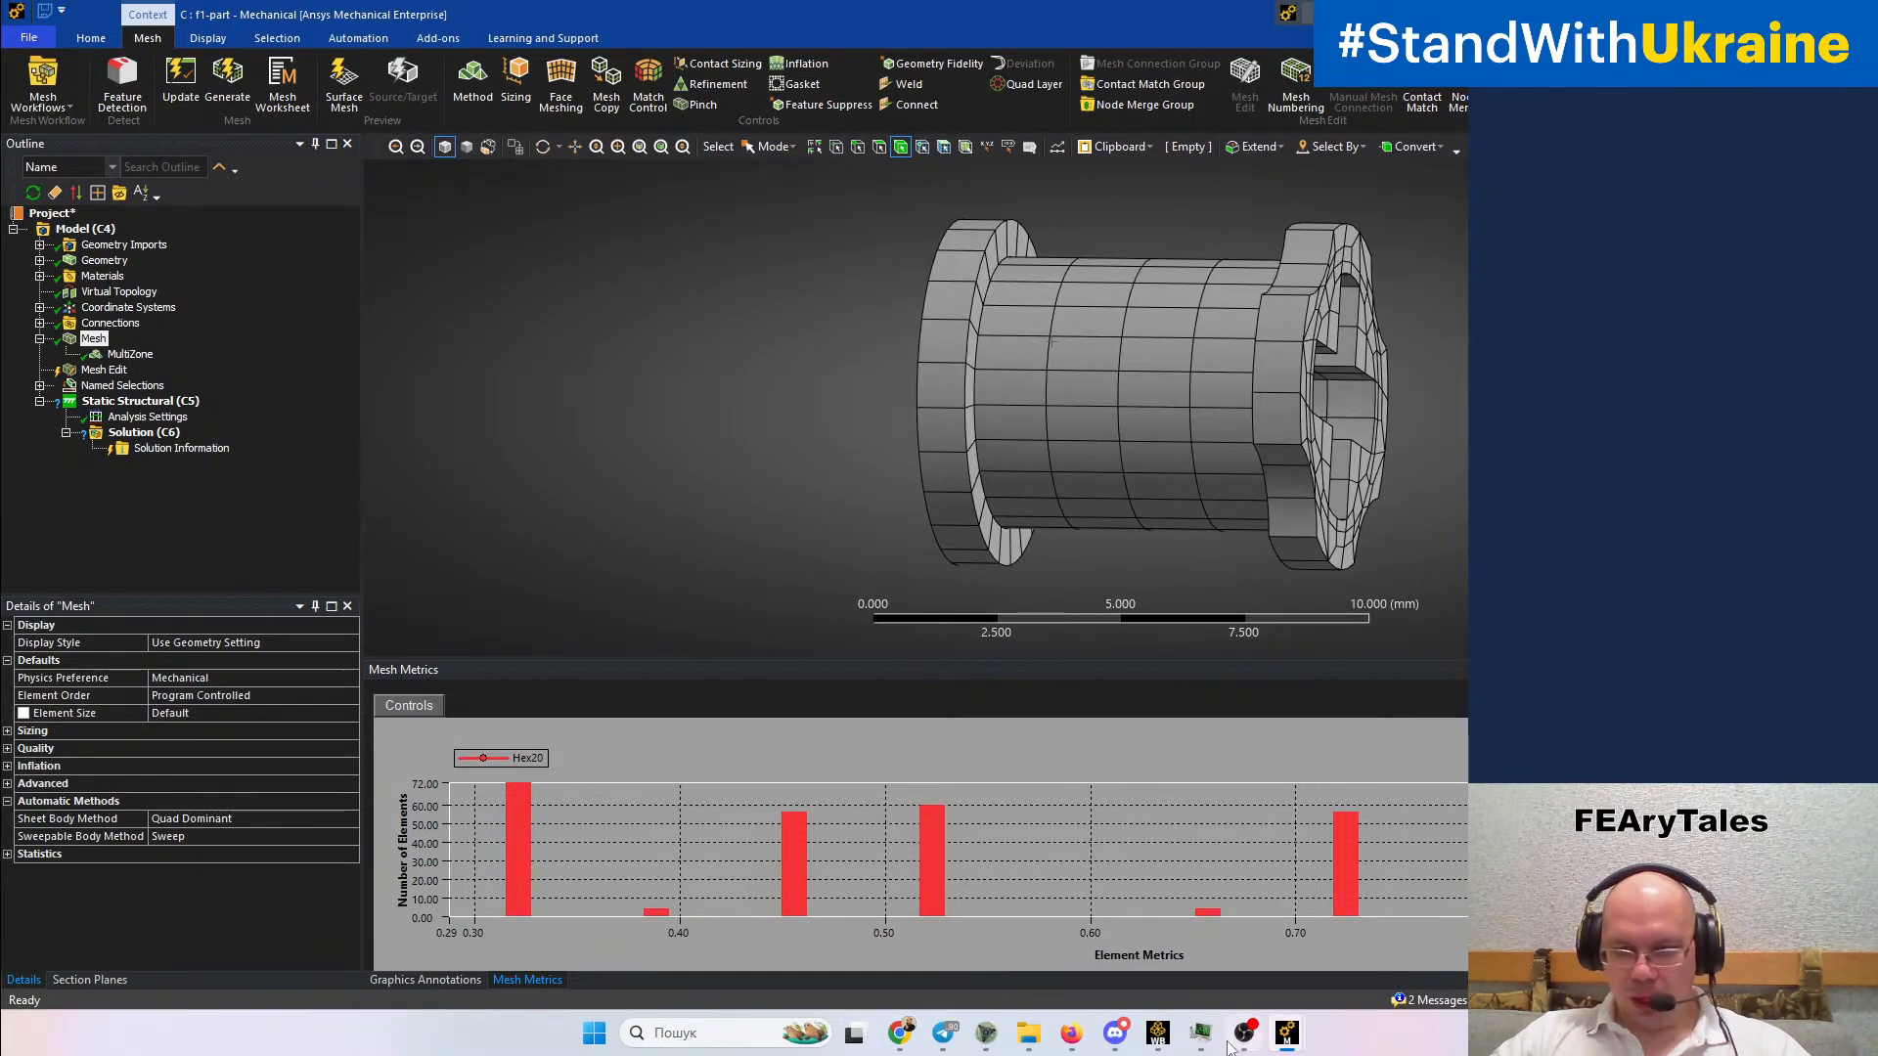
pyautogui.click(1154, 1043)
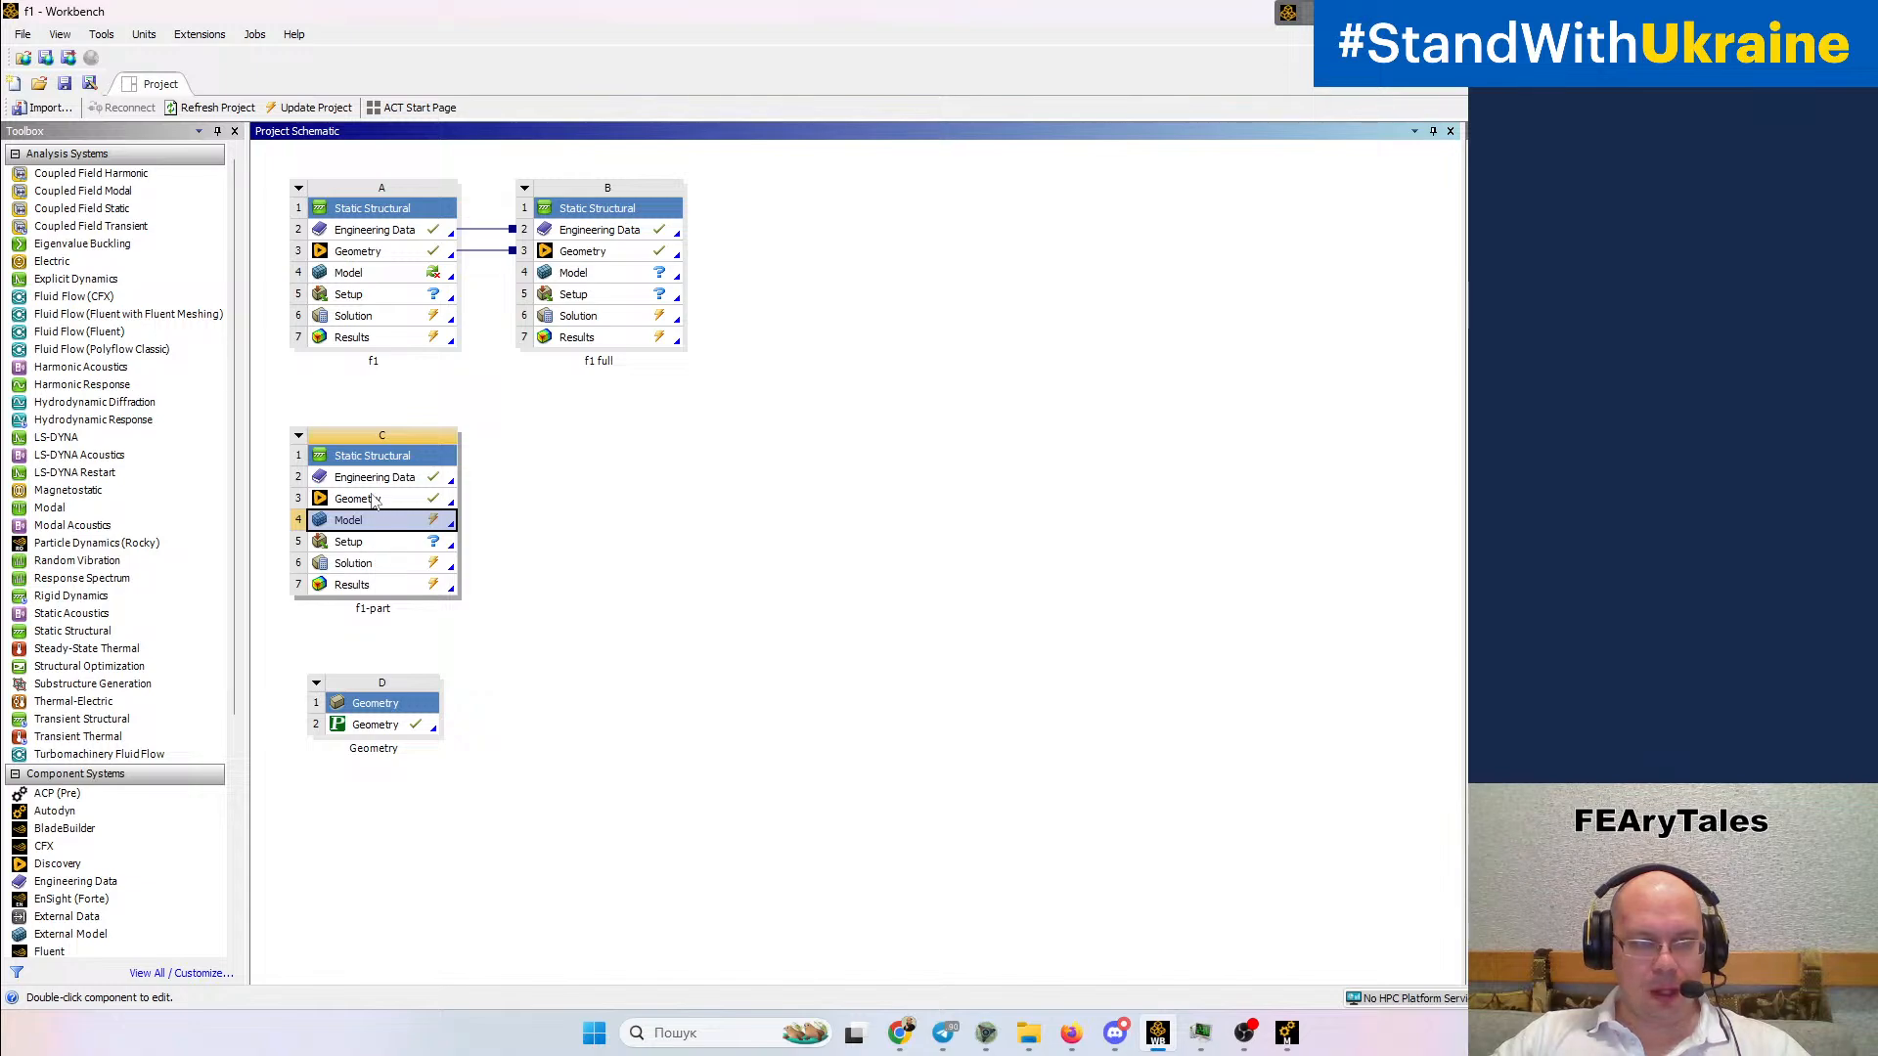
pyautogui.doubleClick(375, 500)
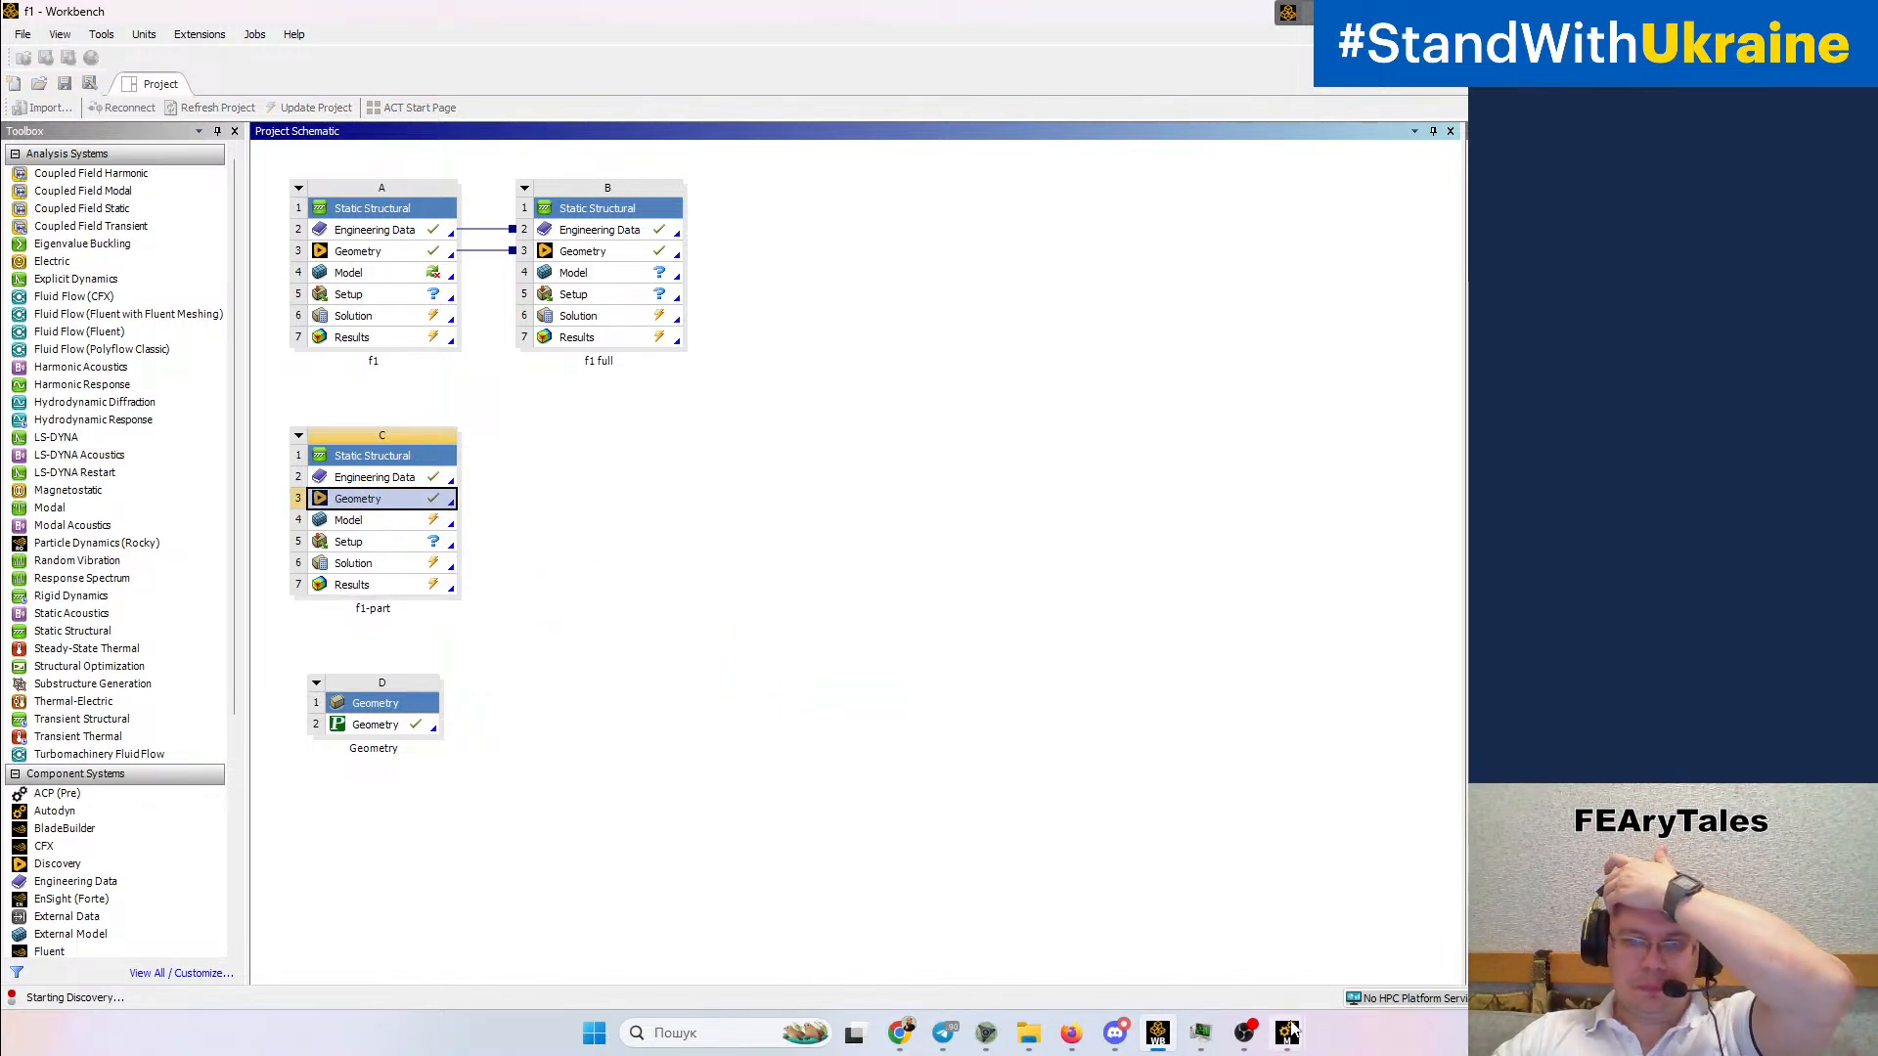
pyautogui.moveTo(1289, 1039)
pyautogui.click(1384, 934)
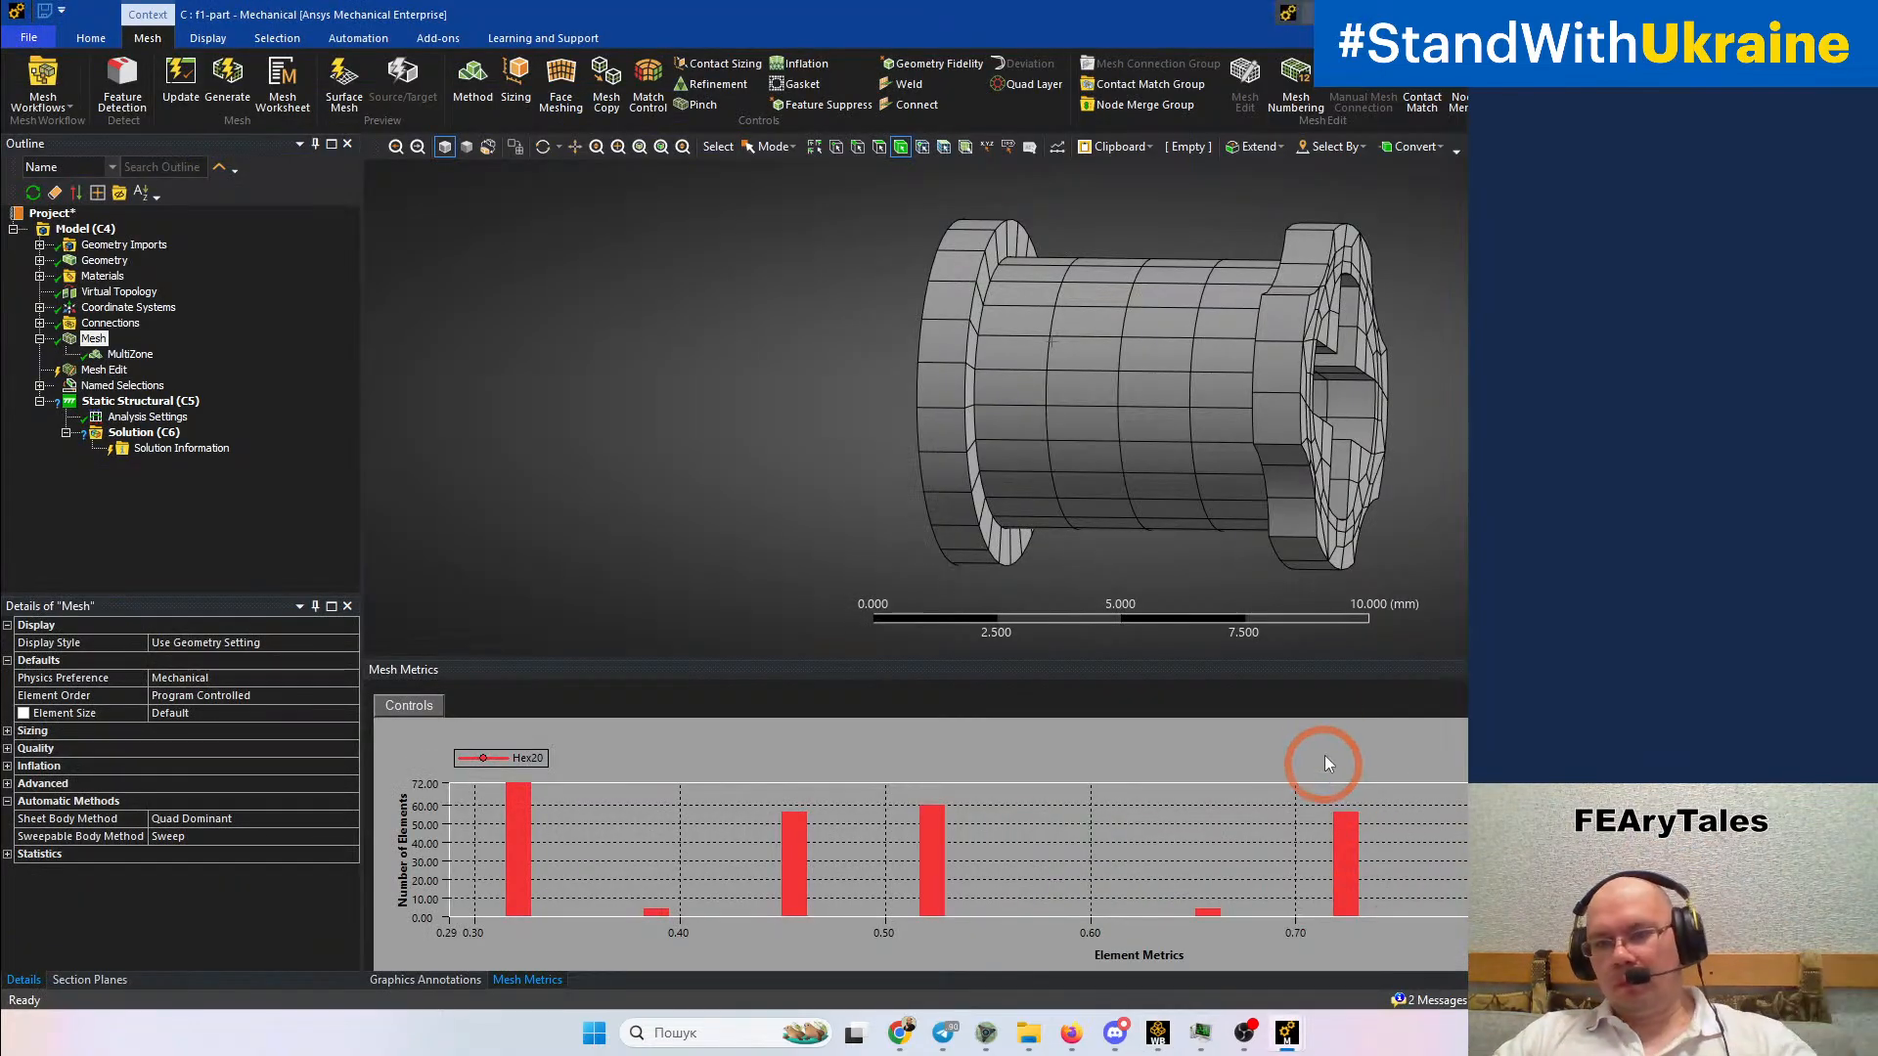
# Add a mesh sizing scoped to the bushing body and set its element size to 1 mm
pyautogui.moveTo(1365, 518); pyautogui.dragTo(1438, 530, button='middle')
pyautogui.click(130, 354)
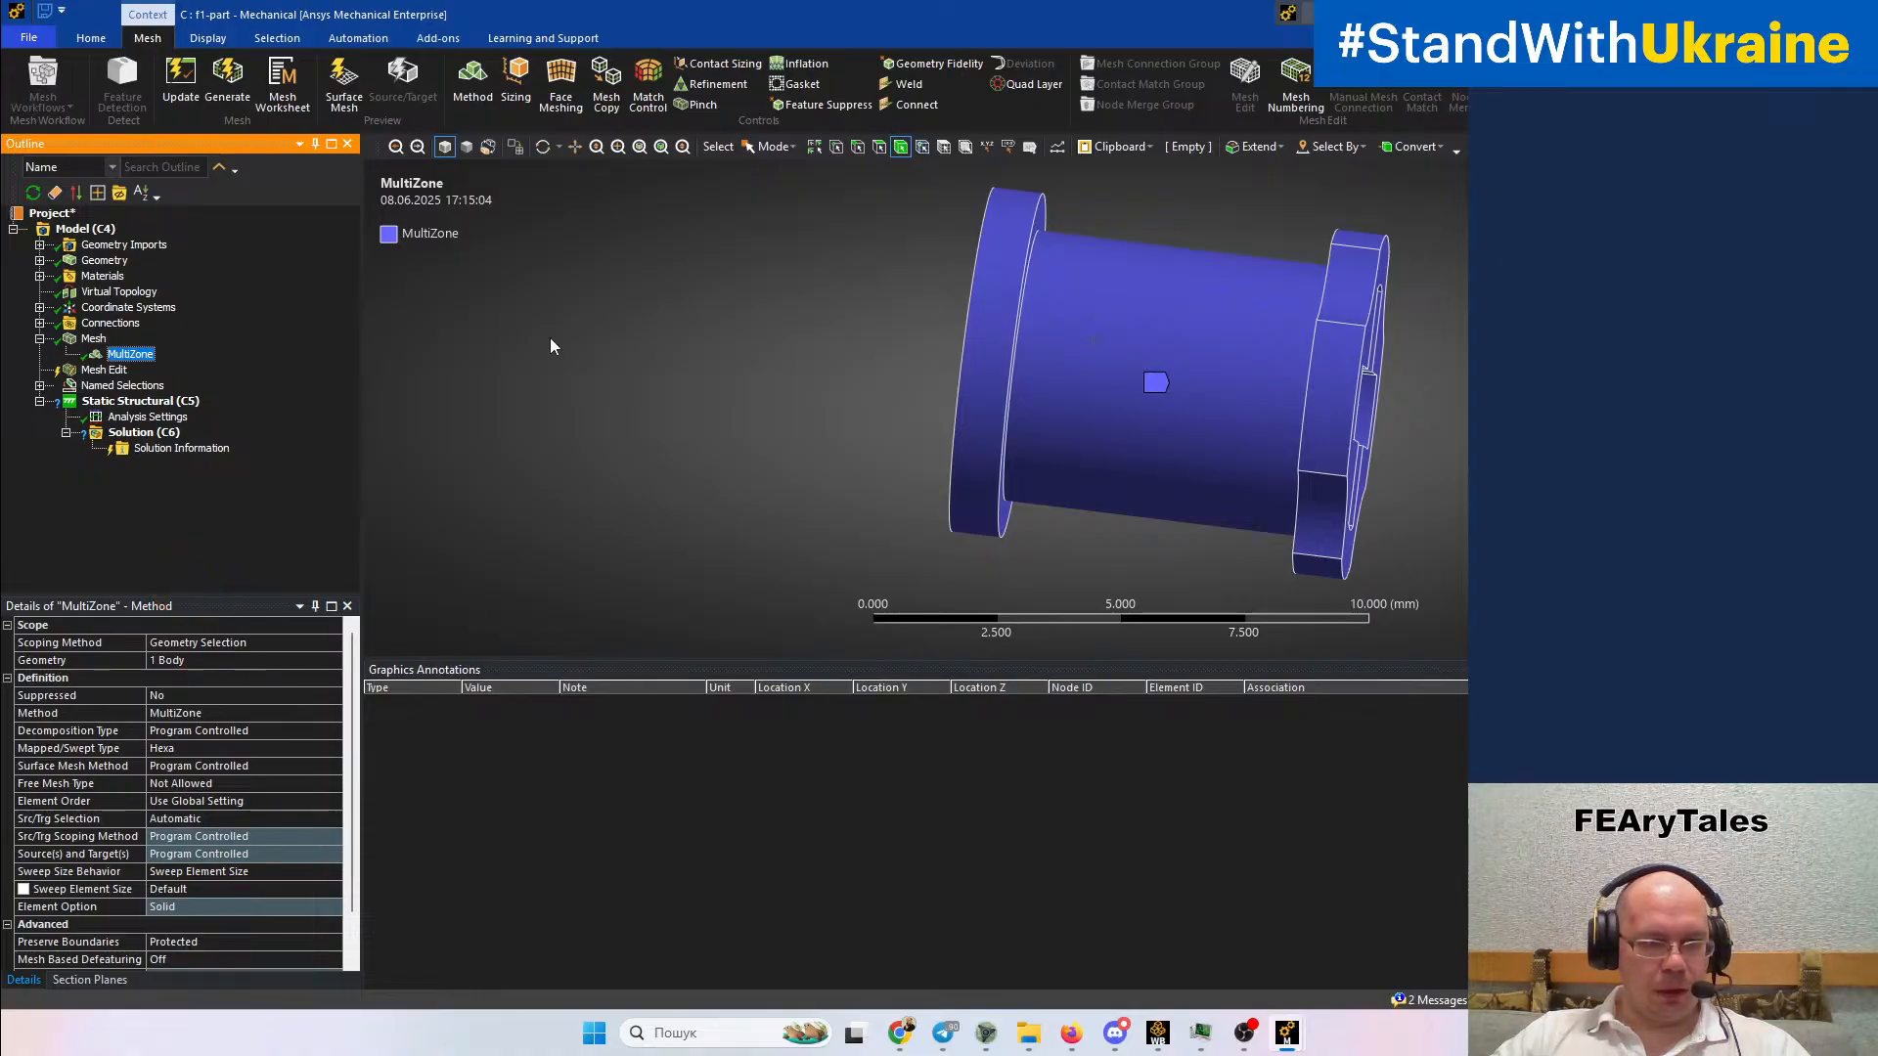
pyautogui.click(516, 83)
pyautogui.click(1070, 459)
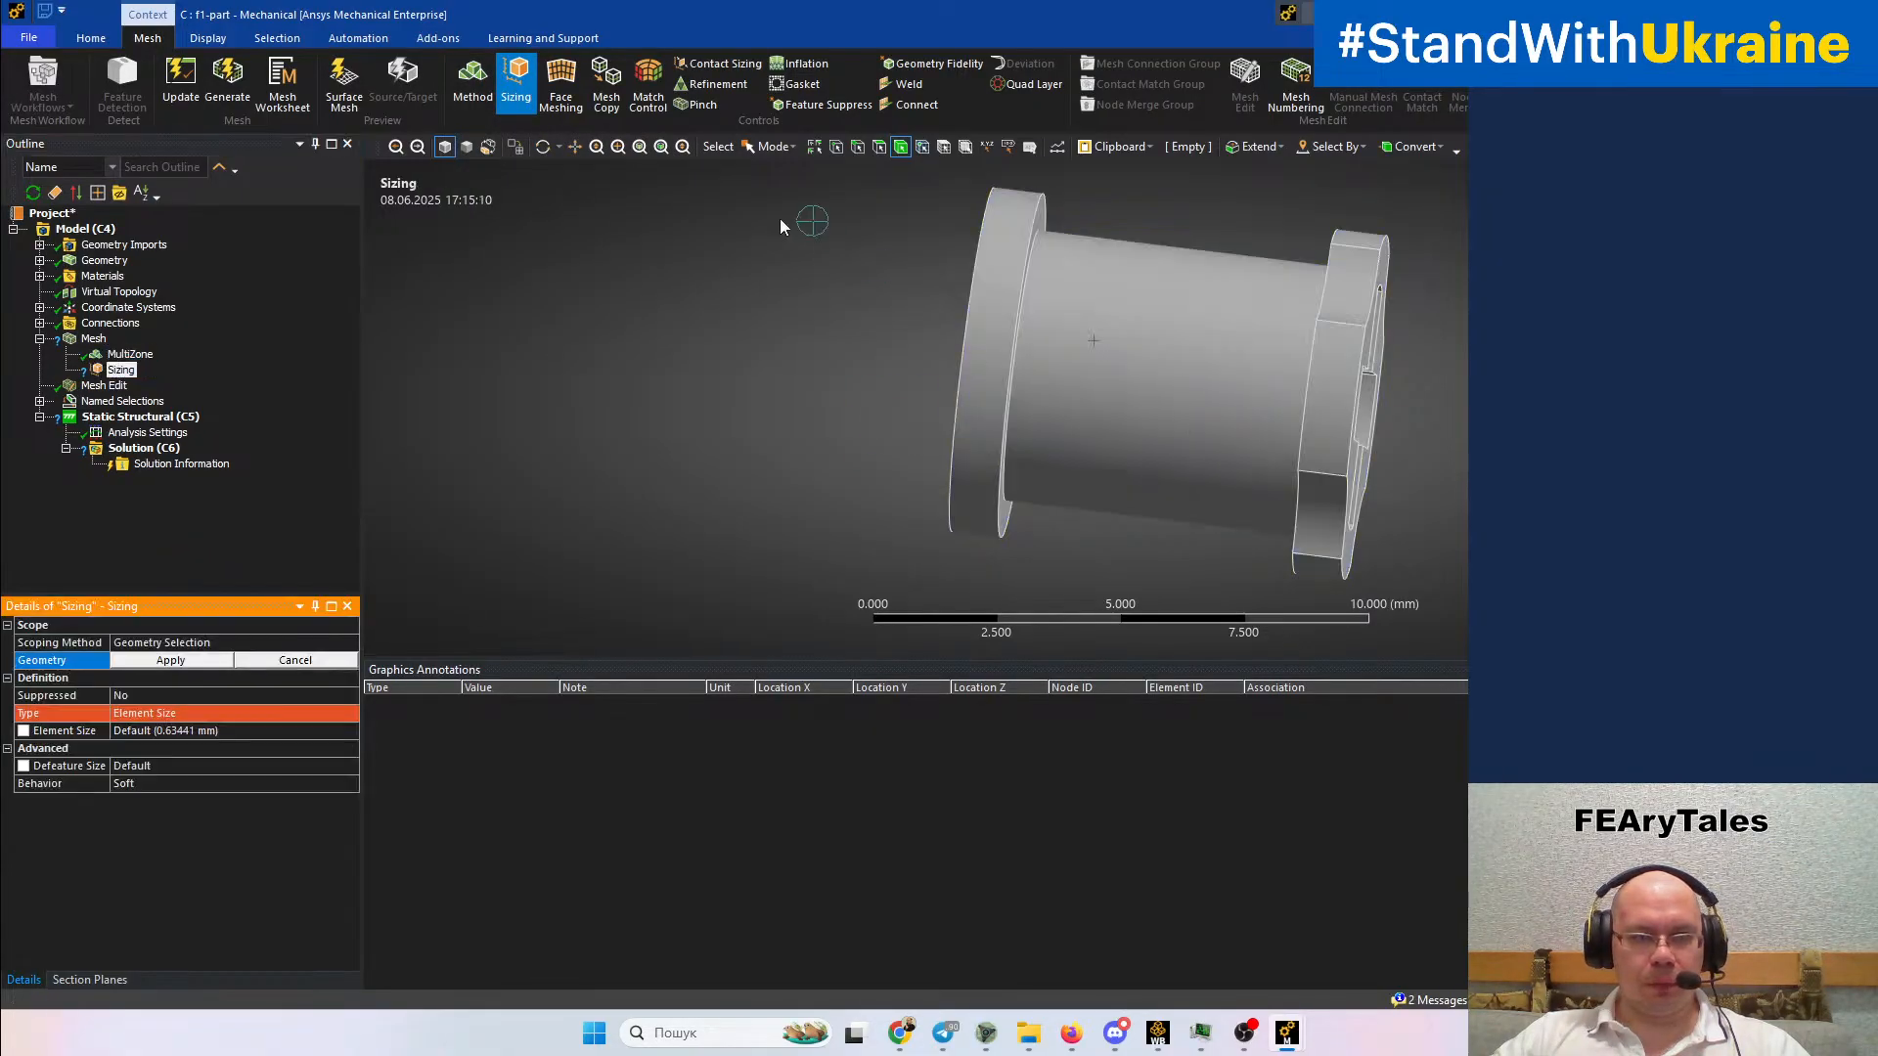
pyautogui.click(1029, 375)
pyautogui.click(170, 660)
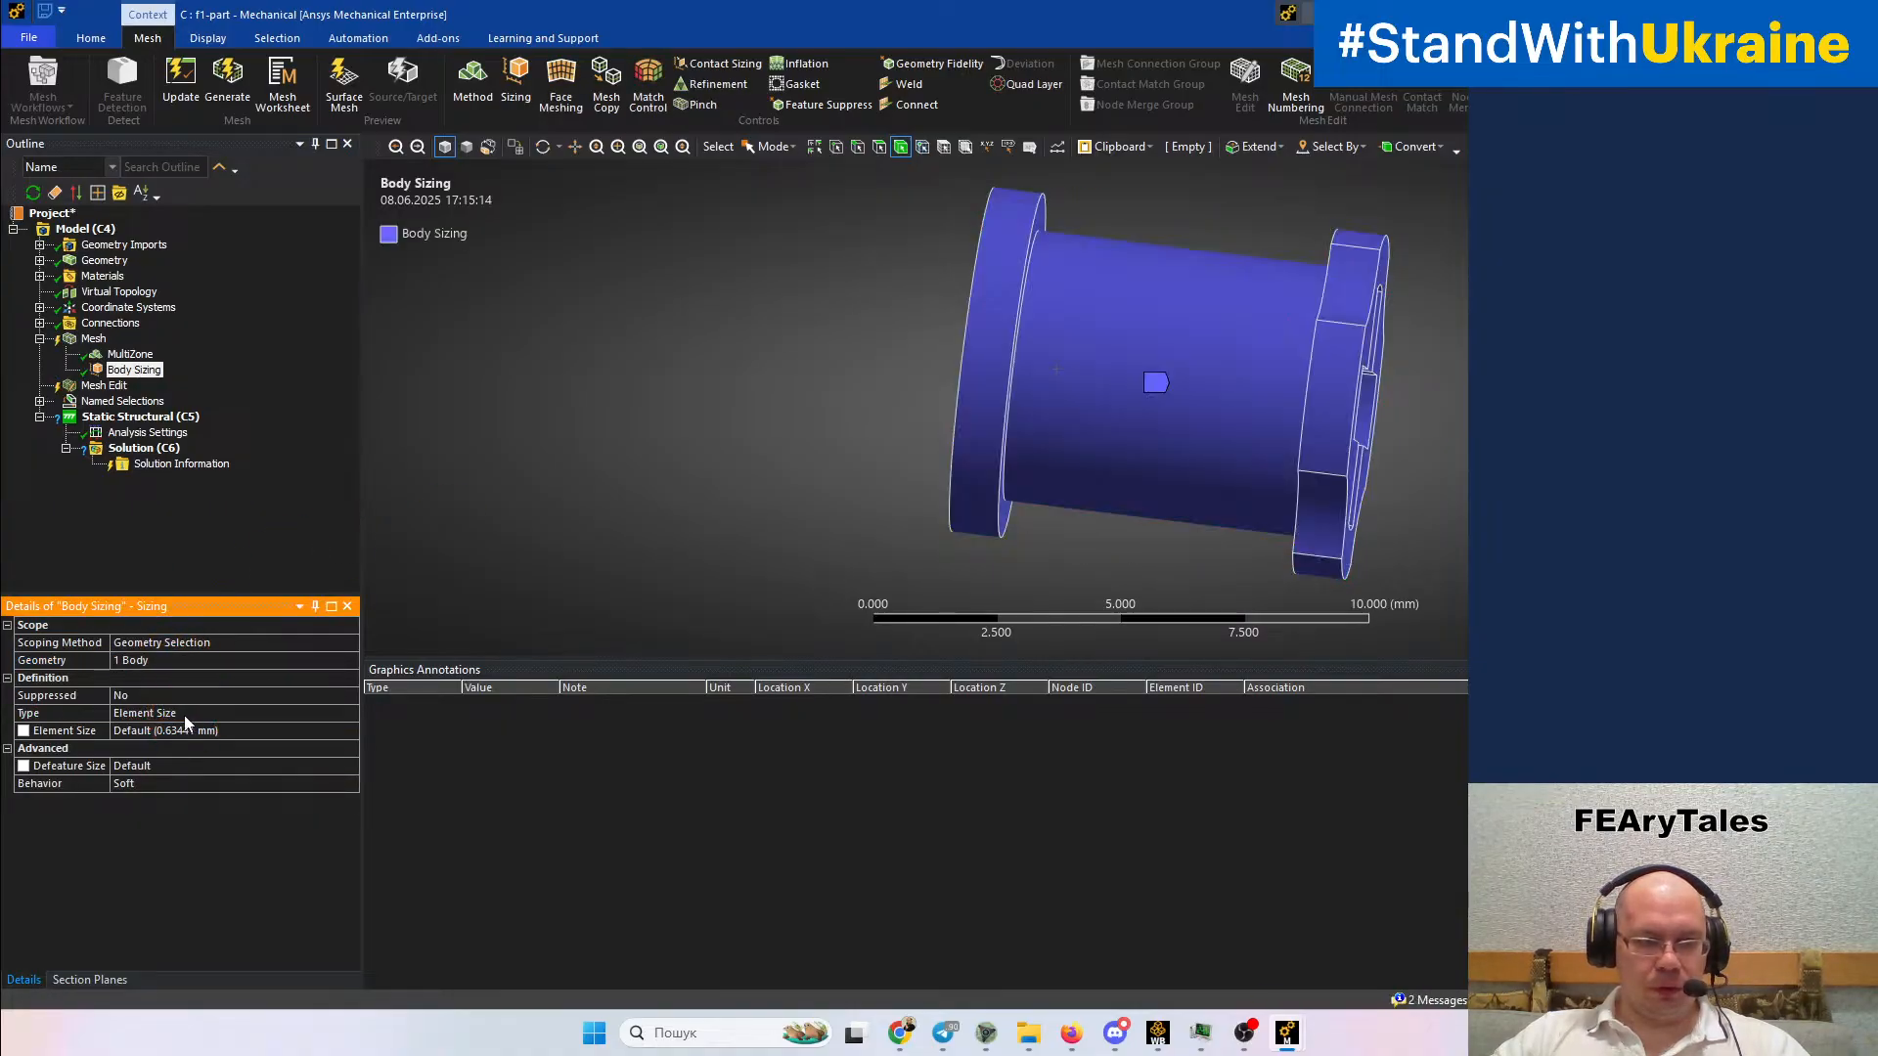
pyautogui.click(264, 733)
pyautogui.write('1')
pyautogui.press('Return')
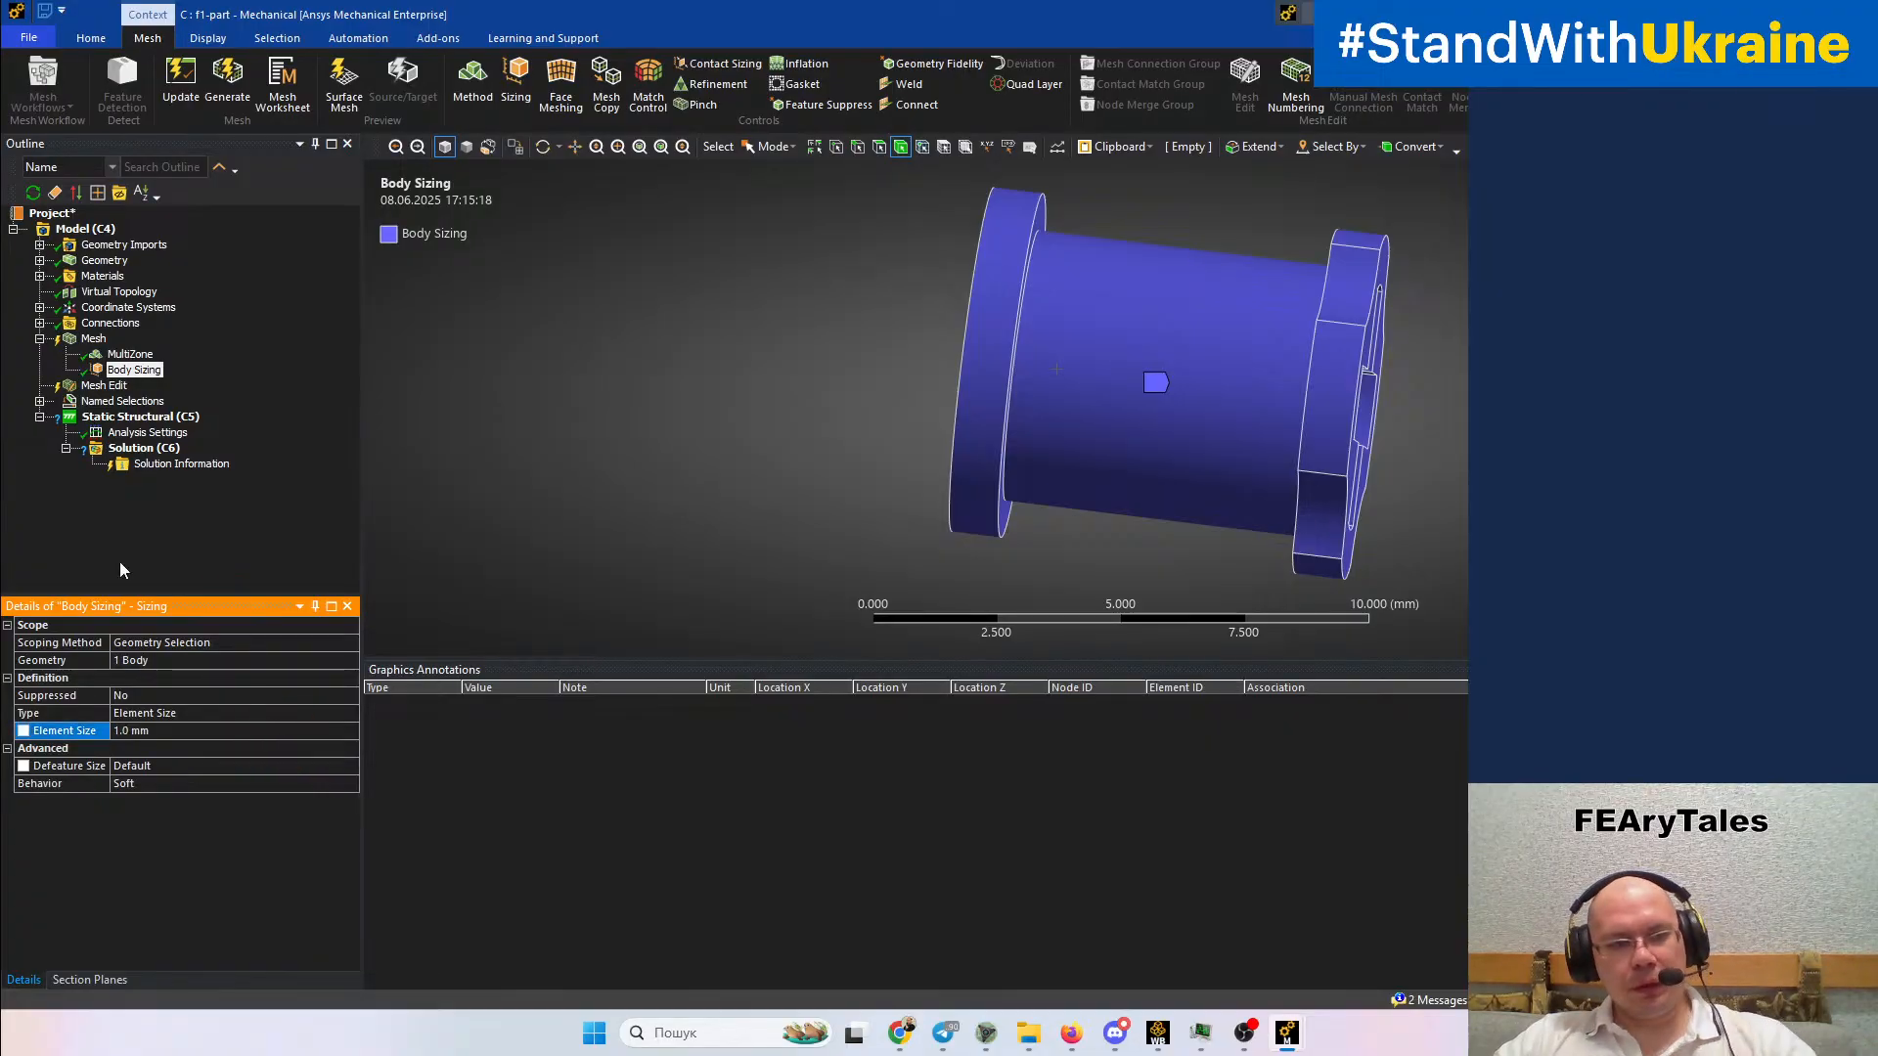
# Generate the mesh with the body sizing and inspect the elements on both flanges and around the cross-shaped hole
pyautogui.rightClick(93, 339)
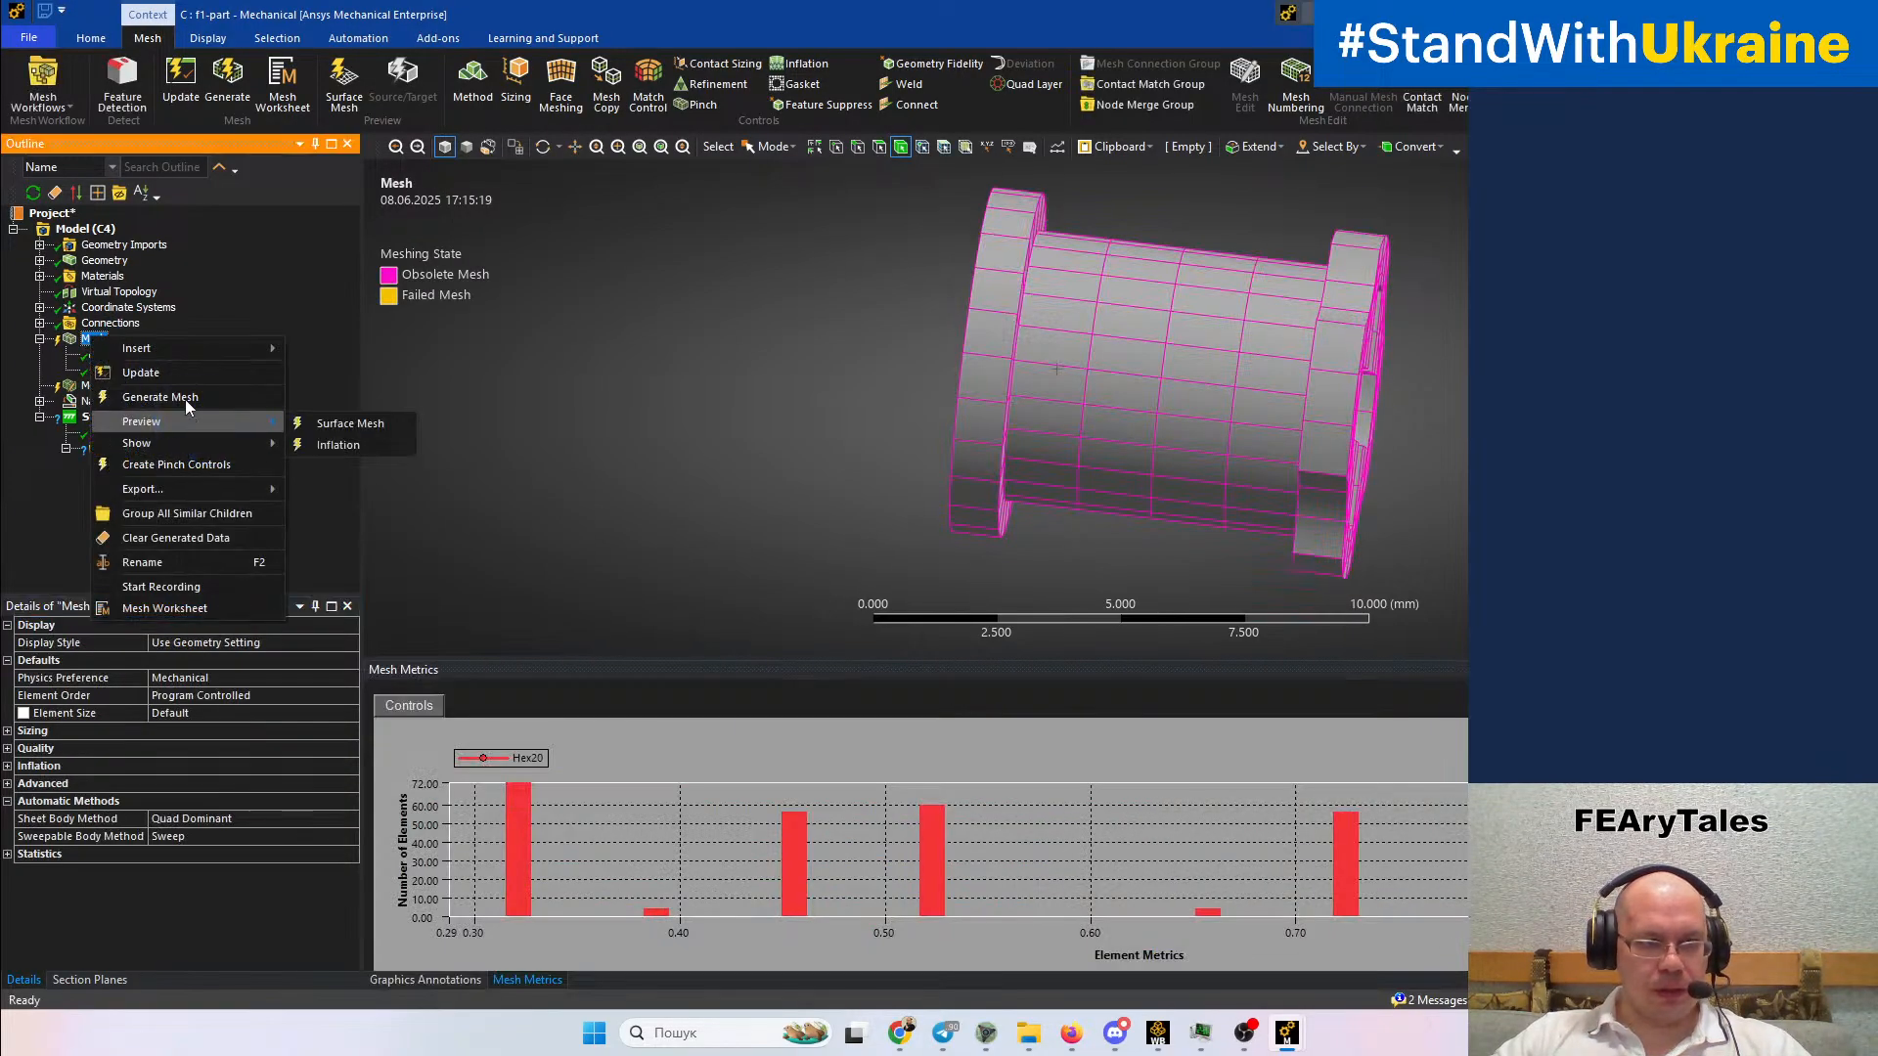
pyautogui.click(189, 399)
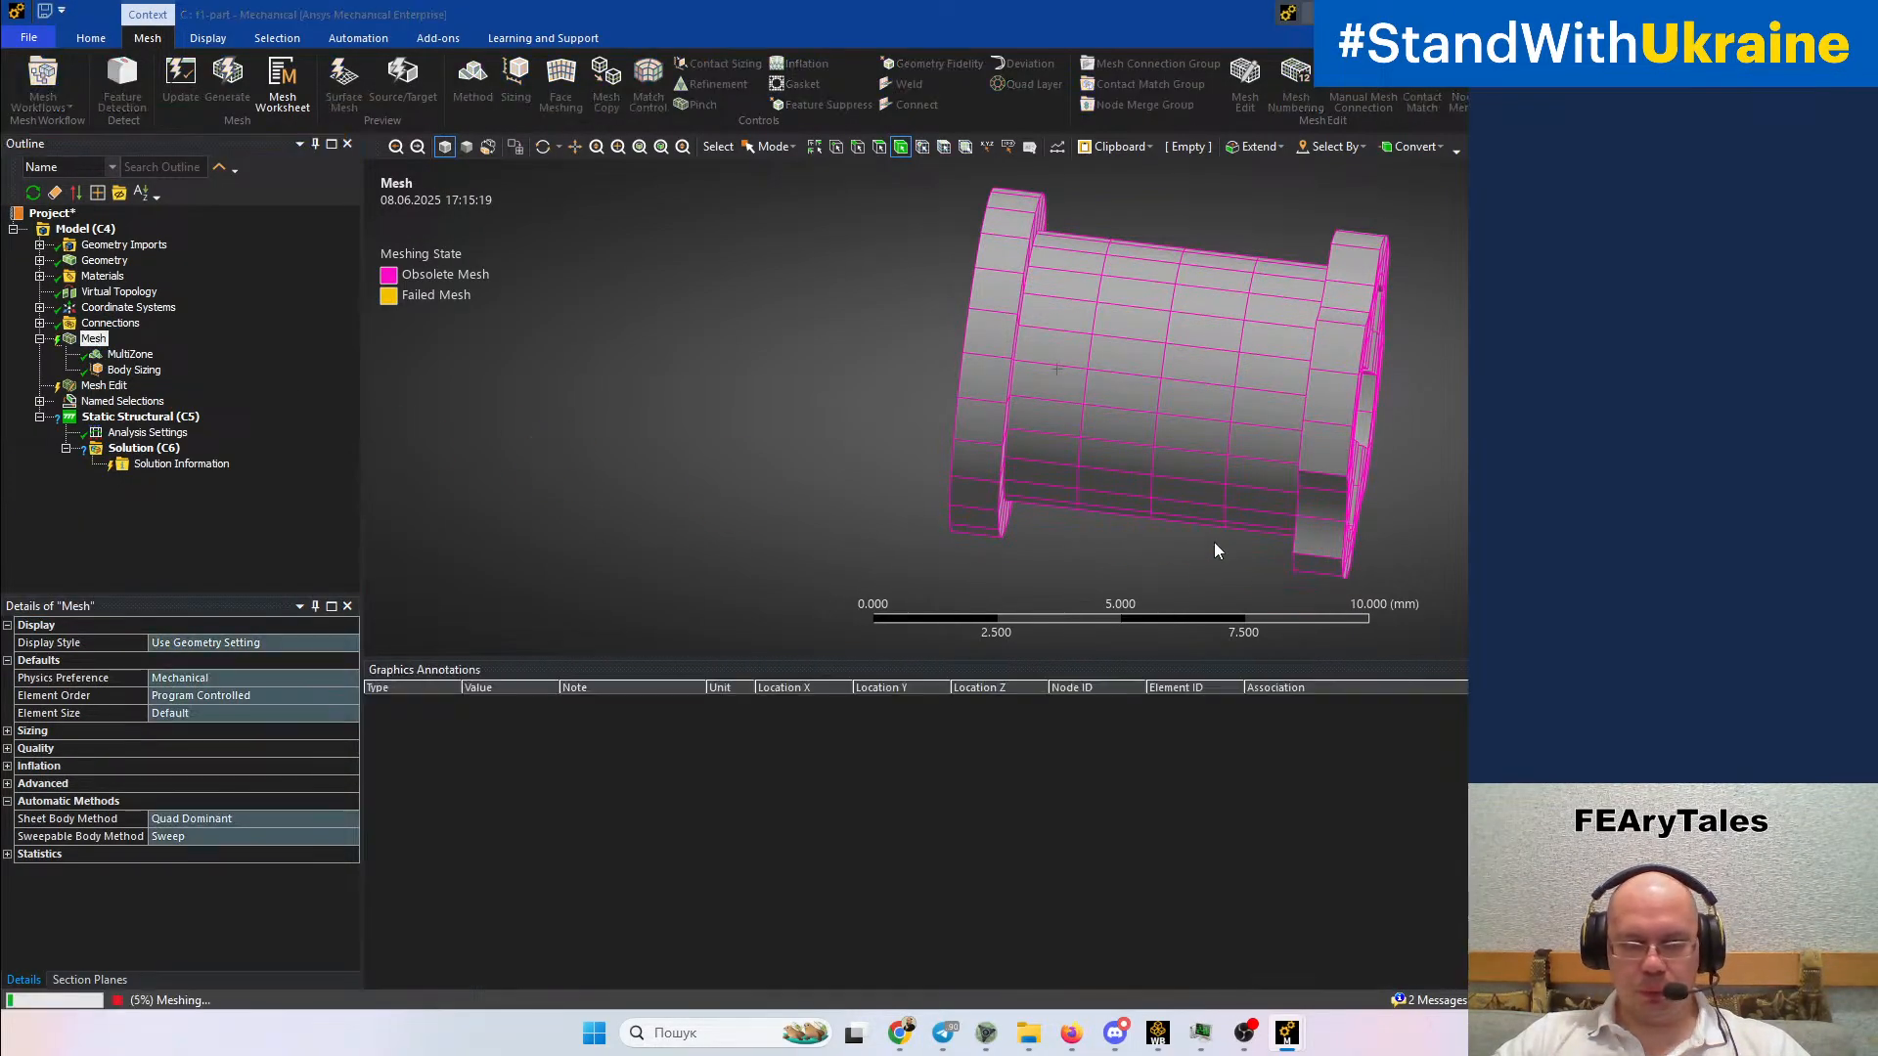
pyautogui.moveTo(1157, 1037)
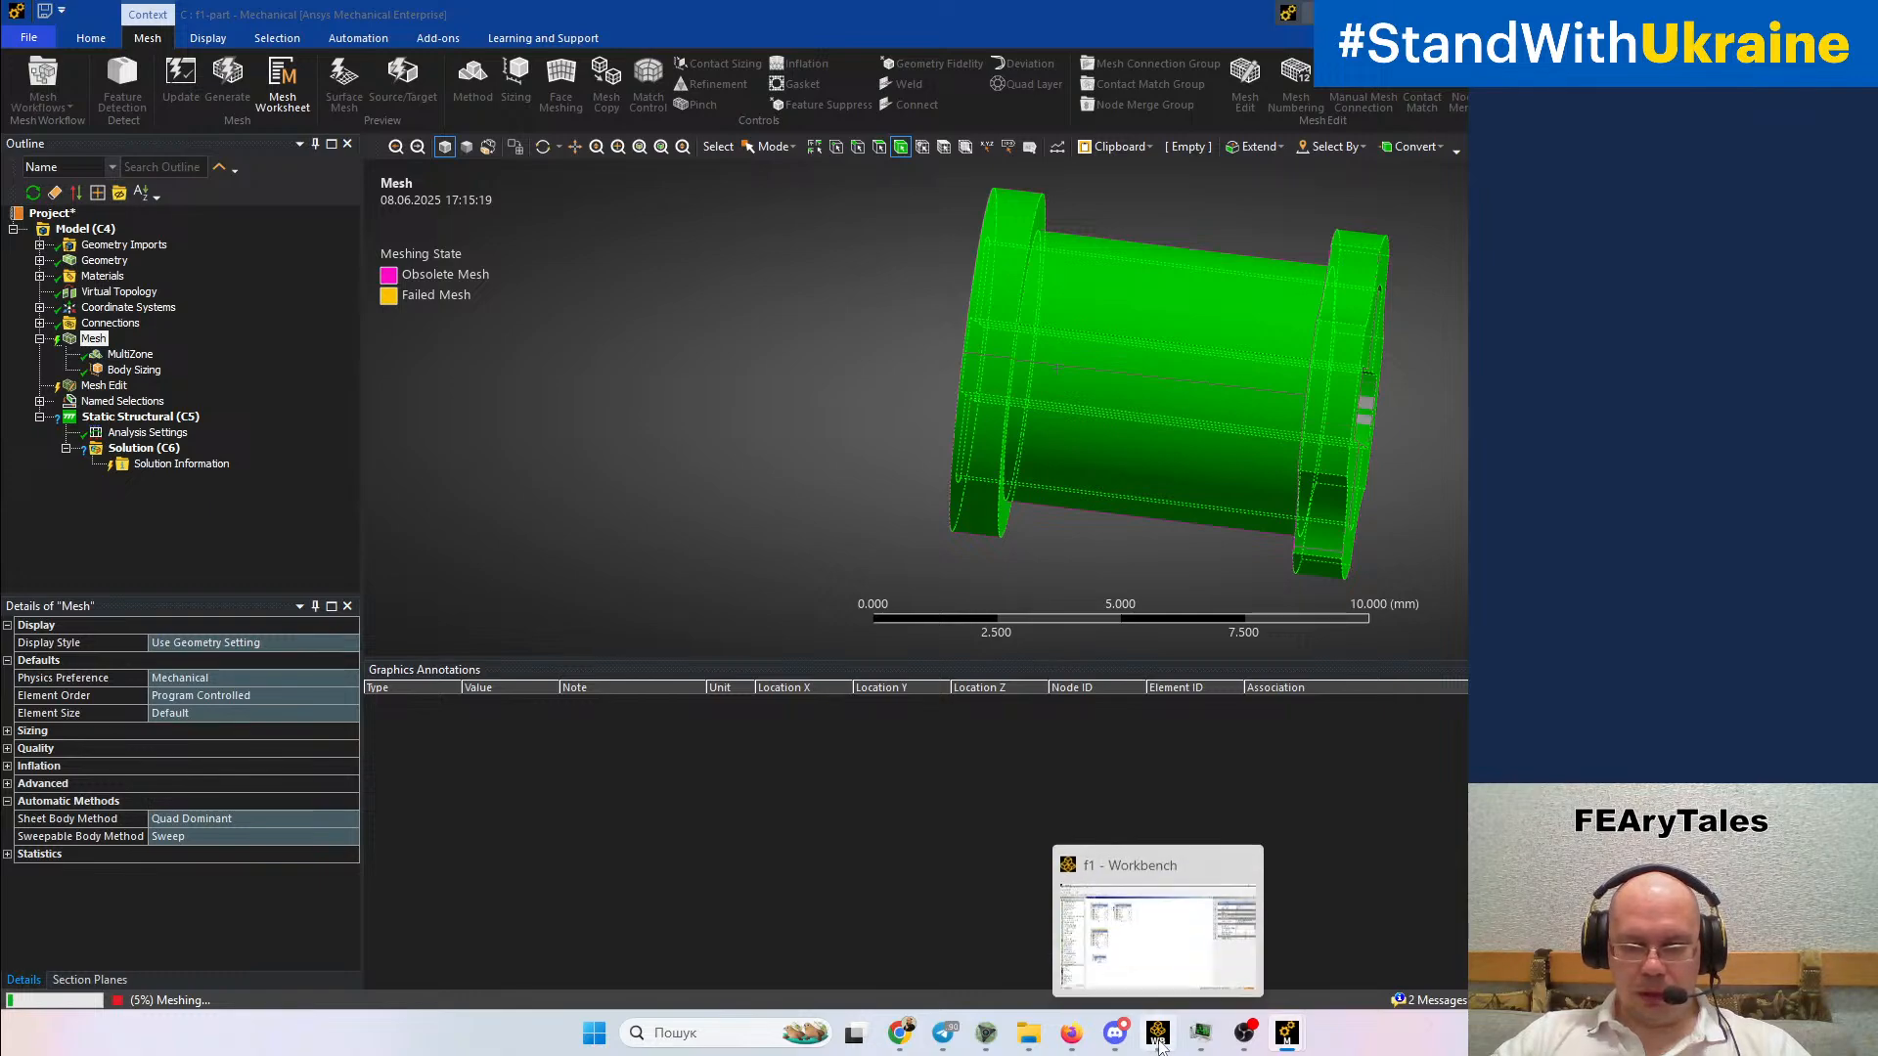
pyautogui.click(1161, 964)
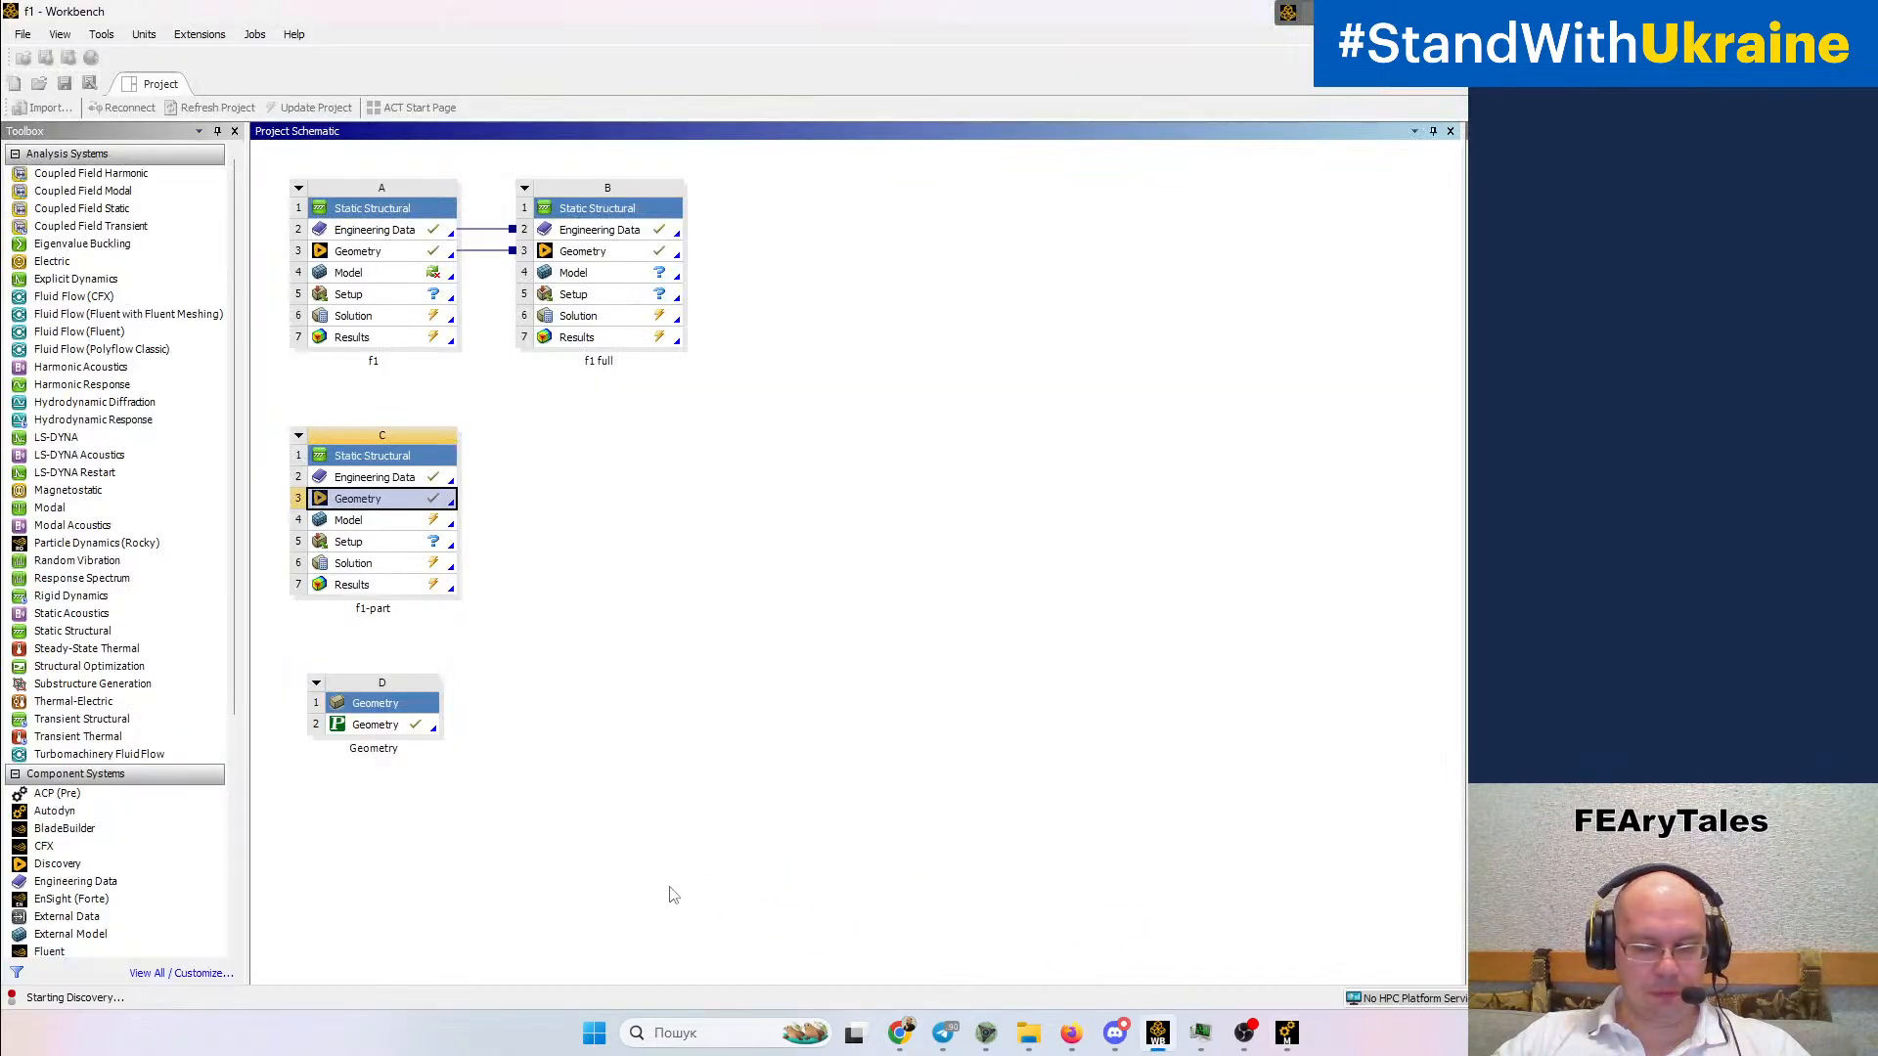
pyautogui.moveTo(1286, 1033)
pyautogui.click(1378, 946)
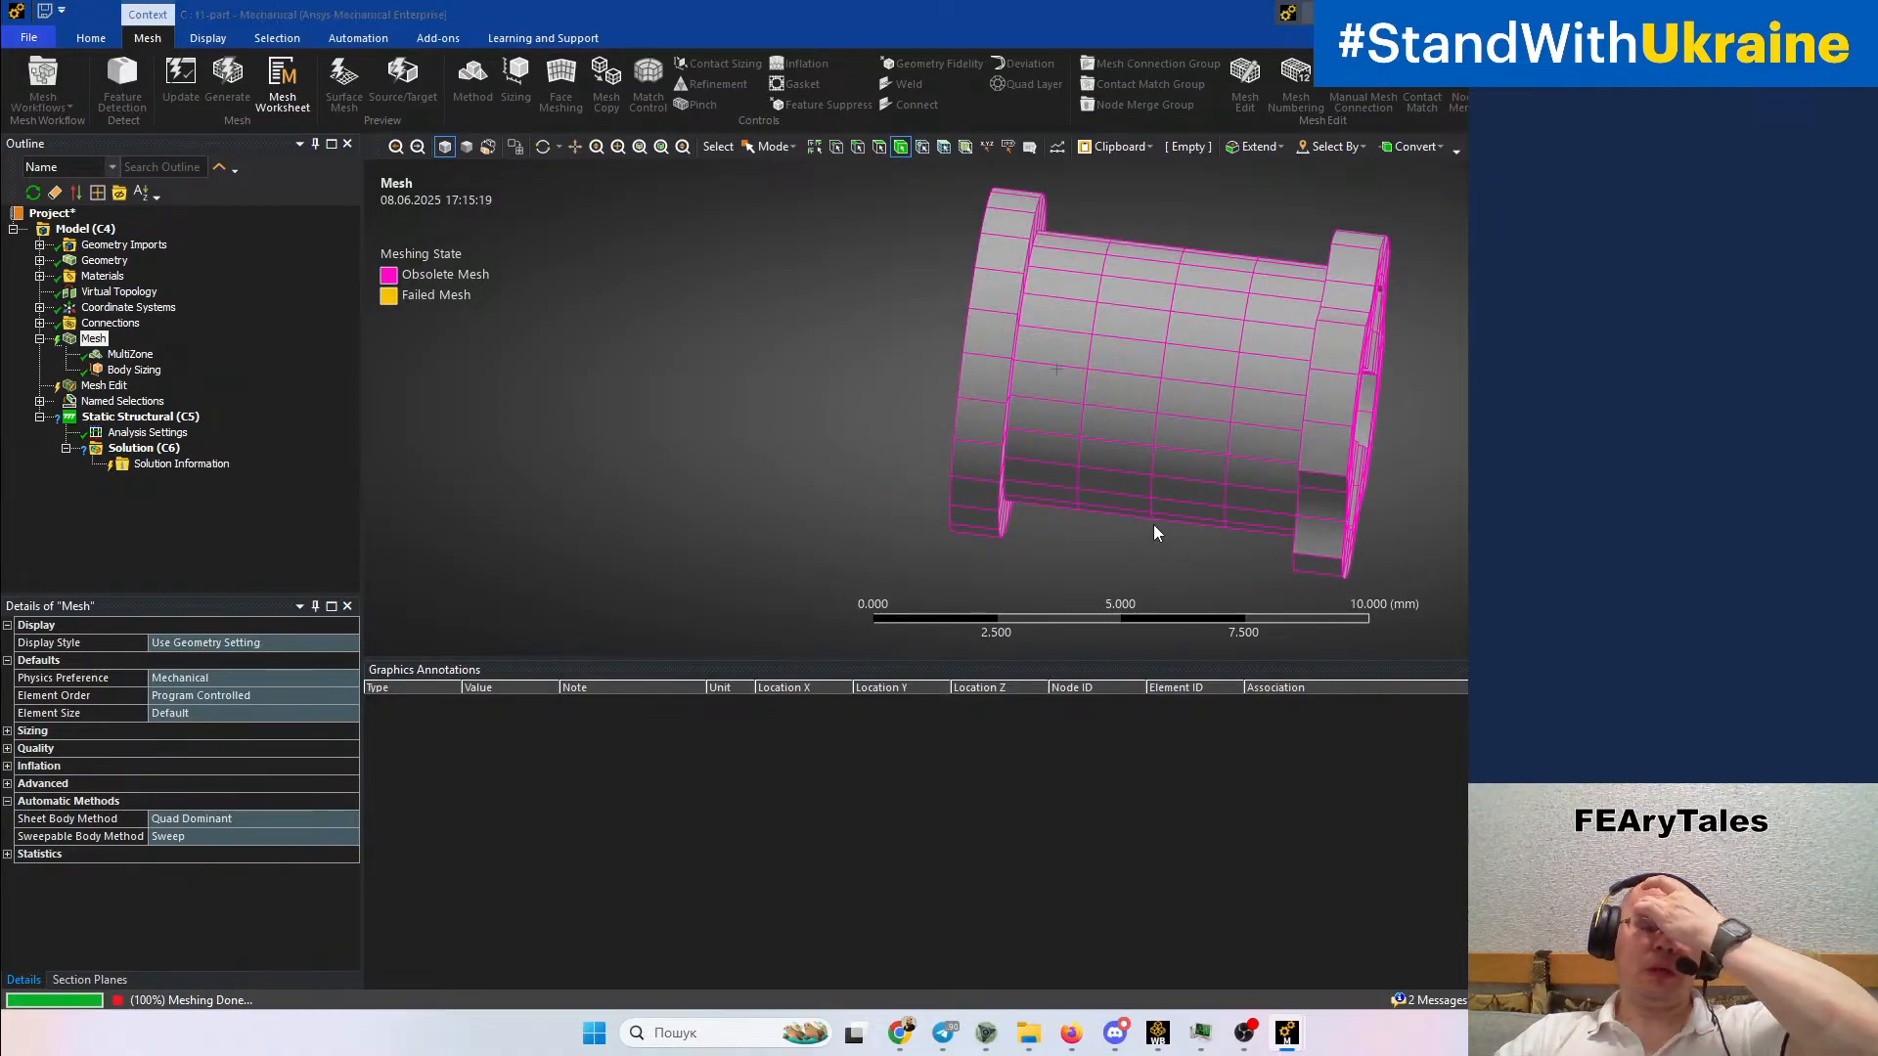
pyautogui.moveTo(1344, 467); pyautogui.dragTo(958, 512, button='middle')
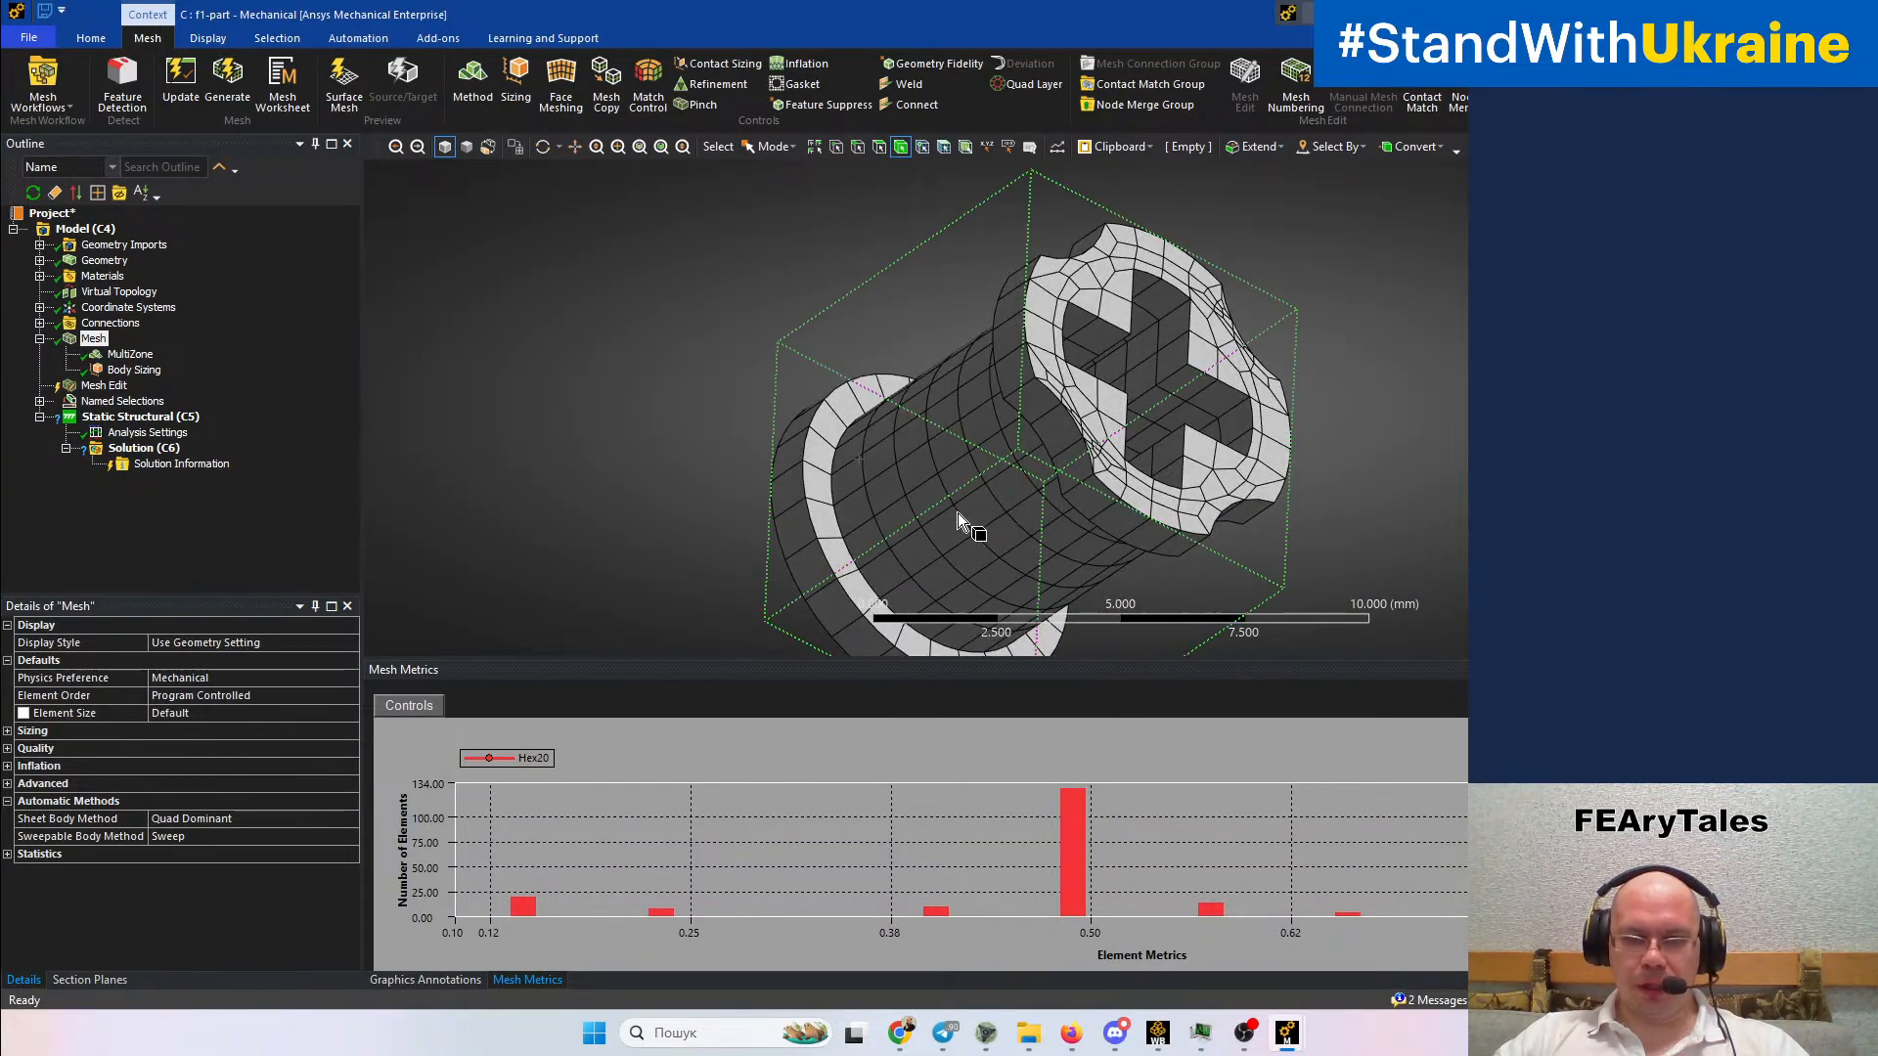
pyautogui.moveTo(847, 564); pyautogui.dragTo(1211, 486, button='middle')
pyautogui.moveTo(1013, 509); pyautogui.dragTo(1148, 273, button='middle')
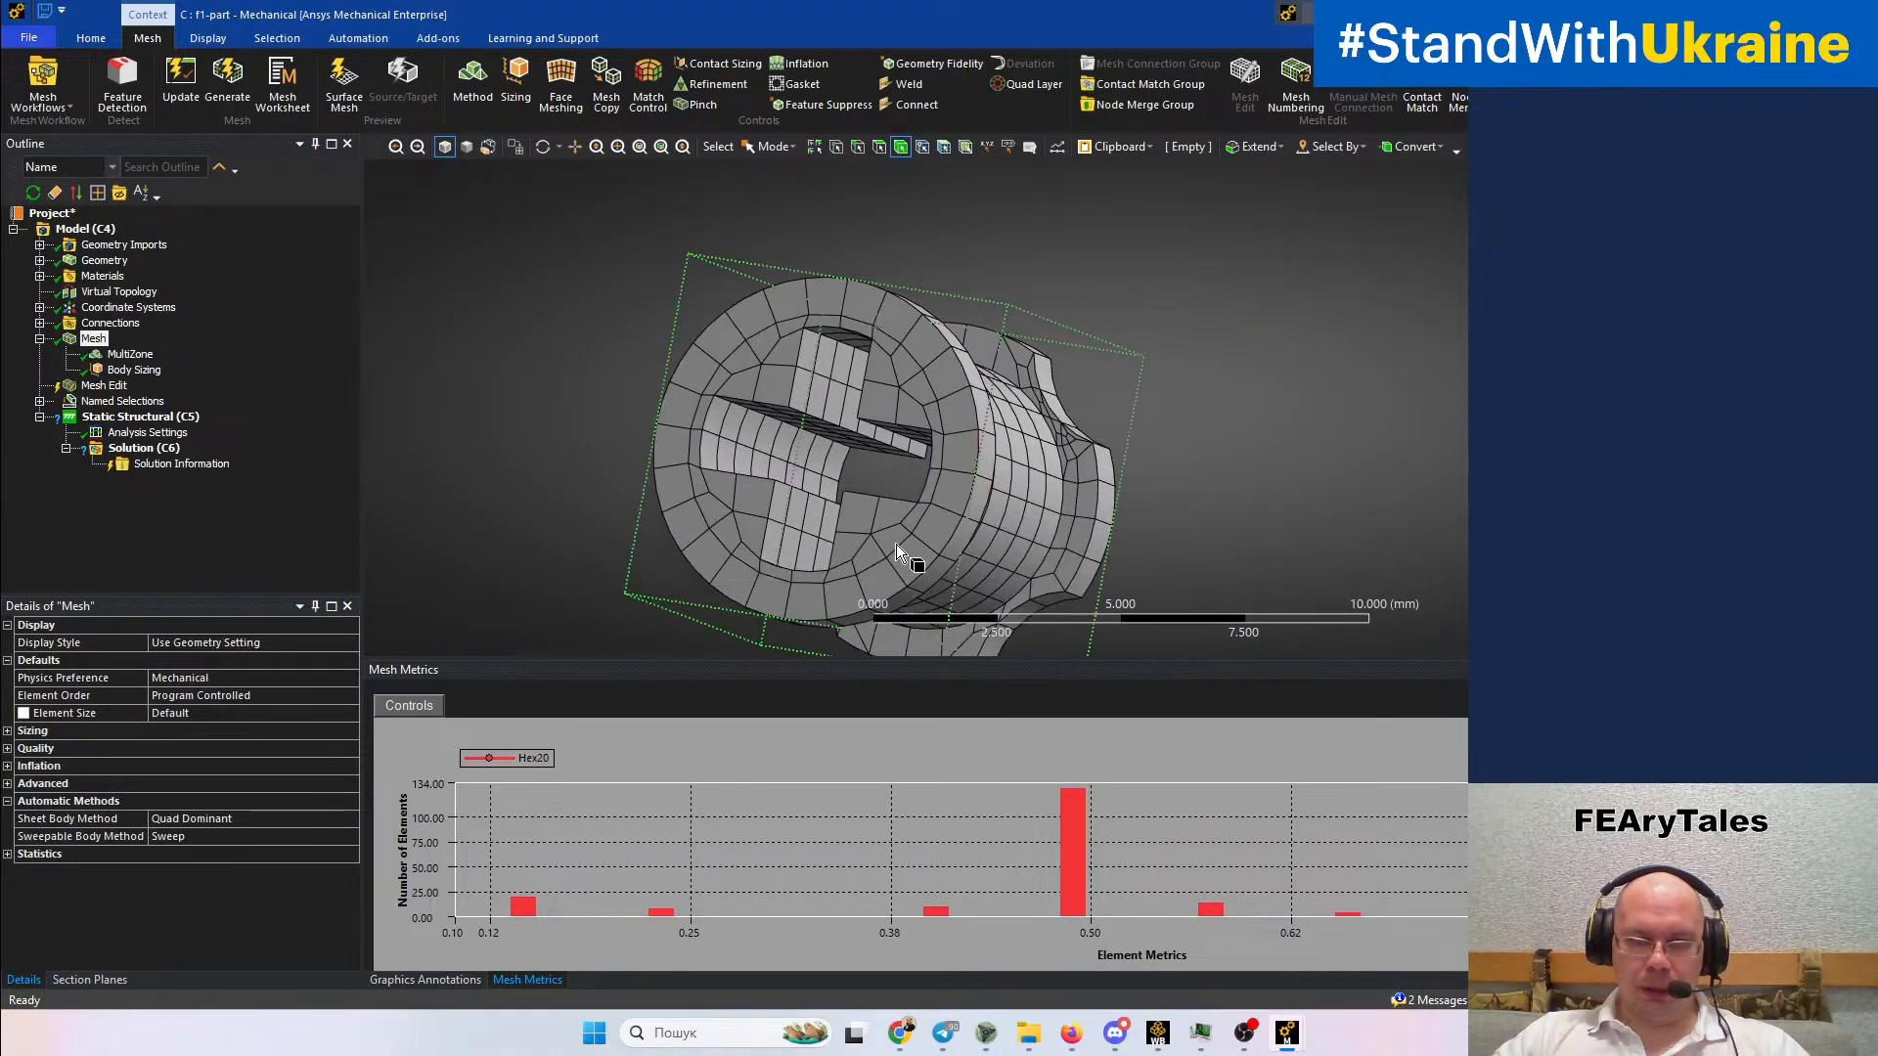
pyautogui.moveTo(931, 491); pyautogui.dragTo(990, 494, button='middle')
pyautogui.scroll(3, 894, 566)
pyautogui.moveTo(894, 567)
pyautogui.keyDown('ctrl'); pyautogui.mouseDown(button='middle')
pyautogui.moveTo(1073, 405)
pyautogui.moveTo(994, 481)
pyautogui.mouseUp(button='middle'); pyautogui.keyUp('ctrl')
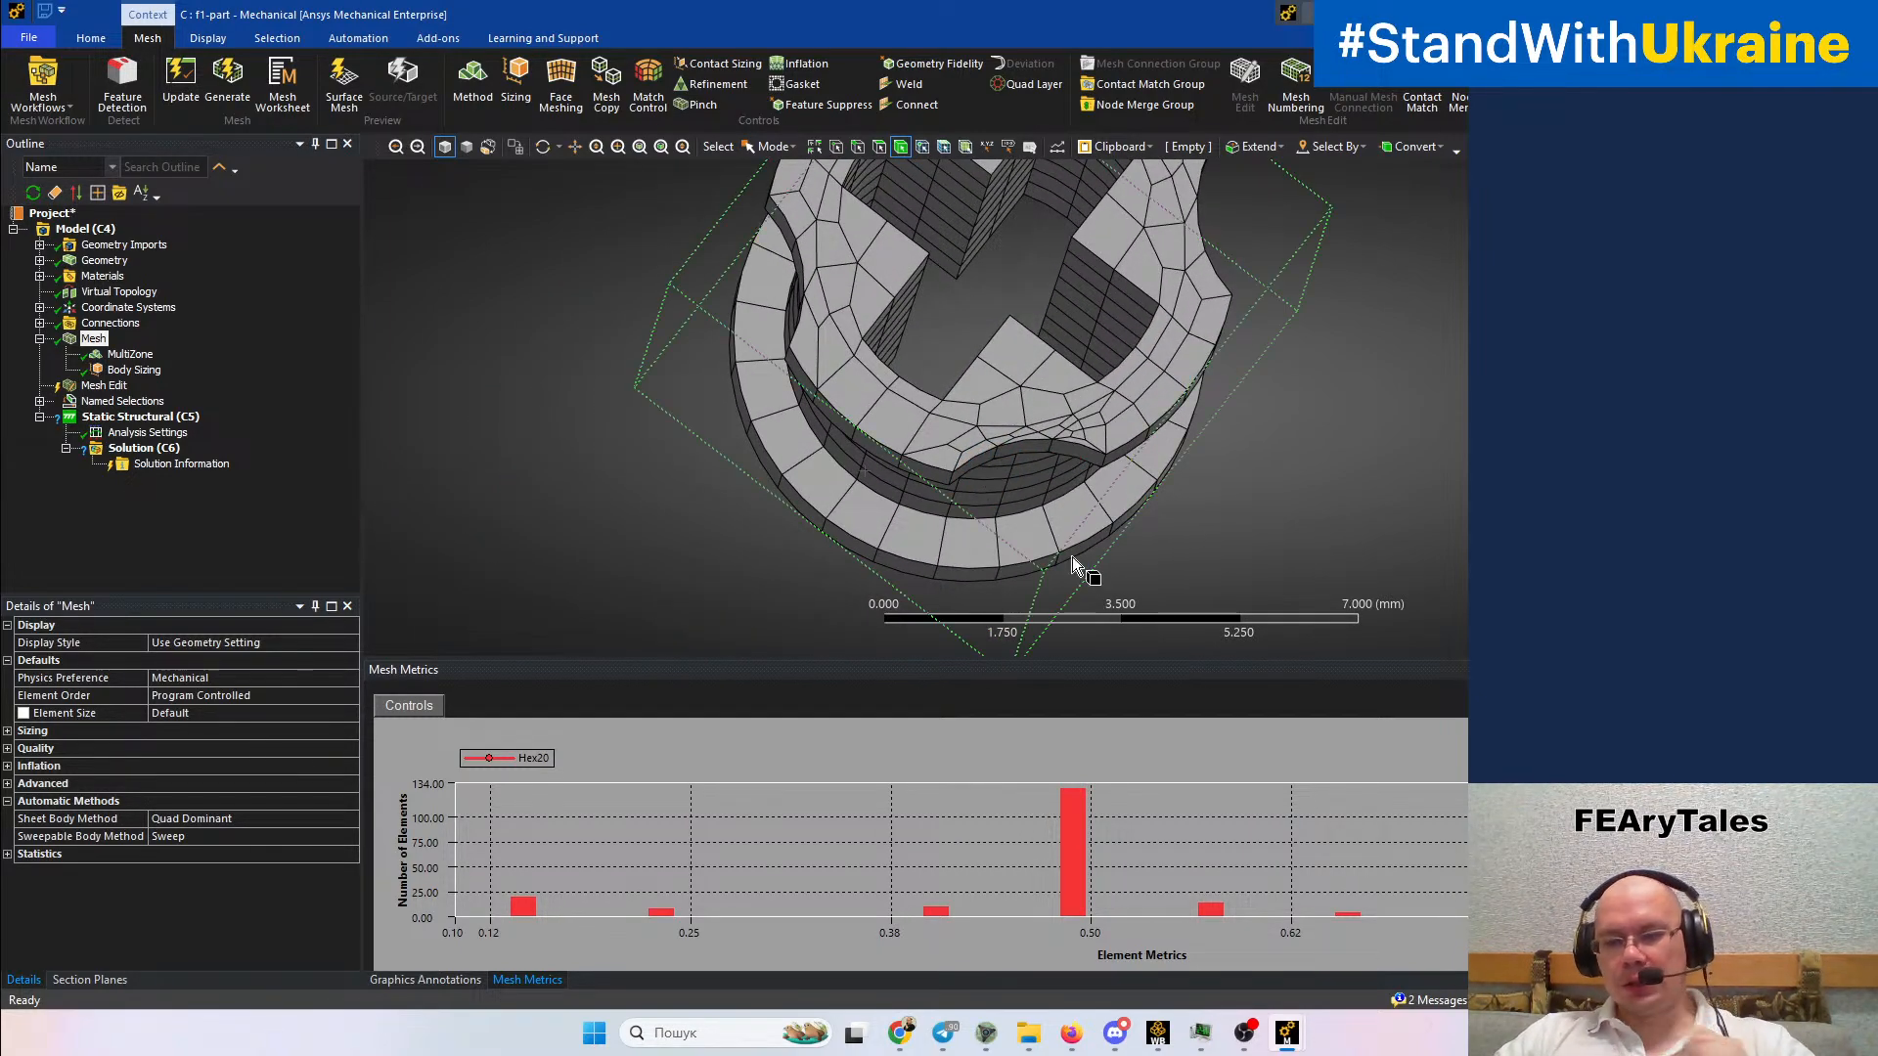
# Switch to Ansys Discovery to work on the f1-part geometry
pyautogui.moveTo(1300, 1039)
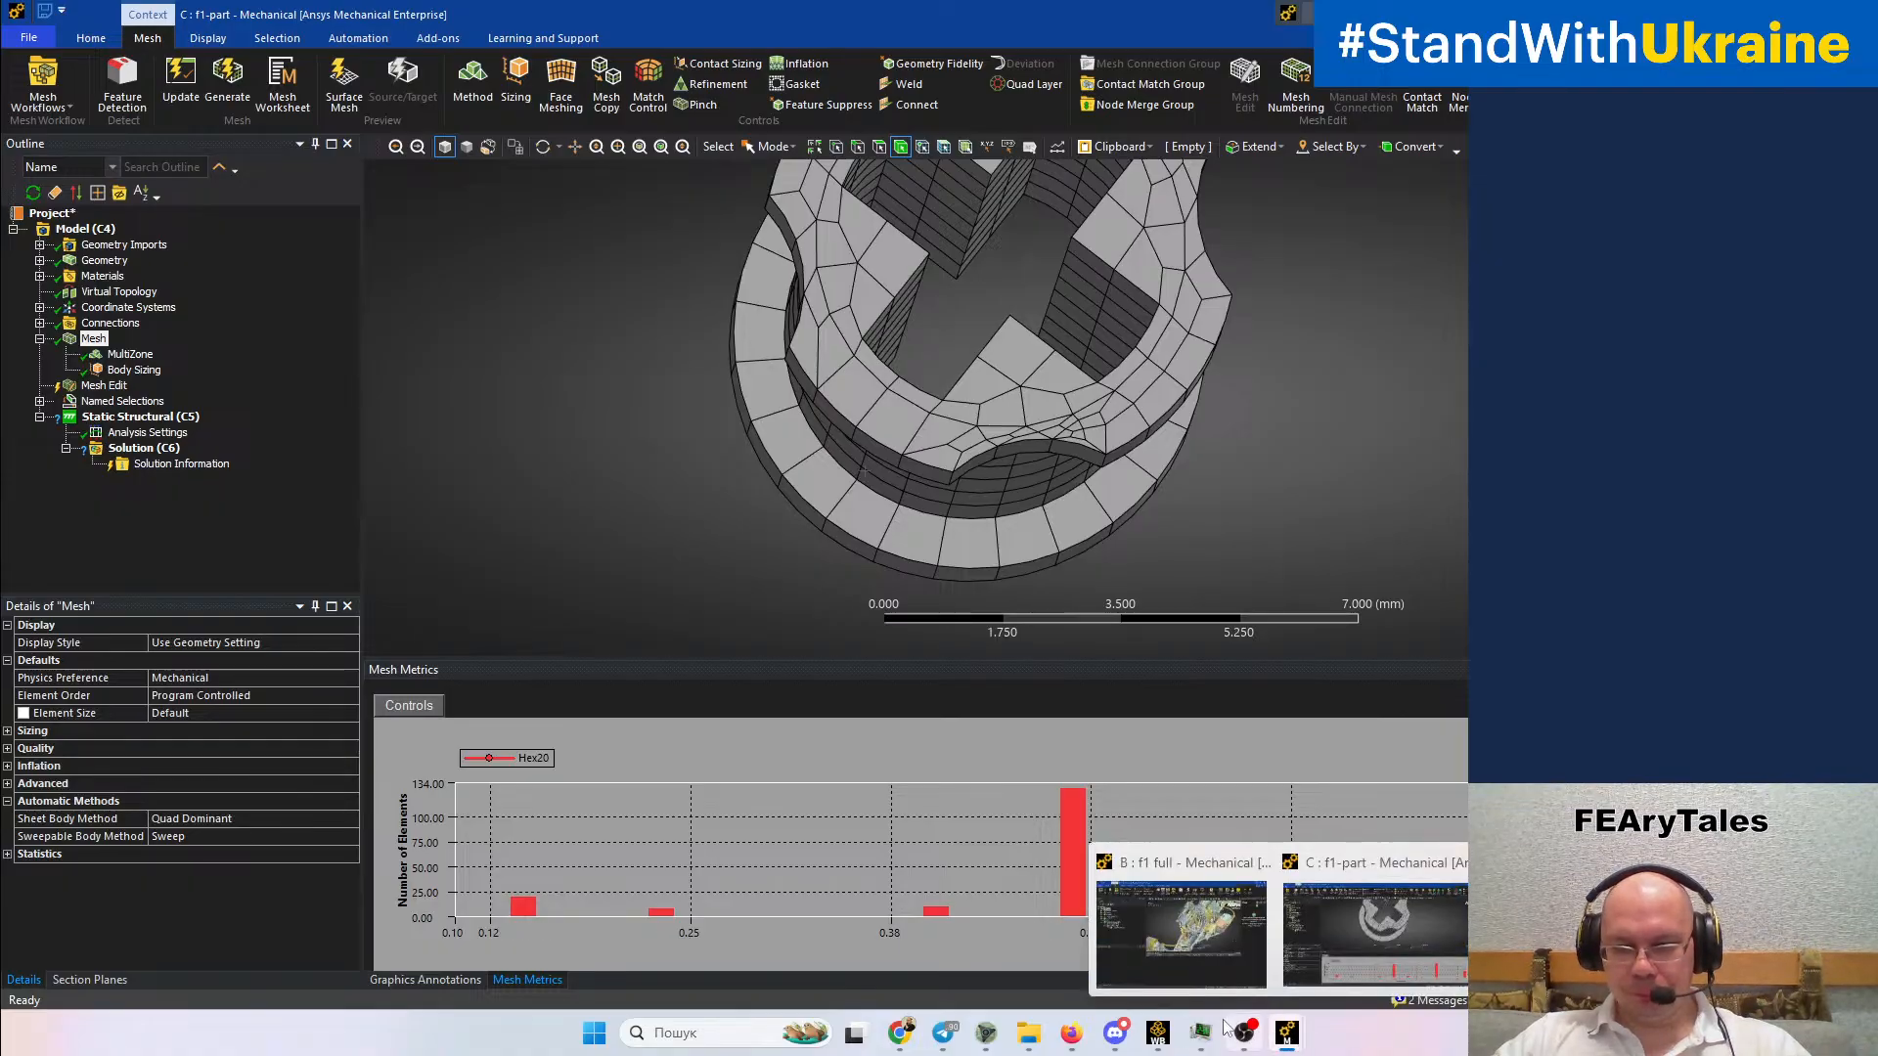
pyautogui.moveTo(1157, 1033)
pyautogui.click(1111, 978)
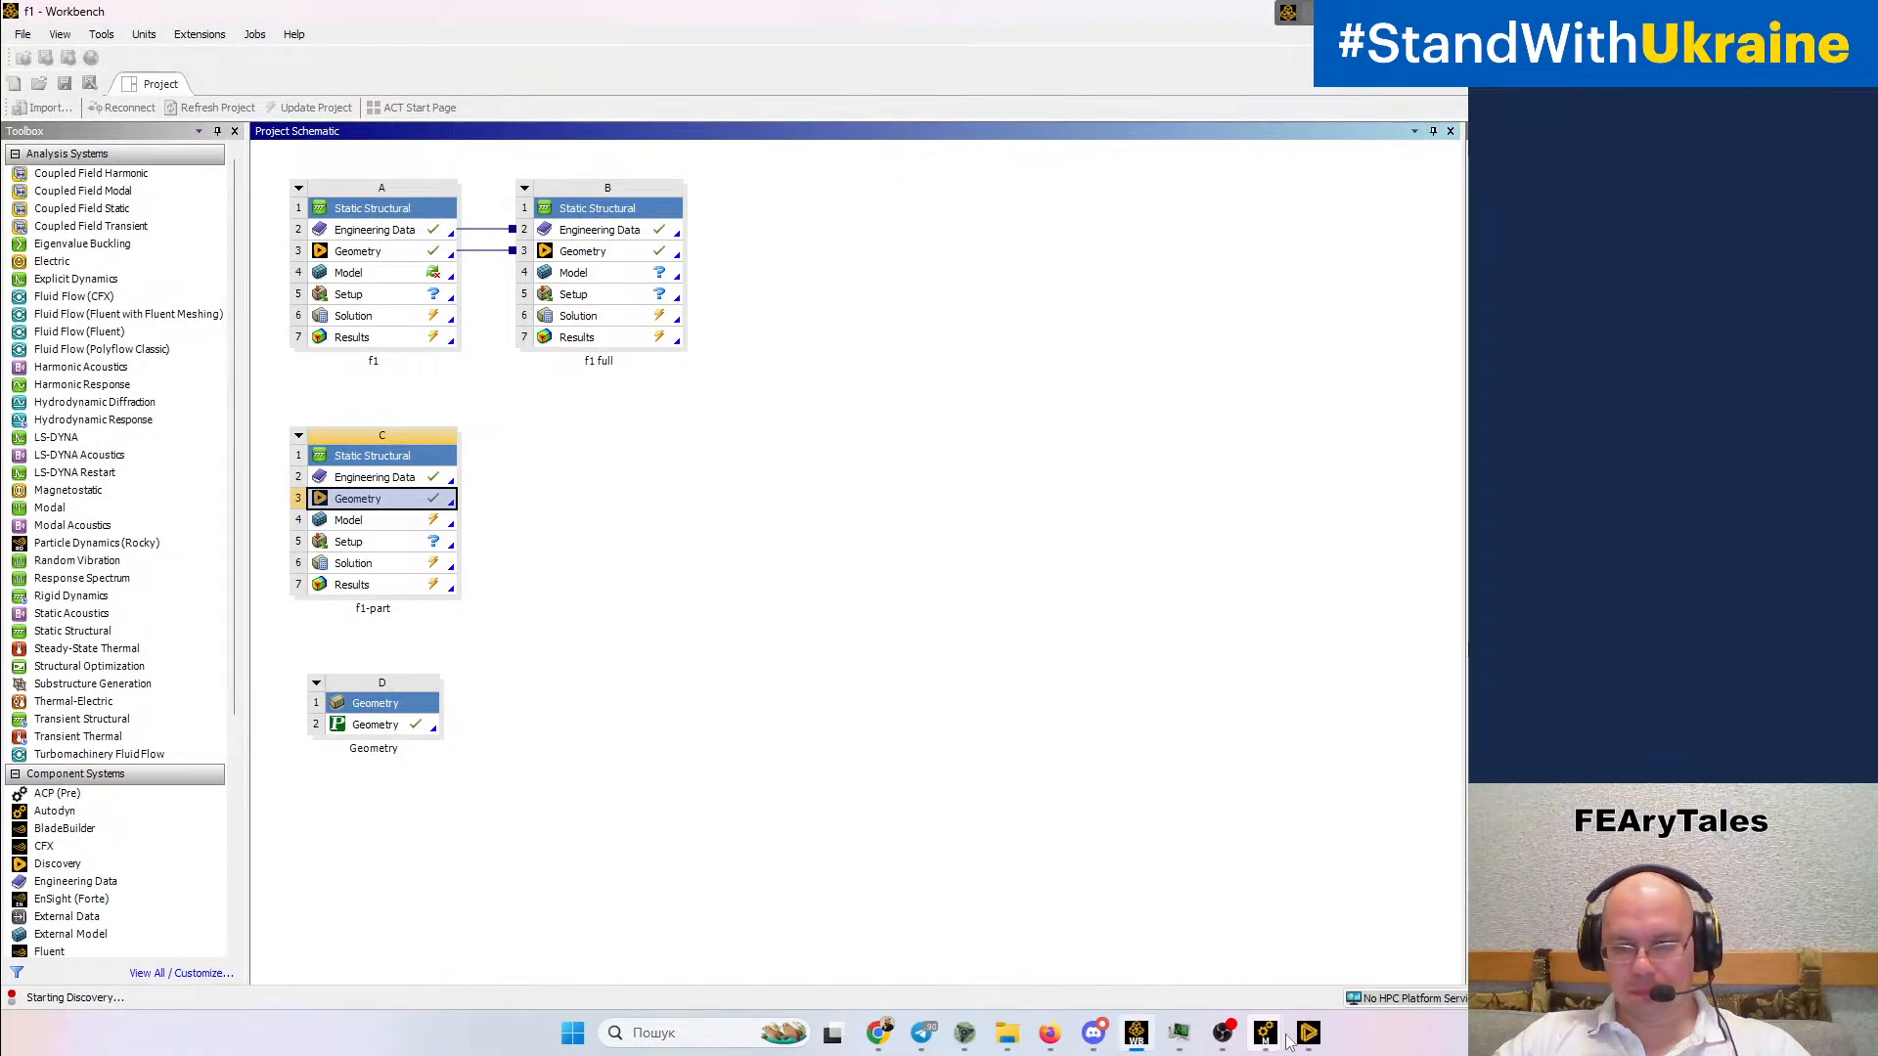
pyautogui.click(1312, 1039)
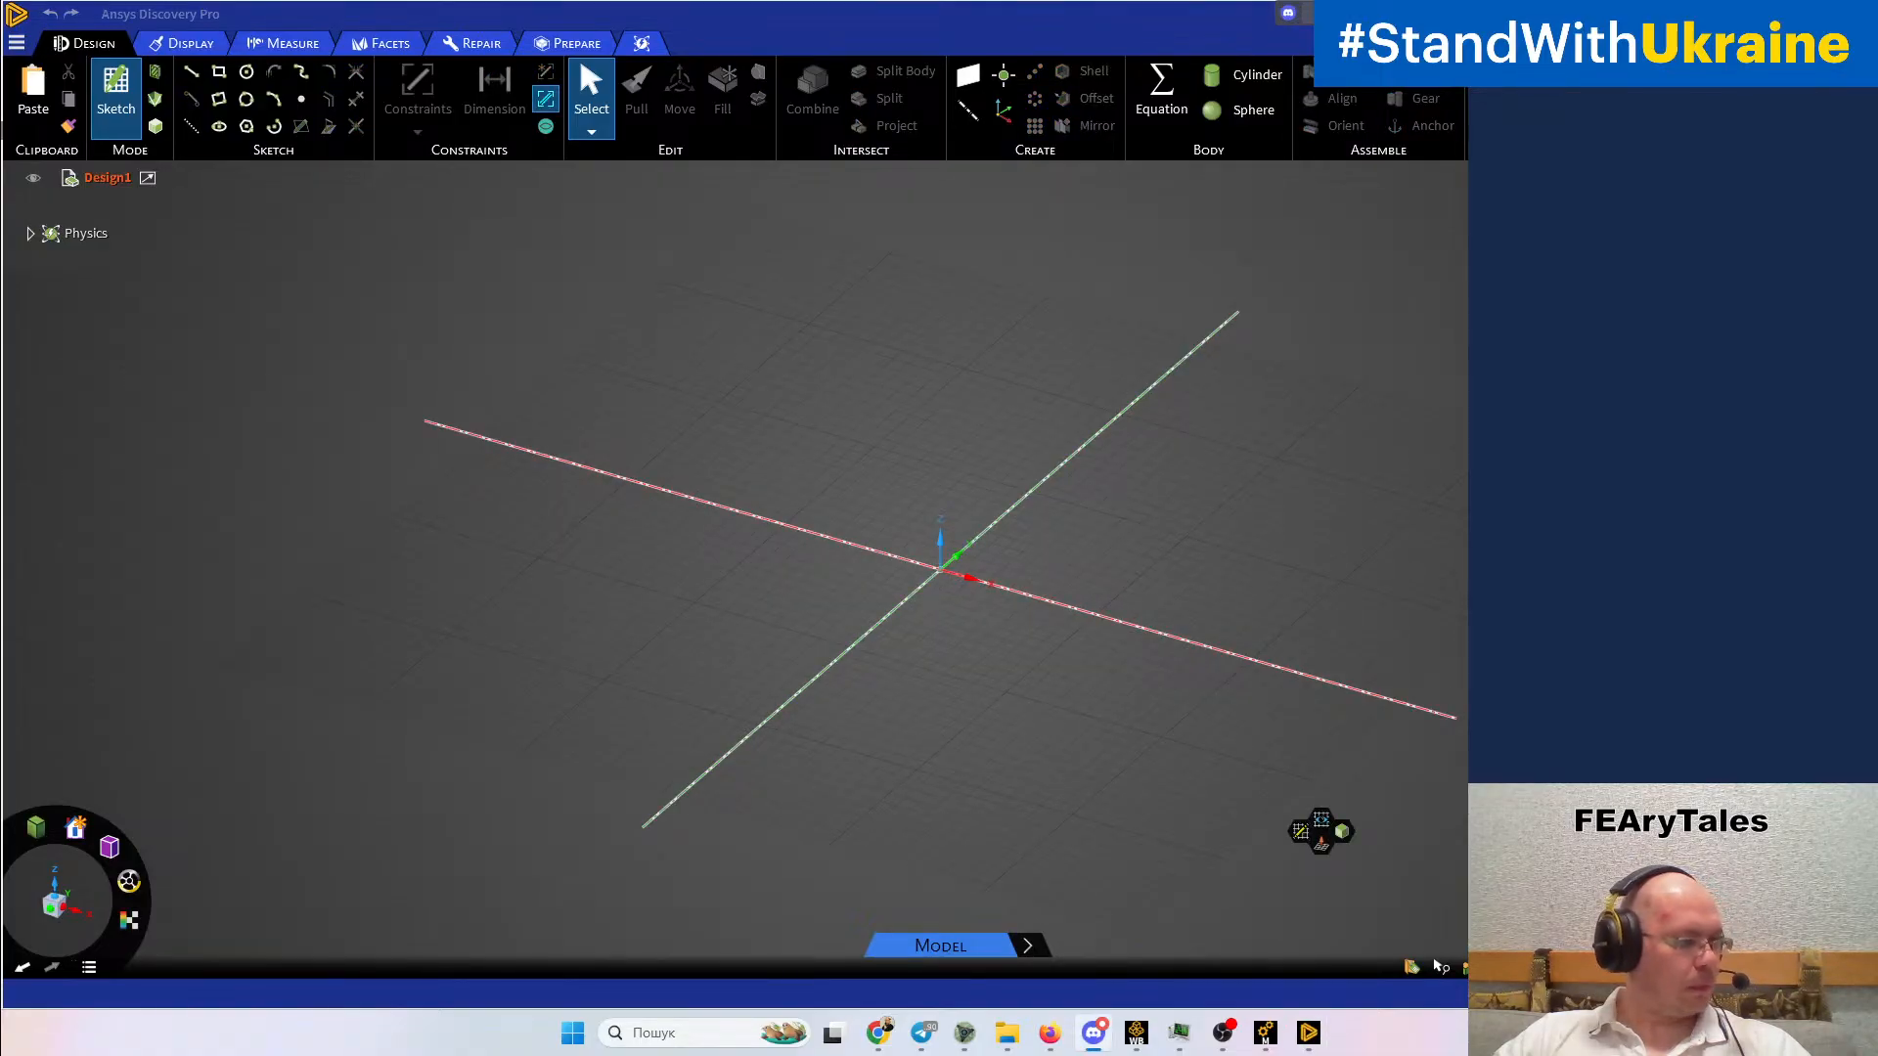
pyautogui.click(163, 203)
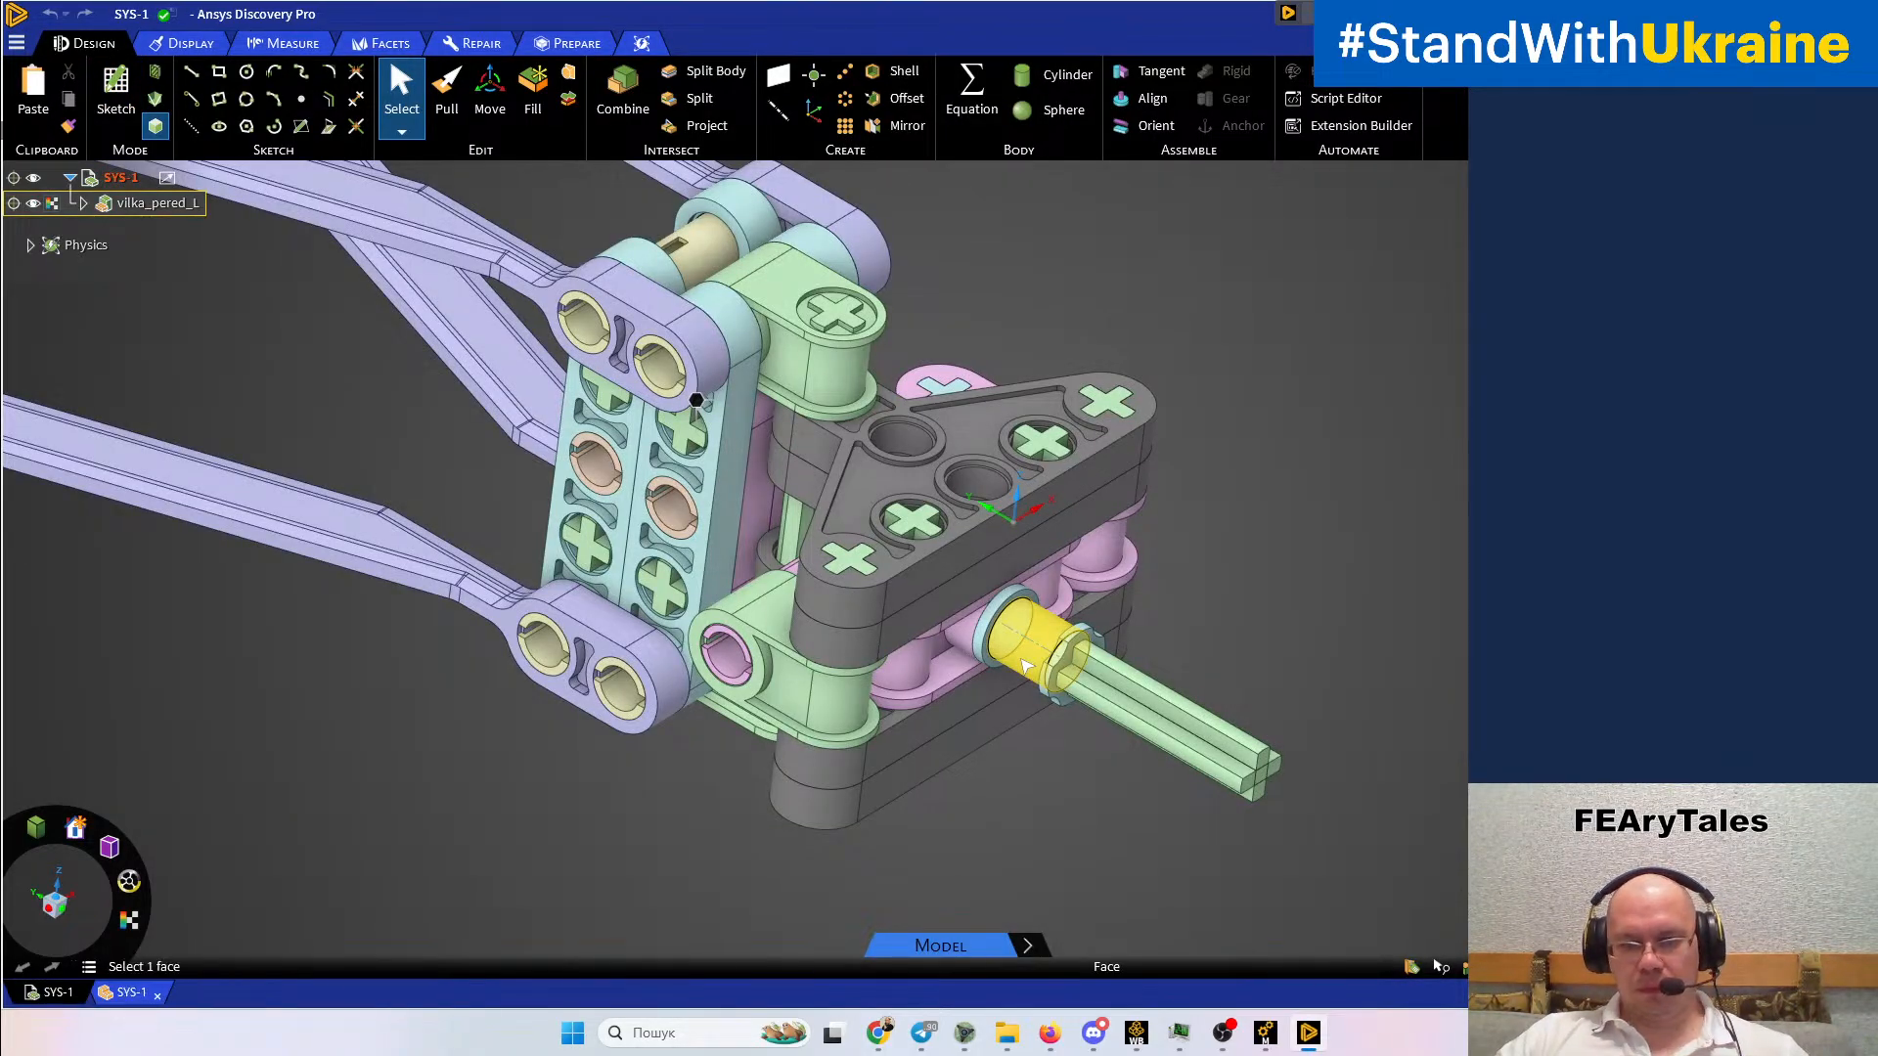
# Open the component of the bushing on the green cross axle in its own design tab
pyautogui.moveTo(1027, 665); pyautogui.dragTo(1170, 525, button='middle')
pyautogui.scroll(-5, 1085, 598)
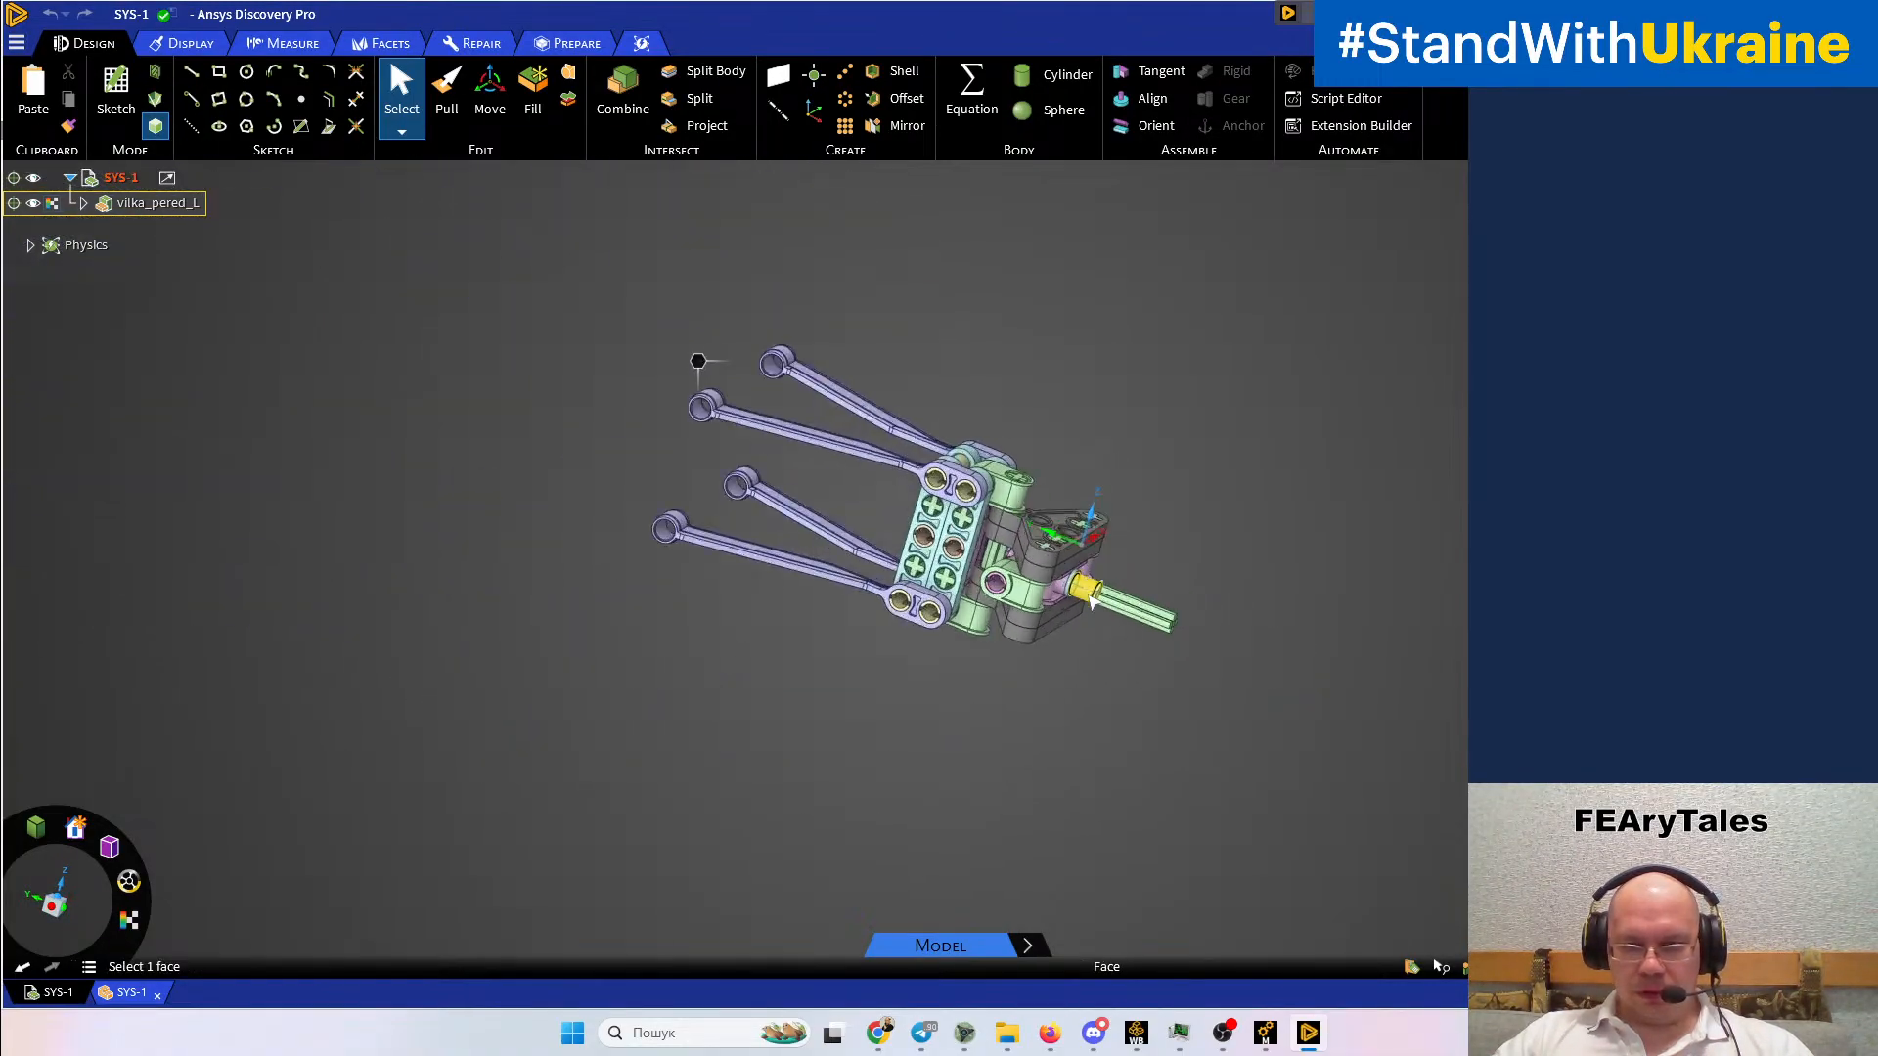
pyautogui.scroll(5, 1086, 599)
pyautogui.scroll(8, 1087, 601)
pyautogui.click(1087, 602)
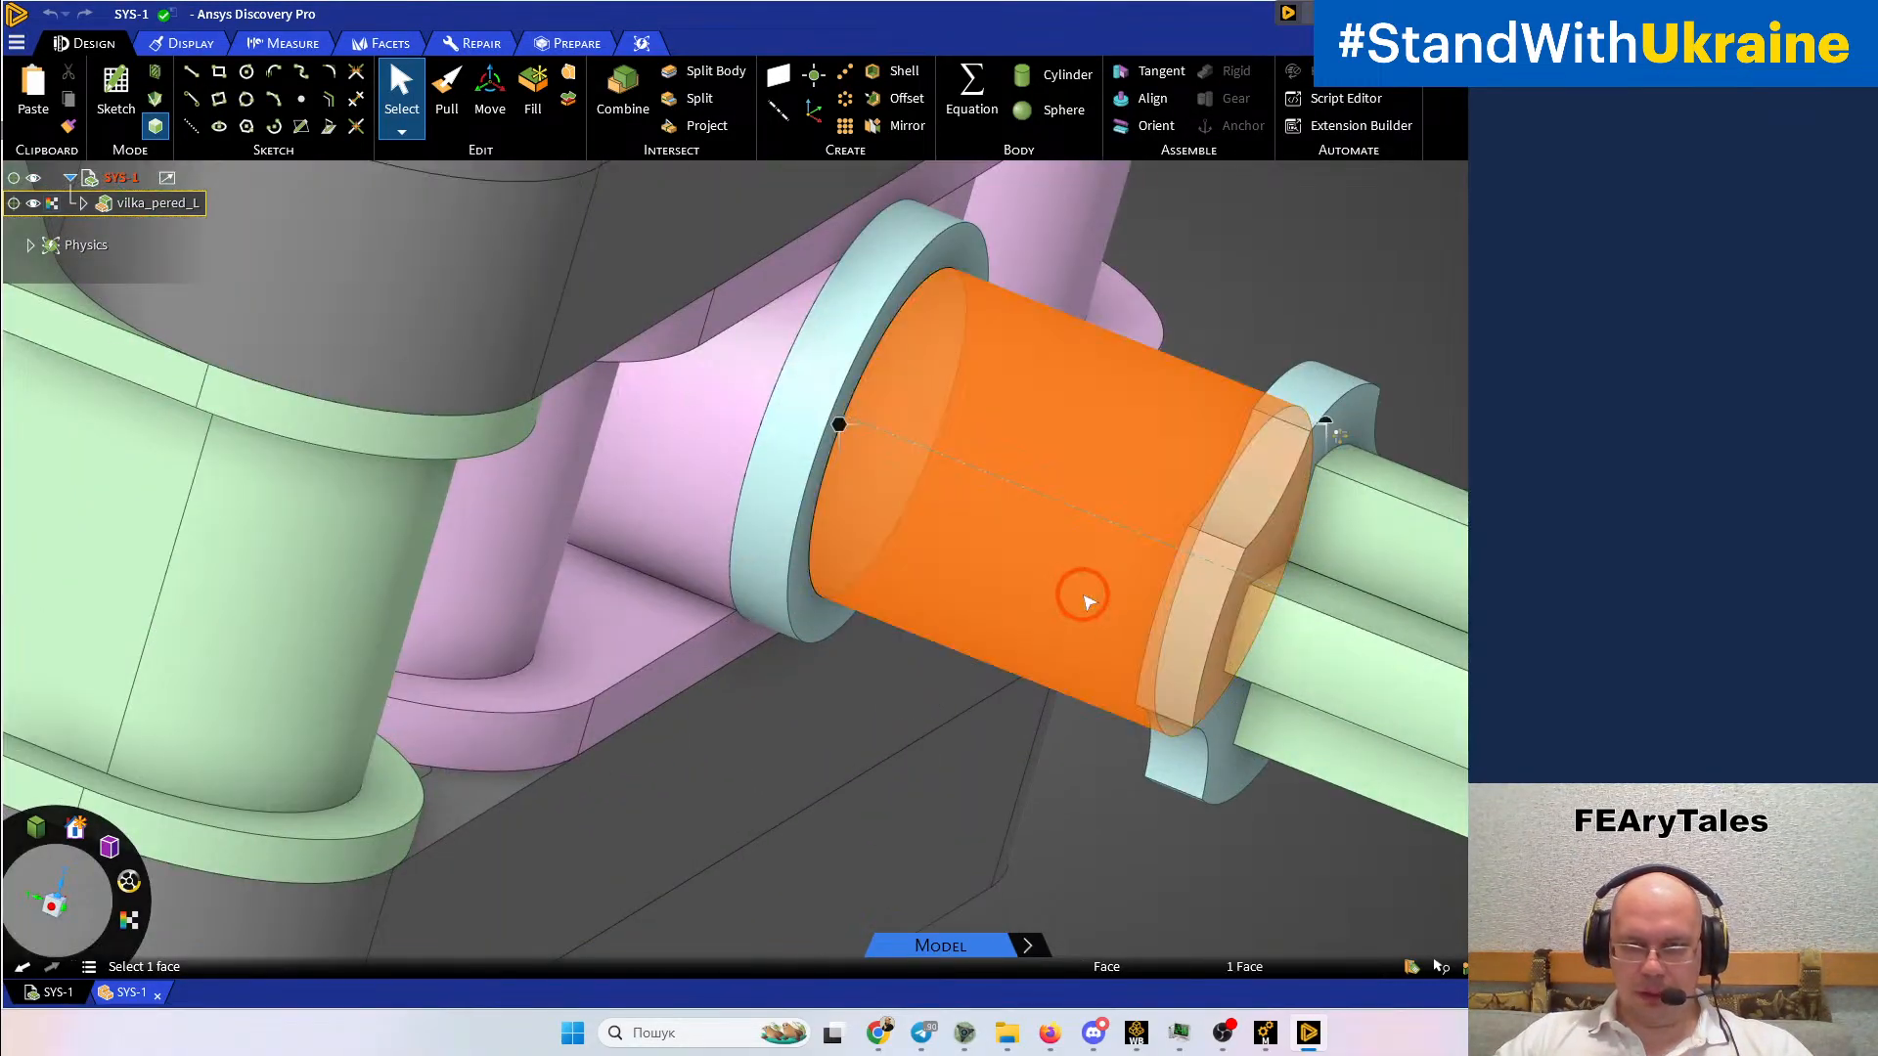
pyautogui.rightClick(1088, 602)
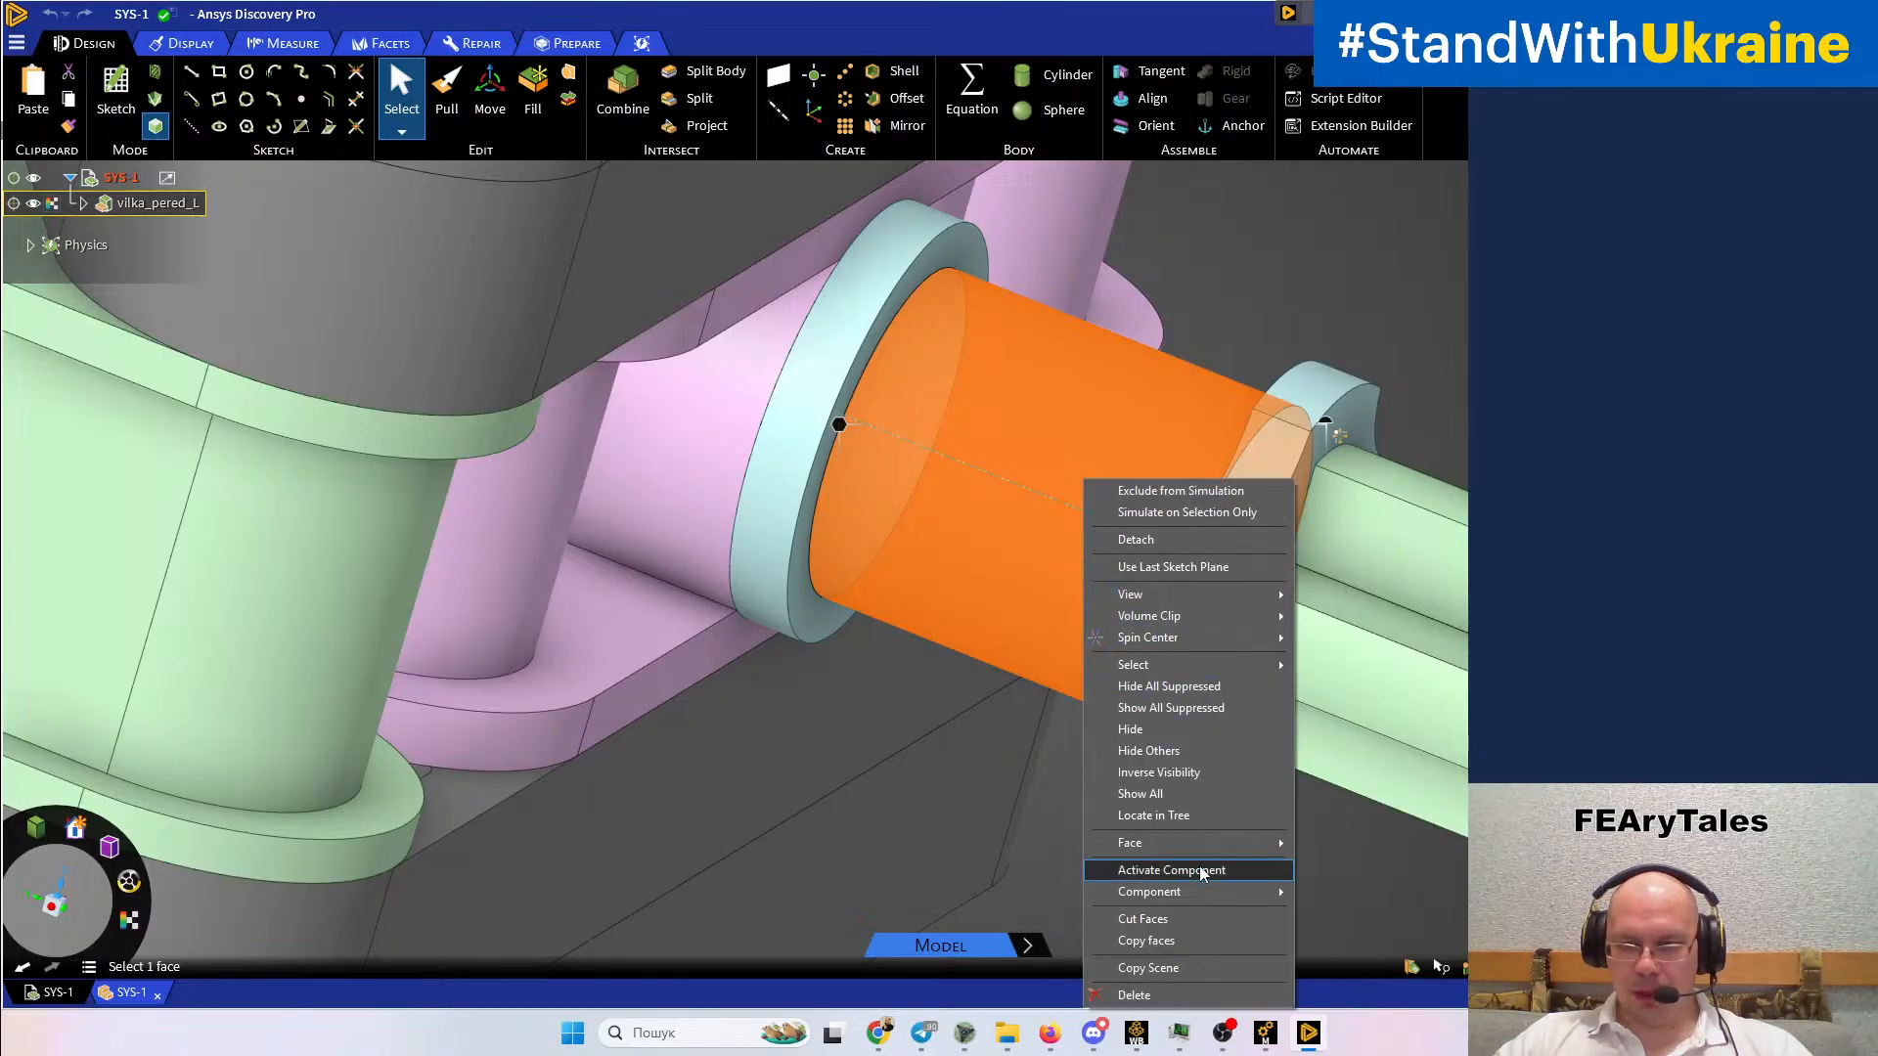
pyautogui.moveTo(1203, 891)
pyautogui.click(1346, 897)
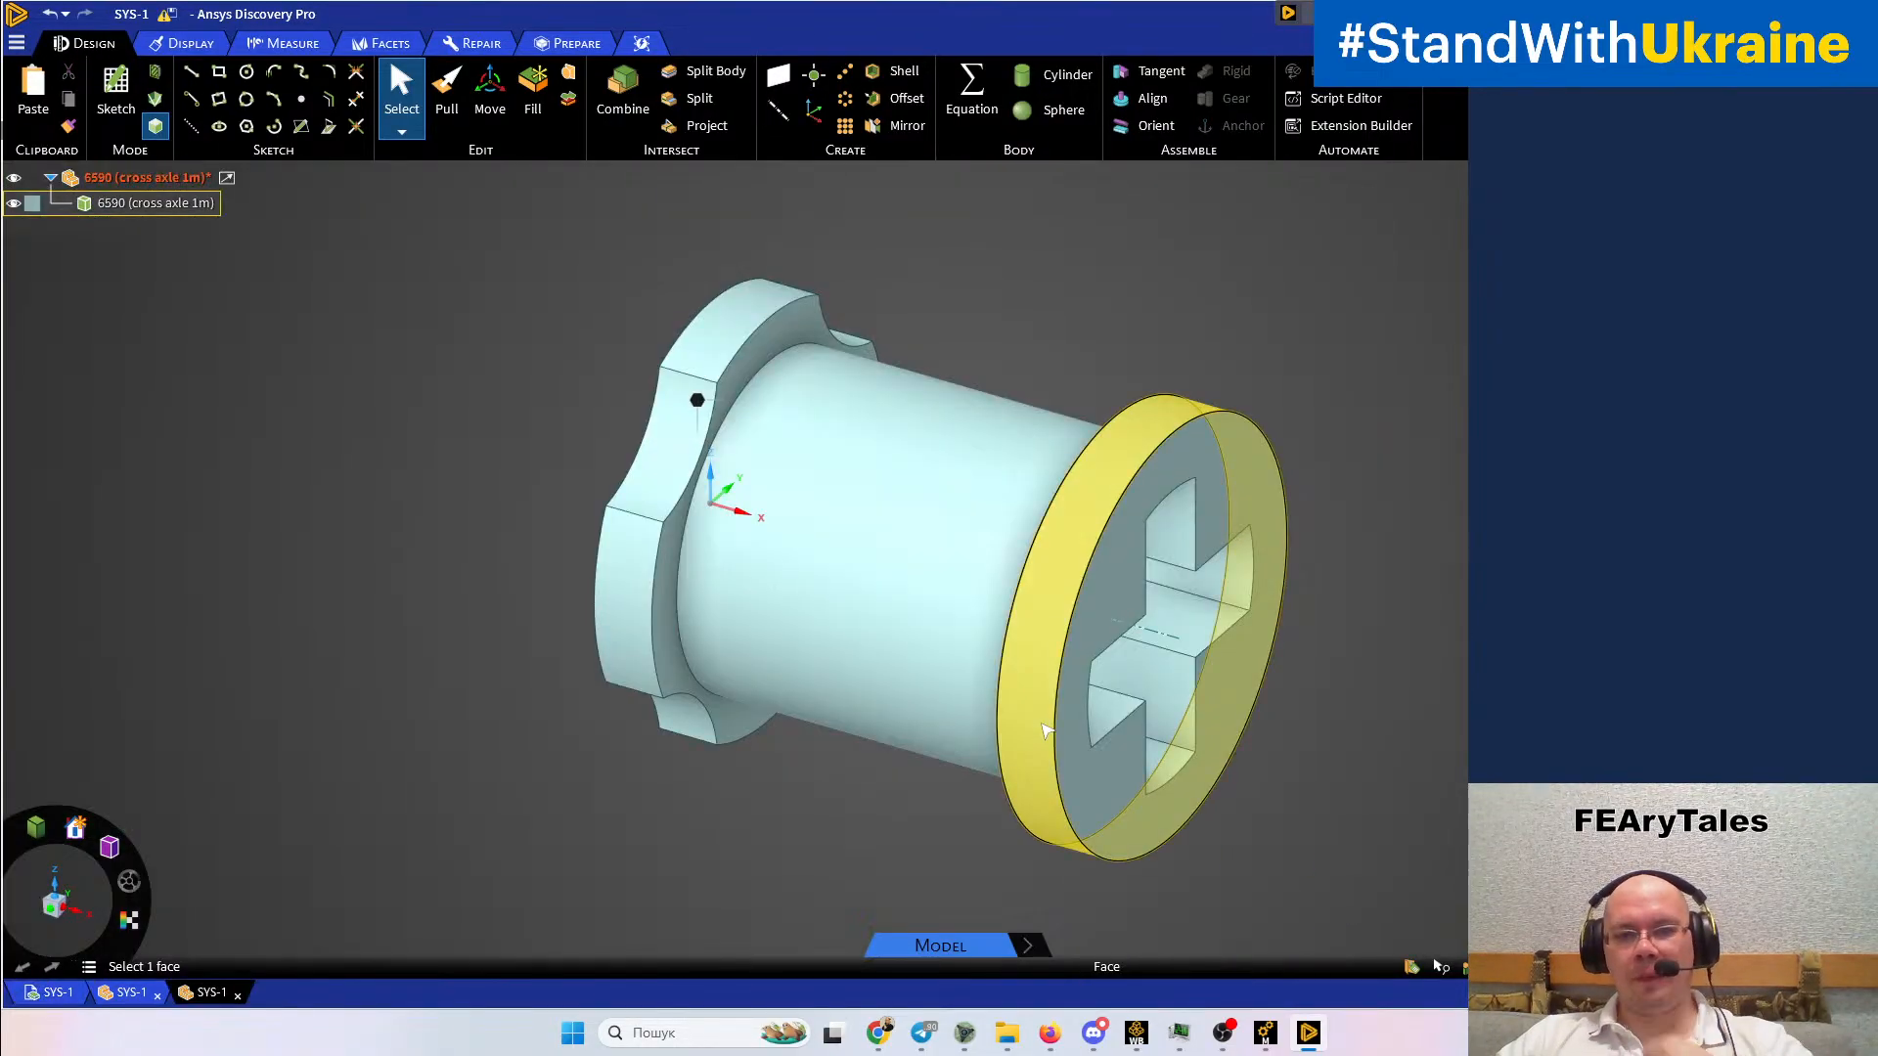
# Split the bushing body at the inner faces of the notched flange and the round flange using Split Body
pyautogui.click(850, 633)
pyautogui.moveTo(851, 633); pyautogui.dragTo(877, 671, button='middle')
pyautogui.click(662, 603)
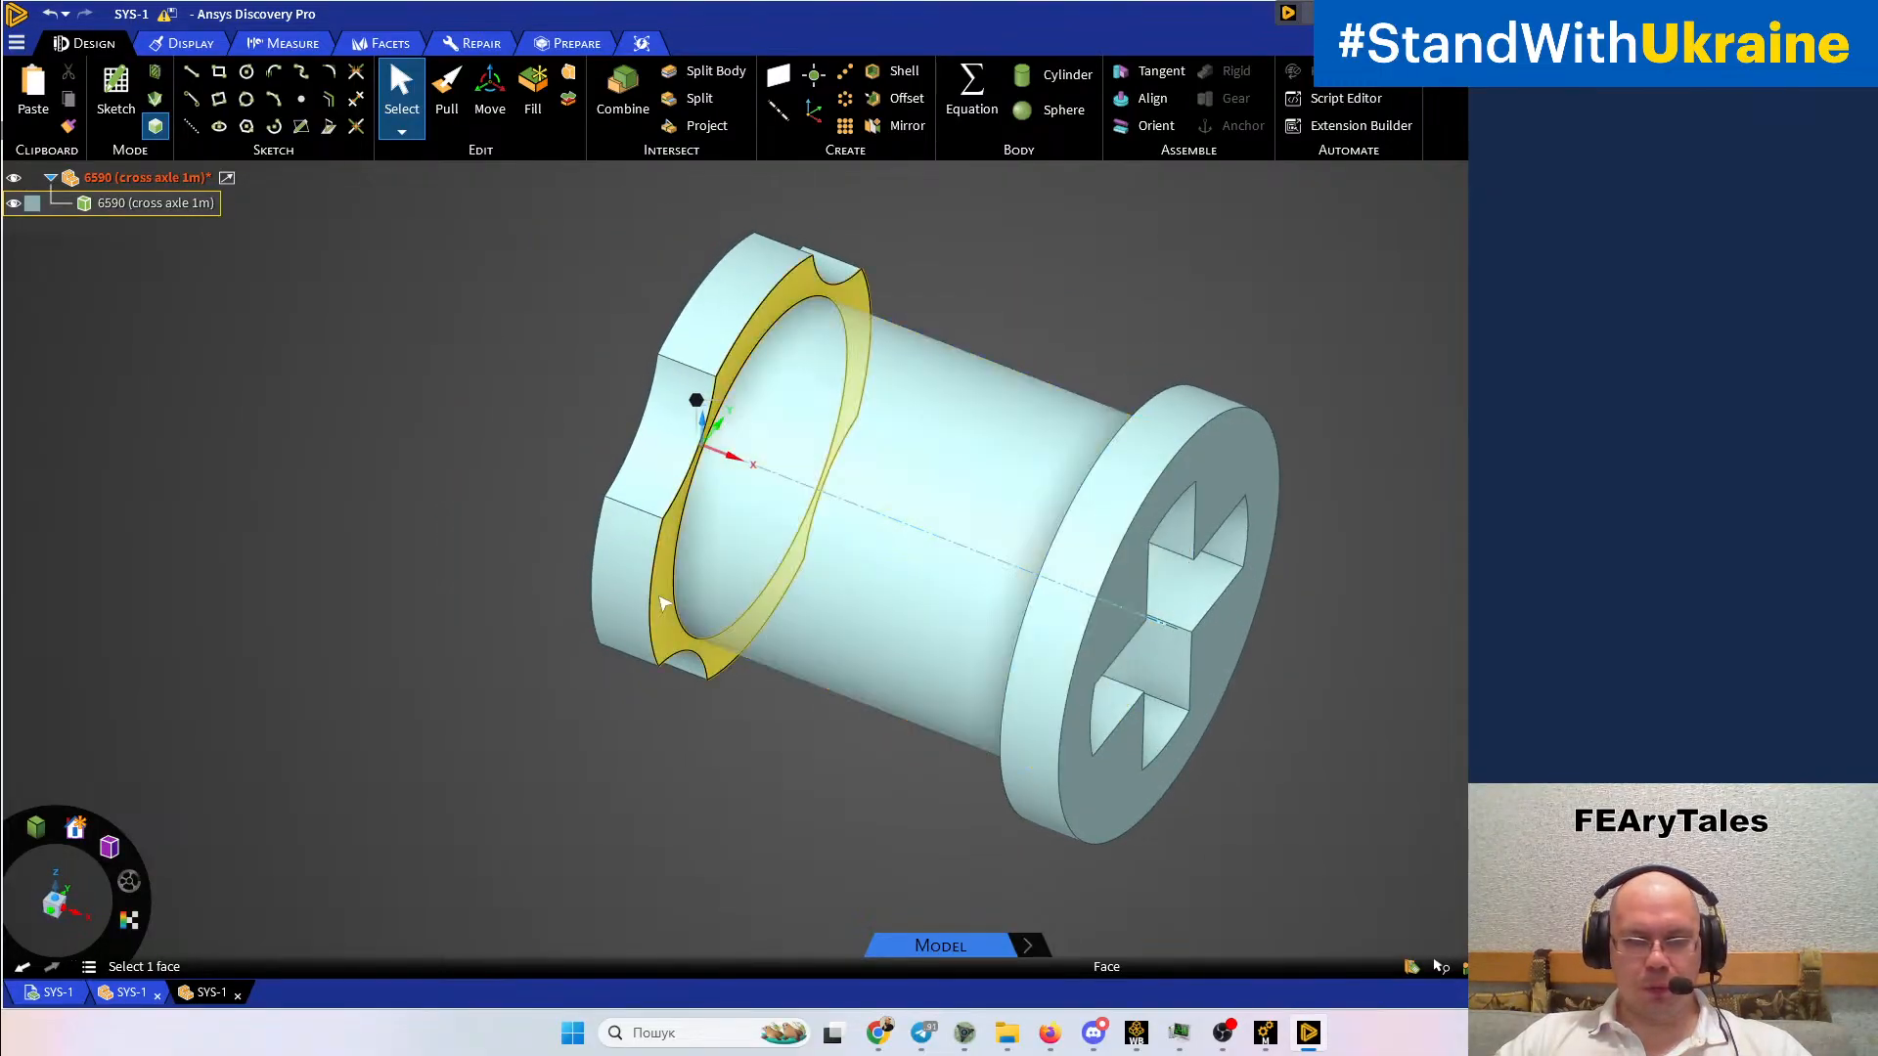
pyautogui.moveTo(943, 725); pyautogui.dragTo(1102, 738, button='middle')
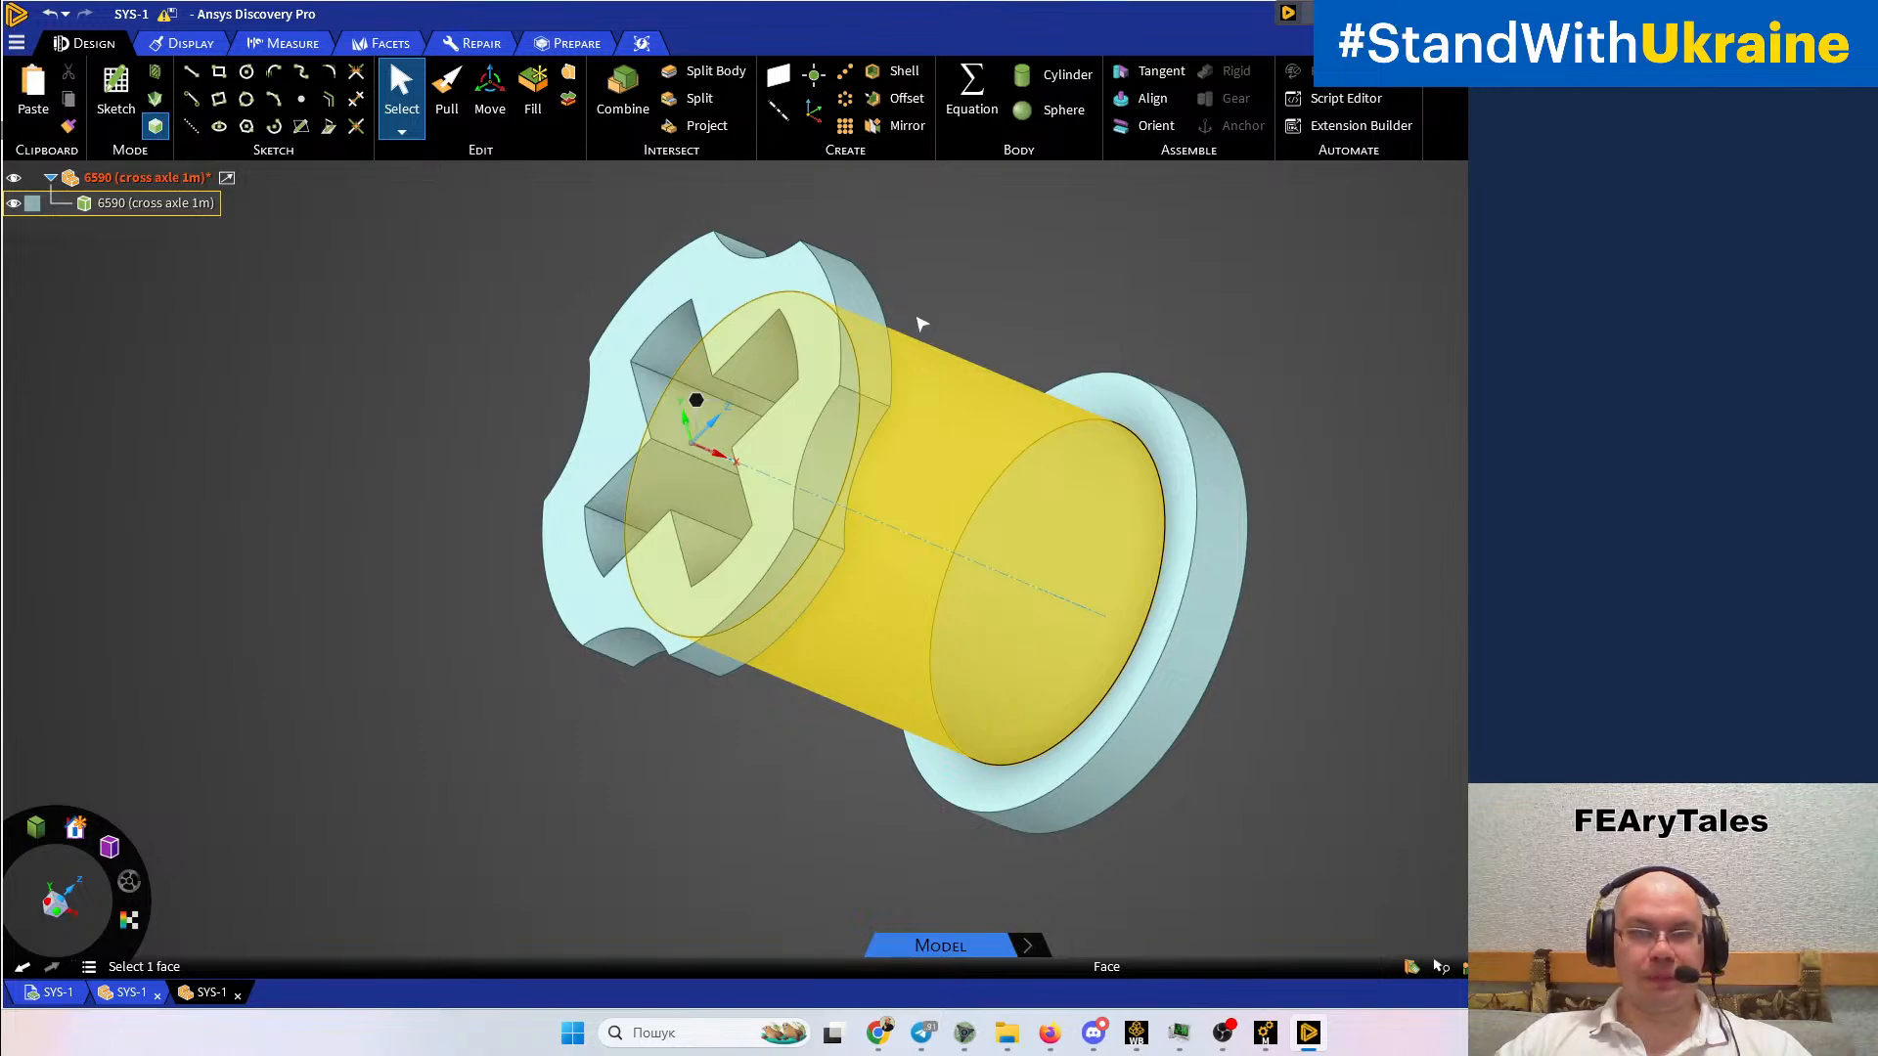
pyautogui.click(706, 71)
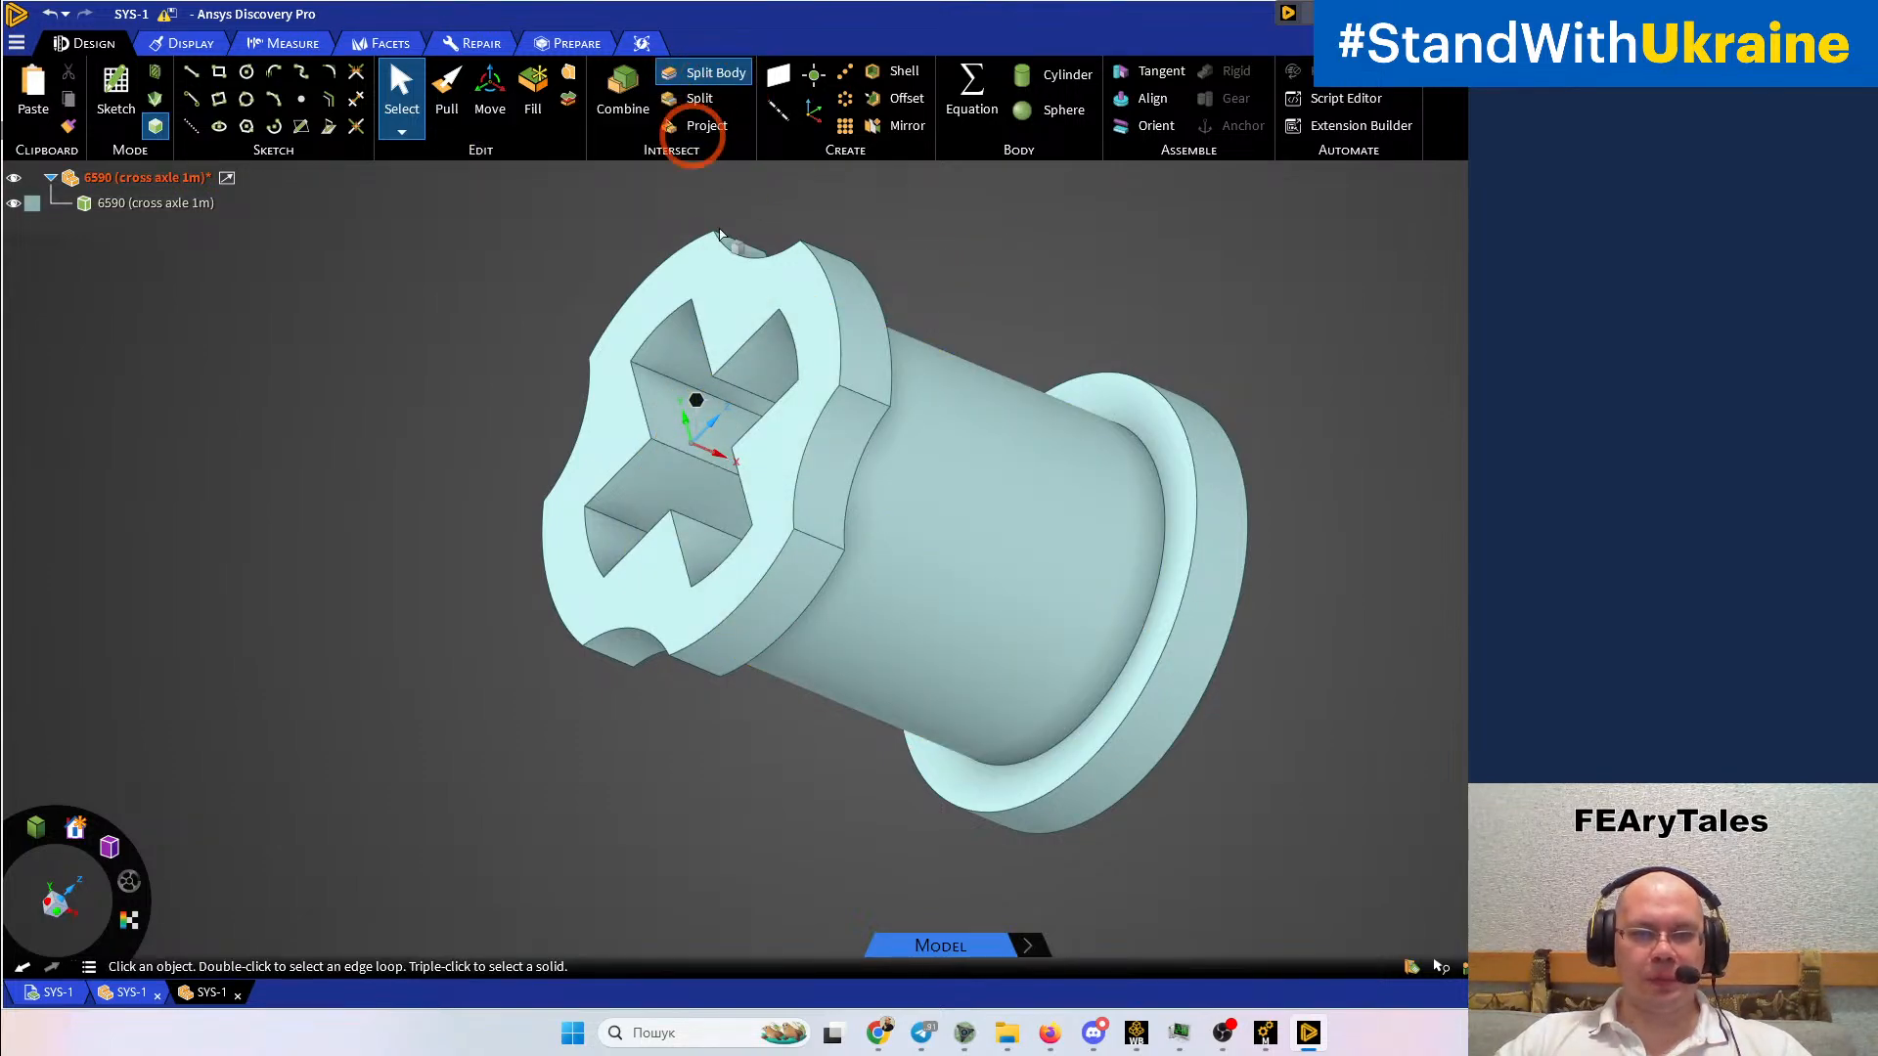
pyautogui.click(1022, 608)
pyautogui.moveTo(1022, 609); pyautogui.dragTo(808, 591, button='middle')
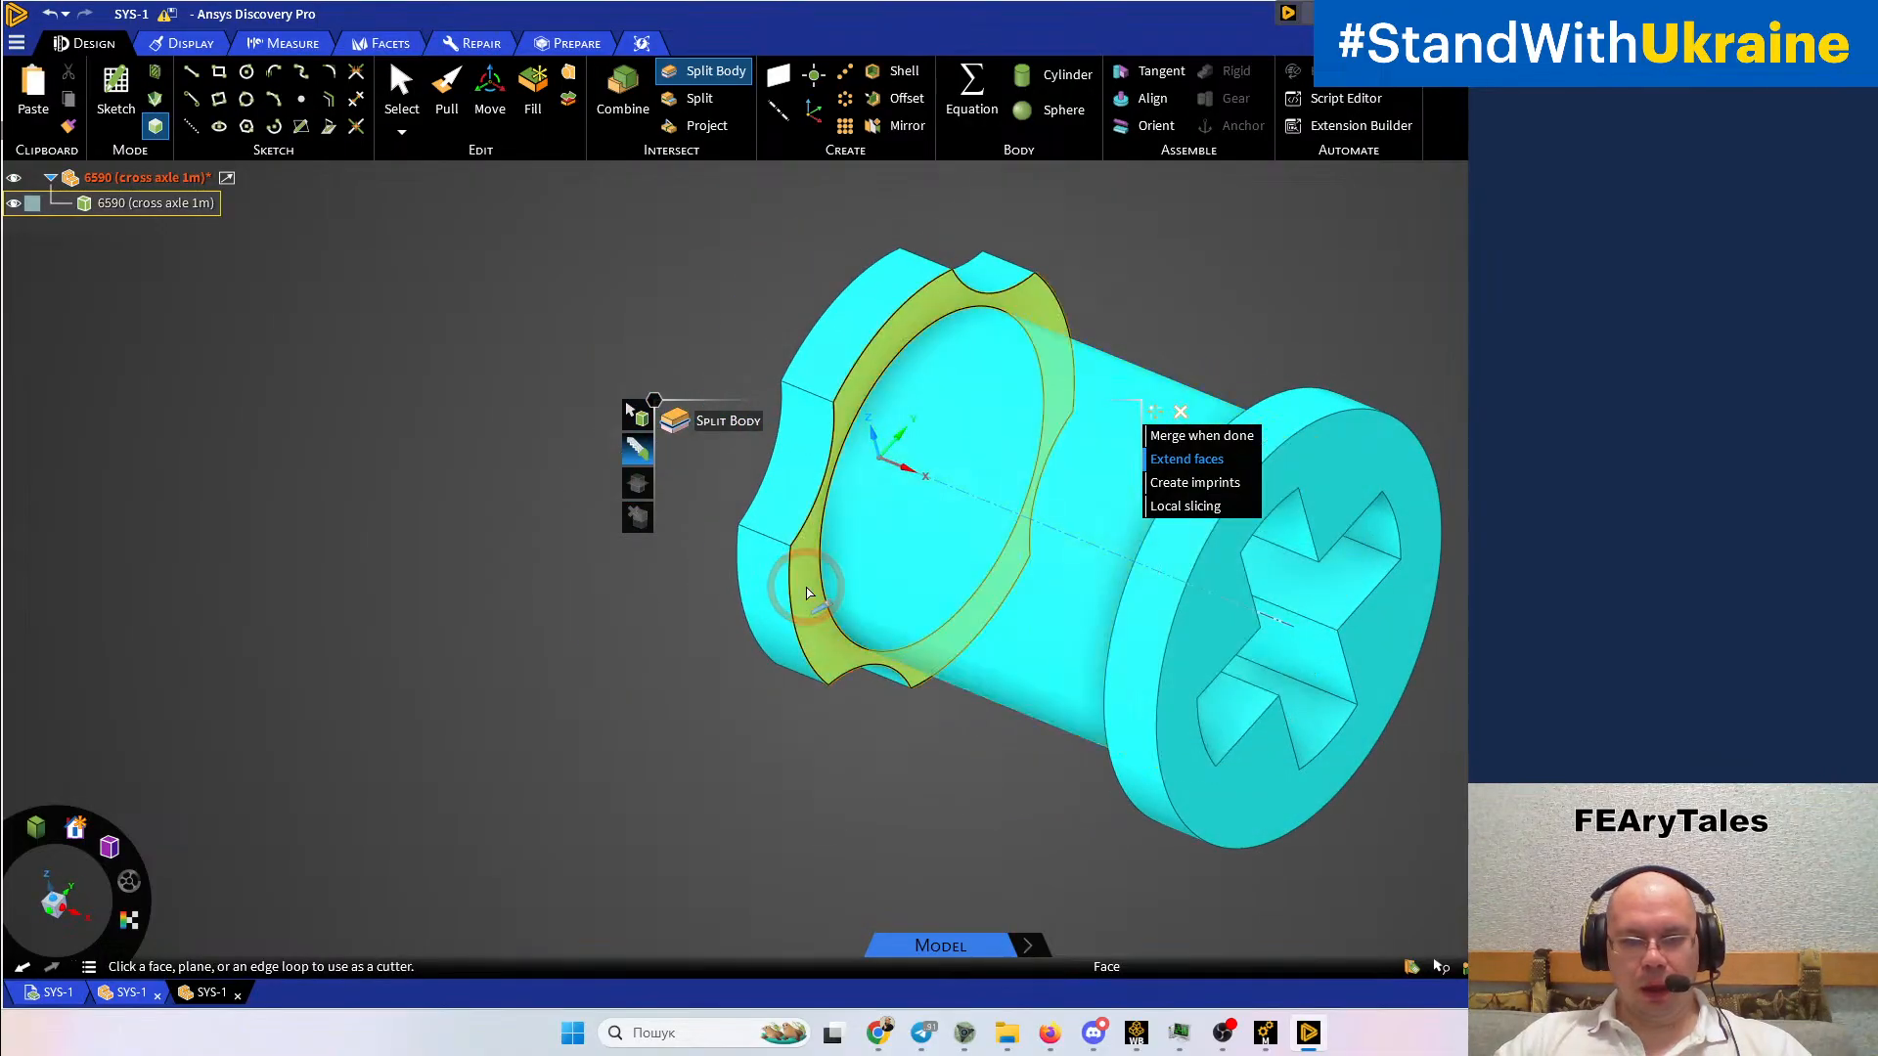
pyautogui.click(806, 589)
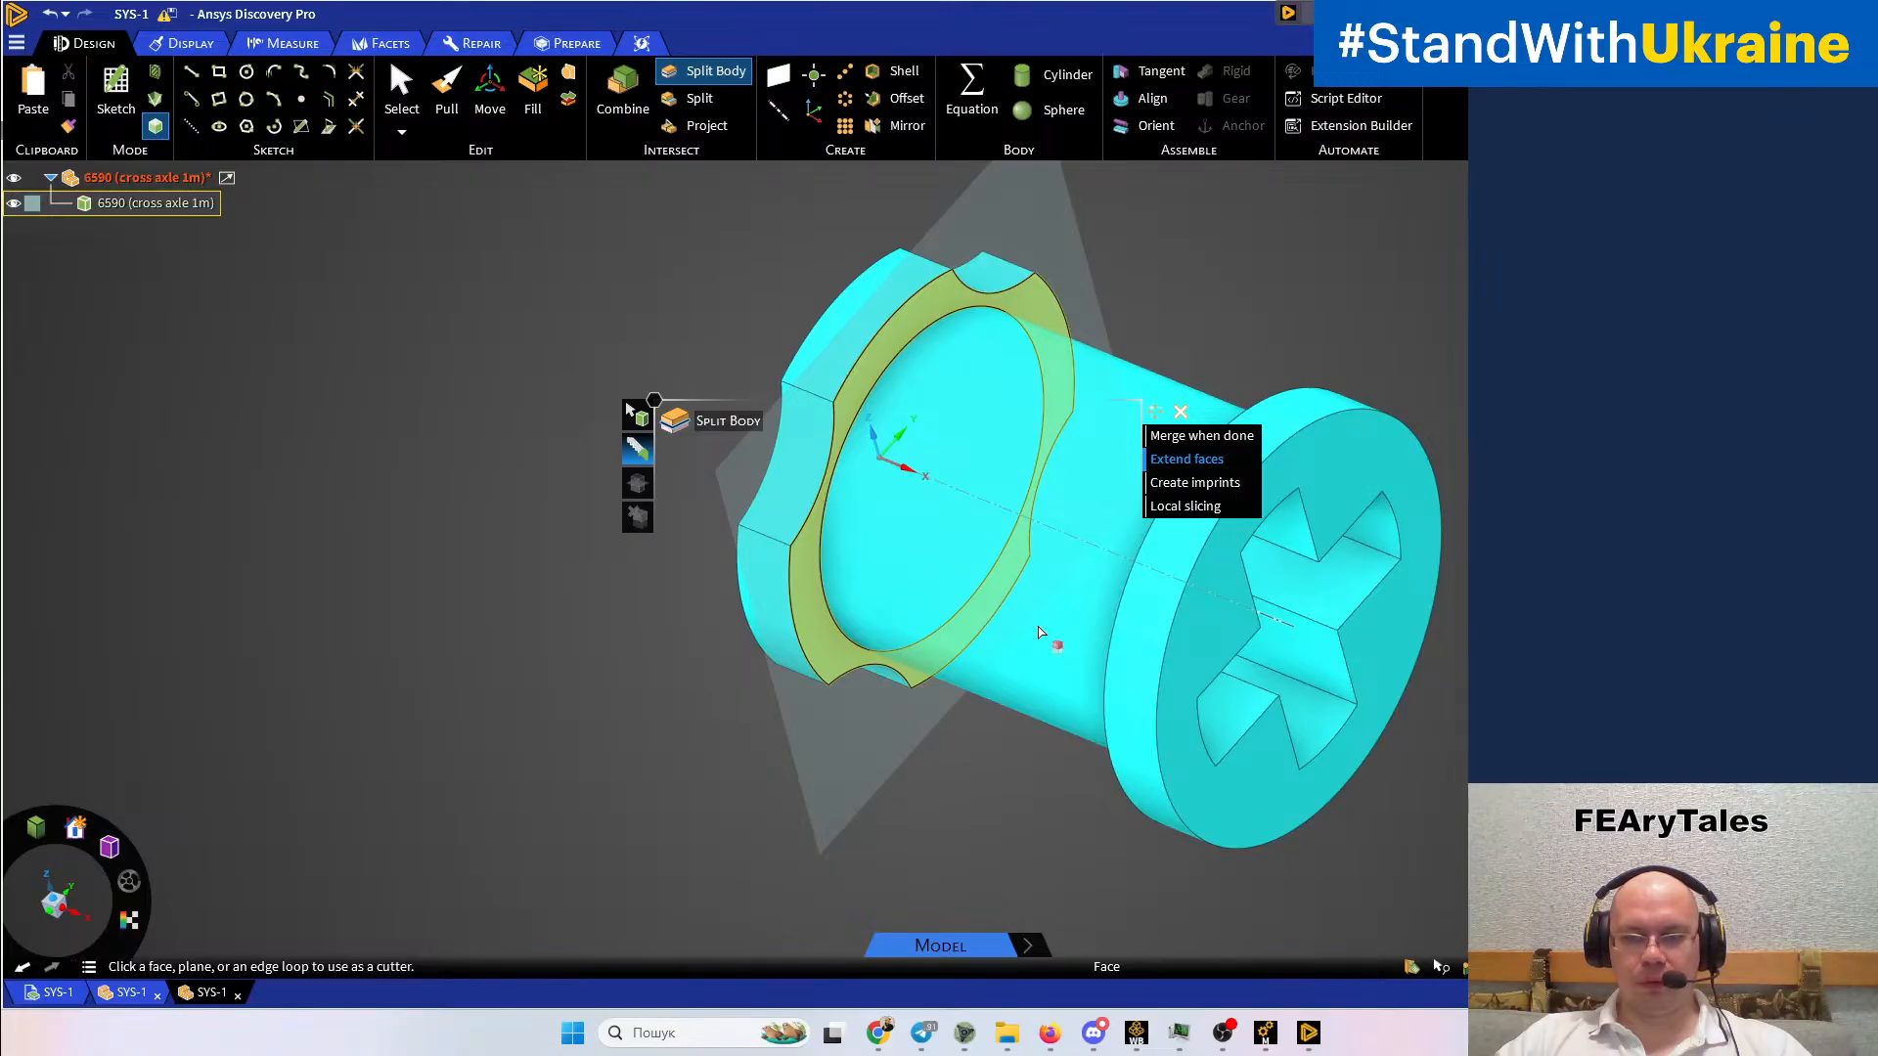
pyautogui.click(1035, 689)
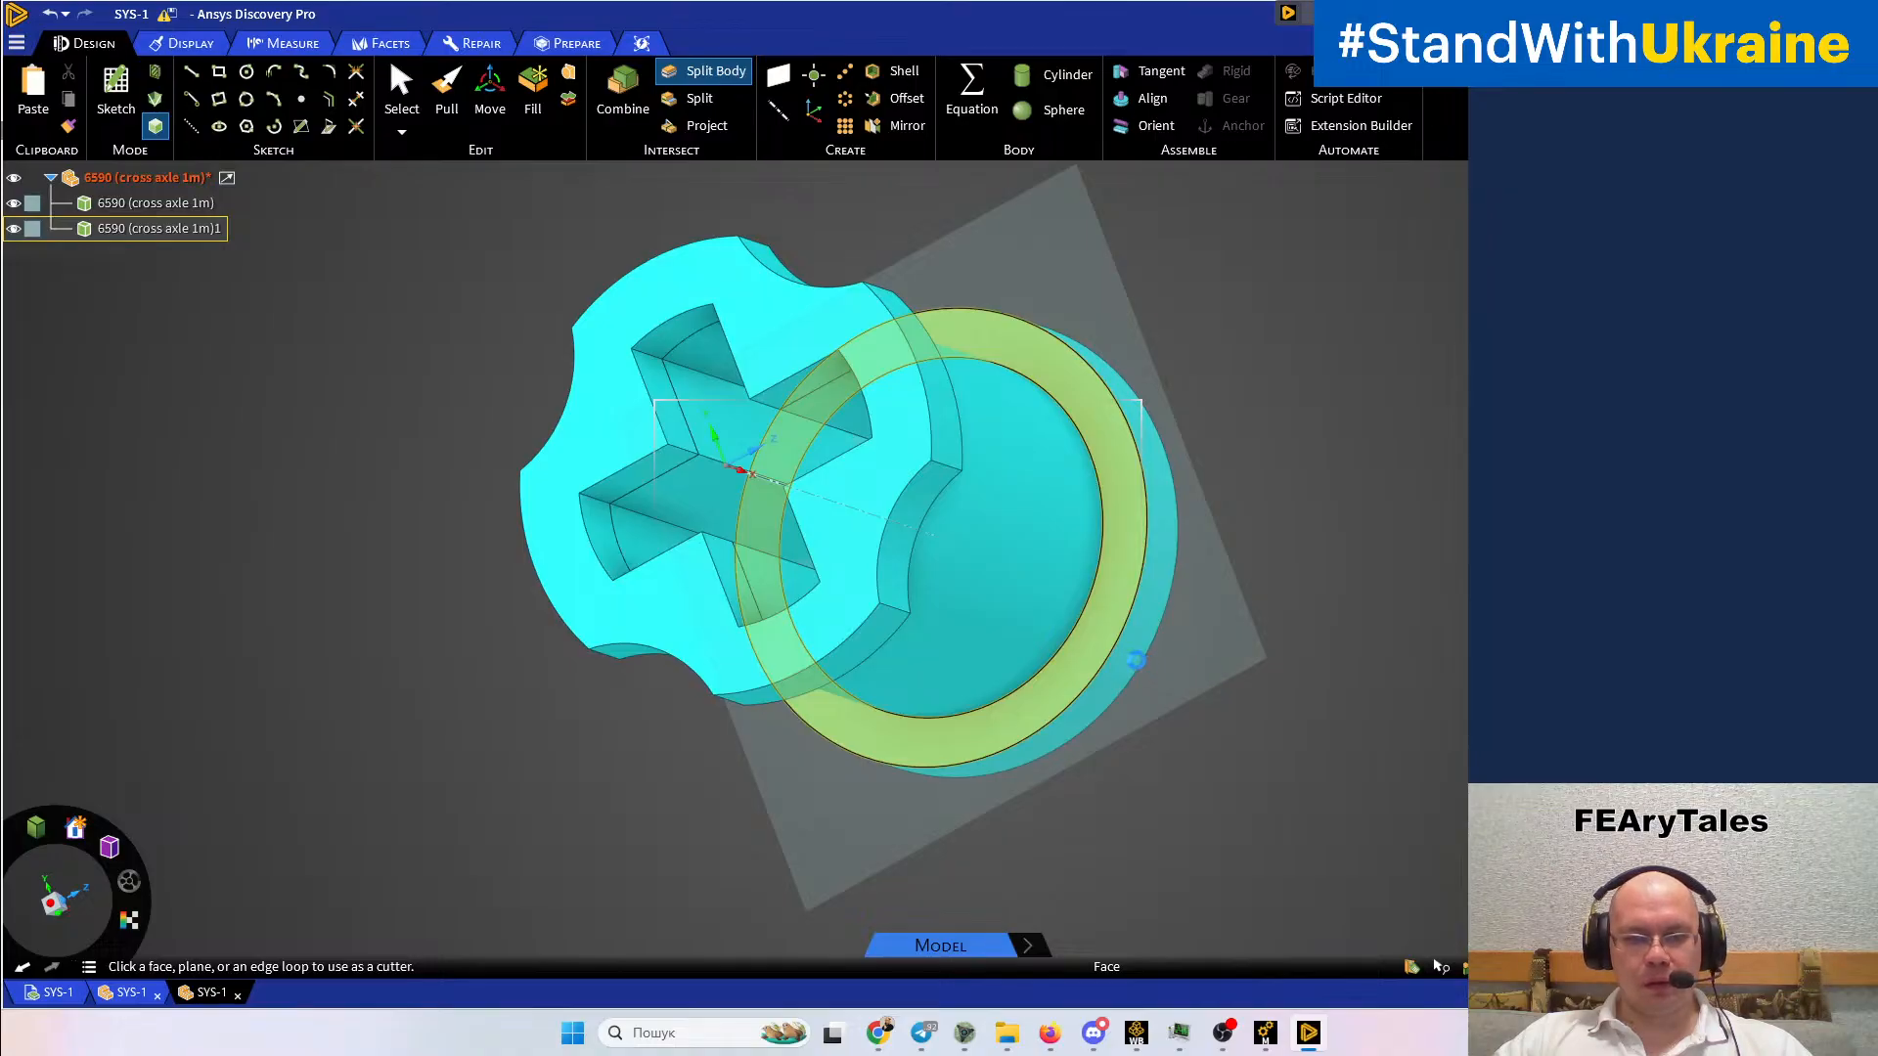
# Try splitting both flanges along the barrel's cylindrical outer surface
pyautogui.press('Escape')
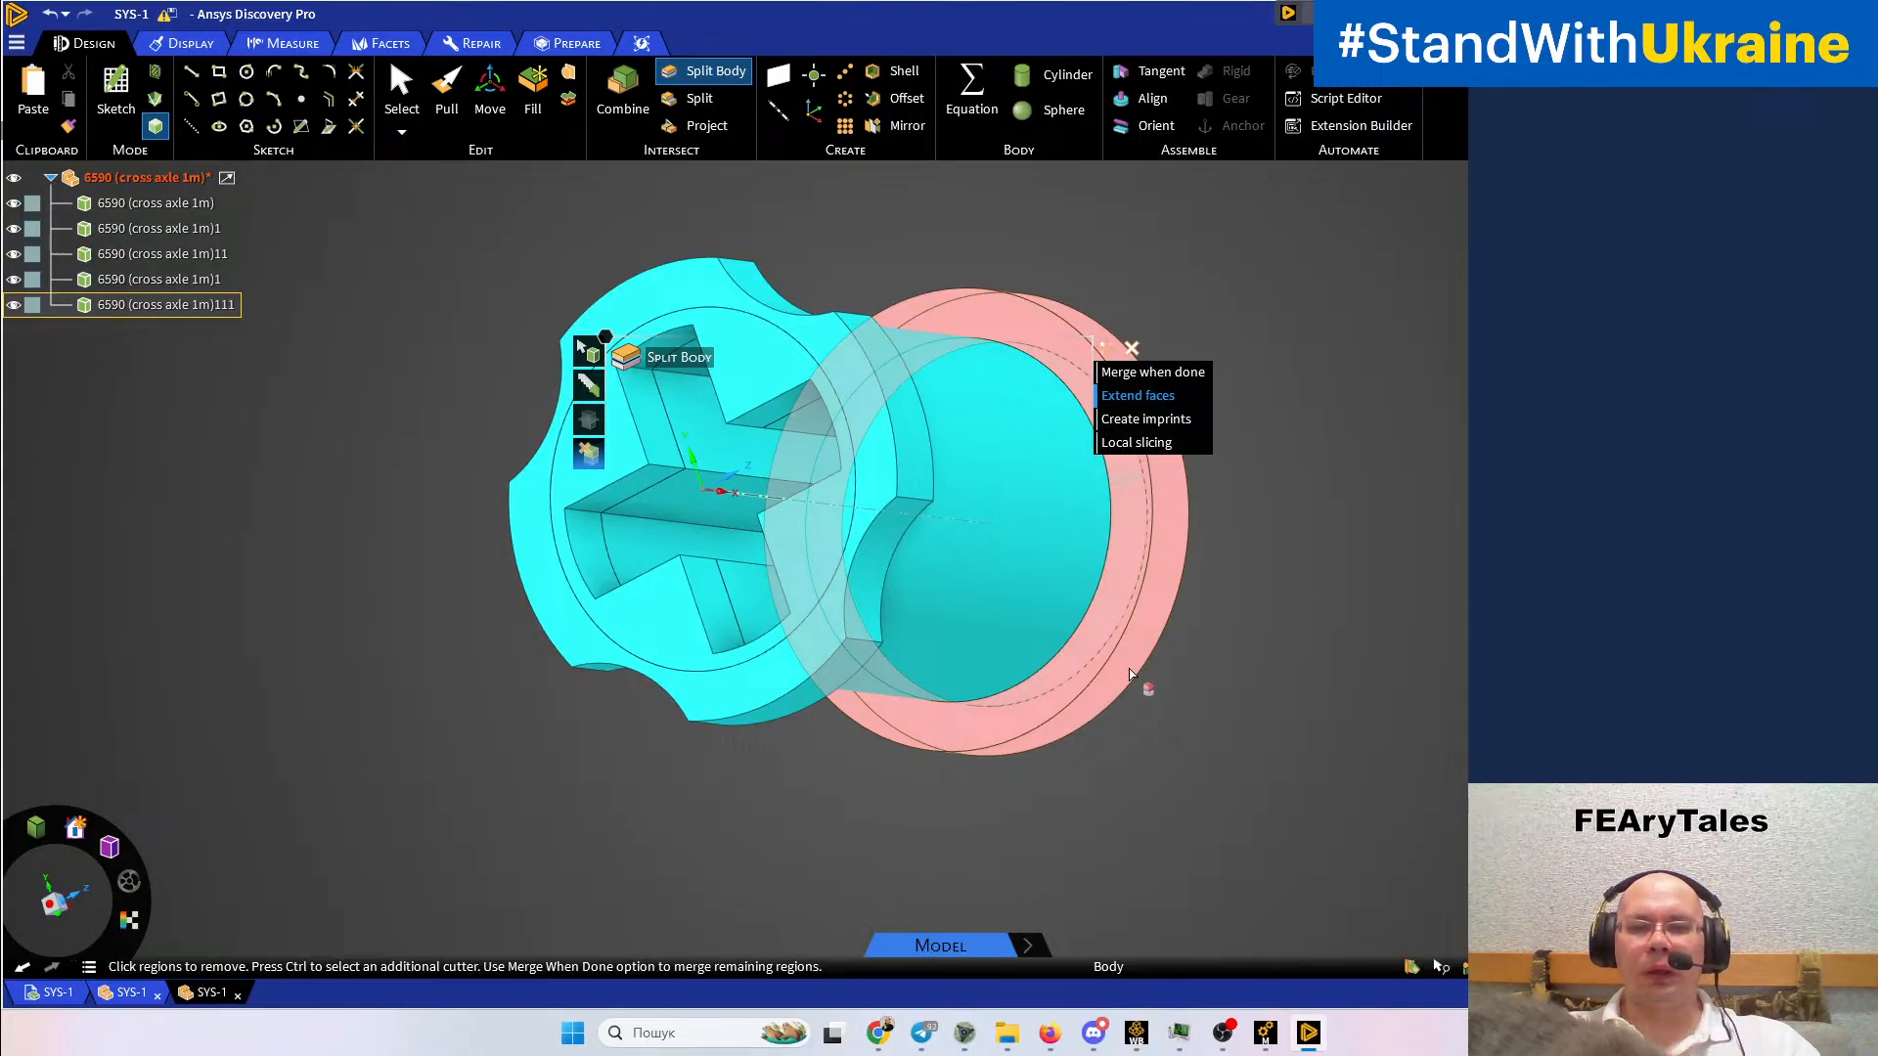
pyautogui.press('Escape')
pyautogui.keyDown('ctrl'); pyautogui.moveTo(1082, 608); pyautogui.dragTo(1105, 544, button='middle'); pyautogui.keyUp('ctrl')
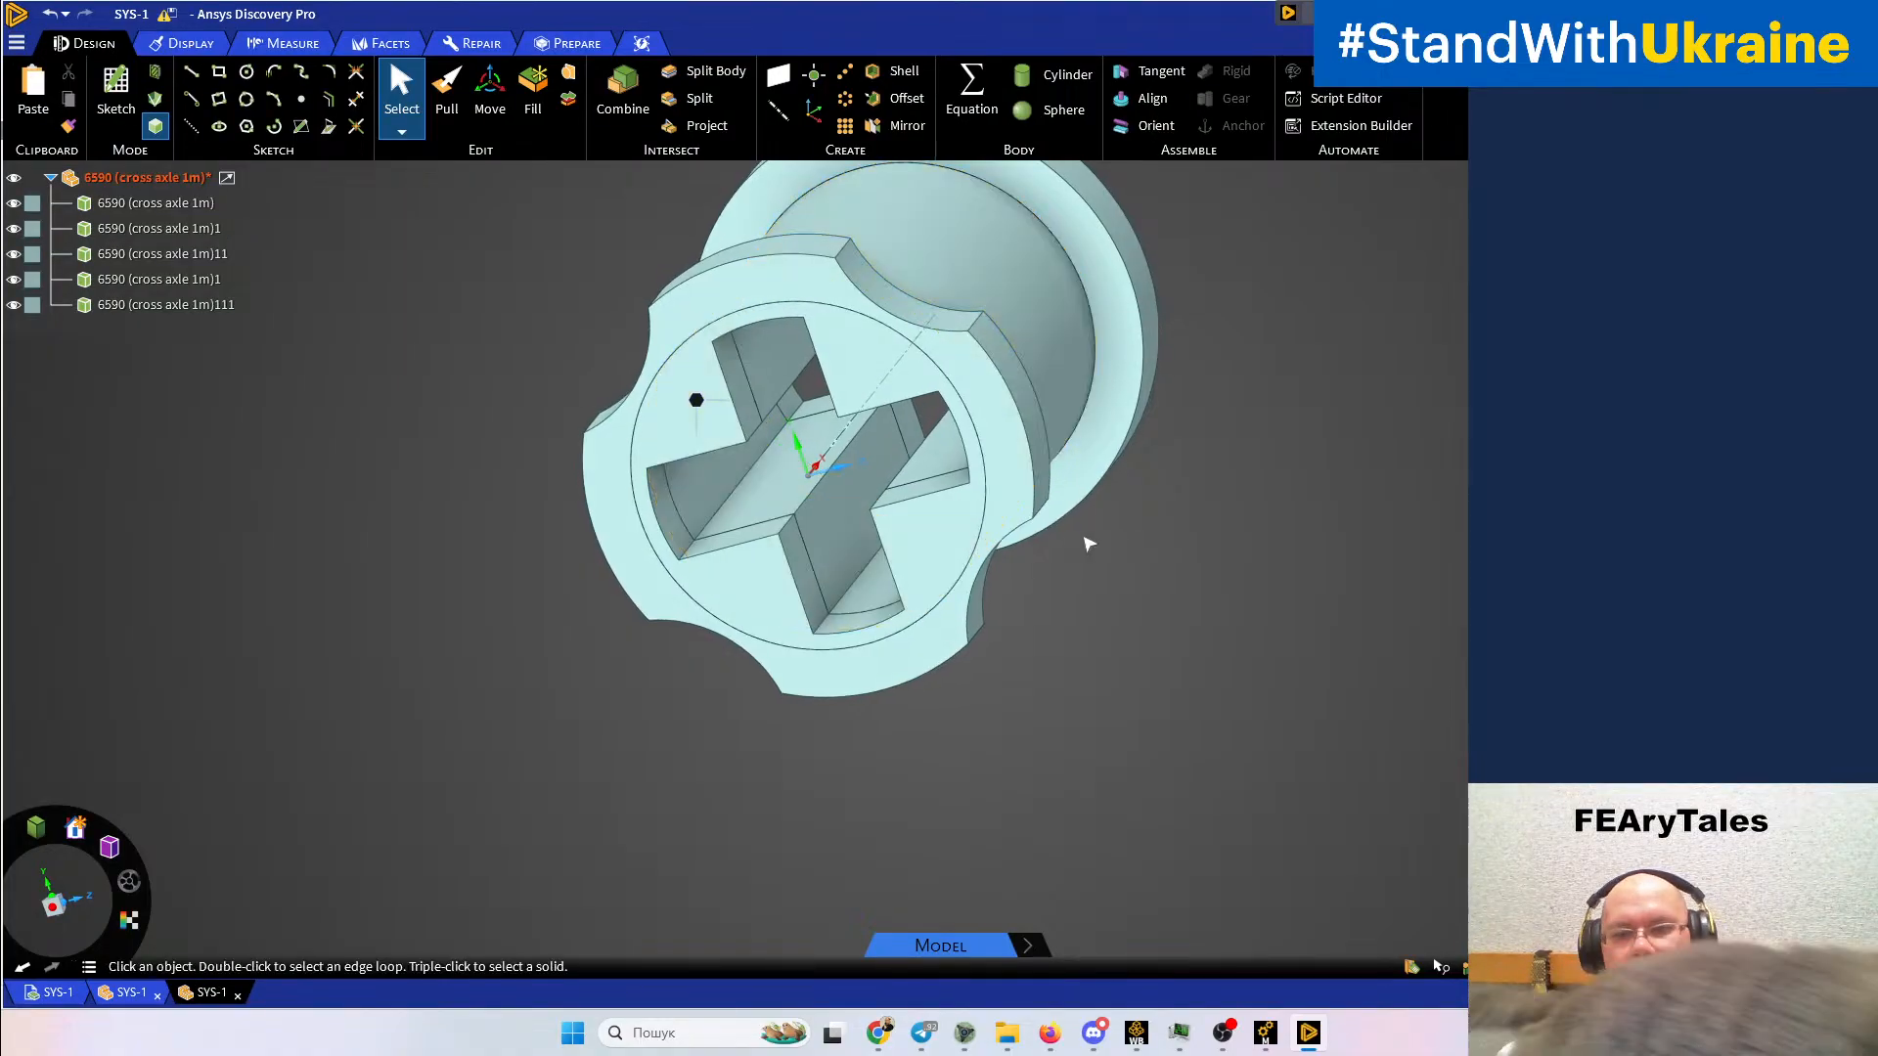
pyautogui.moveTo(888, 434); pyautogui.dragTo(1073, 520, button='middle')
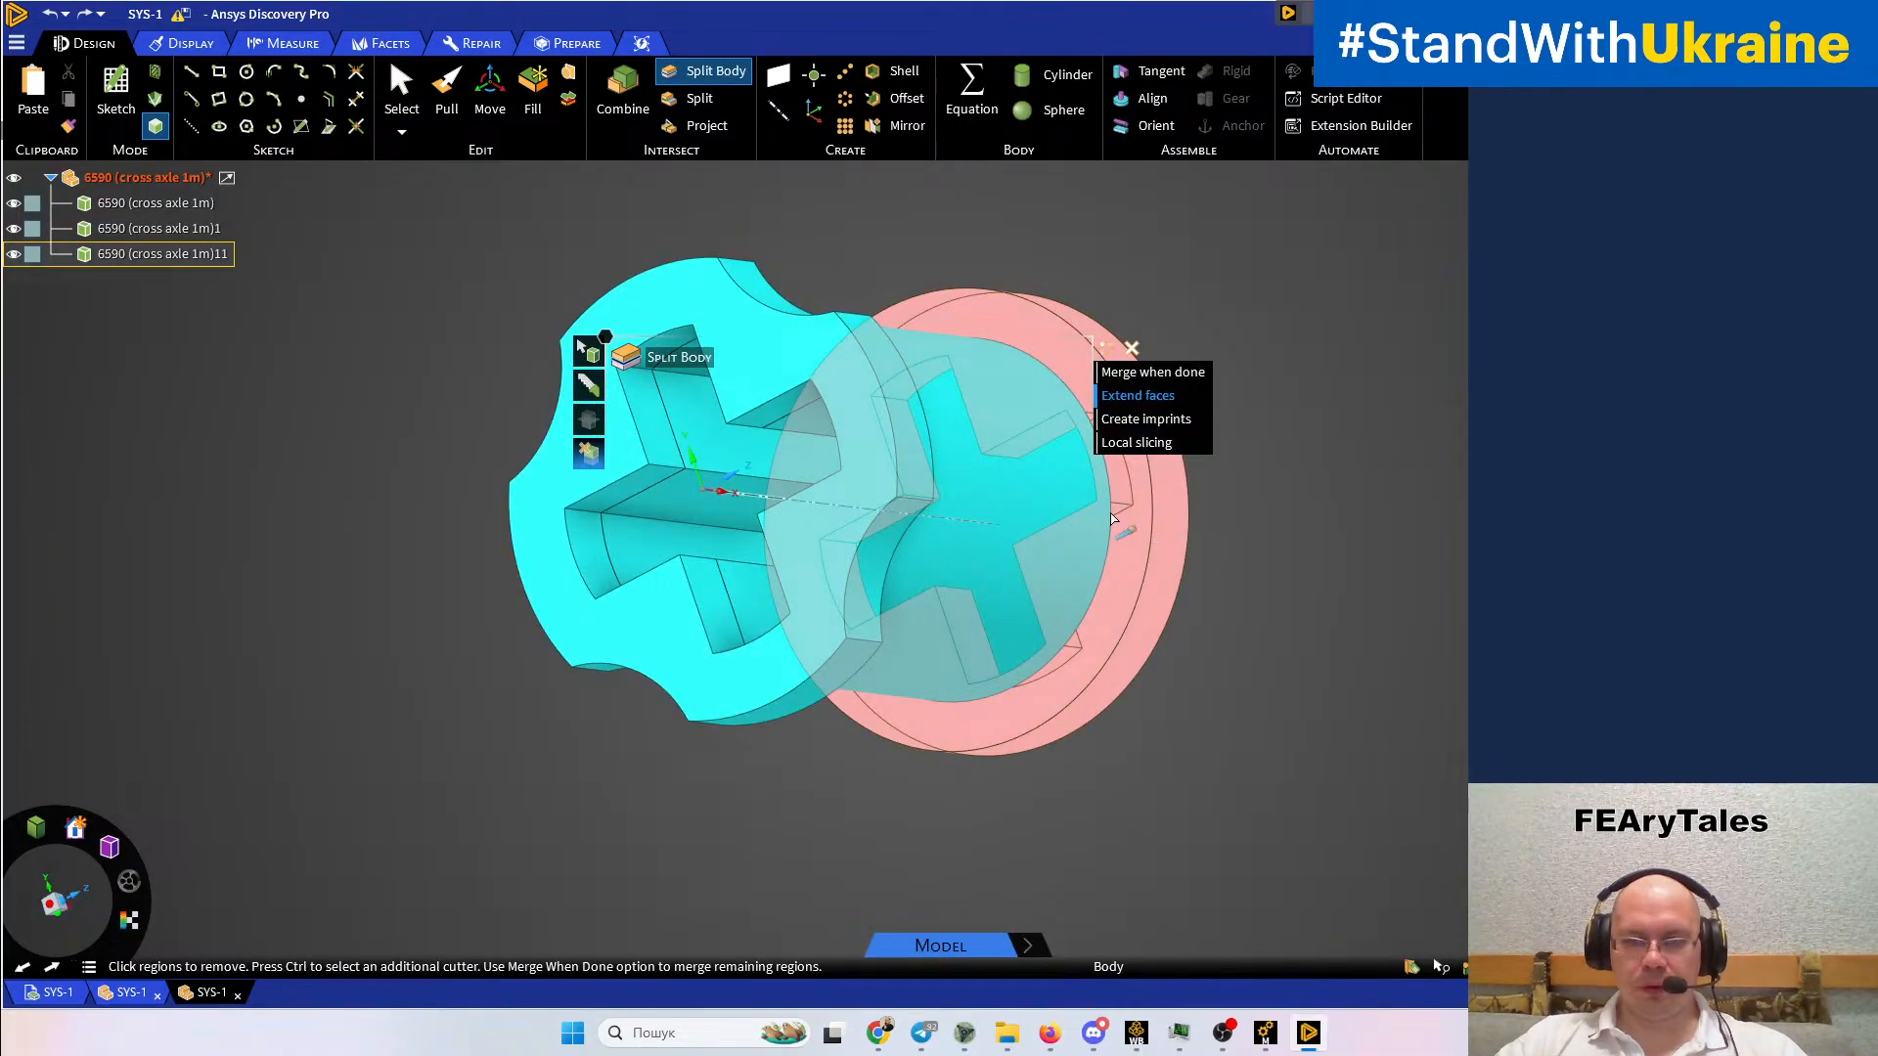
# Split the barrel and both flange bodies along the curved end face of the cross-shaped hole
pyautogui.keyDown('ctrl'); pyautogui.moveTo(1129, 575); pyautogui.dragTo(1270, 736, button='middle'); pyautogui.keyUp('ctrl')
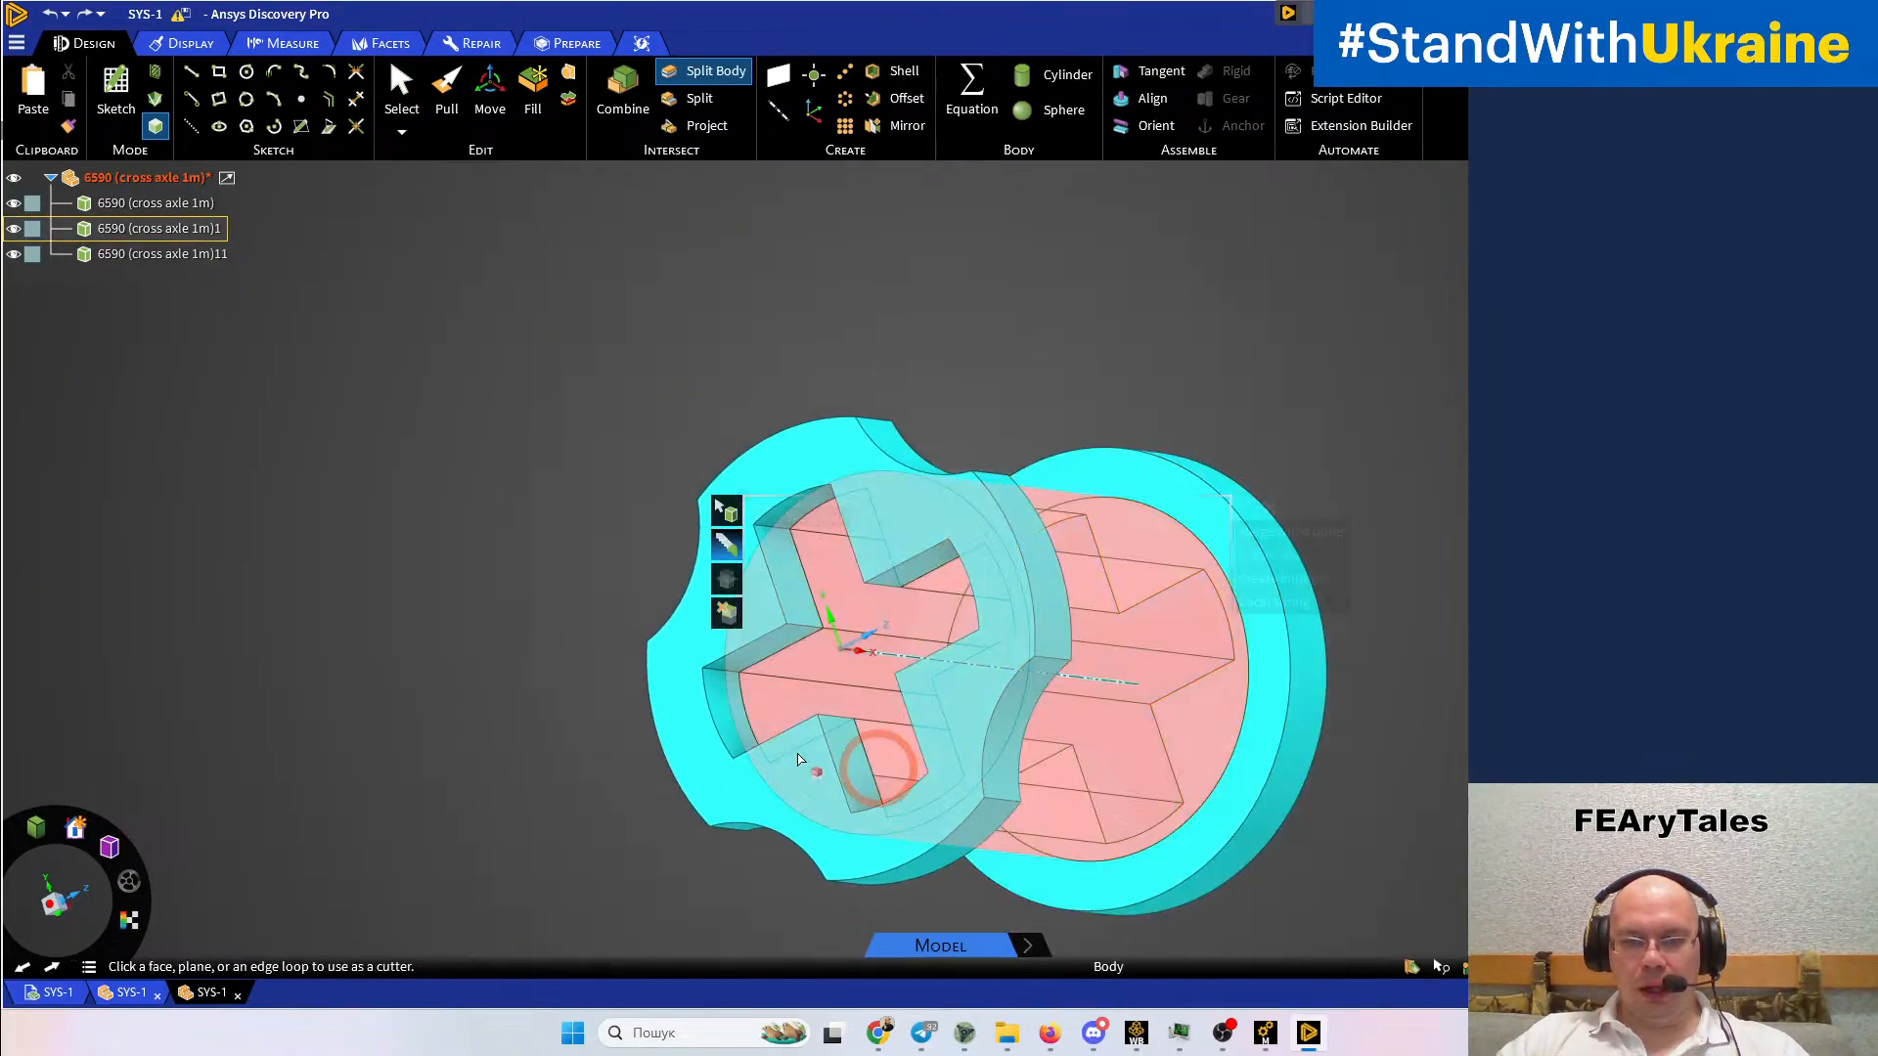
pyautogui.scroll(3, 759, 733)
pyautogui.press('Escape')
pyautogui.click(776, 736)
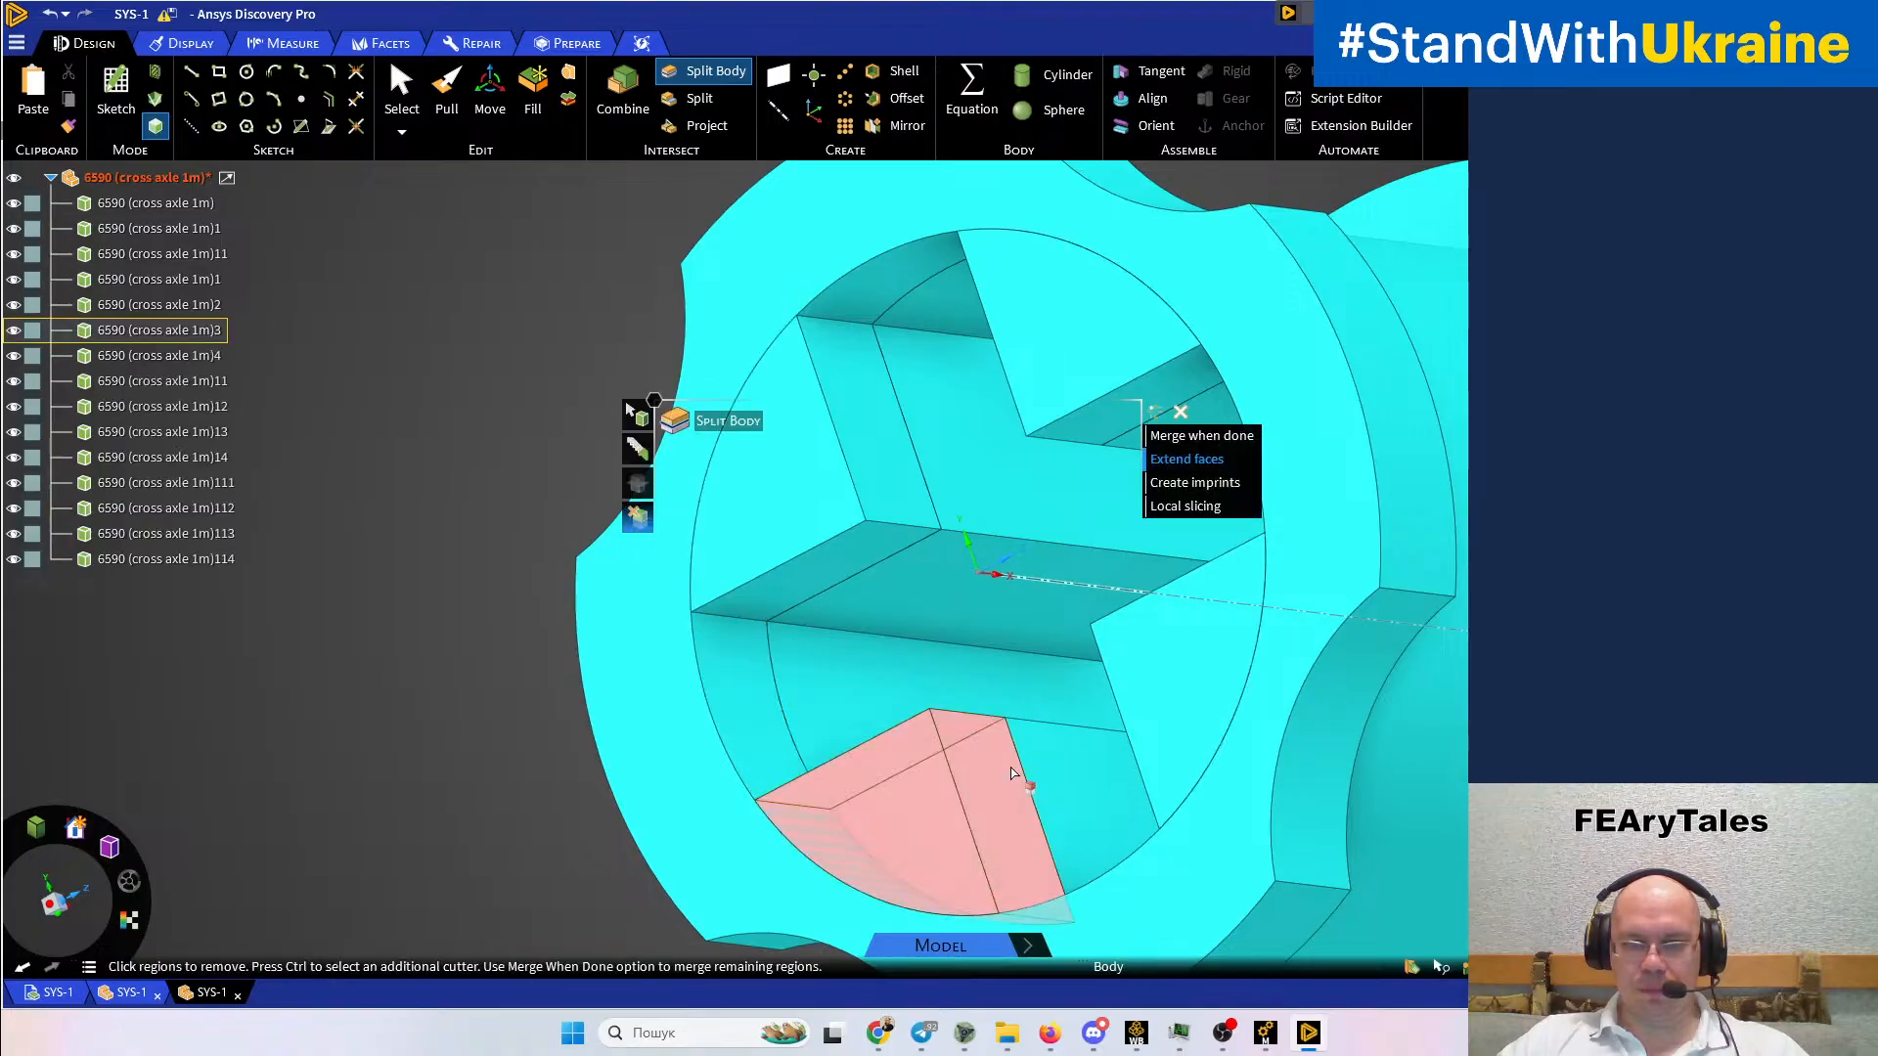
pyautogui.scroll(-2, 884, 664)
pyautogui.moveTo(1052, 672); pyautogui.dragTo(1187, 728, button='middle')
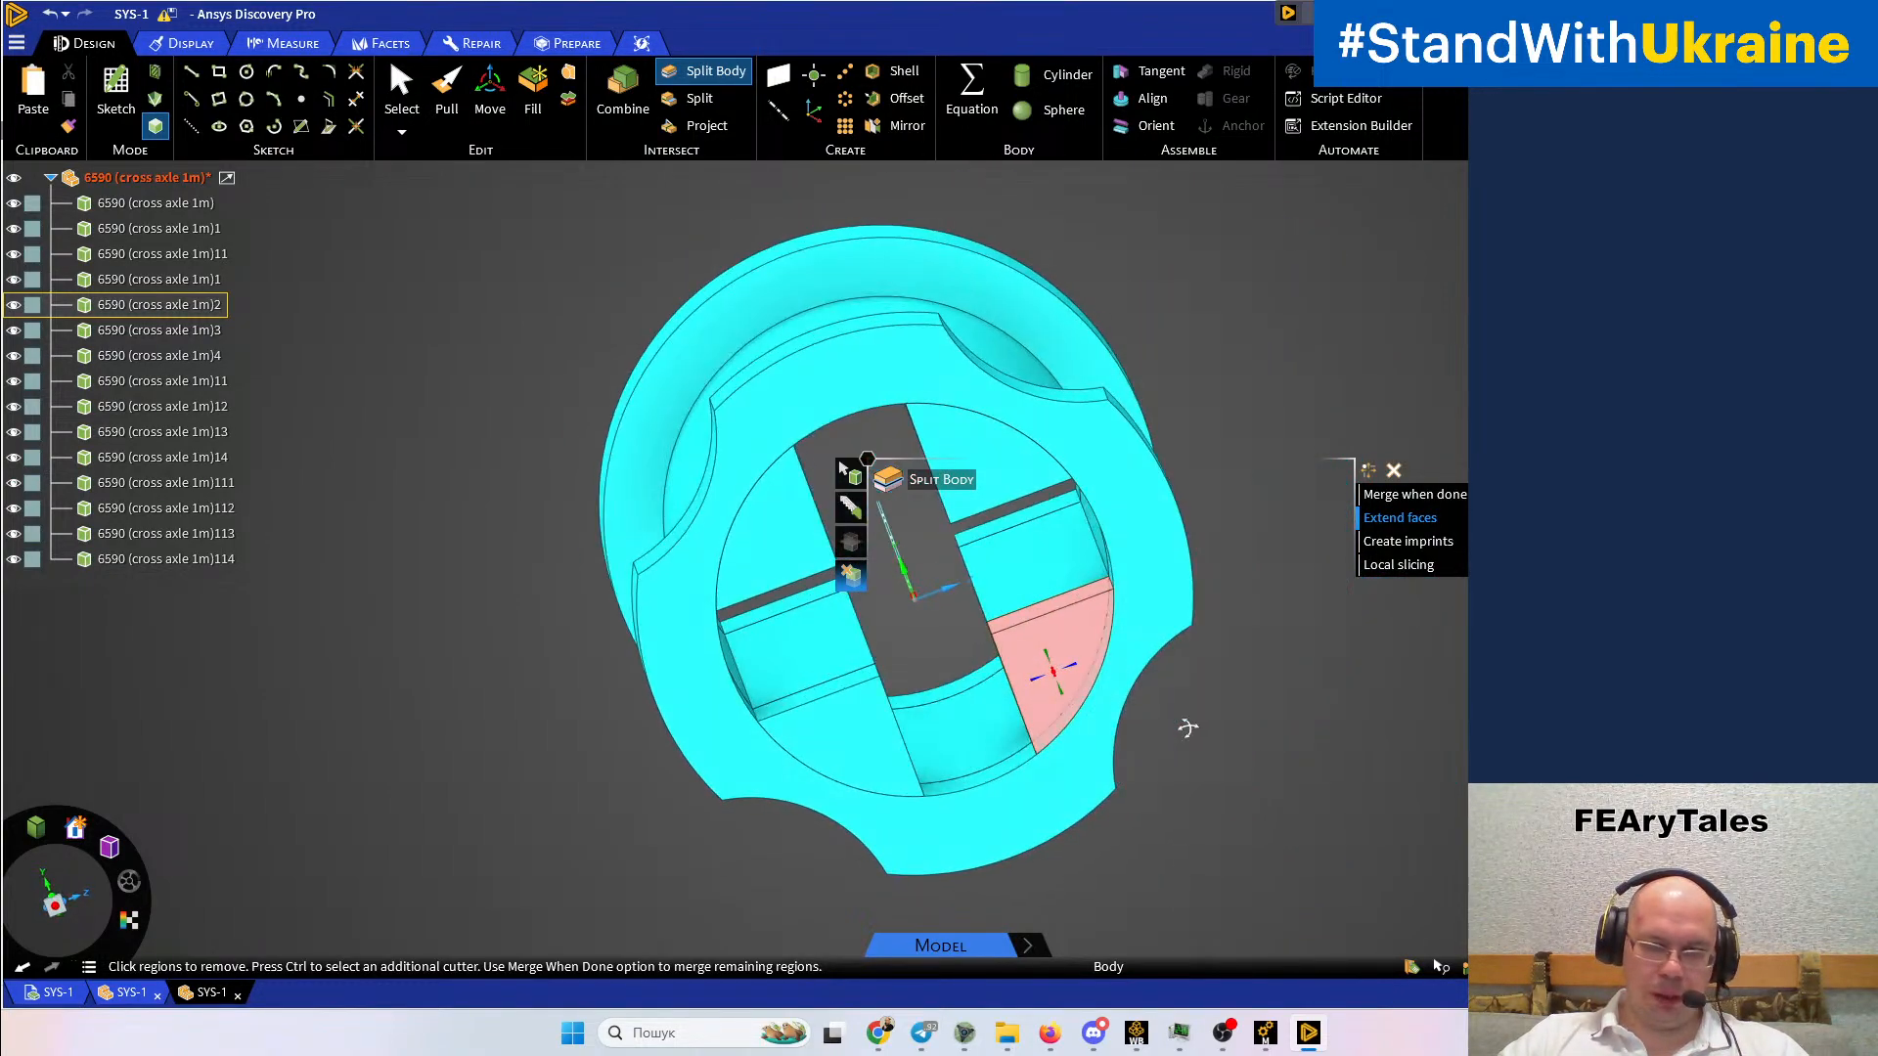
pyautogui.press('Escape')
pyautogui.moveTo(1103, 774); pyautogui.dragTo(1053, 705, button='middle')
pyautogui.scroll(5, 1032, 690)
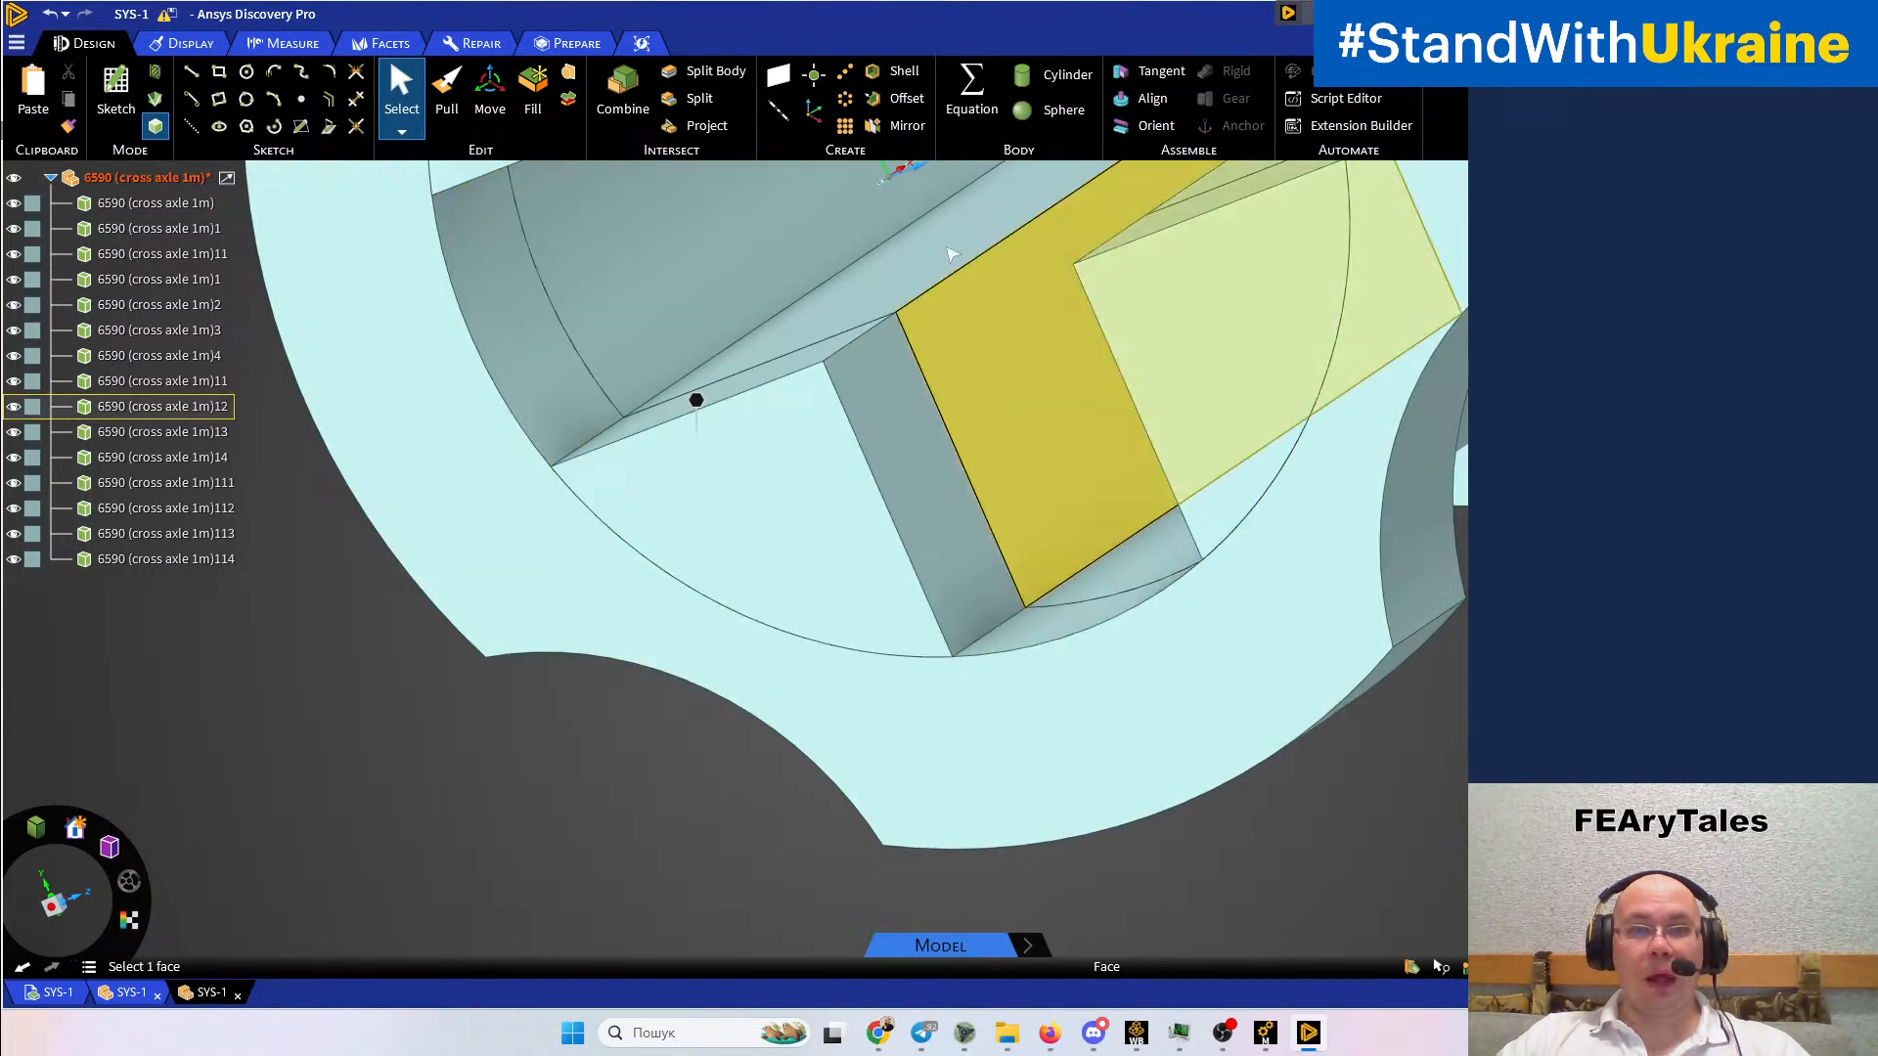
pyautogui.click(778, 75)
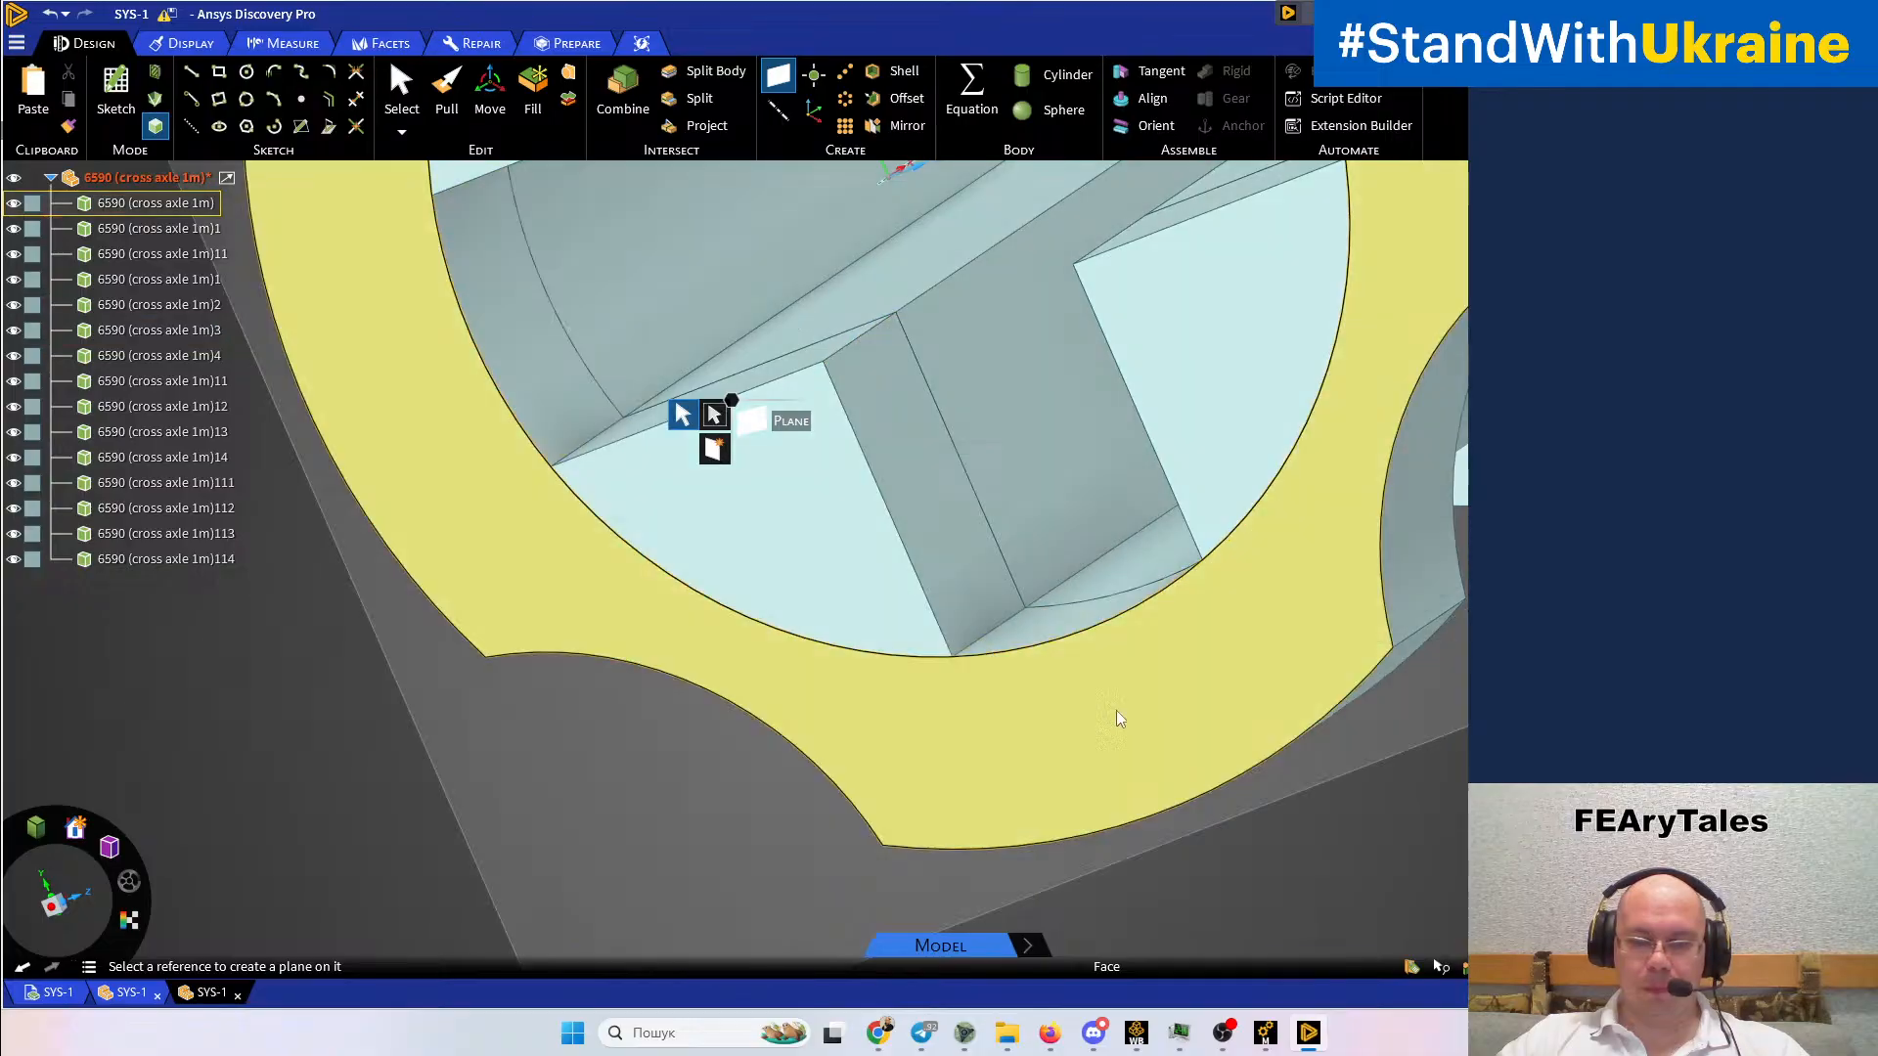
pyautogui.press('Escape')
pyautogui.moveTo(925, 750)
pyautogui.mouseDown(button='middle')
pyautogui.moveTo(947, 738)
pyautogui.moveTo(917, 809)
pyautogui.mouseUp(button='middle')
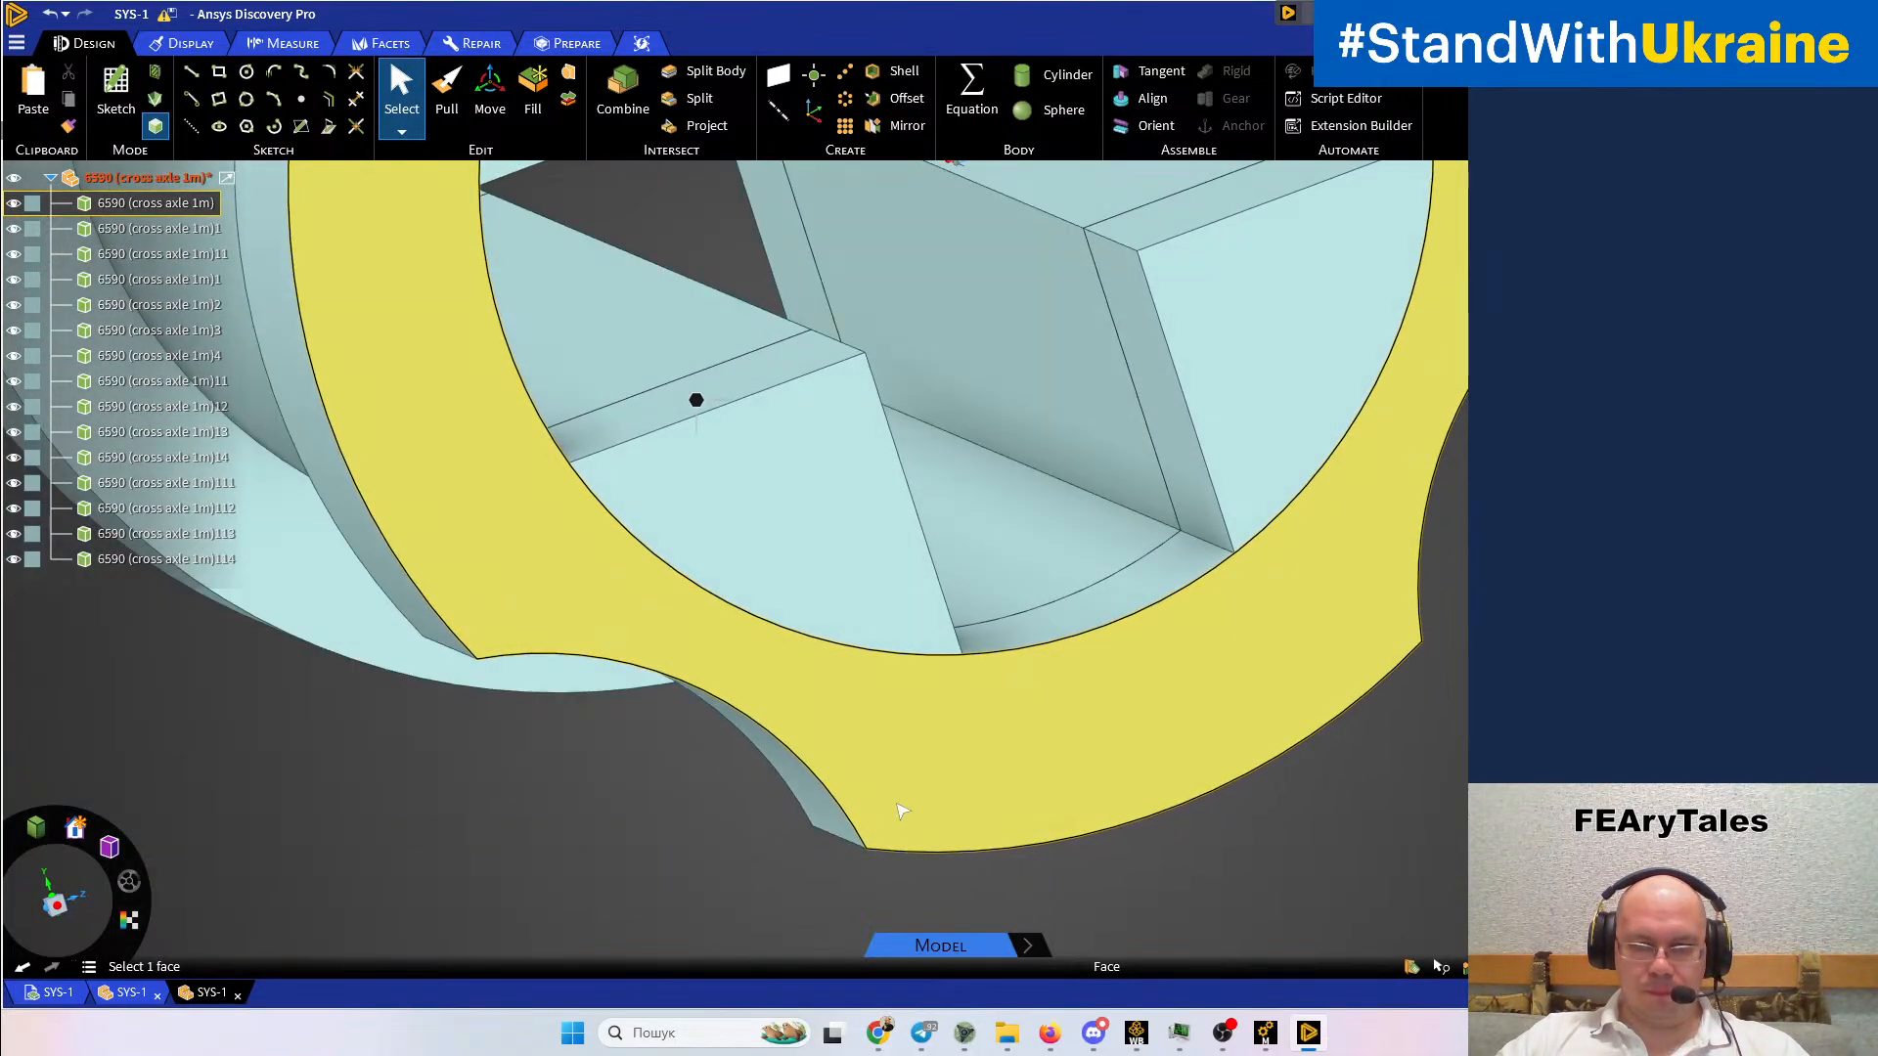
pyautogui.click(846, 848)
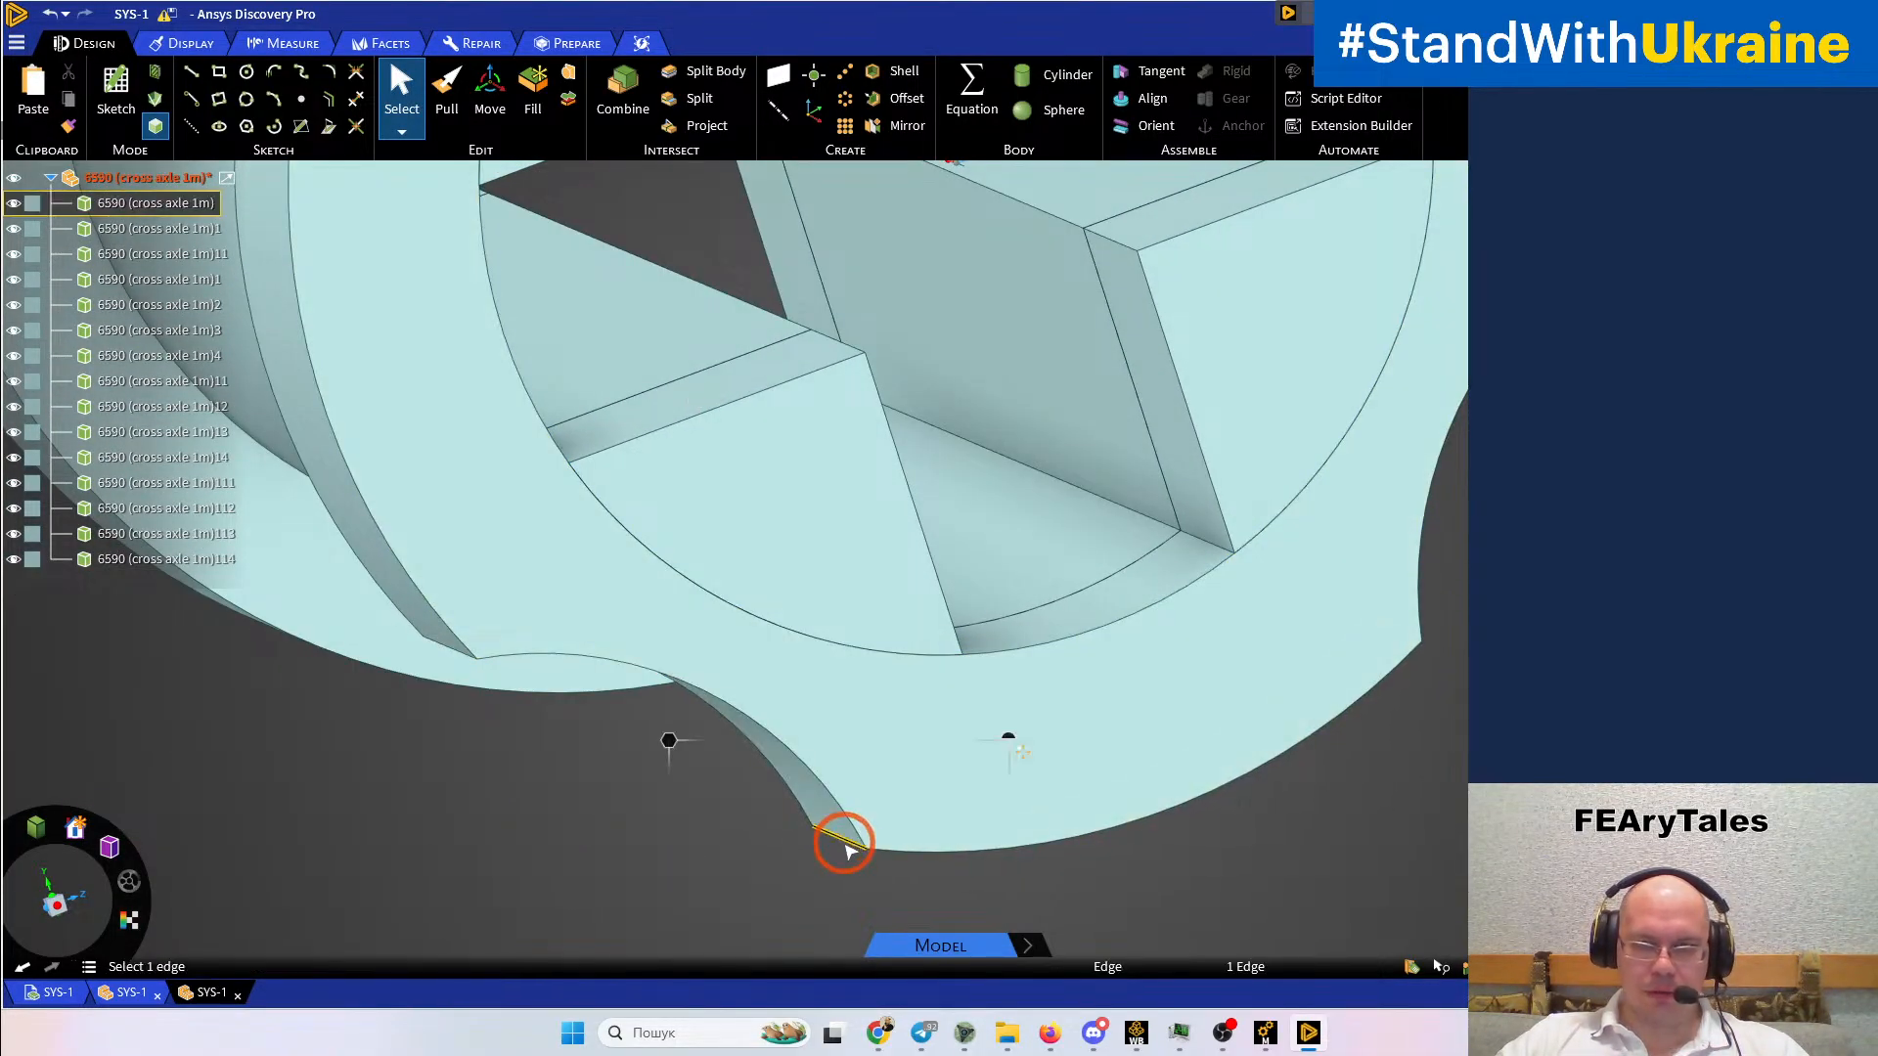
pyautogui.moveTo(893, 818)
pyautogui.mouseDown(button='middle')
pyautogui.moveTo(1082, 705)
pyautogui.moveTo(1027, 740)
pyautogui.moveTo(1022, 722)
pyautogui.mouseUp(button='middle')
pyautogui.scroll(3, 1022, 685)
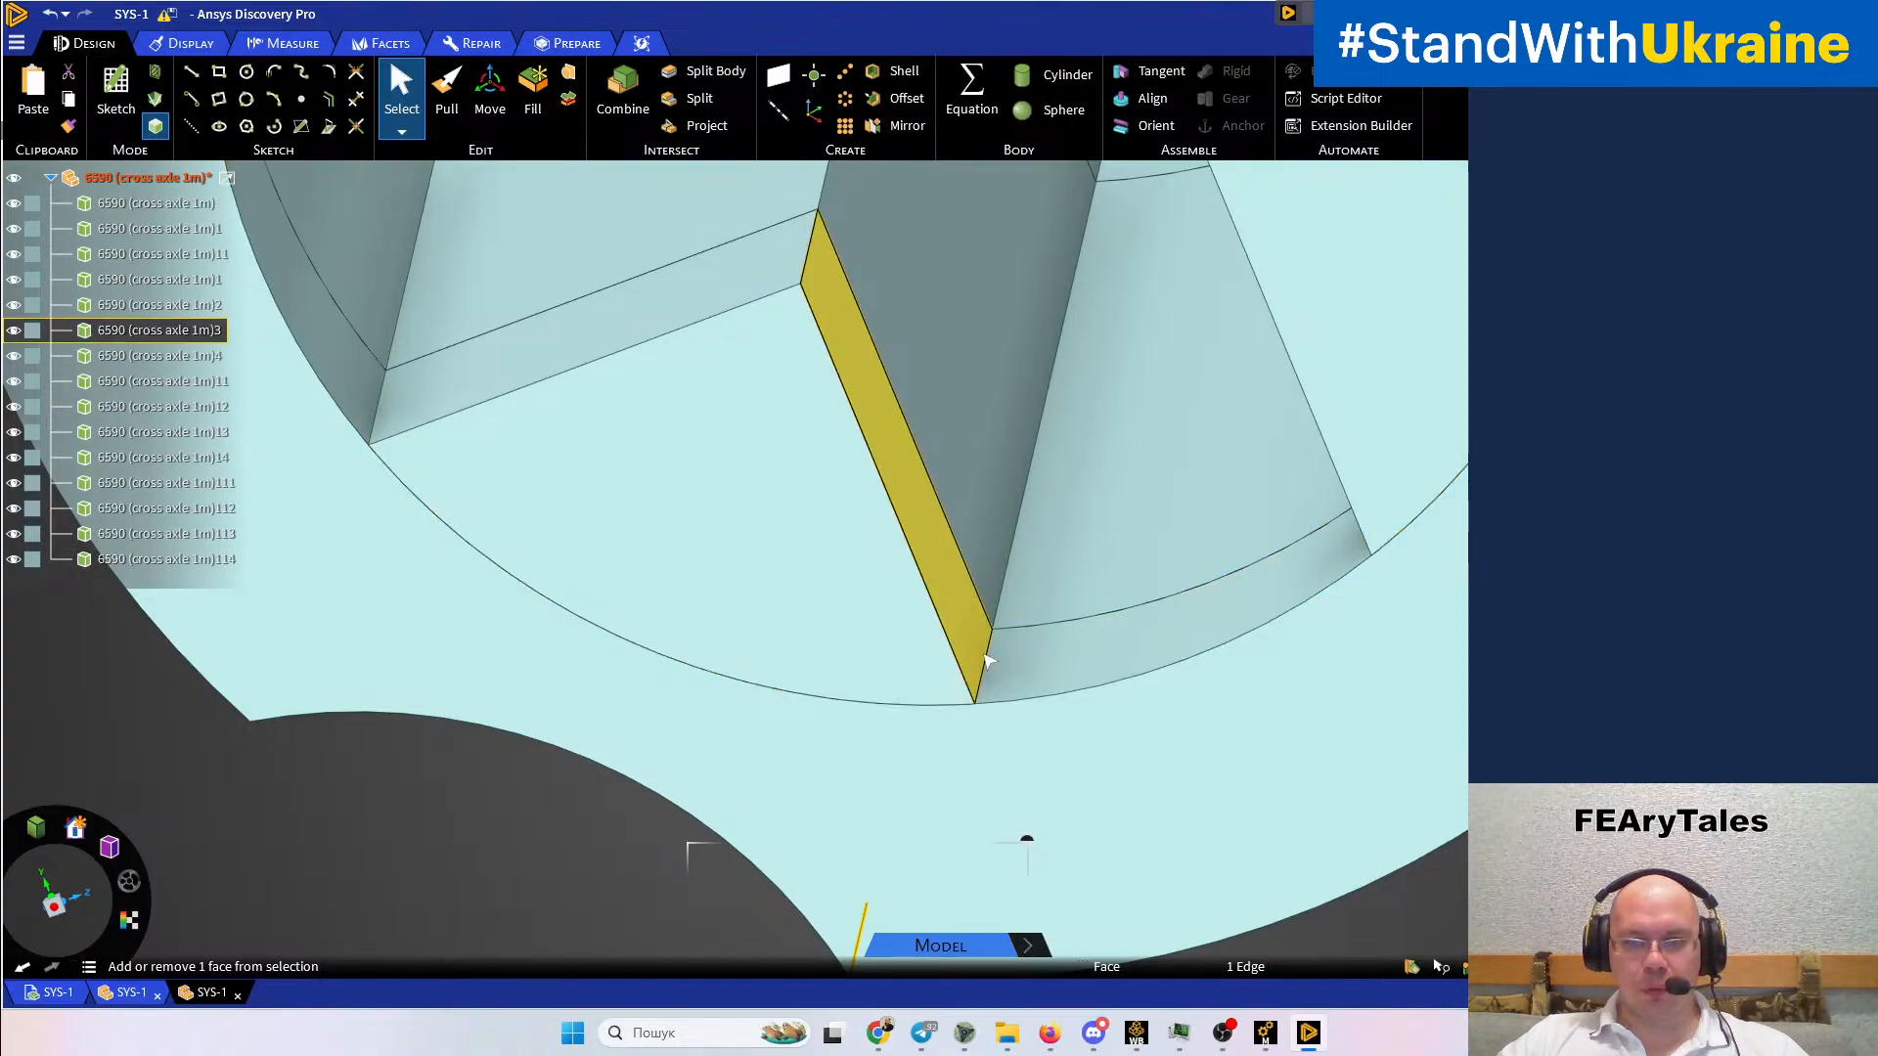
pyautogui.scroll(2, 988, 661)
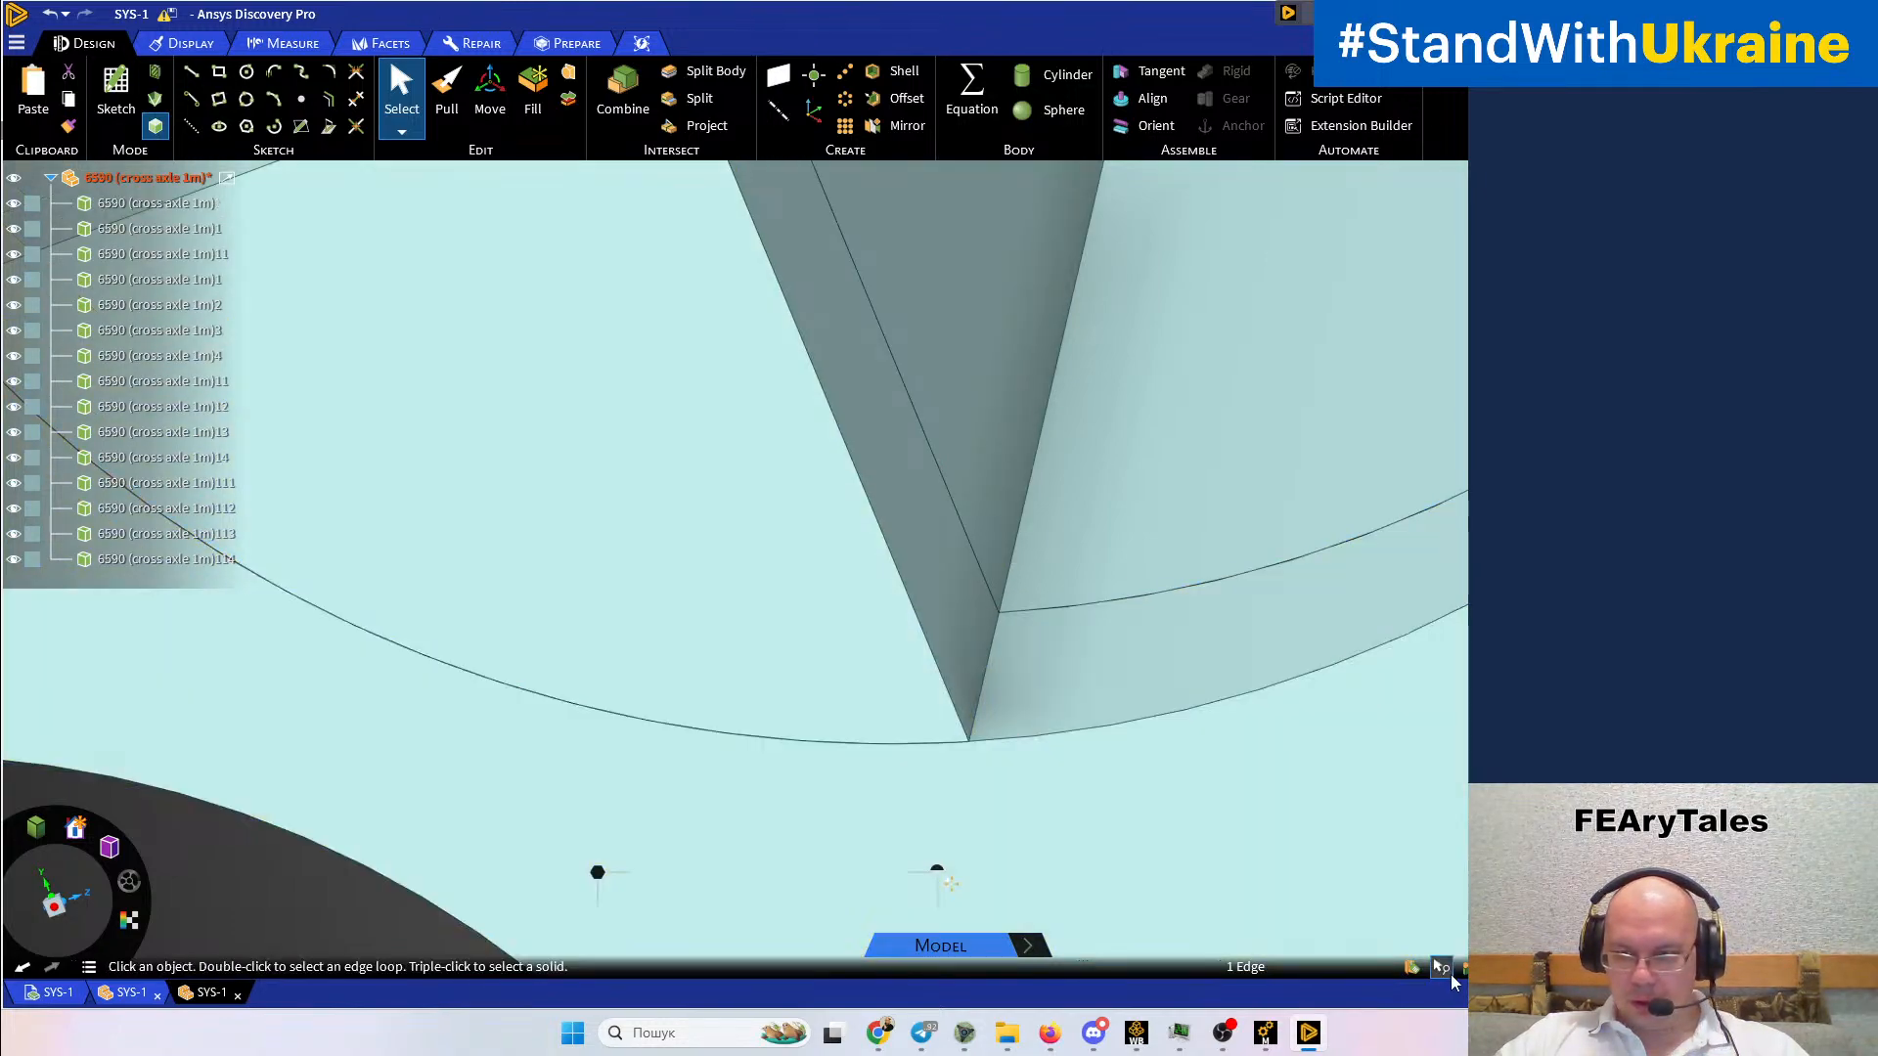
pyautogui.scroll(-8, 1131, 650)
pyautogui.moveTo(1145, 645); pyautogui.dragTo(1173, 596, button='middle')
pyautogui.press('Escape')
pyautogui.moveTo(1464, 626); pyautogui.dragTo(1417, 679, button='middle')
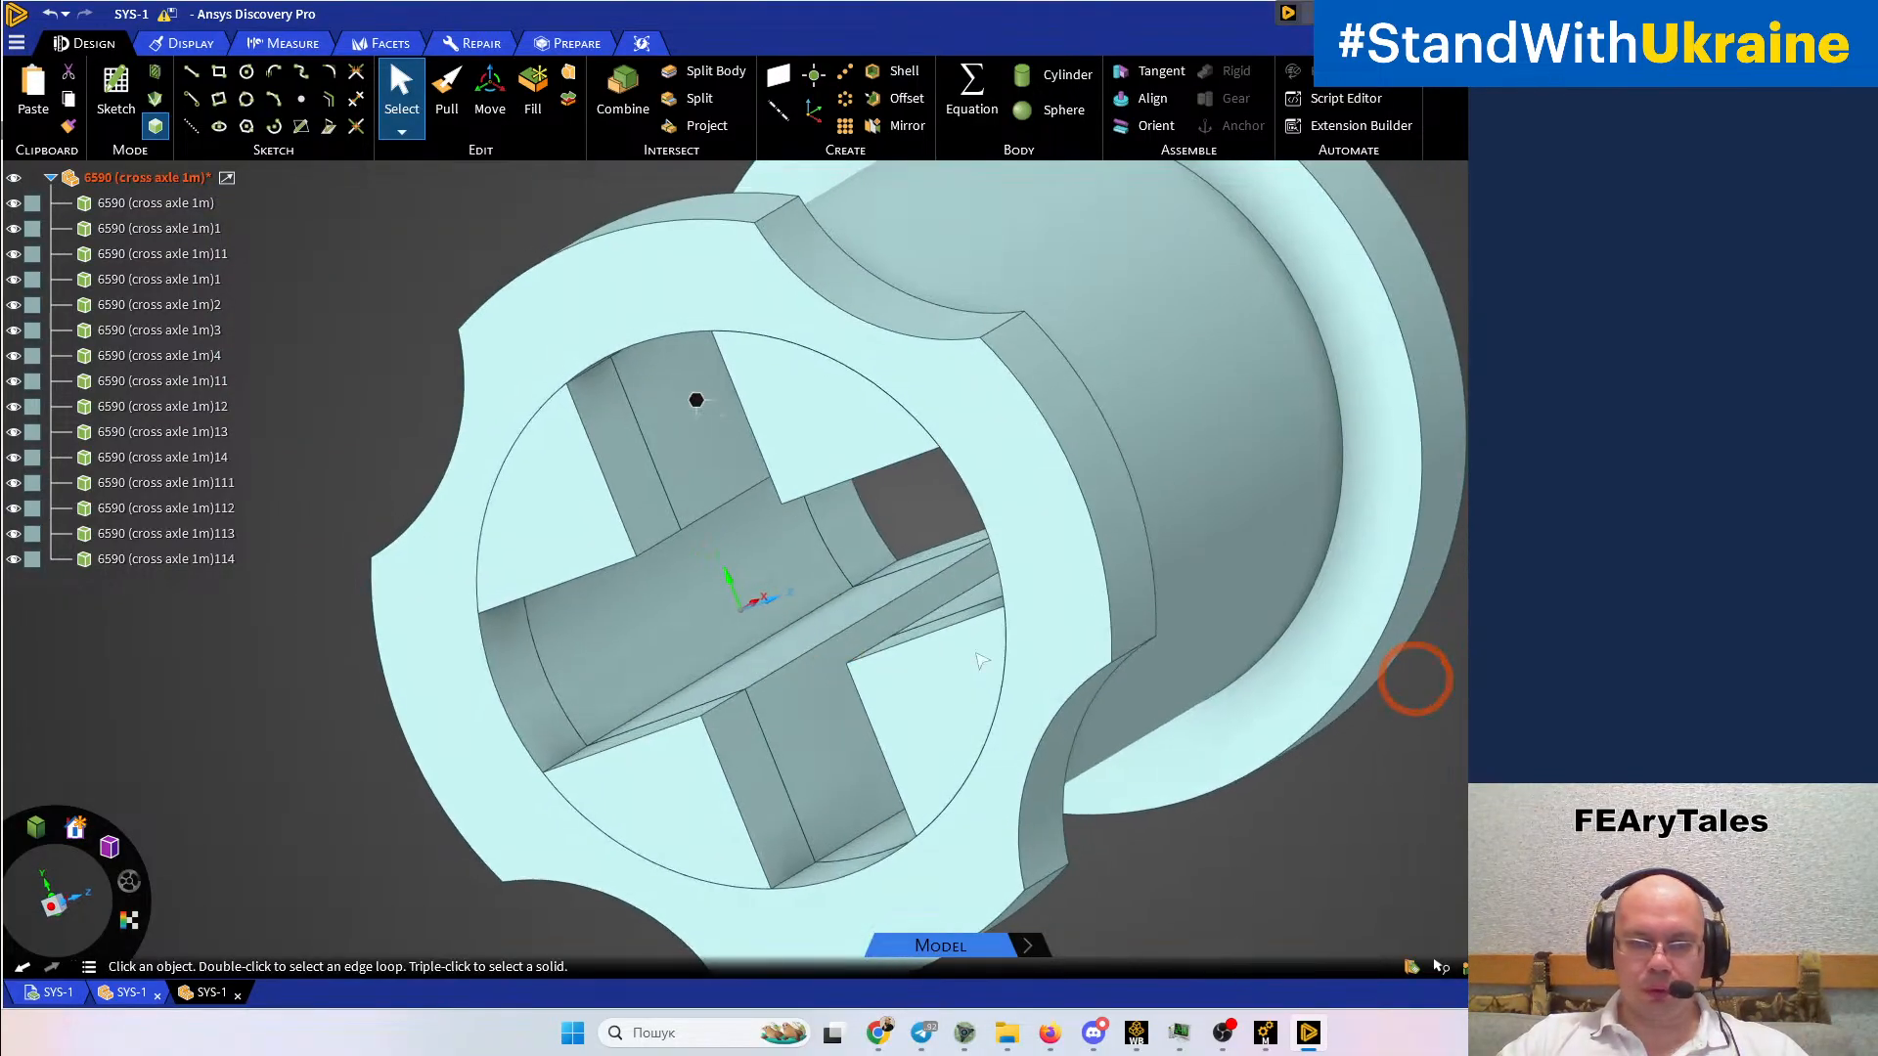
# Try adding two crossing planes, each through a pair of opposite inner corner edges of the cross-shaped hole
pyautogui.click(723, 709)
pyautogui.moveTo(851, 587); pyautogui.dragTo(947, 615, button='middle')
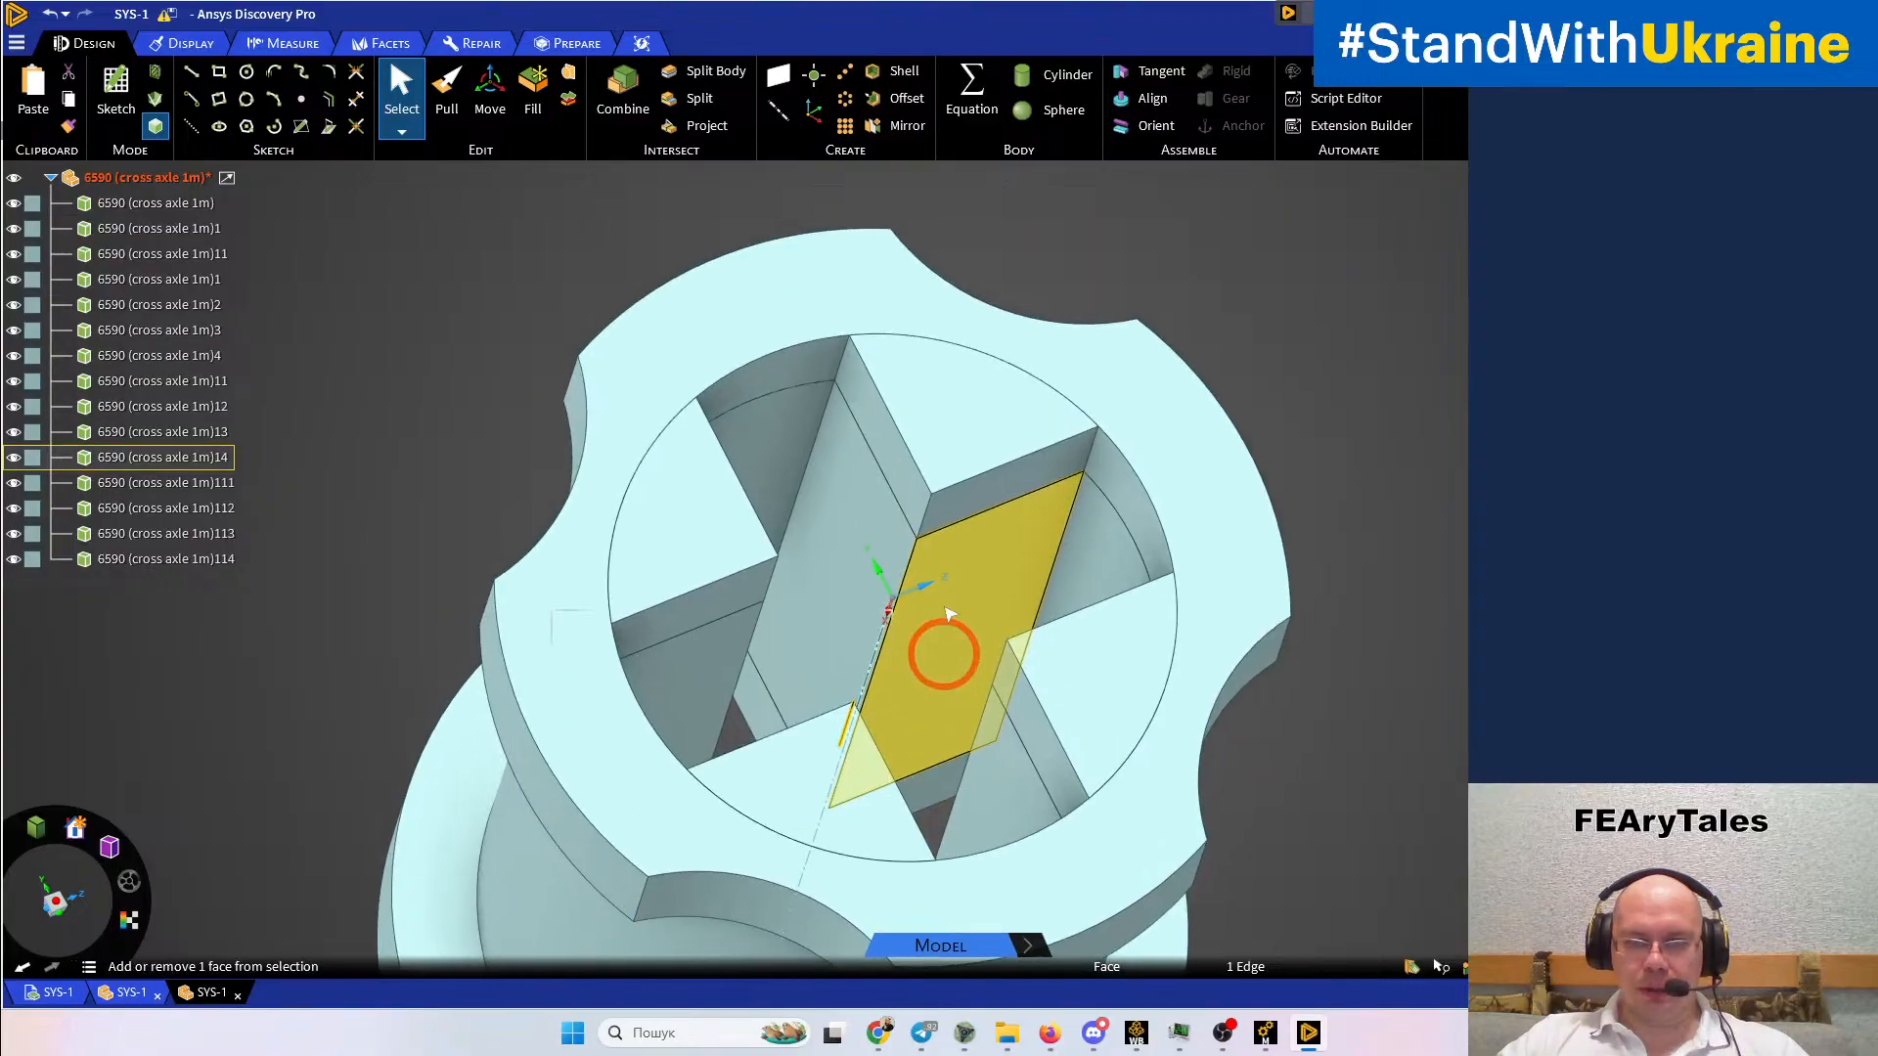
pyautogui.keyDown('ctrl'); pyautogui.click(926, 511); pyautogui.keyUp('ctrl')
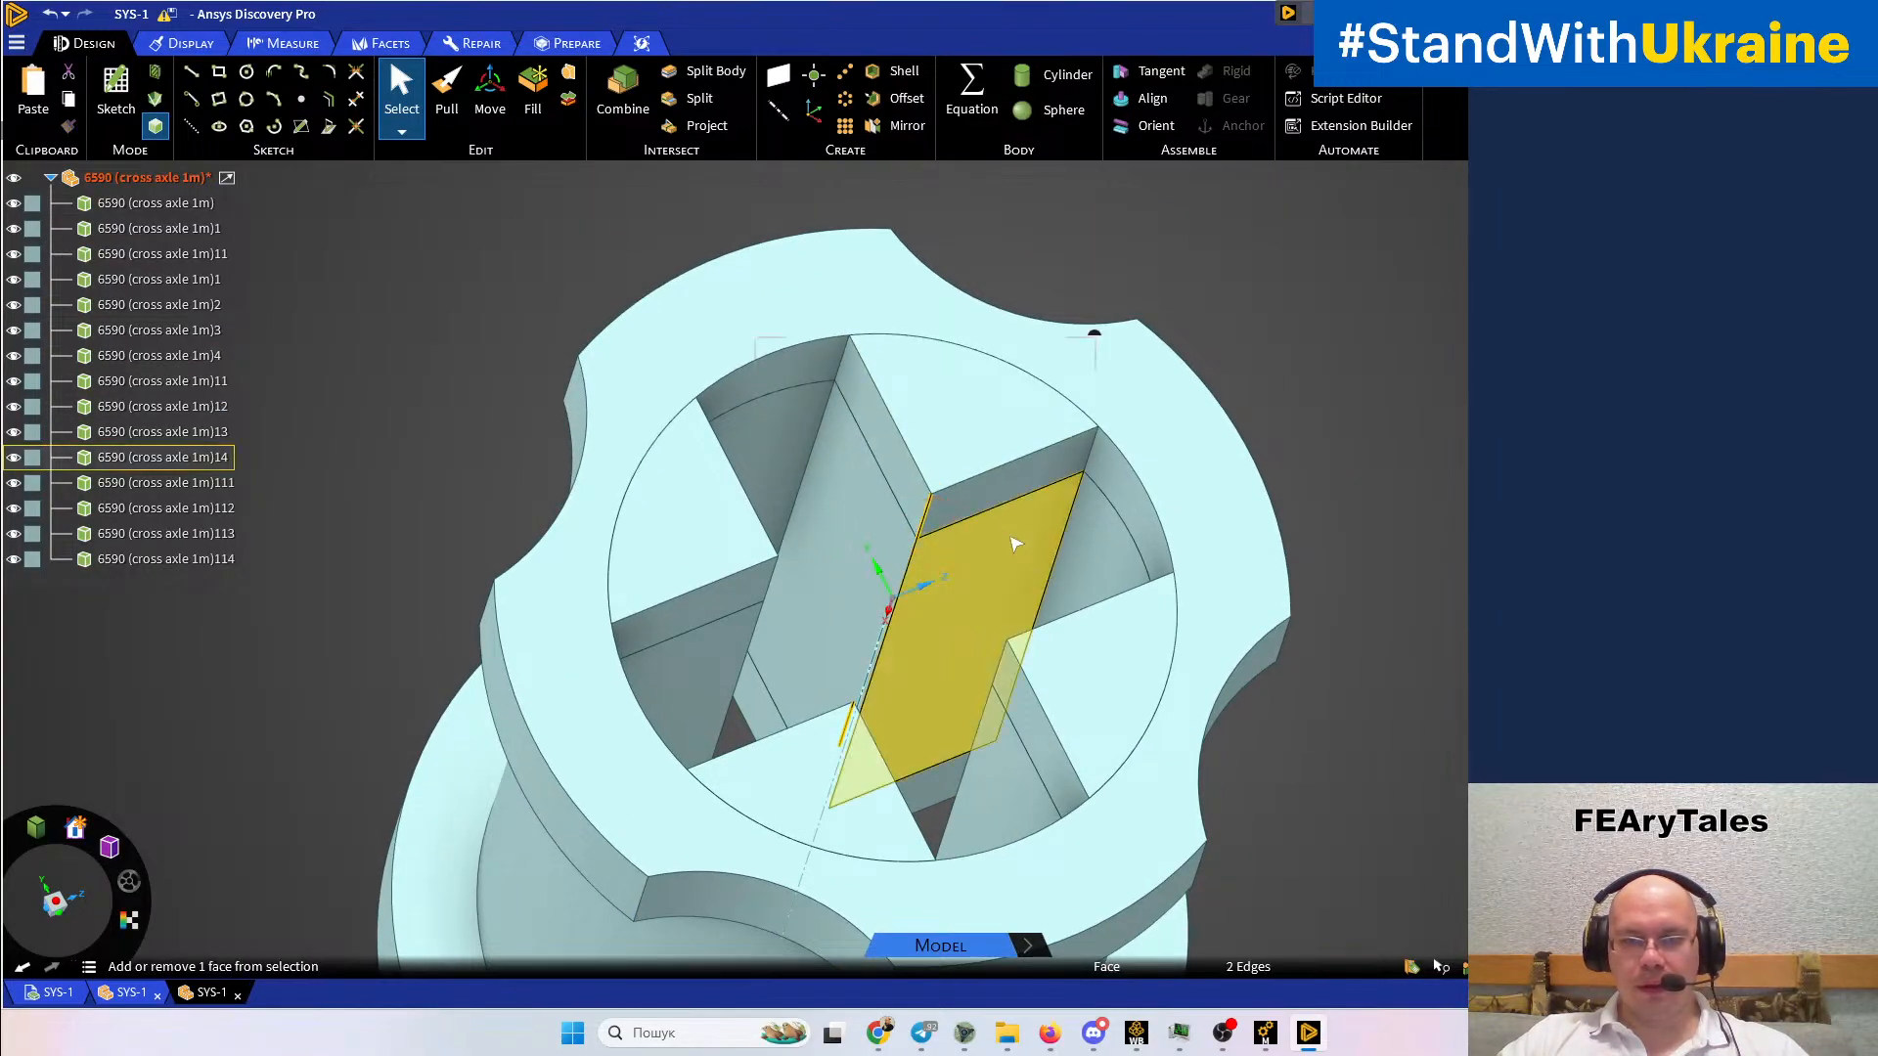
pyautogui.click(778, 76)
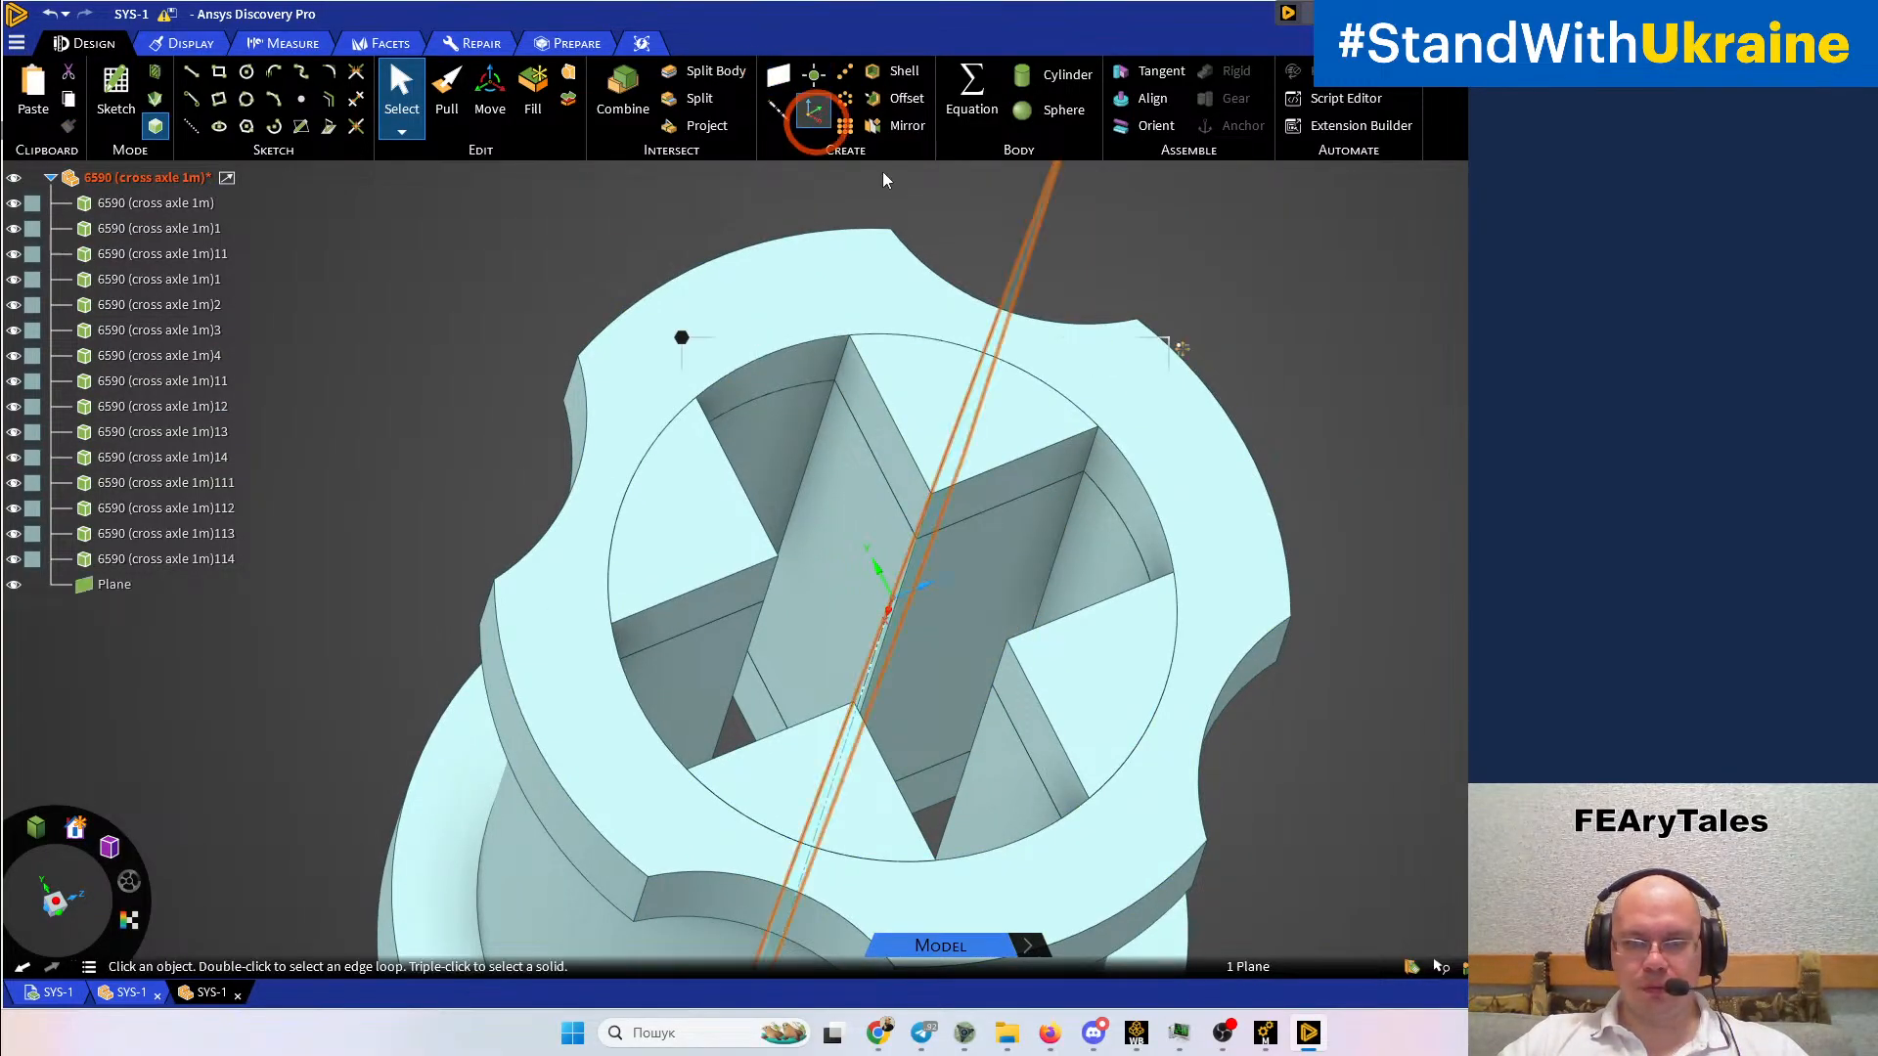
pyautogui.click(796, 553)
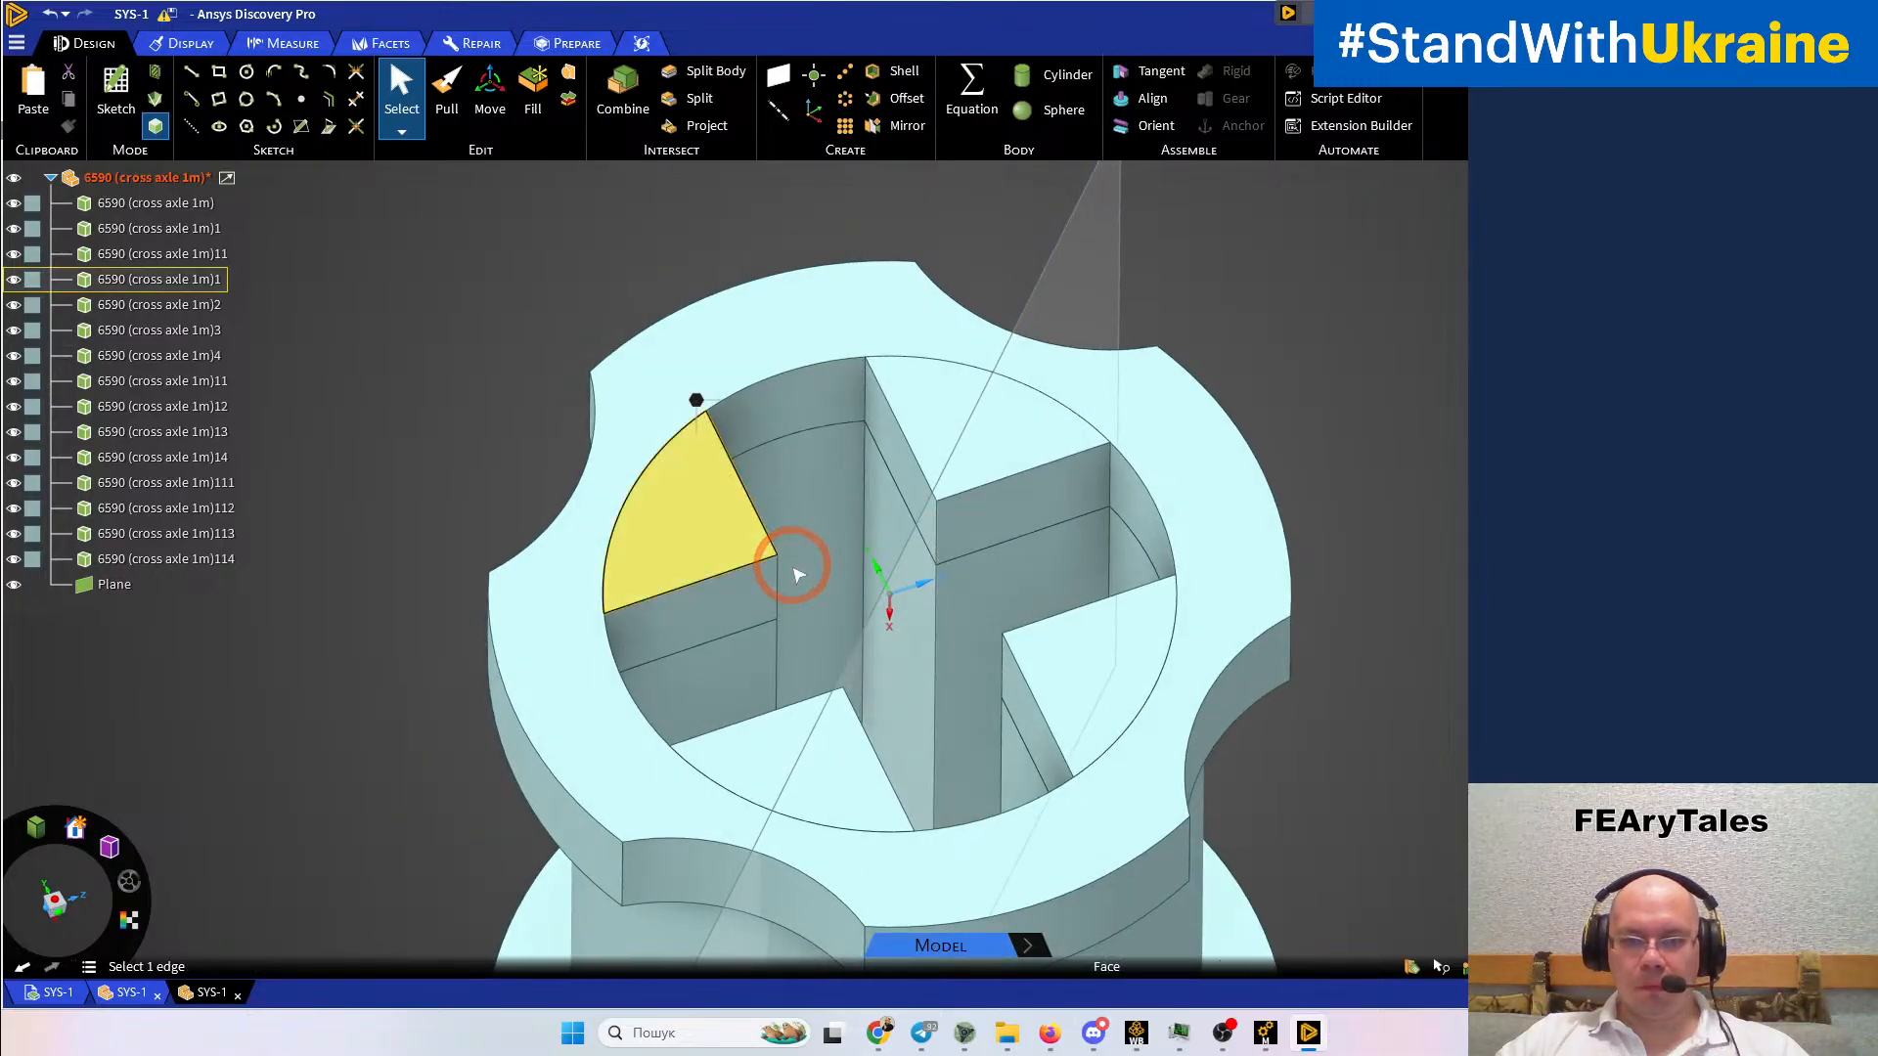
pyautogui.scroll(5, 796, 554)
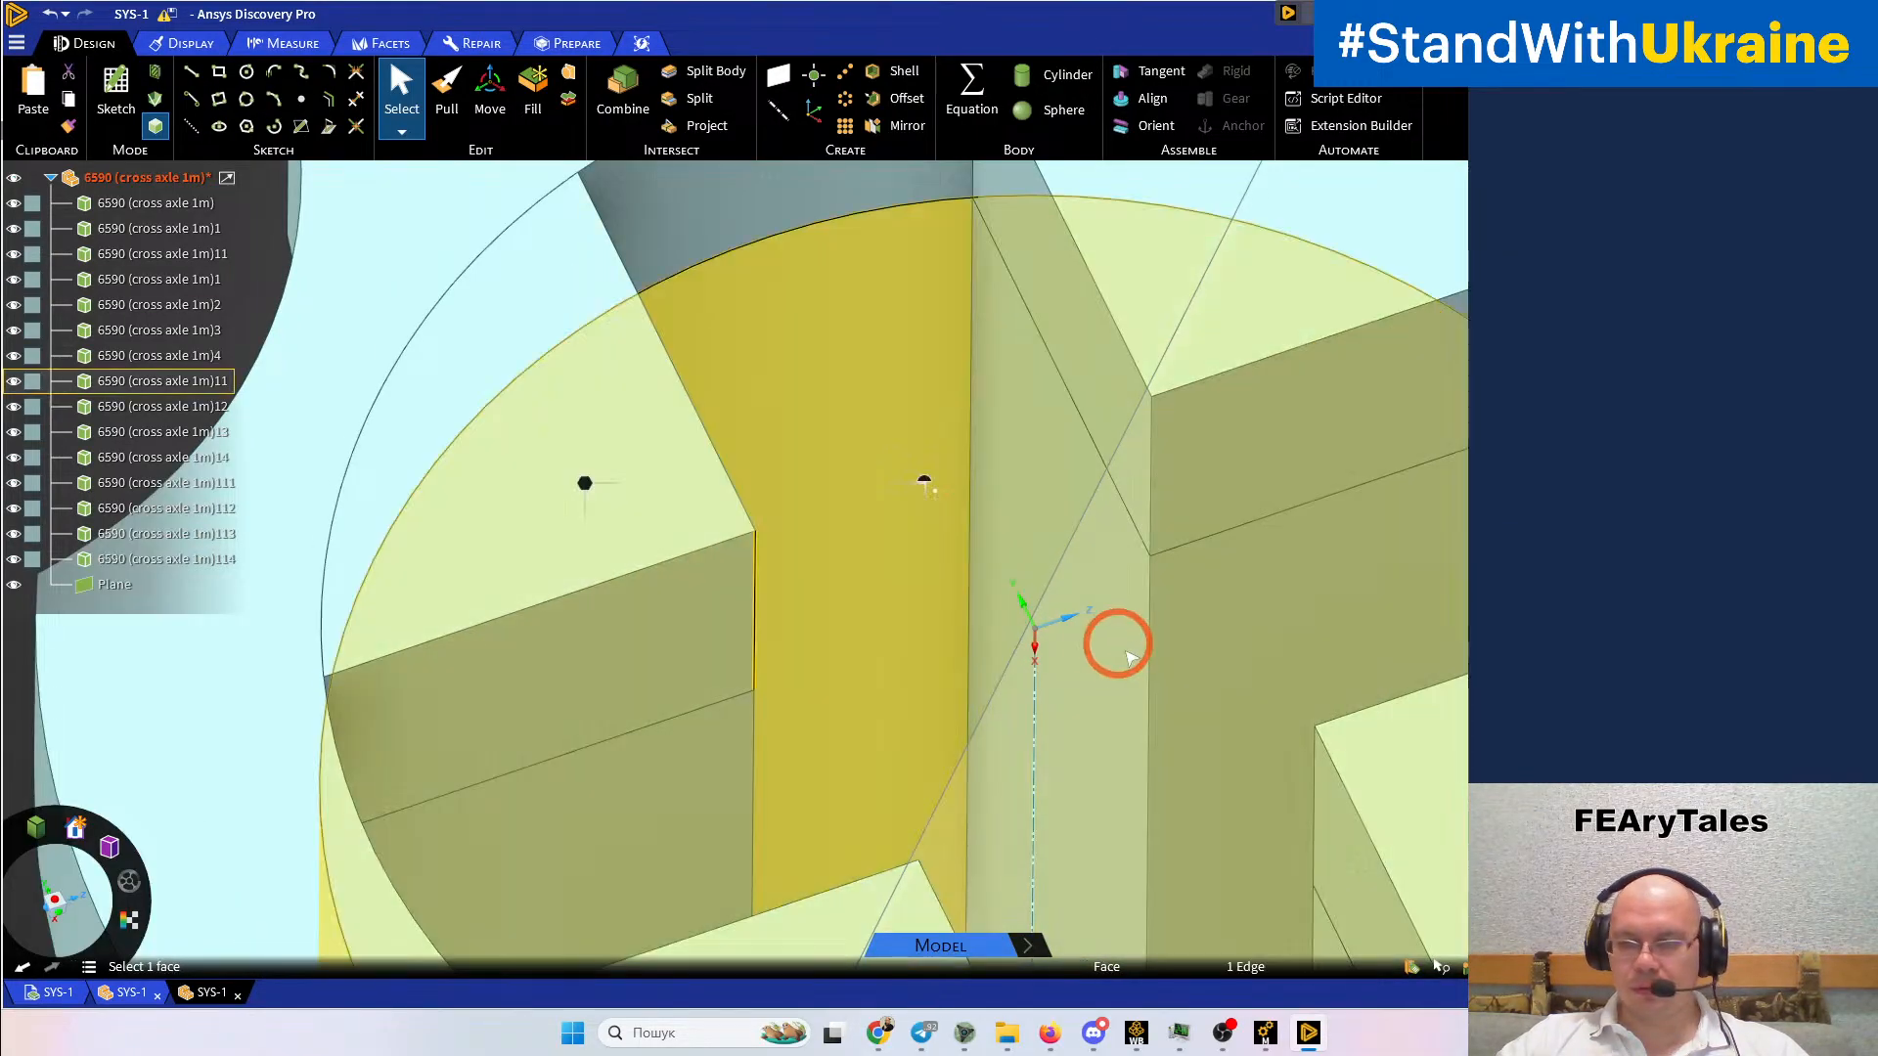
pyautogui.moveTo(1115, 641); pyautogui.dragTo(968, 629, button='middle')
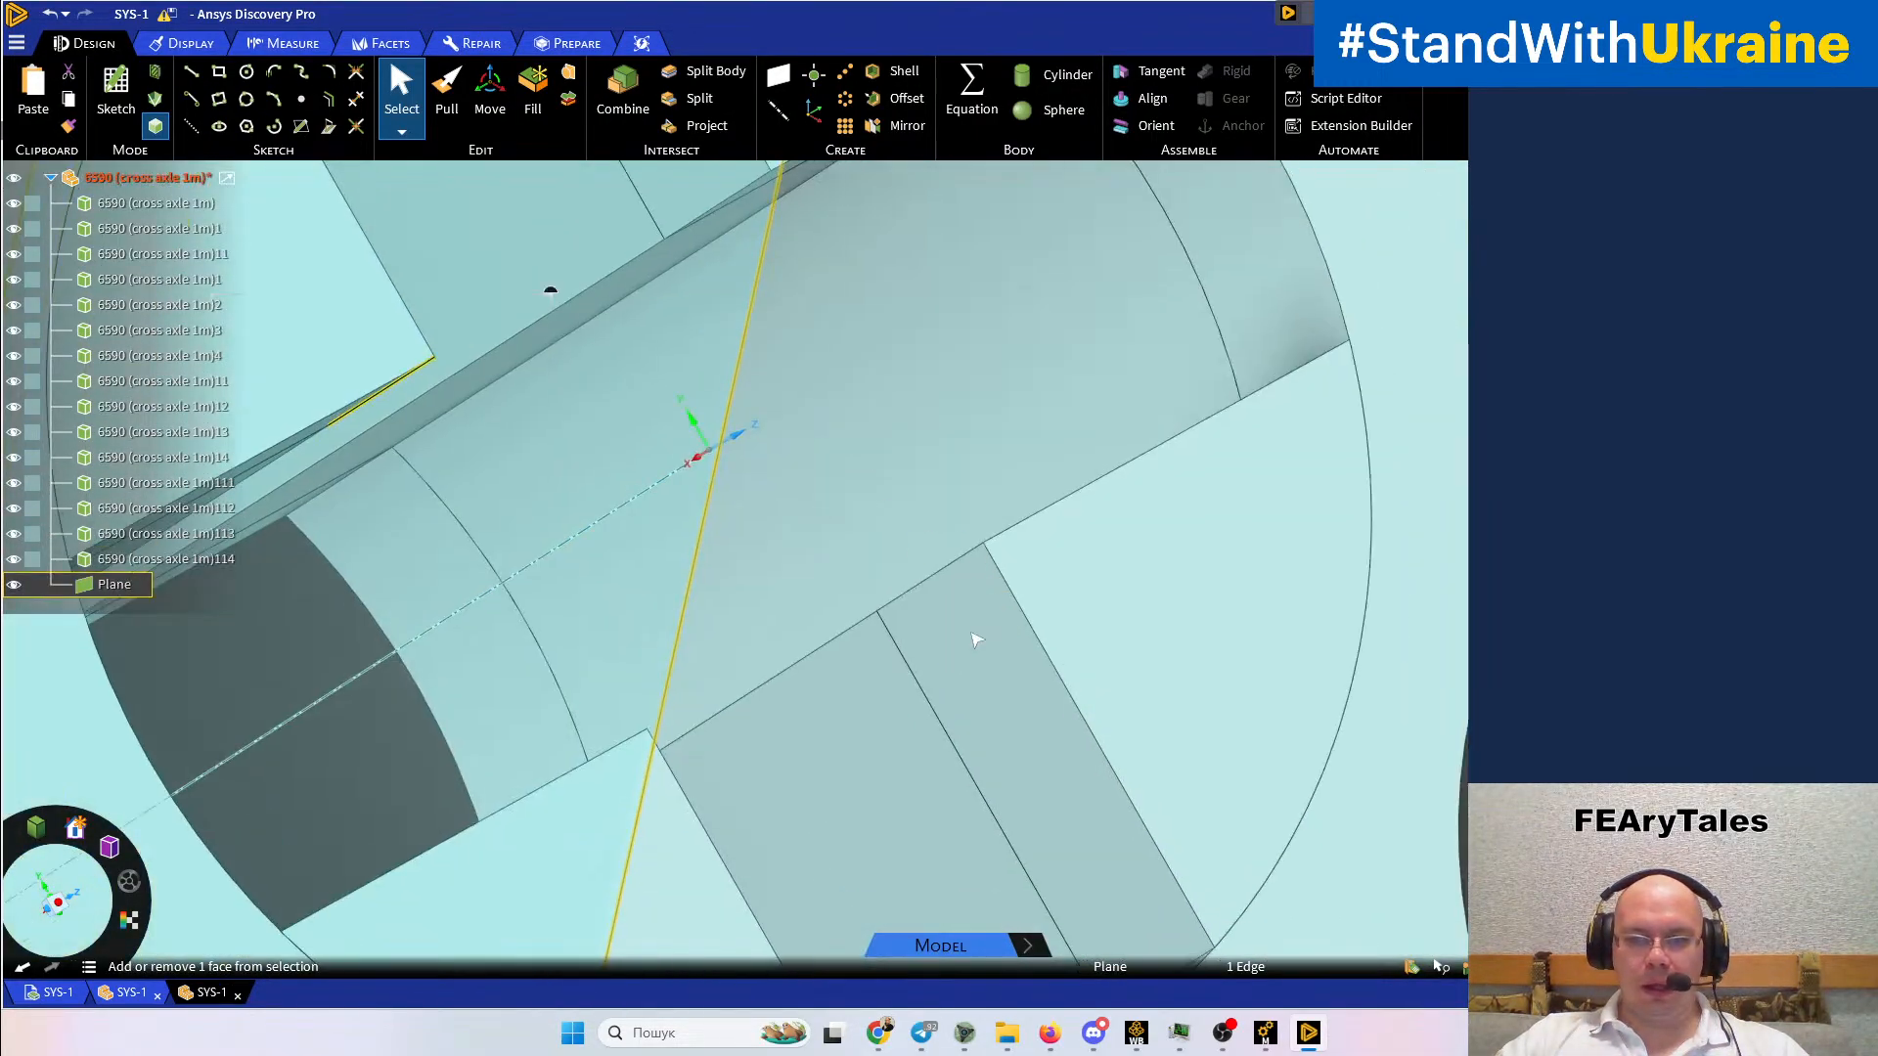
pyautogui.keyDown('ctrl'); pyautogui.click(945, 569); pyautogui.keyUp('ctrl')
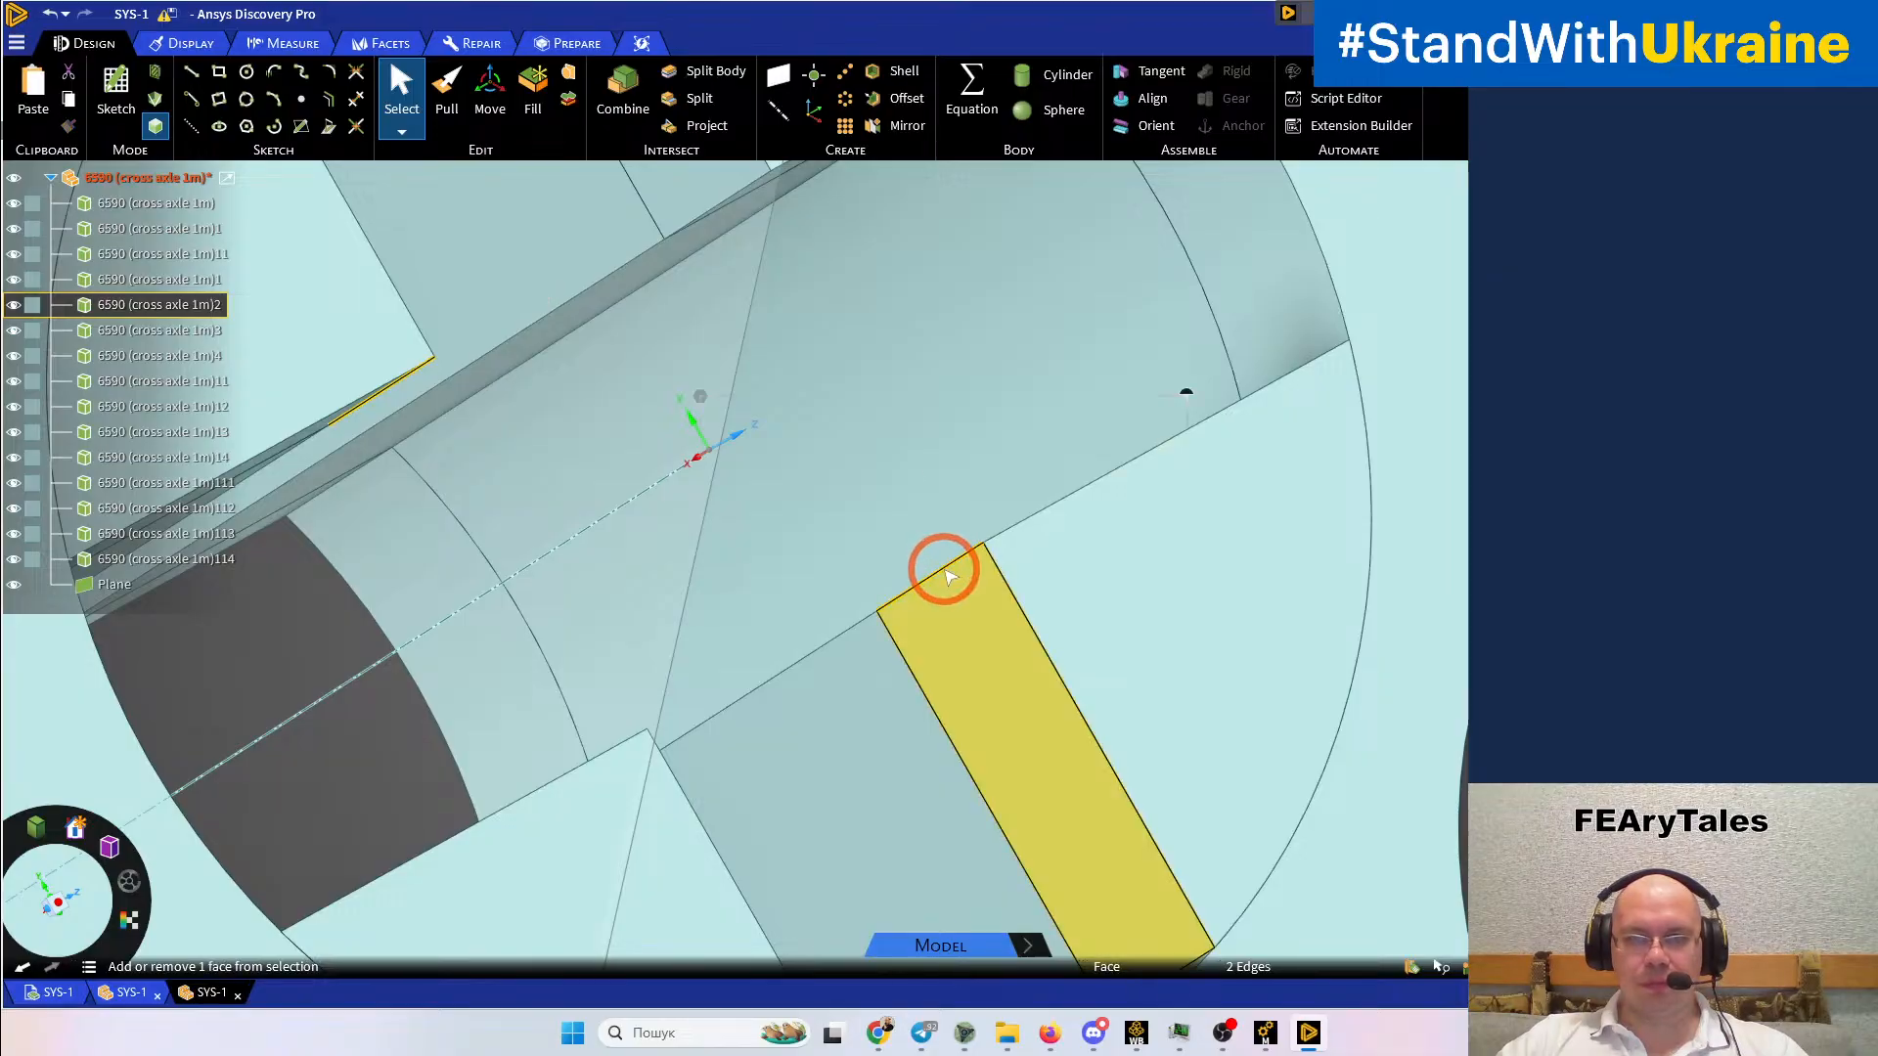
pyautogui.click(783, 94)
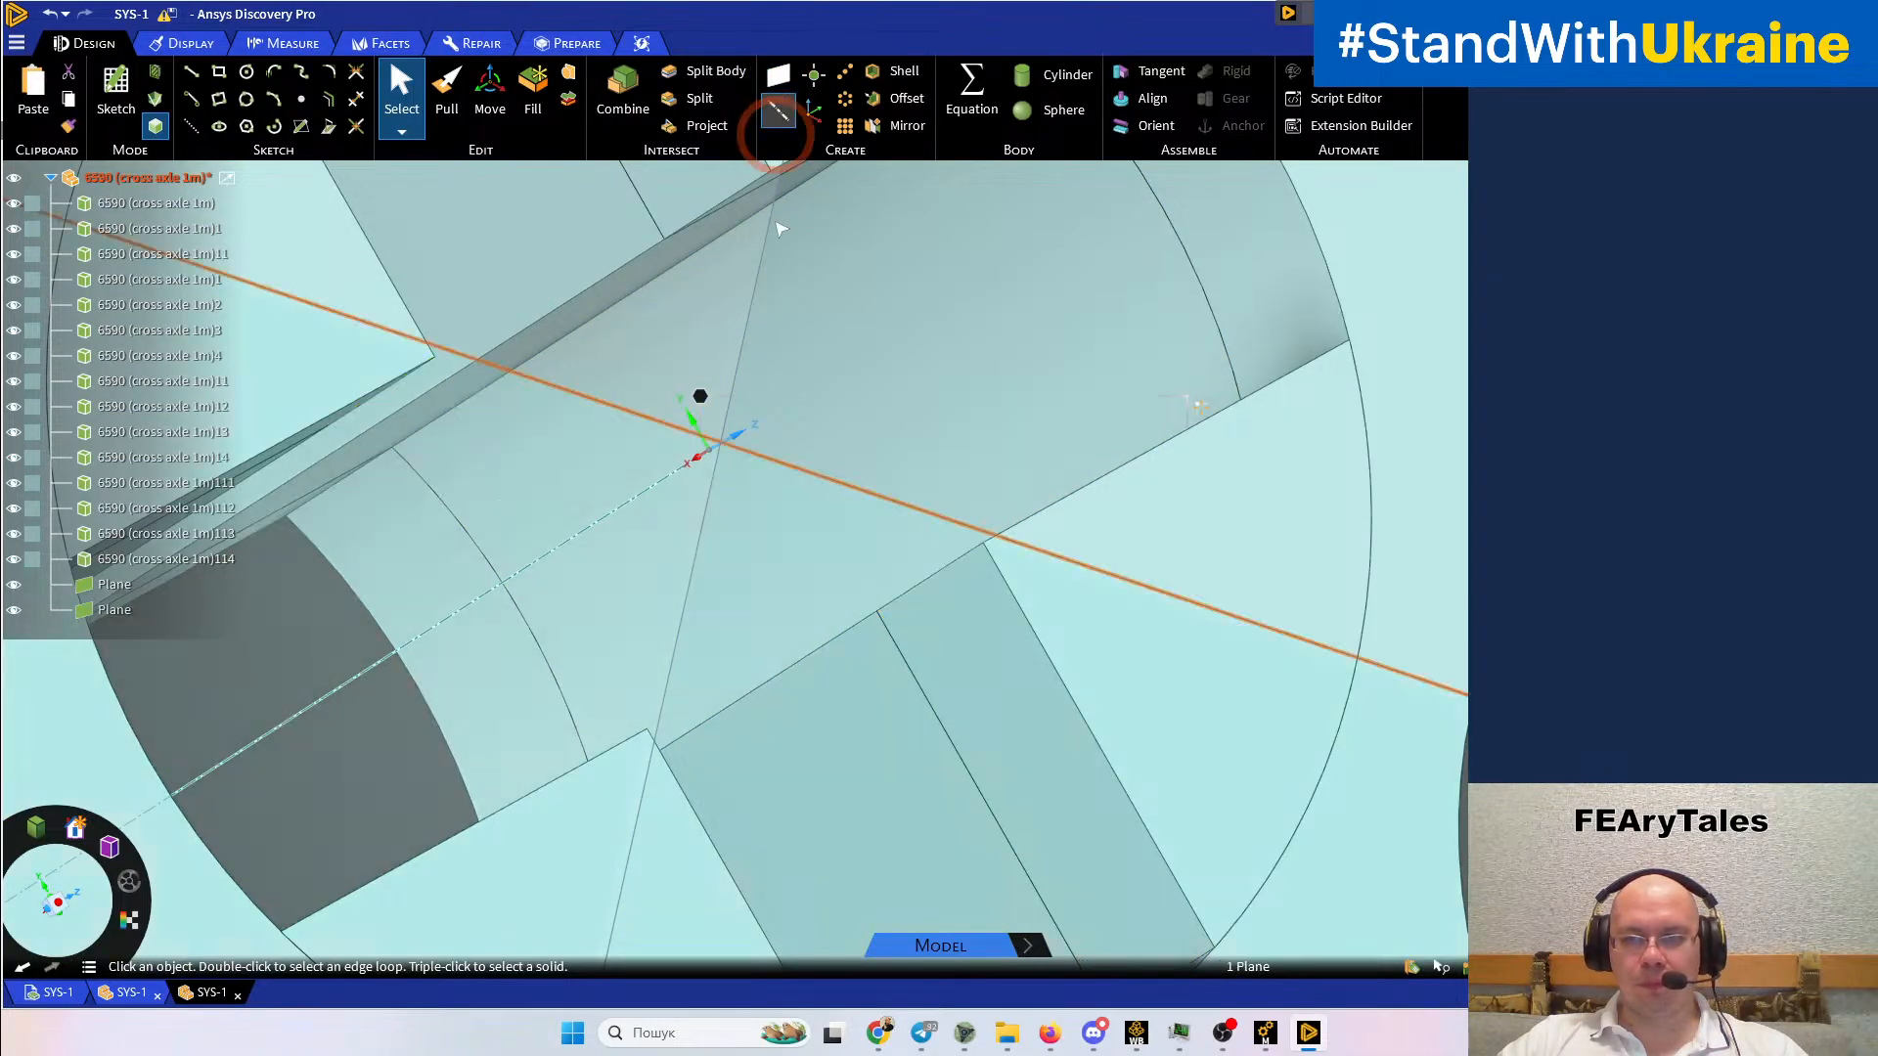
# Undo both diagonal planes and the earlier splits, back to the bushing divided into two bodies
pyautogui.scroll(-4, 793, 387)
pyautogui.moveTo(941, 452); pyautogui.dragTo(916, 413, button='middle')
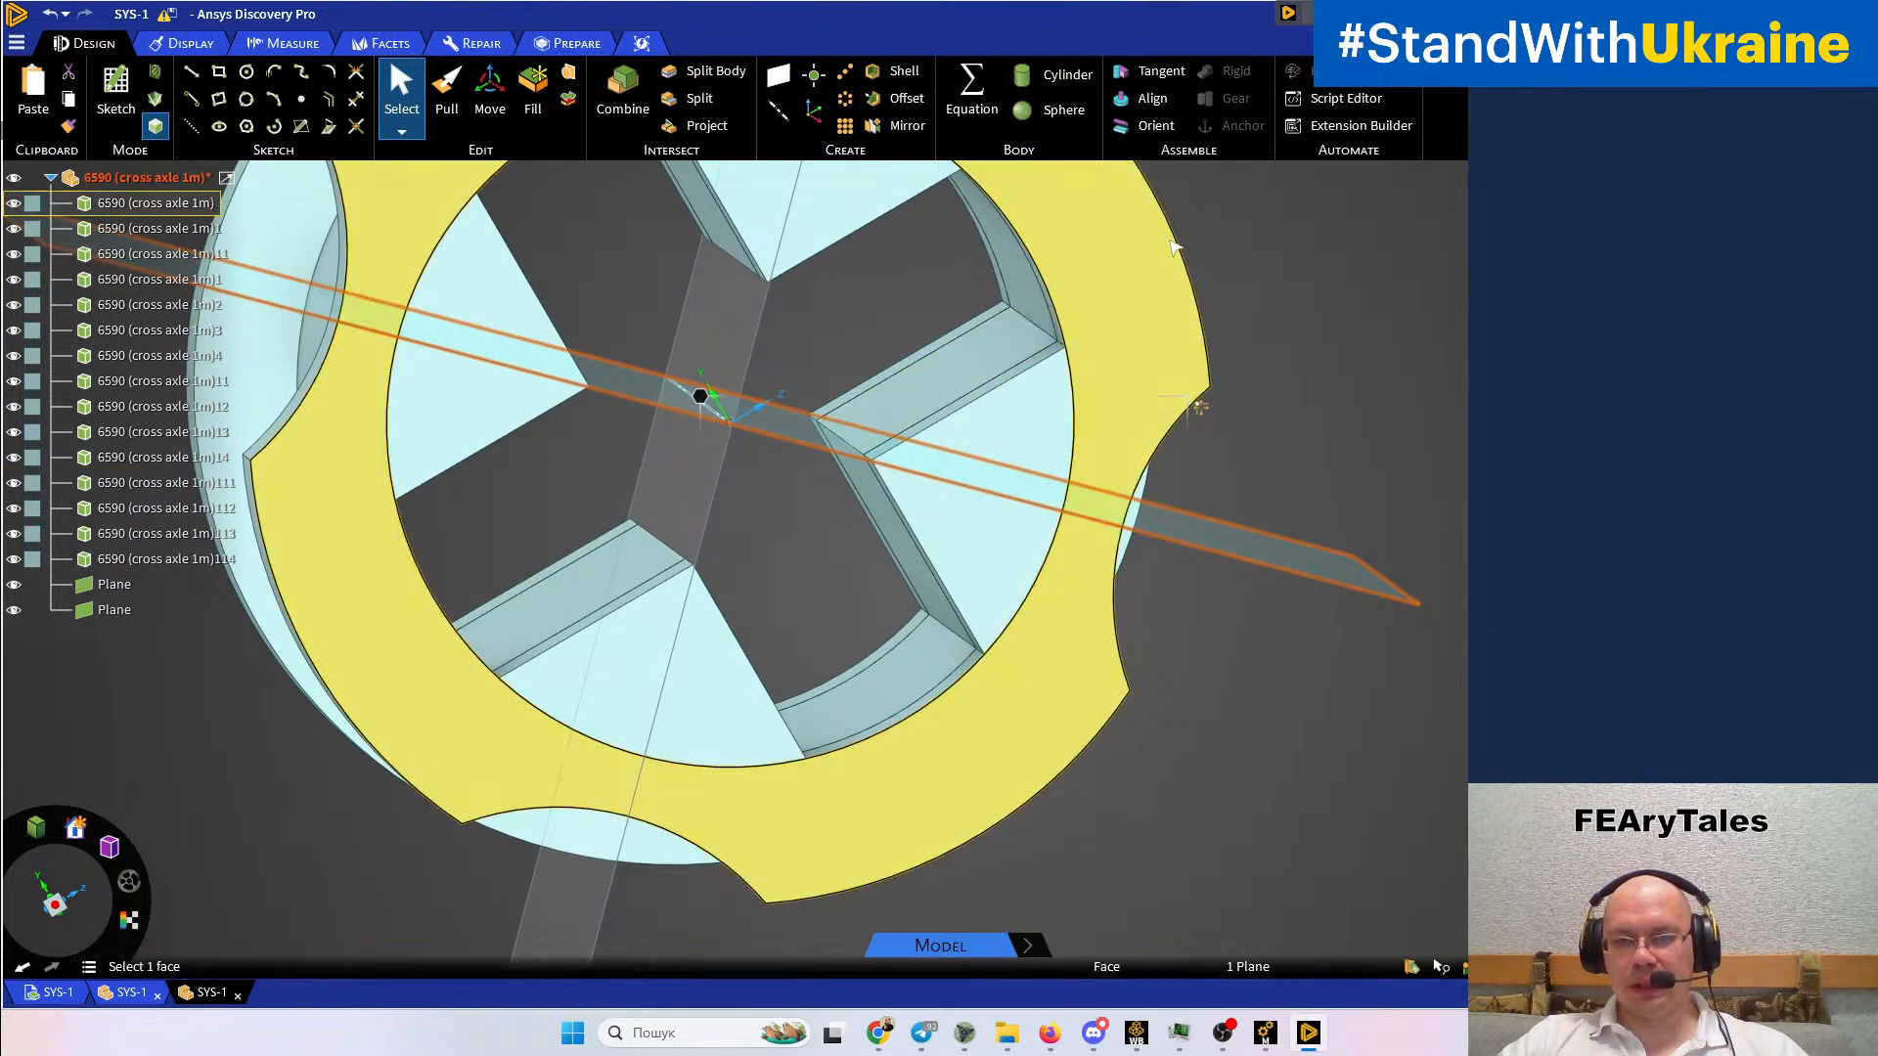
pyautogui.moveTo(1174, 247); pyautogui.dragTo(406, 502, button='middle')
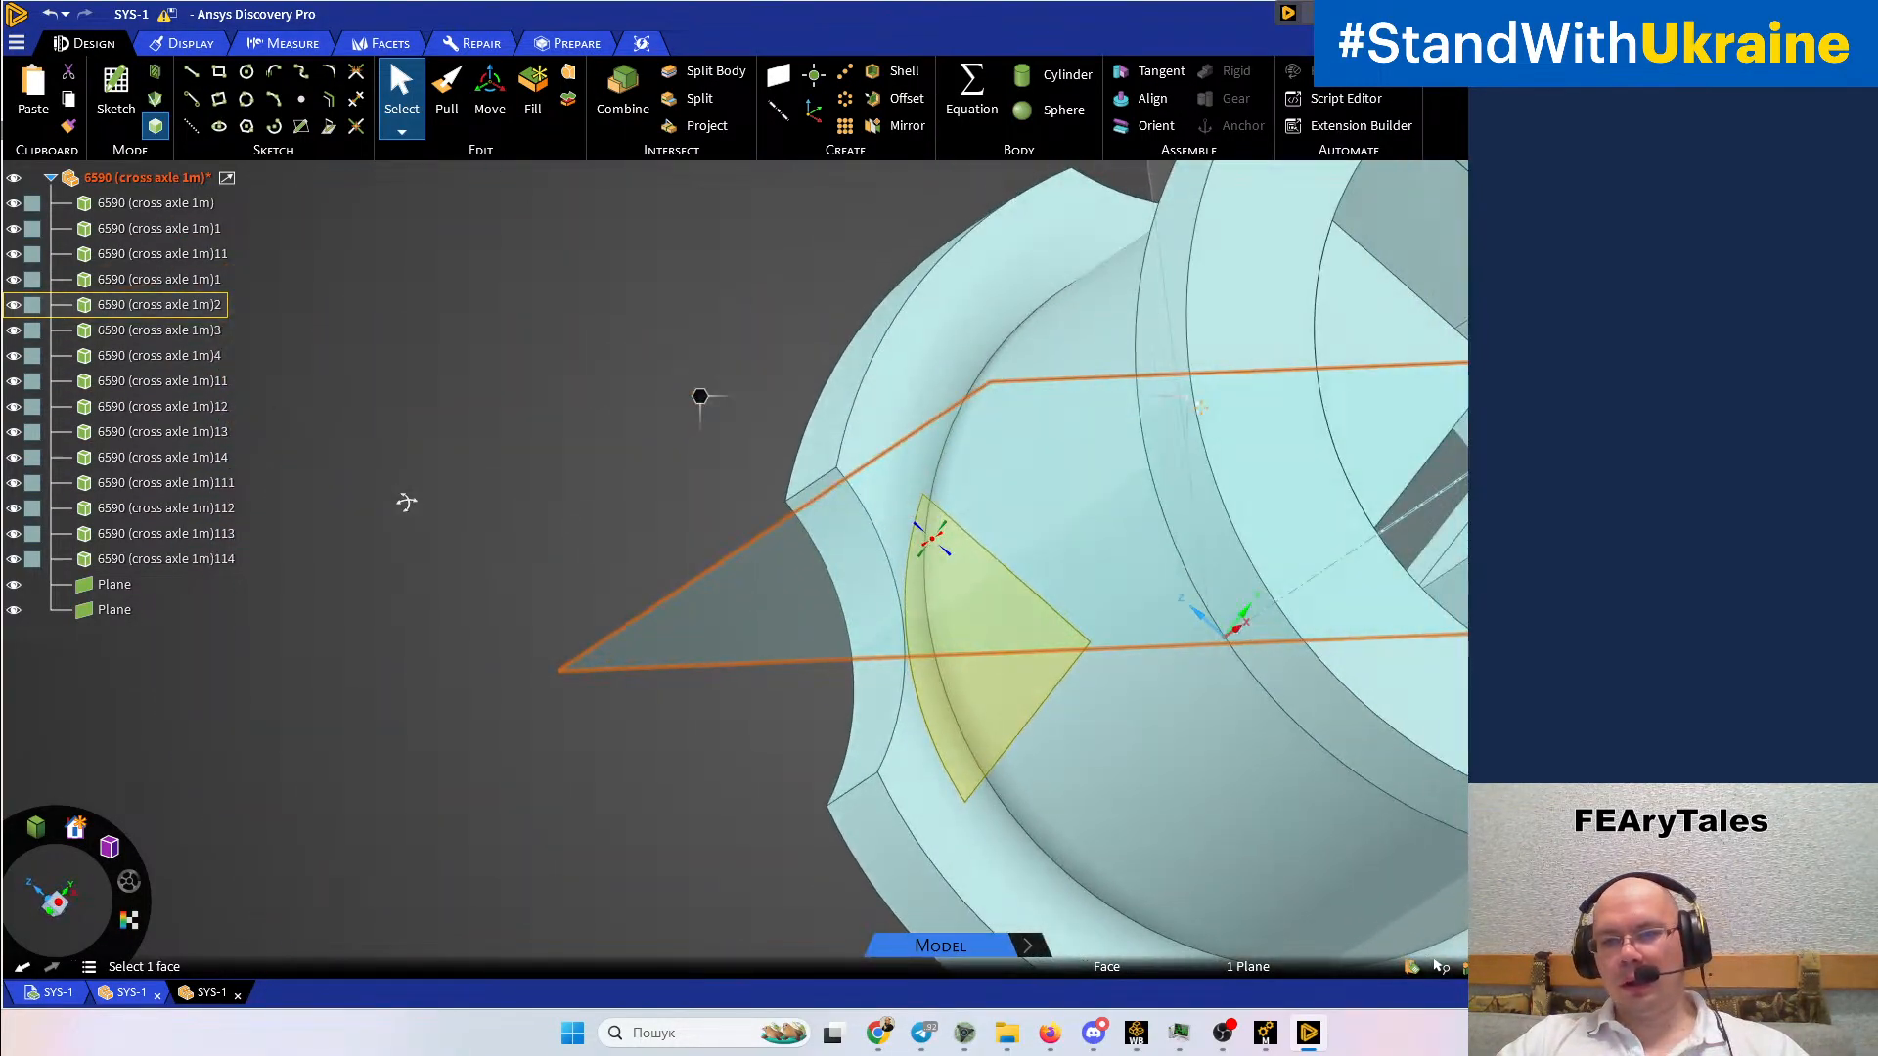
pyautogui.scroll(-2, 398, 497)
pyautogui.moveTo(591, 503); pyautogui.dragTo(749, 418, button='middle')
pyautogui.click(777, 109)
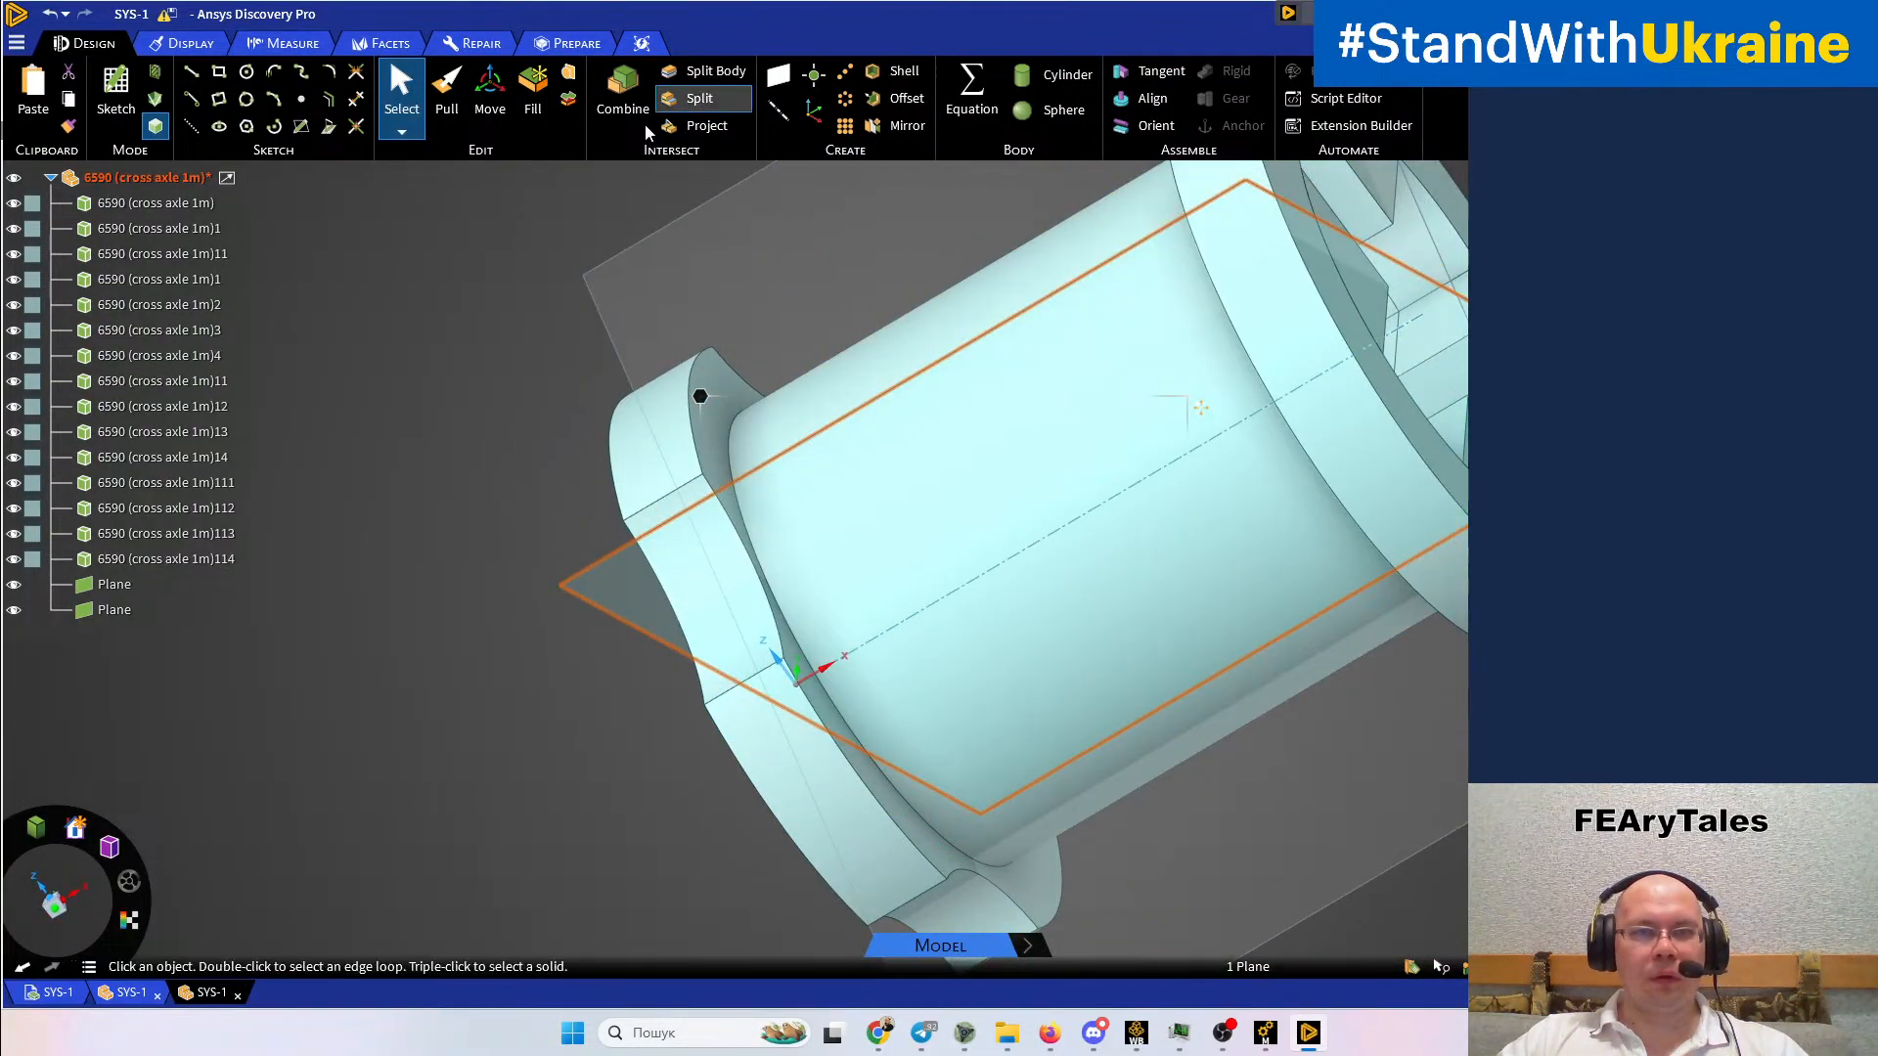
pyautogui.click(451, 448)
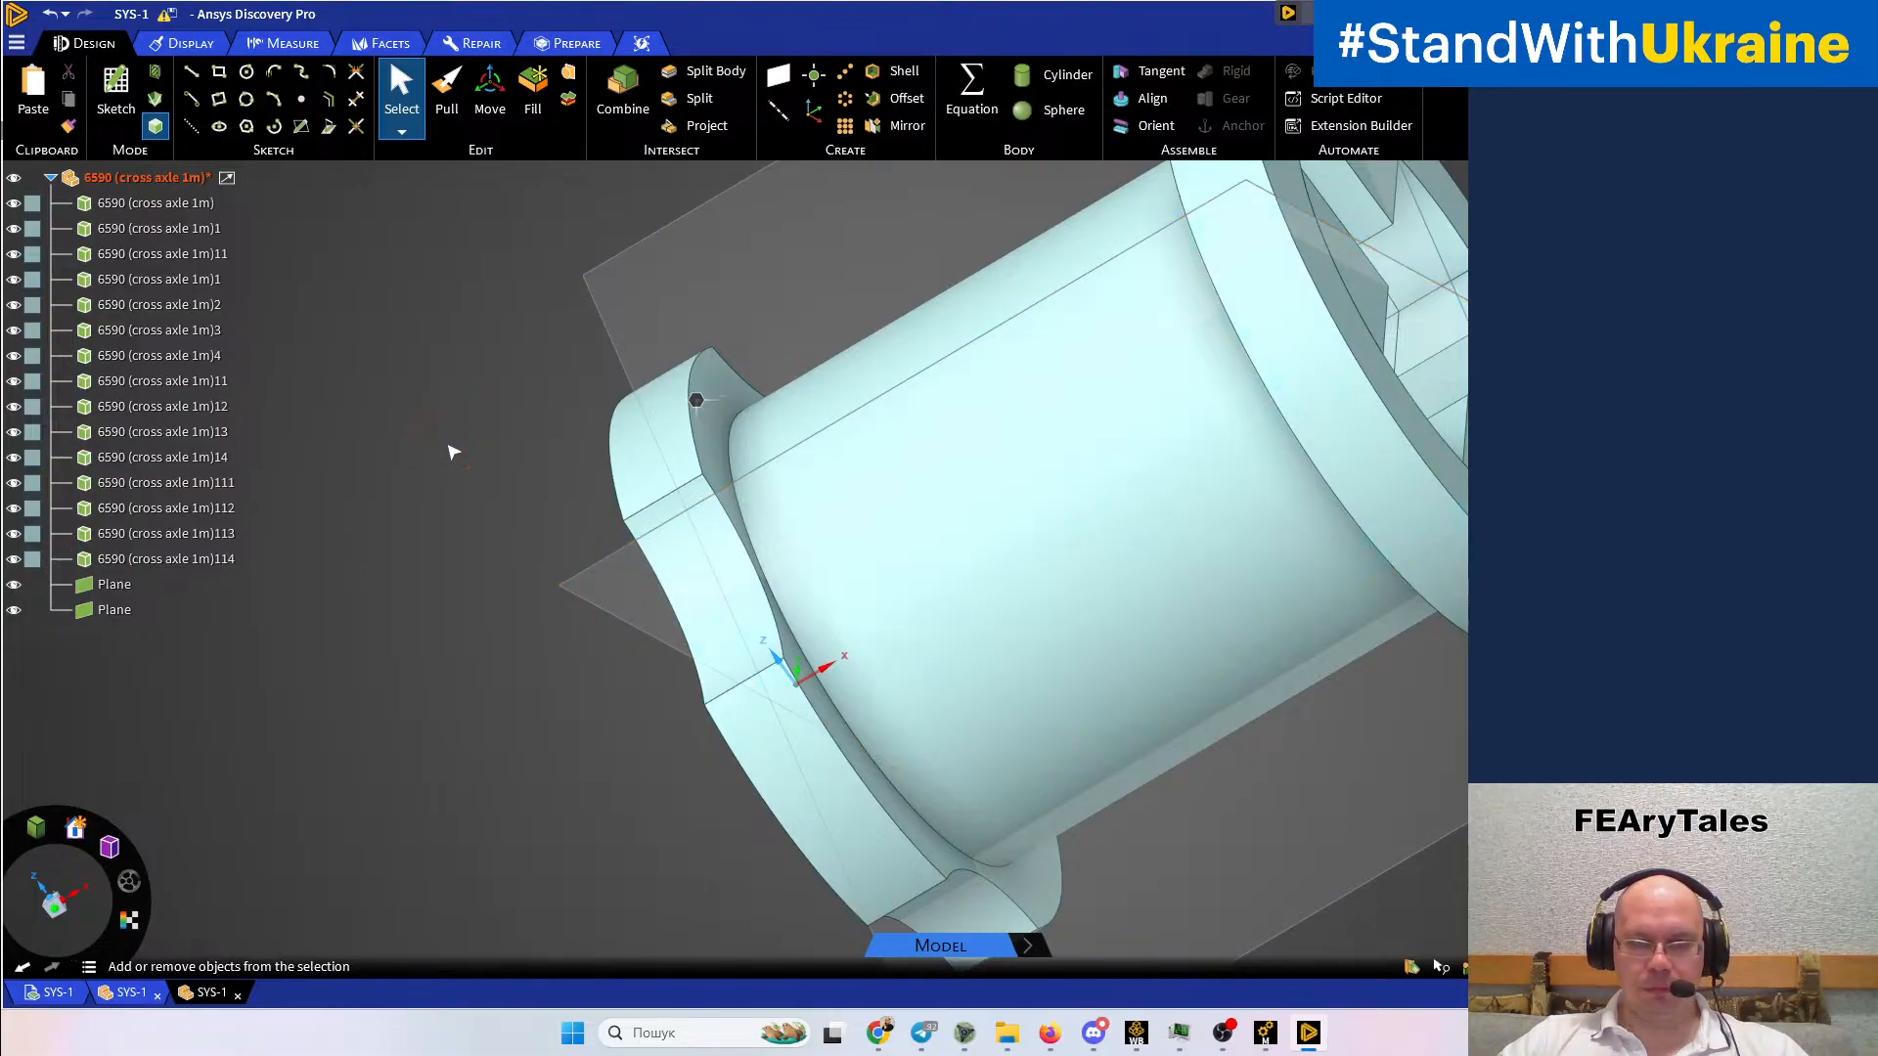
pyautogui.hotkey('ctrl', 'z')
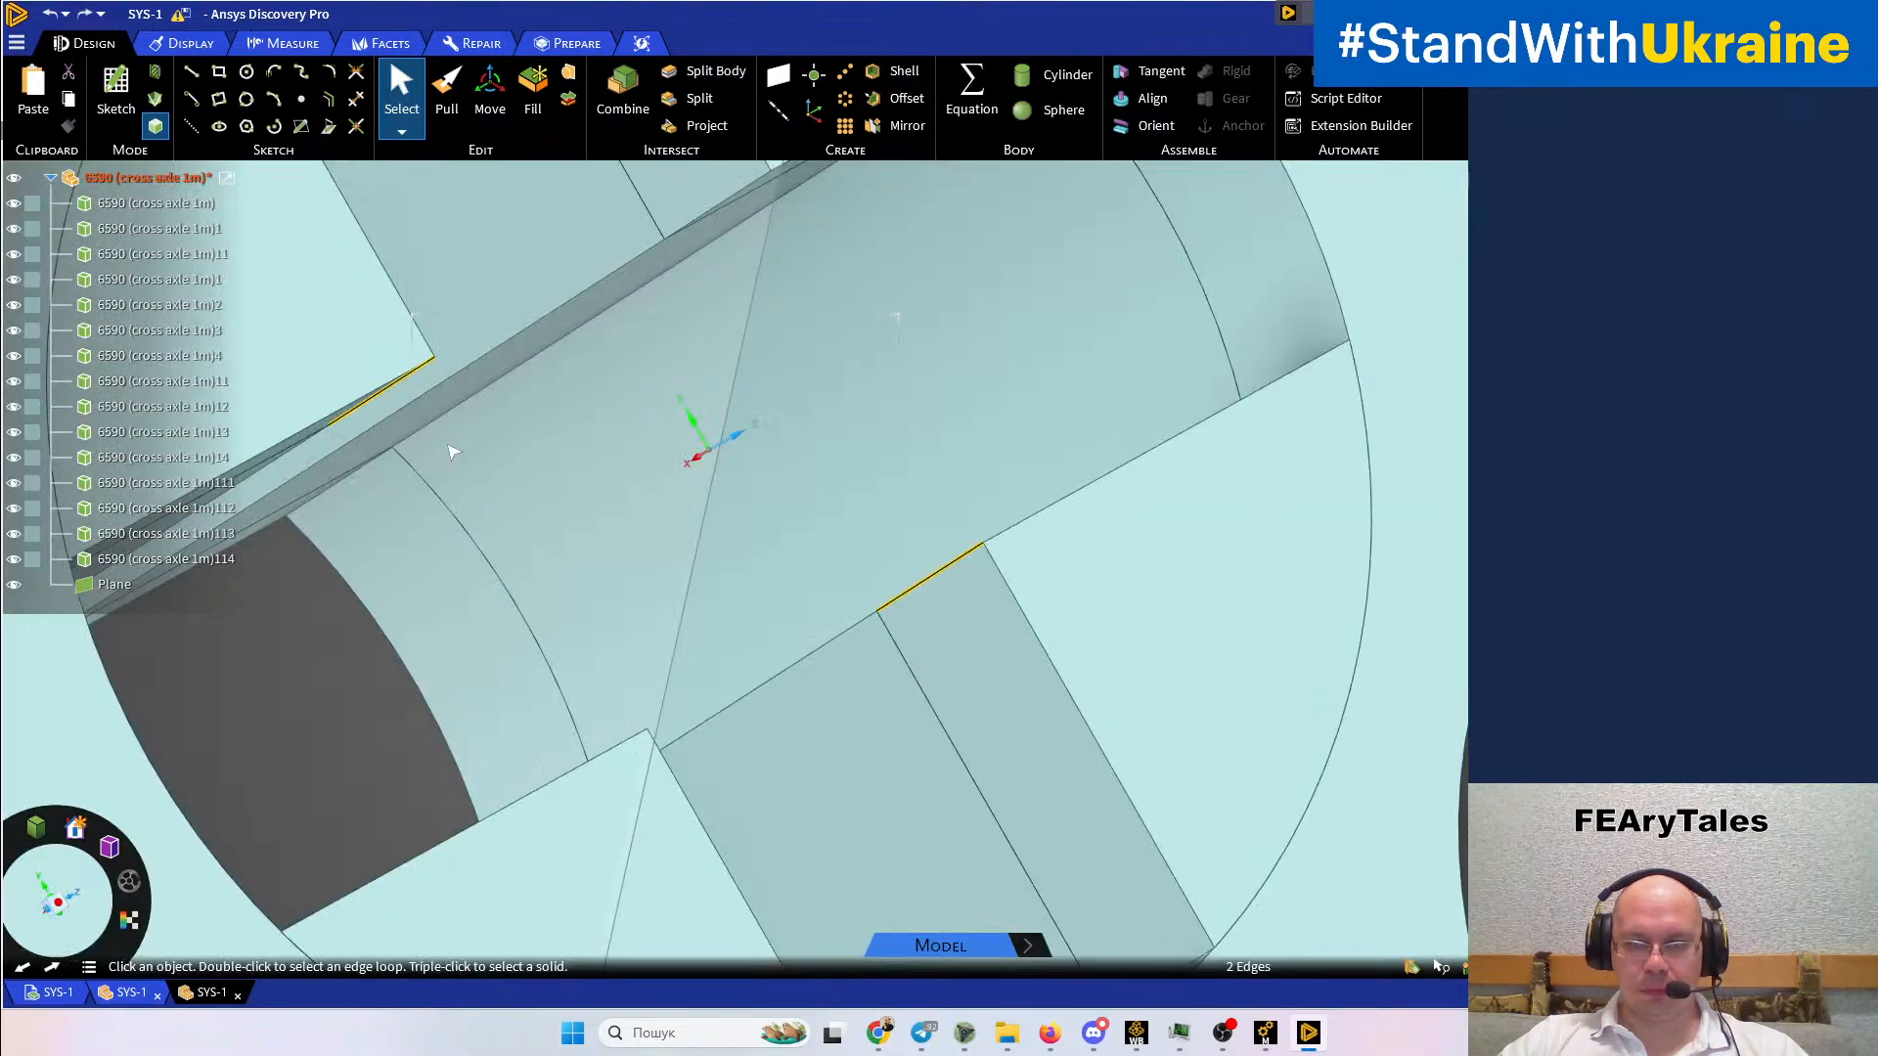
pyautogui.hotkey('ctrl', 'z')
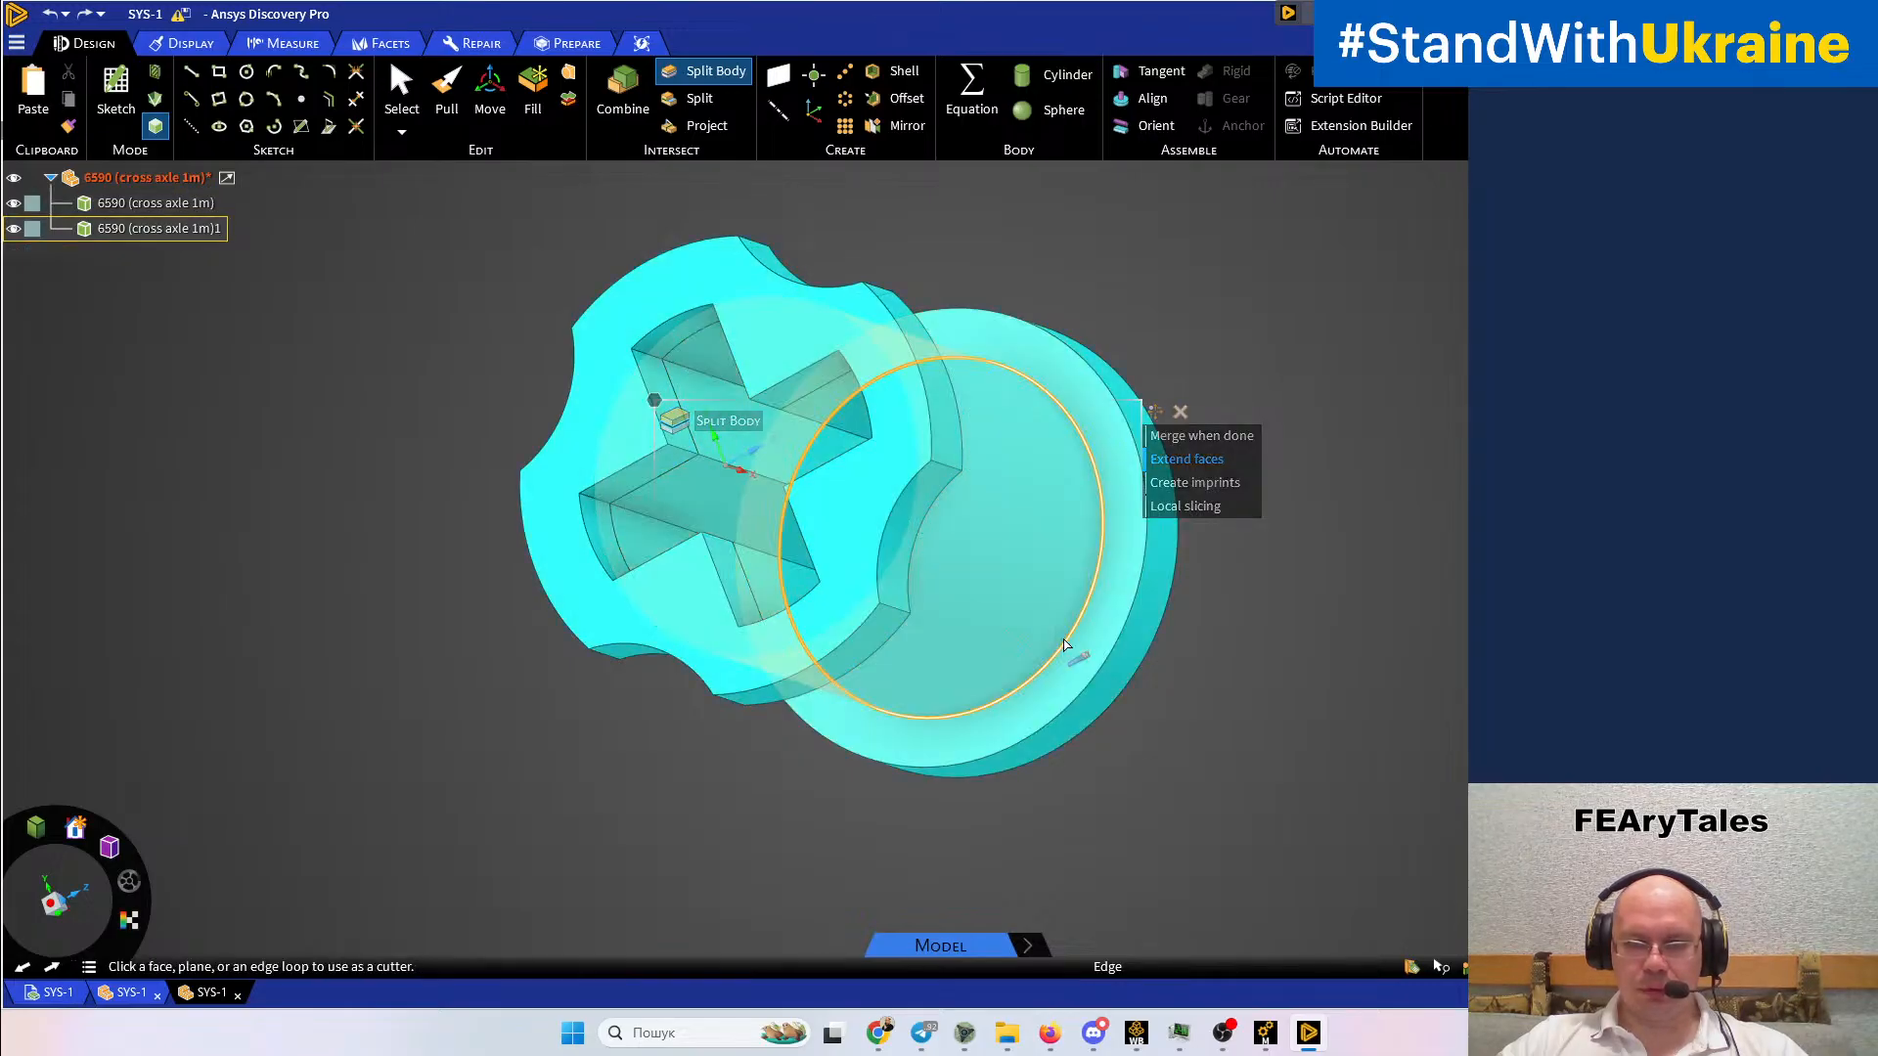
# Split off the round flange and cut both flanges along the circular edge loop where the barrel meets the round flange
pyautogui.keyDown('ctrl'); pyautogui.click(1078, 658); pyautogui.keyUp('ctrl')
pyautogui.moveTo(1070, 670); pyautogui.dragTo(817, 735, button='middle')
pyautogui.click(942, 657)
pyautogui.press('Escape')
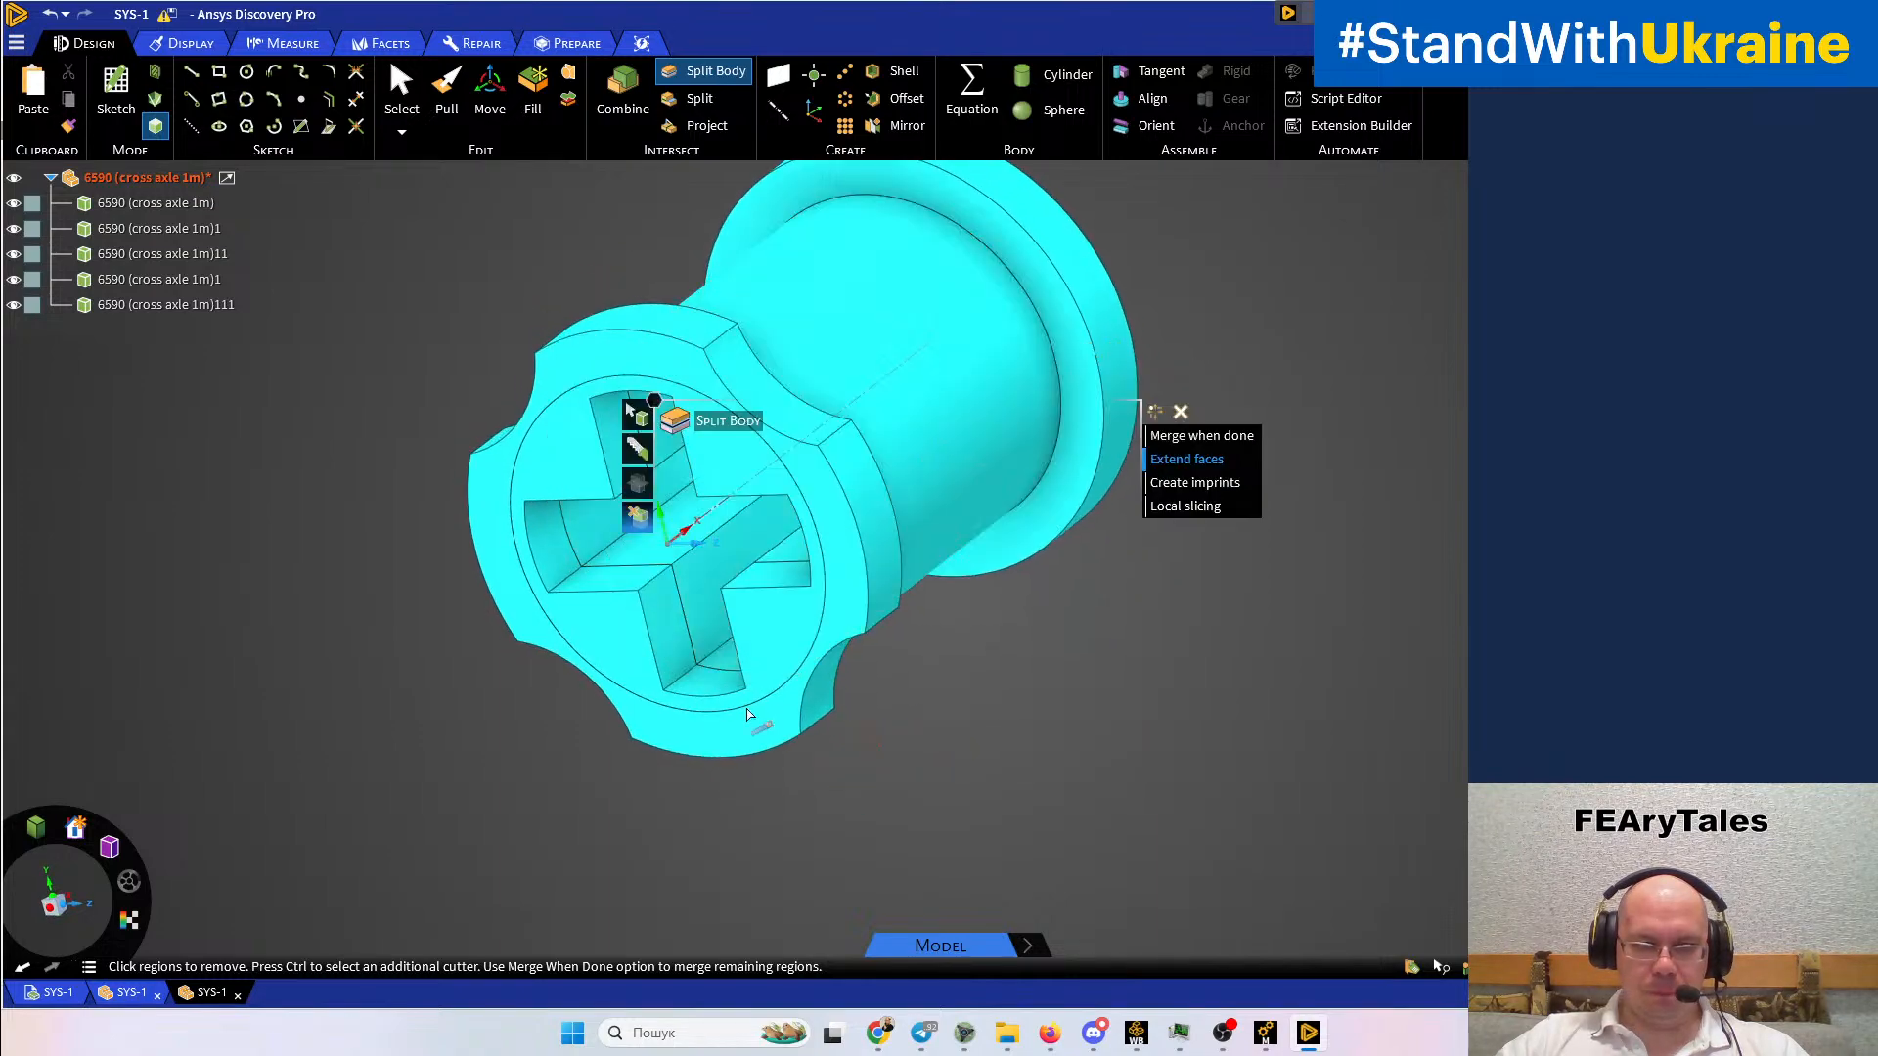
# Split the barrel and the inner flange bodies along the curved end face of the cross-shaped hole
pyautogui.click(696, 699)
pyautogui.click(817, 711)
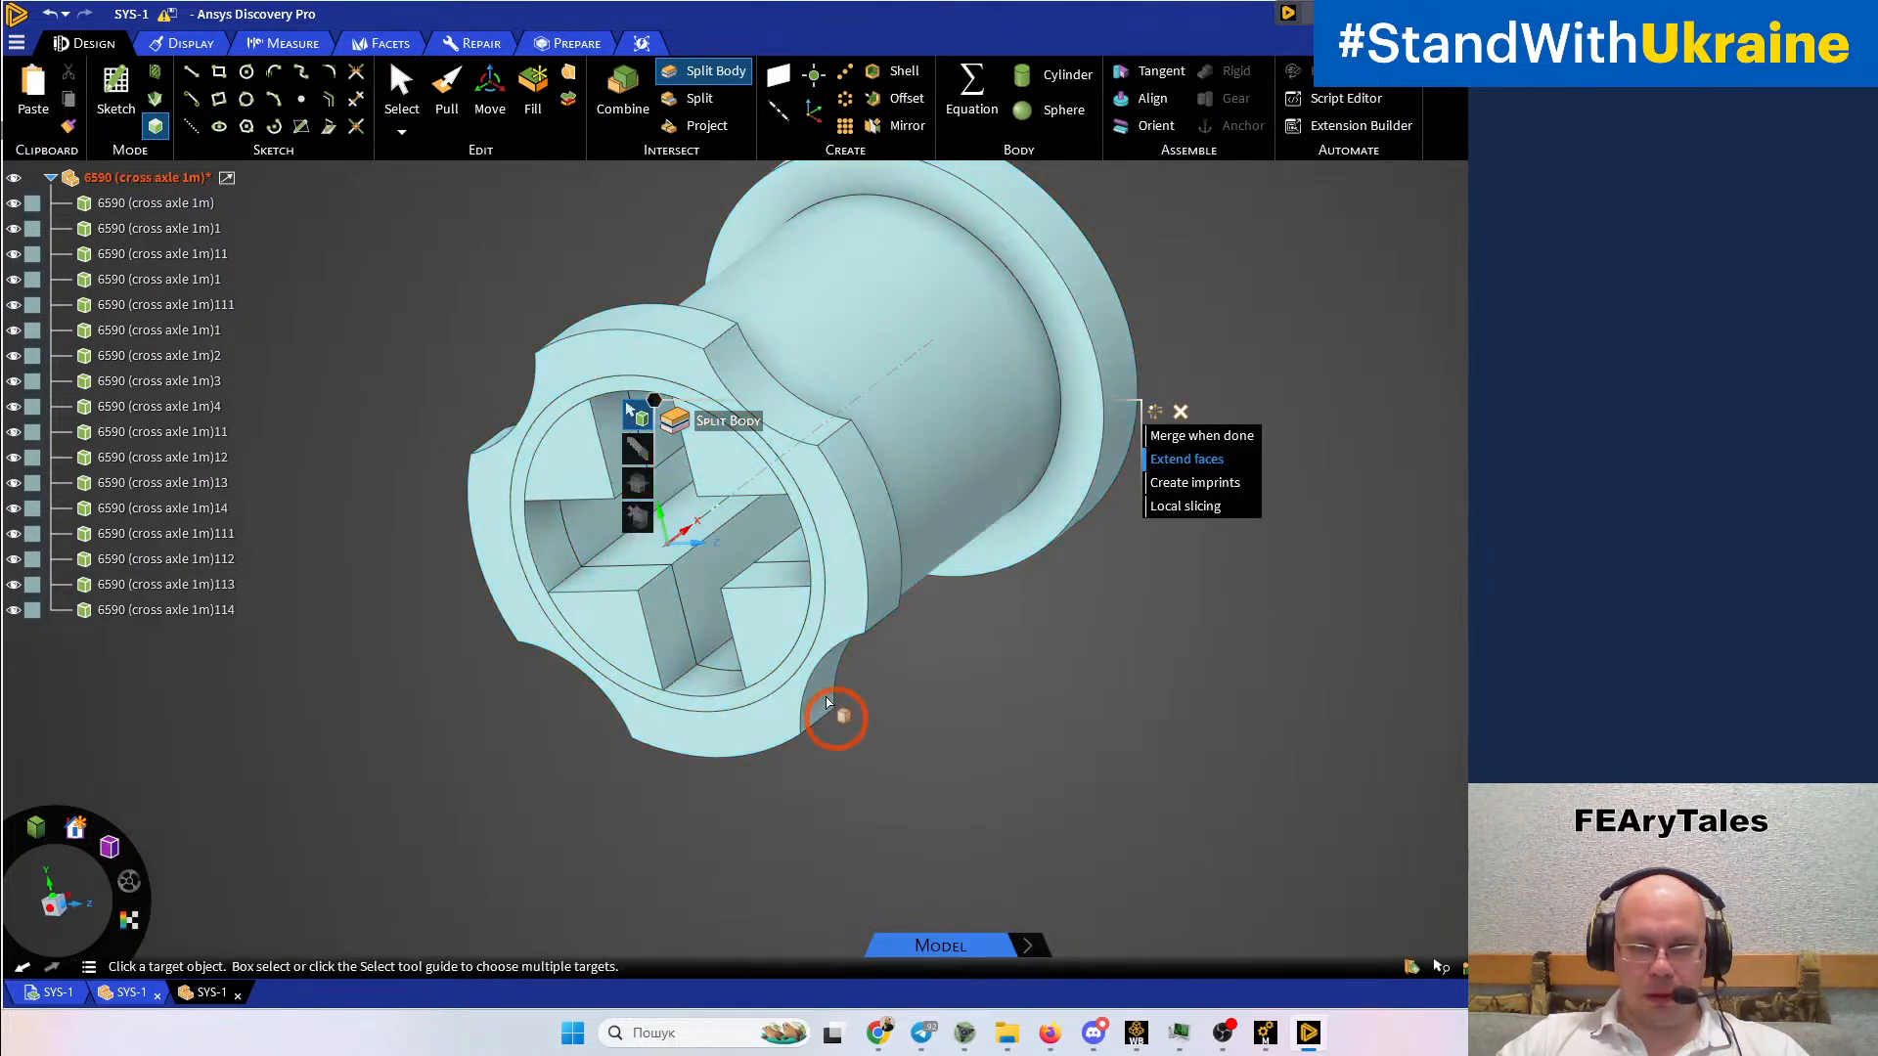
pyautogui.moveTo(1012, 716)
pyautogui.mouseDown(button='middle')
pyautogui.moveTo(1044, 671)
pyautogui.moveTo(1035, 696)
pyautogui.mouseUp(button='middle')
pyautogui.scroll(4, 652, 571)
pyautogui.press('Escape')
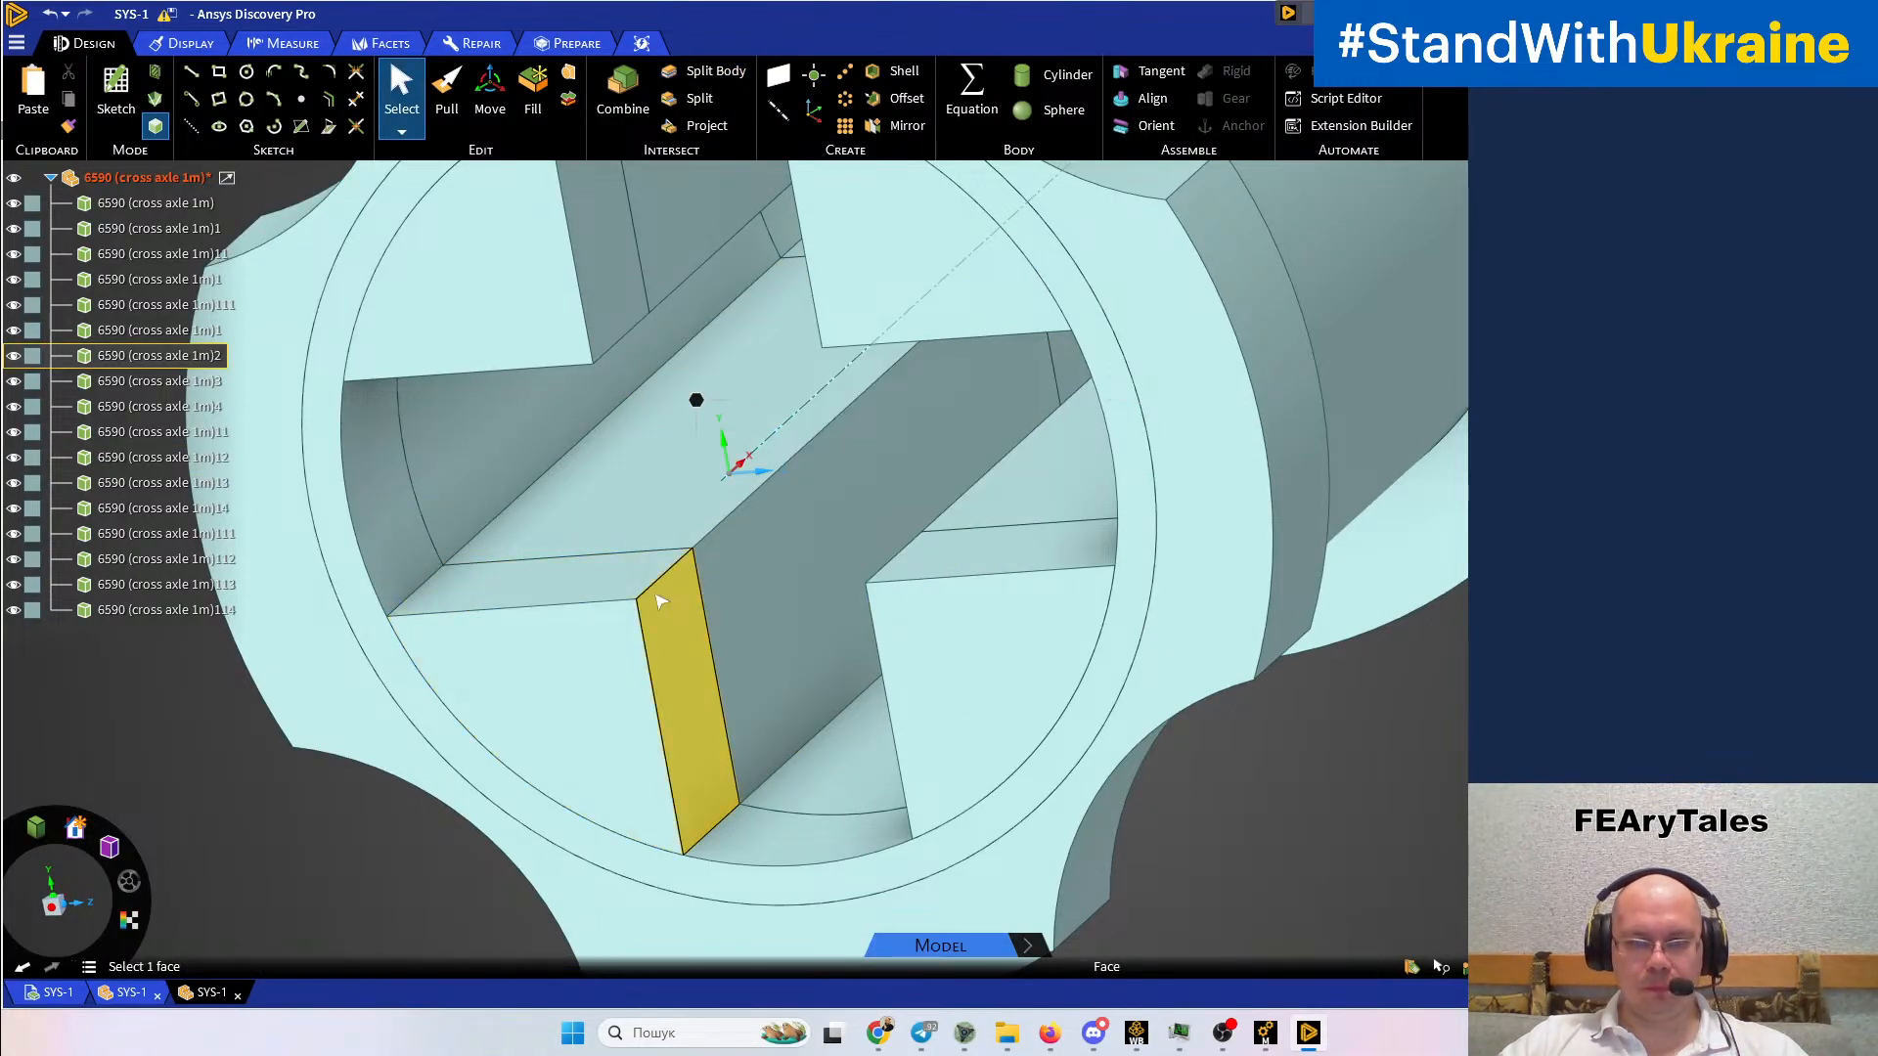
# Create two diagonal planes, each passing through two opposite inner corner edges of the cross-shaped hole
pyautogui.click(657, 583)
pyautogui.moveTo(799, 594); pyautogui.dragTo(859, 477, button='middle')
pyautogui.keyDown('ctrl'); pyautogui.click(823, 510); pyautogui.keyUp('ctrl')
pyautogui.click(775, 78)
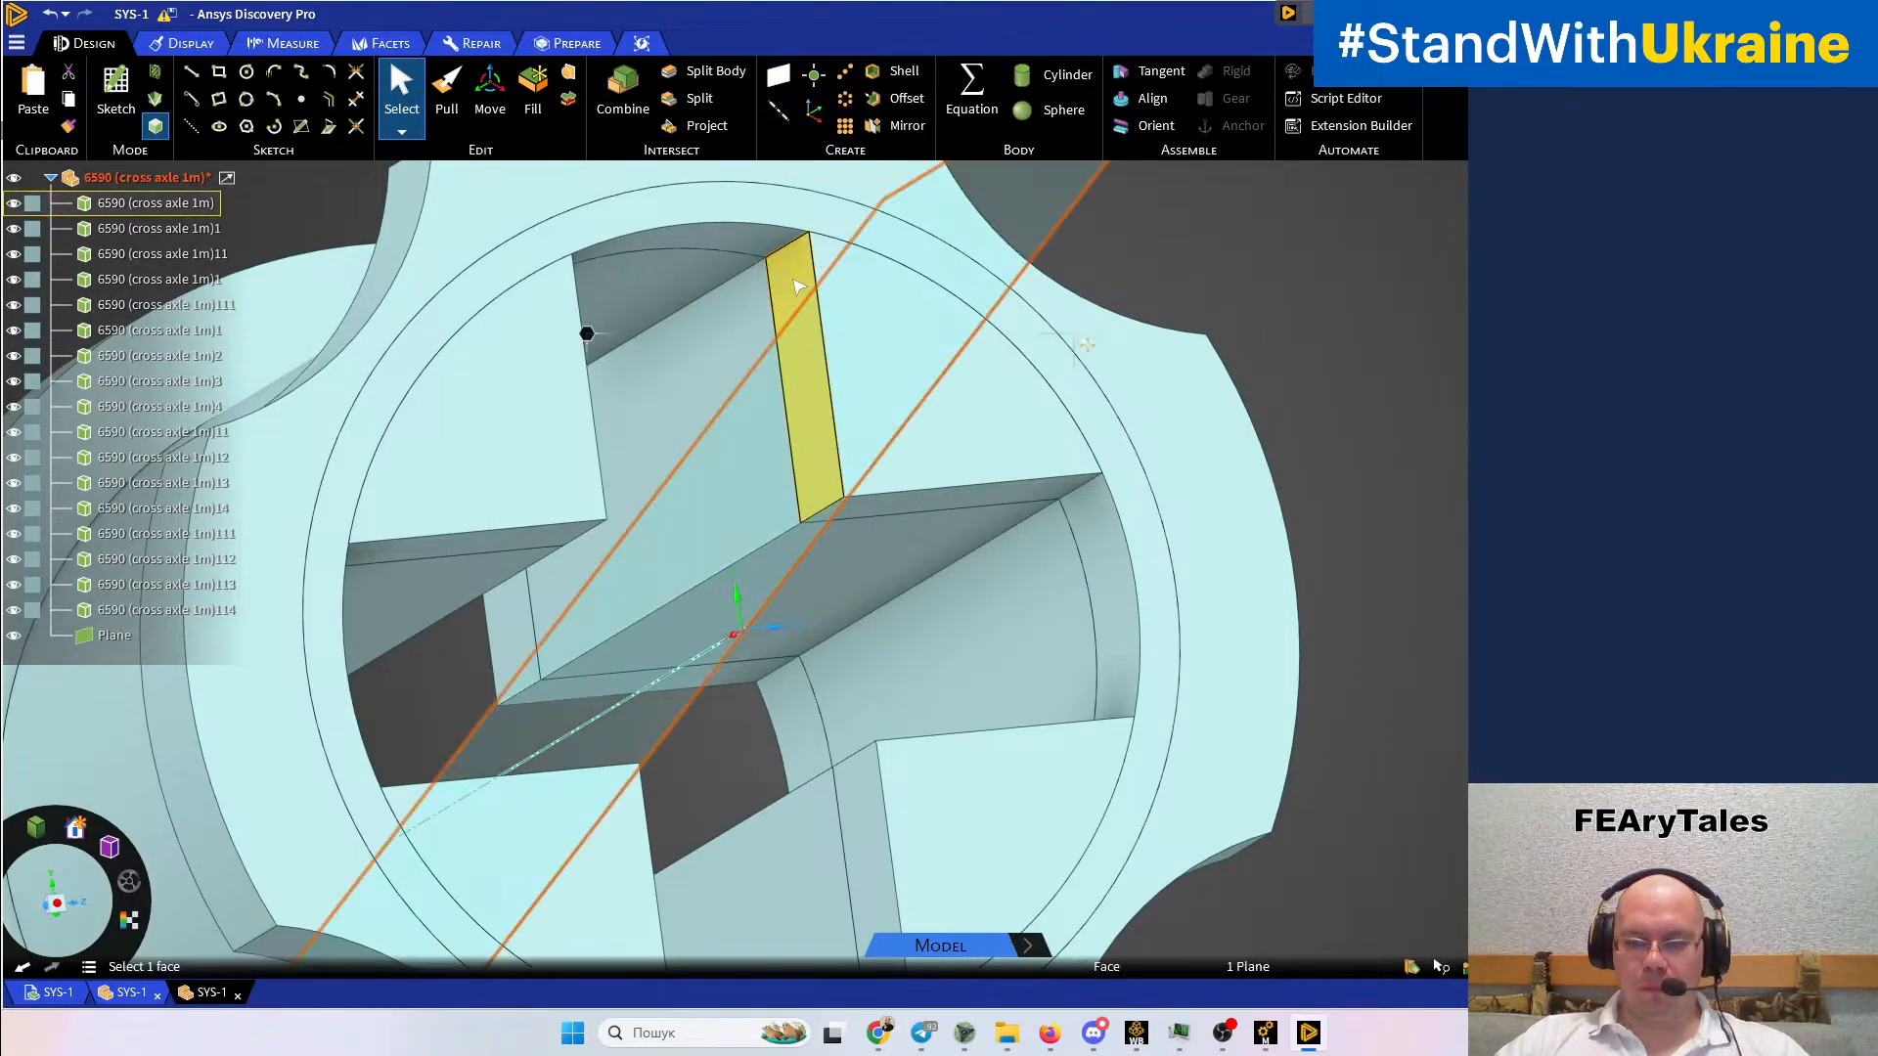
pyautogui.click(859, 745)
pyautogui.keyDown('ctrl'); pyautogui.click(607, 560); pyautogui.keyUp('ctrl')
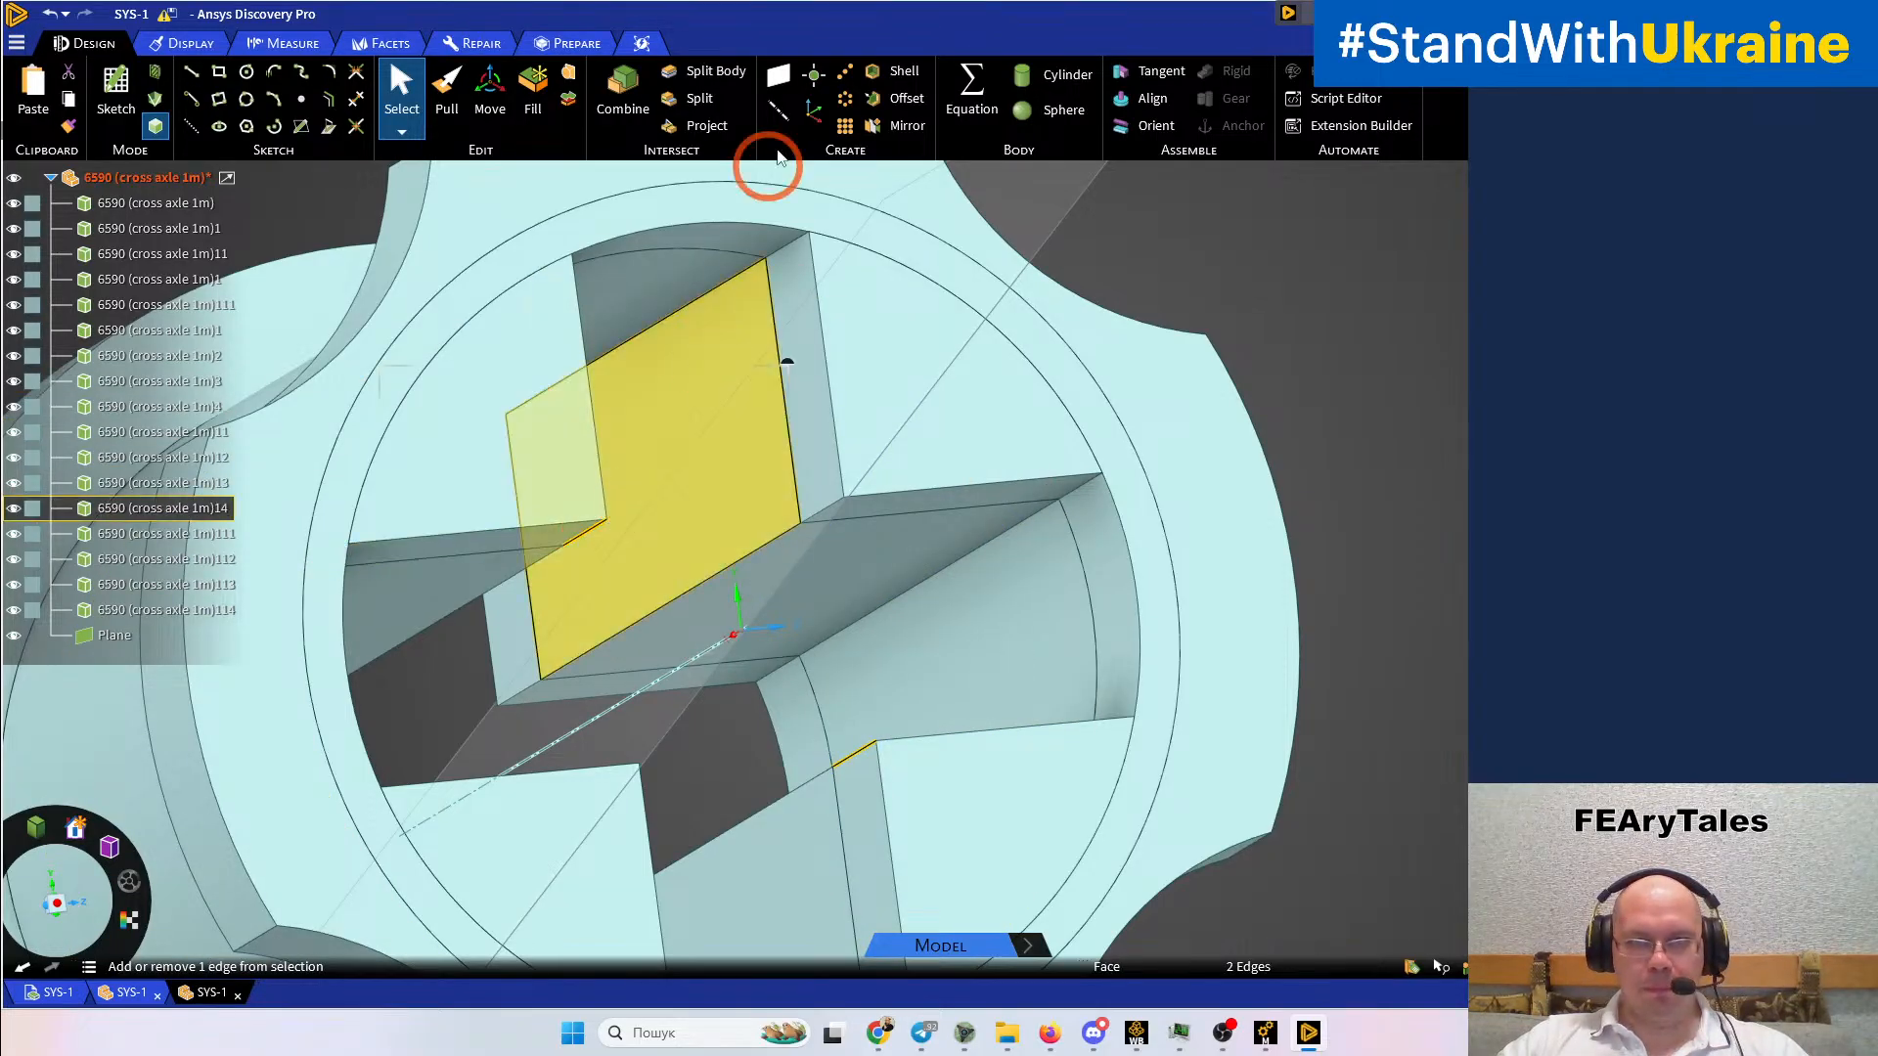
pyautogui.click(774, 88)
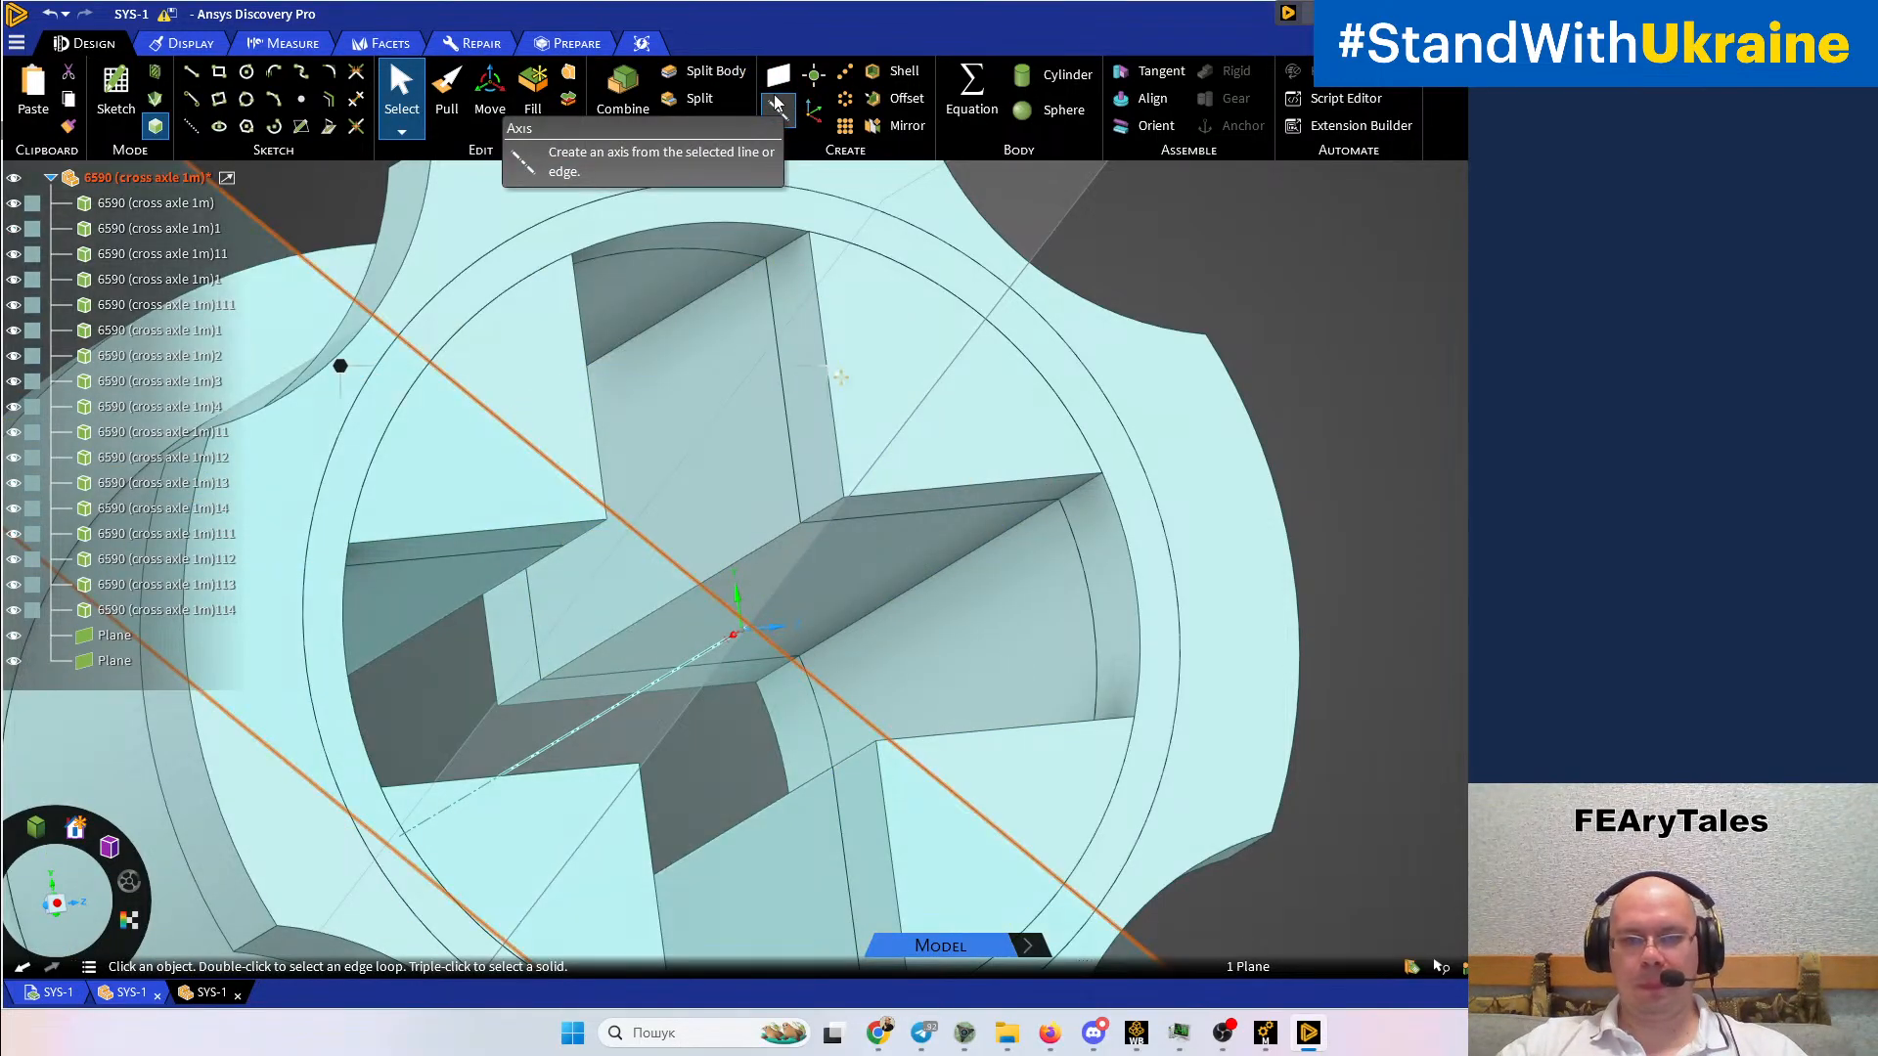
# Hide the thin ring body surrounding the cross-shaped hole in the notched flange
pyautogui.scroll(-3, 1195, 432)
pyautogui.moveTo(1193, 430); pyautogui.dragTo(1159, 469, button='middle')
pyautogui.scroll(5, 1157, 475)
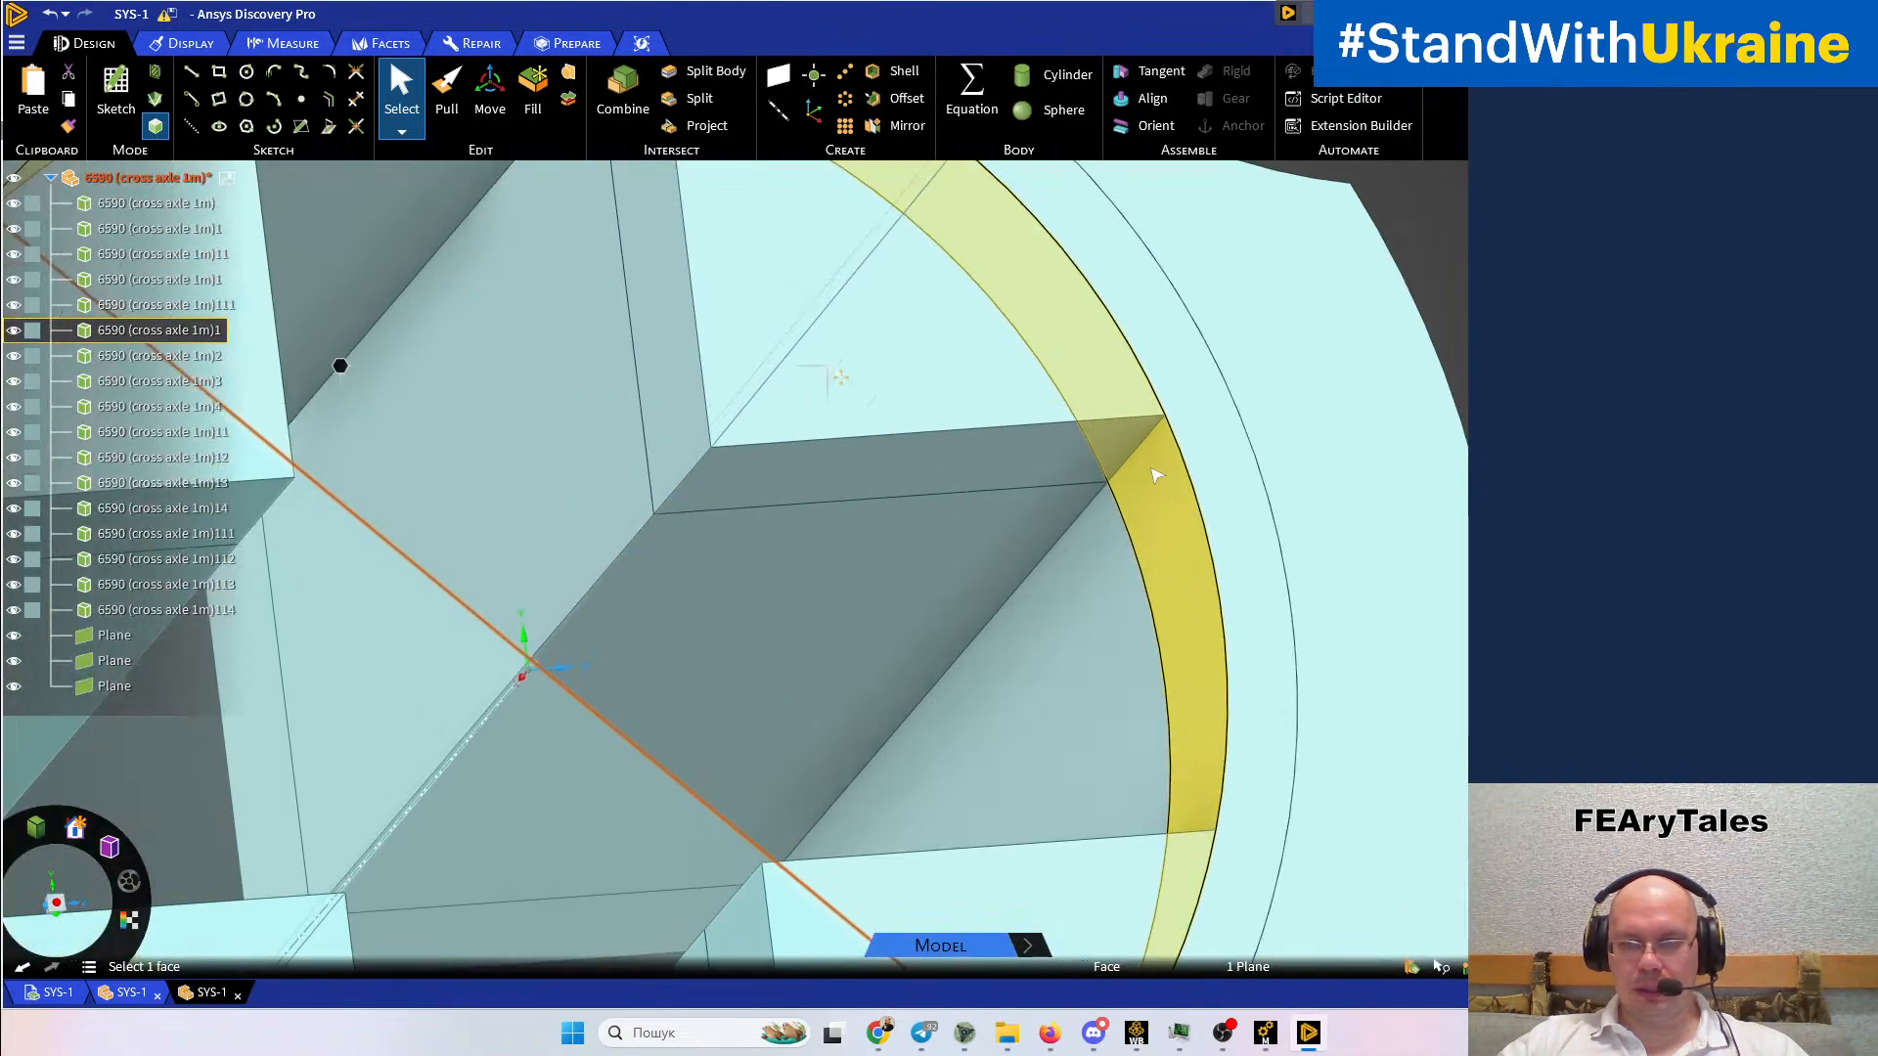
pyautogui.click(1156, 475)
pyautogui.rightClick(1156, 476)
pyautogui.click(1217, 685)
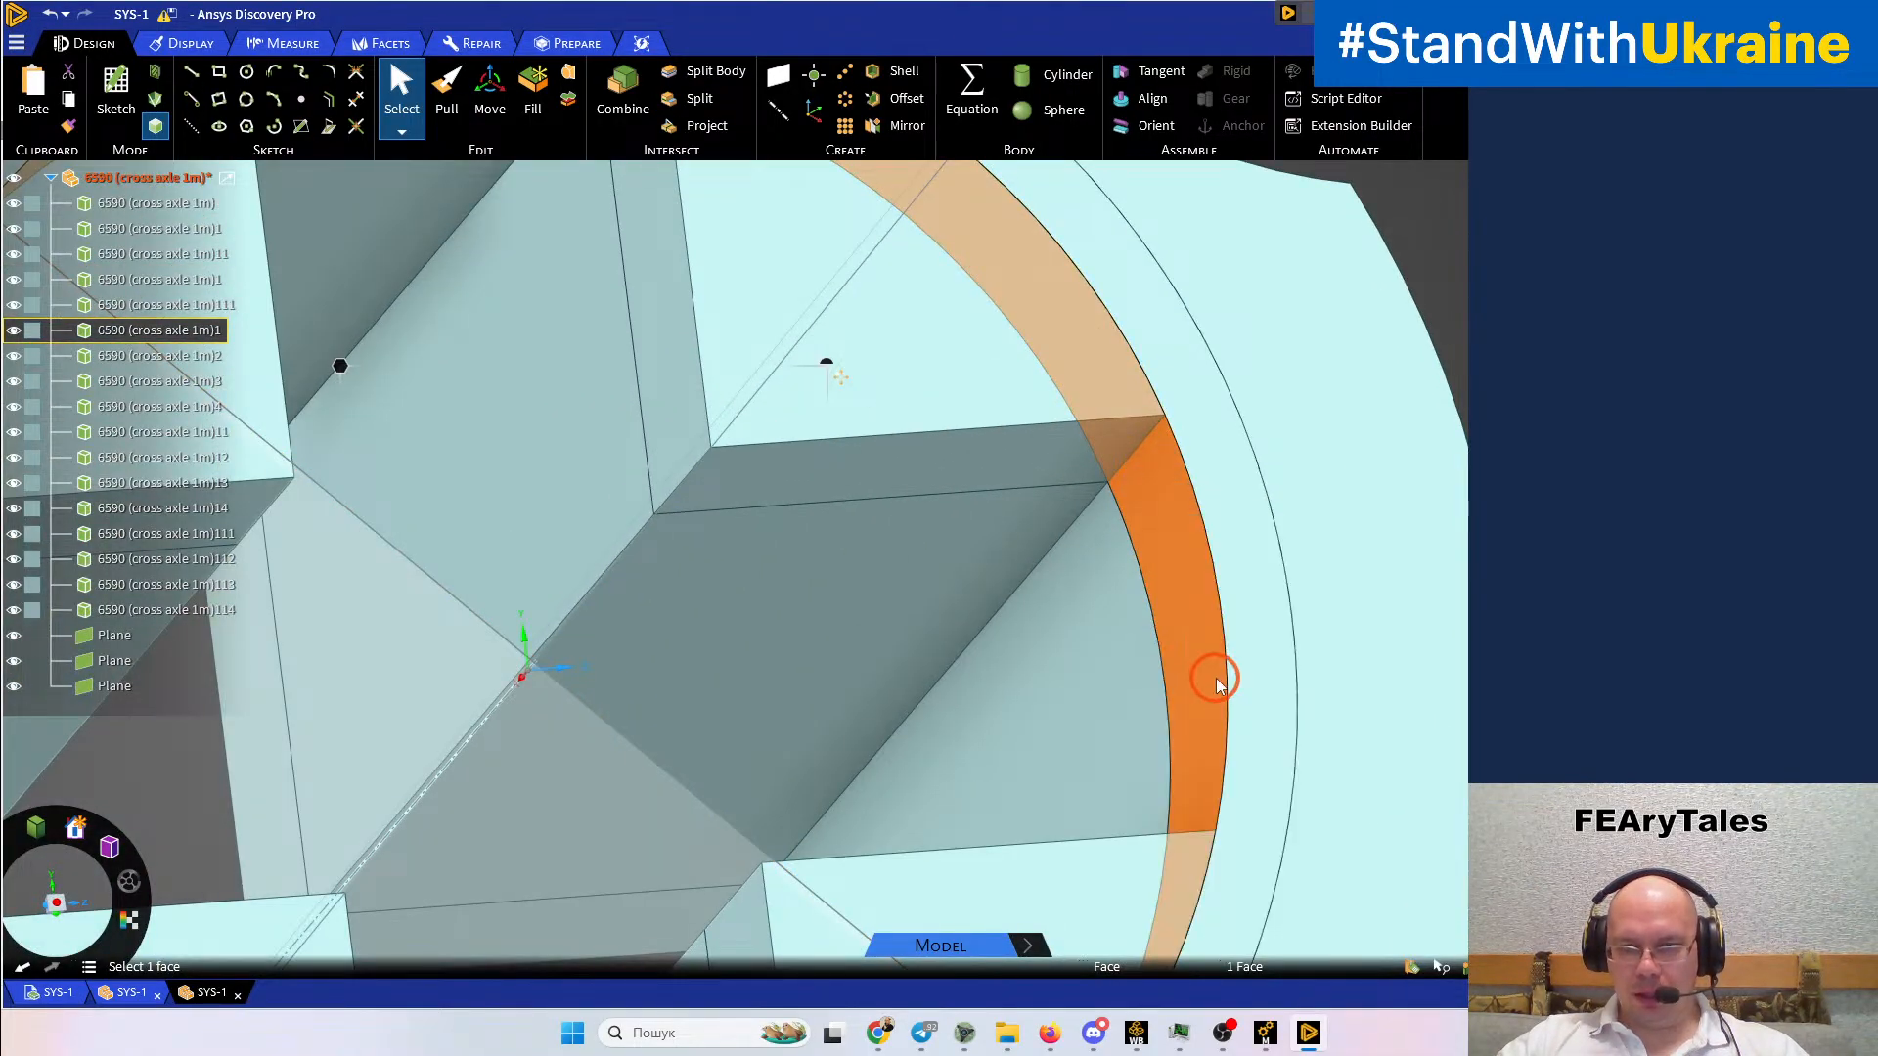
# Create a plane through the outer corner edge of a cross-hole arm and the neighbouring notch corner edge of the flange
pyautogui.click(1139, 446)
pyautogui.moveTo(1229, 457); pyautogui.dragTo(1177, 557, button='middle')
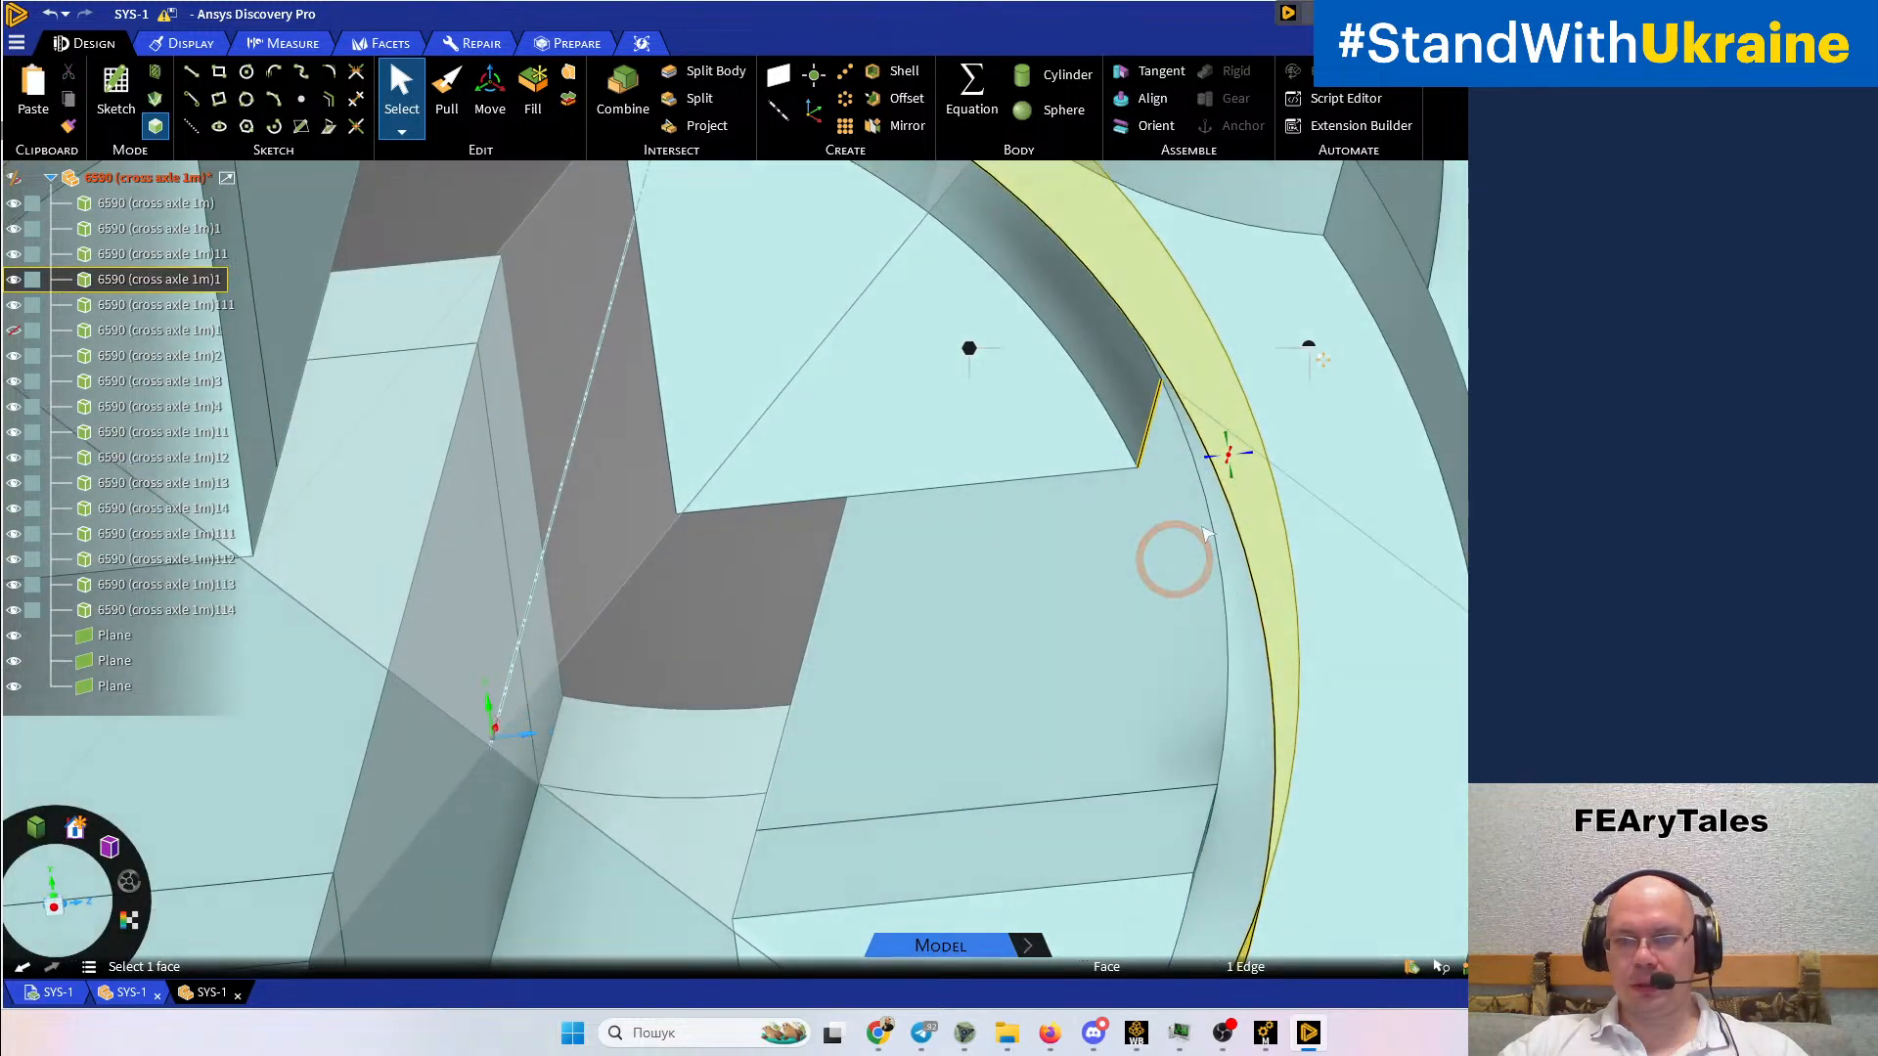
pyautogui.keyDown('ctrl'); pyautogui.click(1330, 200); pyautogui.keyUp('ctrl')
pyautogui.click(790, 82)
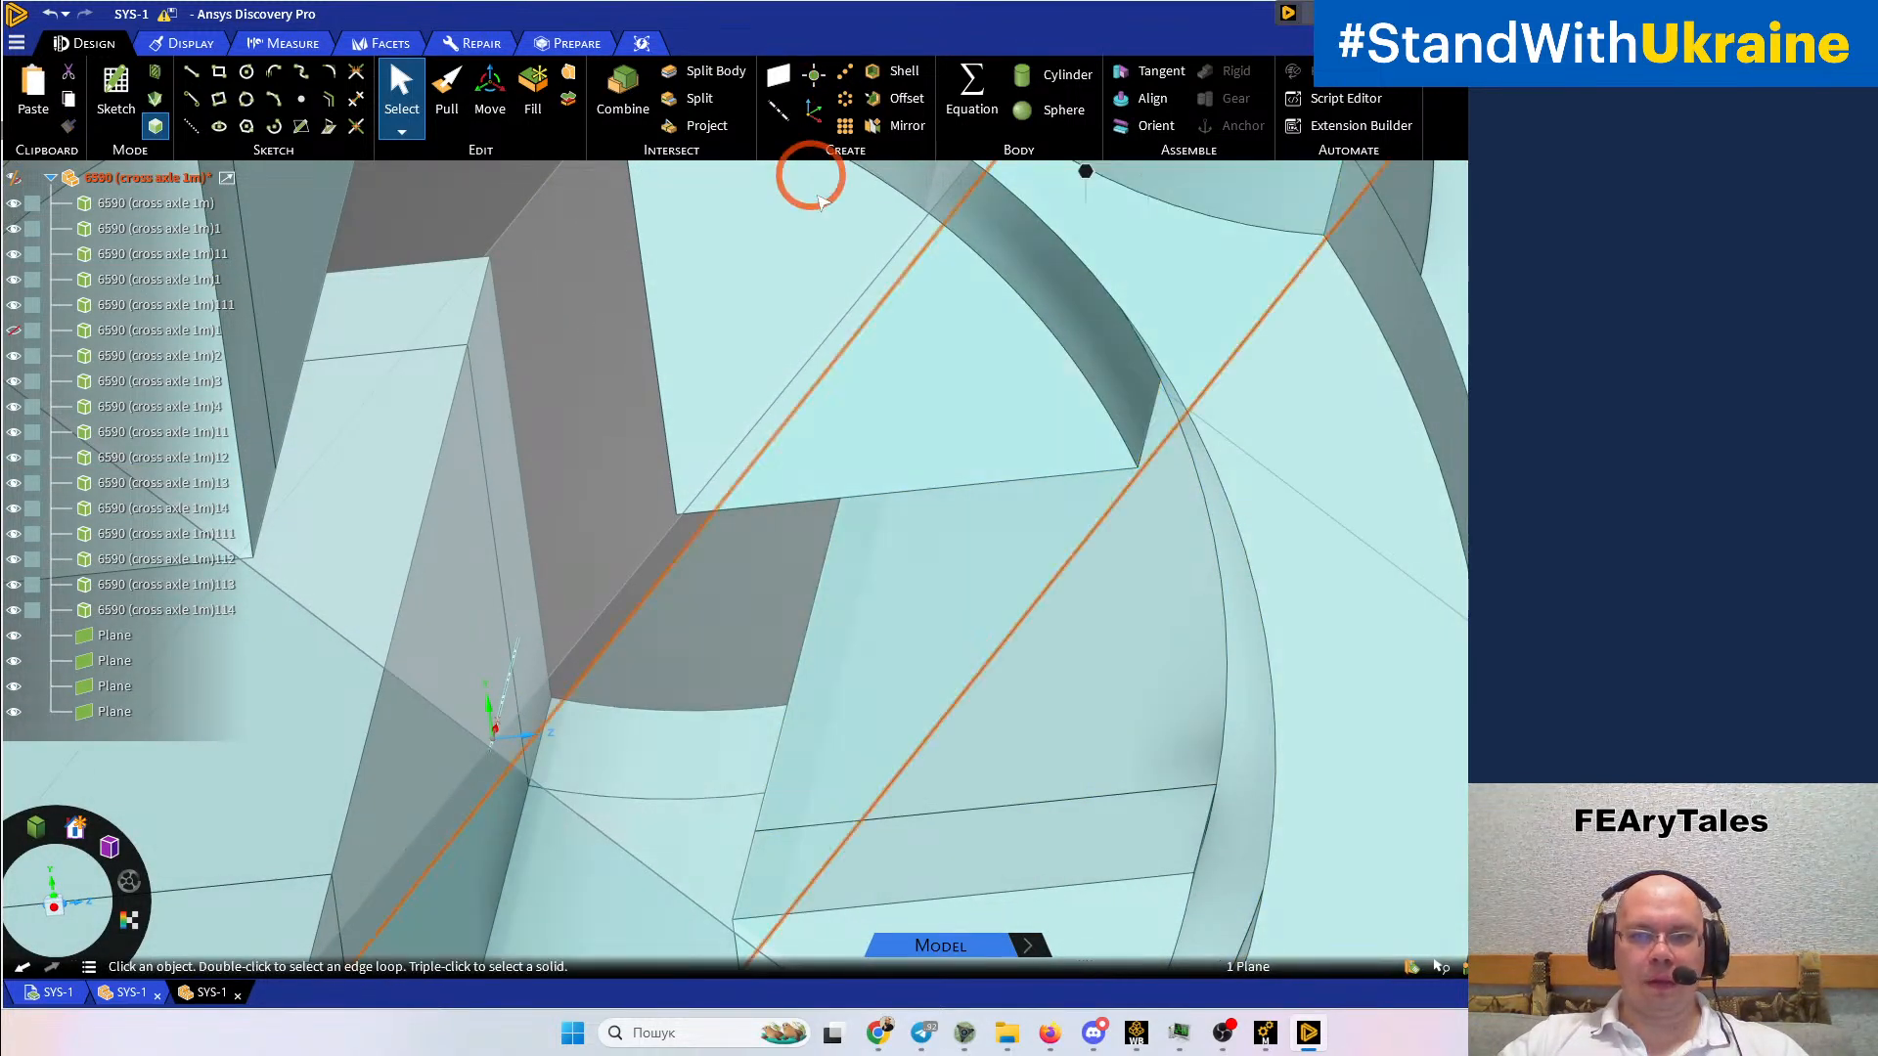
# Create another plane through the next cross-hole arm's outer corner edge and the corner edge of the adjacent flange notch
pyautogui.scroll(-5, 860, 285)
pyautogui.scroll(10, 942, 412)
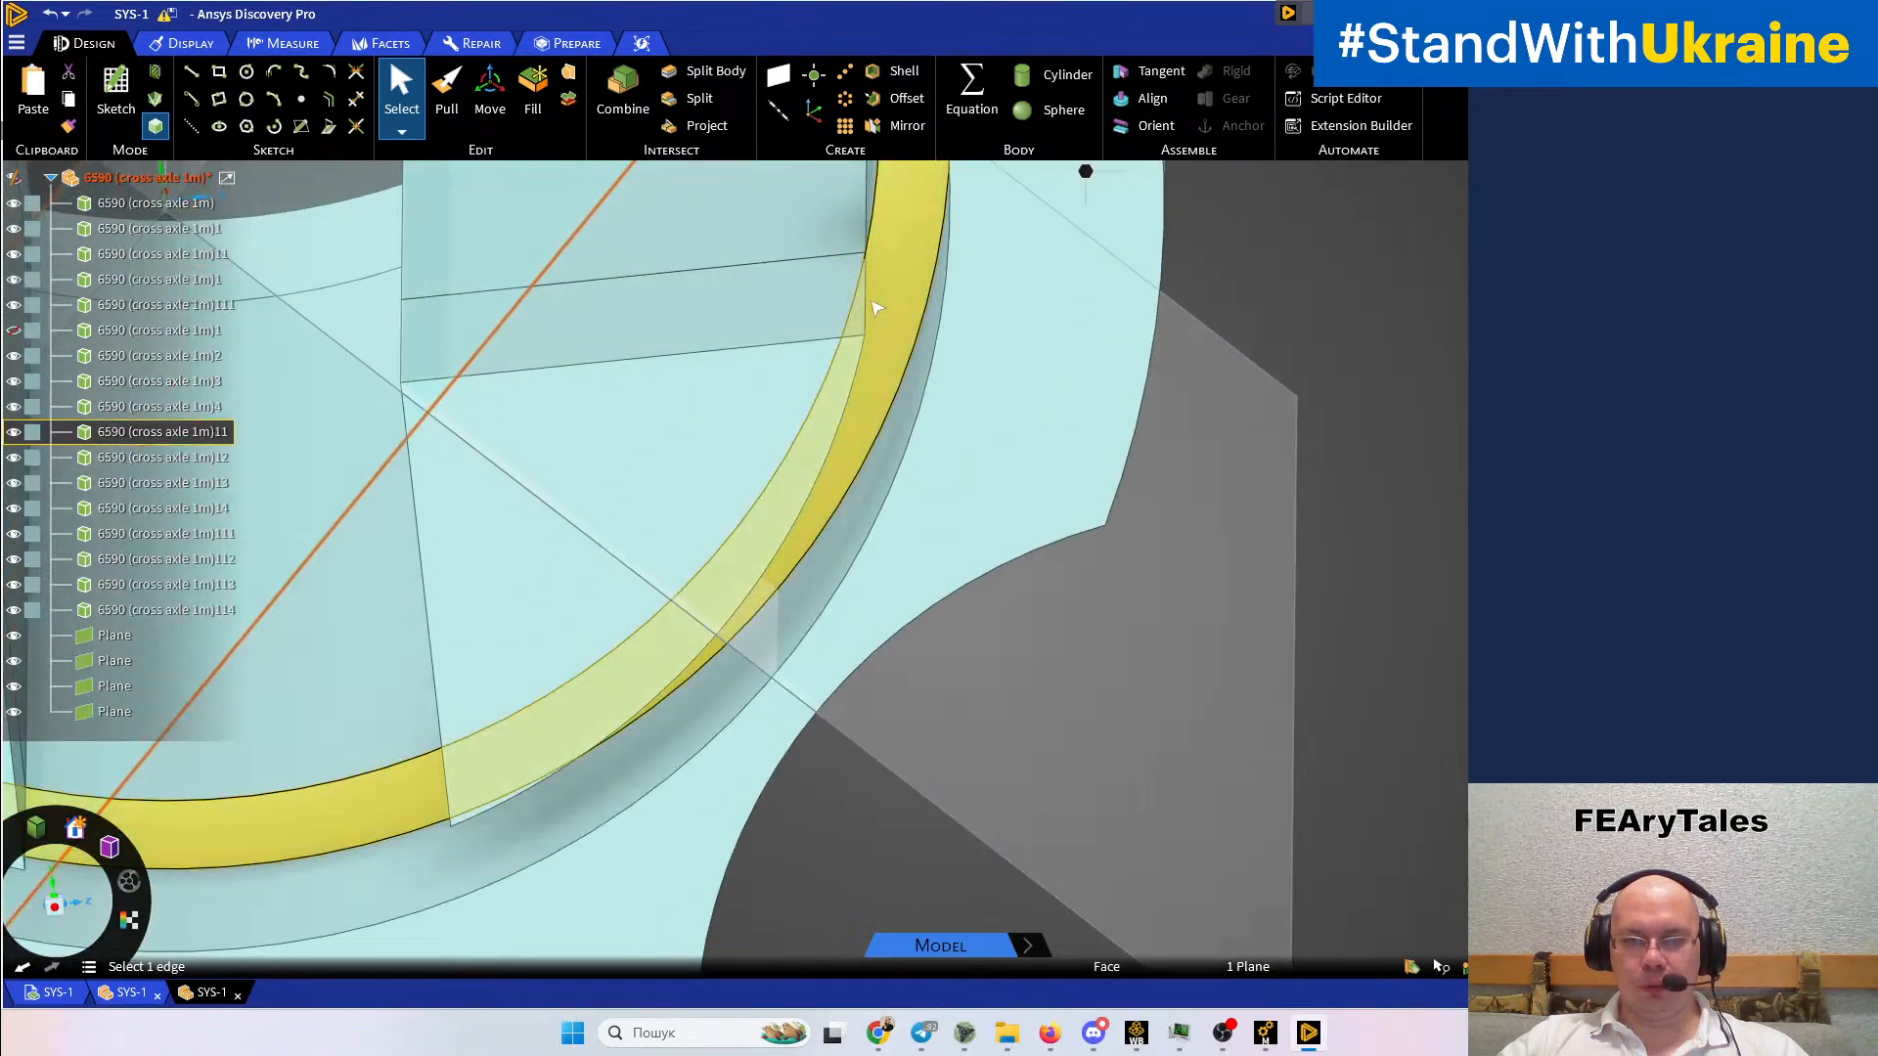
pyautogui.click(866, 307)
pyautogui.moveTo(1149, 531)
pyautogui.mouseDown(button='middle')
pyautogui.moveTo(1086, 447)
pyautogui.moveTo(1150, 547)
pyautogui.mouseUp(button='middle')
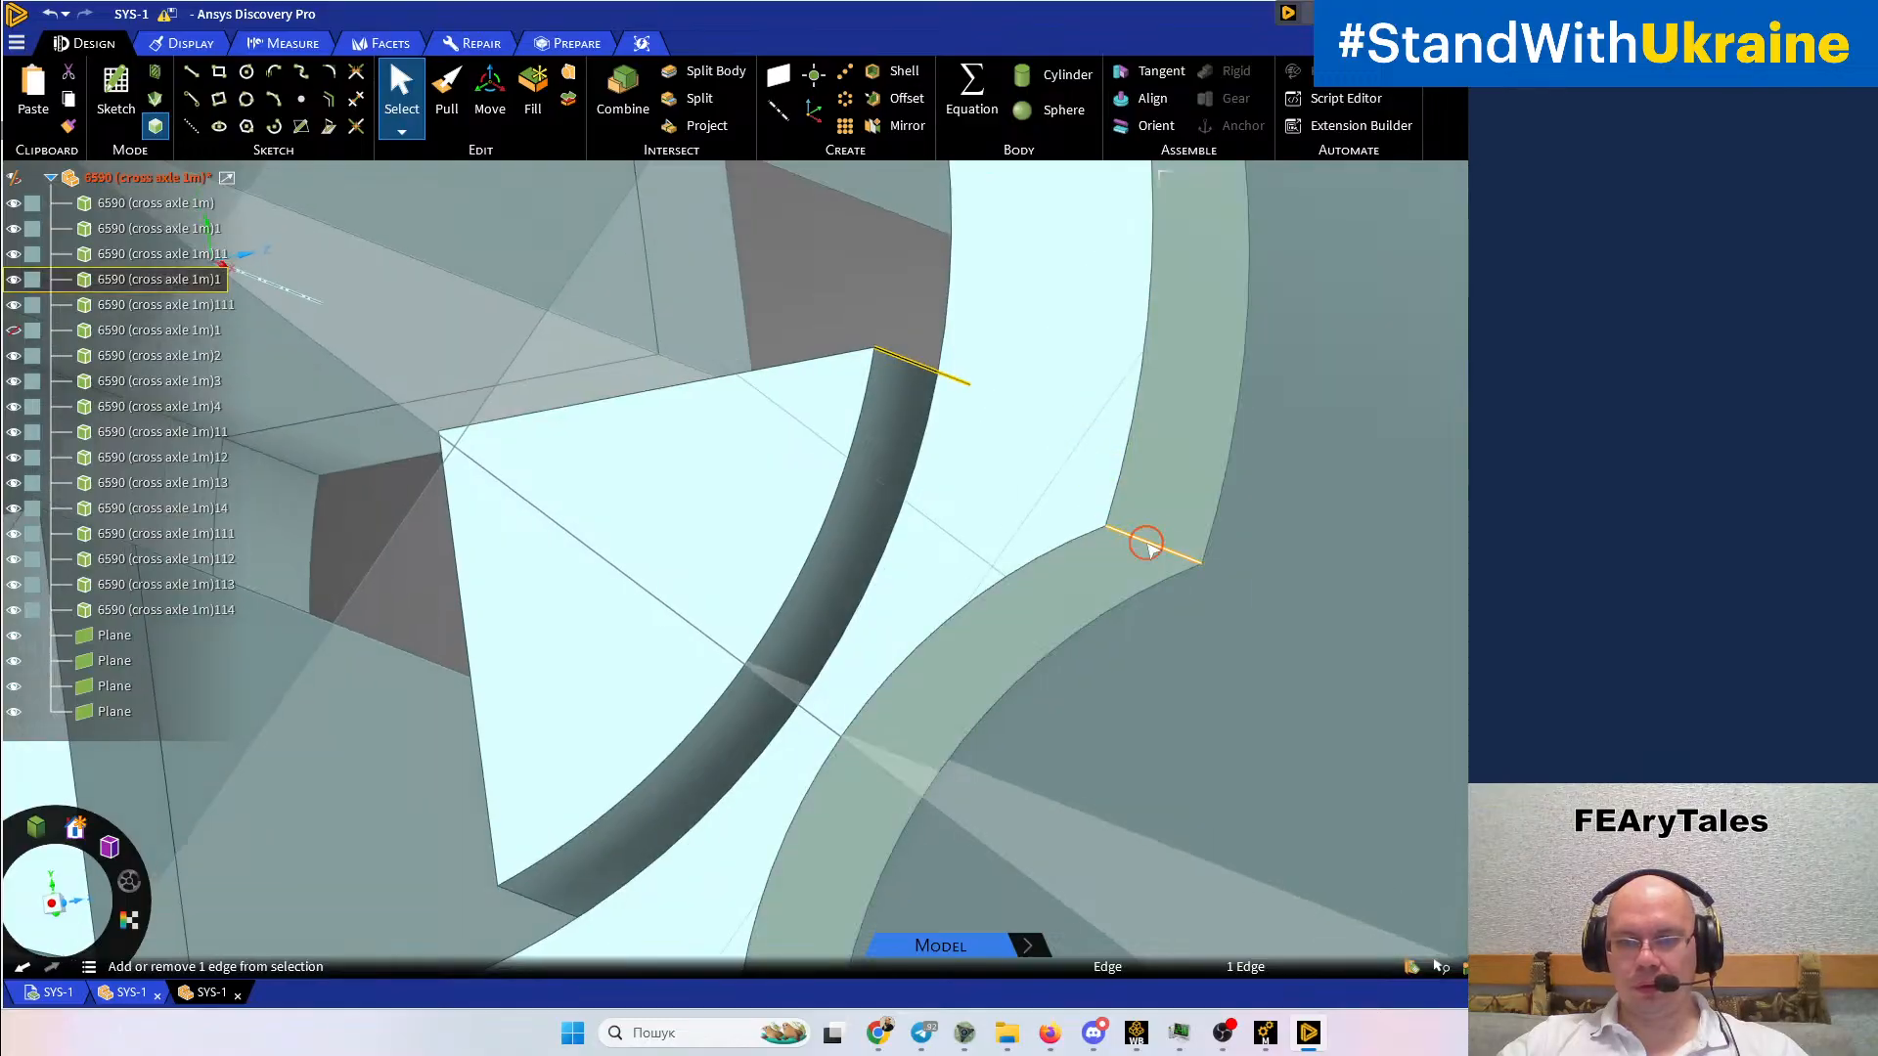
pyautogui.keyDown('ctrl'); pyautogui.click(1149, 546); pyautogui.keyUp('ctrl')
pyautogui.click(790, 76)
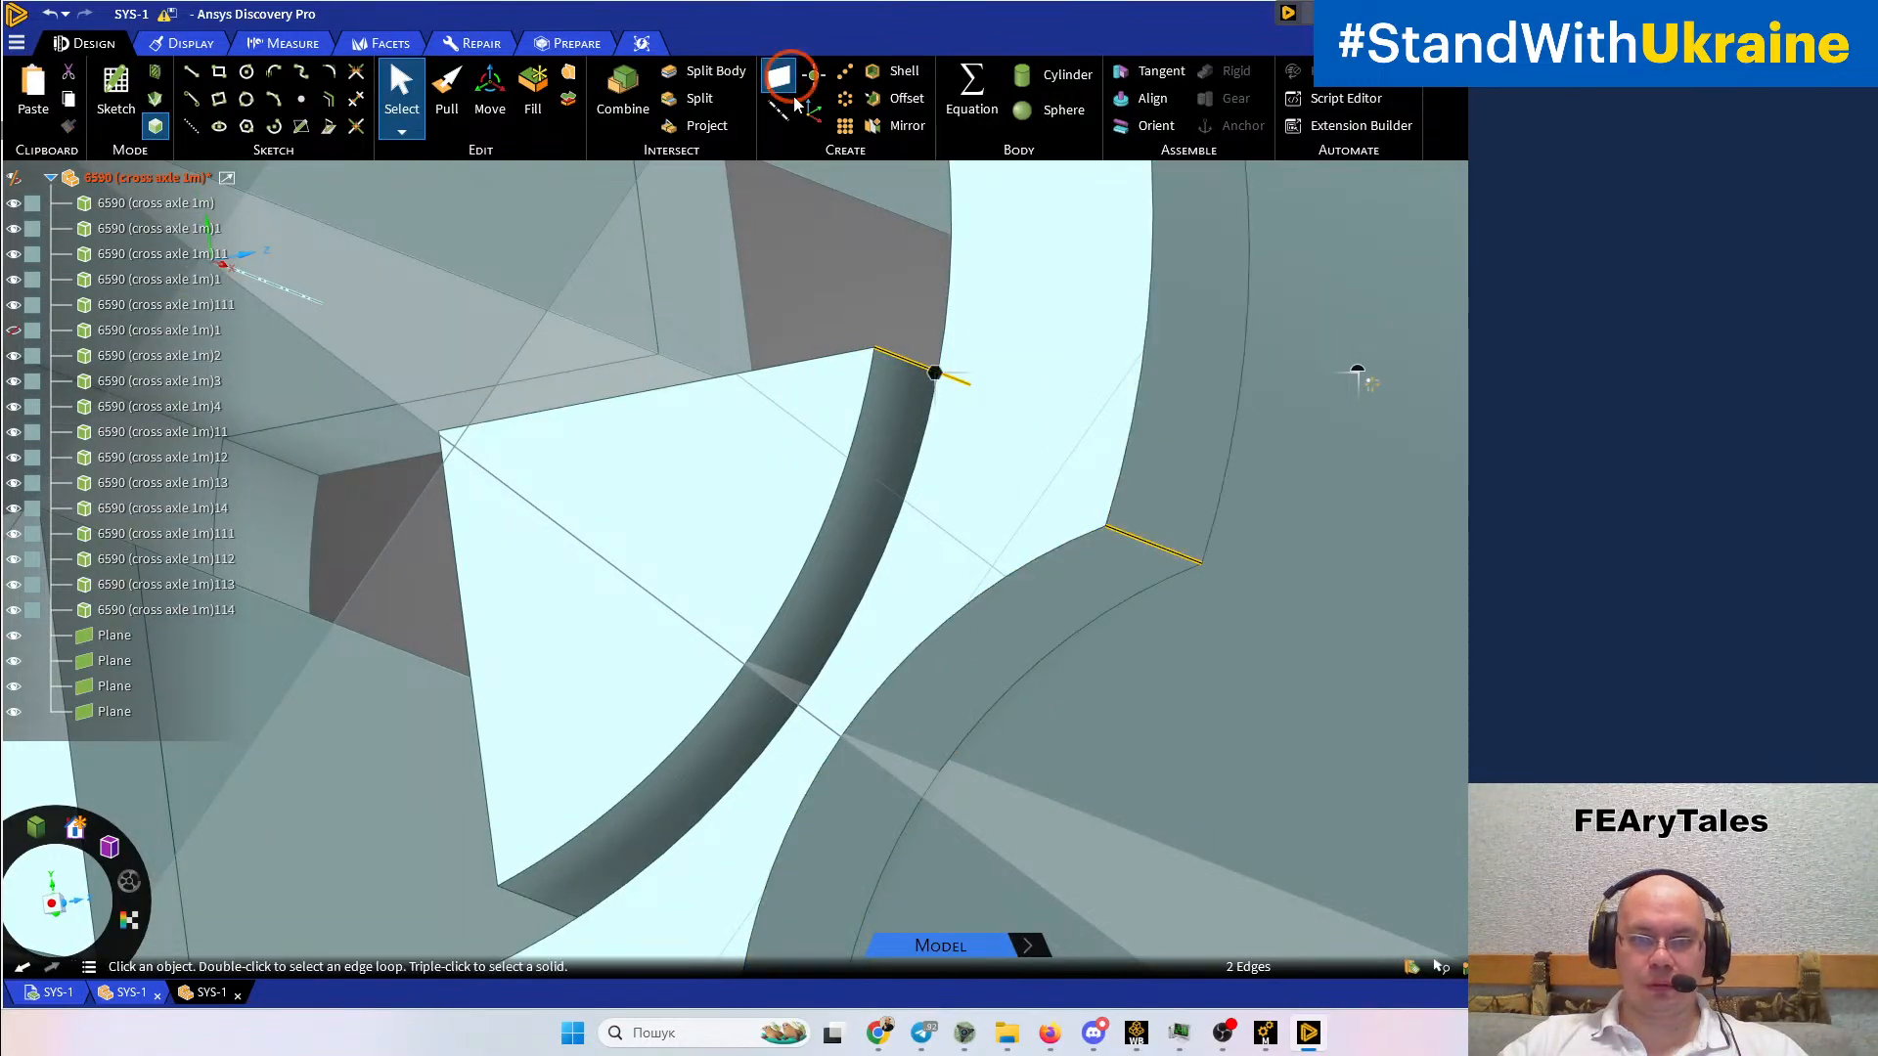
# Create a plane through the upper cross-hole arm's outer corner edge and the adjacent upper notch corner edge of the flange
pyautogui.scroll(-6, 995, 392)
pyautogui.moveTo(997, 391); pyautogui.dragTo(1166, 665, button='middle')
pyautogui.scroll(3, 843, 357)
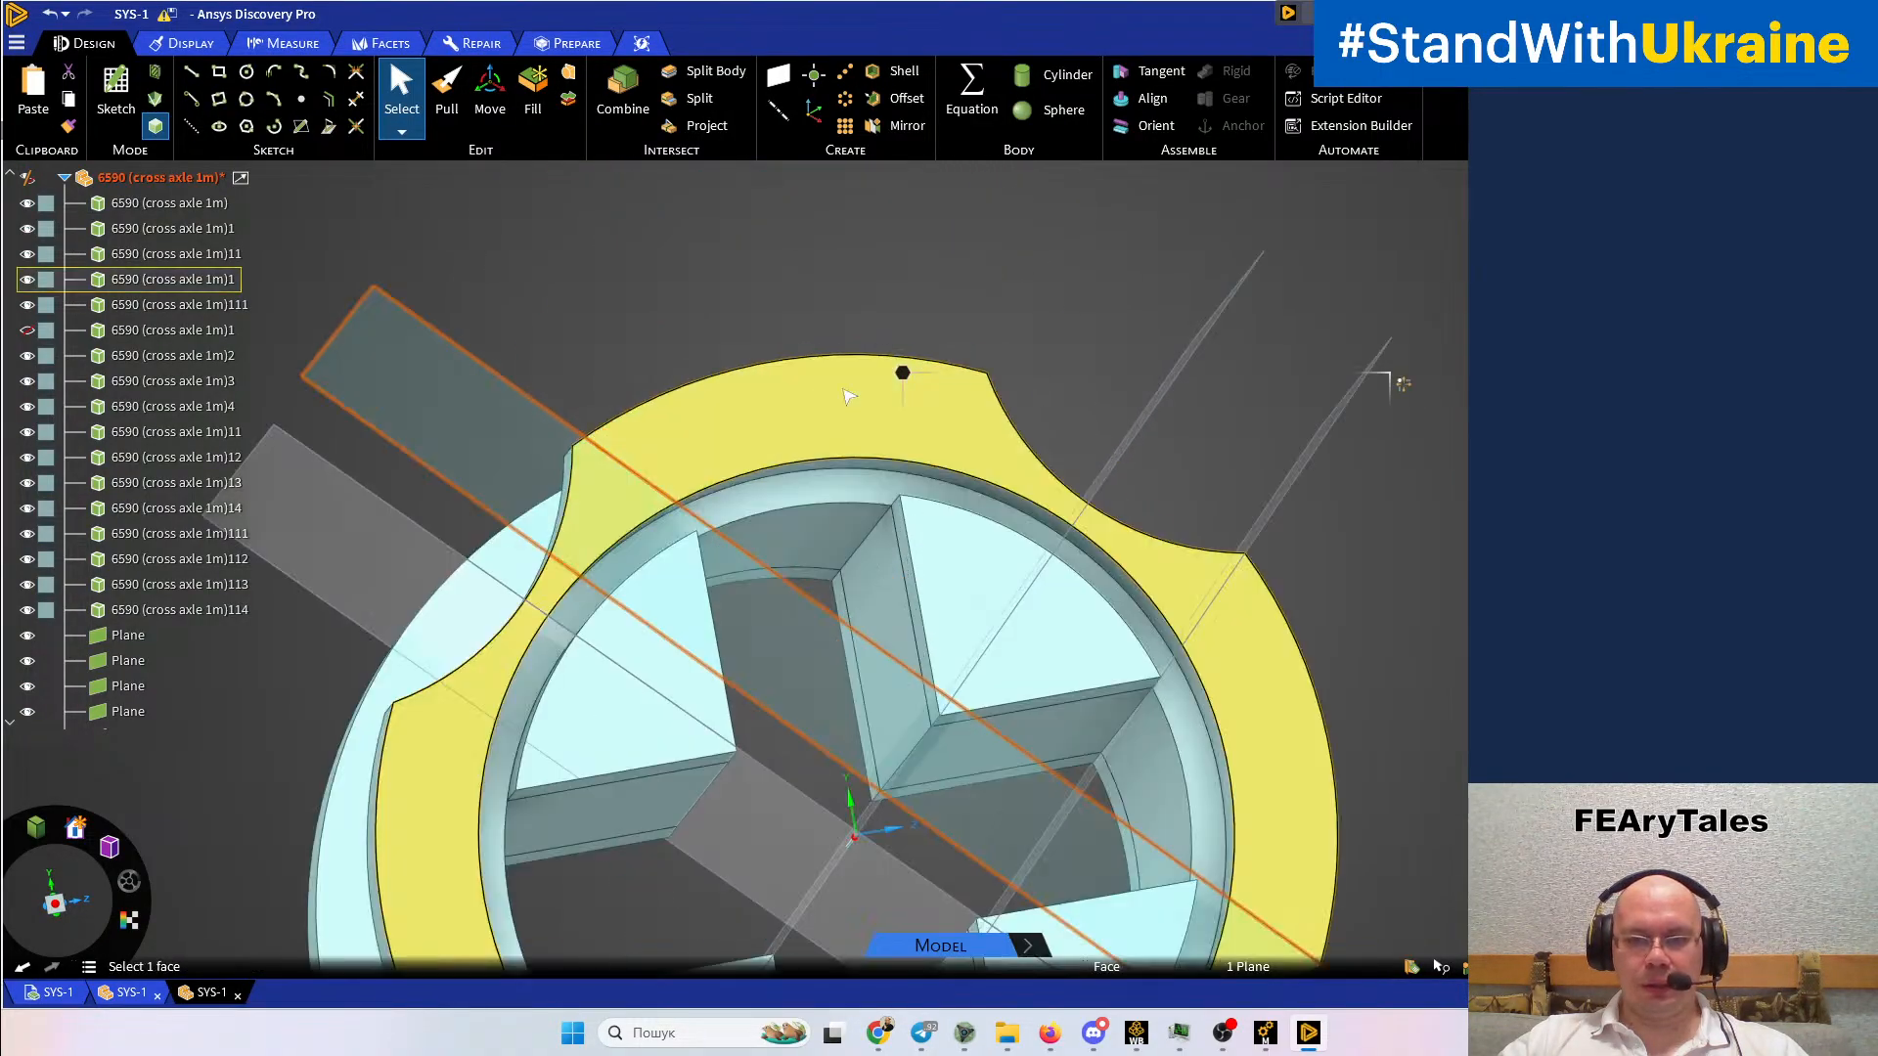
pyautogui.scroll(4, 876, 500)
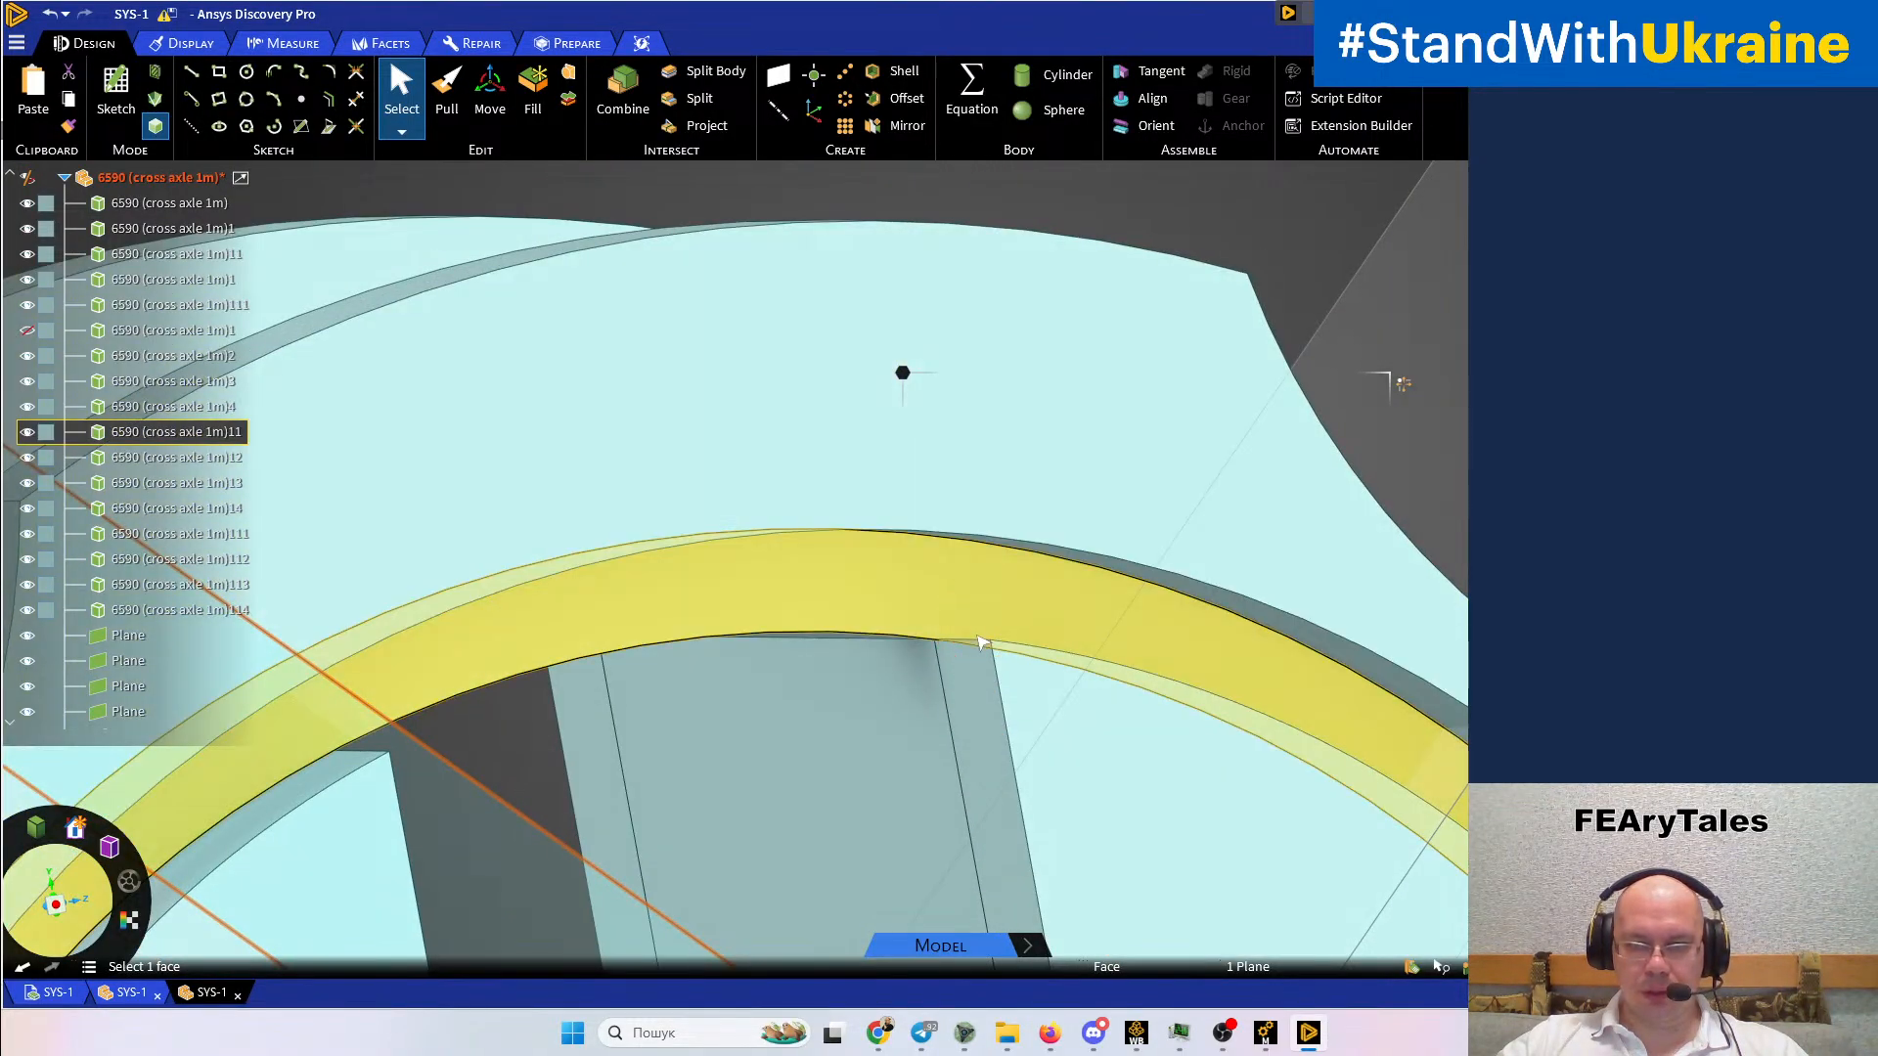
pyautogui.moveTo(981, 642); pyautogui.dragTo(1040, 621, button='middle')
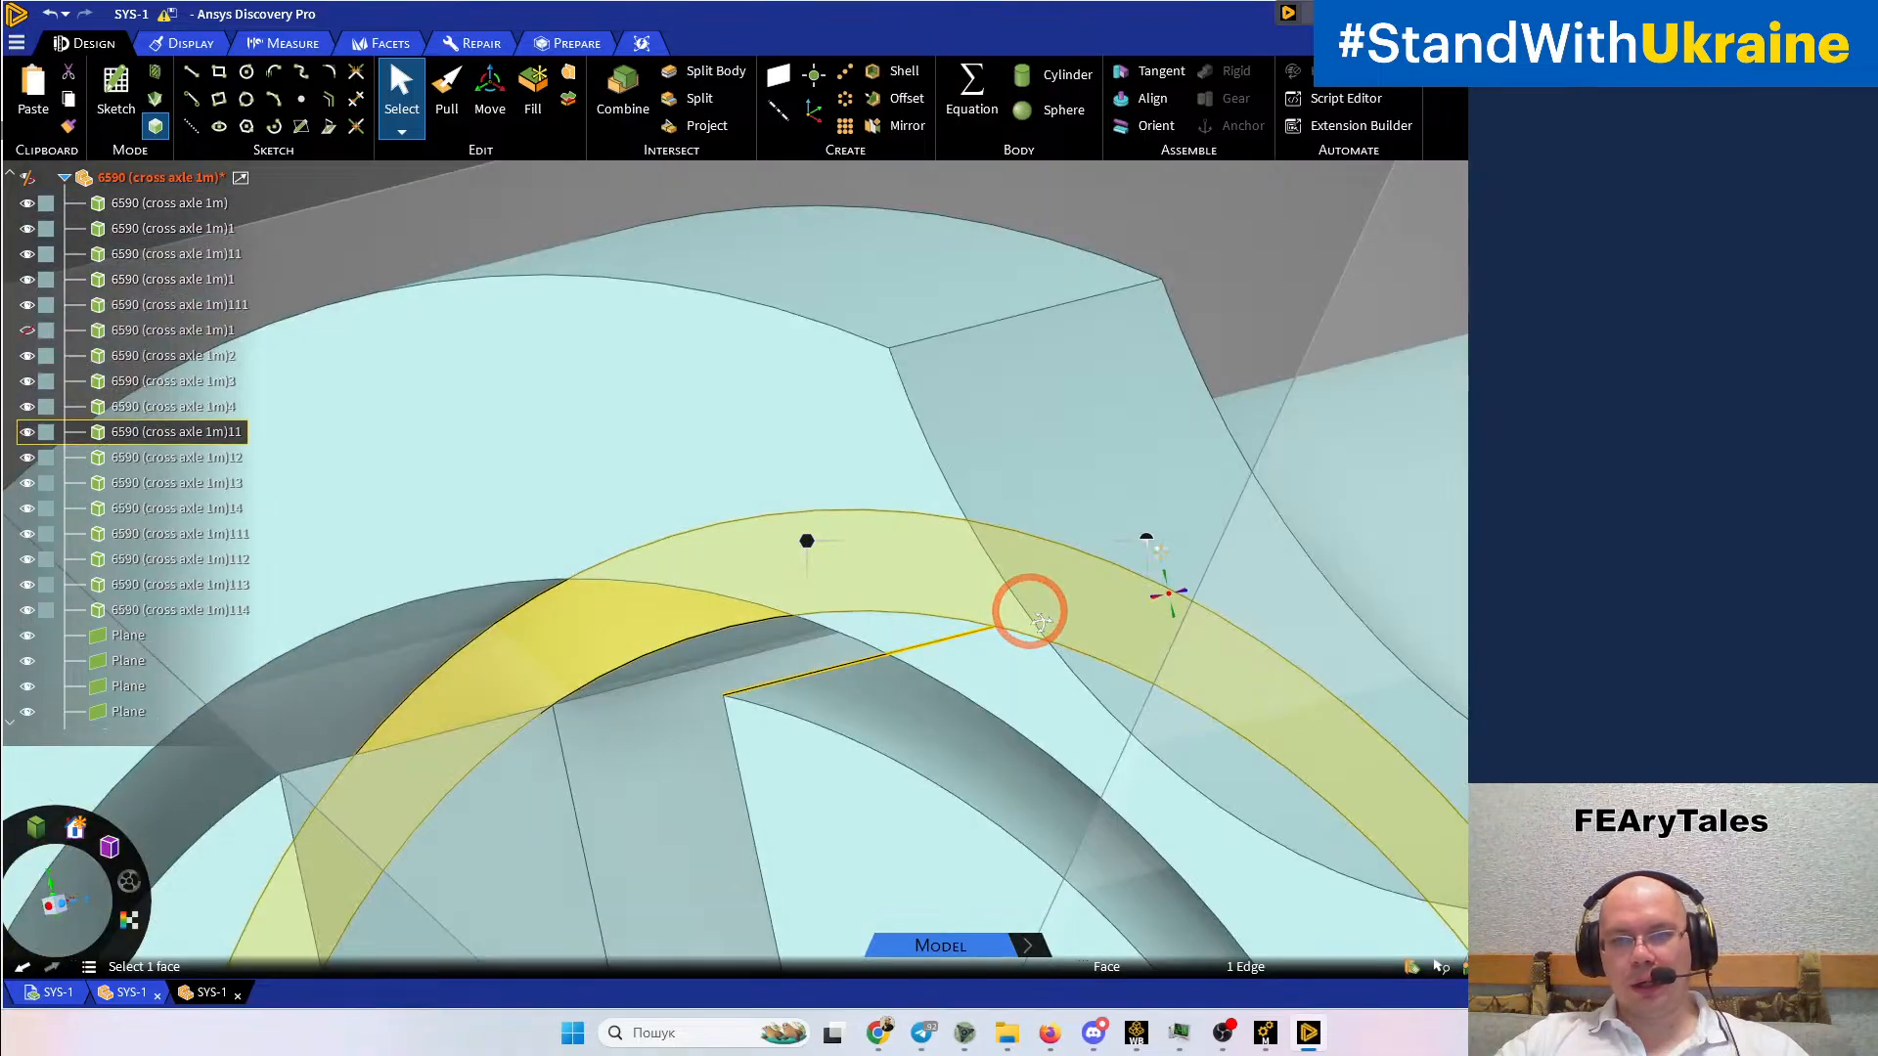
pyautogui.keyDown('ctrl'); pyautogui.click(957, 324); pyautogui.keyUp('ctrl')
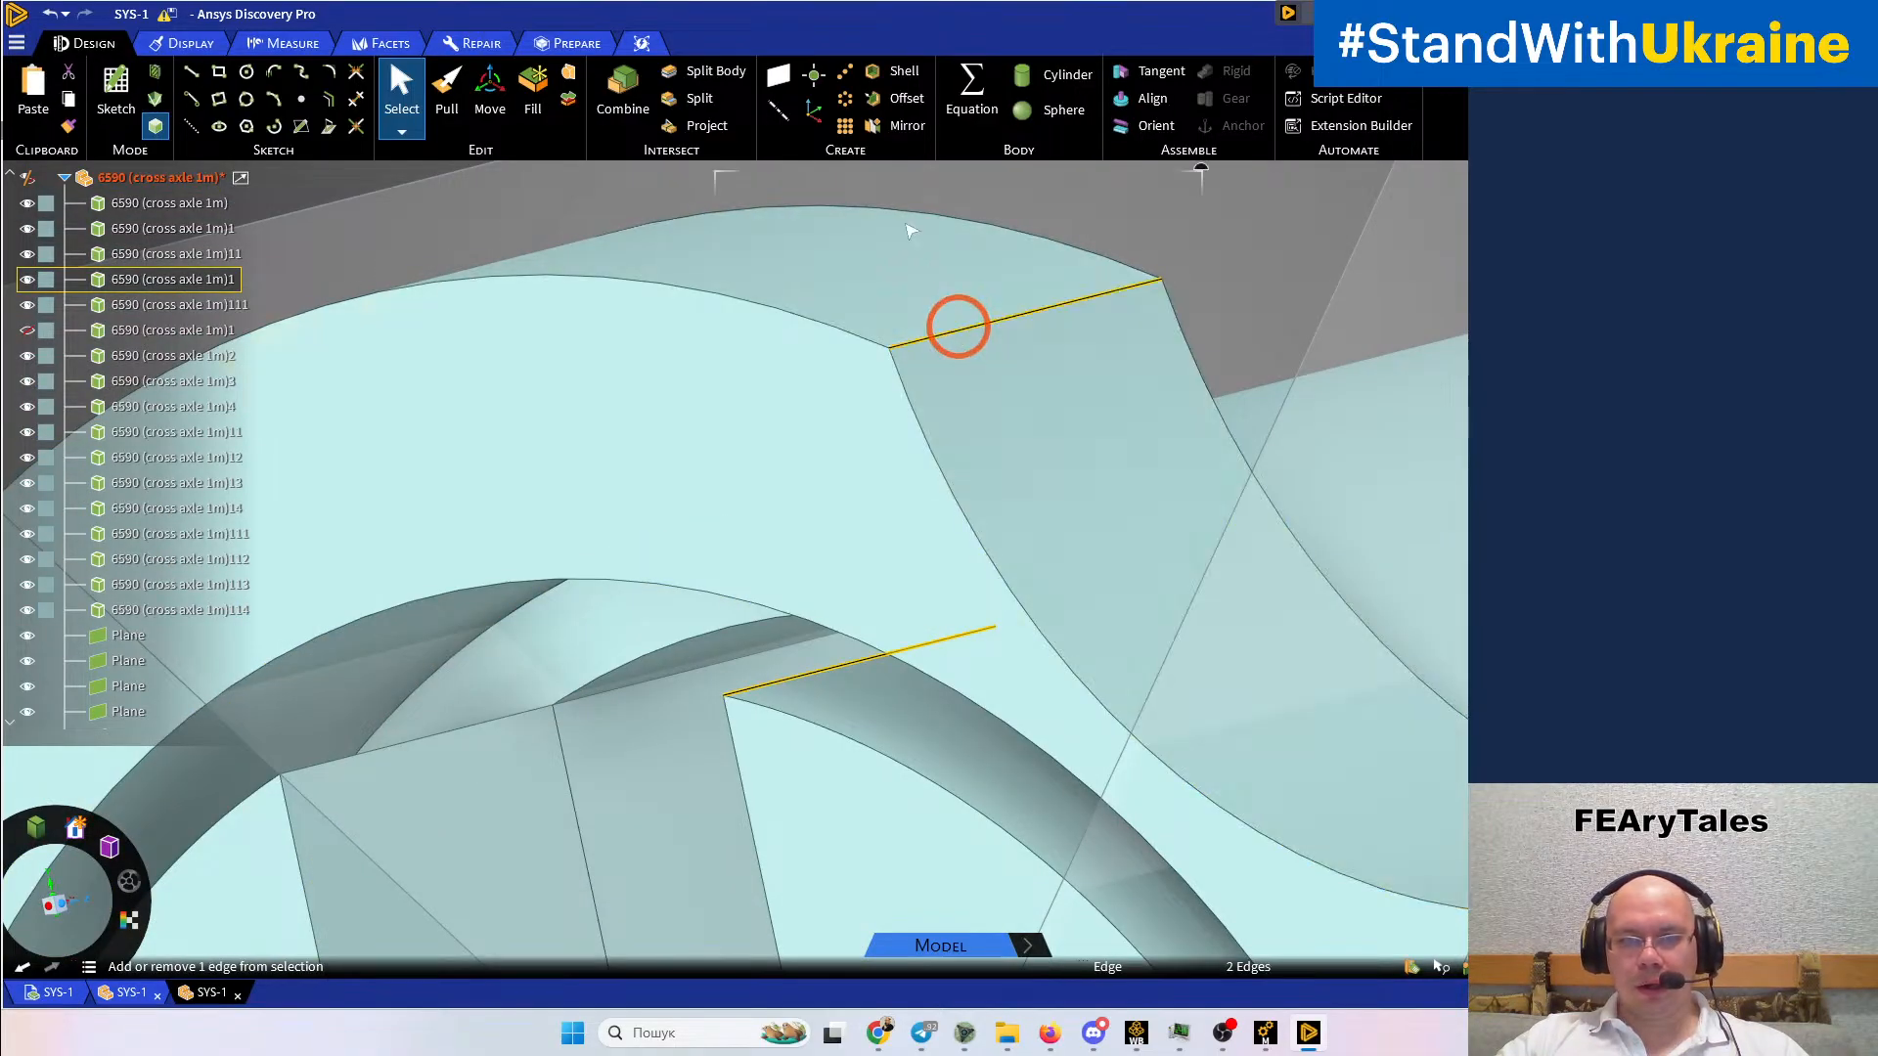
pyautogui.click(777, 78)
# Create a plane through the lower flange notch's corner edge and the outer corner edge of the nearby lower cross-hole arm
pyautogui.scroll(-7, 1004, 430)
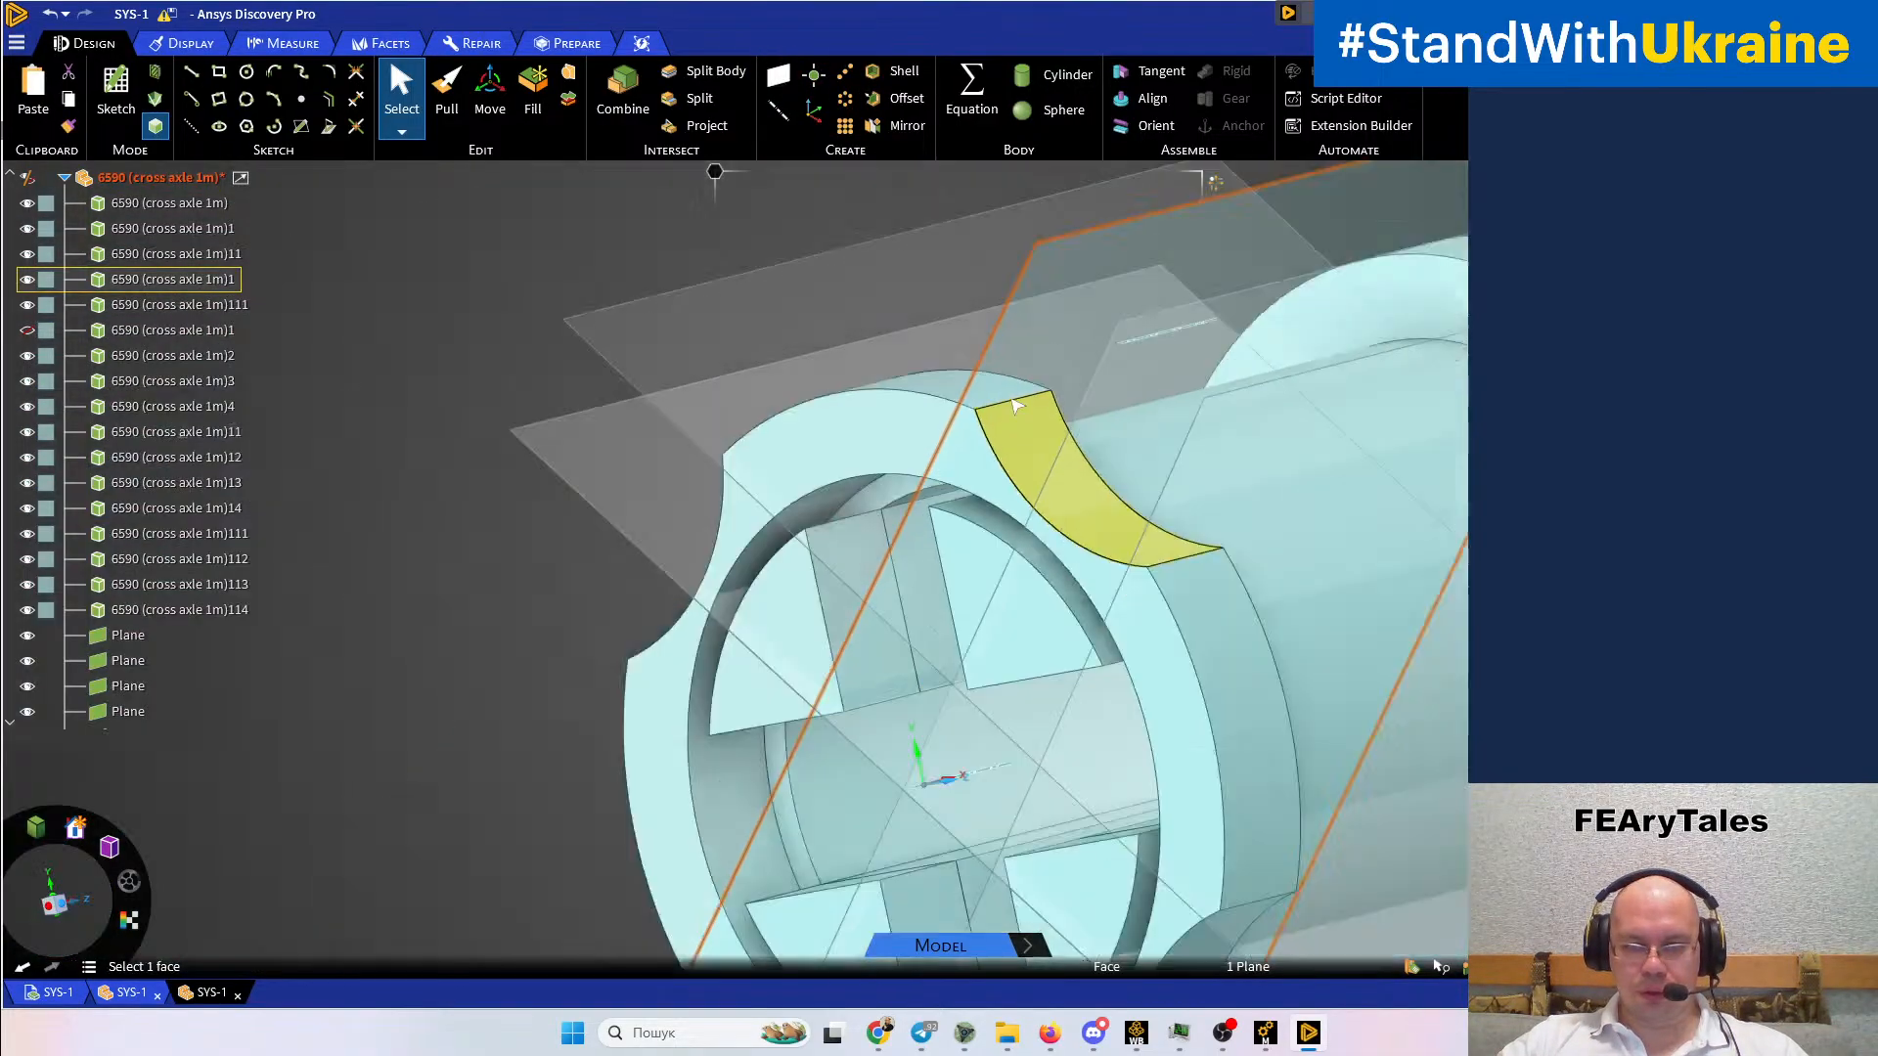
pyautogui.moveTo(1101, 463); pyautogui.dragTo(1186, 469, button='middle')
pyautogui.scroll(10, 993, 689)
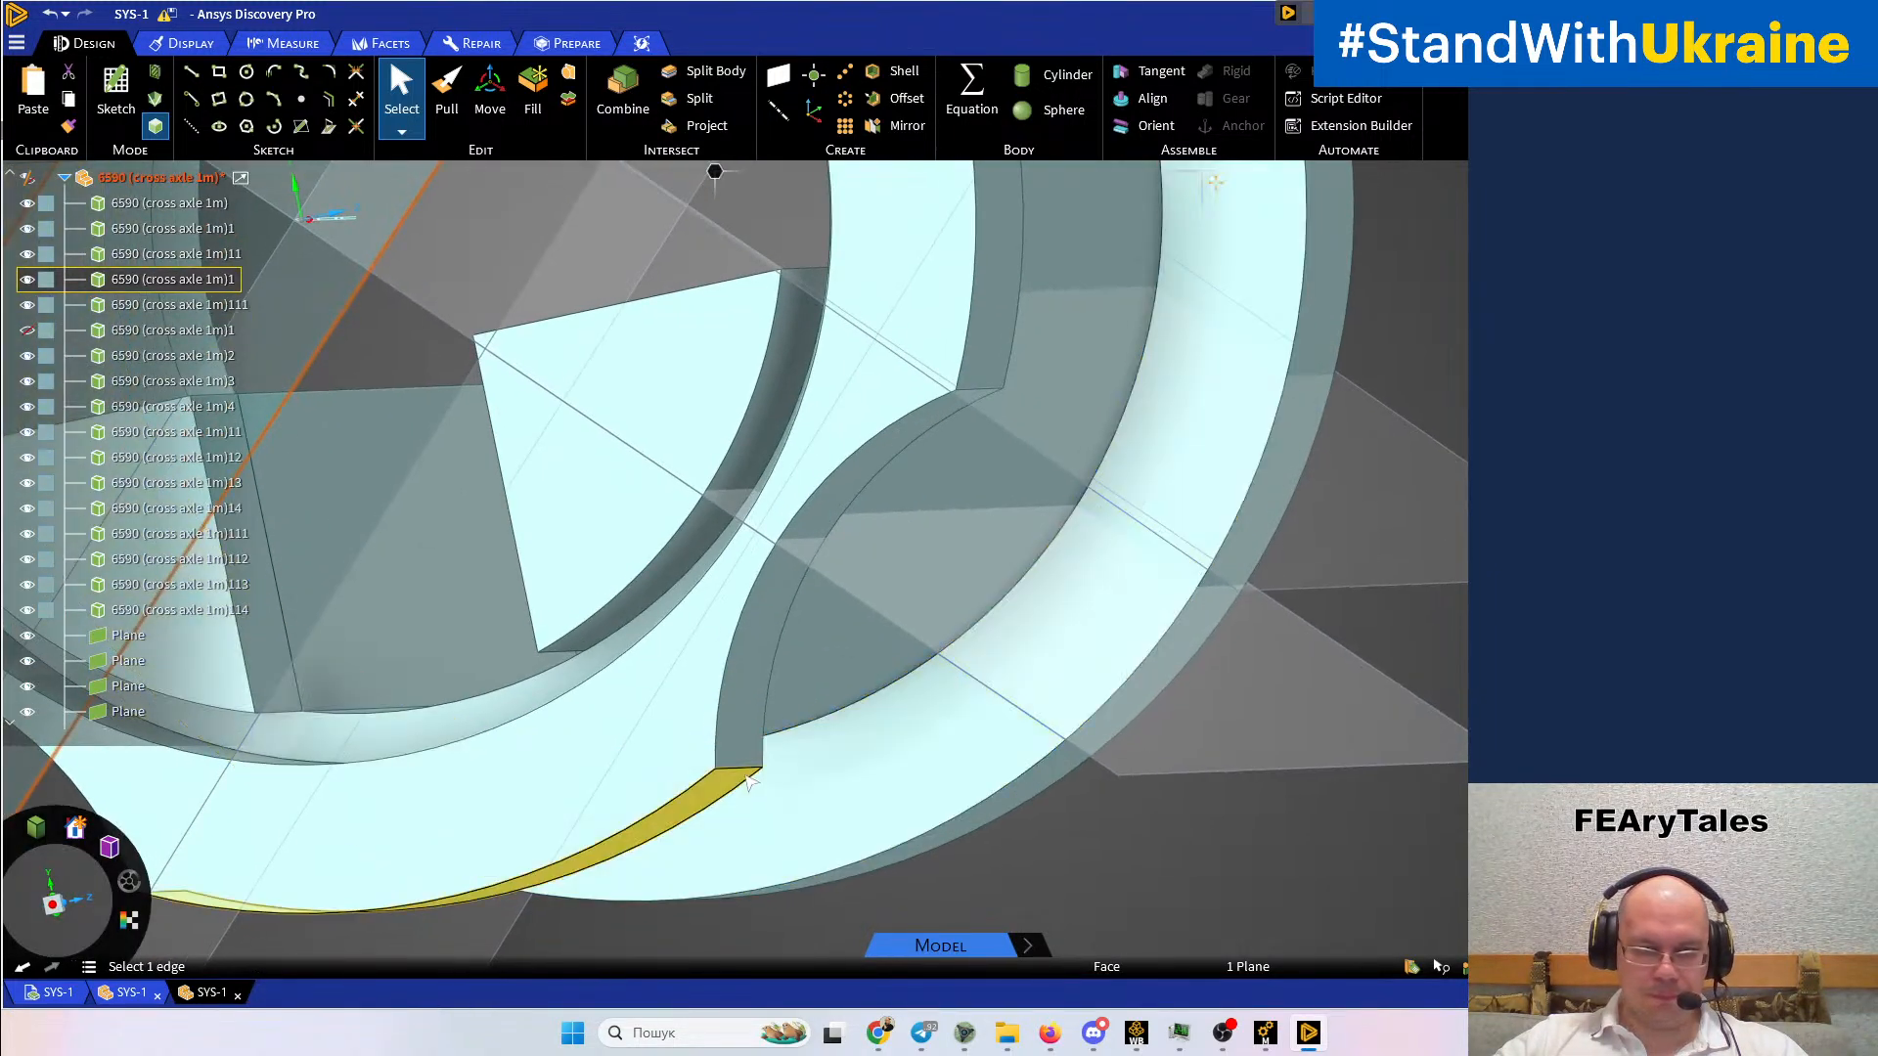
pyautogui.click(766, 760)
pyautogui.moveTo(853, 751); pyautogui.dragTo(985, 722, button='middle')
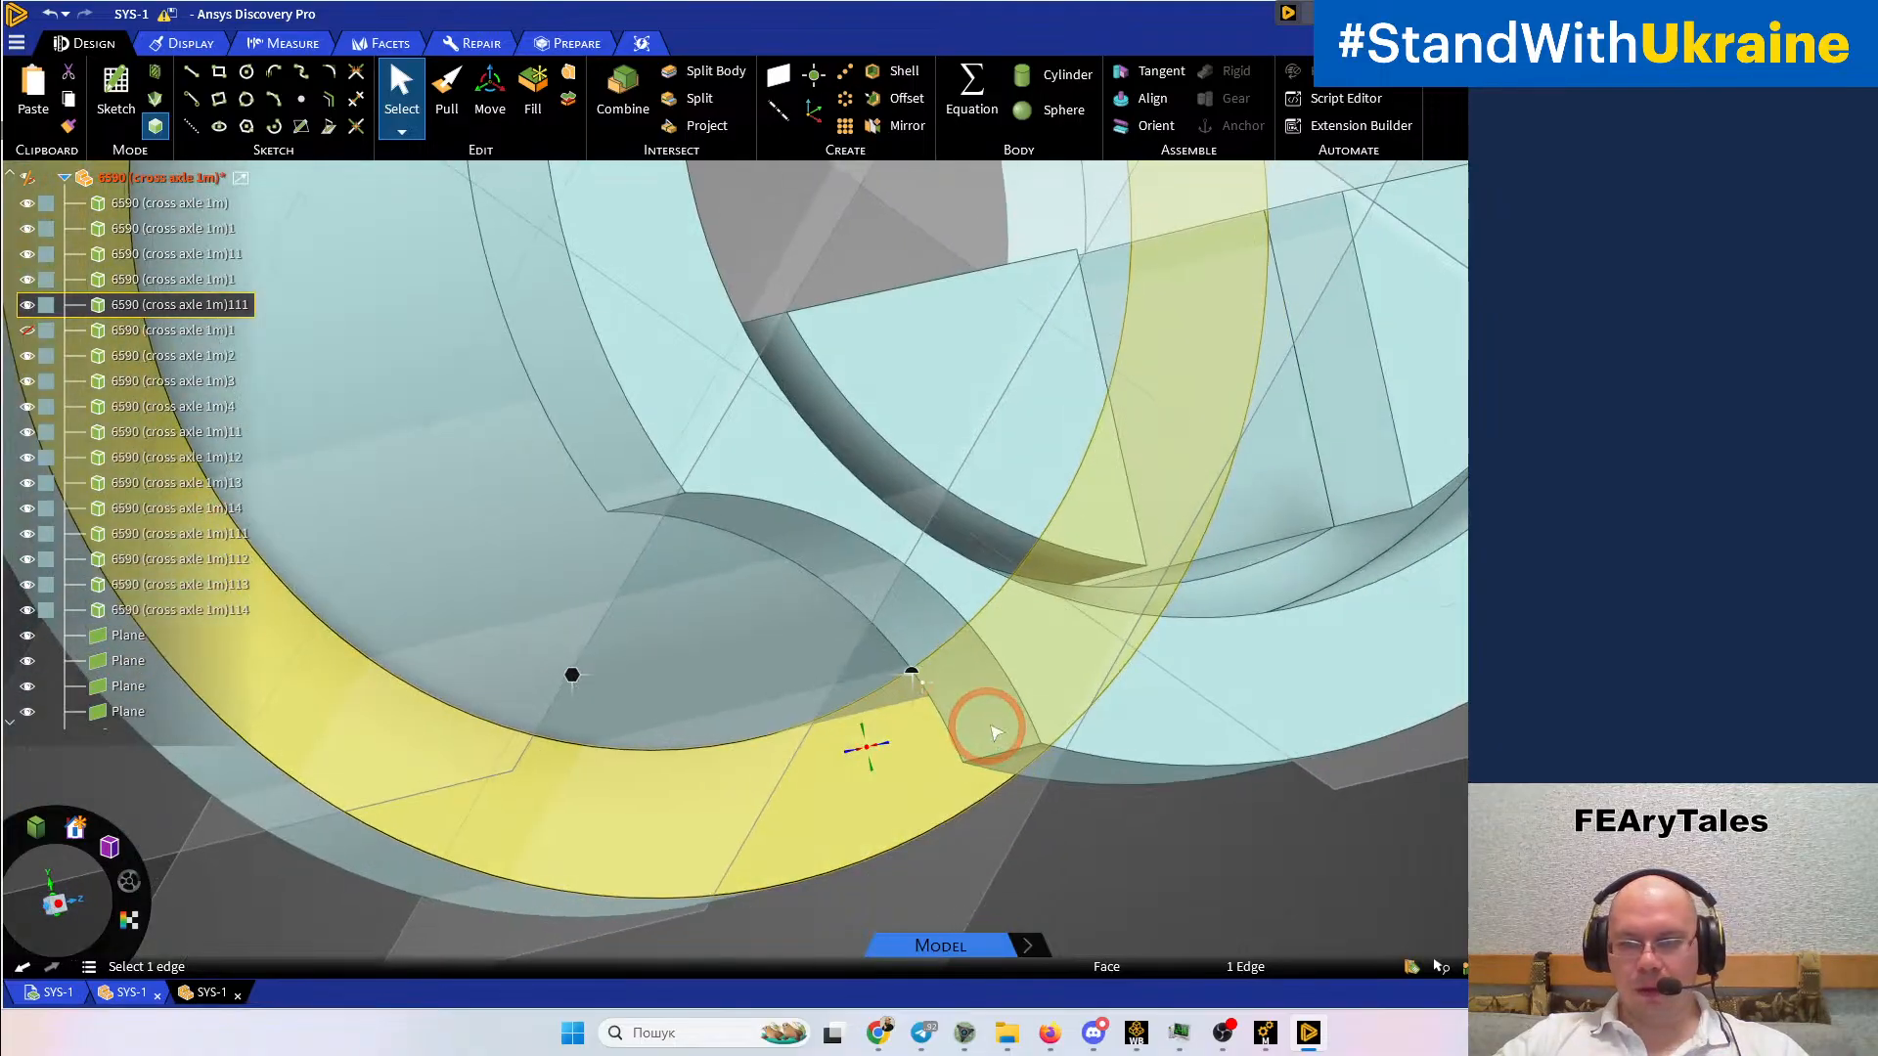
pyautogui.keyDown('ctrl'); pyautogui.click(1392, 507); pyautogui.keyUp('ctrl')
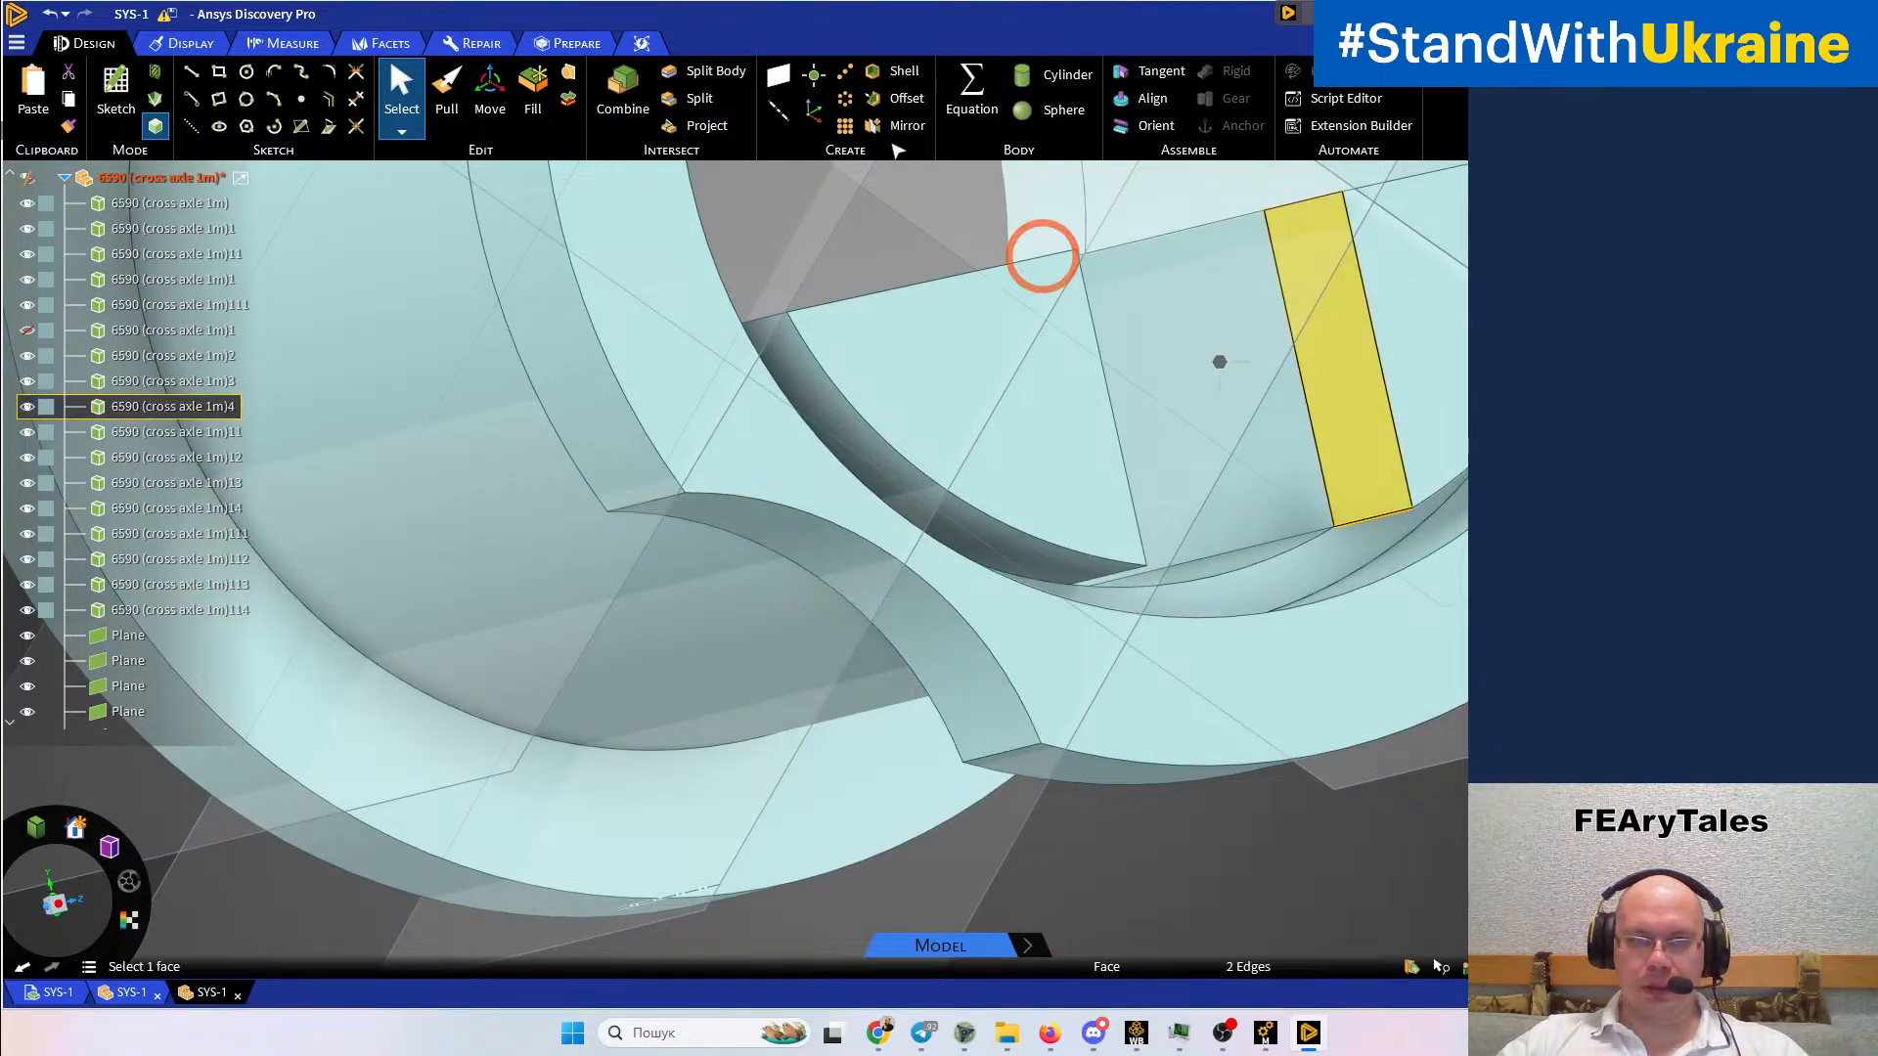
pyautogui.click(778, 75)
# Make all bodies visible again, including the hidden thin ring around the cross-shaped hole
pyautogui.scroll(-10, 1177, 611)
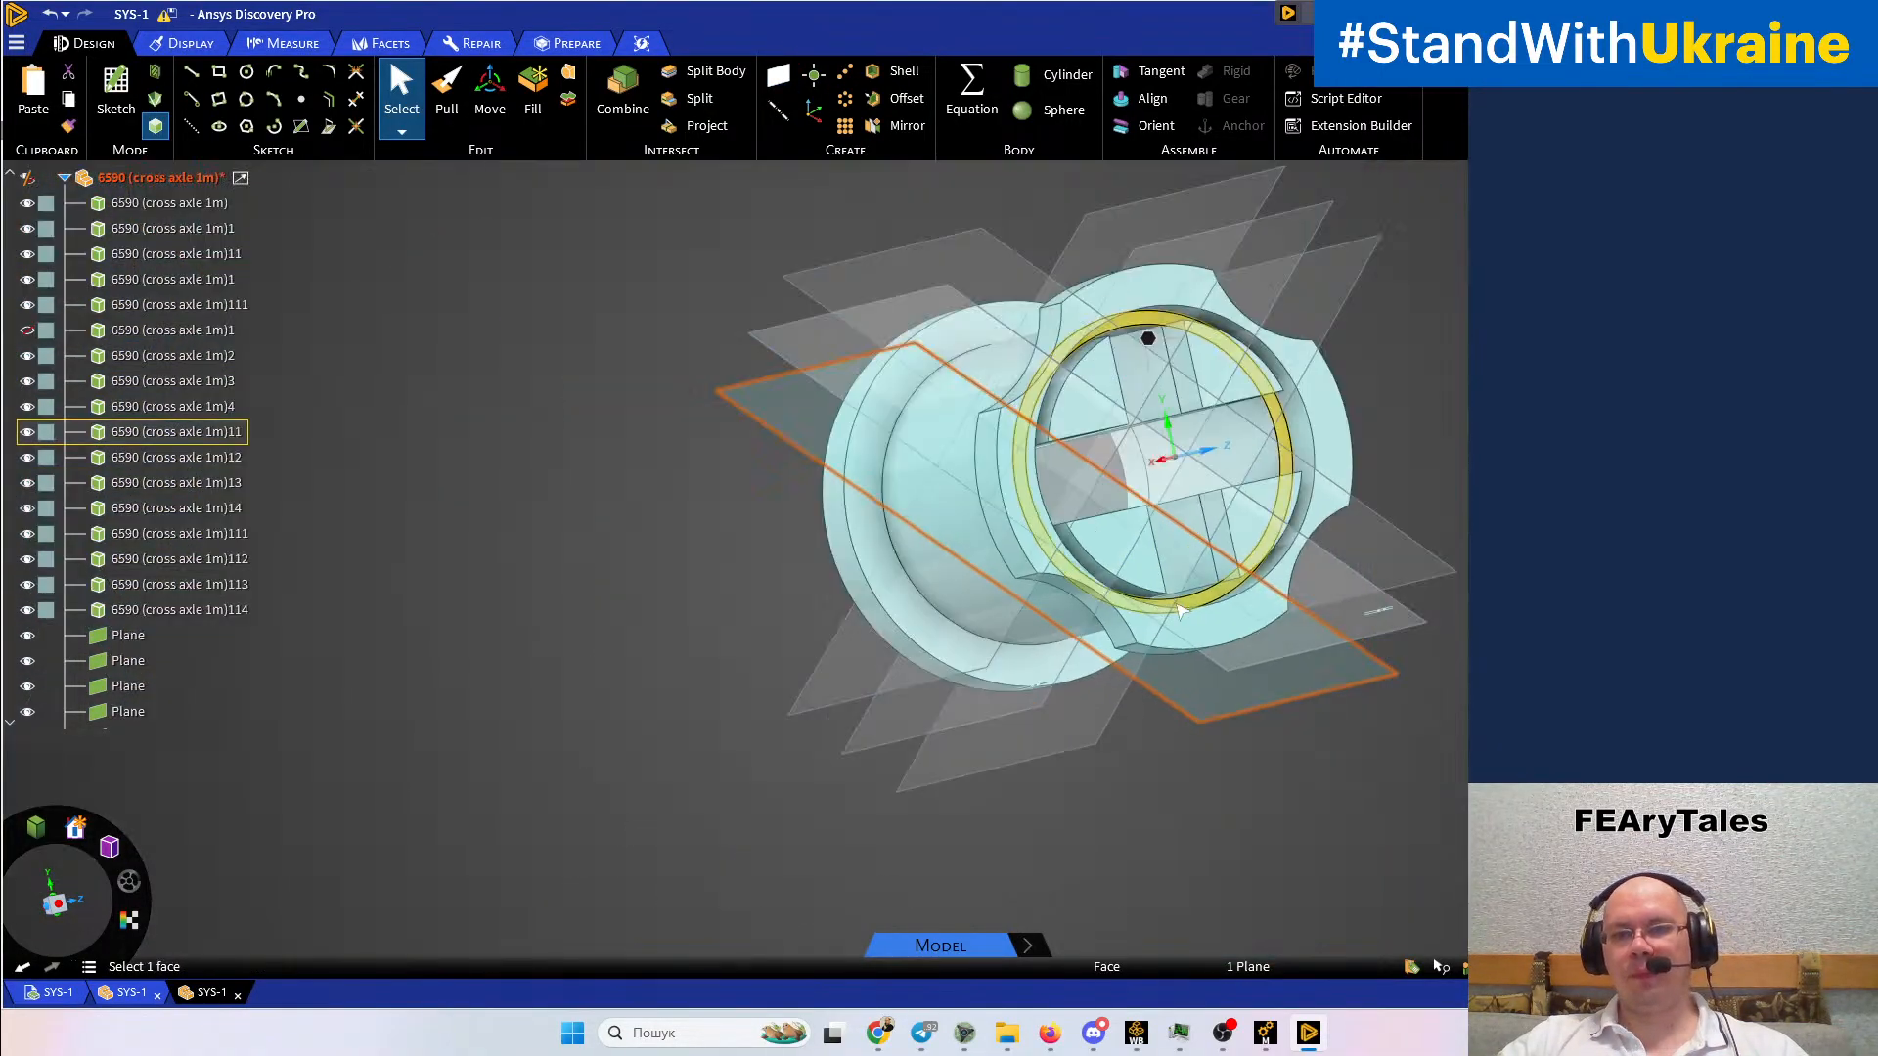
pyautogui.moveTo(1133, 589); pyautogui.dragTo(768, 512, button='middle')
pyautogui.rightClick(768, 512)
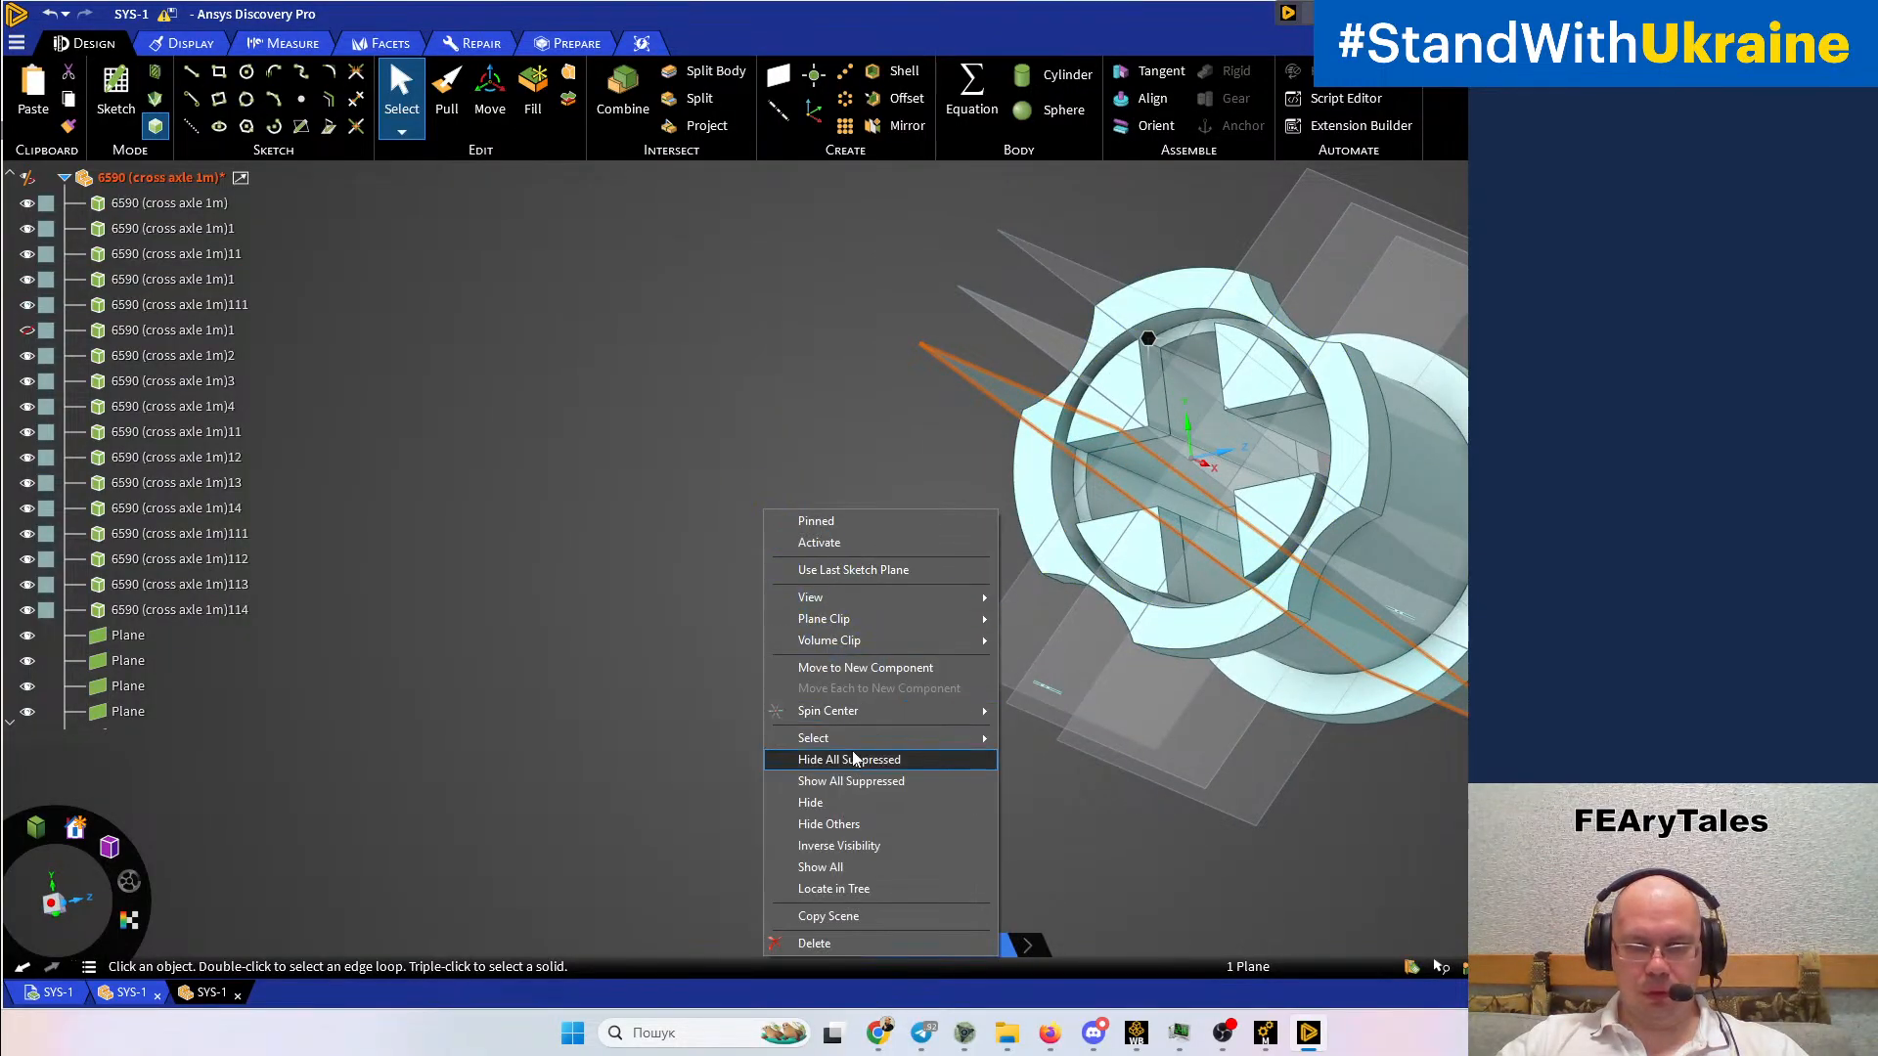
pyautogui.click(846, 851)
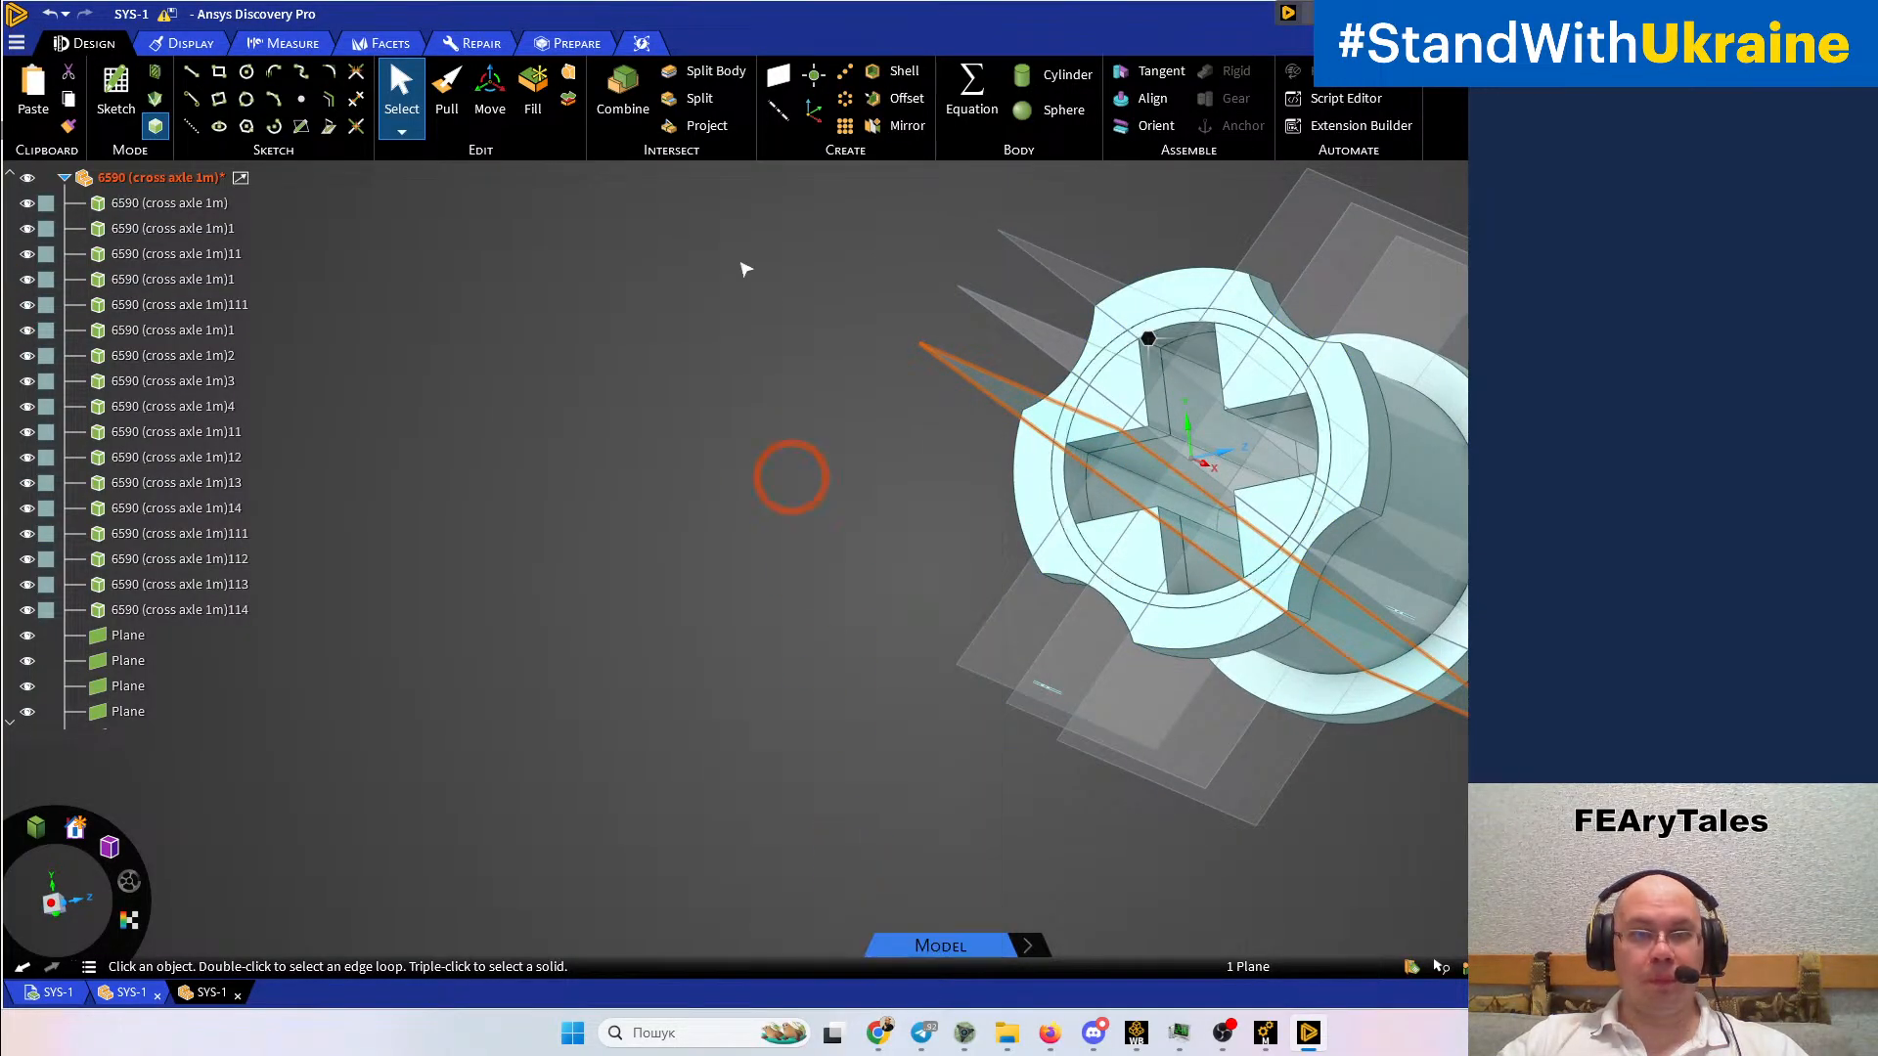
# Split all bushing bodies with the three parallel planes of one diagonal direction, keeping Extend faces on
pyautogui.click(712, 74)
pyautogui.scroll(-3, 691, 525)
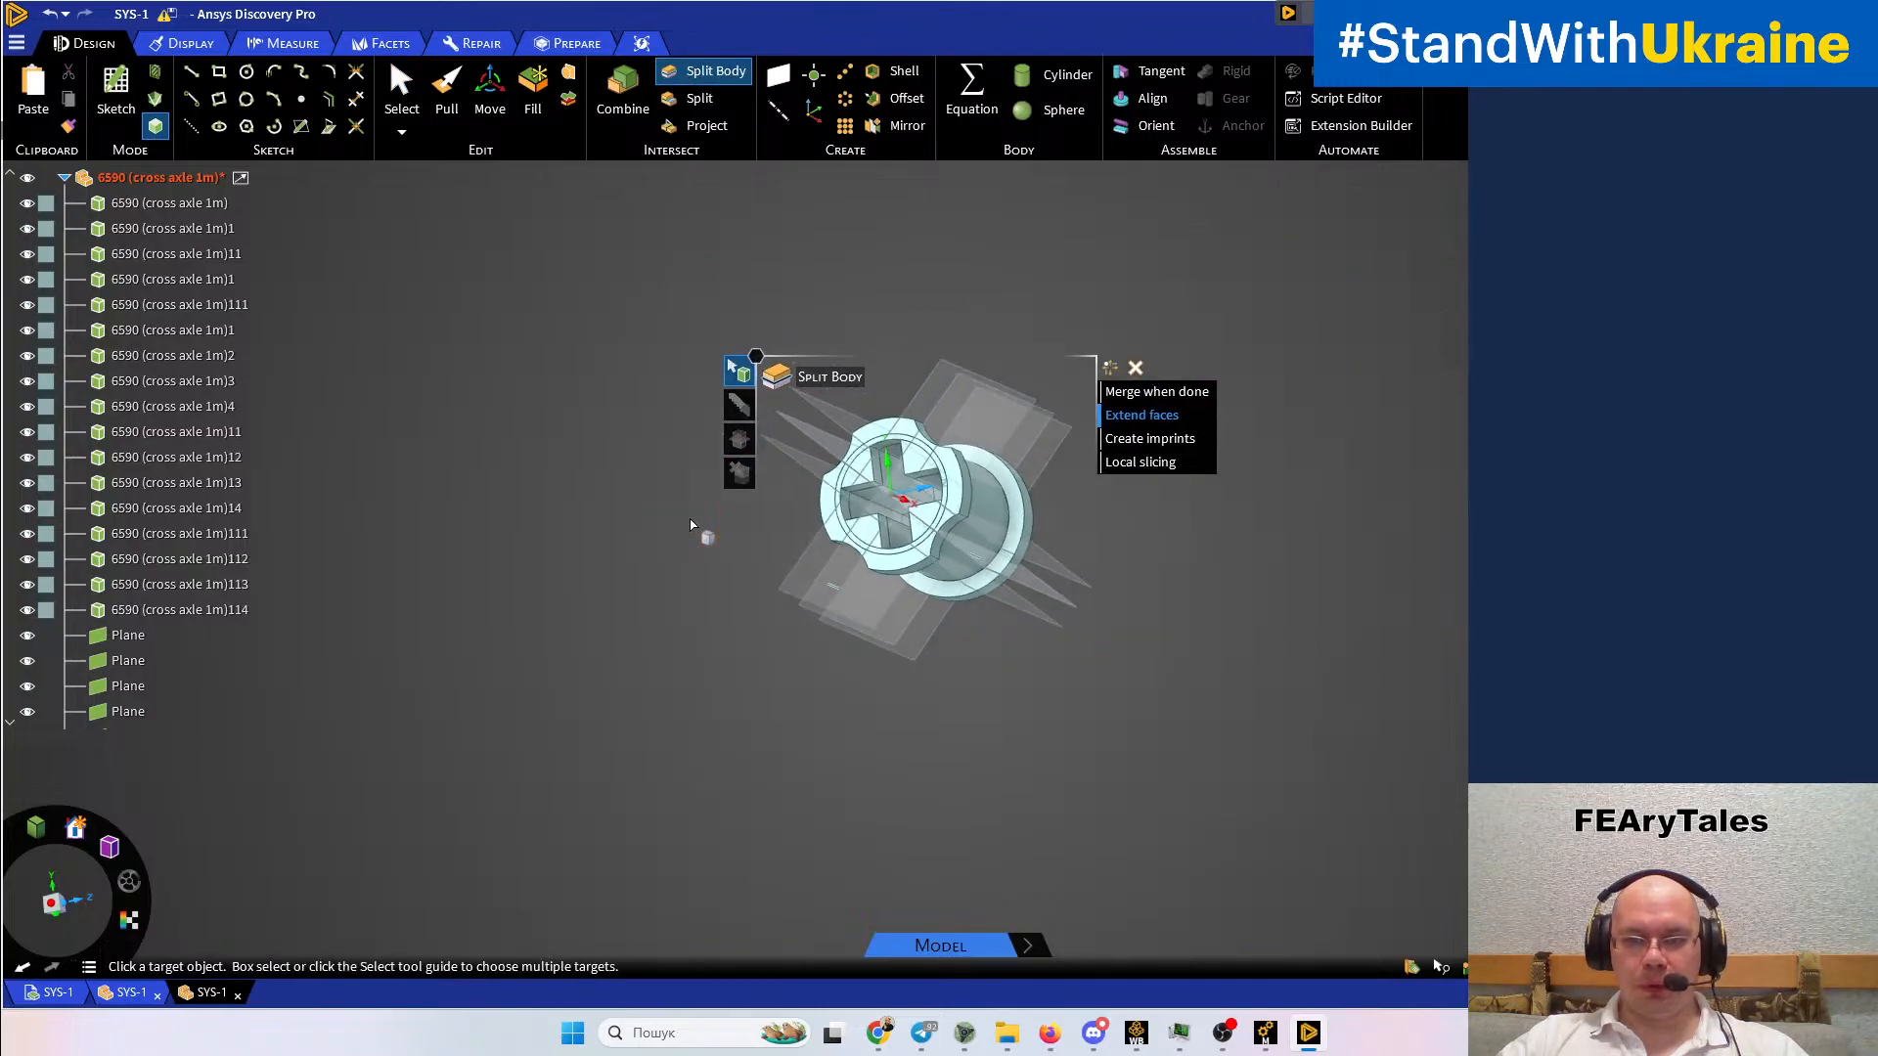
pyautogui.moveTo(591, 266); pyautogui.dragTo(1174, 726)
pyautogui.scroll(4, 889, 658)
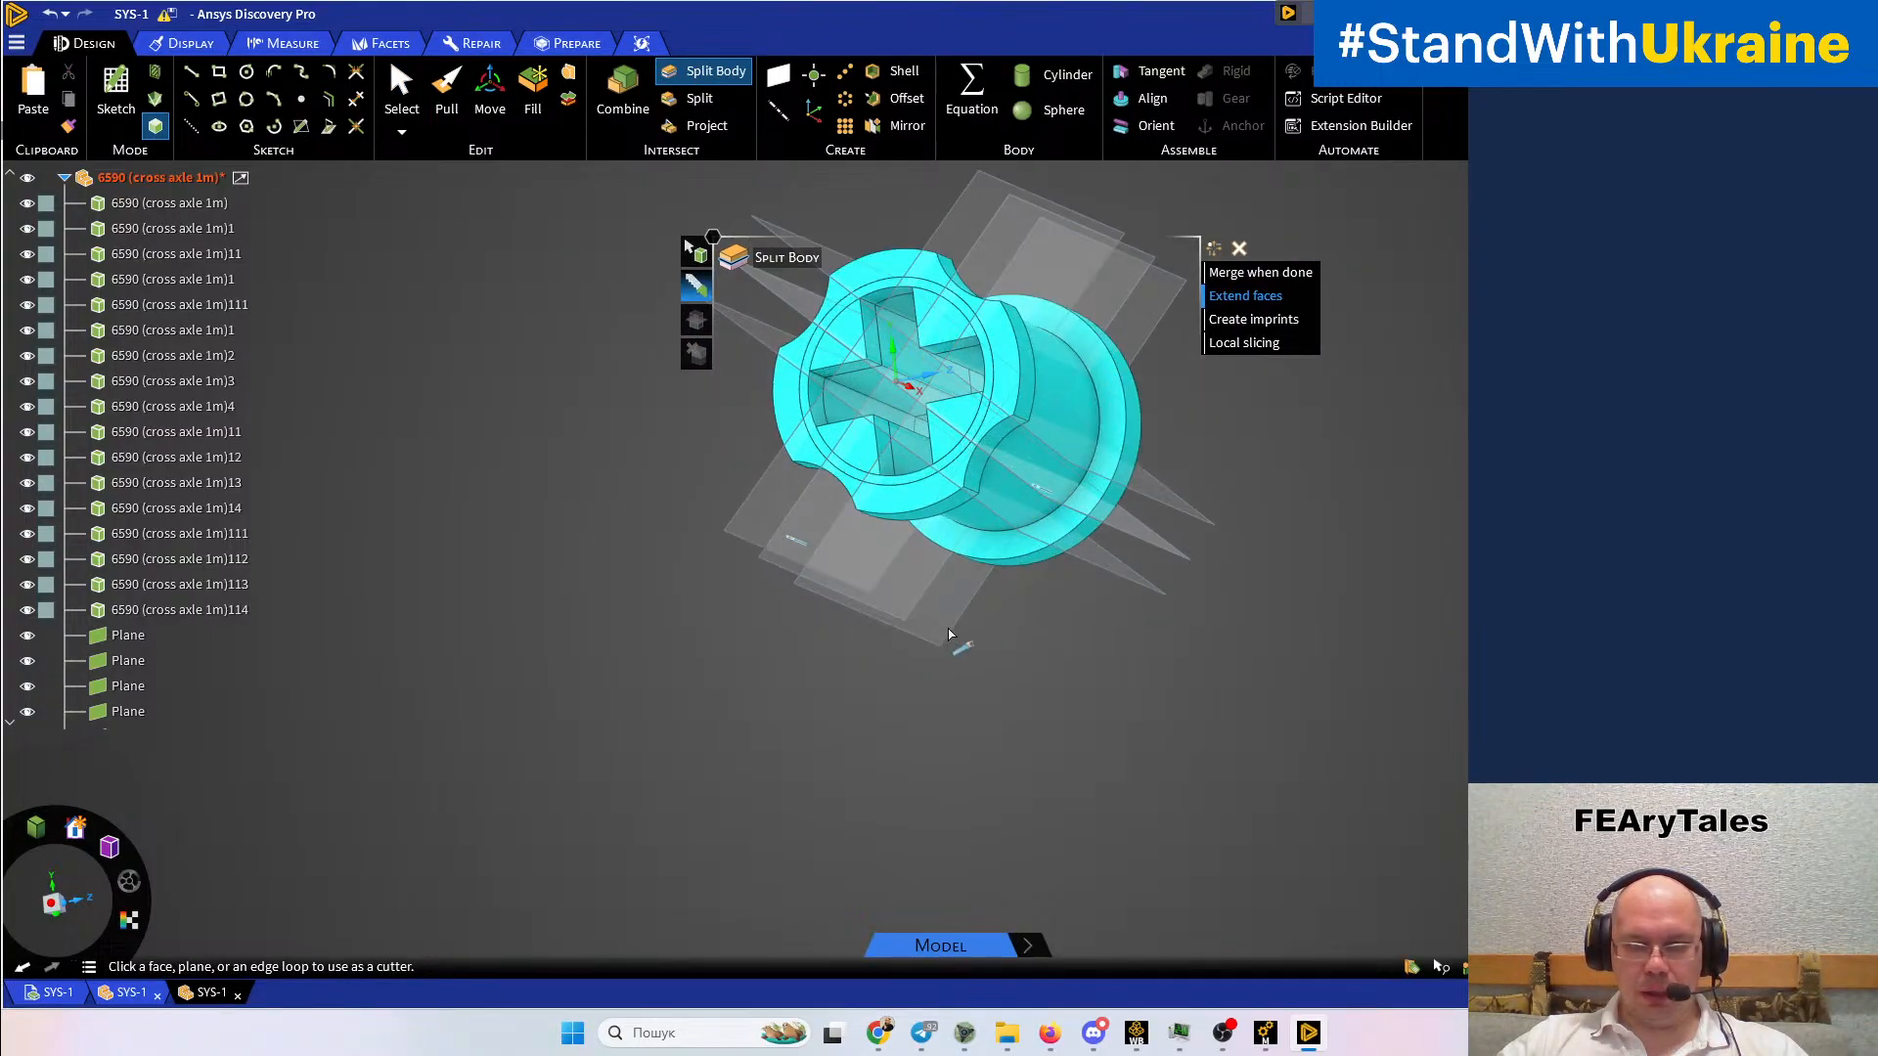
pyautogui.click(913, 610)
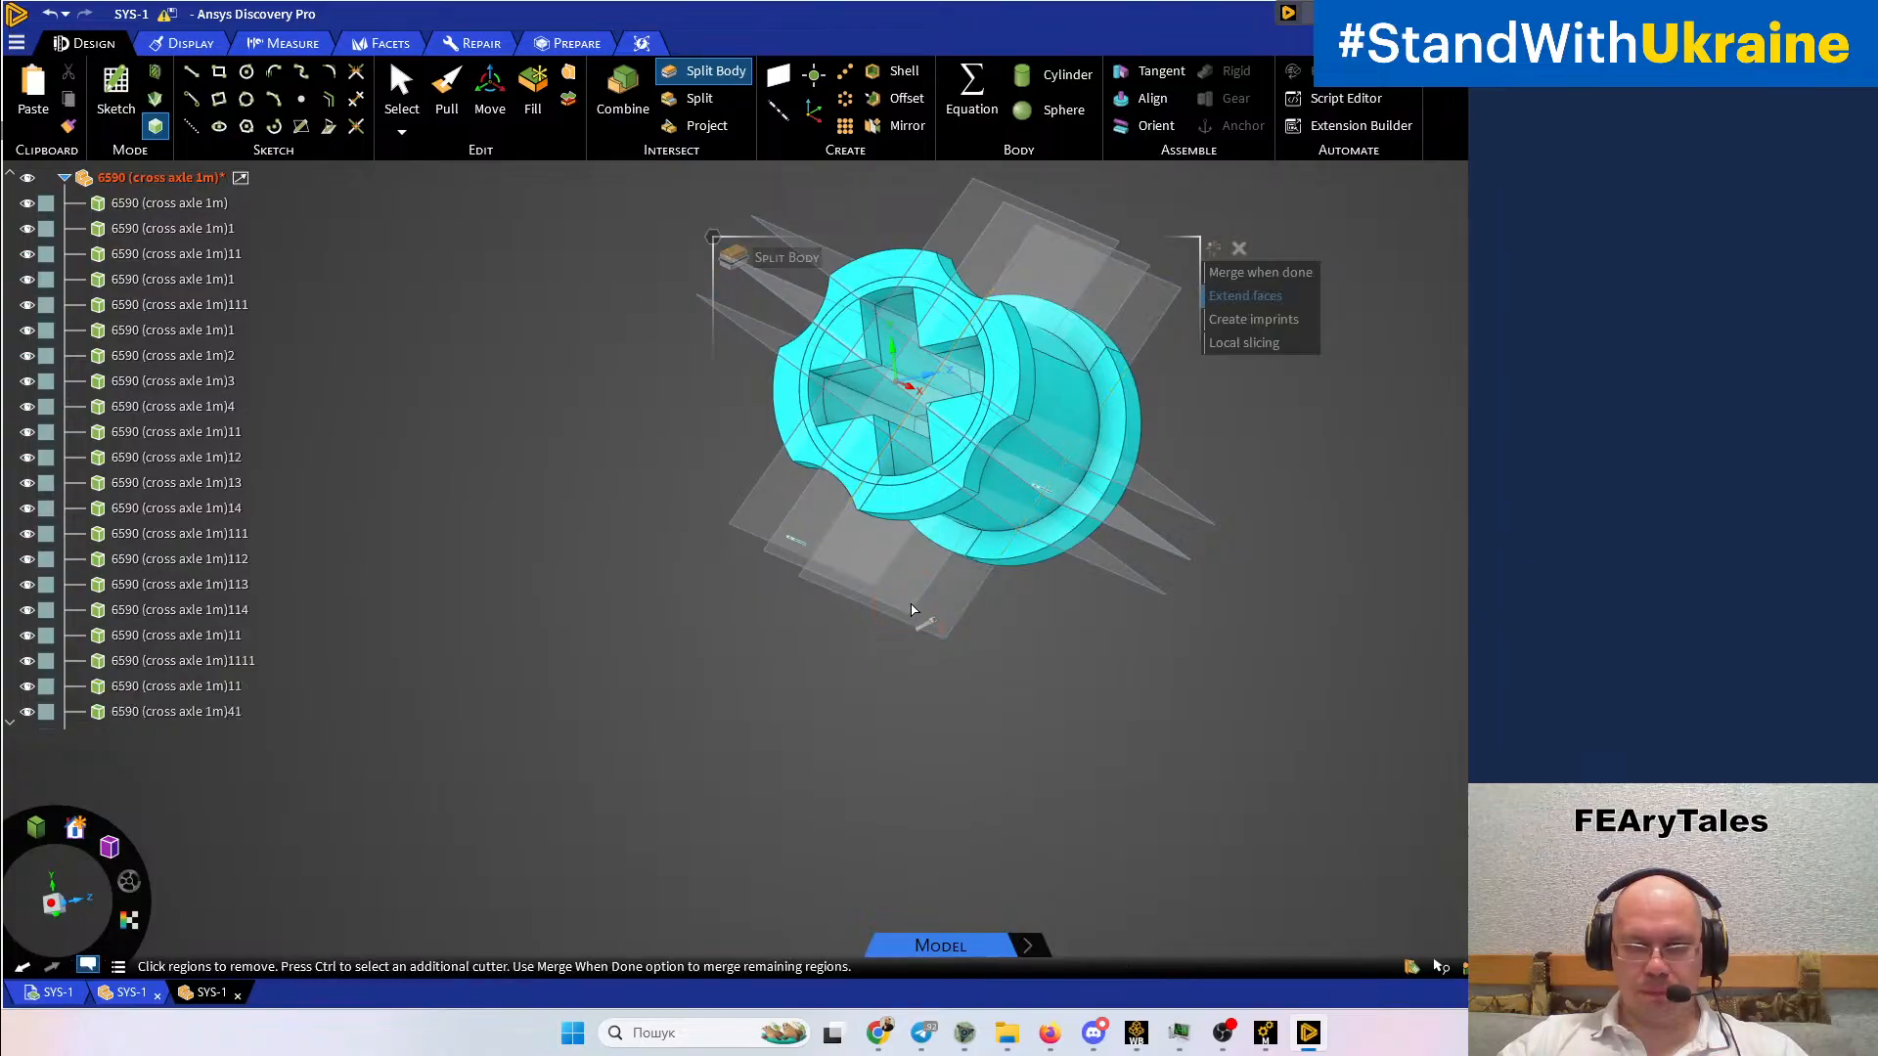
pyautogui.click(892, 590)
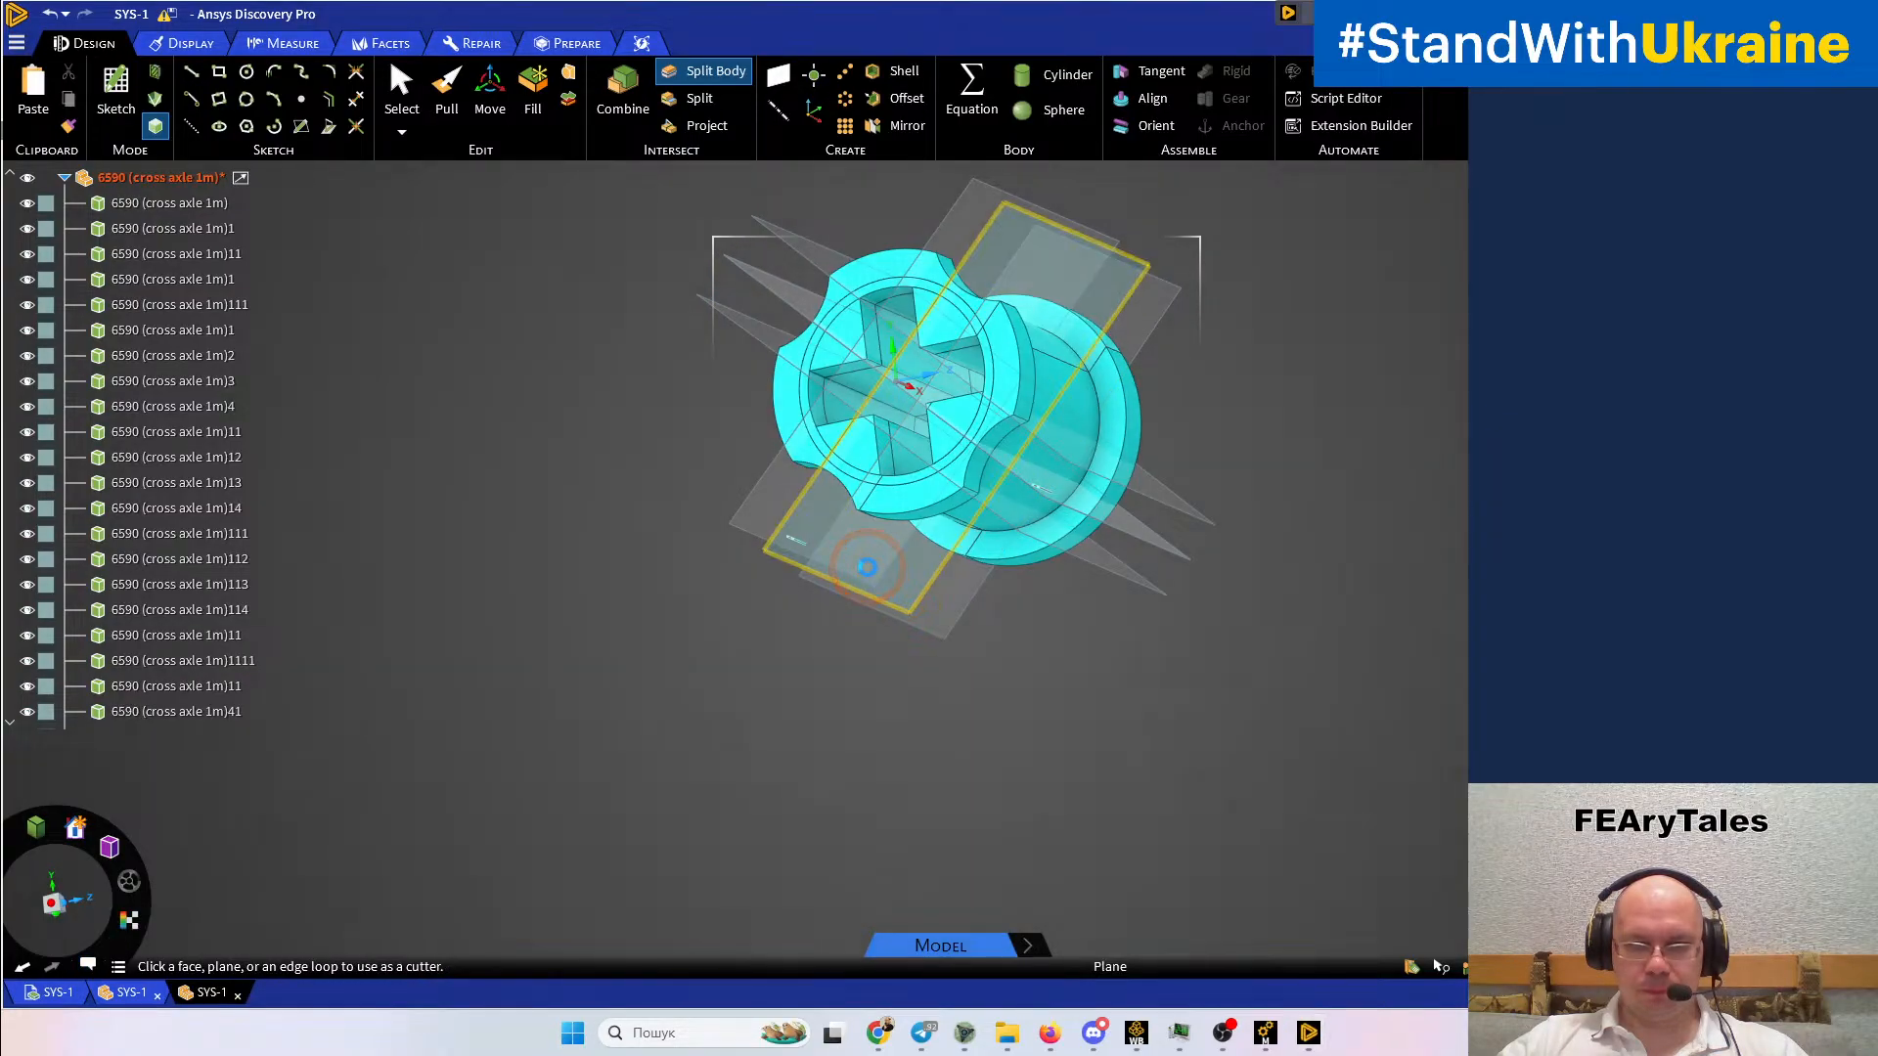
pyautogui.click(911, 581)
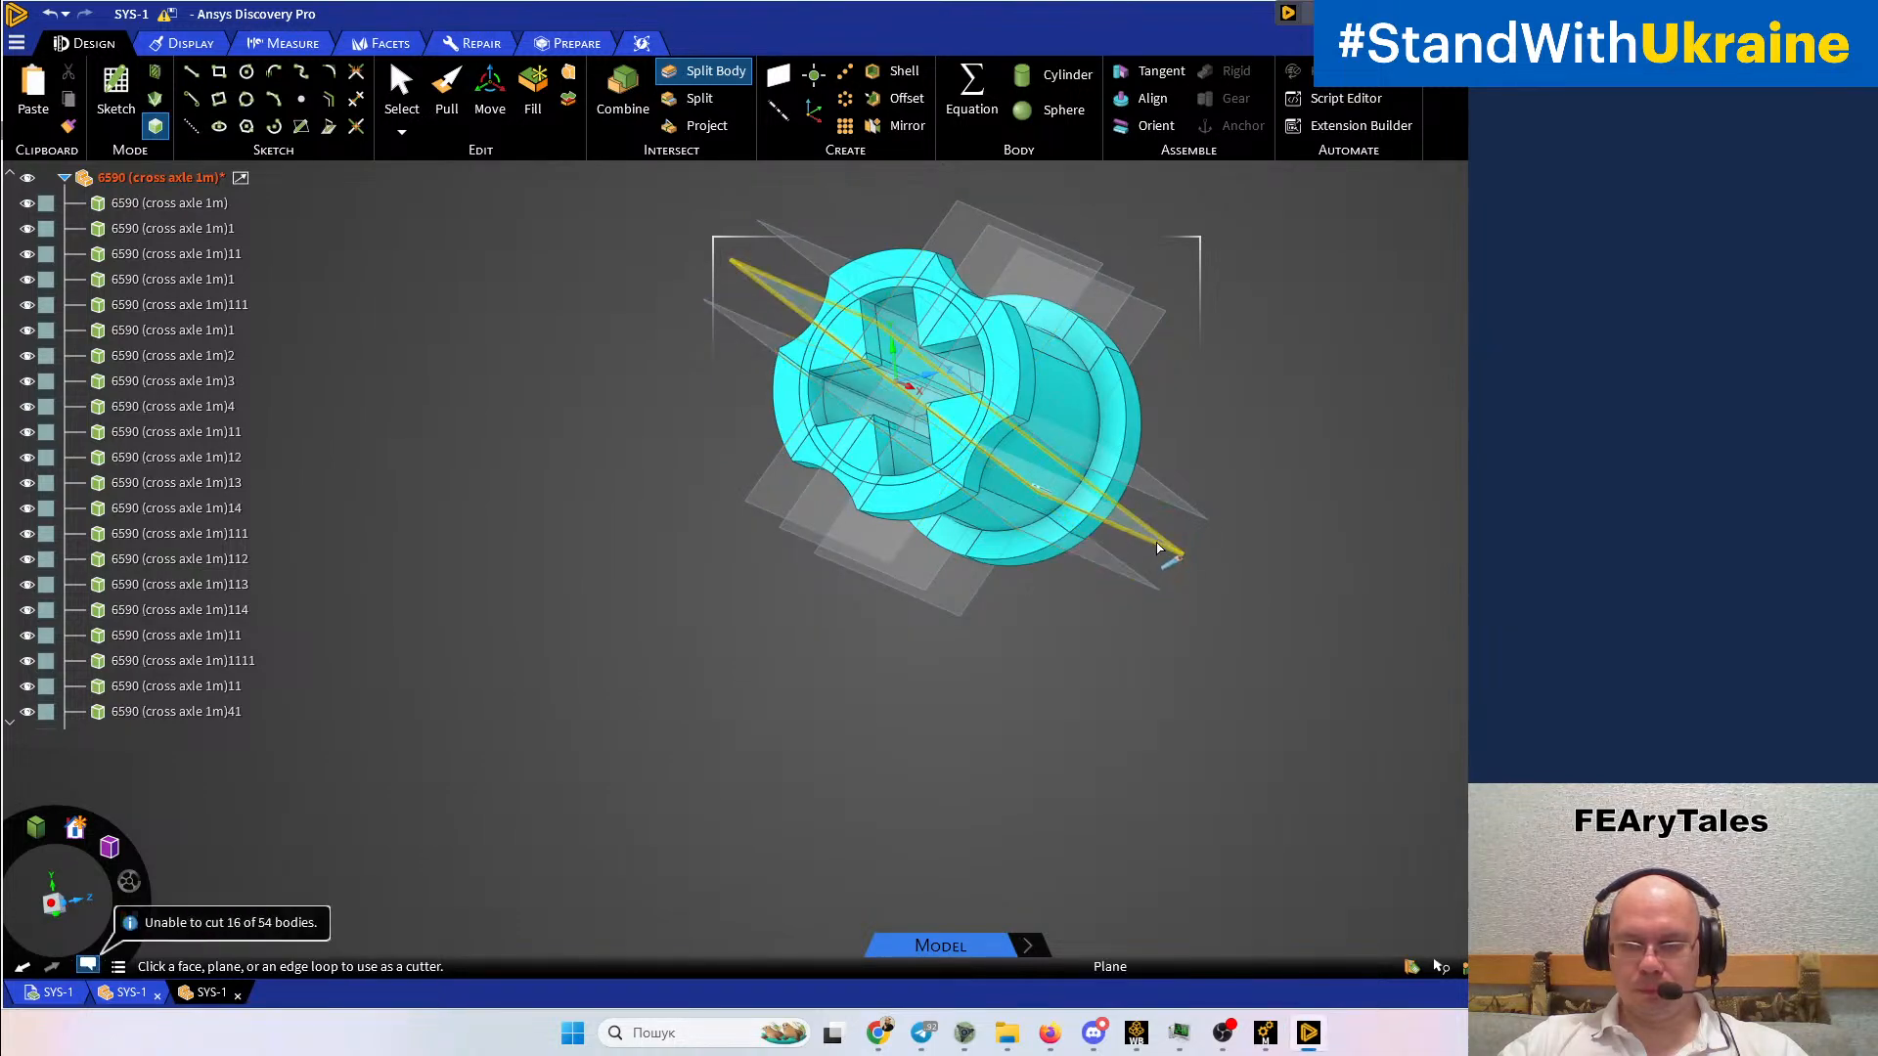
# Split the bushing bodies further with the parallel planes of the other diagonal direction
pyautogui.click(1156, 543)
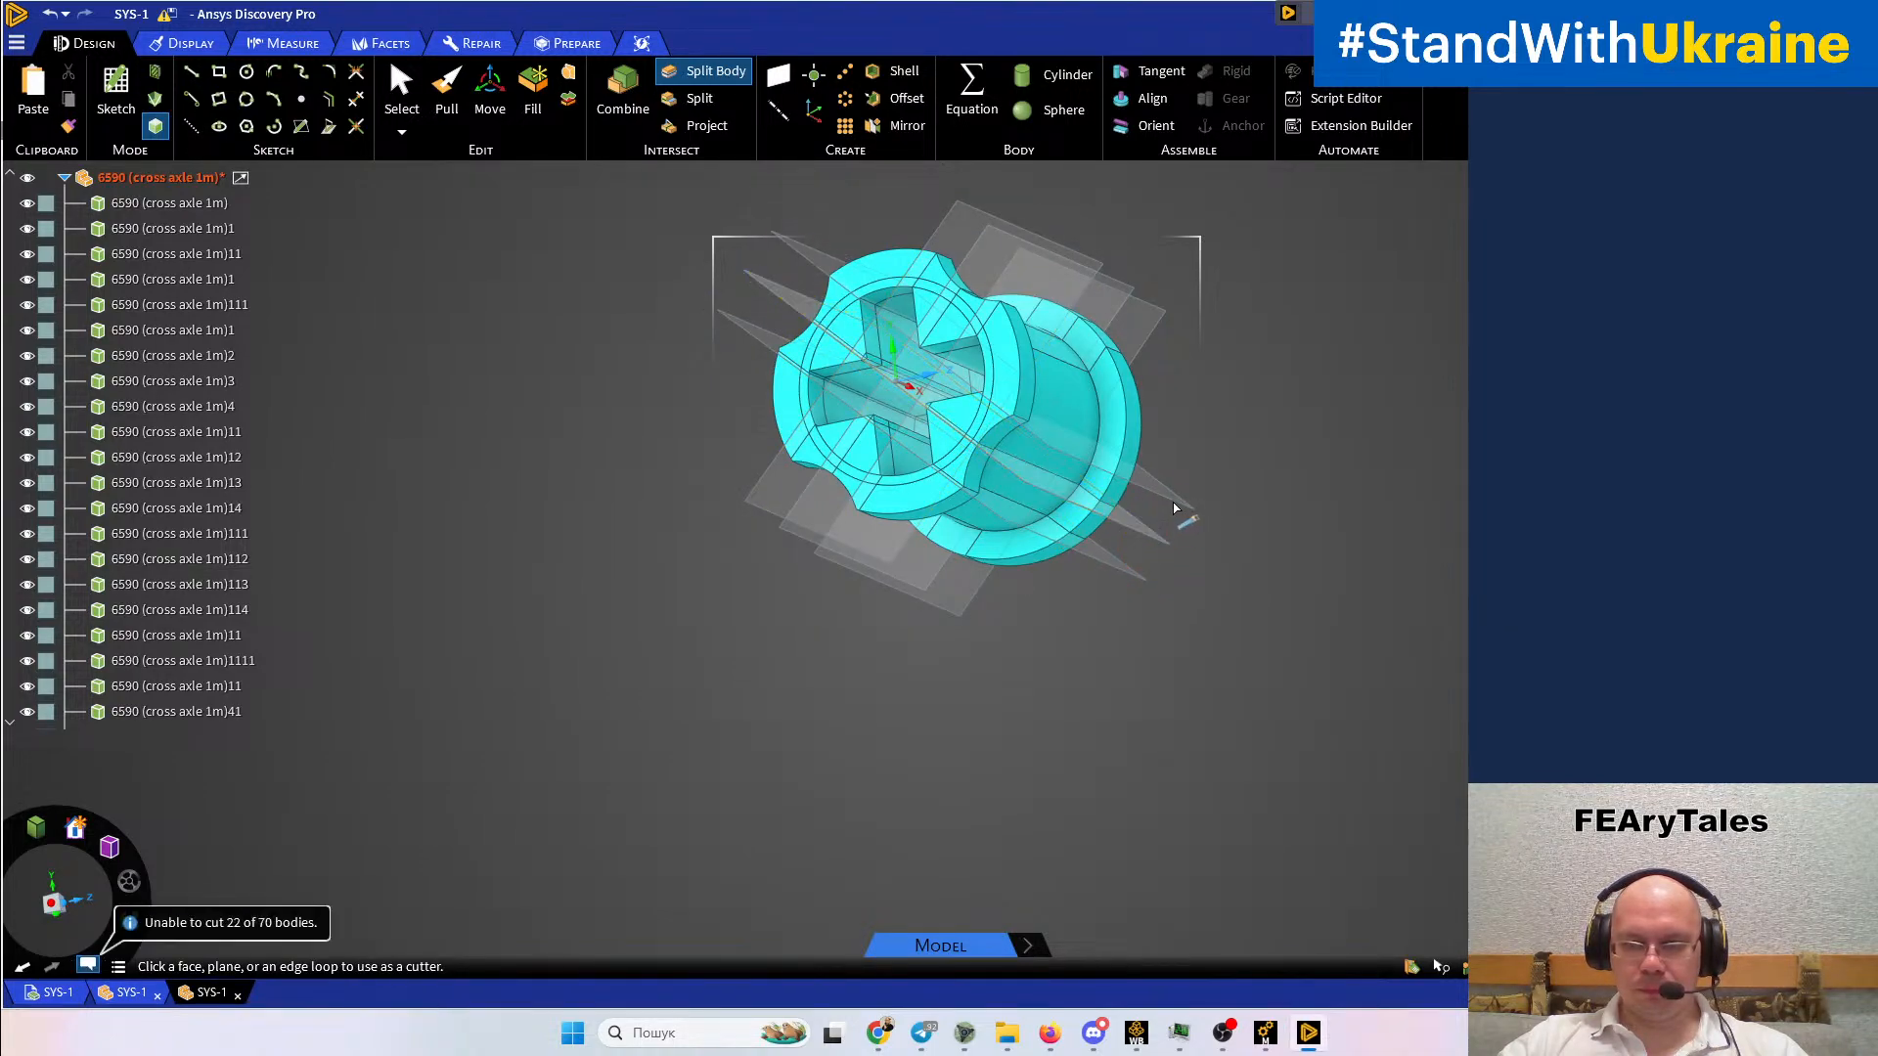
pyautogui.click(1174, 499)
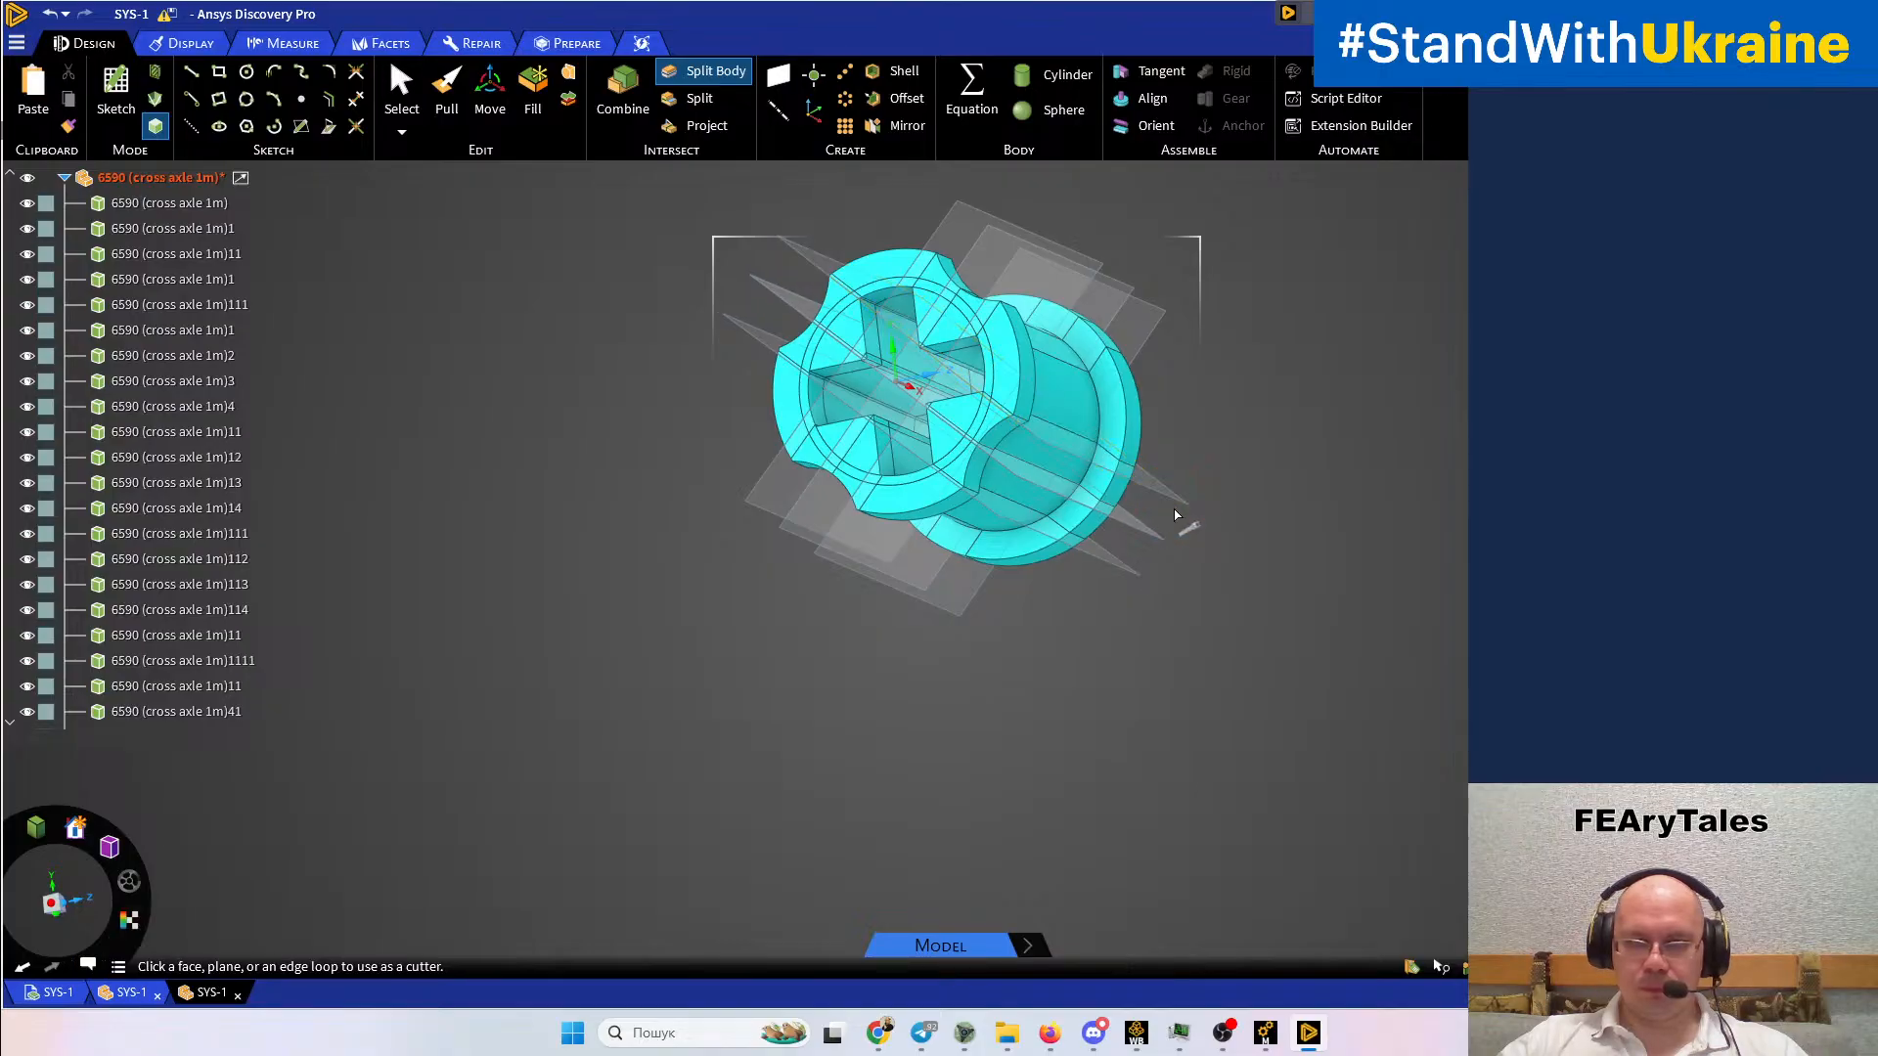
pyautogui.press('Escape')
# Examine the cut lines on the flange face and outer rim, comparing them with the cross-hole and notch corners
pyautogui.scroll(5, 1122, 585)
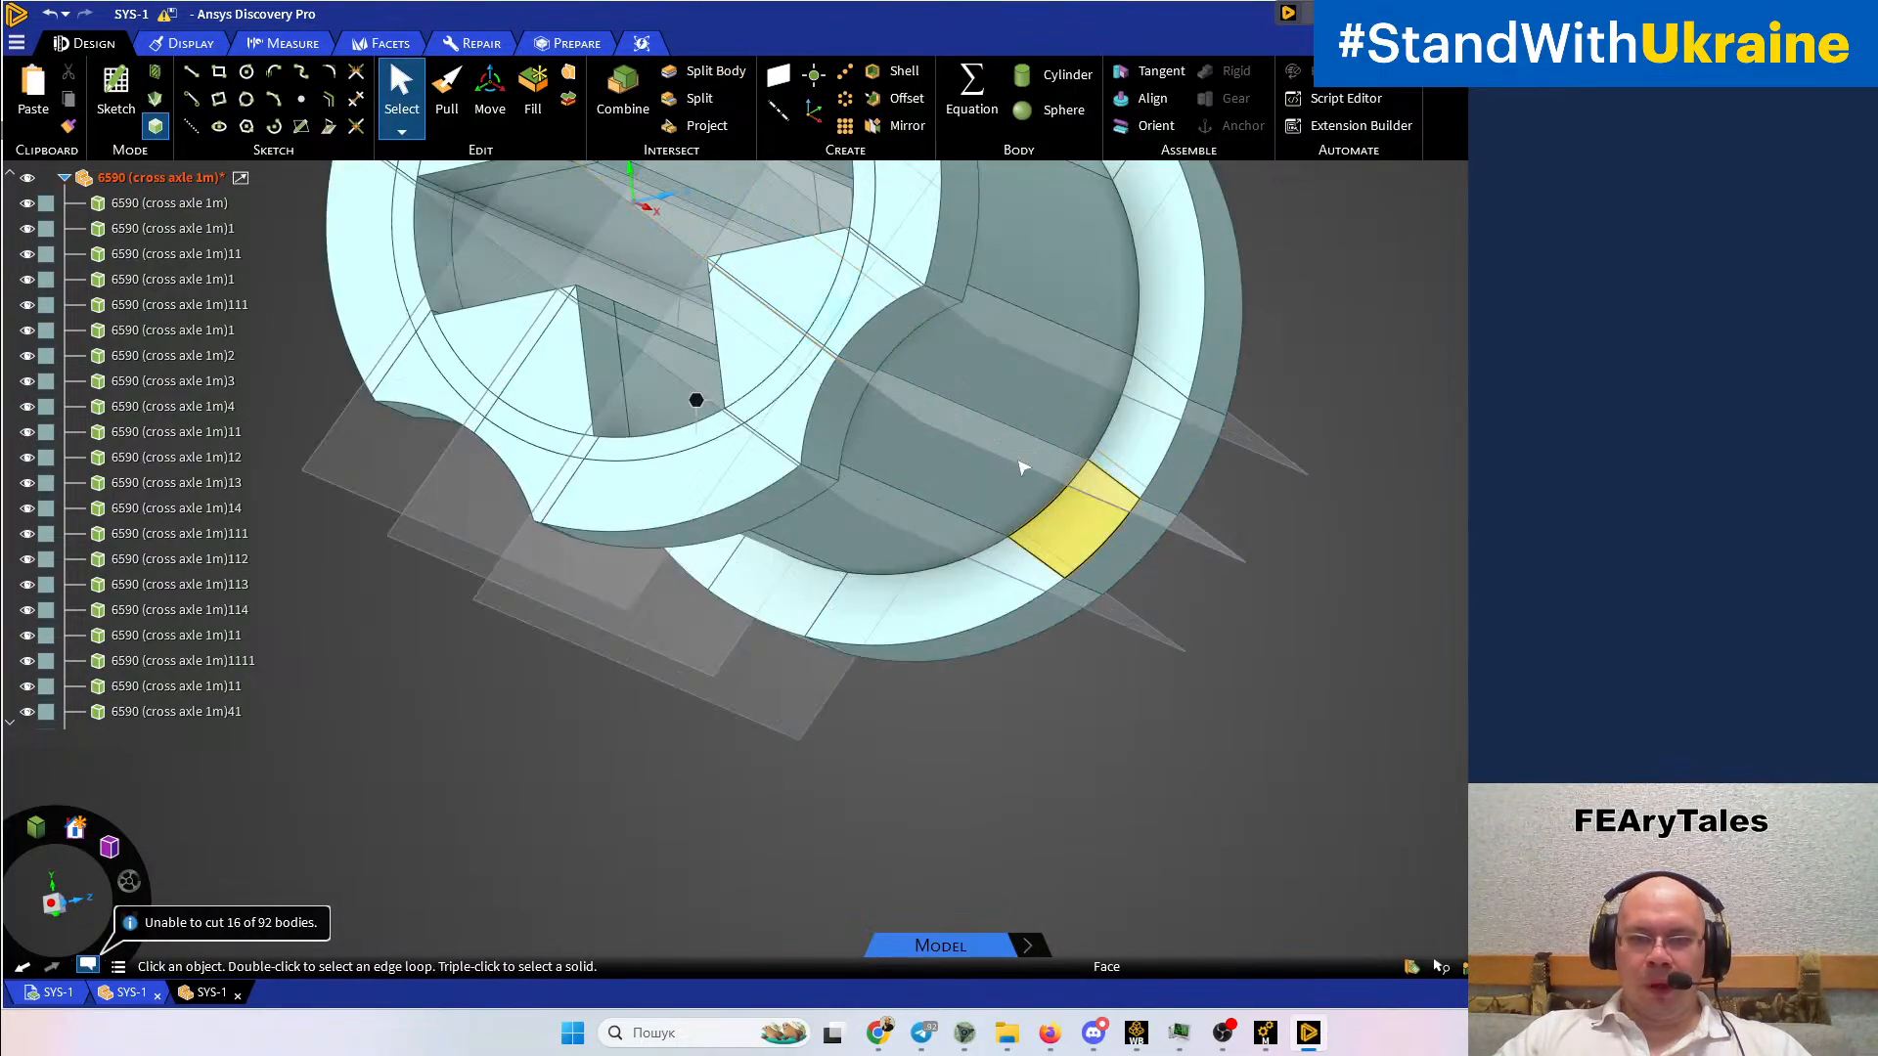
pyautogui.scroll(-5, 998, 515)
pyautogui.moveTo(1035, 625); pyautogui.dragTo(1078, 616, button='middle')
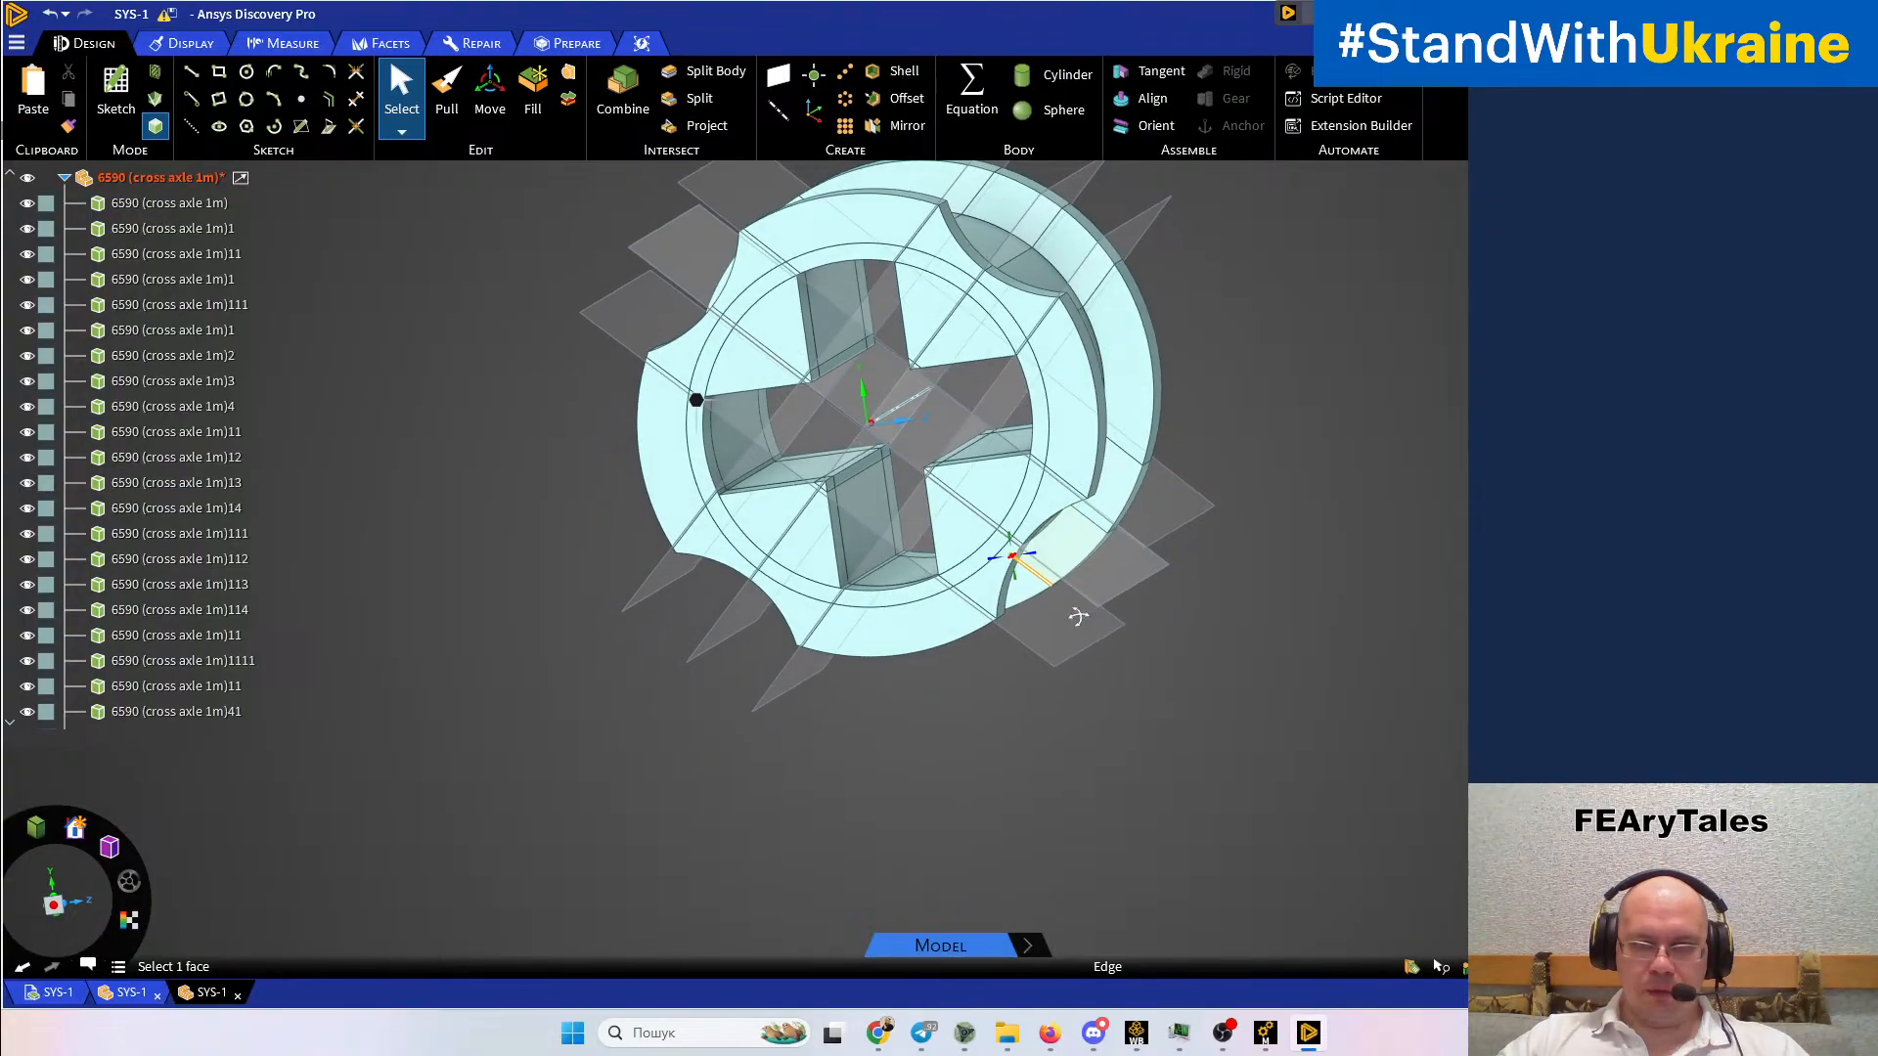
pyautogui.scroll(5, 1027, 448)
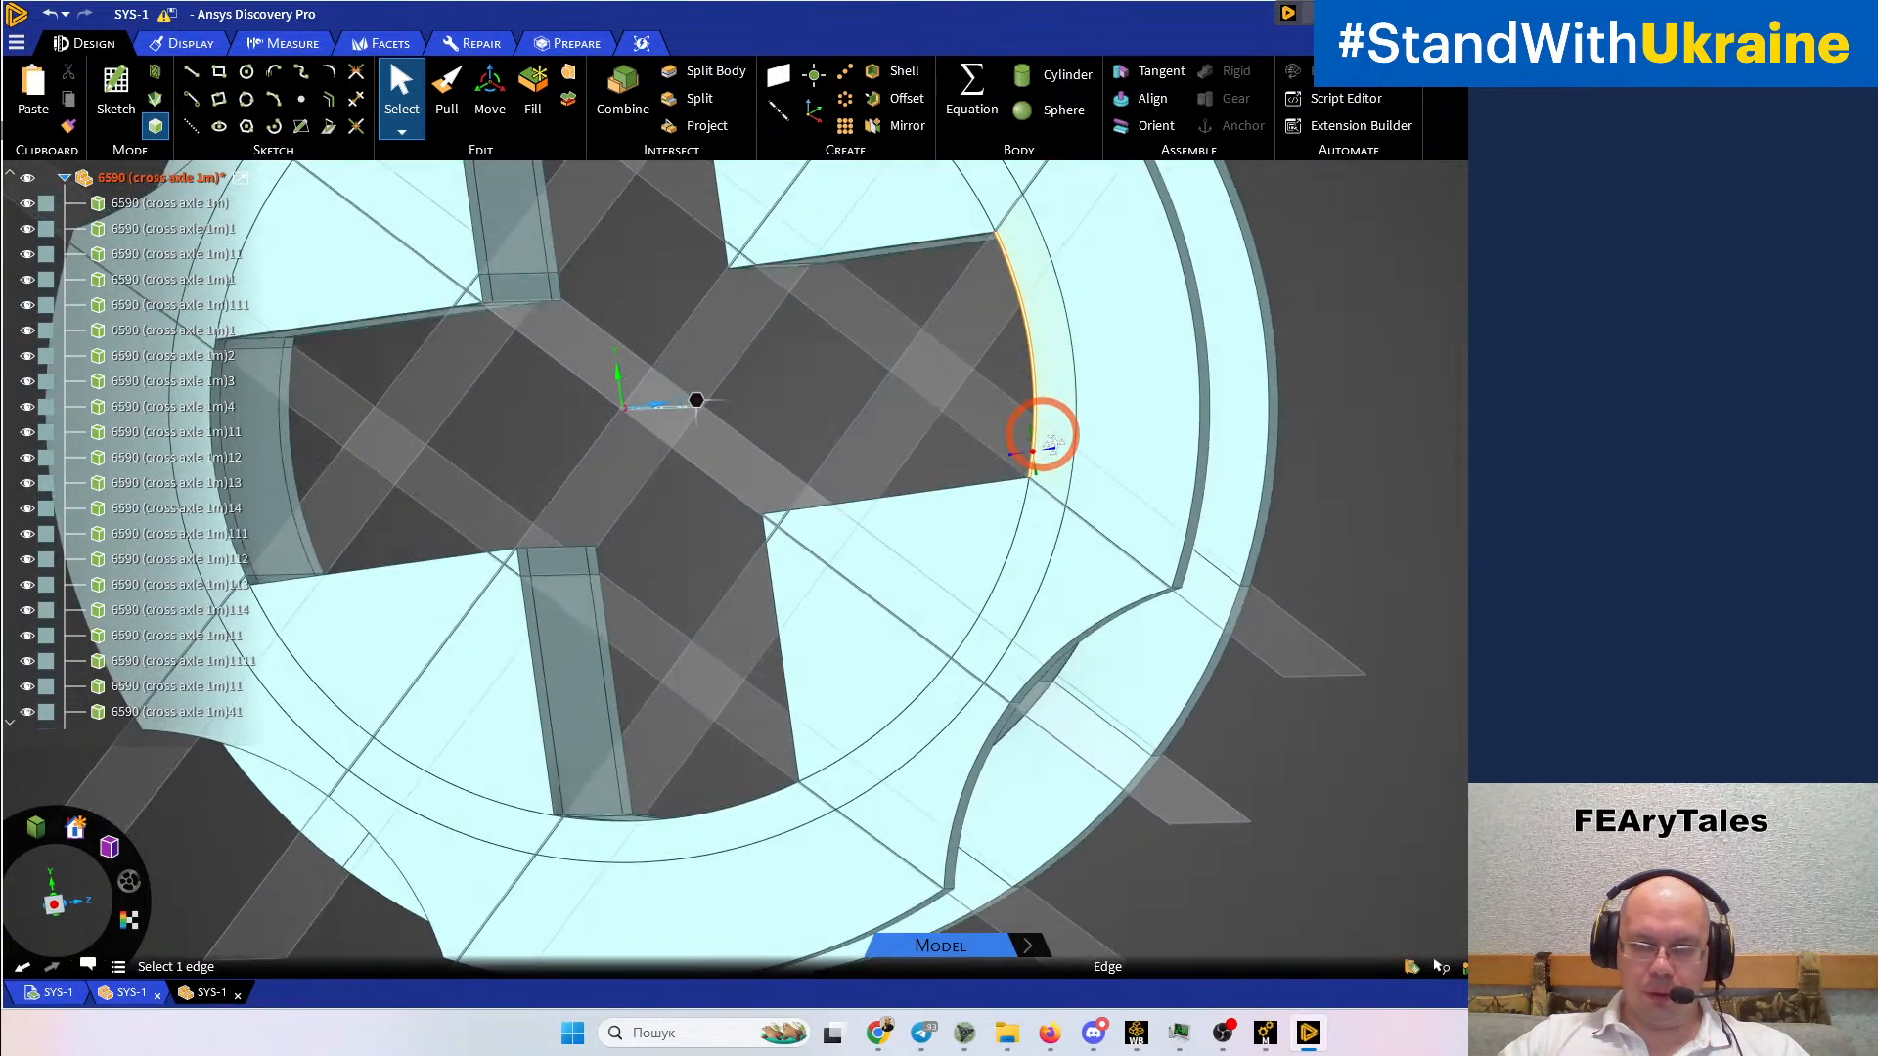
pyautogui.moveTo(1056, 442); pyautogui.dragTo(1061, 450, button='middle')
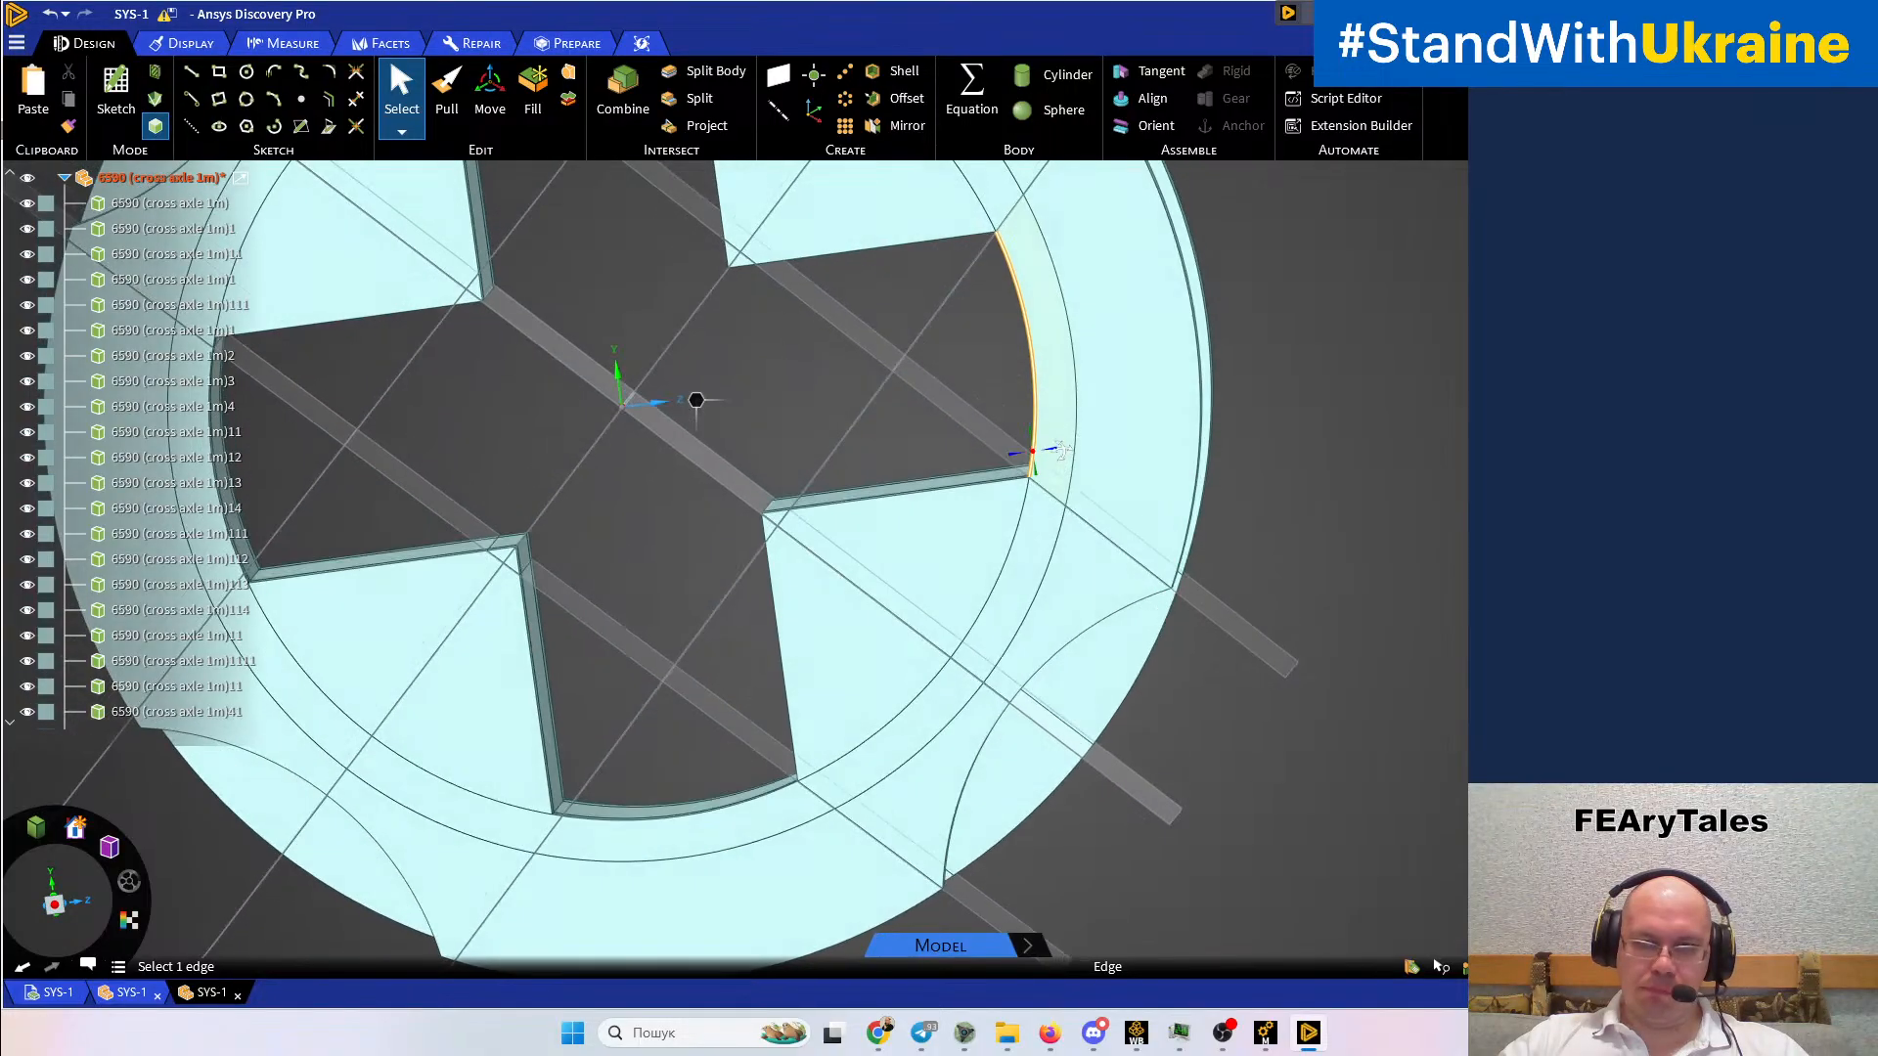
pyautogui.scroll(-5, 1057, 446)
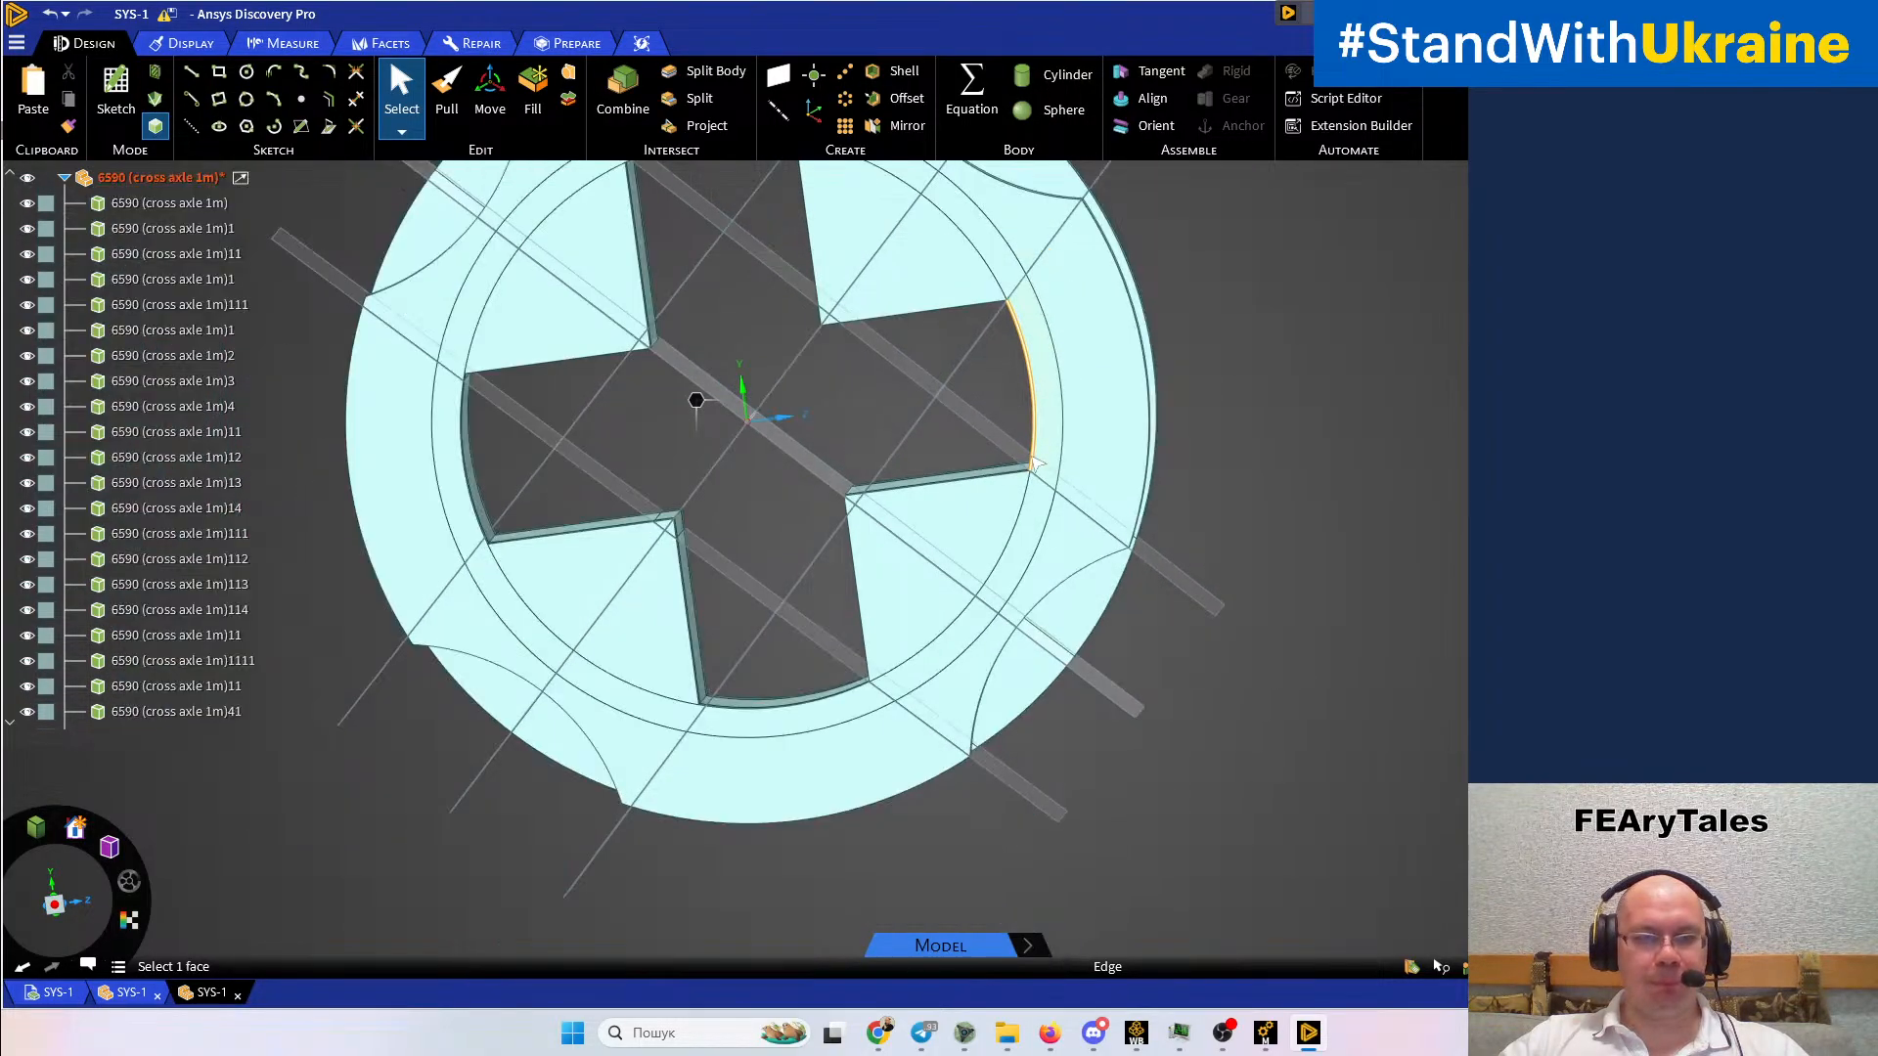
pyautogui.moveTo(1041, 465); pyautogui.dragTo(1054, 473, button='middle')
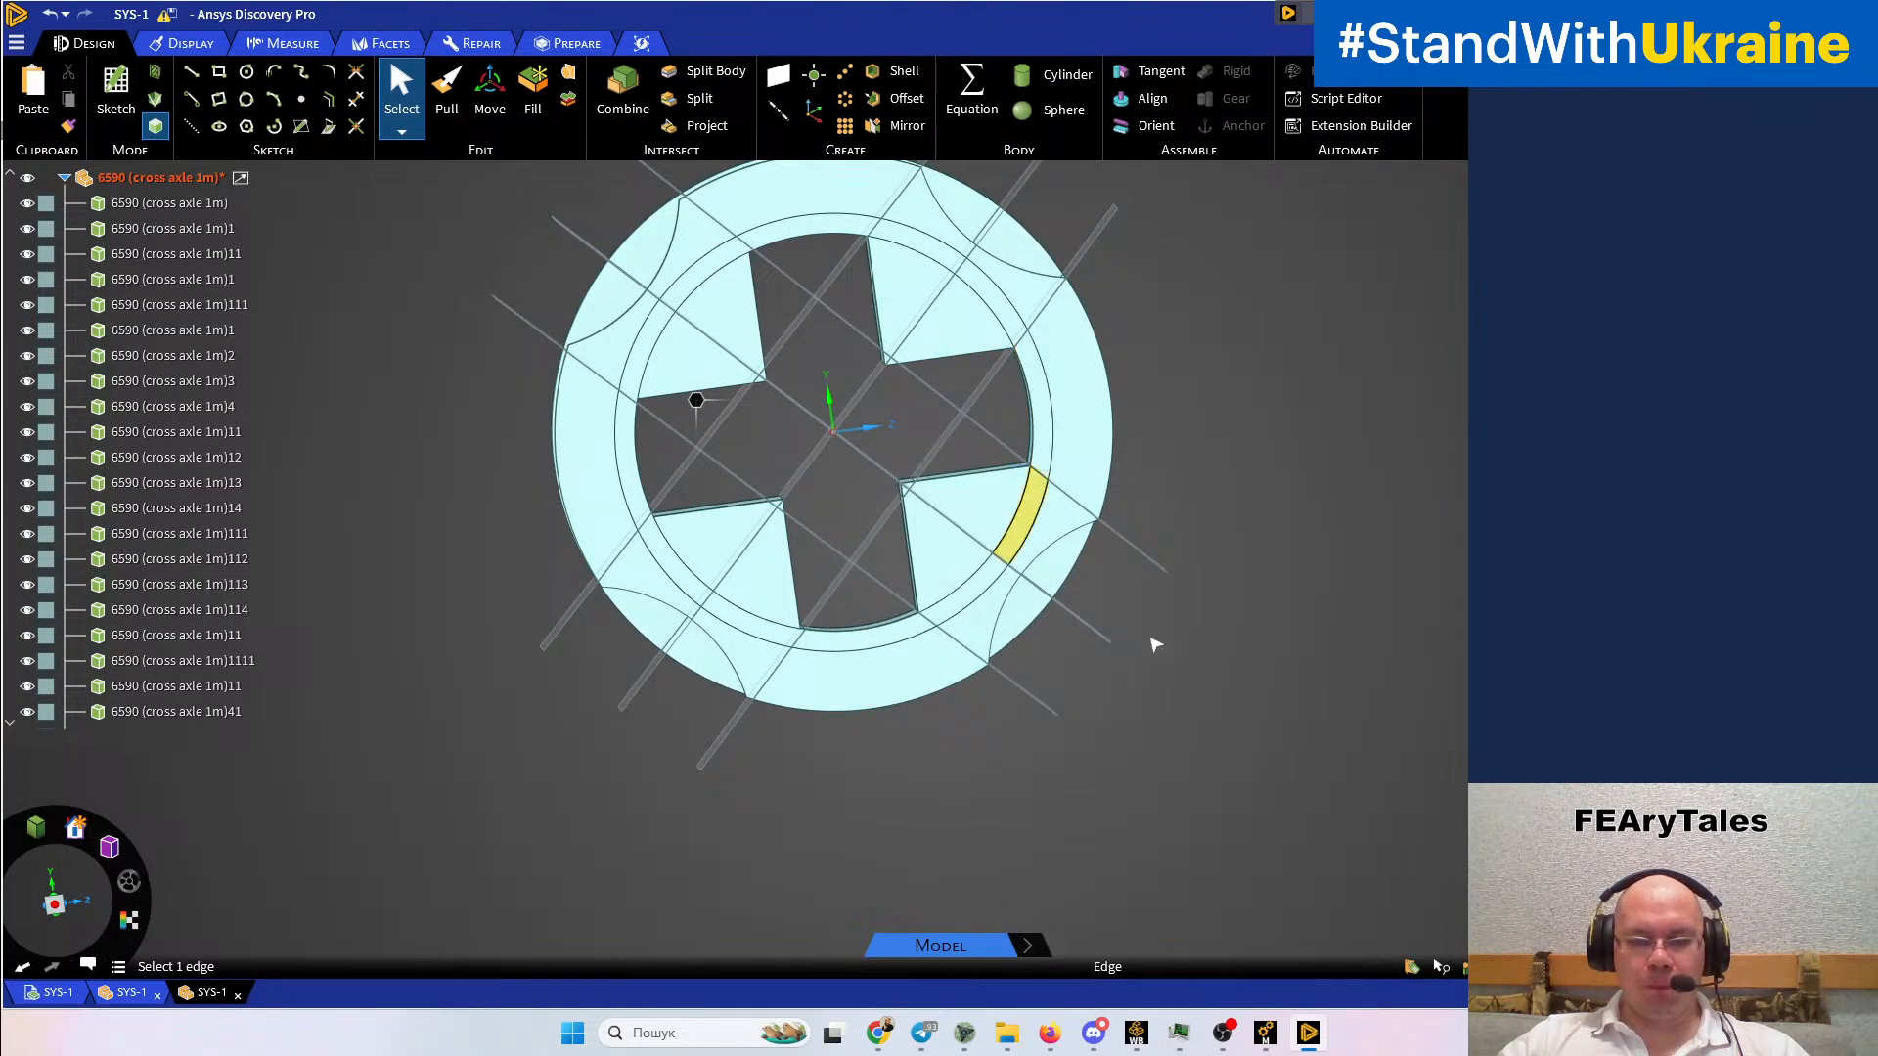
# Undo the latest plane cuts and leave the Split Body command
pyautogui.hotkey('ctrl', 'z')
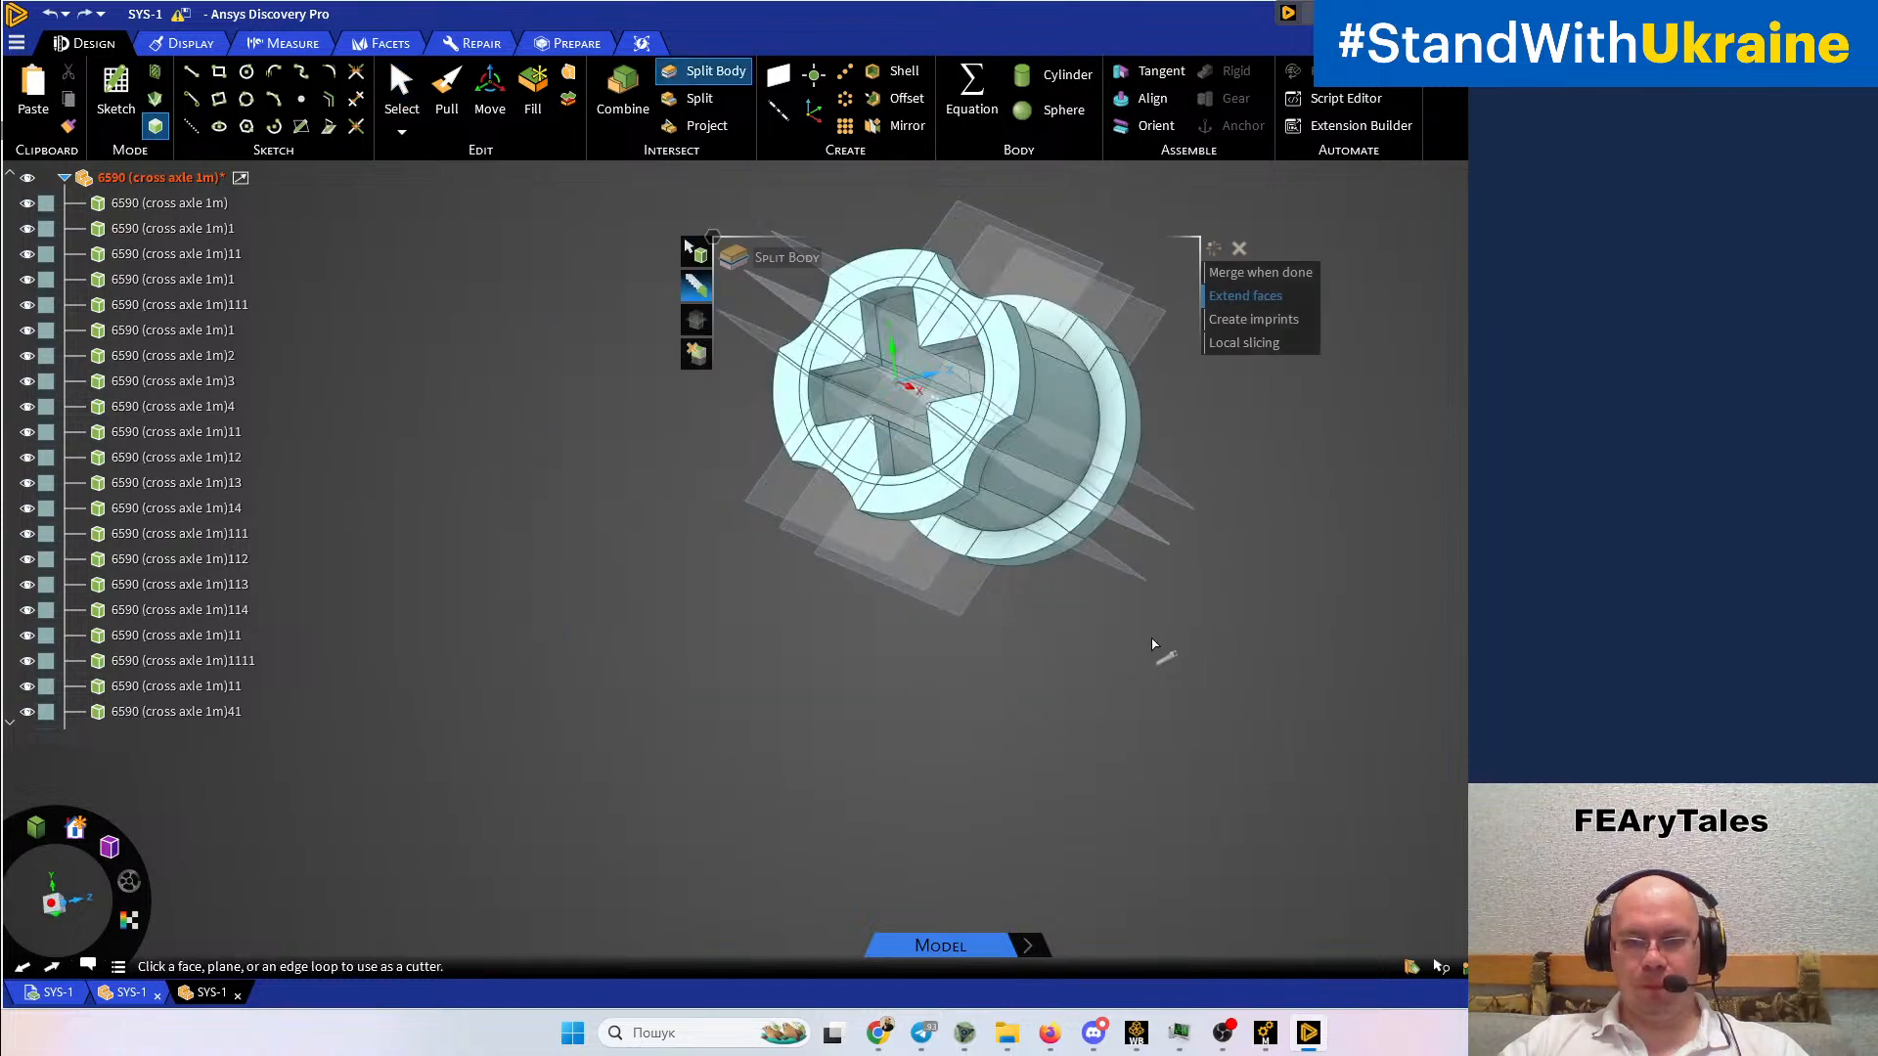
pyautogui.hotkey('ctrl', 'z')
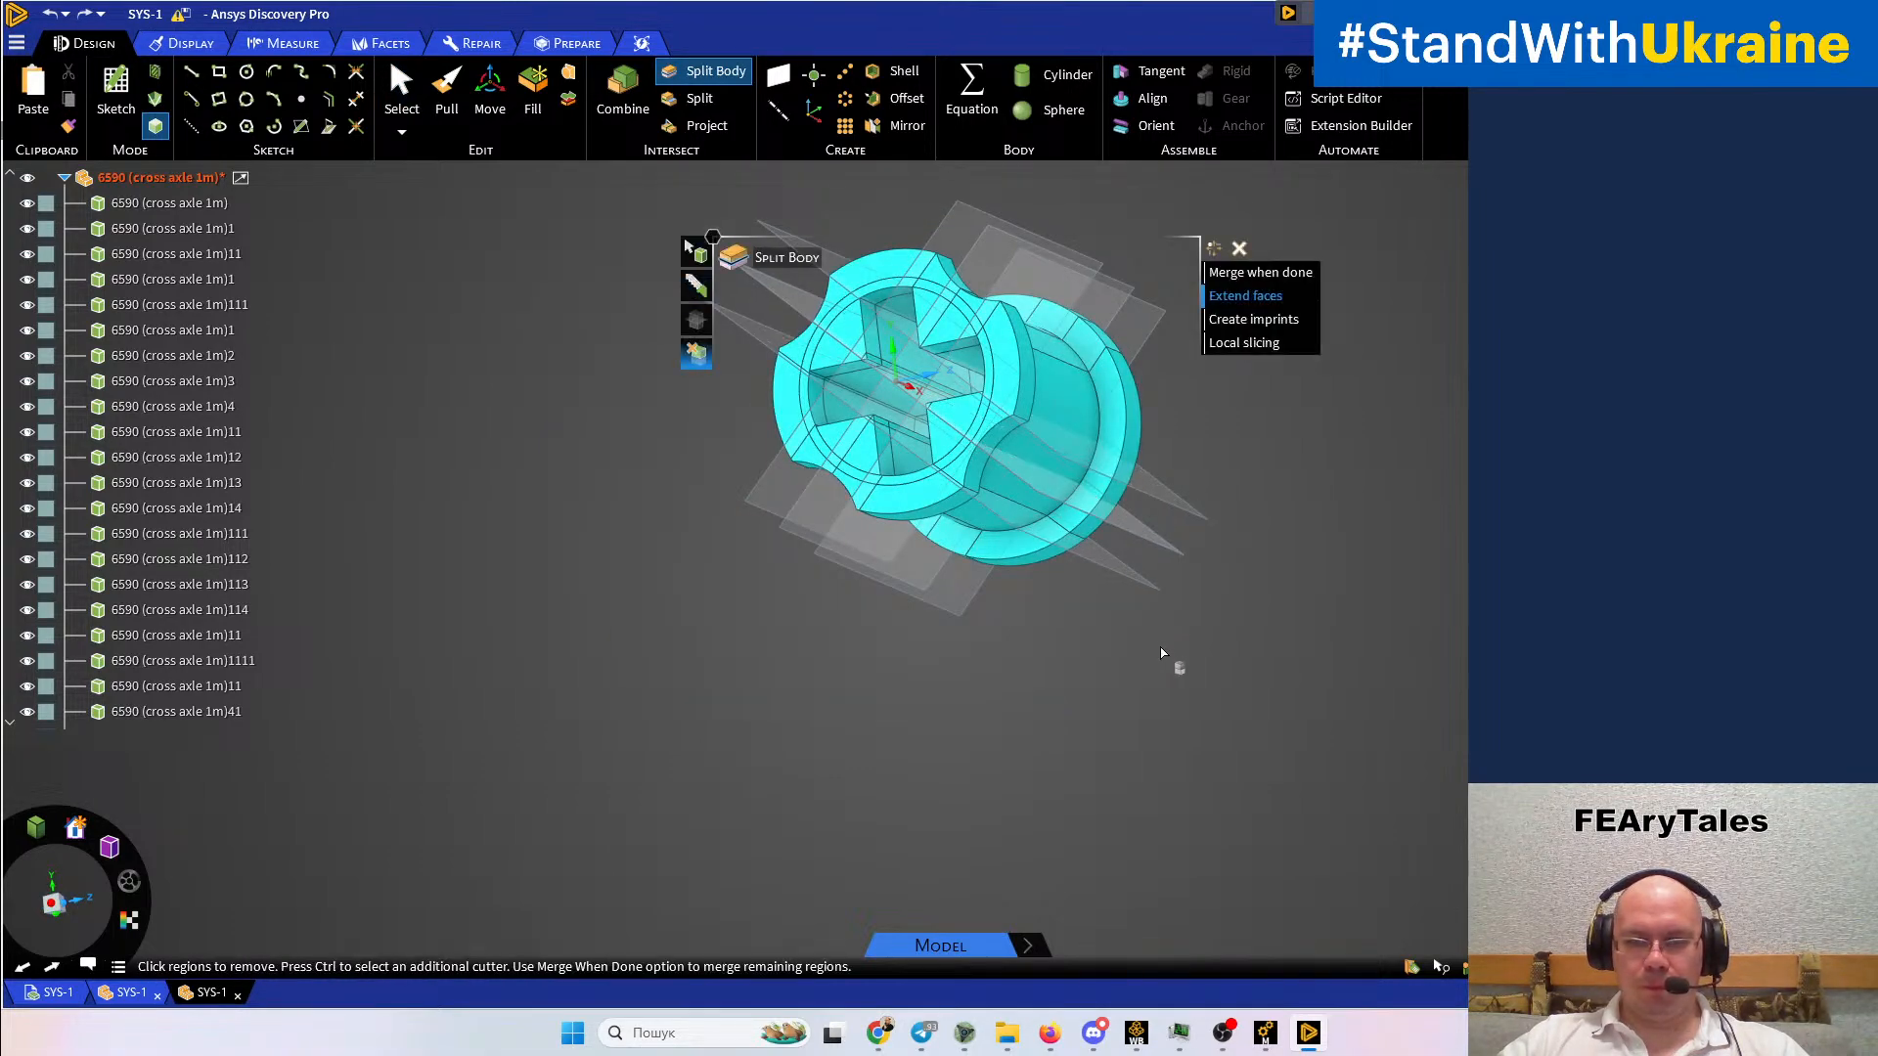
pyautogui.click(1163, 656)
pyautogui.hotkey('ctrl', 'z')
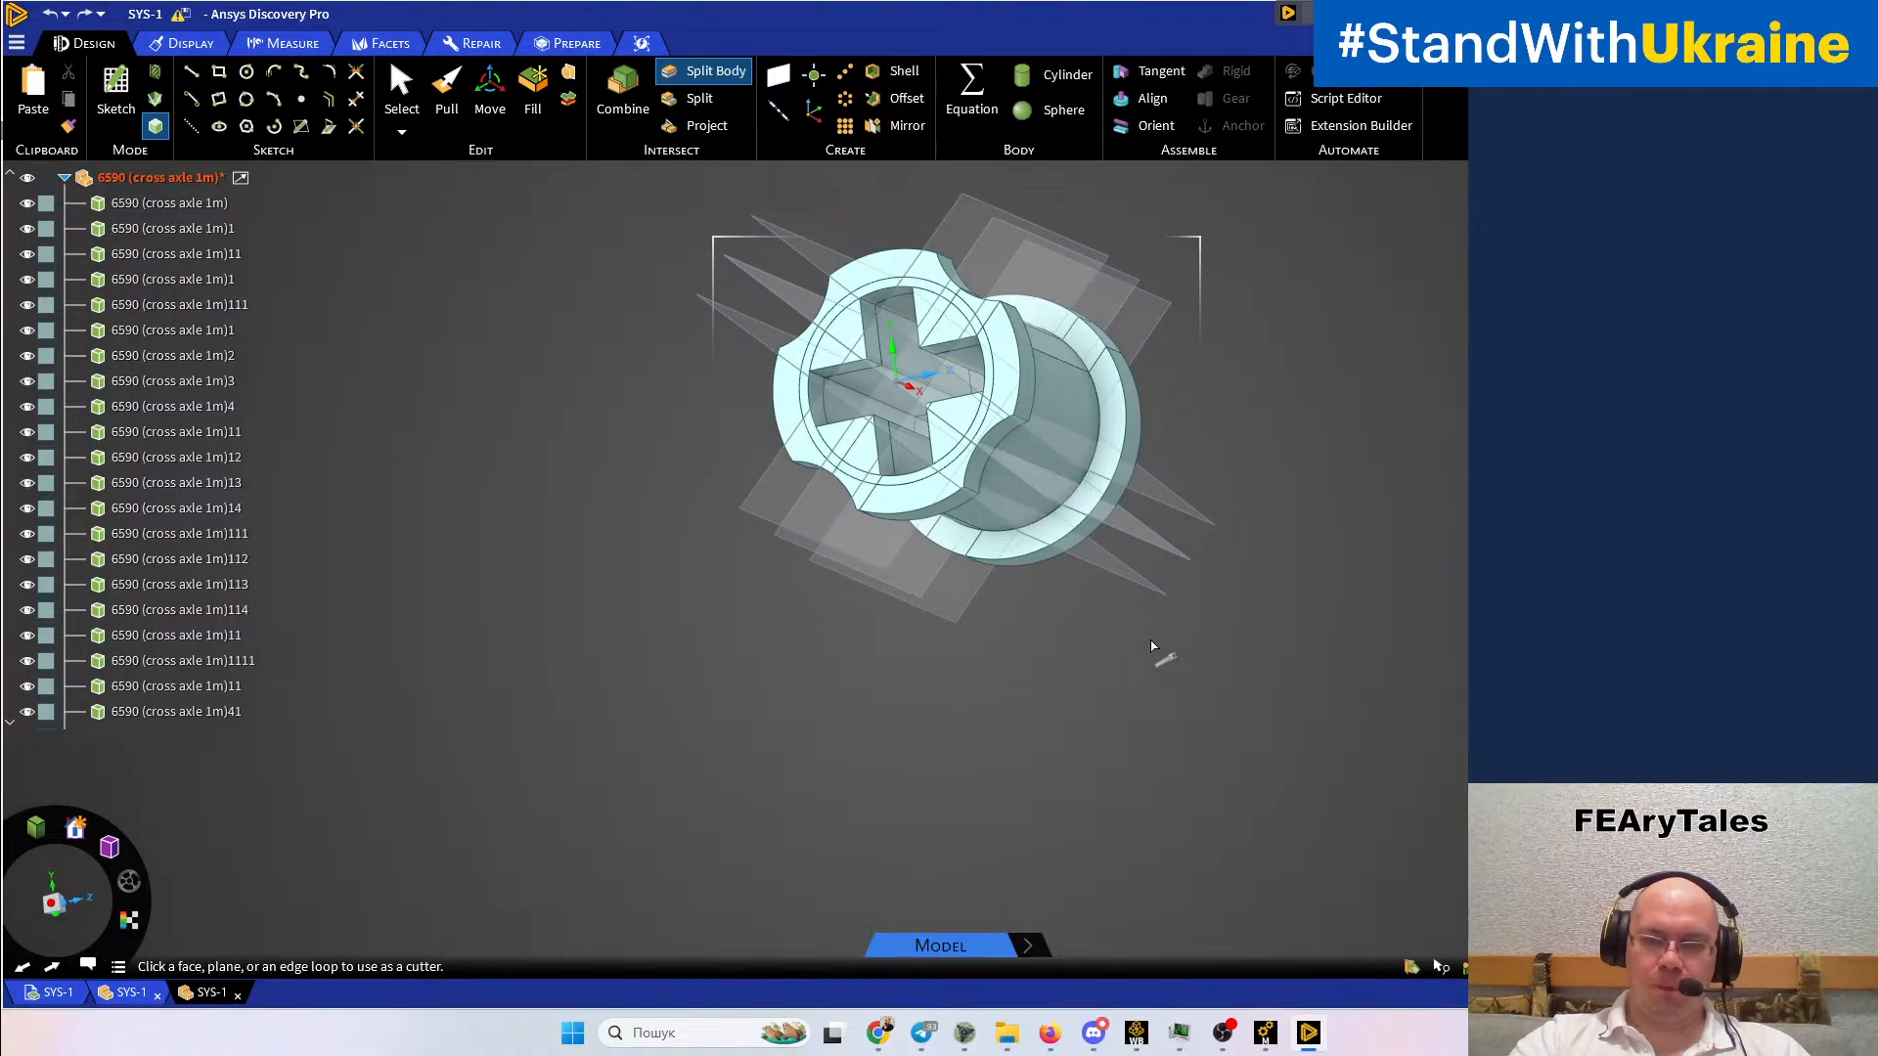
pyautogui.press('Escape')
# Hide the thin ring segment that borders the lower cross-hole arm's outer corner edge
pyautogui.moveTo(1132, 650); pyautogui.dragTo(1148, 562, button='middle')
pyautogui.scroll(8, 1018, 348)
pyautogui.moveTo(867, 407); pyautogui.dragTo(950, 230, button='middle')
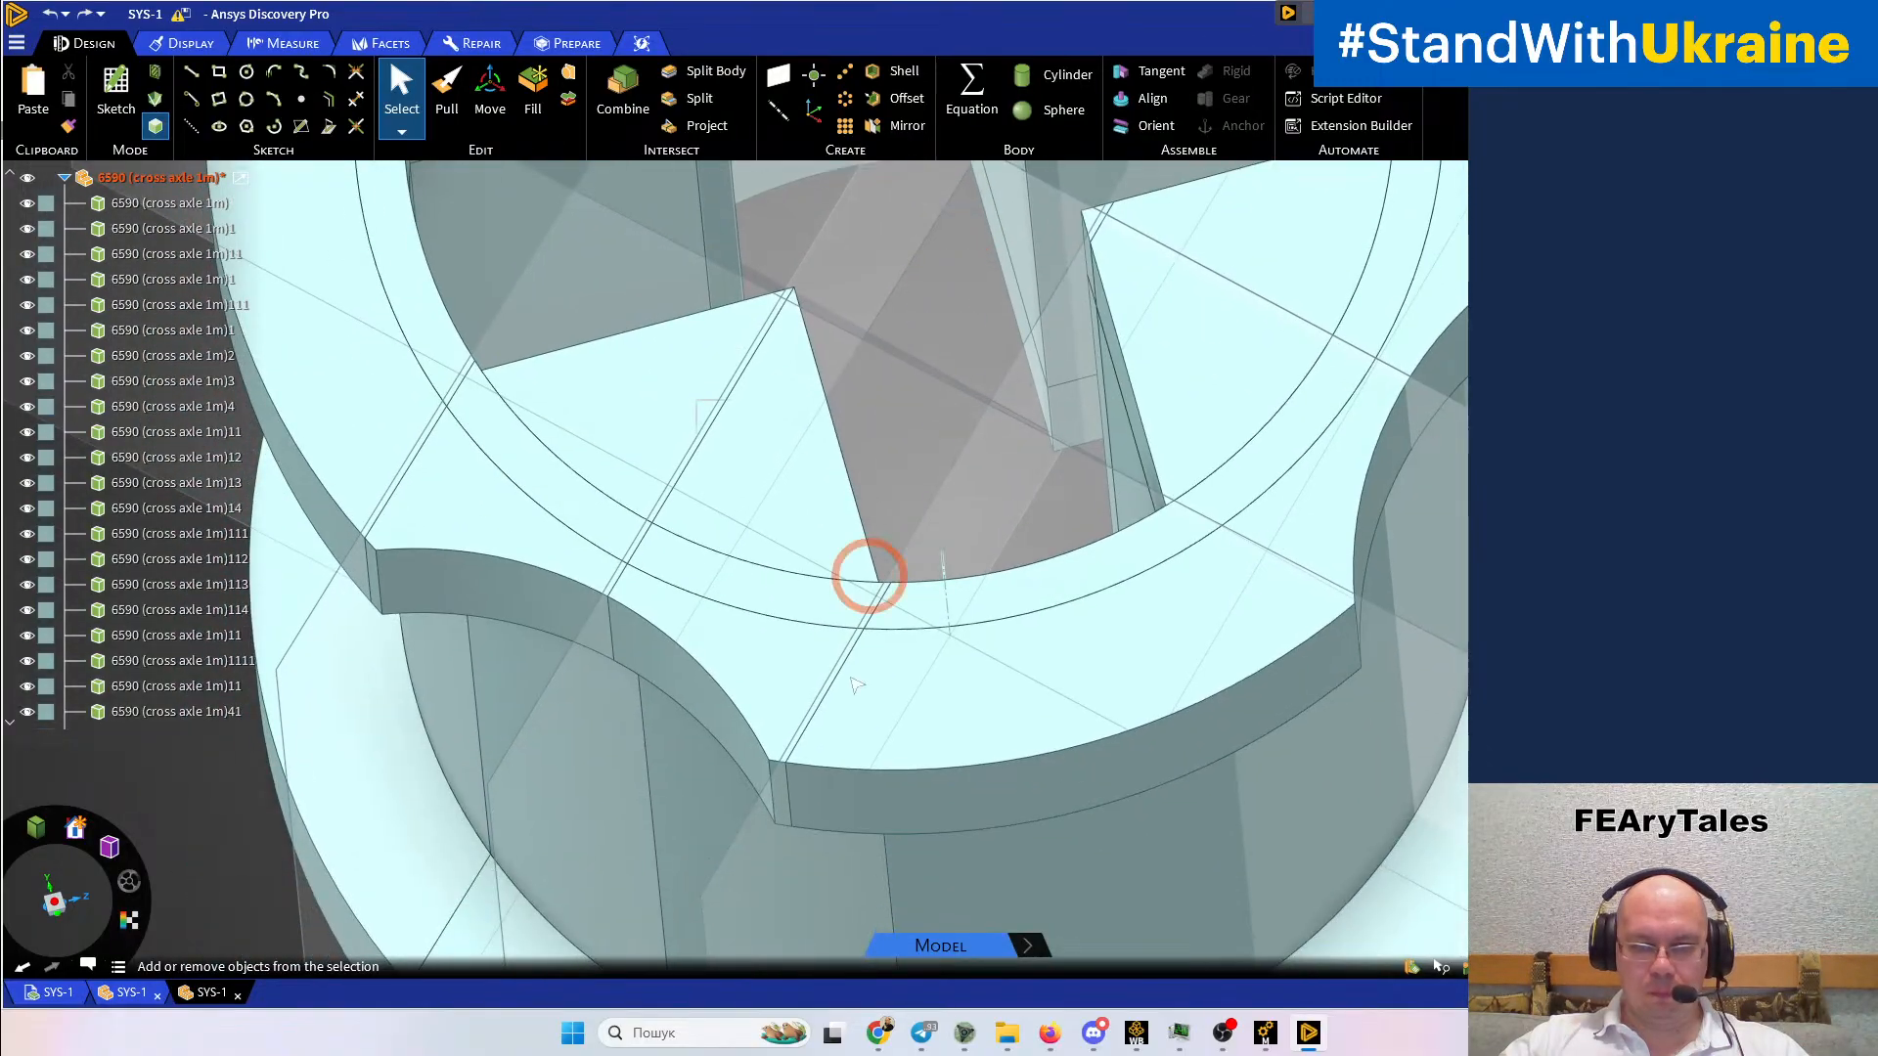
pyautogui.scroll(5, 861, 650)
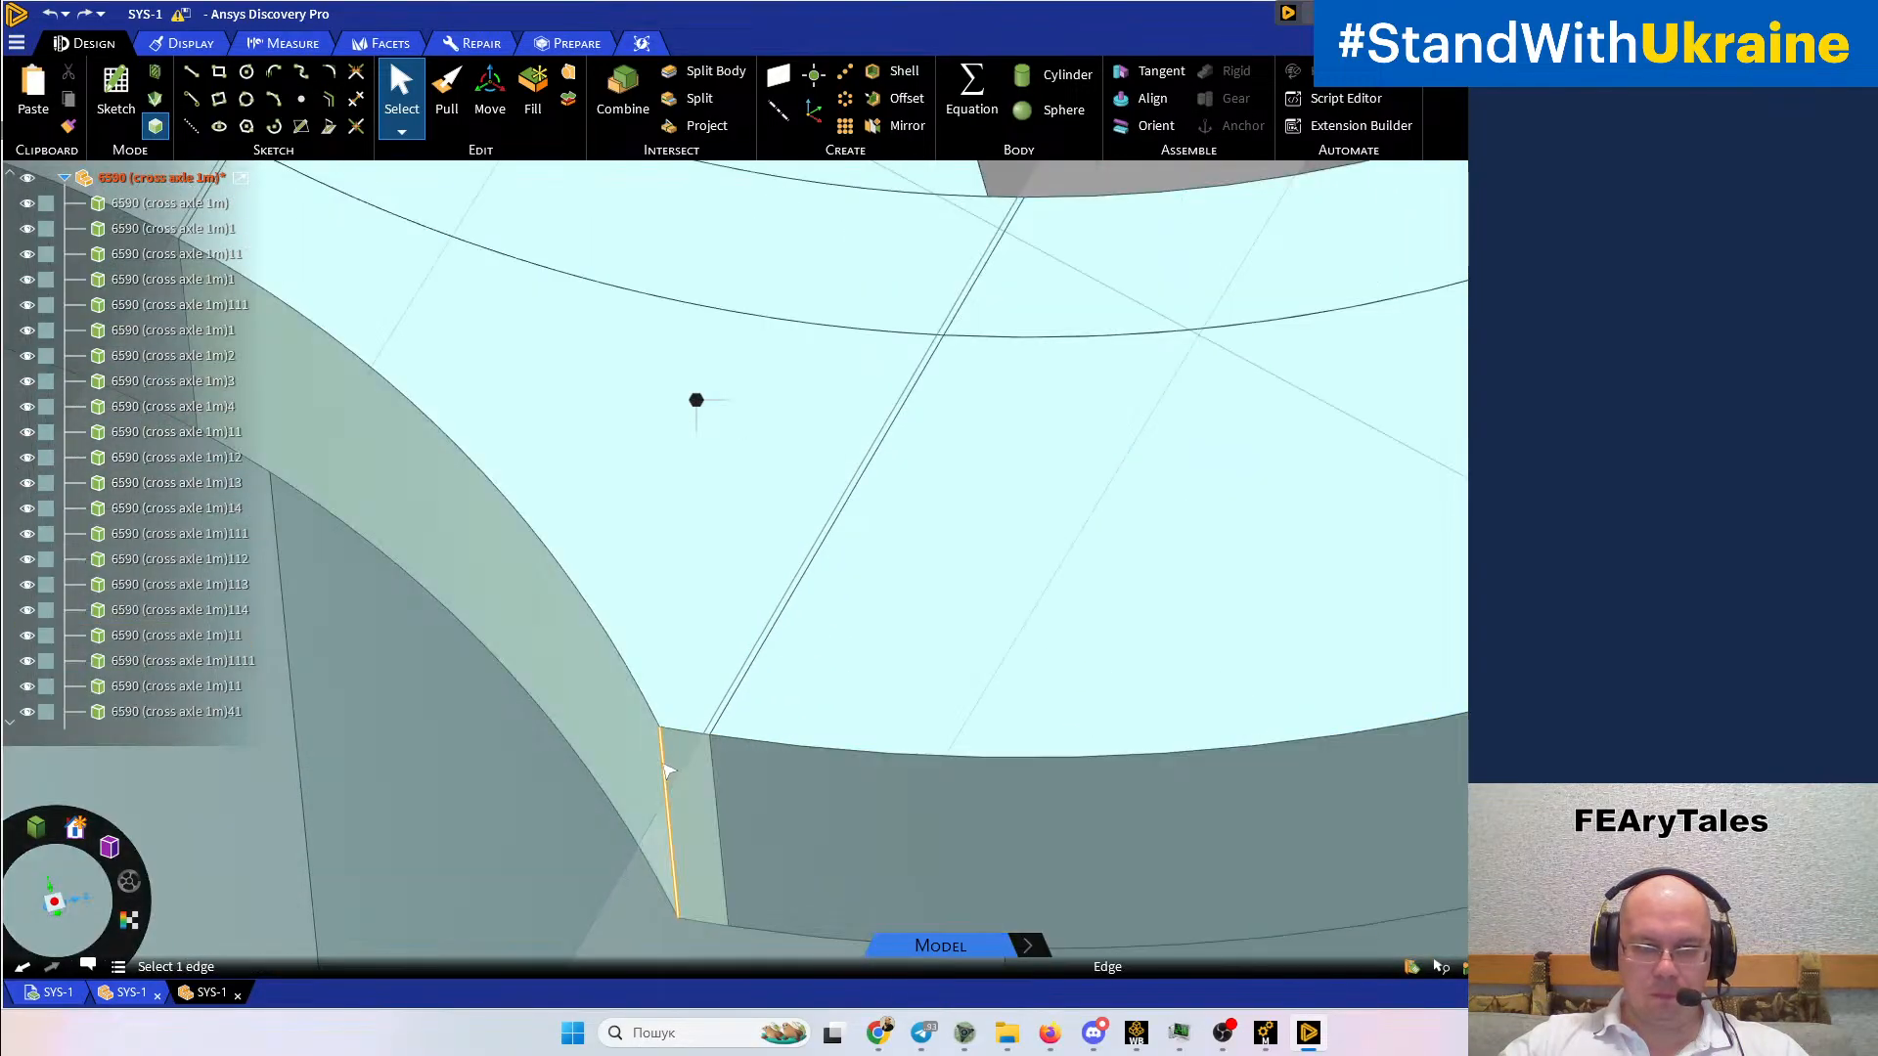
pyautogui.click(664, 764)
pyautogui.scroll(-7, 944, 701)
pyautogui.moveTo(1018, 671); pyautogui.dragTo(957, 763, button='middle')
pyautogui.scroll(6, 968, 556)
pyautogui.scroll(3, 982, 617)
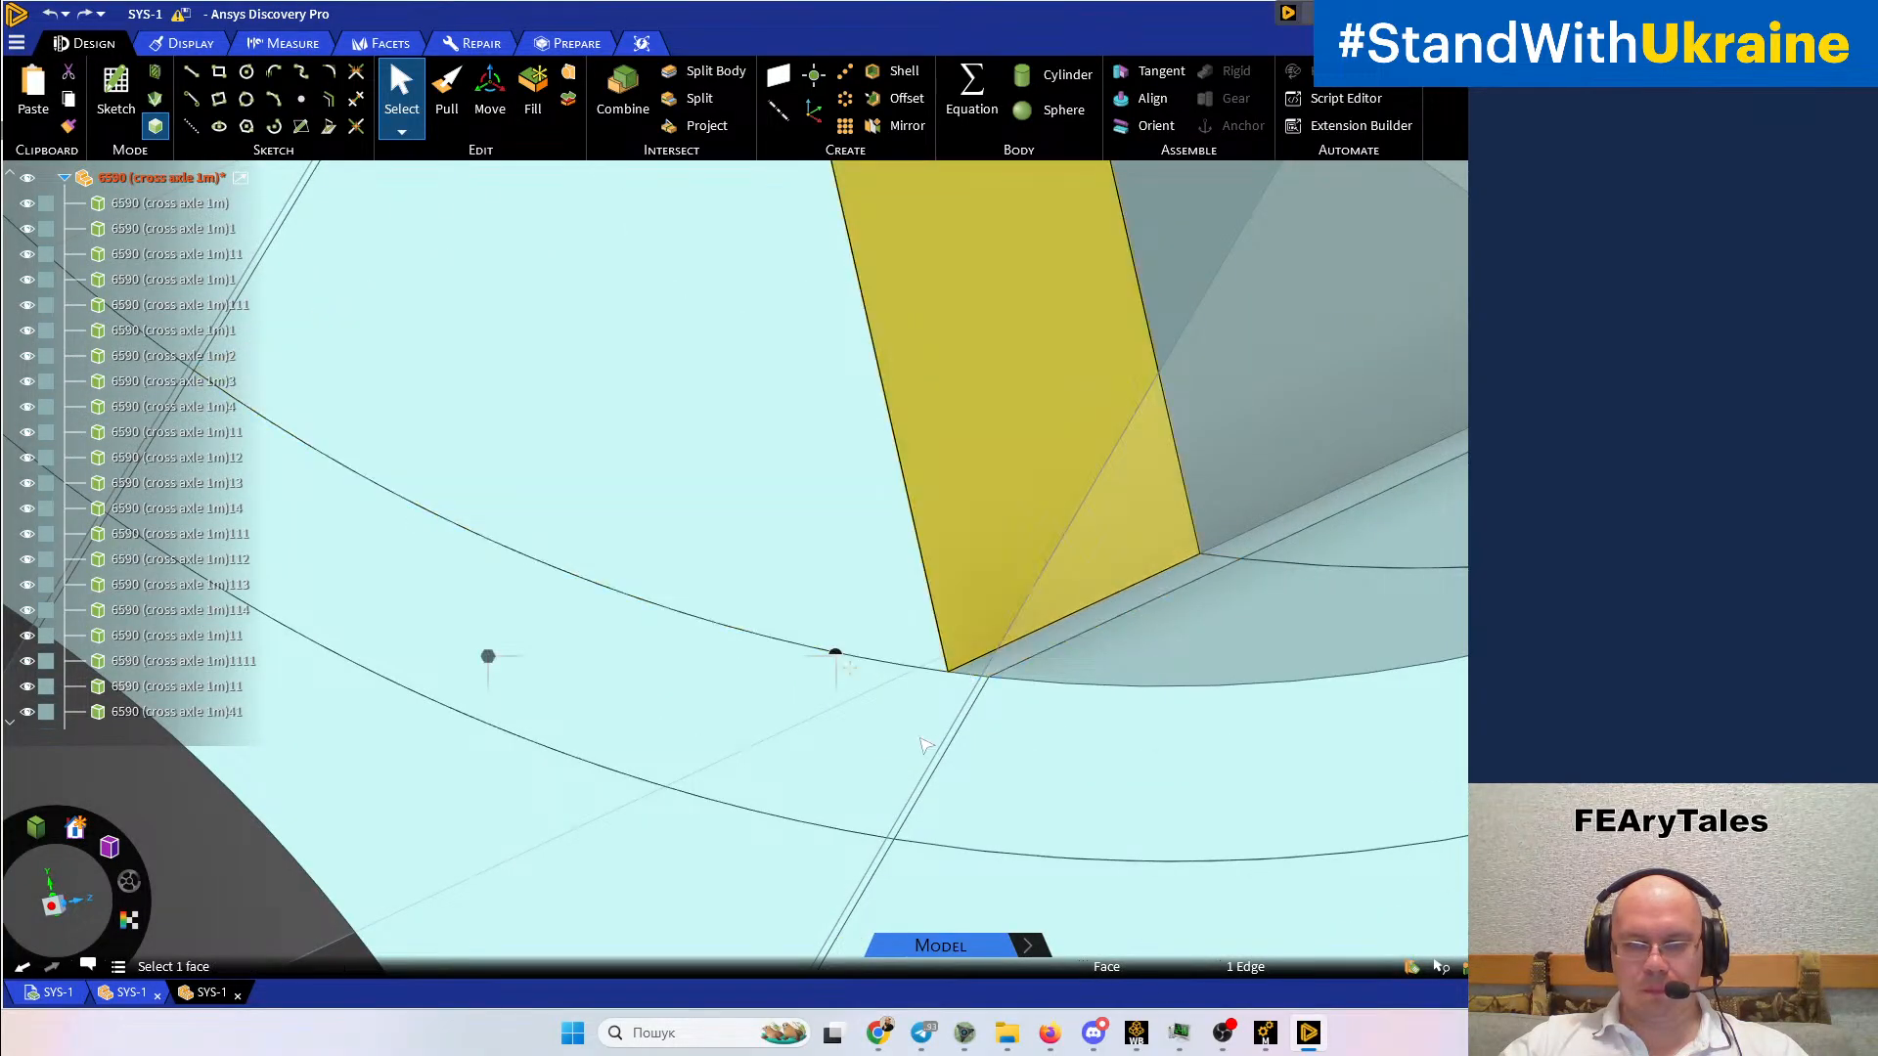
pyautogui.click(920, 739)
pyautogui.rightClick(915, 738)
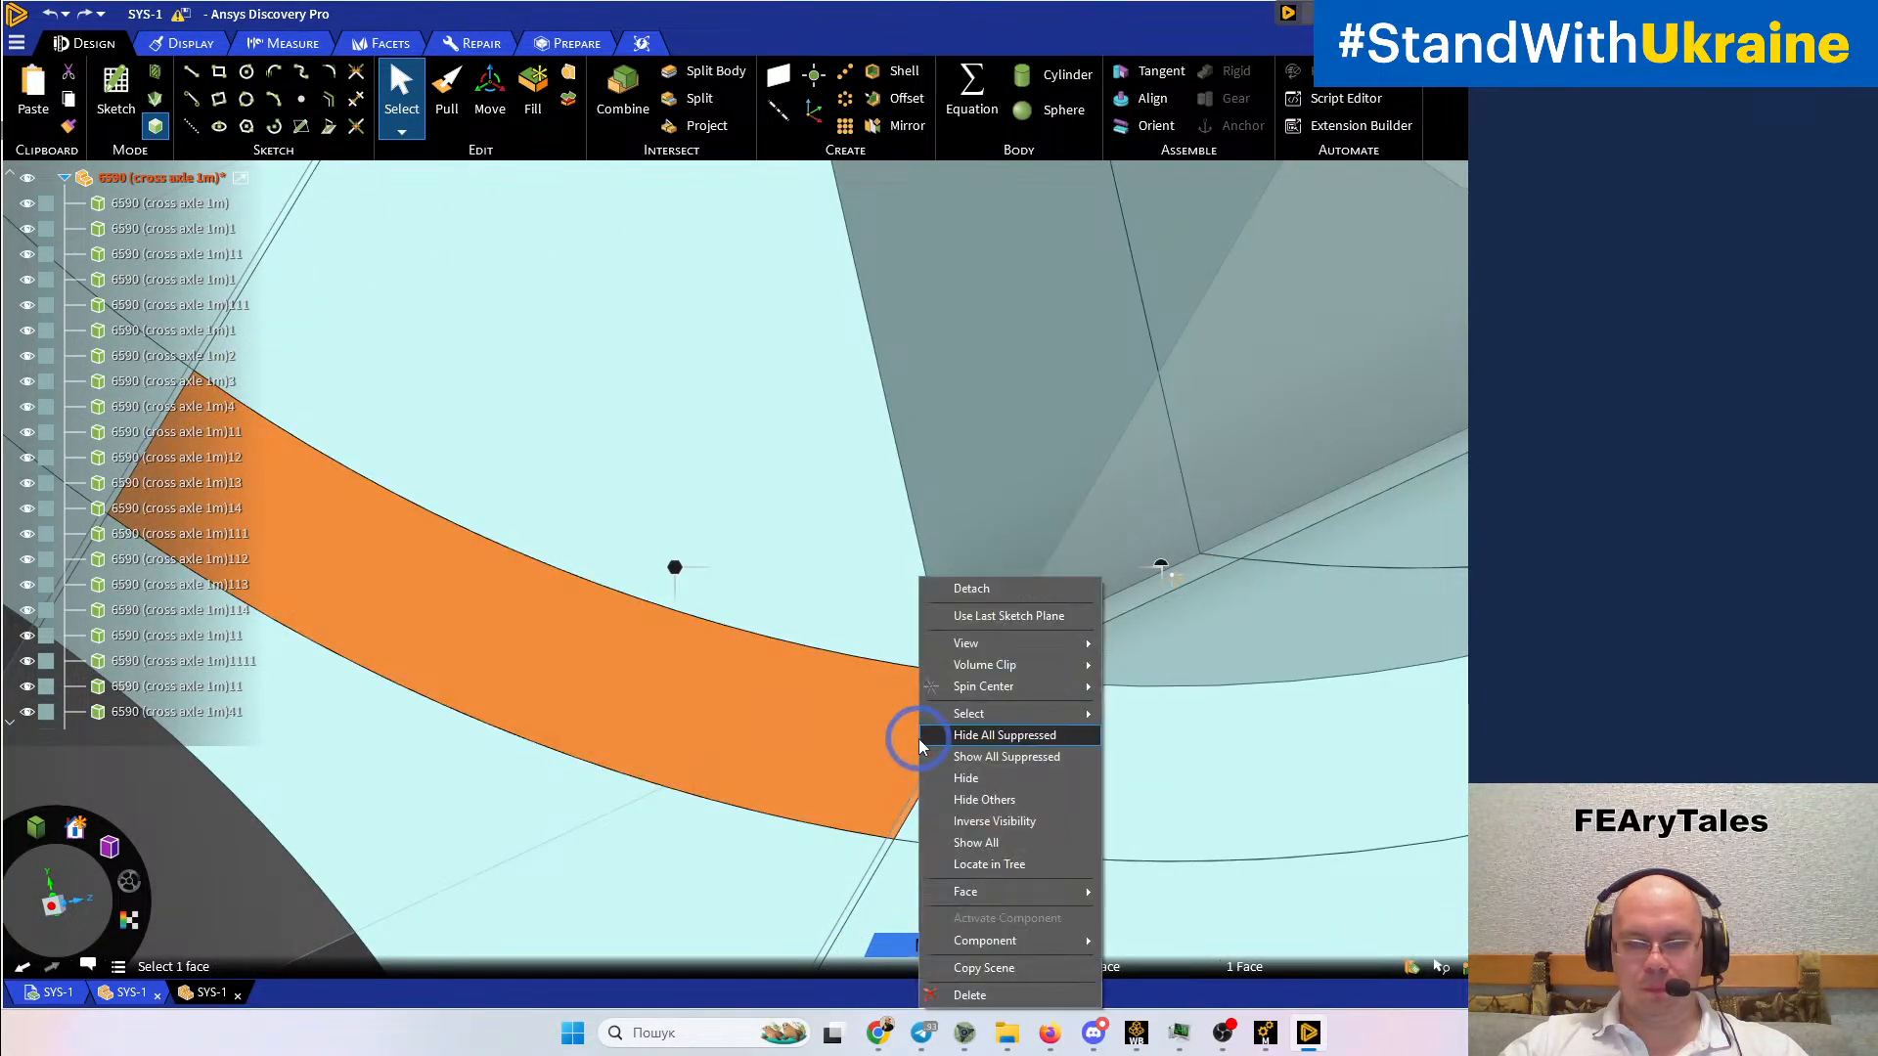
pyautogui.click(968, 778)
# Create a plane through the lower cross-hole arm's outer corner edge and the nearby corner edge of the lower rim notch
pyautogui.moveTo(966, 772); pyautogui.dragTo(956, 704, button='middle')
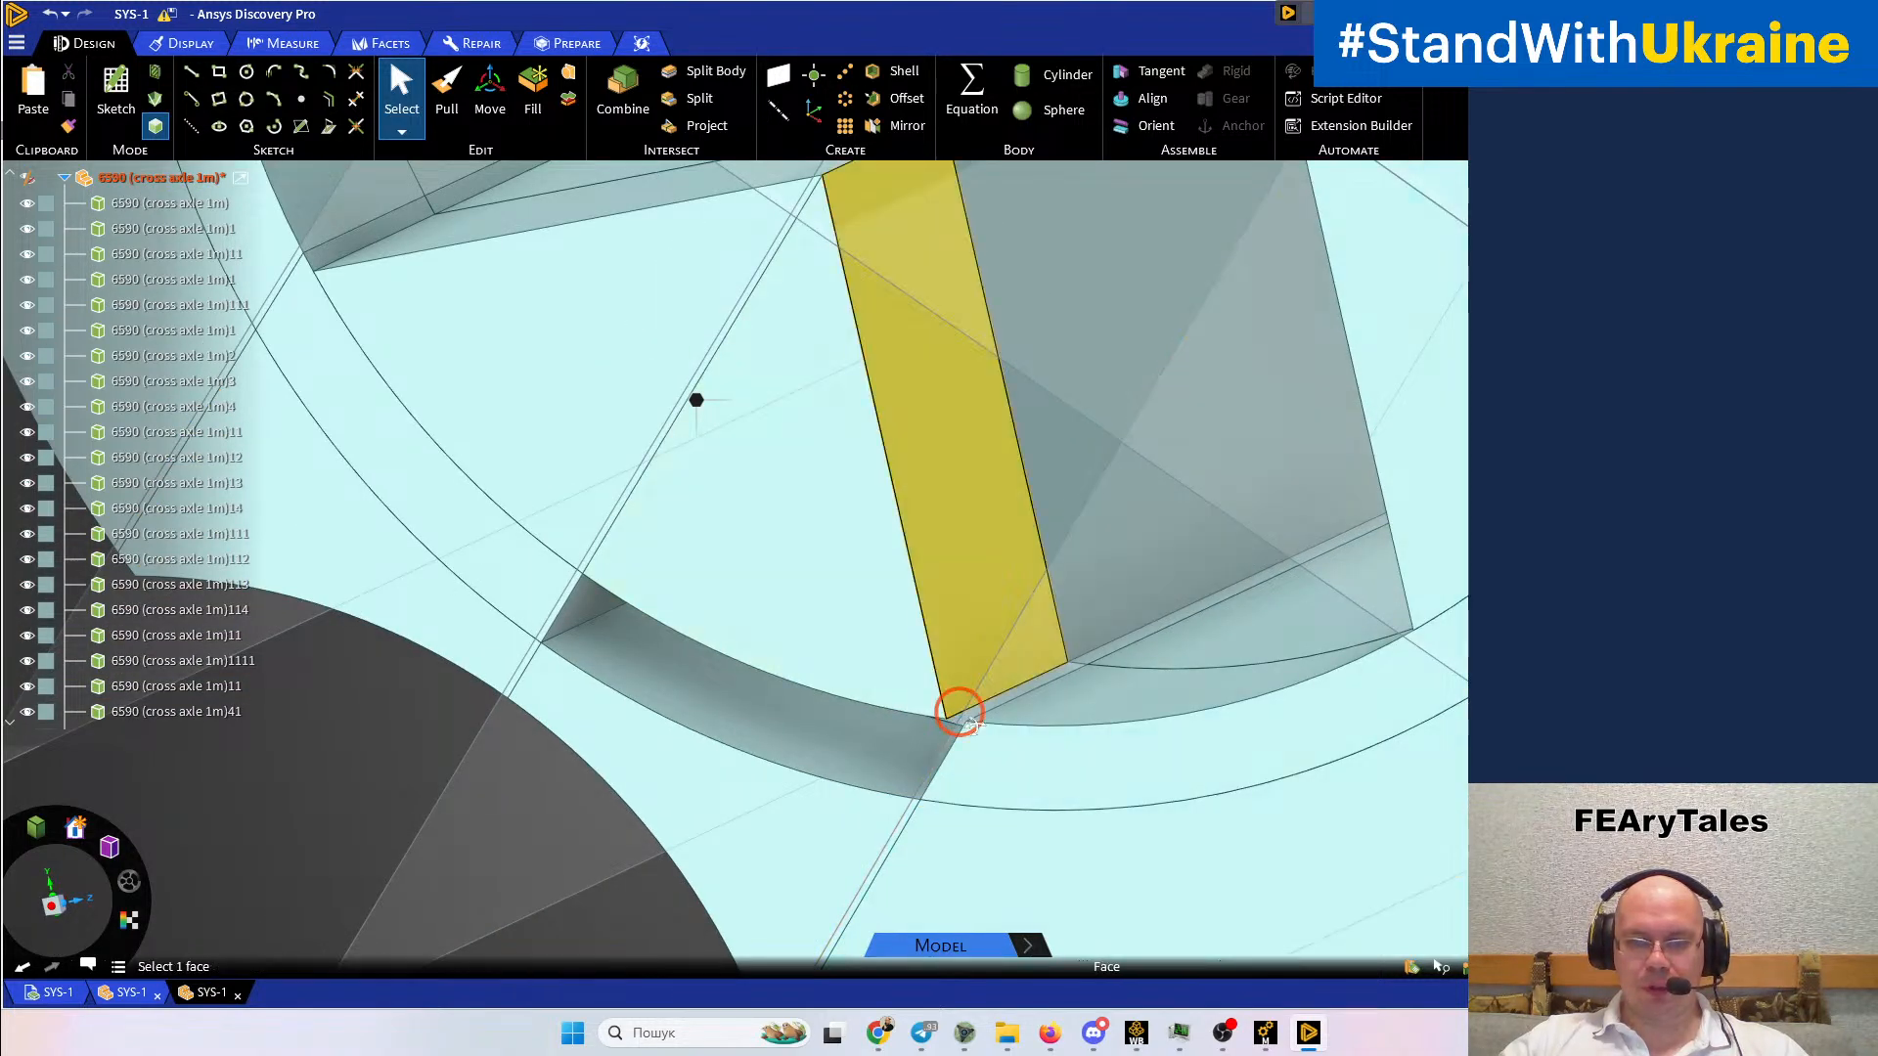
pyautogui.scroll(5, 965, 717)
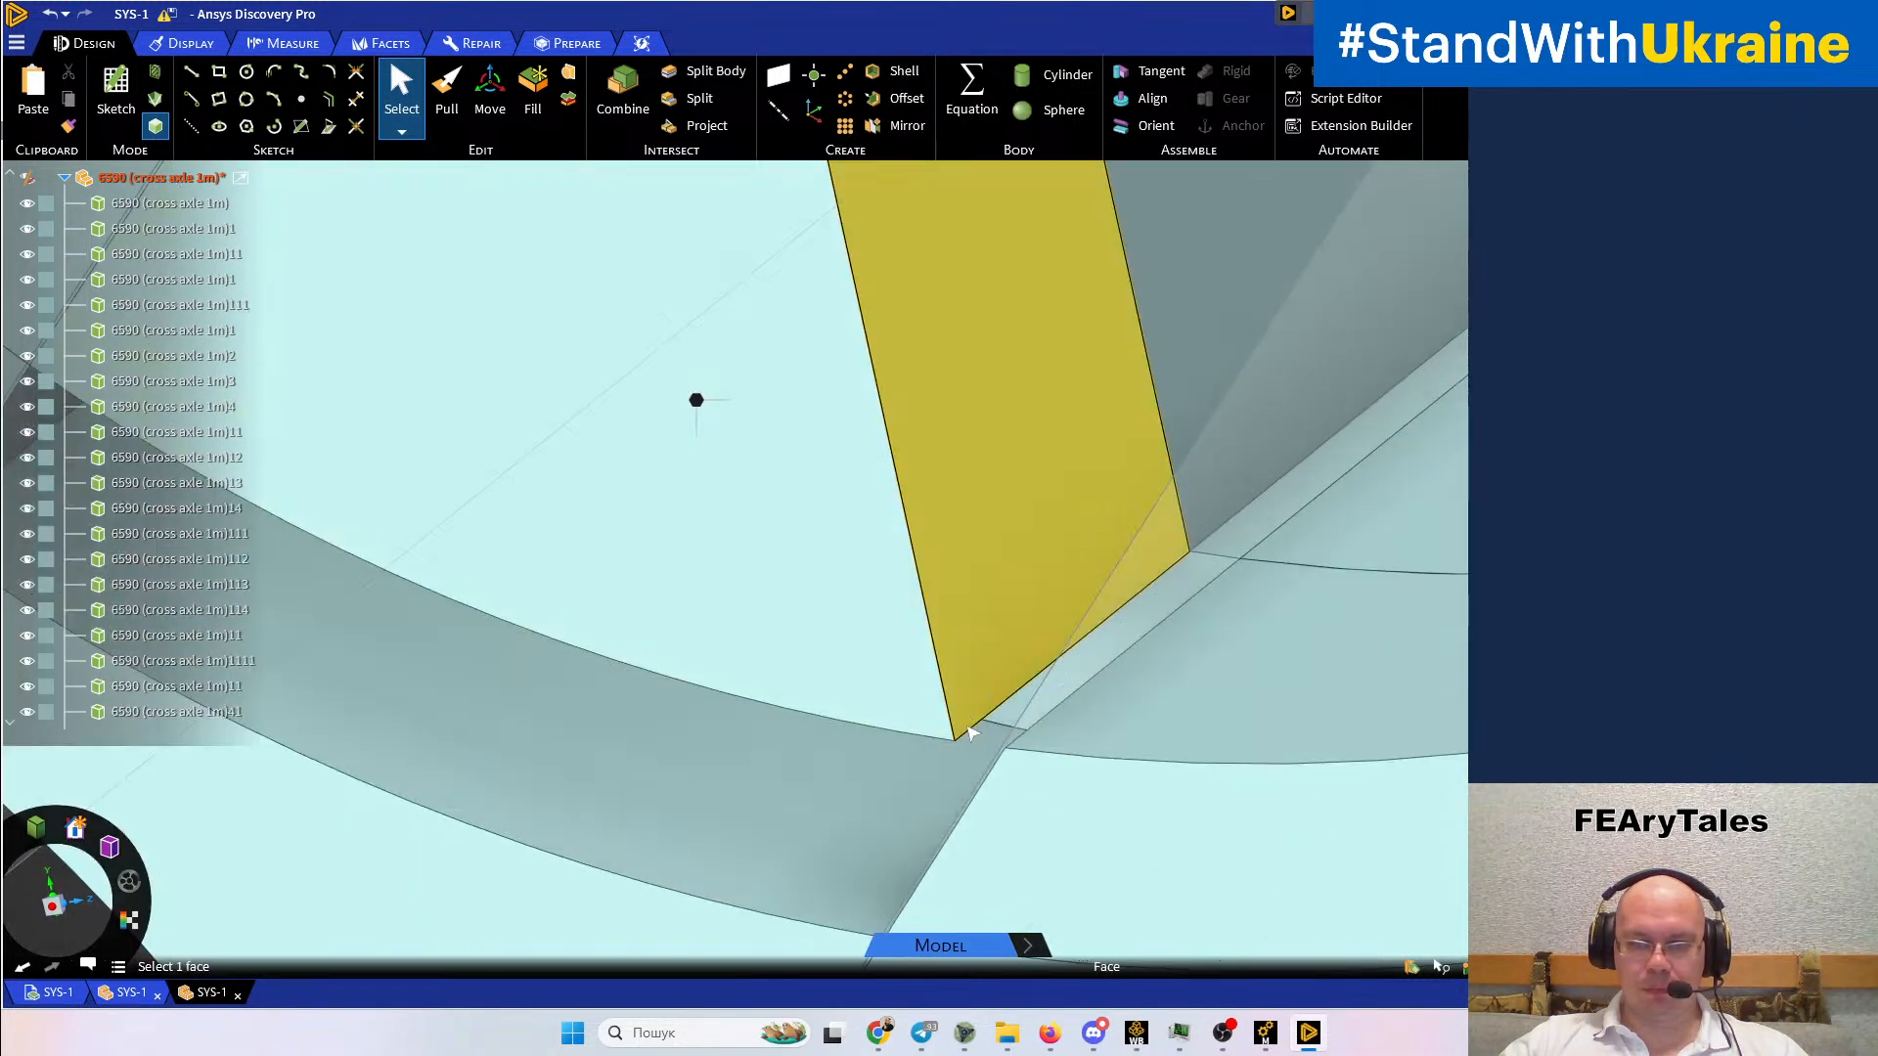
pyautogui.scroll(-3, 977, 736)
pyautogui.click(968, 725)
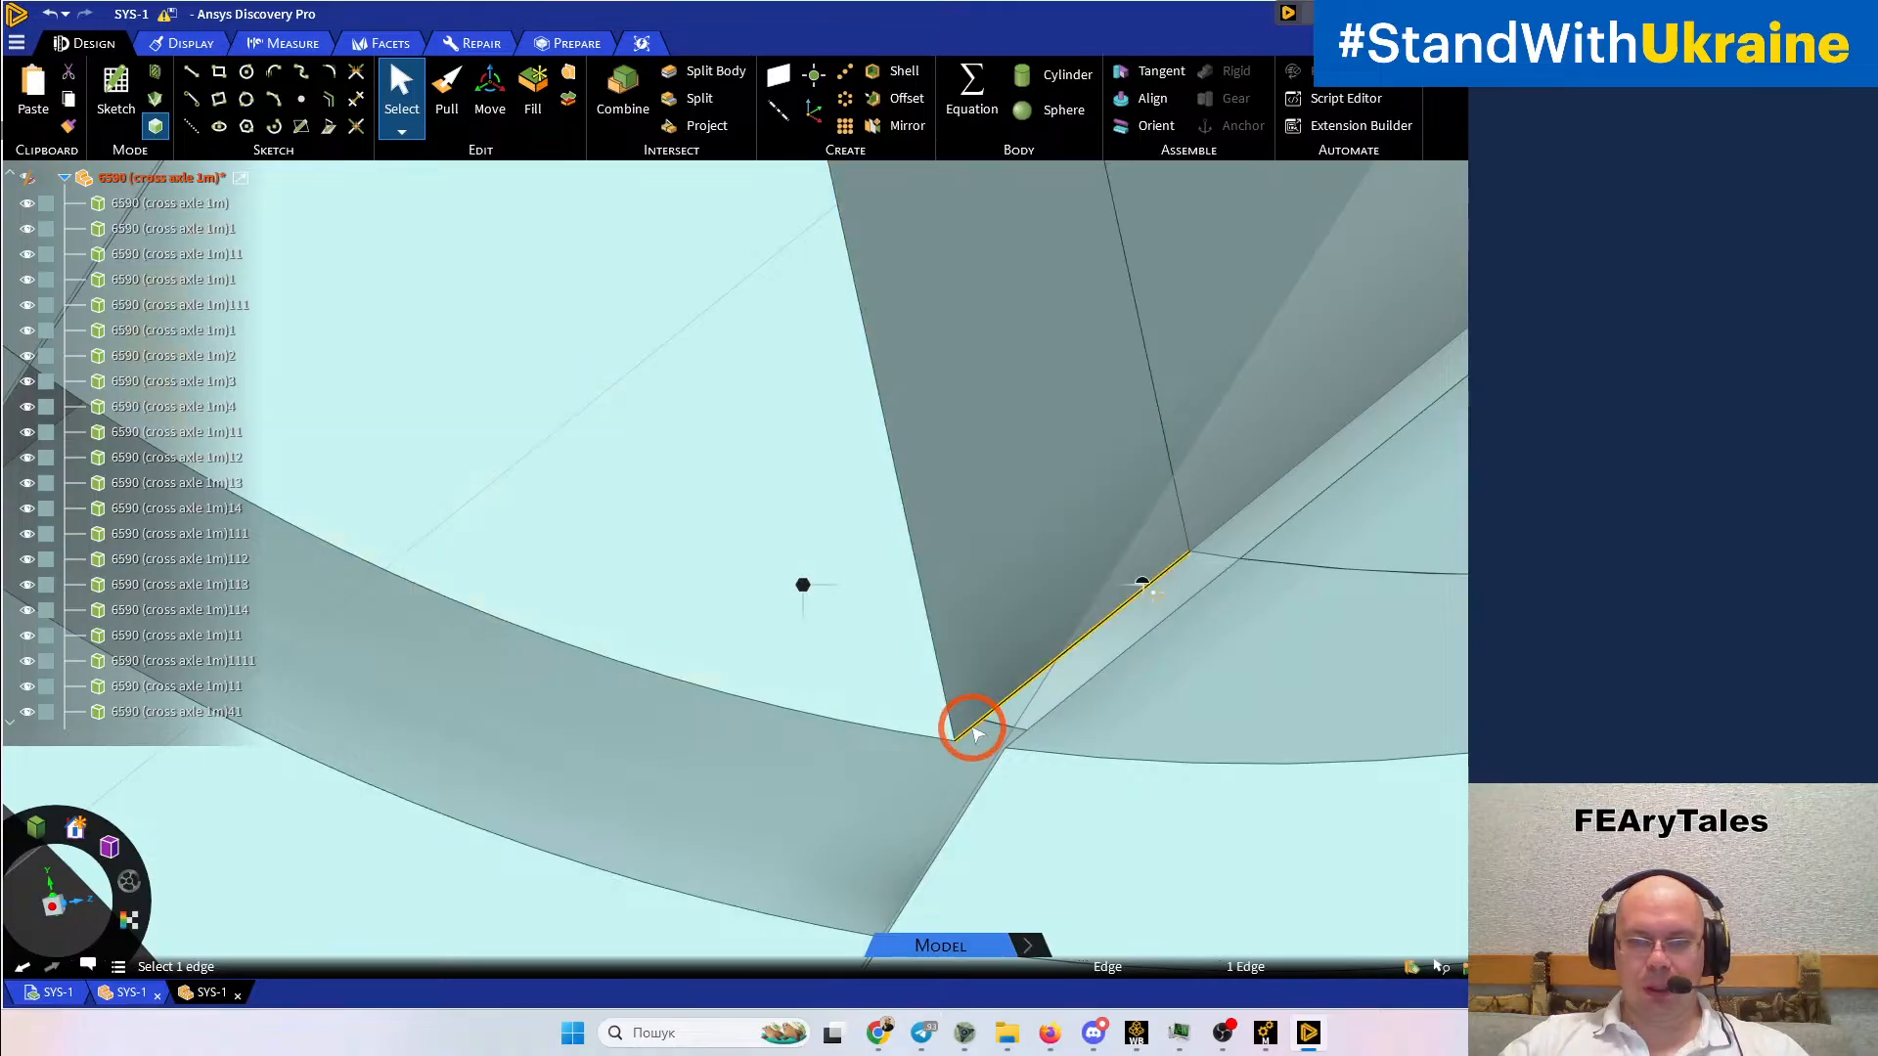
pyautogui.scroll(-4, 970, 726)
pyautogui.moveTo(988, 683); pyautogui.dragTo(837, 748, button='middle')
pyautogui.scroll(3, 837, 749)
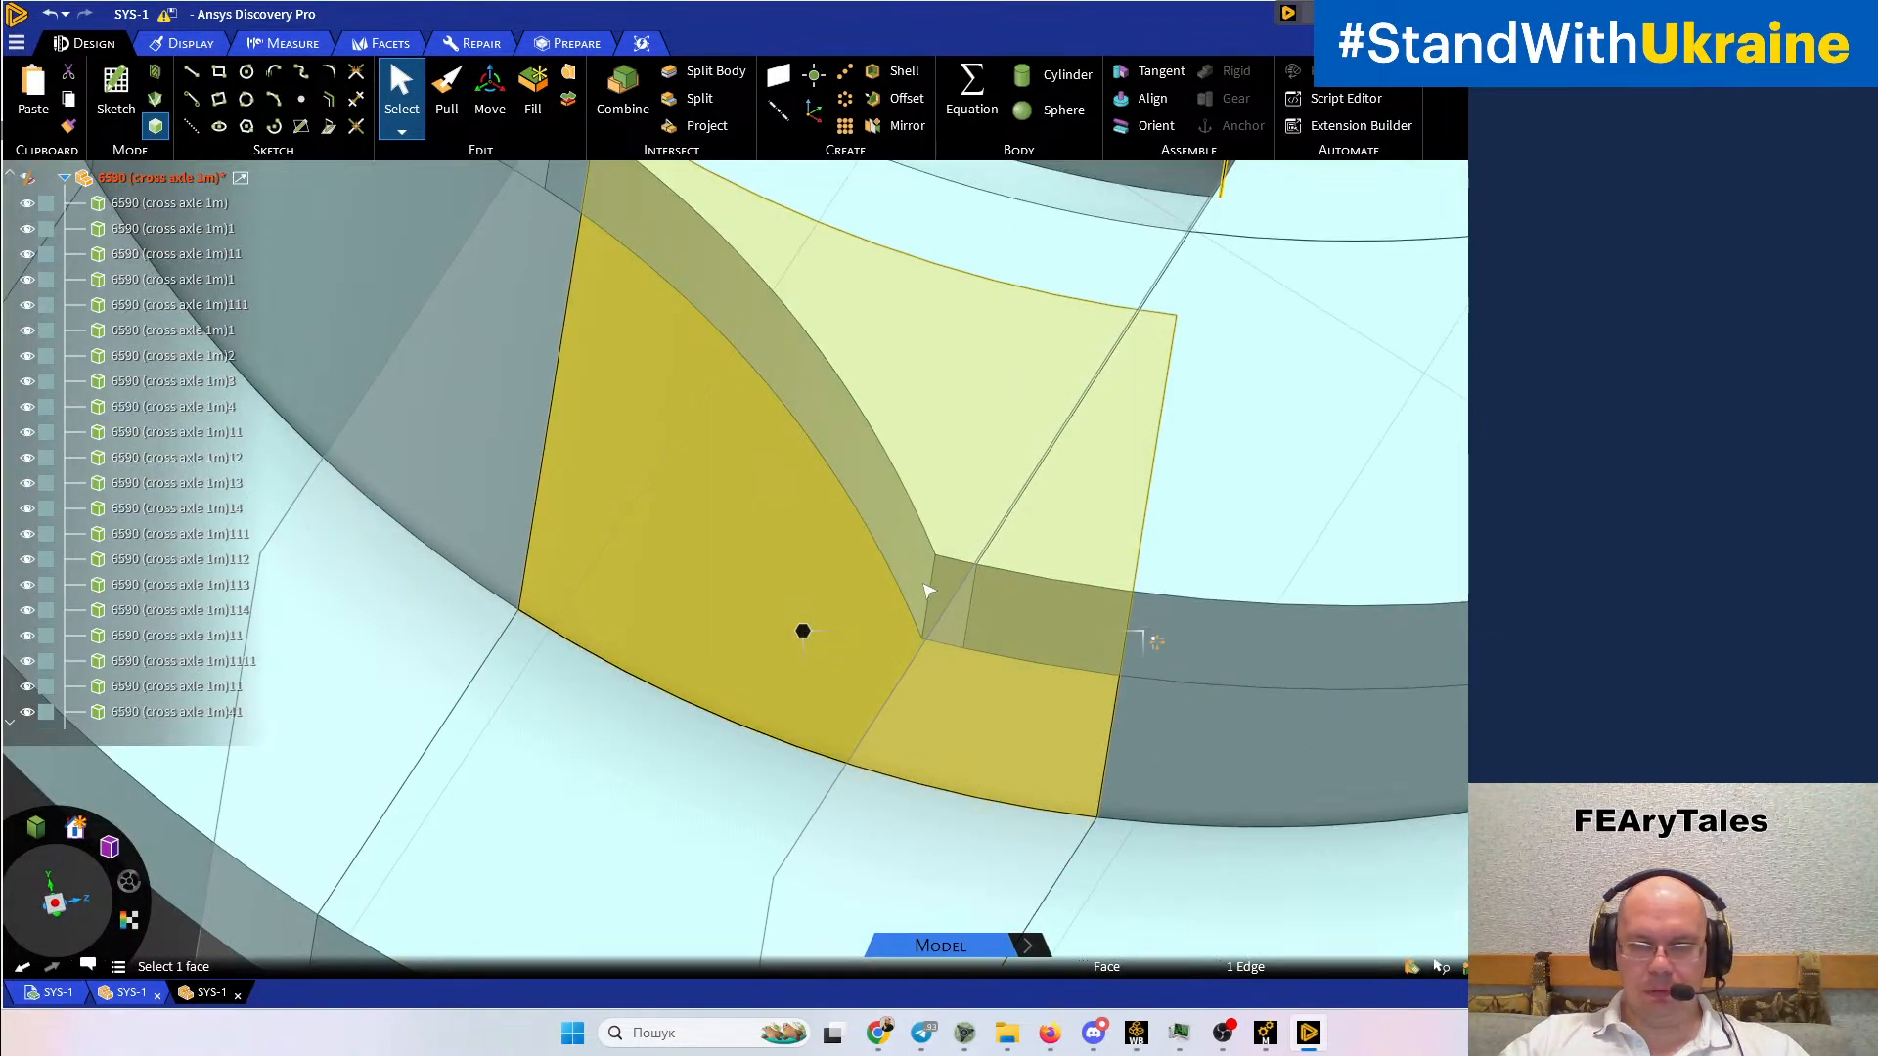
pyautogui.keyDown('ctrl'); pyautogui.click(929, 598); pyautogui.keyUp('ctrl')
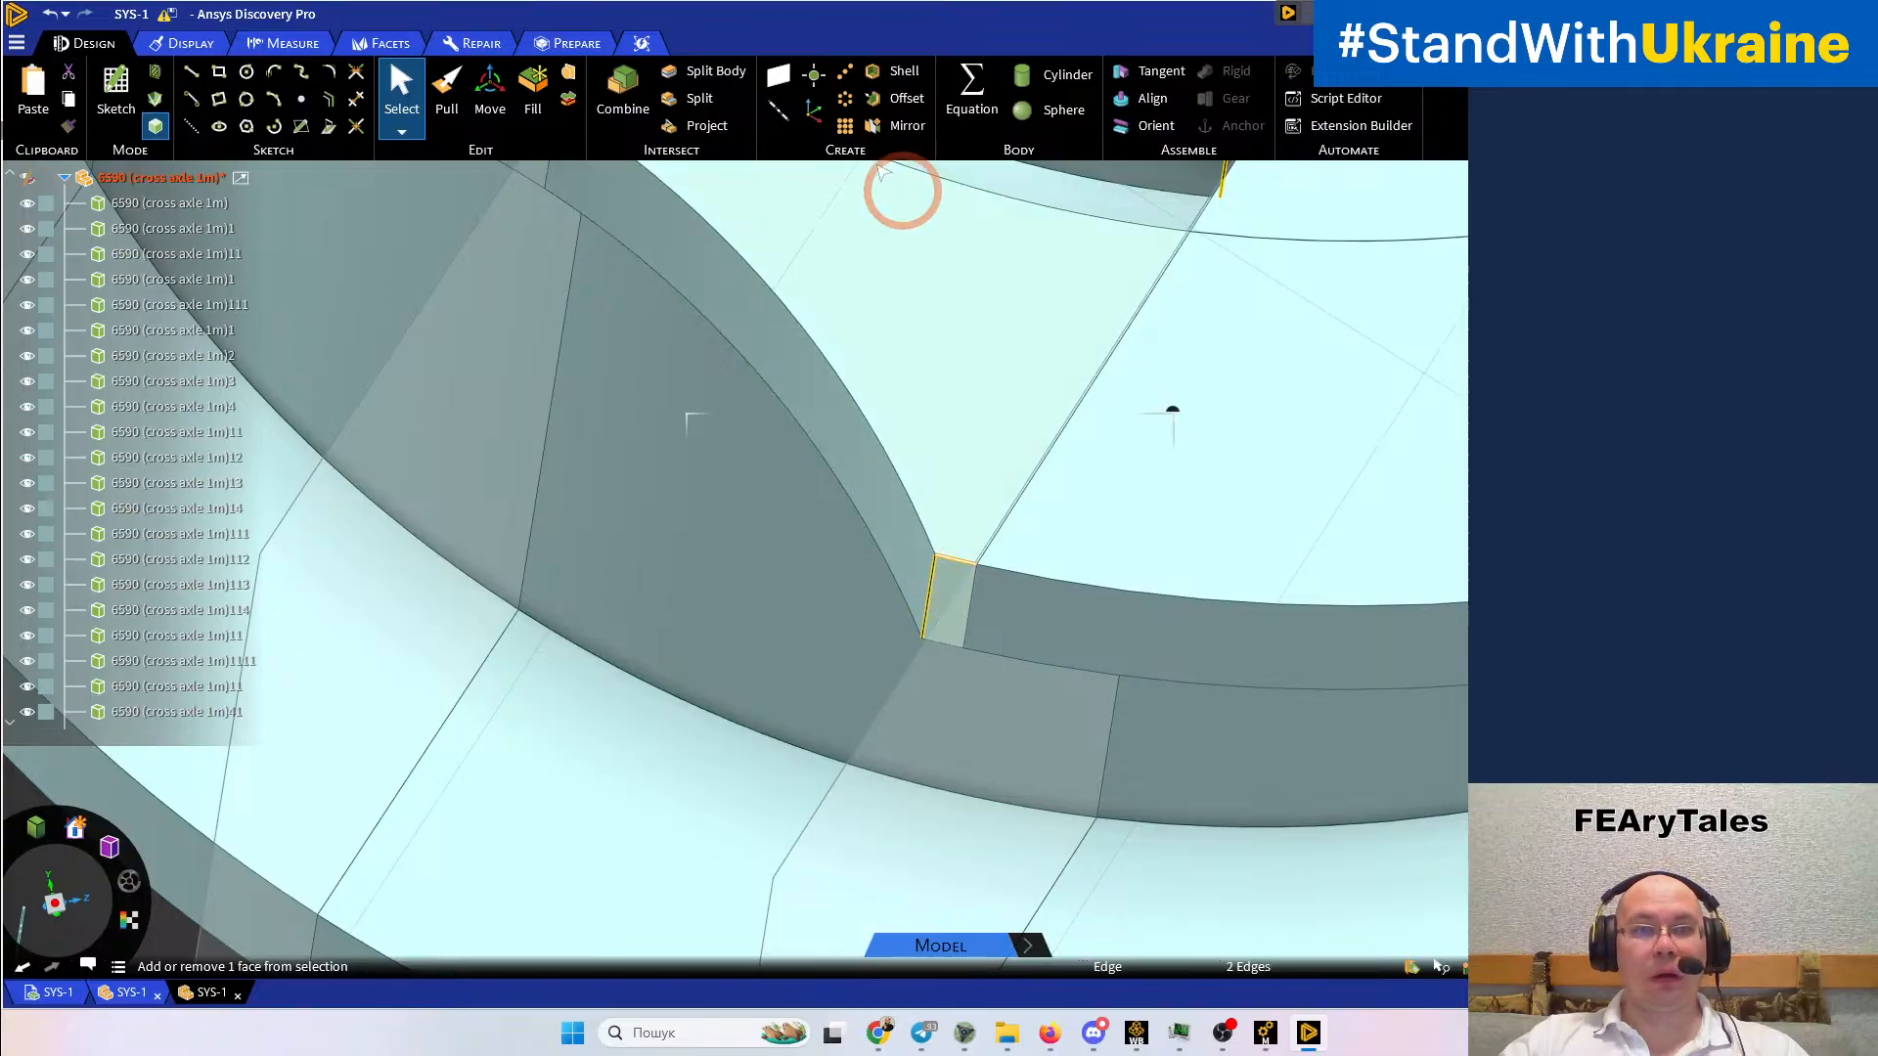
pyautogui.click(779, 74)
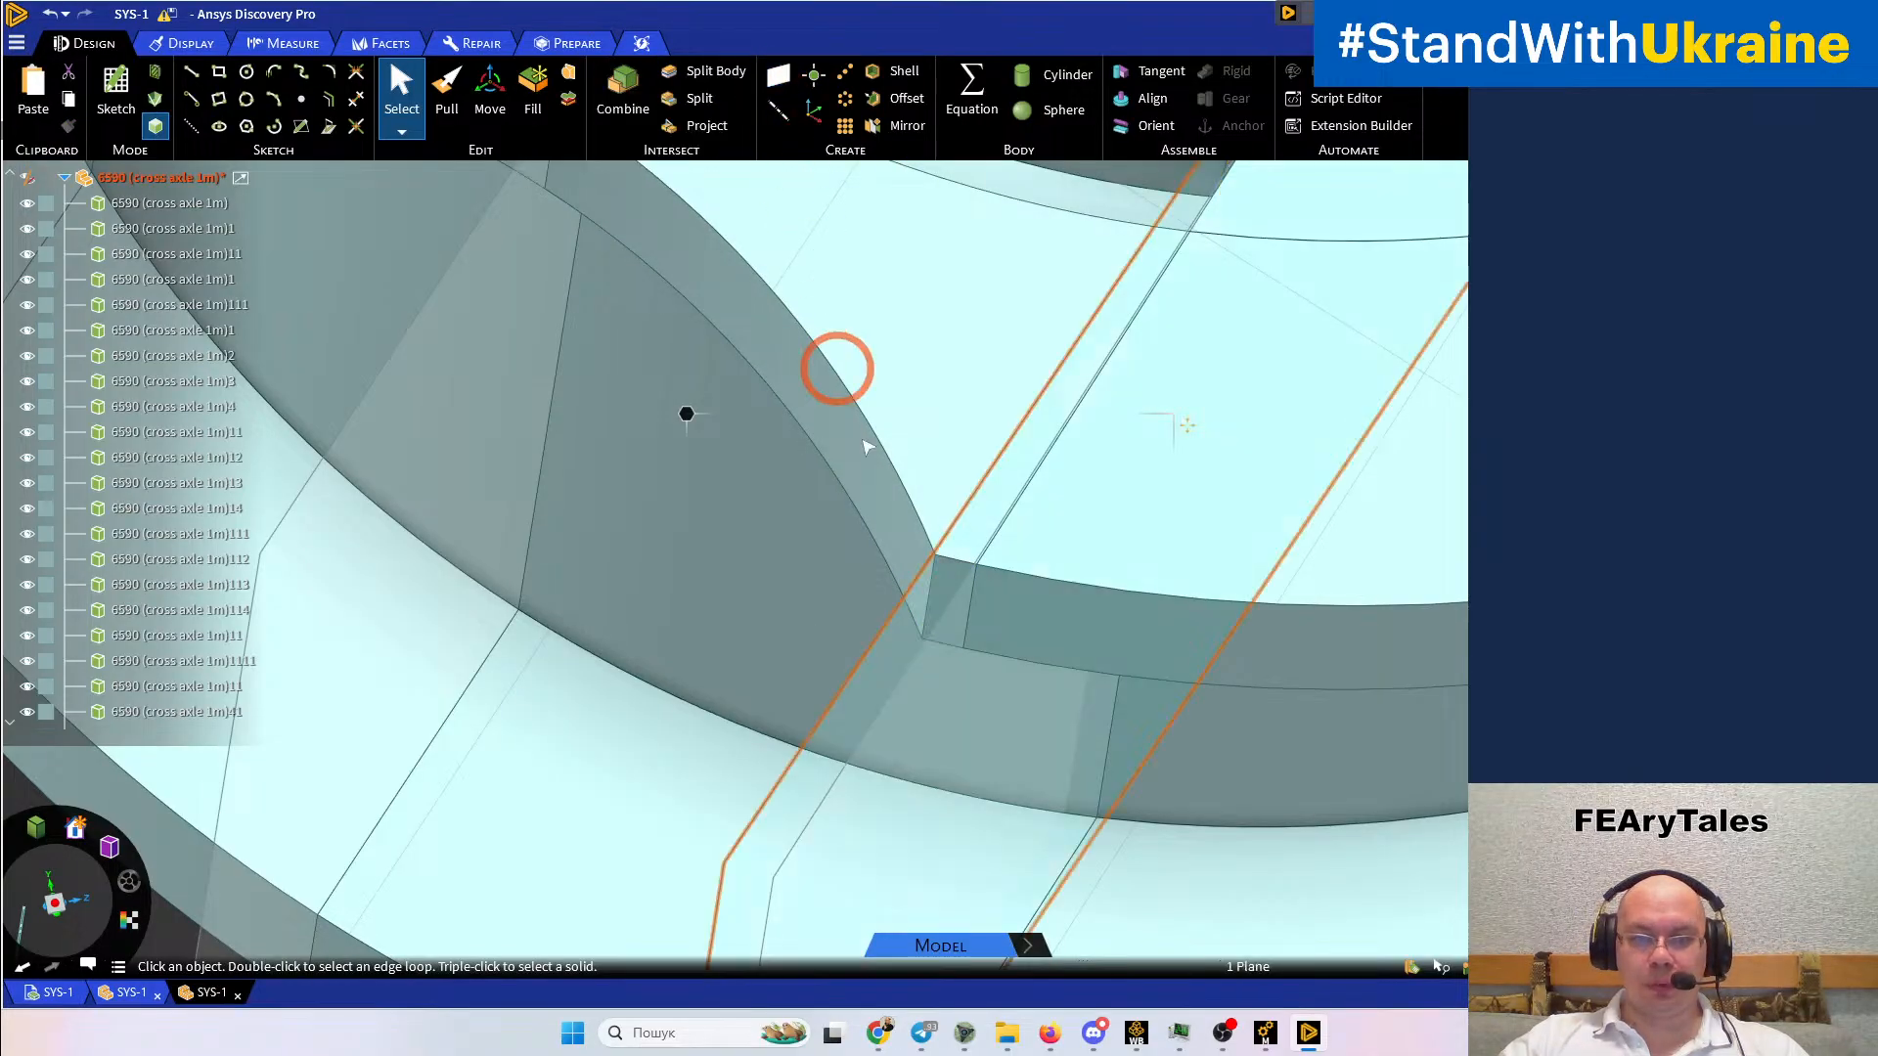
# Hide the thin ring segment adjacent to the already hidden one, bordering the lower left solid sector
pyautogui.scroll(-3, 930, 562)
pyautogui.keyDown('ctrl'); pyautogui.moveTo(941, 541); pyautogui.dragTo(1013, 675, button='middle'); pyautogui.keyUp('ctrl')
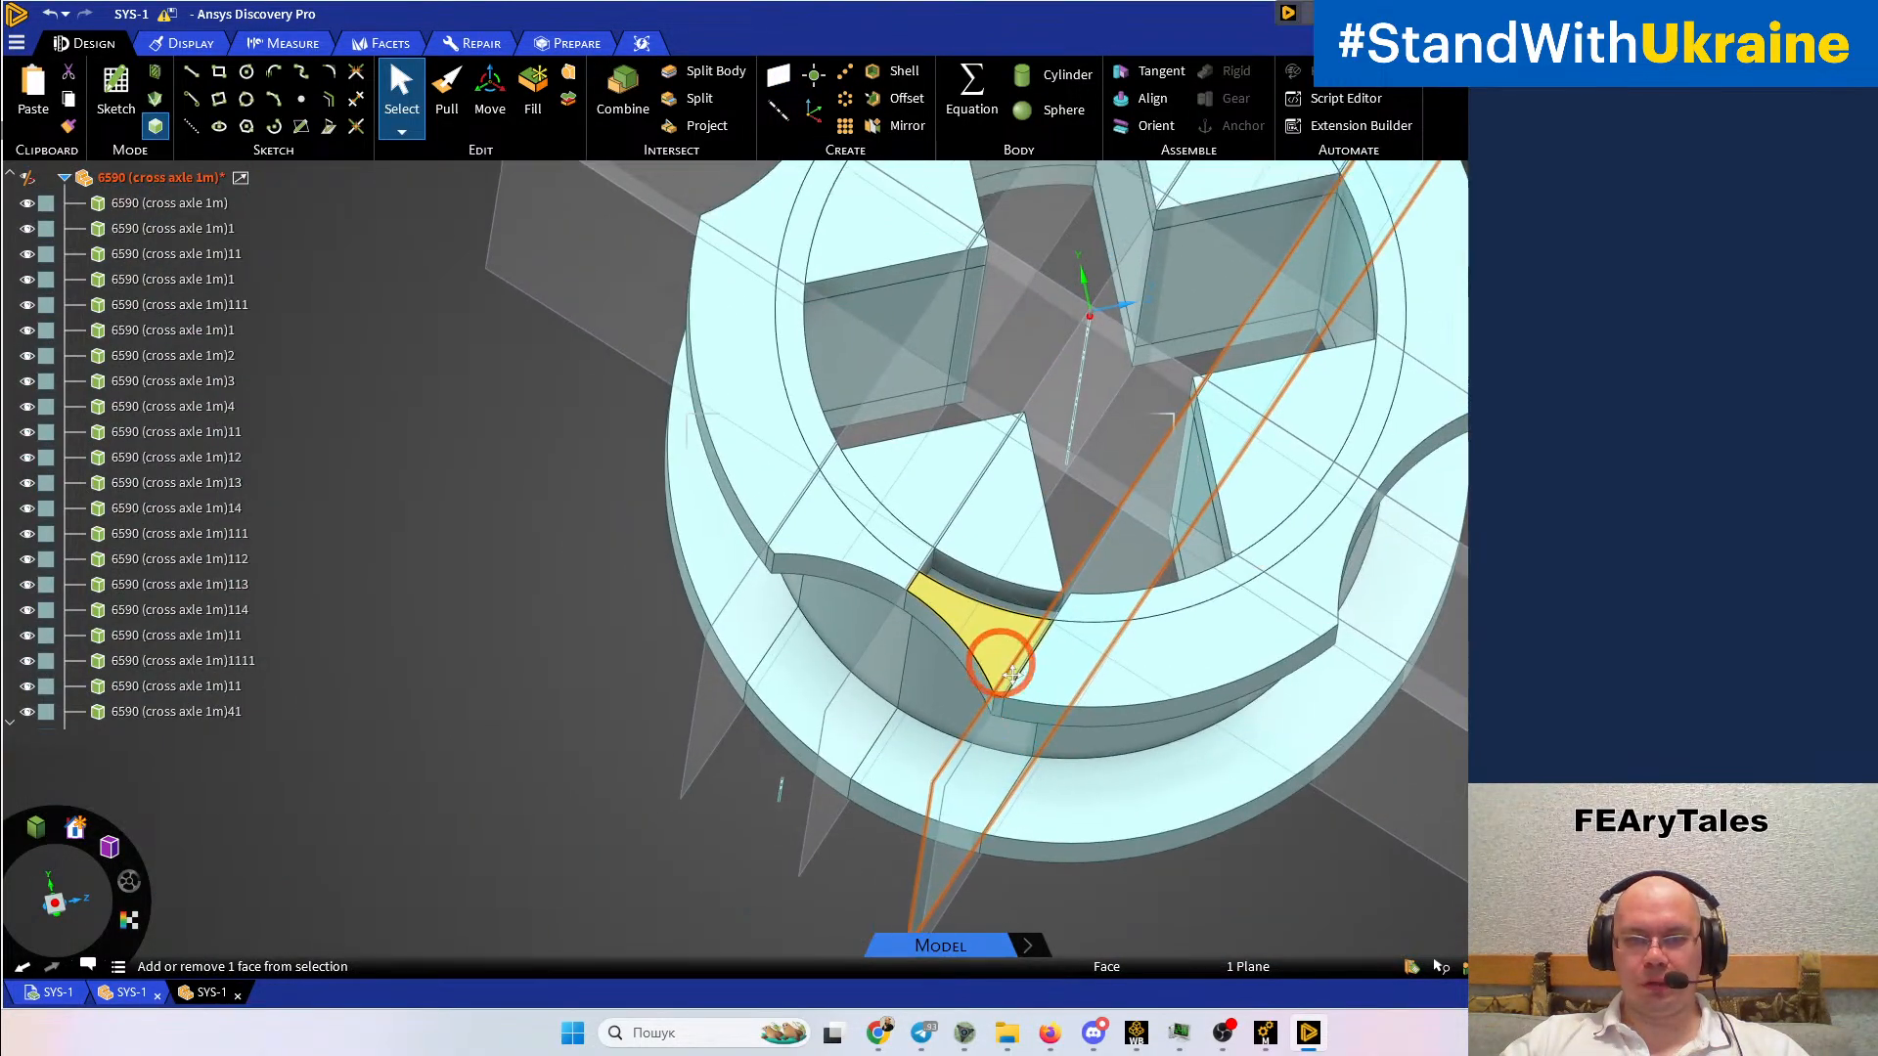
pyautogui.click(885, 533)
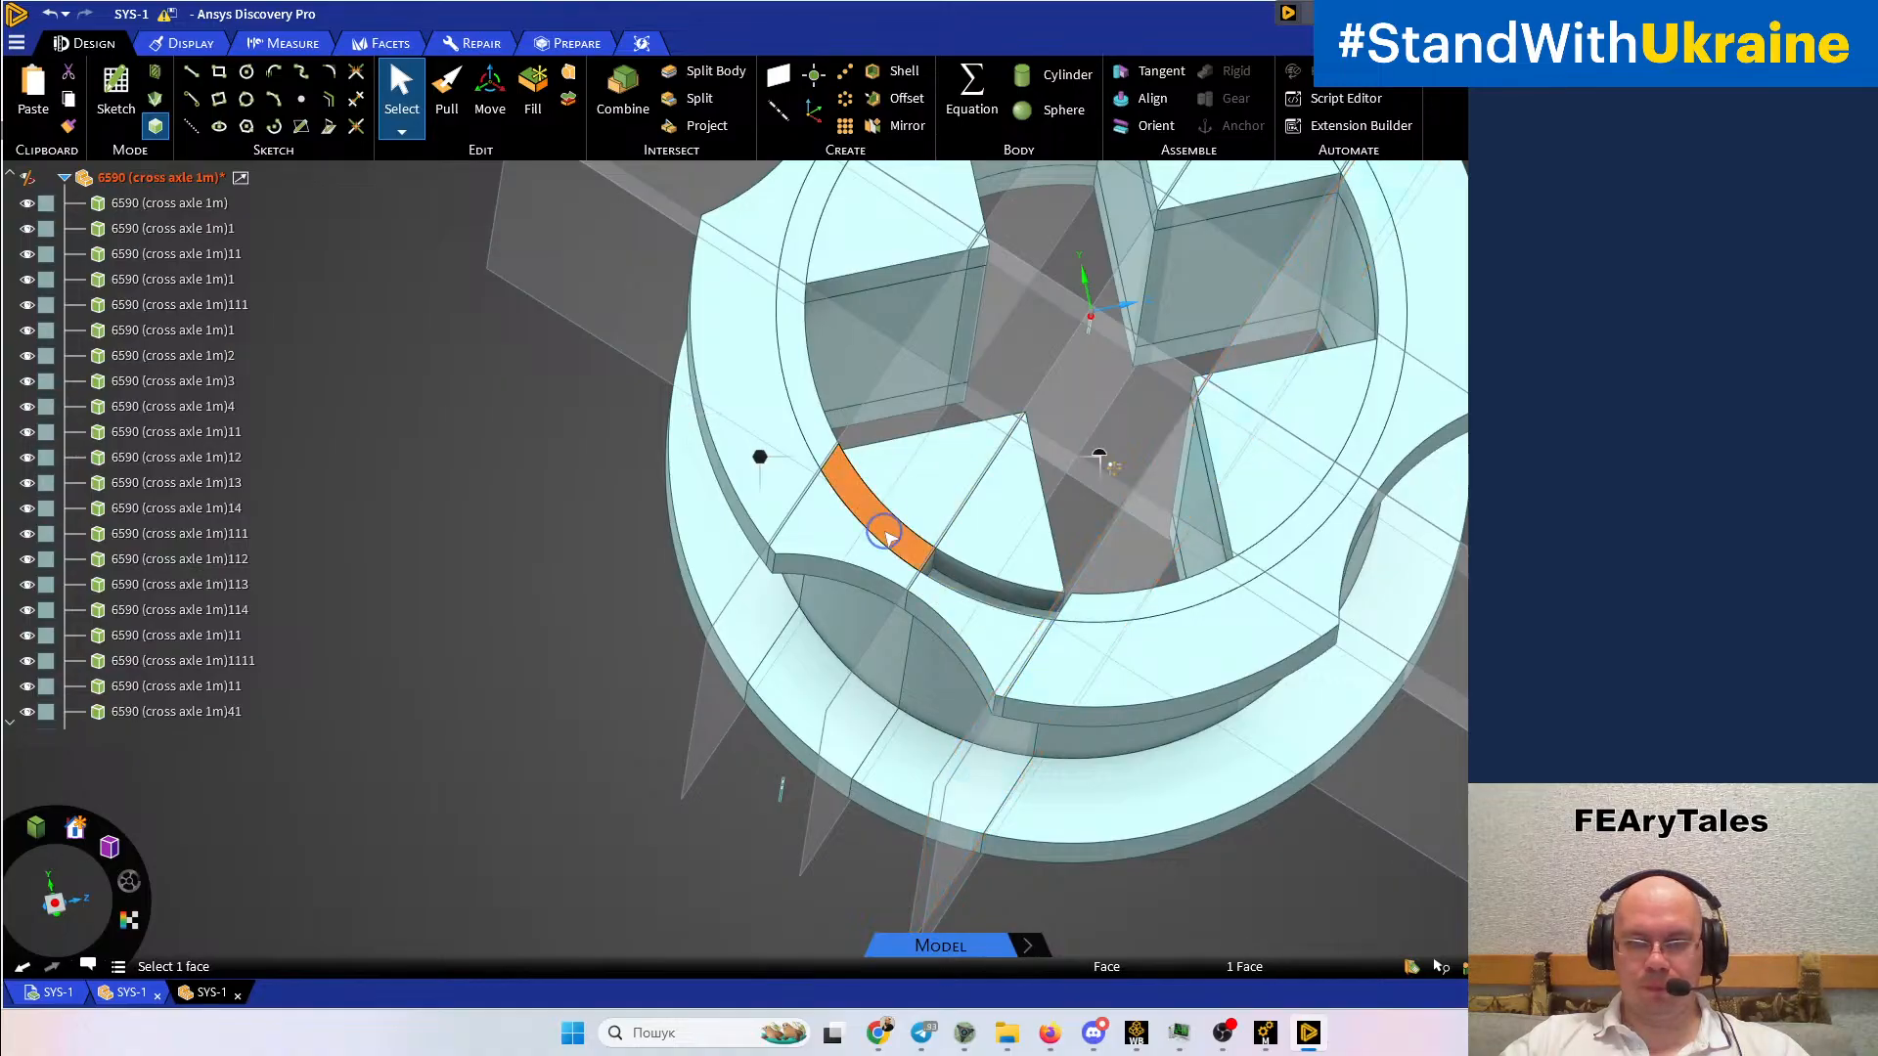
pyautogui.rightClick(885, 533)
pyautogui.click(983, 734)
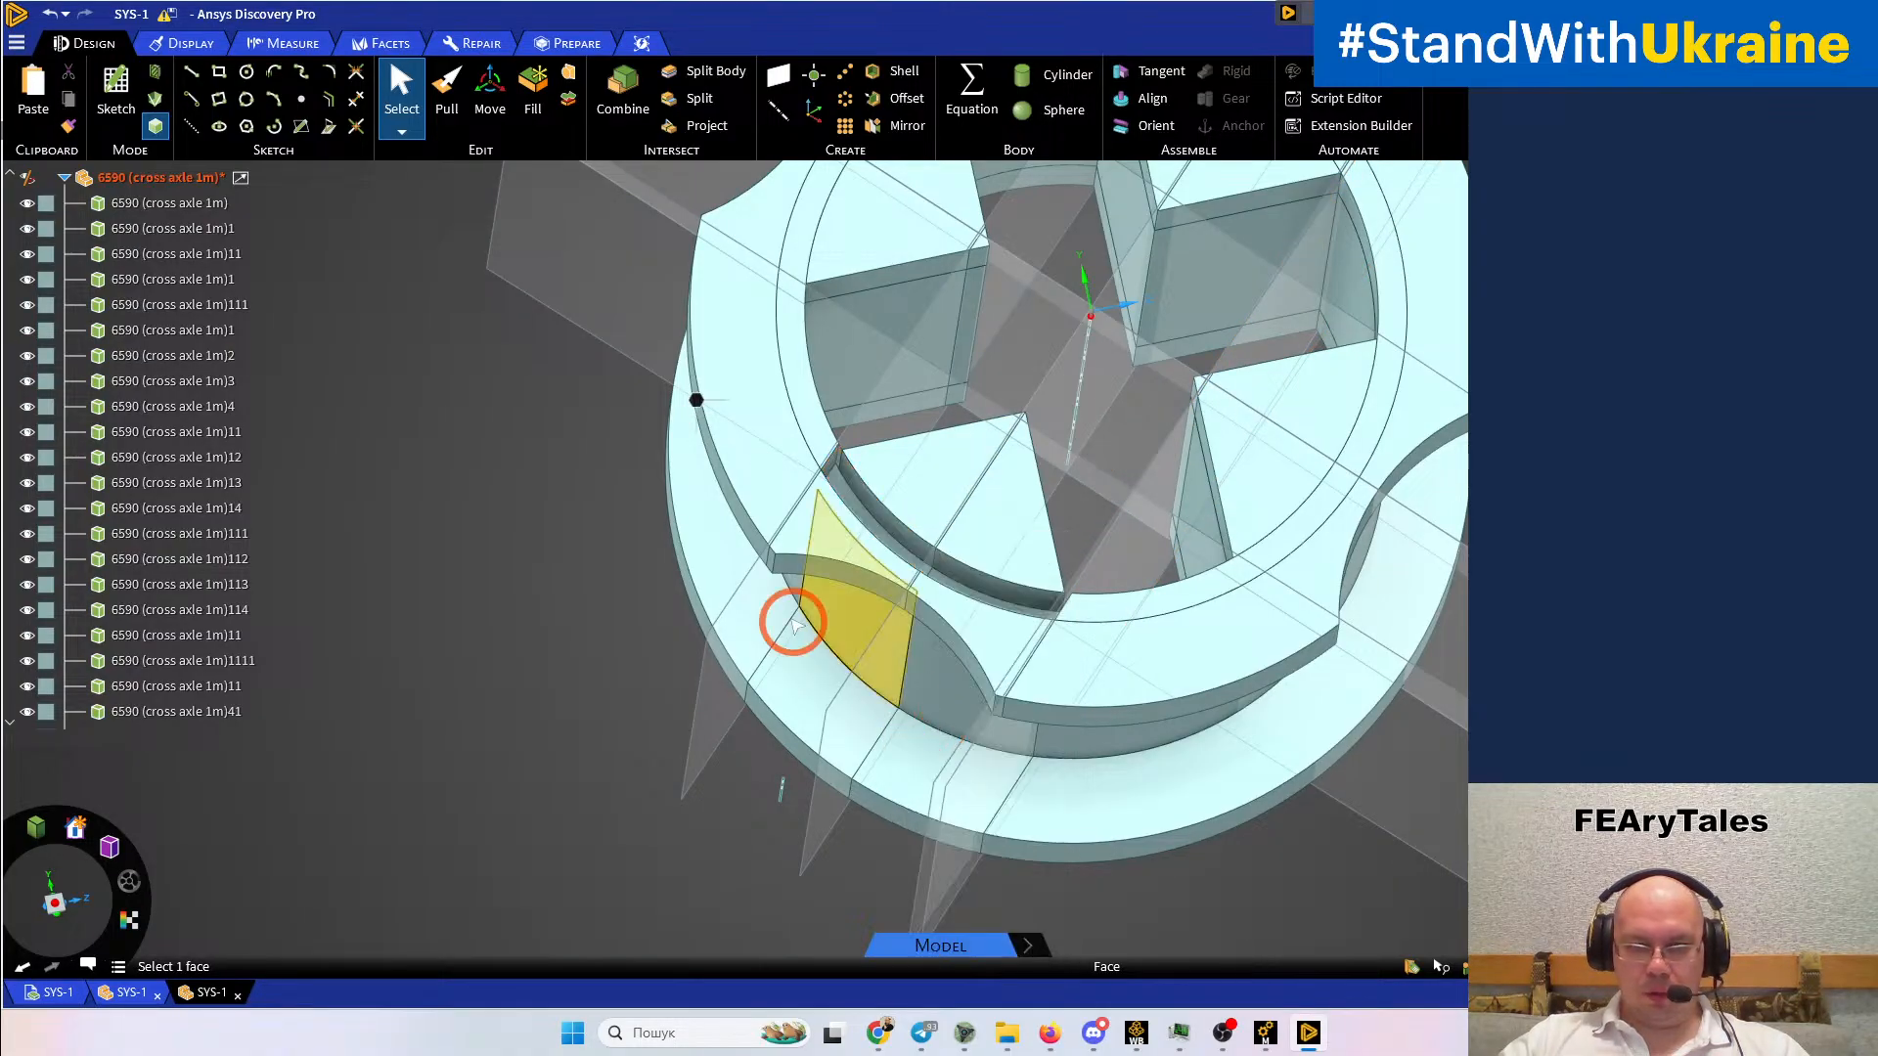
# Create a plane through the lower notch's other corner edge and the exposed outer corner edge of the lower left sector
pyautogui.scroll(5, 788, 616)
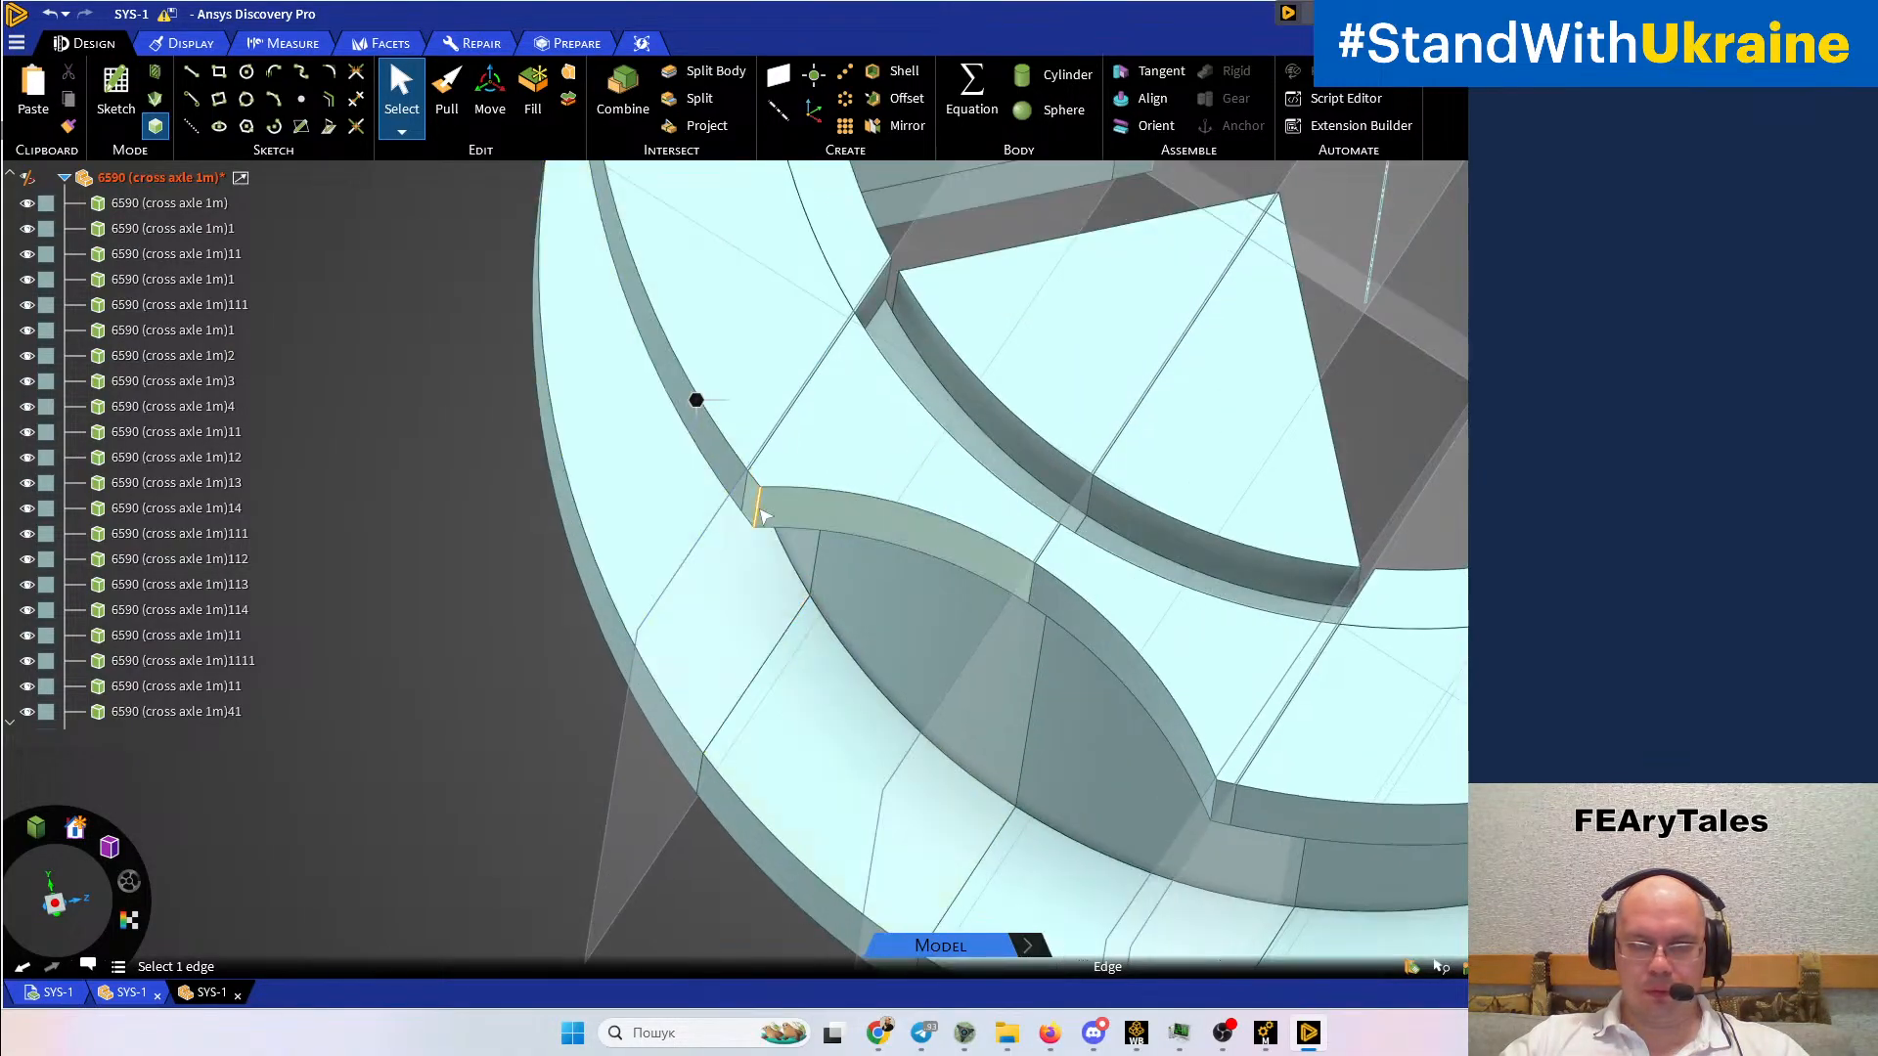
pyautogui.click(760, 510)
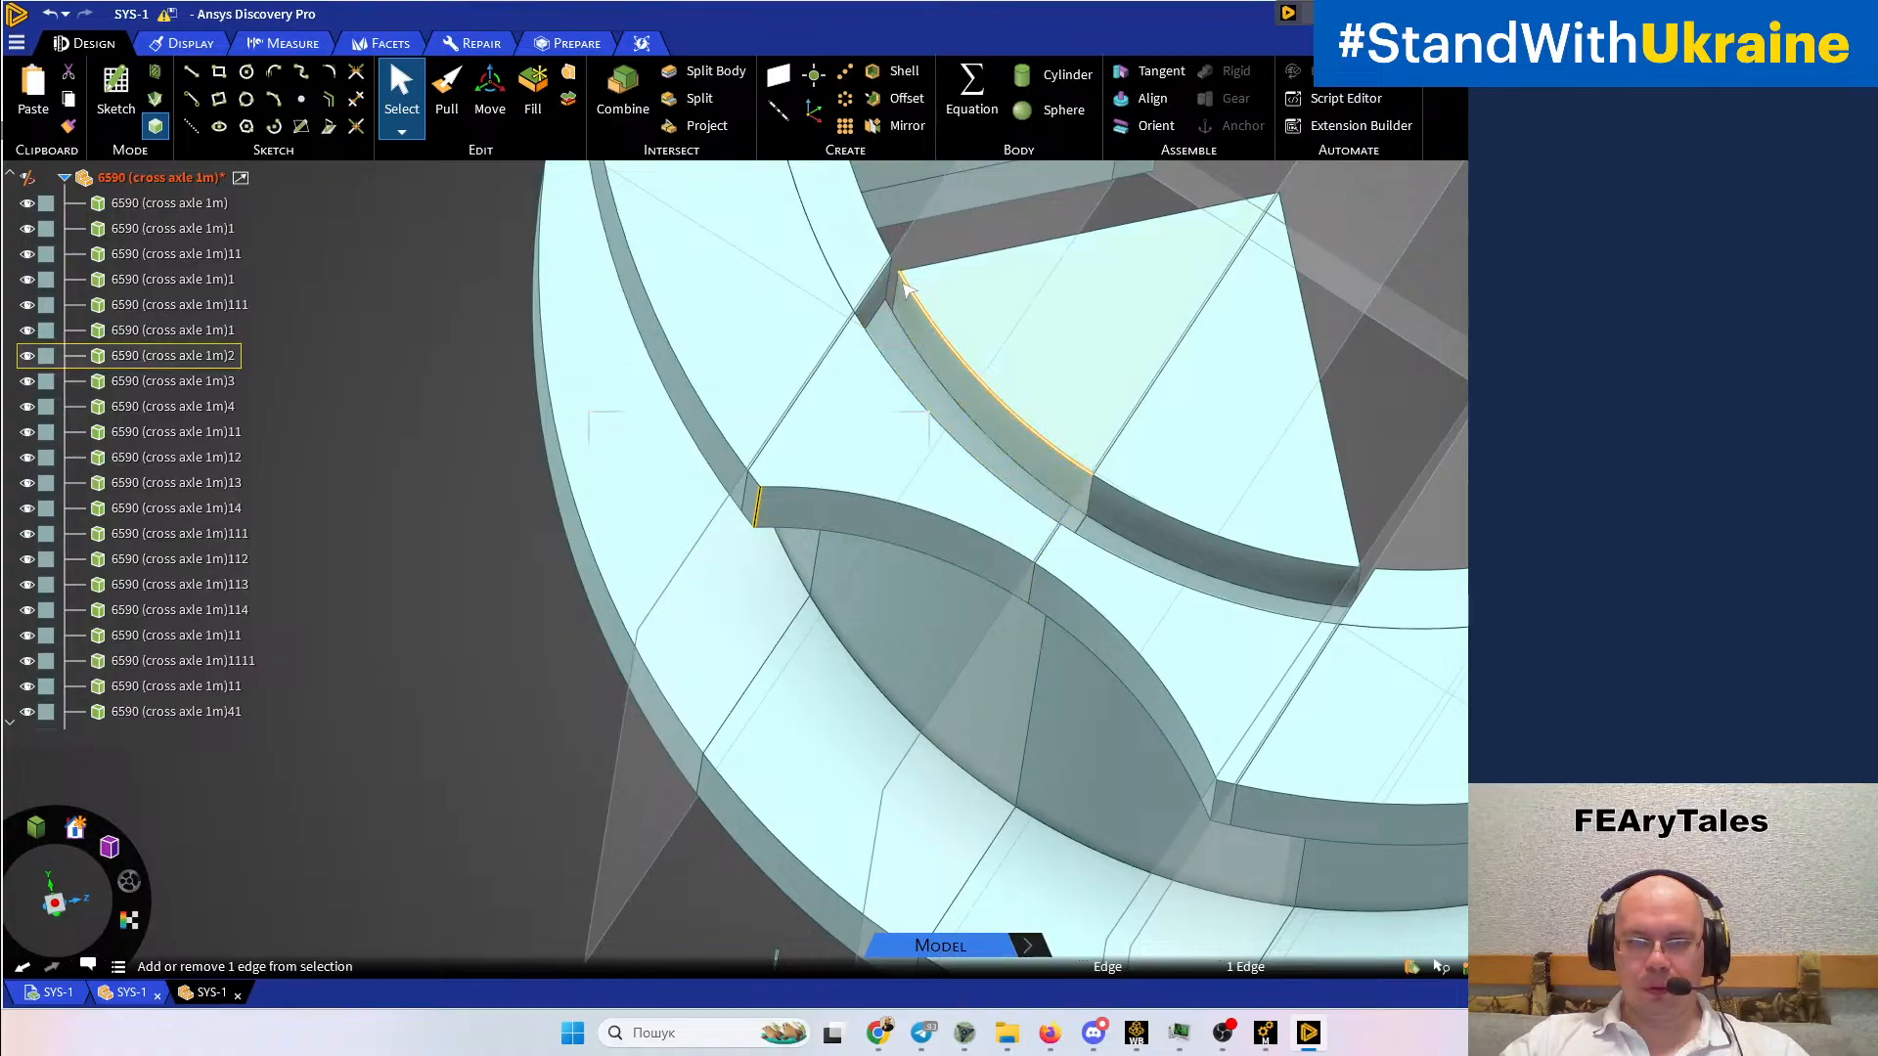
pyautogui.keyDown('ctrl'); pyautogui.click(897, 284); pyautogui.keyUp('ctrl')
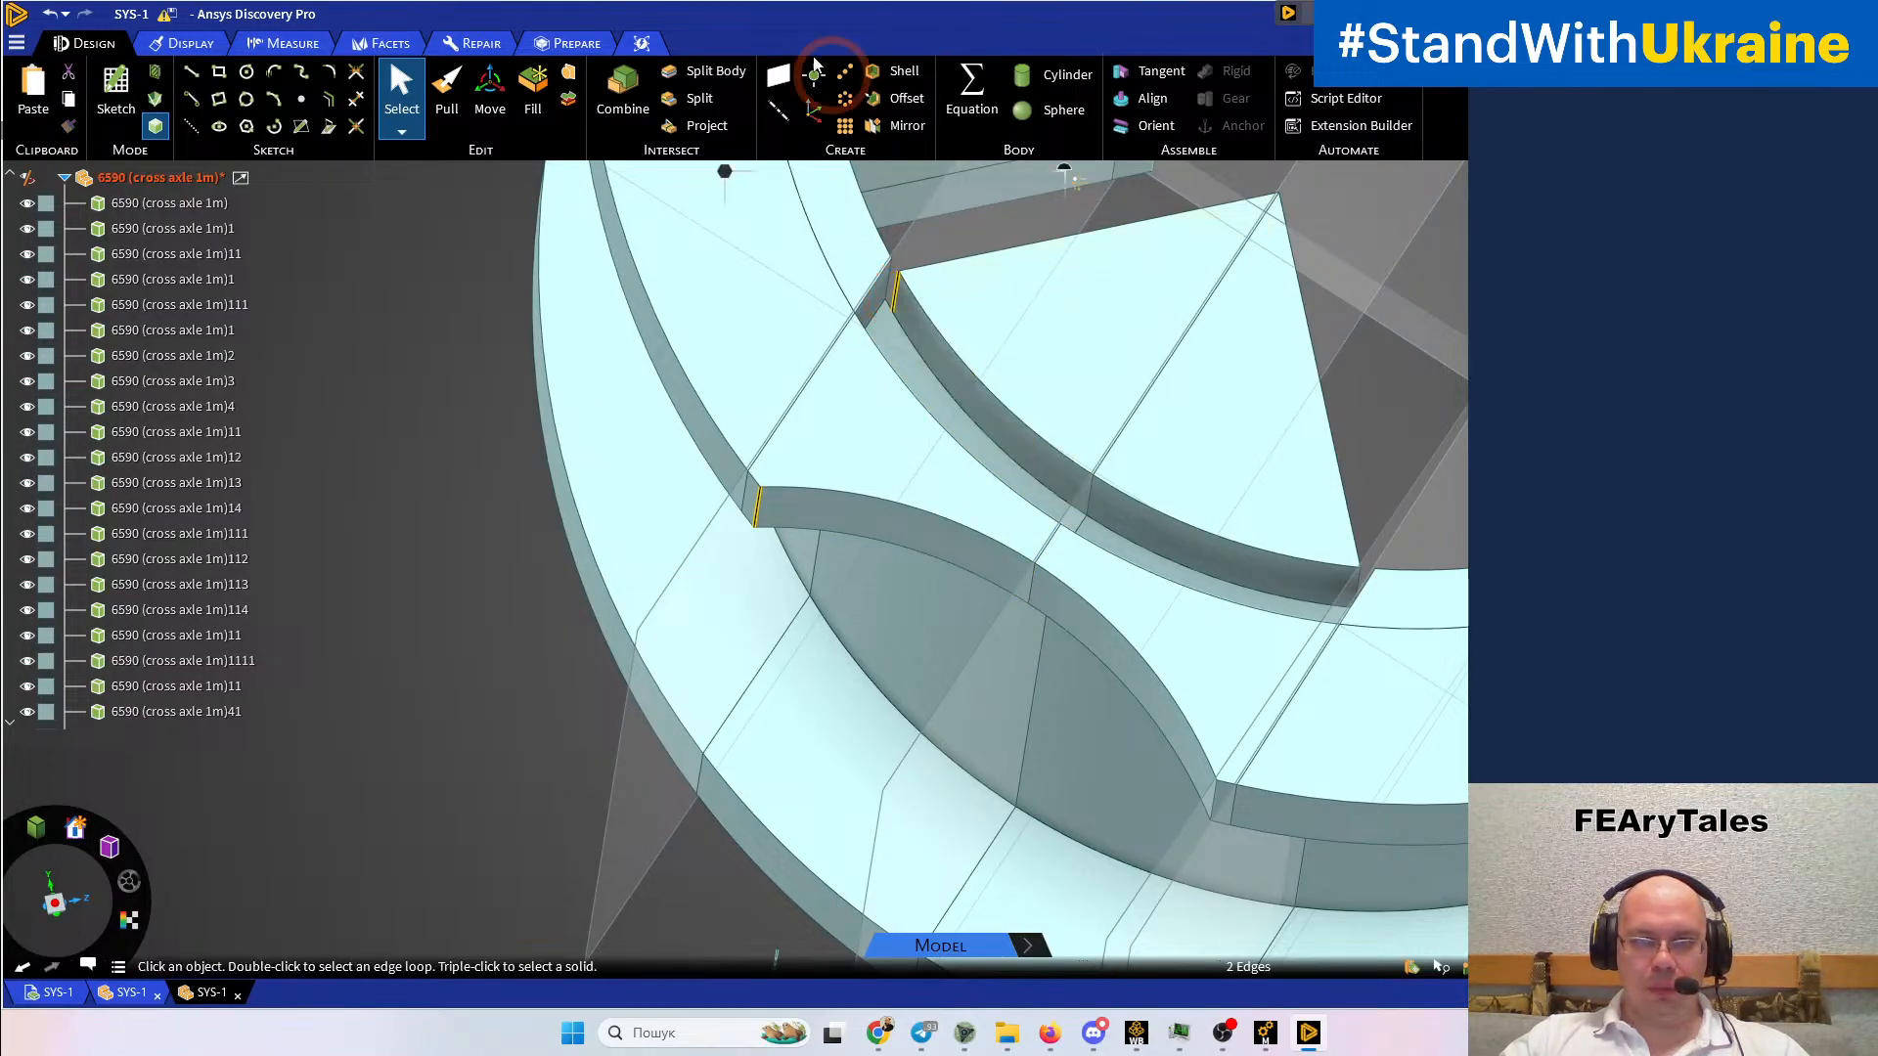
pyautogui.click(779, 74)
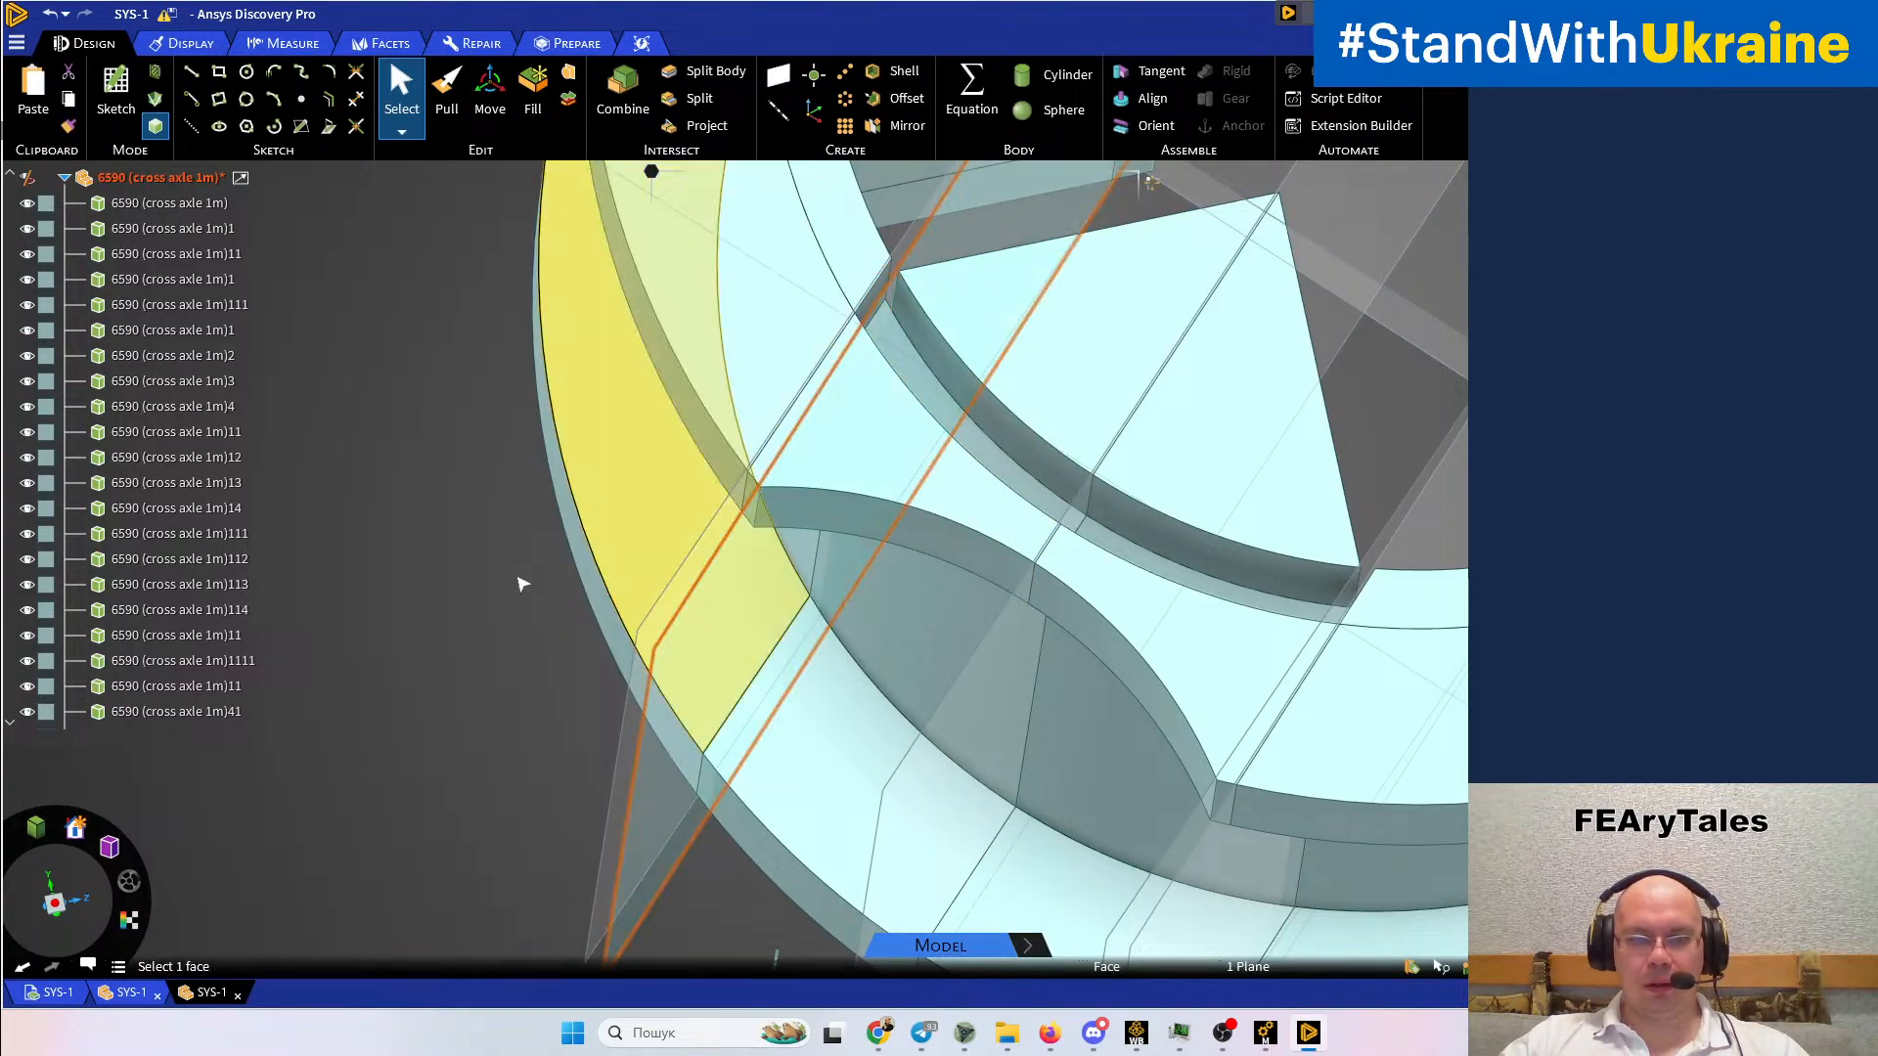
pyautogui.click(519, 578)
# Hide the long thin ring segment that borders the upper left sector and the left cross-hole arm
pyautogui.scroll(-4, 471, 584)
pyautogui.keyDown('ctrl'); pyautogui.moveTo(1071, 481); pyautogui.dragTo(1141, 432, button='middle'); pyautogui.keyUp('ctrl')
pyautogui.moveTo(1098, 567); pyautogui.dragTo(1062, 711, button='middle')
pyautogui.scroll(5, 1077, 422)
pyautogui.moveTo(1116, 520); pyautogui.dragTo(1405, 570, button='middle')
pyautogui.scroll(-4, 1096, 567)
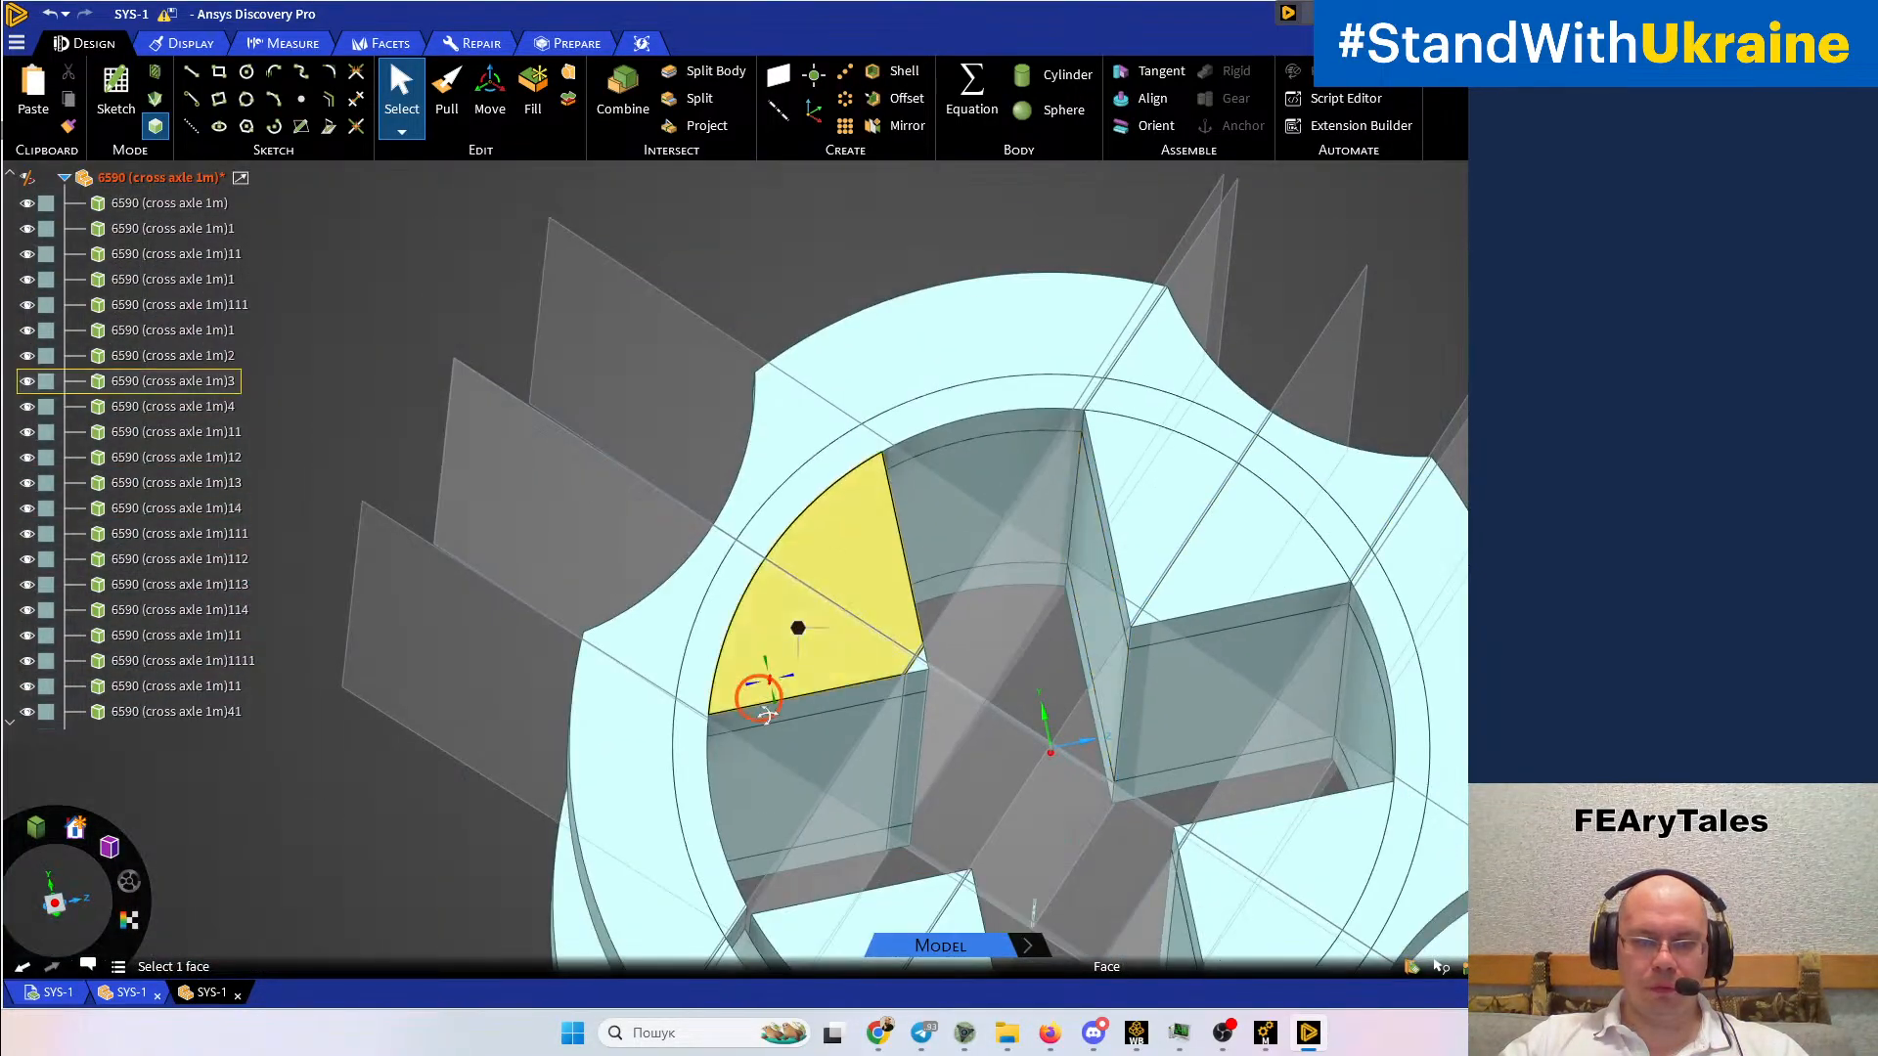
pyautogui.moveTo(763, 691); pyautogui.dragTo(698, 764, button='middle')
pyautogui.rightClick(698, 770)
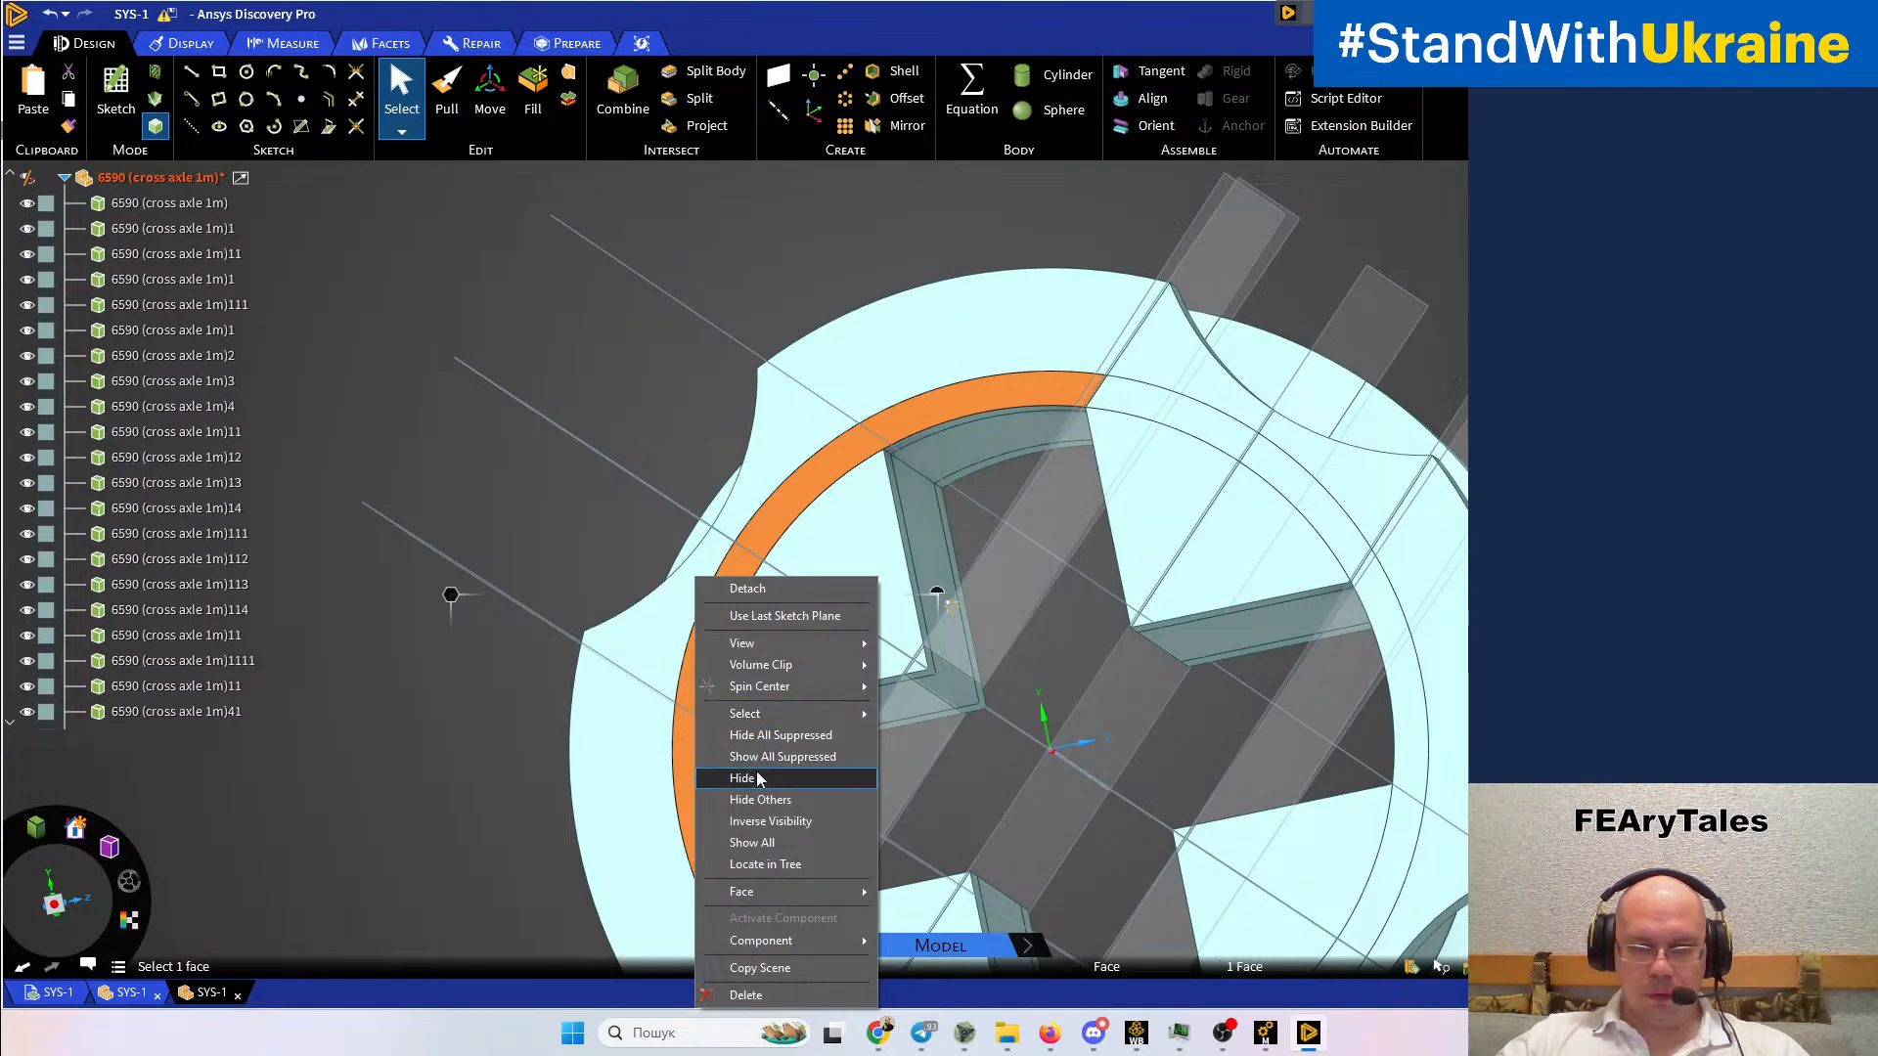
pyautogui.click(756, 783)
# Create a plane through the left cross-hole arm's outer corner edge and the nearby corner edge of the left rim notch
pyautogui.moveTo(788, 687); pyautogui.dragTo(835, 698, button='middle')
pyautogui.scroll(6, 782, 694)
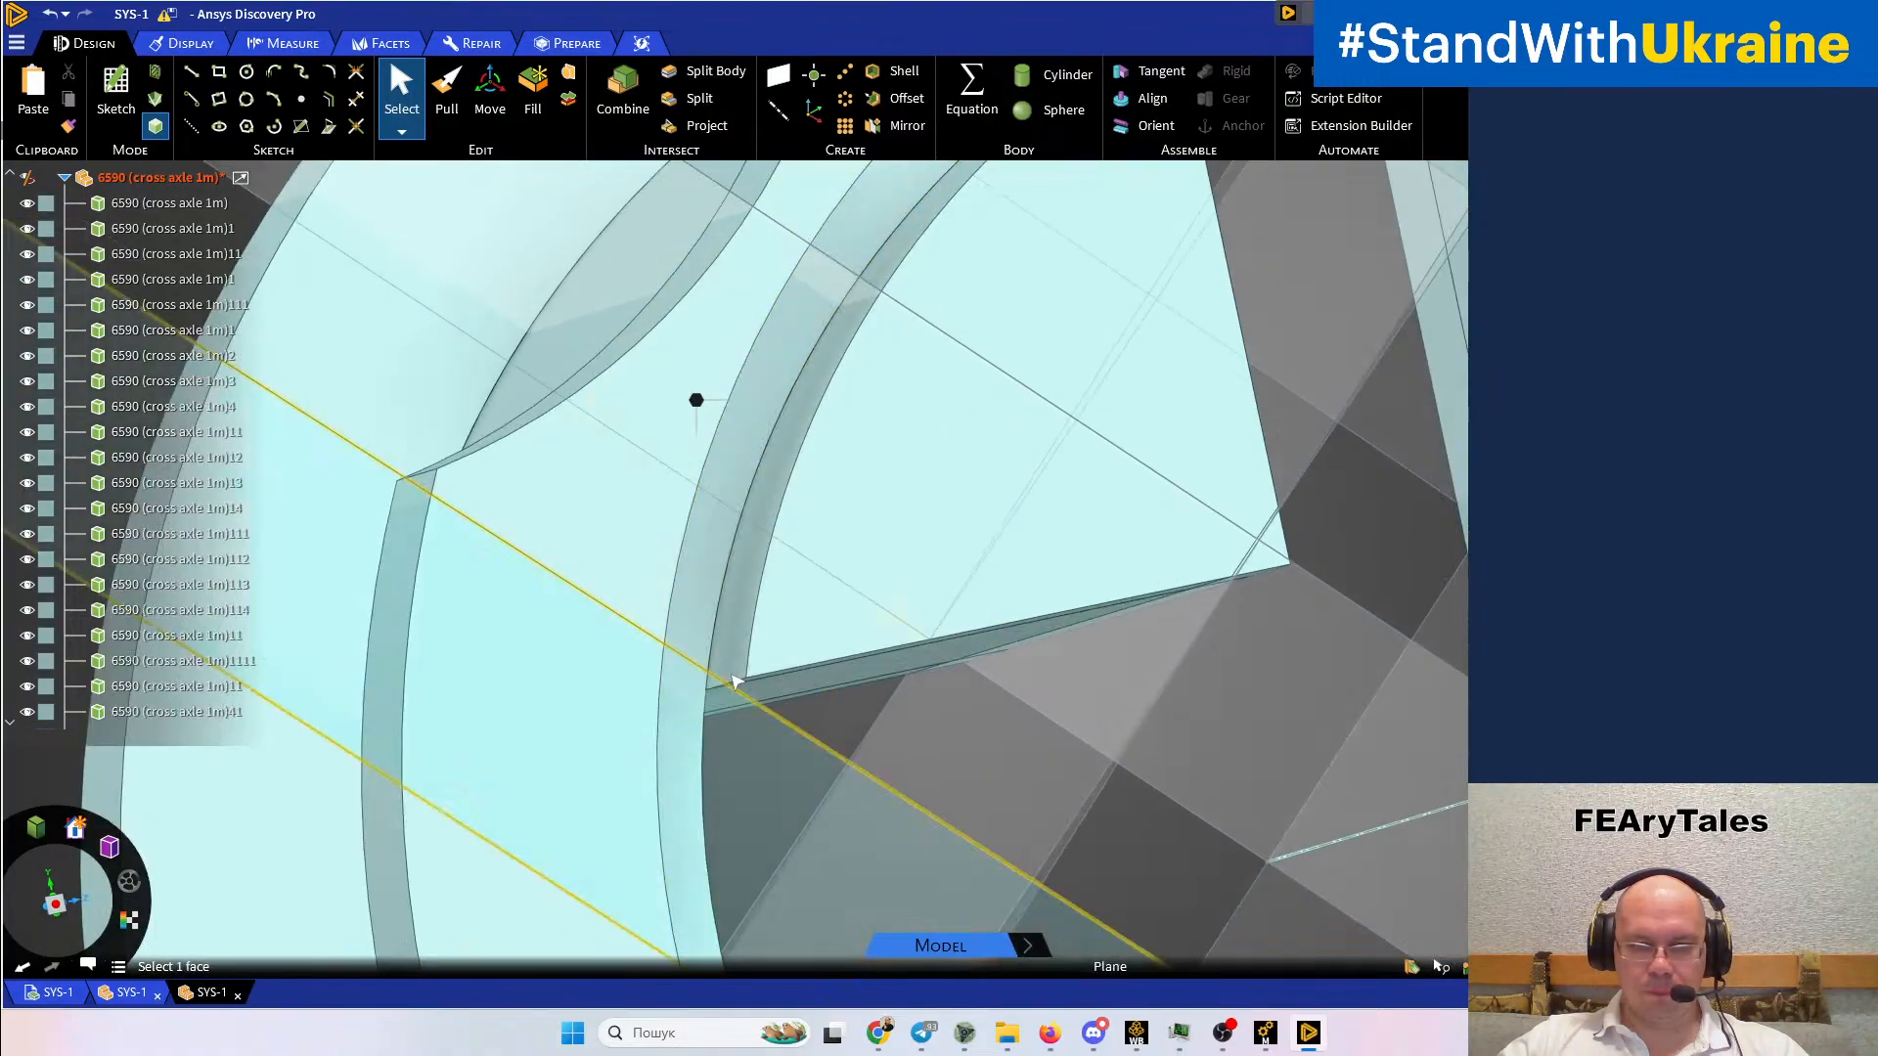
pyautogui.click(735, 682)
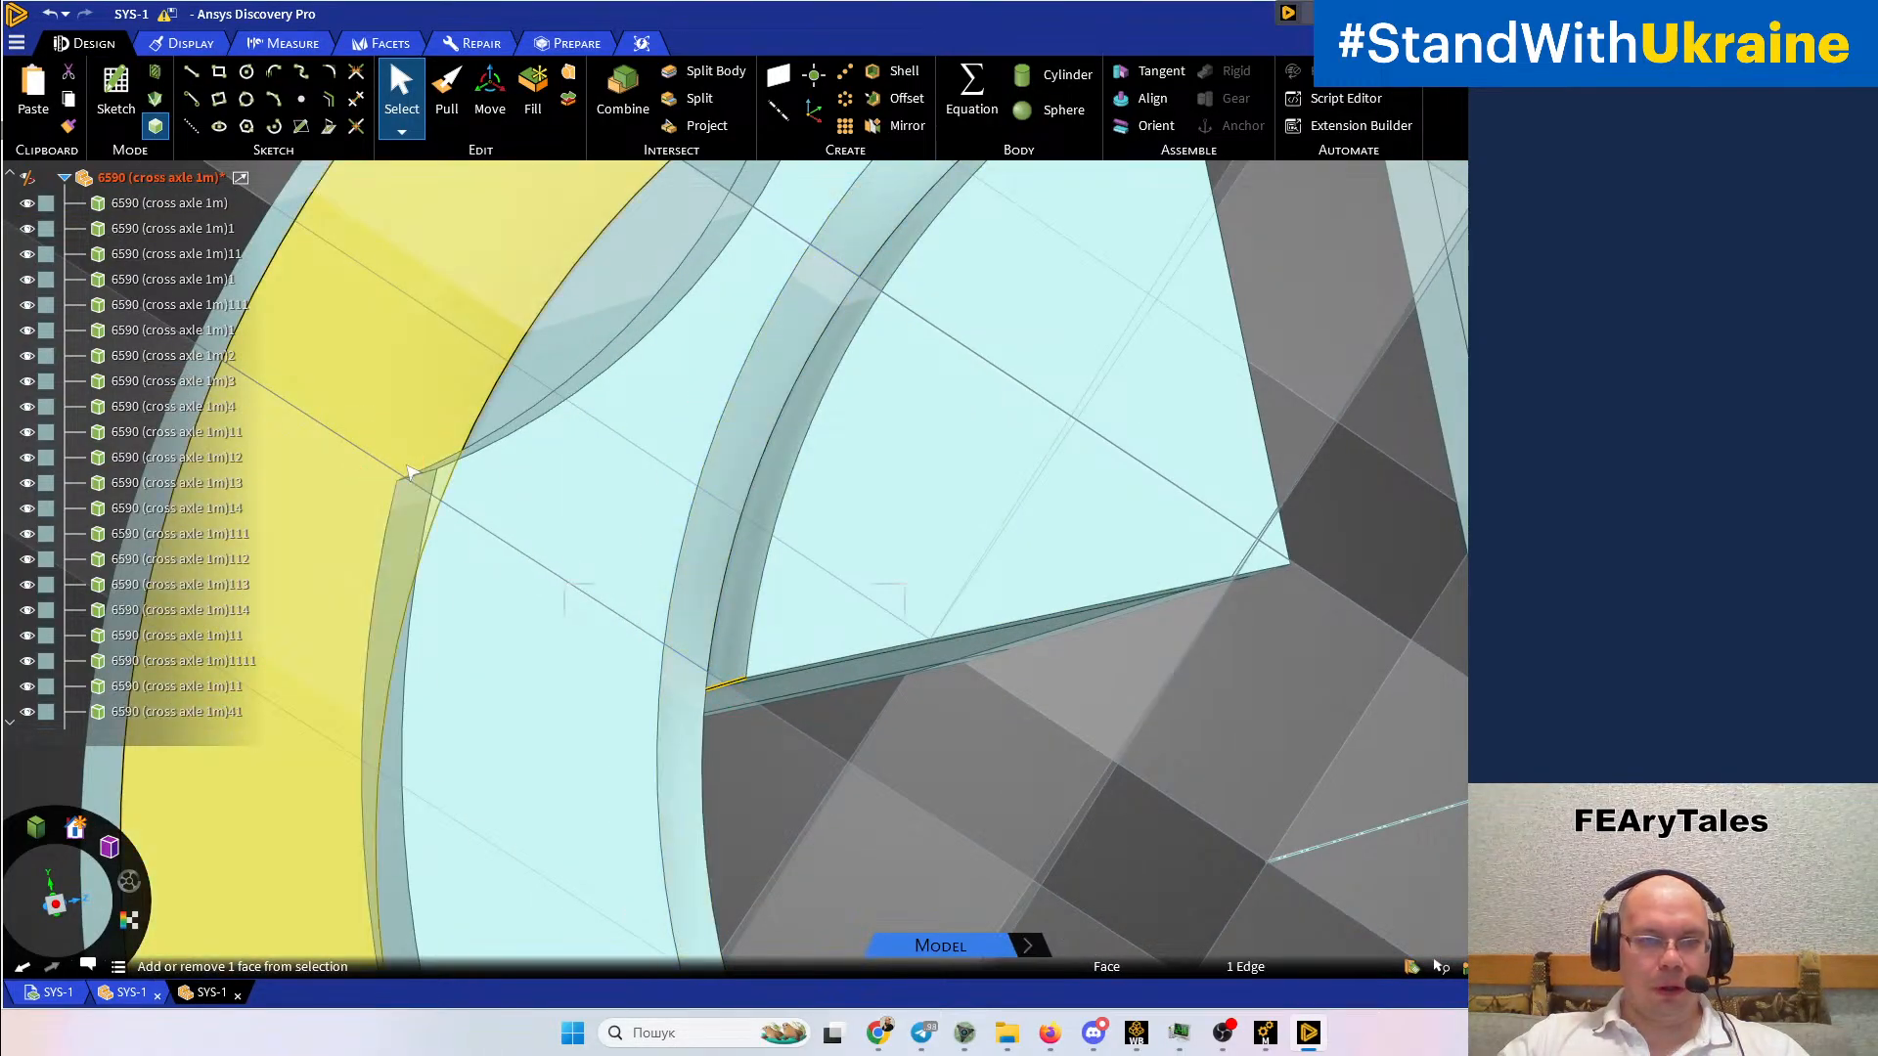
pyautogui.keyDown('ctrl'); pyautogui.click(418, 477); pyautogui.keyUp('ctrl')
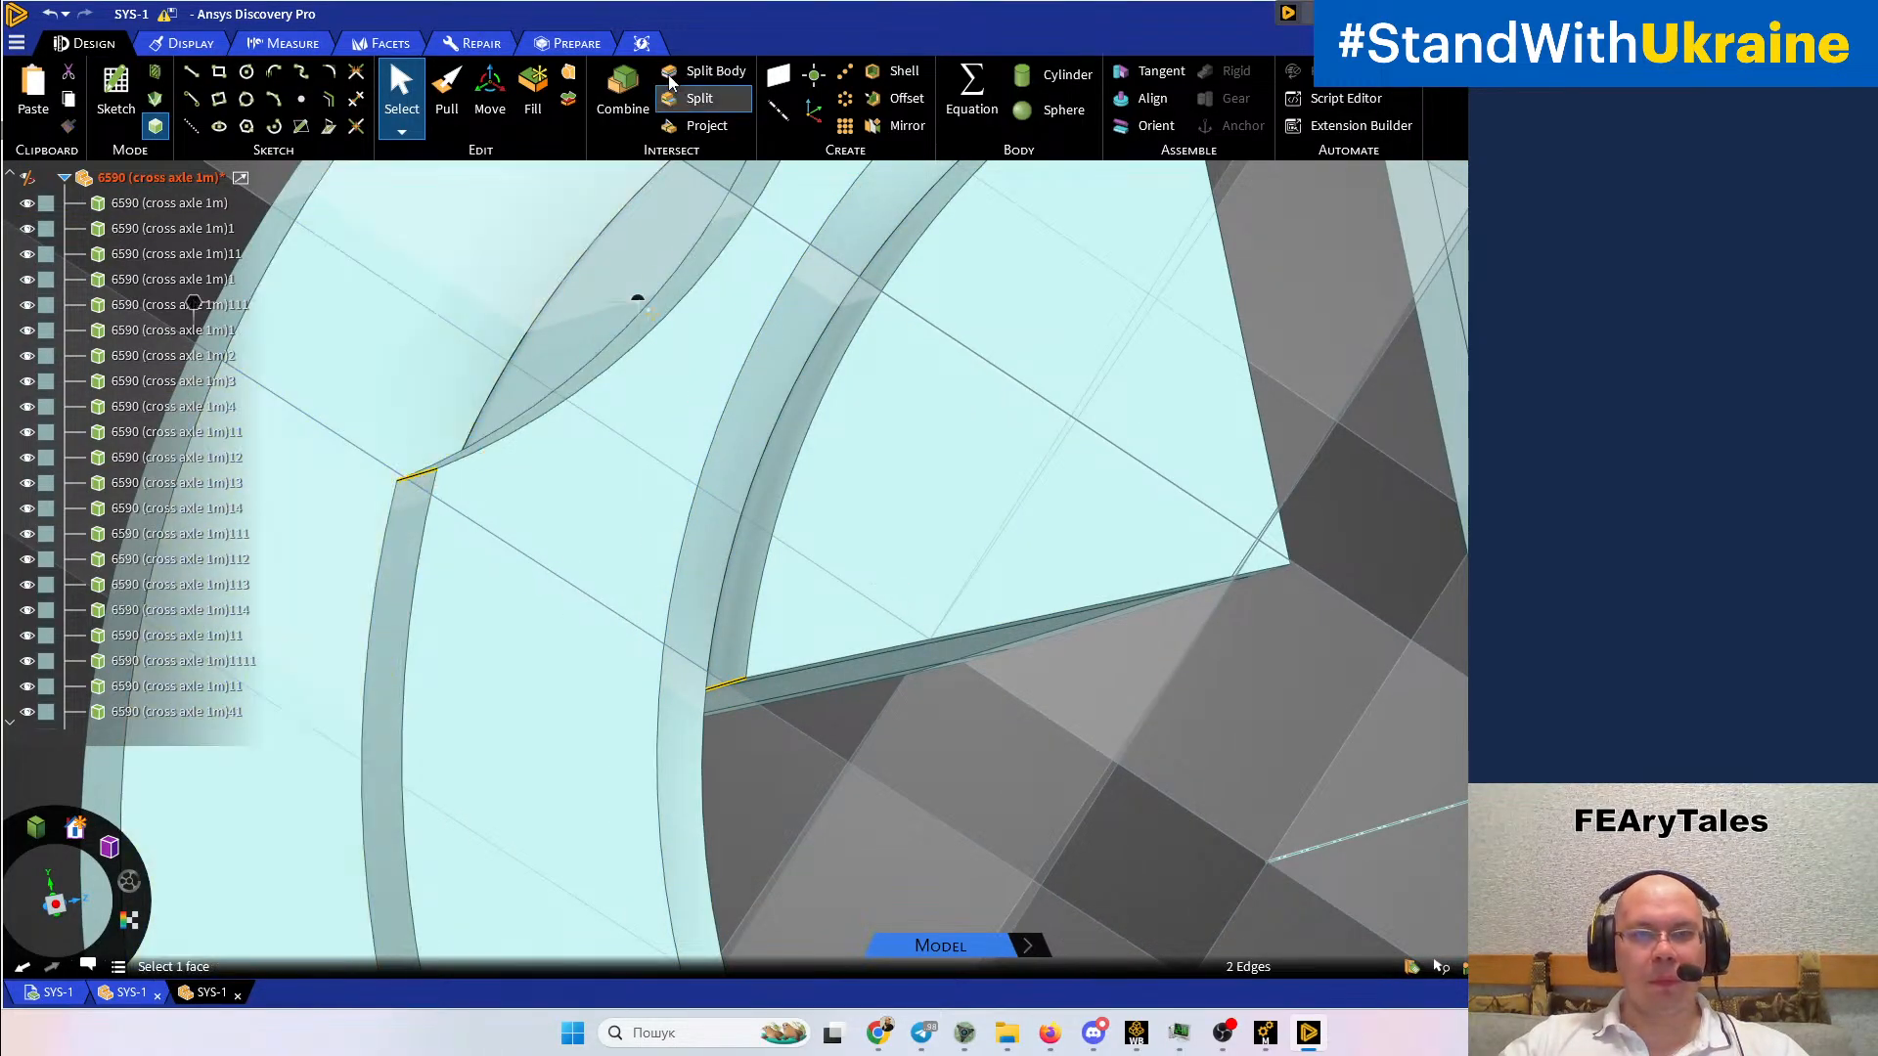
pyautogui.click(779, 78)
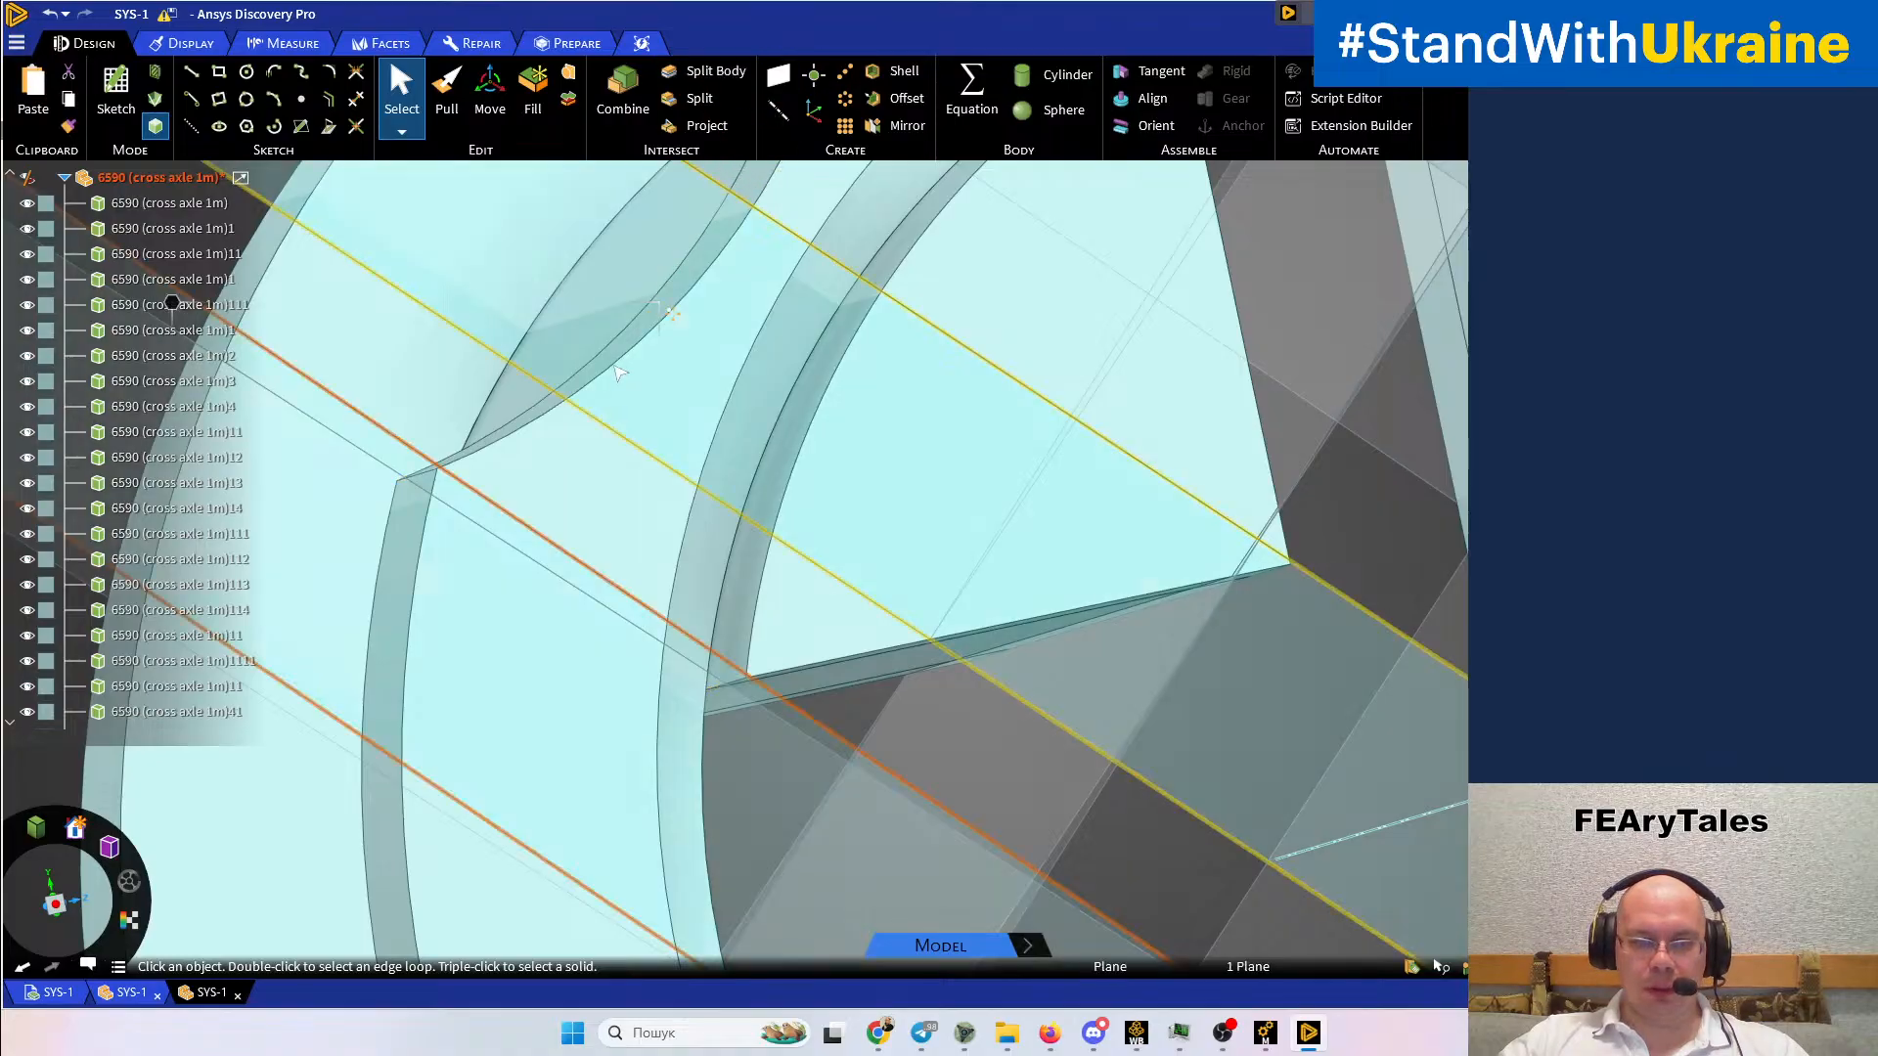
pyautogui.scroll(-5, 678, 376)
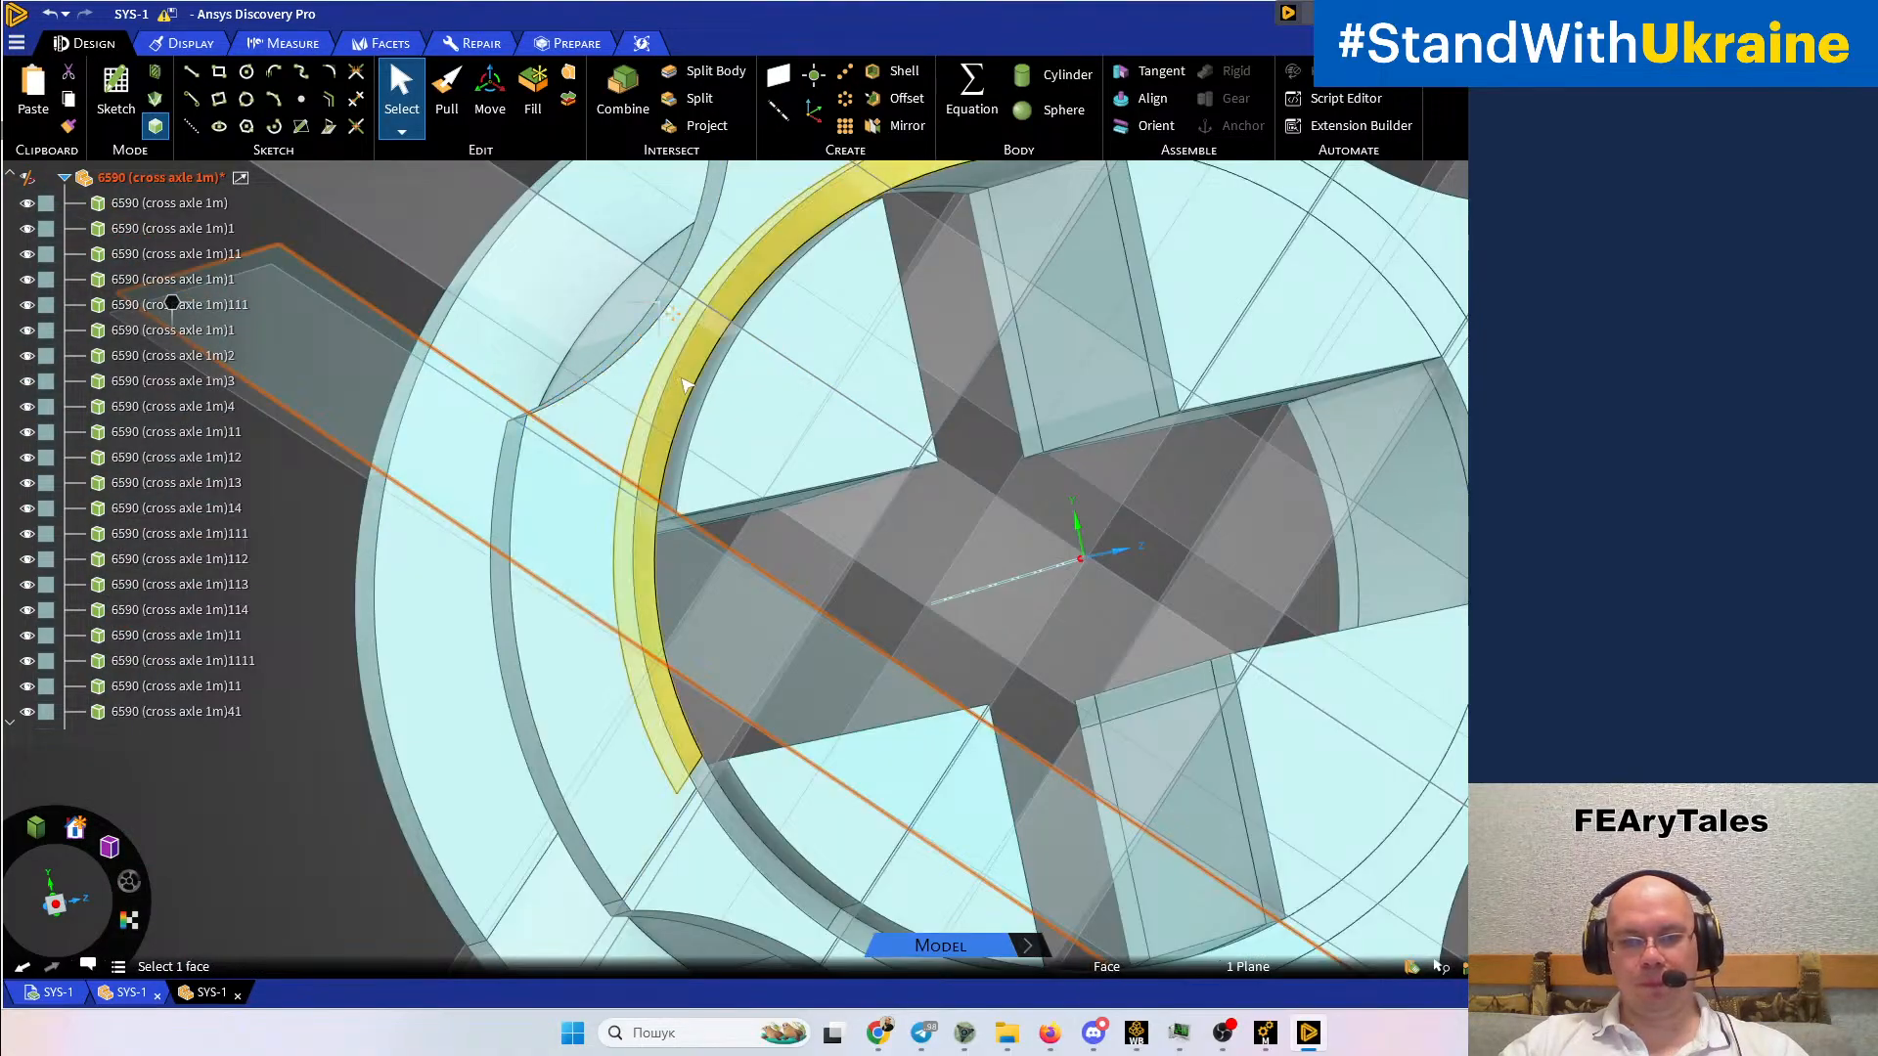
pyautogui.scroll(-6, 685, 385)
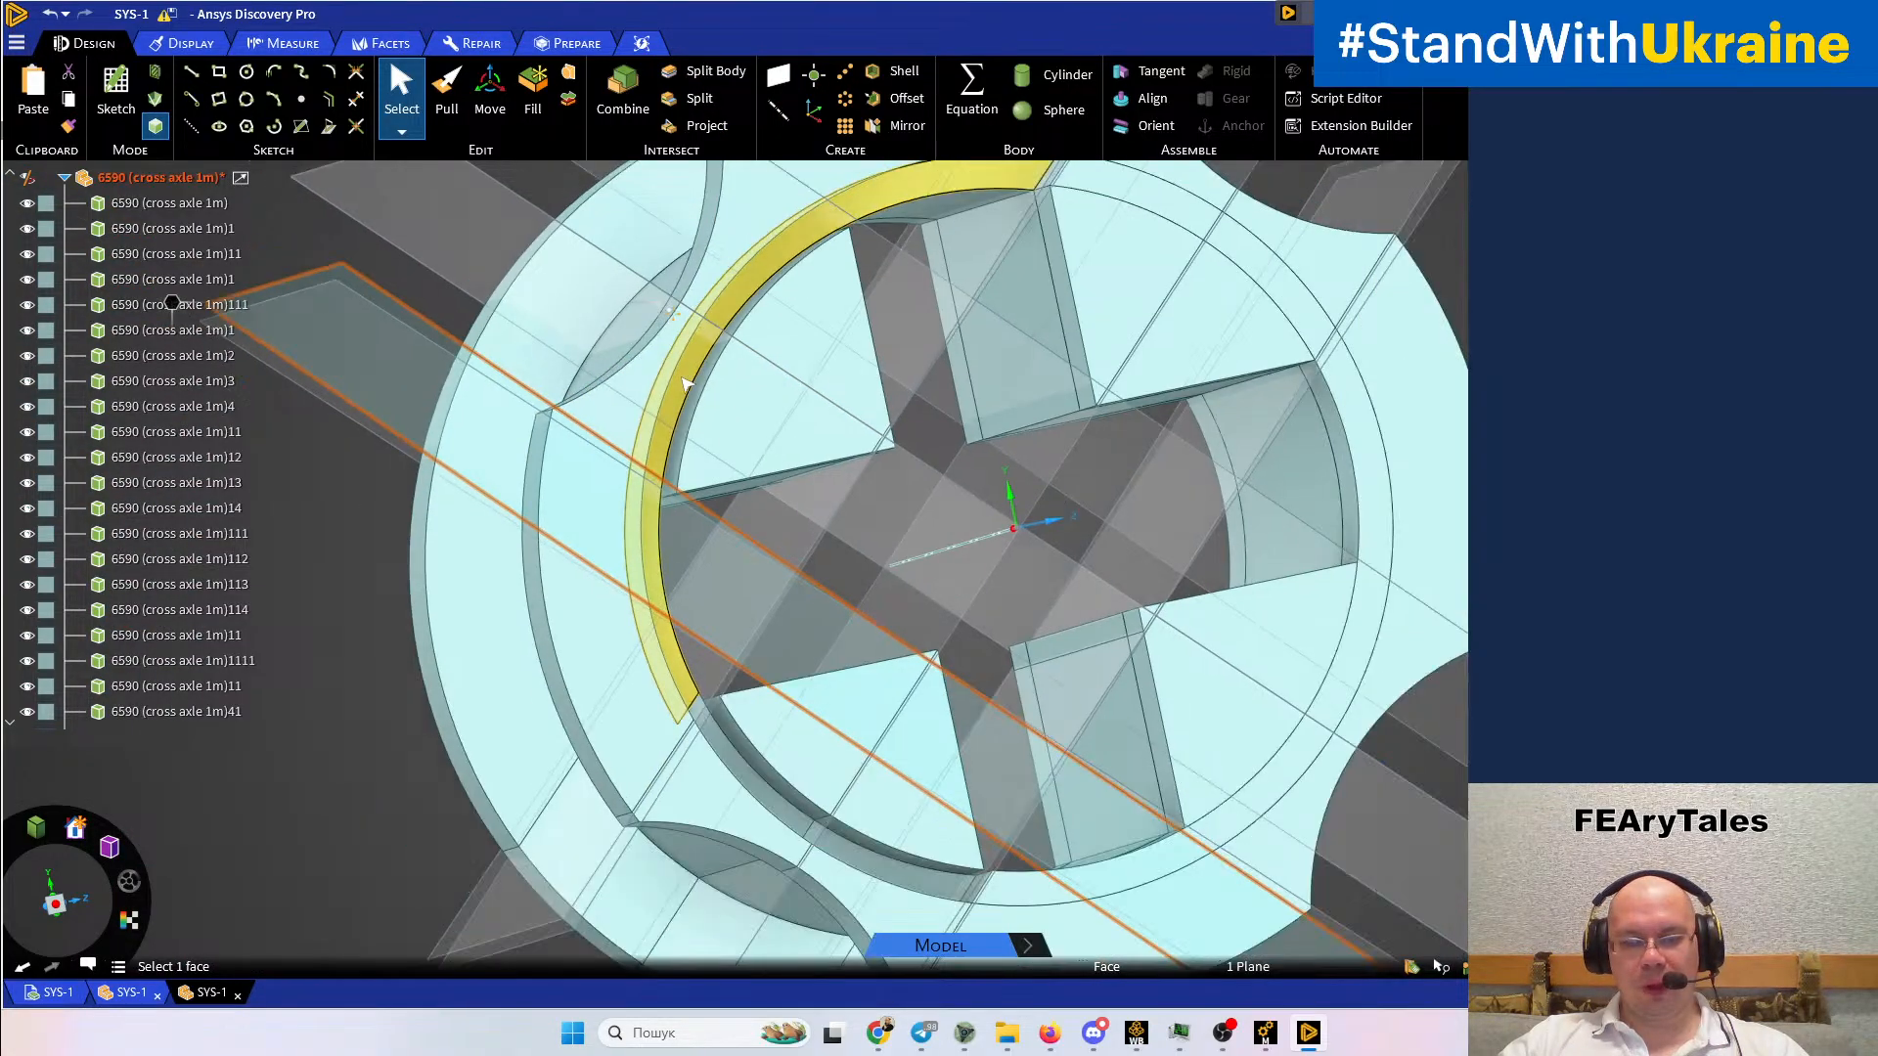
pyautogui.click(822, 565)
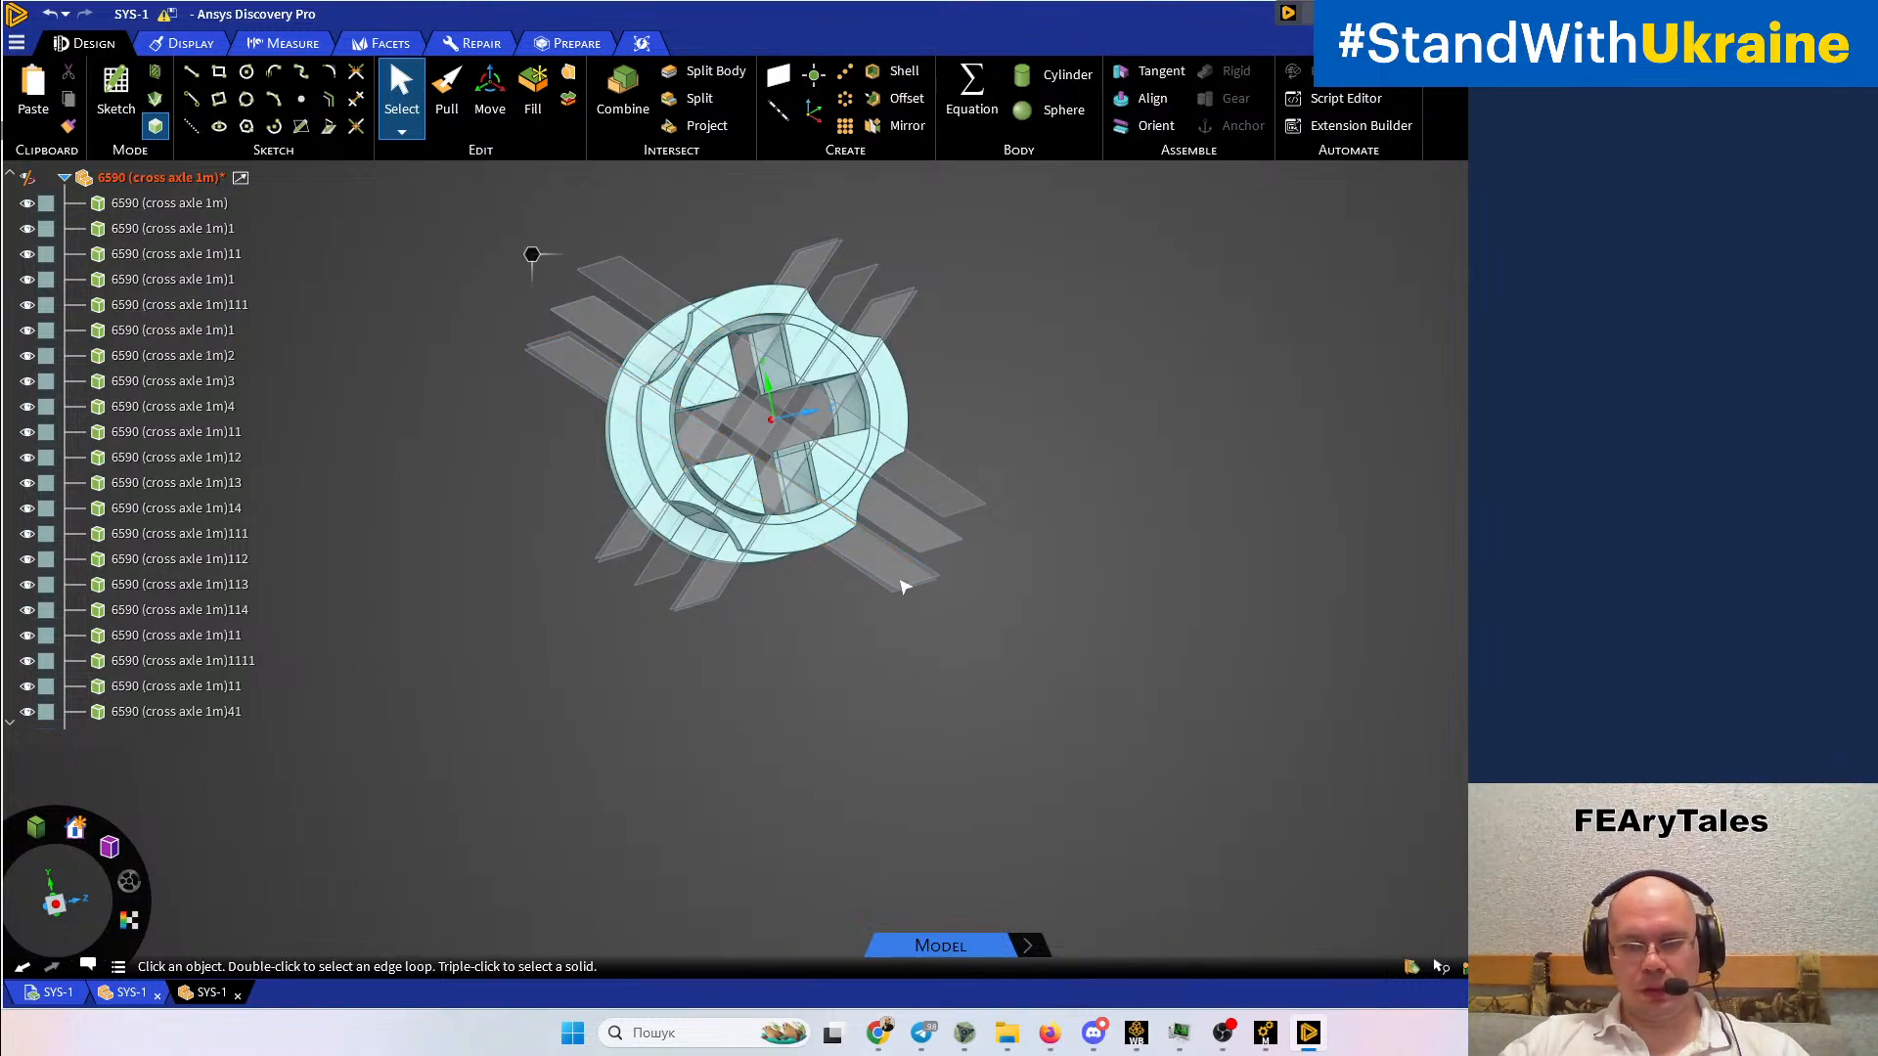
# Undo the last plane and show all hidden ring segments again
pyautogui.scroll(6, 873, 614)
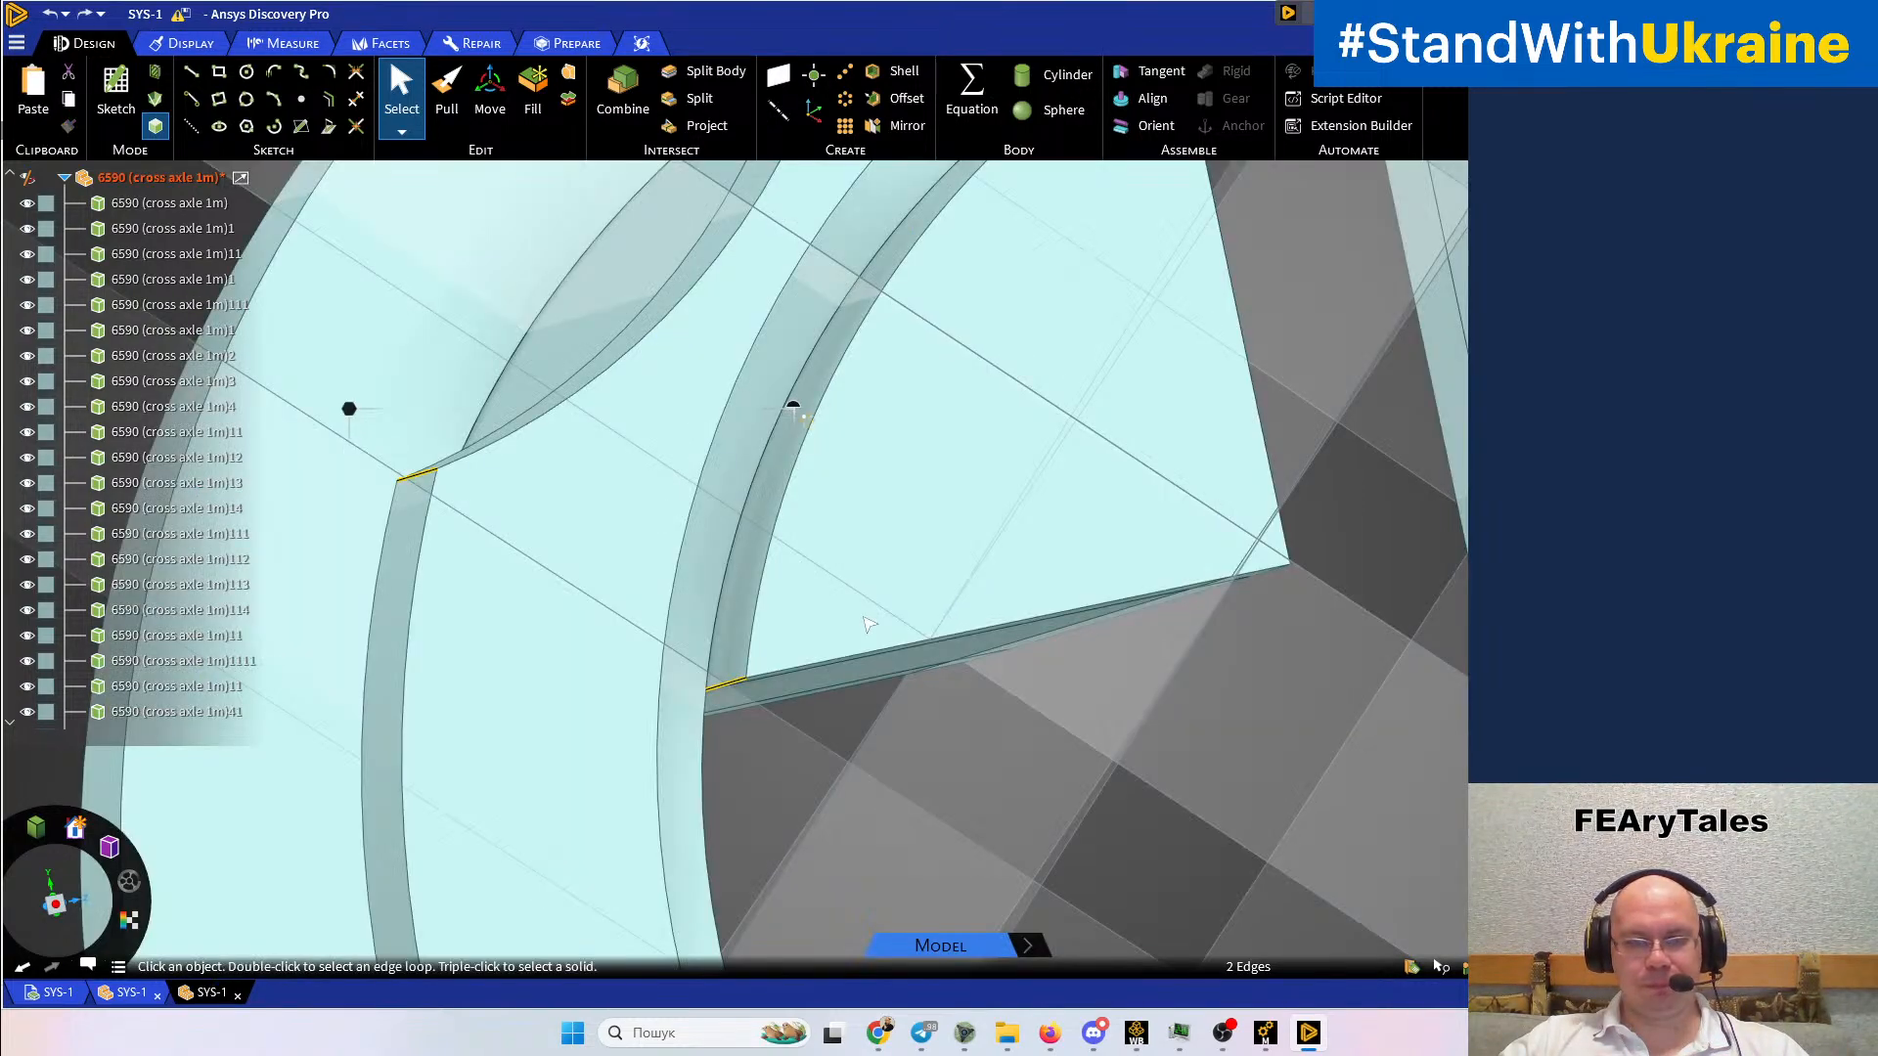
pyautogui.scroll(-6, 719, 513)
pyautogui.rightClick(483, 525)
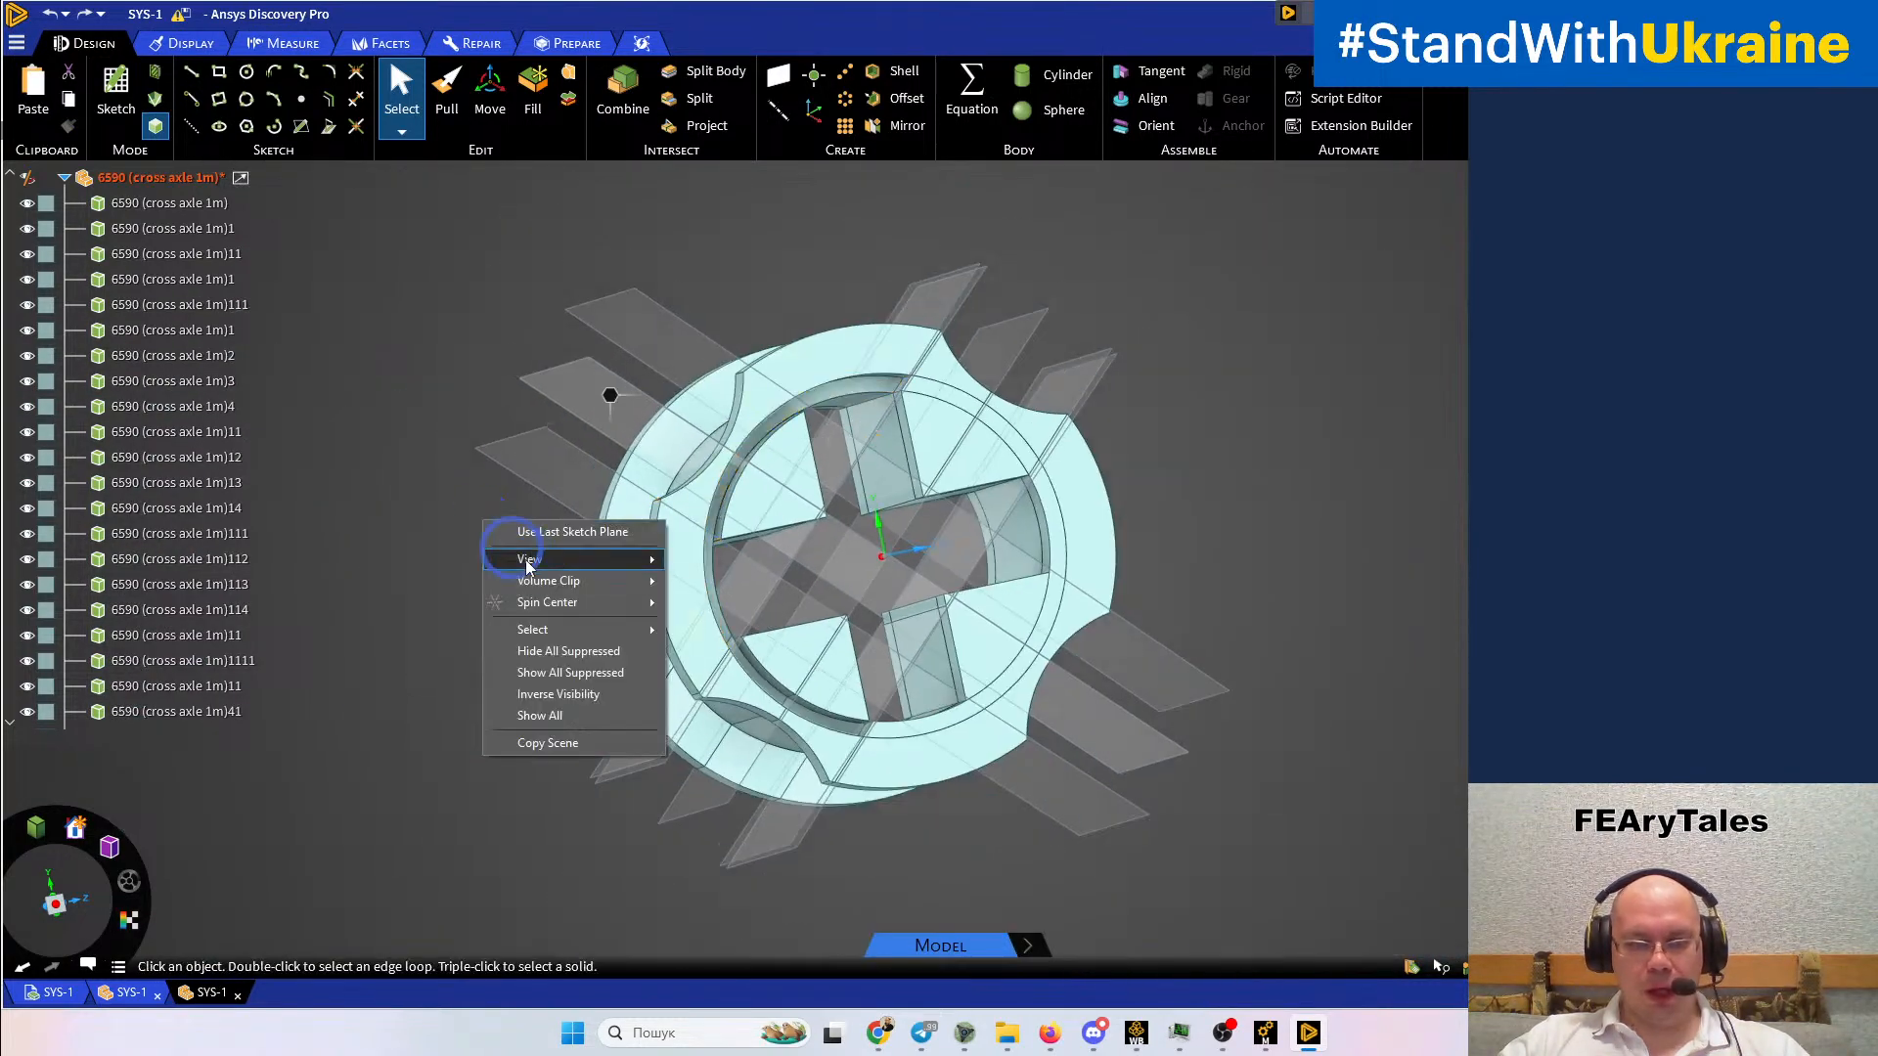
pyautogui.click(552, 722)
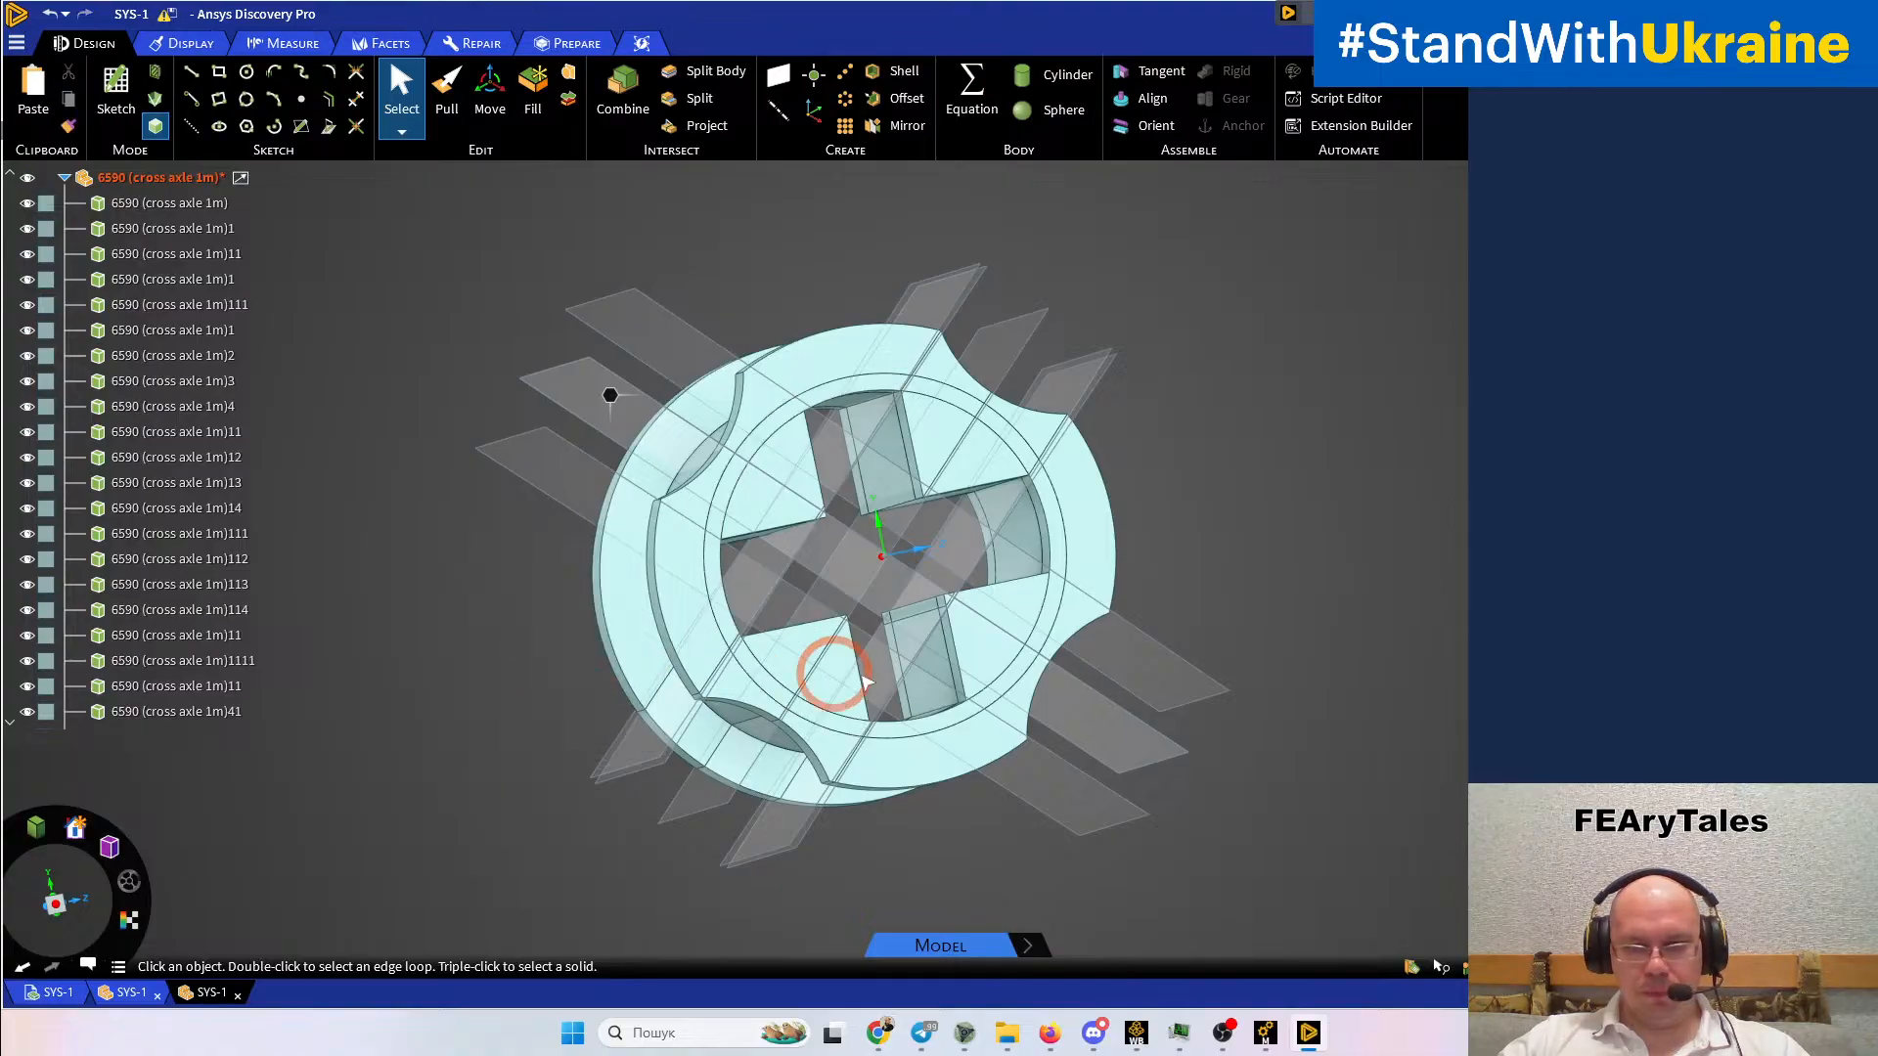
# Create a plane on the bushing's notched end face and start a line sketch on that plane
pyautogui.moveTo(1079, 717); pyautogui.dragTo(953, 763, button='middle')
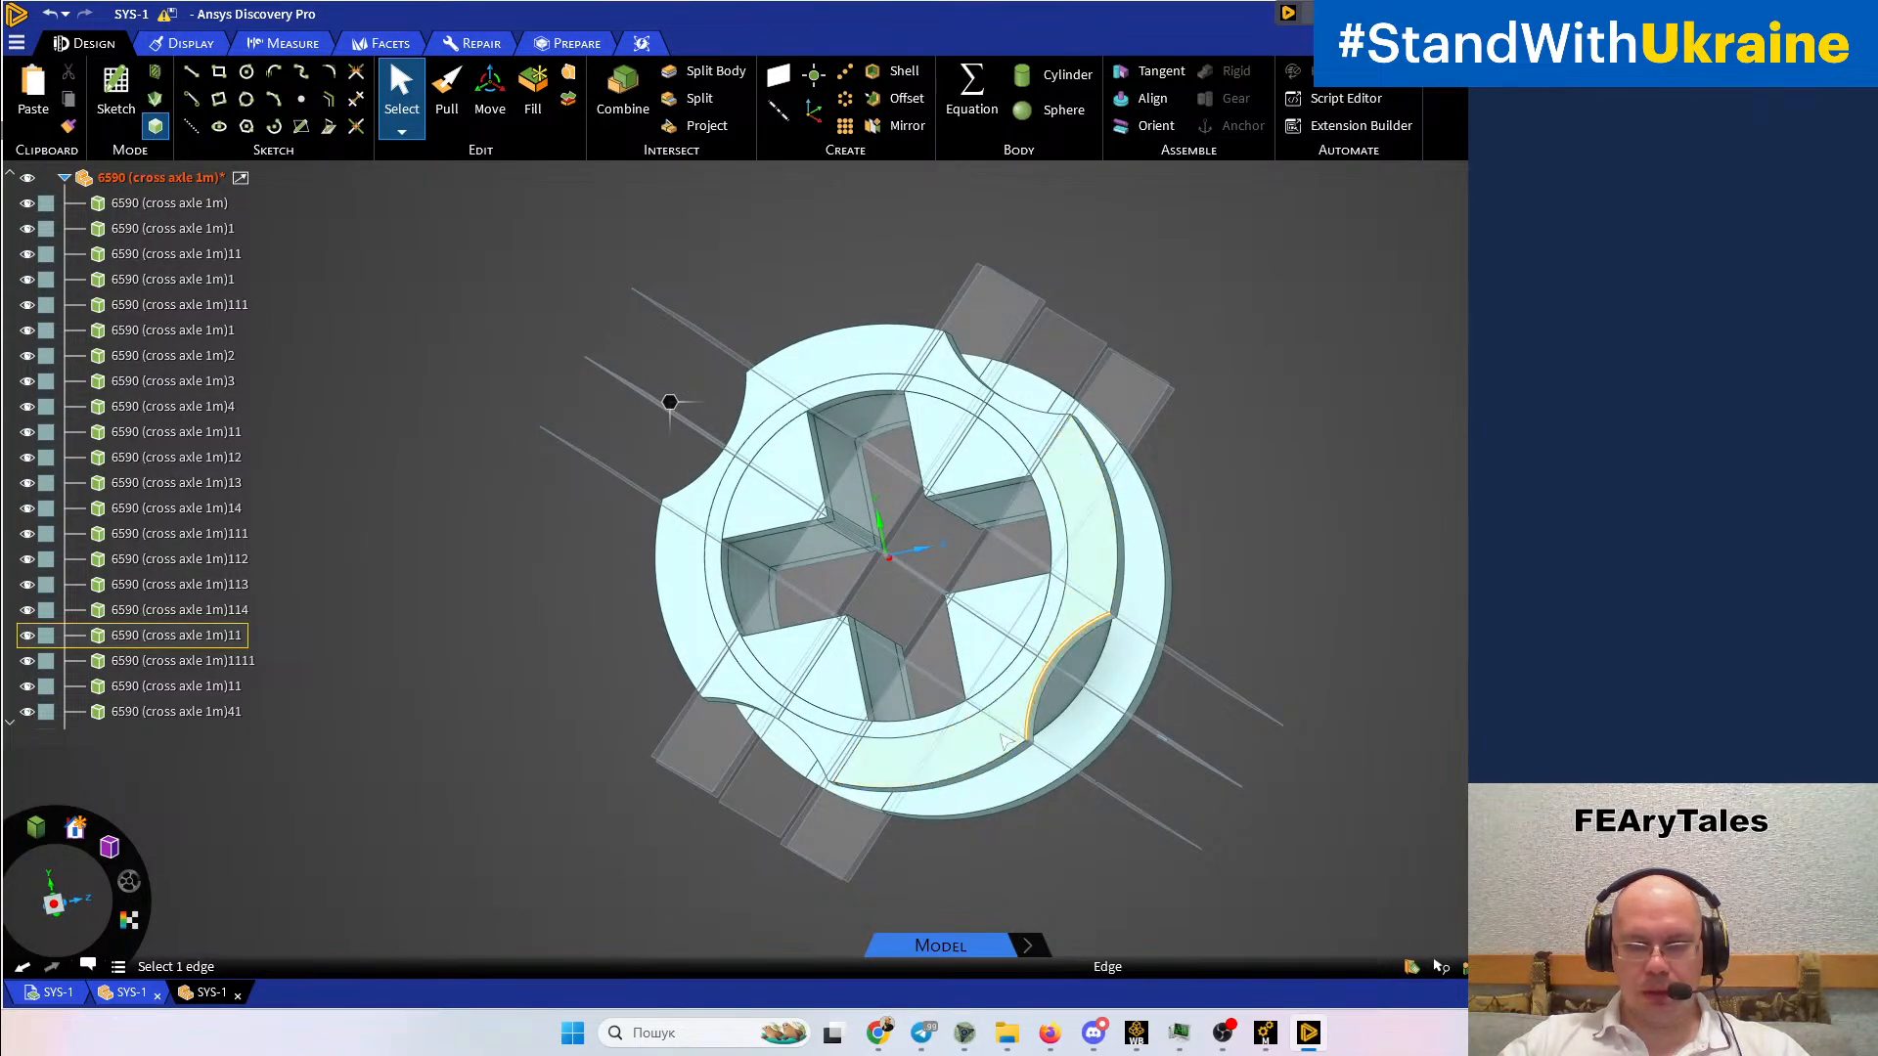
pyautogui.click(976, 746)
pyautogui.click(783, 76)
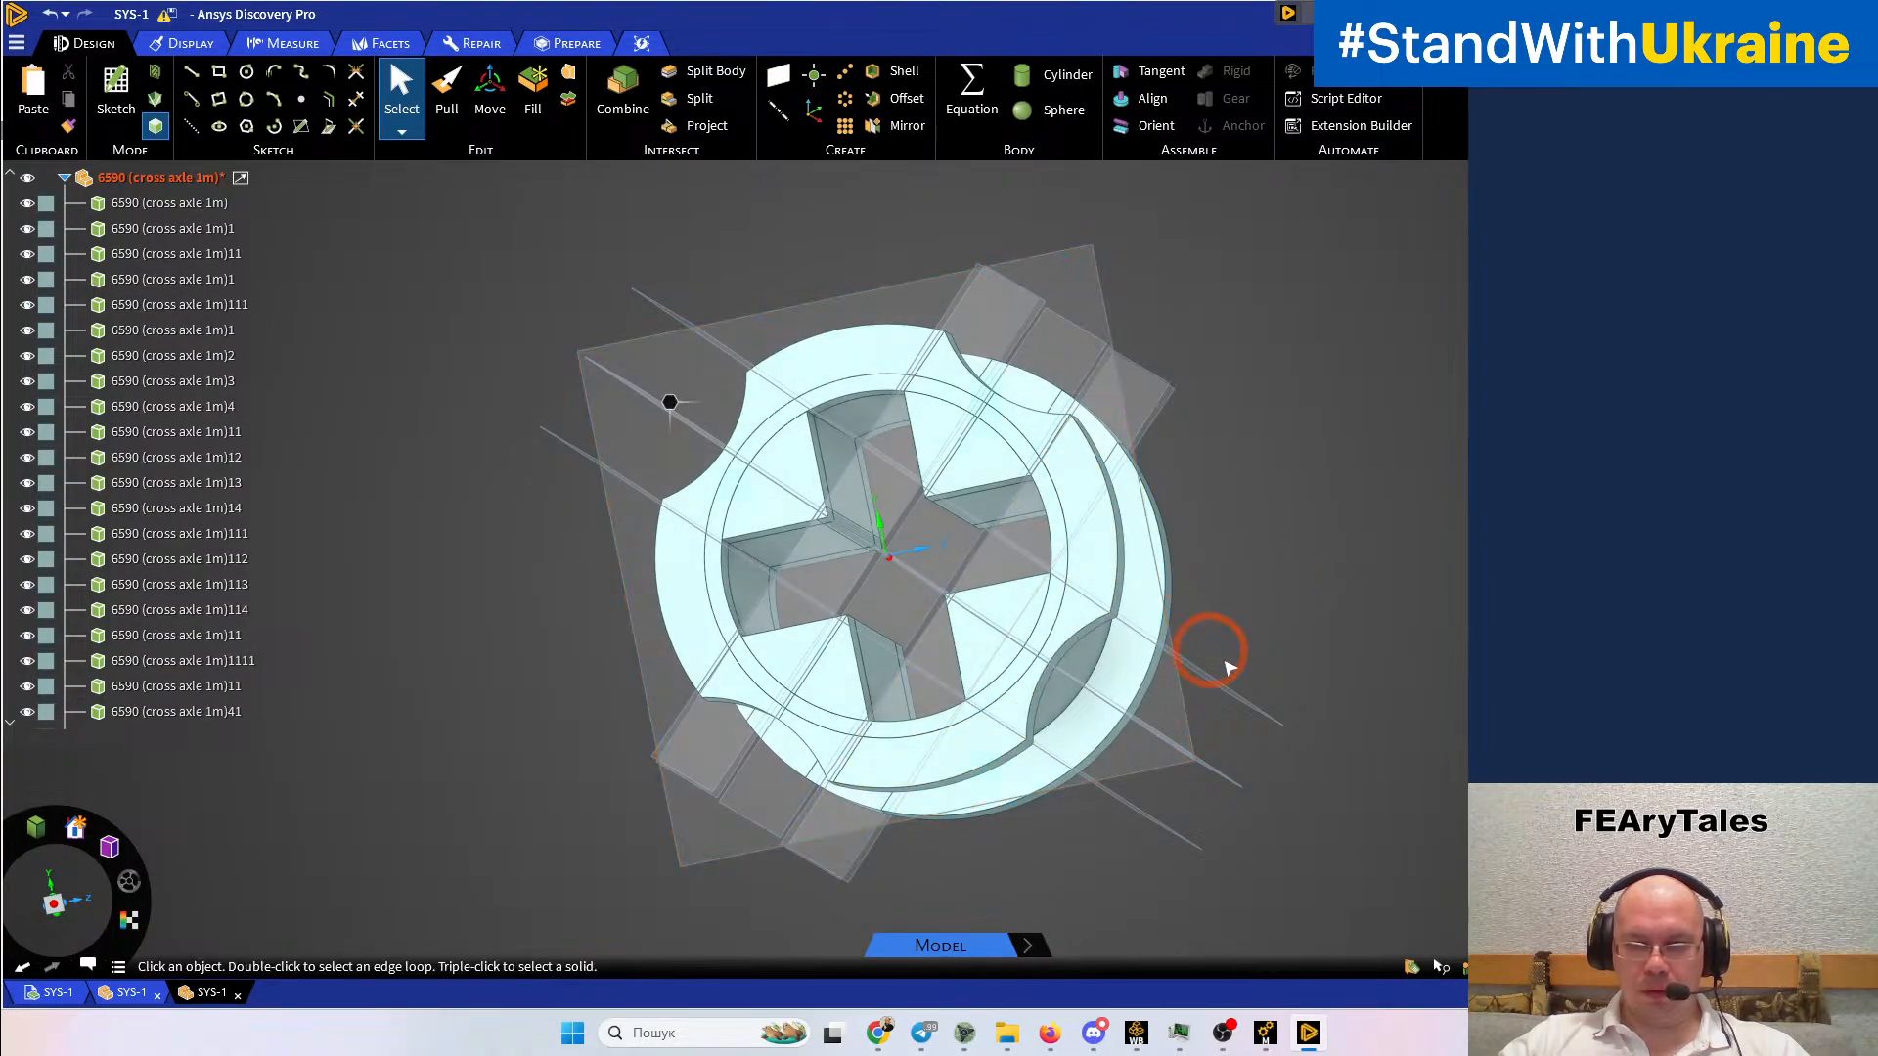
pyautogui.click(1173, 698)
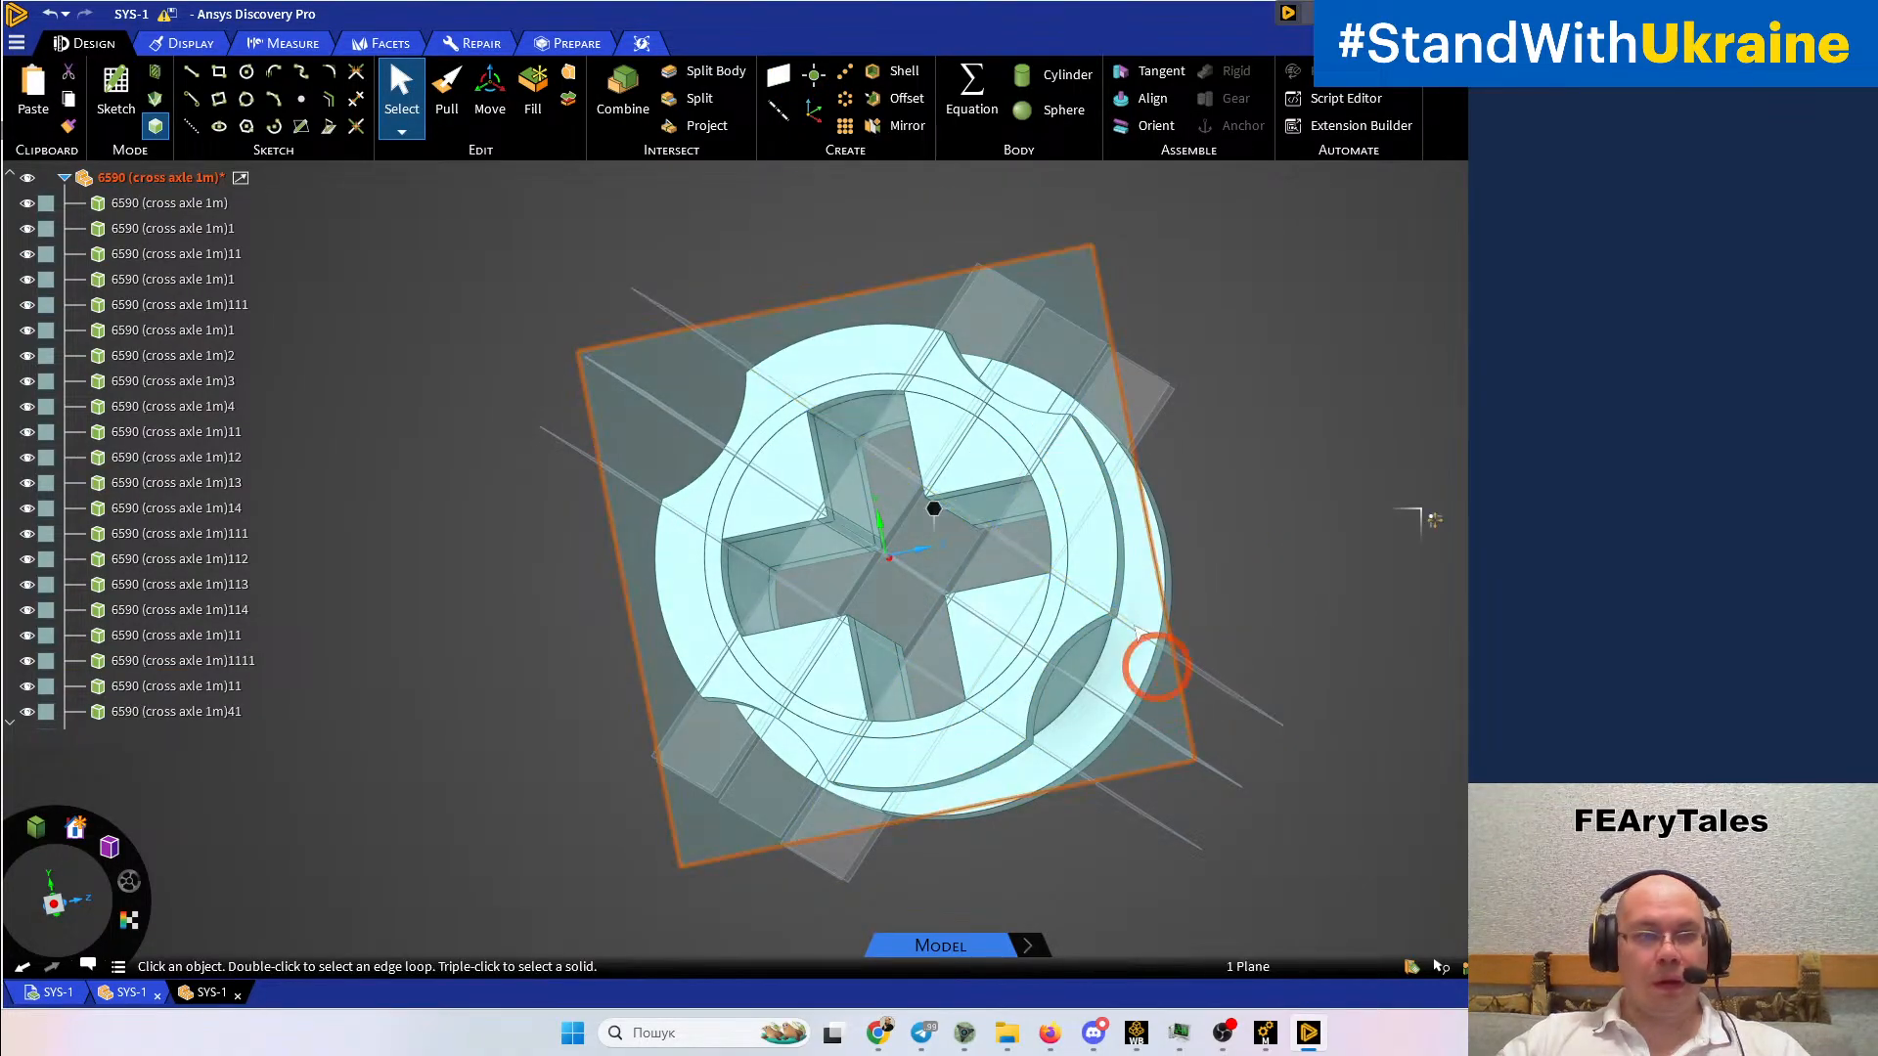
pyautogui.press('l')
pyautogui.click(730, 507)
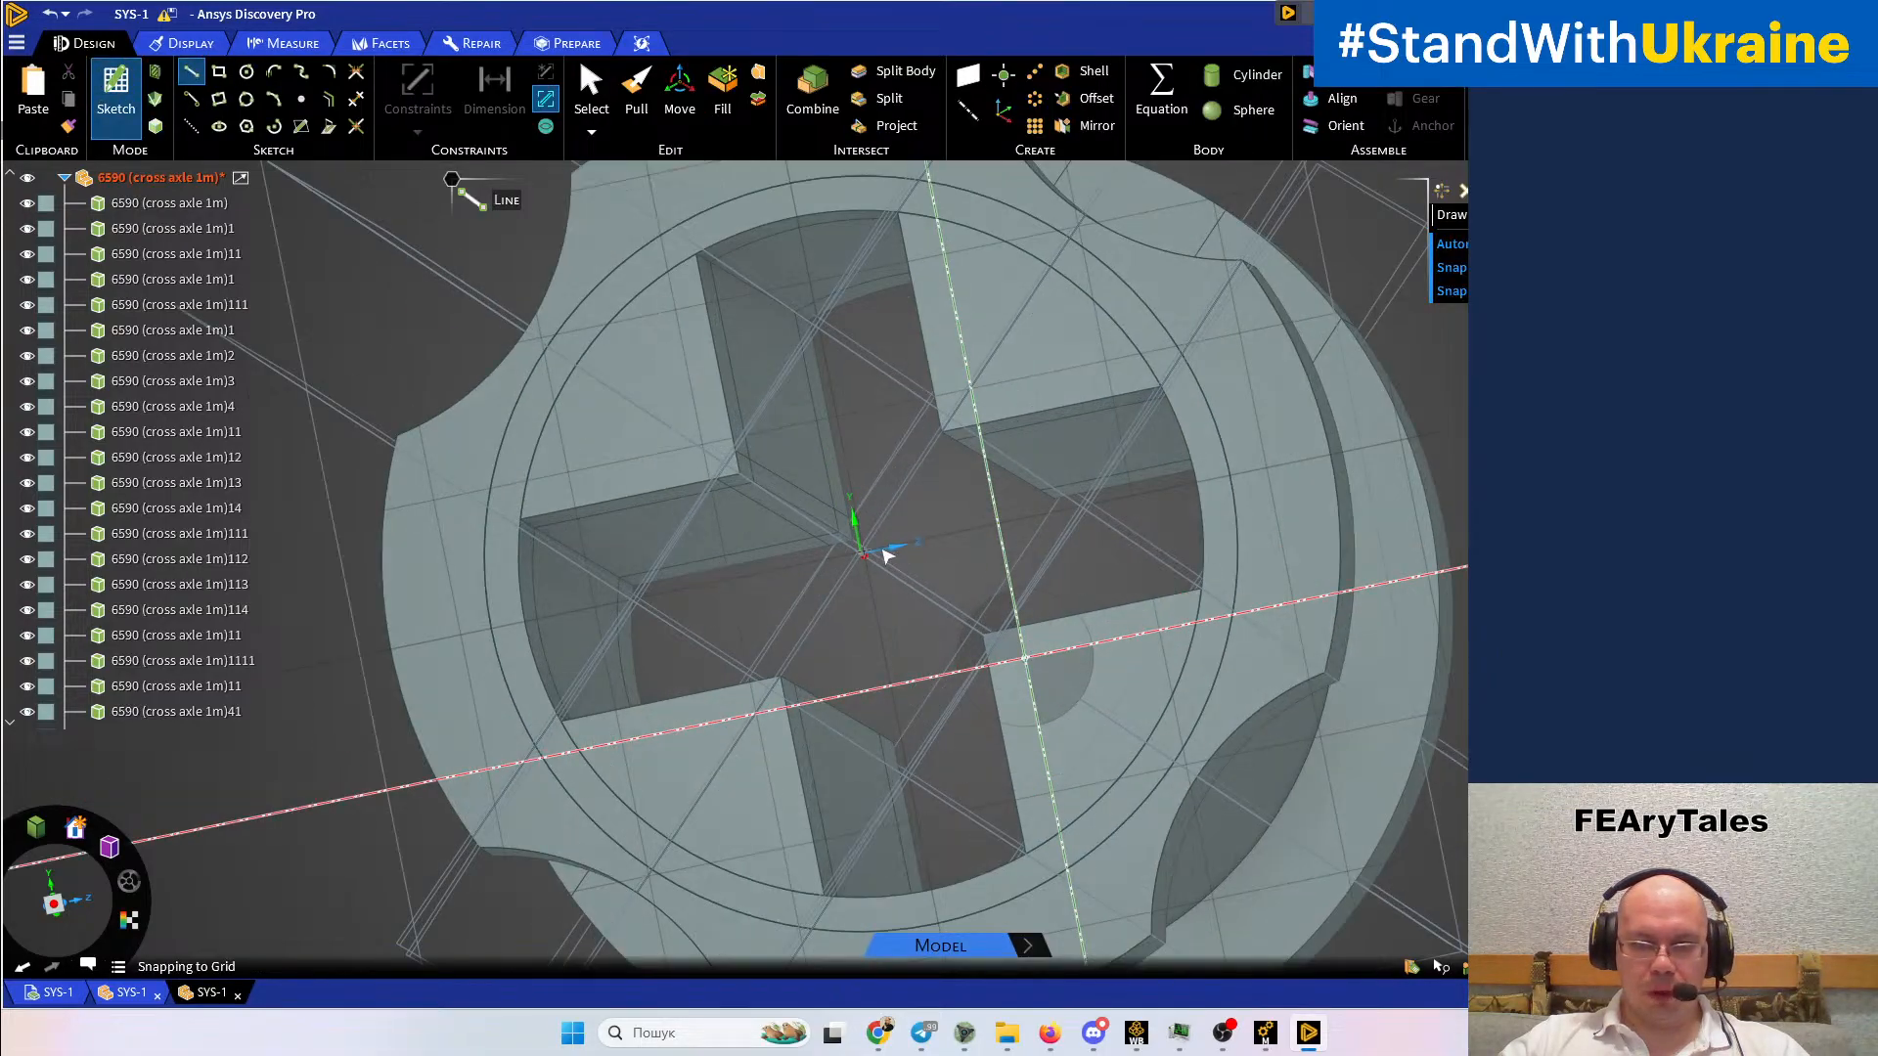
# Draw connected lines from the bushing centre to the lower cross-hole arm's left outer corner and on to the nearby lower left rim notch corner
pyautogui.click(861, 555)
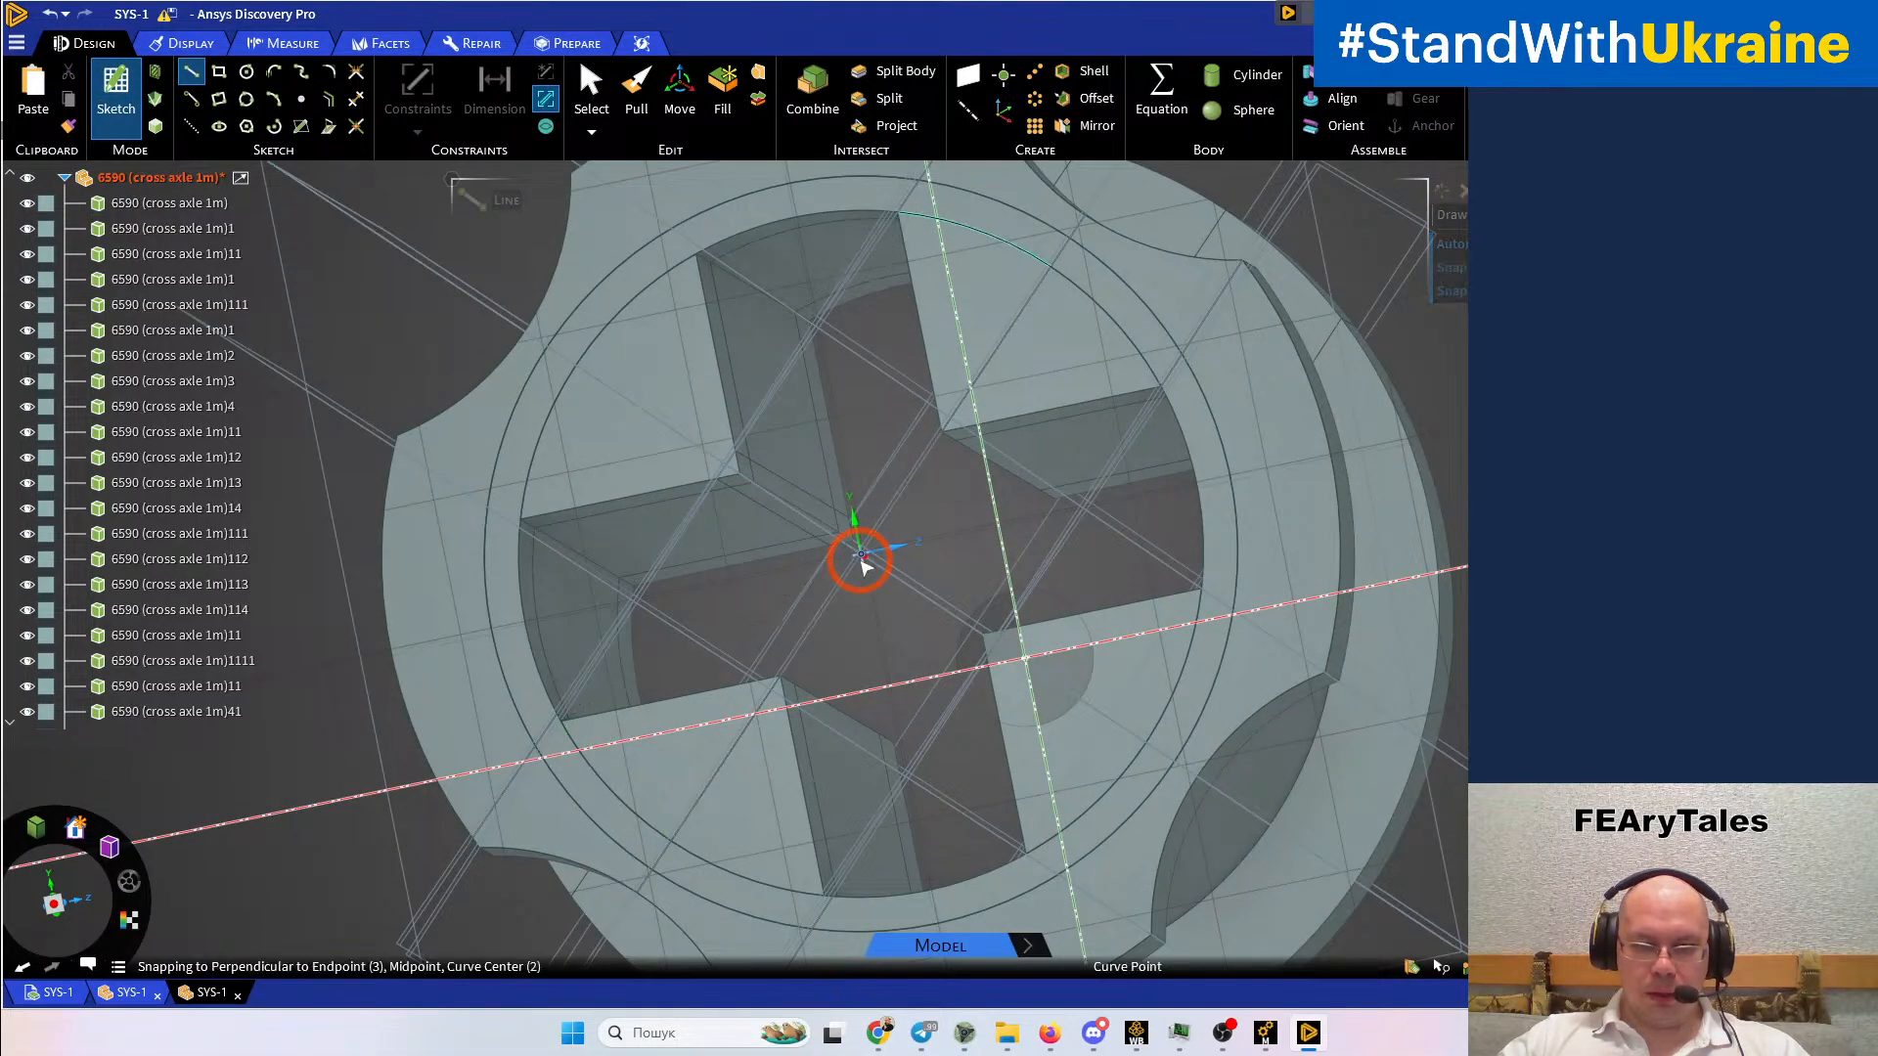
pyautogui.scroll(6, 873, 622)
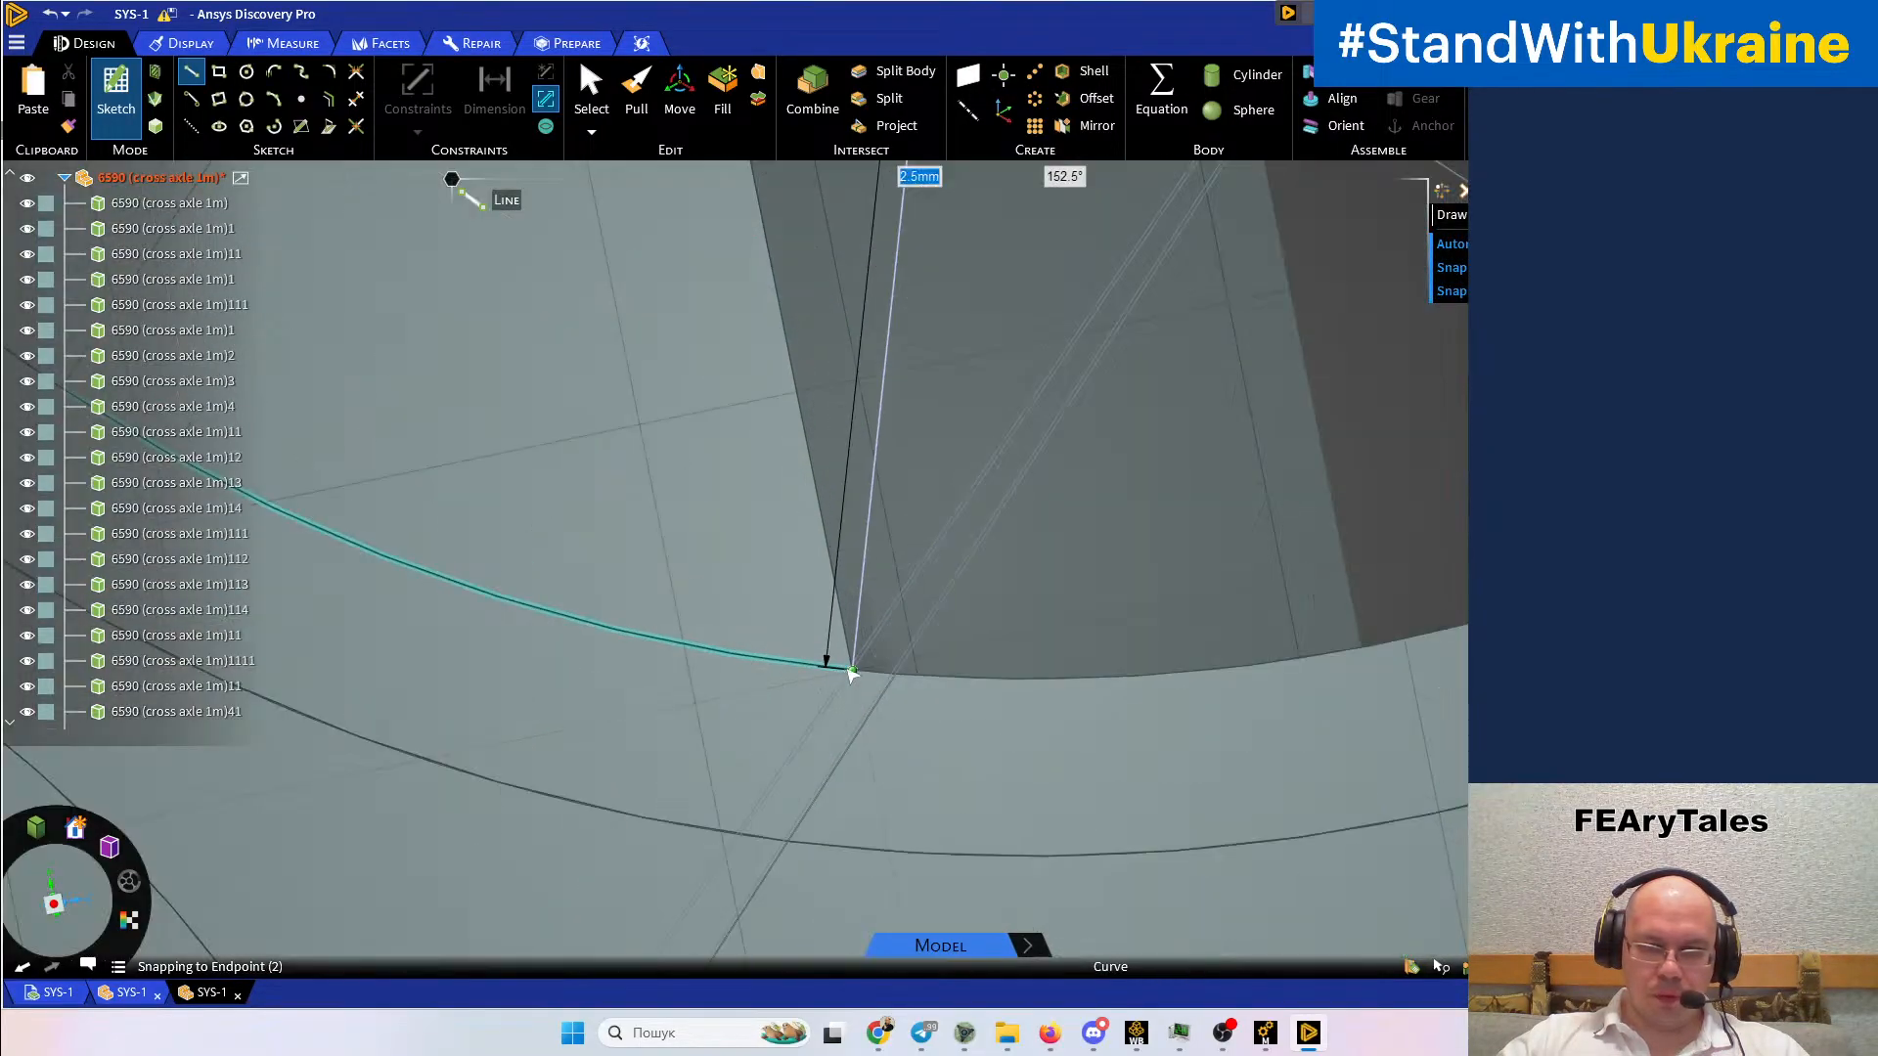
pyautogui.scroll(-10, 849, 673)
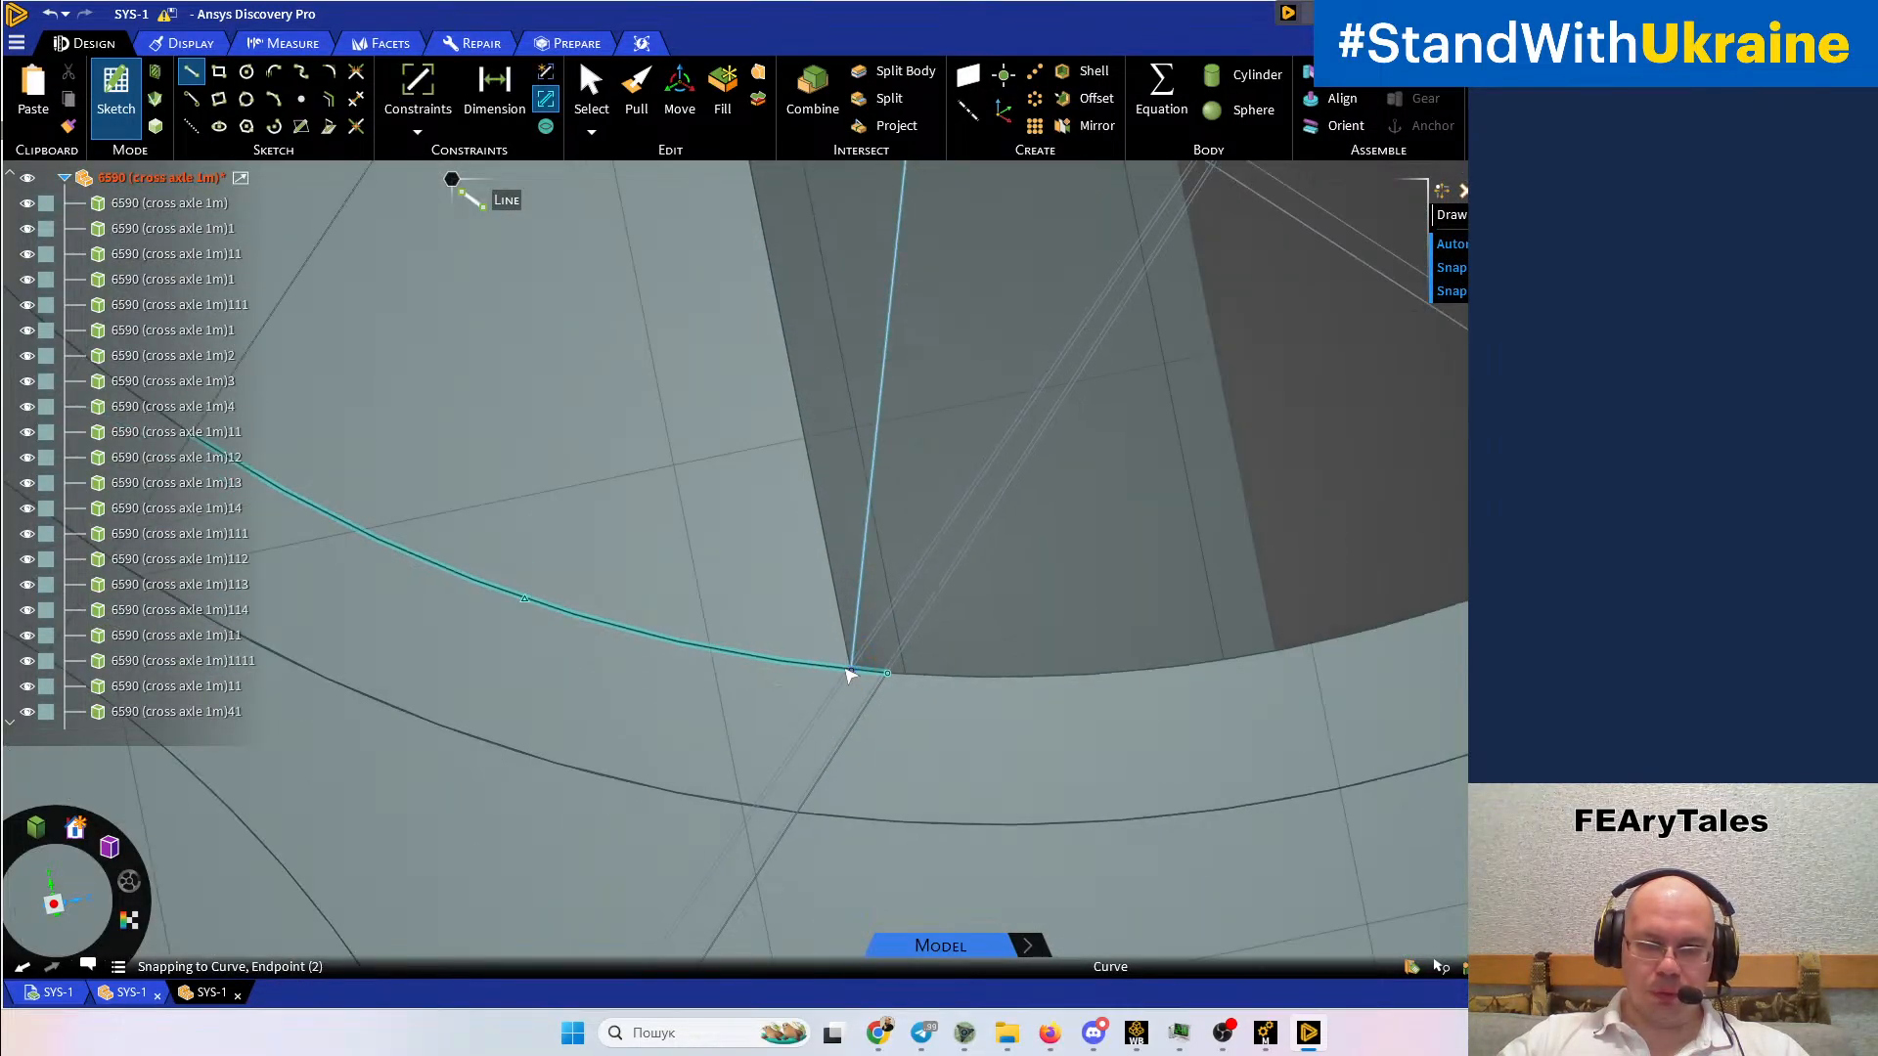
pyautogui.scroll(8, 800, 745)
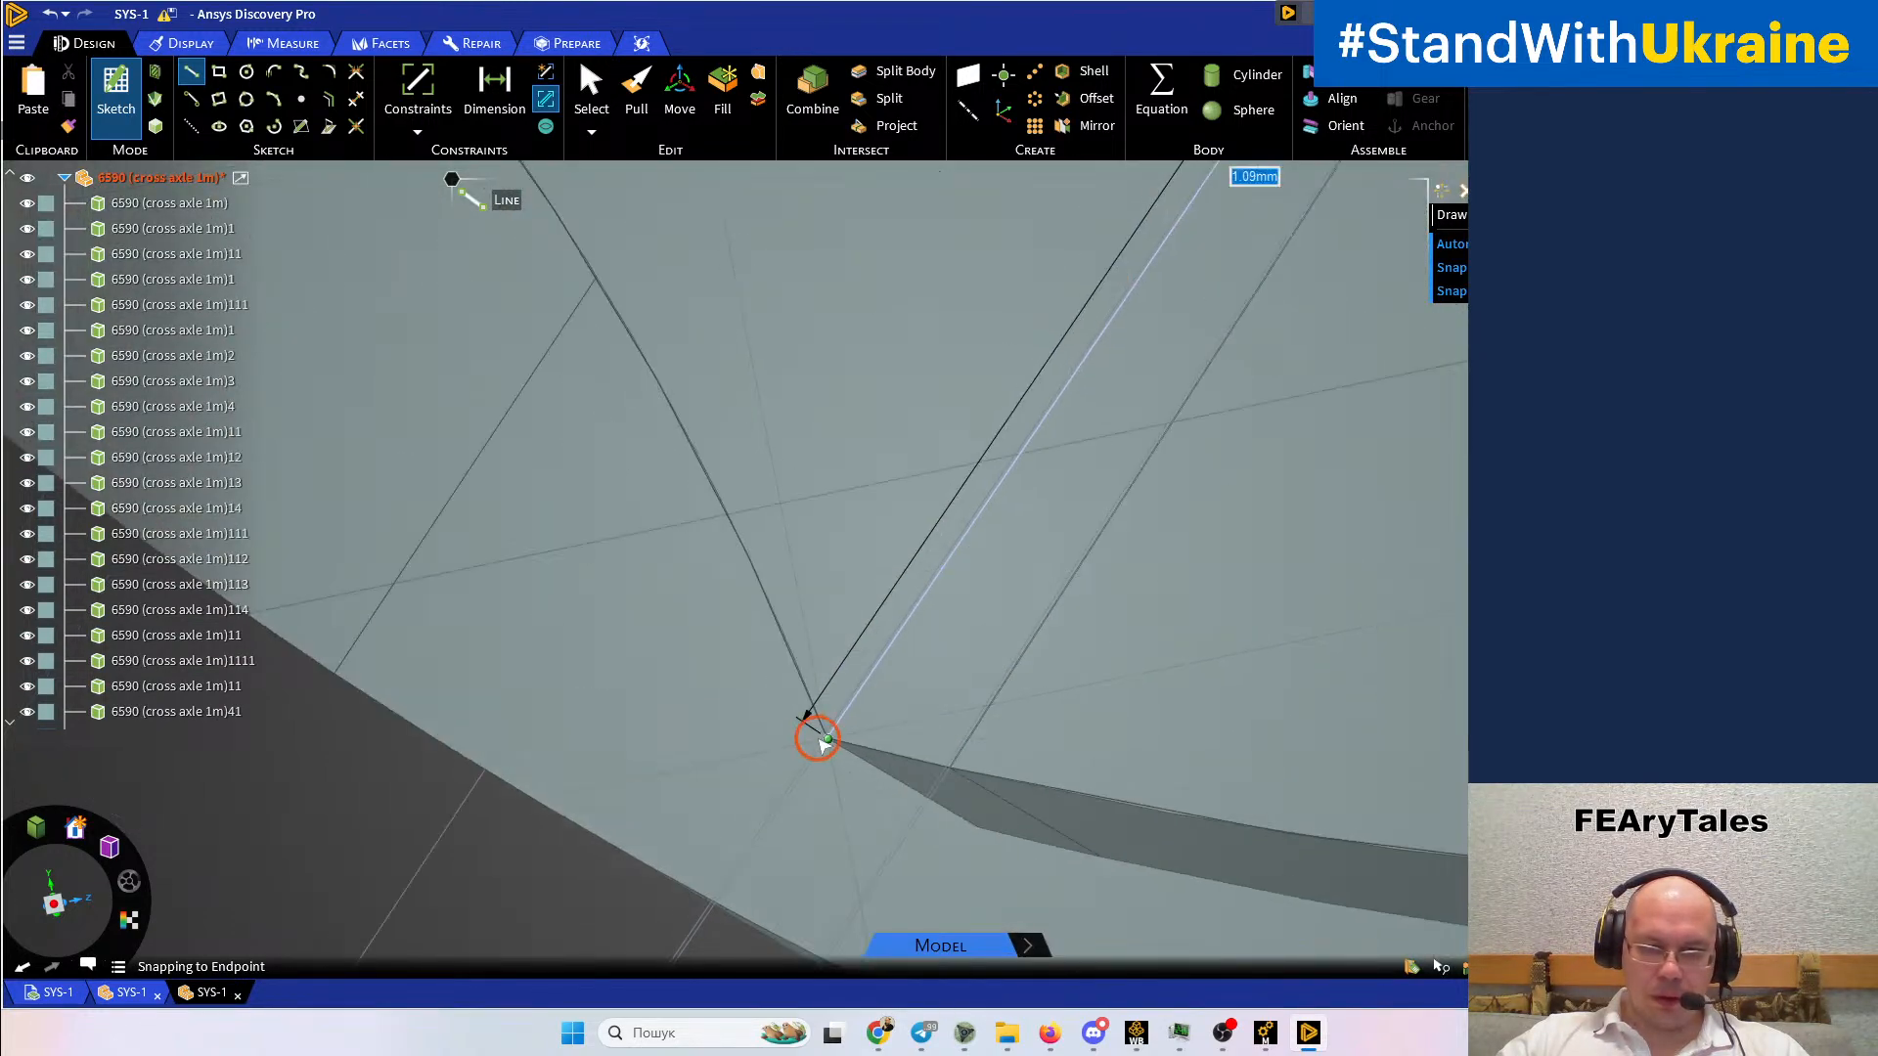
pyautogui.click(820, 740)
pyautogui.scroll(-6, 811, 745)
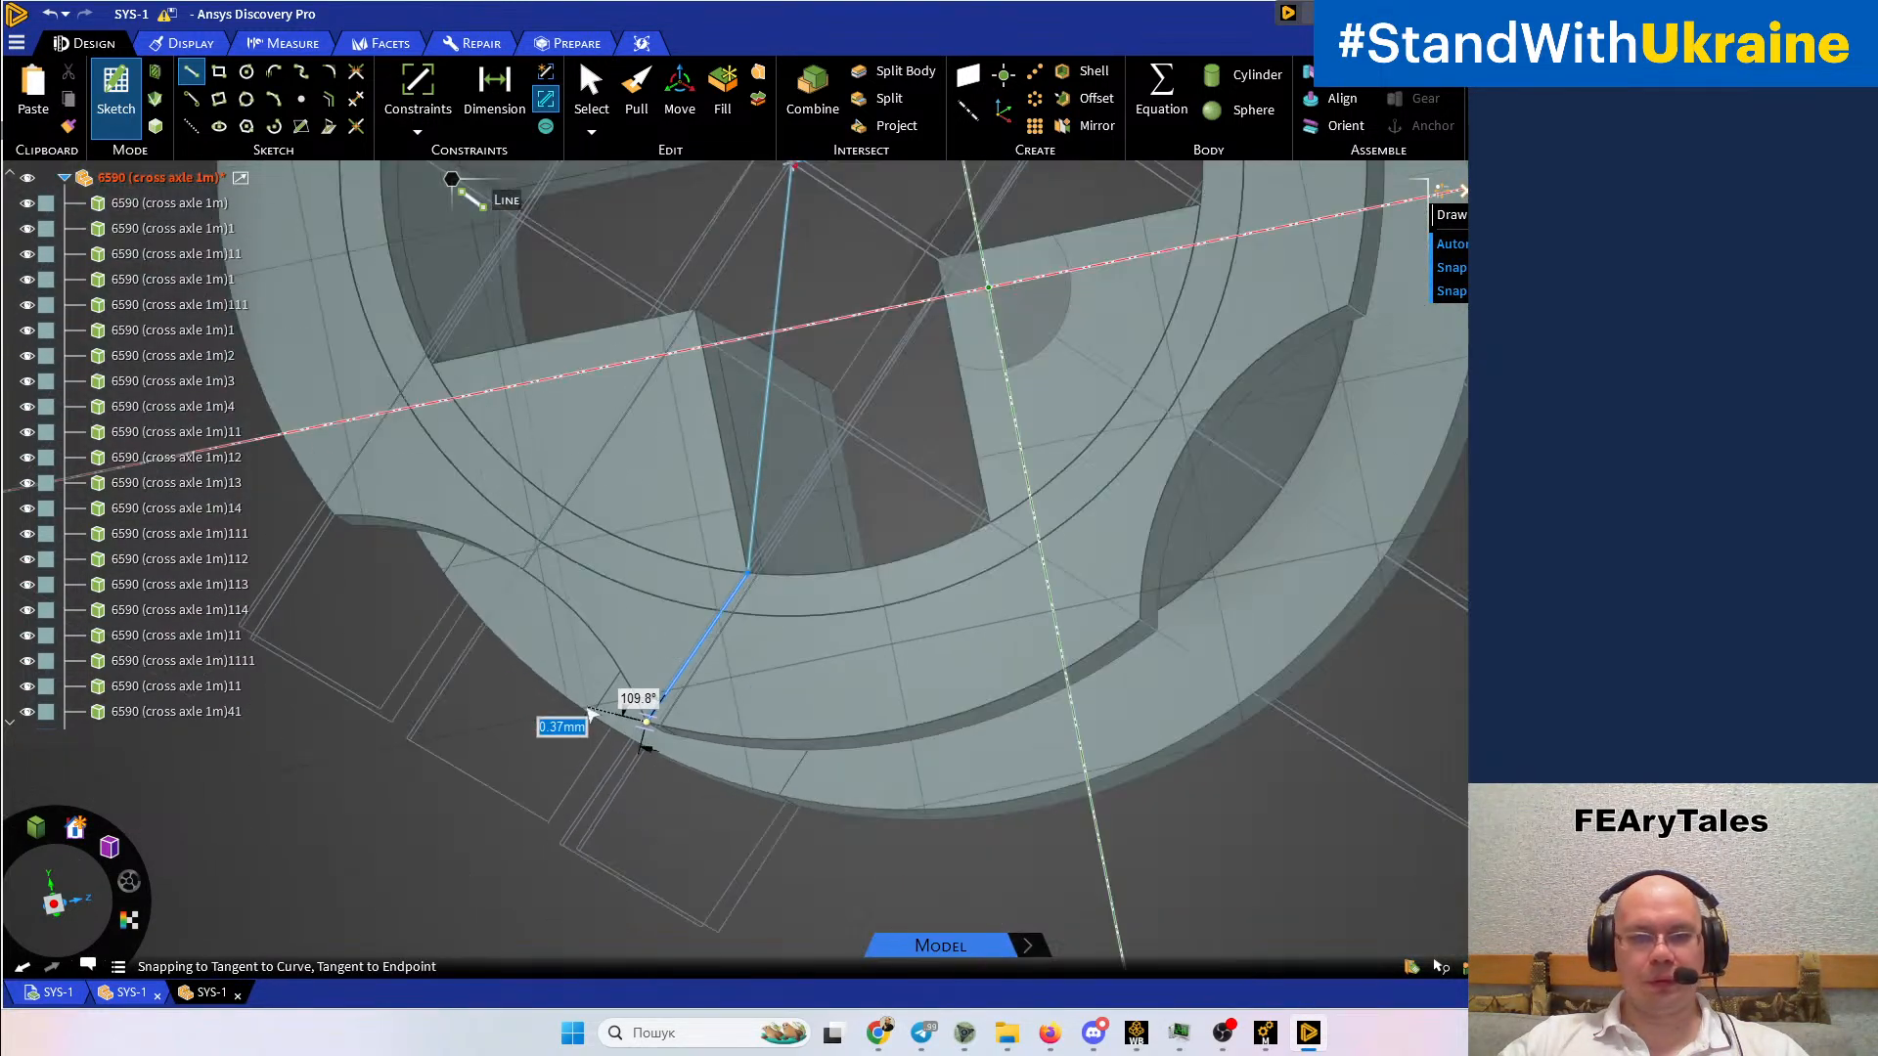
# Continue the line across the lower left rim notch to its other corner and on to the left cross-hole arm's lower outer corner
pyautogui.scroll(5, 797, 745)
pyautogui.scroll(3, 753, 668)
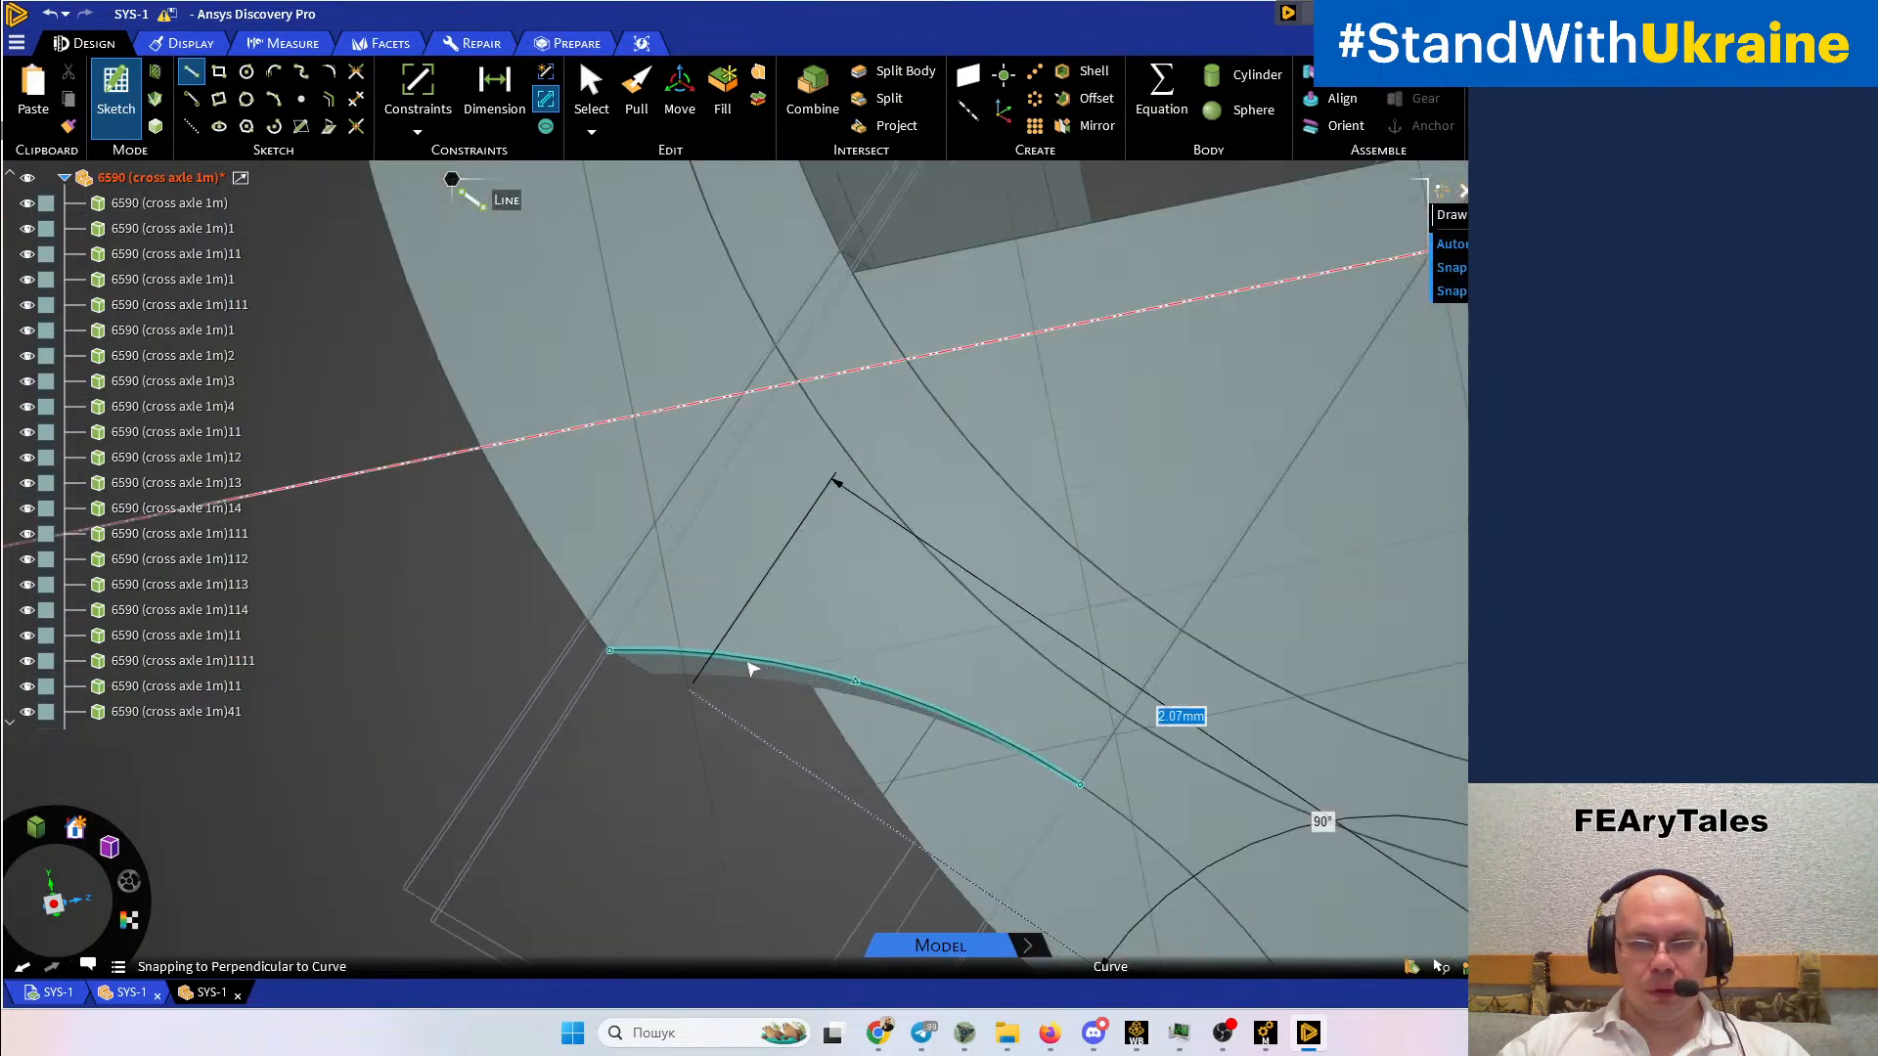
pyautogui.click(609, 650)
pyautogui.click(852, 290)
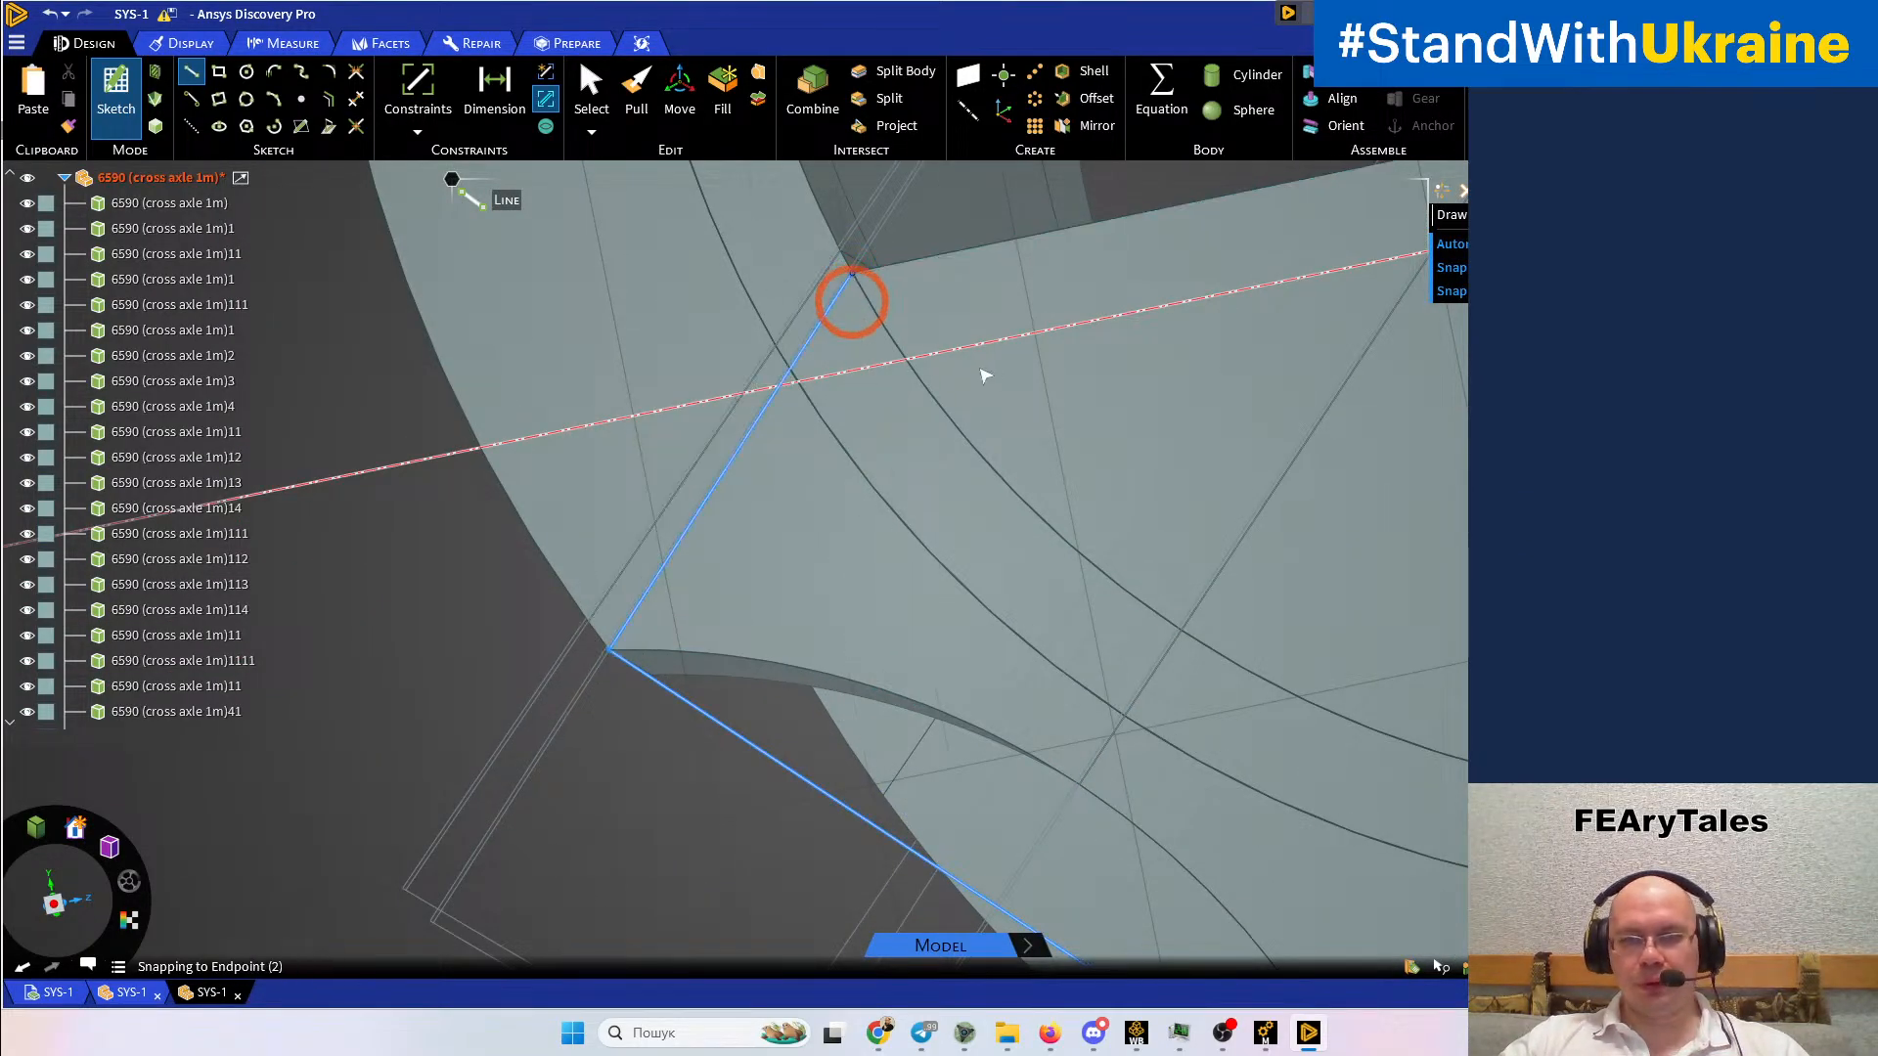
# Continue the line across the left arm's outer end to its upper corner and on to the near corner of the upper left rim notch
pyautogui.scroll(3, 1003, 369)
pyautogui.scroll(-8, 992, 678)
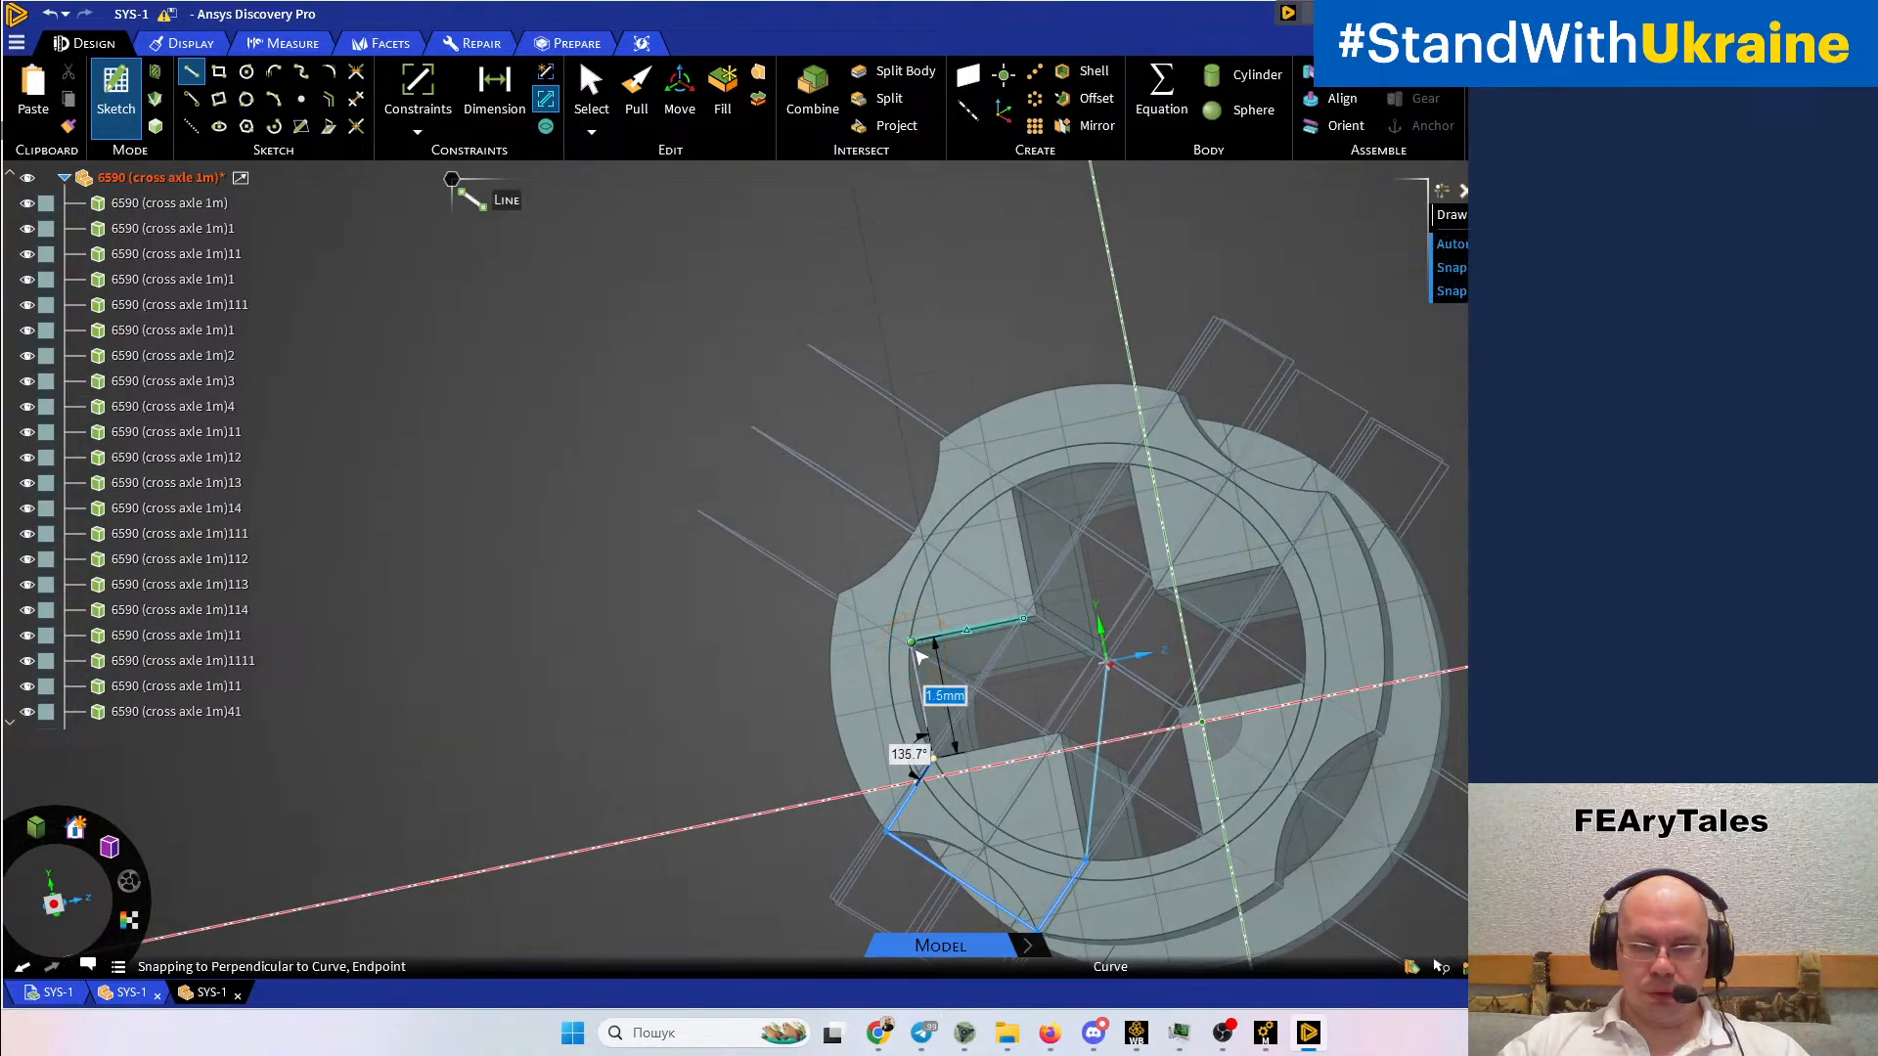
pyautogui.scroll(8, 930, 665)
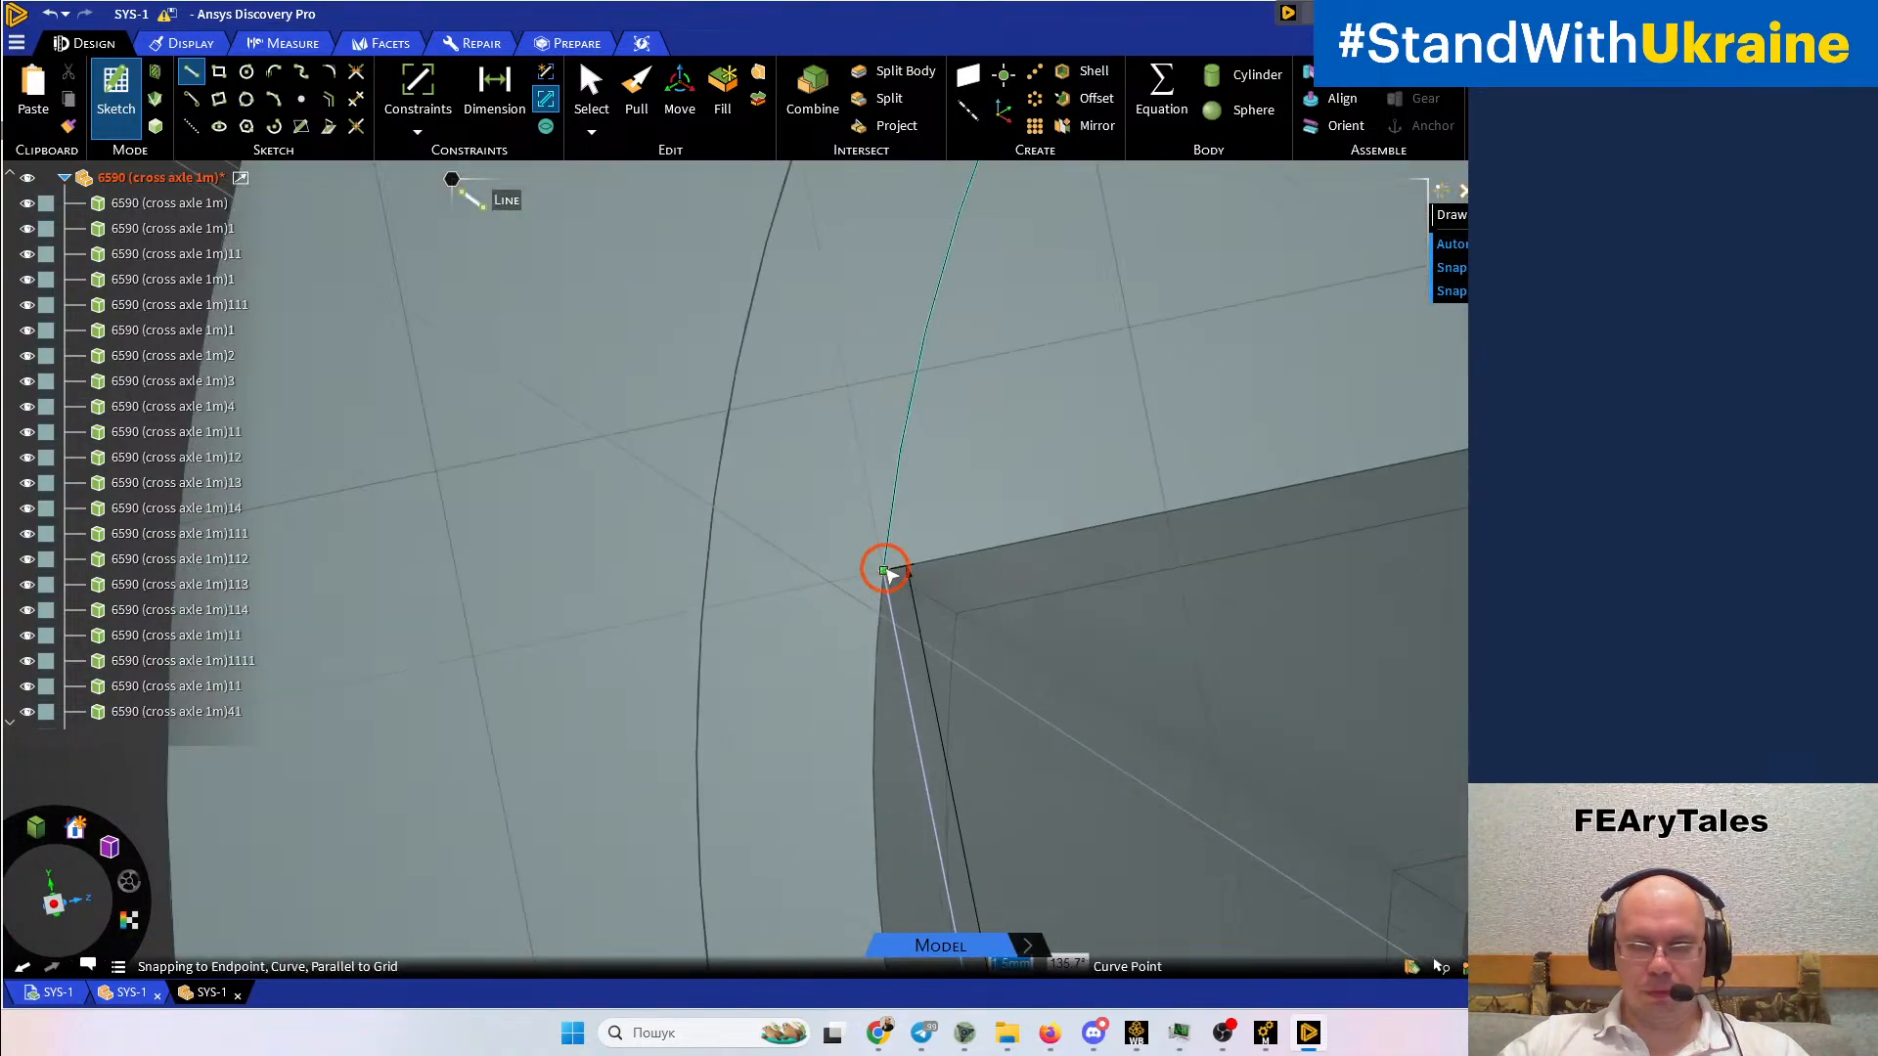
pyautogui.scroll(-5, 893, 591)
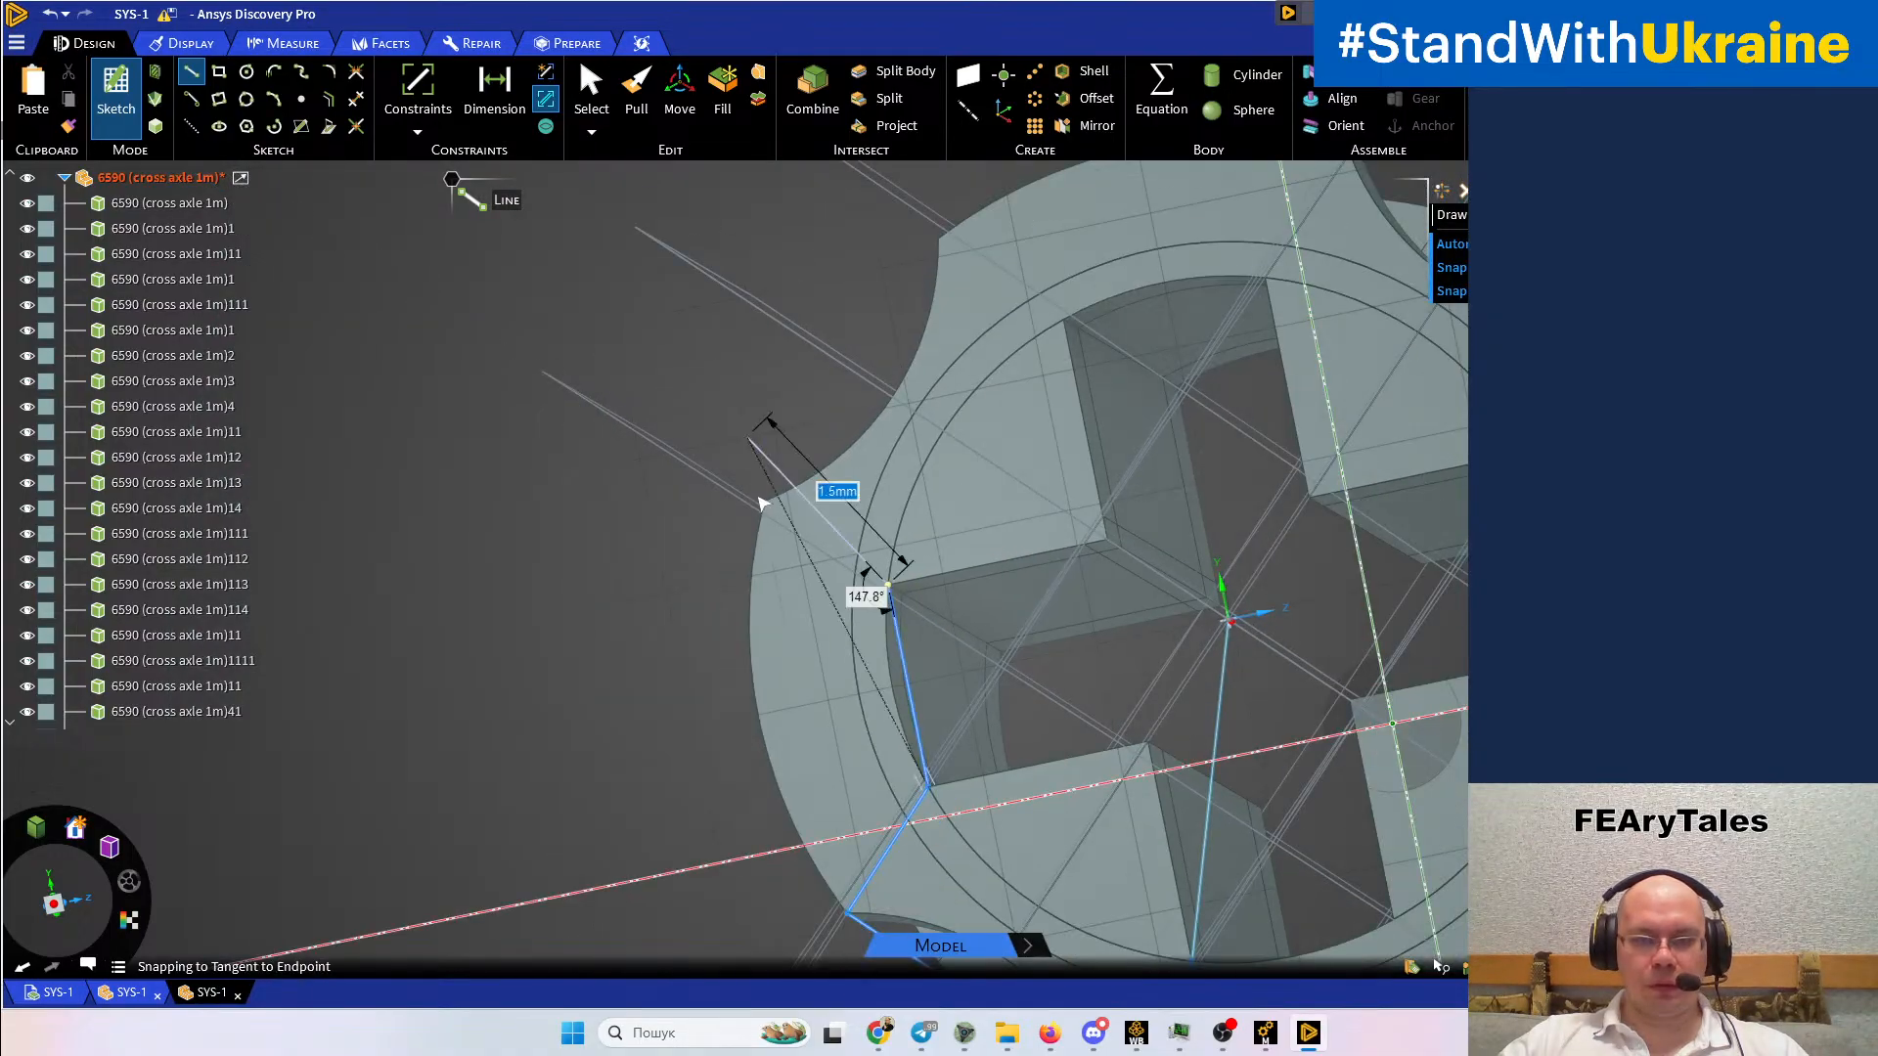
pyautogui.scroll(5, 770, 514)
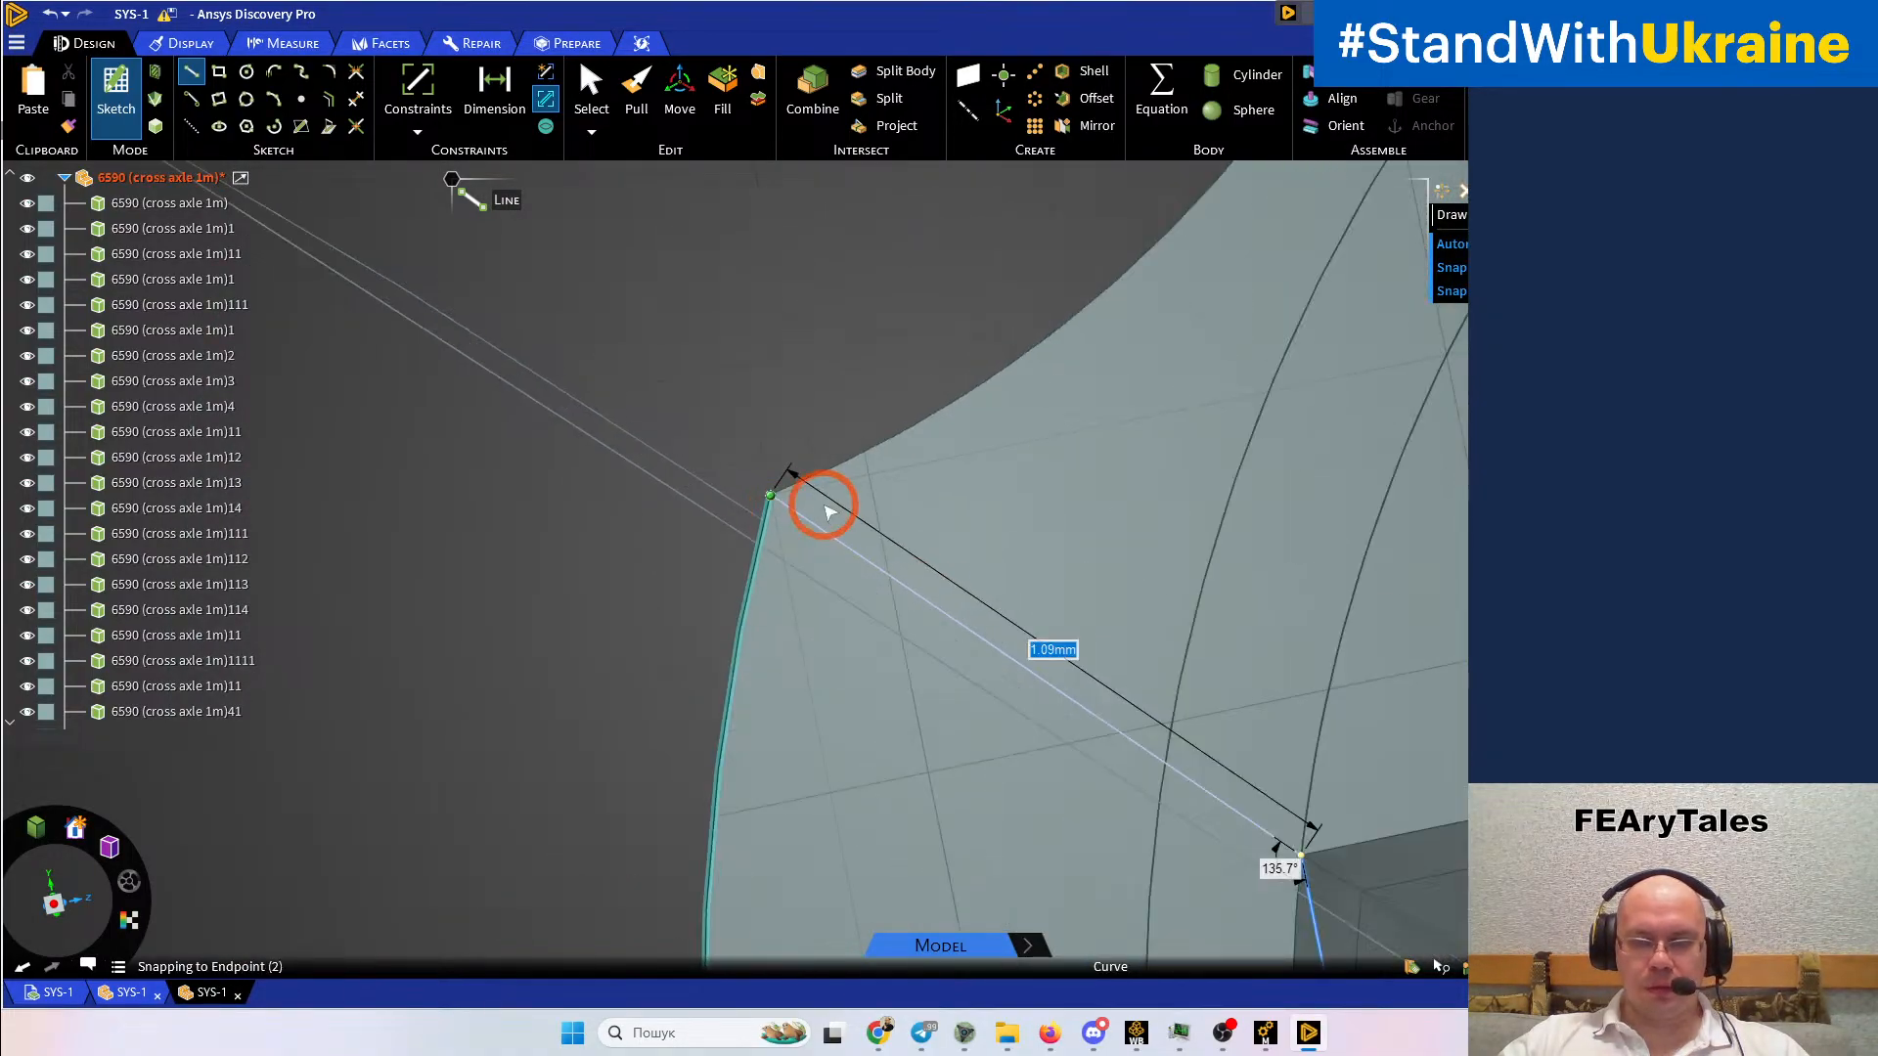
pyautogui.scroll(-5, 906, 482)
# Continue the line across the upper left rim notch to its far corner and on to the upper cross-hole arm's left outer corner
pyautogui.keyDown('shift'); pyautogui.moveTo(945, 493); pyautogui.dragTo(838, 717, button='middle'); pyautogui.keyUp('shift')
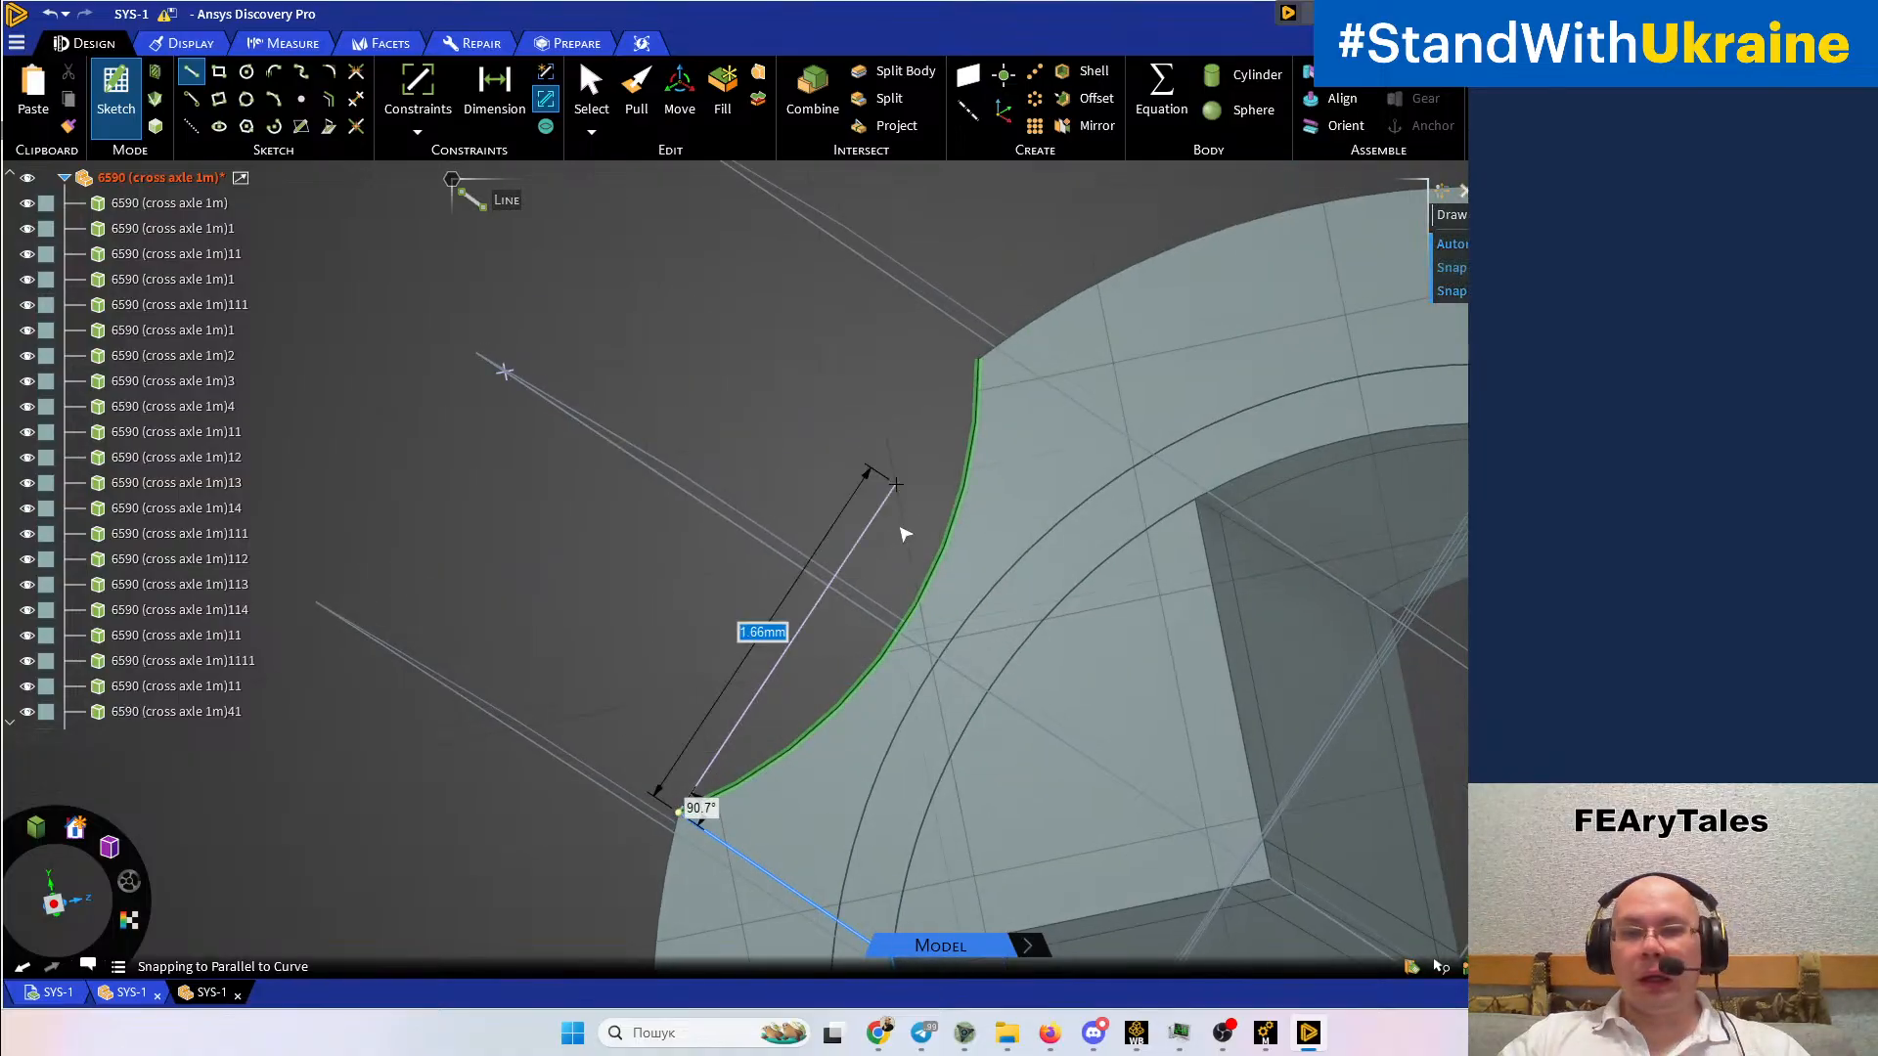
pyautogui.keyDown('shift'); pyautogui.moveTo(919, 495); pyautogui.dragTo(853, 643, button='middle'); pyautogui.keyUp('shift')
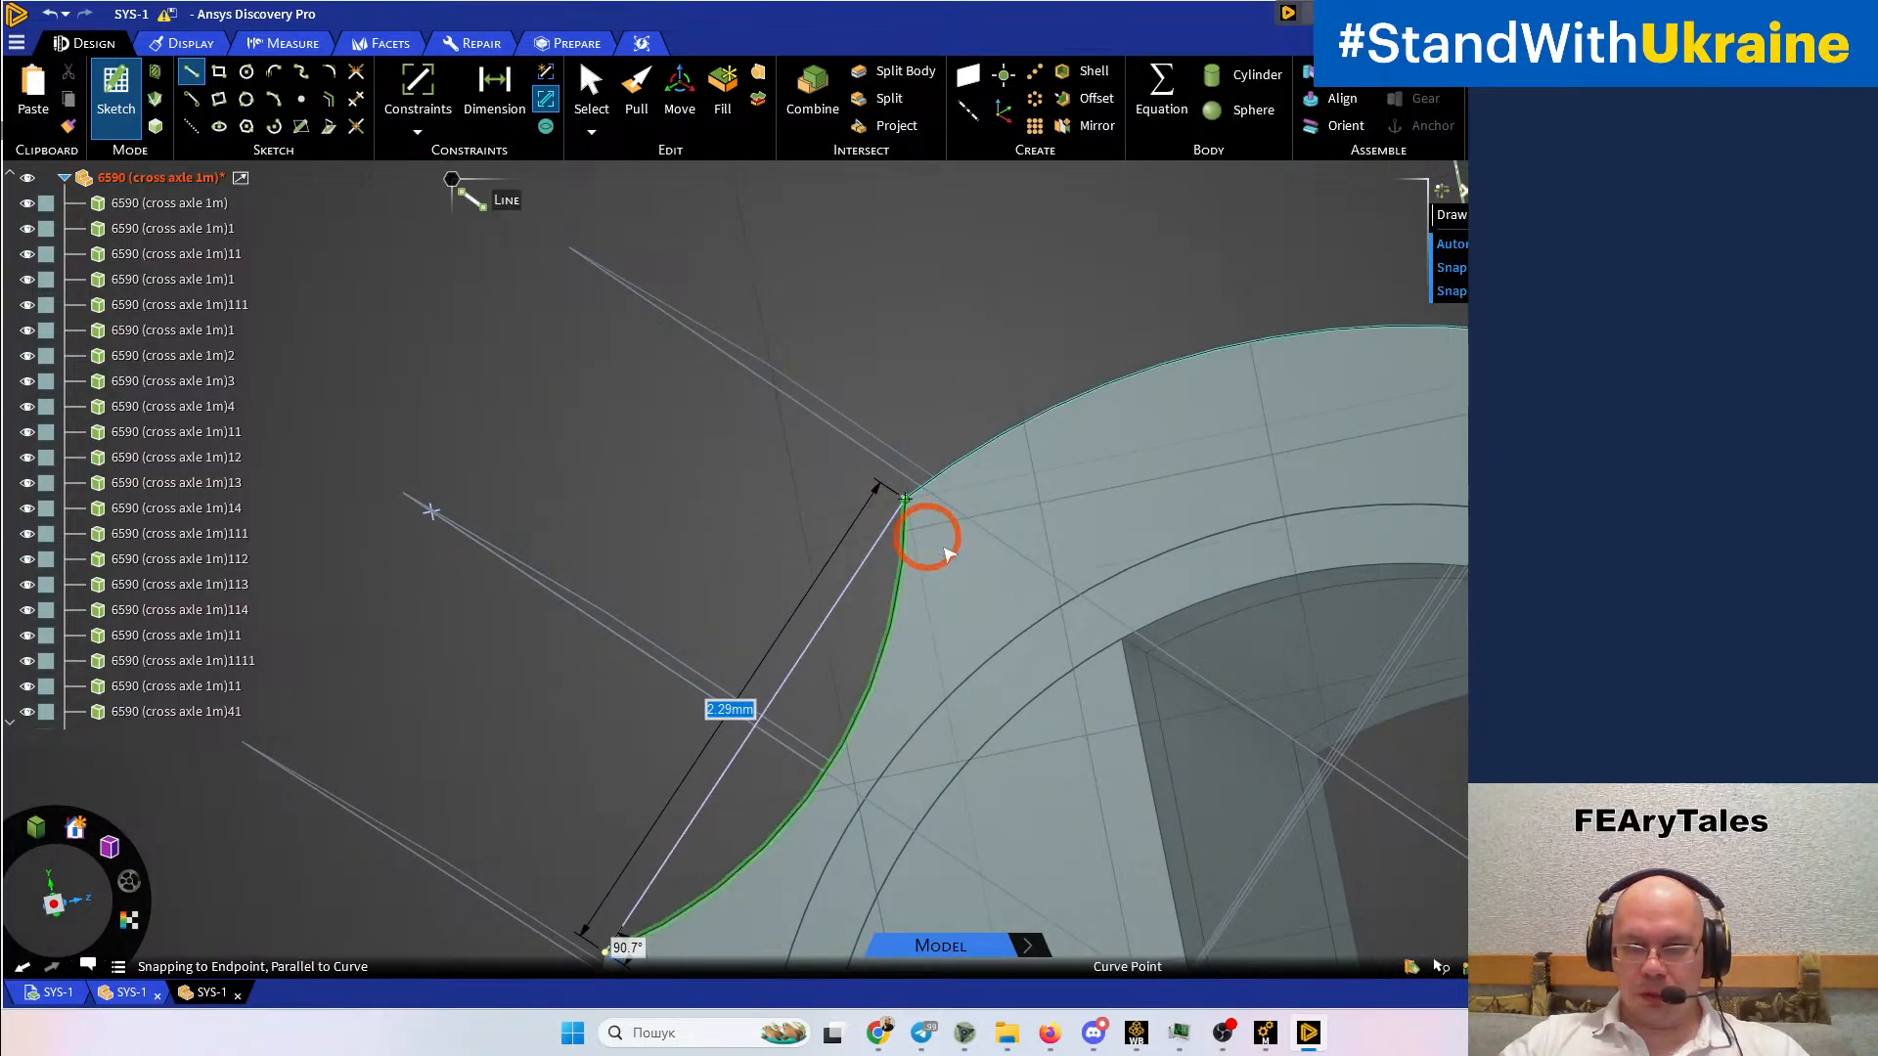
pyautogui.click(929, 541)
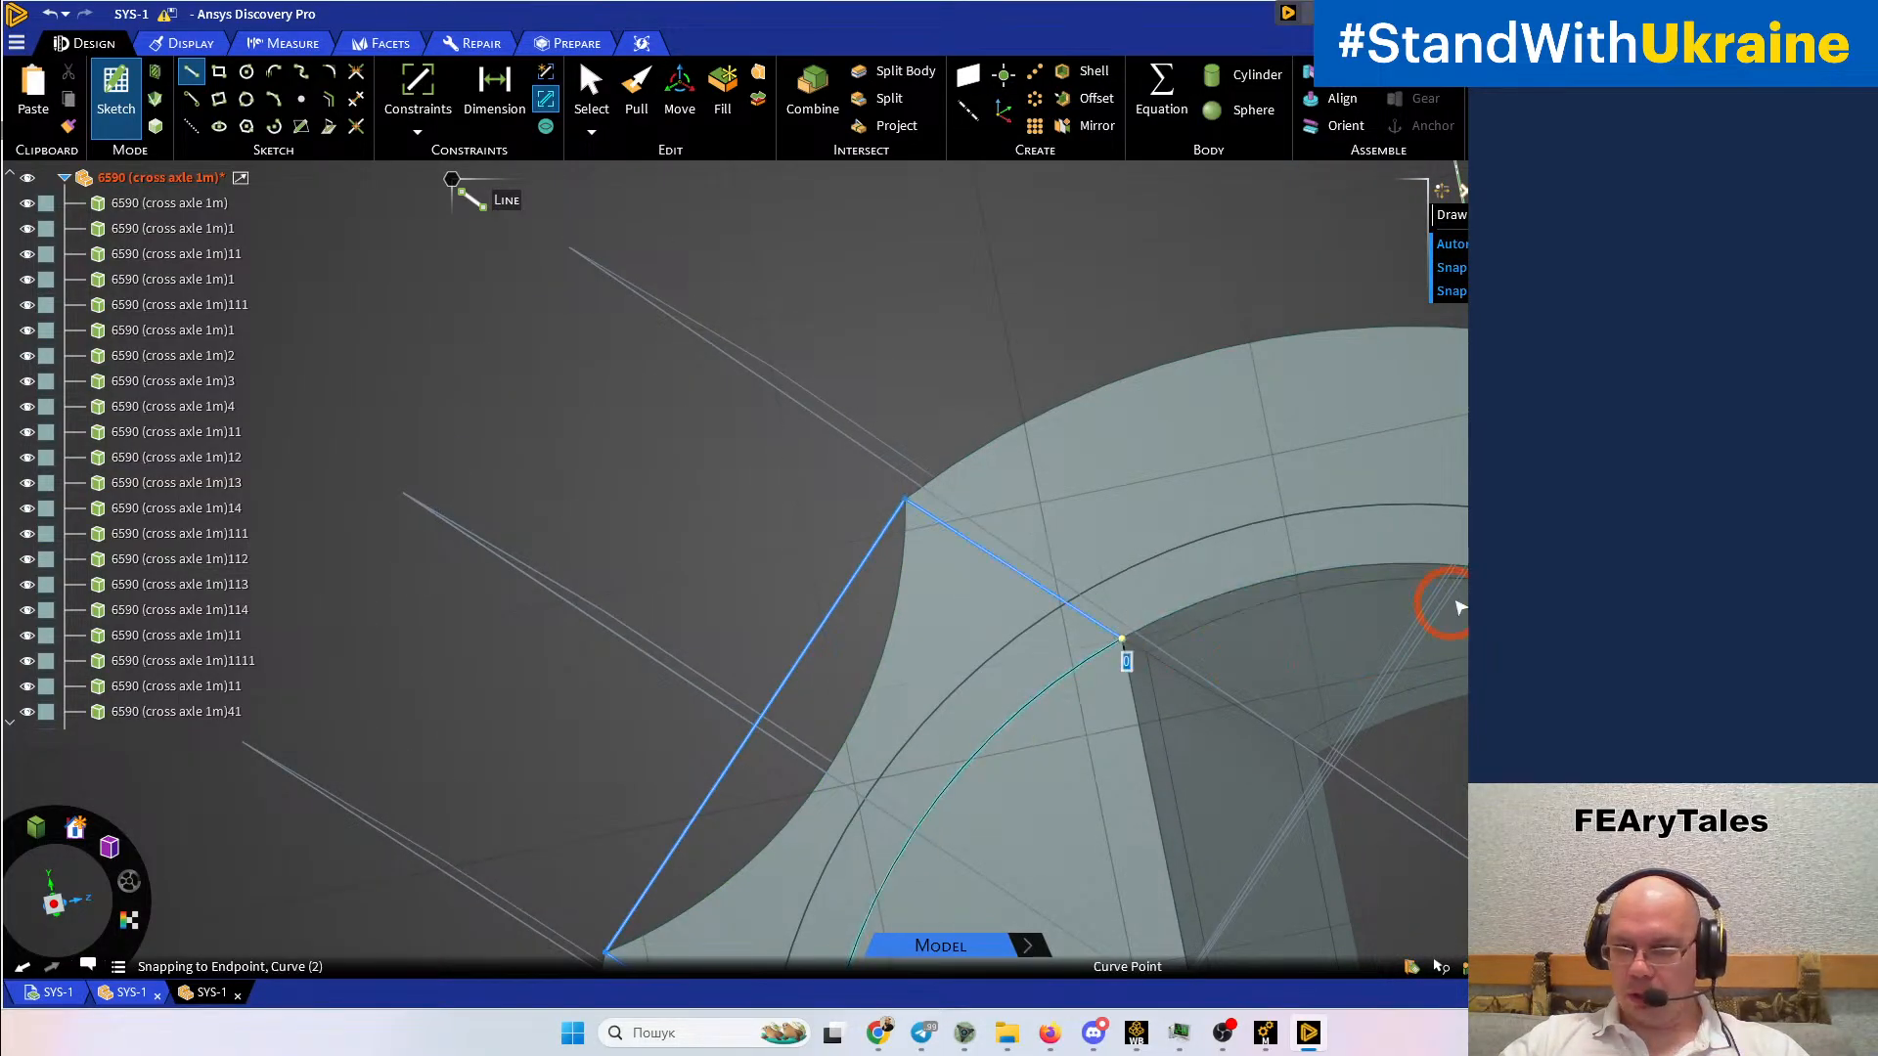
# Draw lines from the upper arm's left outer corner to its right outer corner and to the near corner of the upper right rim notch
pyautogui.keyDown('shift'); pyautogui.moveTo(1229, 665); pyautogui.dragTo(1000, 674, button='middle'); pyautogui.keyUp('shift')
pyautogui.scroll(3, 1076, 492)
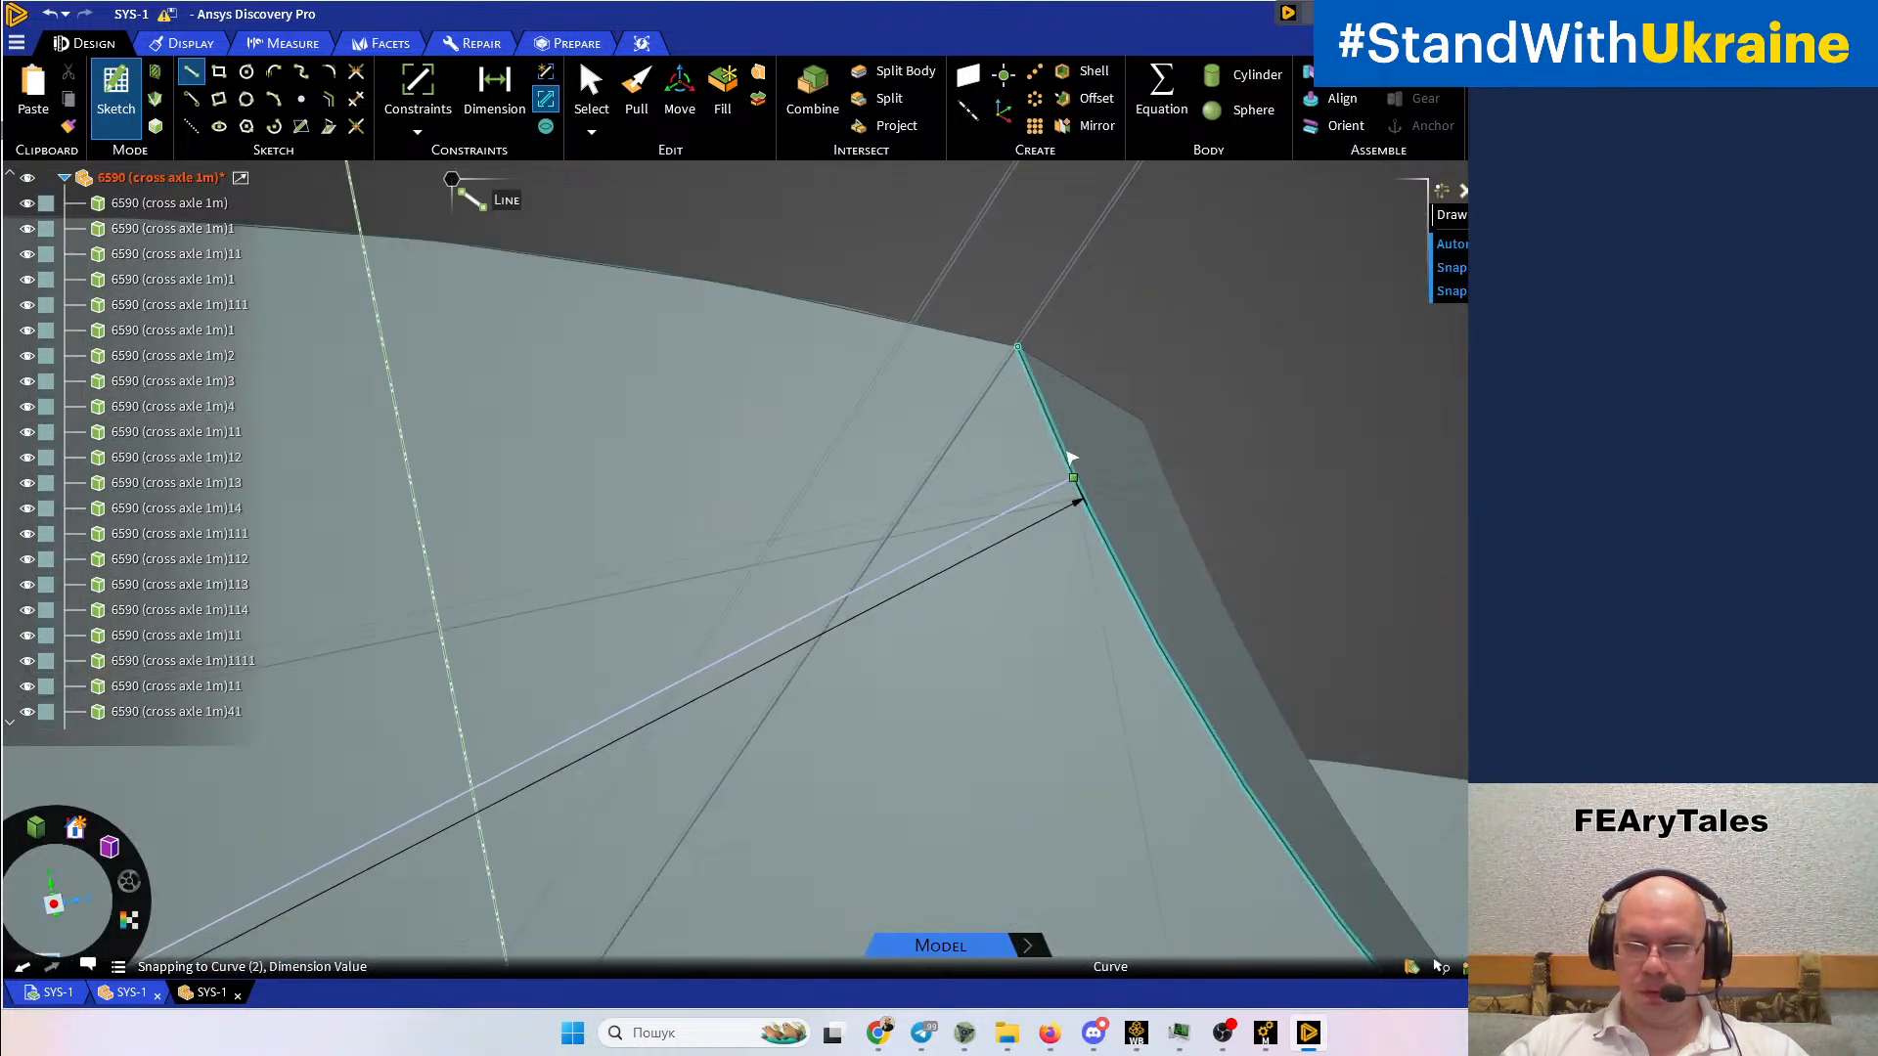
pyautogui.scroll(2, 1023, 368)
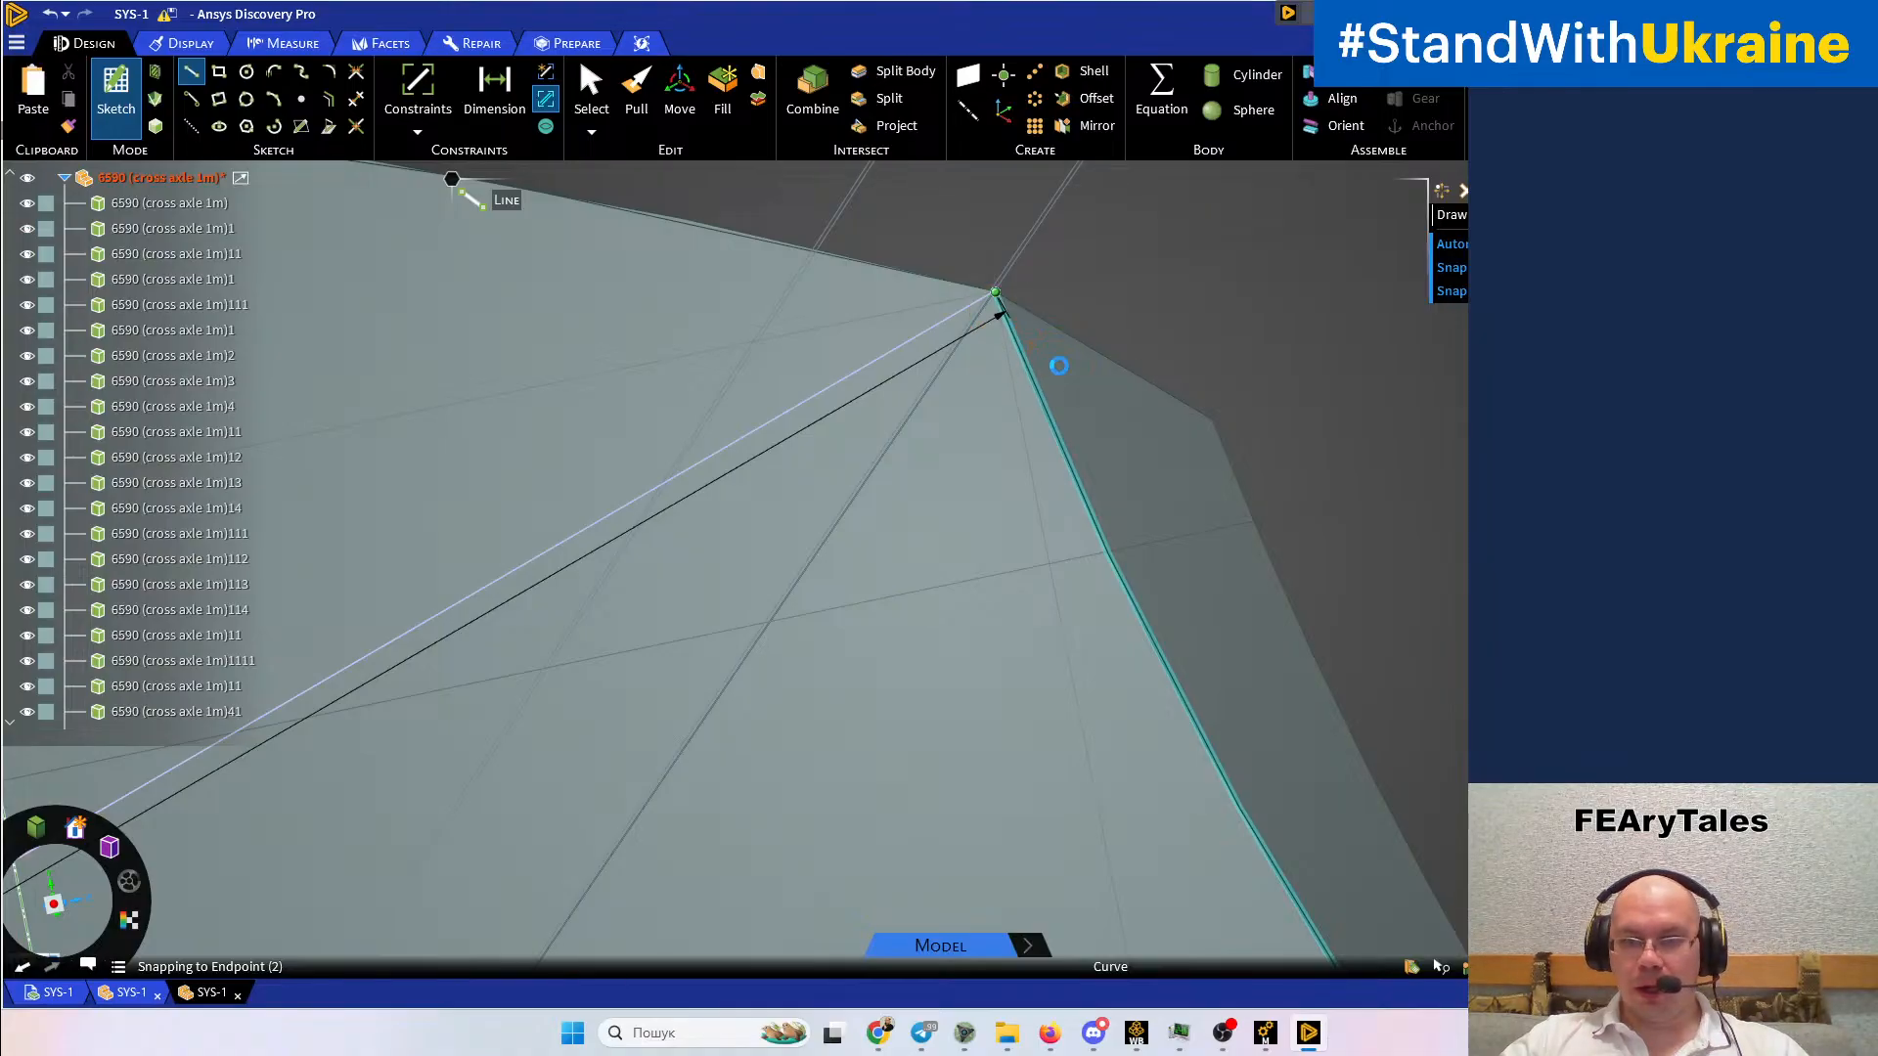
pyautogui.scroll(-3, 1059, 366)
pyautogui.scroll(-4, 1066, 372)
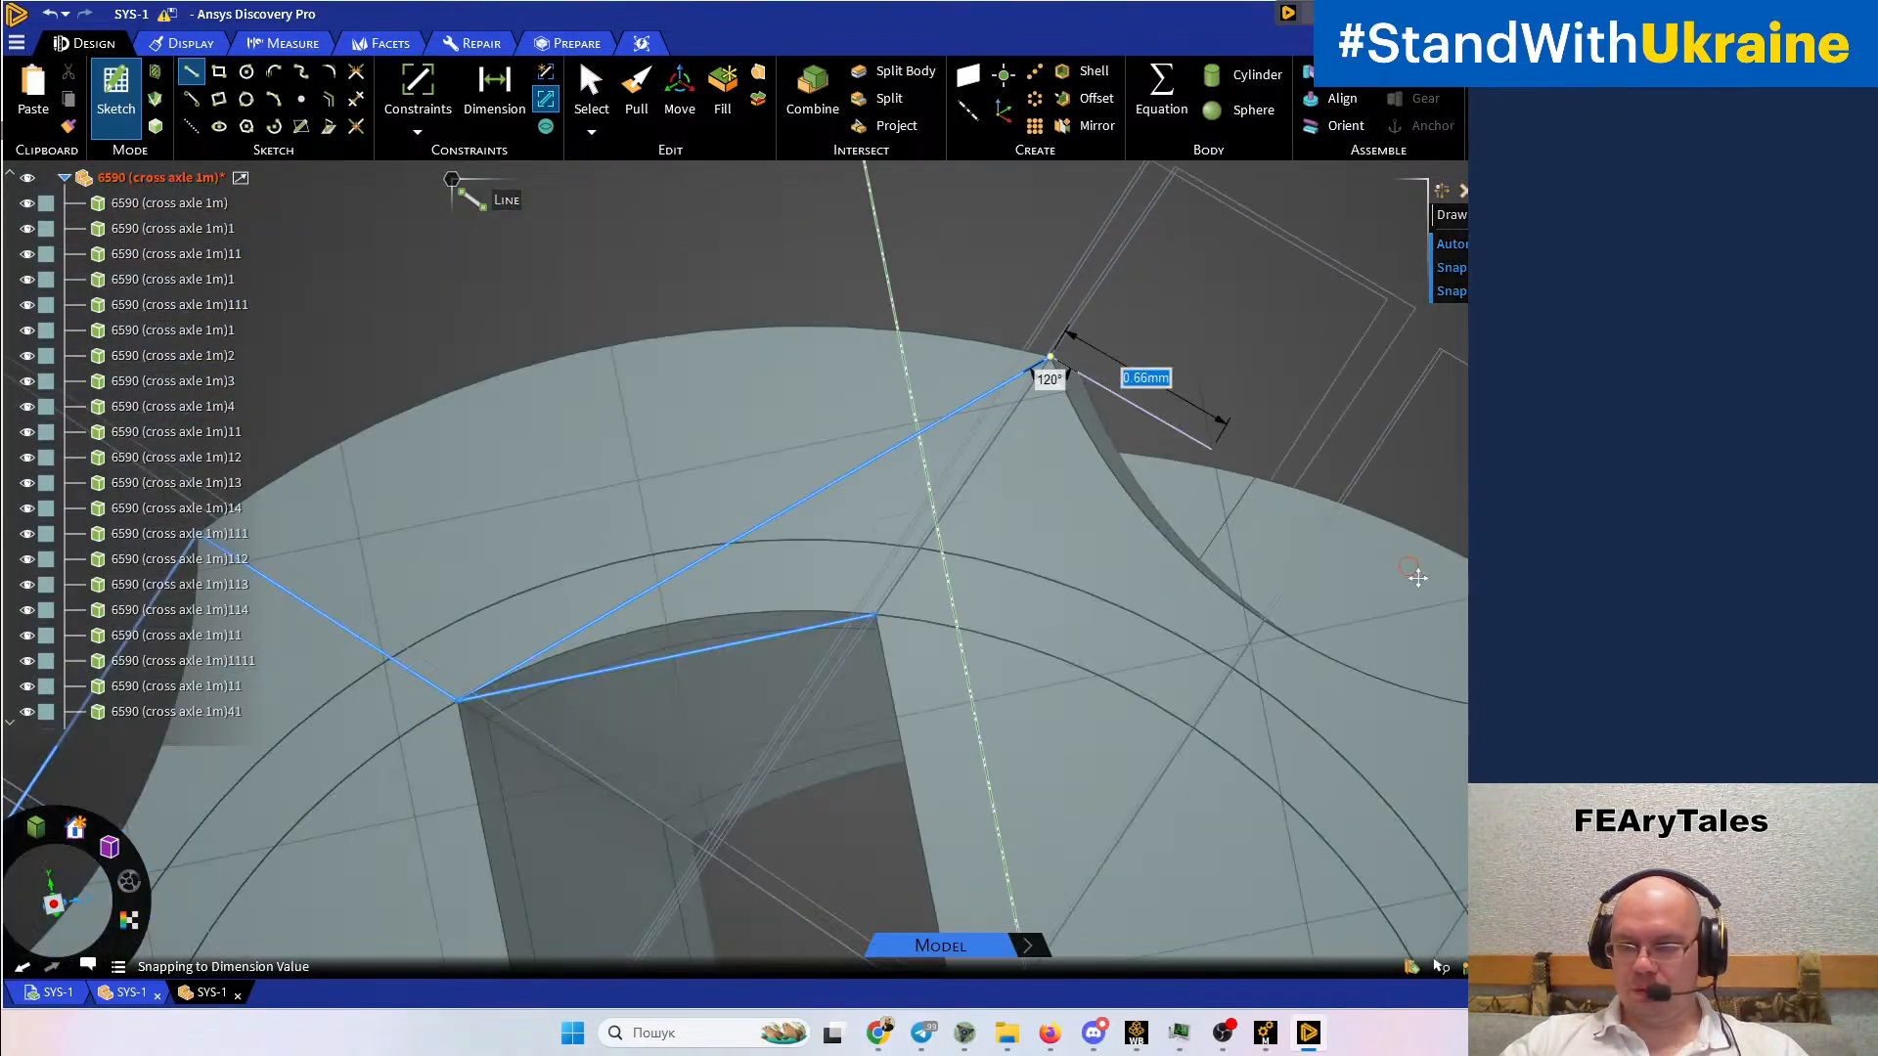
# Continue the line across the upper right rim notch to its far corner and on to the right cross-hole arm's upper outer corner
pyautogui.scroll(8, 1408, 572)
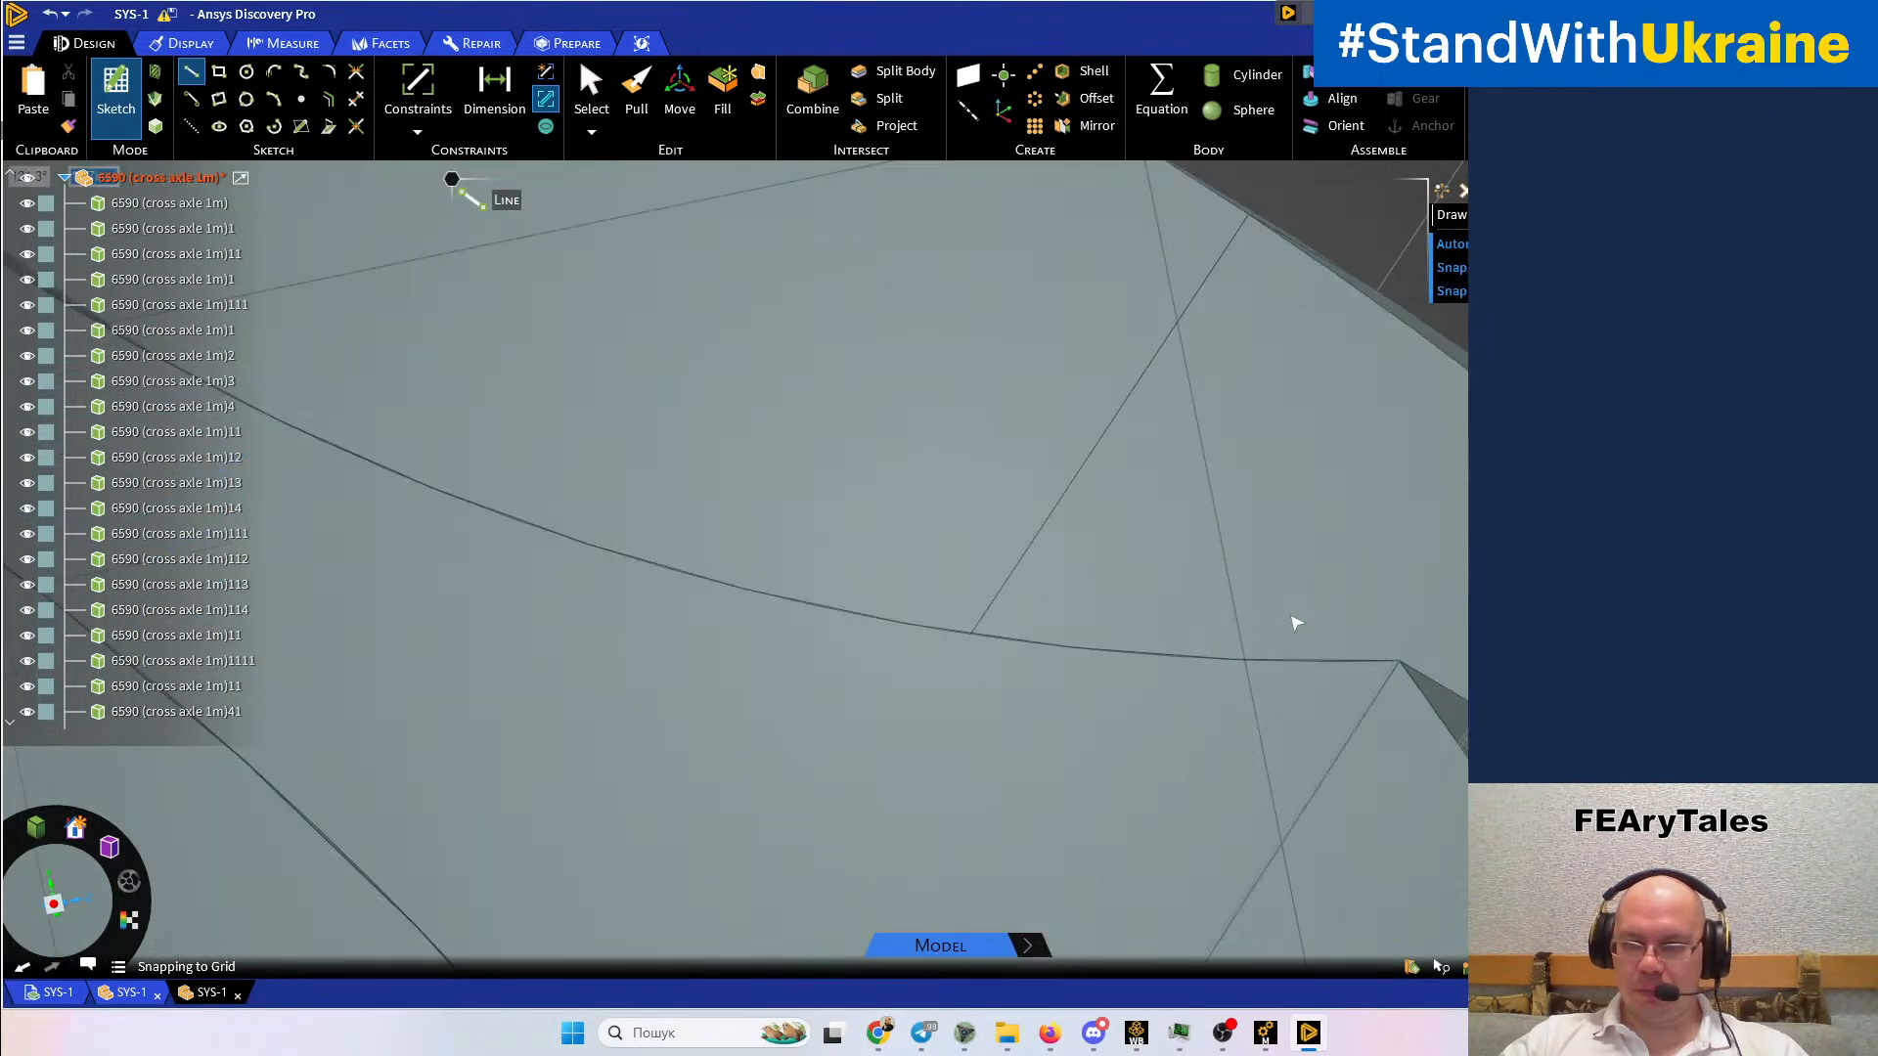
pyautogui.scroll(2, 1409, 658)
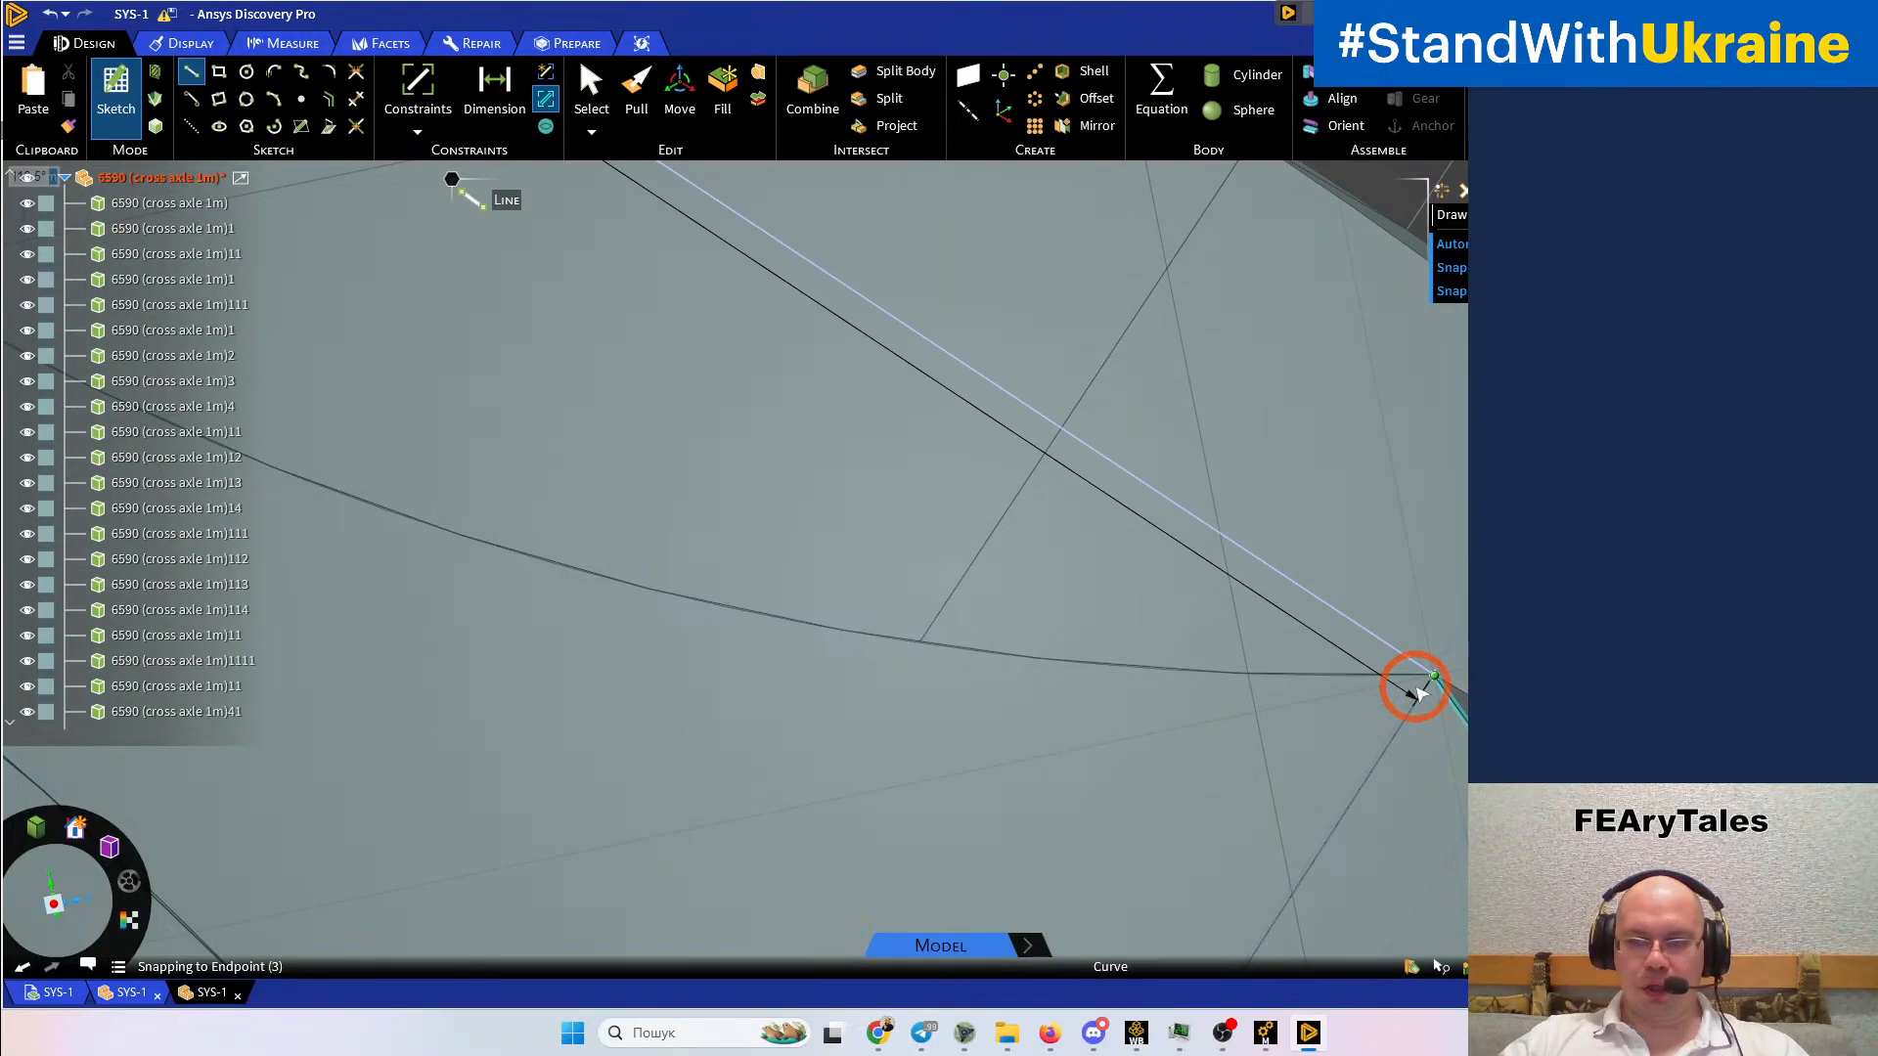
pyautogui.scroll(-6, 1430, 687)
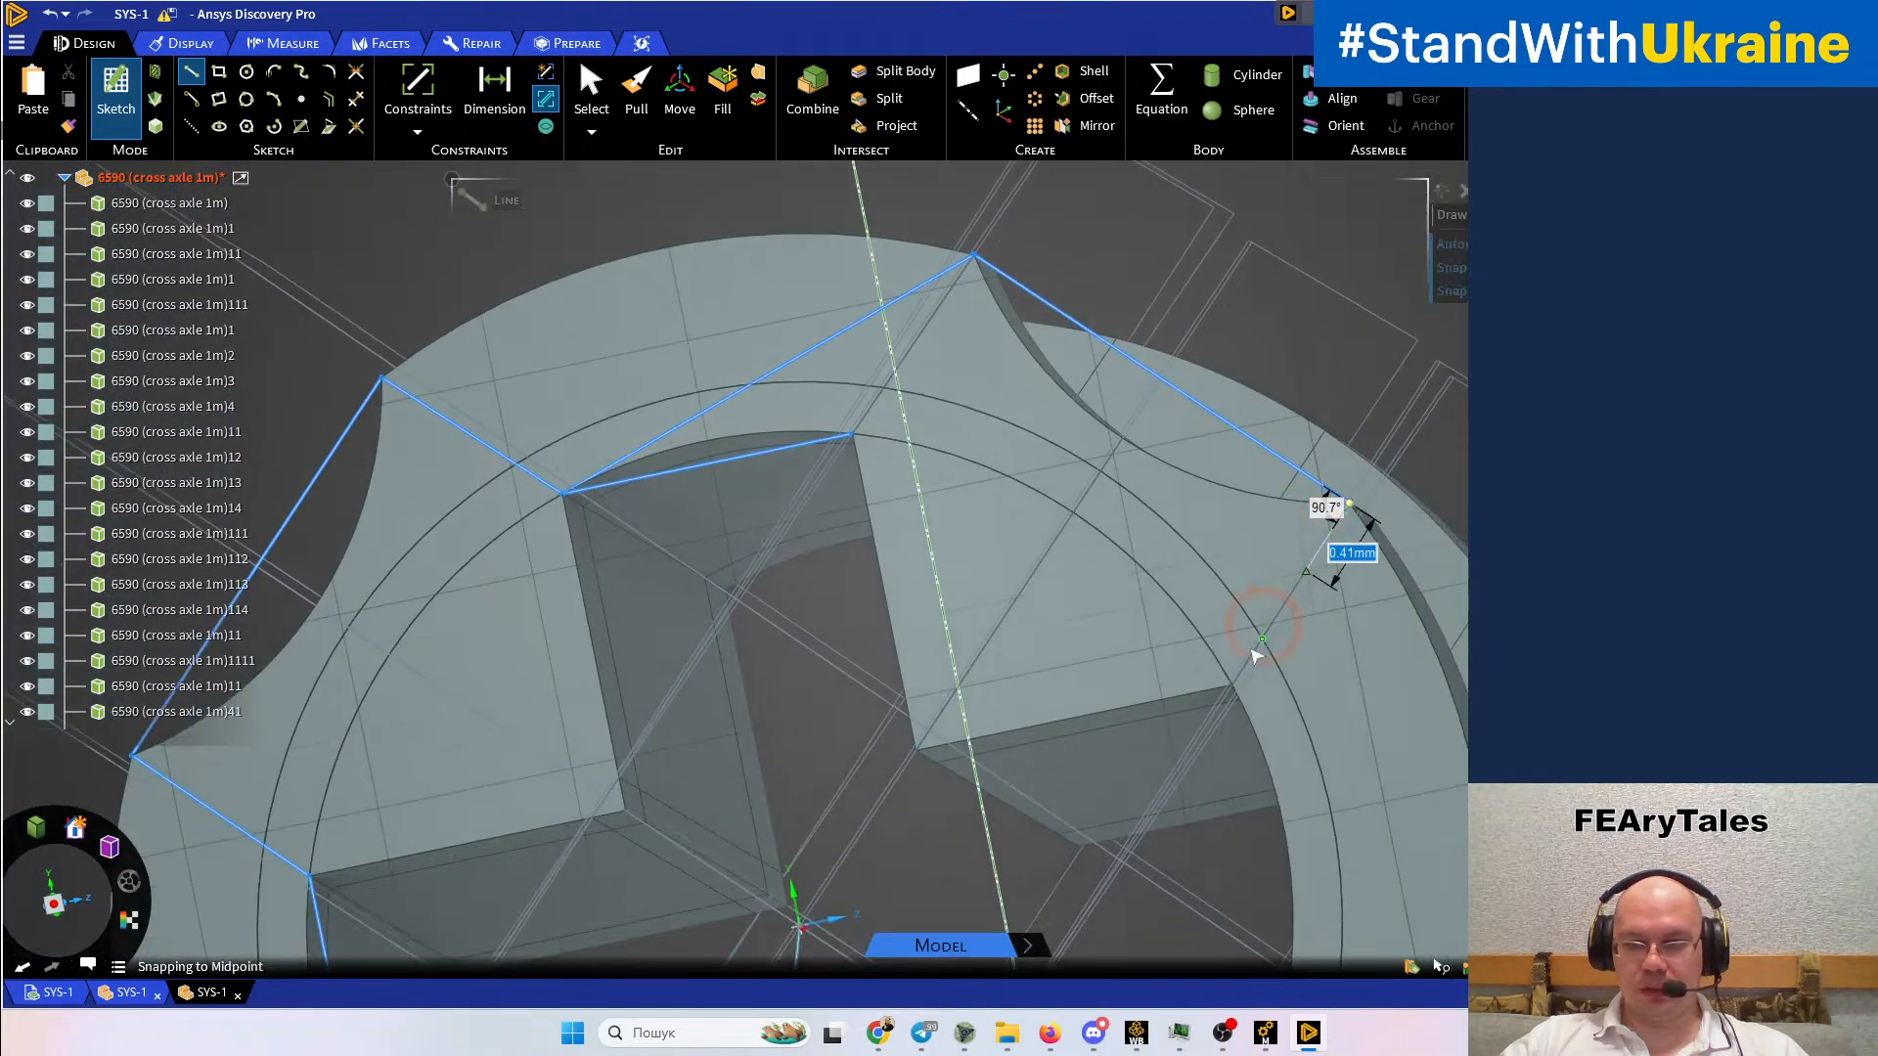
pyautogui.scroll(5, 1244, 690)
pyautogui.click(1231, 687)
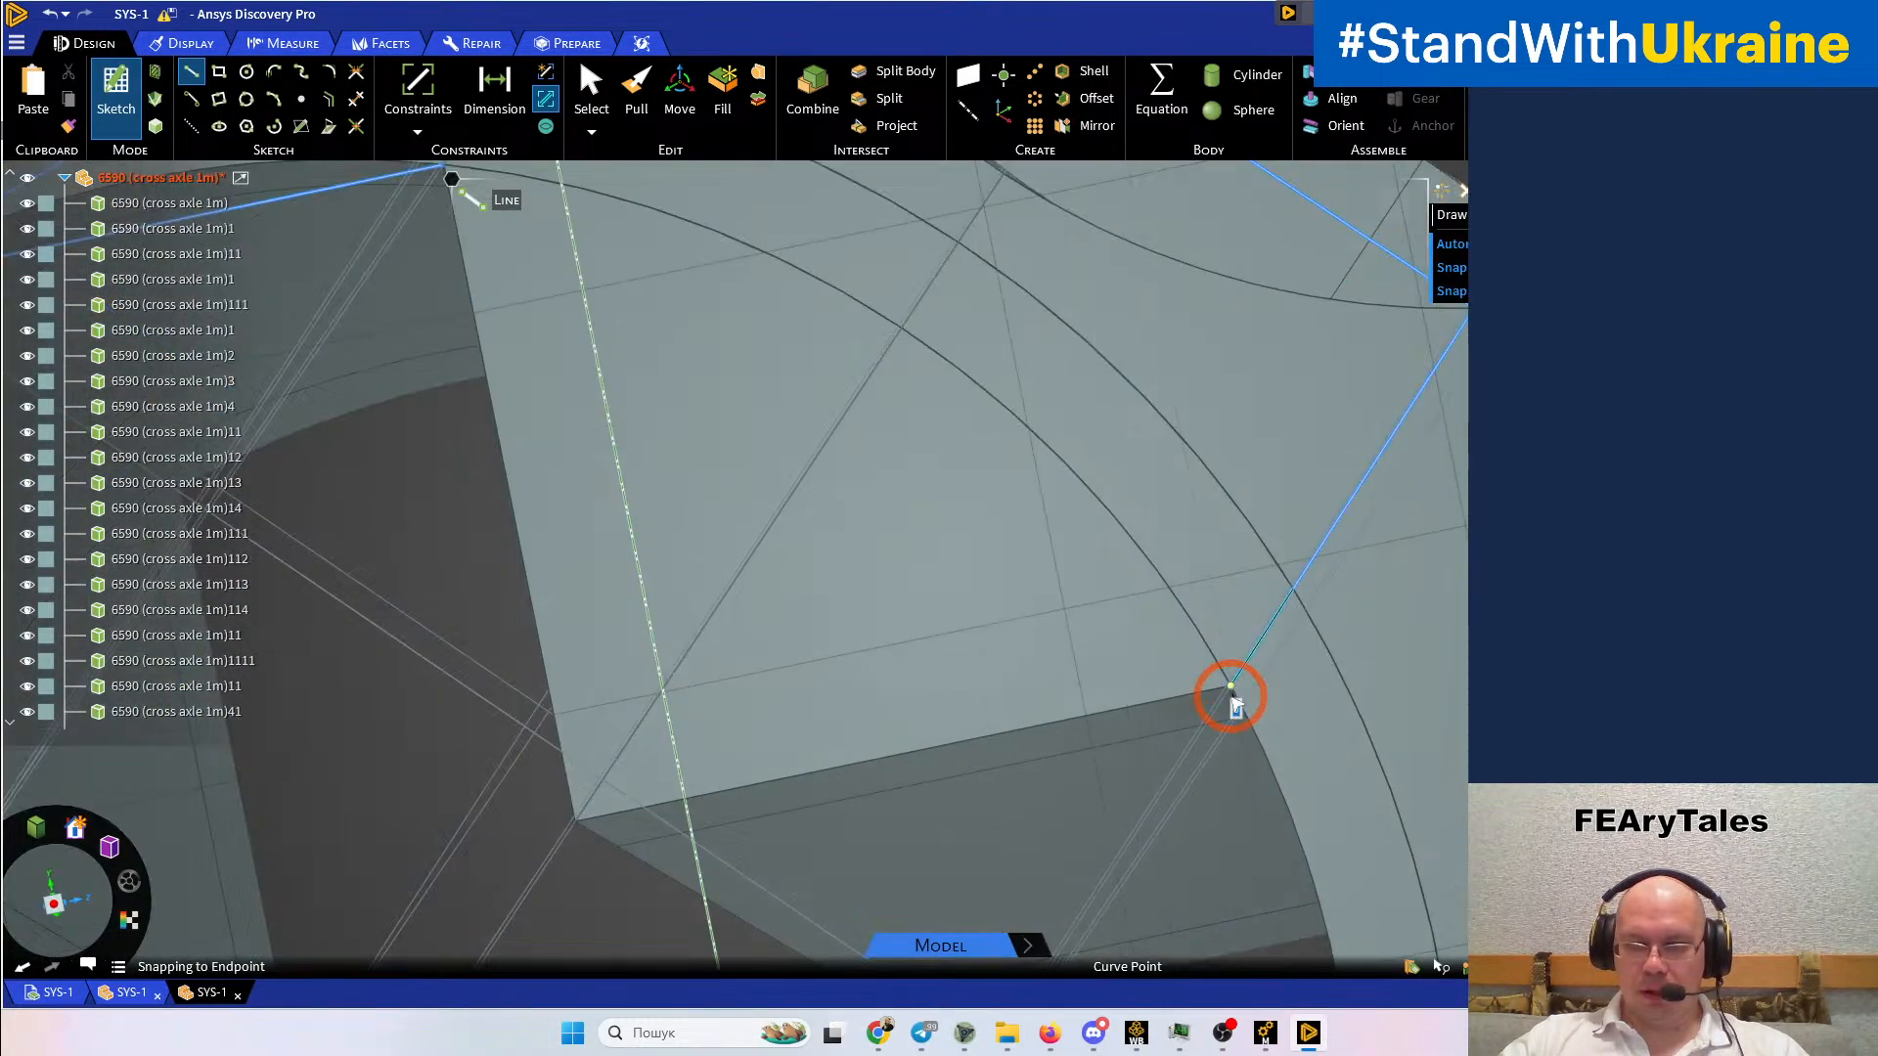
# Continue the line across the right arm's outer end to its lower corner and on to the near corner of the lower right rim notch
pyautogui.scroll(-5, 1228, 690)
pyautogui.scroll(6, 1222, 609)
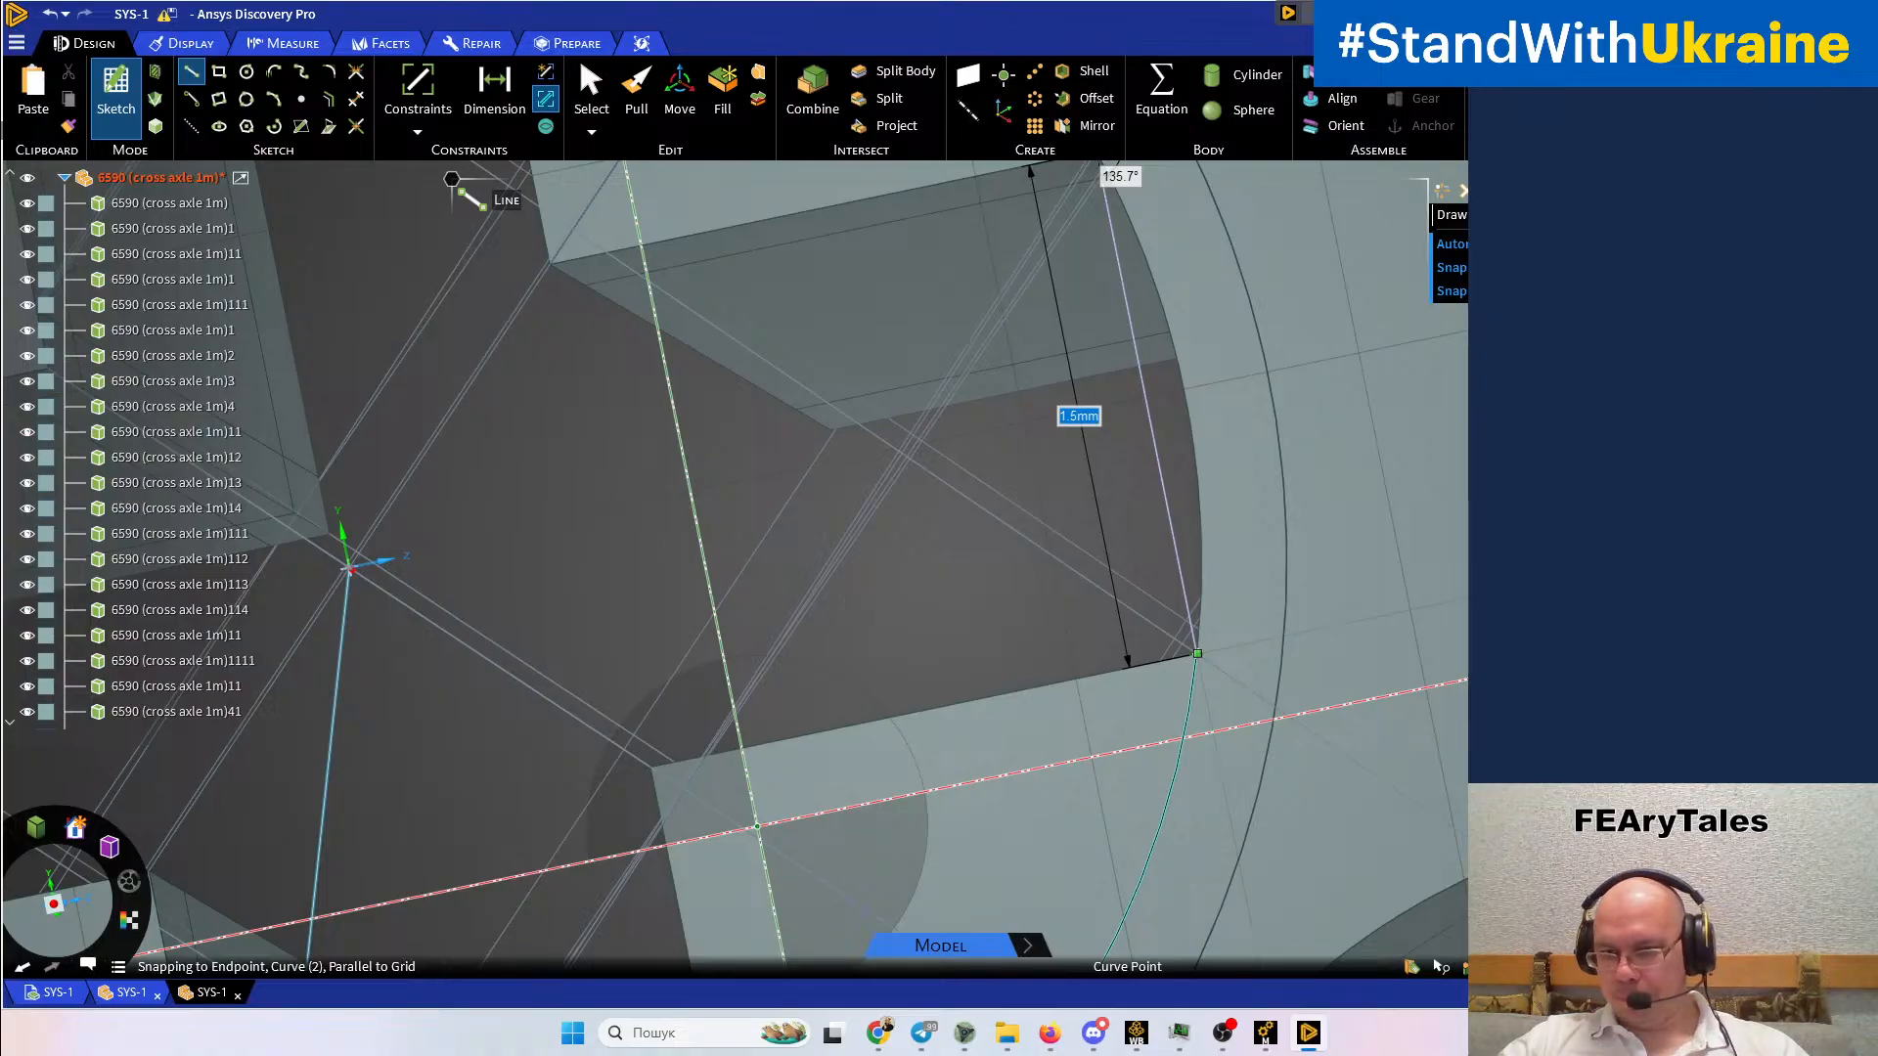
pyautogui.click(1197, 654)
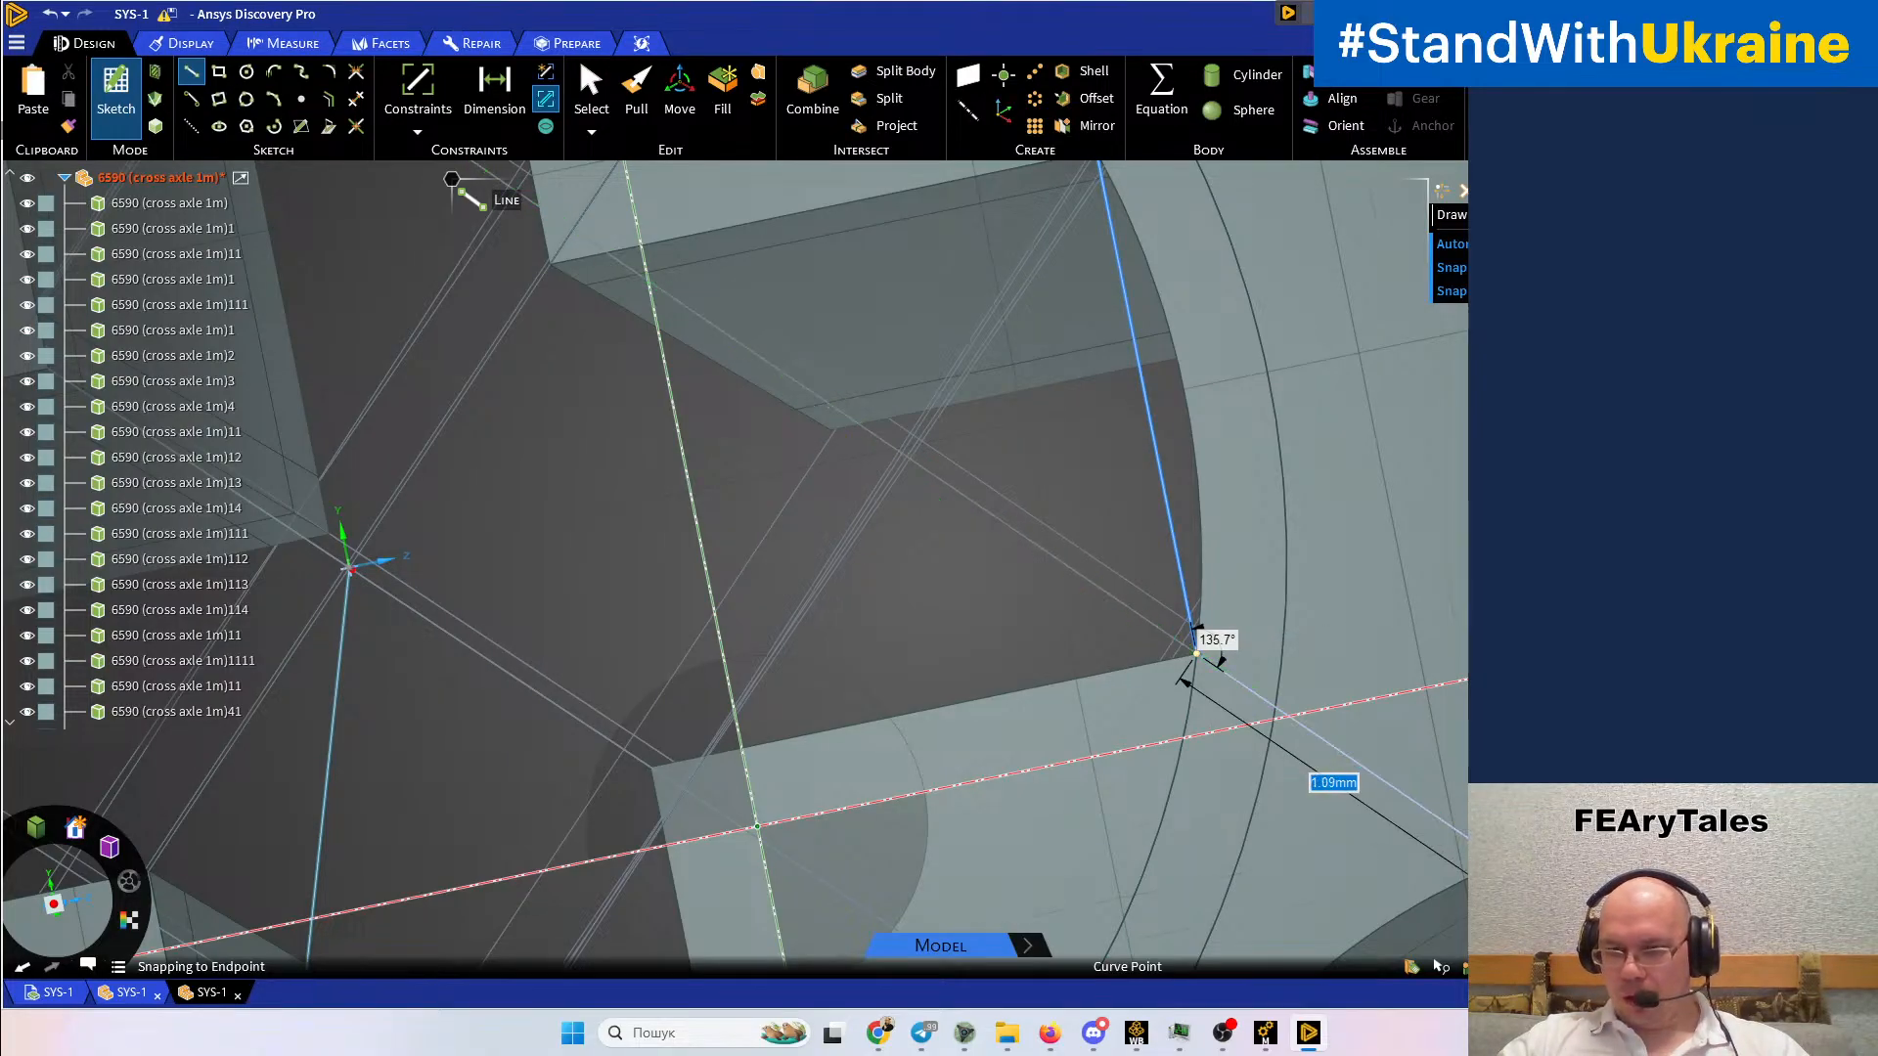
pyautogui.scroll(-5, 1409, 909)
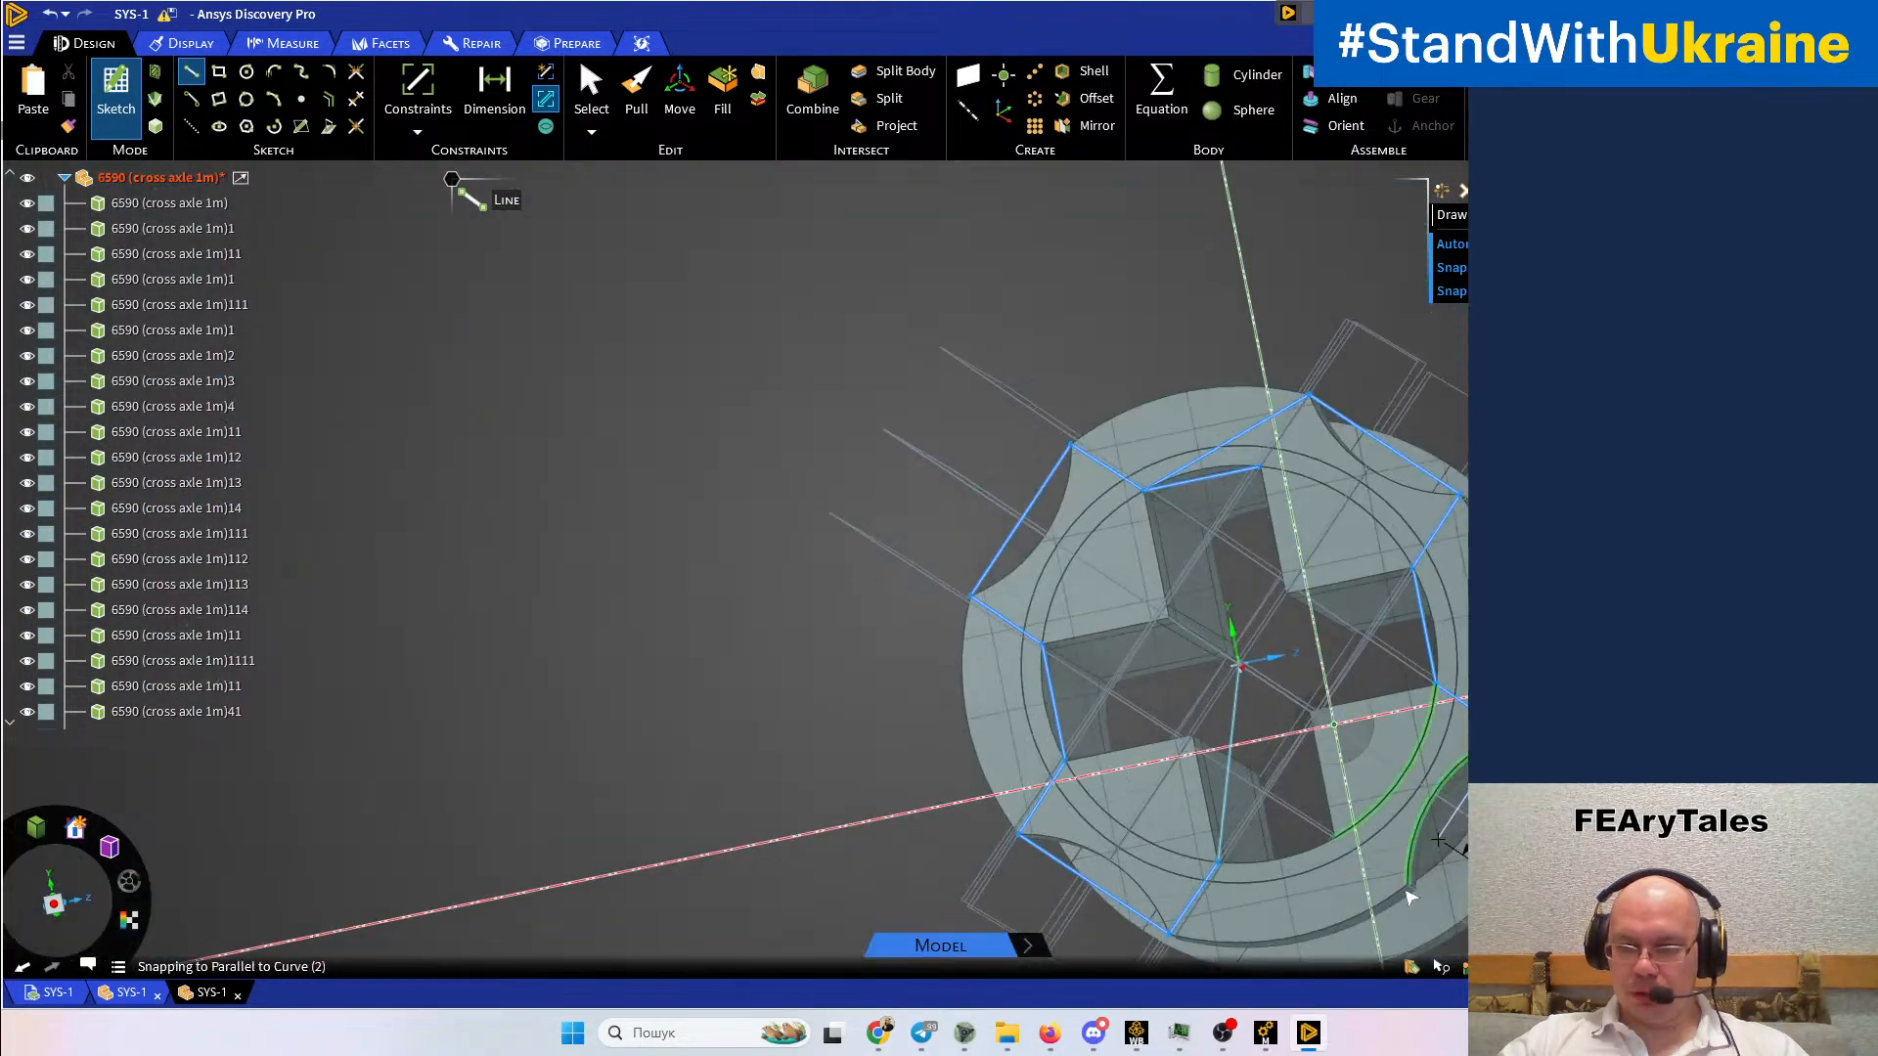
# Continue the line across the lower right rim notch to its far corner and on to the lower cross-hole arm's right outer corner
pyautogui.scroll(5, 1408, 910)
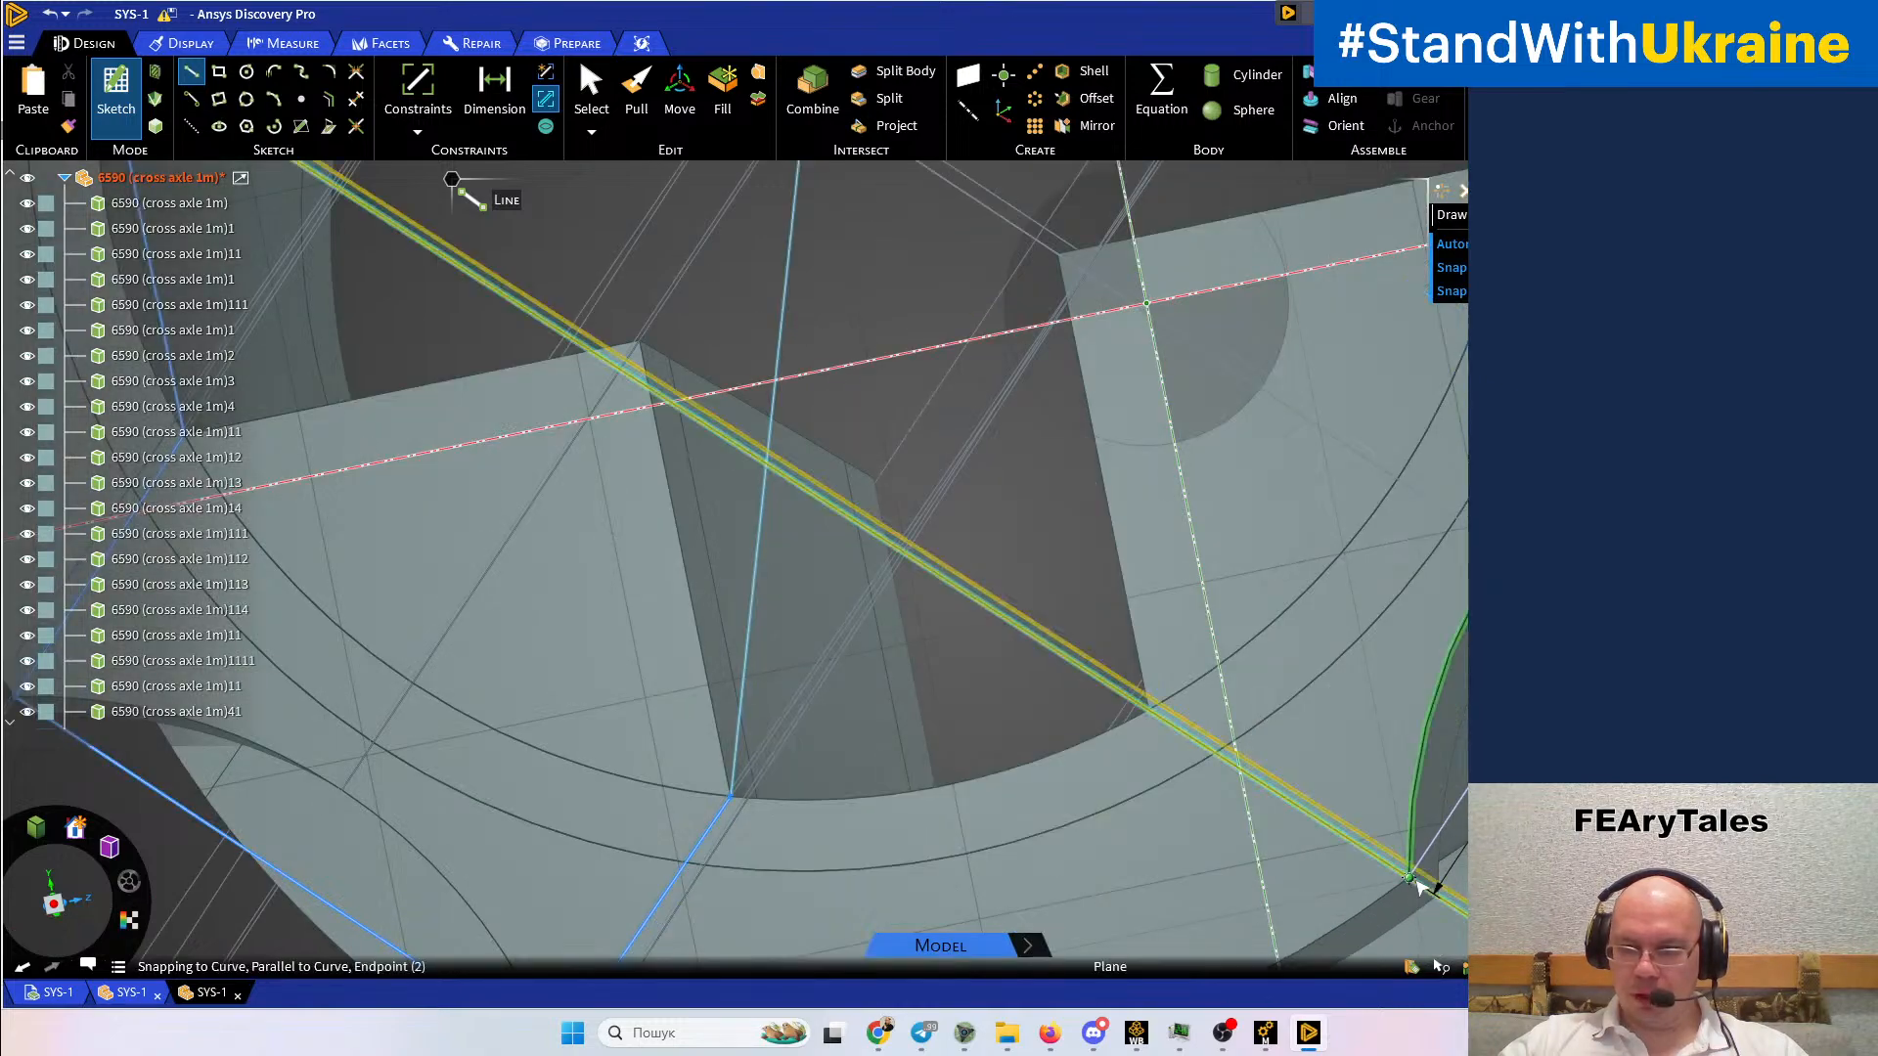
pyautogui.click(1408, 877)
pyautogui.moveTo(1209, 725); pyautogui.dragTo(1260, 698, button='middle')
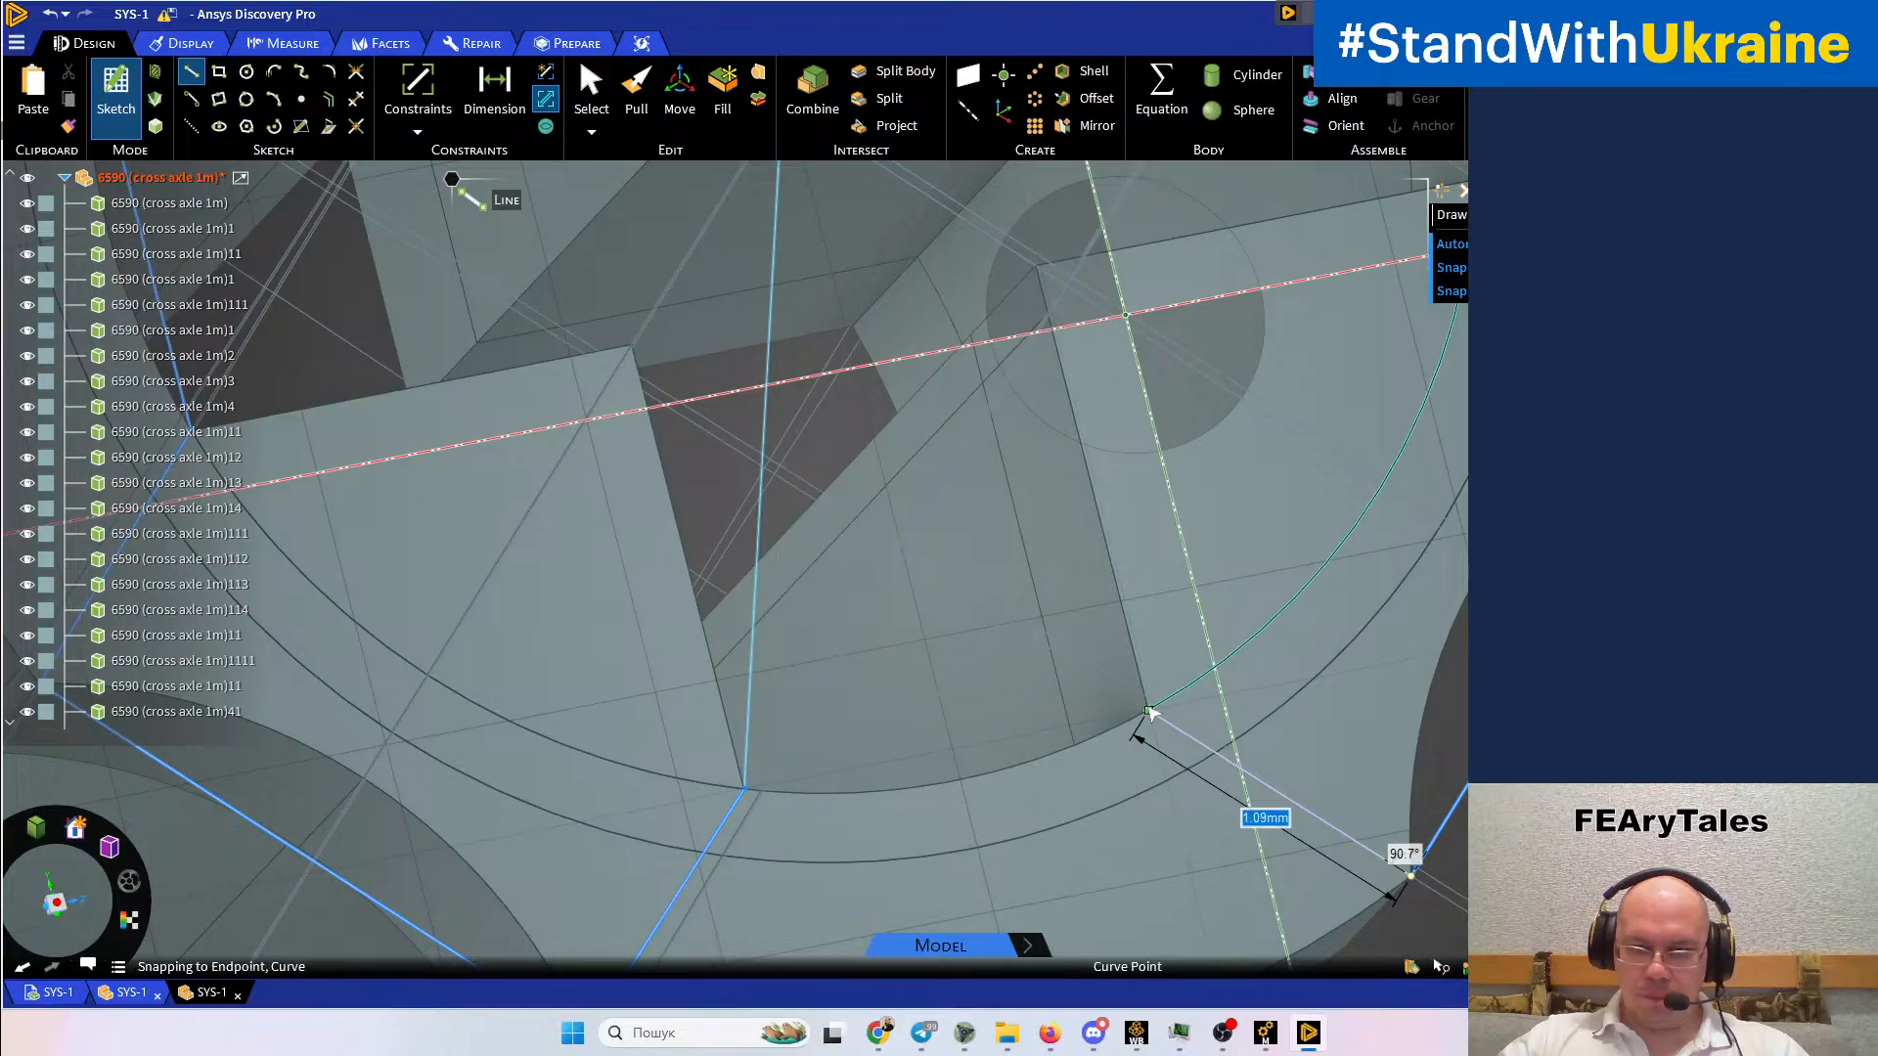
pyautogui.scroll(5, 1154, 716)
pyautogui.click(1153, 718)
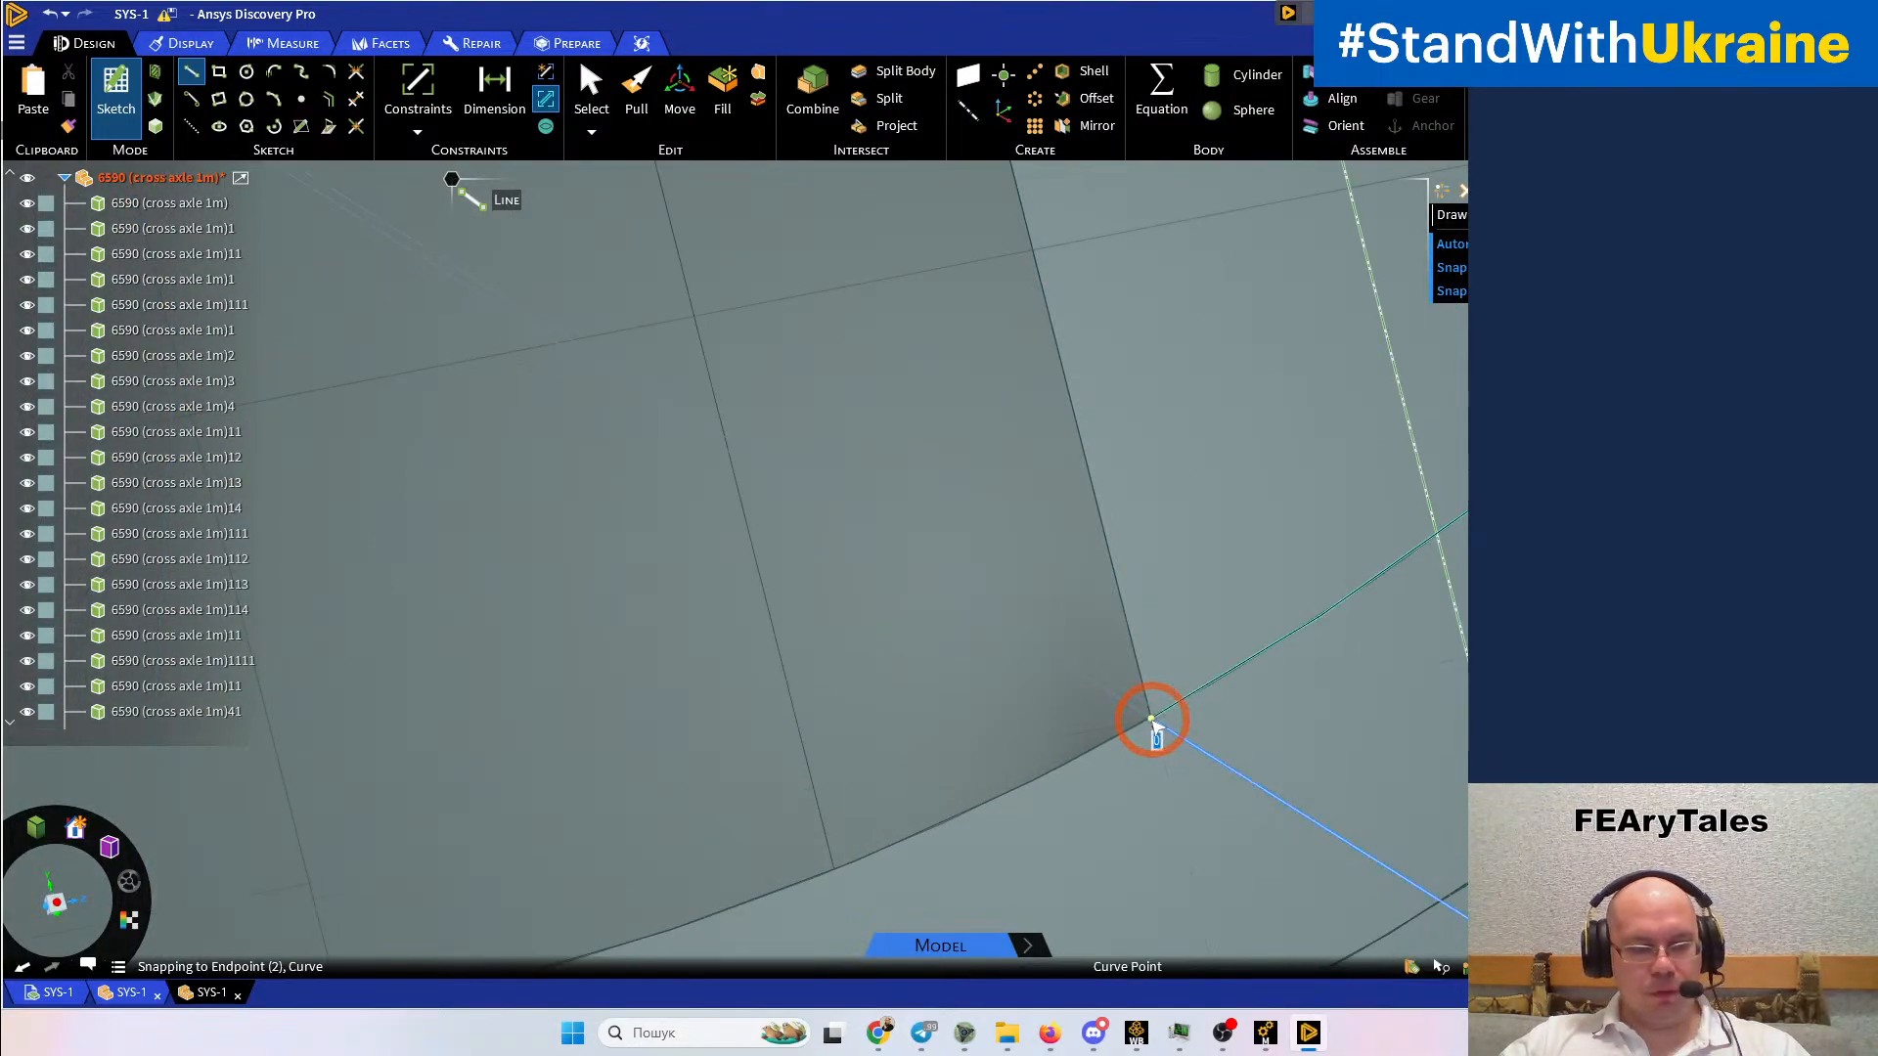
pyautogui.scroll(-10, 1043, 753)
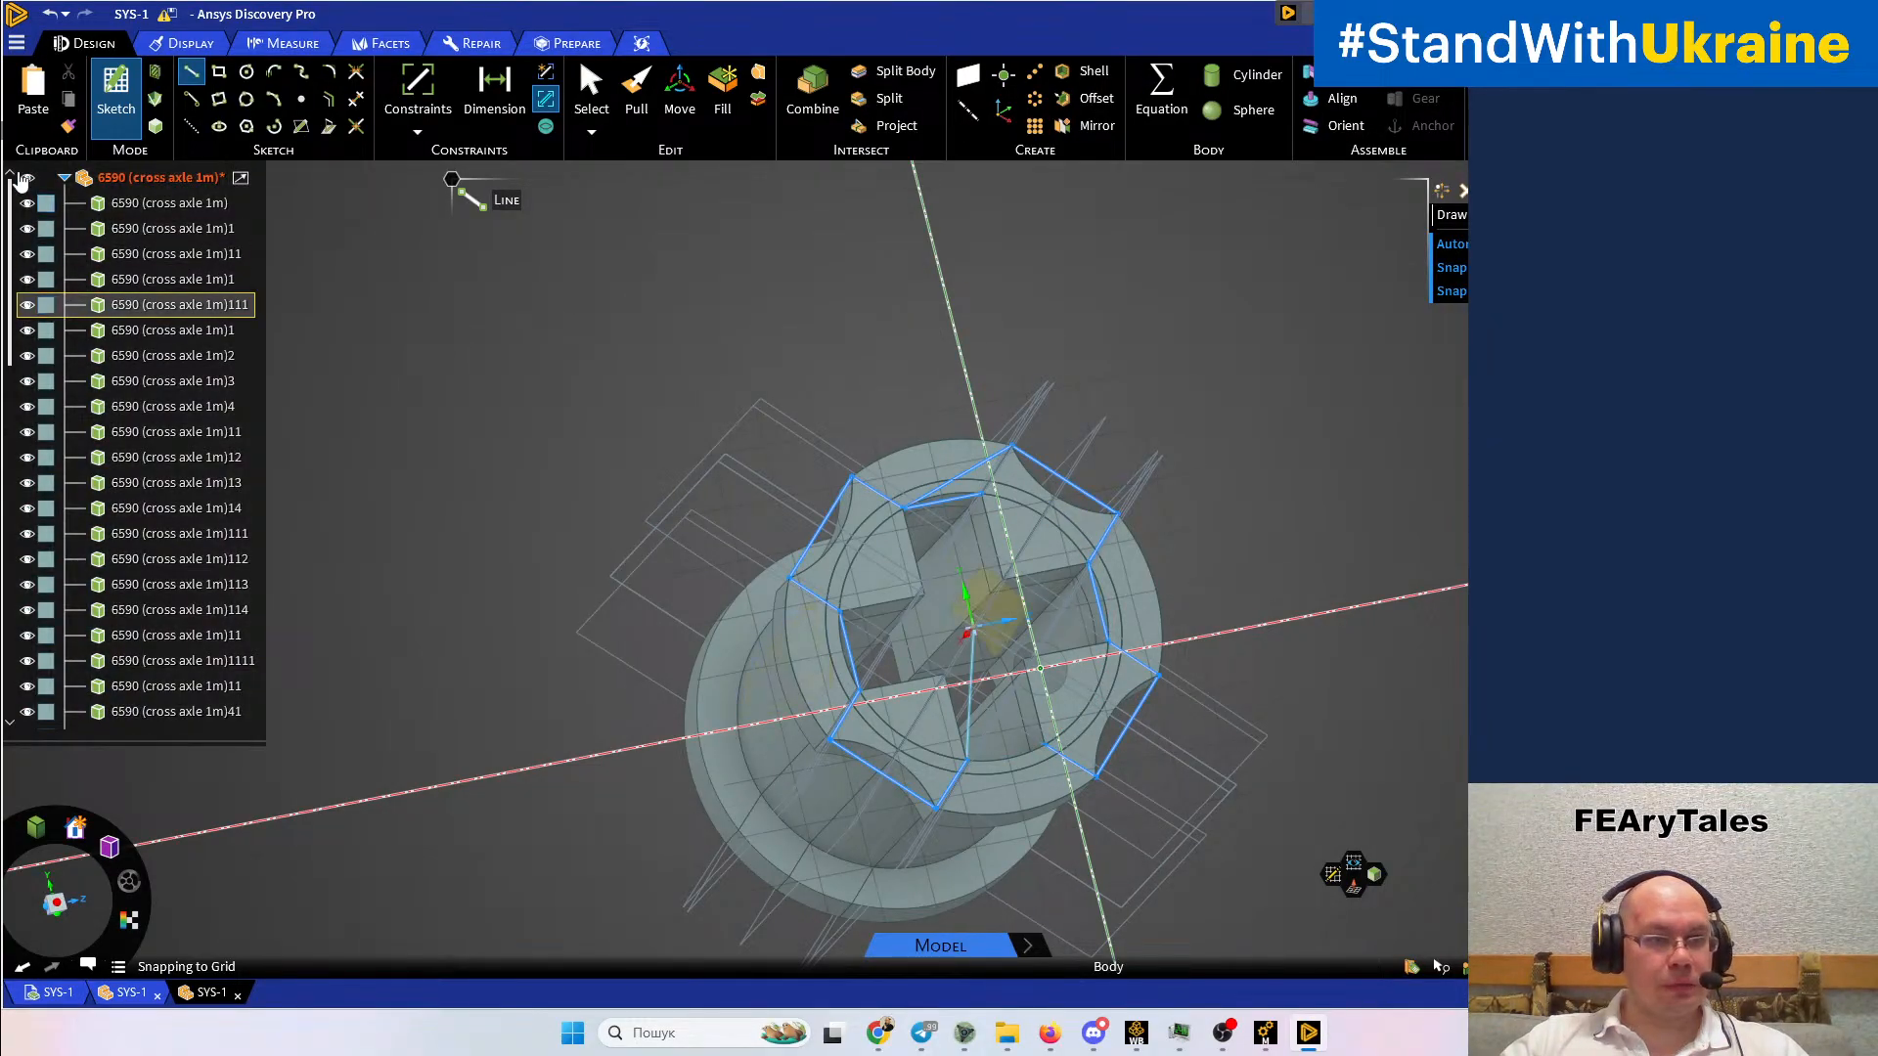
pyautogui.click(26, 179)
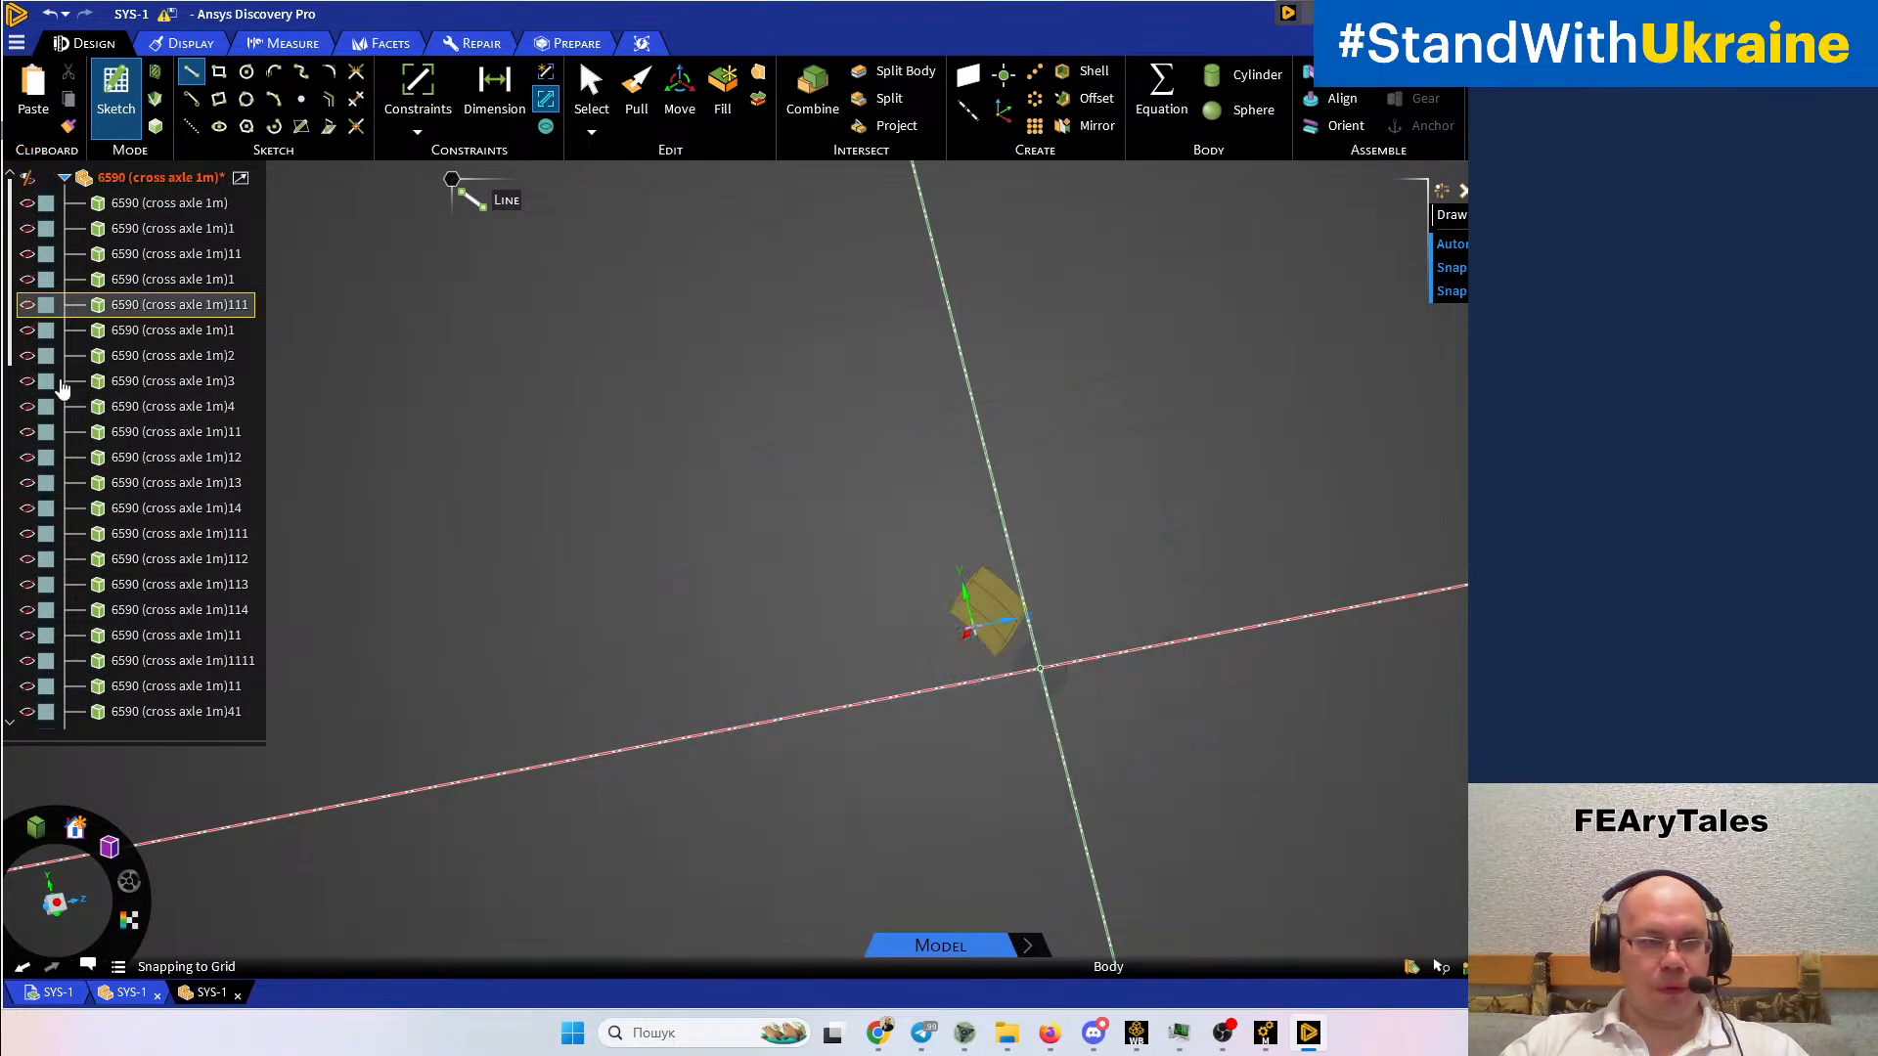
pyautogui.scroll(-1, 54, 362)
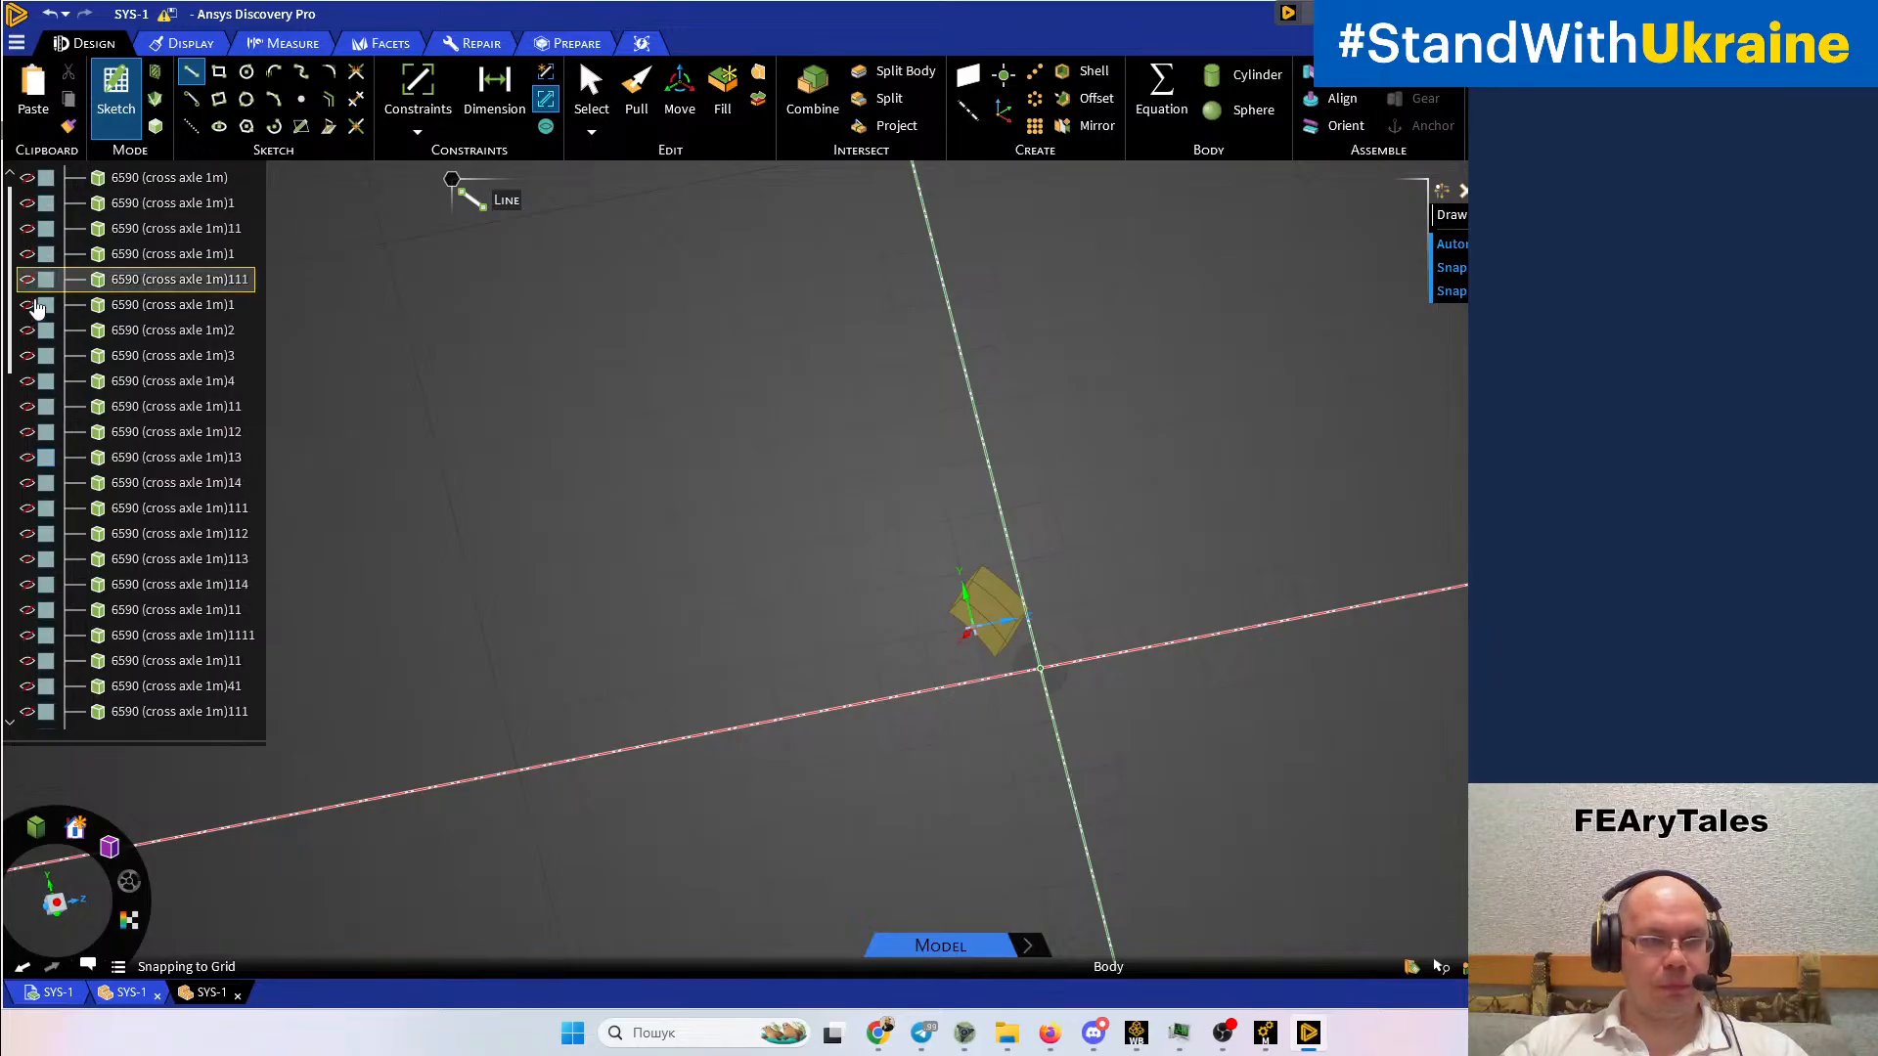
pyautogui.scroll(1, 41, 311)
pyautogui.click(28, 178)
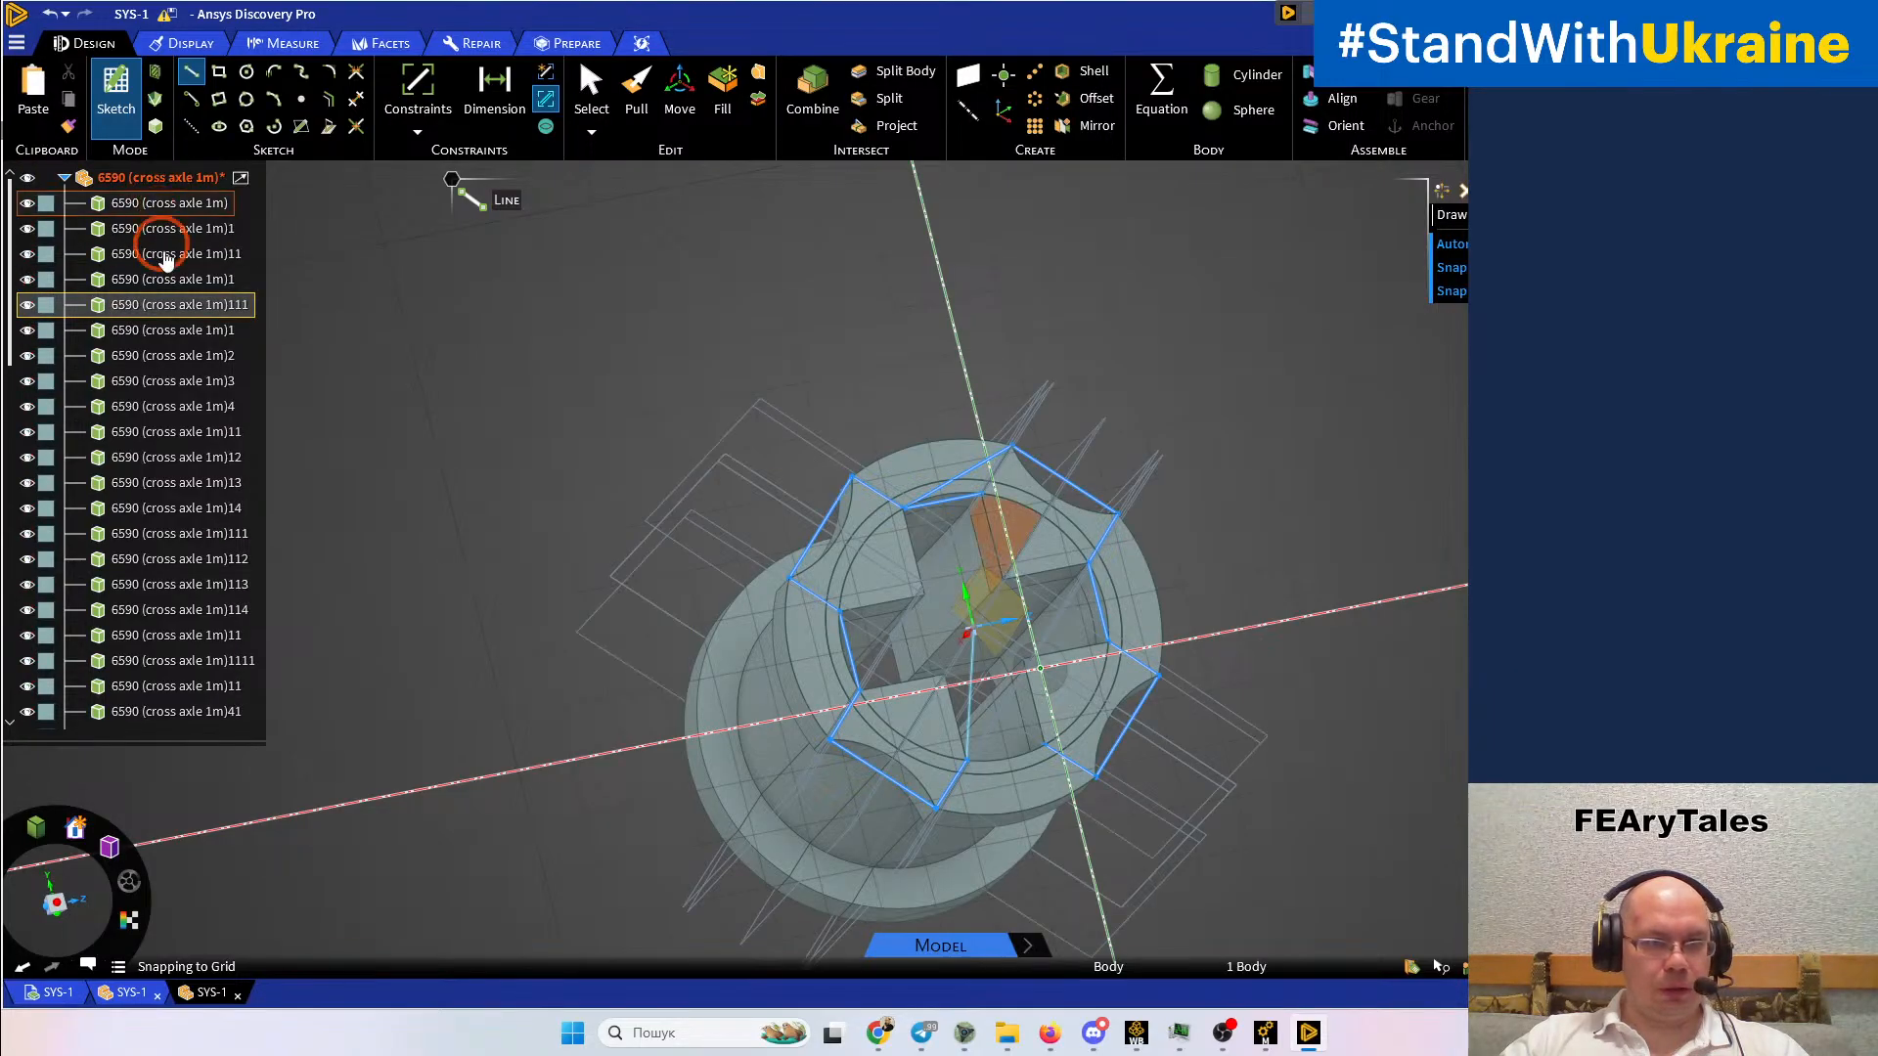
# Hide all bushing bodies together, keeping the planes and sketch lines shown, and cancel the stray line in progress
pyautogui.scroll(-5, 188, 499)
pyautogui.scroll(-5, 166, 658)
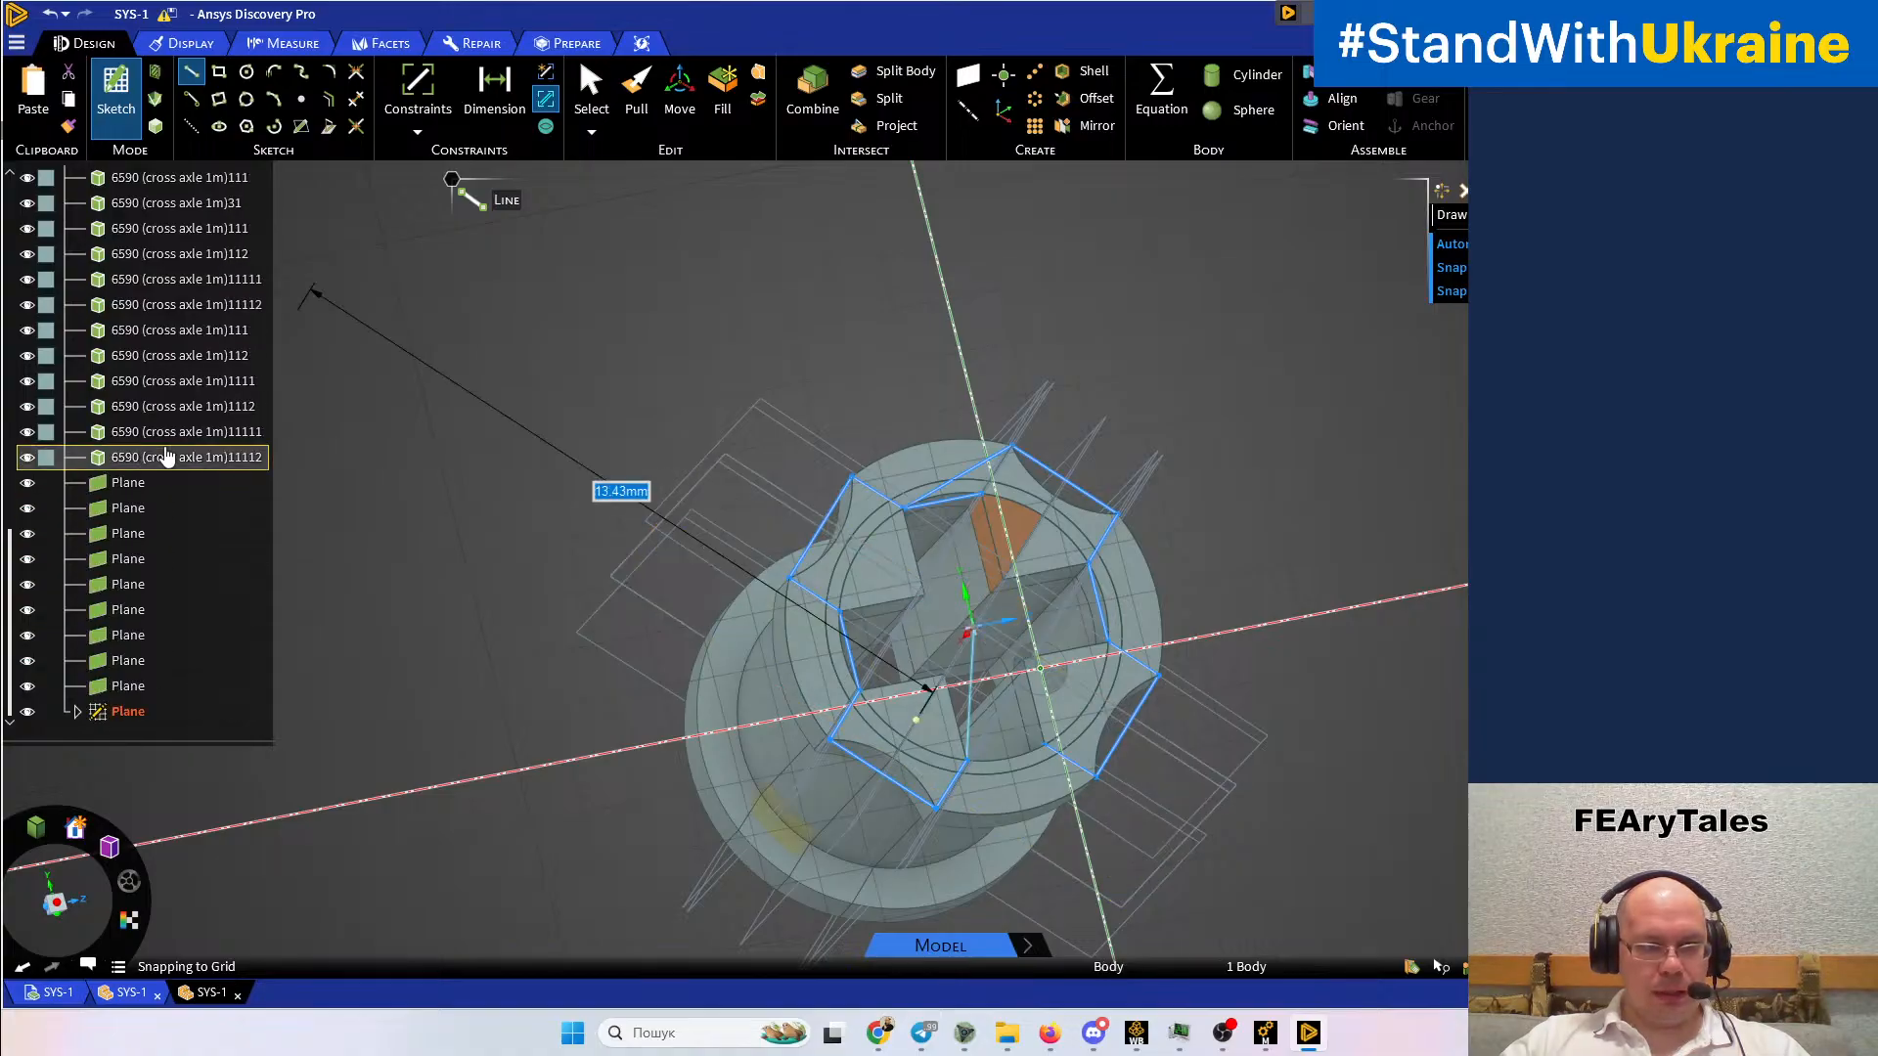
pyautogui.keyDown('shift'); pyautogui.click(165, 455); pyautogui.keyUp('shift')
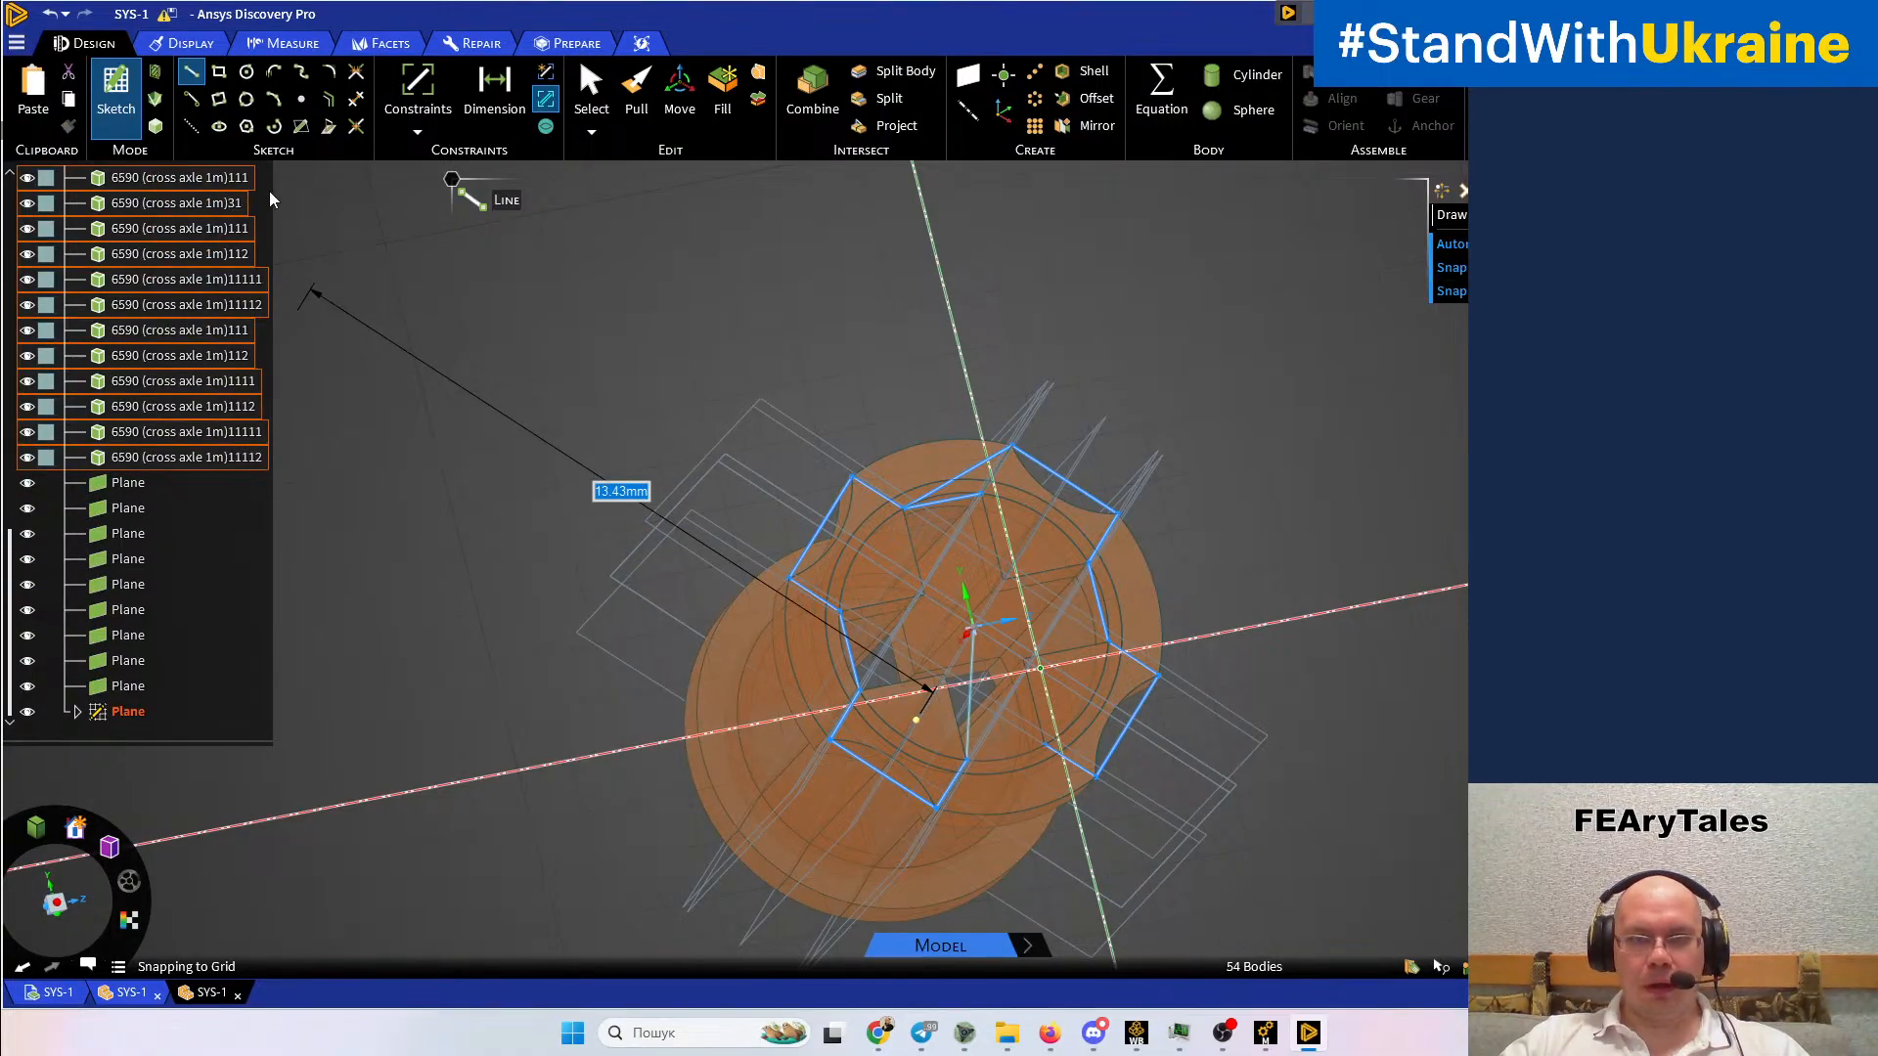
pyautogui.click(28, 460)
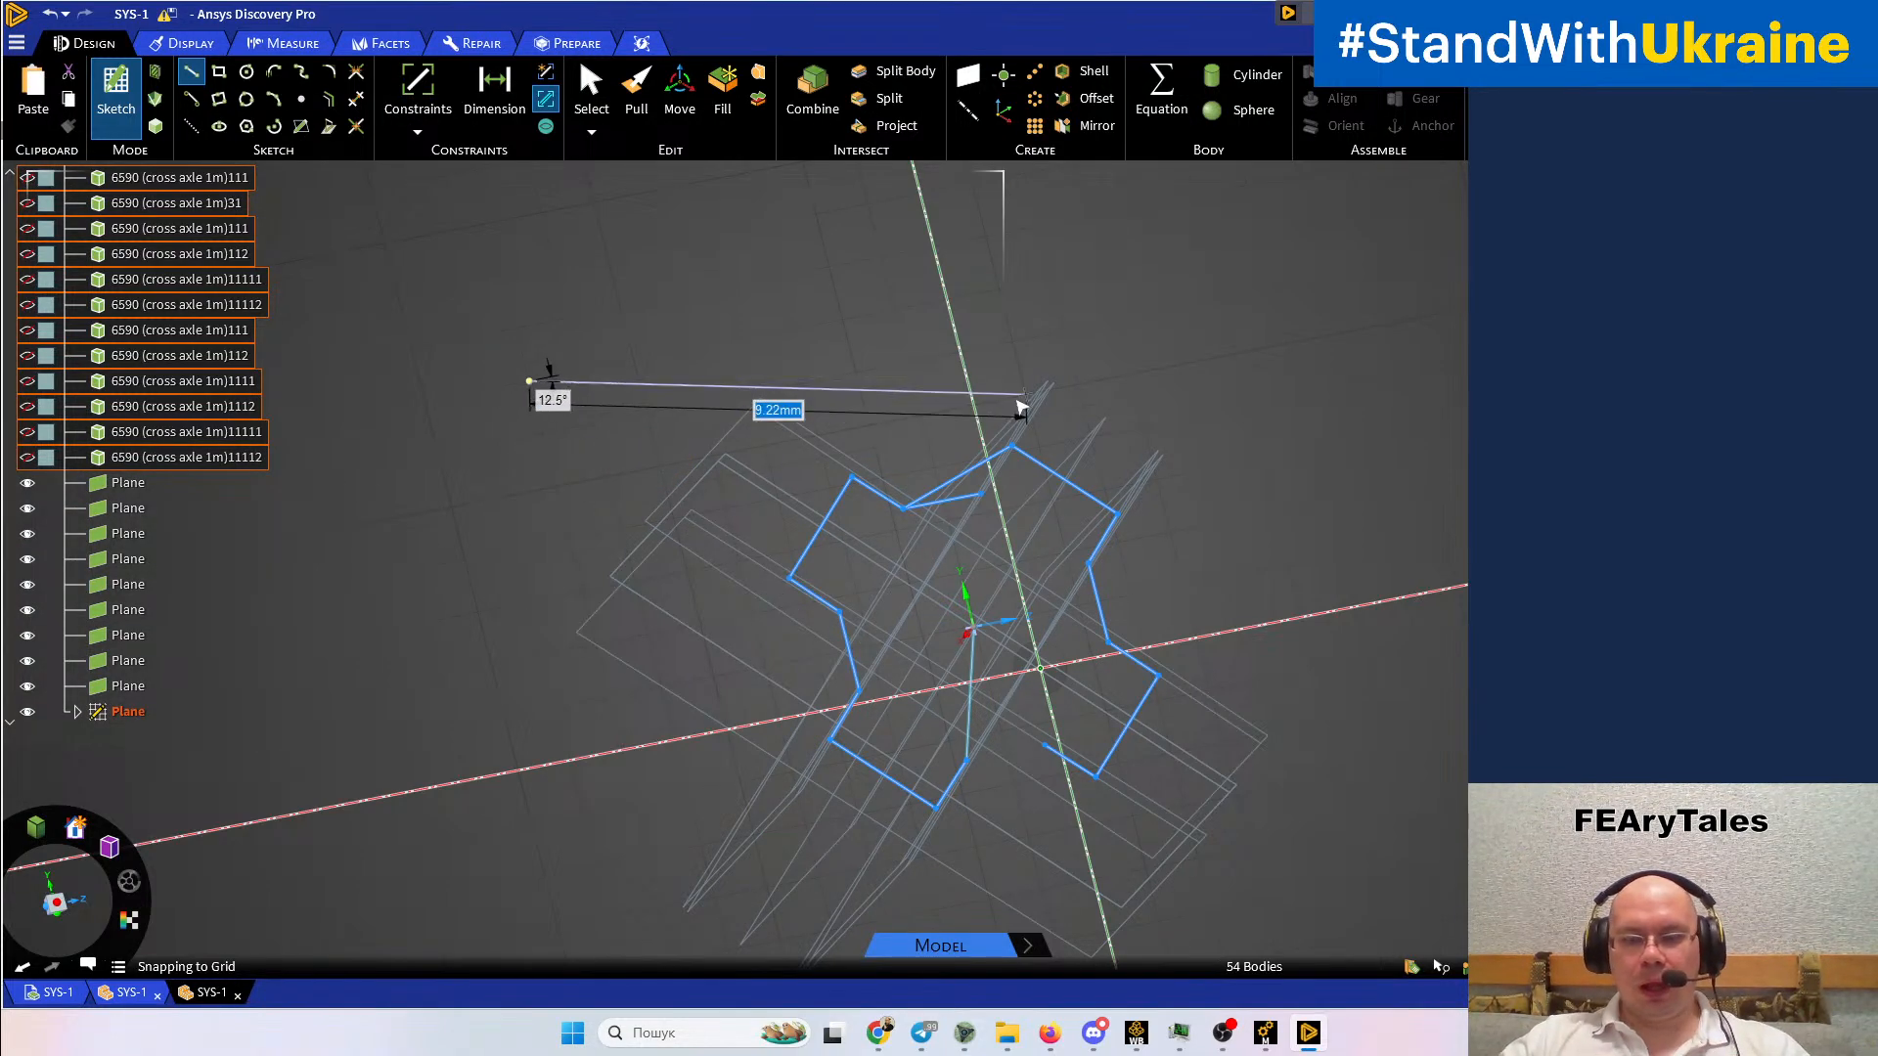
pyautogui.press('Escape')
# Draw a line from the sketch corner at the upper right notch to the upper arm's right outer corner
pyautogui.scroll(5, 1027, 466)
pyautogui.click(981, 408)
pyautogui.click(890, 550)
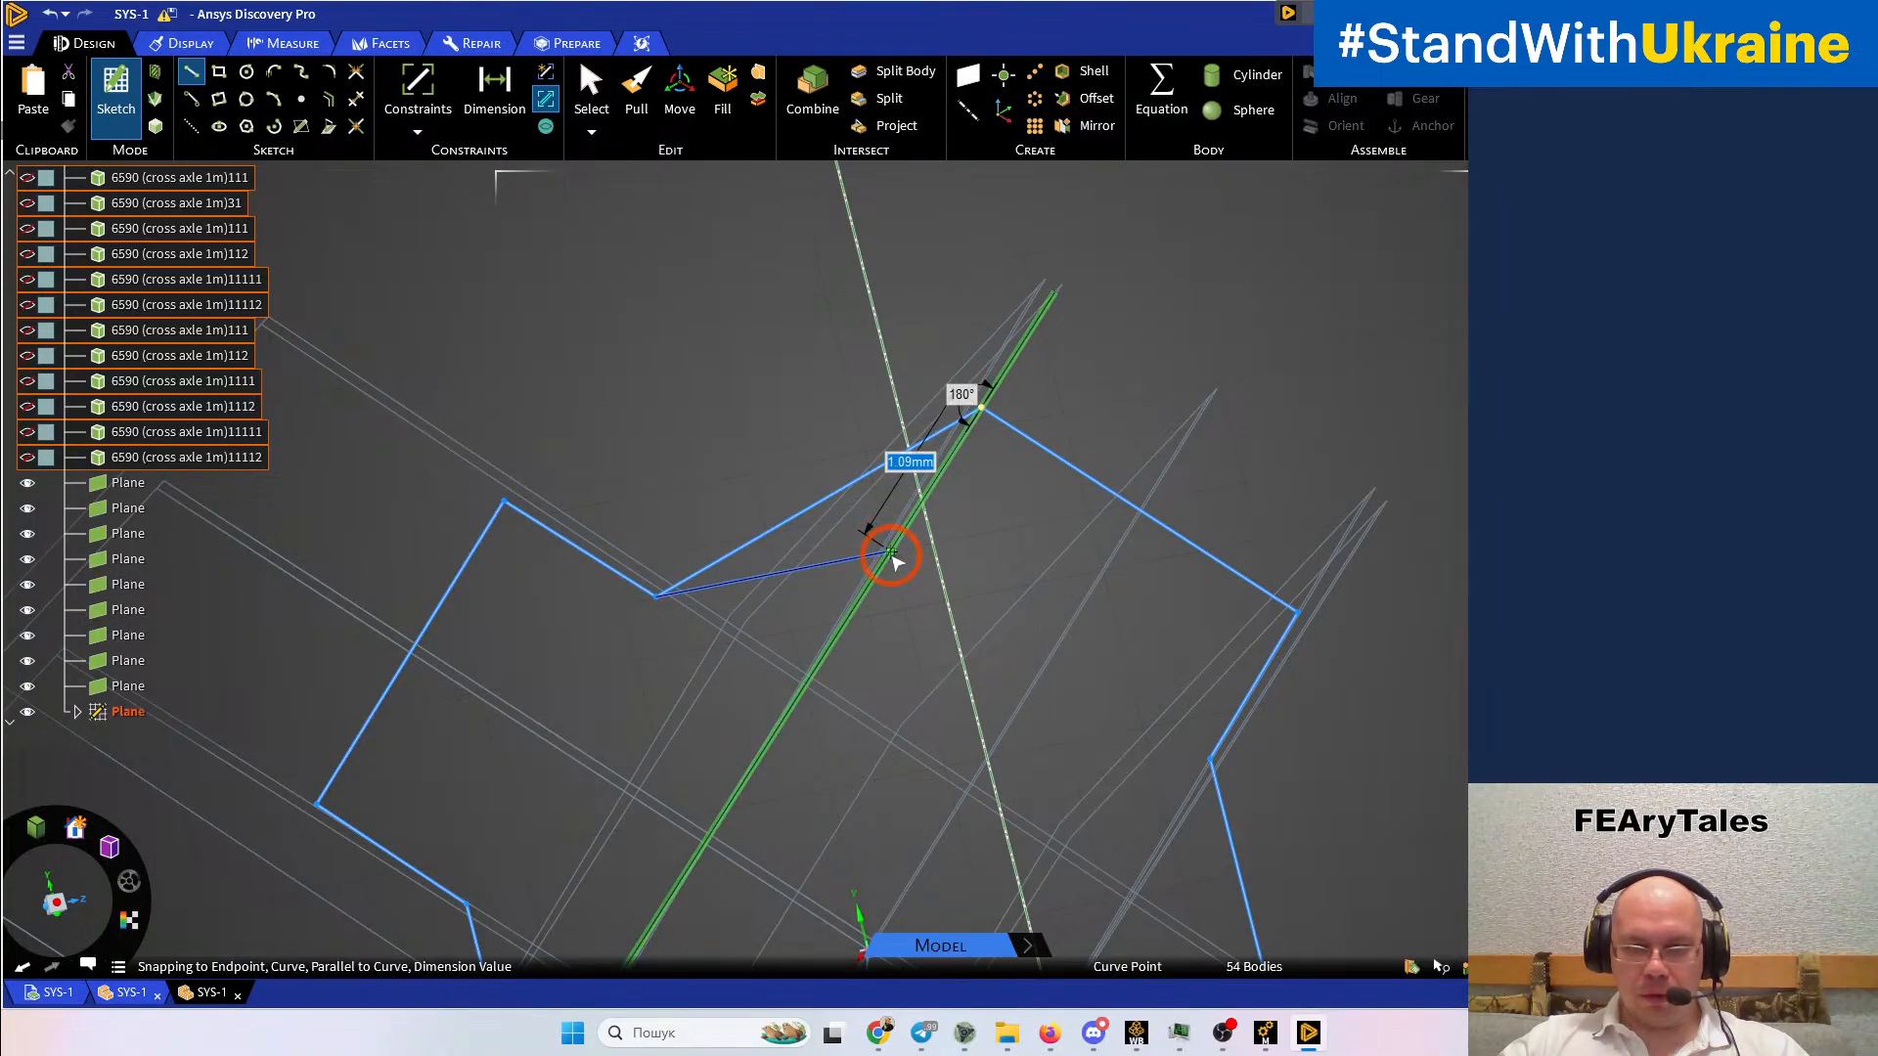
# Stop drawing and delete the straight line joining the upper arm's left outer corner to the upper right rim notch corner
pyautogui.press('Escape')
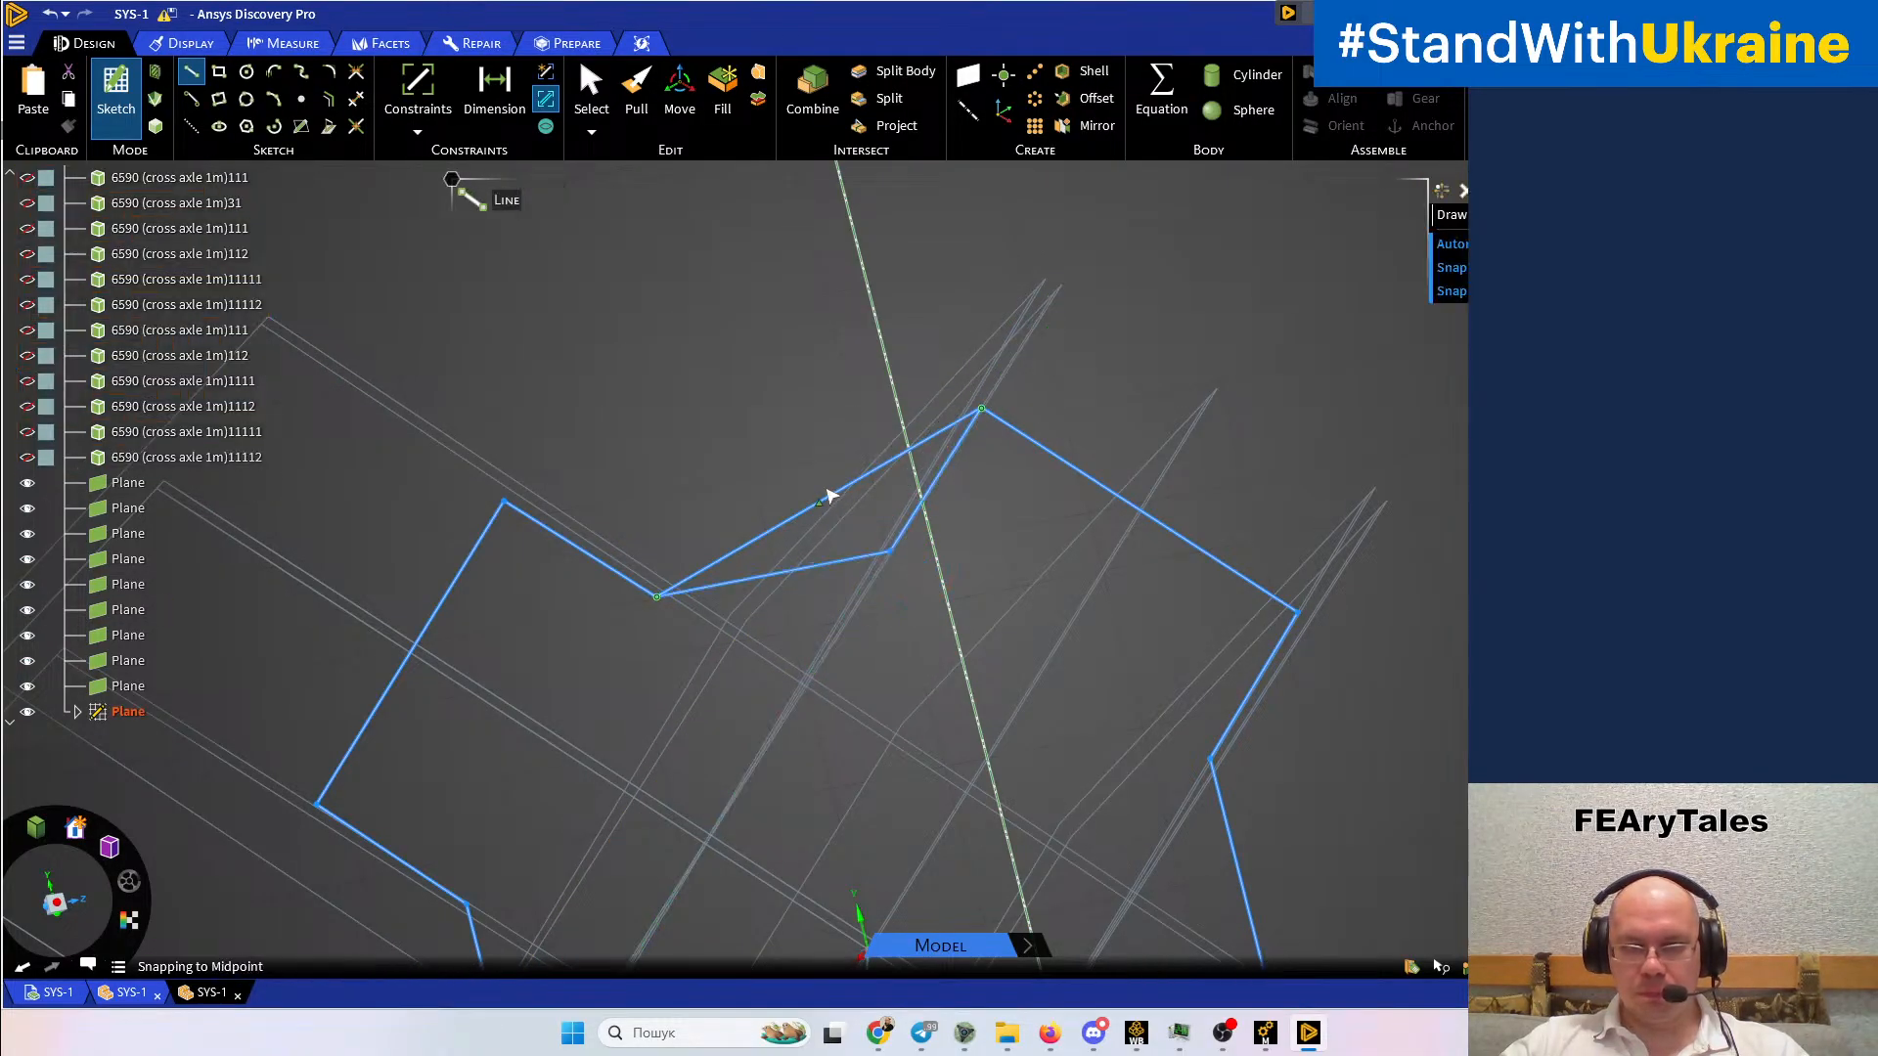
pyautogui.press('Escape')
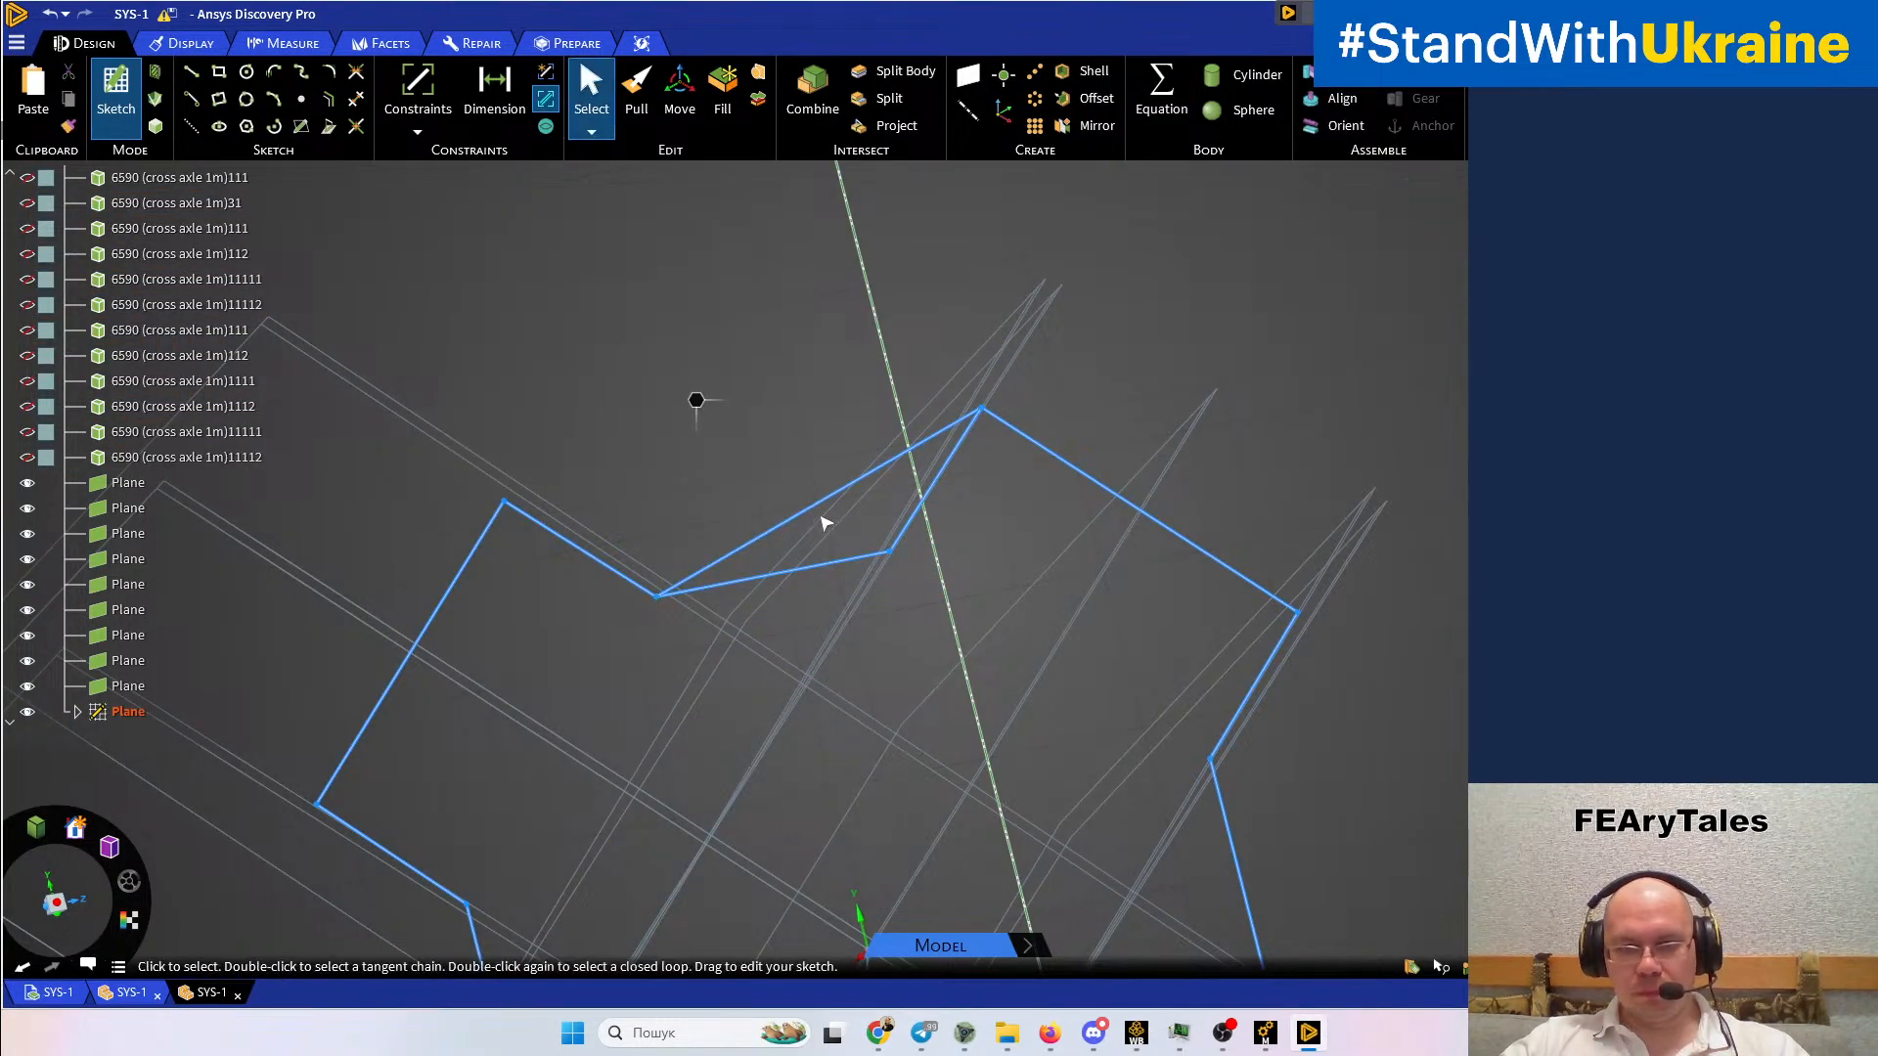
pyautogui.click(822, 505)
pyautogui.press('Delete')
# Try to pull a single line of the sketched outline into a surface
pyautogui.scroll(-4, 827, 508)
pyautogui.keyDown('shift'); pyautogui.moveTo(941, 460); pyautogui.dragTo(984, 309, button='middle'); pyautogui.keyUp('shift')
pyautogui.scroll(1, 953, 507)
pyautogui.moveTo(951, 506)
pyautogui.mouseDown(button='middle')
pyautogui.moveTo(920, 545)
pyautogui.moveTo(893, 537)
pyautogui.moveTo(914, 536)
pyautogui.mouseUp(button='middle')
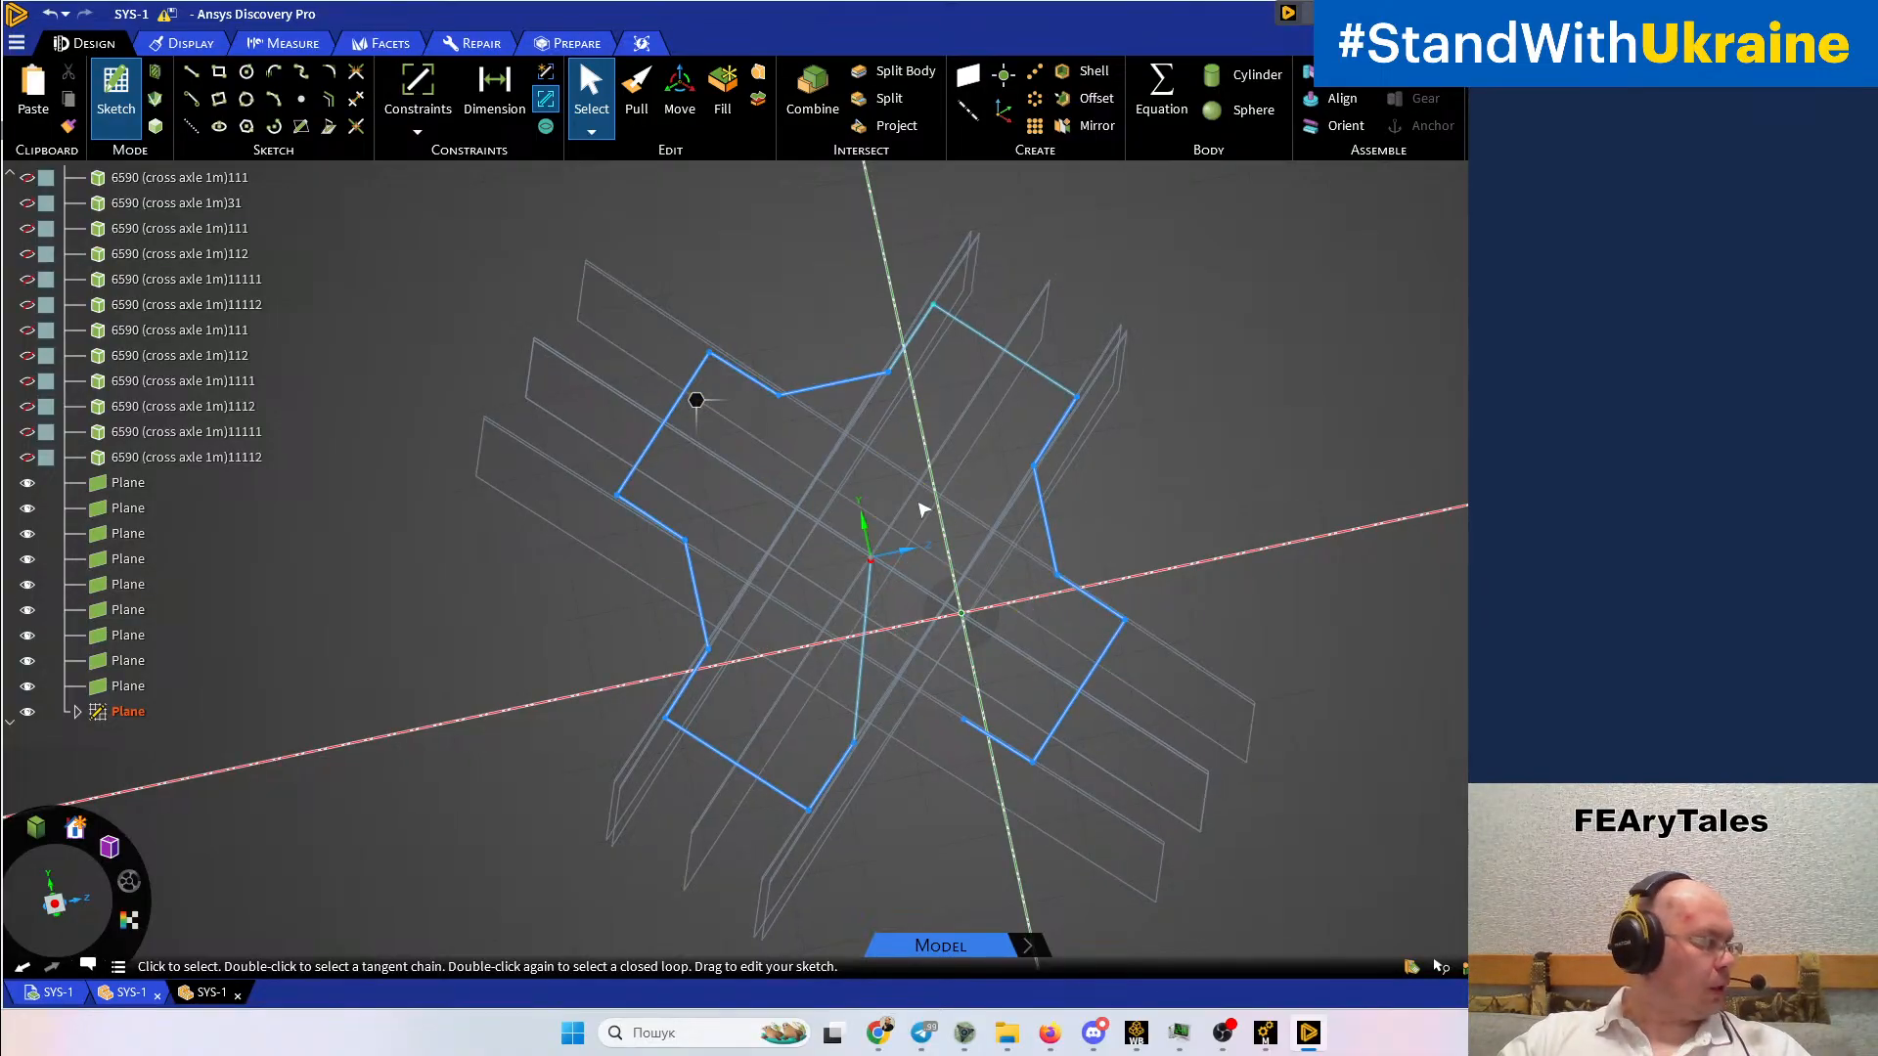
pyautogui.moveTo(1169, 495)
pyautogui.mouseDown(button='middle')
pyautogui.moveTo(1278, 469)
pyautogui.moveTo(1291, 431)
pyautogui.moveTo(1103, 525)
pyautogui.moveTo(1212, 532)
pyautogui.moveTo(1212, 436)
pyautogui.moveTo(1212, 461)
pyautogui.mouseUp(button='middle')
pyautogui.click(644, 90)
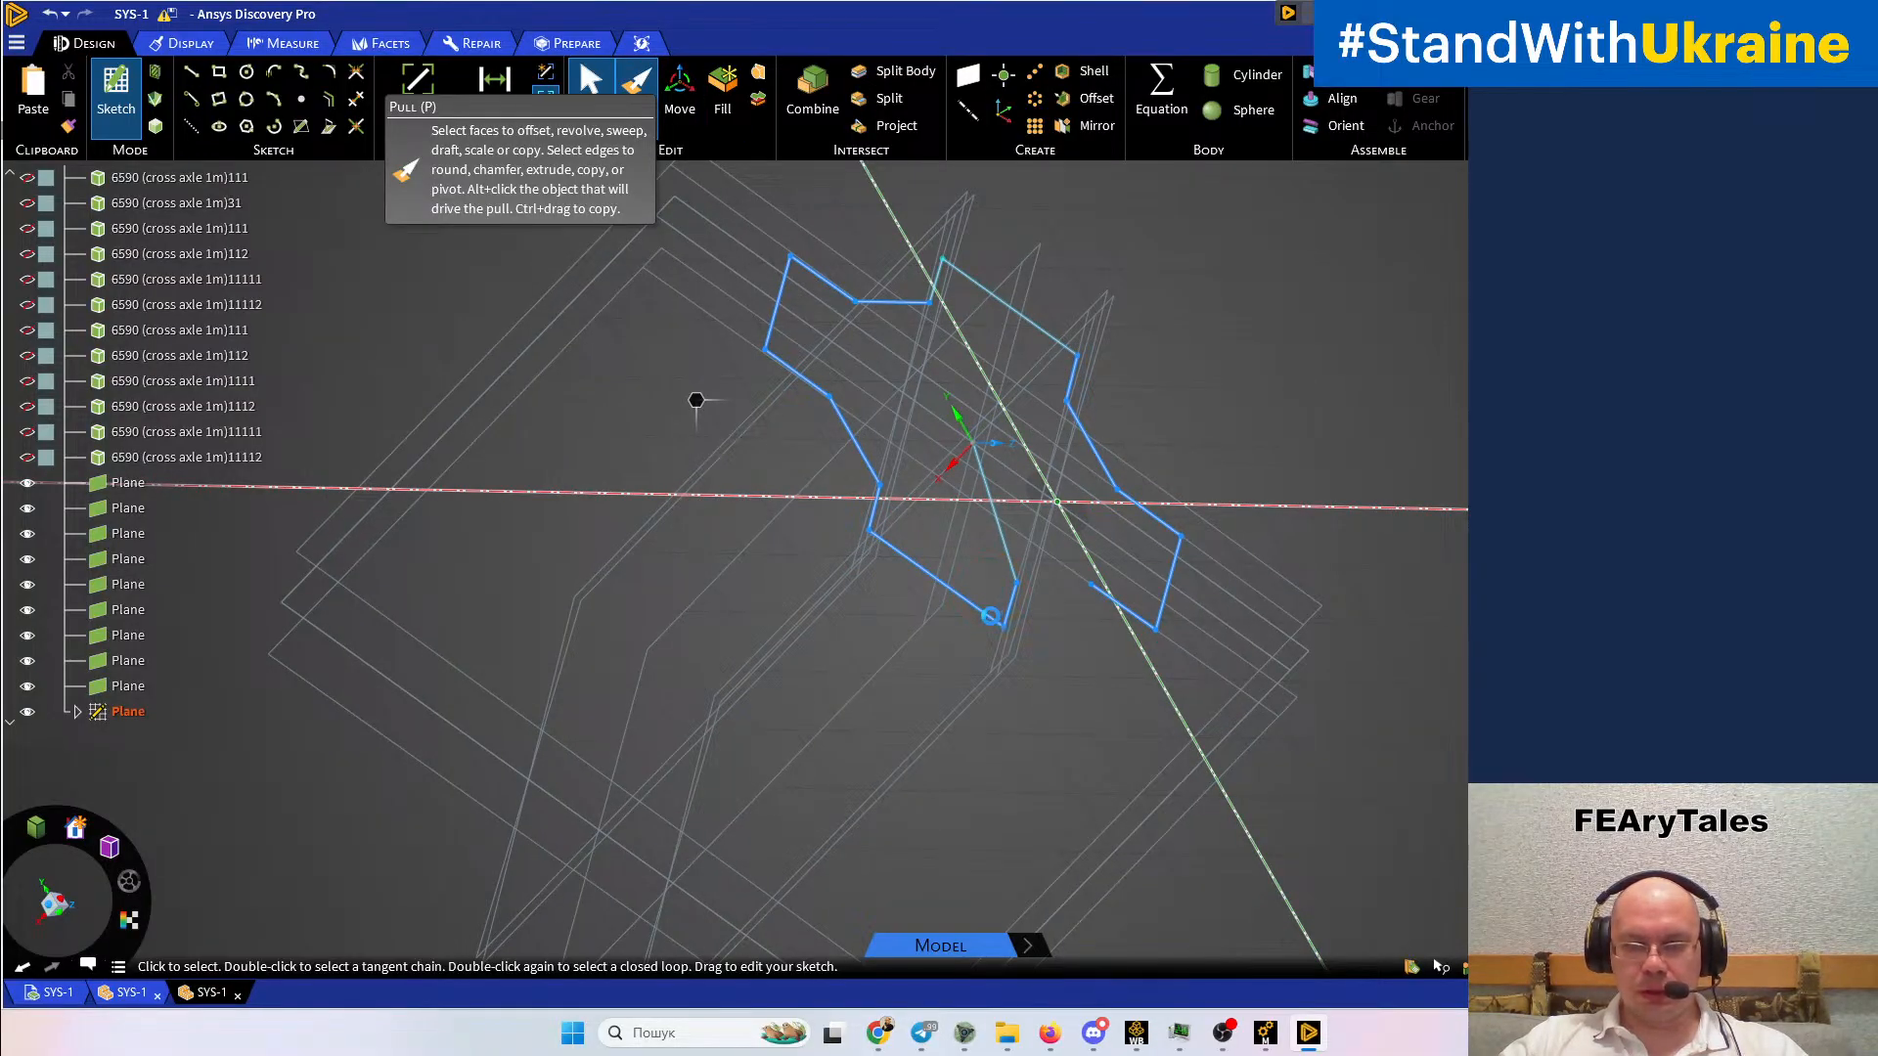
pyautogui.click(991, 617)
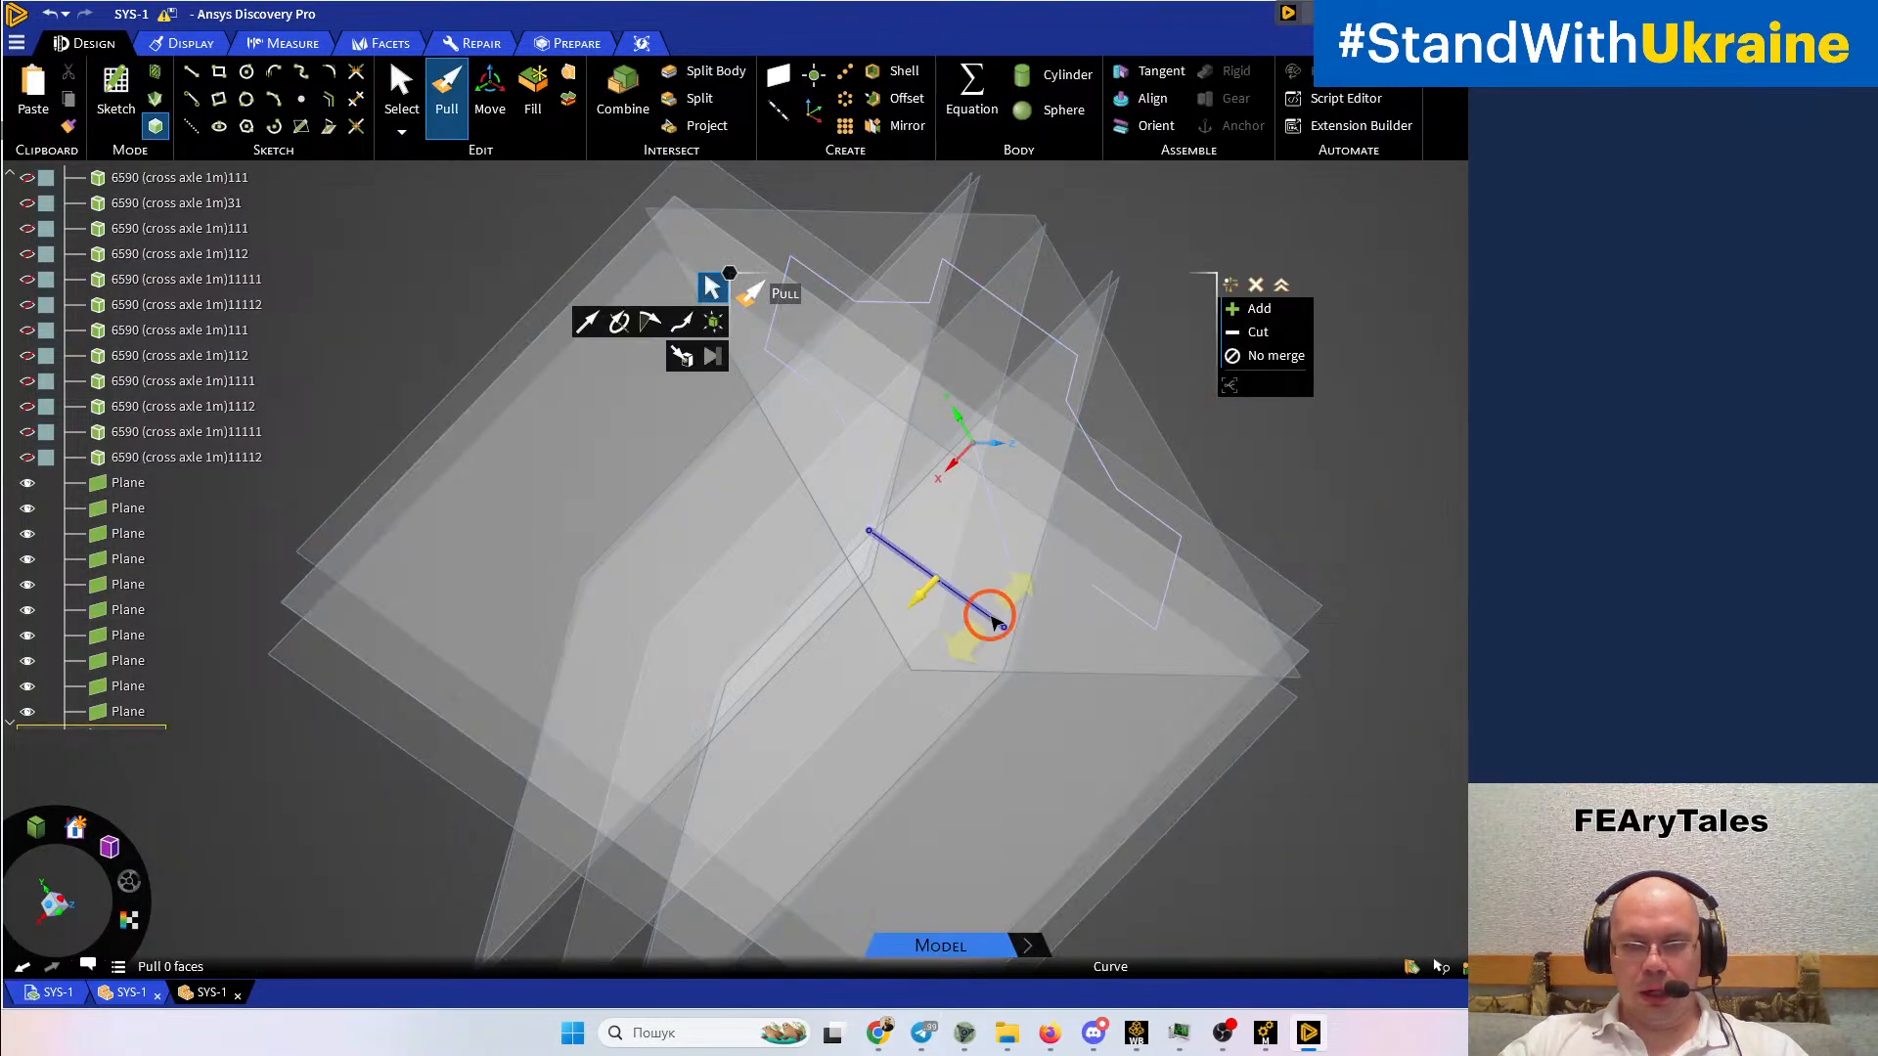
pyautogui.scroll(-5, 799, 512)
pyautogui.moveTo(1055, 555); pyautogui.dragTo(1059, 579)
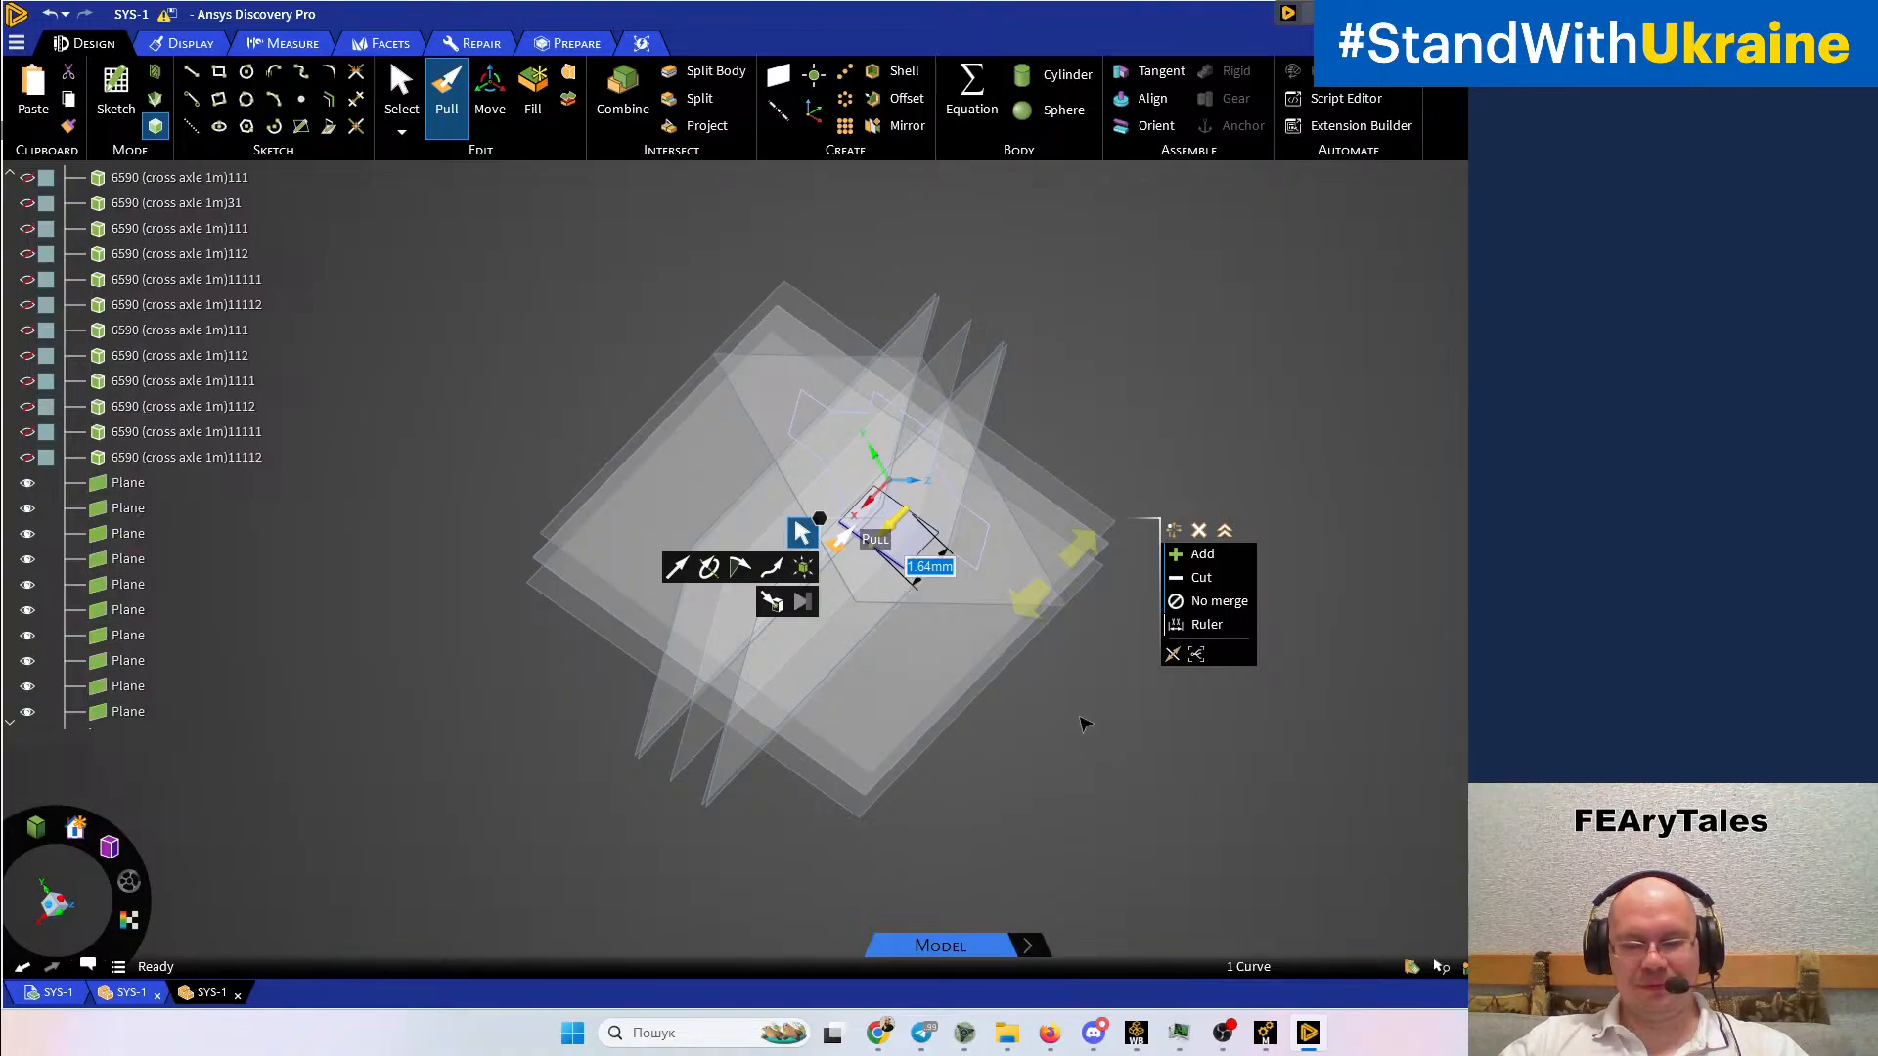
pyautogui.scroll(4, 1067, 704)
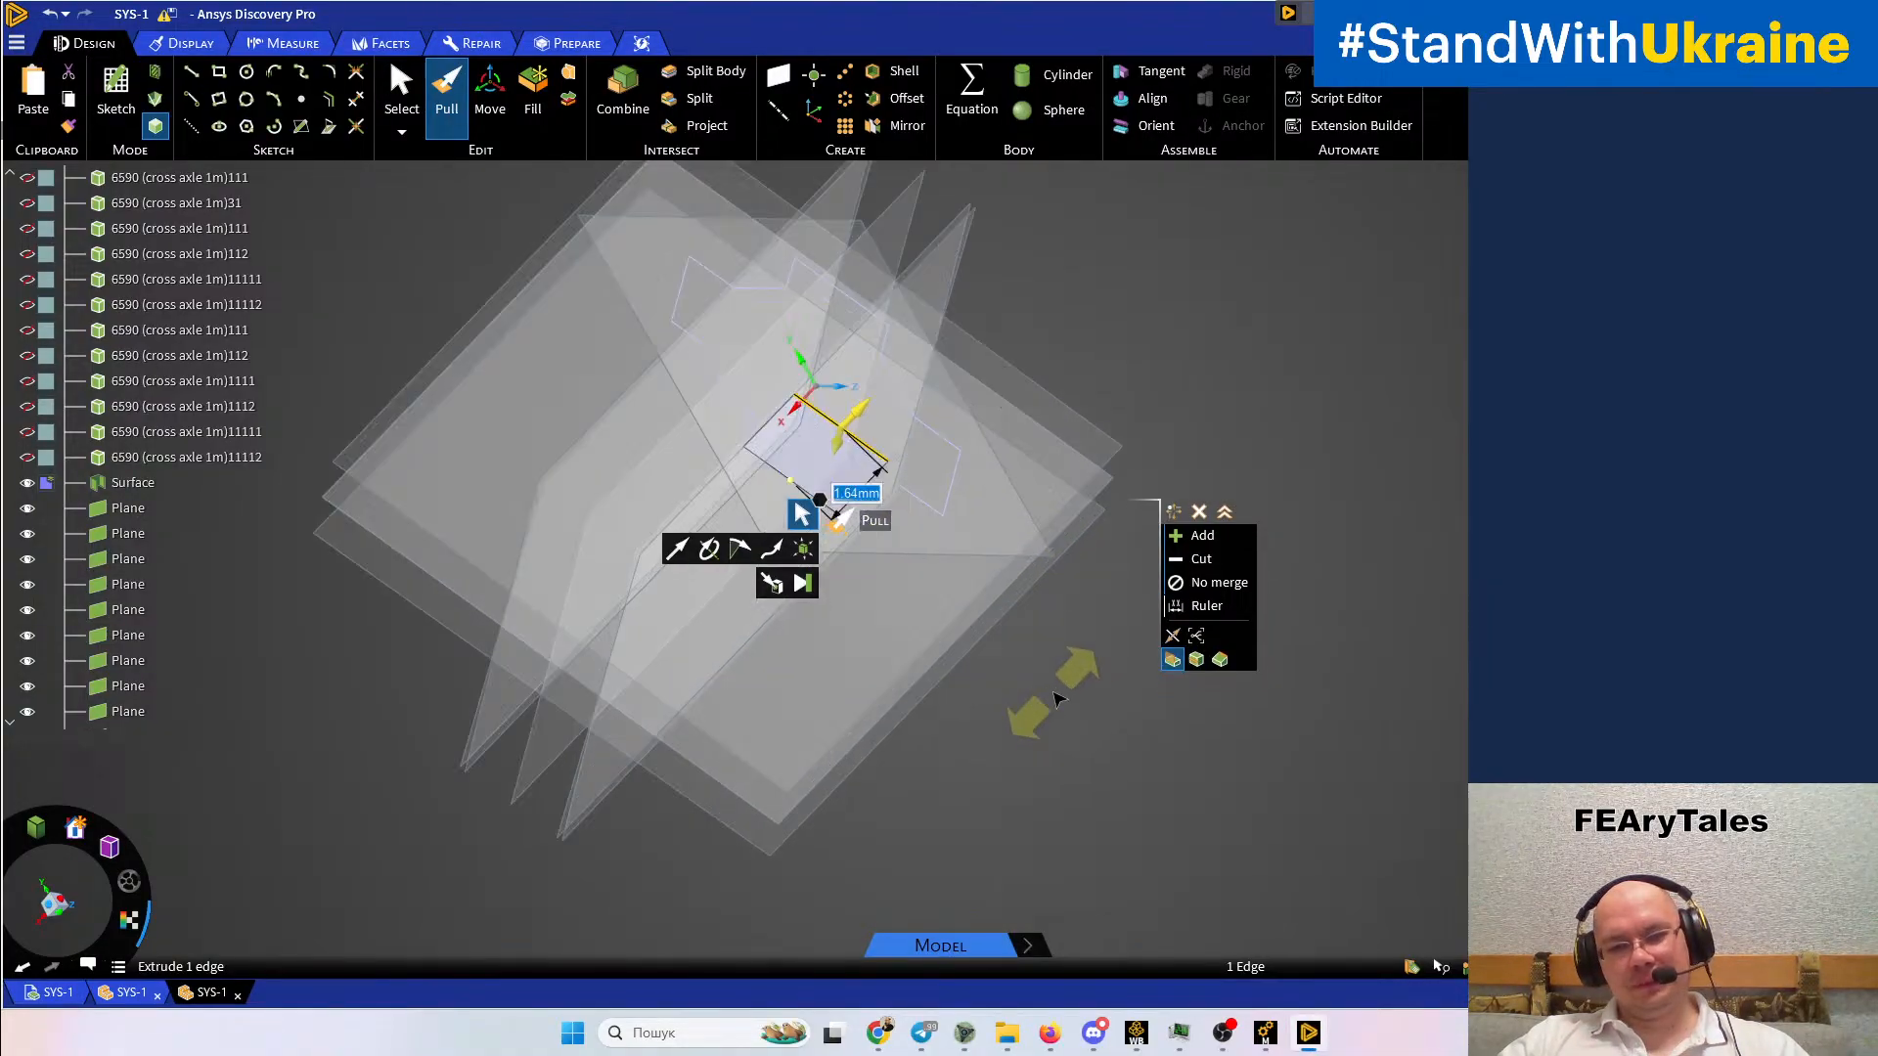
pyautogui.scroll(-4, 1057, 699)
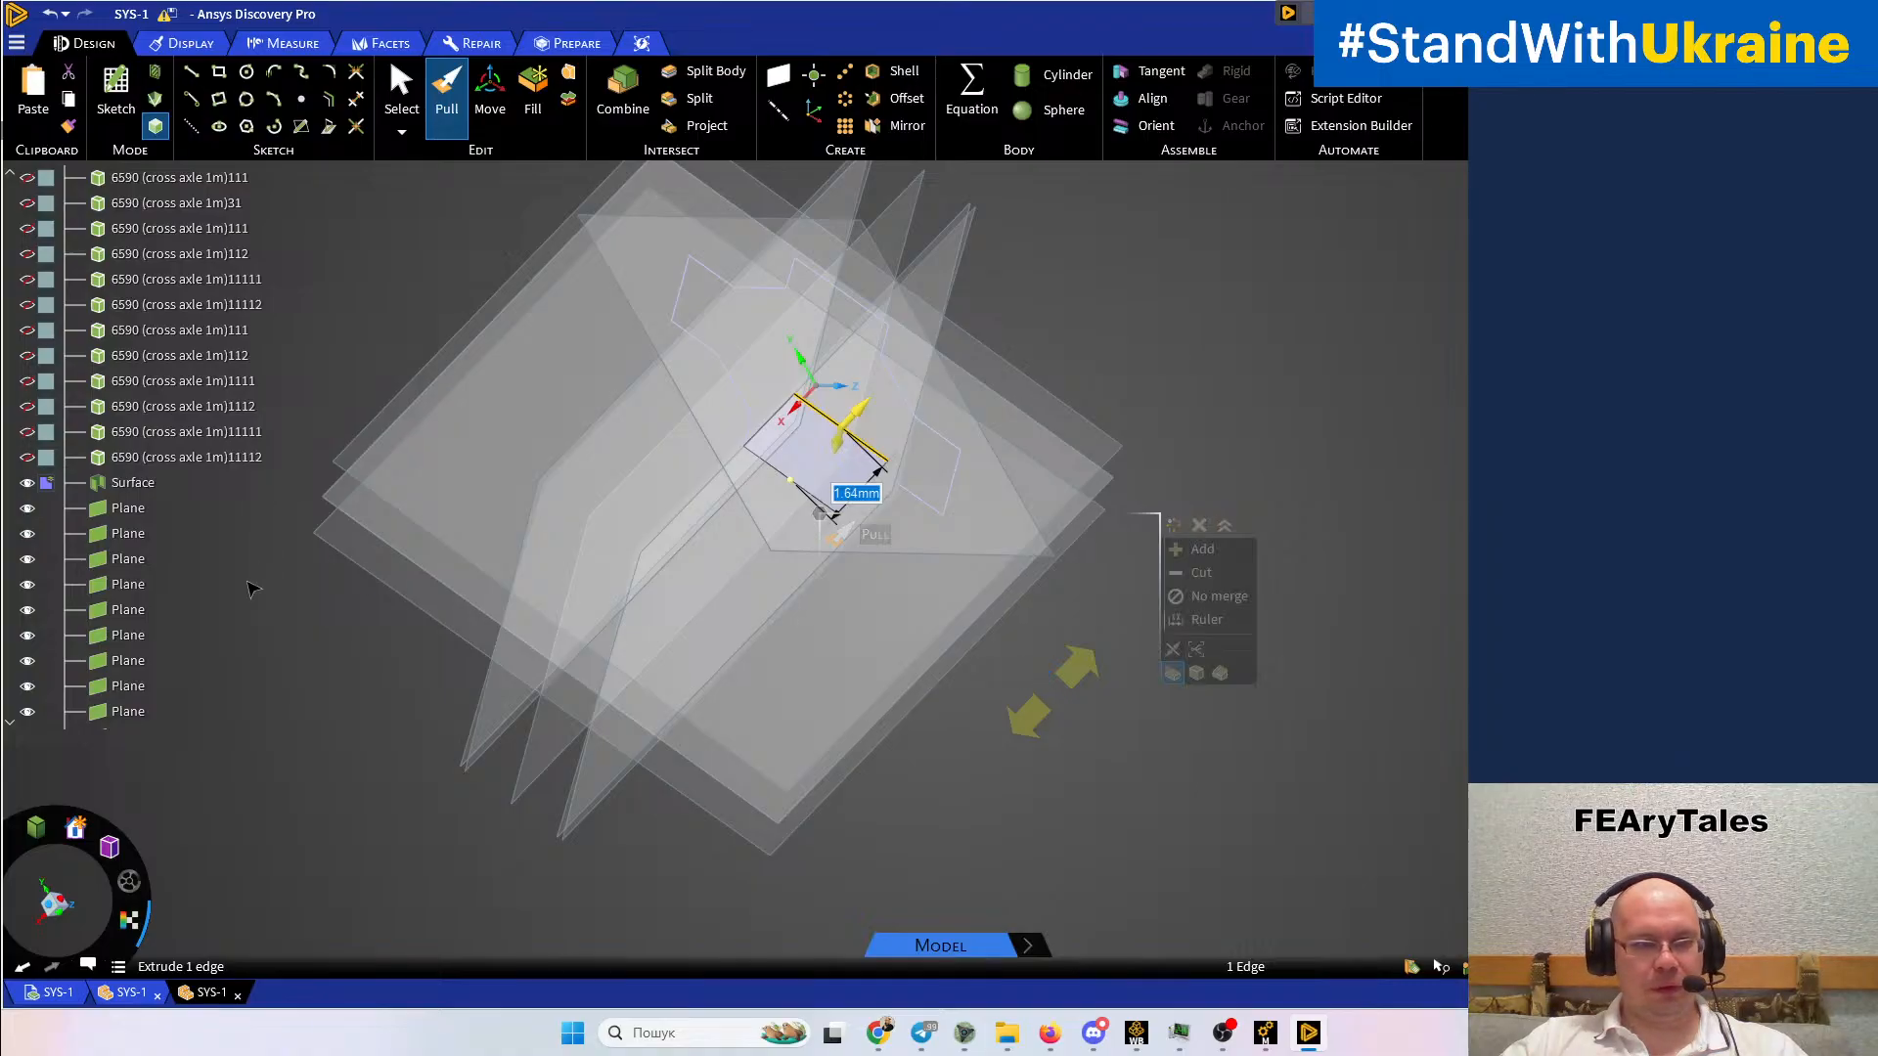
pyautogui.hotkey('ctrl', 'z')
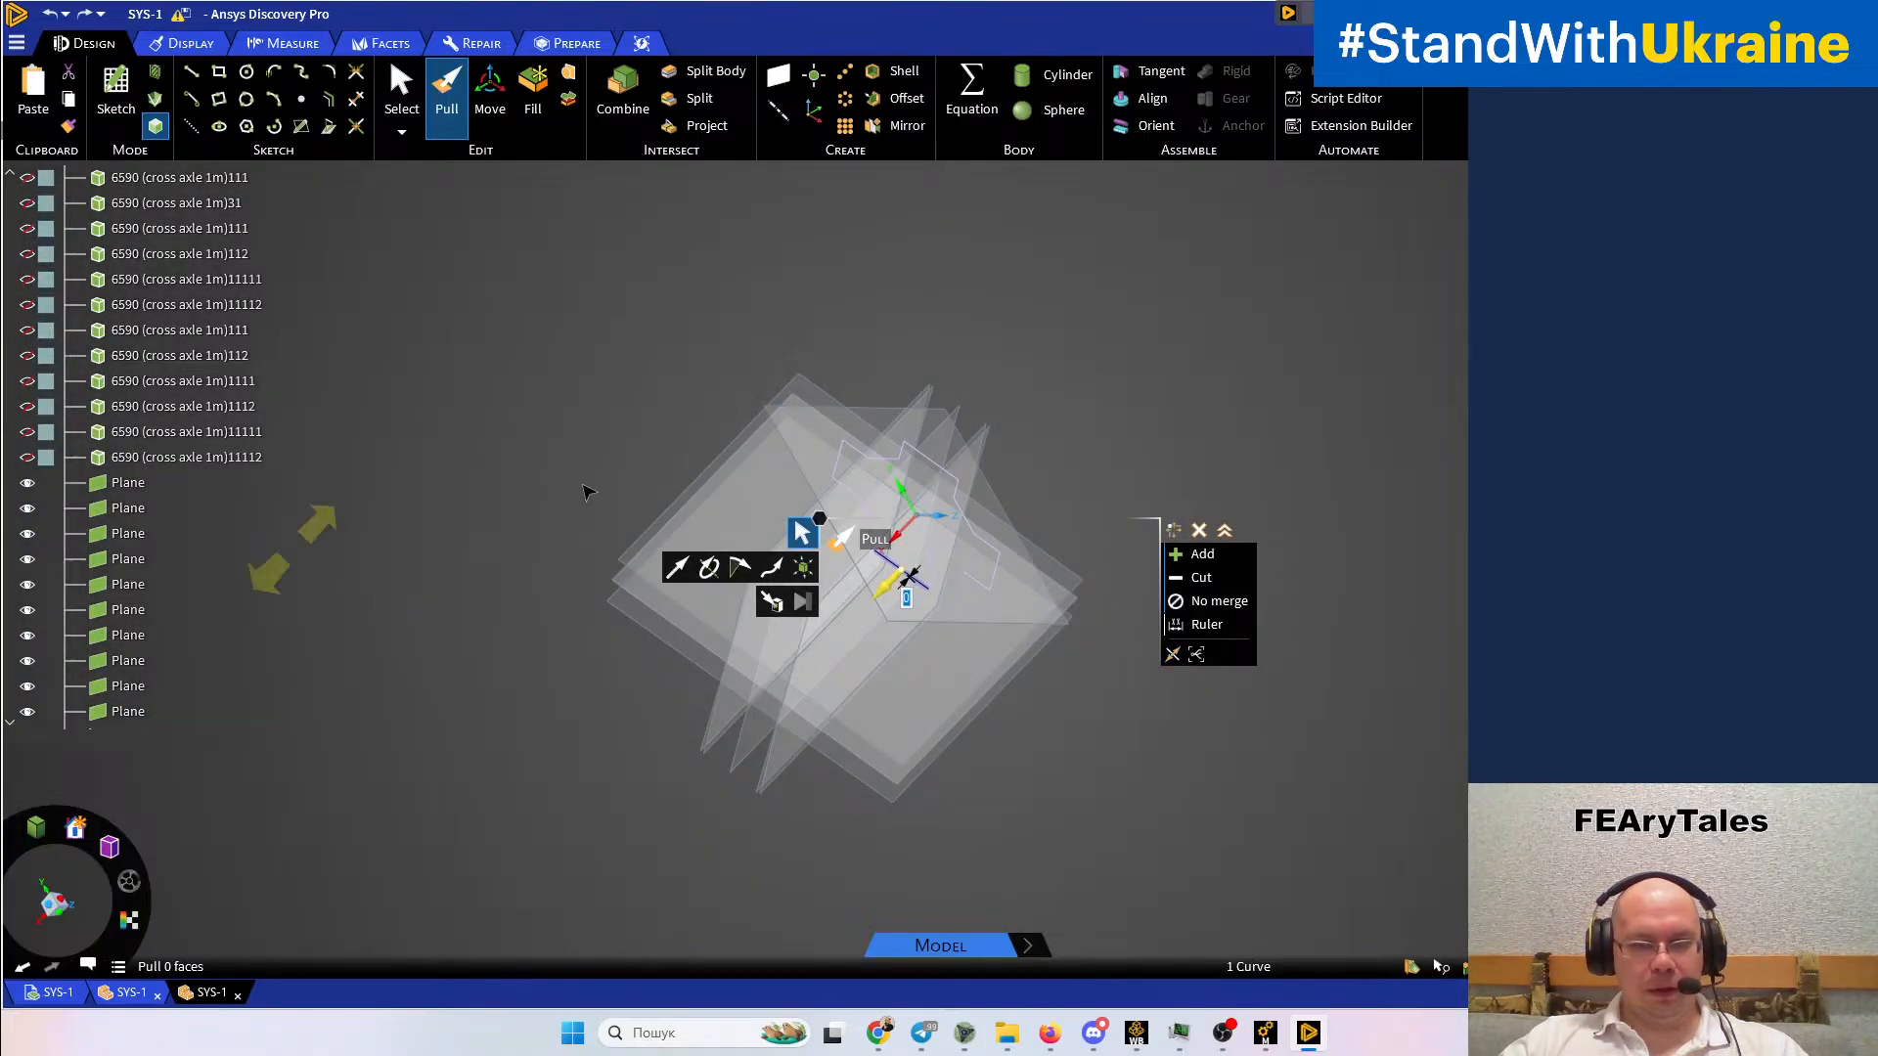
# Hide all the planes together, keeping the sketched curves shown
pyautogui.click(643, 342)
pyautogui.click(111, 484)
pyautogui.scroll(-1, 163, 665)
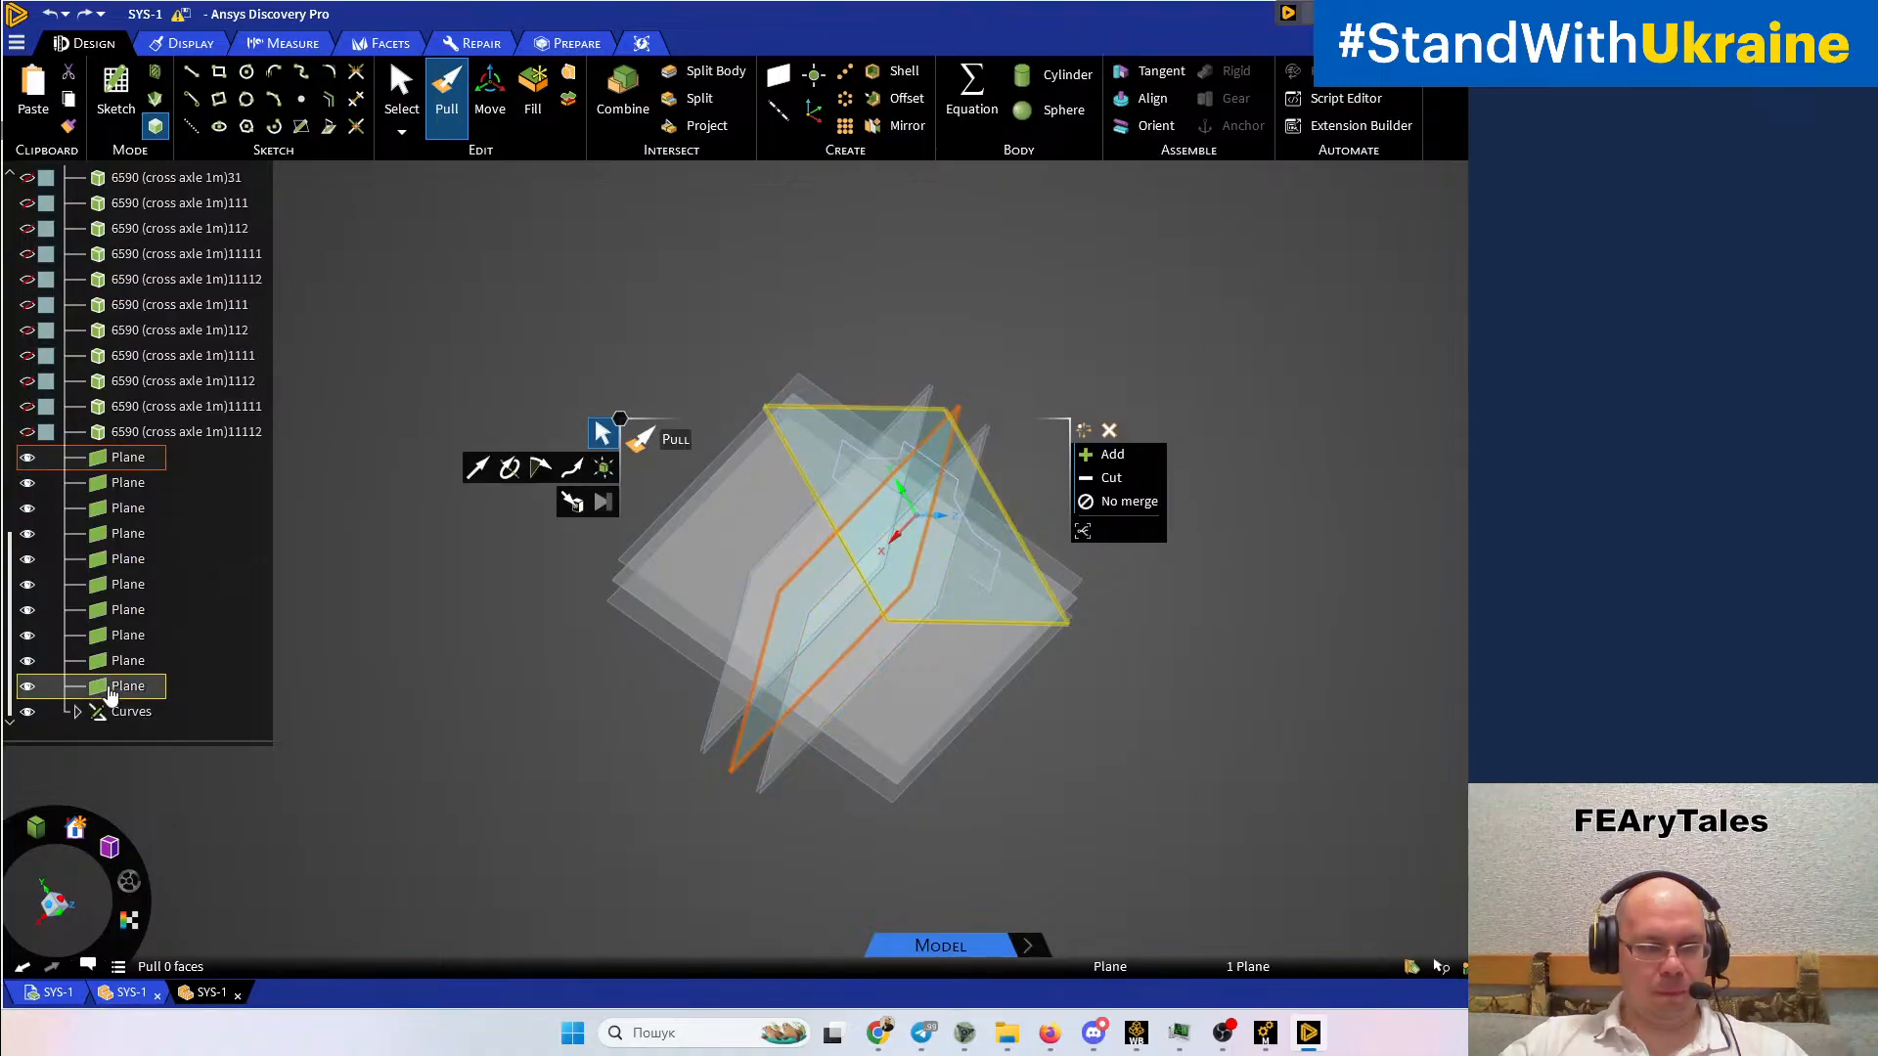
pyautogui.keyDown('shift'); pyautogui.click(111, 687); pyautogui.keyUp('shift')
pyautogui.click(28, 456)
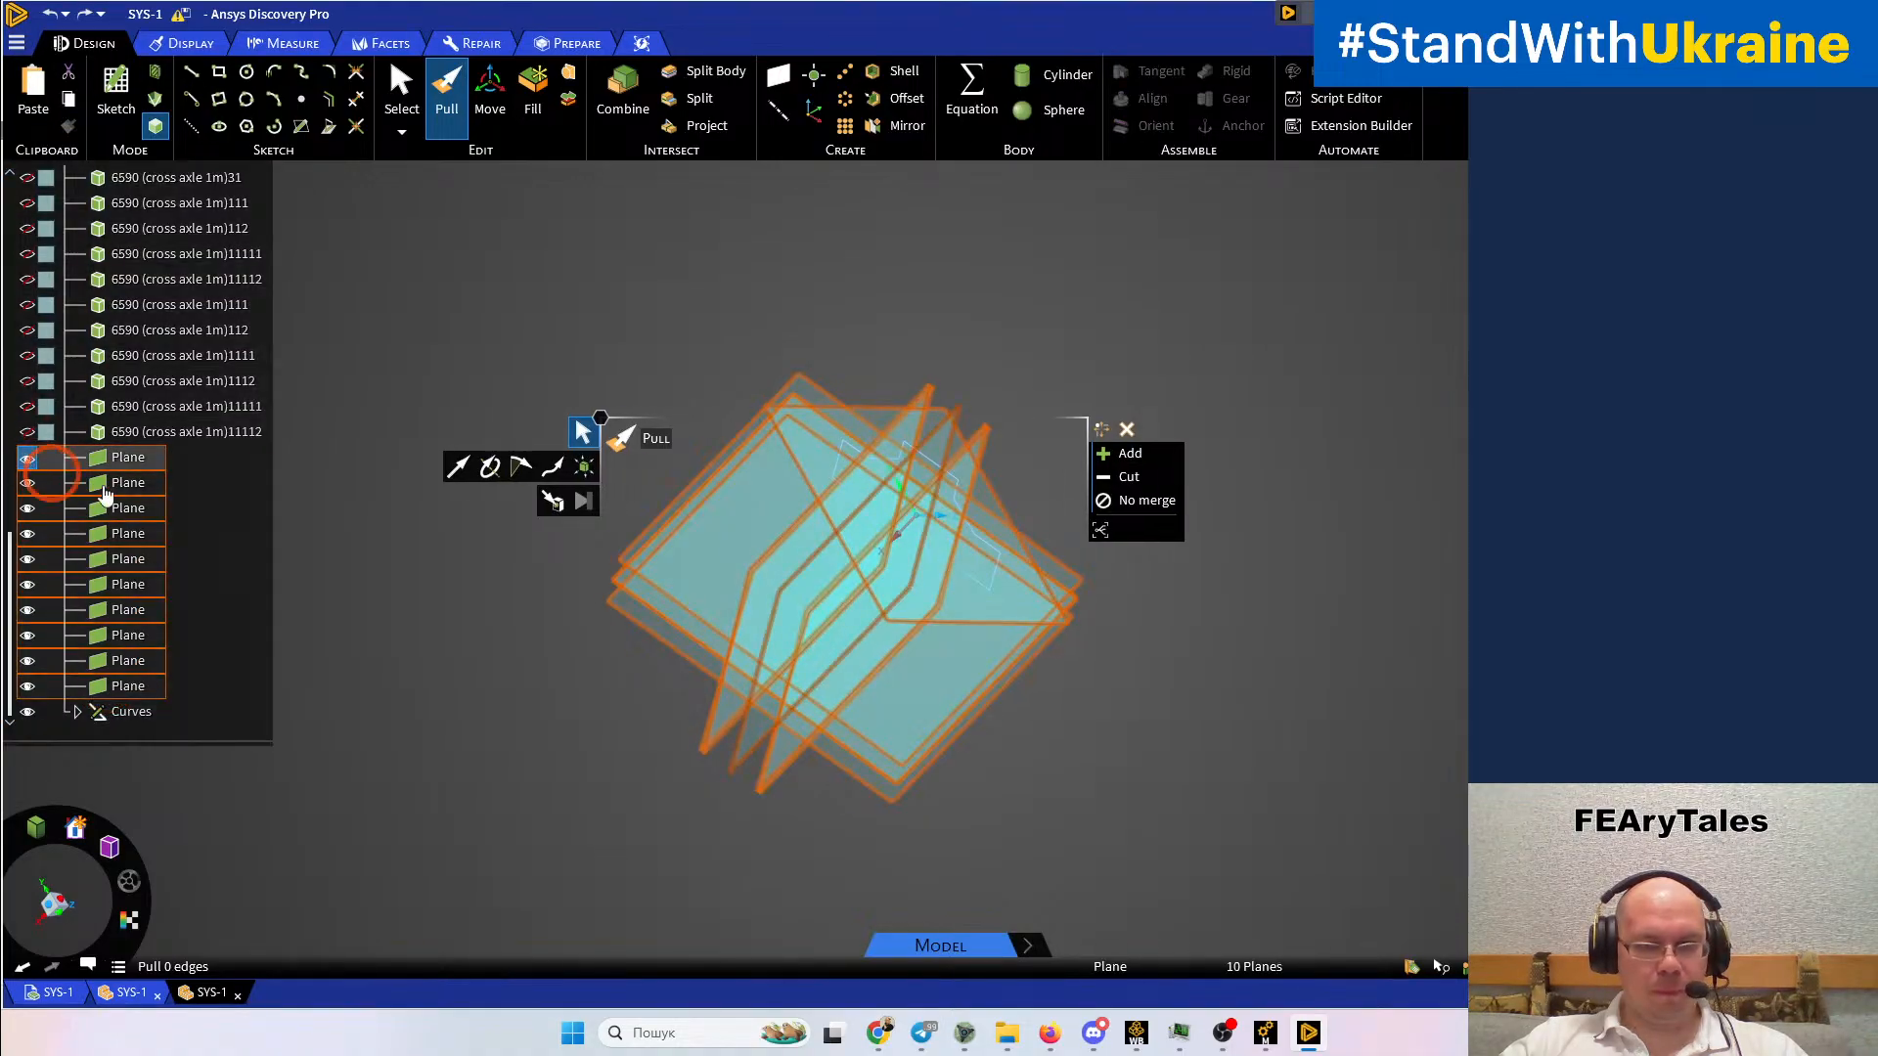
# Pull all the sketched curves together along the bushing's axis into a surface about 13.11 mm long
pyautogui.click(928, 434)
pyautogui.moveTo(749, 296); pyautogui.dragTo(1086, 745)
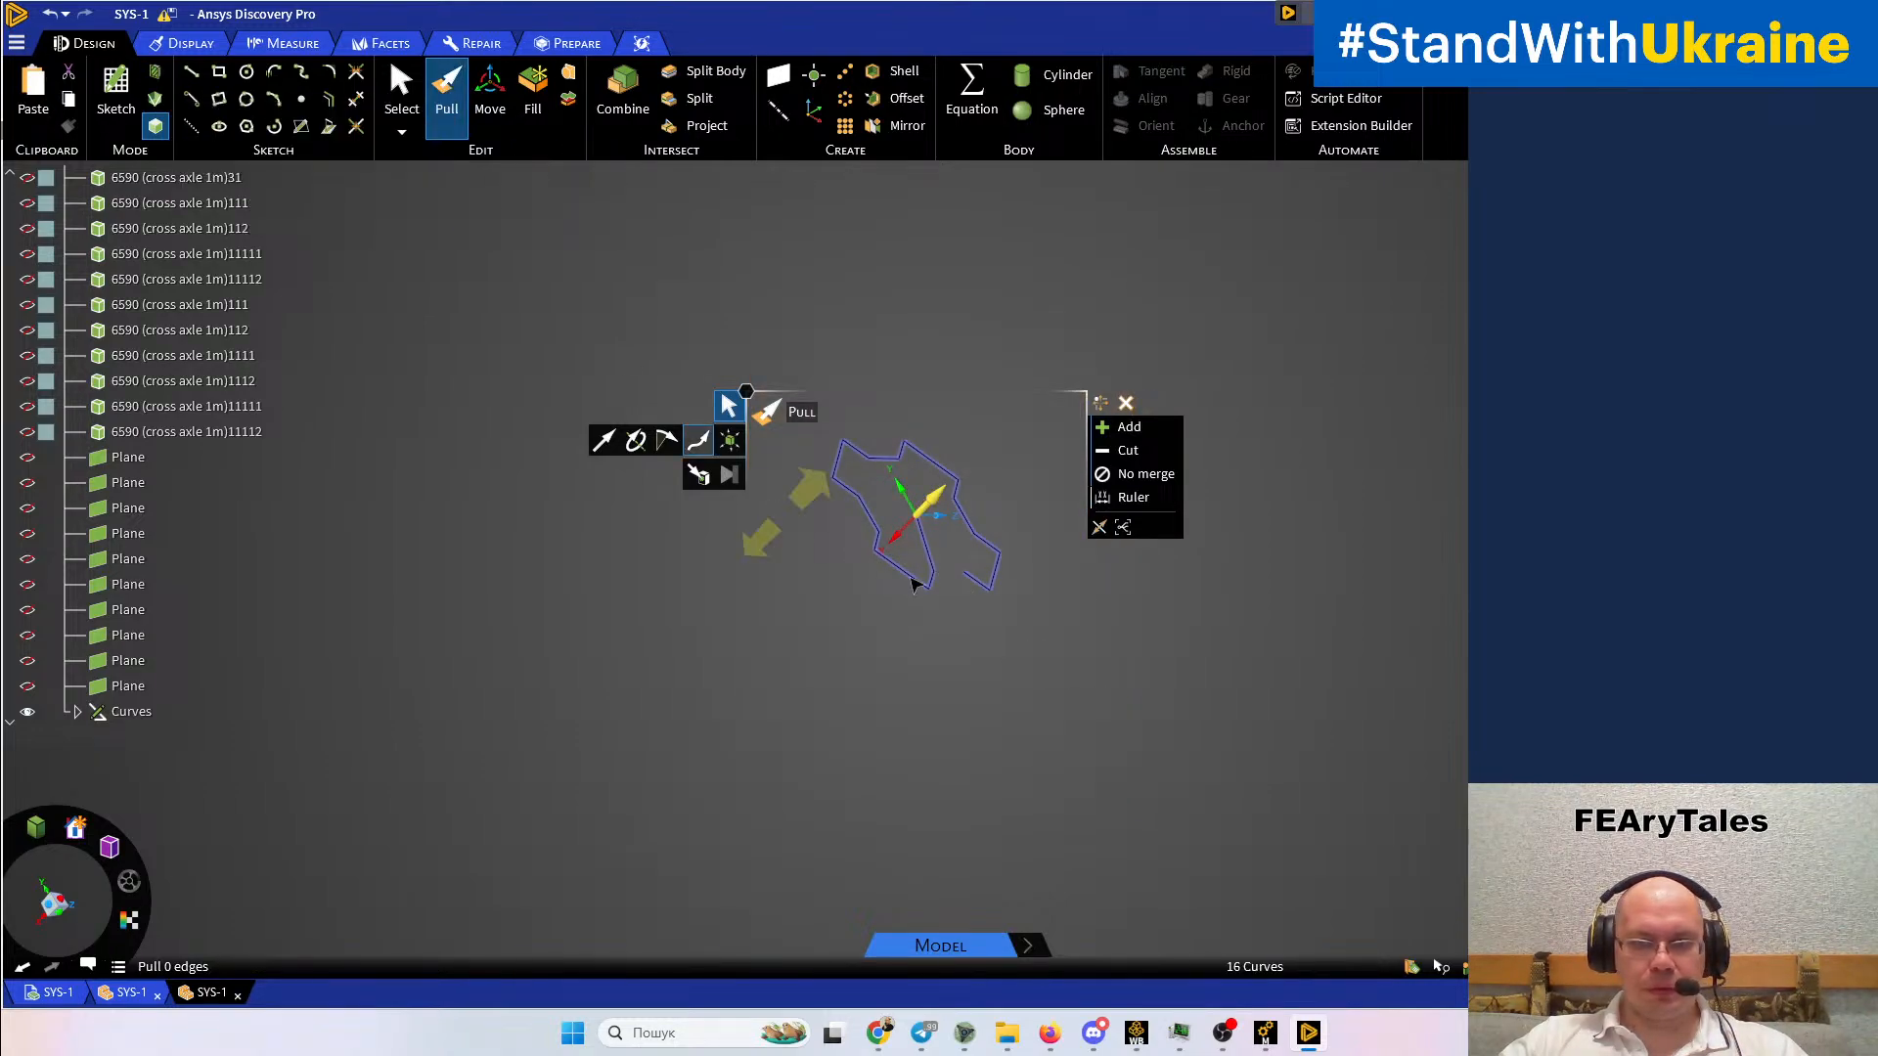
pyautogui.moveTo(797, 626); pyautogui.dragTo(681, 718)
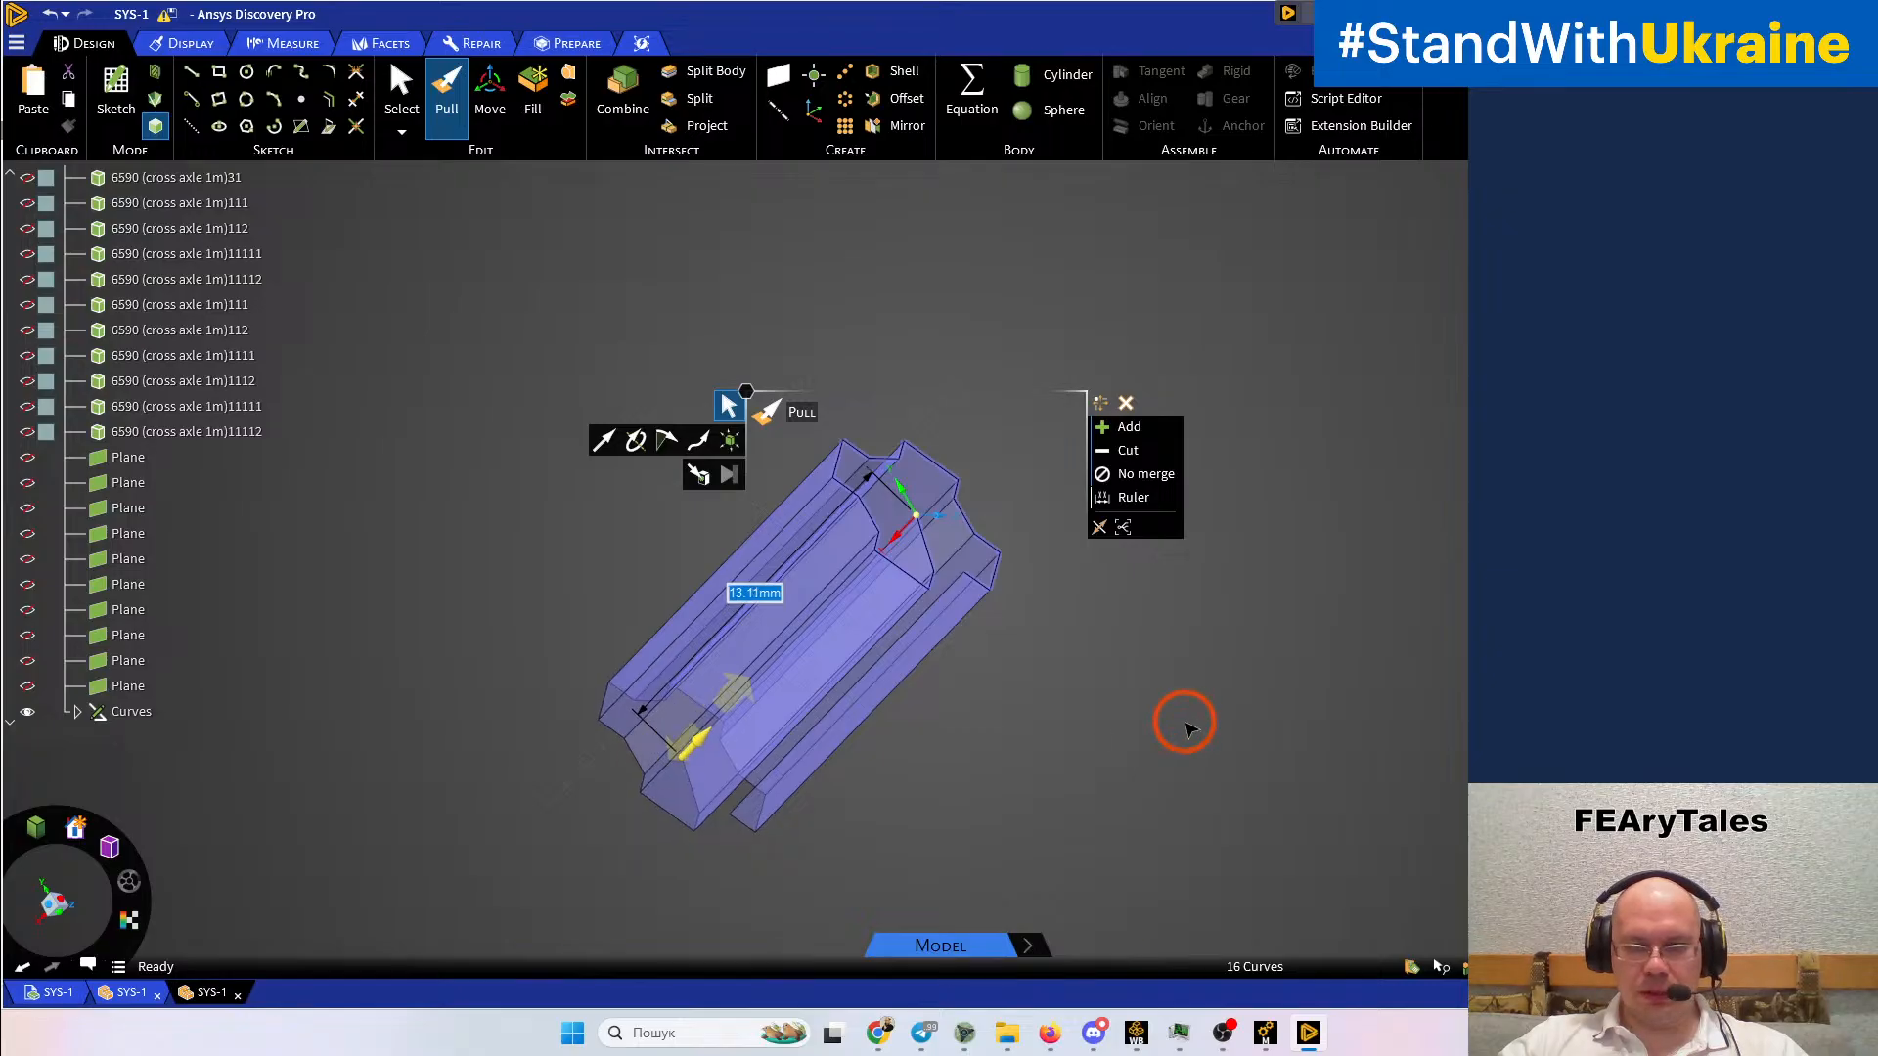
pyautogui.click(1187, 717)
# Show all the 6590 (cross axle 1m) bodies again
pyautogui.moveTo(569, 711); pyautogui.dragTo(539, 733, button='middle')
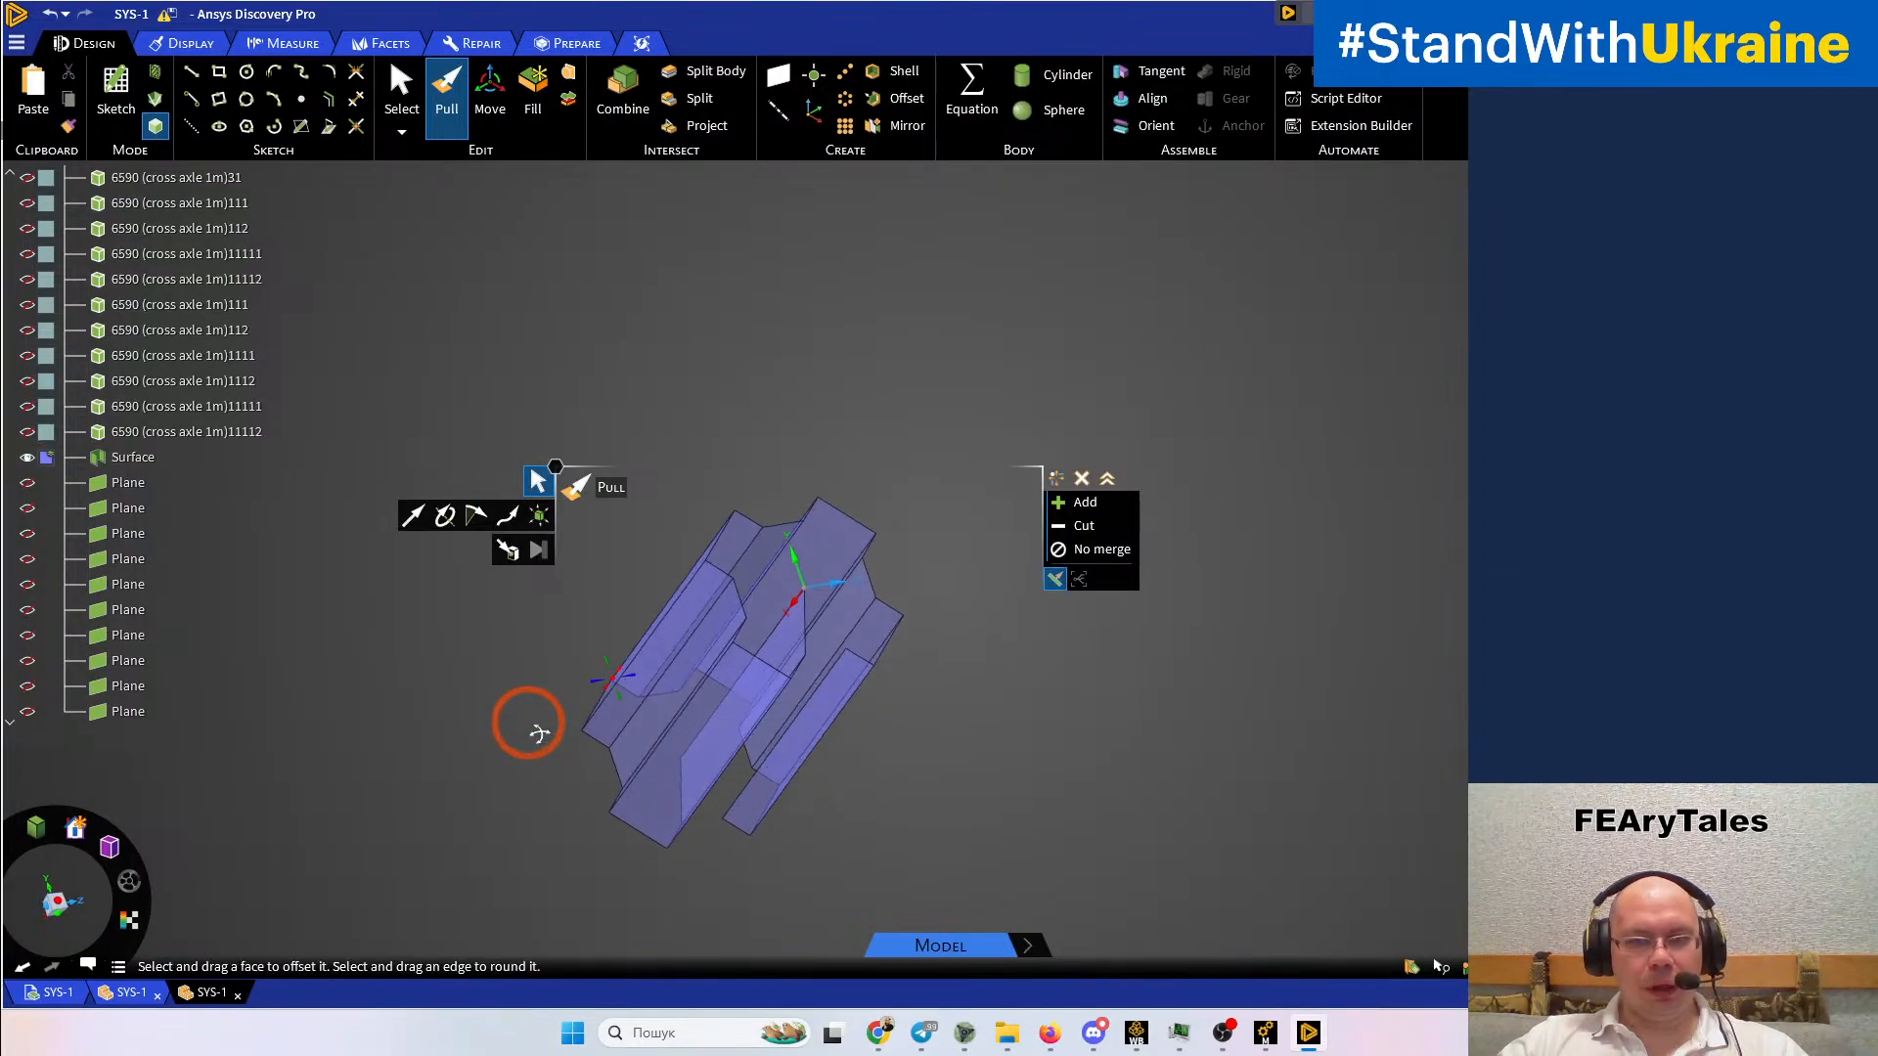
pyautogui.click(188, 443)
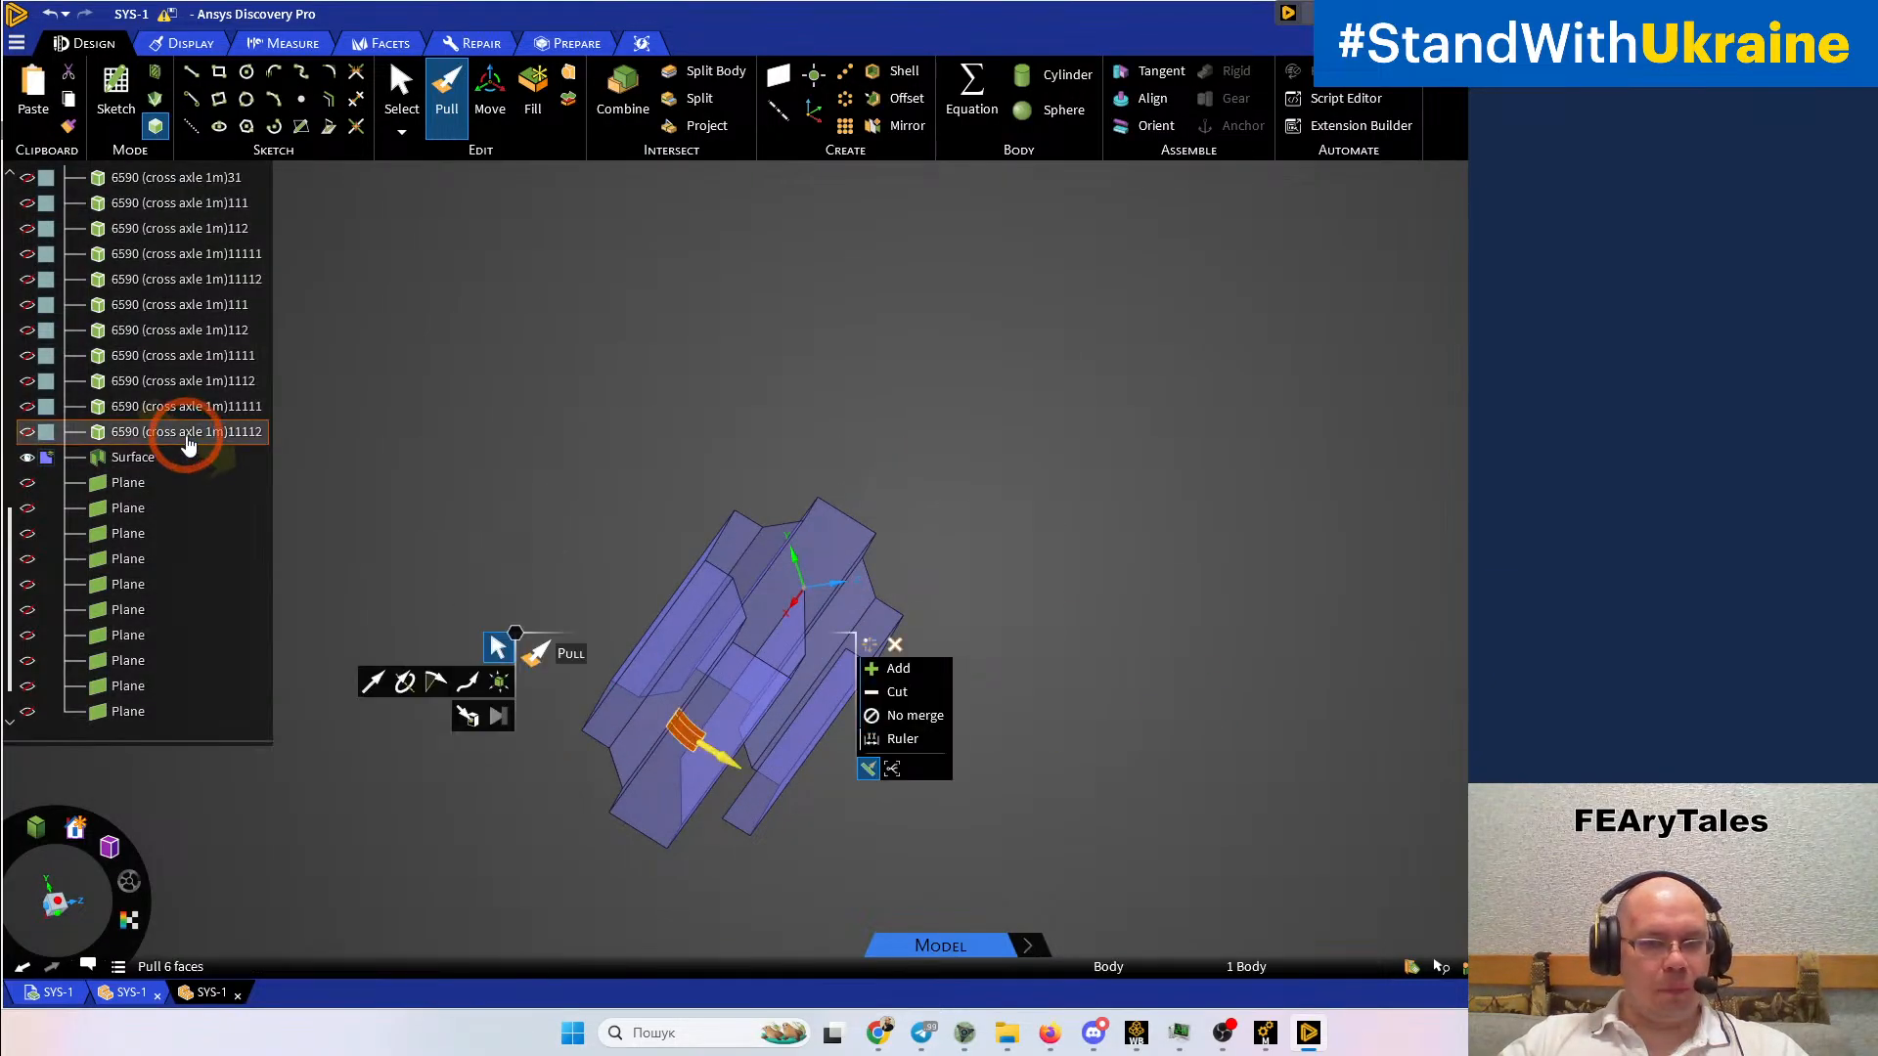
pyautogui.scroll(5, 188, 445)
pyautogui.scroll(4, 188, 445)
pyautogui.scroll(1, 188, 445)
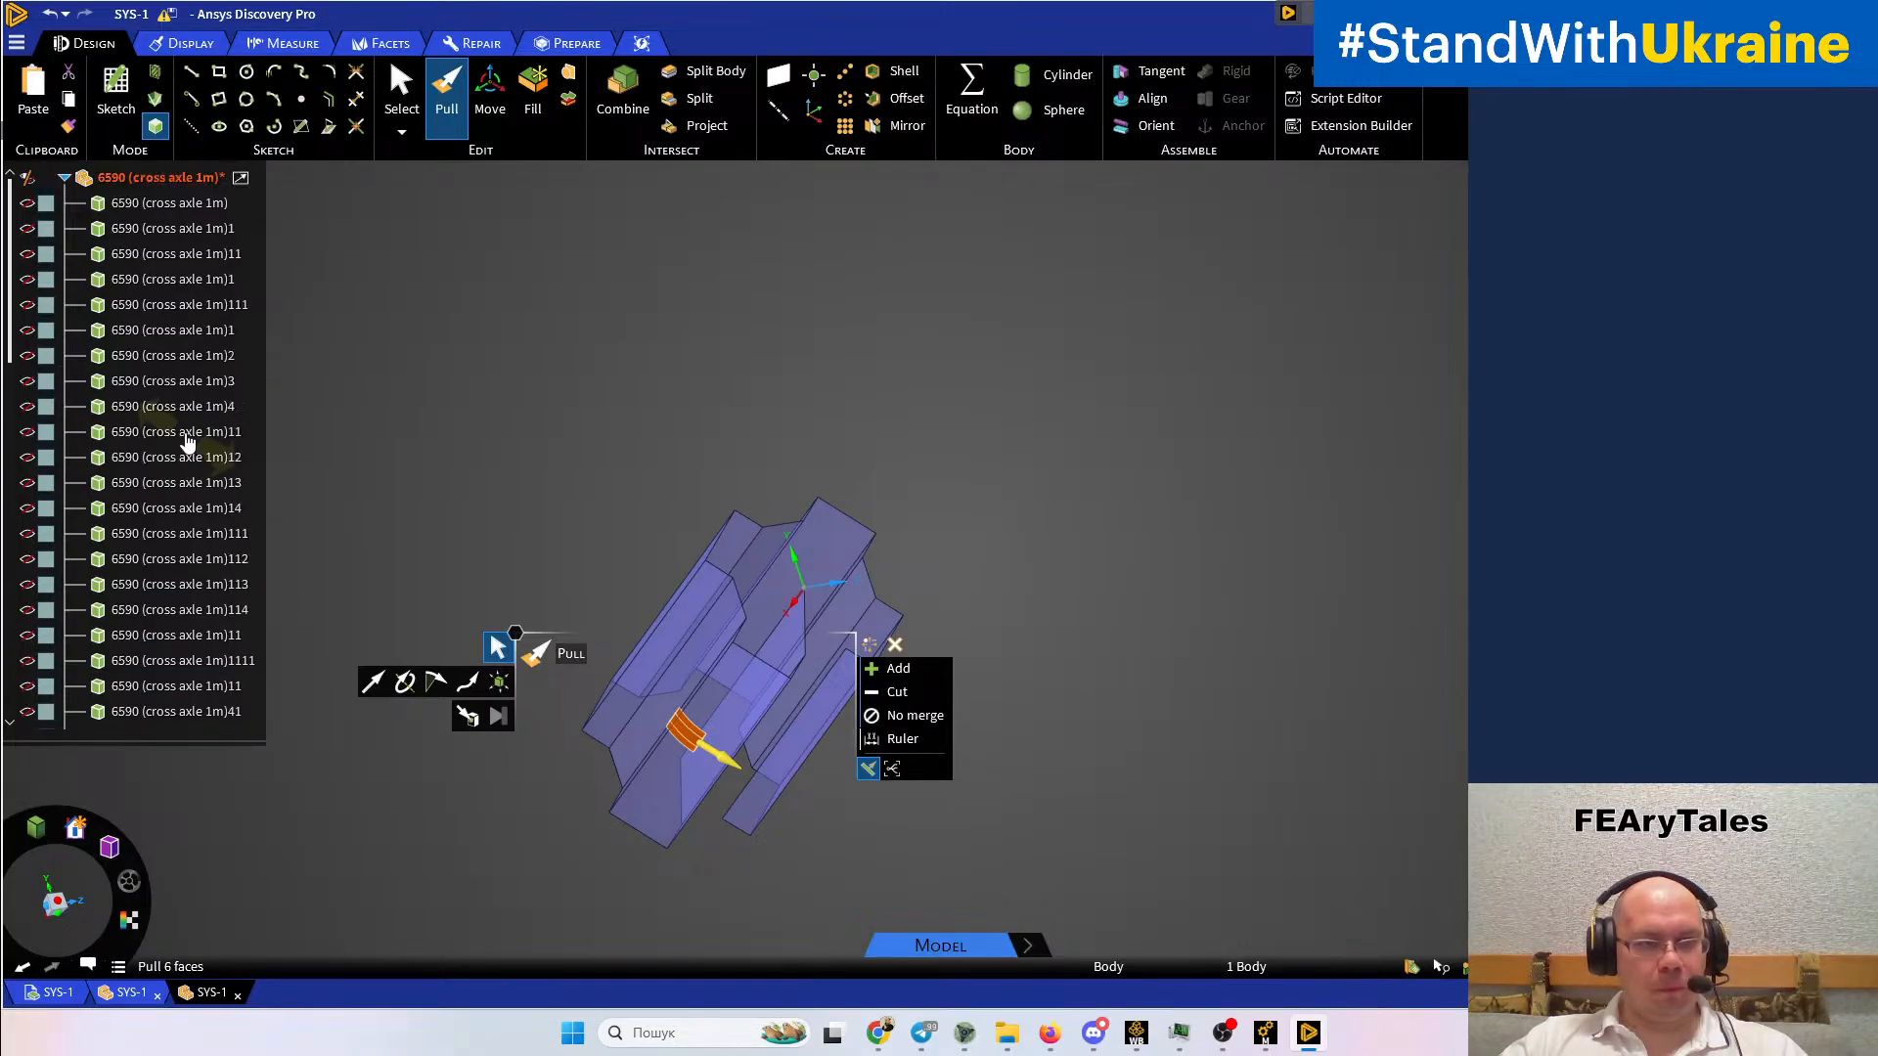
pyautogui.click(191, 182)
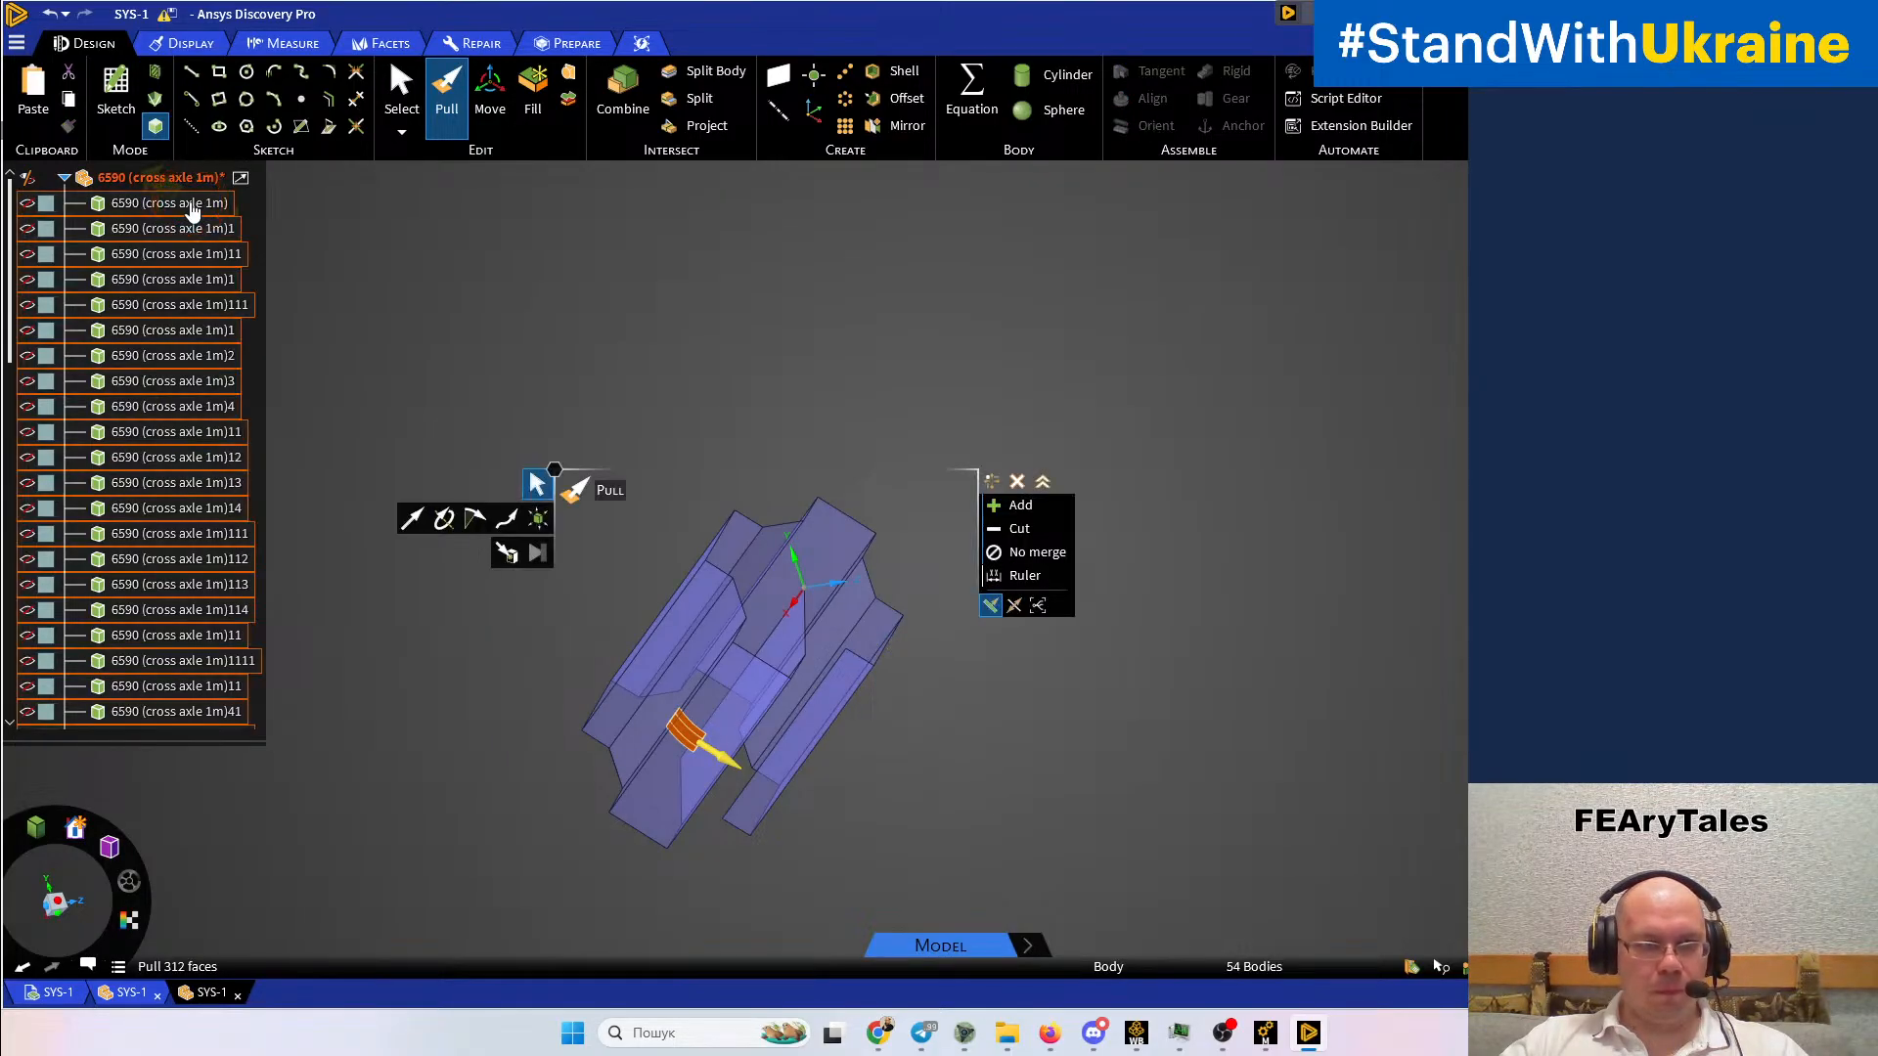
pyautogui.click(25, 204)
pyautogui.click(893, 291)
# Hide the pulled surface, leaving only the bushing bodies shown
pyautogui.moveTo(903, 452); pyautogui.dragTo(997, 478, button='middle')
pyautogui.scroll(-2, 46, 616)
pyautogui.scroll(-4, 46, 616)
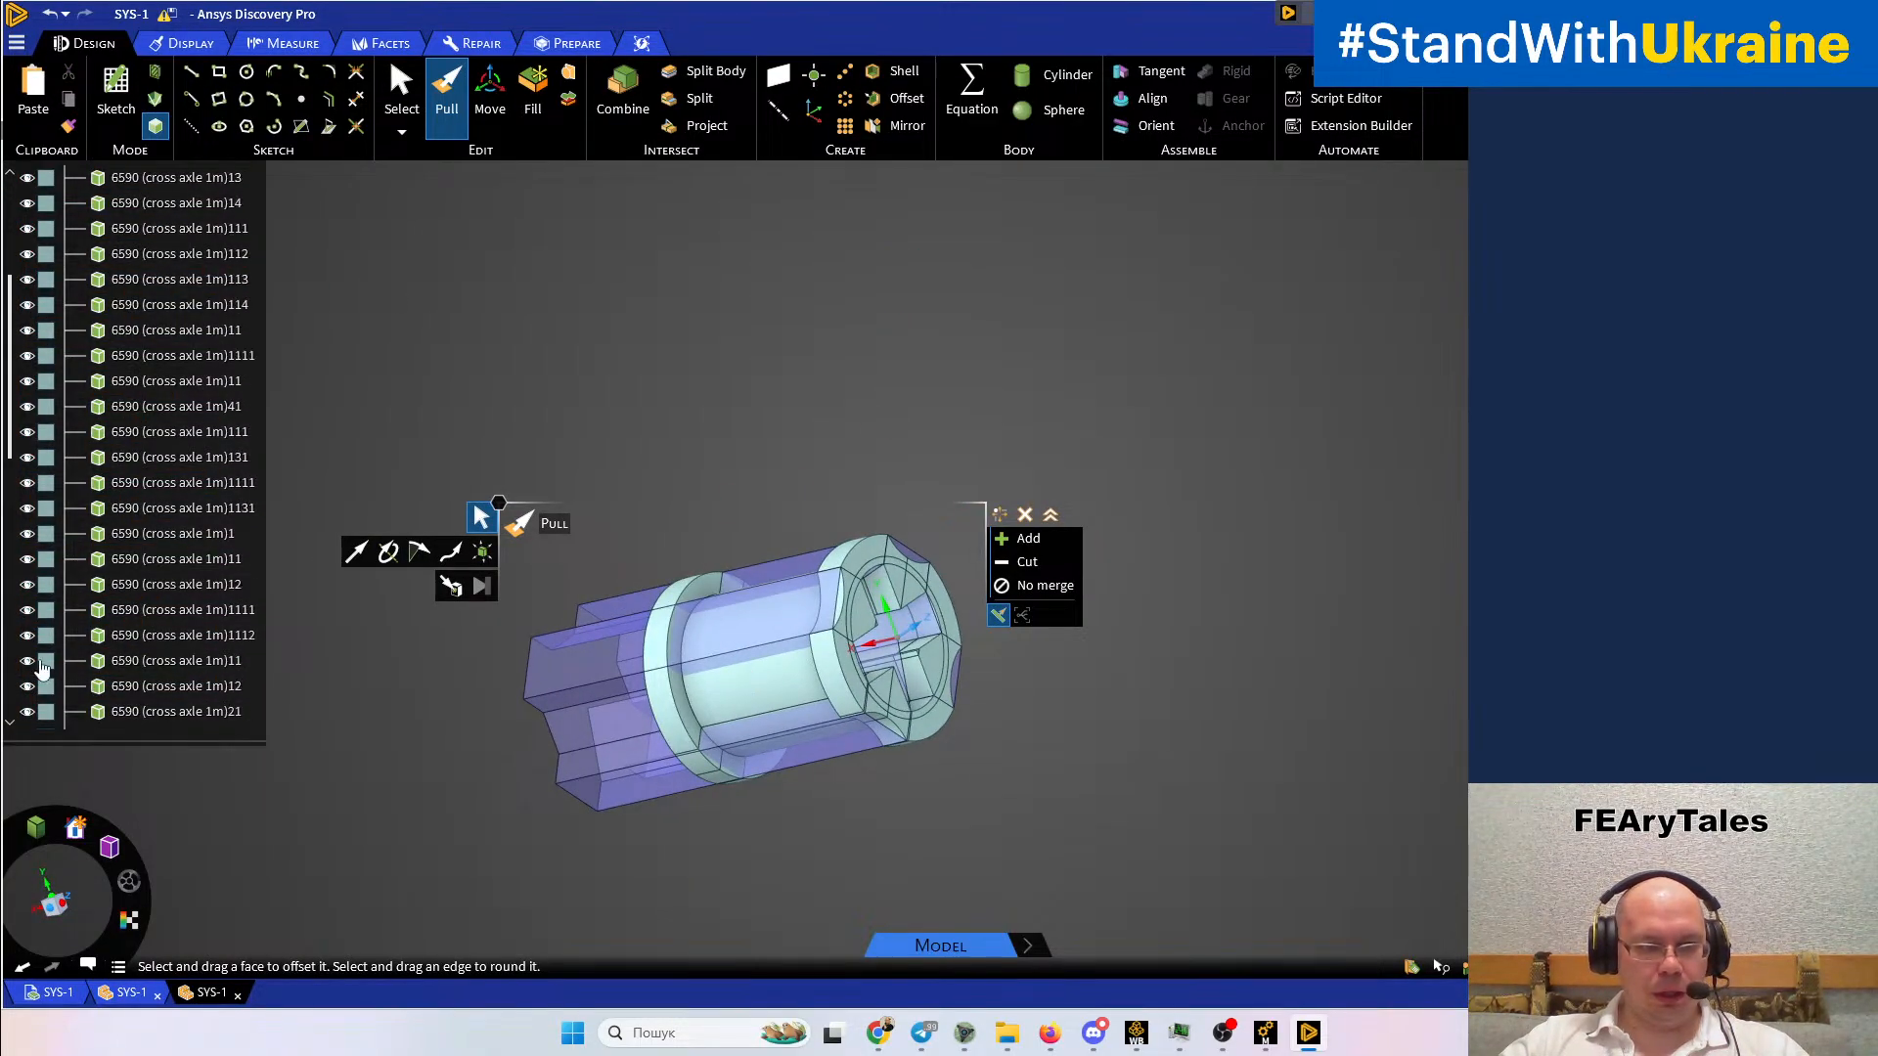
pyautogui.scroll(-7, 37, 674)
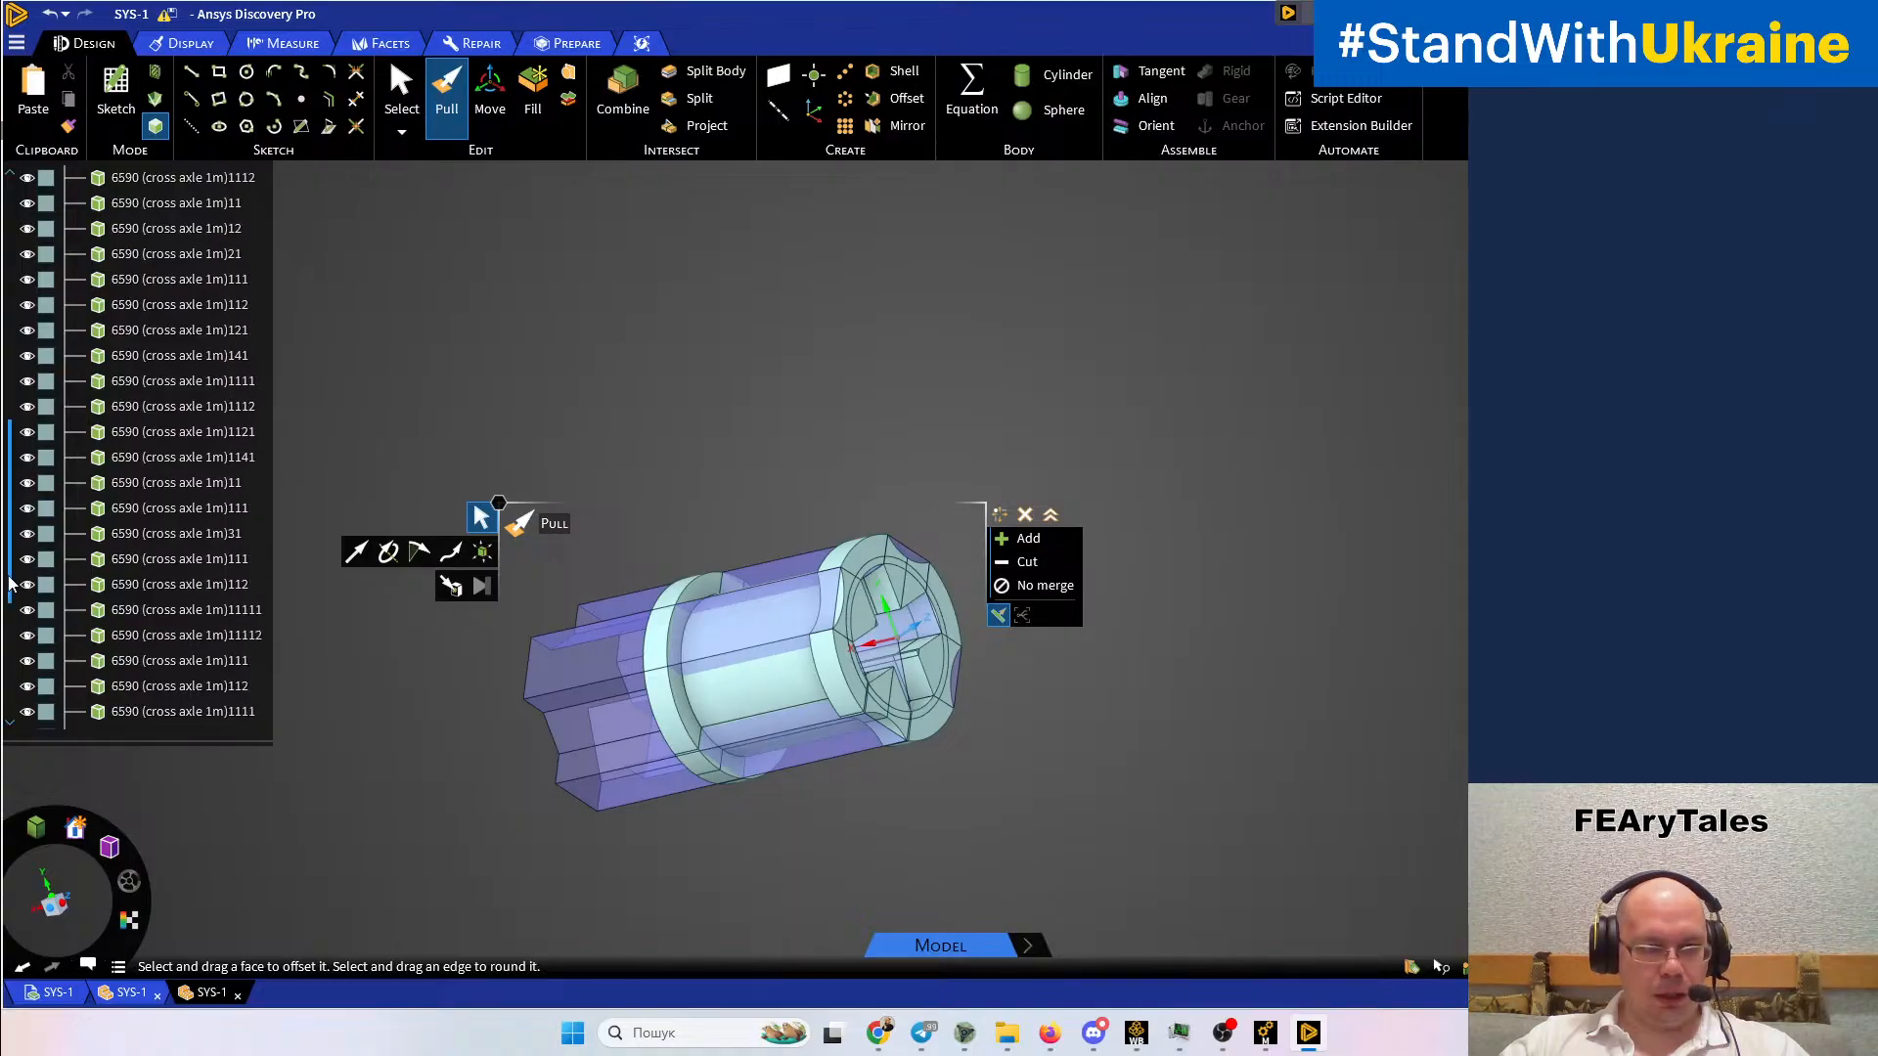
pyautogui.scroll(-6, 10, 673)
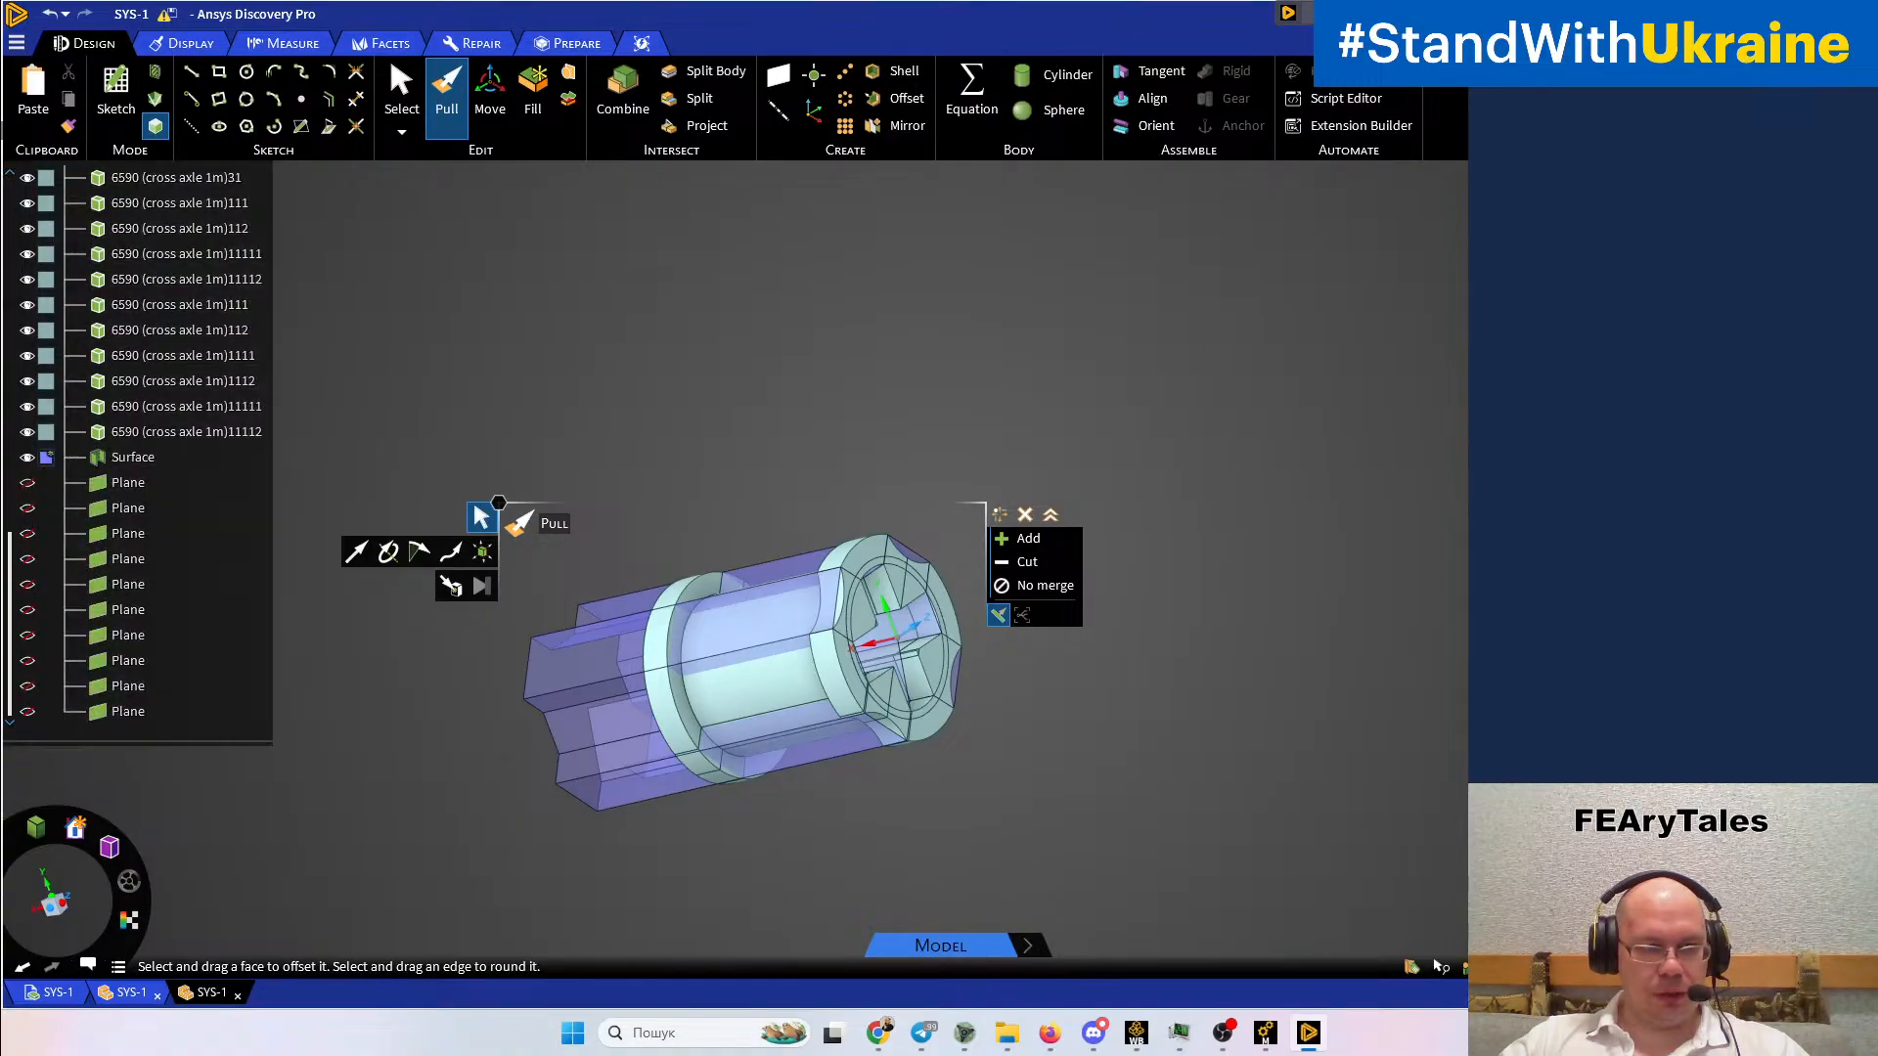
pyautogui.click(28, 457)
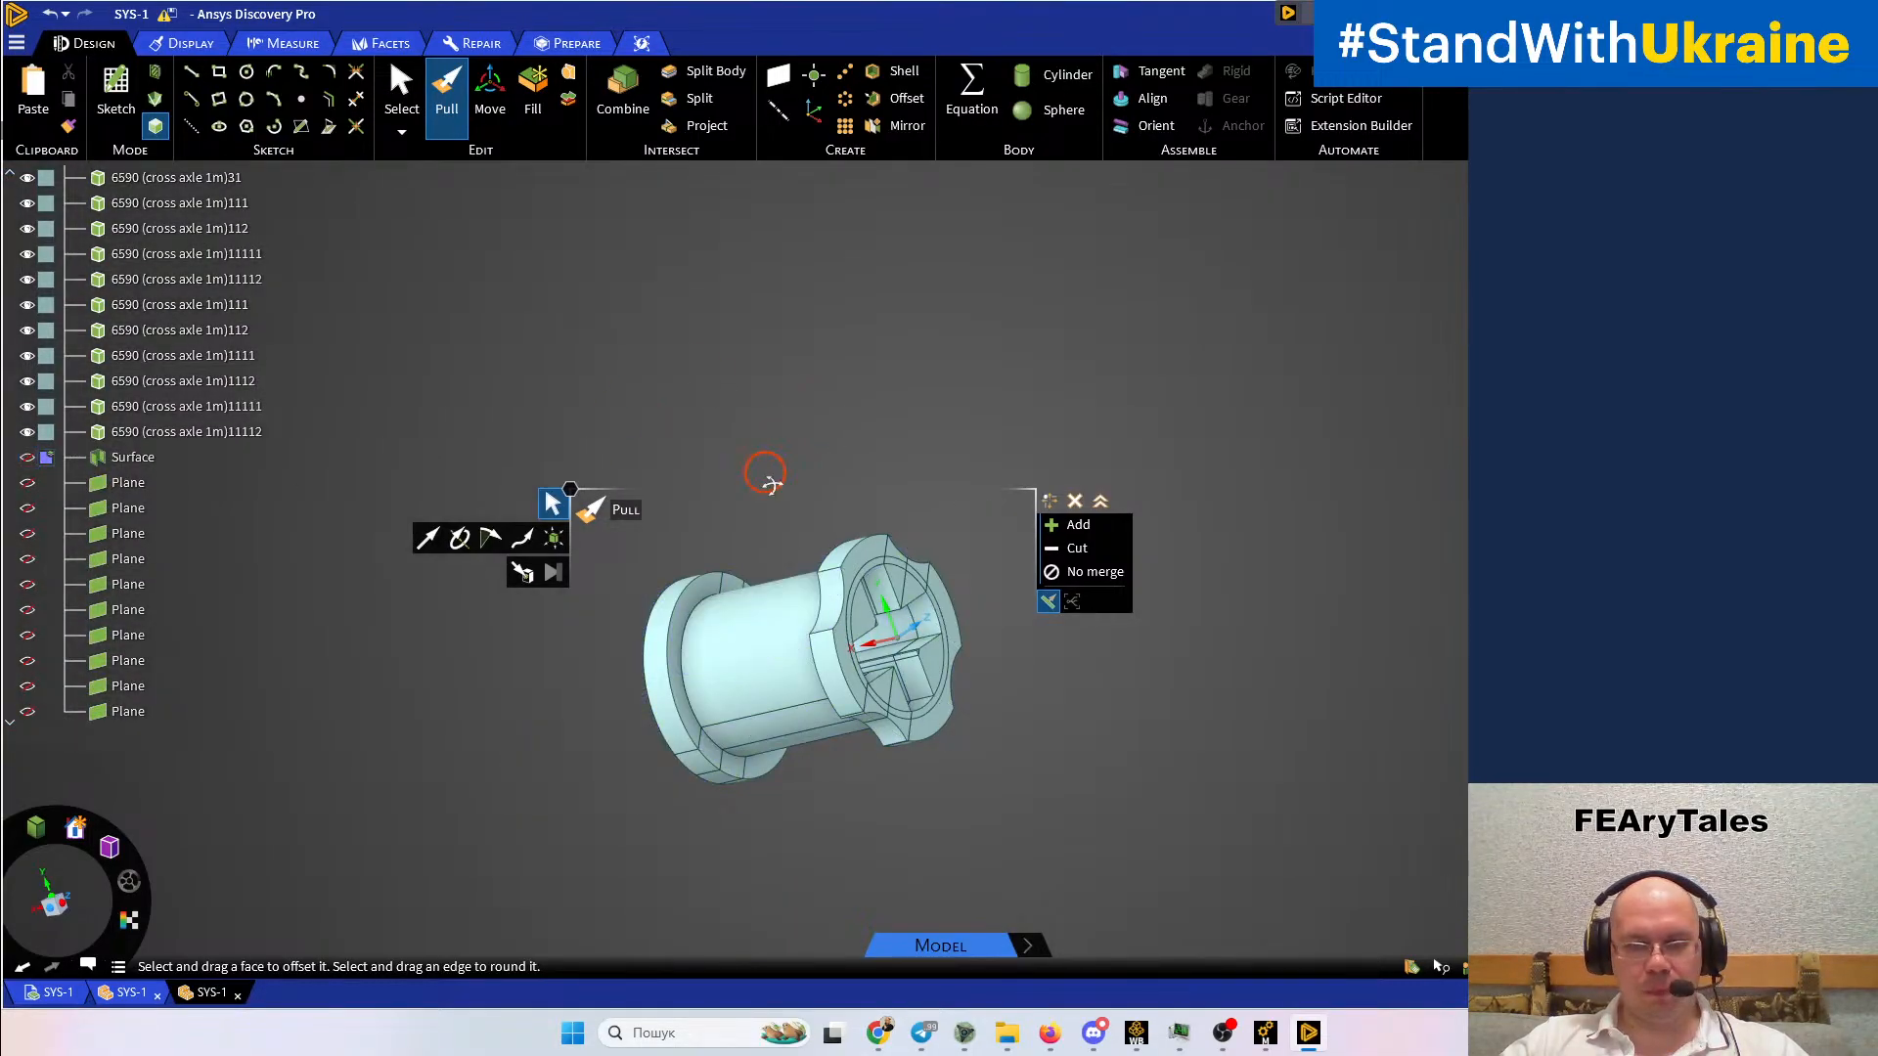
# Combine all the bushing bodies into one solid body
pyautogui.moveTo(781, 479); pyautogui.dragTo(711, 494, button='middle')
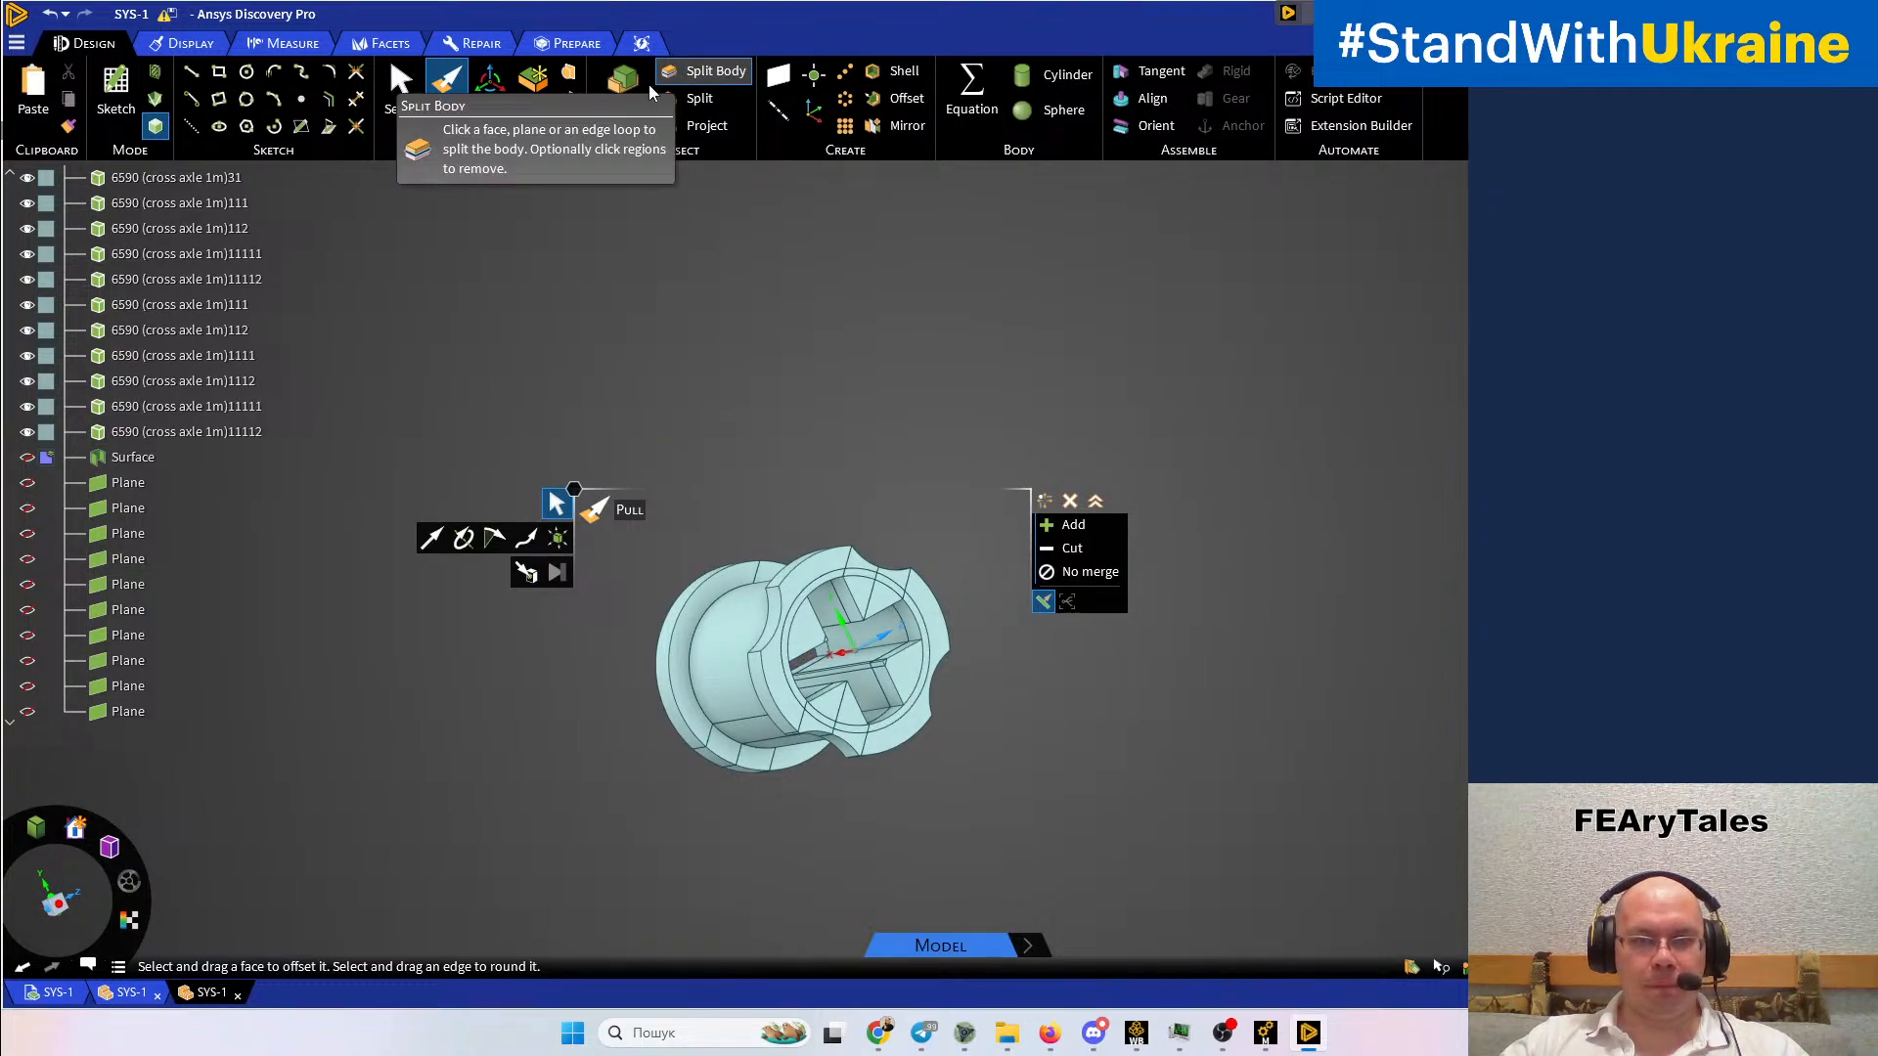
pyautogui.keyDown('shift'); pyautogui.moveTo(812, 436); pyautogui.dragTo(985, 349, button='middle'); pyautogui.keyUp('shift')
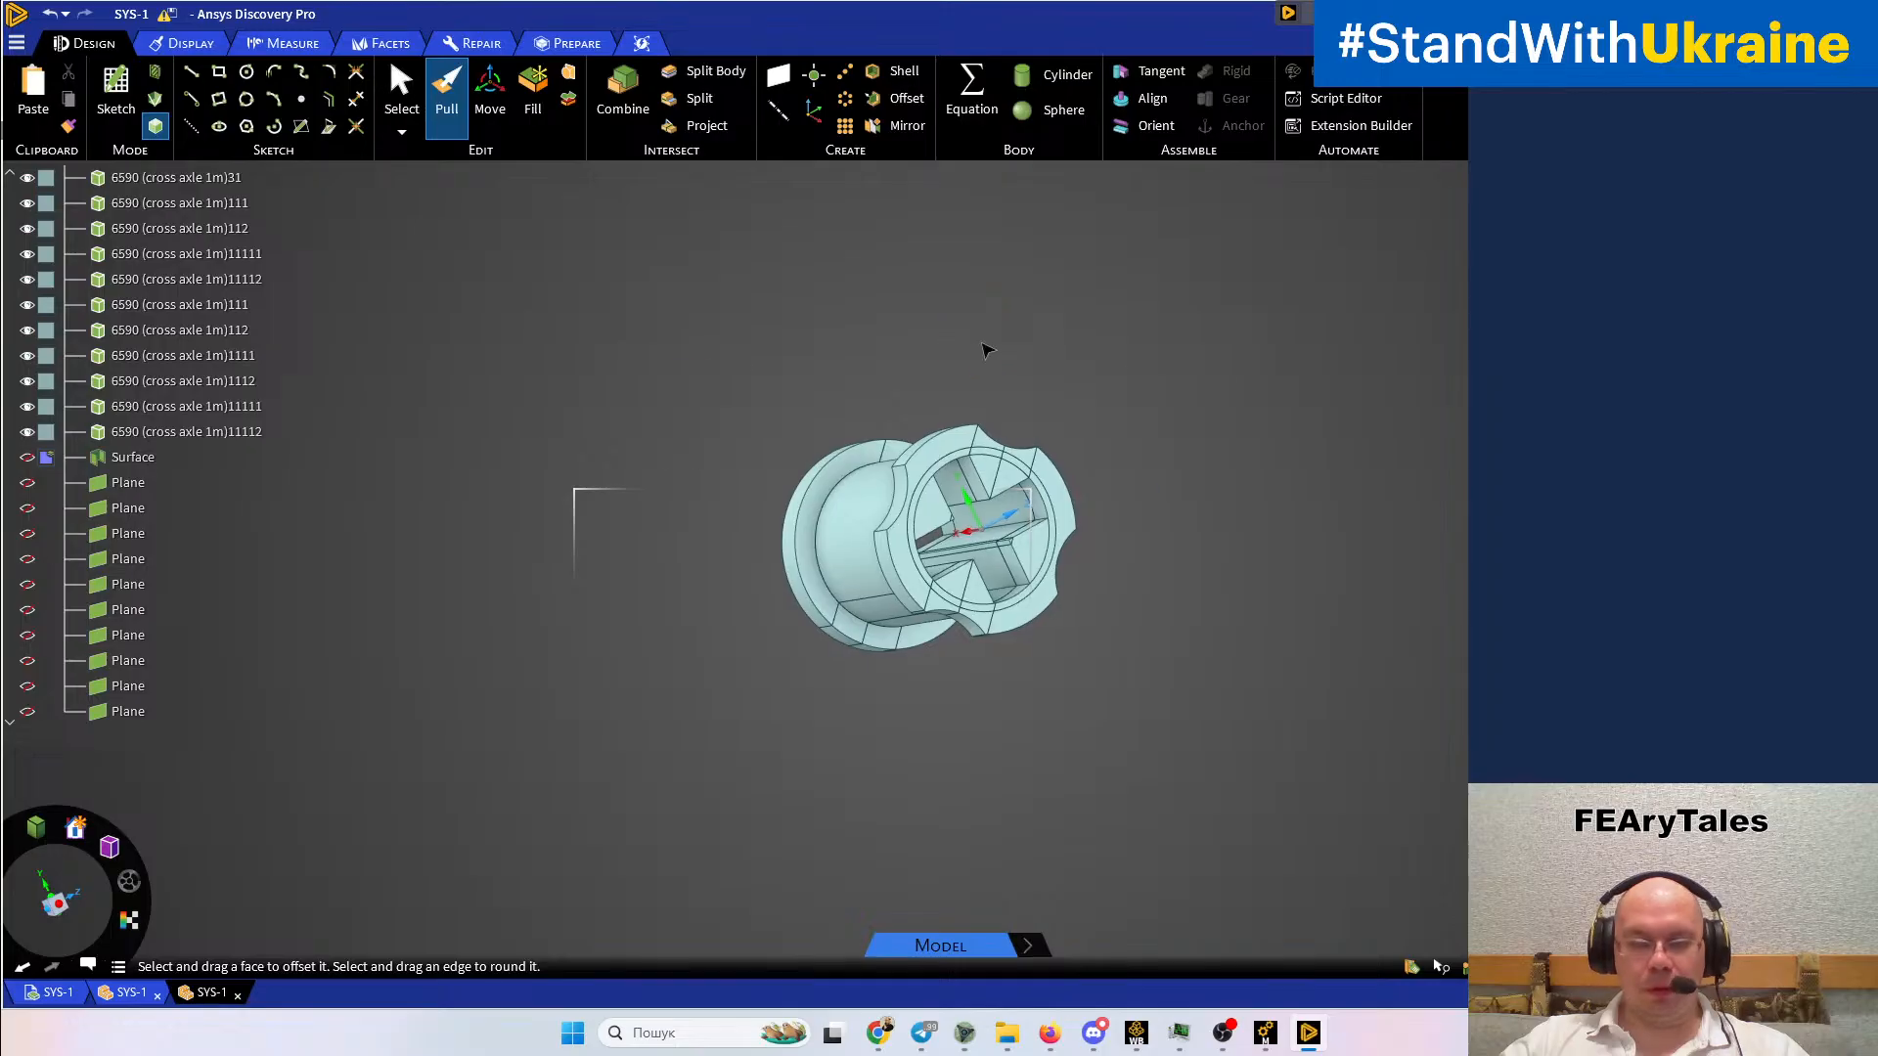
pyautogui.click(624, 87)
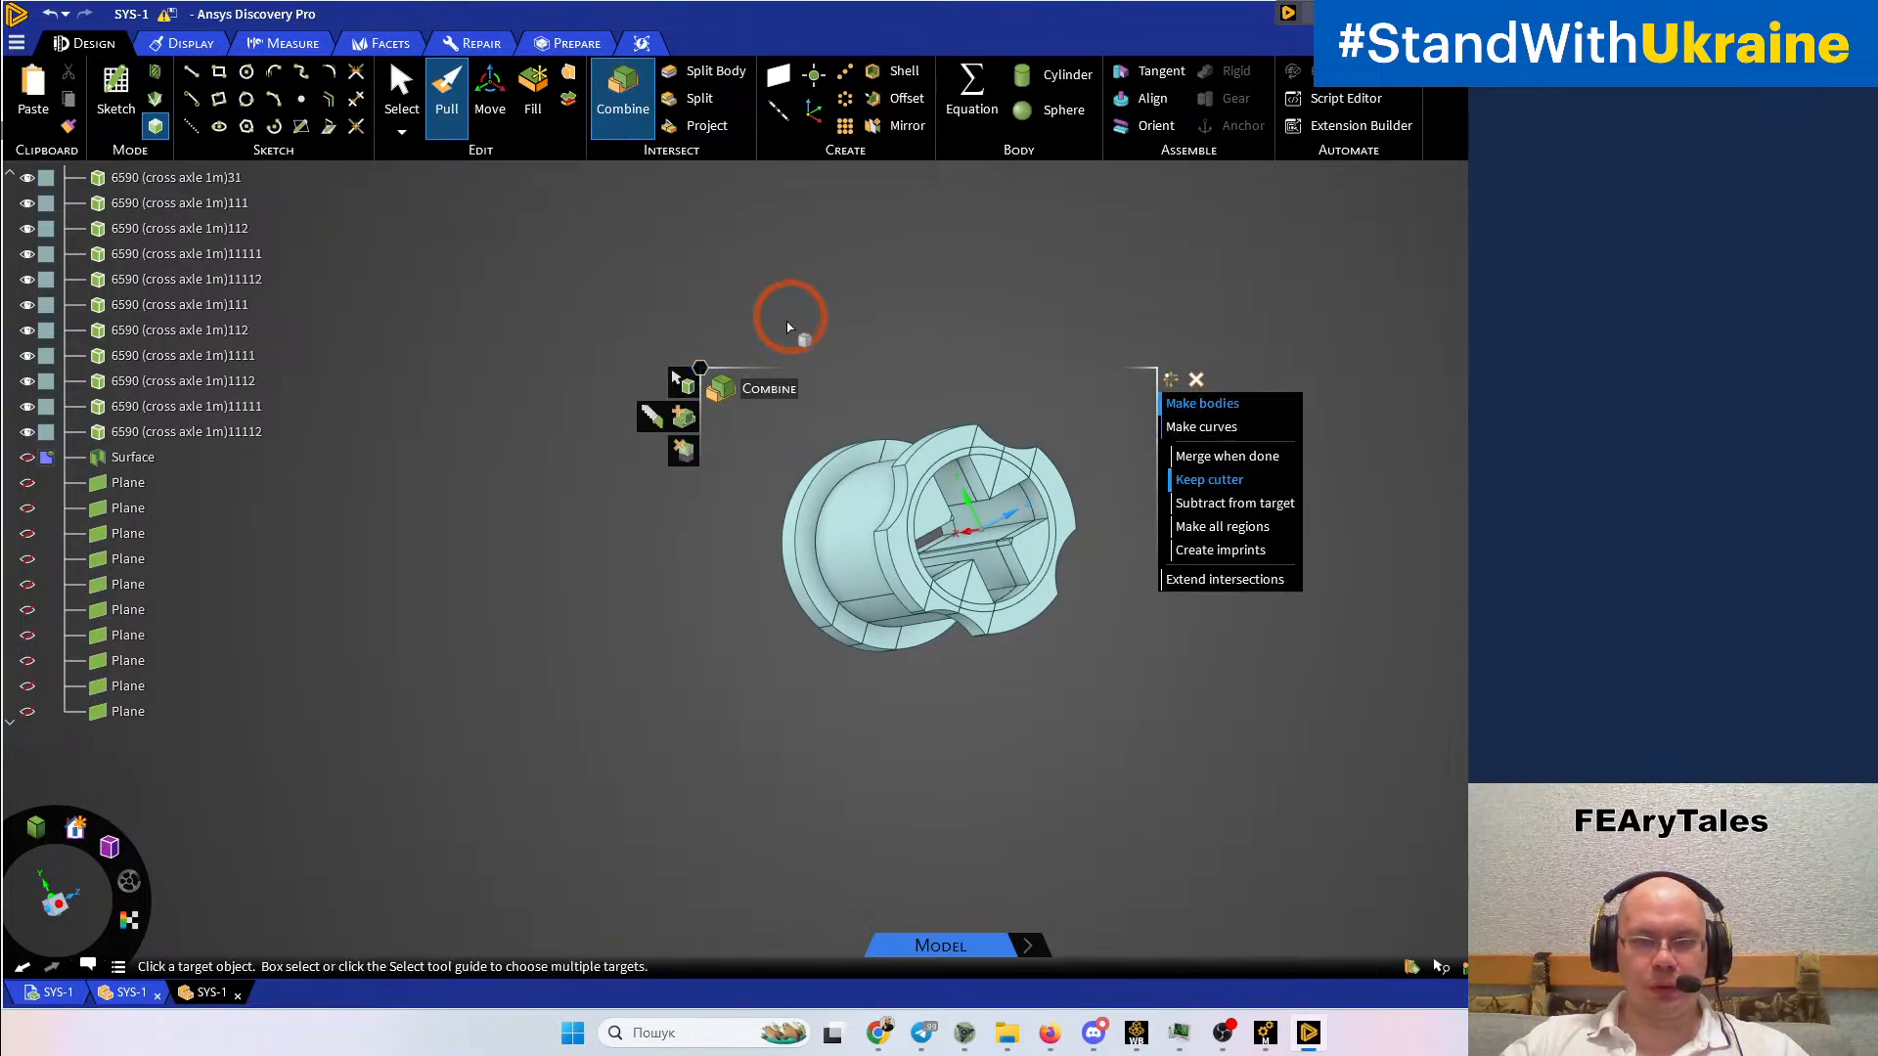
pyautogui.moveTo(587, 246); pyautogui.dragTo(1153, 788)
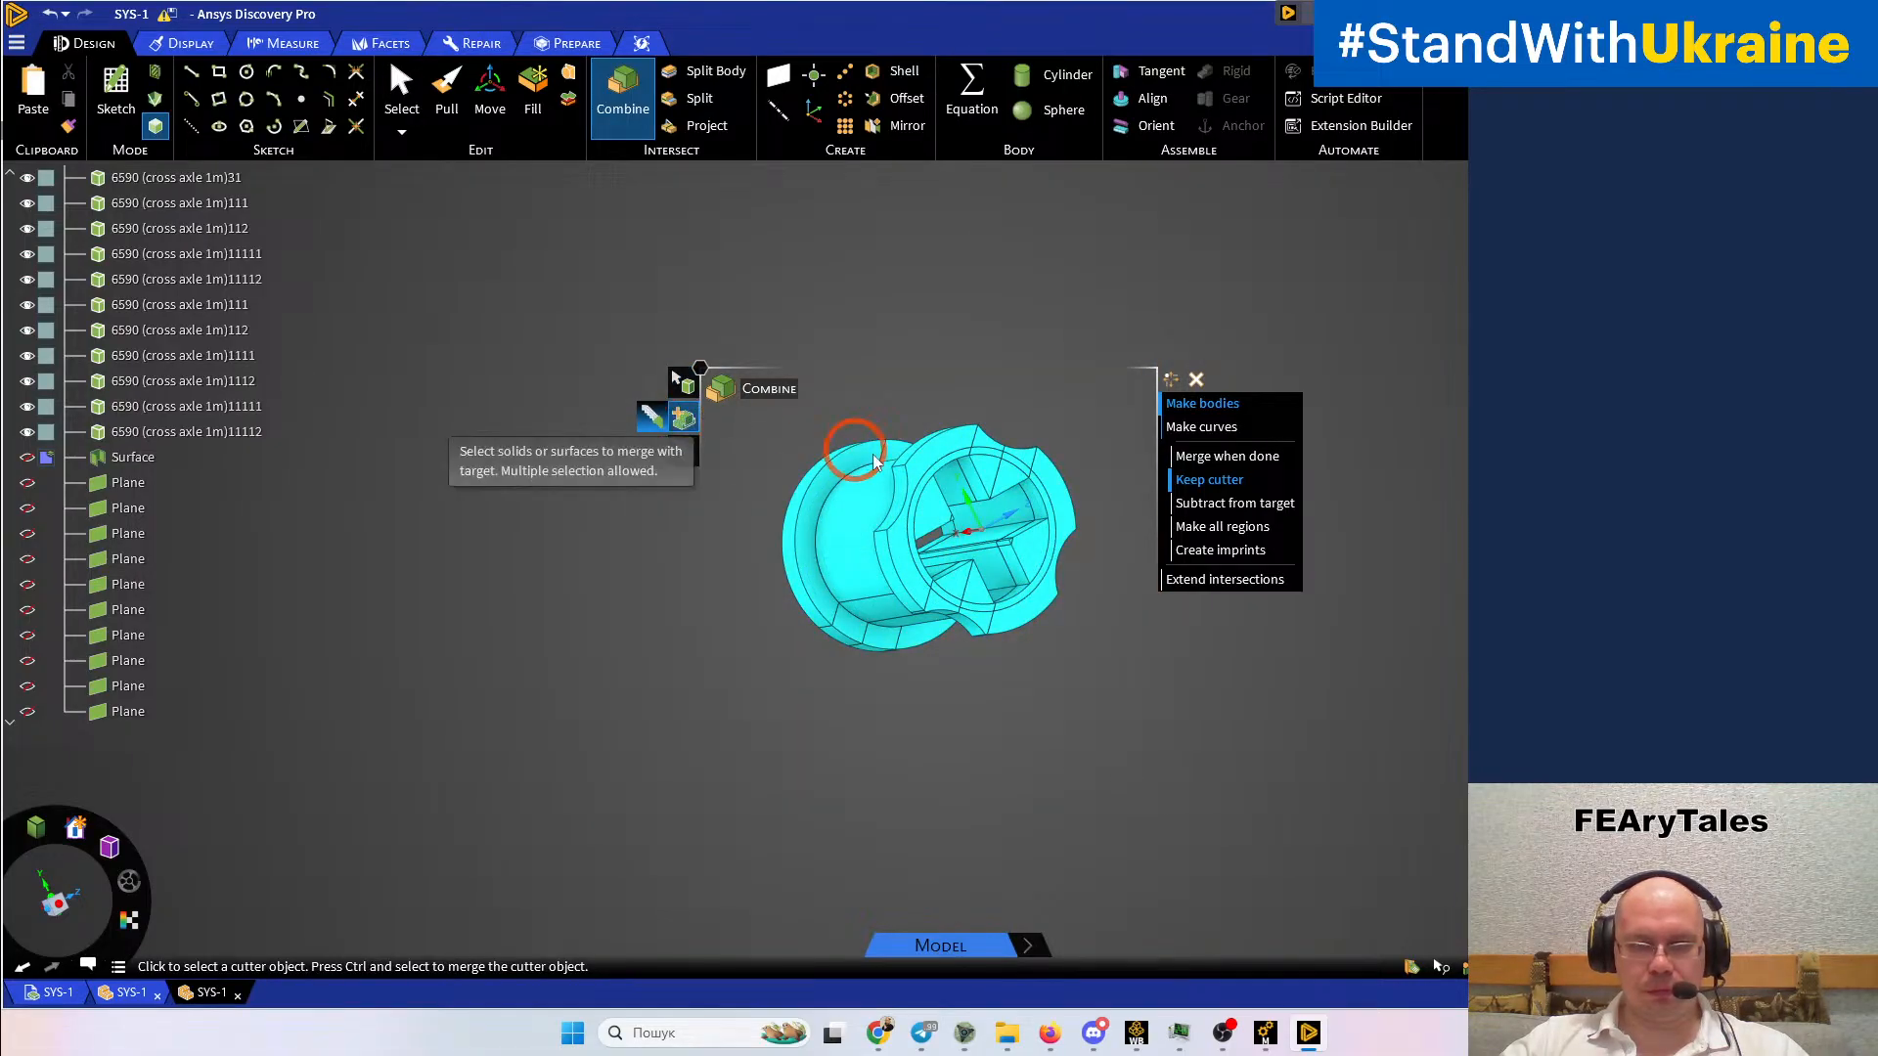
pyautogui.click(923, 579)
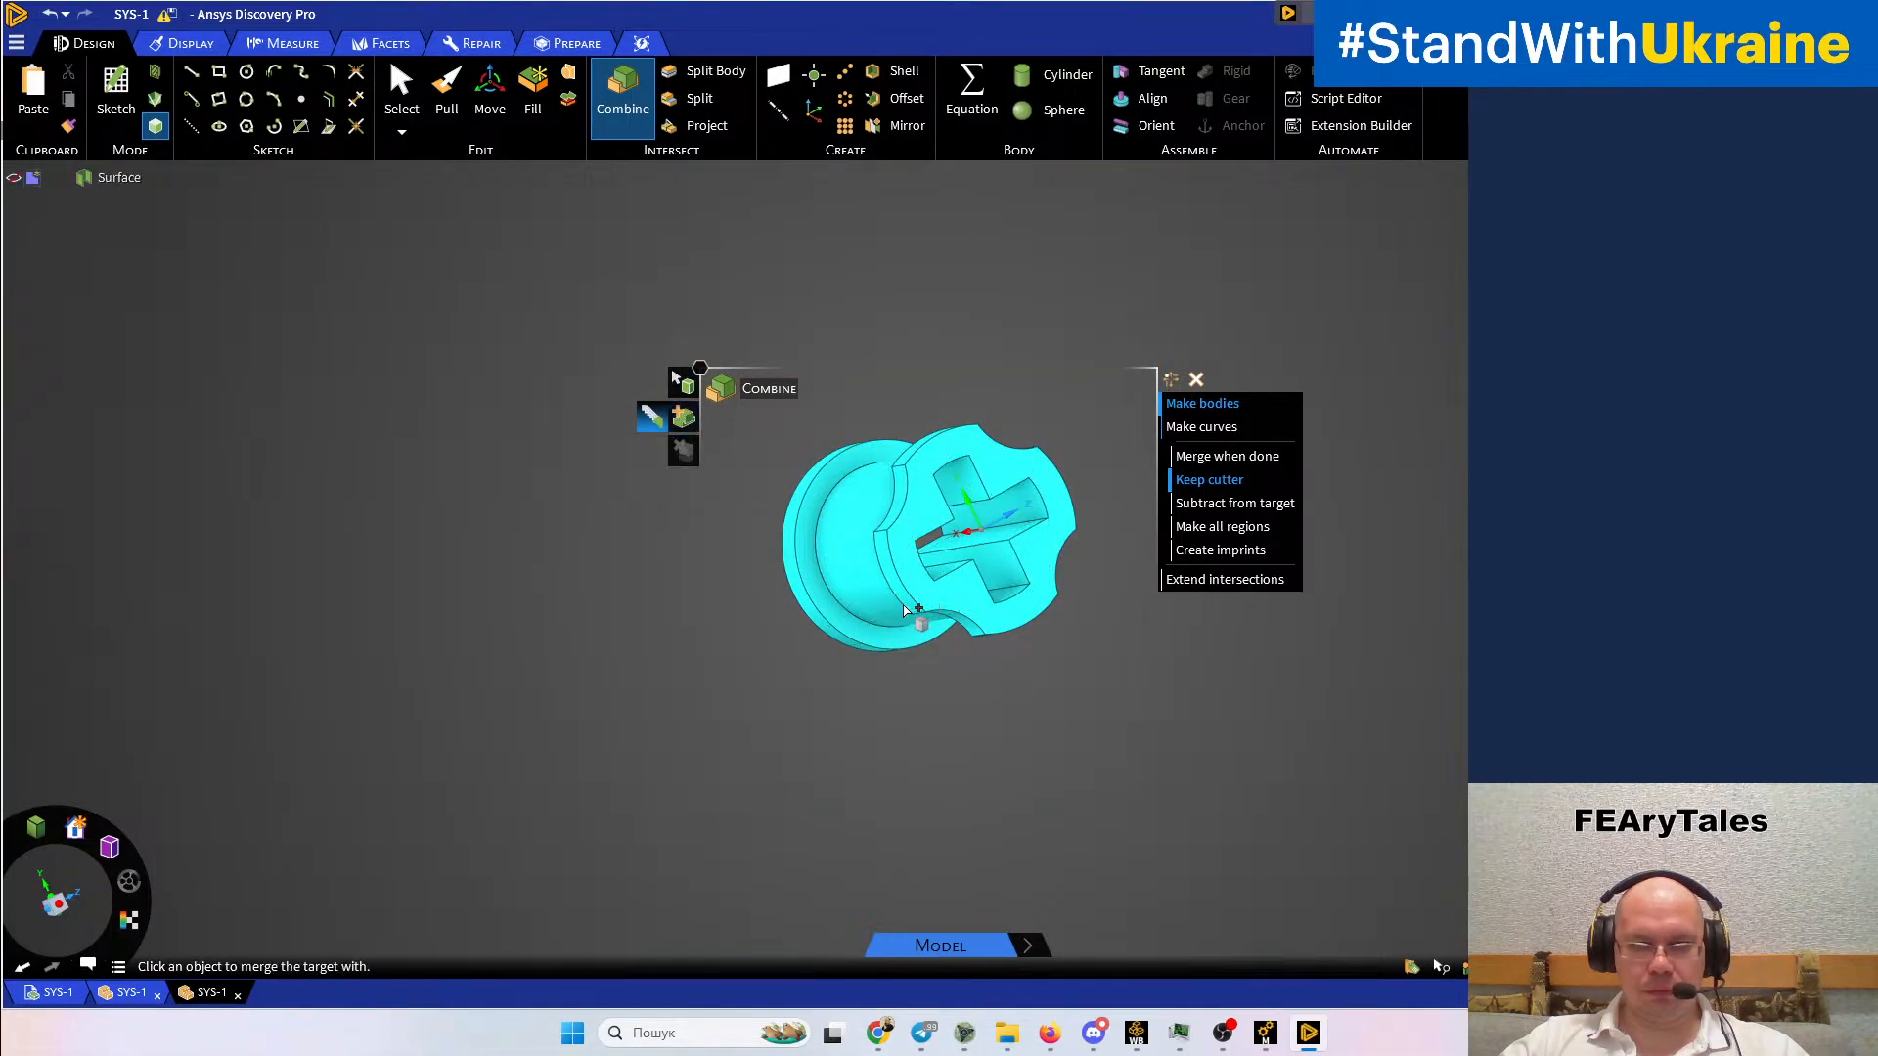
pyautogui.press('Escape')
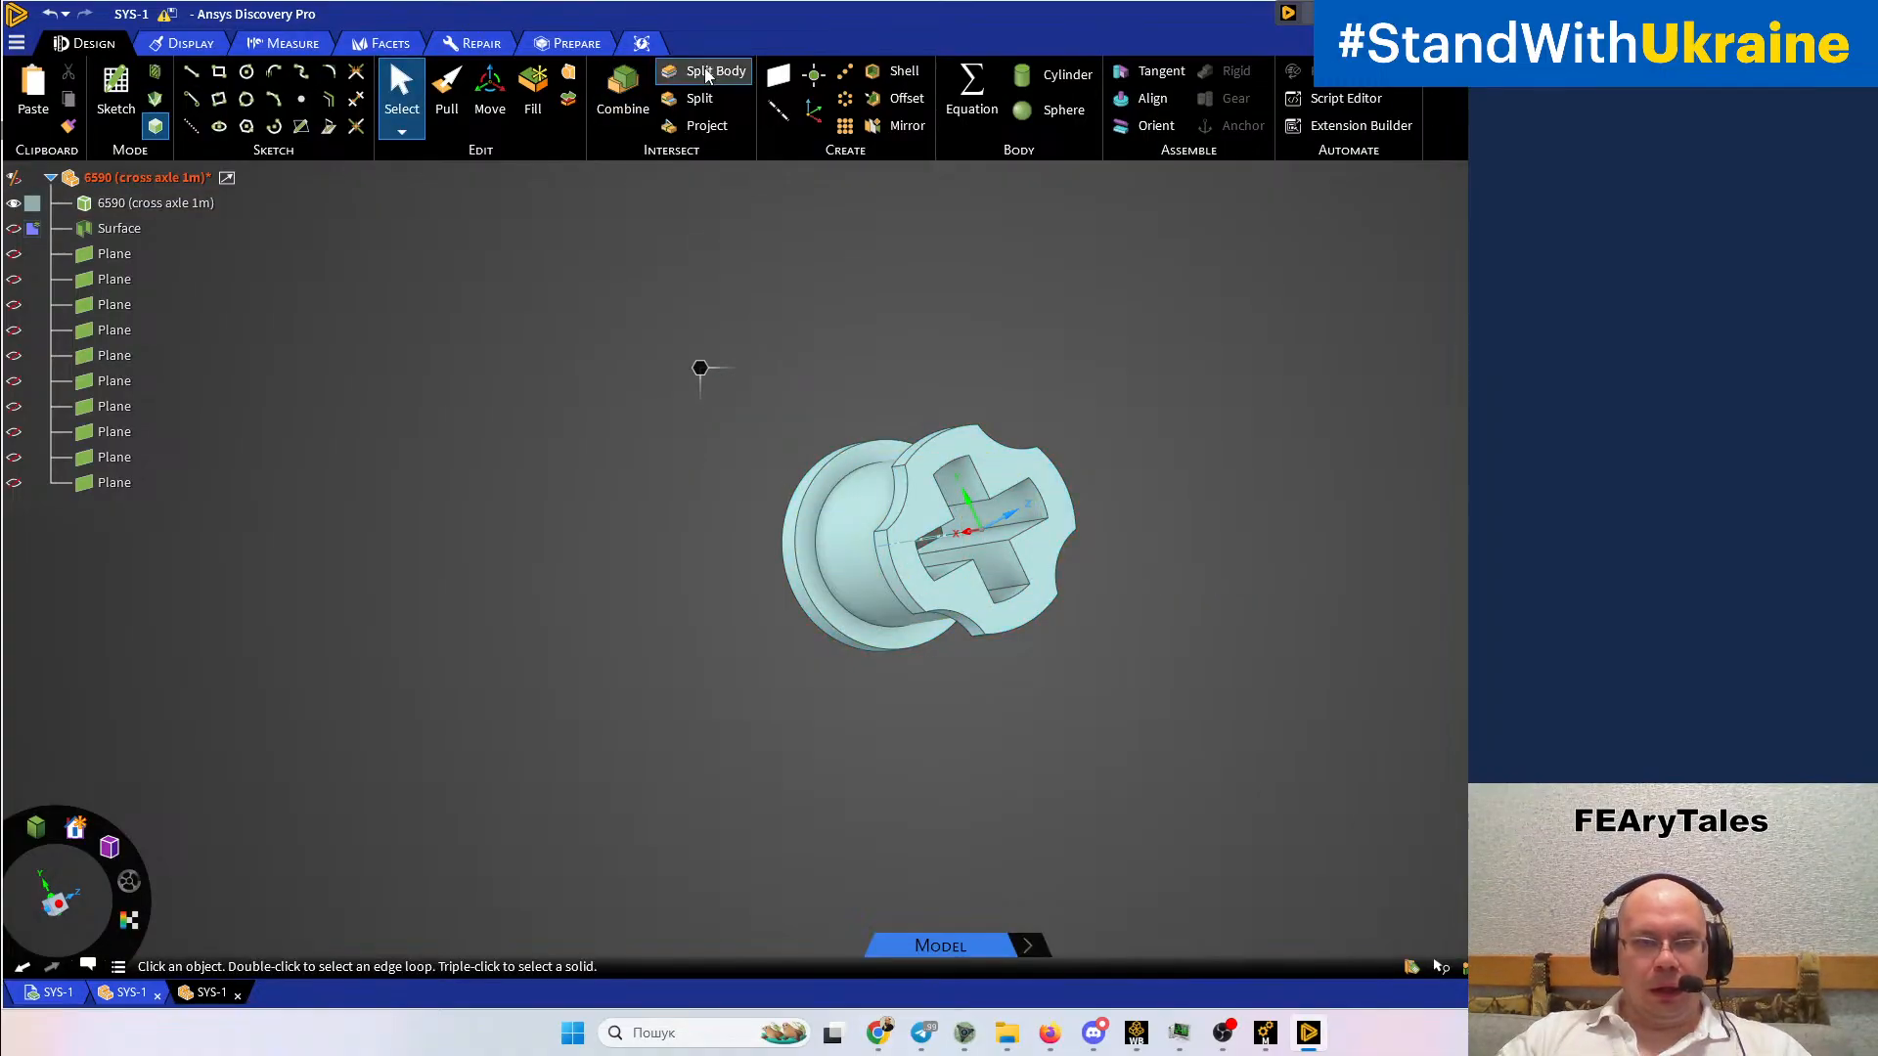
# Start Split Body and show the pulled surface together with the merged bushing
pyautogui.click(704, 72)
pyautogui.click(32, 235)
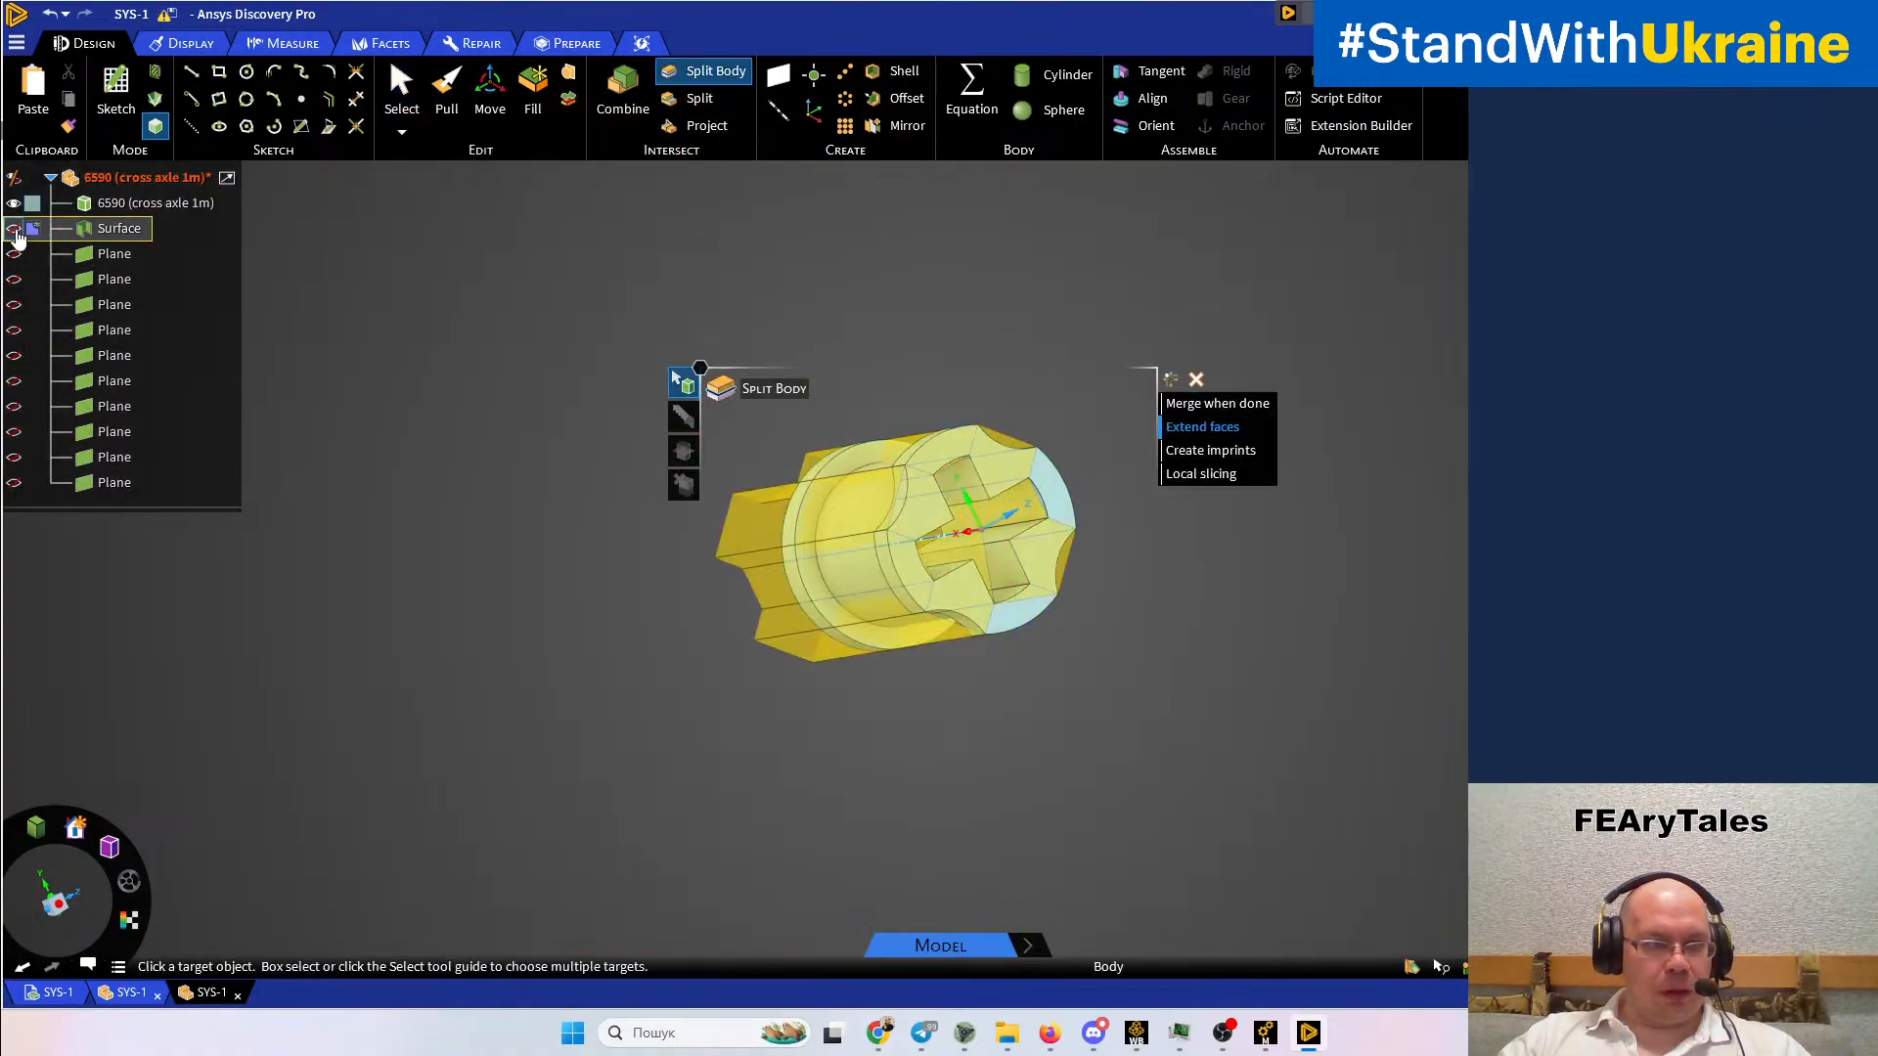
pyautogui.click(377, 406)
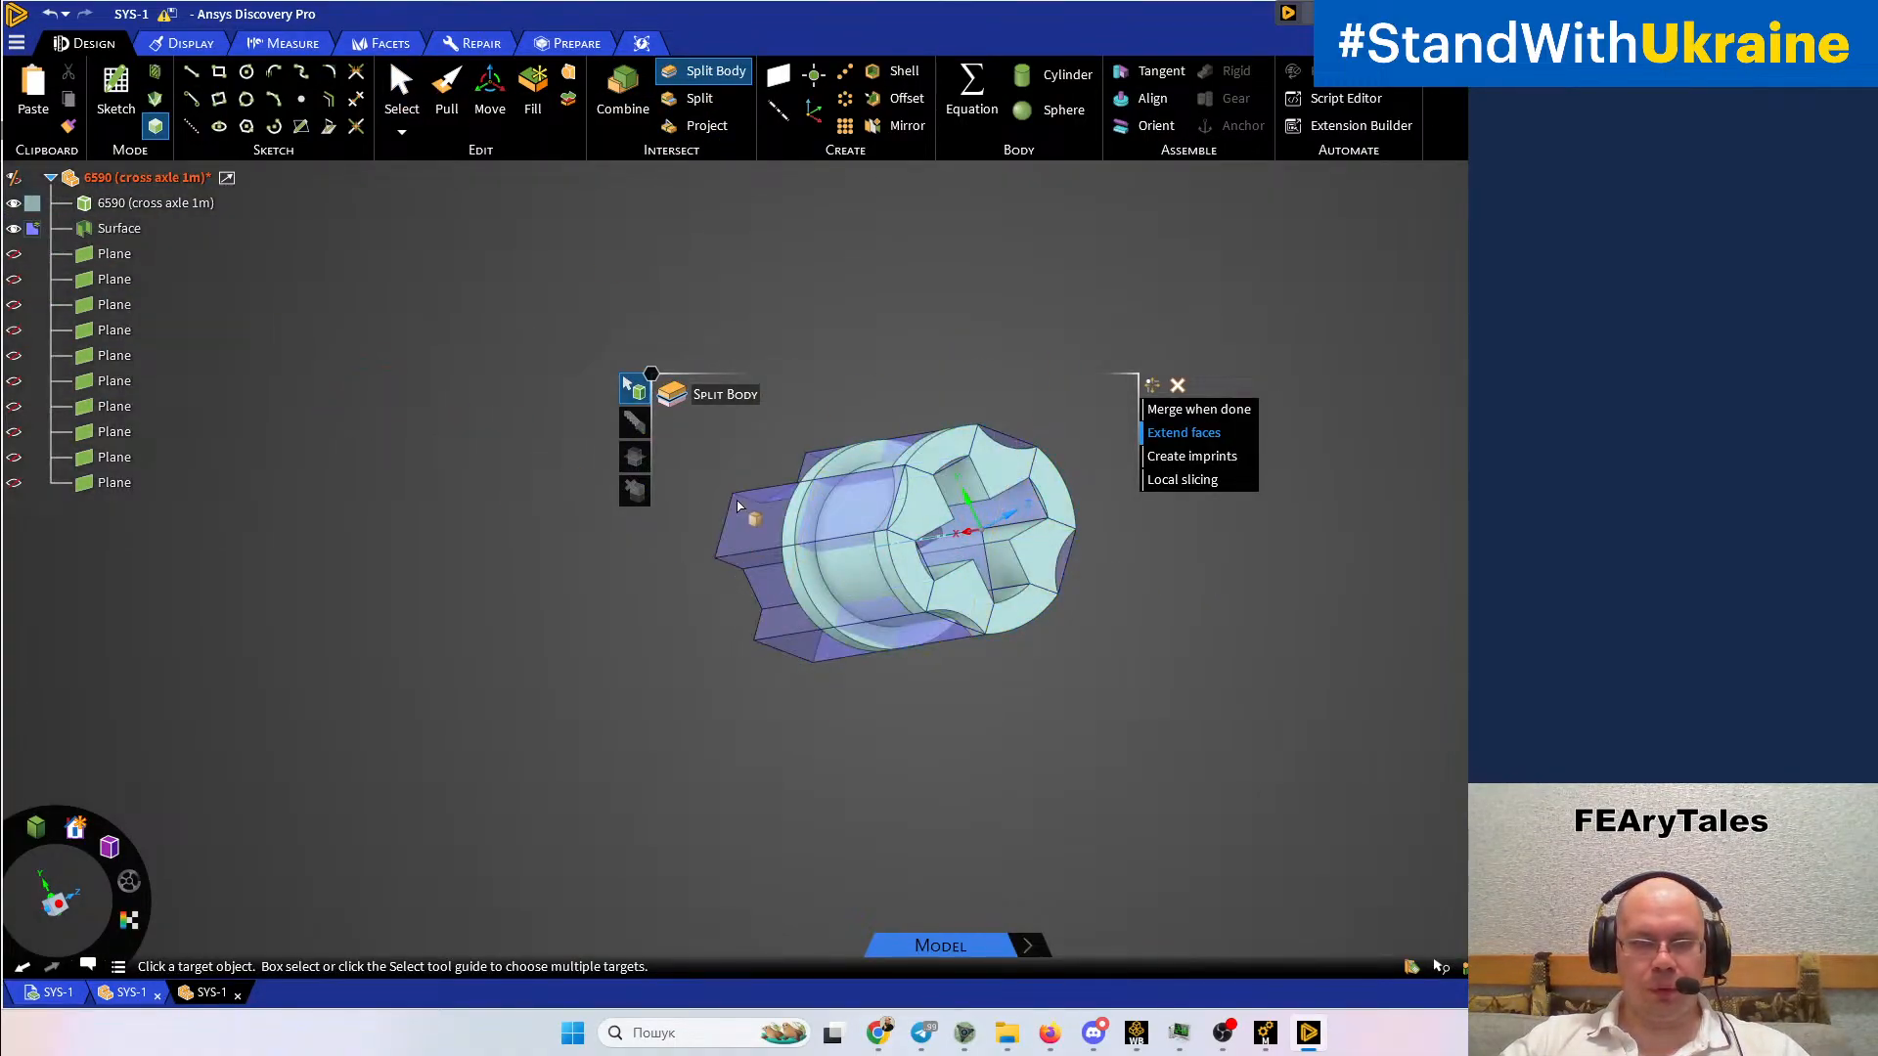
# Split the bushing with the surface face running from the sketch origin to the lower cross-hole arm's corner, without removing any region
pyautogui.click(1006, 626)
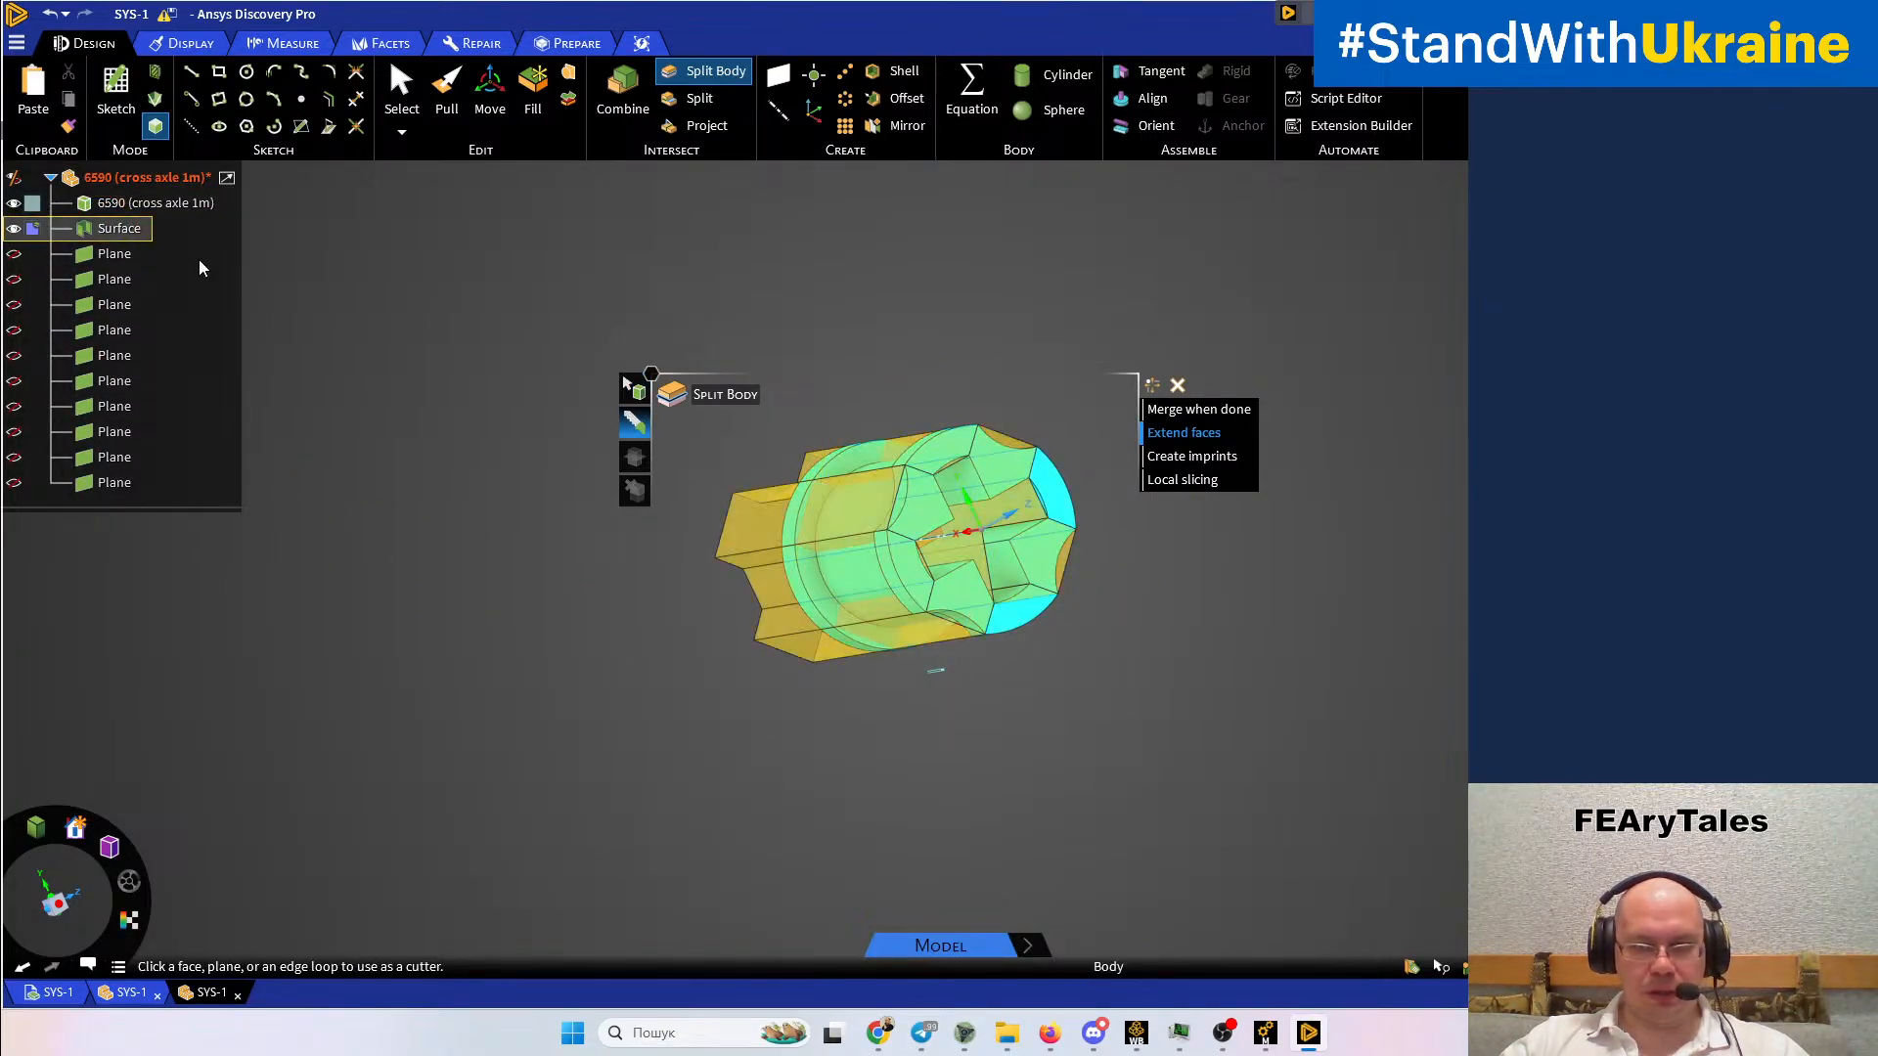
pyautogui.scroll(10, 1018, 562)
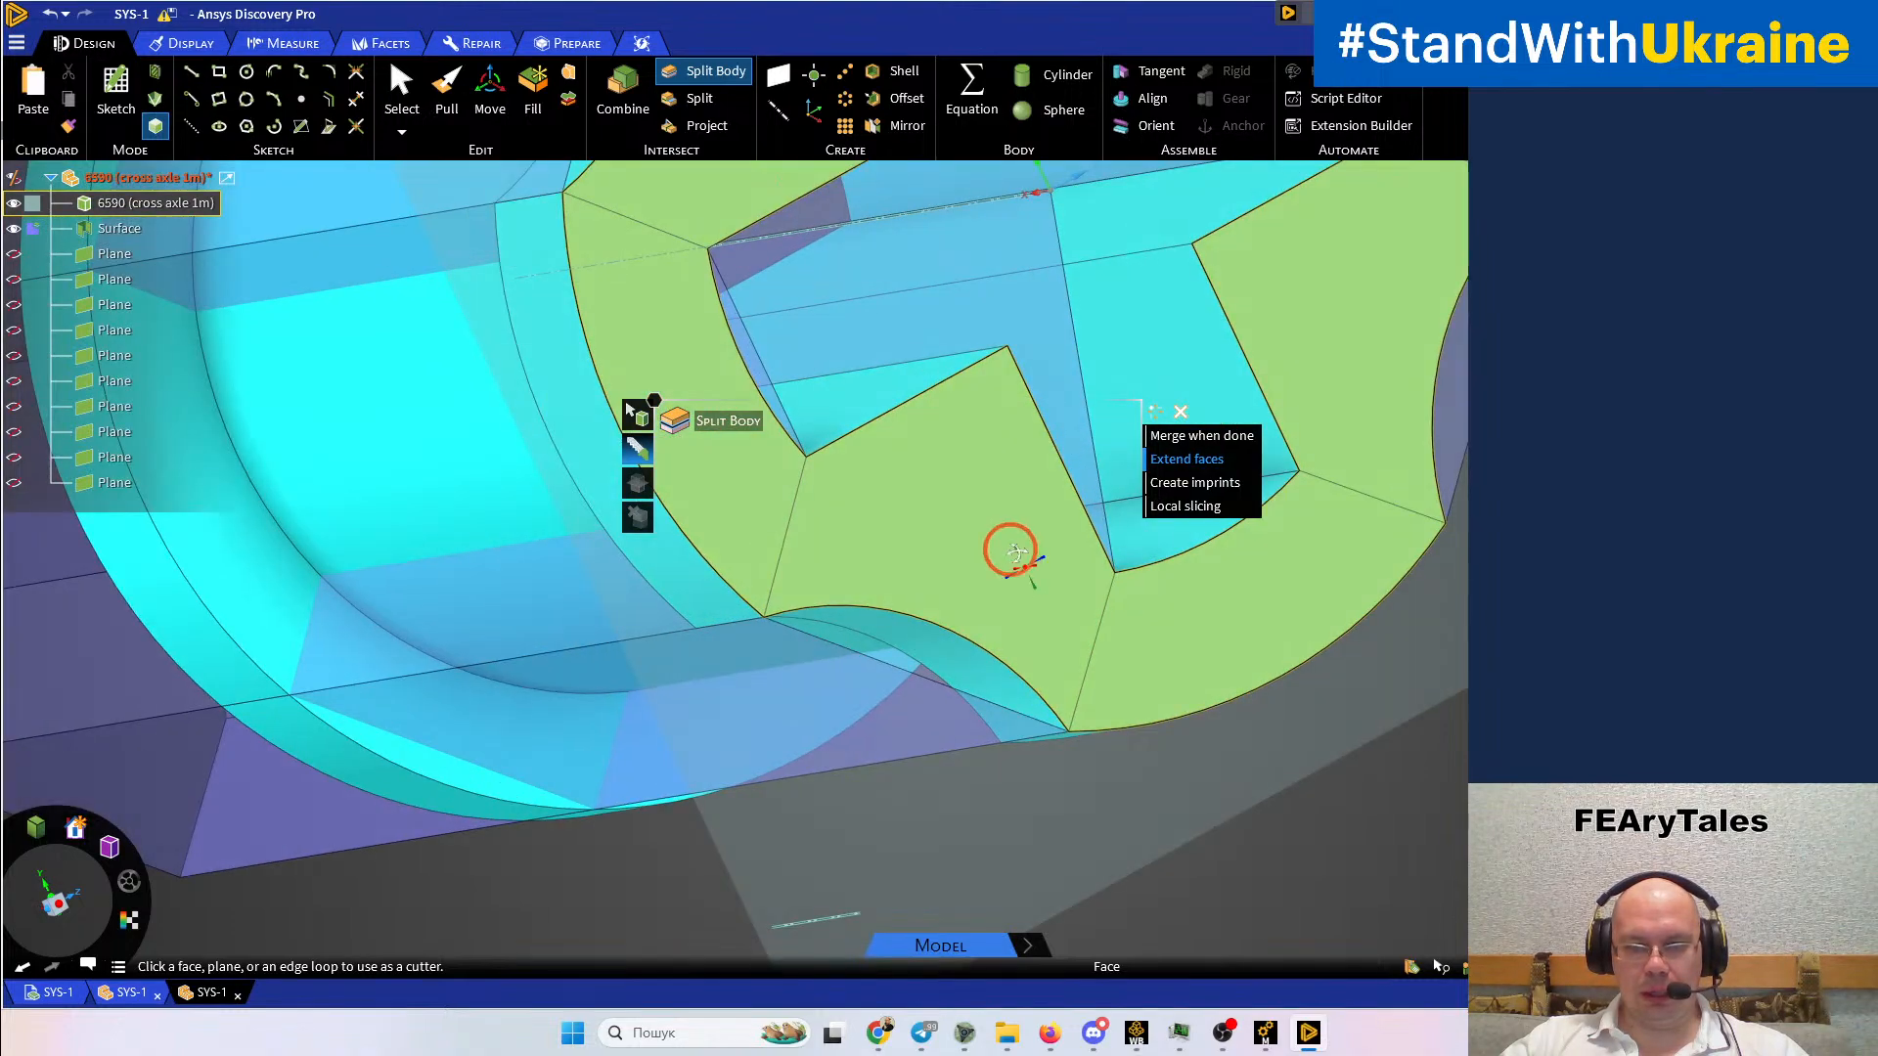
pyautogui.scroll(-5, 1018, 562)
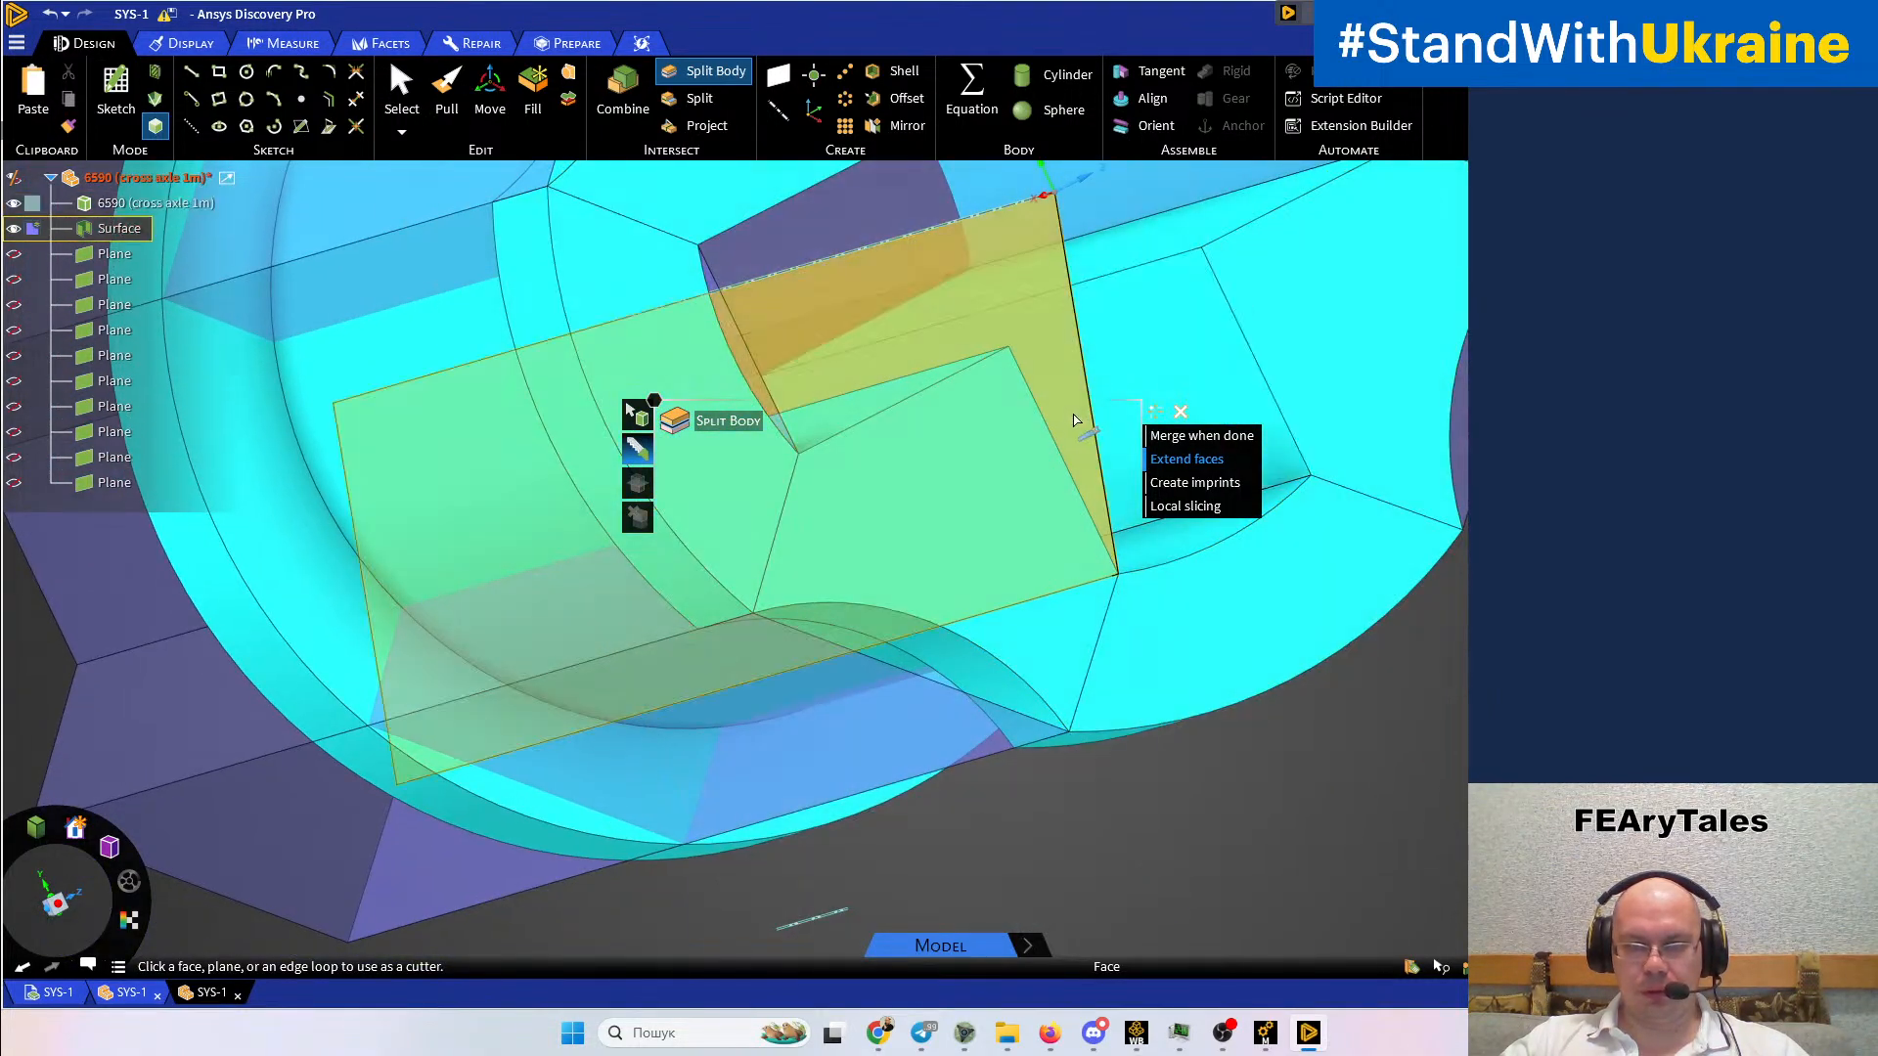
pyautogui.click(637, 684)
pyautogui.moveTo(955, 701); pyautogui.dragTo(889, 679, button='middle')
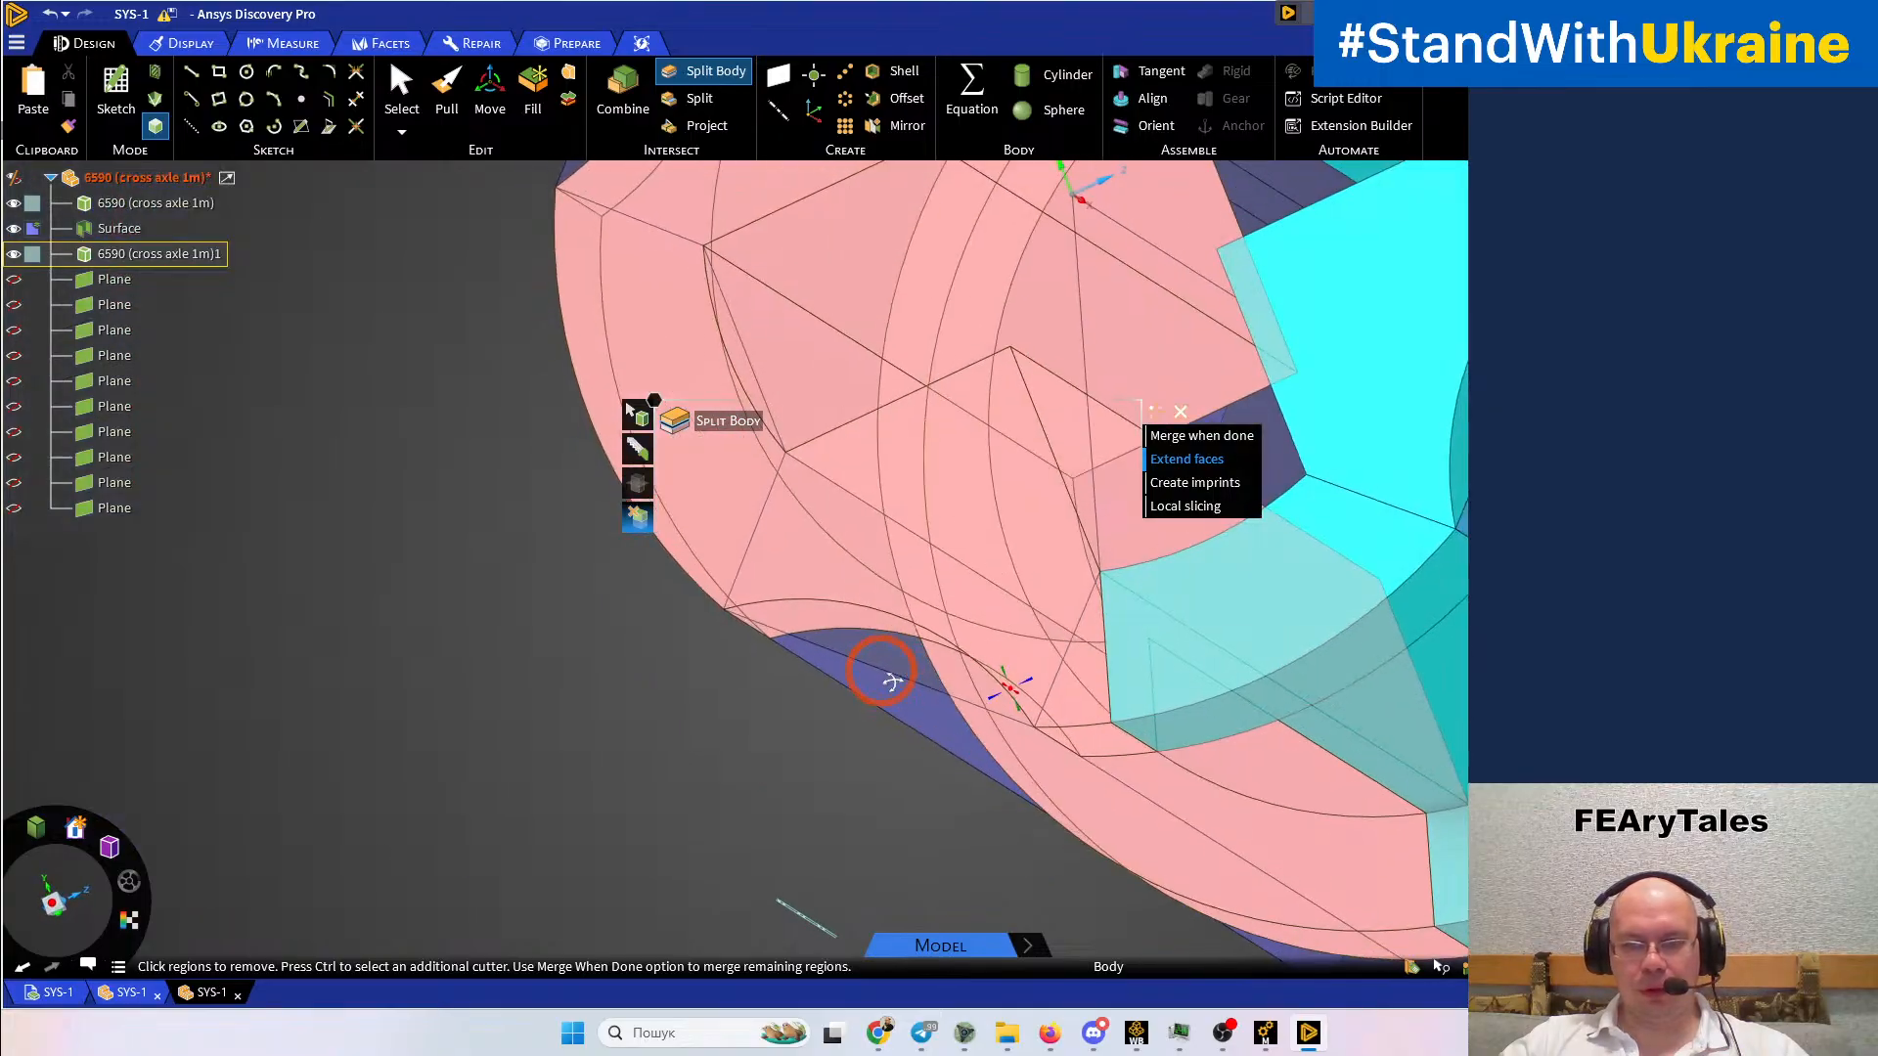
pyautogui.press('Escape')
# Split the bushing with the surface faces running outward from the lower cross-hole arm's corners, keeping every region
pyautogui.click(1212, 775)
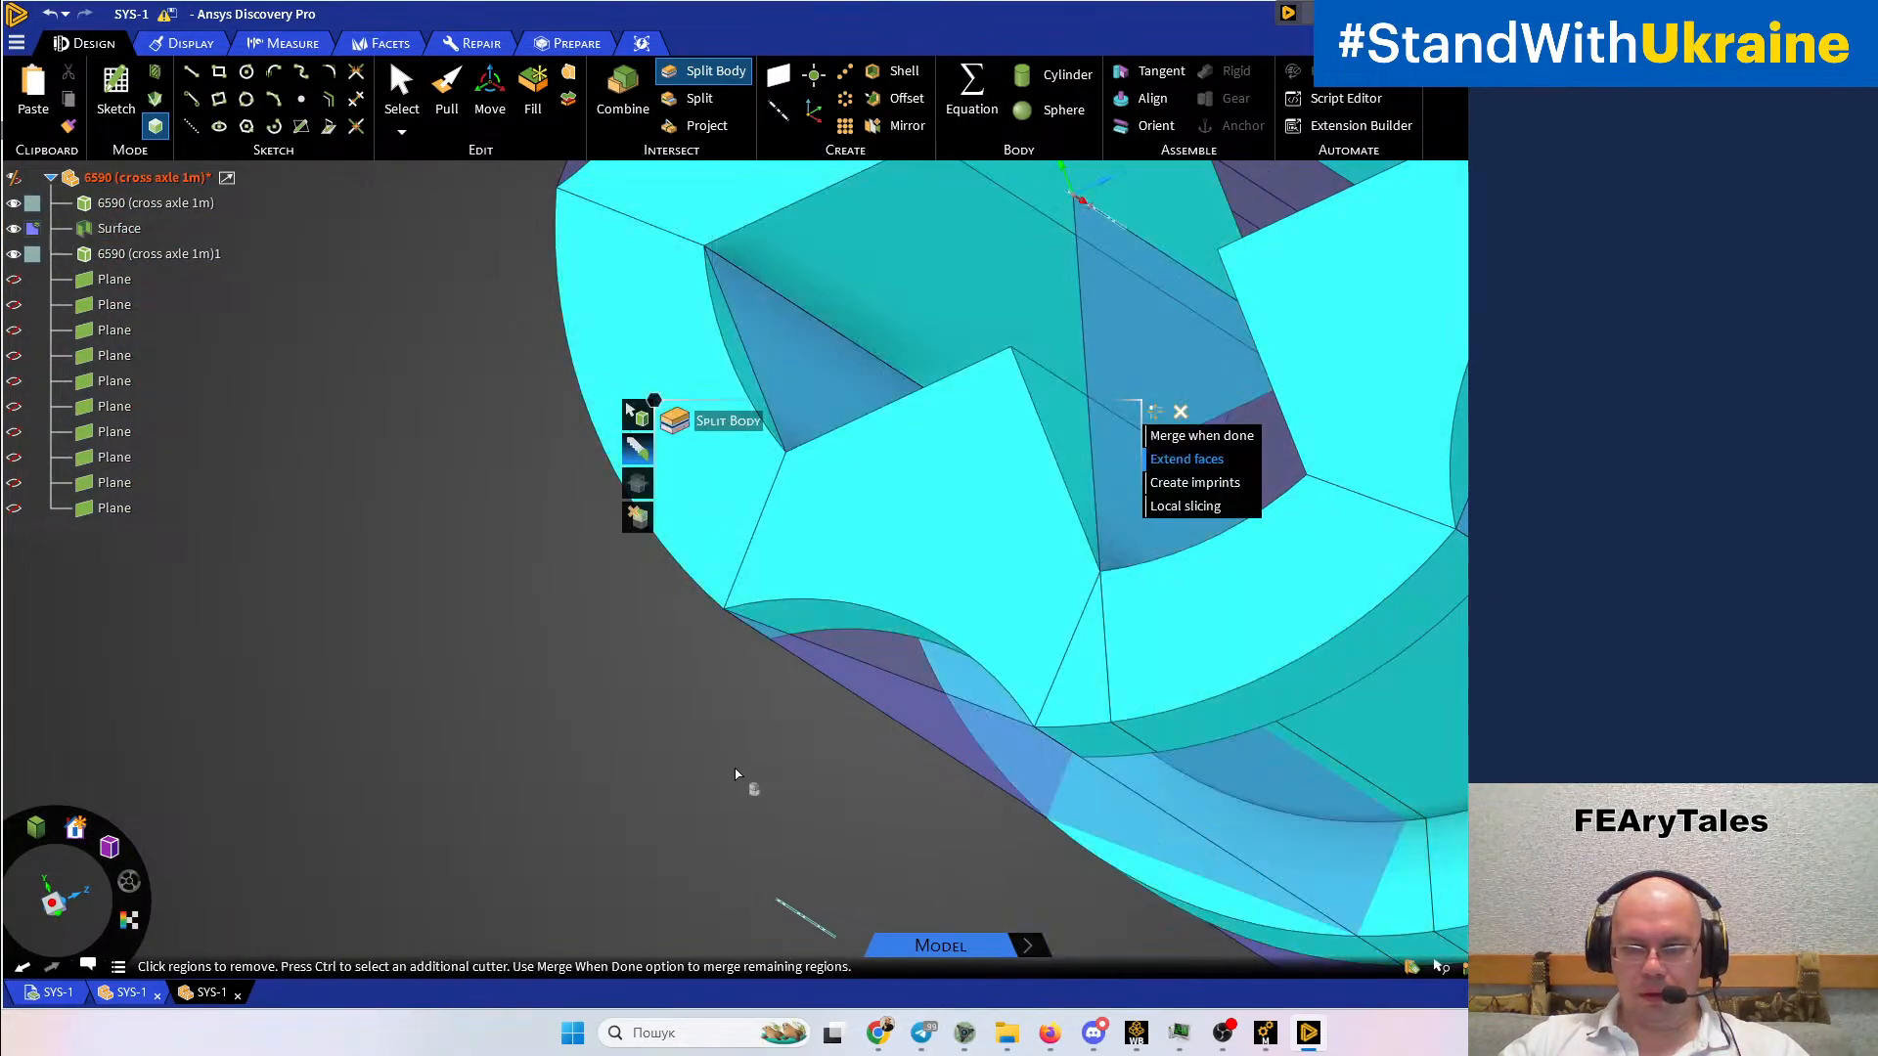
pyautogui.scroll(-3, 736, 762)
pyautogui.press('Escape')
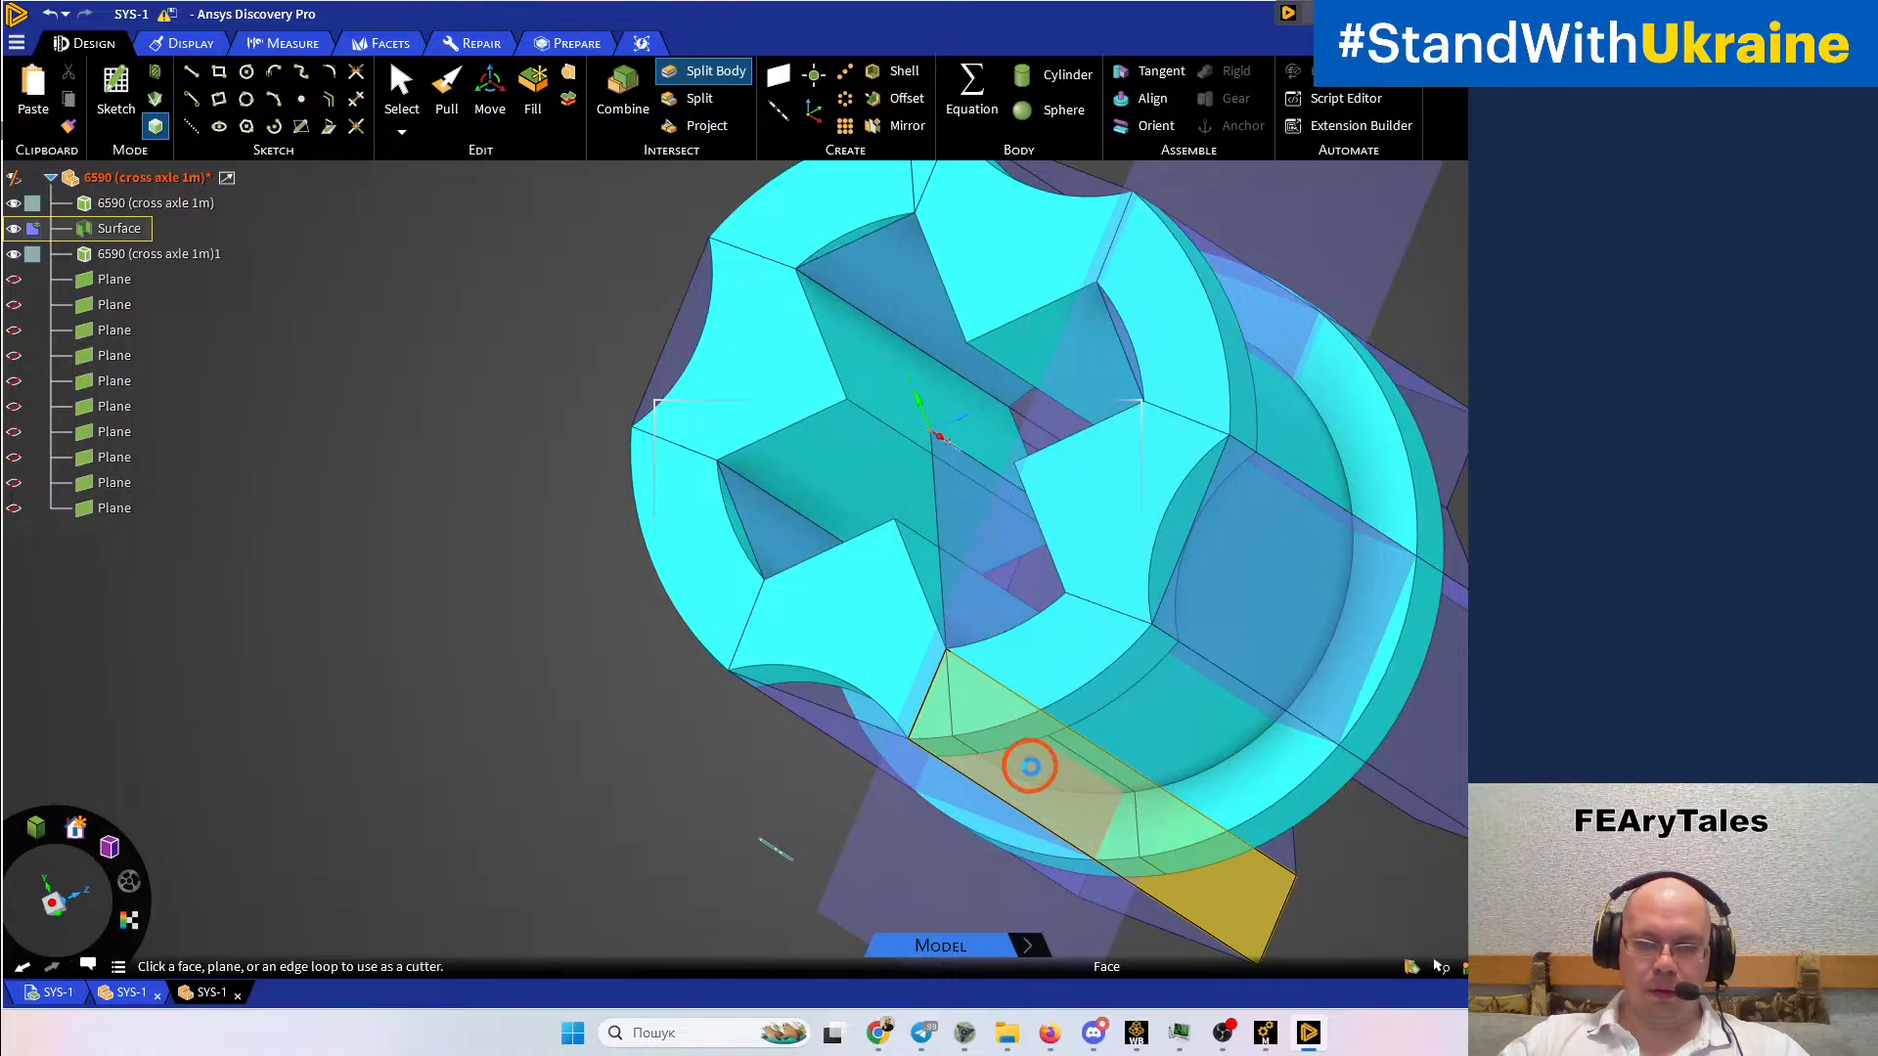
pyautogui.click(1137, 725)
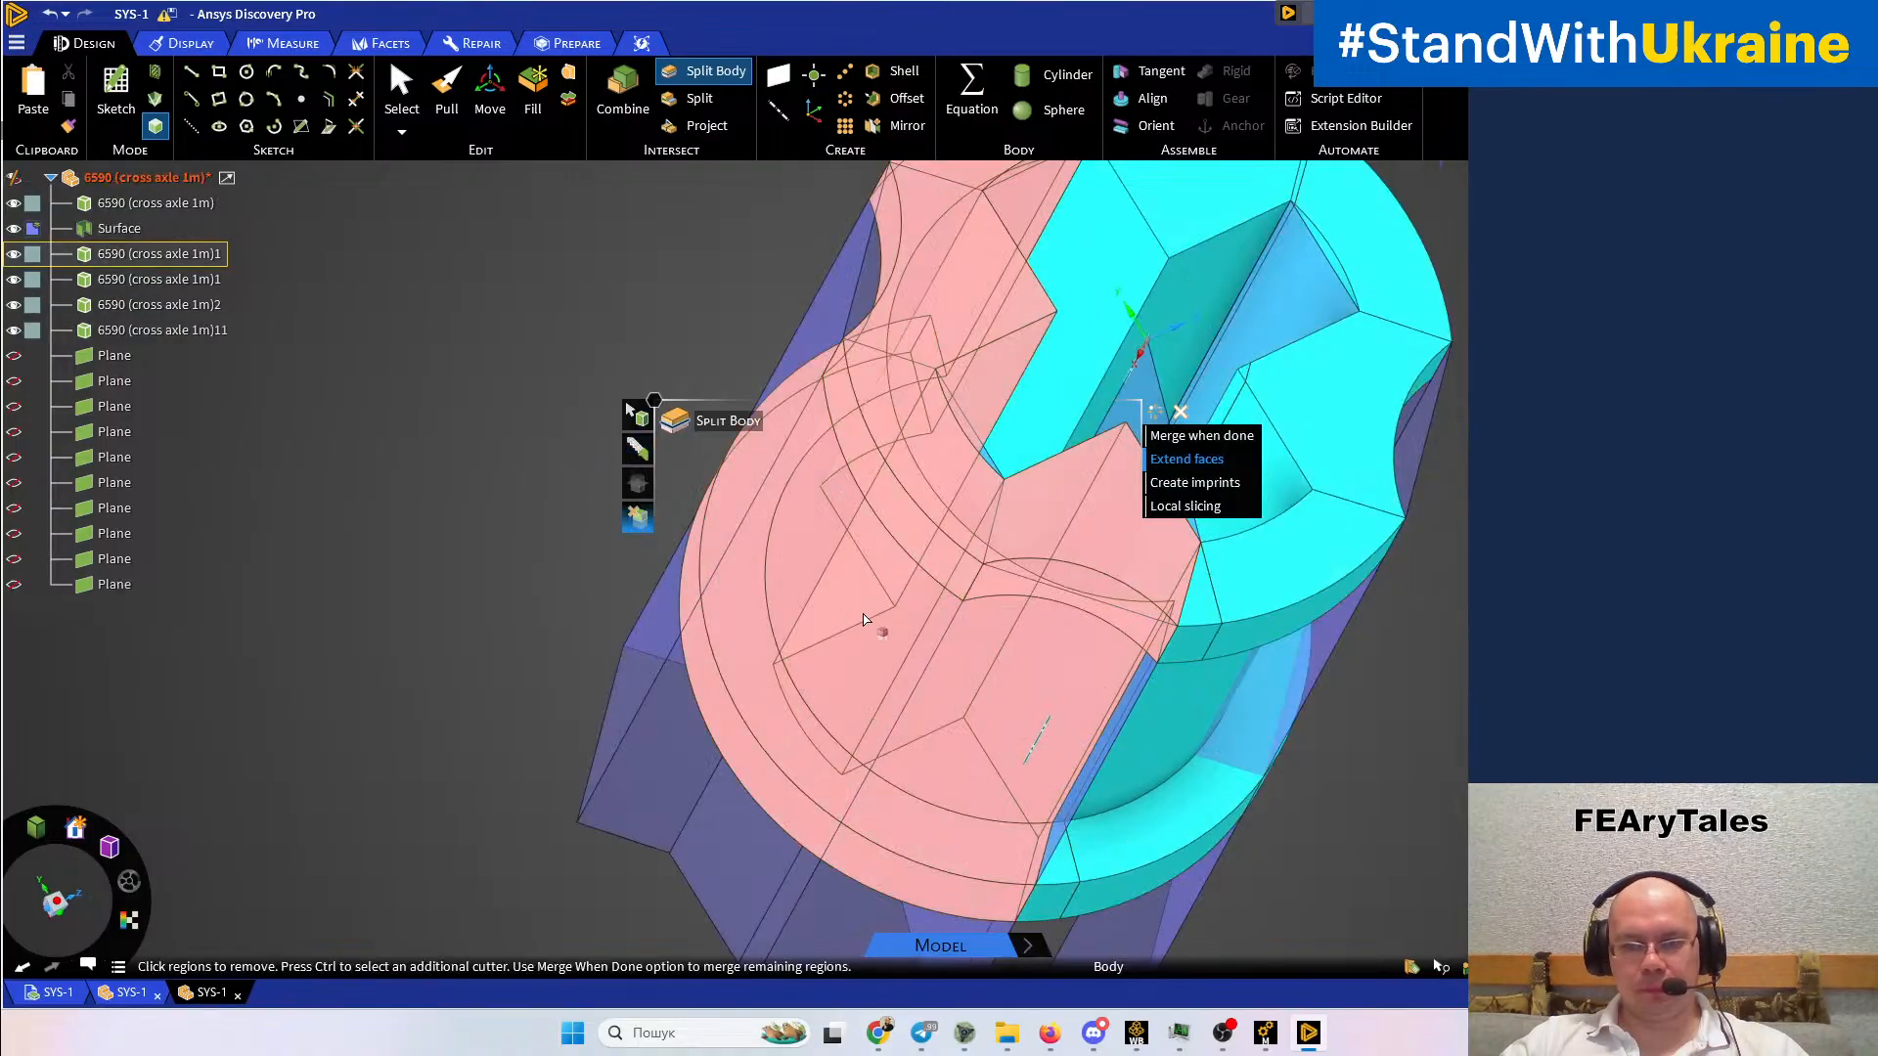
pyautogui.click(922, 648)
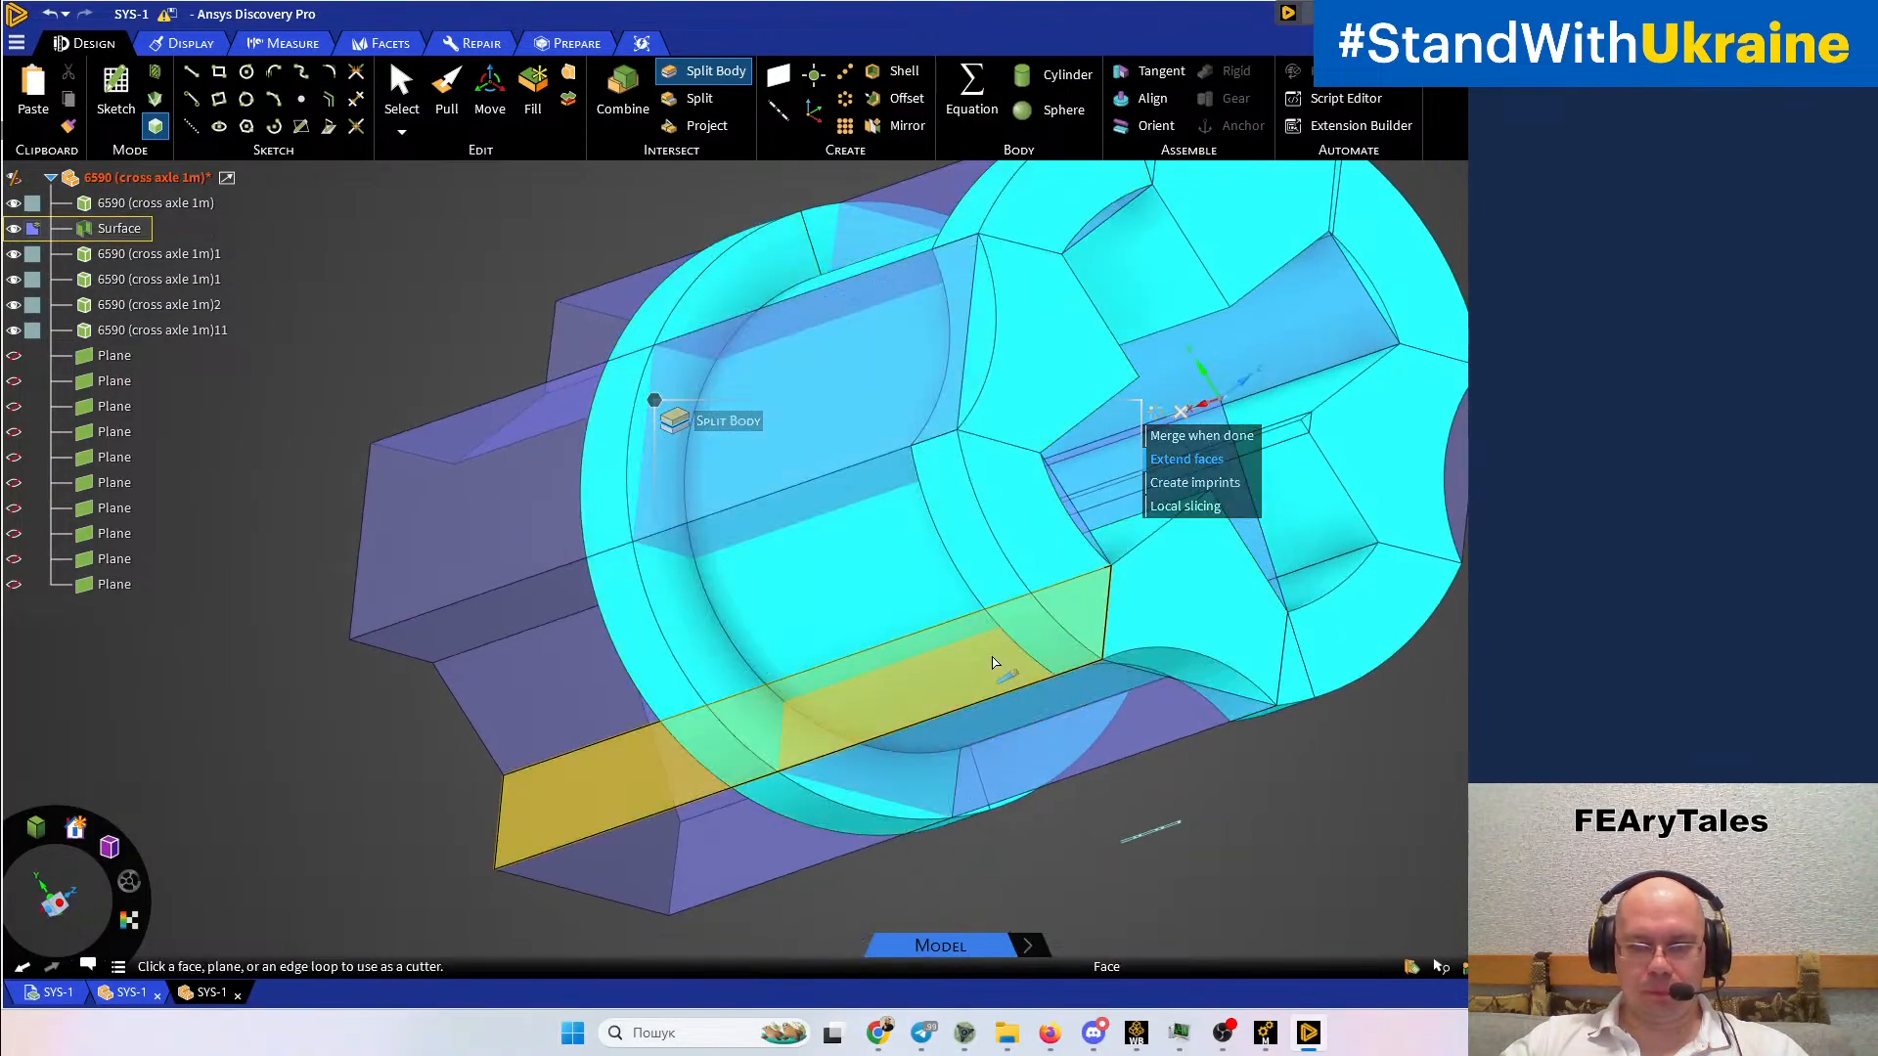
# Split the bushing bodies with the surface faces bounding the next outer groove around the bushing, without removing any region
pyautogui.press('Escape')
pyautogui.click(837, 479)
pyautogui.click(887, 486)
pyautogui.moveTo(896, 540); pyautogui.dragTo(916, 637, button='middle')
pyautogui.press('Escape')
pyautogui.click(931, 354)
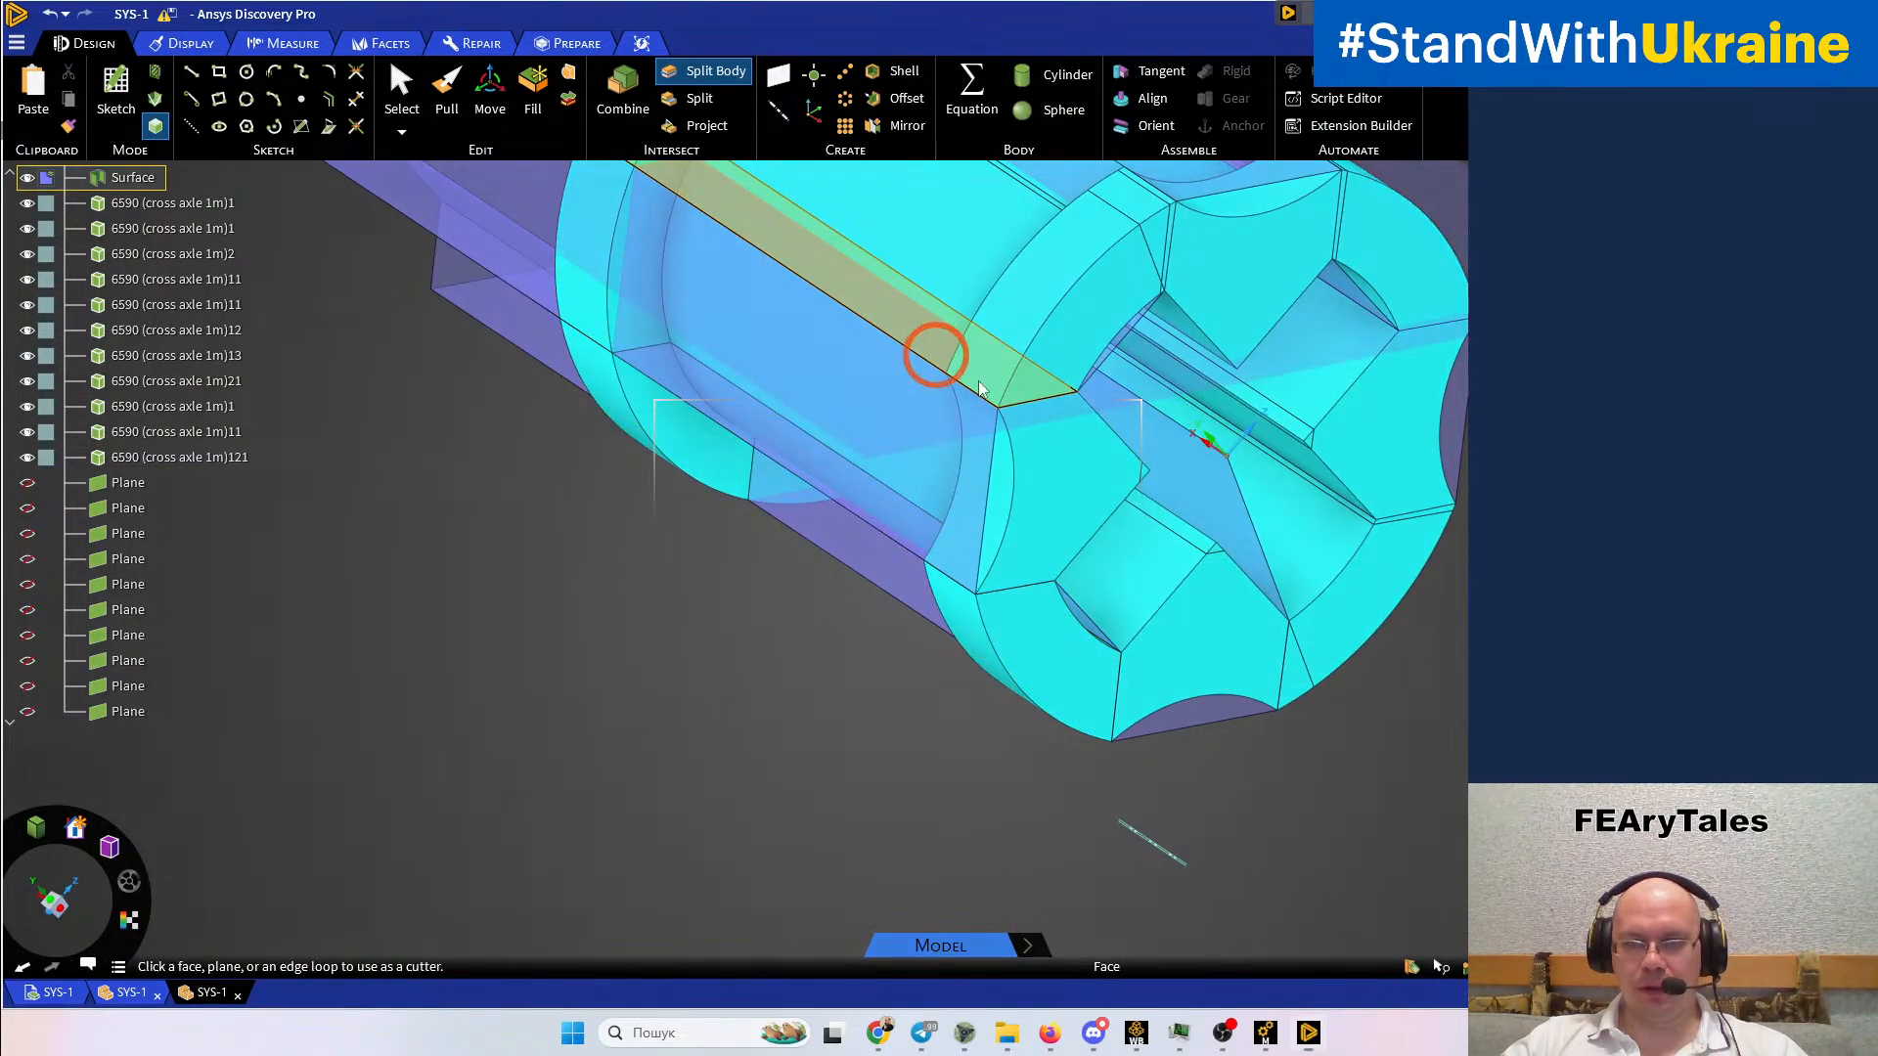
pyautogui.moveTo(1140, 409); pyautogui.dragTo(1110, 712, button='middle')
pyautogui.moveTo(1076, 504); pyautogui.dragTo(1043, 566, button='middle')
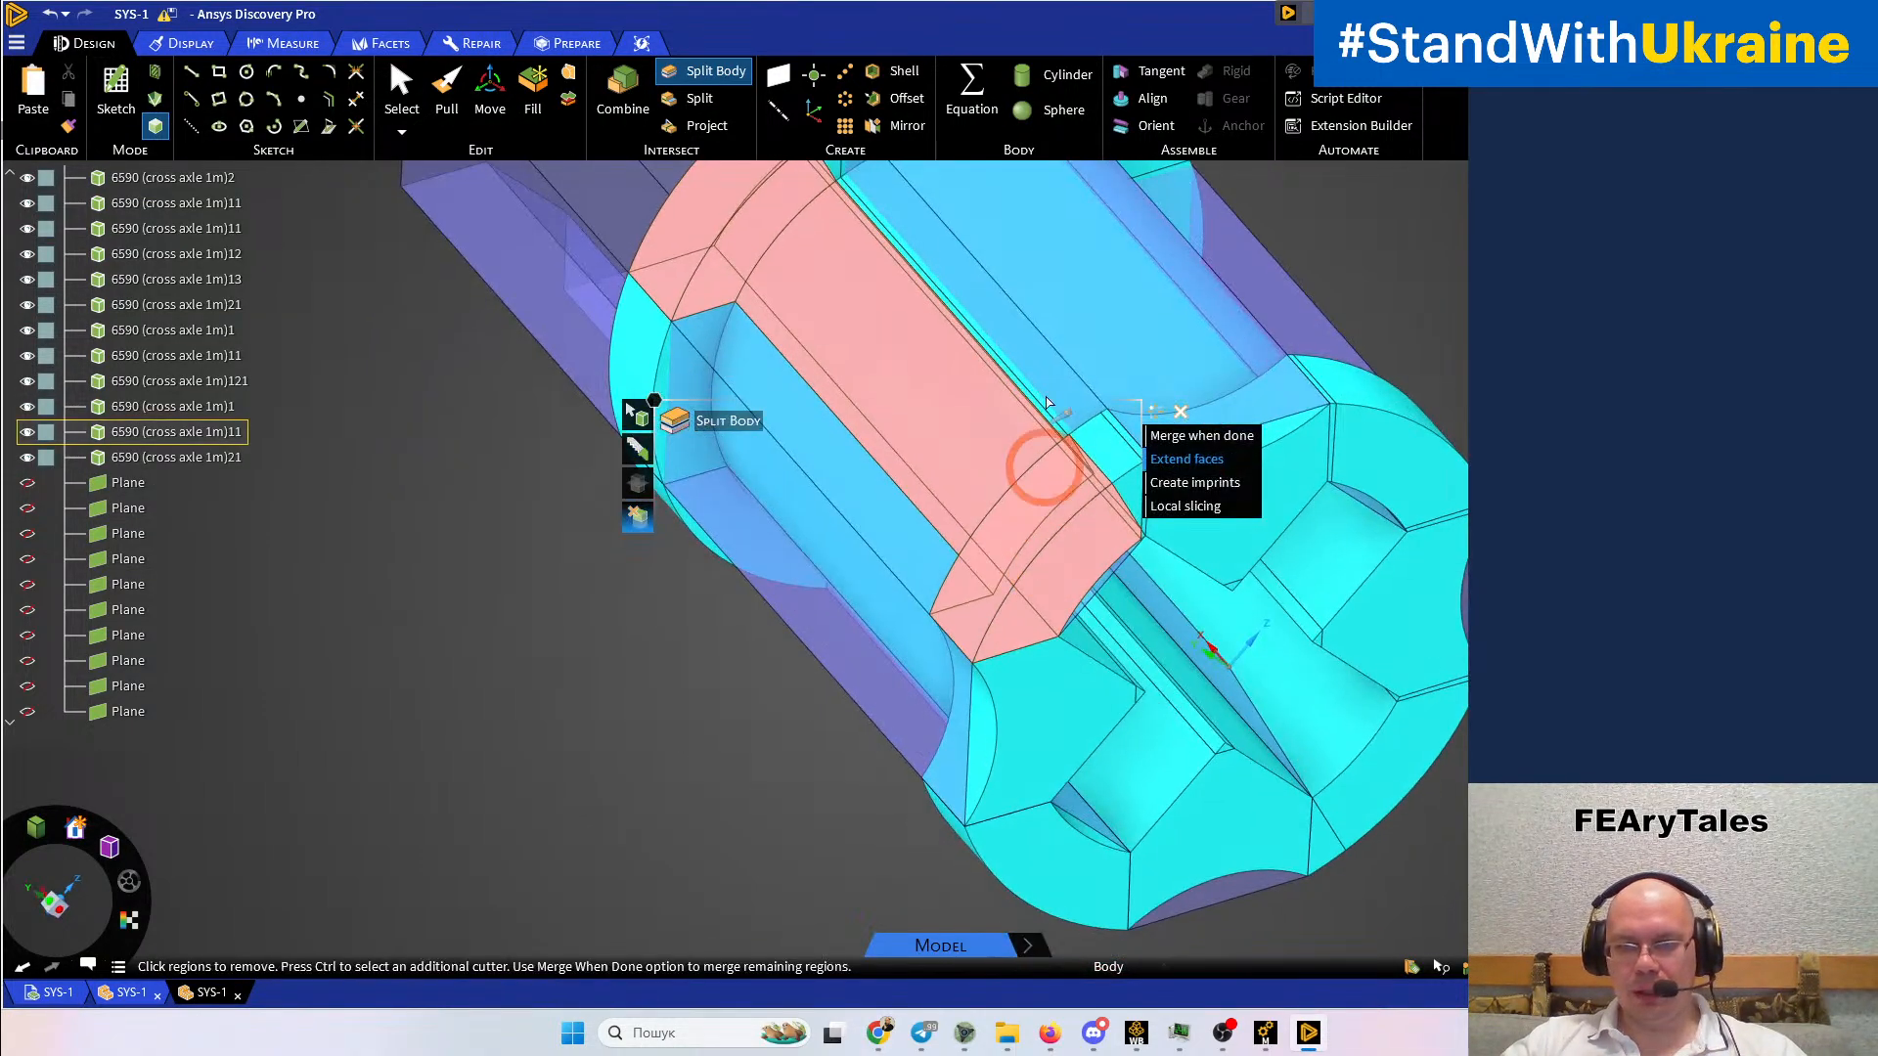
# Split the bodies with the surface faces flanking the following cross-hole arm, keeping all regions
pyautogui.press('Escape')
pyautogui.click(1105, 565)
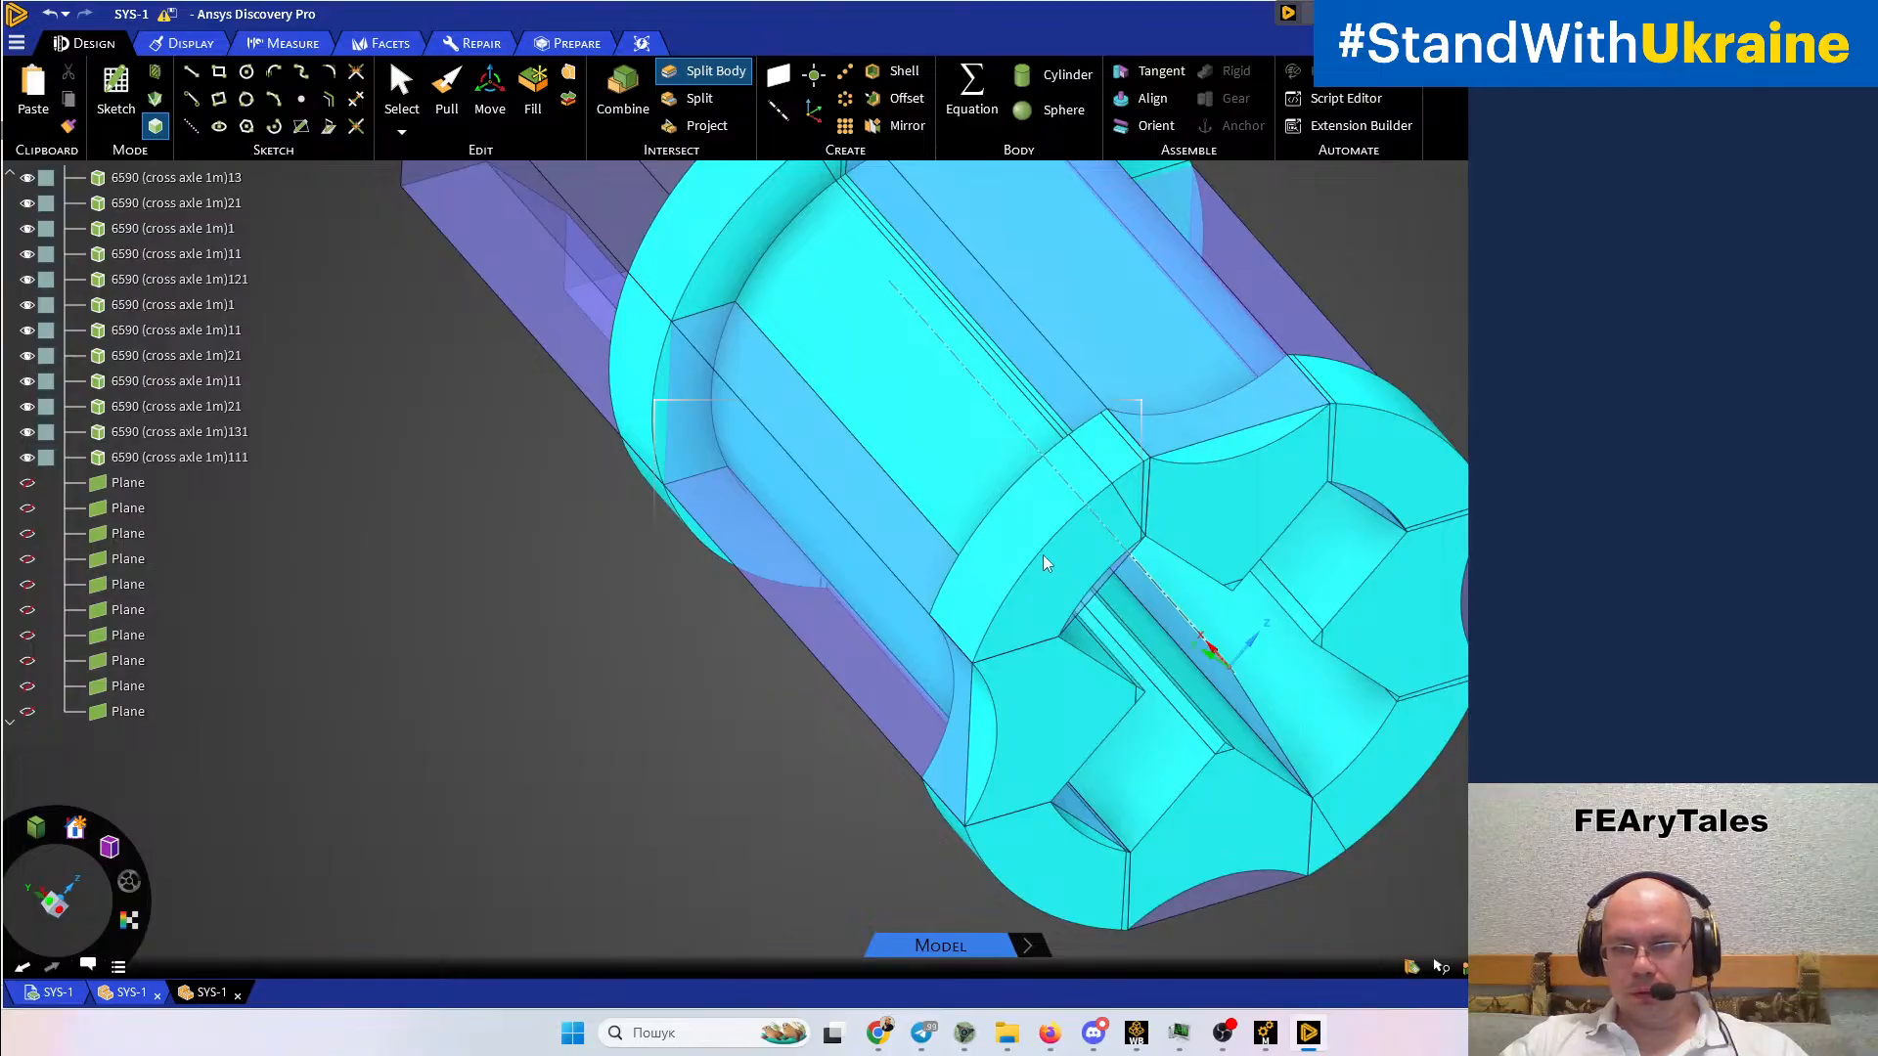
pyautogui.moveTo(1230, 469); pyautogui.dragTo(1095, 517, button='middle')
pyautogui.press('Escape')
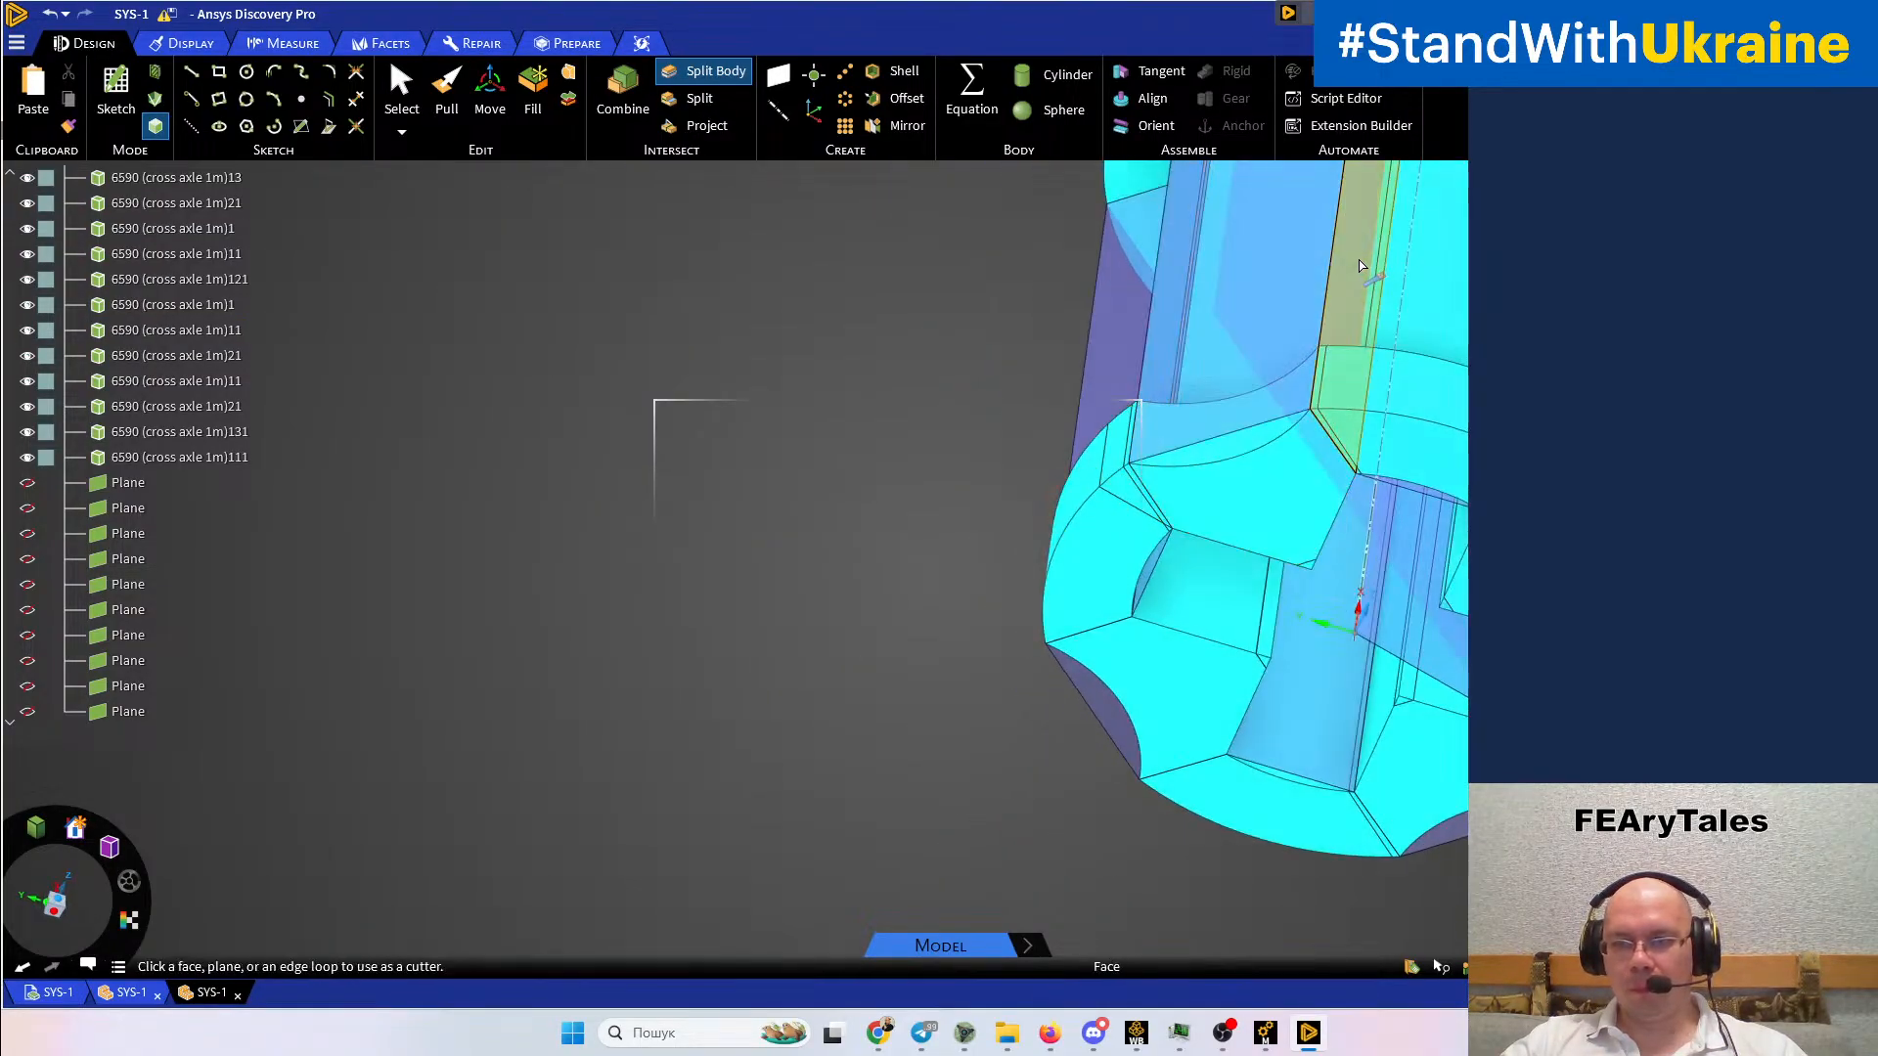
pyautogui.click(1158, 471)
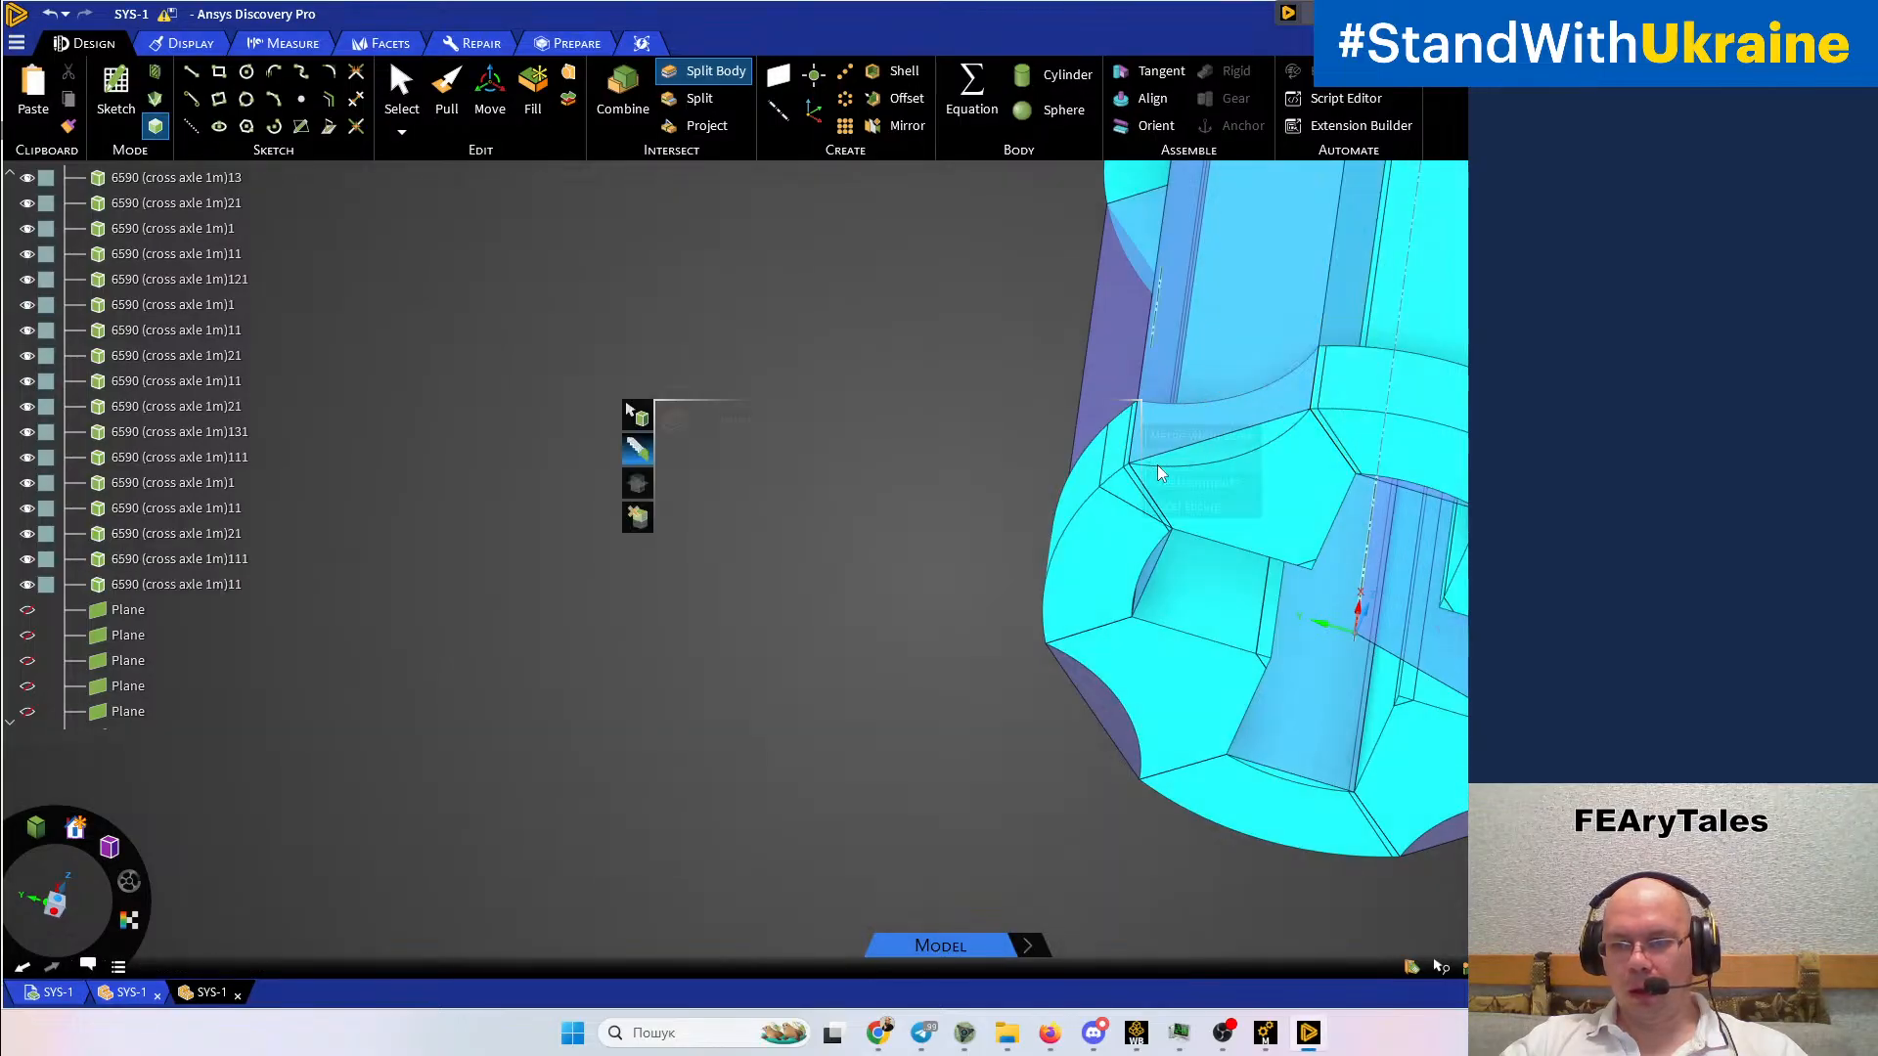
pyautogui.press('Escape')
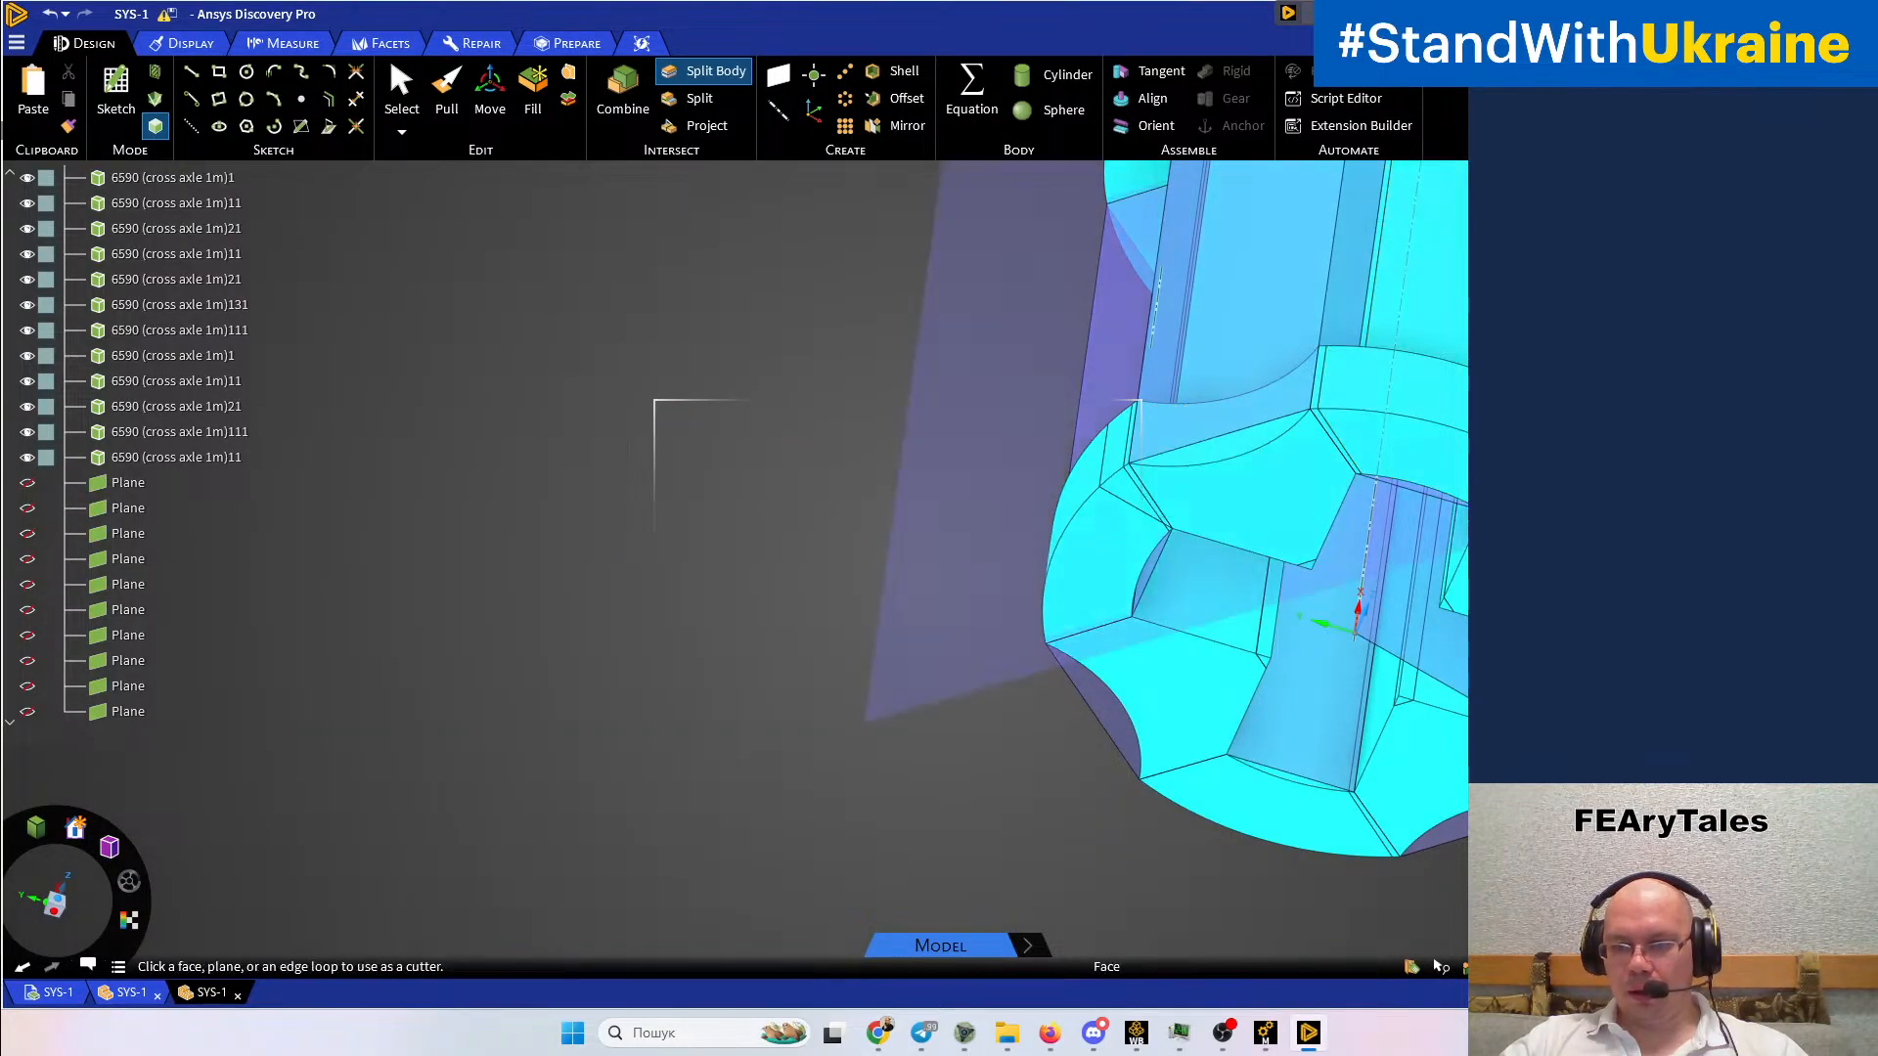
# Split the bodies with the remaining surface faces on the far side of the bushing, keeping all regions
pyautogui.click(1138, 401)
pyautogui.moveTo(1137, 410); pyautogui.dragTo(1457, 466, button='middle')
pyautogui.press('Escape')
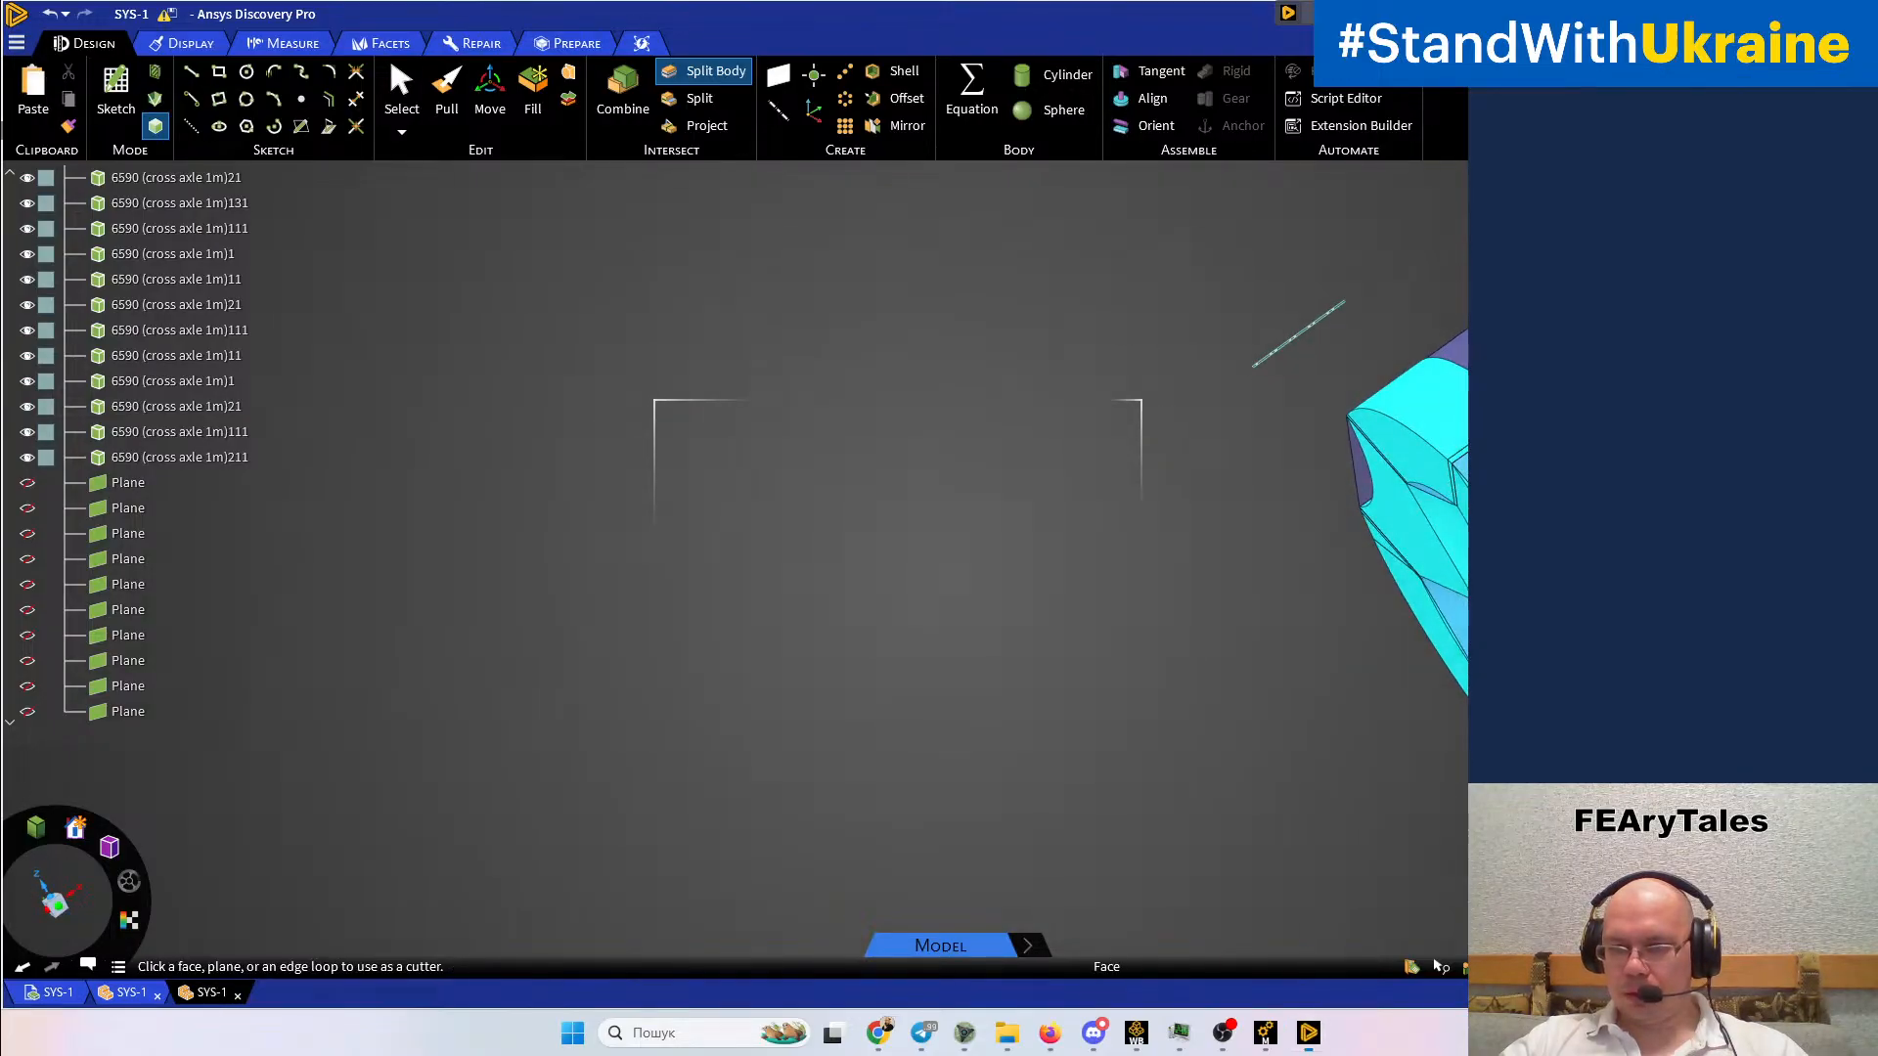
pyautogui.click(1053, 584)
pyautogui.moveTo(1027, 590); pyautogui.dragTo(1336, 542, button='middle')
pyautogui.moveTo(1077, 520); pyautogui.dragTo(1115, 470, button='middle')
# Hide the pulled surface and leave Split Body, showing only the split bushing bodies
pyautogui.scroll(3, 29, 405)
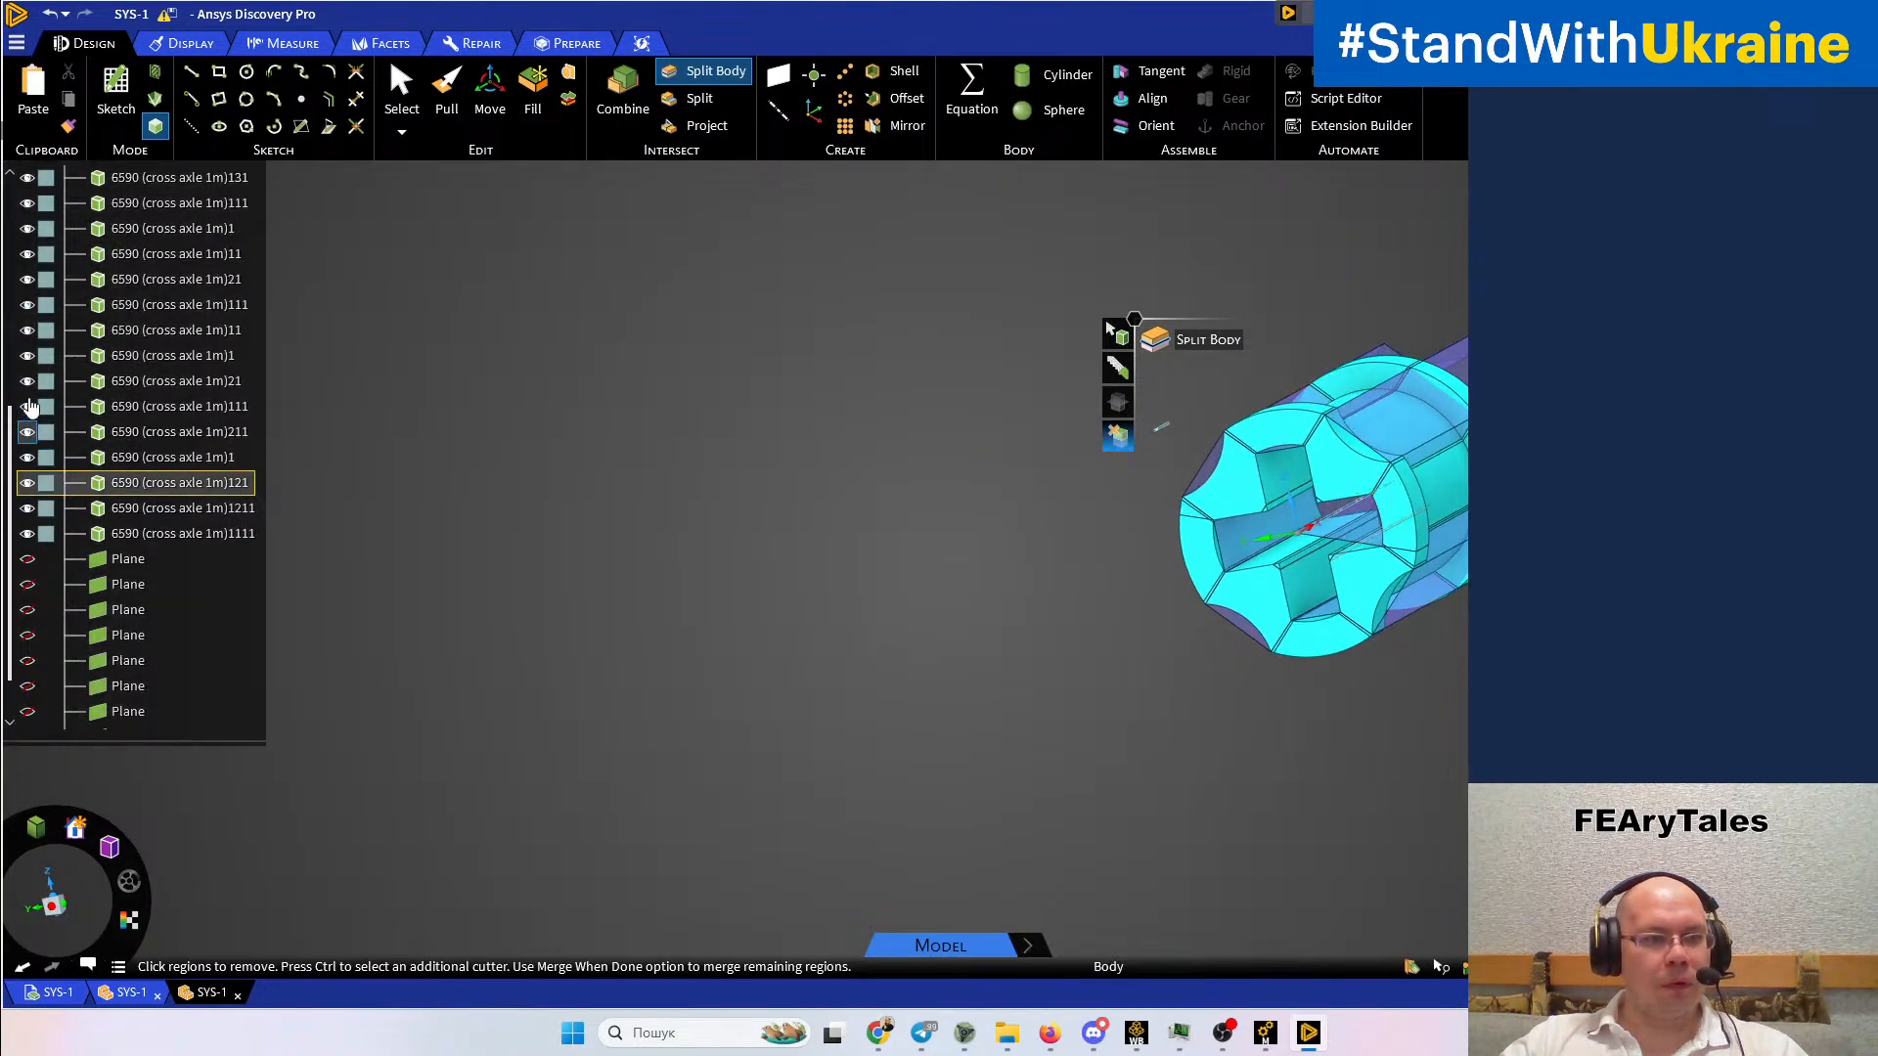
pyautogui.scroll(5, 29, 406)
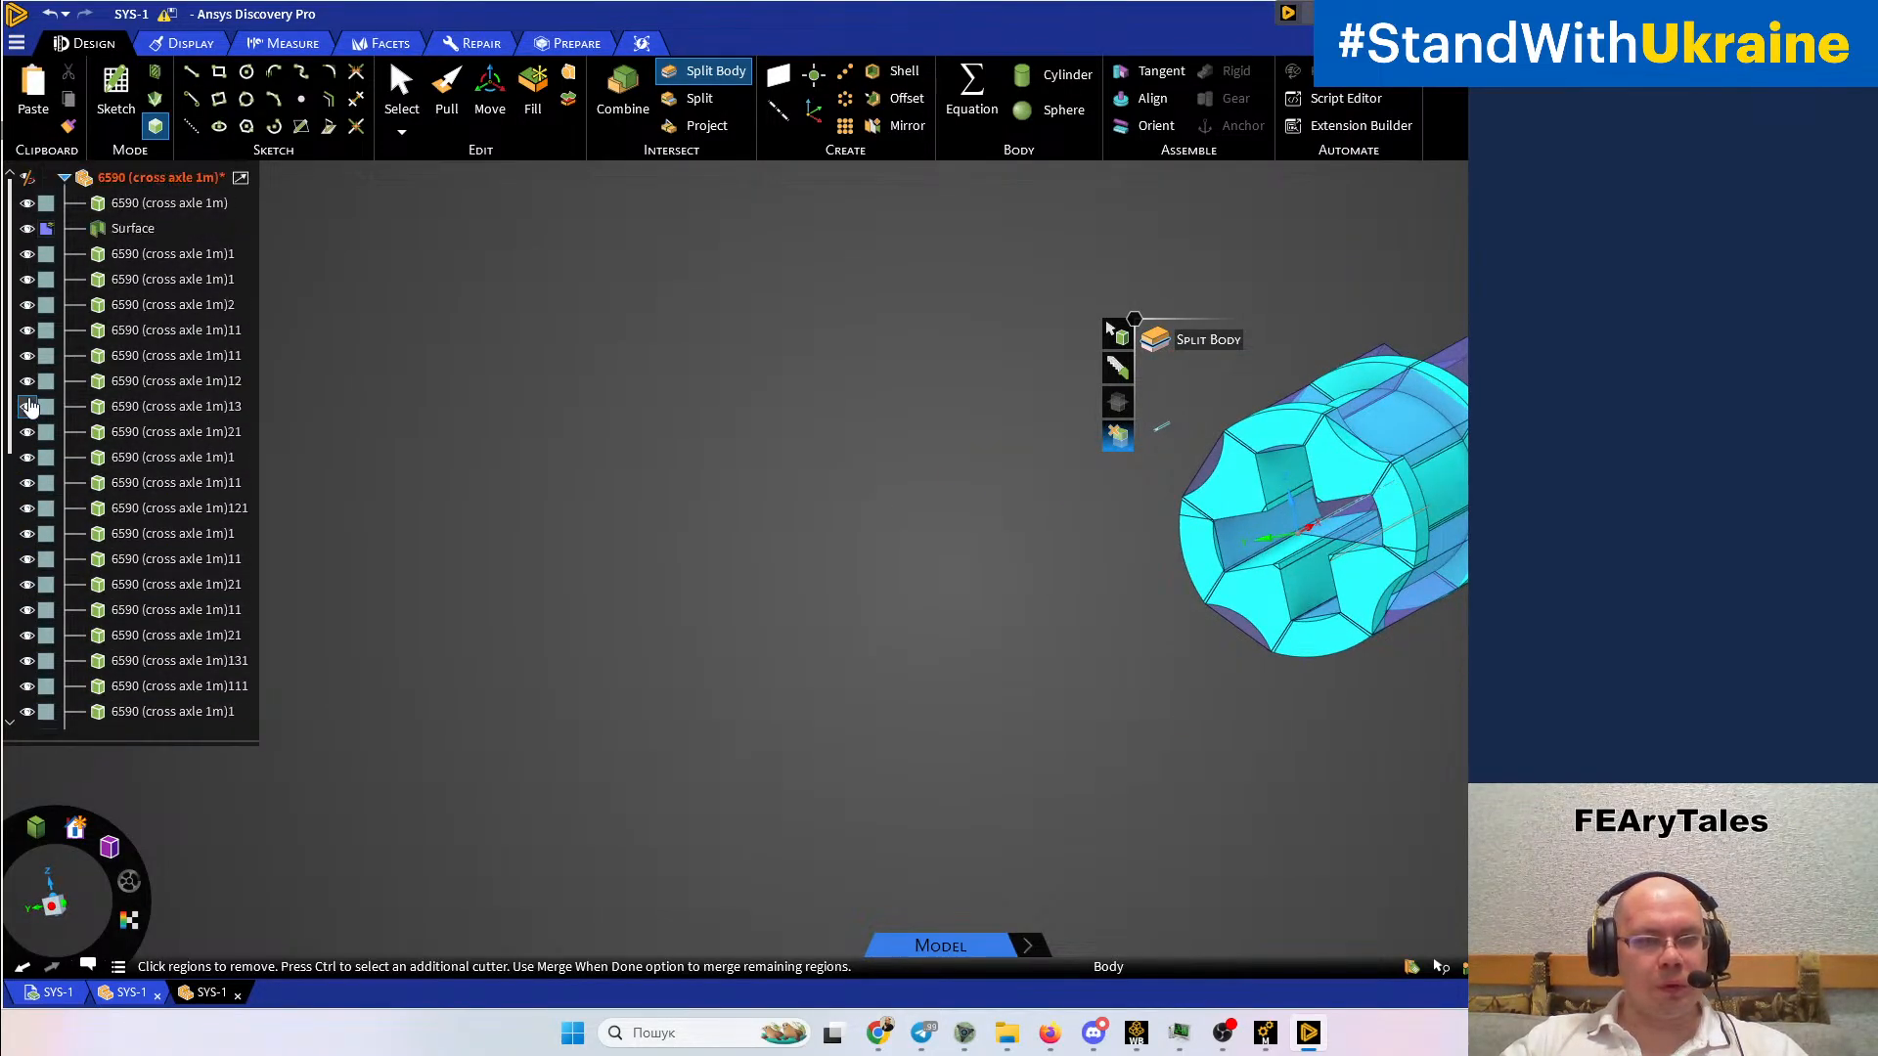
pyautogui.moveTo(1392, 600); pyautogui.dragTo(1240, 557, button='middle')
pyautogui.scroll(10, 1426, 558)
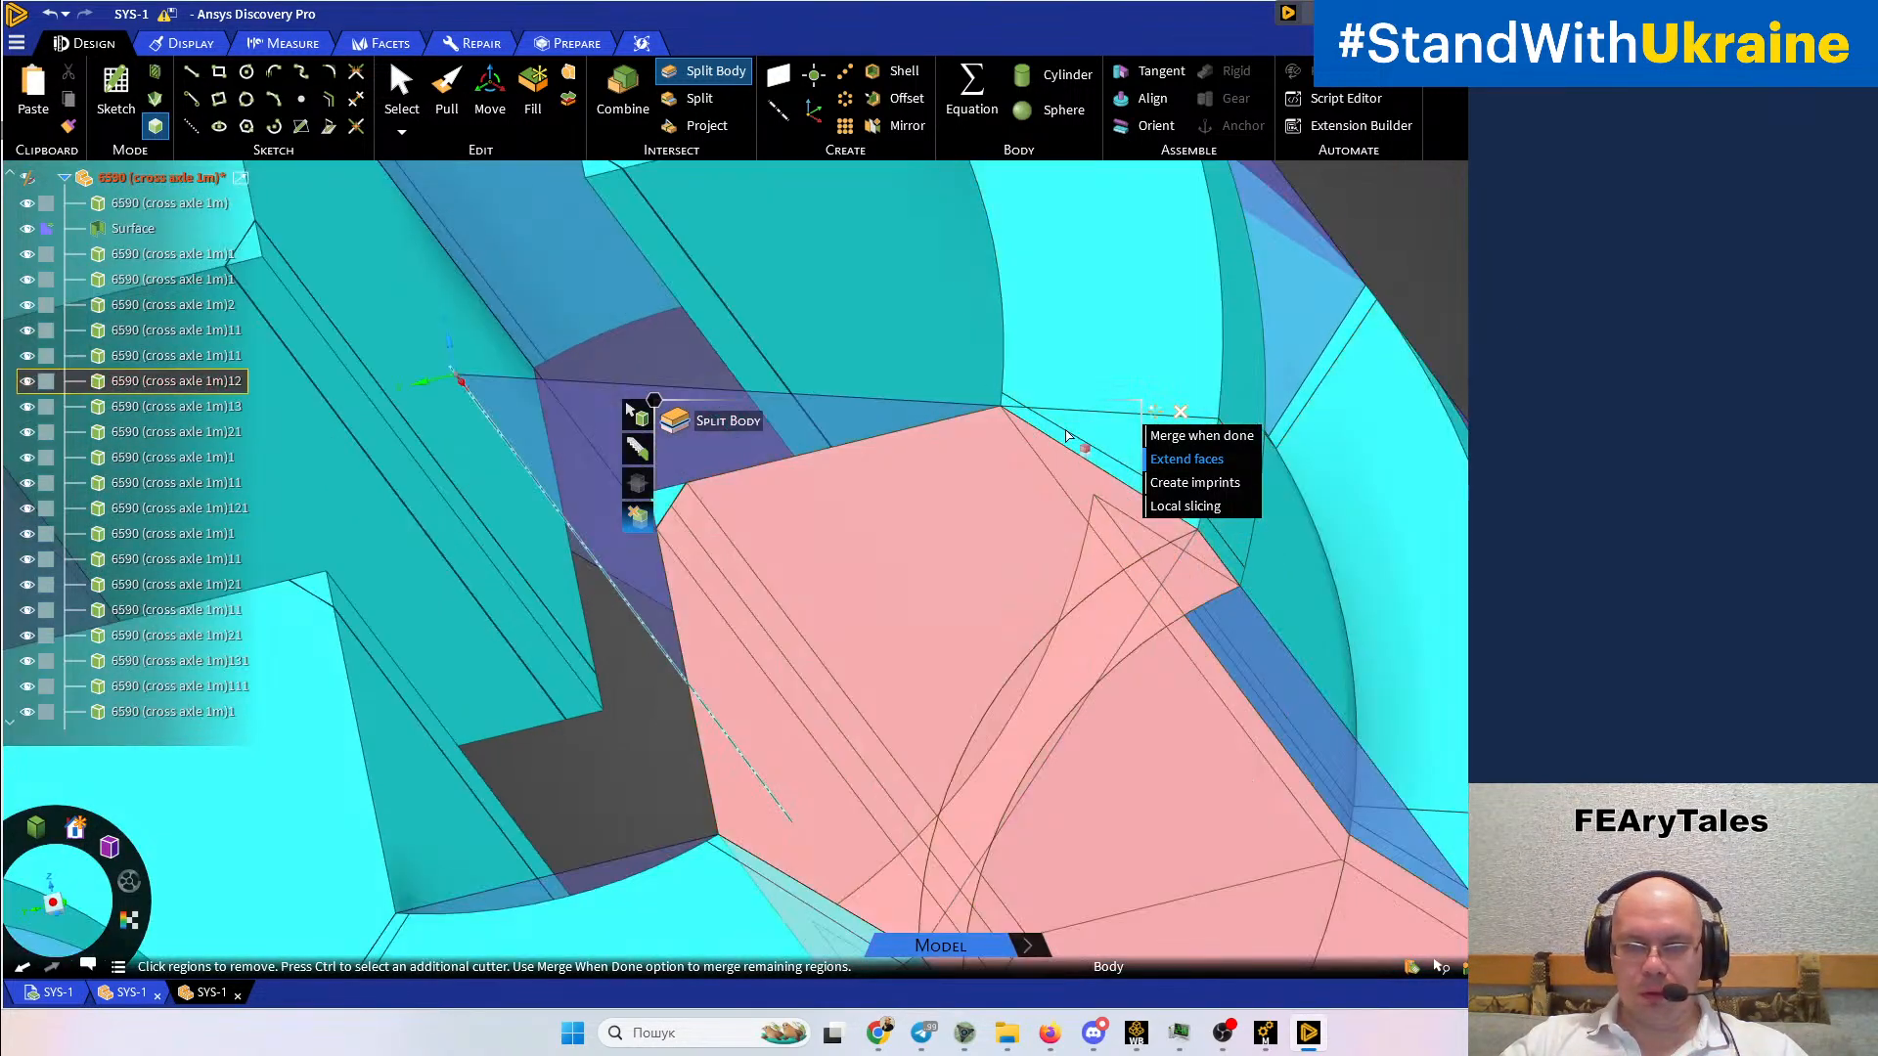
pyautogui.scroll(-6, 921, 529)
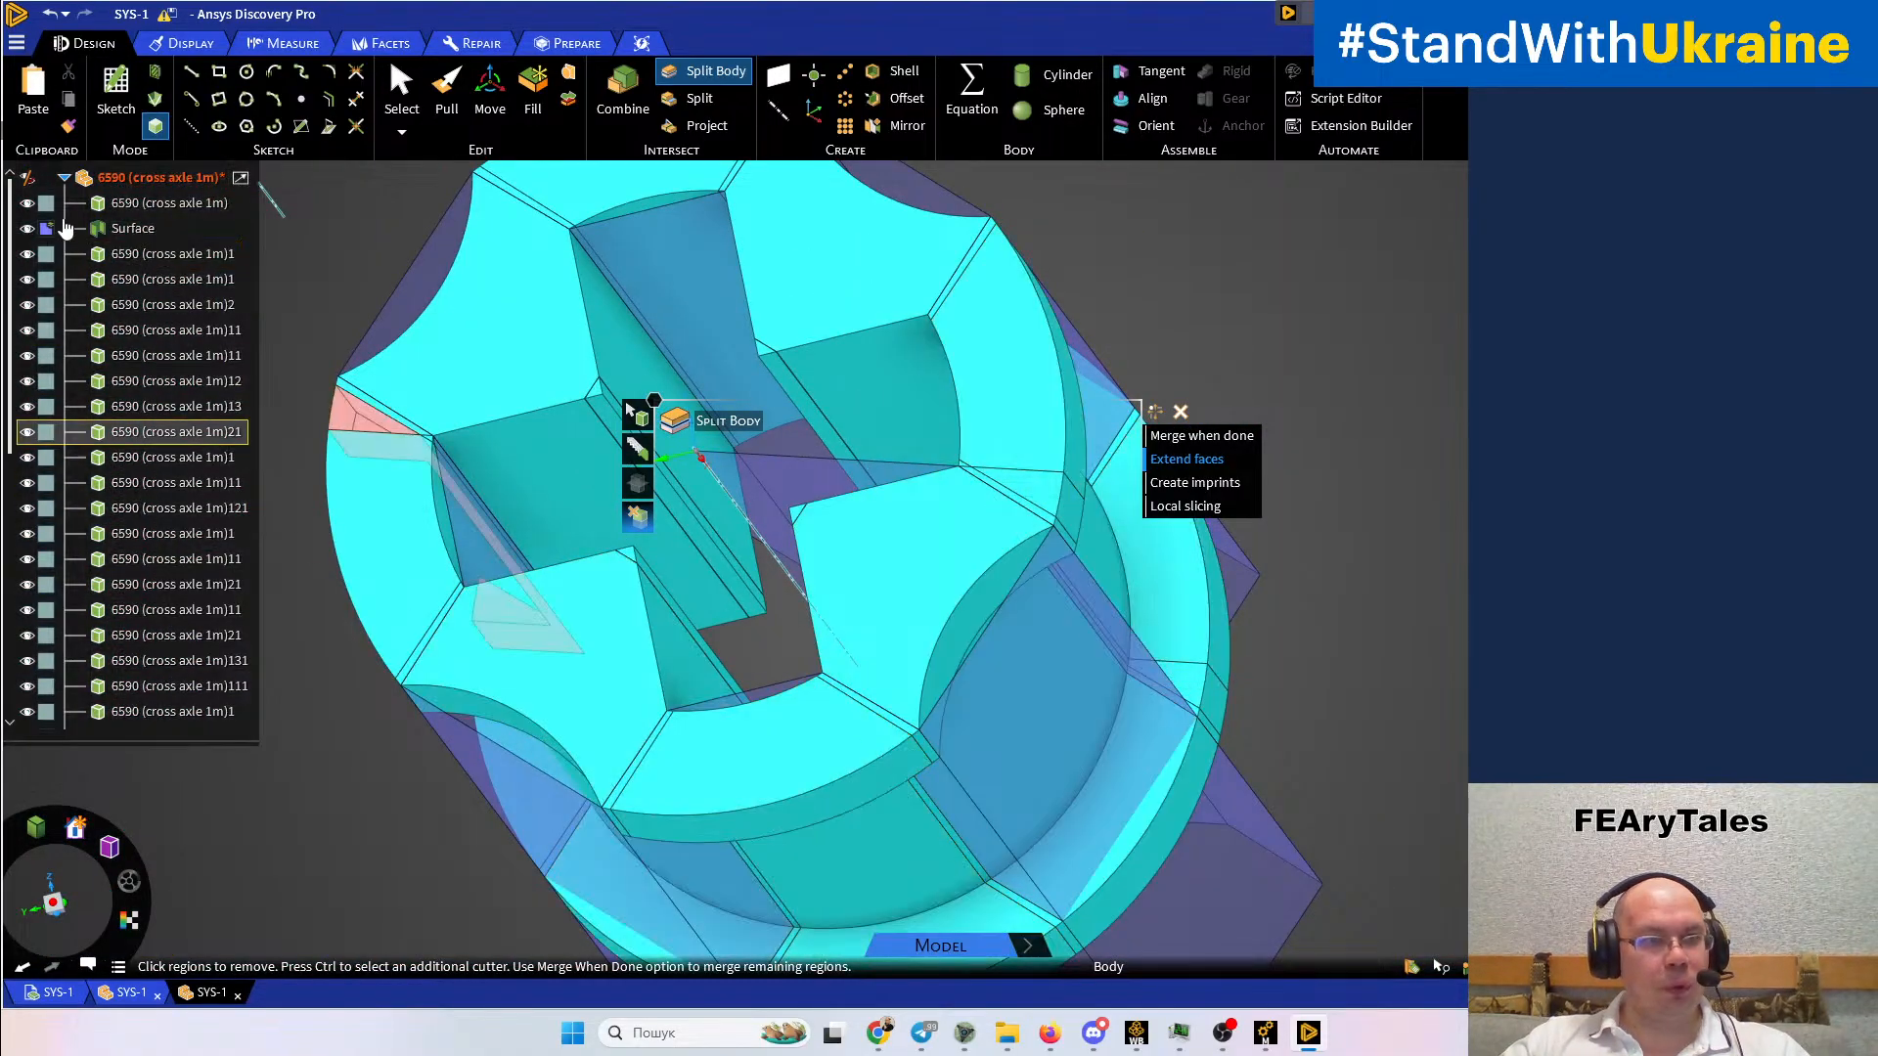
pyautogui.click(27, 231)
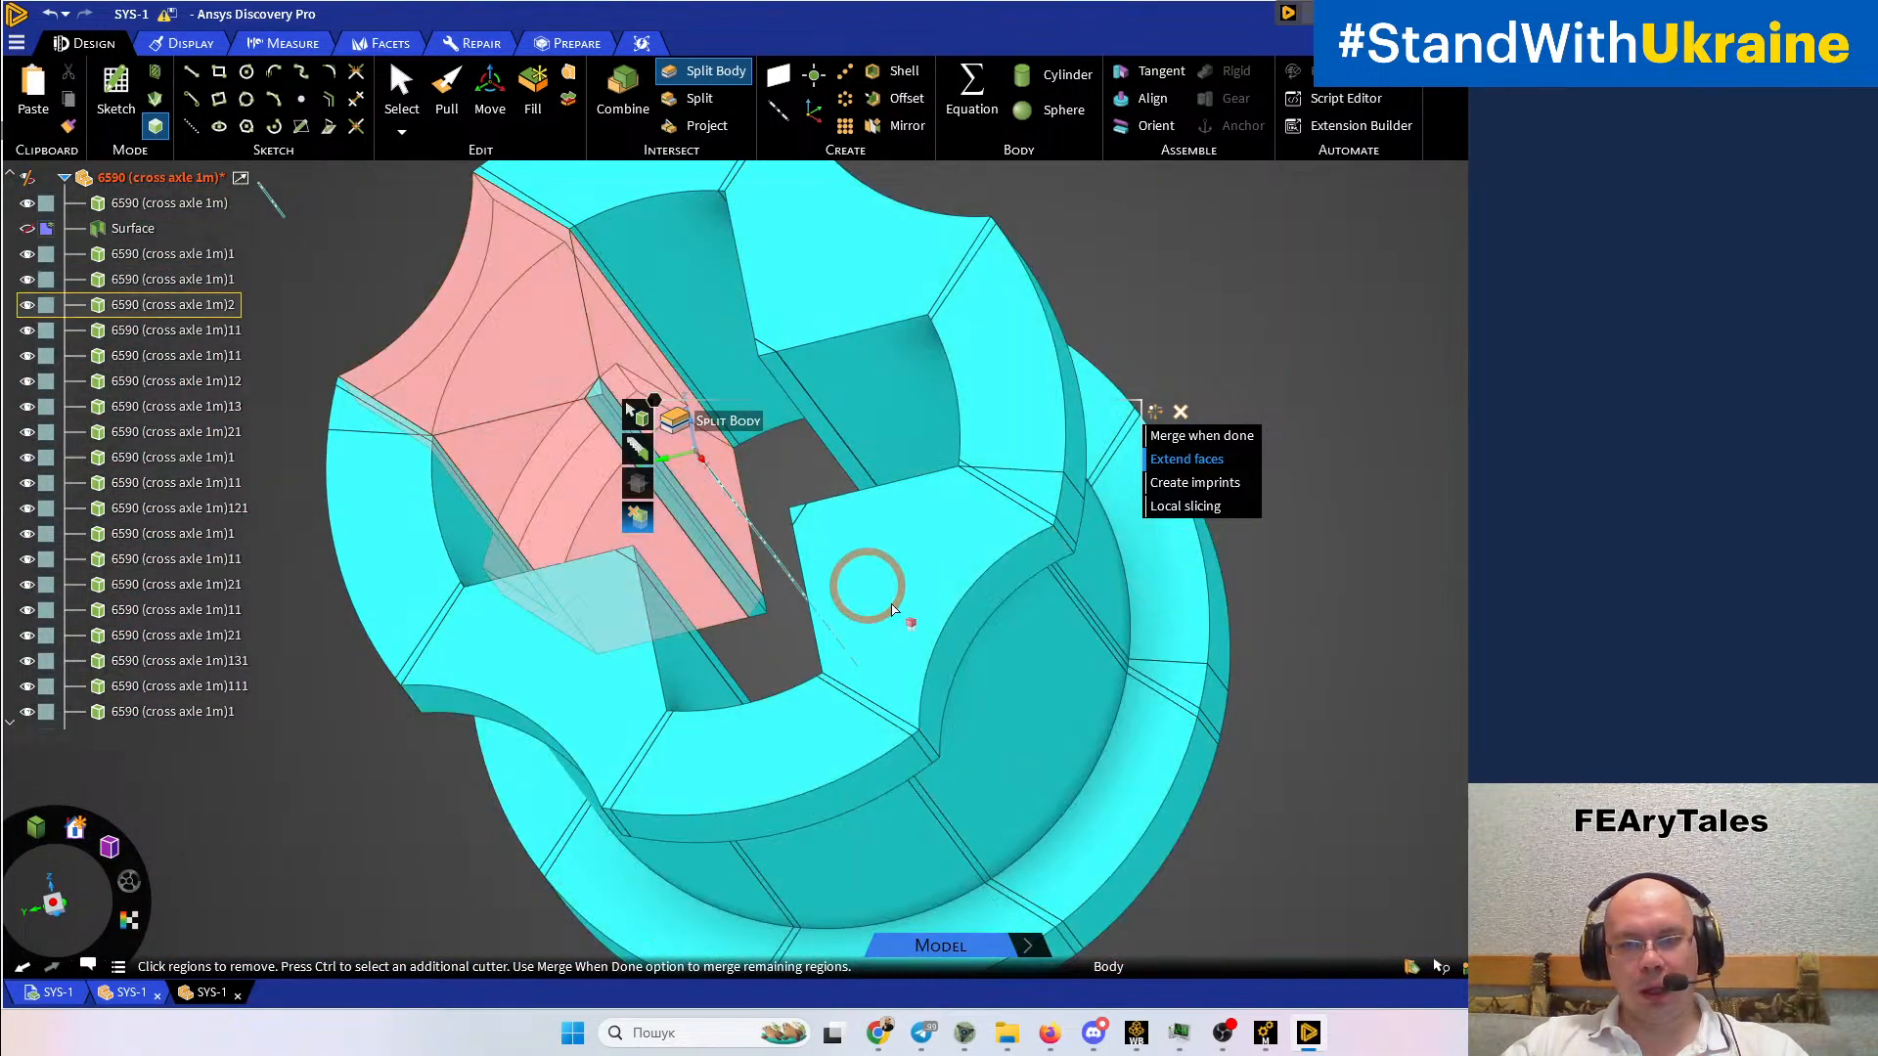
pyautogui.press('Escape')
pyautogui.scroll(-5, 1387, 559)
pyautogui.moveTo(1348, 543)
pyautogui.mouseDown(button='middle')
pyautogui.moveTo(1317, 461)
pyautogui.moveTo(1317, 529)
pyautogui.mouseUp(button='middle')
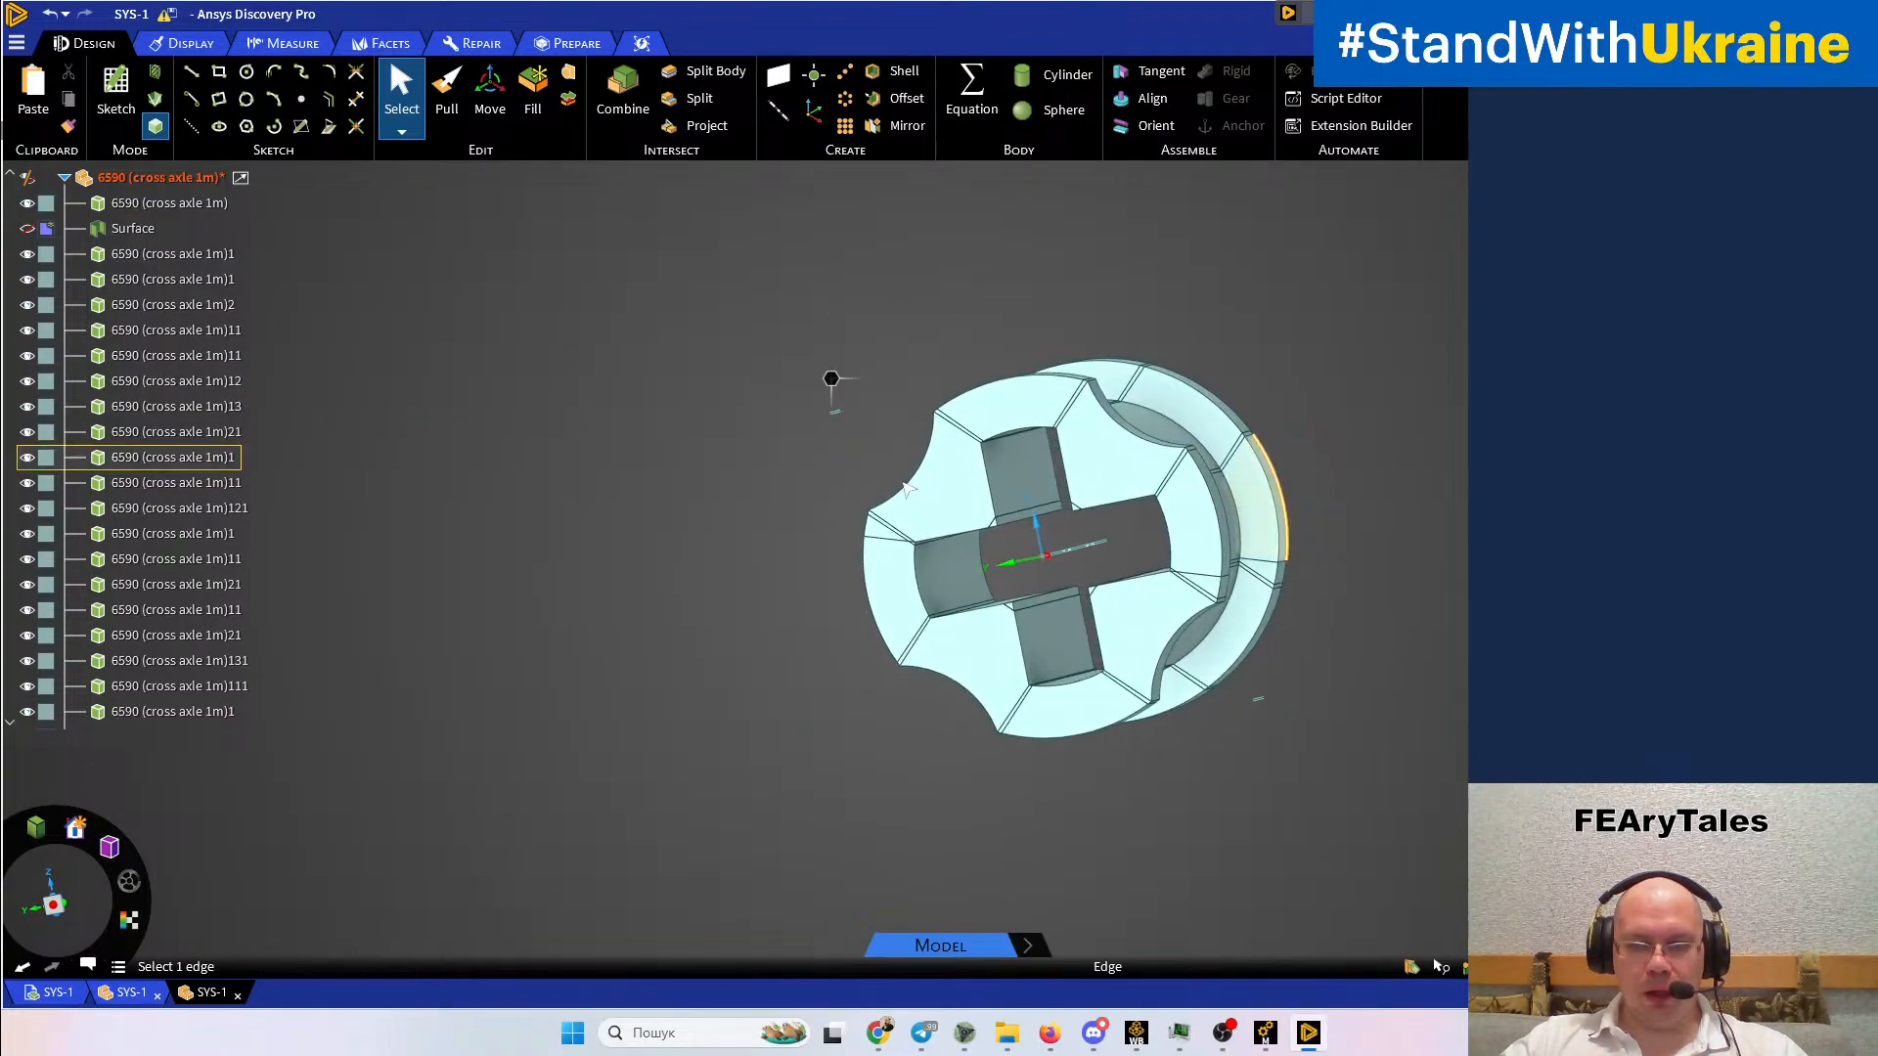
pyautogui.moveTo(1112, 599); pyautogui.dragTo(1148, 618, button='middle')
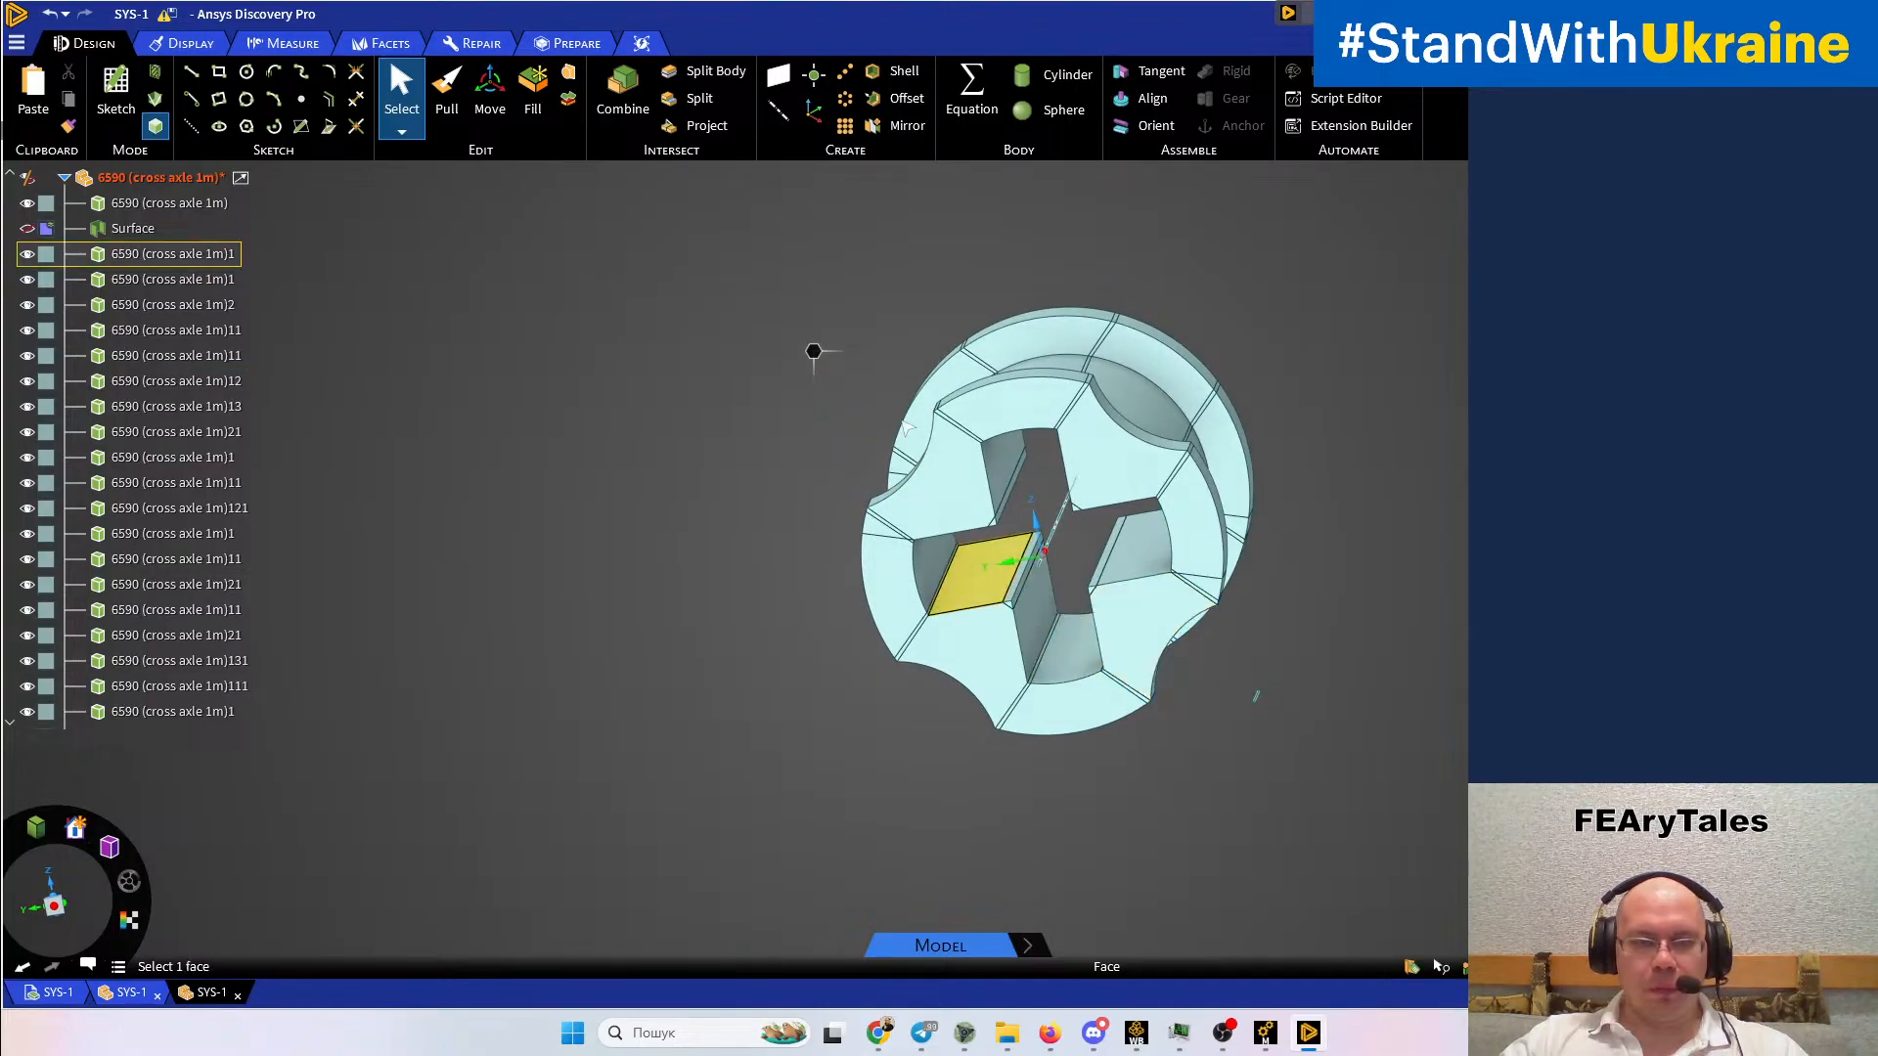
# Use Combine to merge the thin inner-corner piece of the cross hole into the lower-left lobe body
pyautogui.click(626, 93)
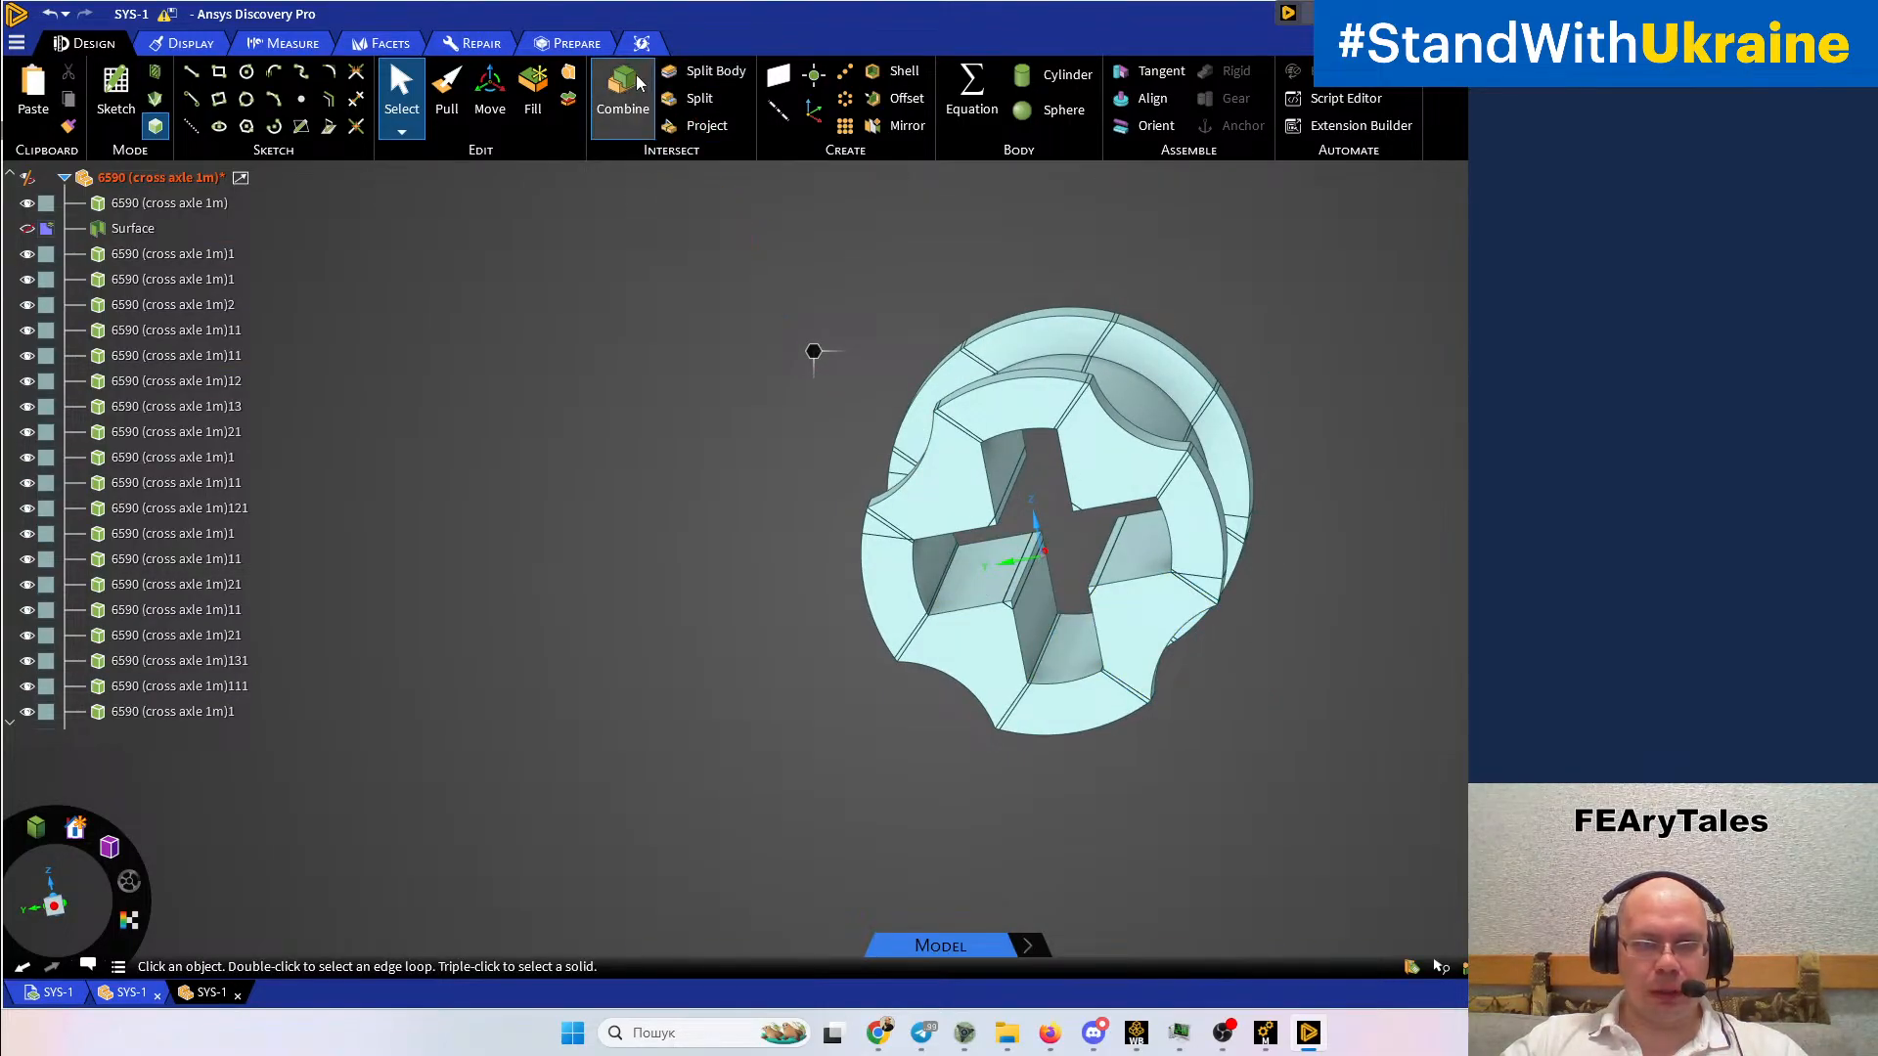
pyautogui.scroll(5, 992, 545)
pyautogui.click(990, 675)
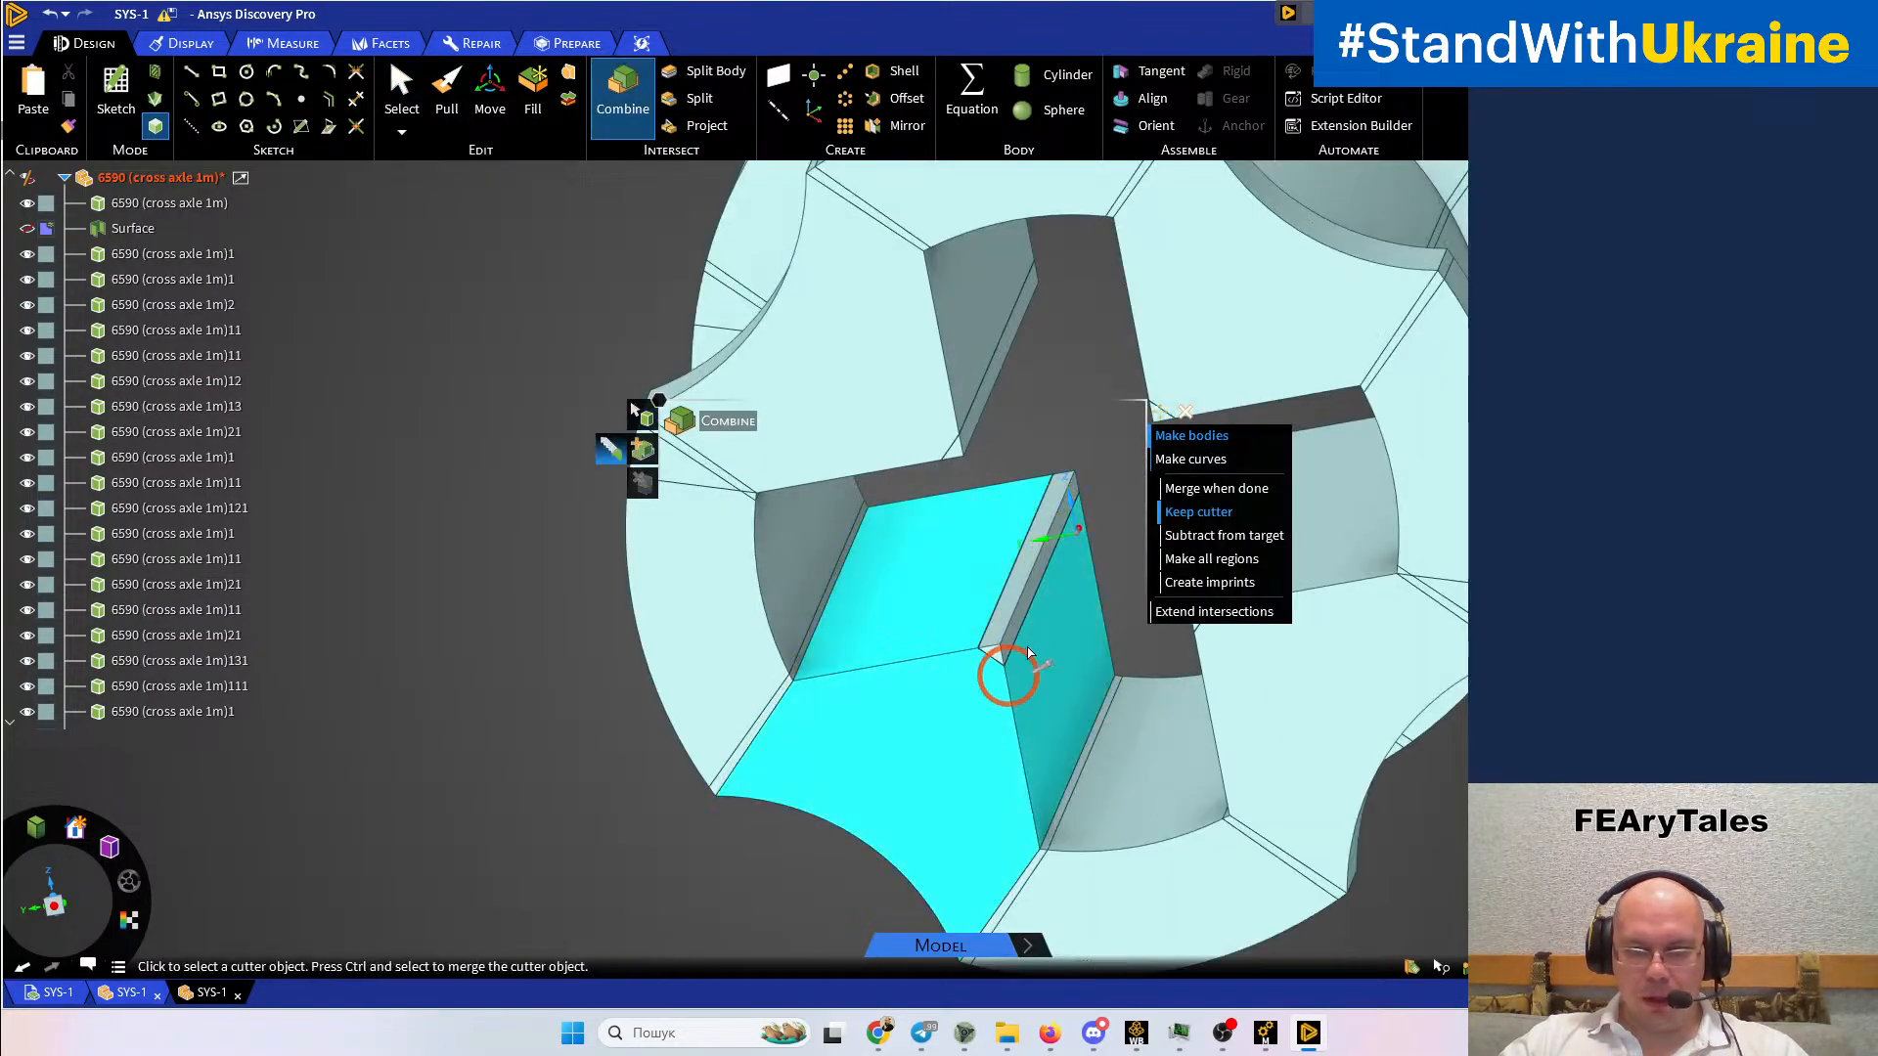
pyautogui.click(1024, 622)
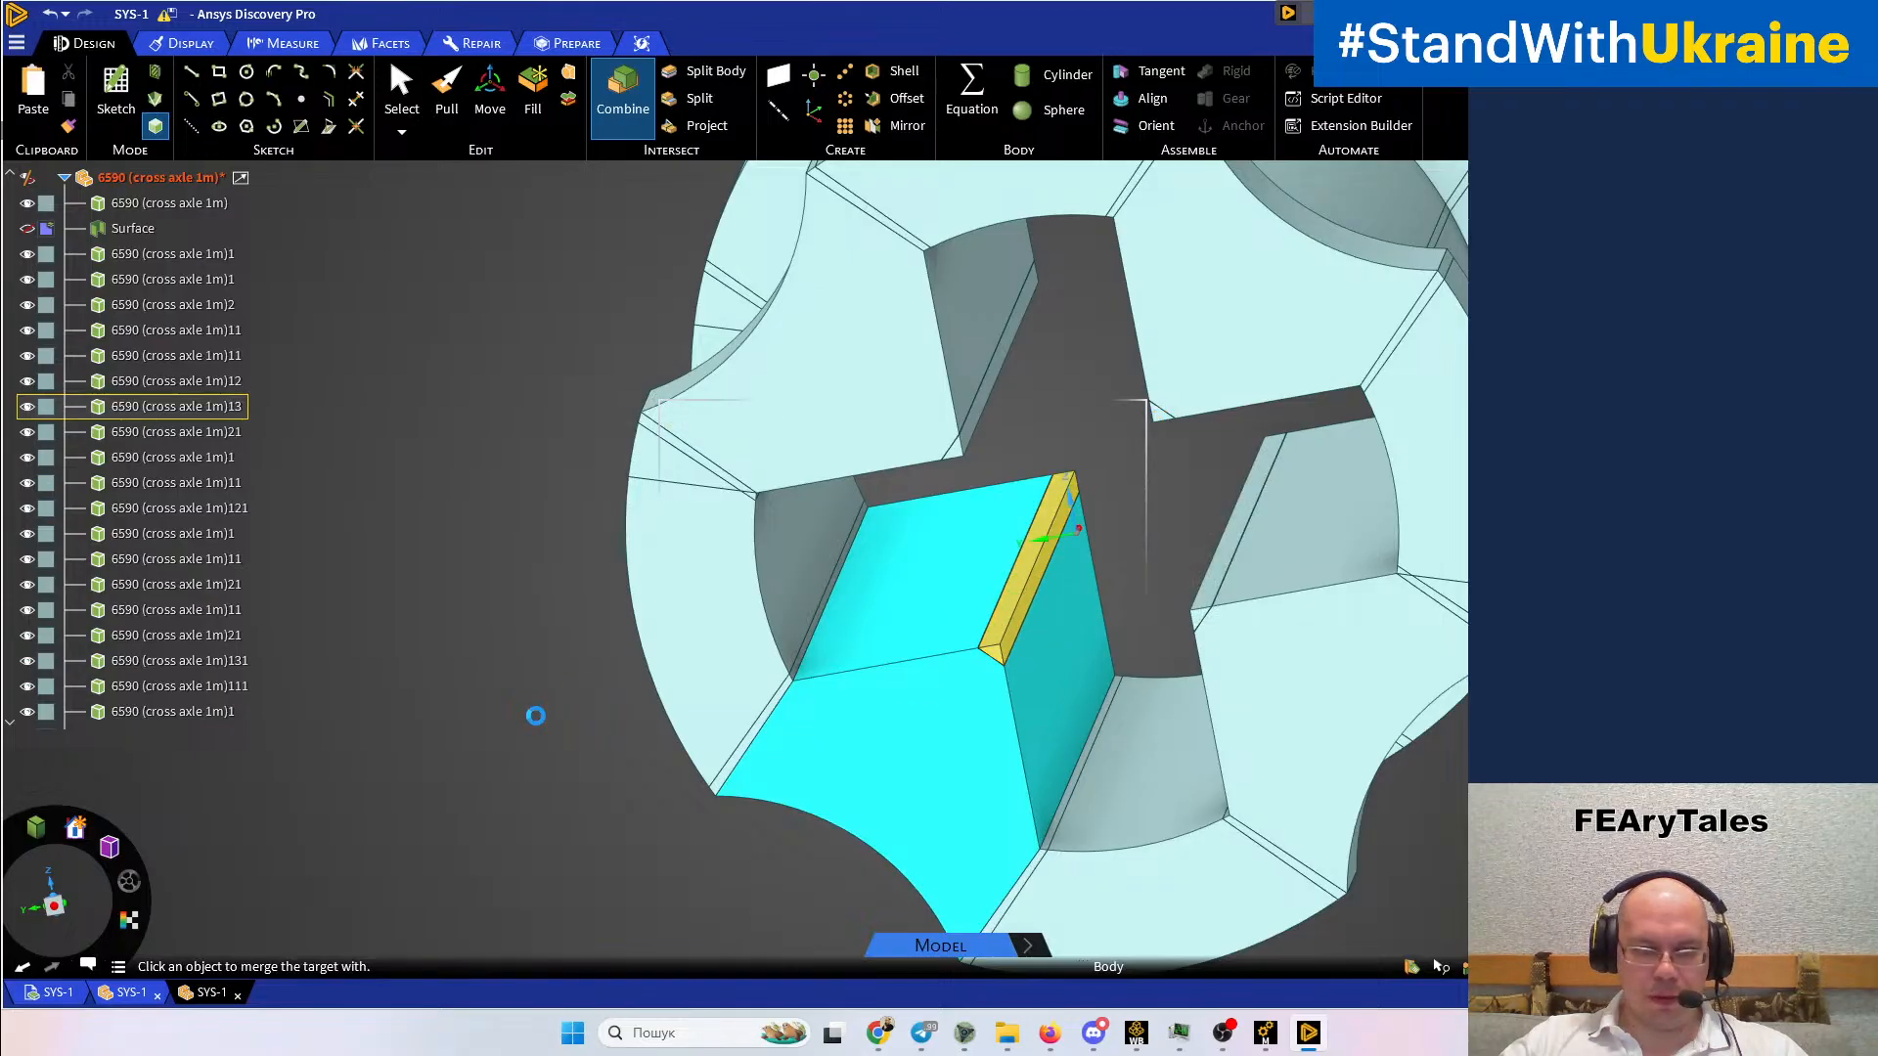
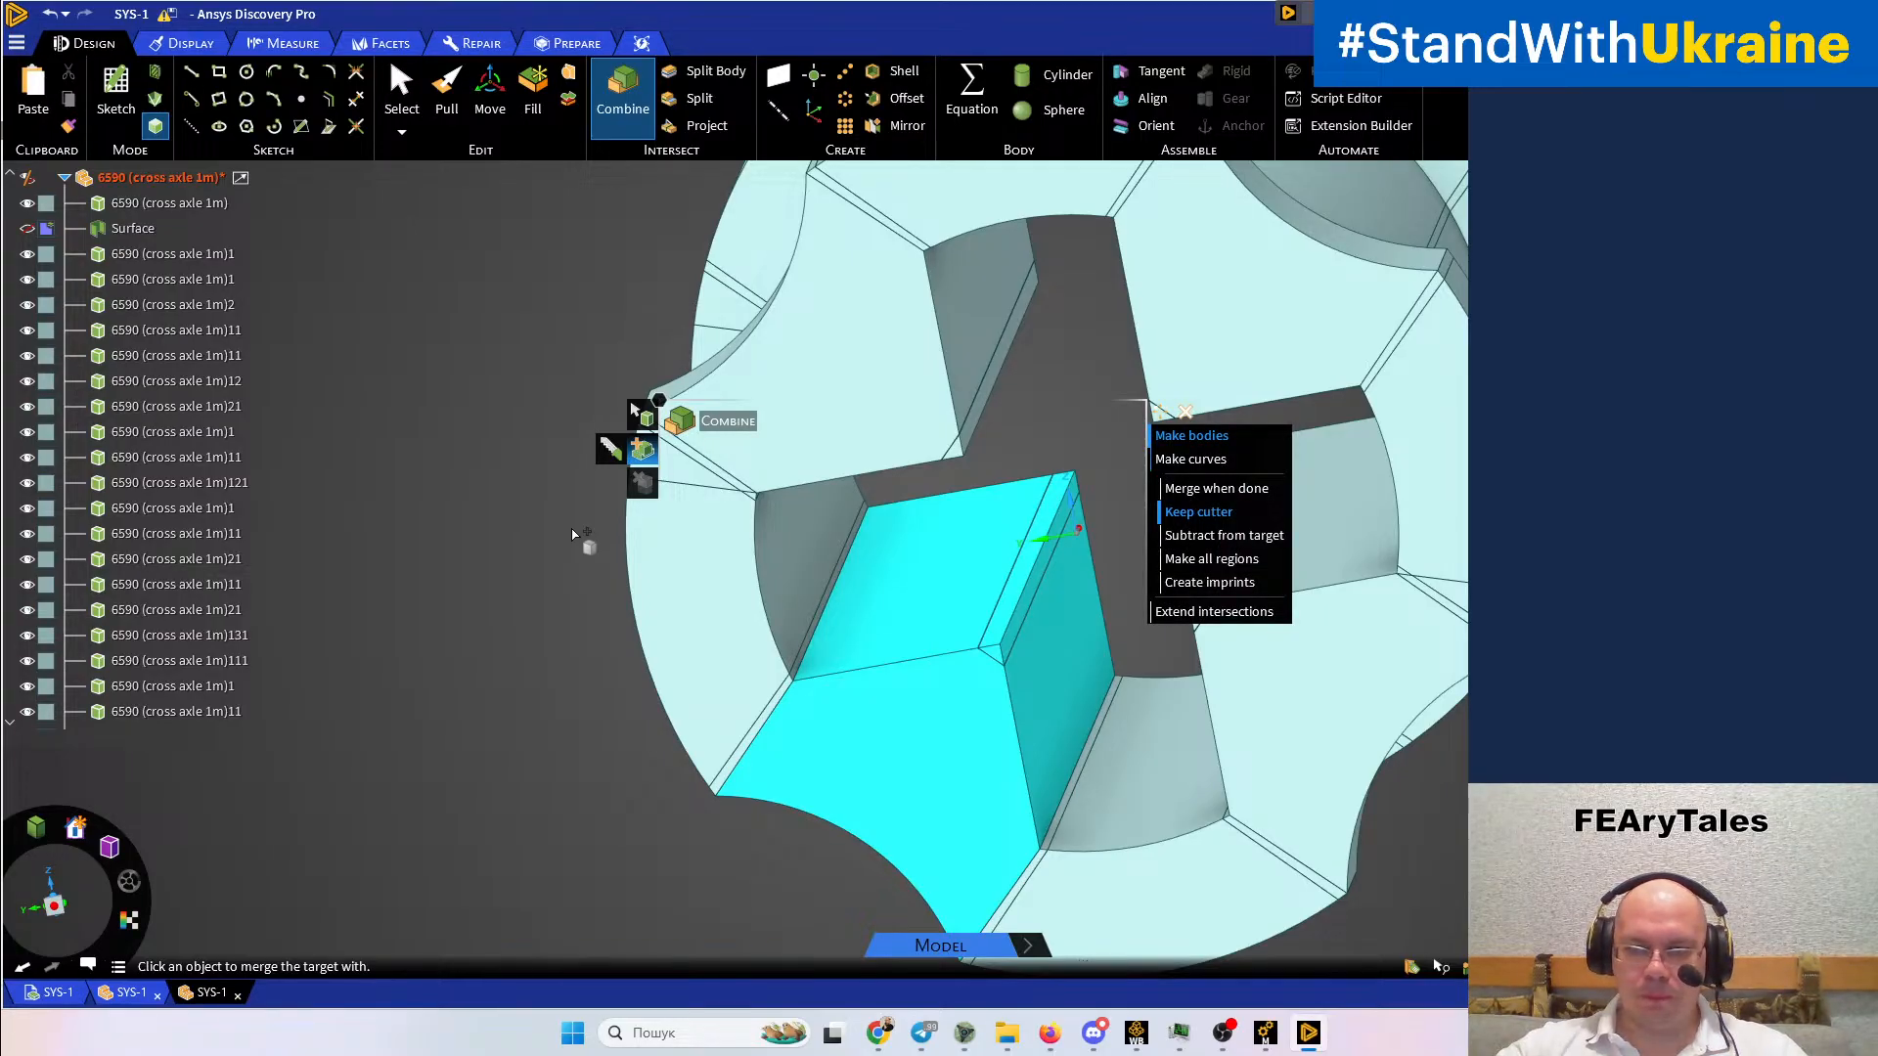
pyautogui.click(1084, 413)
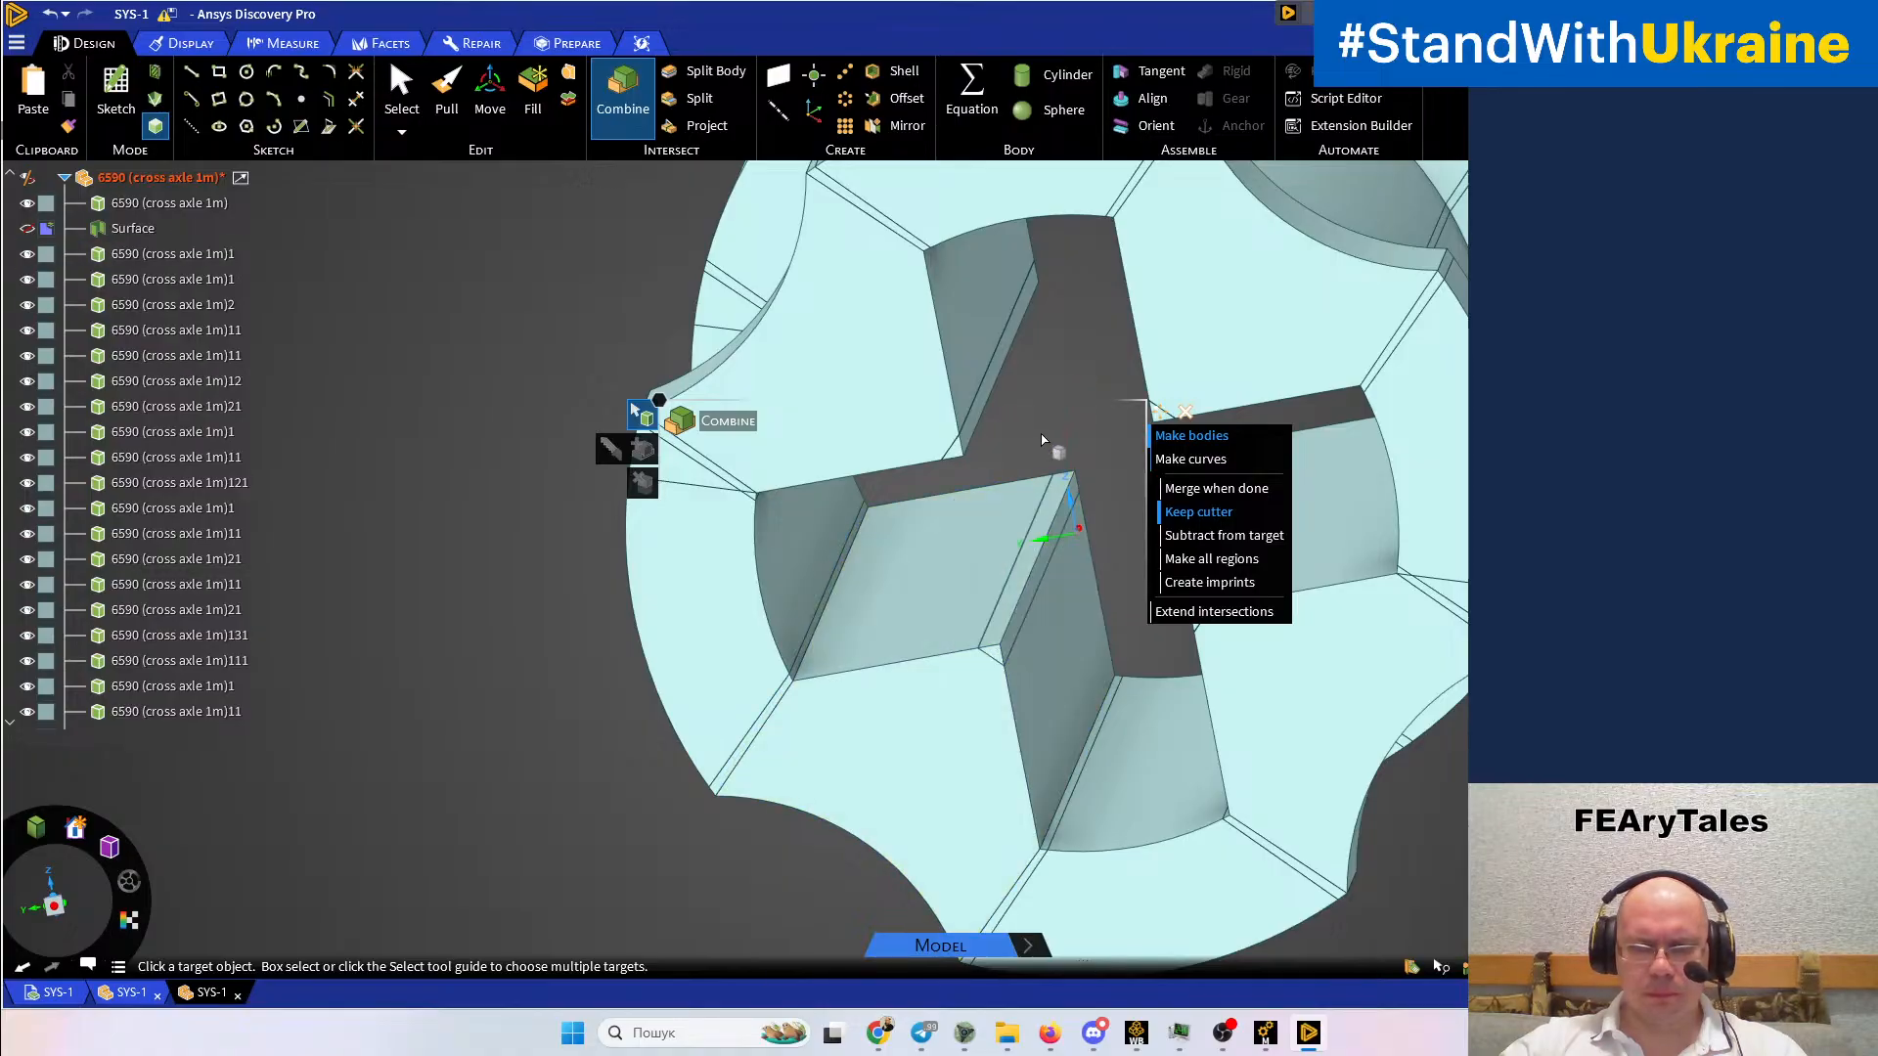
# Turn off Keep cutter and merge the inner-corner piece into the upper-left lobe body
pyautogui.click(1207, 516)
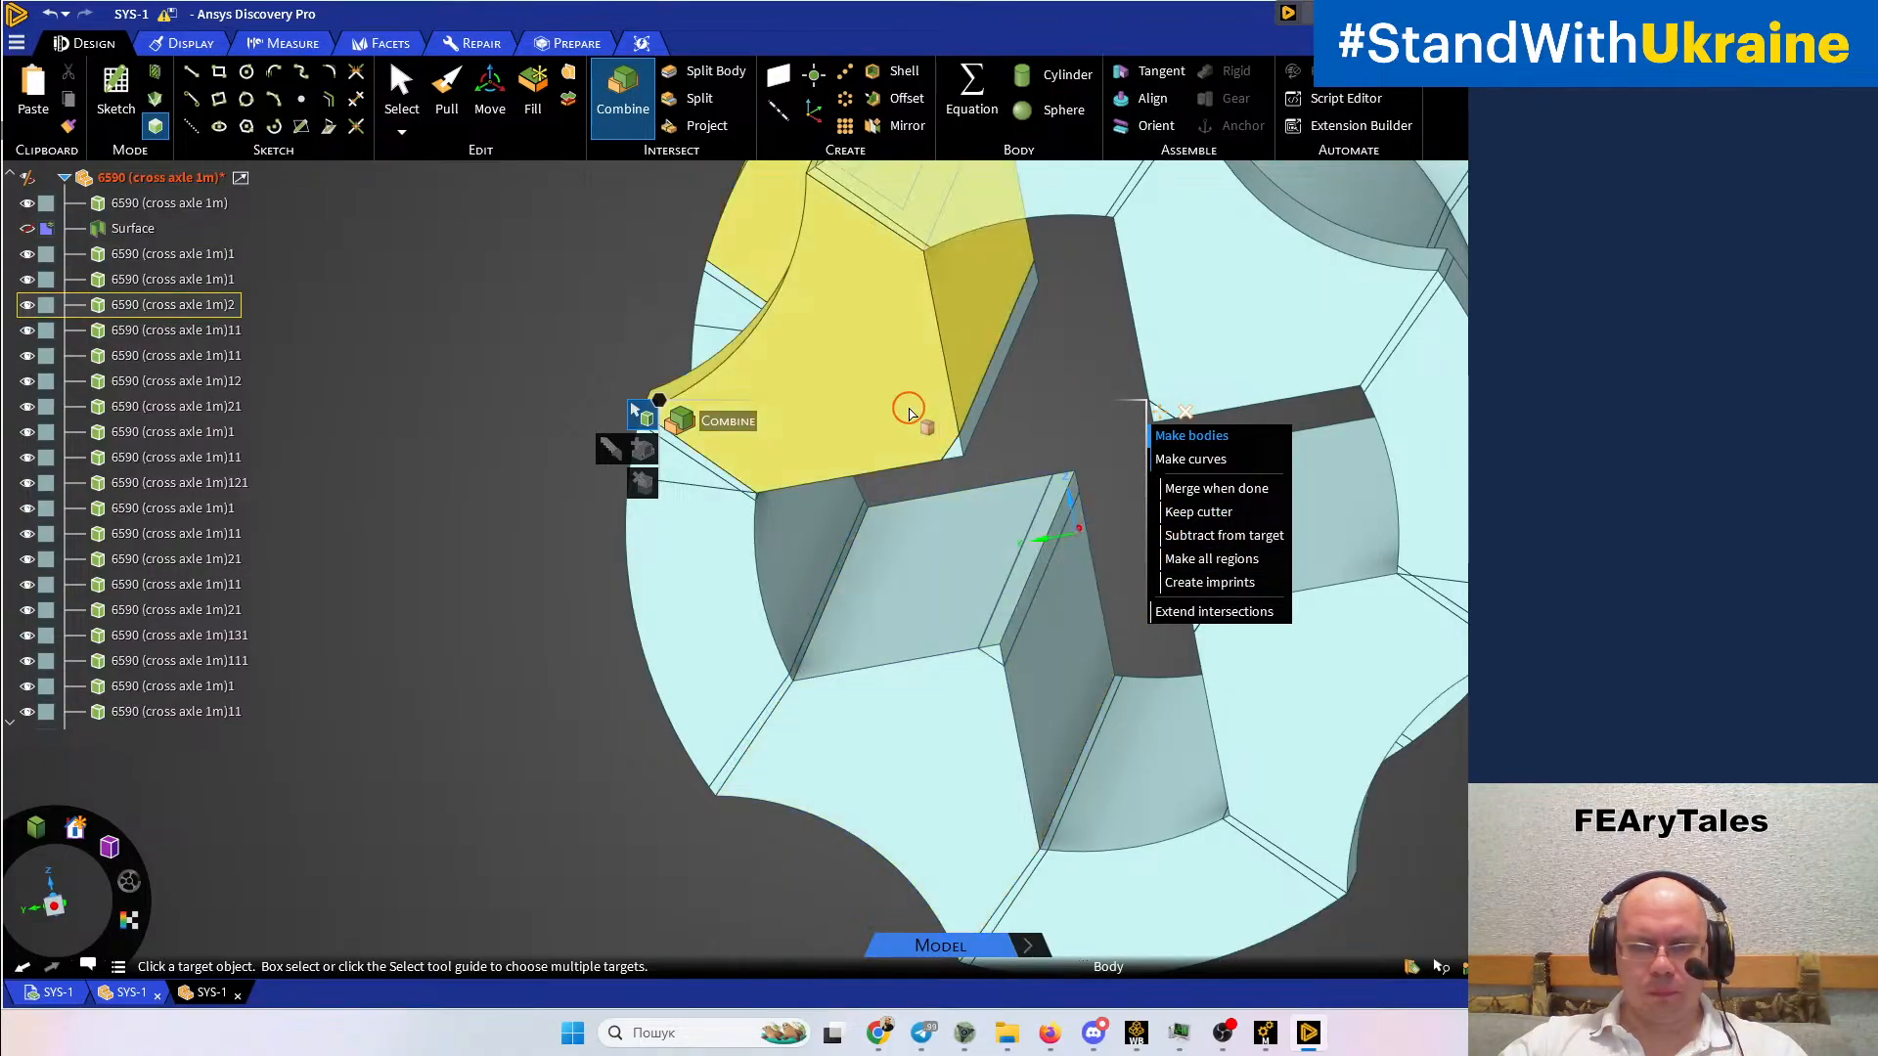
pyautogui.click(949, 436)
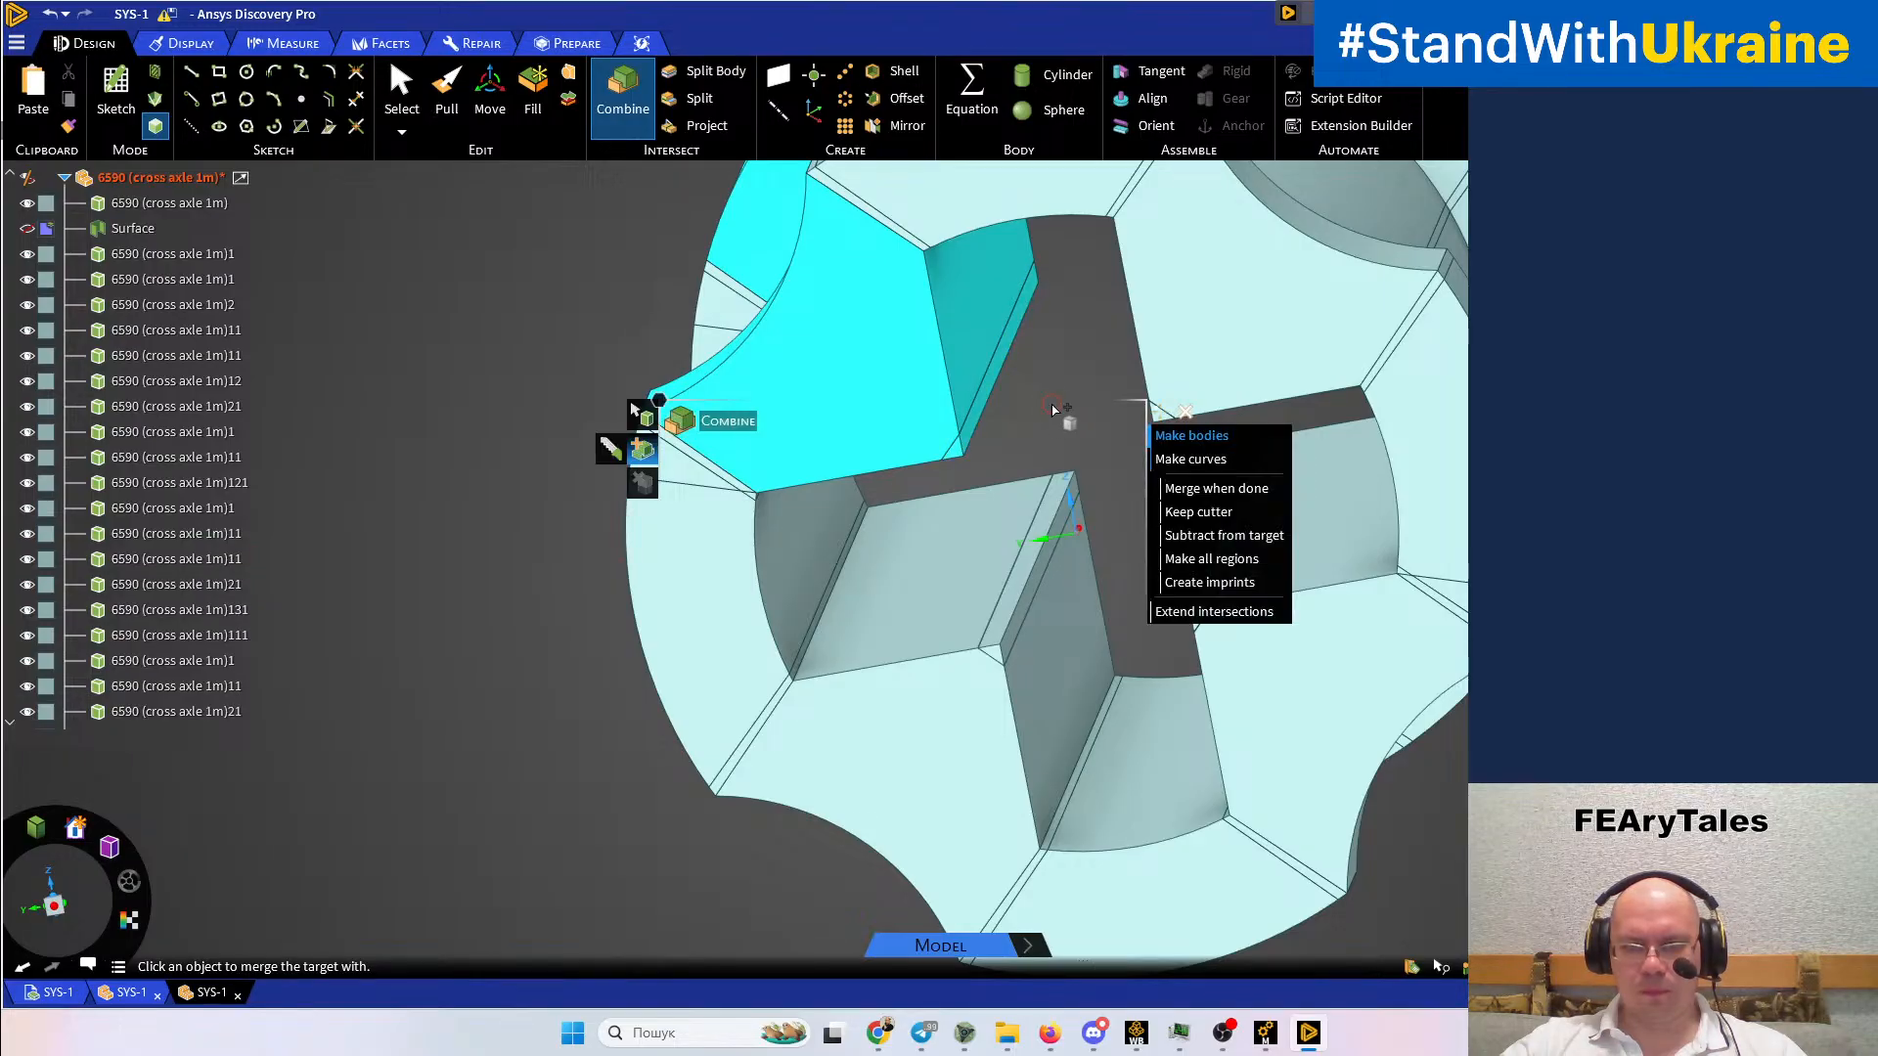
pyautogui.click(1052, 411)
# Merge the thin inner-corner pieces into the upper-right and lower-right lobe bodies and leave Combine
pyautogui.click(1247, 349)
pyautogui.scroll(1, 1146, 402)
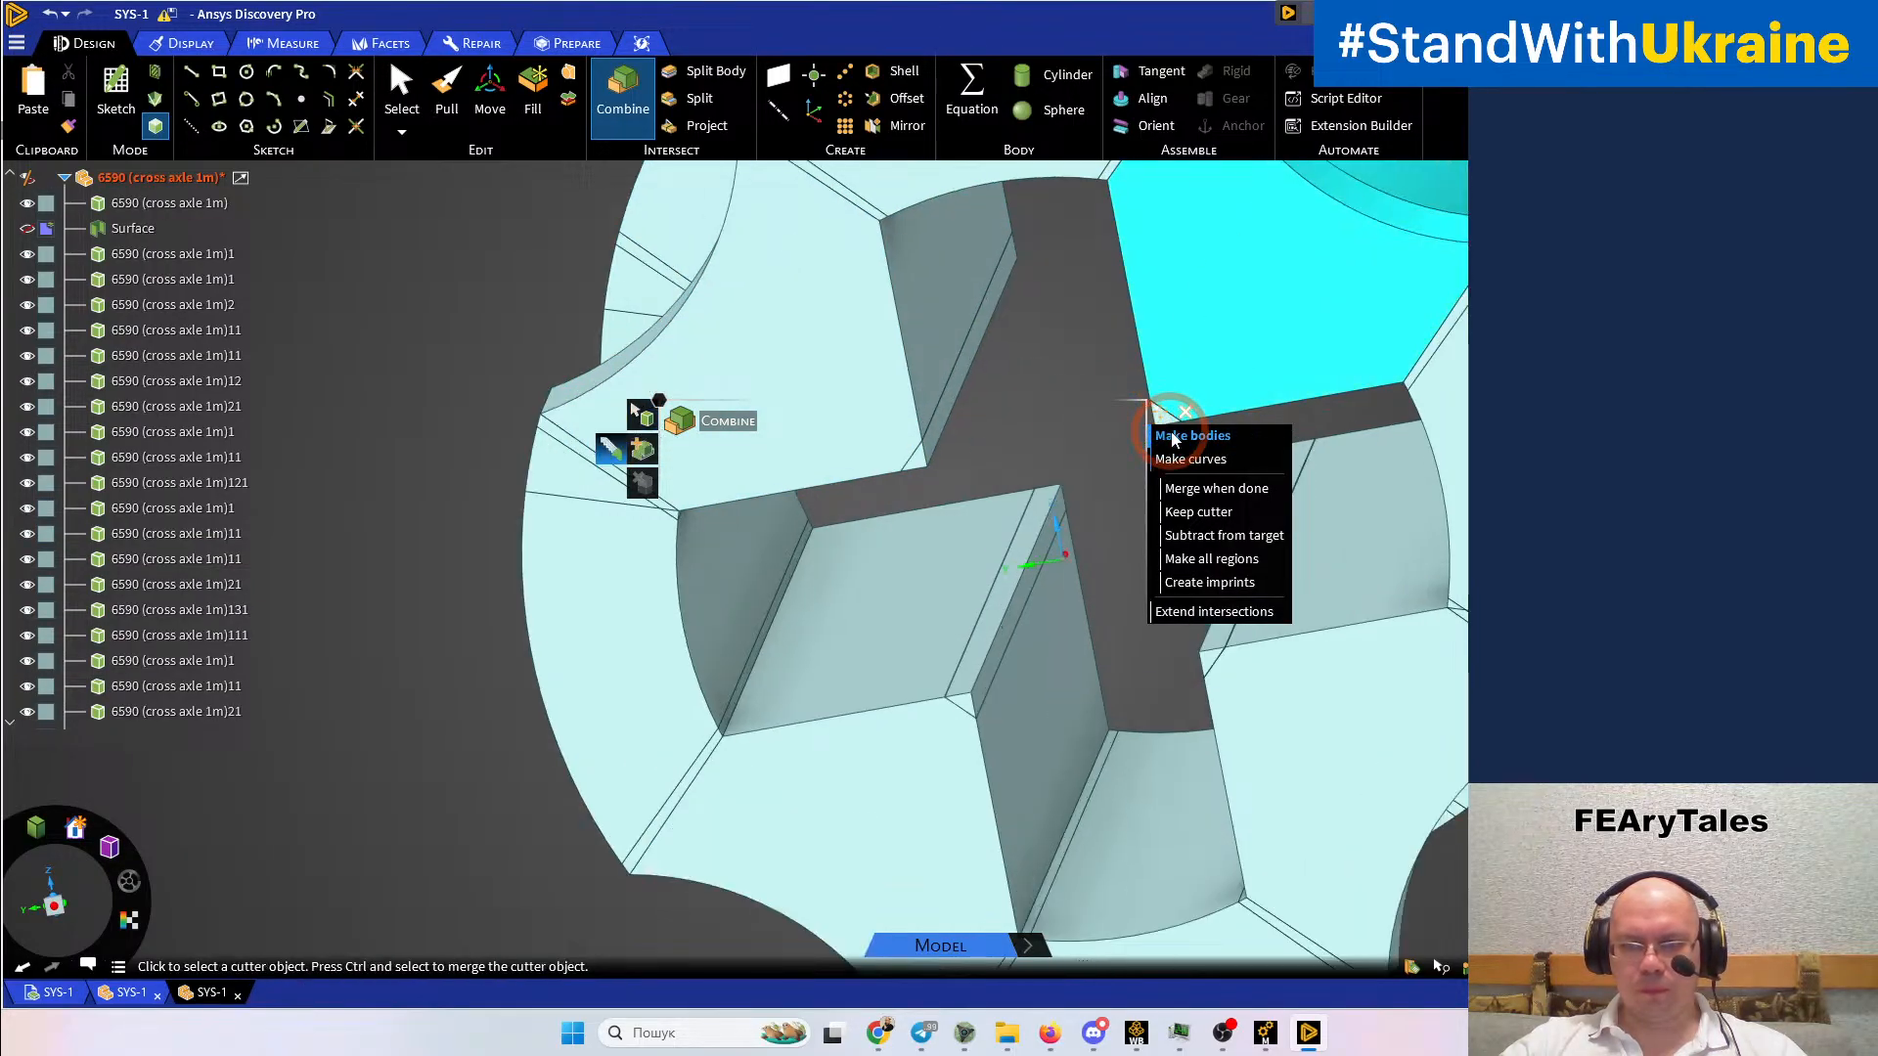
pyautogui.press('ctrl')
pyautogui.keyDown('shift'); pyautogui.moveTo(986, 416); pyautogui.dragTo(644, 452, button='middle'); pyautogui.keyUp('shift')
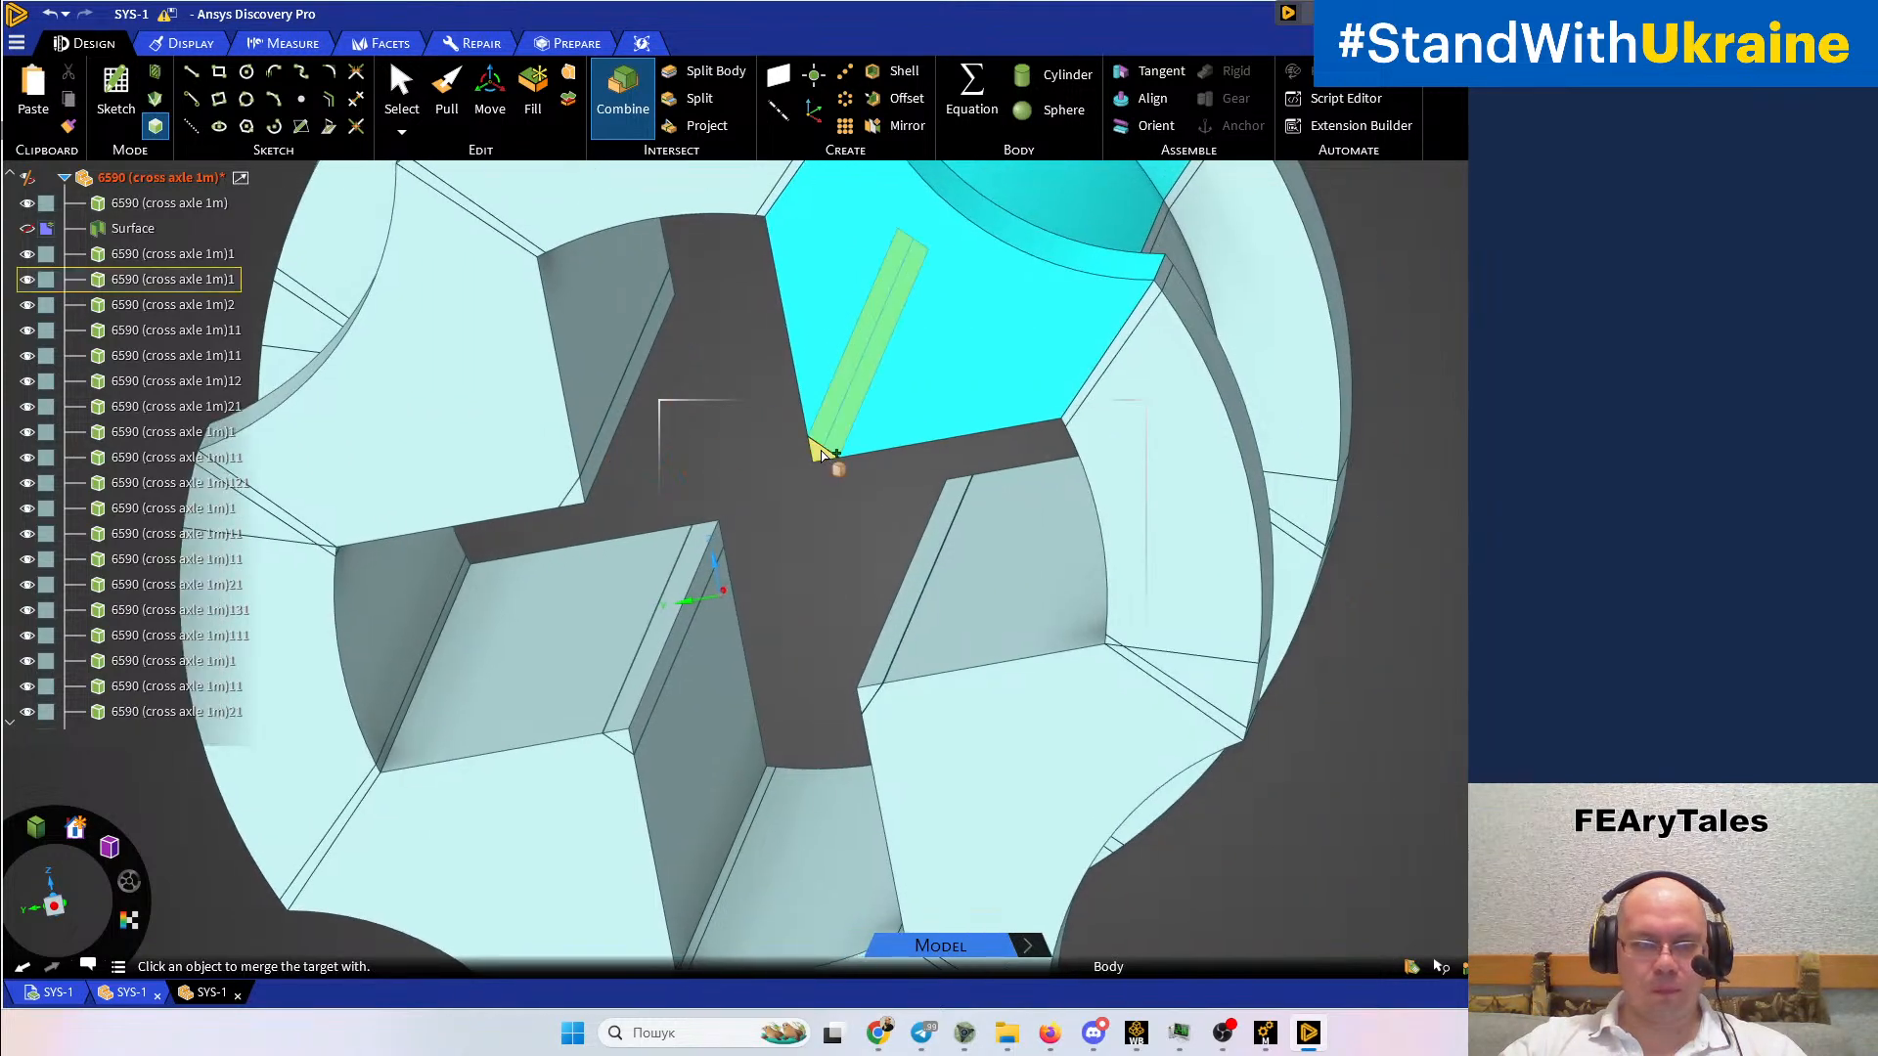
pyautogui.click(822, 453)
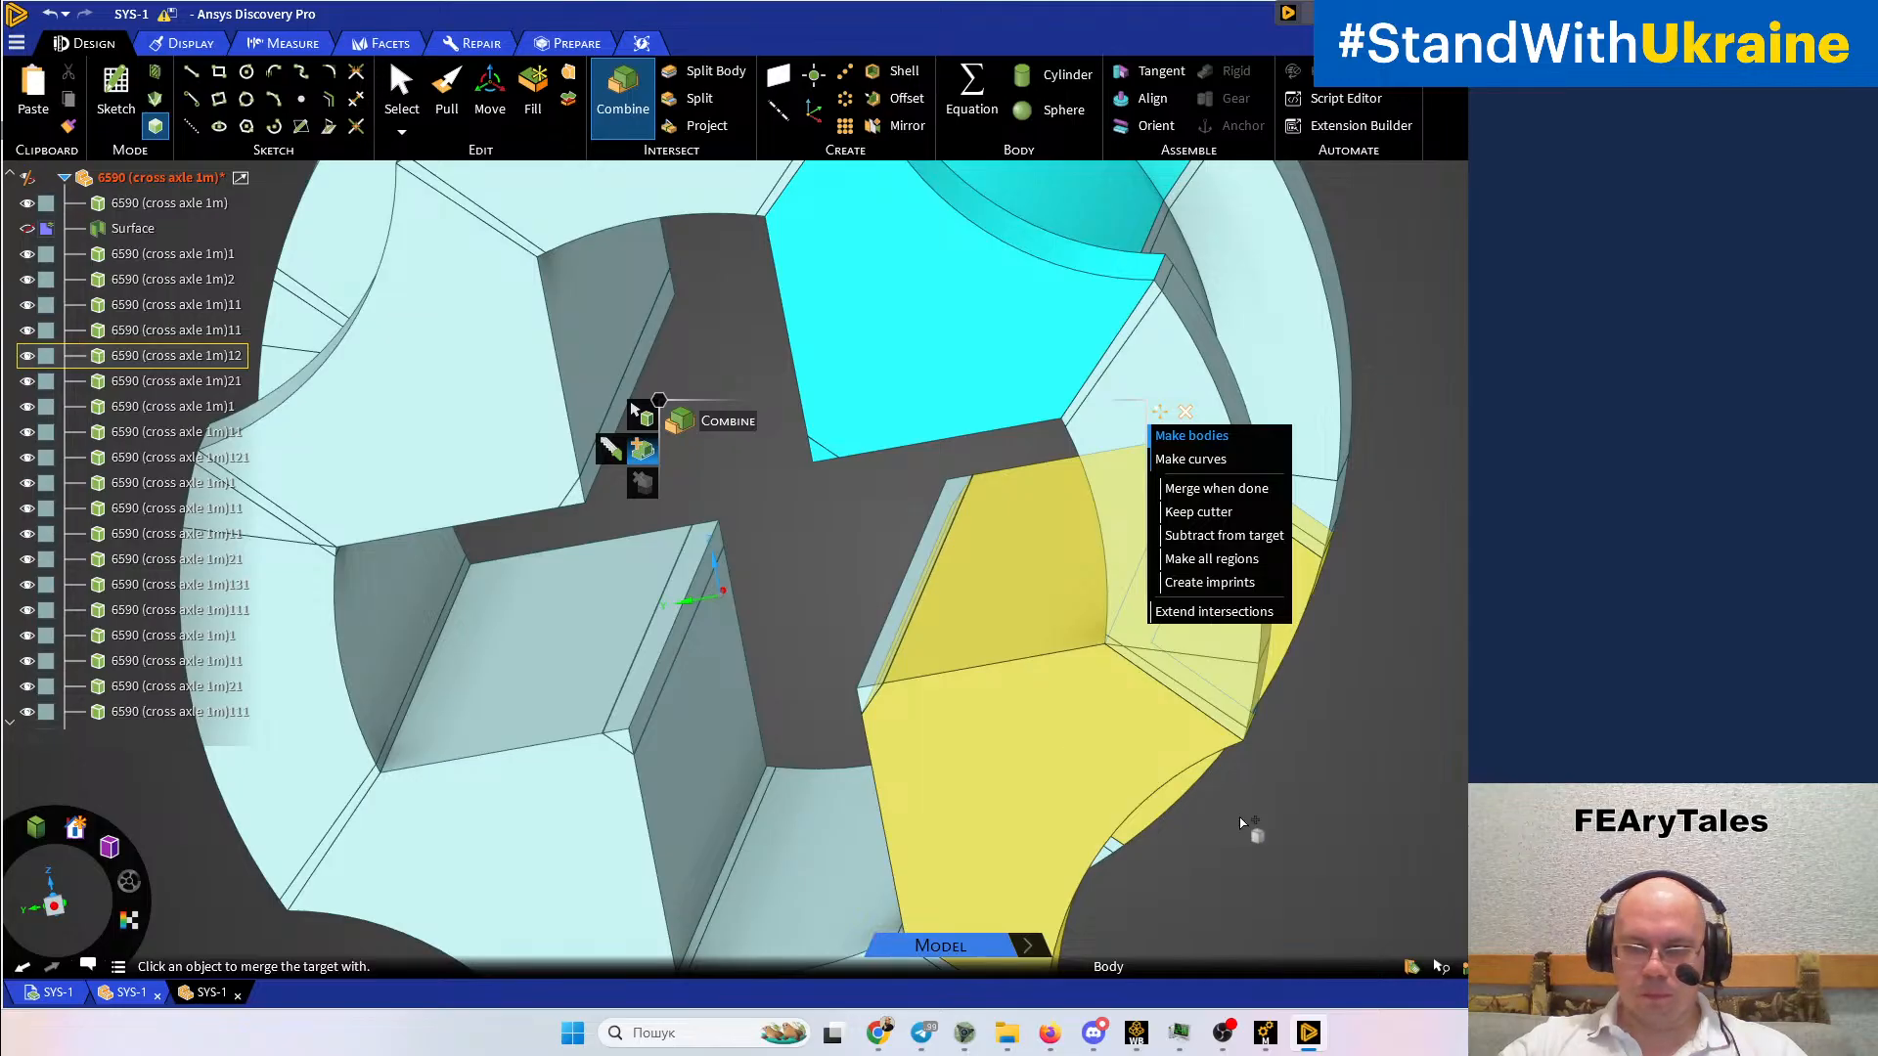
pyautogui.click(1033, 762)
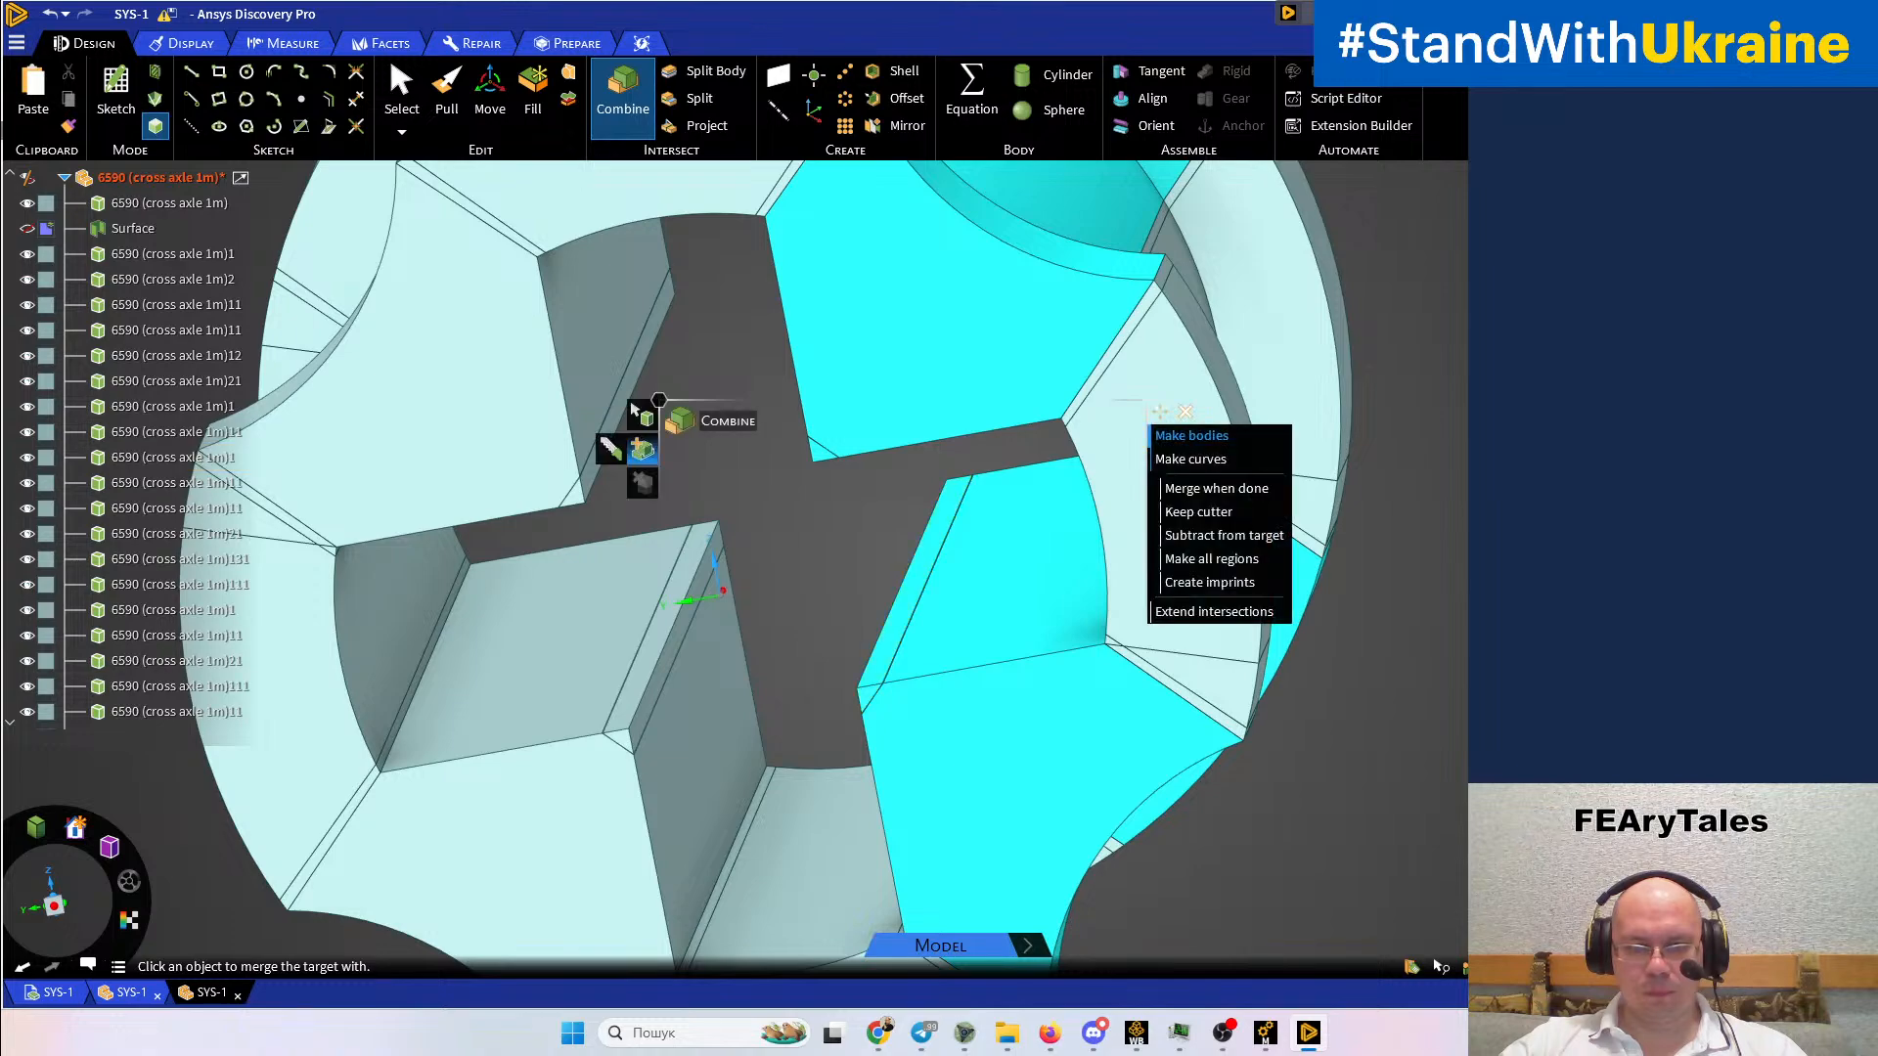
pyautogui.press('Escape')
# Hide the lower-right lobe body to examine the leftover sliver at its inner corner, and show all objects again
pyautogui.rightClick(1049, 747)
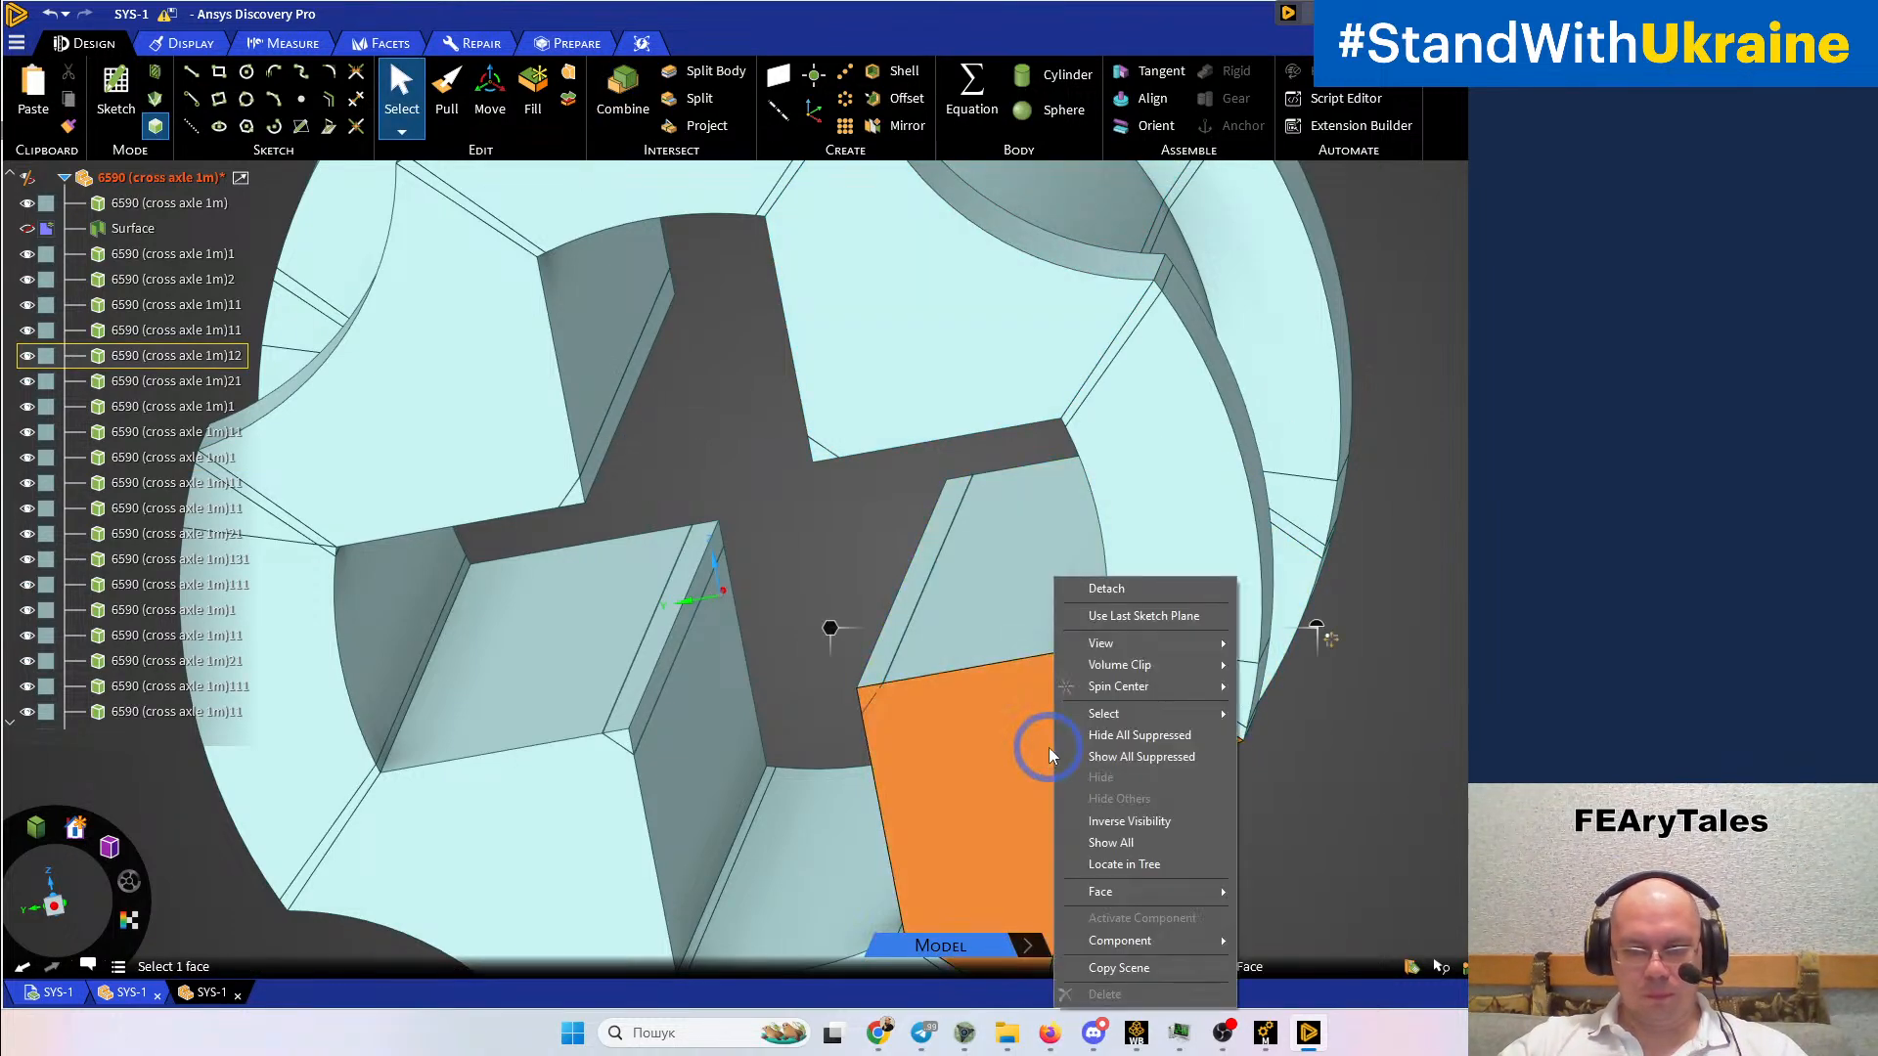
pyautogui.click(1101, 777)
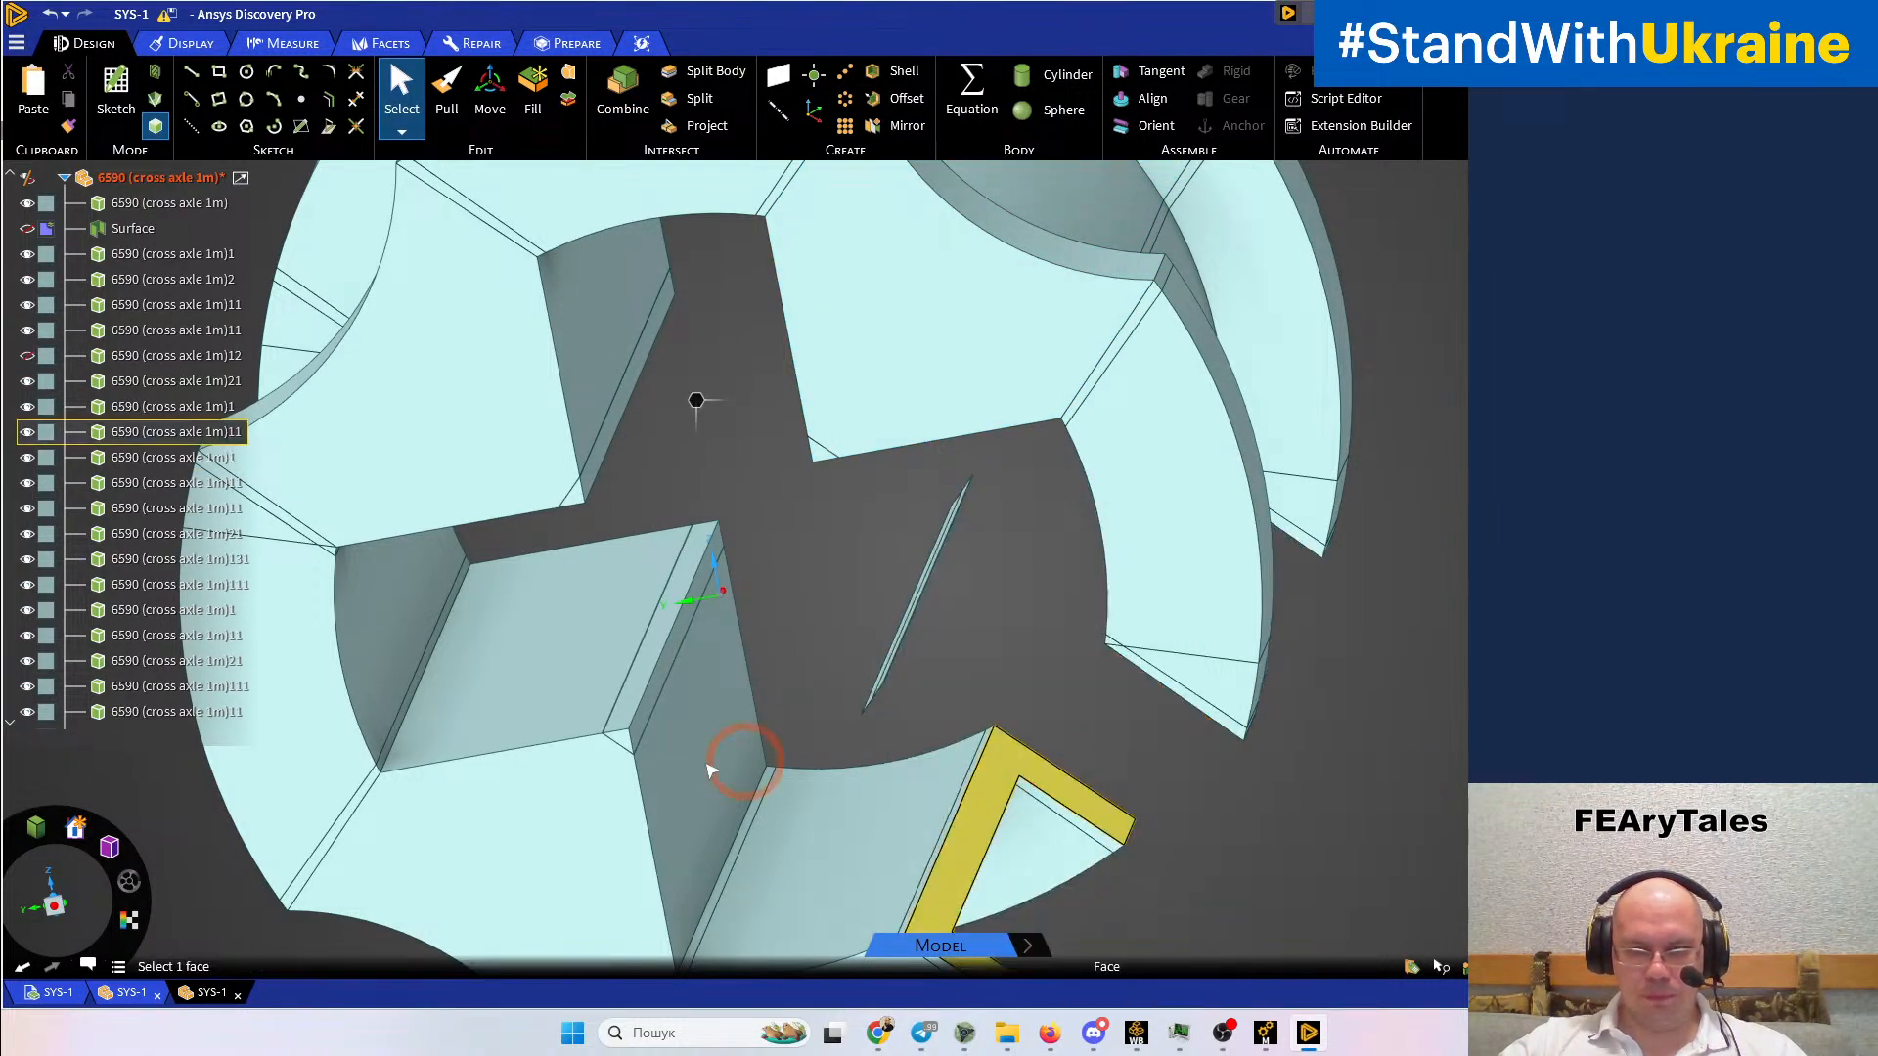
pyautogui.moveTo(901, 679)
pyautogui.mouseDown(button='middle')
pyautogui.moveTo(973, 683)
pyautogui.moveTo(939, 629)
pyautogui.moveTo(880, 658)
pyautogui.moveTo(893, 671)
pyautogui.mouseUp(button='middle')
pyautogui.scroll(12, 609, 743)
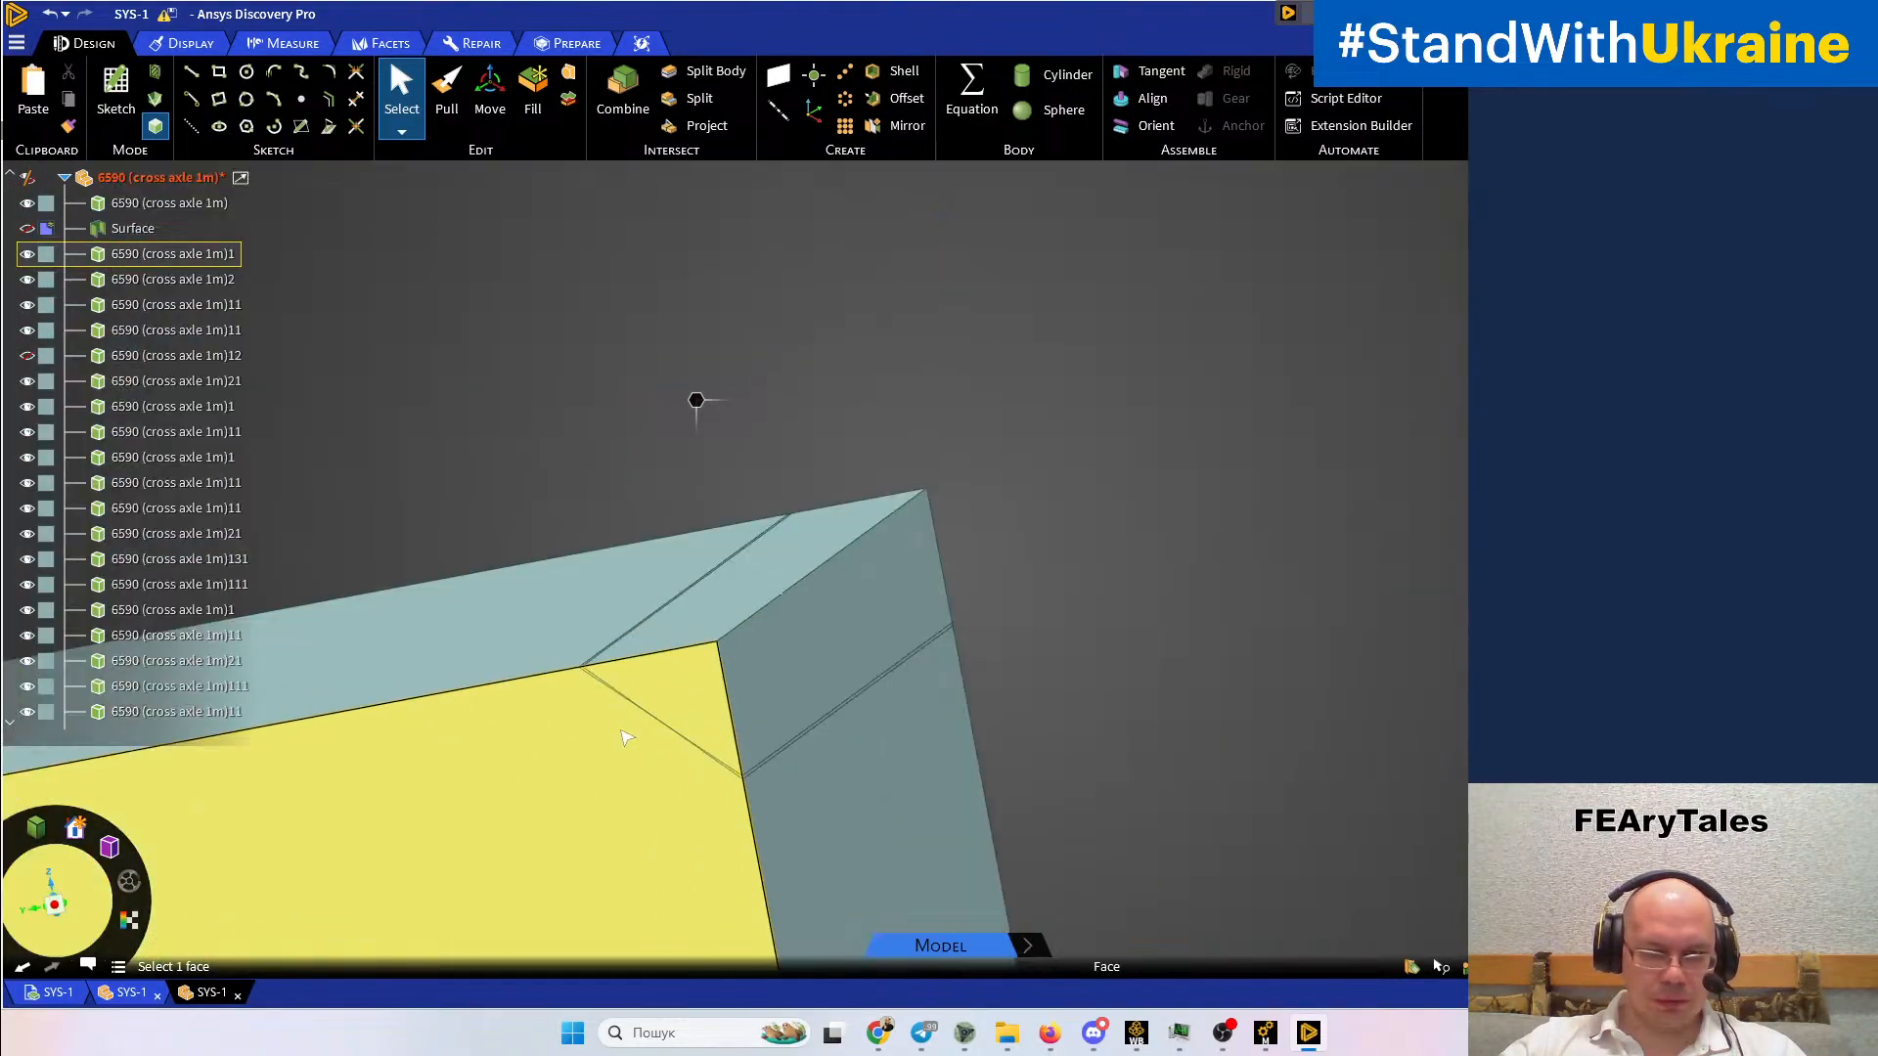
pyautogui.scroll(-12, 621, 675)
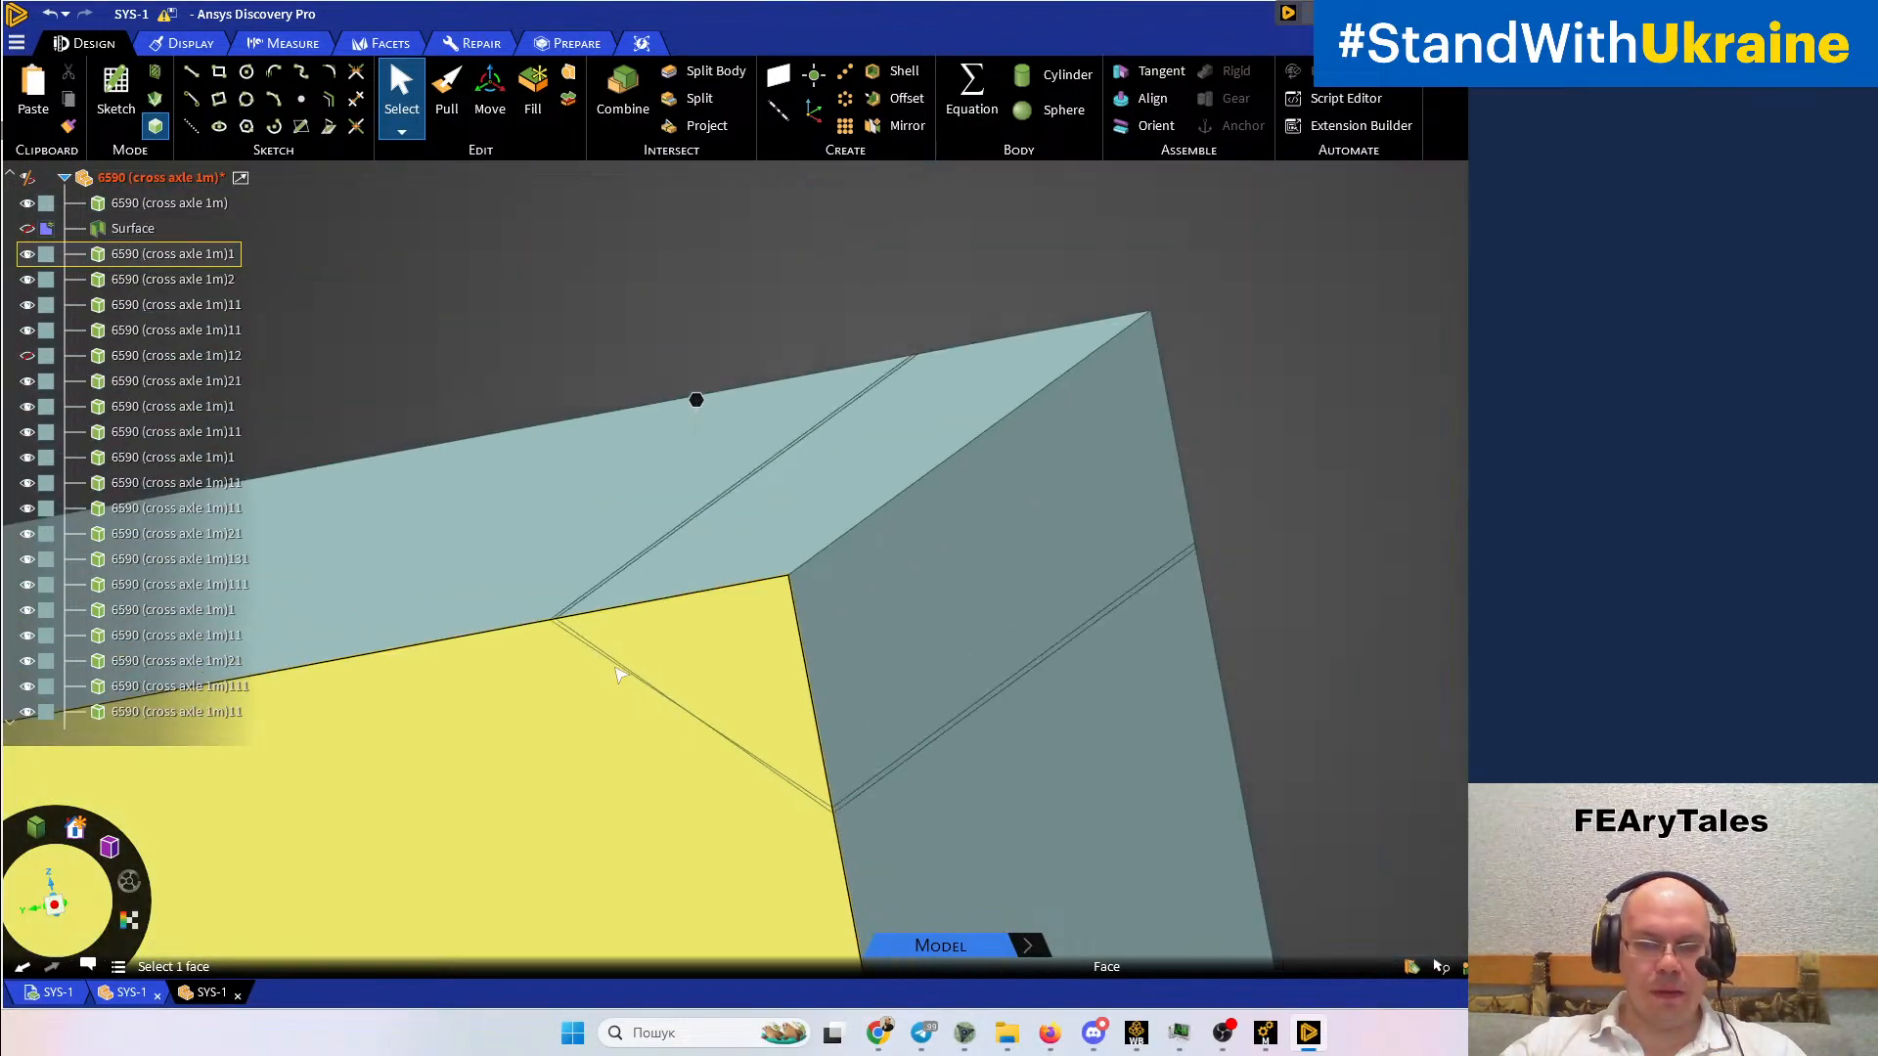
pyautogui.scroll(-5, 1039, 714)
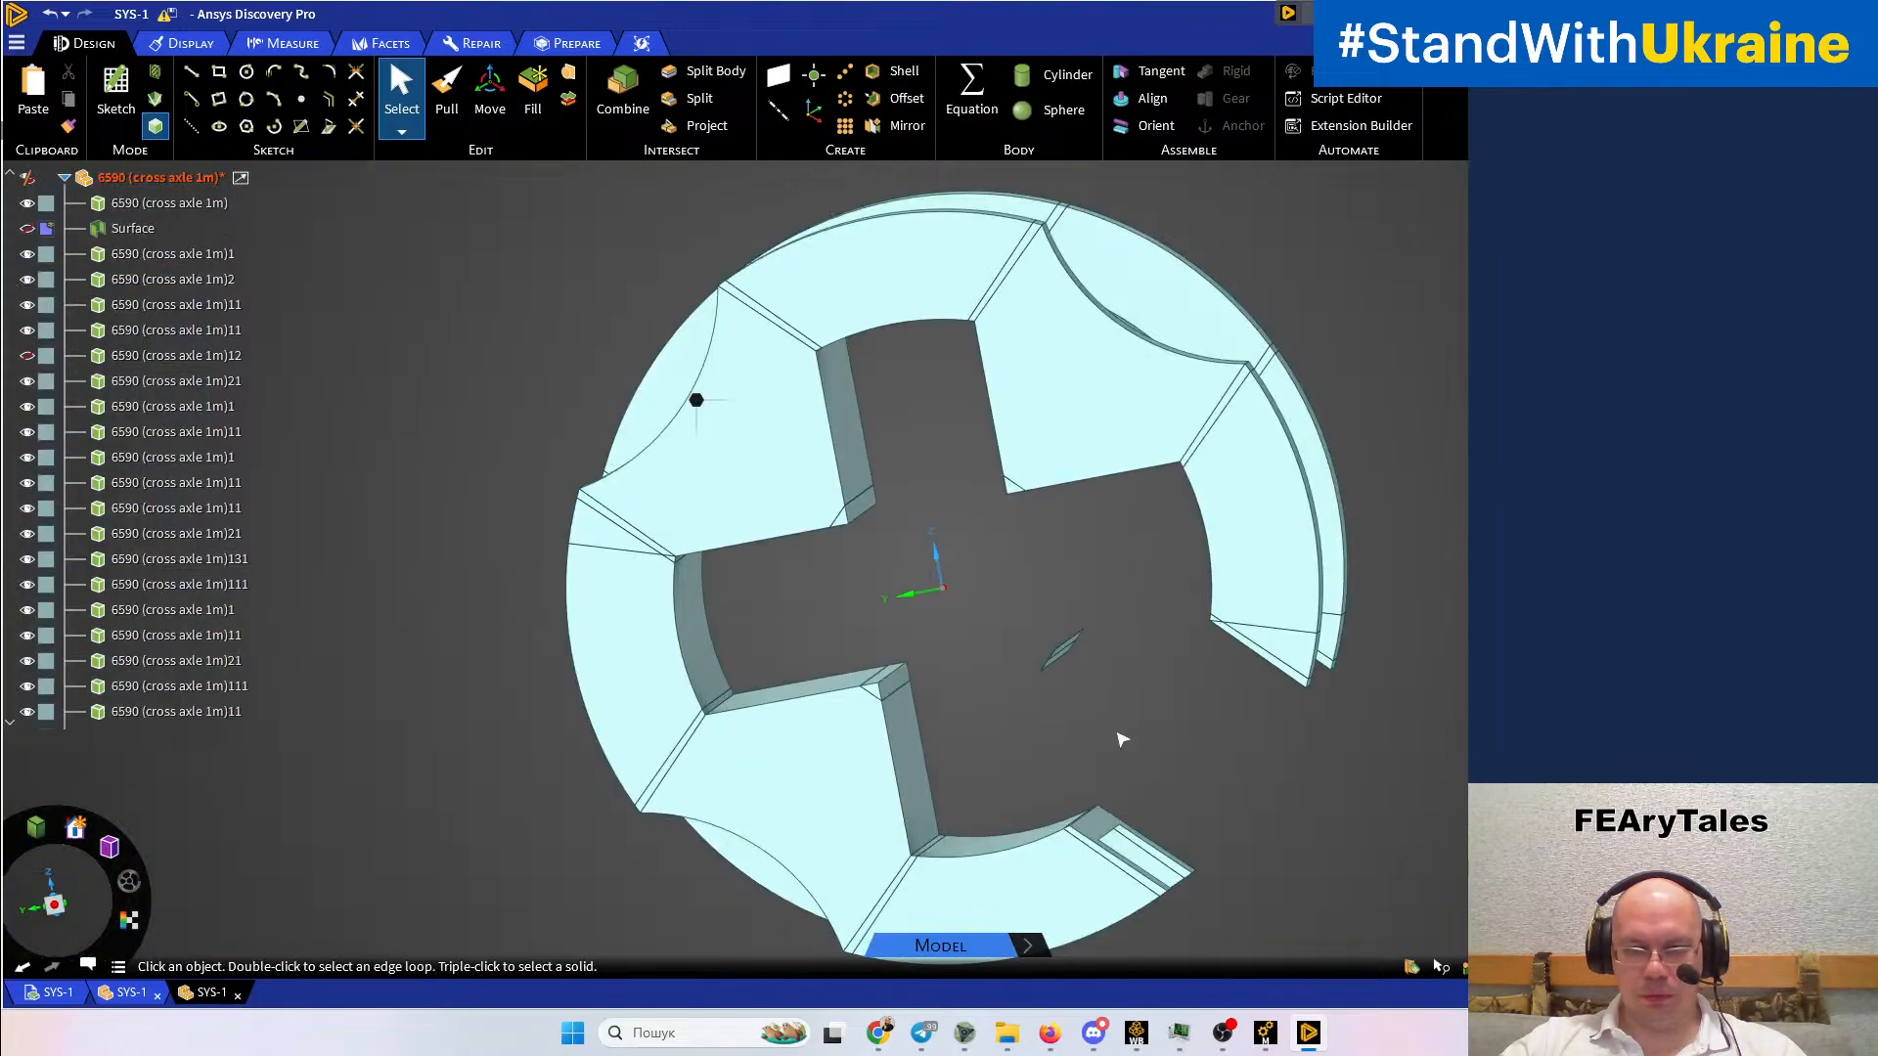
pyautogui.rightClick(1191, 747)
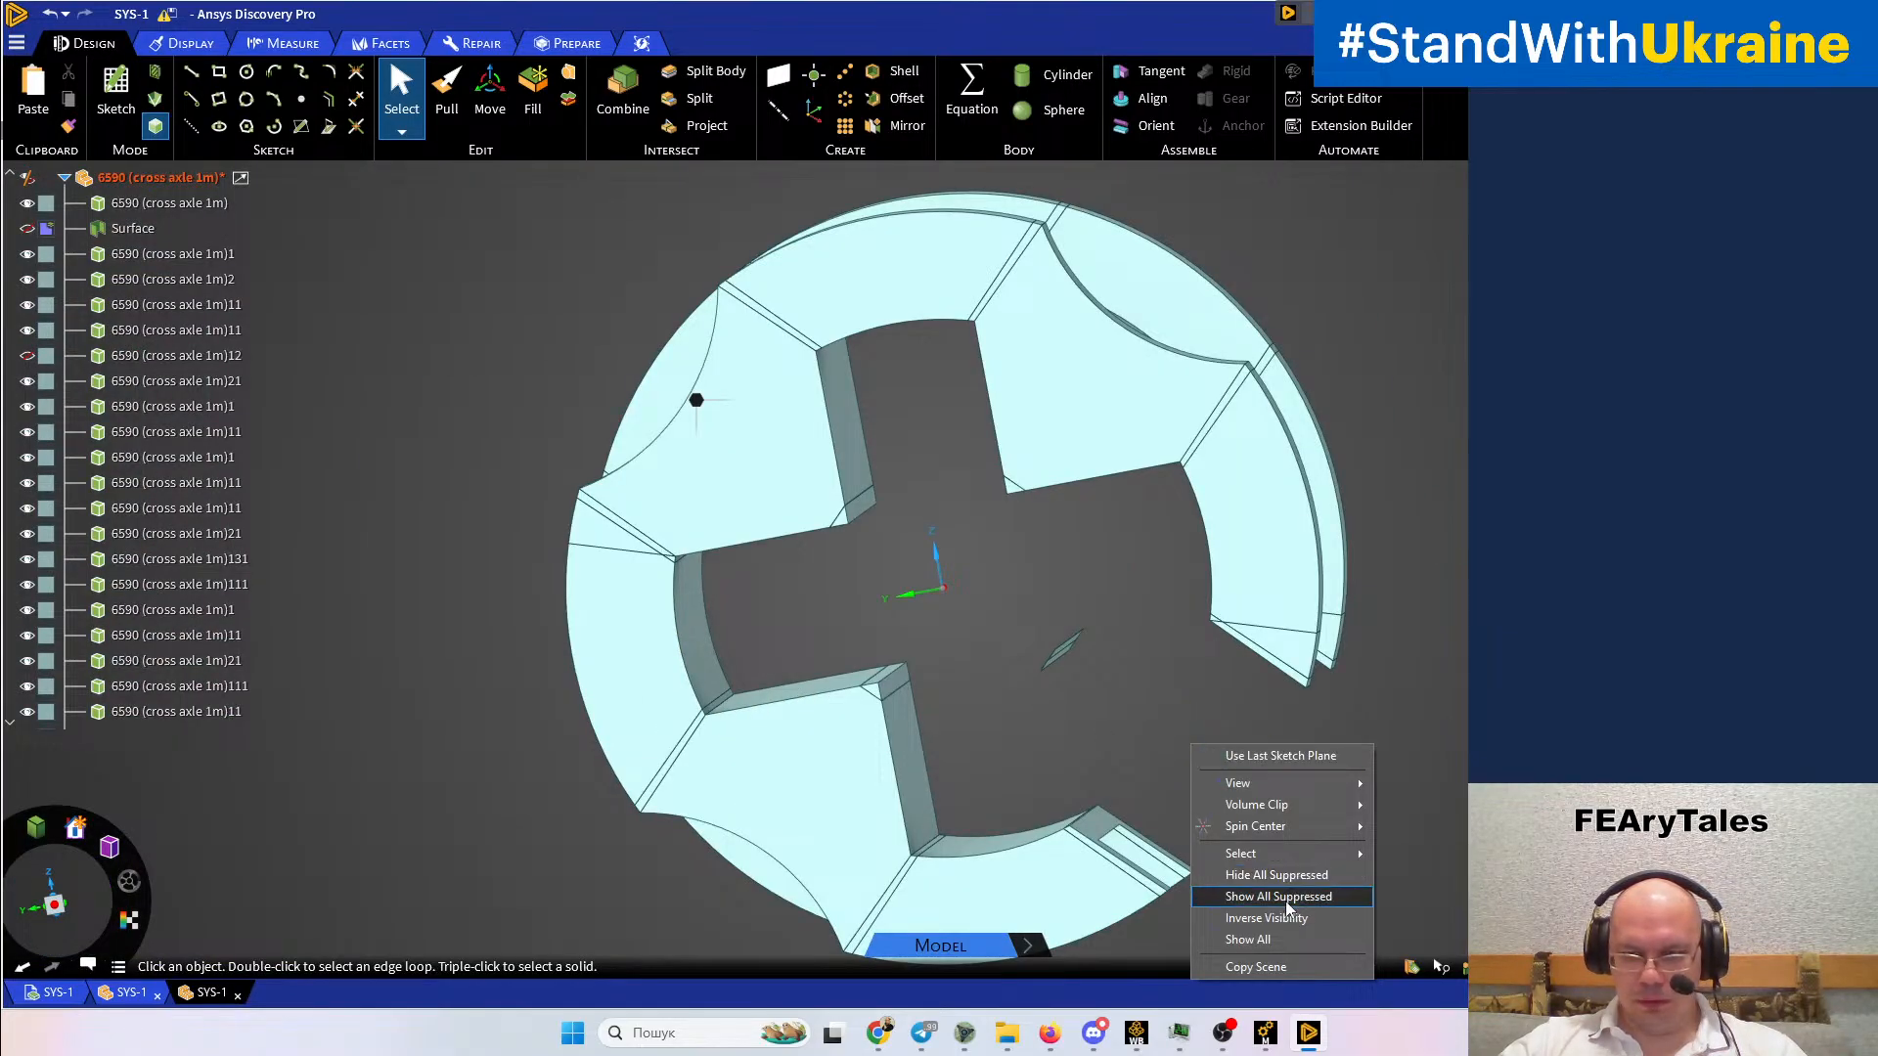
pyautogui.click(1254, 939)
pyautogui.scroll(2, 1022, 640)
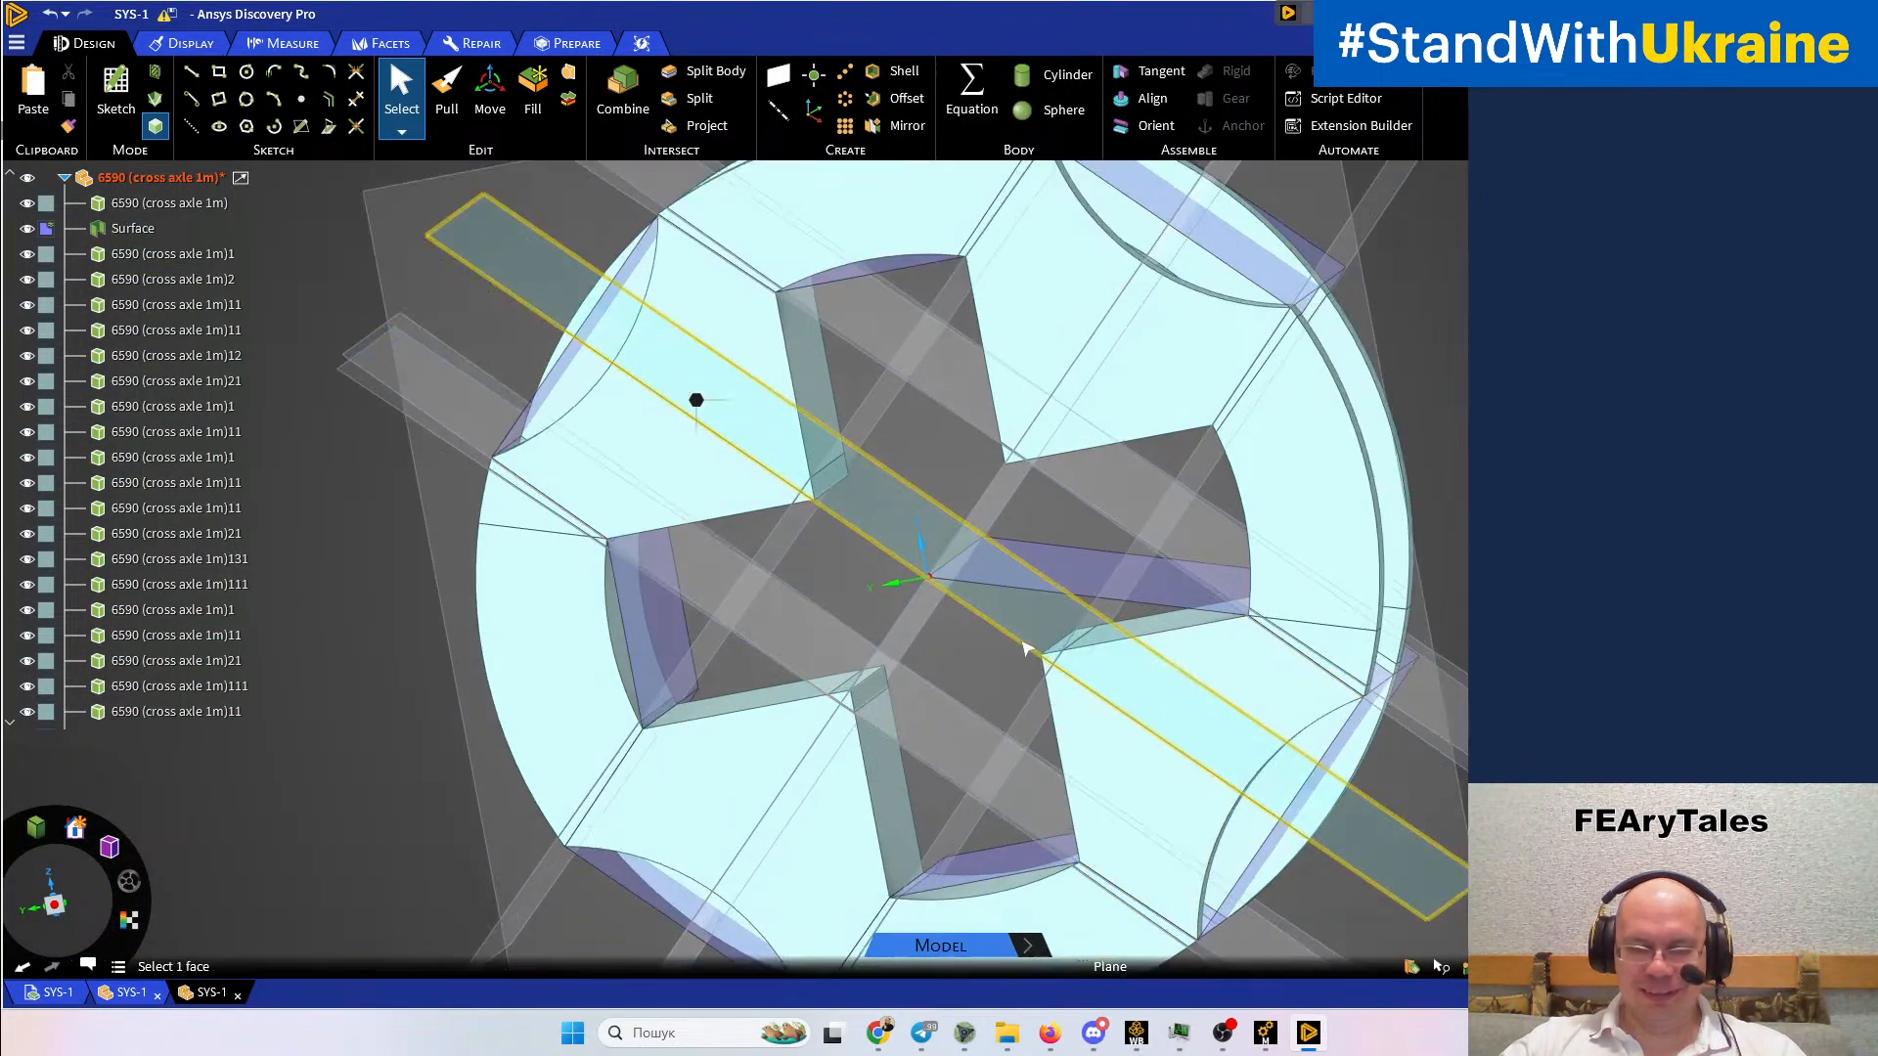
# Use Combine to merge the remaining thin inner-corner pieces of the cross hole into the lower-right lobe body
pyautogui.click(626, 83)
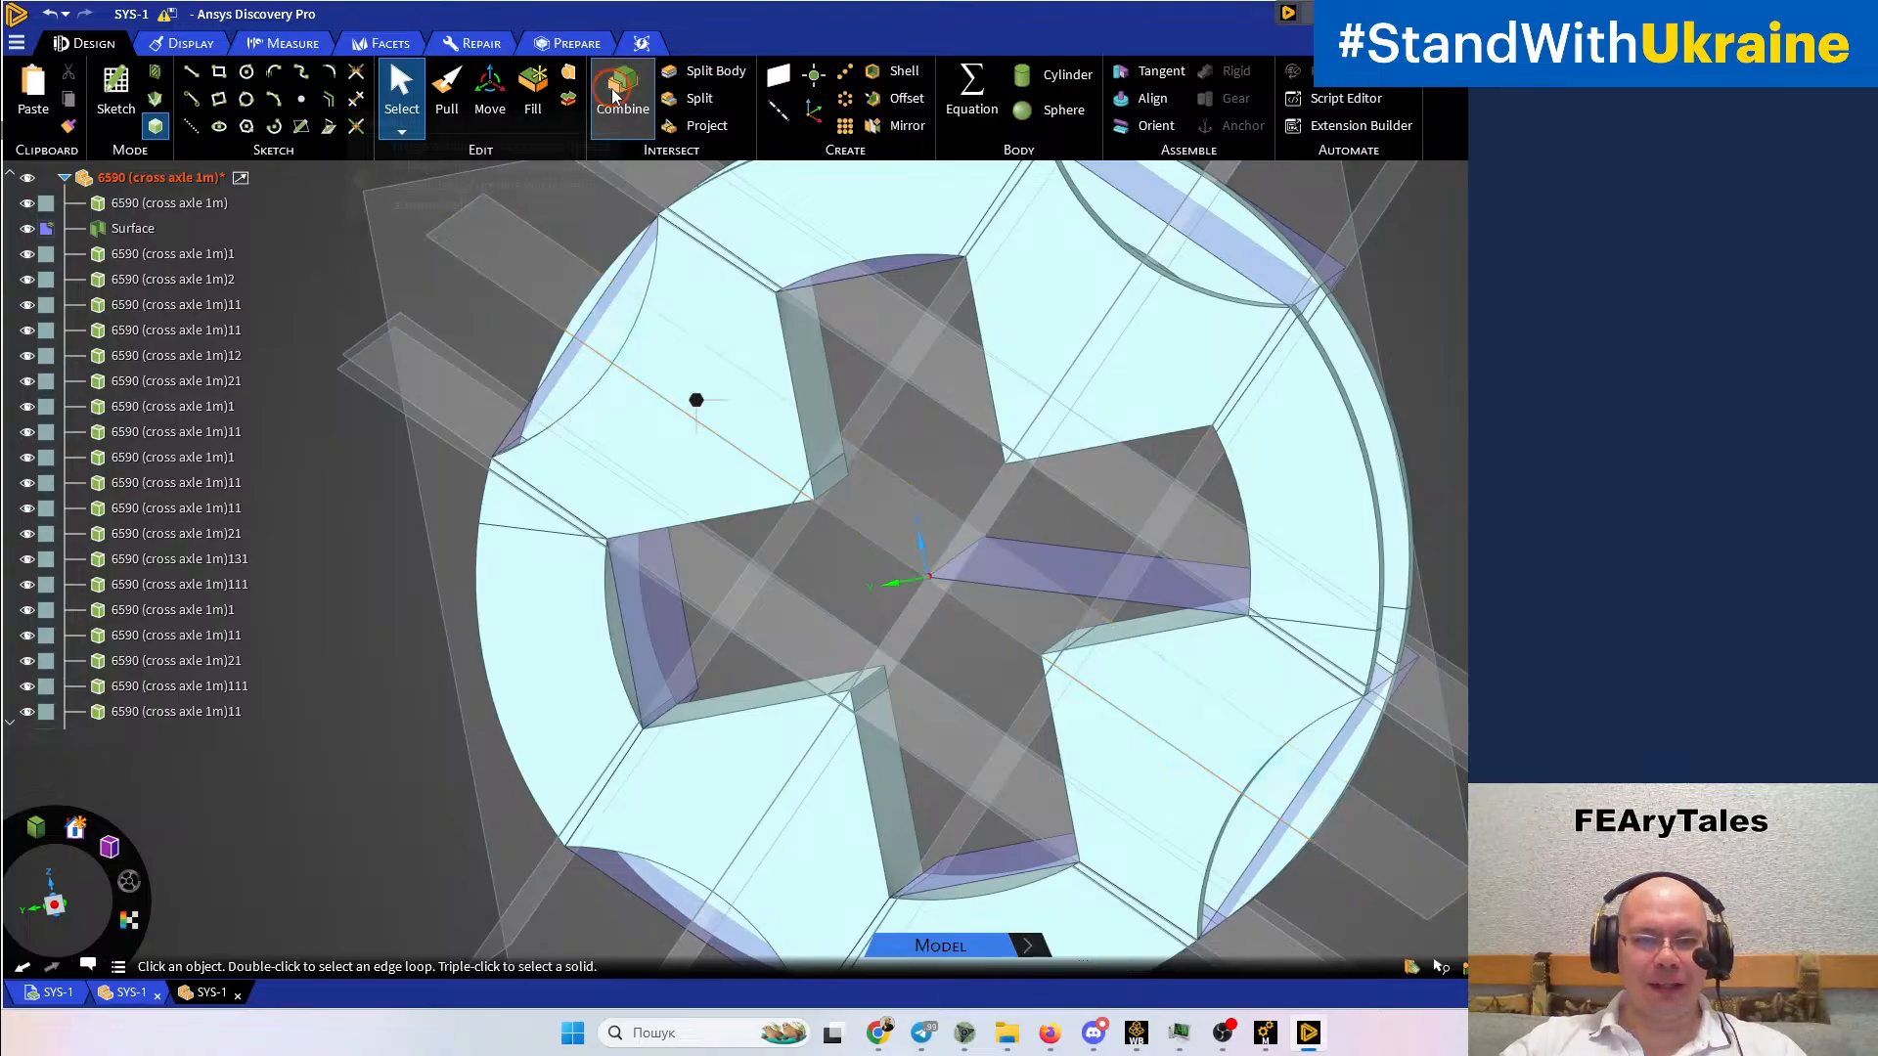
pyautogui.scroll(4, 1066, 655)
pyautogui.scroll(3, 1058, 671)
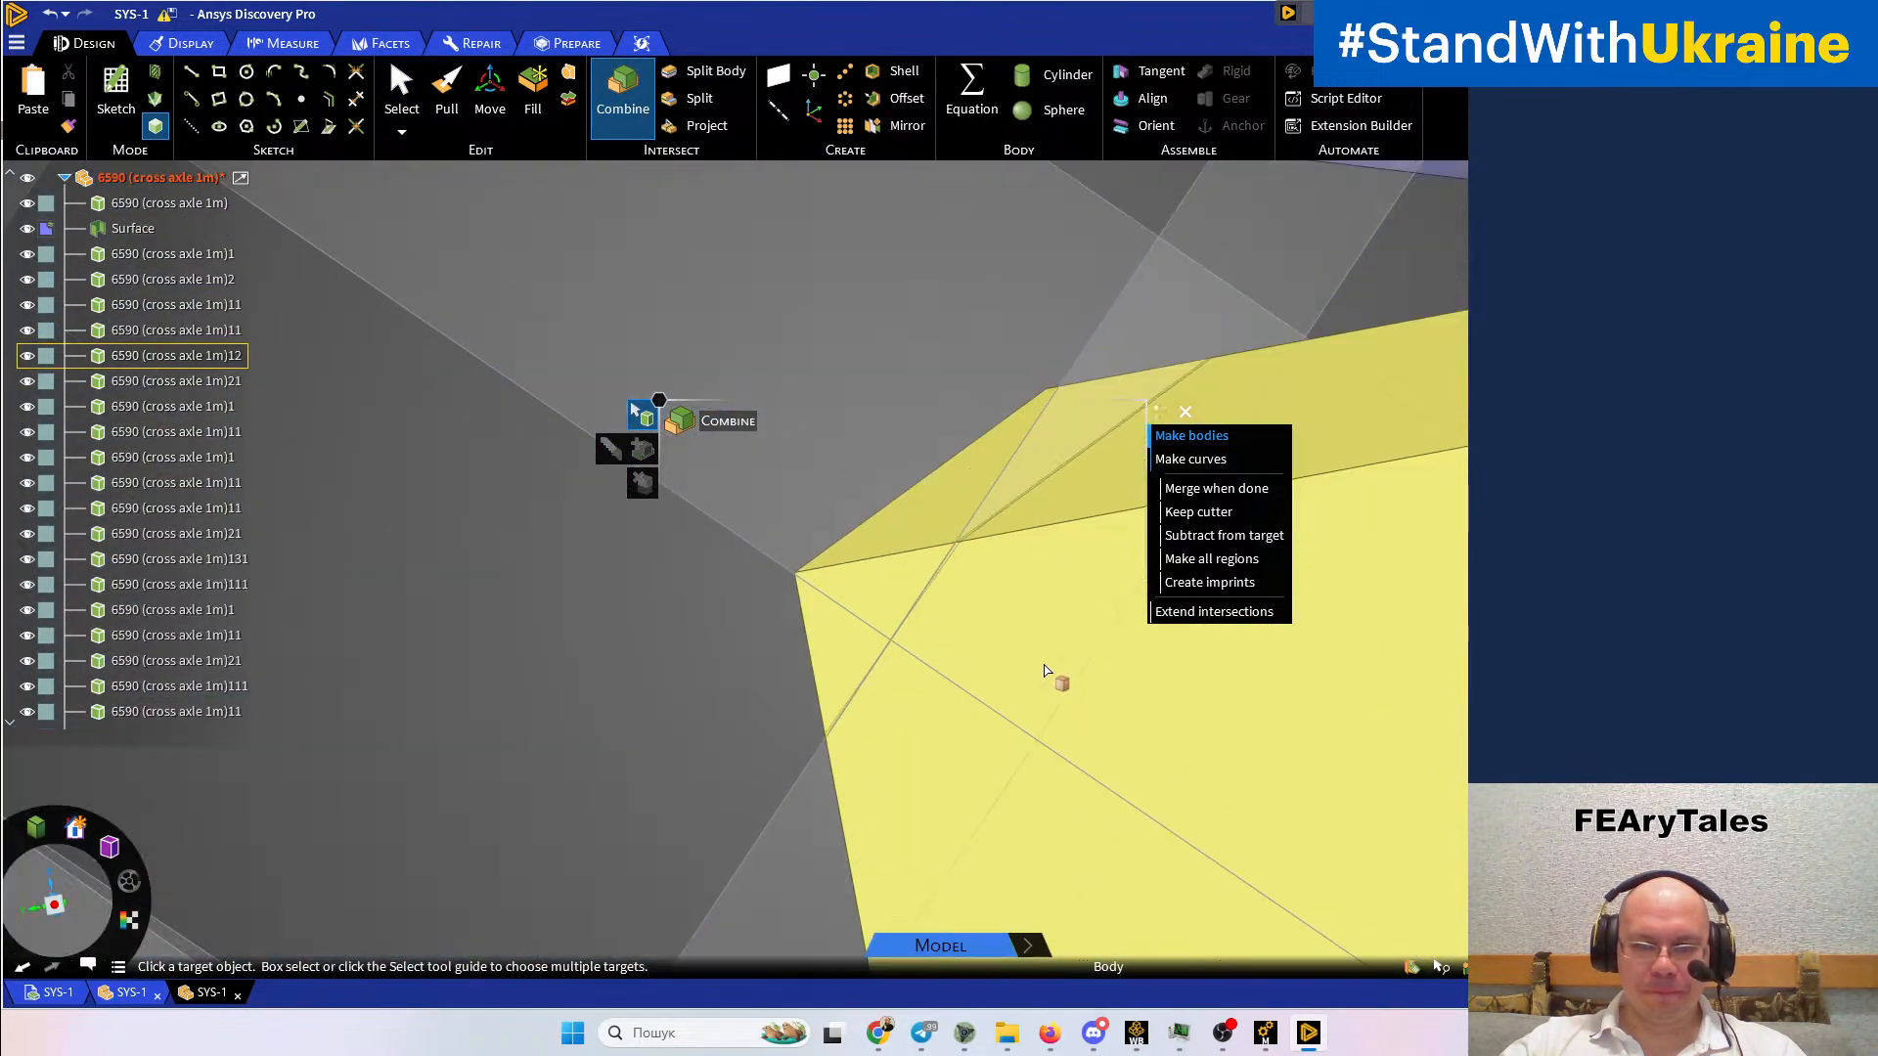
pyautogui.scroll(-5, 954, 662)
pyautogui.click(1057, 670)
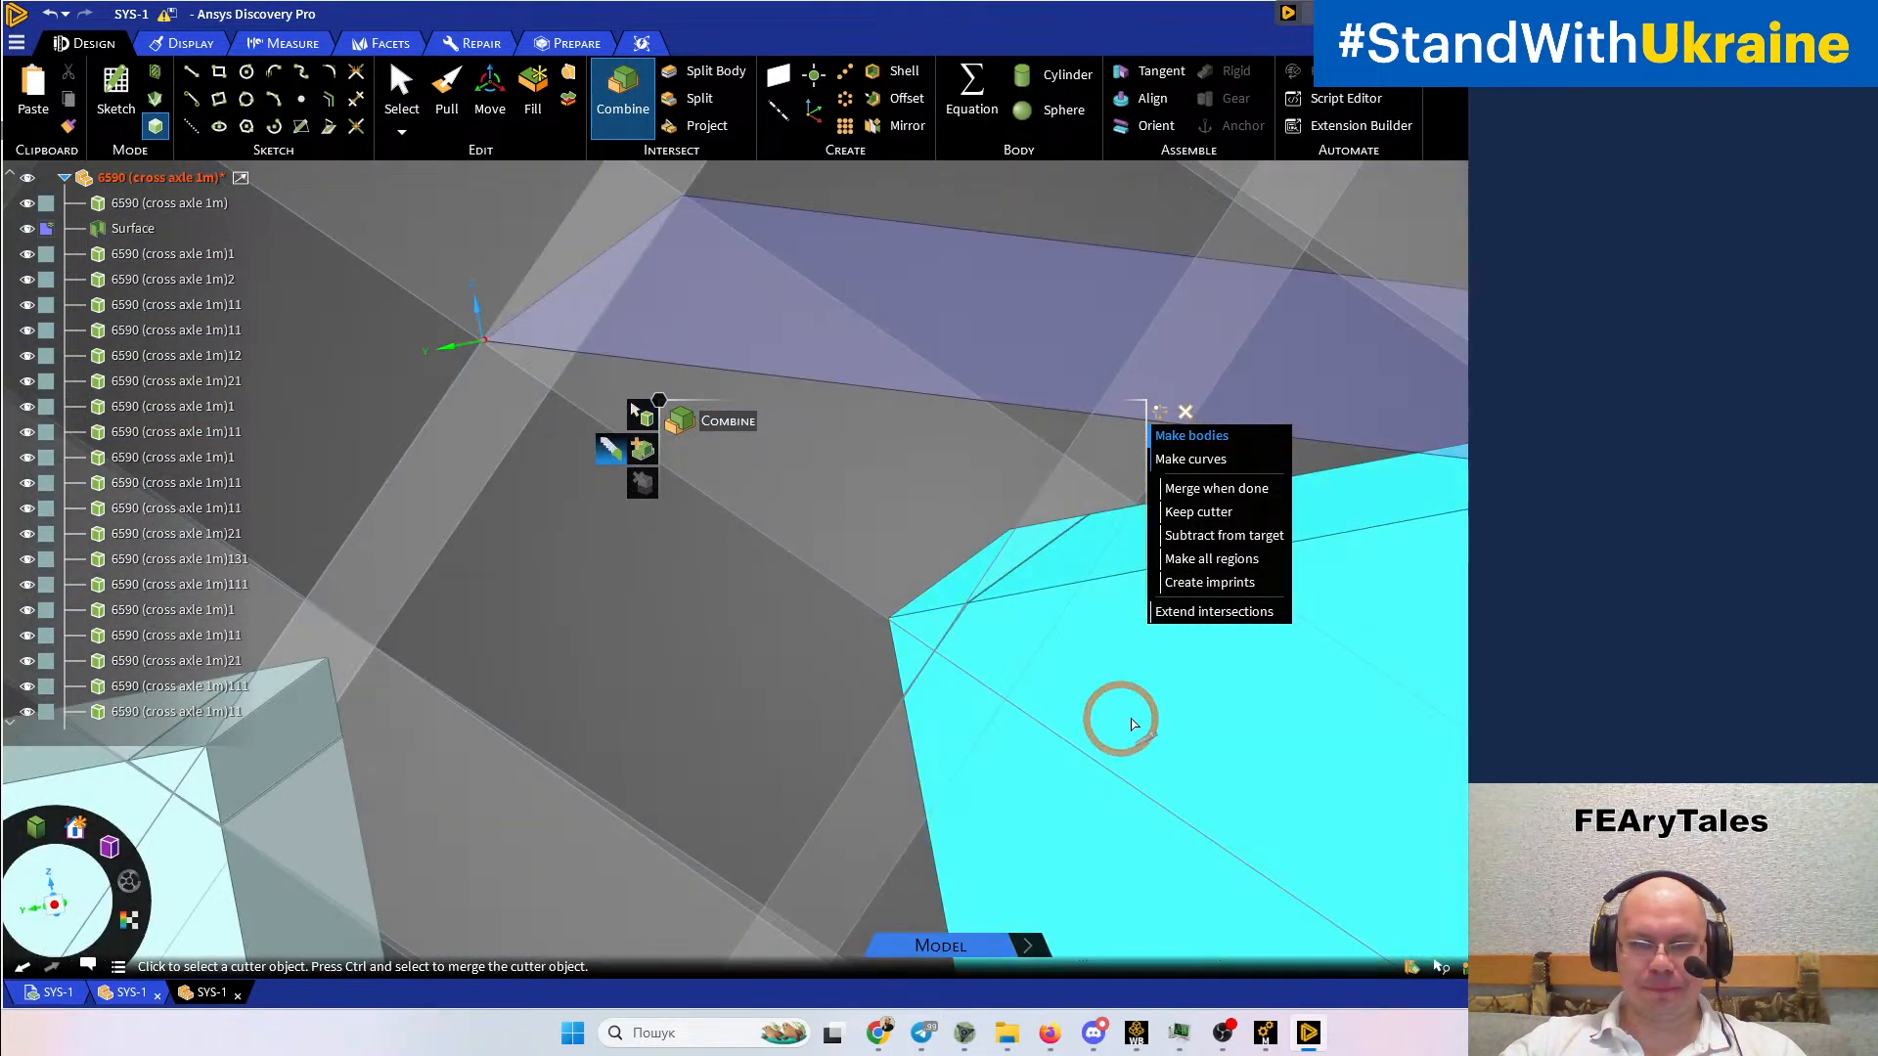
pyautogui.moveTo(1219, 714); pyautogui.dragTo(1178, 715, button='middle')
pyautogui.press('ctrl')
pyautogui.moveTo(778, 447); pyautogui.dragTo(1088, 774)
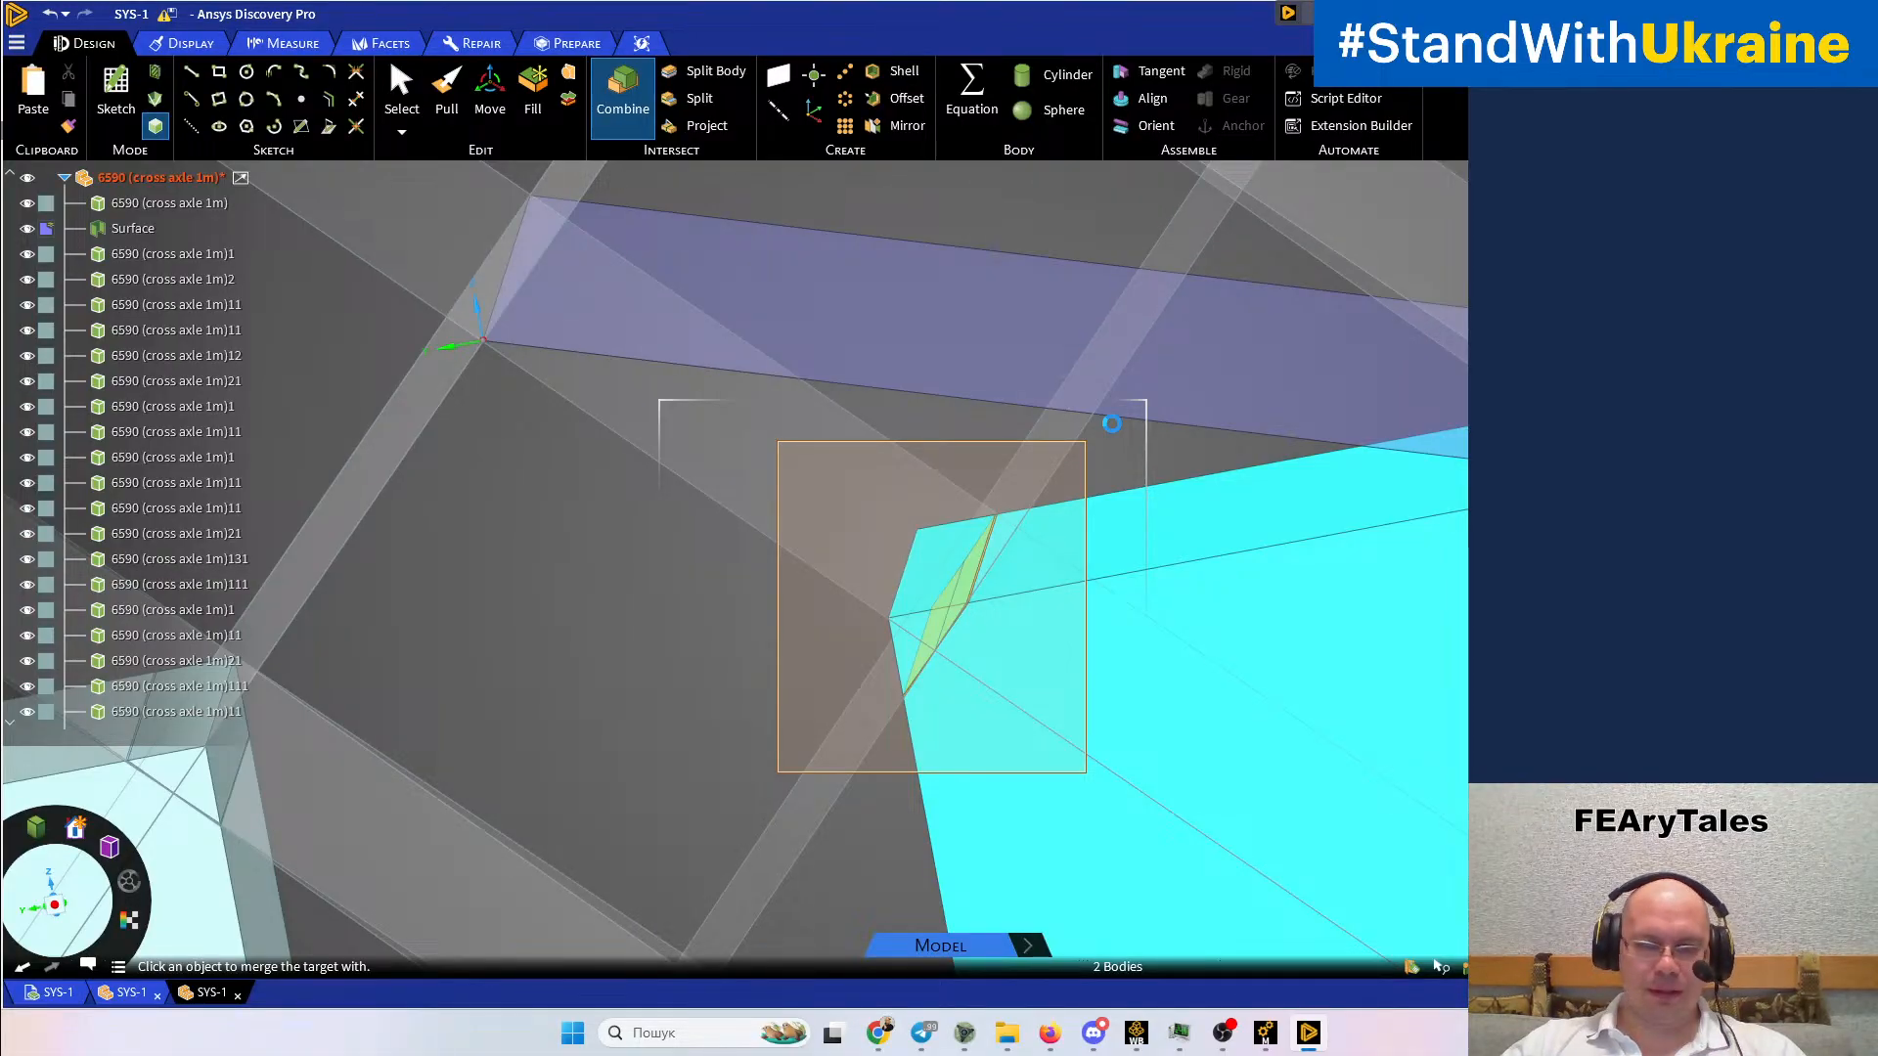
# Leave Combine and delete the last eight planes in the structure tree, keeping only the two diagonal planes through the centre
pyautogui.scroll(-8, 984, 504)
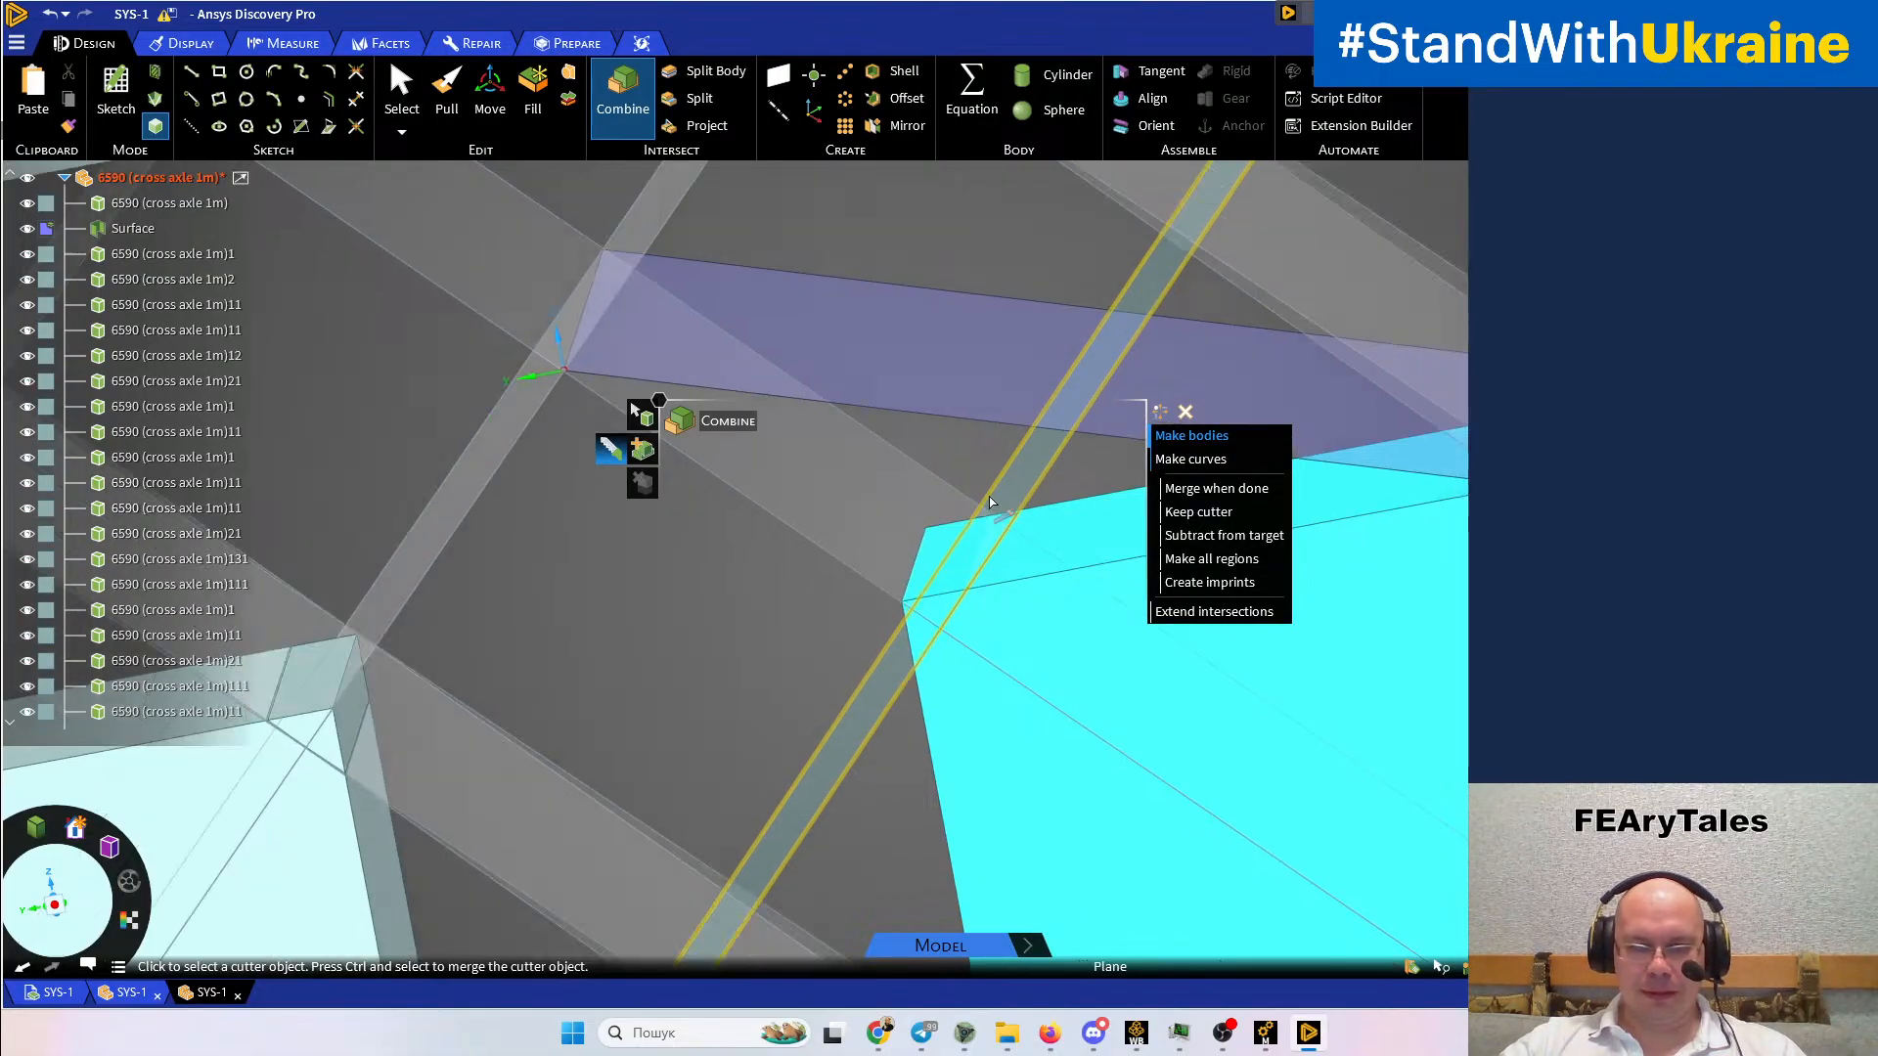
pyautogui.scroll(-4, 107, 361)
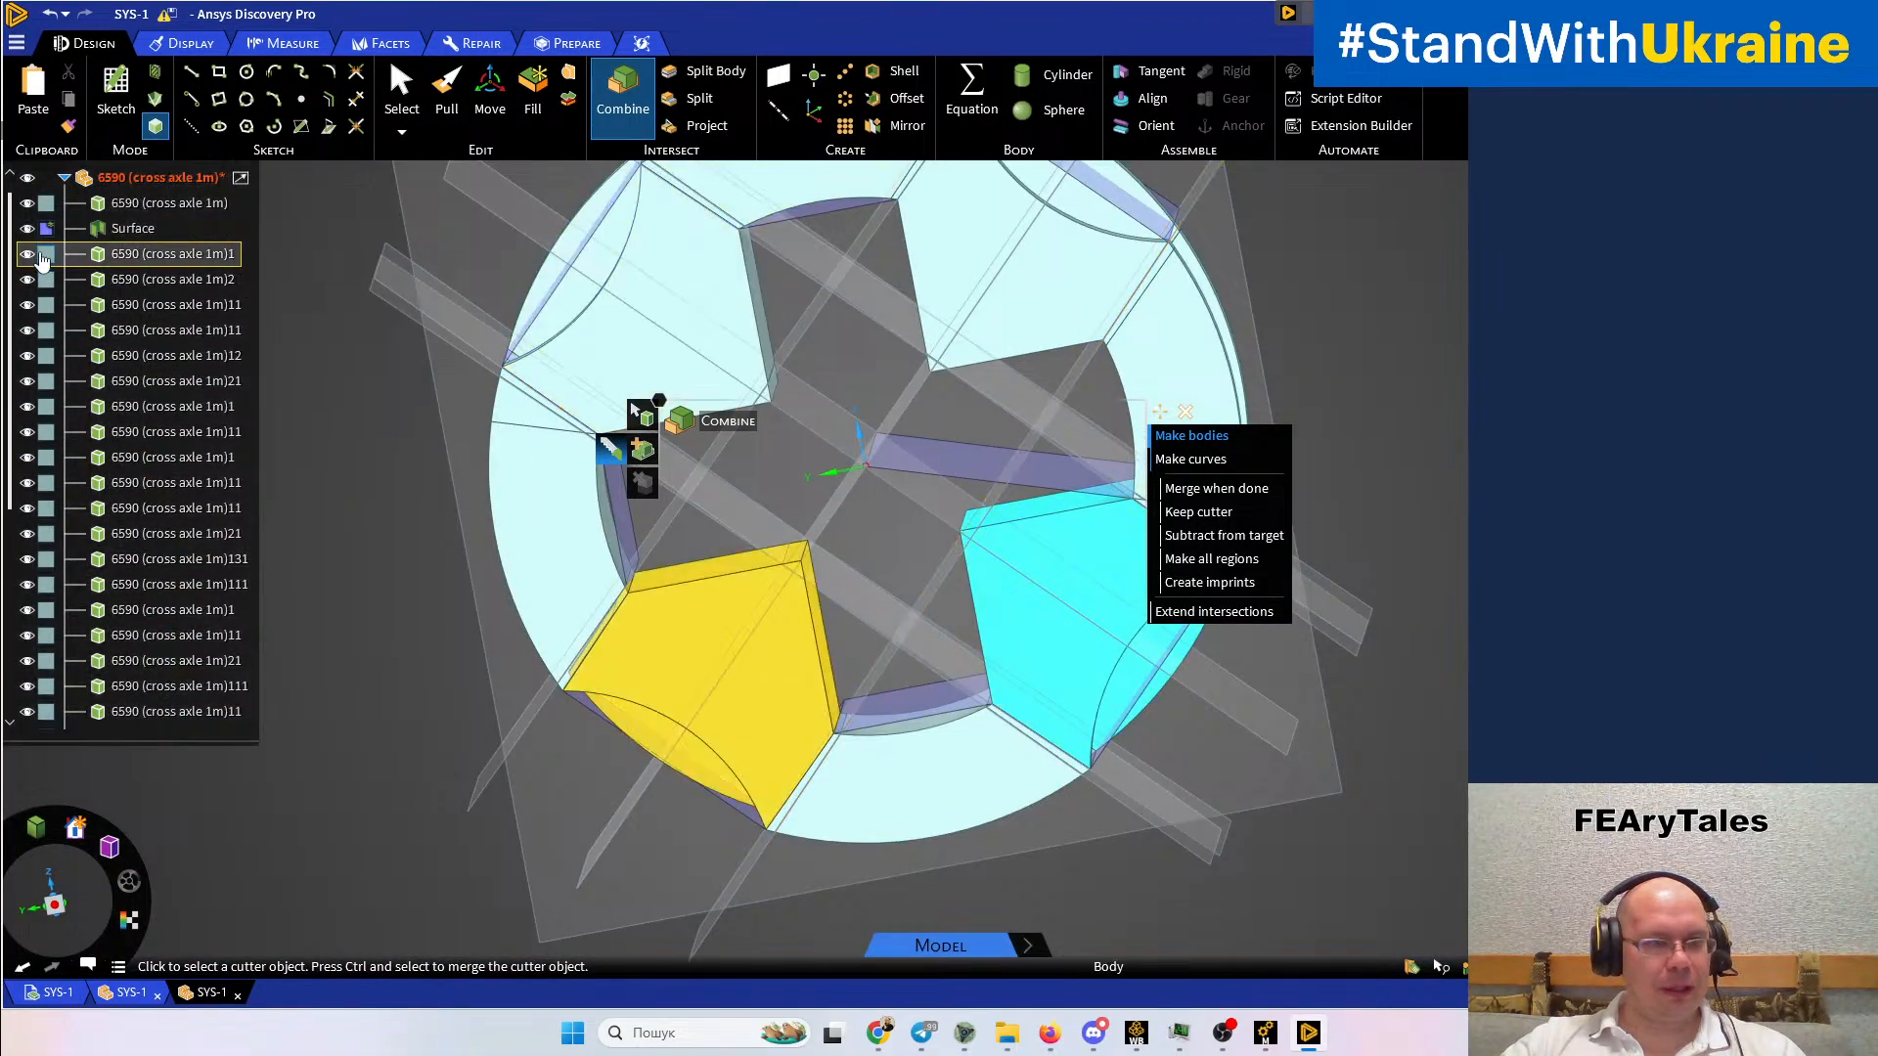
pyautogui.scroll(-2, 86, 489)
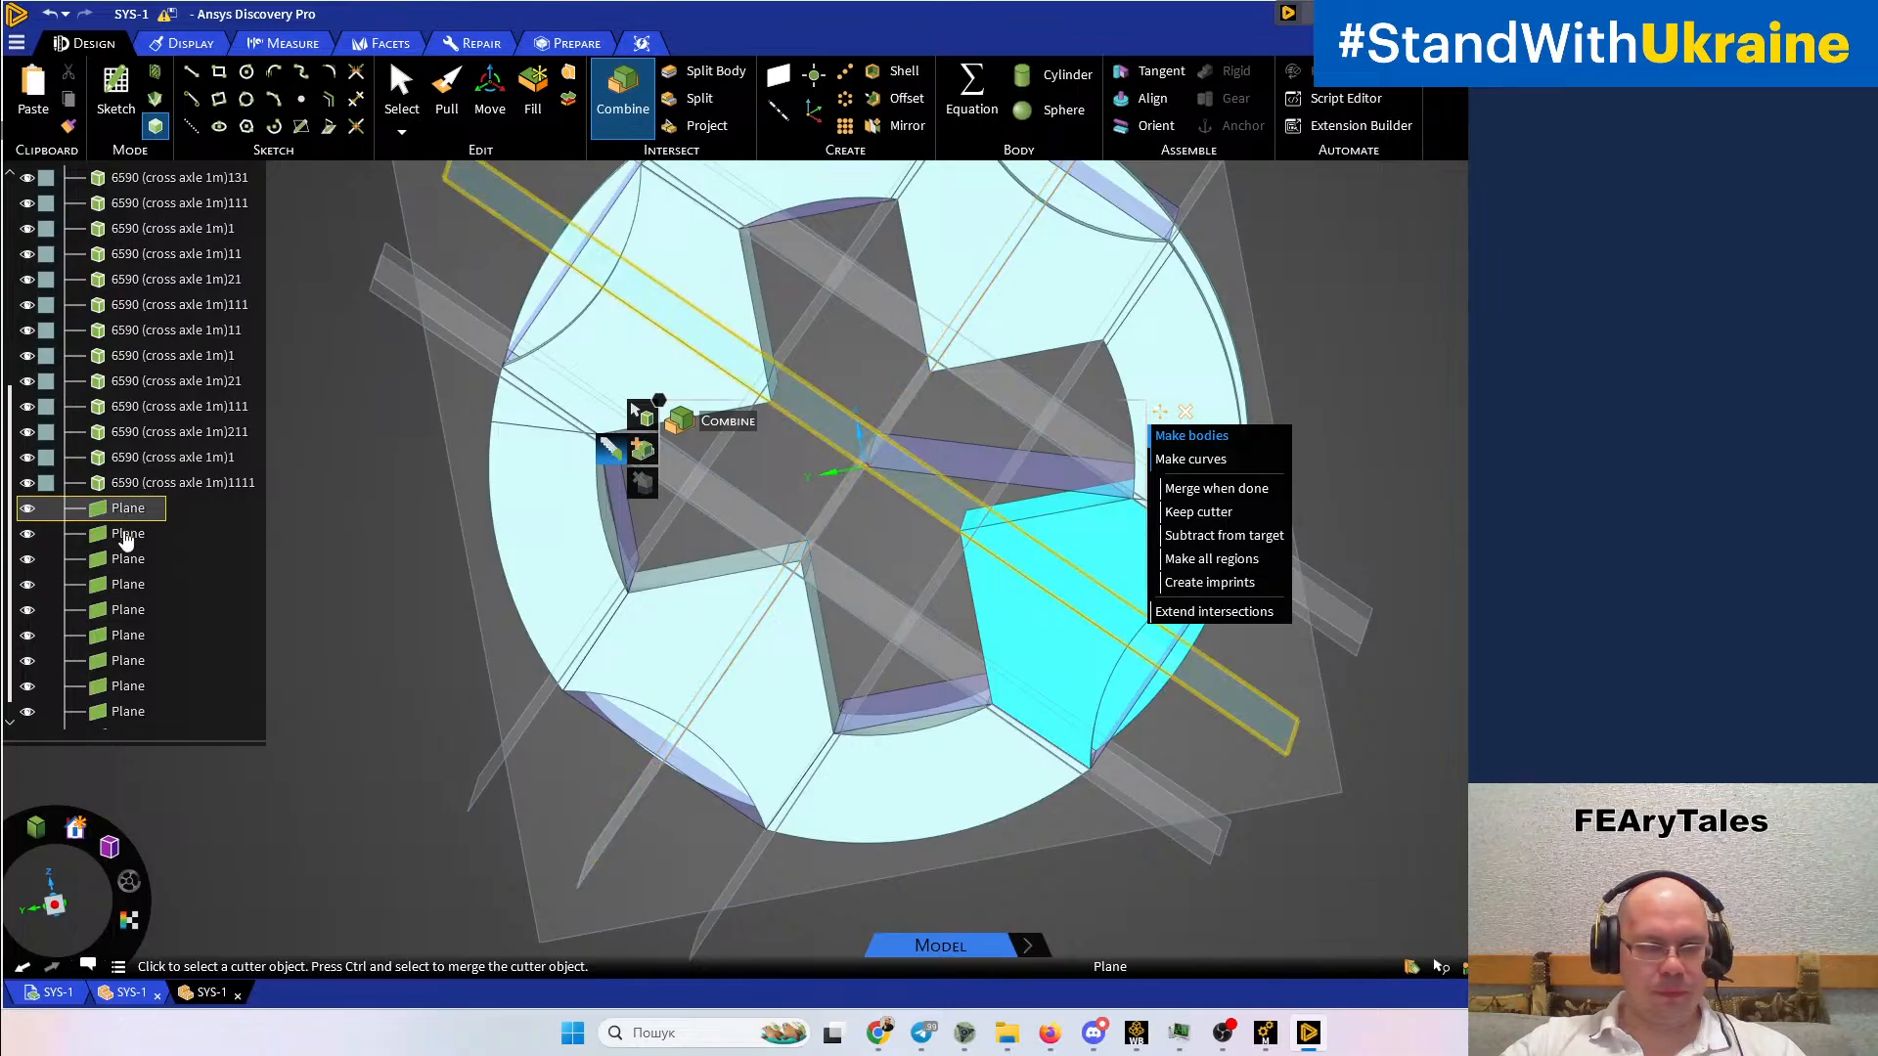
pyautogui.scroll(-1, 125, 626)
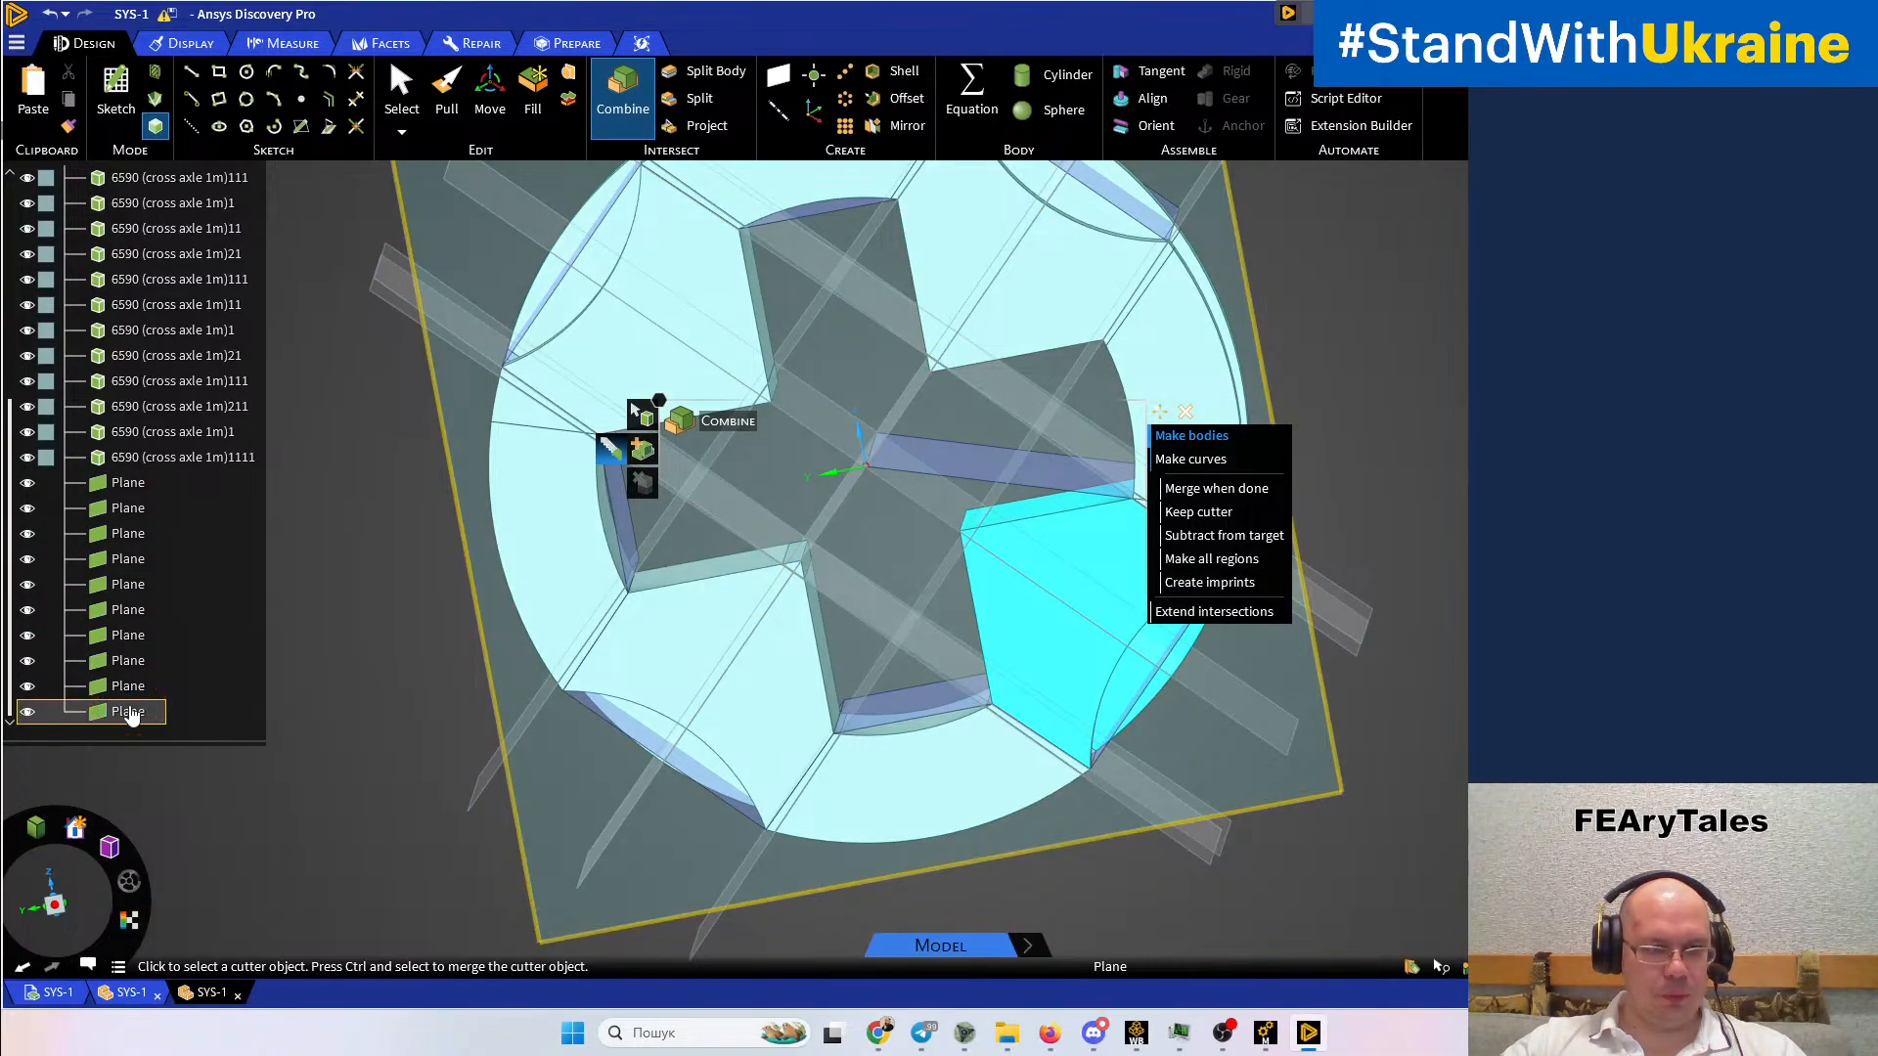
pyautogui.click(111, 536)
pyautogui.click(116, 538)
pyautogui.doubleClick(117, 534)
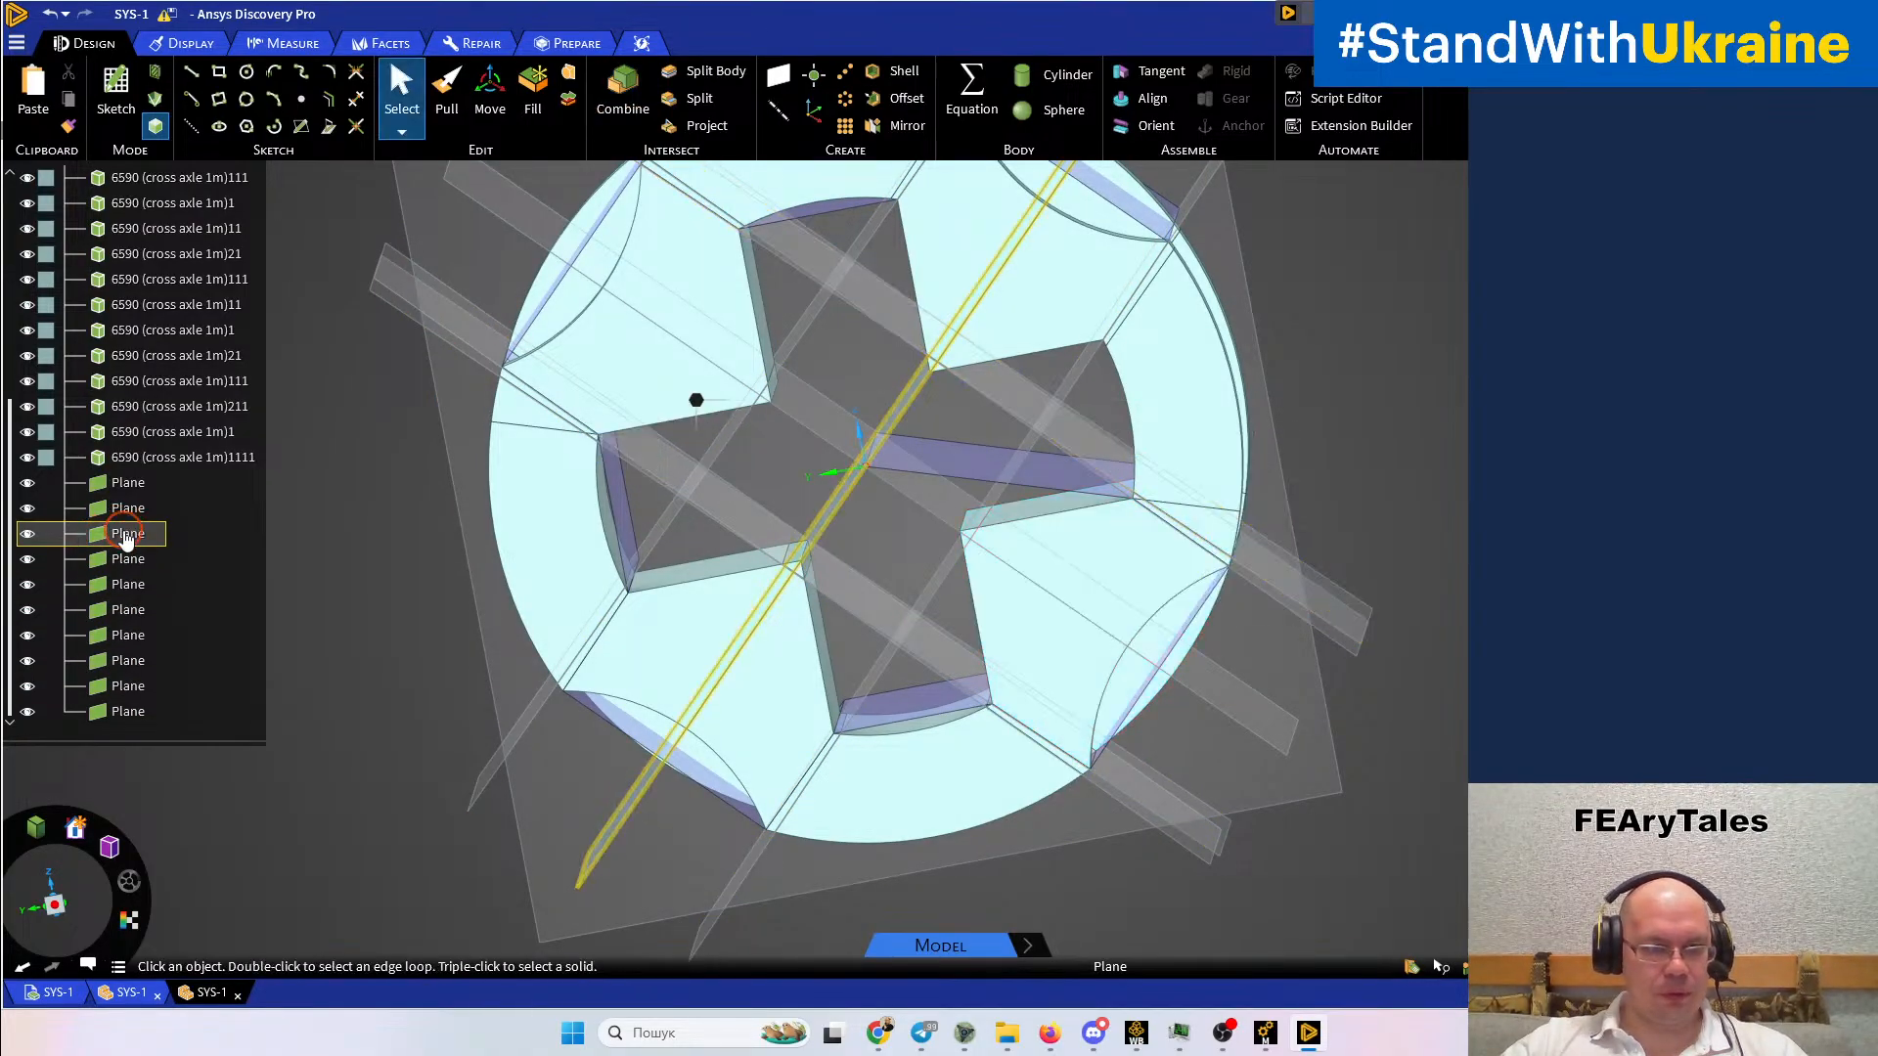
pyautogui.keyDown('shift'); pyautogui.click(133, 711); pyautogui.keyUp('shift')
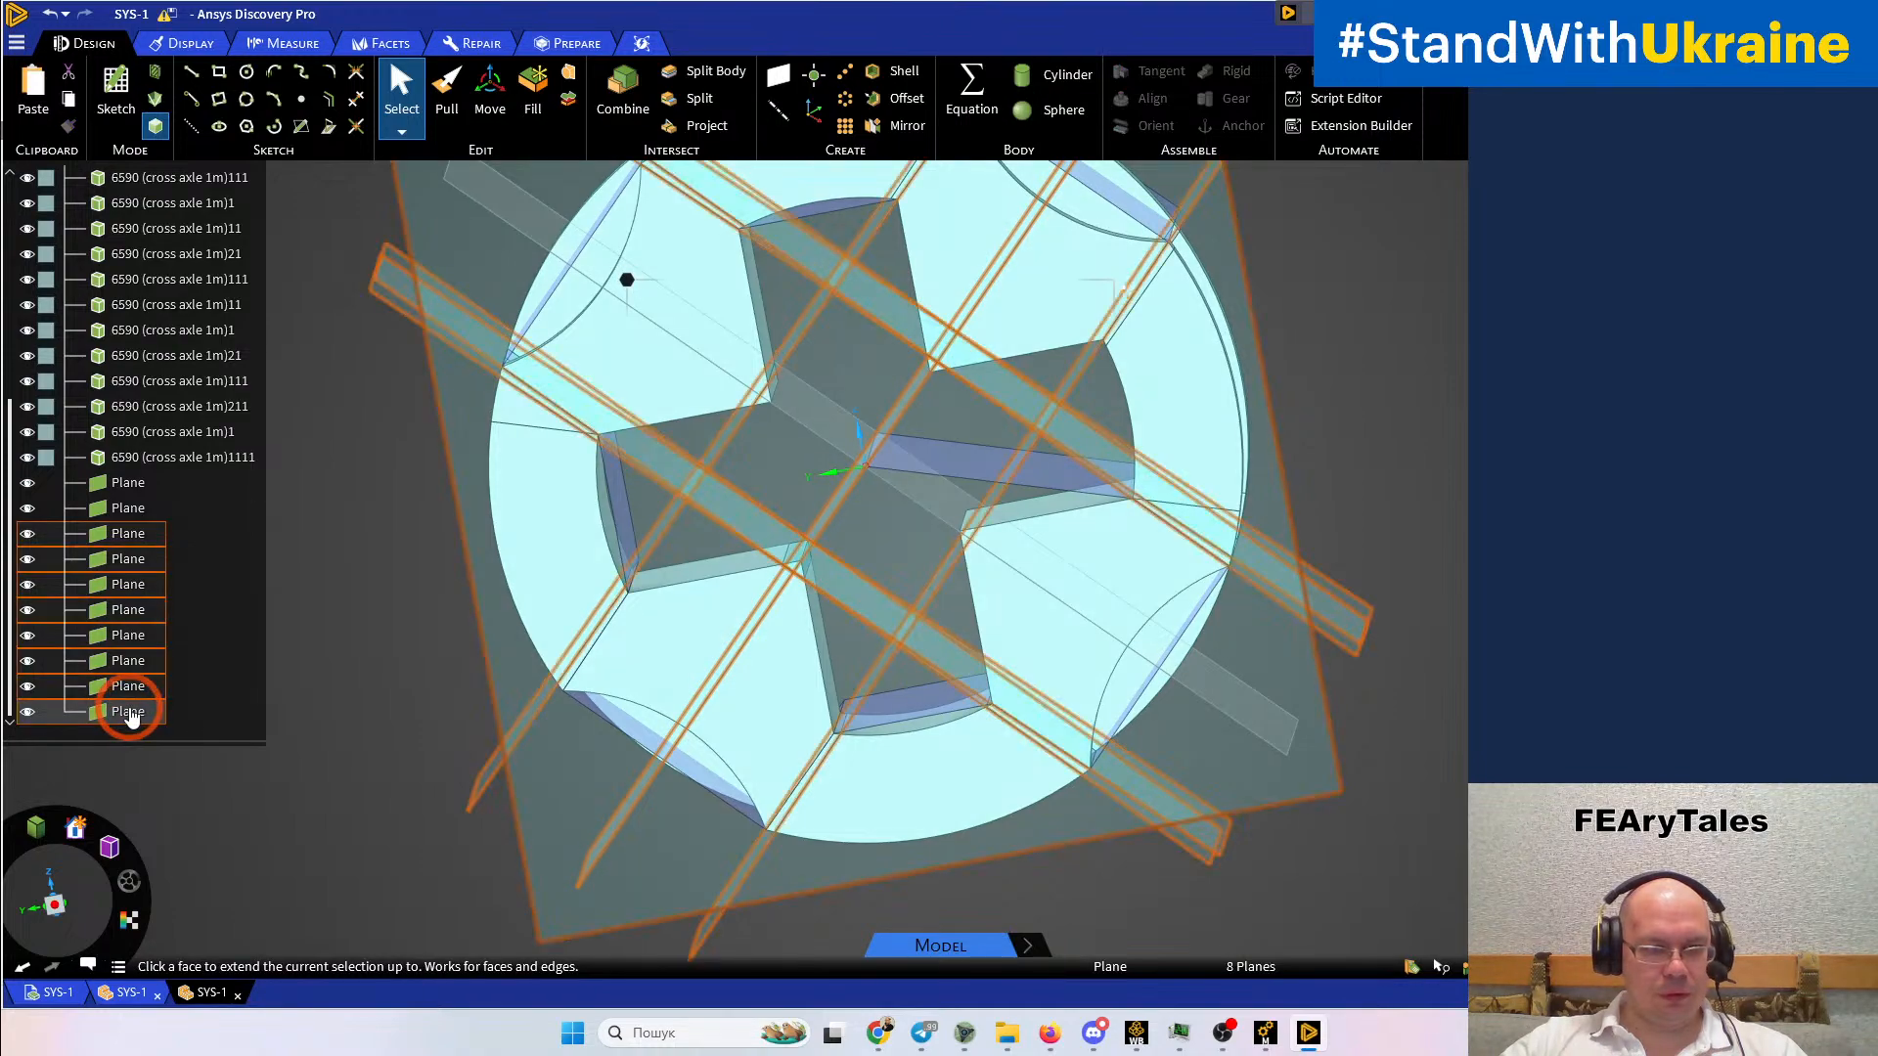
pyautogui.press('Delete')
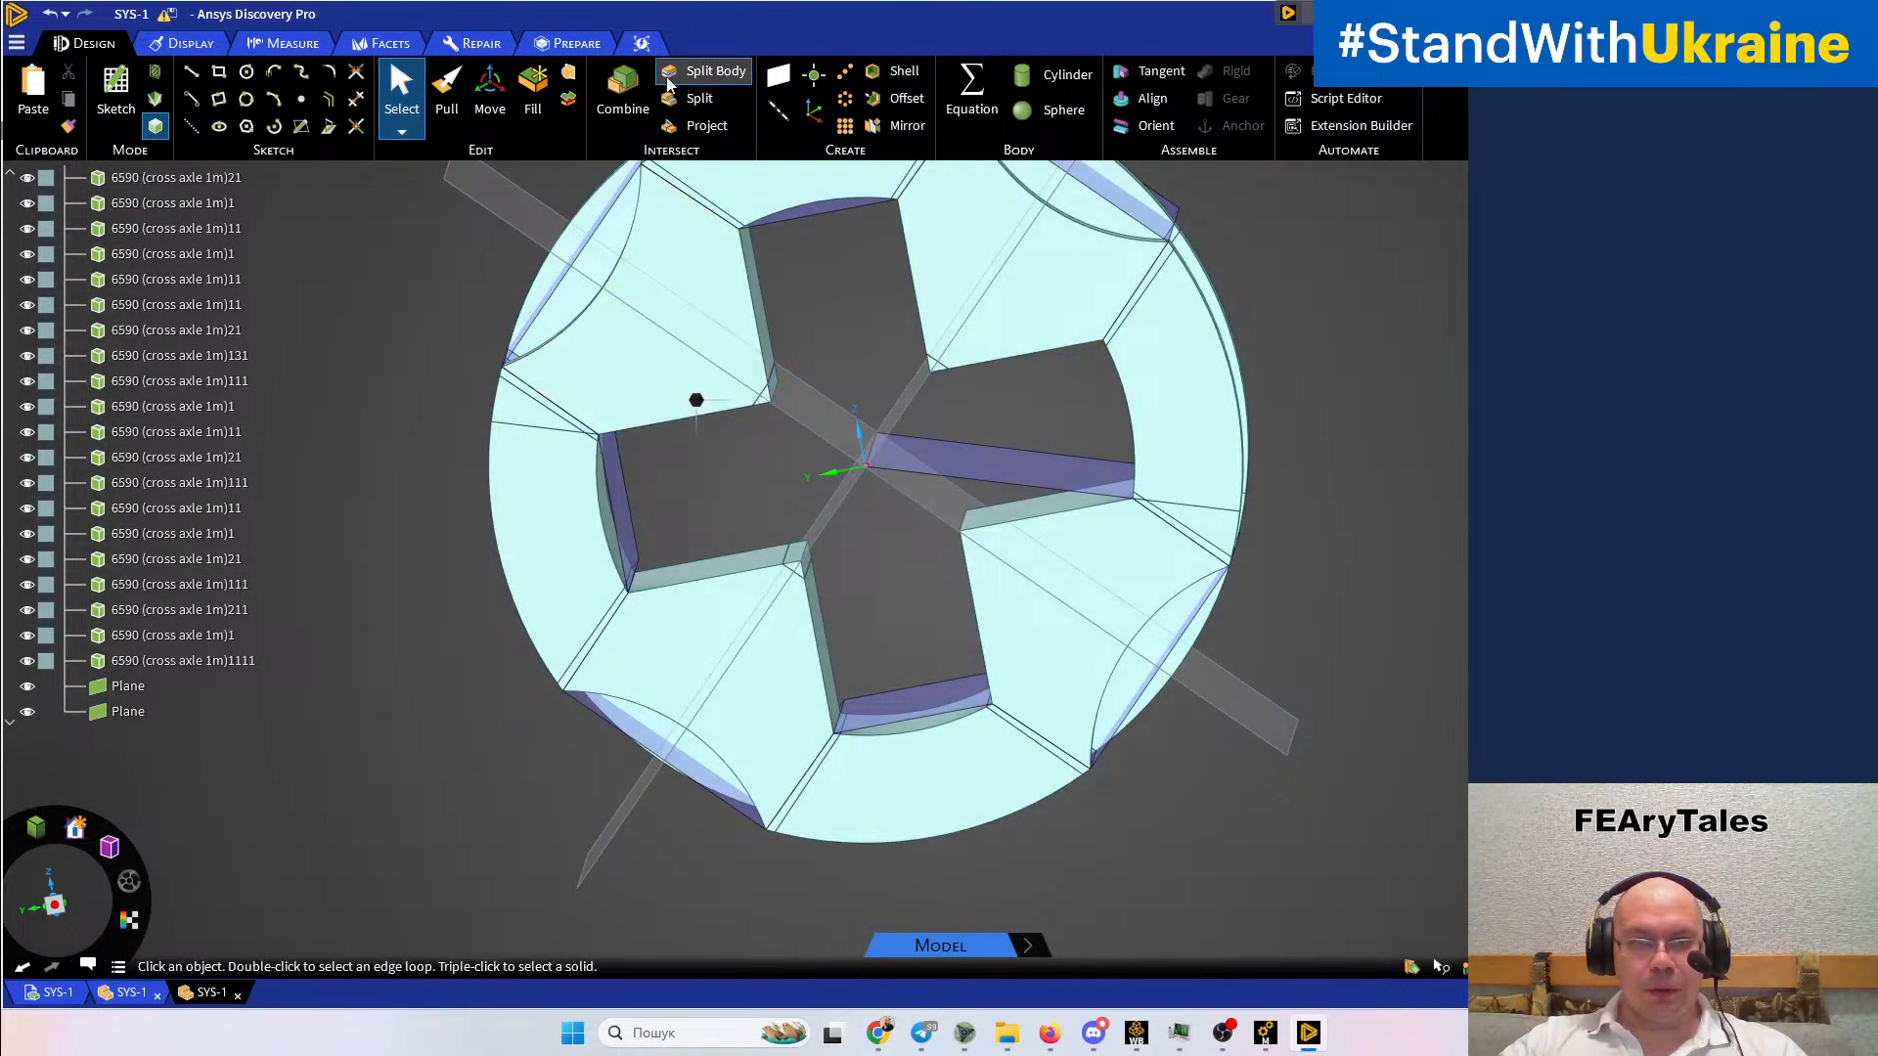
# Use Combine to merge the leftover inner-corner pieces of the cross hole into the lower-left lobe body
pyautogui.click(622, 93)
pyautogui.click(734, 636)
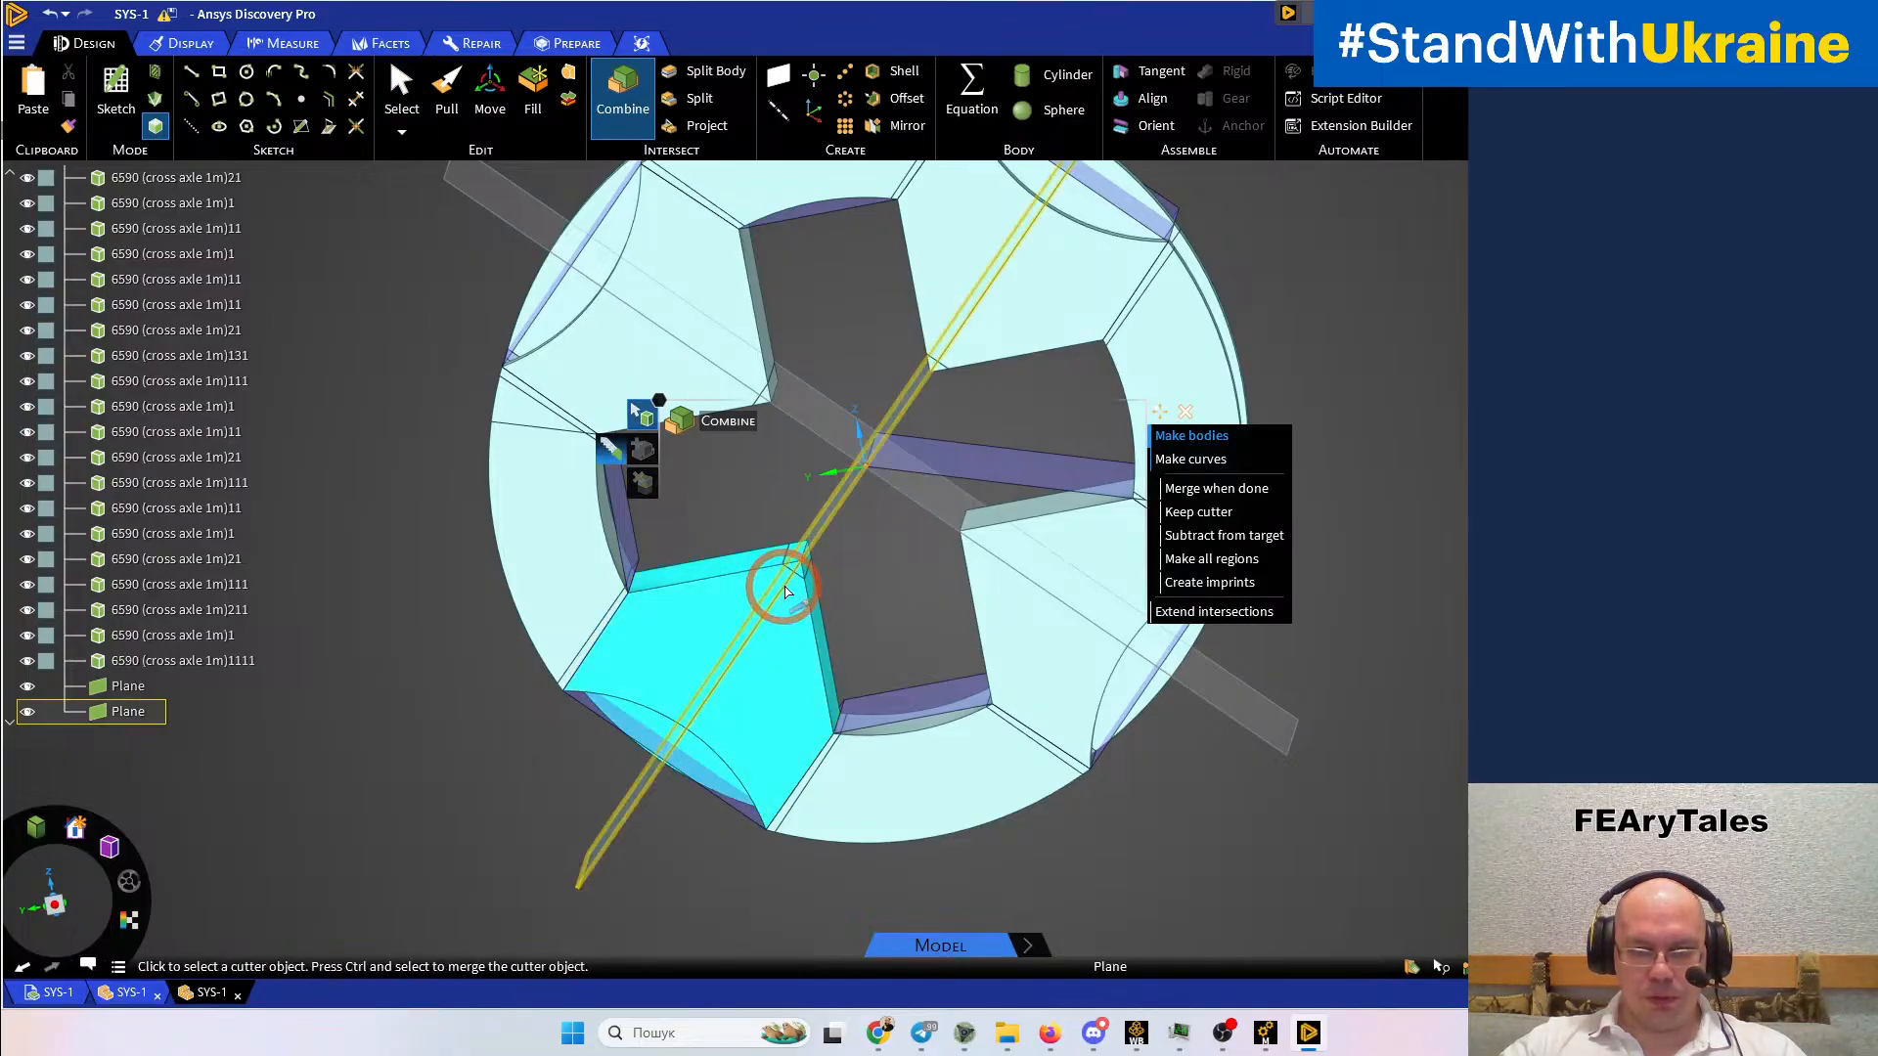
pyautogui.scroll(5, 785, 592)
pyautogui.scroll(-2, 807, 528)
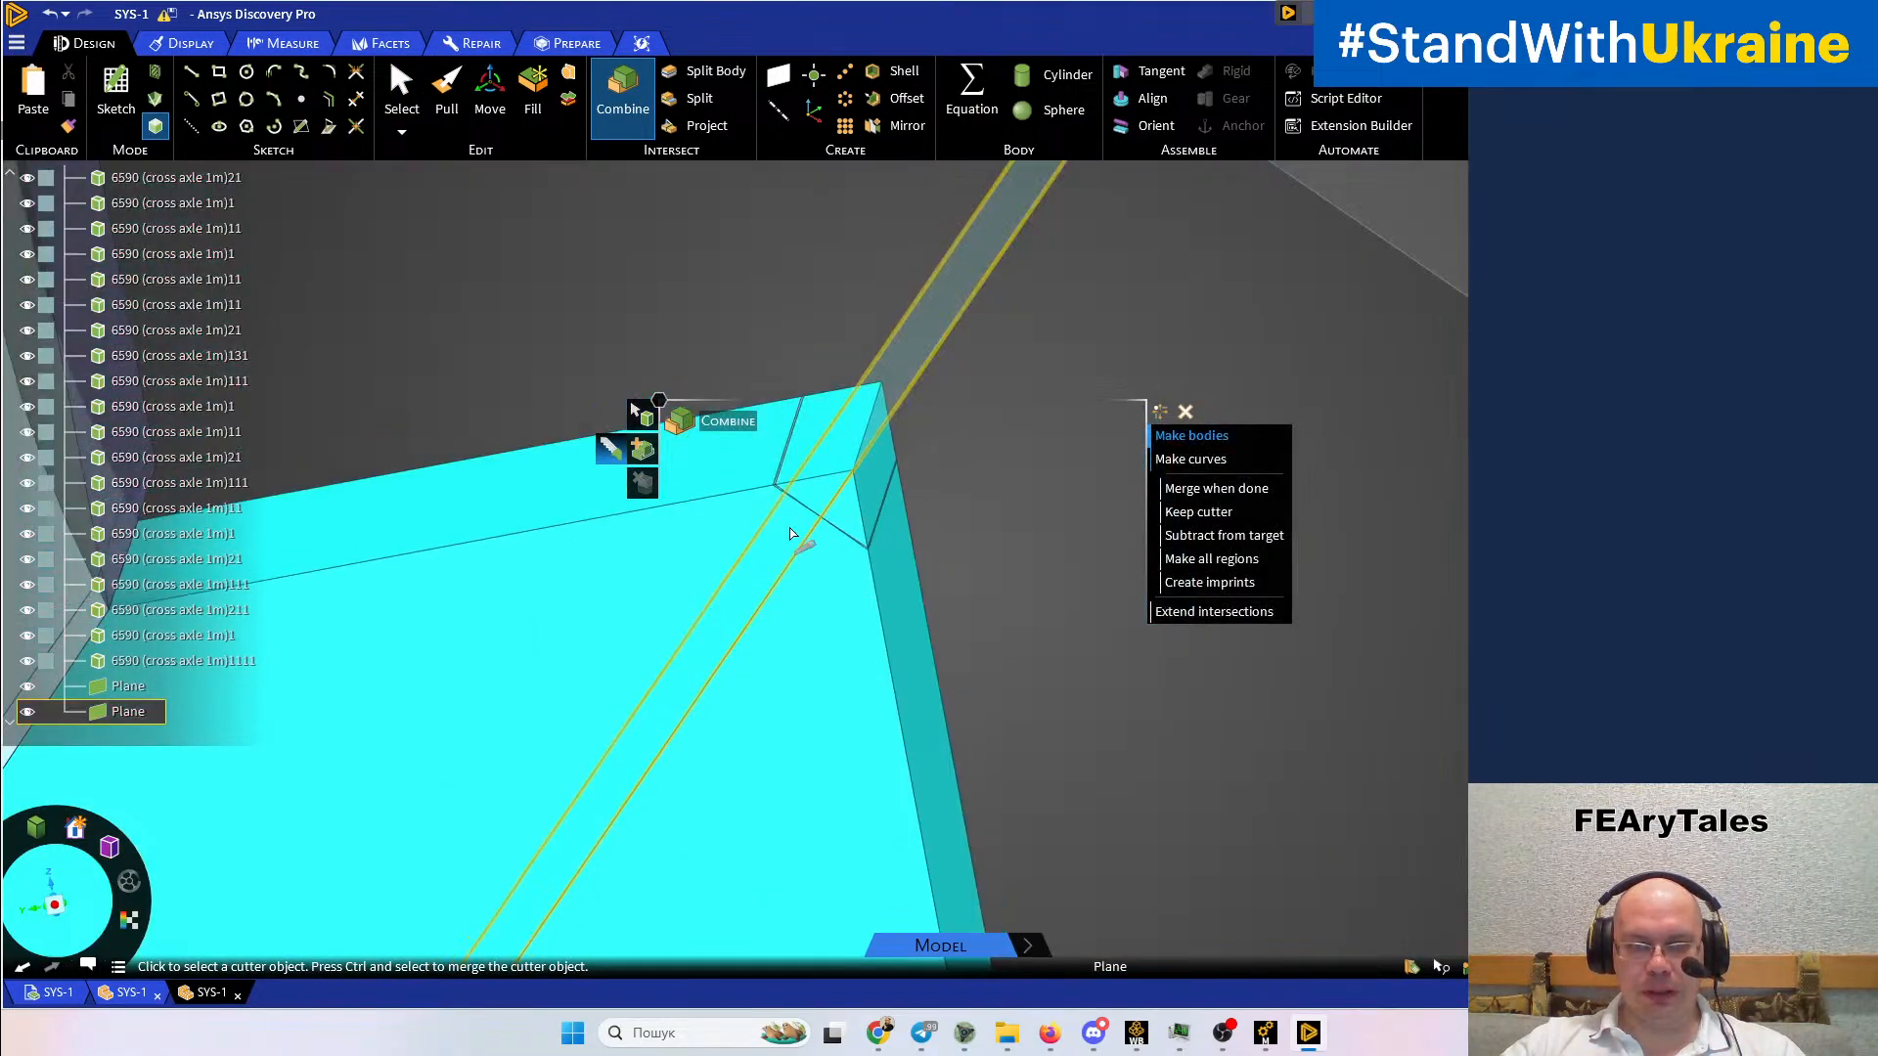
pyautogui.scroll(-3, 800, 541)
pyautogui.keyDown('ctrl'); pyautogui.moveTo(740, 363); pyautogui.dragTo(961, 620); pyautogui.keyUp('ctrl')
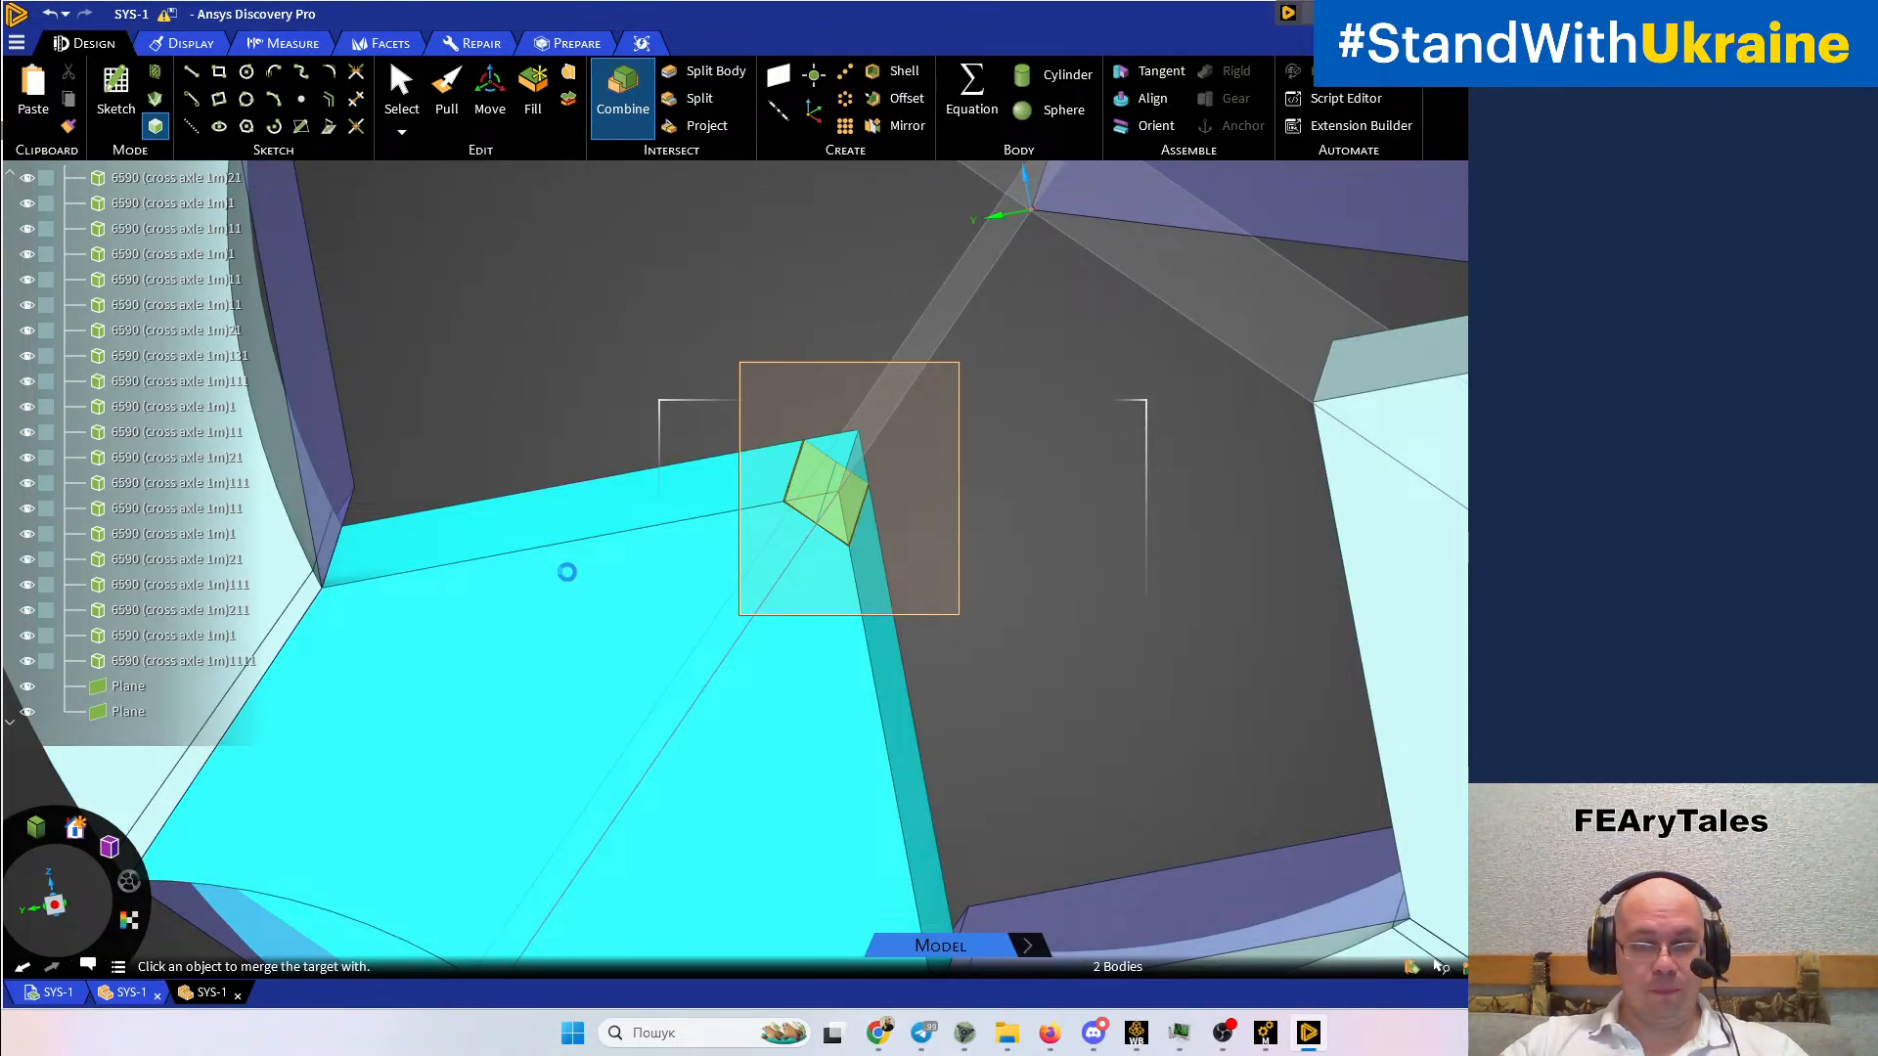
pyautogui.scroll(-4, 572, 577)
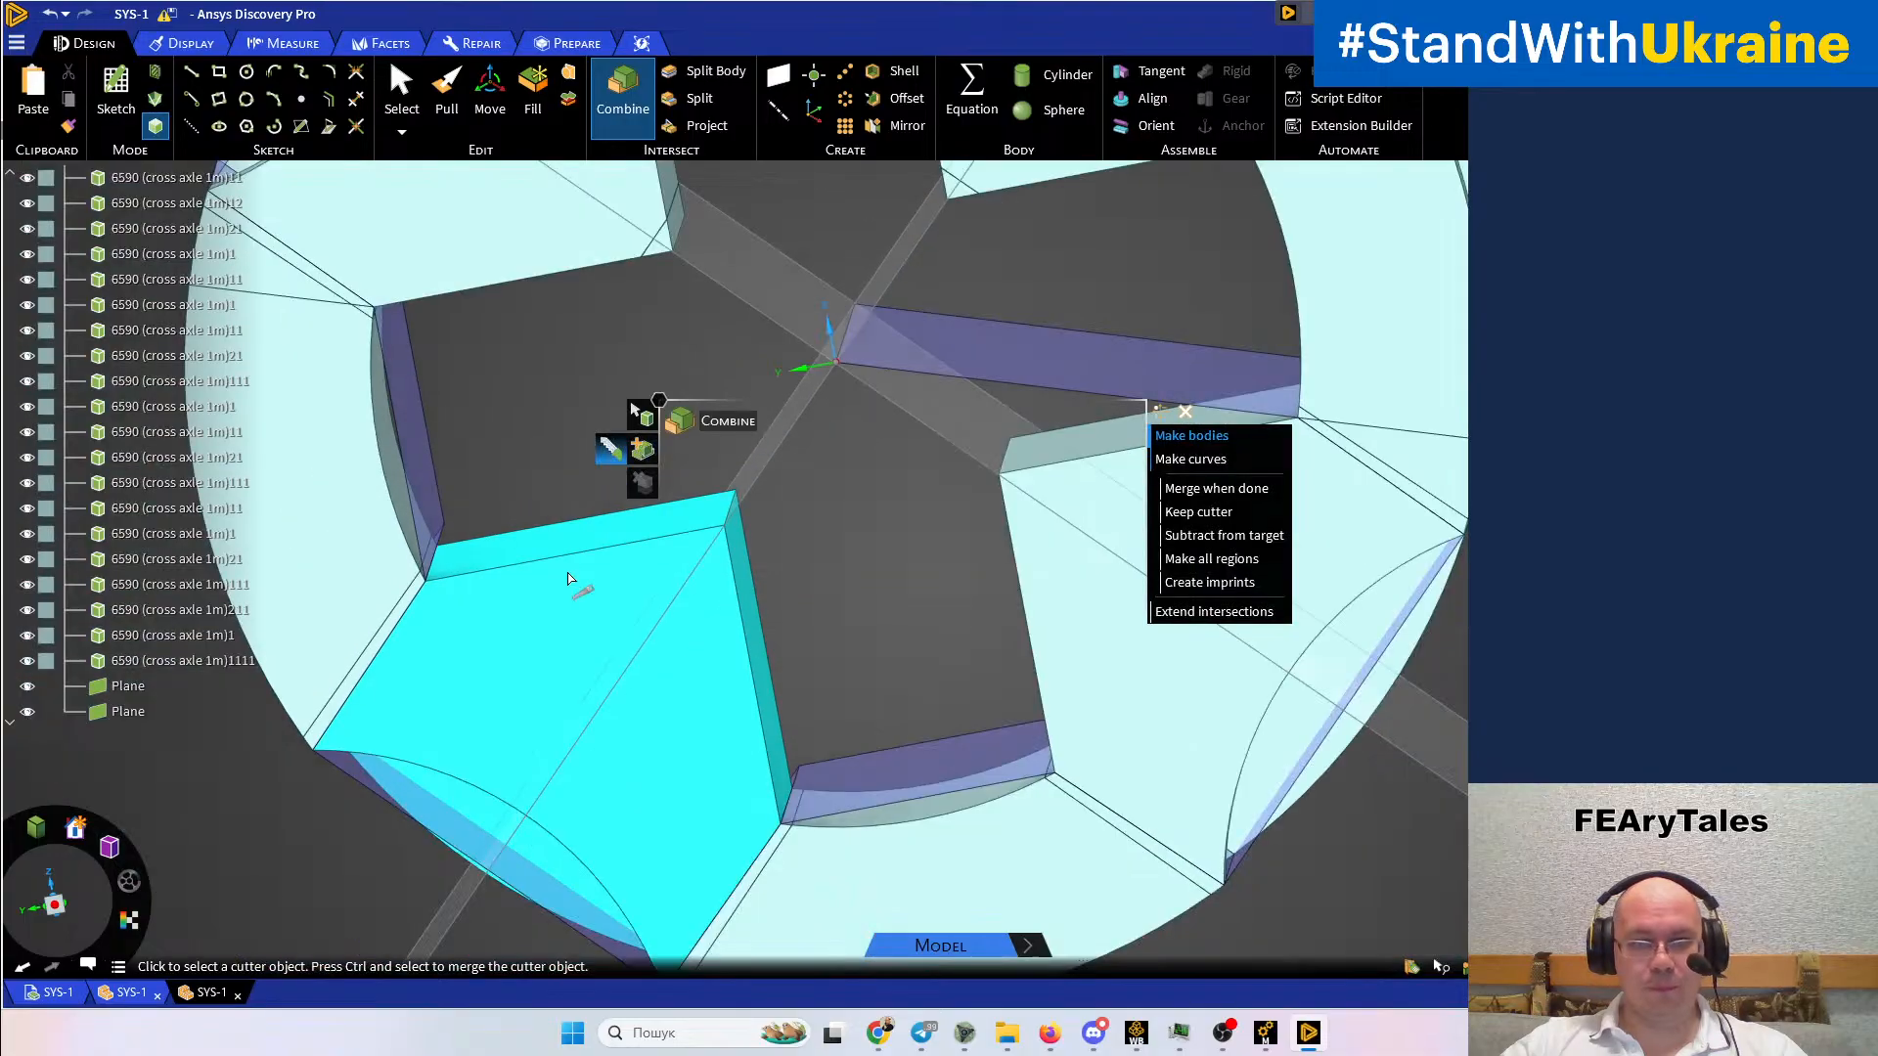
# Merge the leftover inner-corner pieces of the cross hole into the upper-left and upper-right lobe bodies
pyautogui.scroll(5, 596, 377)
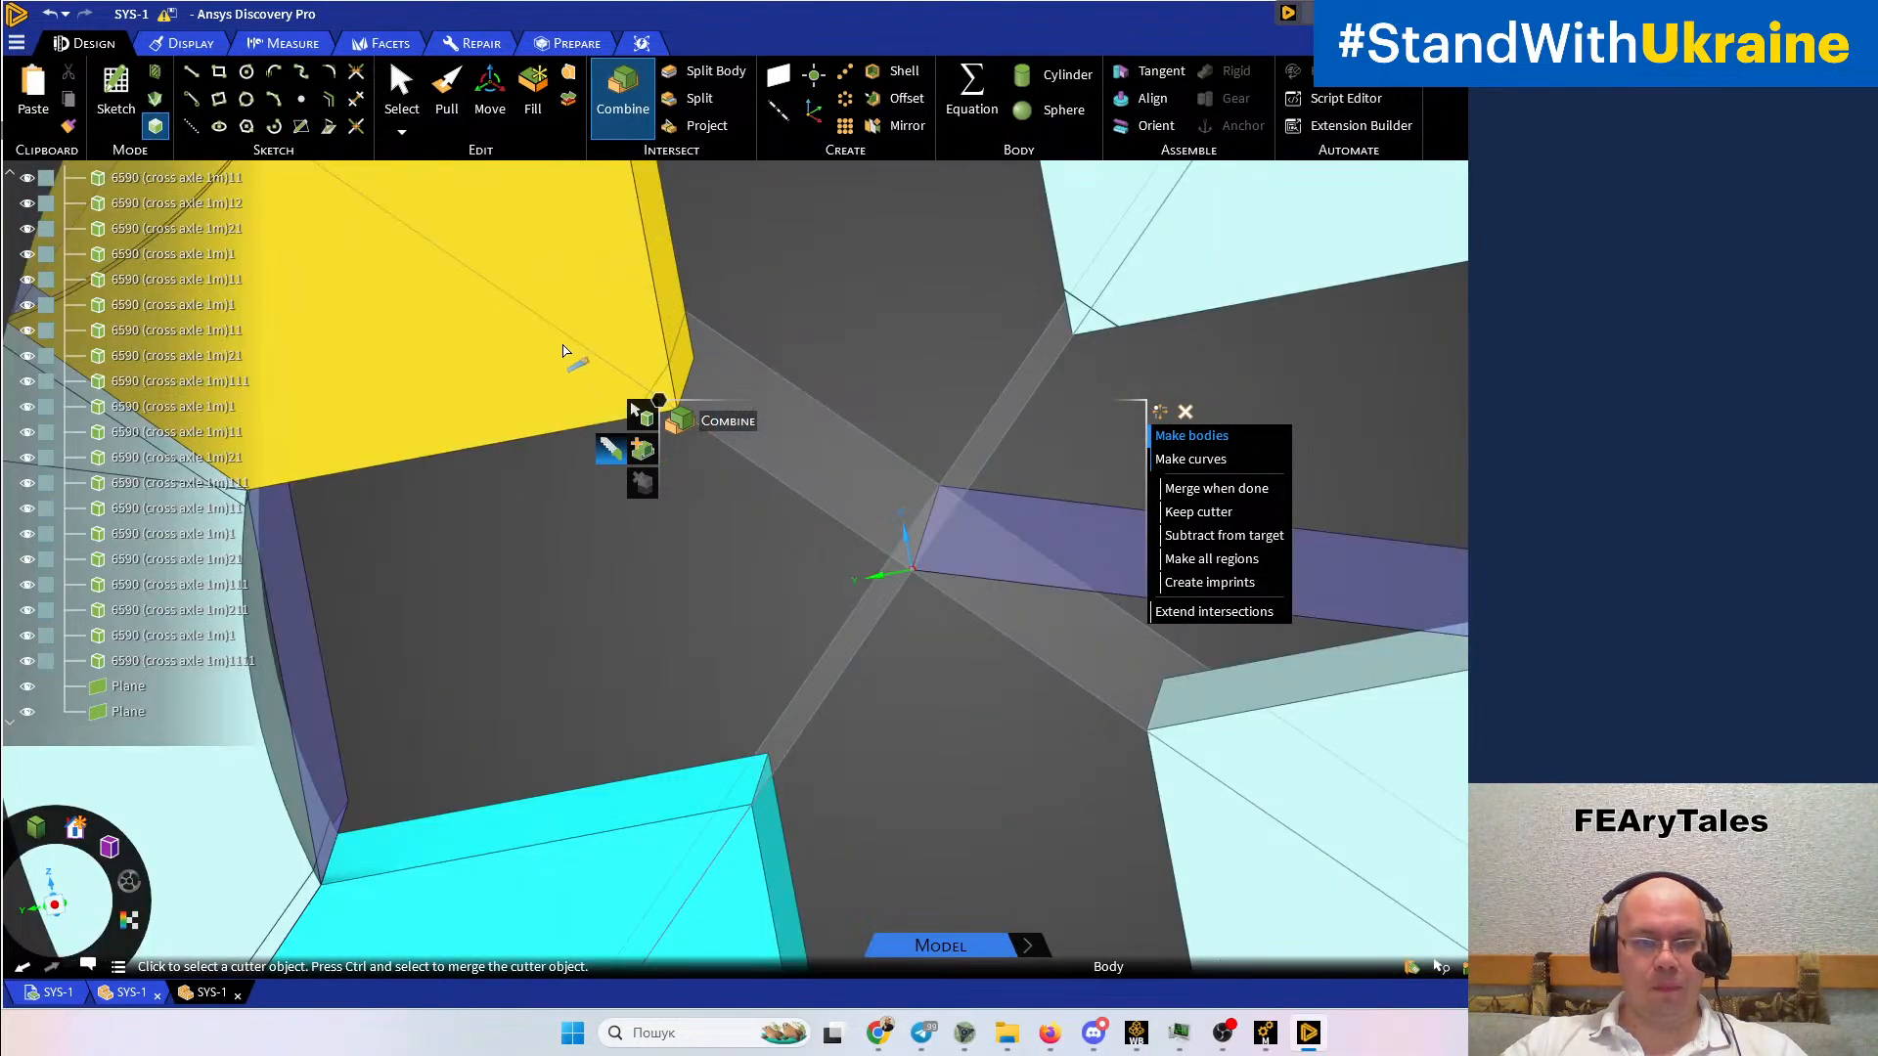
pyautogui.click(560, 299)
pyautogui.moveTo(559, 294); pyautogui.dragTo(783, 515)
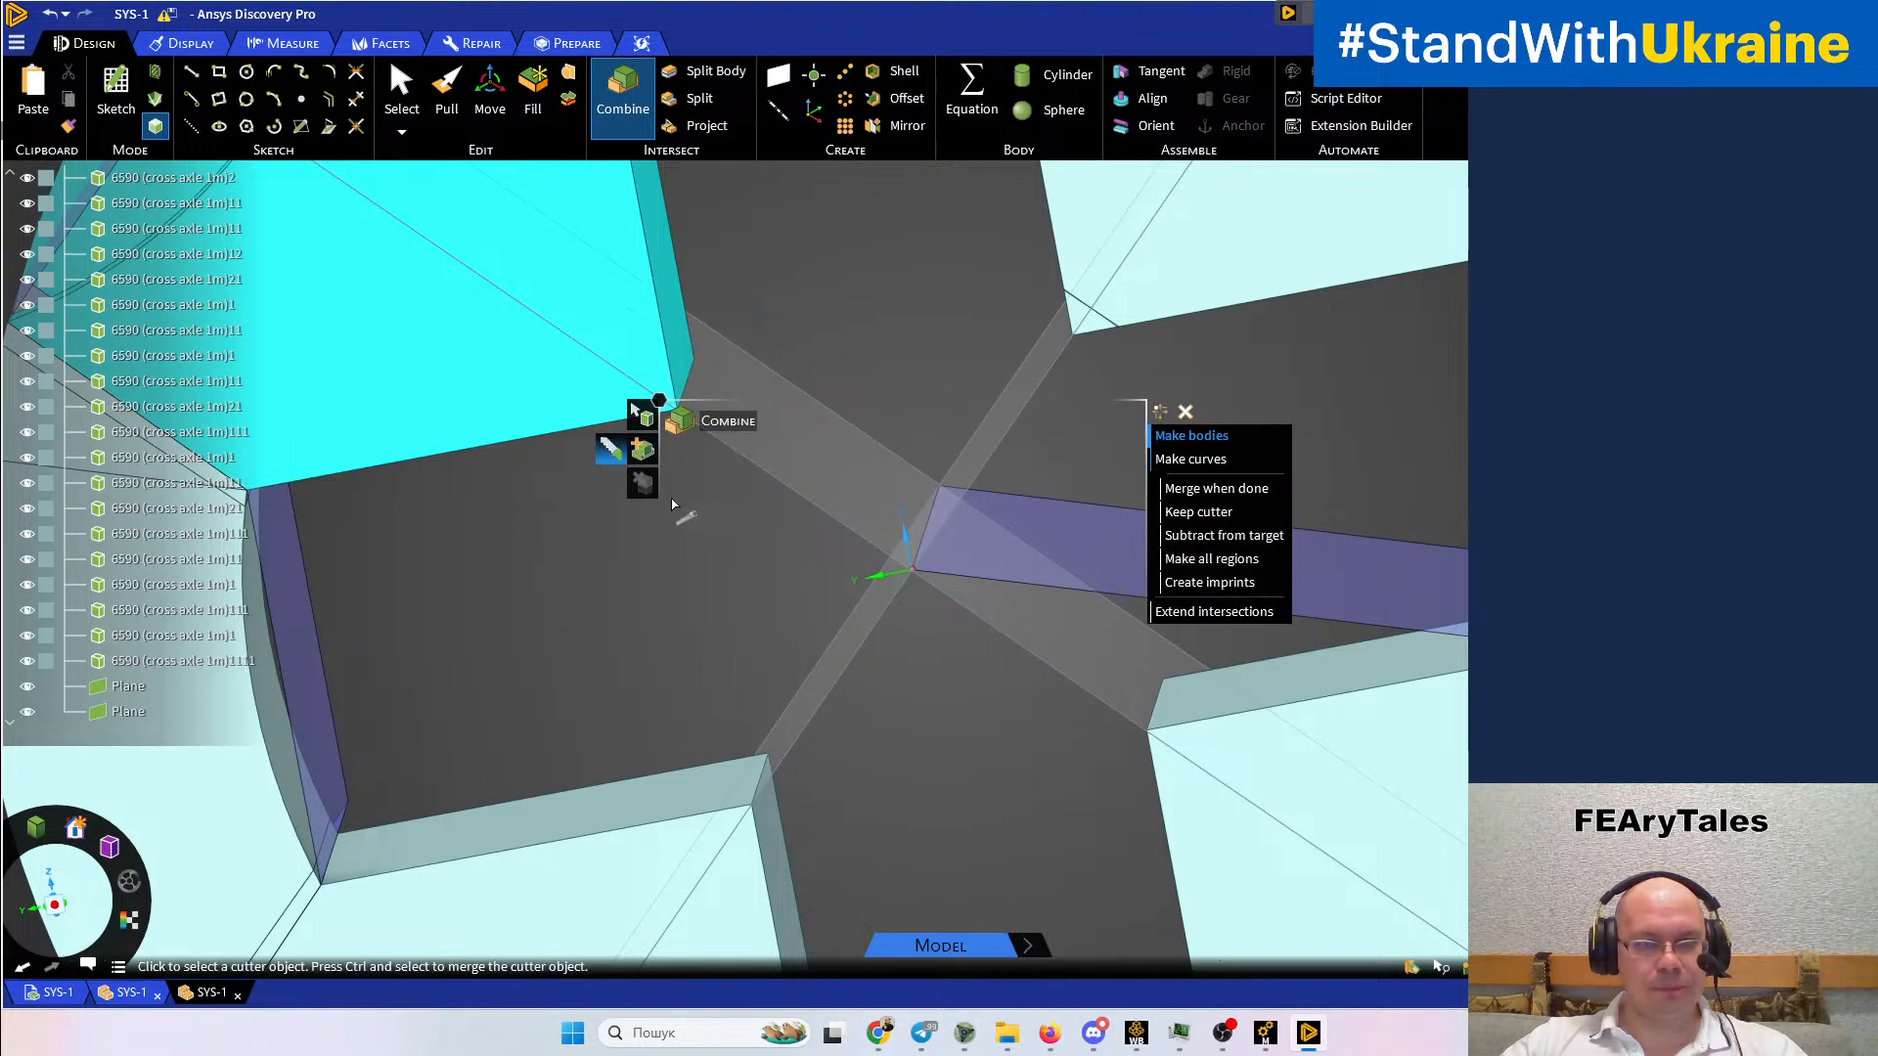
pyautogui.click(871, 339)
pyautogui.keyDown('shift'); pyautogui.moveTo(838, 389); pyautogui.dragTo(423, 625, button='middle'); pyautogui.keyUp('shift')
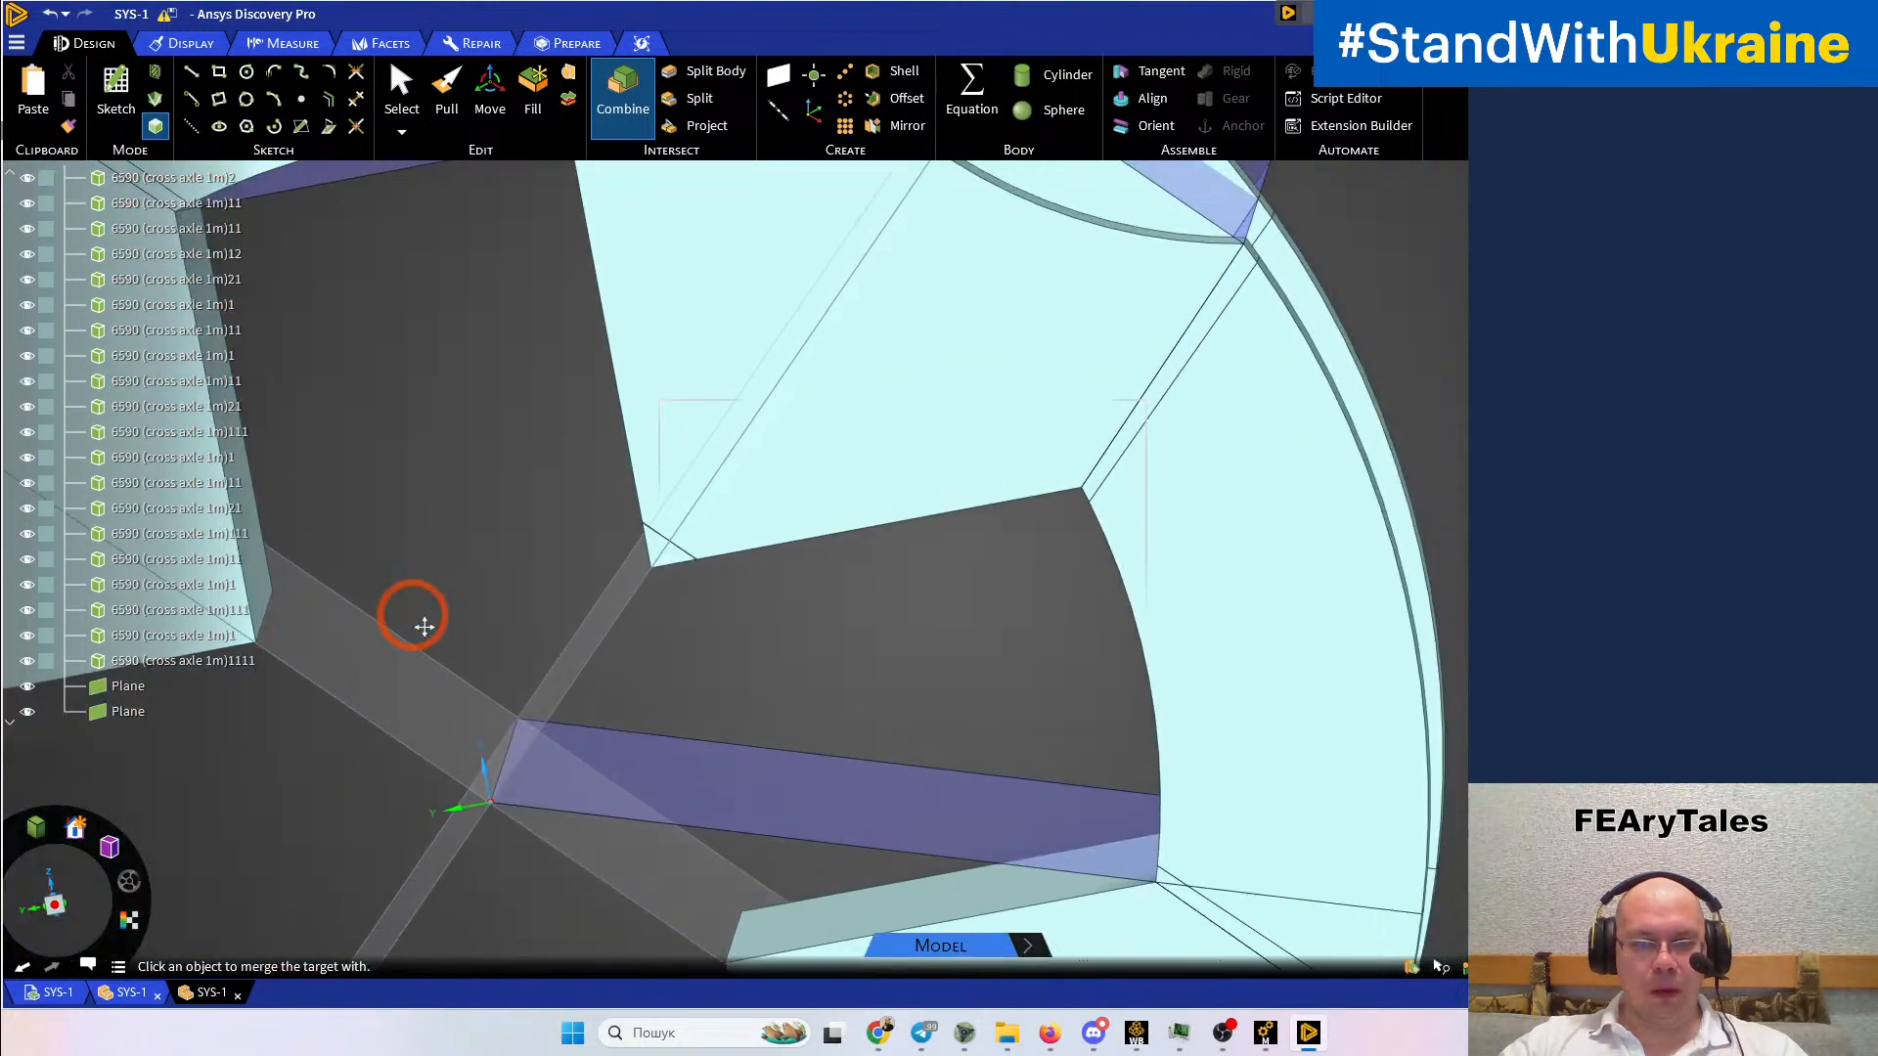
pyautogui.click(777, 386)
pyautogui.moveTo(516, 382); pyautogui.dragTo(801, 661)
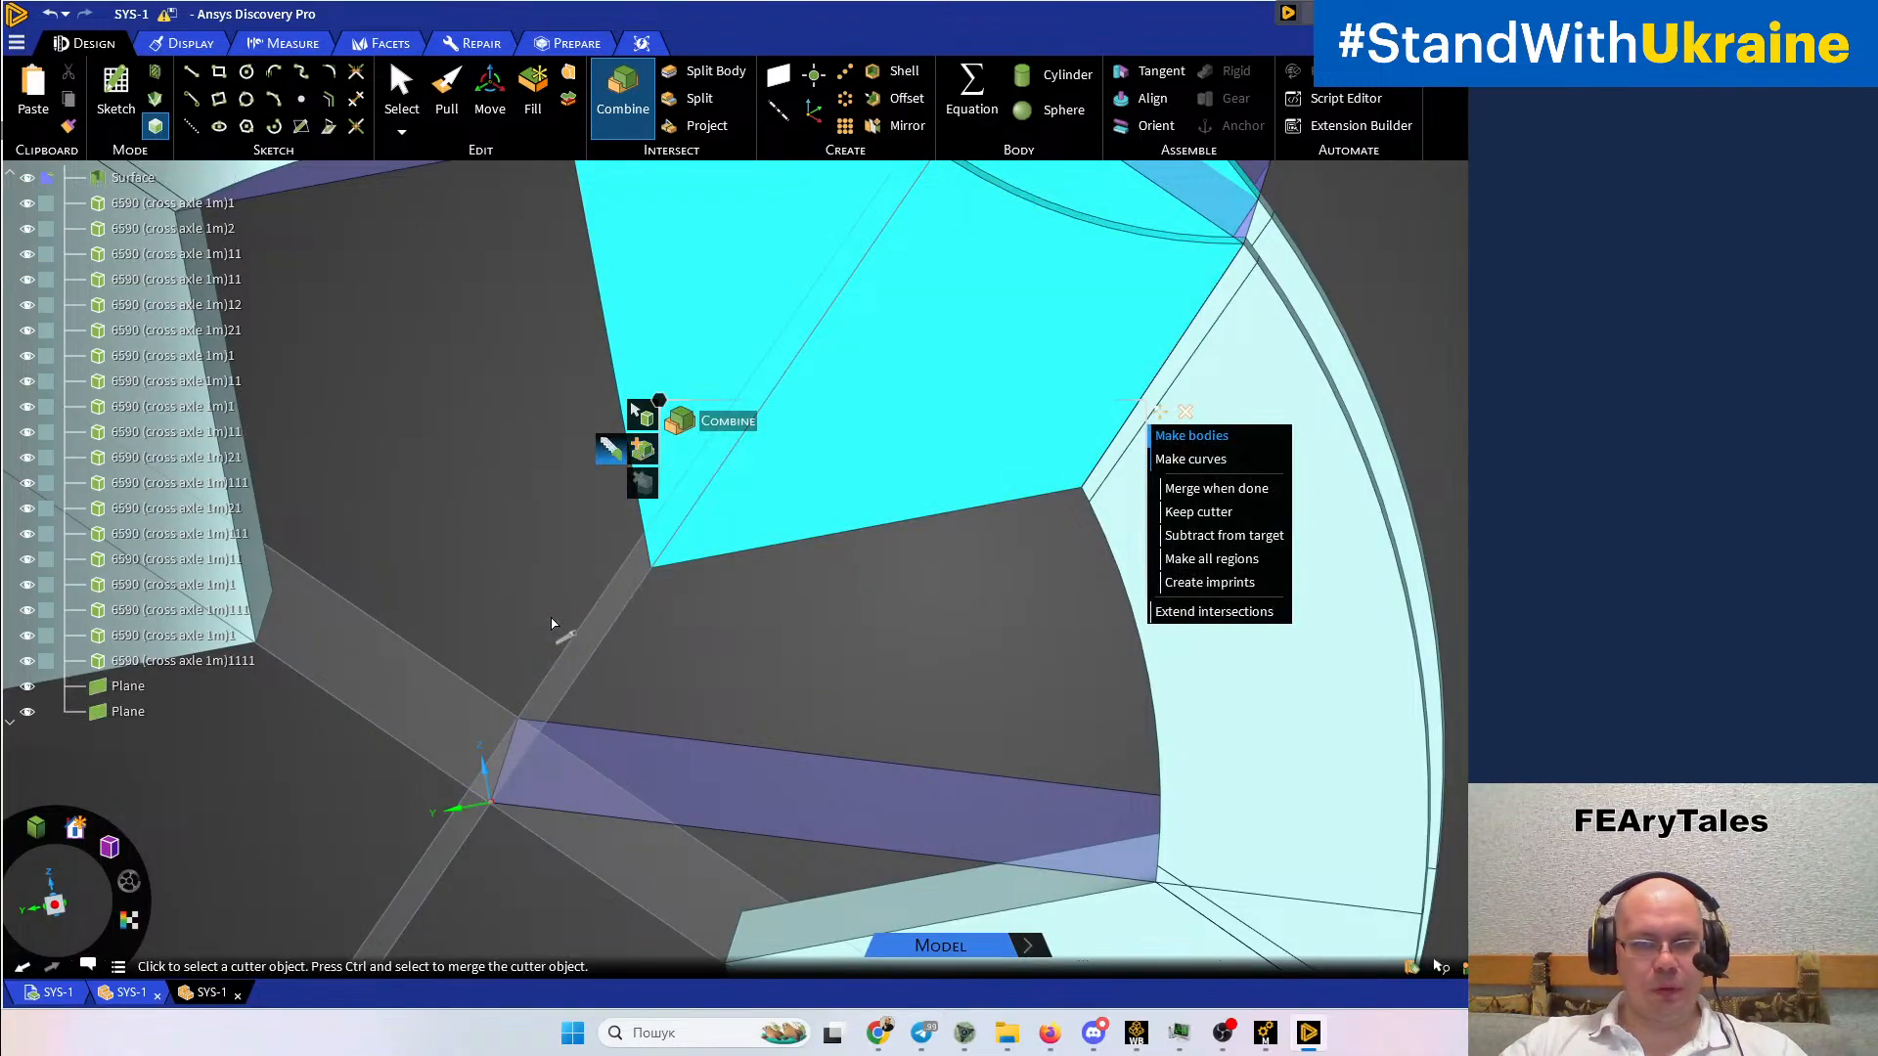
# Leave Combine and hide the pulled surface body
pyautogui.scroll(-5, 573, 595)
pyautogui.press('Escape')
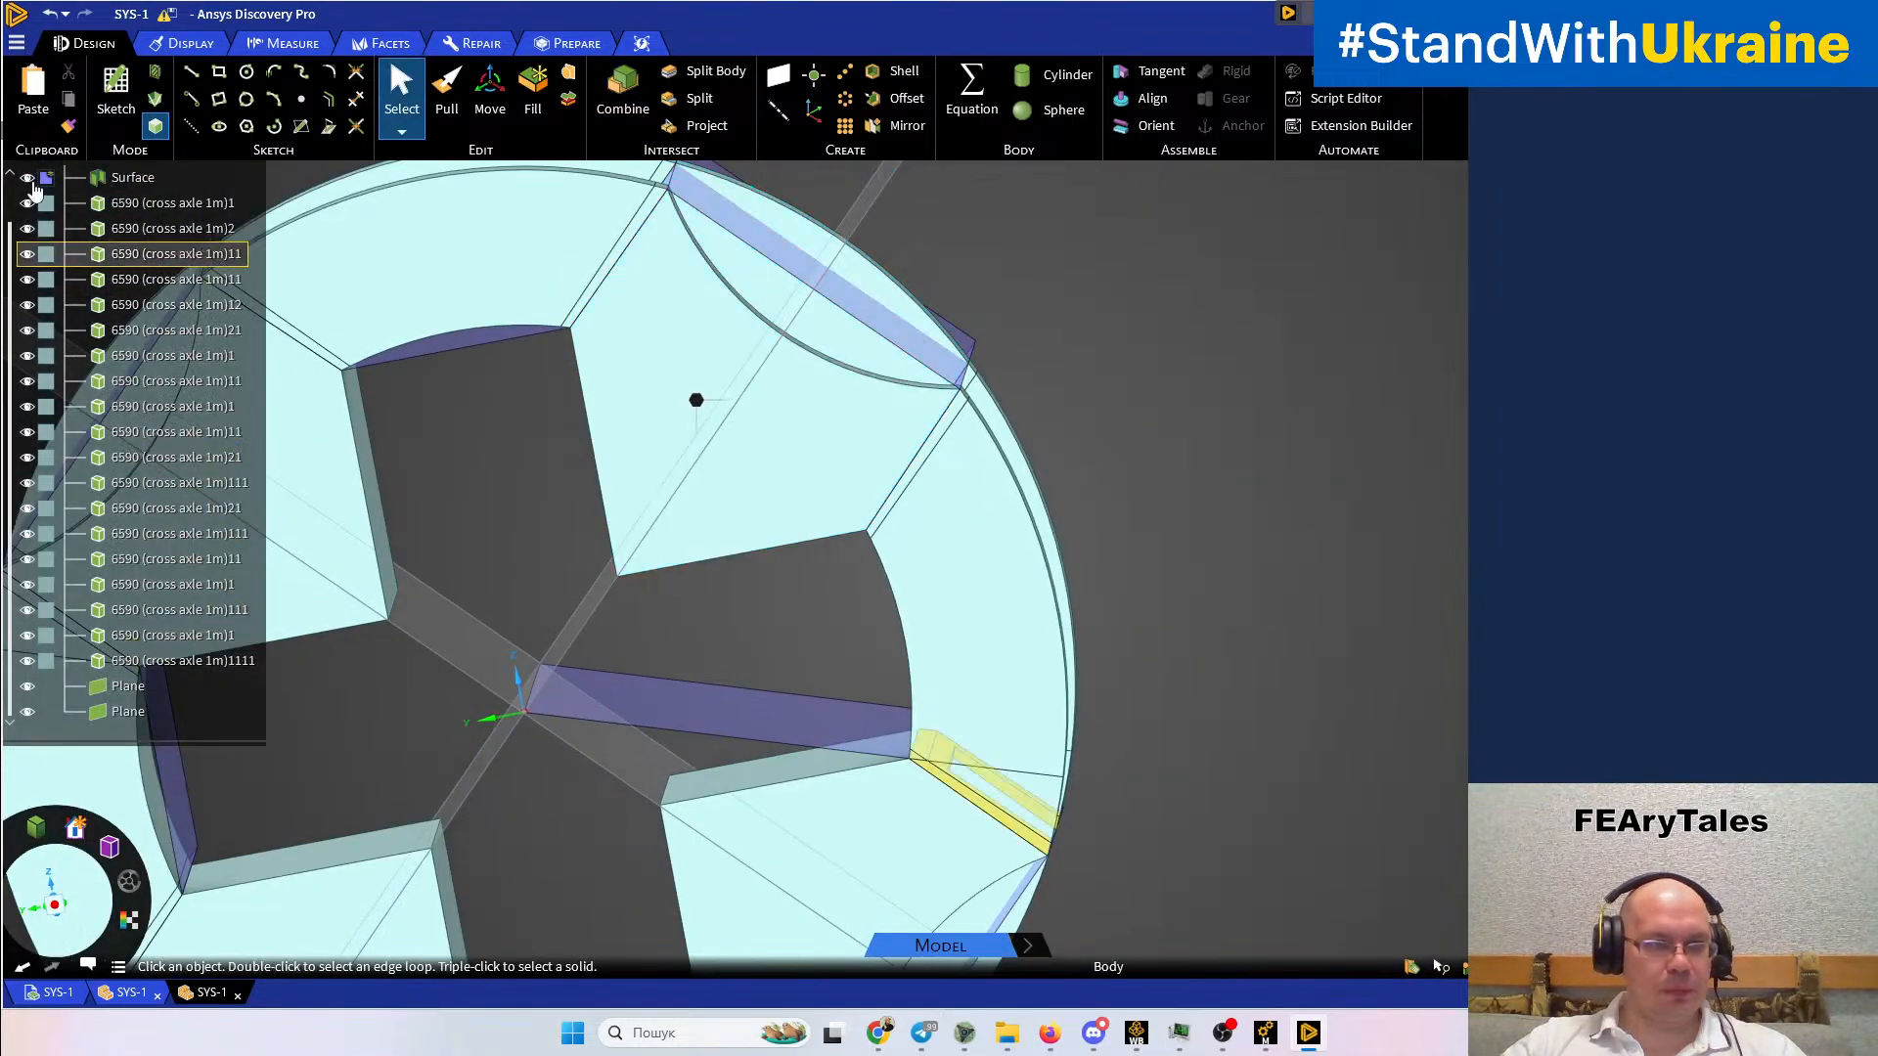
pyautogui.click(27, 180)
pyautogui.click(689, 457)
pyautogui.keyDown('shift'); pyautogui.moveTo(692, 401); pyautogui.dragTo(763, 586, button='middle'); pyautogui.keyUp('shift')
# Use Combine to merge the thin radial strips at both ends into the upper ring segment between the lobes
pyautogui.click(622, 93)
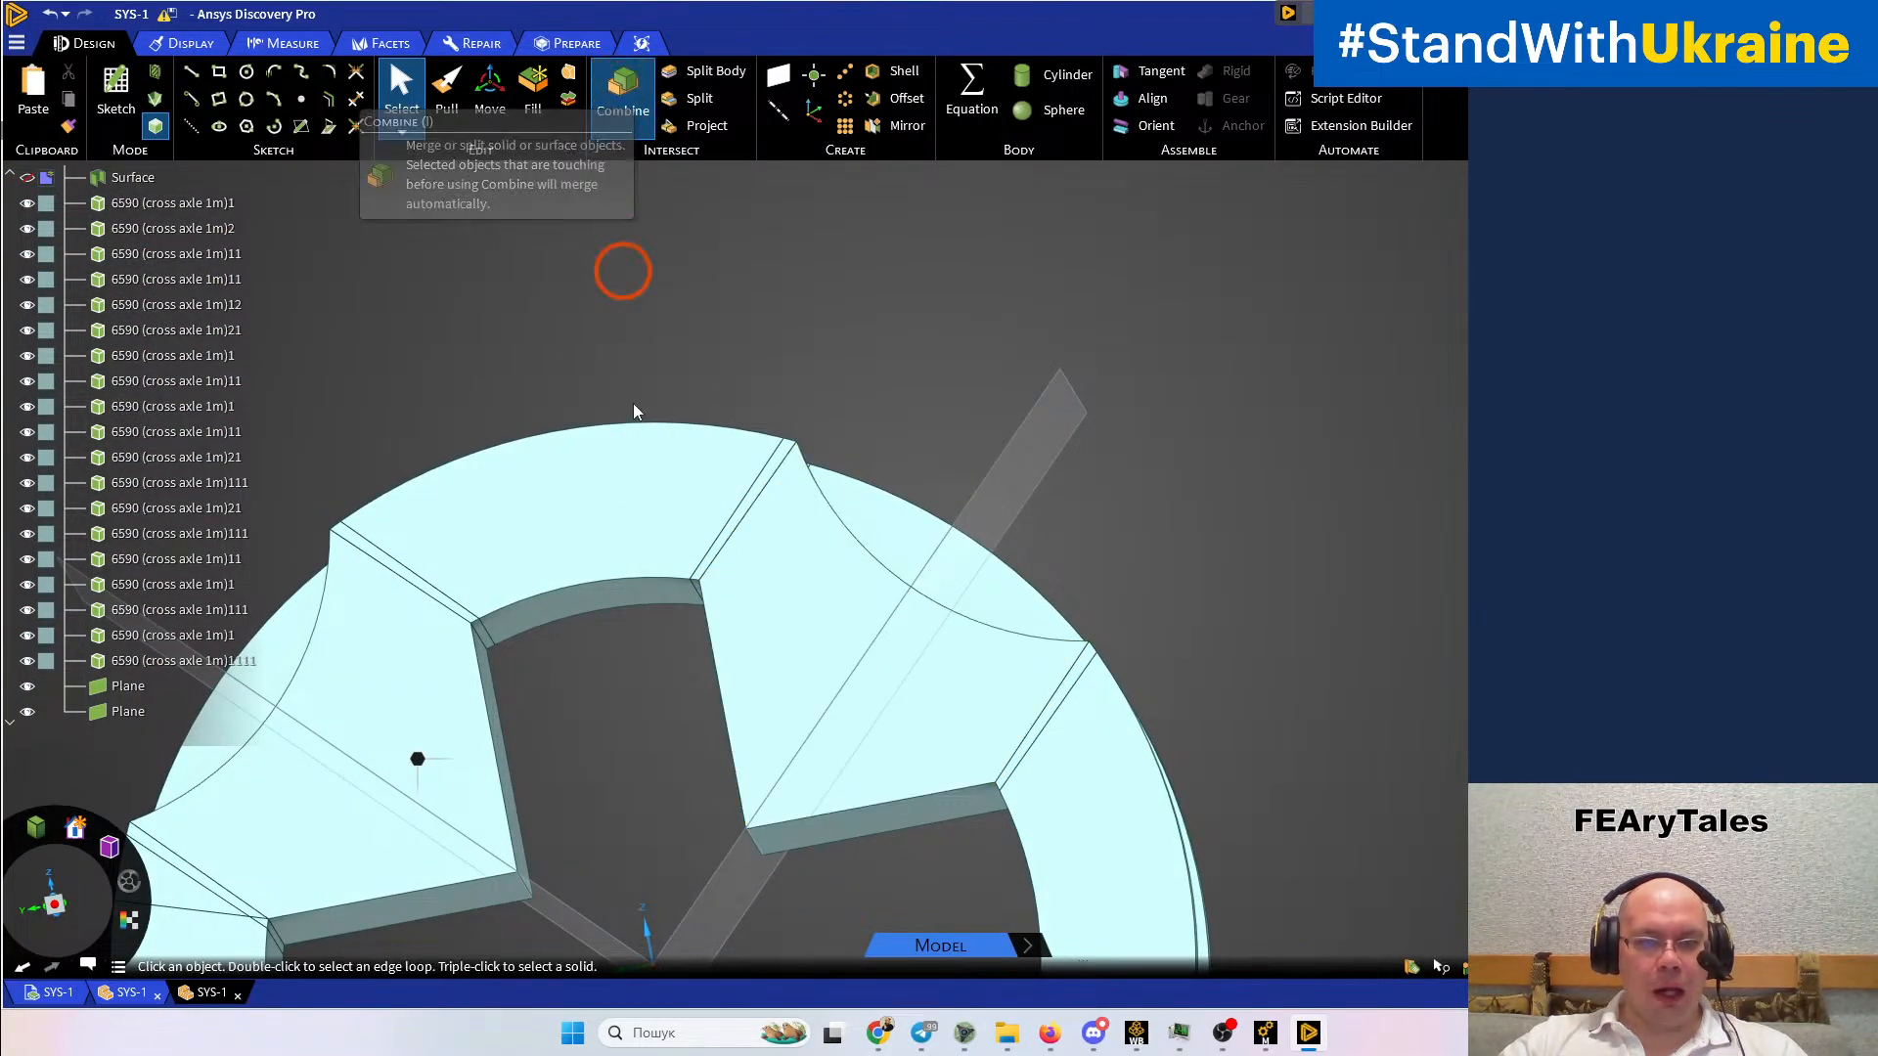
pyautogui.click(635, 502)
pyautogui.scroll(6, 700, 533)
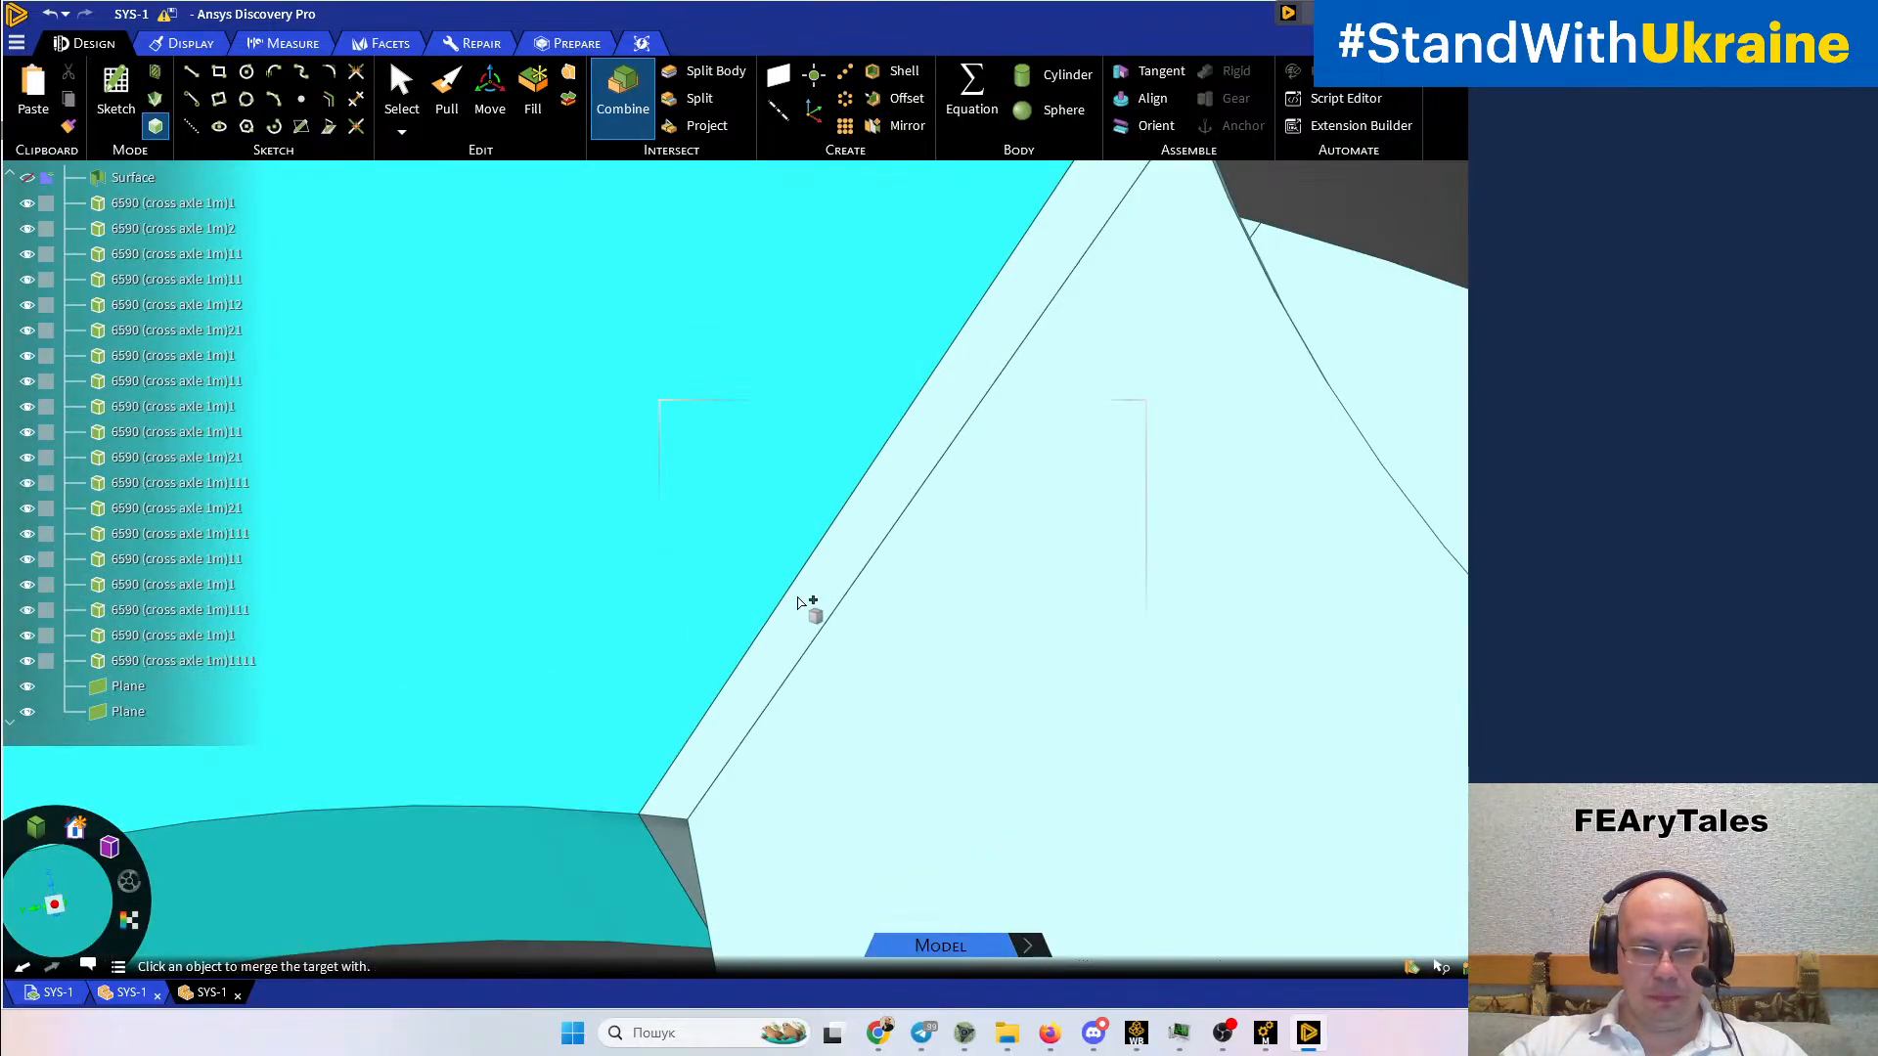
pyautogui.scroll(-6, 812, 614)
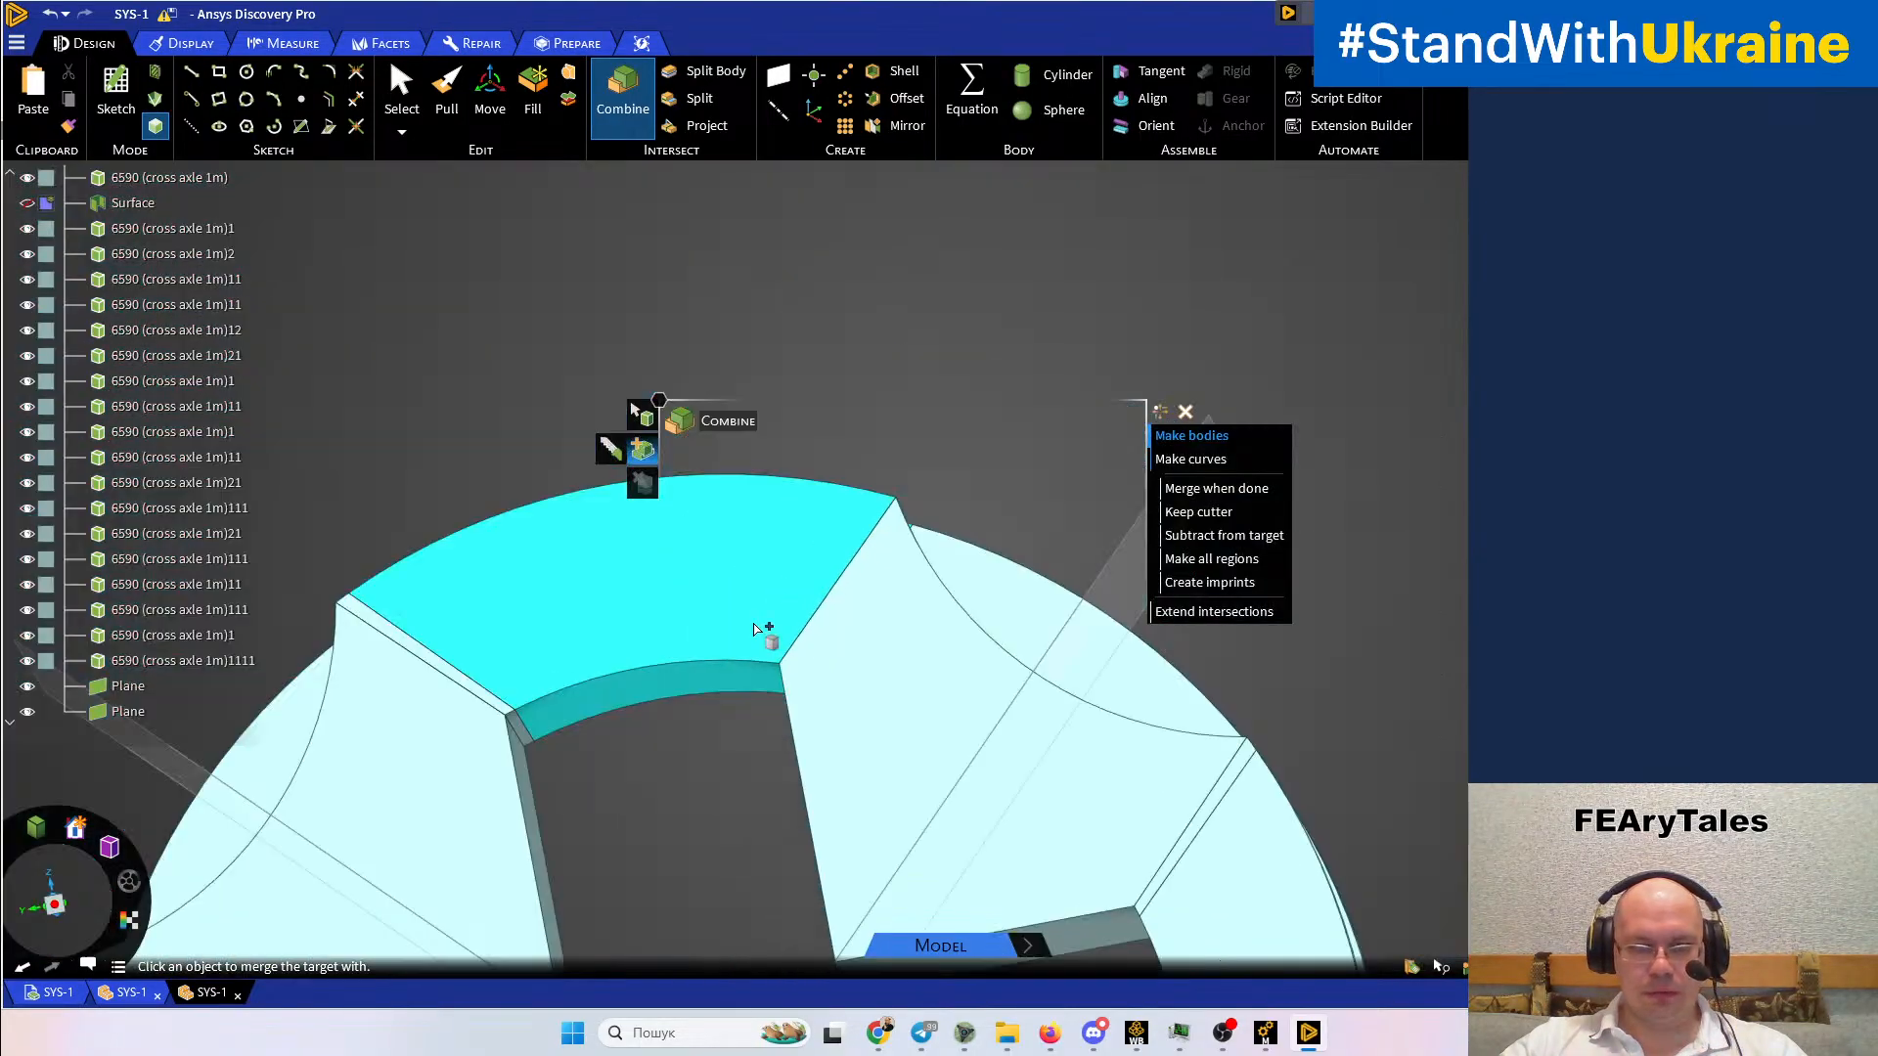
pyautogui.scroll(6, 773, 548)
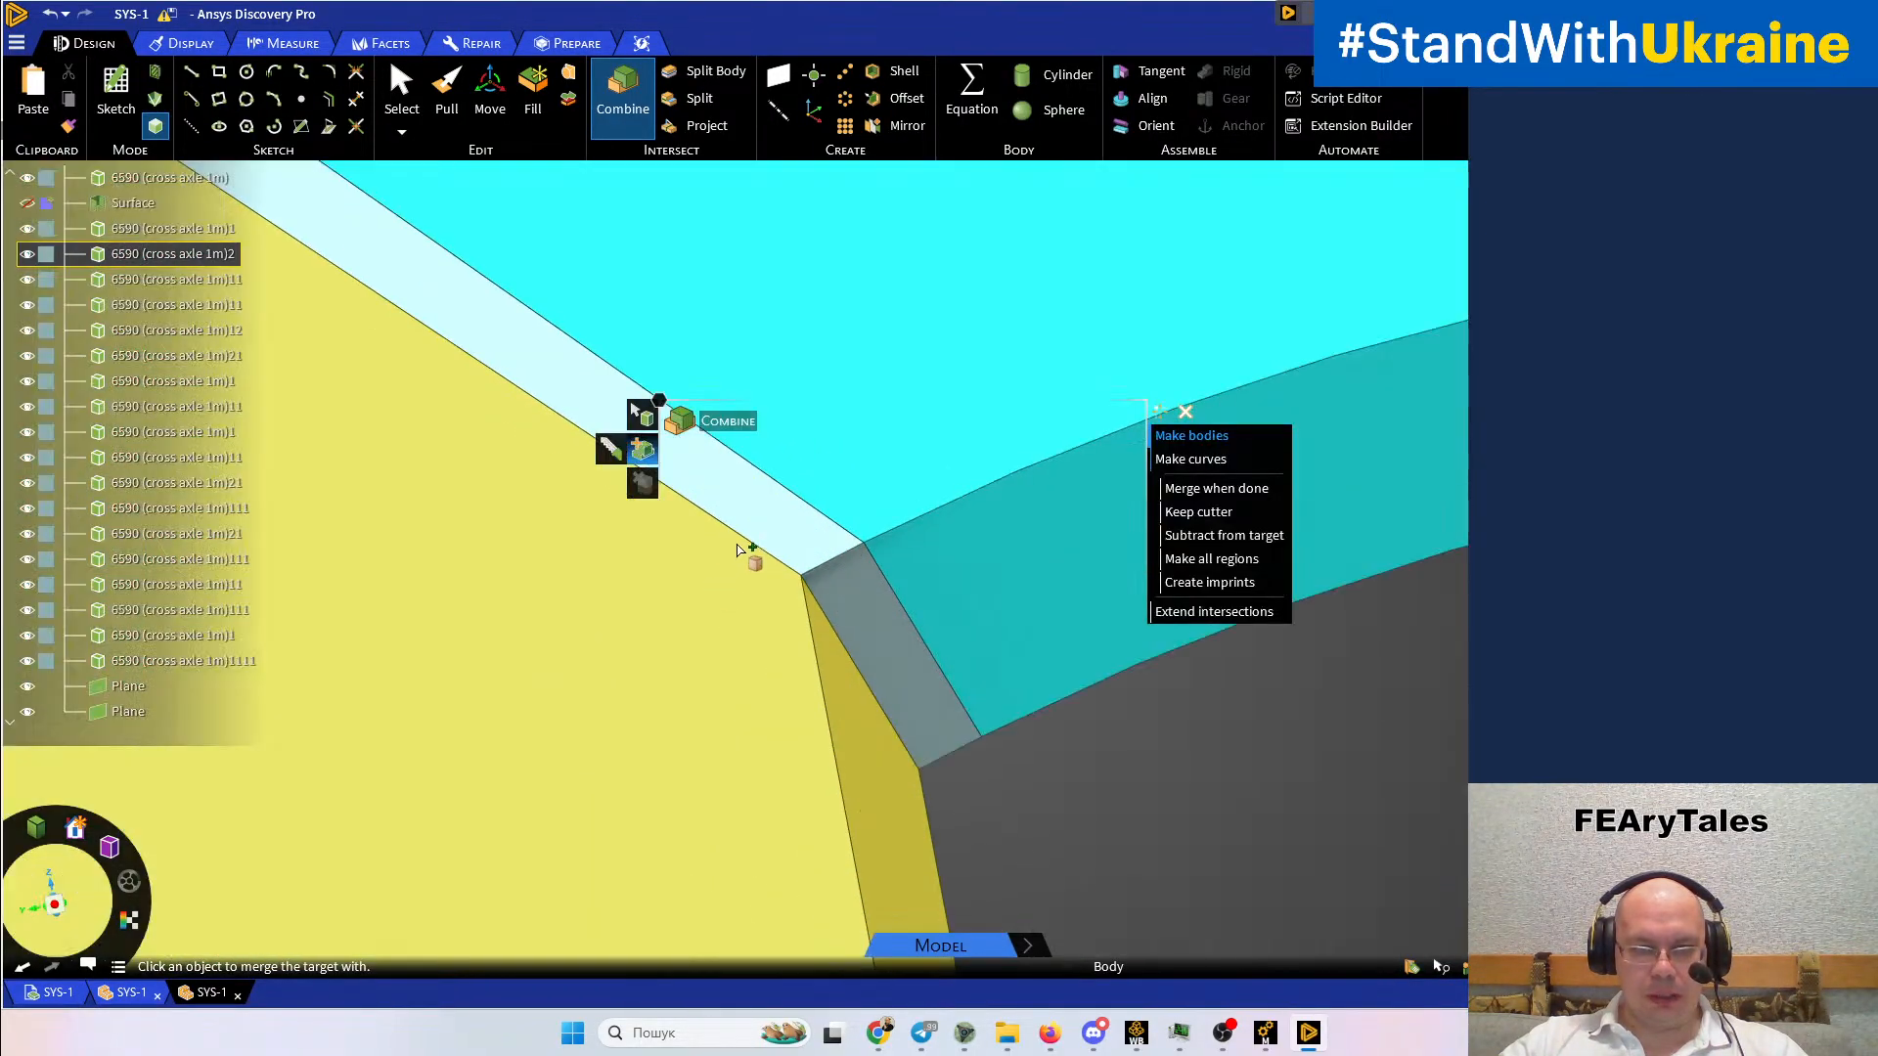
pyautogui.click(761, 520)
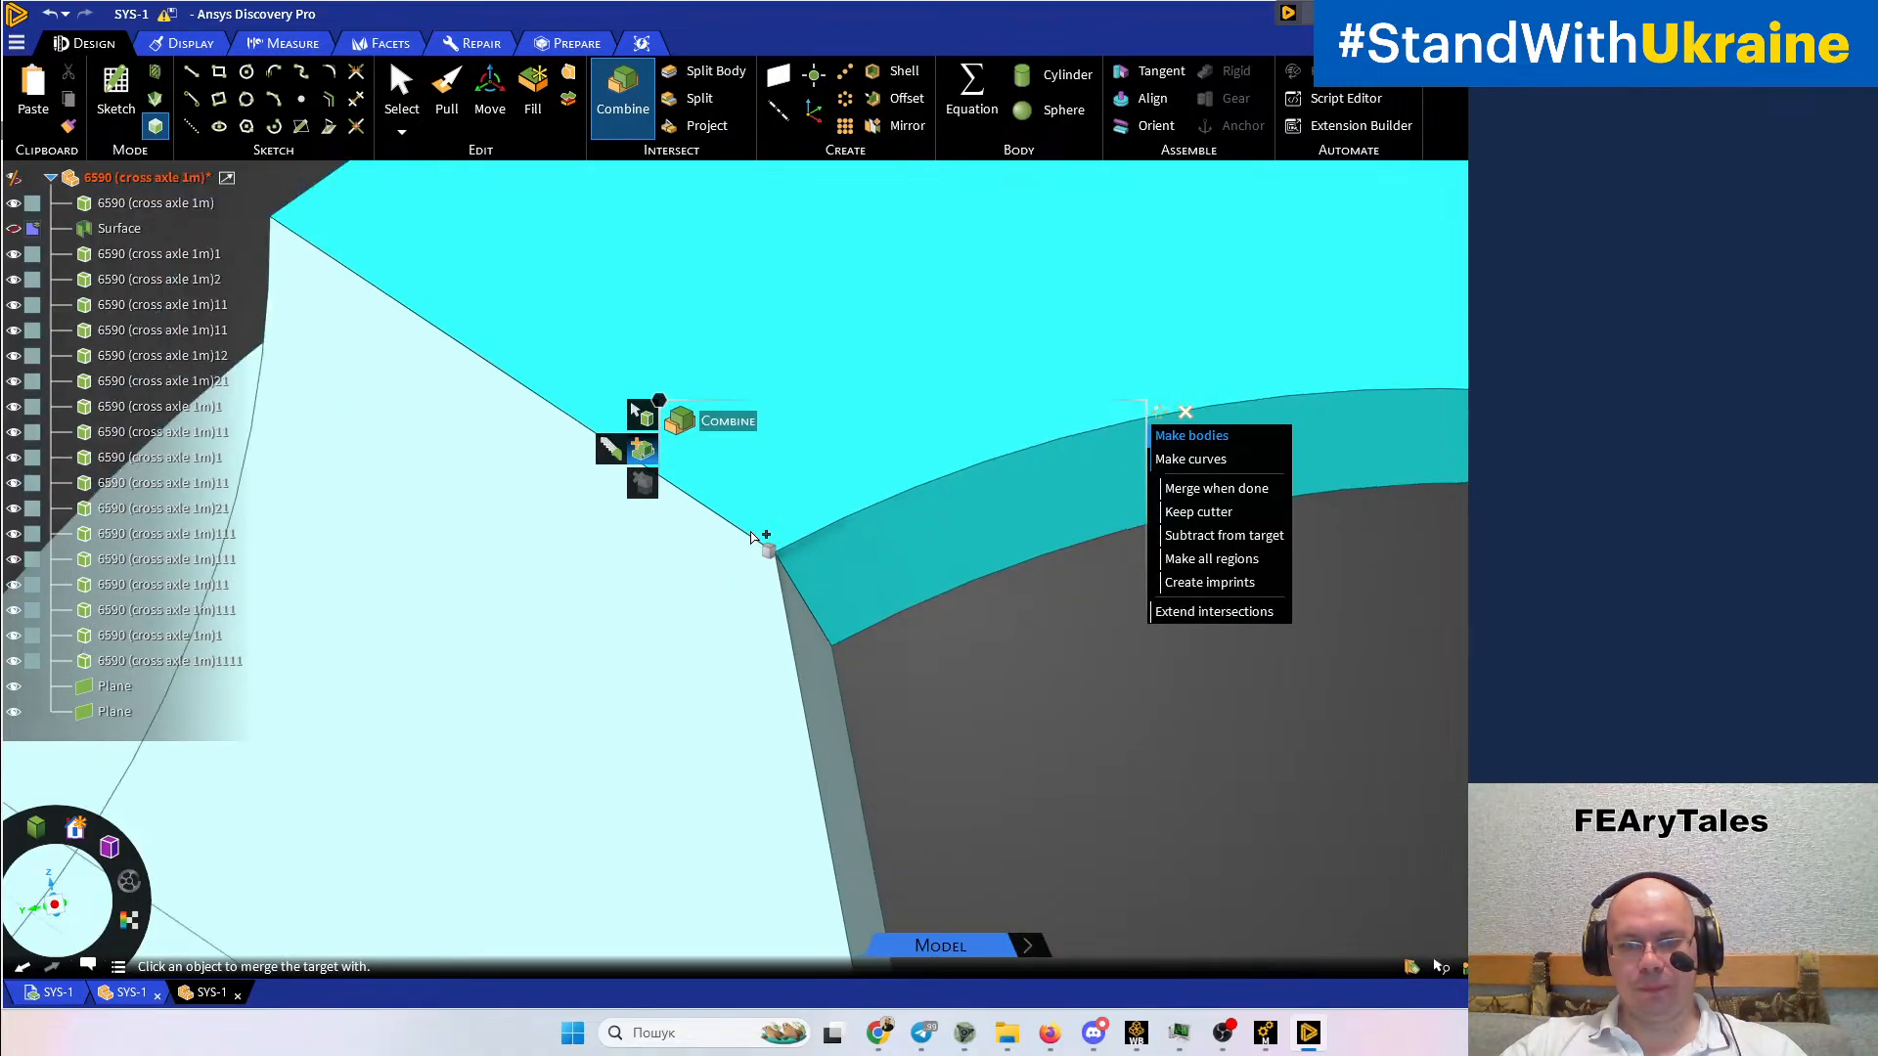
# Use Combine to merge the thin radial strip at the upper end and the sliver at the lower end into the right ring segment
pyautogui.scroll(-10, 1074, 706)
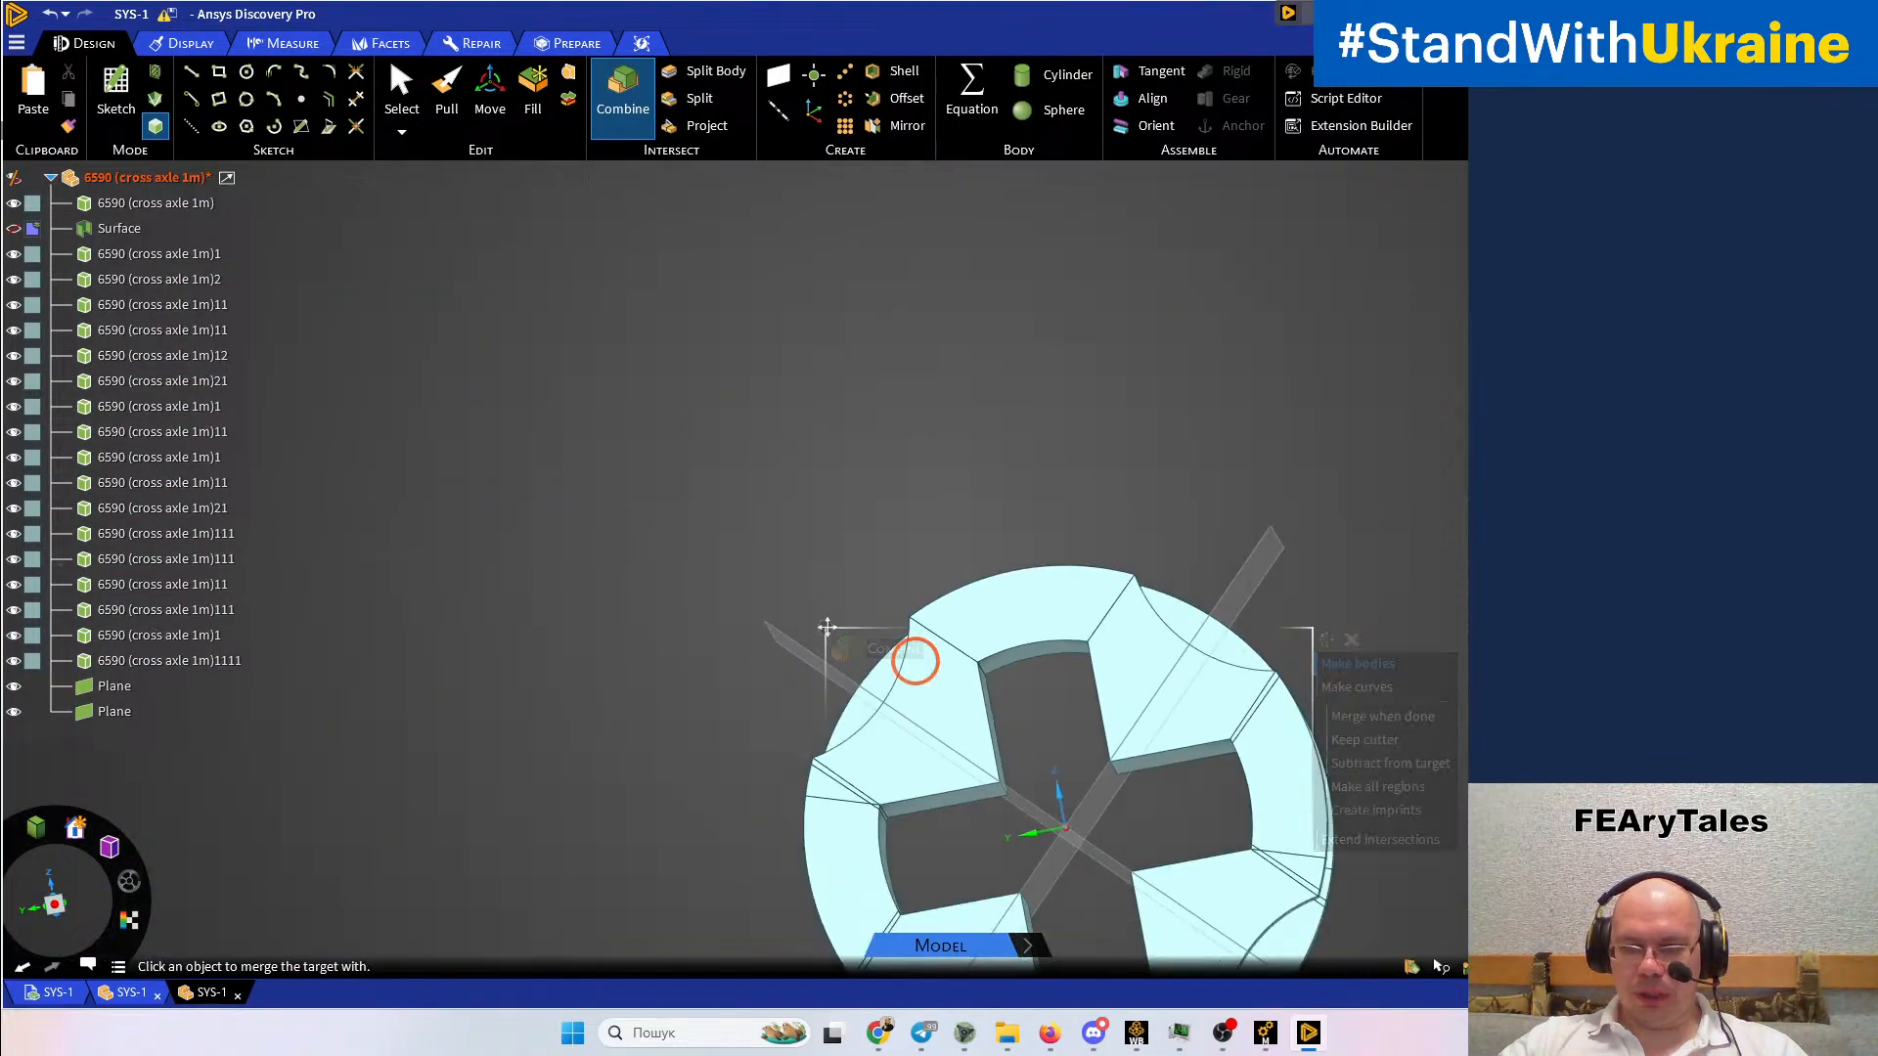
pyautogui.click(698, 594)
pyautogui.scroll(6, 807, 528)
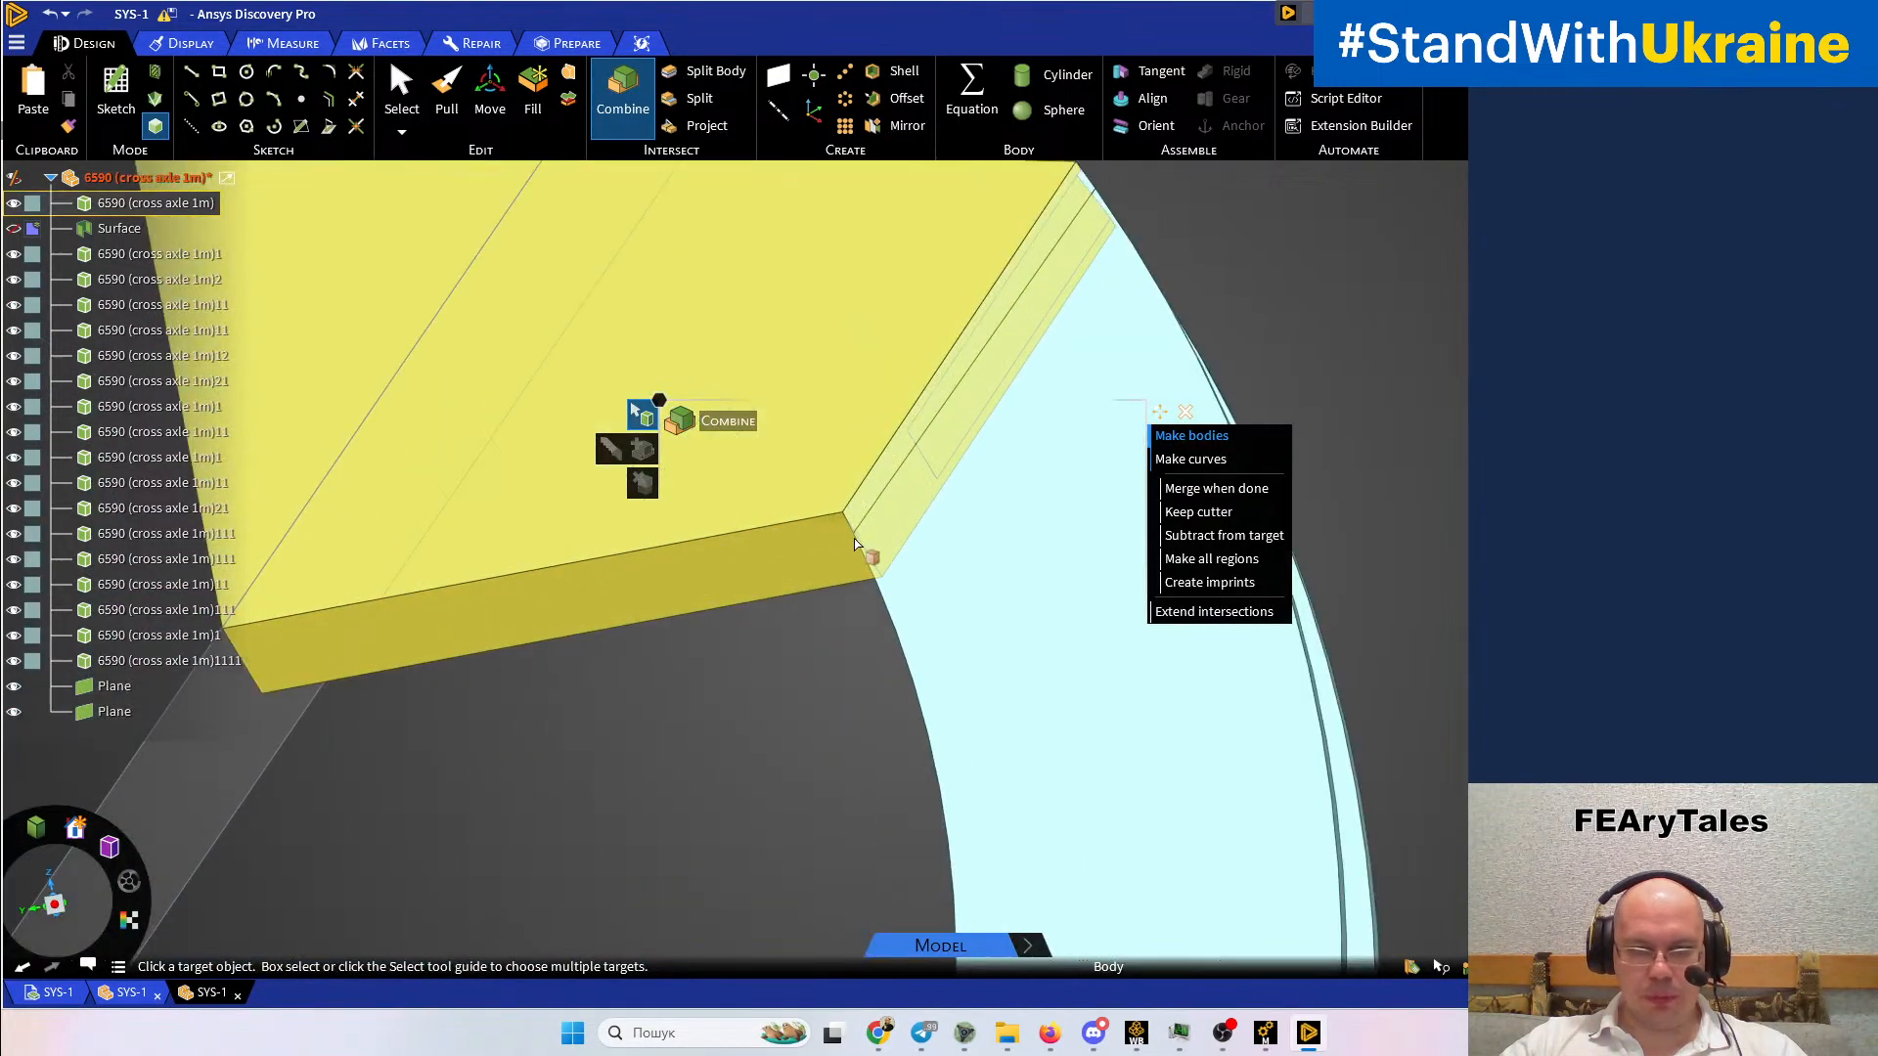
pyautogui.click(926, 558)
pyautogui.keyDown('ctrl'); pyautogui.click(860, 492); pyautogui.keyUp('ctrl')
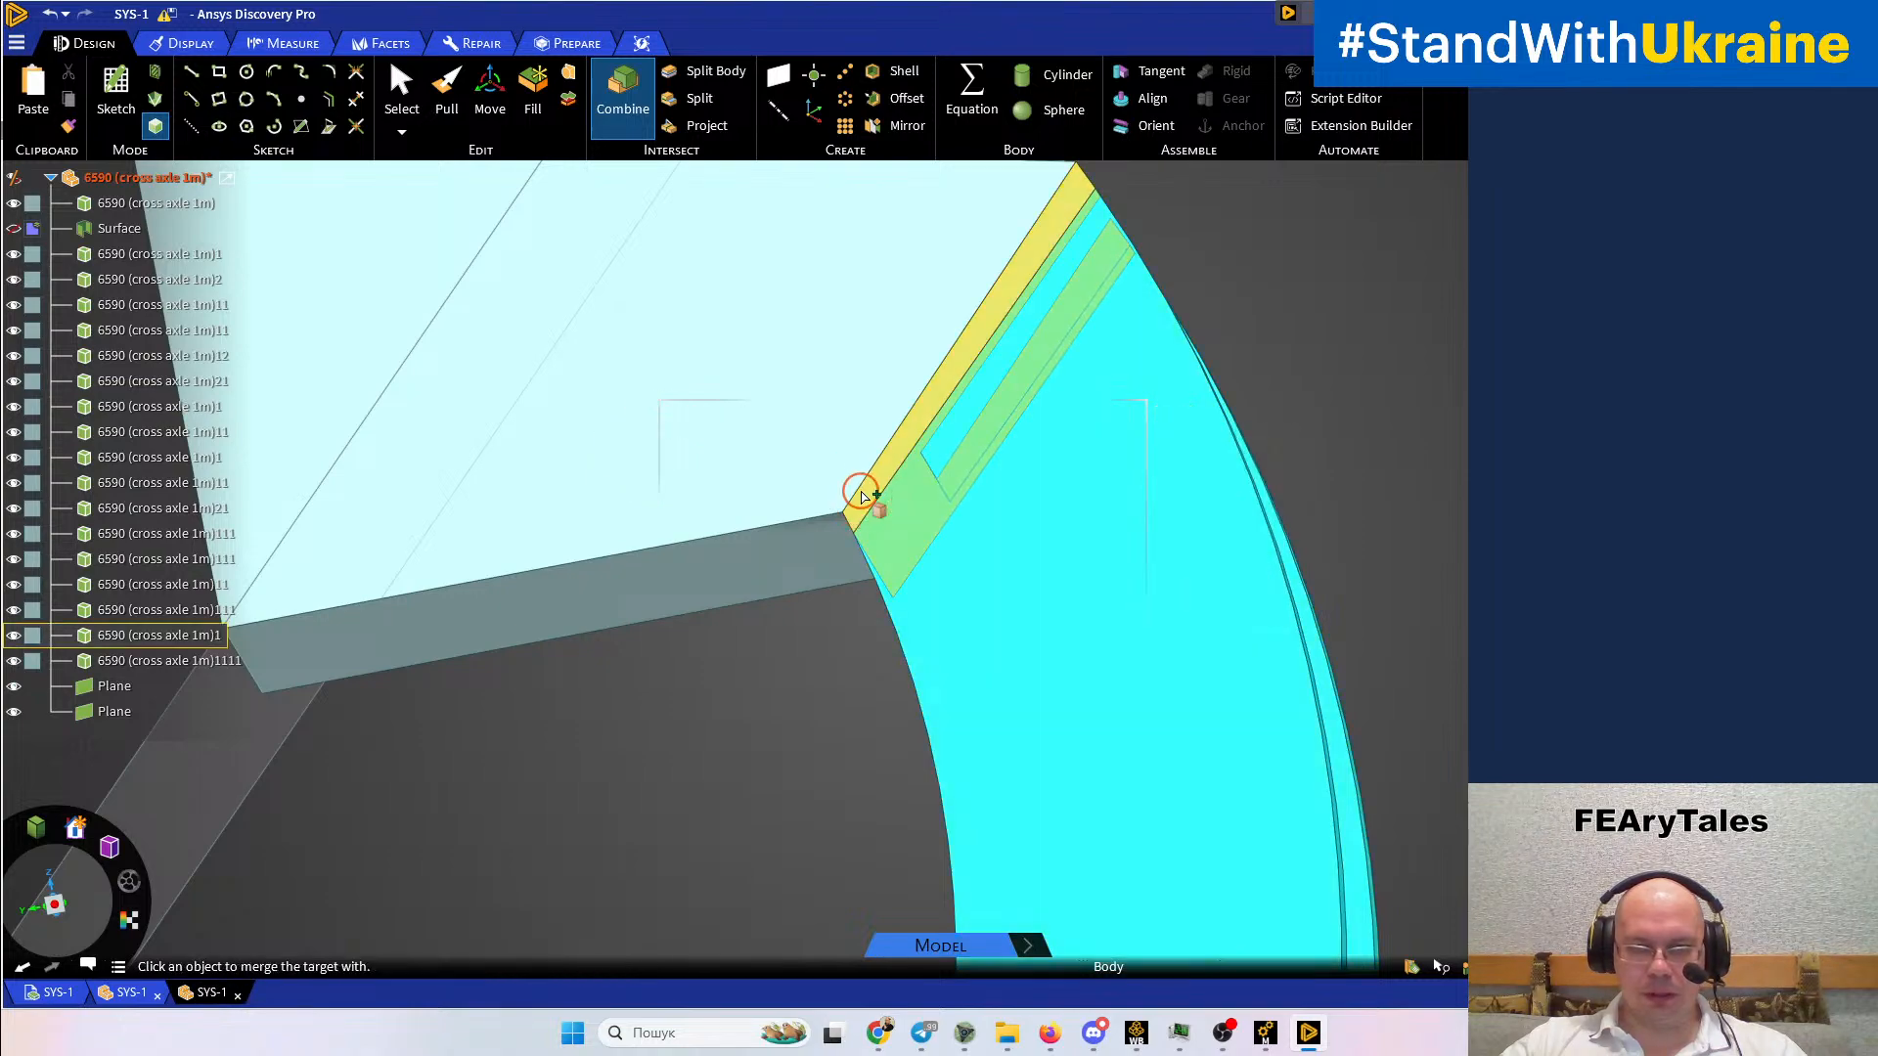
pyautogui.scroll(-5, 880, 568)
pyautogui.moveTo(985, 668); pyautogui.dragTo(933, 621, button='middle')
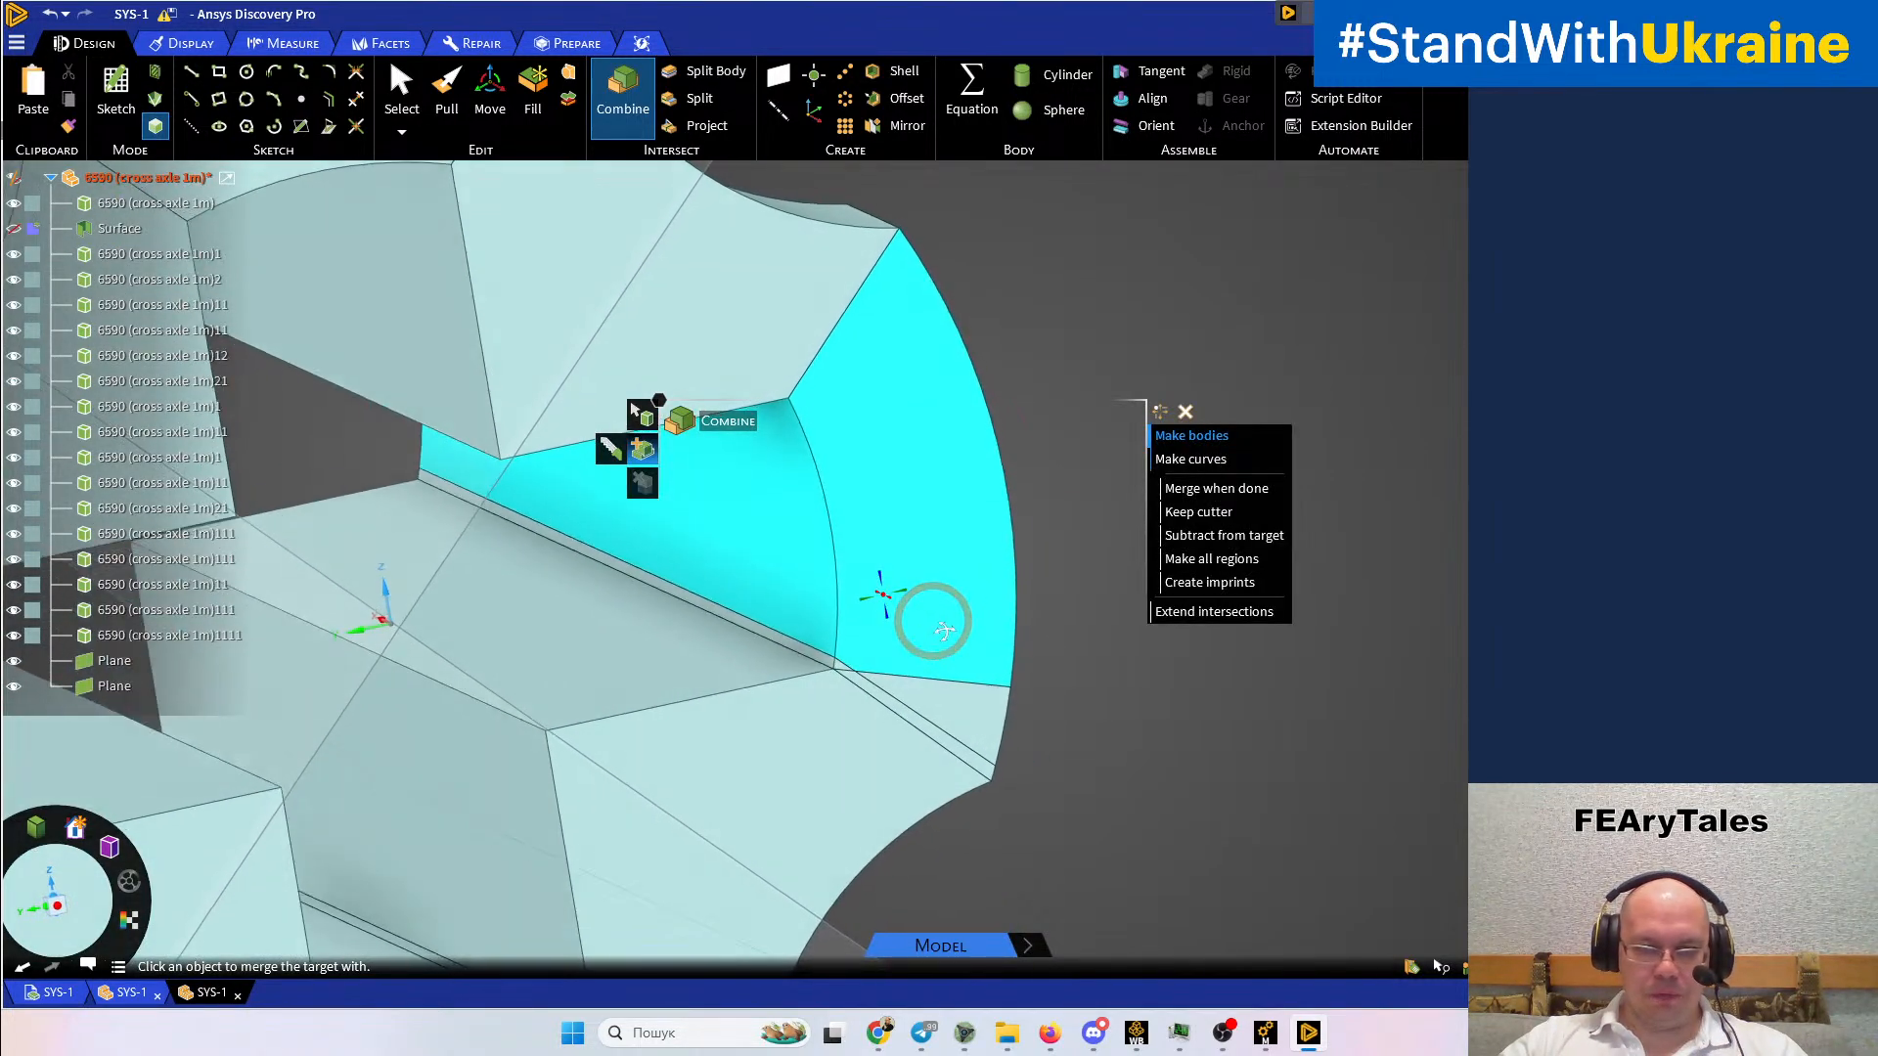
pyautogui.scroll(5, 859, 671)
pyautogui.click(869, 682)
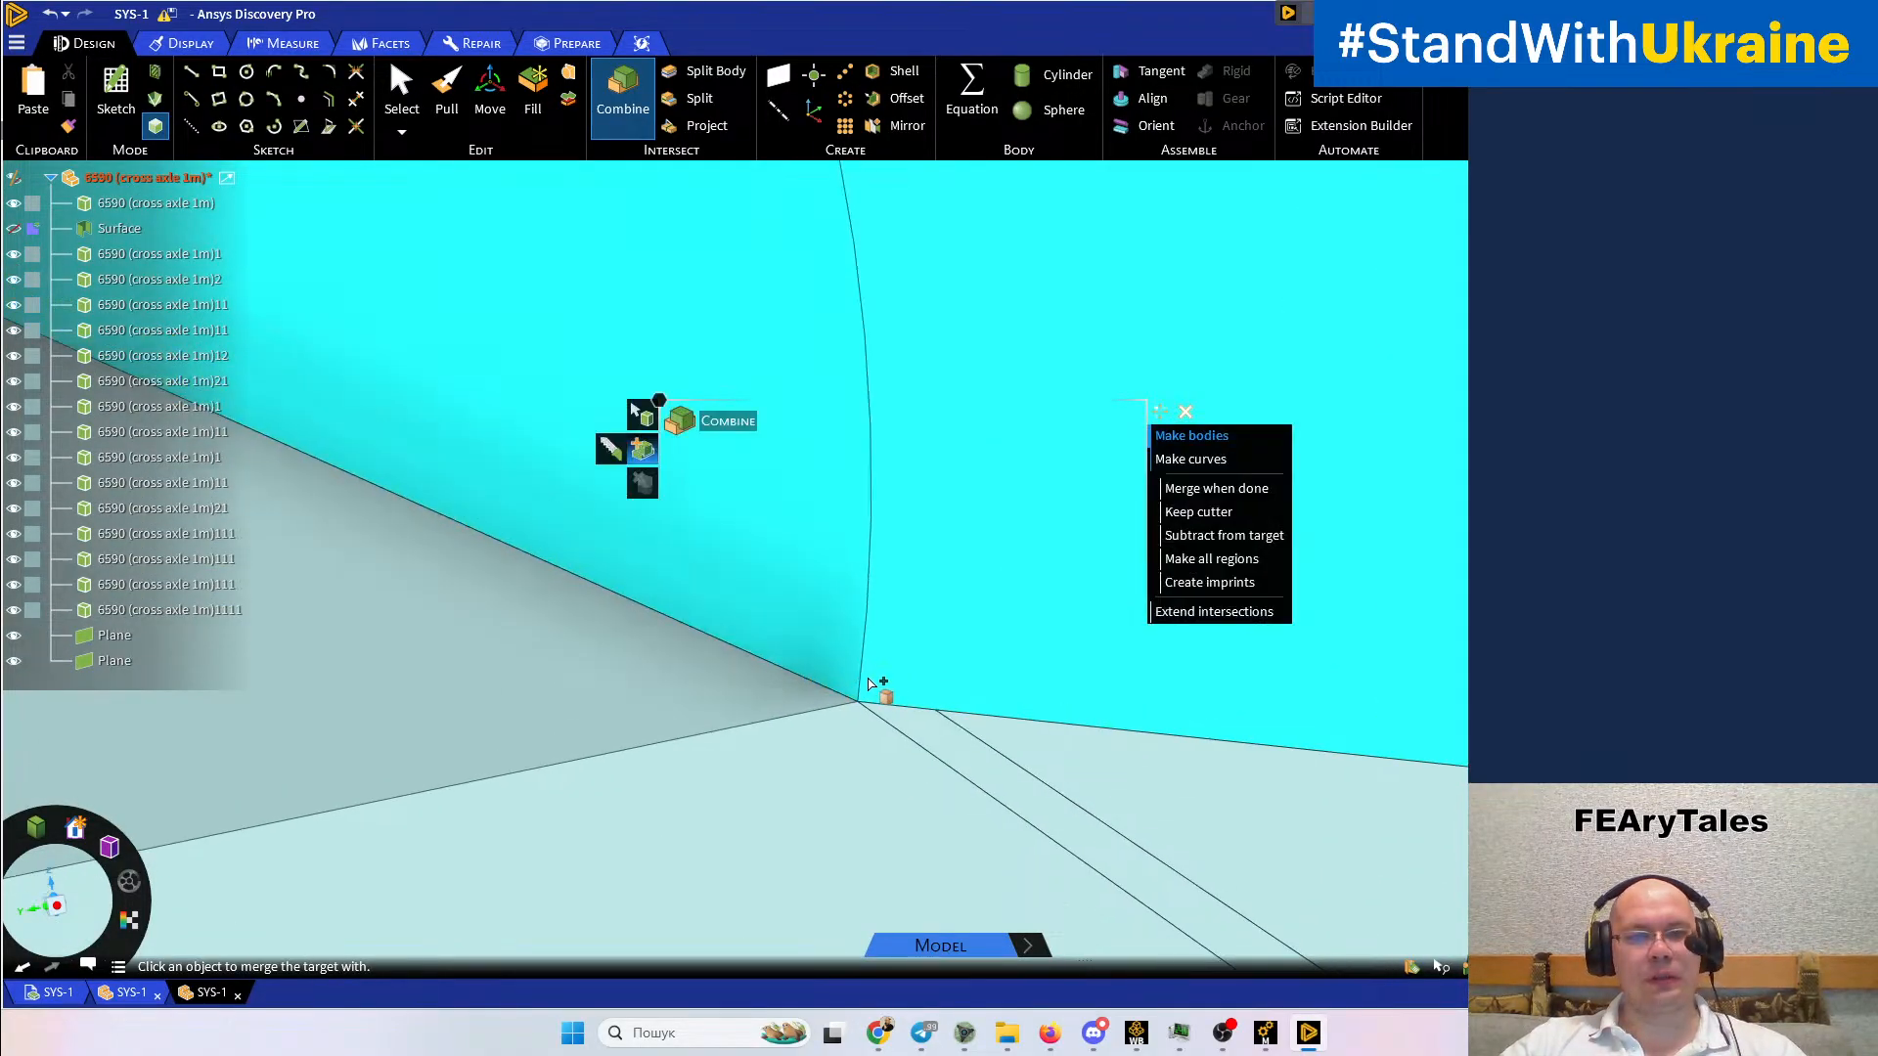
# Merge the triangular wedge below the right ring segment with its adjoining thin strip and the ring segment into one body
pyautogui.scroll(-5, 870, 682)
pyautogui.click(1130, 787)
pyautogui.scroll(6, 928, 765)
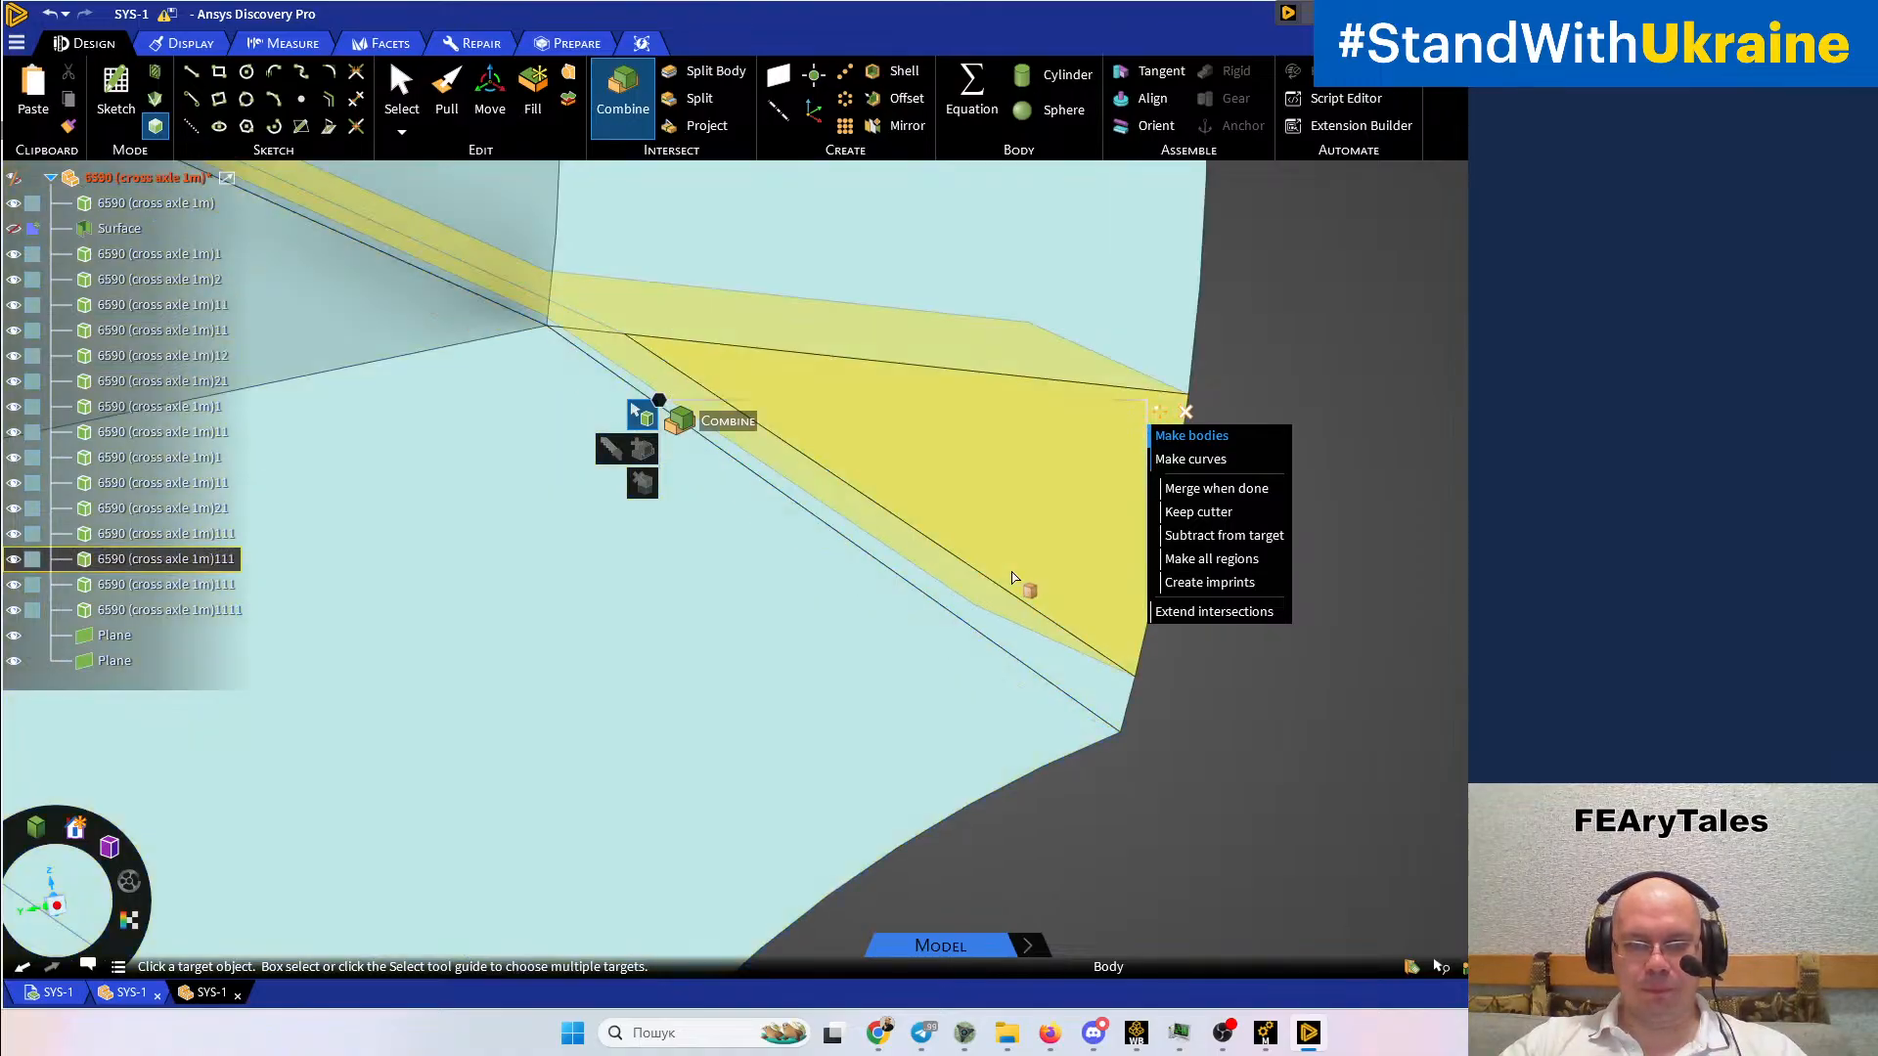
pyautogui.click(1013, 577)
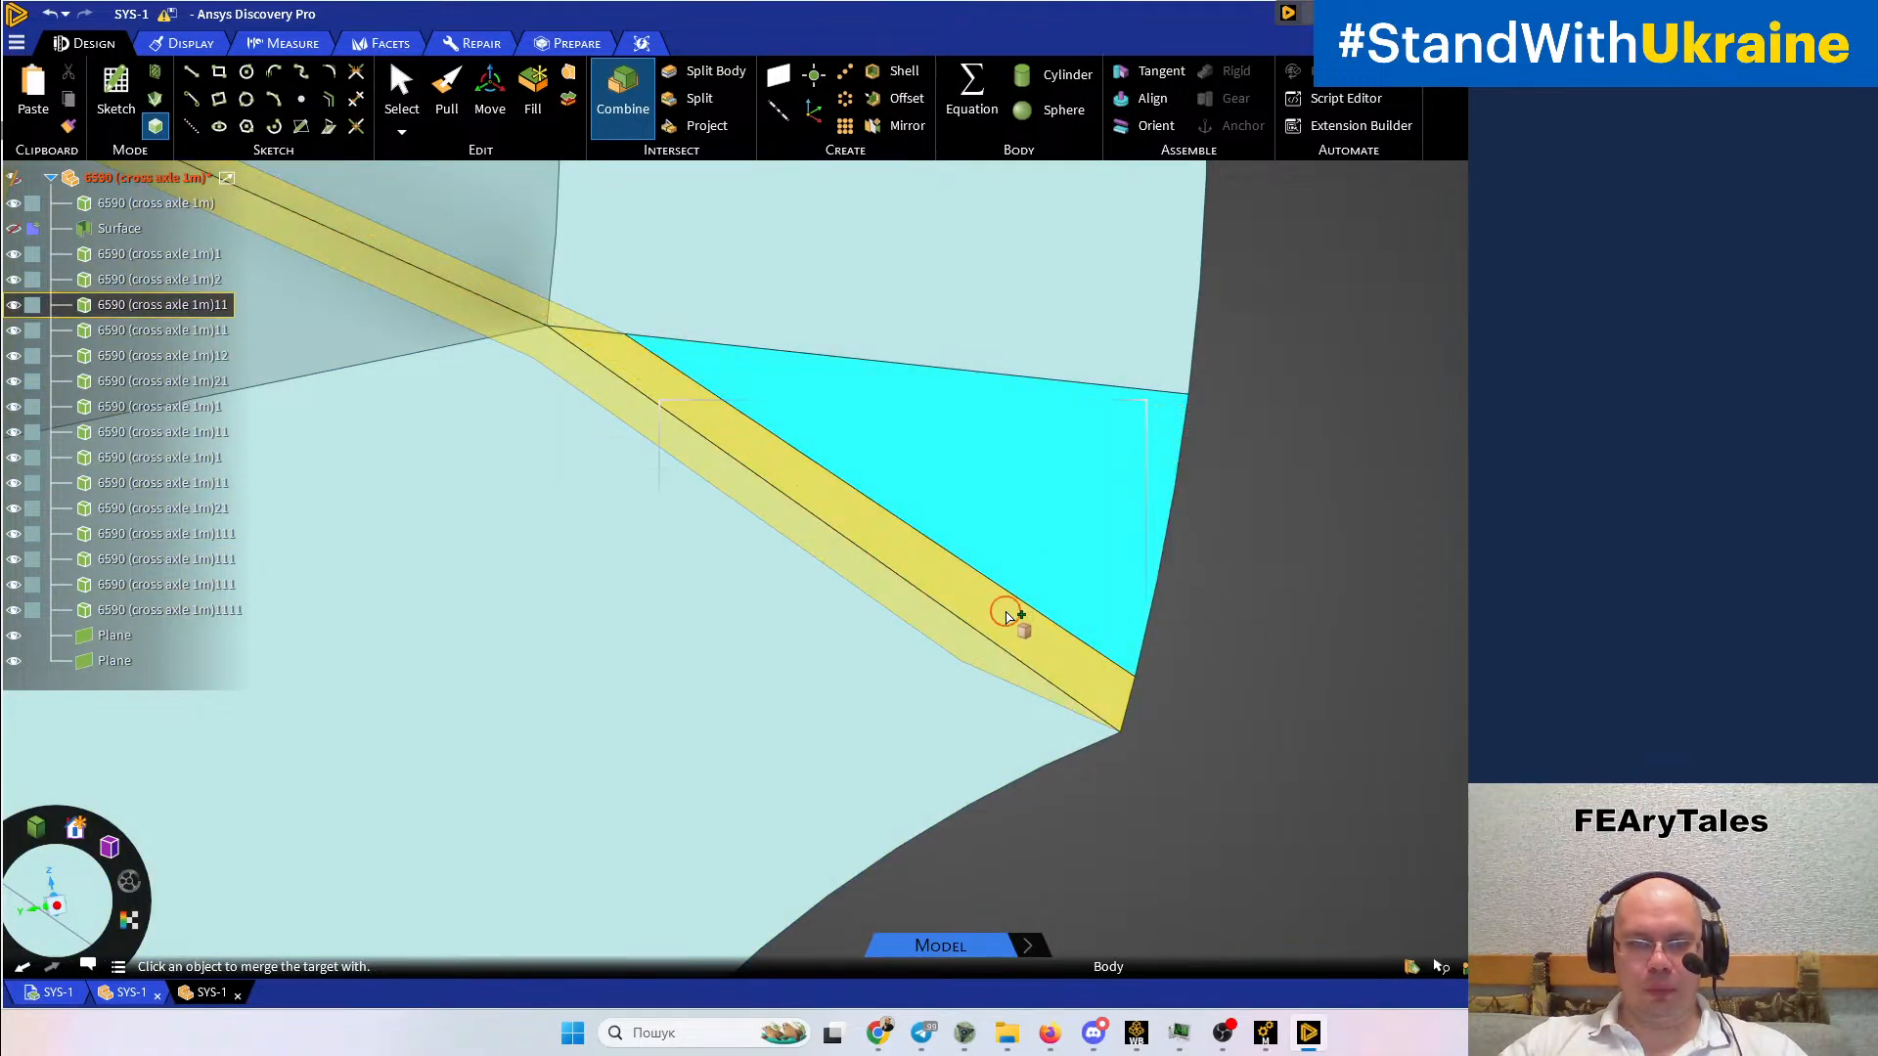
pyautogui.click(1007, 616)
pyautogui.click(1007, 314)
pyautogui.click(1159, 536)
pyautogui.scroll(-4, 1437, 729)
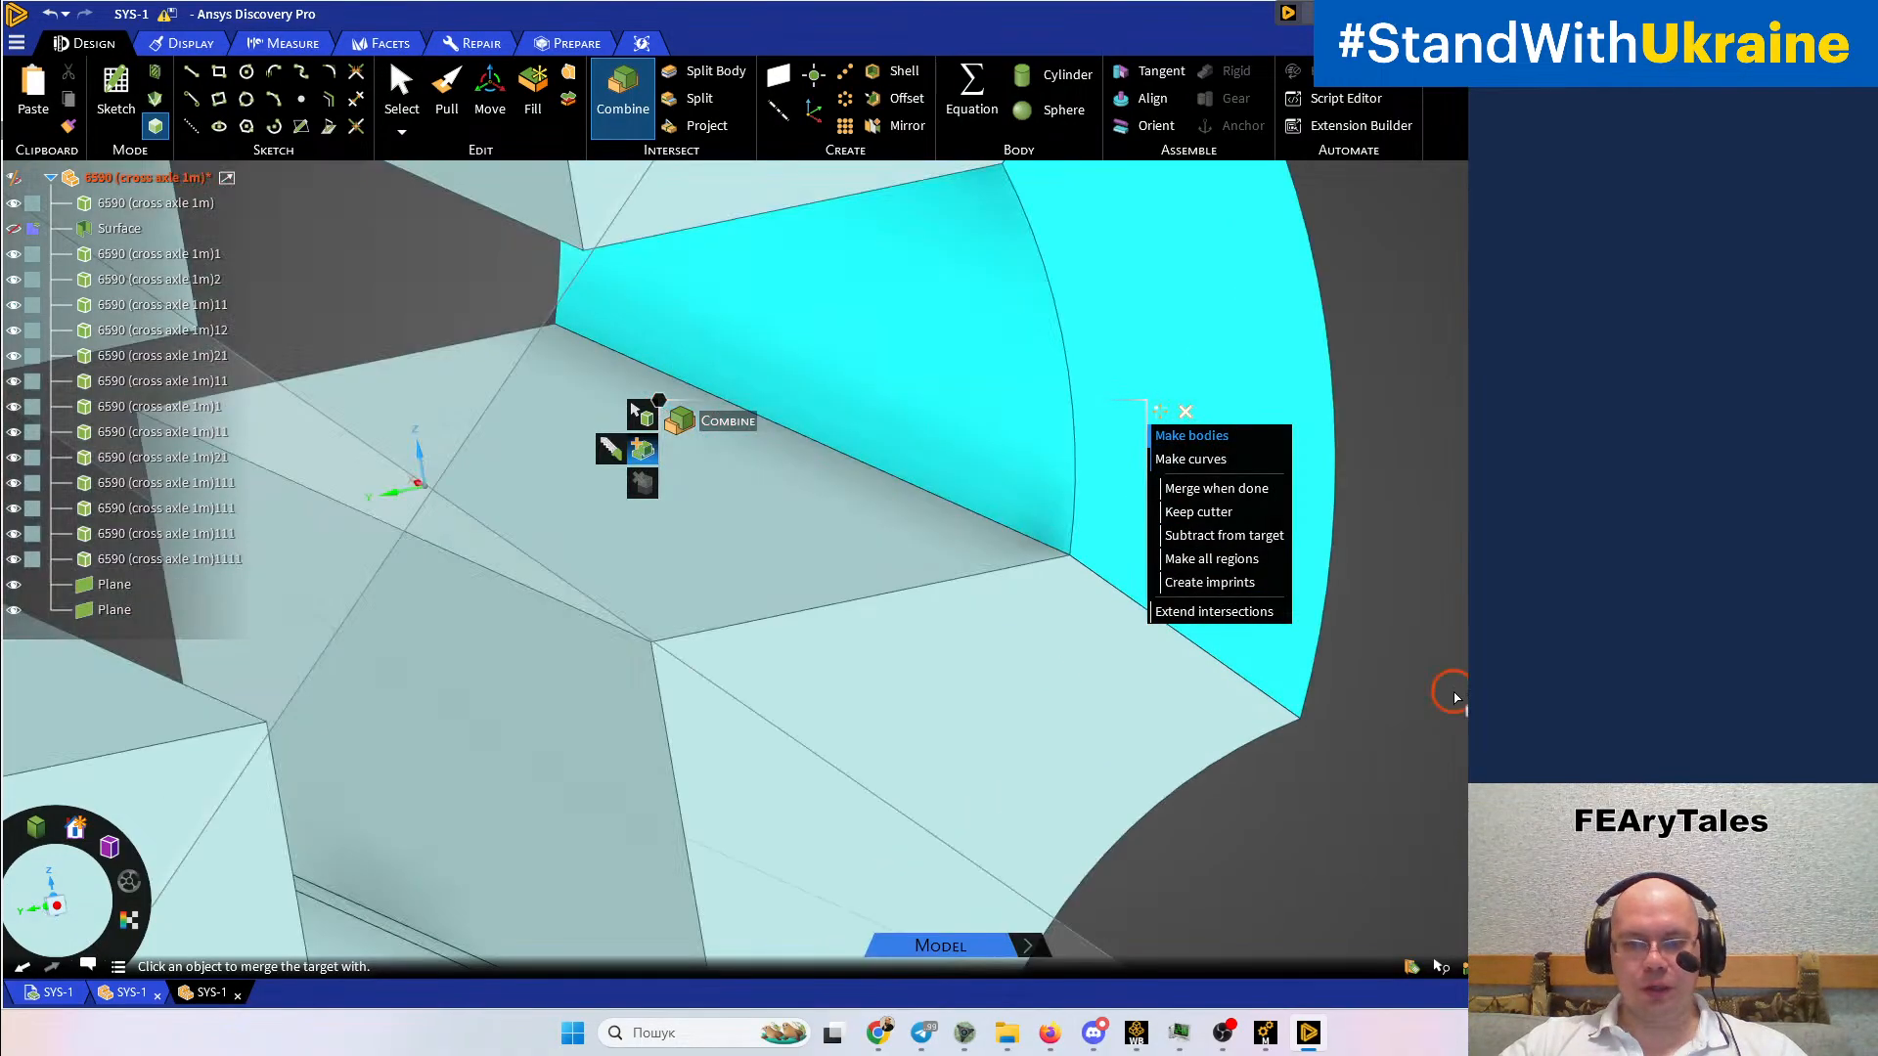
pyautogui.click(1438, 731)
# Merge the thin radial strips at both ends into the bottom ring segment between the lobes
pyautogui.scroll(-5, 1438, 730)
pyautogui.keyDown('shift'); pyautogui.moveTo(1528, 726); pyautogui.dragTo(1404, 473, button='middle'); pyautogui.keyUp('shift')
pyautogui.scroll(6, 1164, 680)
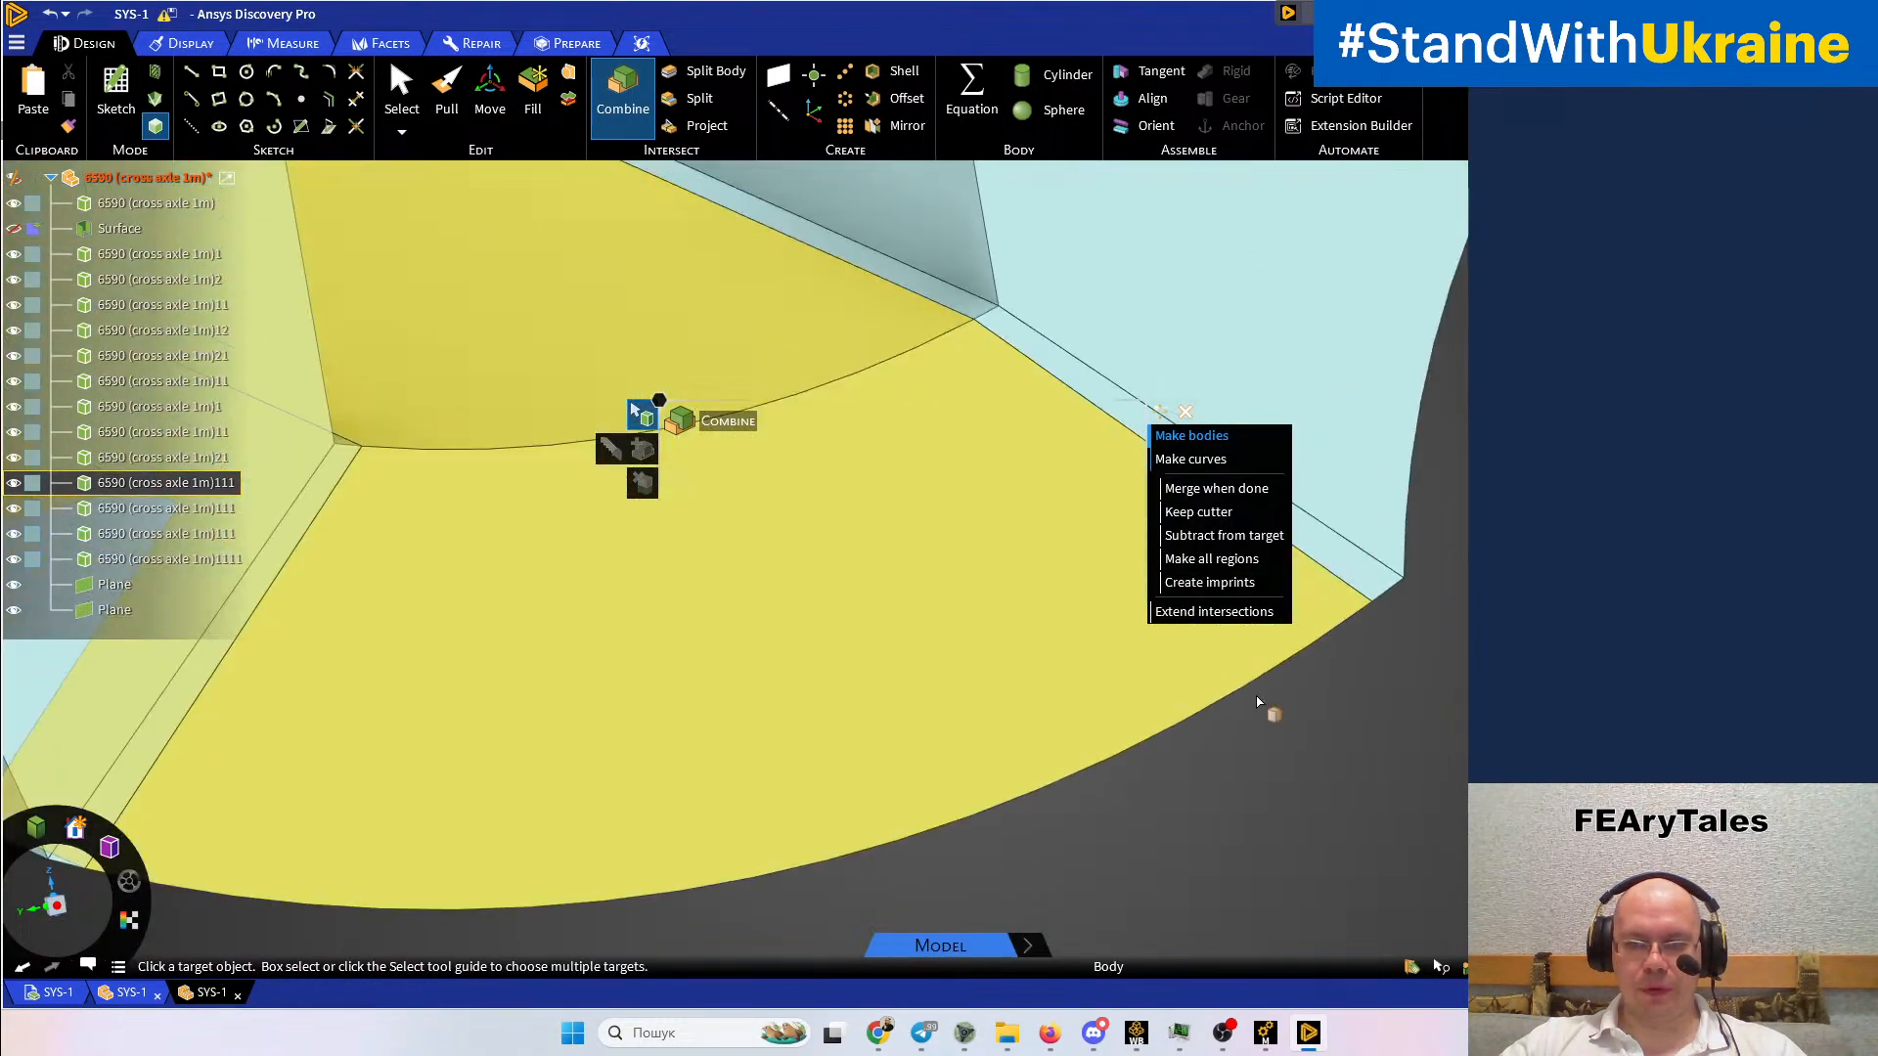
pyautogui.click(1299, 737)
pyautogui.scroll(-2, 1256, 742)
pyautogui.click(1124, 721)
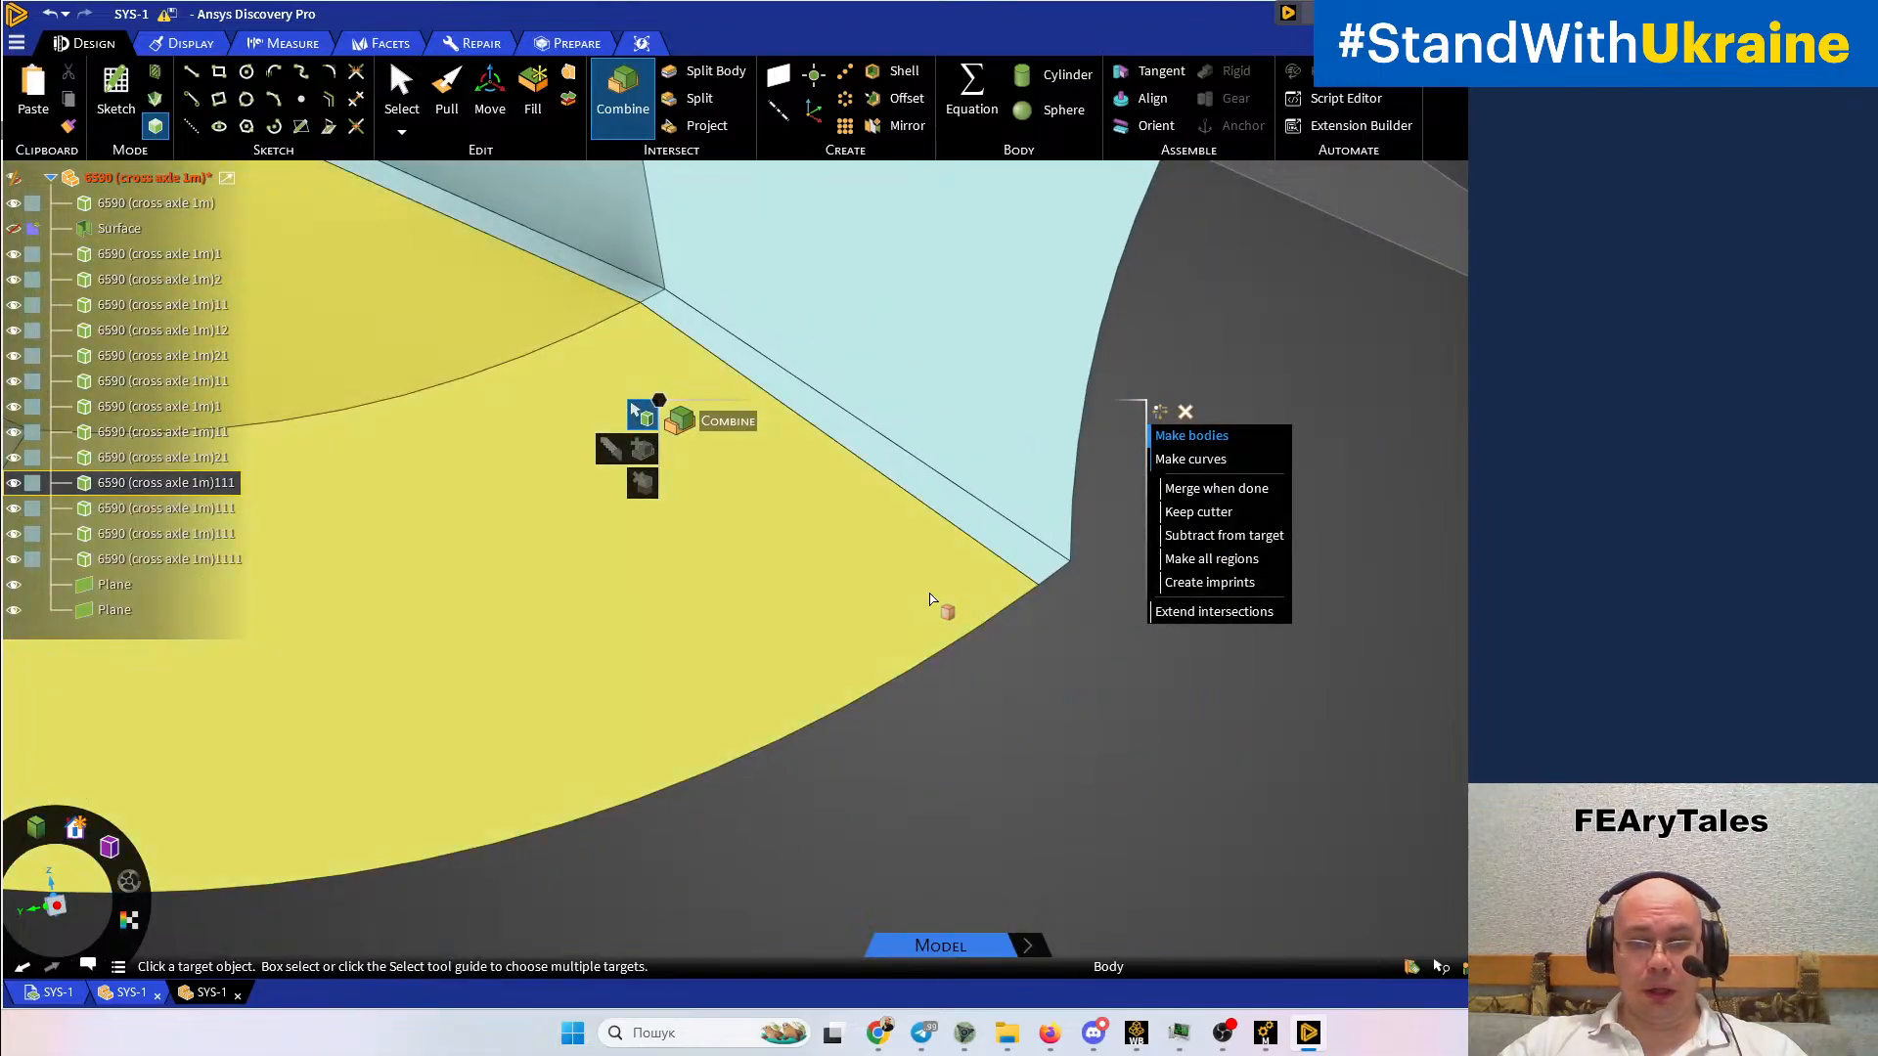
pyautogui.click(993, 608)
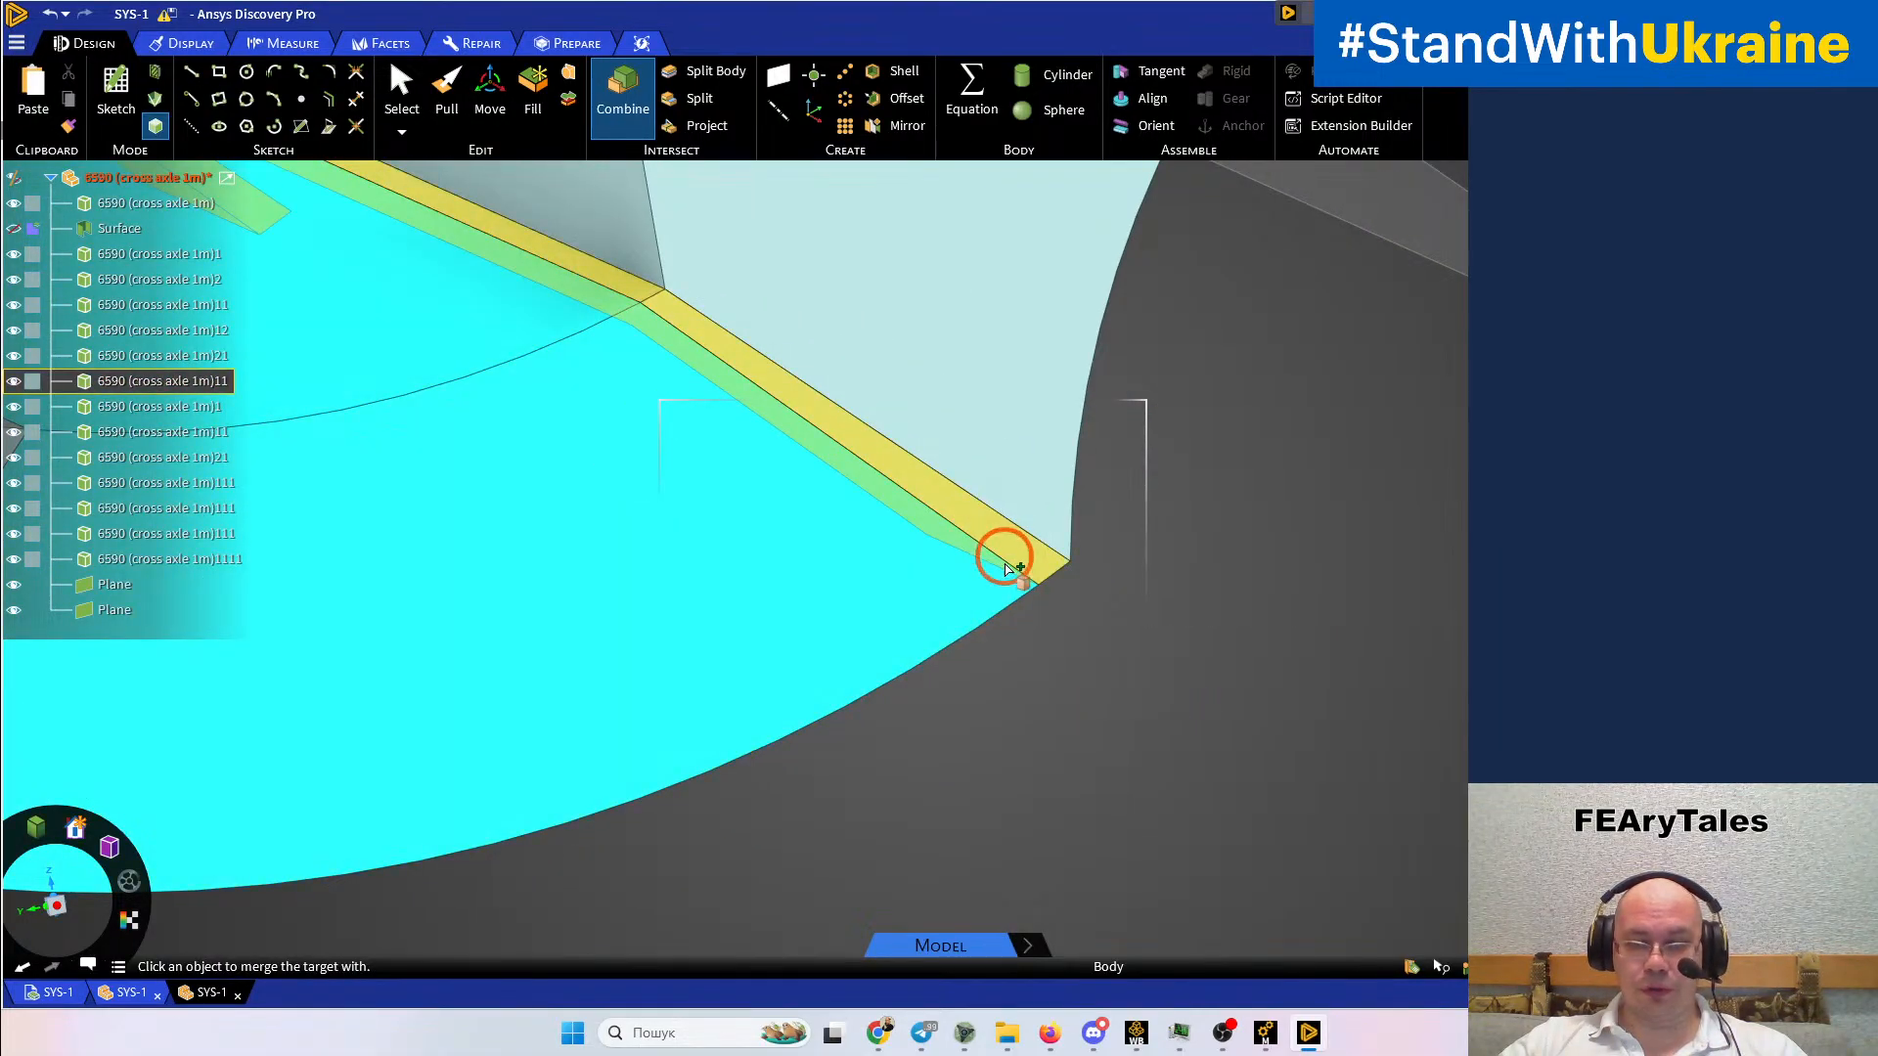
pyautogui.click(1185, 678)
pyautogui.scroll(-3, 1186, 678)
pyautogui.moveTo(1131, 721)
pyautogui.mouseDown(button='middle')
pyautogui.moveTo(1170, 750)
pyautogui.moveTo(1018, 773)
pyautogui.moveTo(1069, 767)
pyautogui.moveTo(1046, 765)
pyautogui.mouseUp(button='middle')
pyautogui.scroll(5, 761, 746)
pyautogui.click(713, 658)
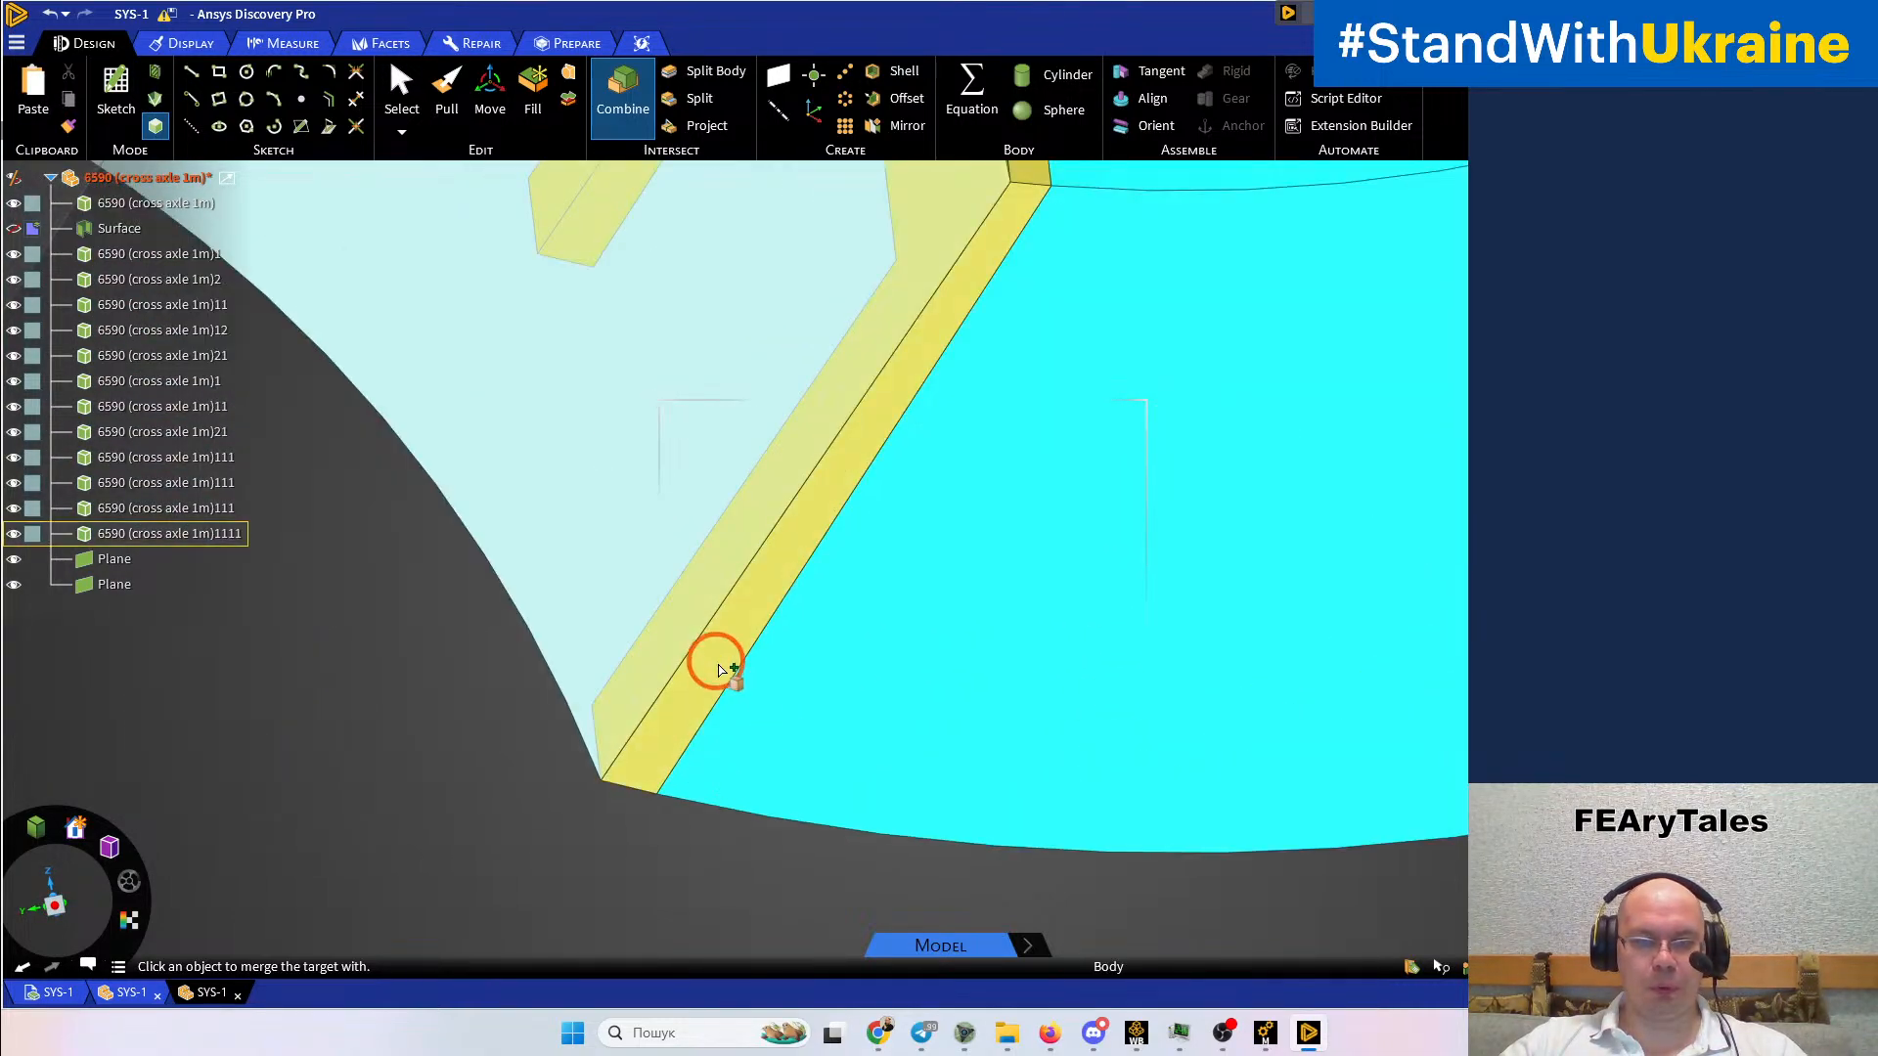
pyautogui.scroll(-5, 920, 721)
# Merge the thin radial strip at the lower end and the small corner piece at the upper end into the left ring segment
pyautogui.scroll(-4, 919, 722)
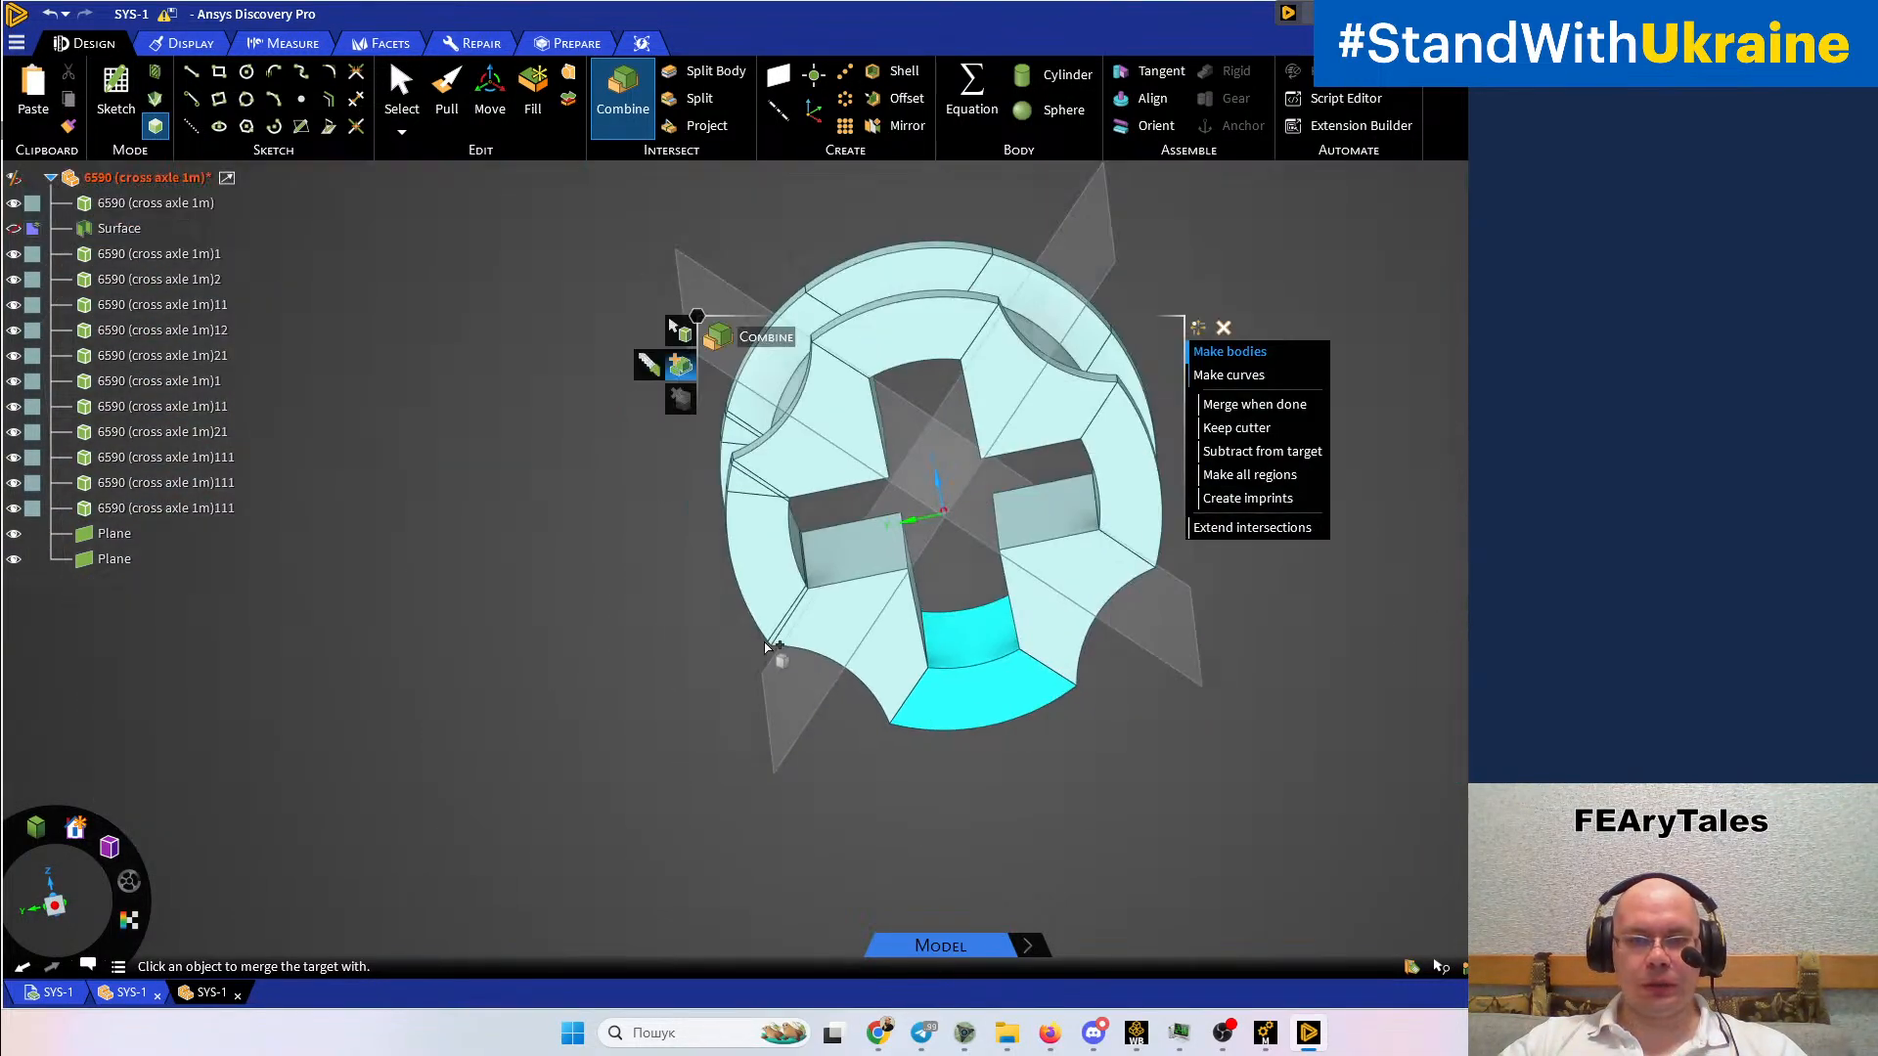
pyautogui.scroll(5, 778, 623)
pyautogui.click(562, 716)
pyautogui.scroll(3, 723, 657)
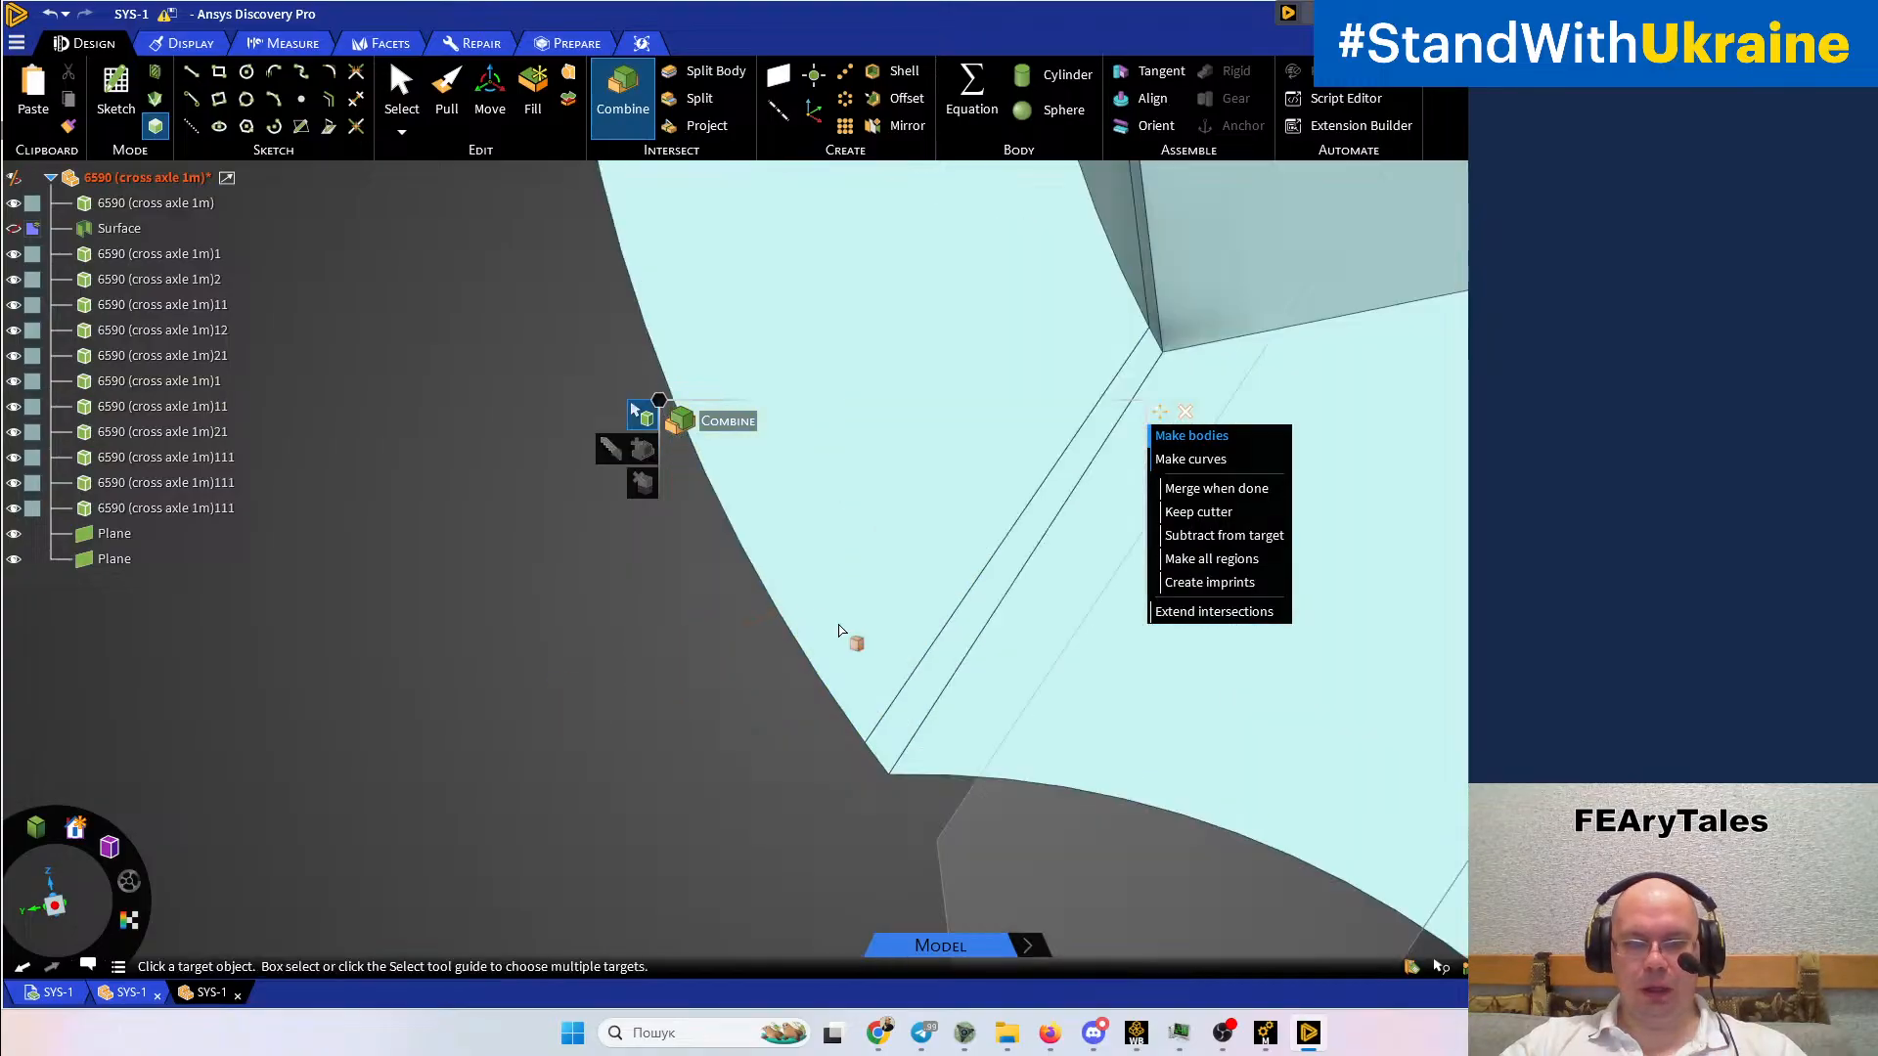
pyautogui.click(863, 617)
pyautogui.click(947, 662)
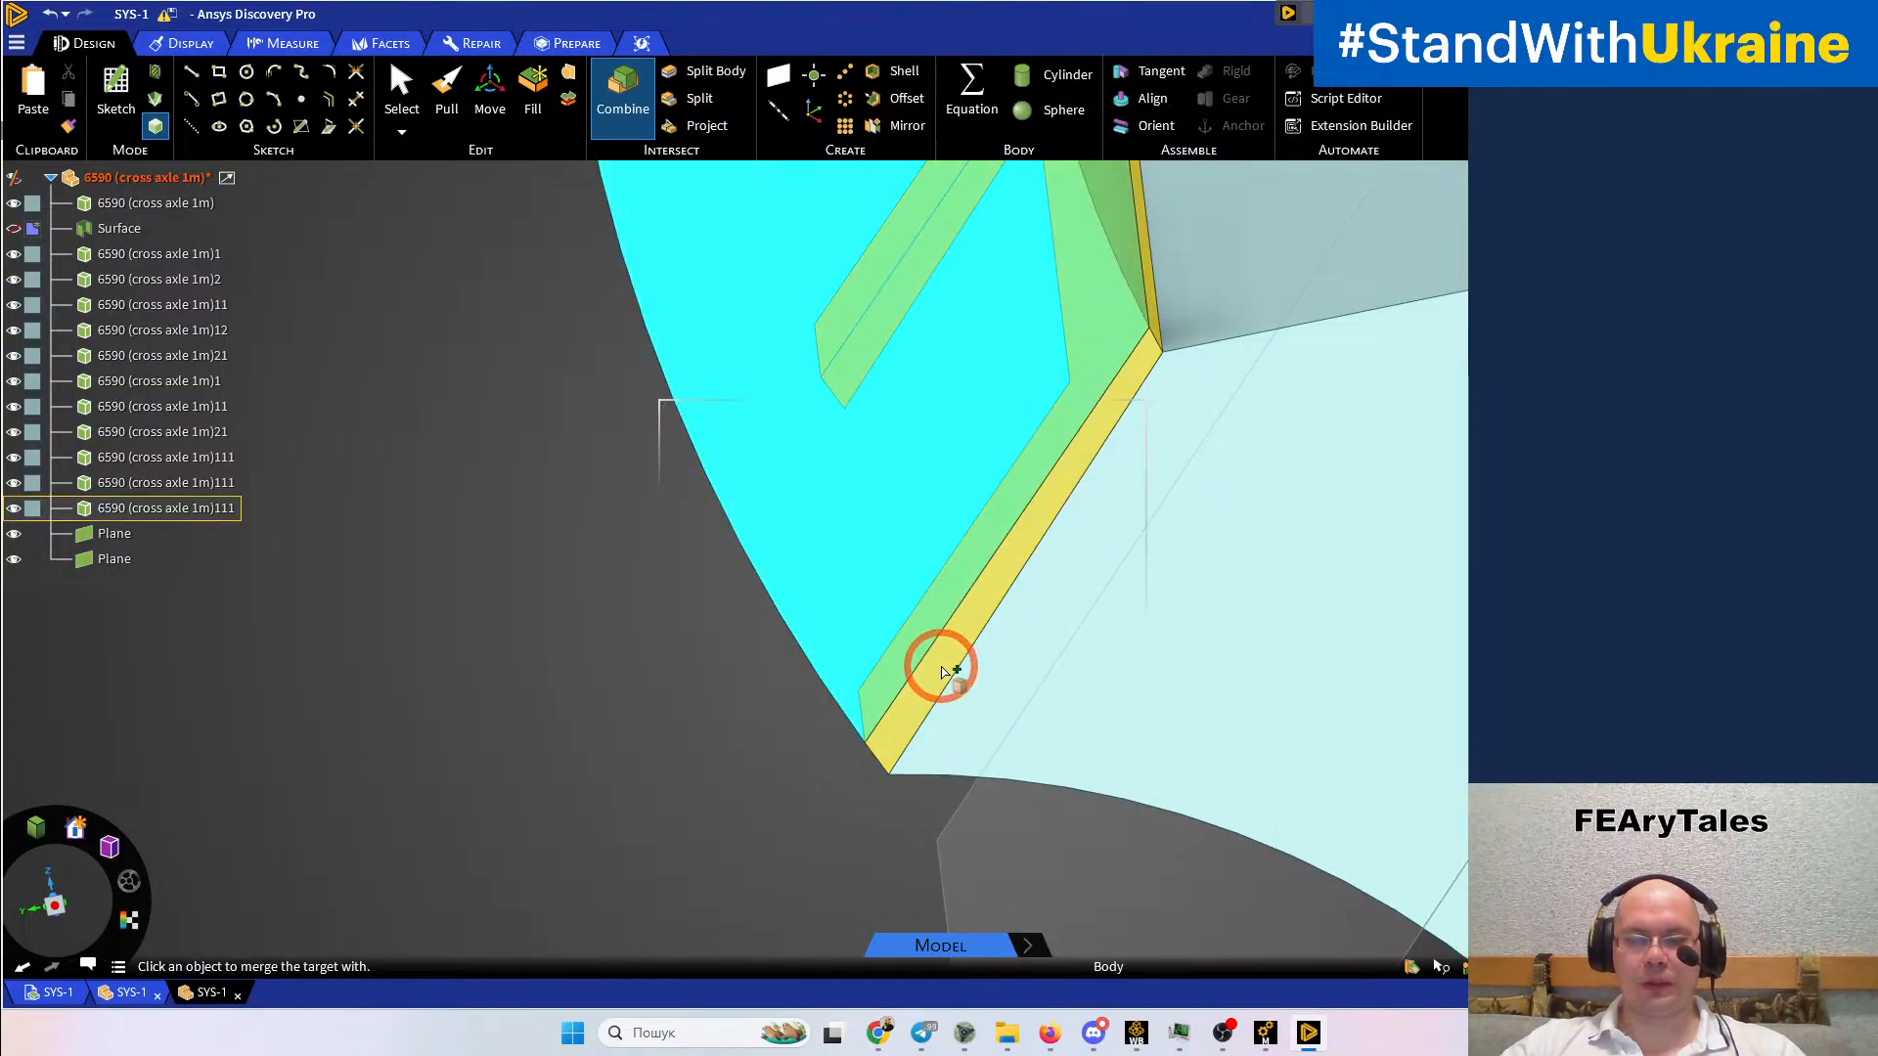
pyautogui.scroll(-5, 942, 662)
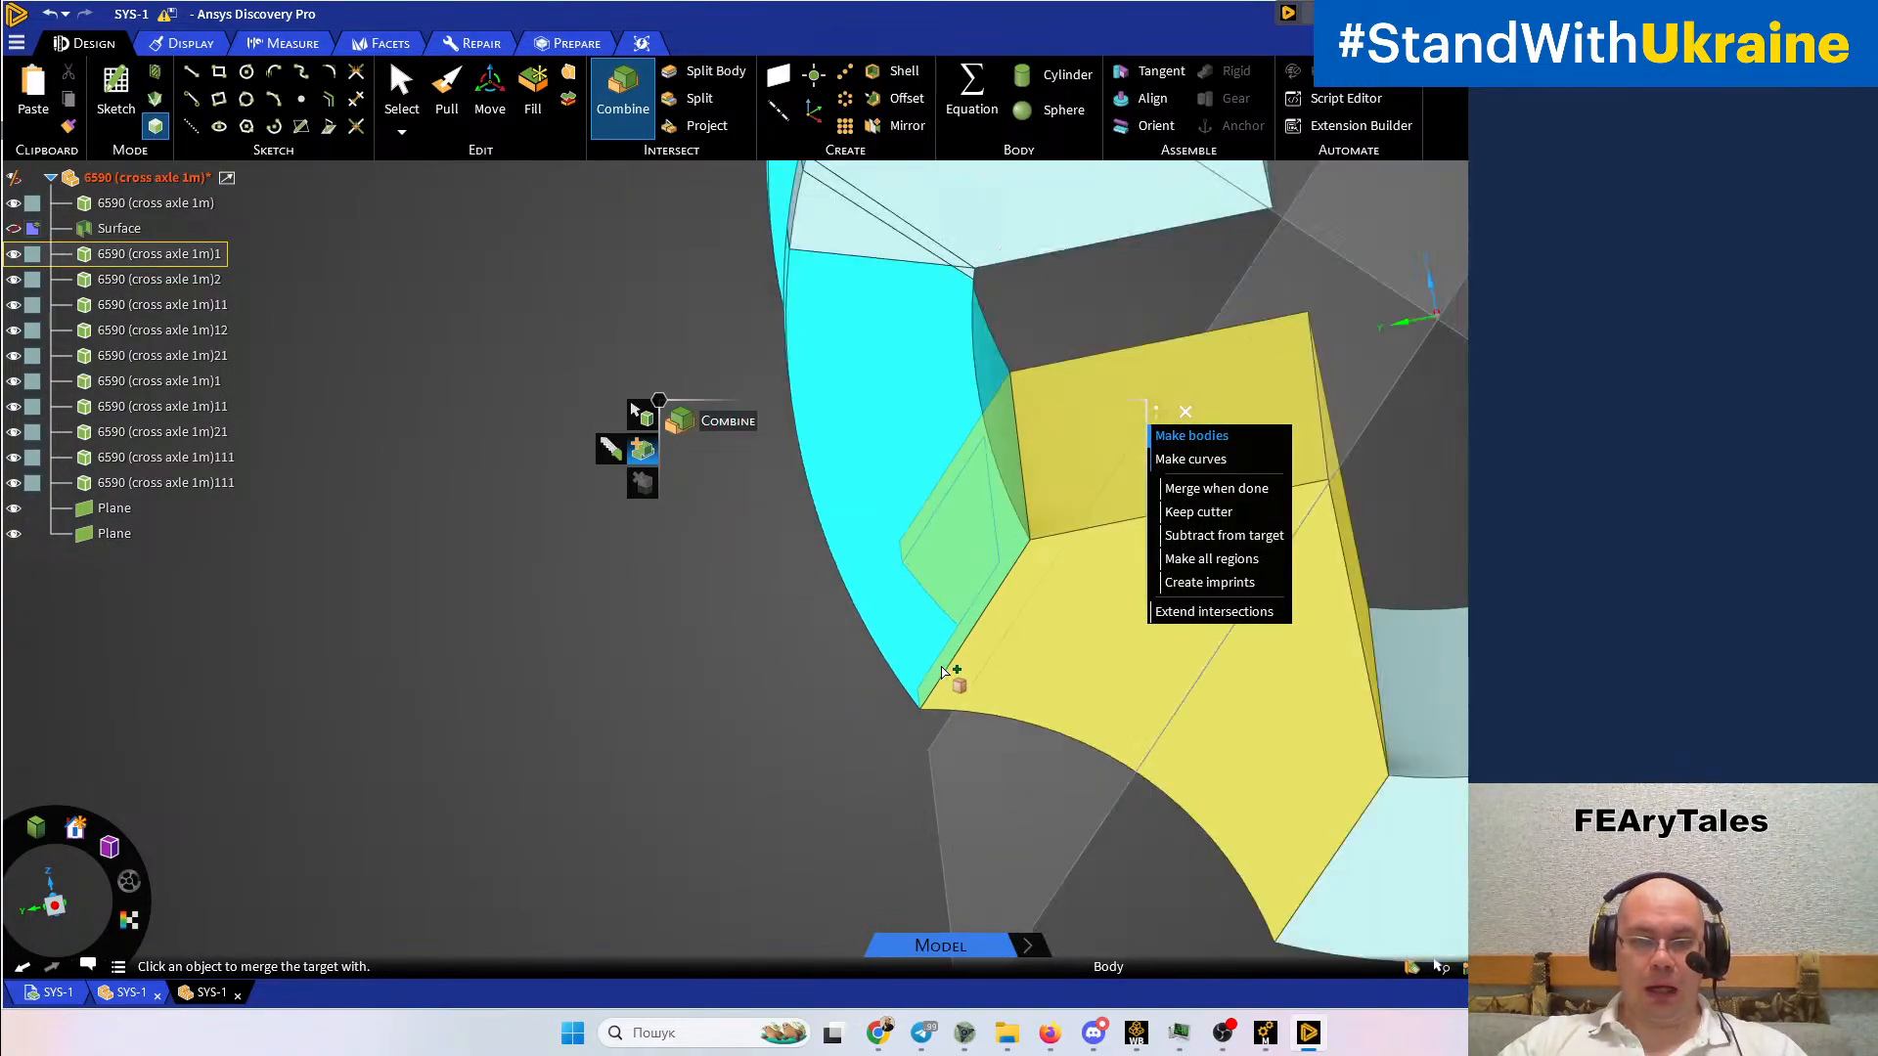
pyautogui.keyDown('shift'); pyautogui.moveTo(1045, 473); pyautogui.dragTo(975, 637, button='middle'); pyautogui.keyUp('shift')
pyautogui.scroll(6, 860, 540)
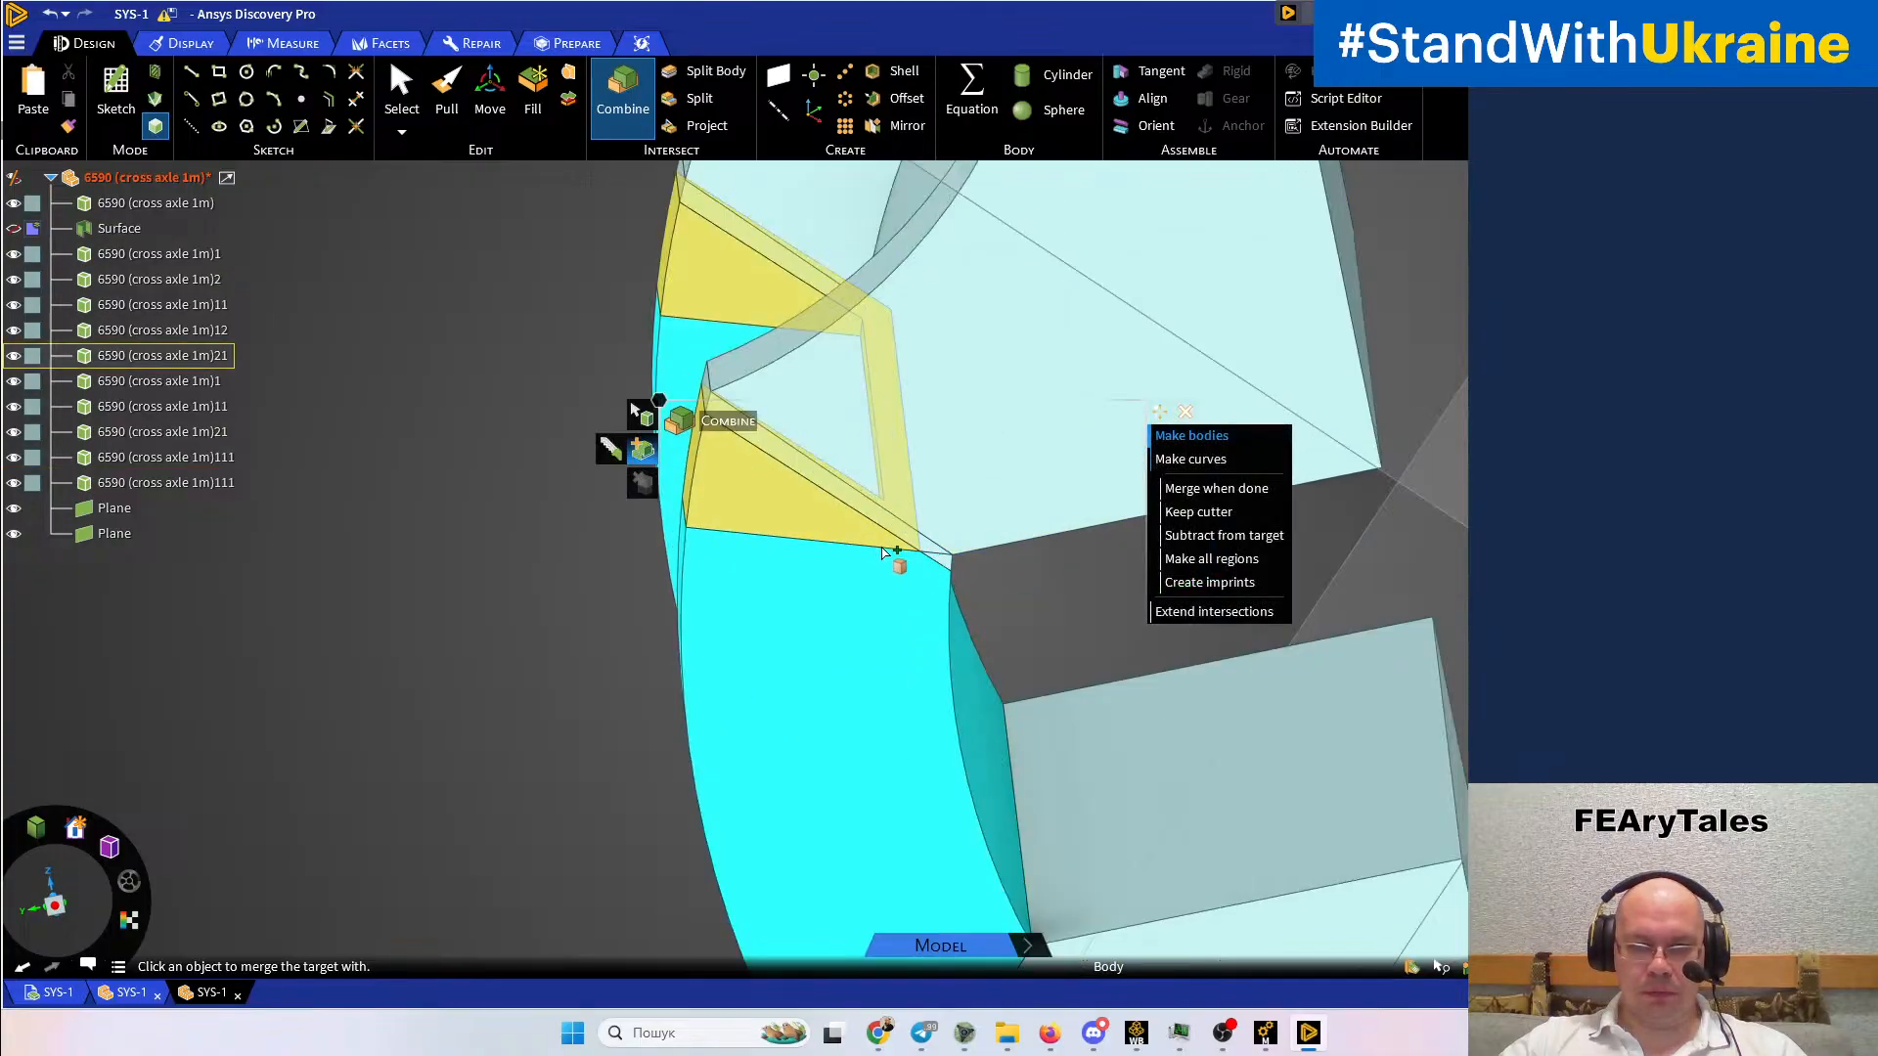
pyautogui.click(1066, 590)
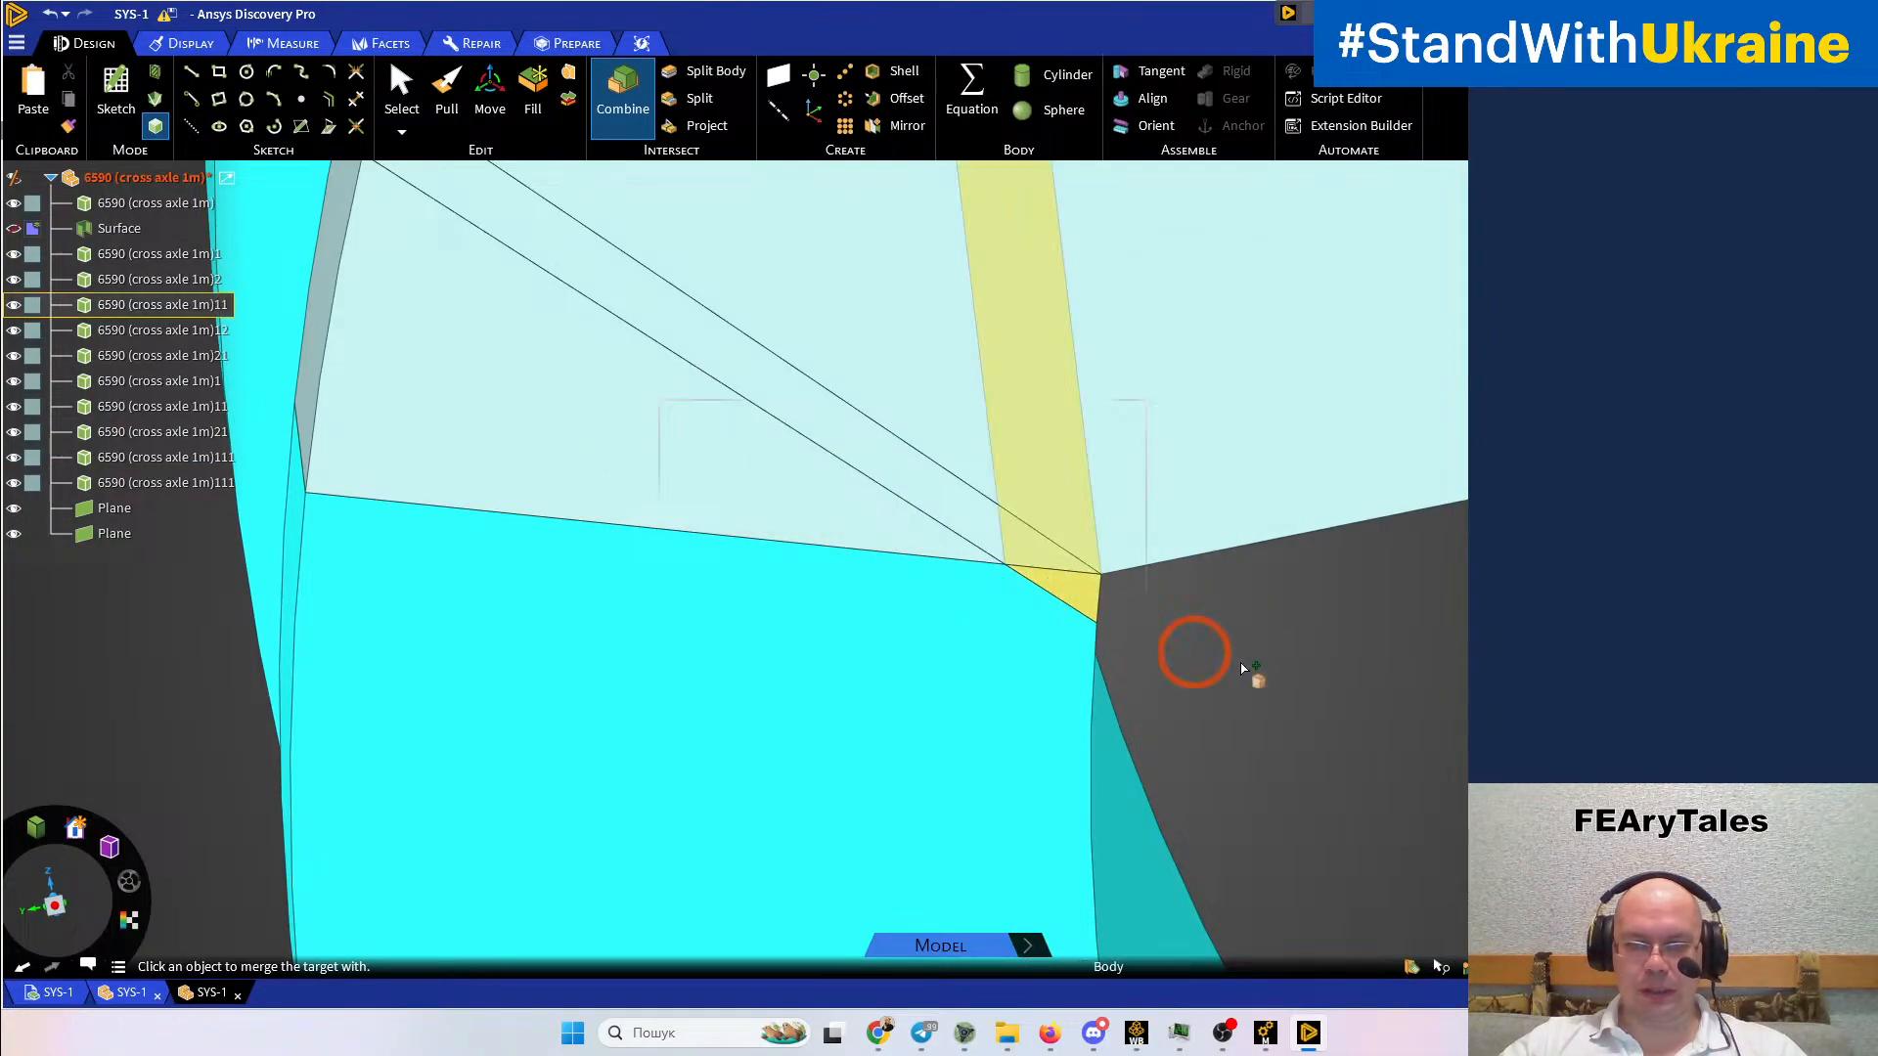
pyautogui.click(1365, 687)
# Merge the triangular wedge above the left ring segment with the ring segment and the remaining thin strip, and leave Combine
pyautogui.scroll(-5, 1355, 694)
pyautogui.moveTo(1443, 636); pyautogui.dragTo(1194, 673, button='middle')
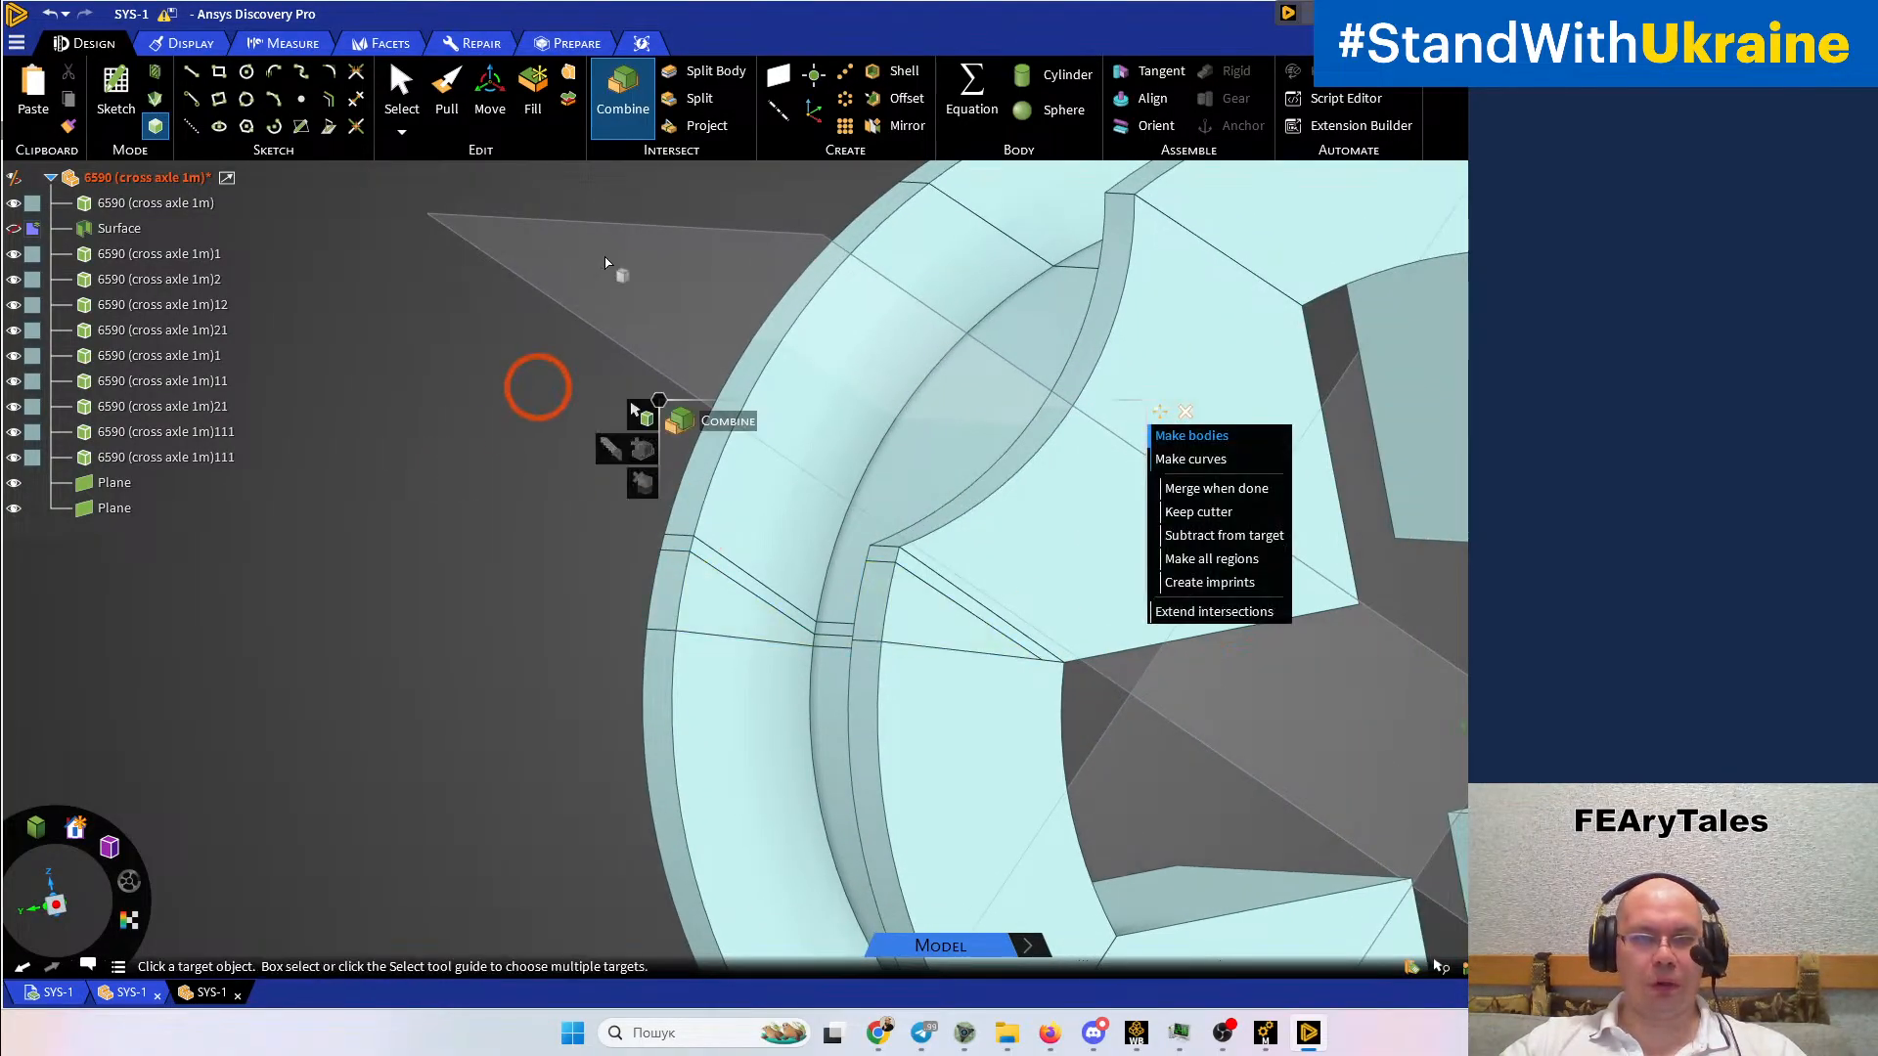
pyautogui.click(939, 626)
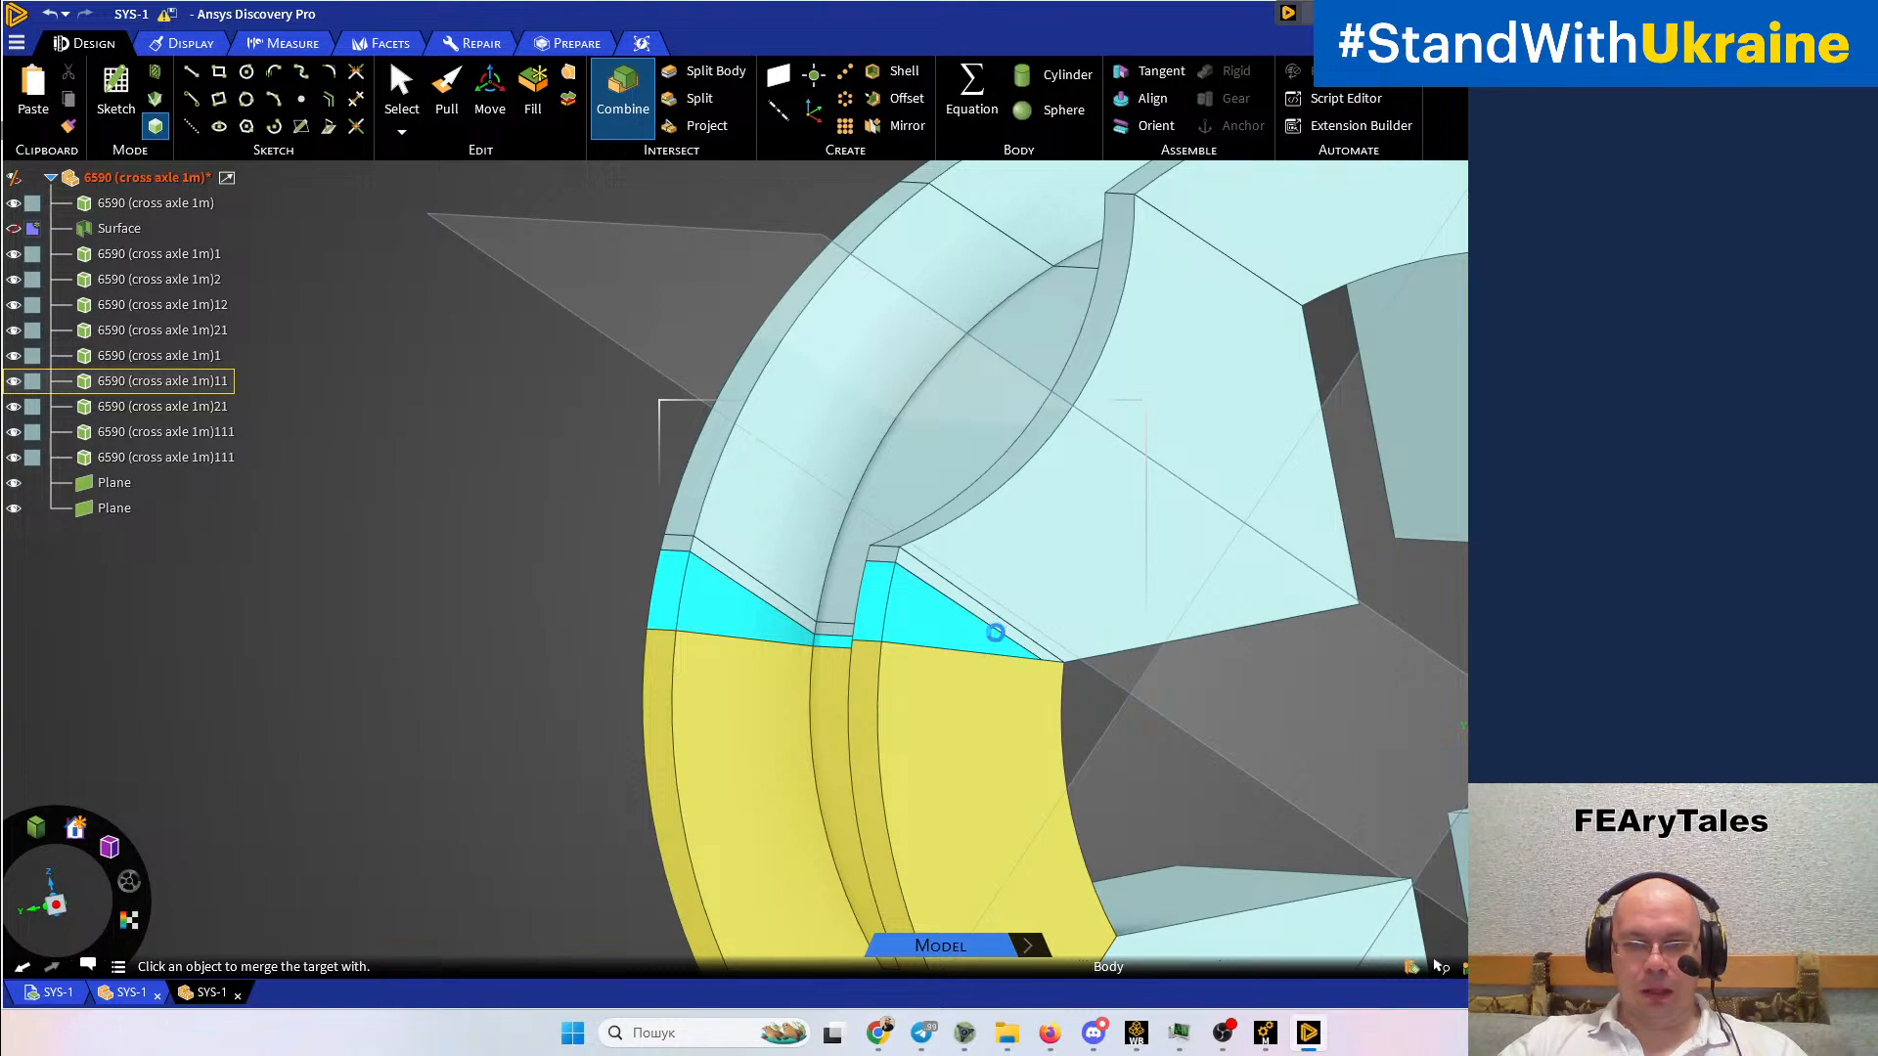
pyautogui.click(1000, 638)
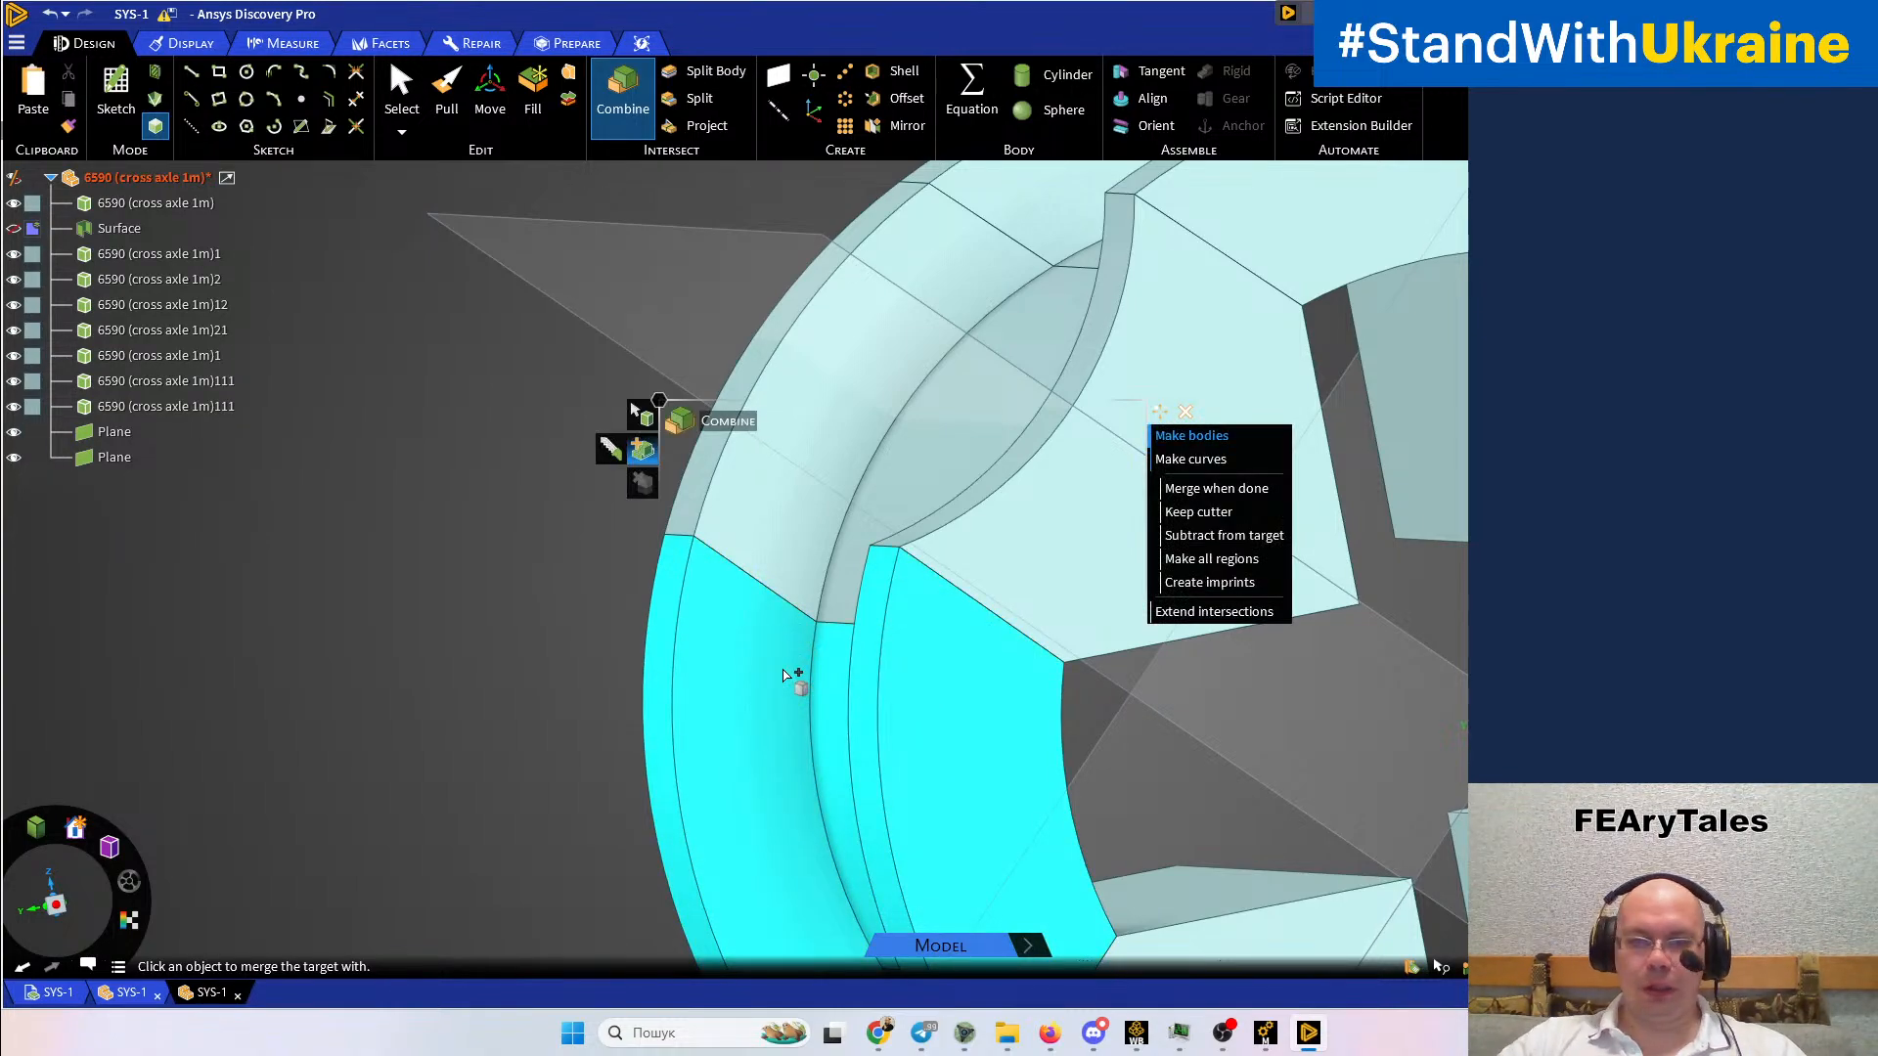
pyautogui.scroll(-4, 657, 724)
pyautogui.press('Escape')
# Use Split Body to cut the upper-left and lower-right lobe bodies with the diagonal plane running through them
pyautogui.scroll(-3, 915, 734)
pyautogui.moveTo(915, 734)
pyautogui.mouseDown(button='middle')
pyautogui.moveTo(890, 621)
pyautogui.moveTo(914, 323)
pyautogui.moveTo(858, 780)
pyautogui.moveTo(960, 746)
pyautogui.moveTo(912, 754)
pyautogui.mouseUp(button='middle')
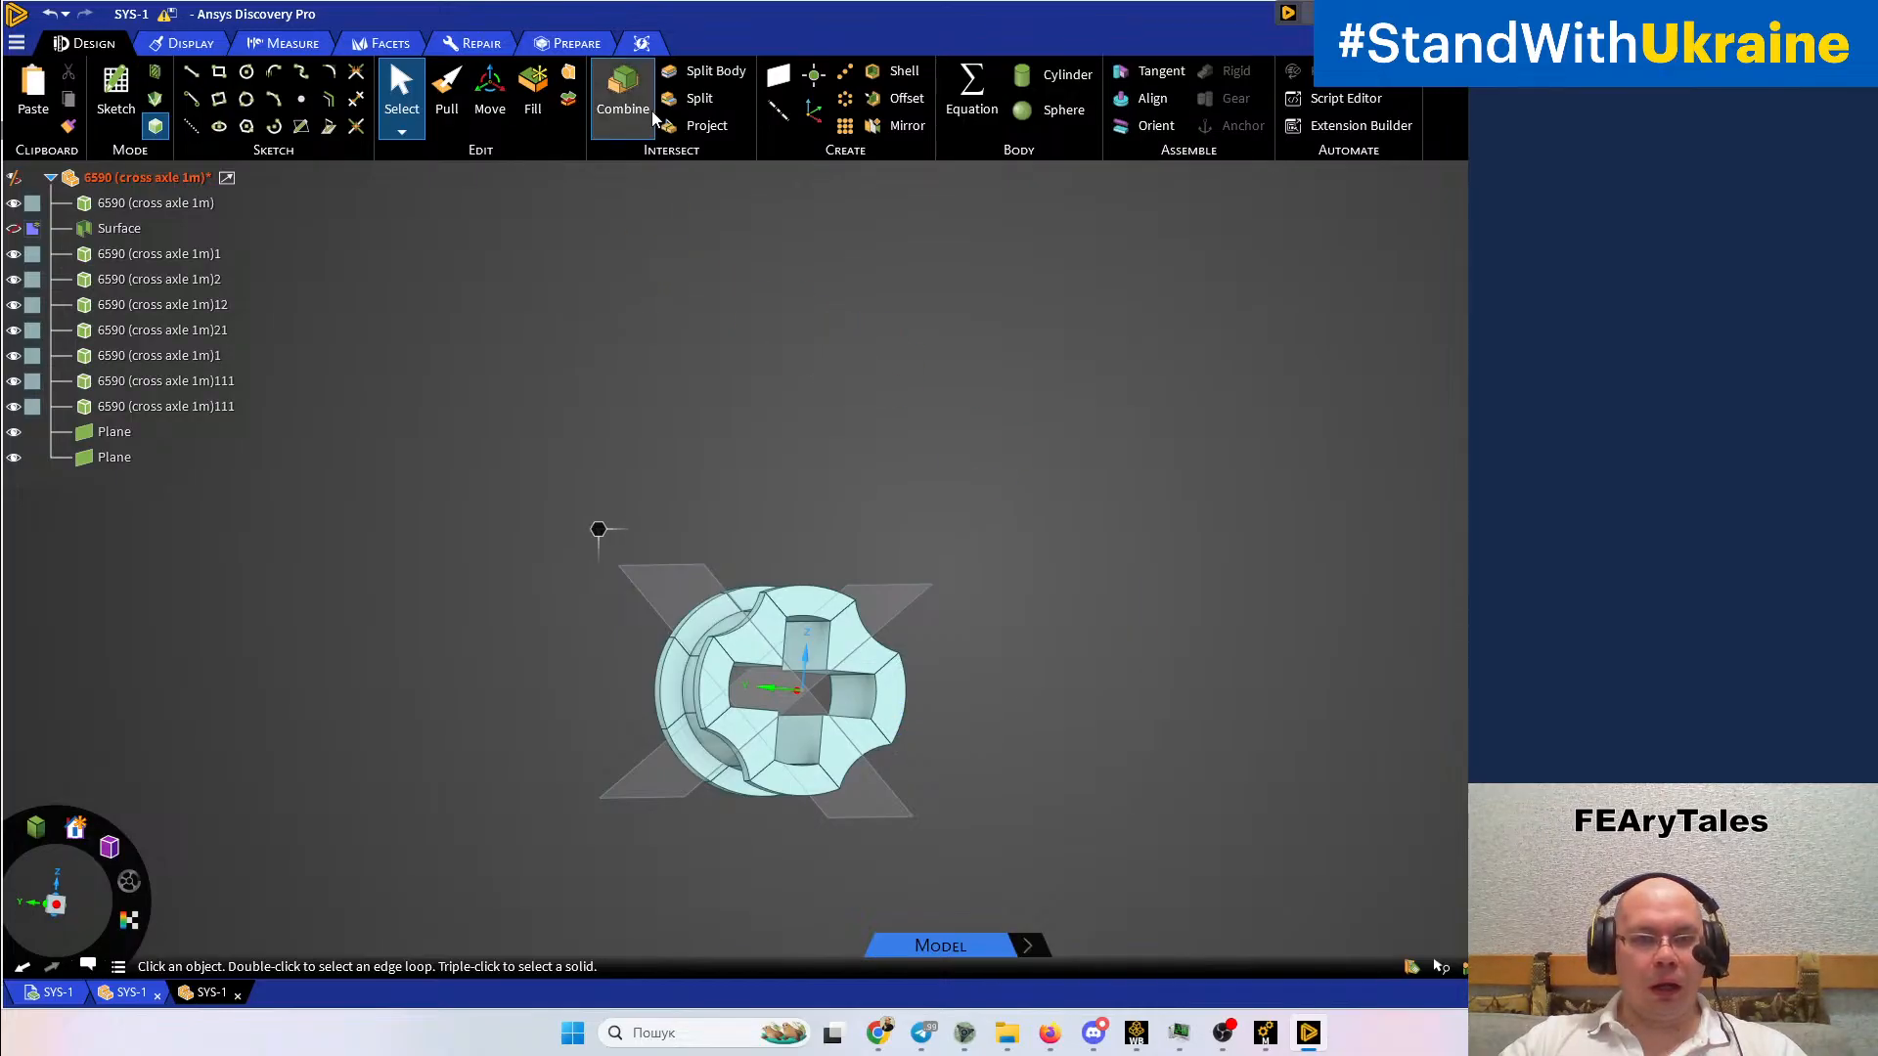
pyautogui.click(705, 70)
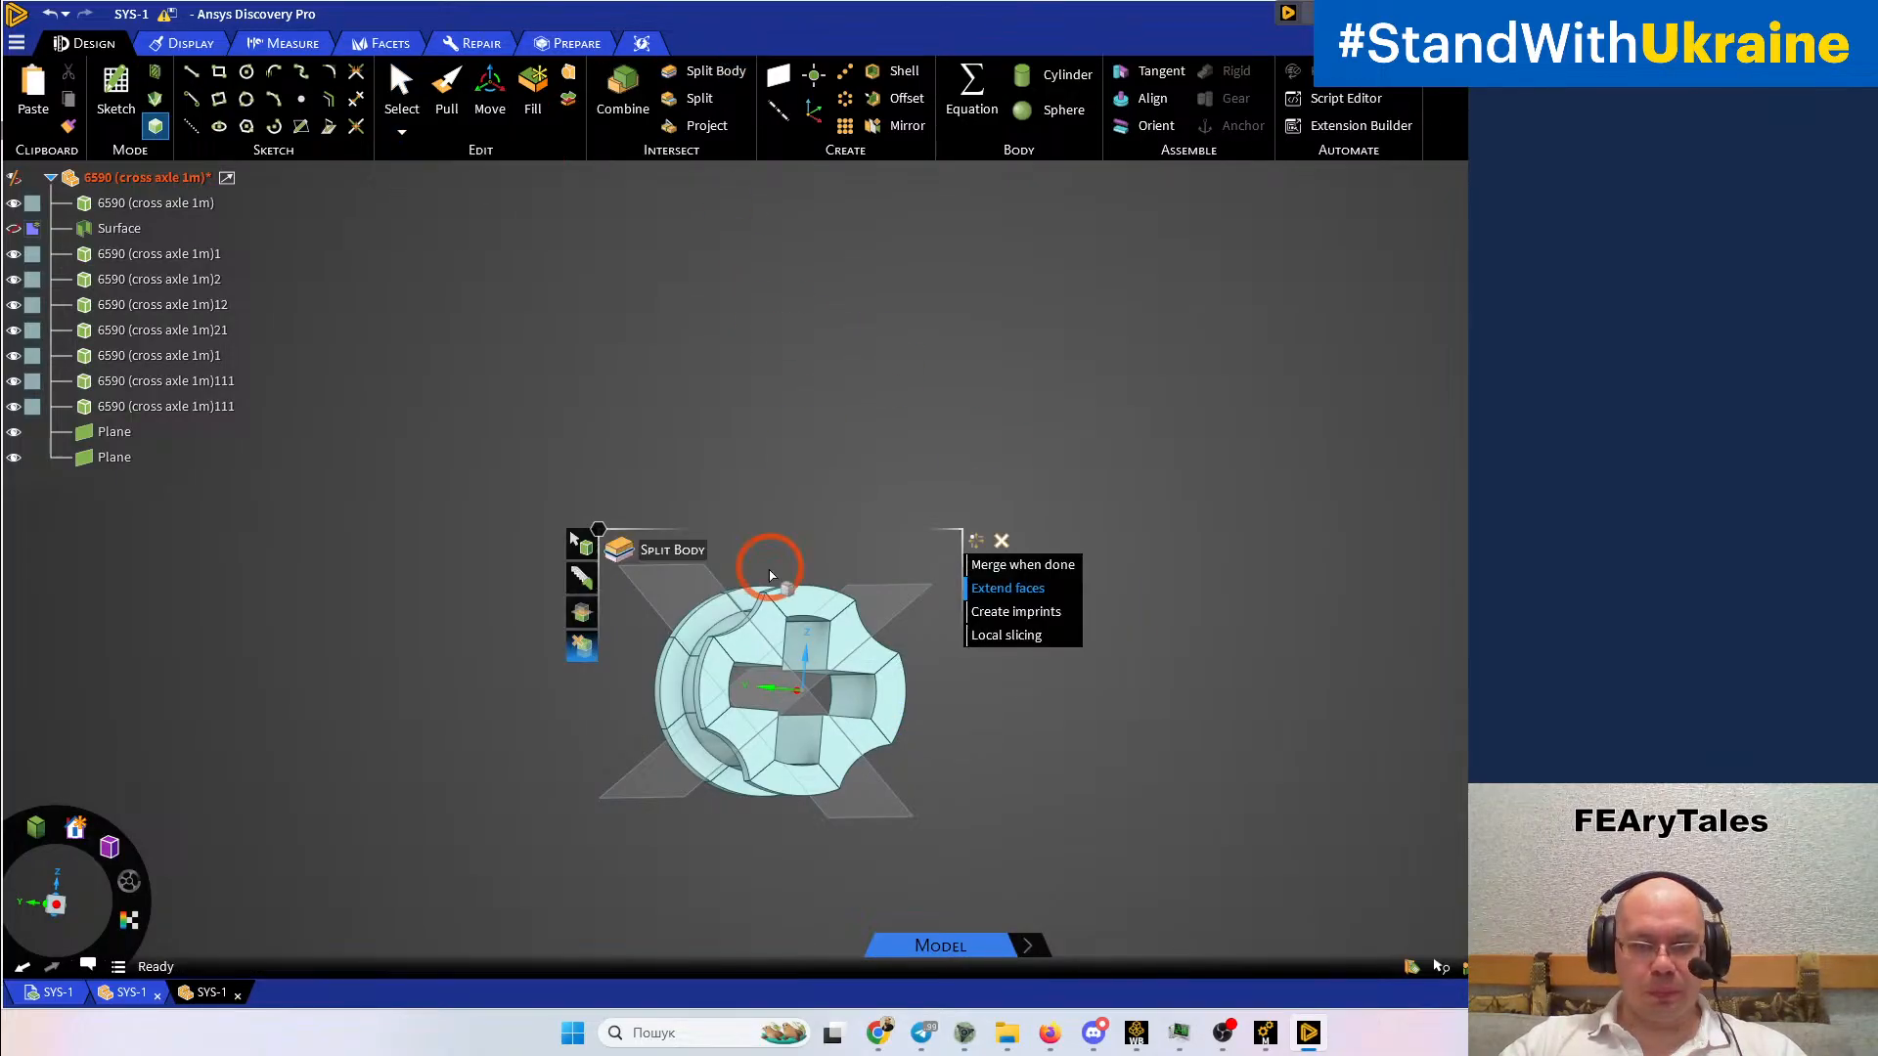
pyautogui.click(762, 625)
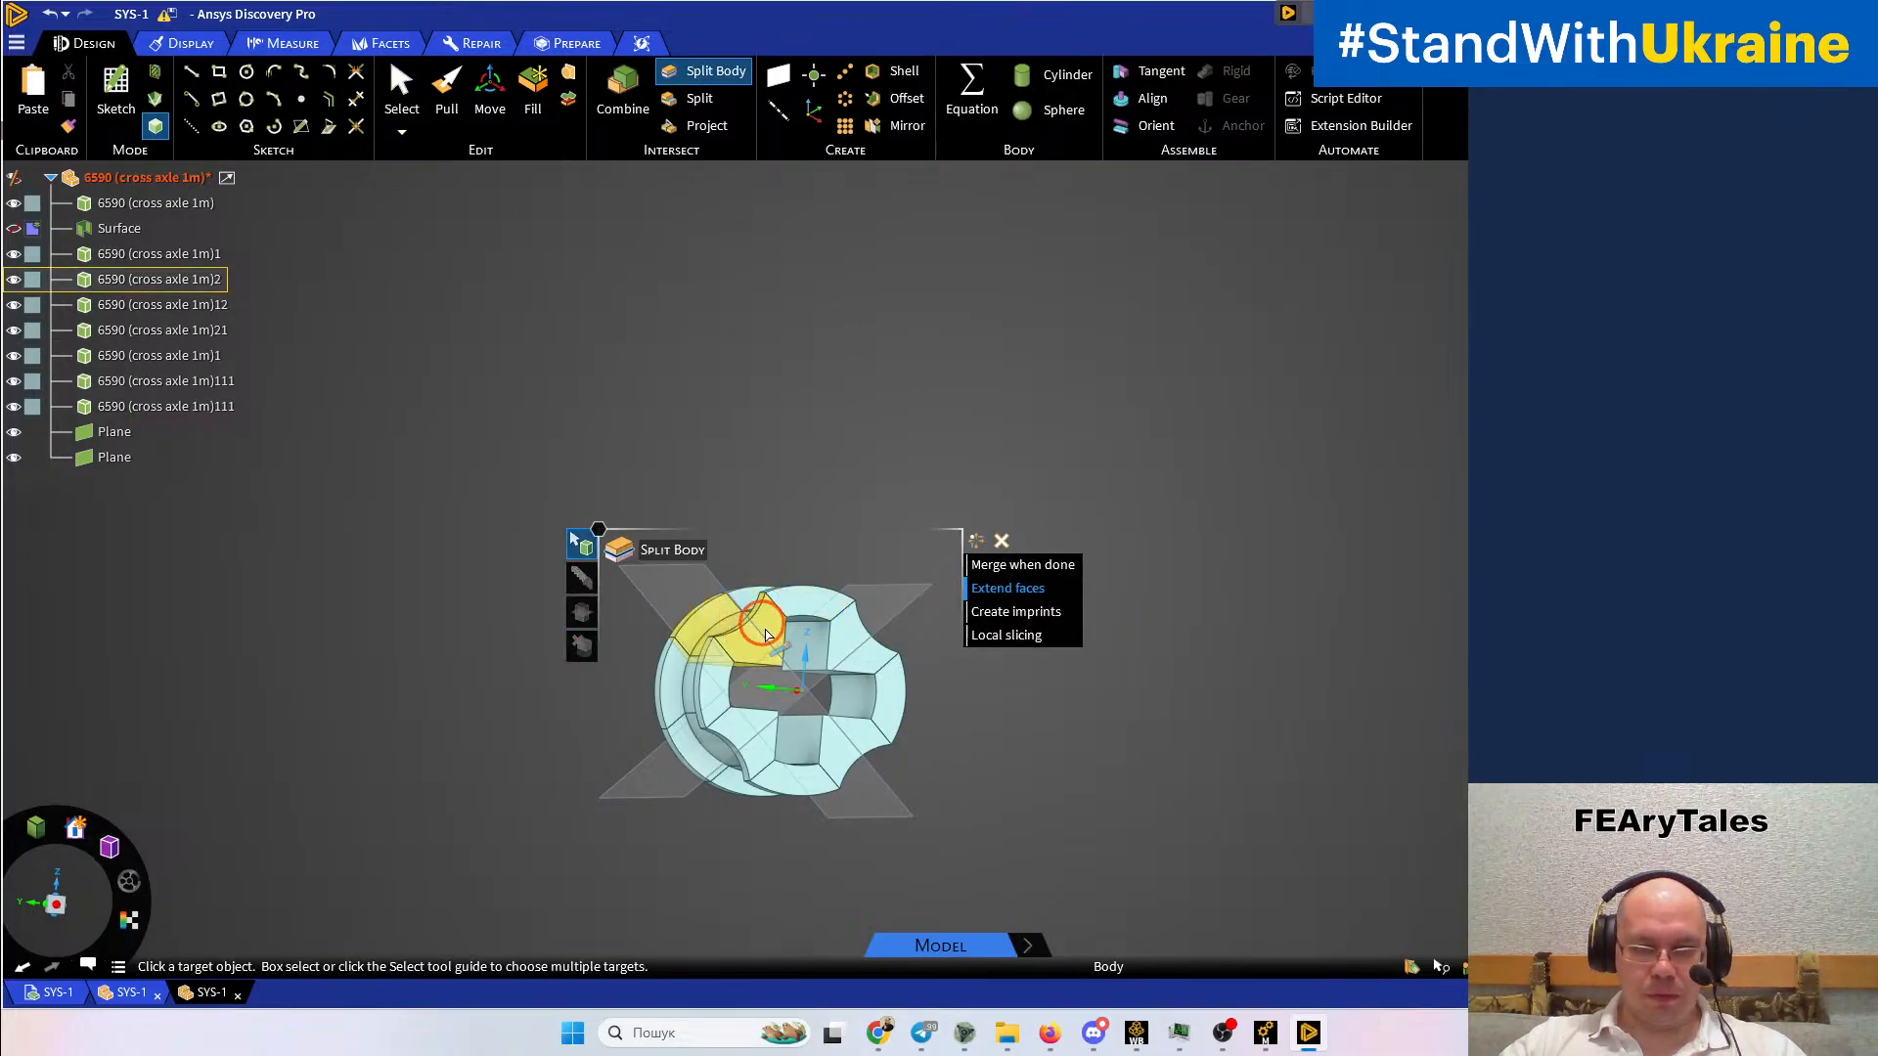
pyautogui.click(832, 728)
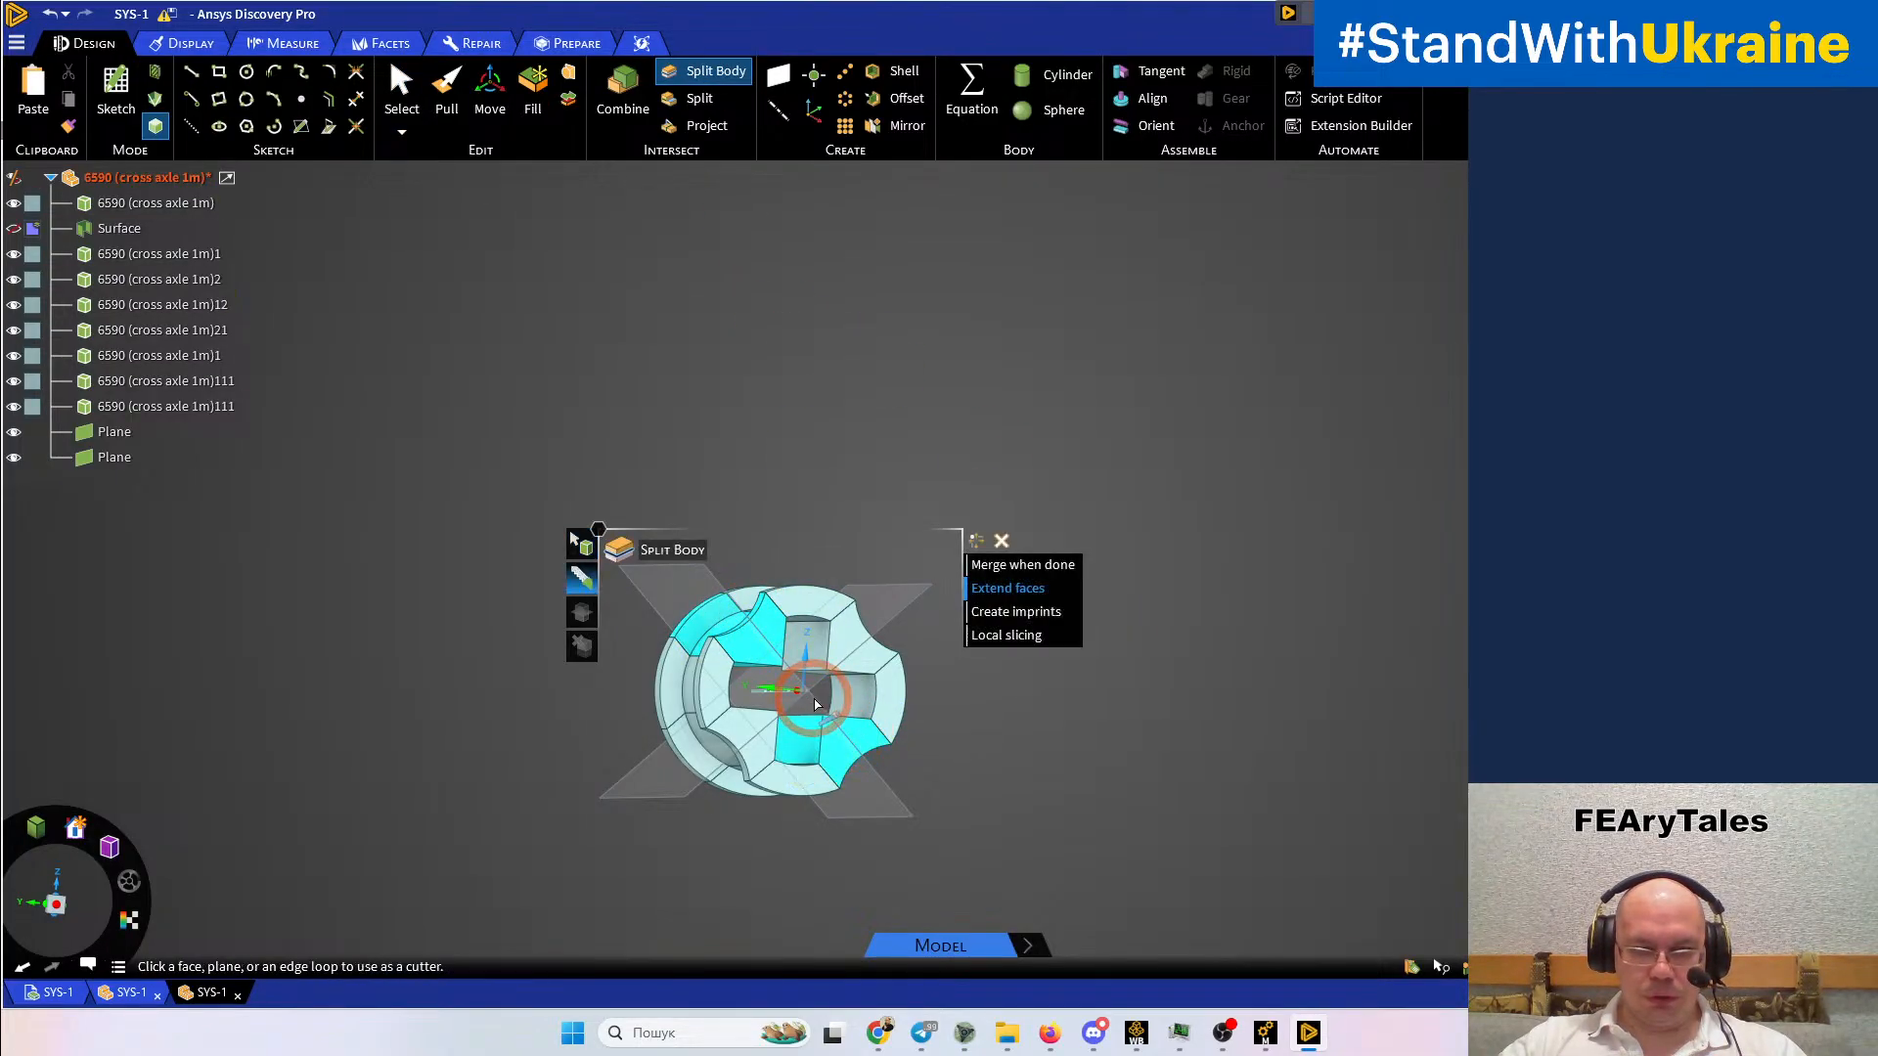
pyautogui.click(1132, 813)
# Split the upper-right and lower-left lobe bodies with the other diagonal plane and leave the Split Body command
pyautogui.click(843, 637)
pyautogui.click(765, 756)
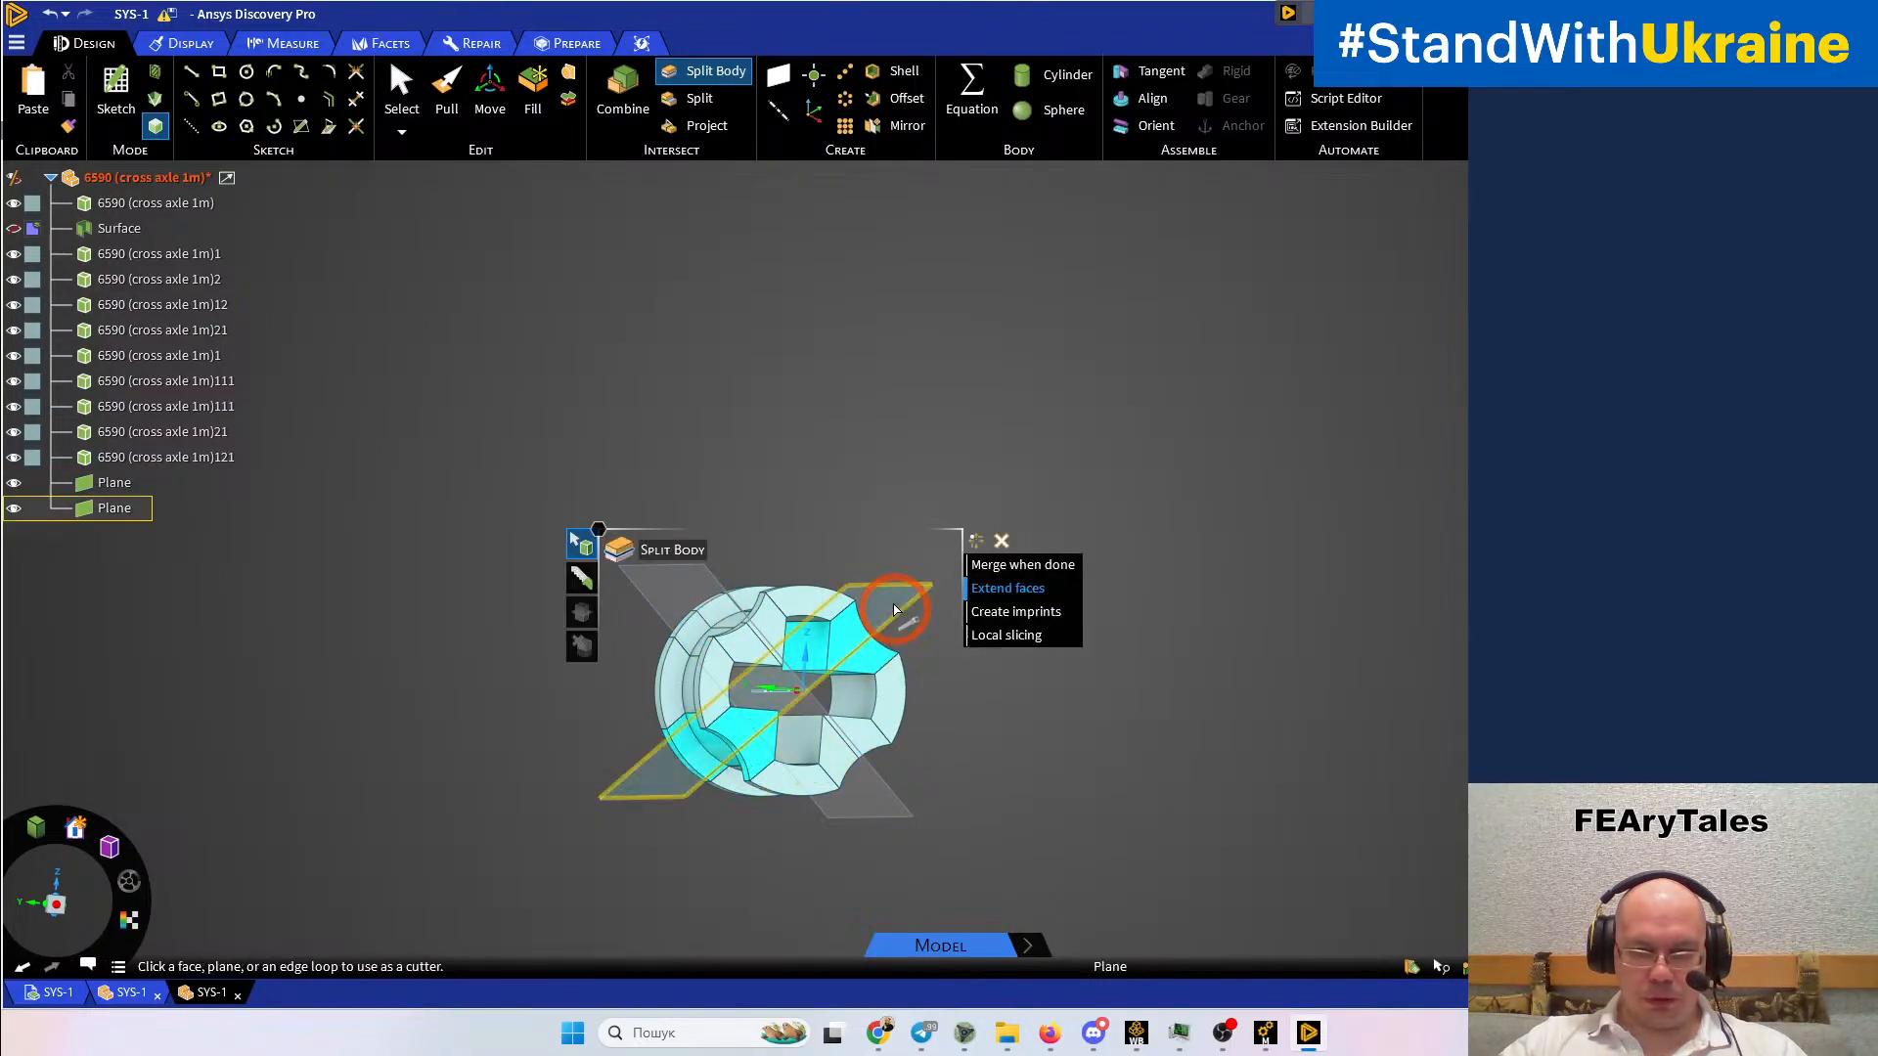
pyautogui.click(903, 619)
pyautogui.click(847, 634)
pyautogui.click(763, 756)
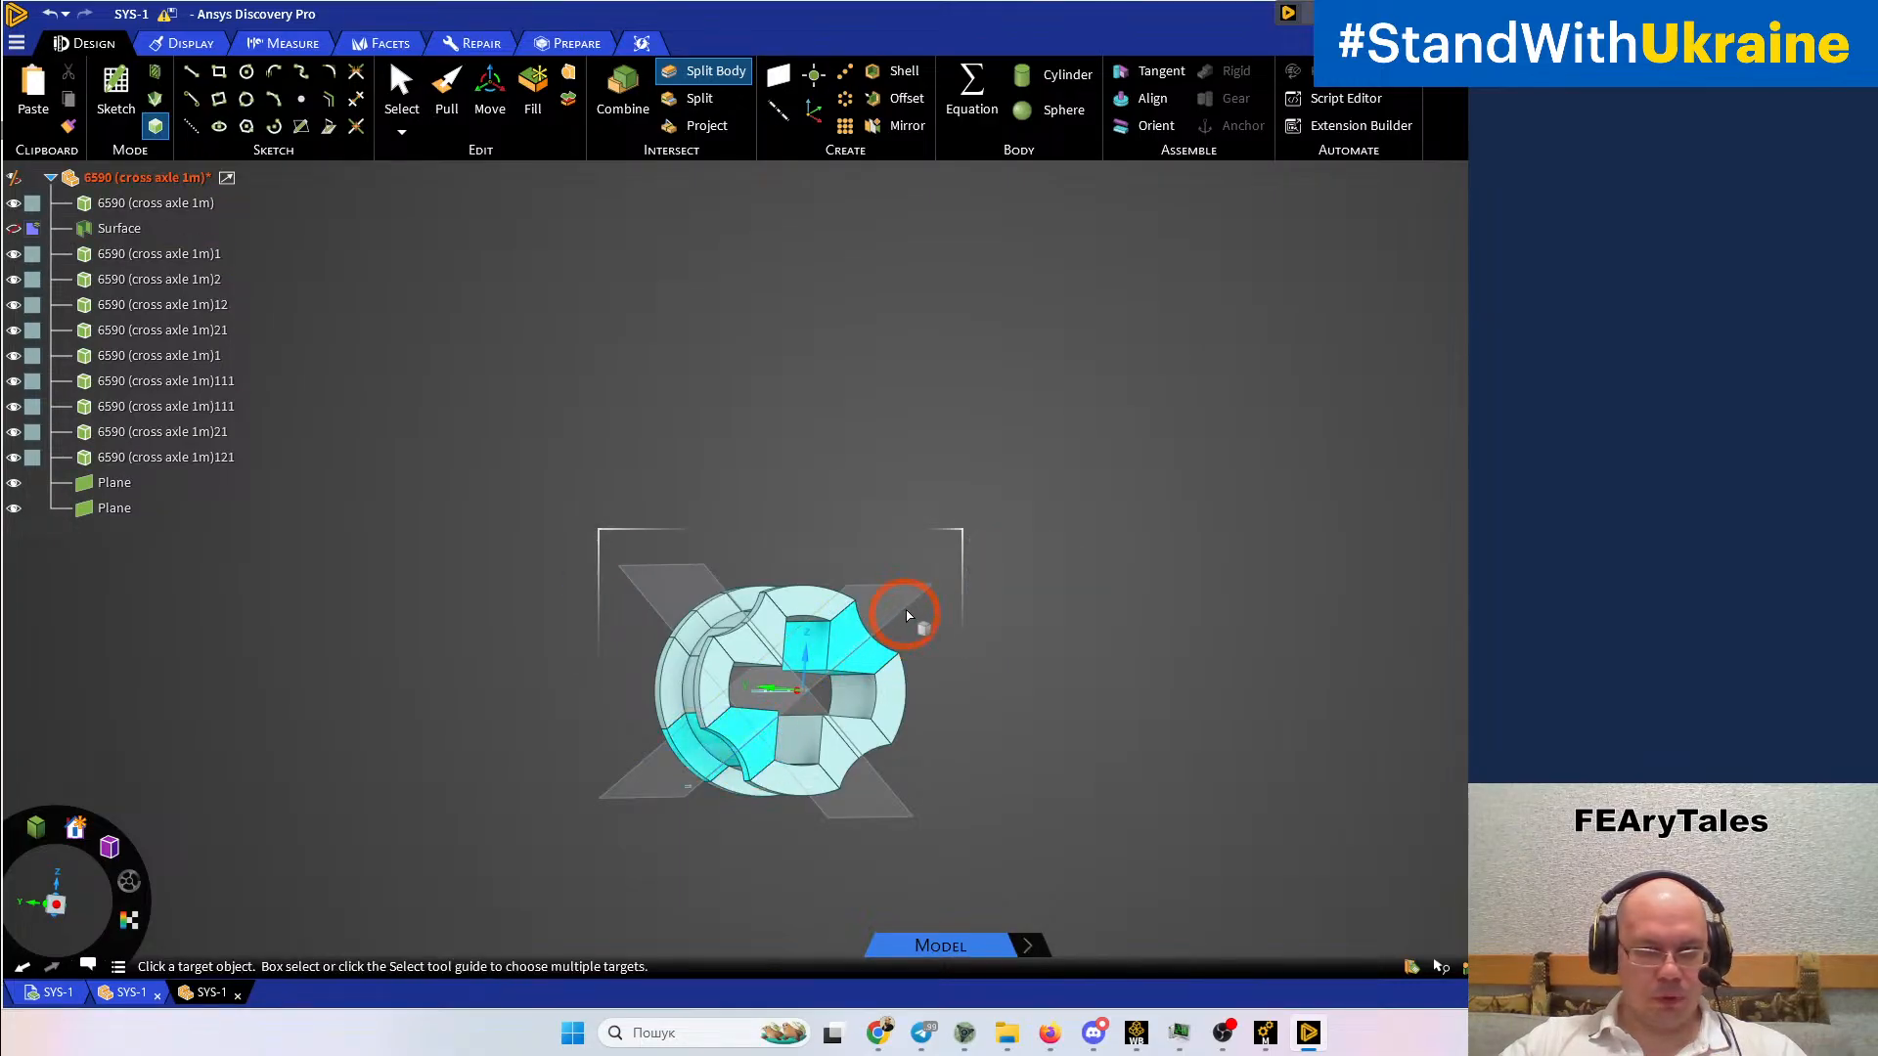
pyautogui.click(909, 605)
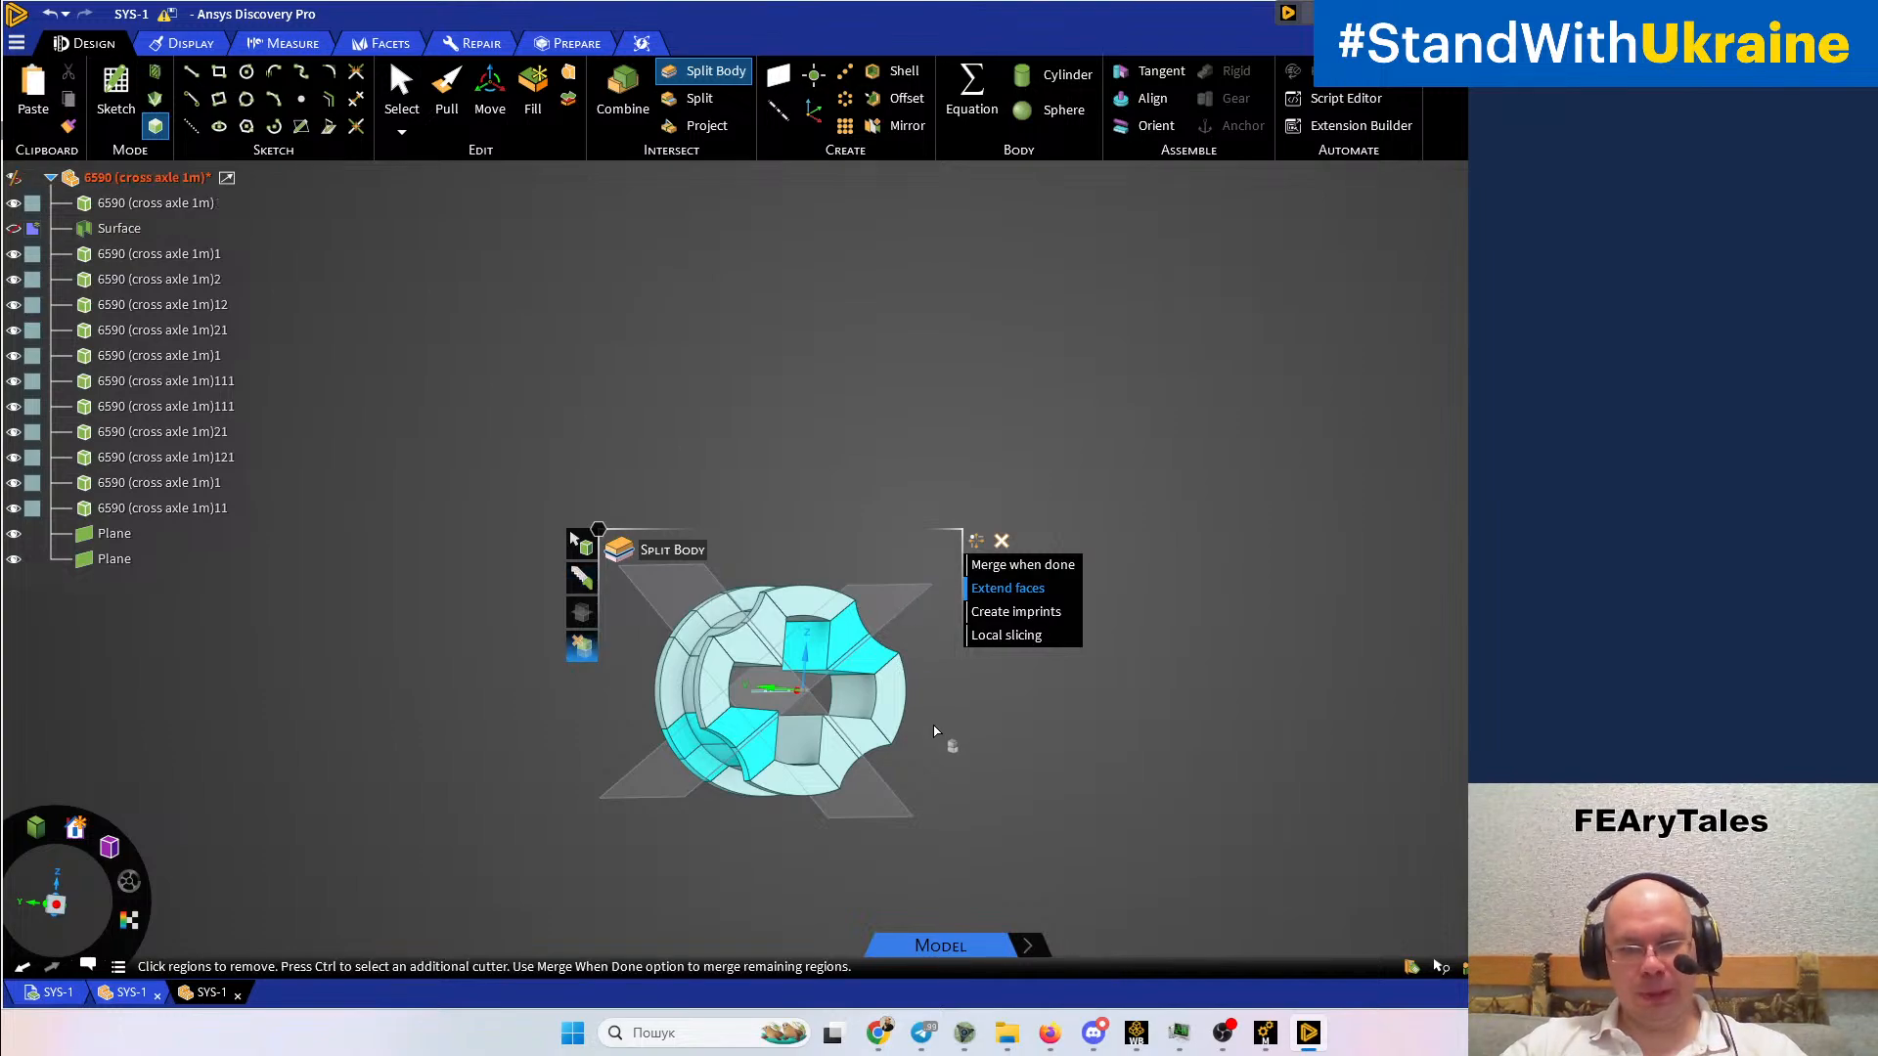
pyautogui.press('Escape')
# Split all bushing bodies across the axis, using the inner faces of the round flange and the lobed flange as cutters
pyautogui.scroll(-4, 941, 734)
pyautogui.moveTo(943, 733); pyautogui.dragTo(1029, 693, button='middle')
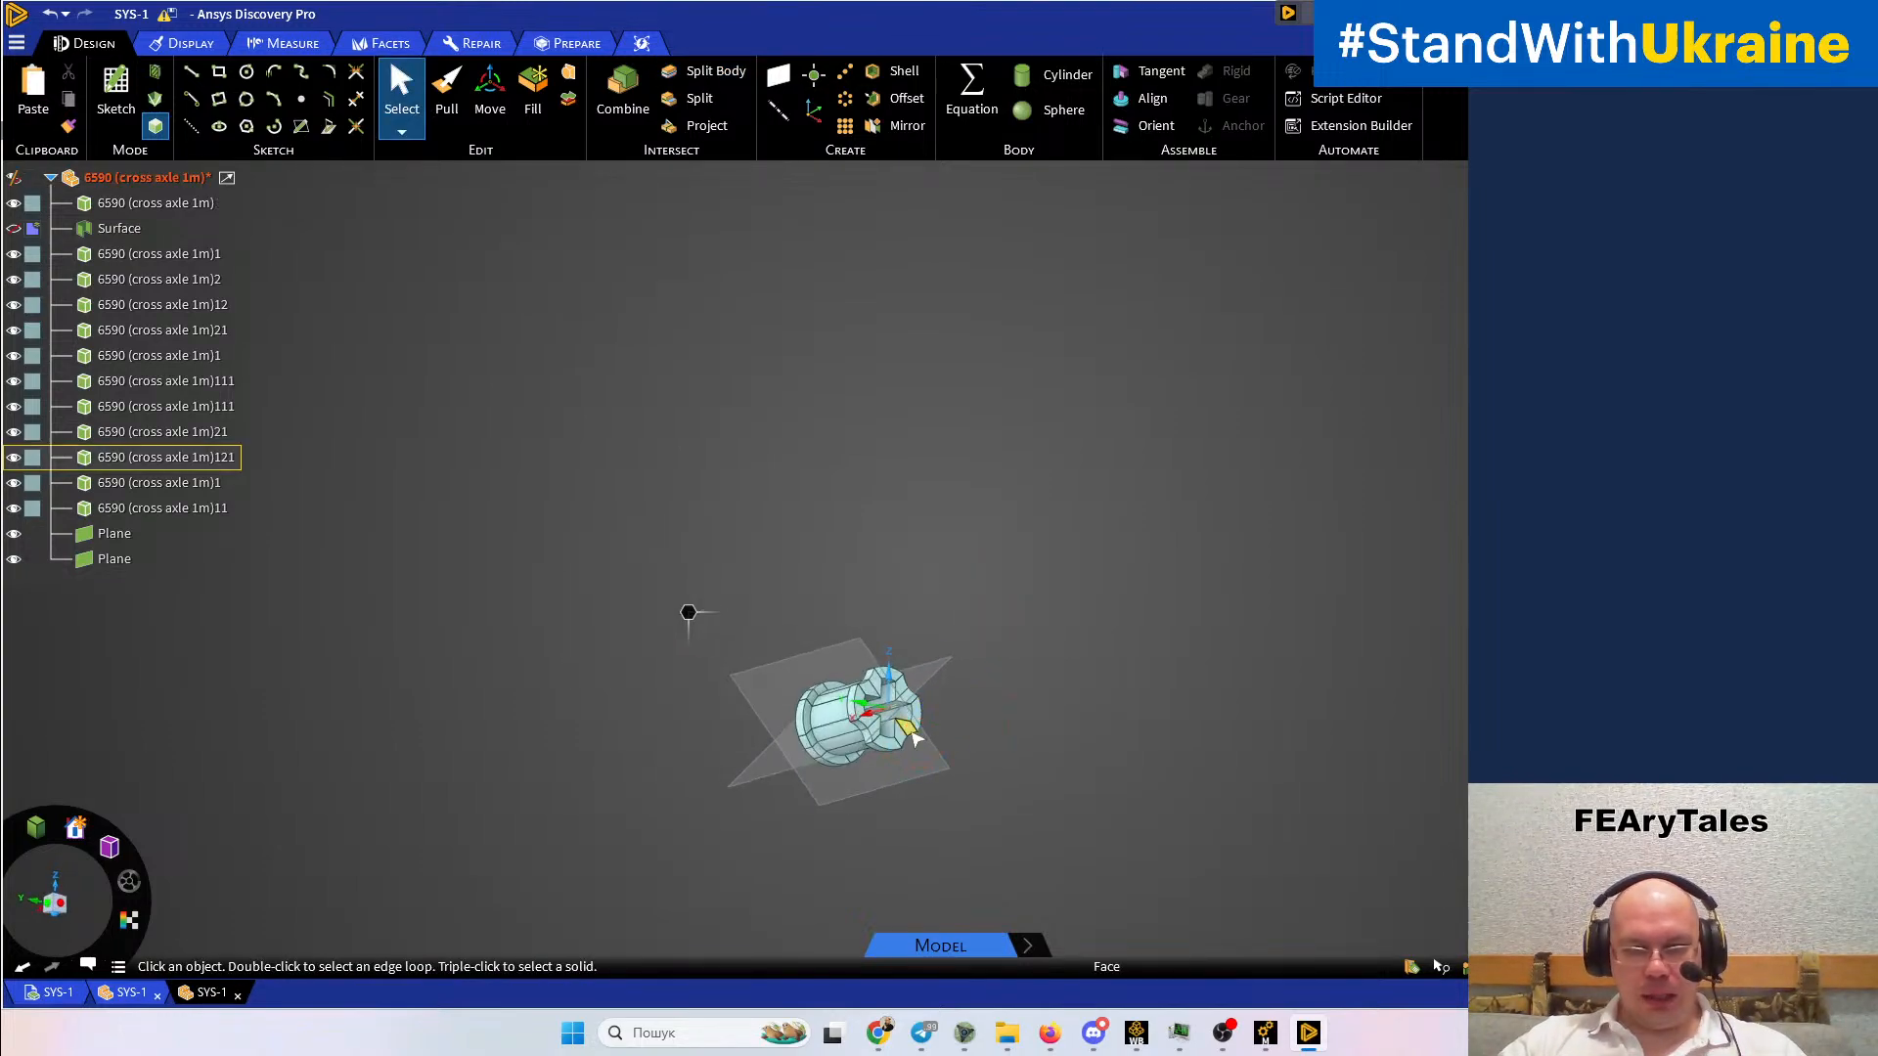
pyautogui.scroll(3, 932, 734)
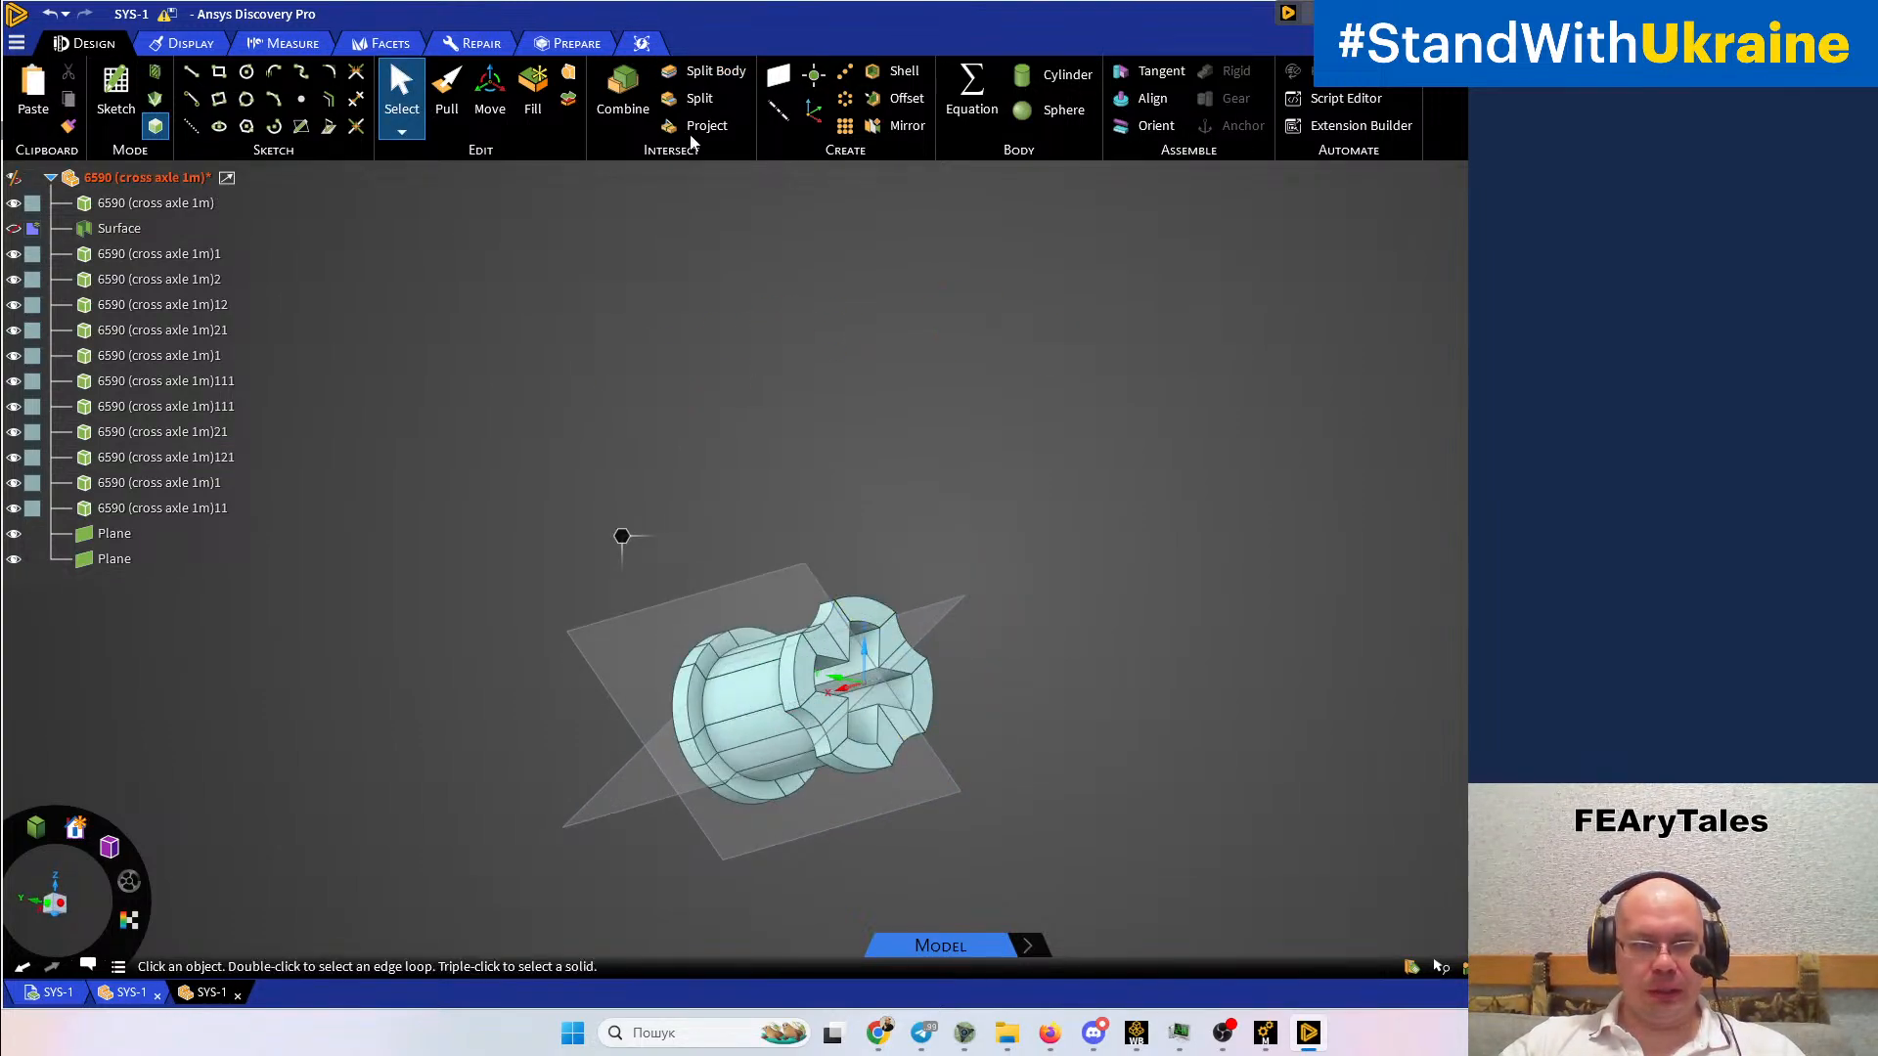
pyautogui.click(705, 70)
pyautogui.moveTo(992, 847); pyautogui.dragTo(1014, 859)
pyautogui.scroll(3, 830, 754)
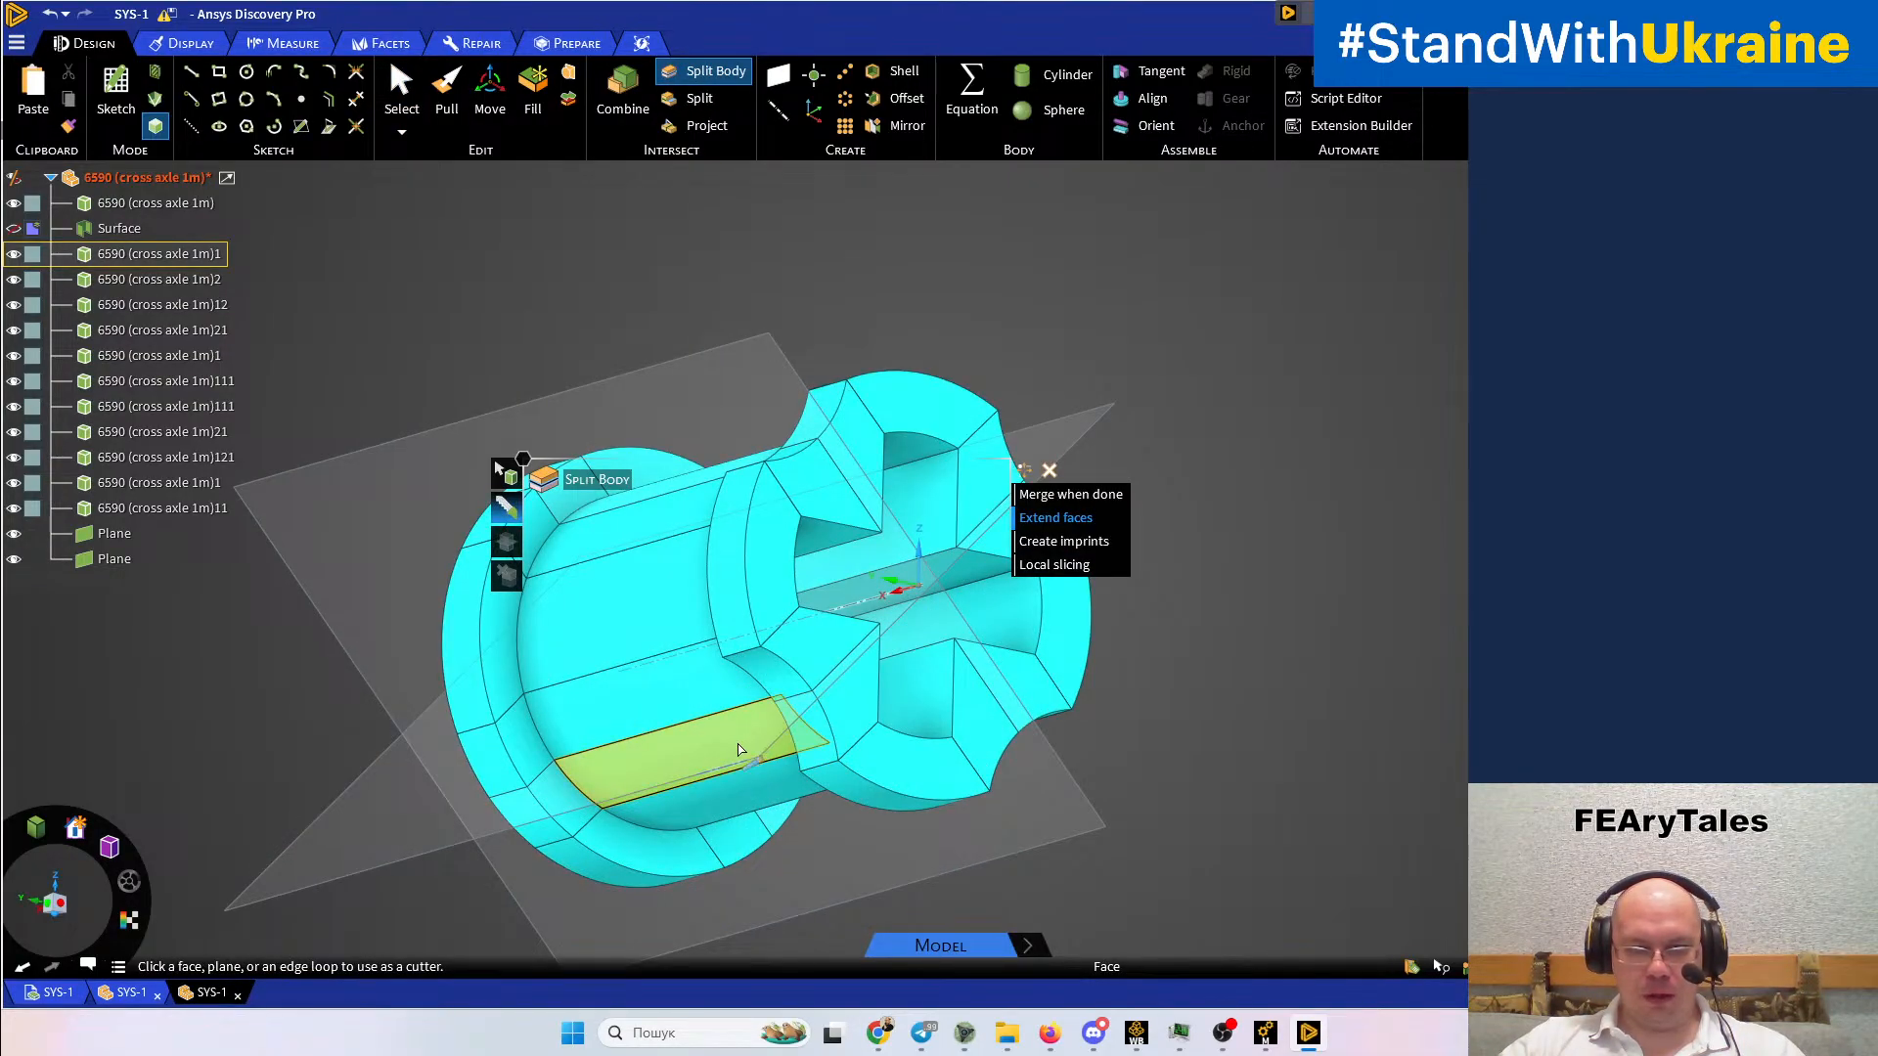
pyautogui.click(565, 805)
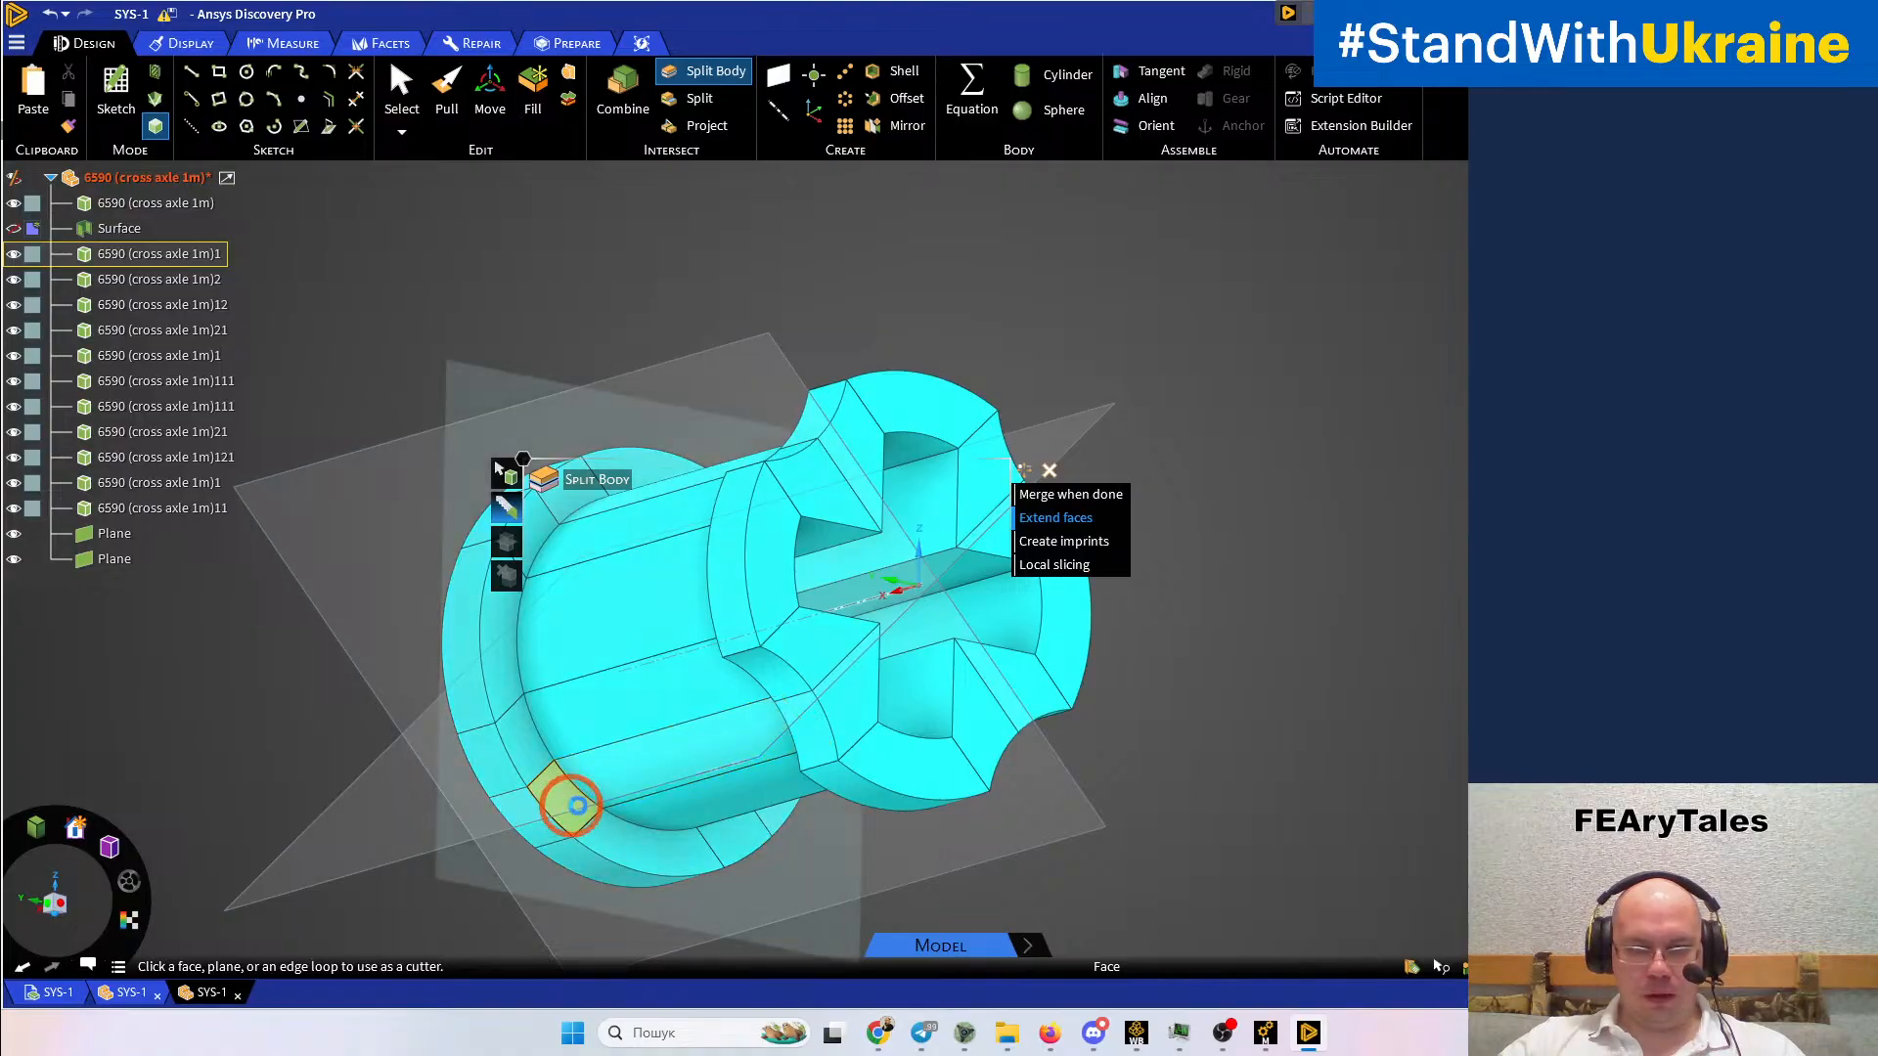
pyautogui.click(656, 771)
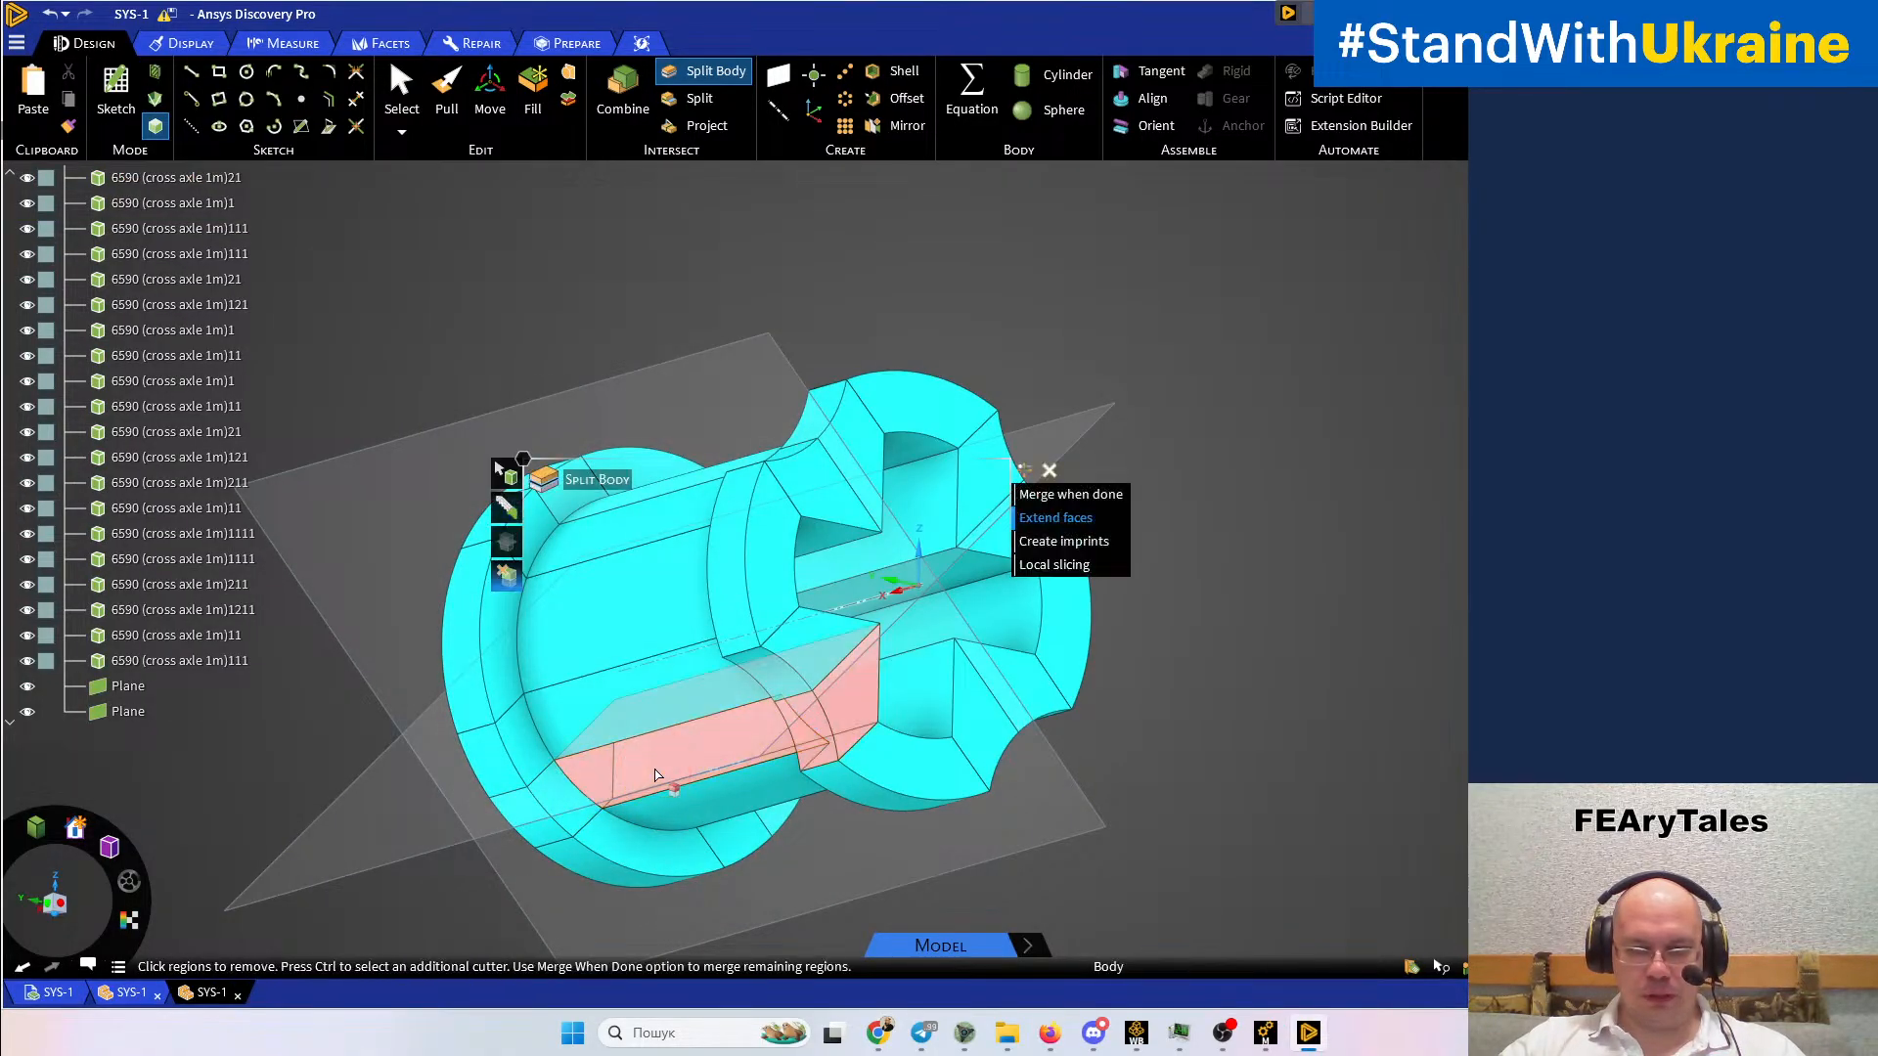
pyautogui.moveTo(772, 785); pyautogui.dragTo(1069, 772, button='middle')
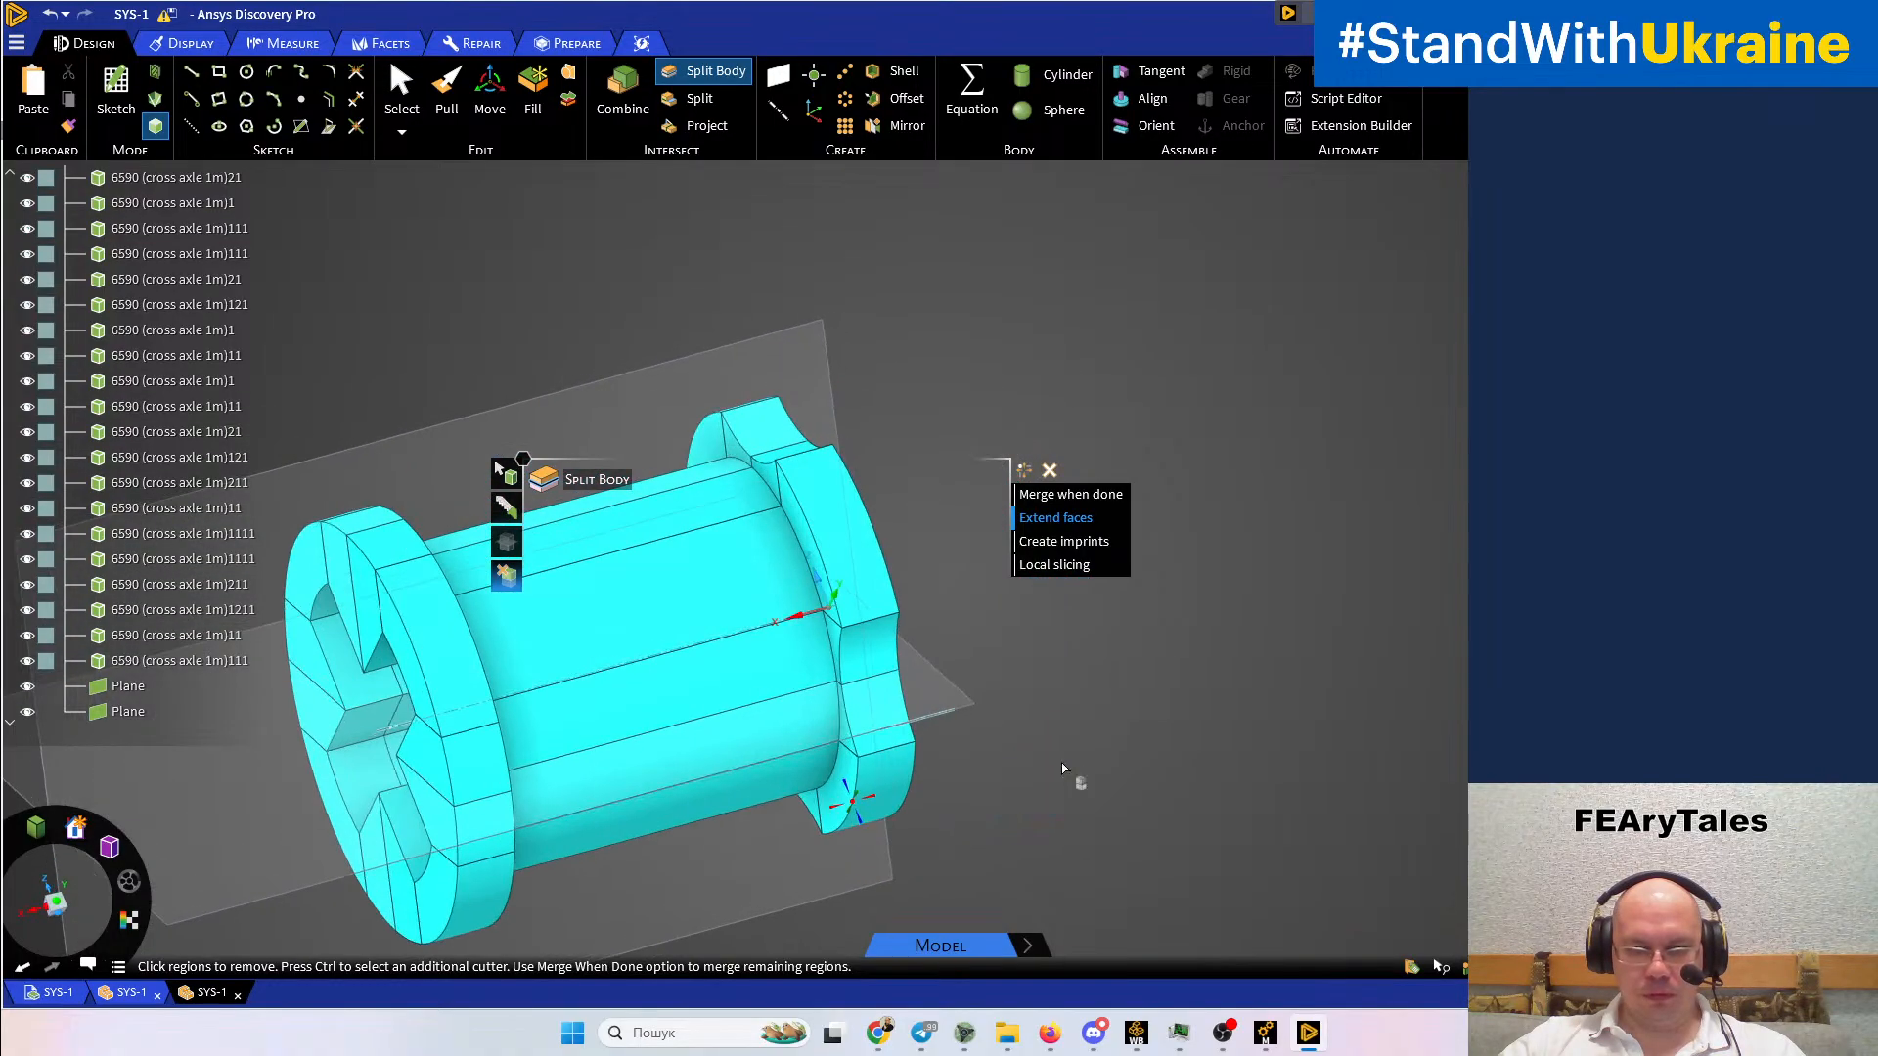
pyautogui.click(793, 714)
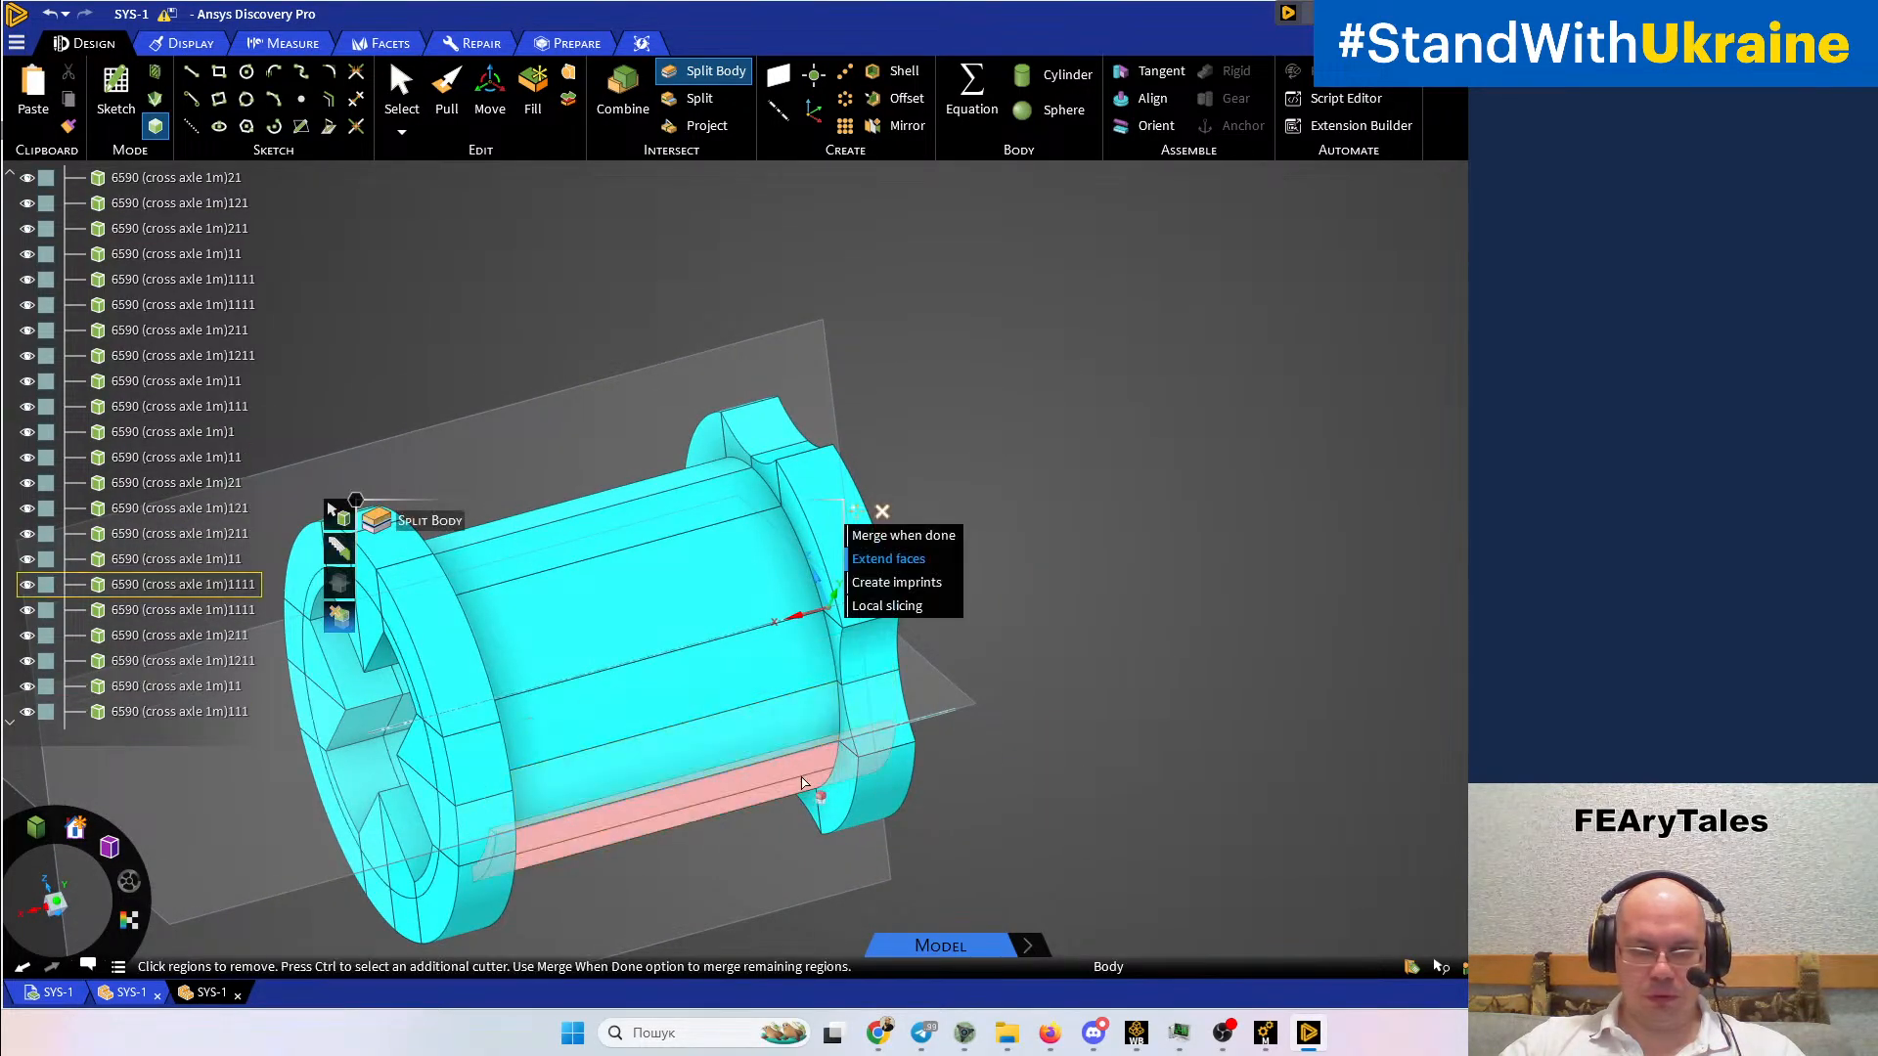
# Split all bushing bodies using the lobed flange's inner face and the curved end face of the lower cross slot, and leave Split Body
pyautogui.click(801, 783)
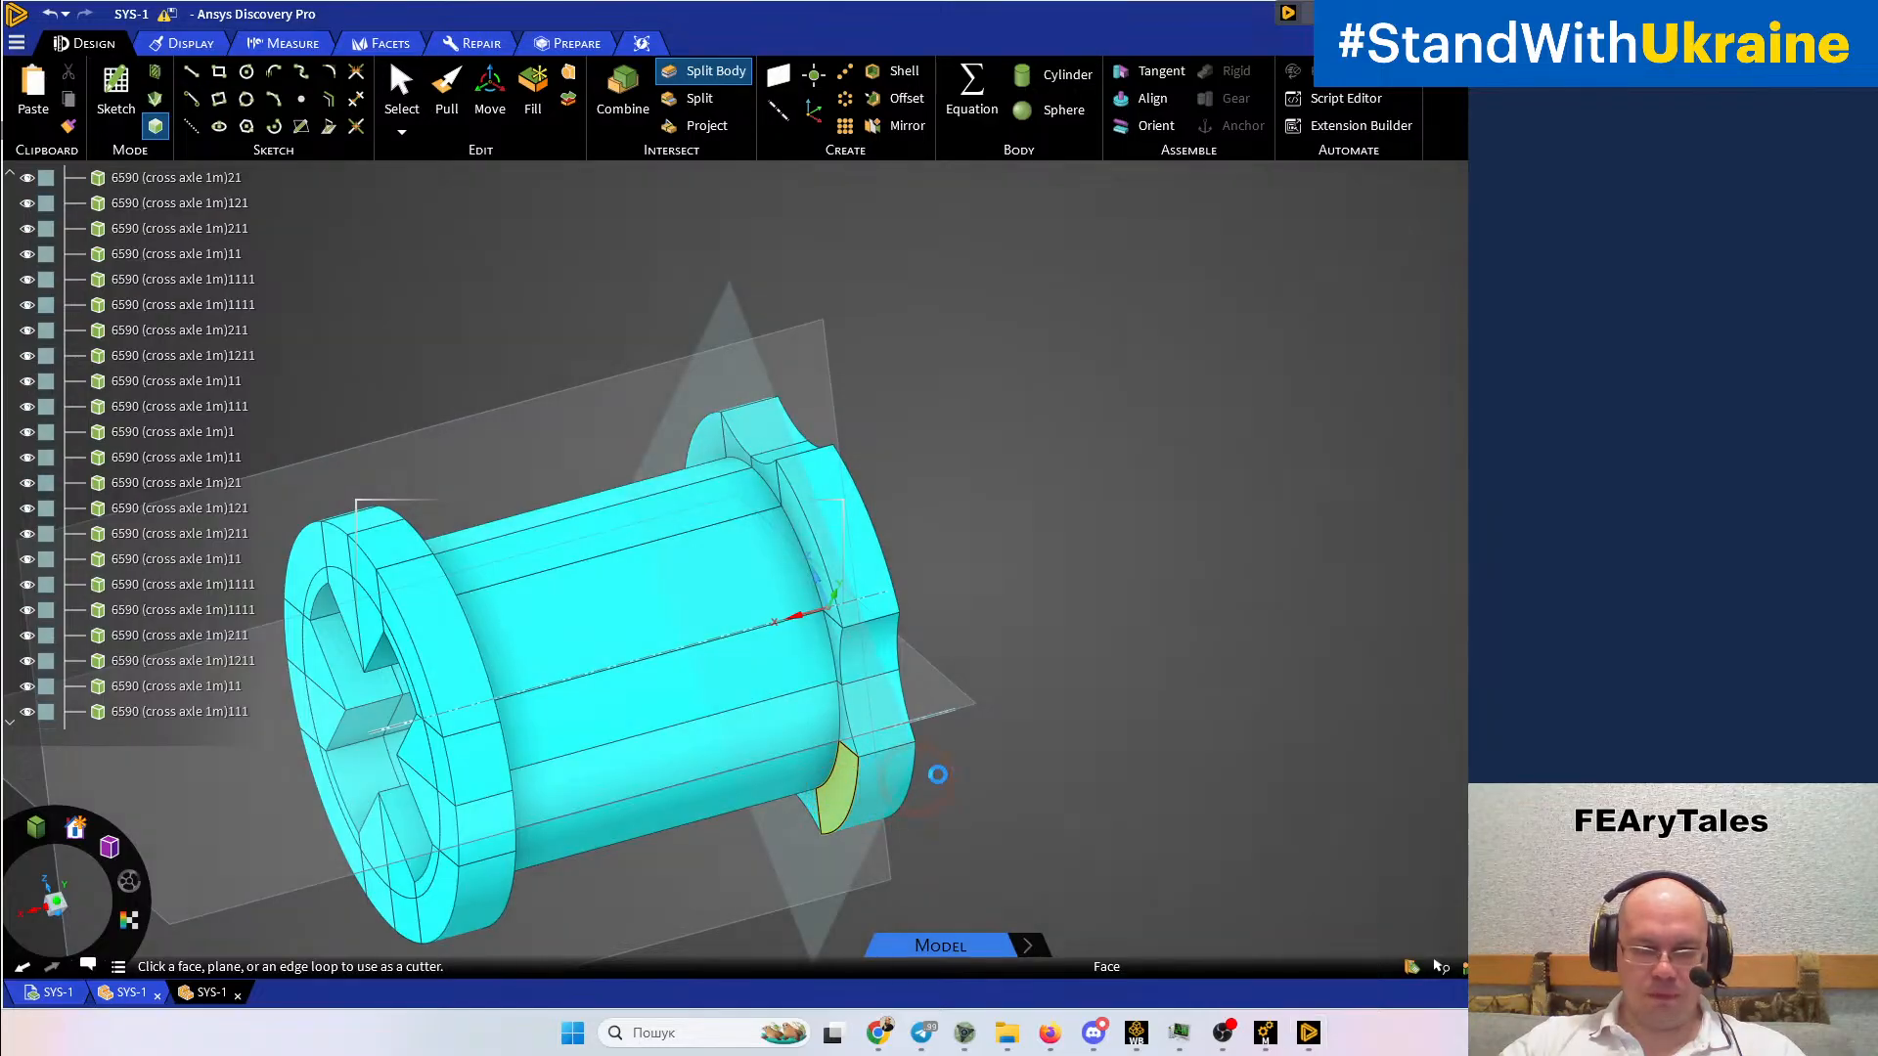
pyautogui.click(921, 778)
pyautogui.moveTo(1082, 745); pyautogui.dragTo(805, 826, button='middle')
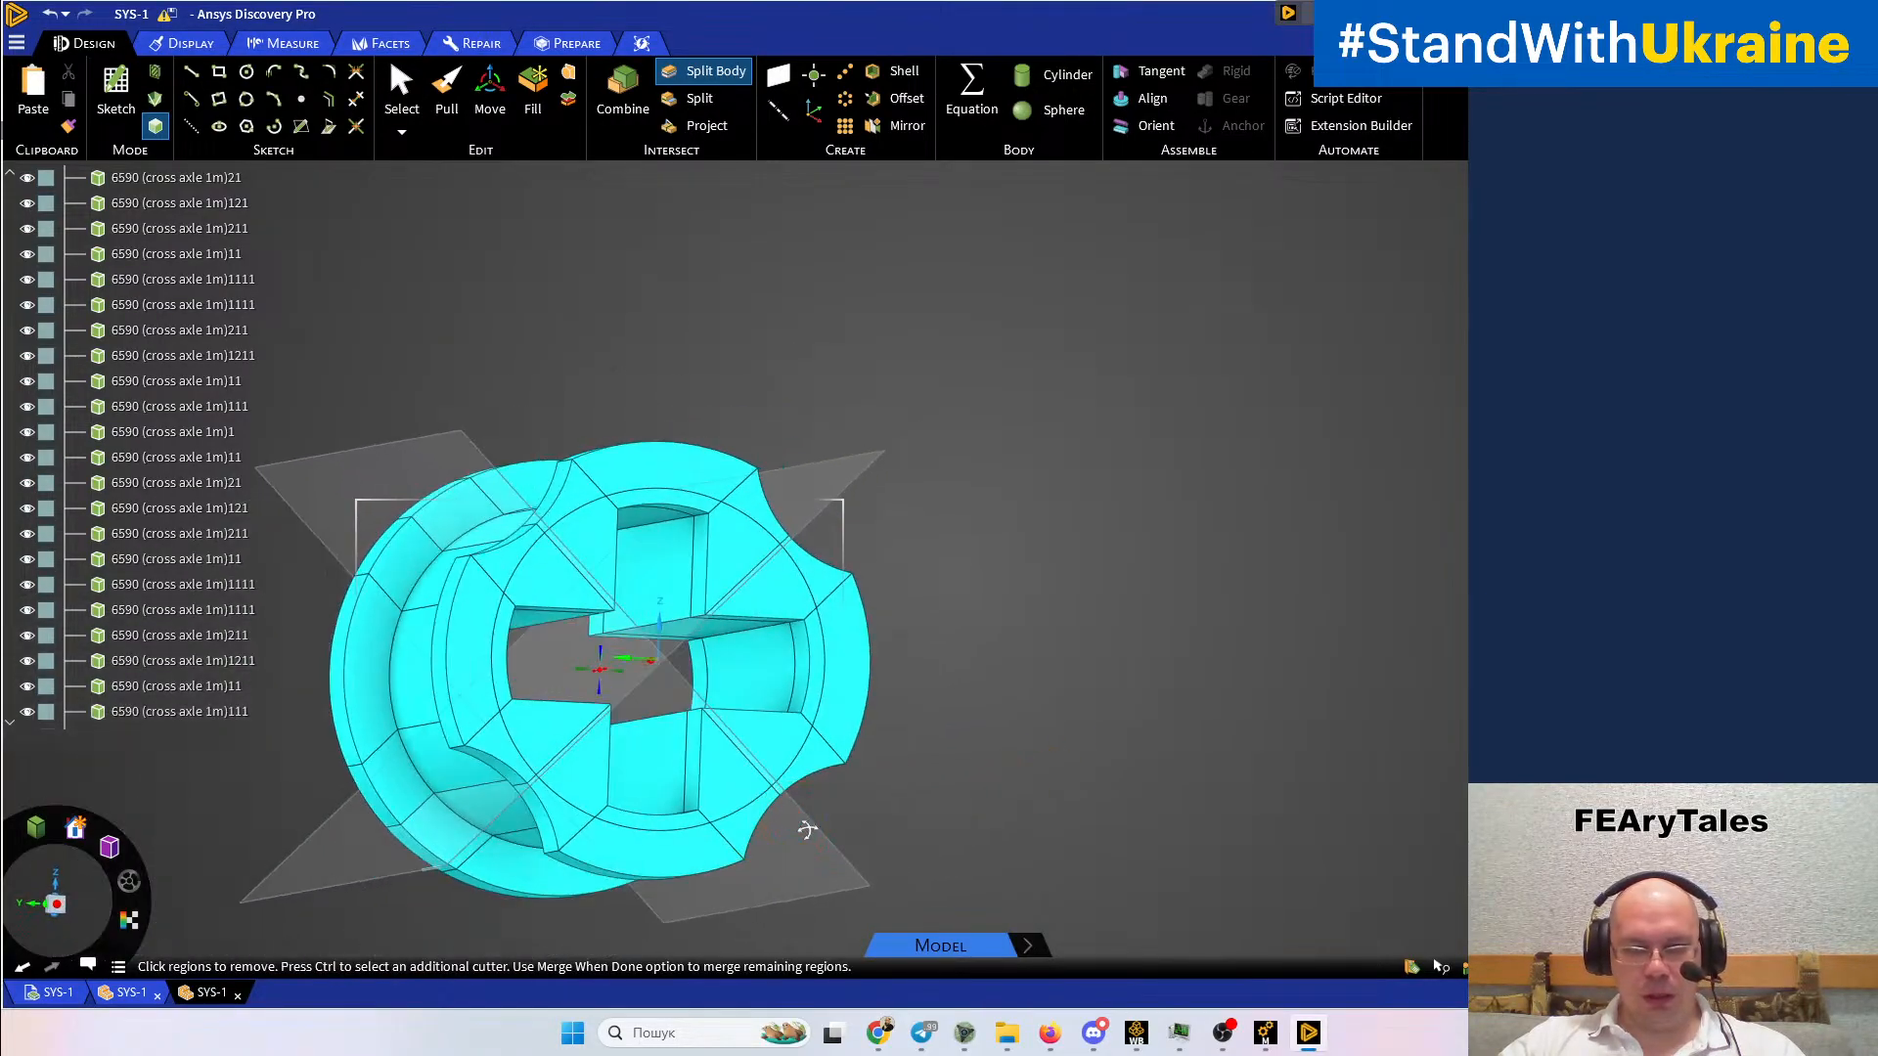
pyautogui.moveTo(661, 818); pyautogui.dragTo(660, 853, button='middle')
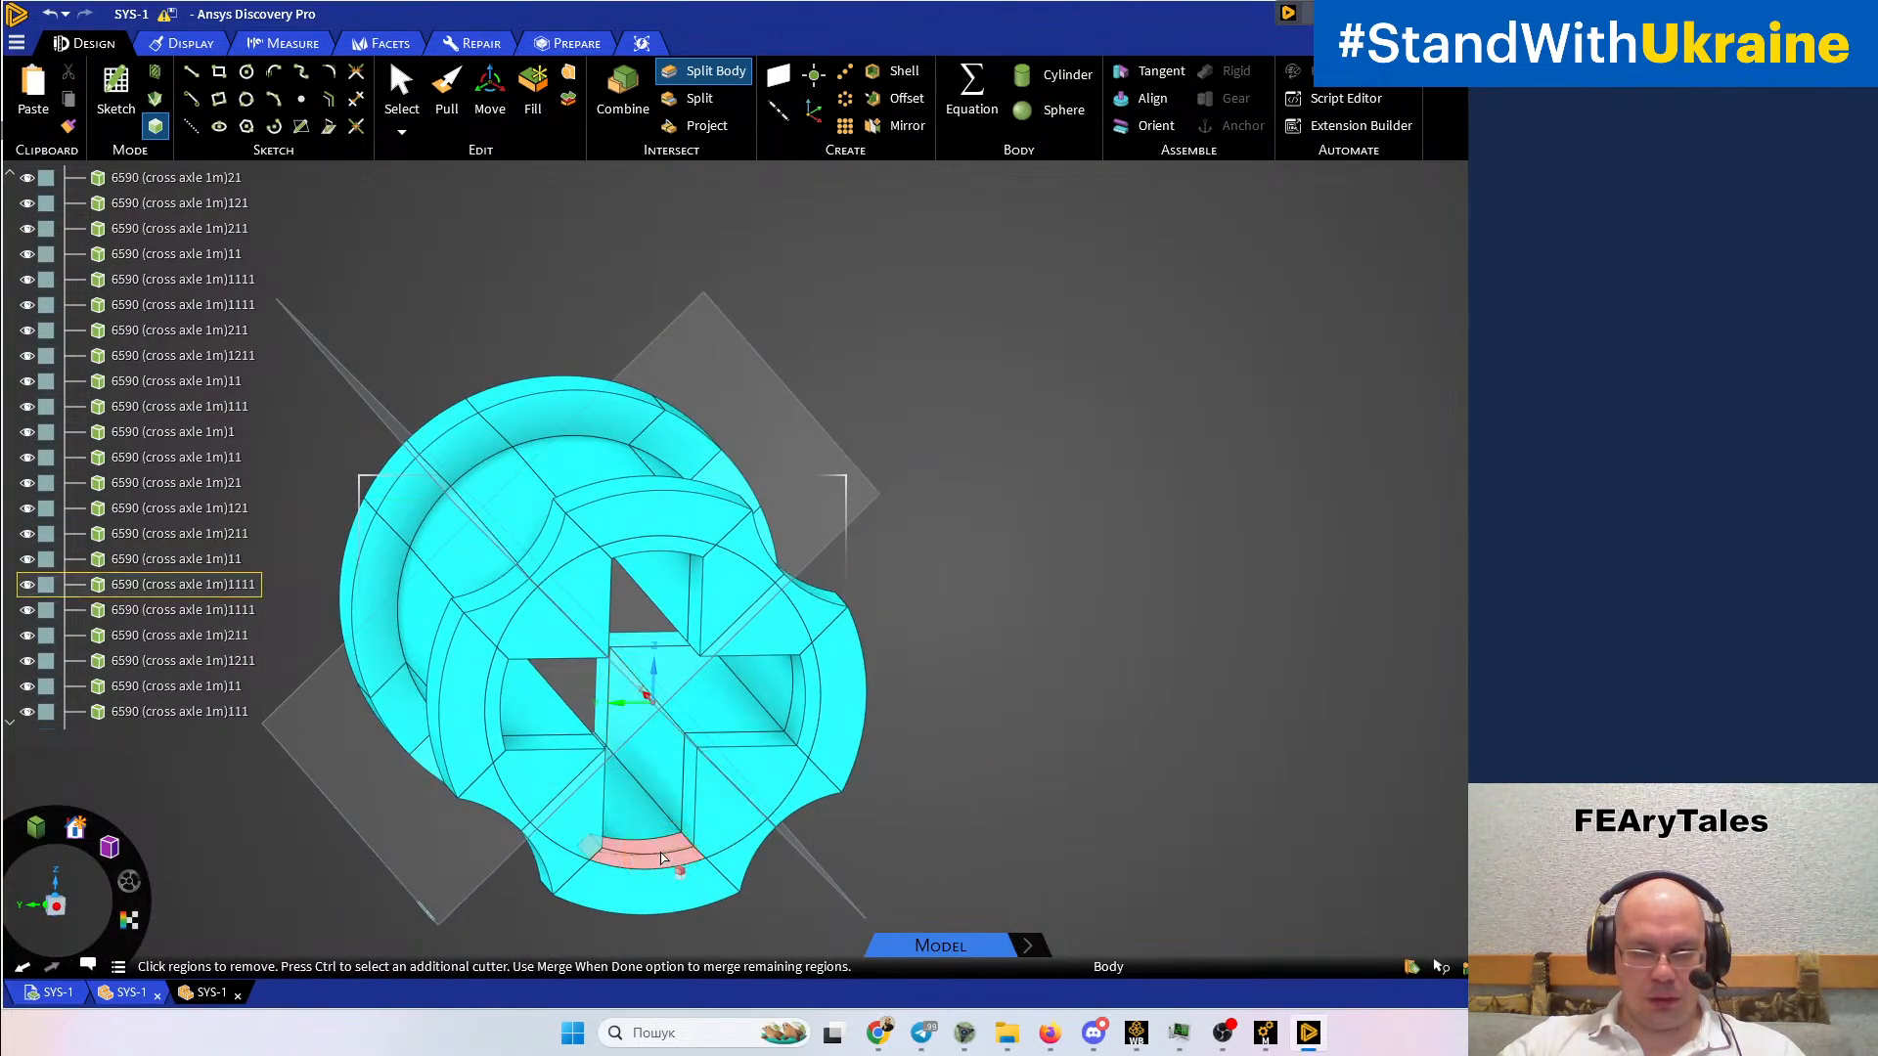
pyautogui.scroll(3, 661, 858)
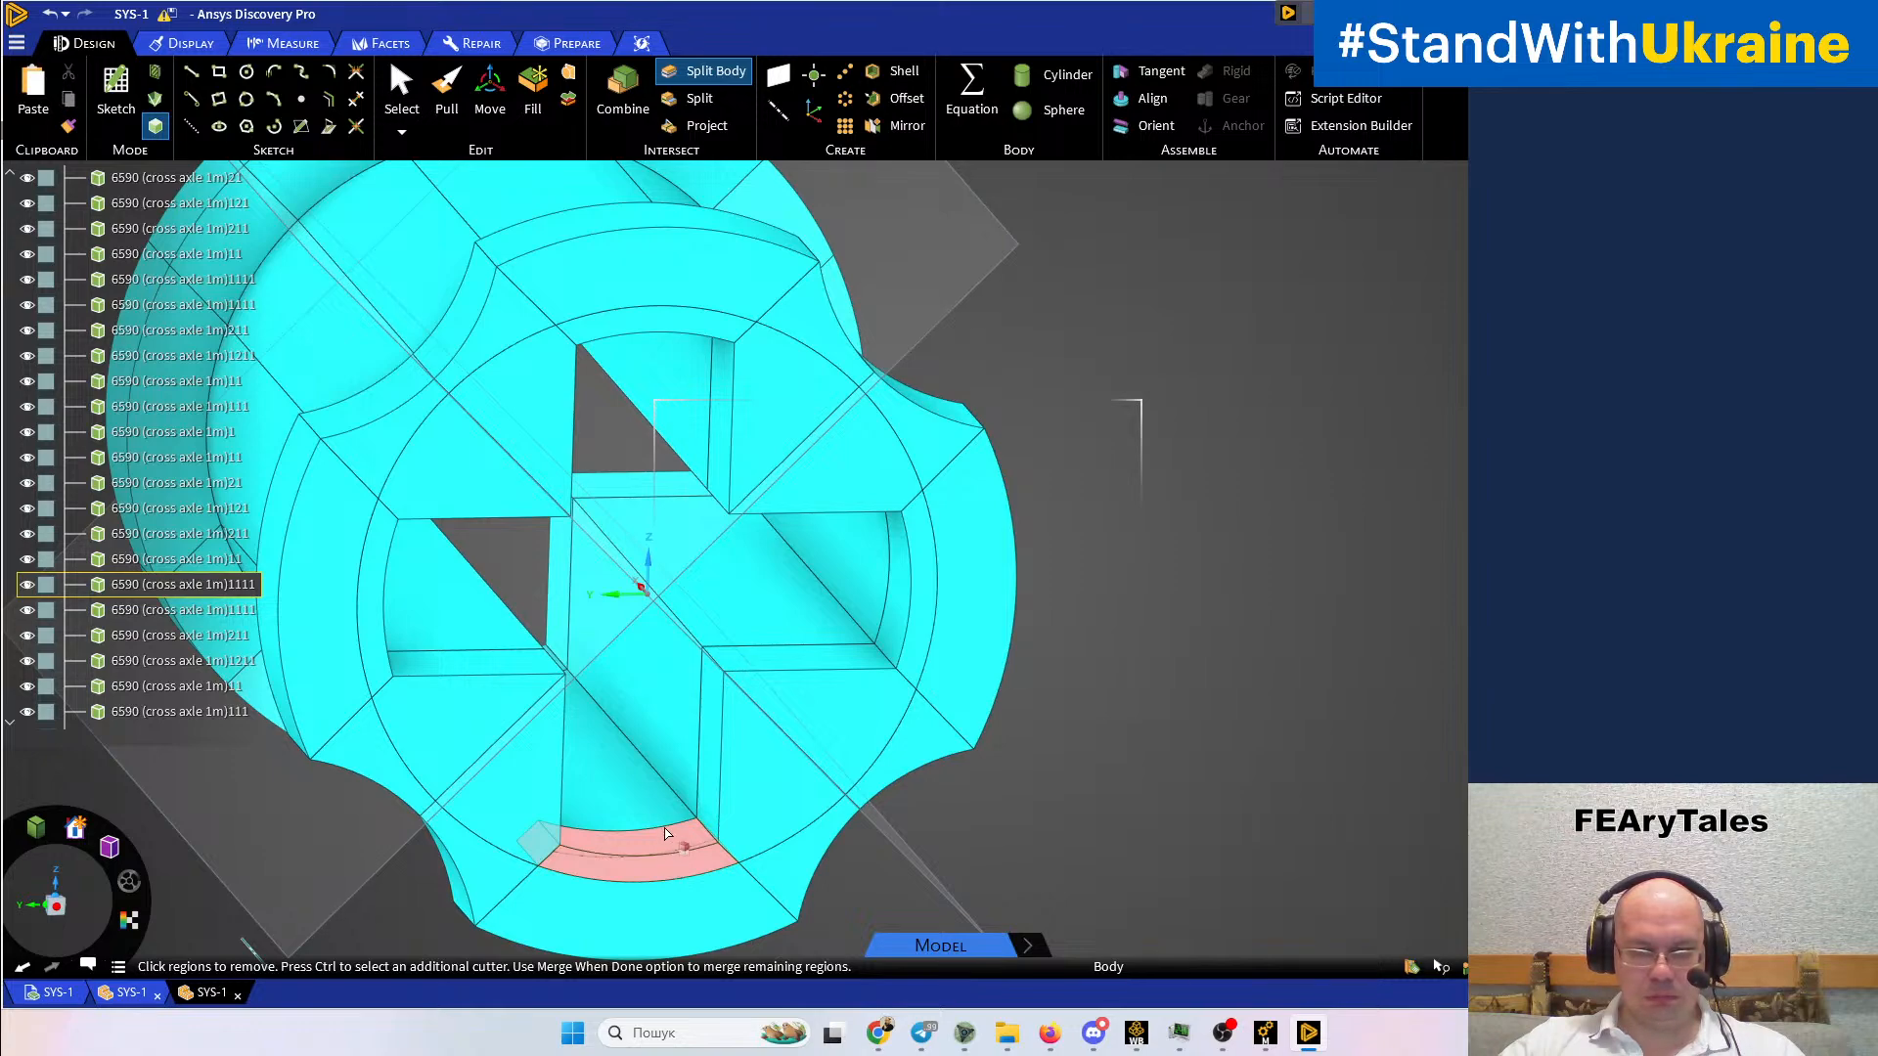
pyautogui.click(663, 838)
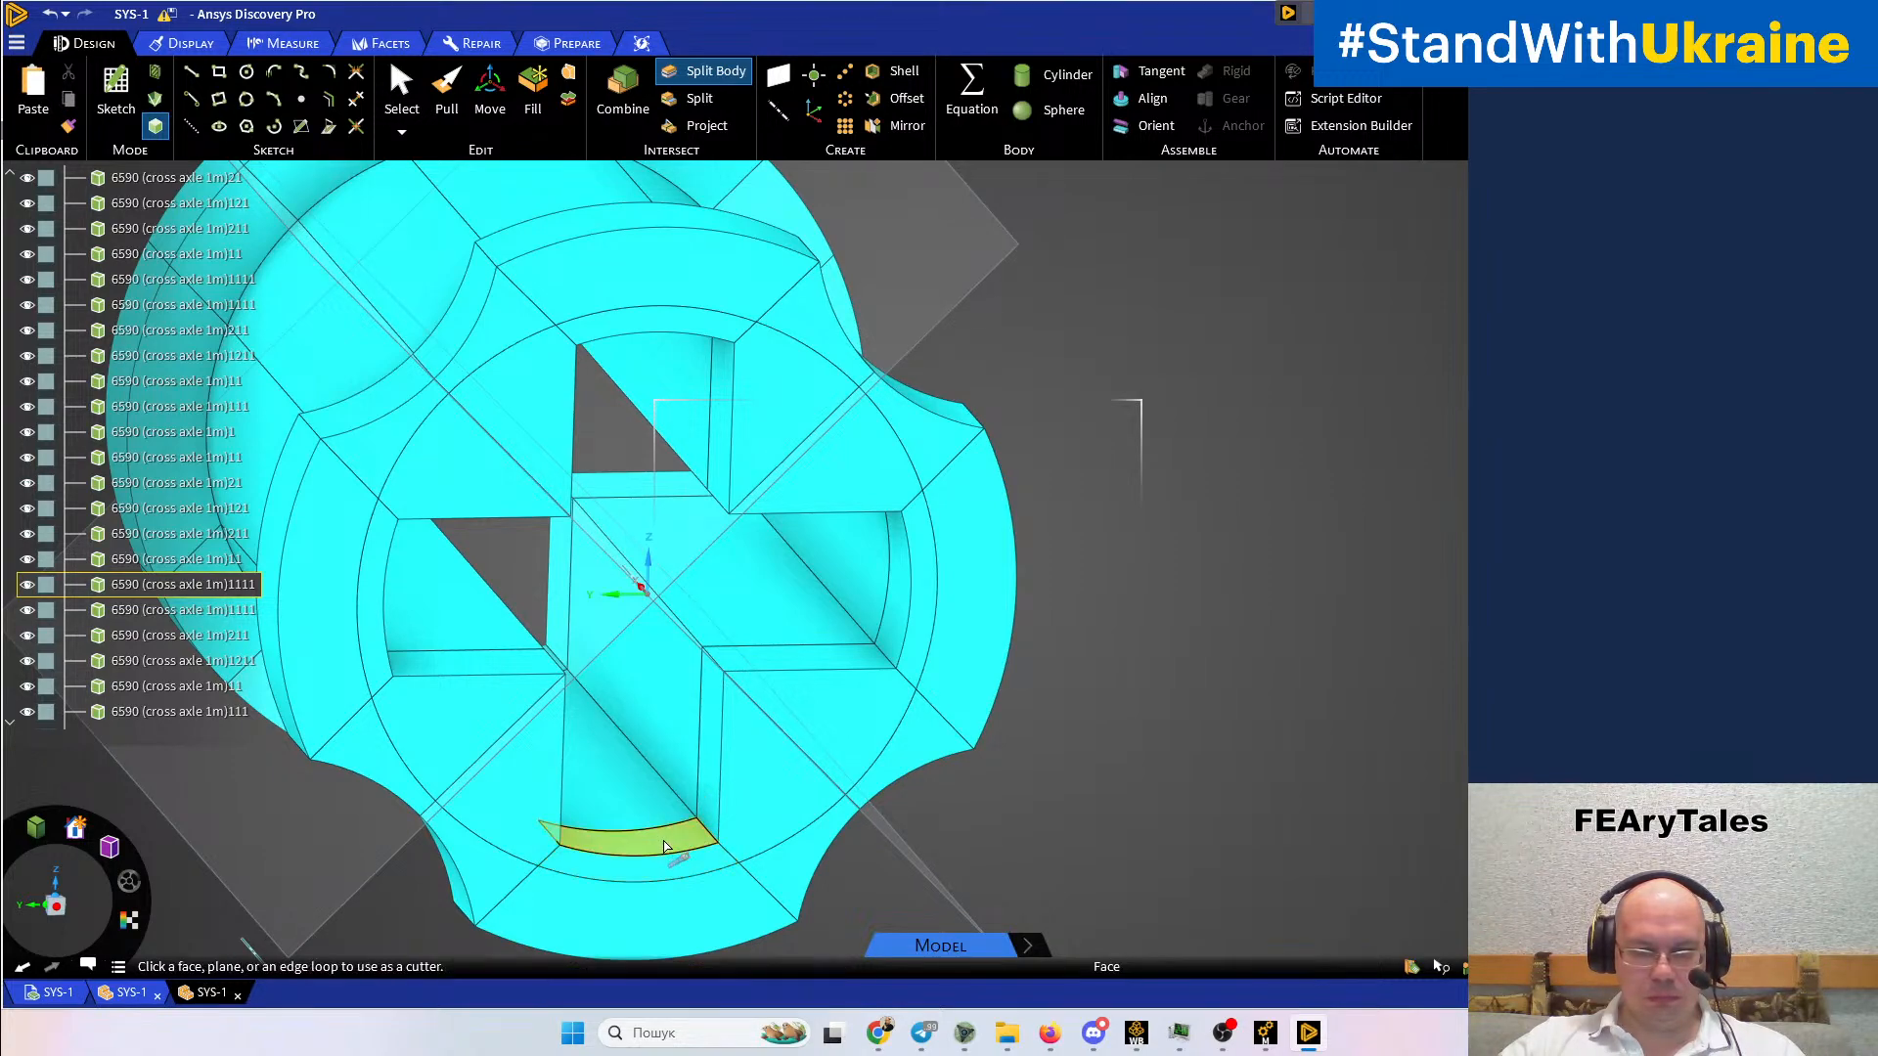
pyautogui.click(665, 848)
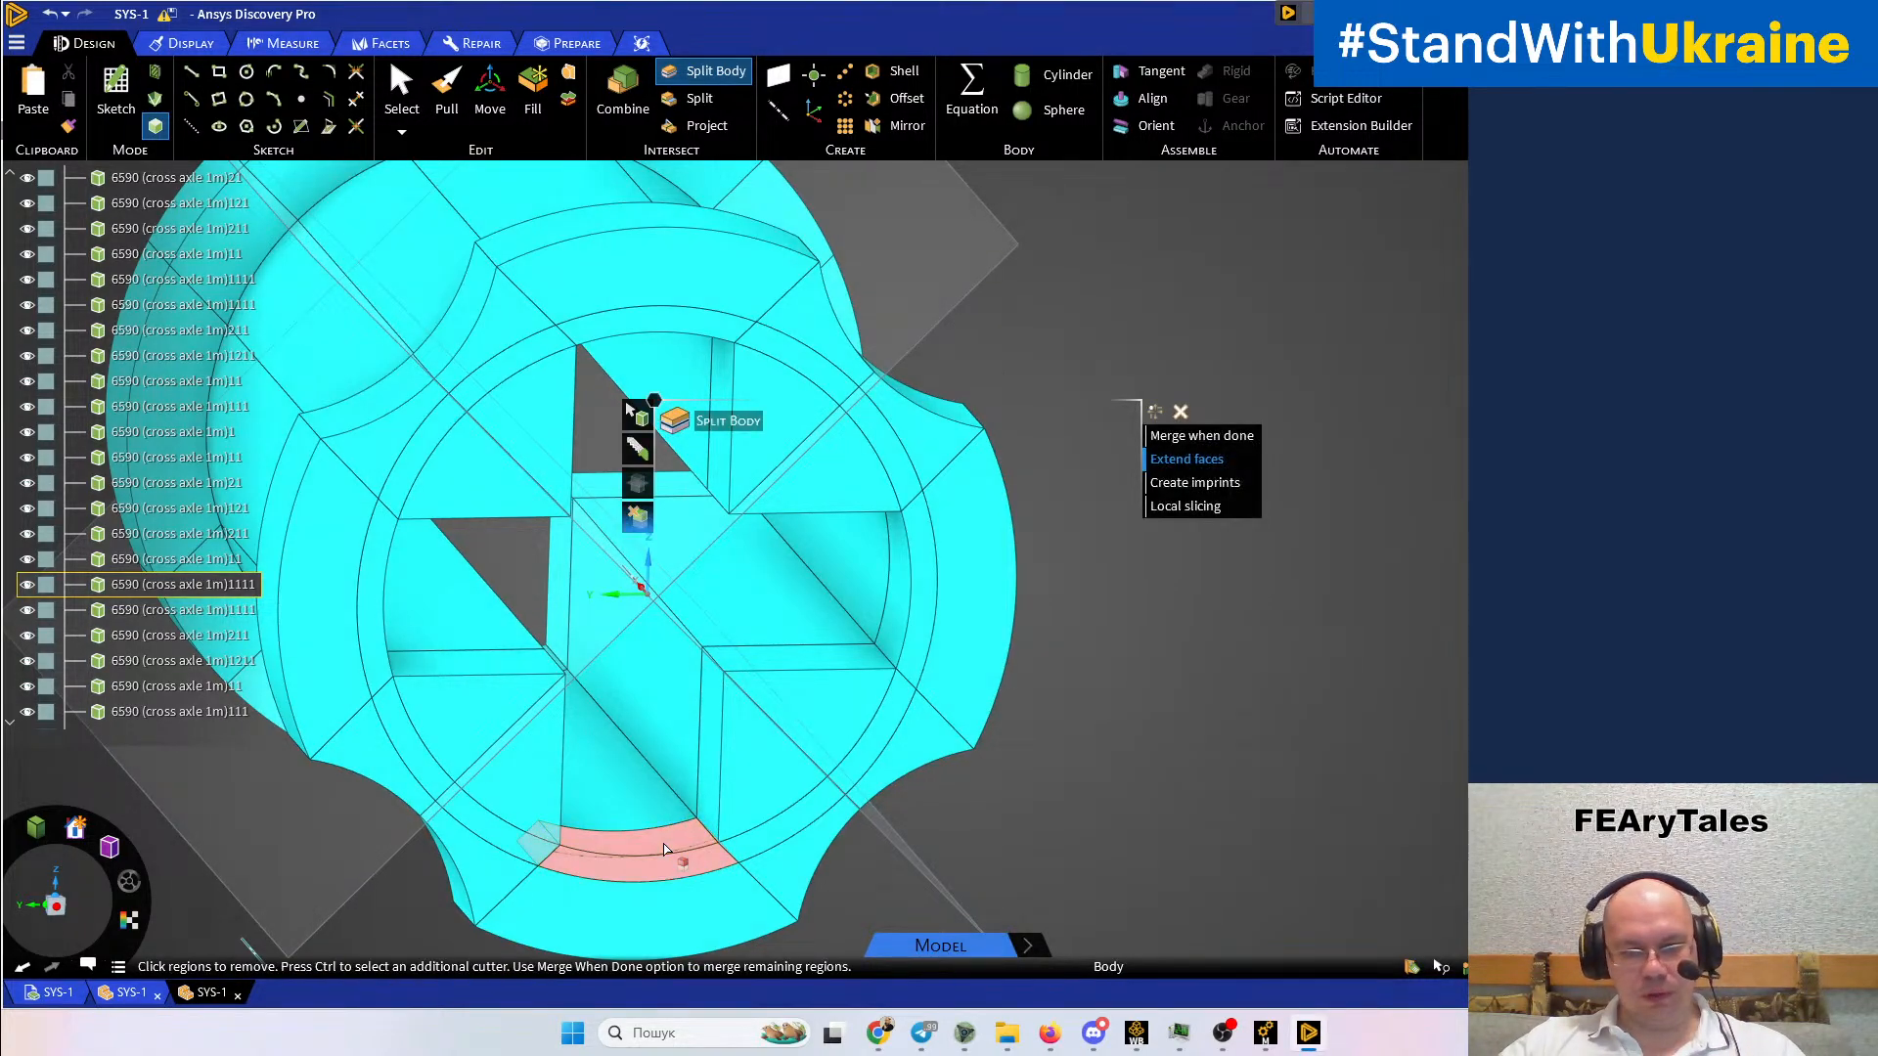
pyautogui.press('Escape')
# Switch to the f1-part Mechanical window to look at the existing bushing mesh, and return to Discovery
pyautogui.moveTo(1174, 763); pyautogui.dragTo(1039, 688, button='middle')
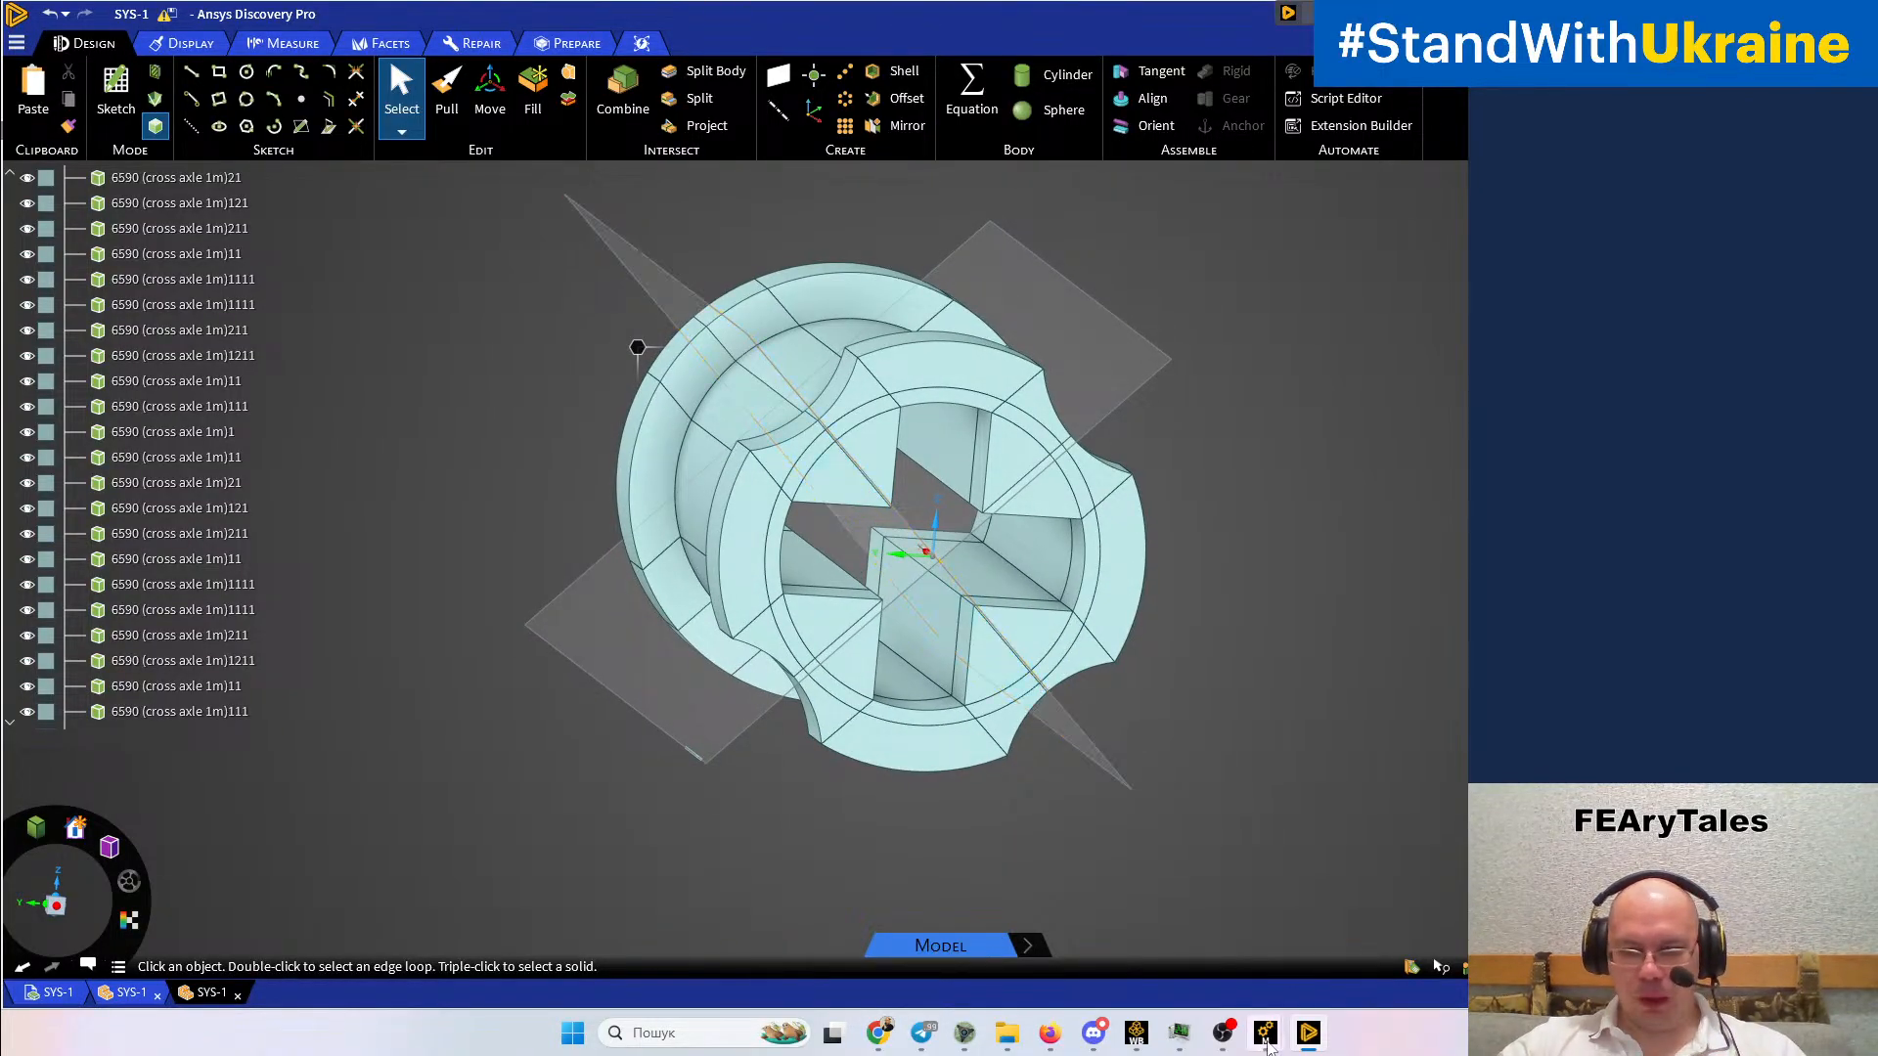
pyautogui.moveTo(1264, 1033)
pyautogui.click(1335, 937)
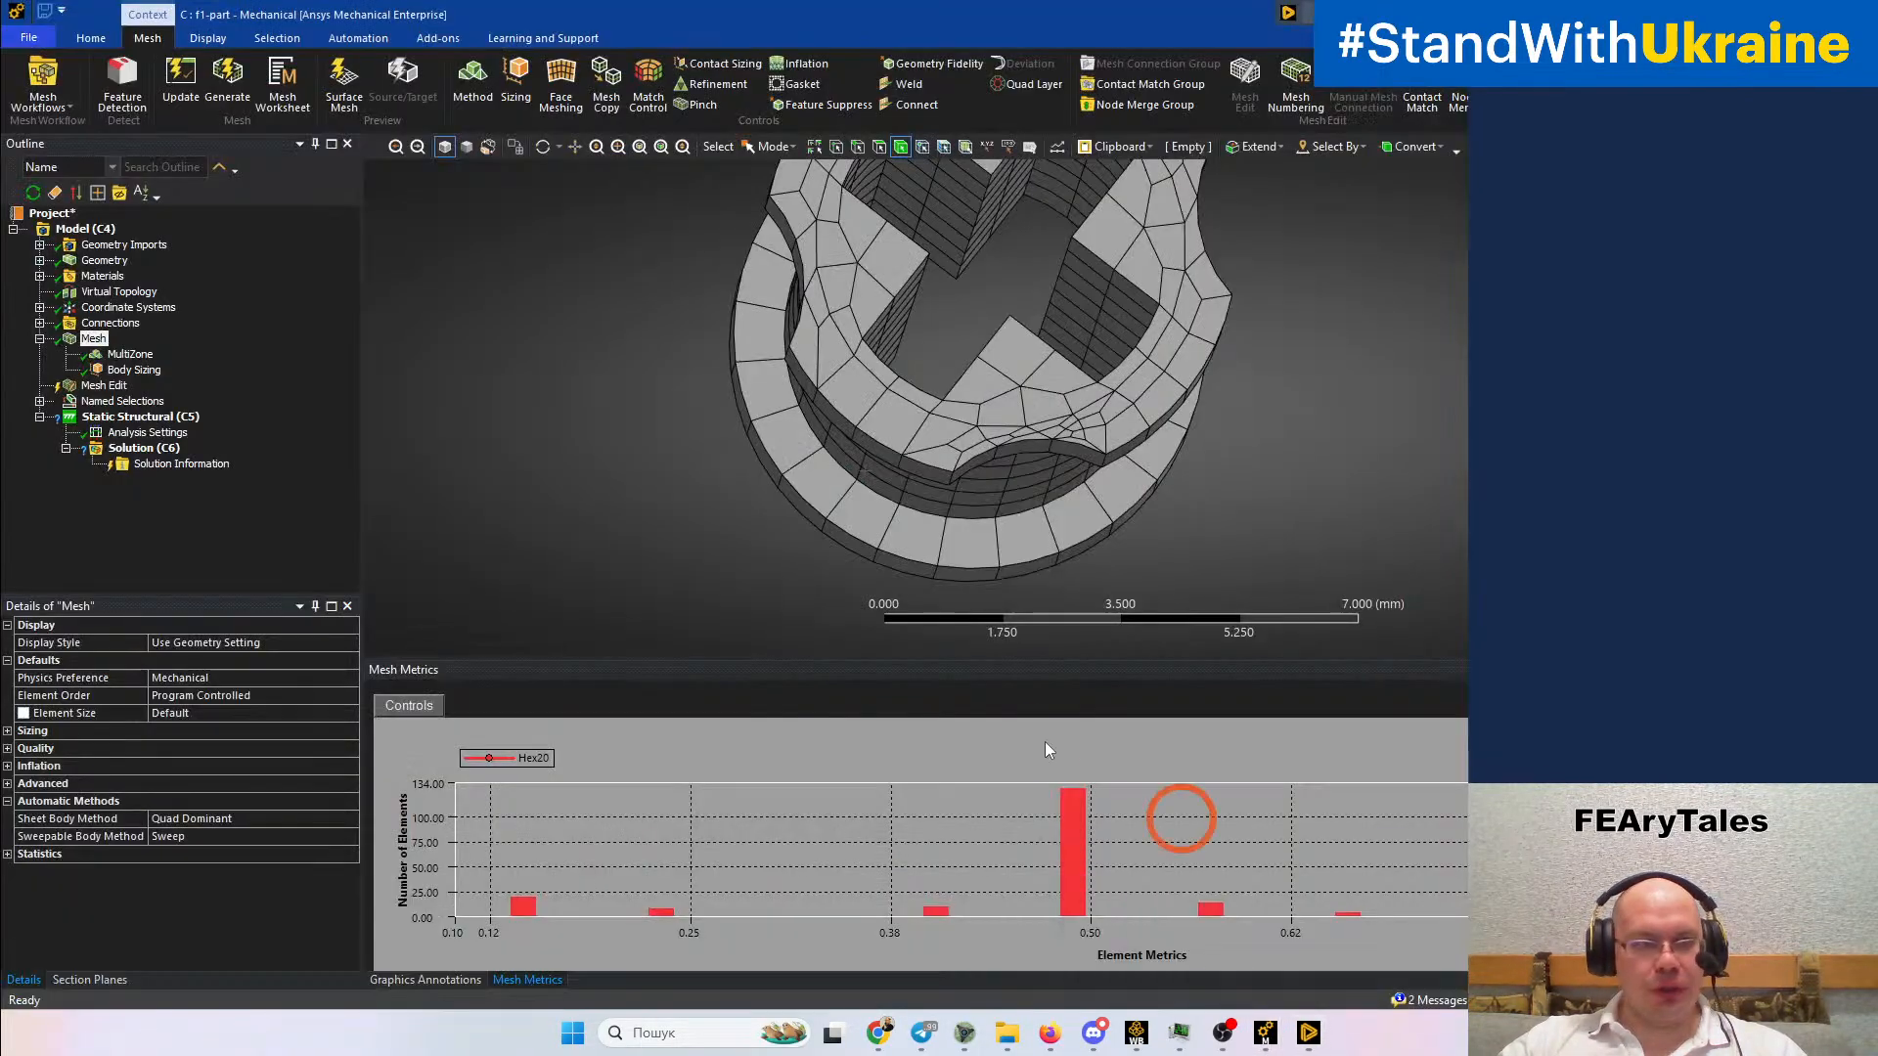
pyautogui.click(1310, 1033)
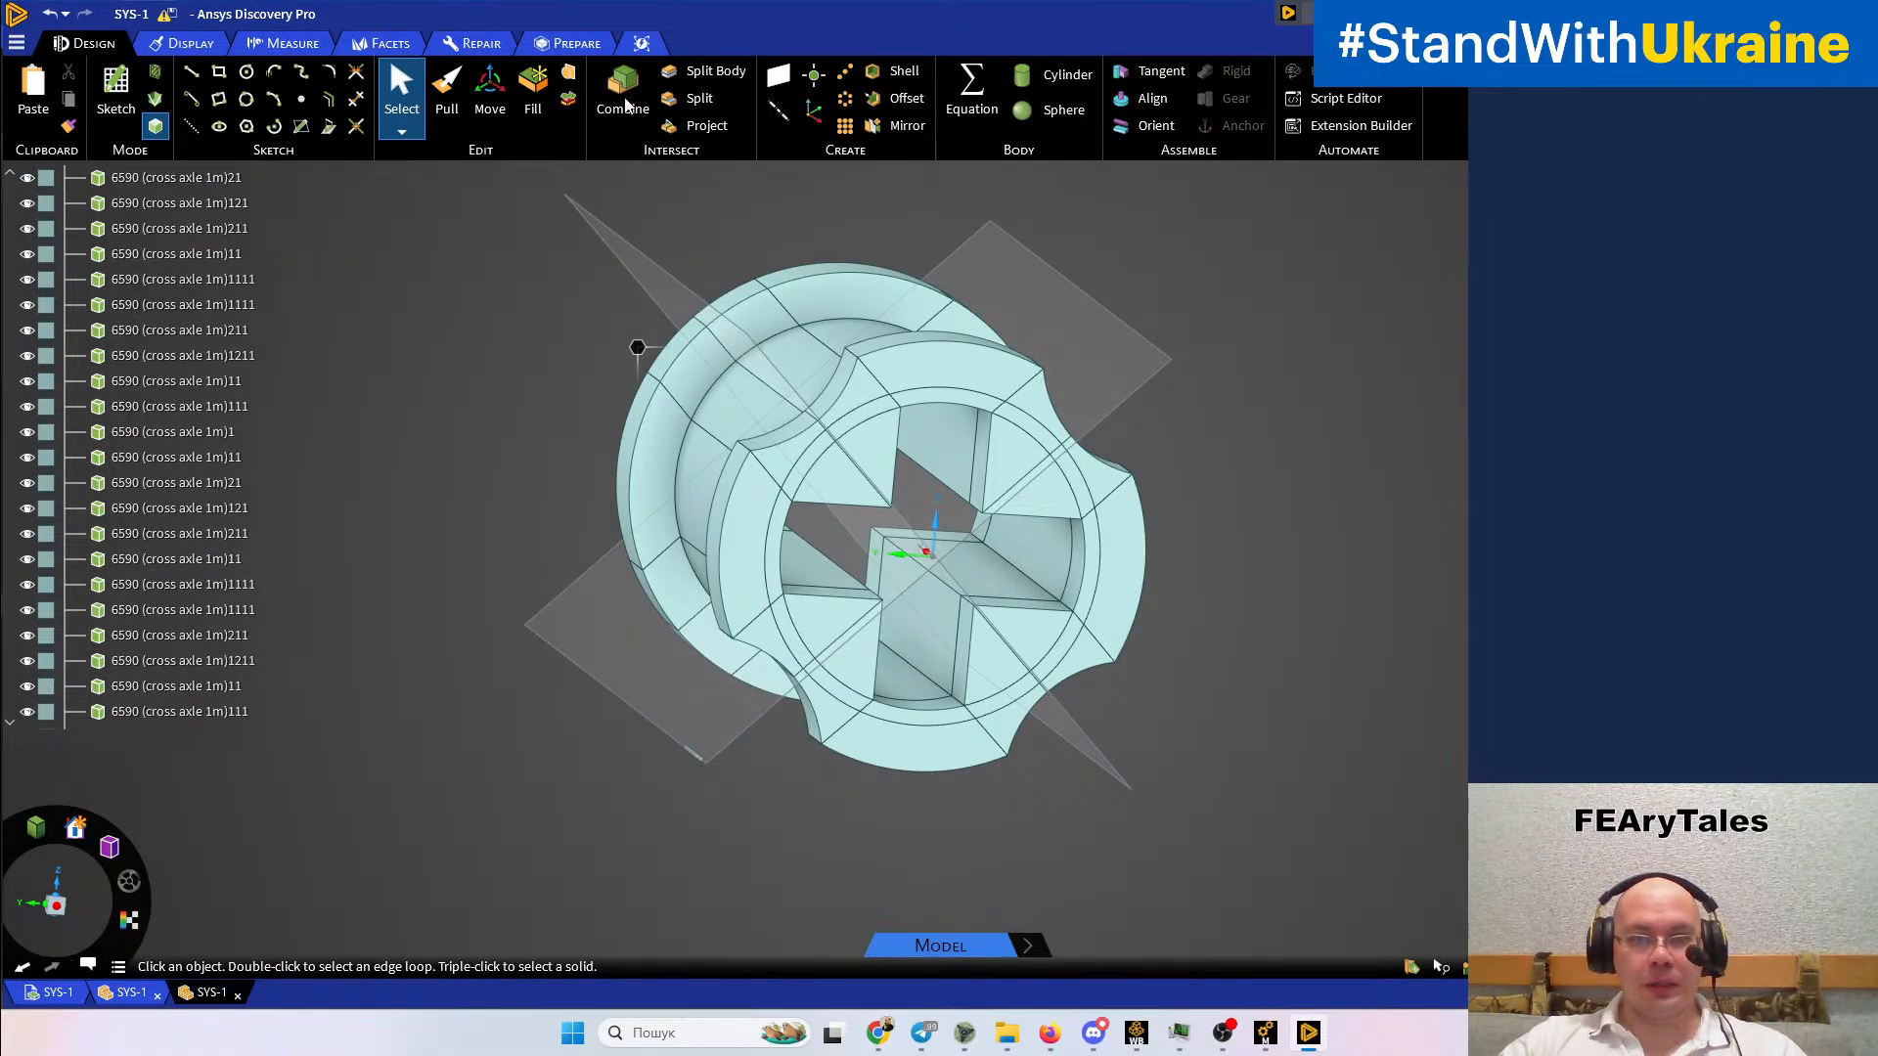
# Share topology between all bushing bodies with a 0.05 mm coincidence tolerance and review the shared faces and edges
pyautogui.click(567, 51)
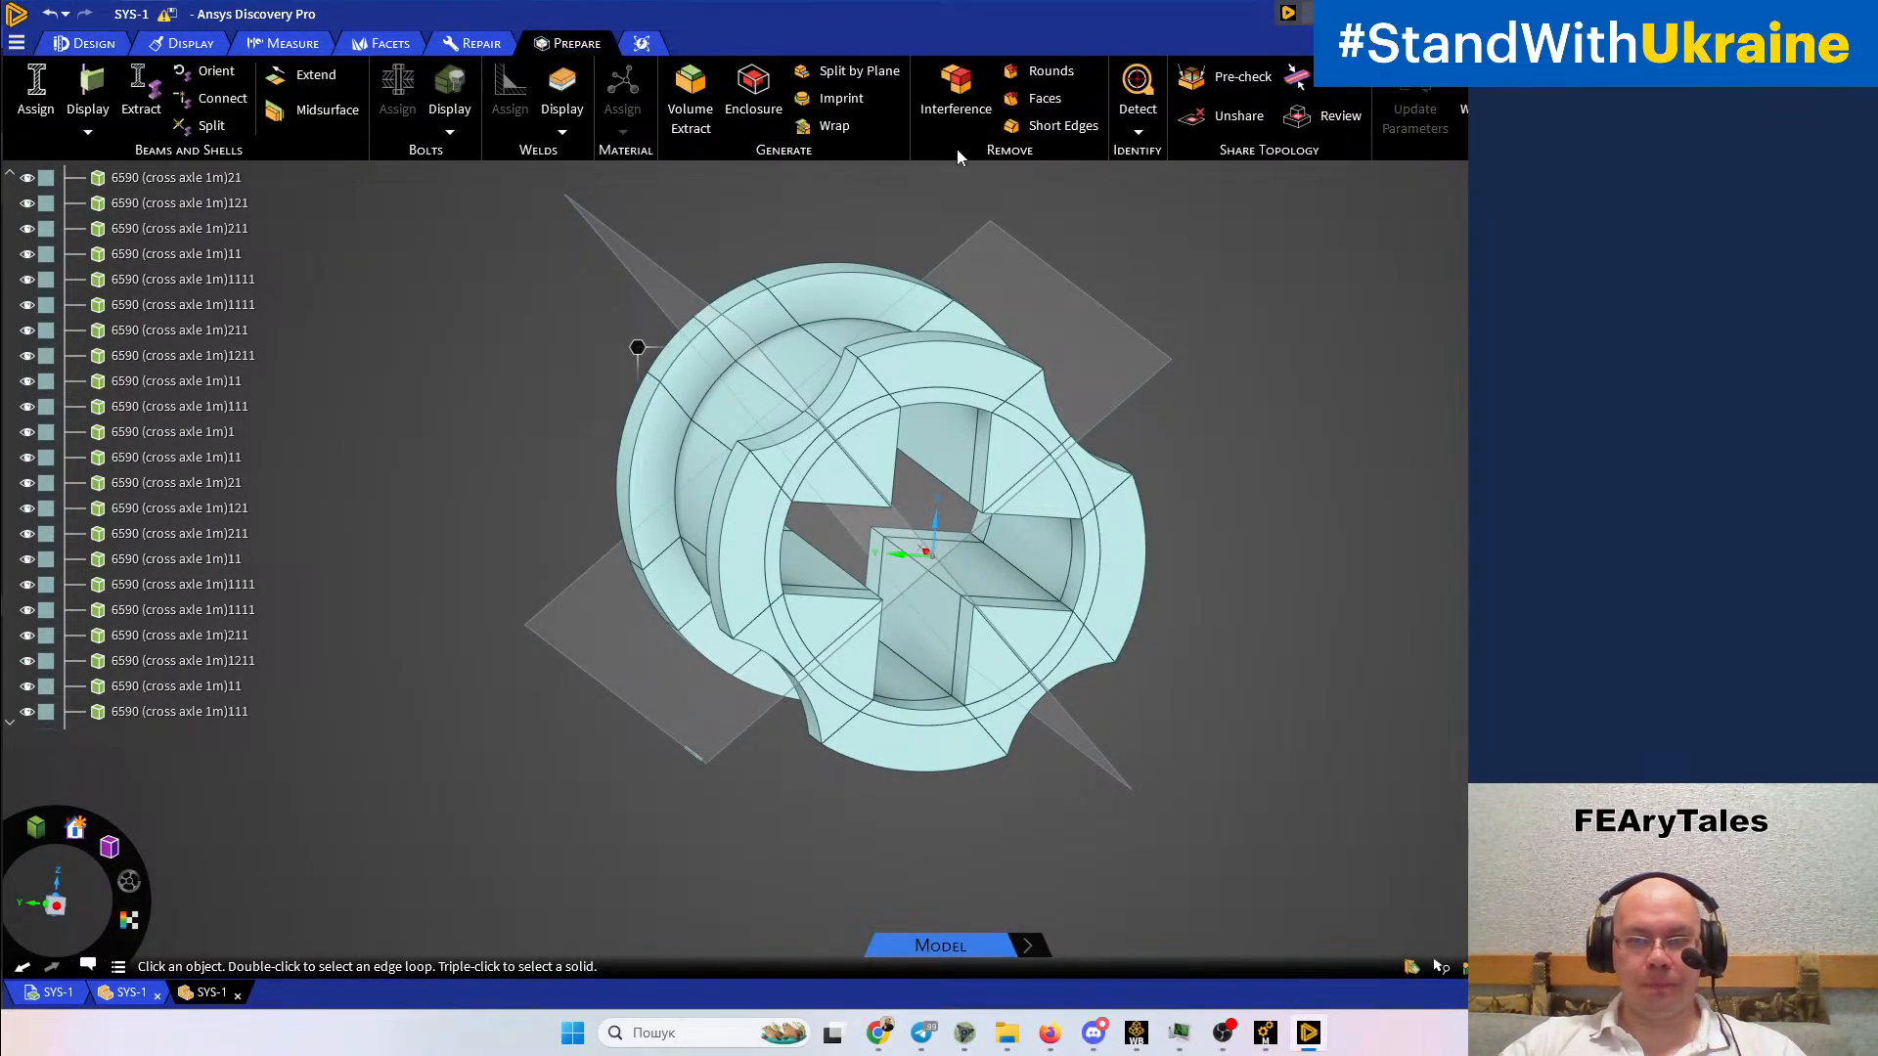
pyautogui.click(1297, 78)
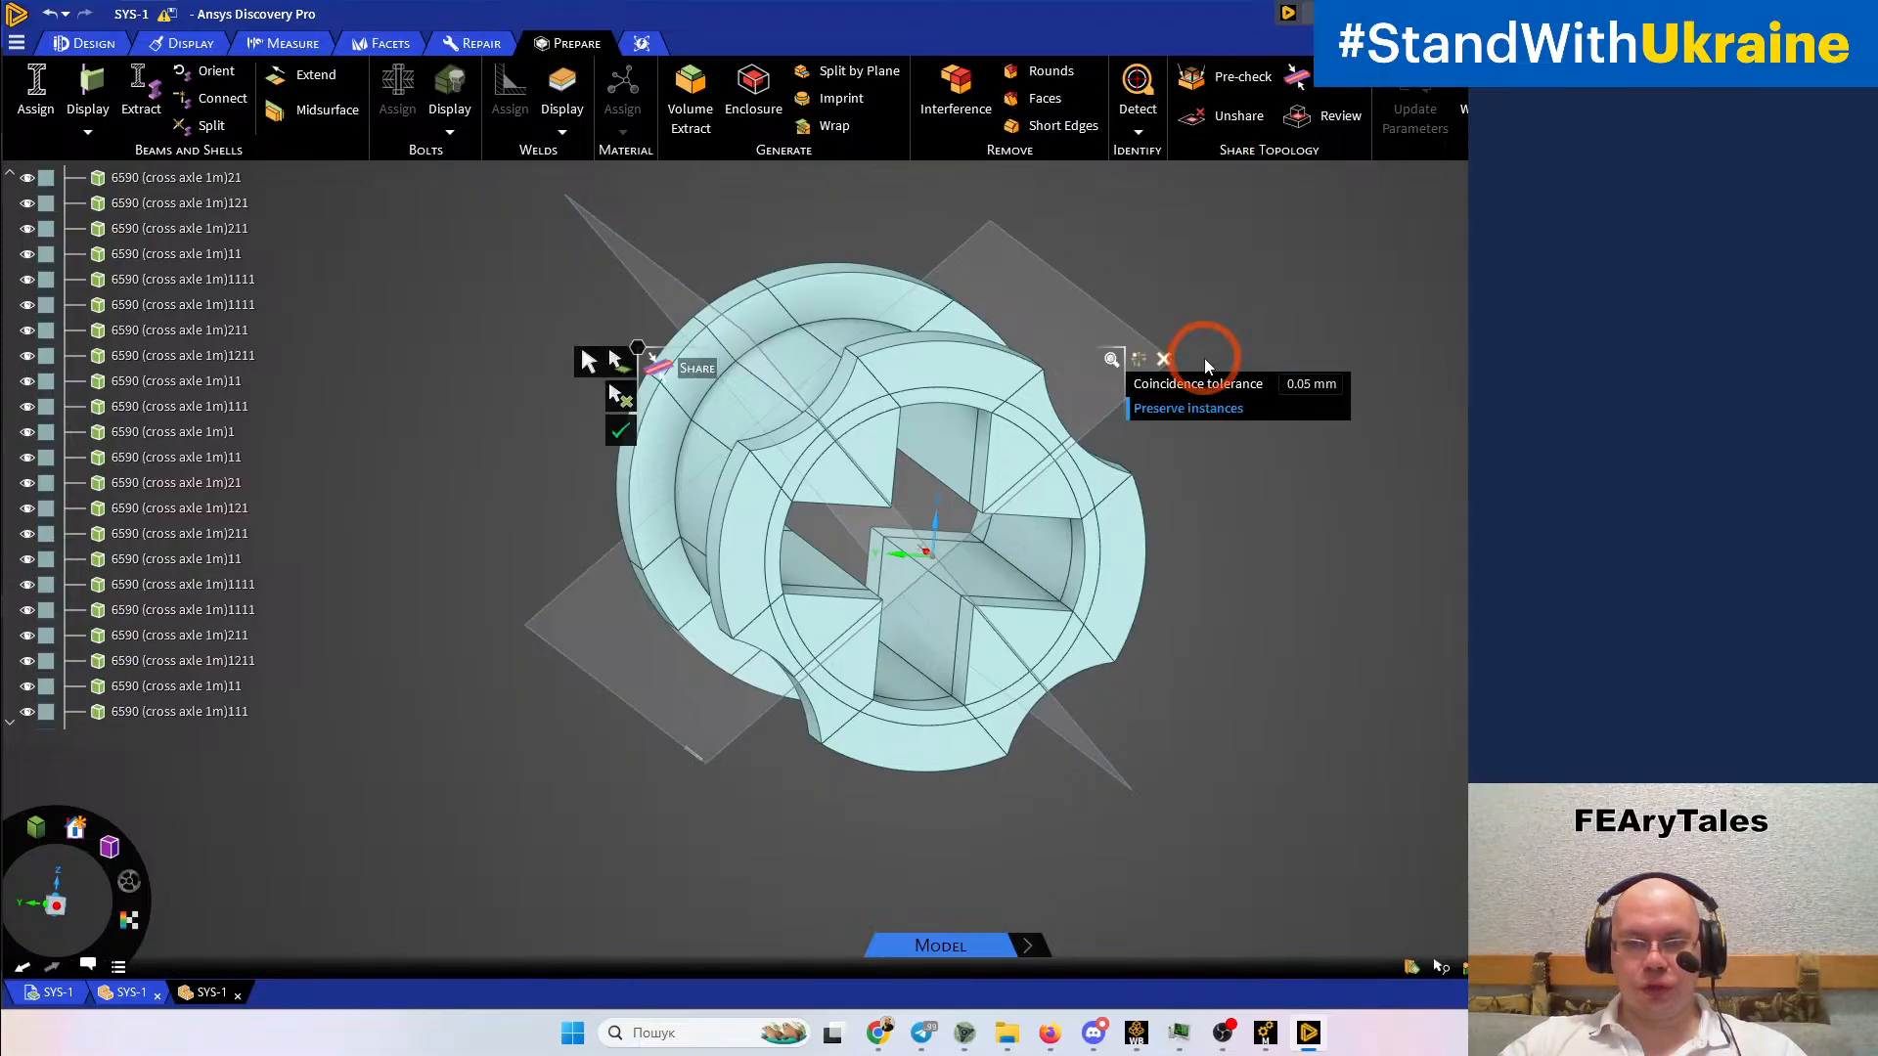
pyautogui.click(617, 440)
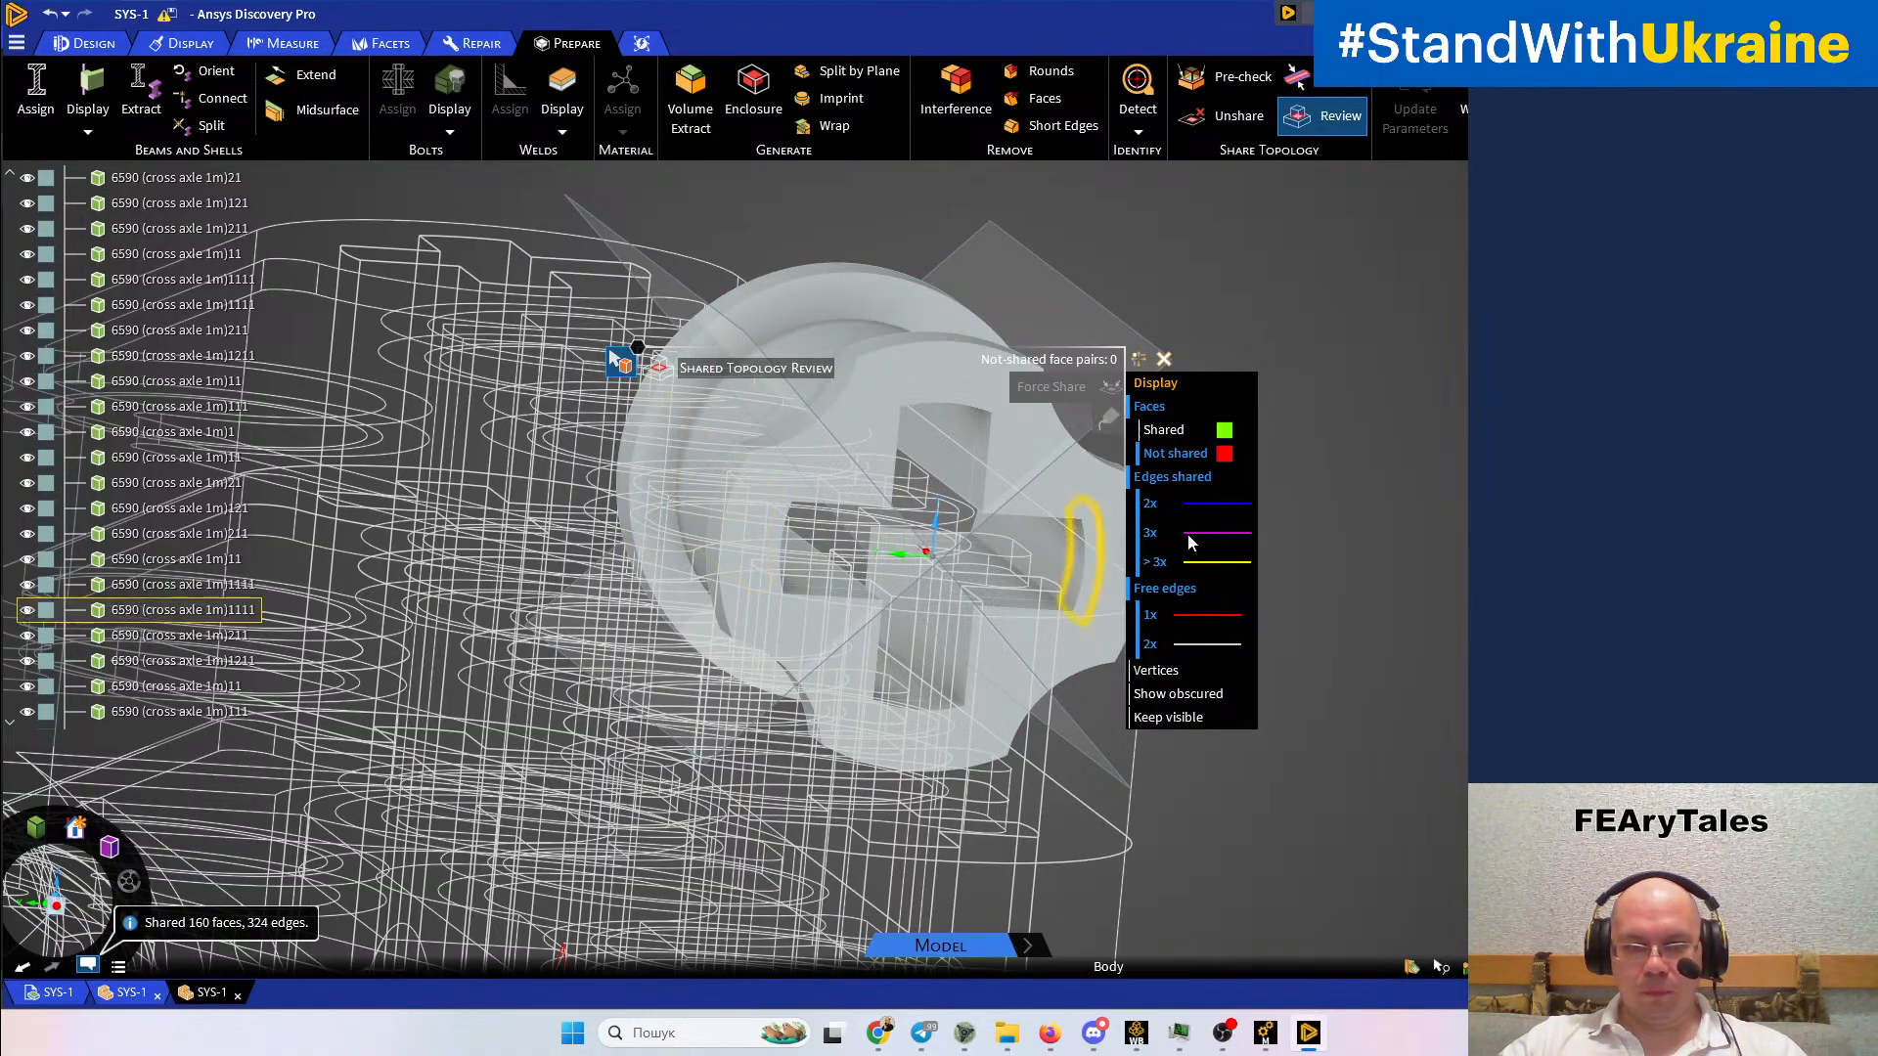
pyautogui.moveTo(1429, 353); pyautogui.dragTo(1279, 420, button='middle')
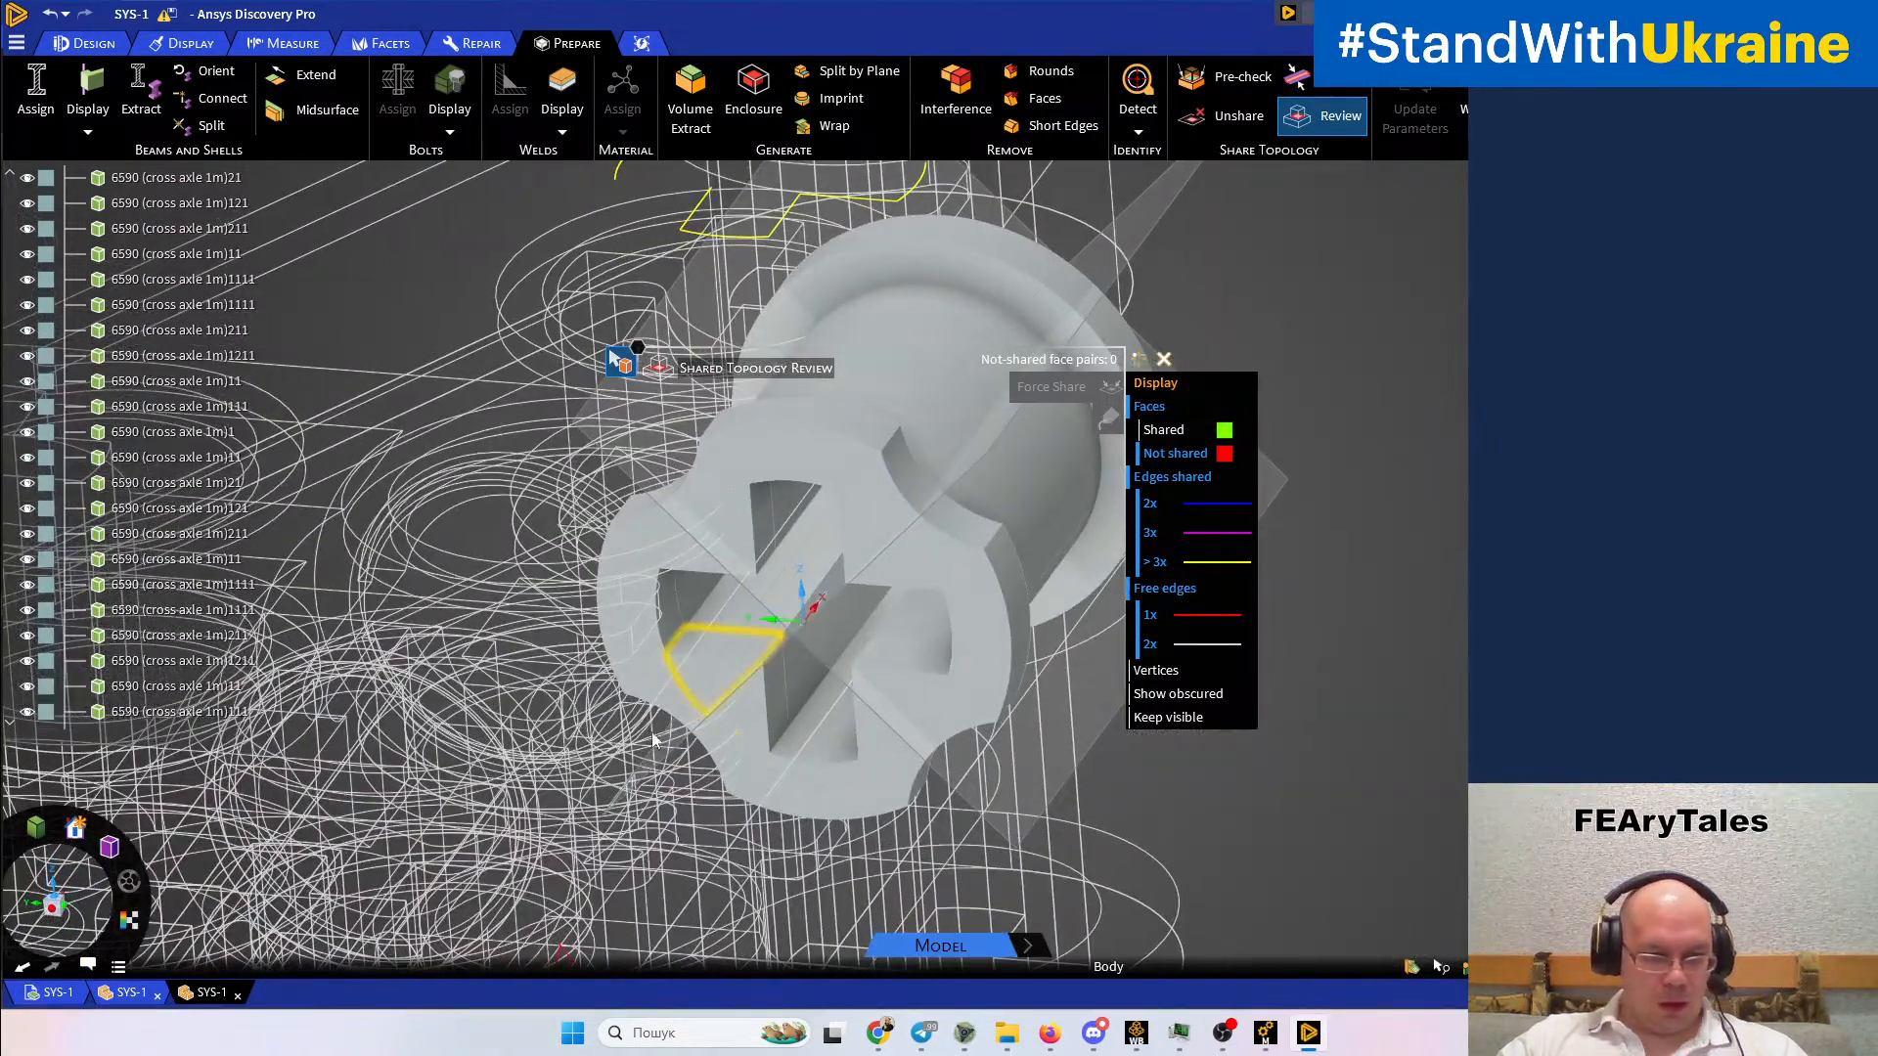
# Show the assembly design in Discovery, switch to the f1-part Mechanical window and select the model's Geometry branch
pyautogui.click(60, 1012)
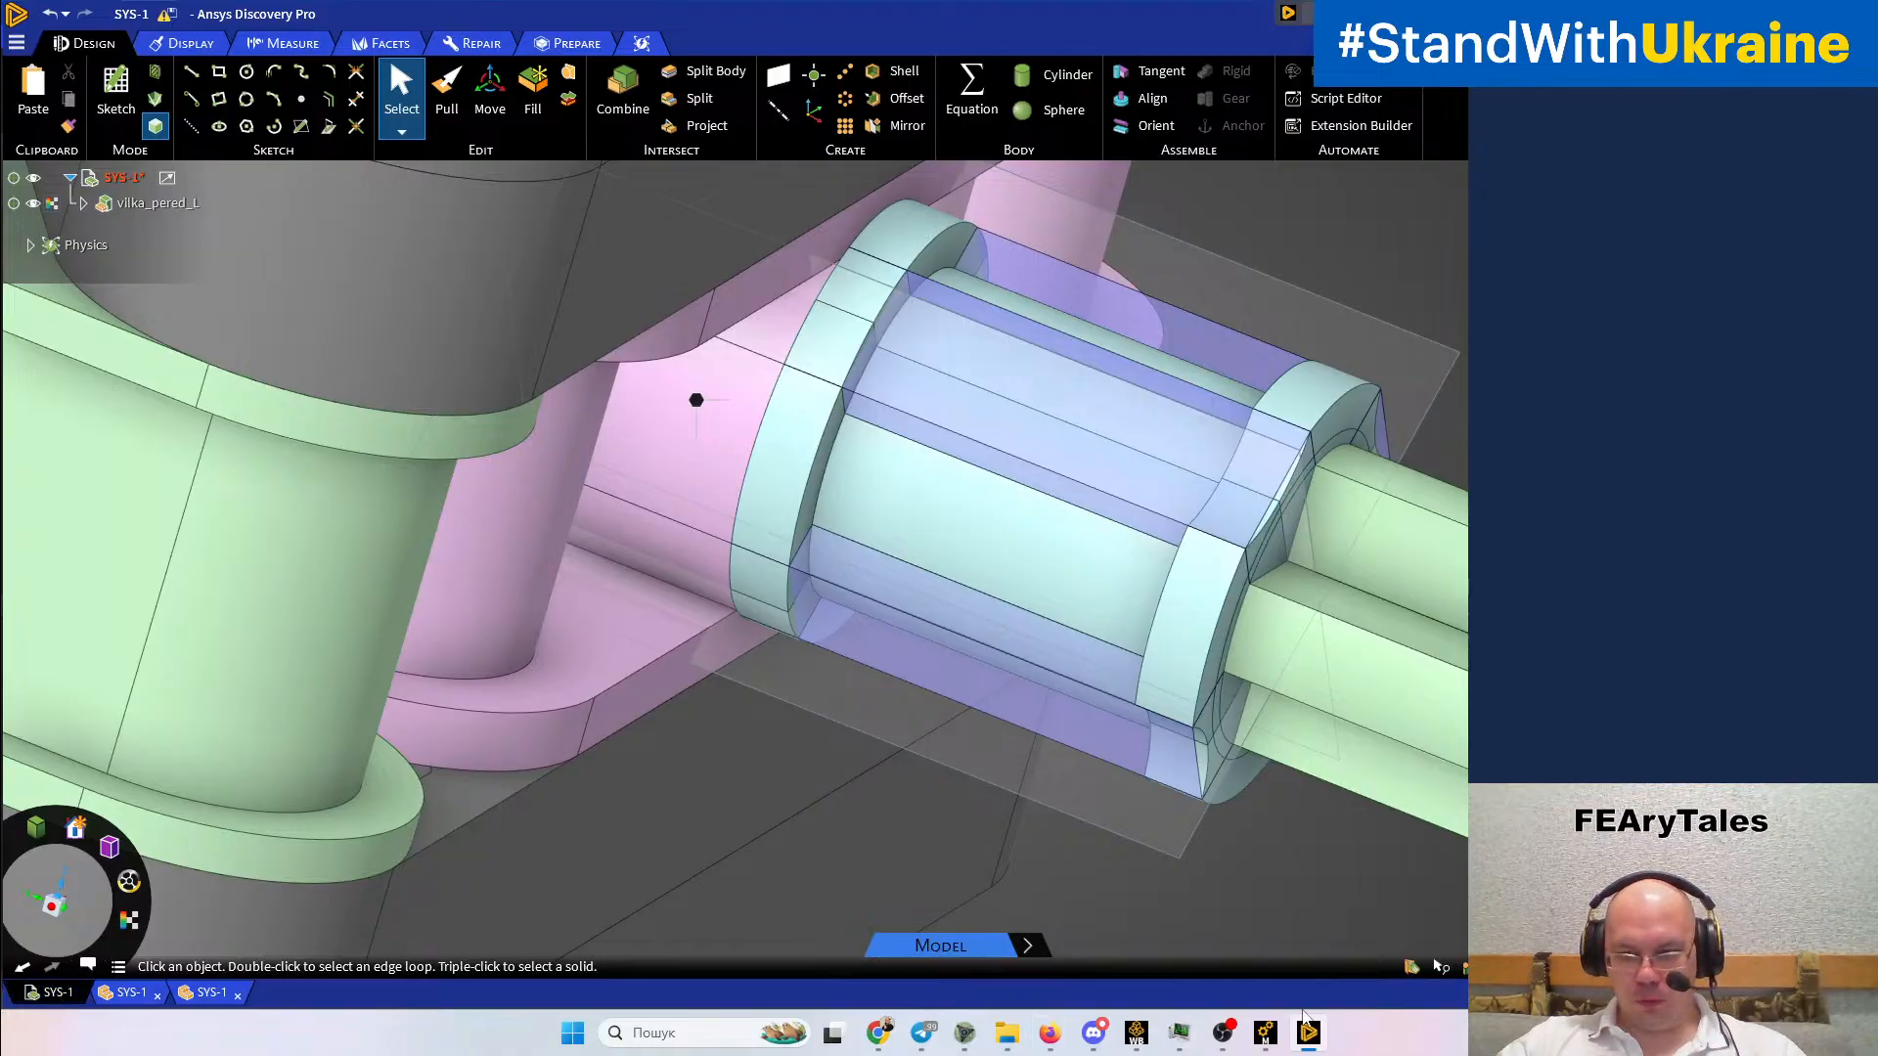
pyautogui.moveTo(1283, 1045)
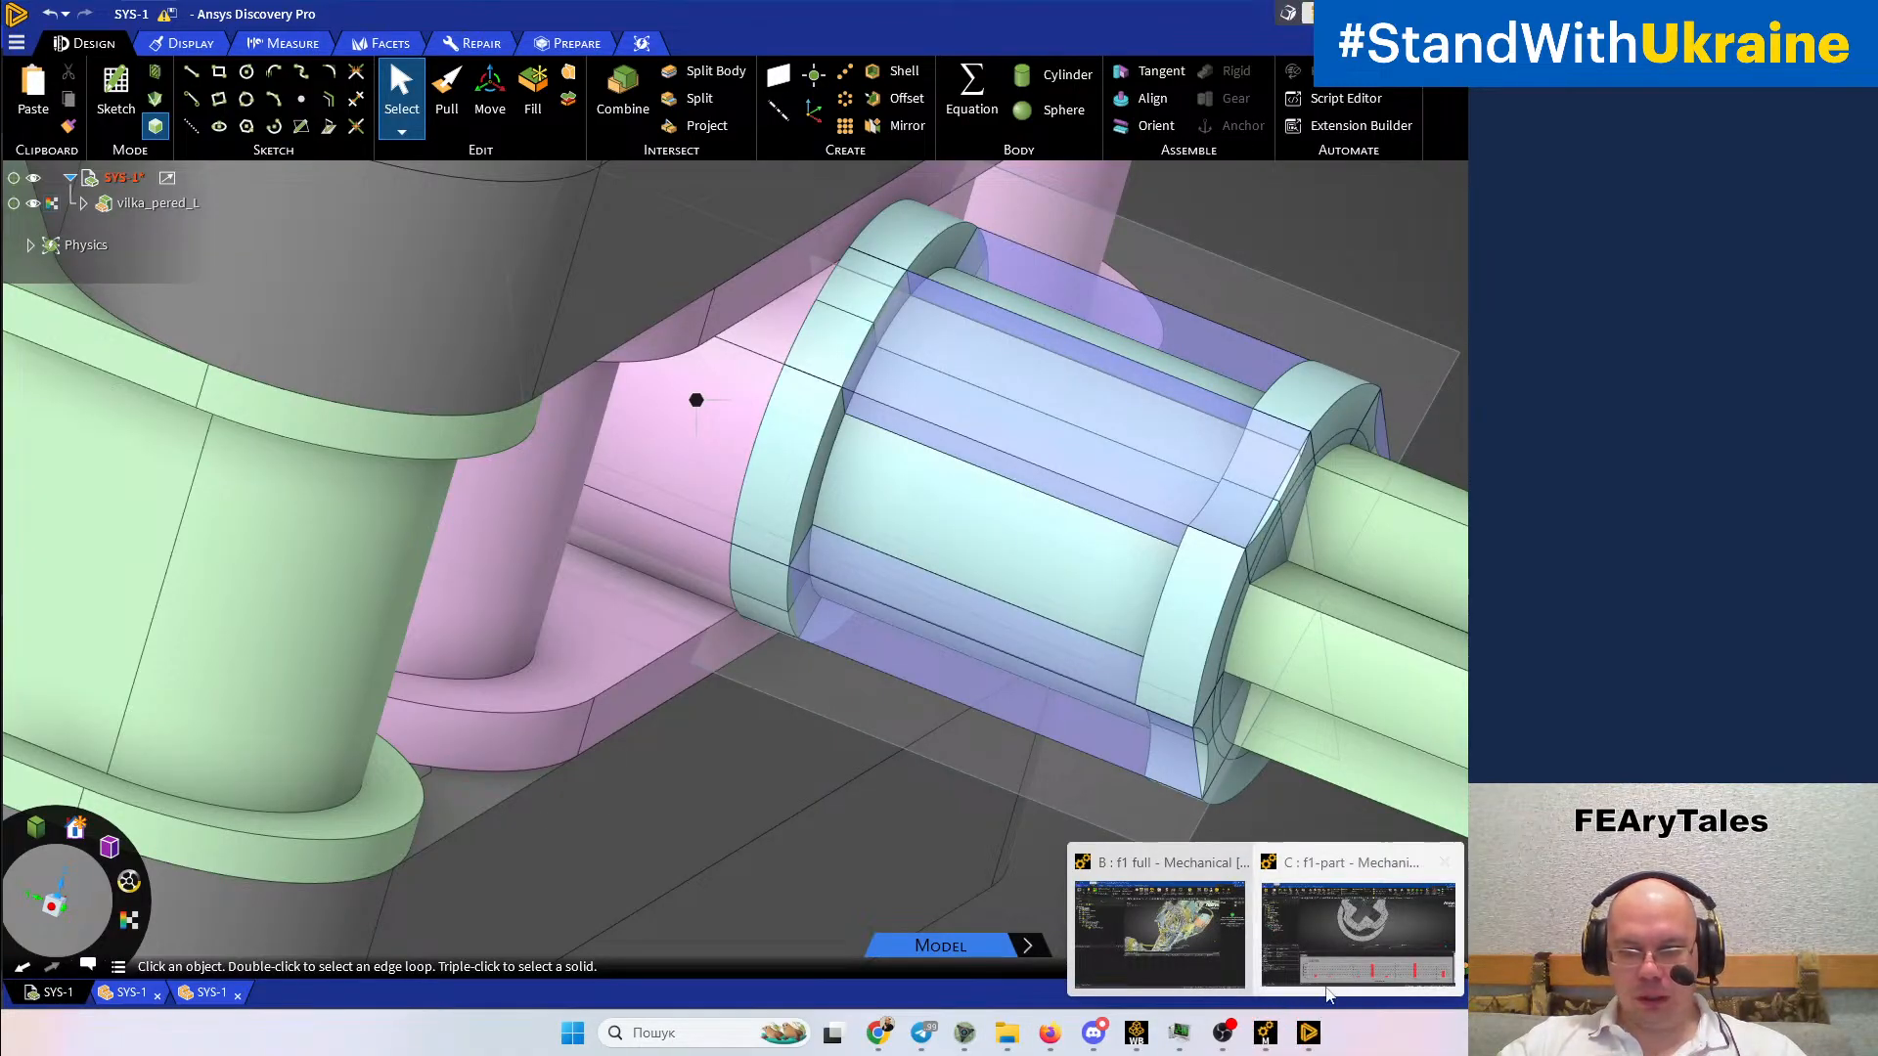
pyautogui.click(1304, 969)
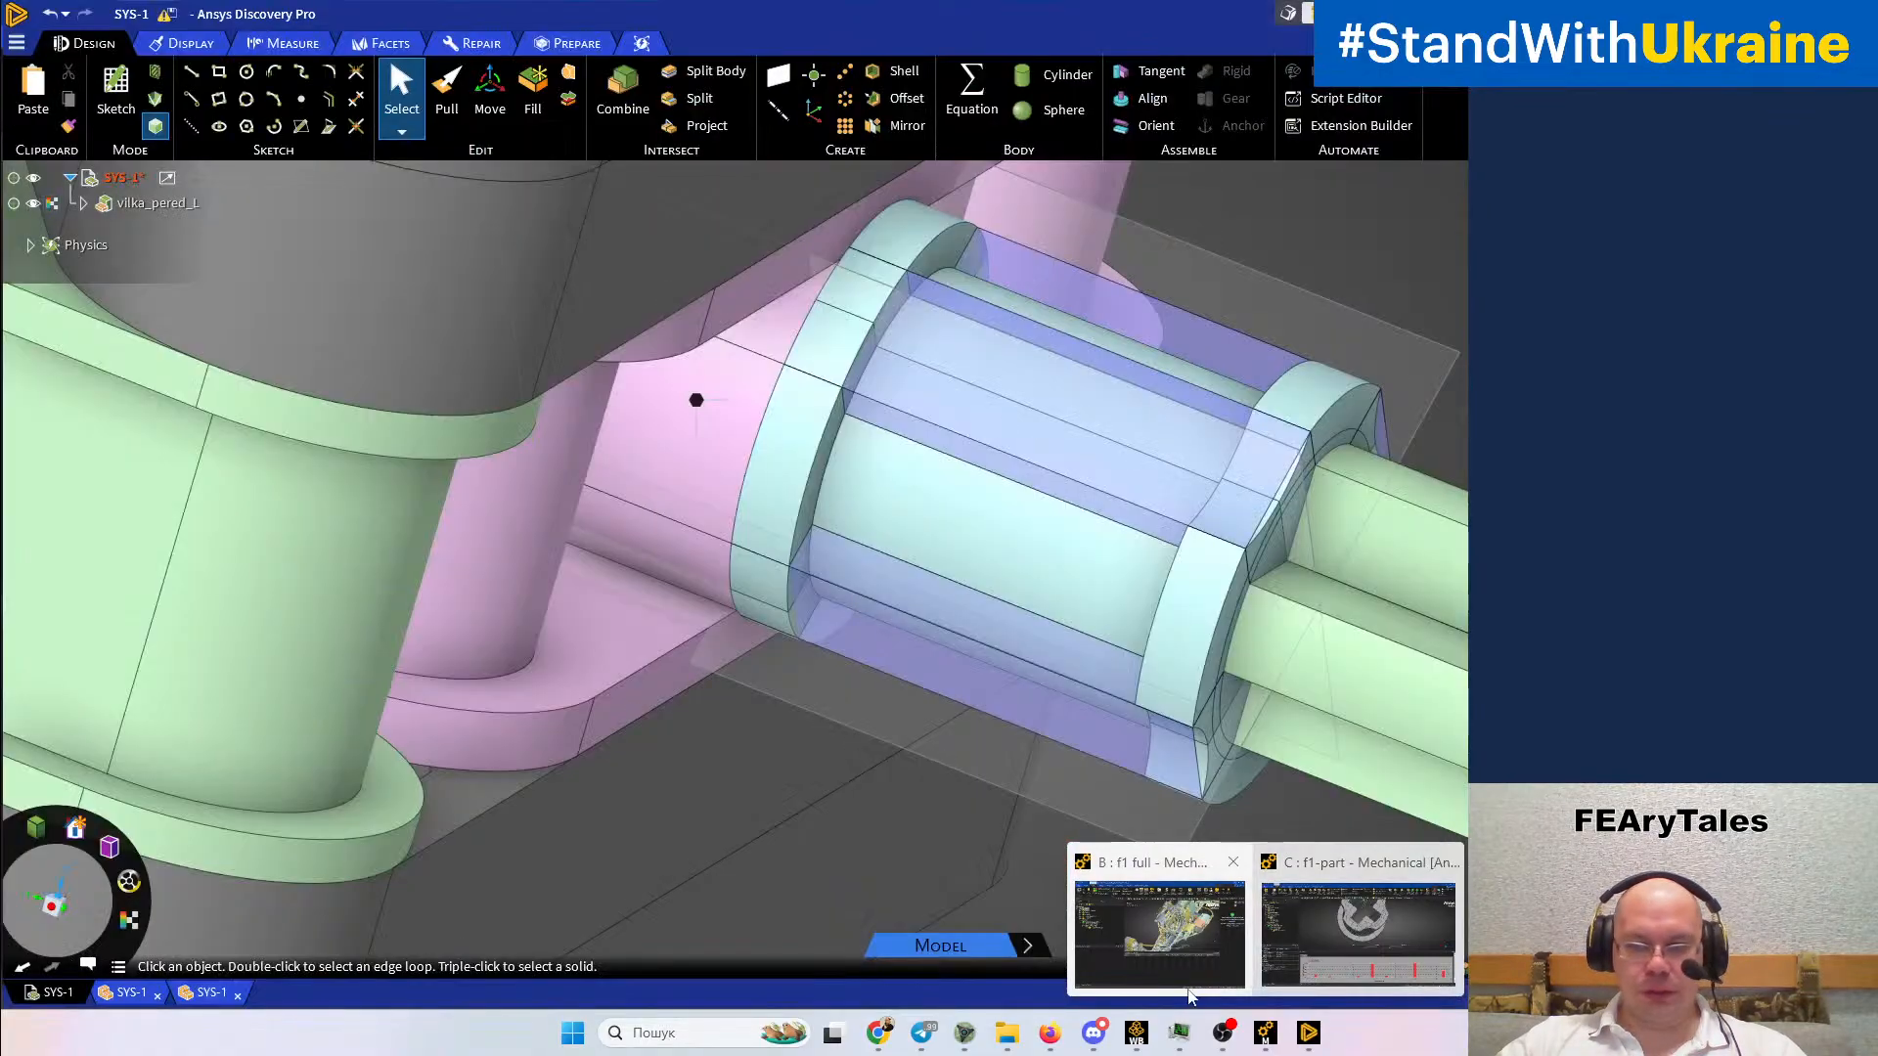
pyautogui.click(1348, 927)
pyautogui.moveTo(875, 618); pyautogui.dragTo(929, 401, button='middle')
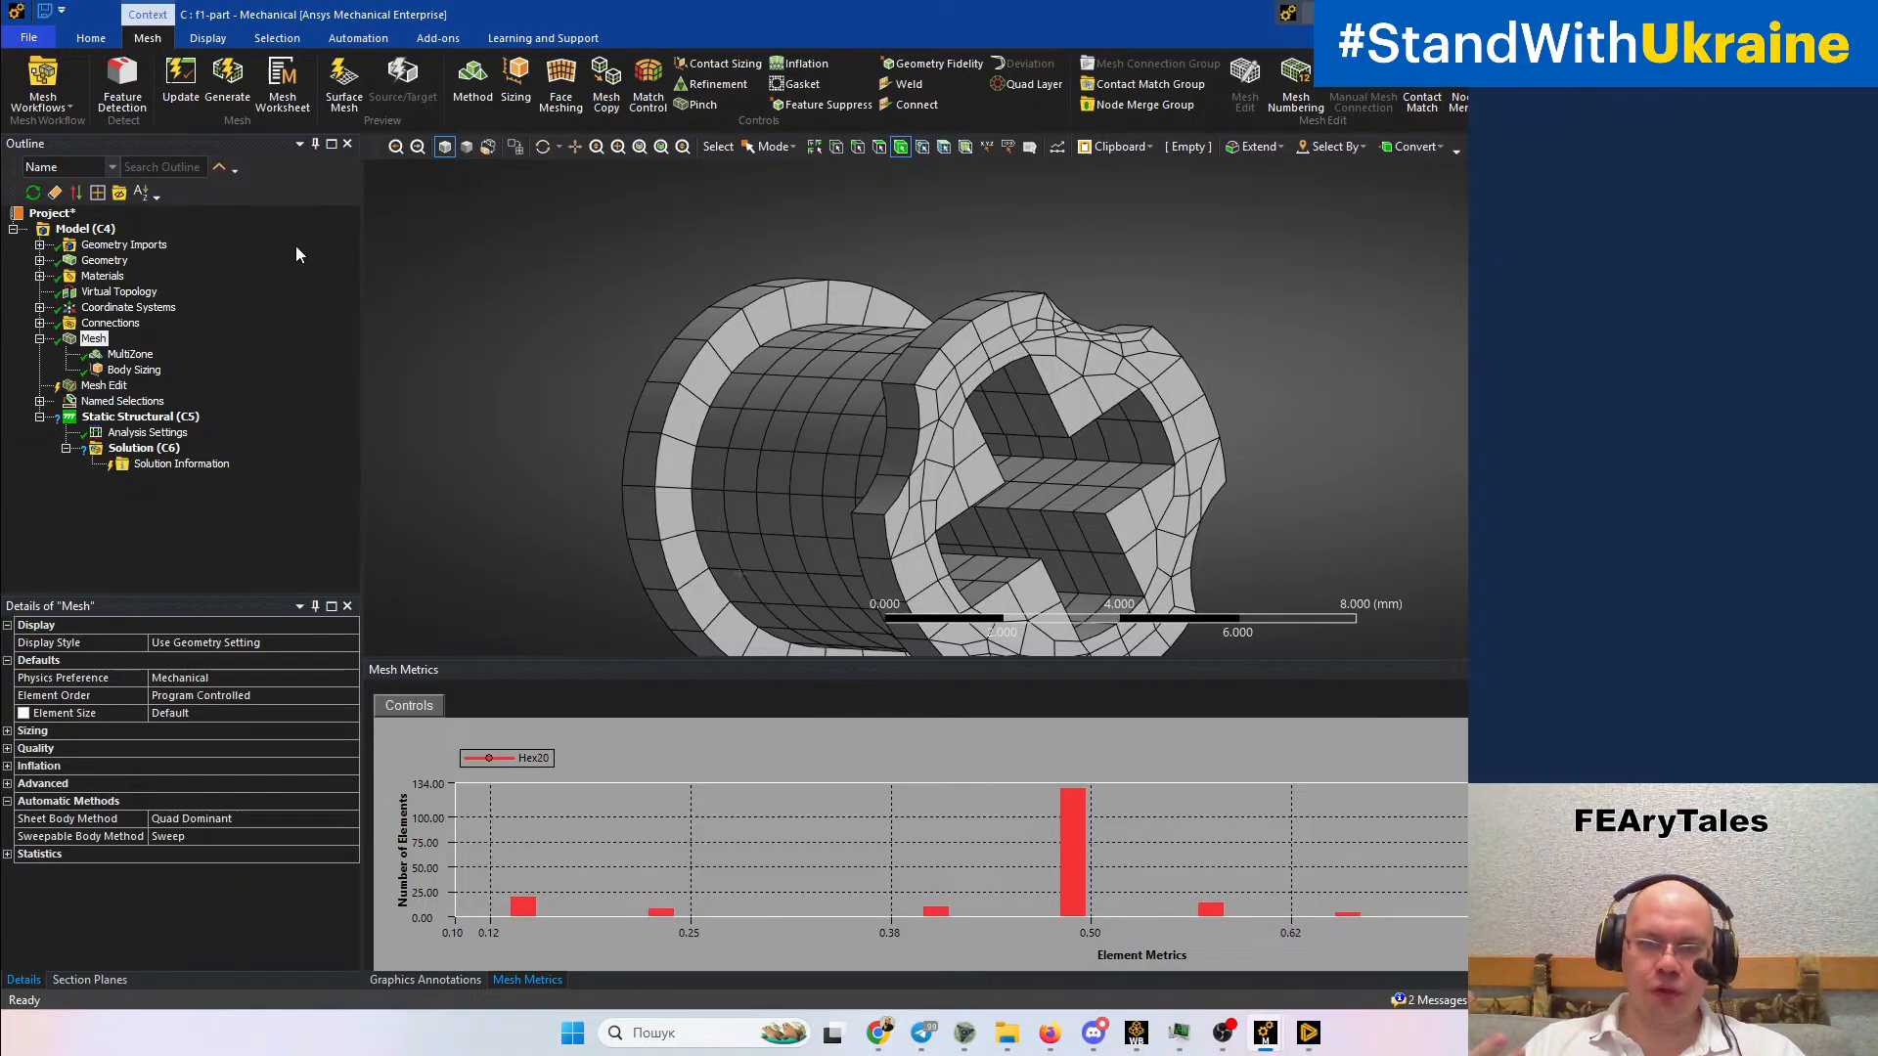
pyautogui.click(98, 261)
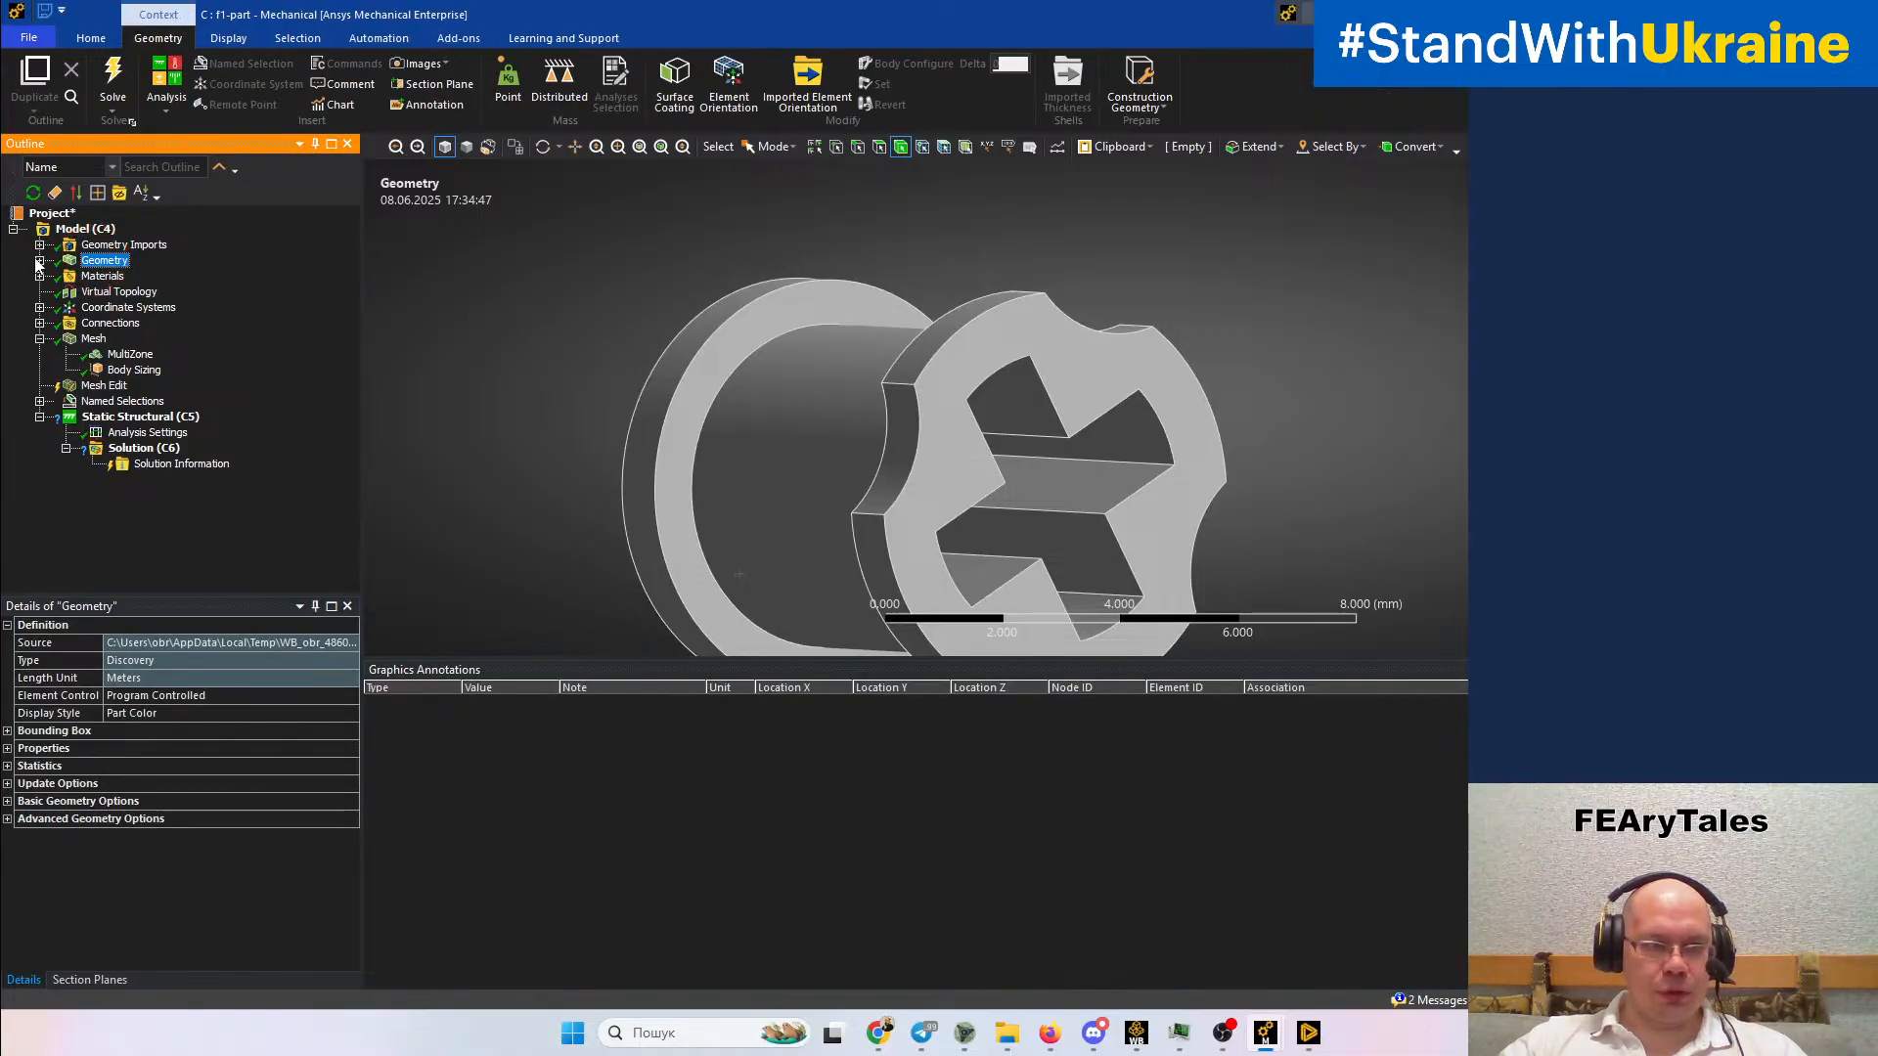
# Update the model's geometry from its source
pyautogui.click(39, 260)
pyautogui.rightClick(106, 216)
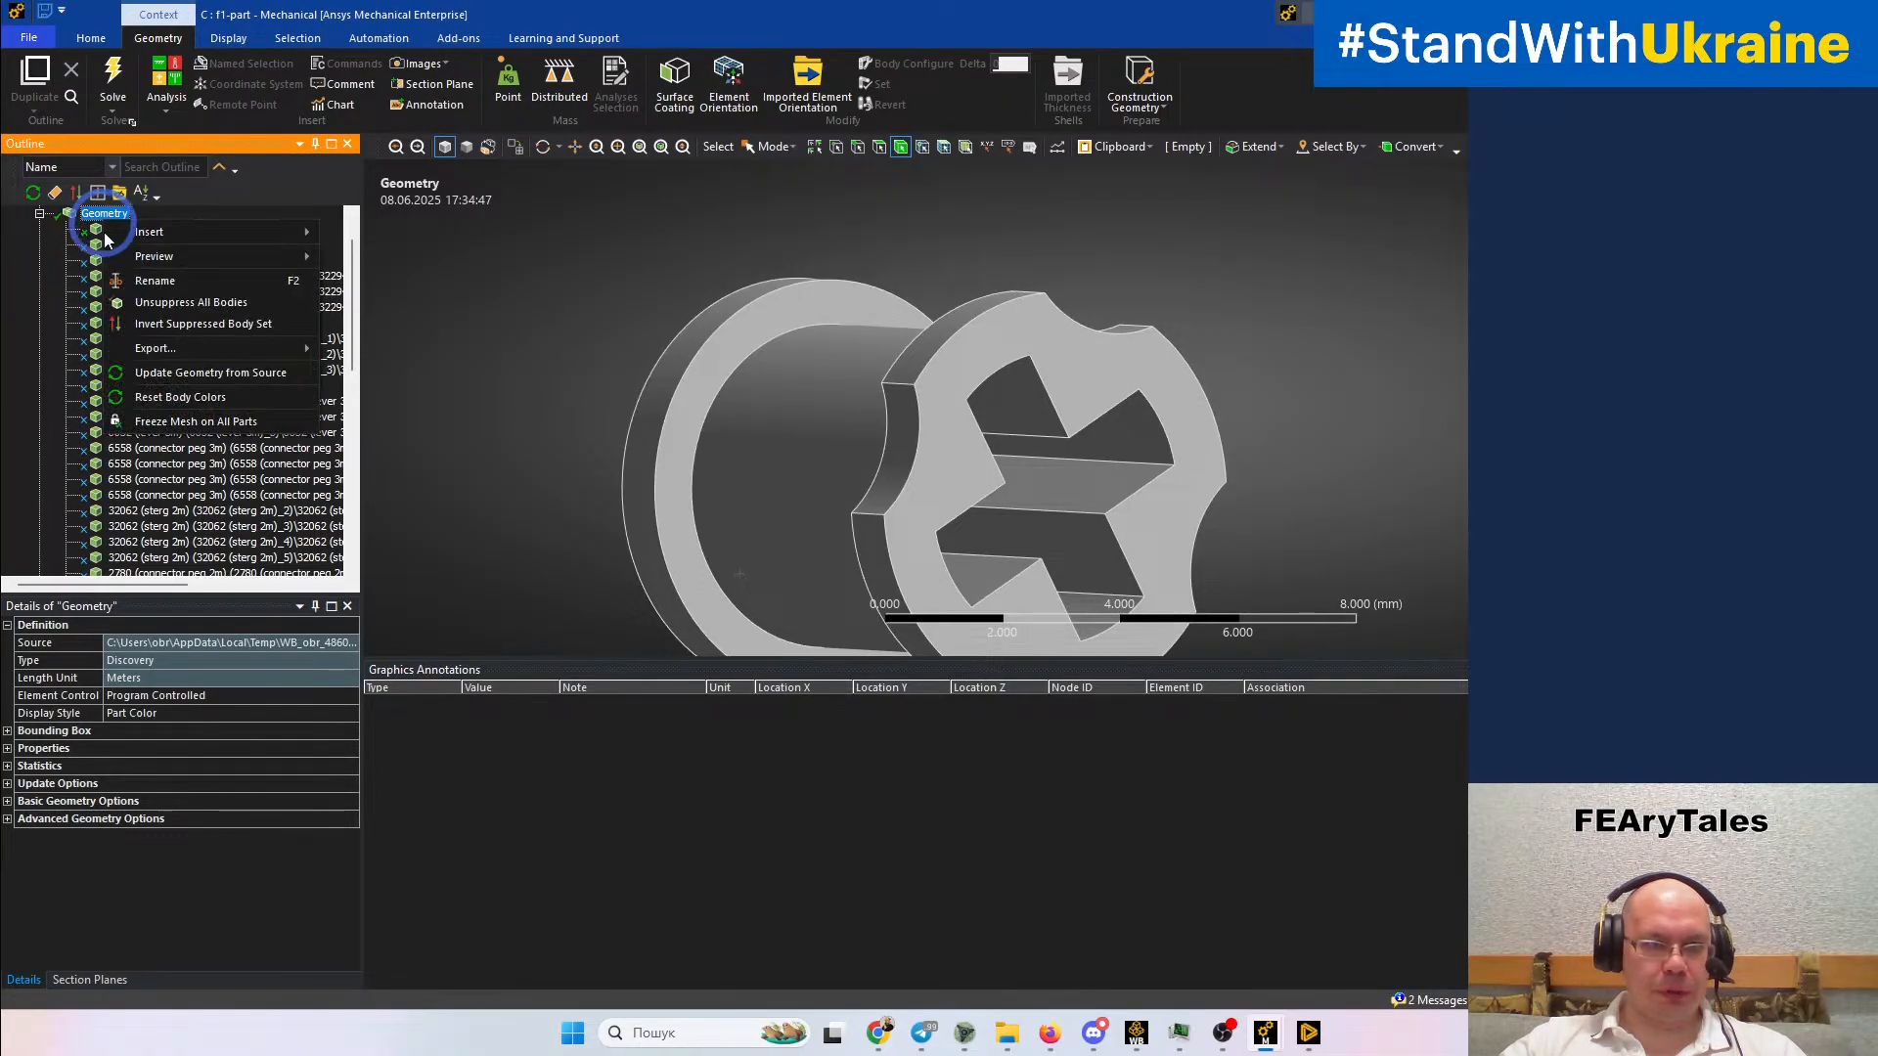
pyautogui.click(162, 381)
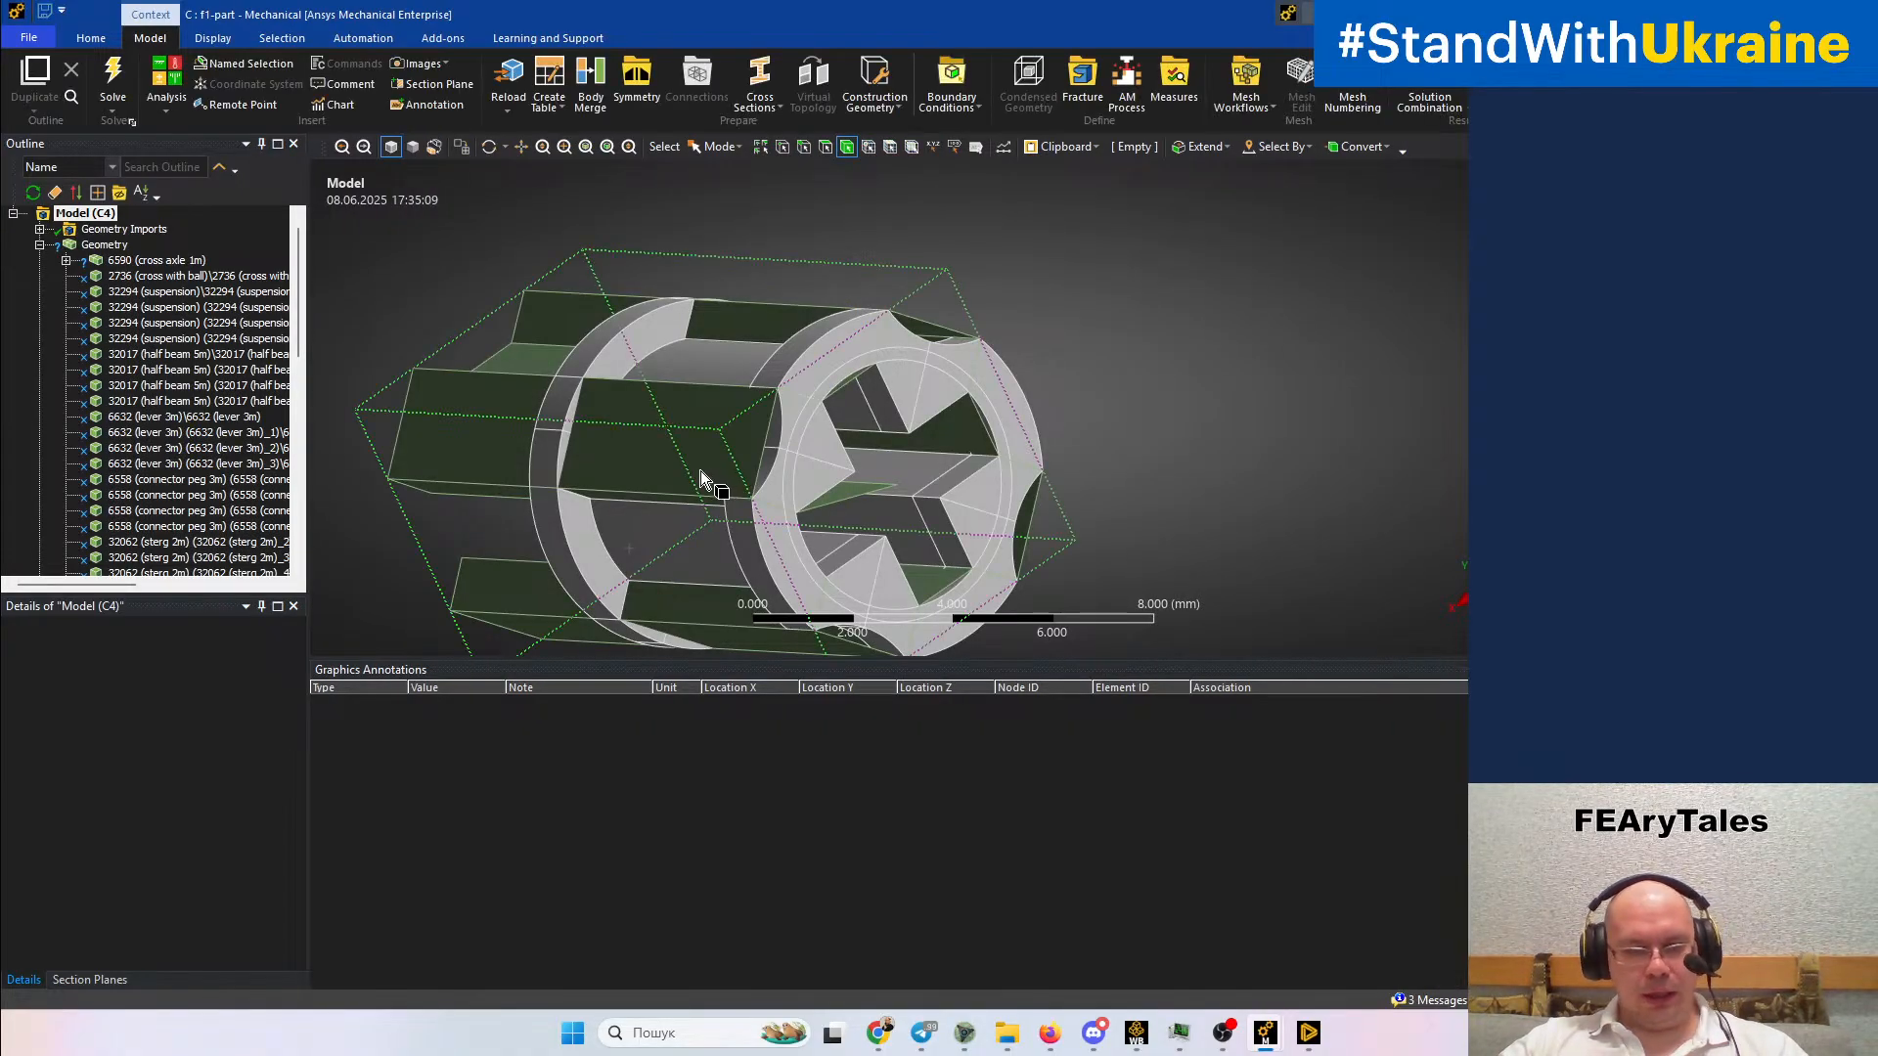
# Hide the large surrounding body so that only the sliced, flanged cross-hole bushing is shown
pyautogui.click(462, 442)
pyautogui.rightClick(464, 440)
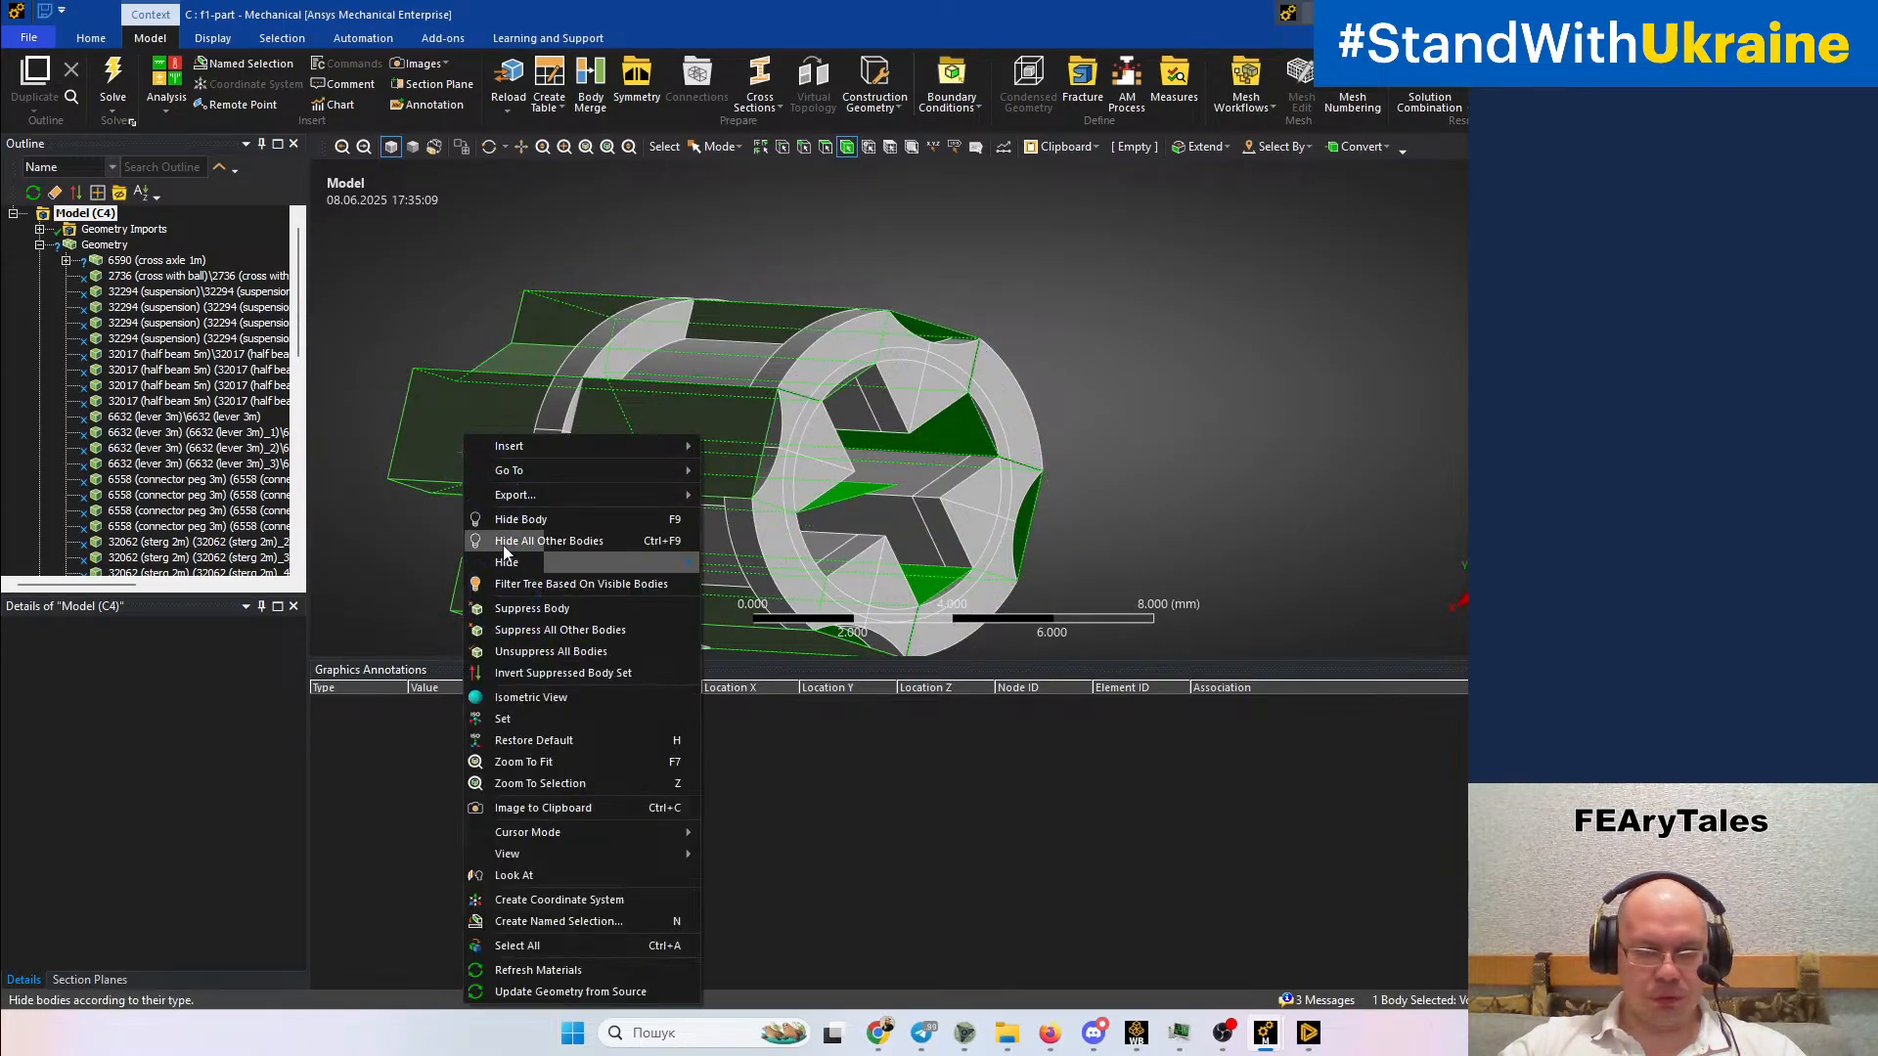
pyautogui.click(503, 521)
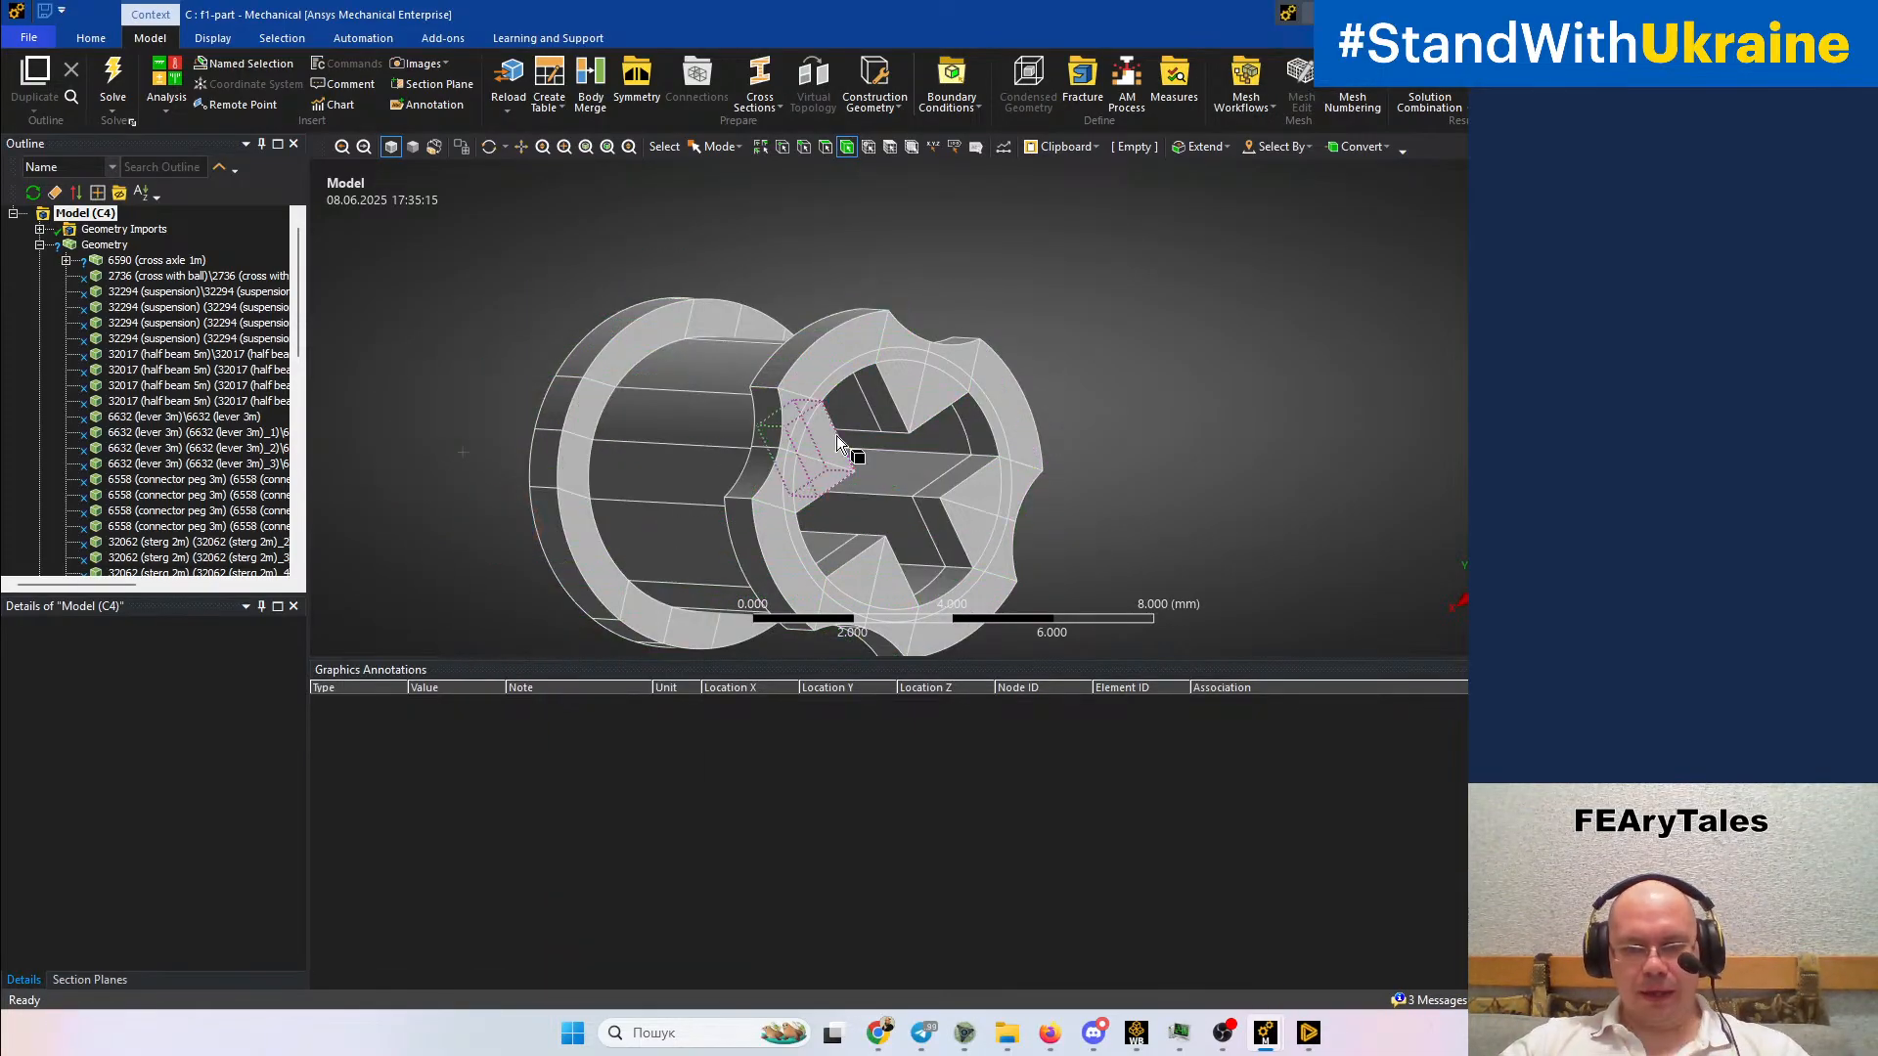
pyautogui.moveTo(991, 362); pyautogui.dragTo(977, 460, button='middle')
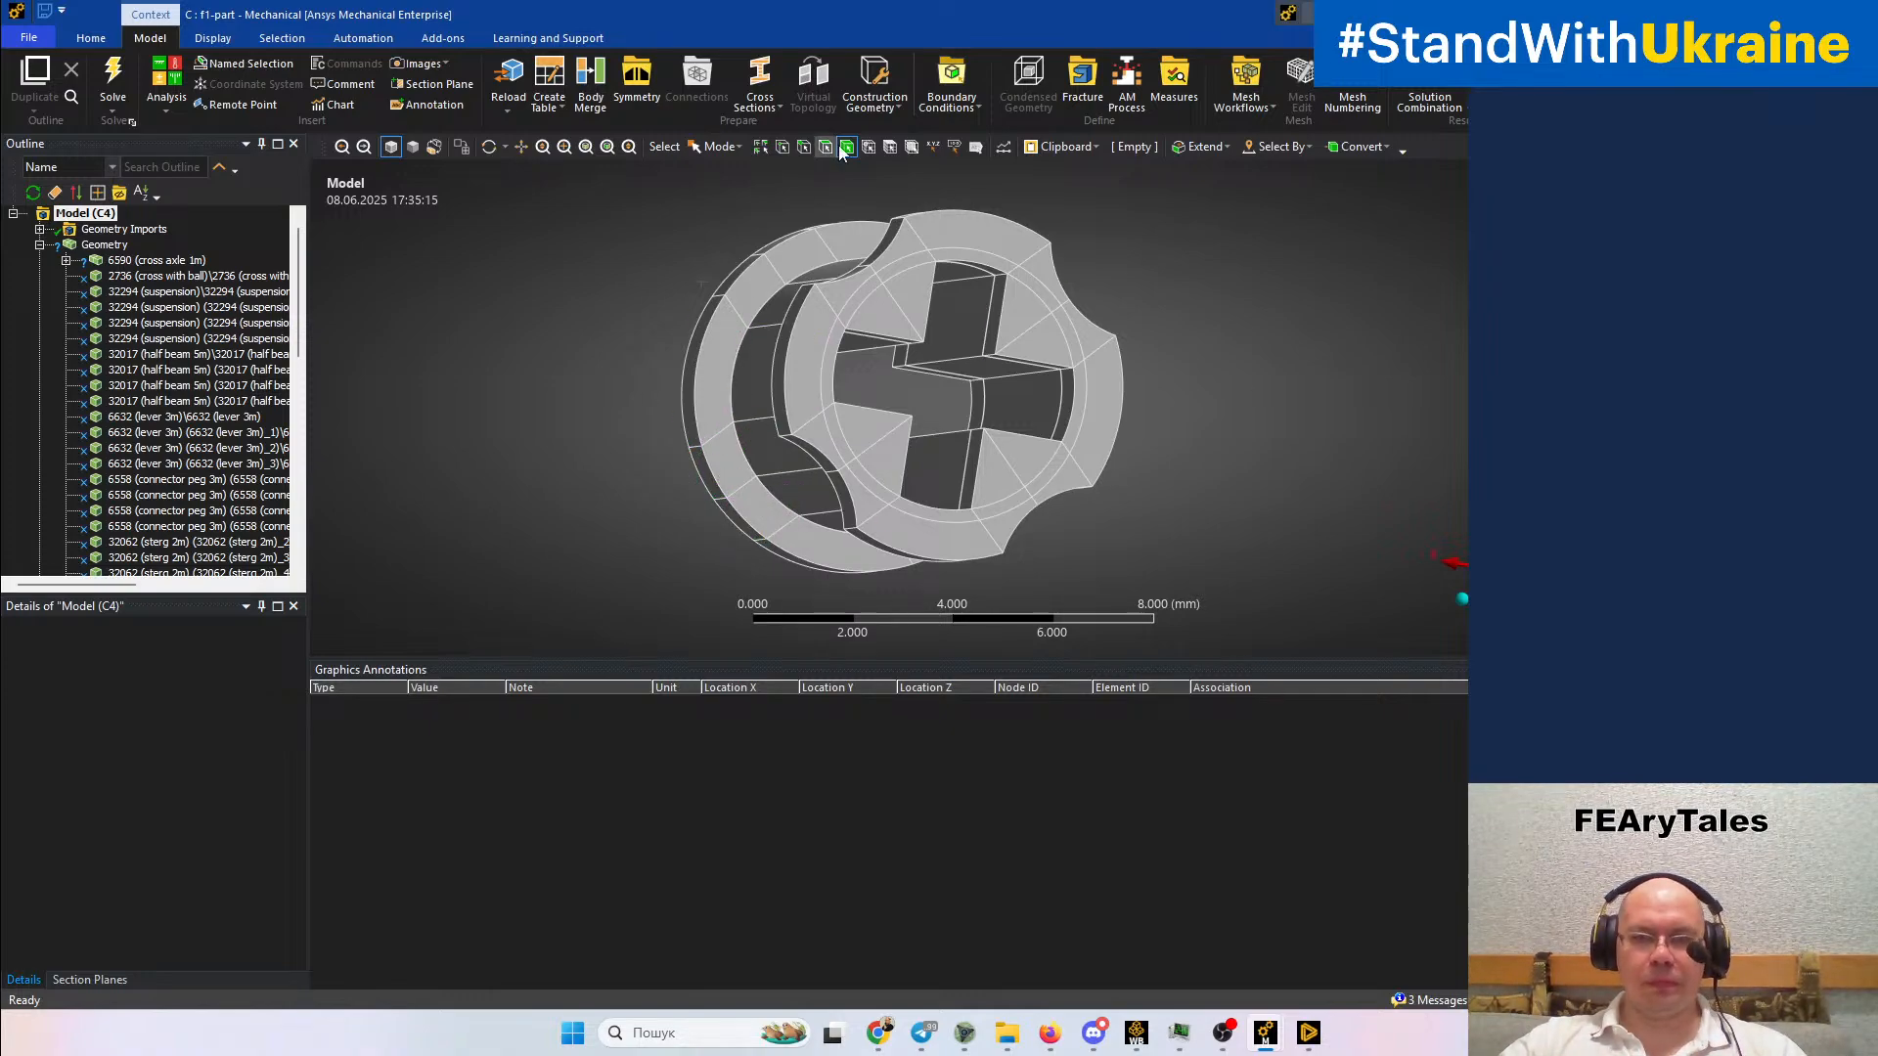
pyautogui.moveTo(830, 332); pyautogui.dragTo(971, 328, button='middle')
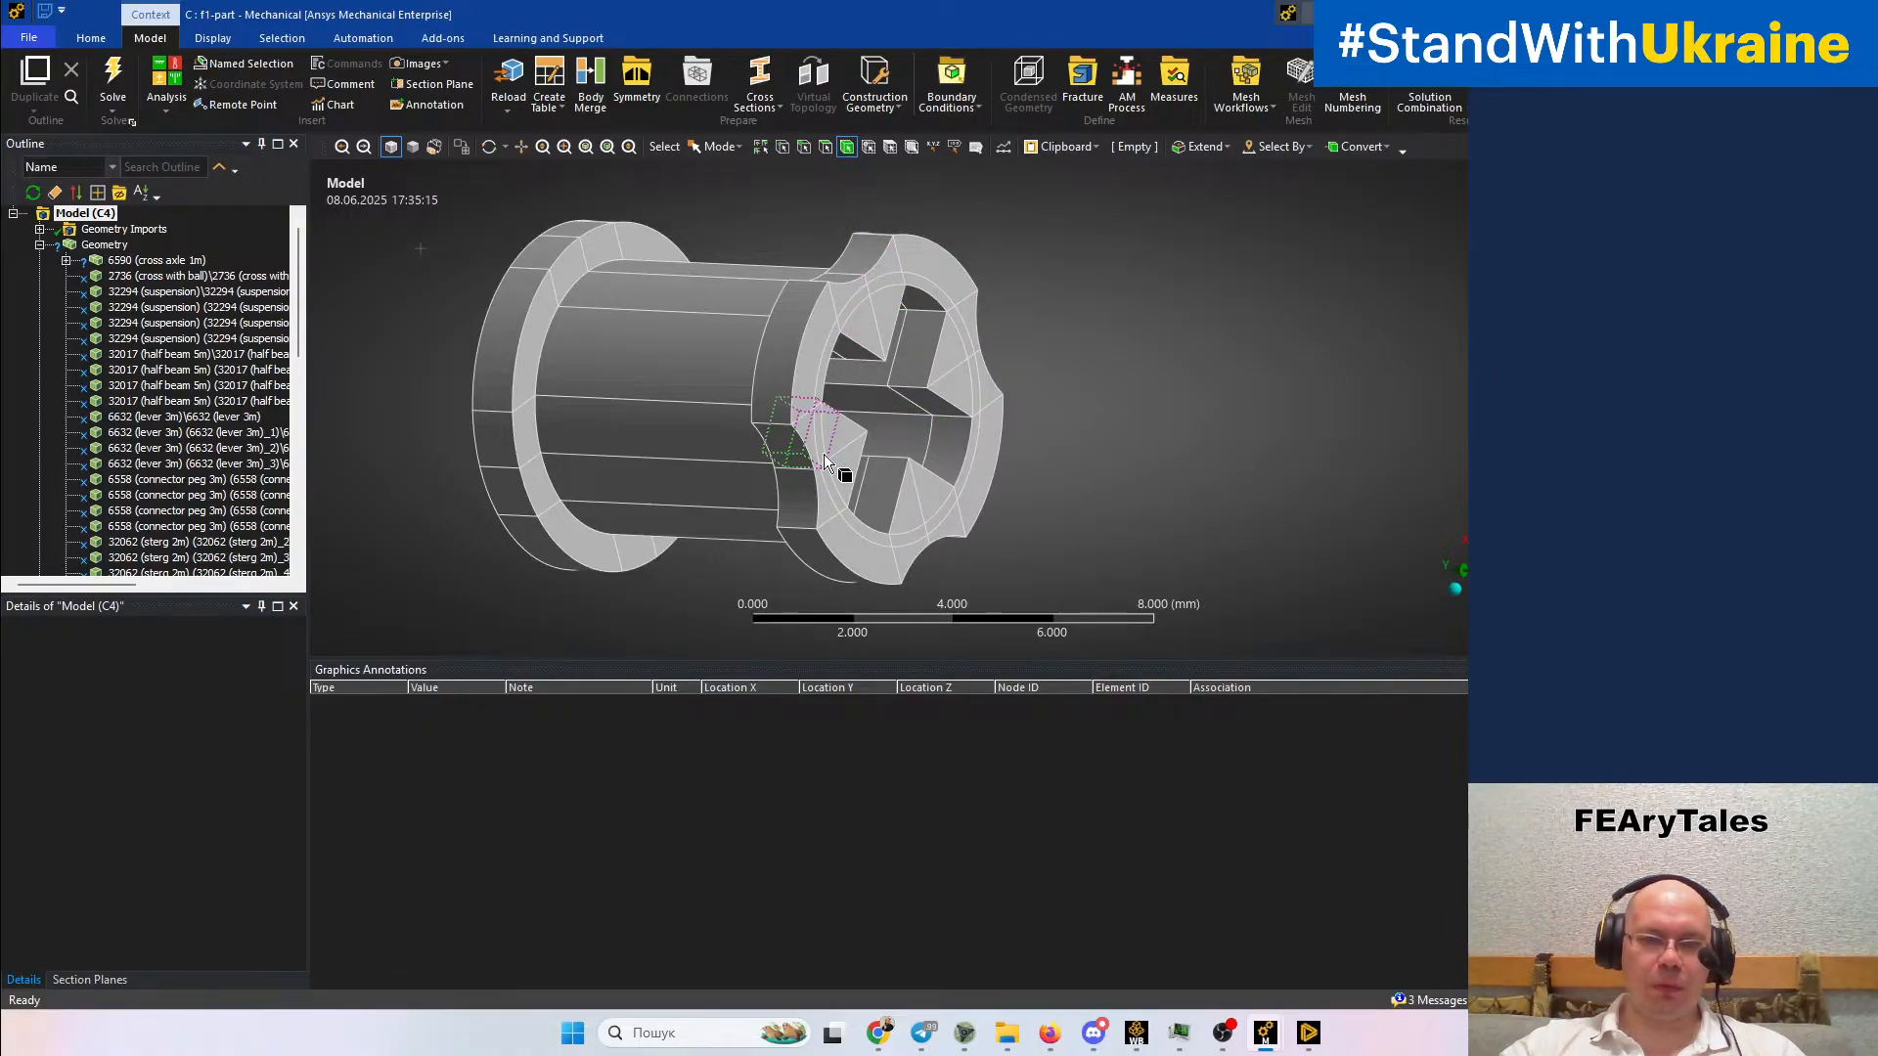
pyautogui.moveTo(937, 456); pyautogui.dragTo(919, 421, button='middle')
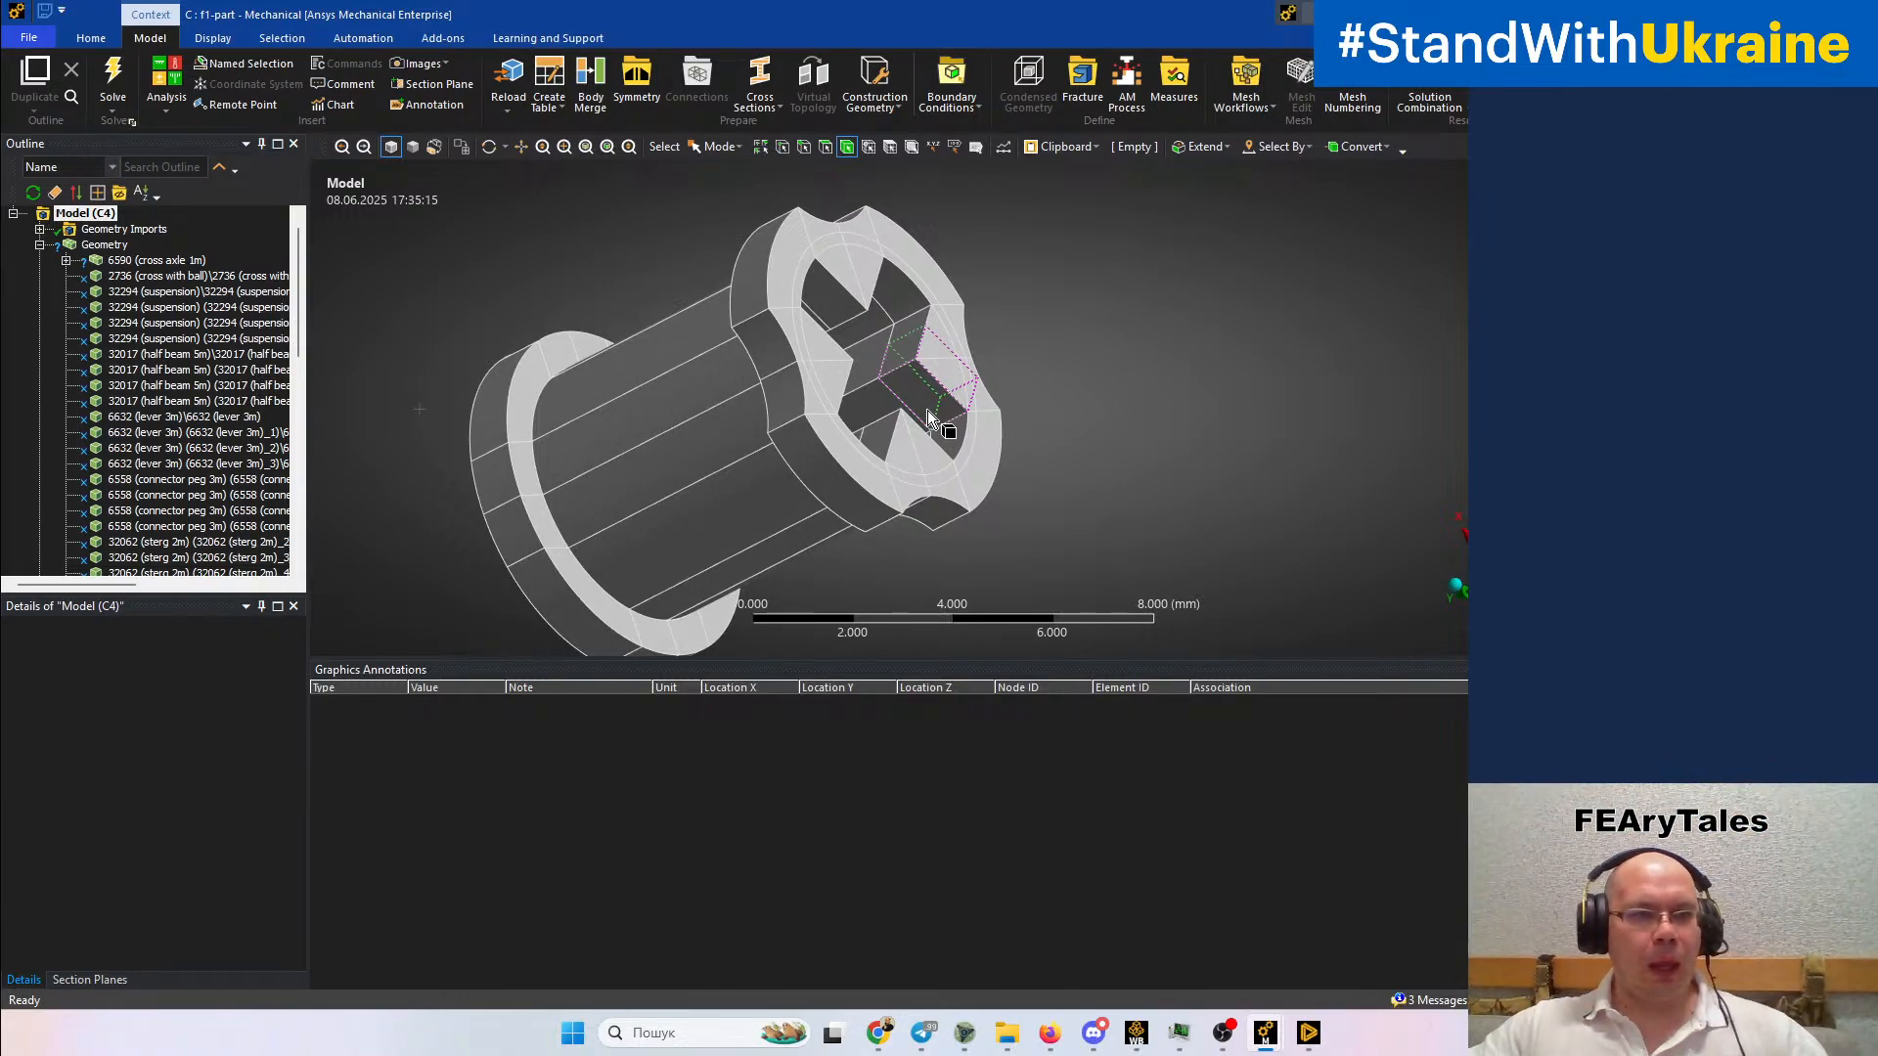
# Delete the MultiZone and Body Sizing controls from the mesh
pyautogui.click(39, 245)
pyautogui.click(40, 338)
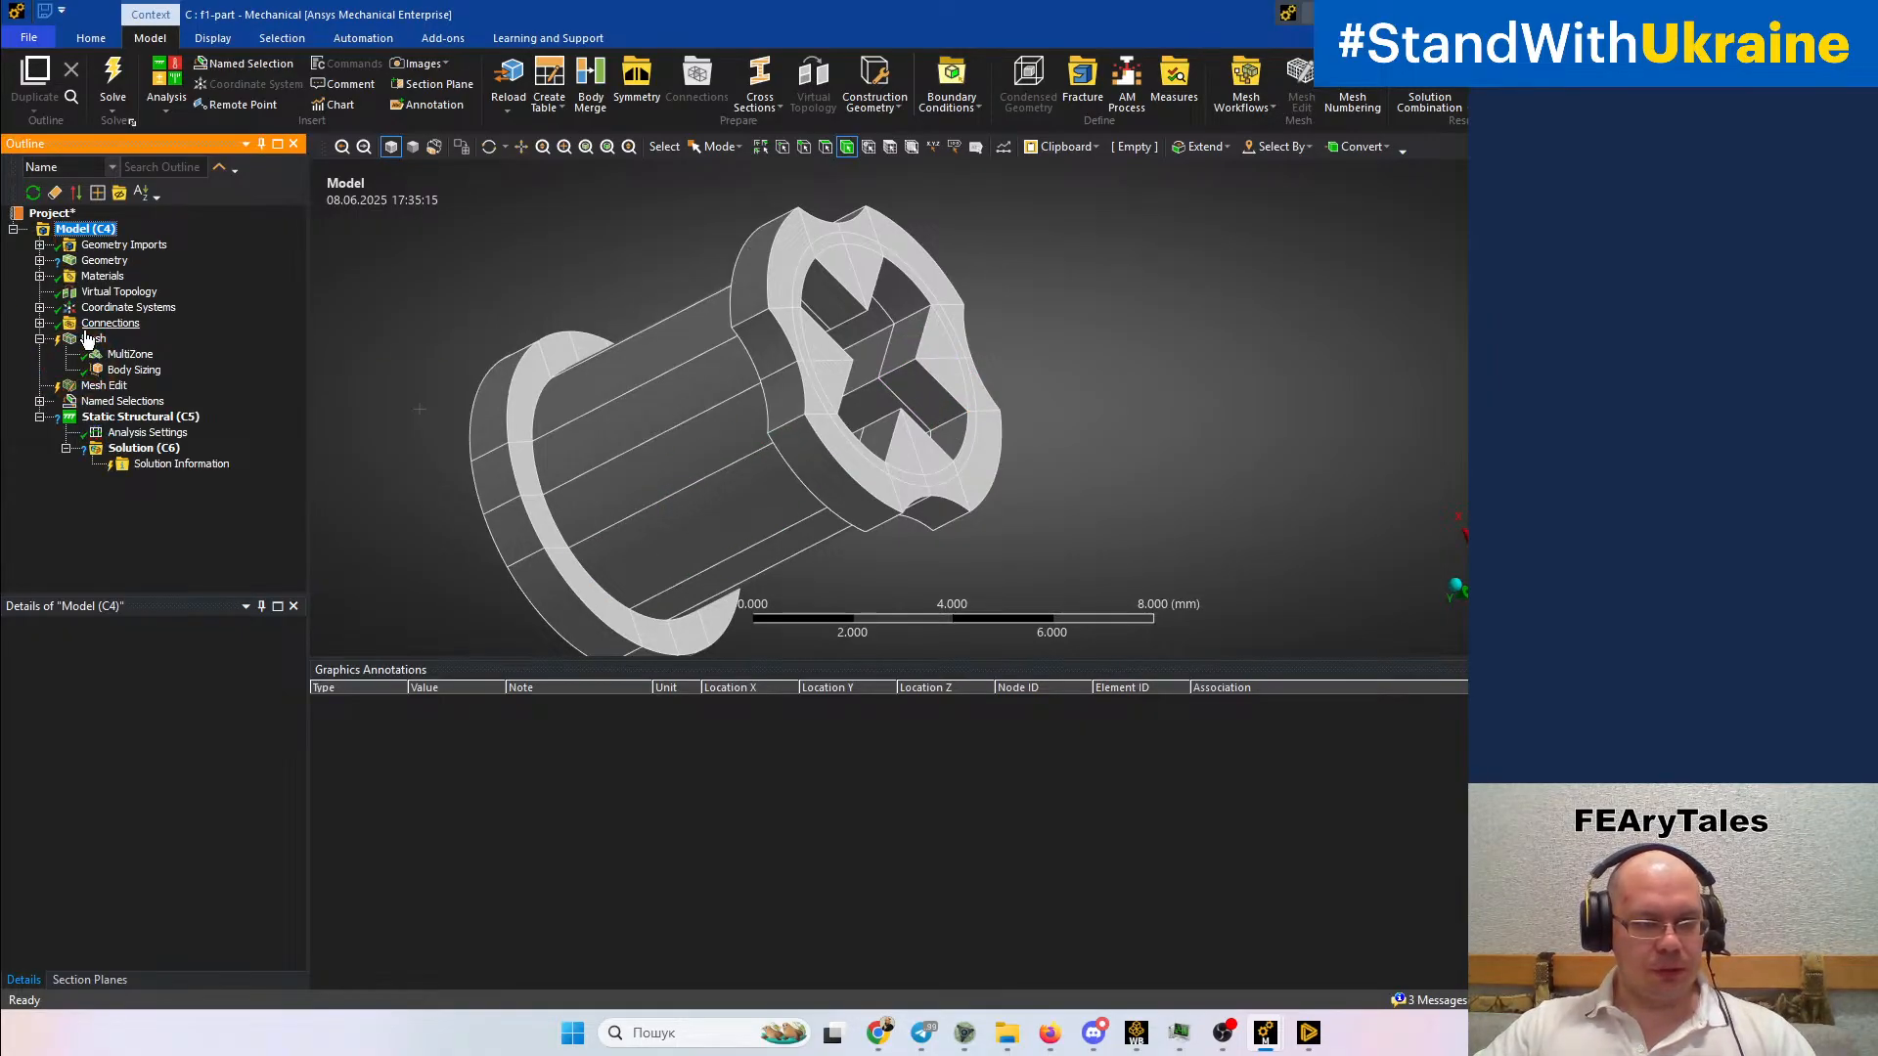
pyautogui.click(94, 338)
pyautogui.click(125, 355)
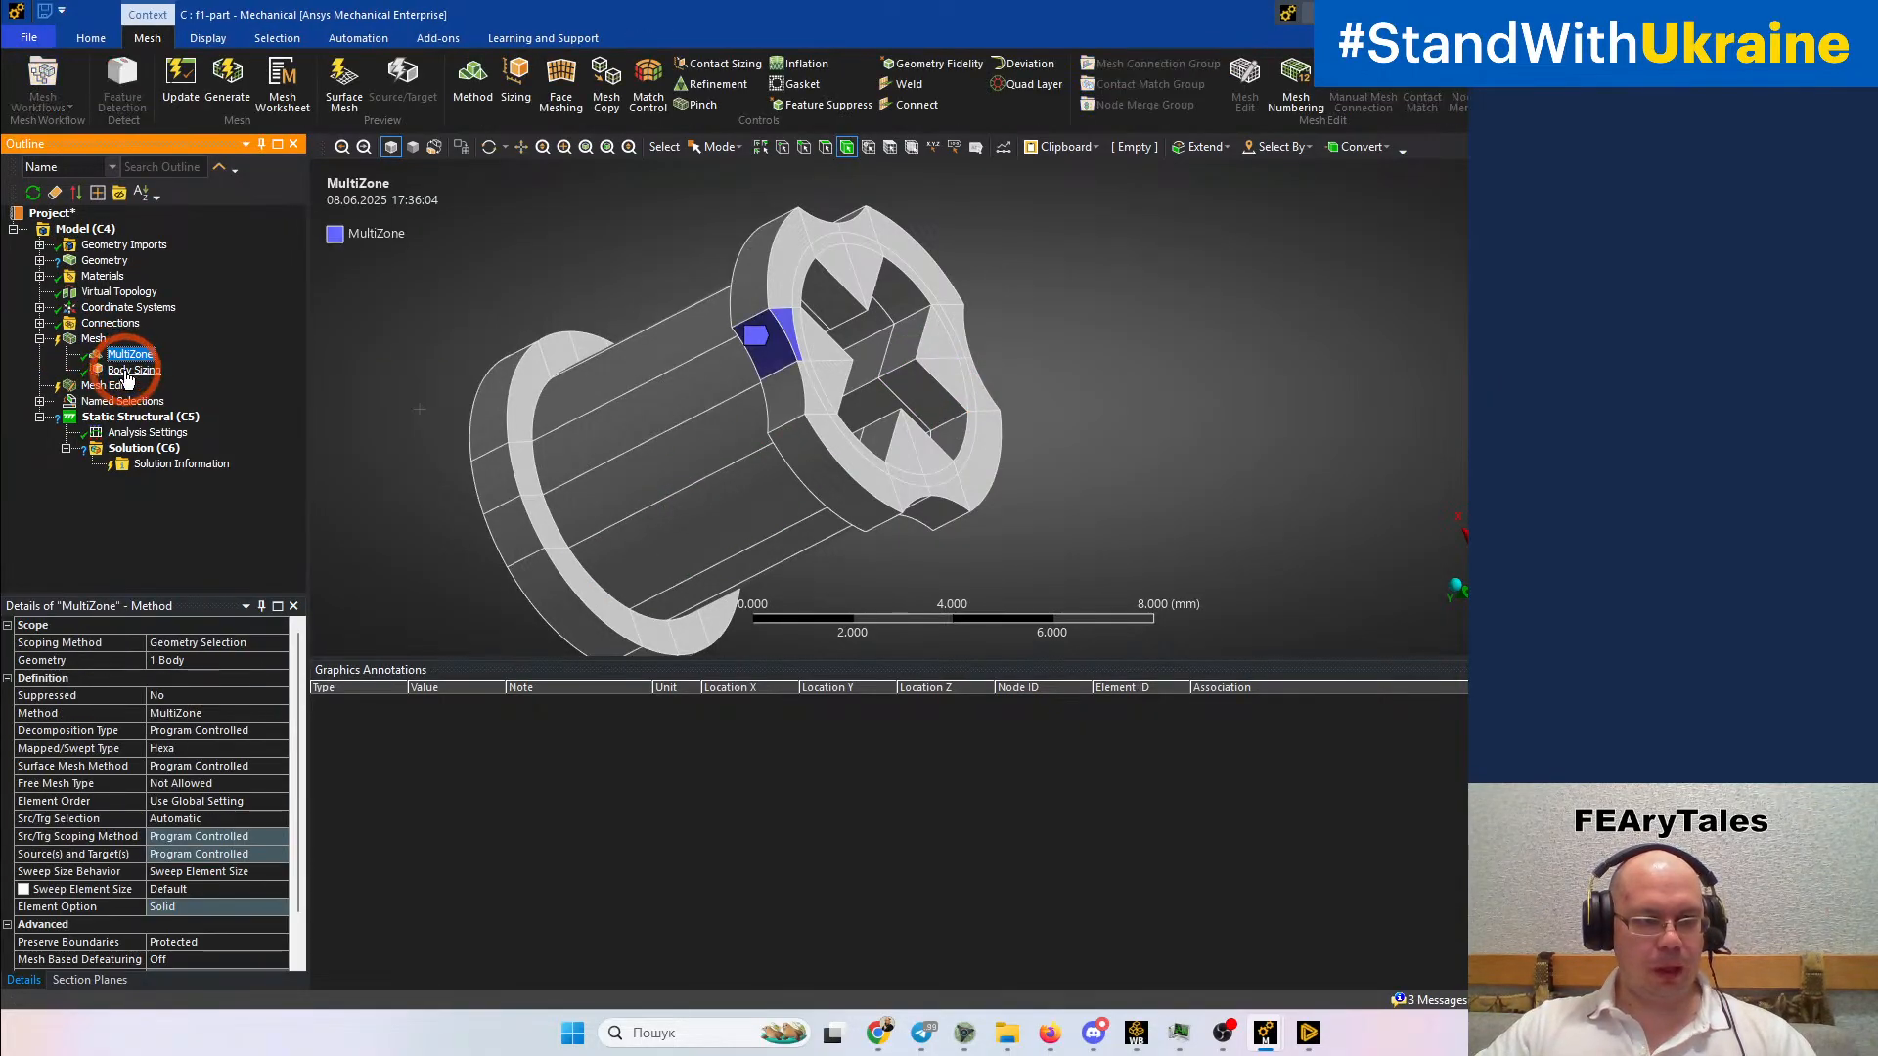
pyautogui.keyDown('ctrl'); pyautogui.click(122, 370); pyautogui.keyUp('ctrl')
pyautogui.press('Delete')
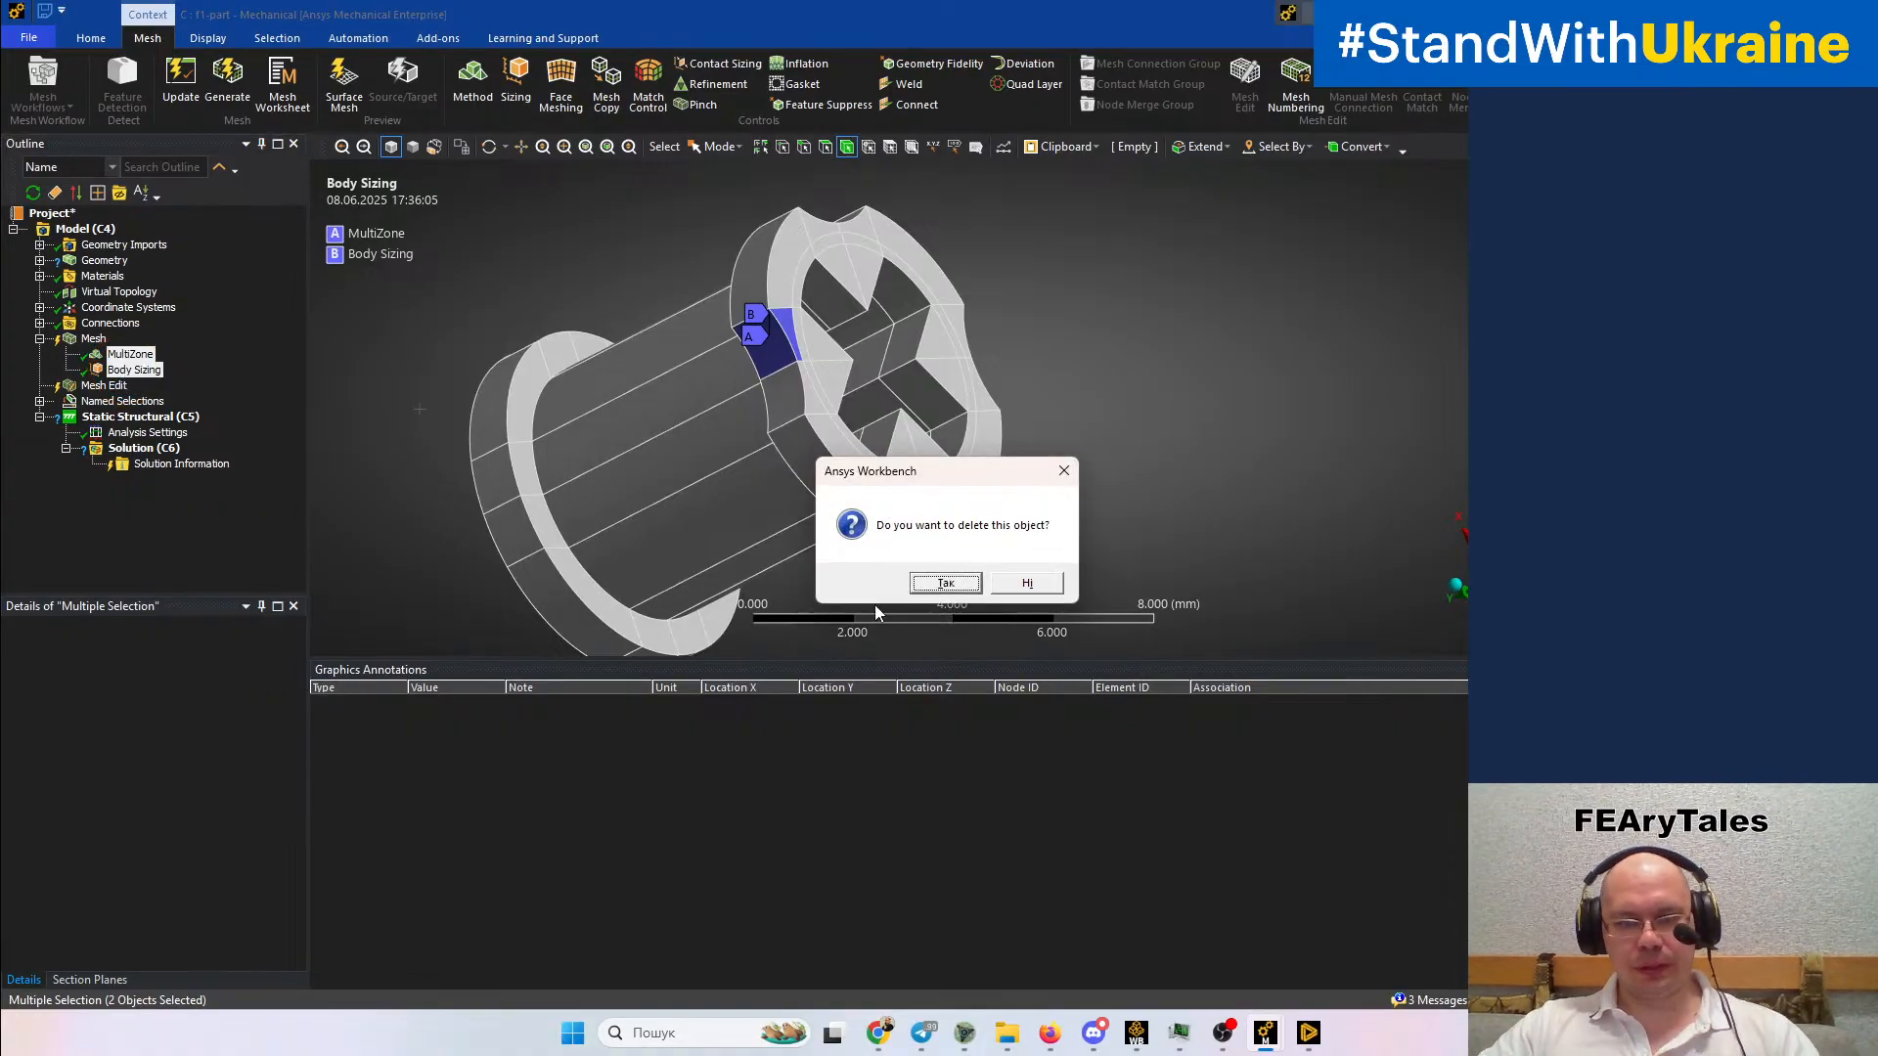
pyautogui.click(949, 583)
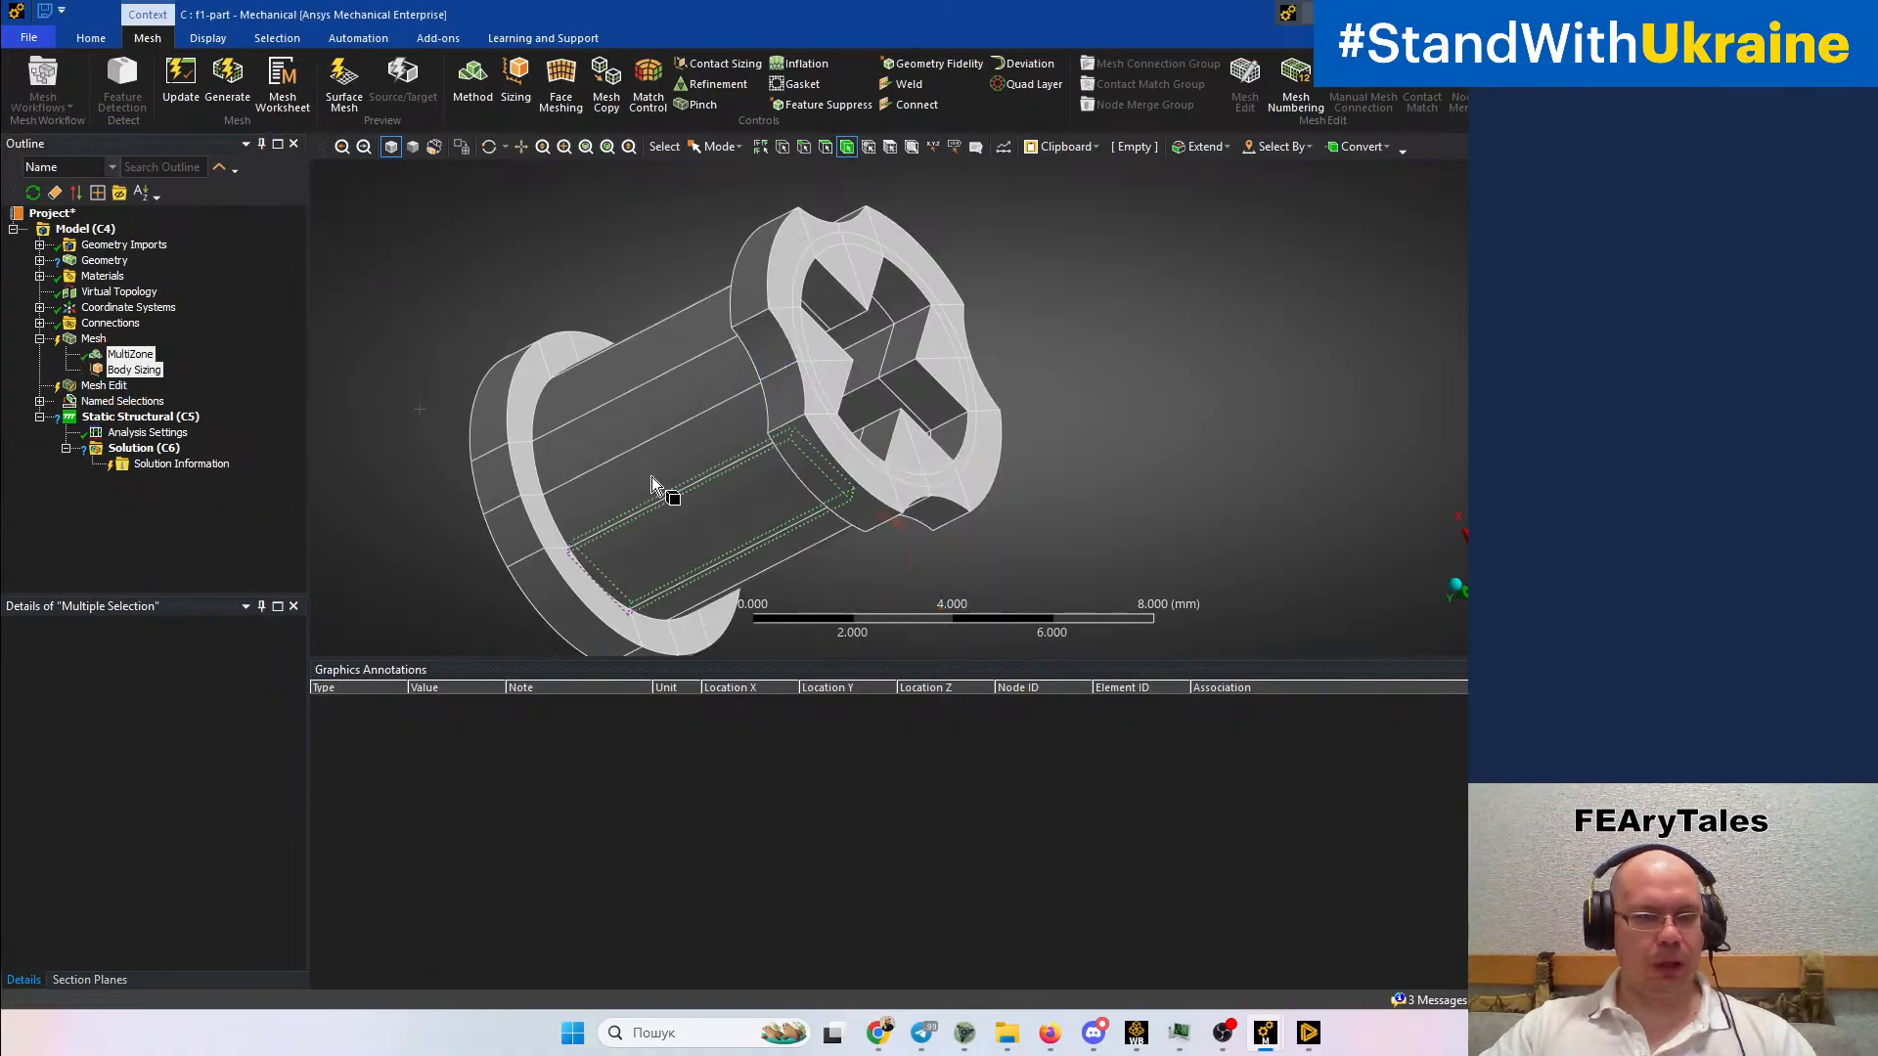
# Add a mesh sizing control and scope it to all edges of the bushing with a box selection
pyautogui.click(518, 93)
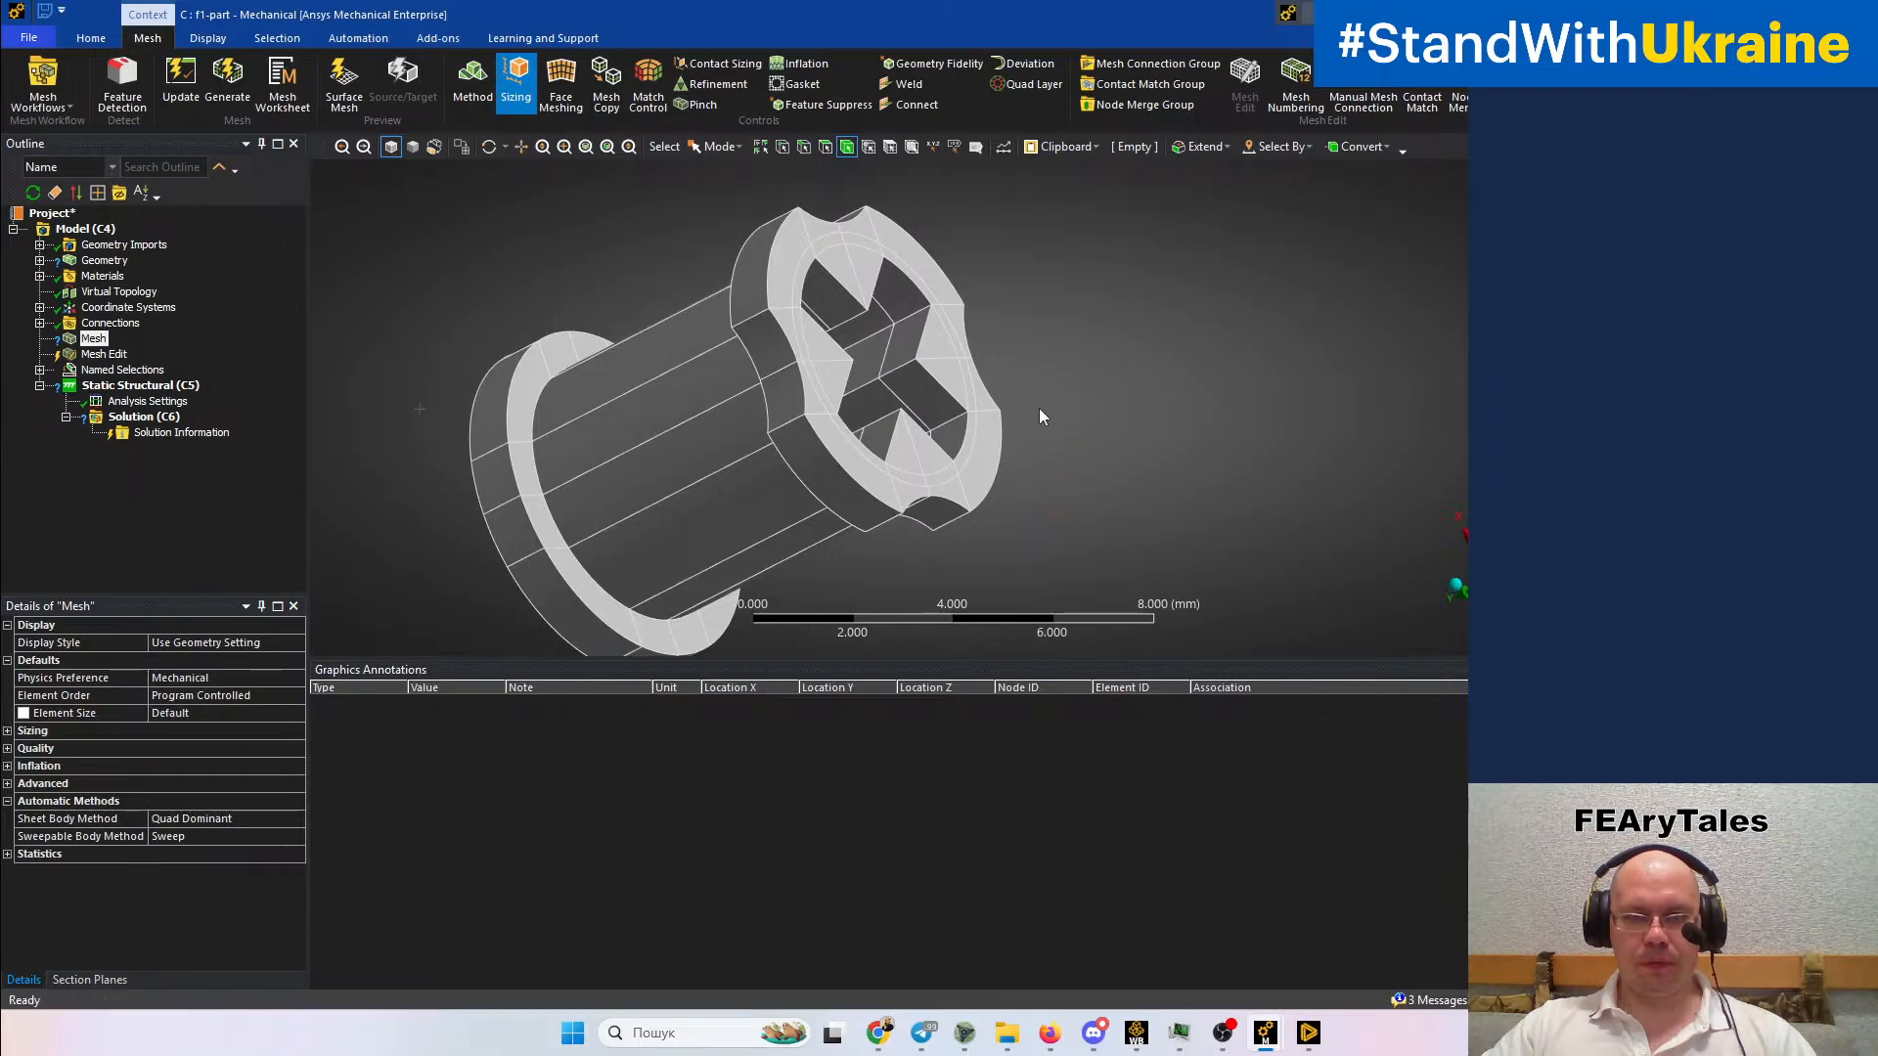
pyautogui.scroll(3, 975, 351)
pyautogui.click(802, 146)
pyautogui.scroll(-3, 979, 345)
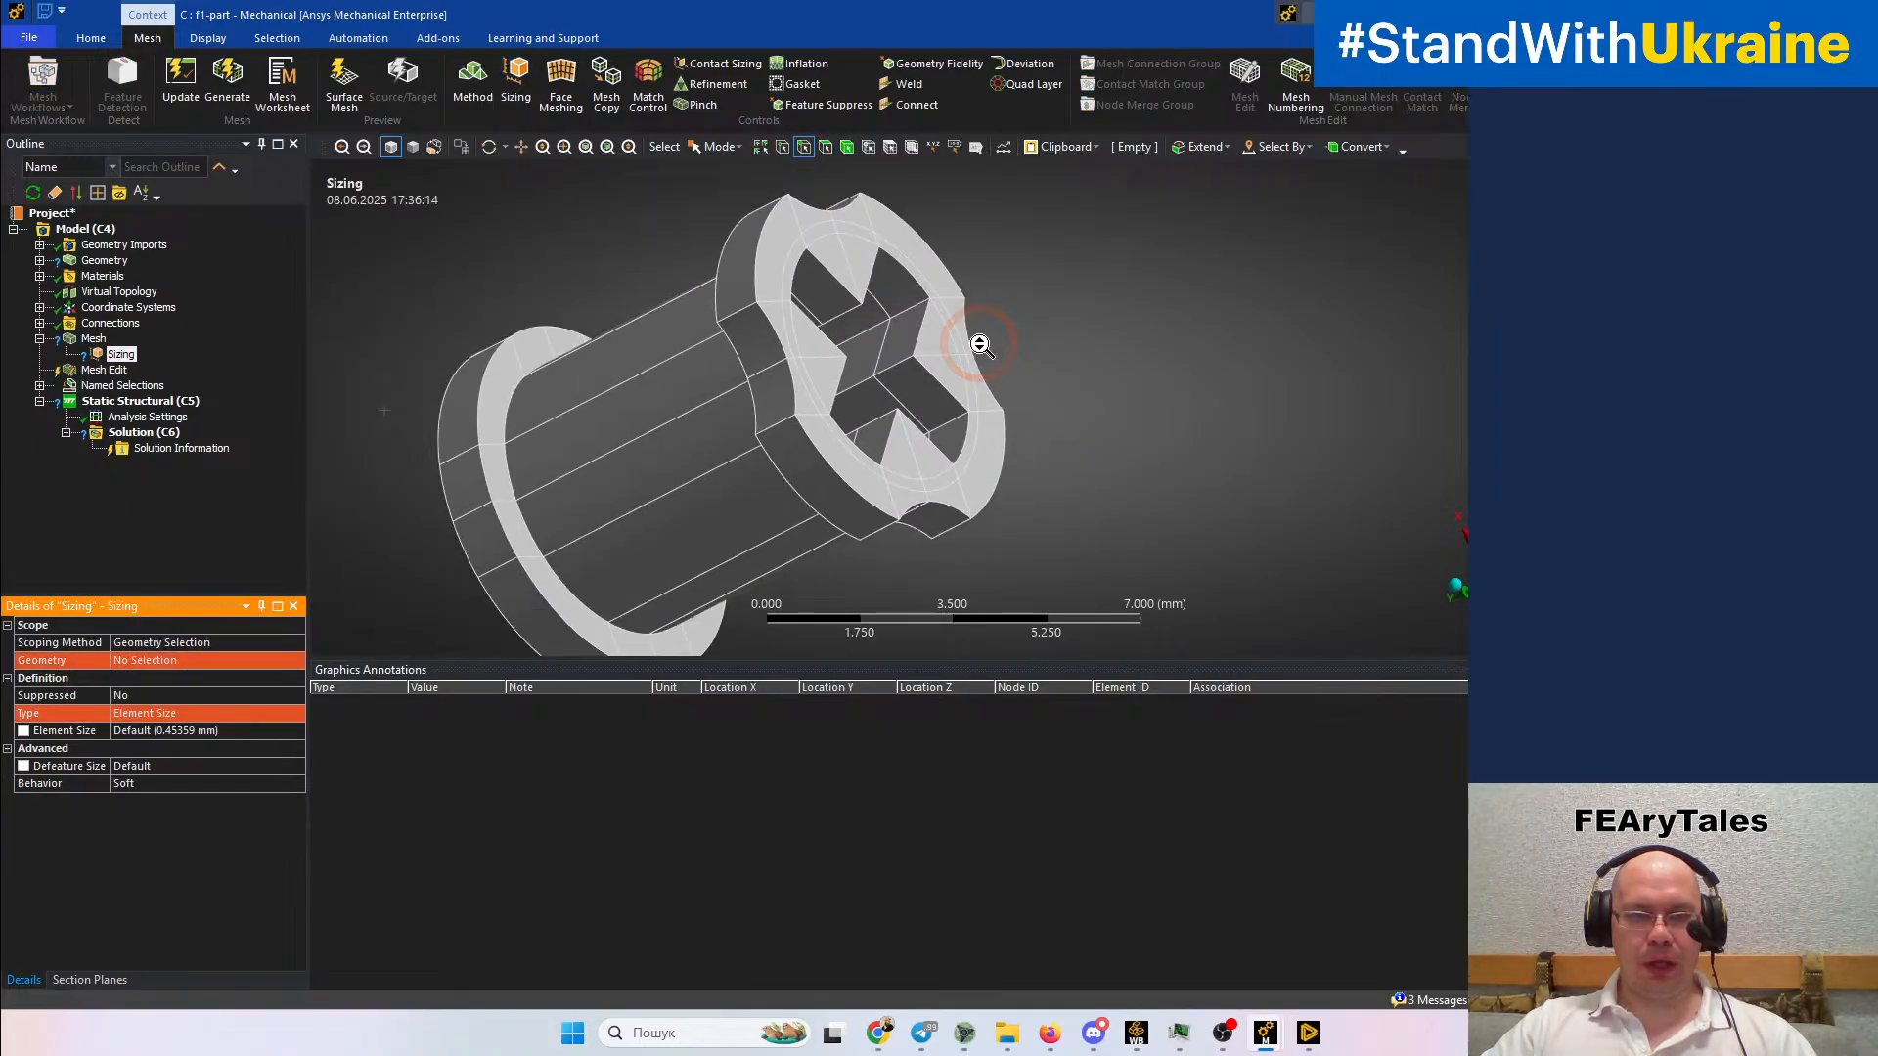
pyautogui.scroll(-4, 981, 350)
pyautogui.click(715, 146)
pyautogui.click(743, 190)
pyautogui.moveTo(713, 277); pyautogui.dragTo(1179, 598)
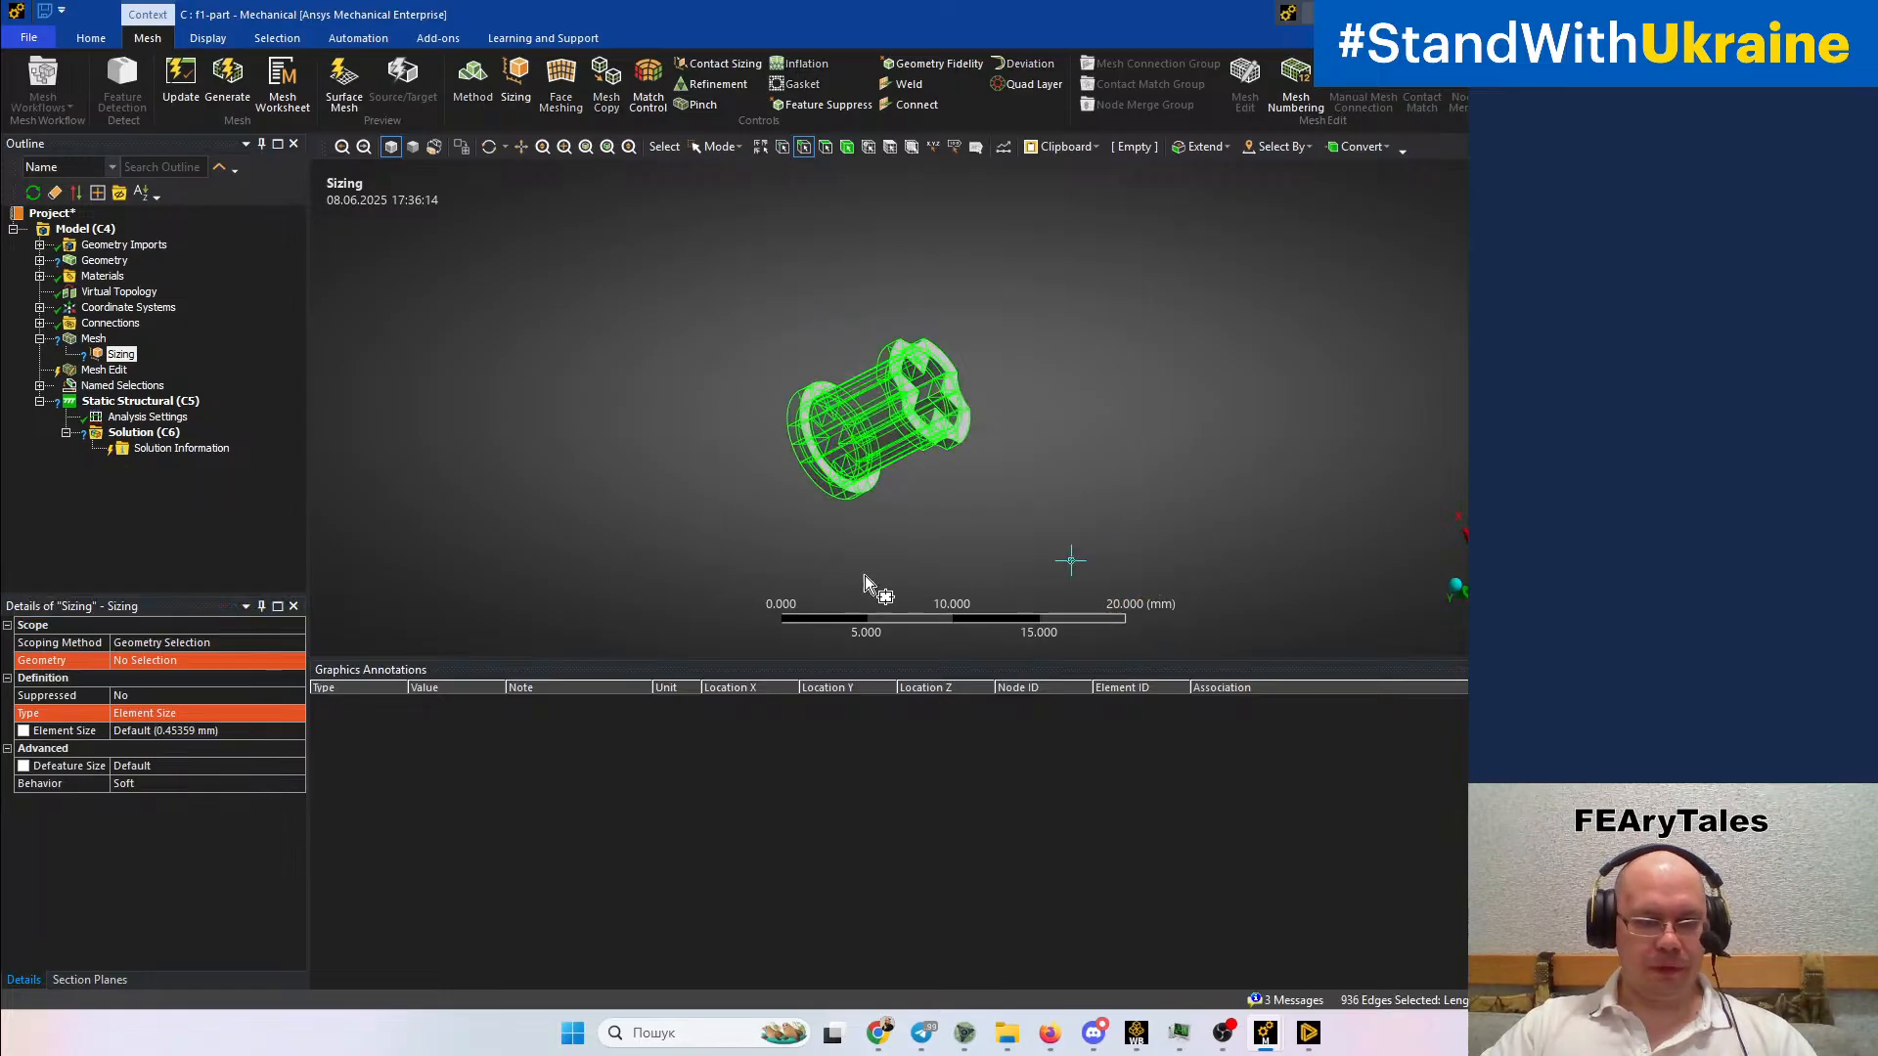
pyautogui.click(195, 660)
pyautogui.click(171, 661)
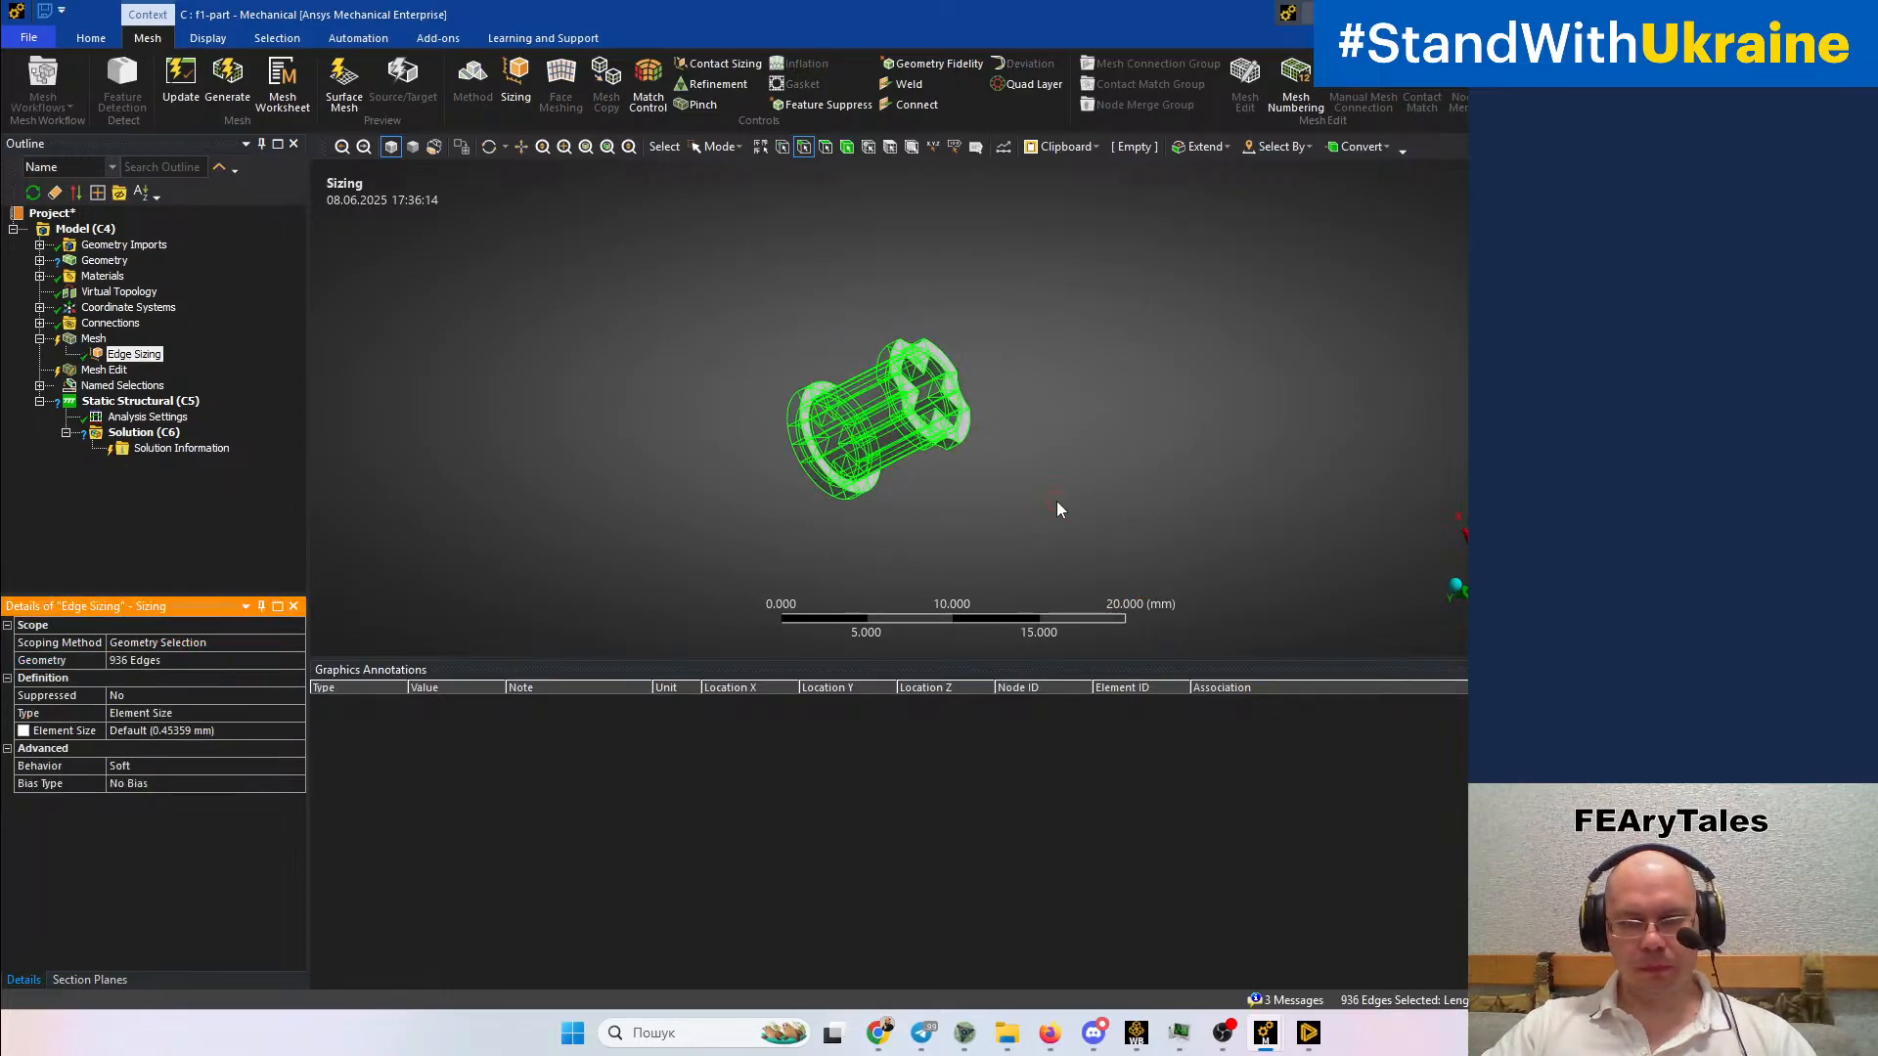
# Define the edge sizing by Number of Divisions, with 4 divisions per edge
pyautogui.moveTo(961, 555)
pyautogui.mouseDown(button='middle')
pyautogui.moveTo(976, 545)
pyautogui.moveTo(946, 481)
pyautogui.moveTo(1018, 432)
pyautogui.moveTo(1004, 477)
pyautogui.moveTo(993, 445)
pyautogui.moveTo(1017, 435)
pyautogui.mouseUp(button='middle')
pyautogui.scroll(5, 946, 481)
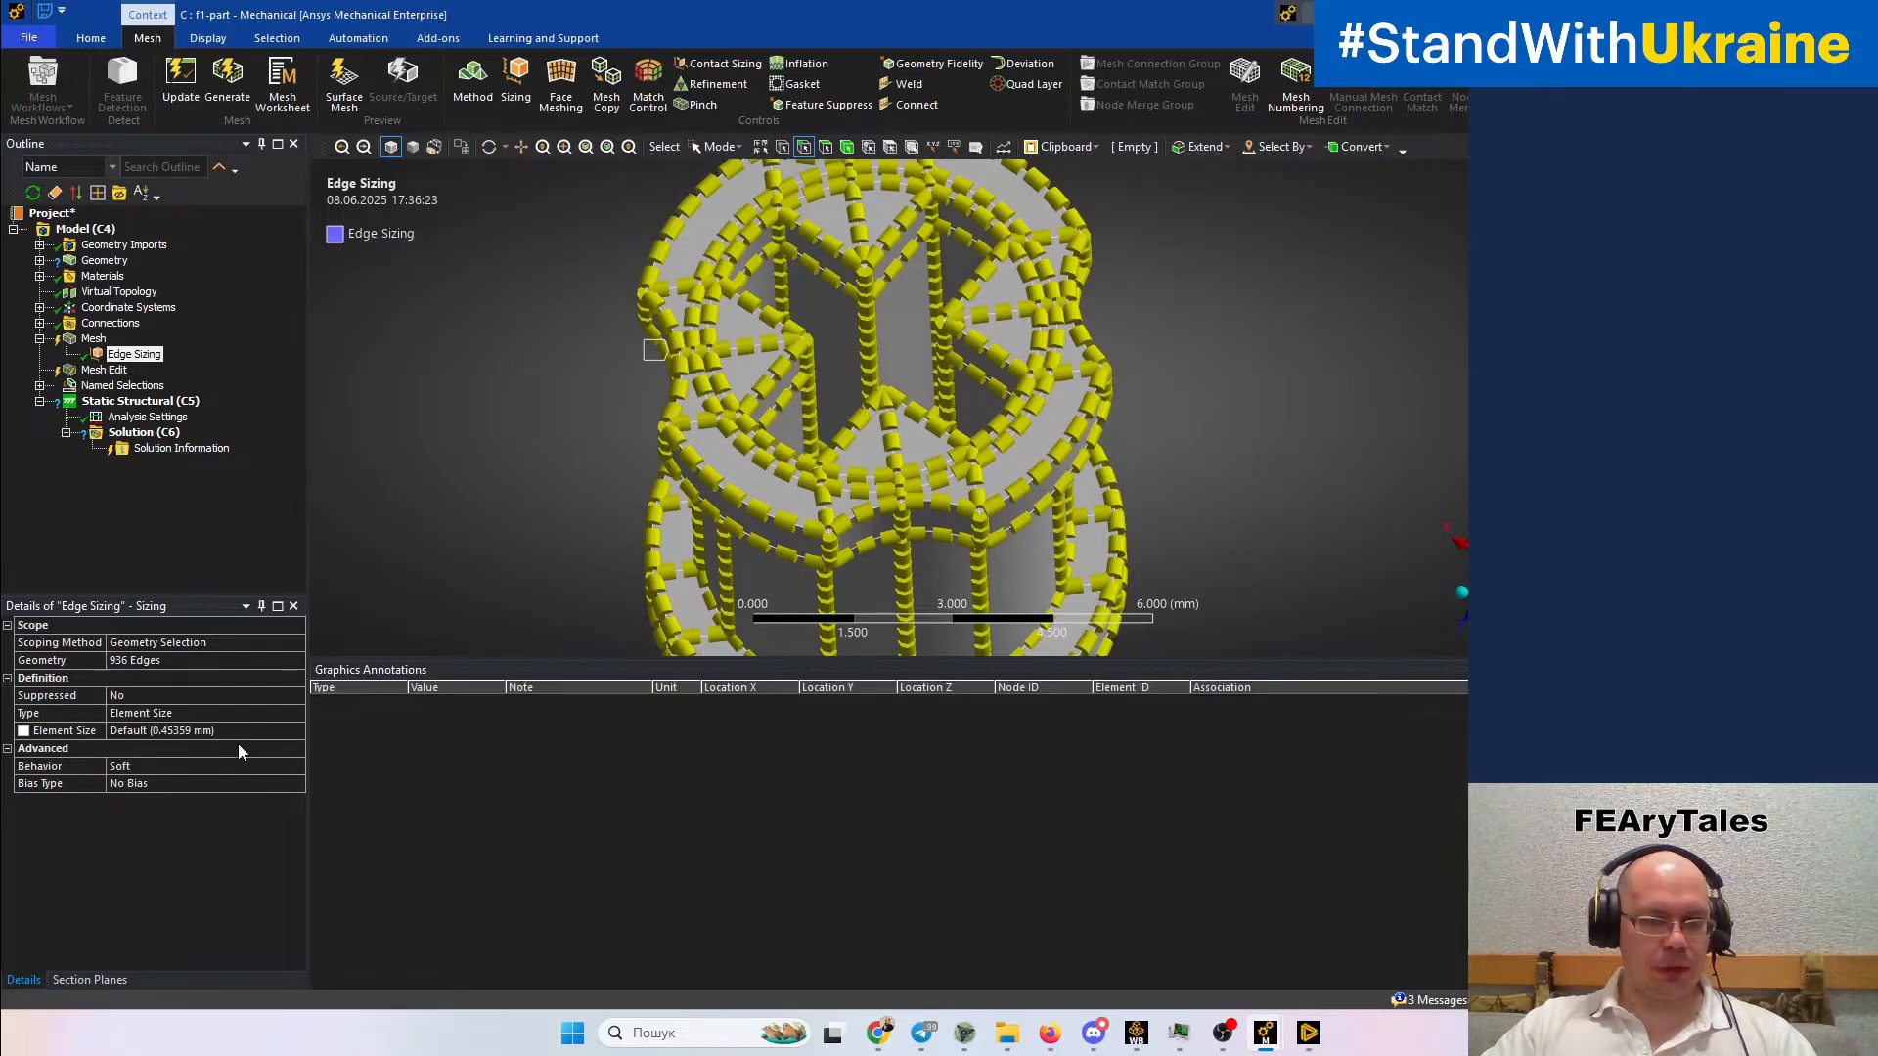
pyautogui.click(294, 713)
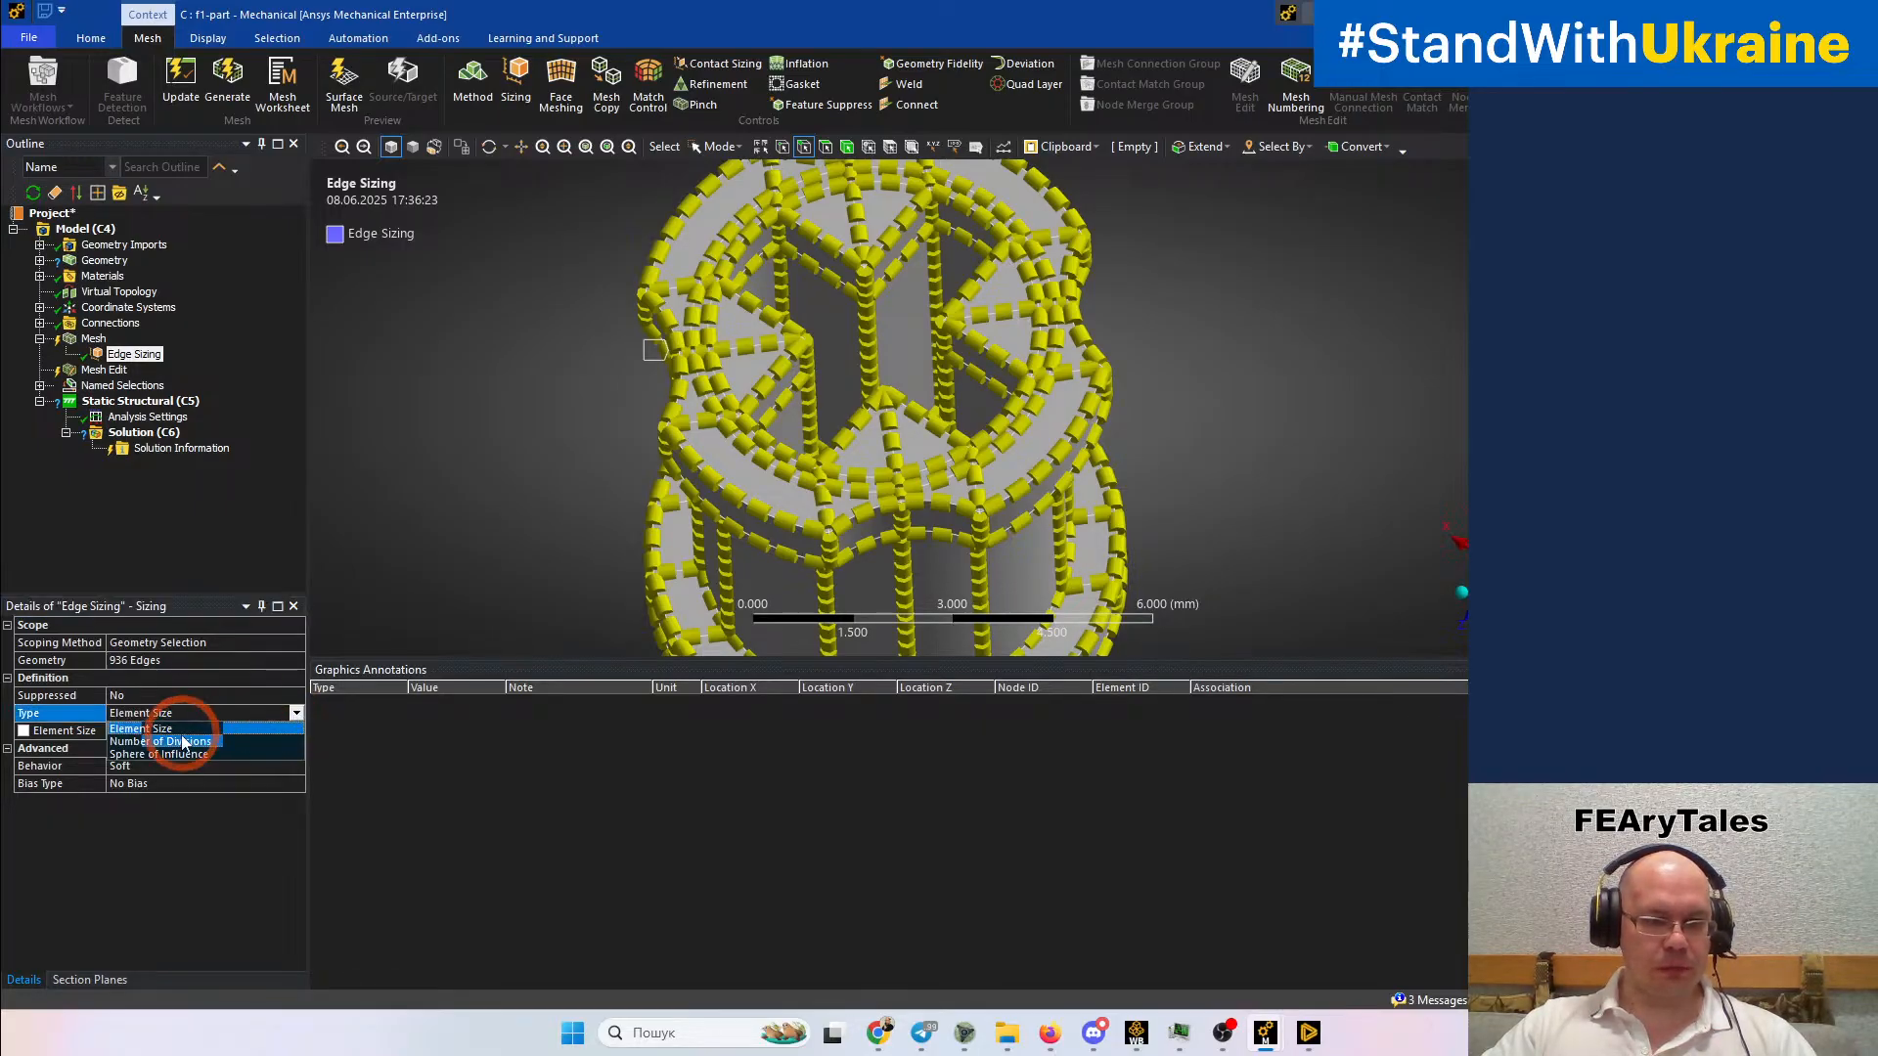
pyautogui.click(186, 743)
pyautogui.click(161, 732)
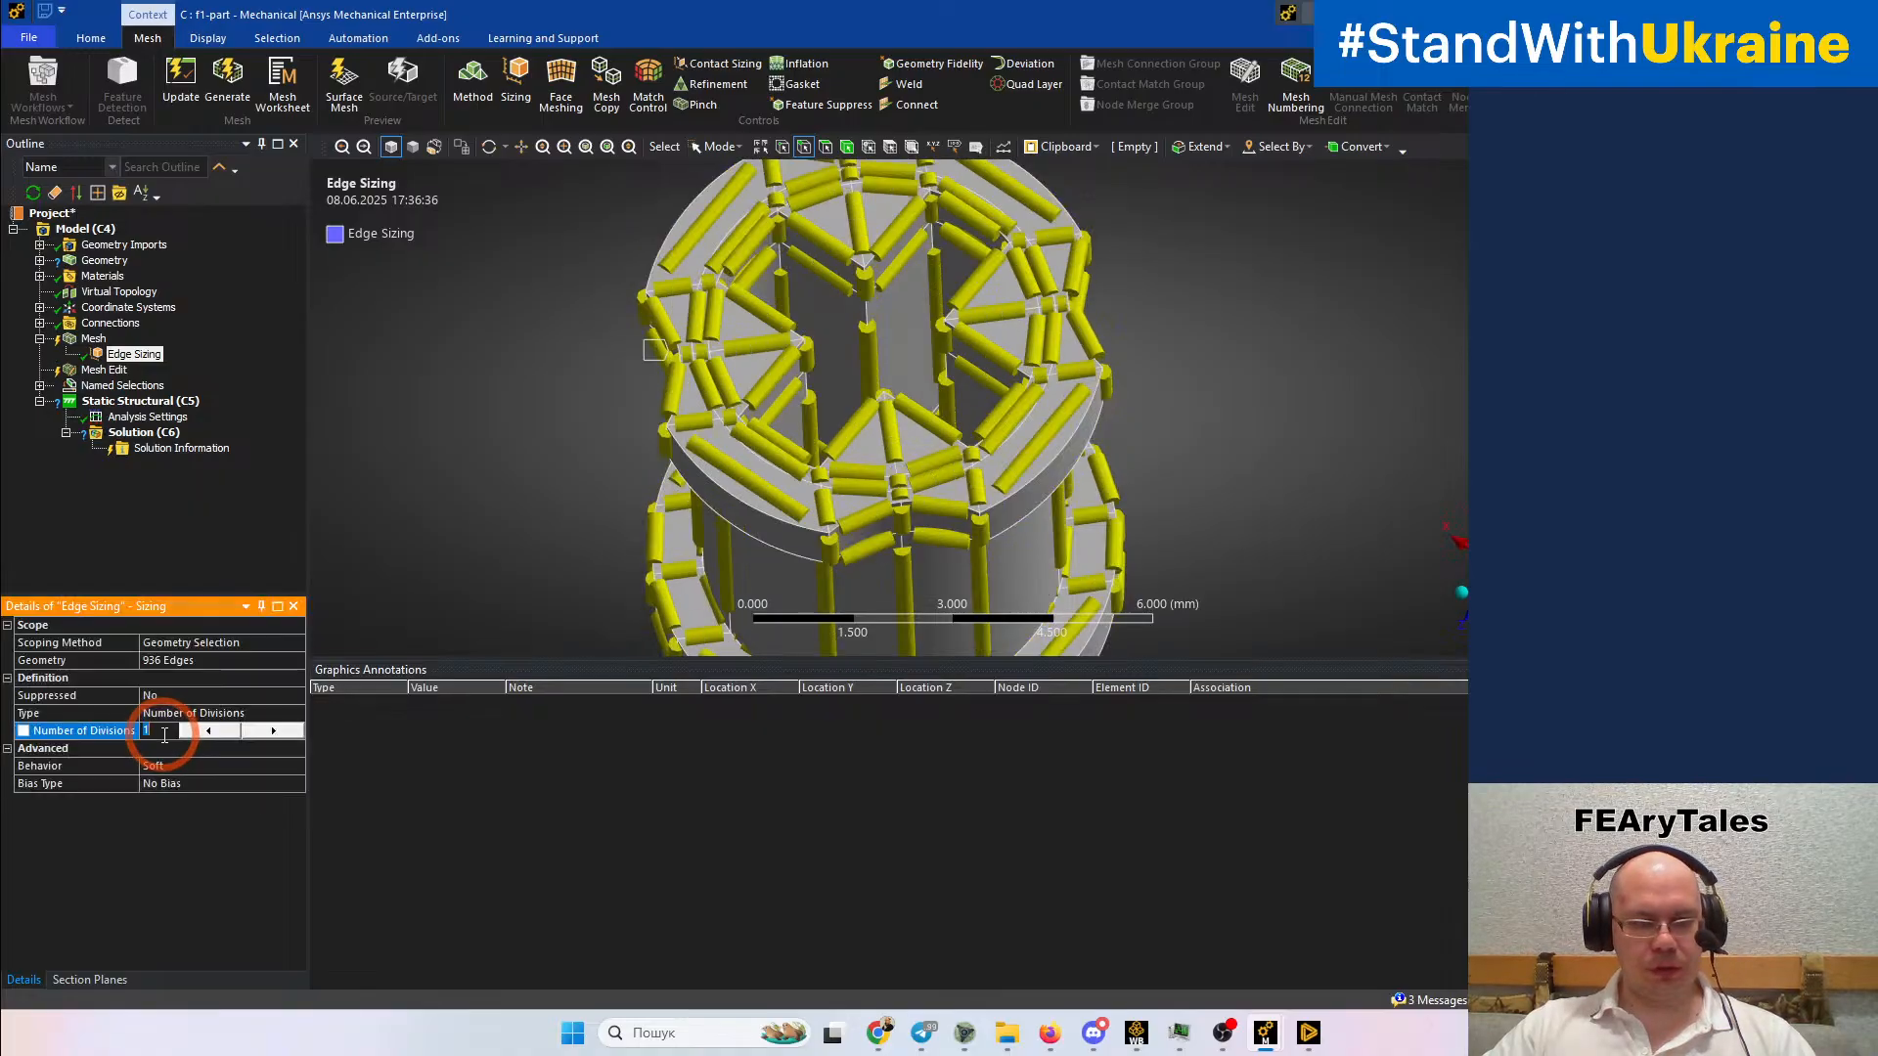
pyautogui.write('4')
pyautogui.press('Return')
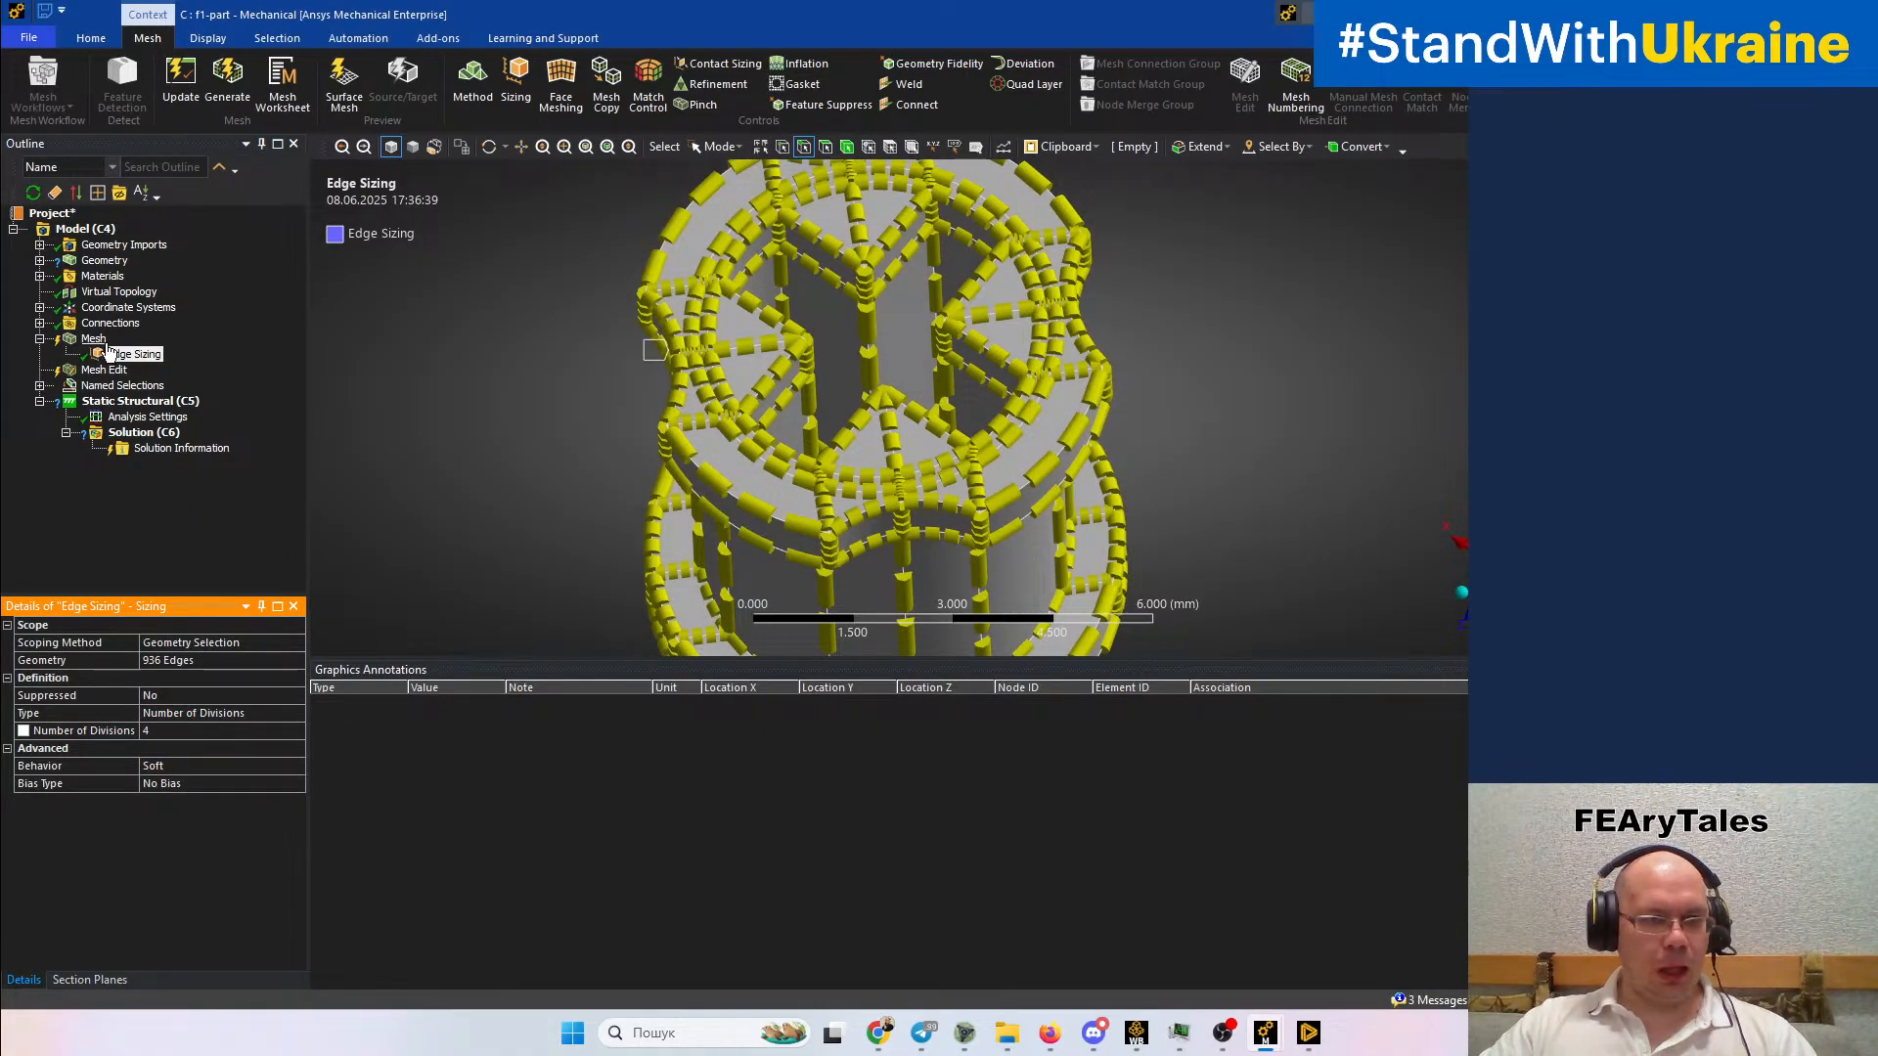
# Generate the mesh using the four-division edge sizing
pyautogui.click(94, 338)
pyautogui.rightClick(102, 339)
pyautogui.click(140, 419)
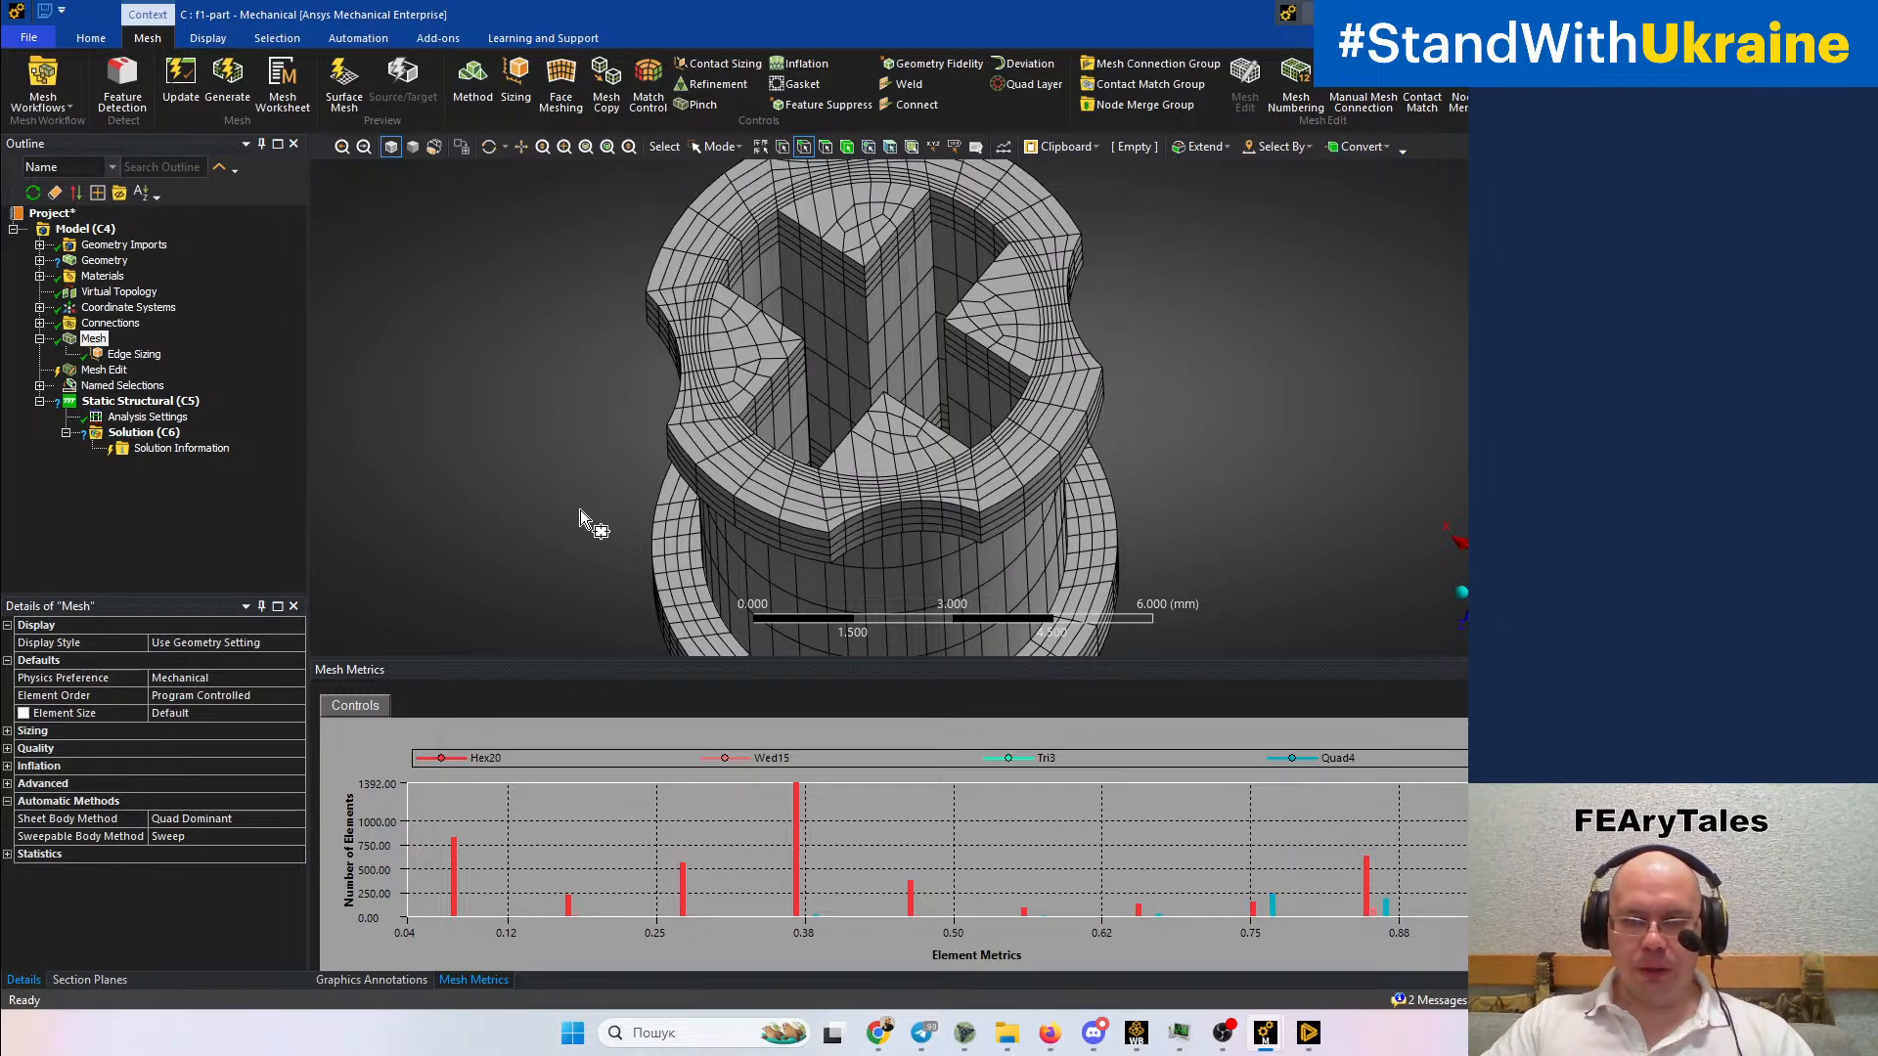
# Examine the element pattern on the flange face, around the cross-shaped hole and along its inner walls
pyautogui.moveTo(1019, 315); pyautogui.dragTo(989, 380, button='middle')
pyautogui.scroll(5, 1031, 450)
pyautogui.scroll(-3, 988, 380)
pyautogui.moveTo(1040, 533); pyautogui.dragTo(890, 477, button='middle')
pyautogui.scroll(3, 1078, 450)
pyautogui.keyDown('ctrl'); pyautogui.moveTo(1088, 466); pyautogui.dragTo(973, 376, button='middle'); pyautogui.keyUp('ctrl')
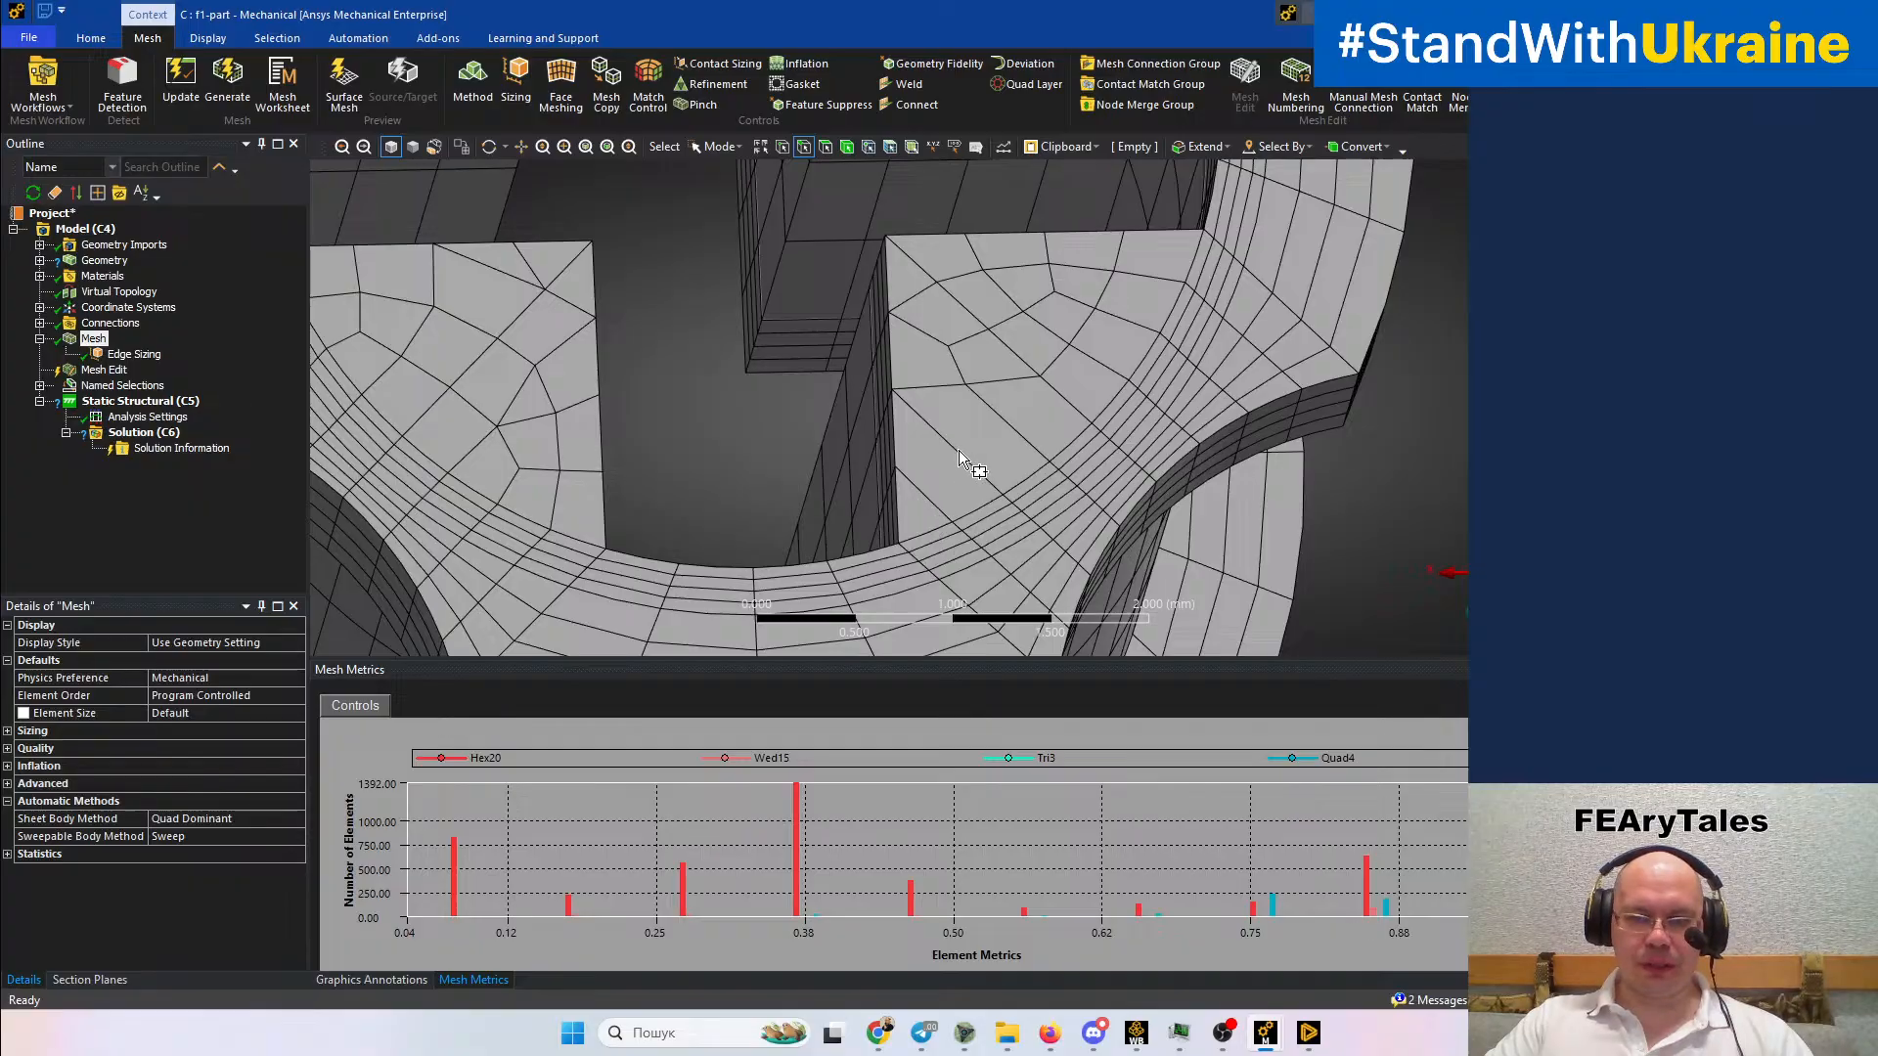
pyautogui.moveTo(924, 513); pyautogui.dragTo(973, 534, button='middle')
pyautogui.scroll(-3, 892, 440)
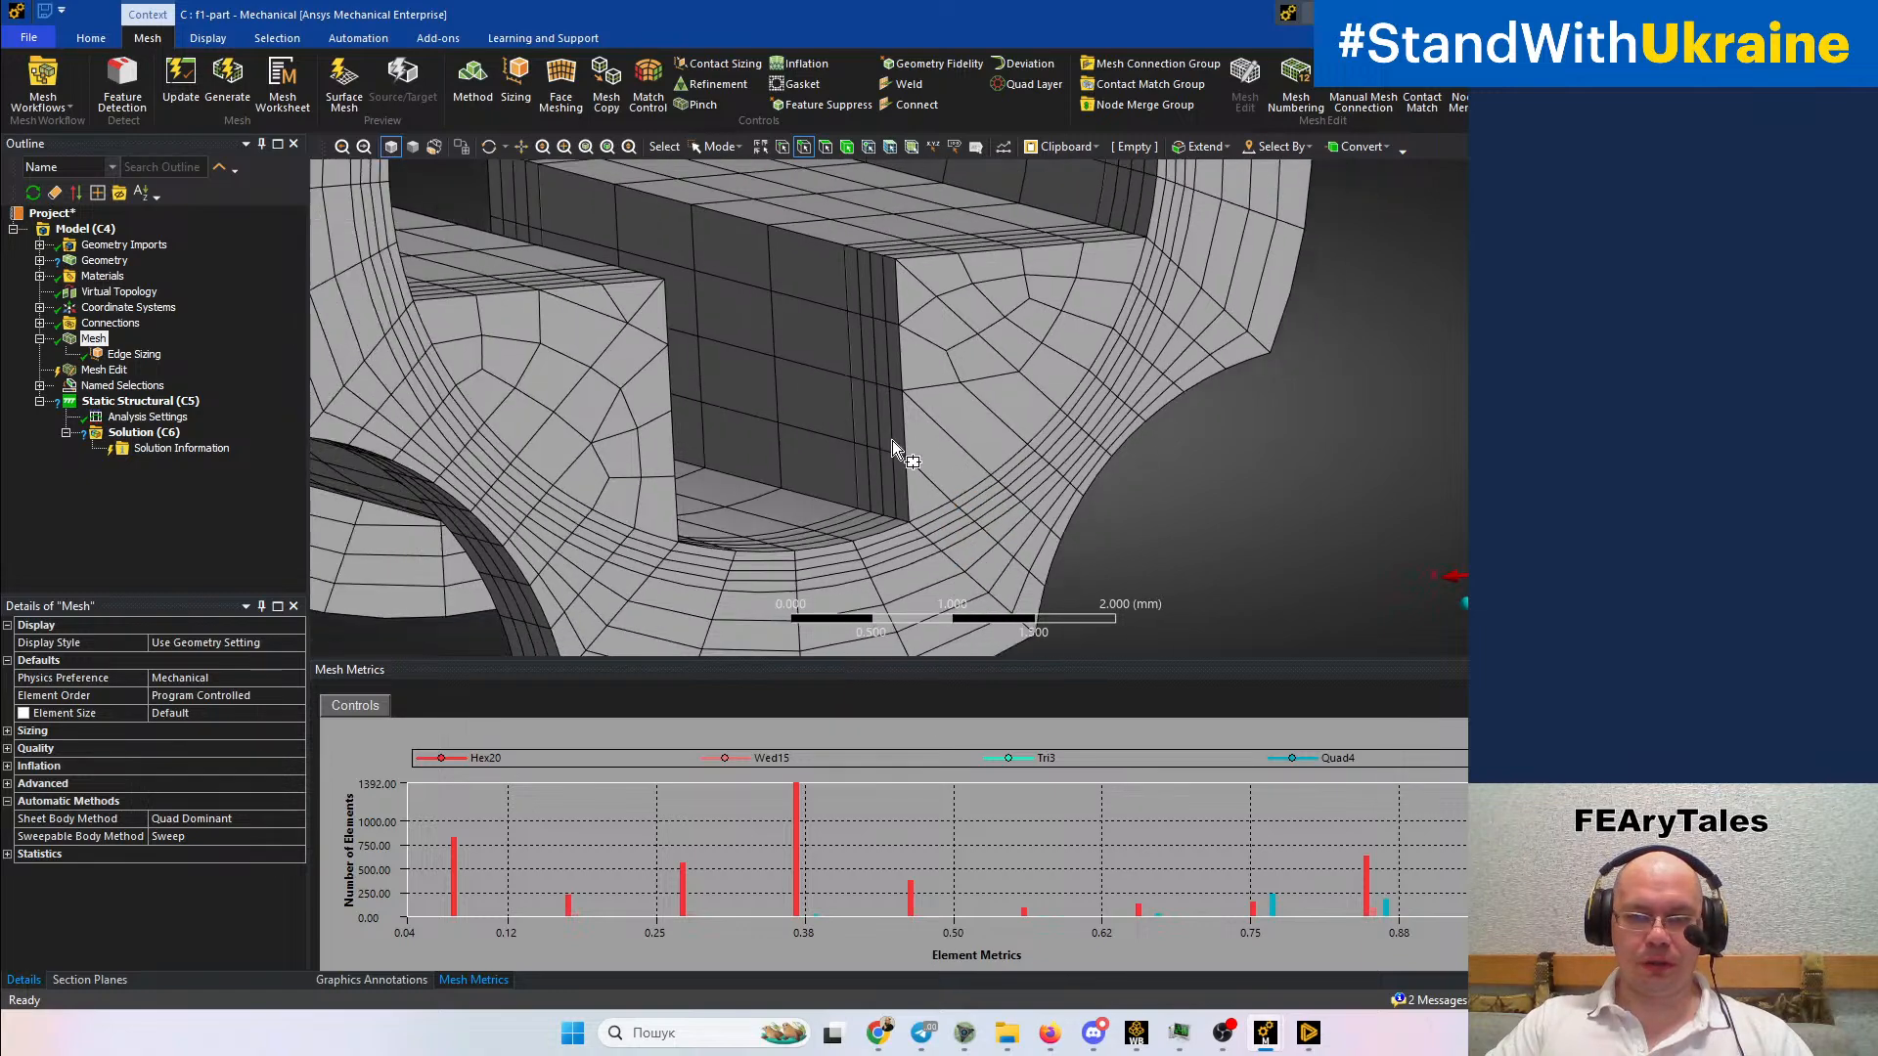
pyautogui.keyDown('ctrl'); pyautogui.moveTo(892, 440); pyautogui.dragTo(912, 501, button='middle'); pyautogui.keyUp('ctrl')
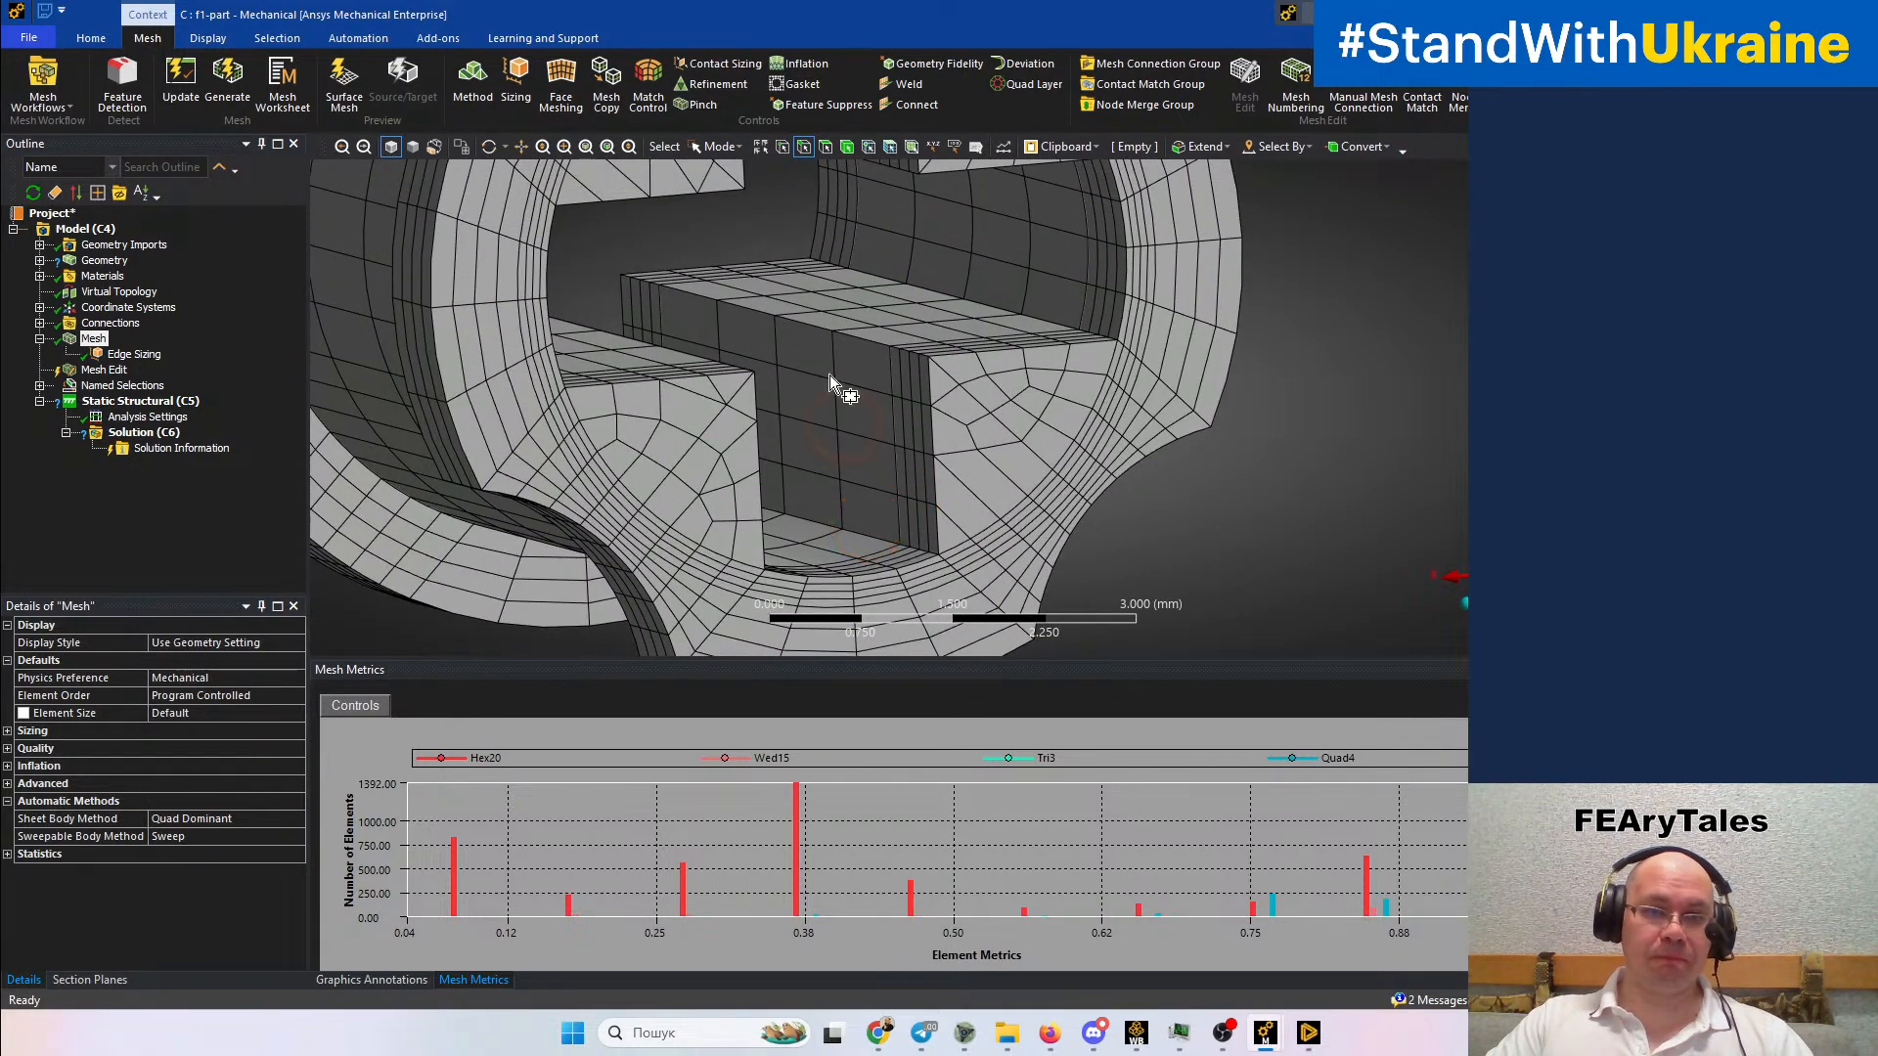
# Add a face meshing control and scope it to all faces of the bushing with a box selection
pyautogui.click(565, 75)
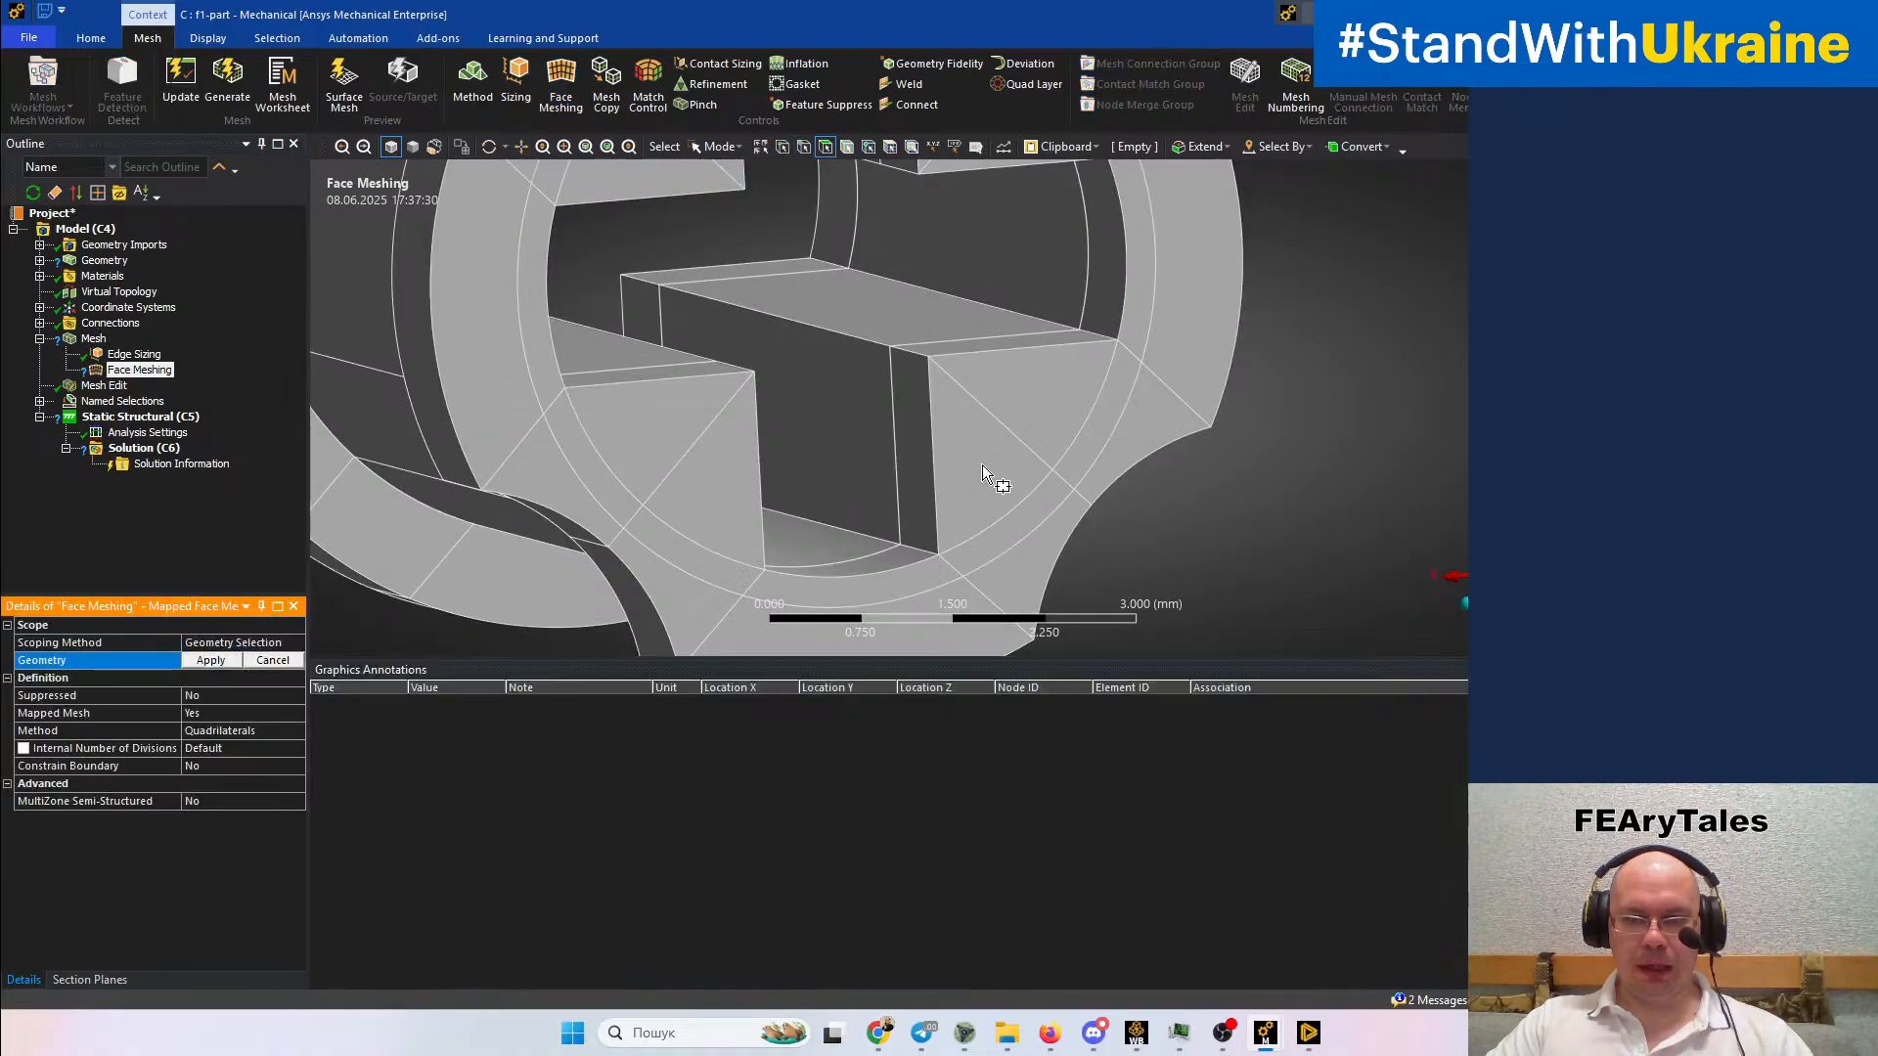
pyautogui.scroll(2, 888, 378)
pyautogui.scroll(-6, 892, 392)
pyautogui.moveTo(727, 246); pyautogui.dragTo(1189, 541)
pyautogui.click(211, 661)
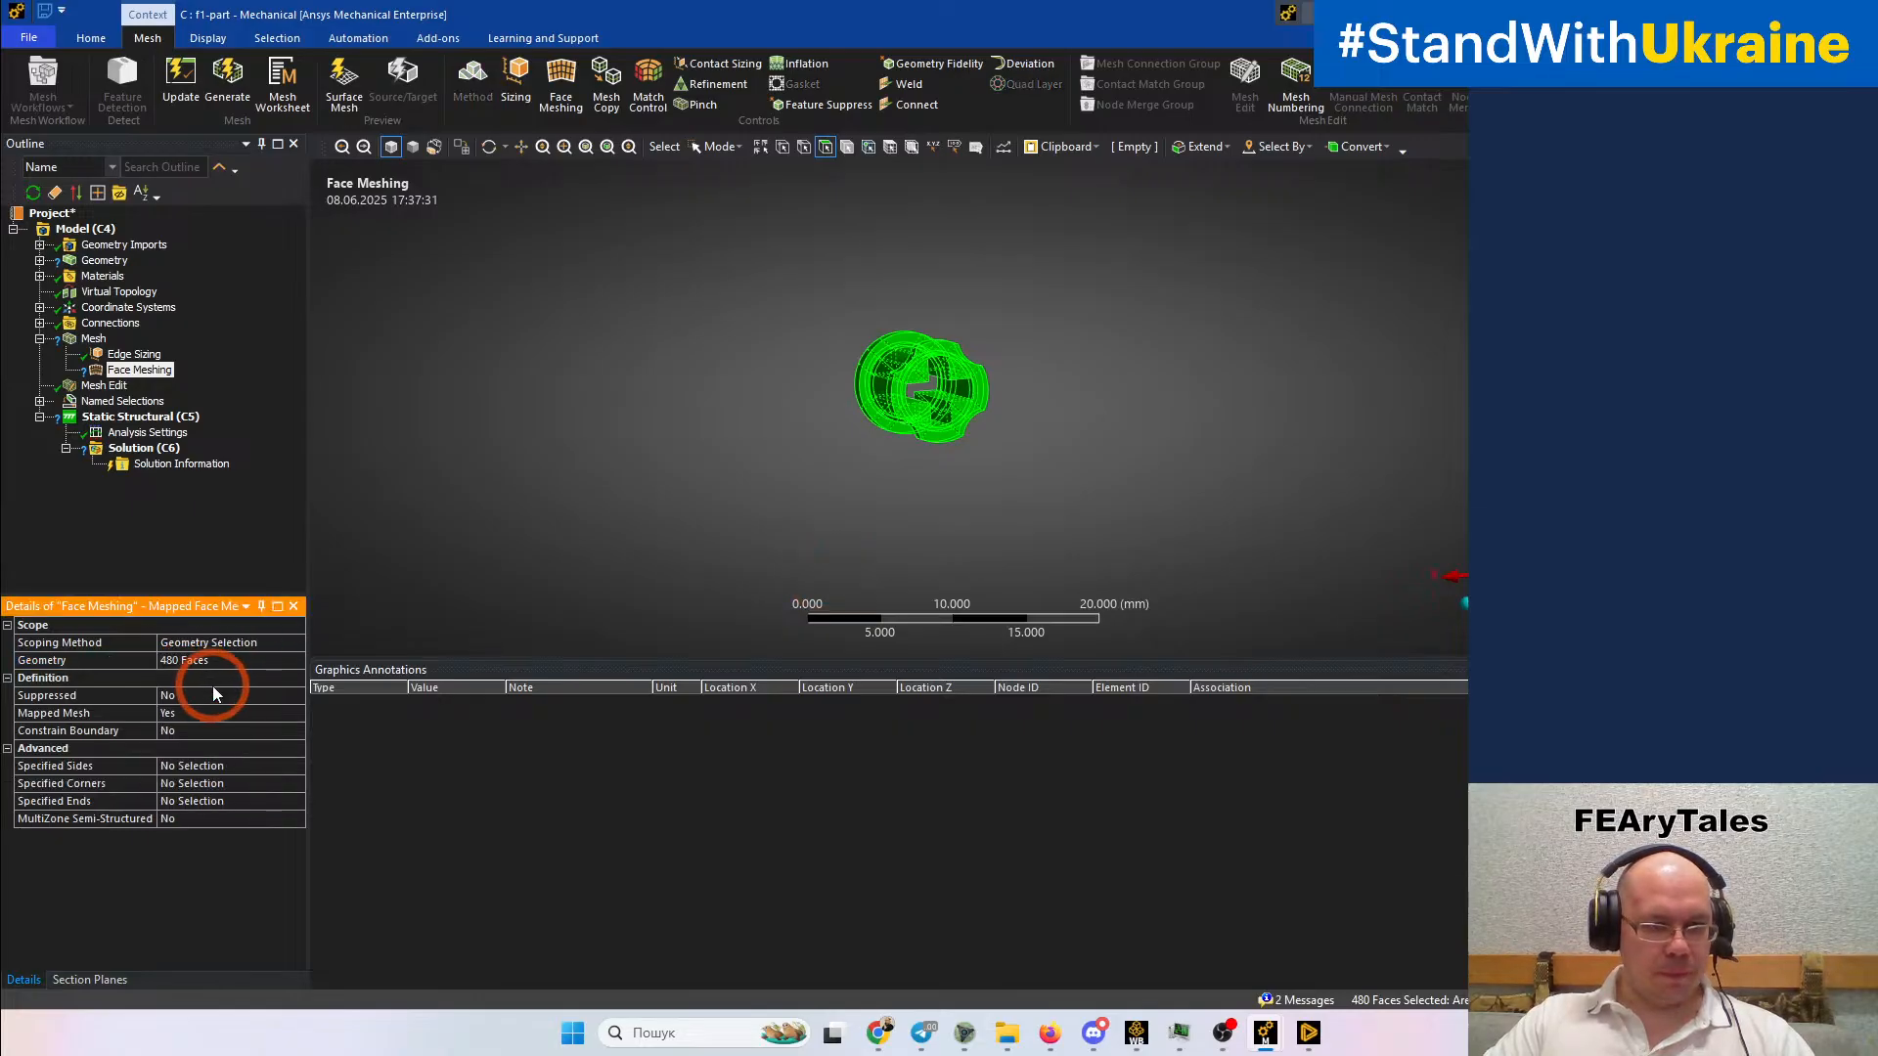
# Regenerate the mesh with face meshing applied and examine the elements around the cross-shaped hole
pyautogui.click(93, 339)
pyautogui.rightClick(94, 338)
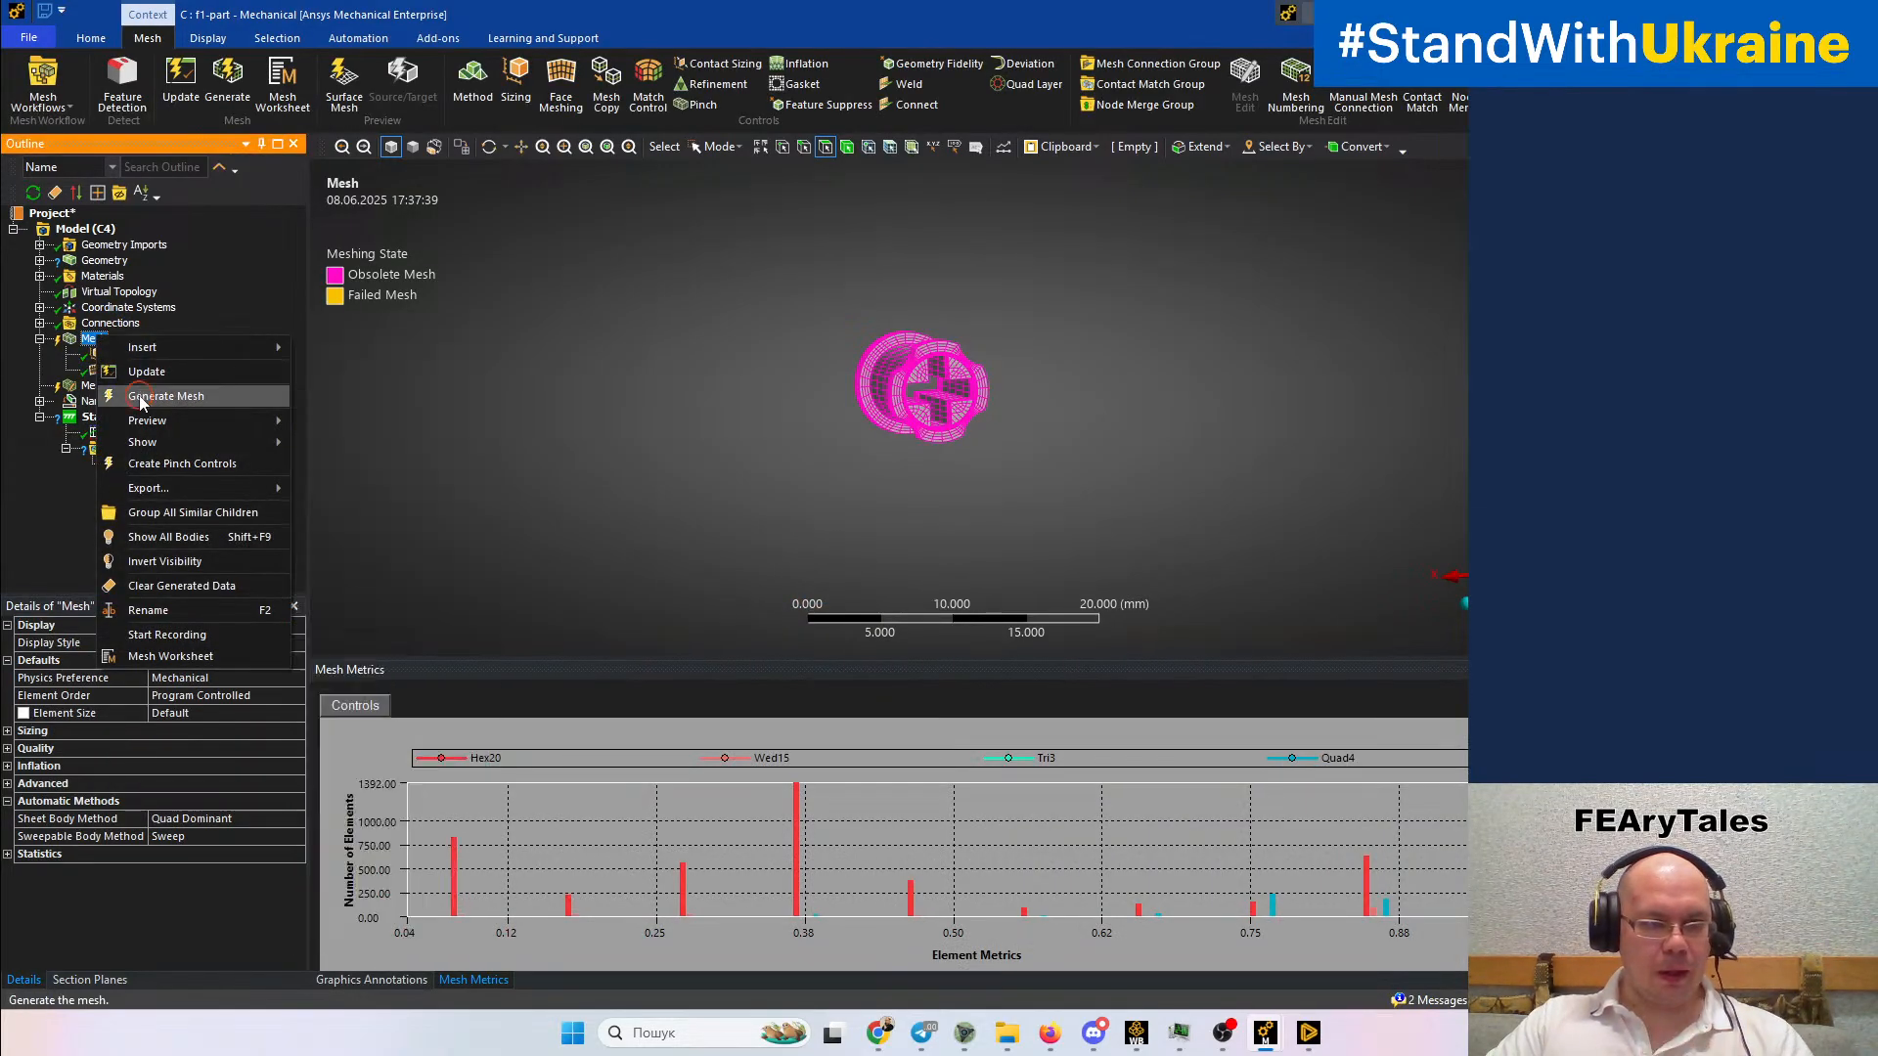
pyautogui.click(139, 396)
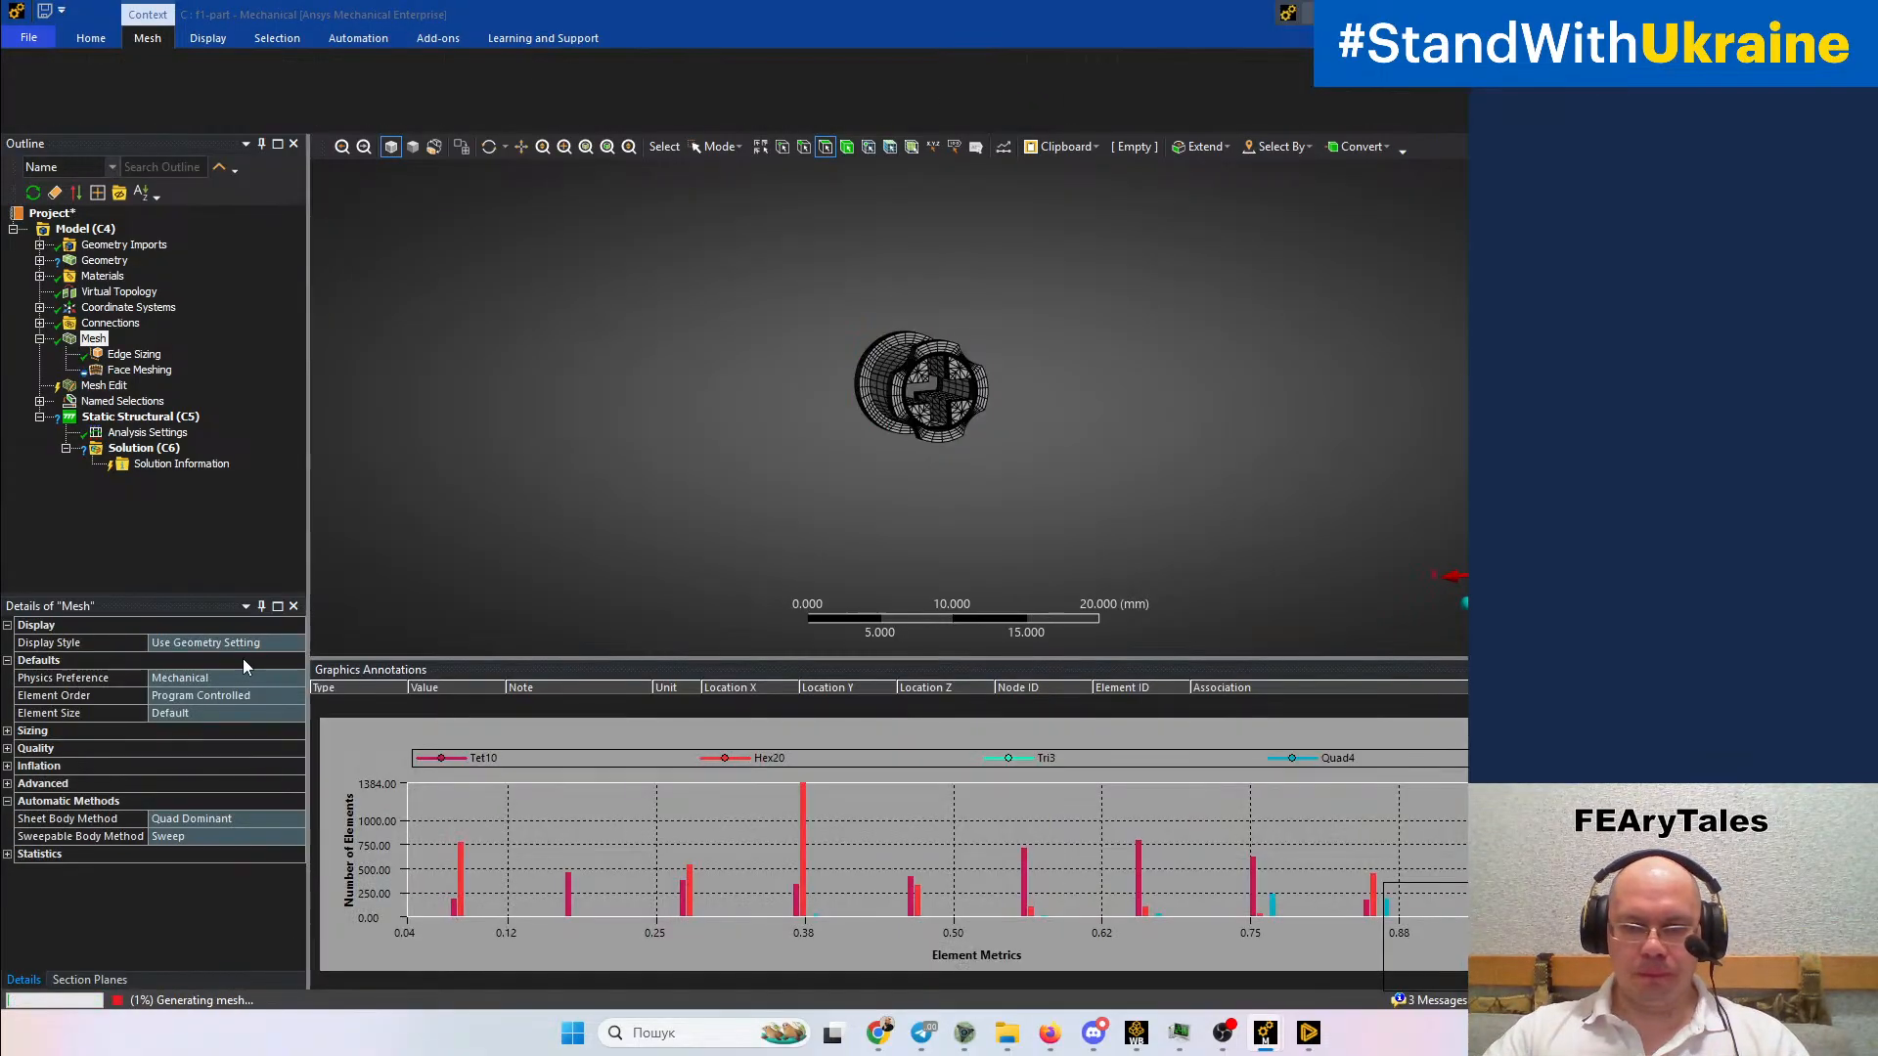
pyautogui.scroll(5, 919, 411)
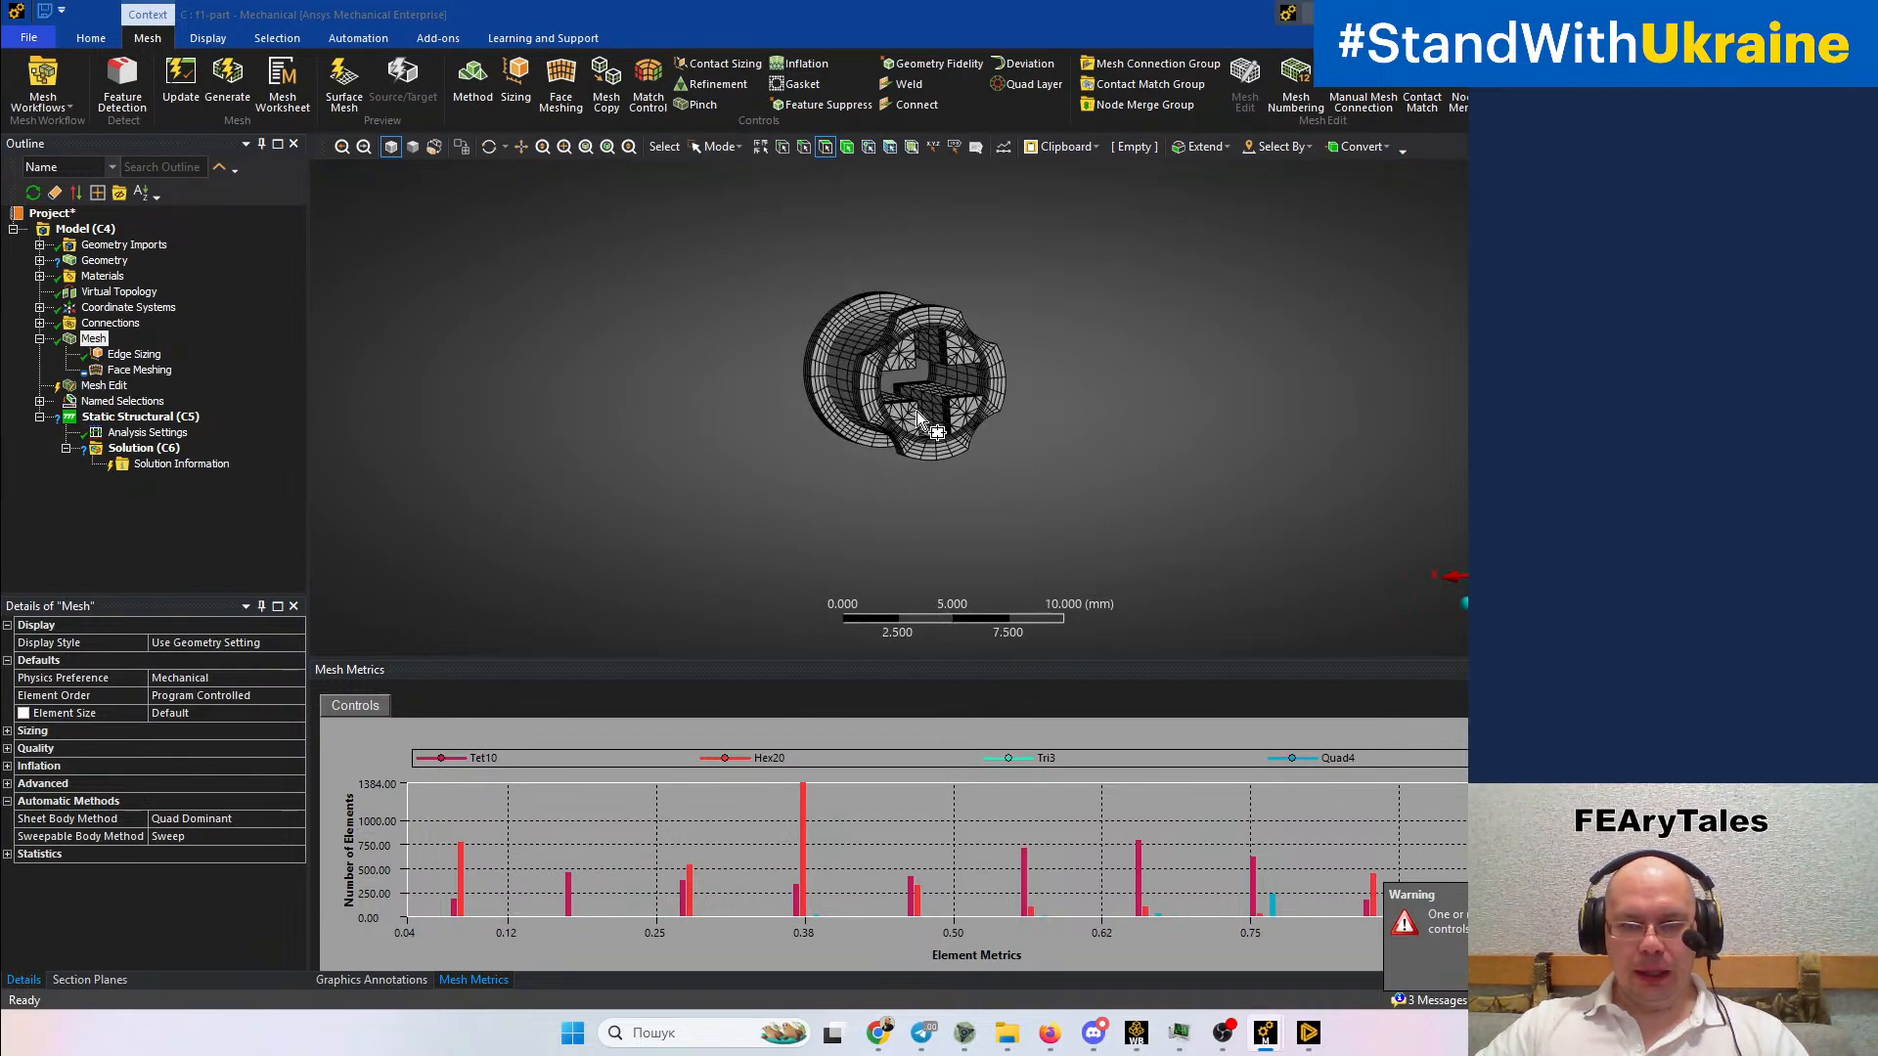
pyautogui.moveTo(934, 431); pyautogui.dragTo(902, 610, button='middle')
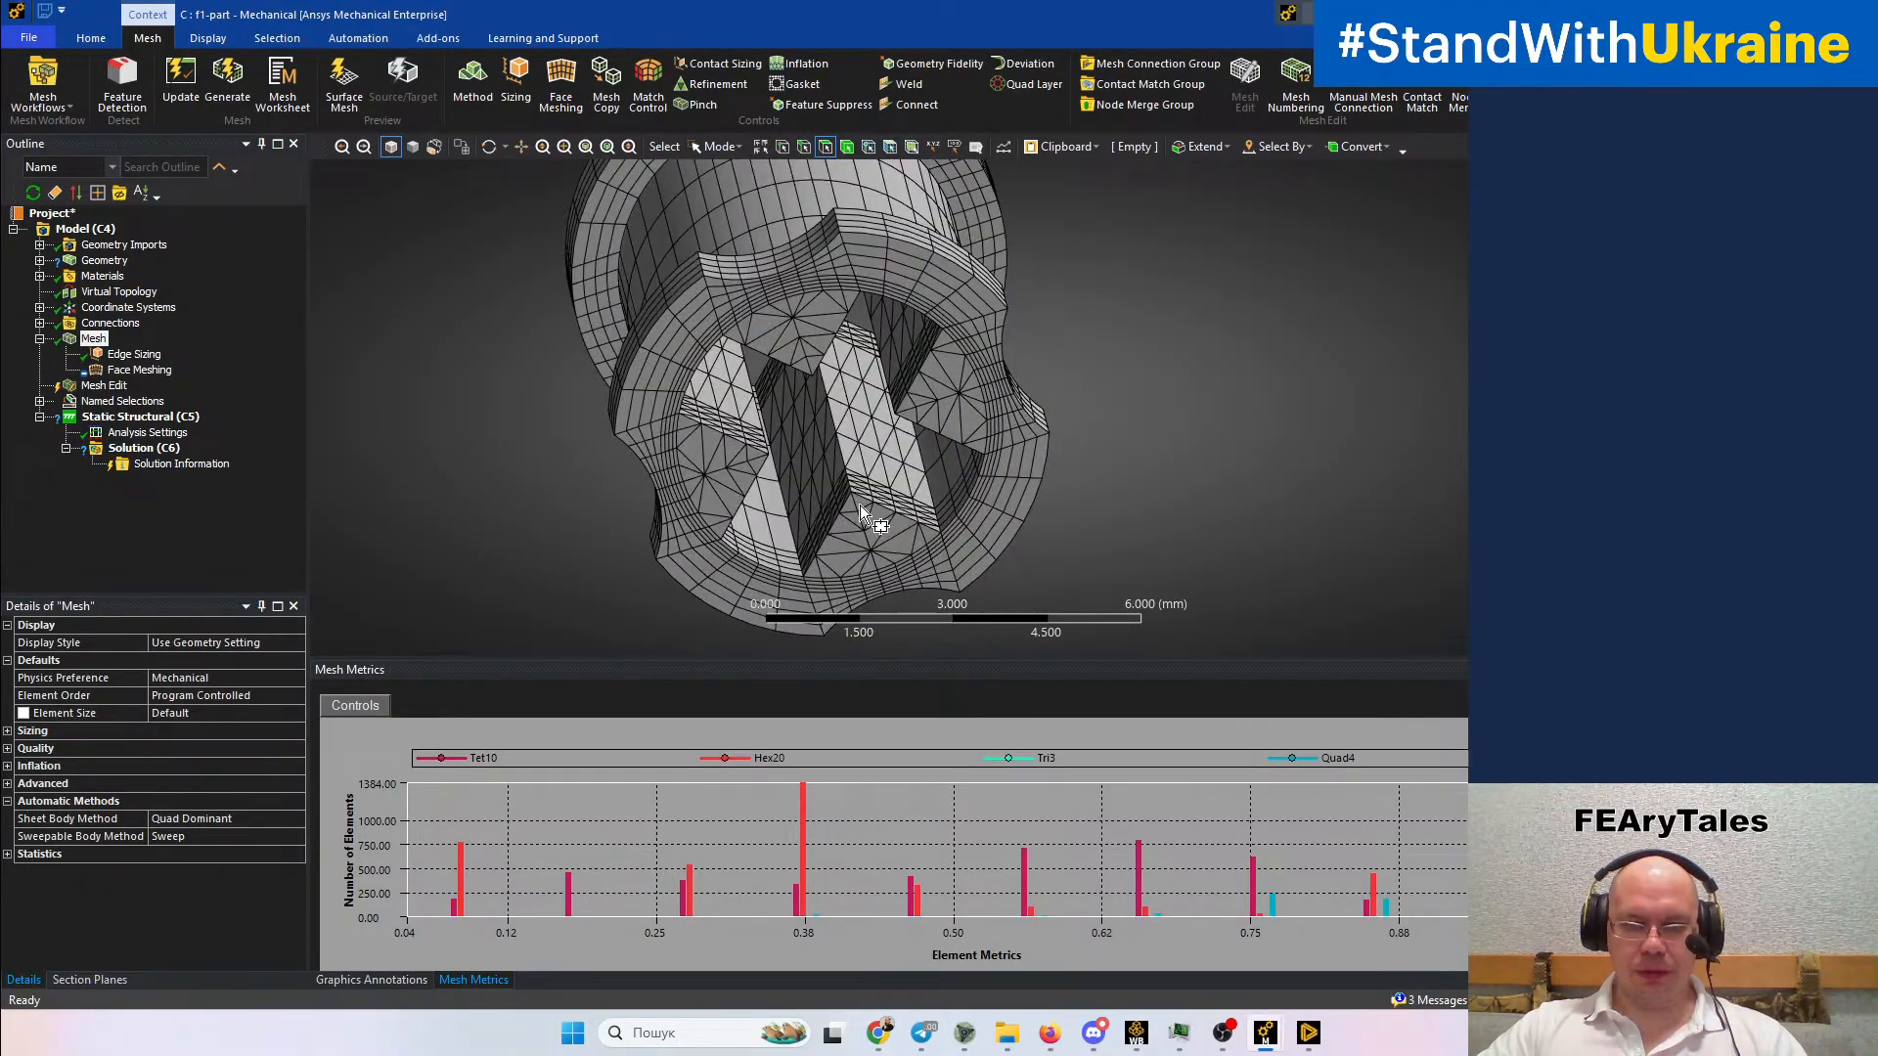
pyautogui.moveTo(806, 530); pyautogui.dragTo(626, 449, button='middle')
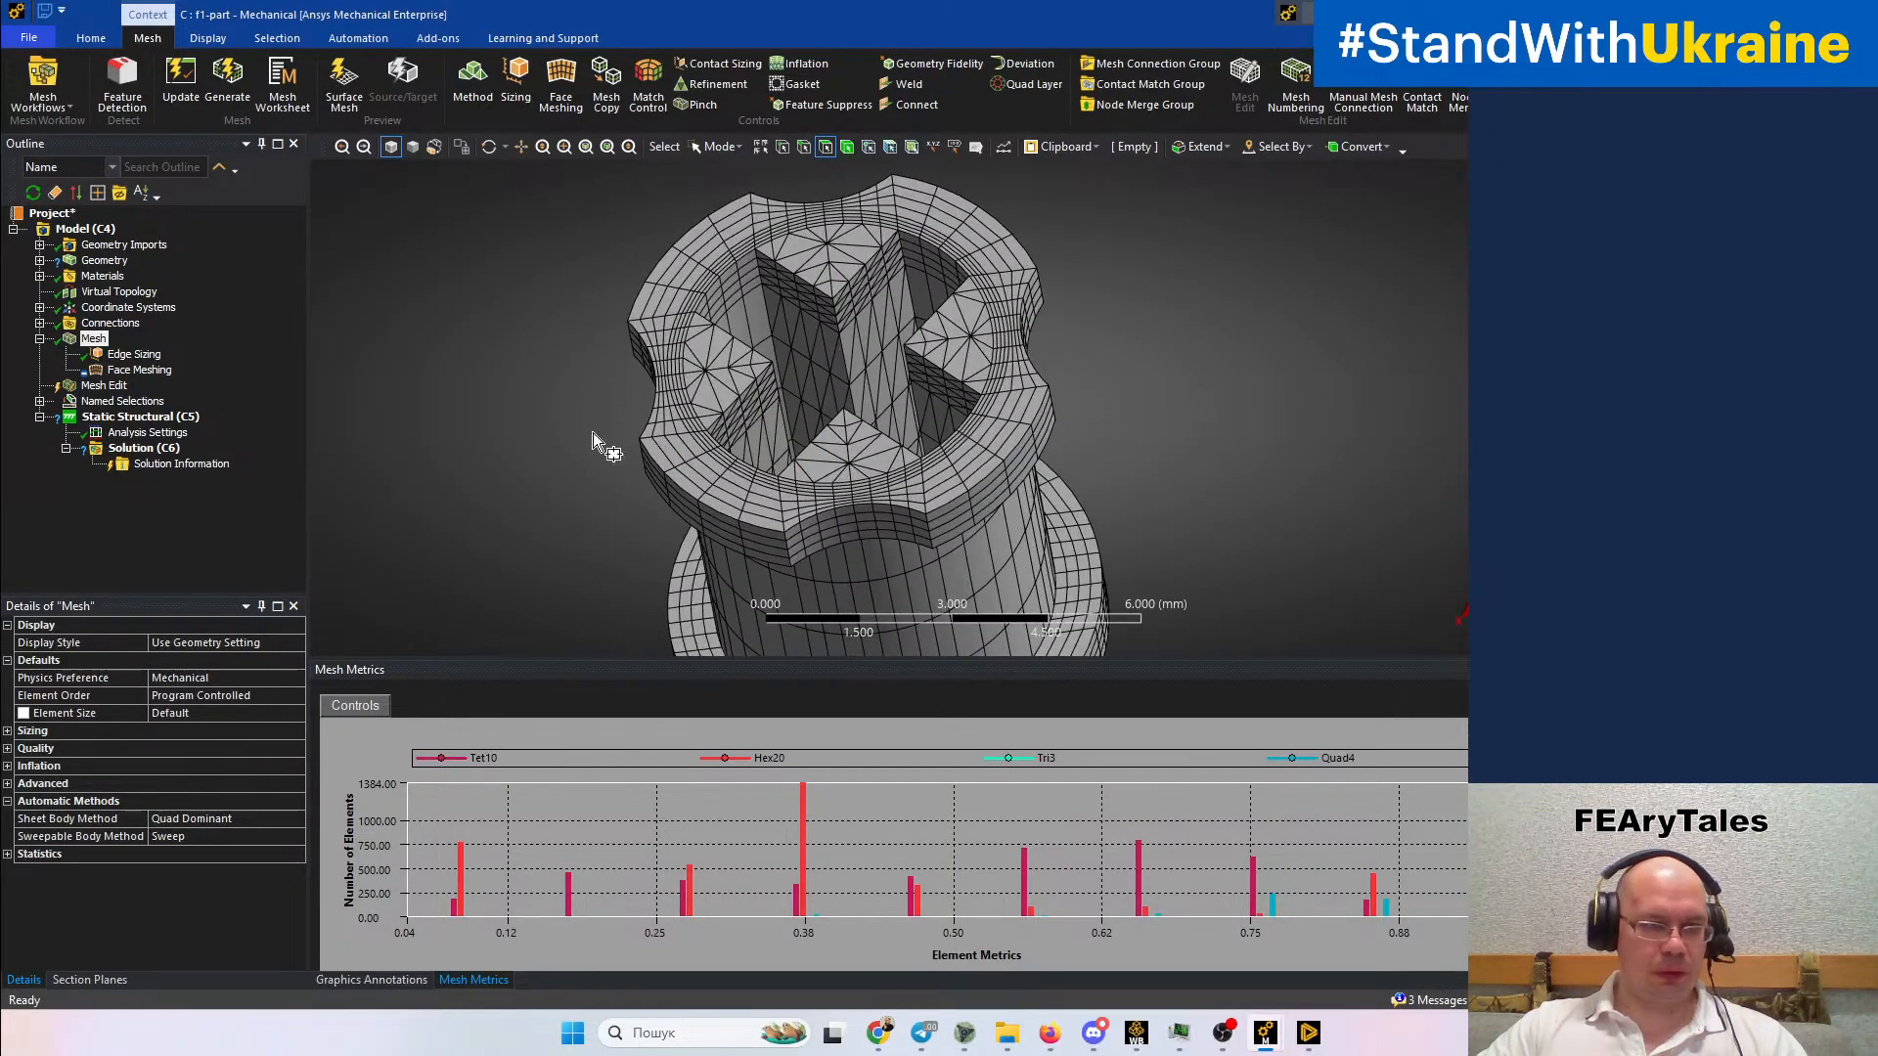
# Delete the Face Meshing control from the mesh
pyautogui.click(142, 369)
pyautogui.press('Delete')
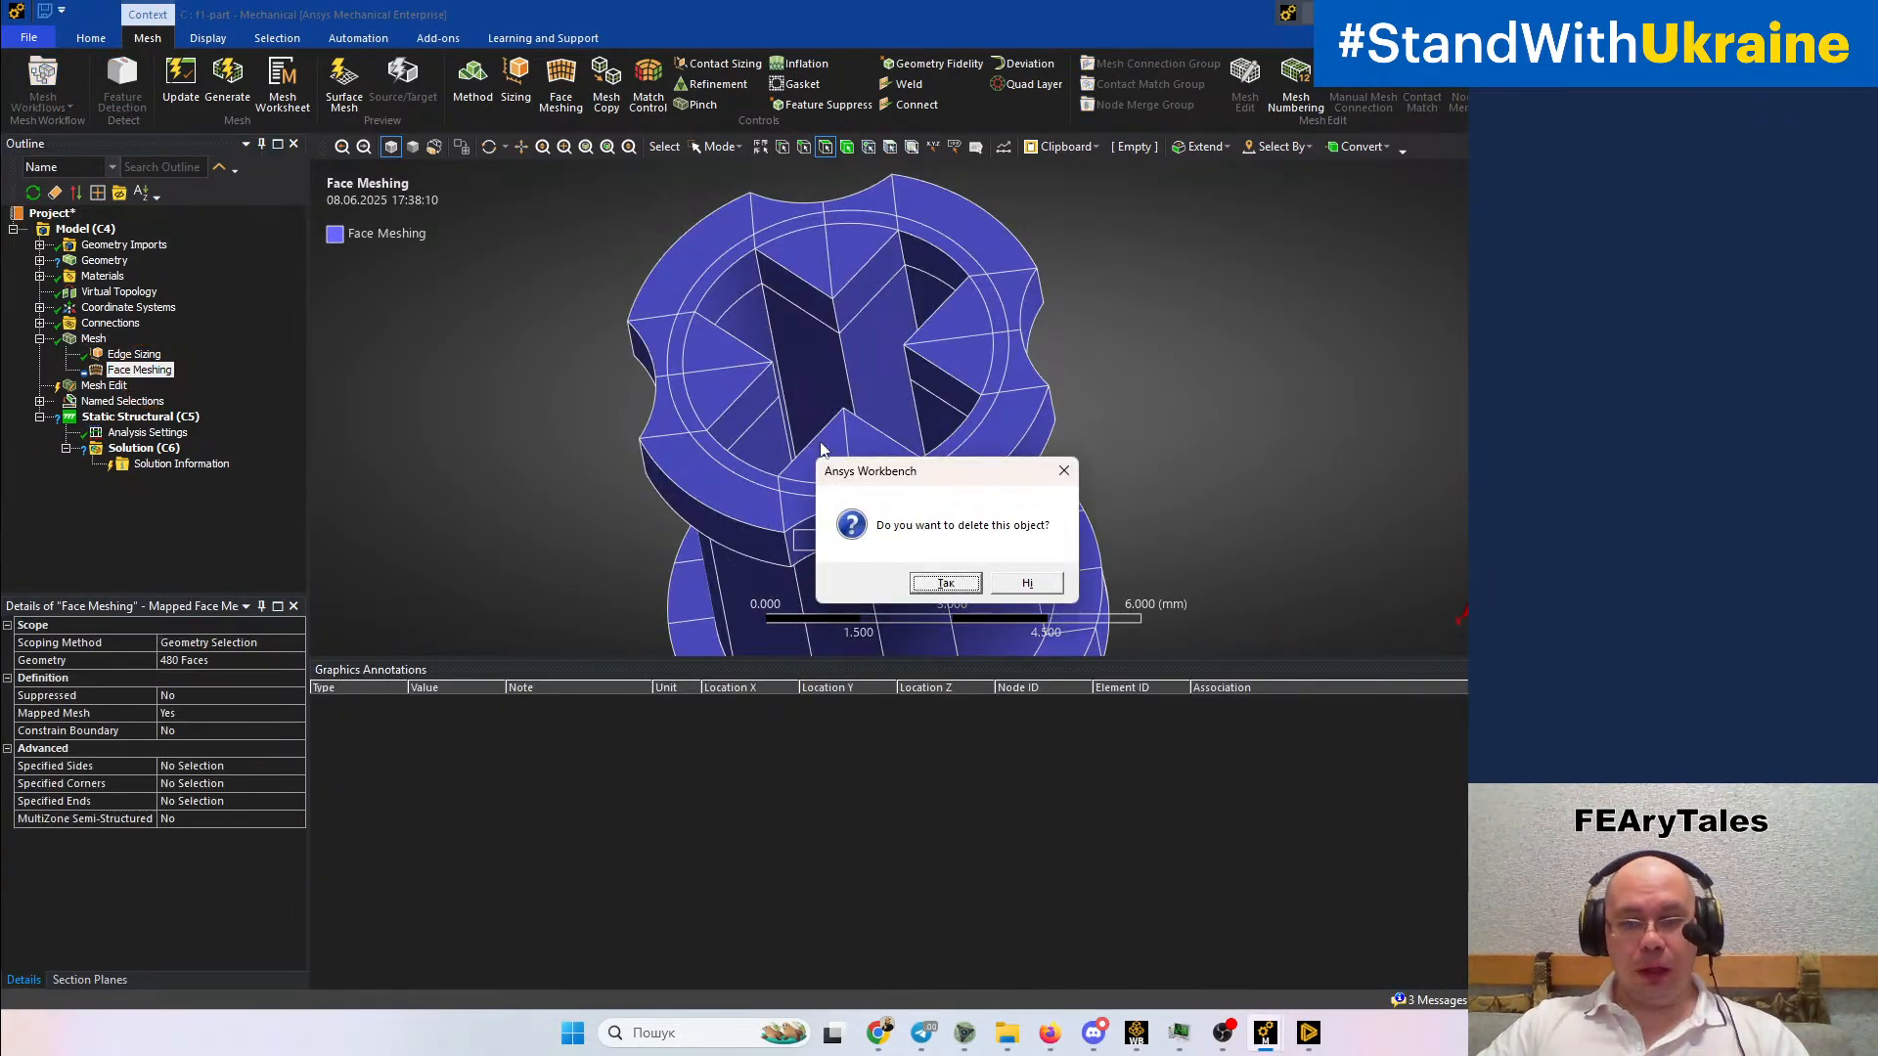
pyautogui.click(944, 583)
pyautogui.click(584, 523)
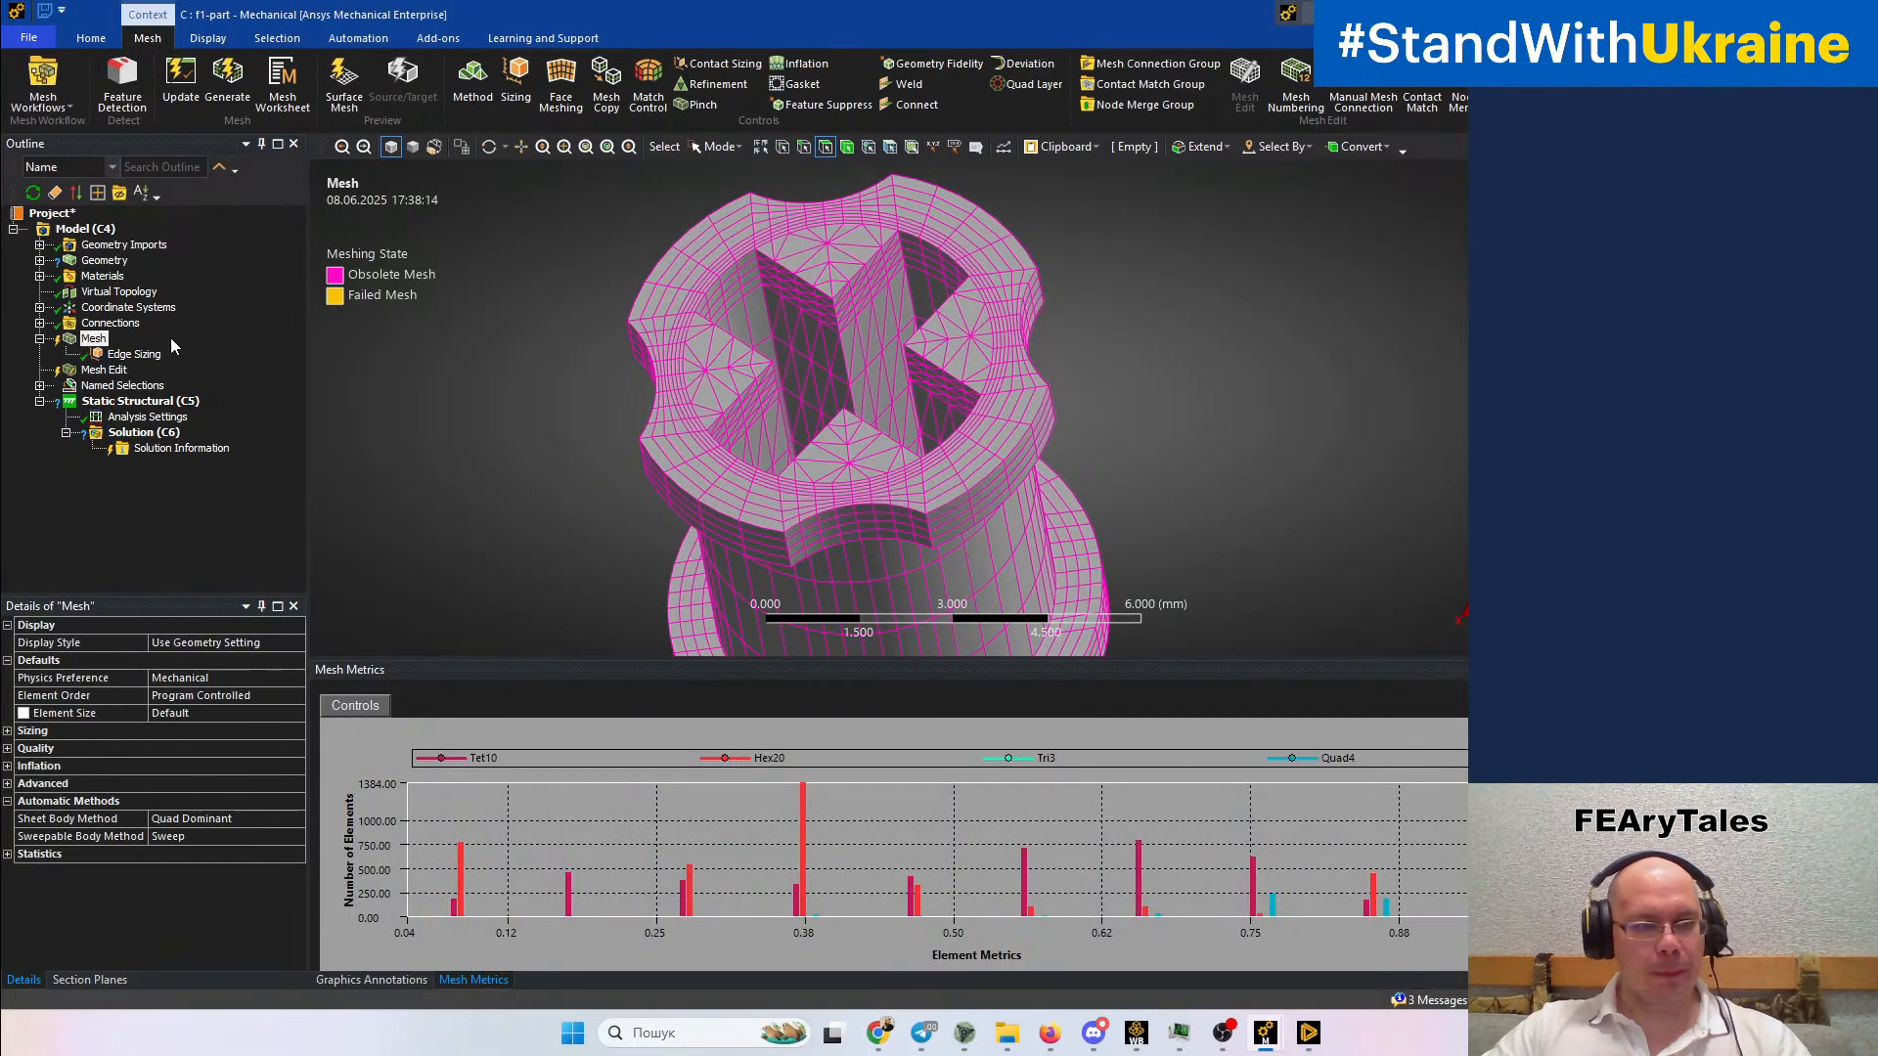
# Define the edge sizing by Element Size, with a size of 1 mm
pyautogui.click(112, 357)
pyautogui.click(239, 712)
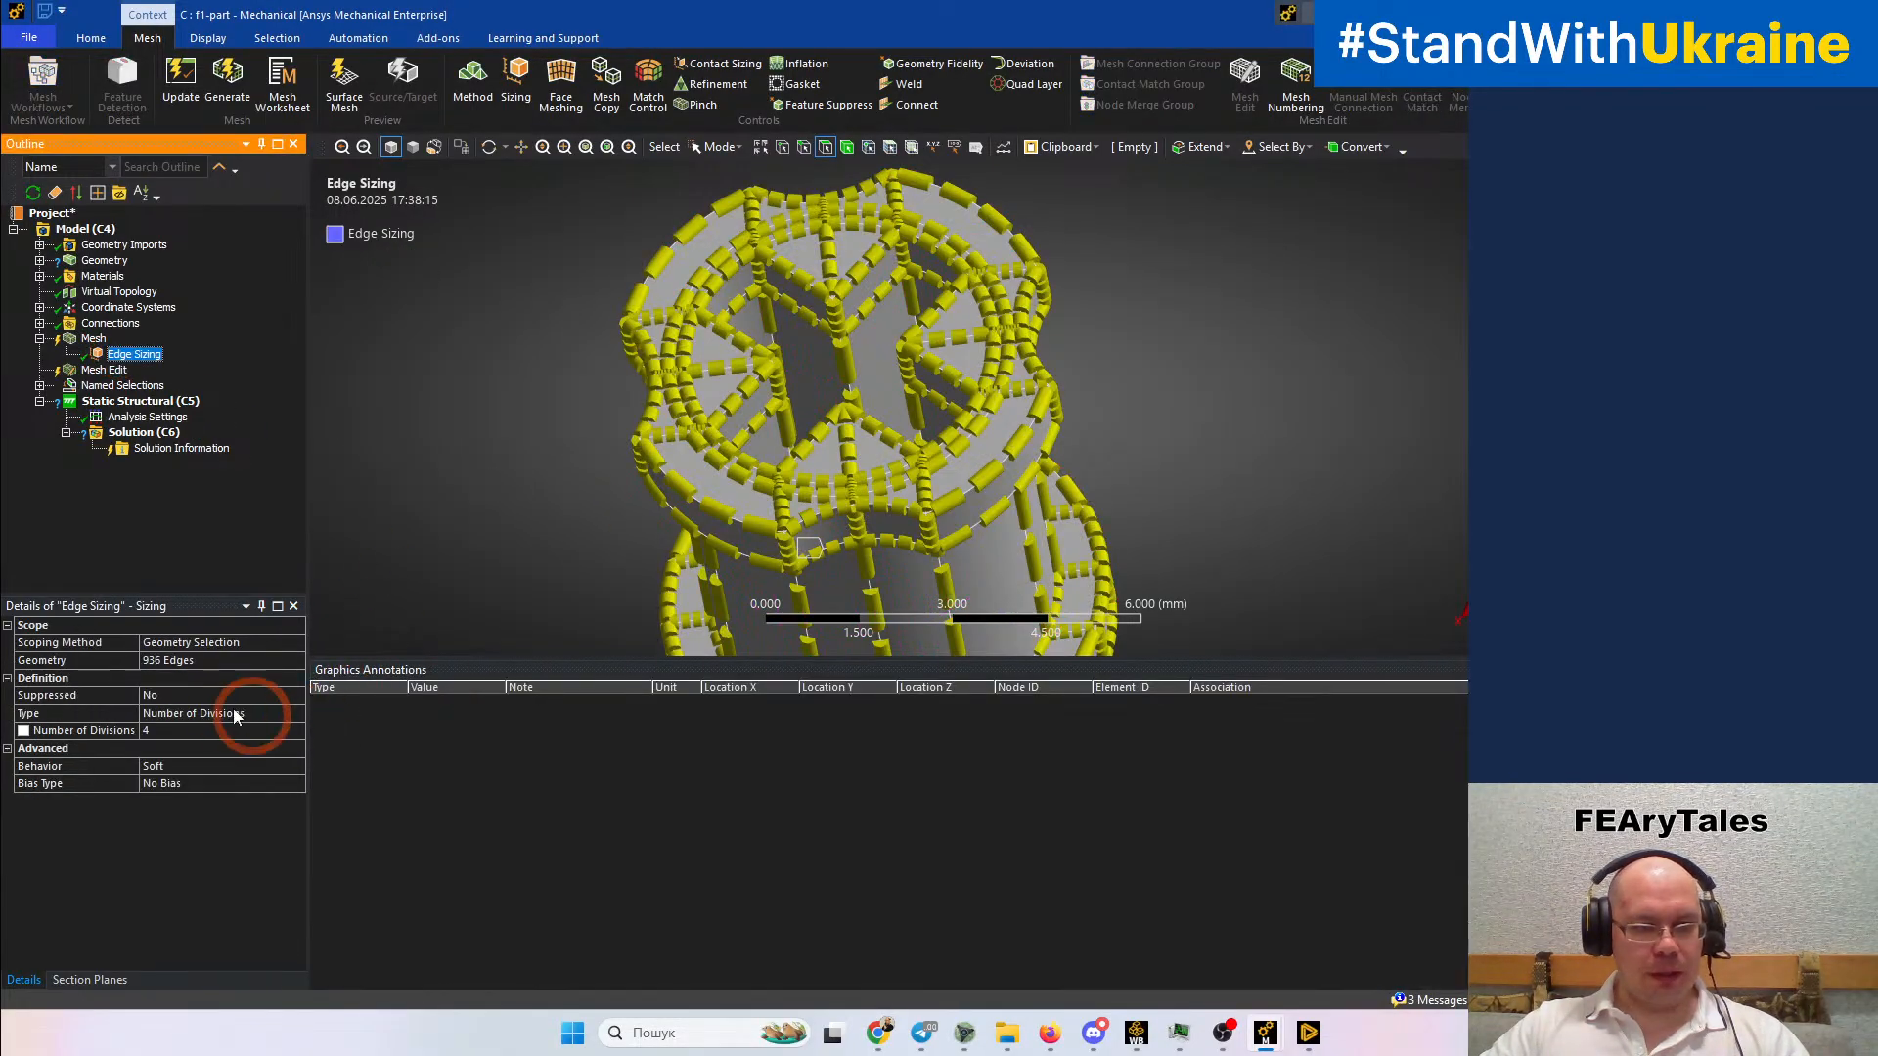
pyautogui.click(296, 713)
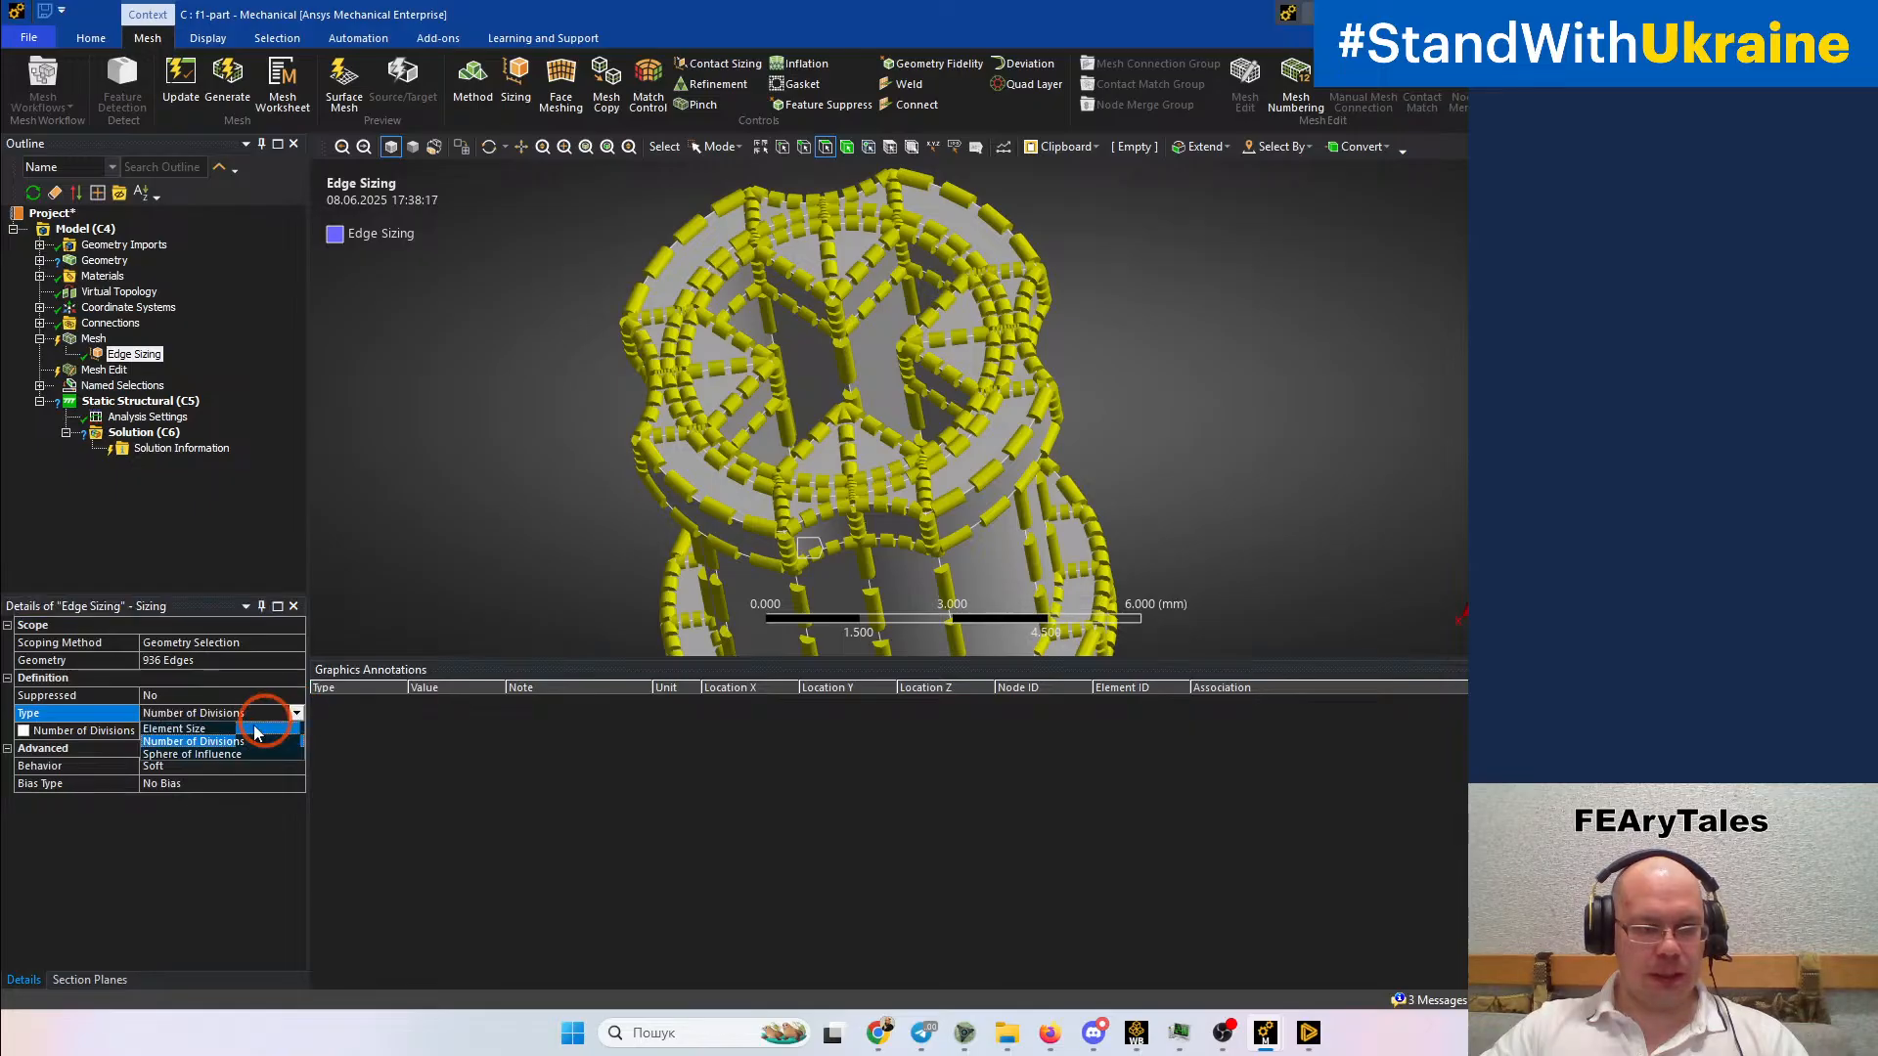
pyautogui.click(210, 755)
pyautogui.click(202, 730)
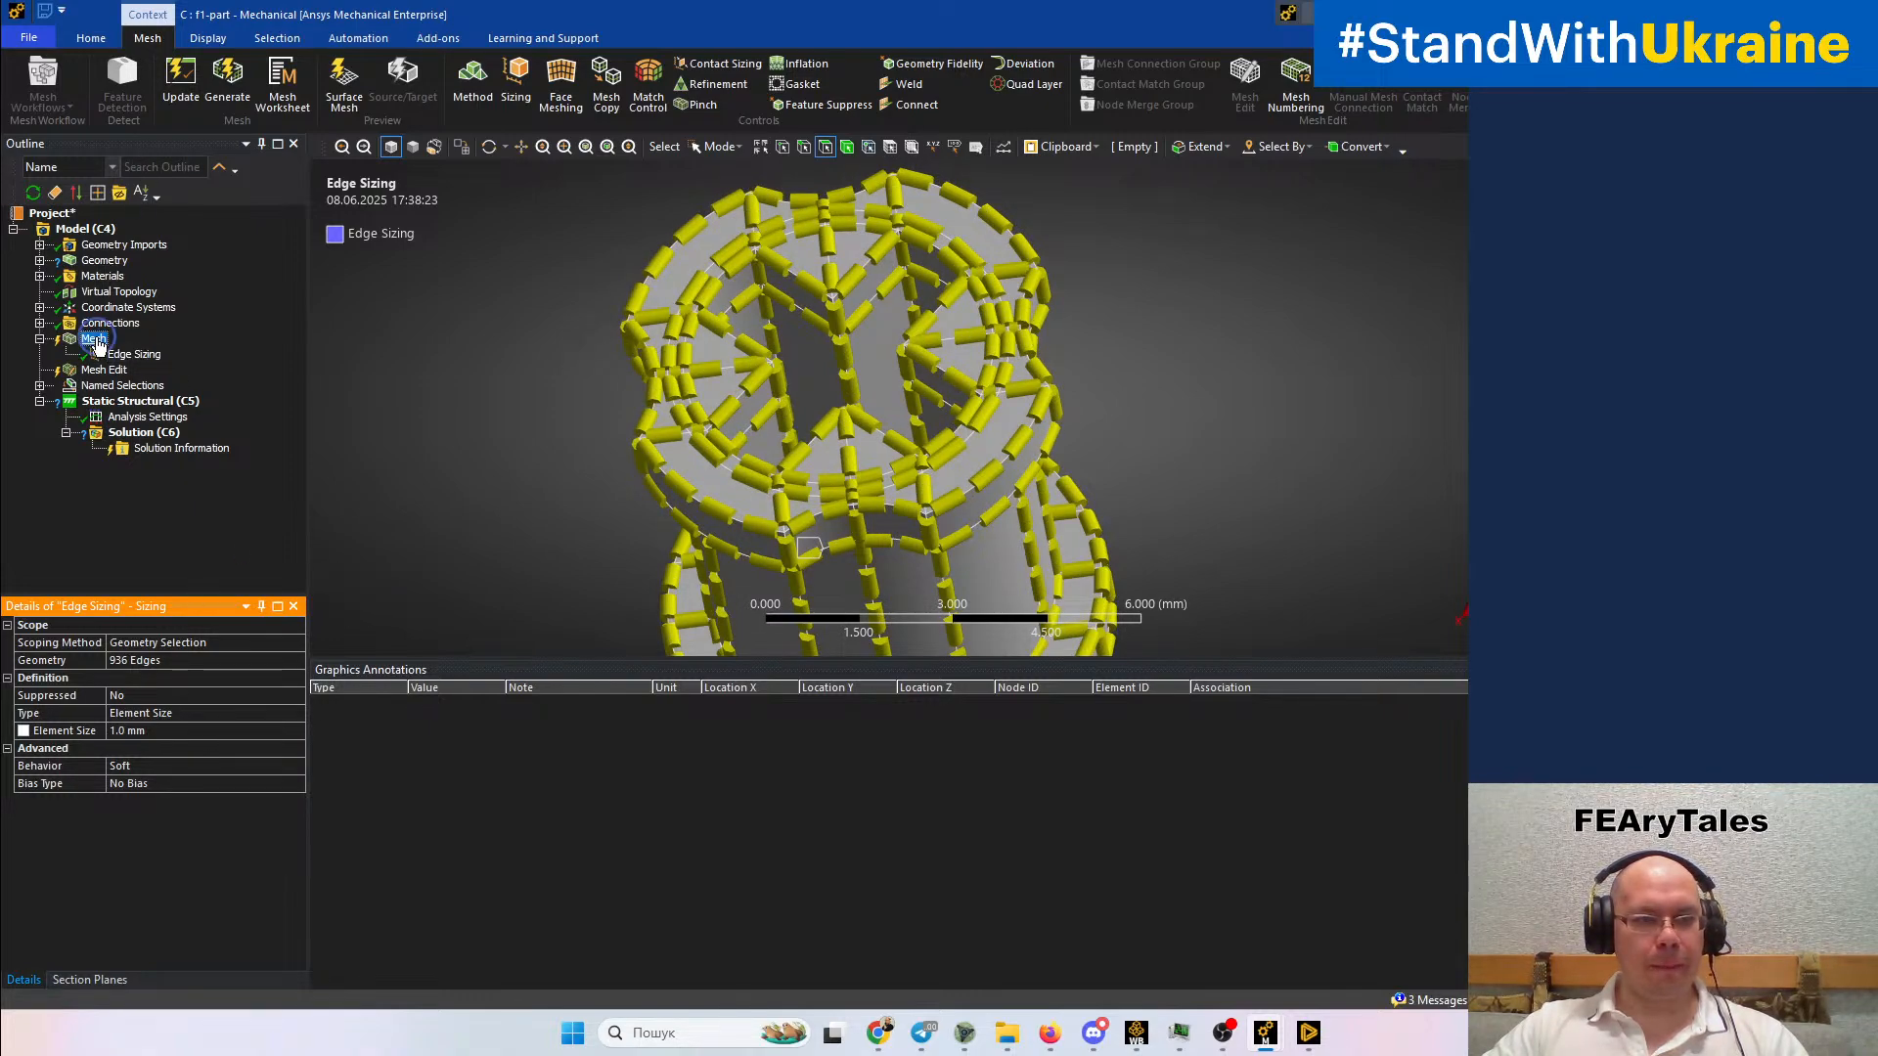
# Regenerate the mesh with the 1 mm edge sizing and examine the elements on the flanges and around the cross-shaped hole
pyautogui.rightClick(96, 339)
pyautogui.click(176, 406)
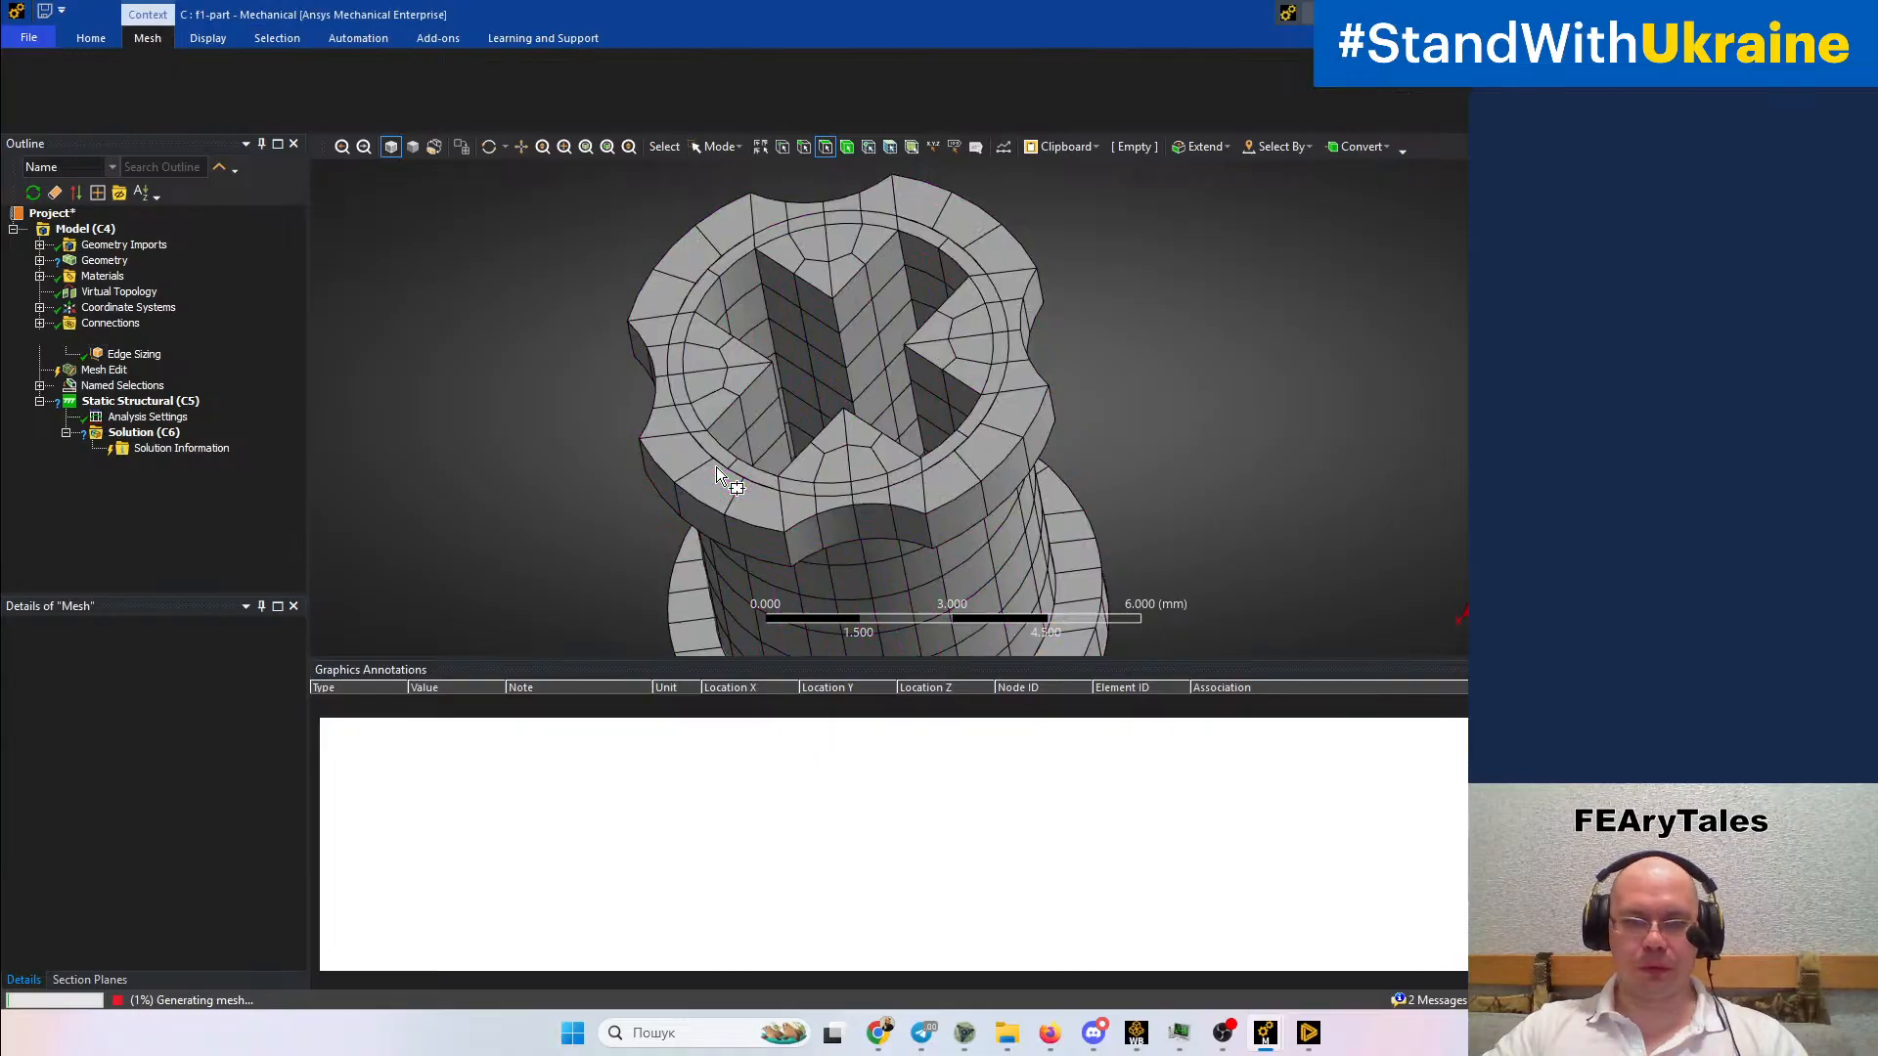
pyautogui.moveTo(722, 468); pyautogui.dragTo(1460, 458, button='middle')
pyautogui.moveTo(1336, 472); pyautogui.dragTo(851, 533, button='middle')
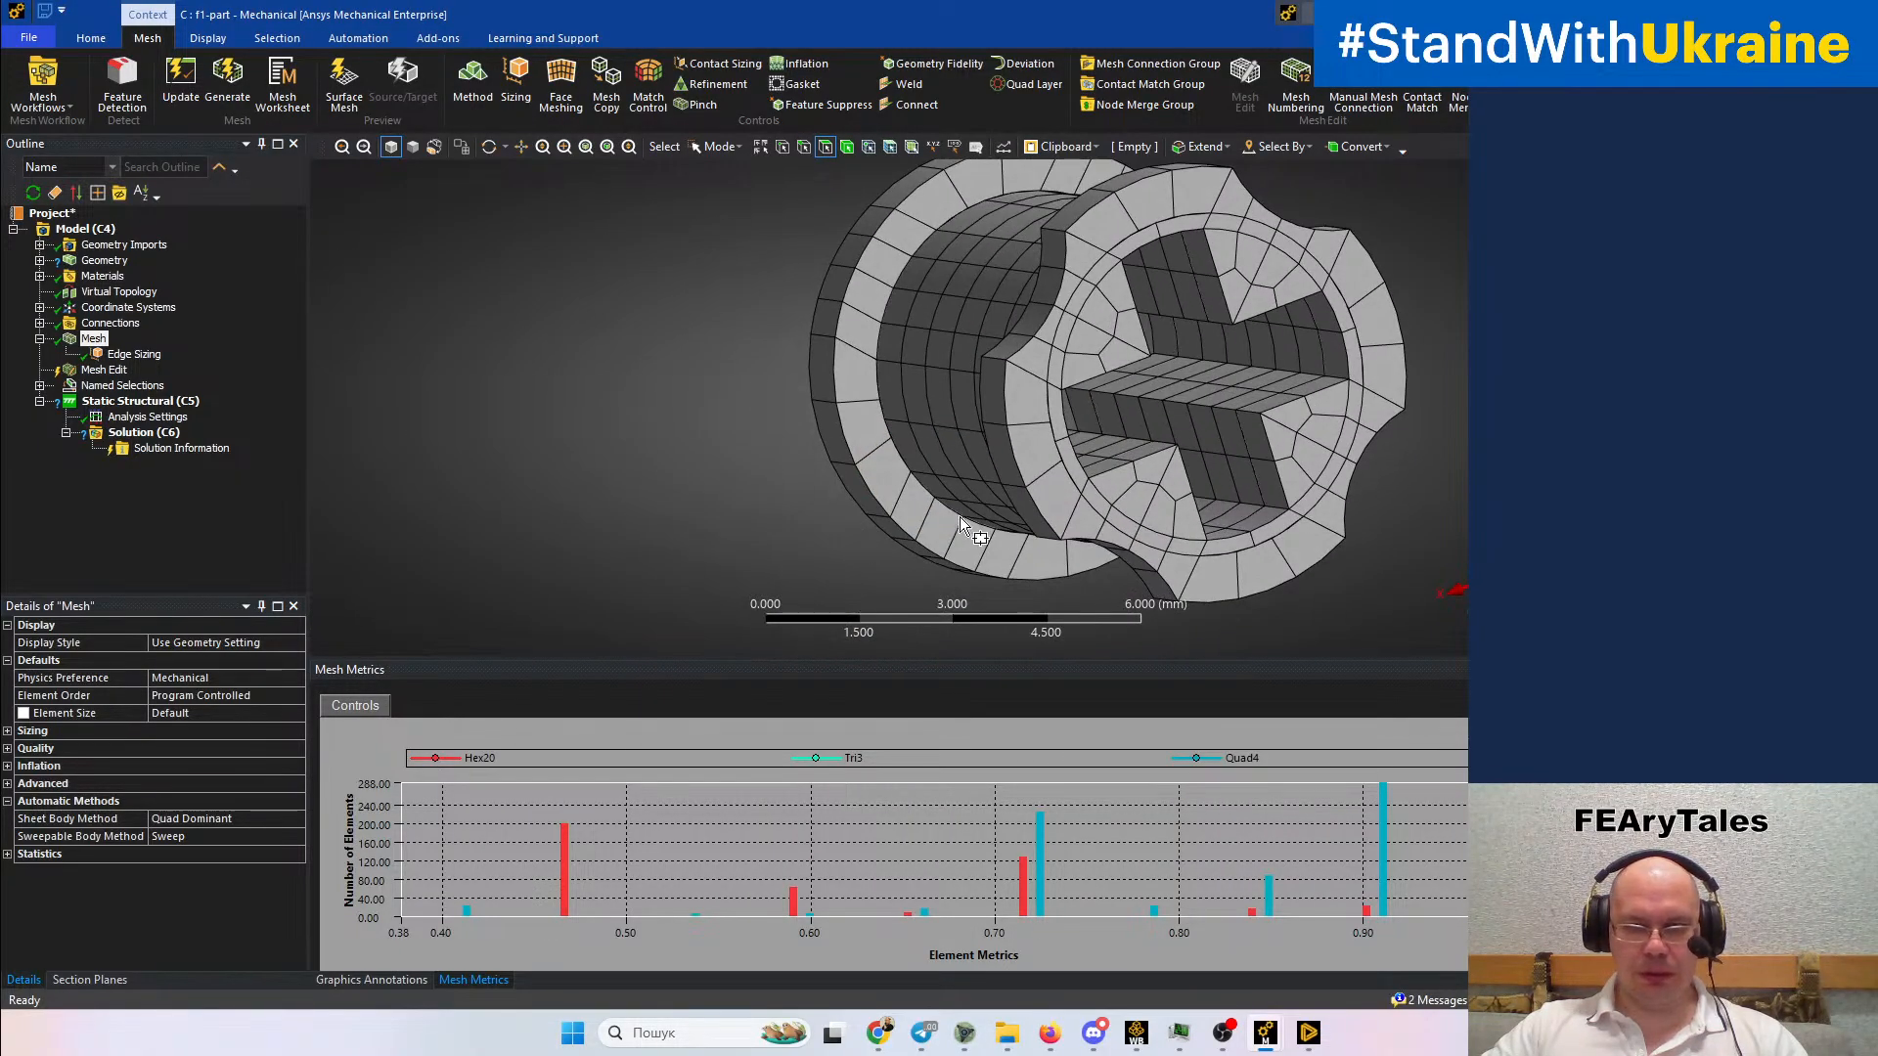
pyautogui.keyDown('ctrl'); pyautogui.moveTo(1091, 502); pyautogui.dragTo(964, 506, button='middle'); pyautogui.keyUp('ctrl')
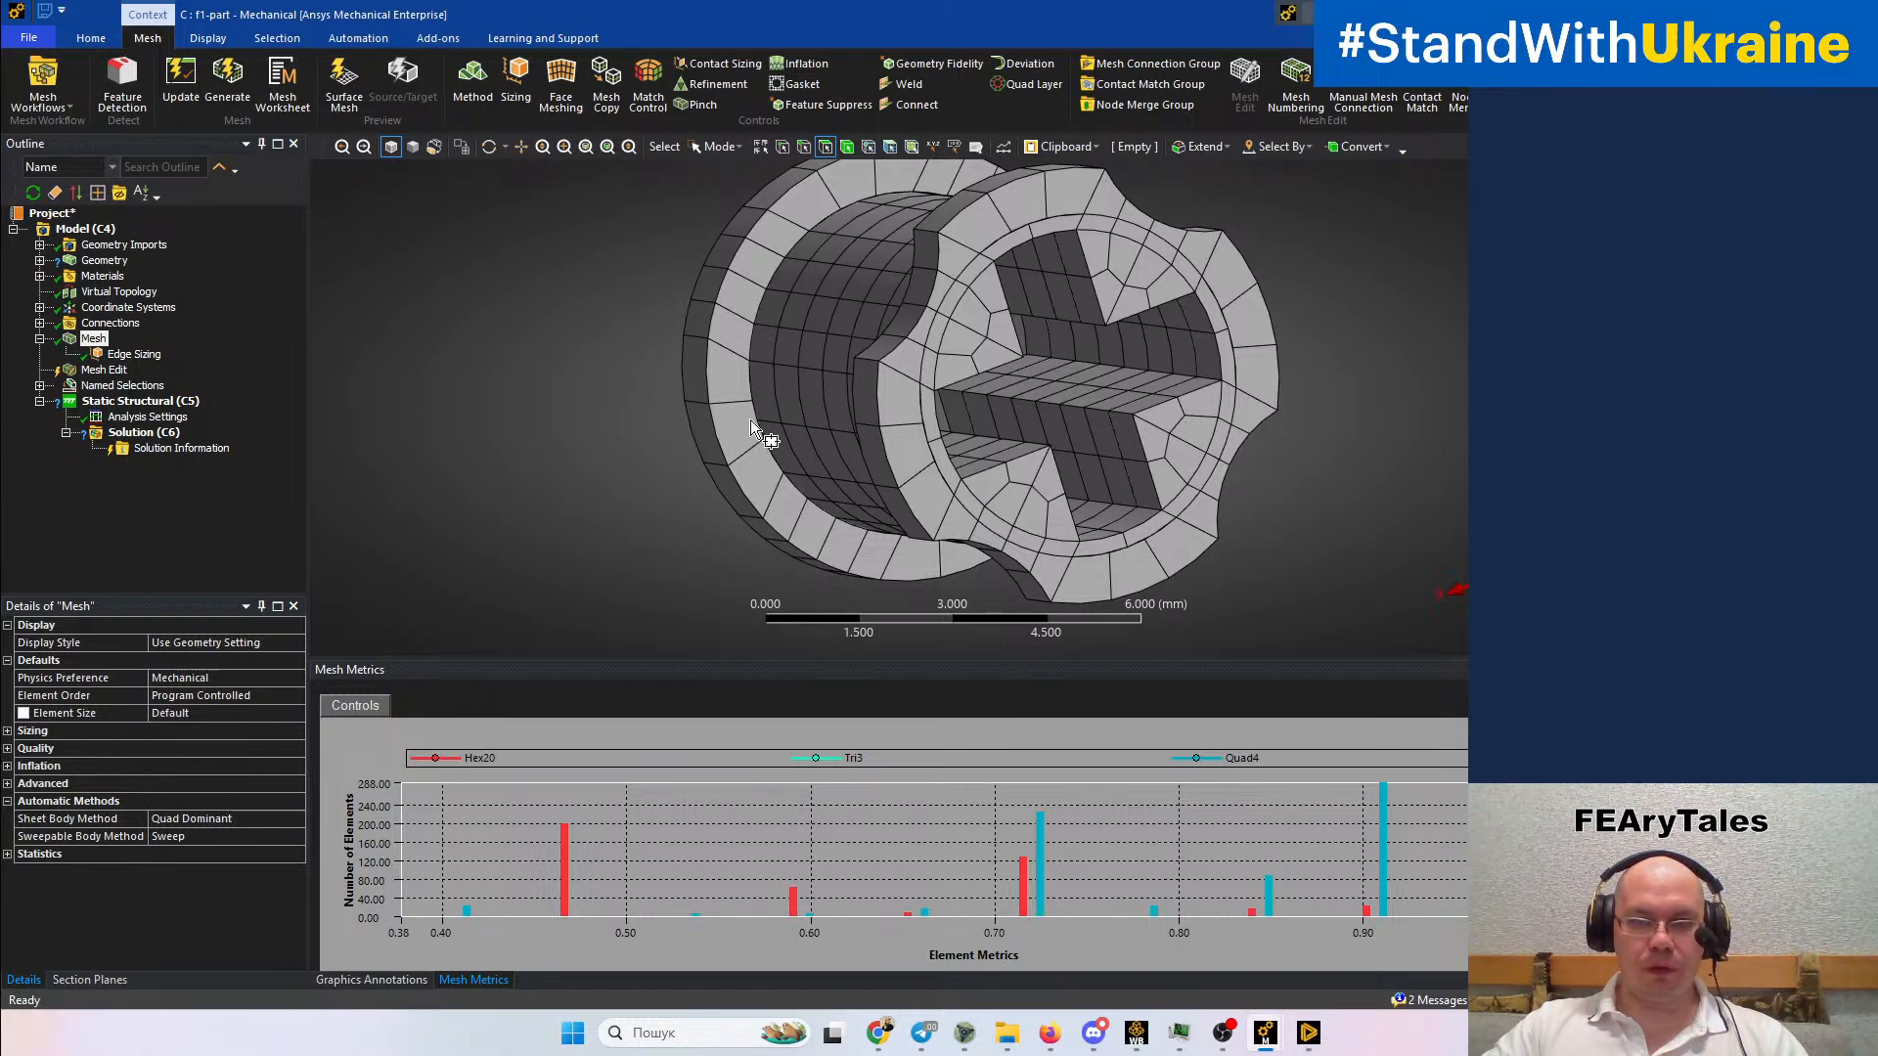
# Find the Surface body of 6590 (cross axle 1m) among the geometry parts and show it in the model
pyautogui.click(40, 260)
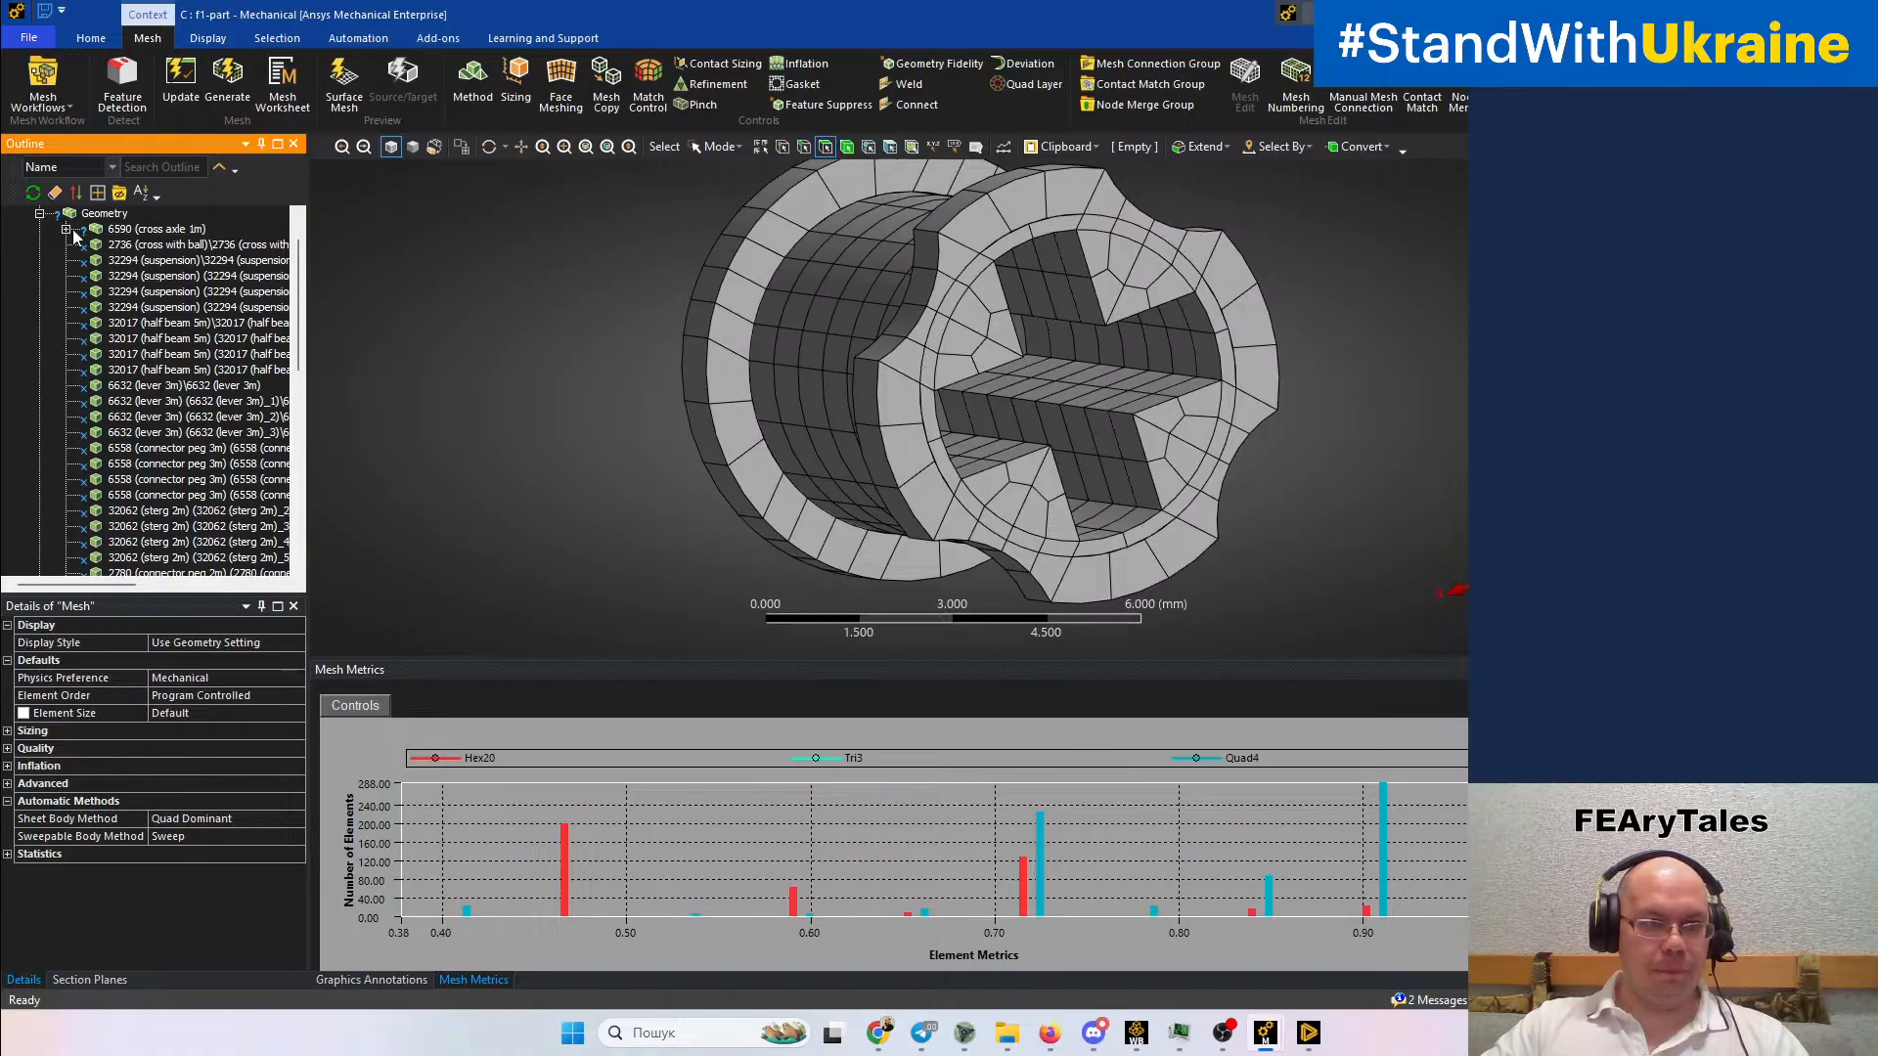
pyautogui.click(67, 229)
pyautogui.scroll(-7, 154, 262)
pyautogui.scroll(2, 150, 321)
pyautogui.scroll(-3, 149, 329)
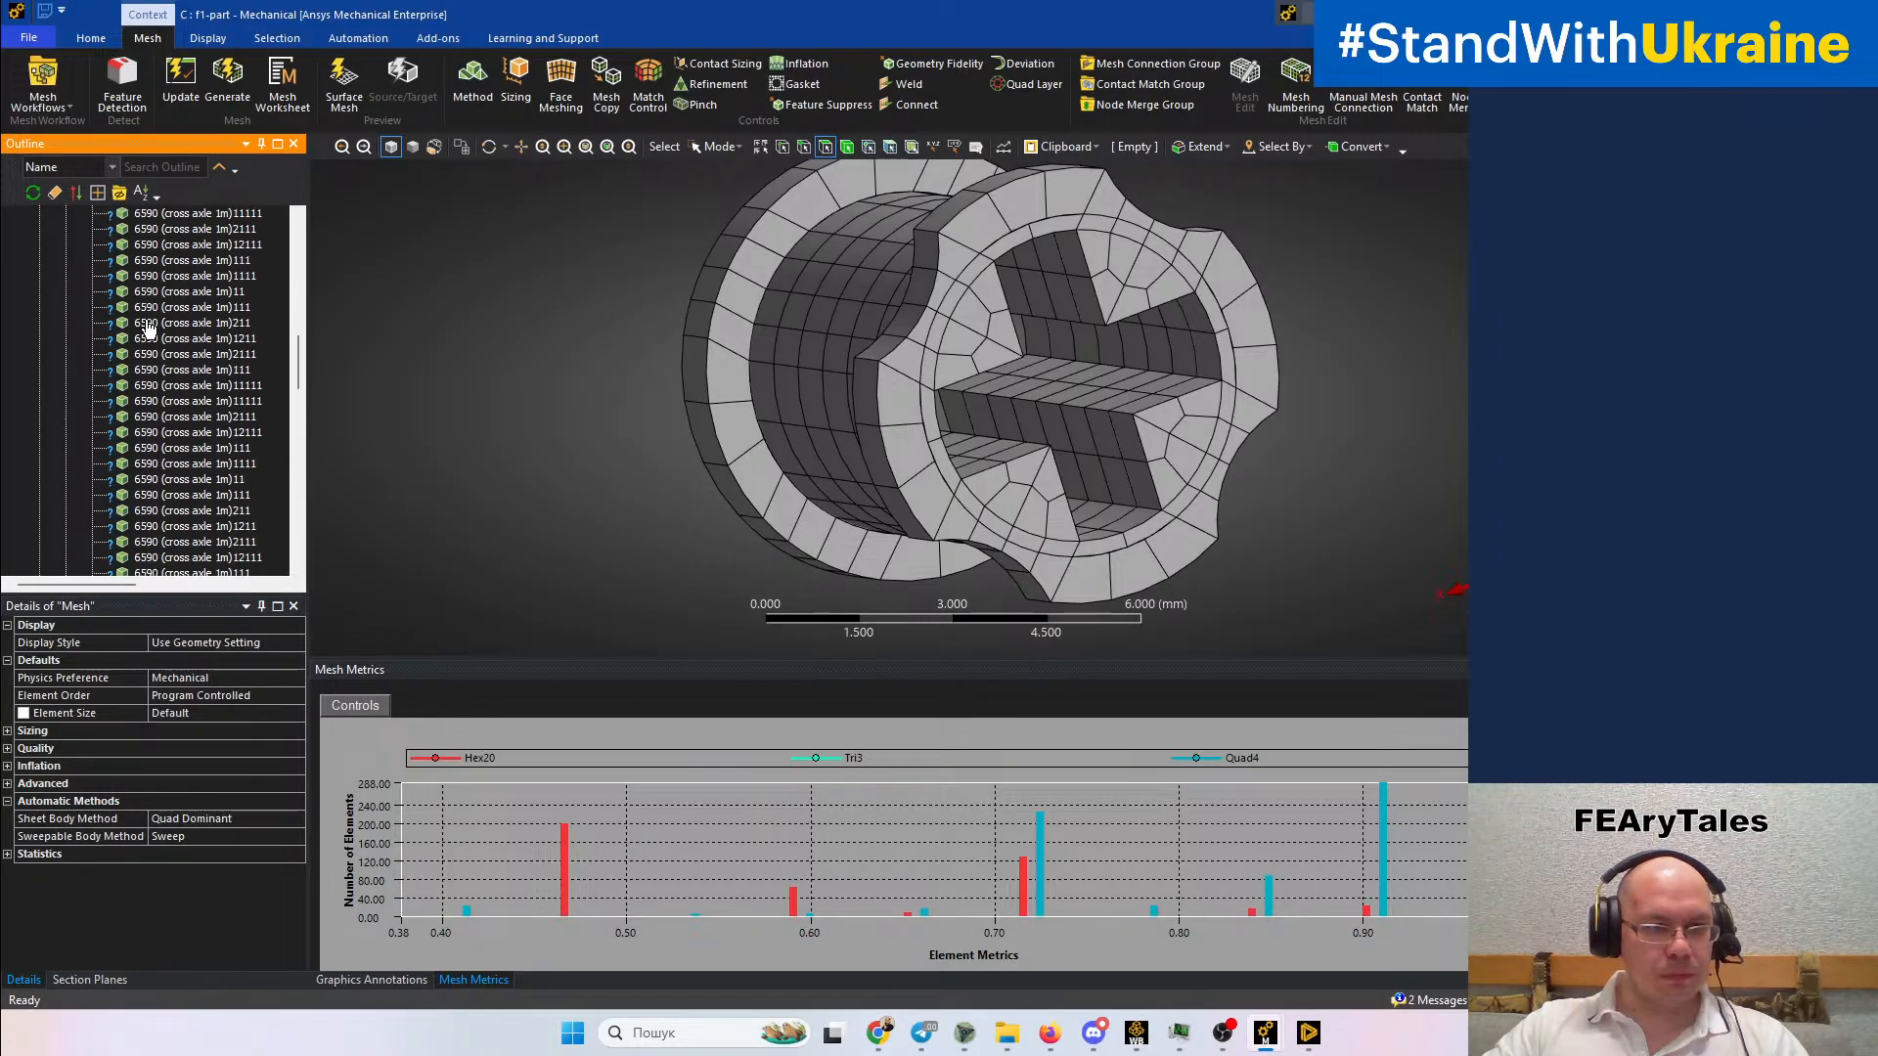
pyautogui.scroll(-5, 149, 328)
pyautogui.scroll(-8, 152, 330)
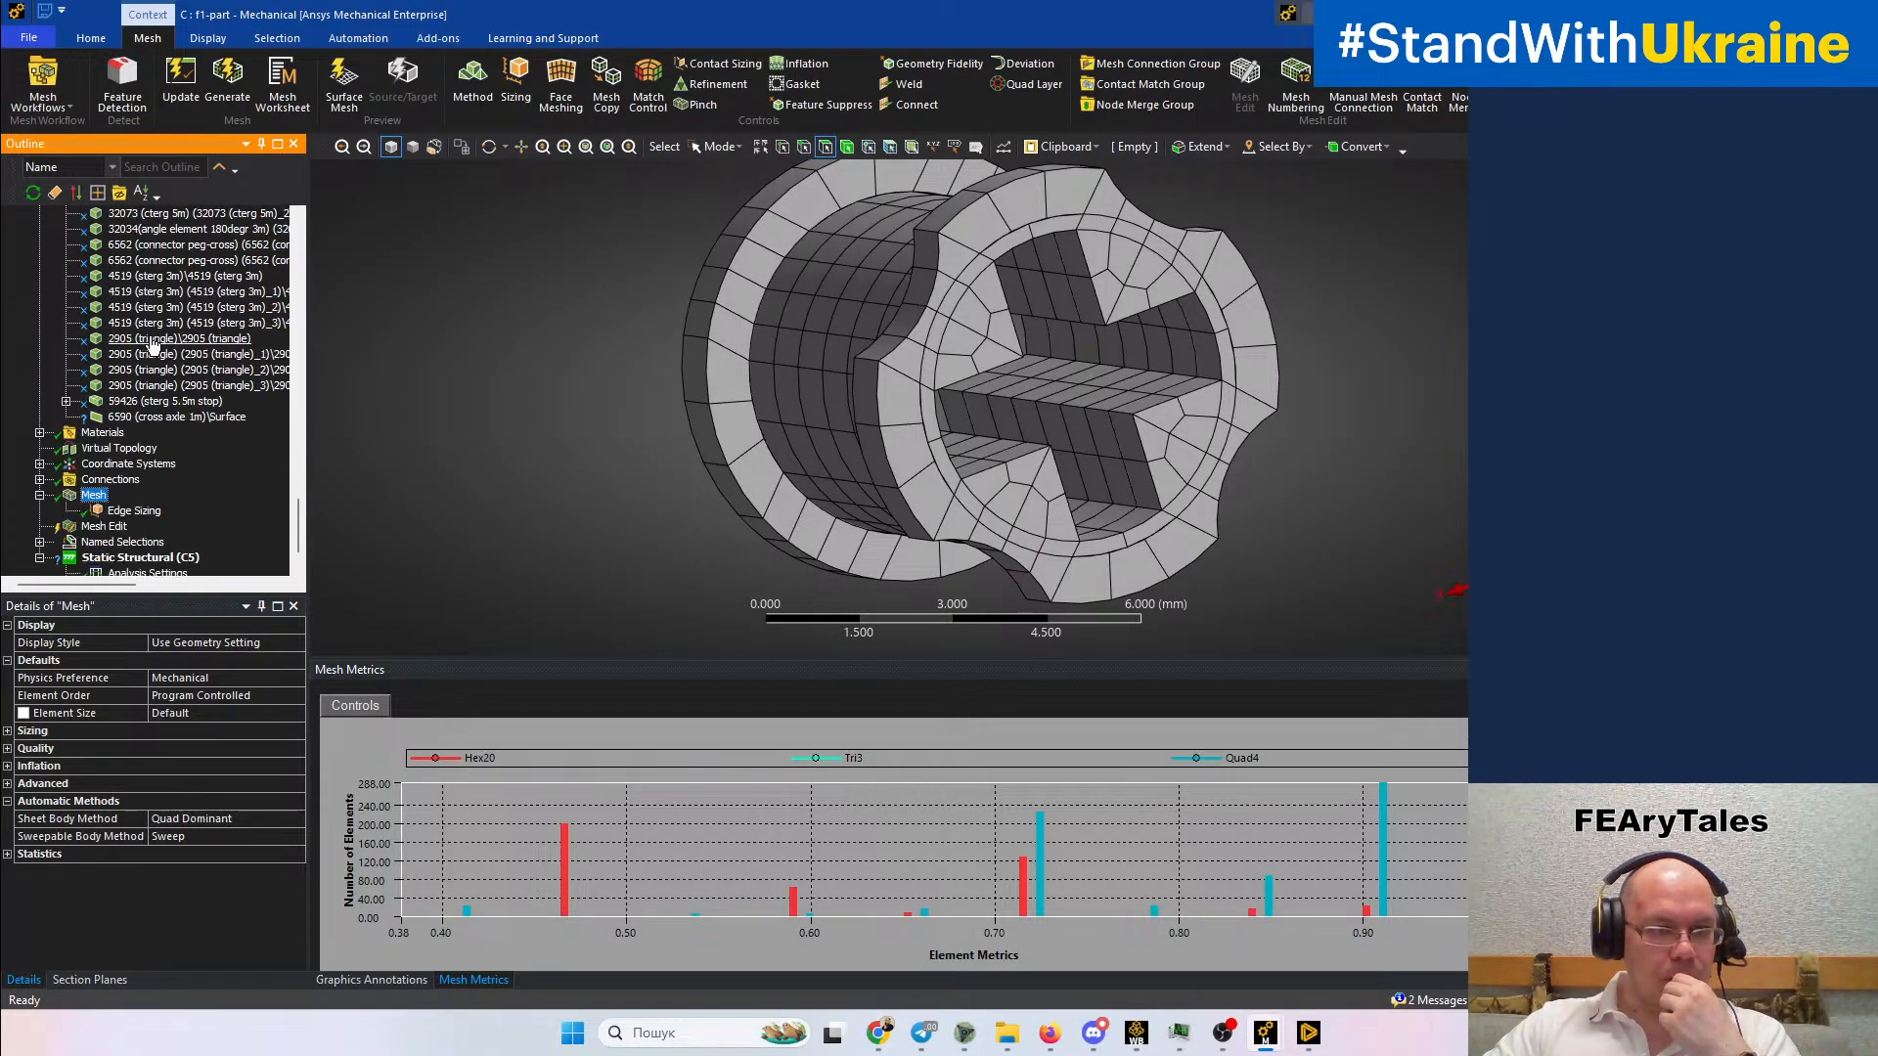
pyautogui.click(143, 374)
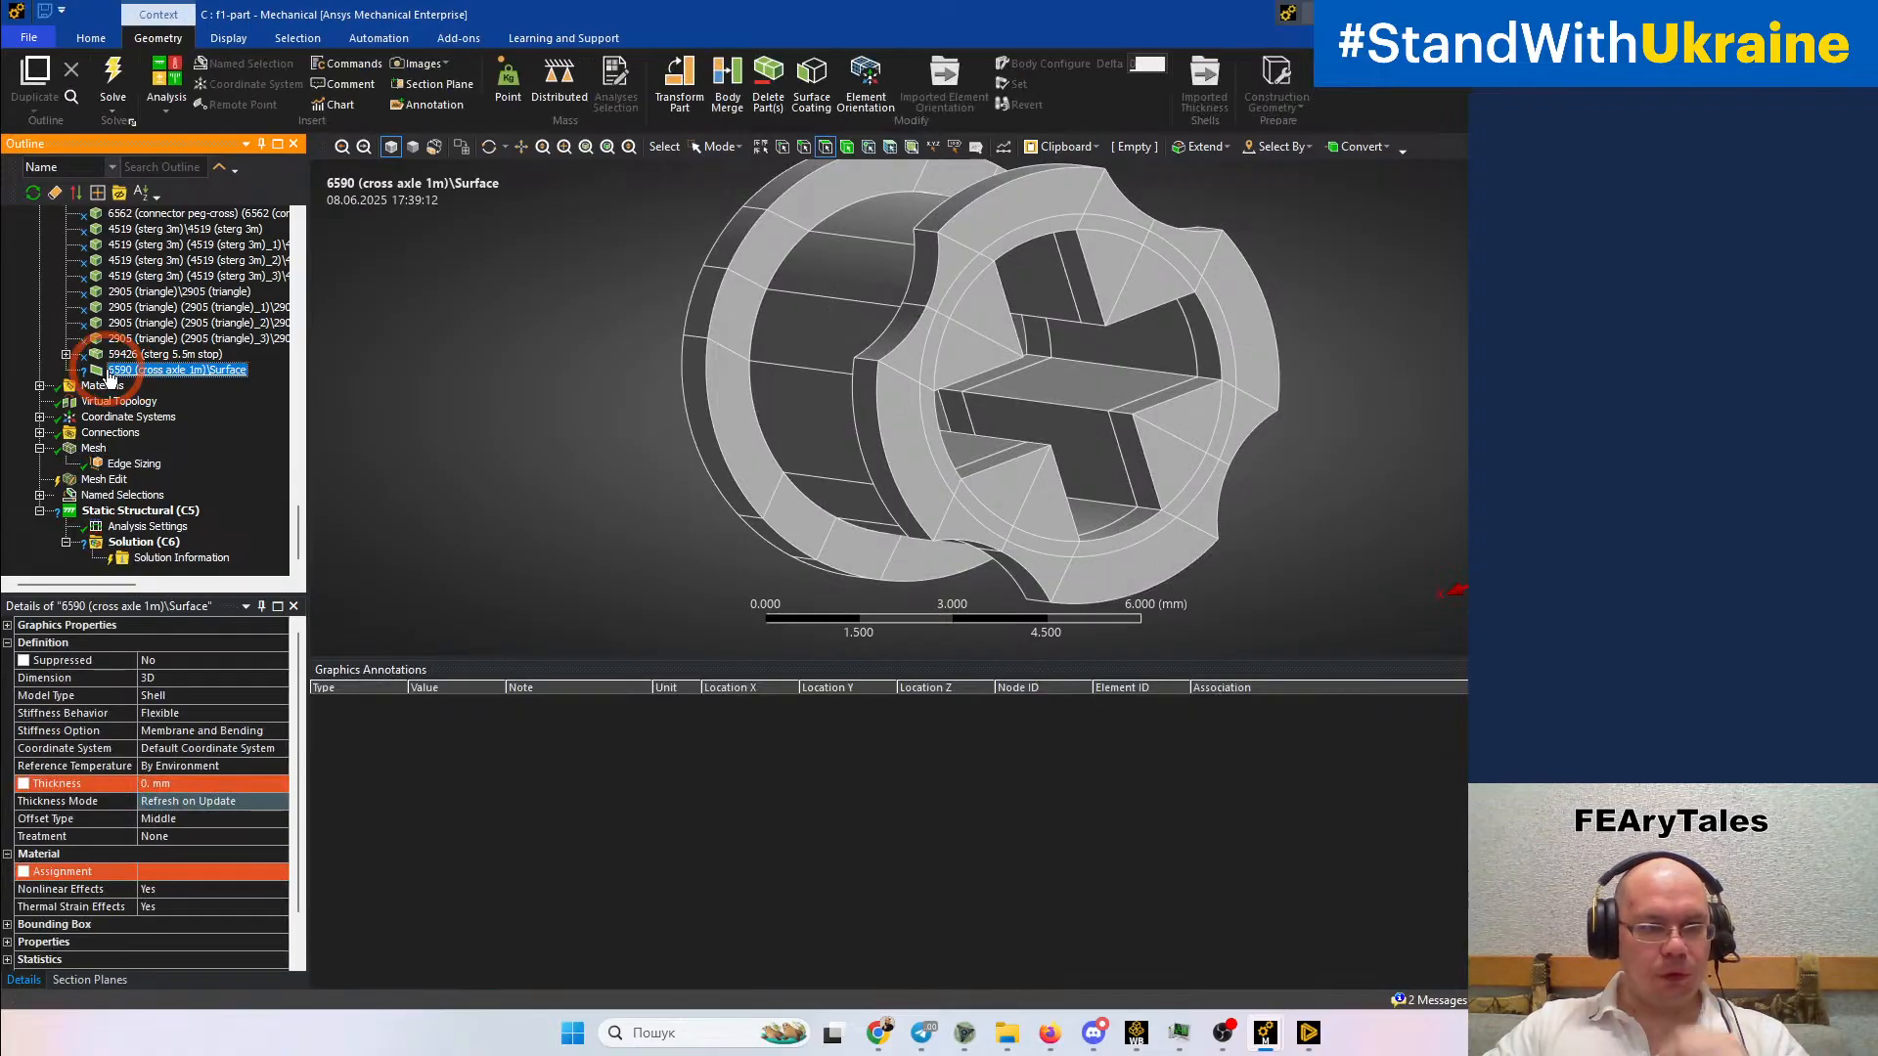
pyautogui.rightClick(139, 372)
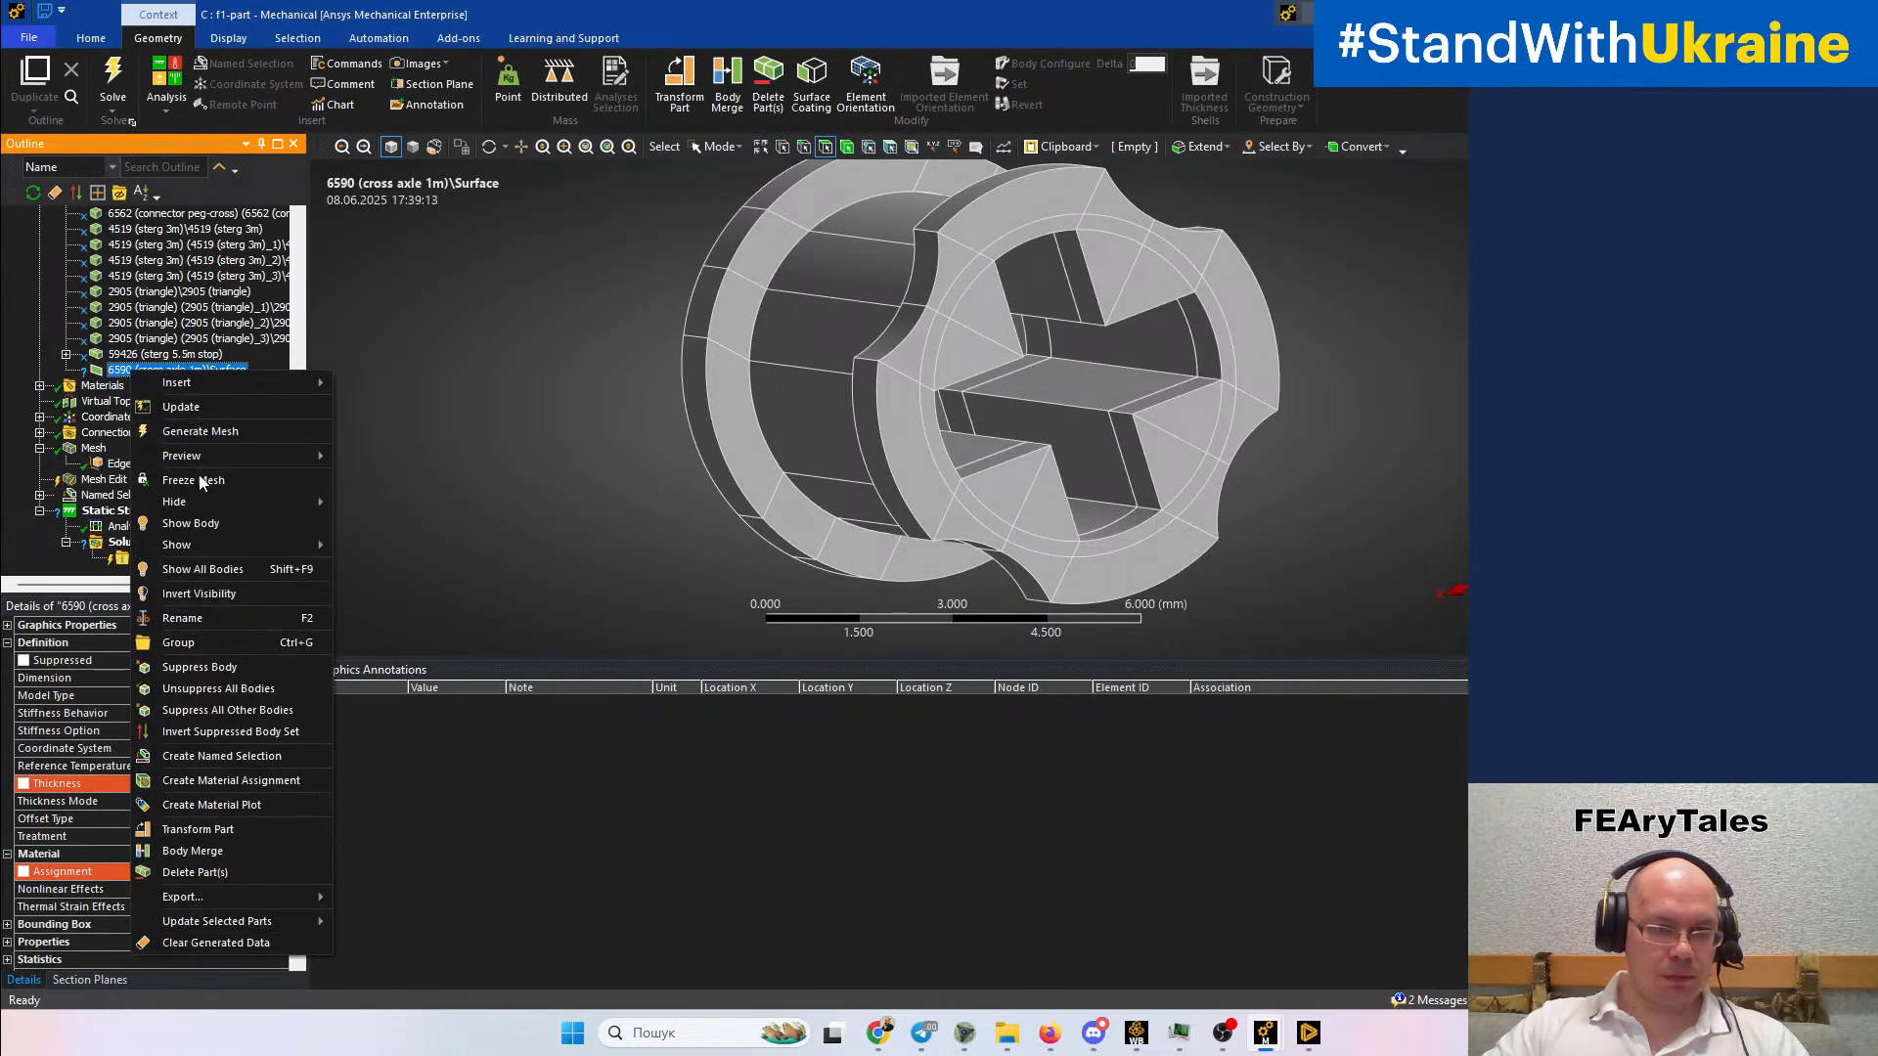
pyautogui.click(207, 525)
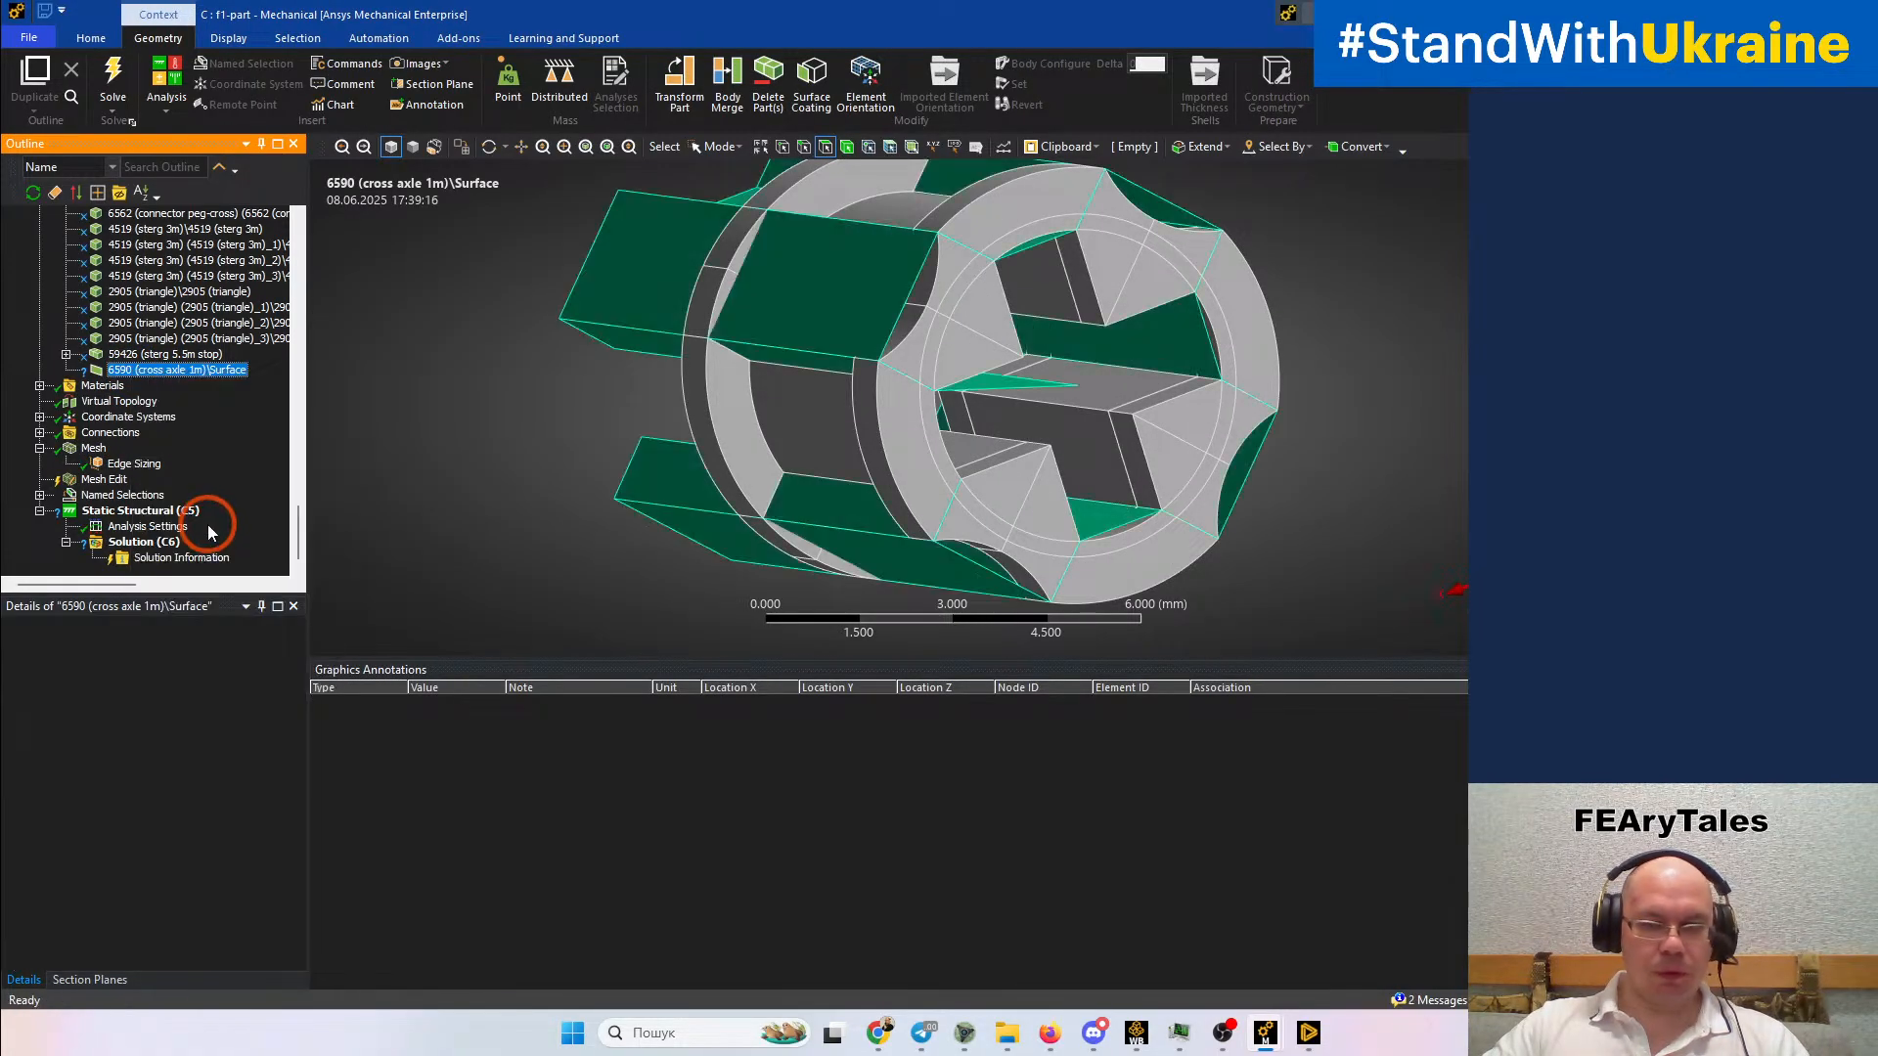
# Display the mesh, examine it where the surface body passes through the bushing, and hide the surface body
pyautogui.moveTo(453, 537); pyautogui.dragTo(867, 425, button='middle')
pyautogui.click(93, 448)
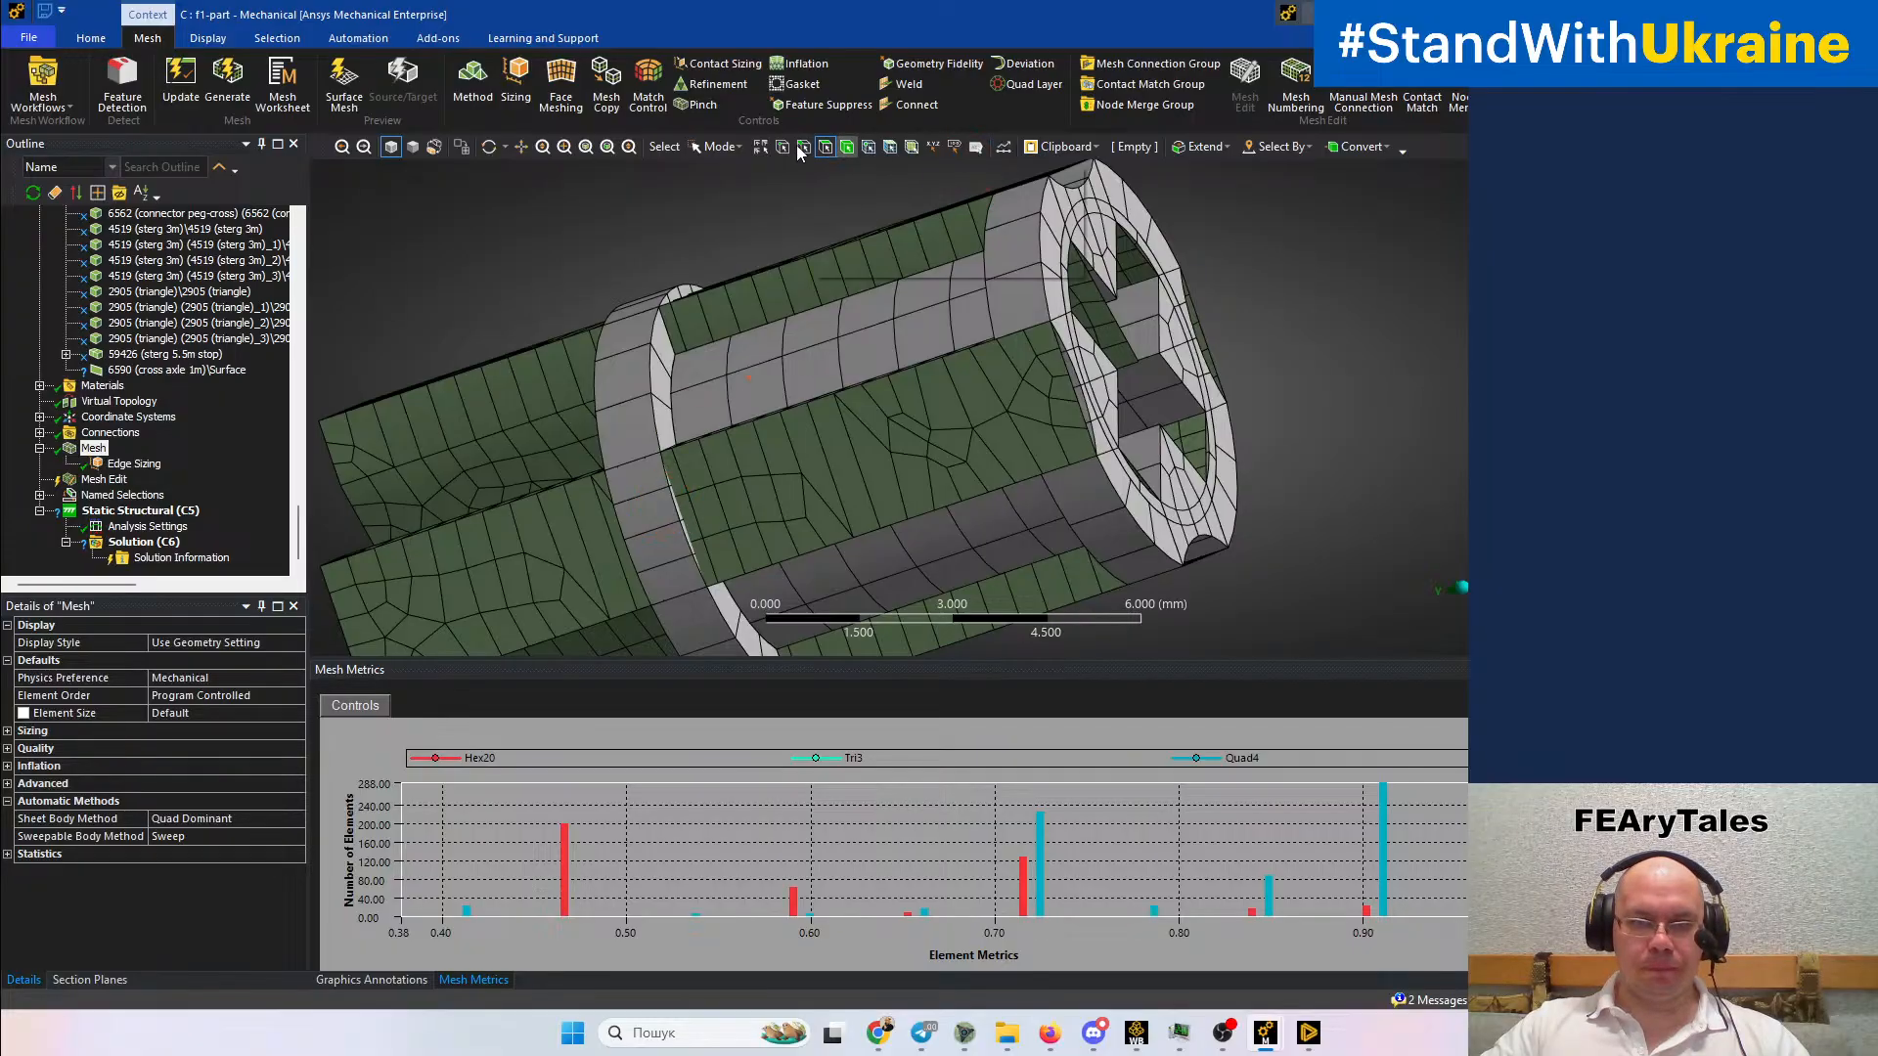
pyautogui.click(719, 148)
pyautogui.click(724, 169)
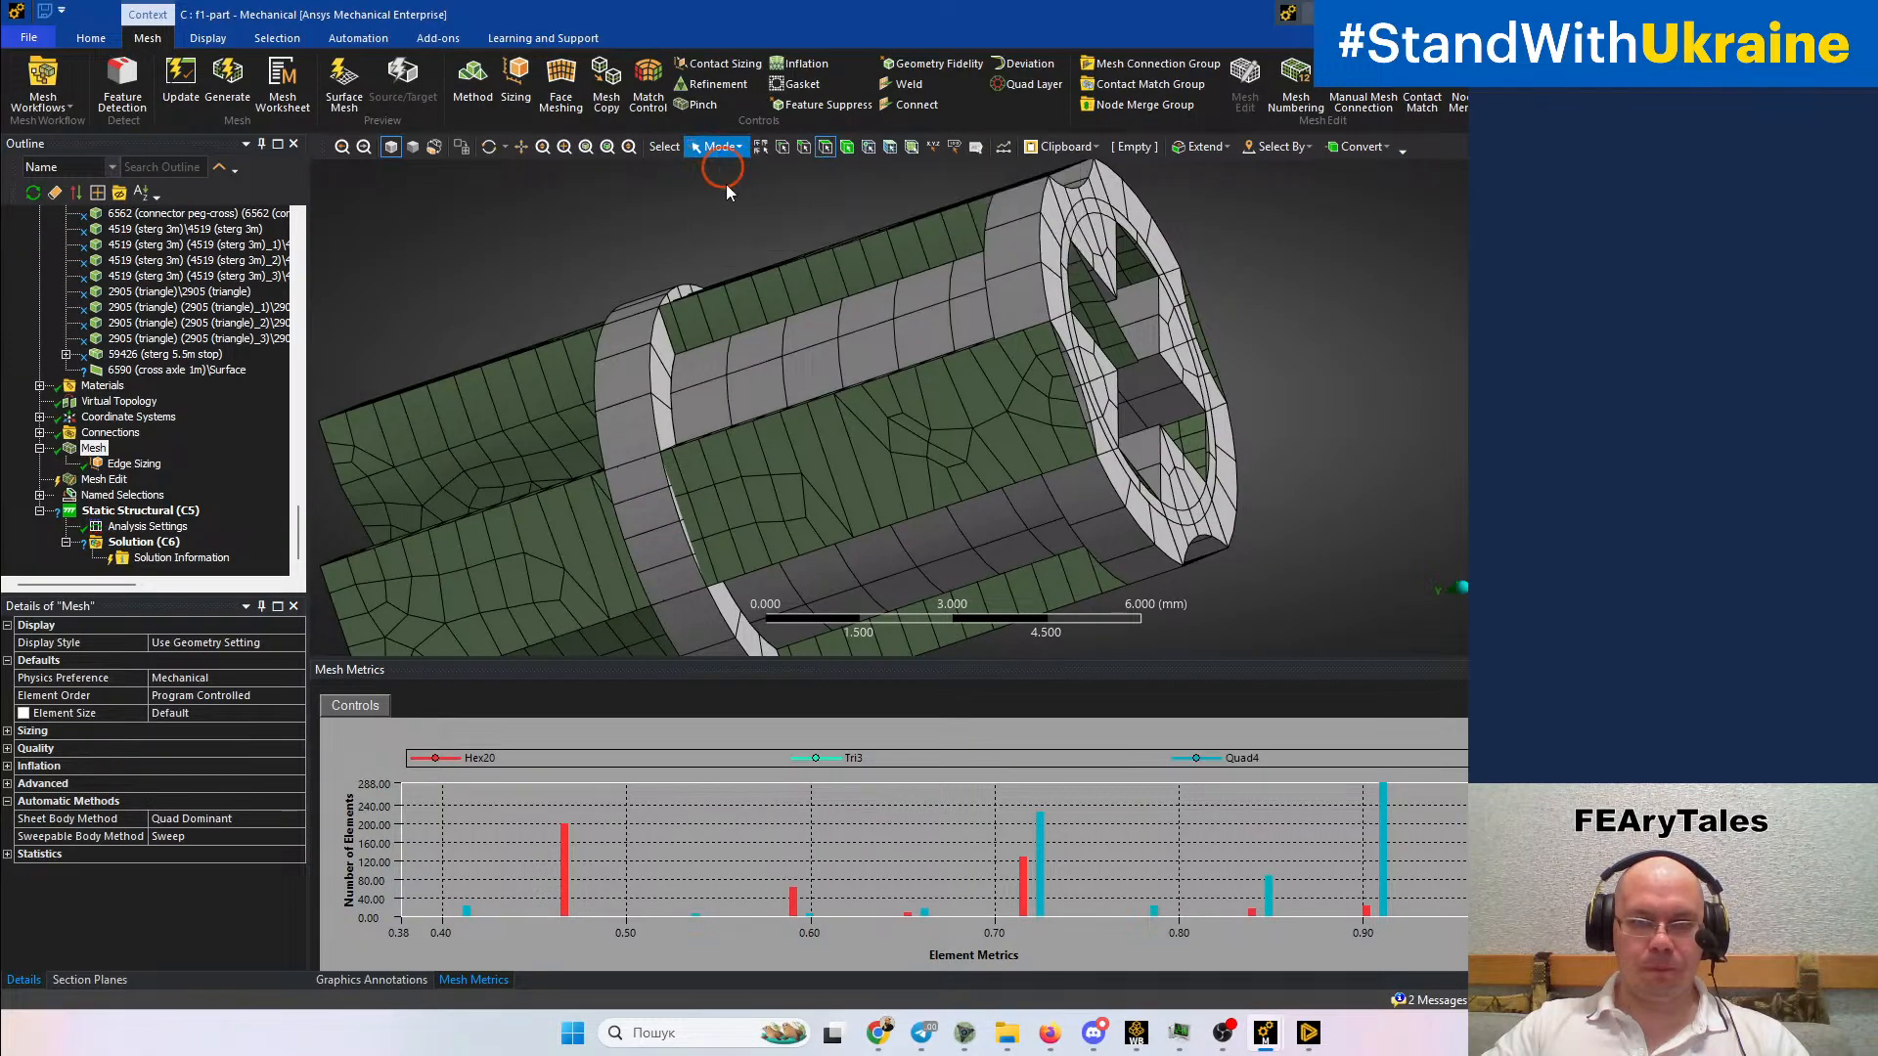
pyautogui.click(937, 458)
pyautogui.moveTo(958, 454); pyautogui.dragTo(866, 485, button='middle')
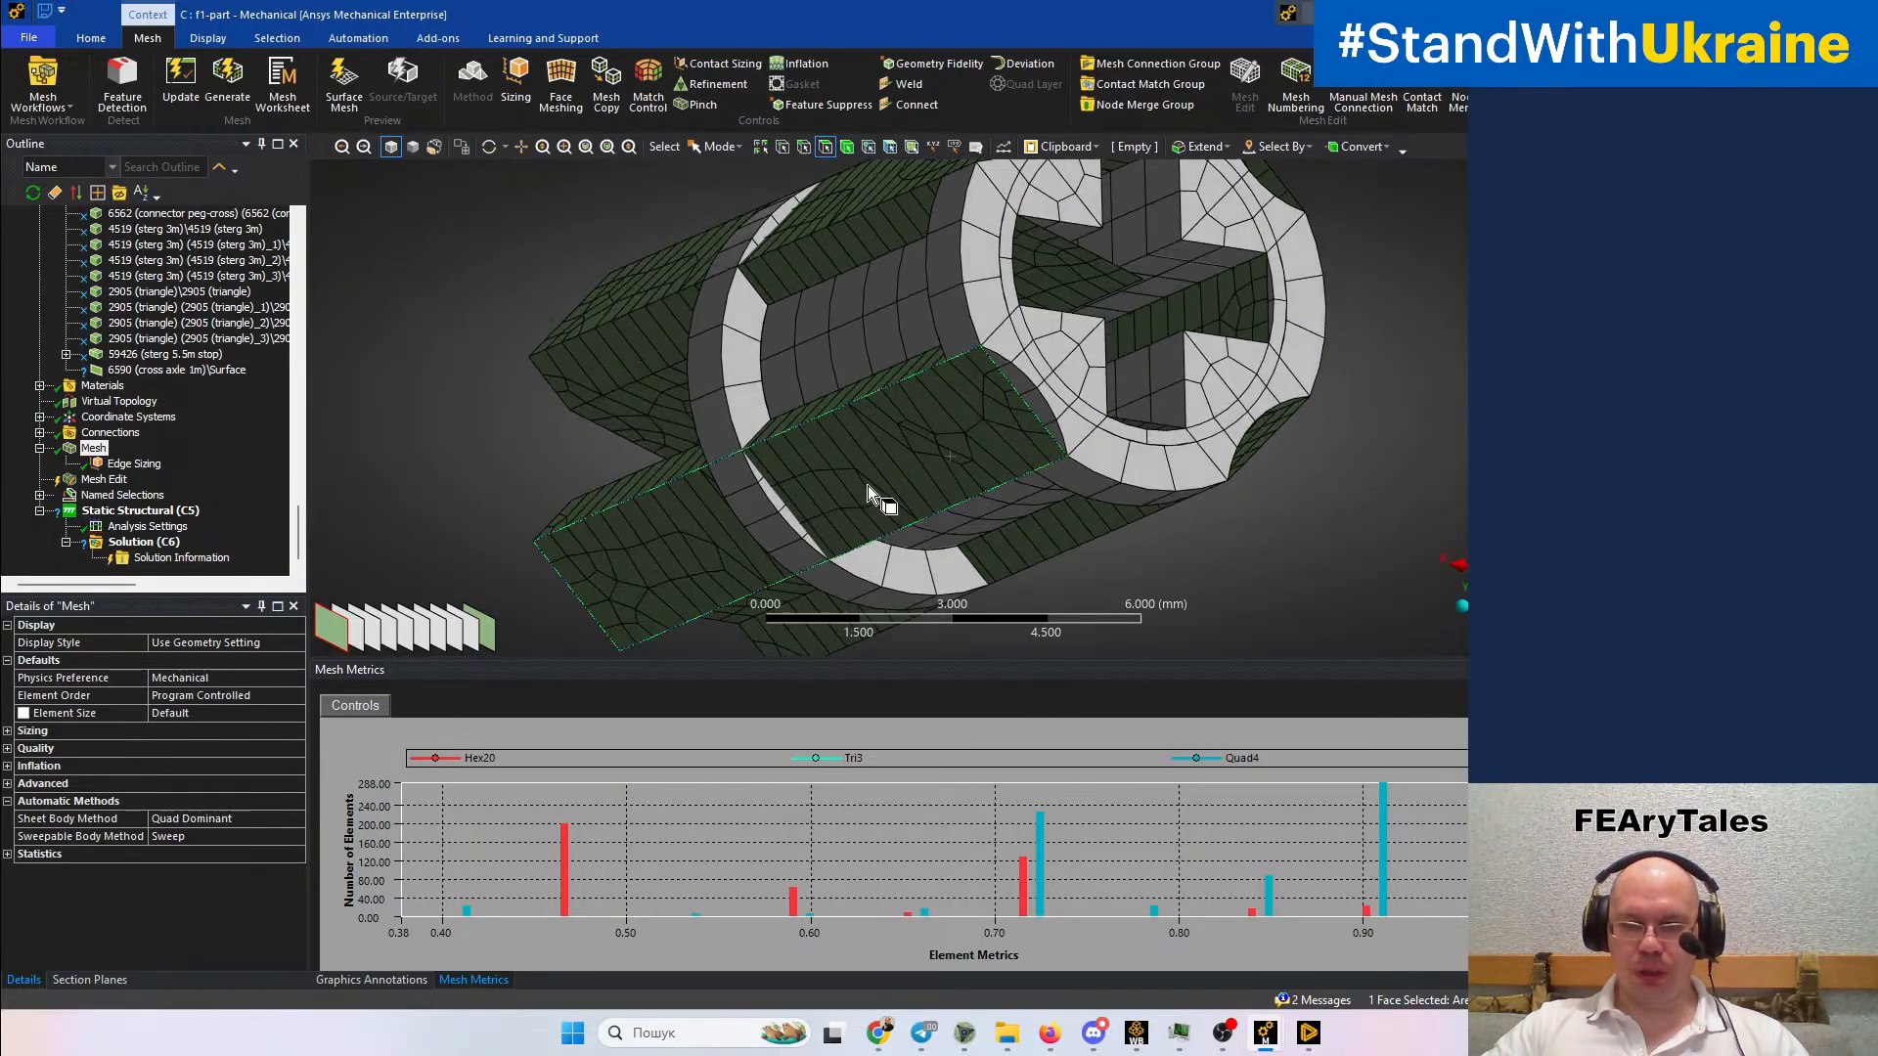
pyautogui.moveTo(1240, 421); pyautogui.dragTo(1042, 467, button='middle')
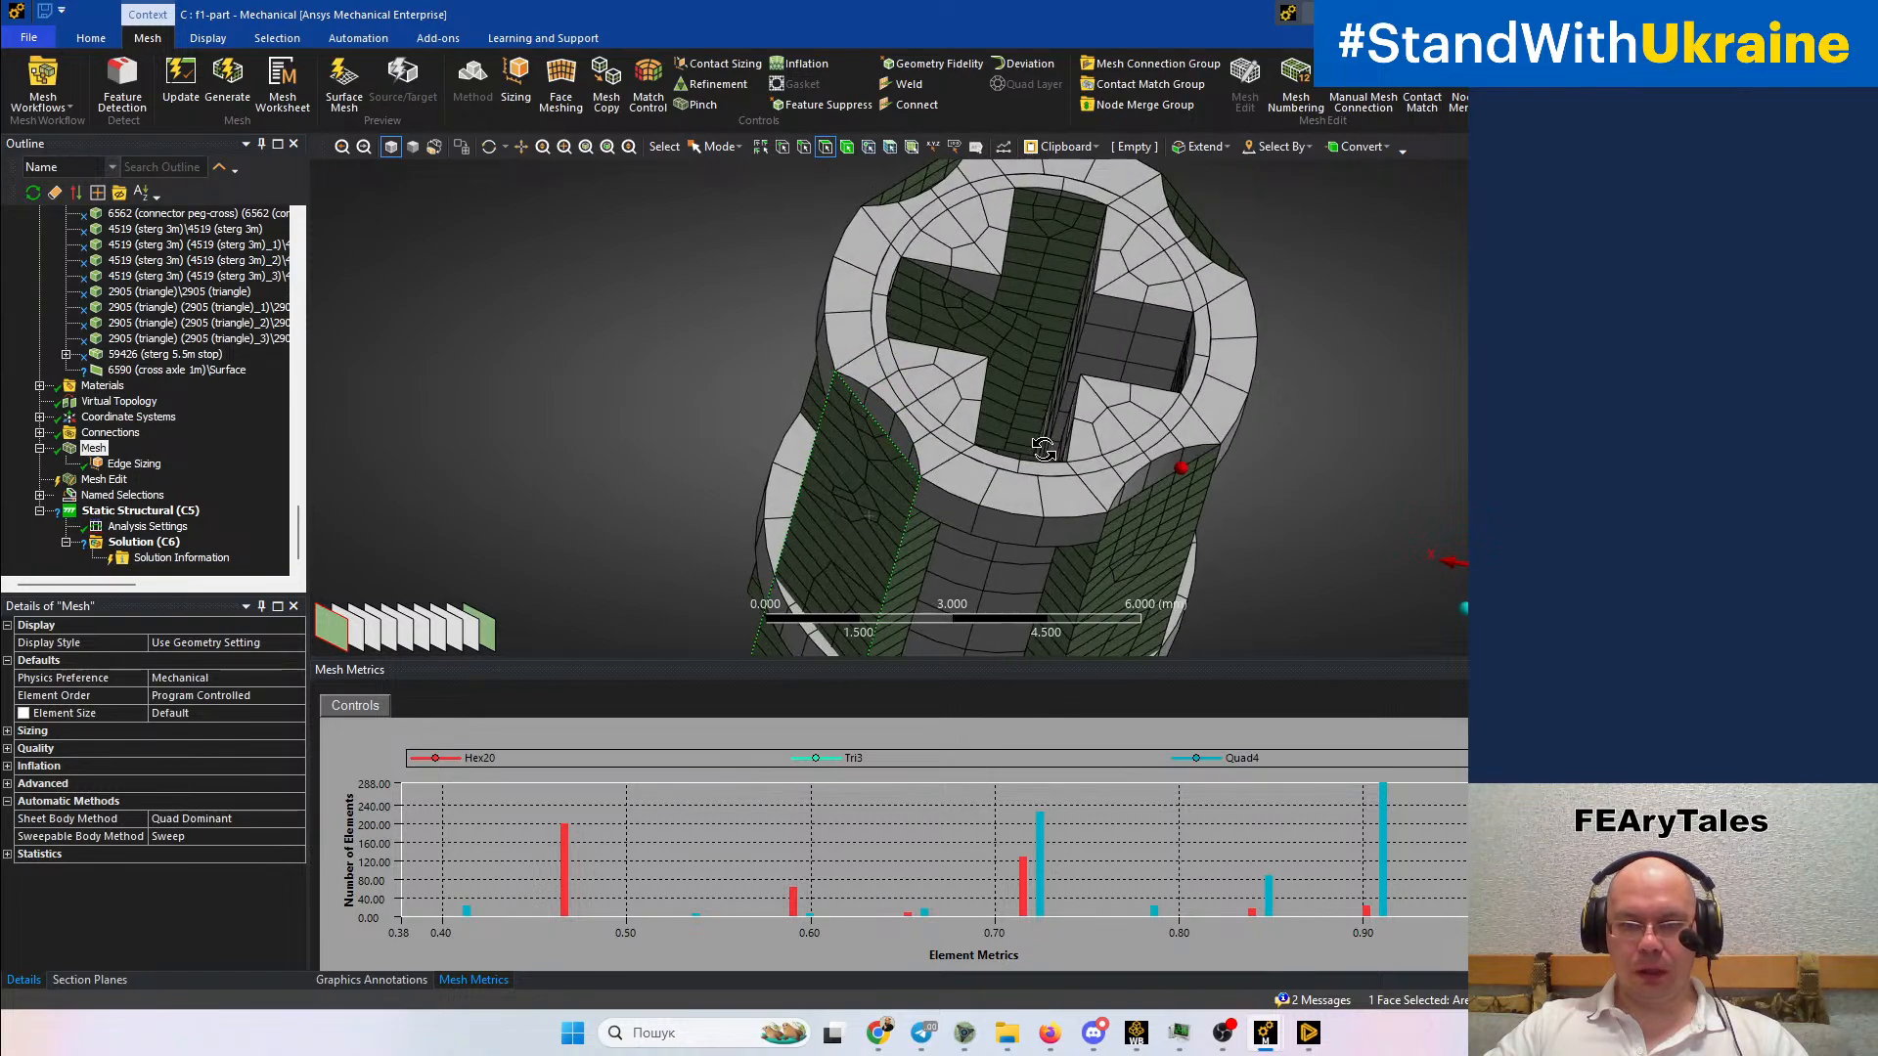
pyautogui.scroll(3, 1022, 489)
pyautogui.moveTo(1027, 395); pyautogui.dragTo(998, 450, button='middle')
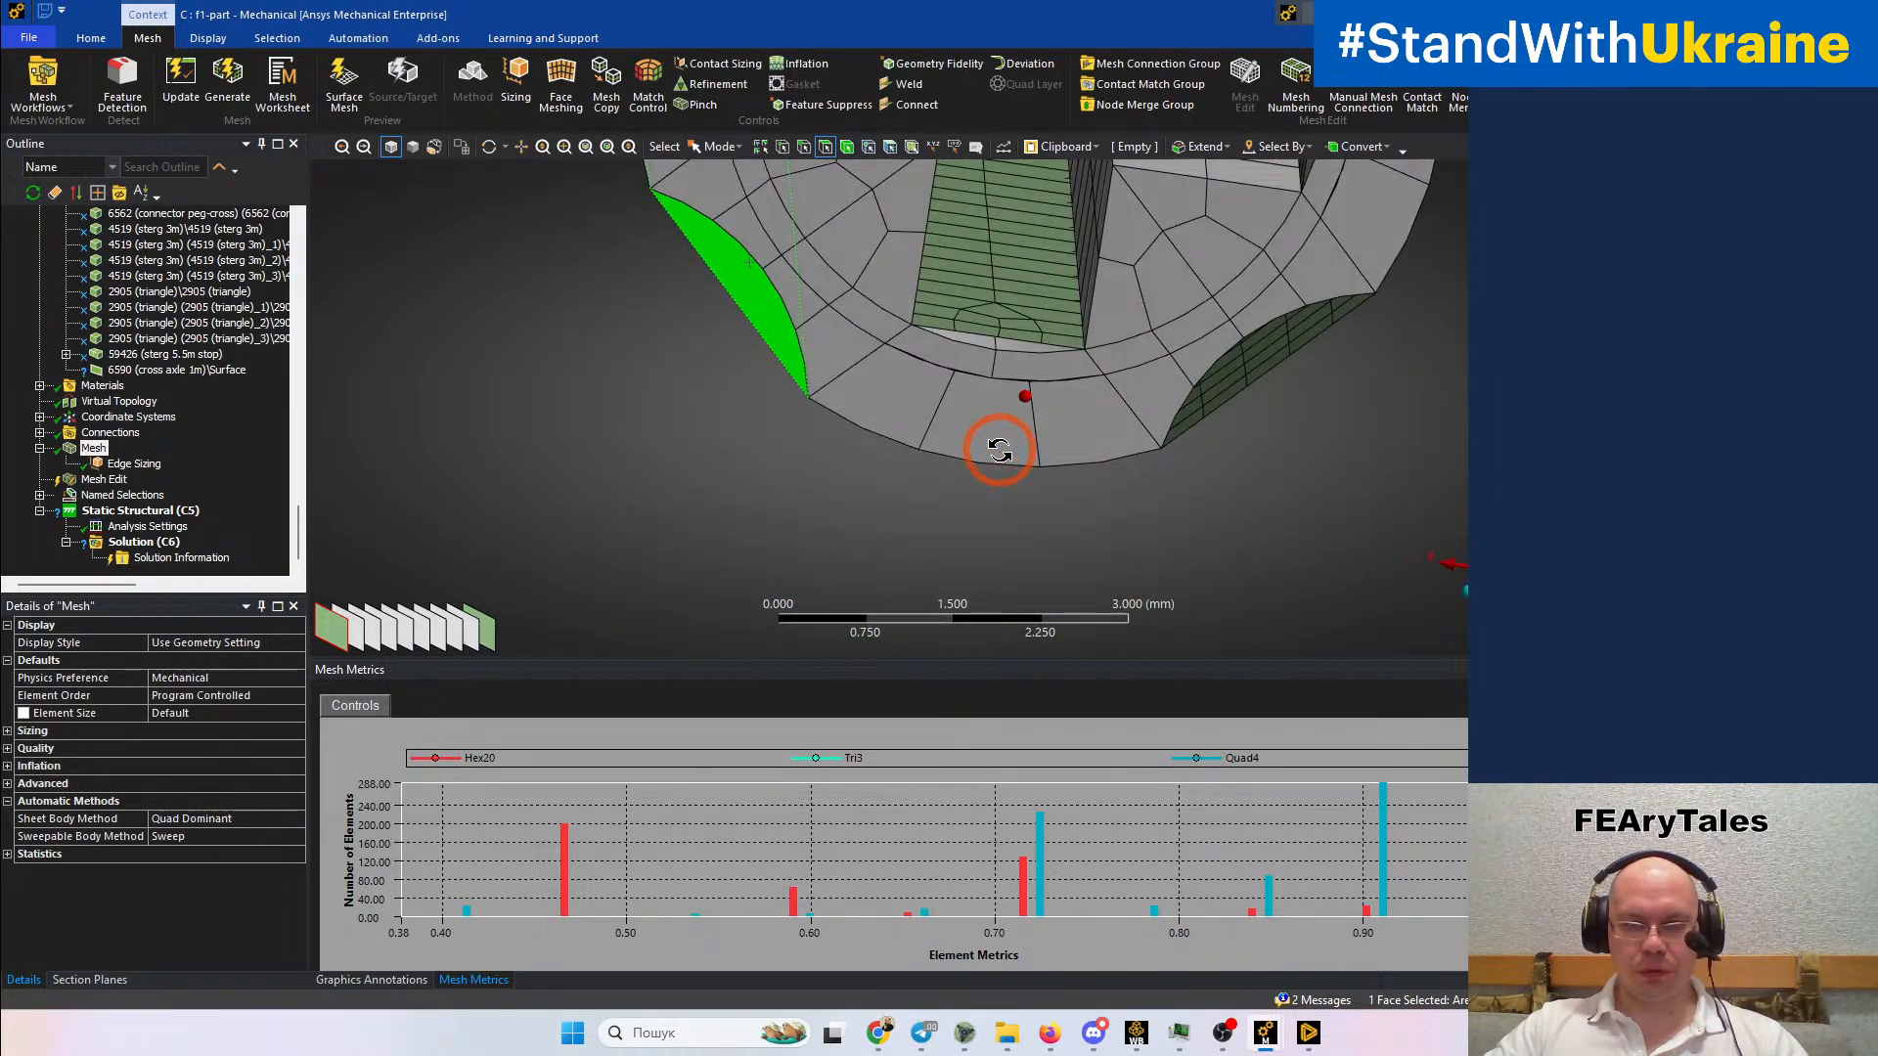
pyautogui.rightClick(761, 311)
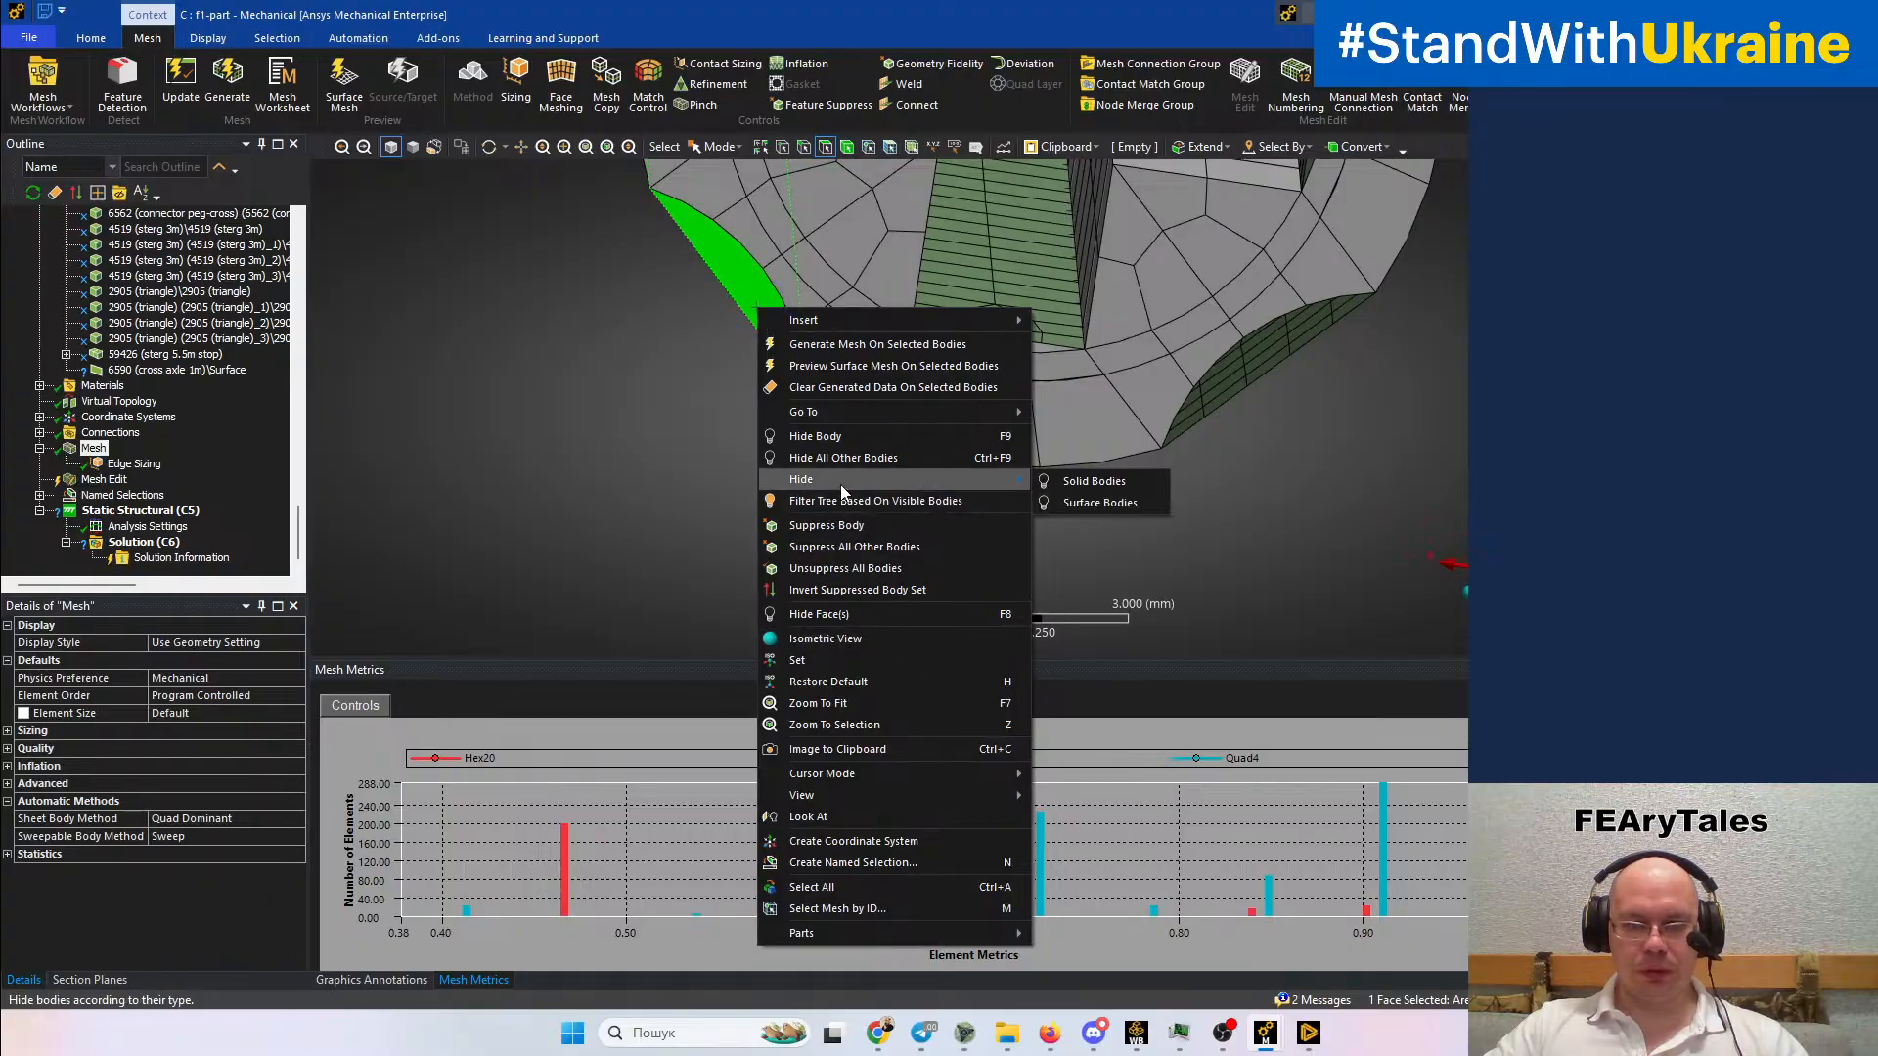
pyautogui.click(842, 437)
# Select the outer rim face beside the cross slot and examine how its elements meet those of the adjoining inner ring
pyautogui.moveTo(1076, 492); pyautogui.dragTo(972, 467, button='middle')
pyautogui.scroll(3, 986, 403)
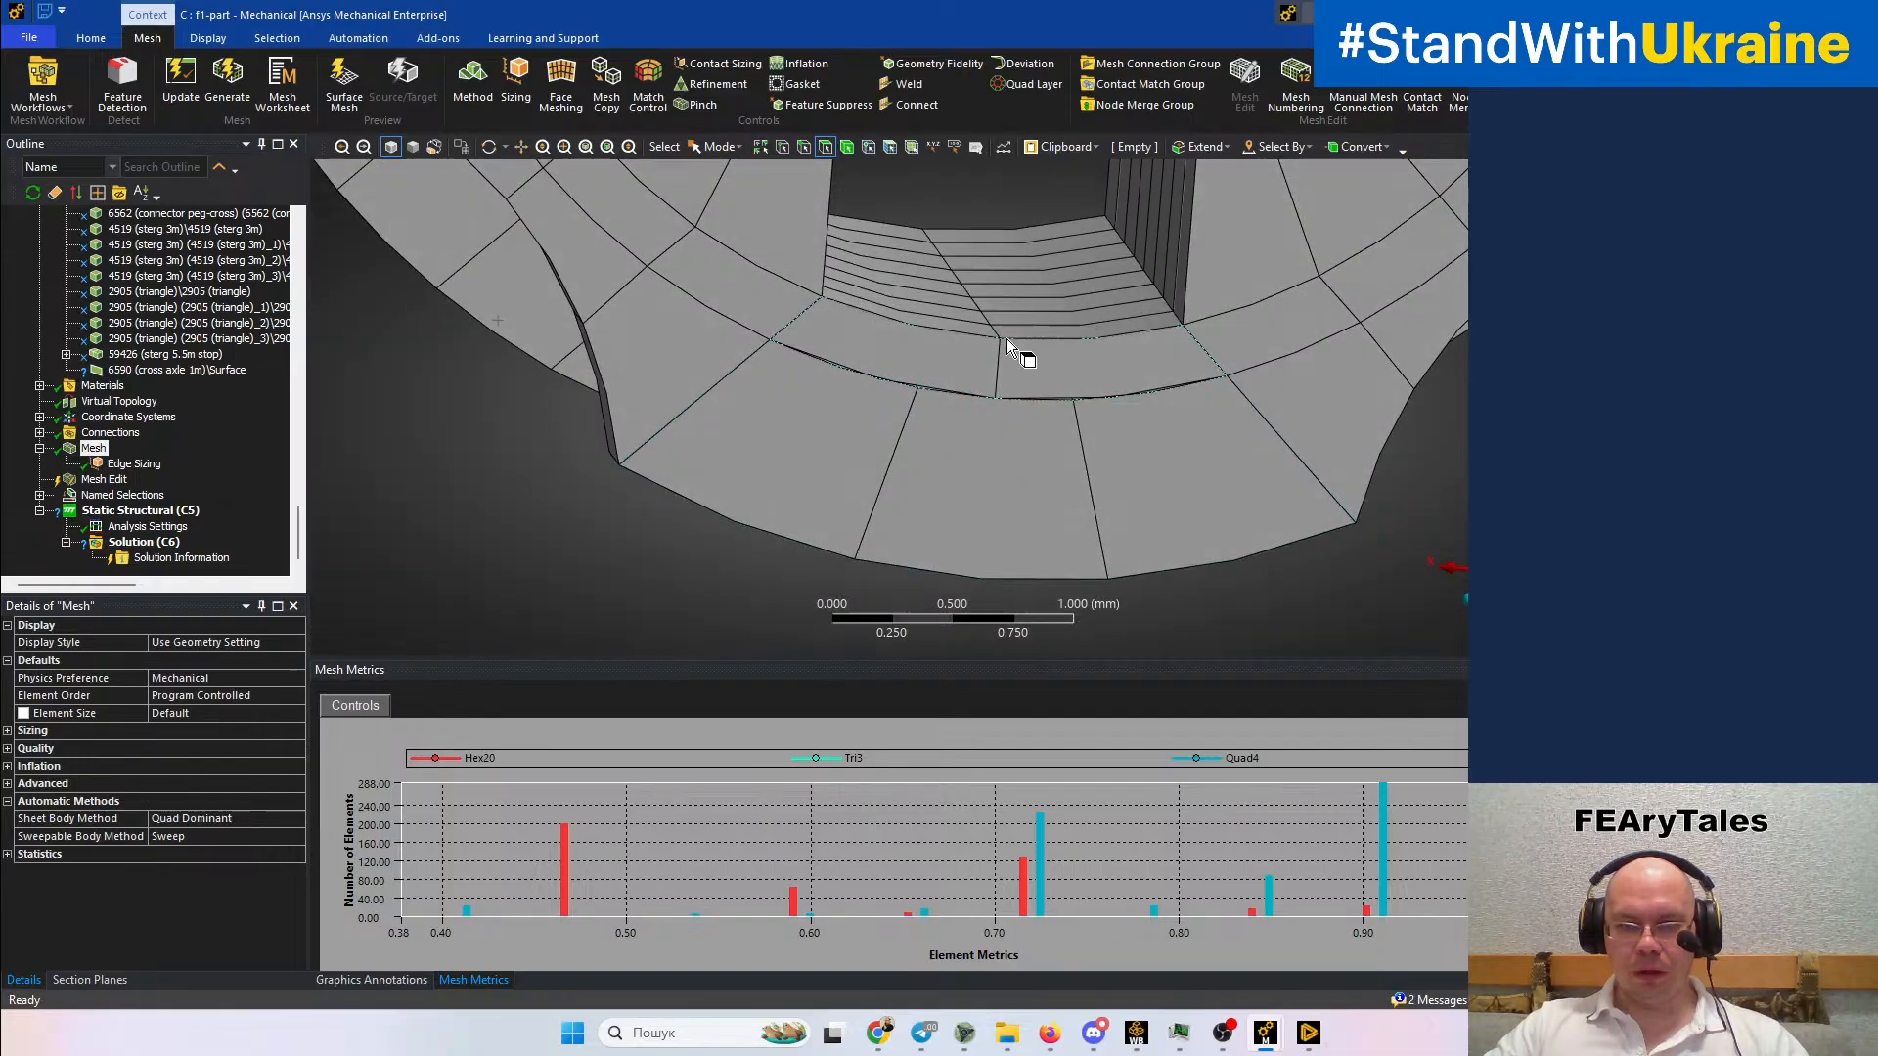
pyautogui.click(1002, 367)
pyautogui.click(994, 485)
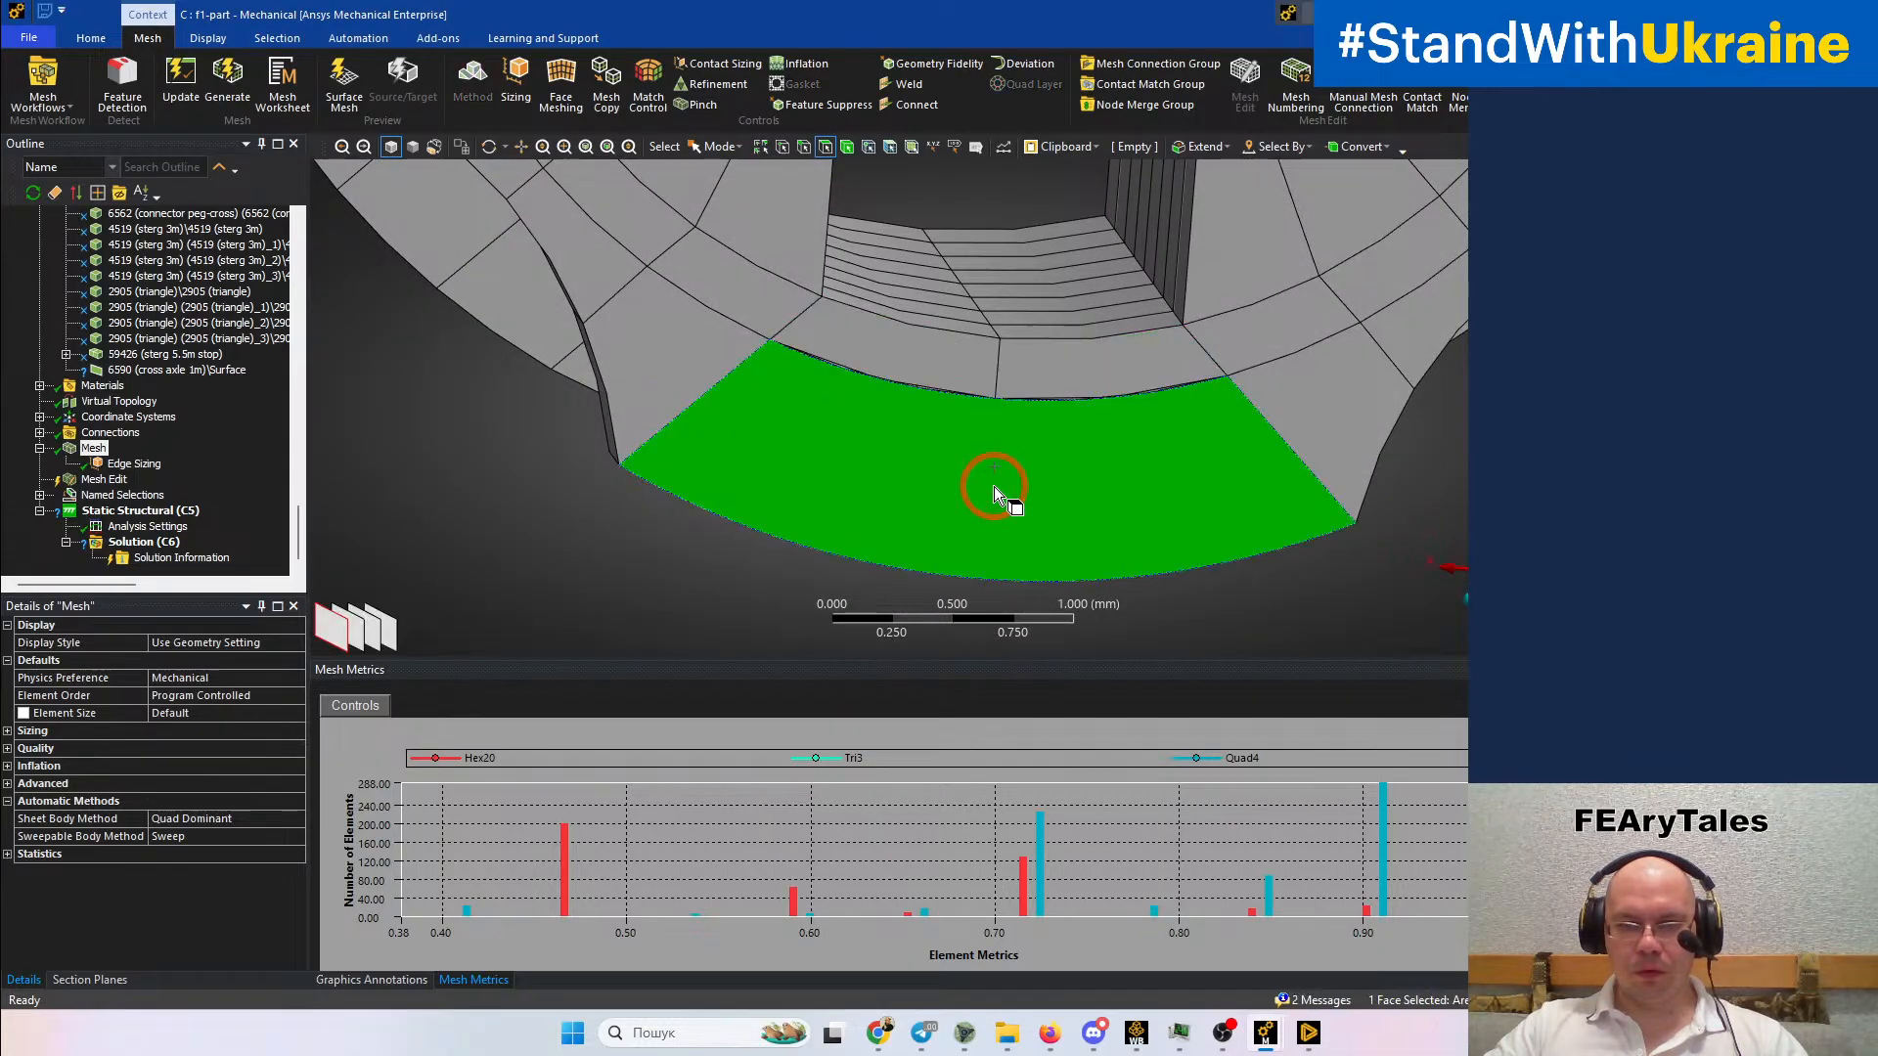
pyautogui.moveTo(943, 391); pyautogui.dragTo(1016, 403, button='middle')
pyautogui.scroll(4, 901, 399)
pyautogui.scroll(2, 1016, 410)
pyautogui.moveTo(1287, 406); pyautogui.dragTo(962, 391, button='middle')
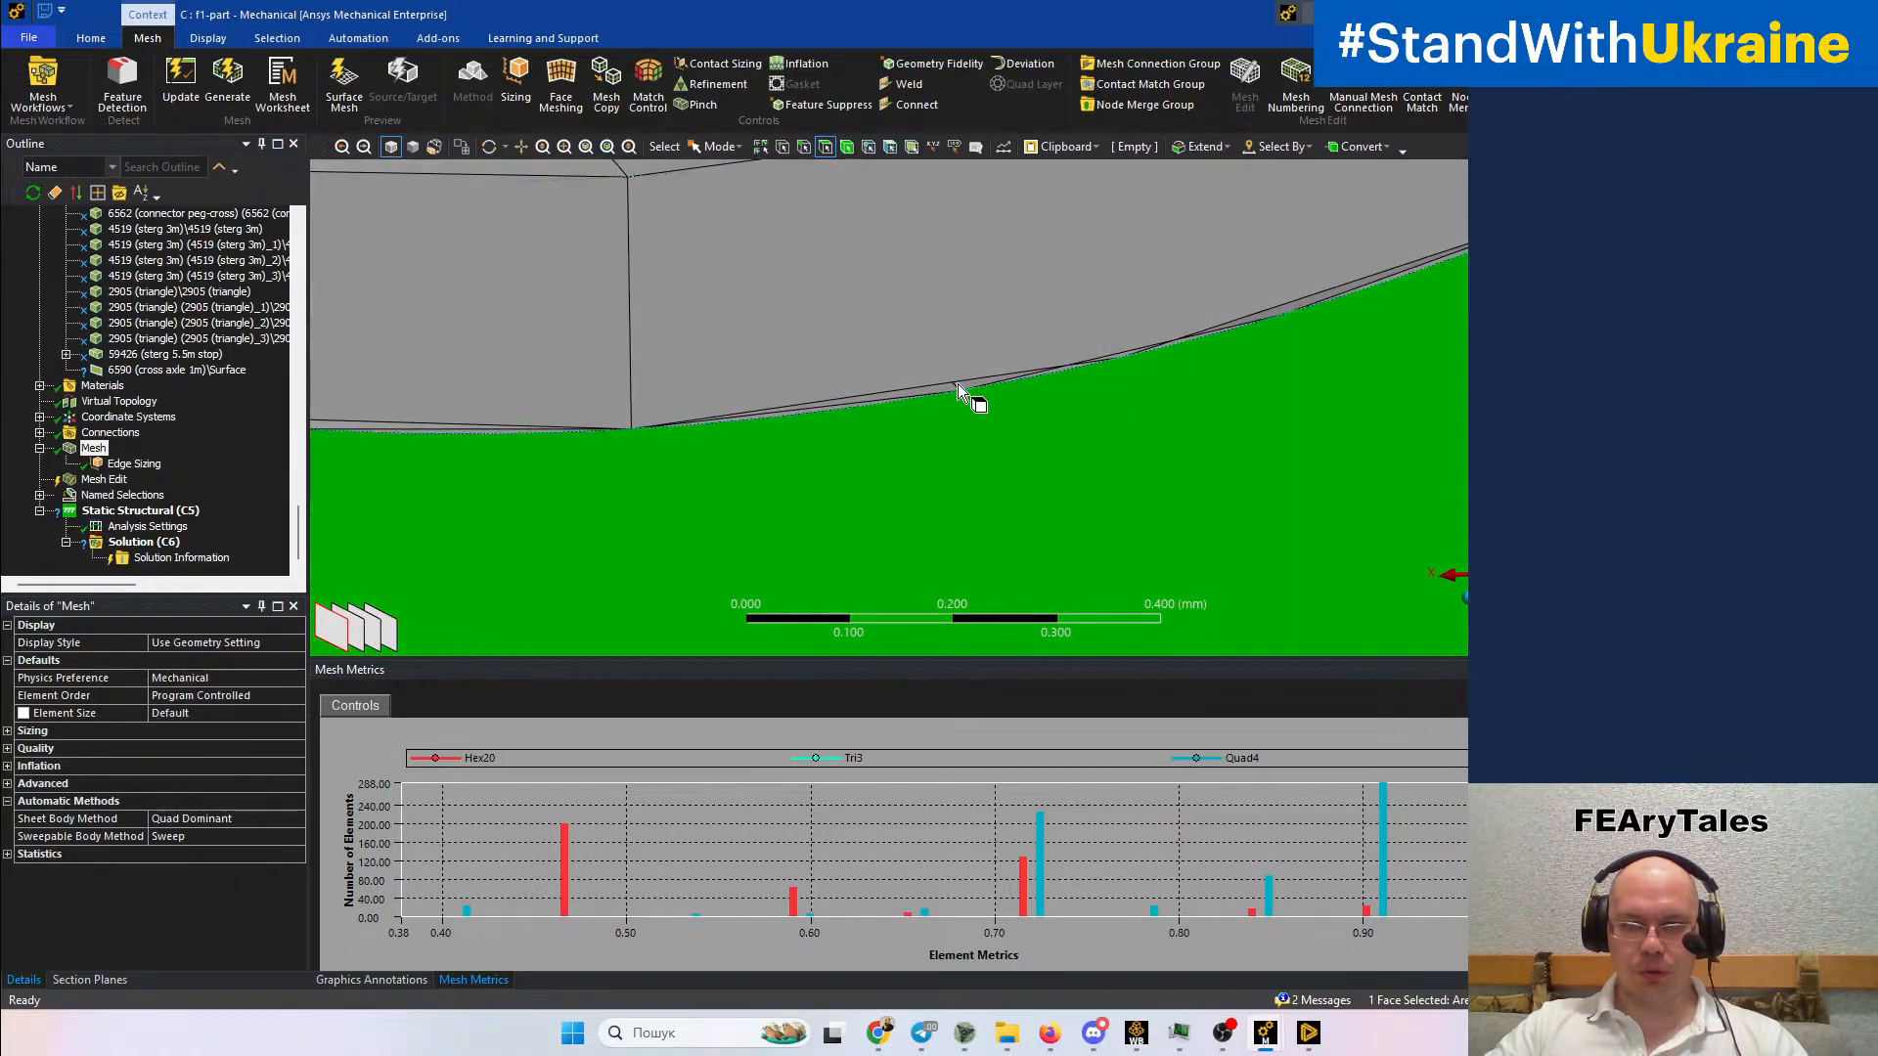
pyautogui.scroll(-4, 863, 437)
pyautogui.scroll(-2, 864, 436)
pyautogui.keyDown('ctrl'); pyautogui.moveTo(586, 390); pyautogui.dragTo(1184, 334, button='middle'); pyautogui.keyUp('ctrl')
pyautogui.keyDown('ctrl'); pyautogui.moveTo(869, 487); pyautogui.dragTo(1120, 218, button='middle'); pyautogui.keyUp('ctrl')
pyautogui.keyDown('shift'); pyautogui.moveTo(1027, 360); pyautogui.dragTo(537, 525, button='middle'); pyautogui.keyUp('shift')
pyautogui.scroll(-3, 836, 442)
pyautogui.keyDown('ctrl'); pyautogui.moveTo(1207, 367); pyautogui.dragTo(792, 509, button='middle'); pyautogui.keyUp('ctrl')
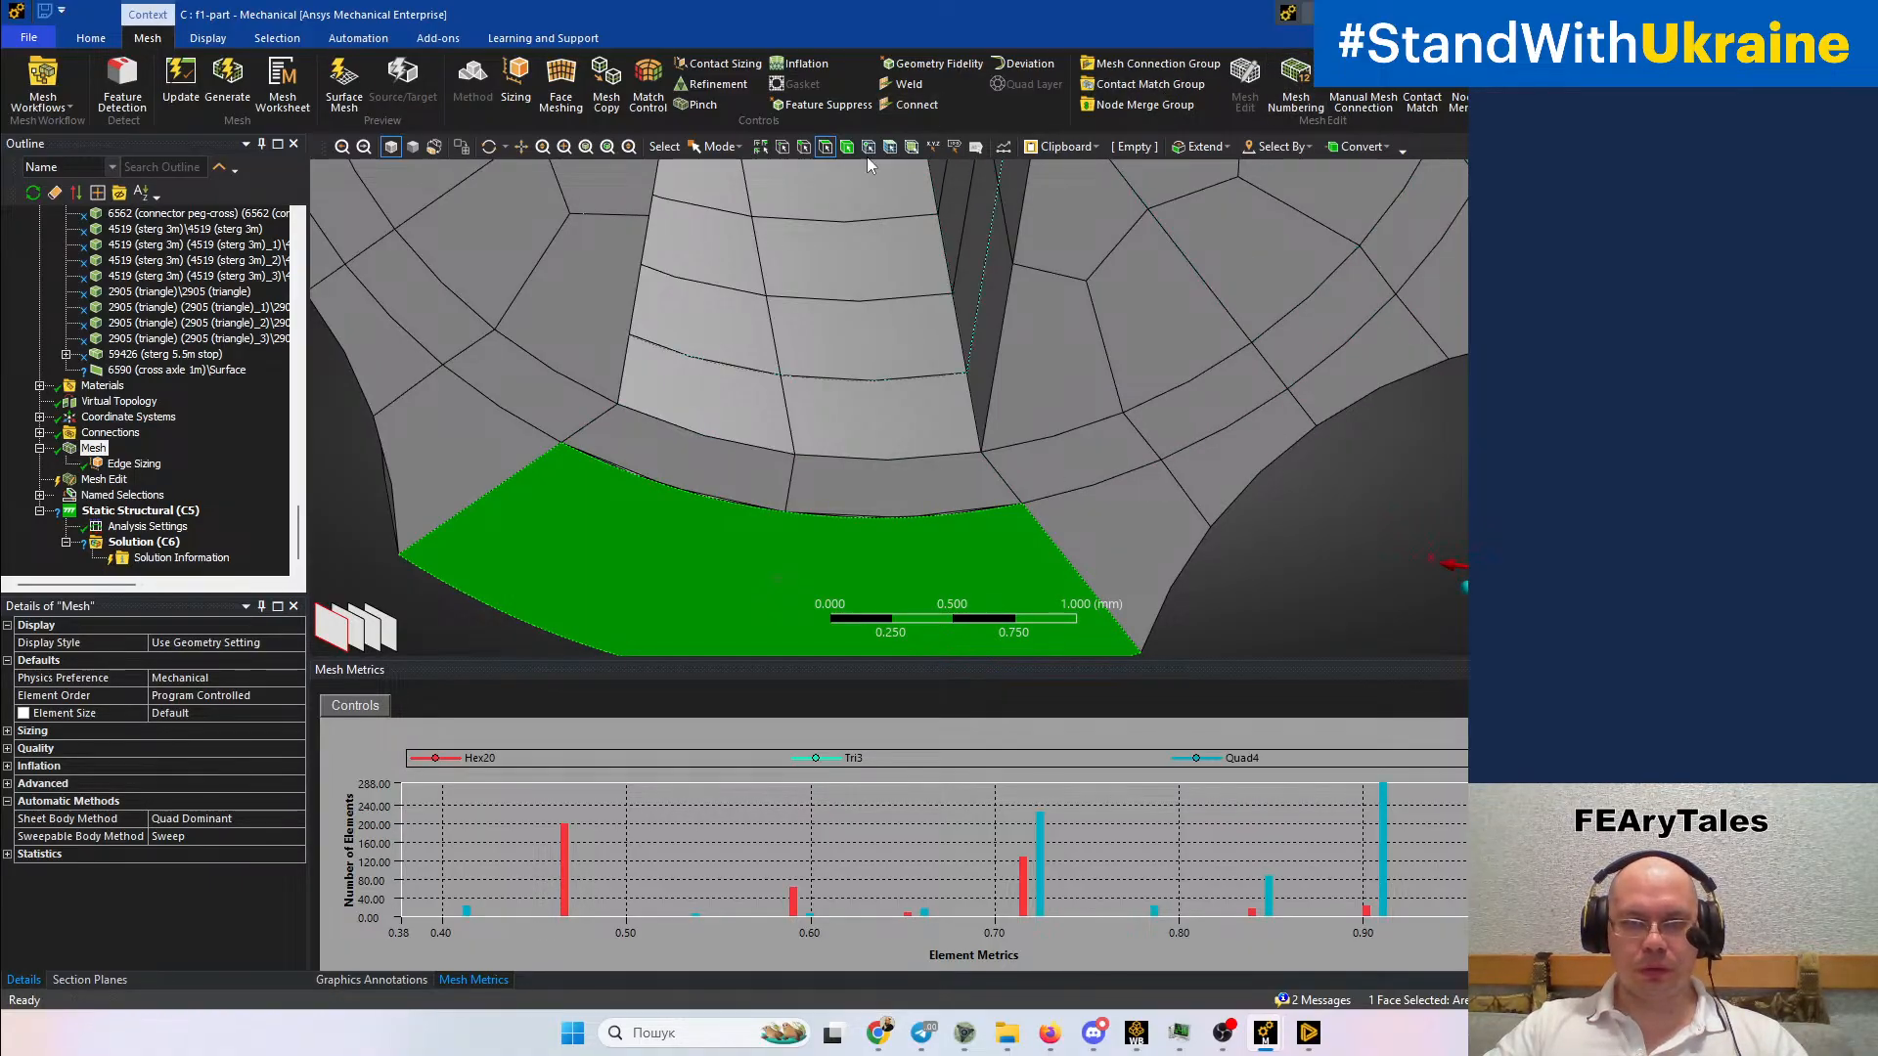
# Select the arc edge between the outer rim face and the inner ring and check the mismatched element divisions along it
pyautogui.click(803, 146)
pyautogui.click(848, 519)
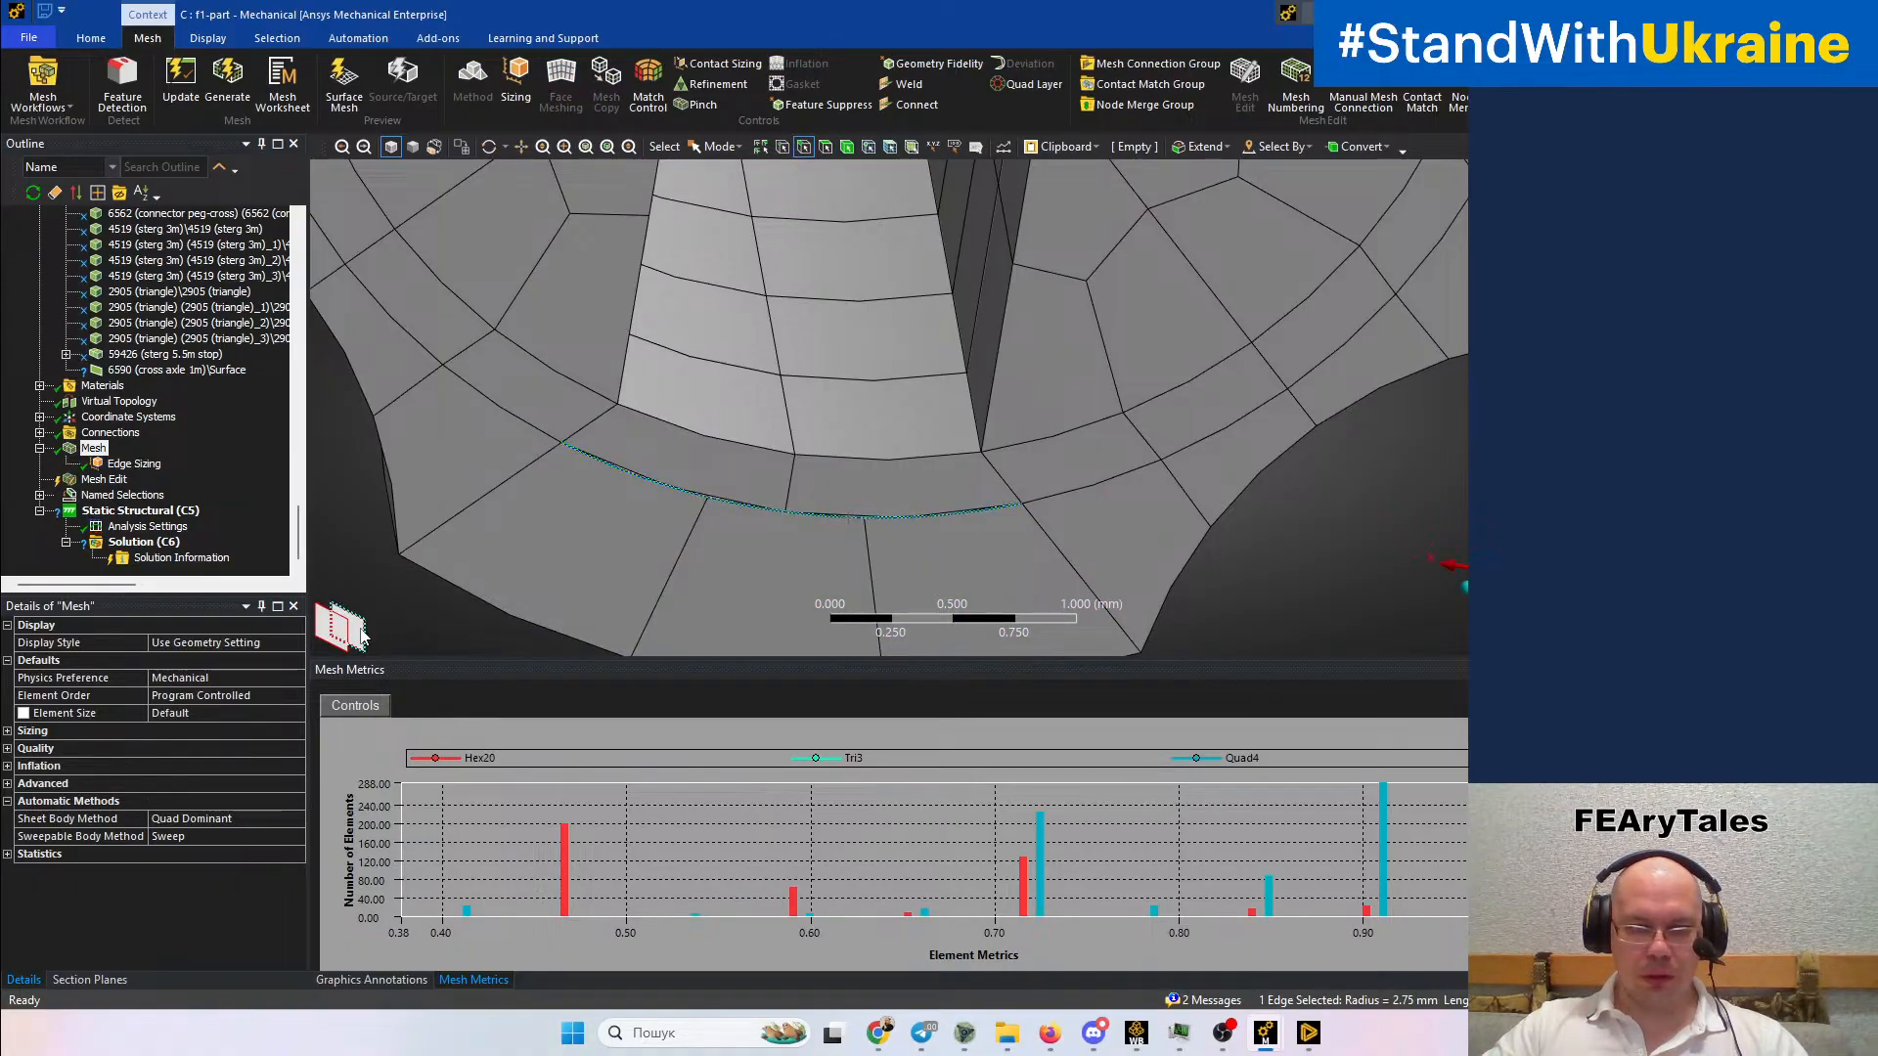
pyautogui.click(836, 494)
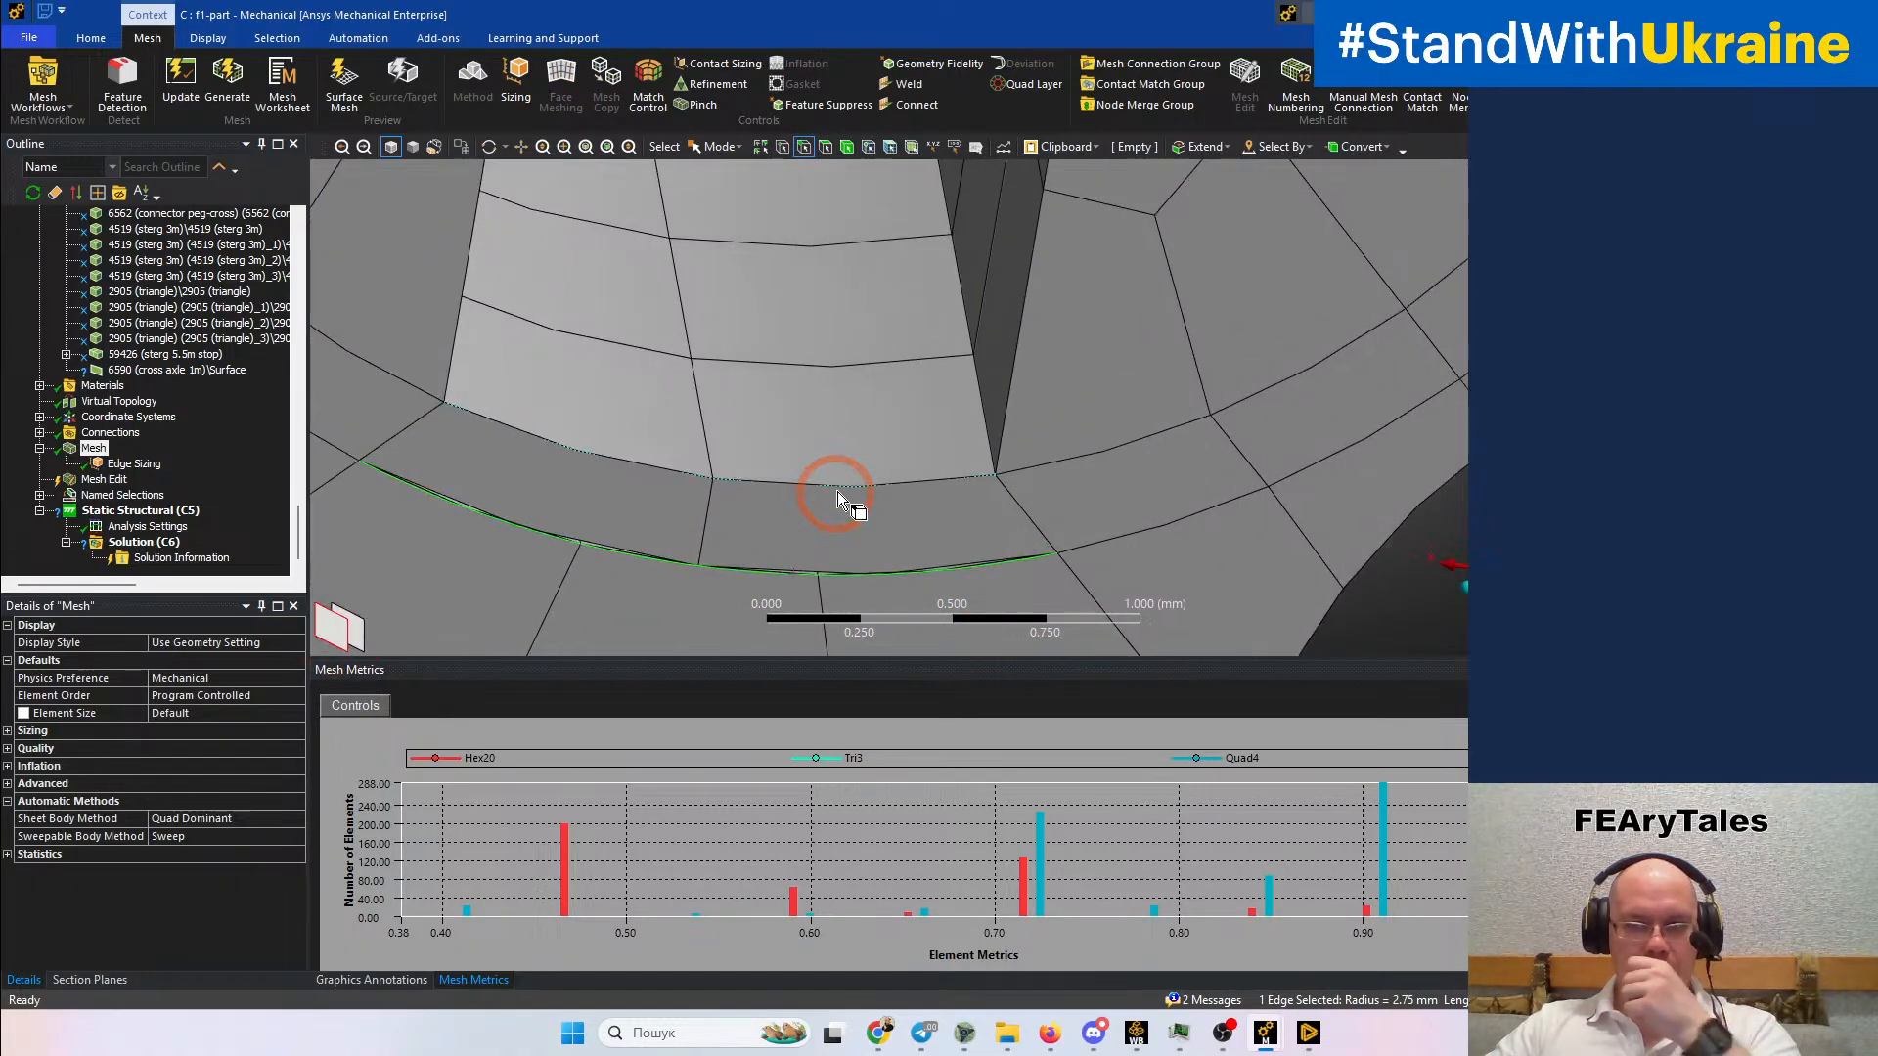
pyautogui.scroll(-5, 836, 496)
pyautogui.moveTo(1058, 429)
pyautogui.mouseDown(button='middle')
pyautogui.moveTo(1048, 524)
pyautogui.moveTo(1061, 453)
pyautogui.moveTo(1027, 481)
pyautogui.moveTo(1028, 433)
pyautogui.mouseUp(button='middle')
pyautogui.click(1164, 680)
# Switch to Ansys Discovery, bring up the sliced bushing's design and view its cross-shaped end
pyautogui.moveTo(1317, 1044)
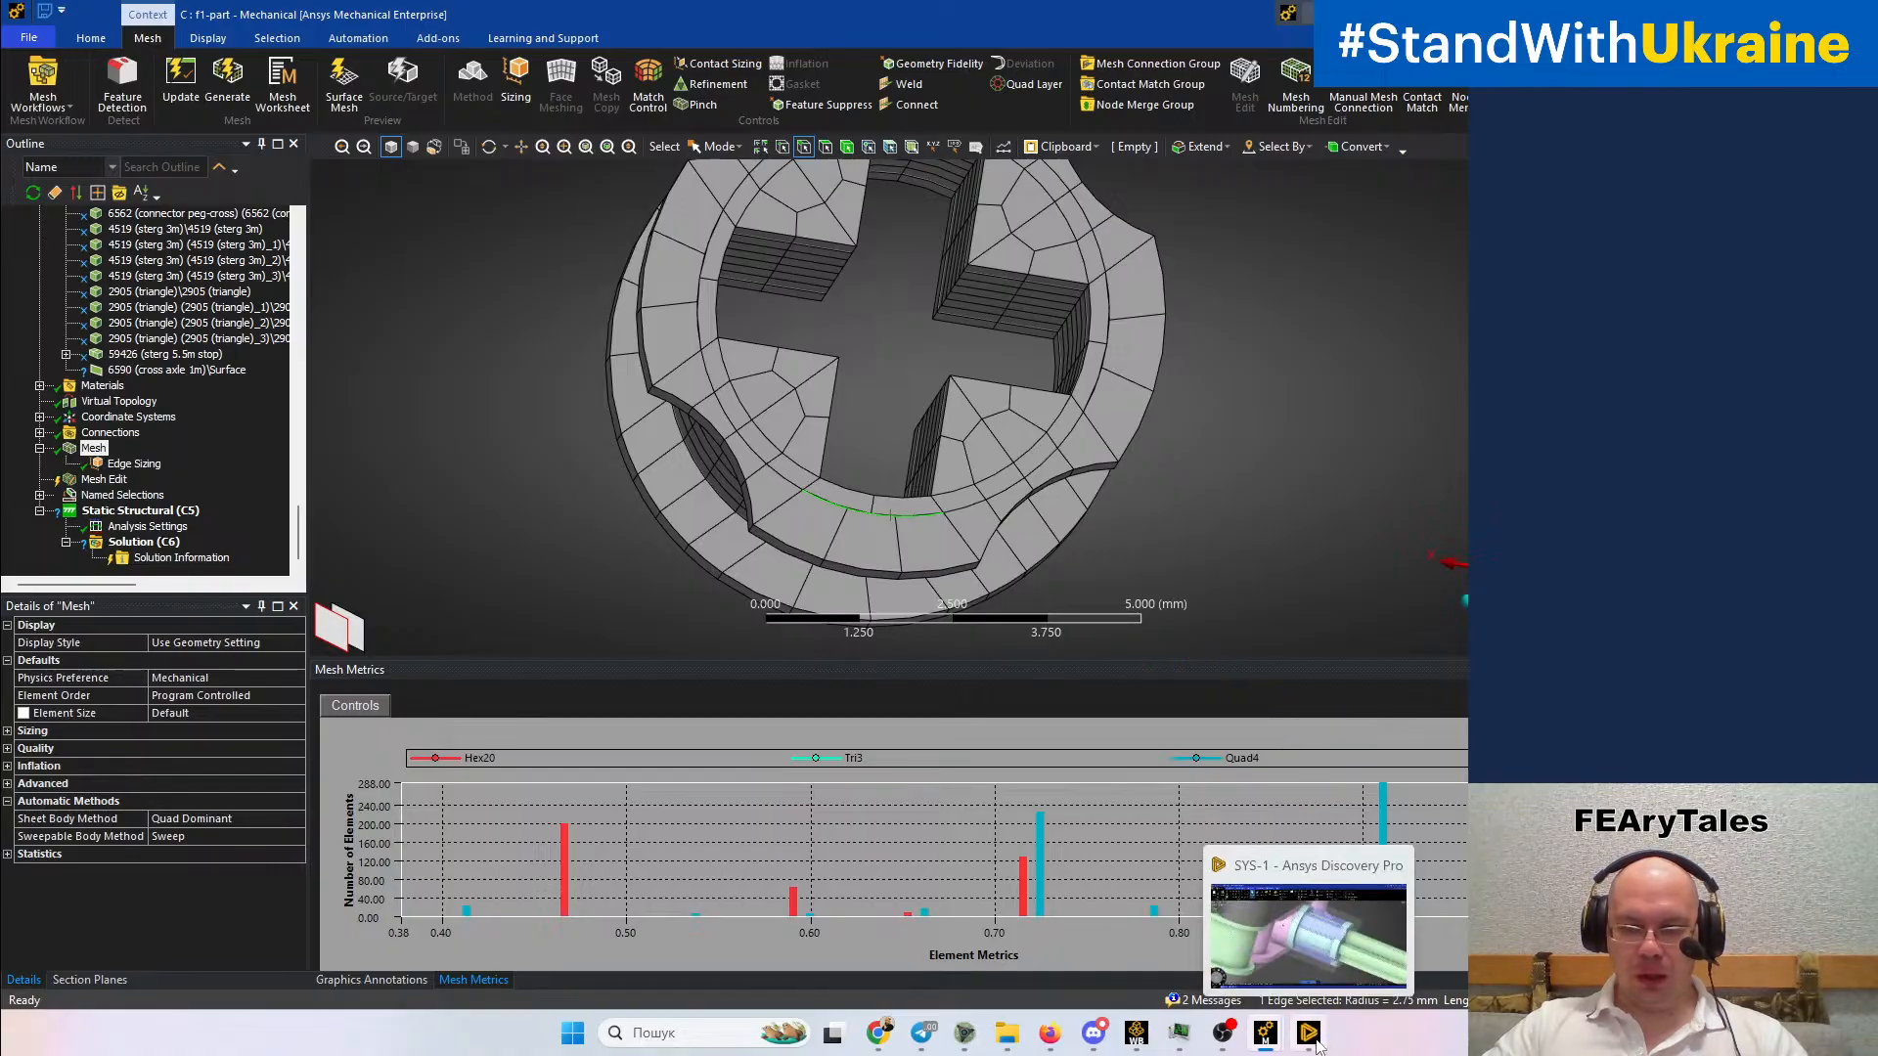
pyautogui.click(1301, 924)
pyautogui.click(210, 993)
pyautogui.click(290, 941)
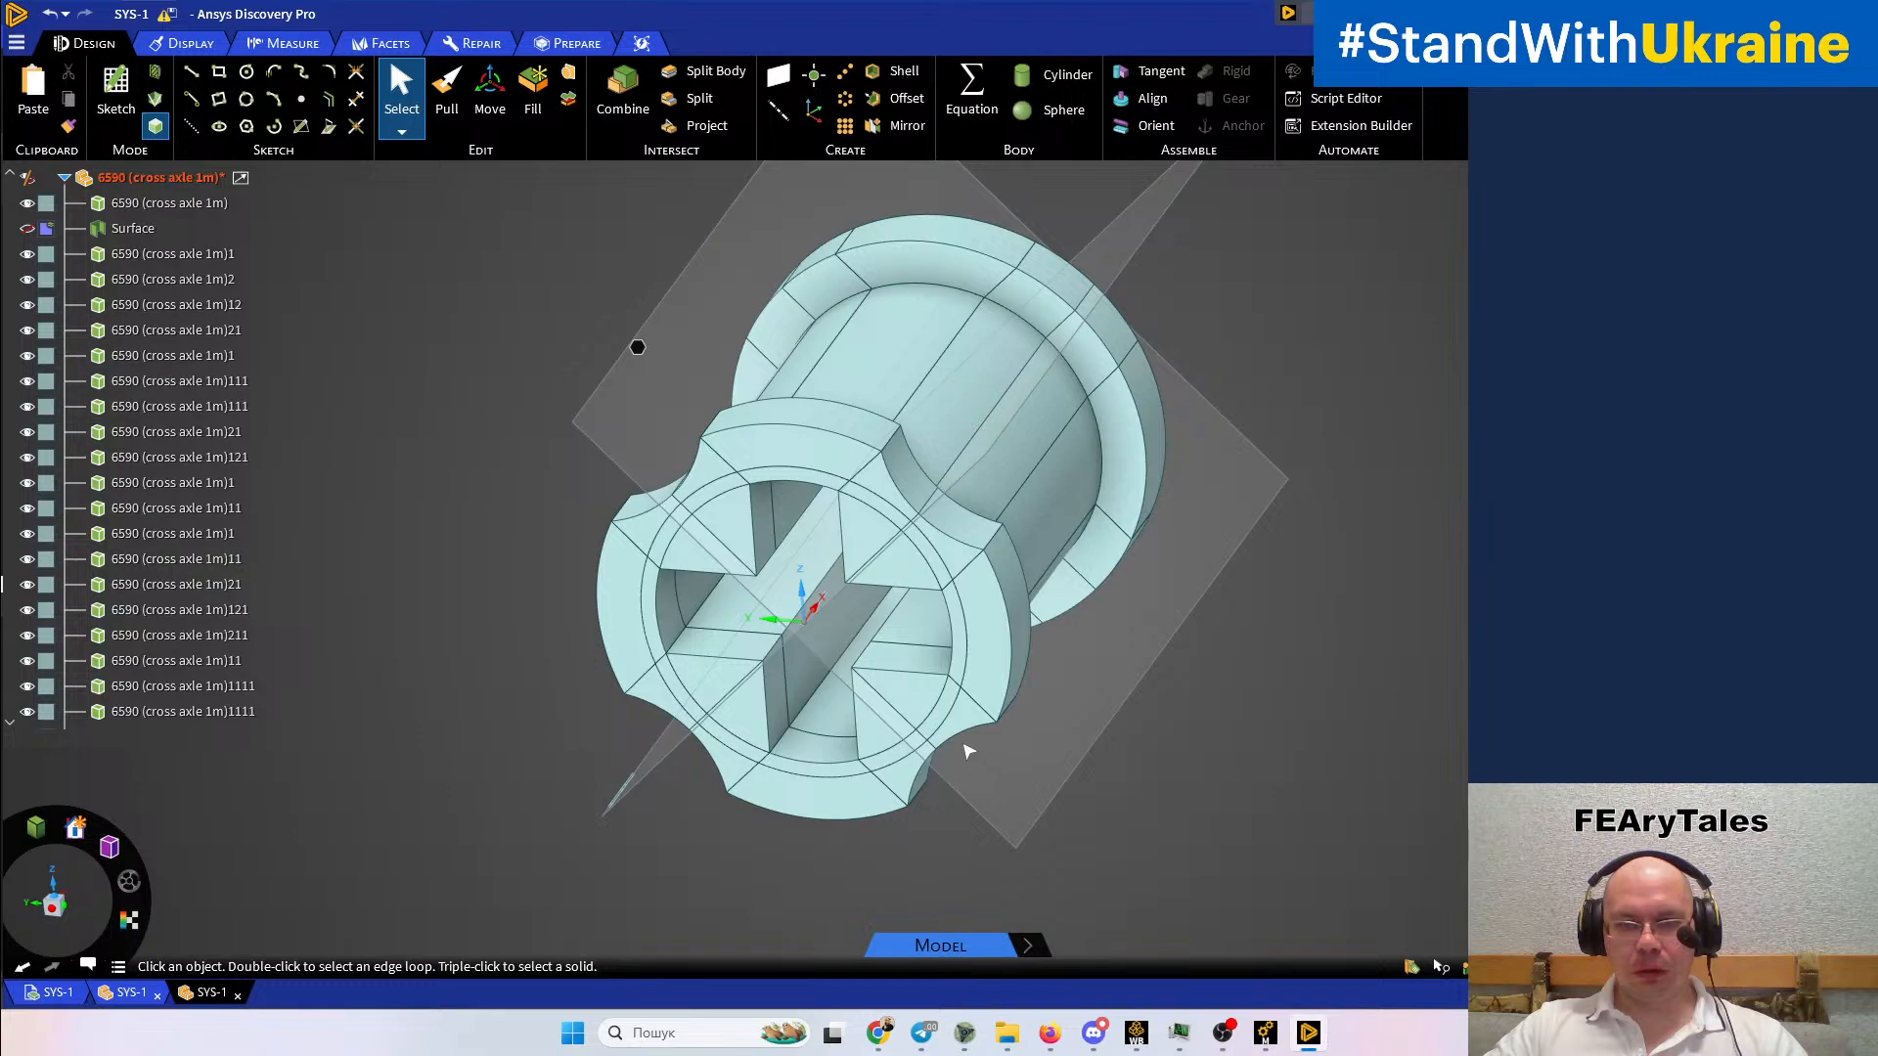
pyautogui.click(948, 724)
pyautogui.moveTo(974, 664); pyautogui.dragTo(1031, 659, button='middle')
pyautogui.click(1134, 713)
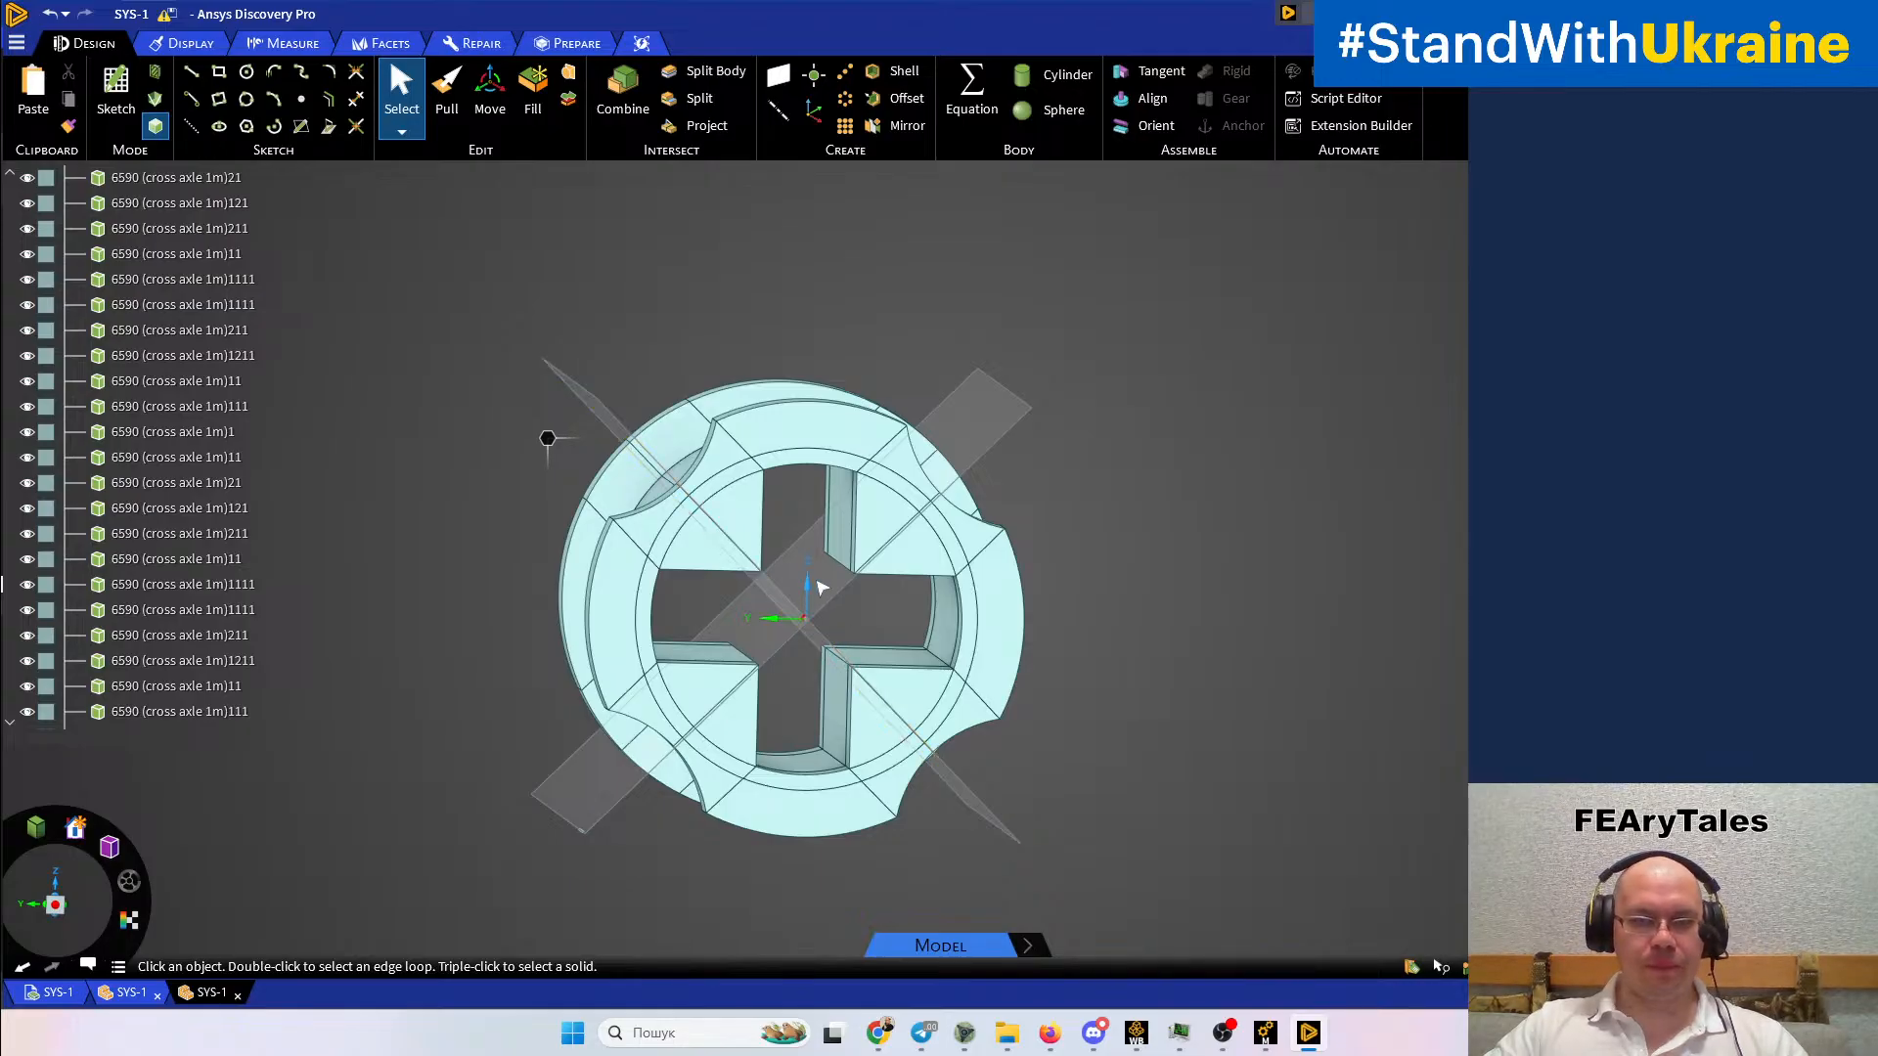
# Rotate the two diagonal planes together by 45° about the bushing's axis to align them with the arms of the cross-shaped hole
pyautogui.click(832, 606)
pyautogui.keyDown('ctrl'); pyautogui.click(816, 631); pyautogui.keyUp('ctrl')
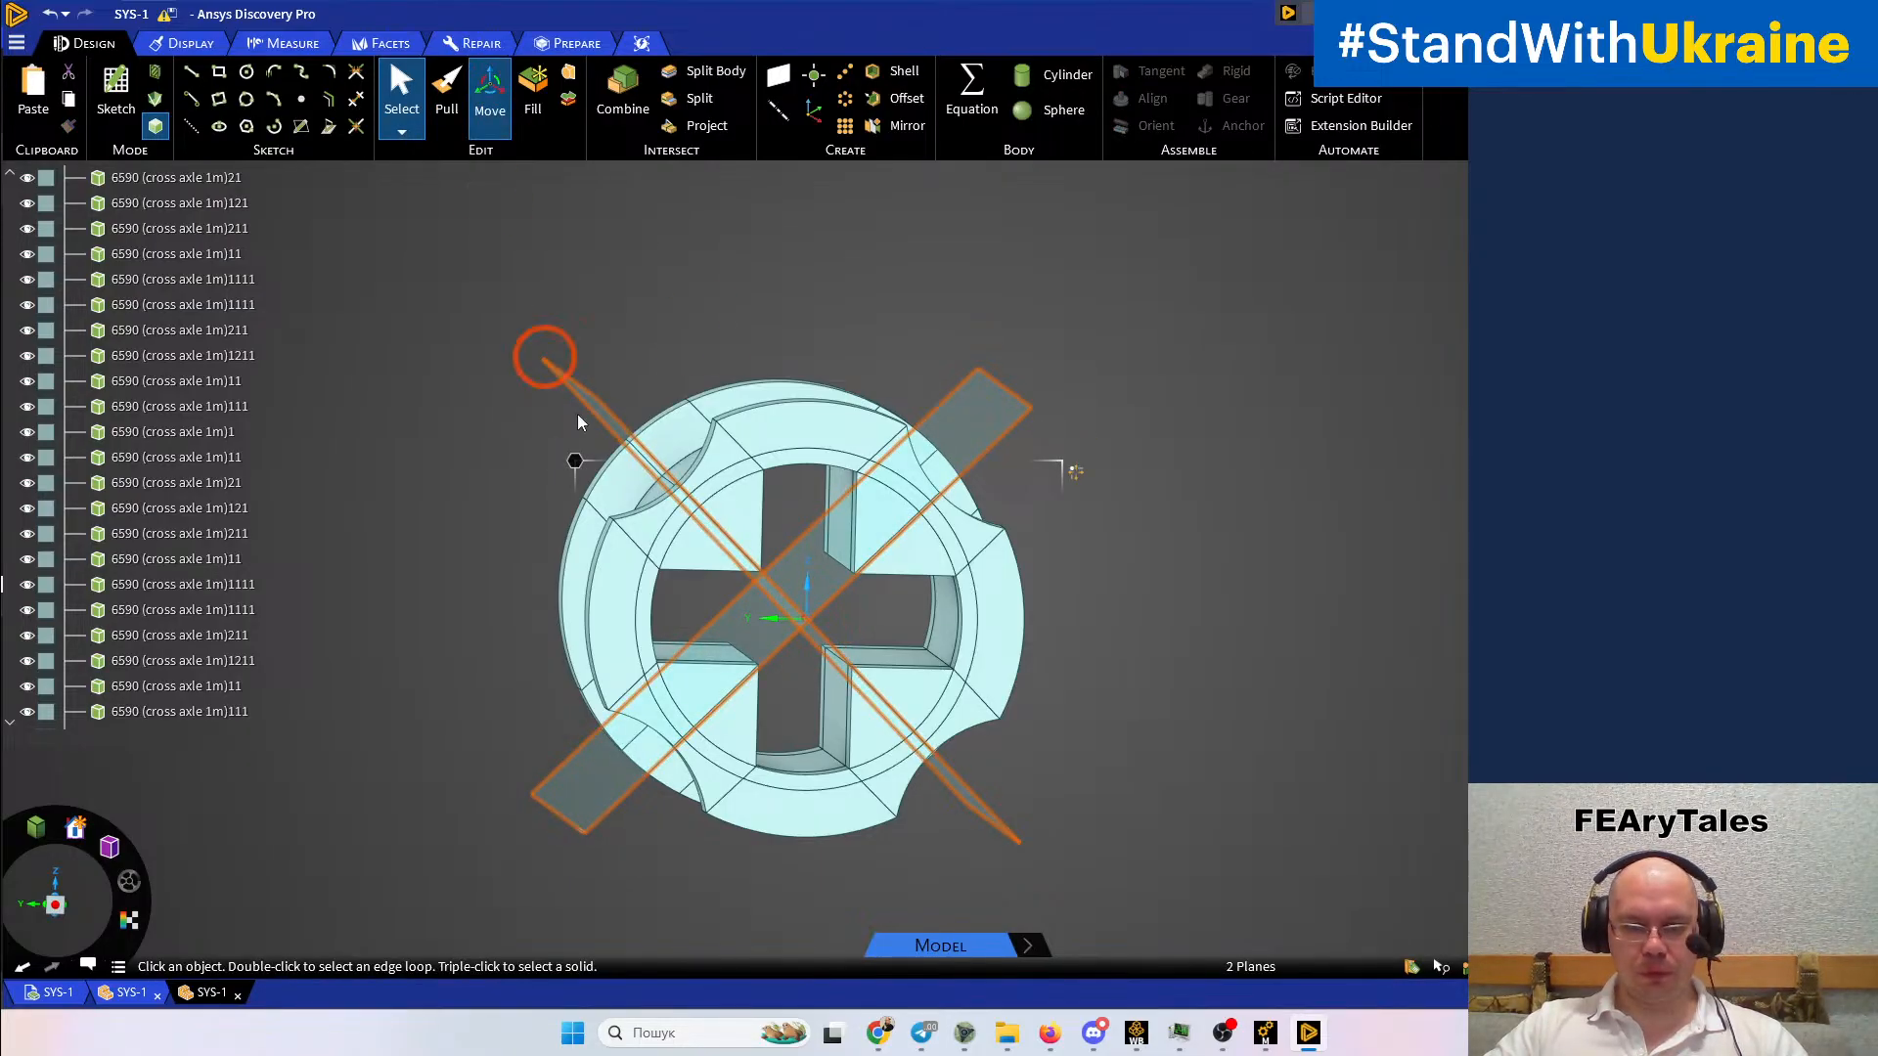
pyautogui.press('m')
pyautogui.scroll(10, 780, 693)
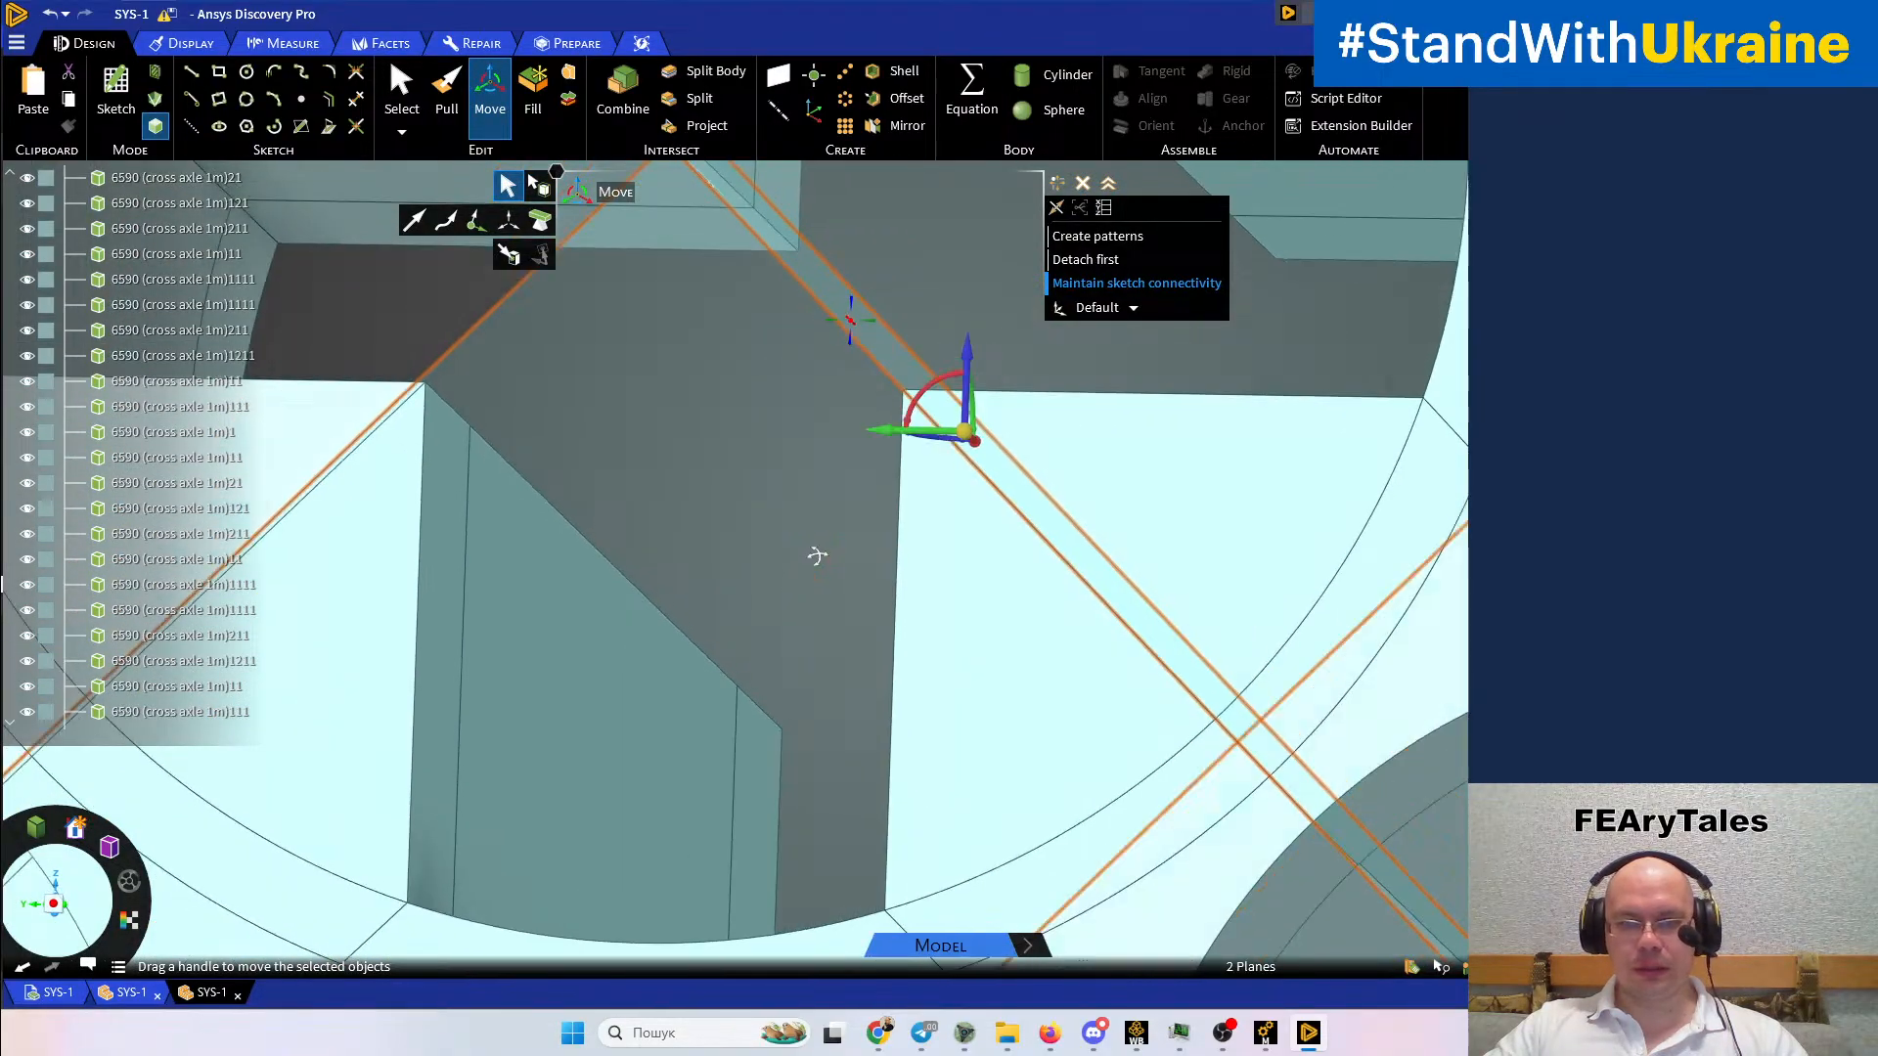
pyautogui.moveTo(817, 556); pyautogui.dragTo(837, 578, button='middle')
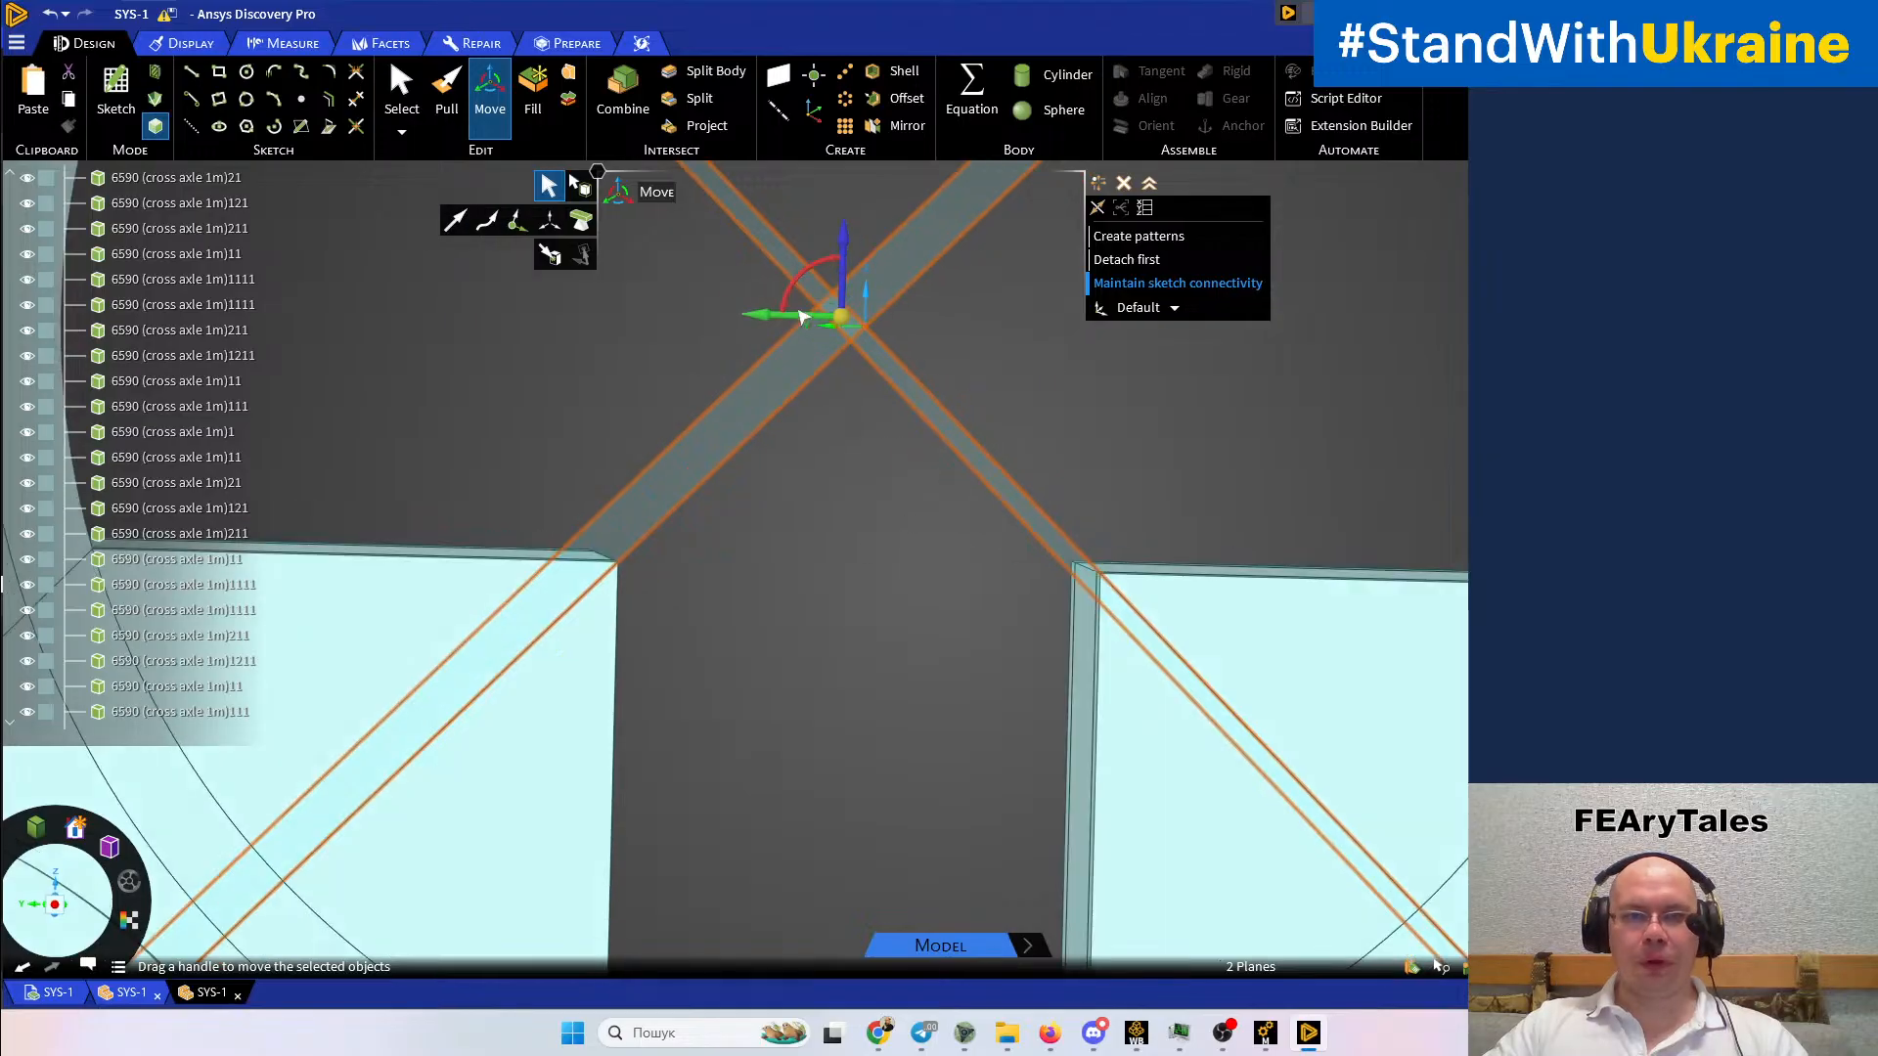
pyautogui.moveTo(804, 278); pyautogui.dragTo(847, 282)
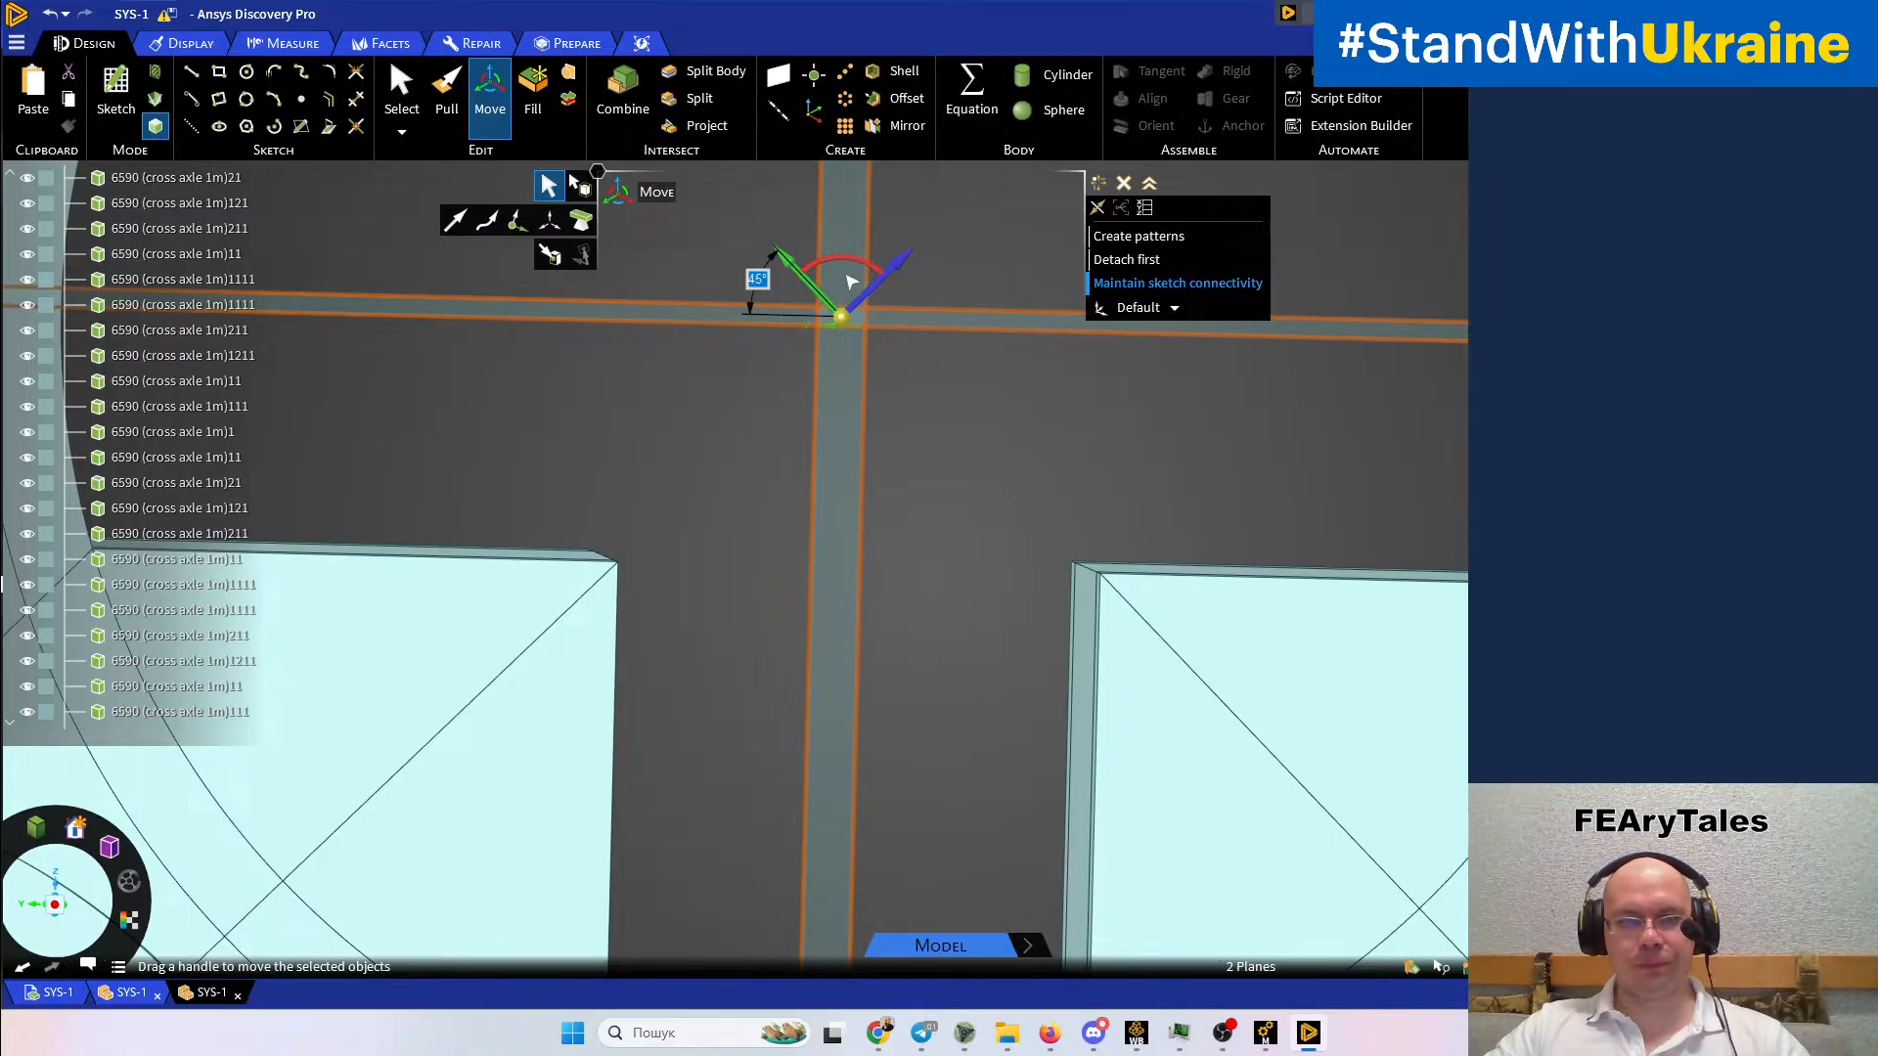
pyautogui.scroll(-5, 974, 427)
pyautogui.click(1448, 590)
pyautogui.keyDown('shift'); pyautogui.moveTo(1243, 596); pyautogui.dragTo(1181, 729, button='middle'); pyautogui.keyUp('shift')
# Unshare the topology on all shared faces and edges of the bushing
pyautogui.click(567, 44)
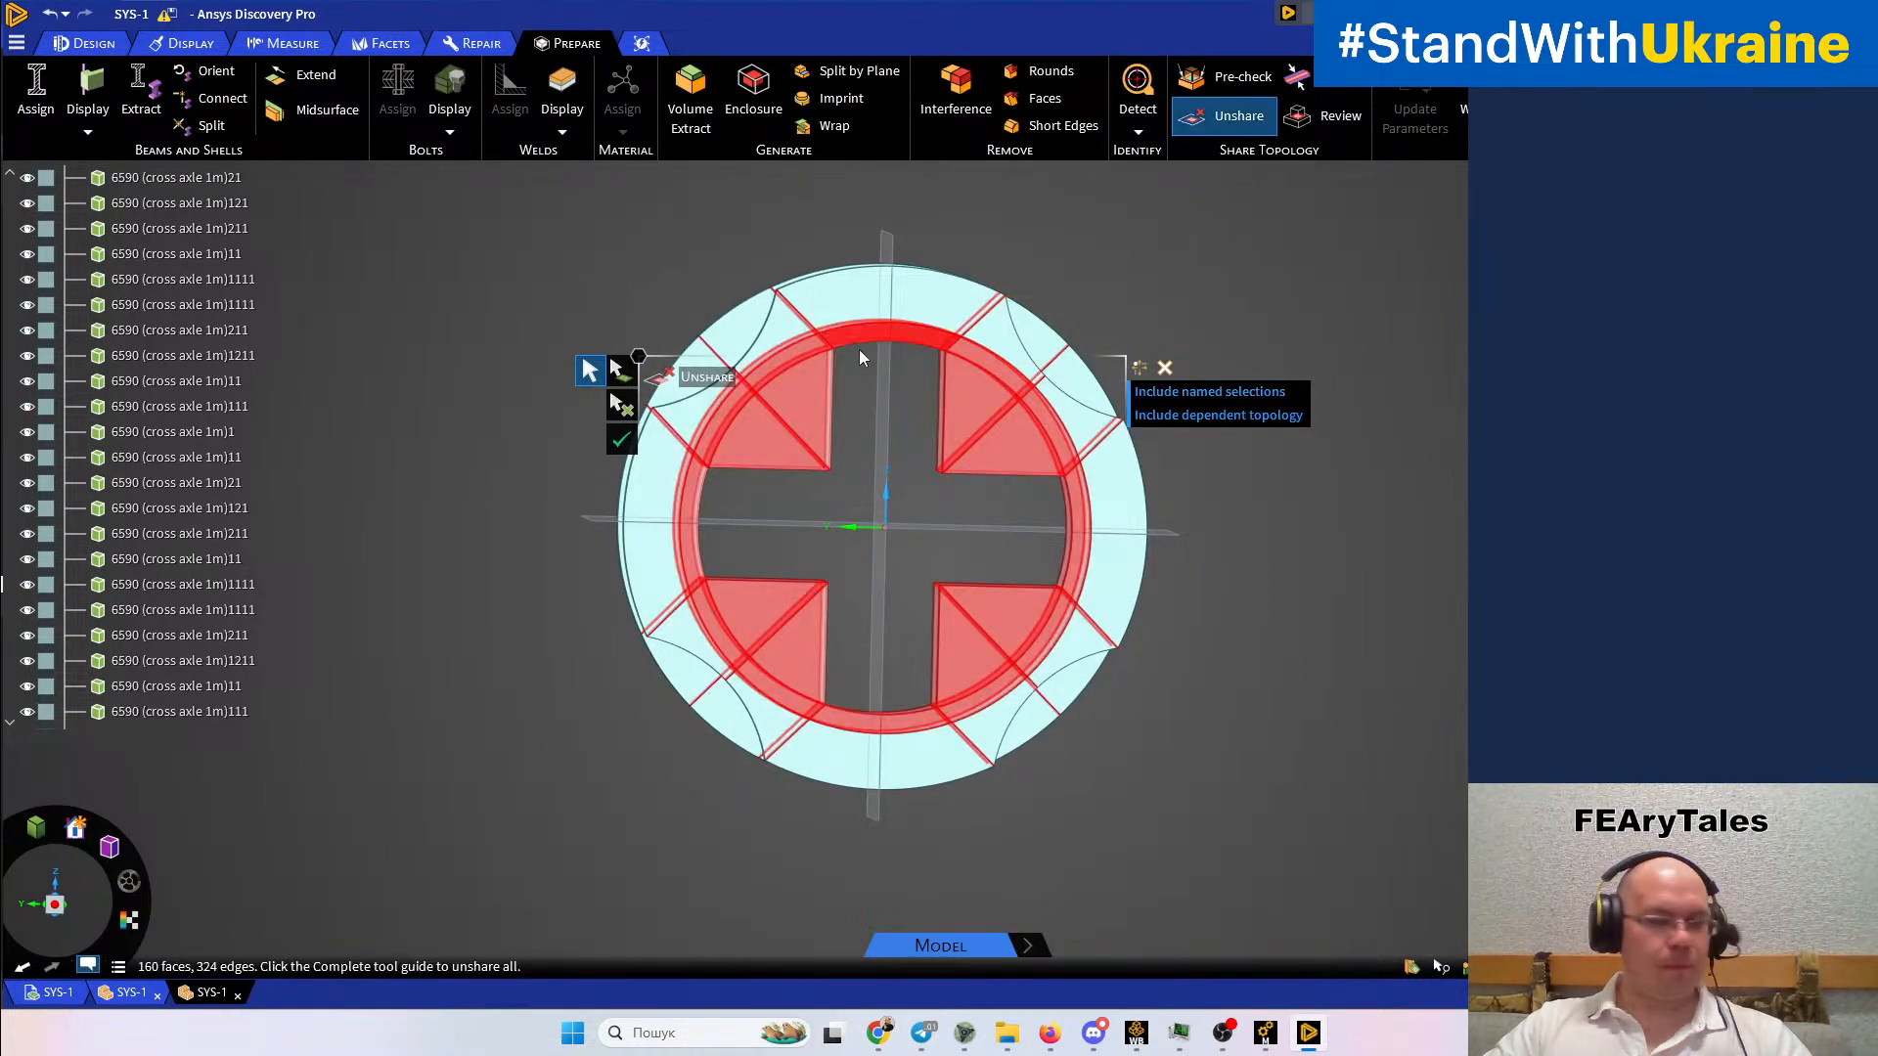
pyautogui.scroll(5, 917, 708)
pyautogui.moveTo(917, 709); pyautogui.dragTo(876, 584, button='middle')
pyautogui.moveTo(798, 599)
pyautogui.mouseDown(button='middle')
pyautogui.moveTo(780, 612)
pyautogui.moveTo(746, 537)
pyautogui.moveTo(794, 654)
pyautogui.moveTo(851, 657)
pyautogui.moveTo(834, 549)
pyautogui.moveTo(835, 654)
pyautogui.moveTo(968, 665)
pyautogui.moveTo(1031, 599)
pyautogui.moveTo(947, 634)
pyautogui.moveTo(857, 577)
pyautogui.moveTo(695, 432)
pyautogui.moveTo(643, 323)
pyautogui.moveTo(655, 366)
pyautogui.moveTo(865, 459)
pyautogui.moveTo(943, 524)
pyautogui.mouseUp(button='middle')
pyautogui.scroll(-4, 825, 579)
pyautogui.click(622, 485)
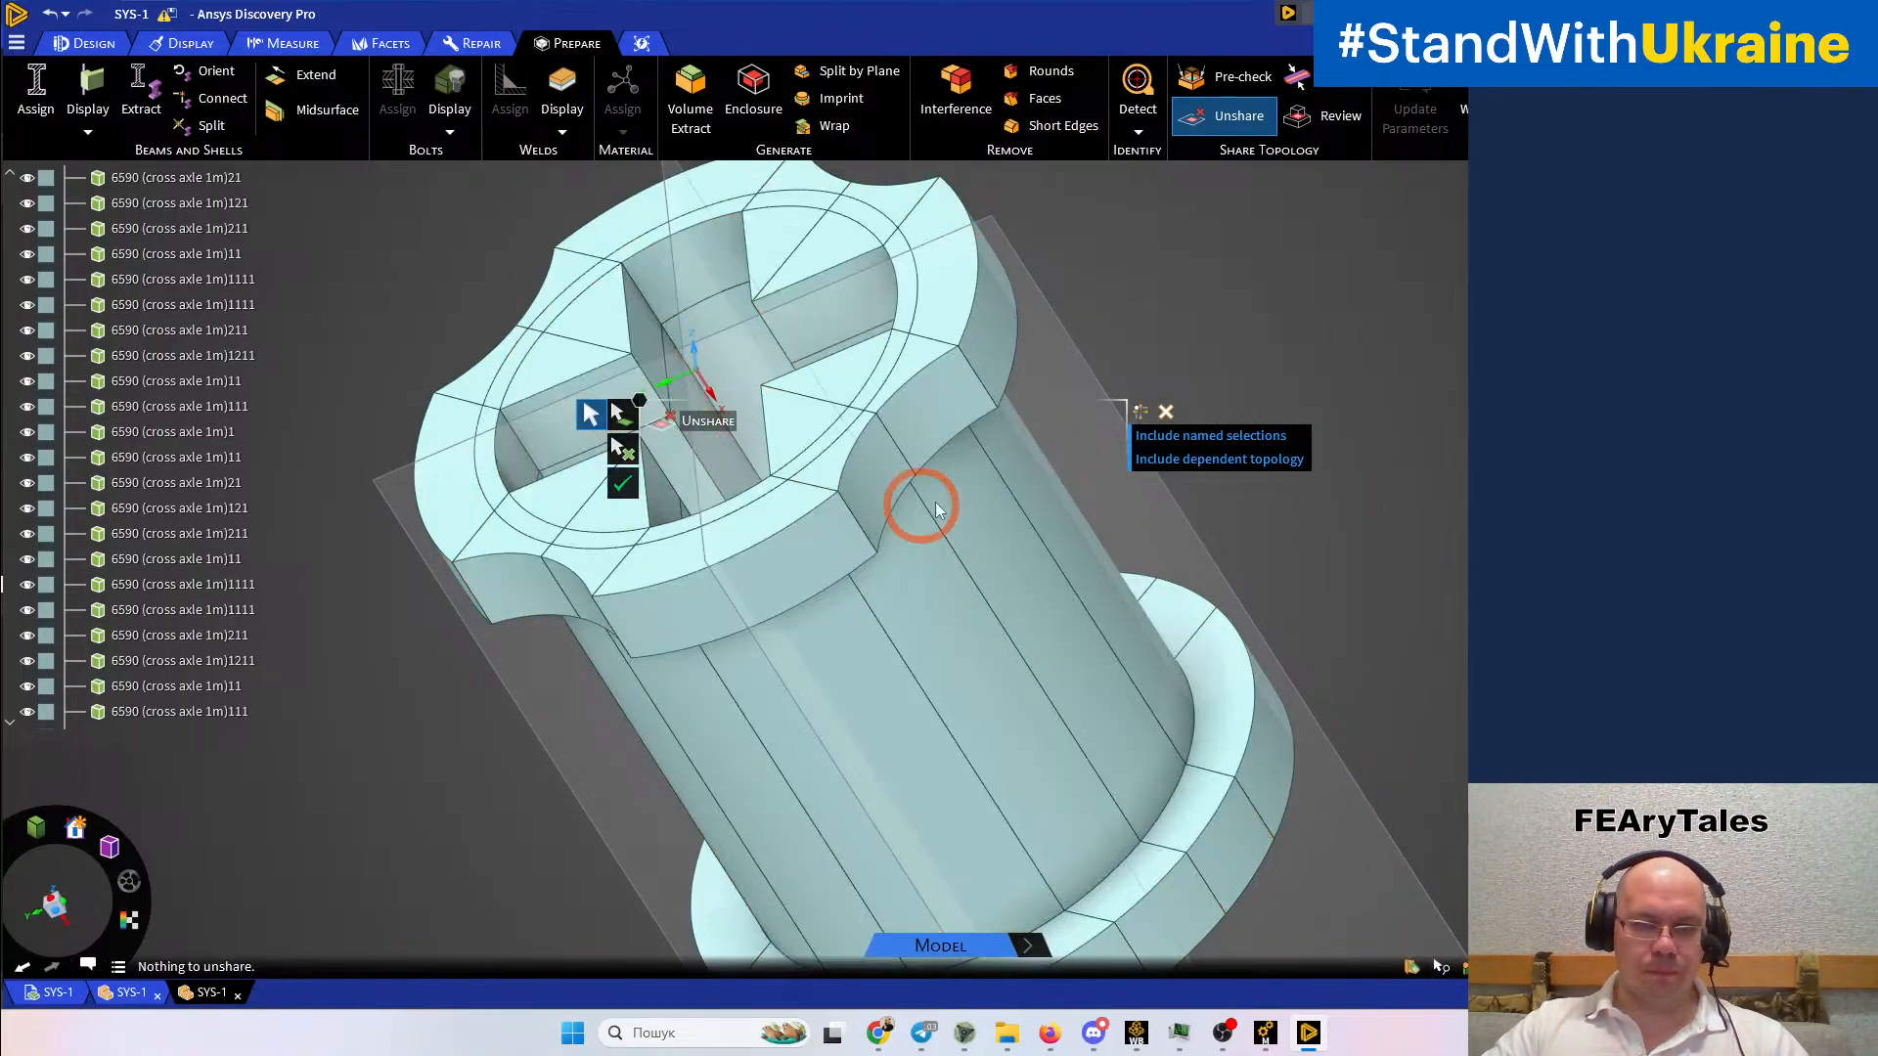
pyautogui.scroll(-3, 1005, 475)
pyautogui.moveTo(1007, 502); pyautogui.dragTo(1071, 524, button='middle')
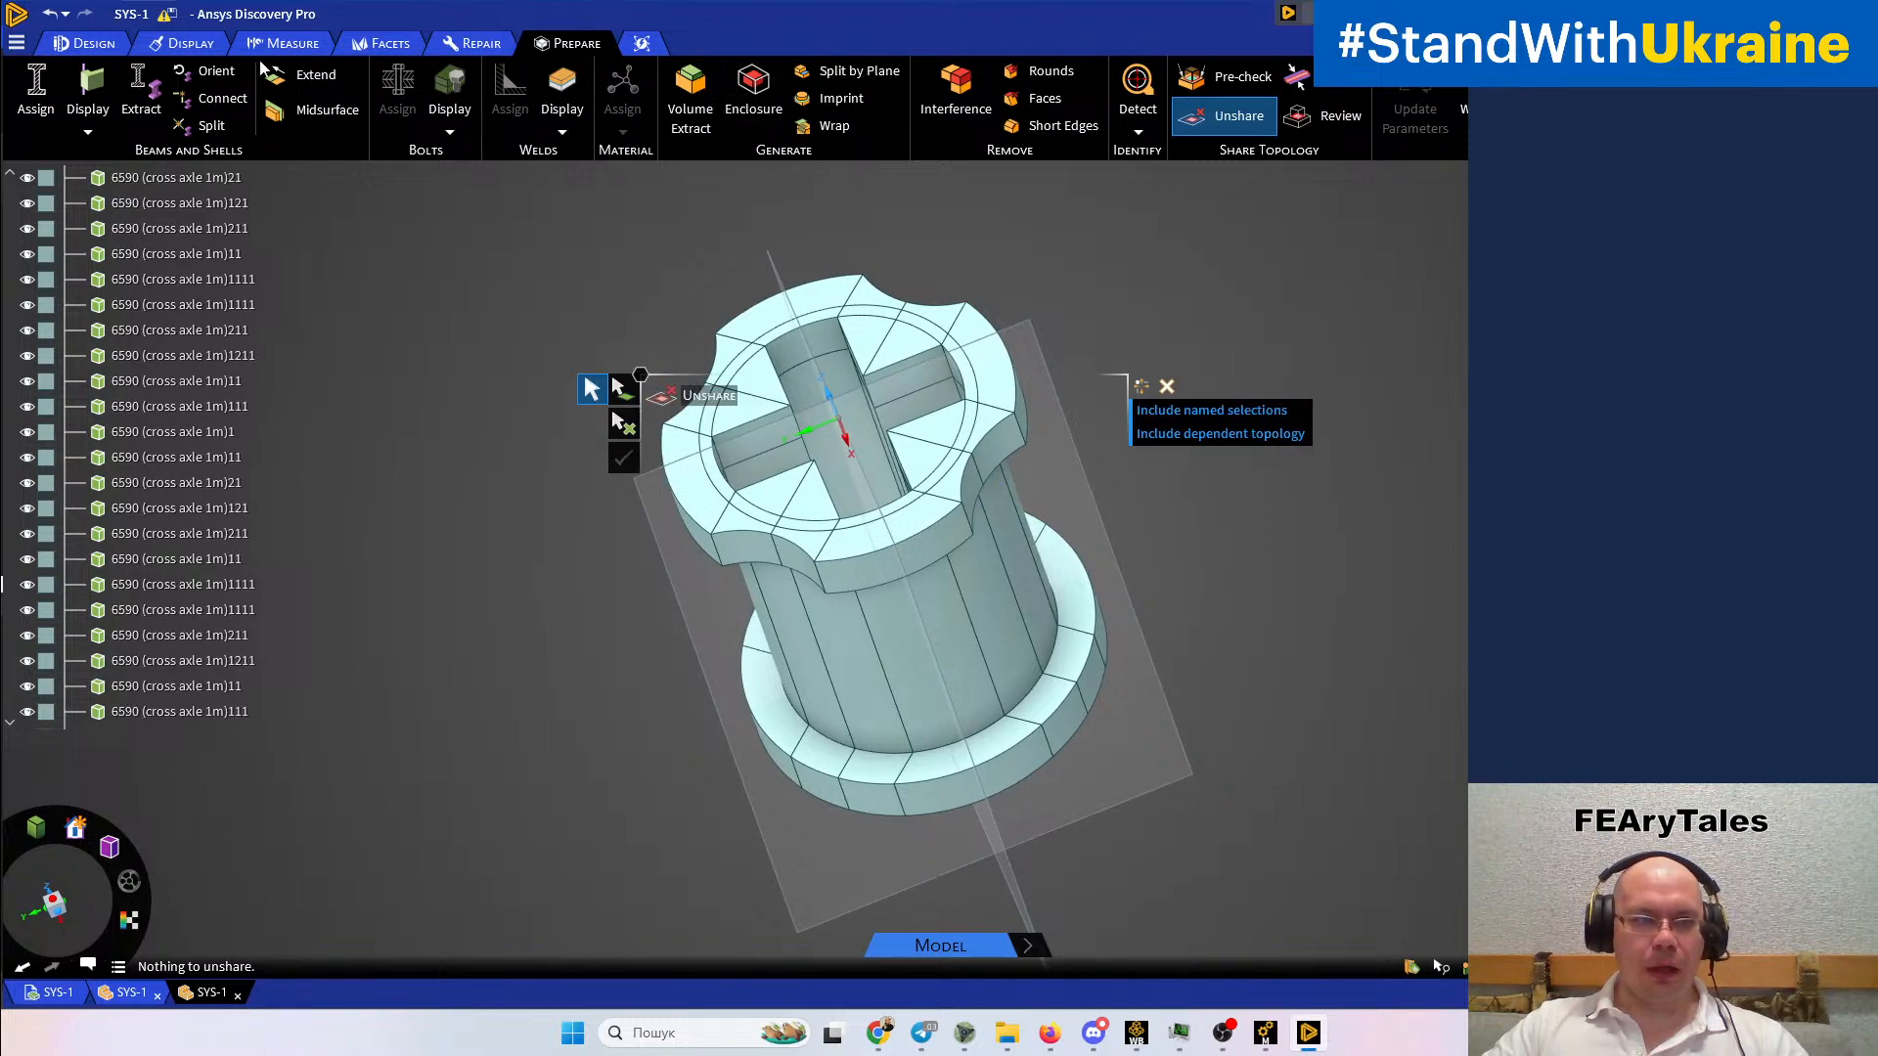
# Split the outer rim, sleeve and flange bodies facing two opposite arms of the cross-shaped hole with the rotated plane running through them
pyautogui.click(181, 44)
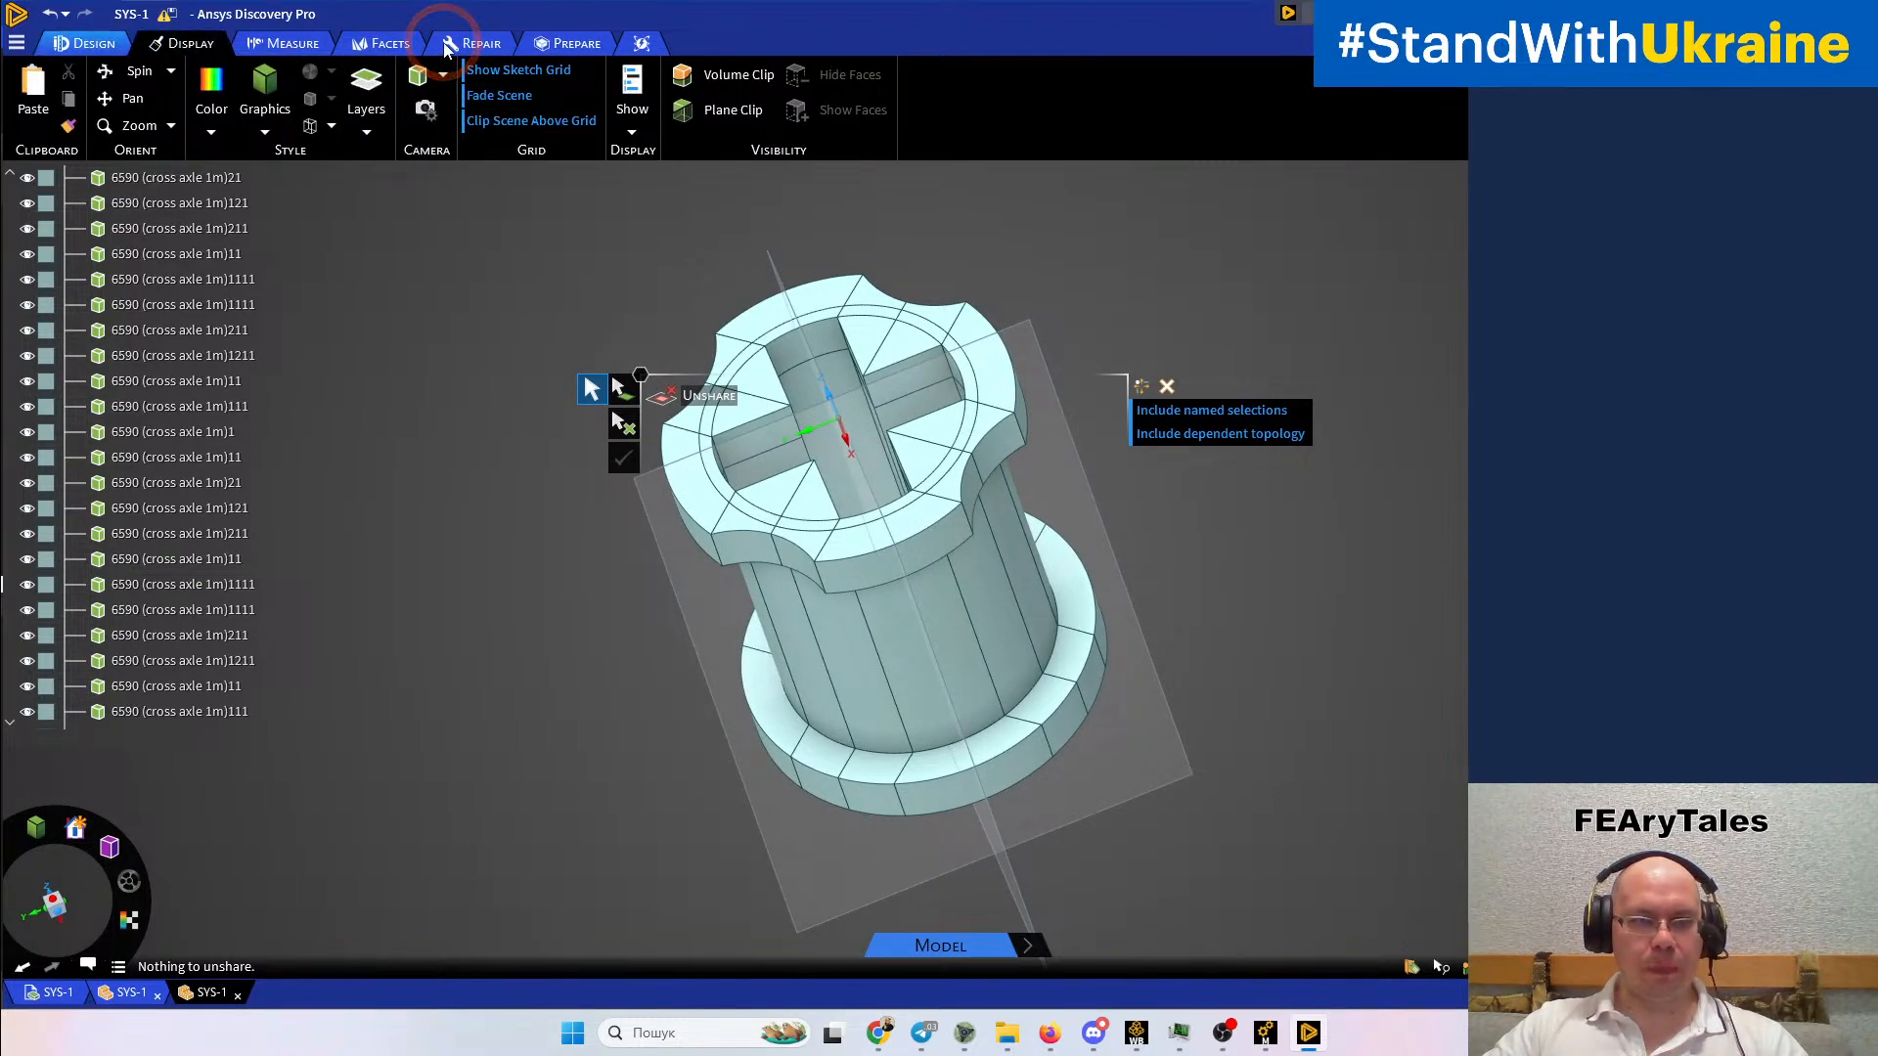
pyautogui.click(700, 76)
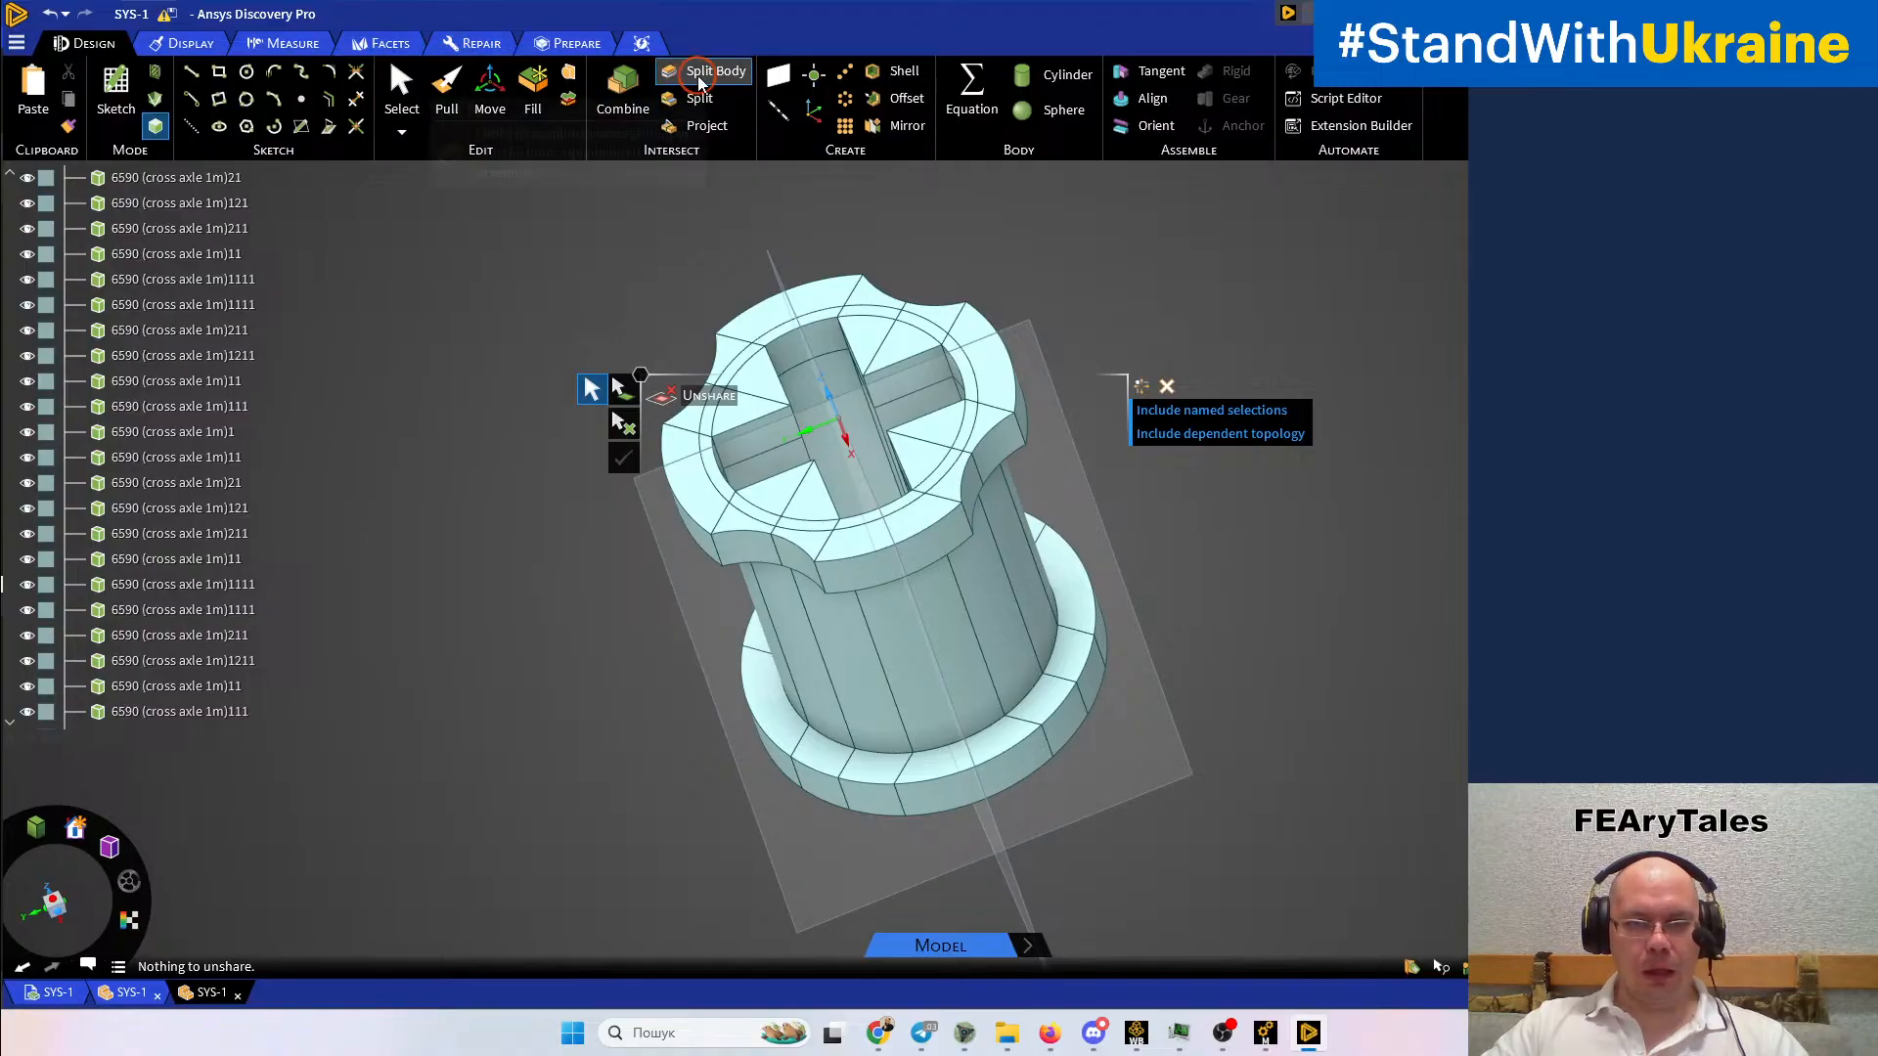
pyautogui.click(913, 556)
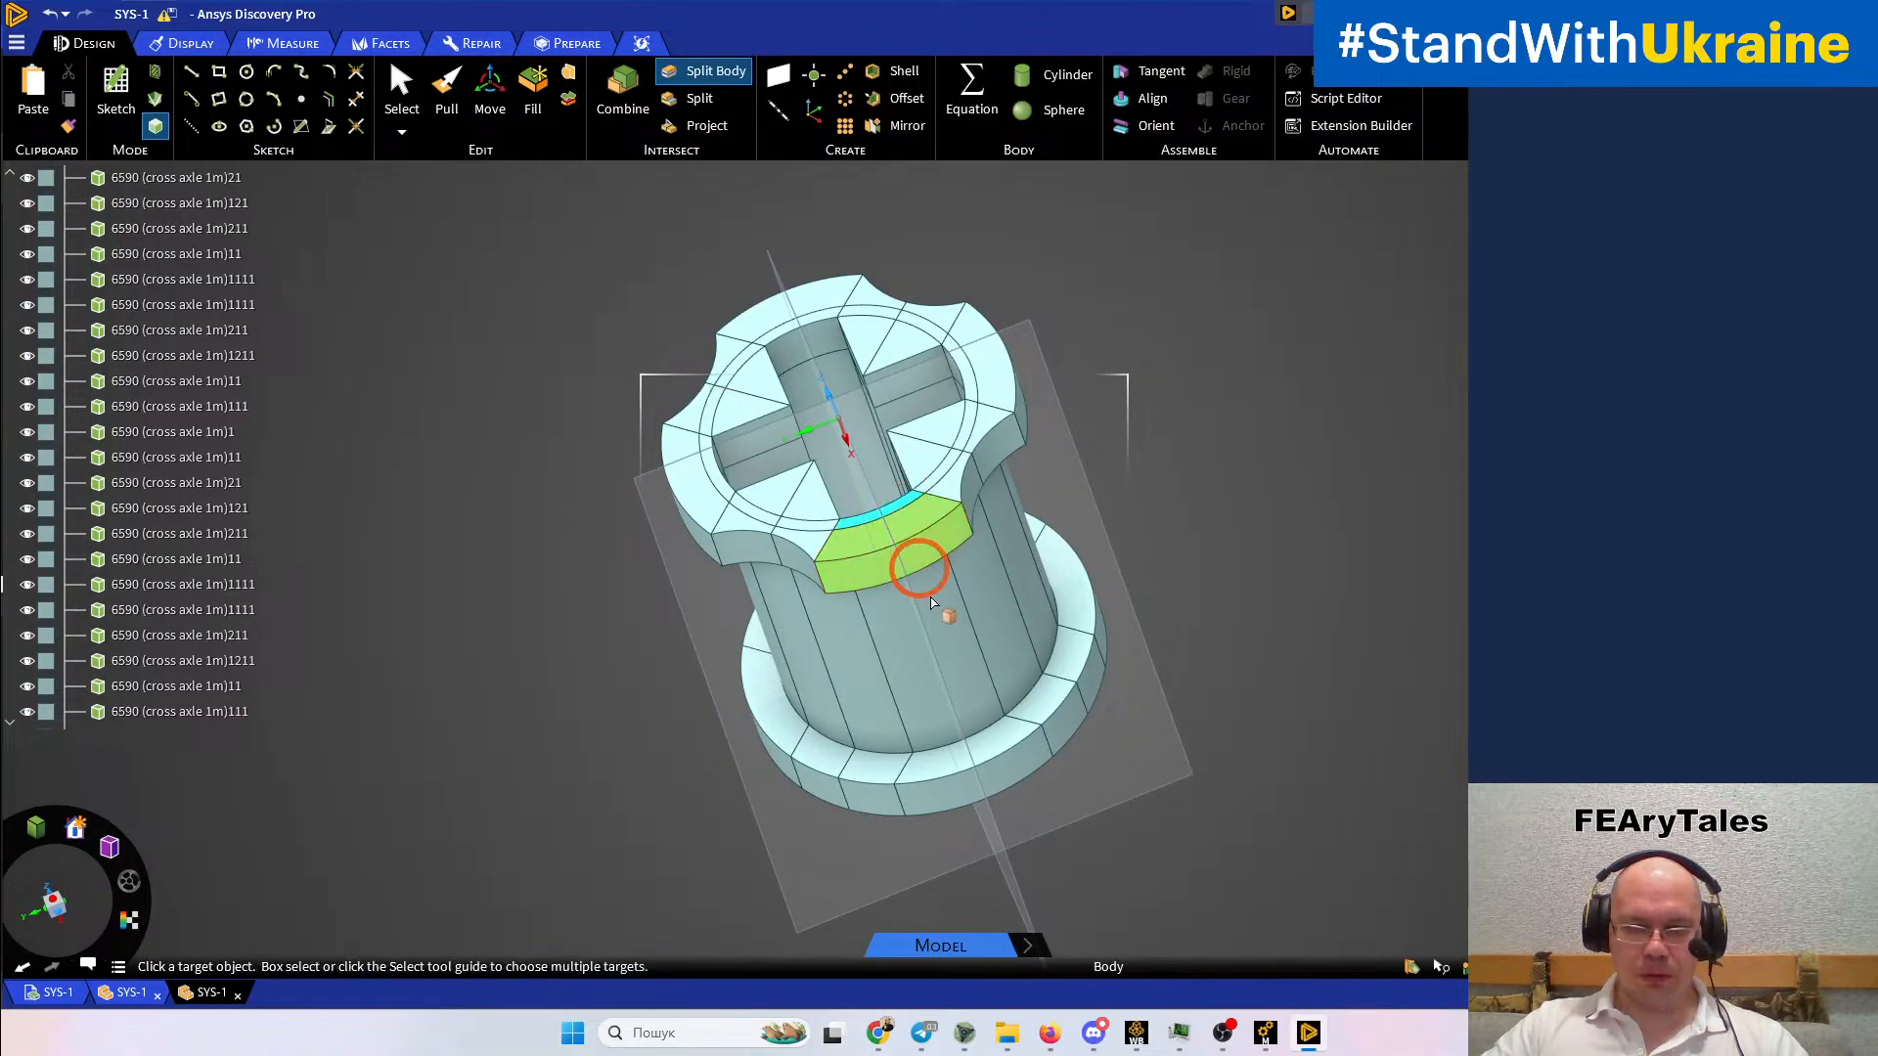
pyautogui.moveTo(942, 588); pyautogui.dragTo(1027, 800, button='middle')
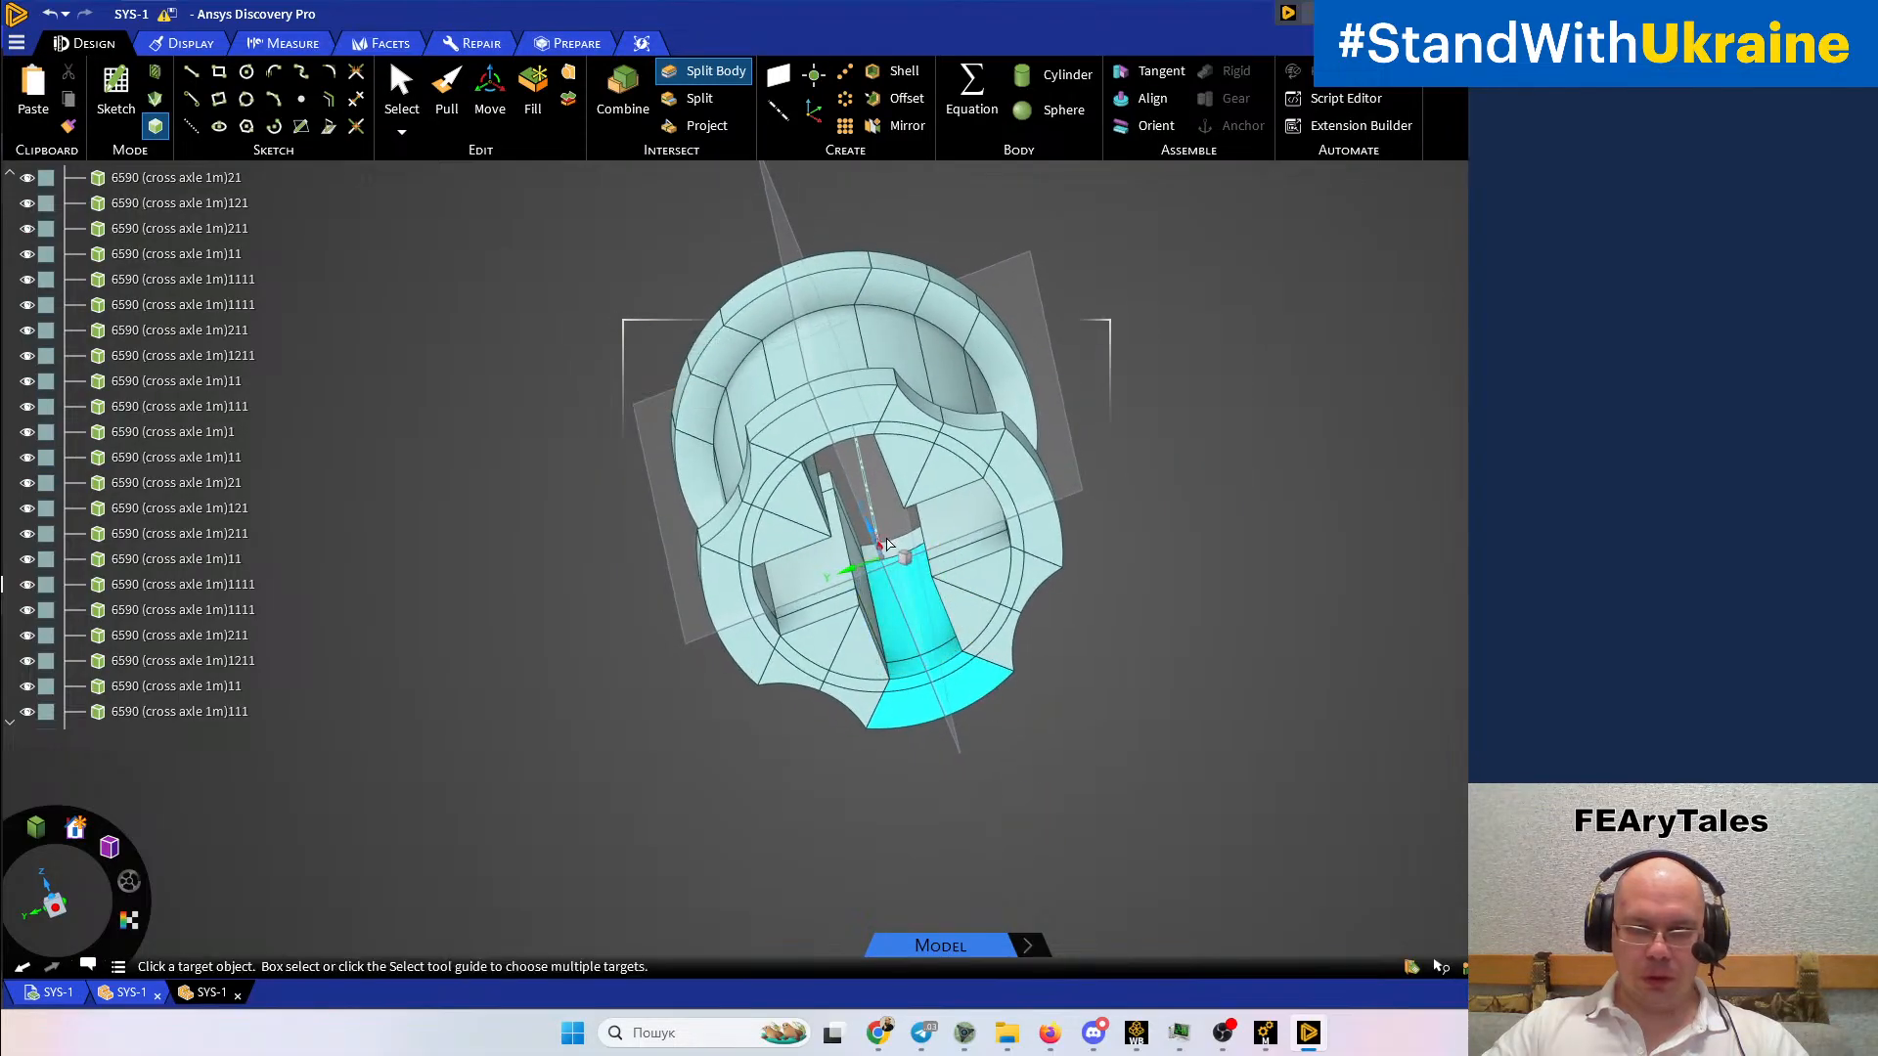
pyautogui.click(908, 553)
pyautogui.moveTo(1052, 606); pyautogui.dragTo(871, 445, button='middle')
pyautogui.keyDown('ctrl'); pyautogui.click(1040, 661); pyautogui.keyUp('ctrl')
pyautogui.moveTo(1011, 623); pyautogui.dragTo(1189, 665, button='middle')
pyautogui.keyDown('ctrl'); pyautogui.click(733, 311); pyautogui.keyUp('ctrl')
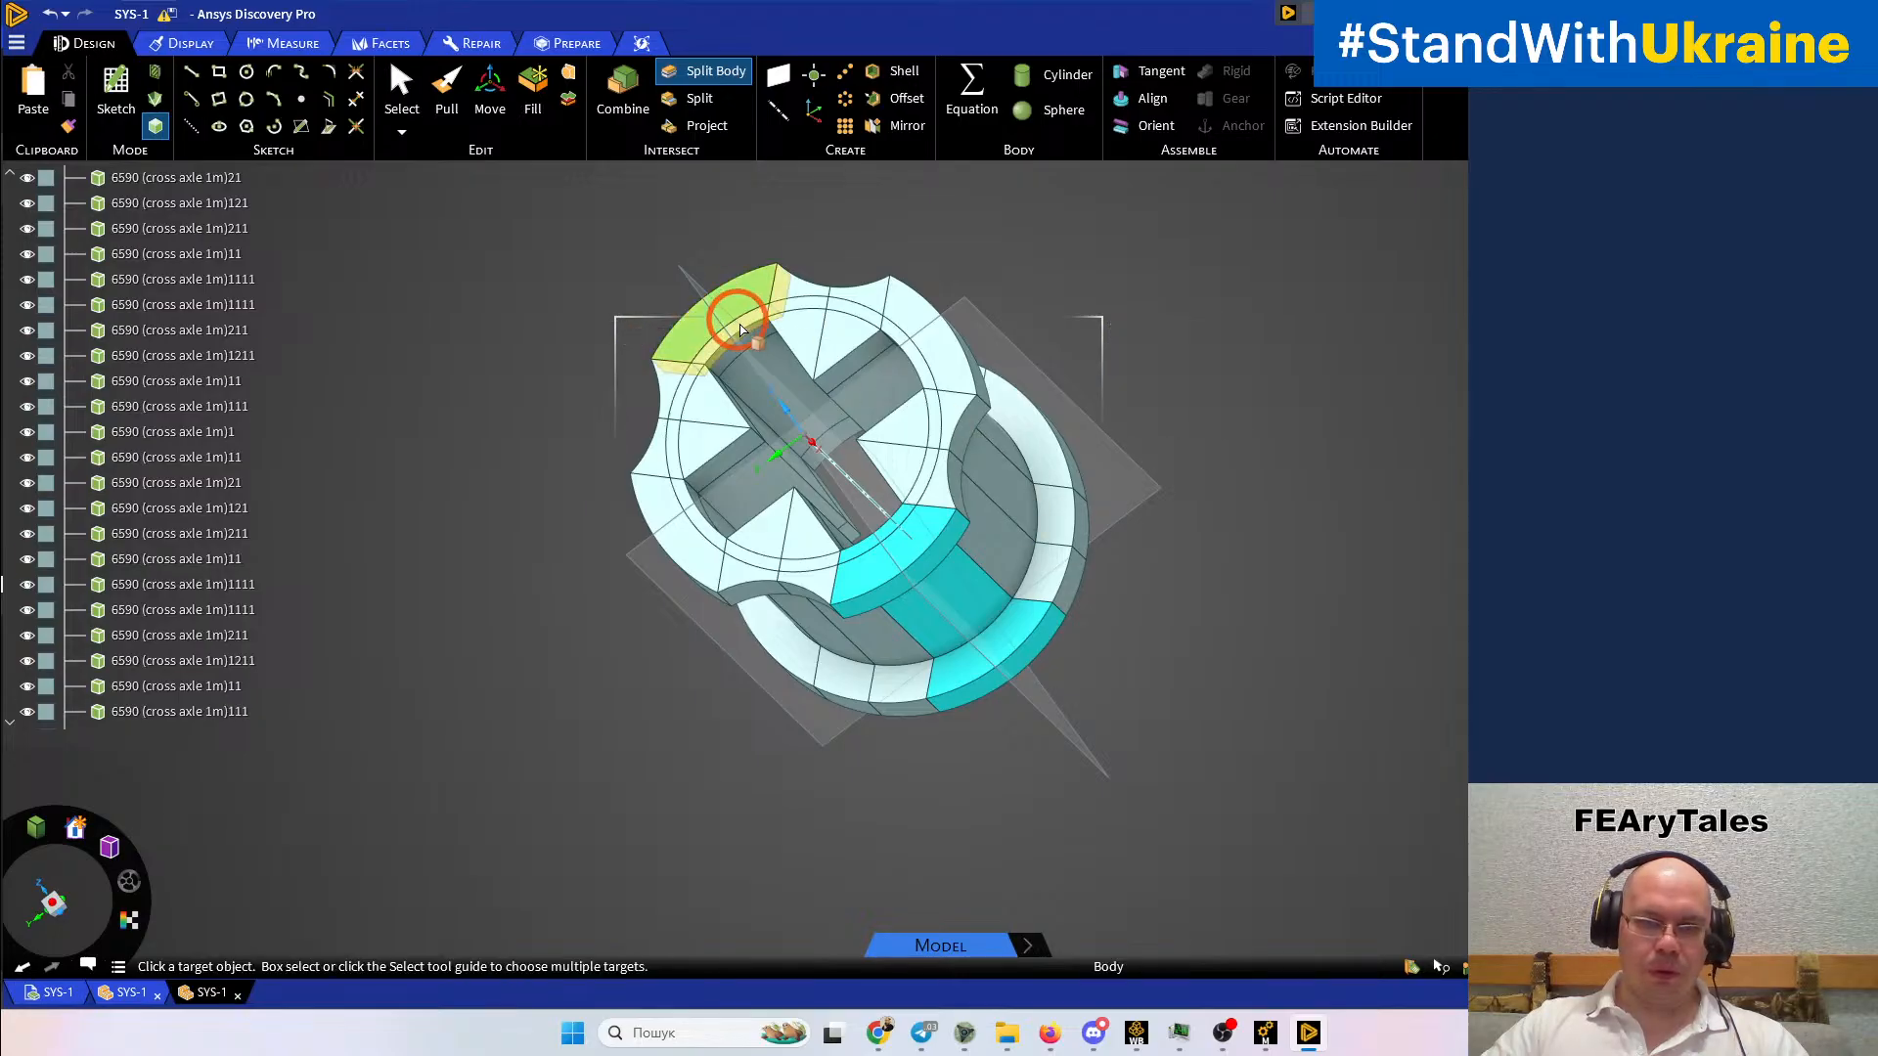
pyautogui.keyDown('ctrl'); pyautogui.click(831, 467); pyautogui.keyUp('ctrl')
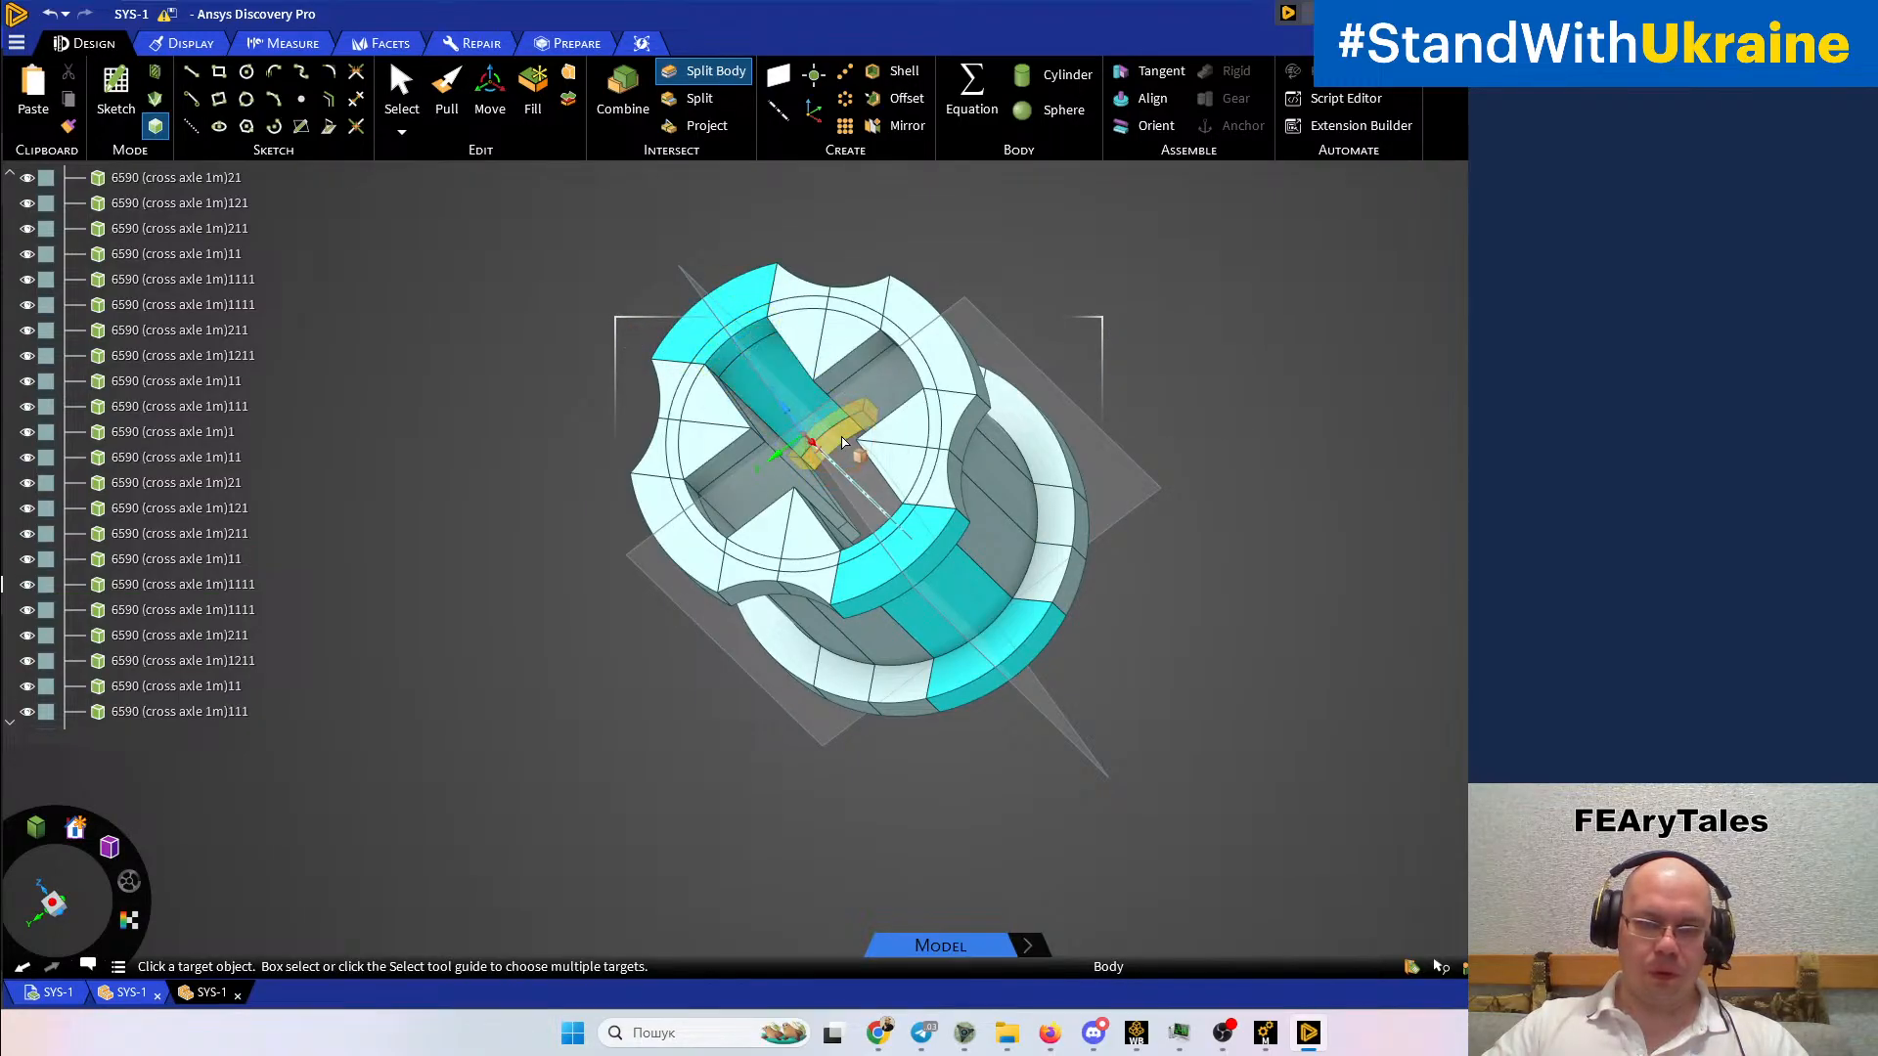
pyautogui.moveTo(838, 430); pyautogui.dragTo(857, 638, button='middle')
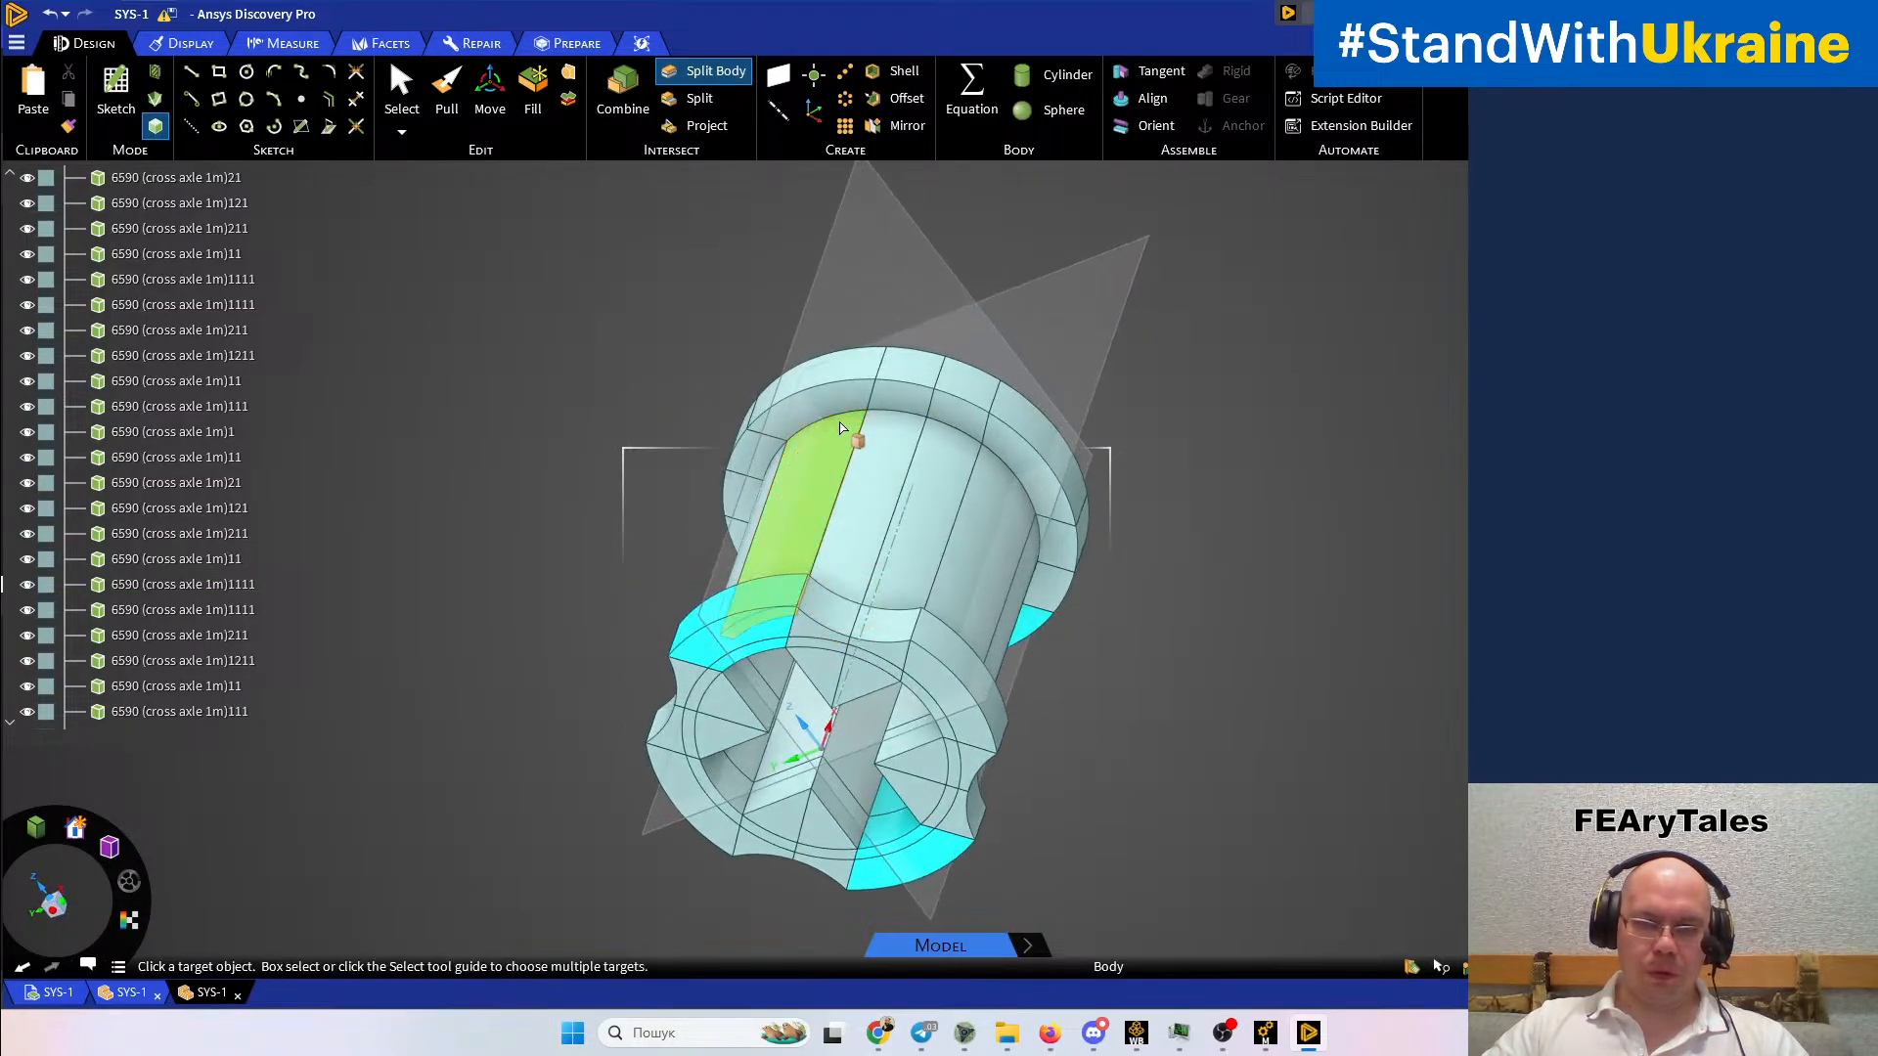
pyautogui.keyDown('ctrl'); pyautogui.click(811, 358); pyautogui.keyUp('ctrl')
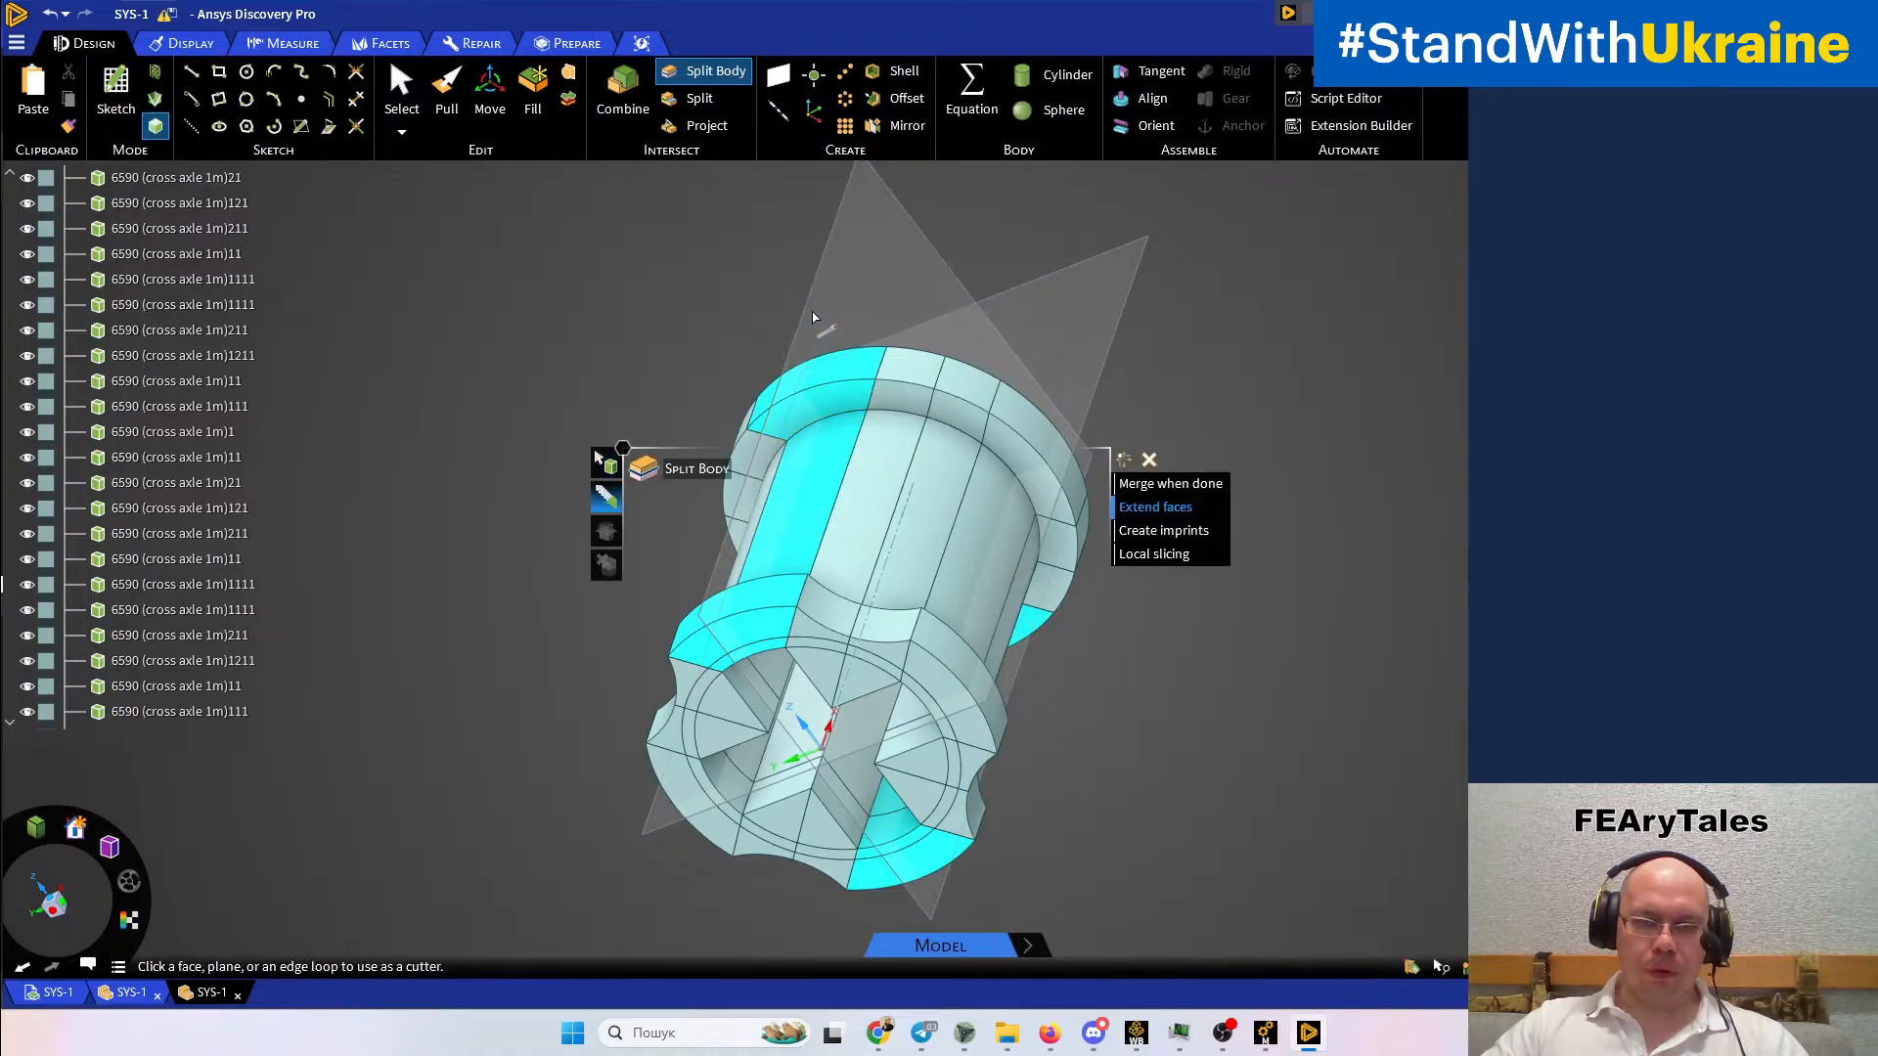
pyautogui.click(802, 305)
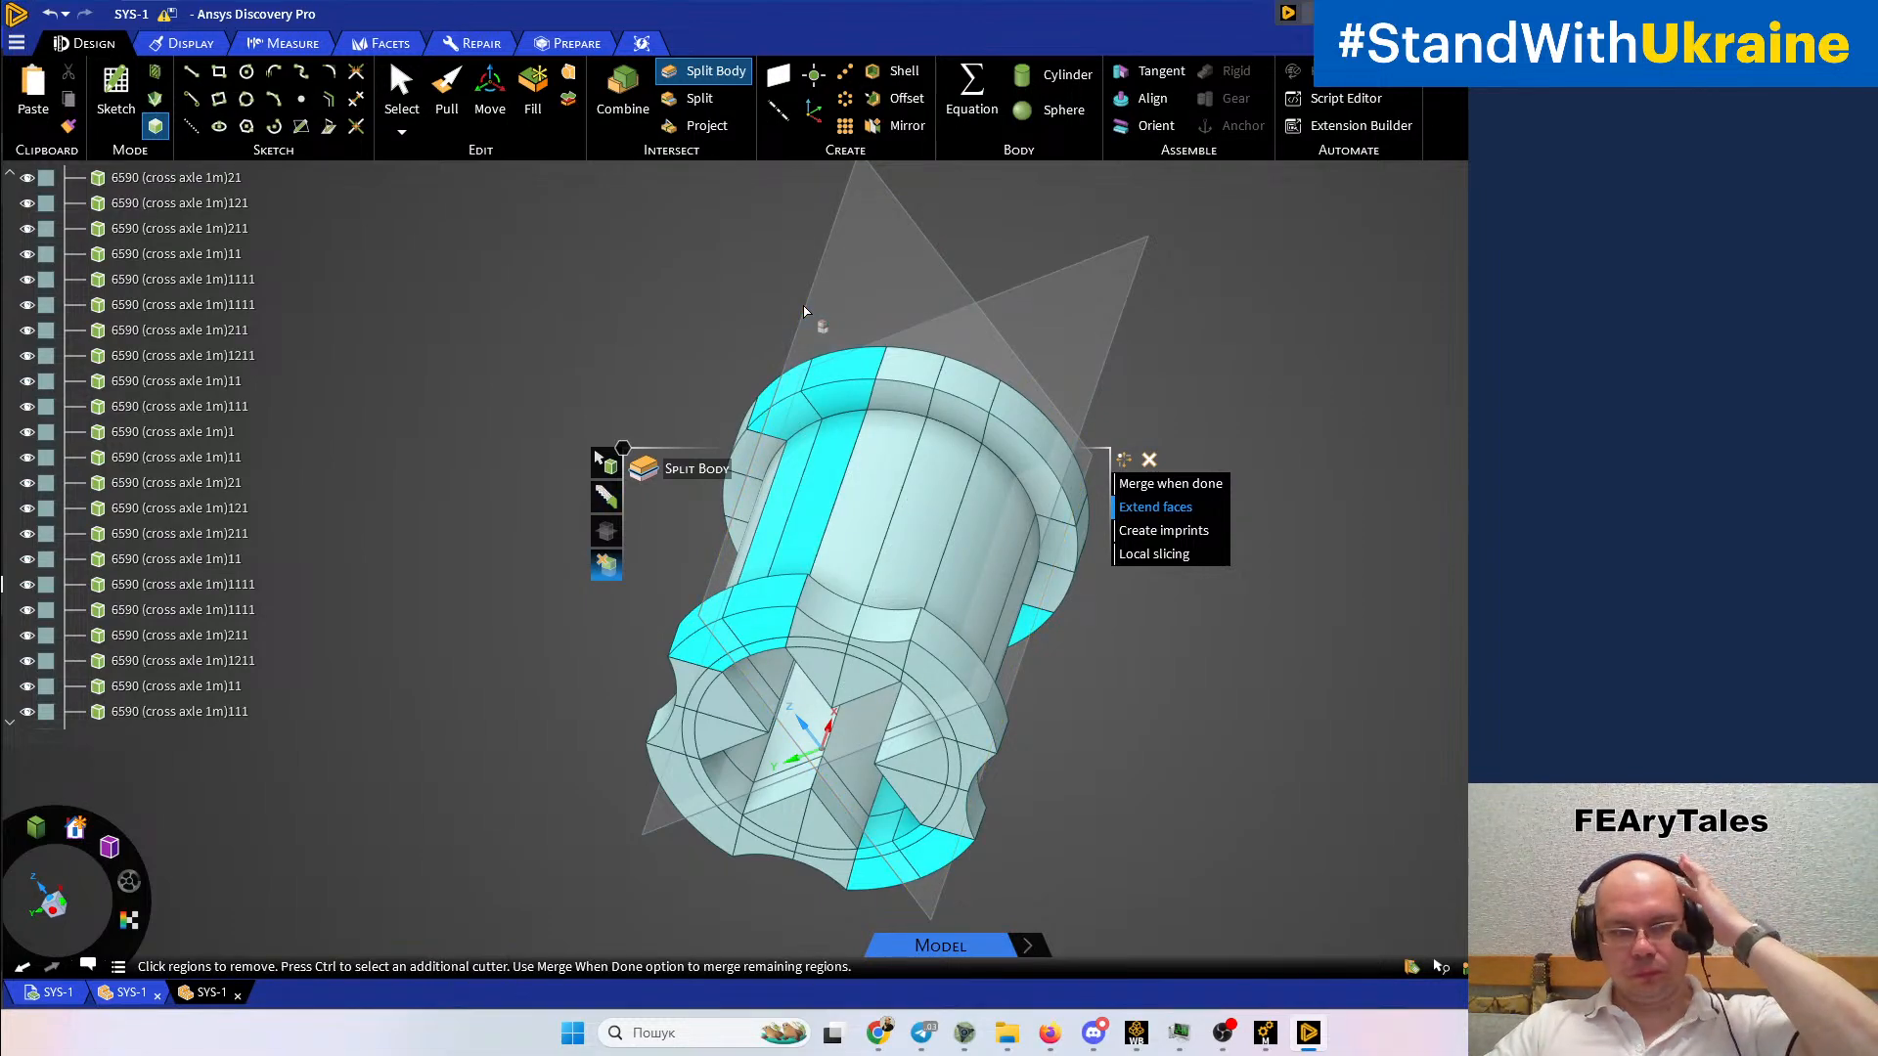
pyautogui.click(1357, 658)
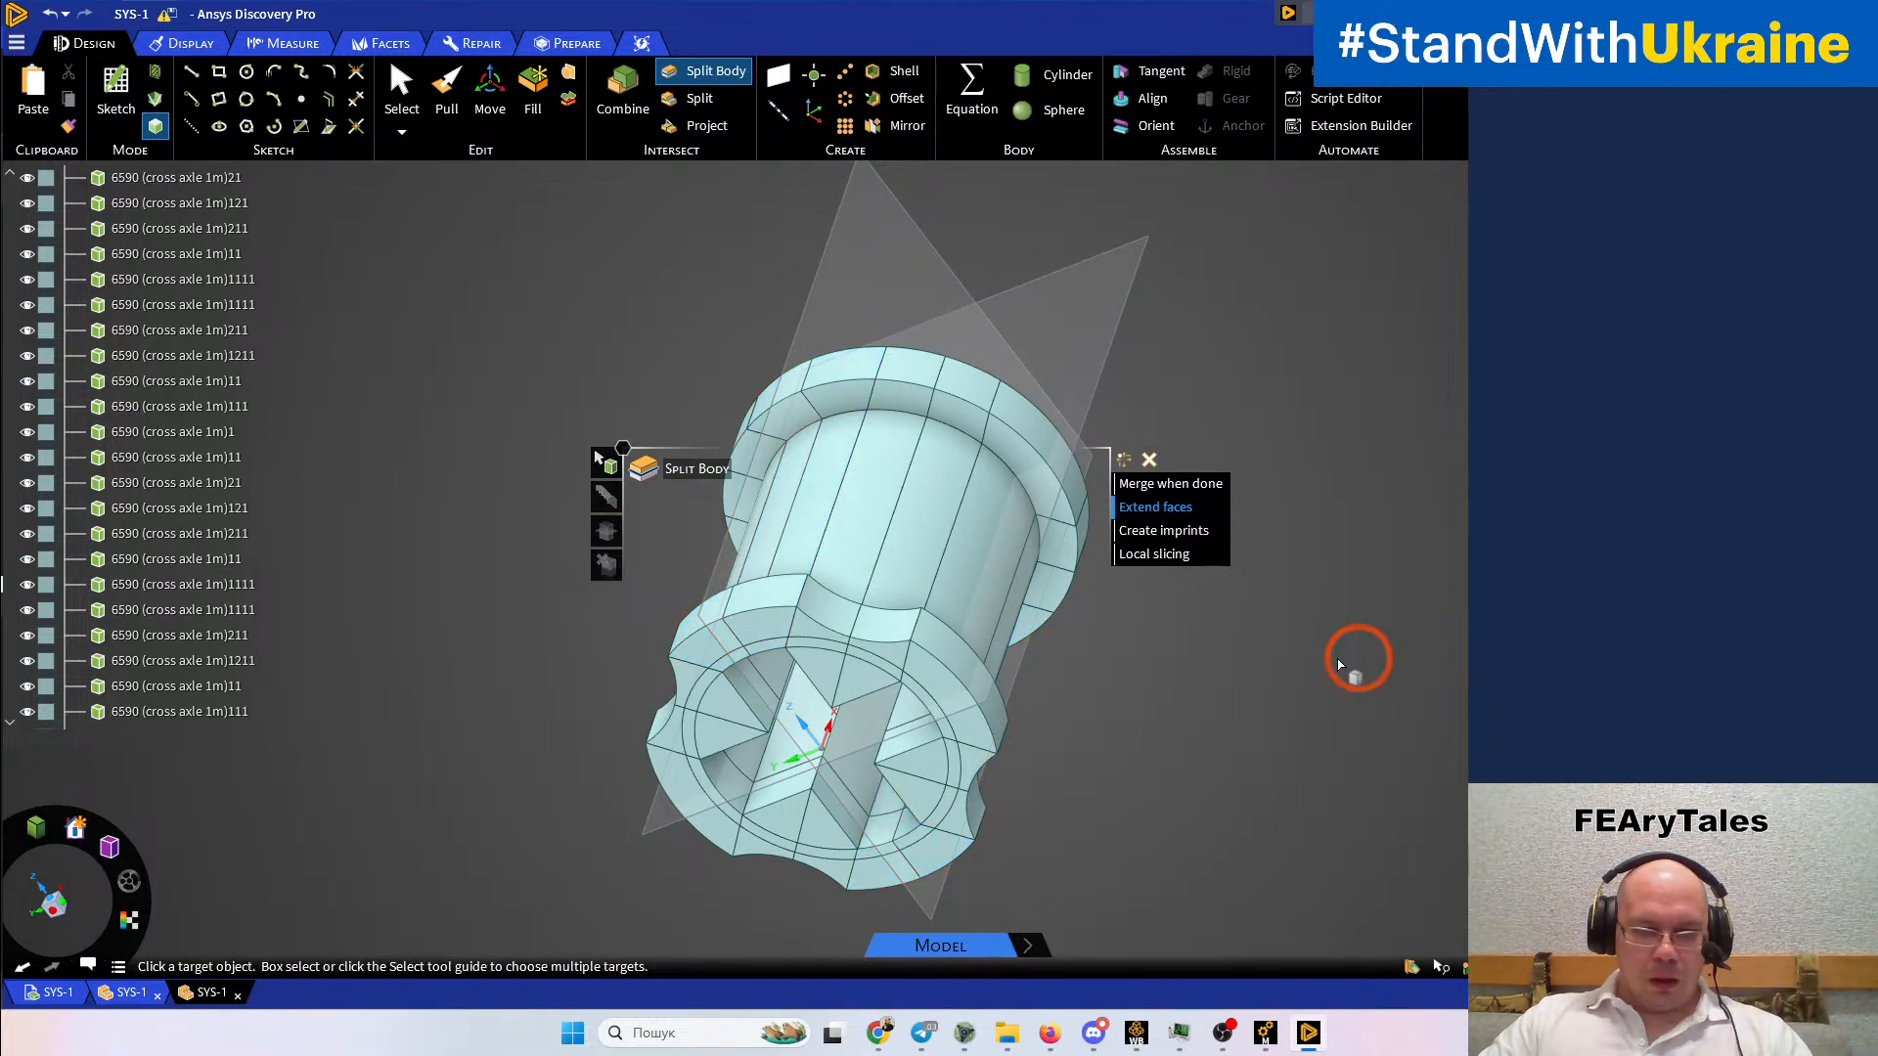
# Split the outer rim, sleeve and flange bodies facing the other two arms of the cross-shaped hole with the second rotated plane
pyautogui.click(978, 719)
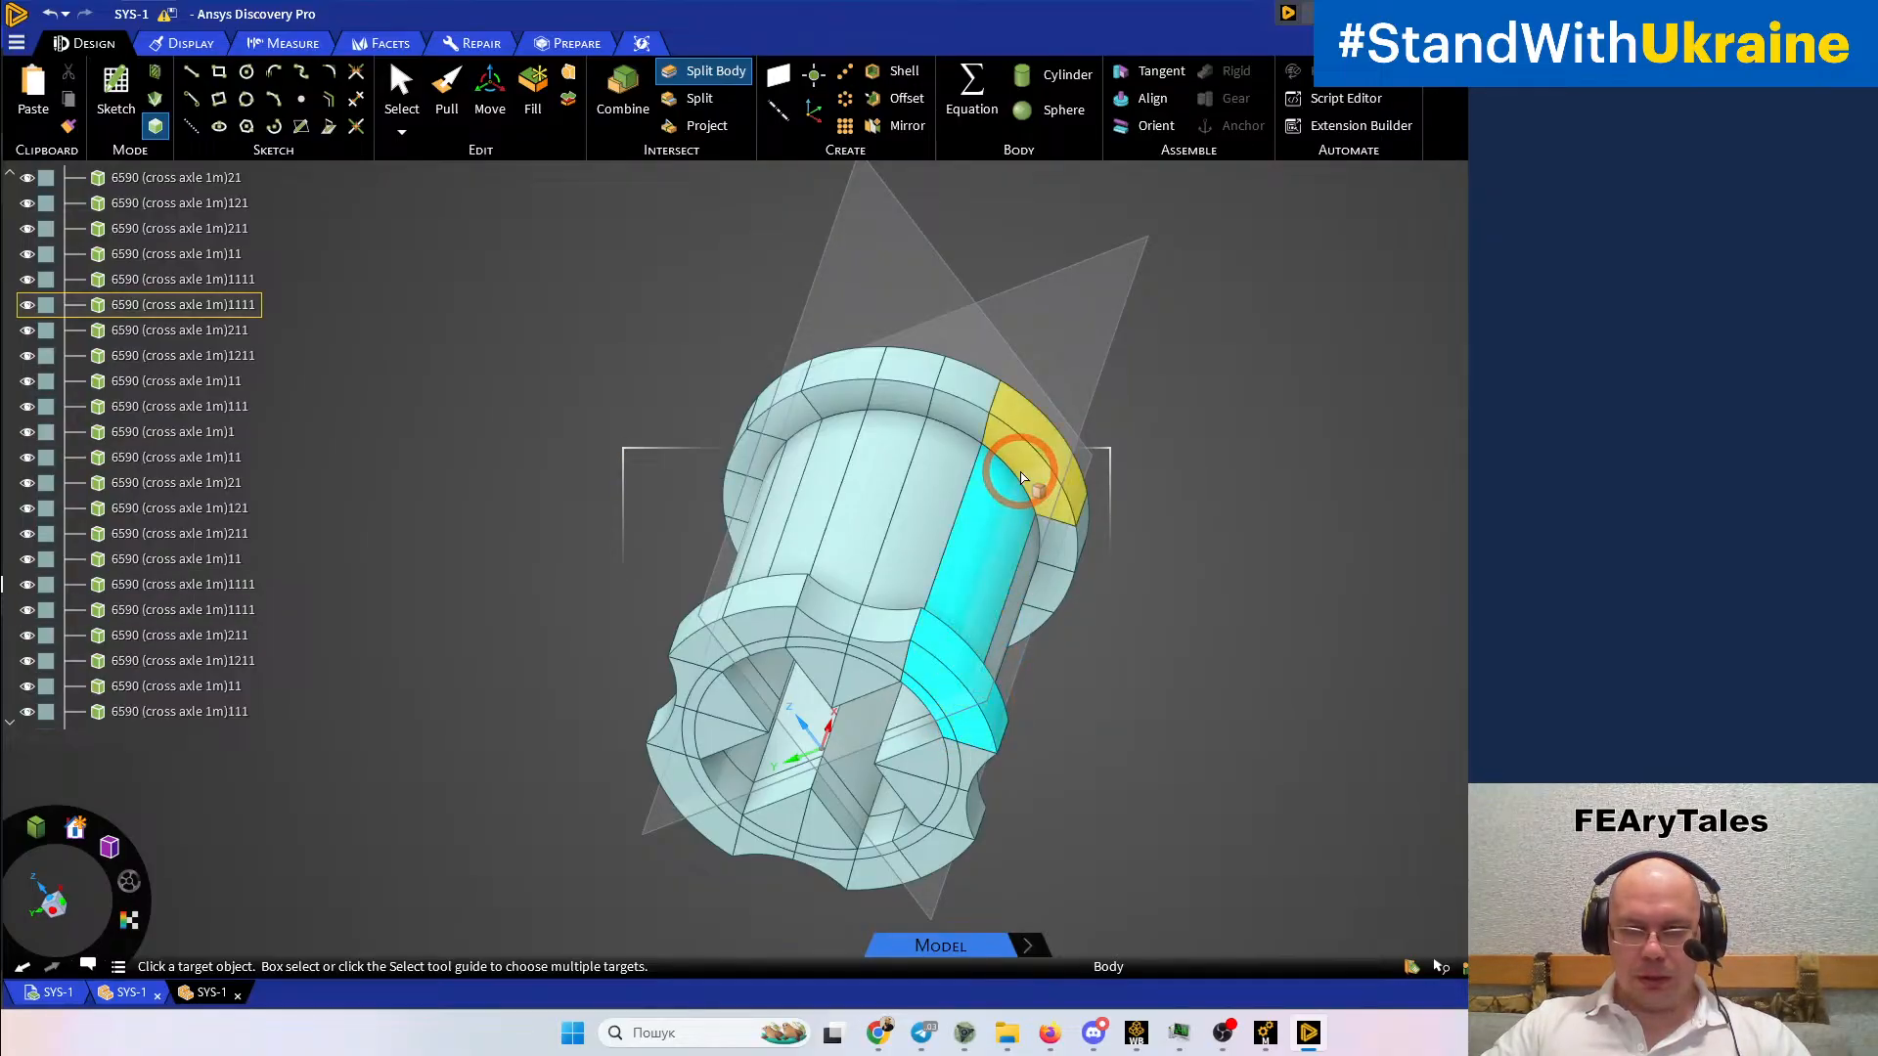
pyautogui.moveTo(1065, 564); pyautogui.dragTo(1075, 693, button='middle')
pyautogui.click(1027, 665)
pyautogui.scroll(5, 907, 655)
pyautogui.click(957, 659)
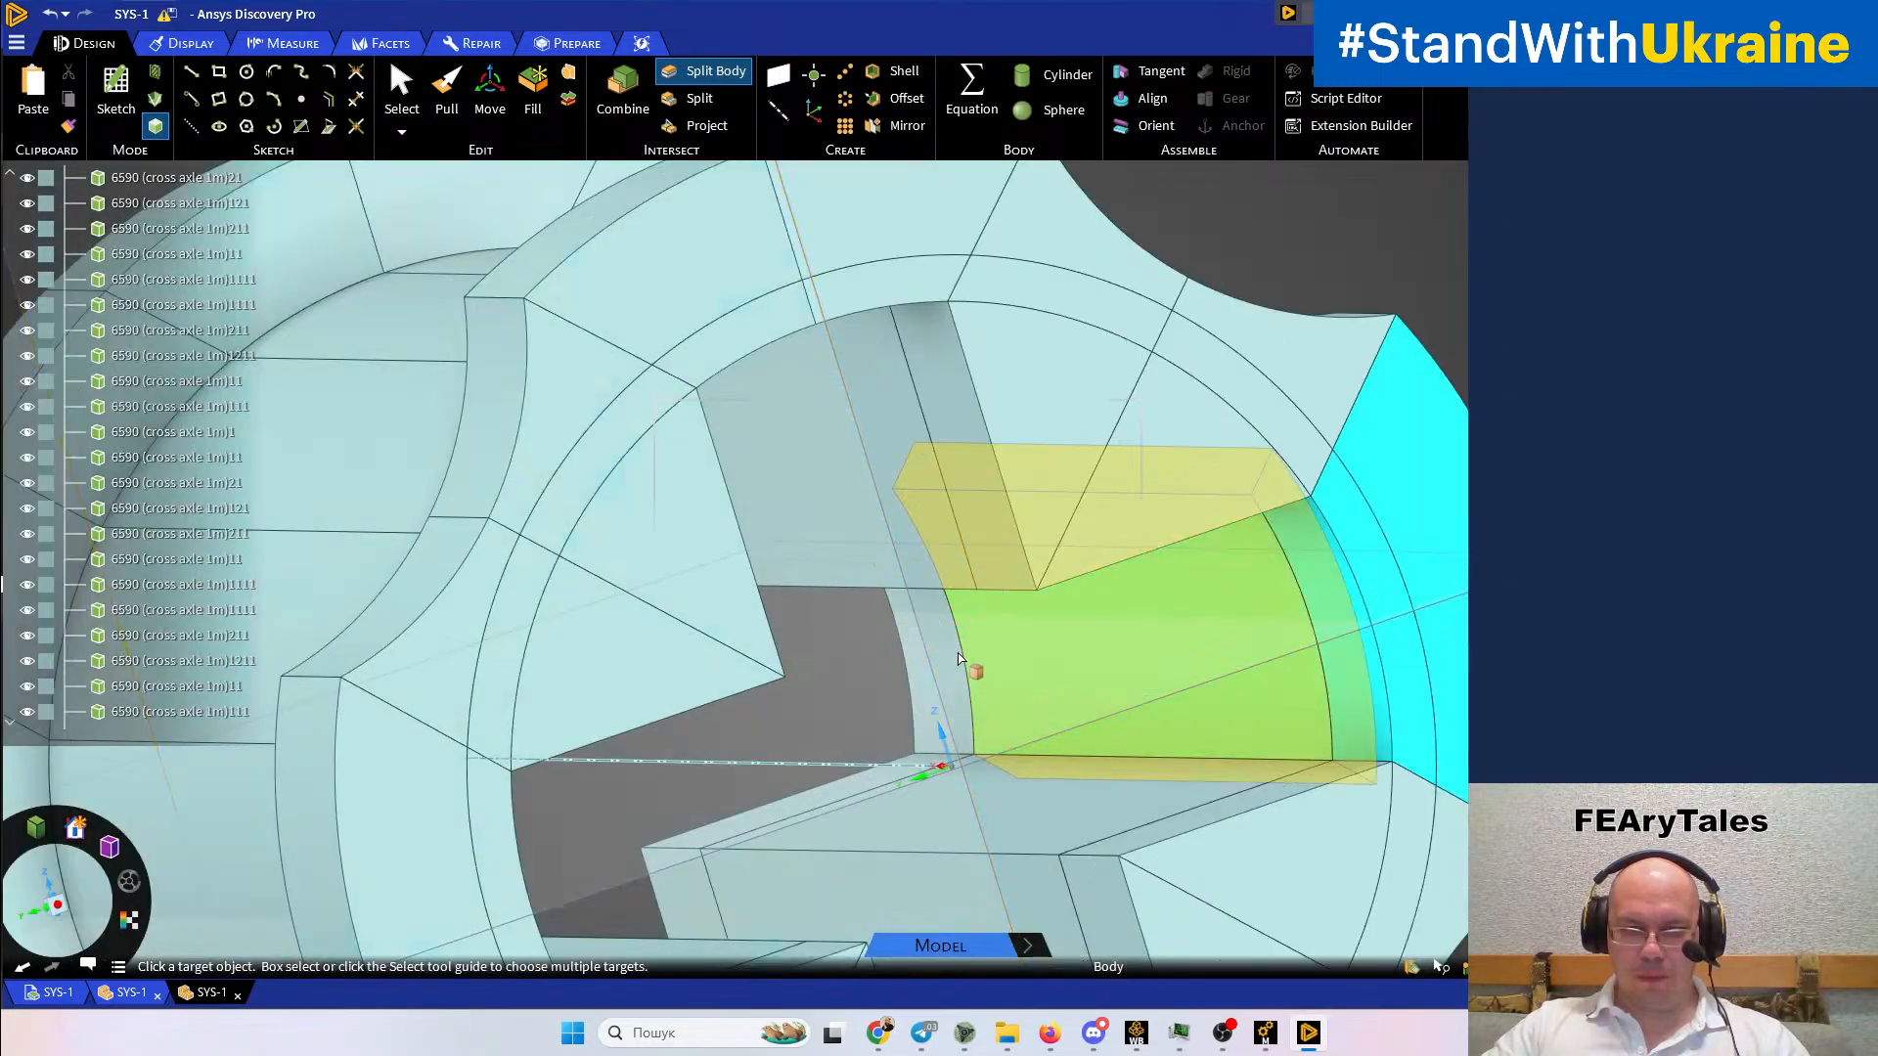
pyautogui.click(957, 659)
pyautogui.scroll(-5, 949, 655)
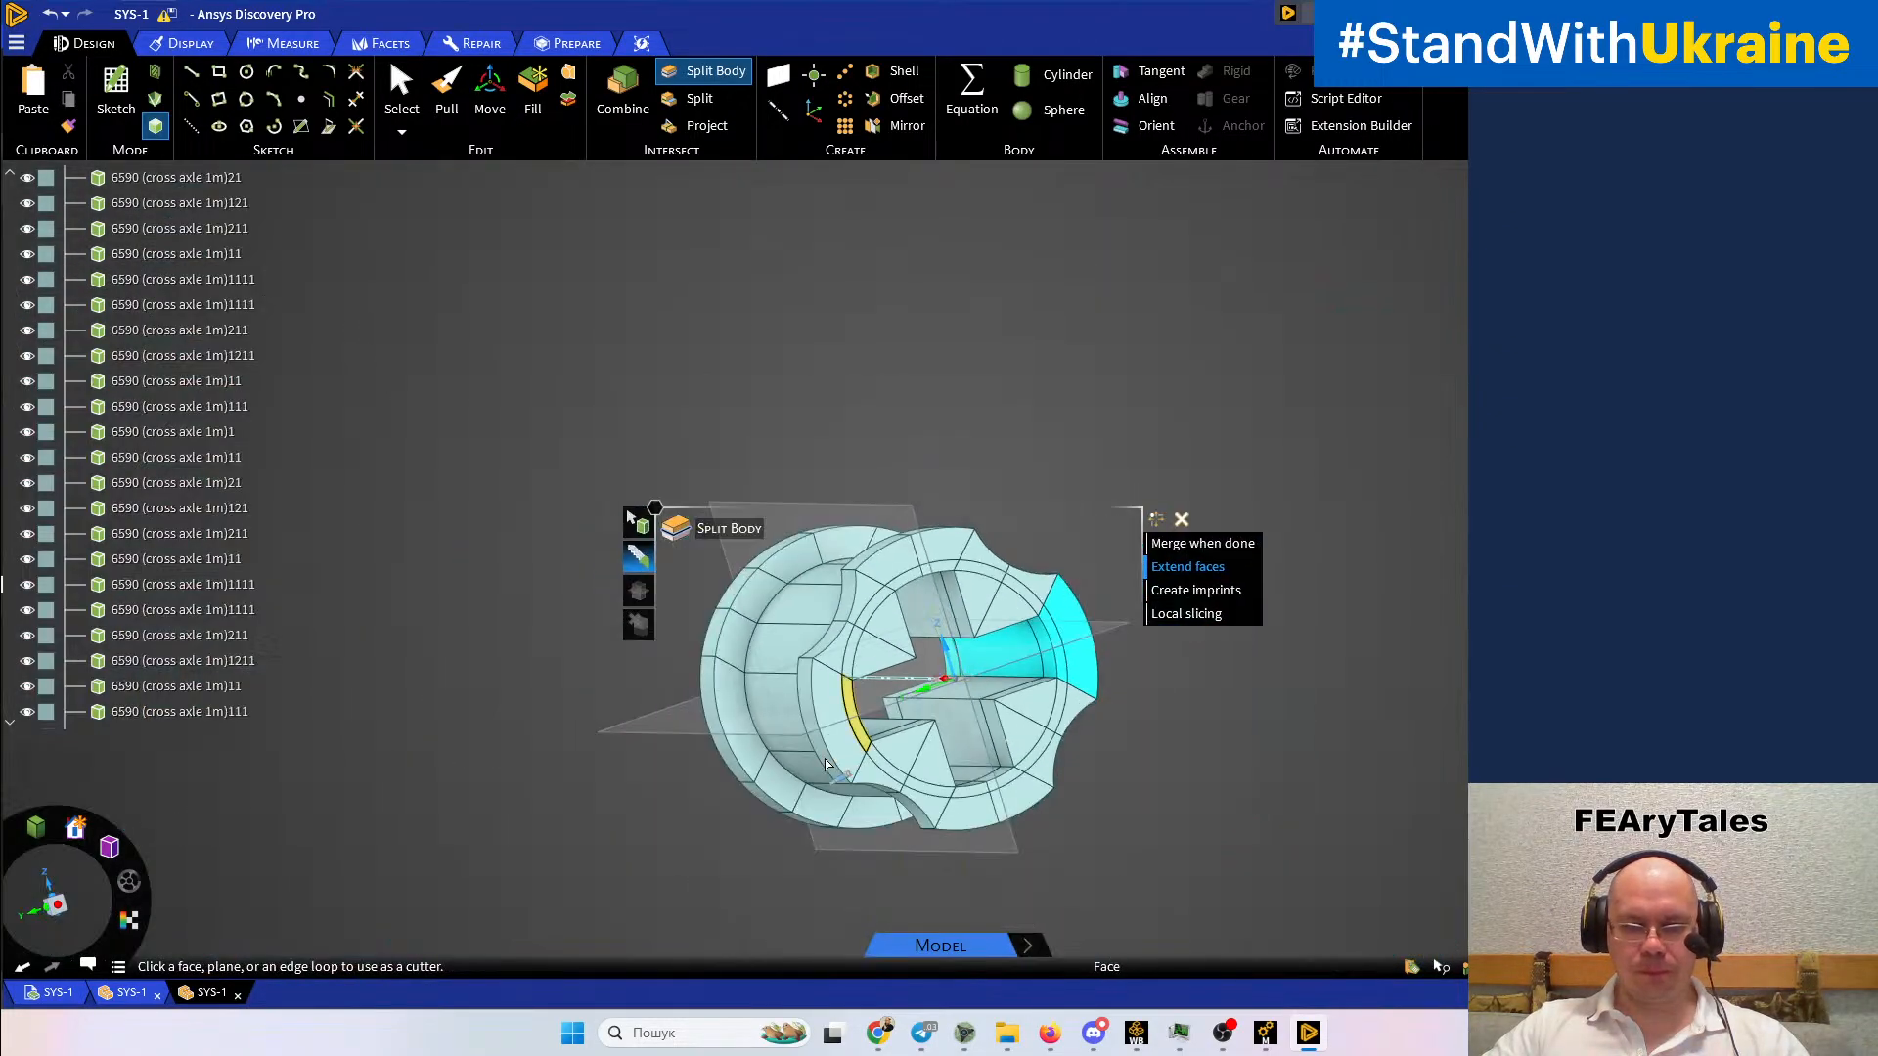
pyautogui.click(841, 747)
pyautogui.scroll(5, 840, 746)
pyautogui.click(836, 746)
pyautogui.keyDown('ctrl'); pyautogui.click(658, 740); pyautogui.keyUp('ctrl')
pyautogui.keyDown('ctrl'); pyautogui.click(598, 767); pyautogui.keyUp('ctrl')
pyautogui.moveTo(665, 726); pyautogui.dragTo(1165, 814, button='middle')
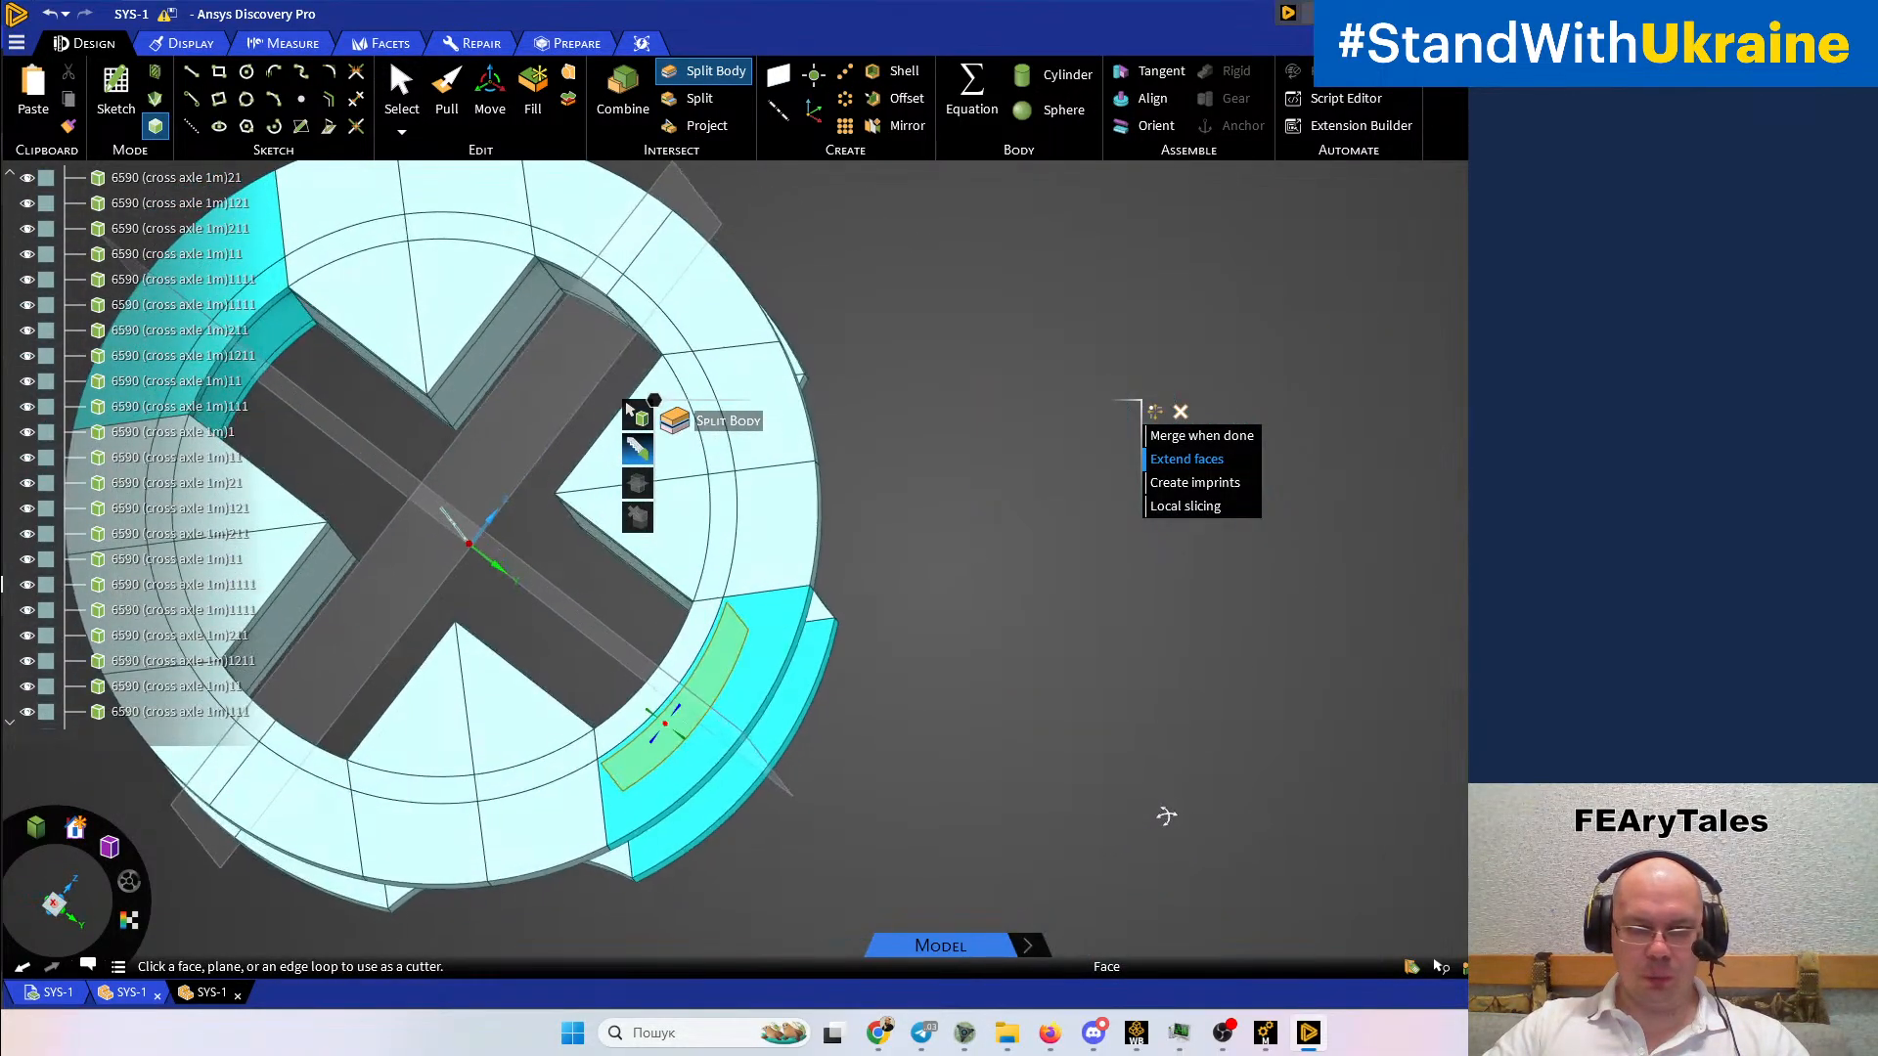
pyautogui.press('Escape')
pyautogui.click(754, 642)
pyautogui.moveTo(965, 717); pyautogui.dragTo(1077, 658, button='middle')
pyautogui.scroll(-3, 1020, 684)
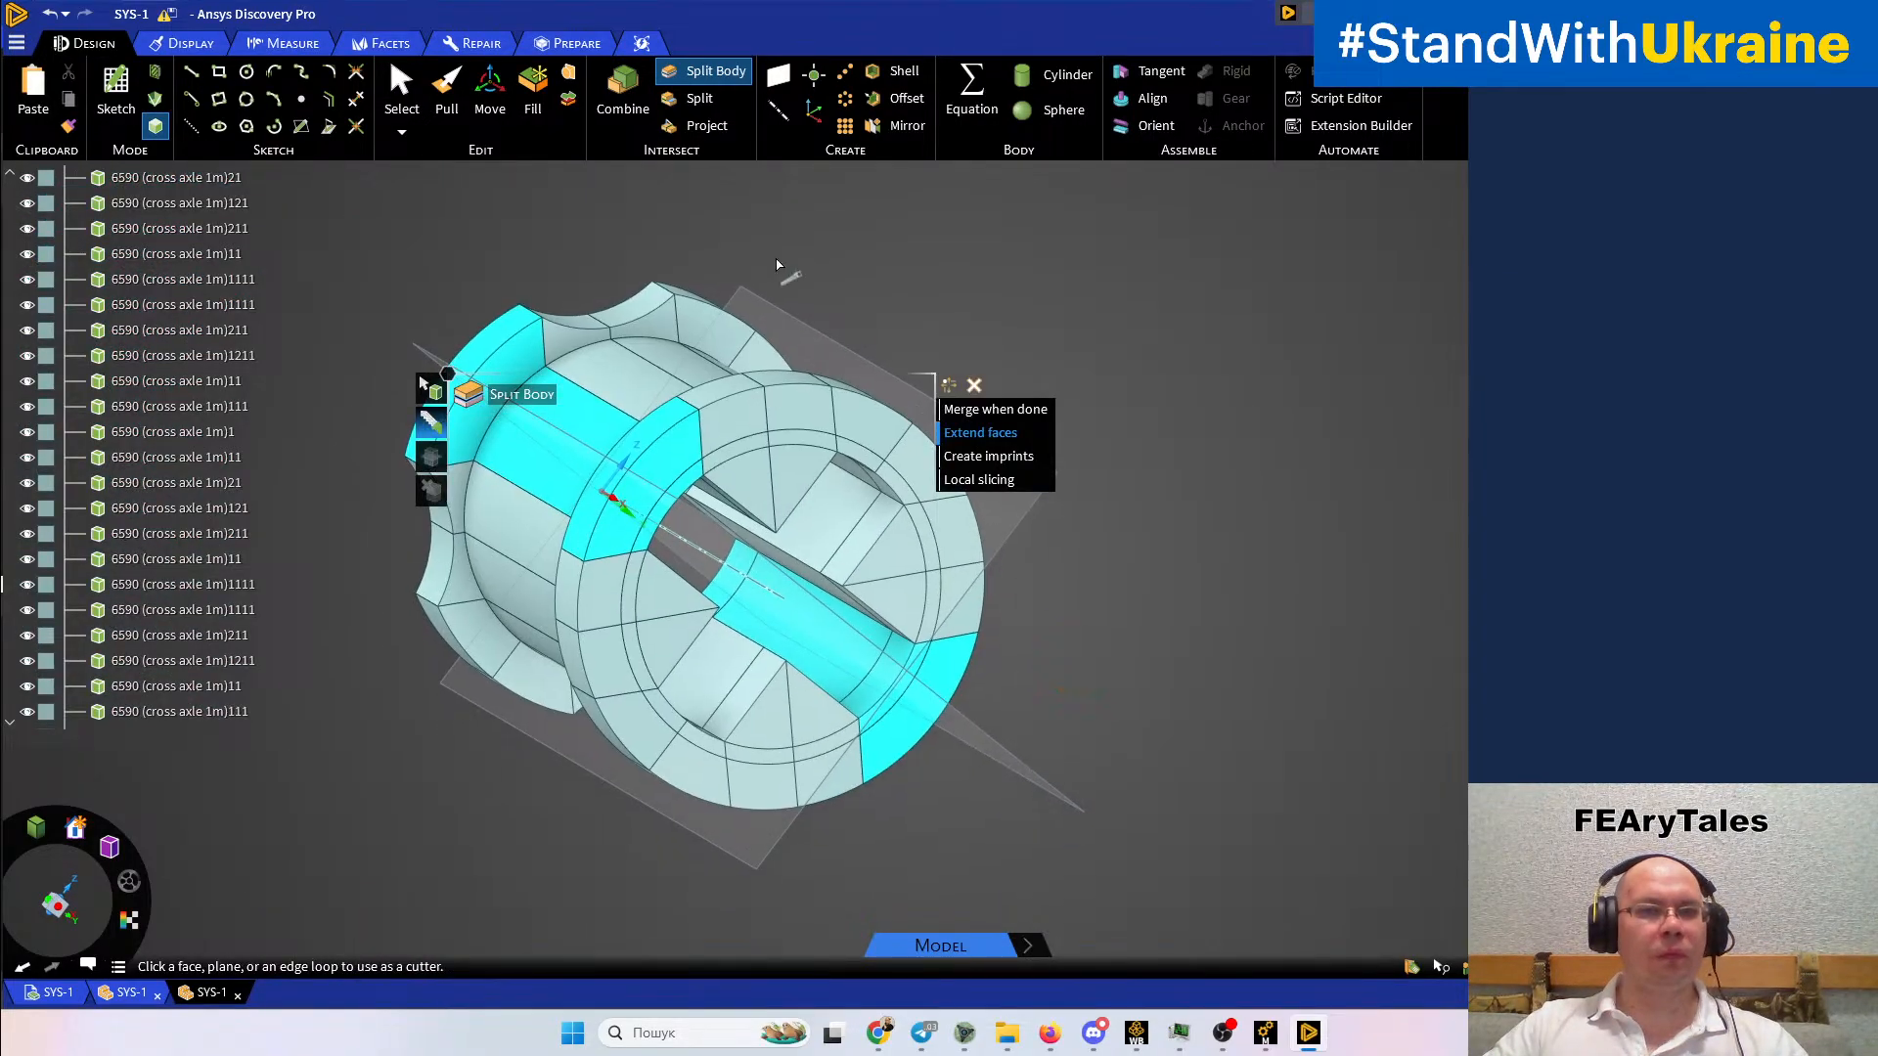
pyautogui.click(426, 350)
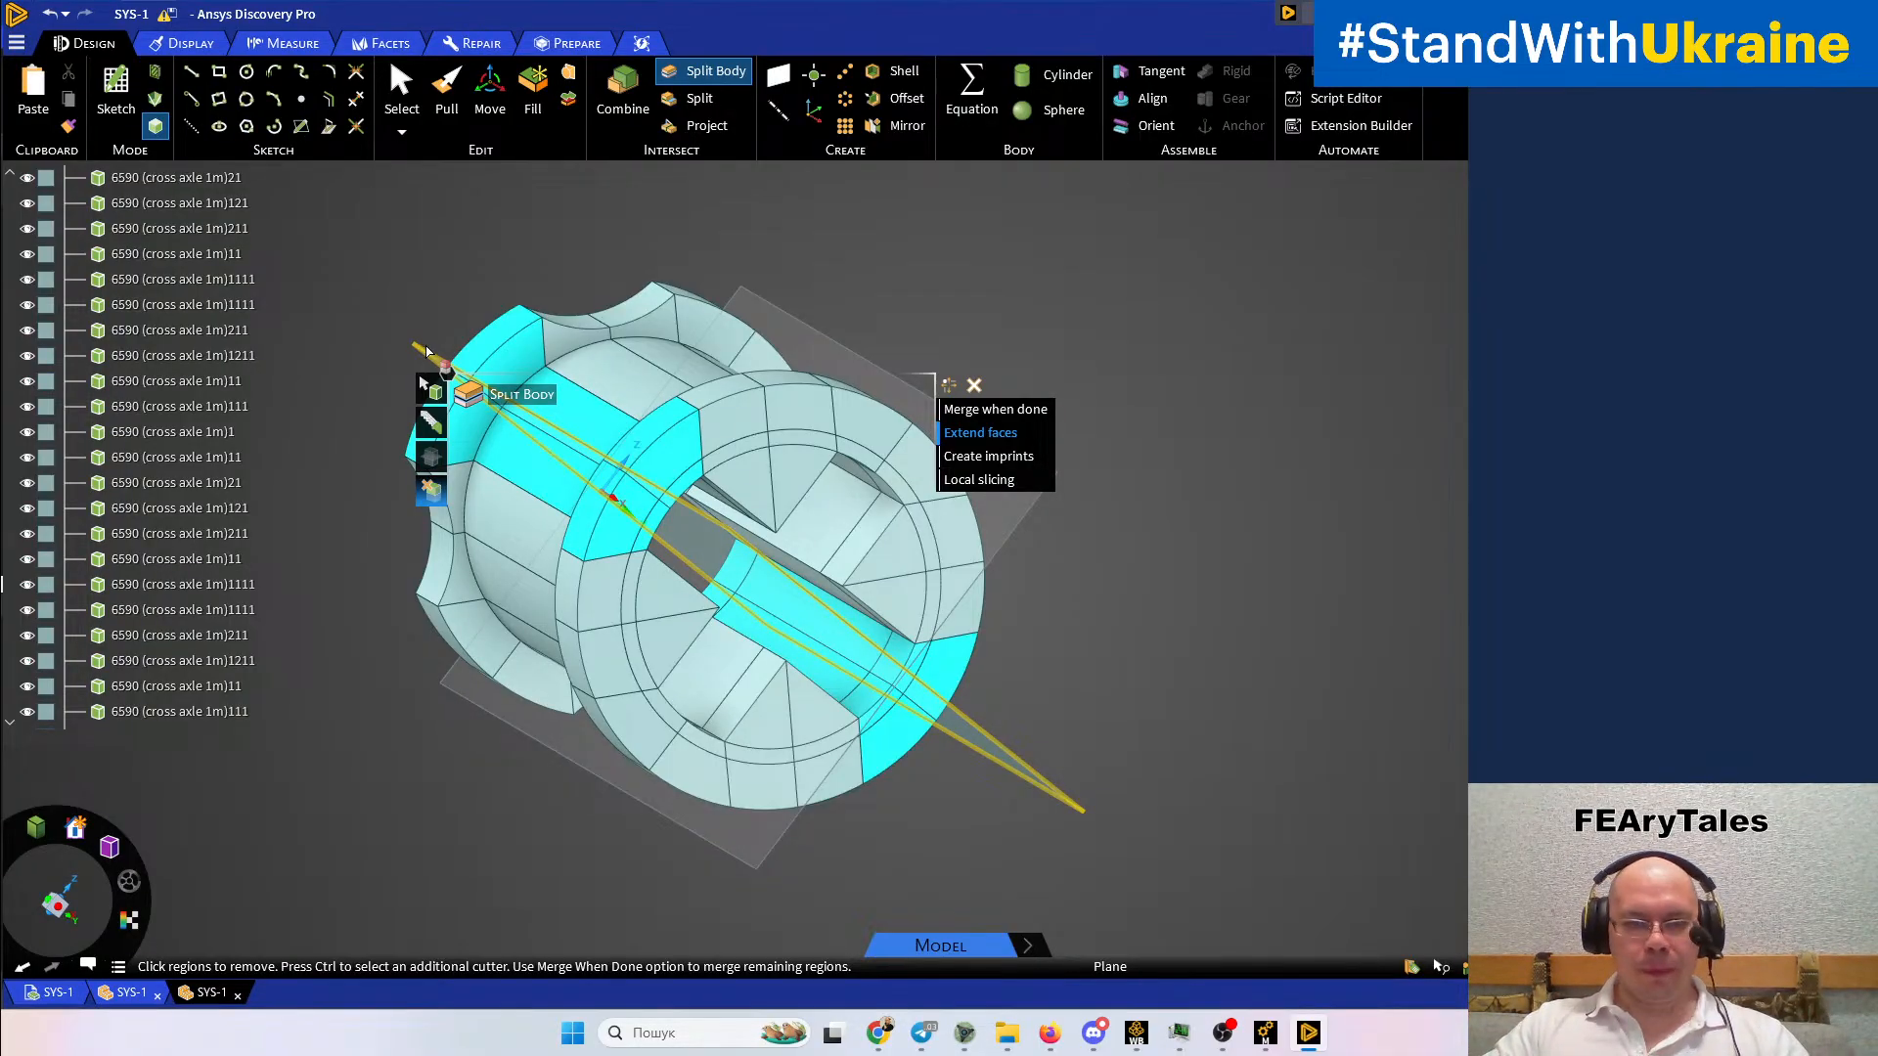
pyautogui.click(463, 244)
pyautogui.press('Escape')
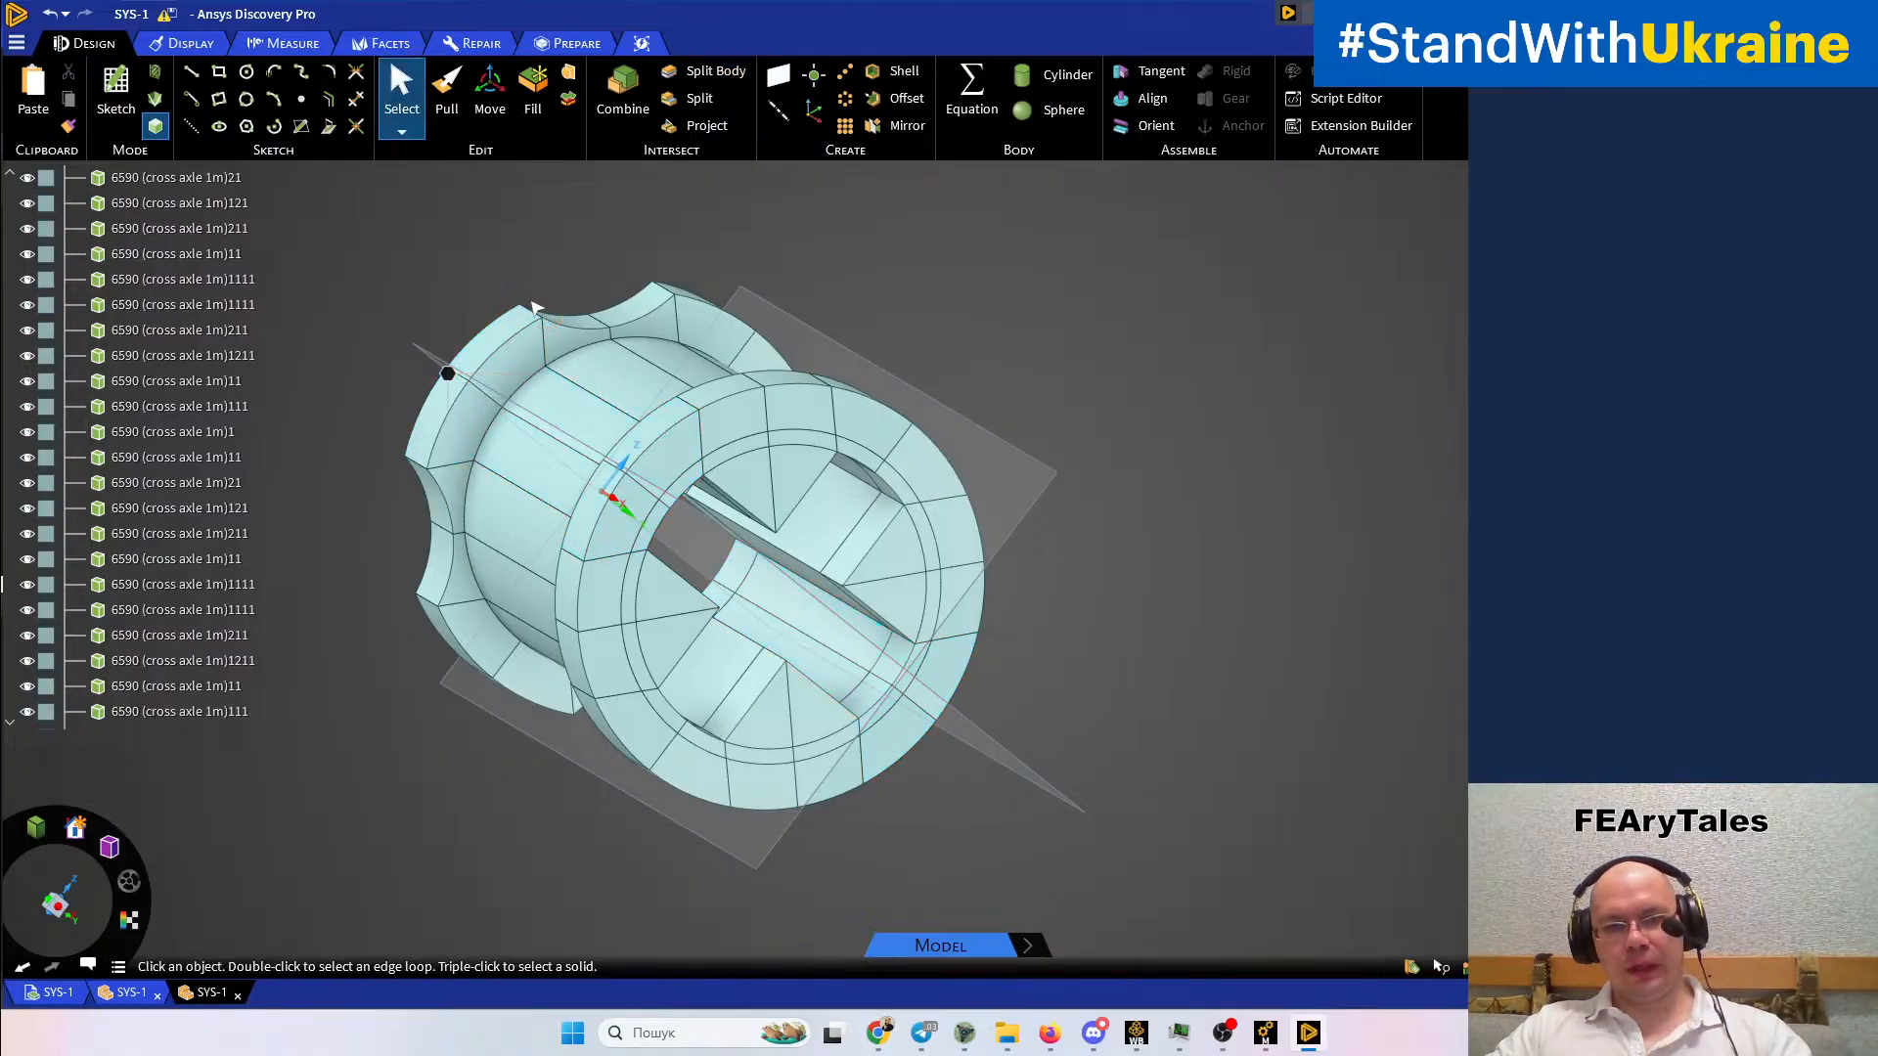
pyautogui.moveTo(930, 574); pyautogui.dragTo(995, 584, button='middle')
pyautogui.moveTo(1173, 579); pyautogui.dragTo(1033, 575, button='middle')
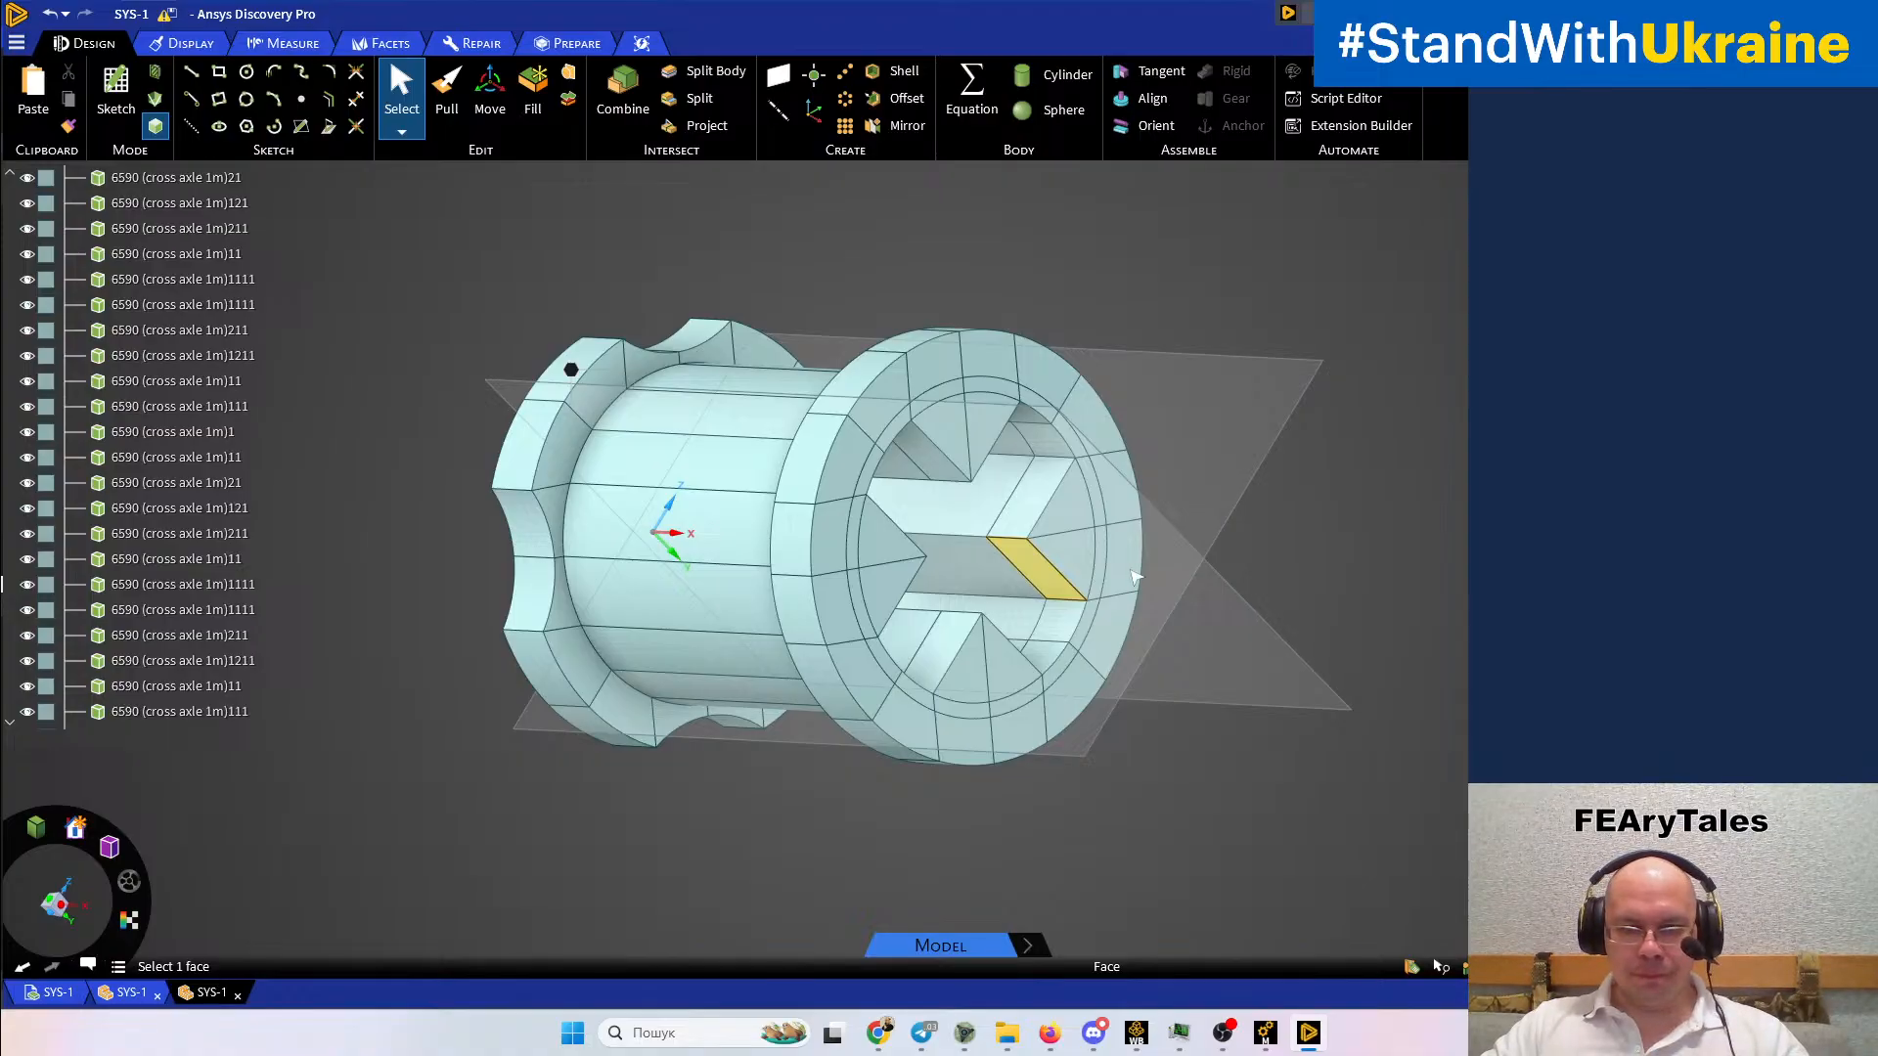
pyautogui.moveTo(1133, 576); pyautogui.dragTo(1129, 585, button='middle')
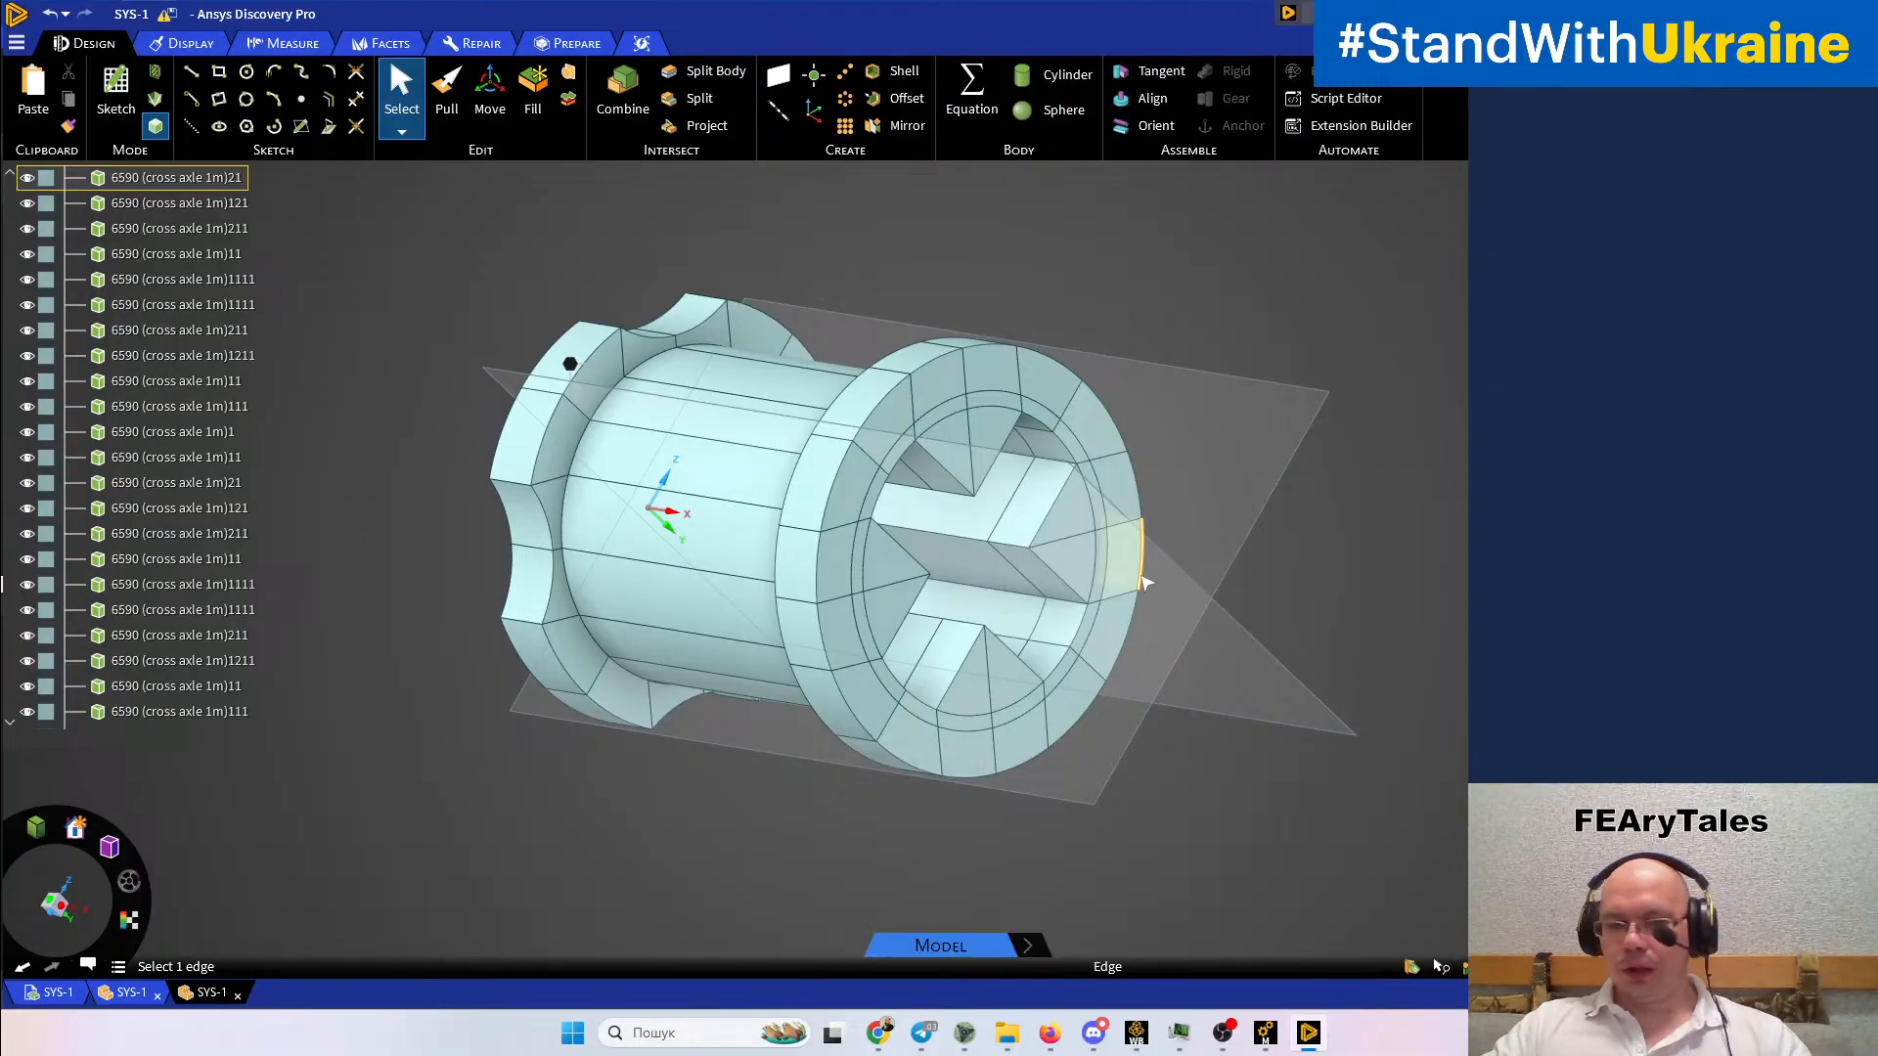
pyautogui.click(943, 452)
pyautogui.click(748, 373)
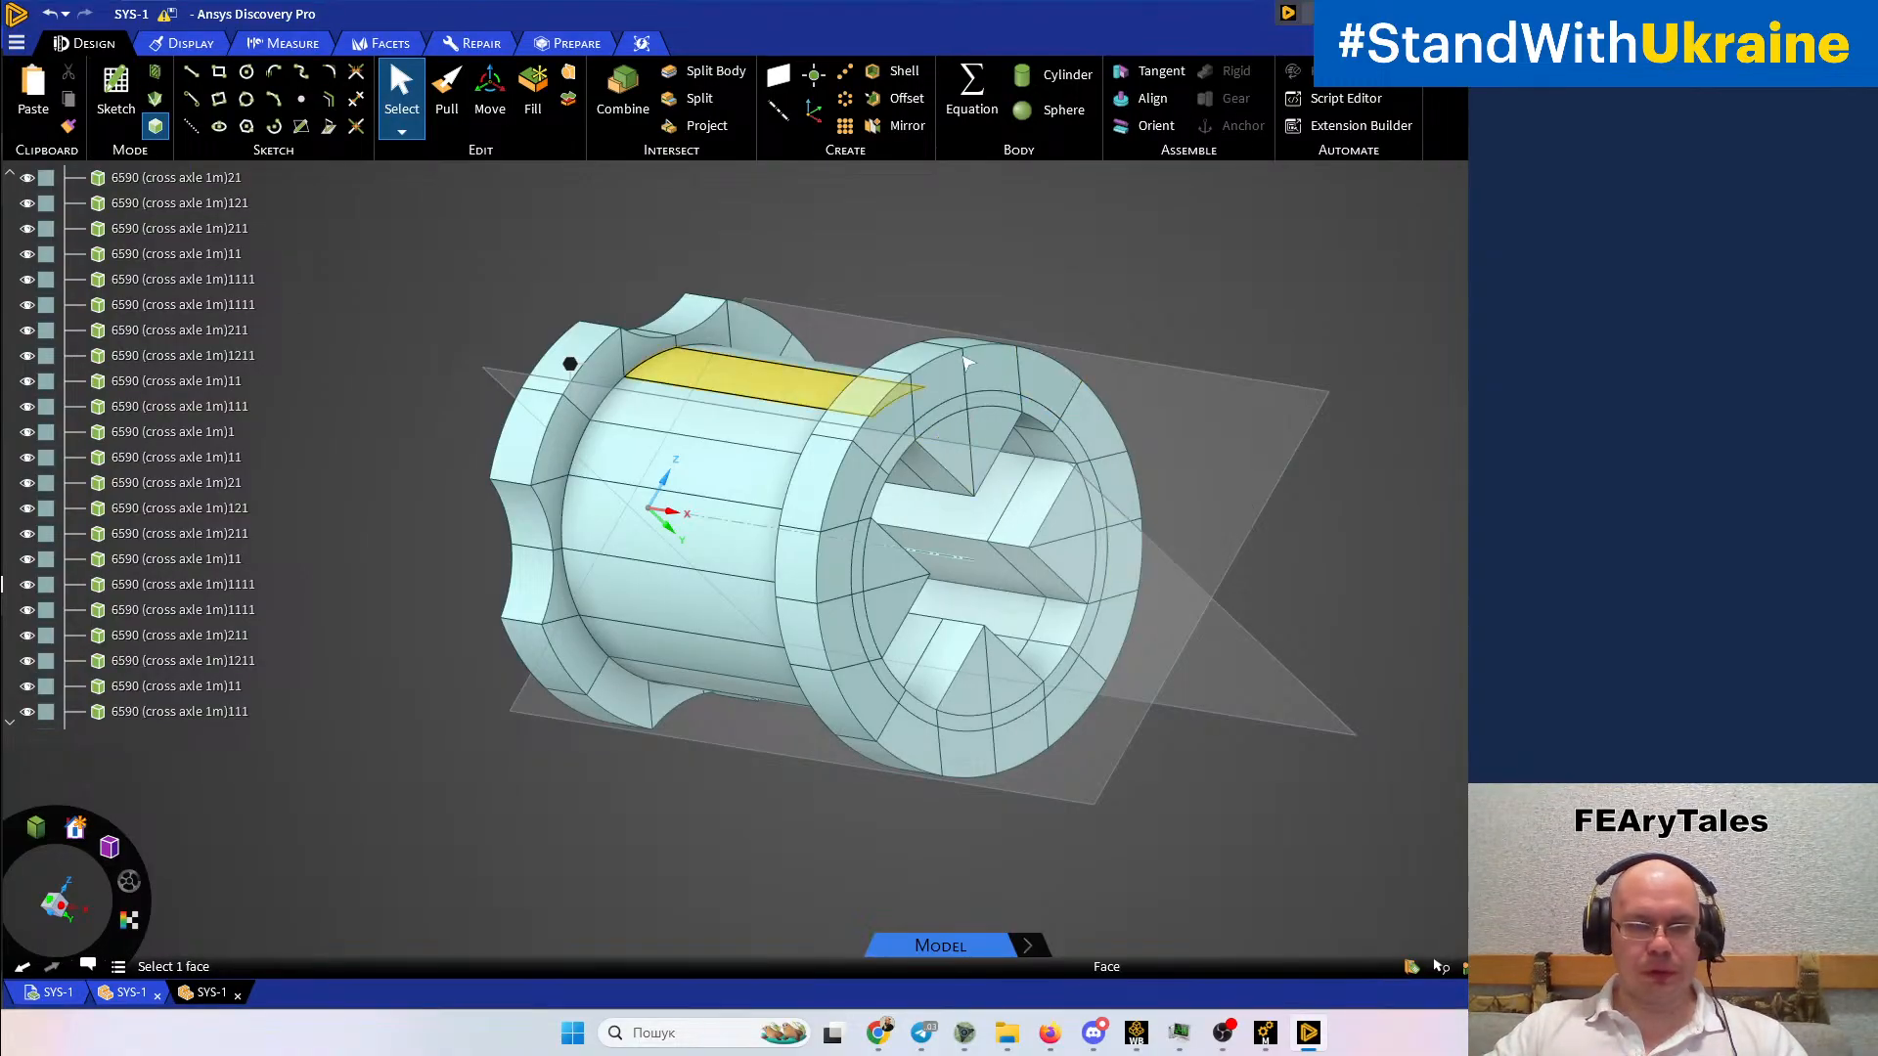
pyautogui.click(452, 346)
# Delete the hidden Surface body from the bushing's component
pyautogui.scroll(-3, 278, 365)
pyautogui.scroll(2, 239, 360)
pyautogui.scroll(-5, 600, 386)
pyautogui.keyDown('ctrl'); pyautogui.moveTo(696, 402); pyautogui.dragTo(1249, 545, button='middle'); pyautogui.keyUp('ctrl')
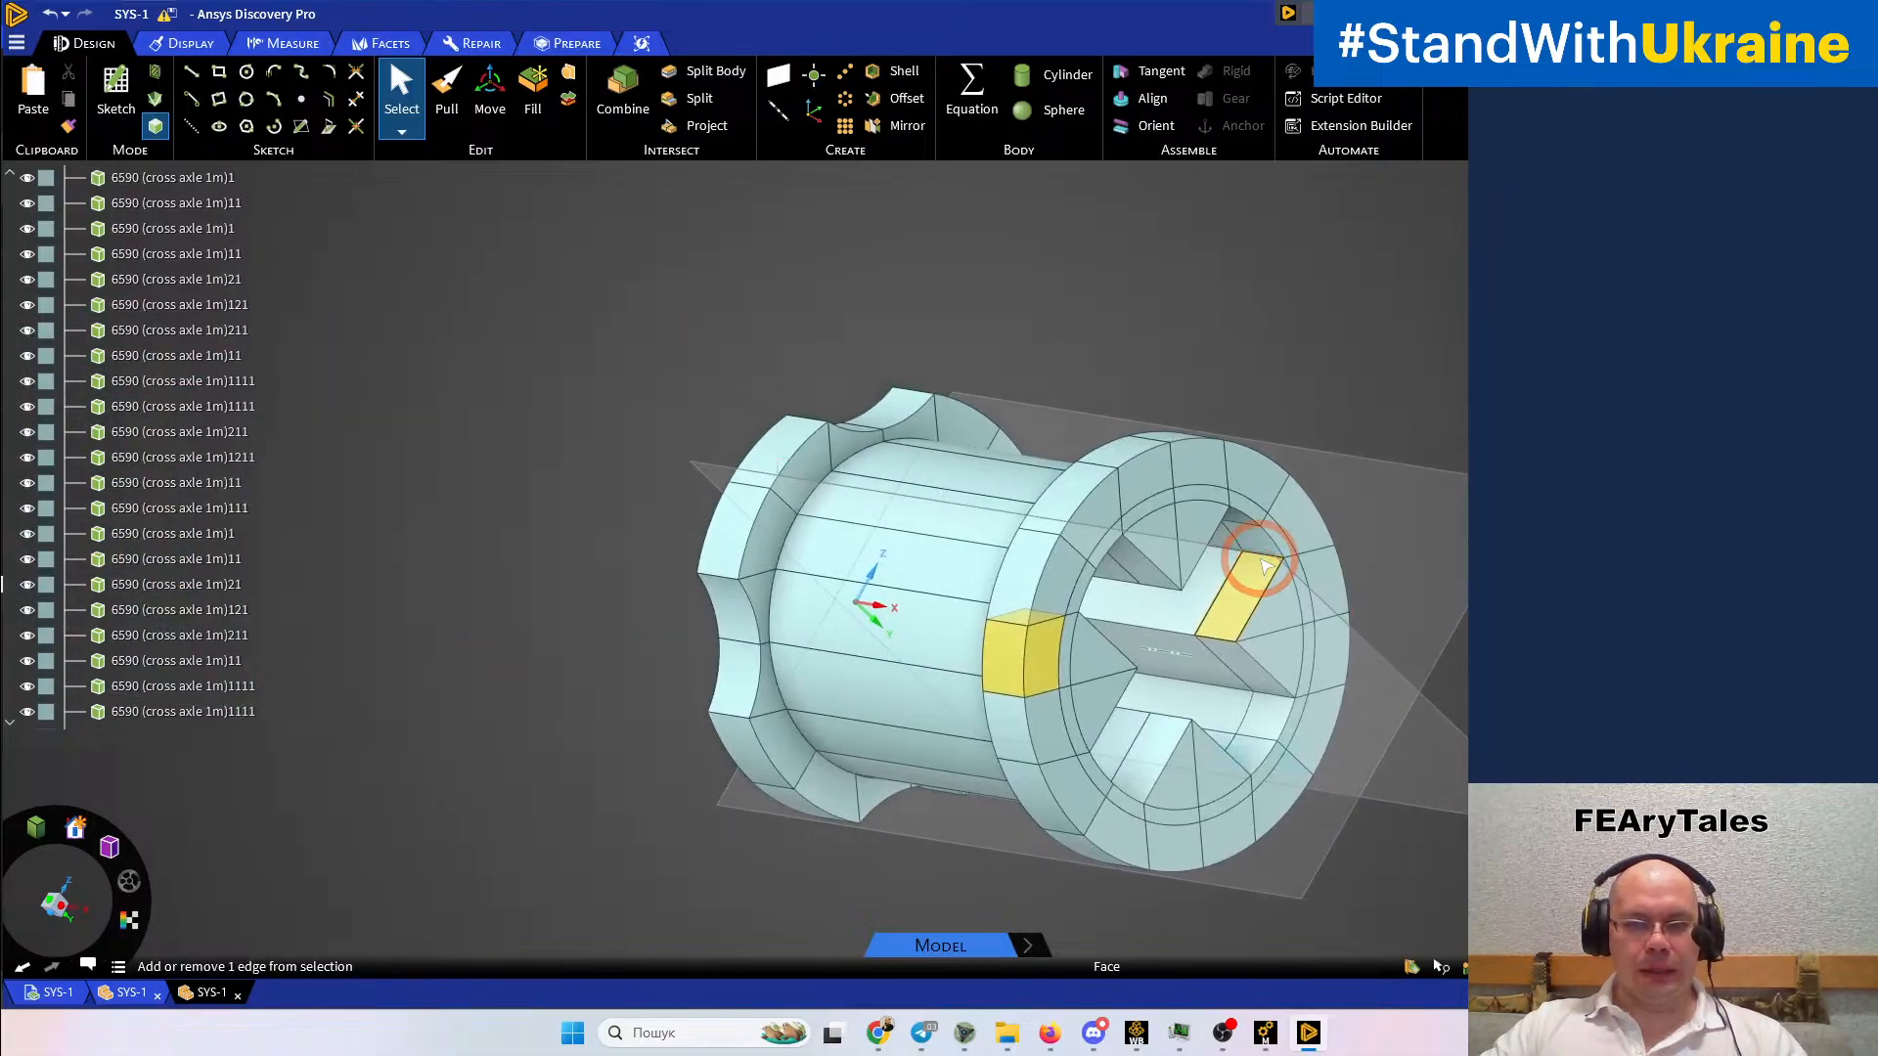
pyautogui.scroll(2, 203, 410)
pyautogui.scroll(5, 202, 411)
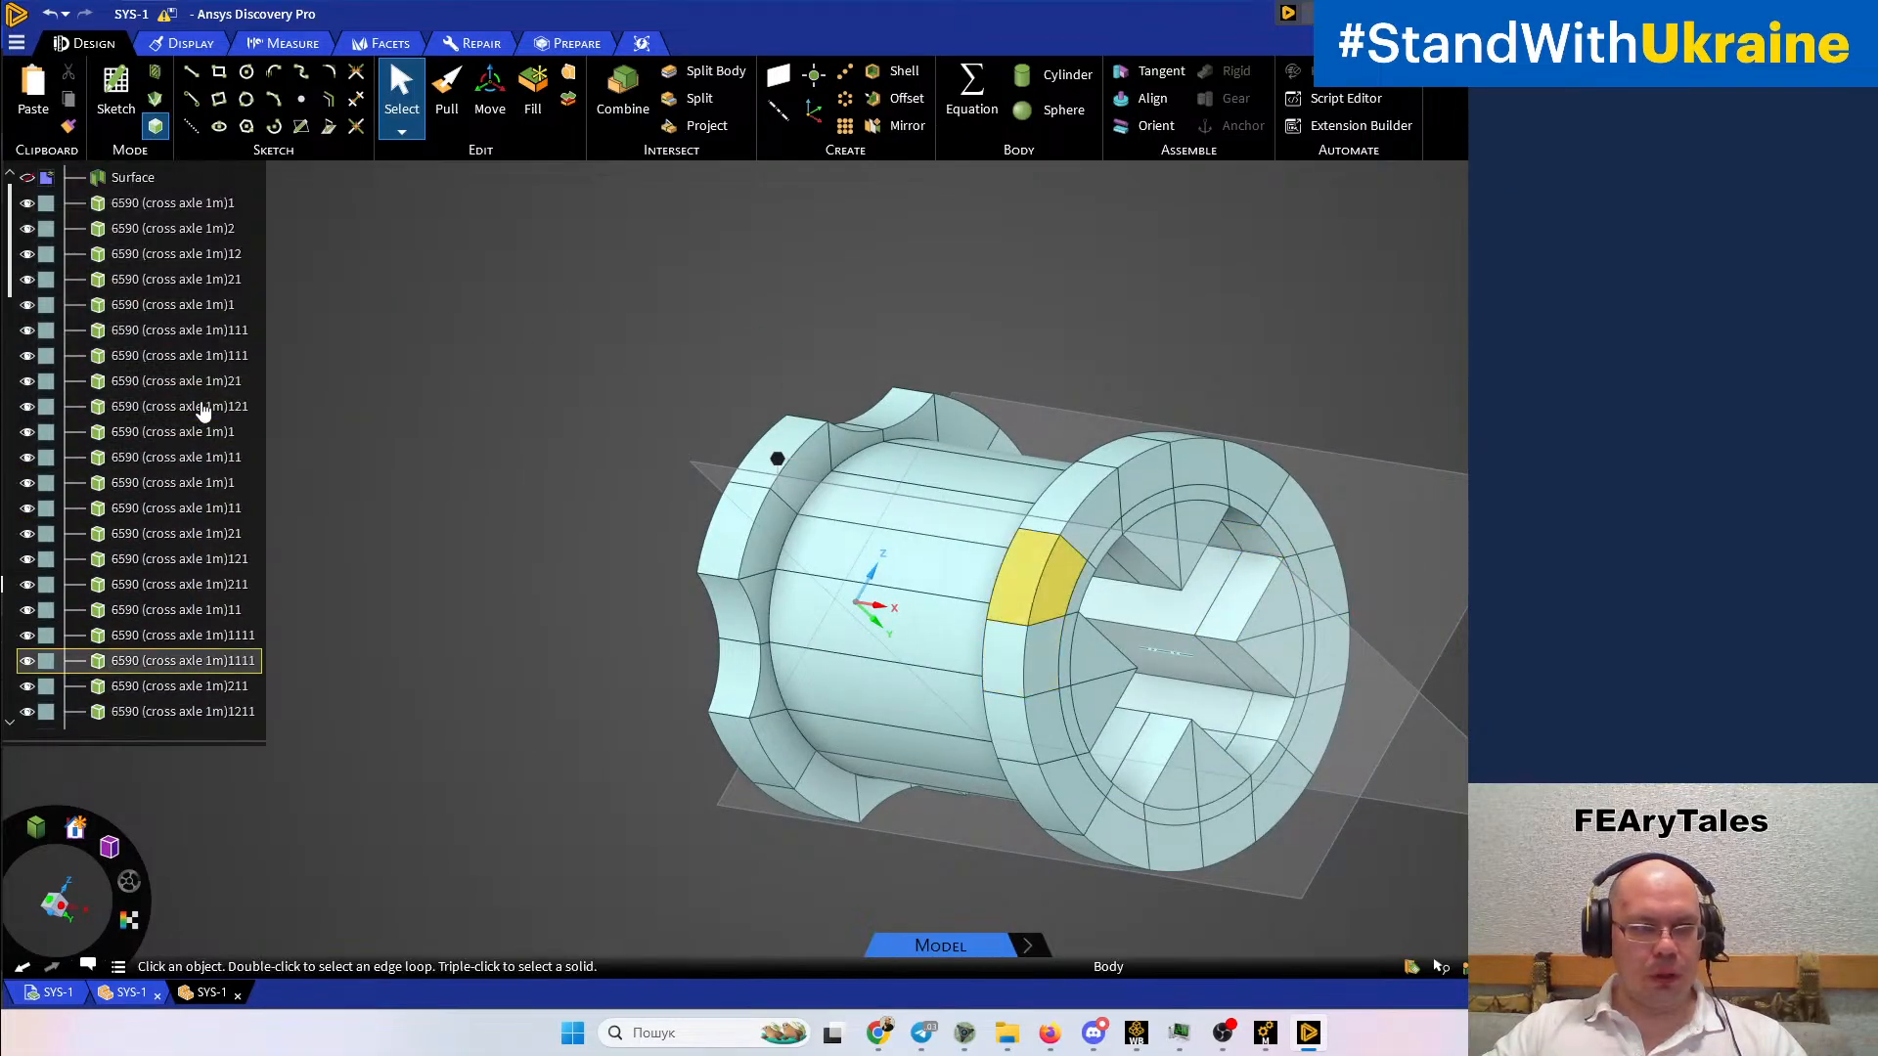
pyautogui.click(124, 231)
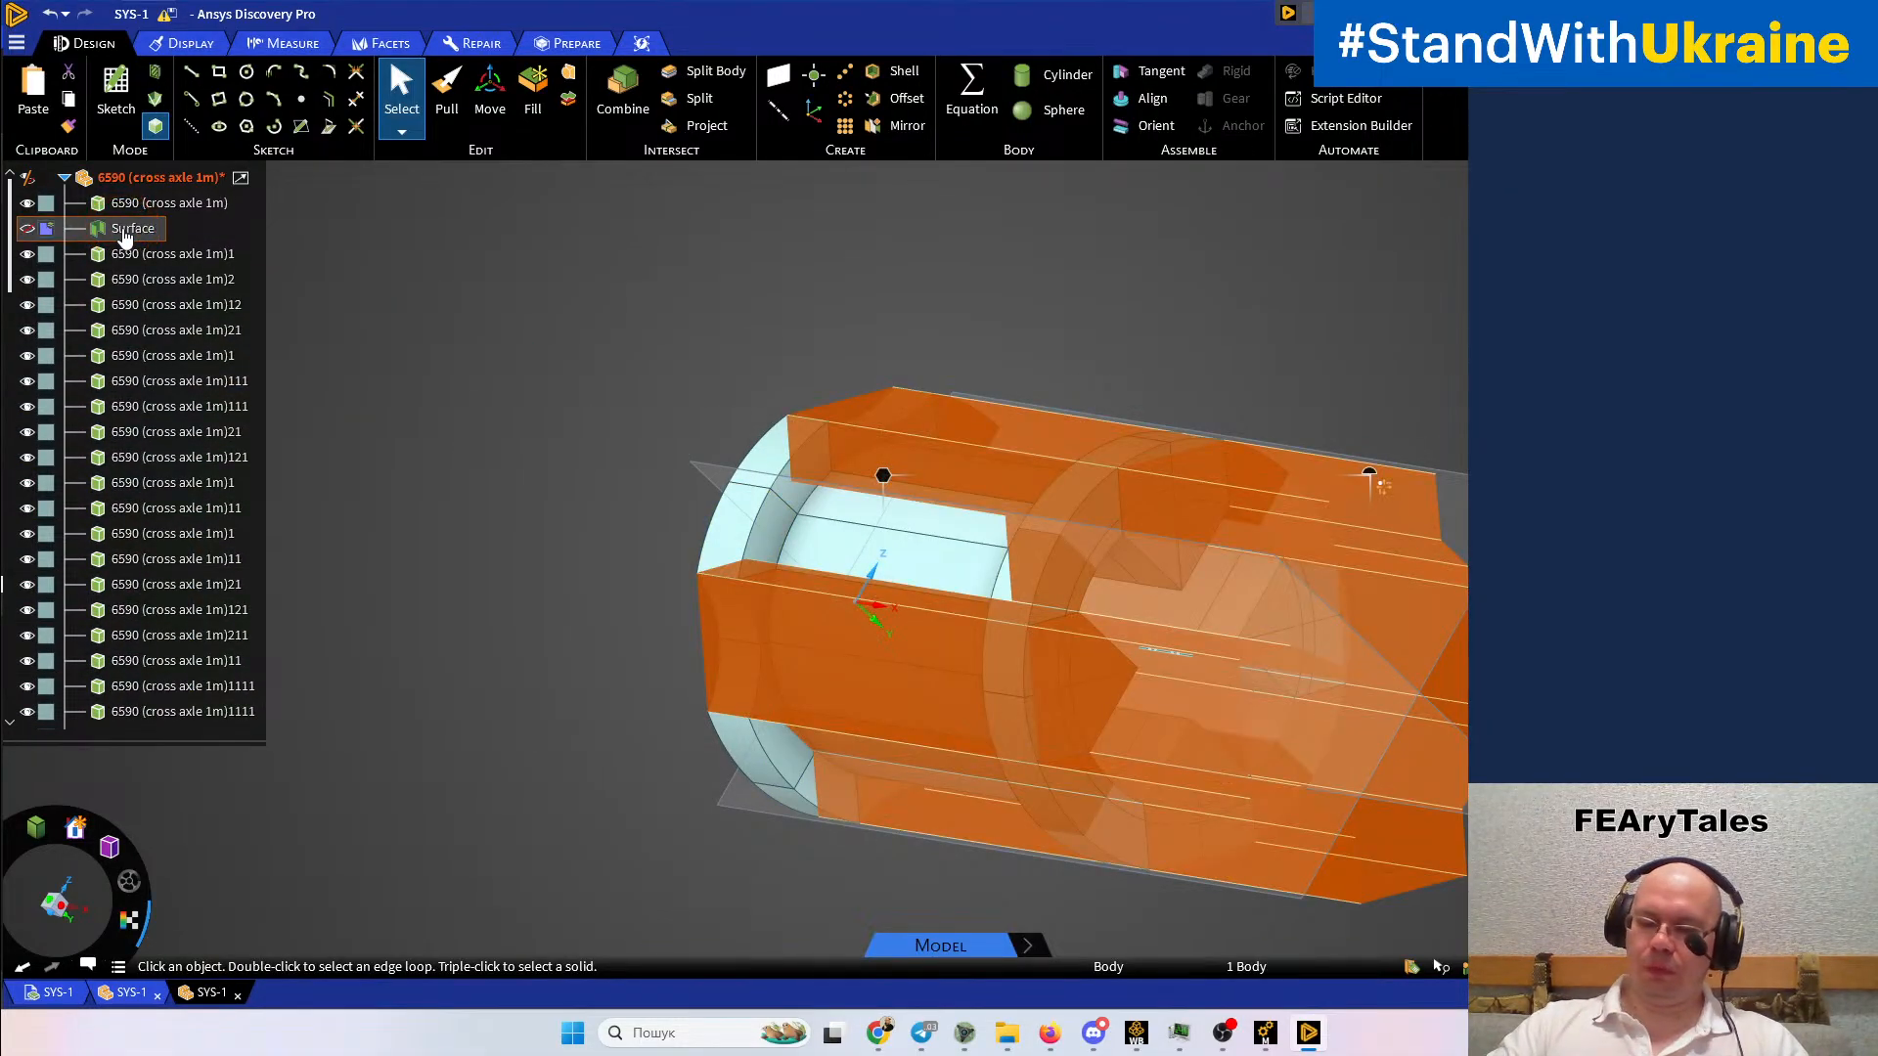
pyautogui.press('Delete')
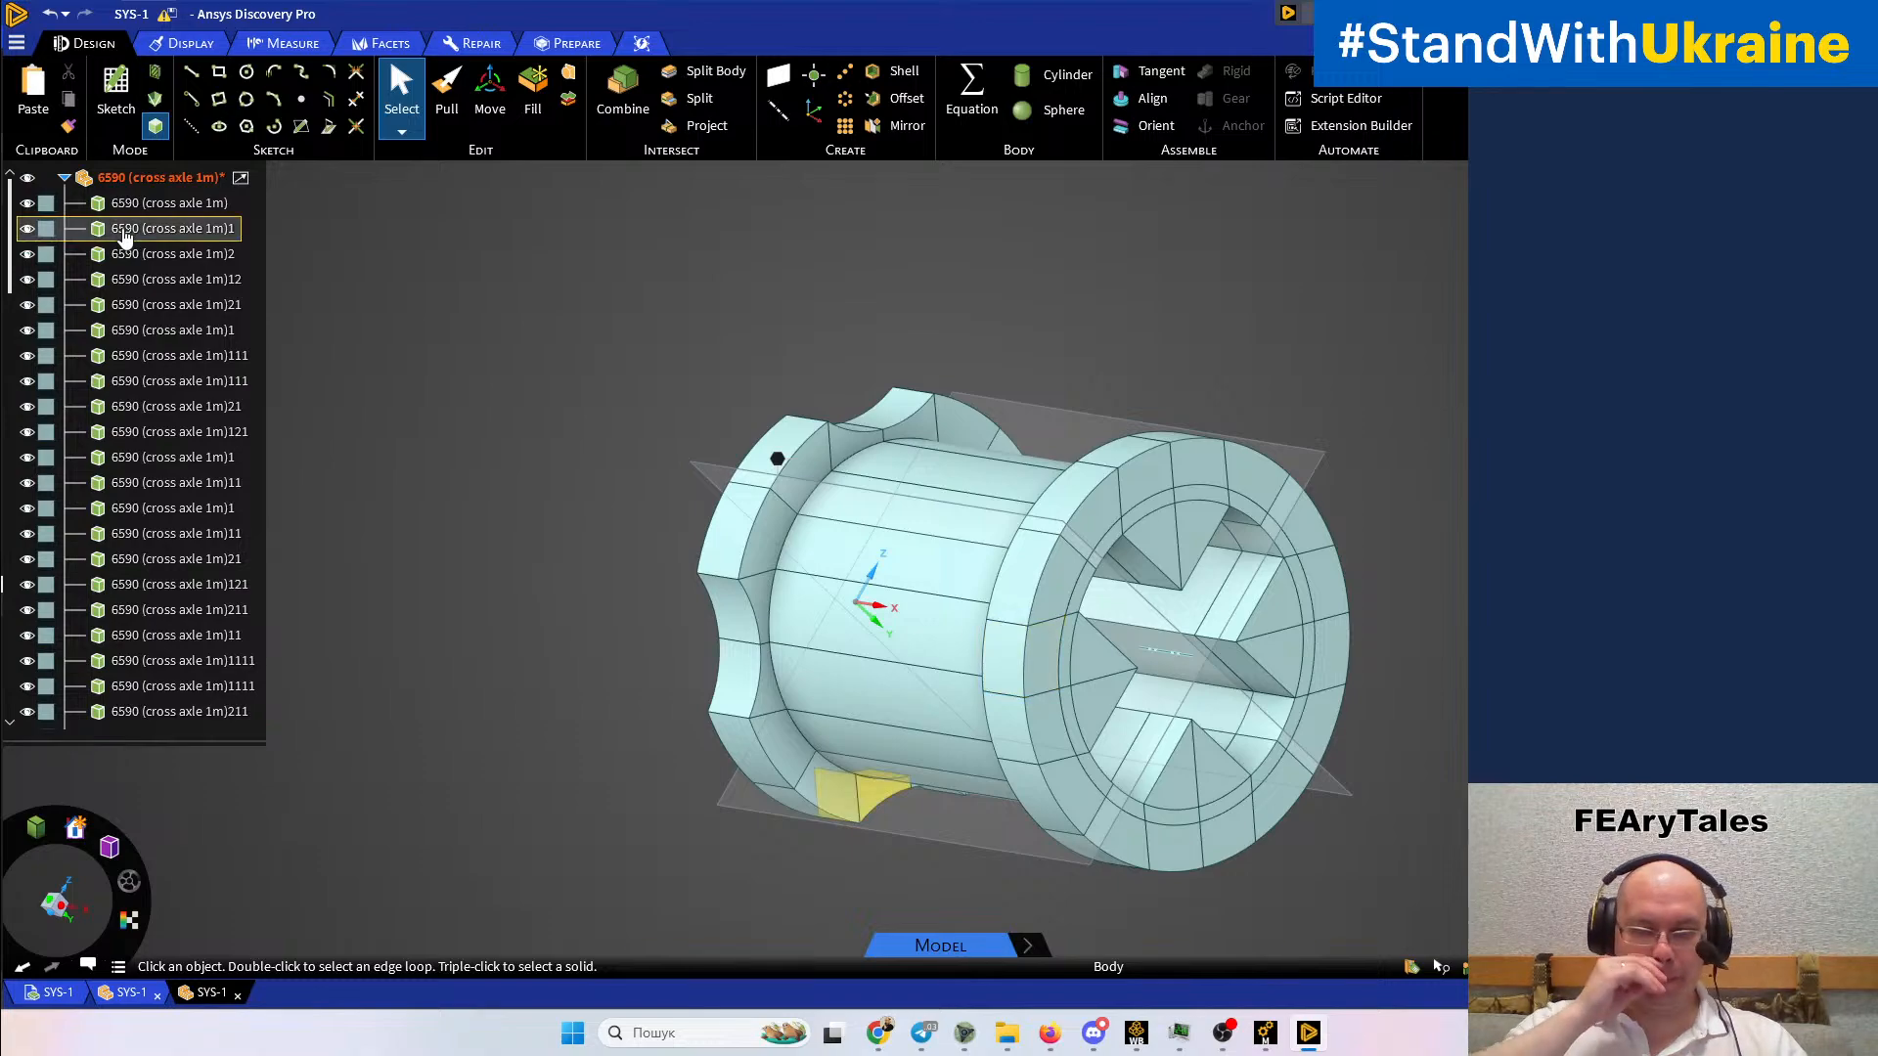
# Examine the sliced bushing from several sides, checking the cuts around the cross-shaped hole and the list of bodies
pyautogui.moveTo(1101, 385); pyautogui.dragTo(1051, 368, button='middle')
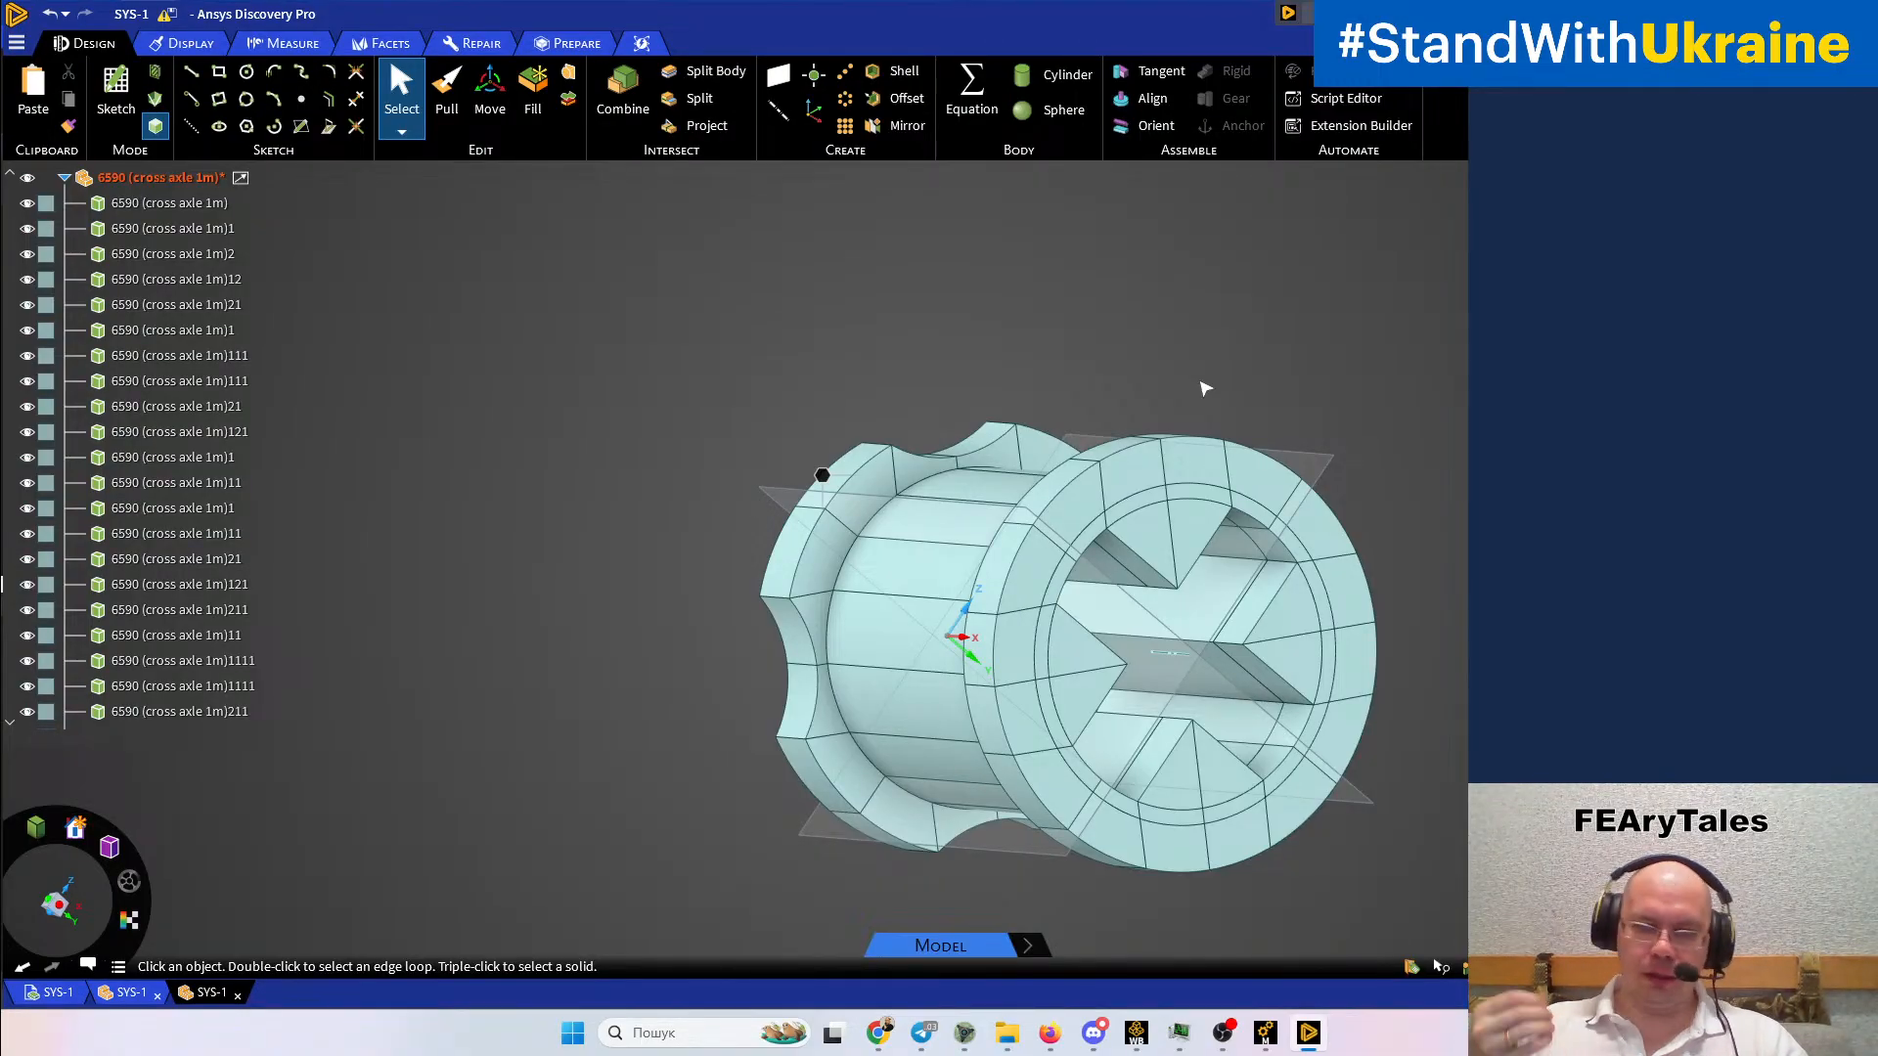
pyautogui.moveTo(1363, 369); pyautogui.dragTo(1380, 481, button='middle')
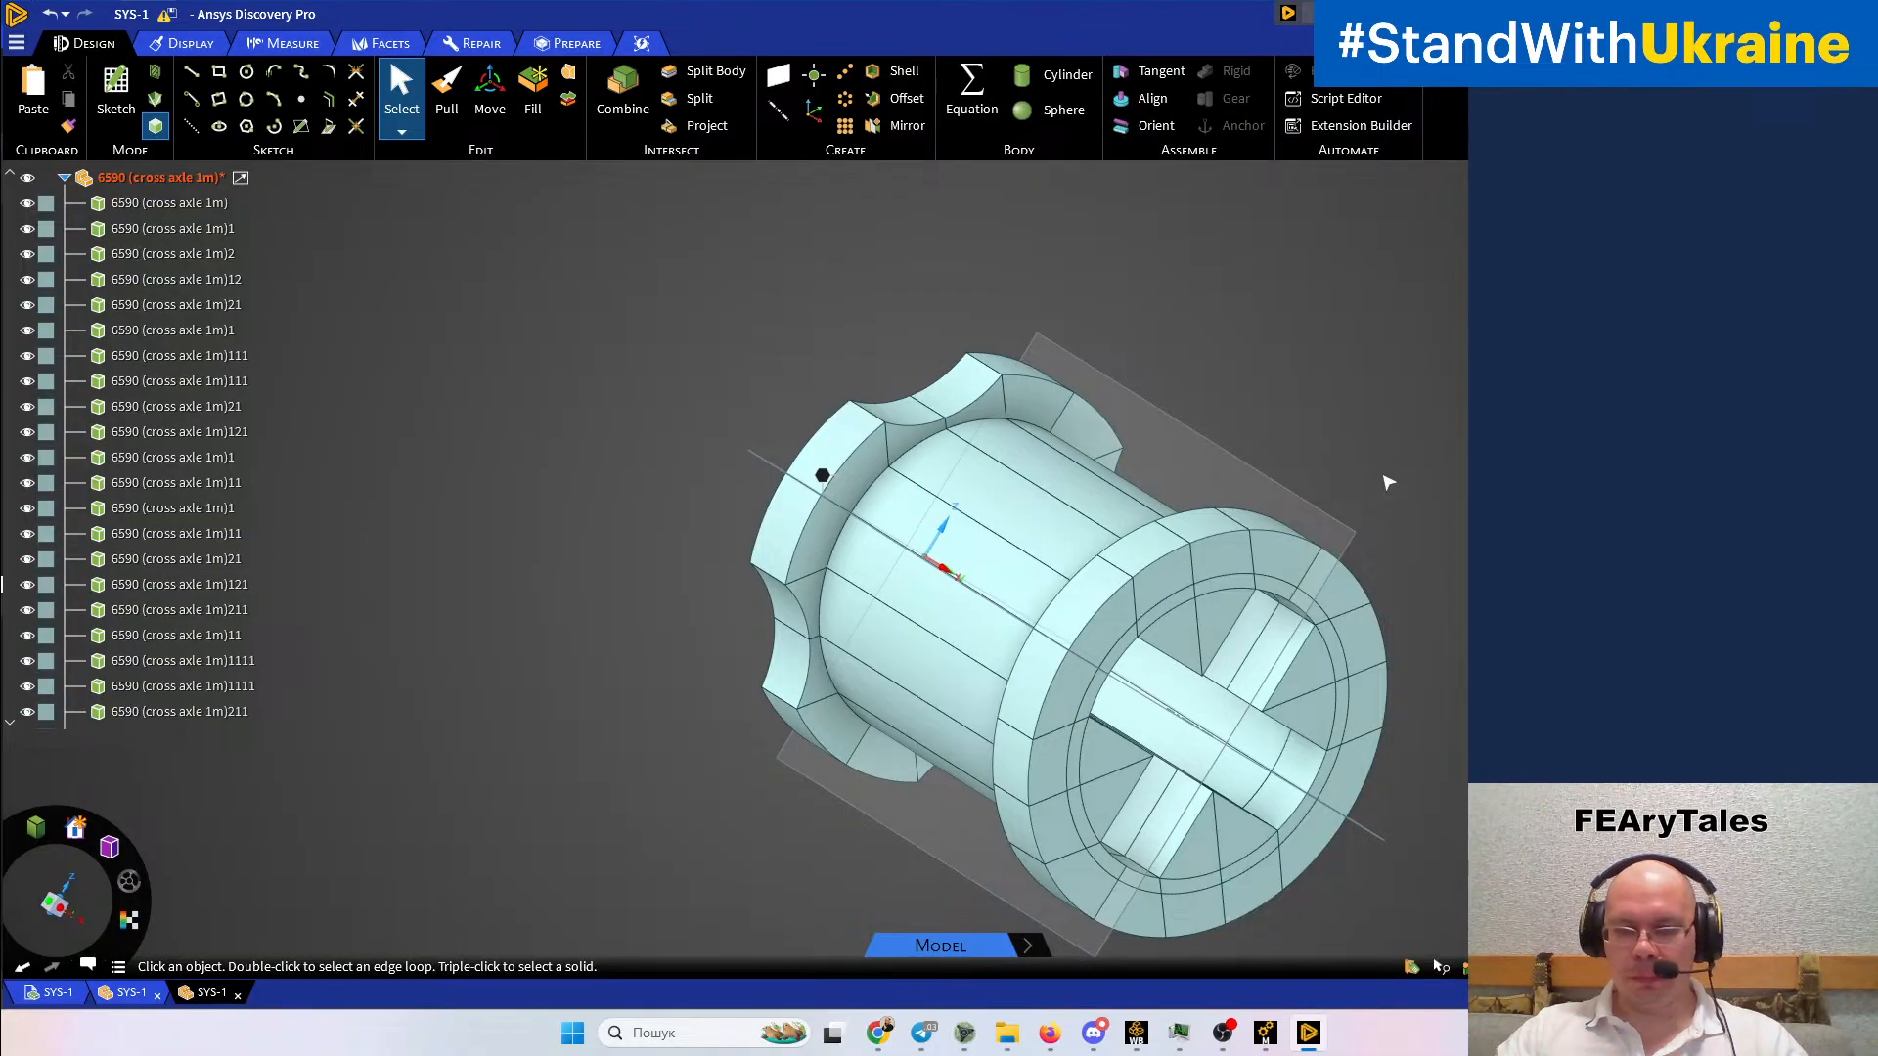
pyautogui.moveTo(1460, 529); pyautogui.dragTo(1213, 546, button='middle')
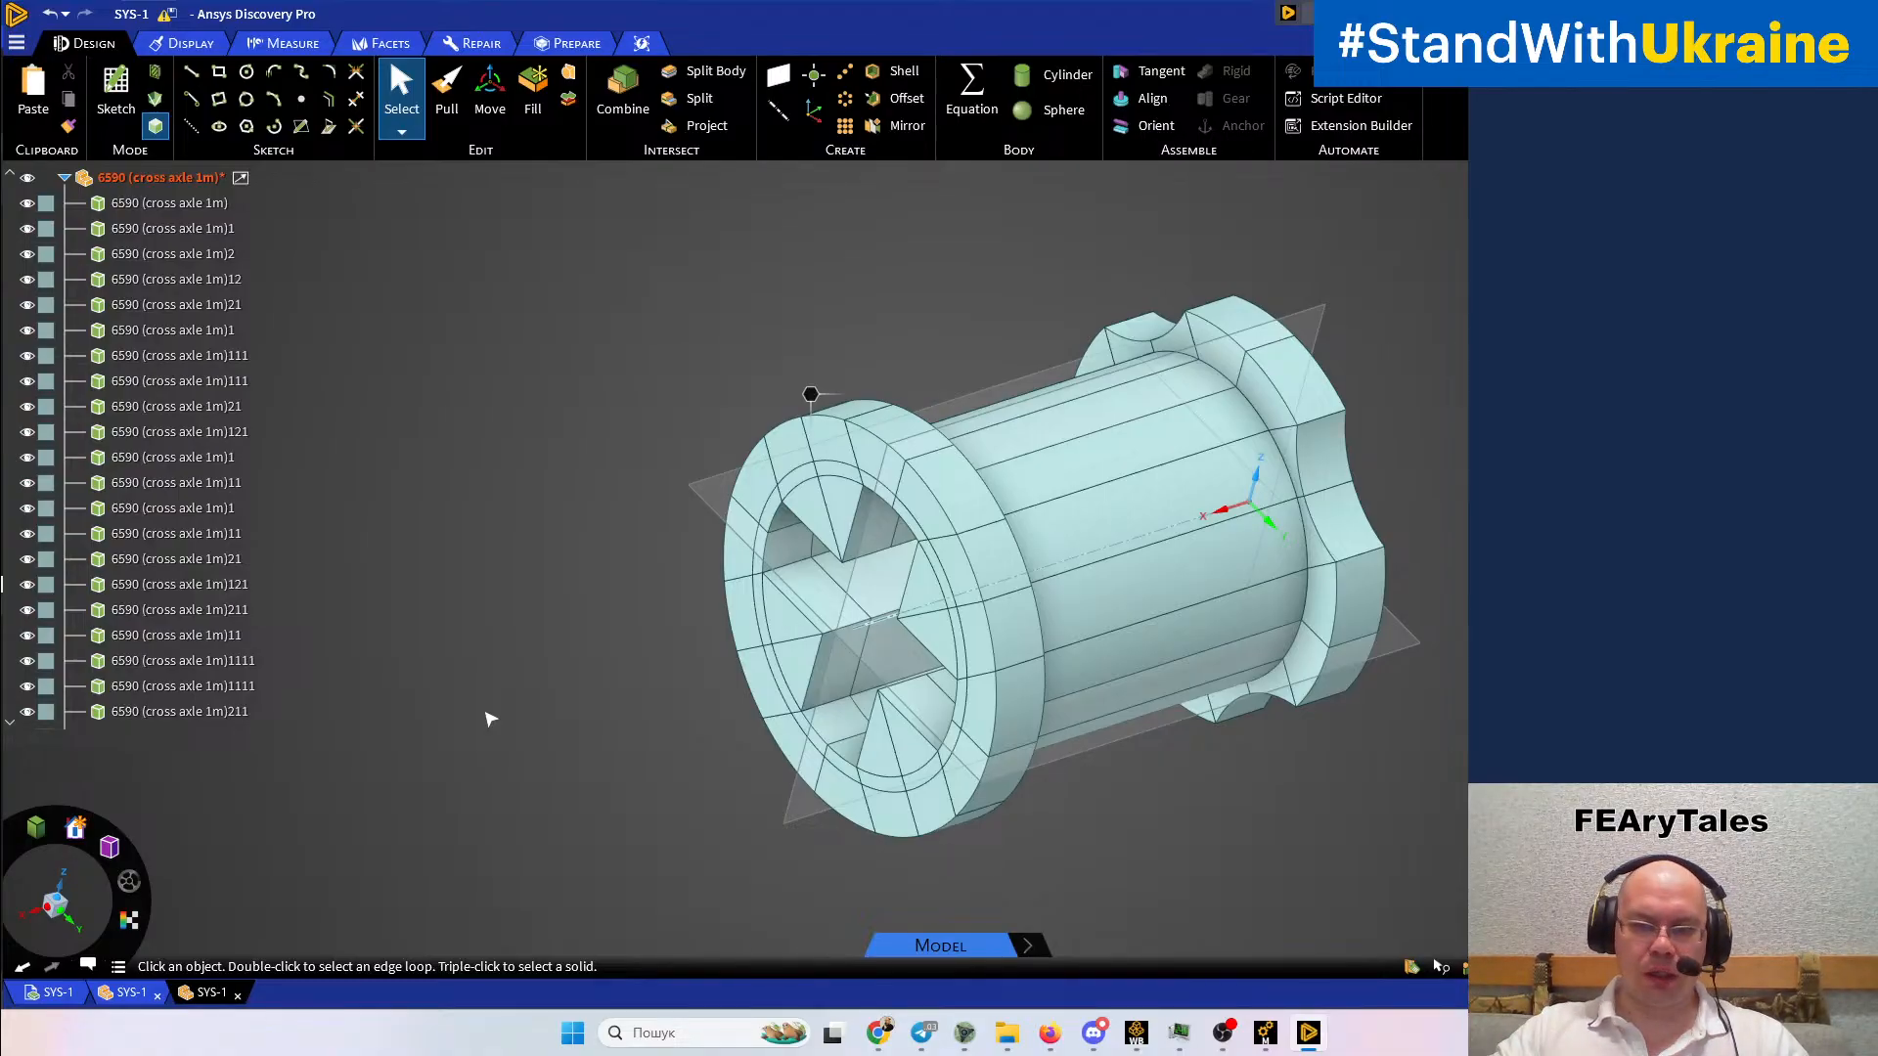
pyautogui.click(877, 749)
pyautogui.moveTo(877, 748)
pyautogui.mouseDown(button='middle')
pyautogui.moveTo(861, 809)
pyautogui.moveTo(890, 743)
pyautogui.mouseUp(button='middle')
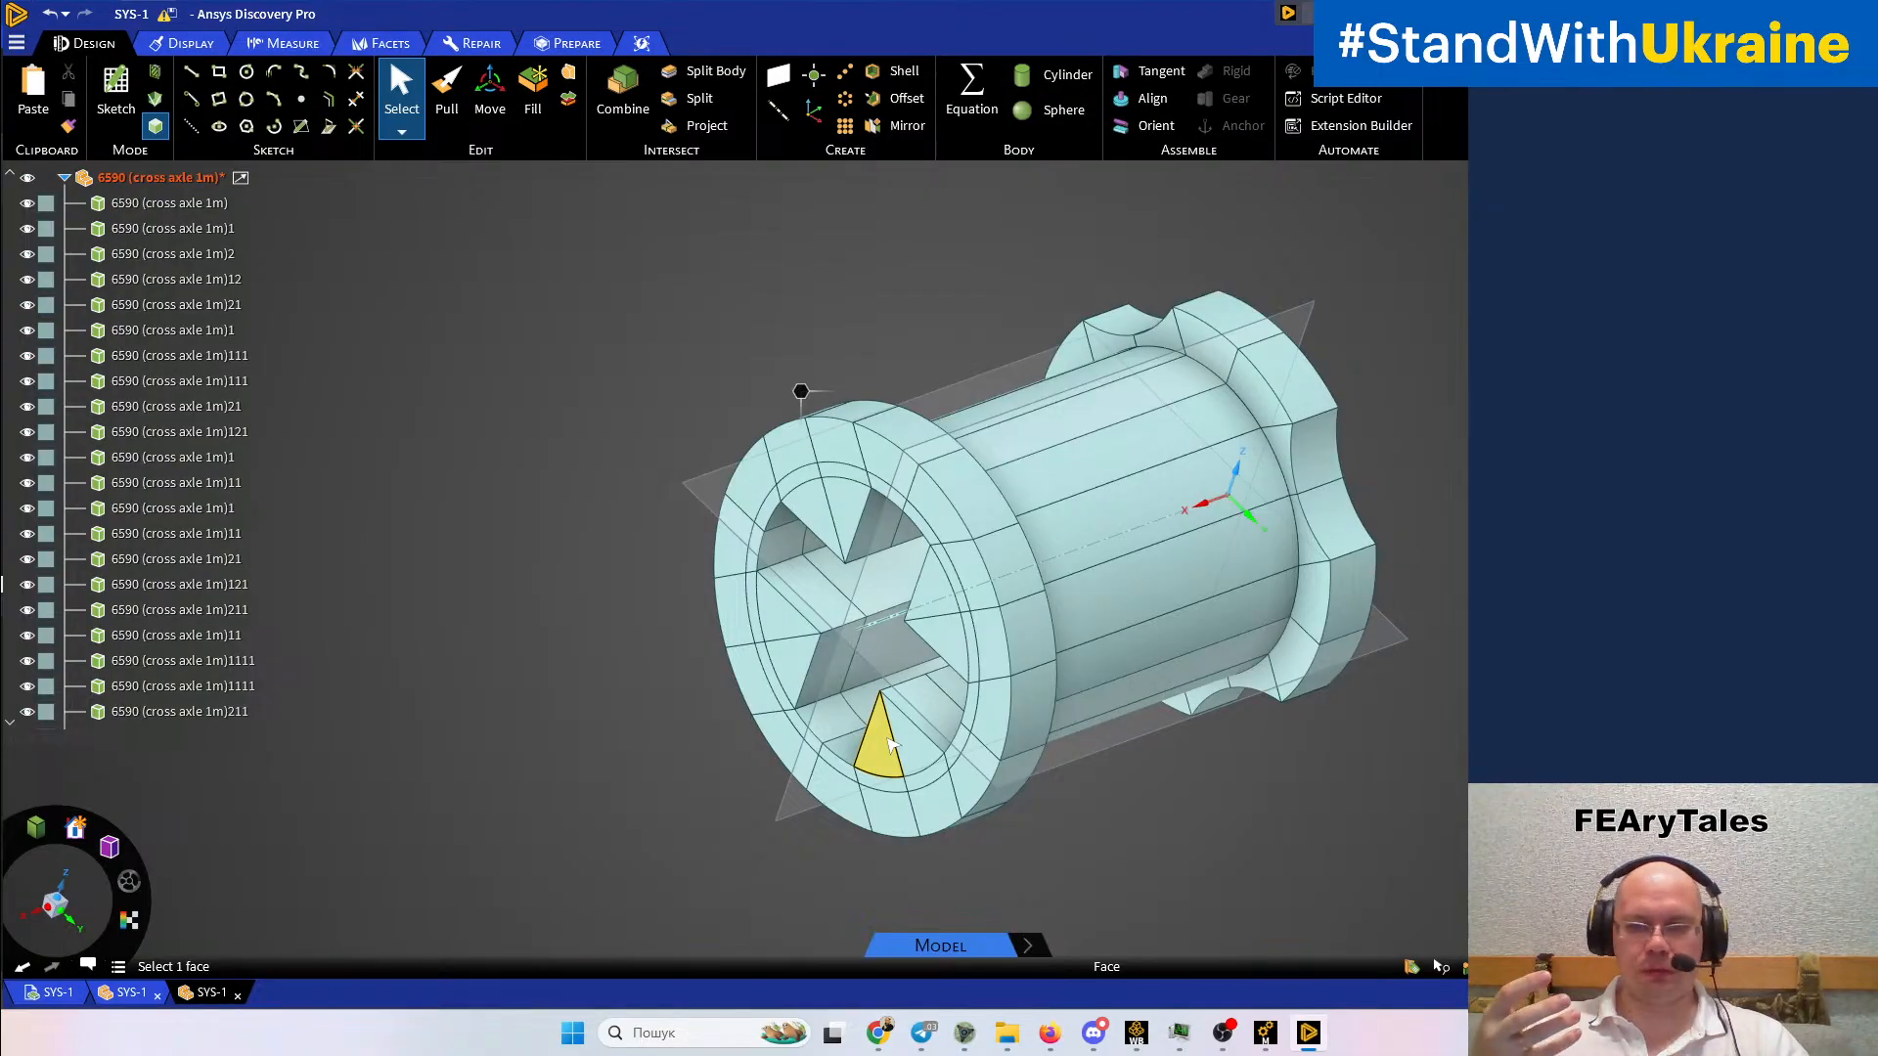
pyautogui.moveTo(892, 745); pyautogui.dragTo(935, 730, button='middle')
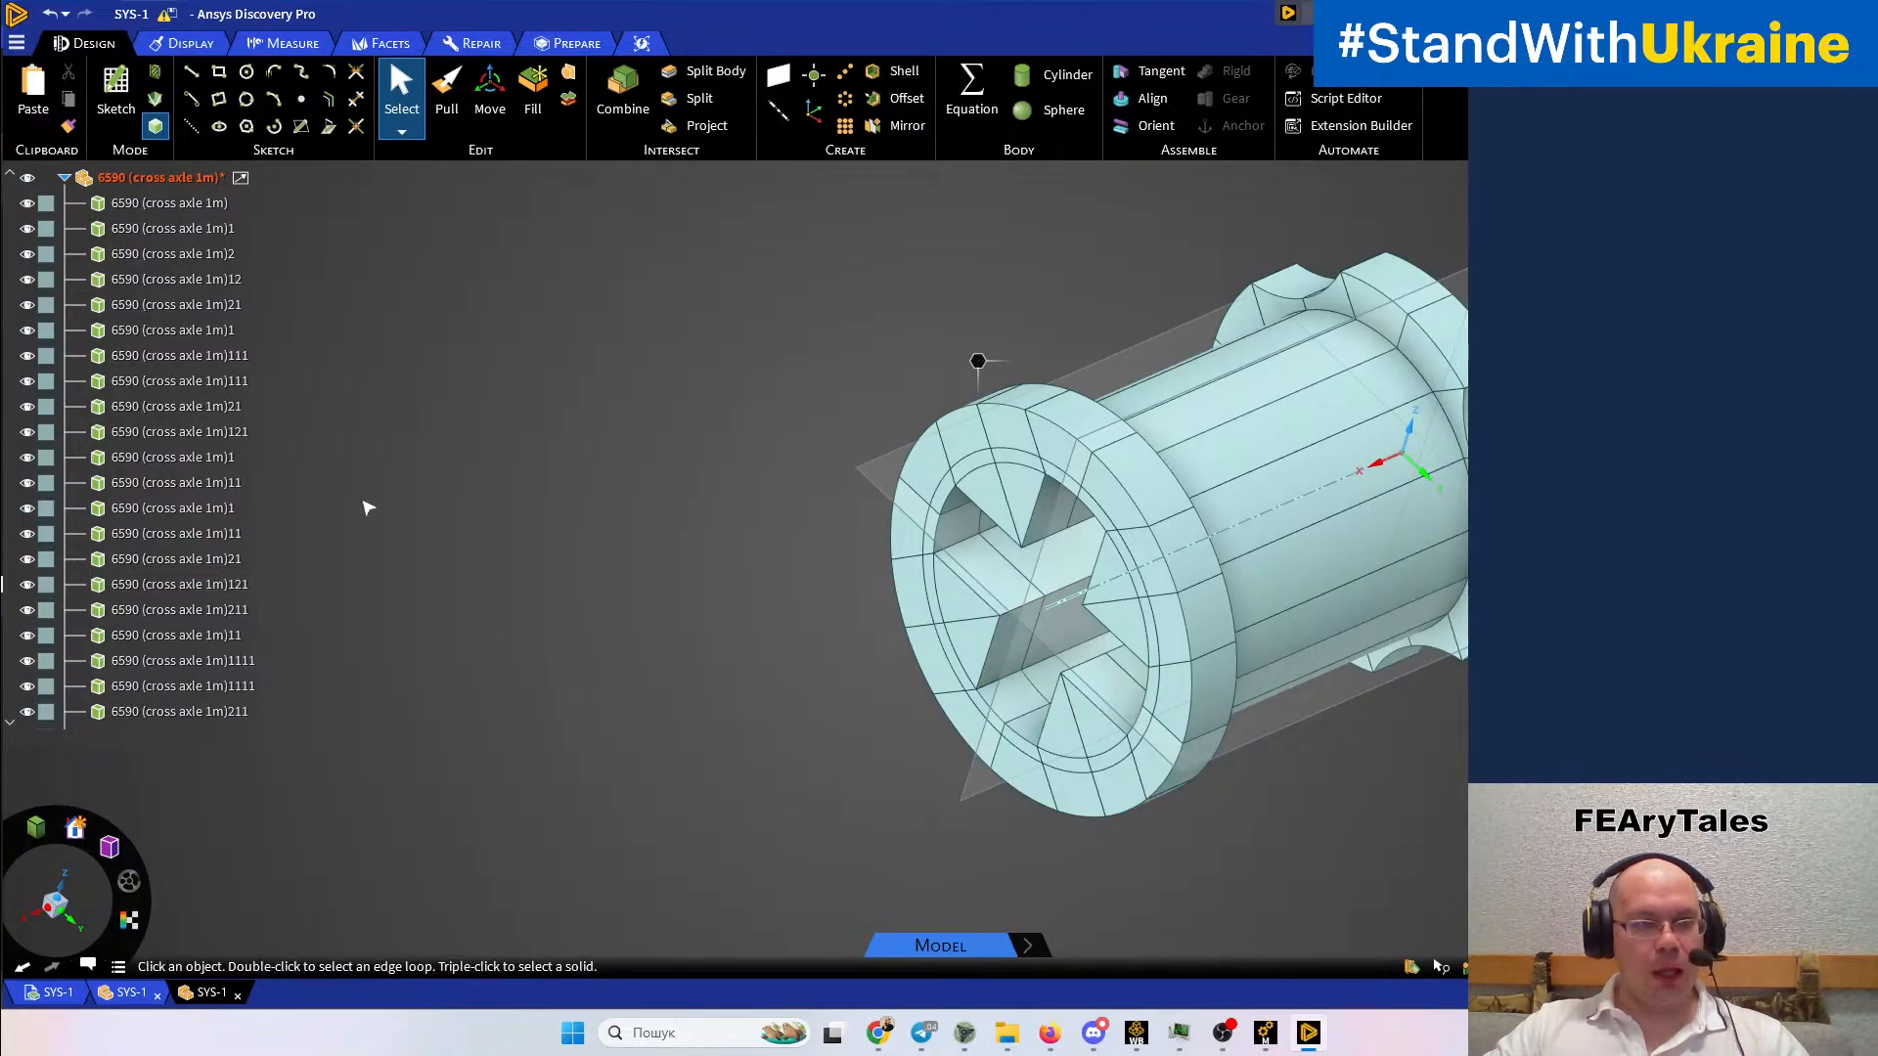
pyautogui.scroll(-2, 127, 259)
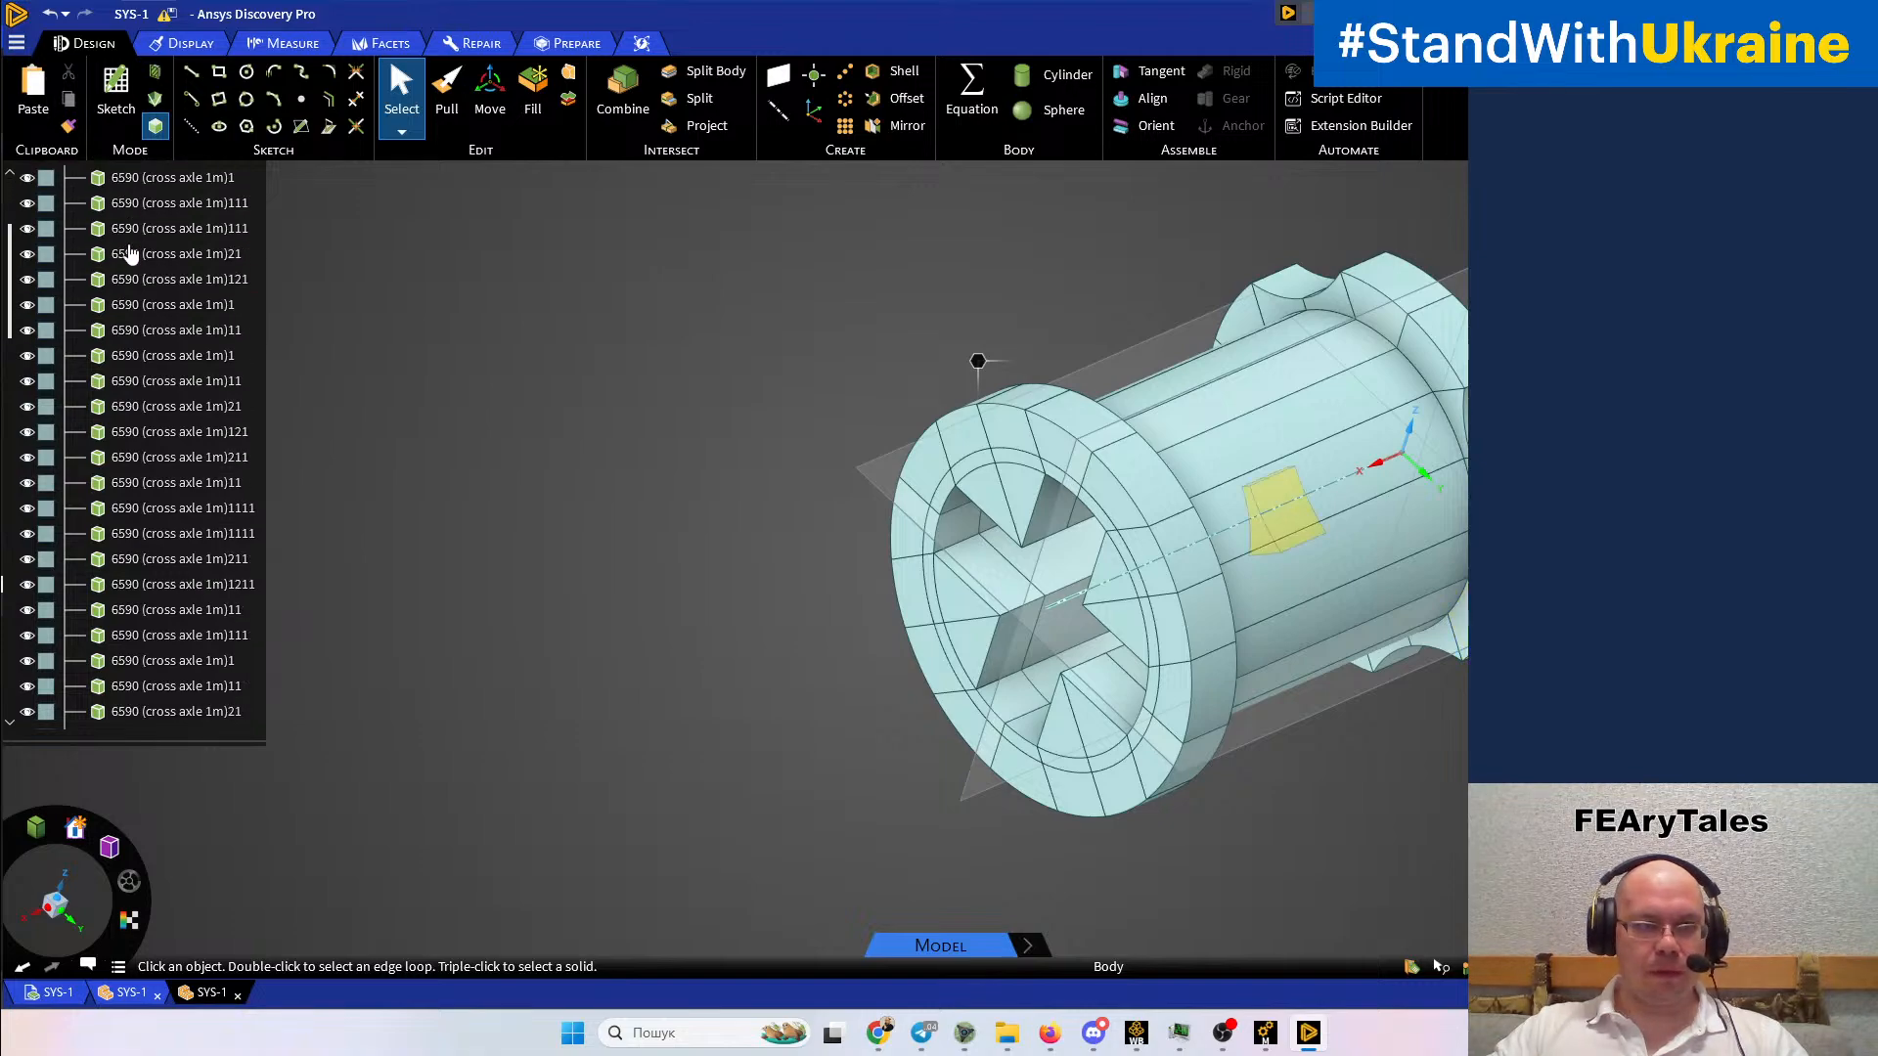
pyautogui.scroll(-1, 130, 255)
pyautogui.moveTo(908, 433); pyautogui.dragTo(1458, 567, button='middle')
pyautogui.keyDown('shift'); pyautogui.moveTo(1589, 592); pyautogui.dragTo(1390, 663, button='middle'); pyautogui.keyUp('shift')
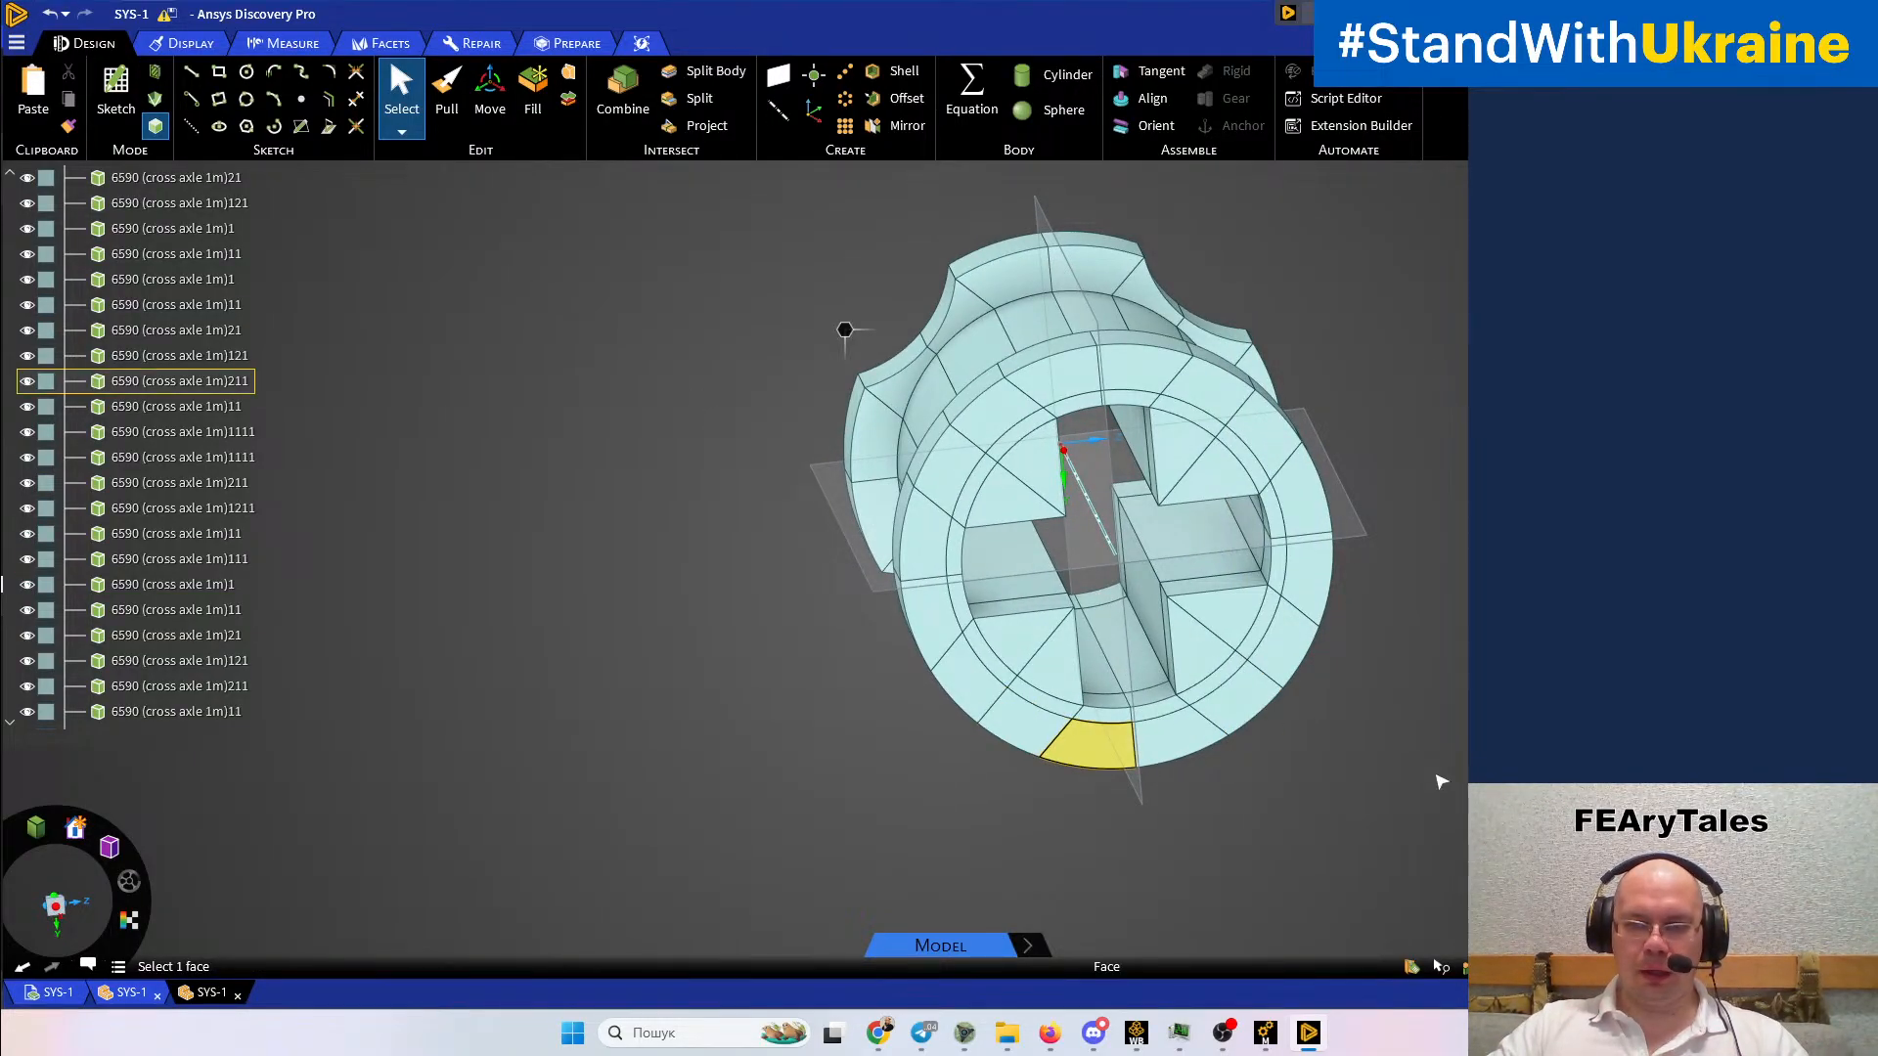
pyautogui.moveTo(1208, 435); pyautogui.dragTo(1261, 397, button='middle')
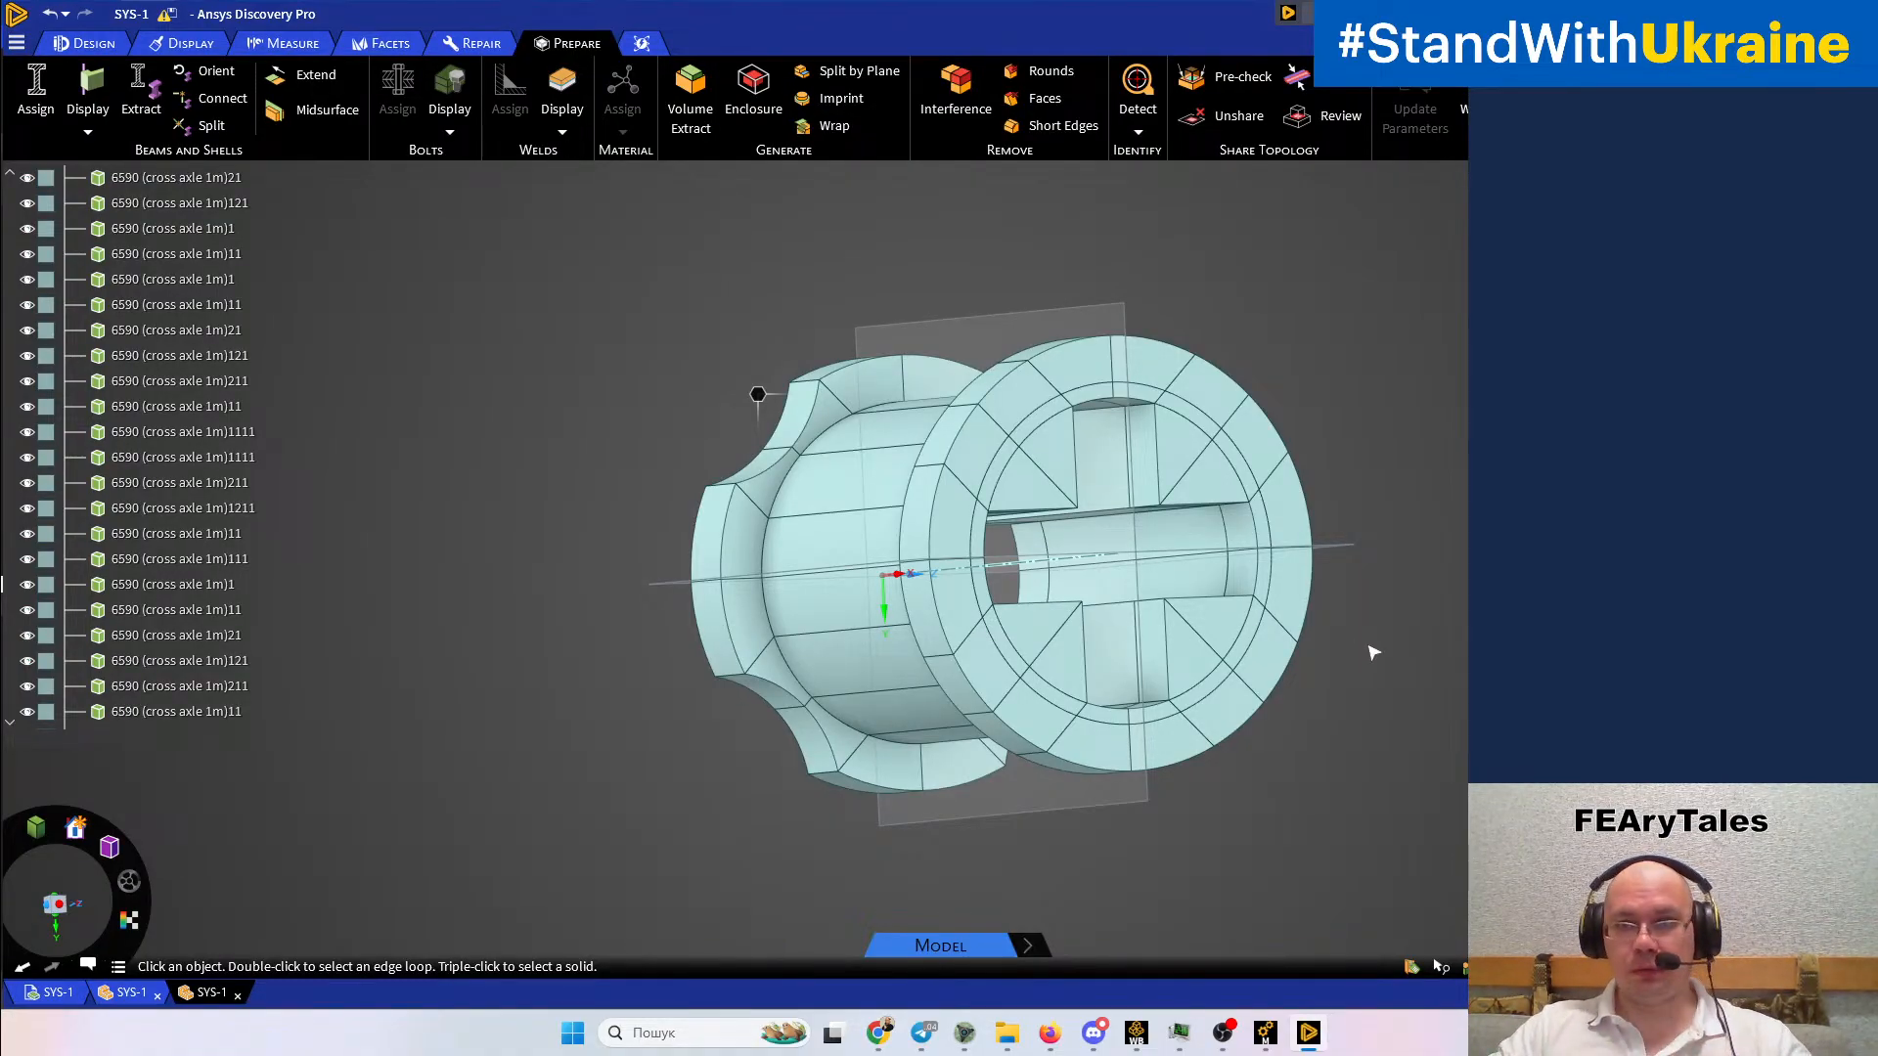
# Share the topology between all the bushing's bodies with a coincidence tolerance of 0.05 mm
pyautogui.click(1299, 80)
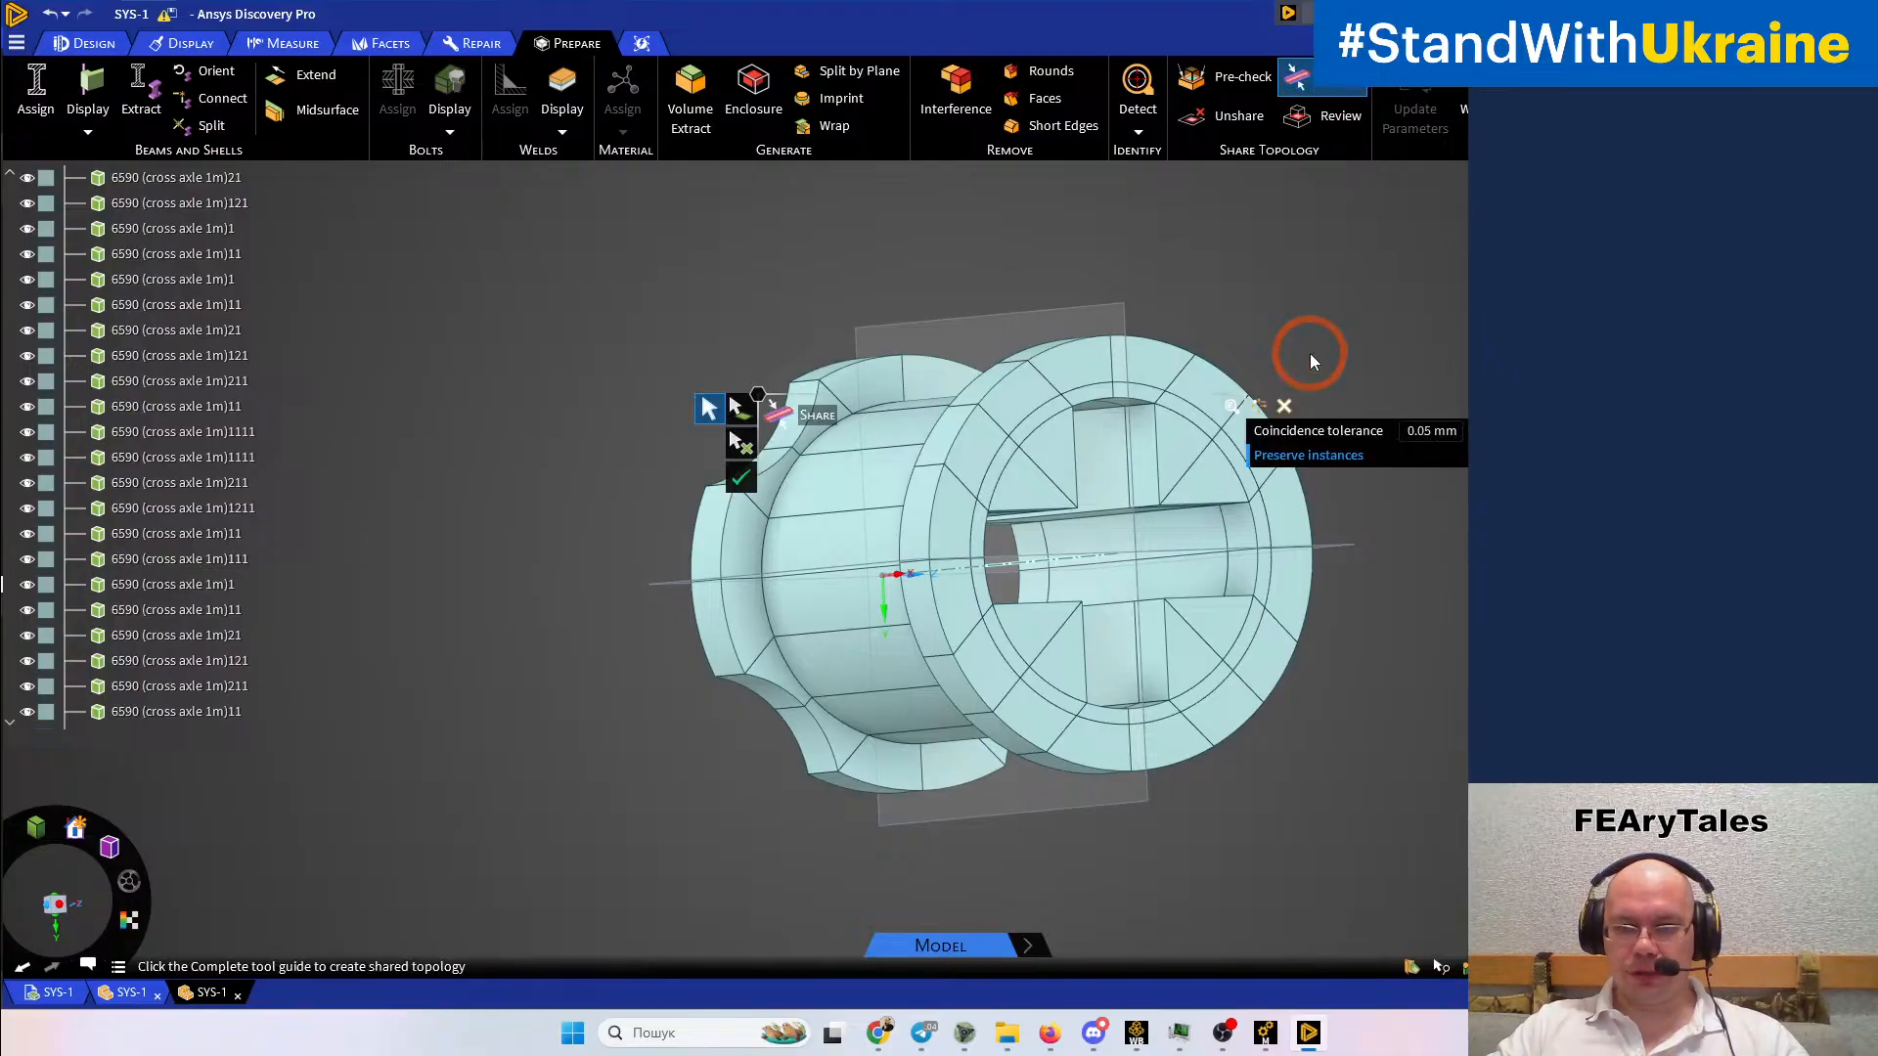
pyautogui.click(740, 477)
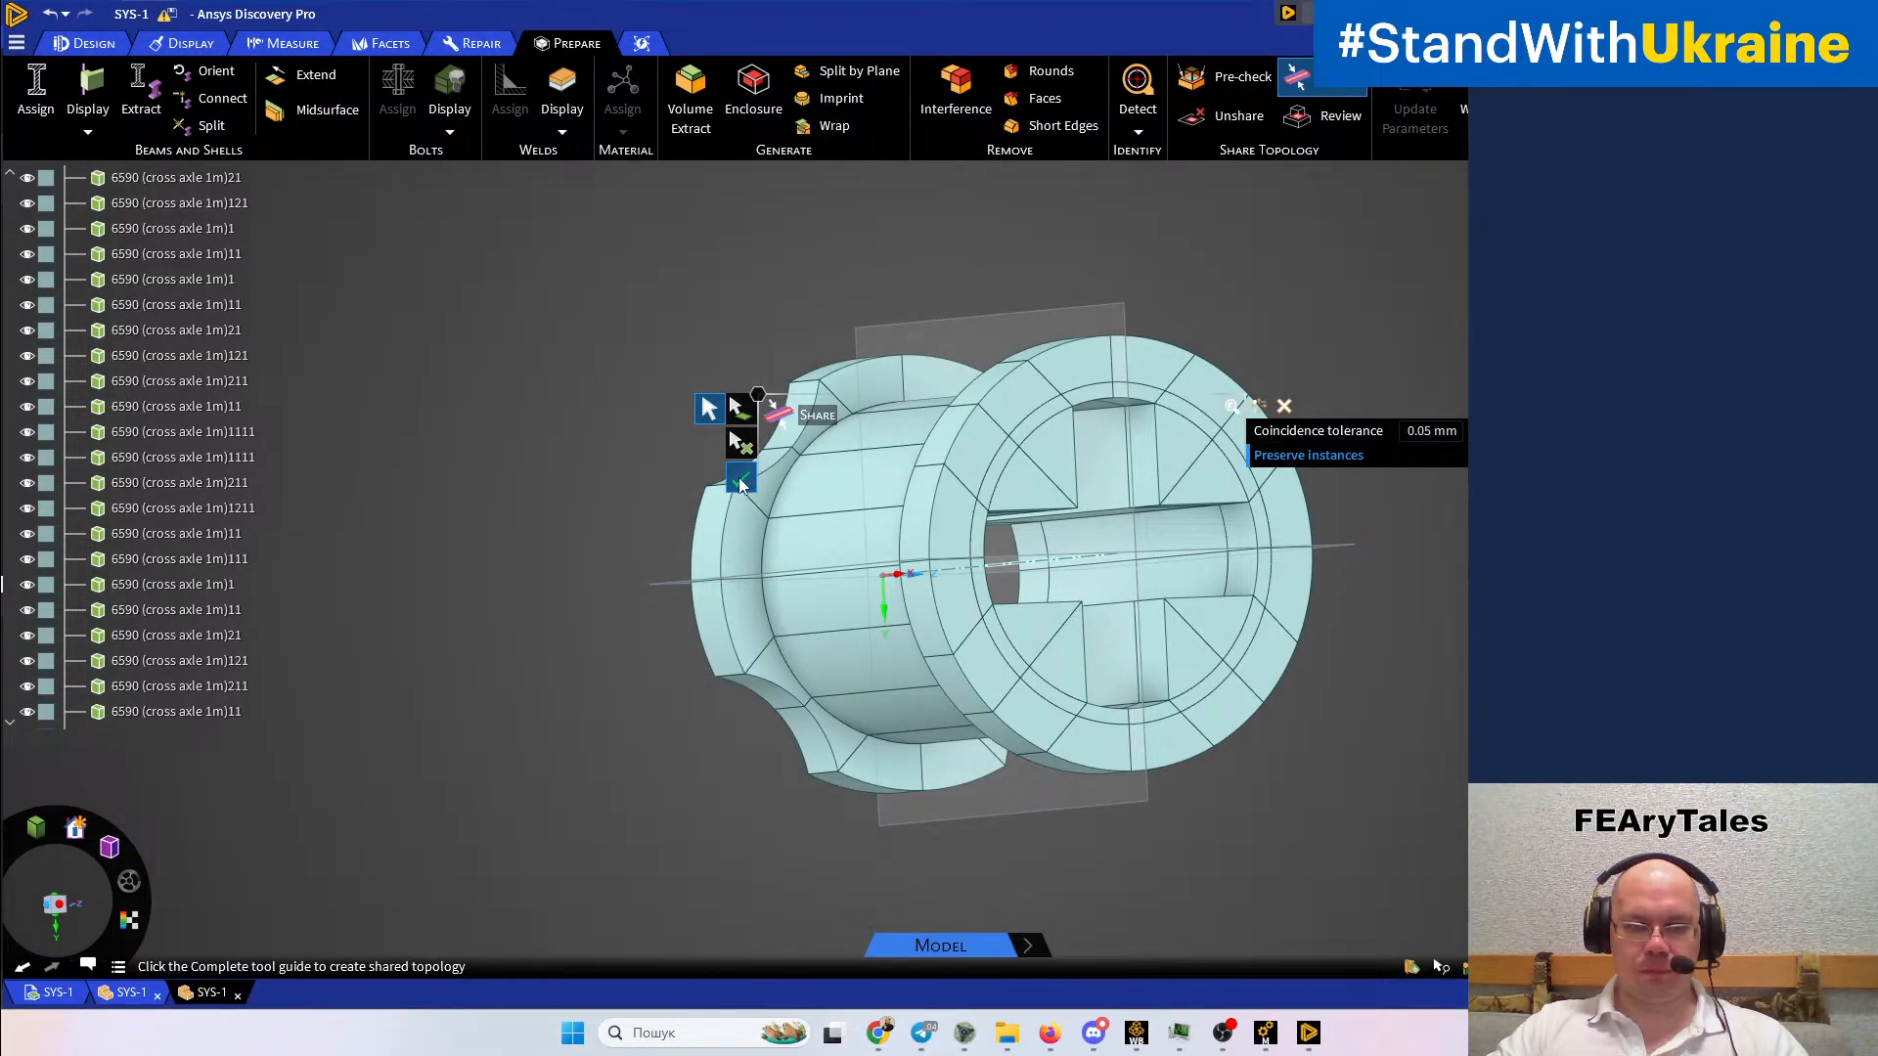
pyautogui.click(1112, 626)
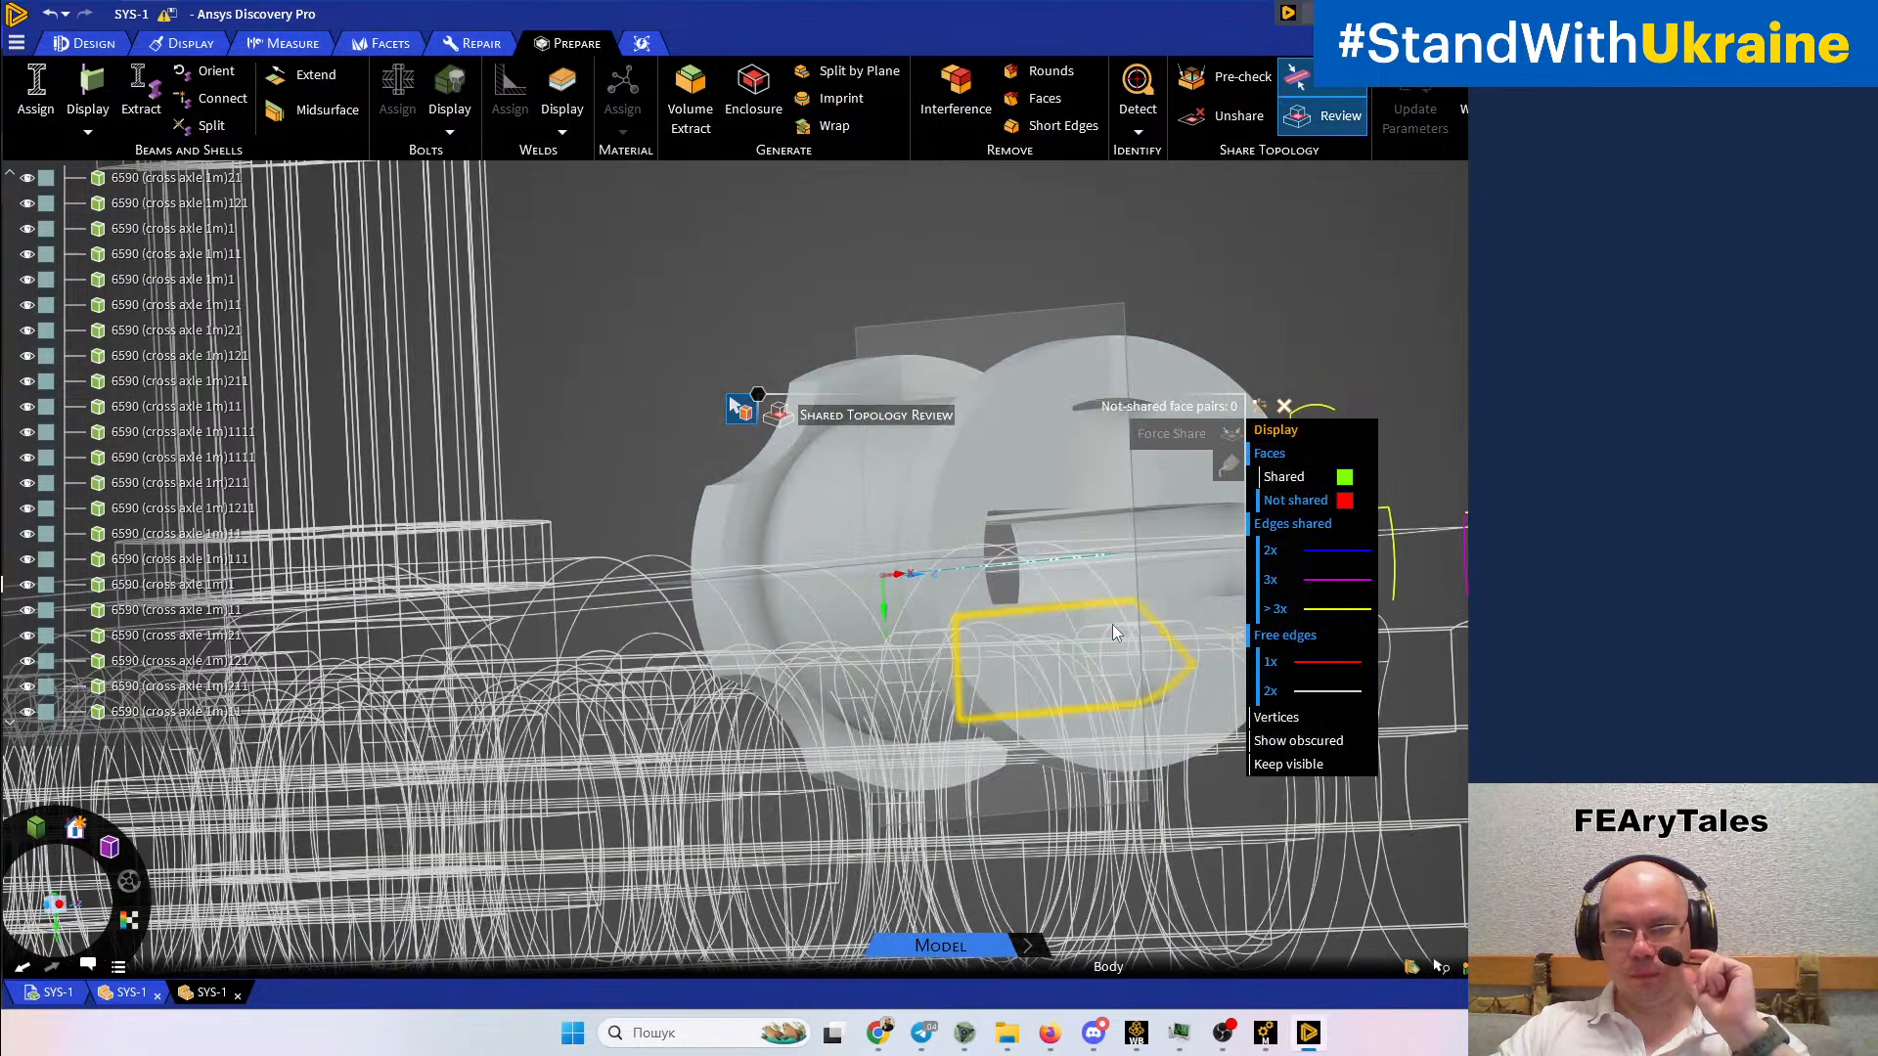
# Switch to the f1-part model in Ansys Mechanical and update its geometry from source
pyautogui.moveTo(1459, 280)
pyautogui.mouseDown(button='middle')
pyautogui.moveTo(1408, 314)
pyautogui.moveTo(1325, 326)
pyautogui.moveTo(1442, 276)
pyautogui.moveTo(1455, 247)
pyautogui.mouseUp(button='middle')
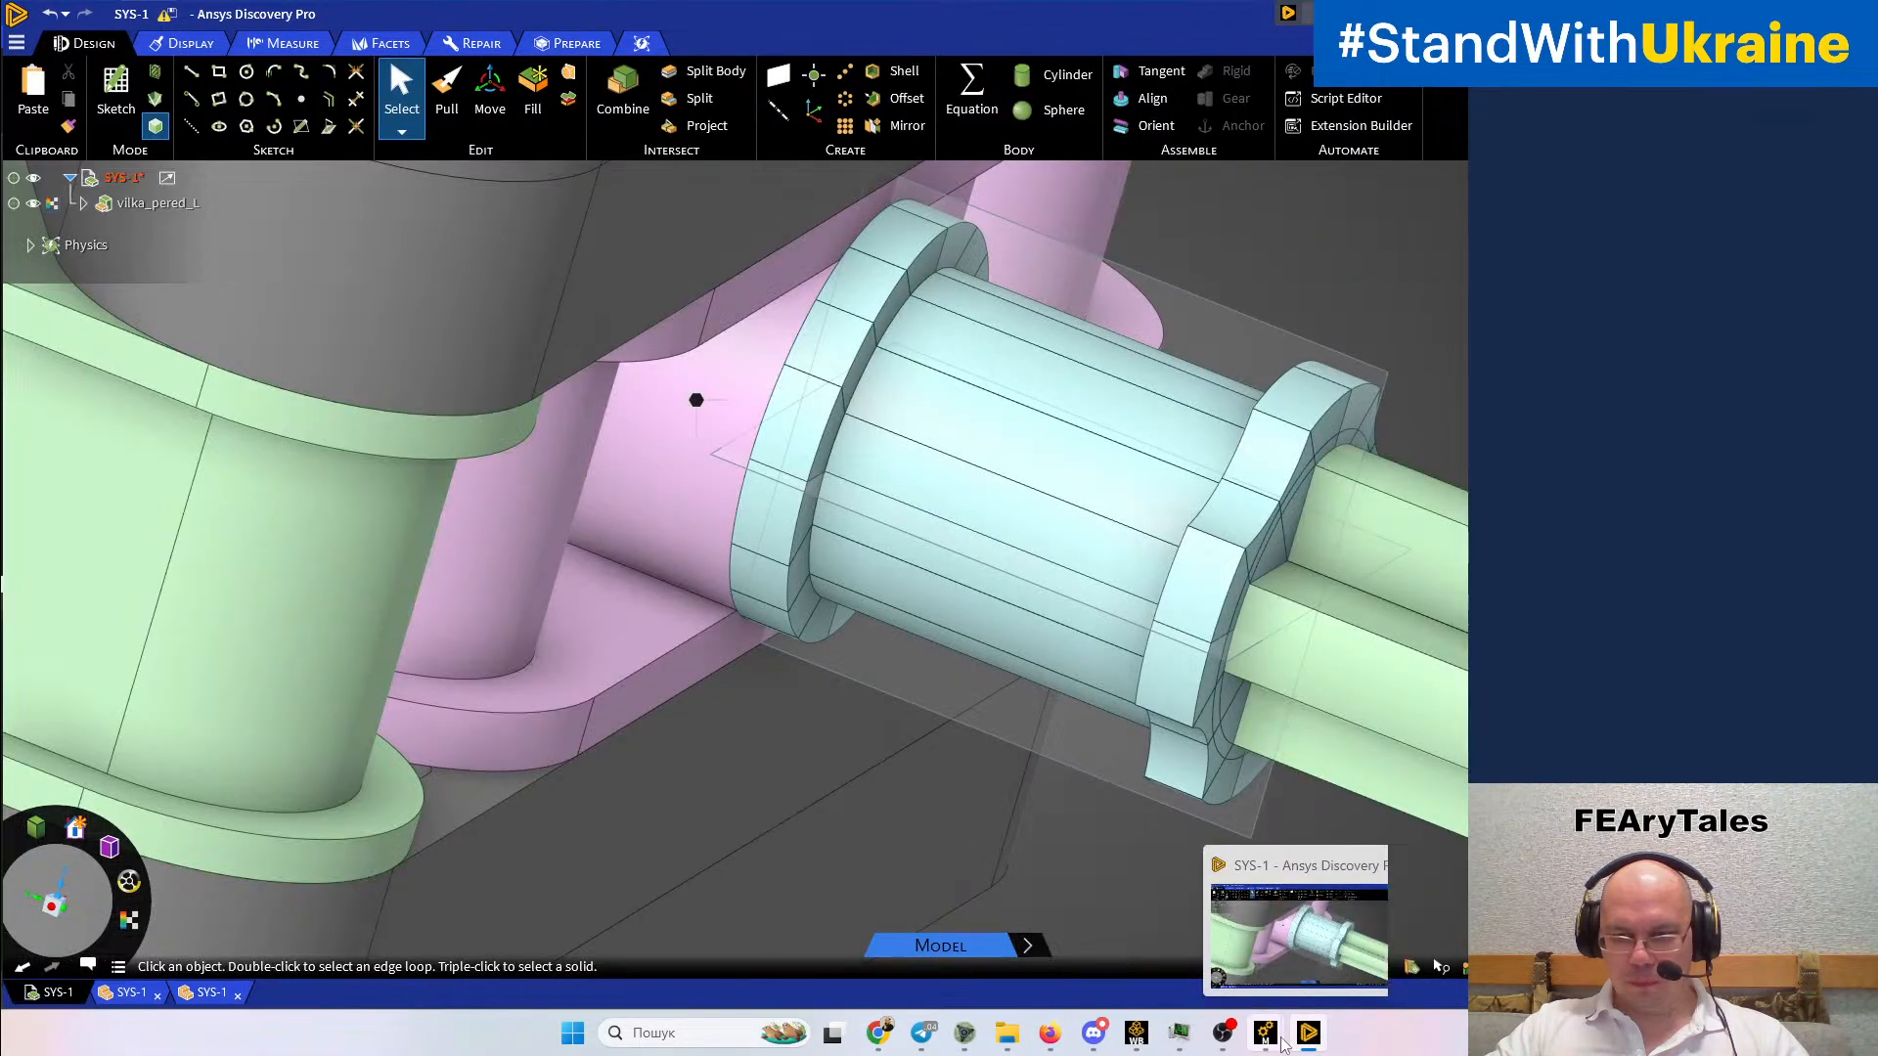
pyautogui.click(1281, 1041)
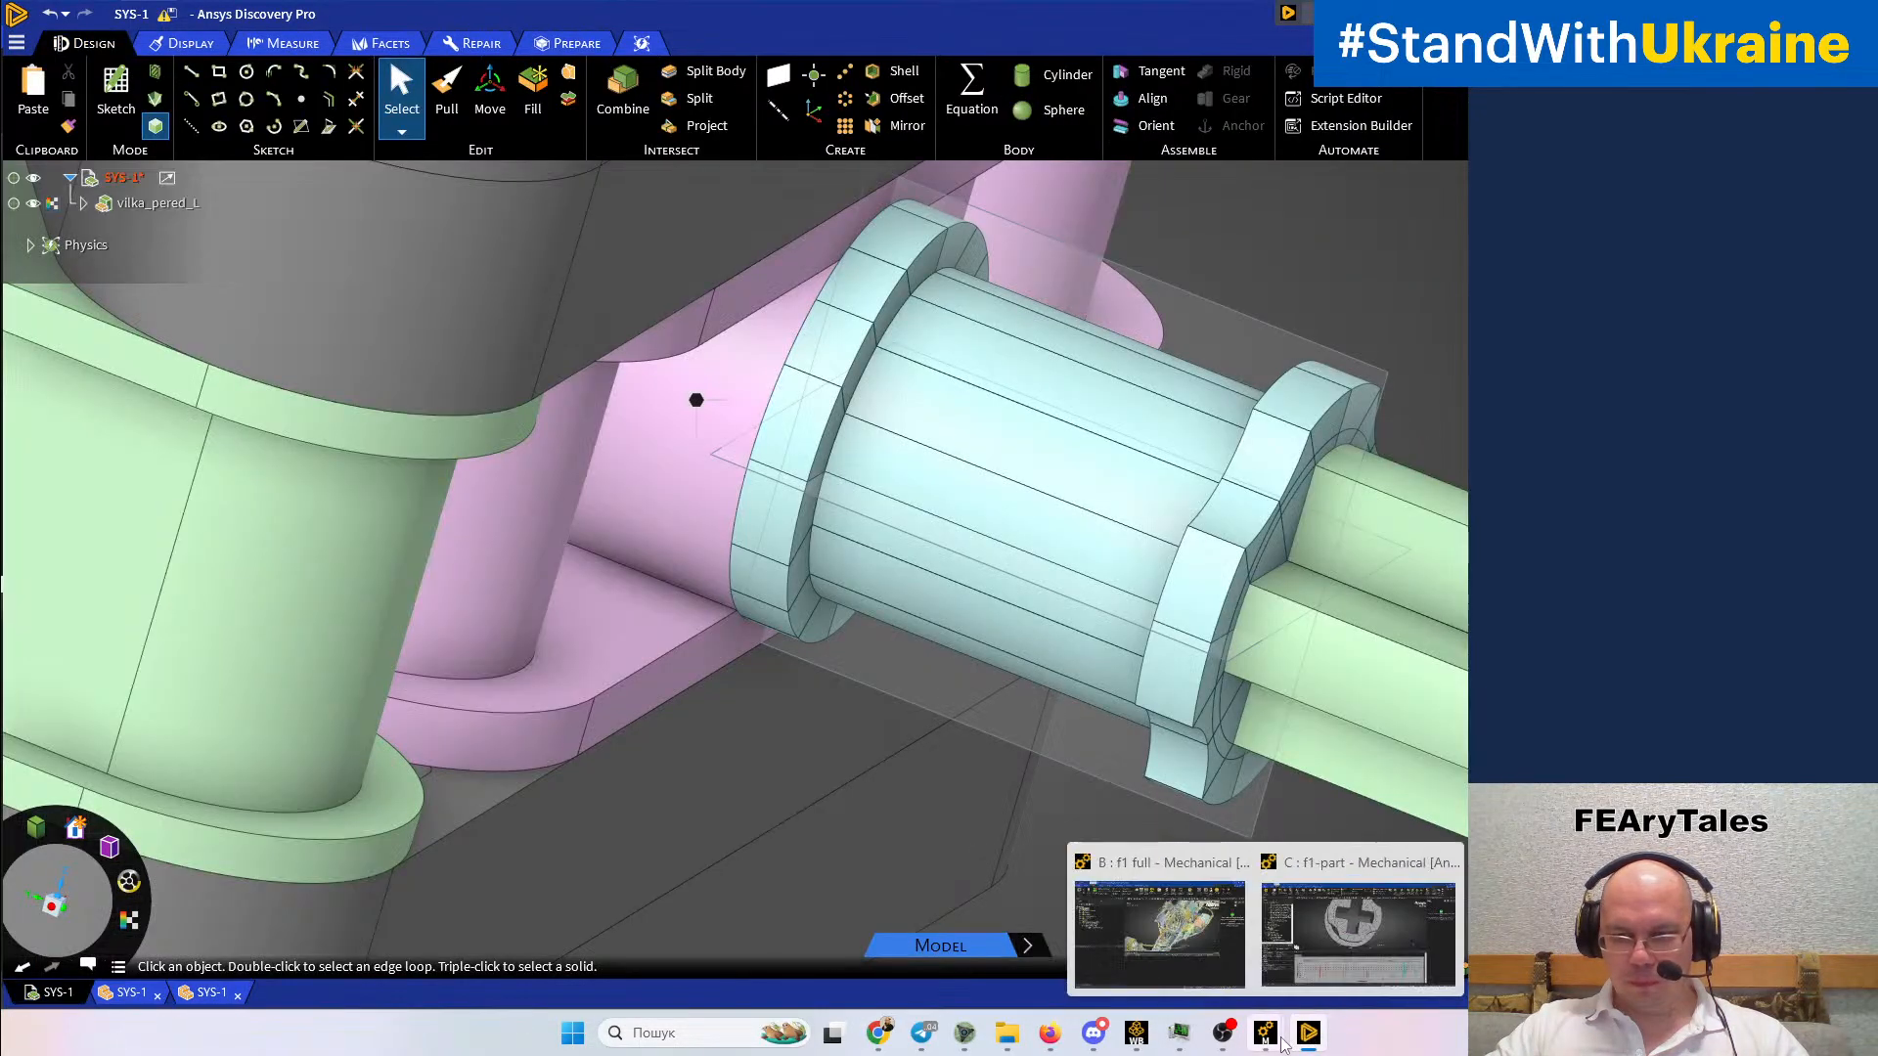
pyautogui.click(1380, 920)
pyautogui.click(1160, 773)
pyautogui.scroll(10, 103, 420)
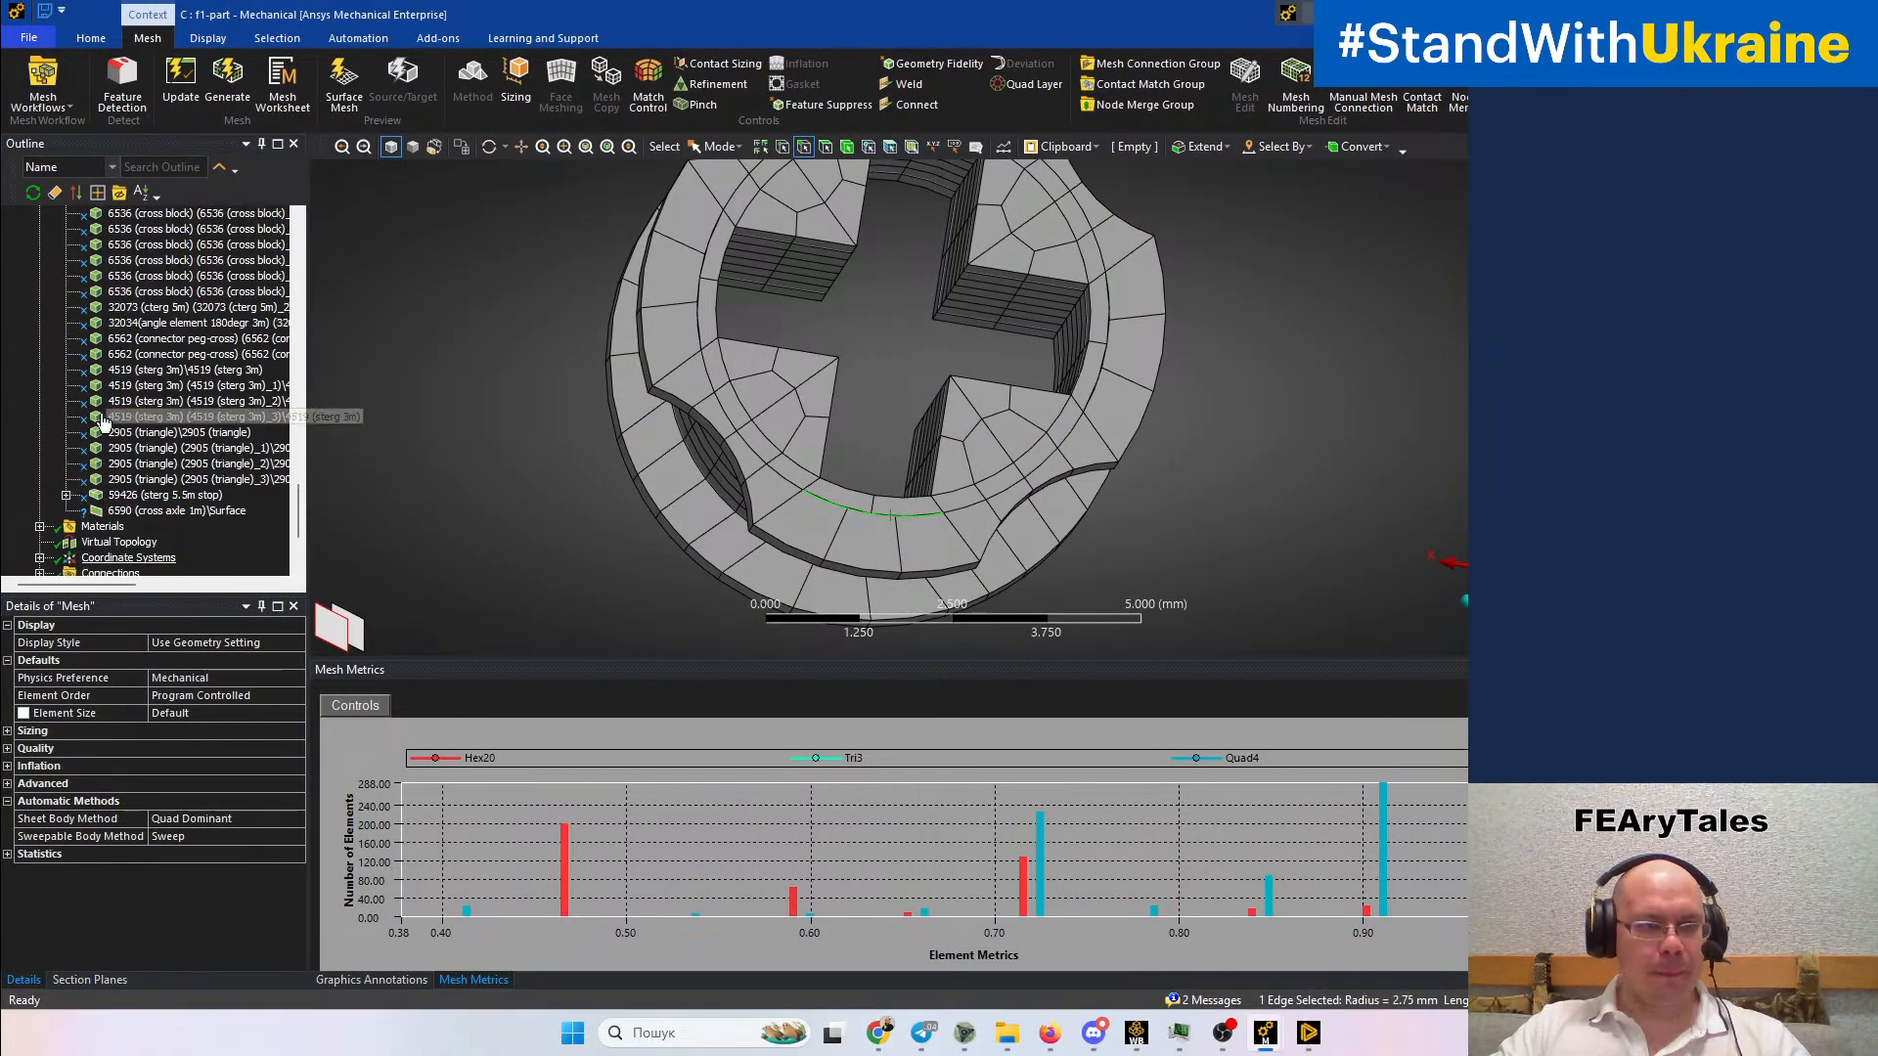
pyautogui.scroll(10, 101, 421)
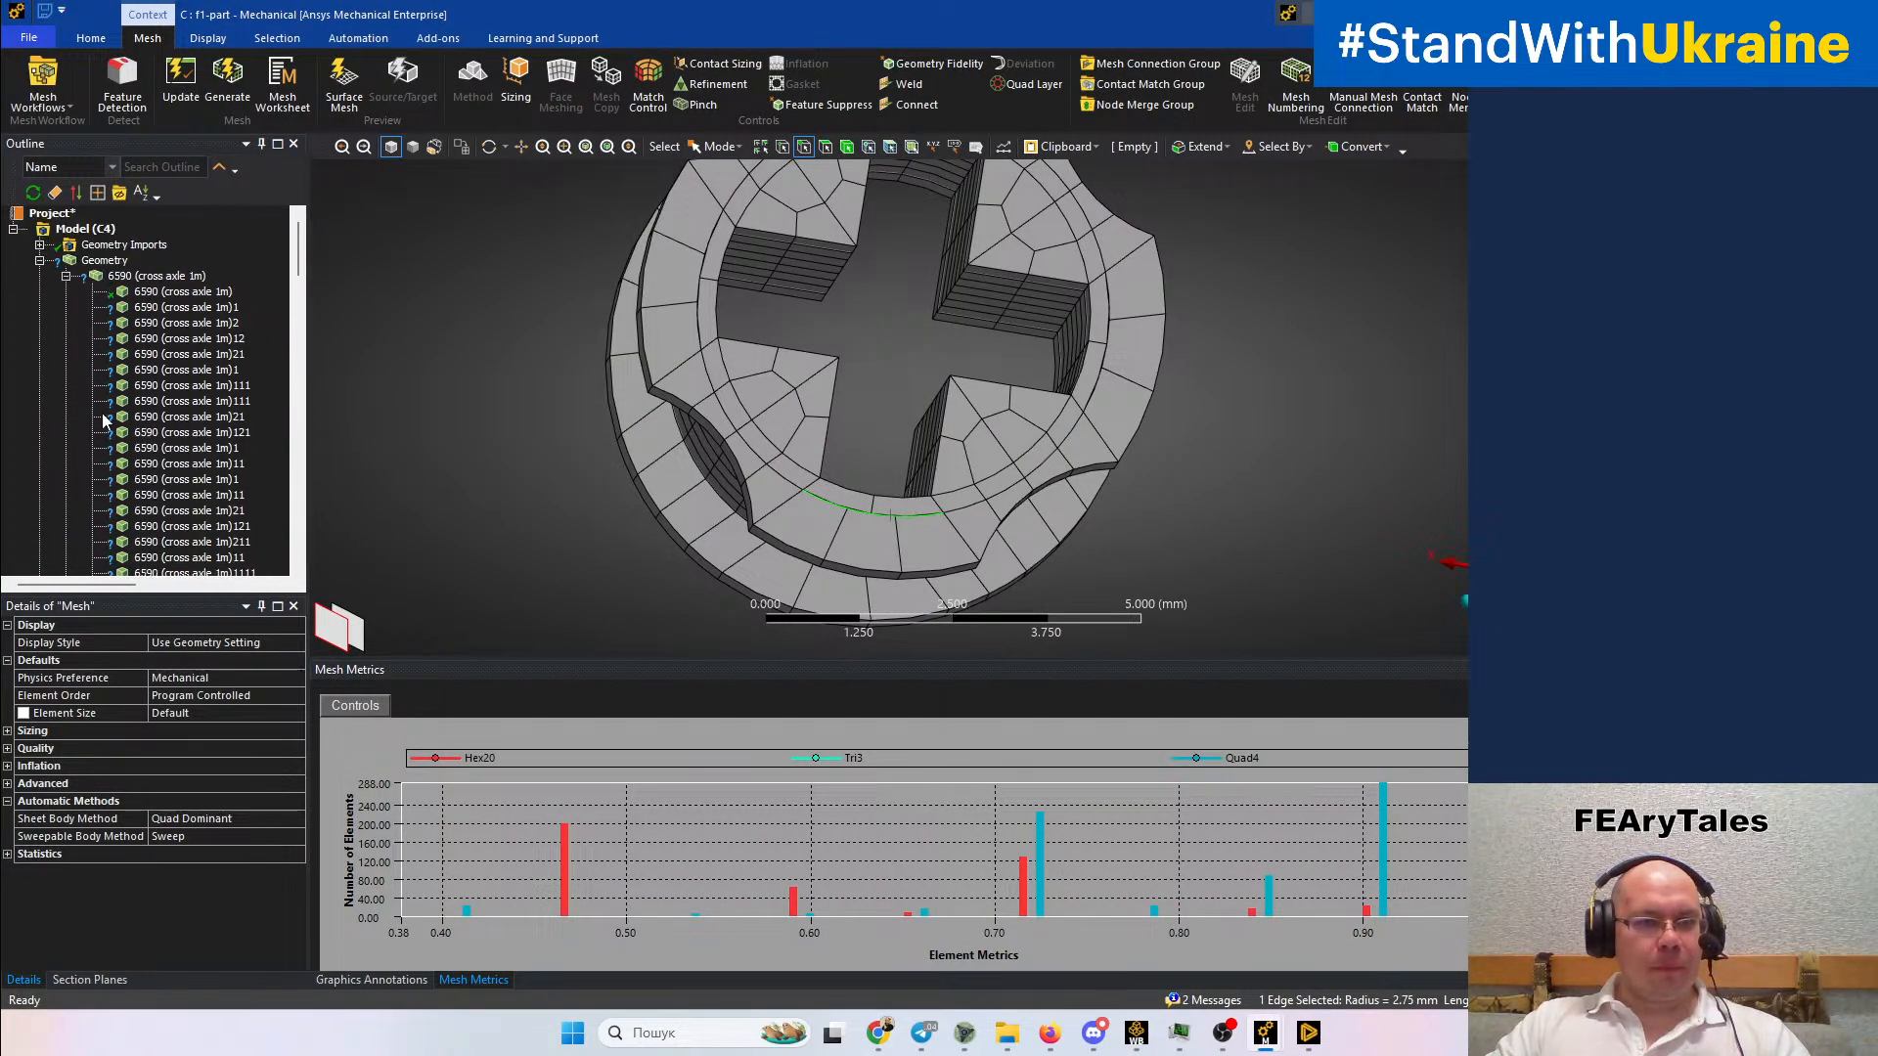
pyautogui.click(103, 260)
pyautogui.rightClick(104, 261)
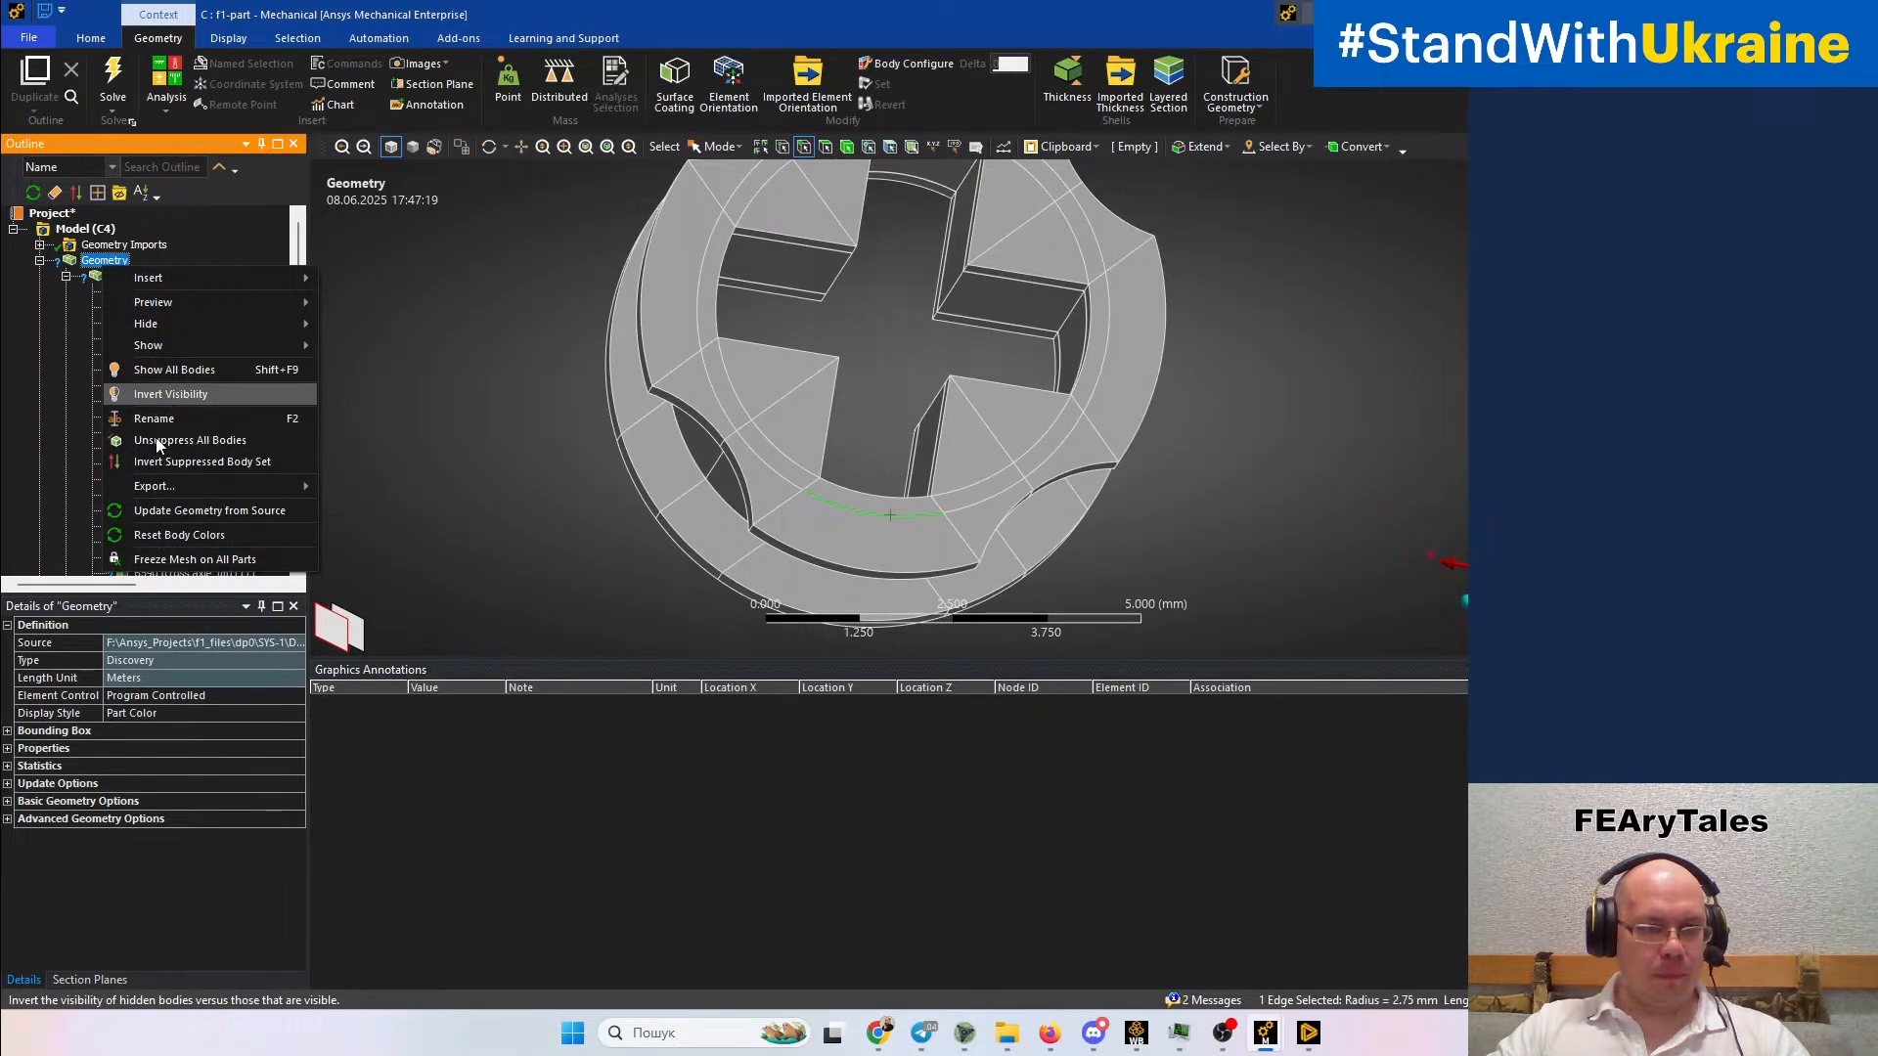
pyautogui.click(144, 514)
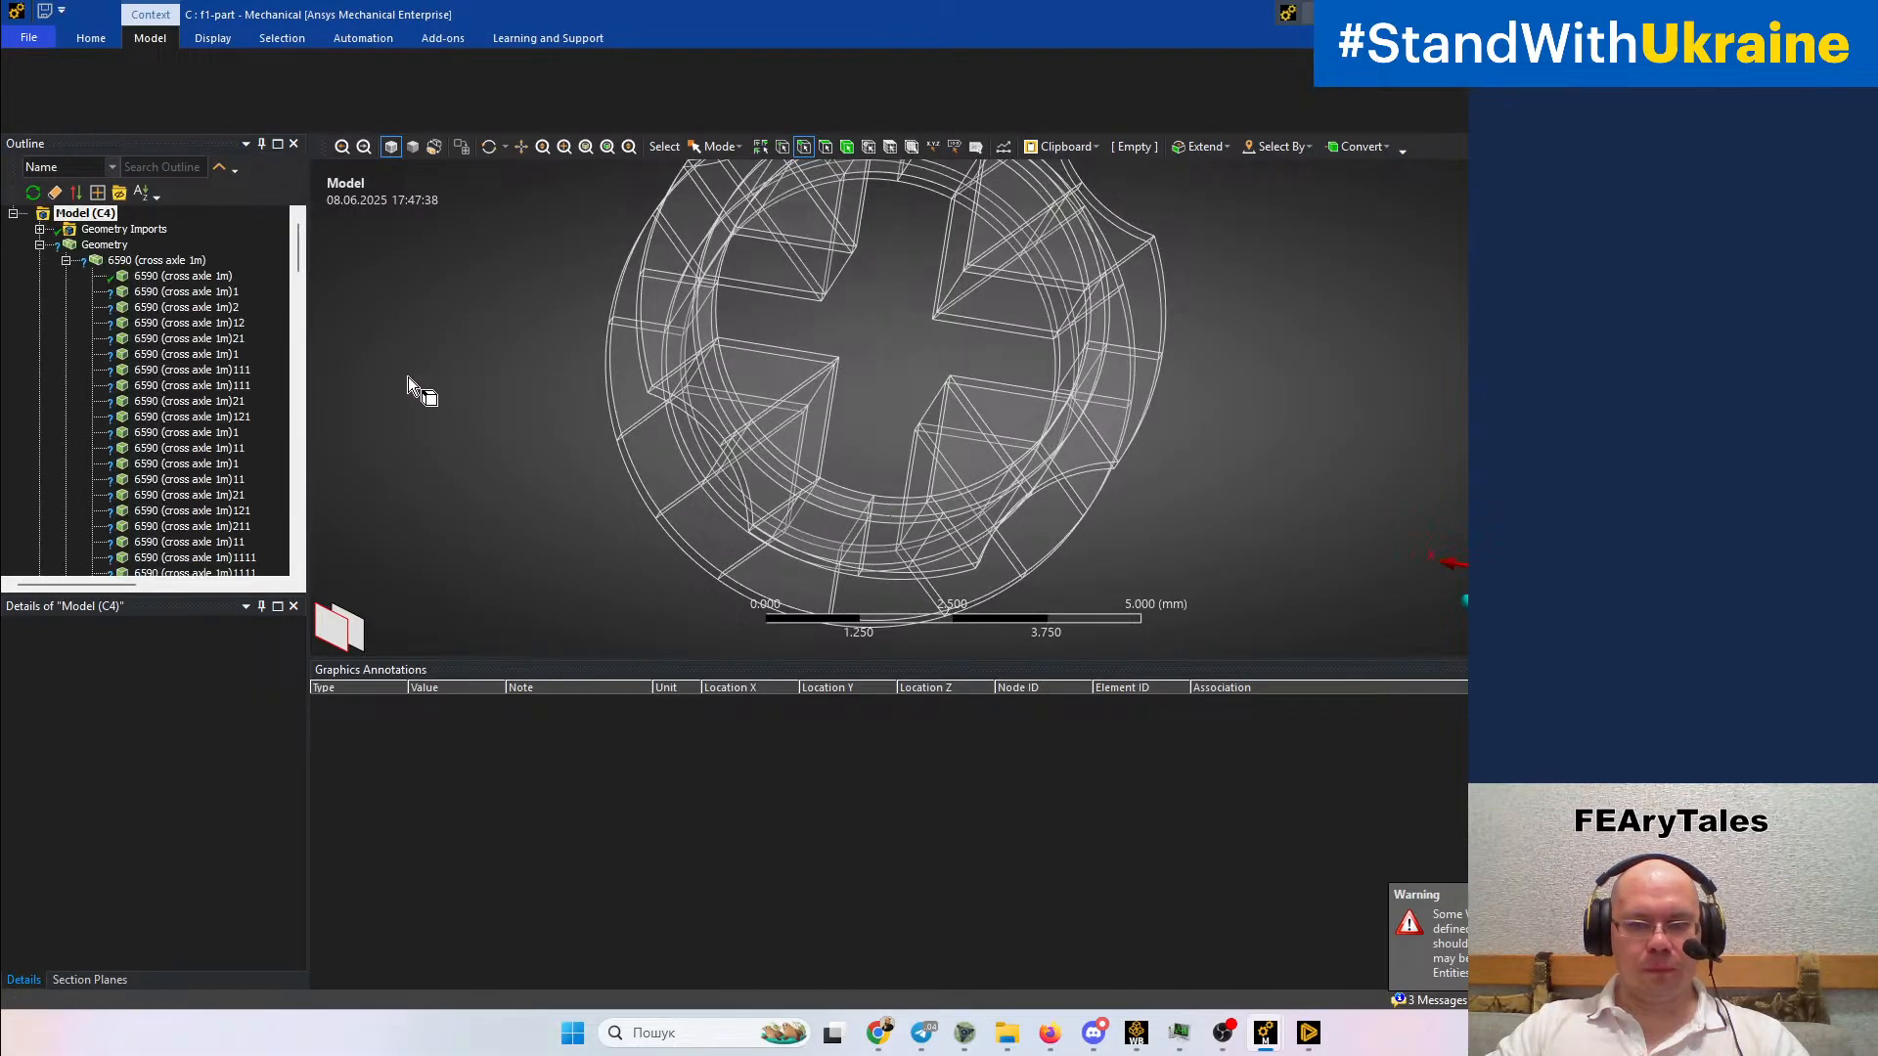
# Rescope the Edge Sizing control to all edges of the updated bushing using a box selection
pyautogui.click(66, 260)
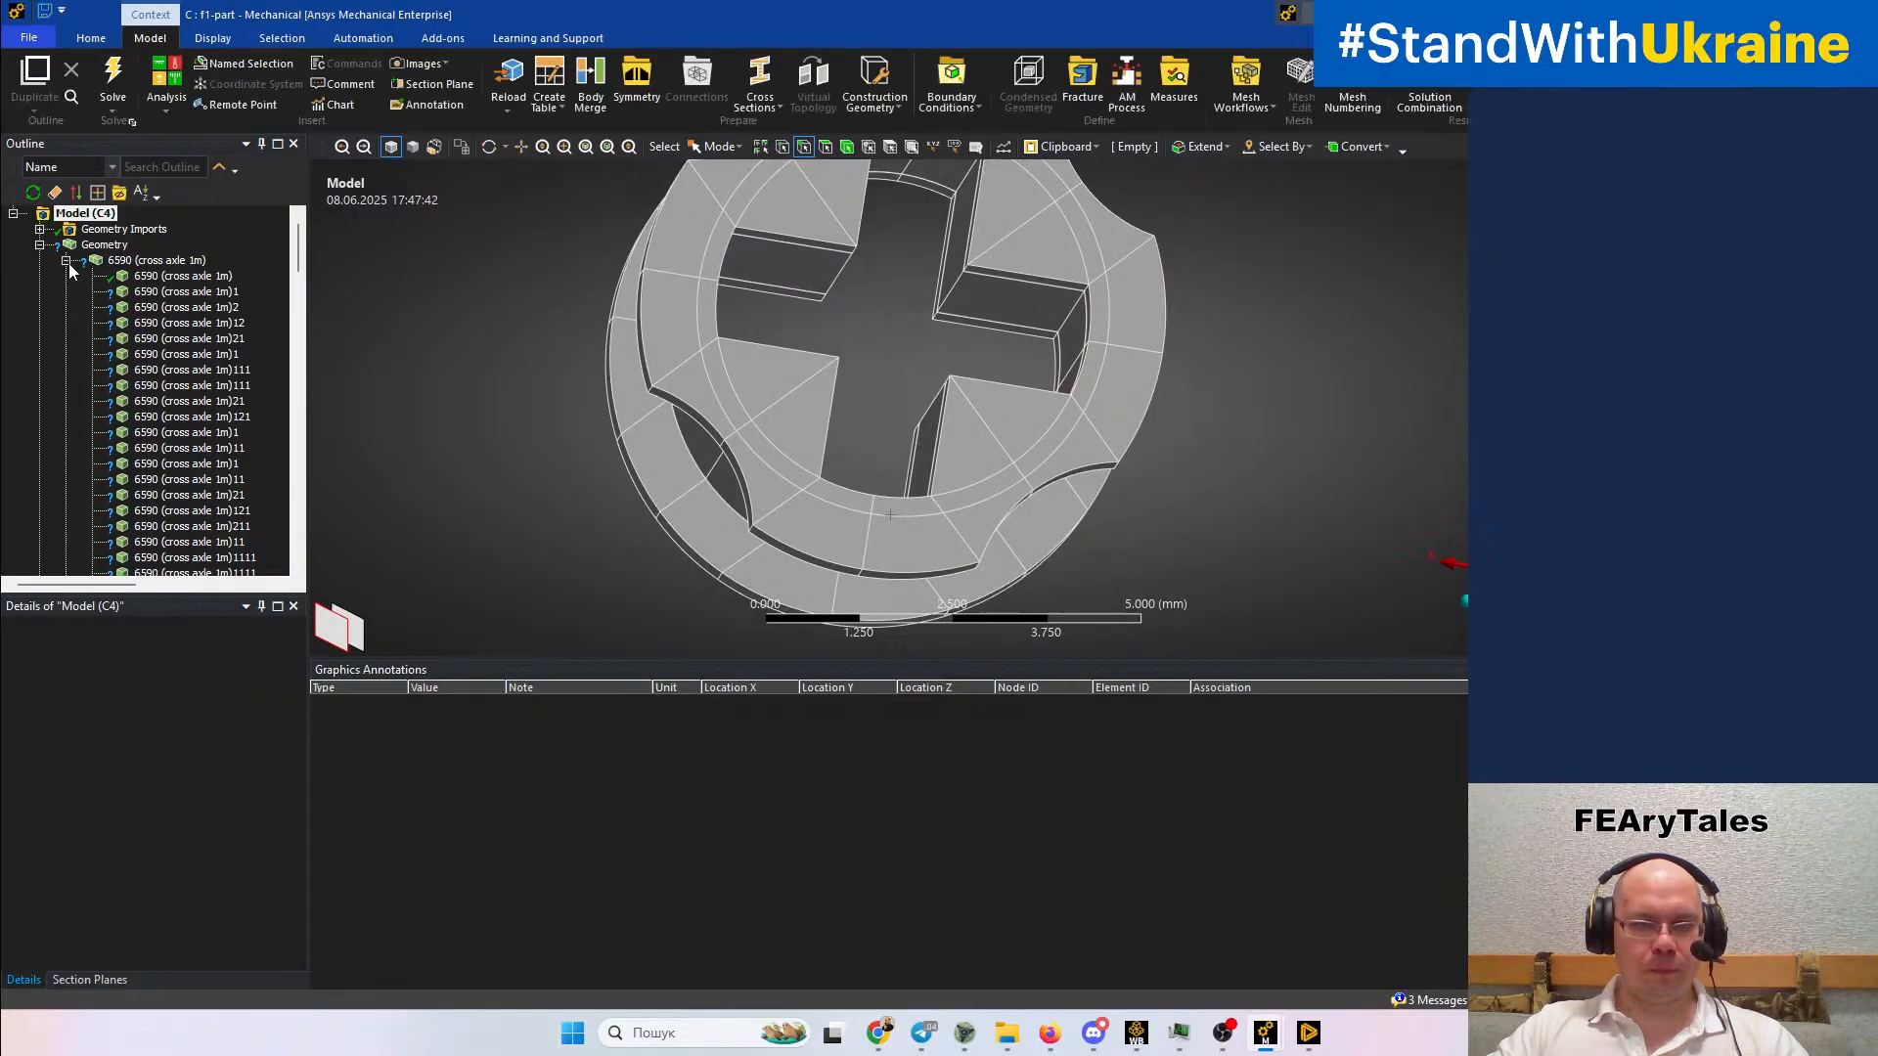
pyautogui.click(138, 354)
pyautogui.scroll(-10, 138, 354)
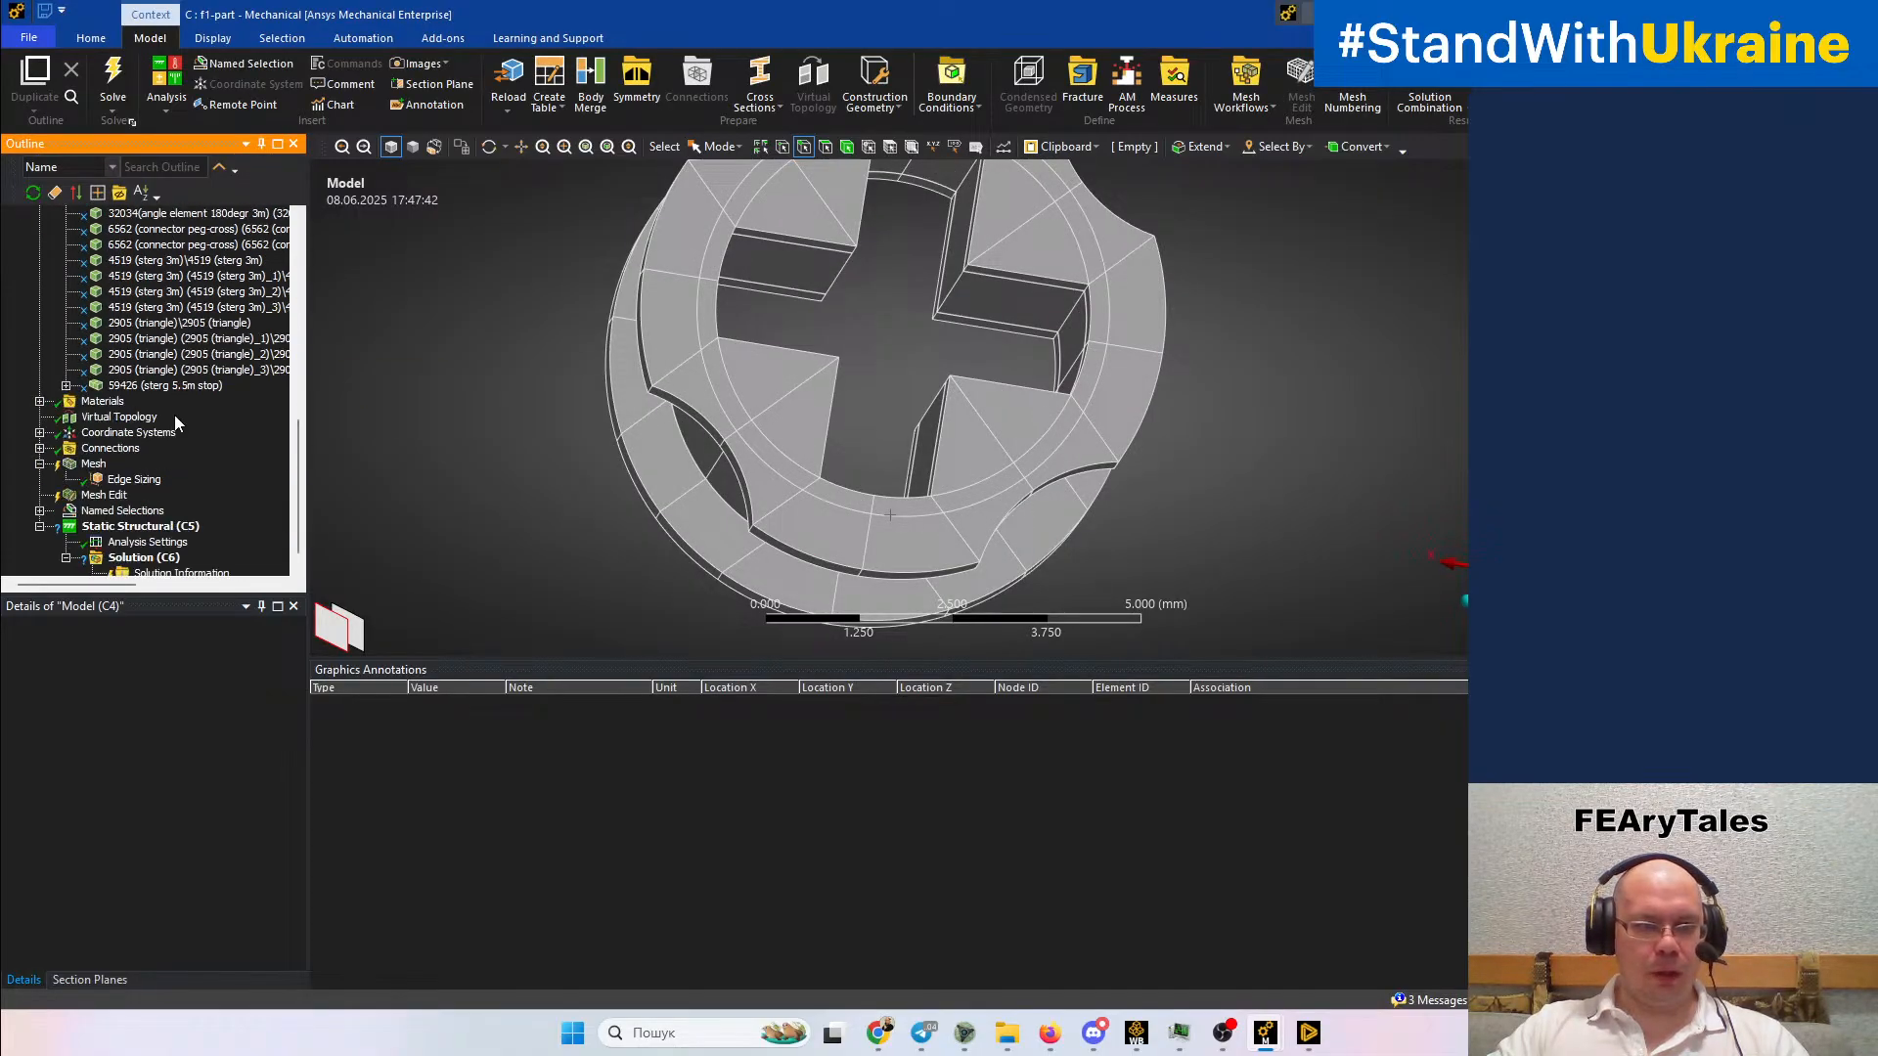
pyautogui.click(115, 464)
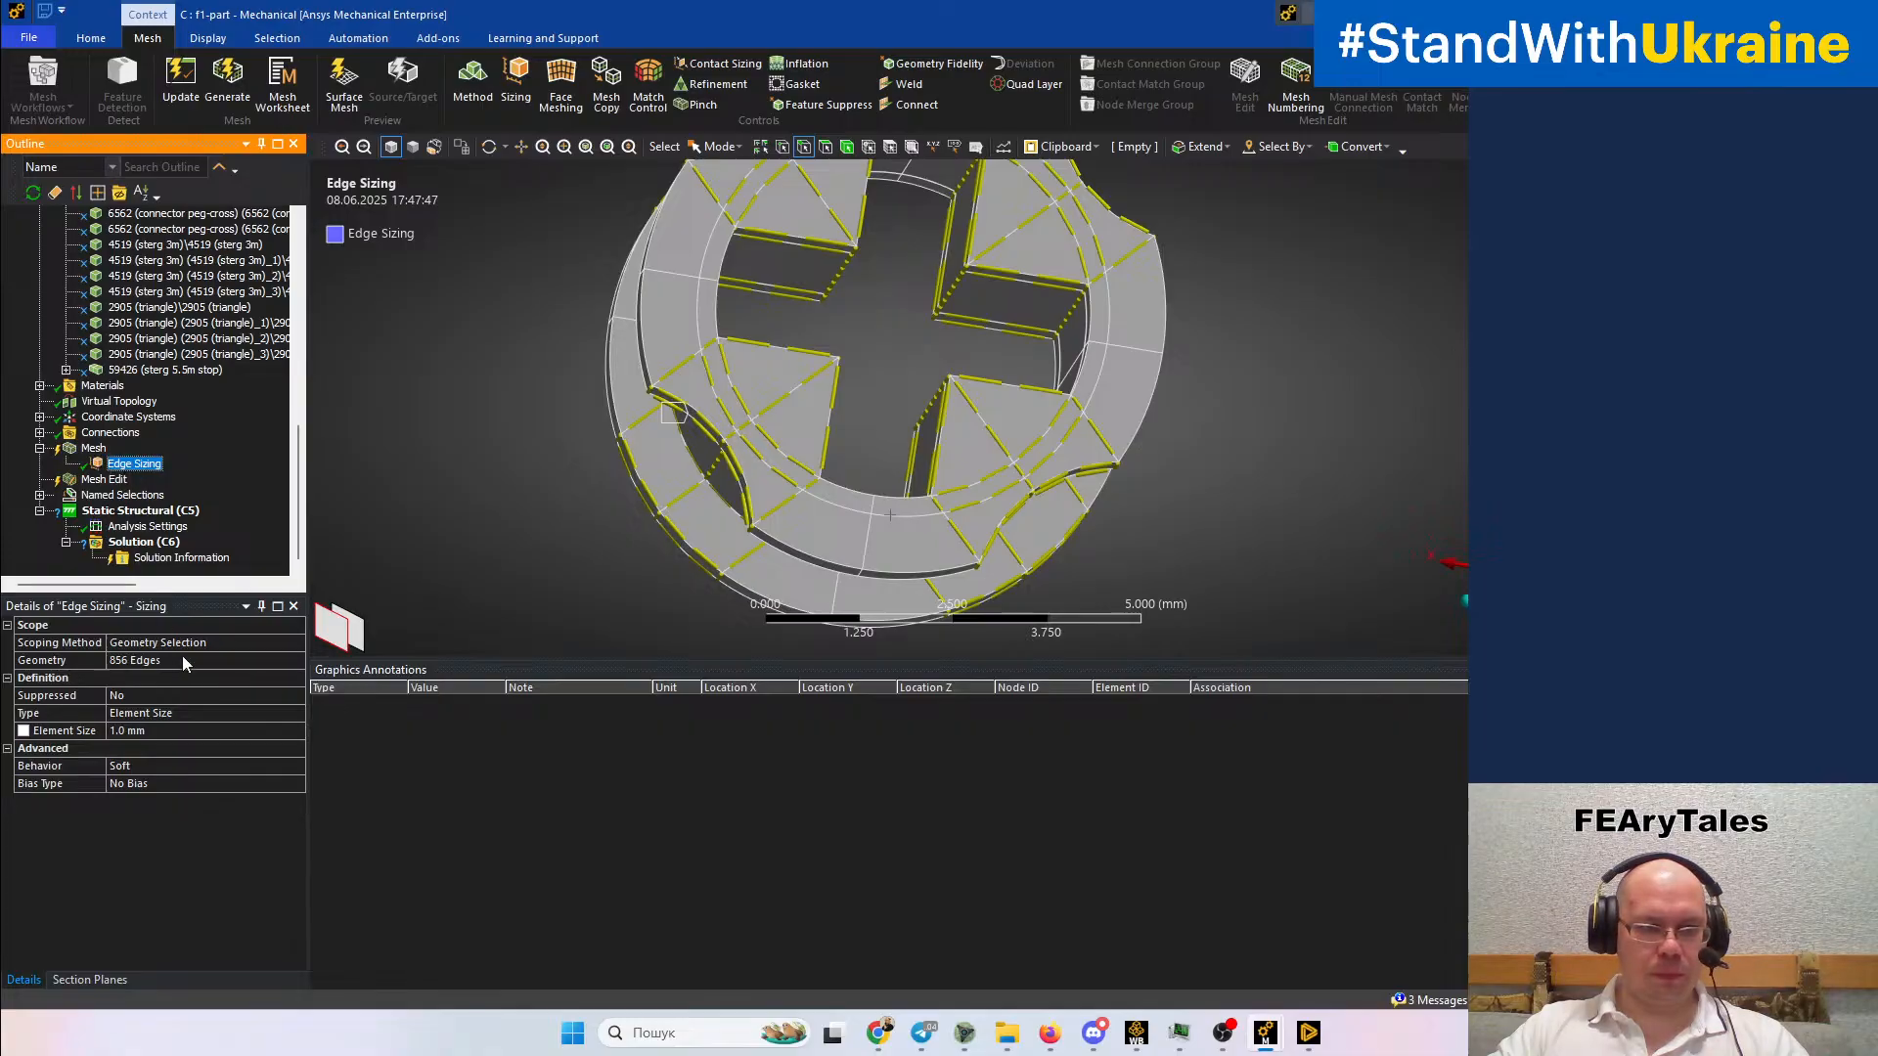
pyautogui.click(145, 662)
pyautogui.scroll(-5, 827, 489)
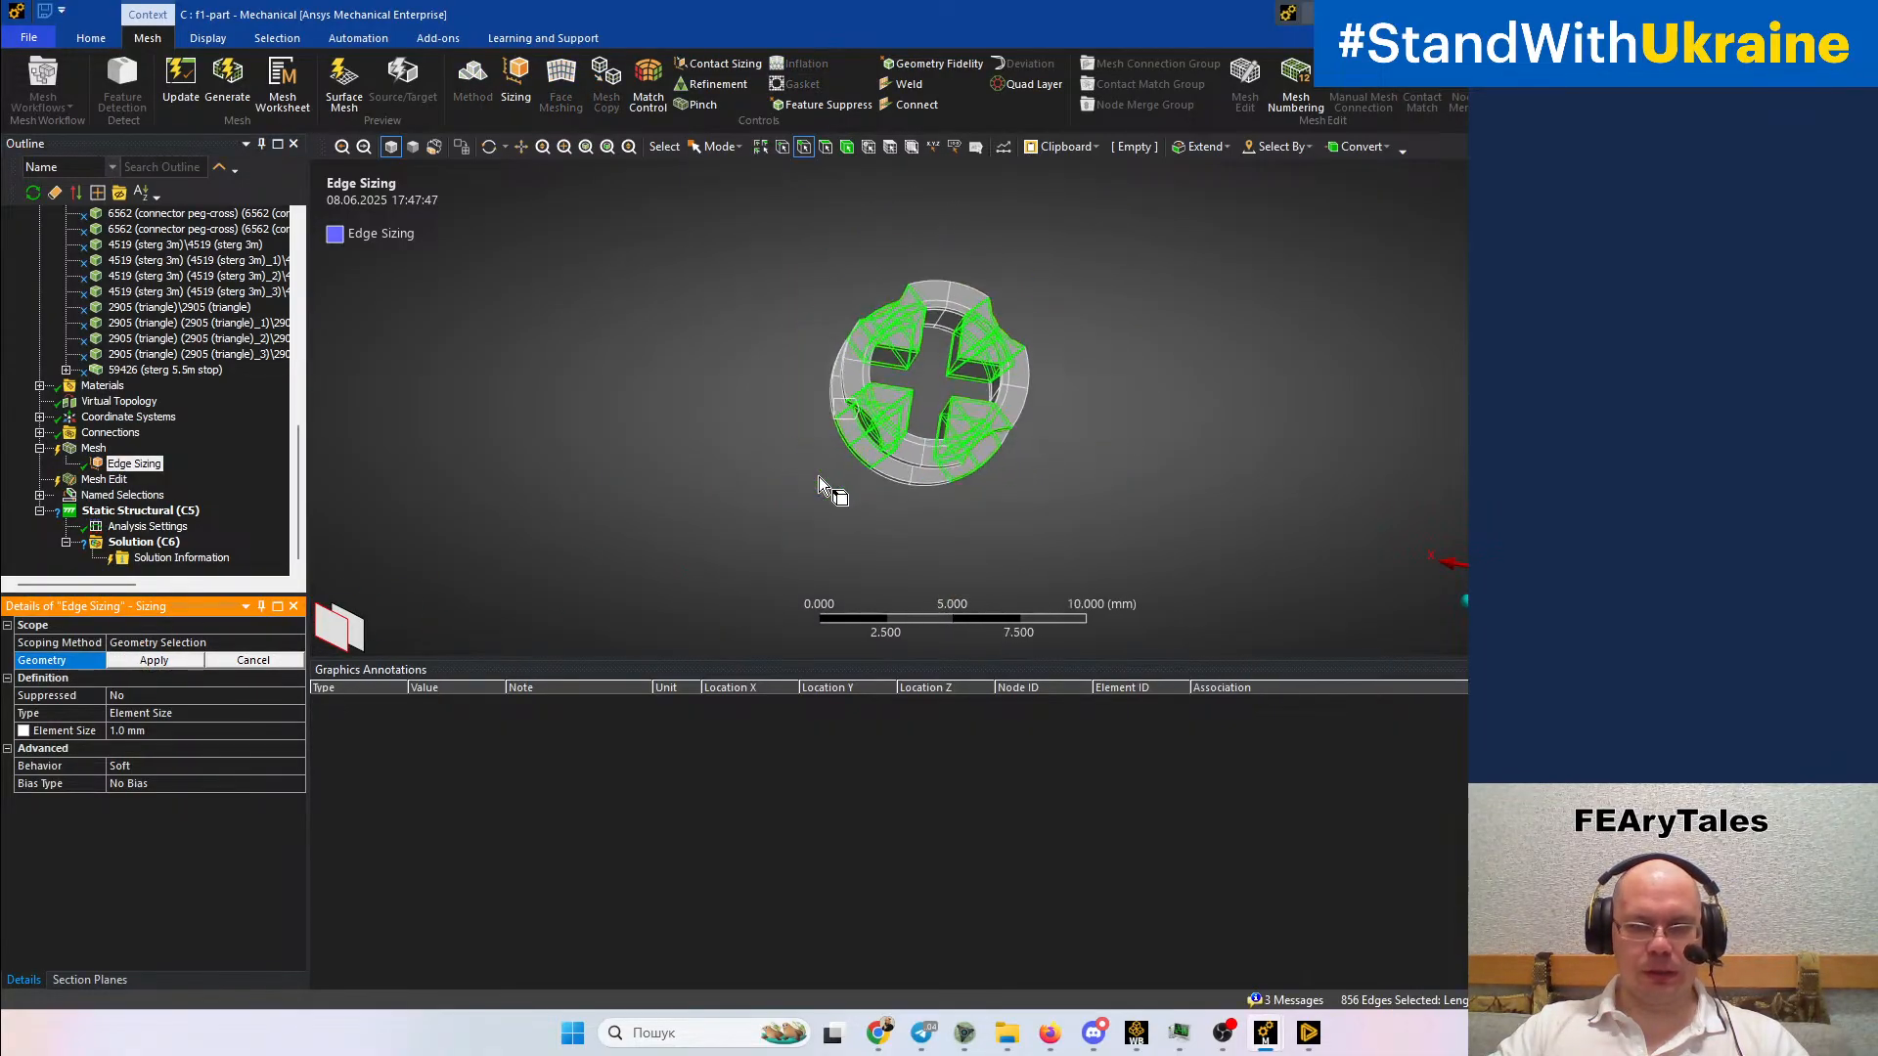
pyautogui.click(719, 147)
pyautogui.click(710, 188)
pyautogui.moveTo(734, 234); pyautogui.dragTo(1136, 532)
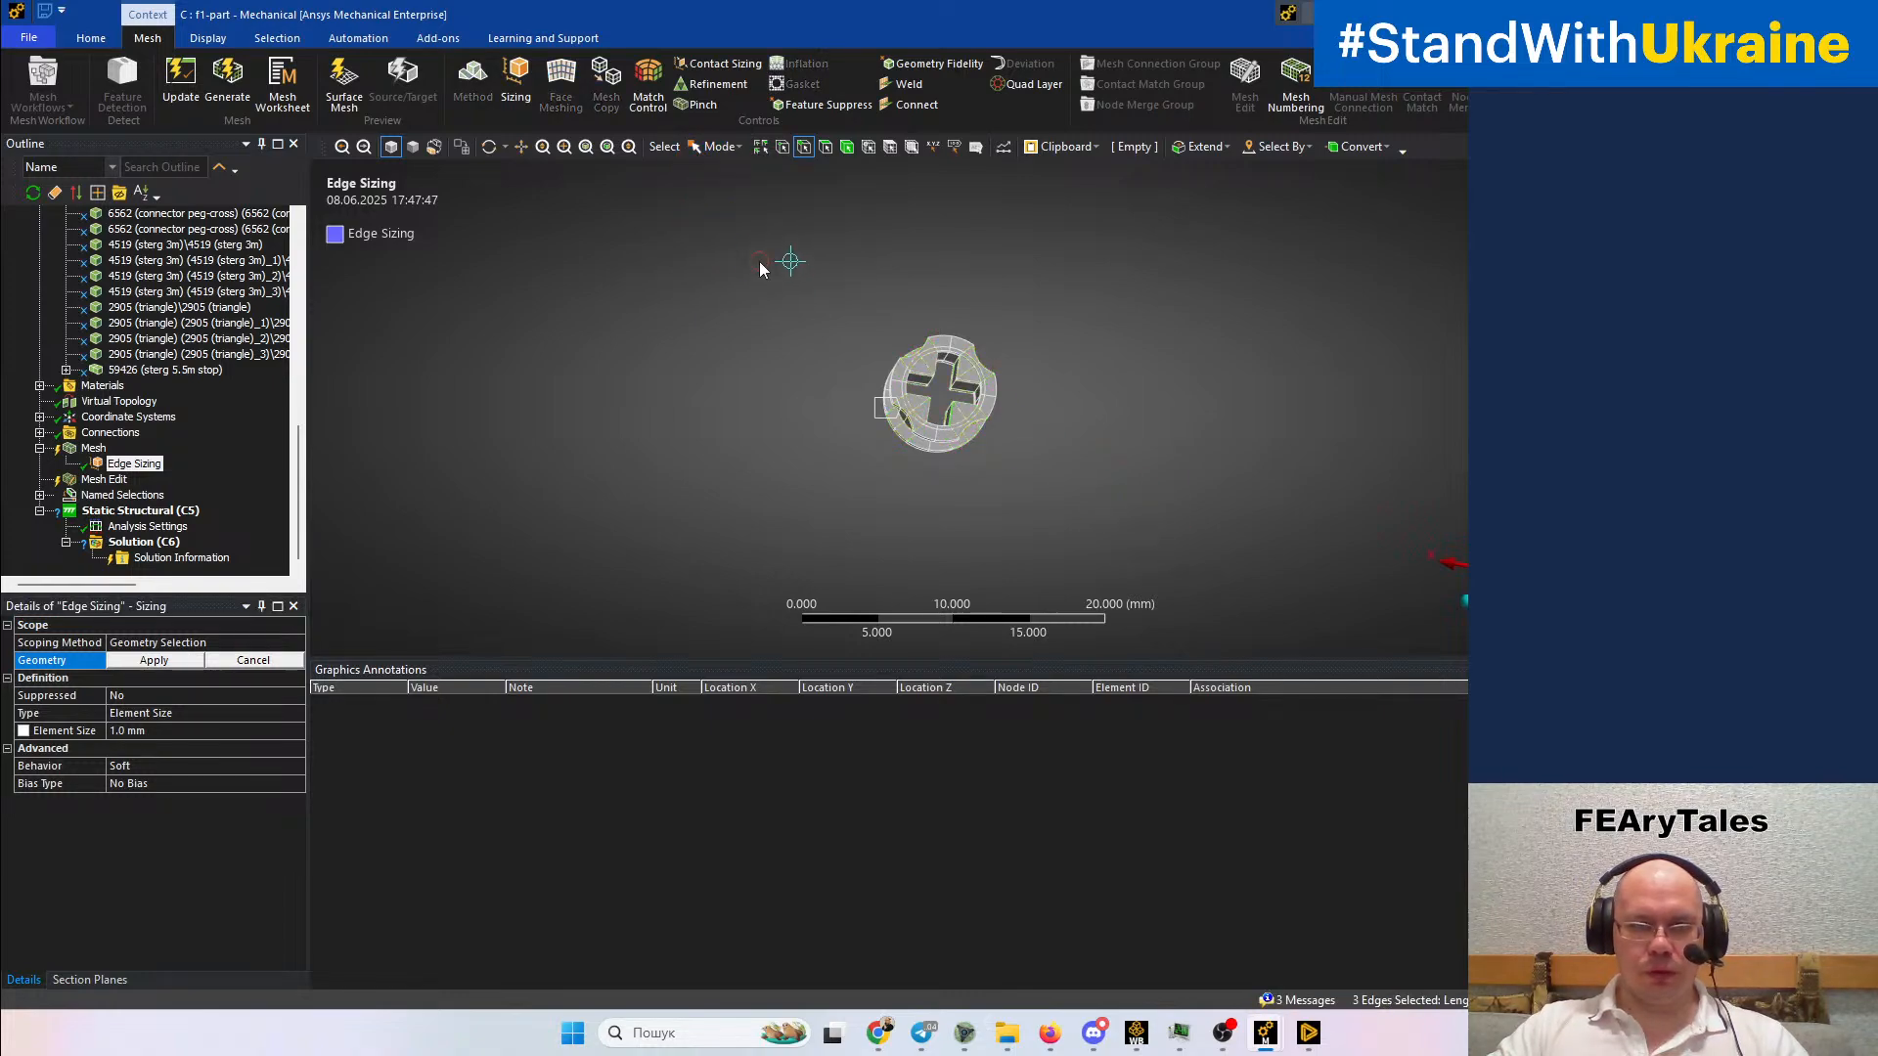
pyautogui.keyDown('ctrl'); pyautogui.moveTo(1011, 512); pyautogui.dragTo(797, 341); pyautogui.keyUp('ctrl')
pyautogui.click(719, 147)
pyautogui.click(721, 189)
pyautogui.click(796, 250)
pyautogui.moveTo(796, 252); pyautogui.dragTo(1085, 541)
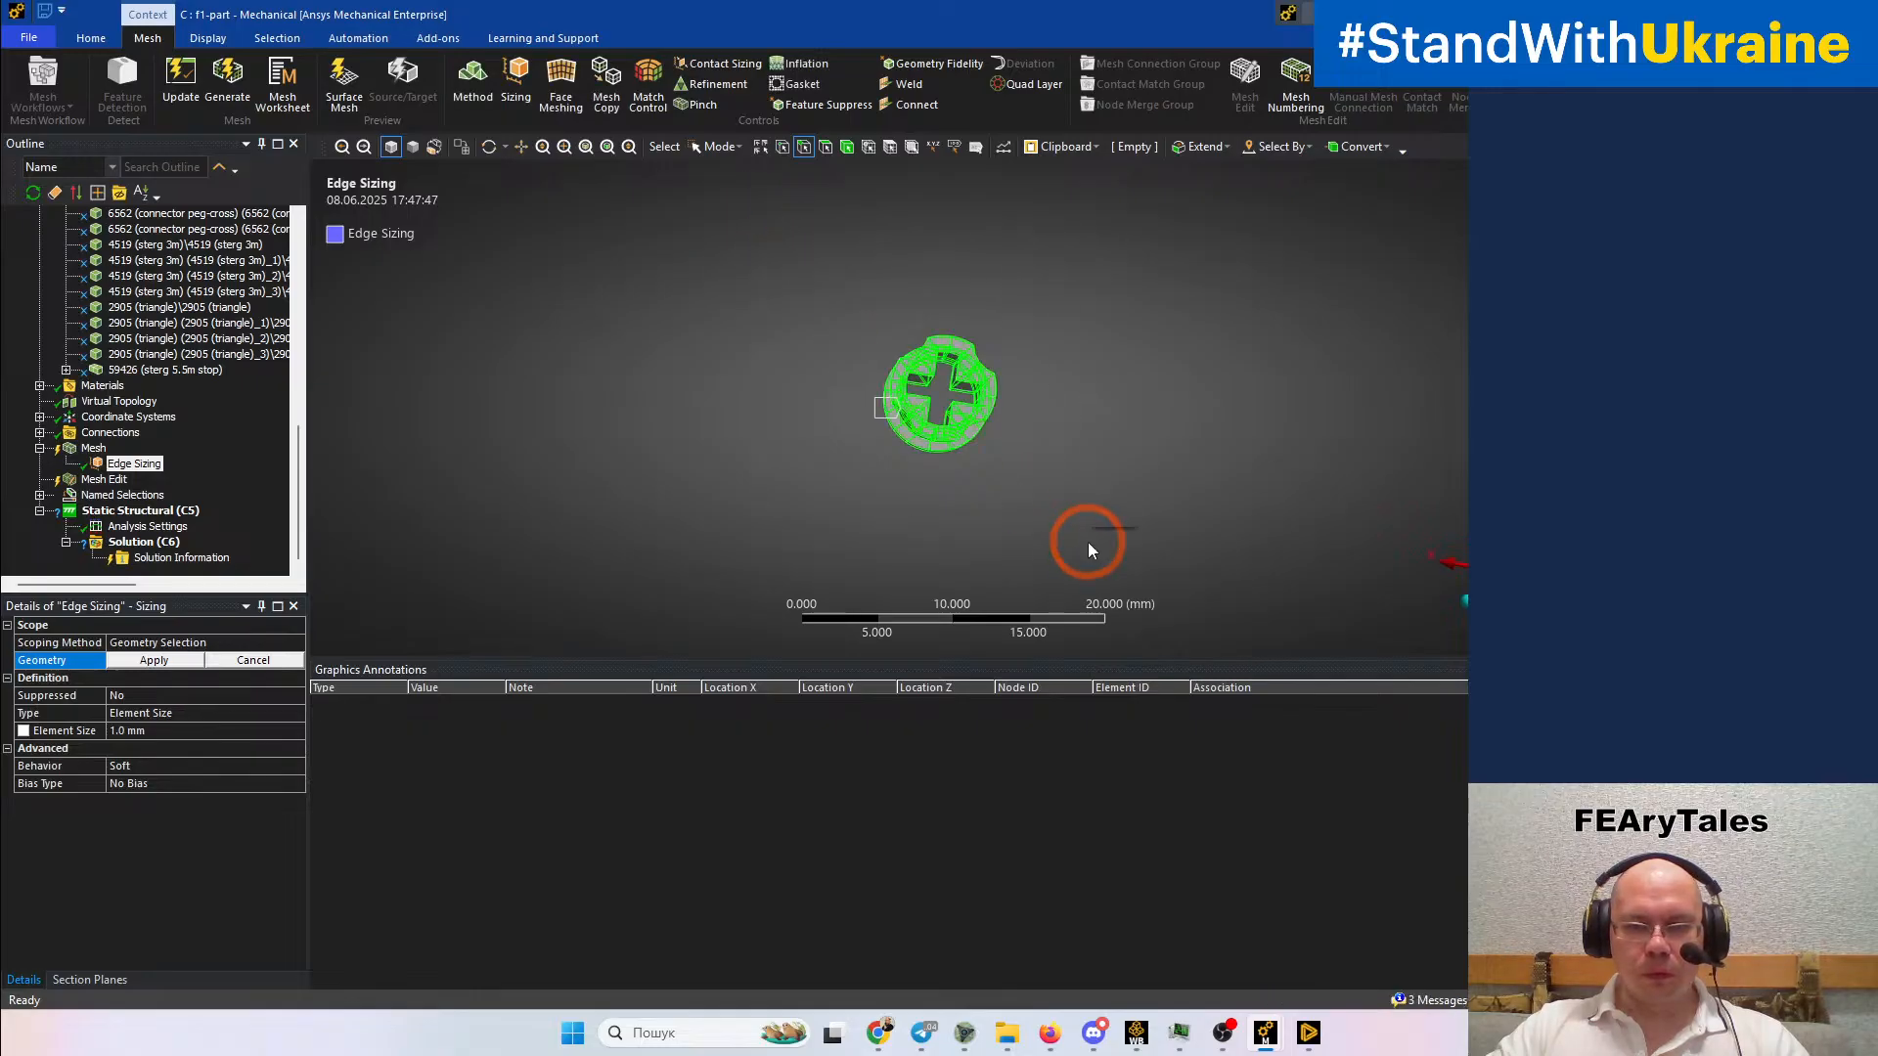
pyautogui.click(153, 661)
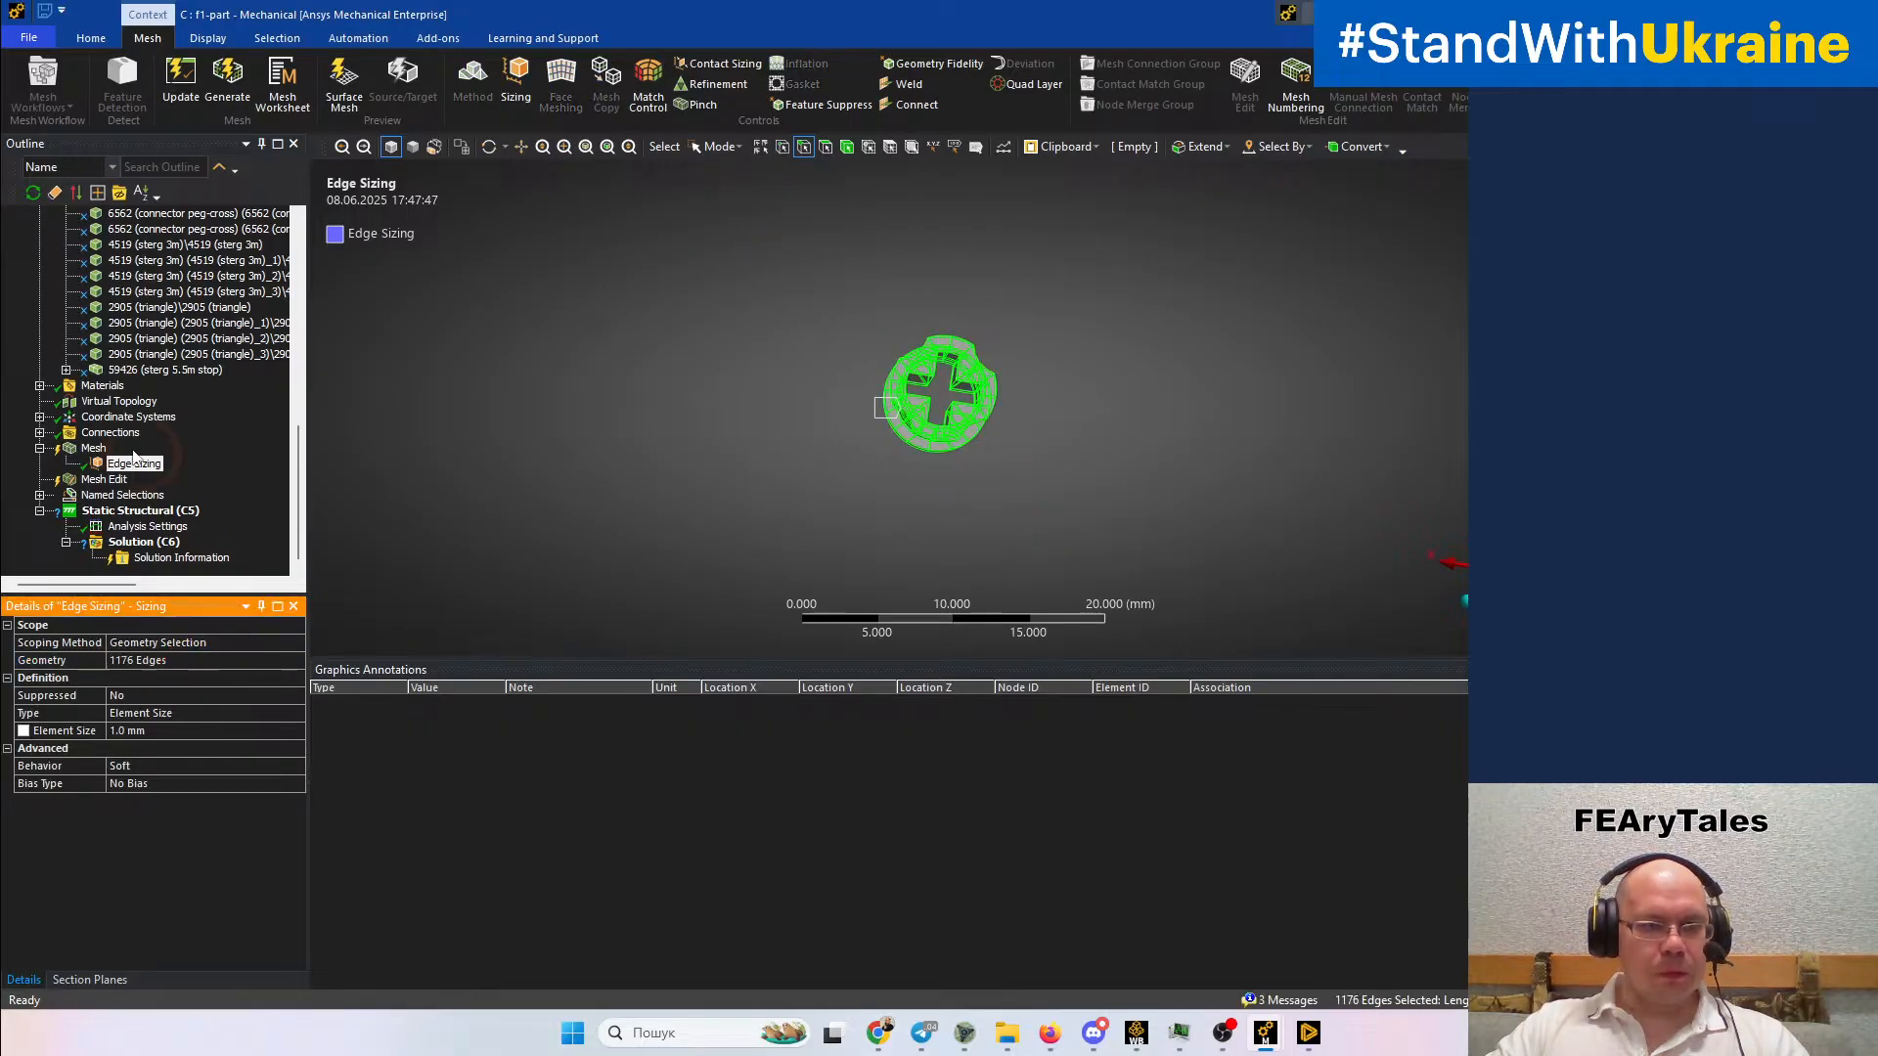
# Generate the mesh of the updated bushing
pyautogui.click(95, 452)
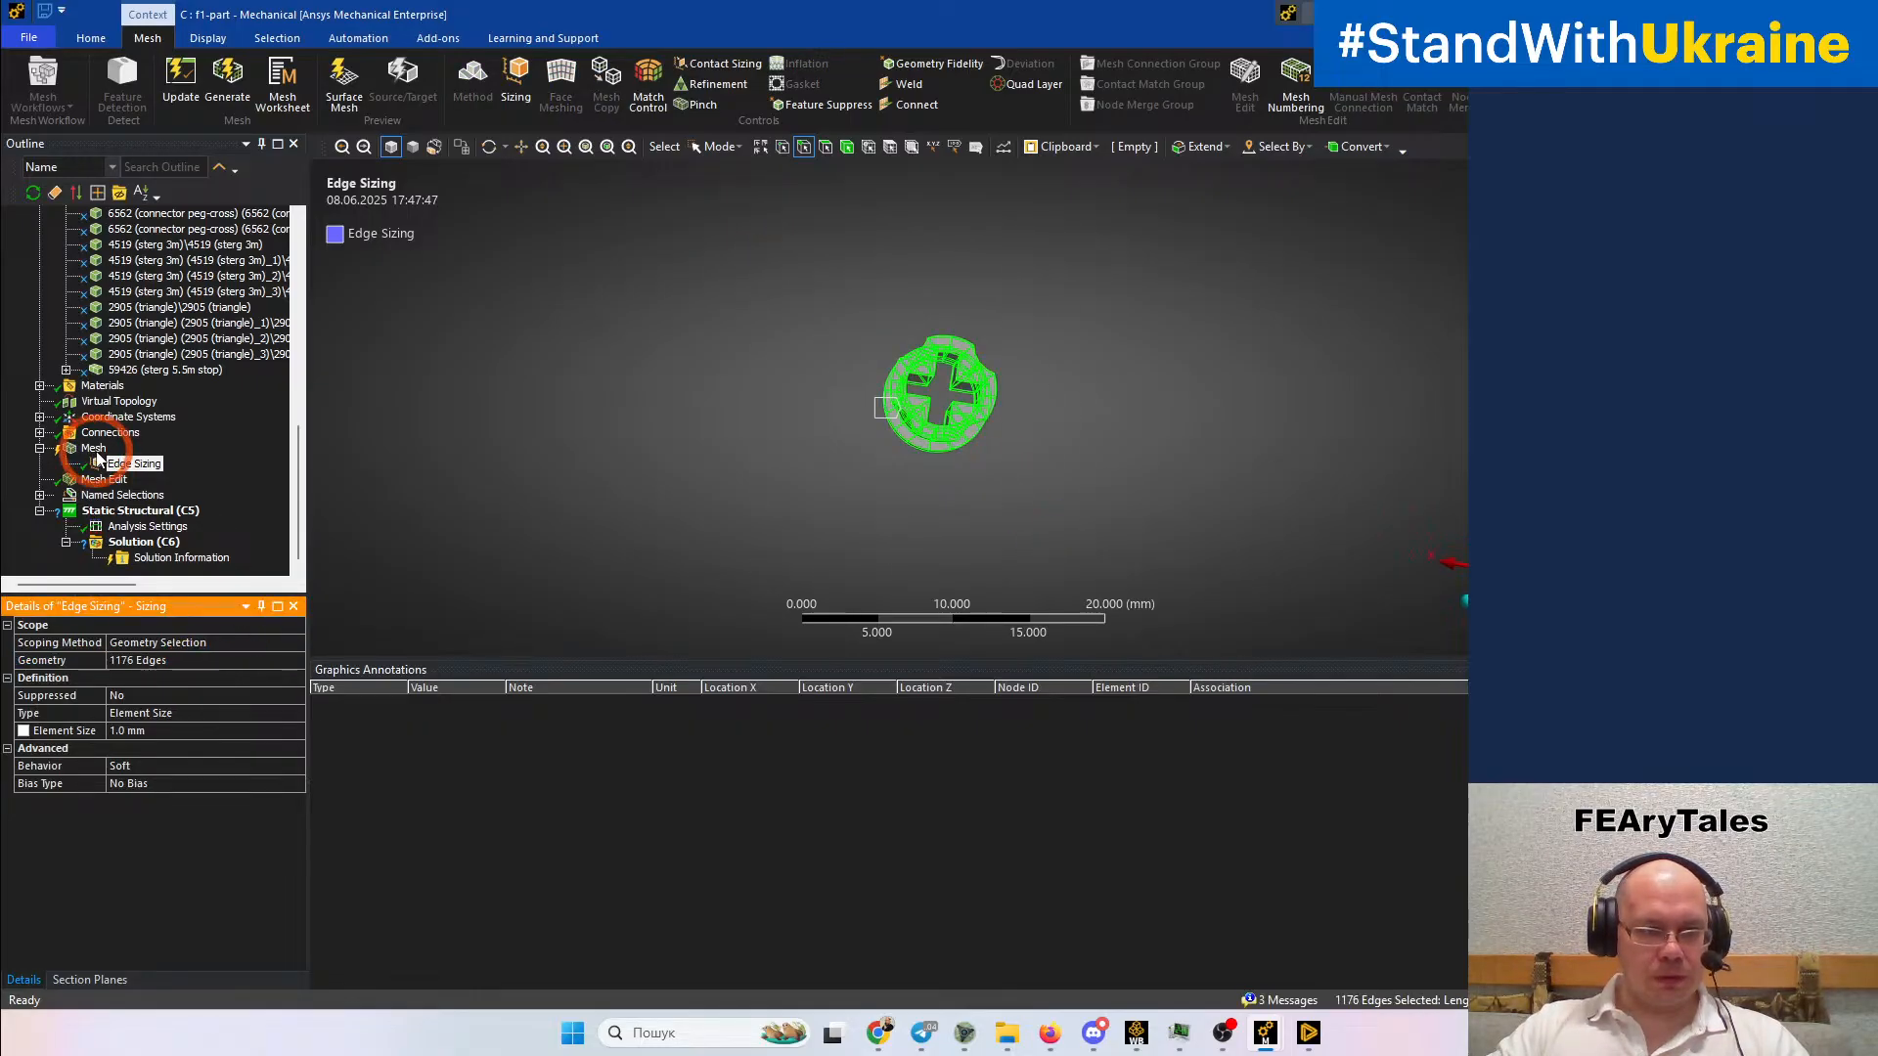
pyautogui.rightClick(95, 452)
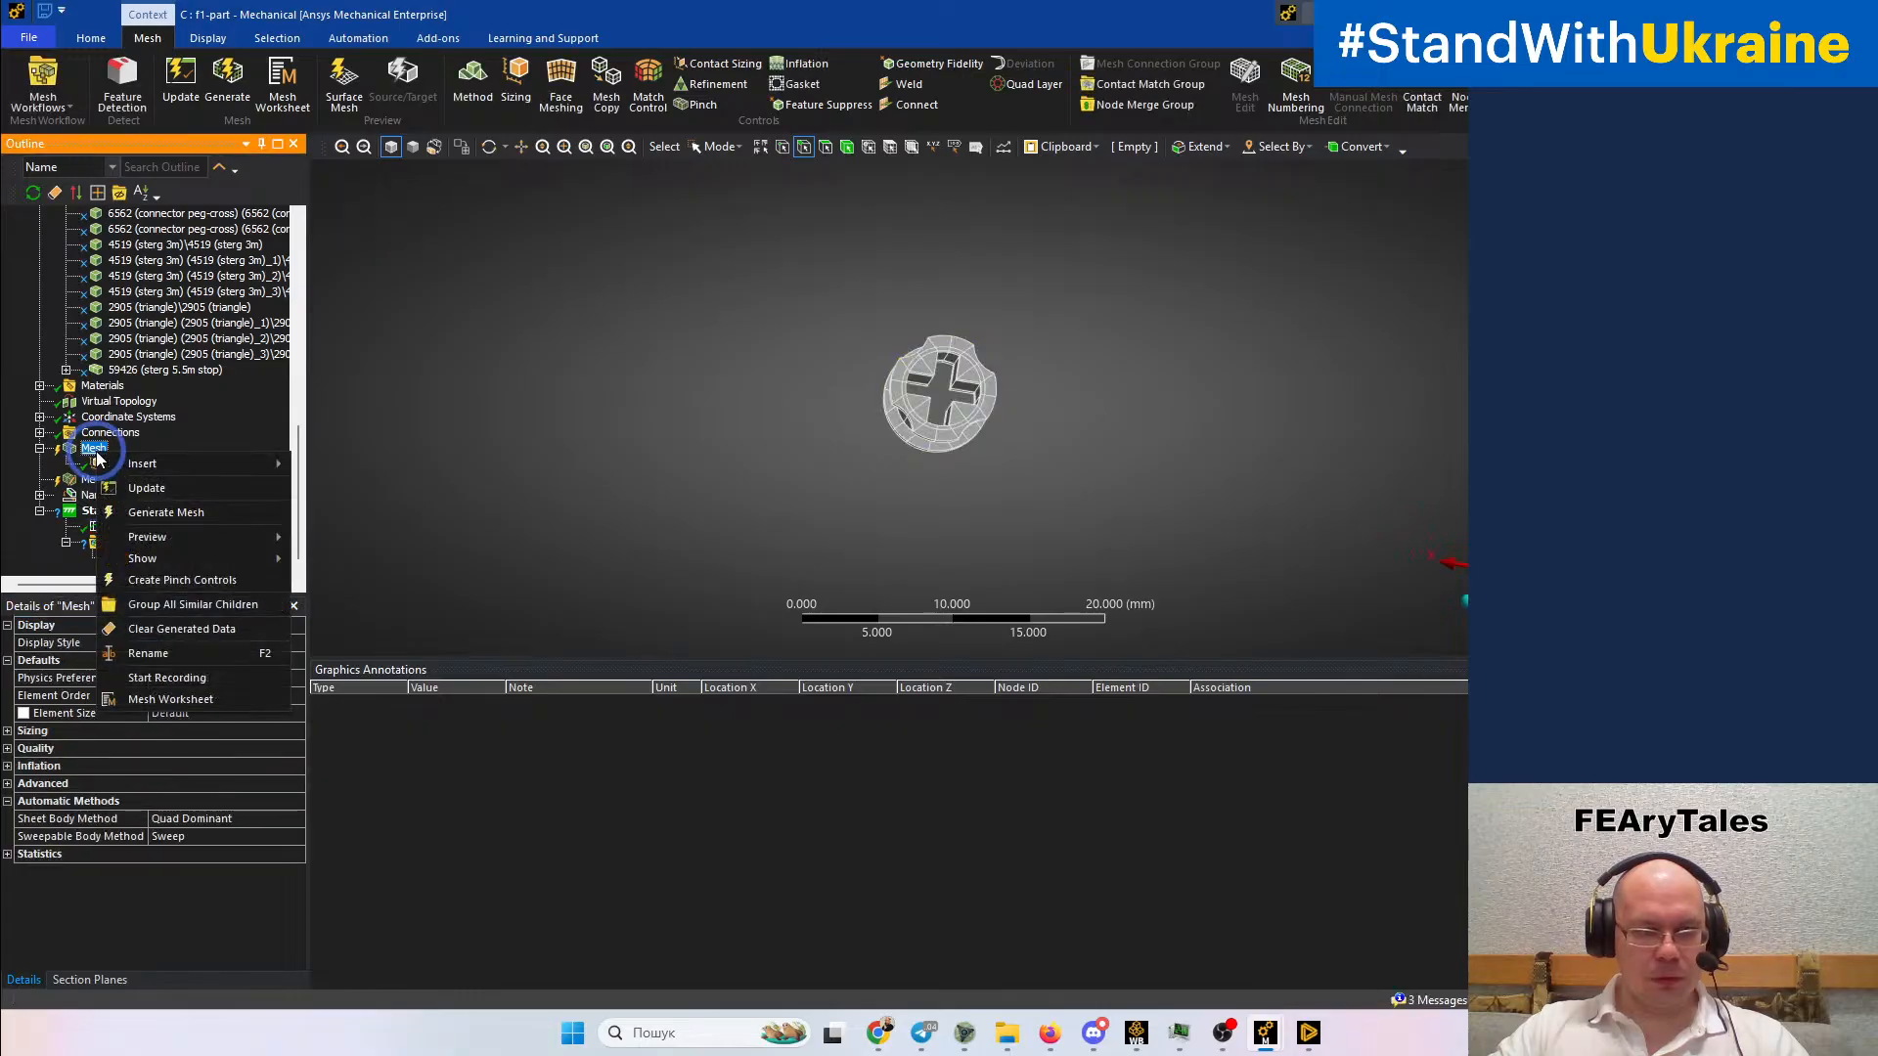
pyautogui.click(139, 509)
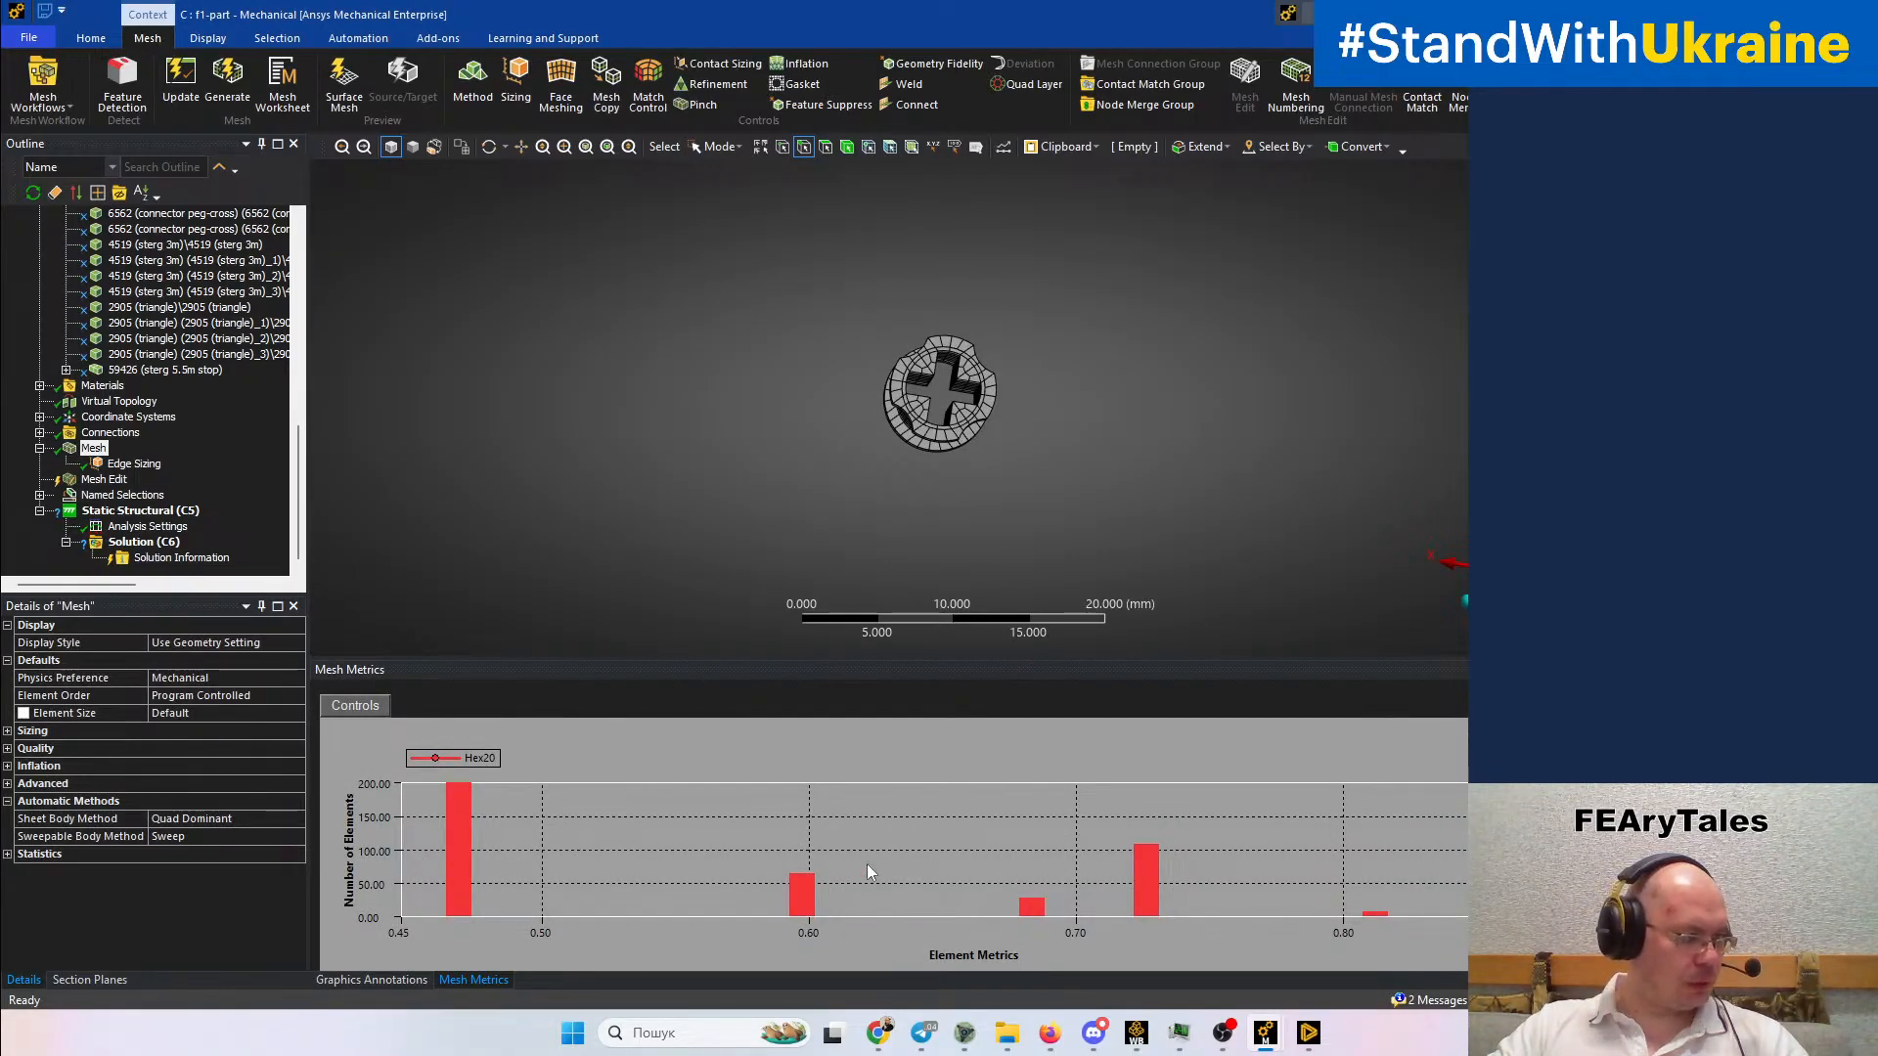
# Examine the mesh around the cross-shaped hole and compare it with the geometry edges at the hole's inner corners
pyautogui.scroll(8, 976, 464)
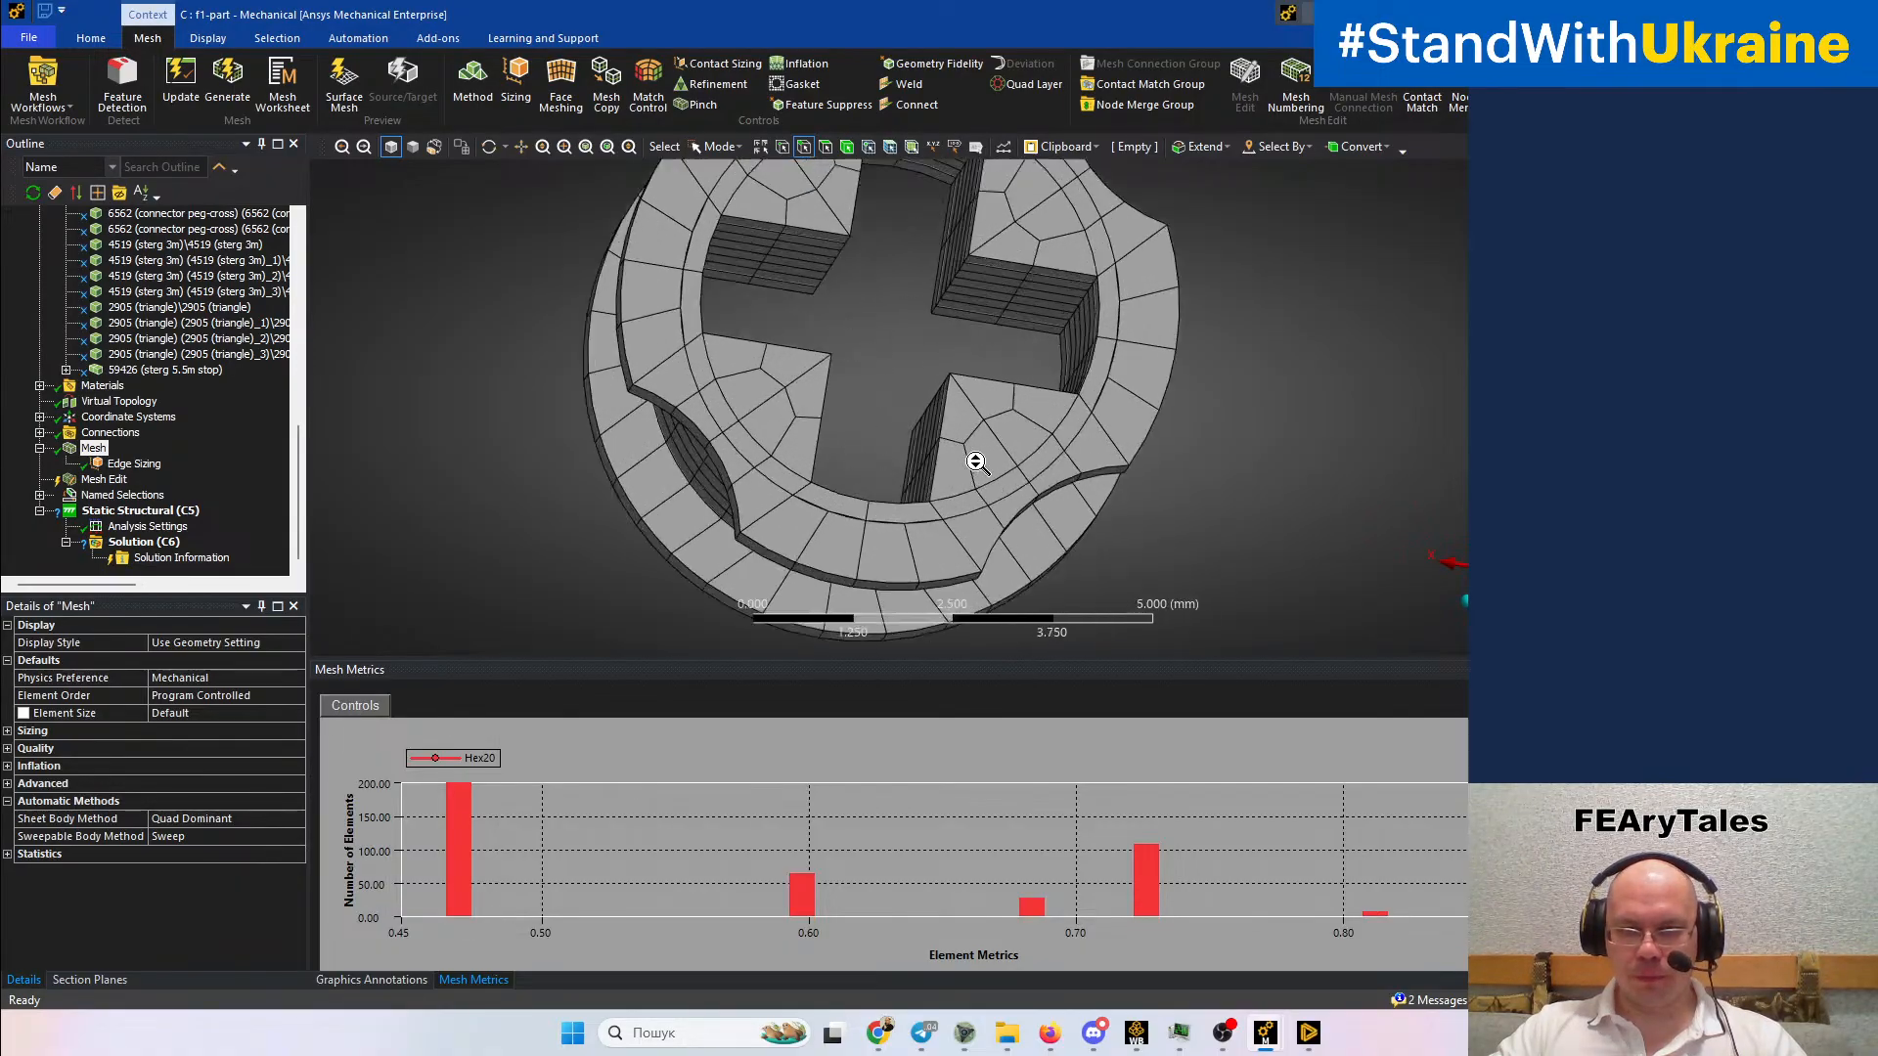
pyautogui.moveTo(958, 423); pyautogui.dragTo(1026, 544, button='middle')
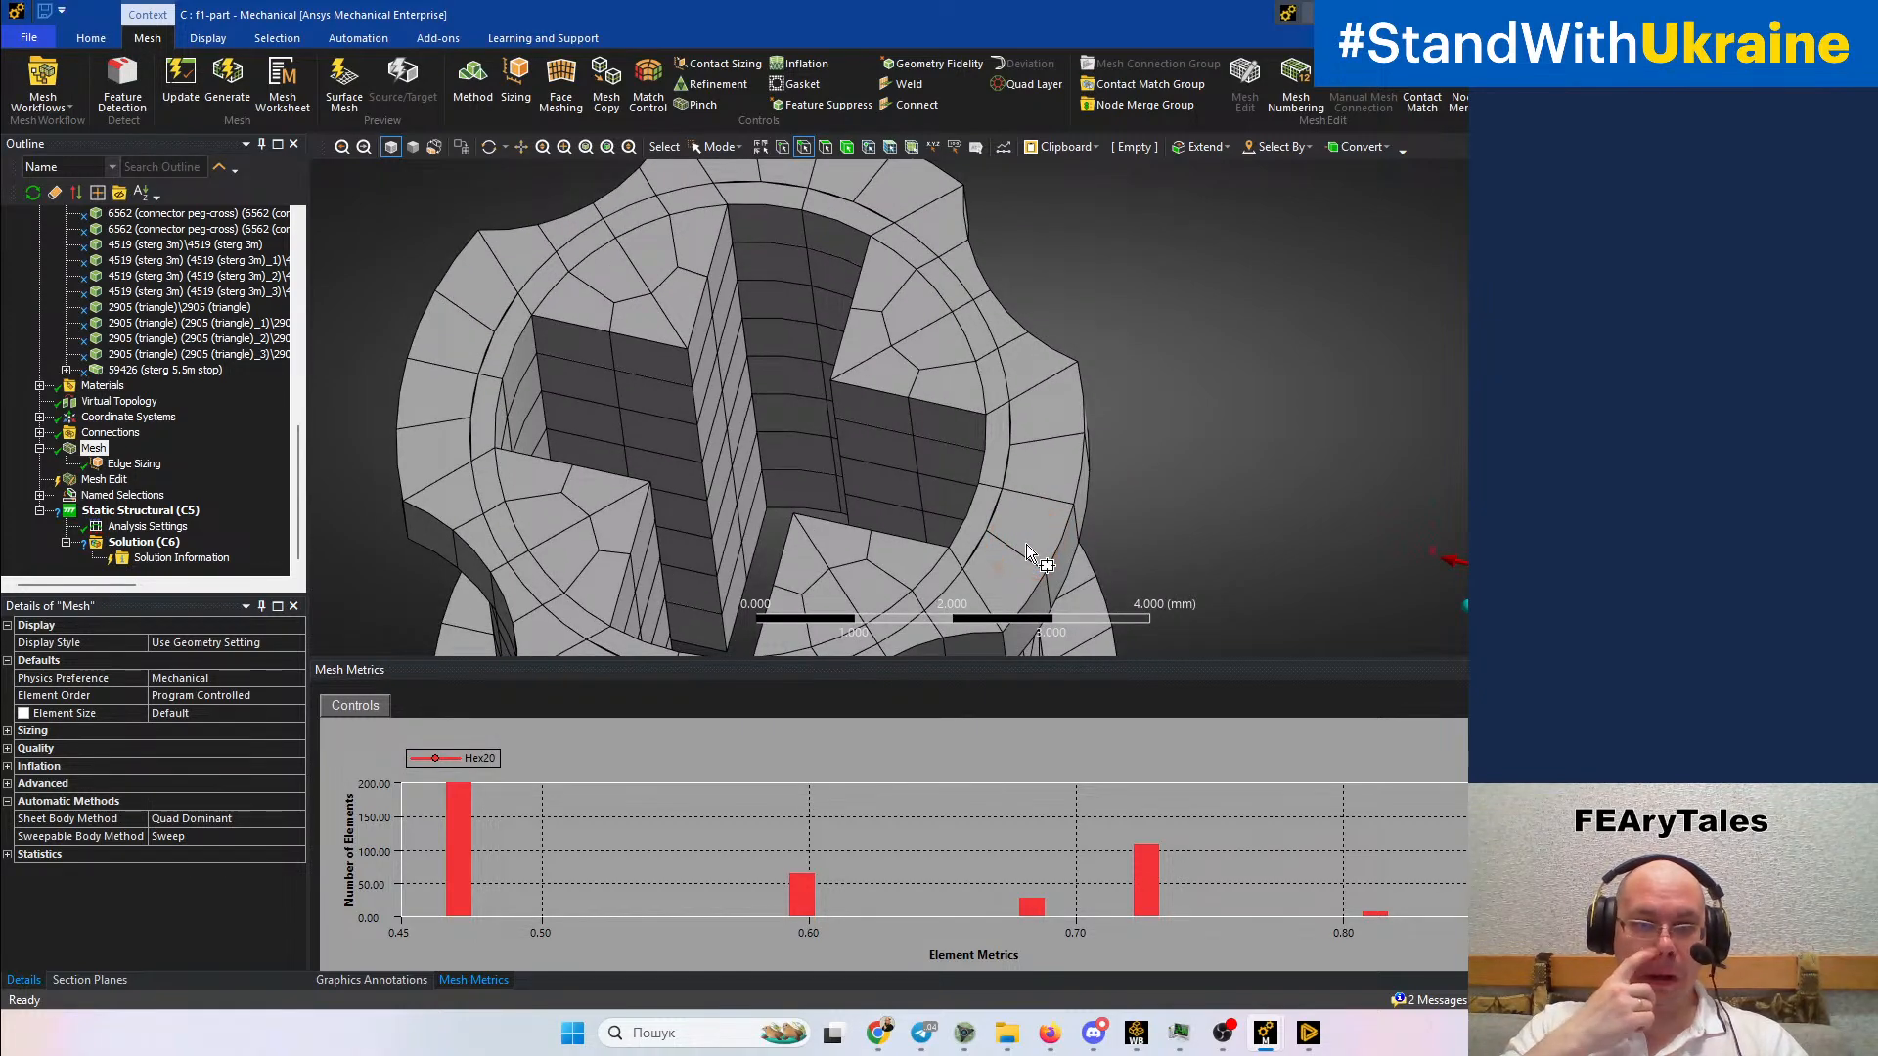
pyautogui.moveTo(663, 348); pyautogui.dragTo(653, 515, button='middle')
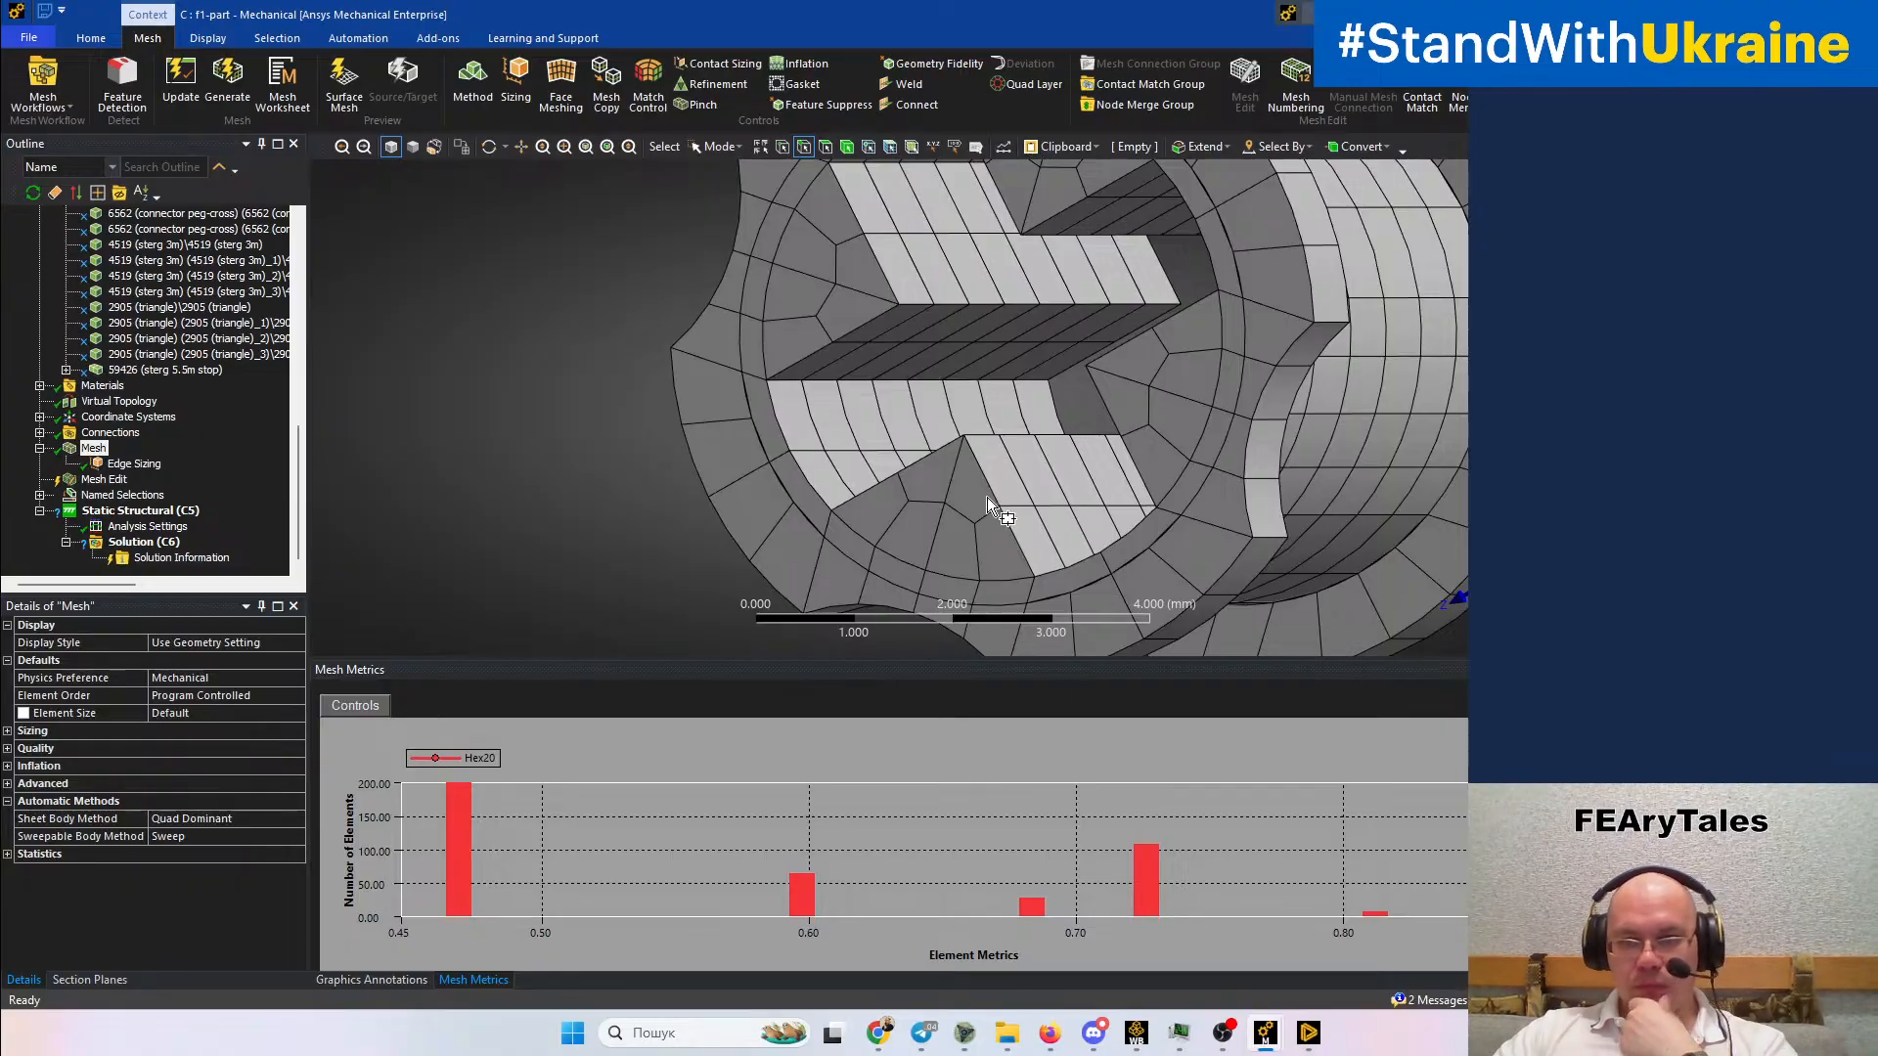
pyautogui.scroll(6, 812, 502)
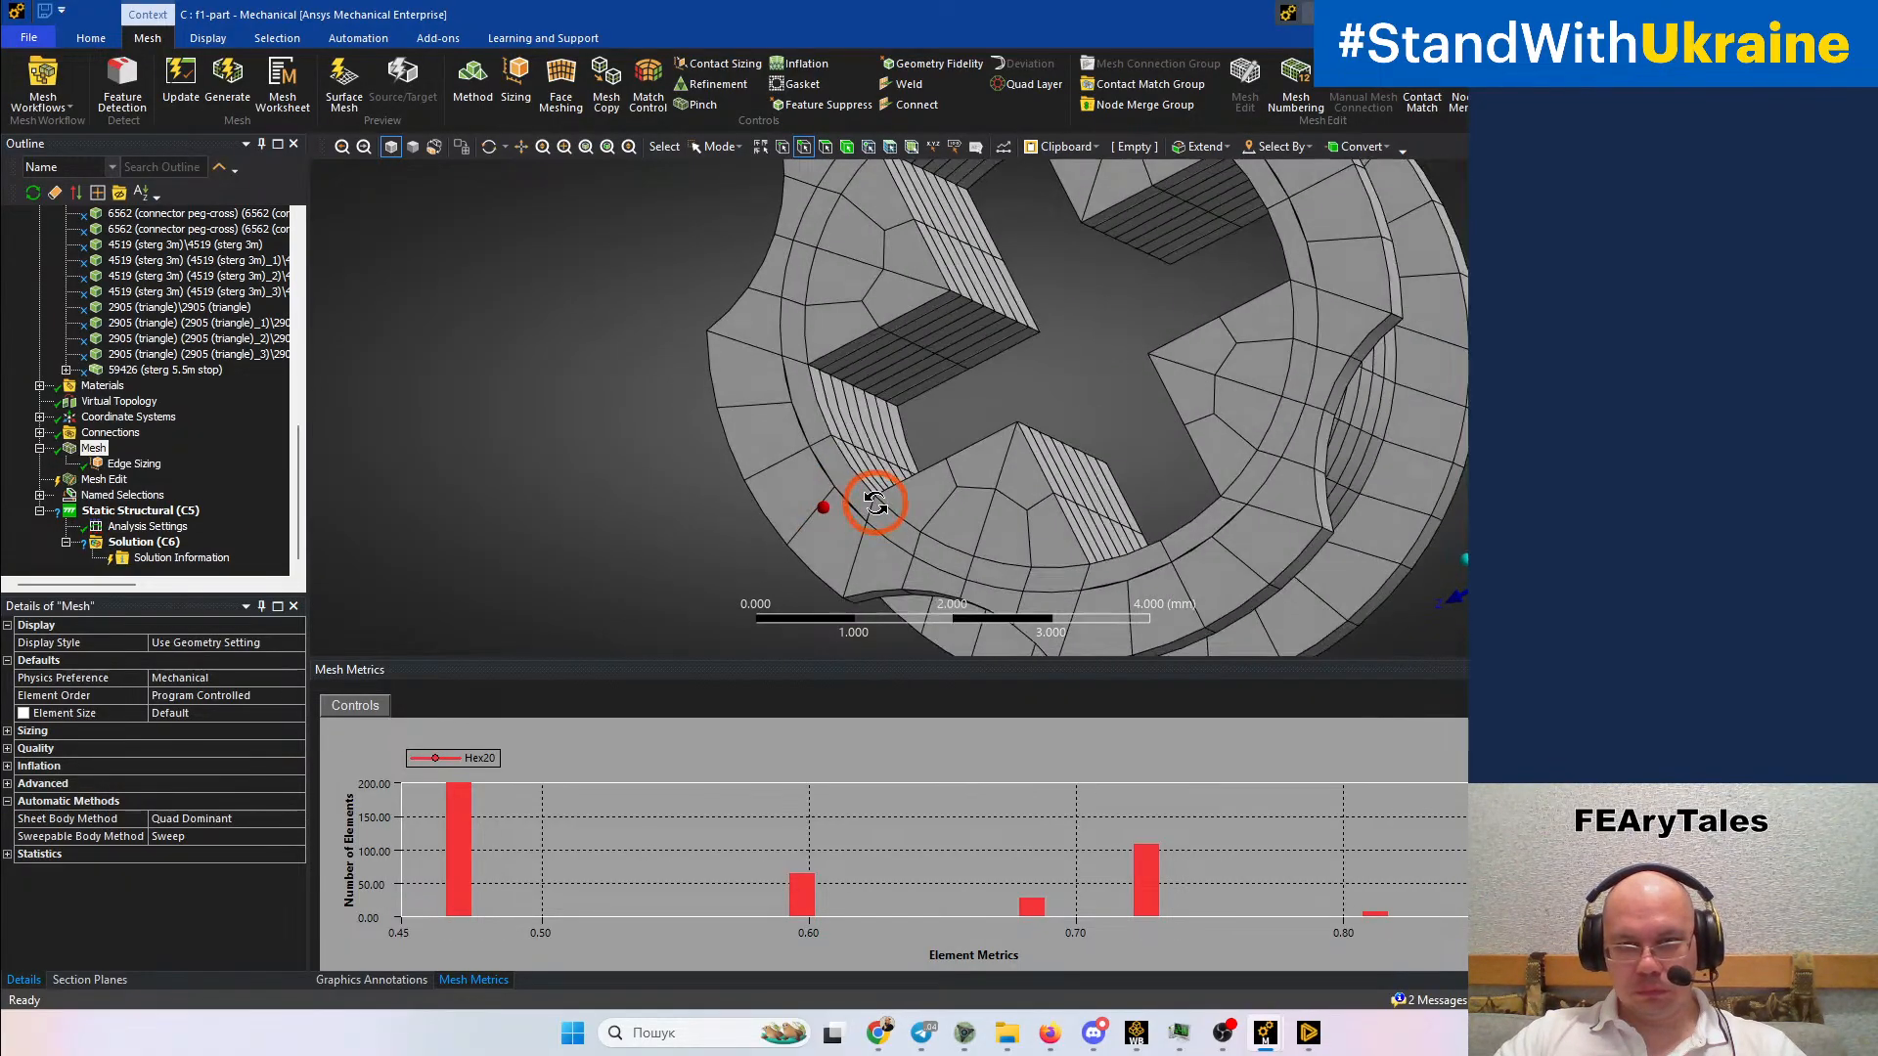
pyautogui.keyDown('ctrl'); pyautogui.moveTo(713, 530); pyautogui.dragTo(878, 424, button='middle'); pyautogui.keyUp('ctrl')
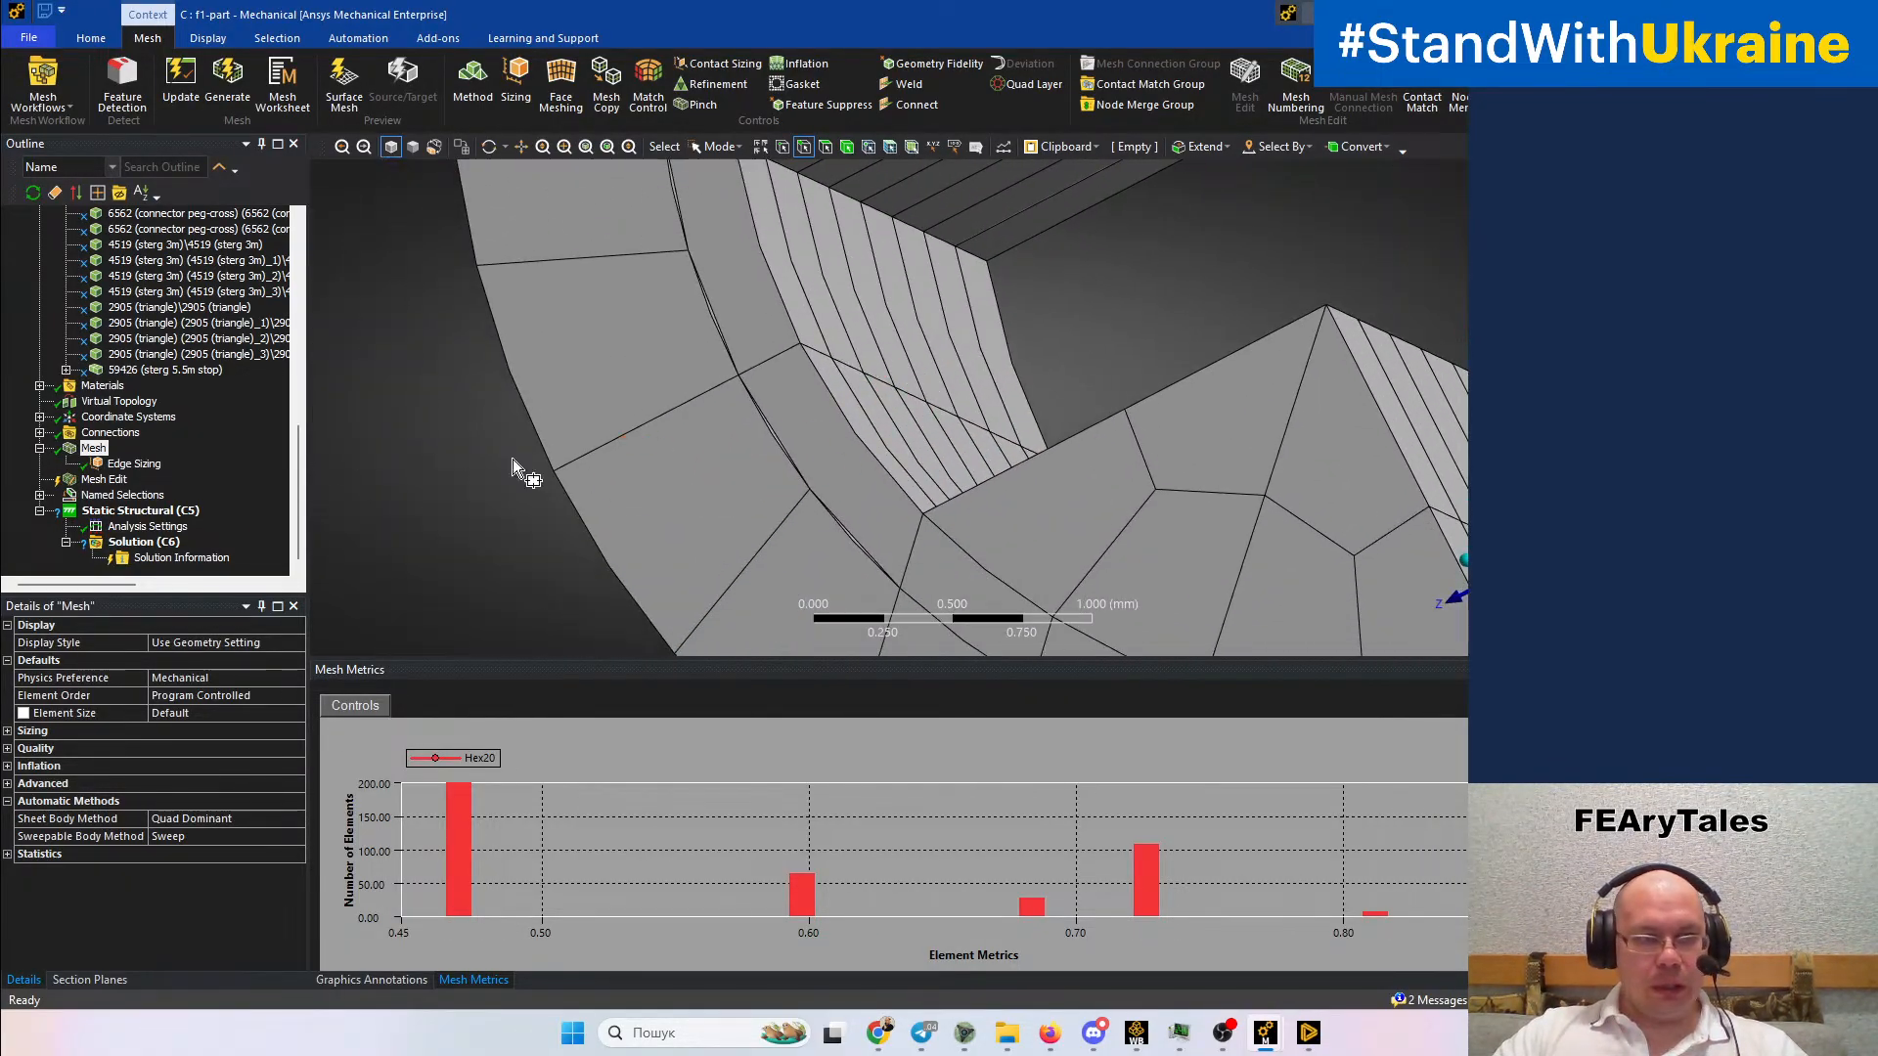
pyautogui.click(103, 387)
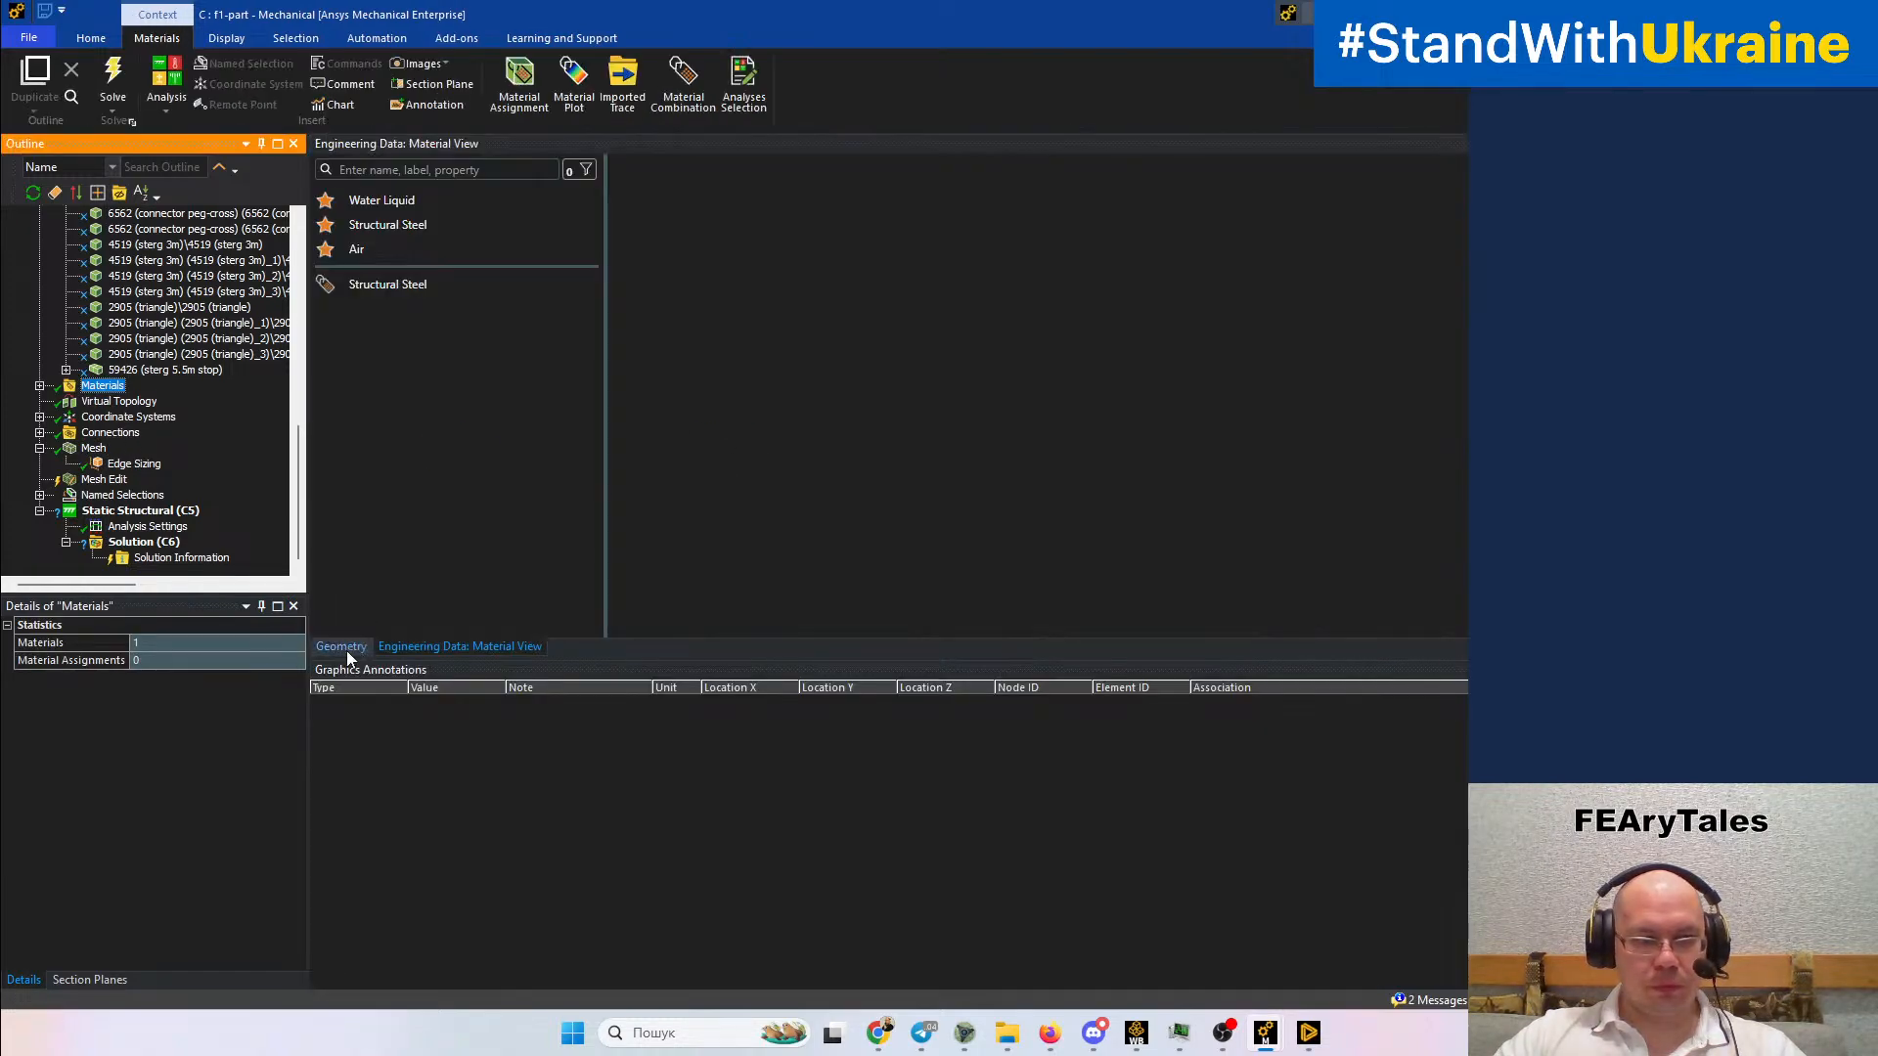
pyautogui.click(341, 646)
pyautogui.moveTo(811, 536); pyautogui.dragTo(878, 274, button='middle')
pyautogui.keyDown('ctrl'); pyautogui.moveTo(665, 450); pyautogui.dragTo(772, 352, button='middle'); pyautogui.keyUp('ctrl')
pyautogui.scroll(1, 763, 372)
pyautogui.scroll(3, 667, 483)
pyautogui.keyDown('ctrl'); pyautogui.moveTo(747, 444); pyautogui.dragTo(629, 622, button='middle'); pyautogui.keyUp('ctrl')
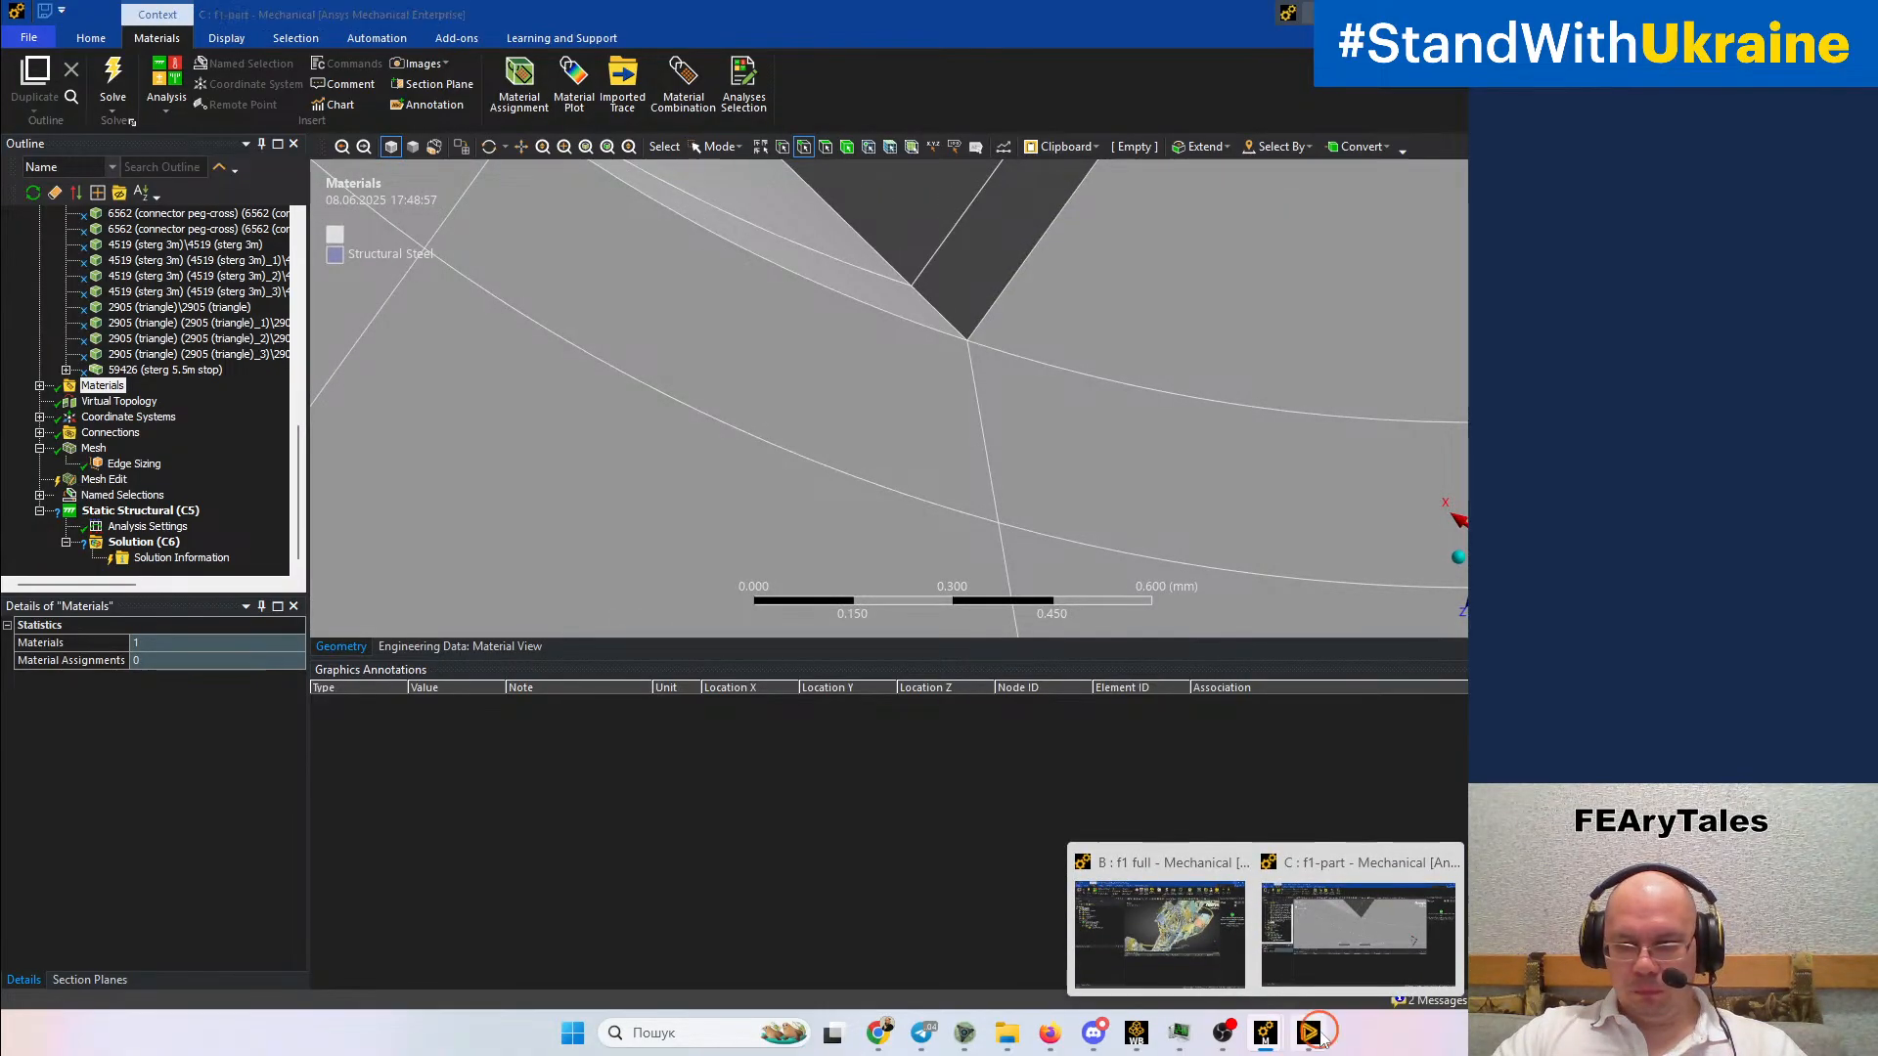
# Switch to Ansys Discovery and bring up the design window showing only the sliced bushing
pyautogui.click(1308, 1033)
pyautogui.click(1045, 715)
pyautogui.scroll(-3, 1045, 715)
pyautogui.click(514, 858)
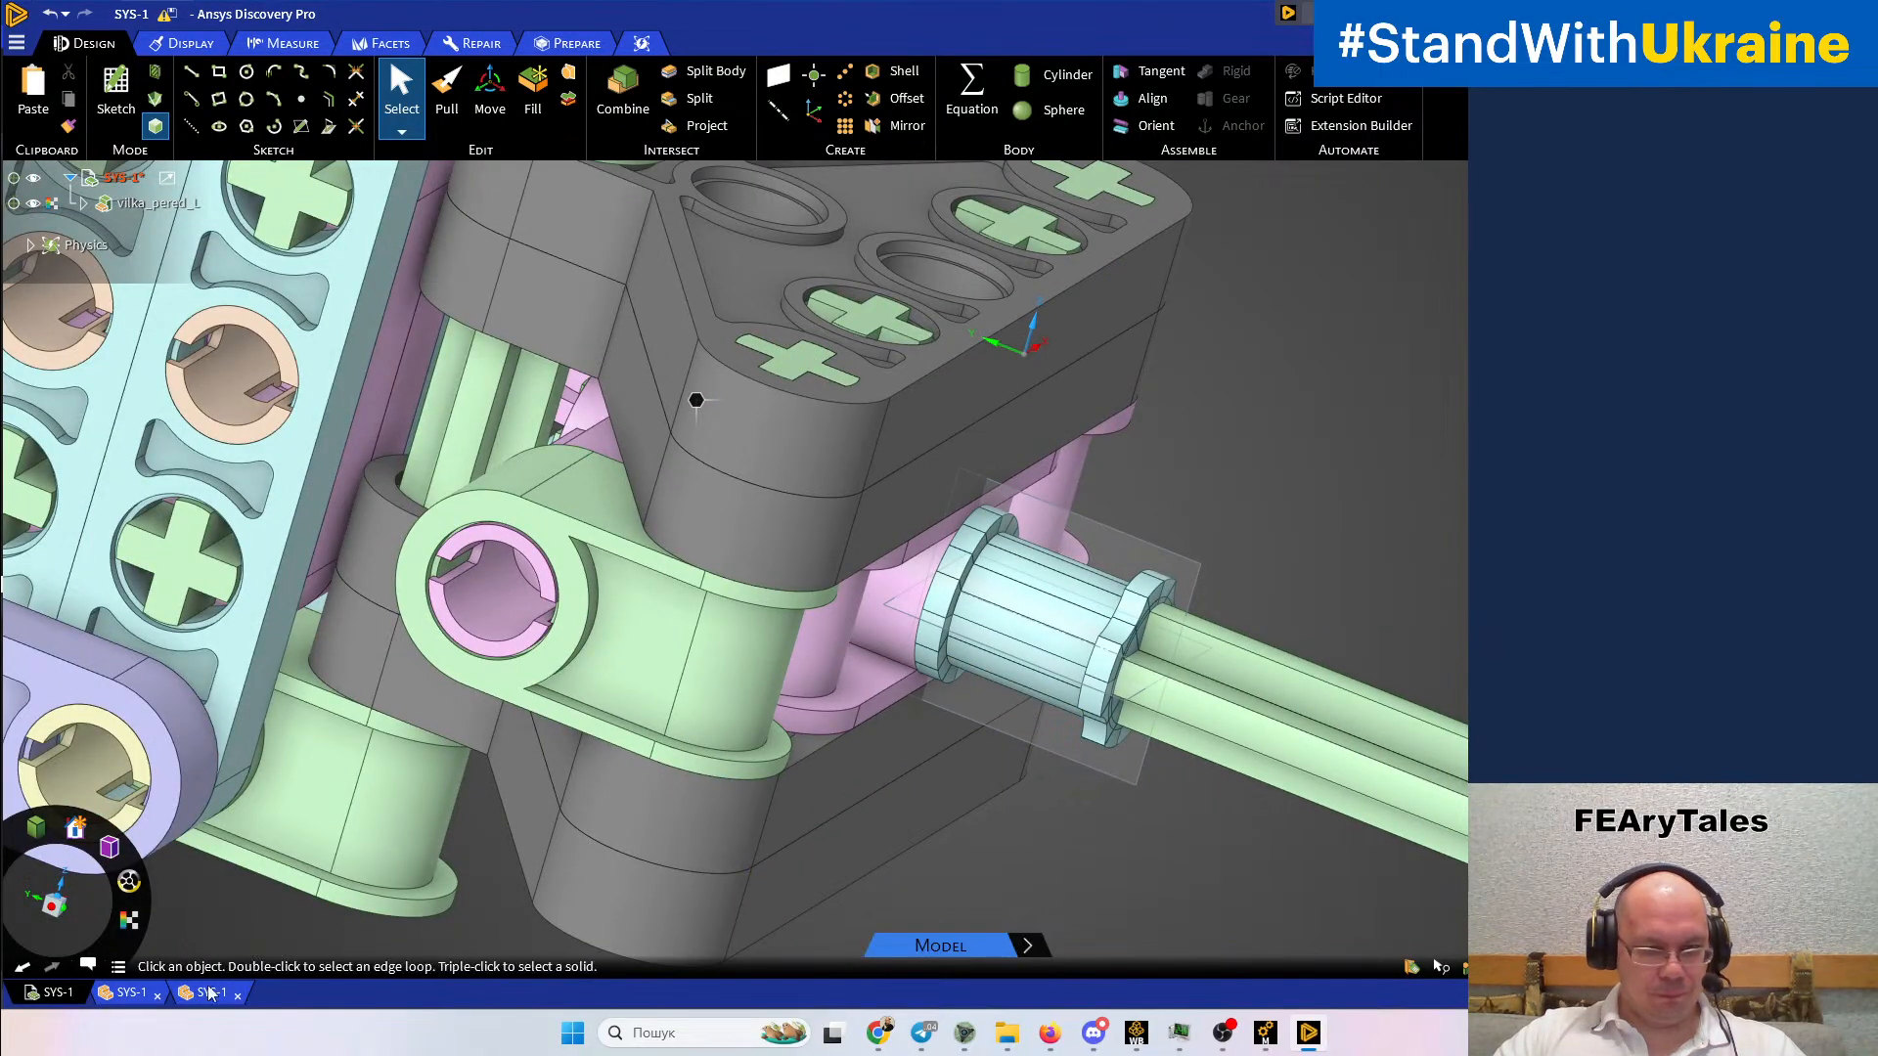
pyautogui.click(201, 994)
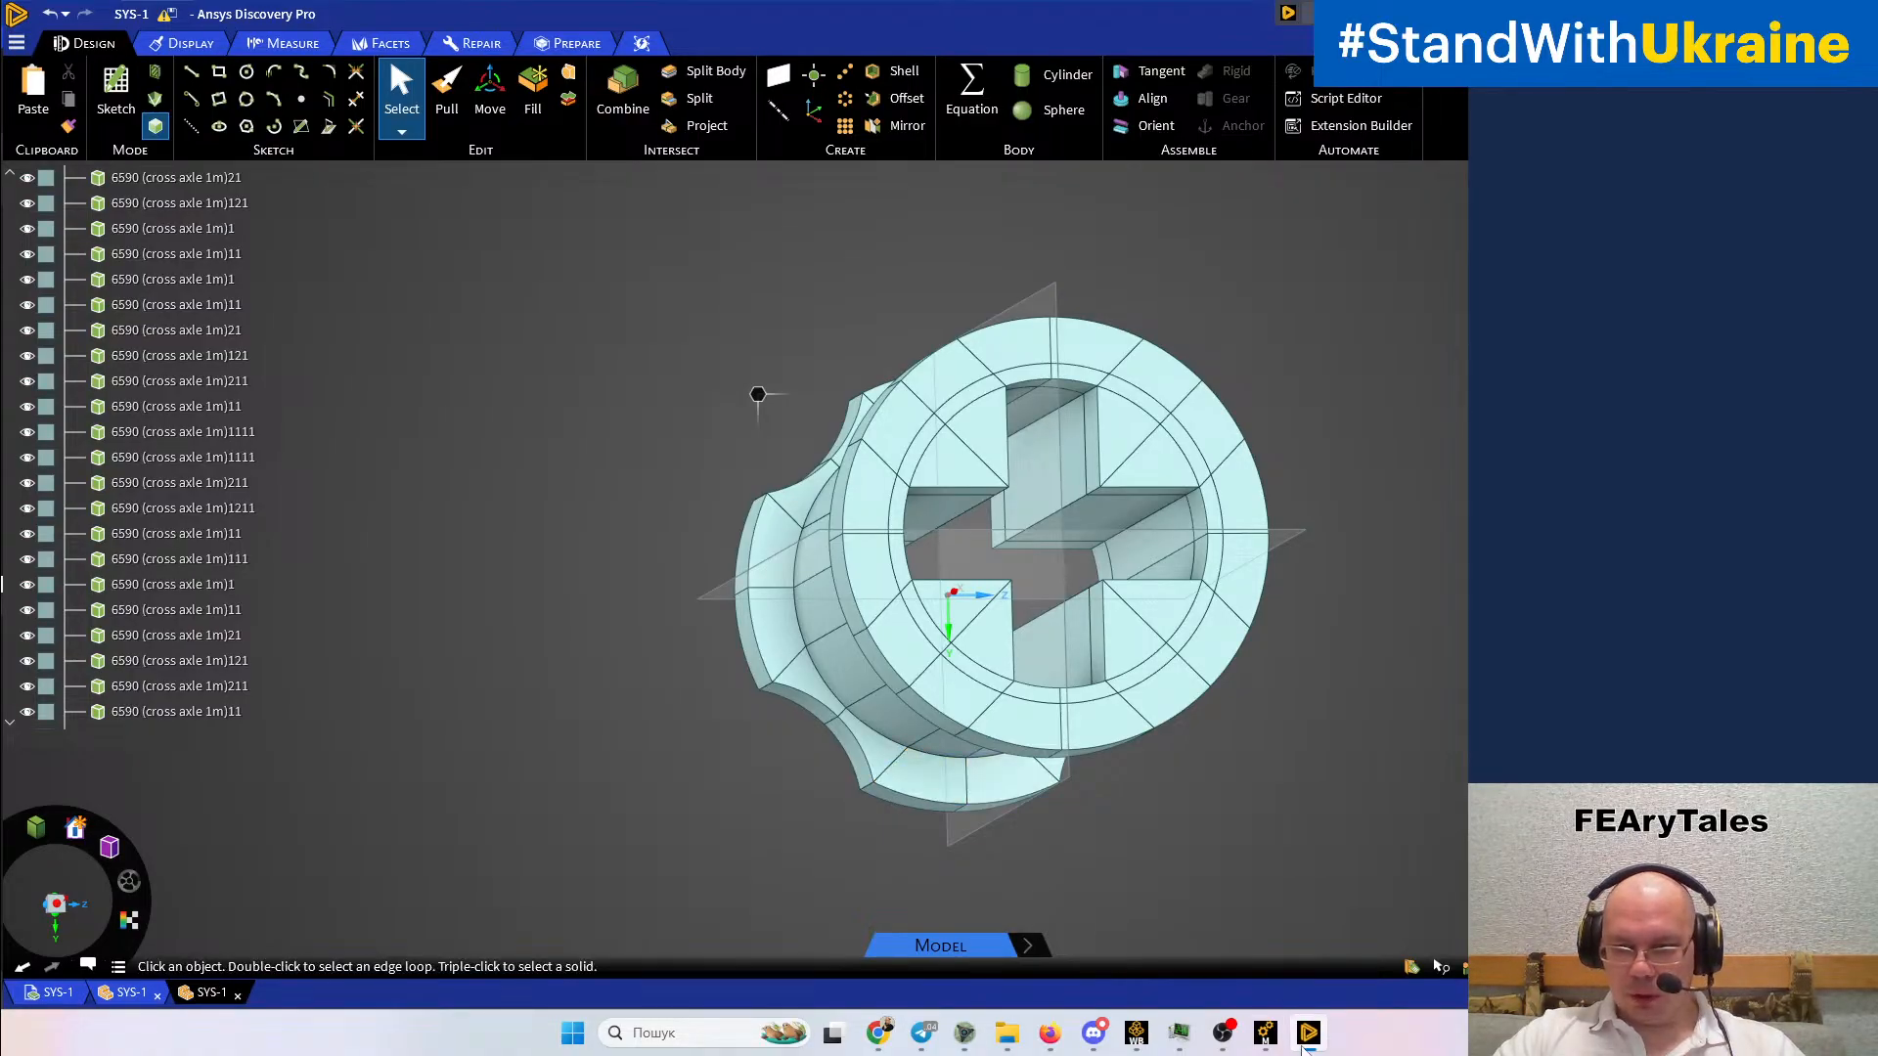
# Return to the f1-part model in Ansys Mechanical and examine the bushing's mesh along the sleeve and both flanges
pyautogui.moveTo(1312, 1038)
pyautogui.click(1361, 964)
pyautogui.click(1269, 1034)
pyautogui.click(1352, 947)
pyautogui.click(1147, 579)
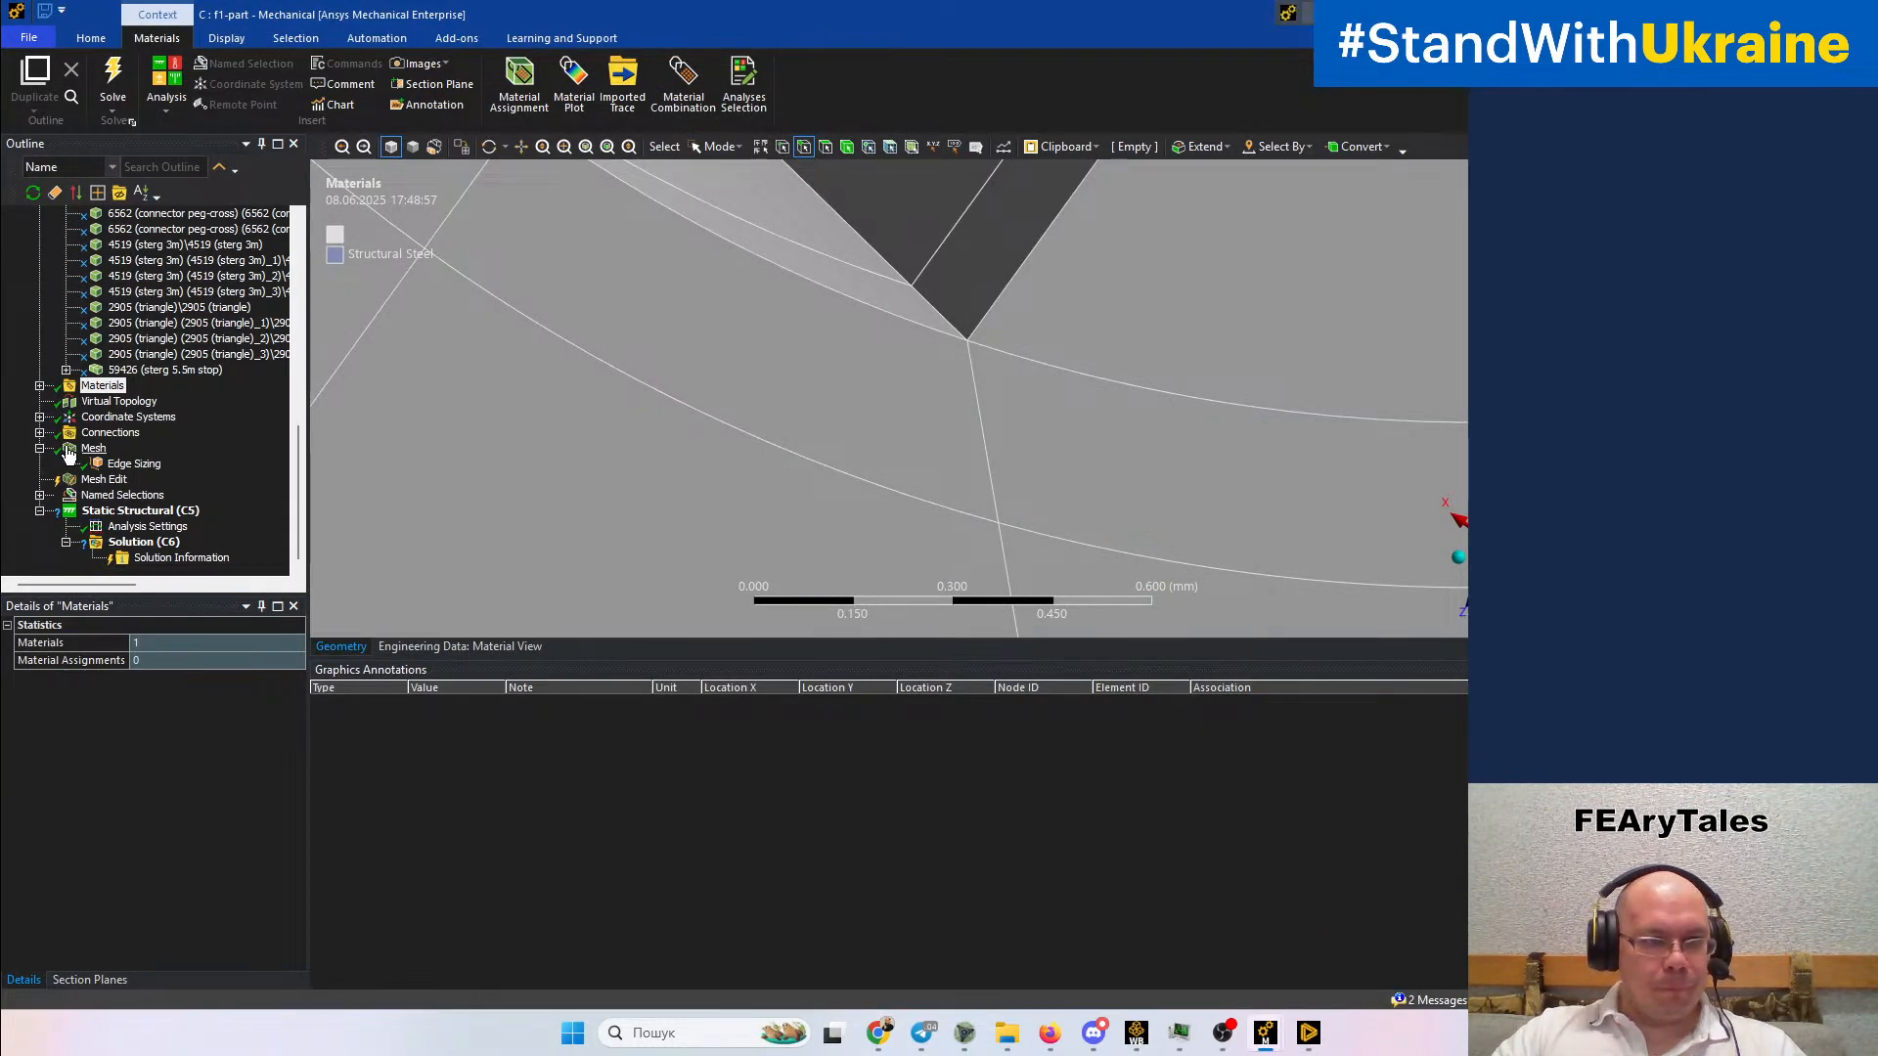
pyautogui.click(70, 452)
pyautogui.scroll(-2, 708, 471)
pyautogui.scroll(-5, 707, 475)
pyautogui.moveTo(706, 476)
pyautogui.mouseDown(button='middle')
pyautogui.moveTo(849, 456)
pyautogui.moveTo(820, 503)
pyautogui.moveTo(724, 474)
pyautogui.mouseUp(button='middle')
pyautogui.moveTo(626, 412); pyautogui.dragTo(726, 462, button='middle')
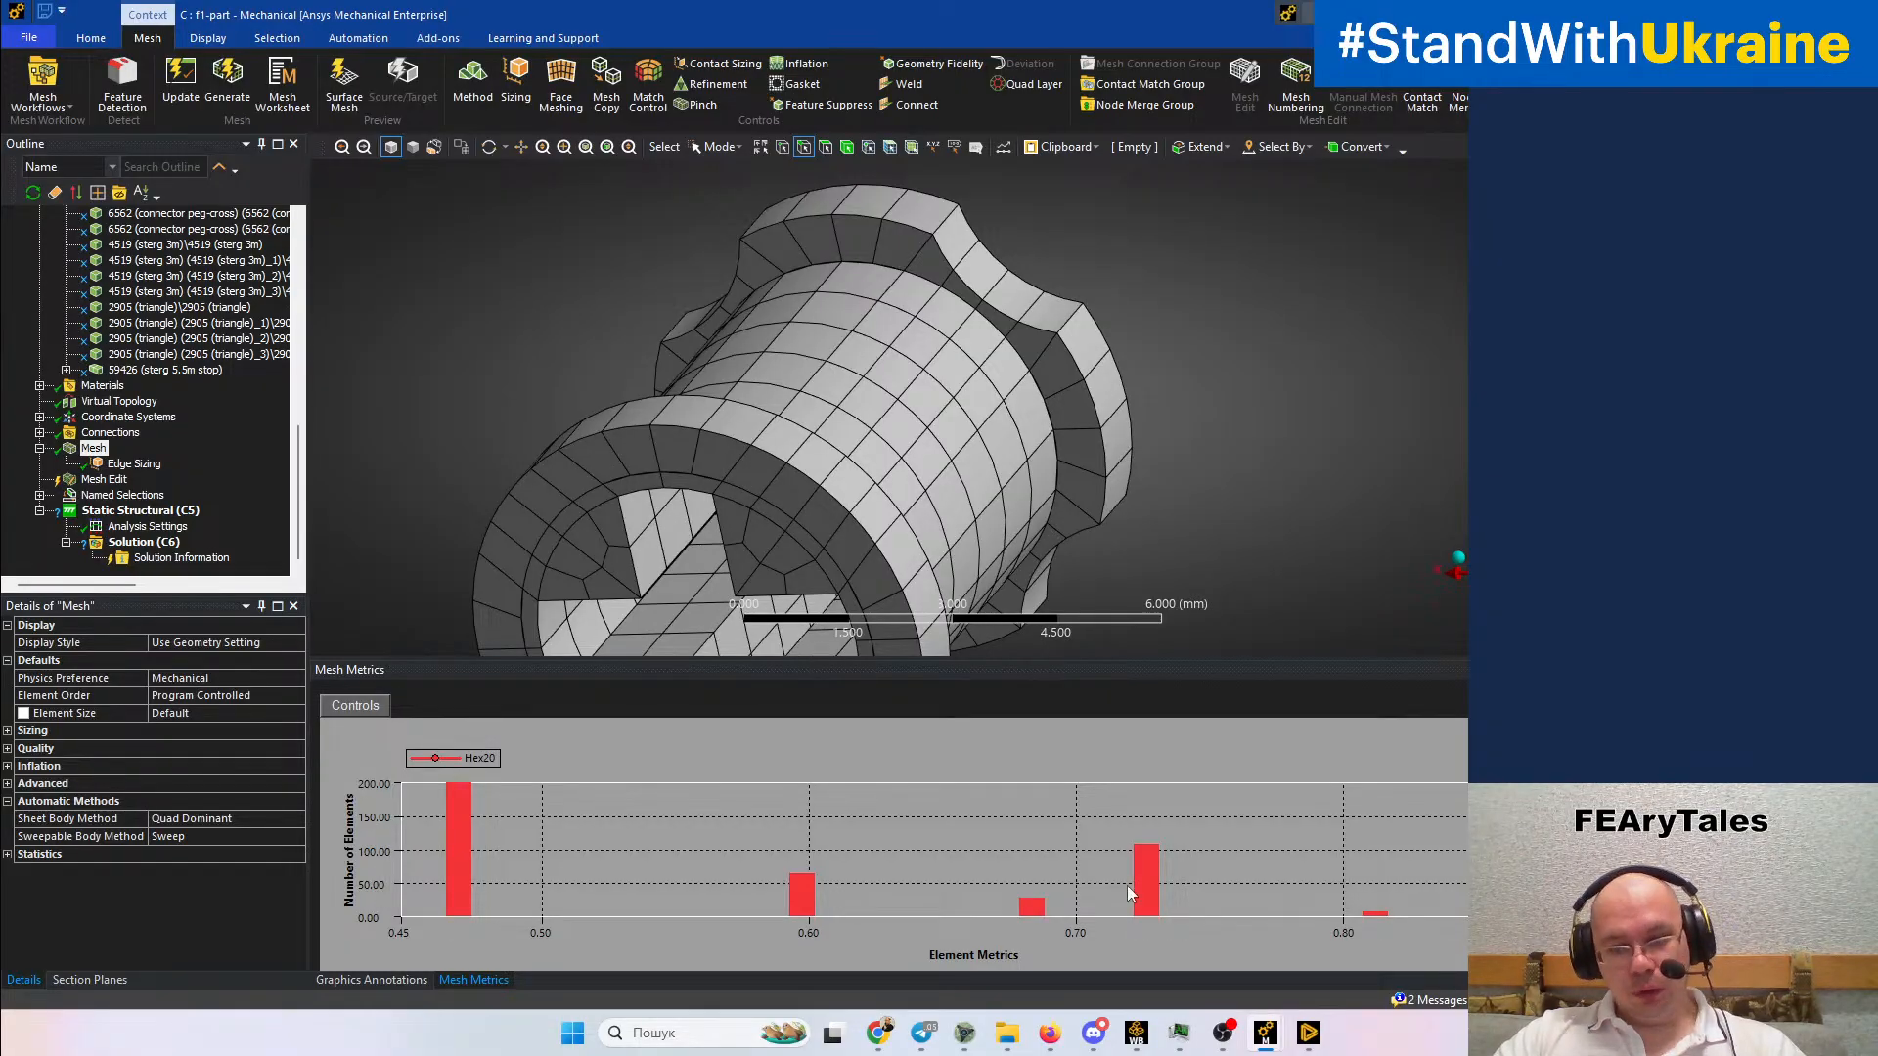
# Switch to Ansys Discovery and hide one outer body of the scalloped flange next to the cutting plane
pyautogui.moveTo(1313, 1050)
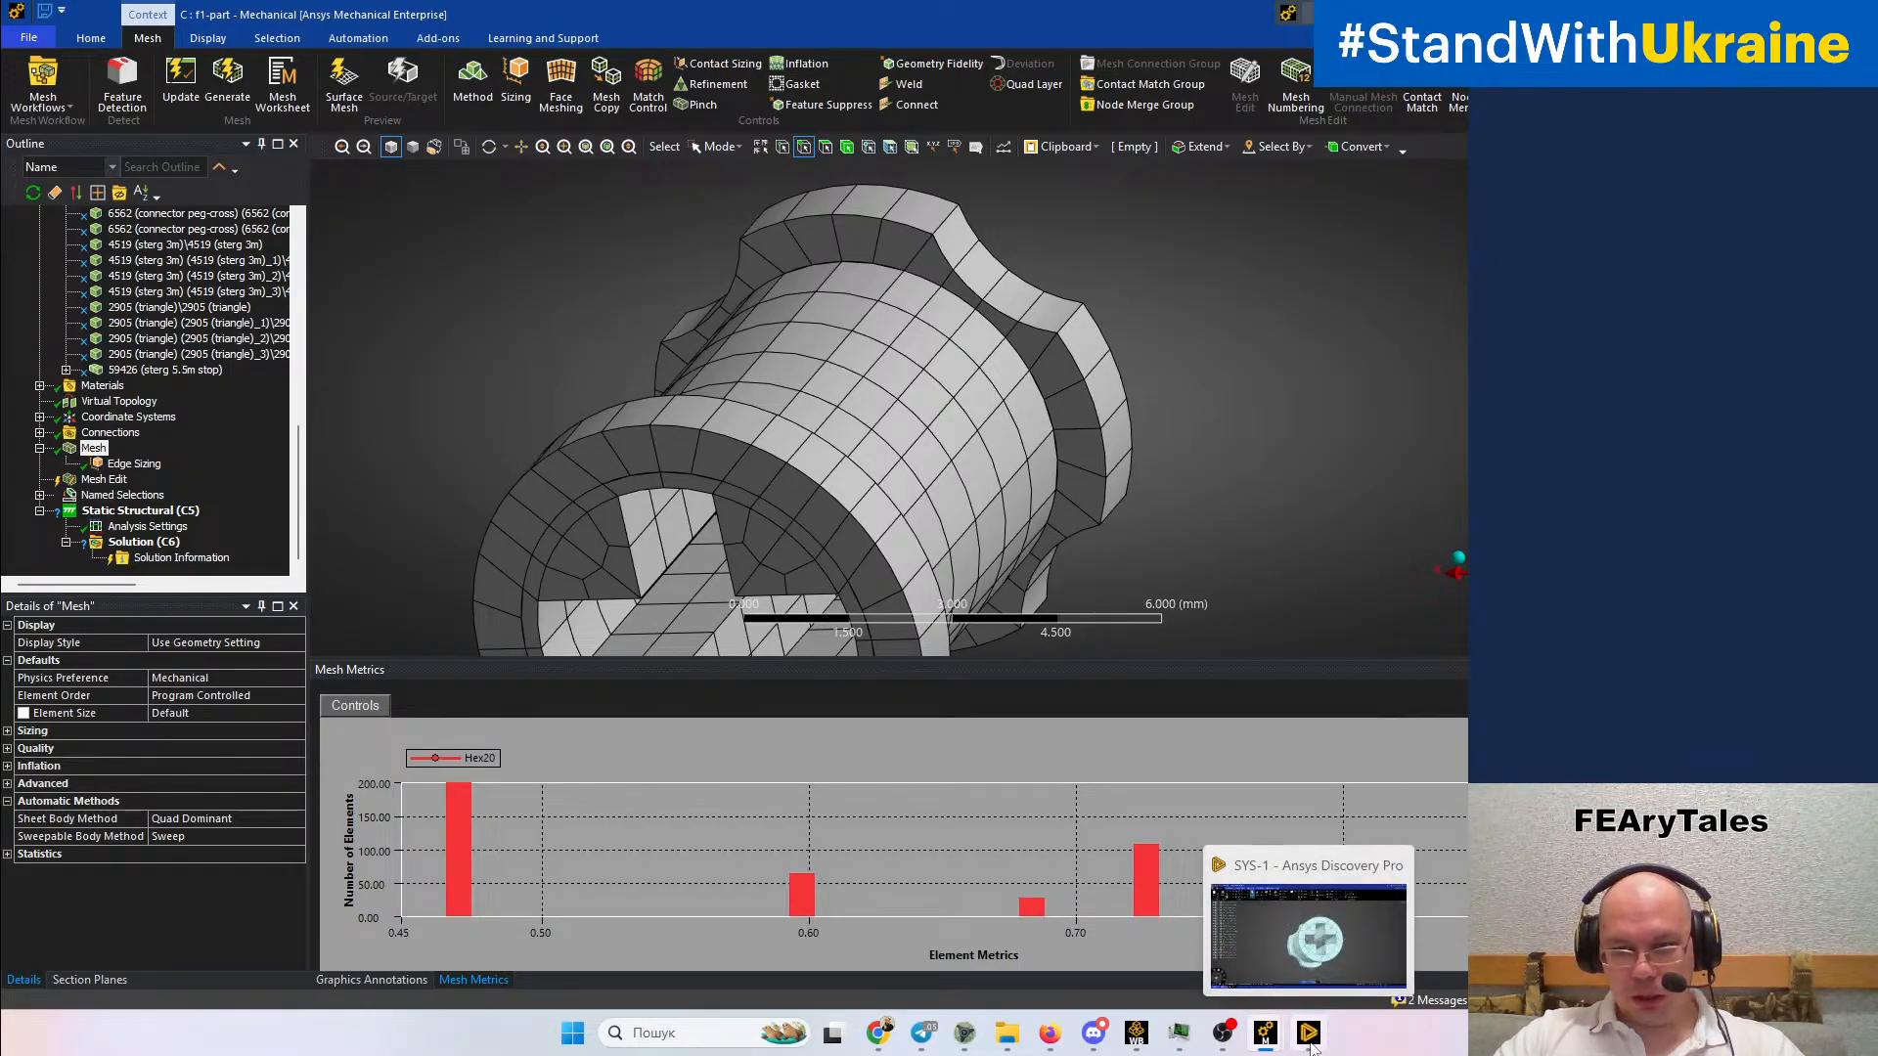
pyautogui.click(1270, 983)
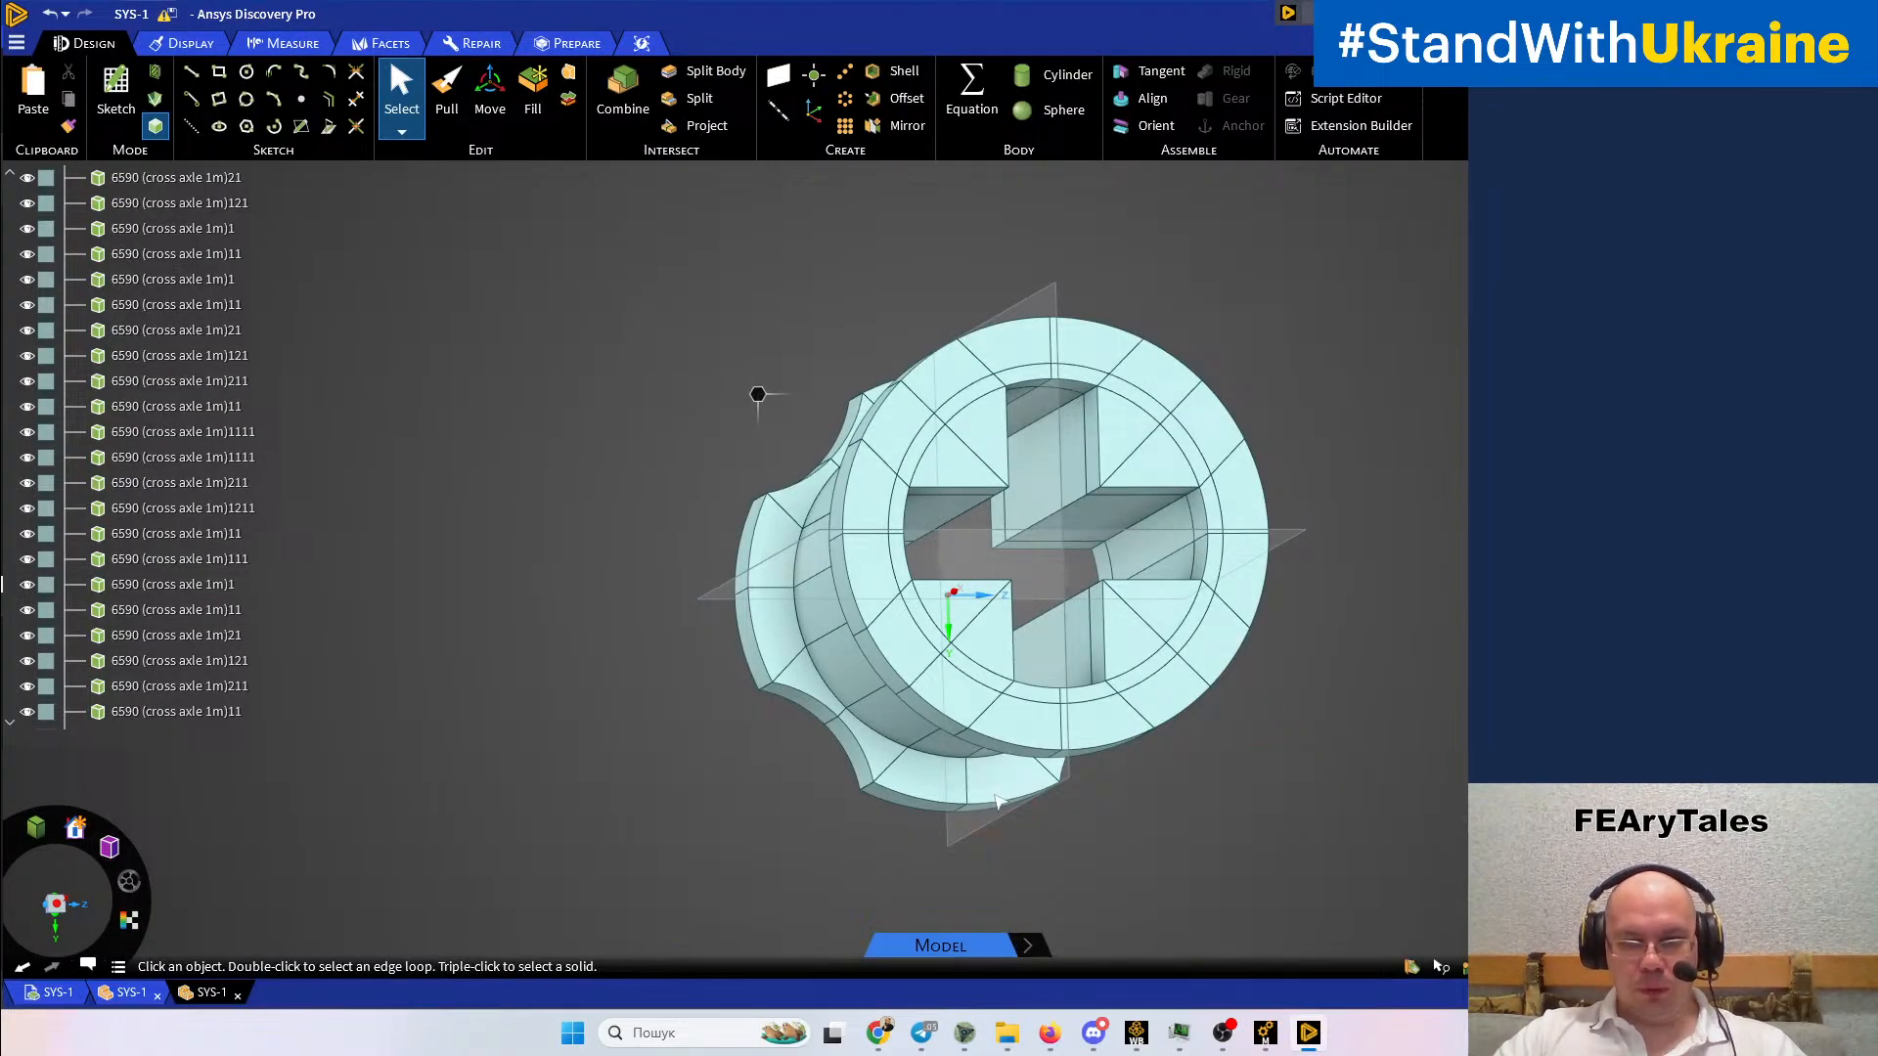
pyautogui.moveTo(1014, 769); pyautogui.dragTo(1036, 781, button='middle')
pyautogui.scroll(3, 745, 650)
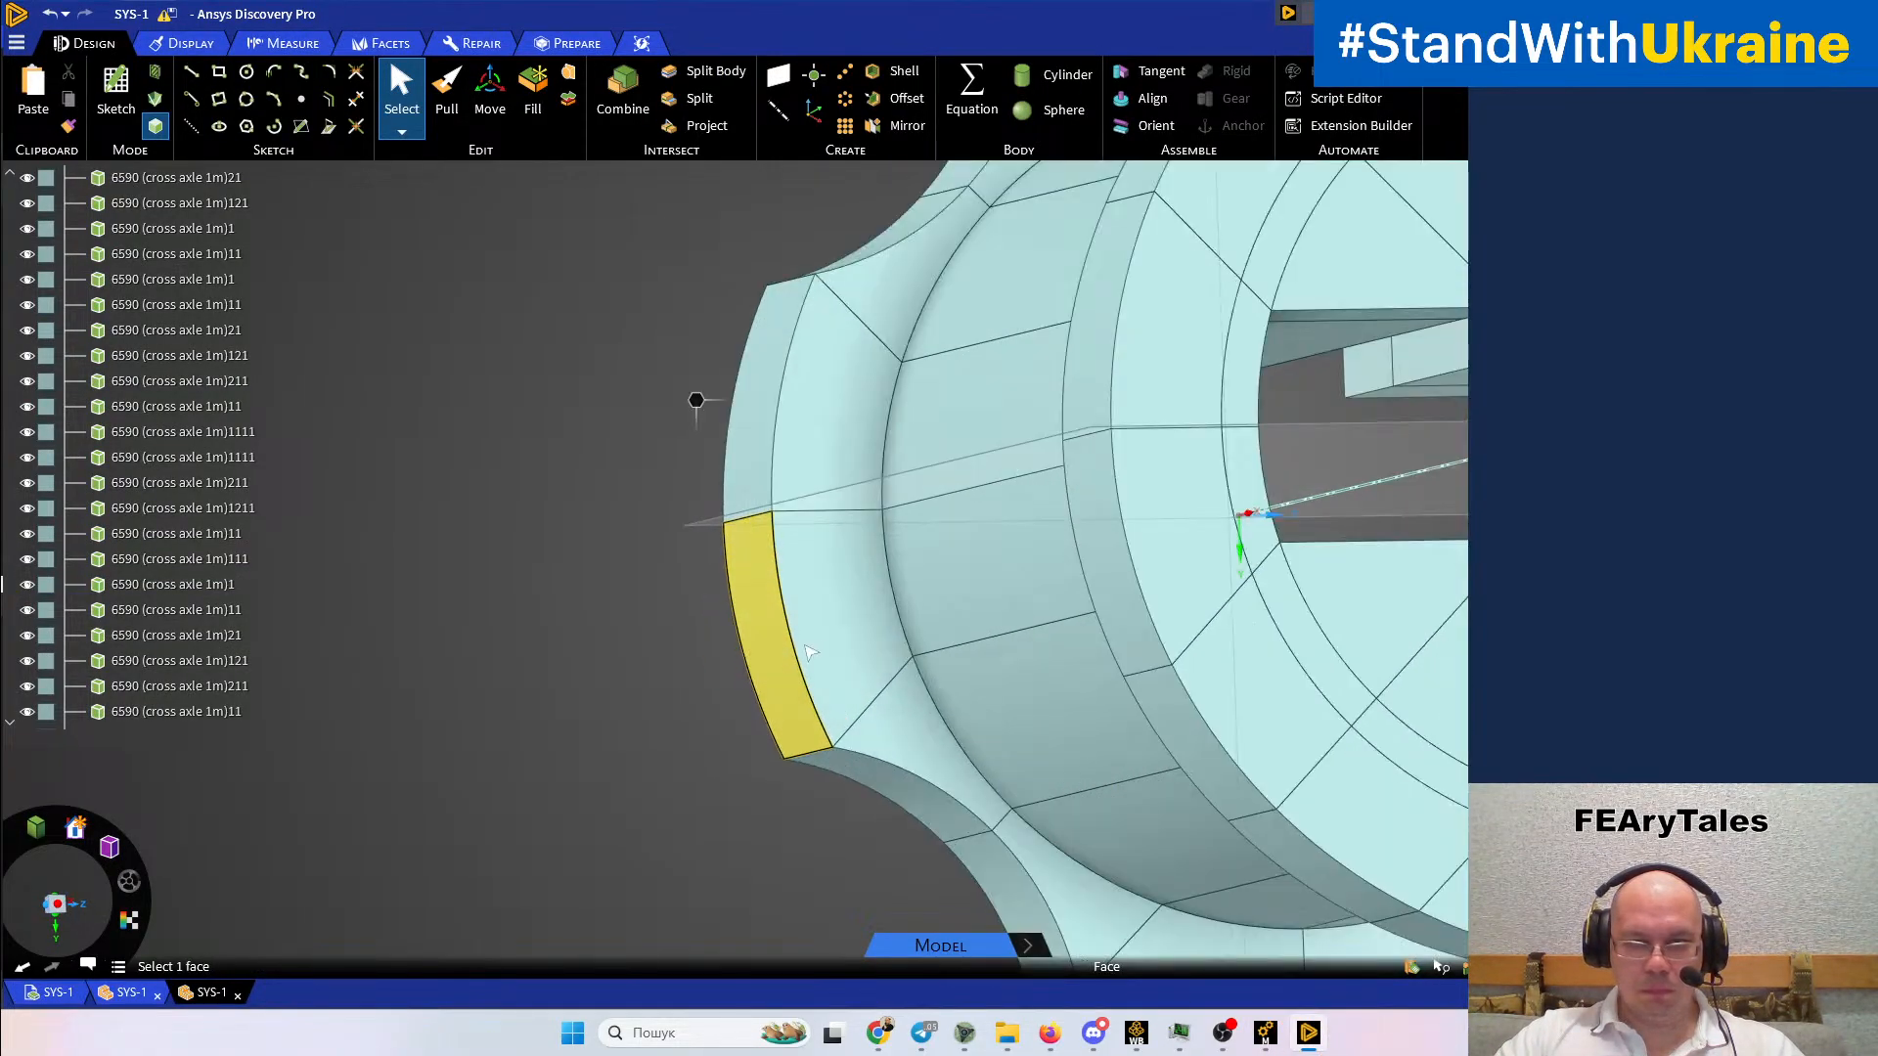
pyautogui.click(826, 633)
pyautogui.rightClick(828, 635)
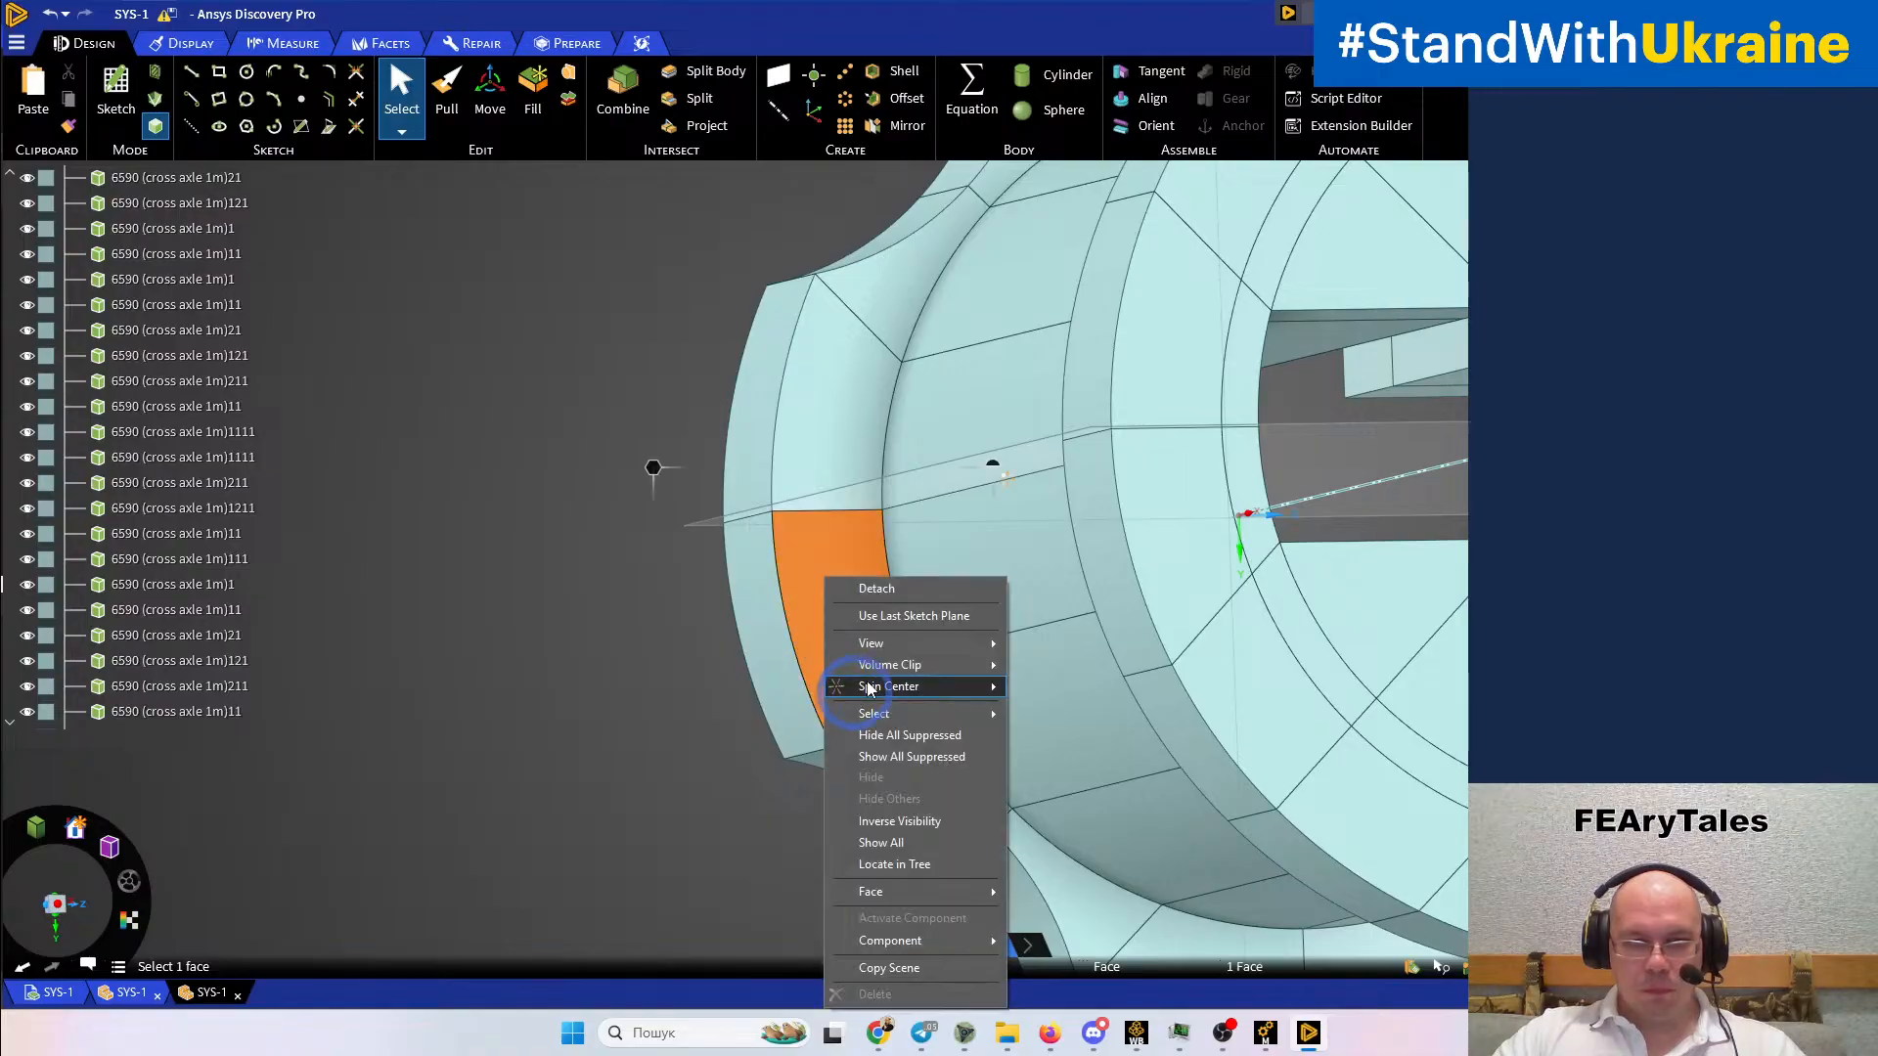
pyautogui.click(886, 783)
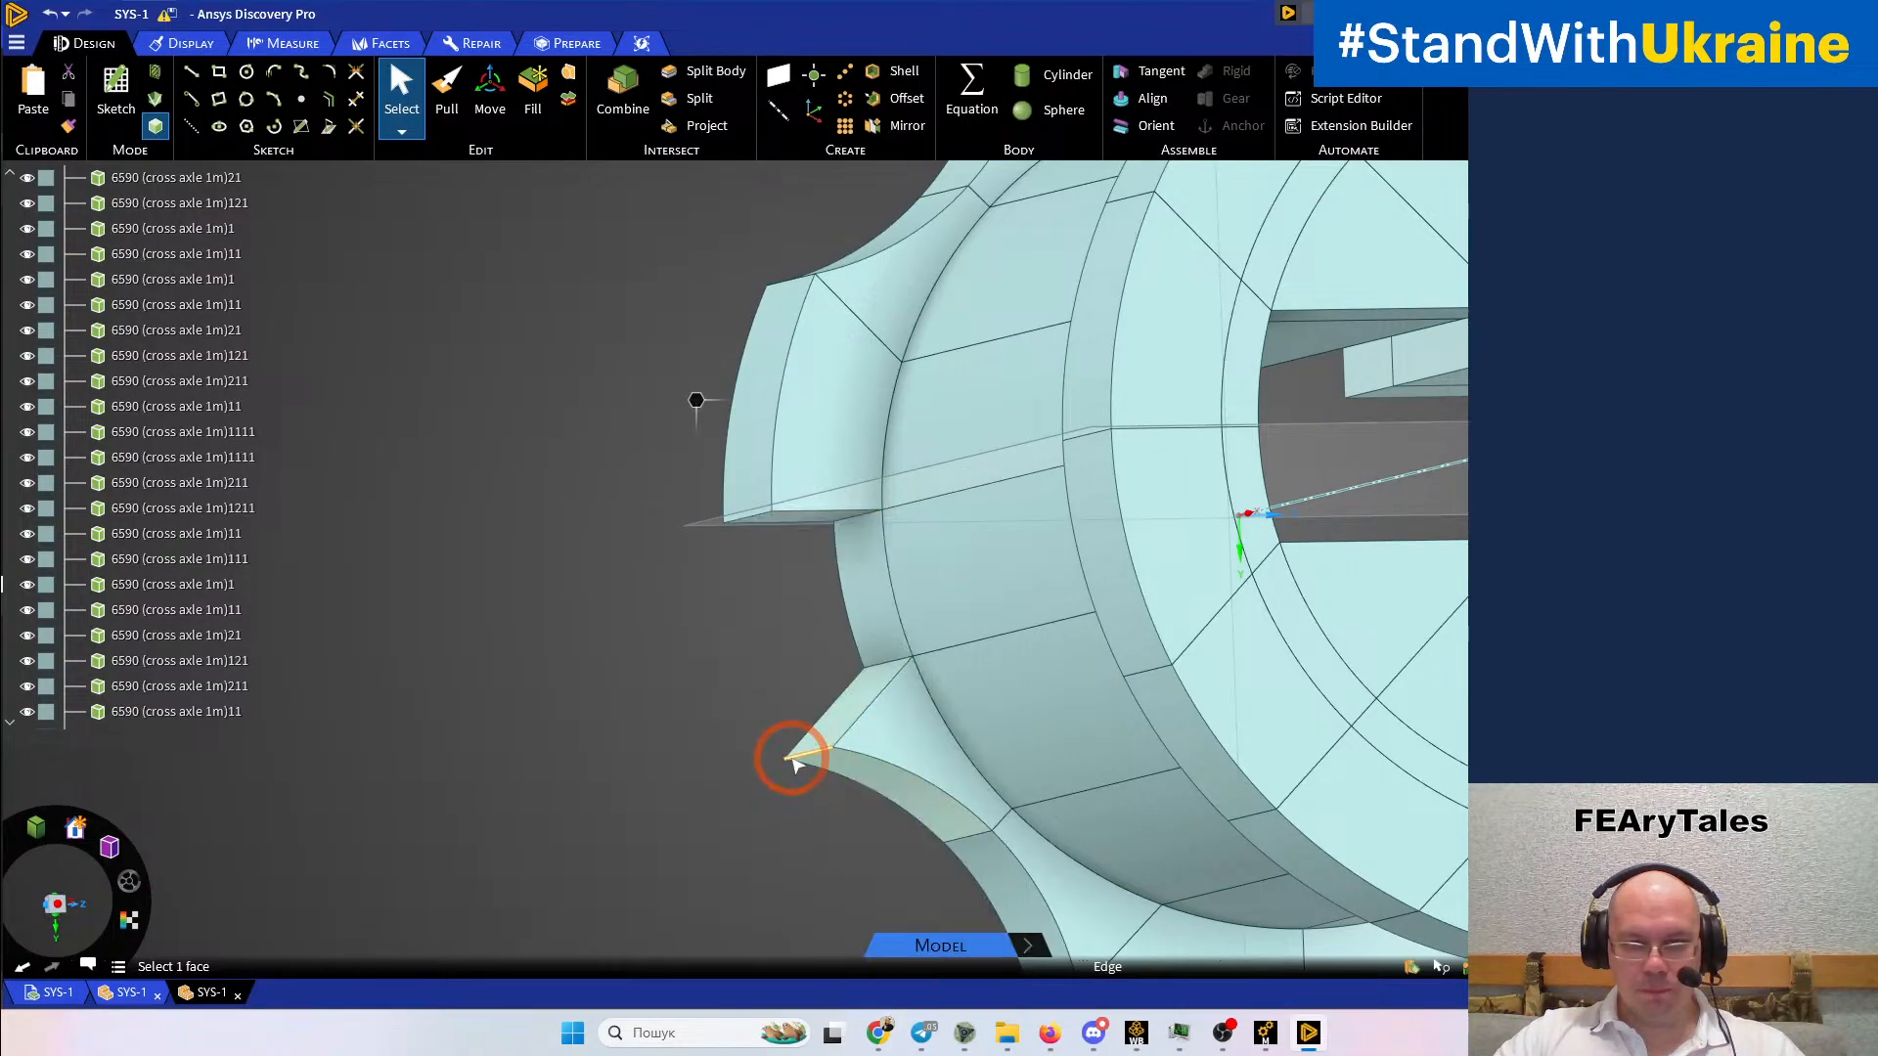
# Hide the inner ring body exposed behind the hidden flange piece and inspect the faces around the opening
pyautogui.moveTo(900, 617); pyautogui.dragTo(864, 636, button='middle')
pyautogui.click(582, 678)
pyautogui.click(794, 627)
pyautogui.scroll(3, 803, 627)
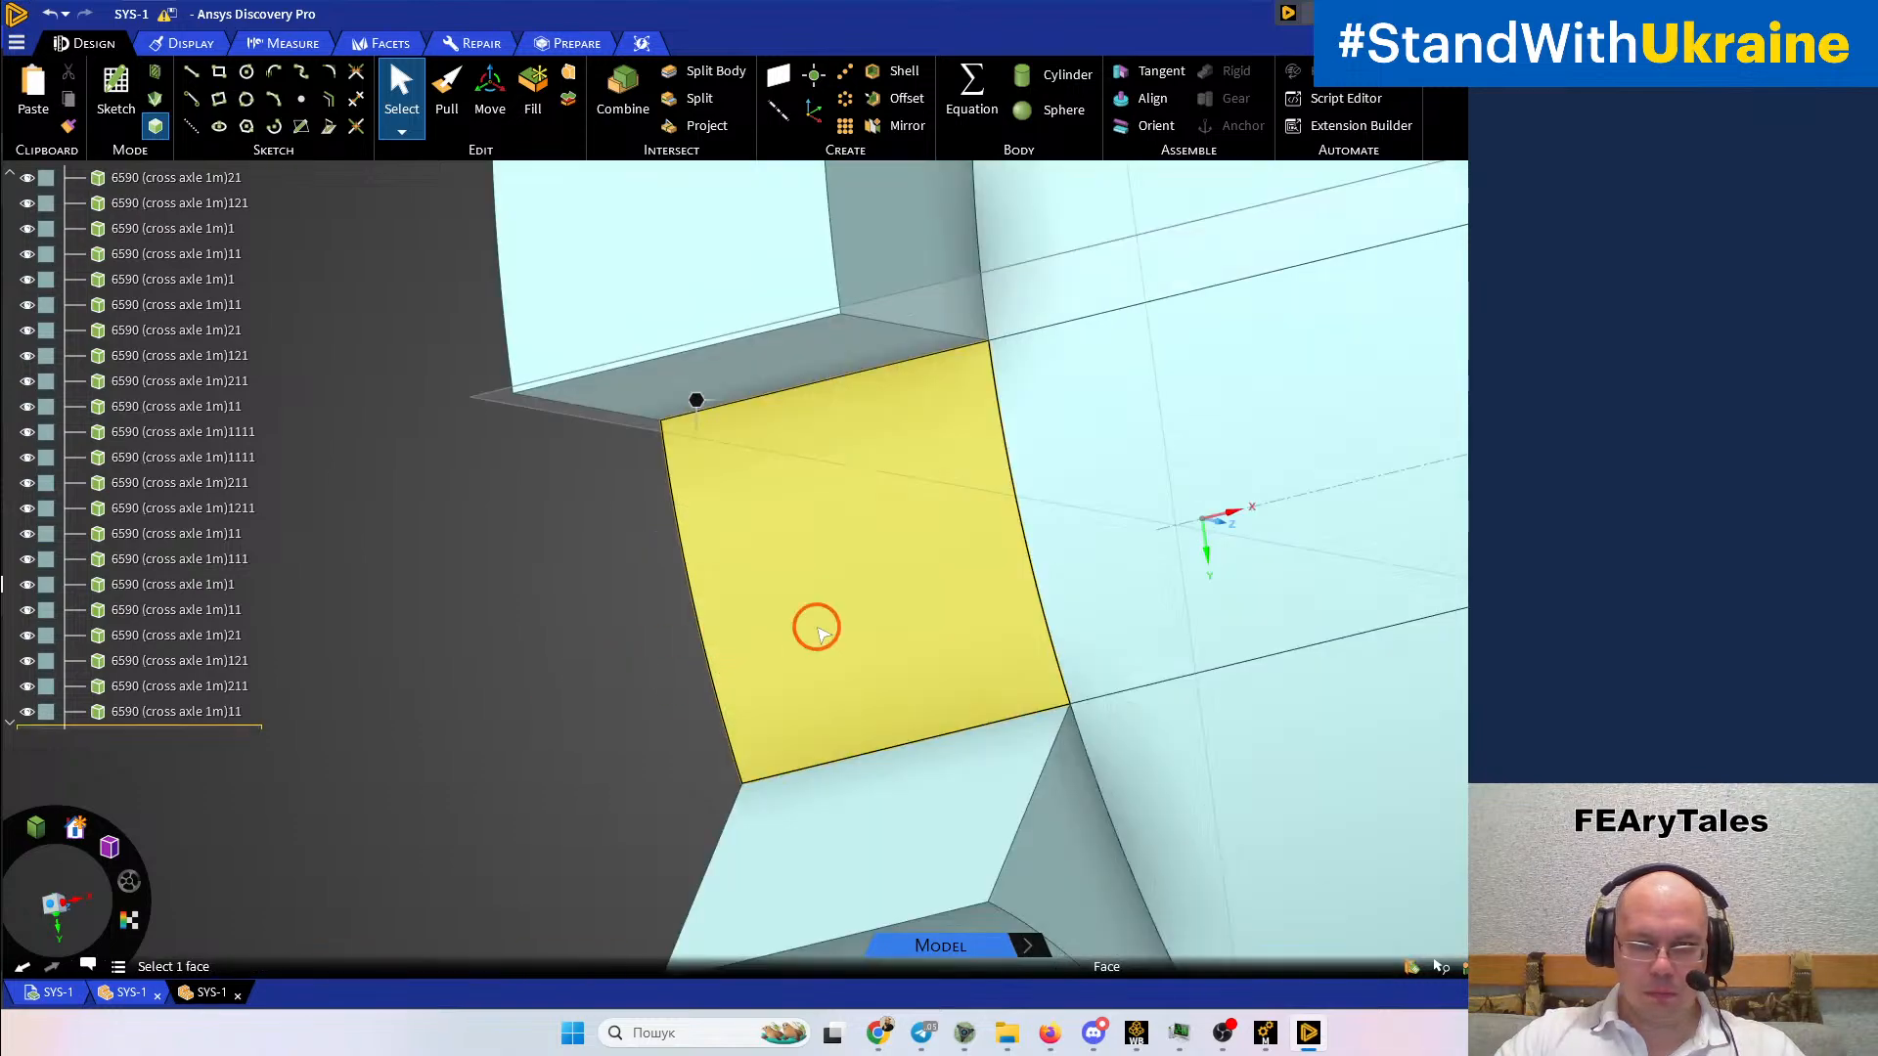
pyautogui.click(817, 631)
pyautogui.rightClick(815, 631)
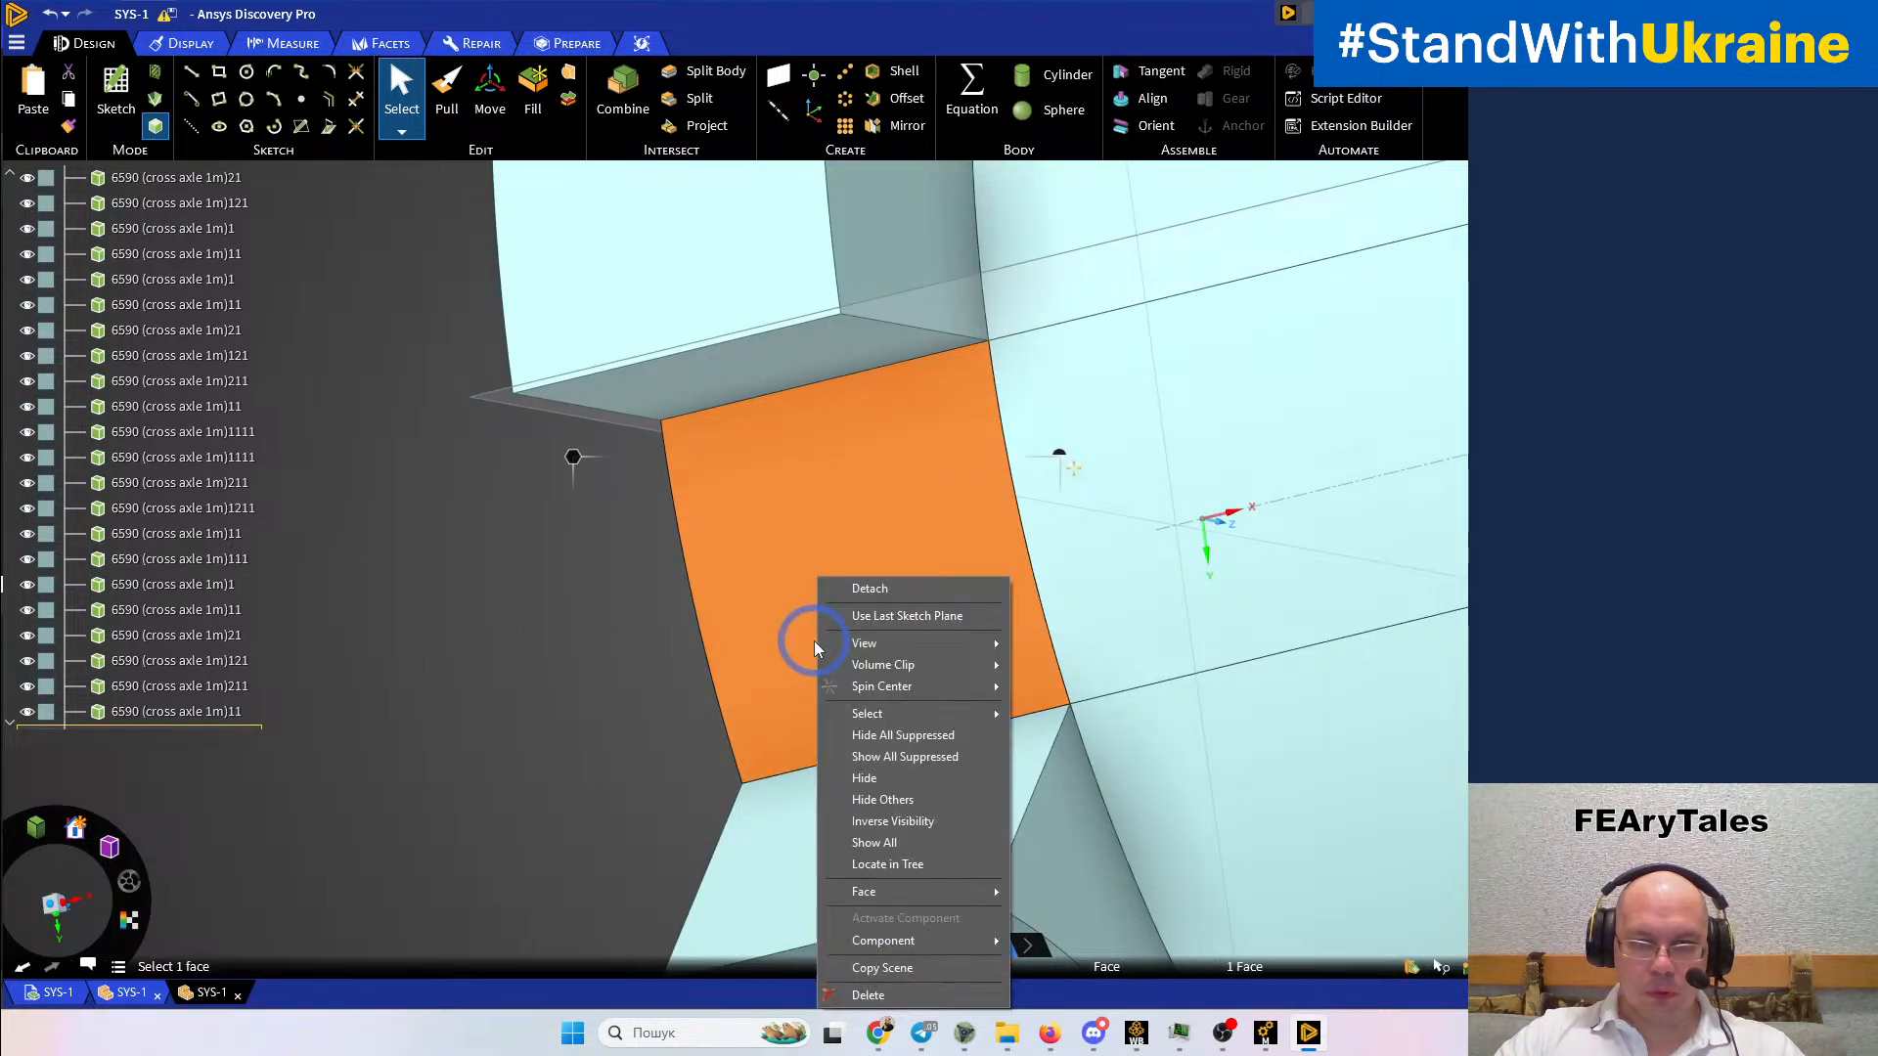
pyautogui.click(877, 783)
pyautogui.moveTo(776, 772)
pyautogui.mouseDown(button='middle')
pyautogui.moveTo(956, 820)
pyautogui.moveTo(1027, 789)
pyautogui.moveTo(1060, 800)
pyautogui.moveTo(1098, 767)
pyautogui.moveTo(1080, 594)
pyautogui.mouseUp(button='middle')
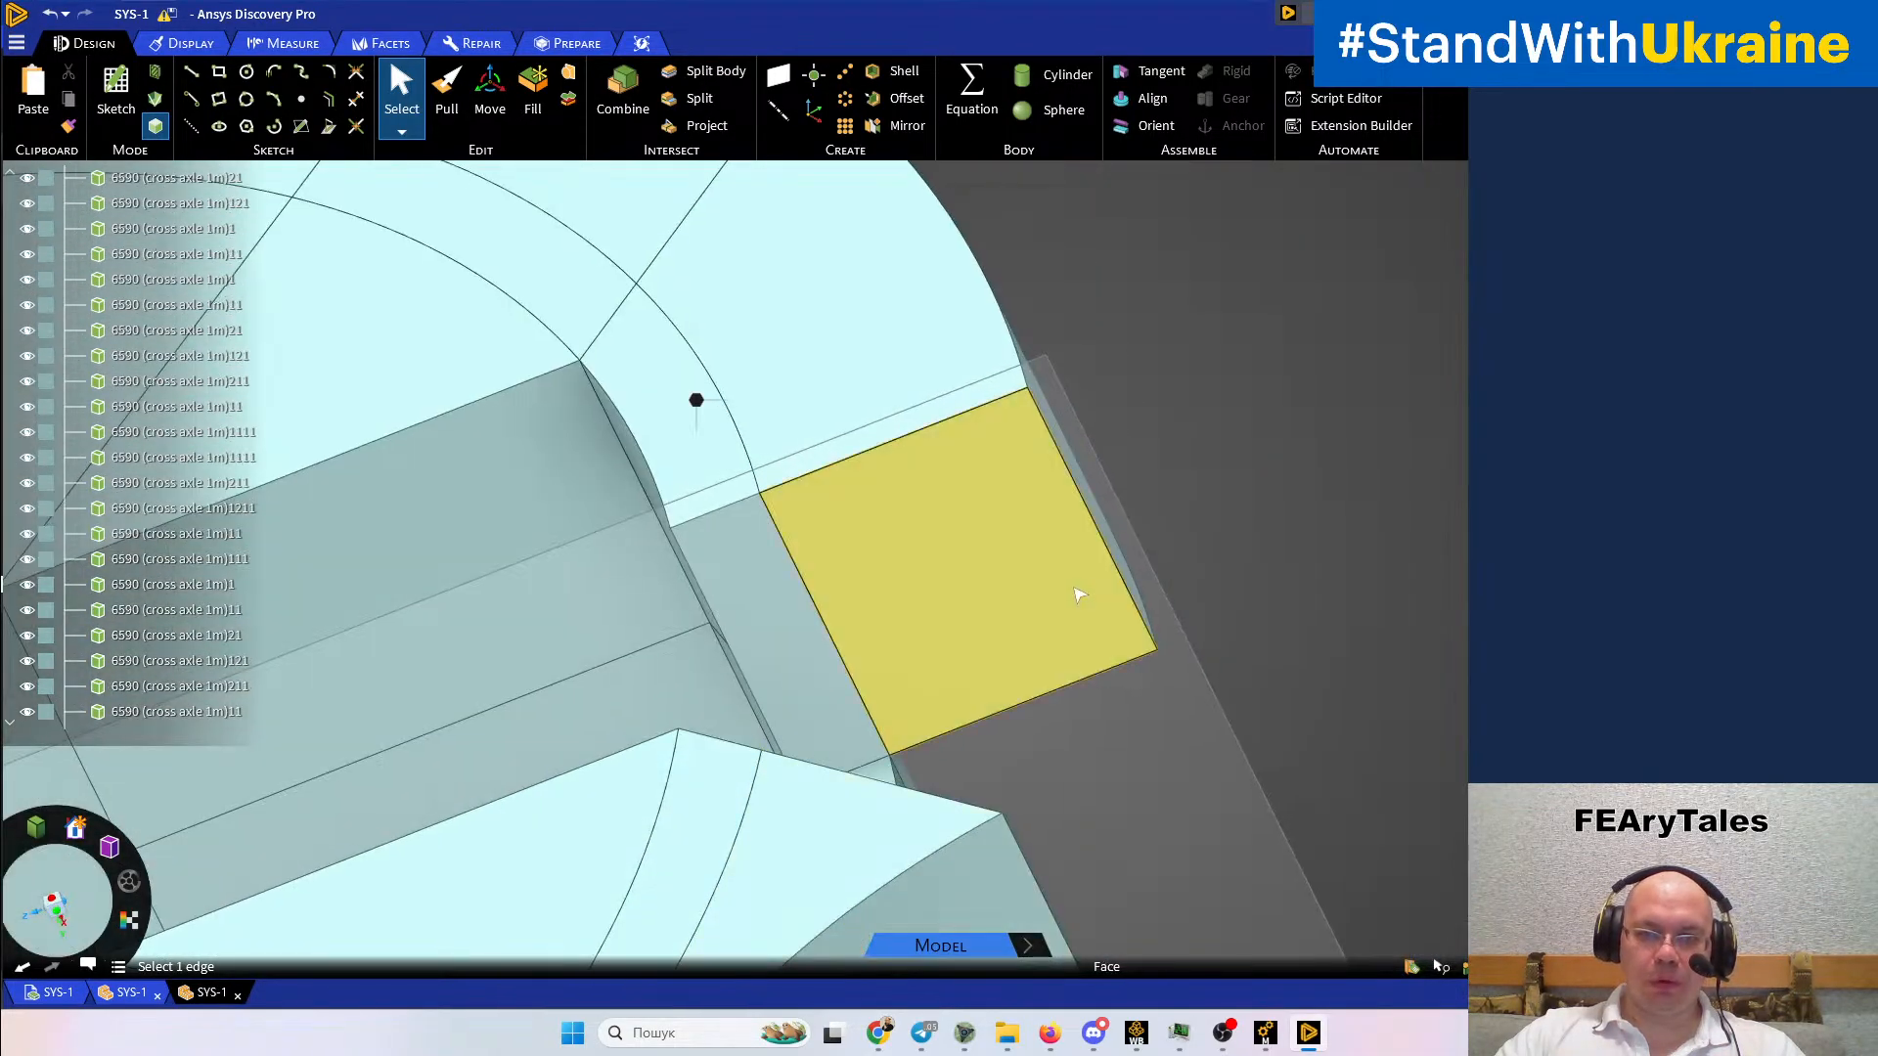
# Hide one outer body of the plain round flange and the body exposed behind it to inspect the cuts
pyautogui.scroll(-8, 1076, 641)
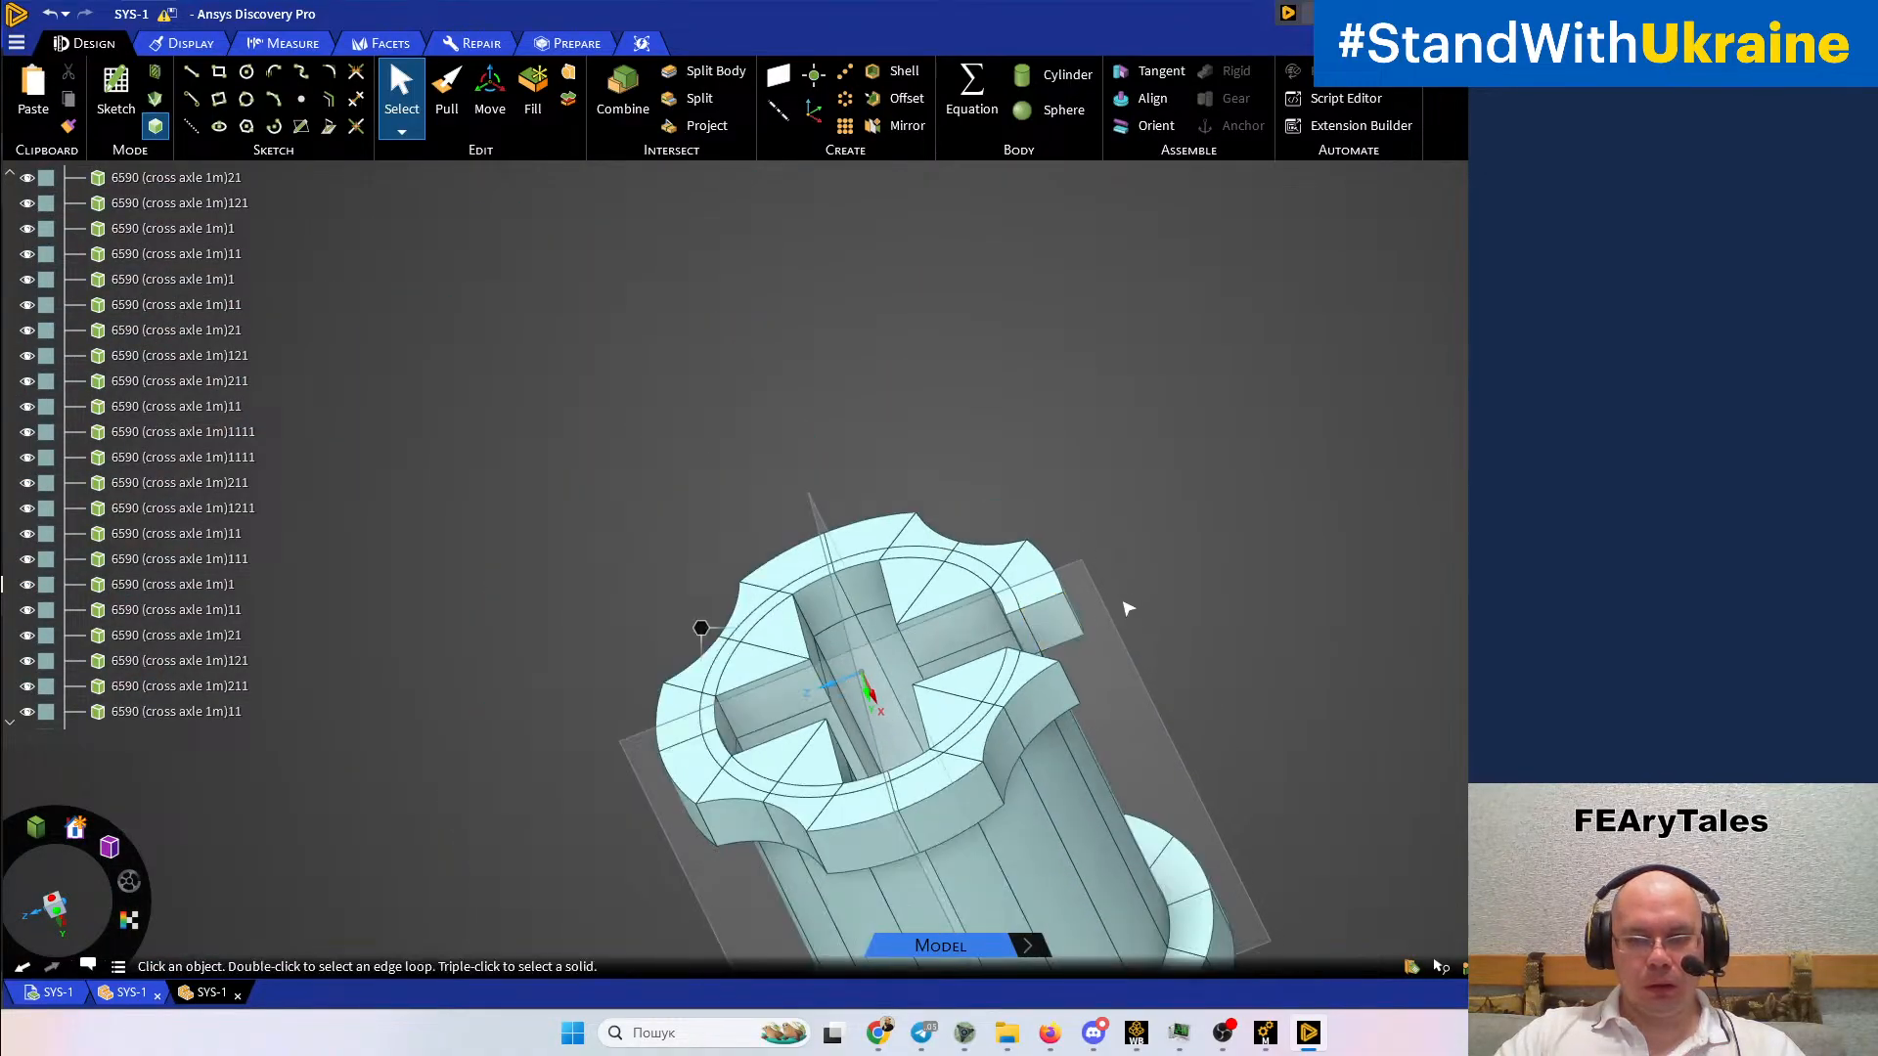
pyautogui.moveTo(1186, 648); pyautogui.dragTo(1071, 606, button='middle')
pyautogui.scroll(5, 1076, 685)
pyautogui.click(1131, 554)
pyautogui.rightClick(1132, 556)
pyautogui.click(1099, 524)
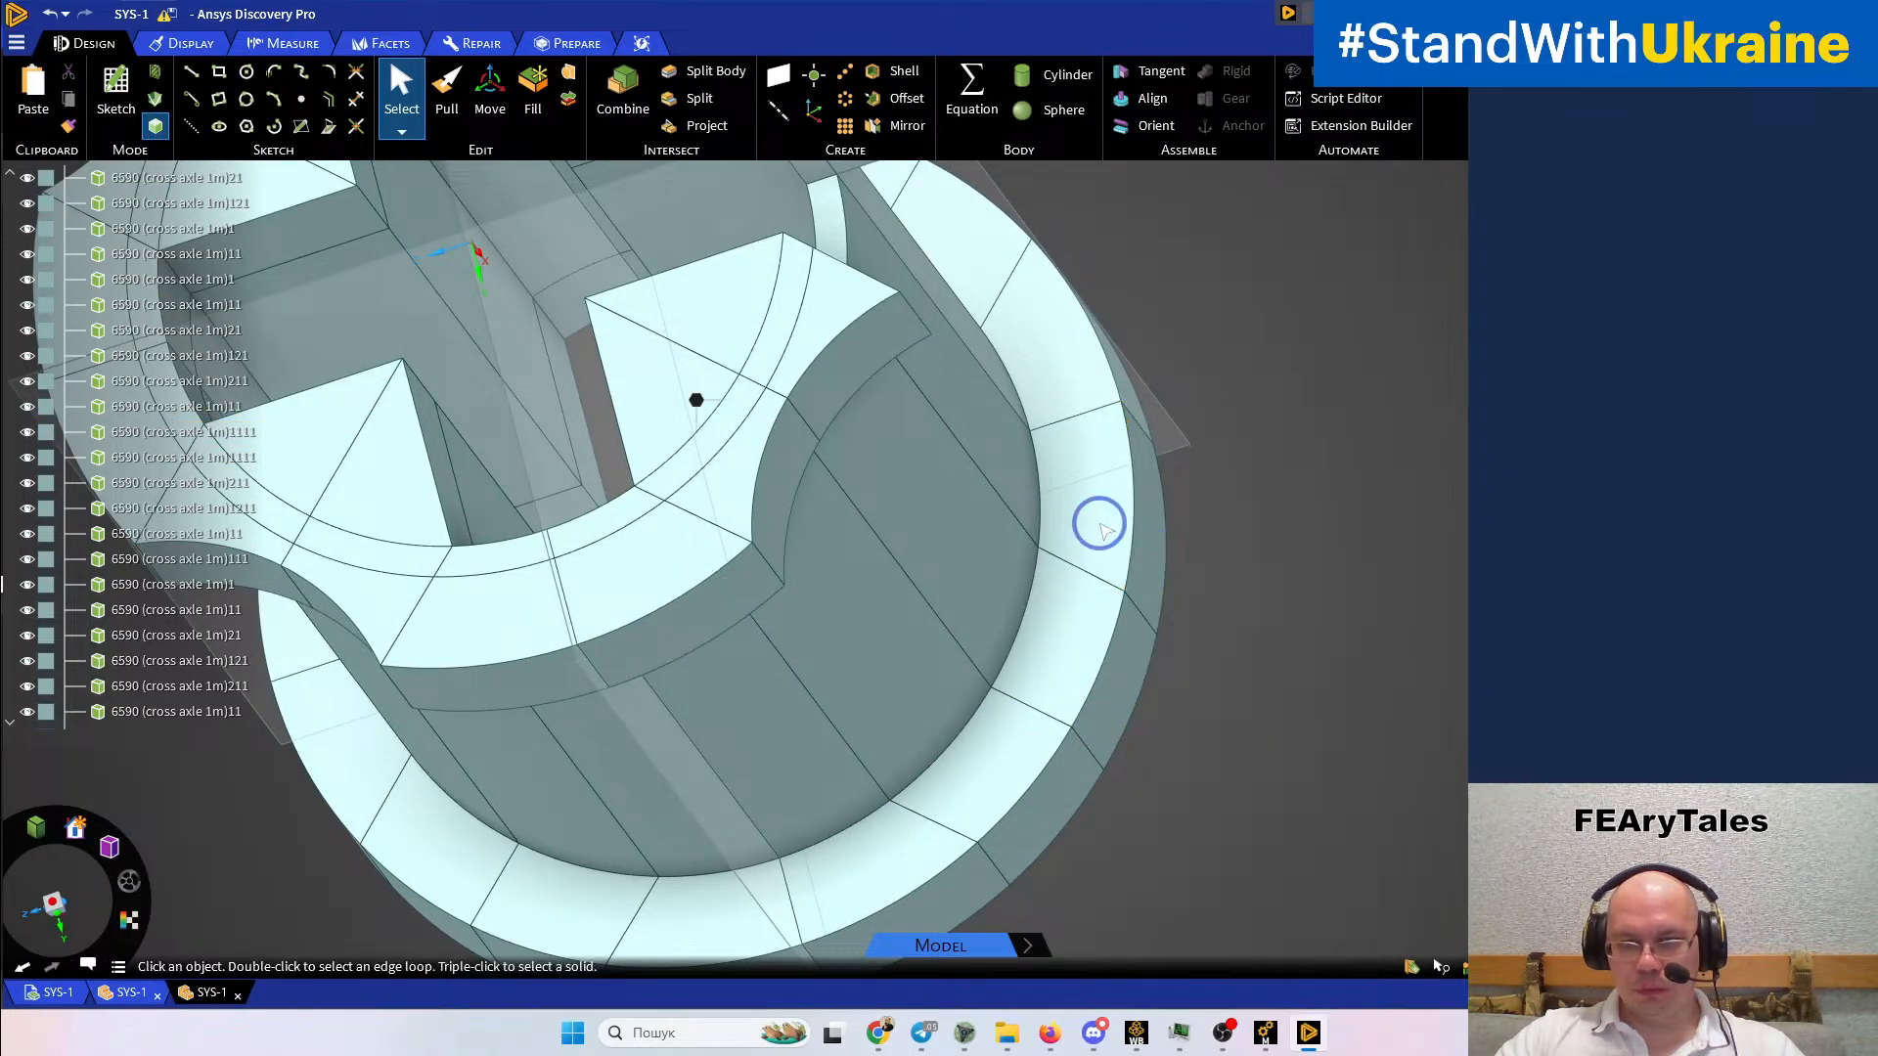
pyautogui.rightClick(1100, 526)
pyautogui.click(1162, 734)
pyautogui.moveTo(1161, 738); pyautogui.dragTo(1086, 552, button='middle')
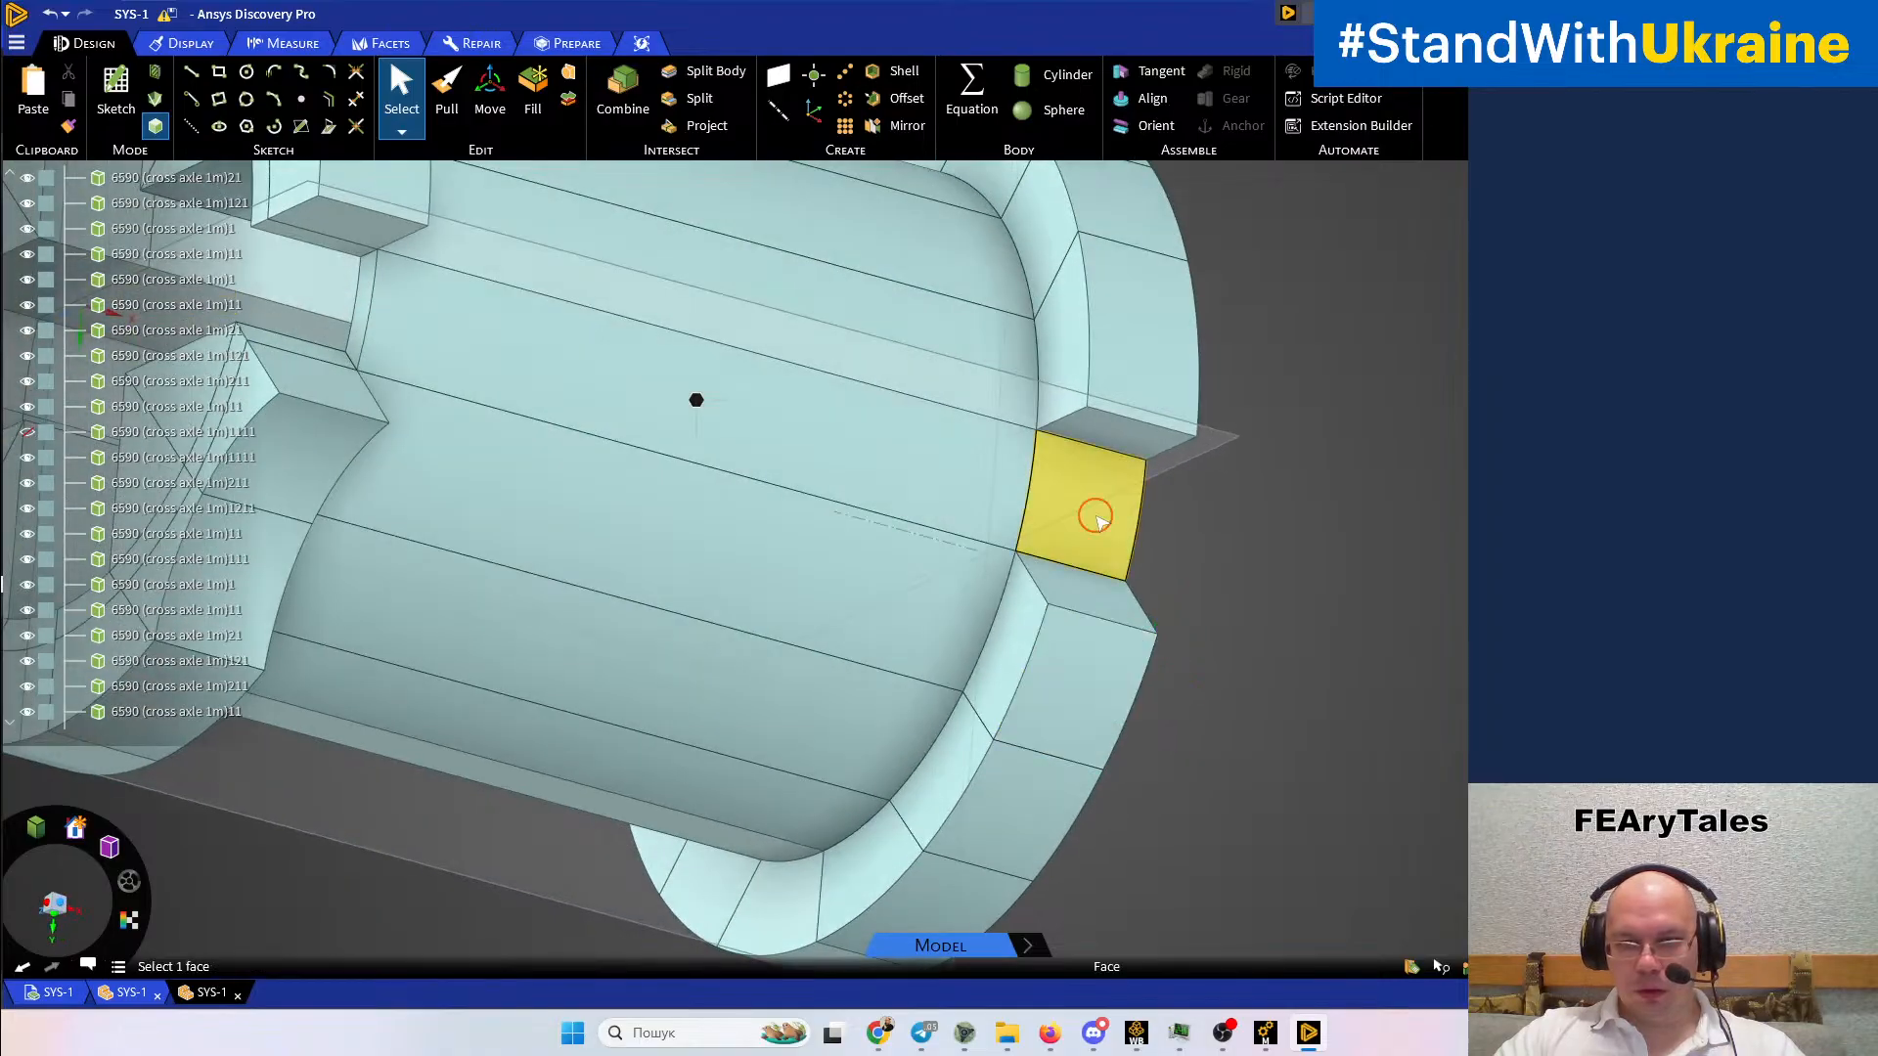
pyautogui.click(1095, 515)
pyautogui.rightClick(1096, 518)
pyautogui.click(1145, 721)
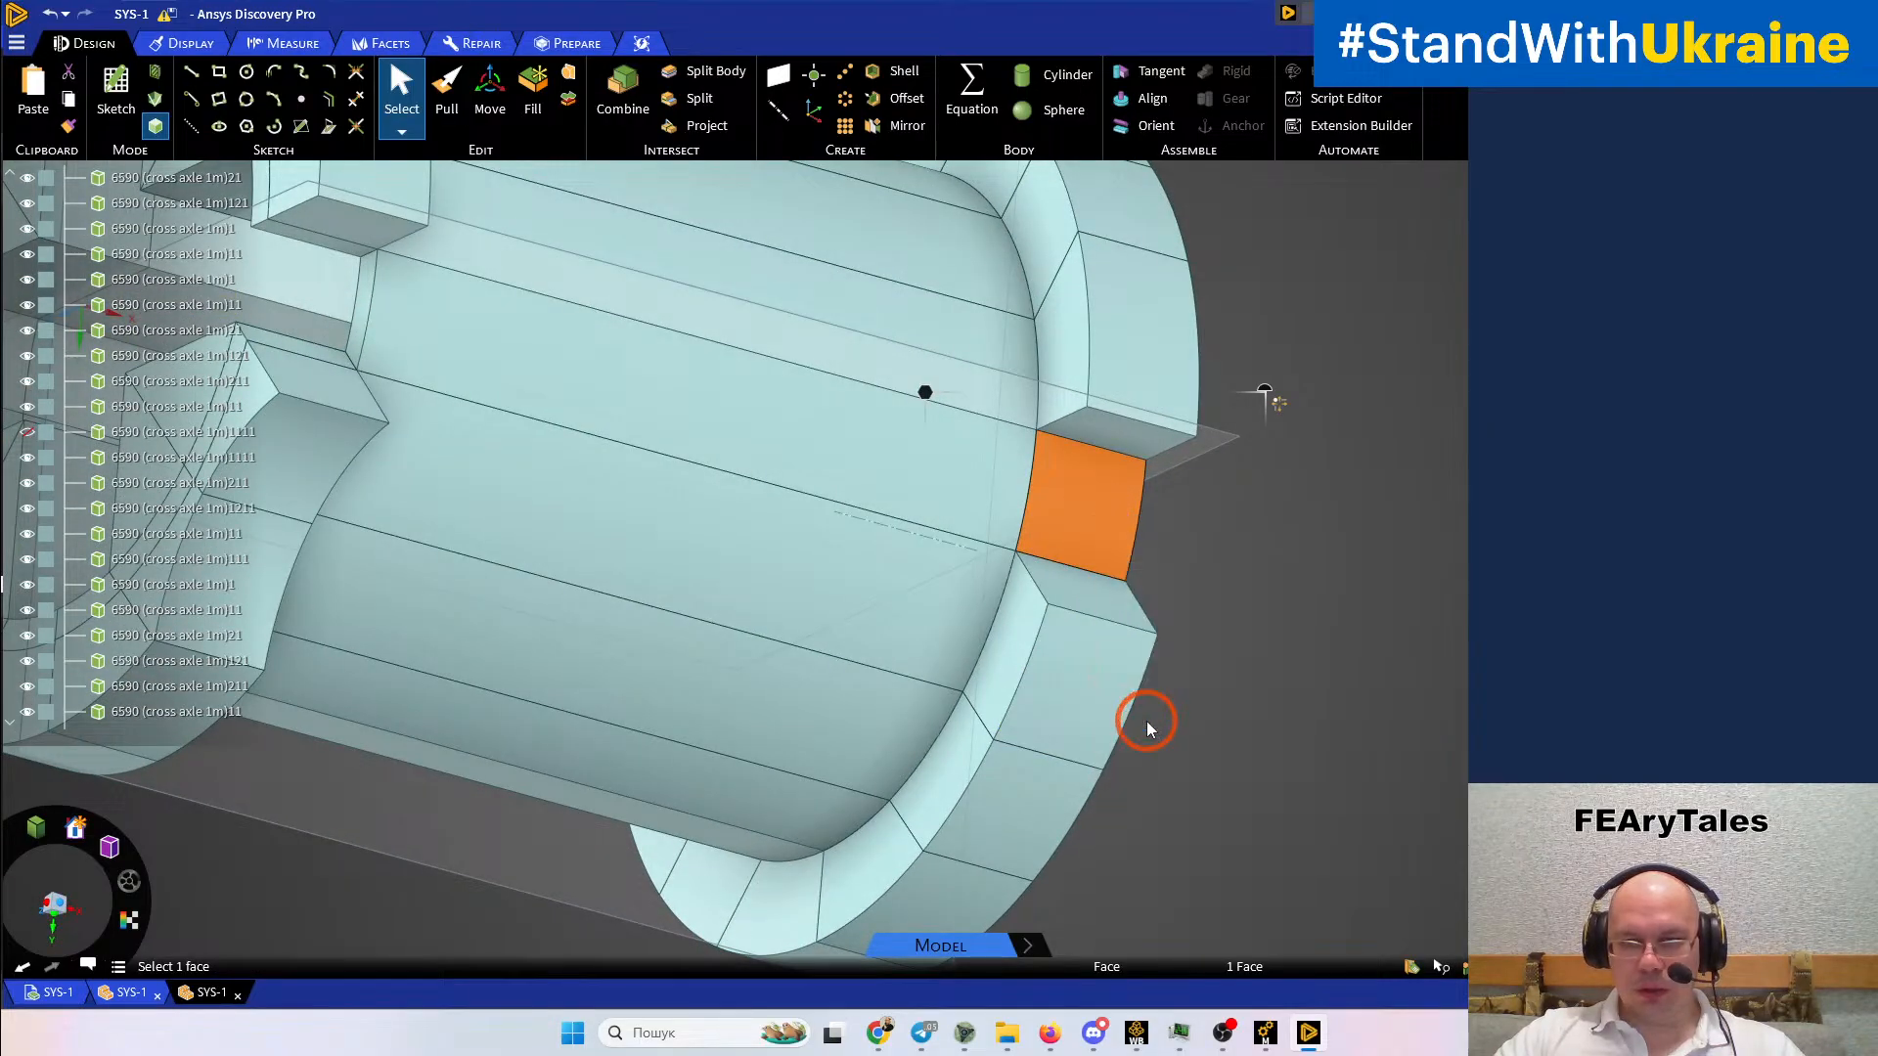
# Show all hidden bodies of the bushing again
pyautogui.moveTo(1228, 662); pyautogui.dragTo(1287, 685, button='middle')
pyautogui.rightClick(1287, 685)
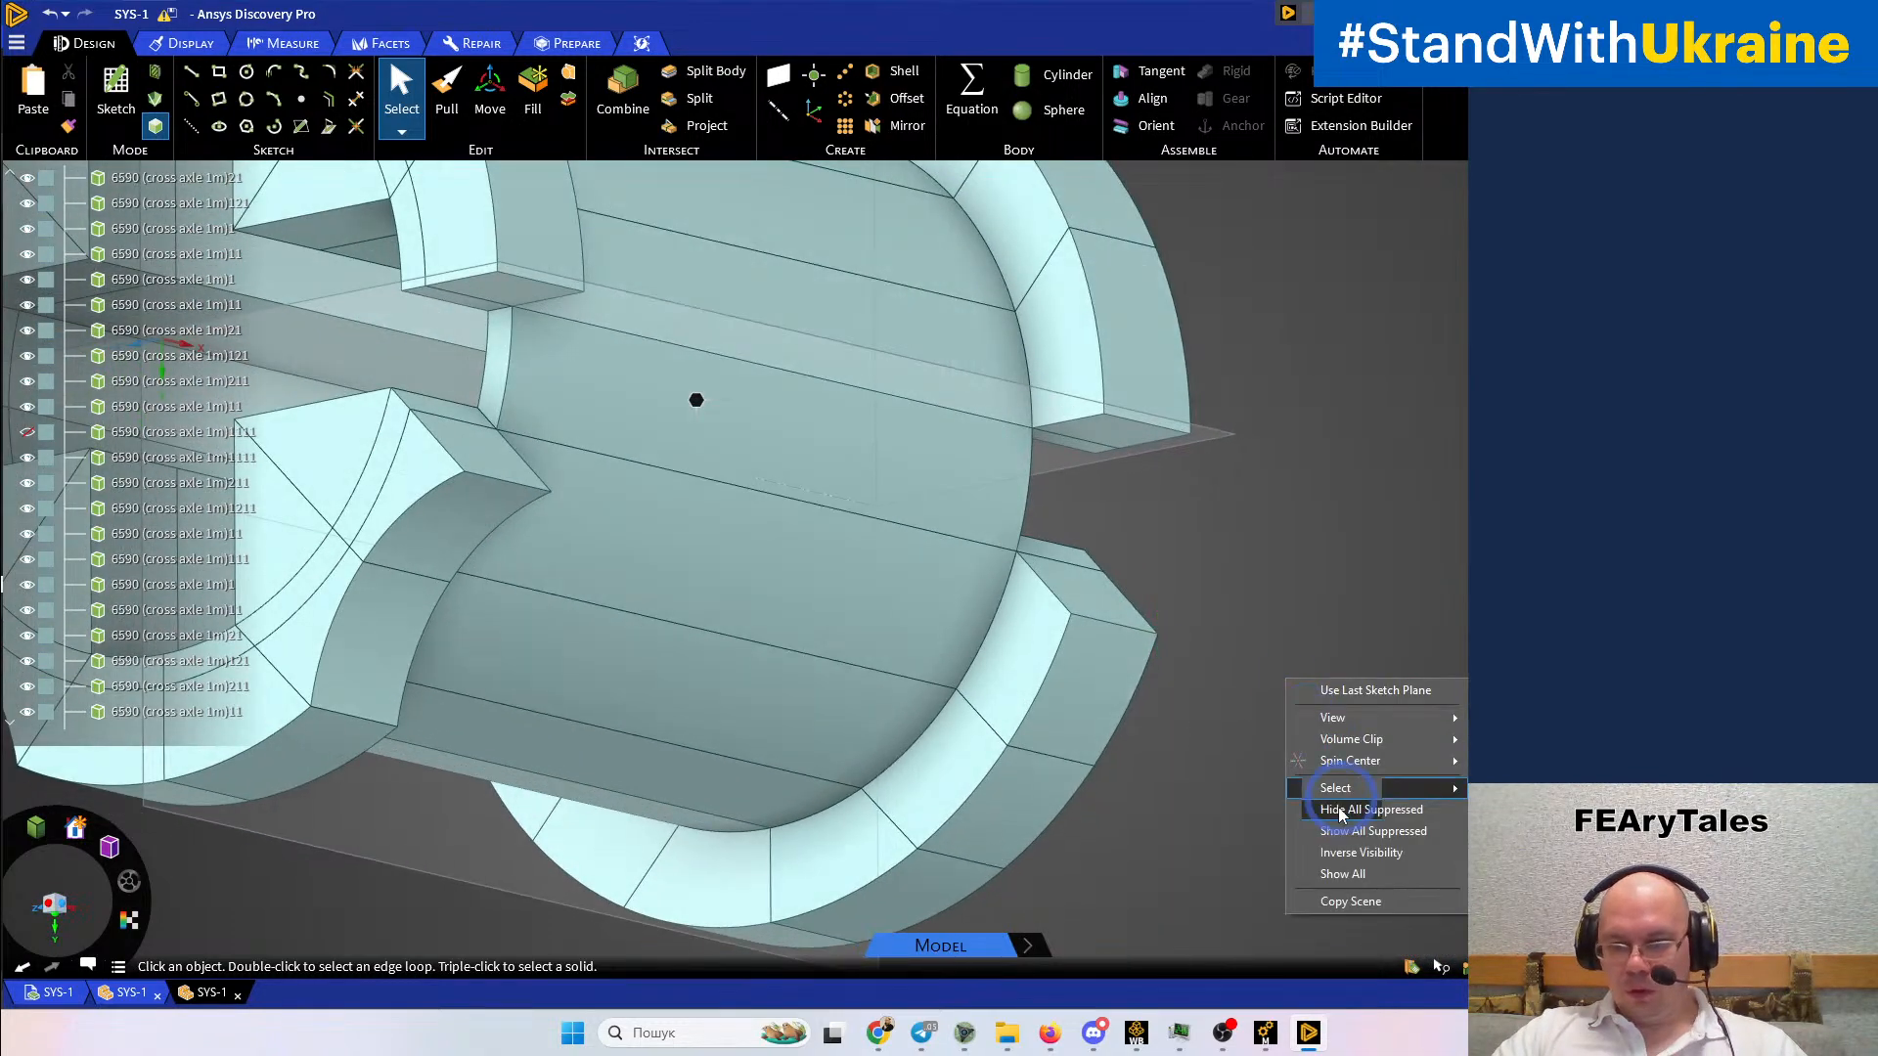
pyautogui.click(1353, 867)
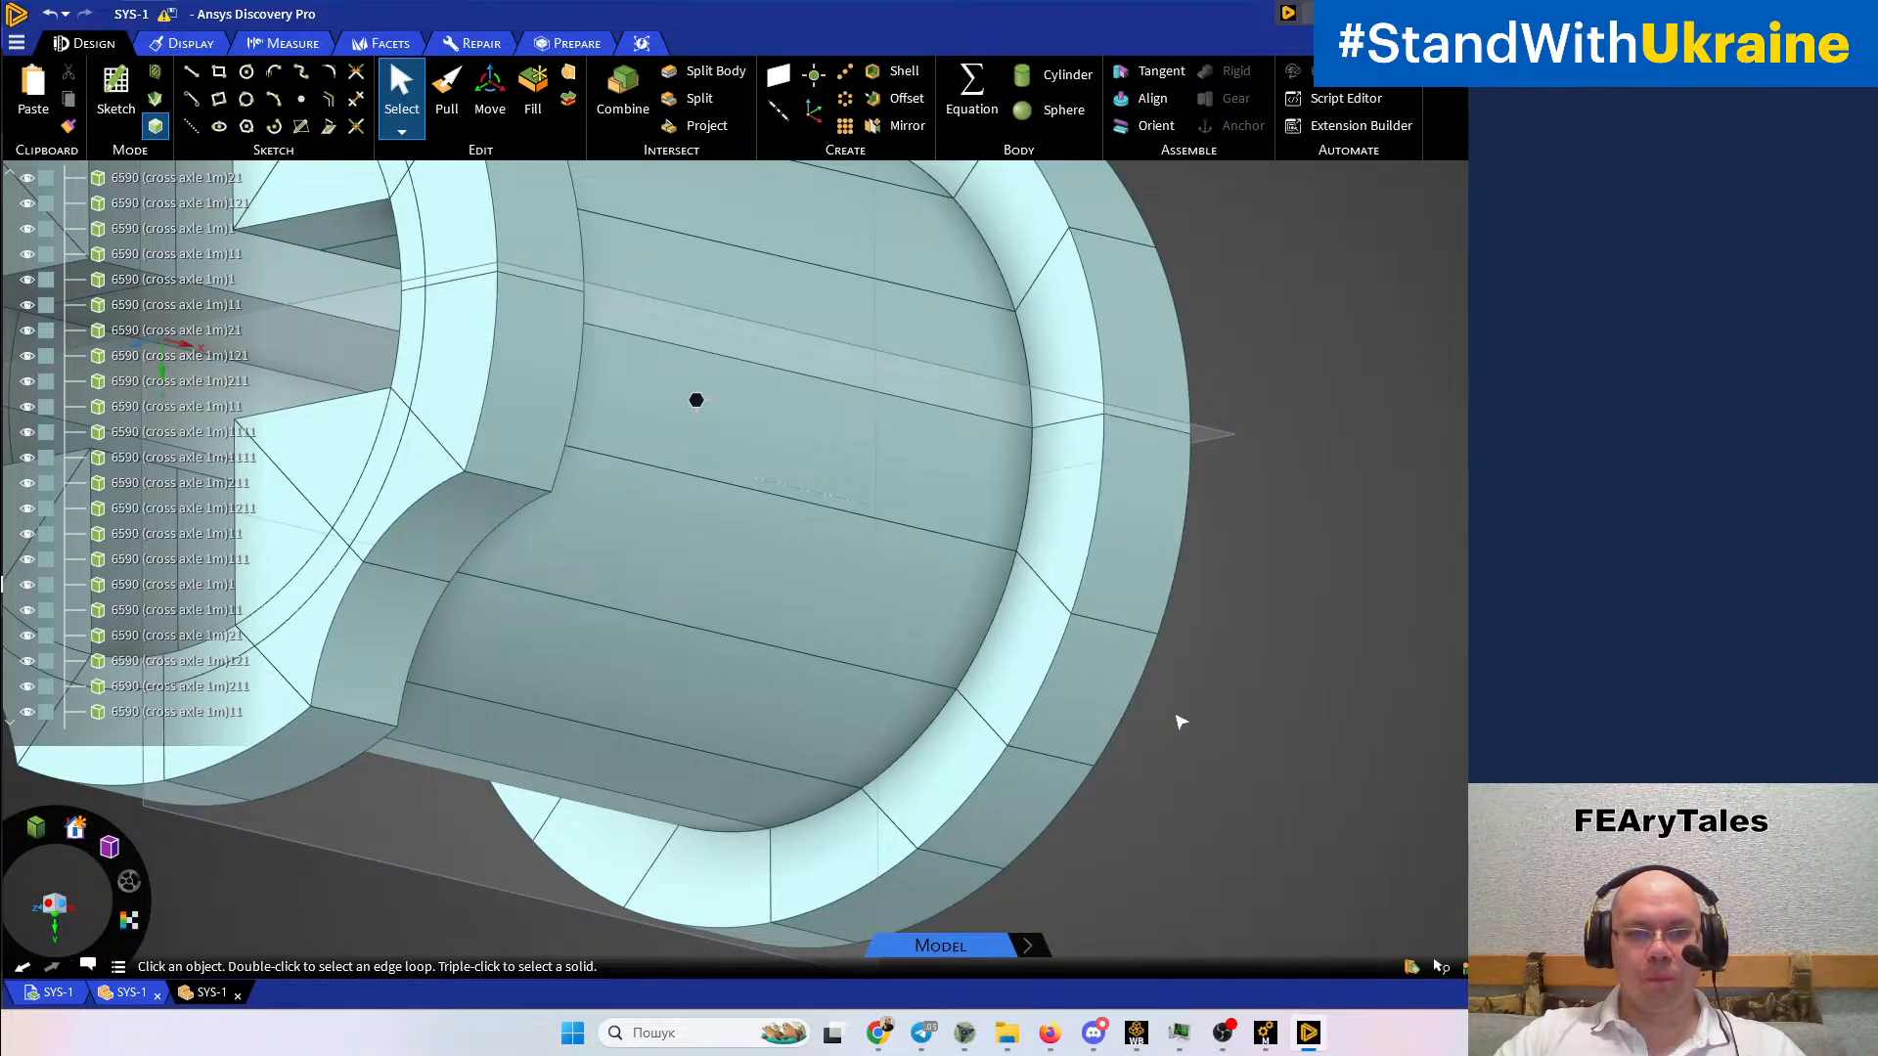
pyautogui.keyDown('shift'); pyautogui.moveTo(1308, 709); pyautogui.dragTo(1848, 829, button='middle'); pyautogui.keyUp('shift')
pyautogui.moveTo(1146, 652); pyautogui.dragTo(1154, 702, button='middle')
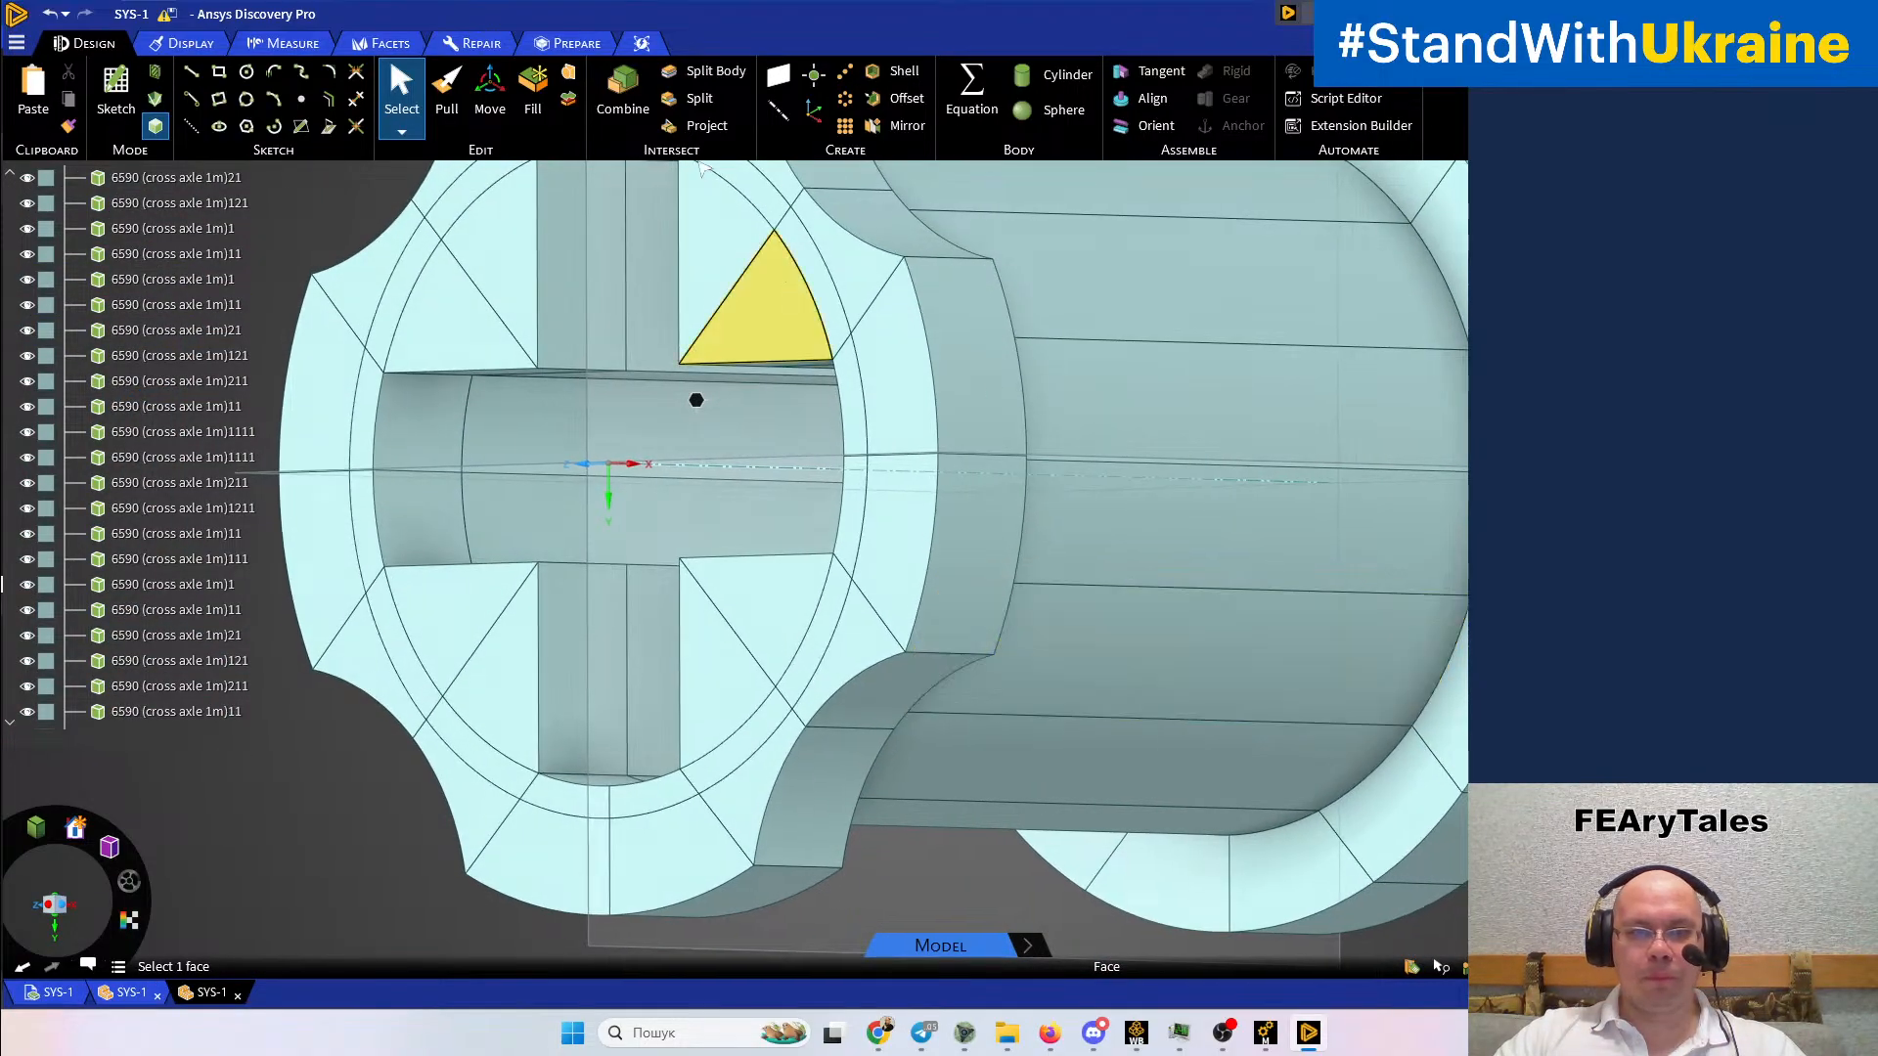
# Run the shared topology pre-check on the bushing and open the Shared Topology Review
pyautogui.click(553, 43)
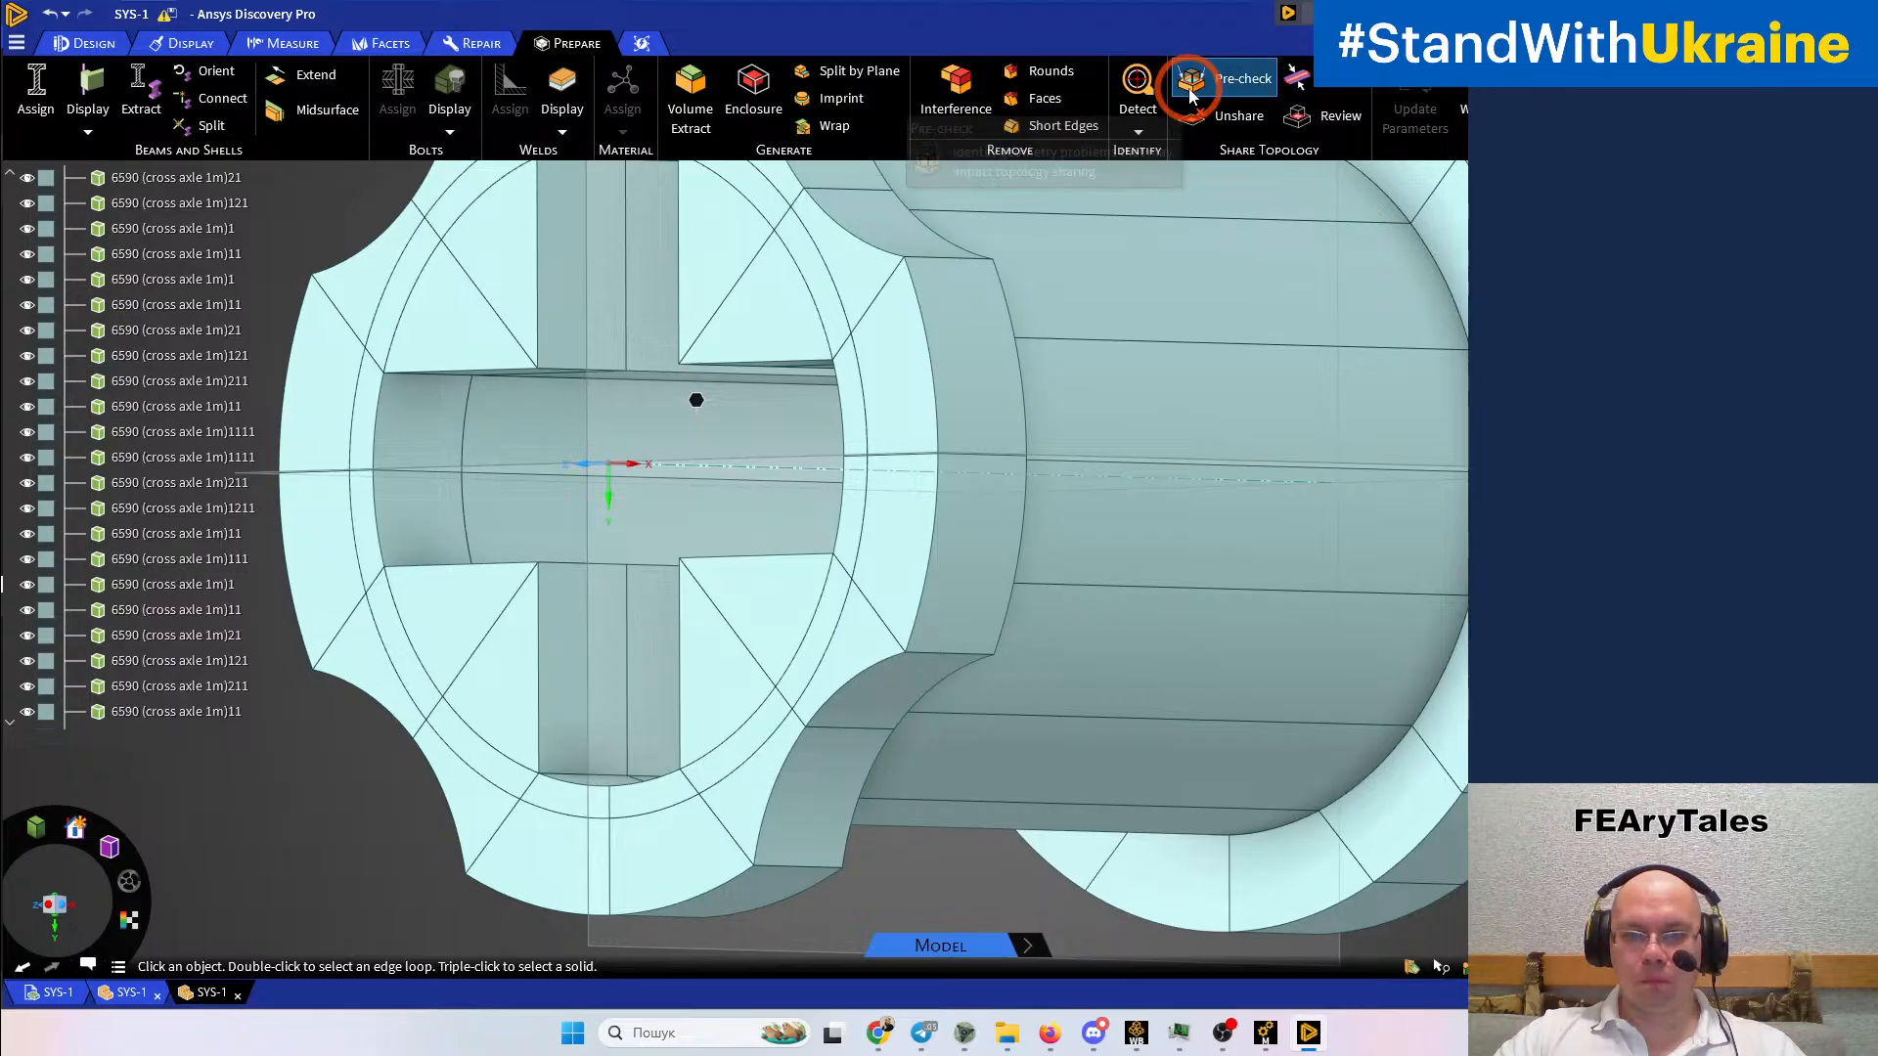
pyautogui.click(1218, 76)
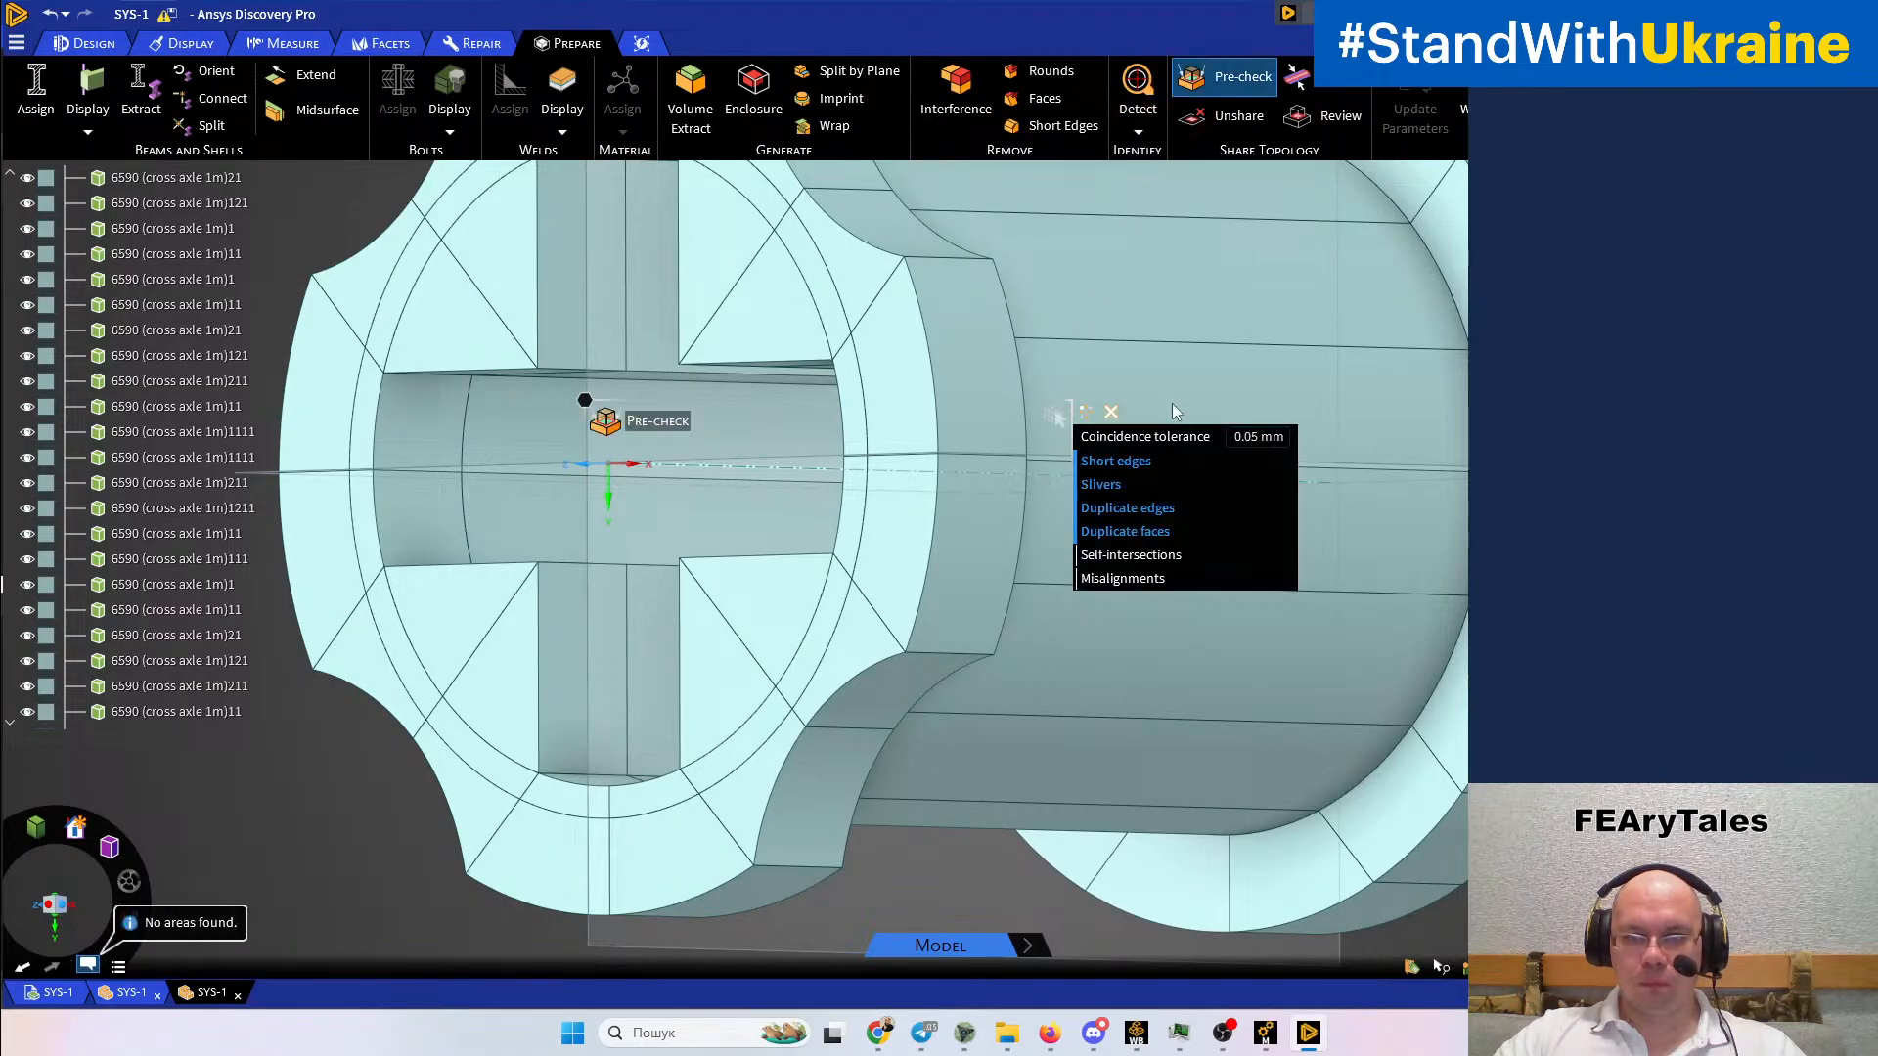
pyautogui.click(1318, 121)
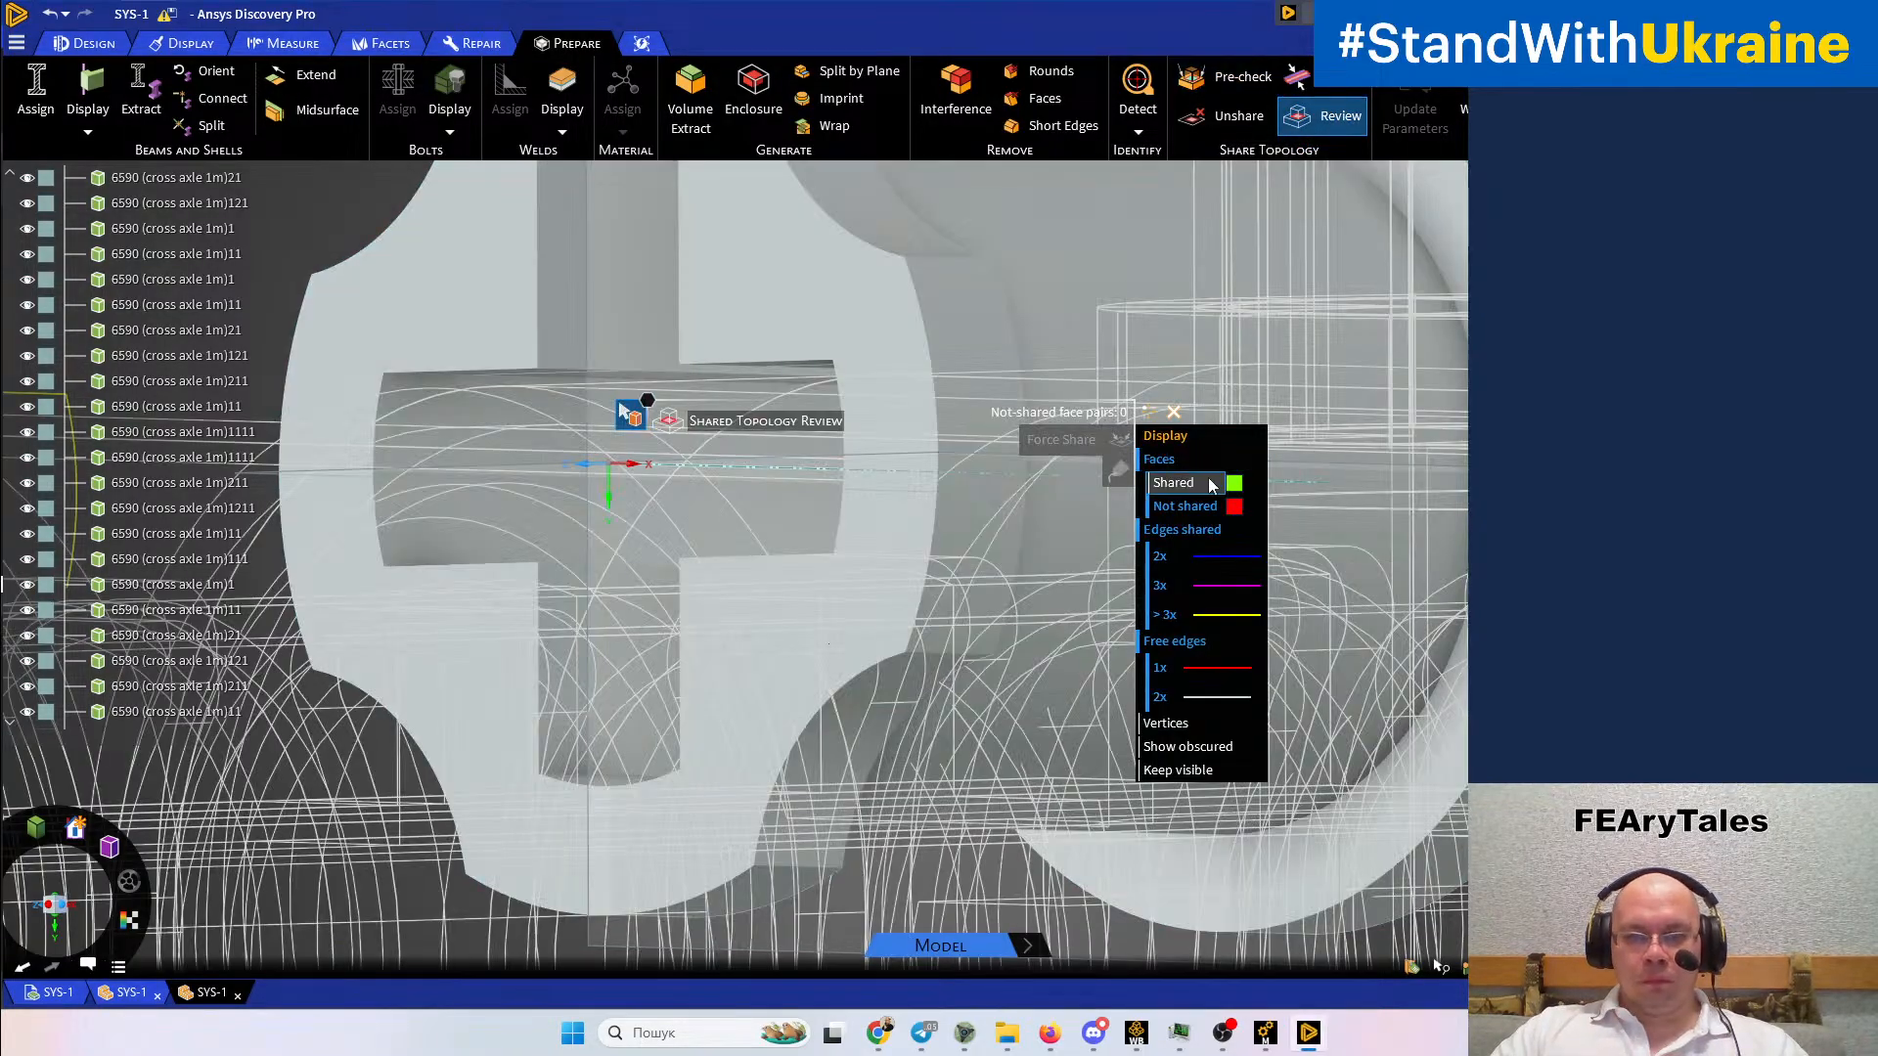
# Isolate individual bodies of the scalloped flange in the topology review and examine how their edges and faces are shared
pyautogui.click(1022, 523)
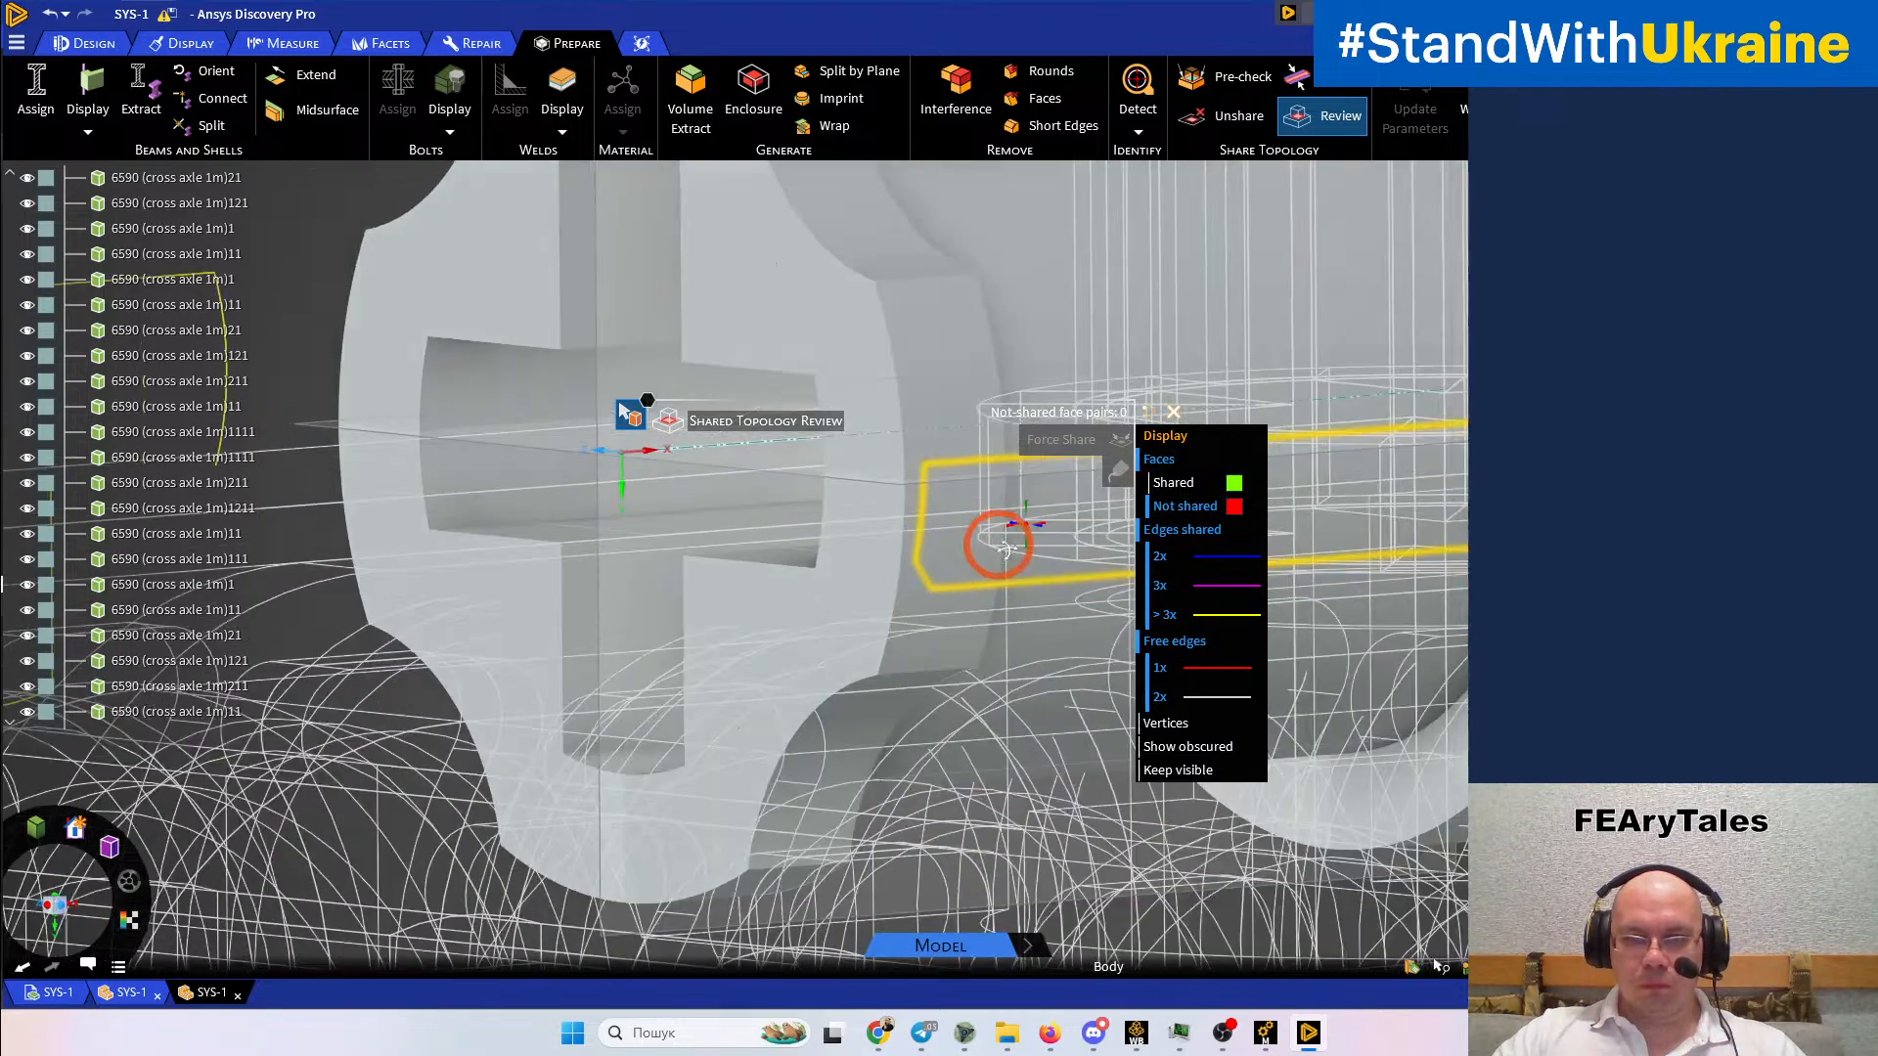
pyautogui.moveTo(1015, 526); pyautogui.dragTo(794, 542, button='middle')
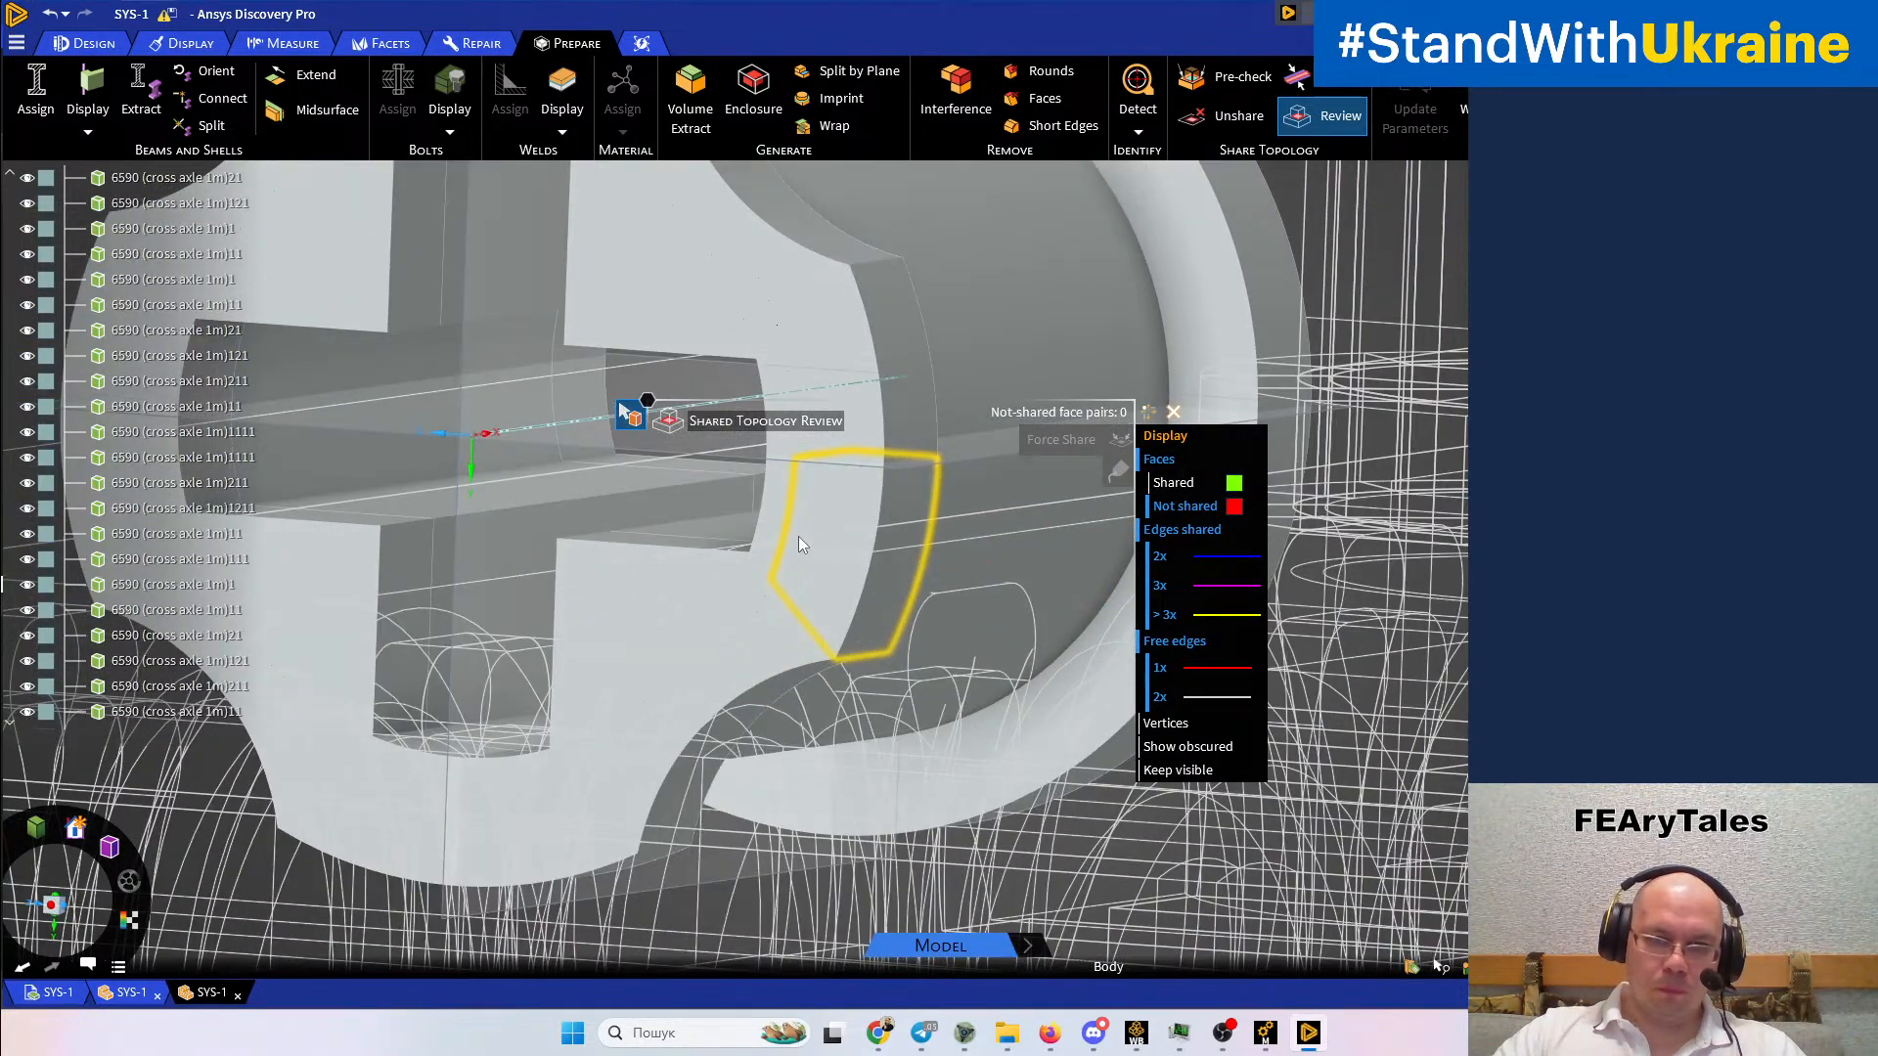
pyautogui.click(779, 518)
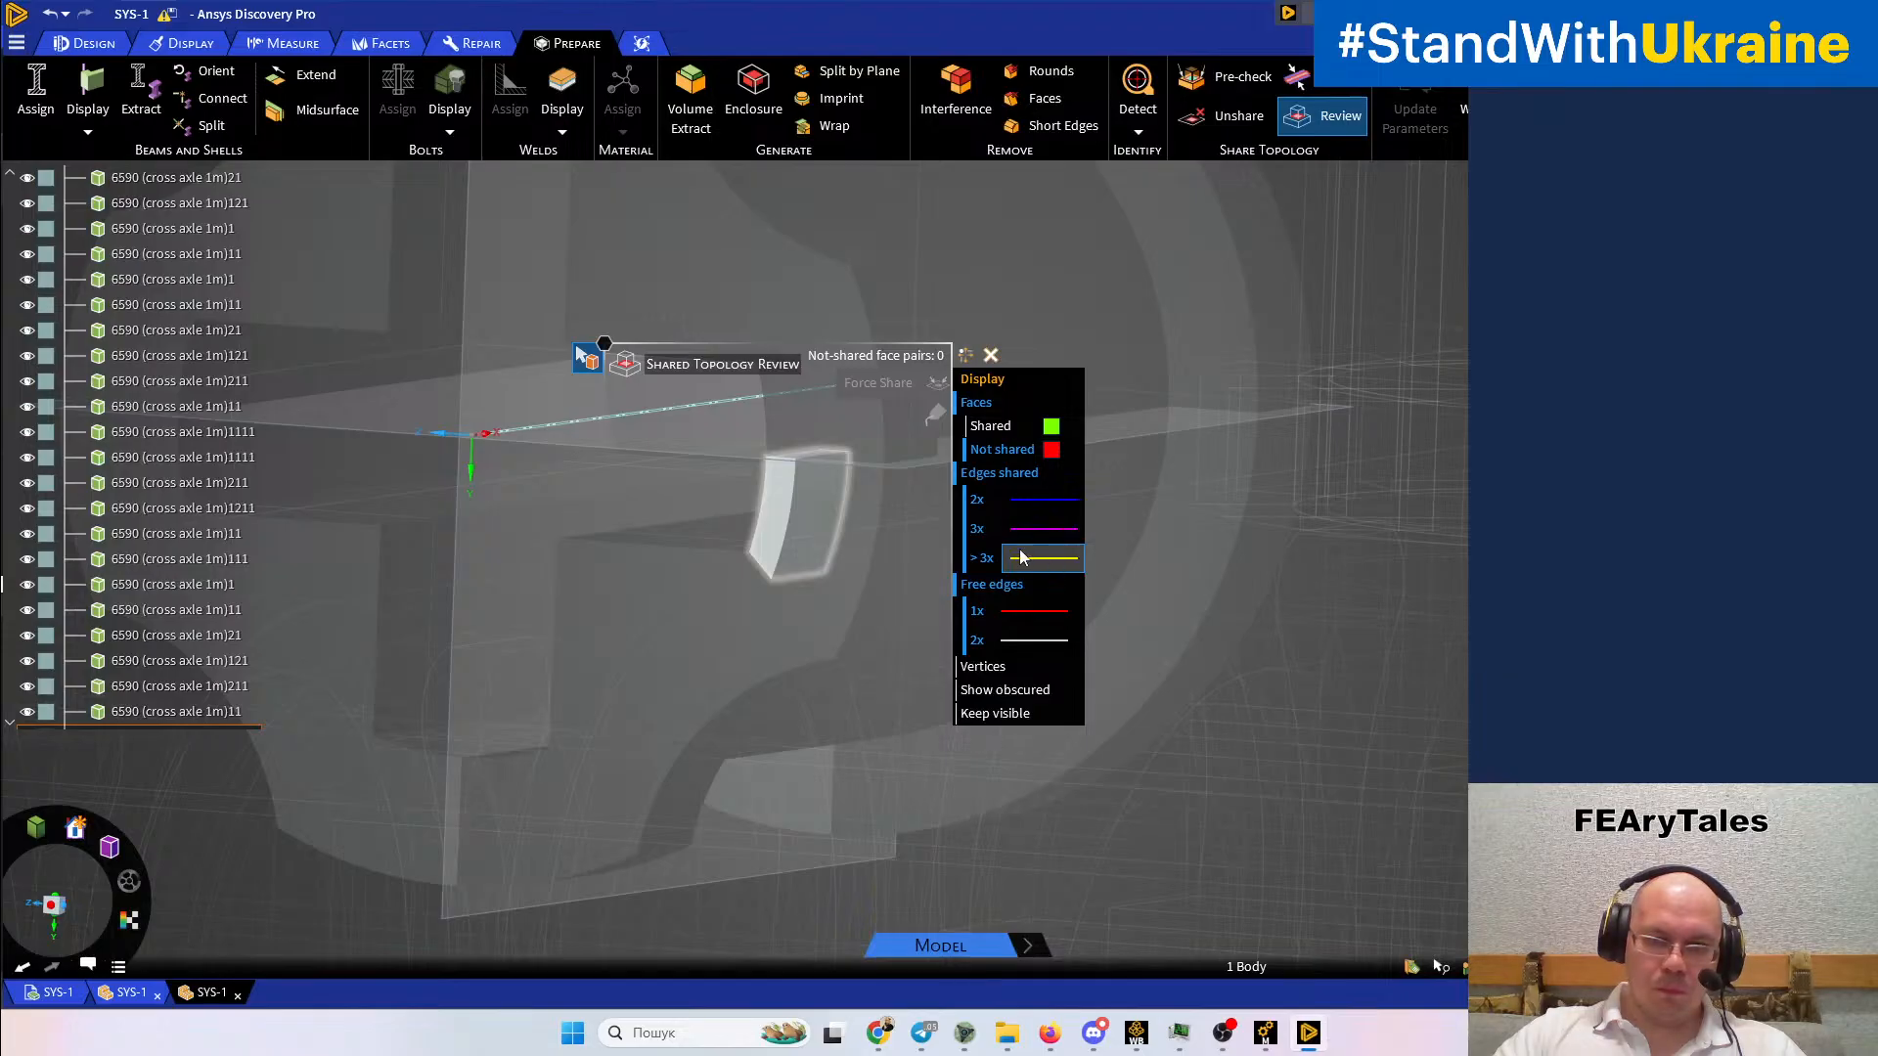
pyautogui.scroll(2, 855, 548)
pyautogui.scroll(1, 855, 548)
pyautogui.scroll(2, 914, 549)
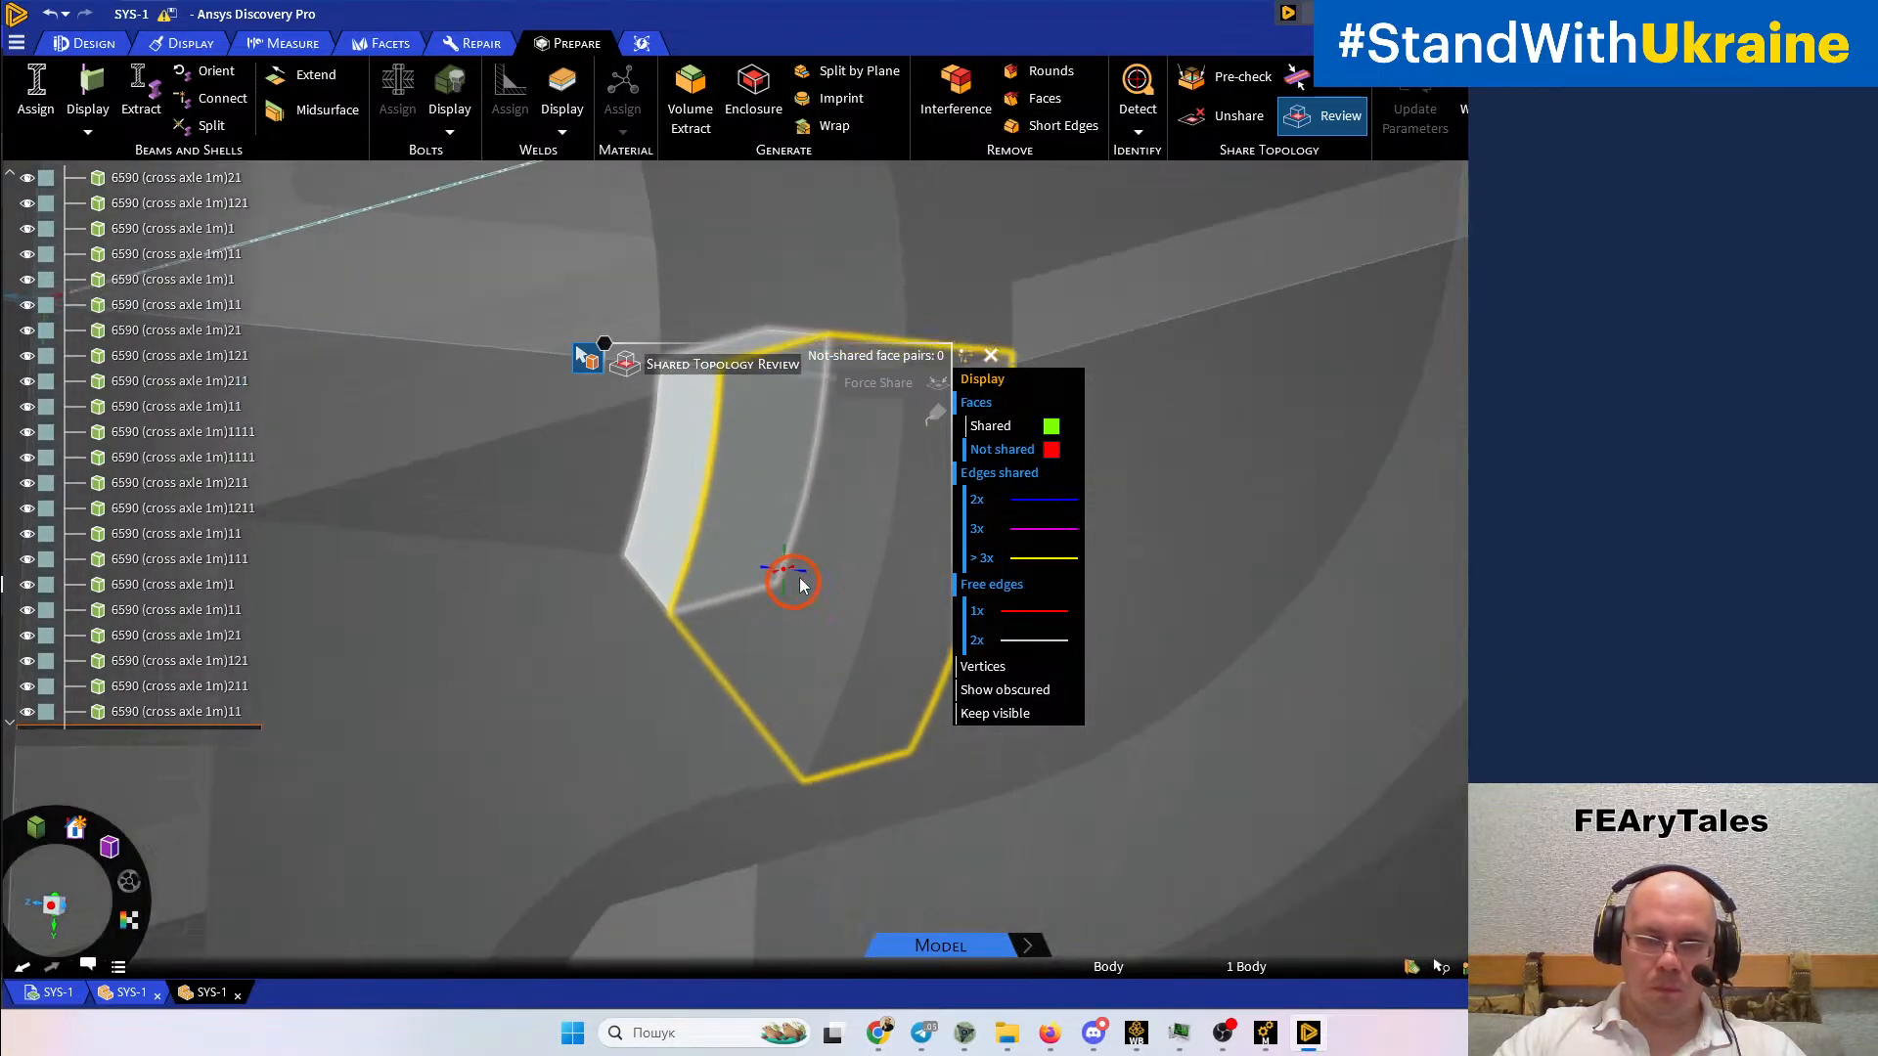
pyautogui.click(515, 629)
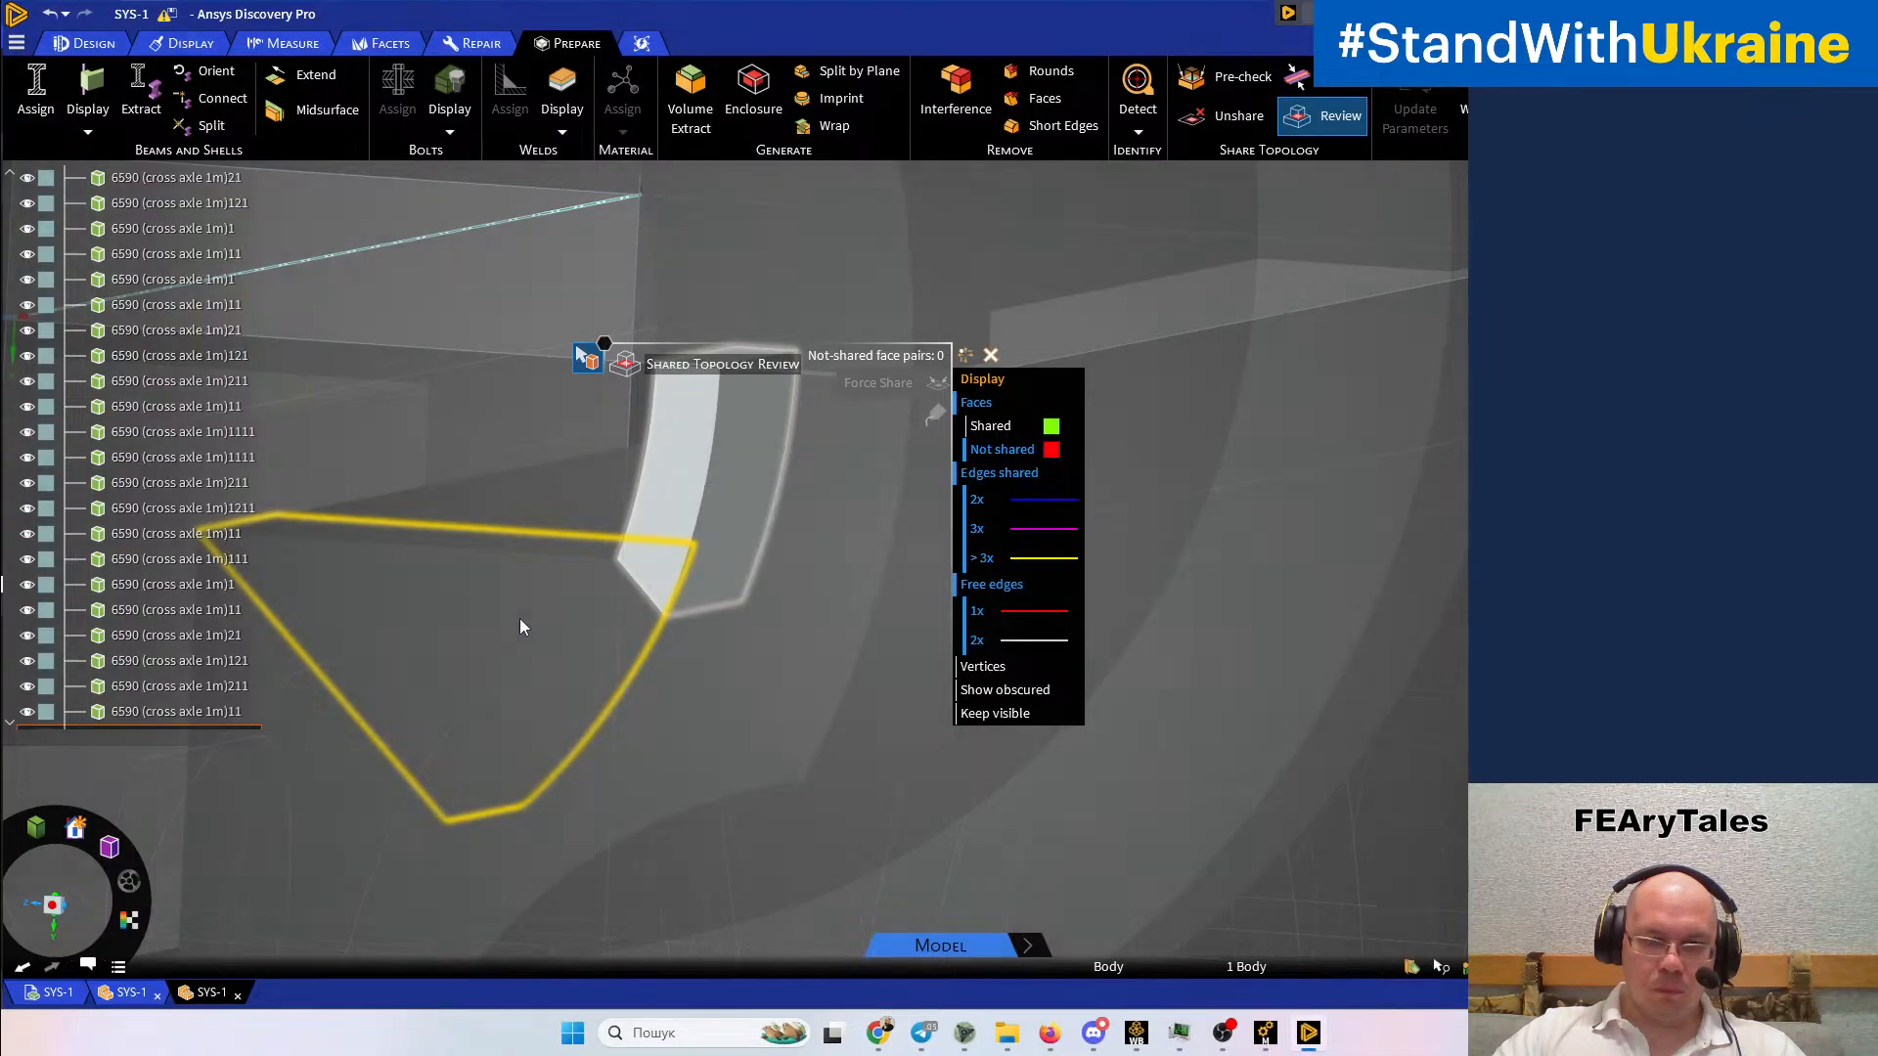
pyautogui.moveTo(1218, 610)
pyautogui.mouseDown(button='middle')
pyautogui.moveTo(1212, 630)
pyautogui.moveTo(1216, 591)
pyautogui.mouseUp(button='middle')
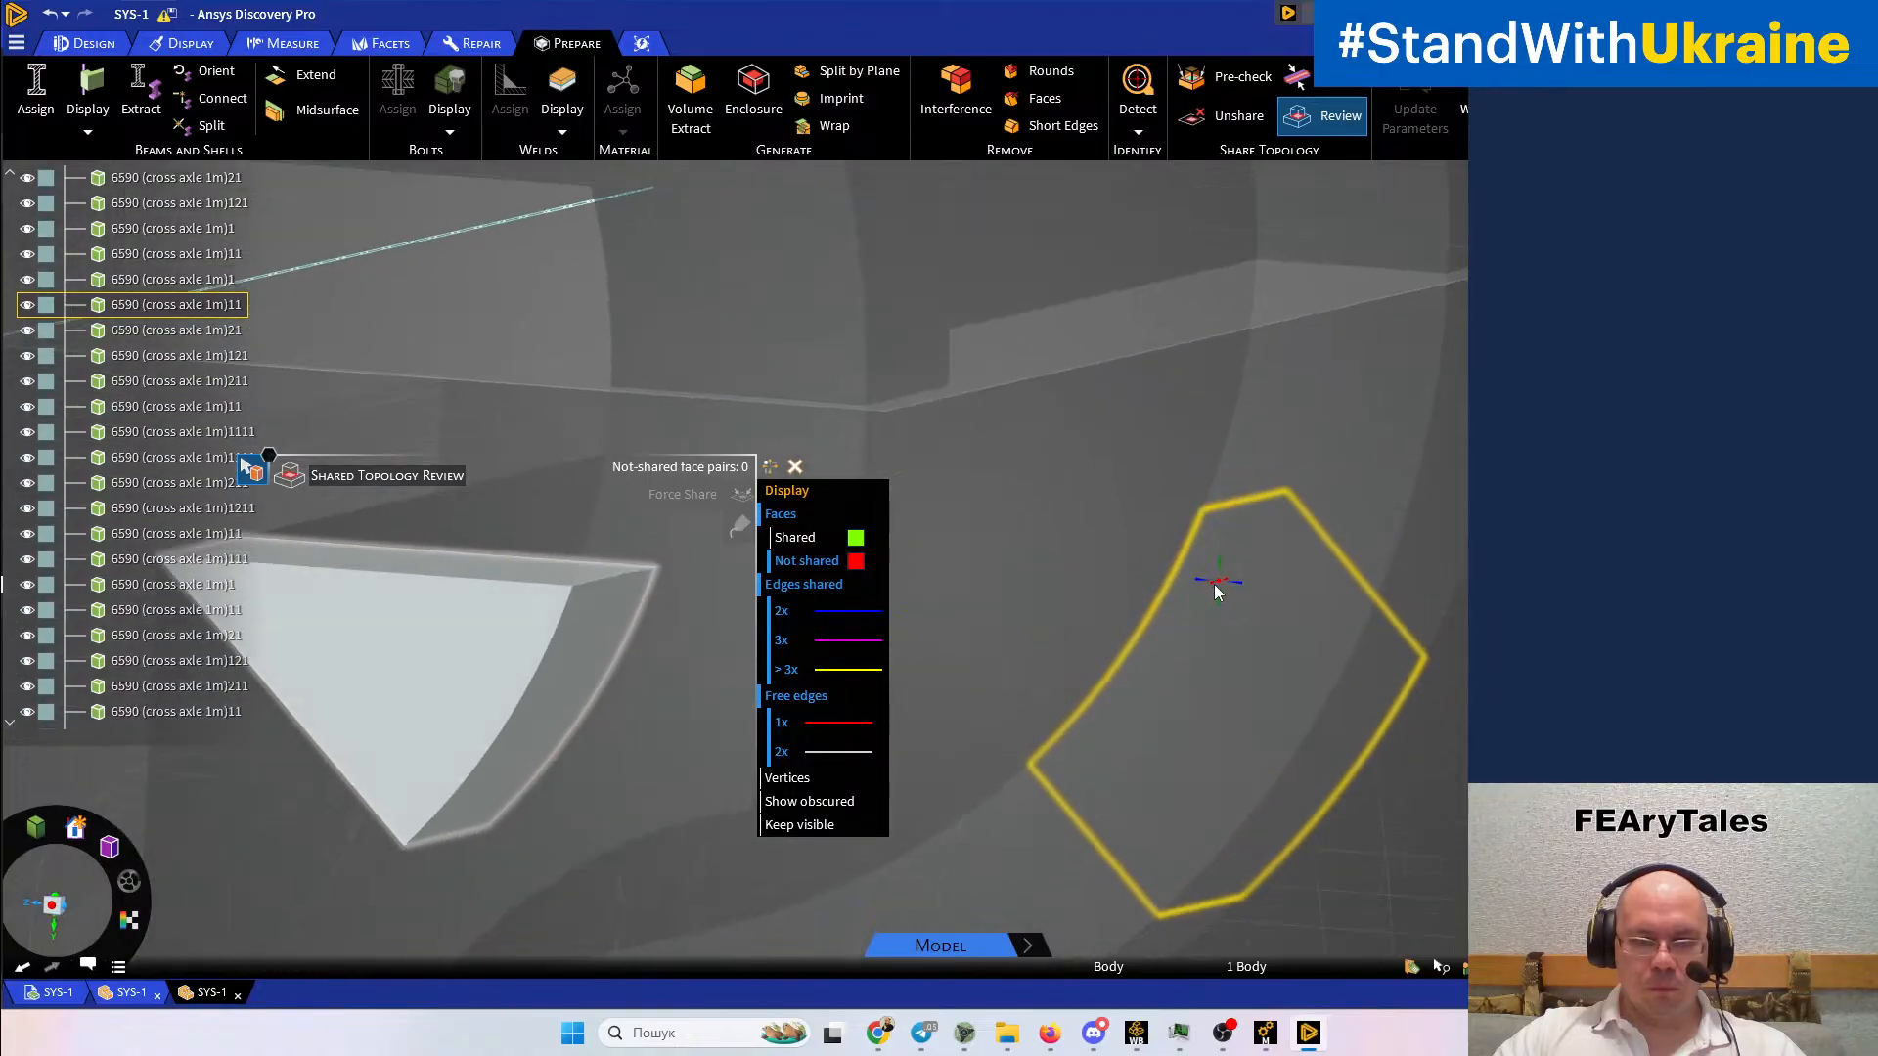
pyautogui.click(615, 496)
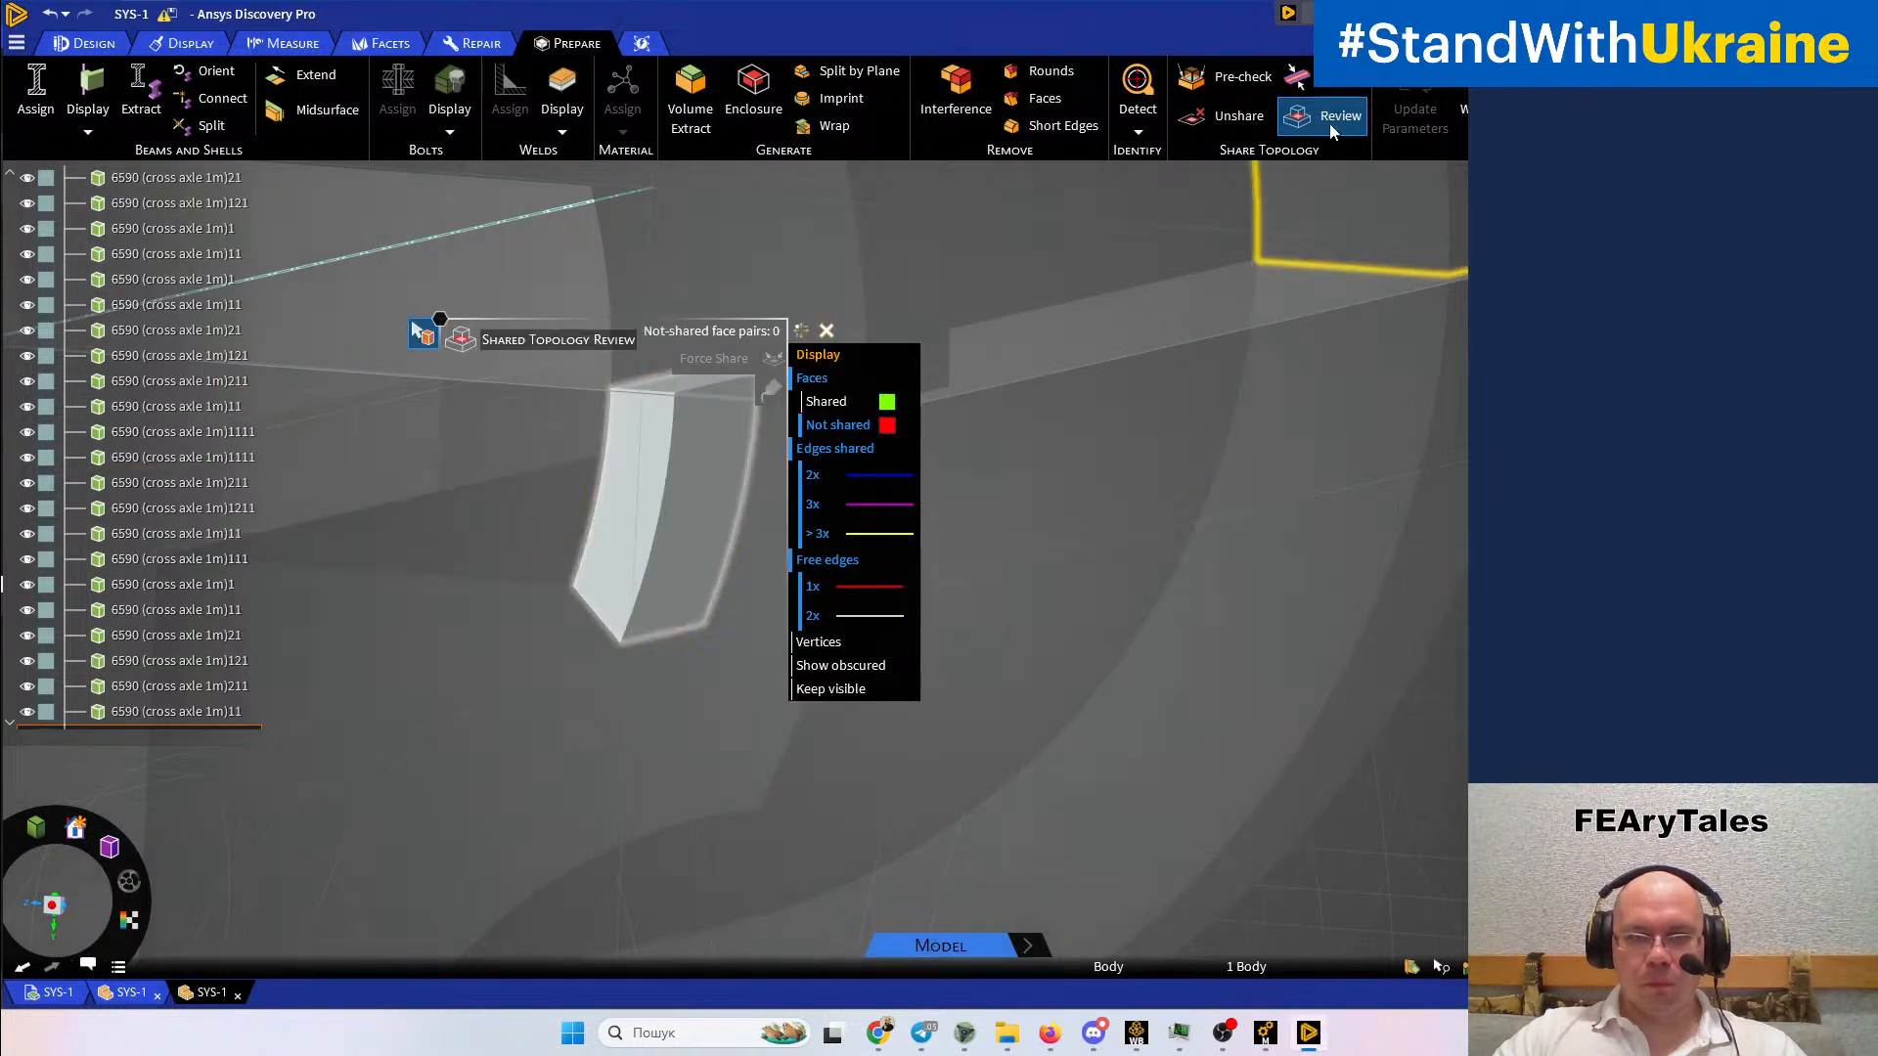
# Share topology across the bushing's bodies with a coincidence tolerance of 0.05 mm
pyautogui.click(1296, 78)
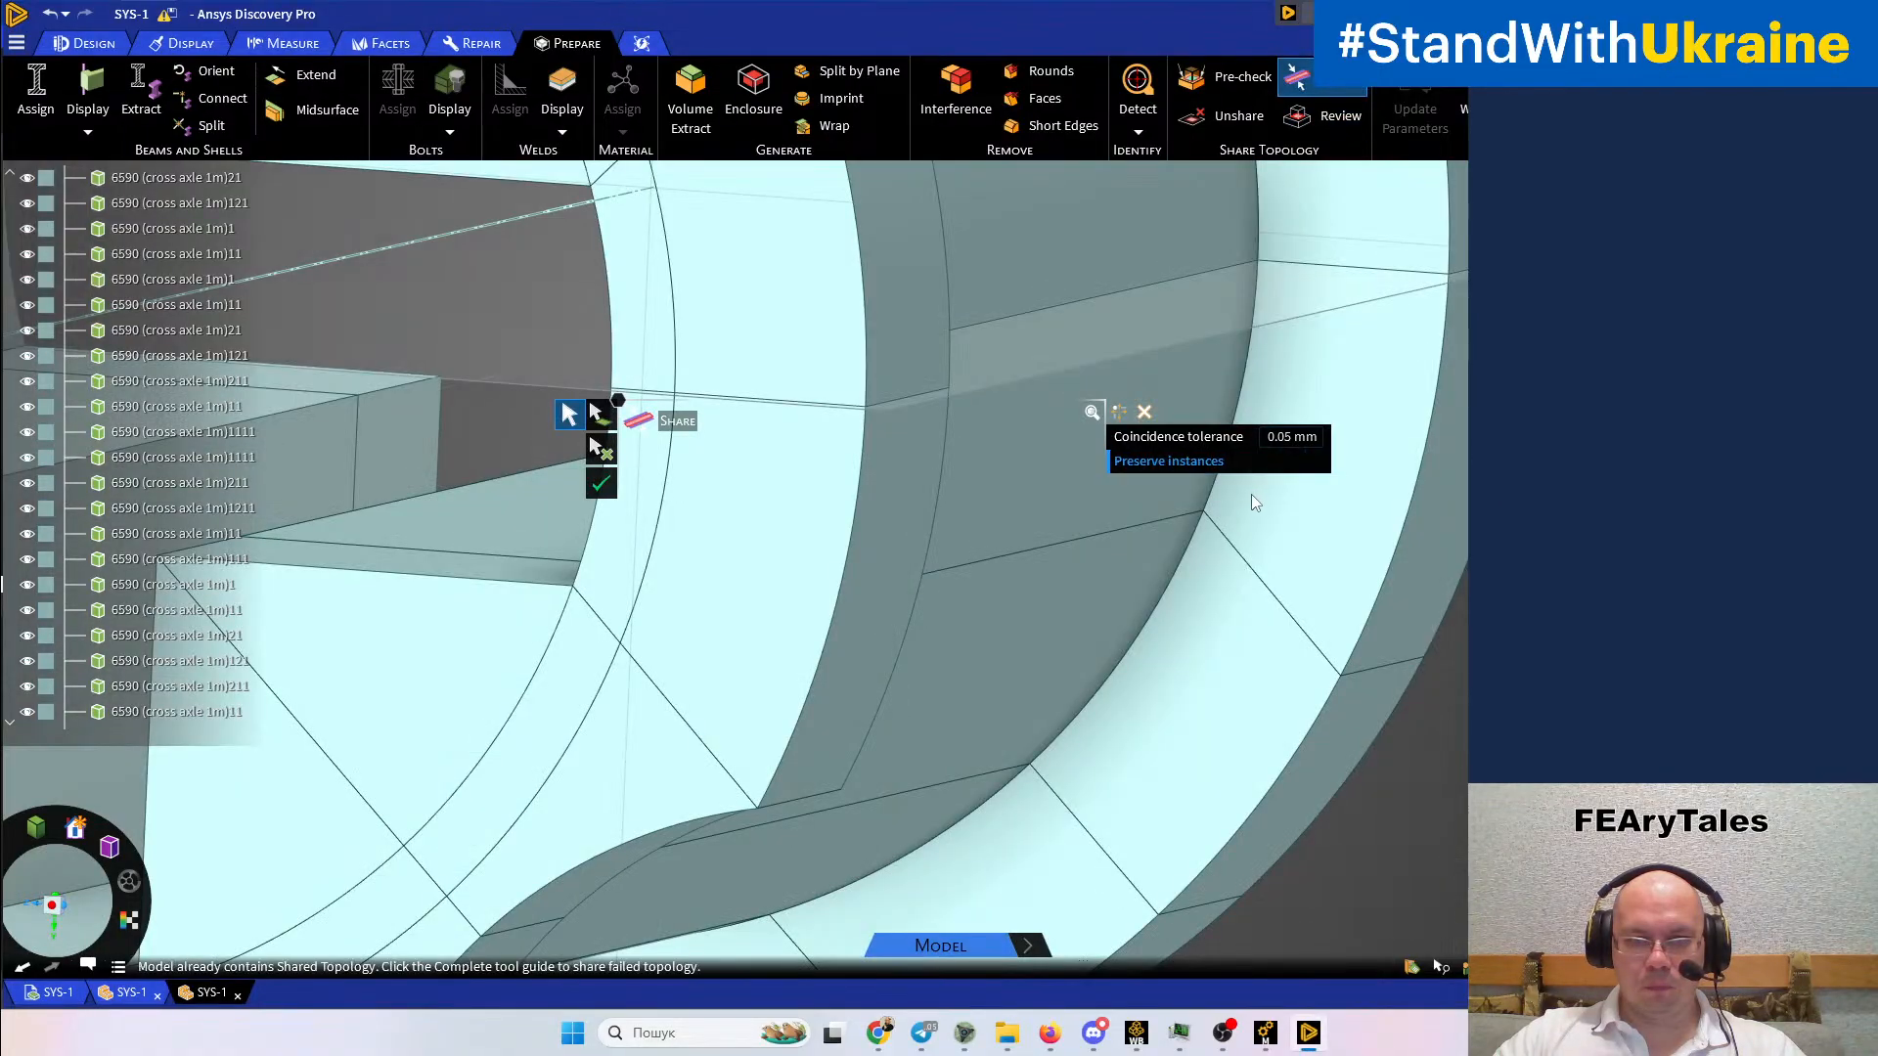
pyautogui.scroll(-6, 1252, 495)
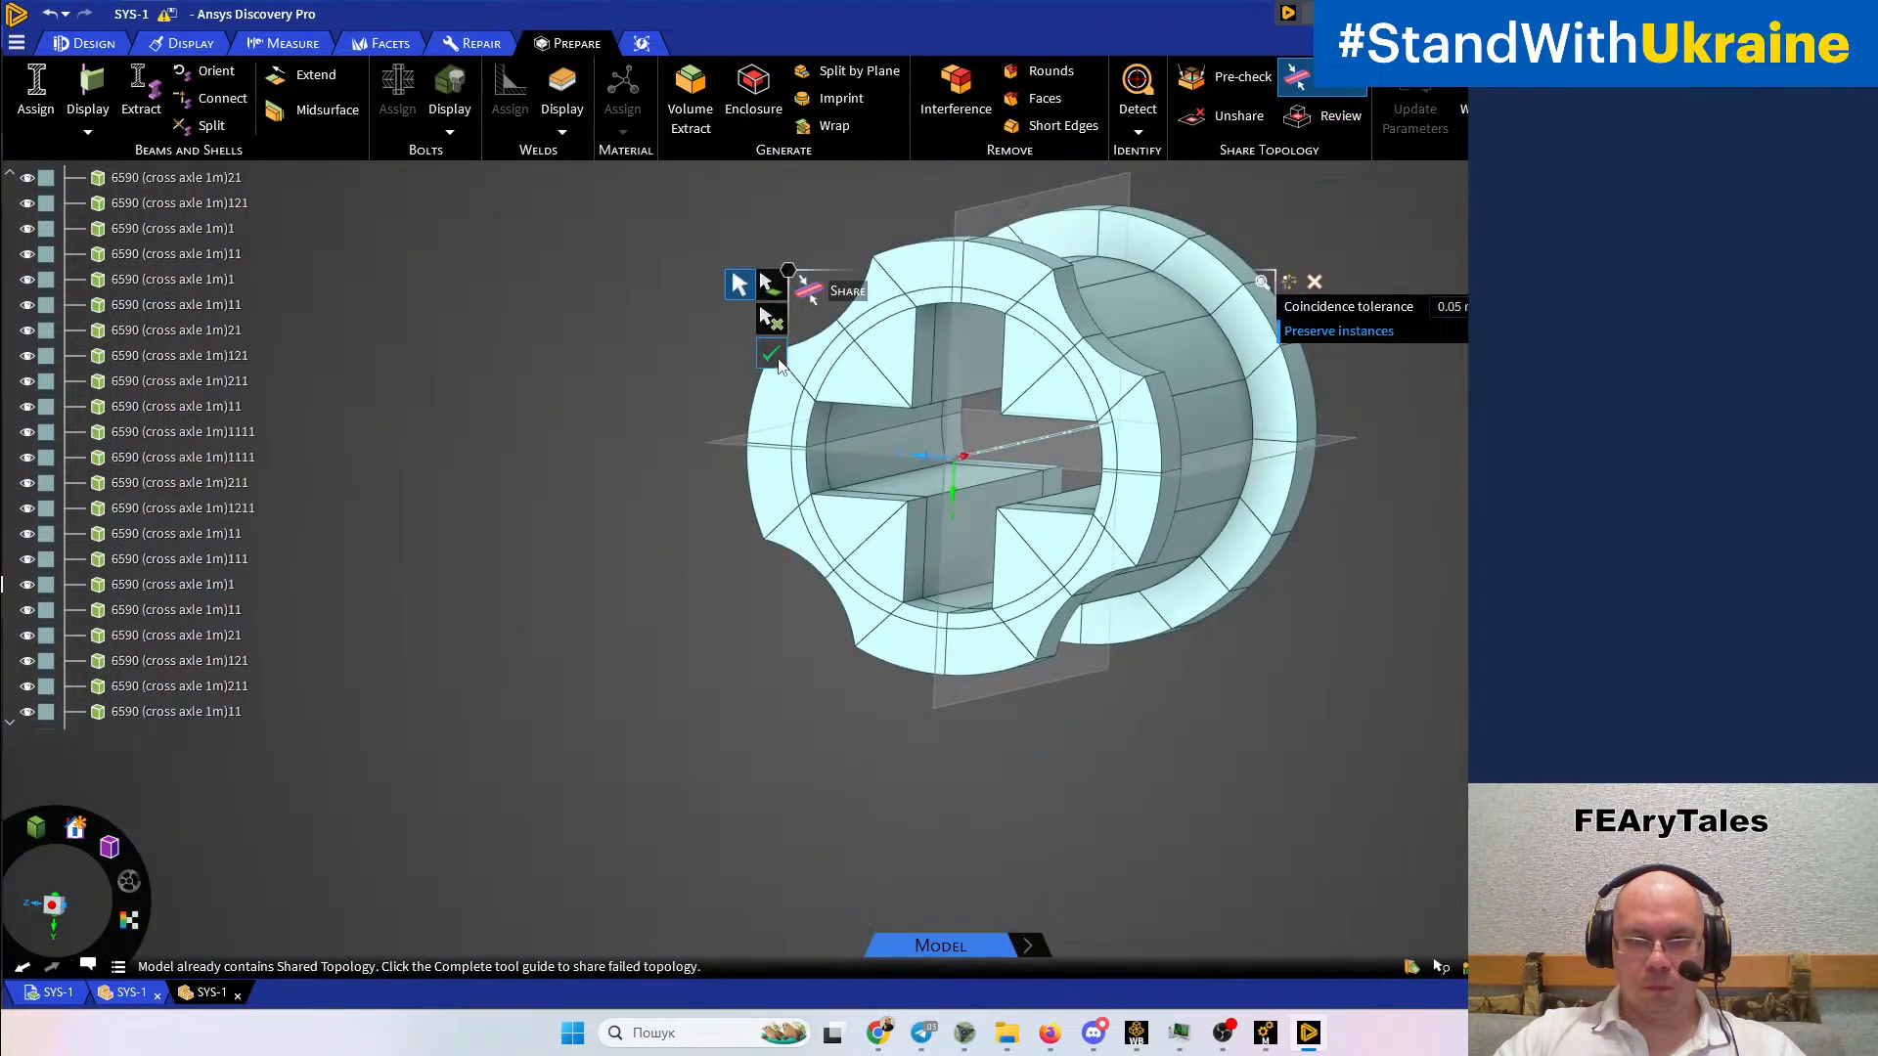
pyautogui.click(772, 355)
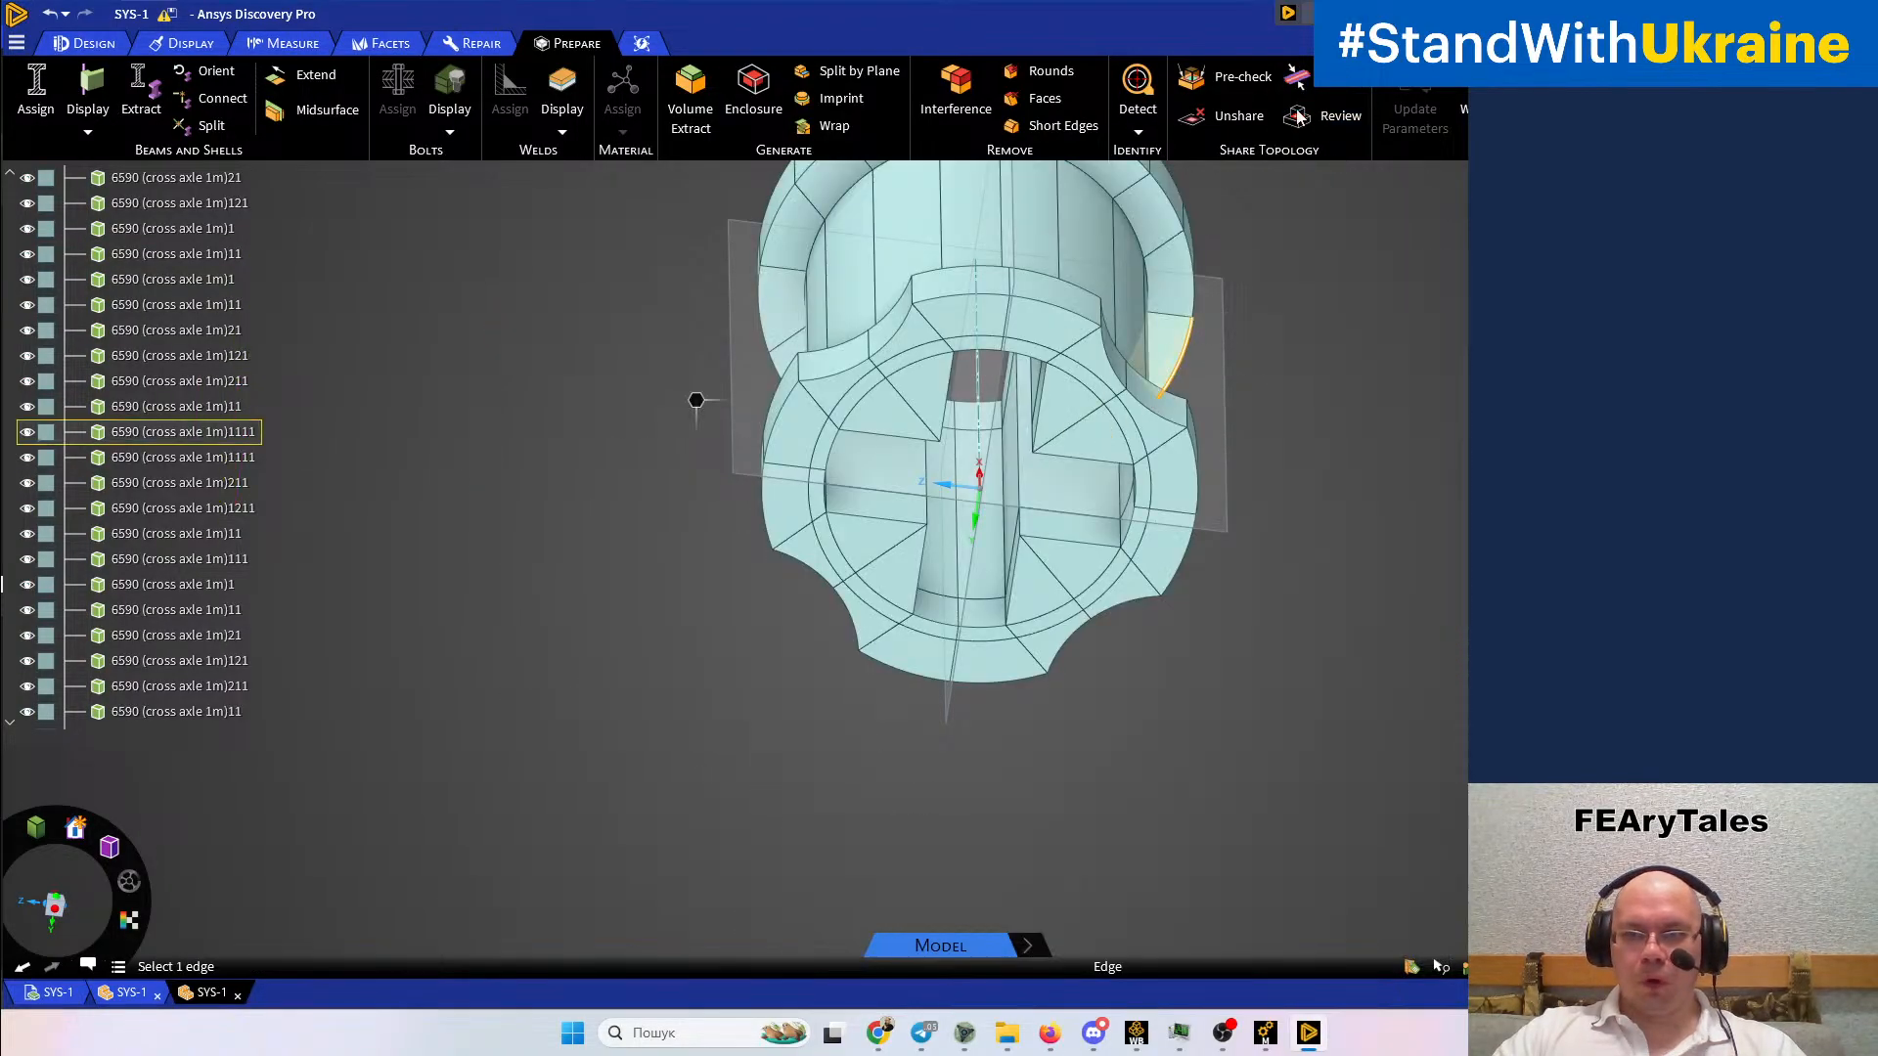
# Run Share again on the bushing with a coincidence tolerance of 0.1 mm and close the topology review
pyautogui.click(1297, 77)
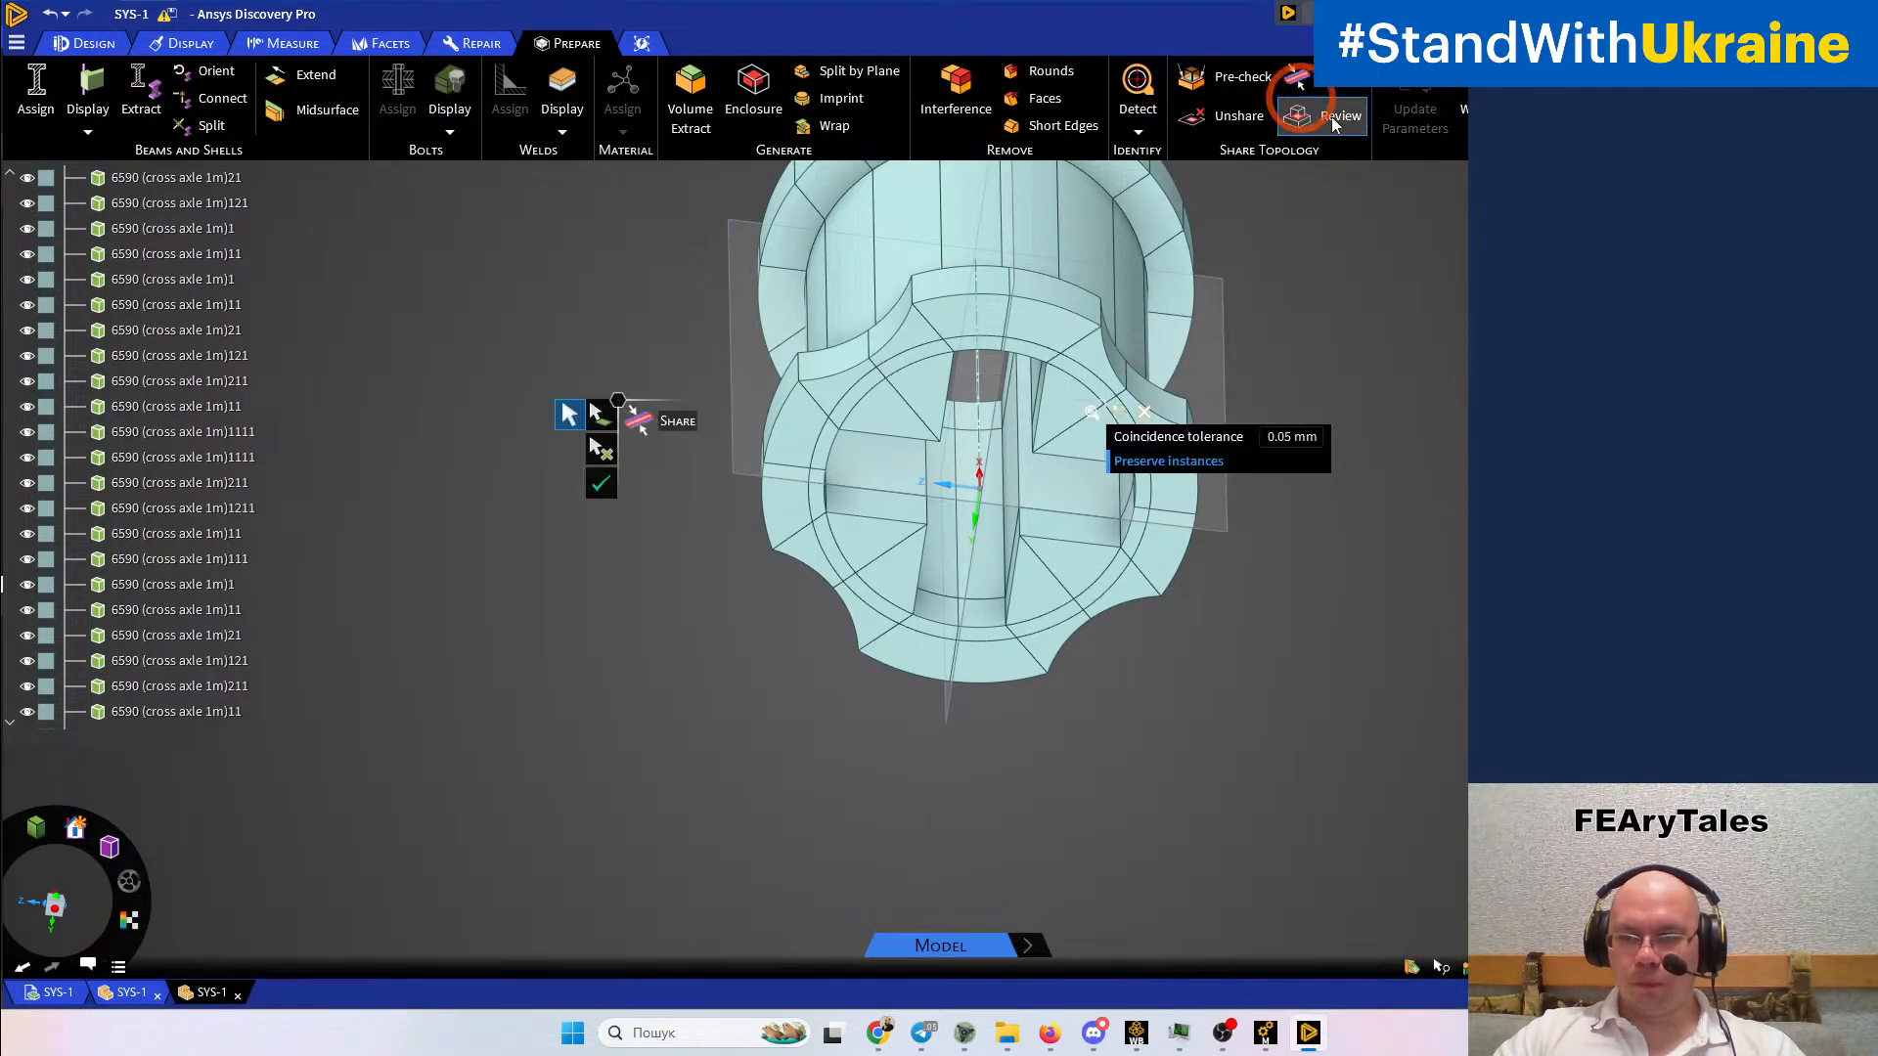
pyautogui.click(1288, 441)
pyautogui.click(1271, 438)
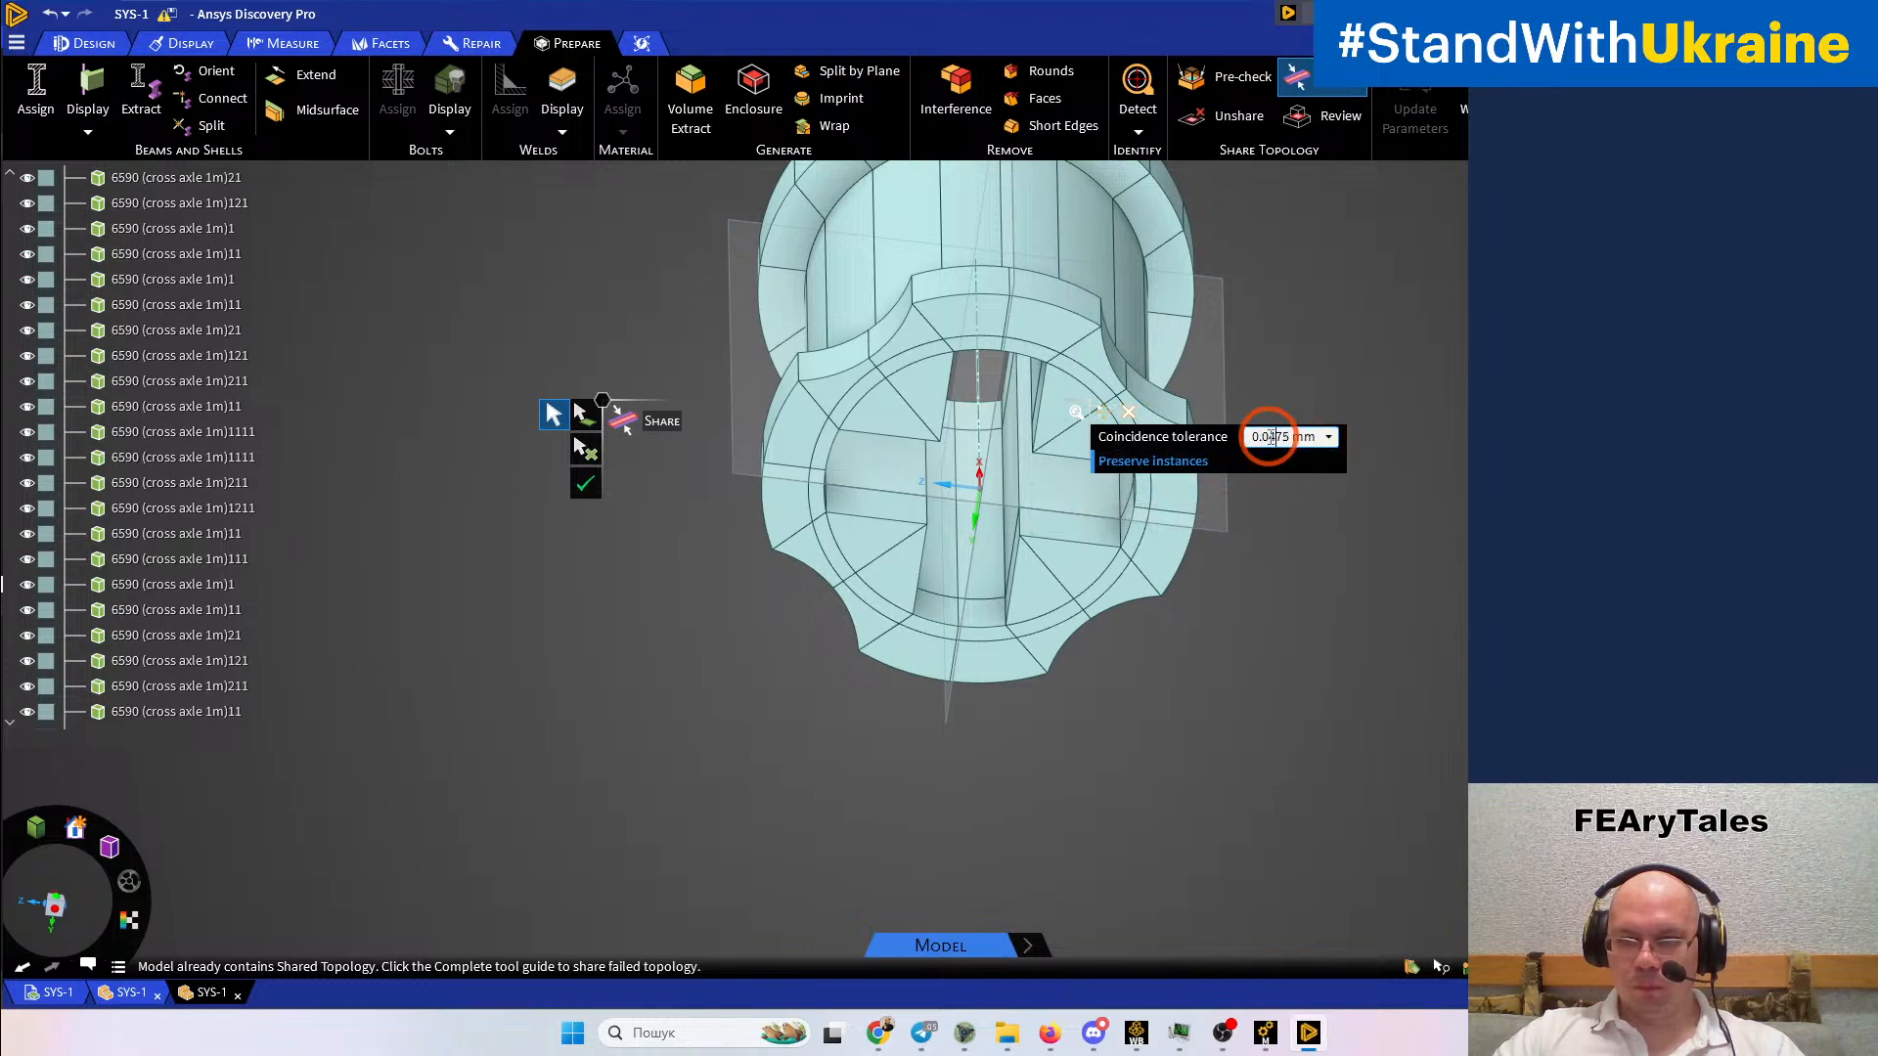
pyautogui.moveTo(1264, 437); pyautogui.dragTo(1296, 446)
pyautogui.press('BackSpace')
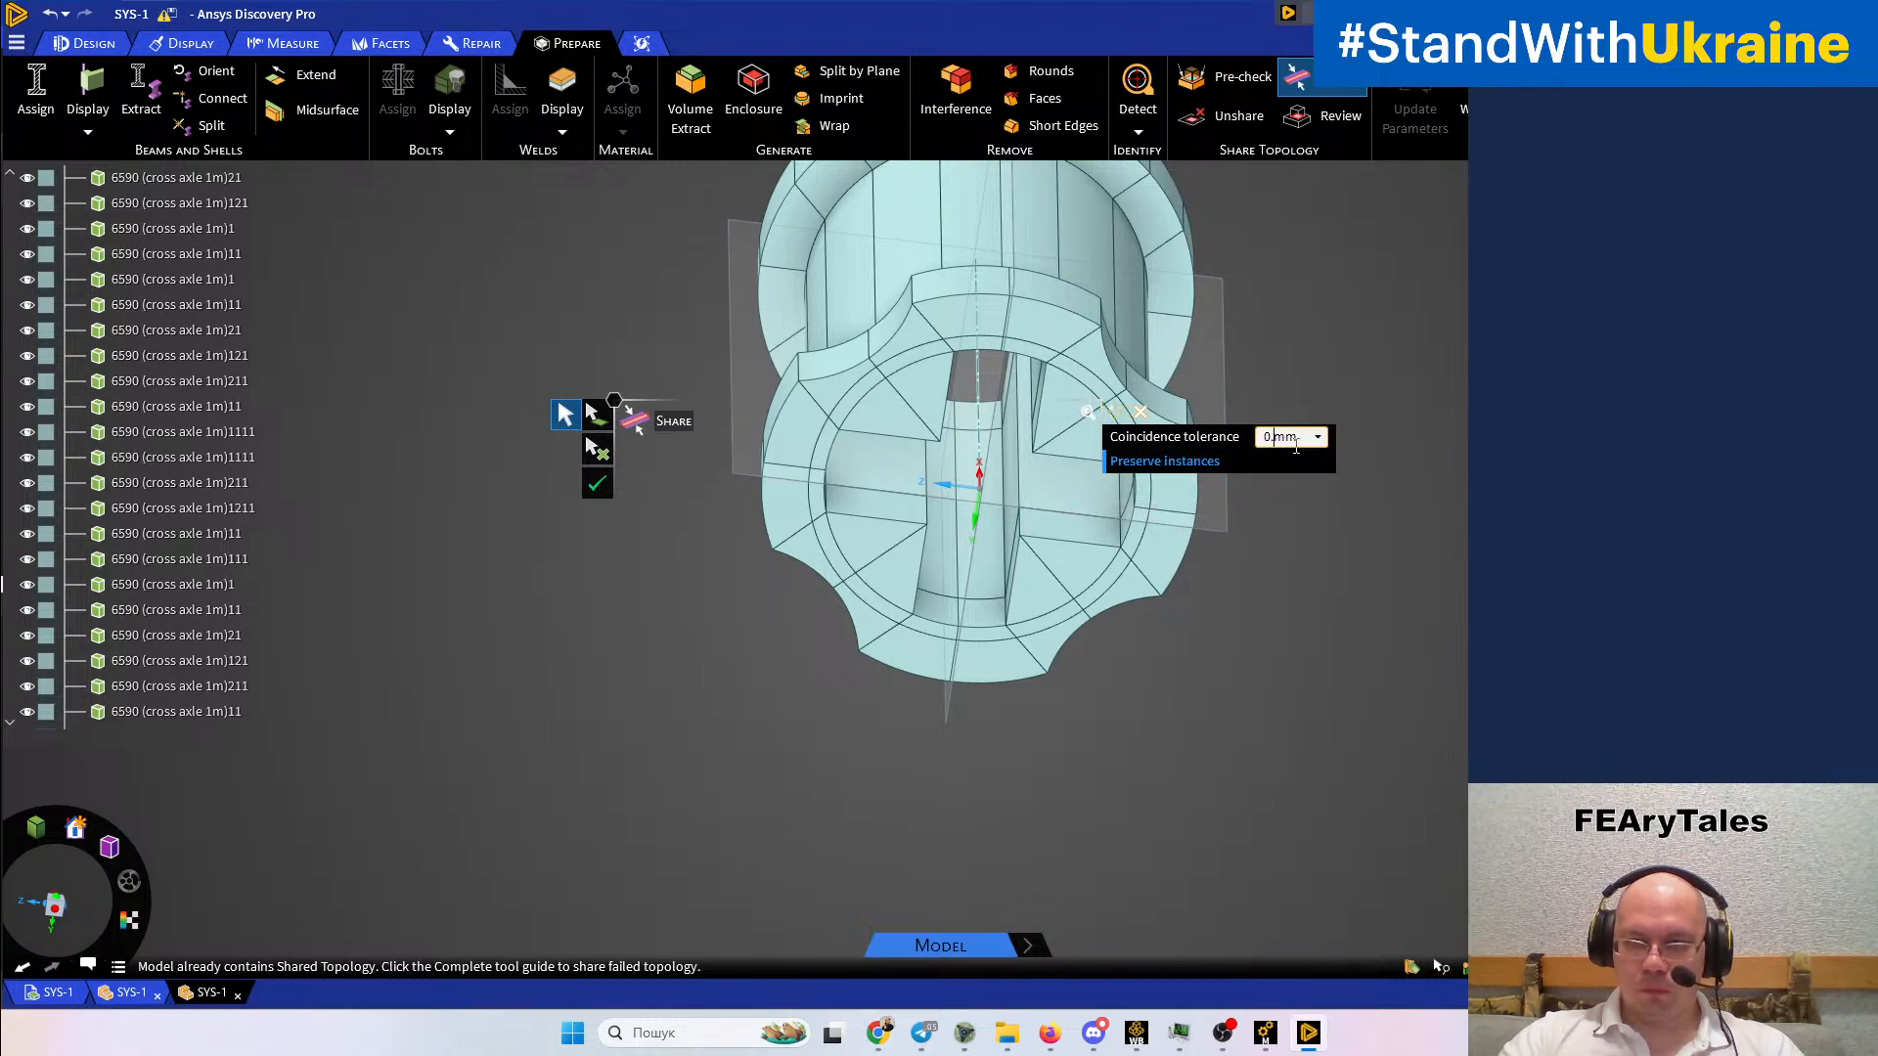
pyautogui.press('Return')
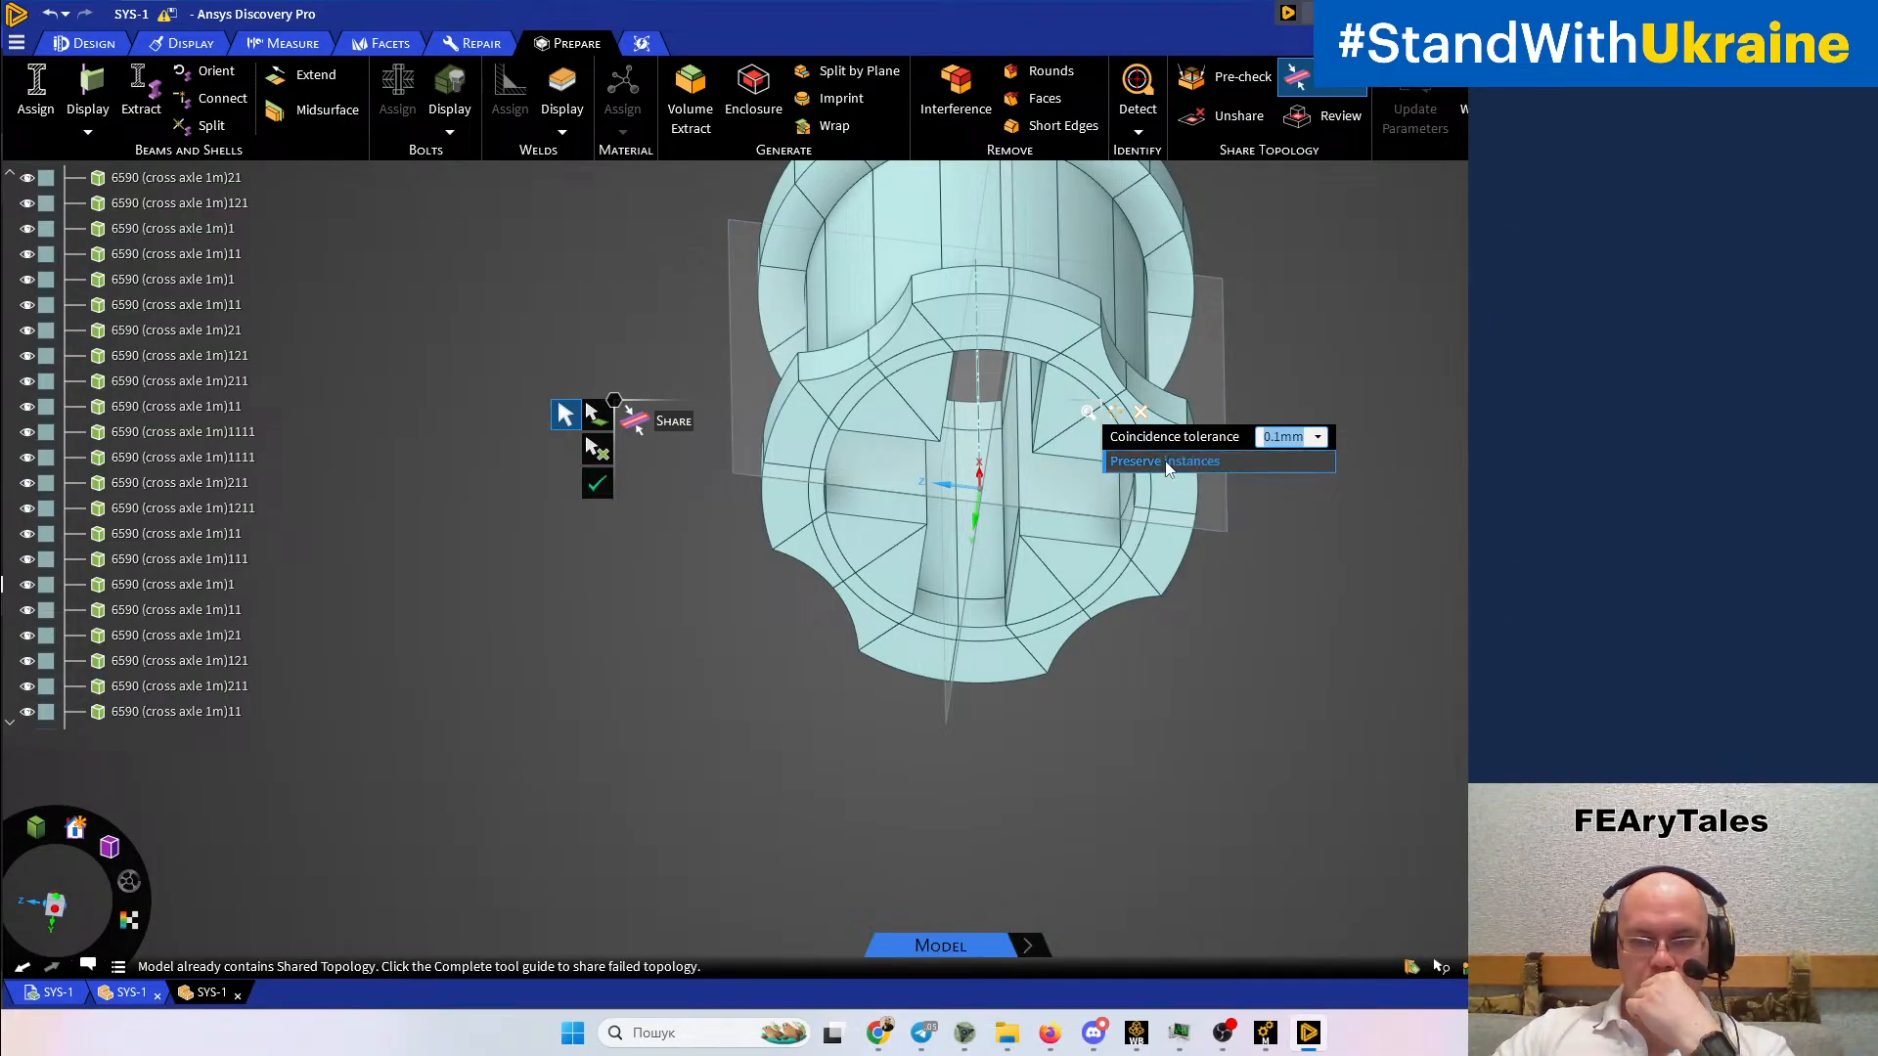
pyautogui.click(598, 486)
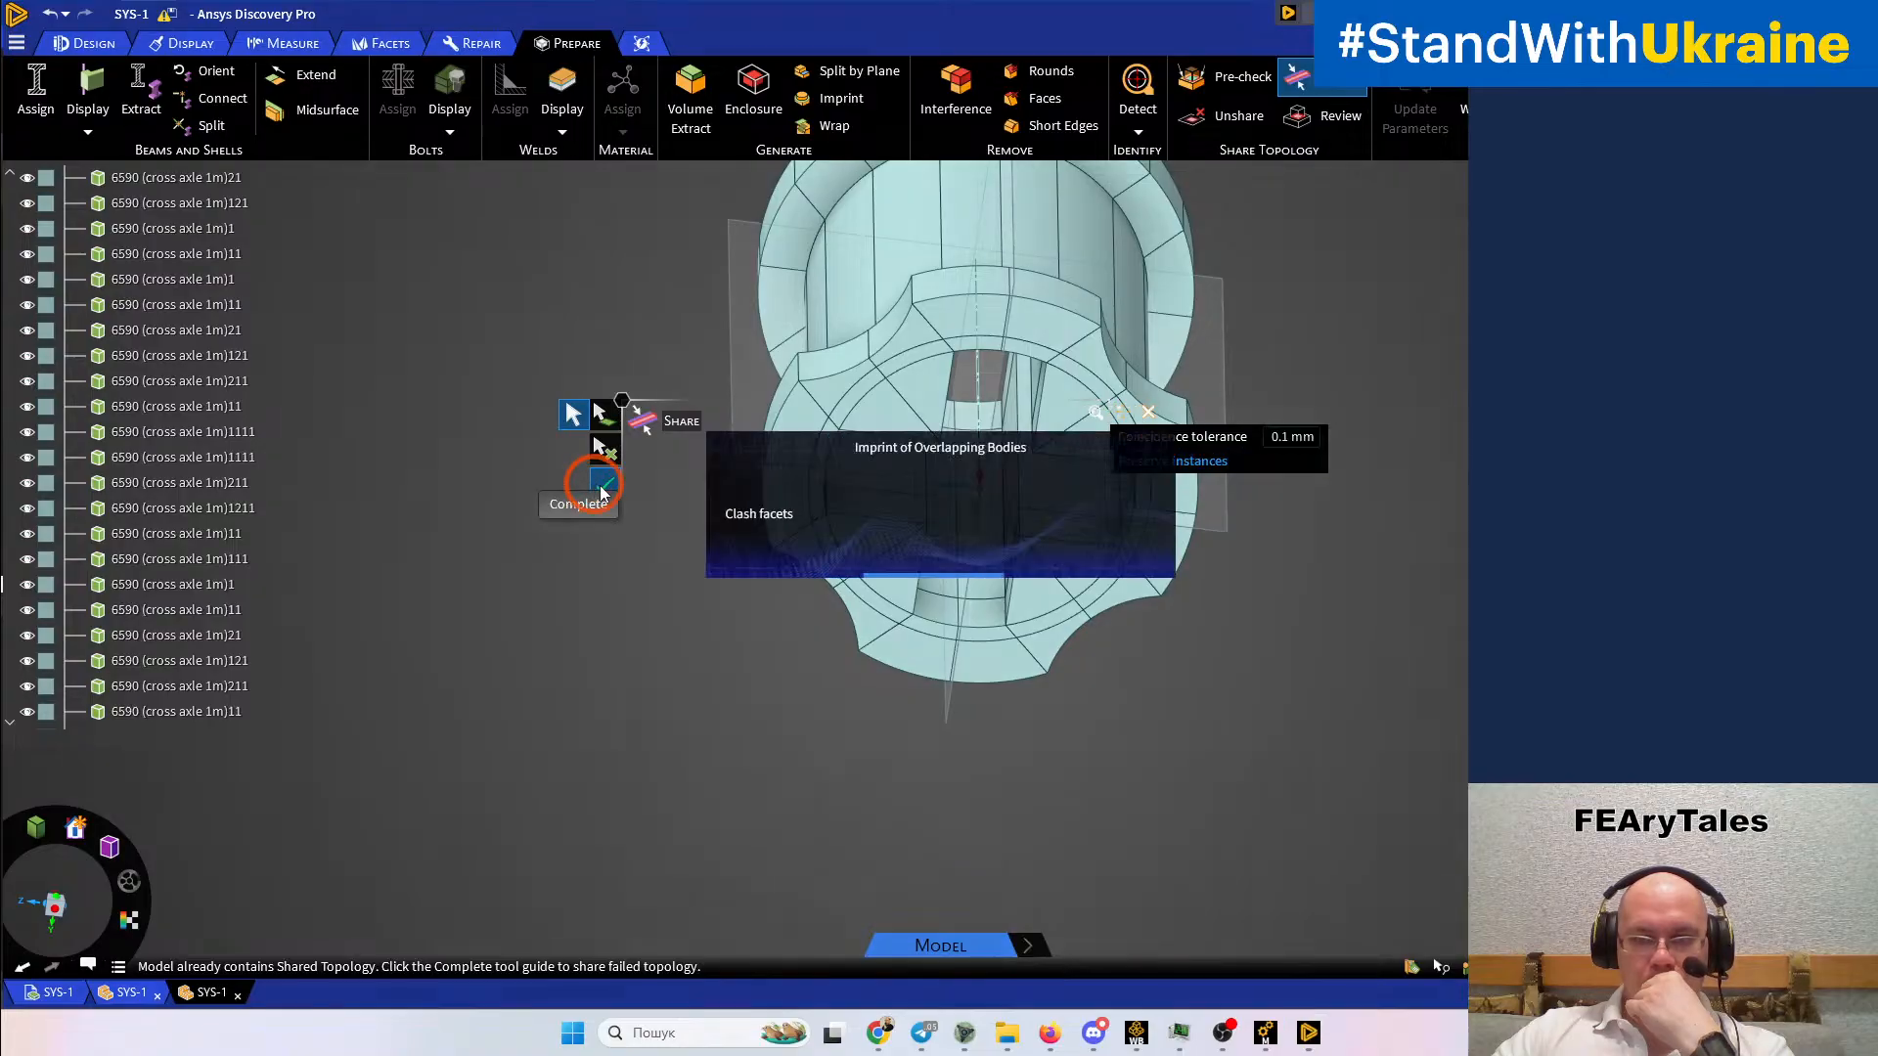
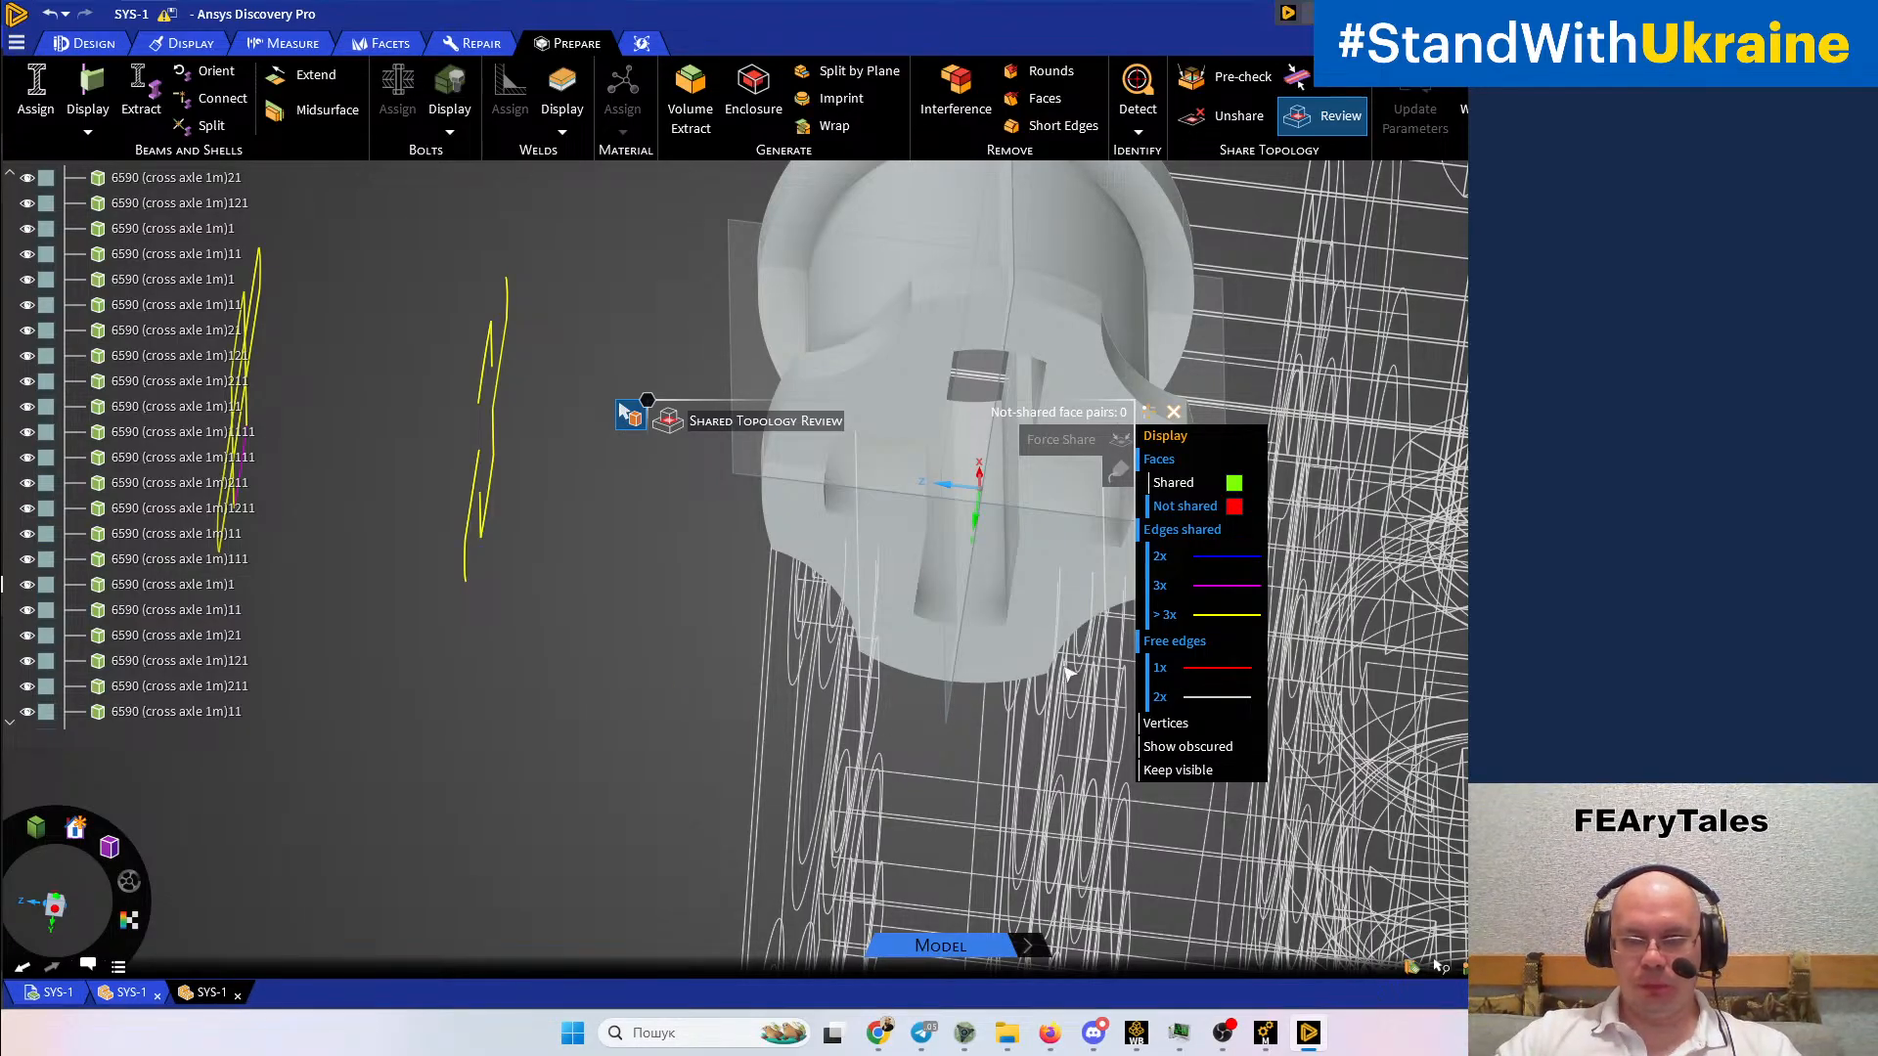
pyautogui.press('Escape')
pyautogui.moveTo(1061, 647)
pyautogui.mouseDown(button='middle')
pyautogui.moveTo(1053, 603)
pyautogui.moveTo(1093, 601)
pyautogui.moveTo(1115, 675)
pyautogui.mouseUp(button='middle')
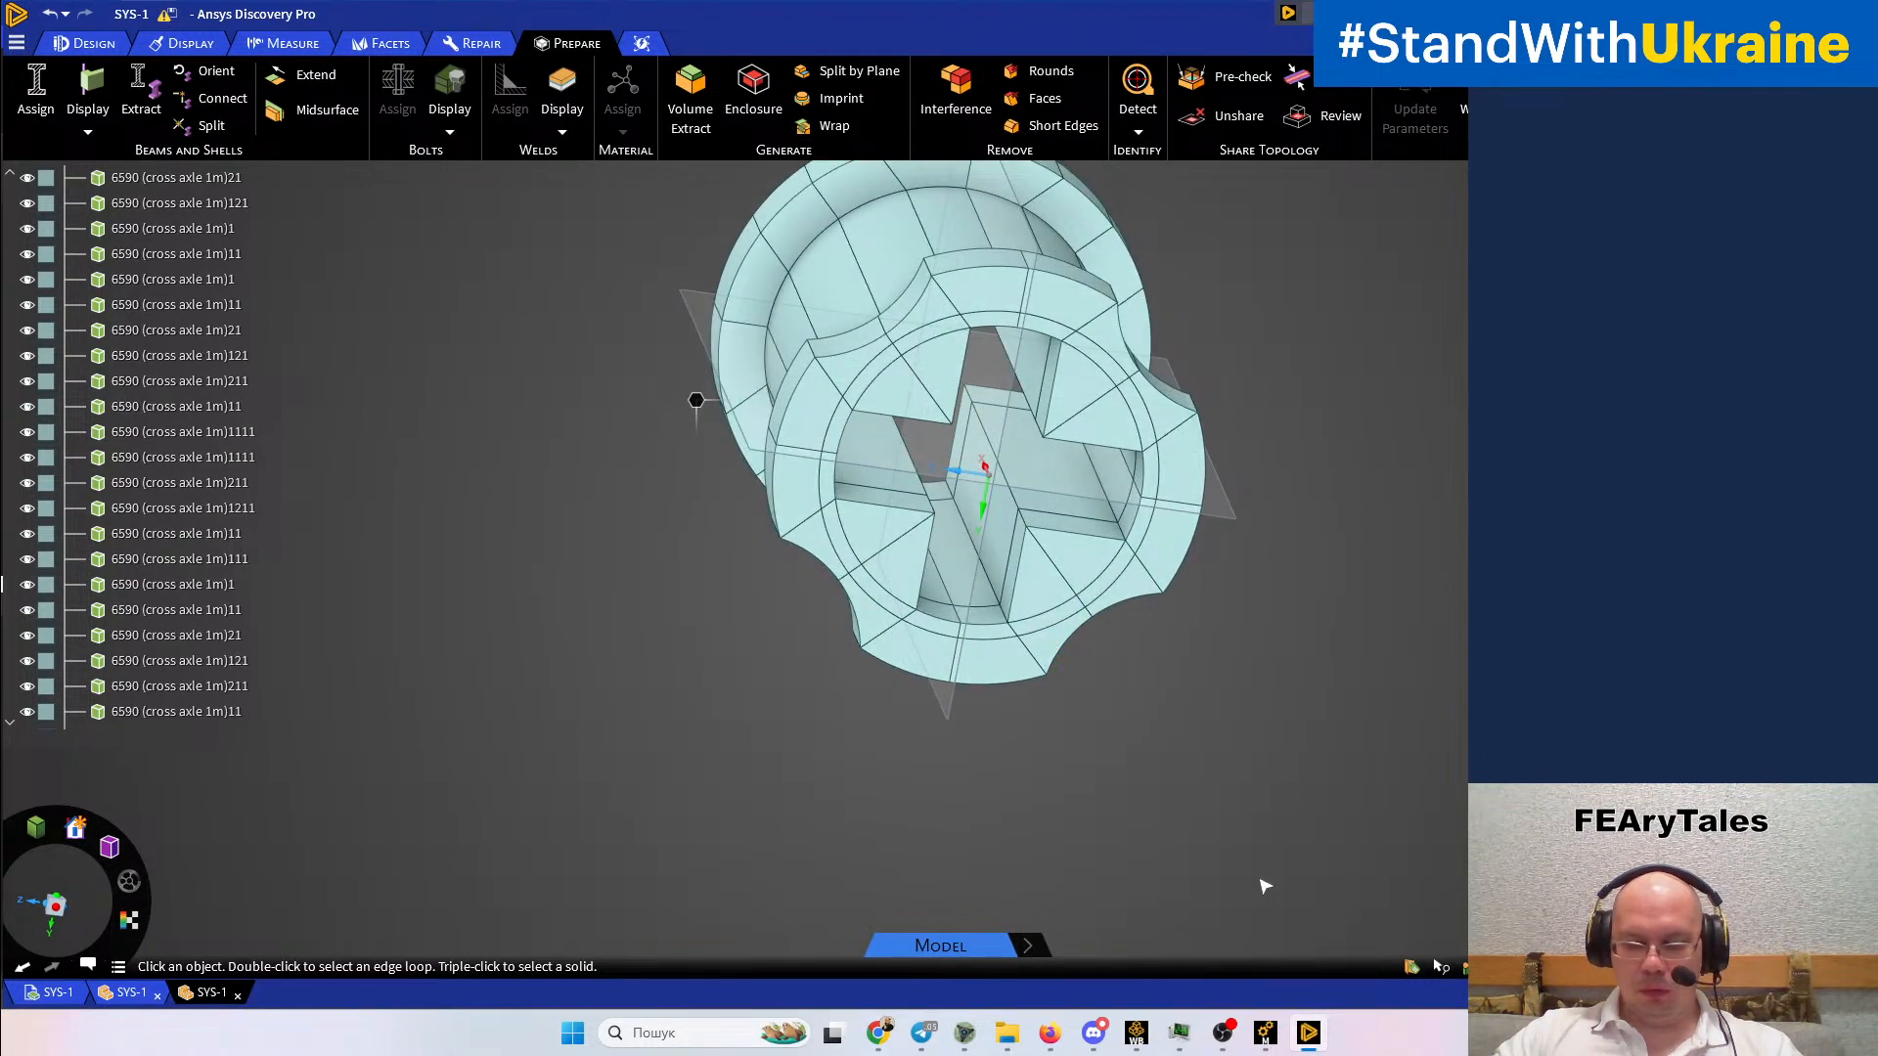
# Switch to the f1-part model in Ansys Mechanical and update its geometry from the source
pyautogui.moveTo(1313, 1052)
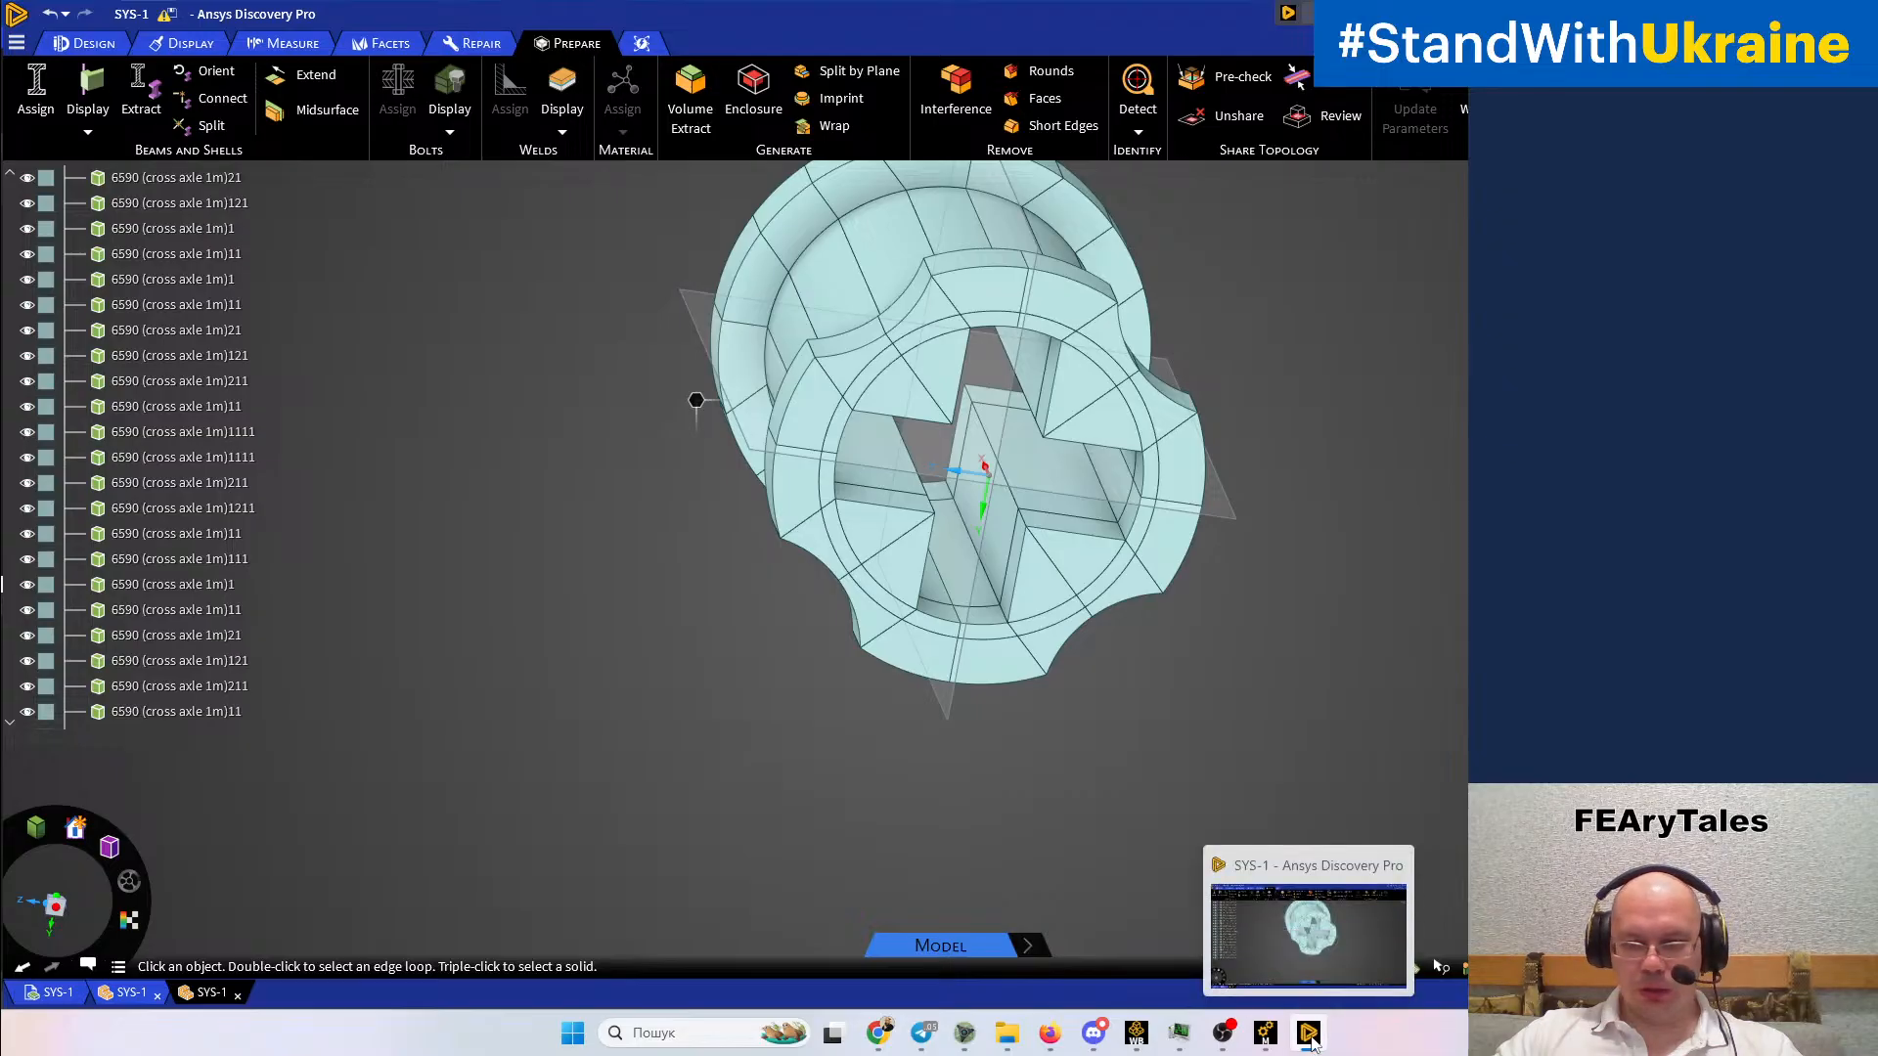
pyautogui.click(792, 745)
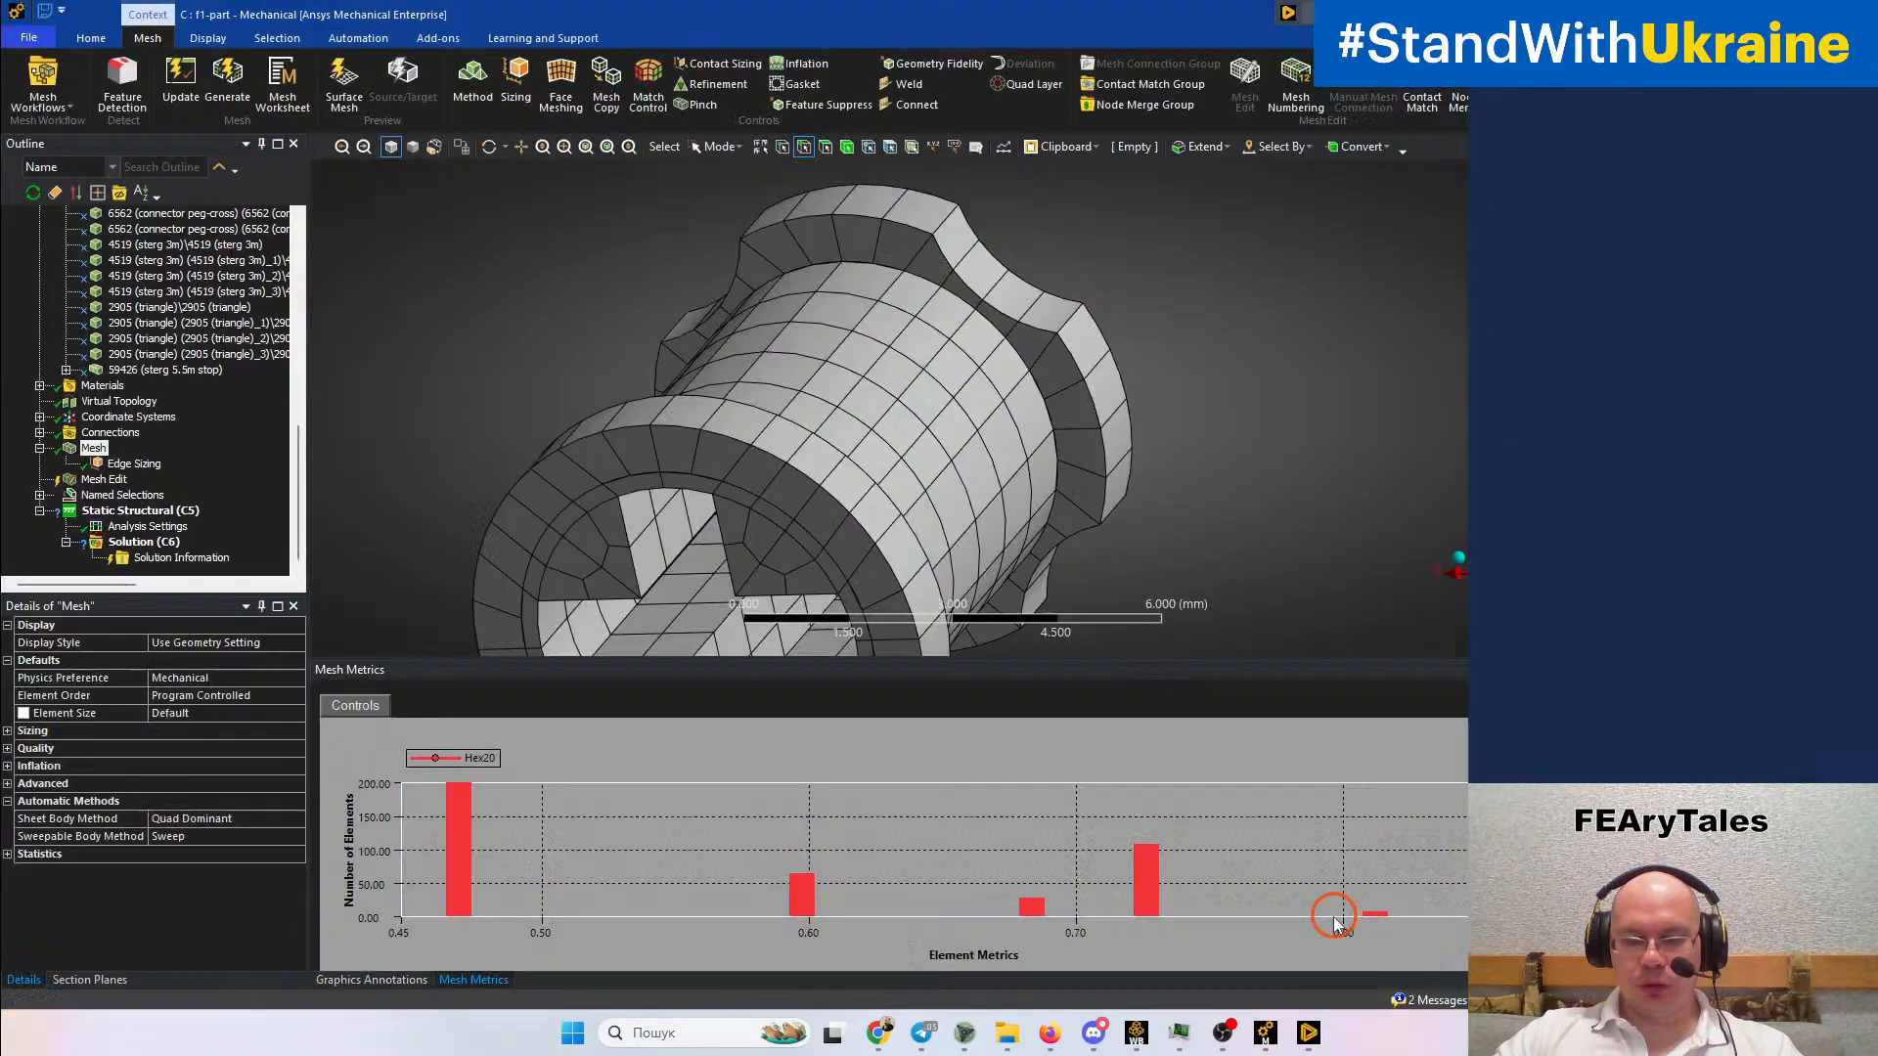
pyautogui.scroll(10, 265, 391)
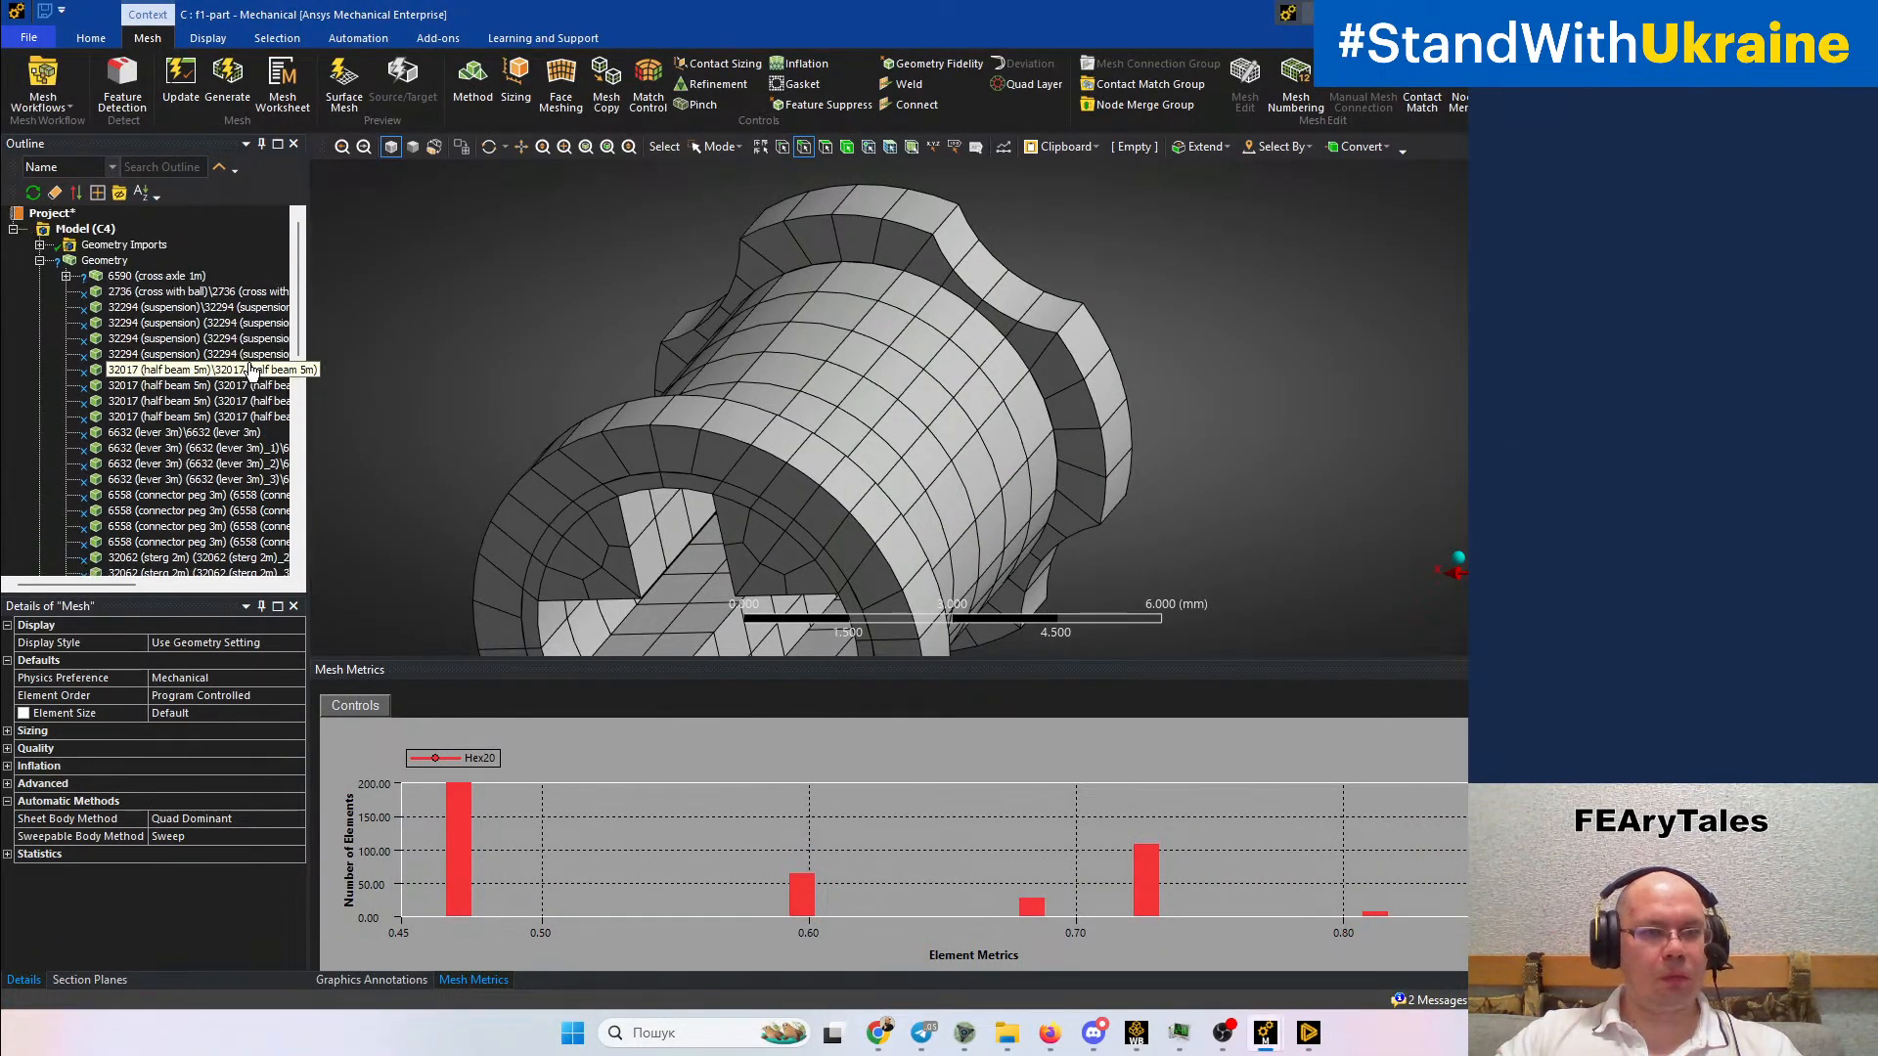
pyautogui.click(95, 260)
pyautogui.rightClick(93, 260)
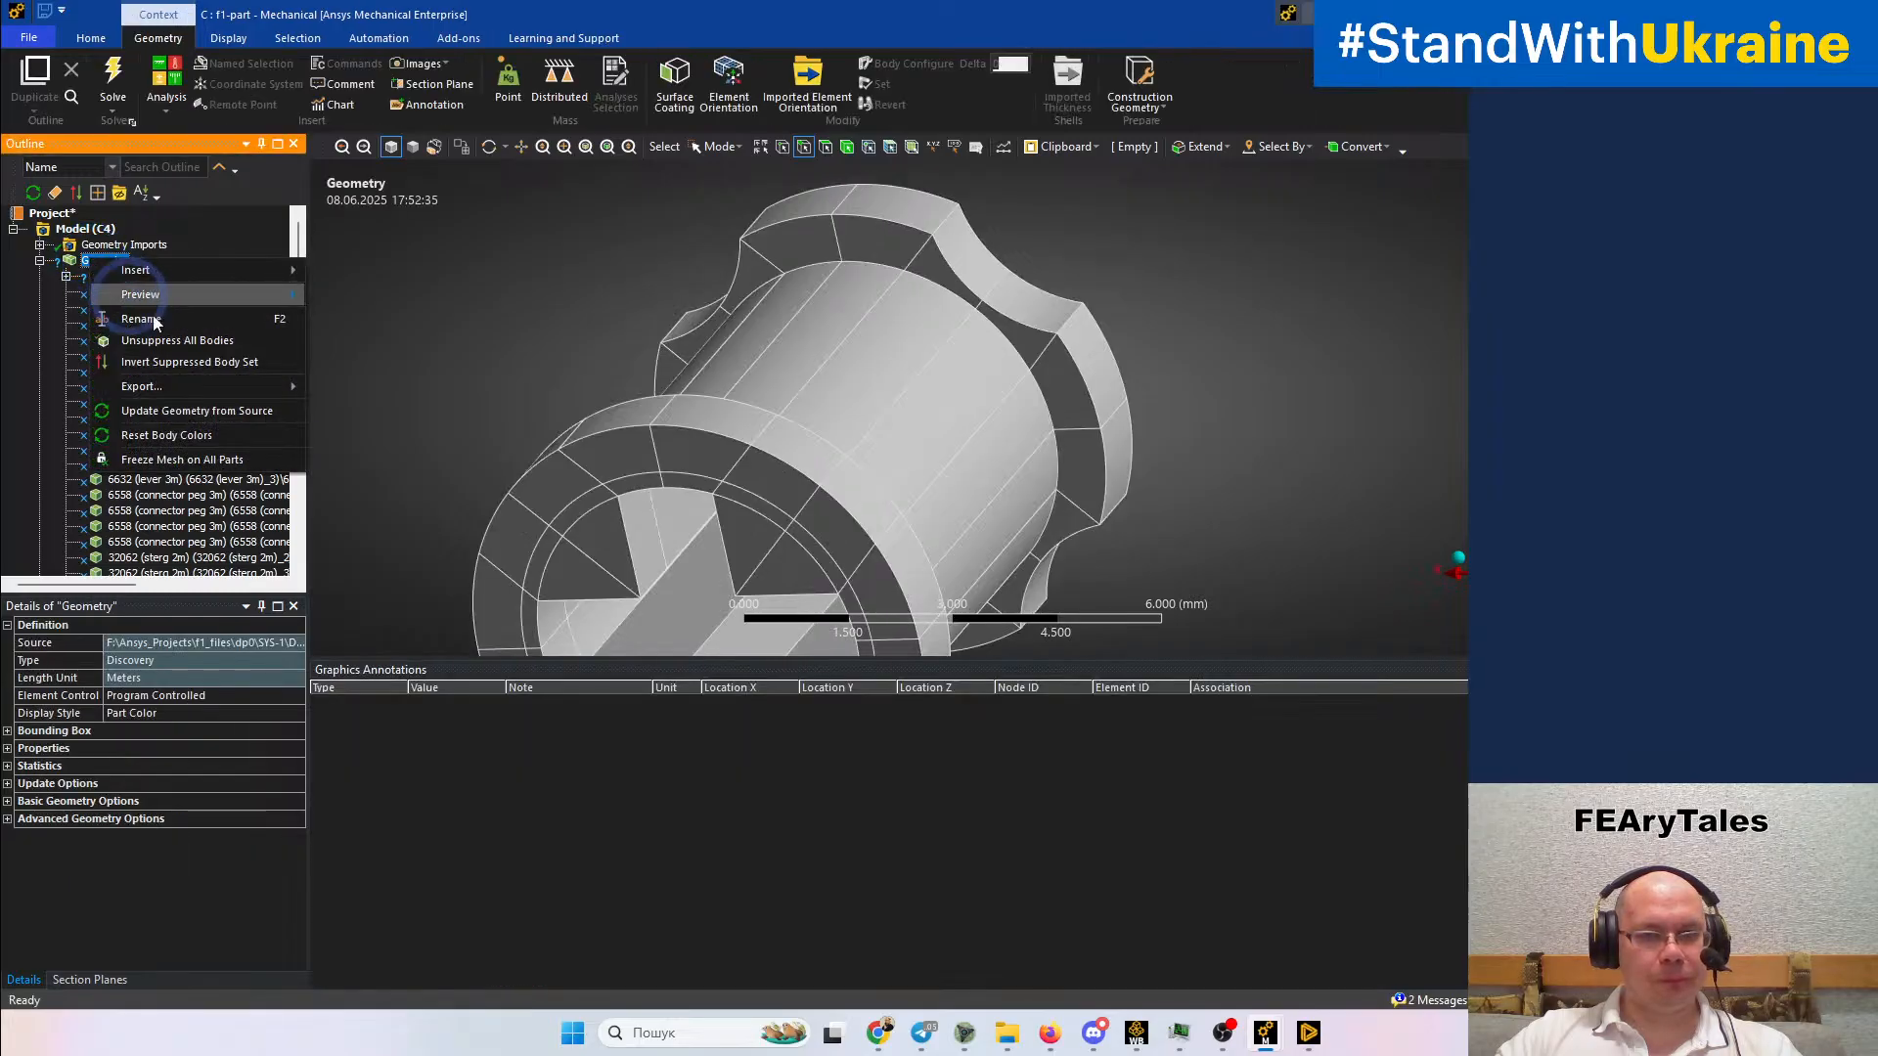
pyautogui.click(181, 411)
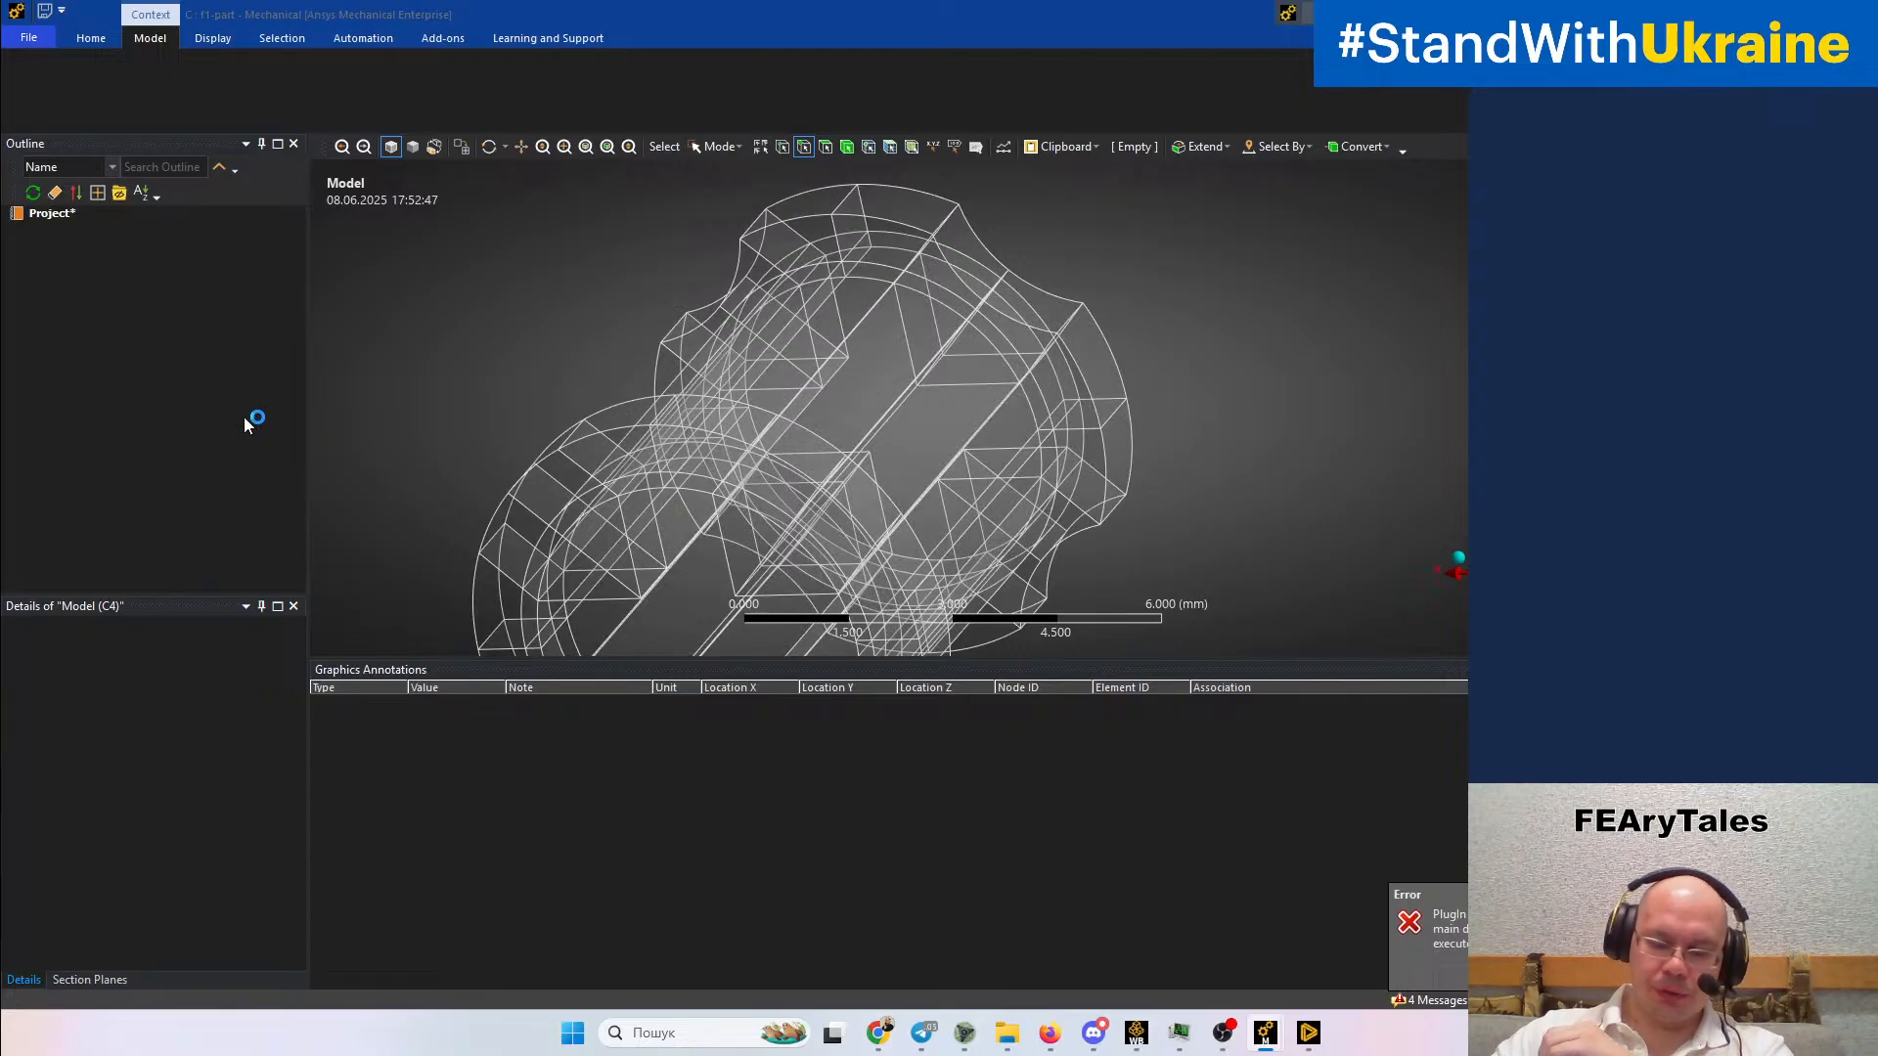
# Switch back to Ansys Discovery and bring up the design window with the full assembly
pyautogui.moveTo(1308, 1039)
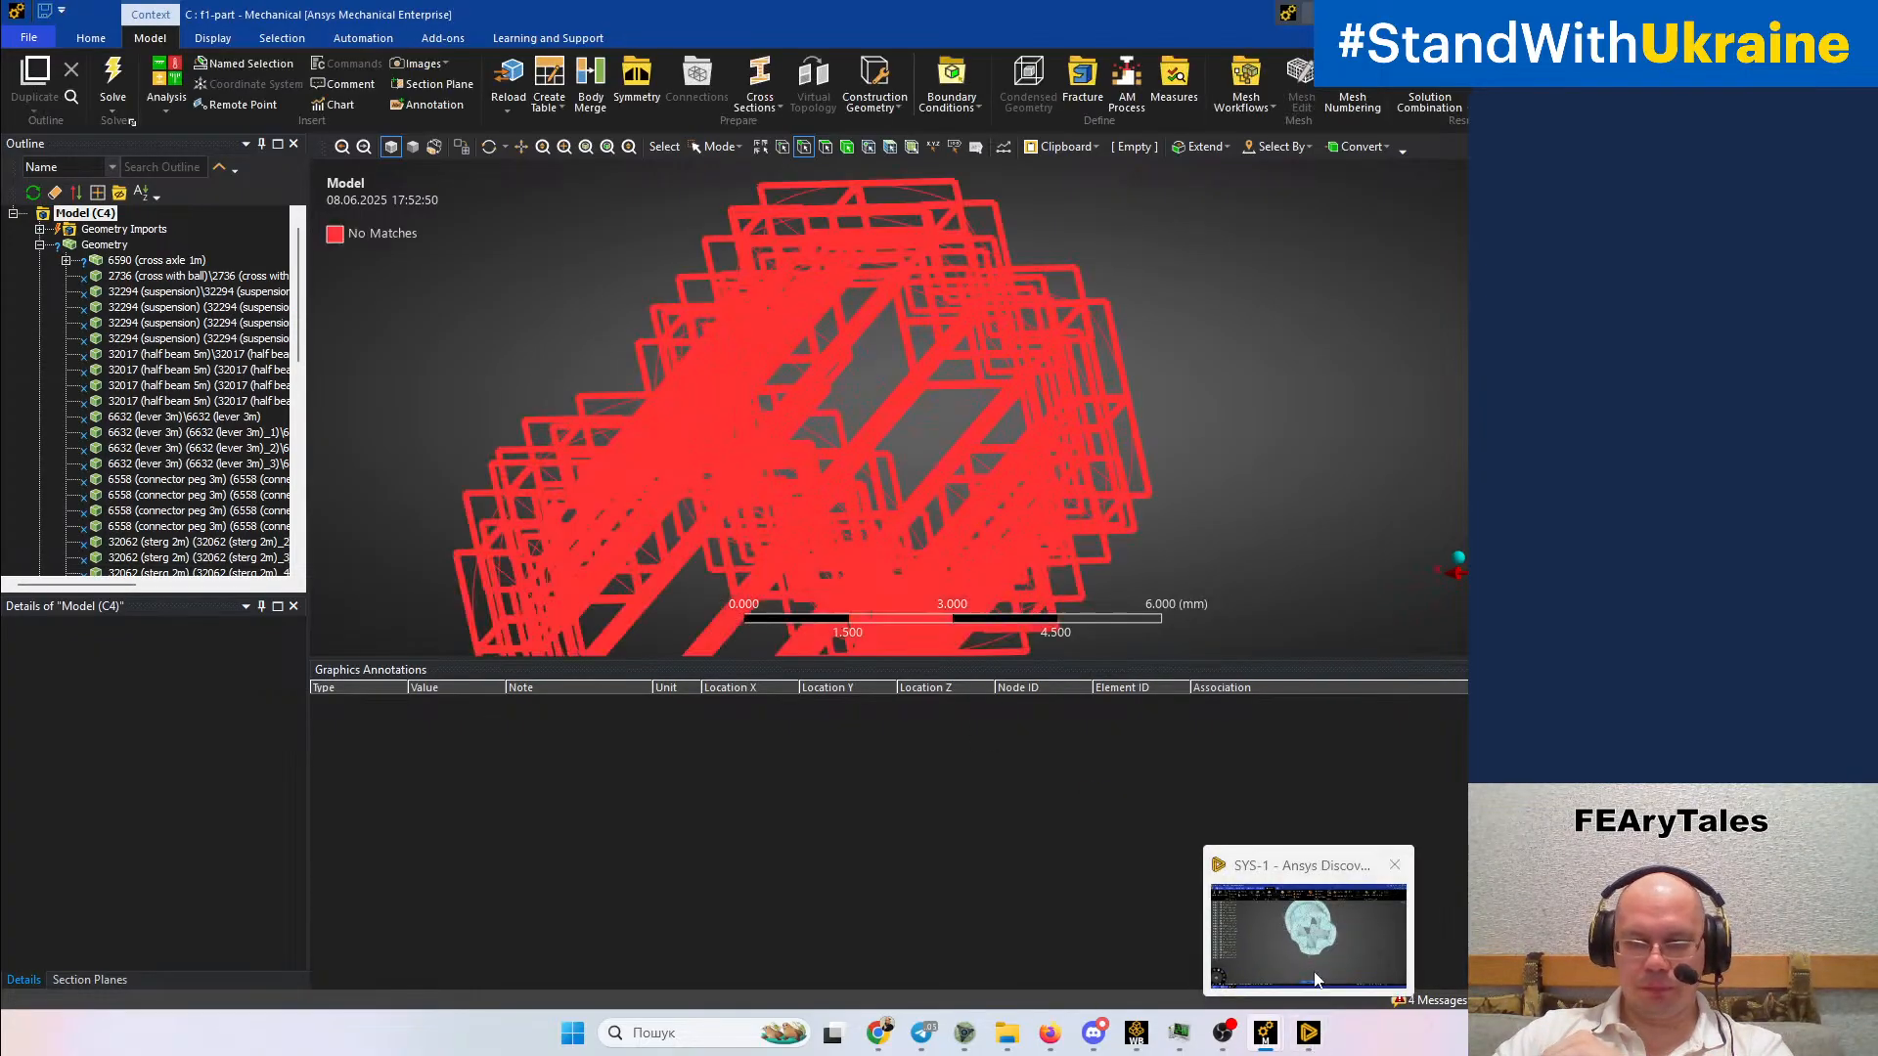
pyautogui.click(1311, 961)
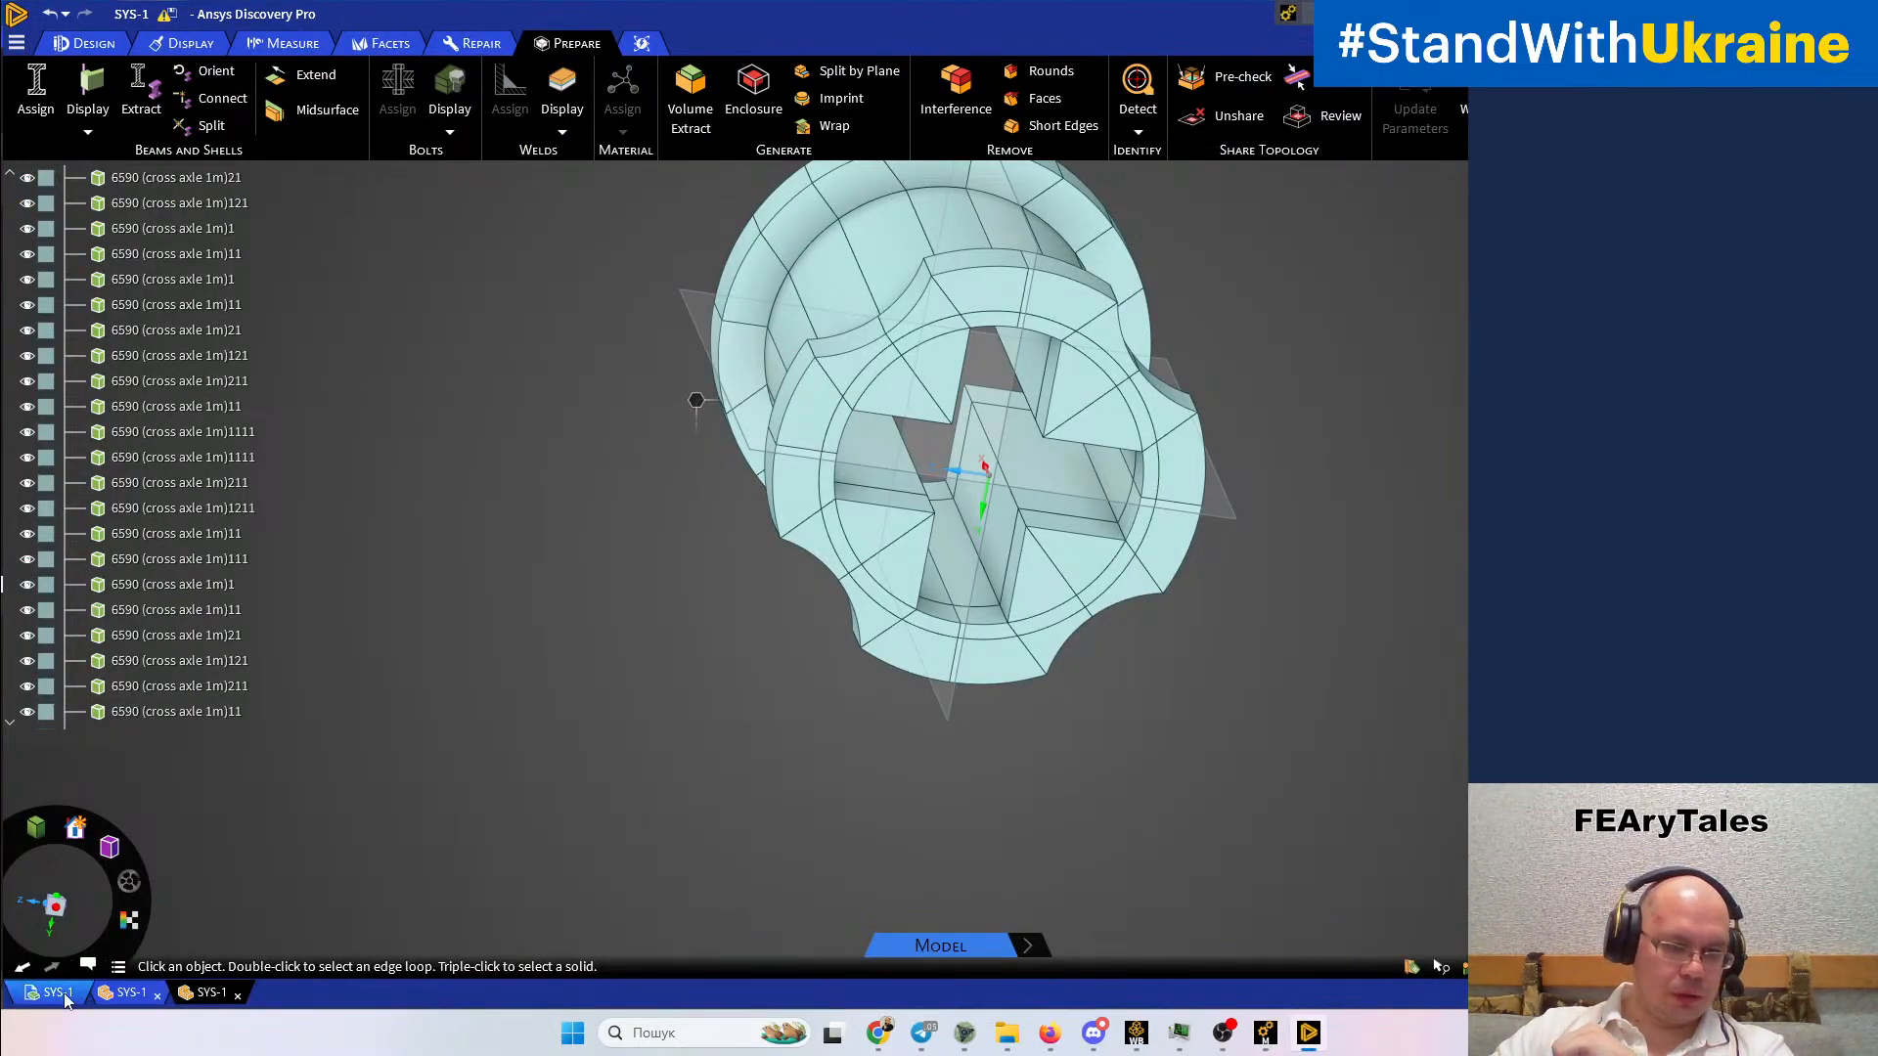
pyautogui.click(105, 994)
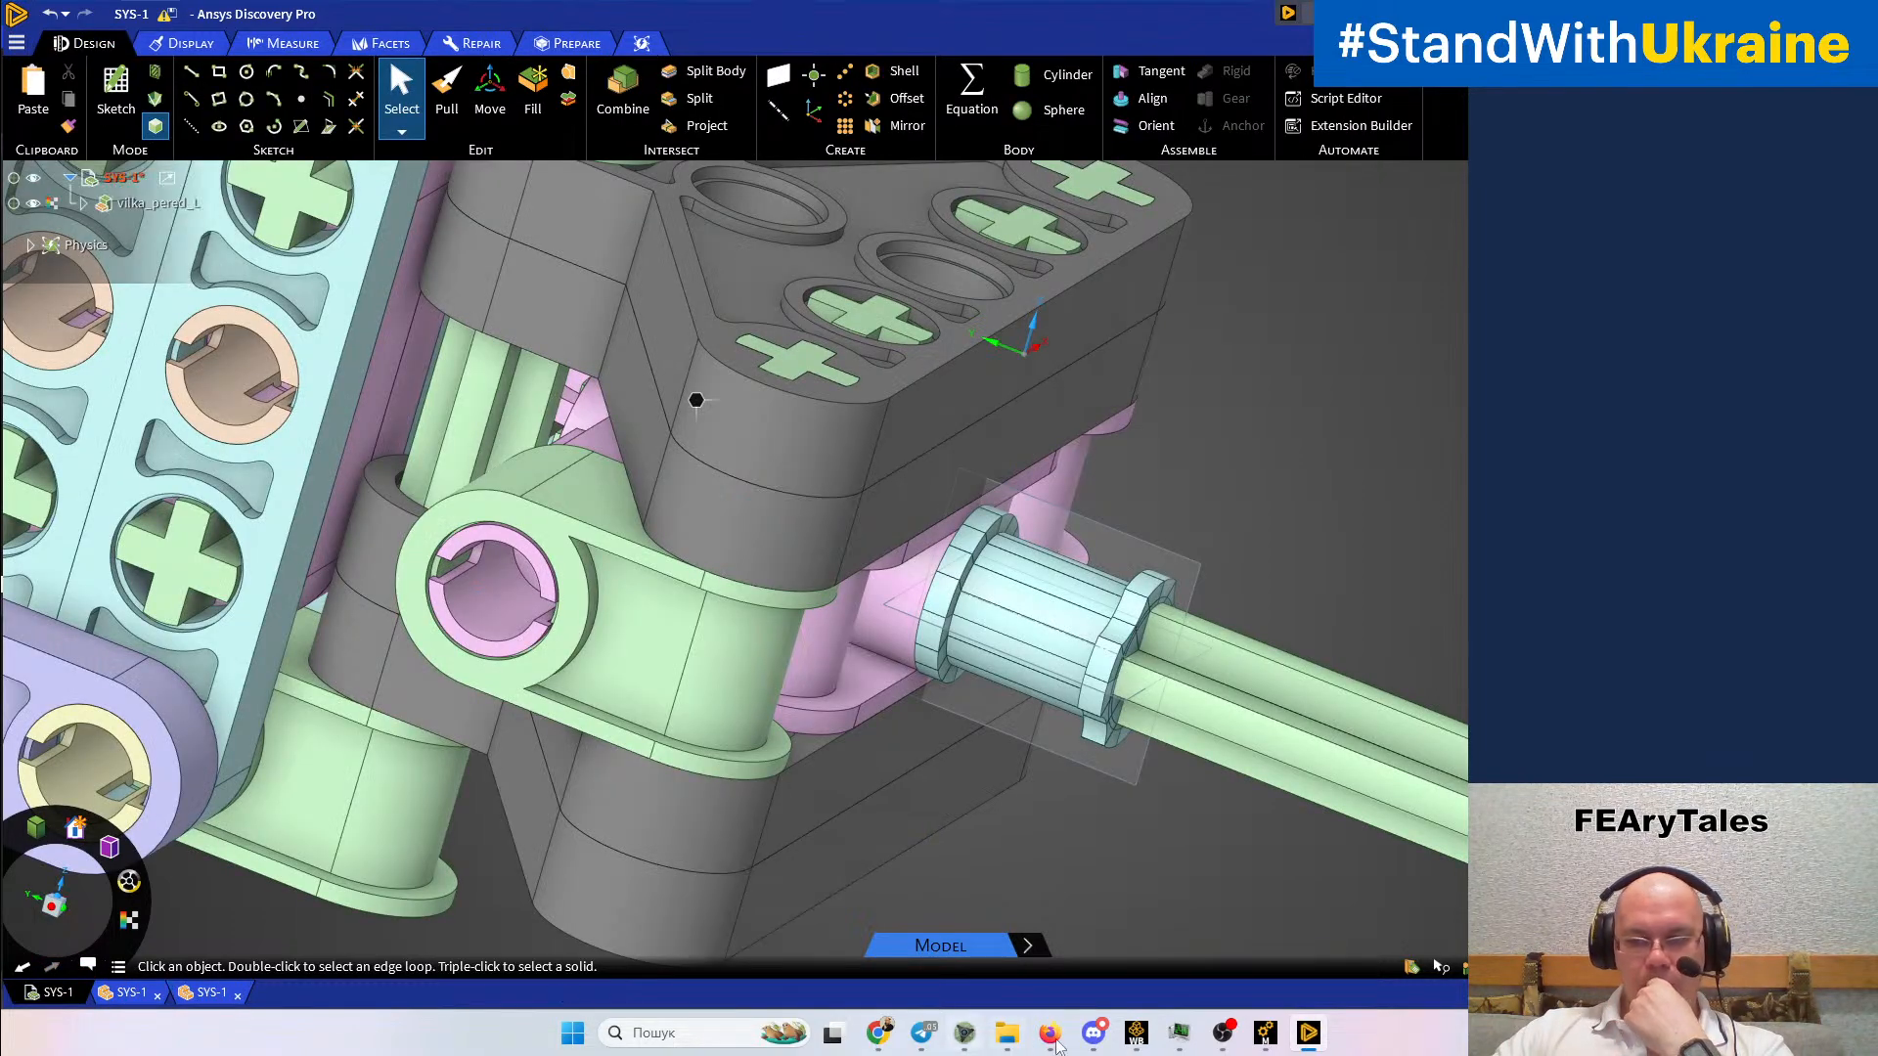
# Switch to the f1-part model in Ansys Mechanical, update its geometry from the source and fit the part in view
pyautogui.moveTo(1263, 1033)
pyautogui.click(1350, 930)
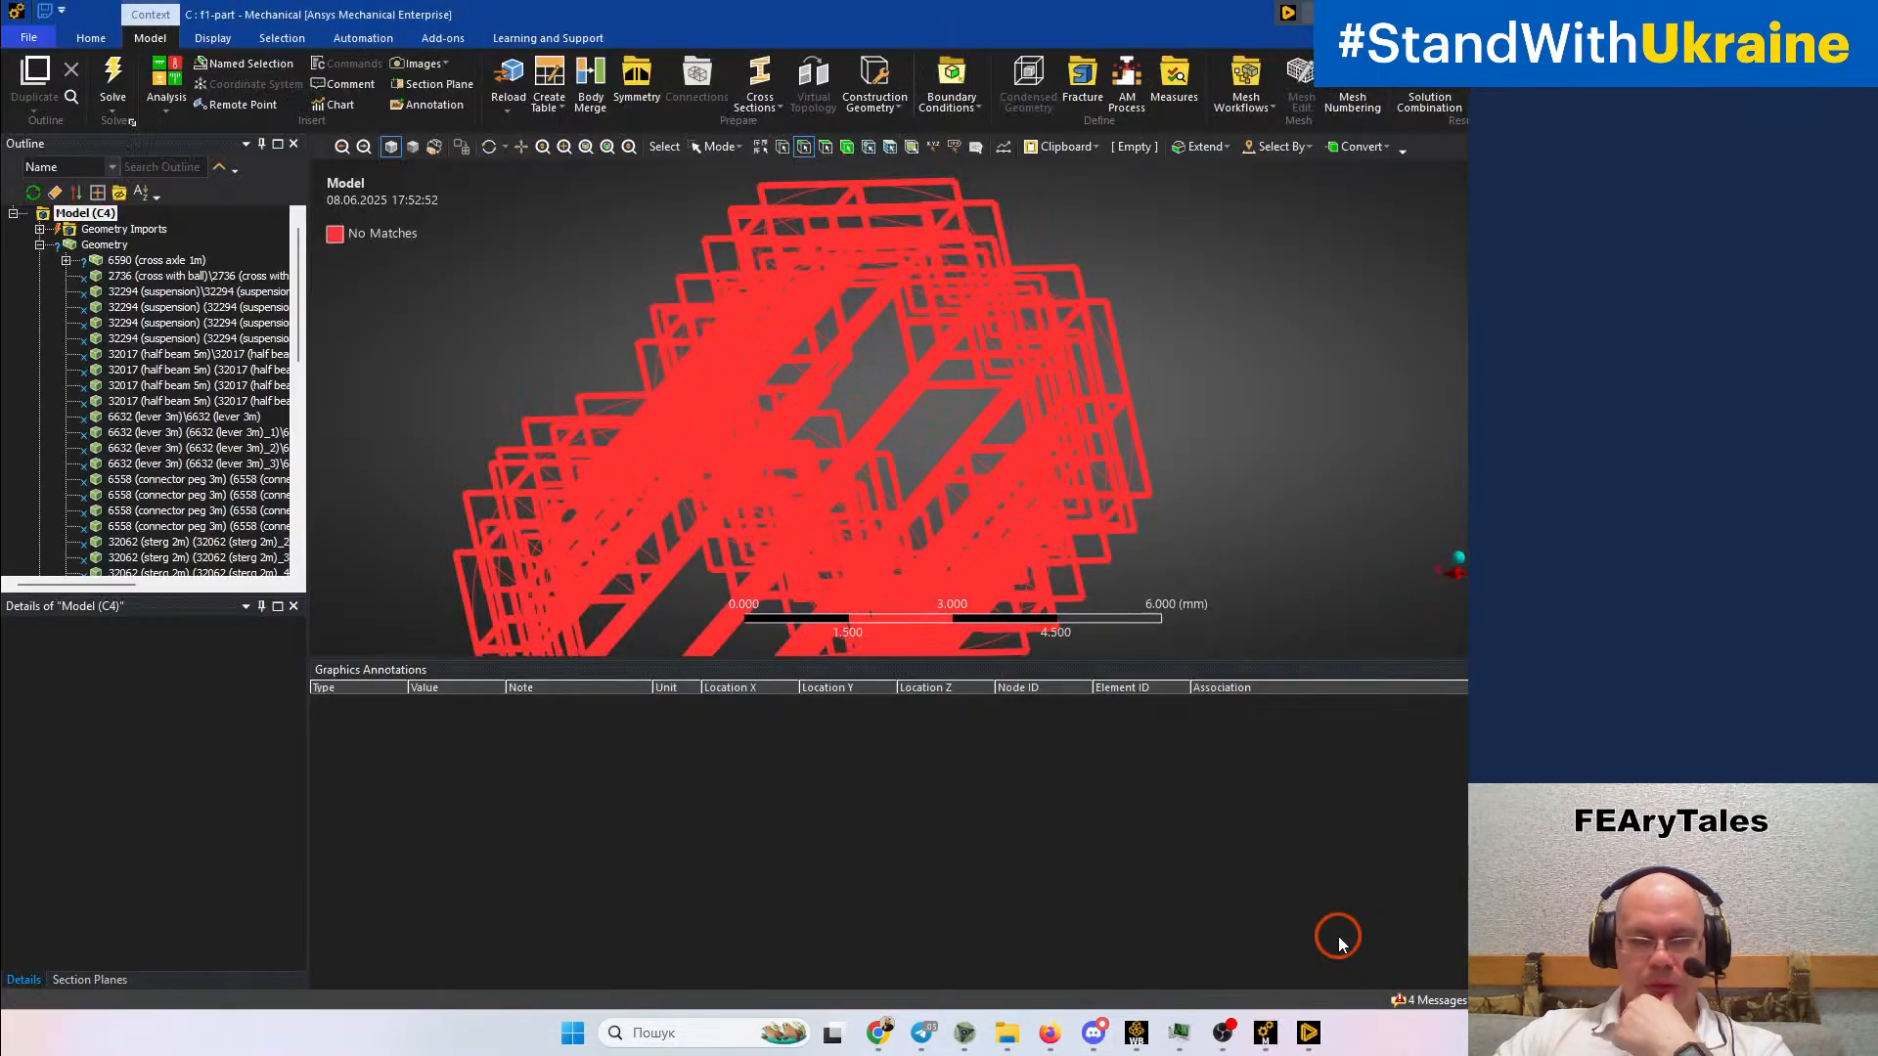
pyautogui.click(98, 231)
pyautogui.rightClick(94, 234)
pyautogui.click(79, 253)
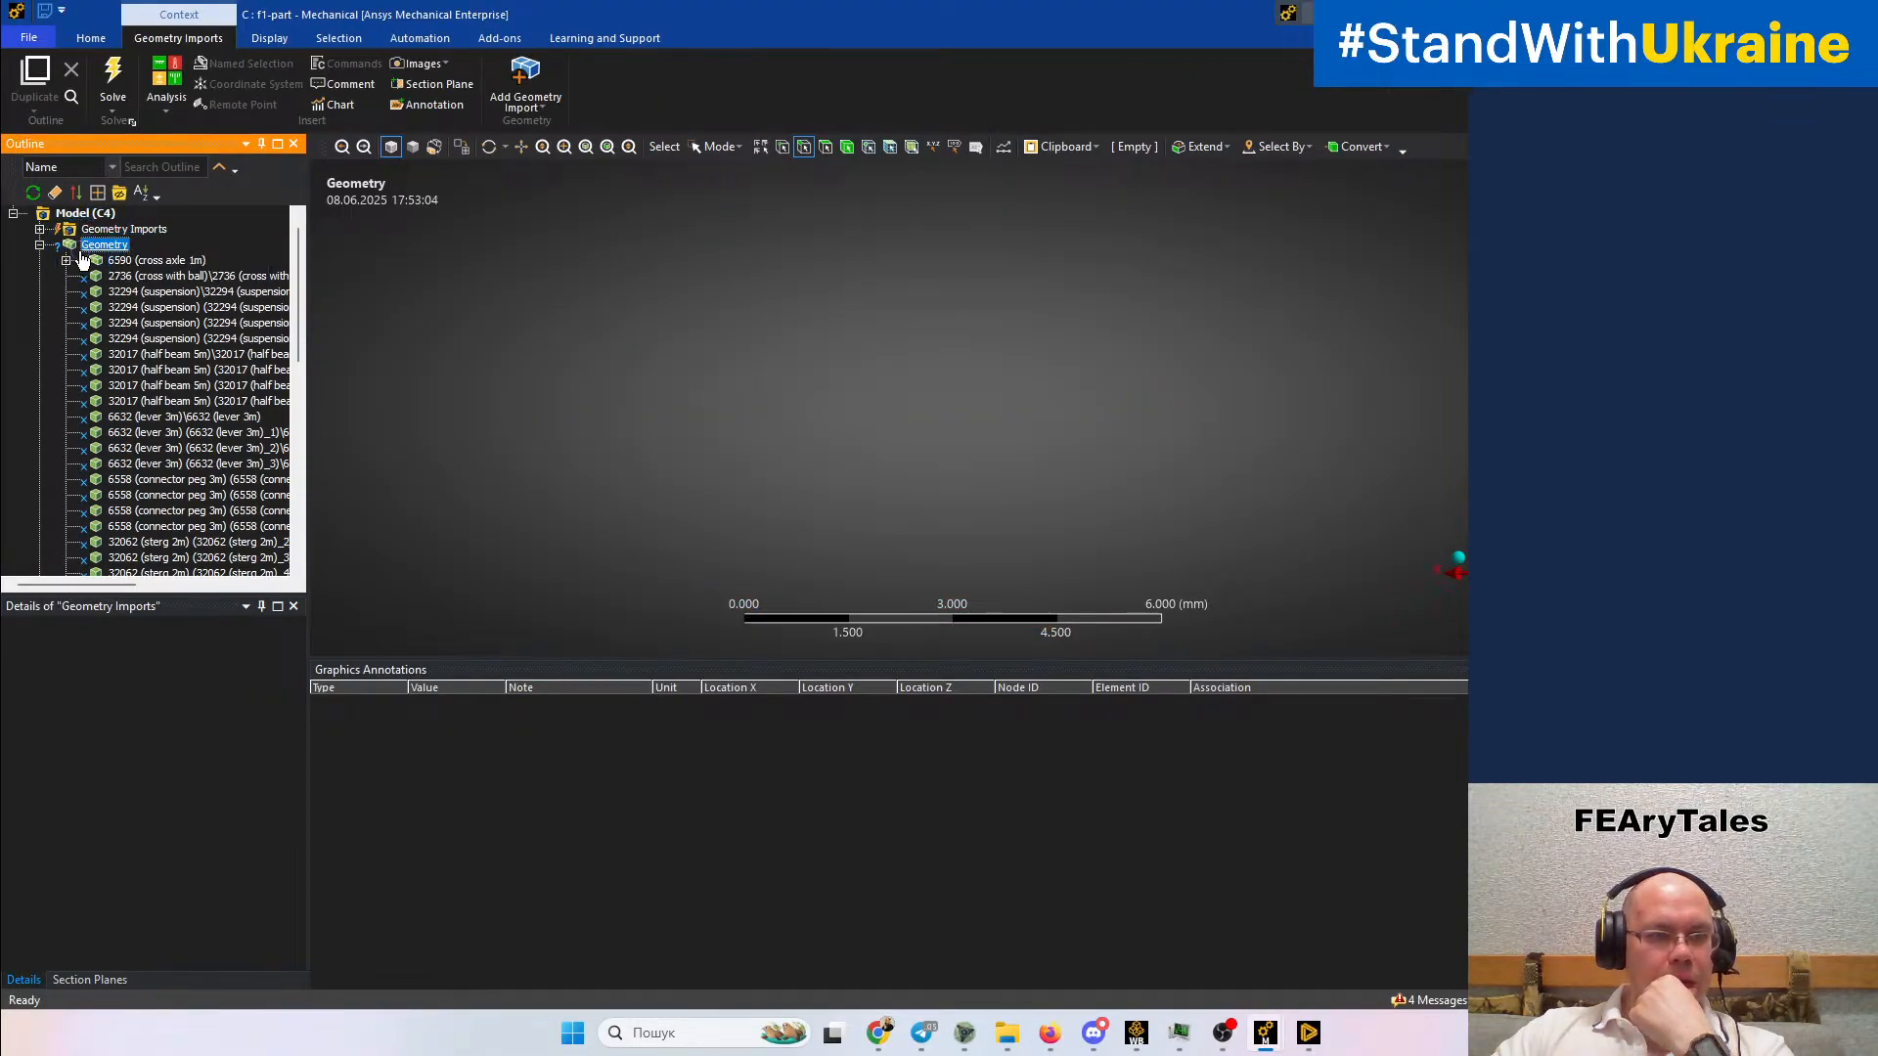
pyautogui.rightClick(80, 251)
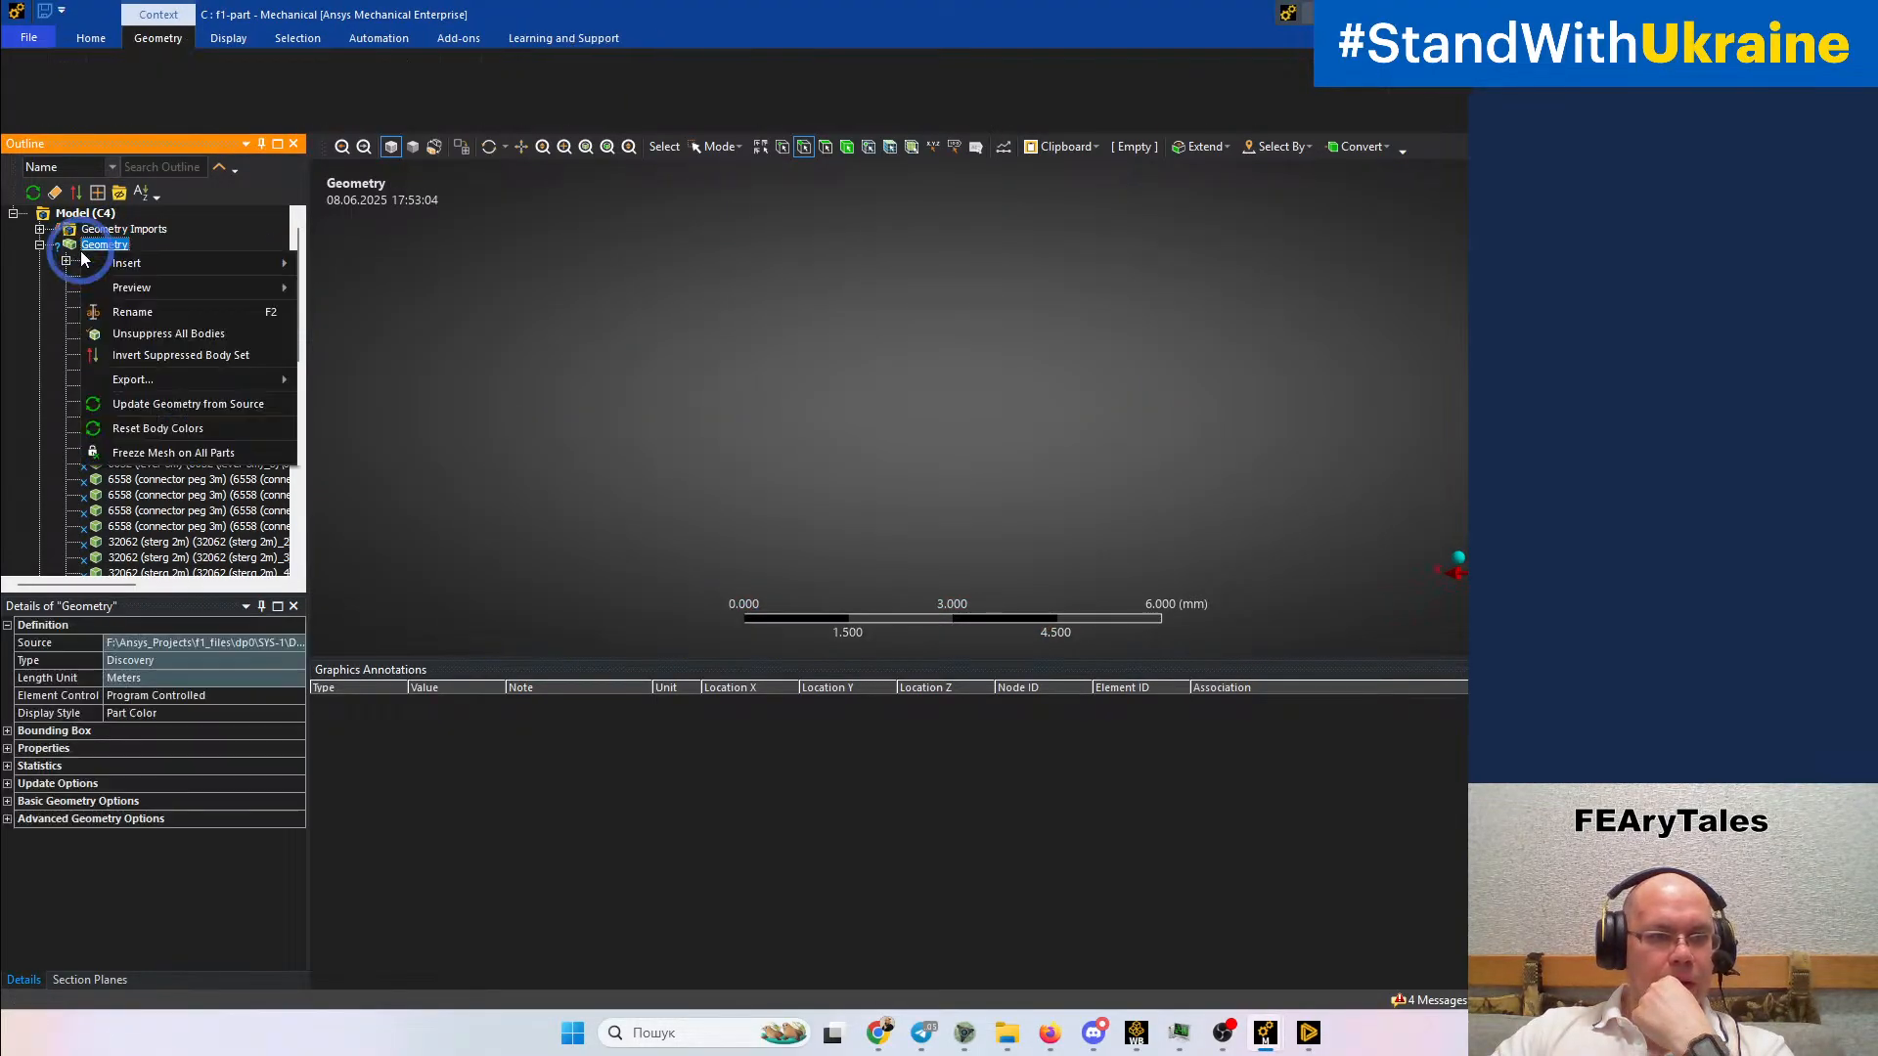
pyautogui.click(127, 404)
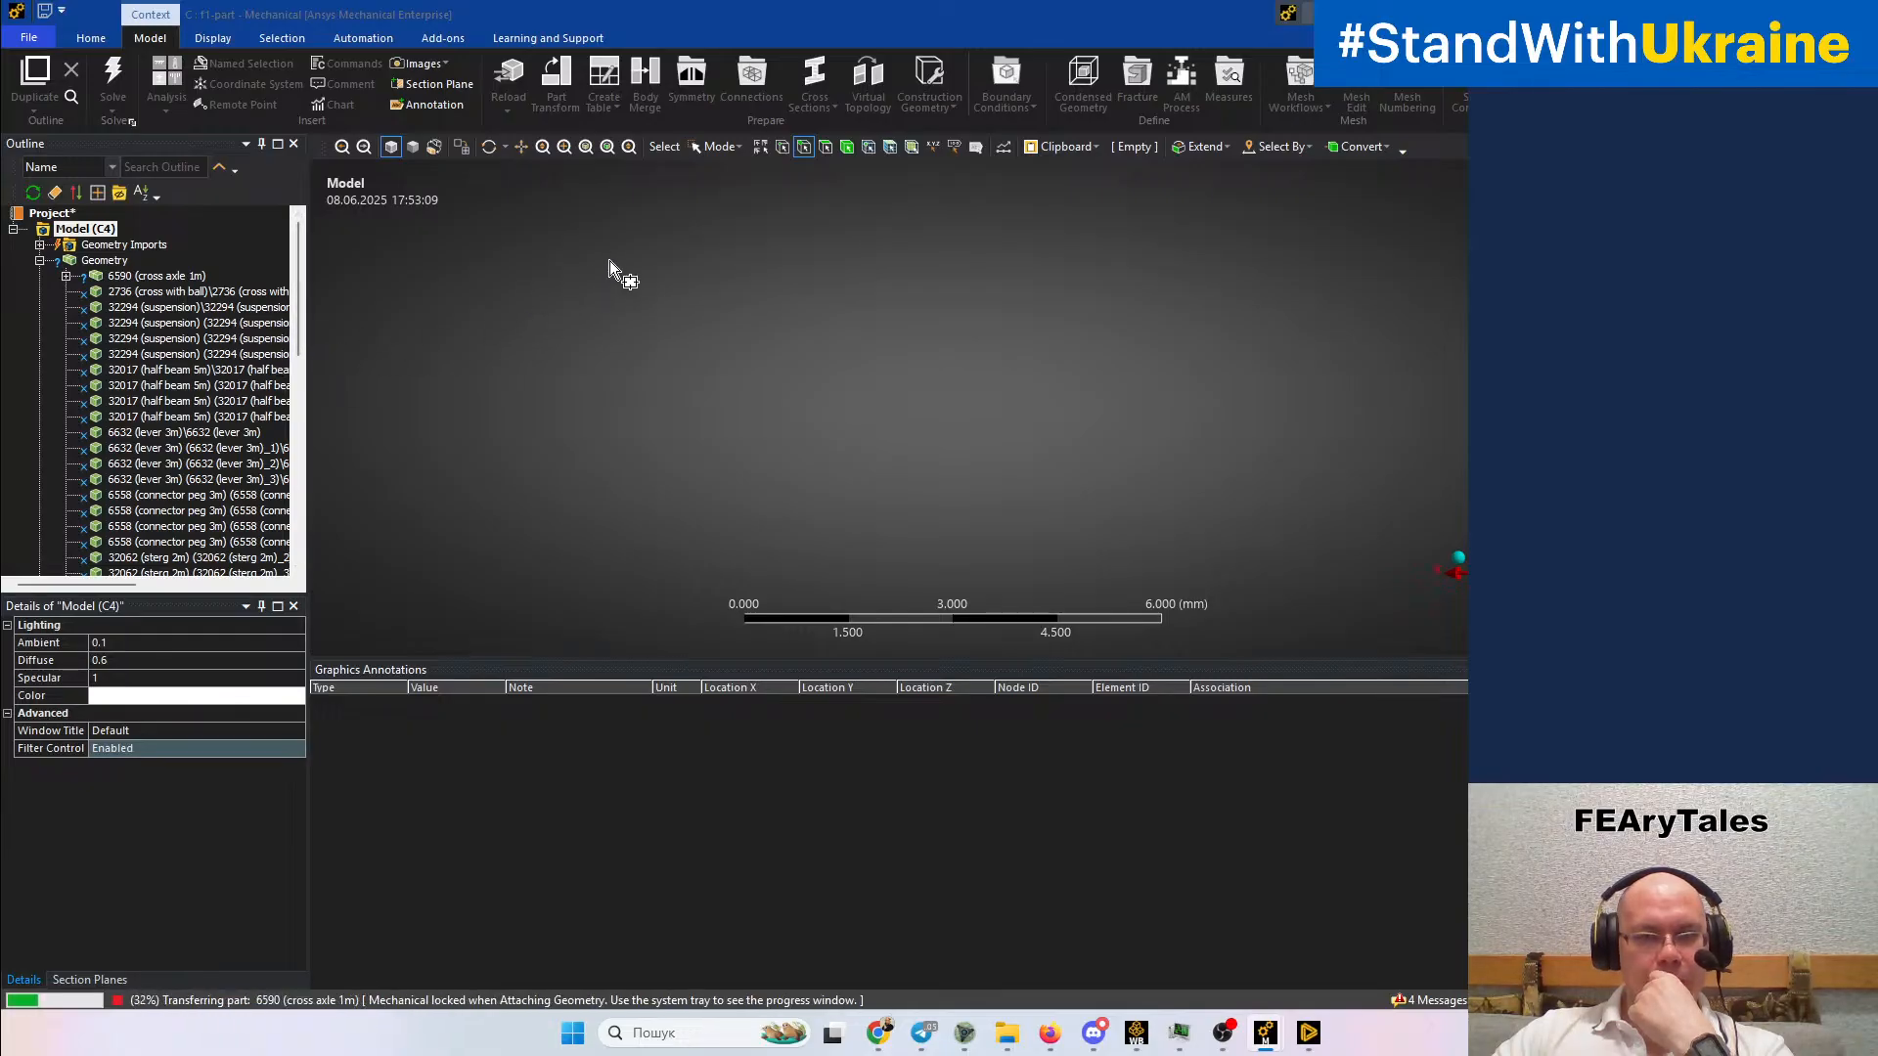
pyautogui.click(732, 149)
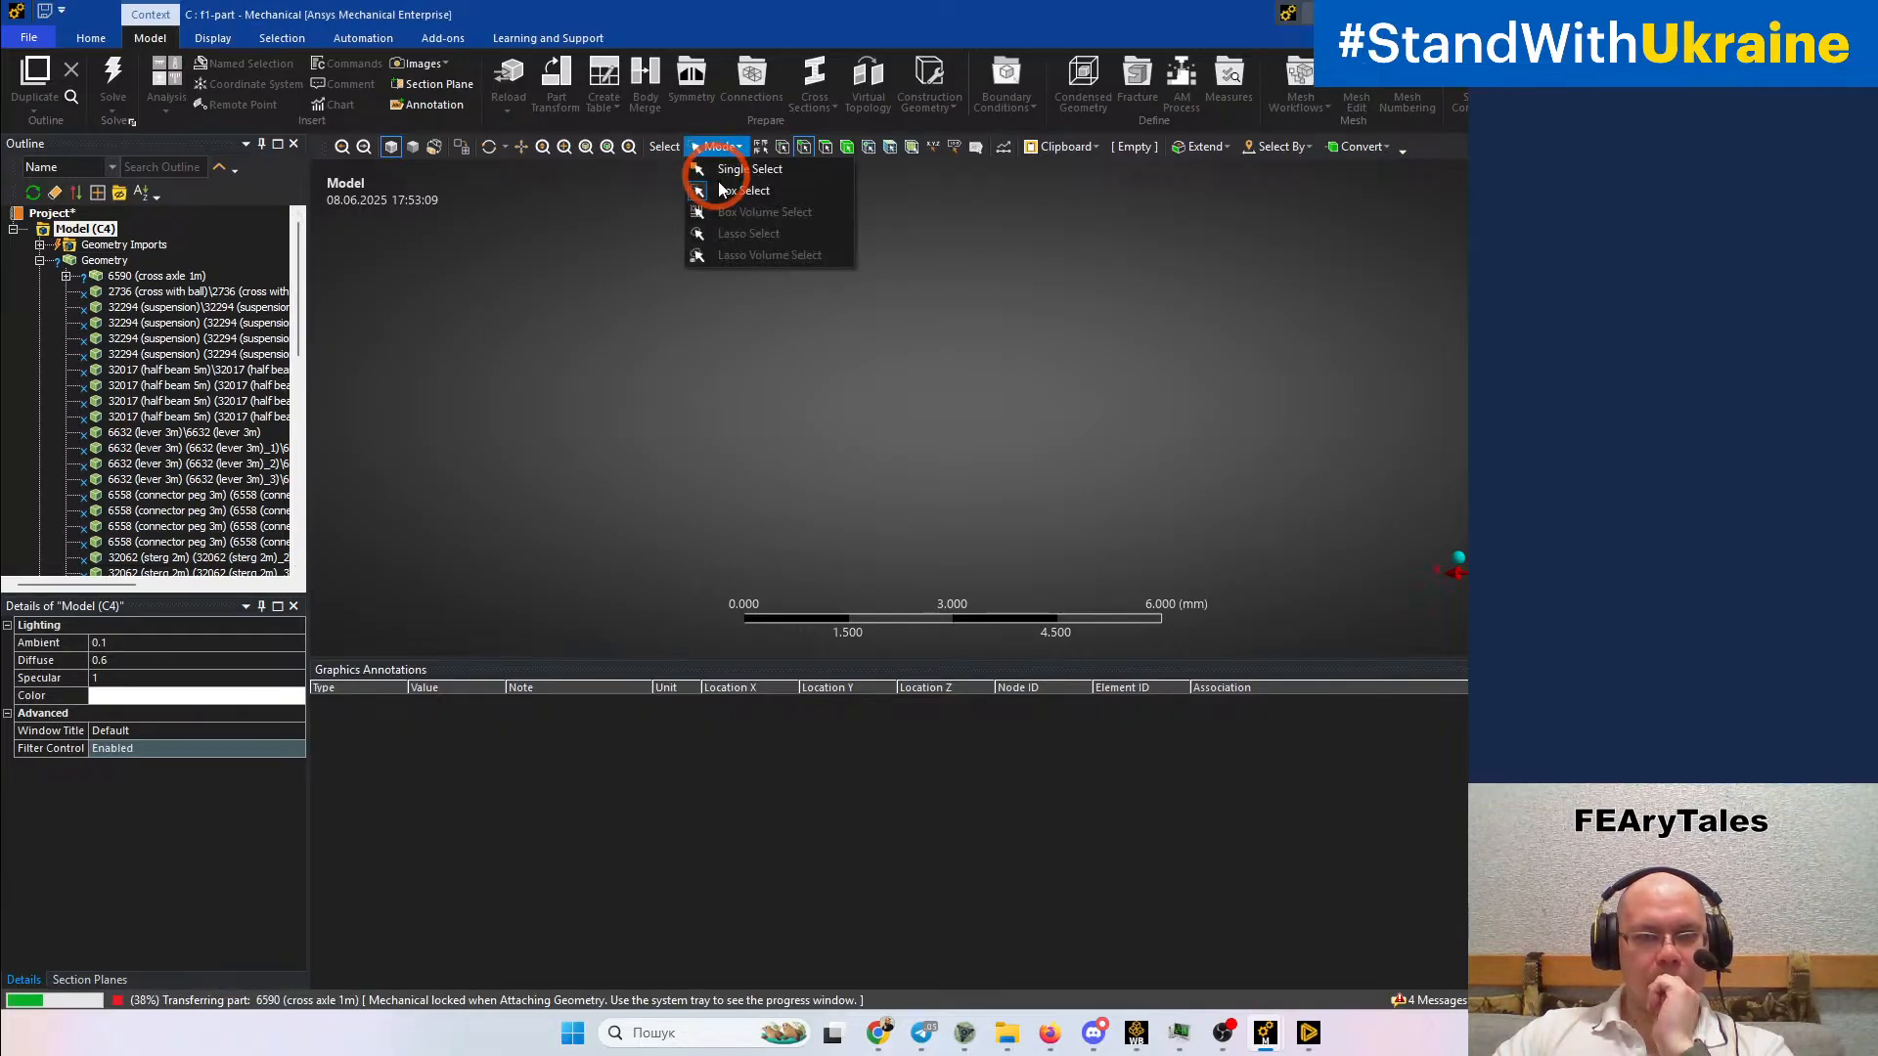
pyautogui.click(706, 184)
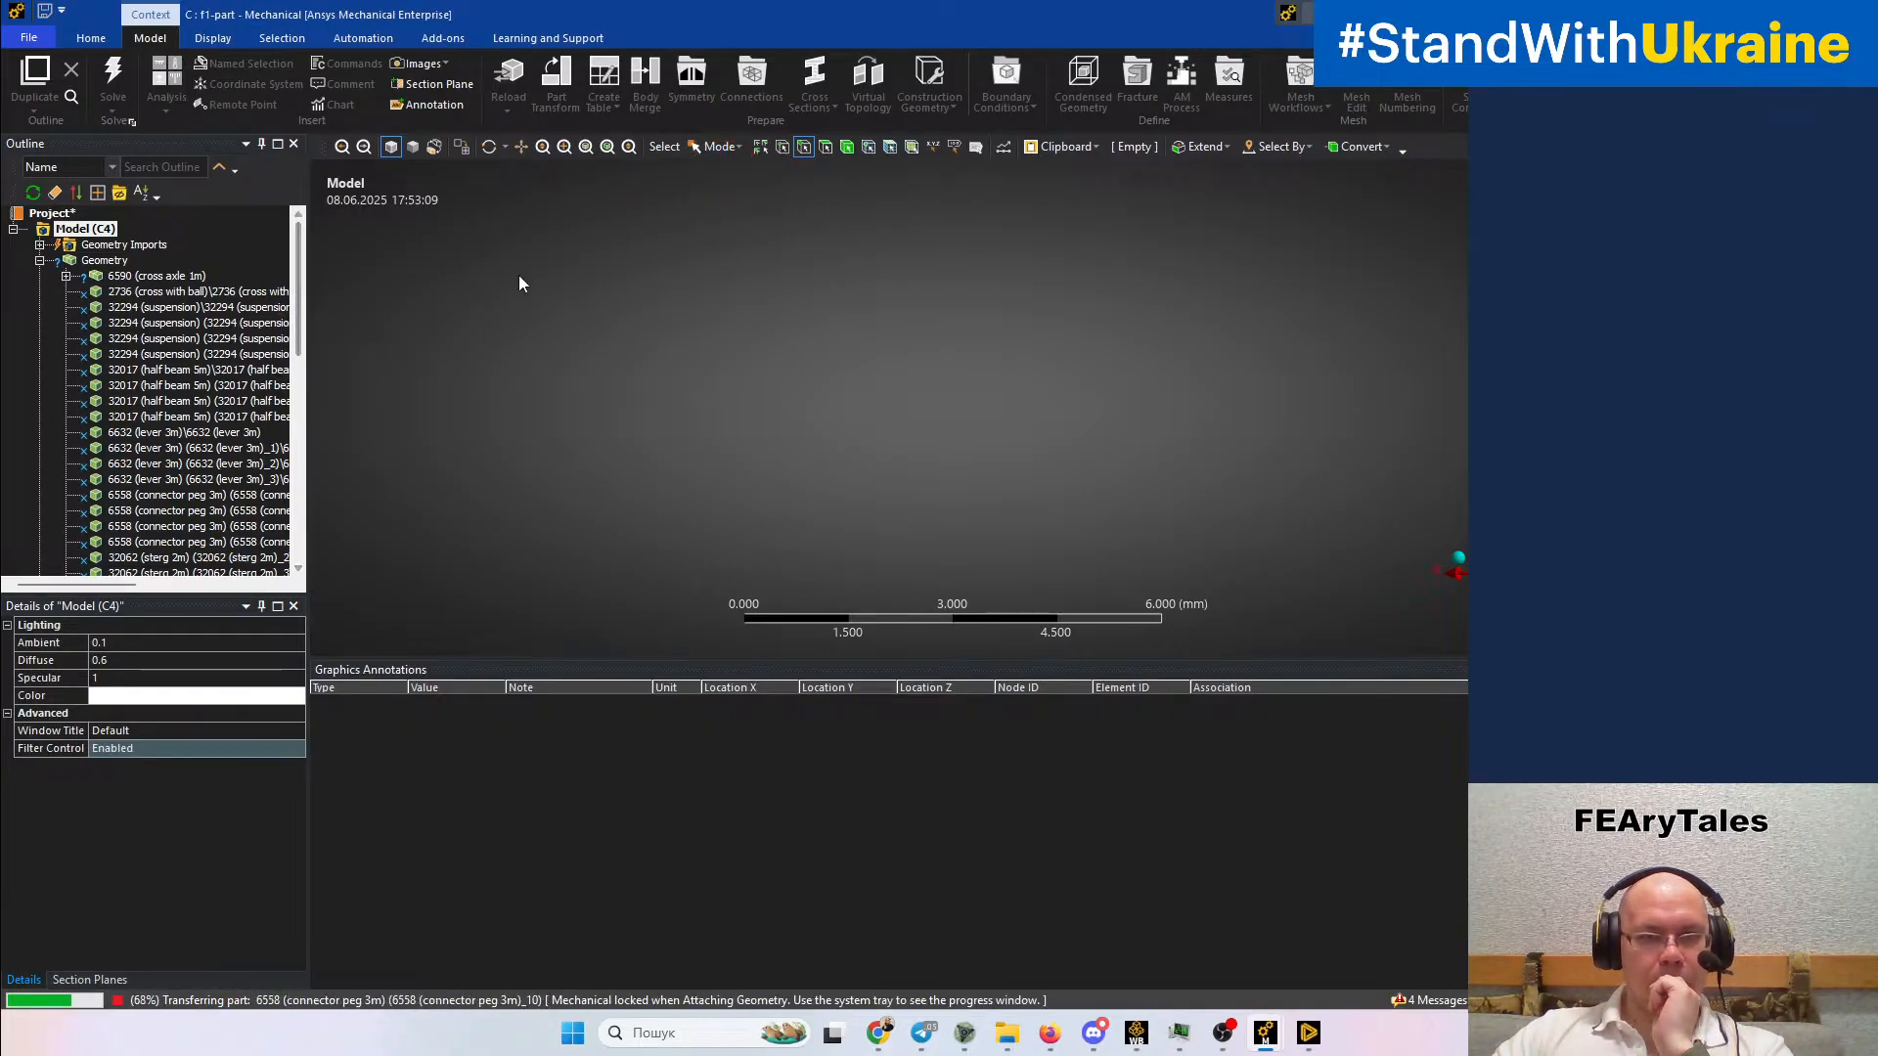
pyautogui.click(607, 148)
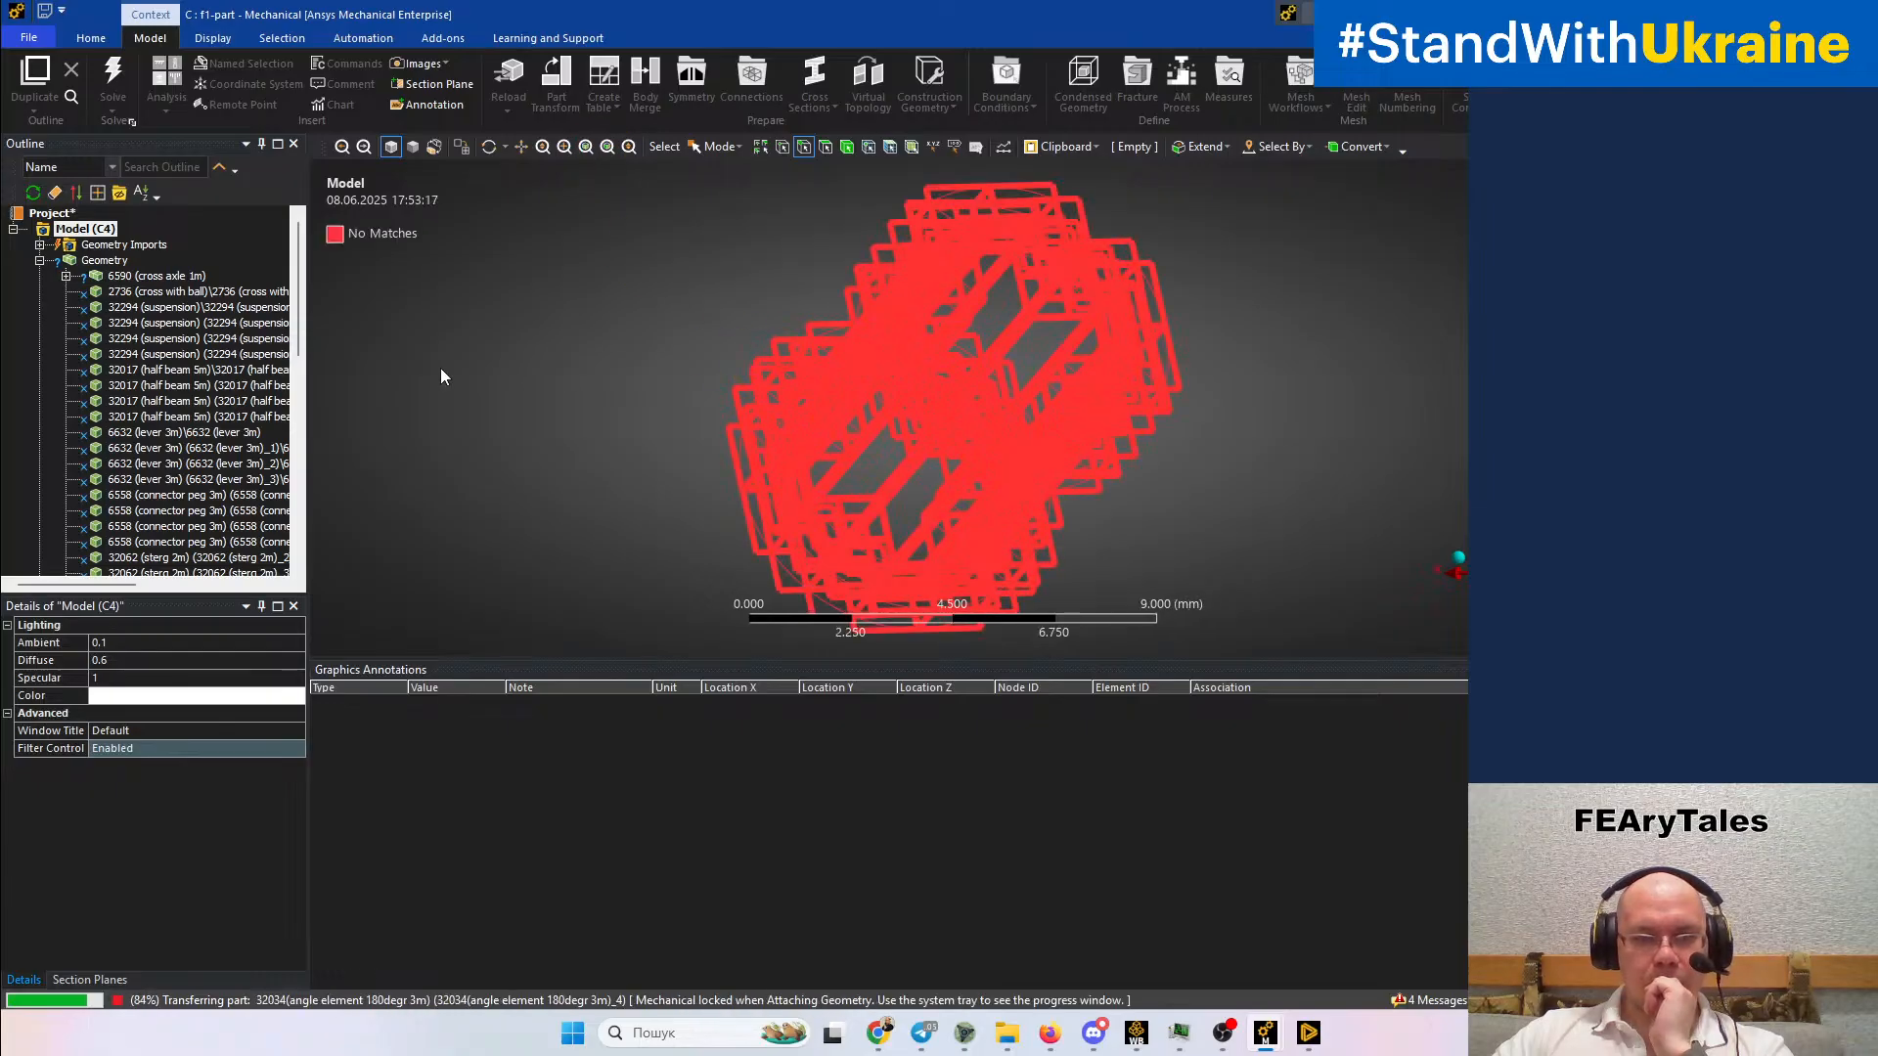
pyautogui.click(172, 278)
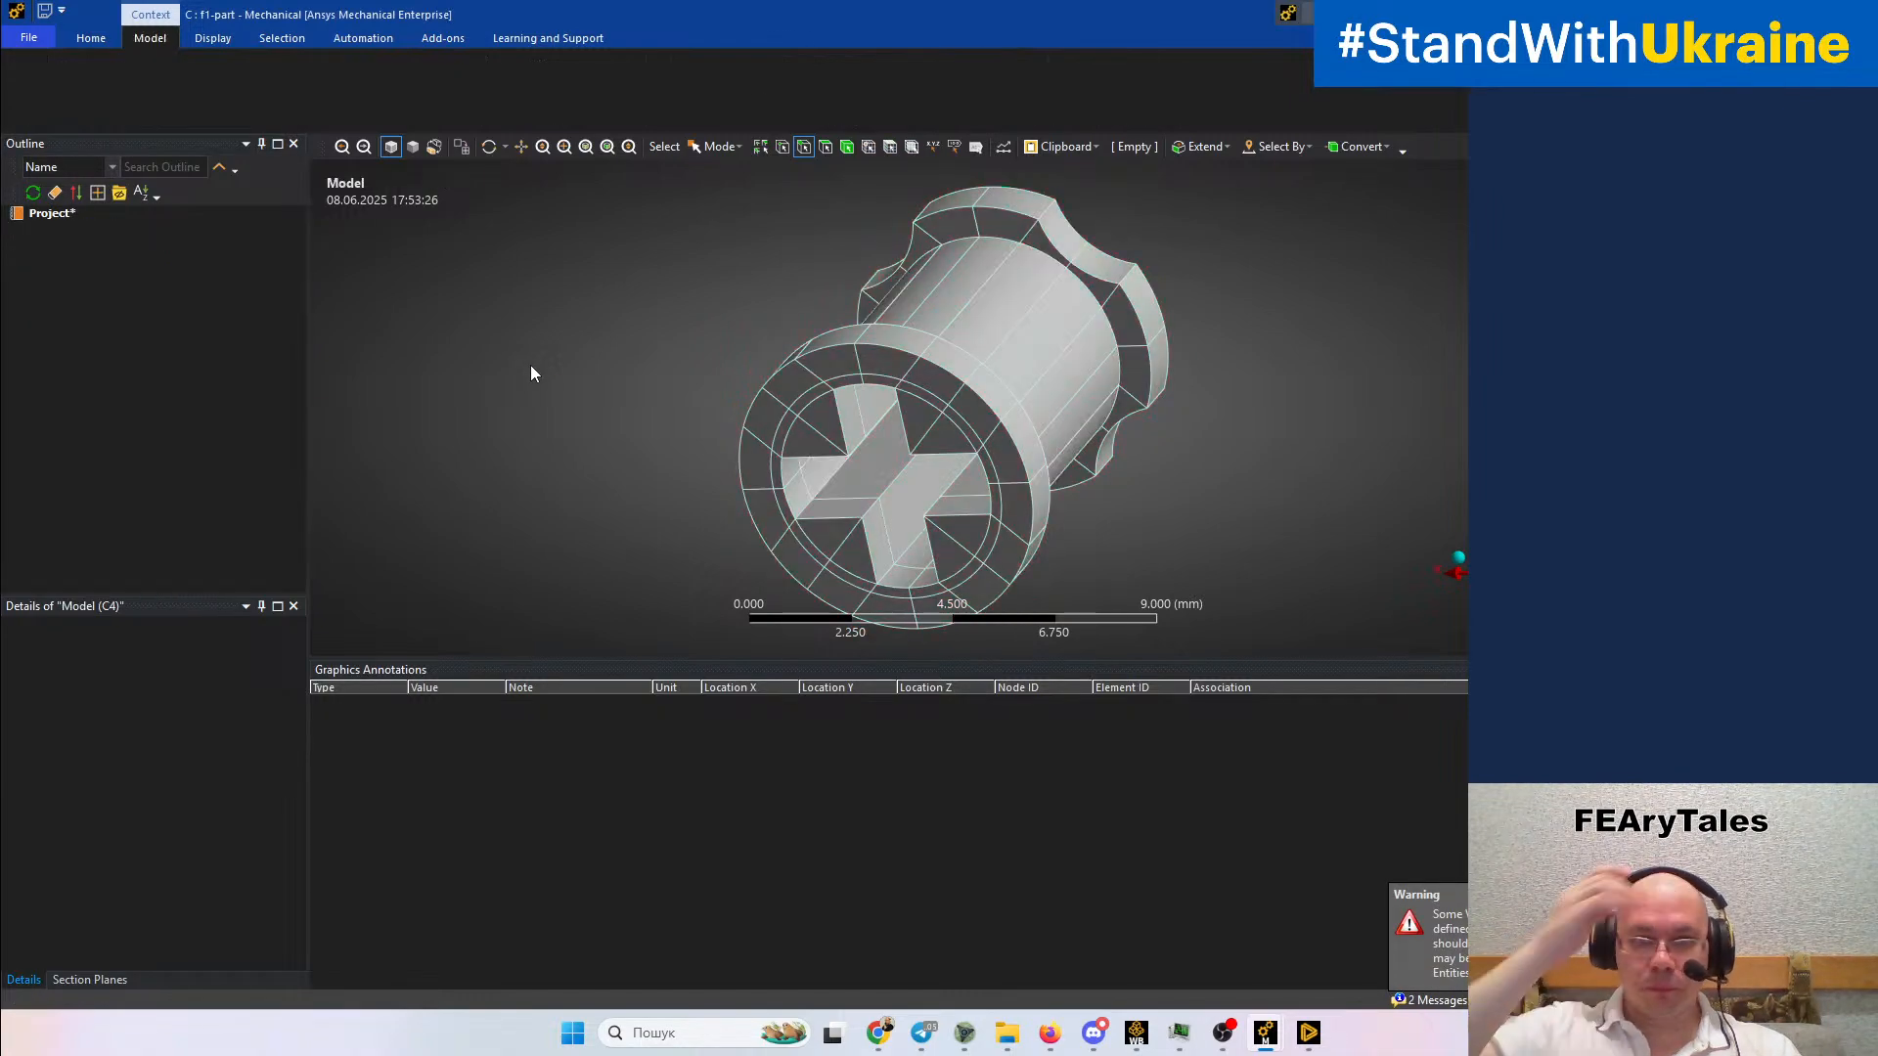
# Inspect the stacked edges along the inner ring arc on the bushing's round flange face for overlapping duplicates
pyautogui.scroll(10, 901, 382)
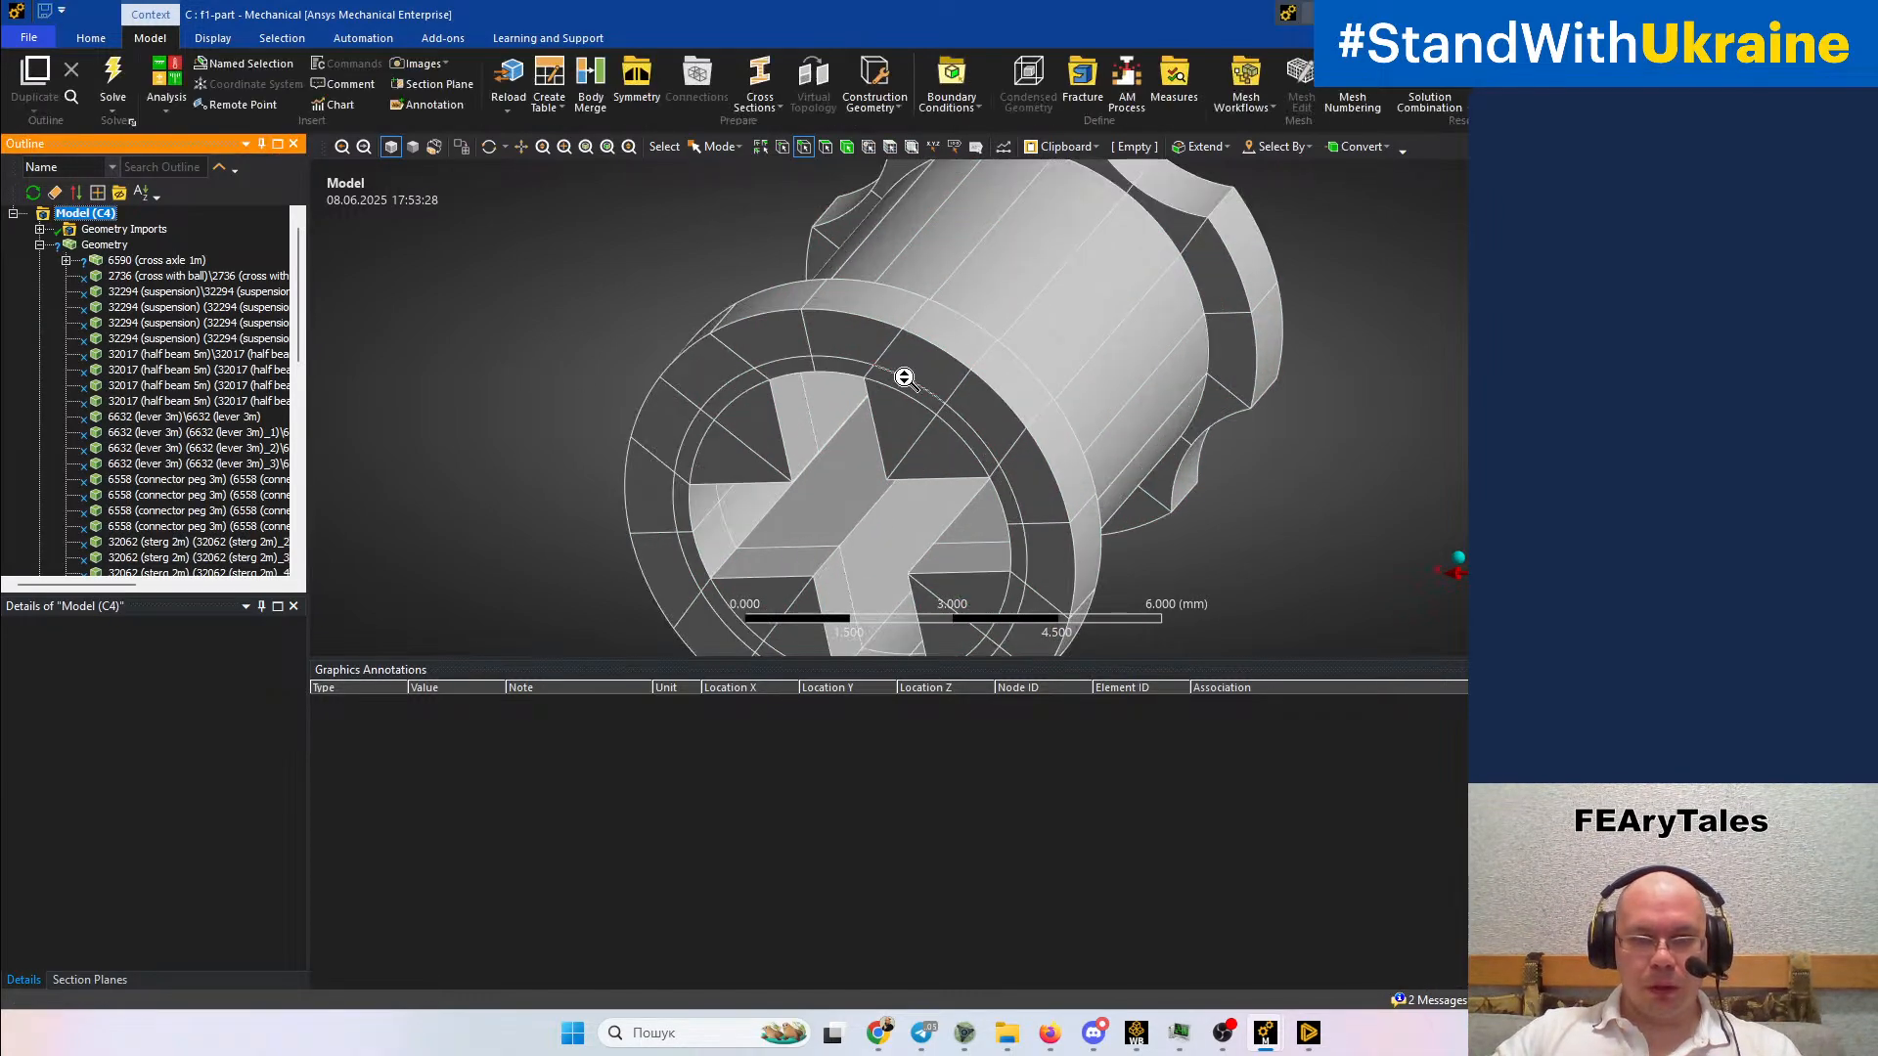
pyautogui.keyDown('ctrl'); pyautogui.moveTo(793, 381); pyautogui.dragTo(1086, 450, button='middle'); pyautogui.keyUp('ctrl')
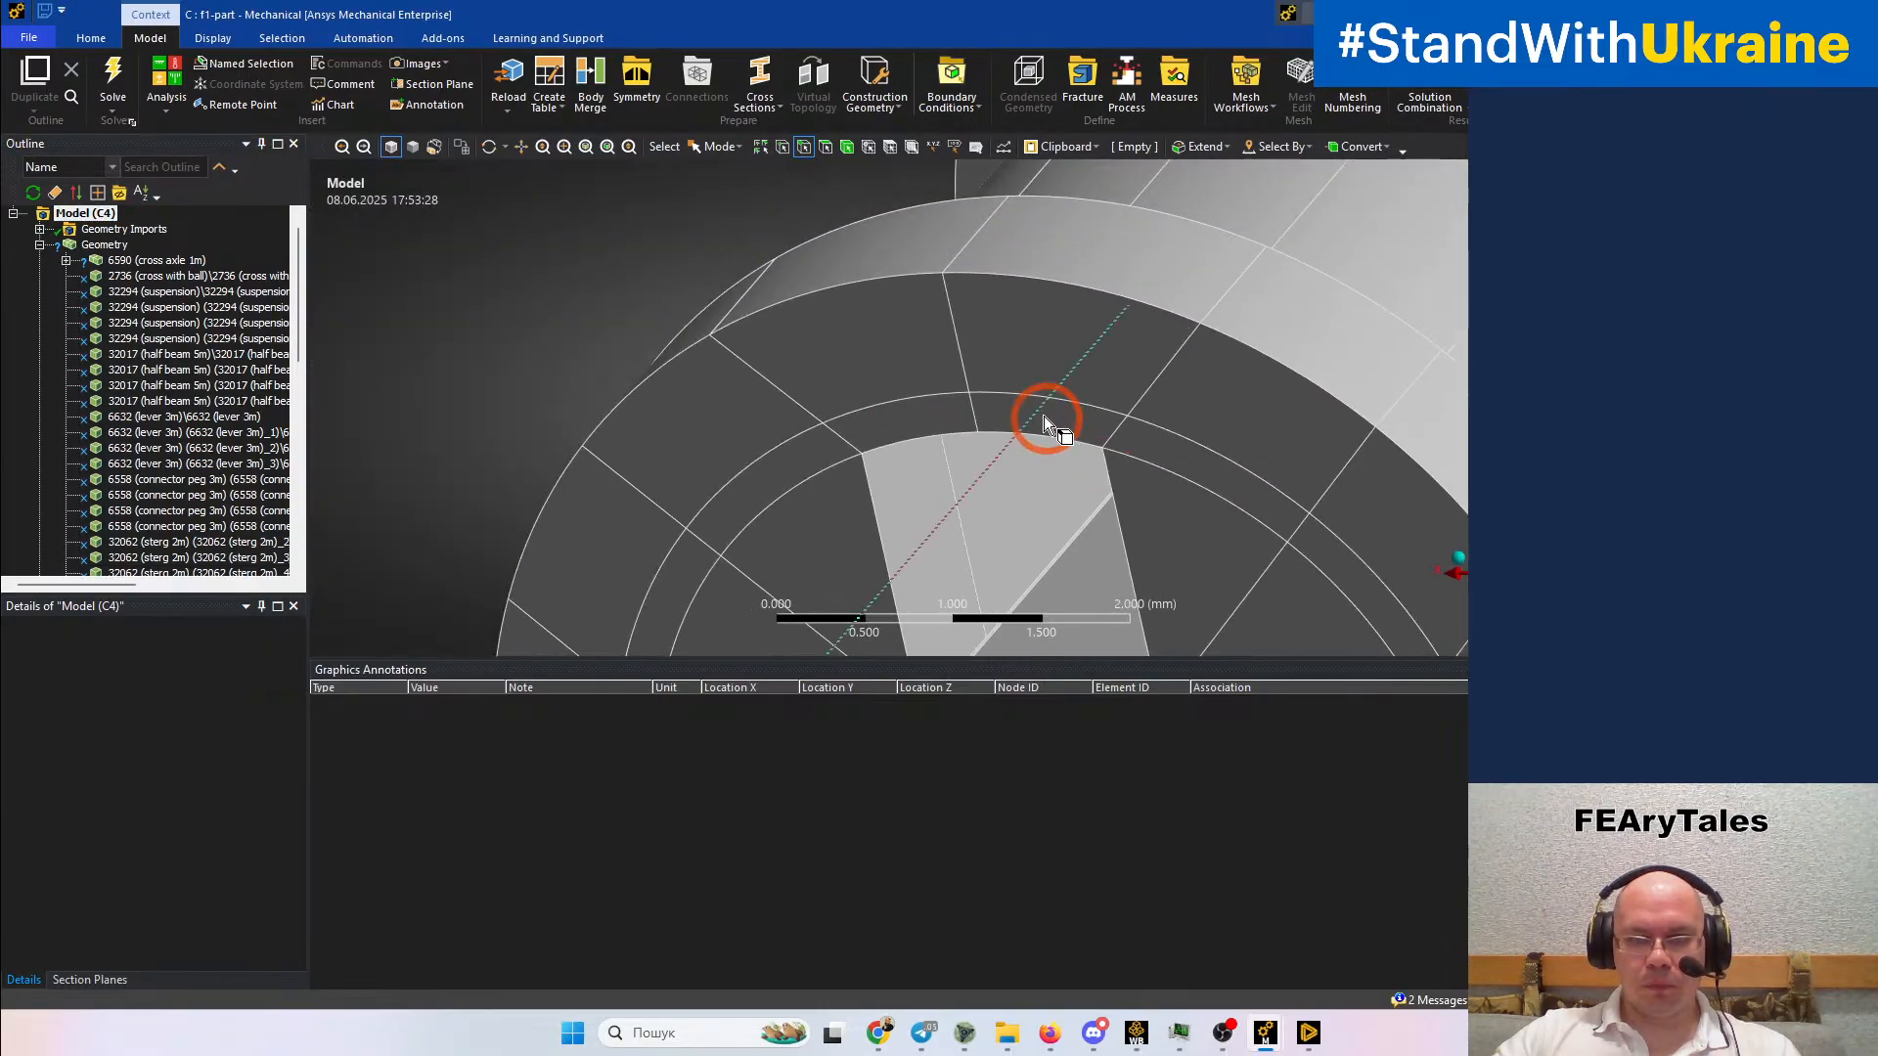
pyautogui.click(1047, 396)
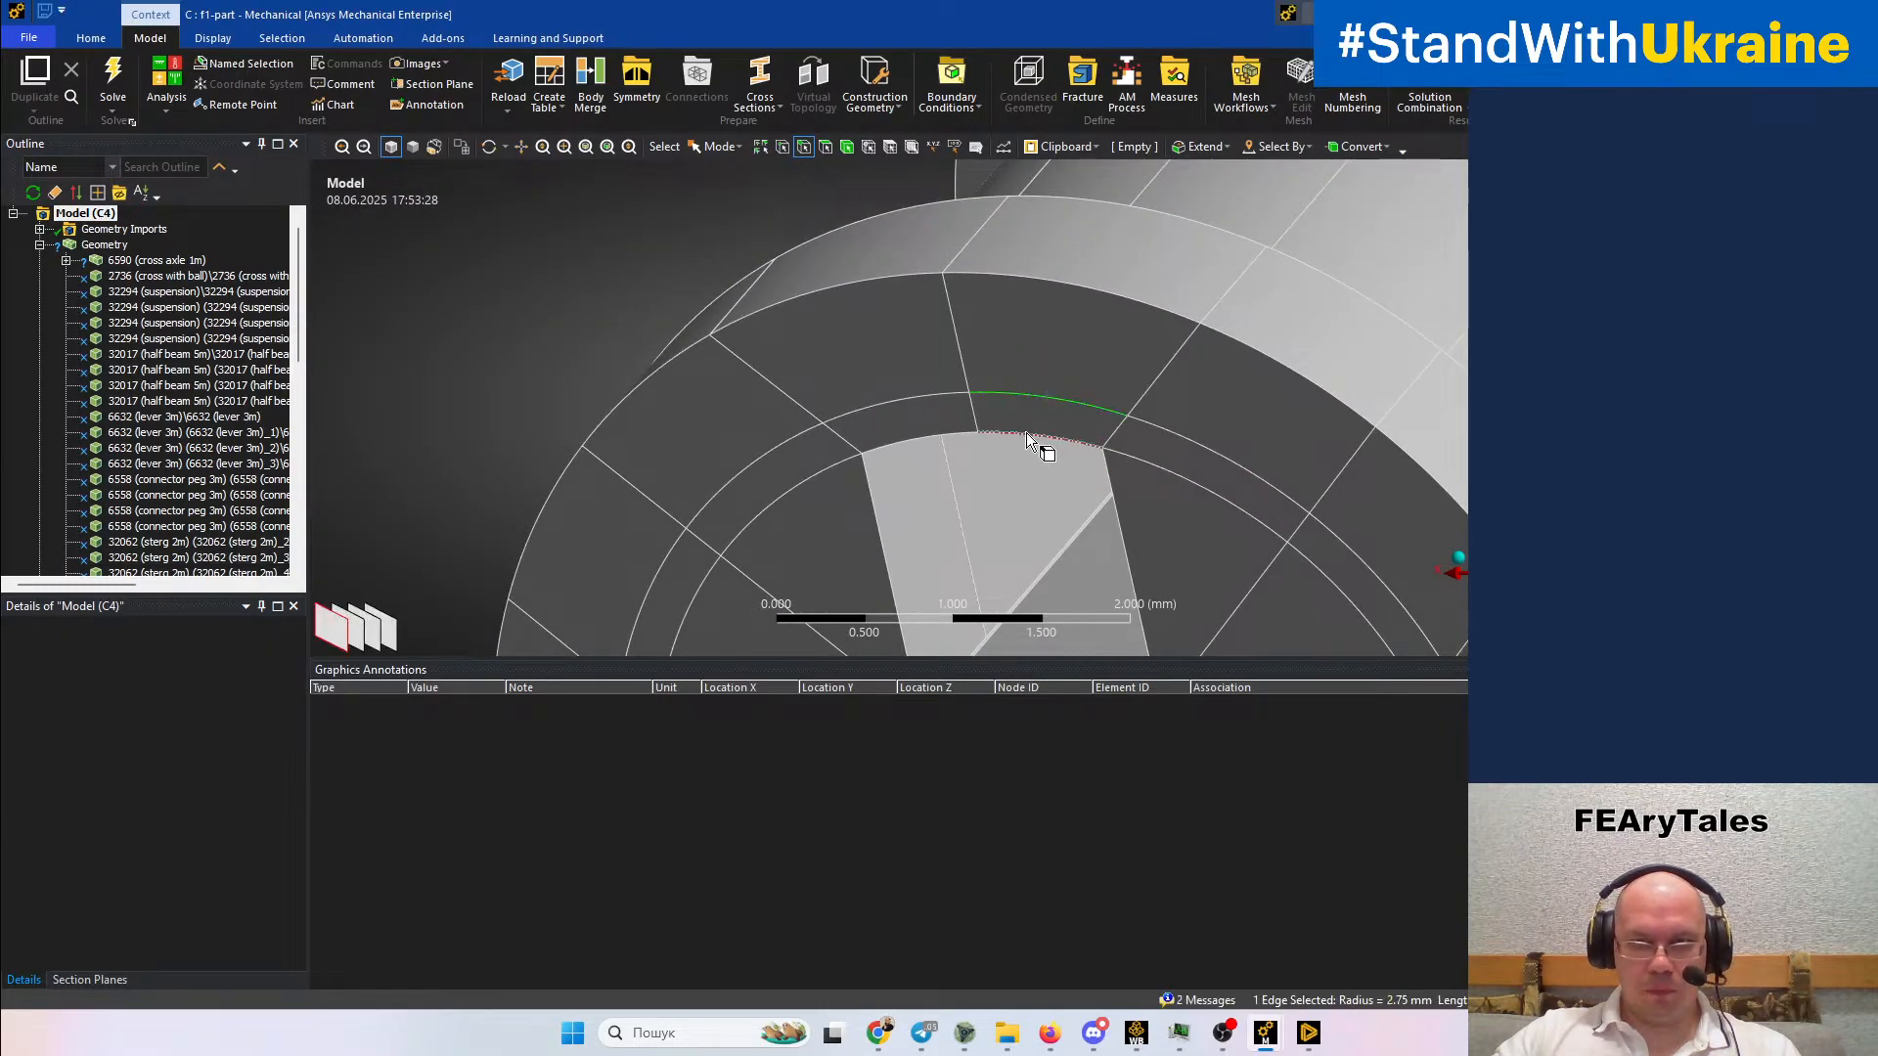
pyautogui.click(366, 636)
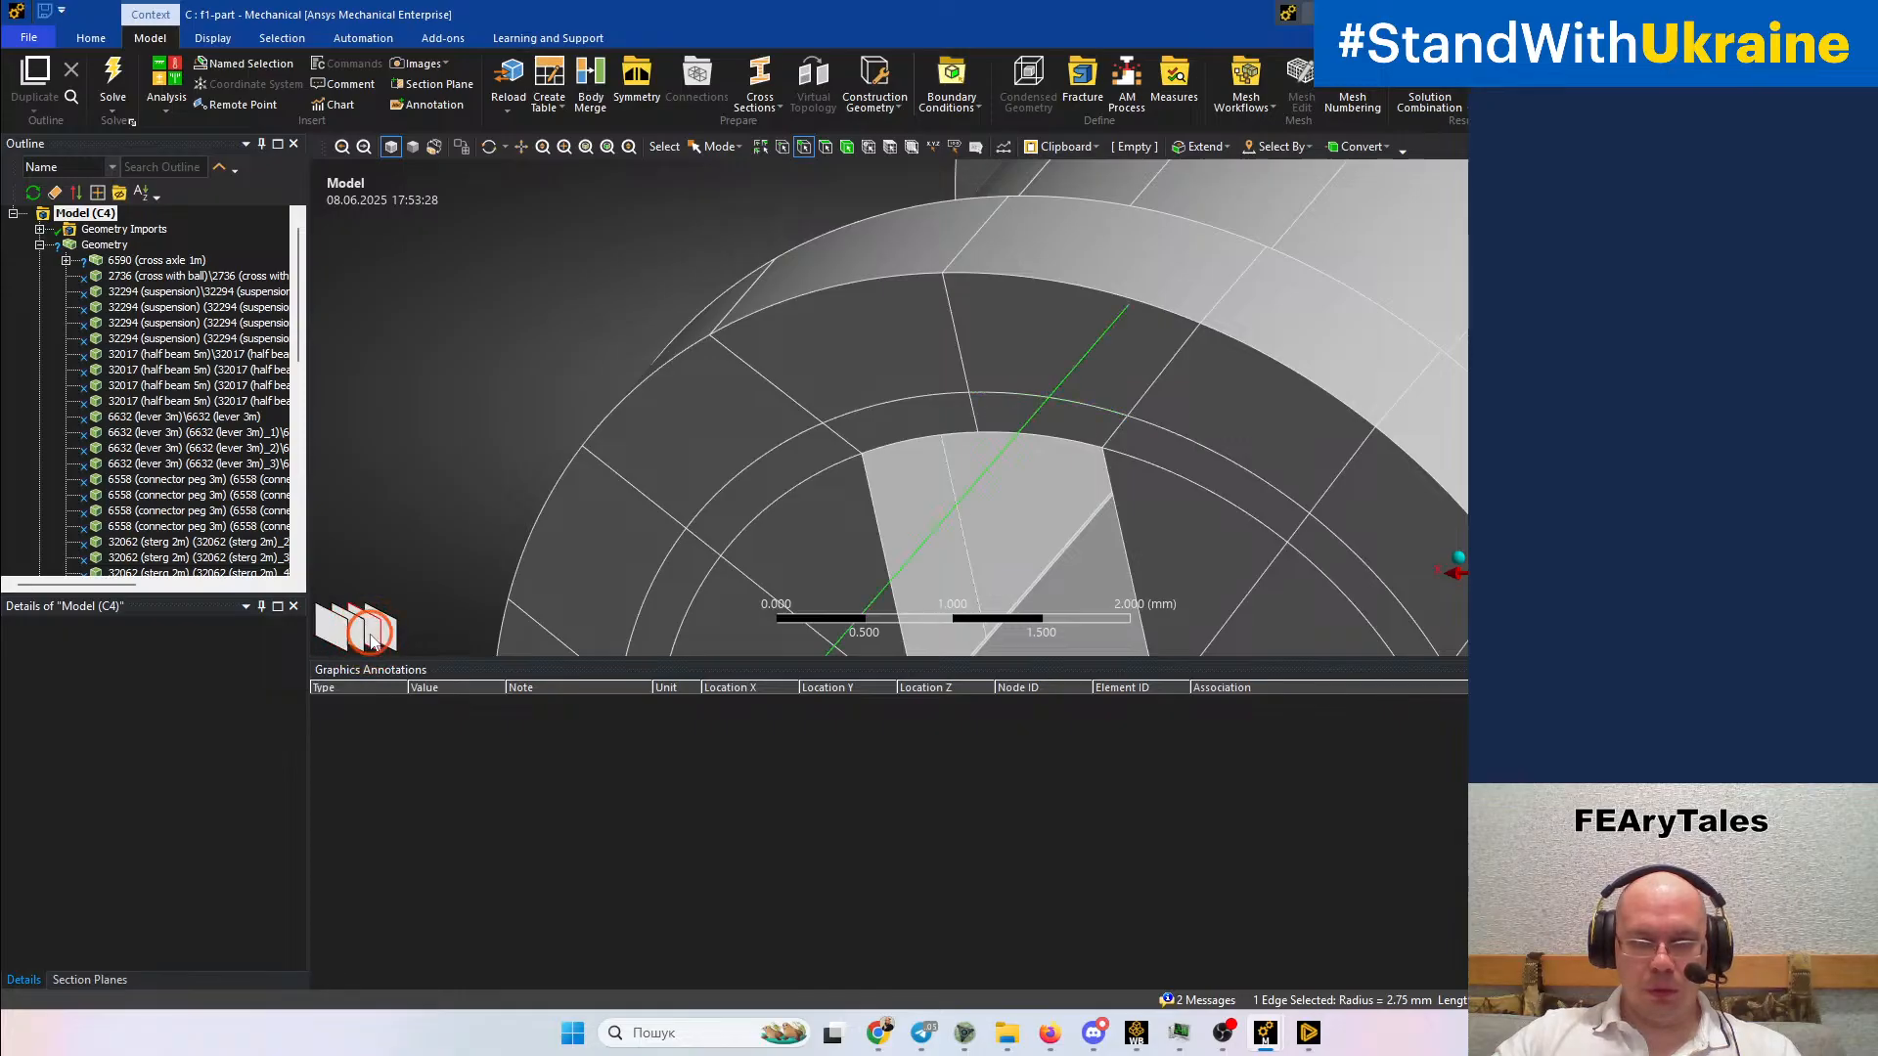
pyautogui.click(1108, 410)
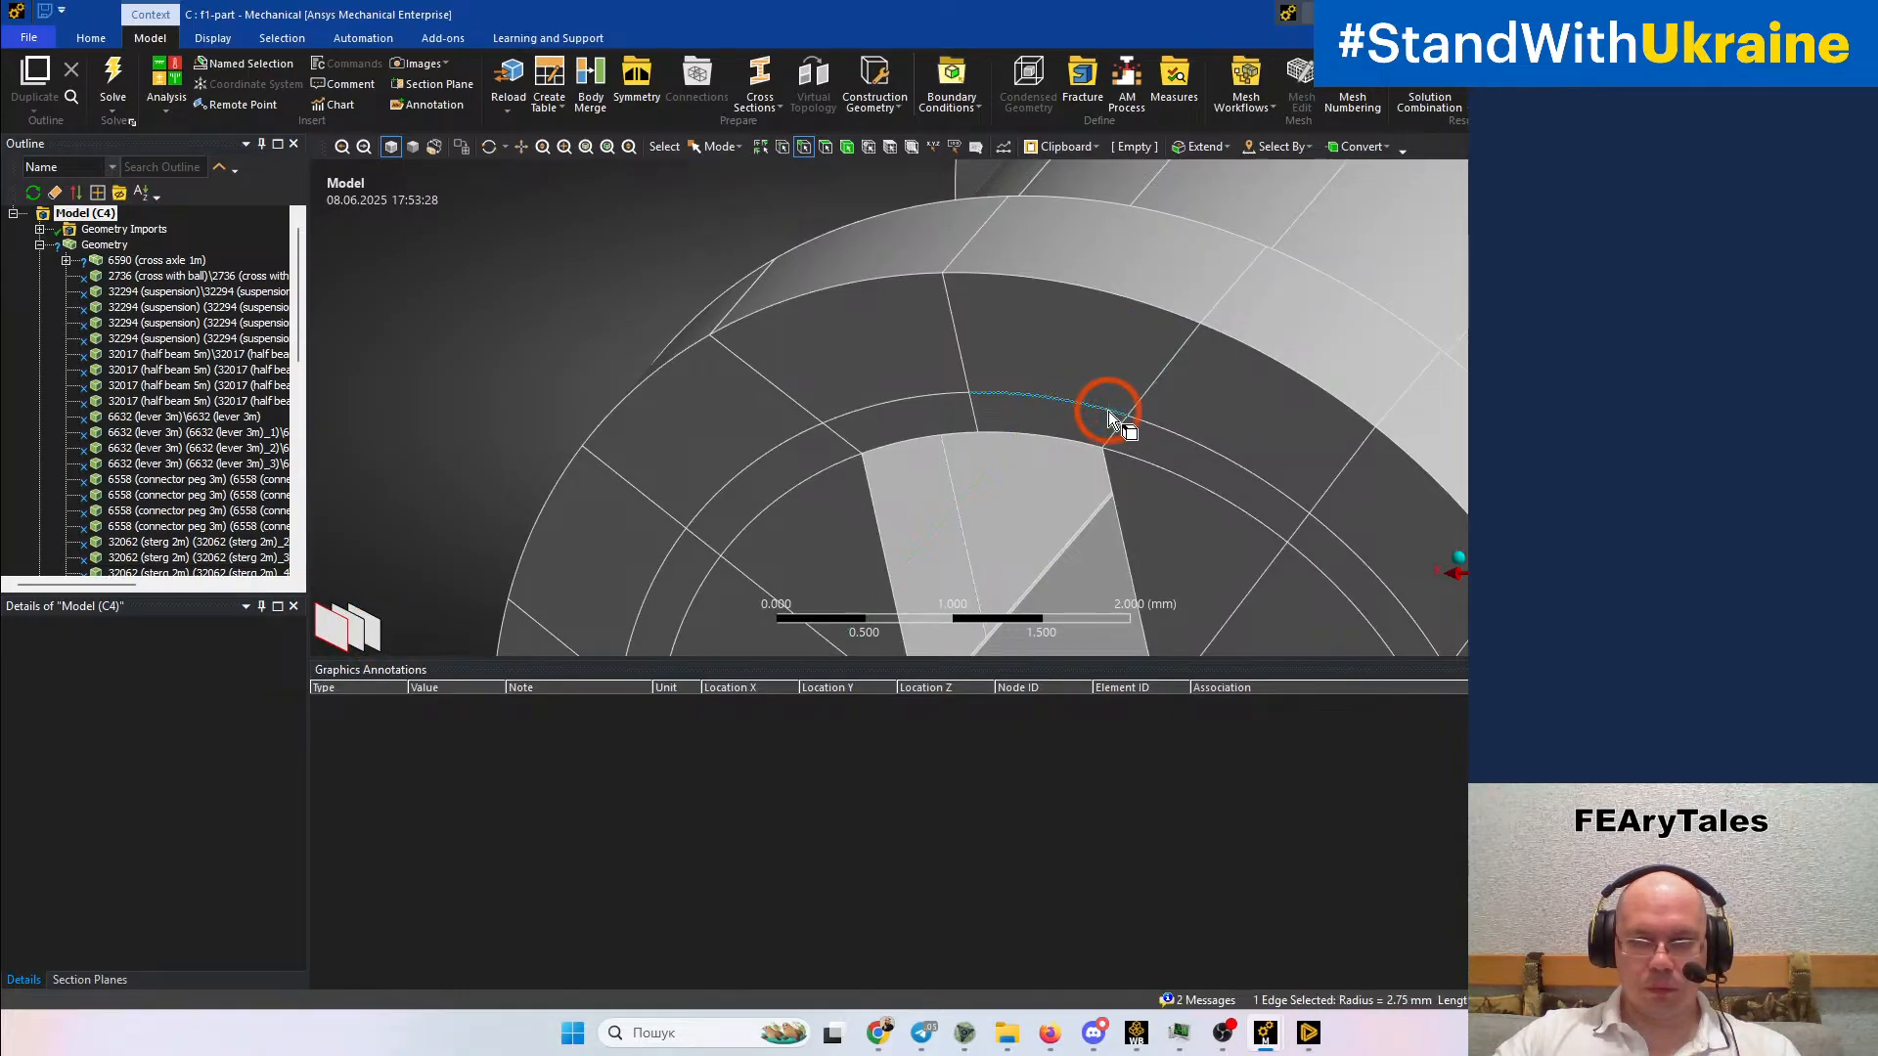
pyautogui.click(358, 638)
pyautogui.click(378, 637)
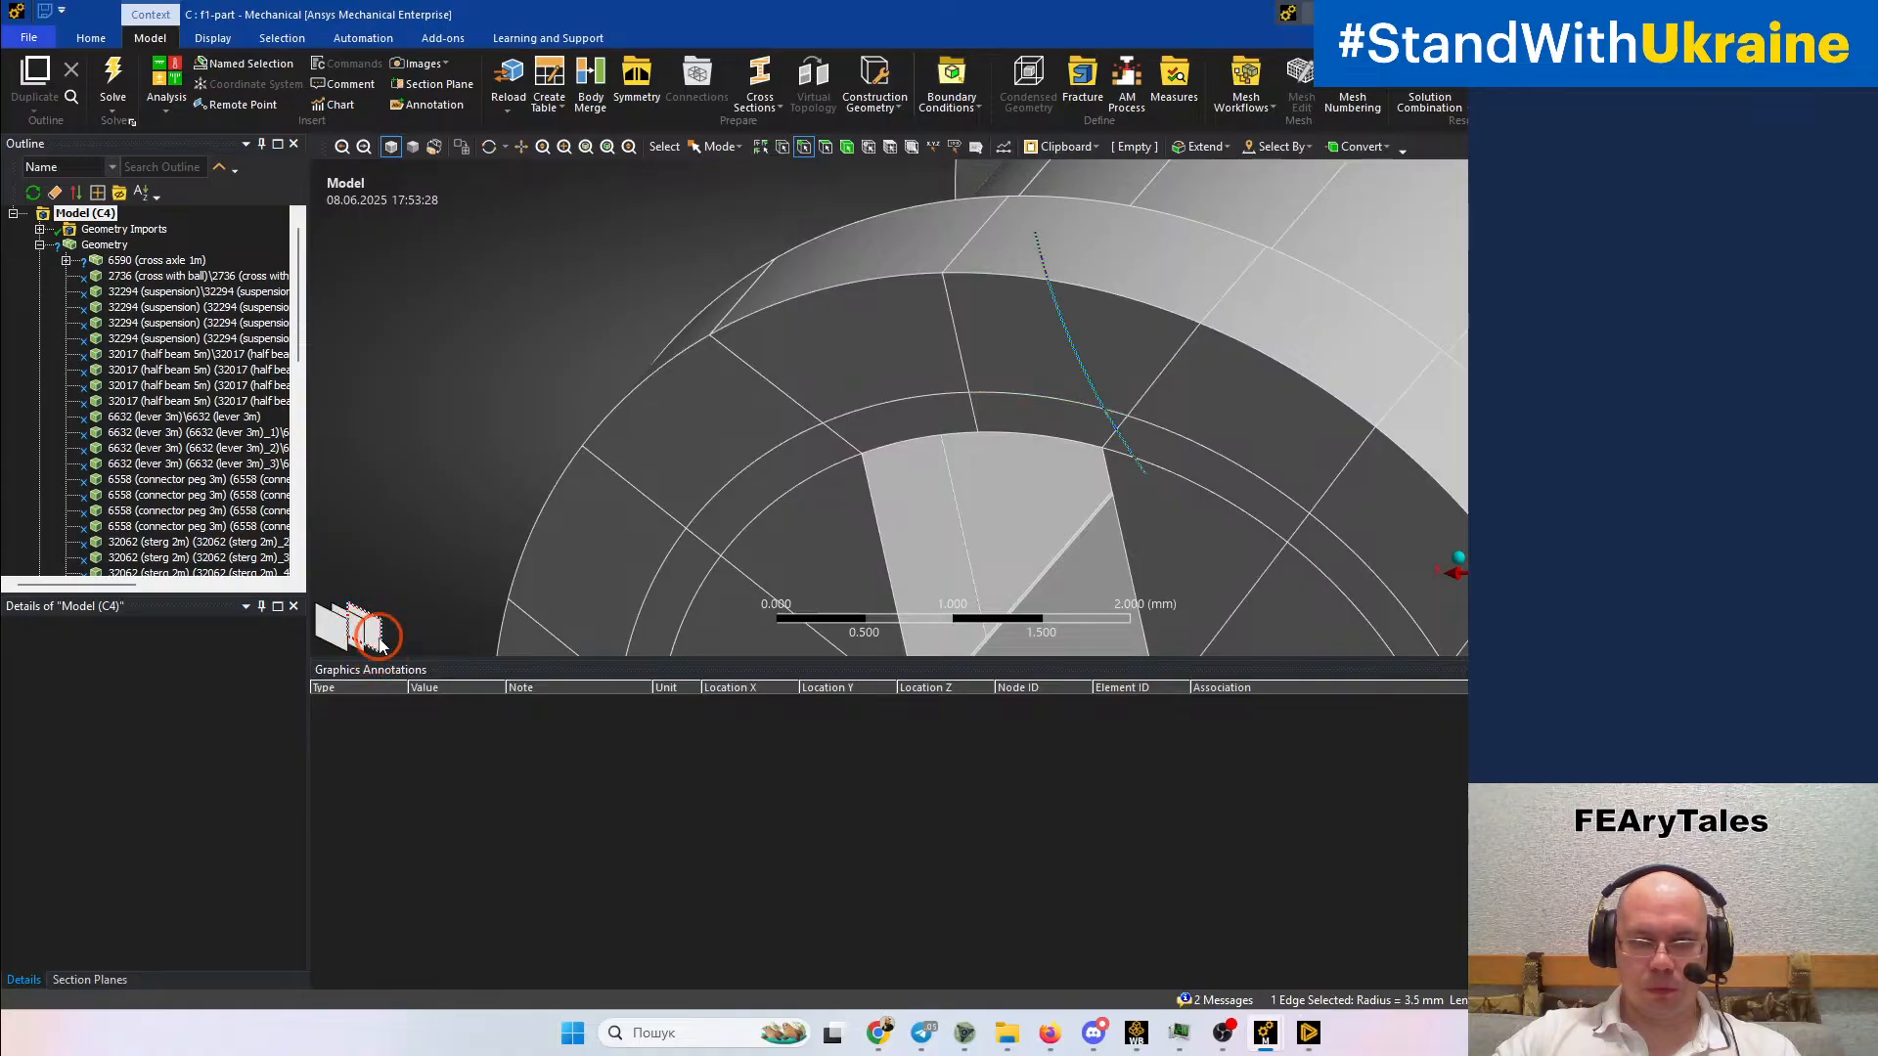
pyautogui.click(349, 637)
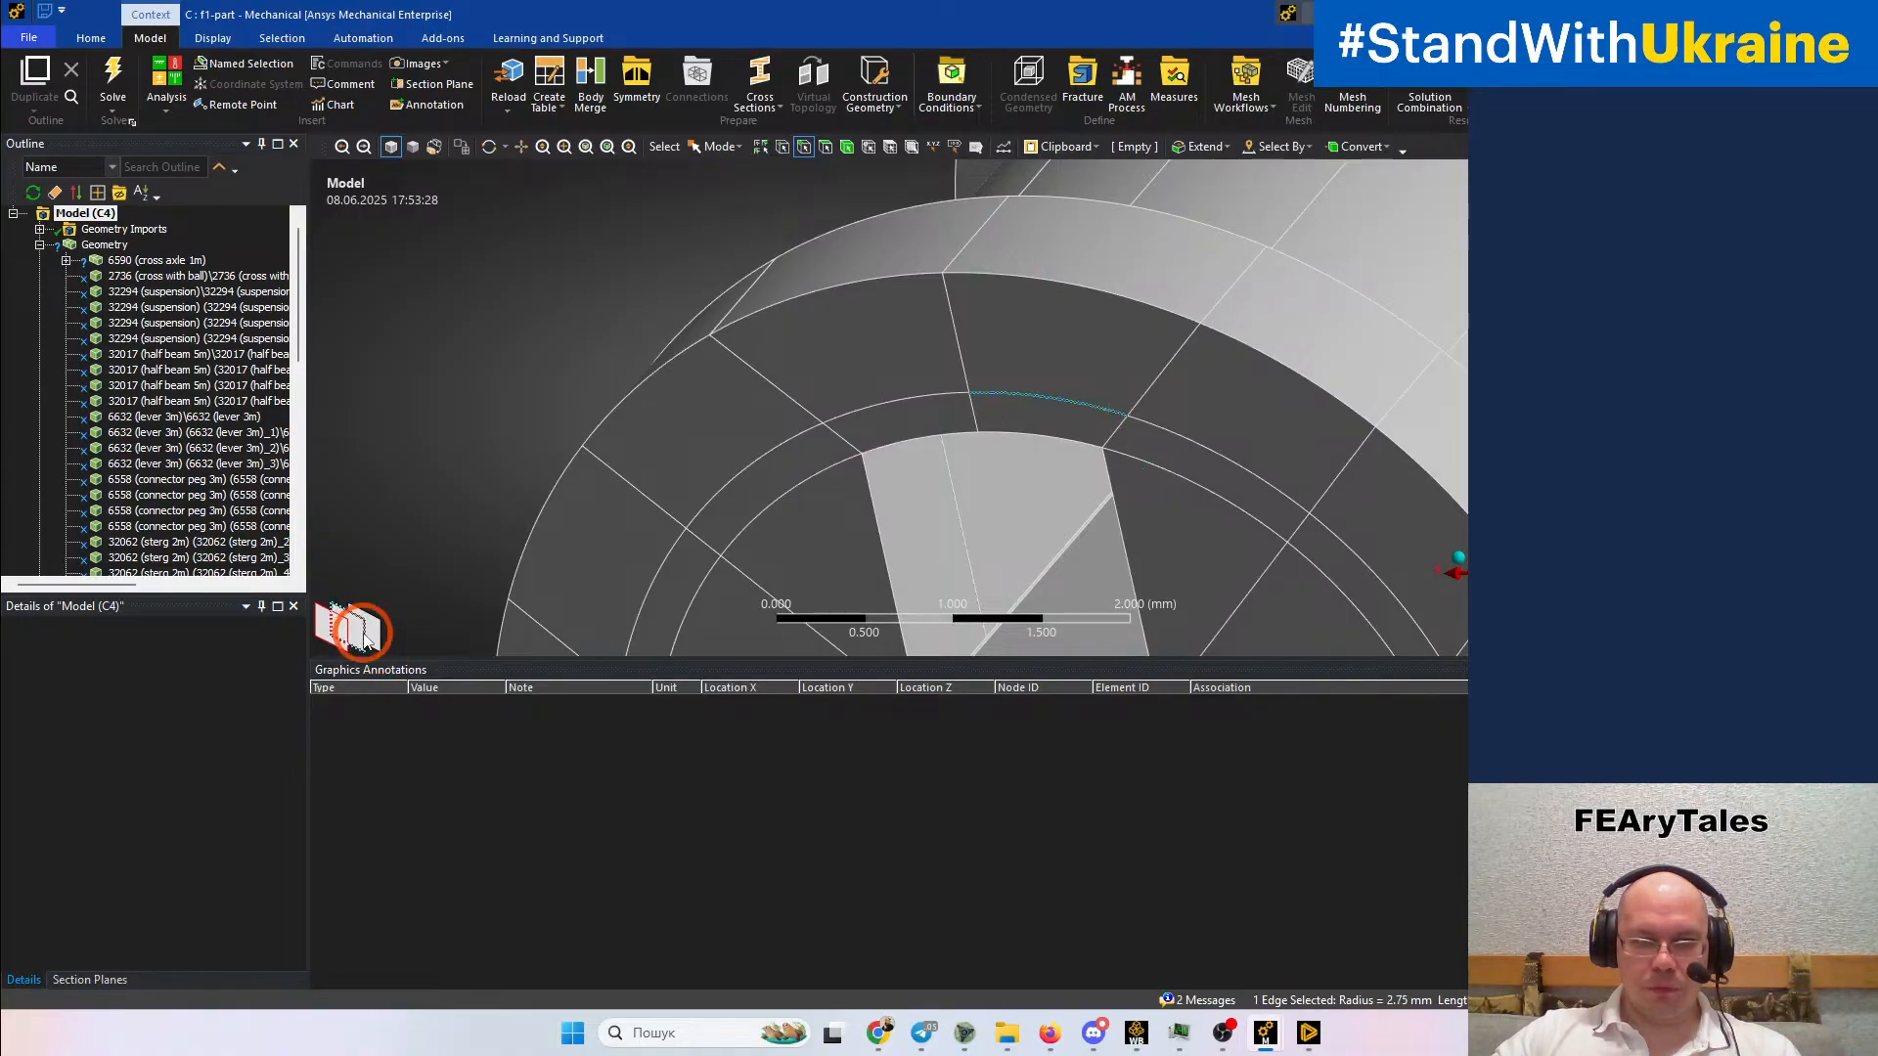
# Check another inner ring arc on the bushing's end face for overlapping edges from a different viewing angle
pyautogui.moveTo(955, 469); pyautogui.dragTo(949, 540, button='middle')
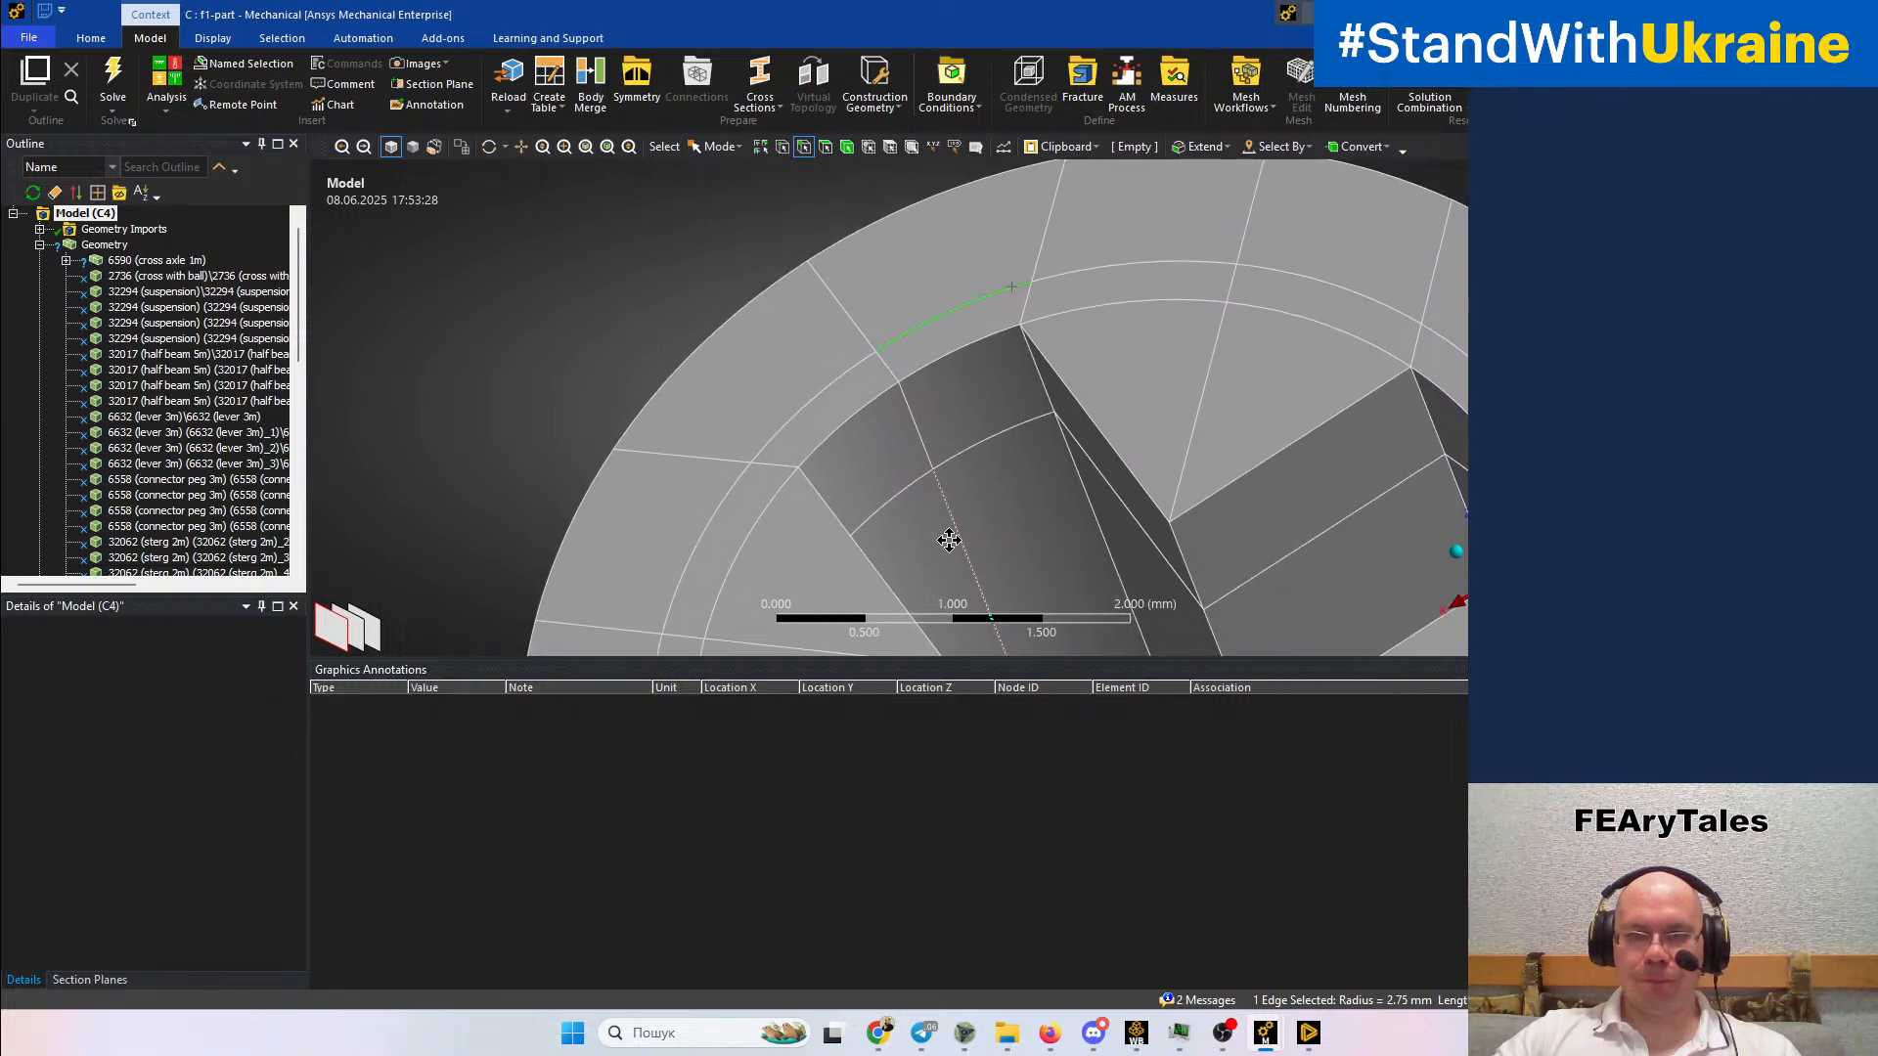
pyautogui.click(688, 568)
pyautogui.click(339, 641)
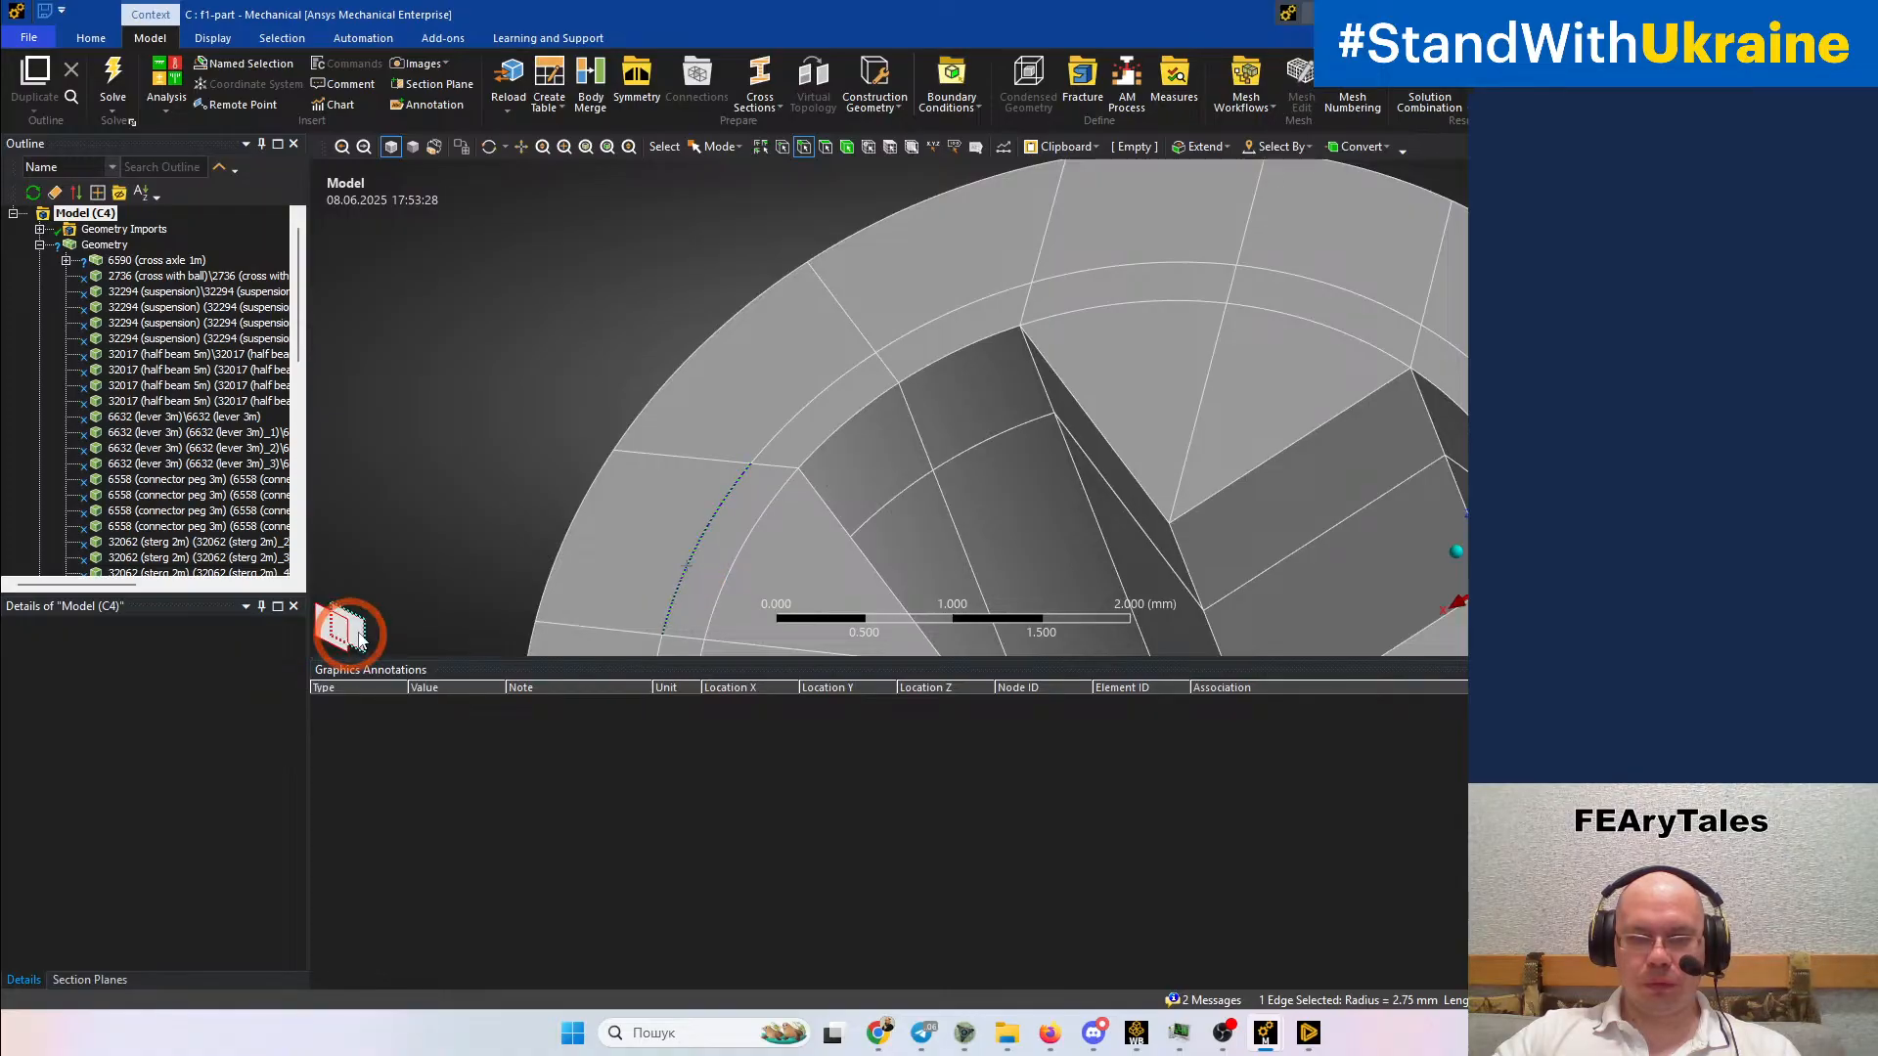
pyautogui.click(359, 632)
pyautogui.moveTo(461, 557); pyautogui.dragTo(830, 701, button='middle')
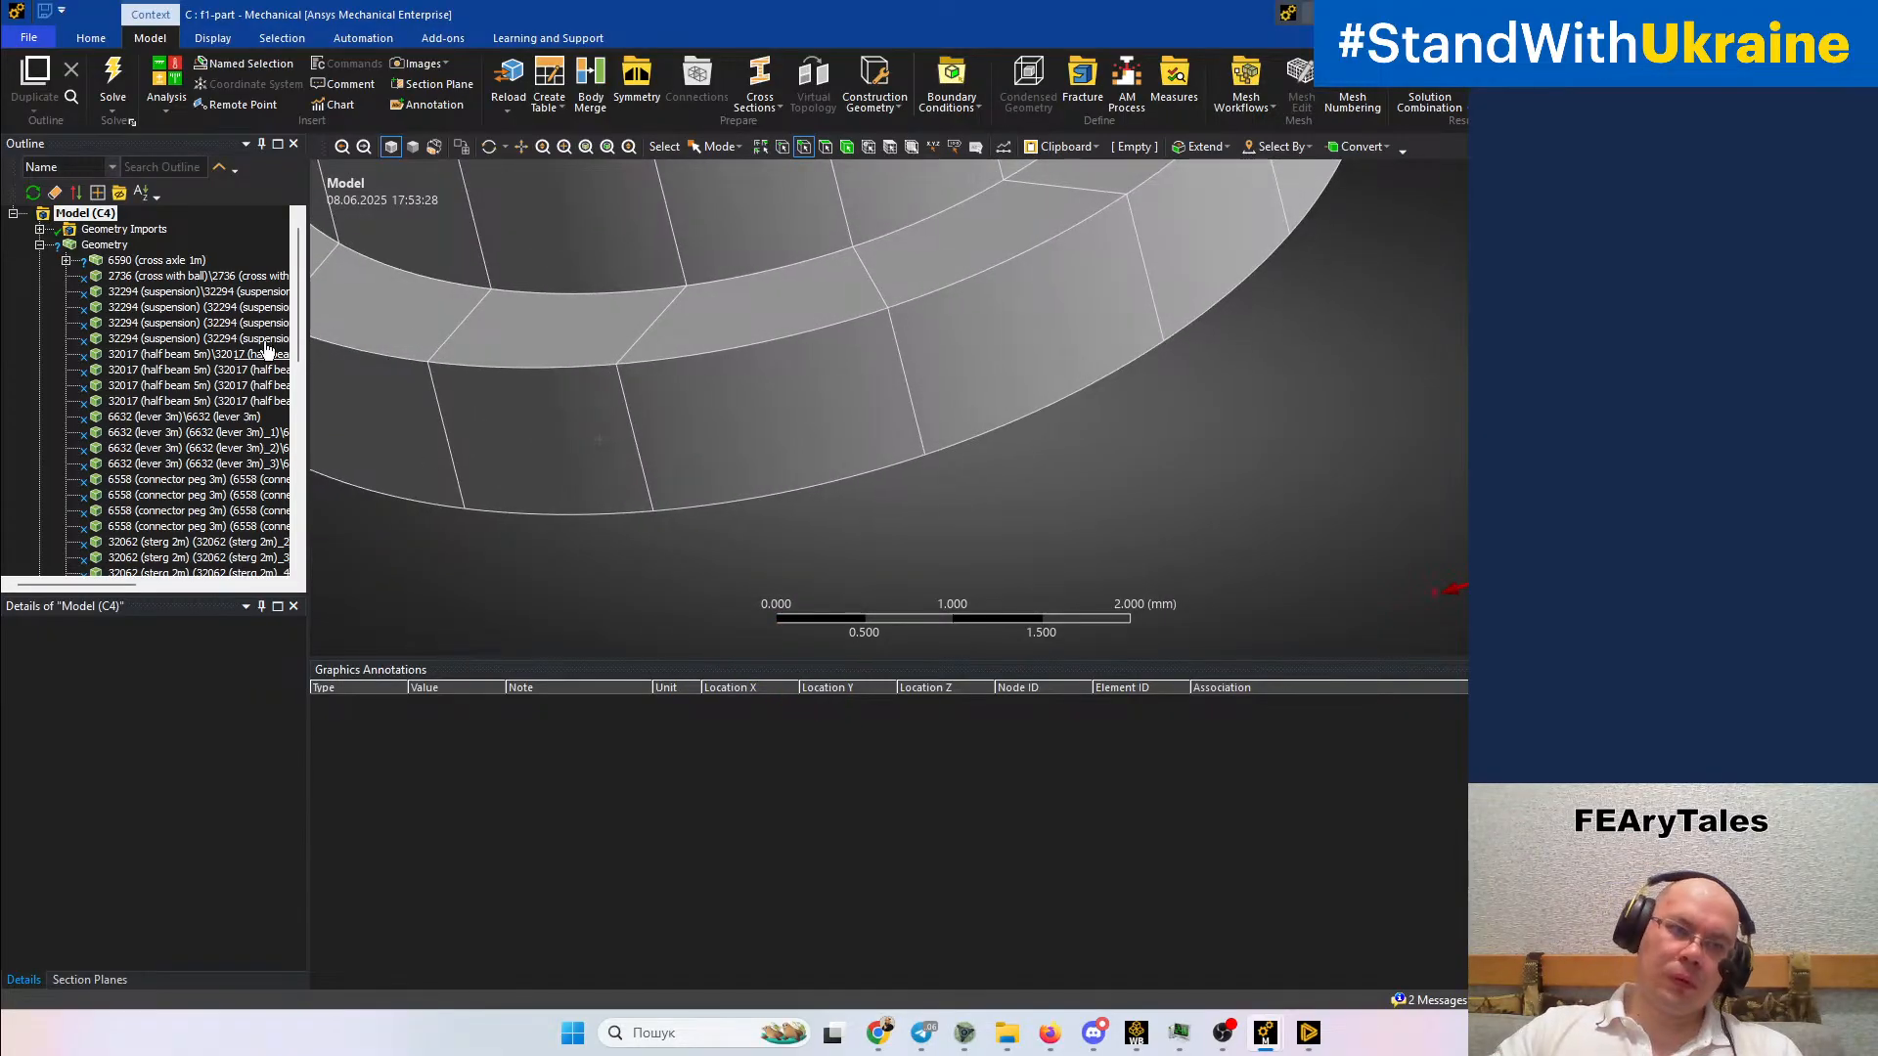
# Collapse the geometry body list in the outline and generate the bushing's mesh
pyautogui.click(40, 244)
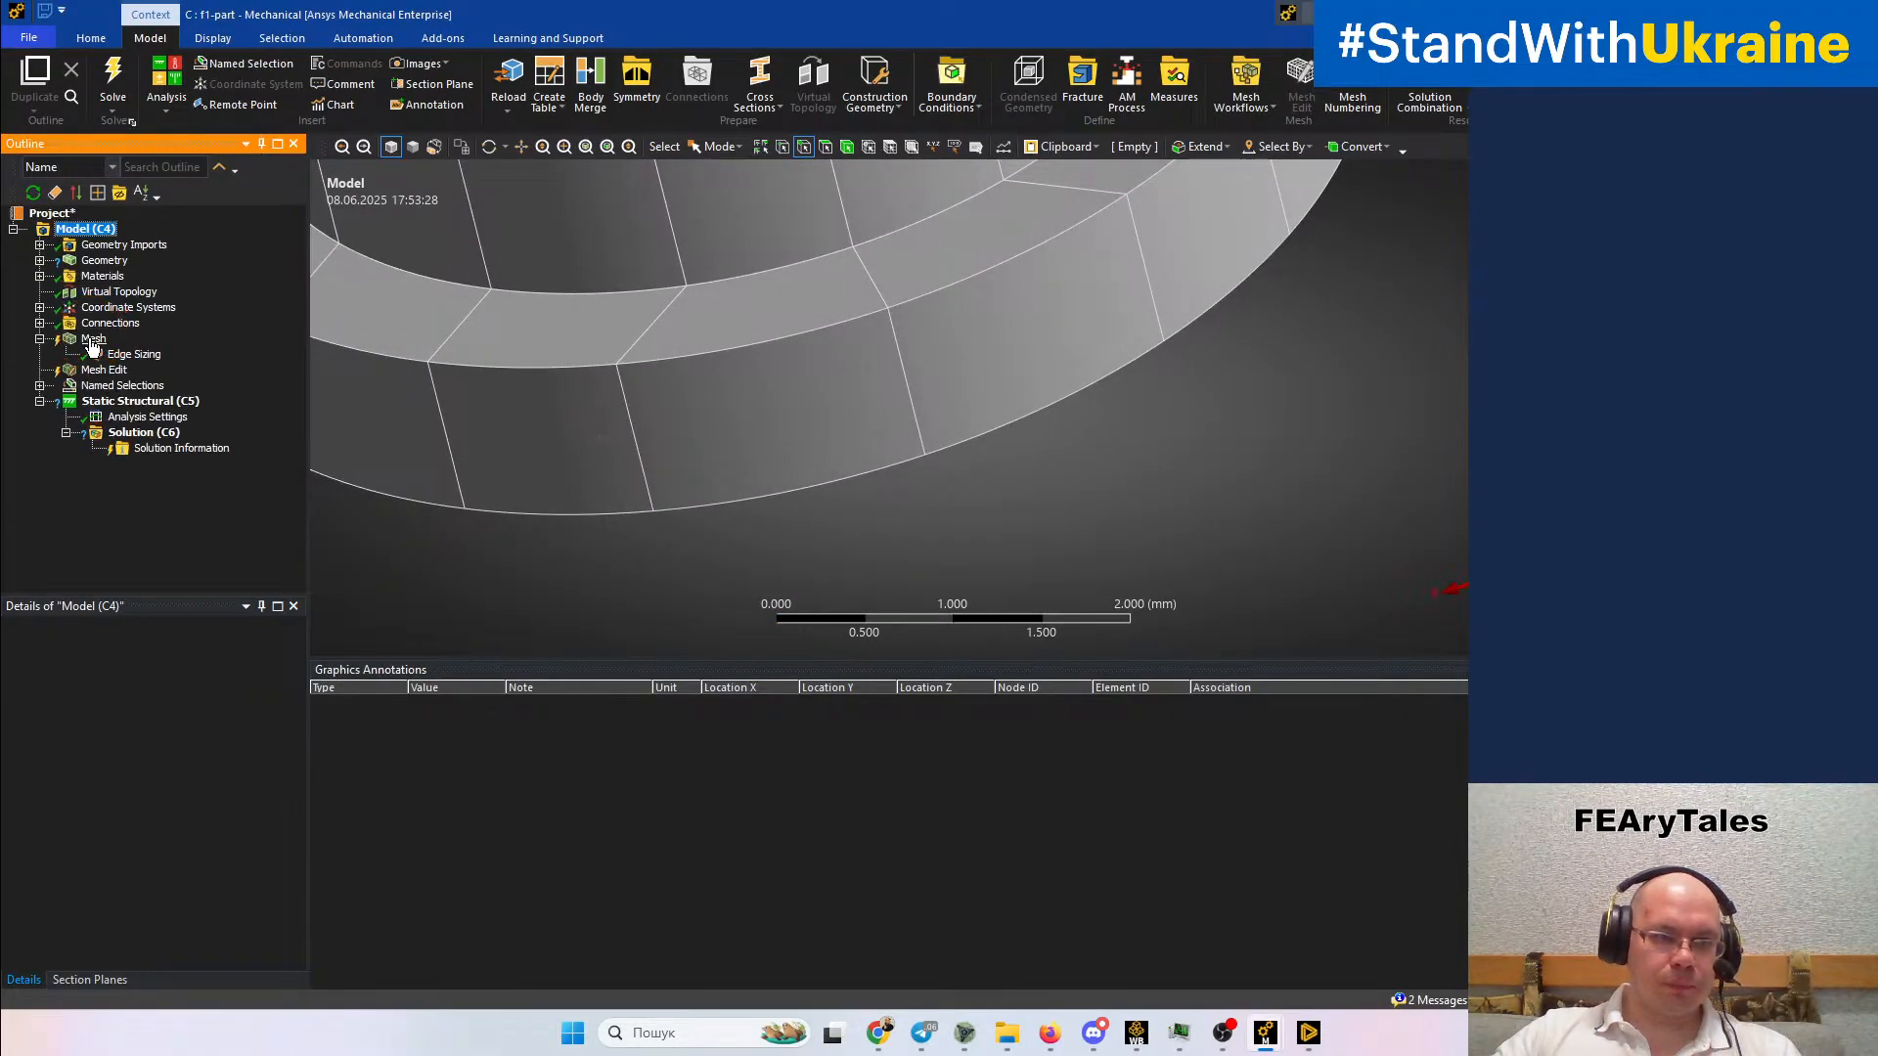
pyautogui.click(93, 342)
pyautogui.rightClick(93, 341)
pyautogui.click(185, 396)
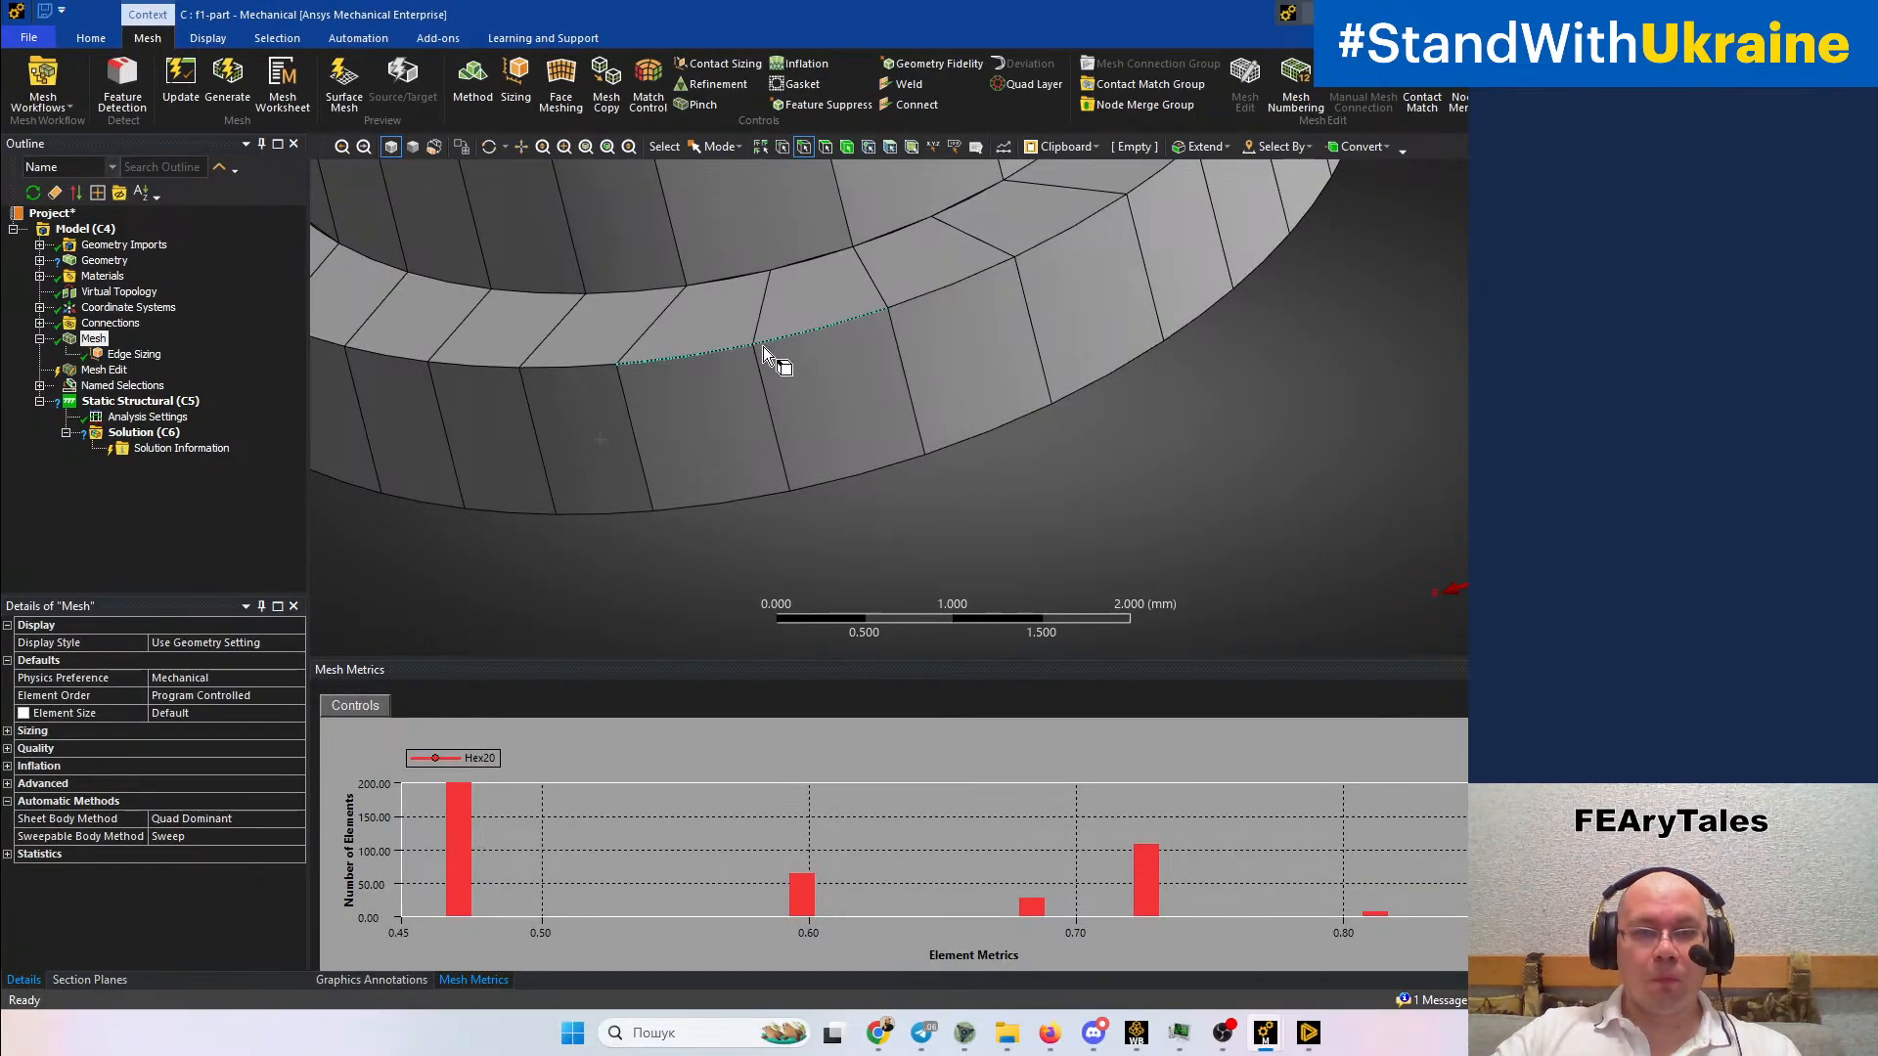
# Pick mesh nodes where the bushing's barrel meets the flange to check whether several nodes coincide
pyautogui.click(868, 146)
pyautogui.keyDown('ctrl'); pyautogui.moveTo(737, 314); pyautogui.dragTo(734, 436, button='middle'); pyautogui.keyUp('ctrl')
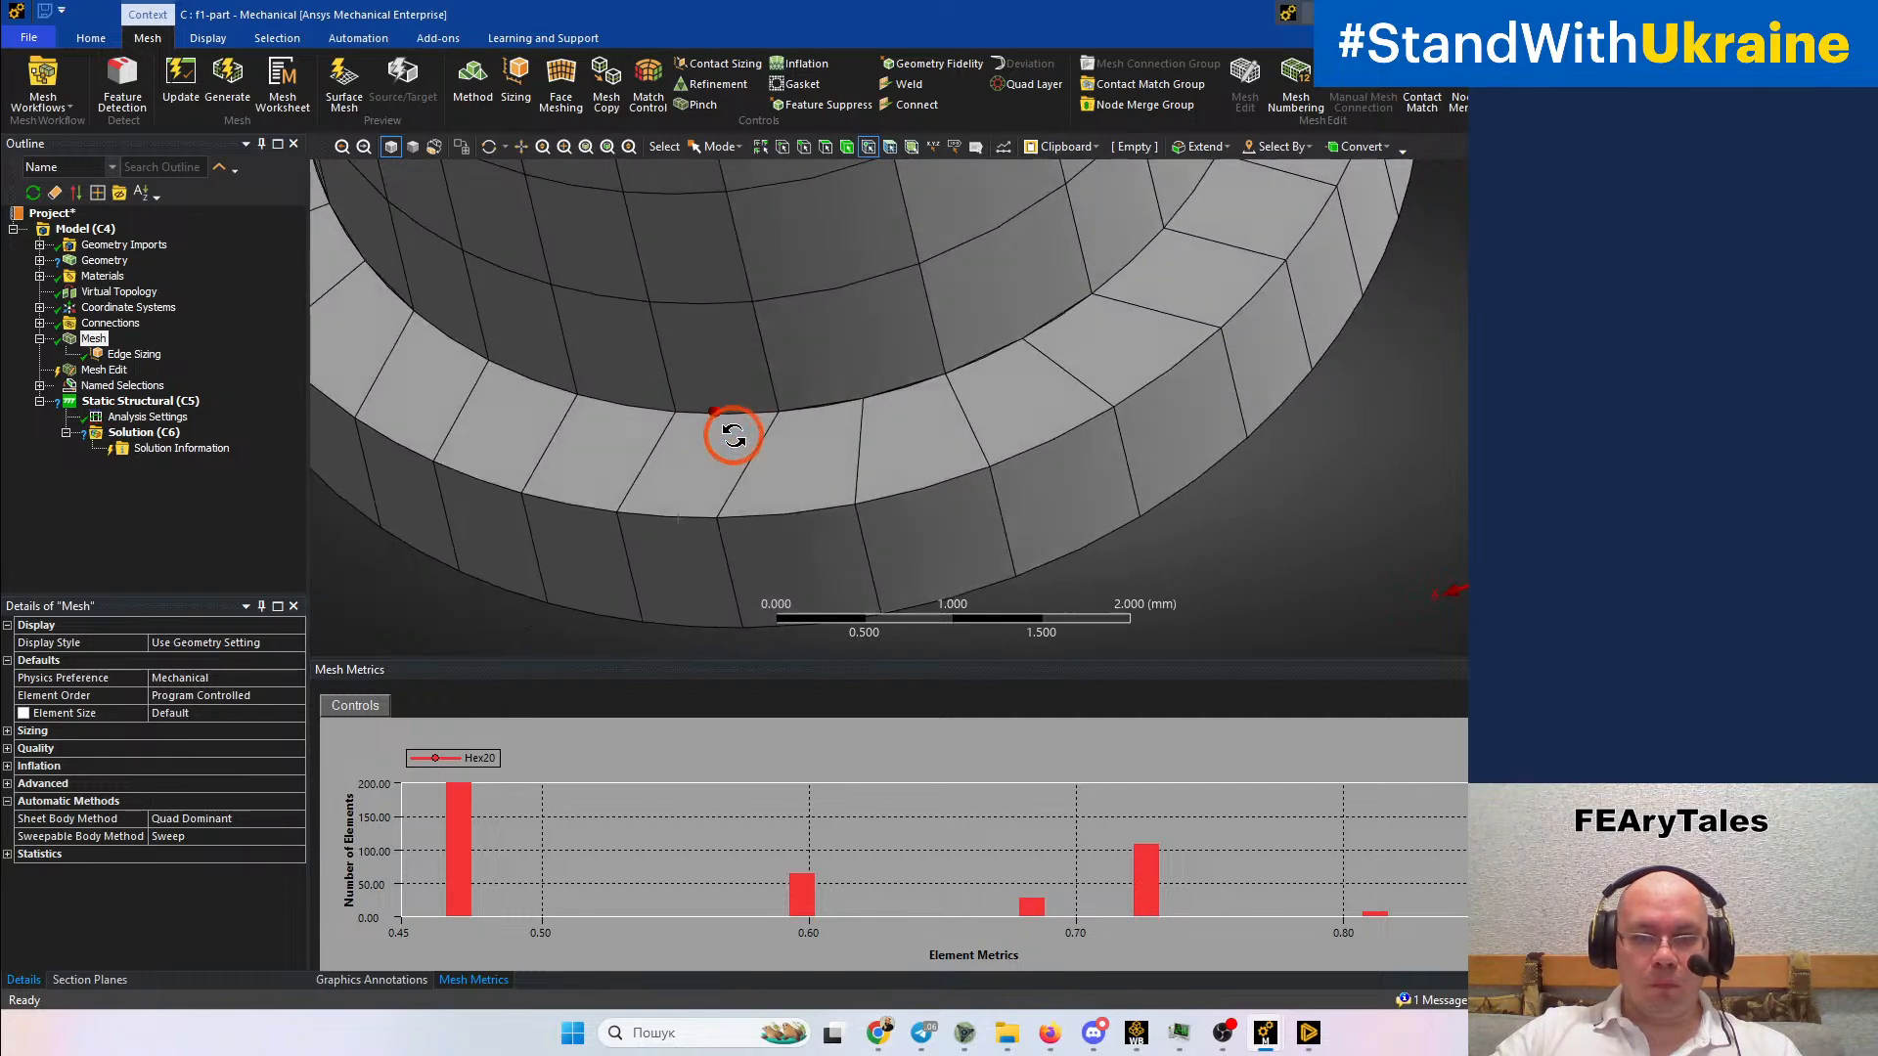
pyautogui.click(673, 412)
pyautogui.keyDown('ctrl'); pyautogui.click(677, 415); pyautogui.keyUp('ctrl')
pyautogui.click(712, 147)
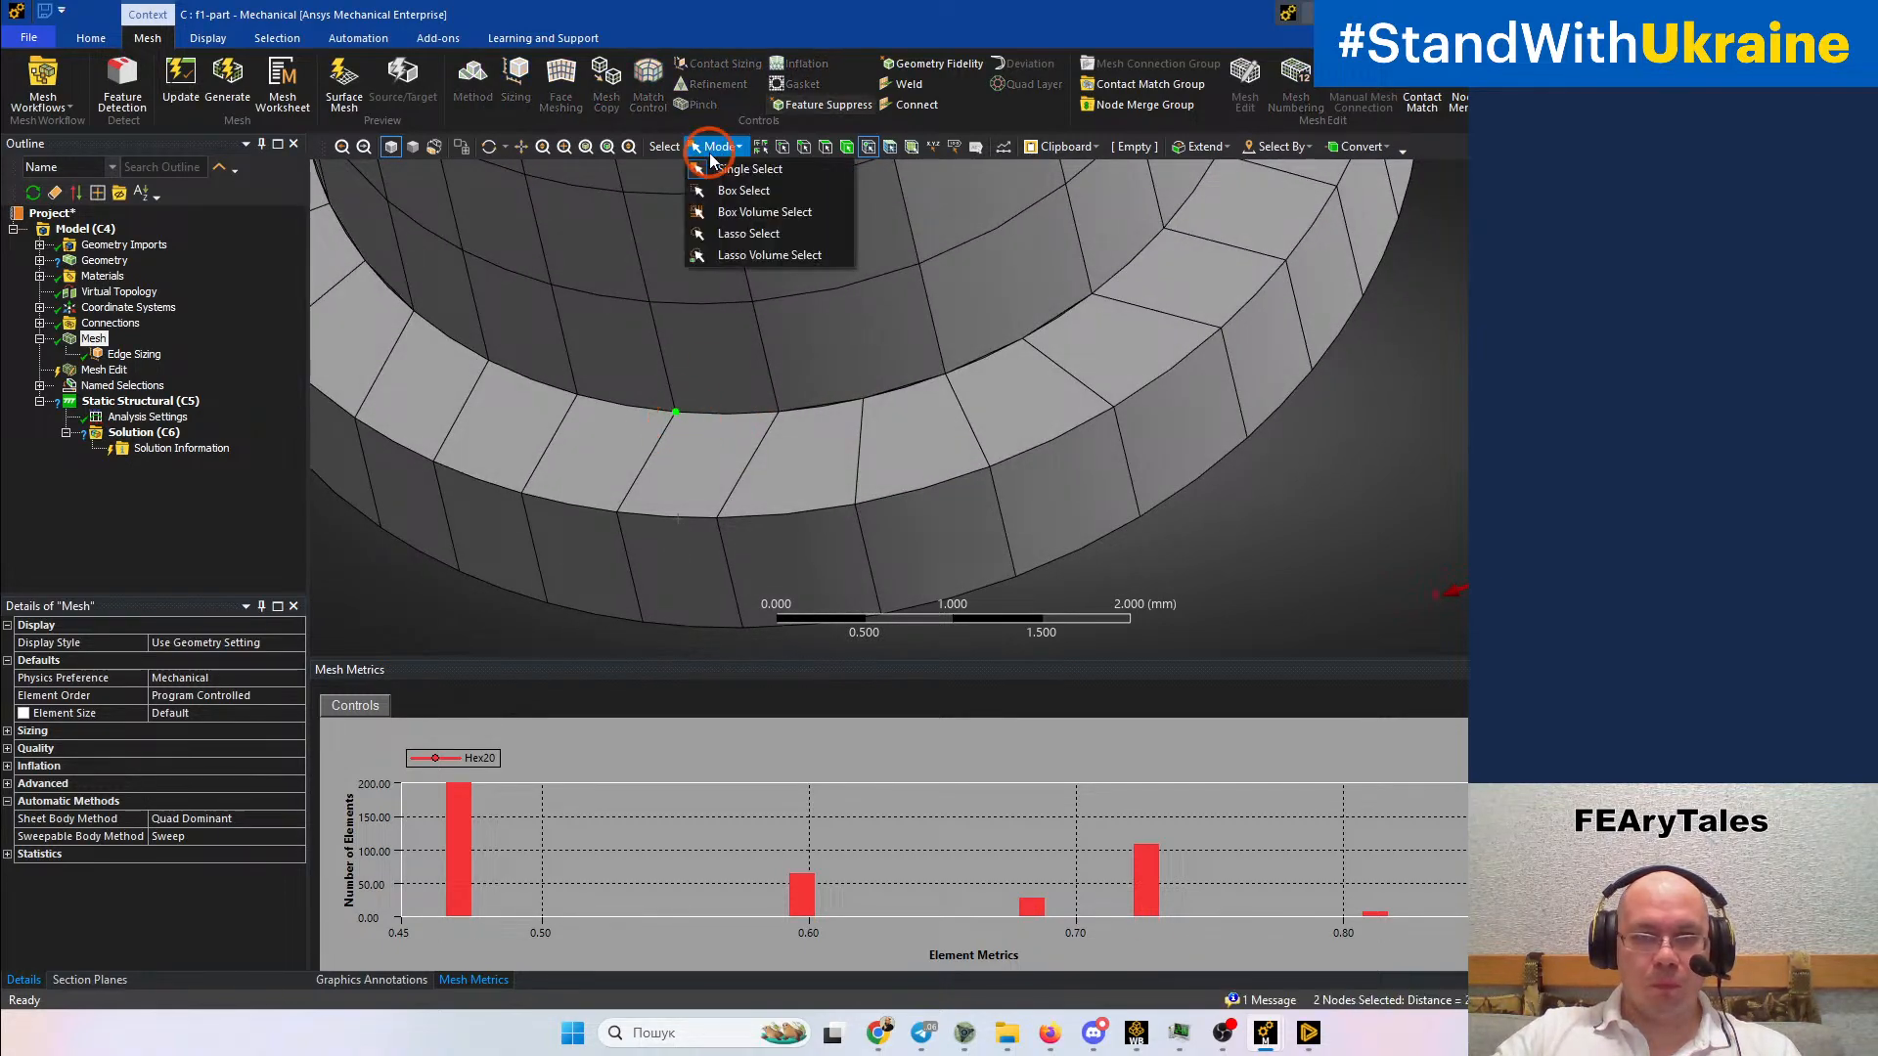
pyautogui.click(744, 191)
pyautogui.click(925, 512)
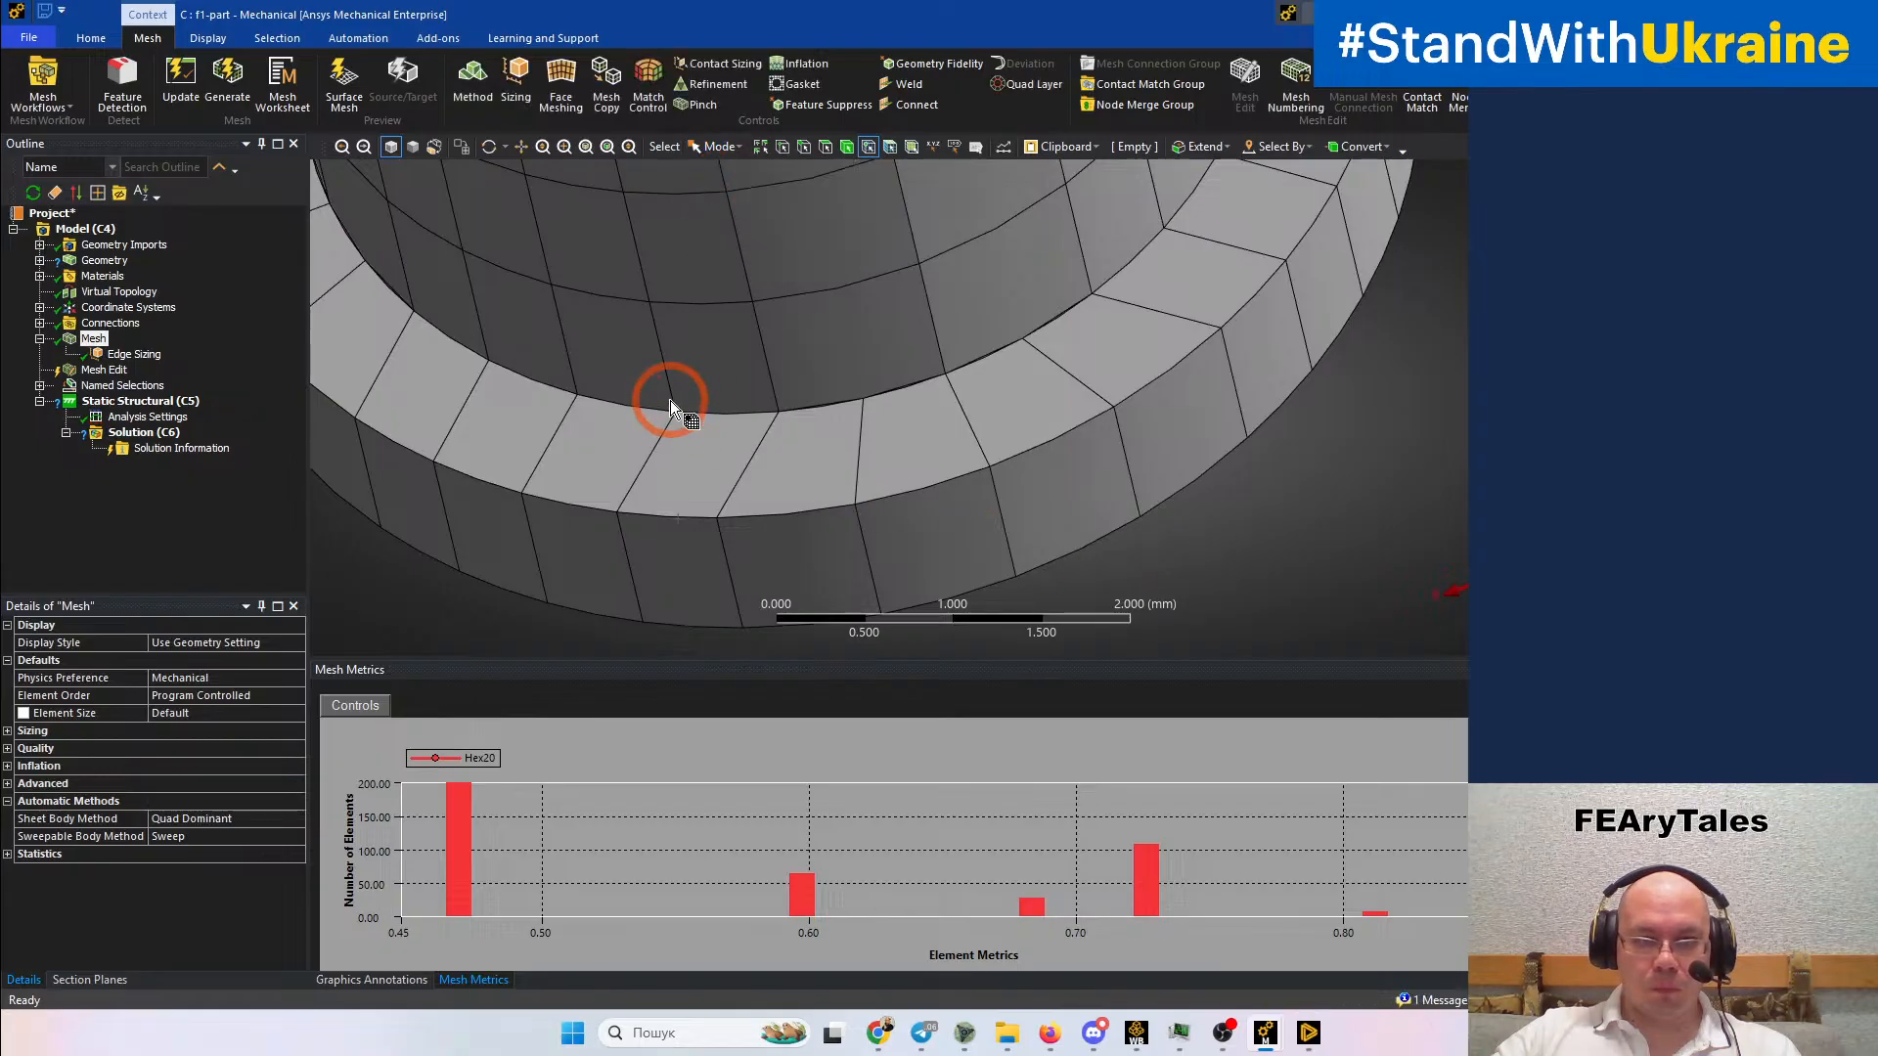
pyautogui.click(685, 420)
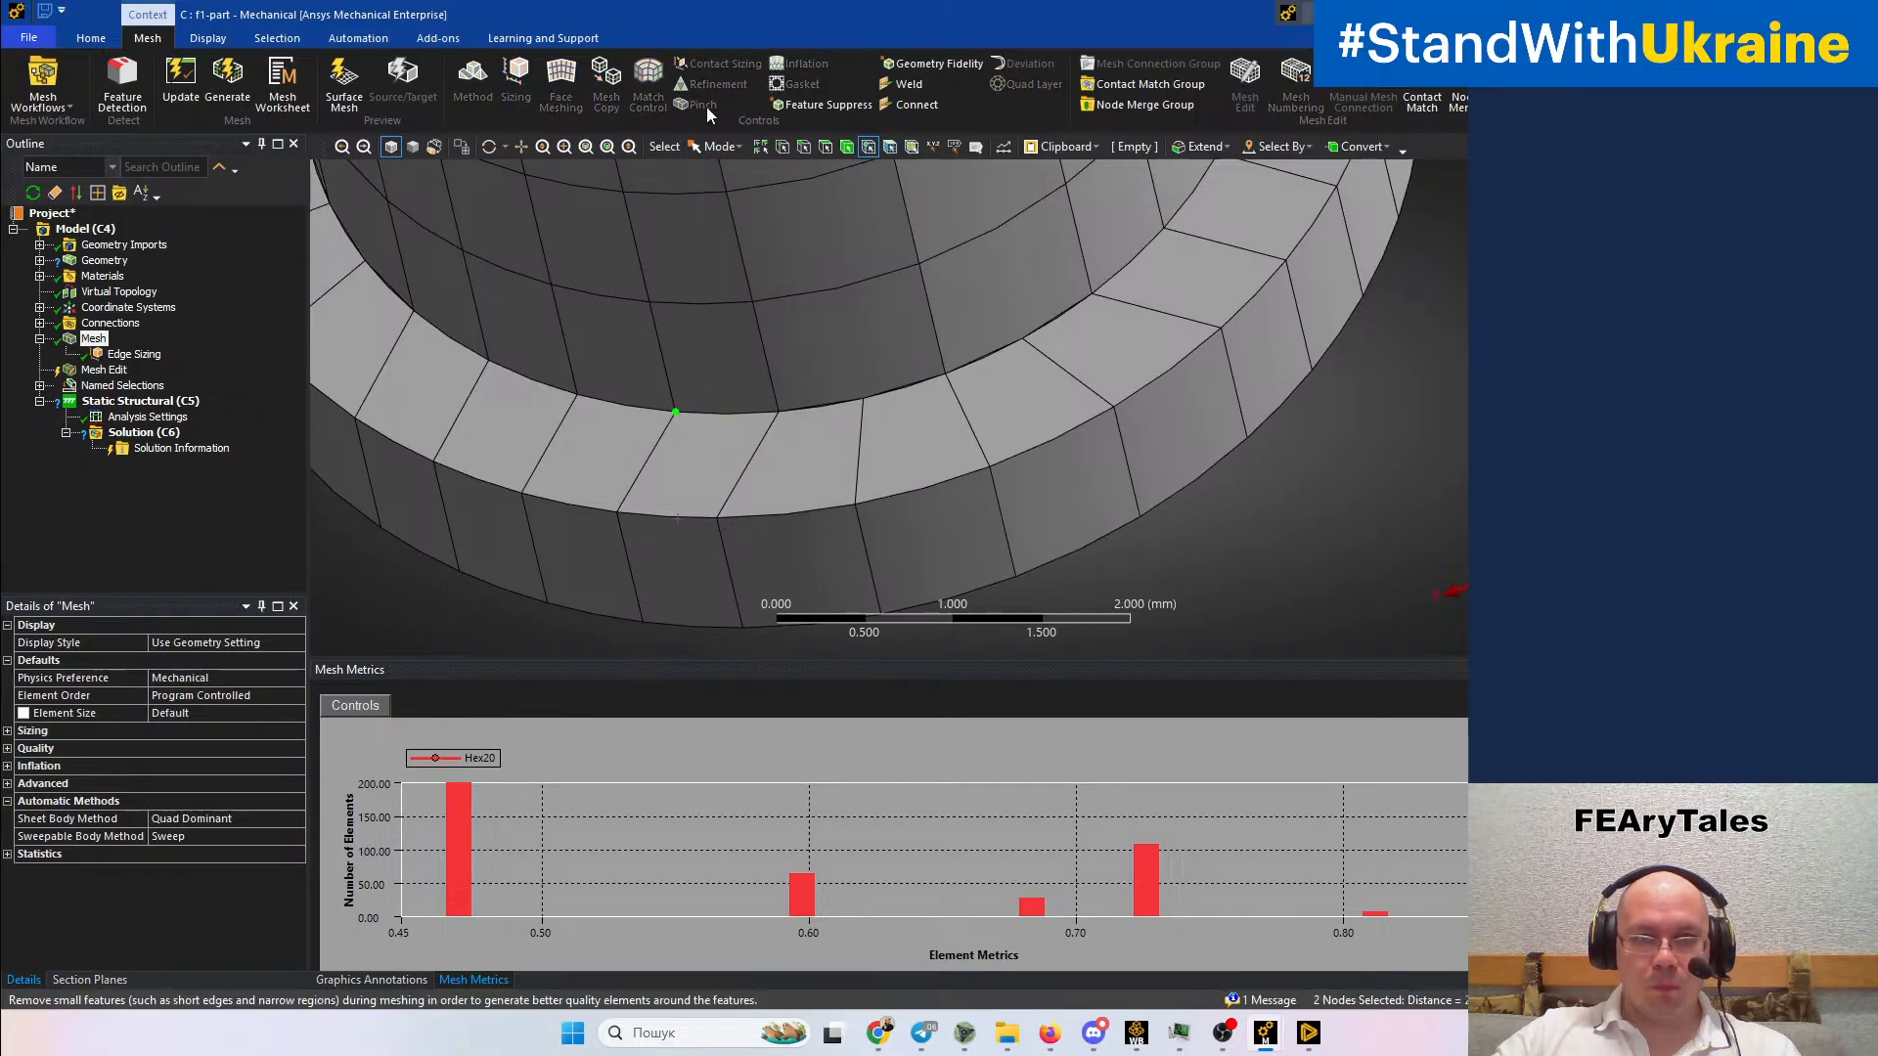
# Box-select the nodes at one mesh corner of the barrel-to-flange junction to check for unmerged duplicates
pyautogui.click(712, 147)
pyautogui.click(707, 190)
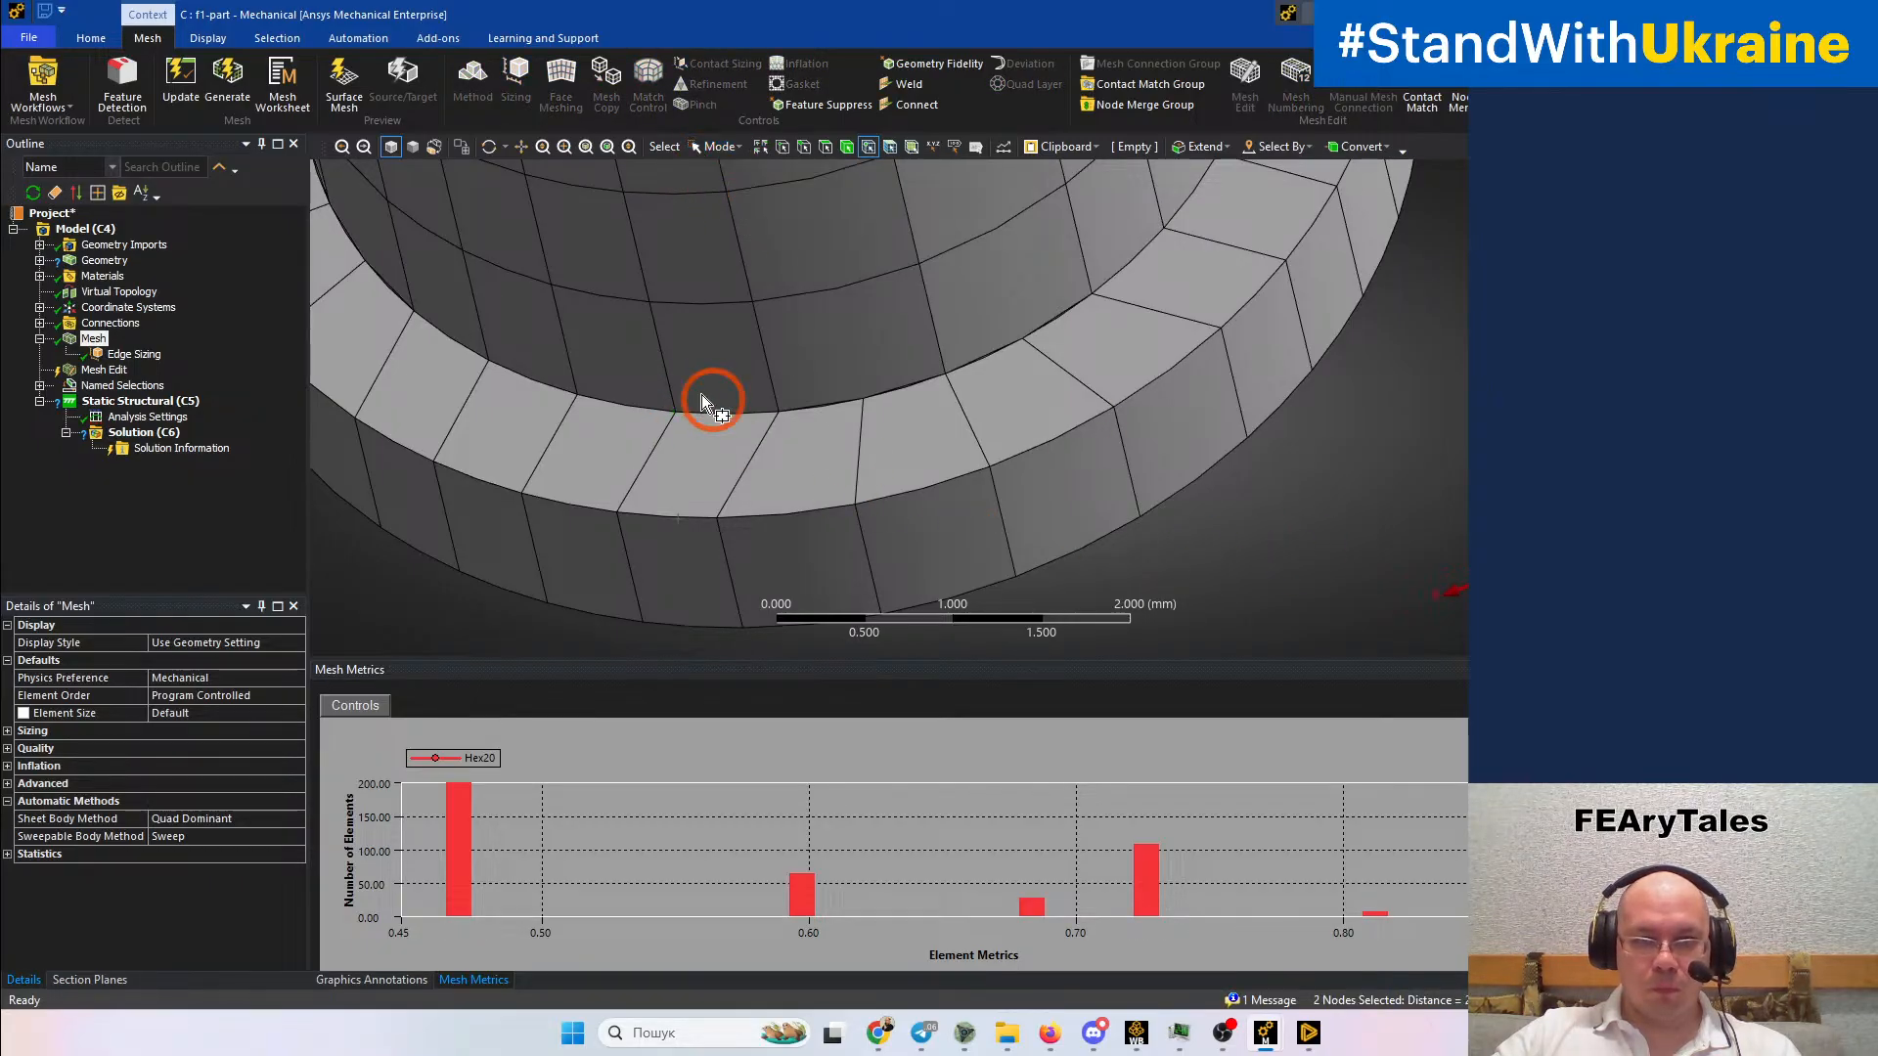
pyautogui.moveTo(656, 390); pyautogui.dragTo(689, 425)
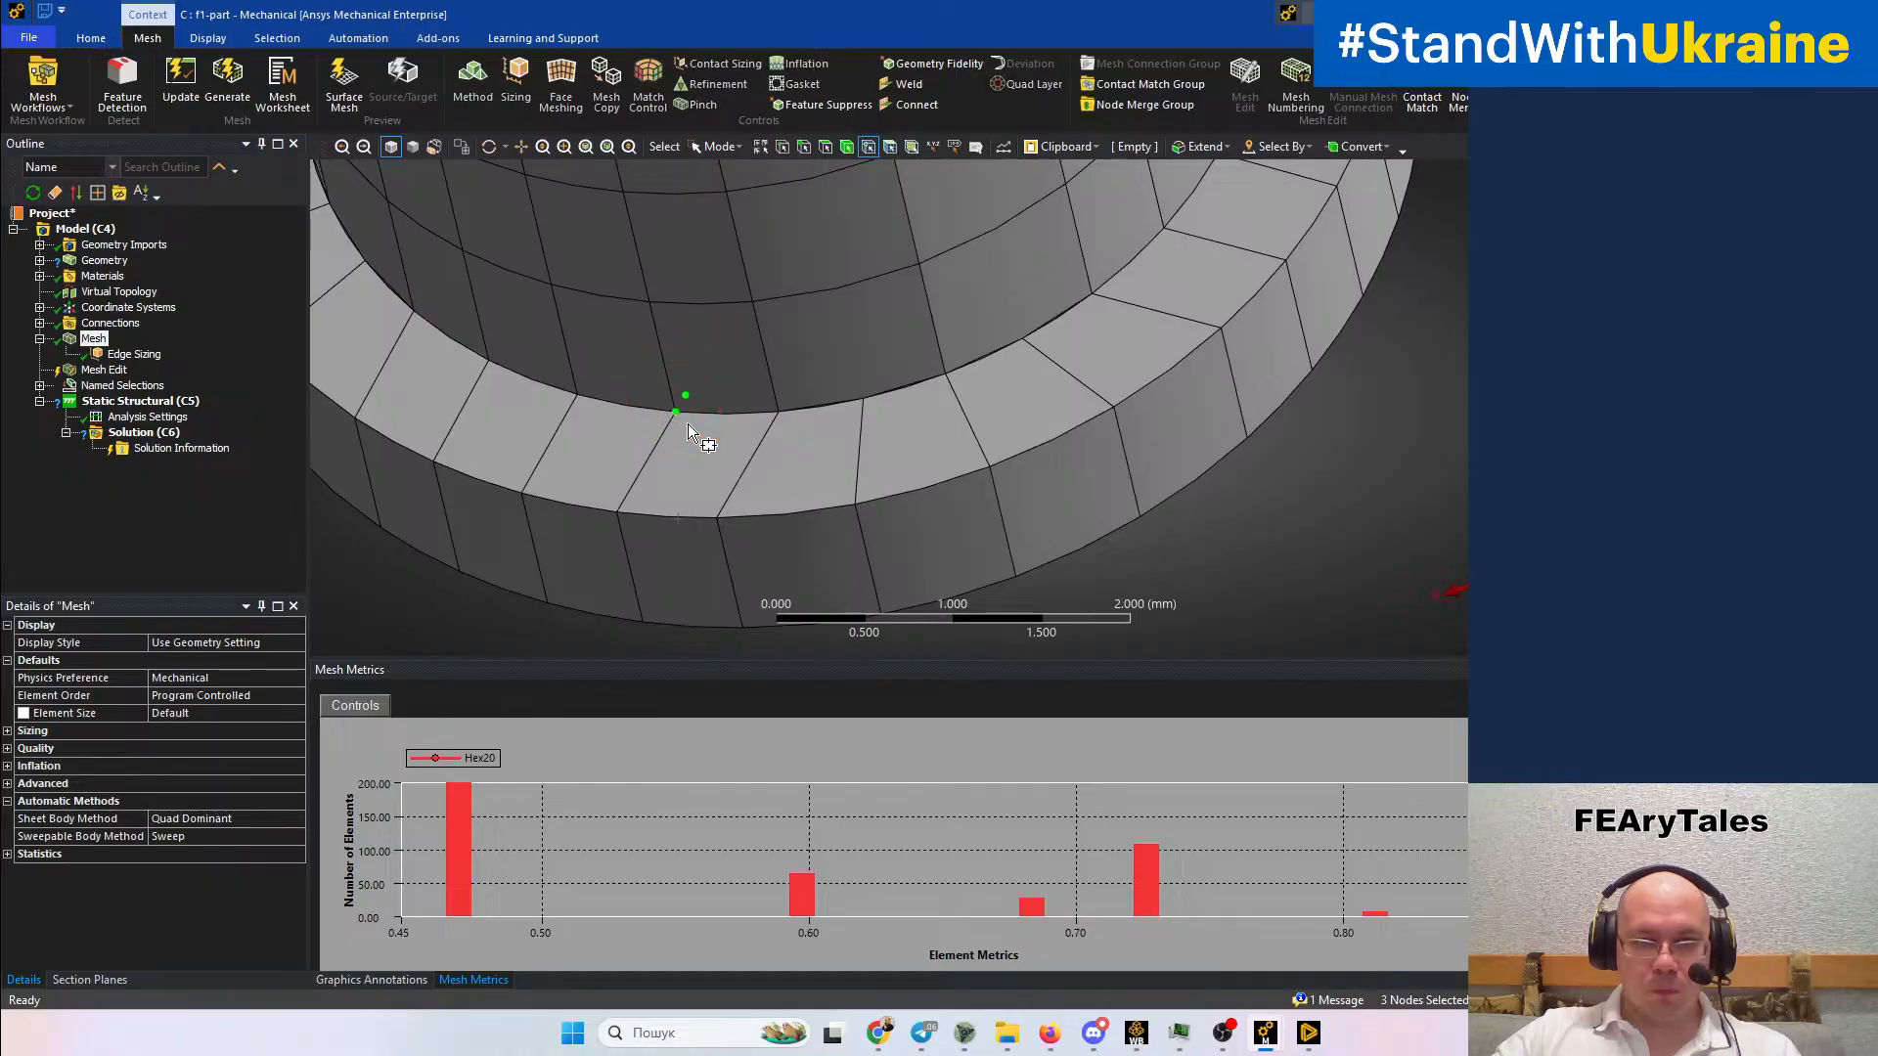
pyautogui.scroll(-3, 681, 392)
pyautogui.scroll(5, 694, 405)
pyautogui.keyDown('ctrl'); pyautogui.moveTo(695, 405); pyautogui.dragTo(591, 435, button='middle'); pyautogui.keyUp('ctrl')
pyautogui.scroll(5, 919, 478)
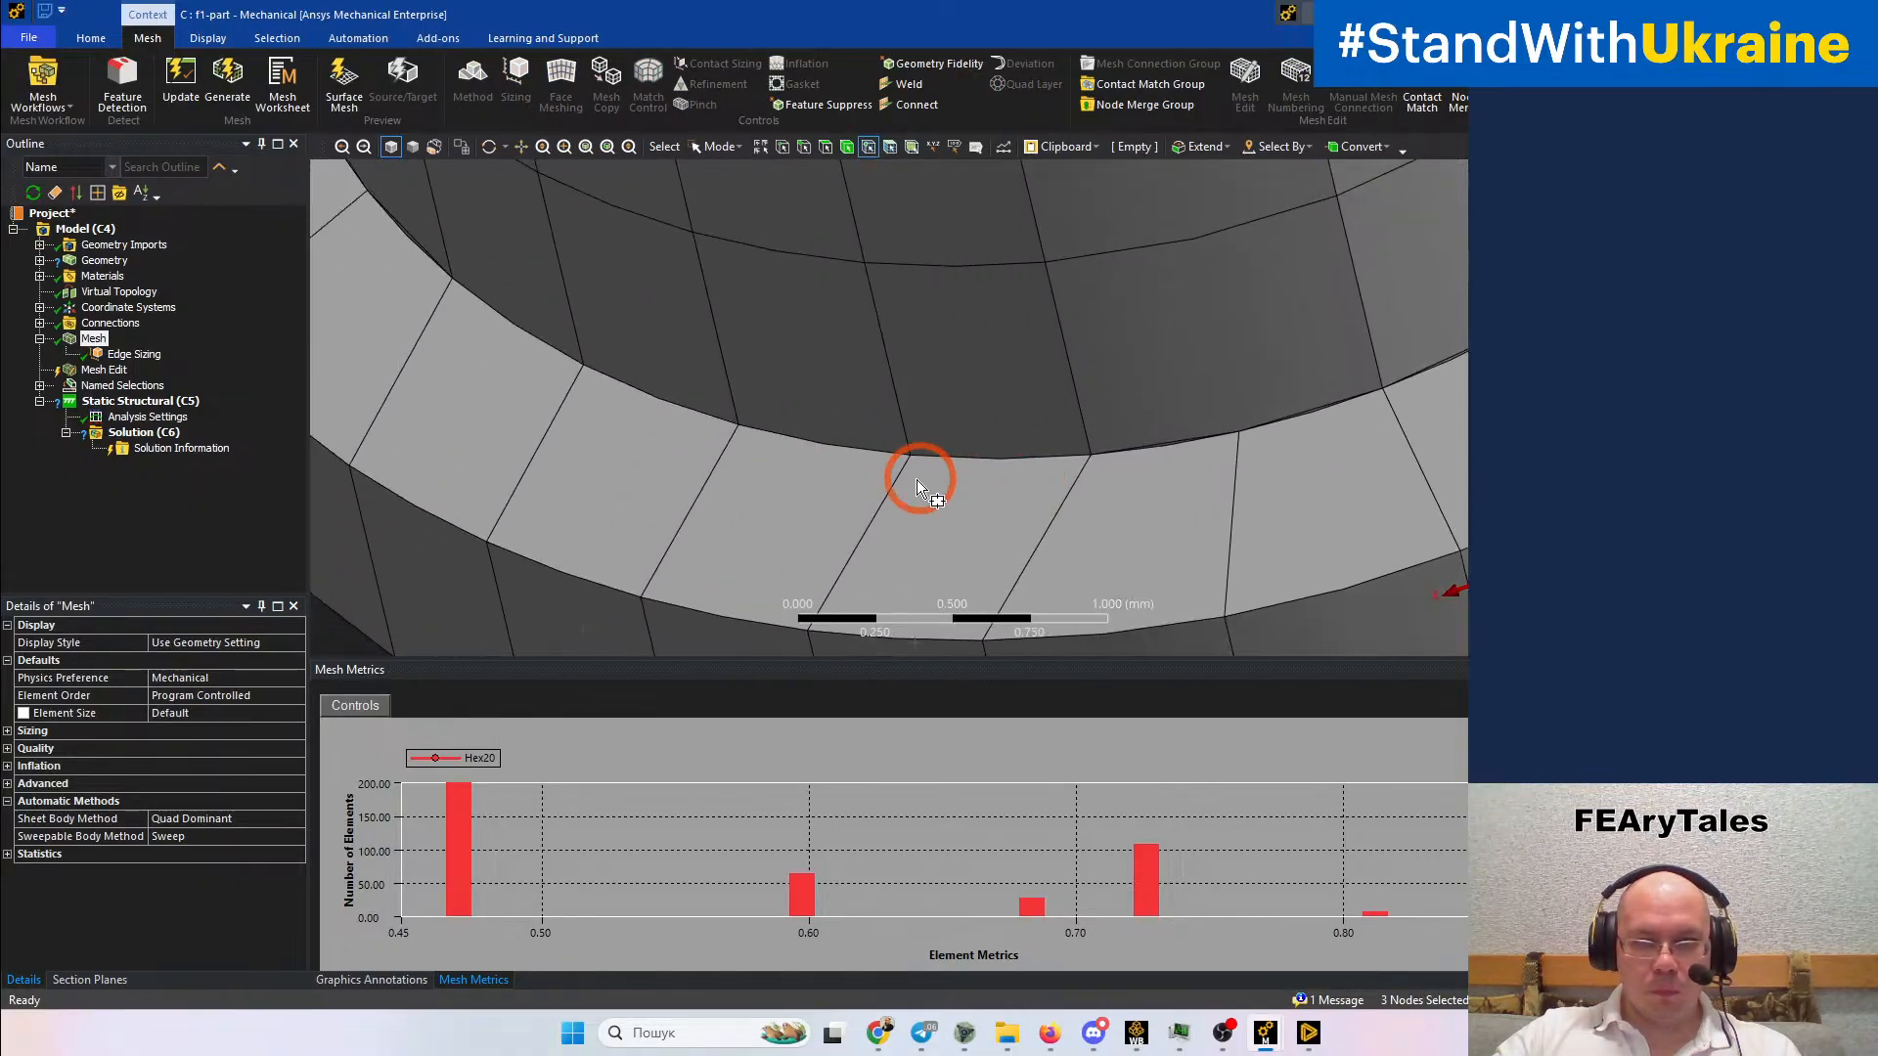
pyautogui.moveTo(839, 488); pyautogui.dragTo(896, 530)
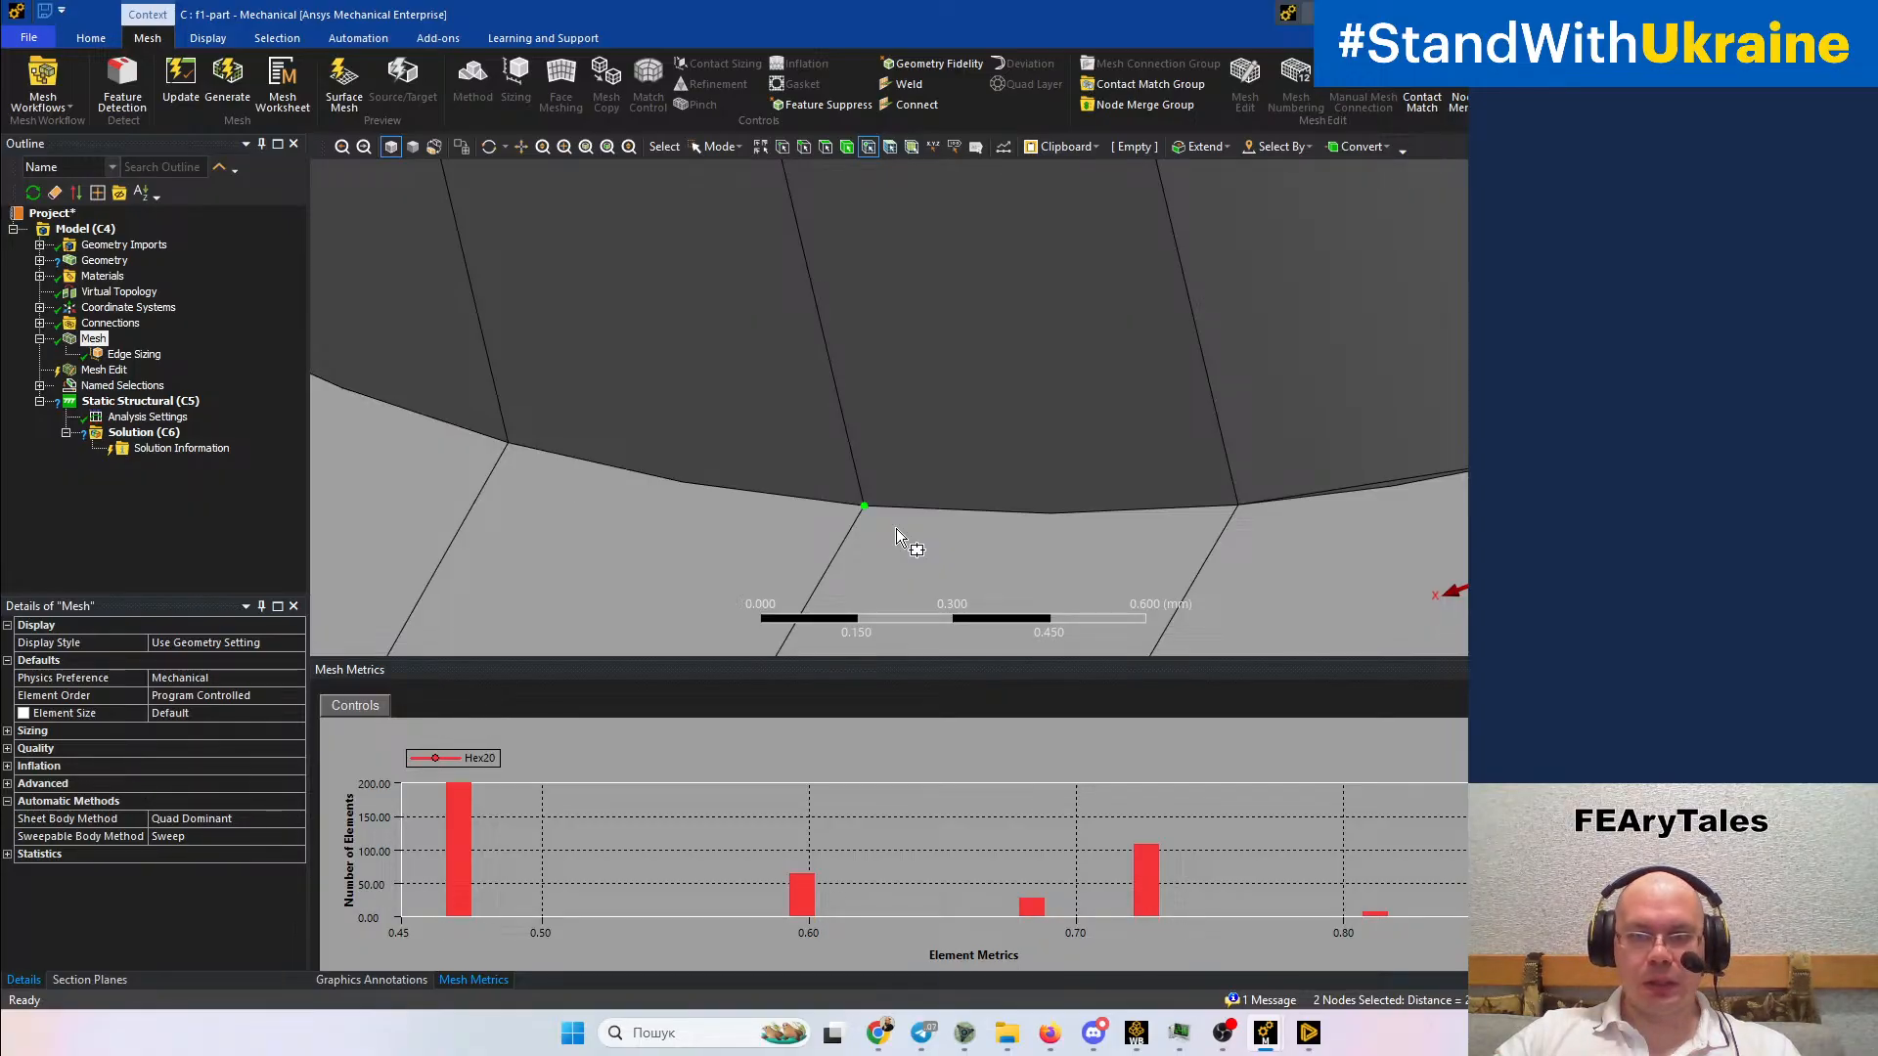
pyautogui.scroll(3, 896, 528)
pyautogui.scroll(-5, 896, 528)
pyautogui.scroll(-2, 896, 528)
pyautogui.scroll(-3, 962, 483)
pyautogui.keyDown('ctrl'); pyautogui.moveTo(1019, 391); pyautogui.dragTo(986, 147, button='middle'); pyautogui.keyUp('ctrl')
# Switch to Ansys Discovery and merge a thin inner-ring segment with its adjoining outer segment on the bushing's scalloped flange using Combine
pyautogui.click(1312, 1042)
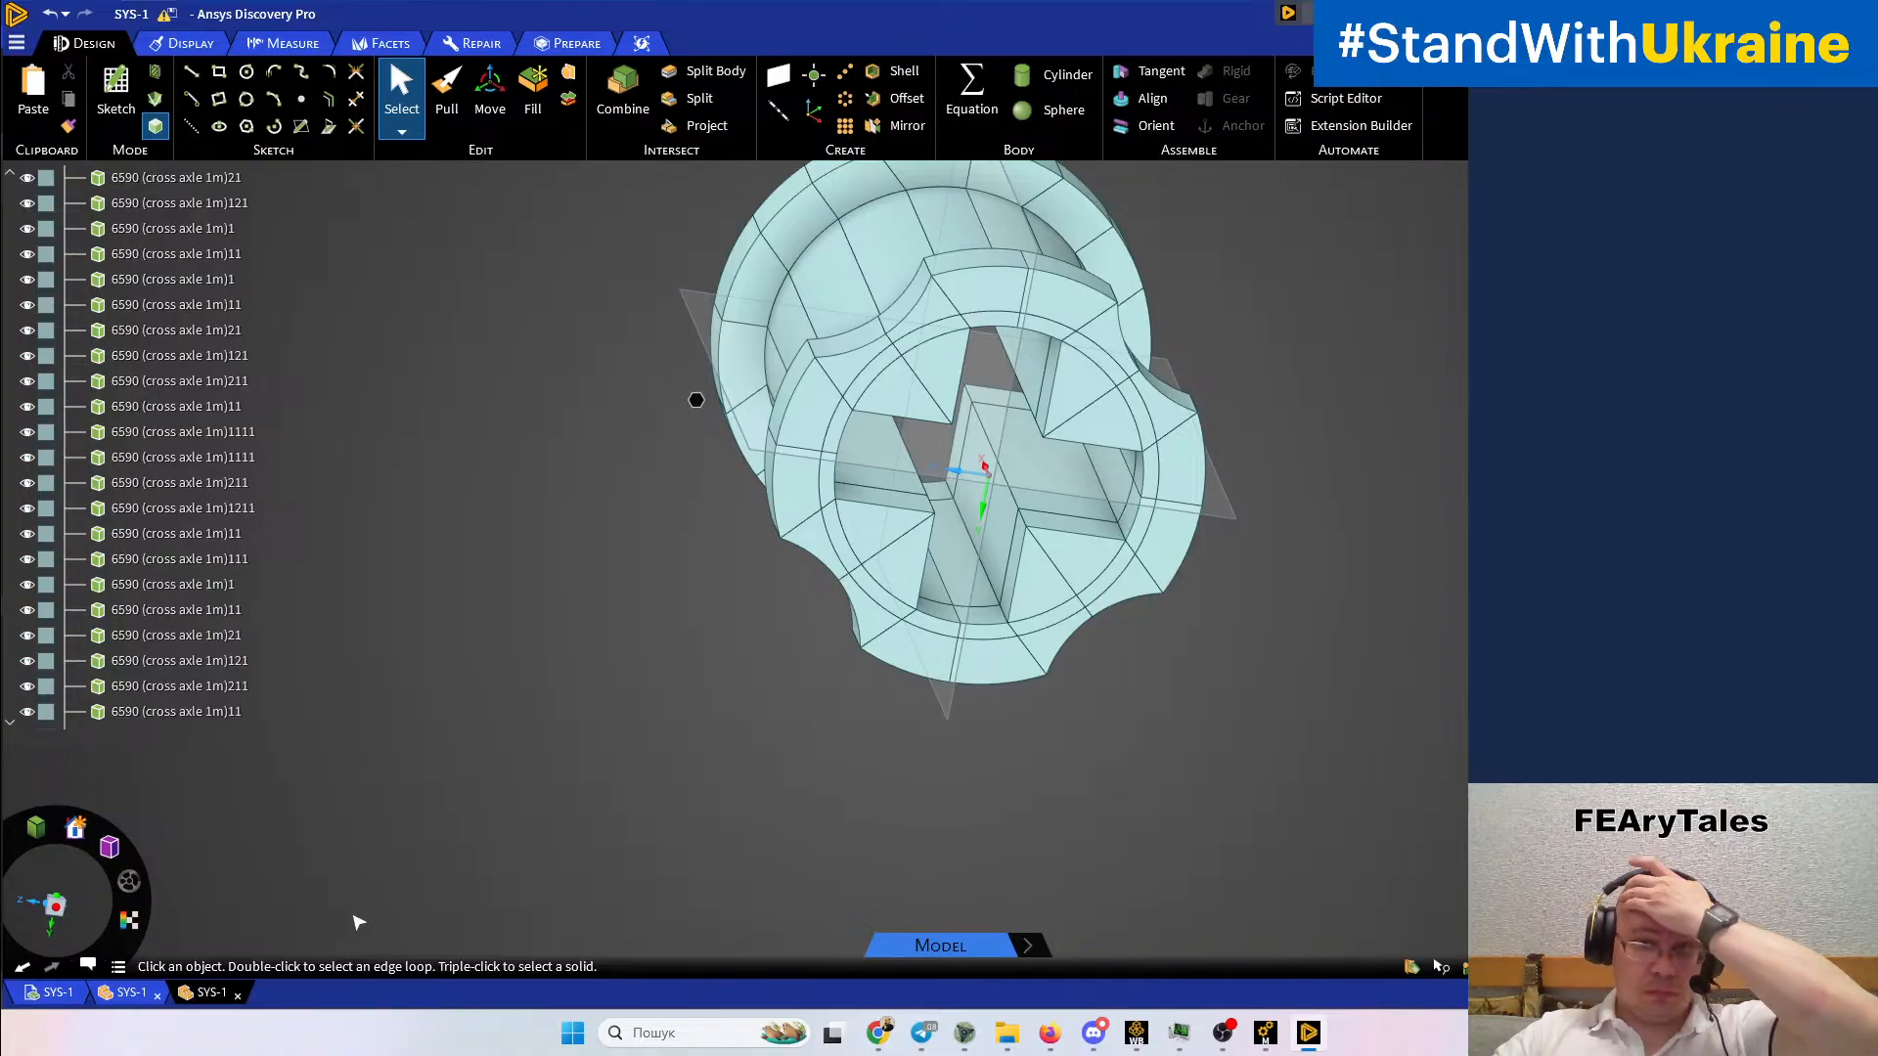
pyautogui.click(221, 712)
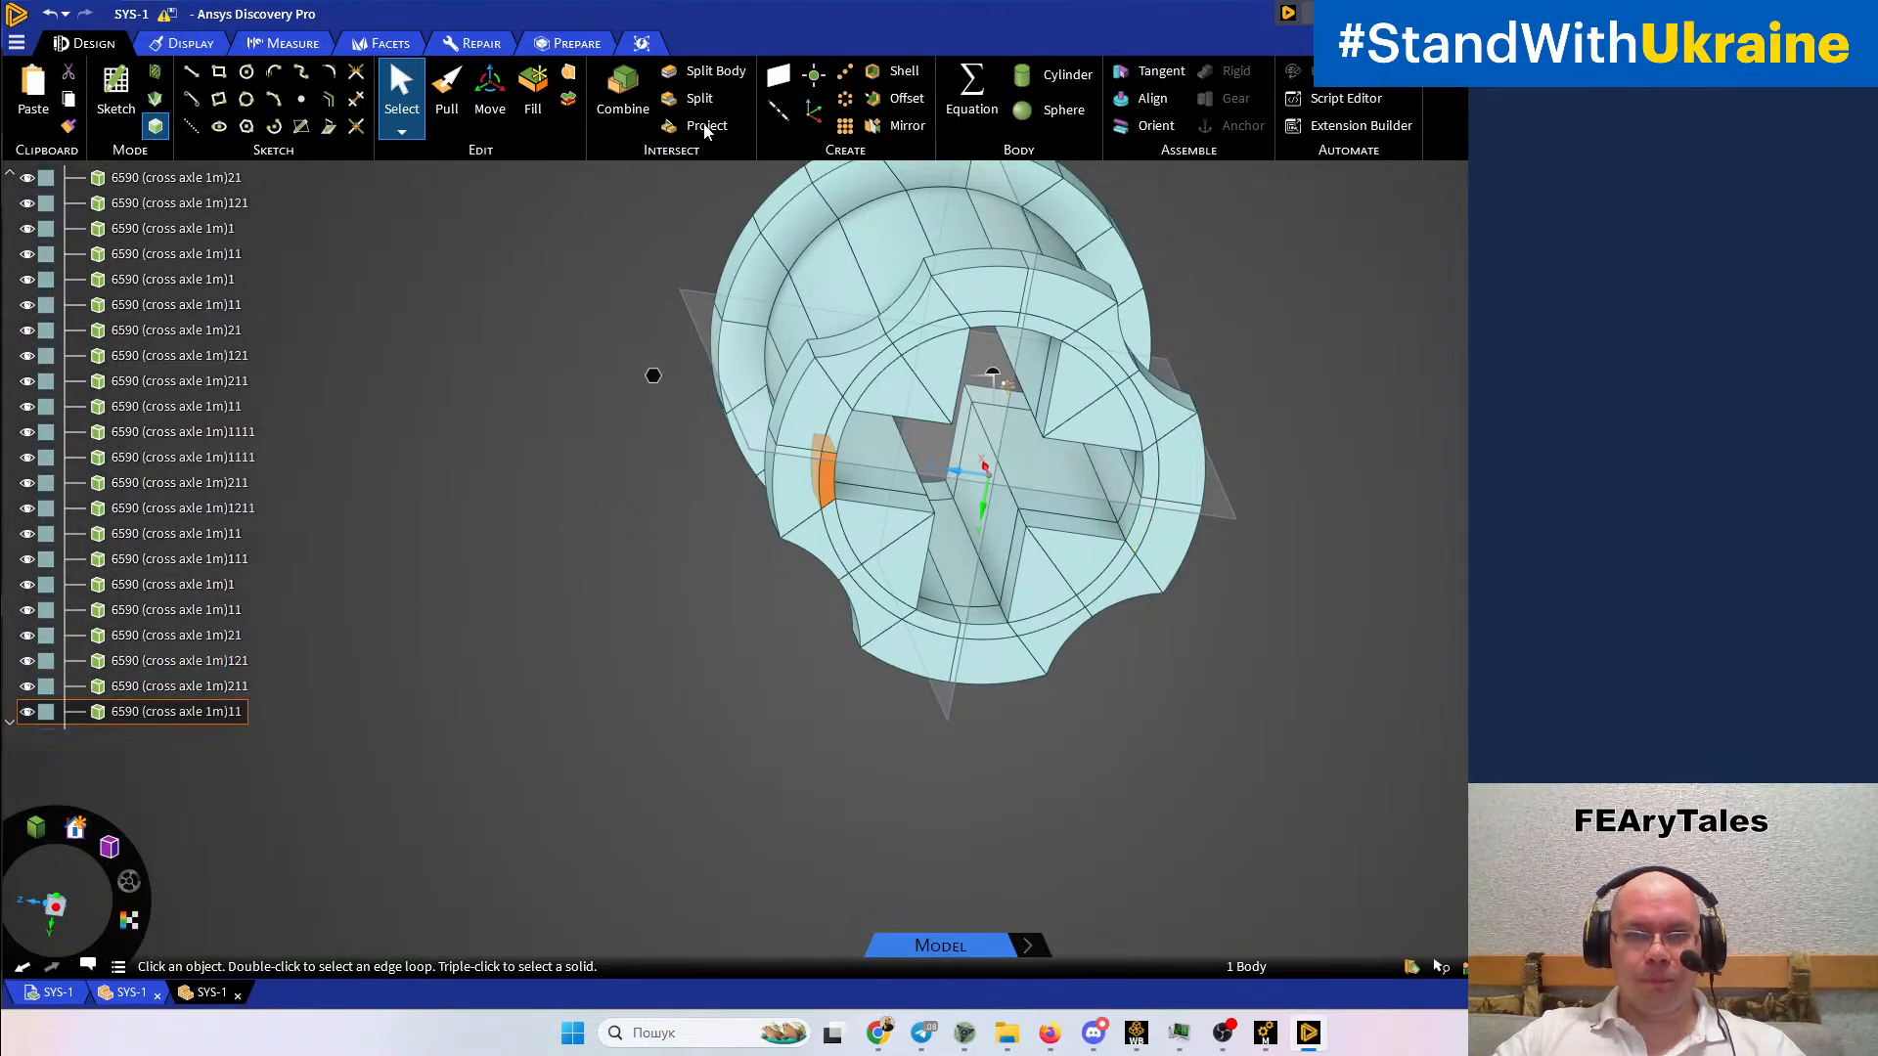
pyautogui.click(622, 93)
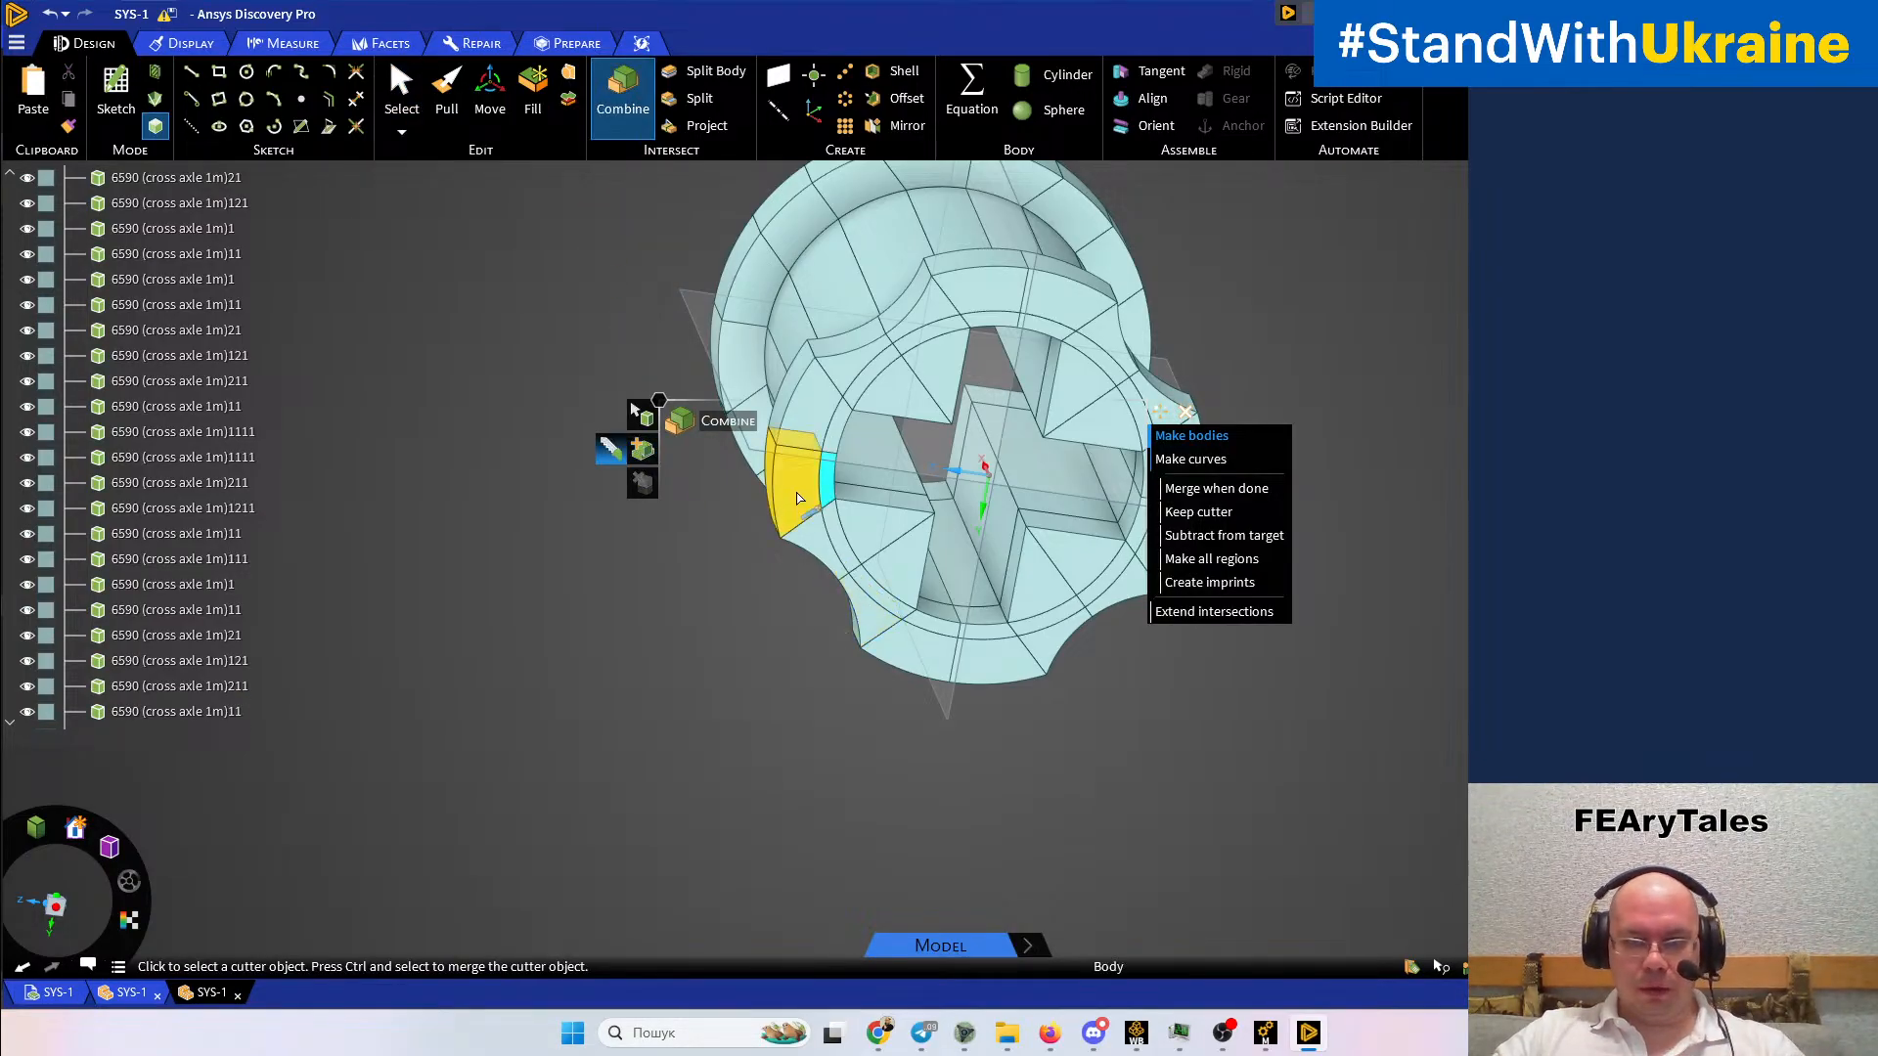
pyautogui.keyDown('ctrl'); pyautogui.click(797, 498); pyautogui.keyUp('ctrl')
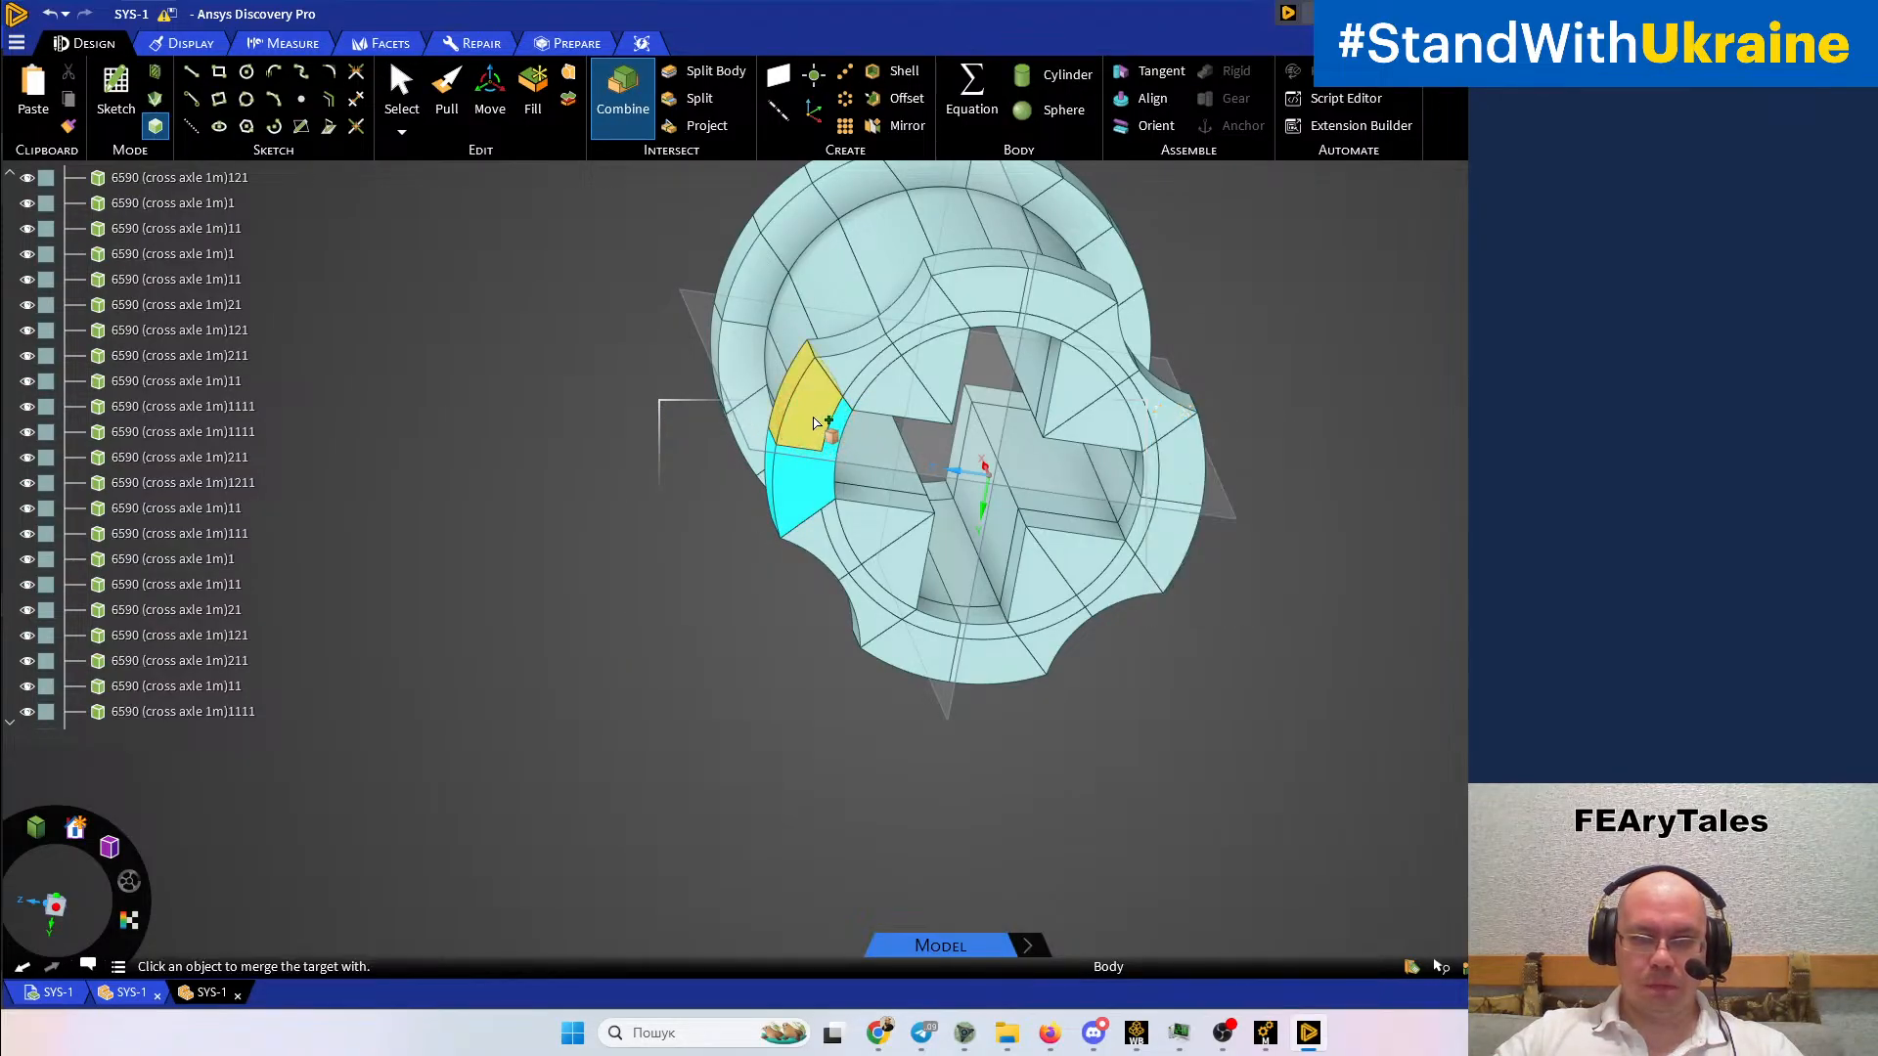
pyautogui.click(629, 685)
# Merge two thin inner-ring segments on the left side of the scalloped flange with their adjoining outer segments
pyautogui.click(834, 431)
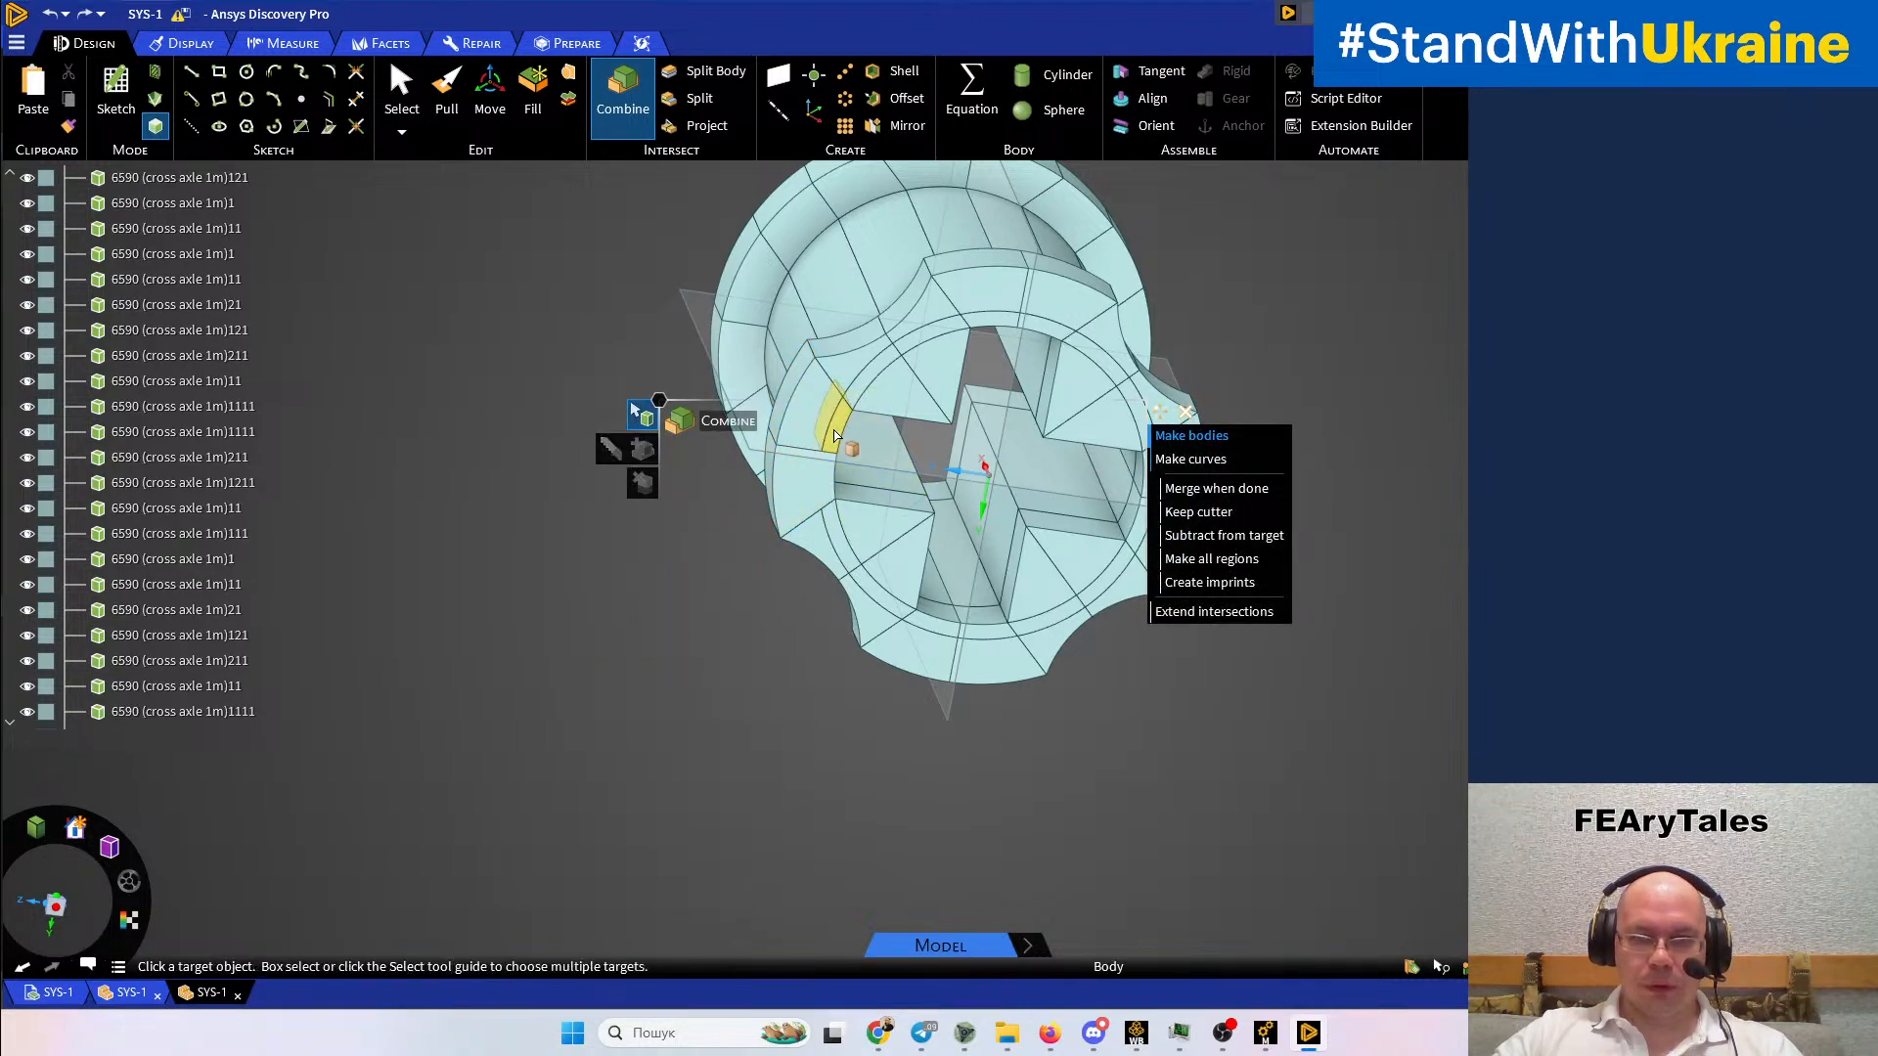
pyautogui.click(808, 418)
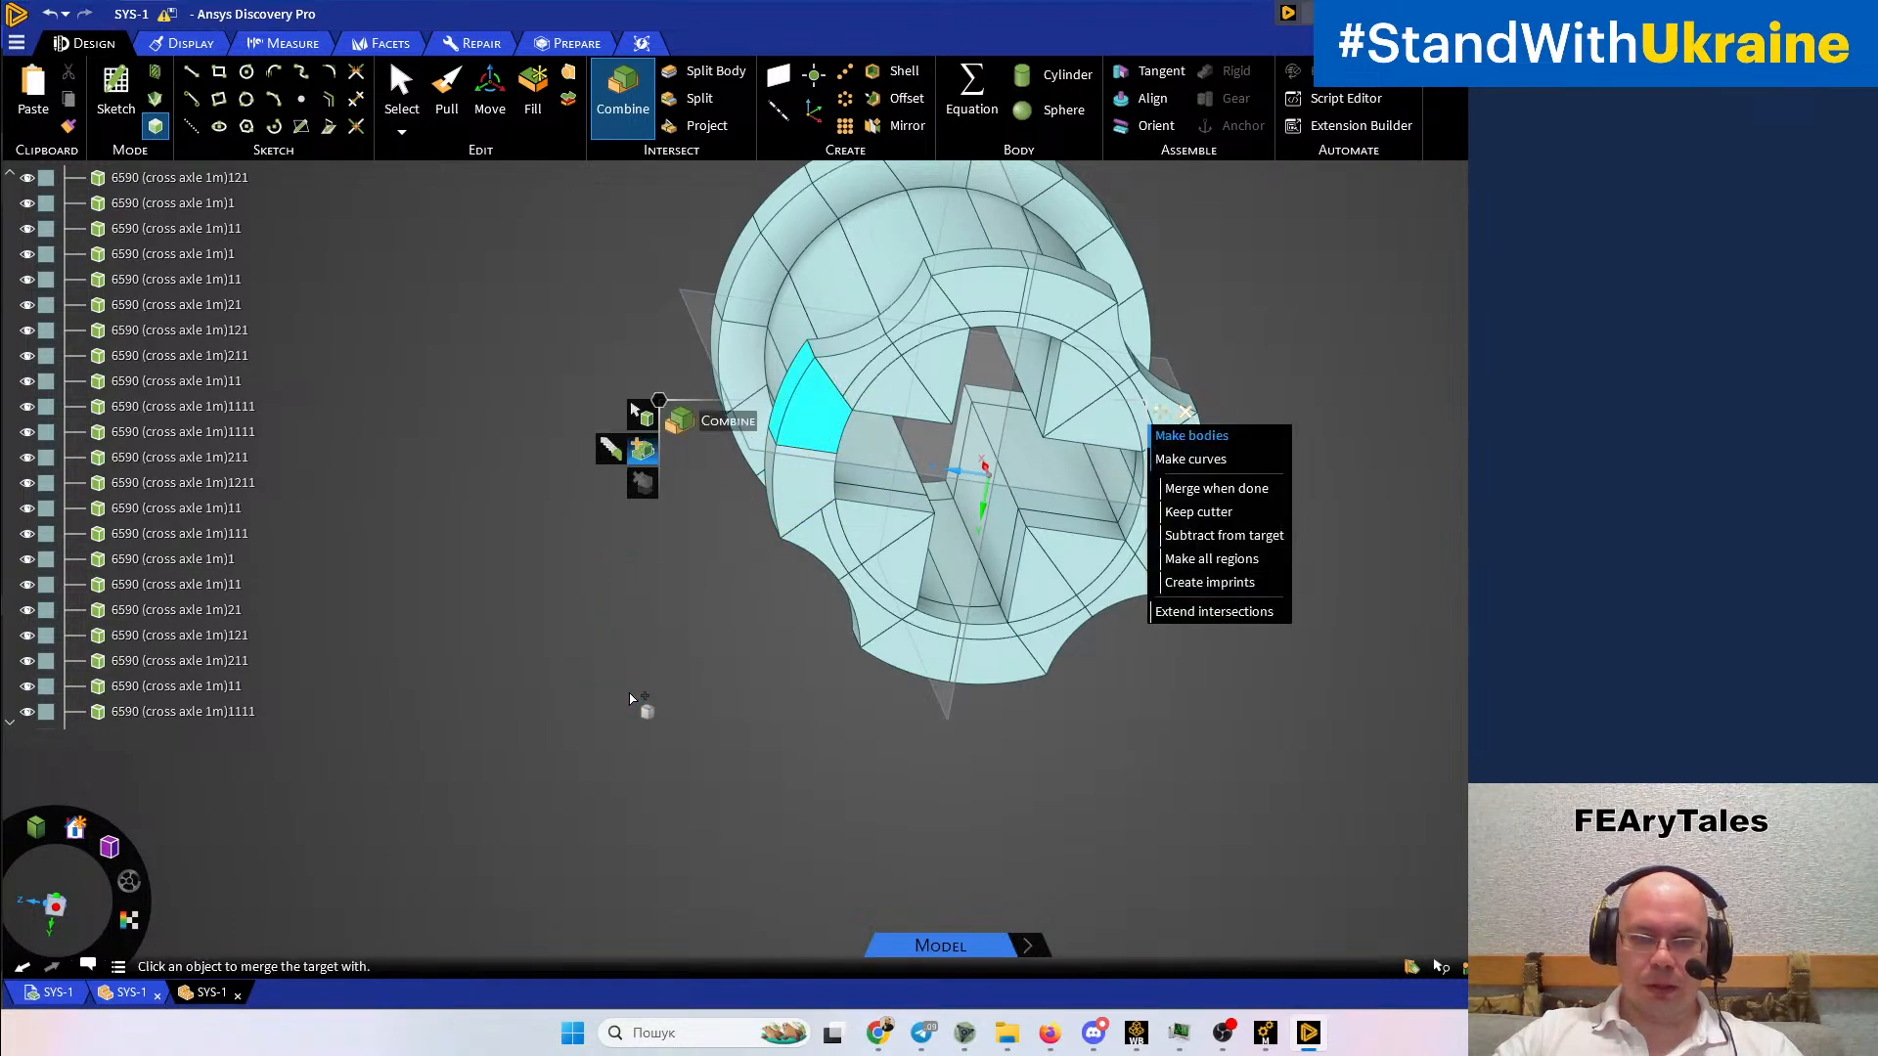
pyautogui.click(841, 409)
pyautogui.click(859, 376)
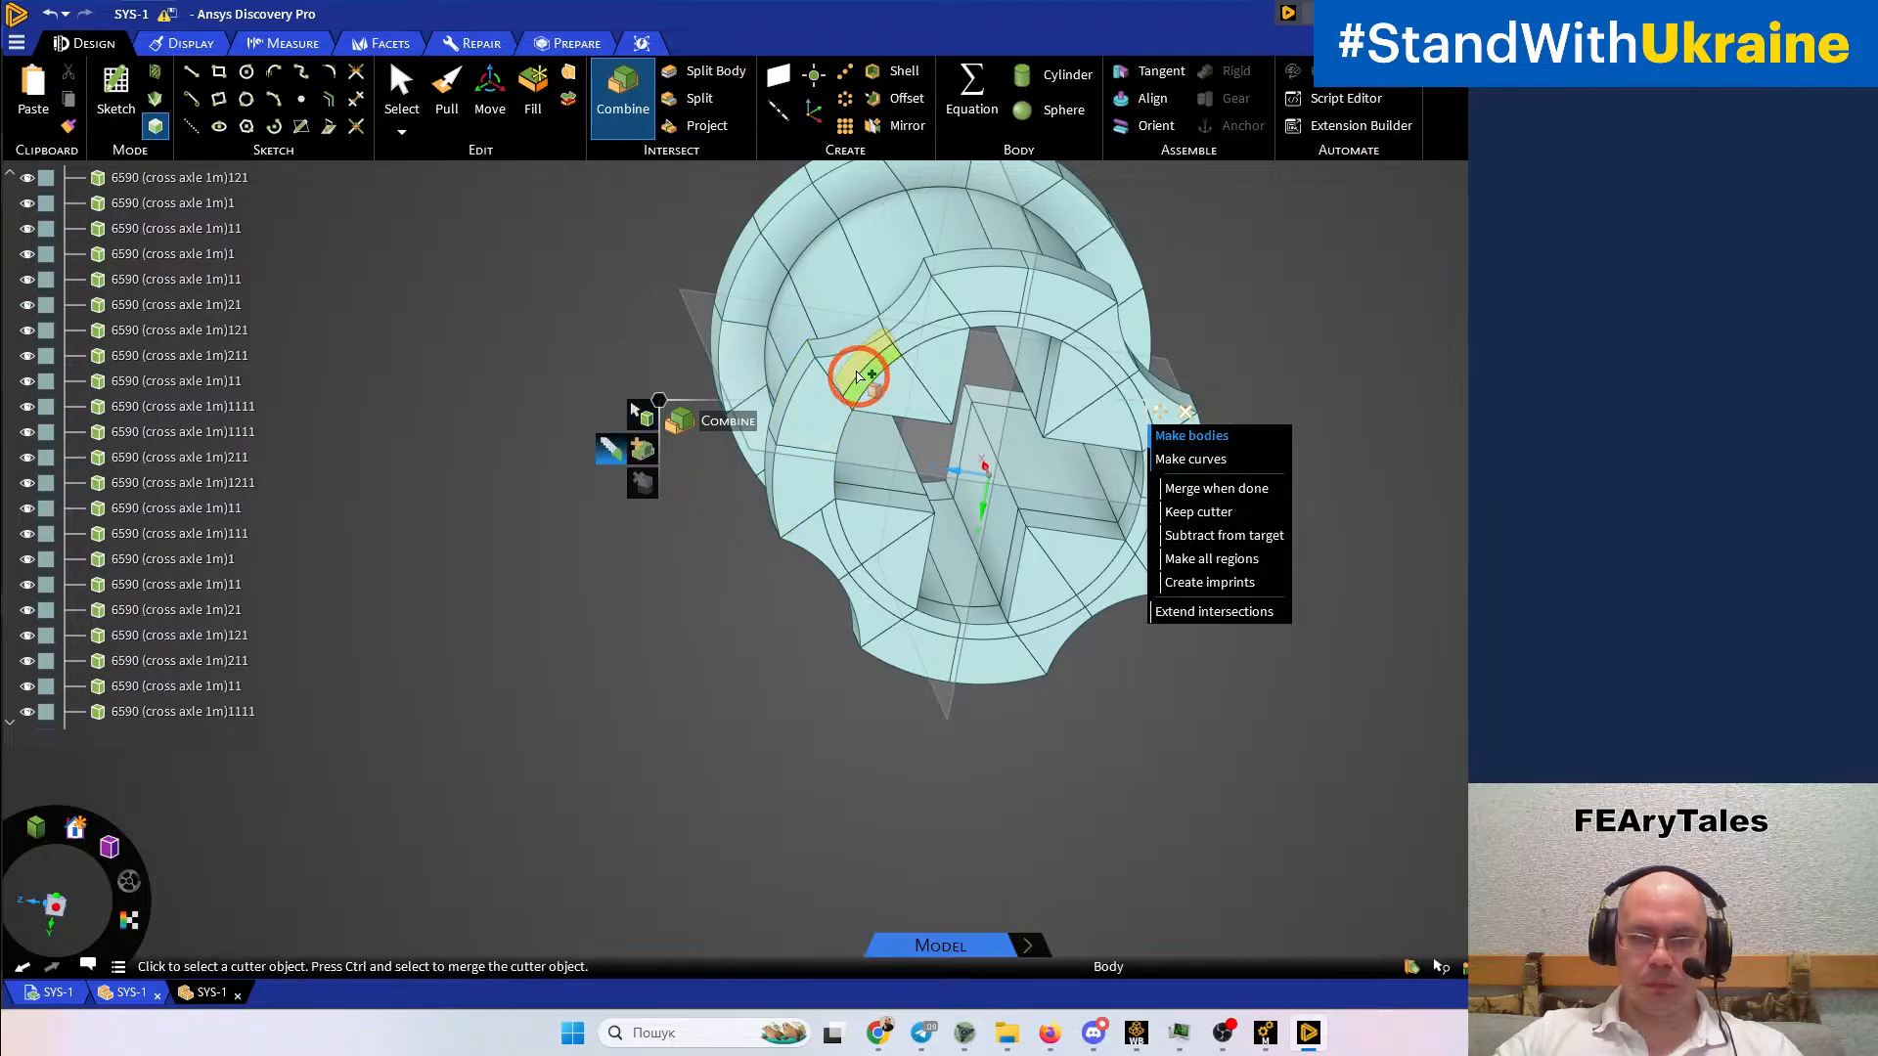
pyautogui.click(671, 700)
# Combine the next three thin inner-ring segments across the top of the scalloped flange with their adjoining outer segments
pyautogui.click(825, 488)
pyautogui.click(906, 335)
pyautogui.click(917, 308)
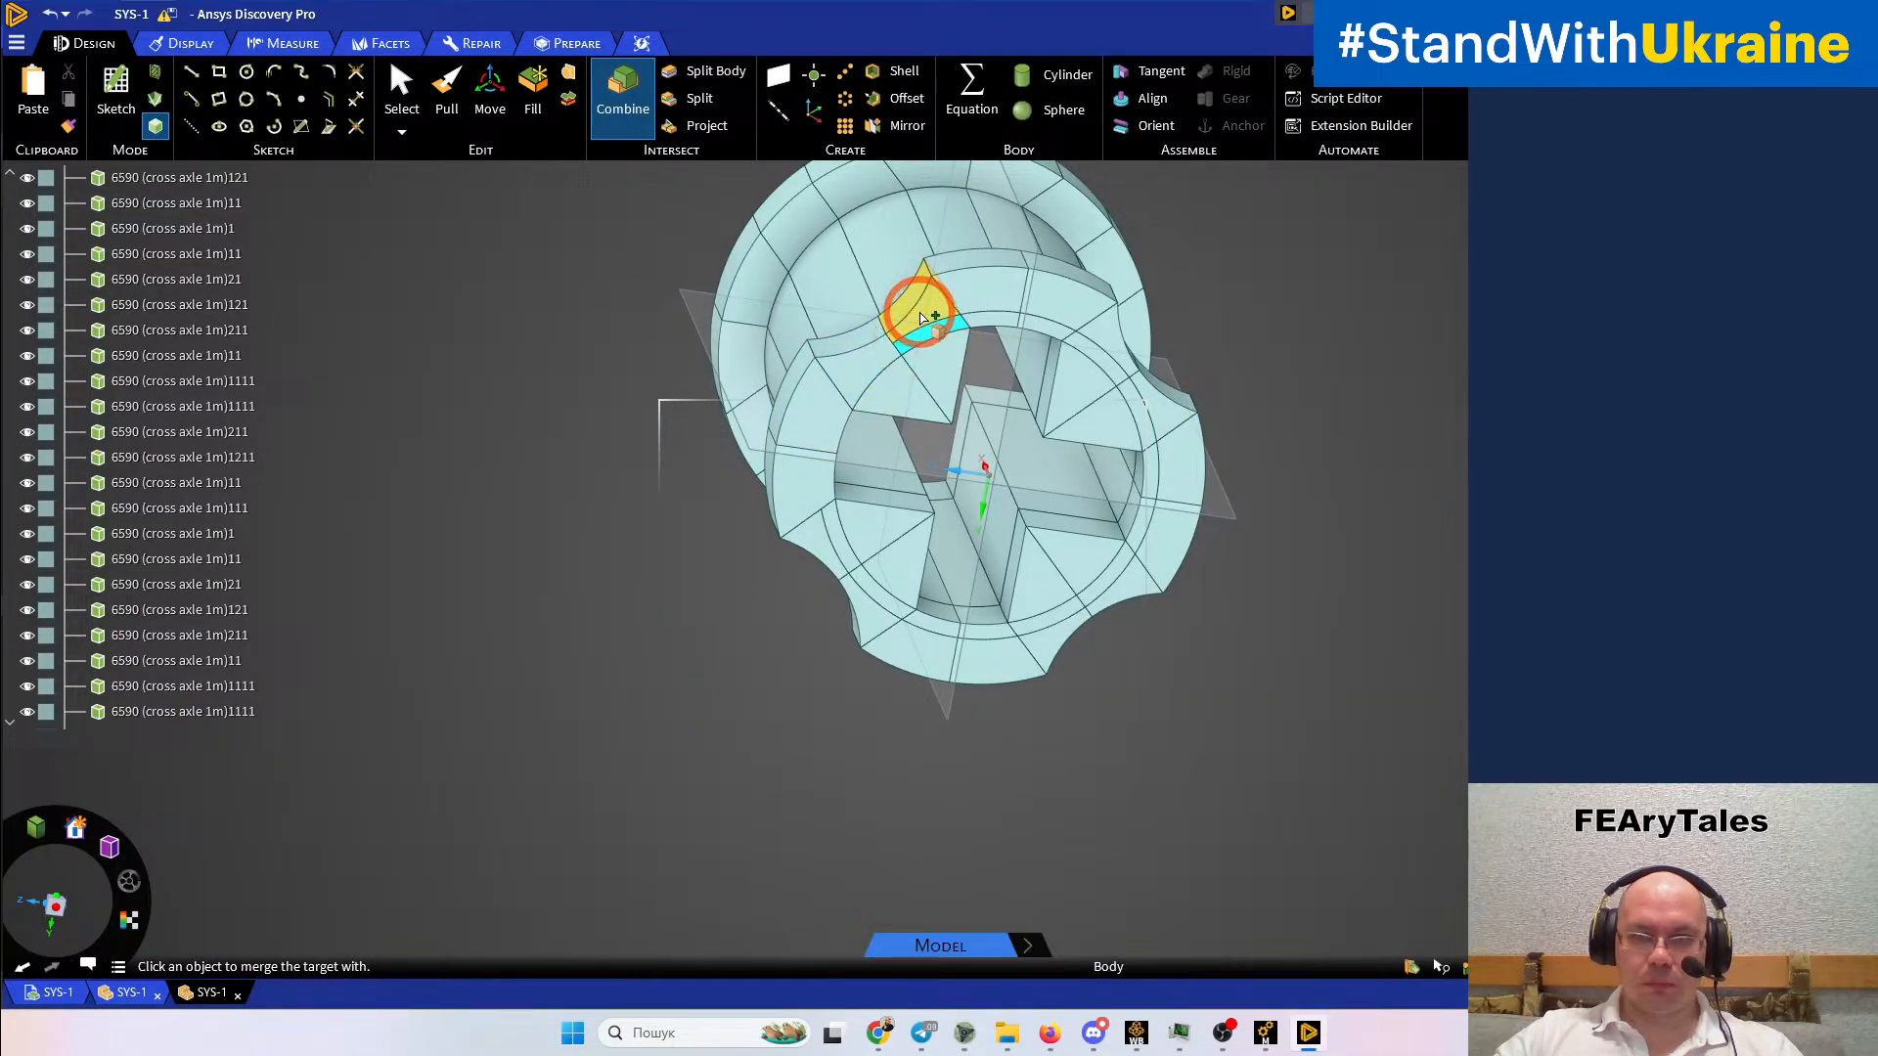
pyautogui.click(1409, 587)
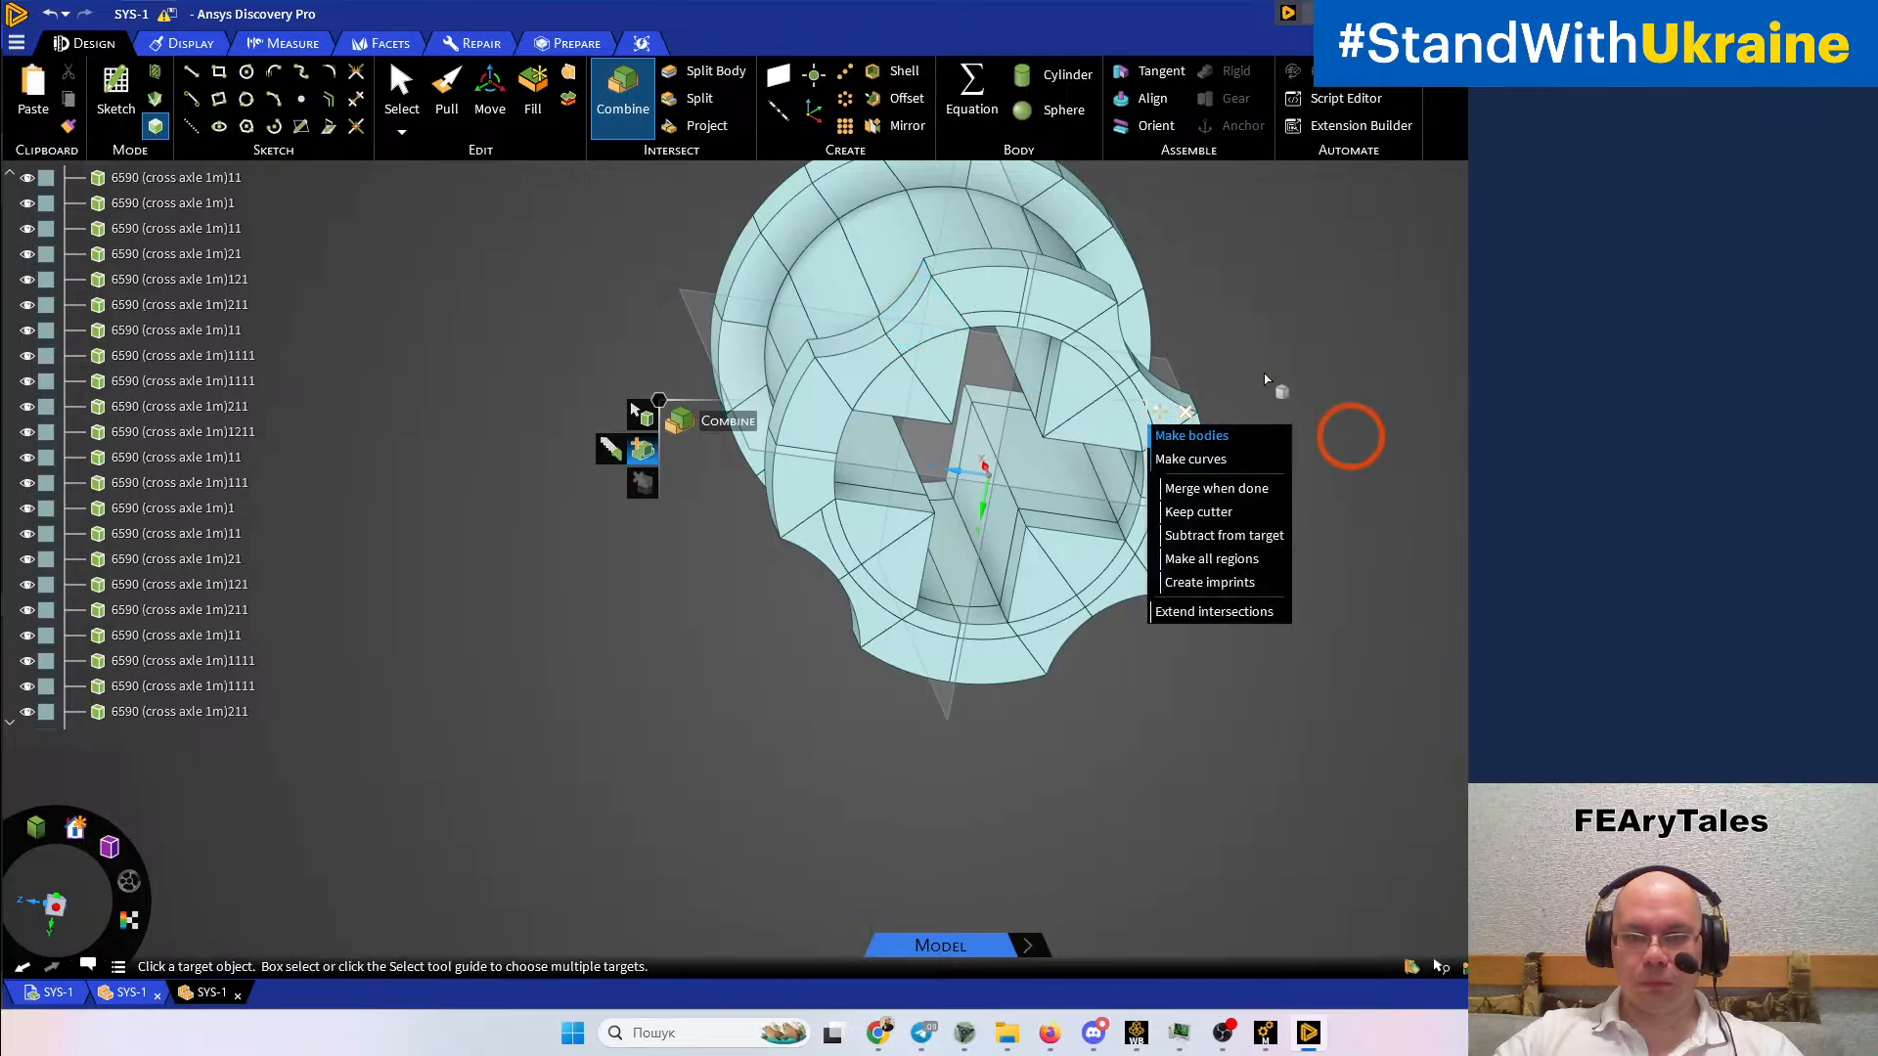
pyautogui.click(991, 310)
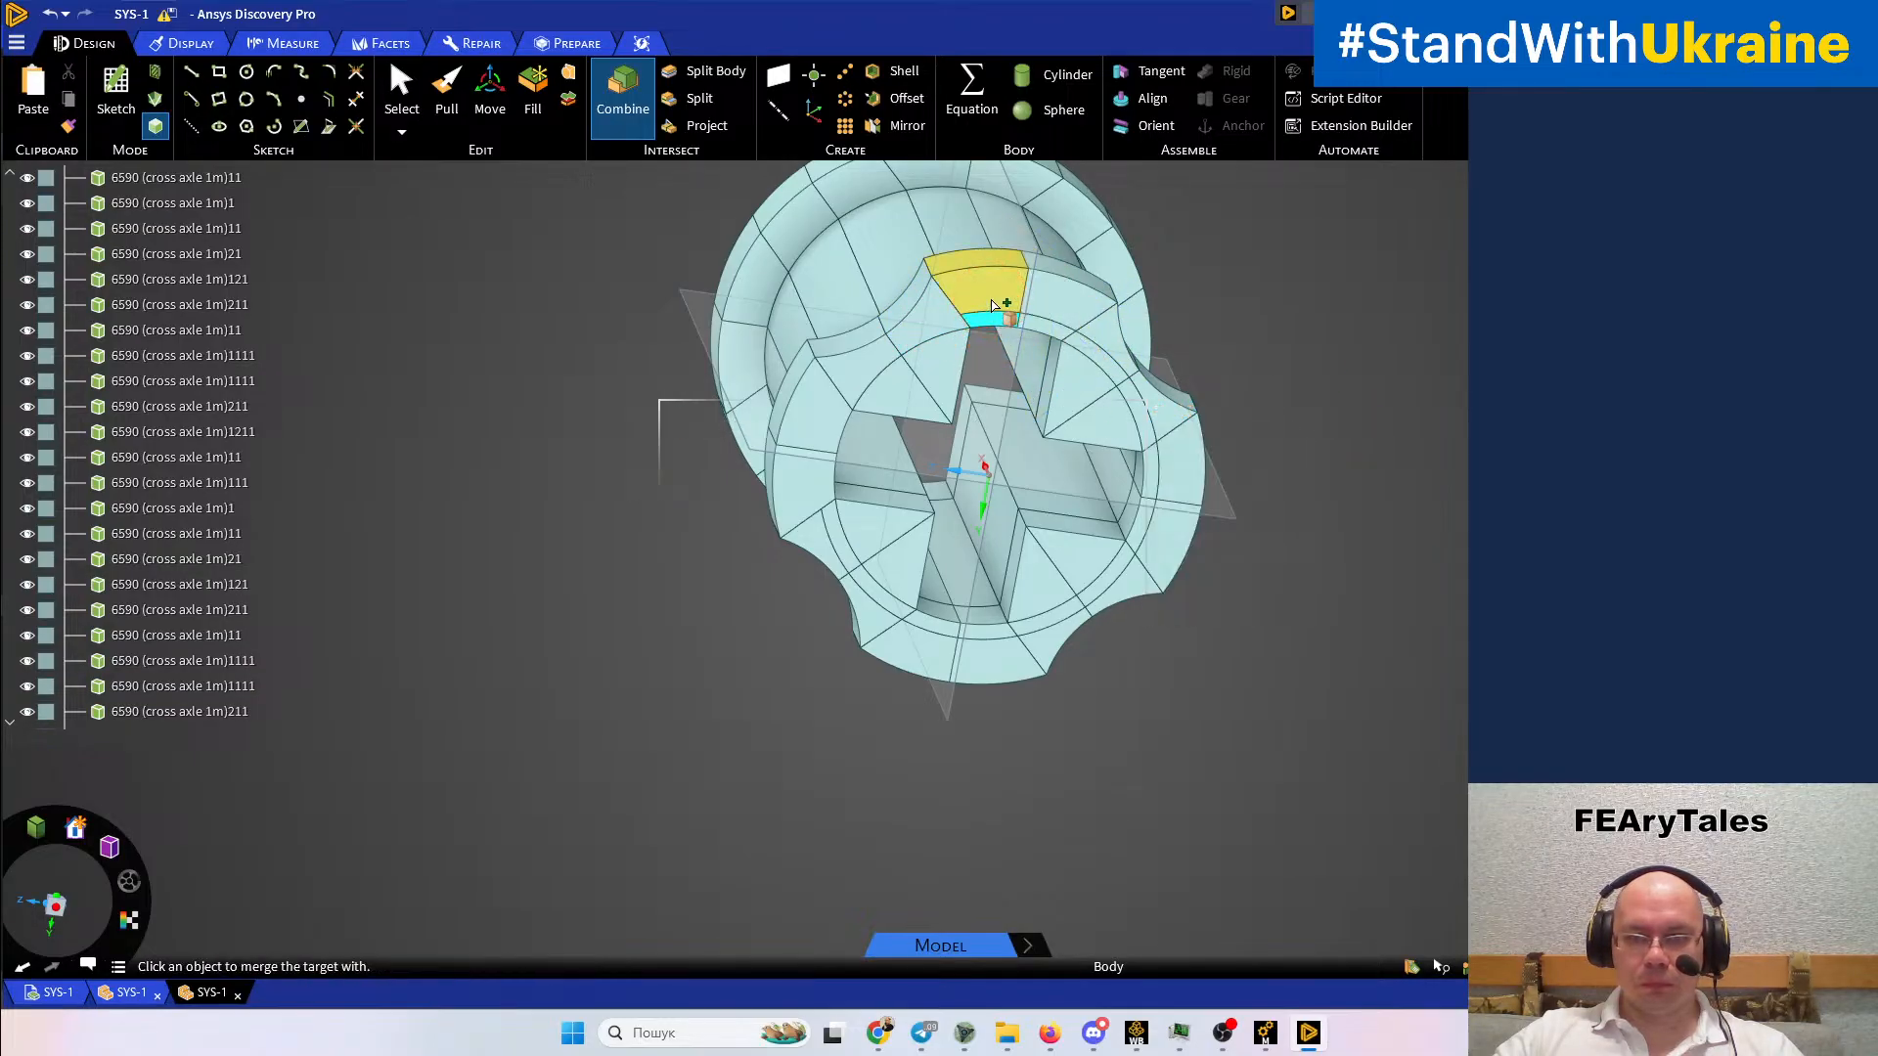
pyautogui.click(1339, 365)
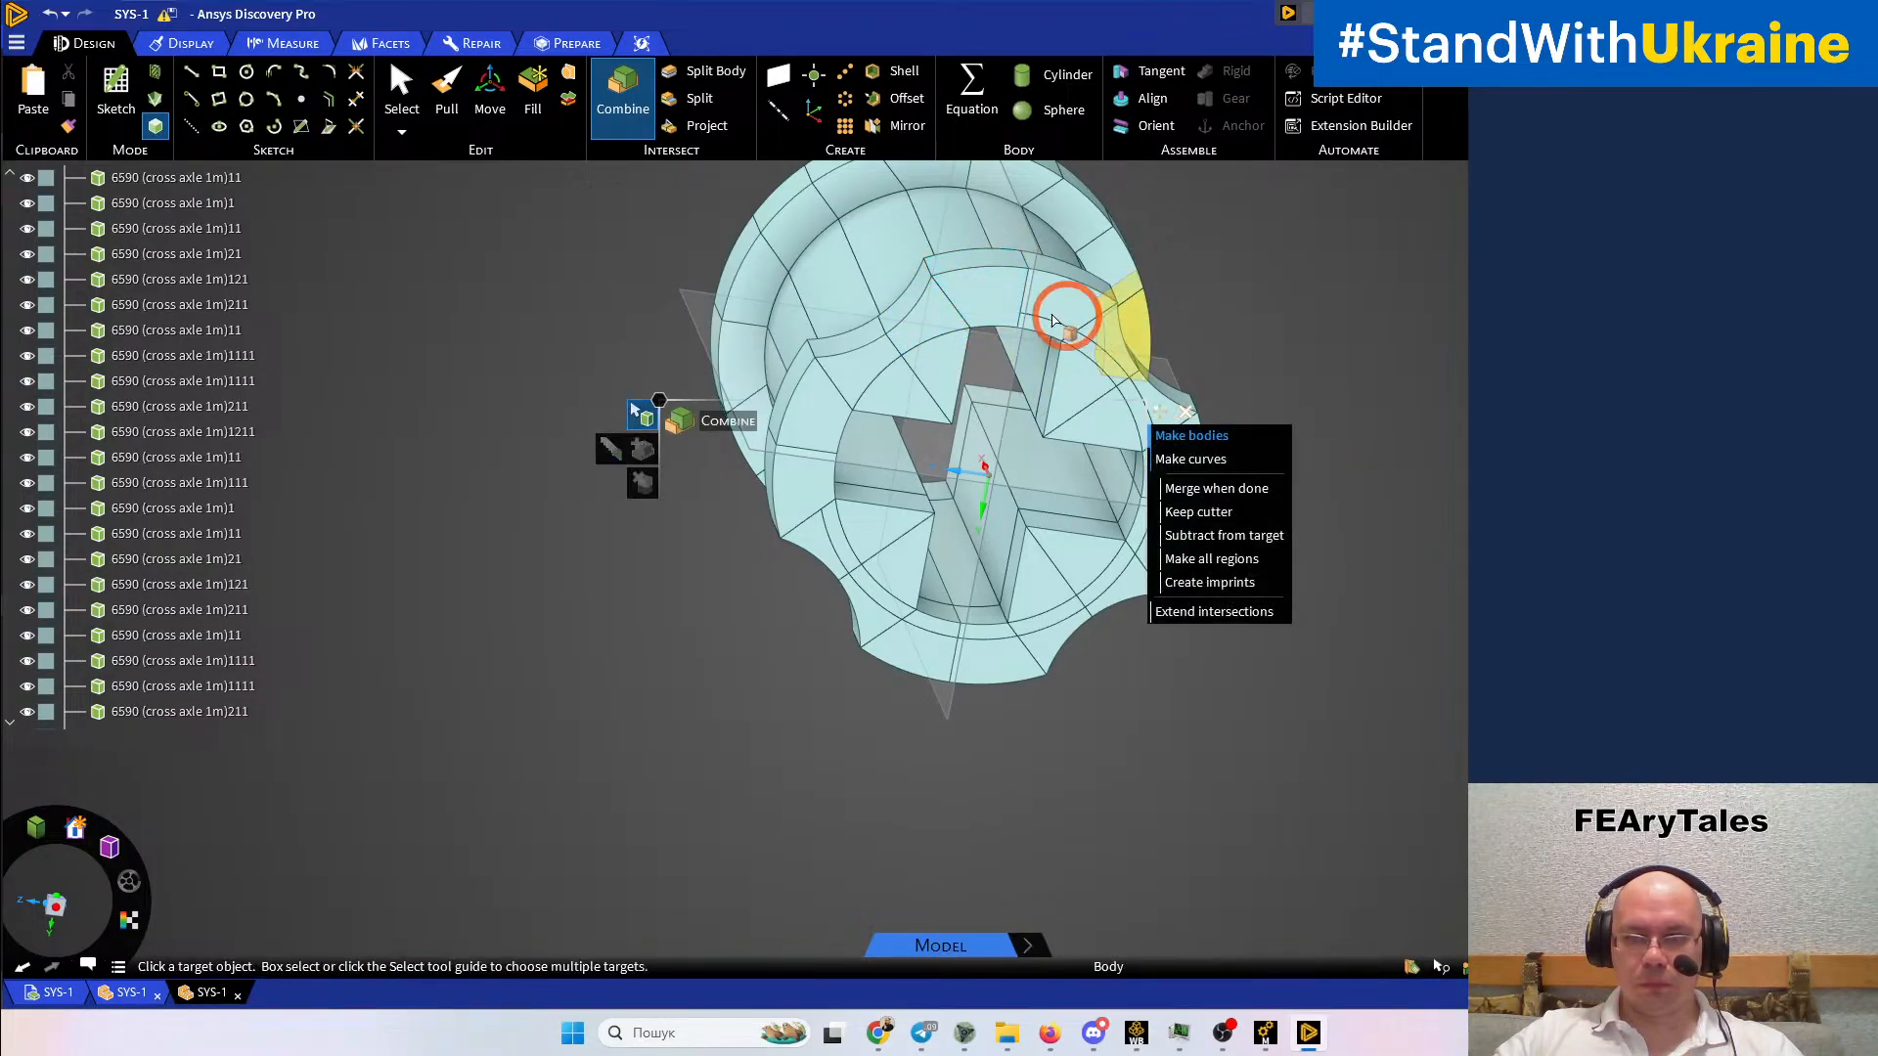
pyautogui.click(1040, 325)
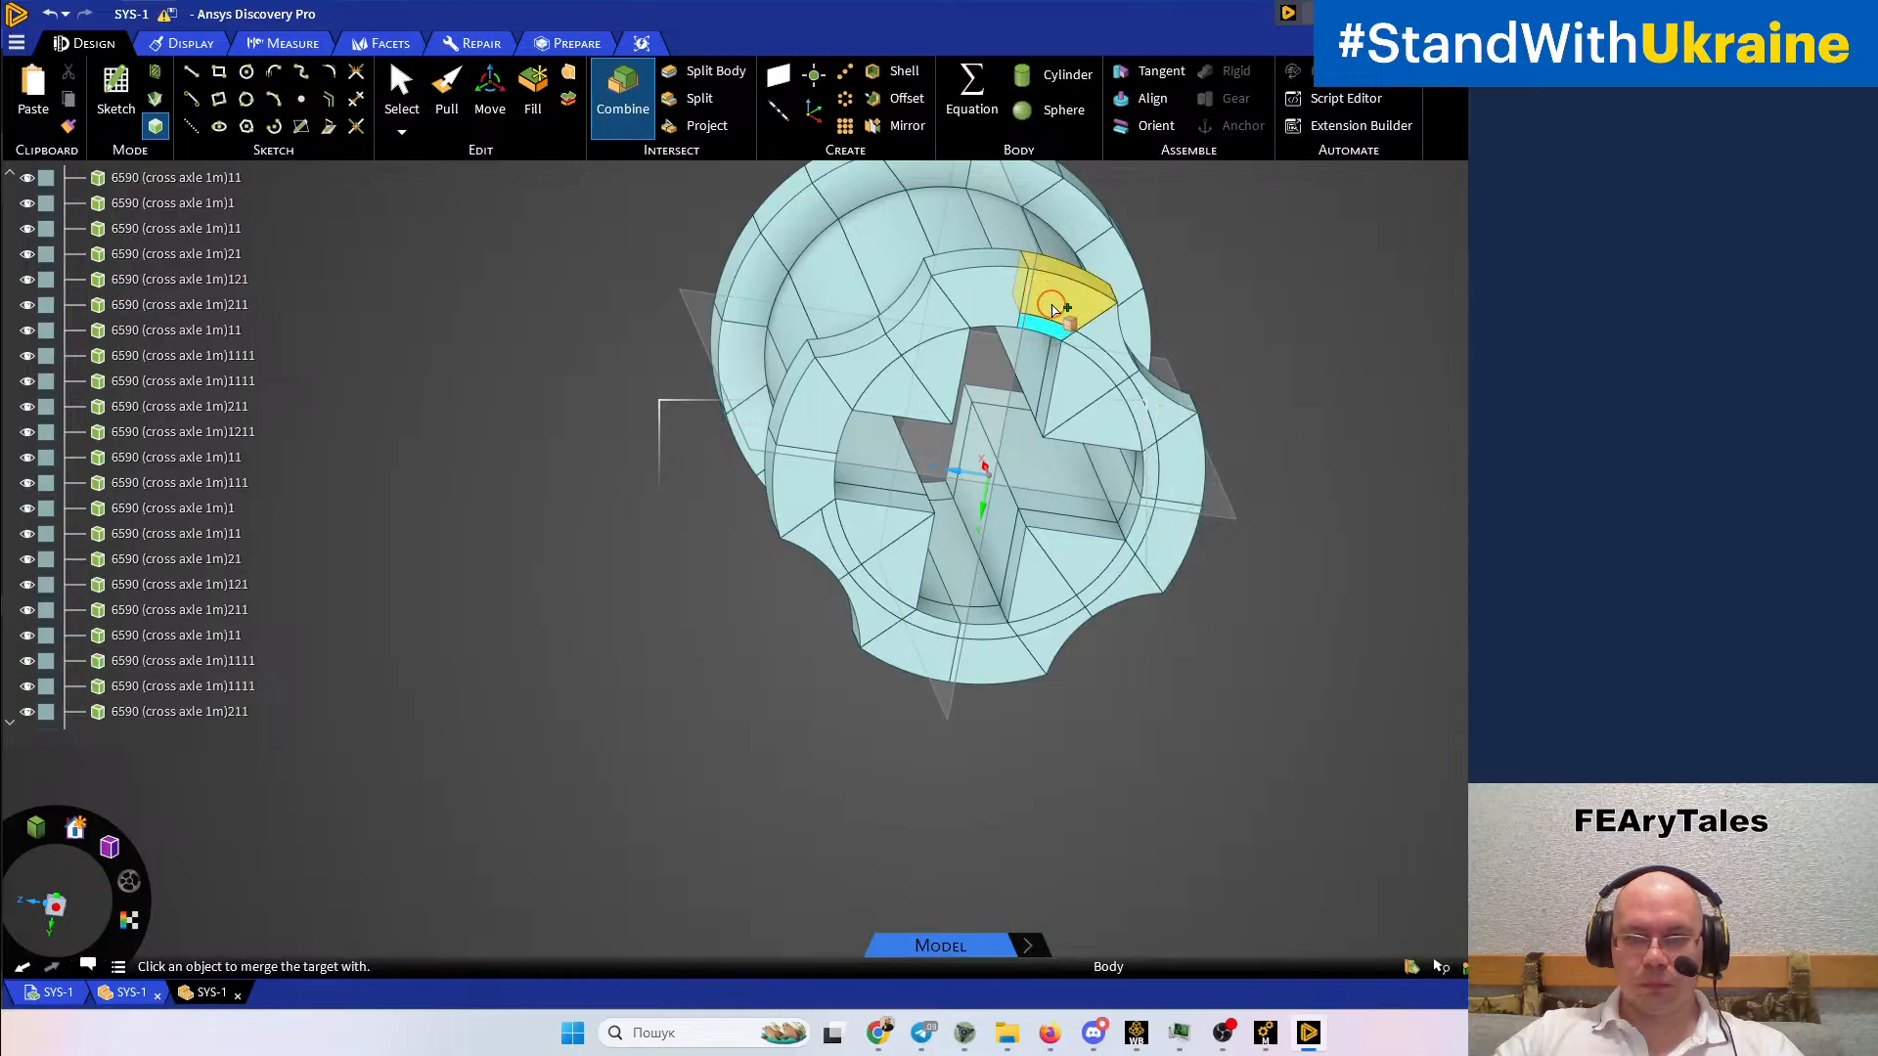
pyautogui.click(1220, 326)
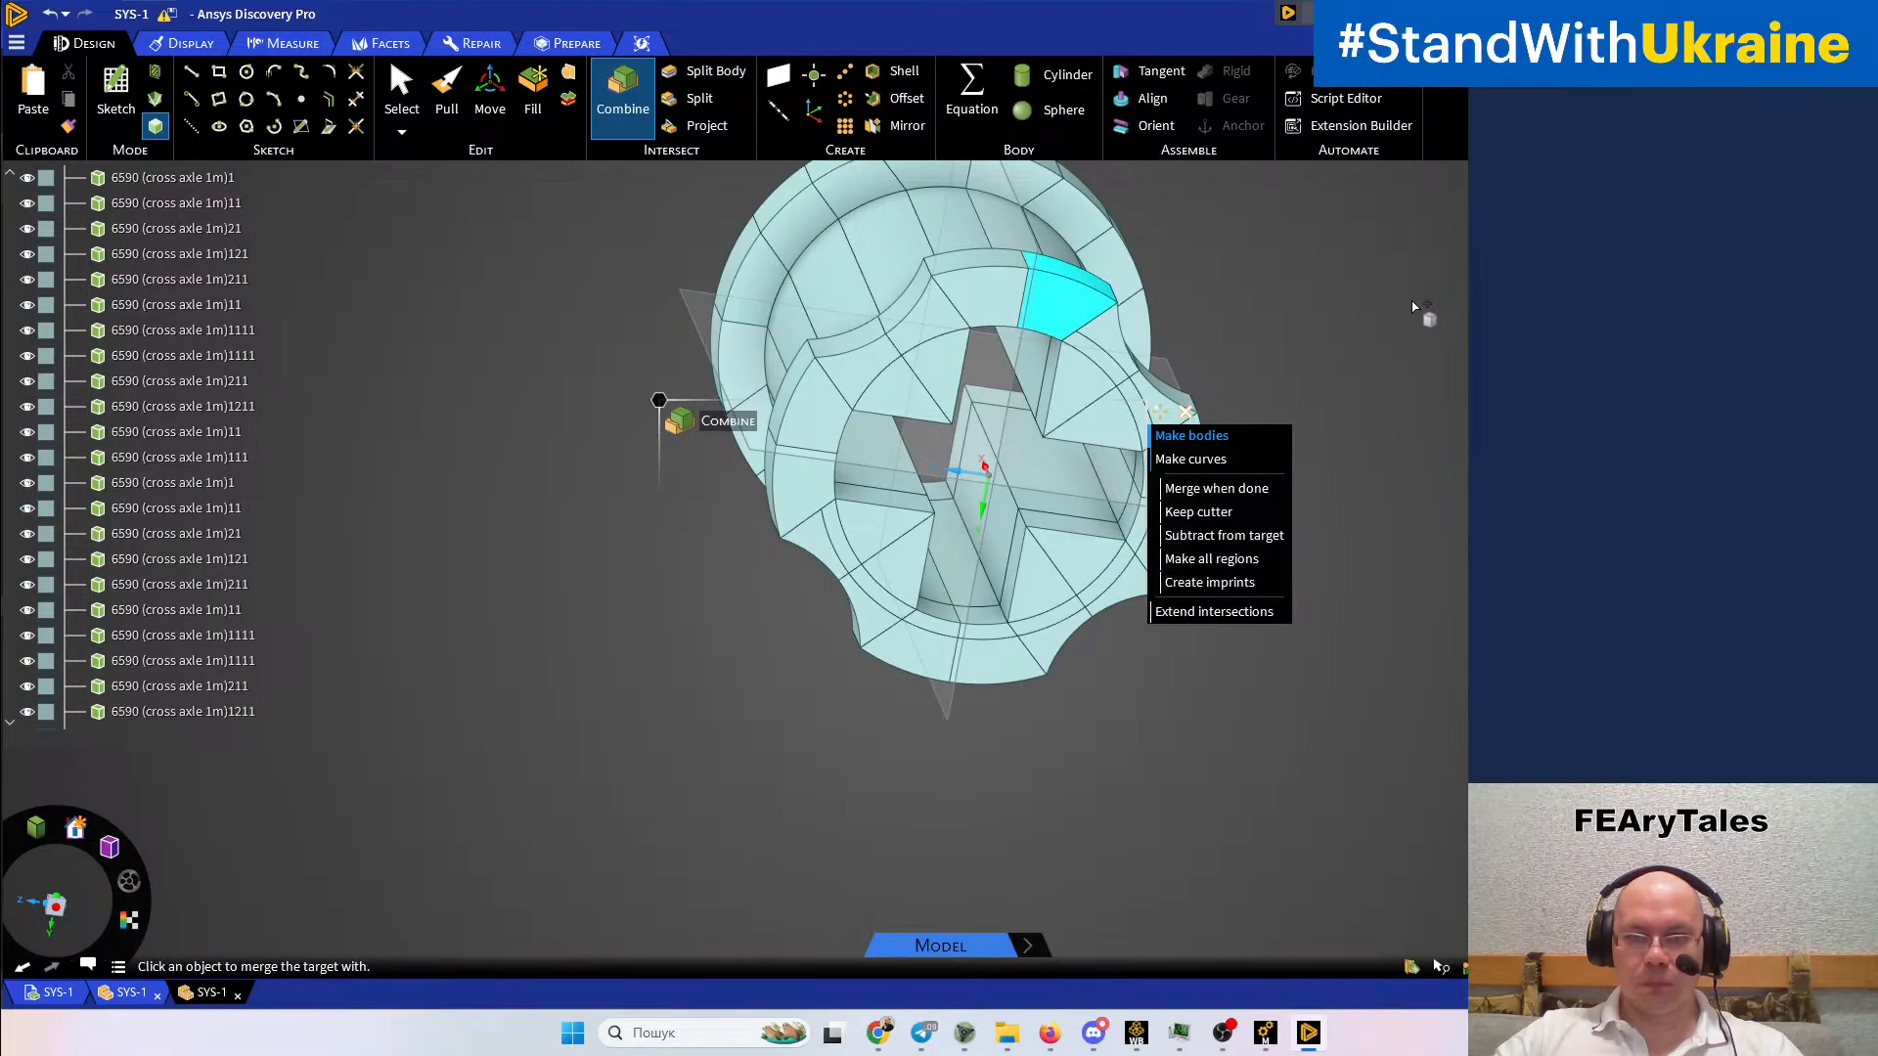
# Try to merge the next thin inner-ring segment with the already merged flange segment beside it, and undo that merge
pyautogui.keyDown('shift'); pyautogui.moveTo(1442, 311); pyautogui.dragTo(1123, 306, button='middle'); pyautogui.keyUp('shift')
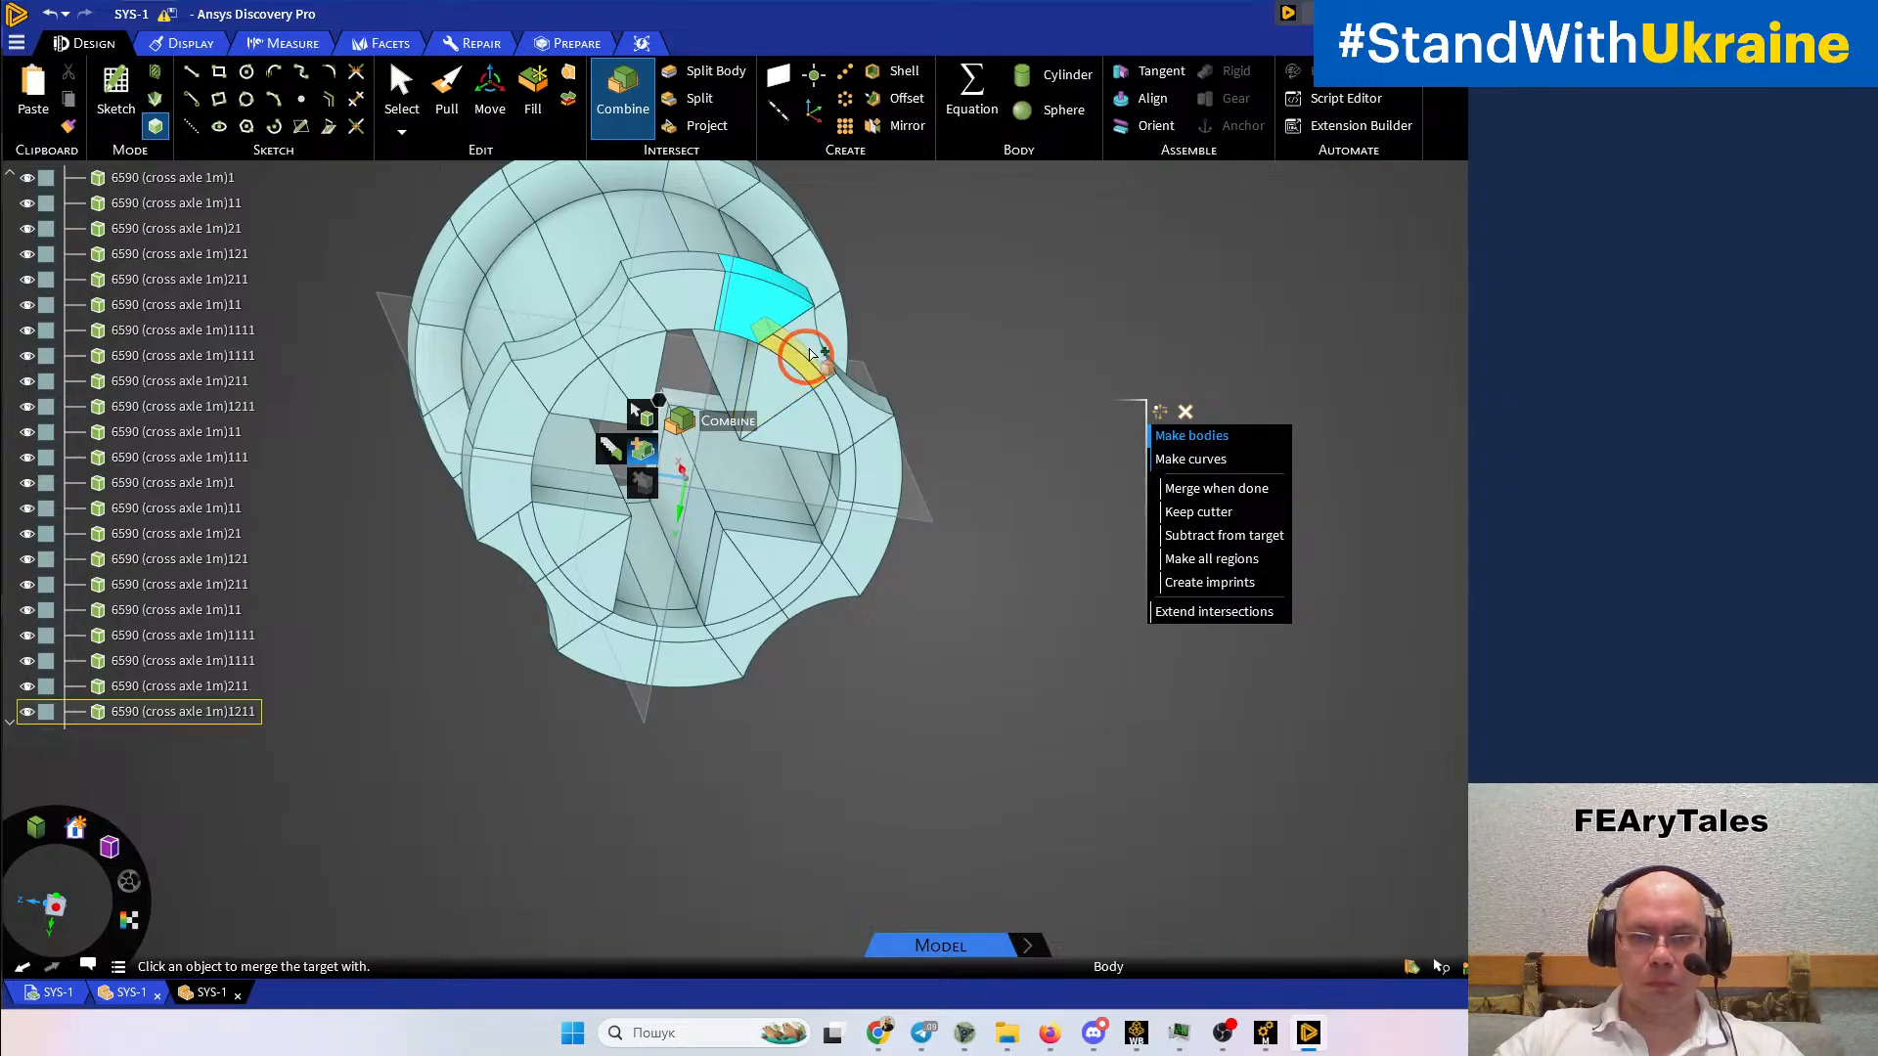
pyautogui.click(815, 342)
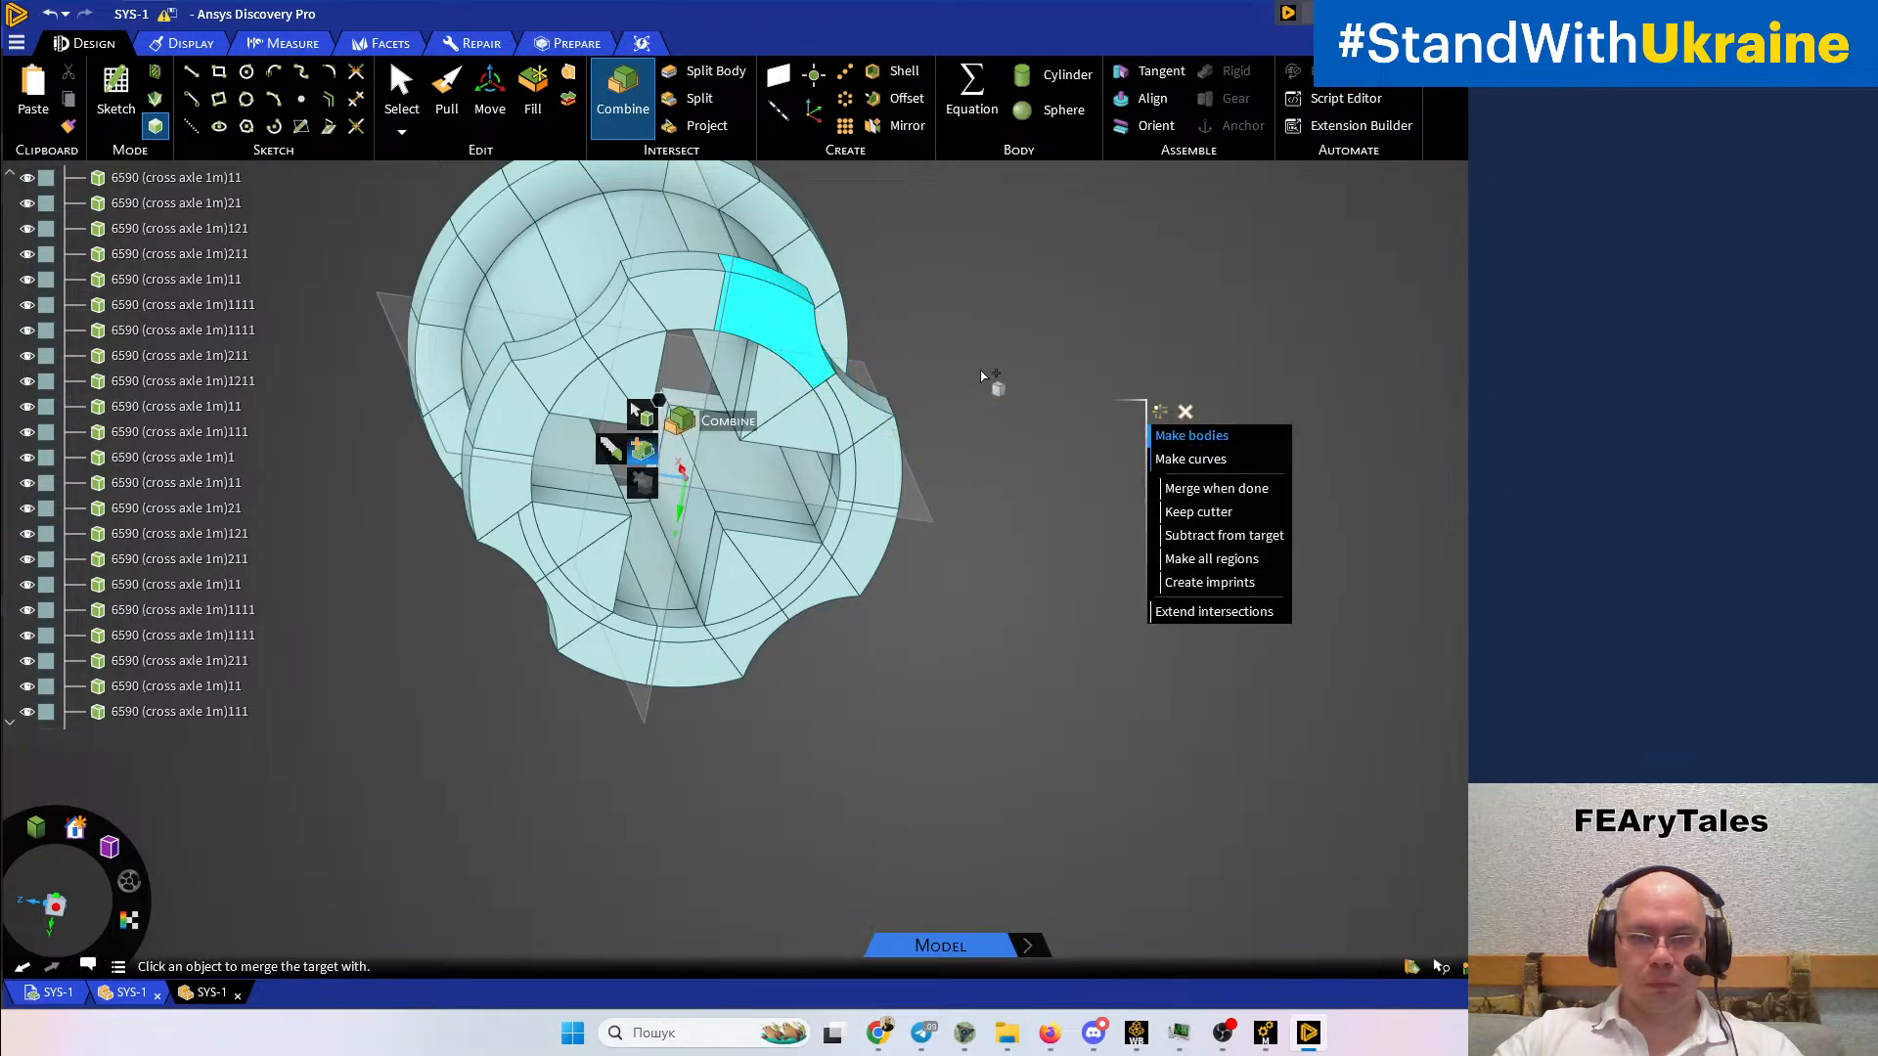
pyautogui.hotkey('ctrl', 'z')
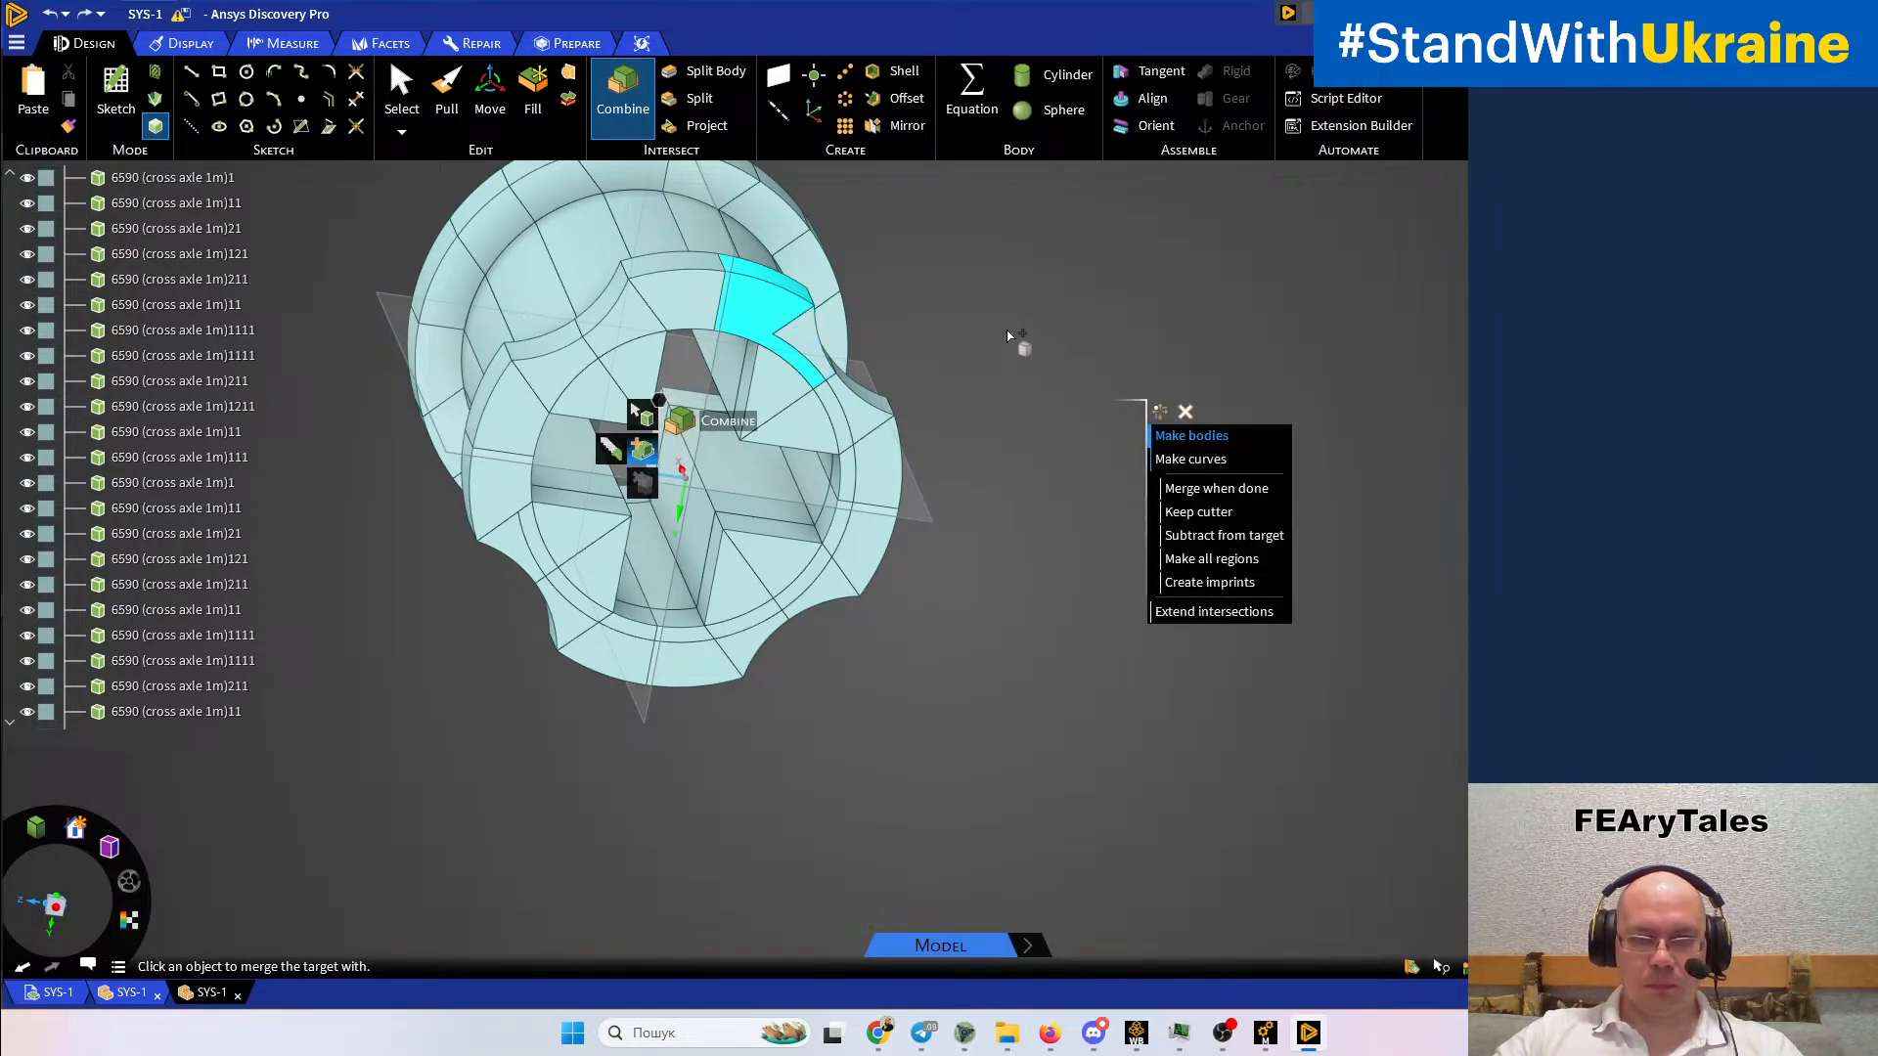
pyautogui.hotkey('ctrl', 'z')
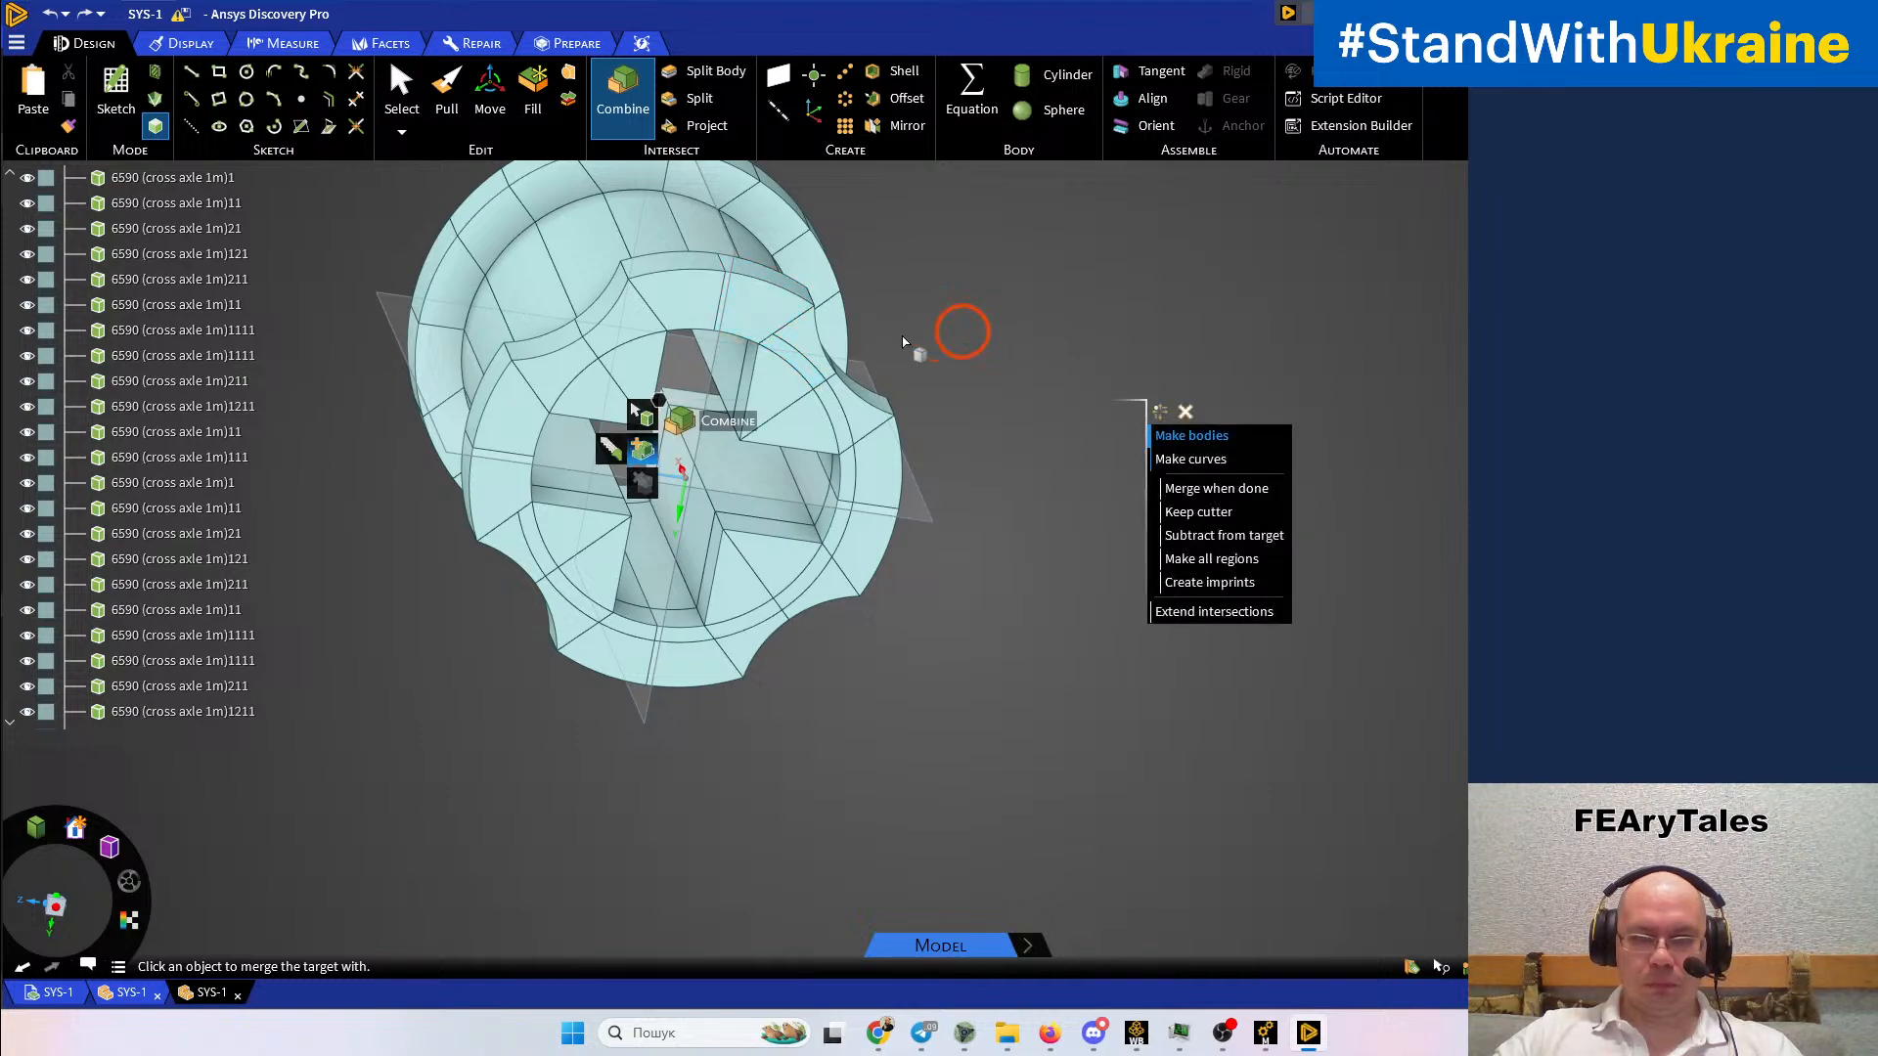
# Merge the two thin inner-ring segments at the flange's upper-right scallop with their adjoining outer segments
pyautogui.click(792, 358)
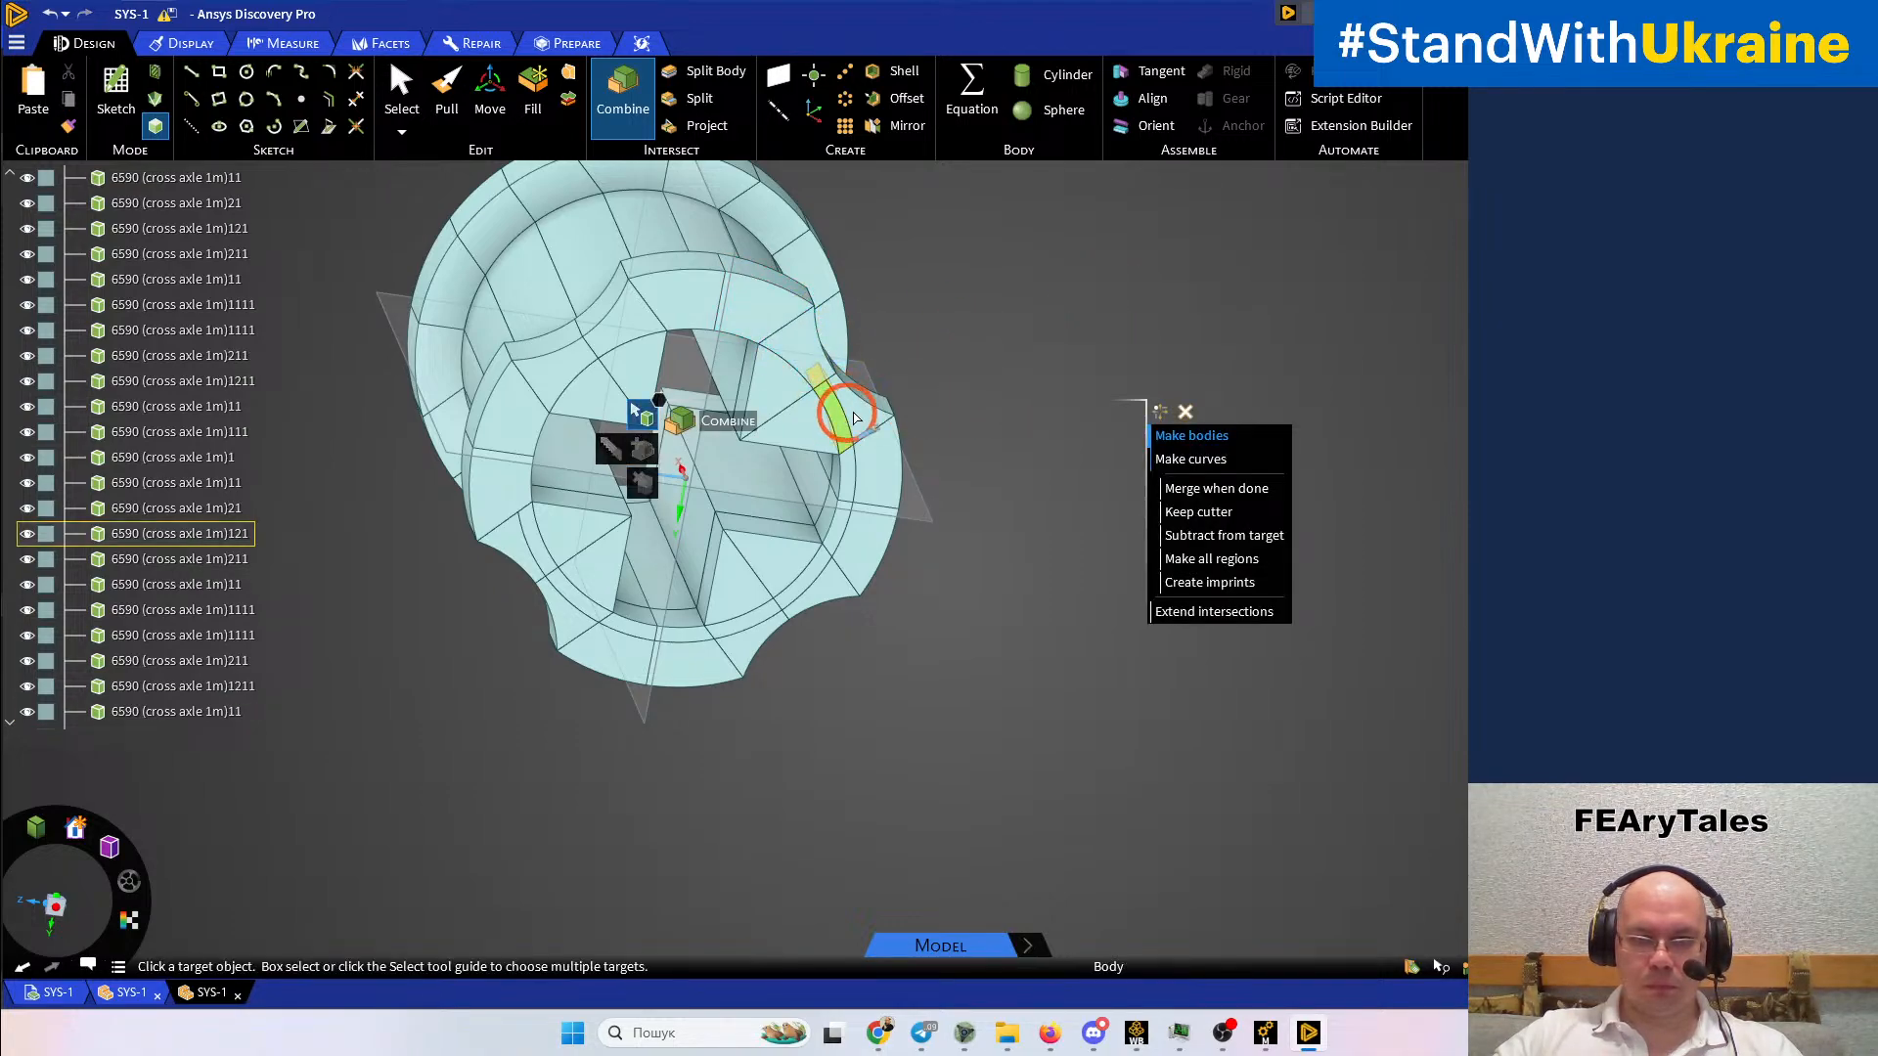
pyautogui.click(856, 418)
pyautogui.click(869, 408)
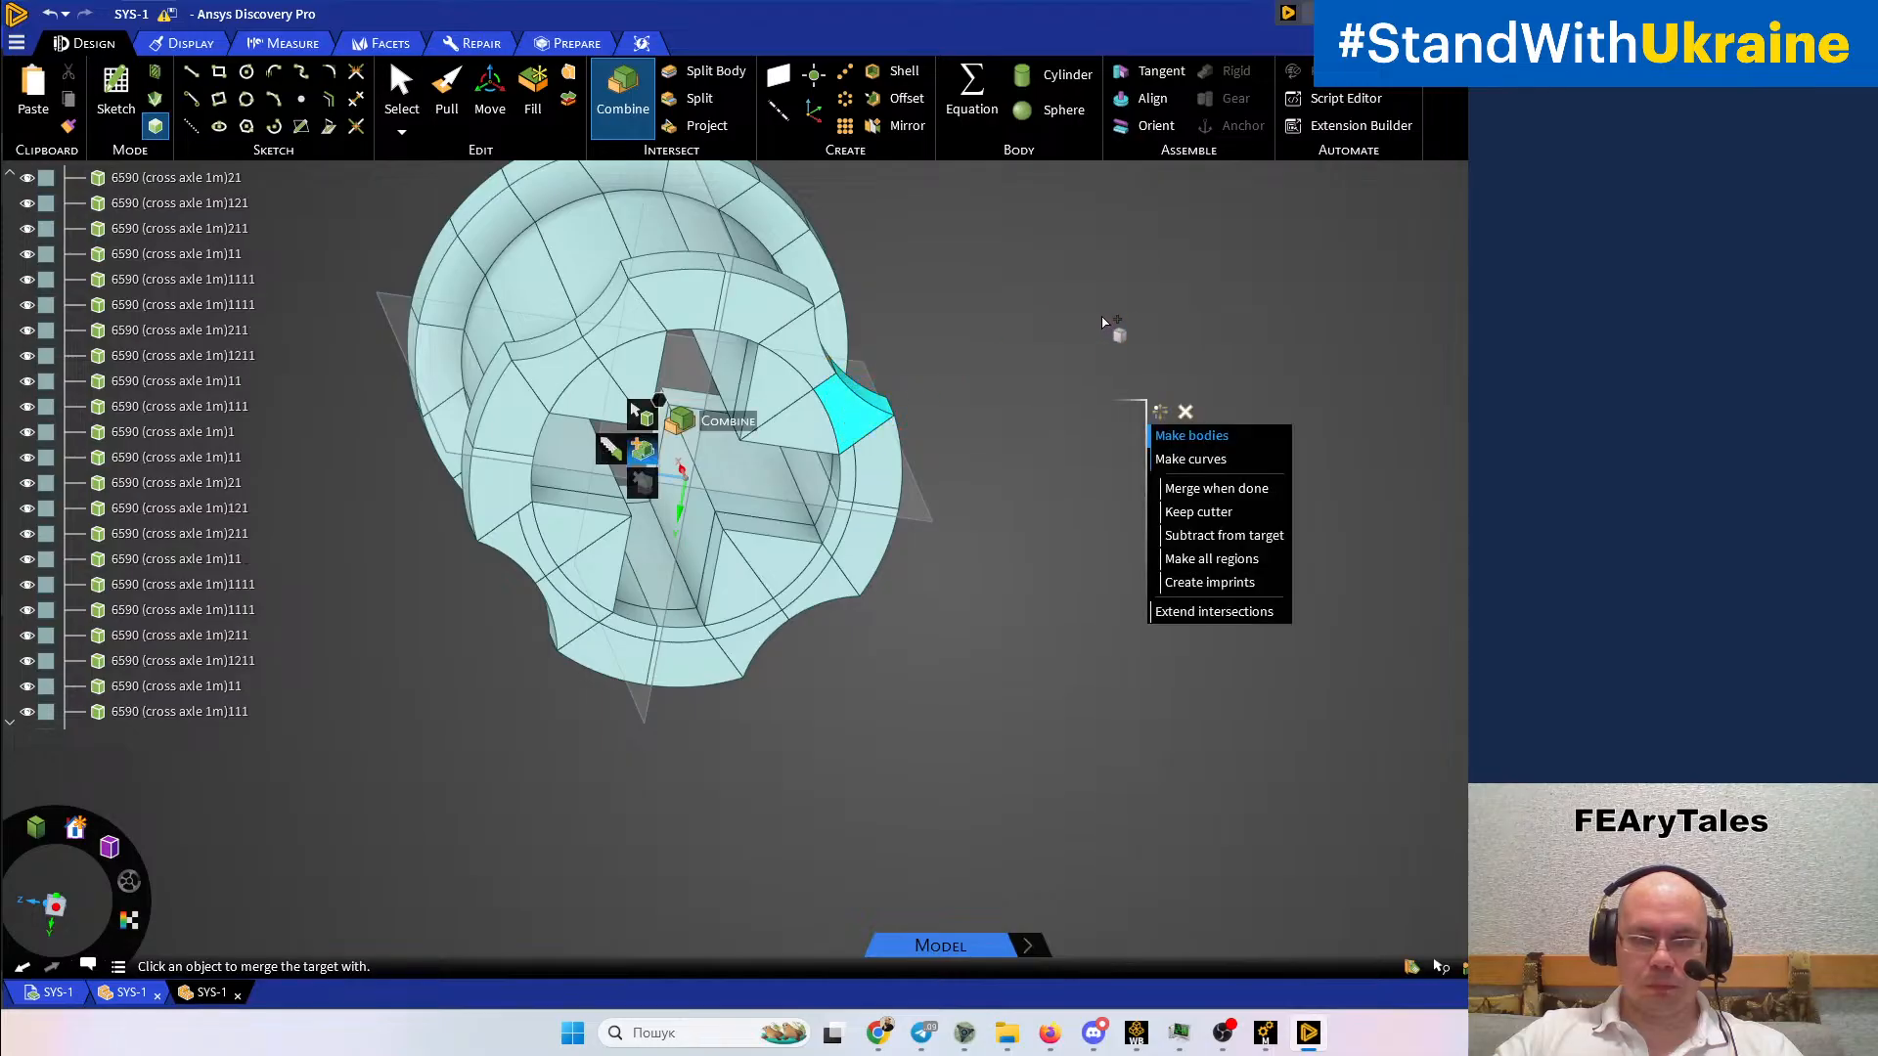
# Merge the two thin inner-ring segments on the flange's right-hand lobe with their outer segments
pyautogui.scroll(5, 861, 484)
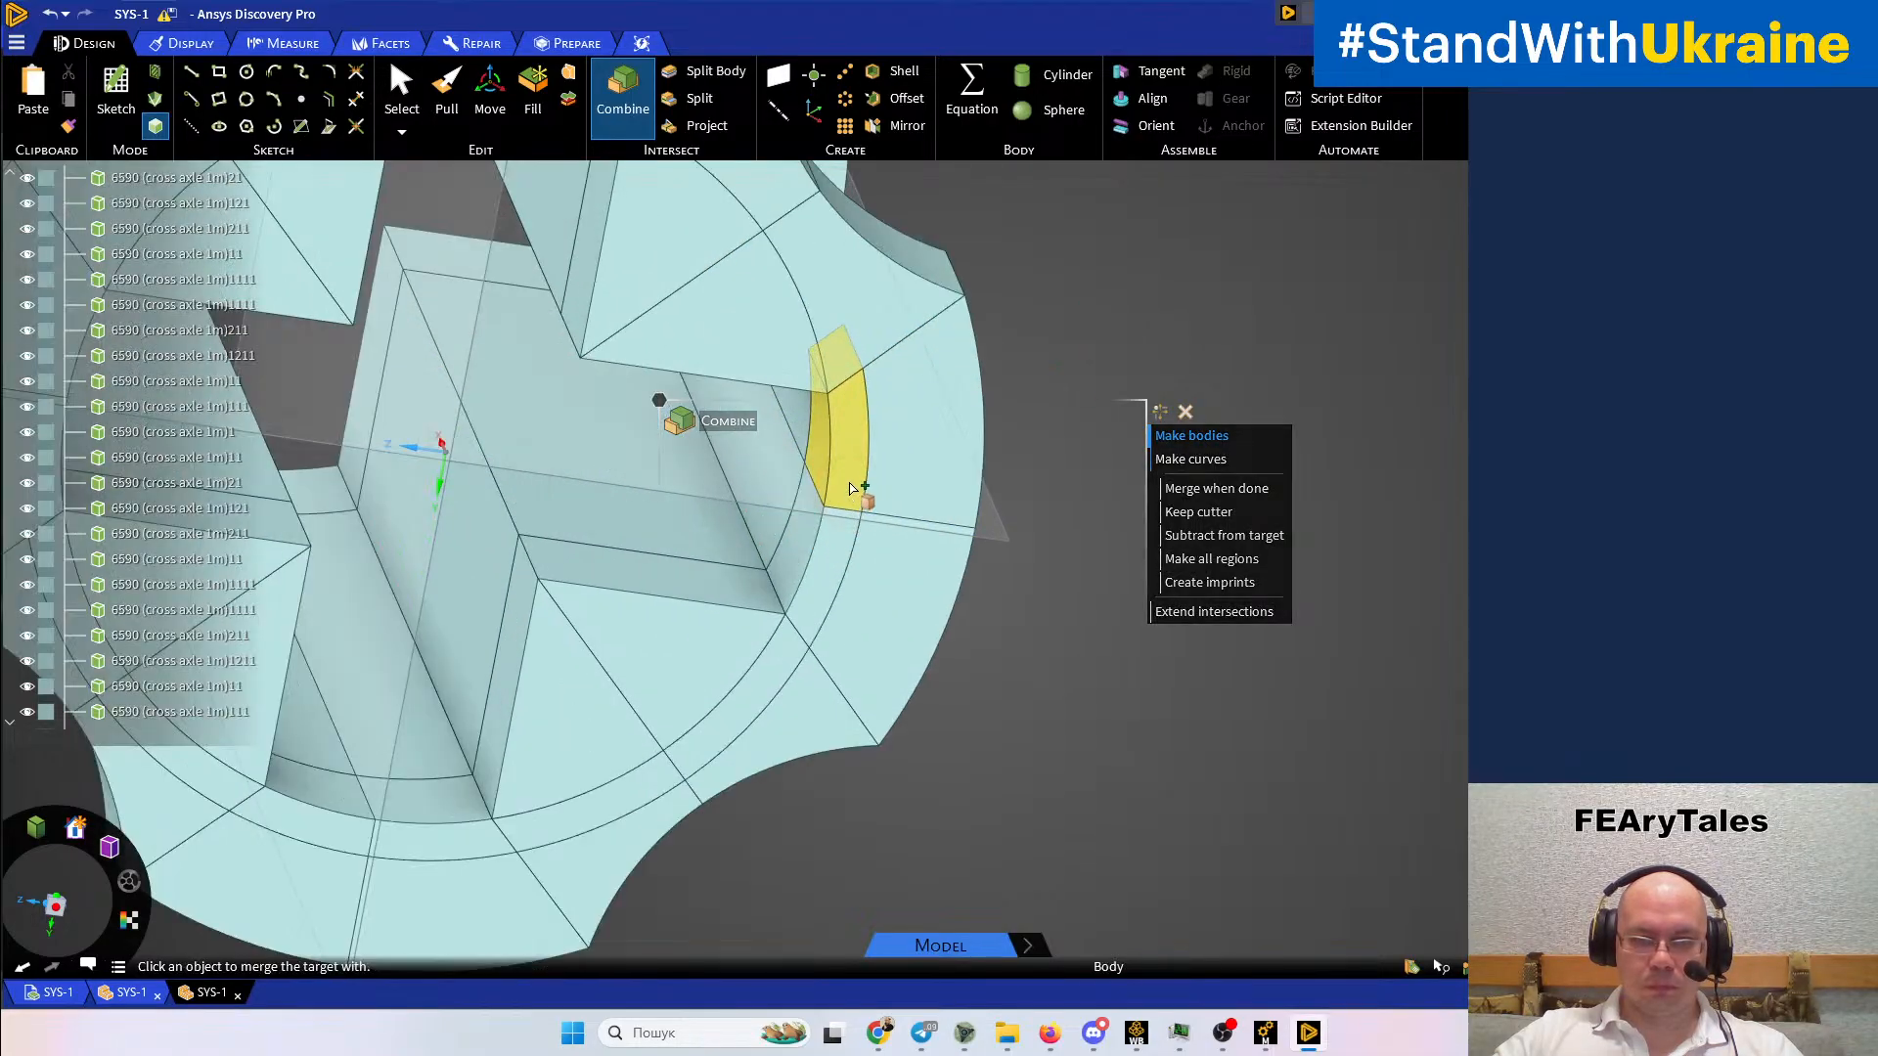
pyautogui.click(936, 478)
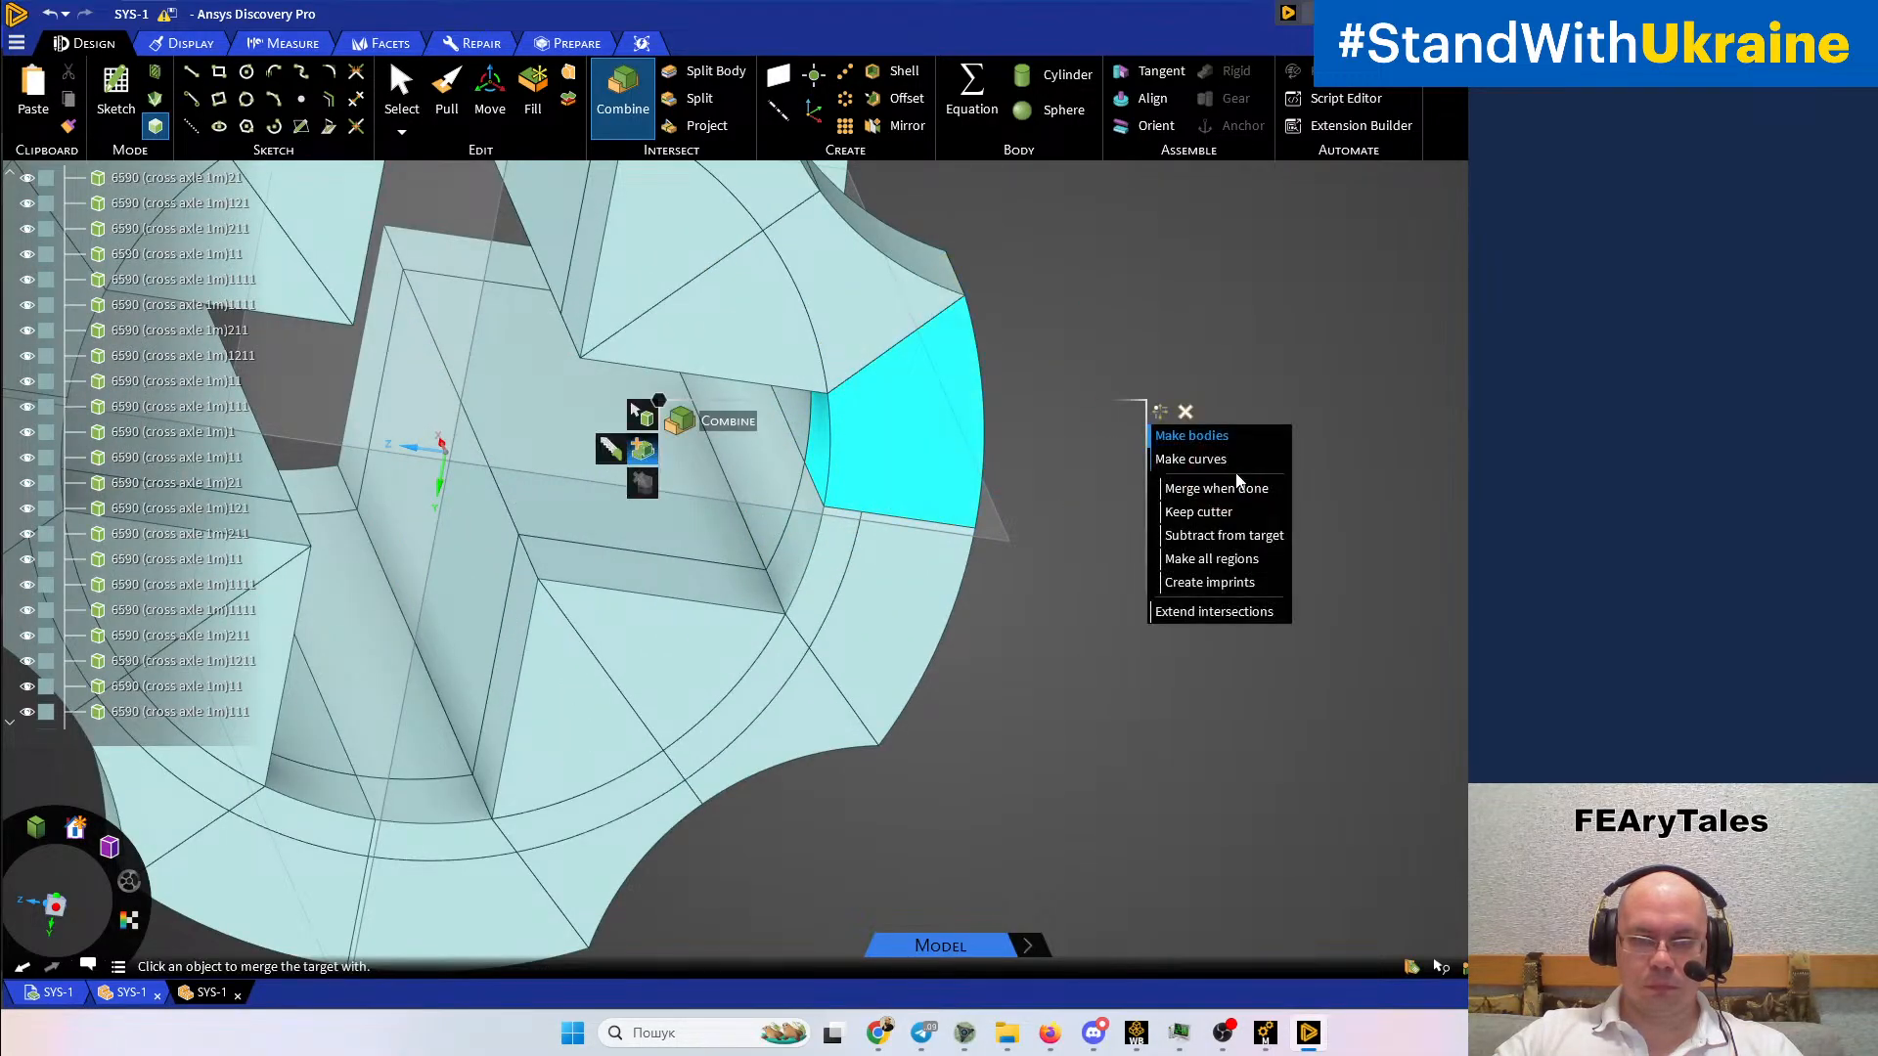
pyautogui.click(808, 553)
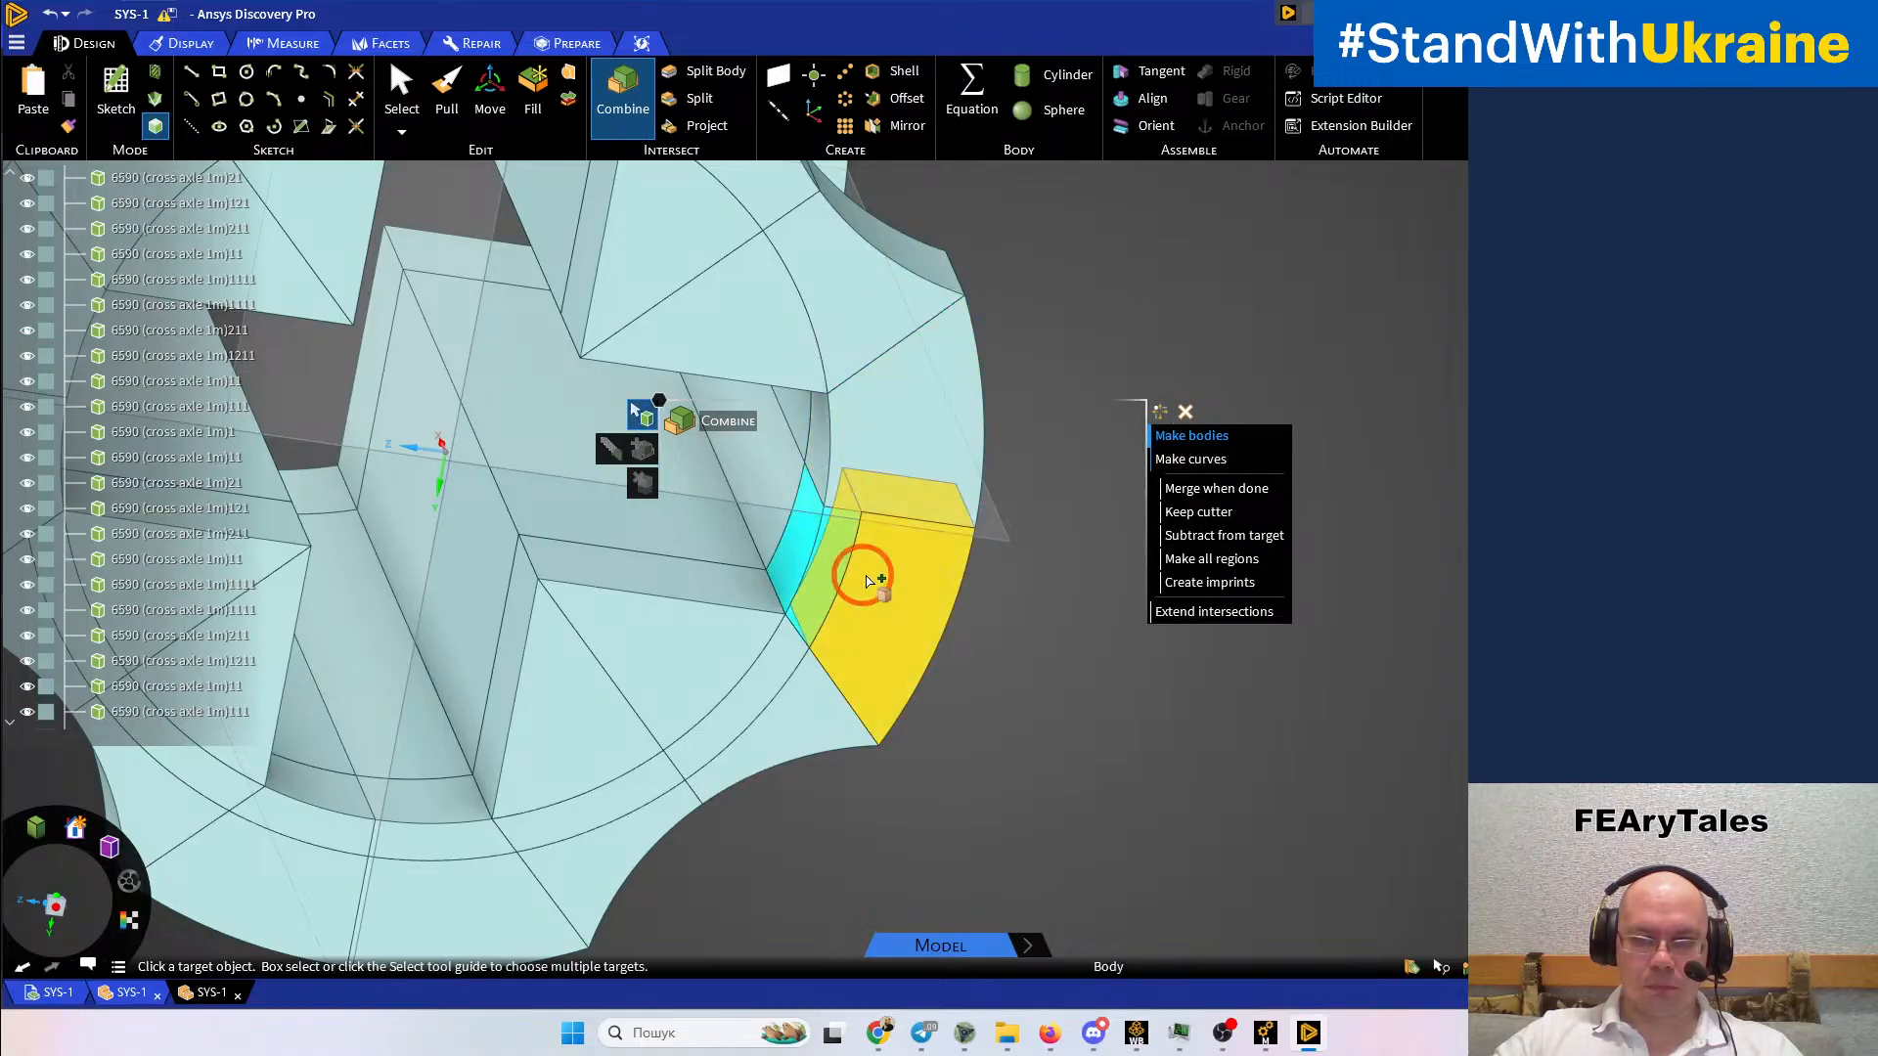
pyautogui.keyDown('shift'); pyautogui.moveTo(1110, 635); pyautogui.dragTo(1279, 395, button='middle'); pyautogui.keyUp('shift')
pyautogui.click(1354, 519)
# Combine the two thin inner-ring segments at the flange's lower-right scallop with the outer segments they touch
pyautogui.click(934, 455)
pyautogui.keyDown('ctrl'); pyautogui.click(957, 488); pyautogui.keyUp('ctrl')
pyautogui.click(833, 610)
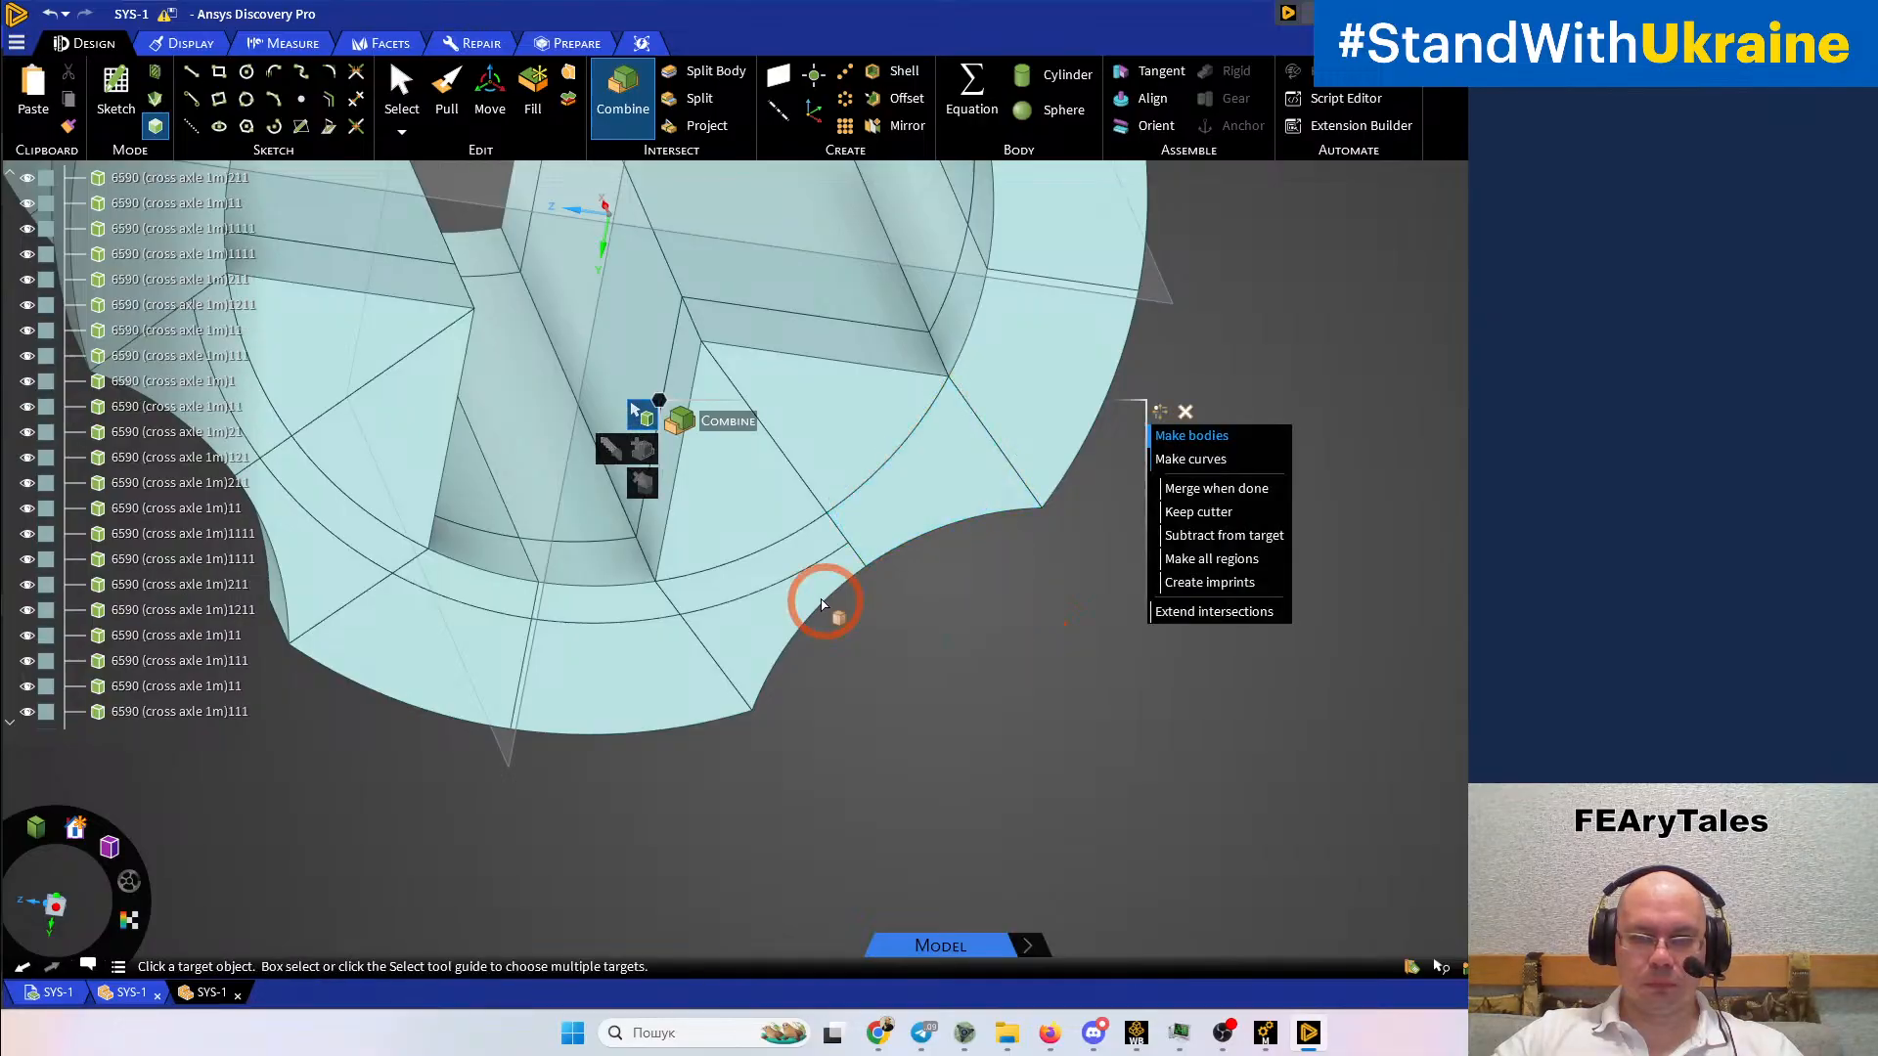
pyautogui.click(769, 577)
pyautogui.keyDown('ctrl'); pyautogui.click(788, 603); pyautogui.keyUp('ctrl')
pyautogui.click(939, 670)
# Merge the two thin inner-ring segments on the flange's bottom lobe with their adjoining outer segments
pyautogui.click(605, 613)
pyautogui.keyDown('ctrl'); pyautogui.click(625, 658); pyautogui.keyUp('ctrl')
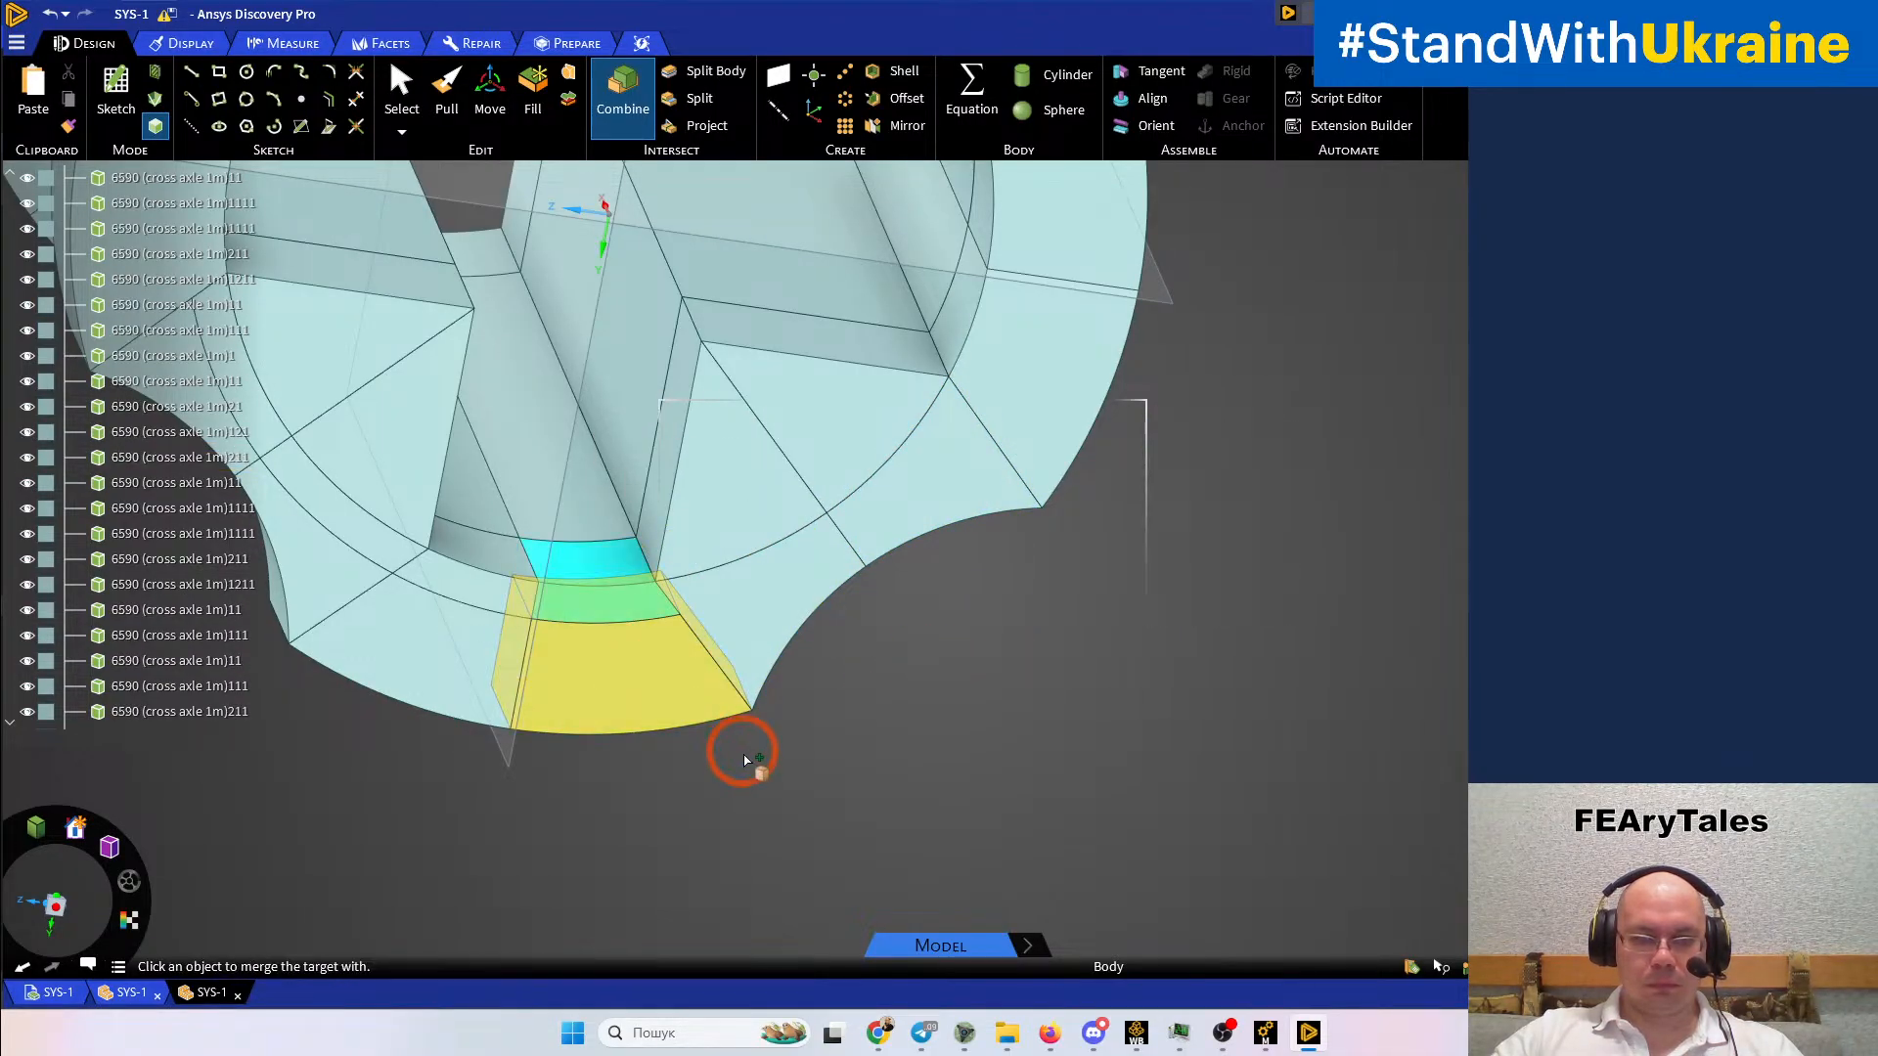
pyautogui.click(405, 709)
pyautogui.keyDown('shift'); pyautogui.moveTo(408, 708); pyautogui.dragTo(849, 690, button='middle'); pyautogui.keyUp('shift')
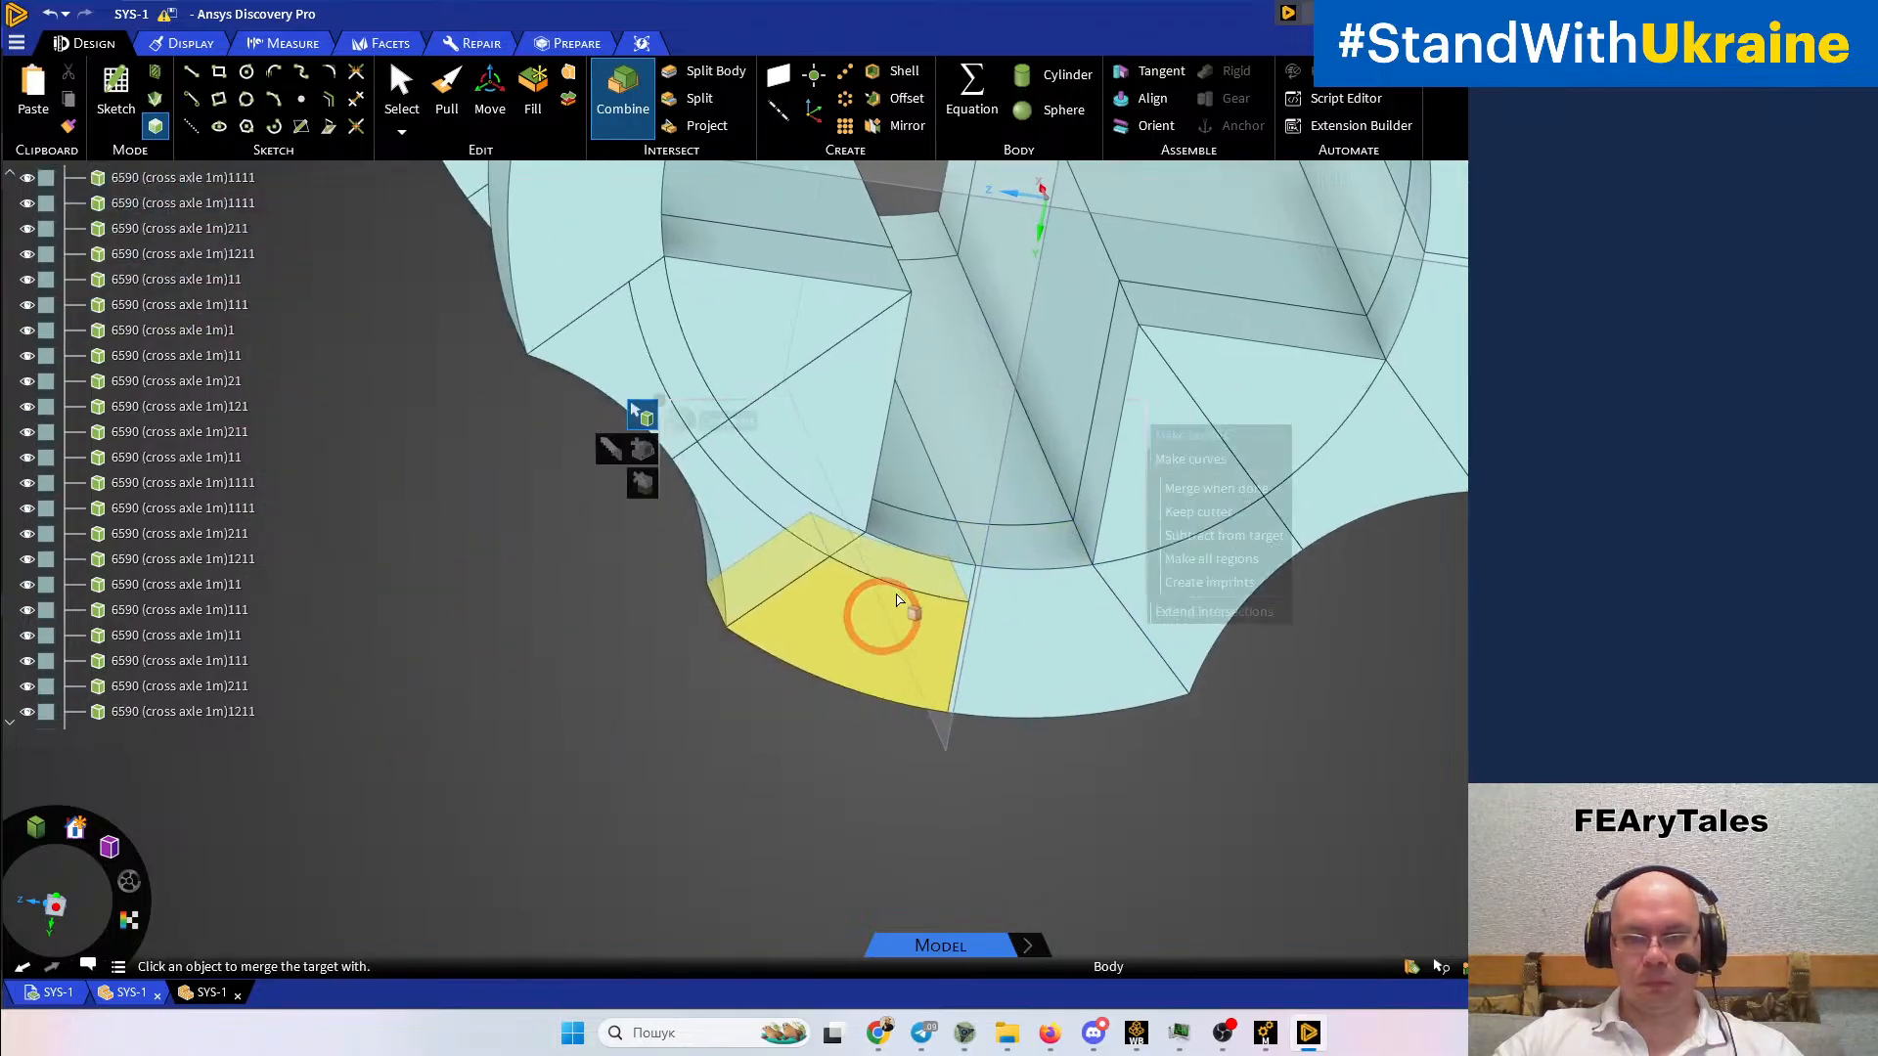
pyautogui.click(883, 595)
pyautogui.keyDown('ctrl'); pyautogui.click(759, 671); pyautogui.keyUp('ctrl')
pyautogui.click(654, 694)
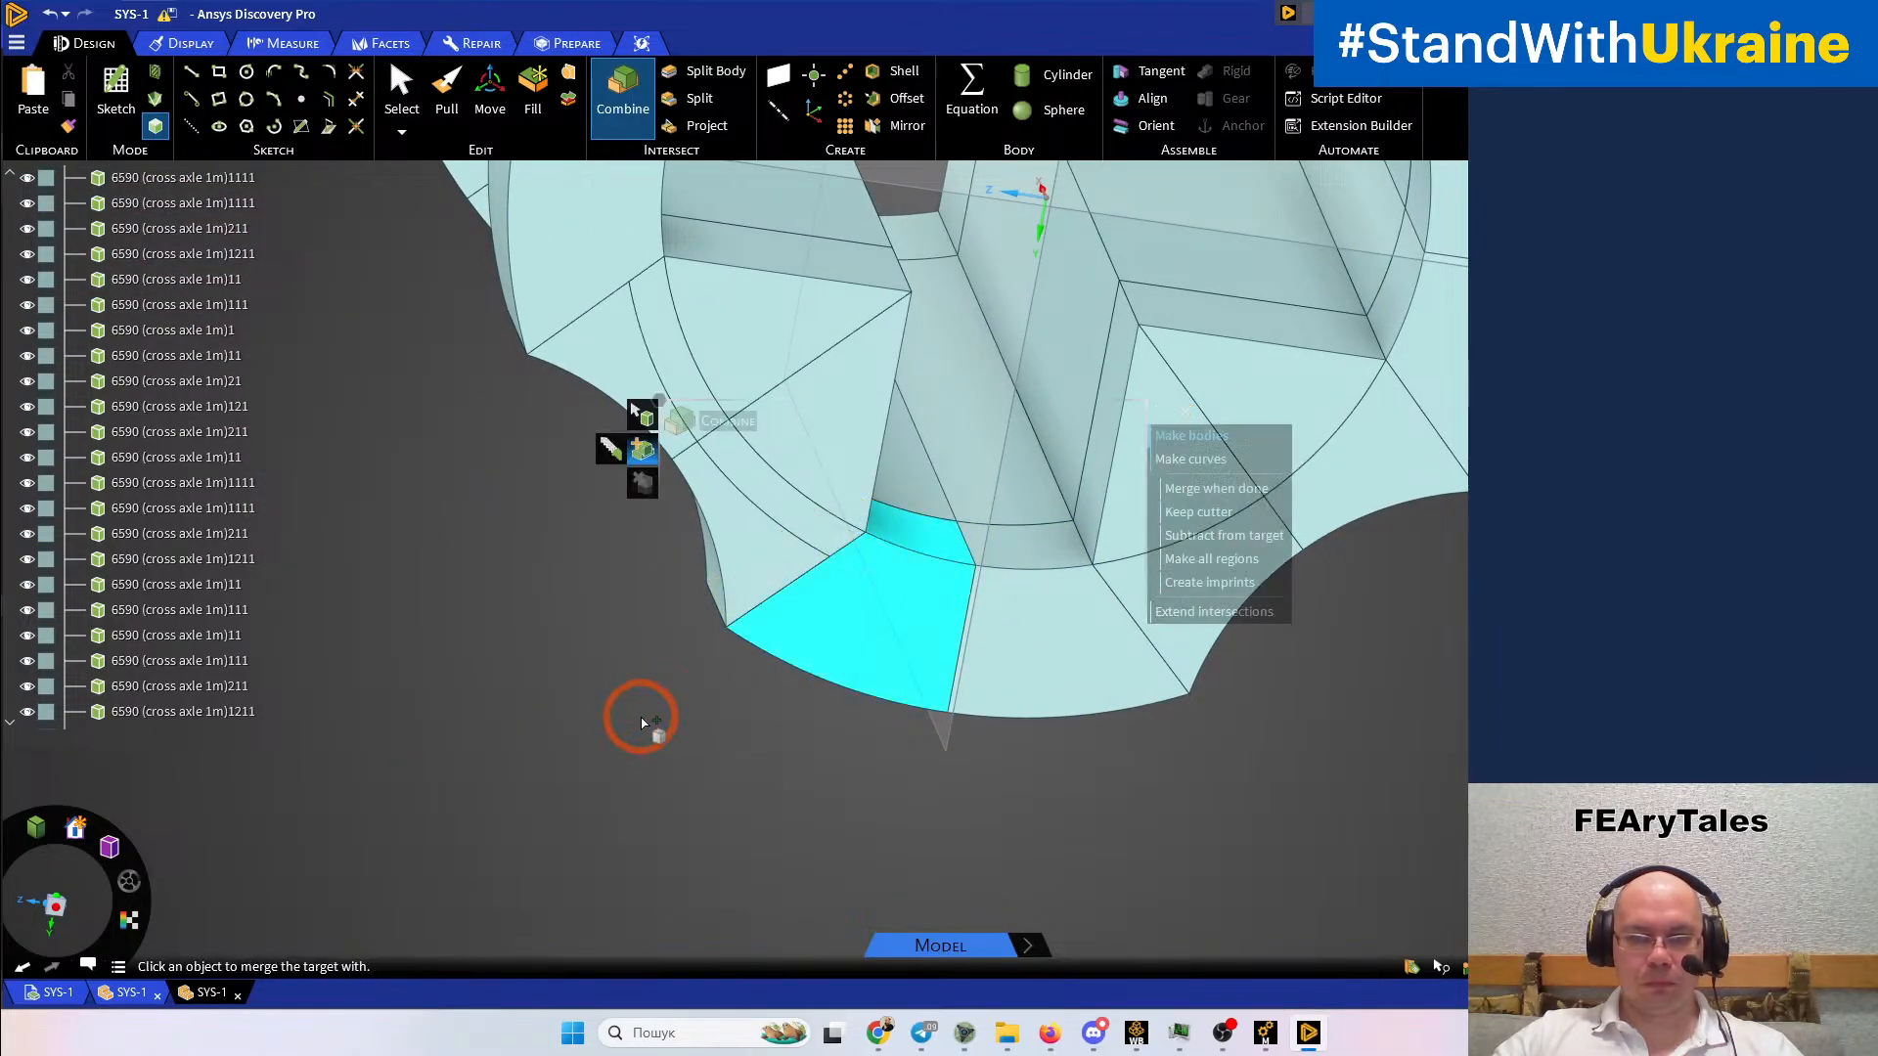
# Merge the last two thin inner-ring segments, at the flange's lower-left scallop, with their adjoining outer segments
pyautogui.click(783, 529)
pyautogui.click(745, 550)
pyautogui.click(582, 618)
pyautogui.keyDown('shift'); pyautogui.moveTo(536, 545); pyautogui.dragTo(779, 746, button='middle'); pyautogui.keyUp('shift')
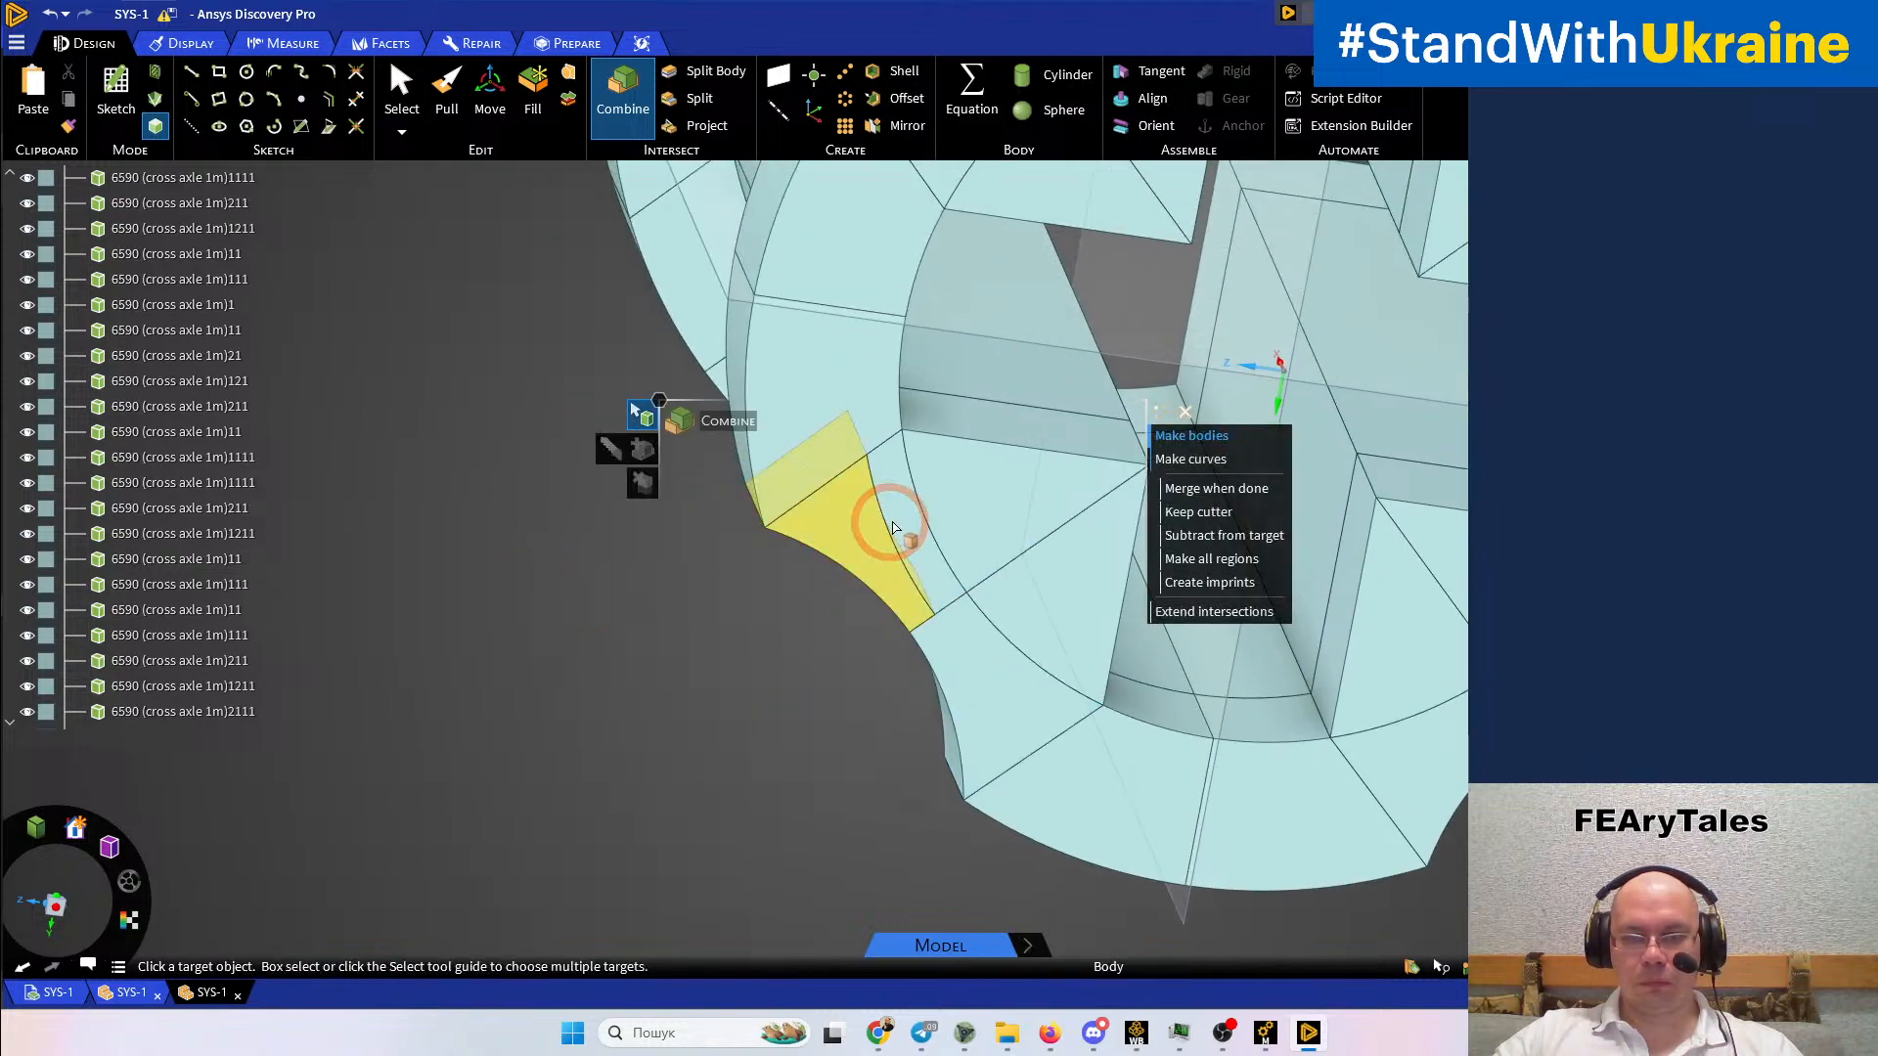
pyautogui.click(896, 519)
pyautogui.keyDown('ctrl'); pyautogui.click(855, 533); pyautogui.keyUp('ctrl')
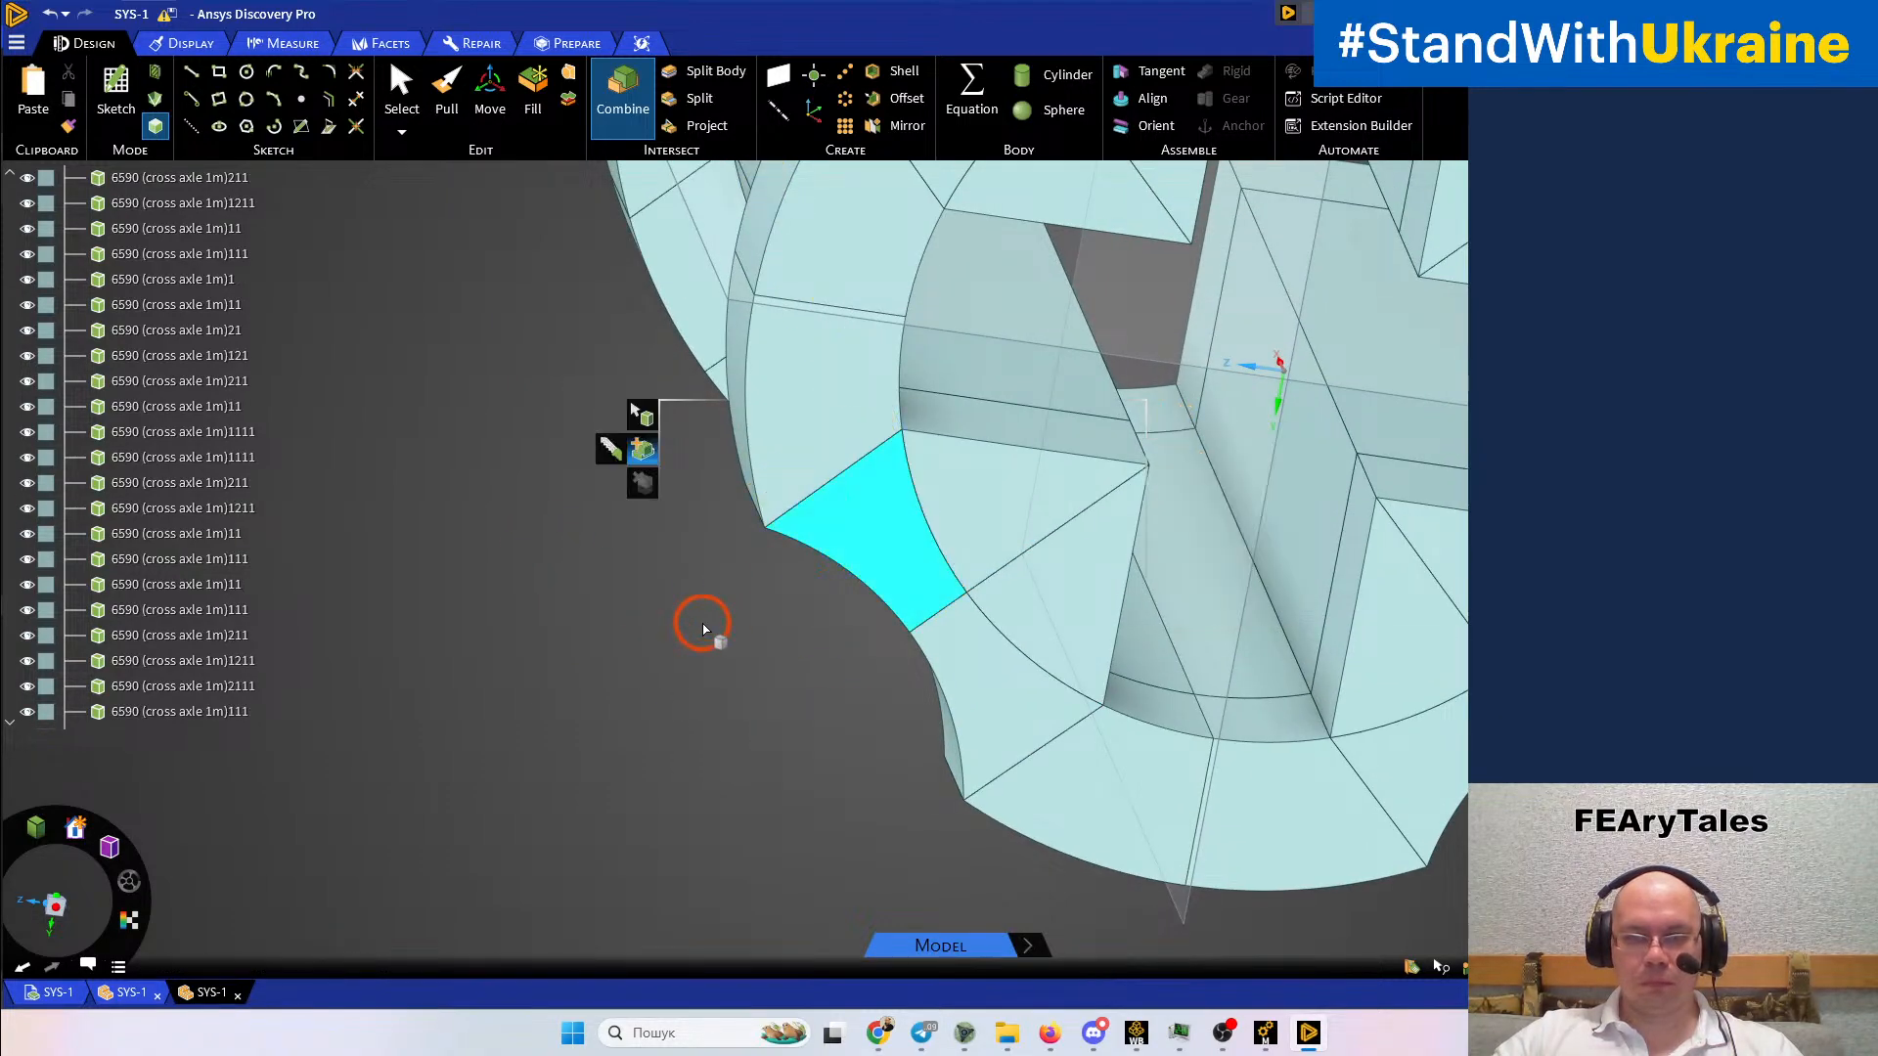
pyautogui.click(703, 625)
# Leave Combine and examine how the segment edges line up where the barrel meets the two flanges
pyautogui.scroll(-3, 703, 624)
pyautogui.moveTo(703, 629); pyautogui.dragTo(1180, 682, button='middle')
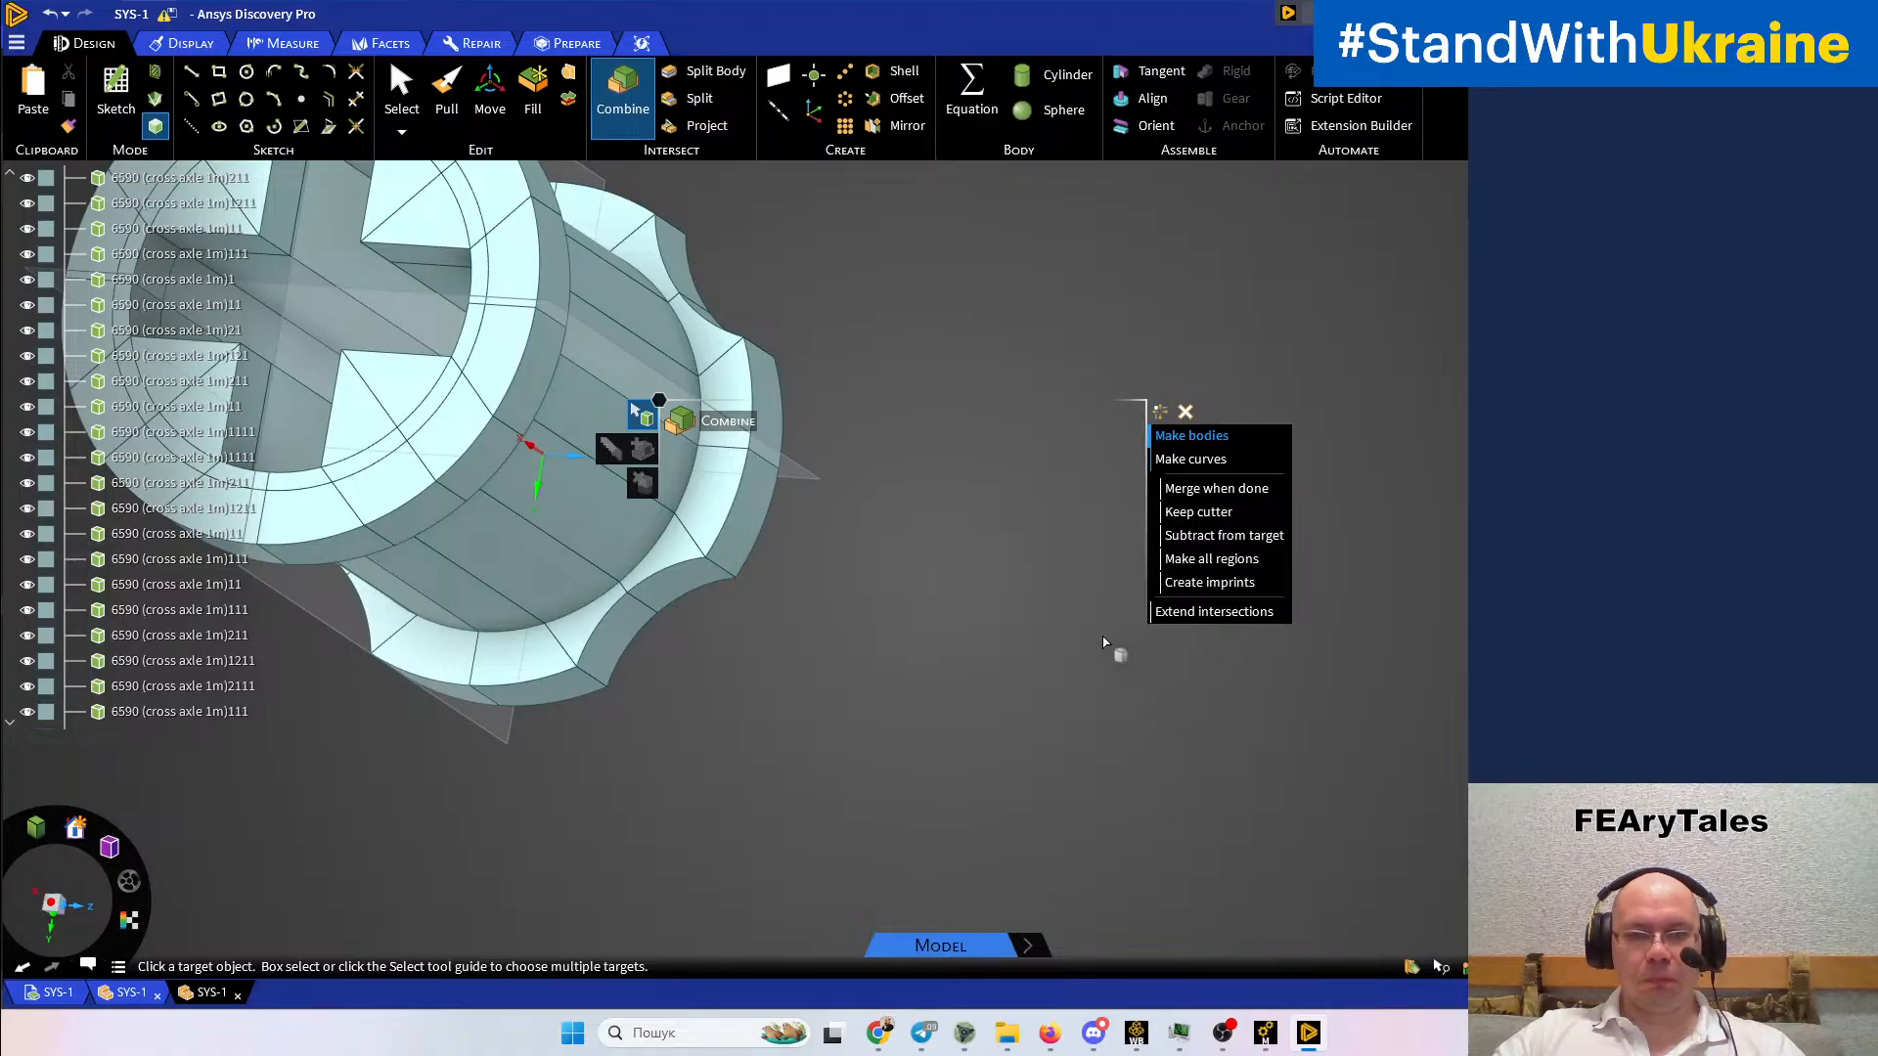
pyautogui.press('Escape')
pyautogui.scroll(5, 694, 371)
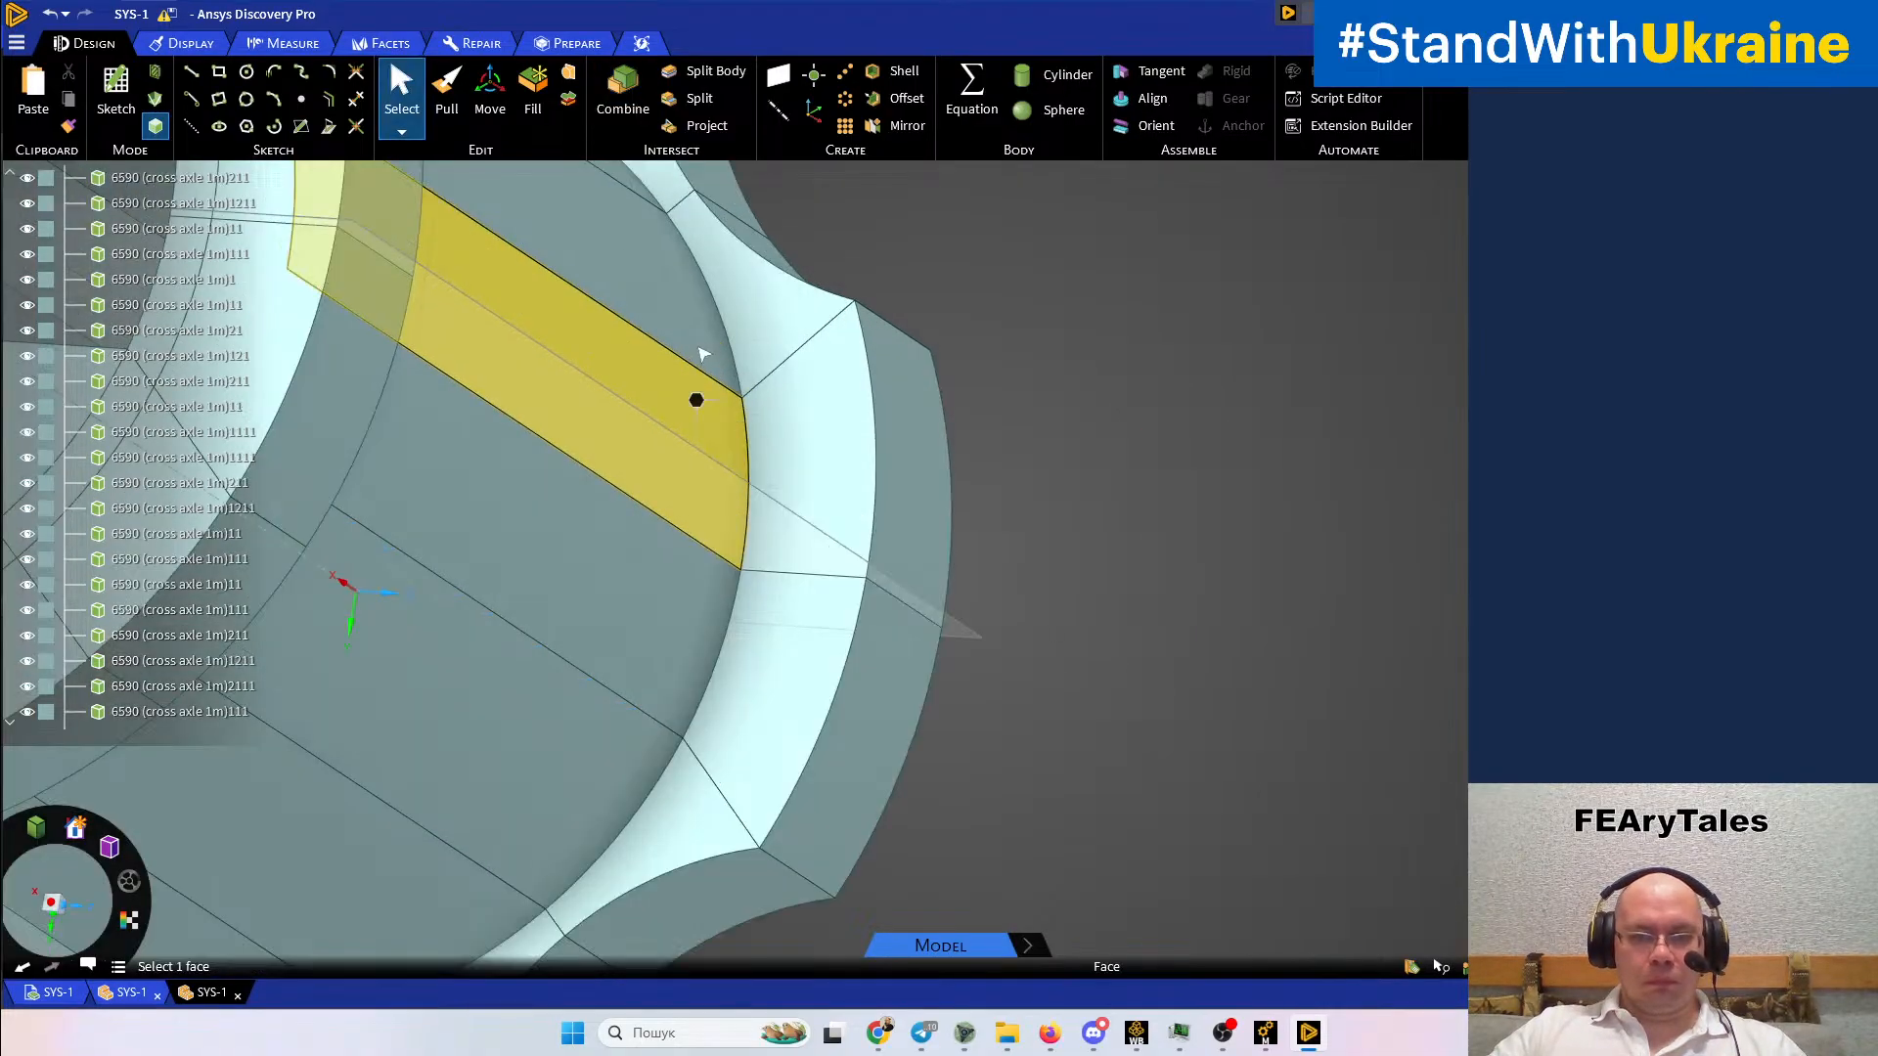
pyautogui.scroll(2, 702, 355)
pyautogui.scroll(-6, 787, 416)
pyautogui.moveTo(1045, 540); pyautogui.dragTo(831, 641, button='middle')
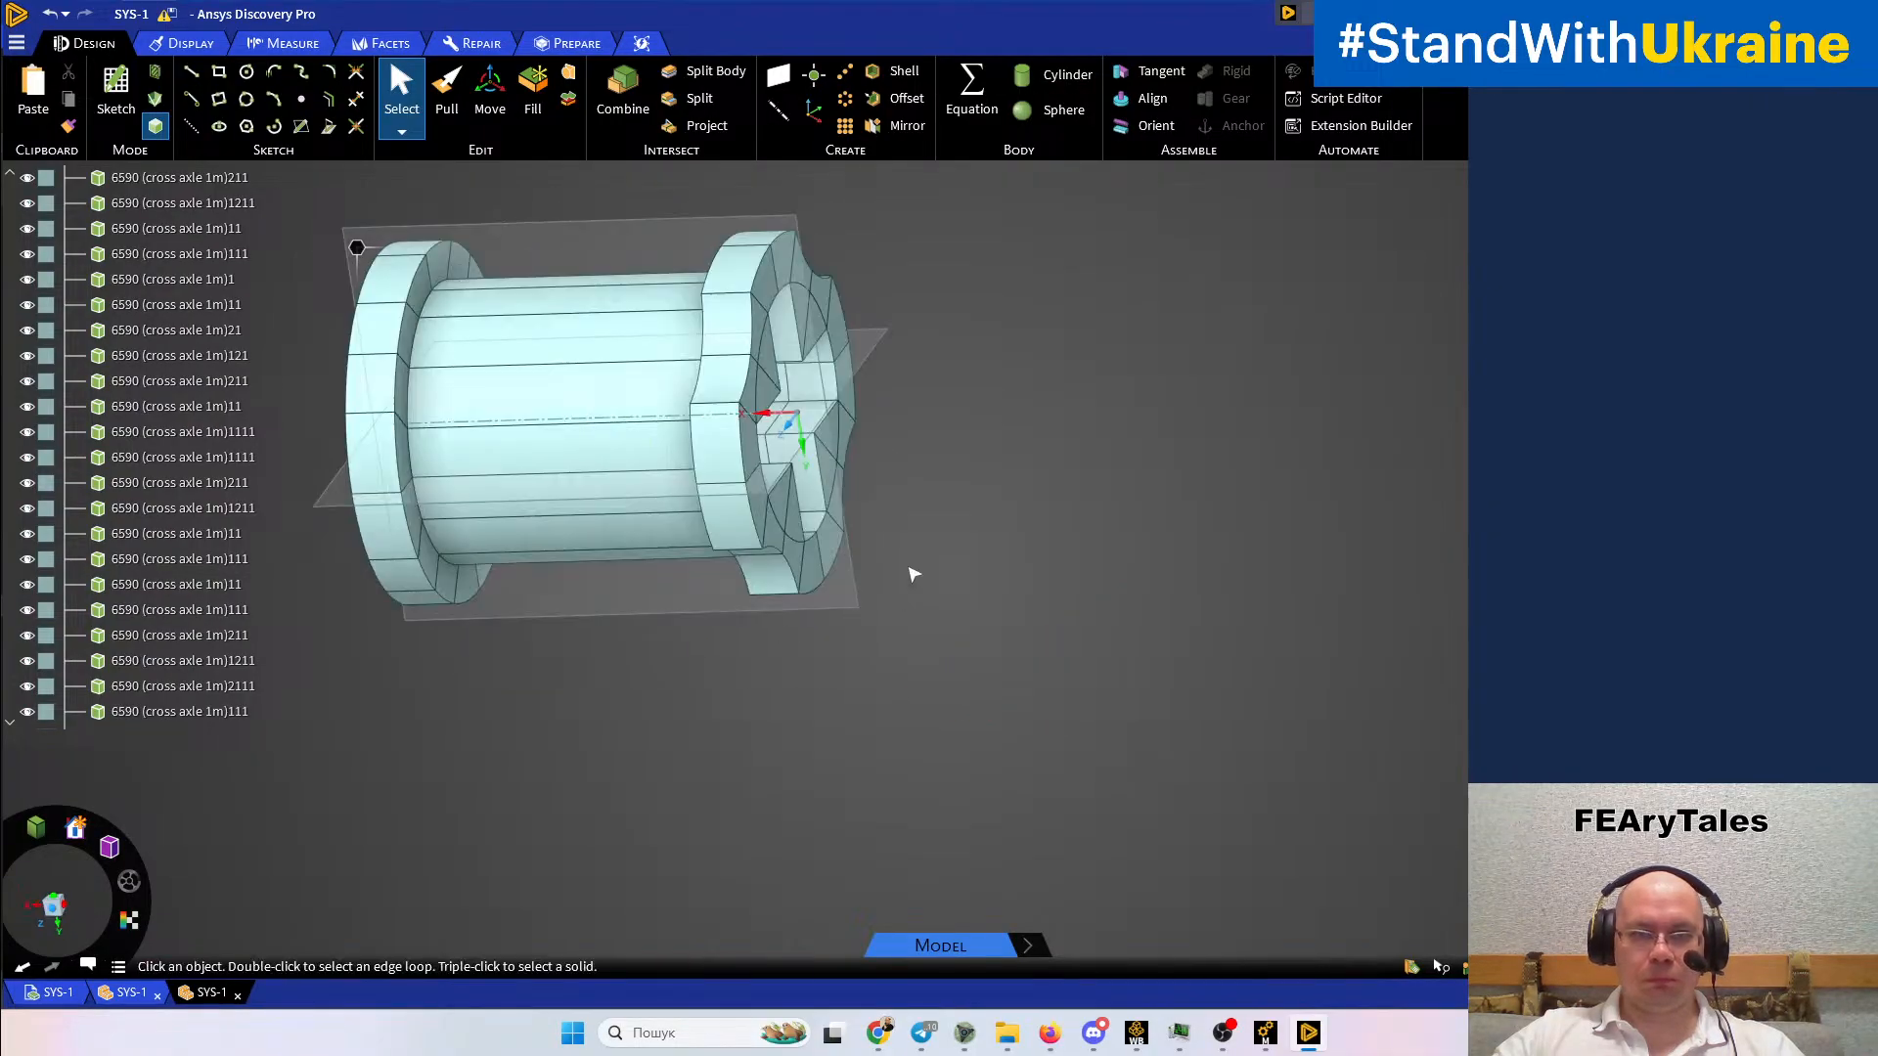
# Unshare all shared topology between the bushing's bodies, keeping named selections and dependent topology included
pyautogui.click(703, 70)
pyautogui.moveTo(988, 459); pyautogui.dragTo(1017, 430, button='middle')
pyautogui.click(571, 46)
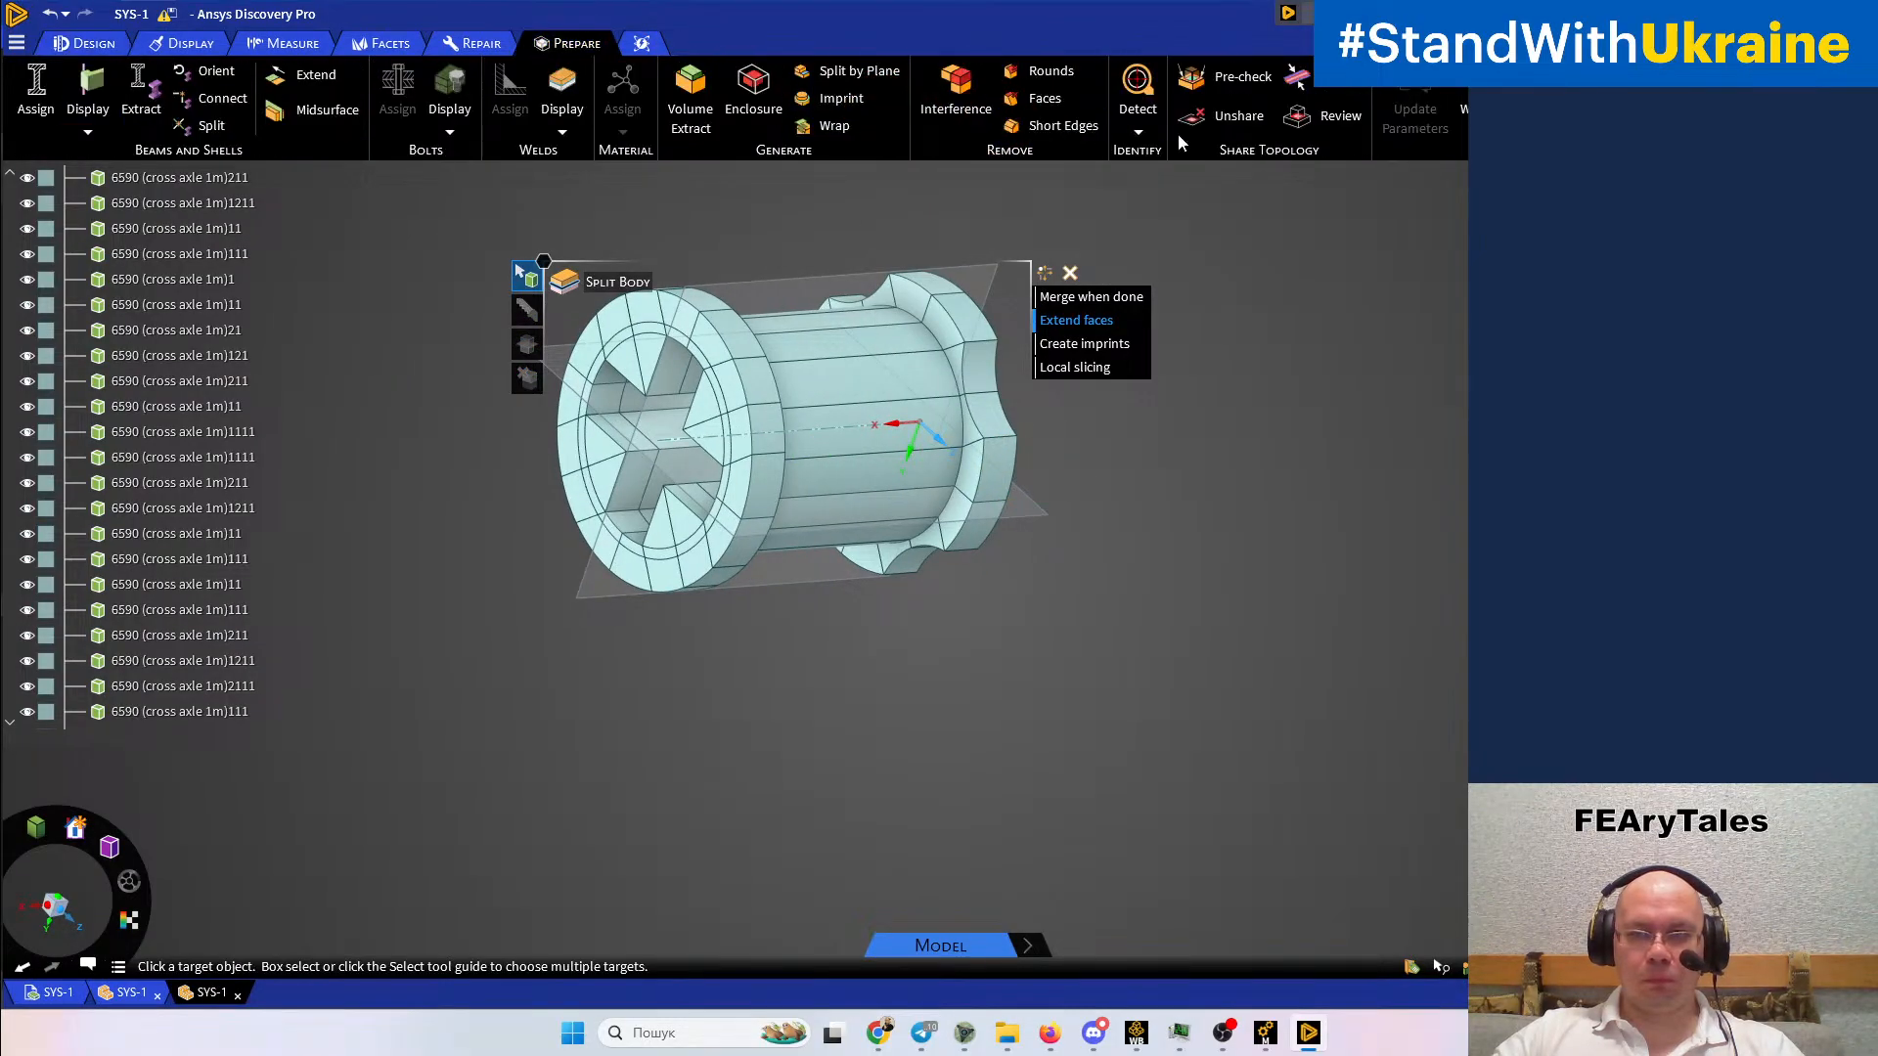
pyautogui.click(1212, 116)
pyautogui.click(1076, 316)
pyautogui.click(528, 345)
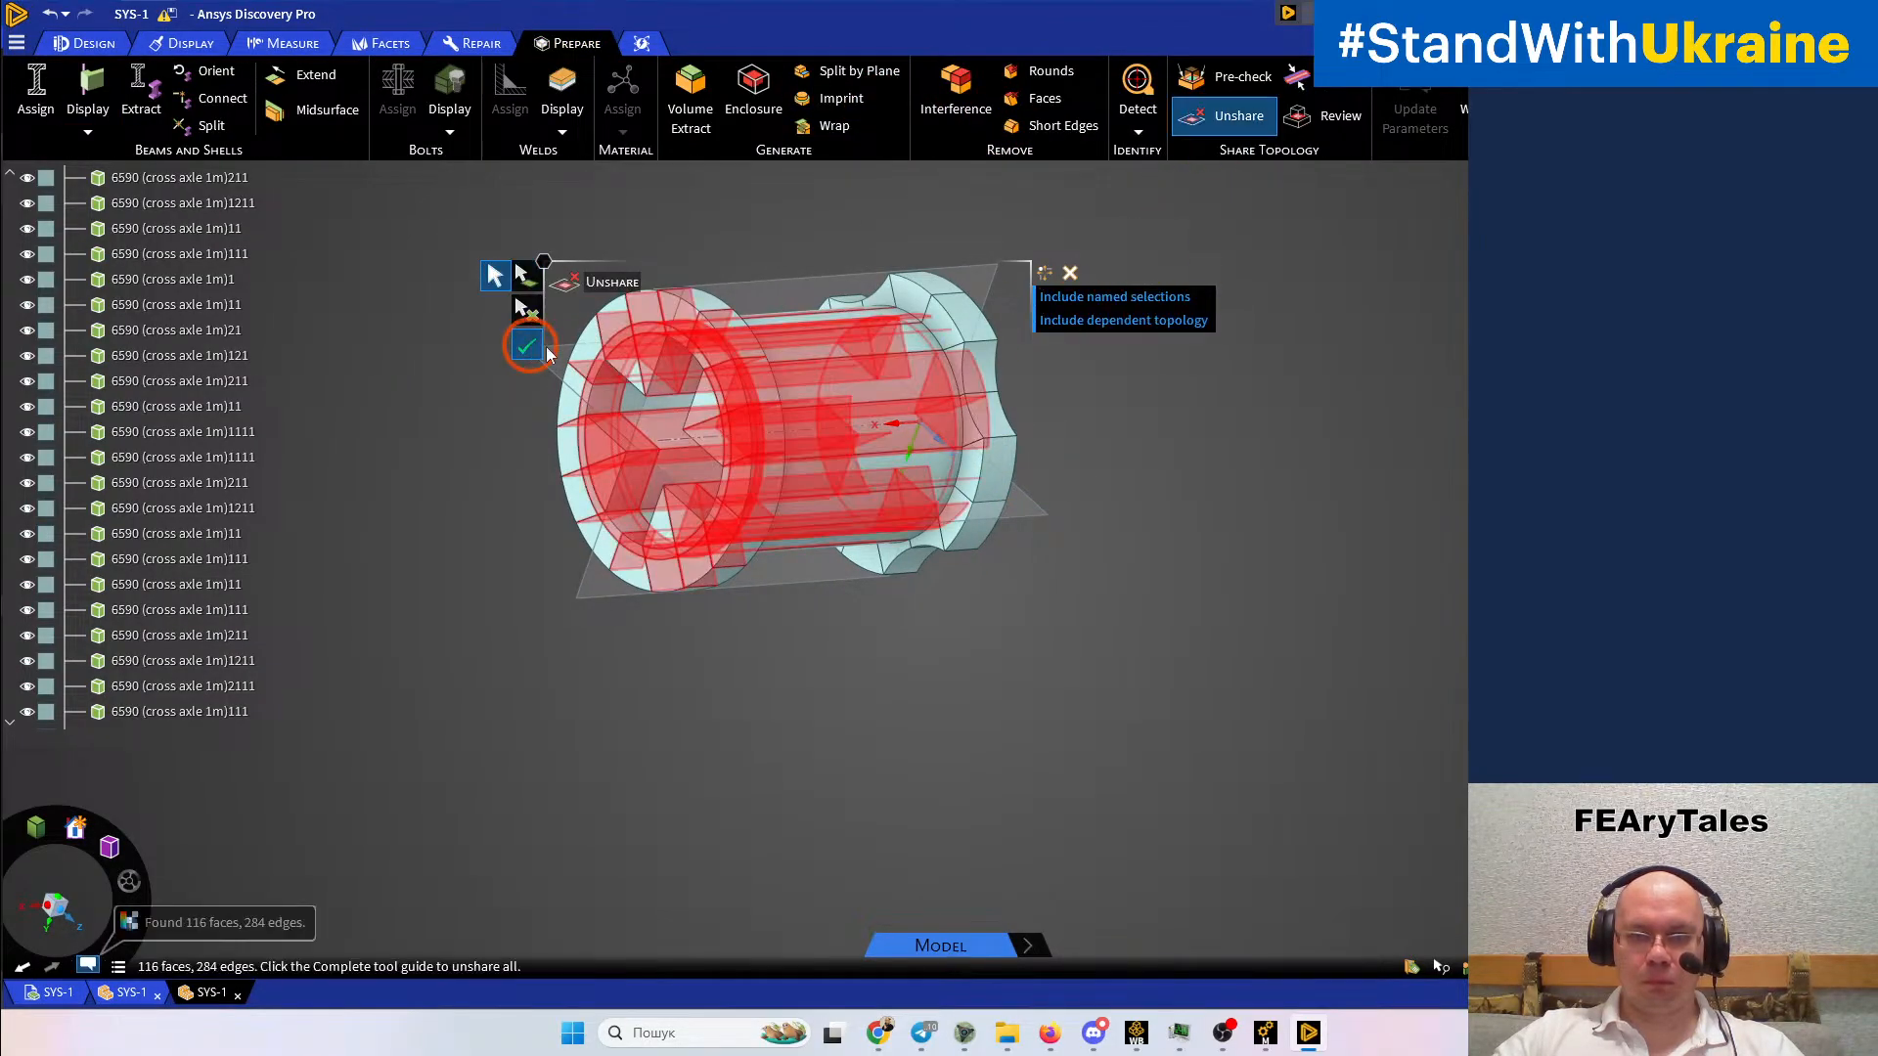
pyautogui.click(1017, 416)
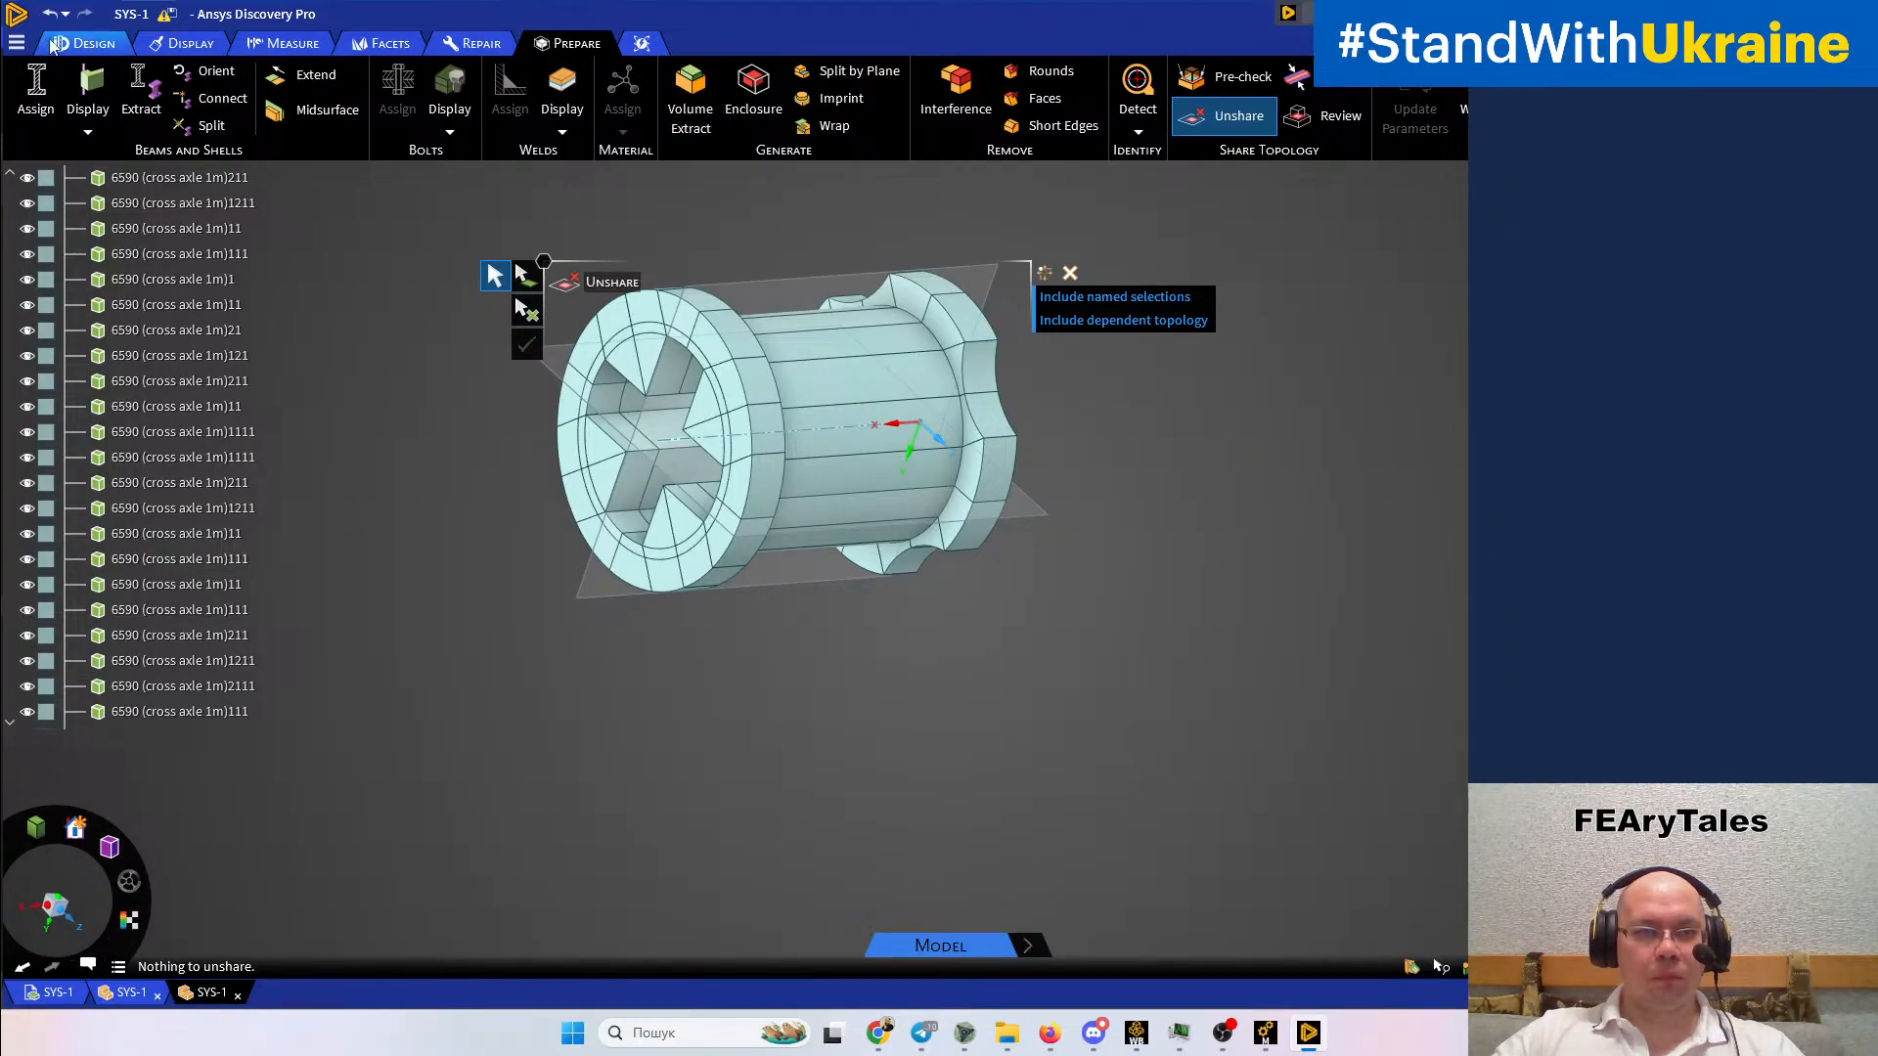
# Box-select the scalloped flange's bodies and split them with Split Body, using a picked face as the cutter
pyautogui.click(83, 44)
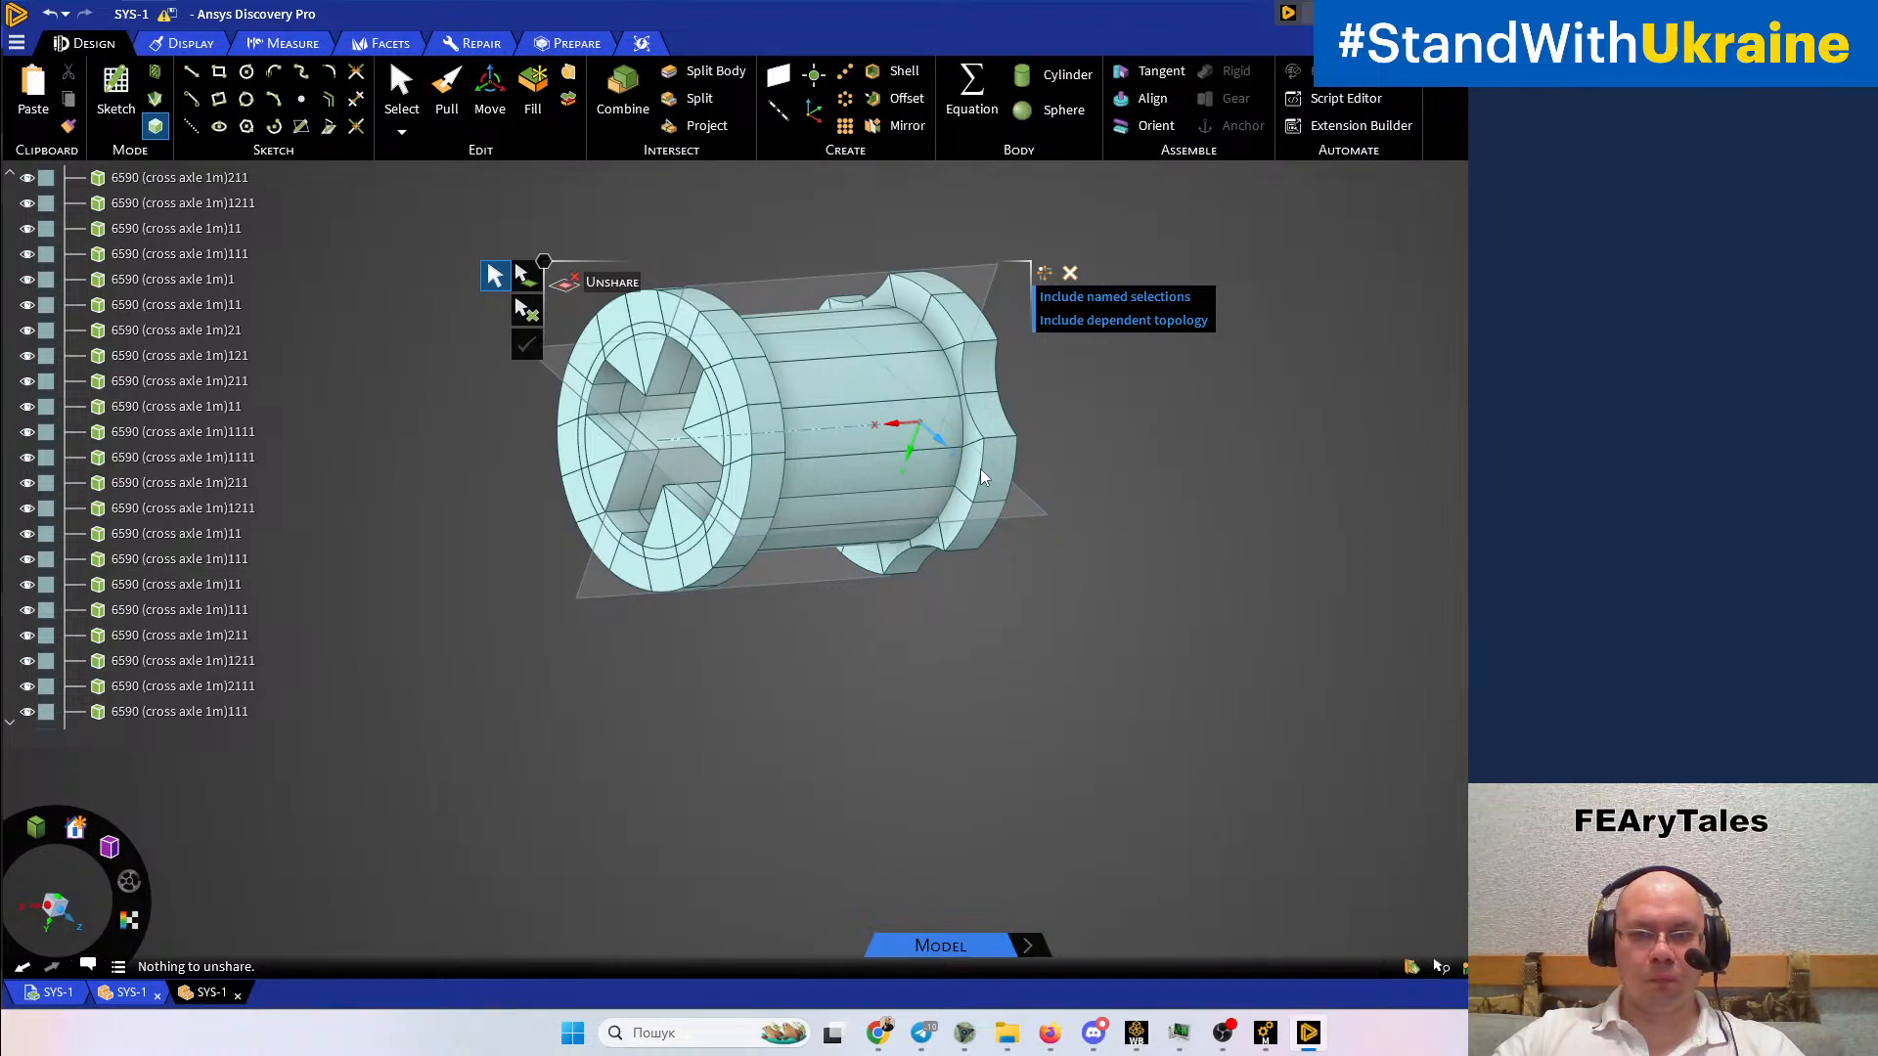
pyautogui.moveTo(989, 484); pyautogui.dragTo(658, 505, button='middle')
pyautogui.moveTo(784, 523); pyautogui.dragTo(503, 548, button='middle')
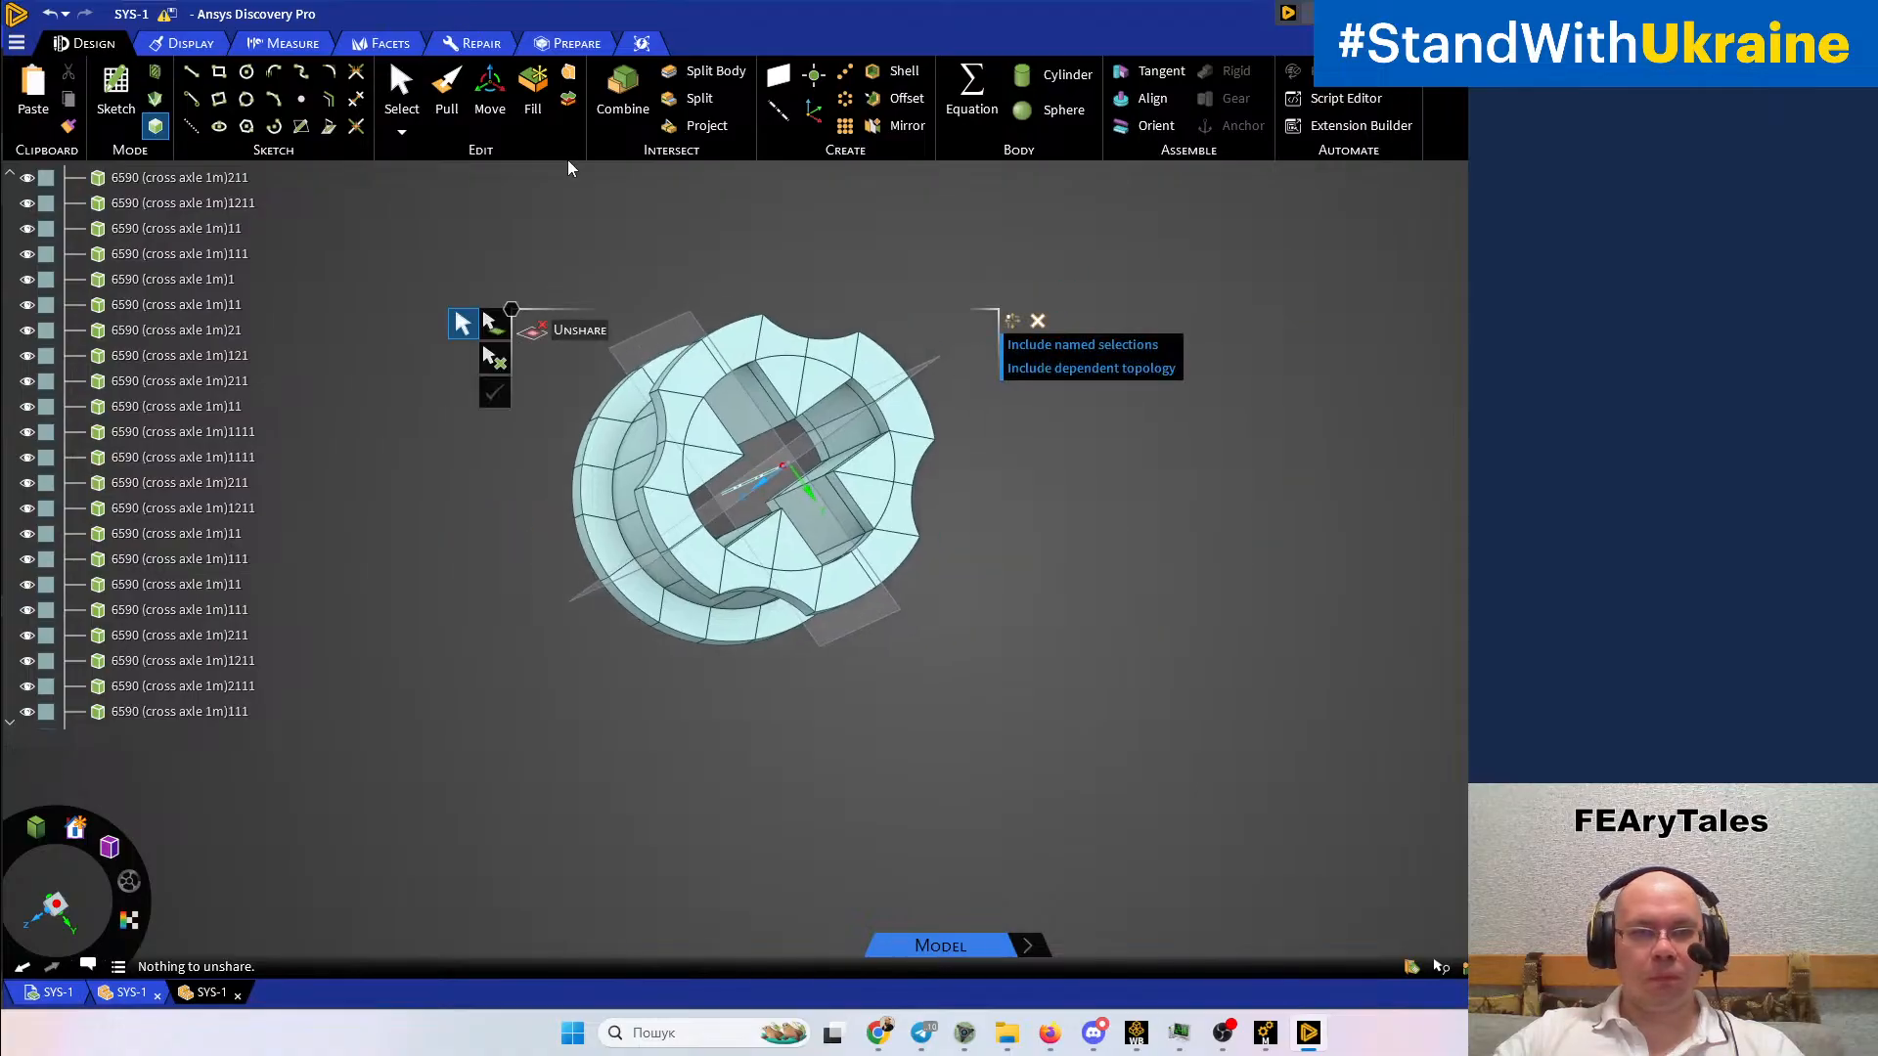
pyautogui.moveTo(719, 306); pyautogui.dragTo(1169, 389, button='middle')
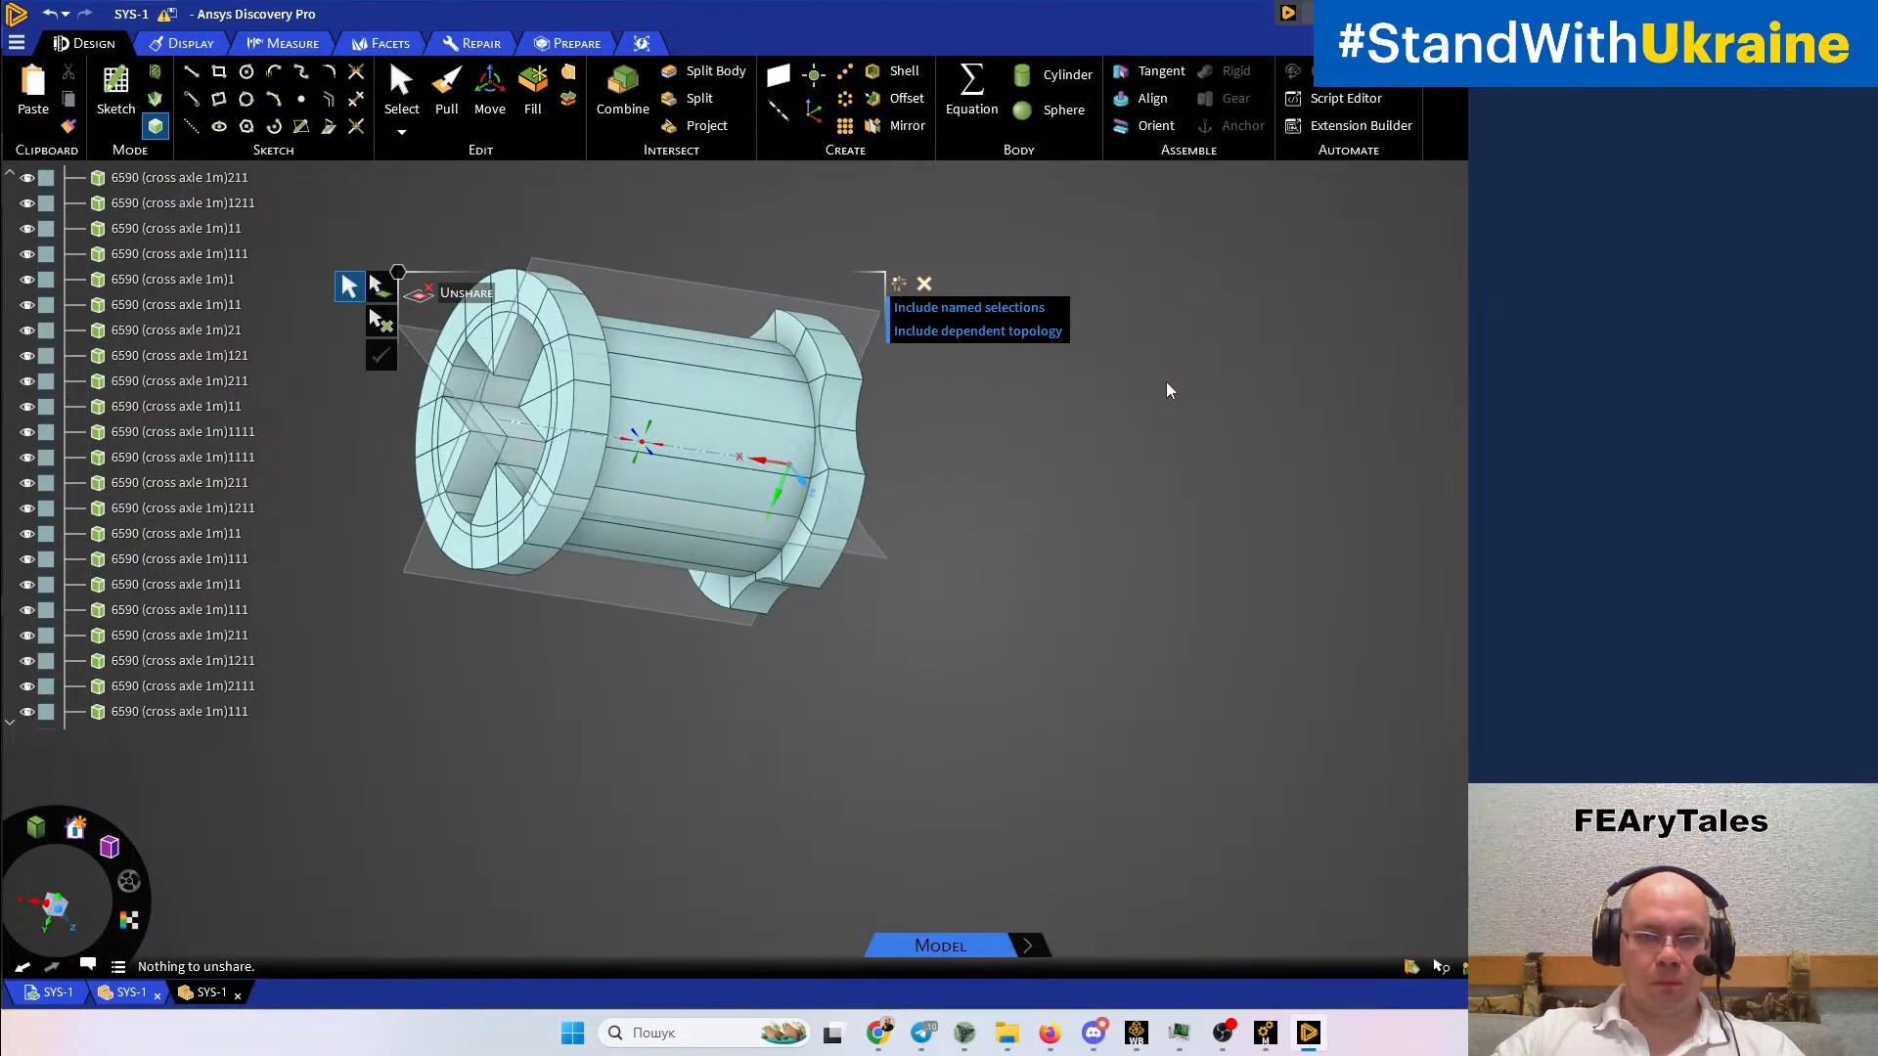
pyautogui.click(703, 71)
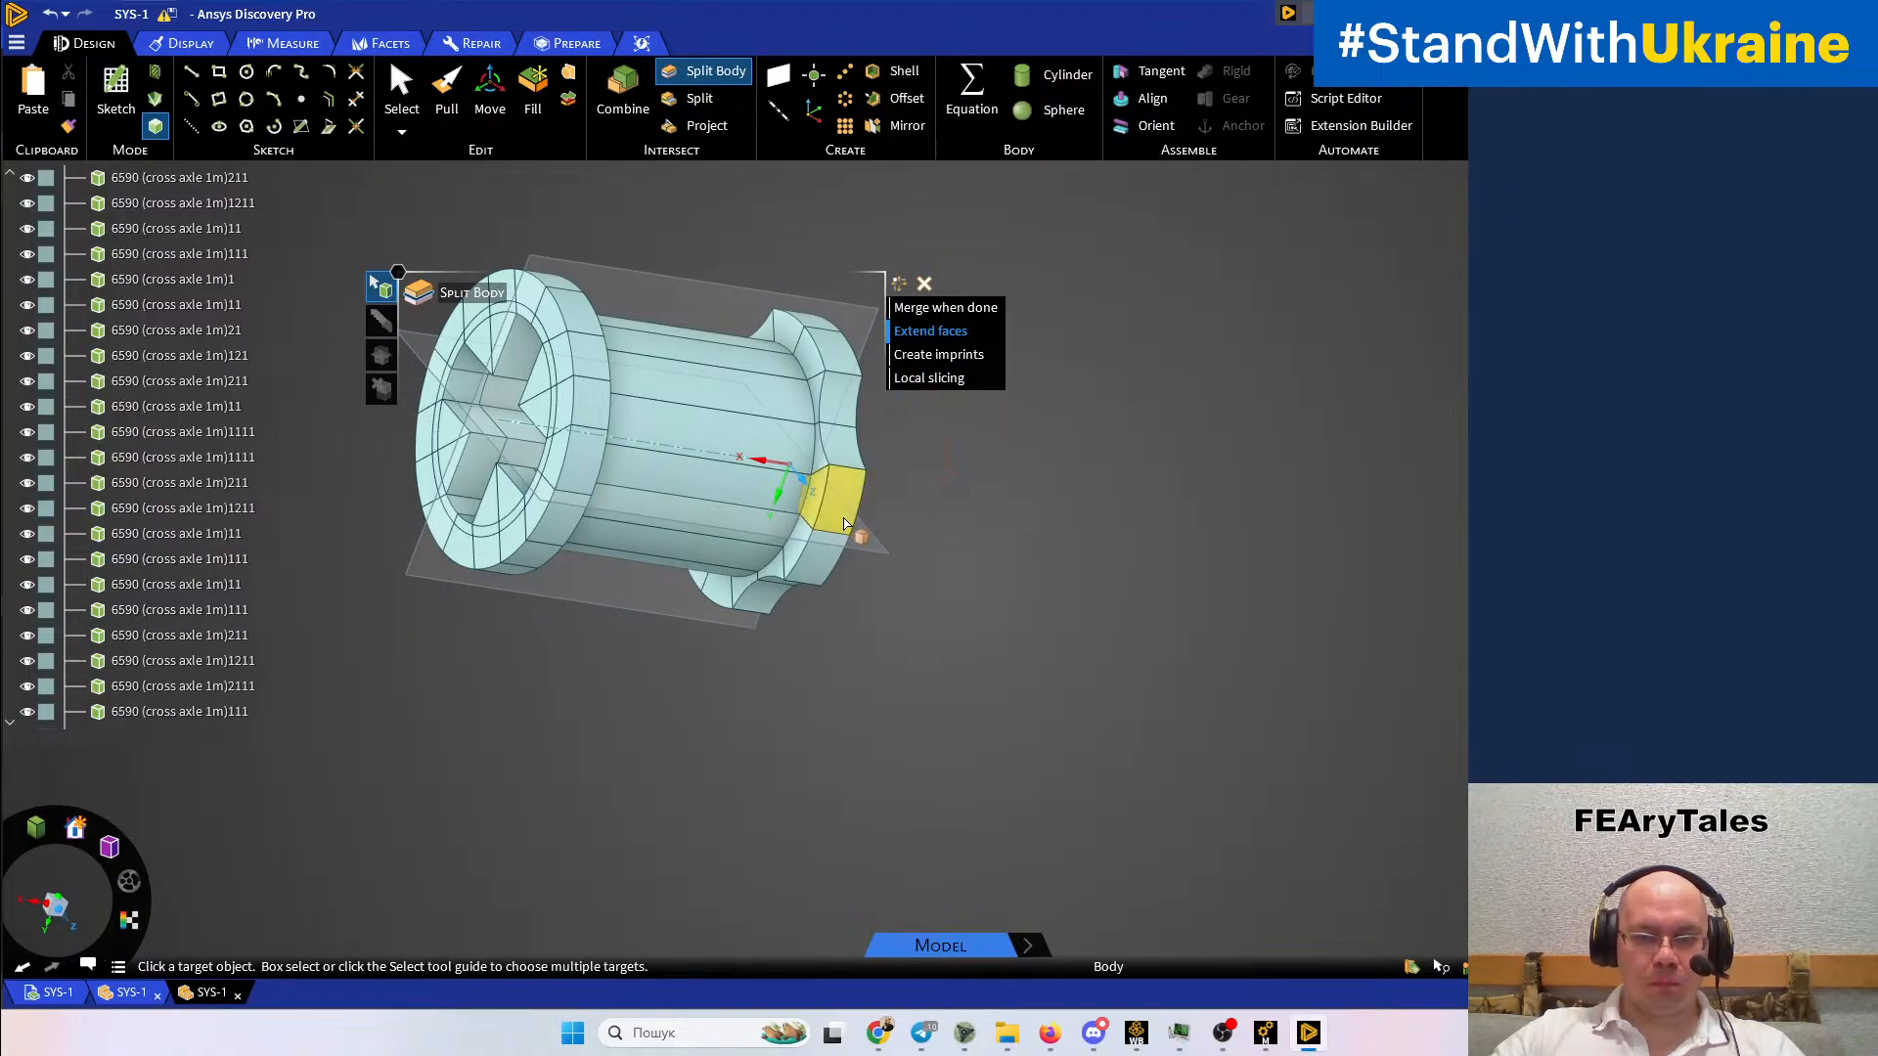
pyautogui.moveTo(848, 515); pyautogui.dragTo(788, 474, button='middle')
pyautogui.moveTo(764, 257); pyautogui.dragTo(957, 735)
pyautogui.moveTo(871, 662); pyautogui.dragTo(965, 629, button='middle')
pyautogui.click(868, 515)
pyautogui.moveTo(1121, 634); pyautogui.dragTo(746, 671, button='middle')
pyautogui.press('Escape')
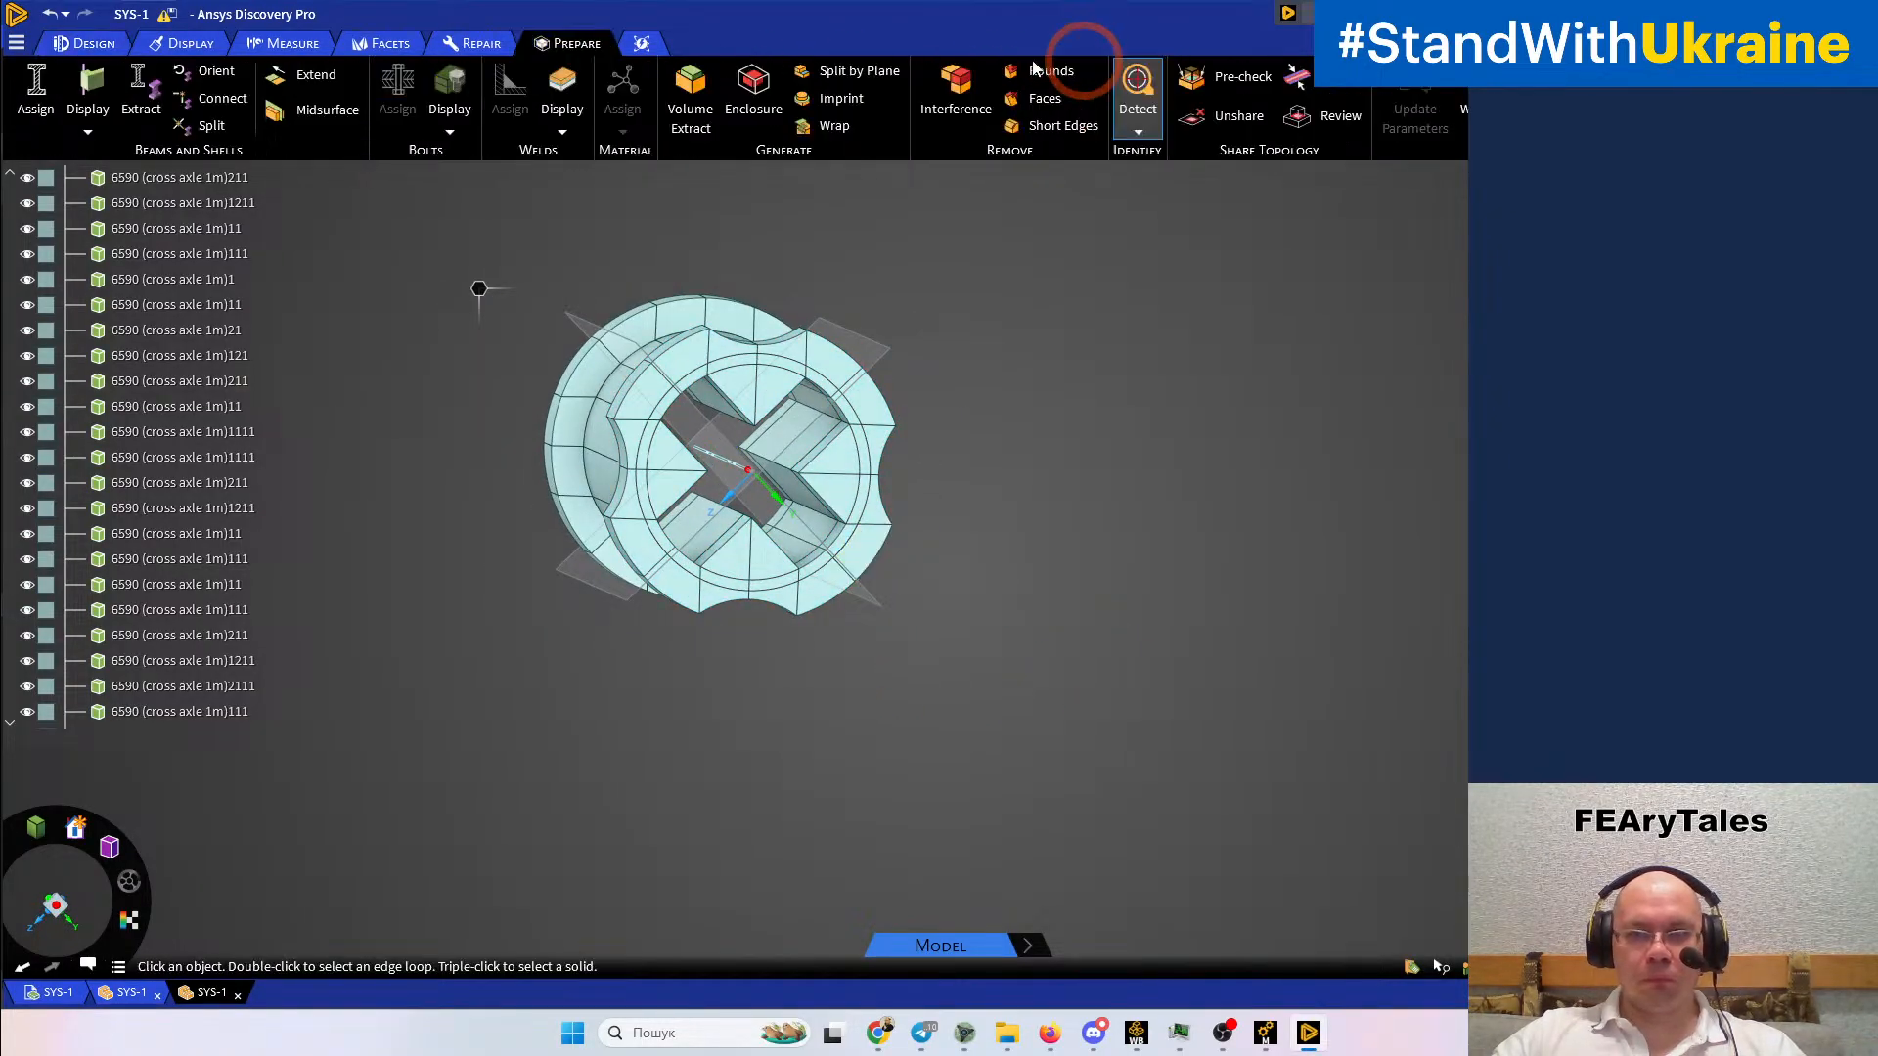
# Run the Shared Topology Review on the bushing, hide the face highlighting and examine the shared edges around both flanges
pyautogui.click(1324, 90)
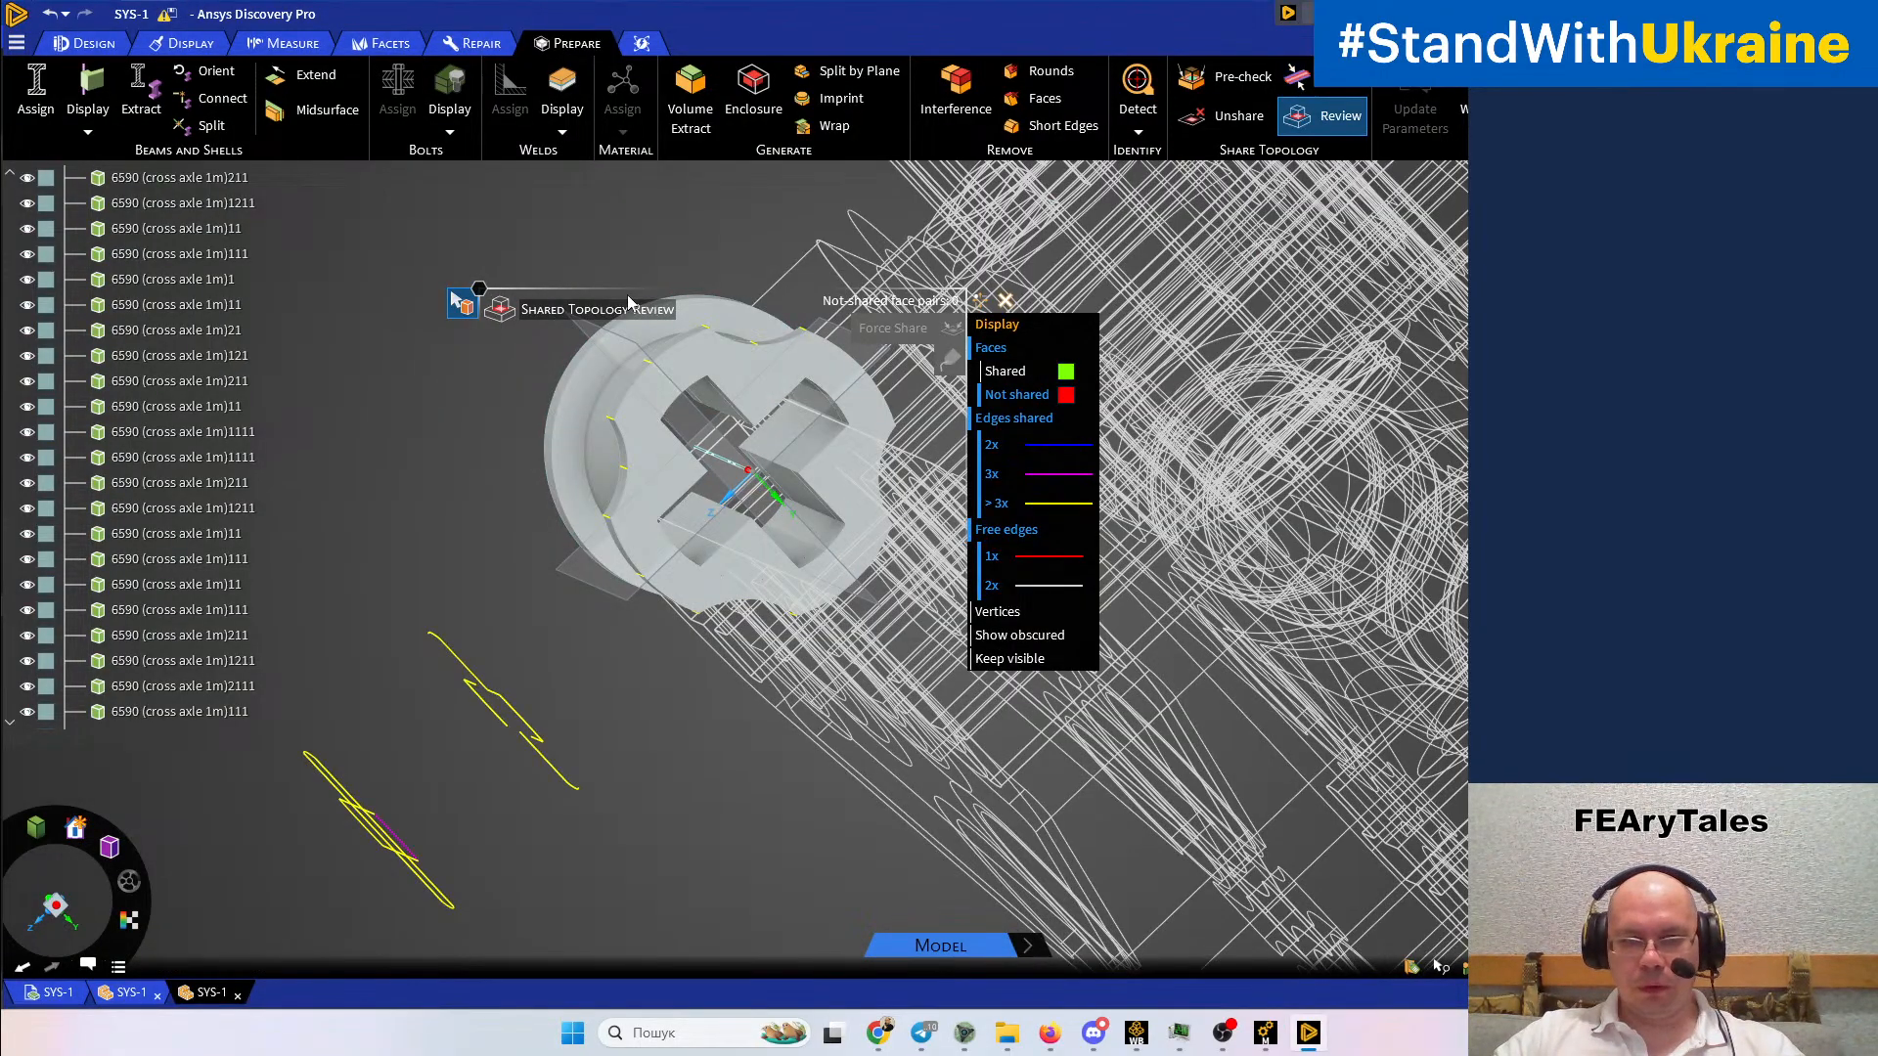
pyautogui.moveTo(740, 599)
pyautogui.mouseDown(button='middle')
pyautogui.moveTo(1057, 529)
pyautogui.moveTo(731, 571)
pyautogui.mouseUp(button='middle')
pyautogui.scroll(8, 731, 569)
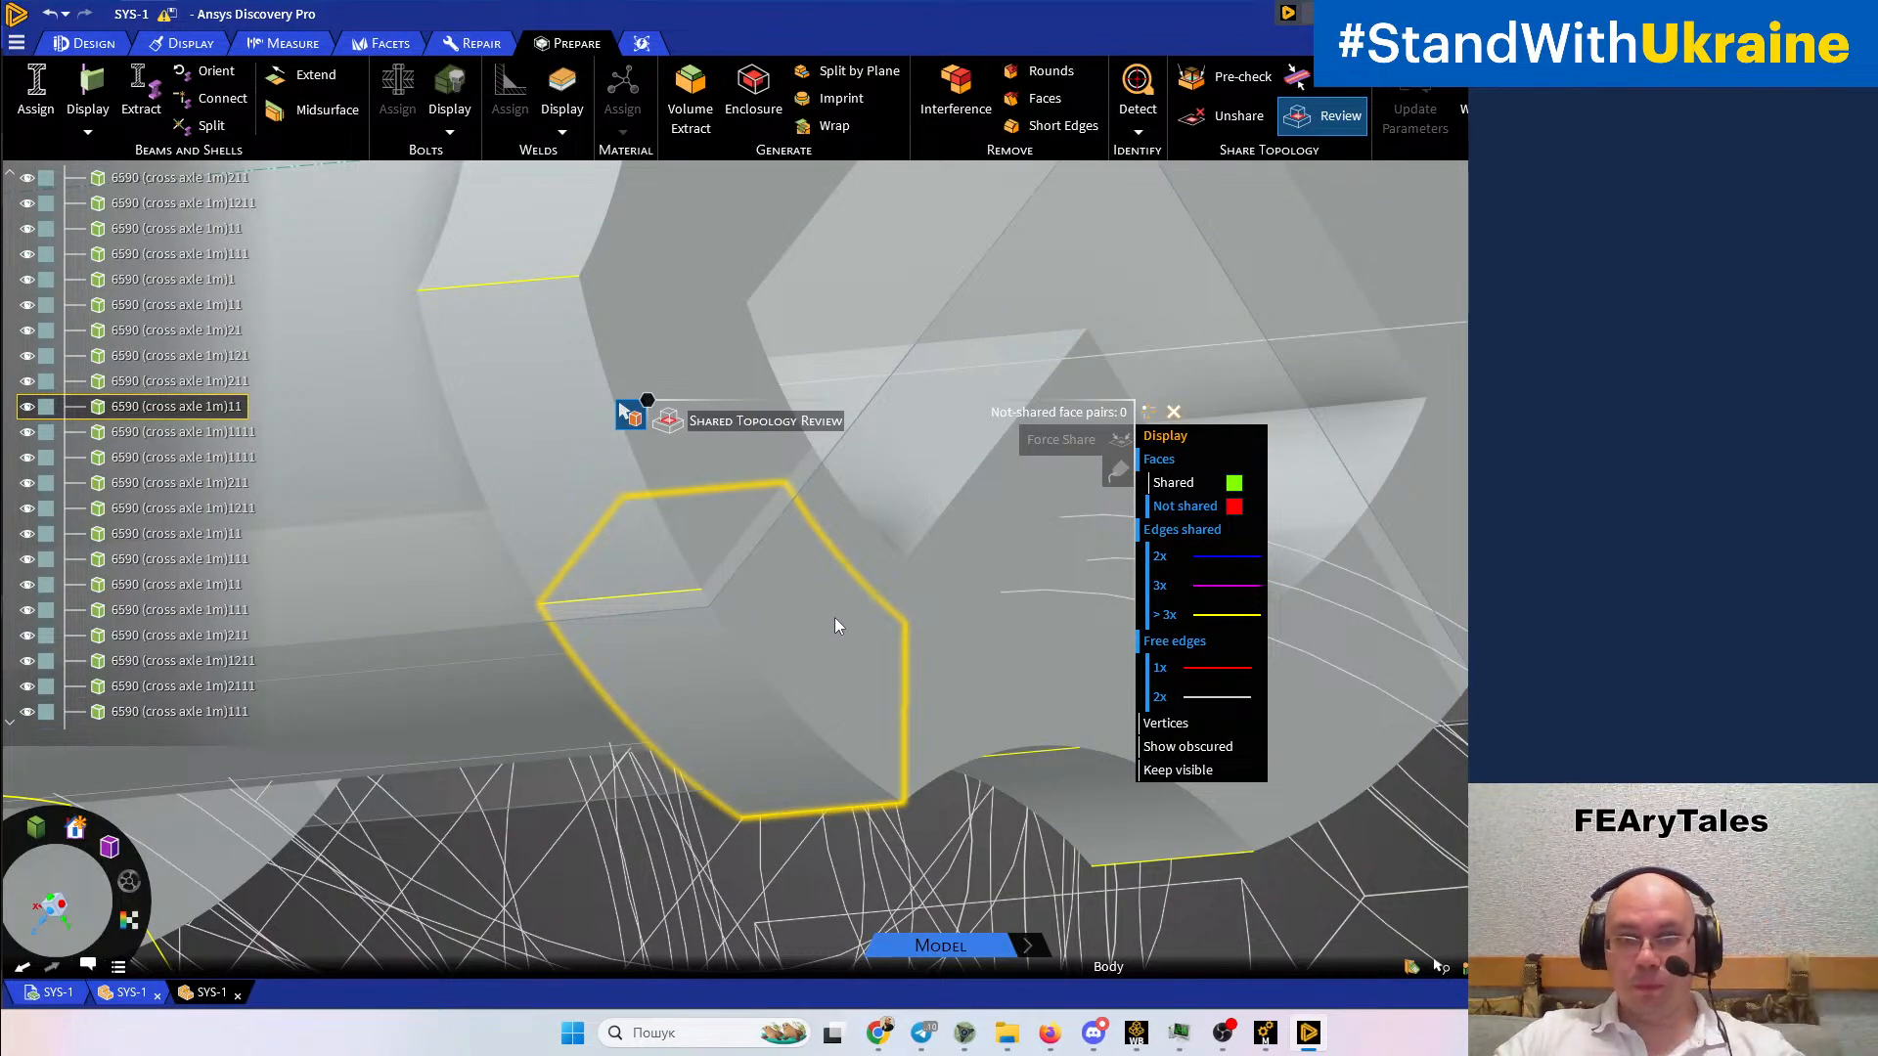
pyautogui.scroll(-4, 837, 618)
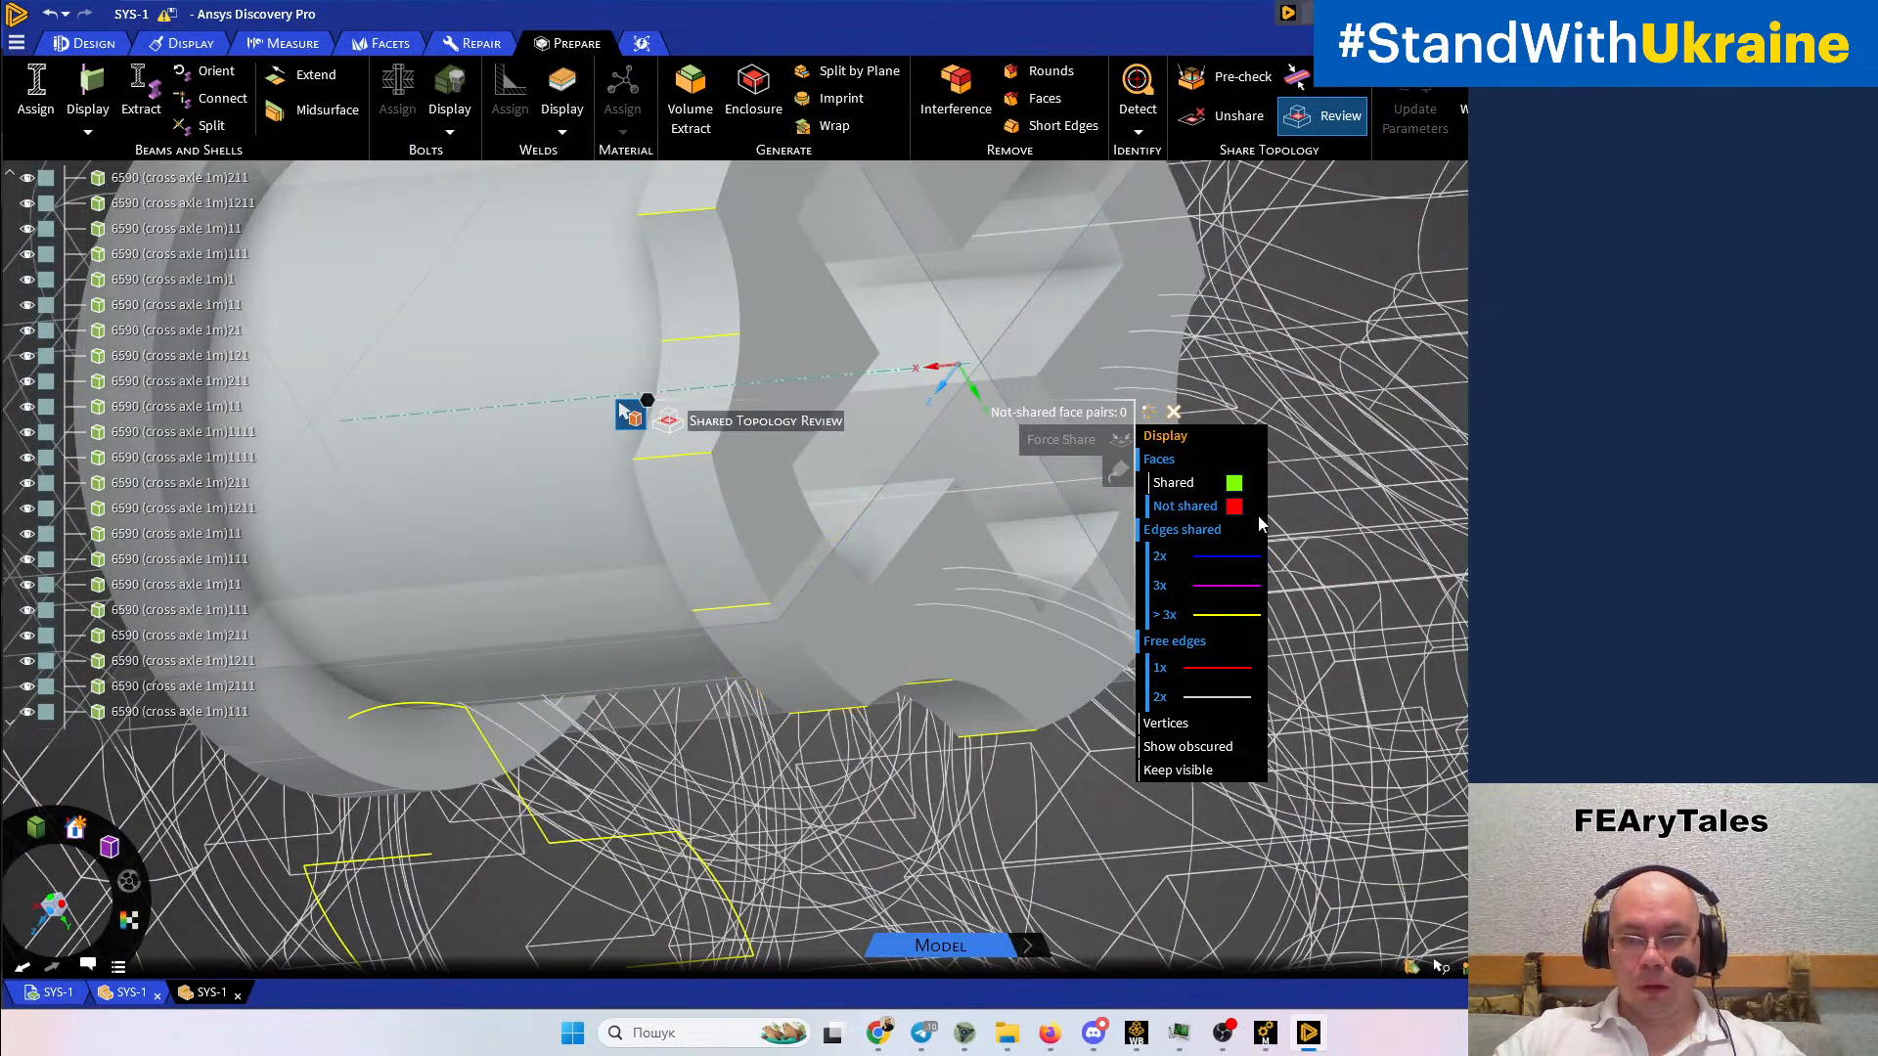
pyautogui.click(1205, 515)
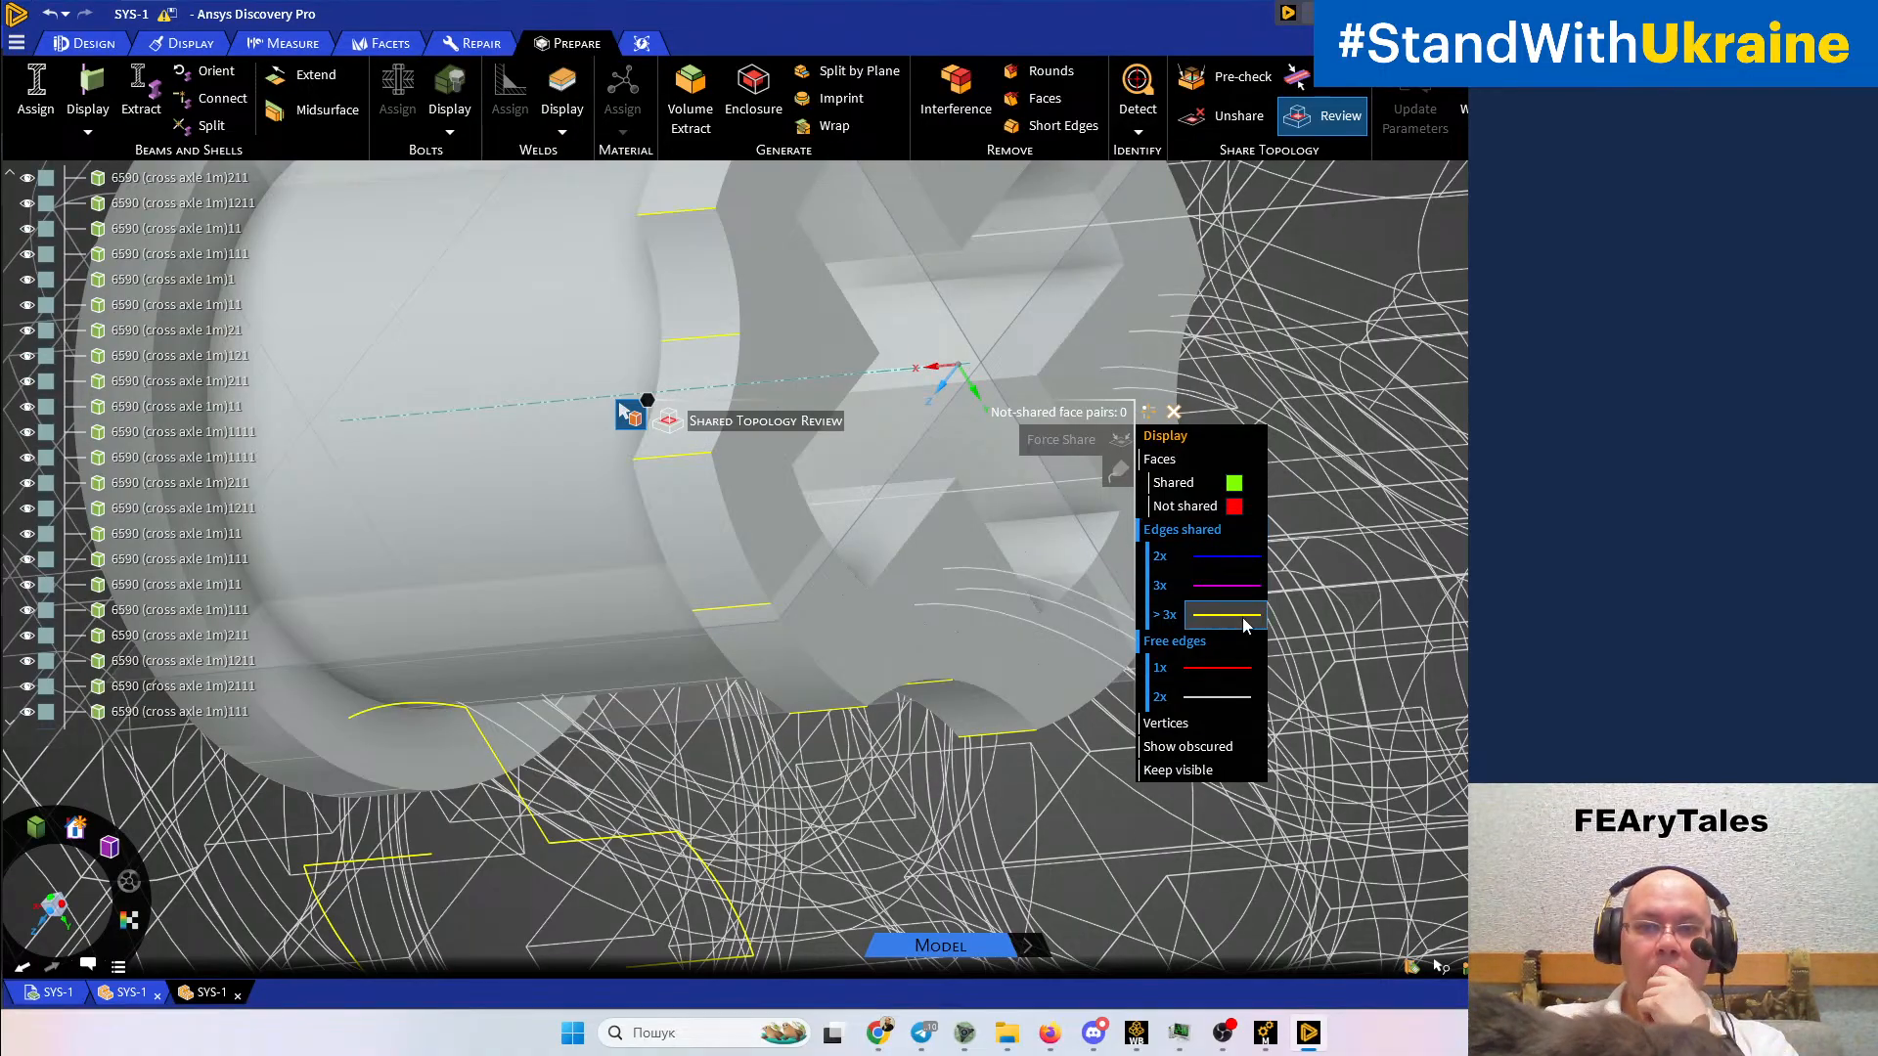
pyautogui.click(1234, 563)
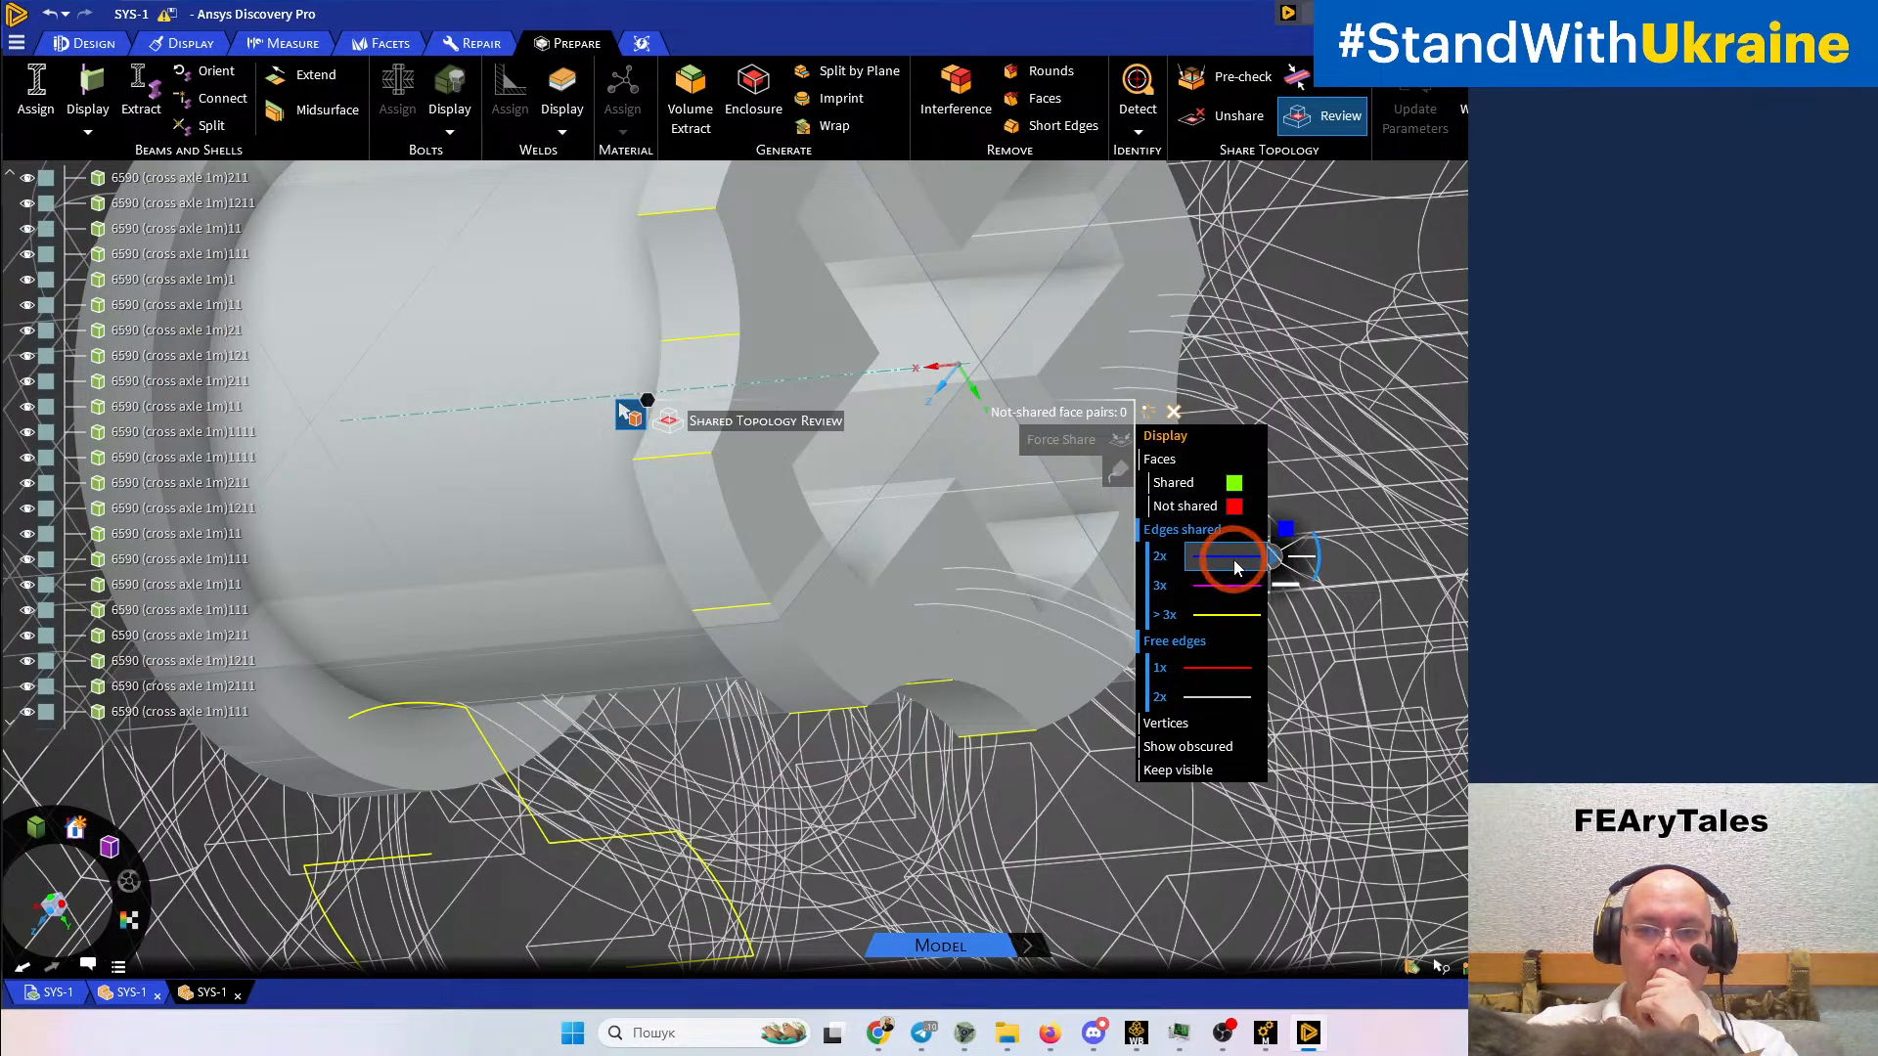
pyautogui.click(1228, 619)
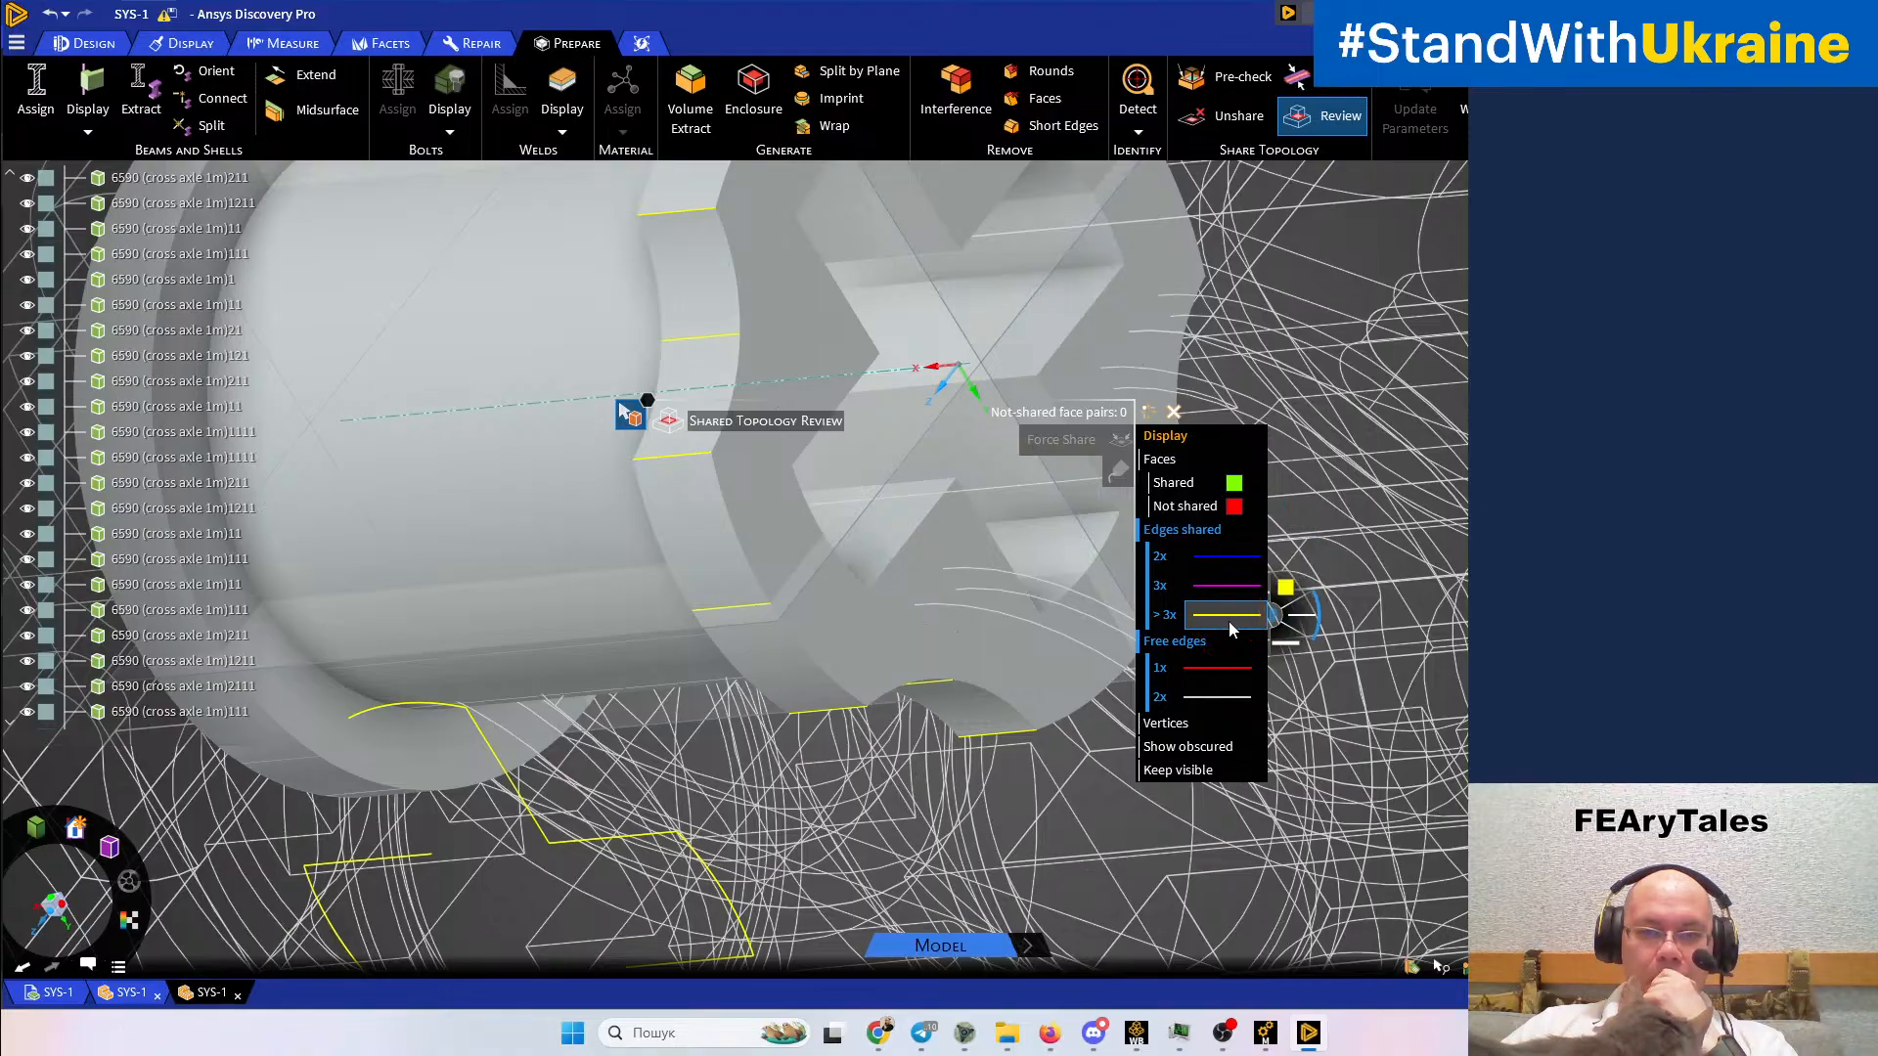
pyautogui.scroll(-3, 779, 466)
pyautogui.moveTo(782, 462)
pyautogui.mouseDown(button='middle')
pyautogui.moveTo(800, 589)
pyautogui.moveTo(1105, 610)
pyautogui.moveTo(1066, 677)
pyautogui.moveTo(1003, 677)
pyautogui.mouseUp(button='middle')
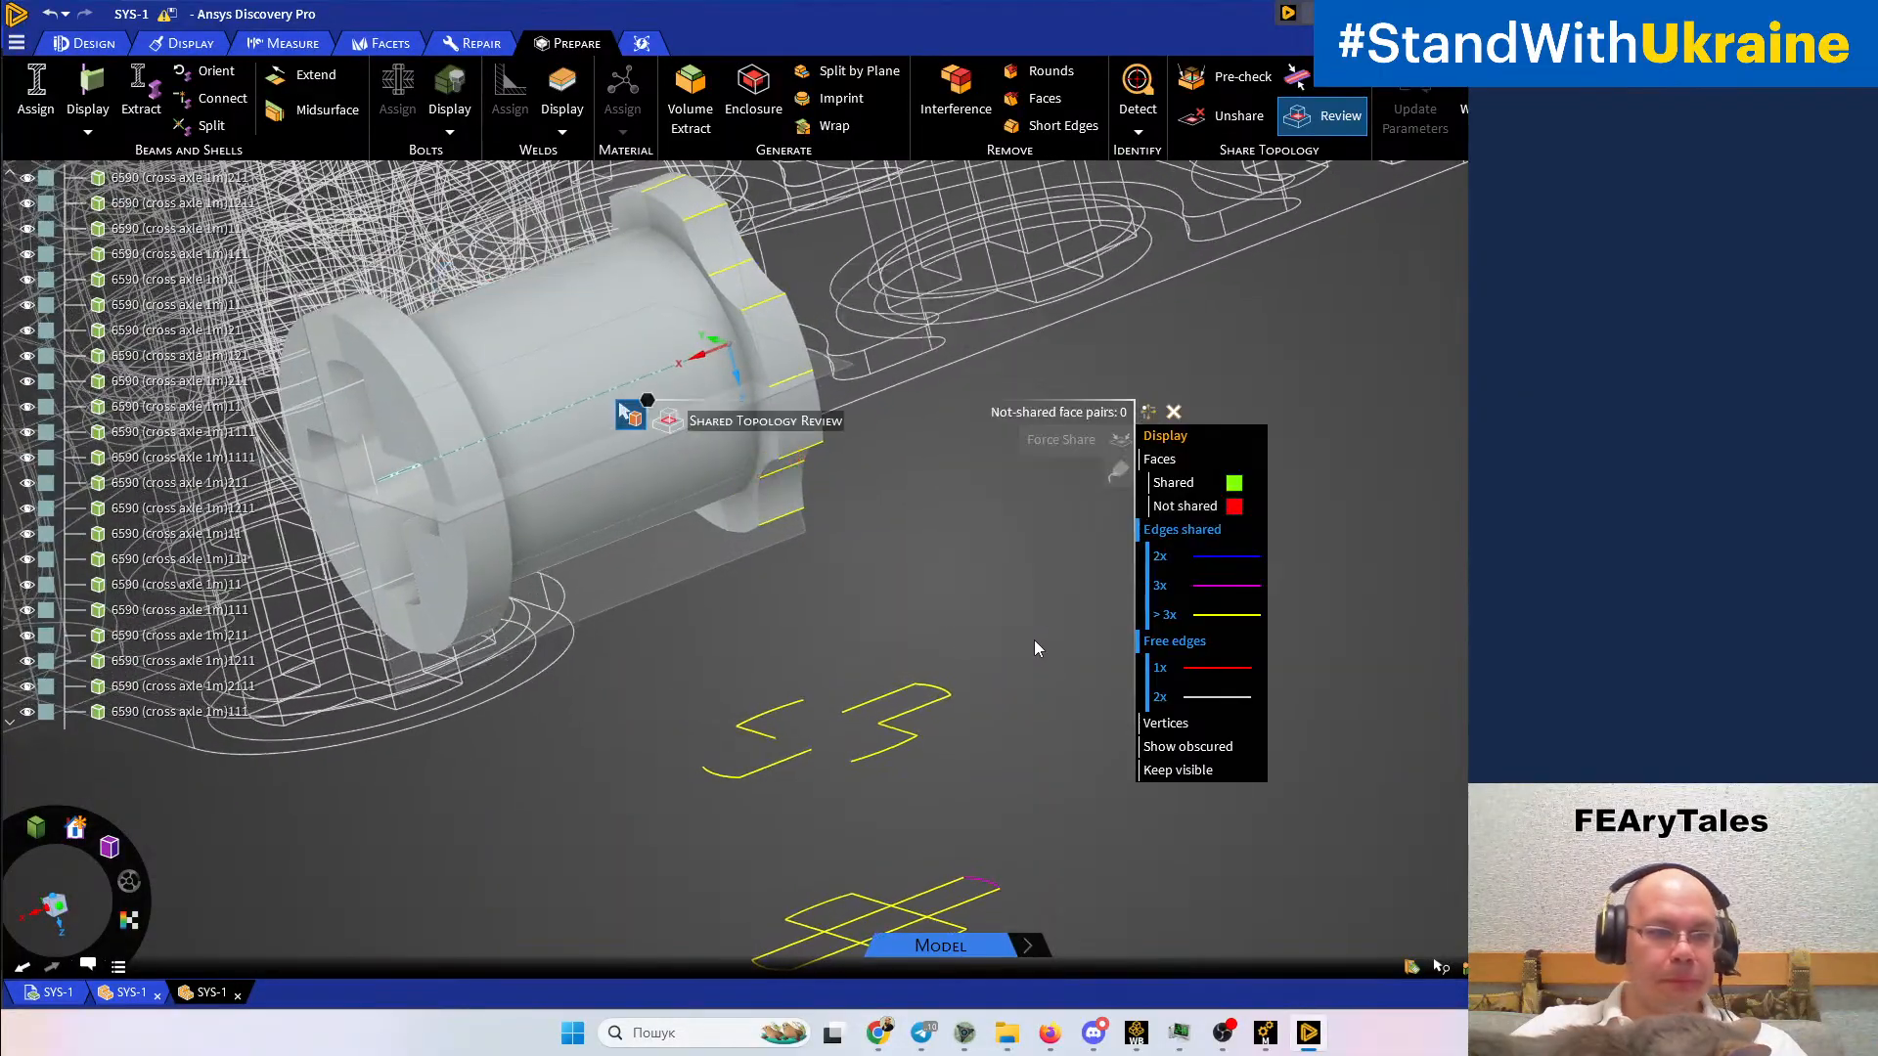
# Look through the bushing's listed bodies and match them to their locations on the reviewed model
pyautogui.scroll(5, 94, 524)
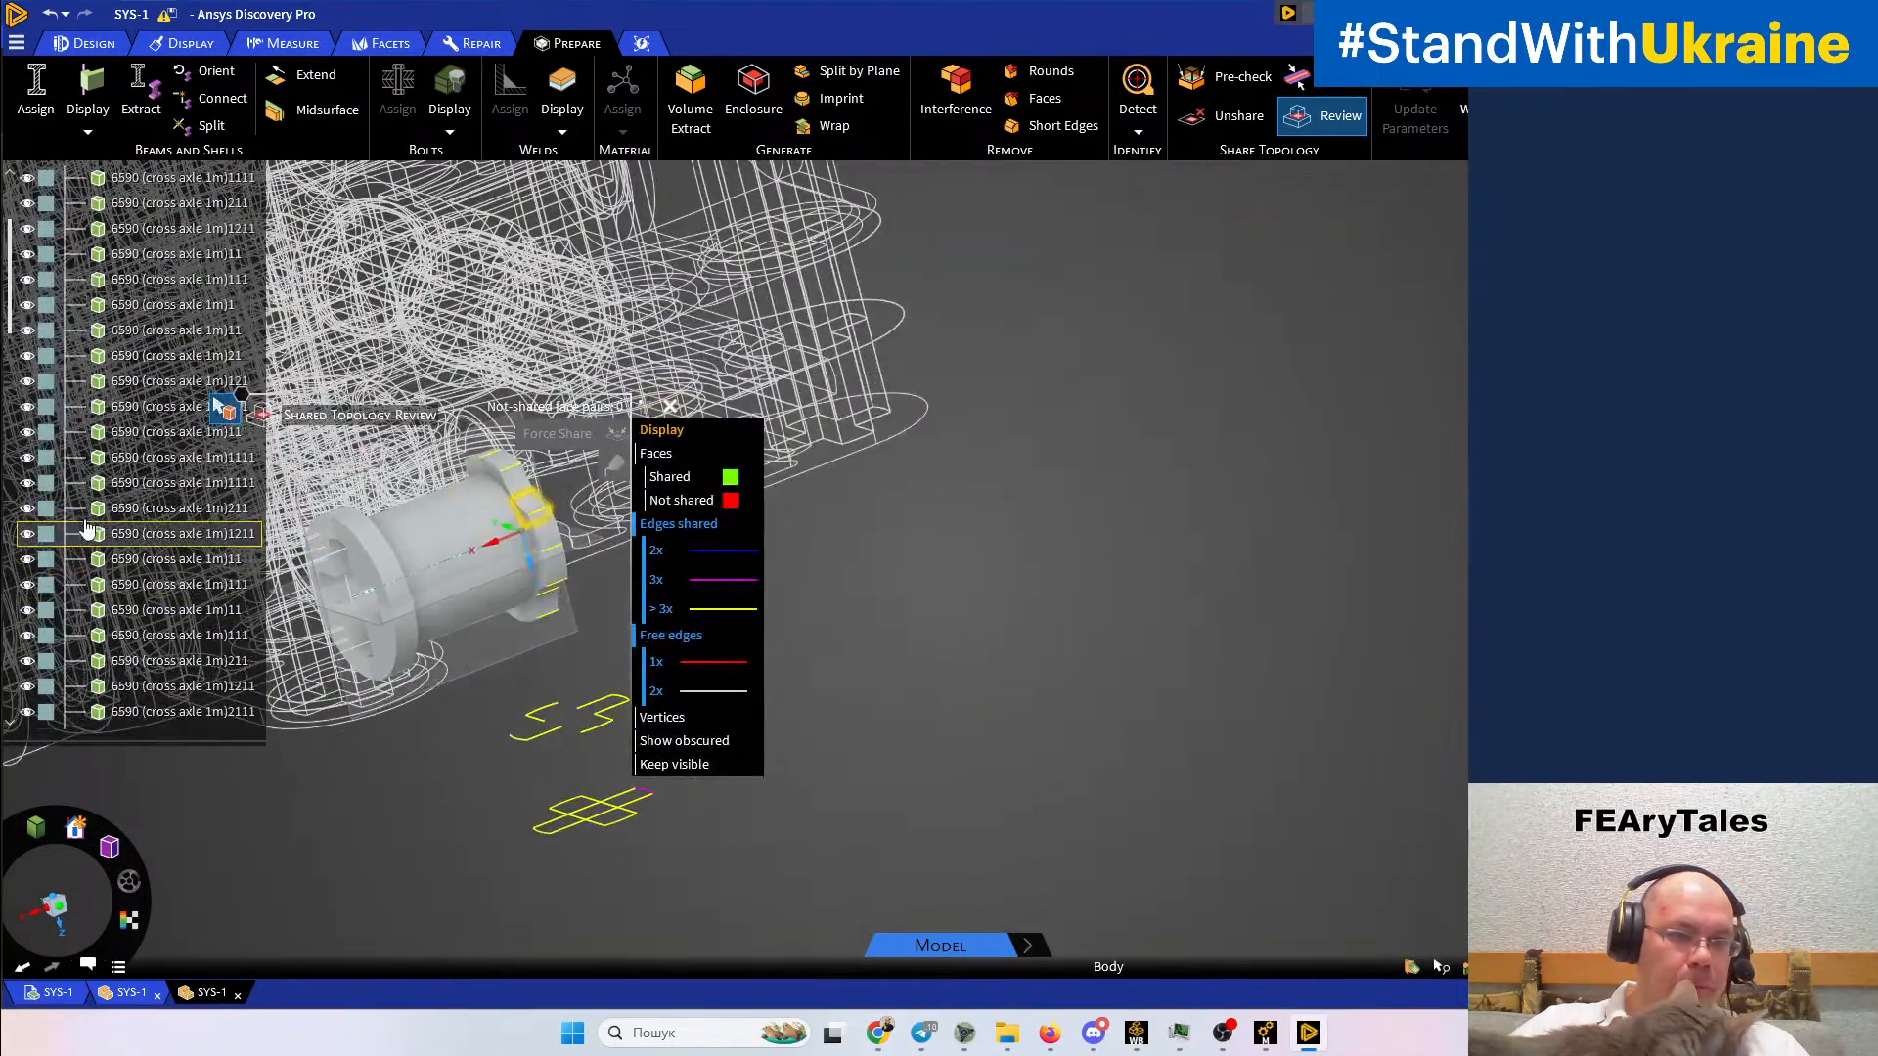
pyautogui.scroll(-5, 95, 523)
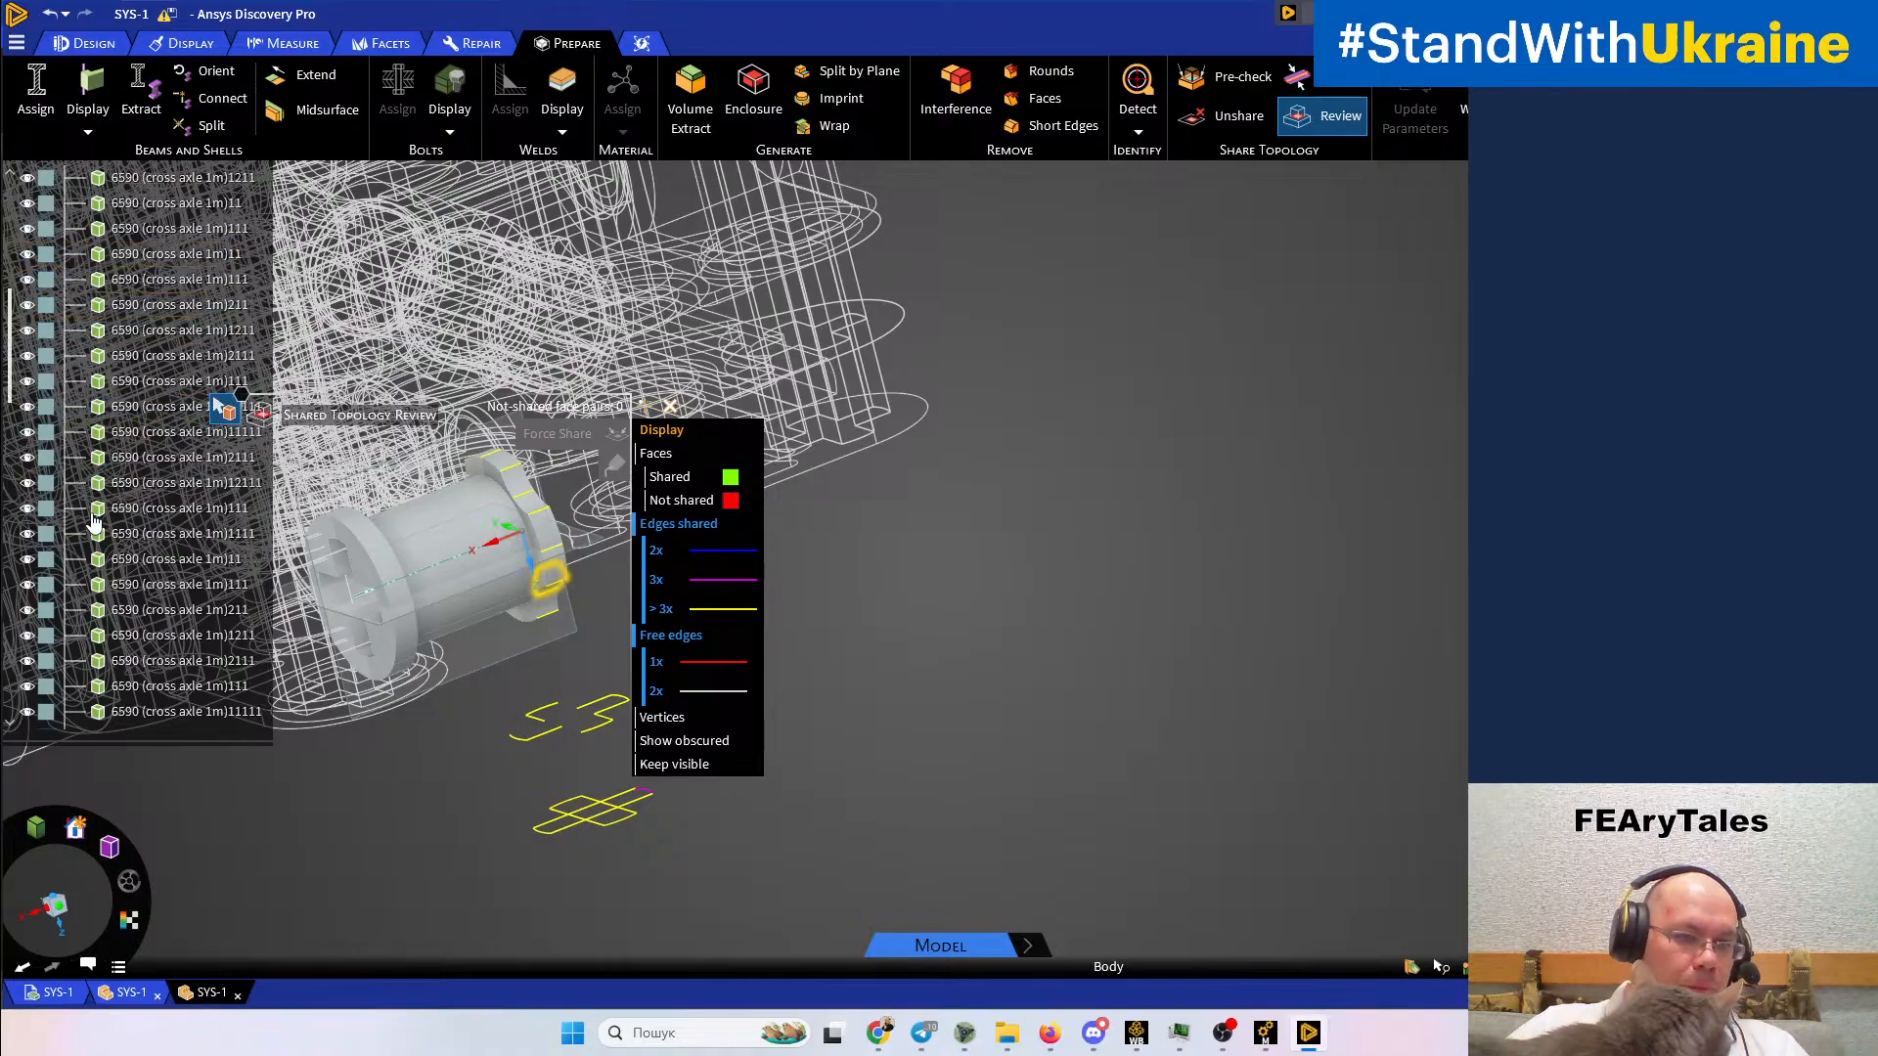
pyautogui.scroll(-5, 20, 455)
pyautogui.moveTo(12, 452); pyautogui.dragTo(17, 636)
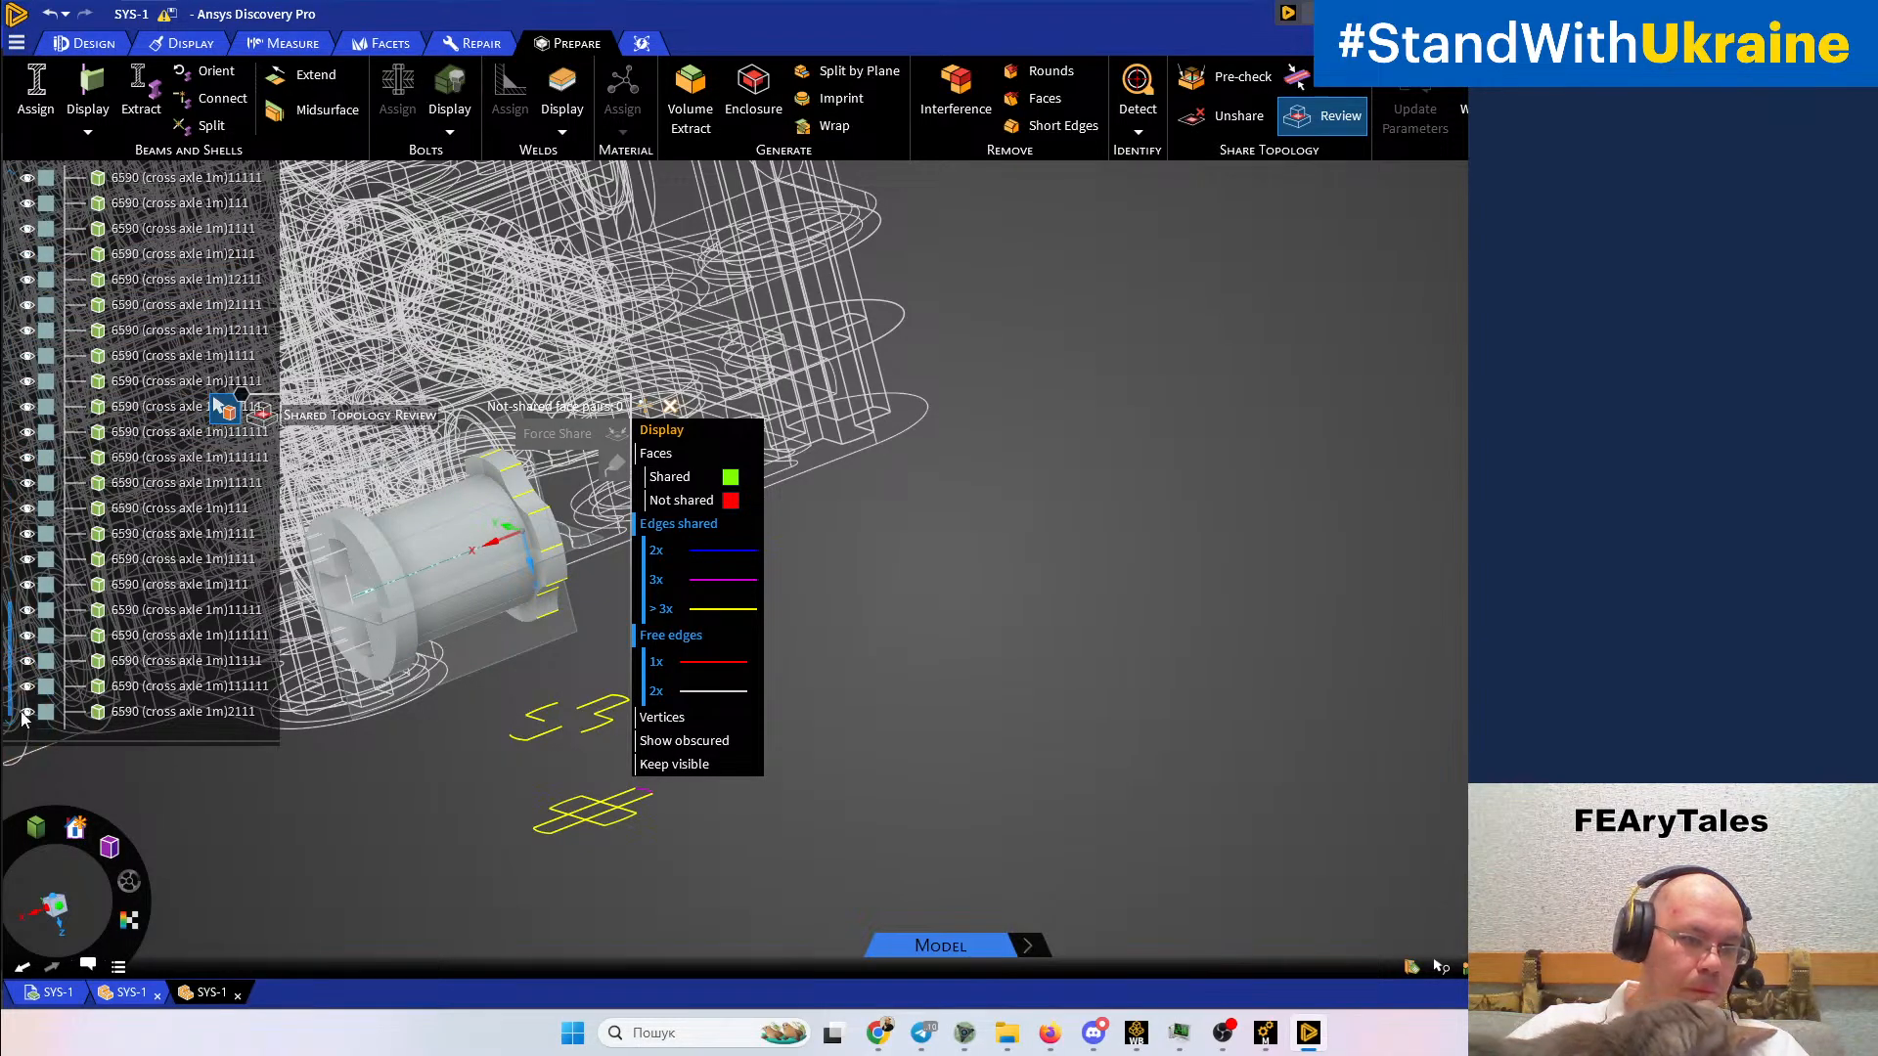
pyautogui.moveTo(22, 713); pyautogui.dragTo(23, 714)
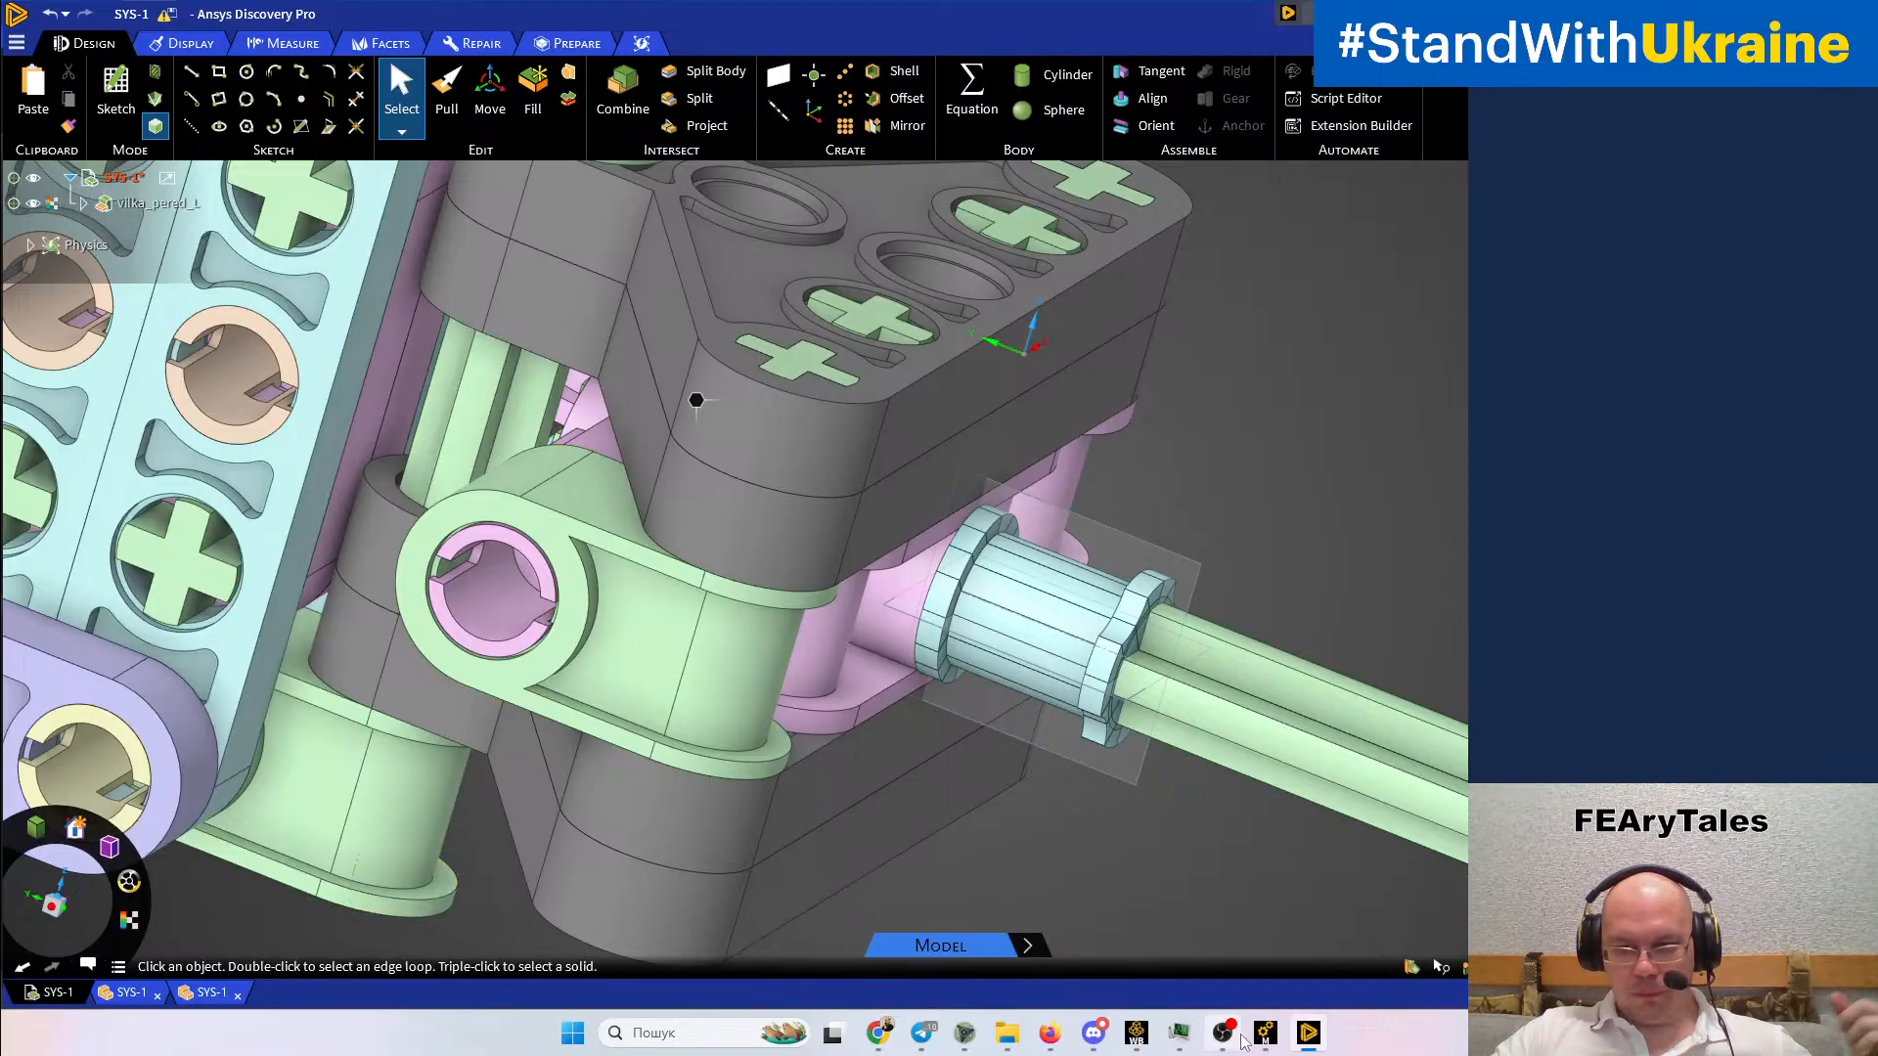
# Switch to Mechanical and update the f1-part model's geometry from its source
pyautogui.moveTo(1264, 1037)
pyautogui.click(1341, 890)
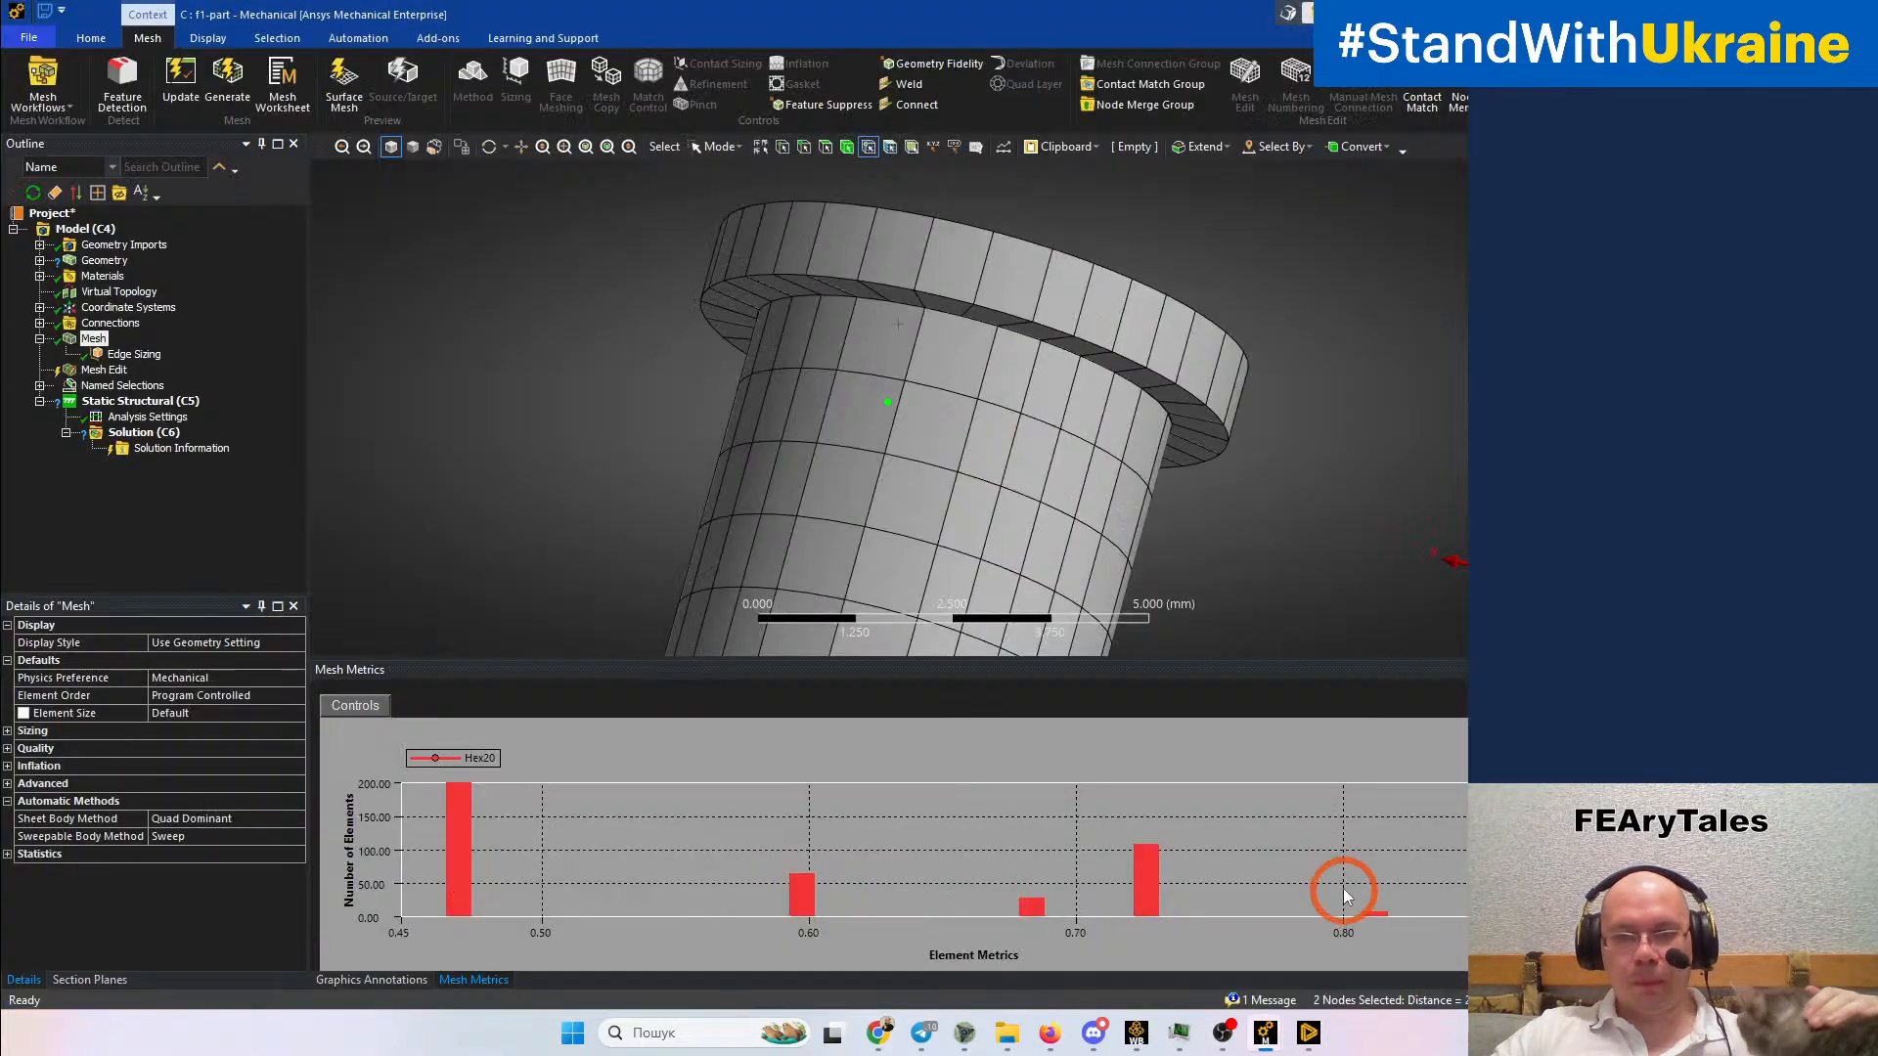
pyautogui.rightClick(90, 260)
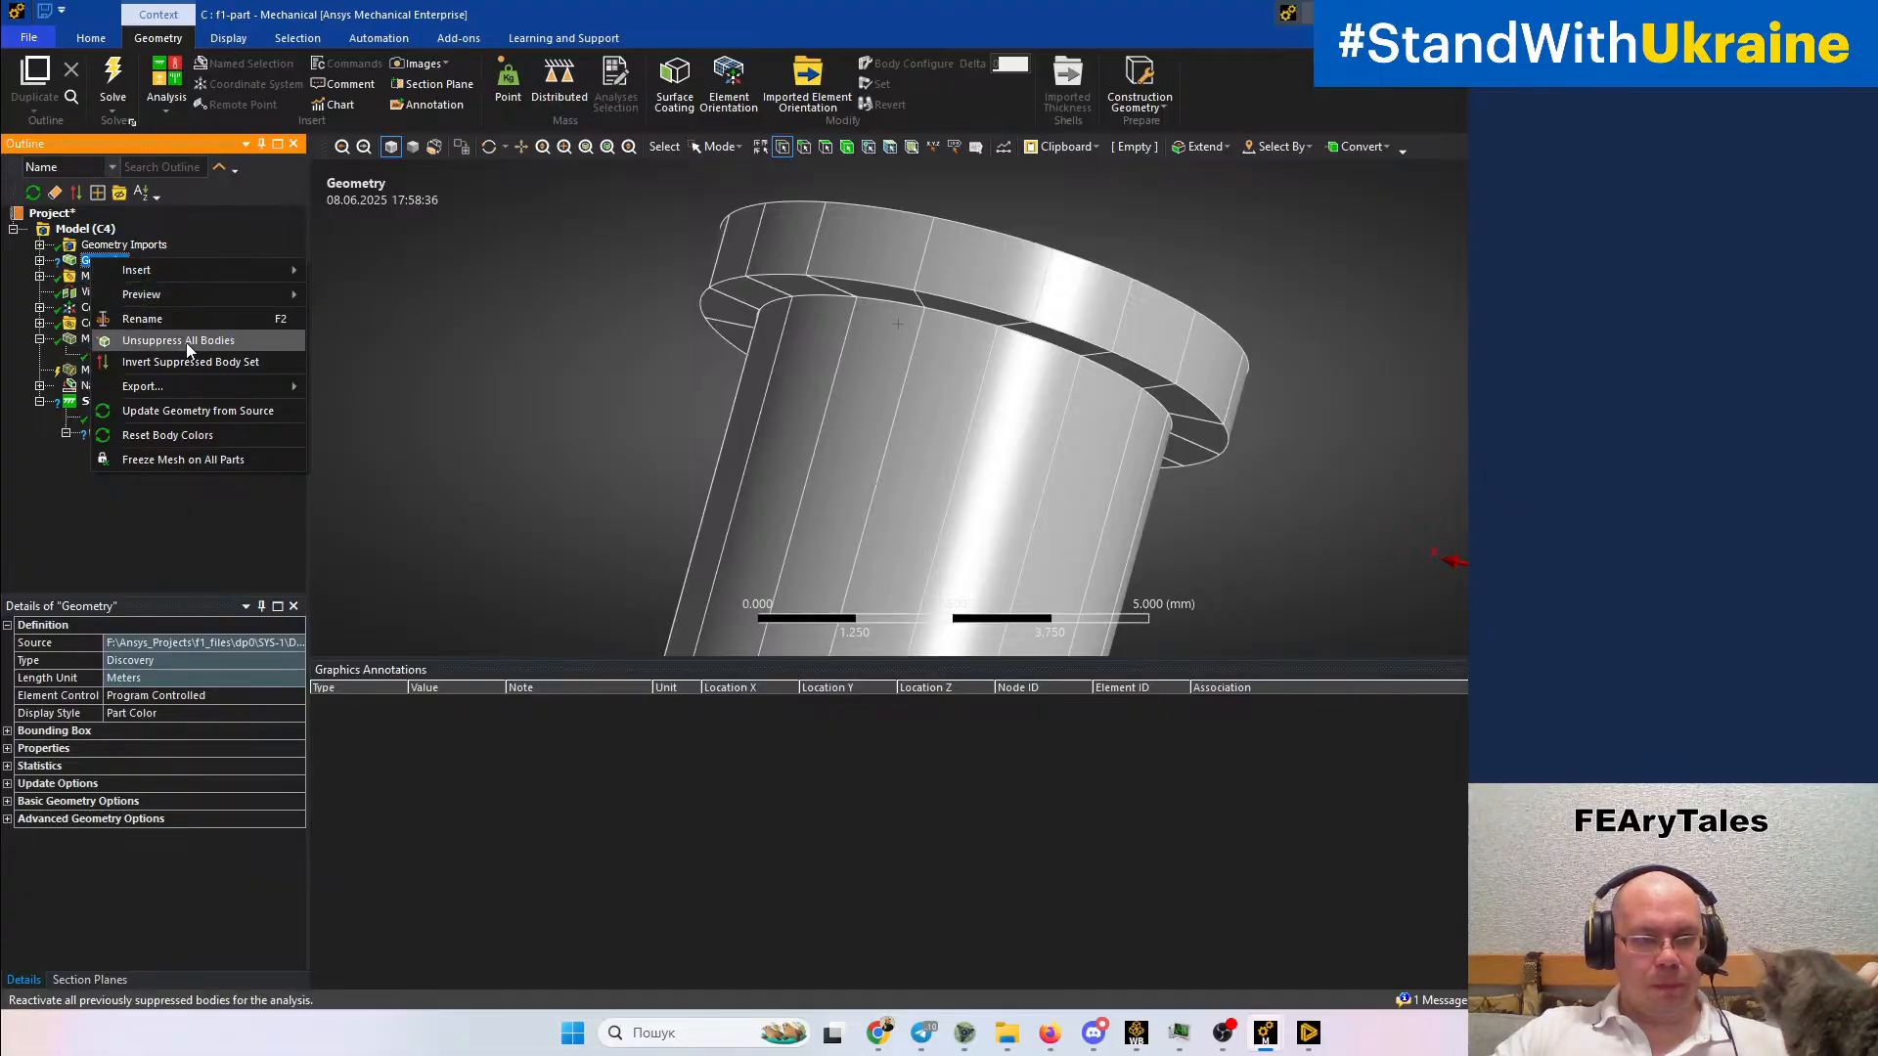
pyautogui.click(184, 411)
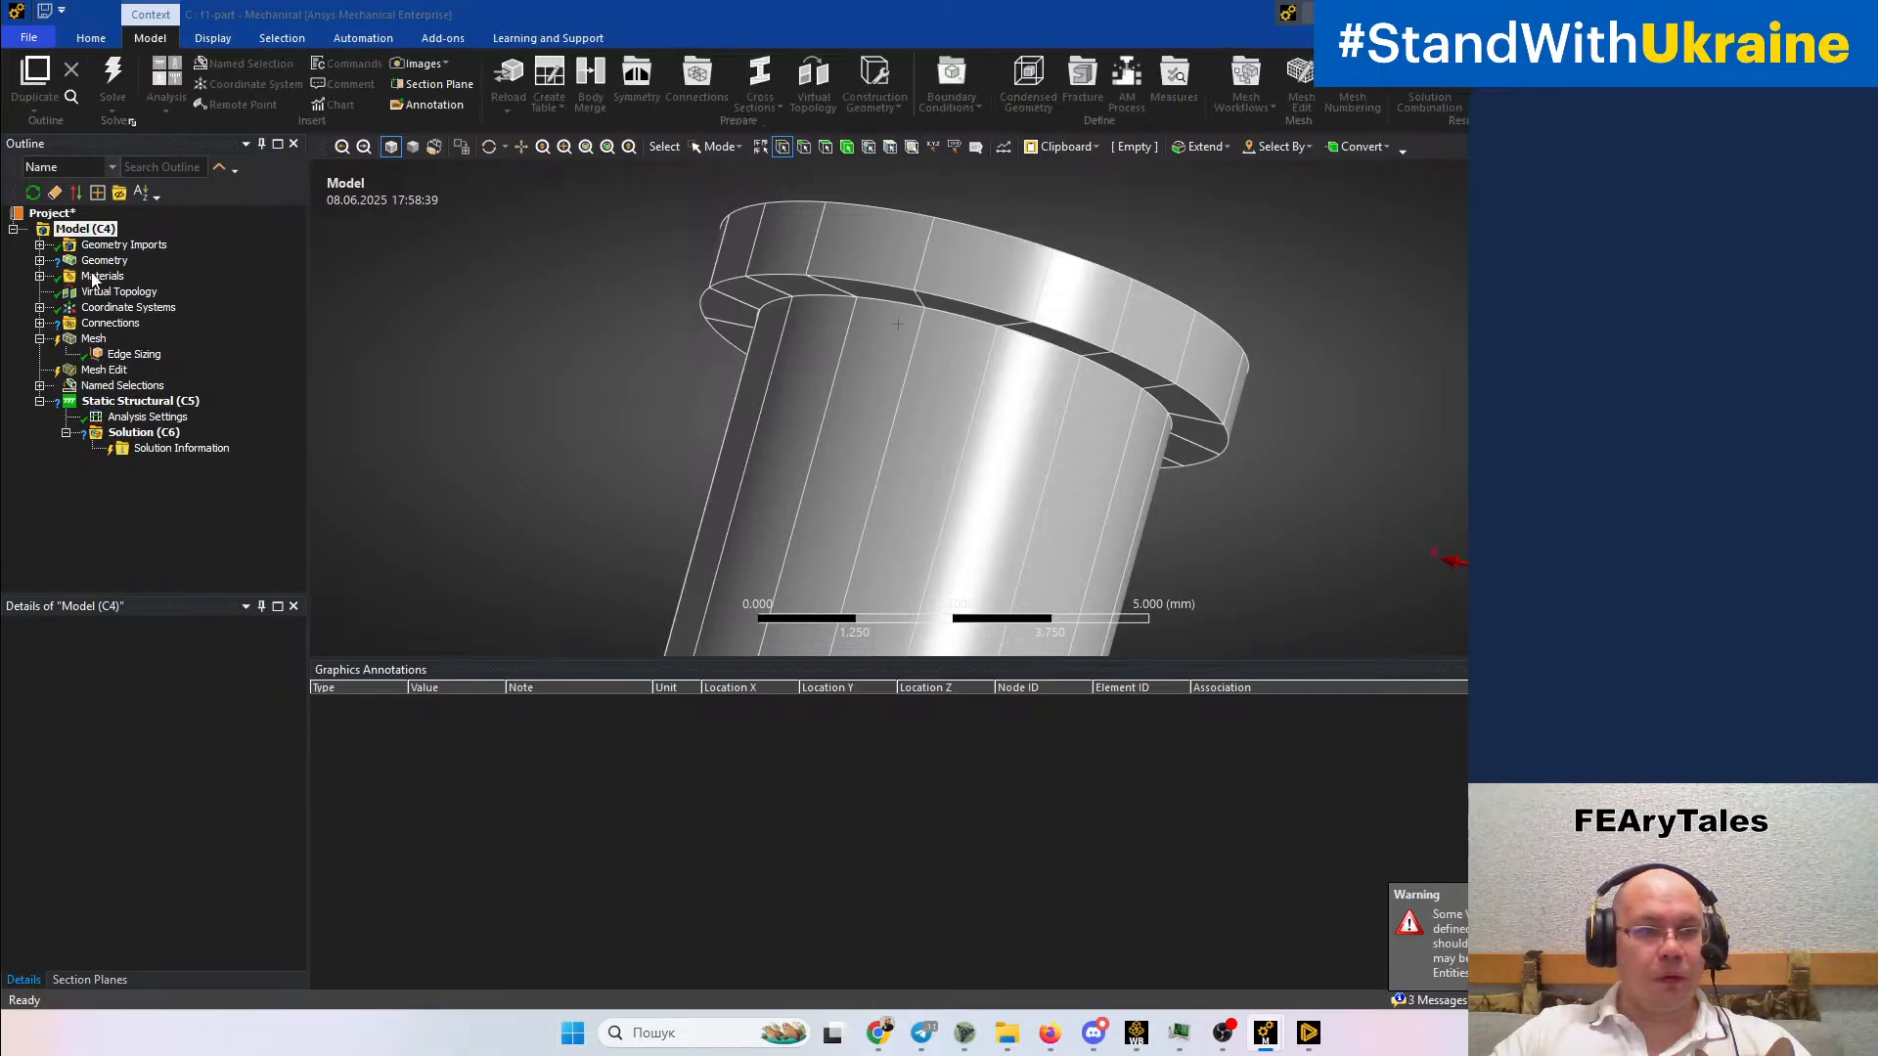
# Highlight the 6590 (cross axle 1m) part in the geometry tree, inspect its updated bodies and collapse its body list
pyautogui.click(43, 266)
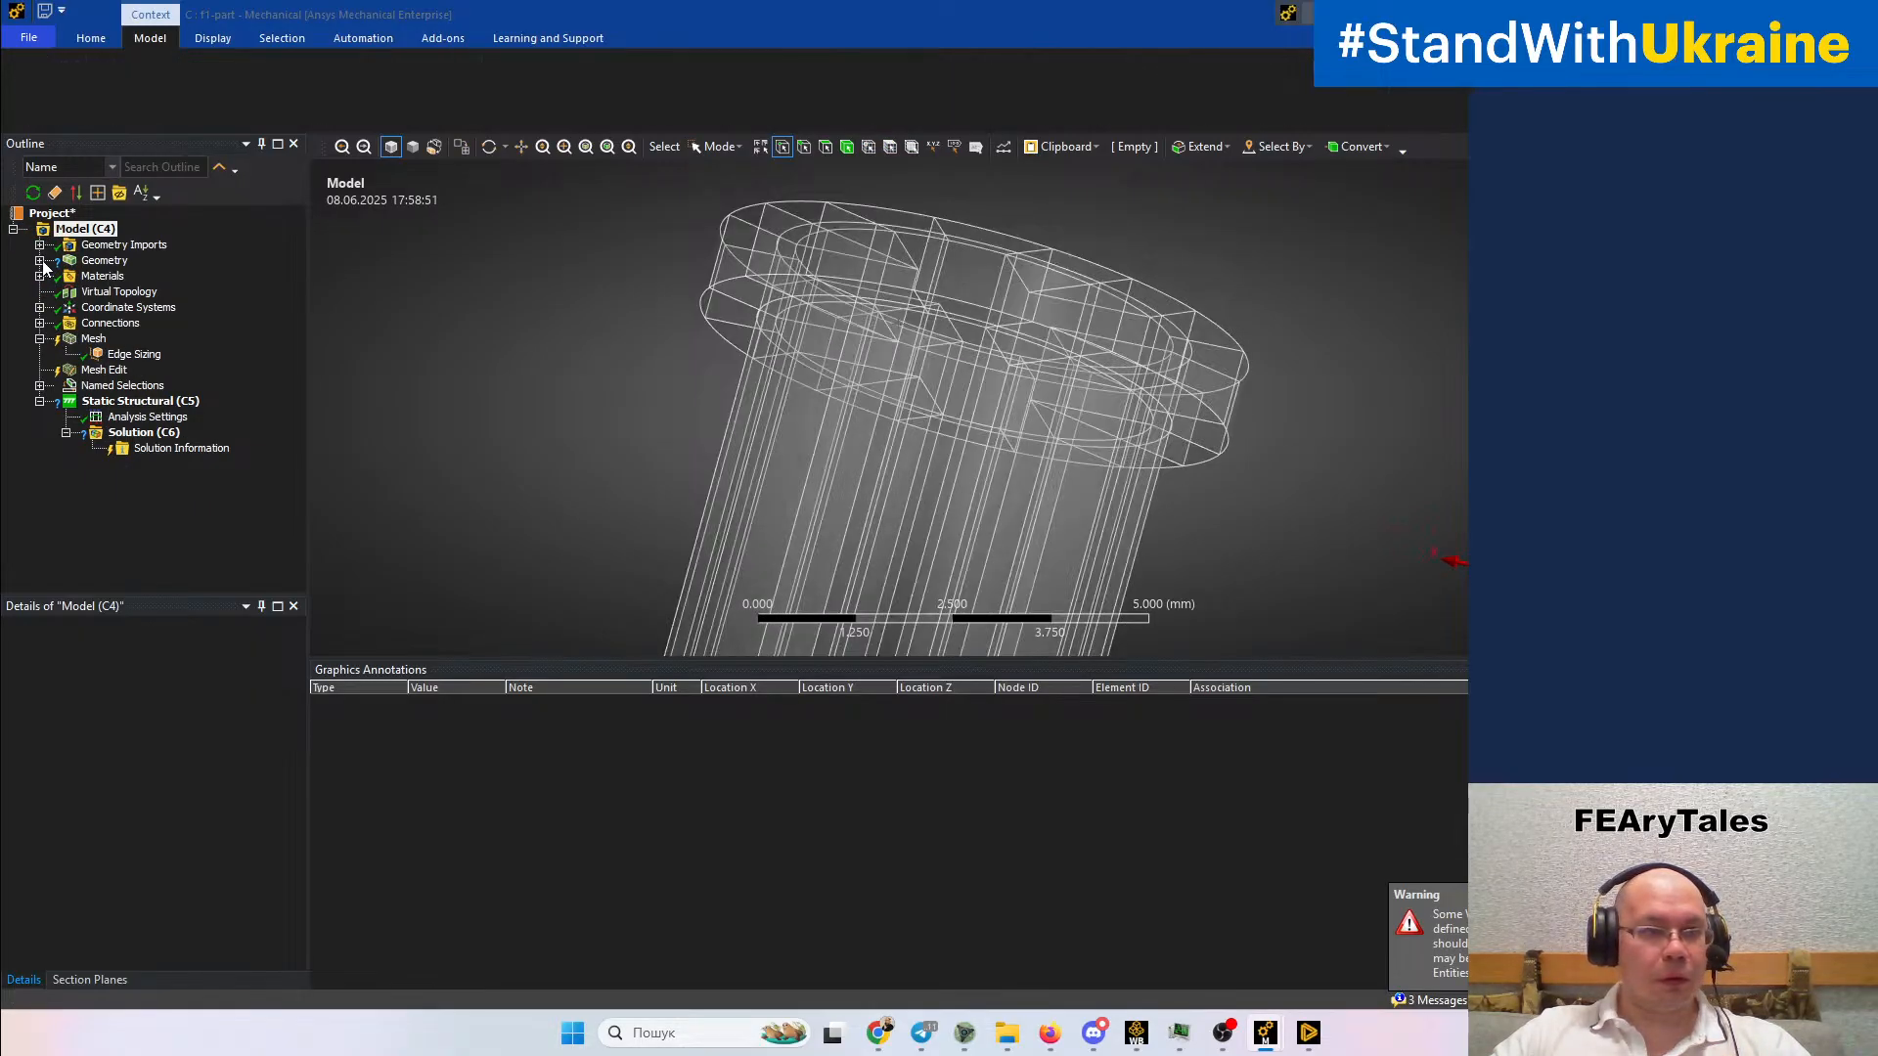
pyautogui.scroll(-3, 114, 279)
pyautogui.scroll(3, 112, 271)
pyautogui.click(66, 229)
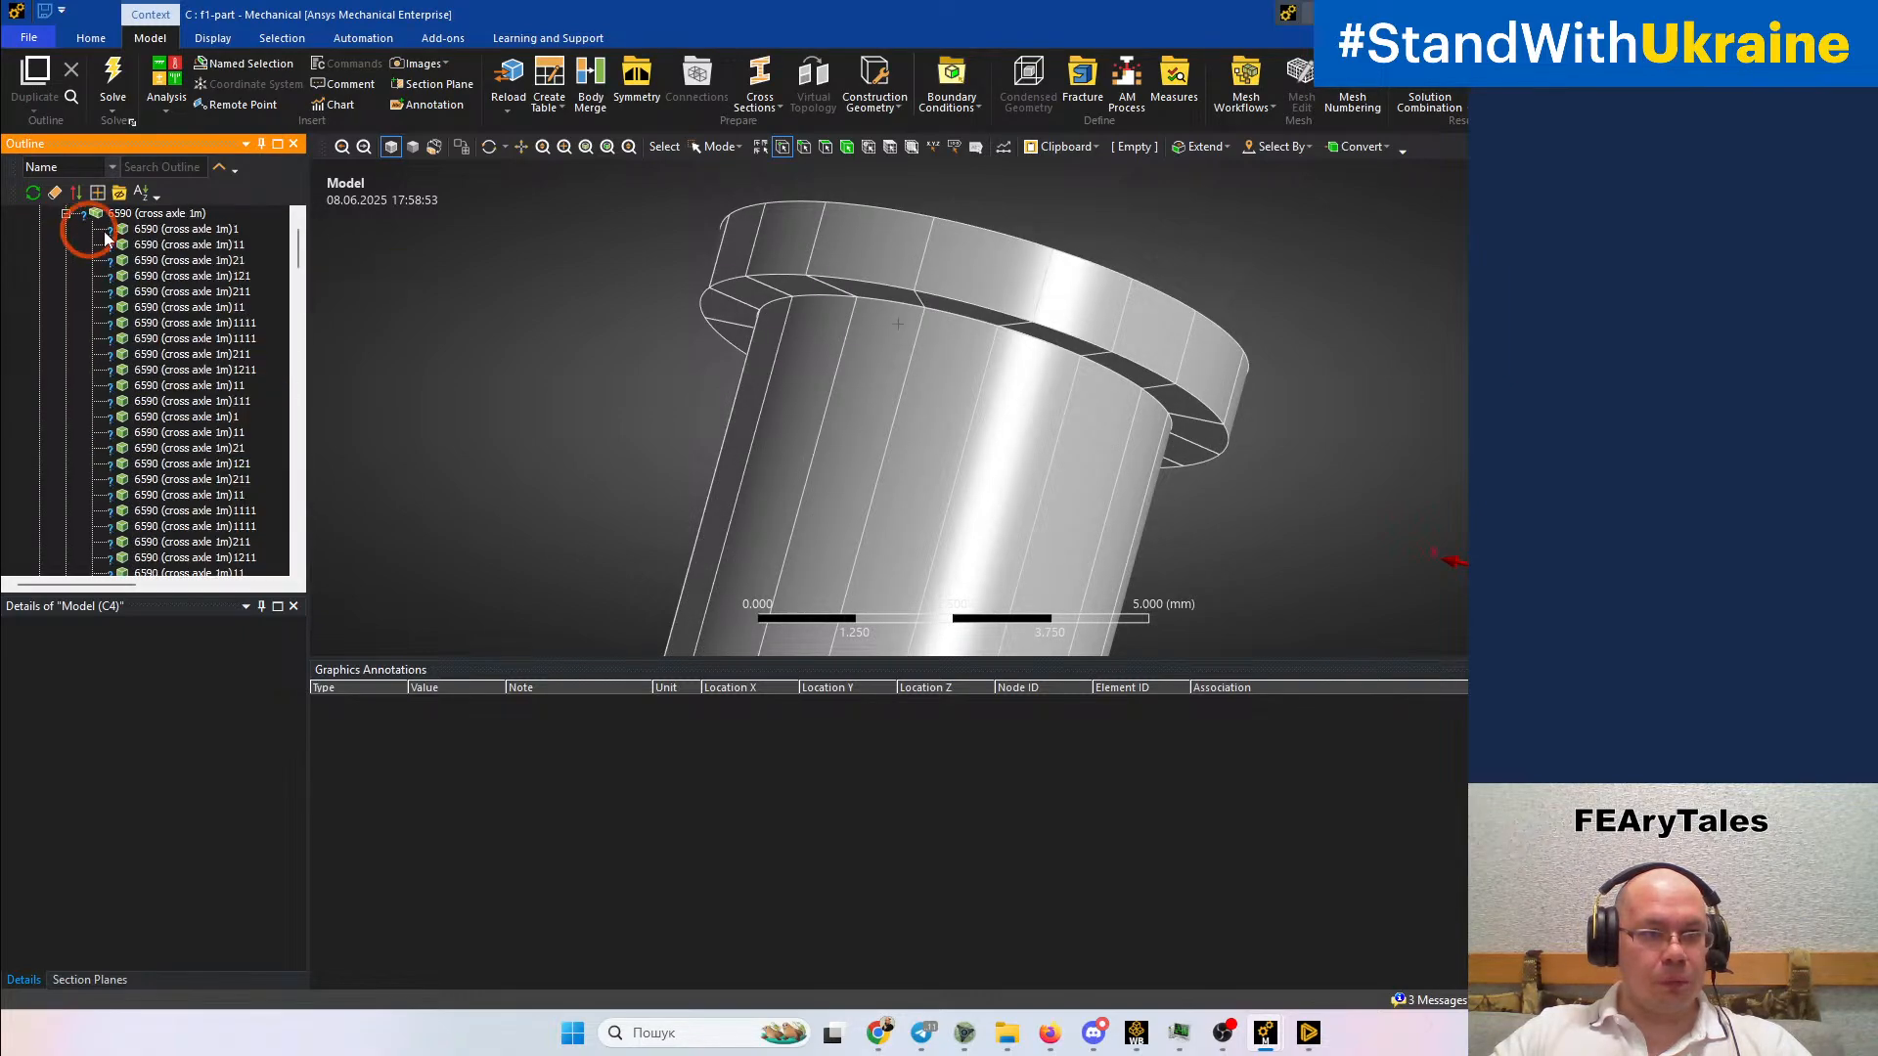
pyautogui.click(131, 215)
pyautogui.scroll(-5, 822, 349)
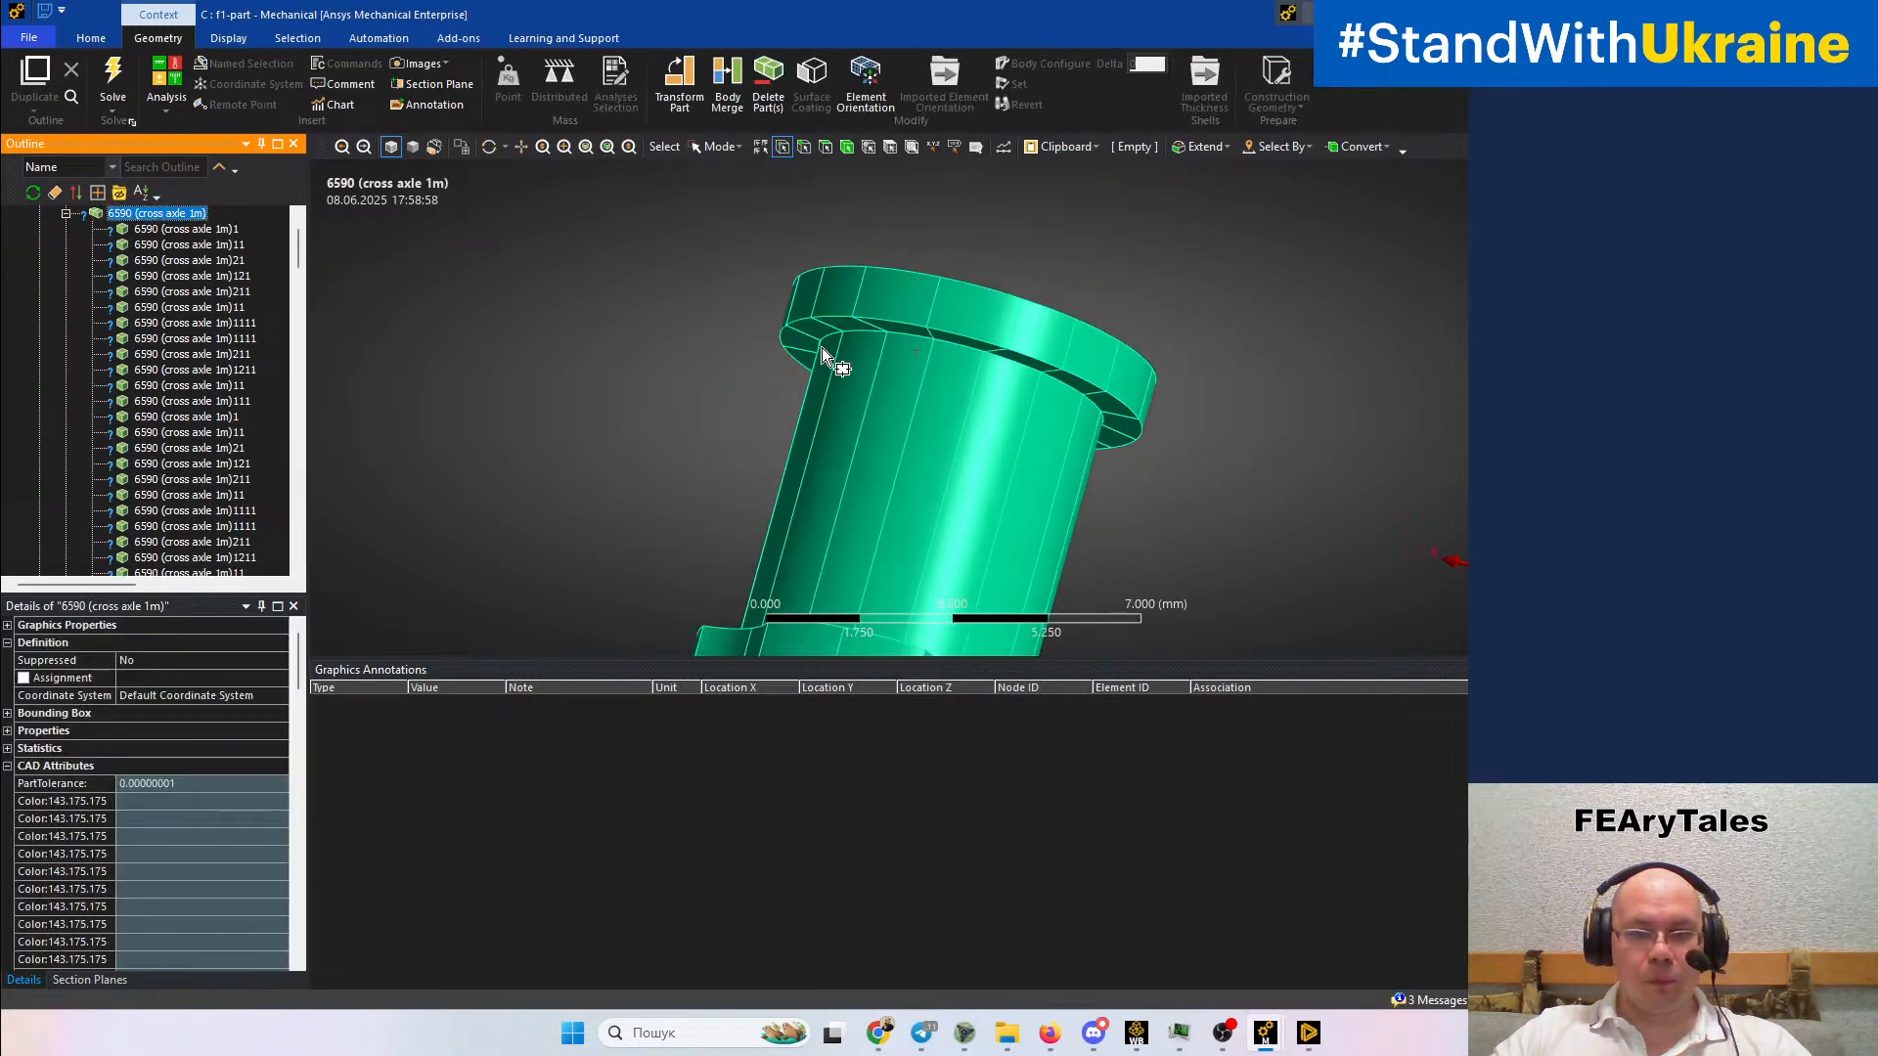
pyautogui.moveTo(821, 349); pyautogui.dragTo(768, 513, button='middle')
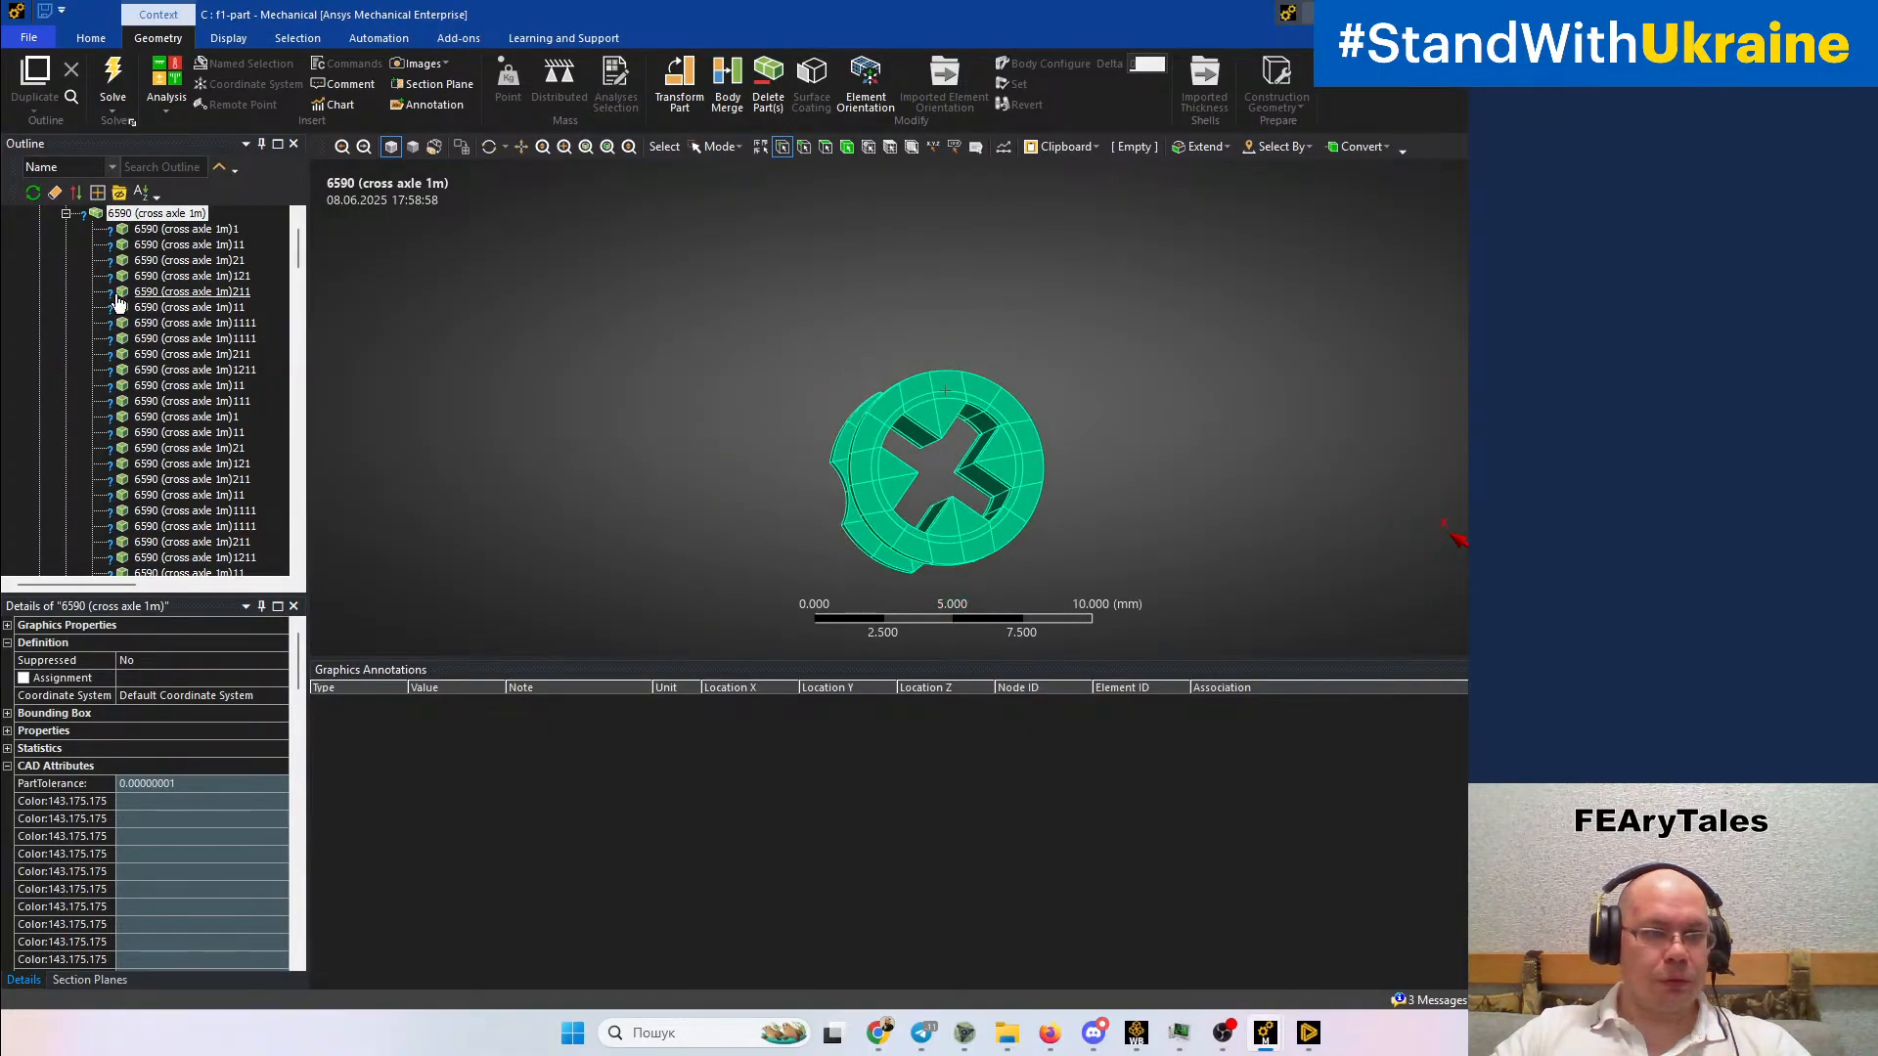
pyautogui.click(67, 214)
pyautogui.scroll(-10, 137, 430)
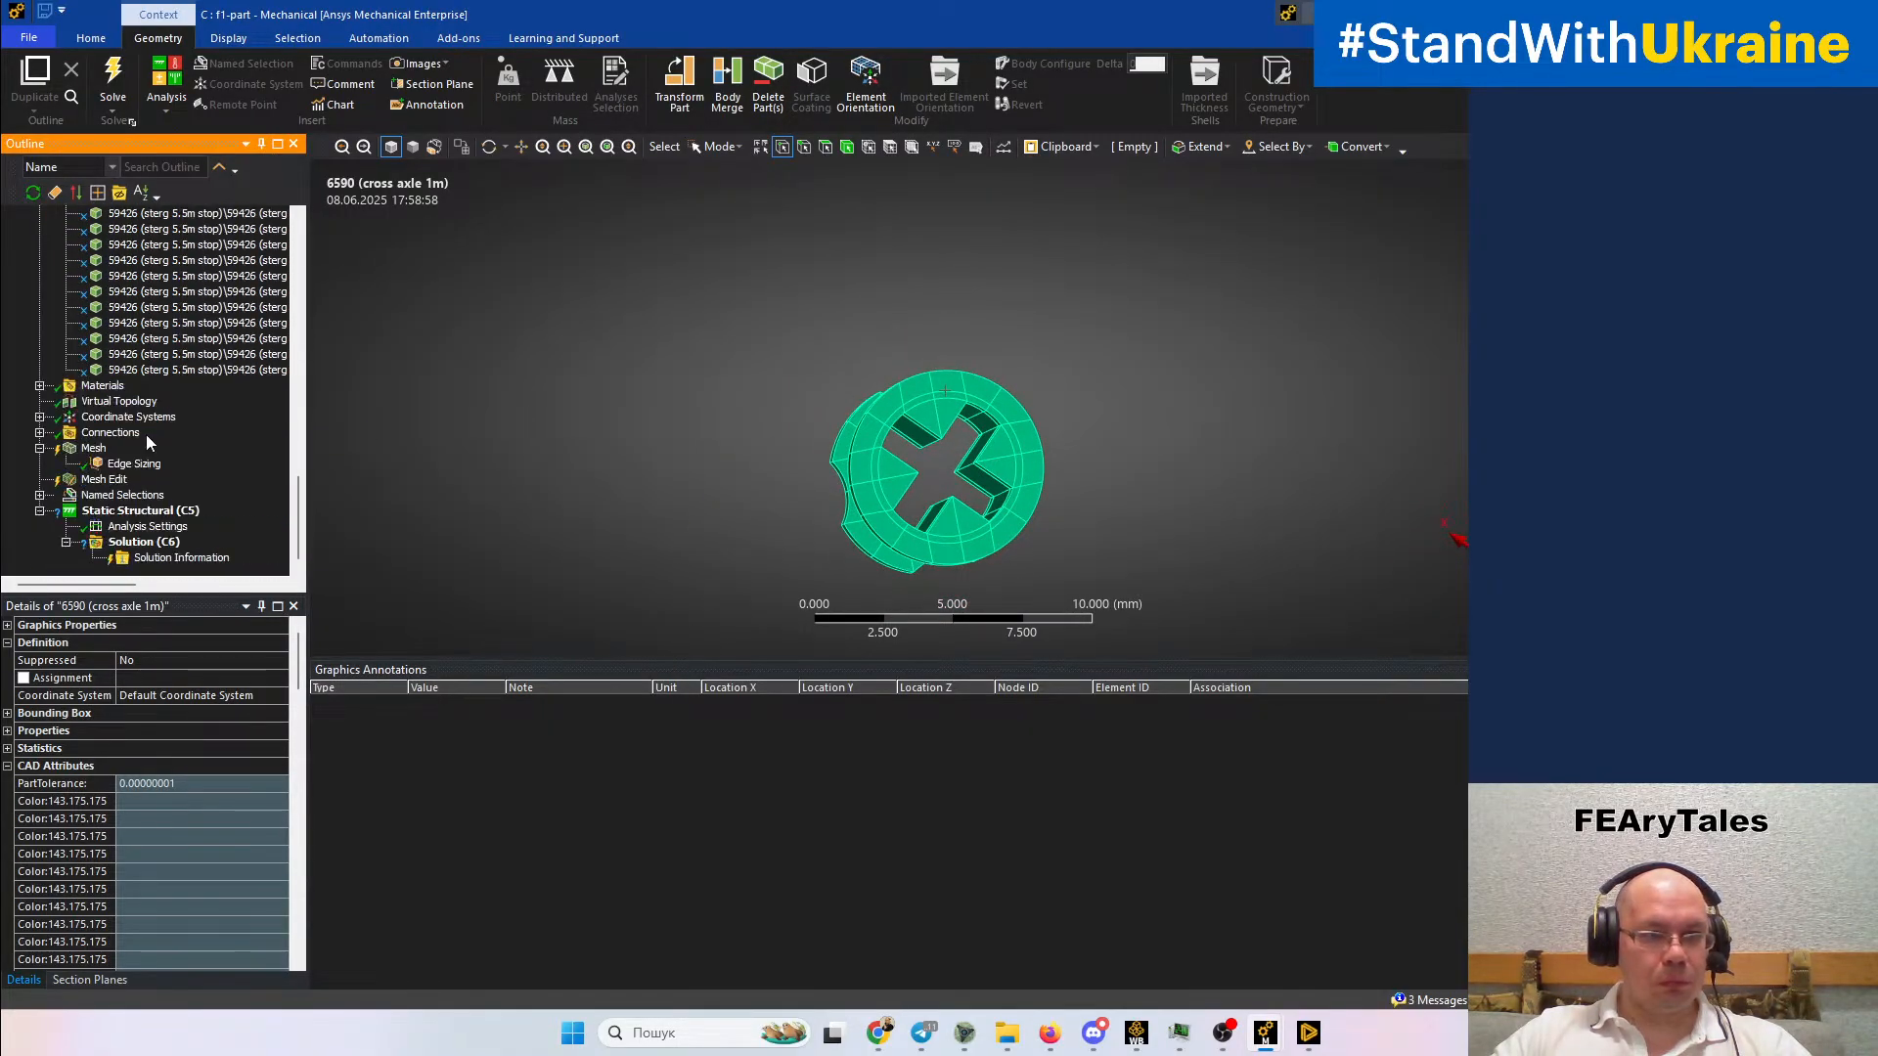
# Set the selection filter to edges in single-select mode and pick the inner ring arc beside a flange scallop
pyautogui.moveTo(730, 392); pyautogui.dragTo(899, 577, button='middle')
pyautogui.scroll(3, 939, 244)
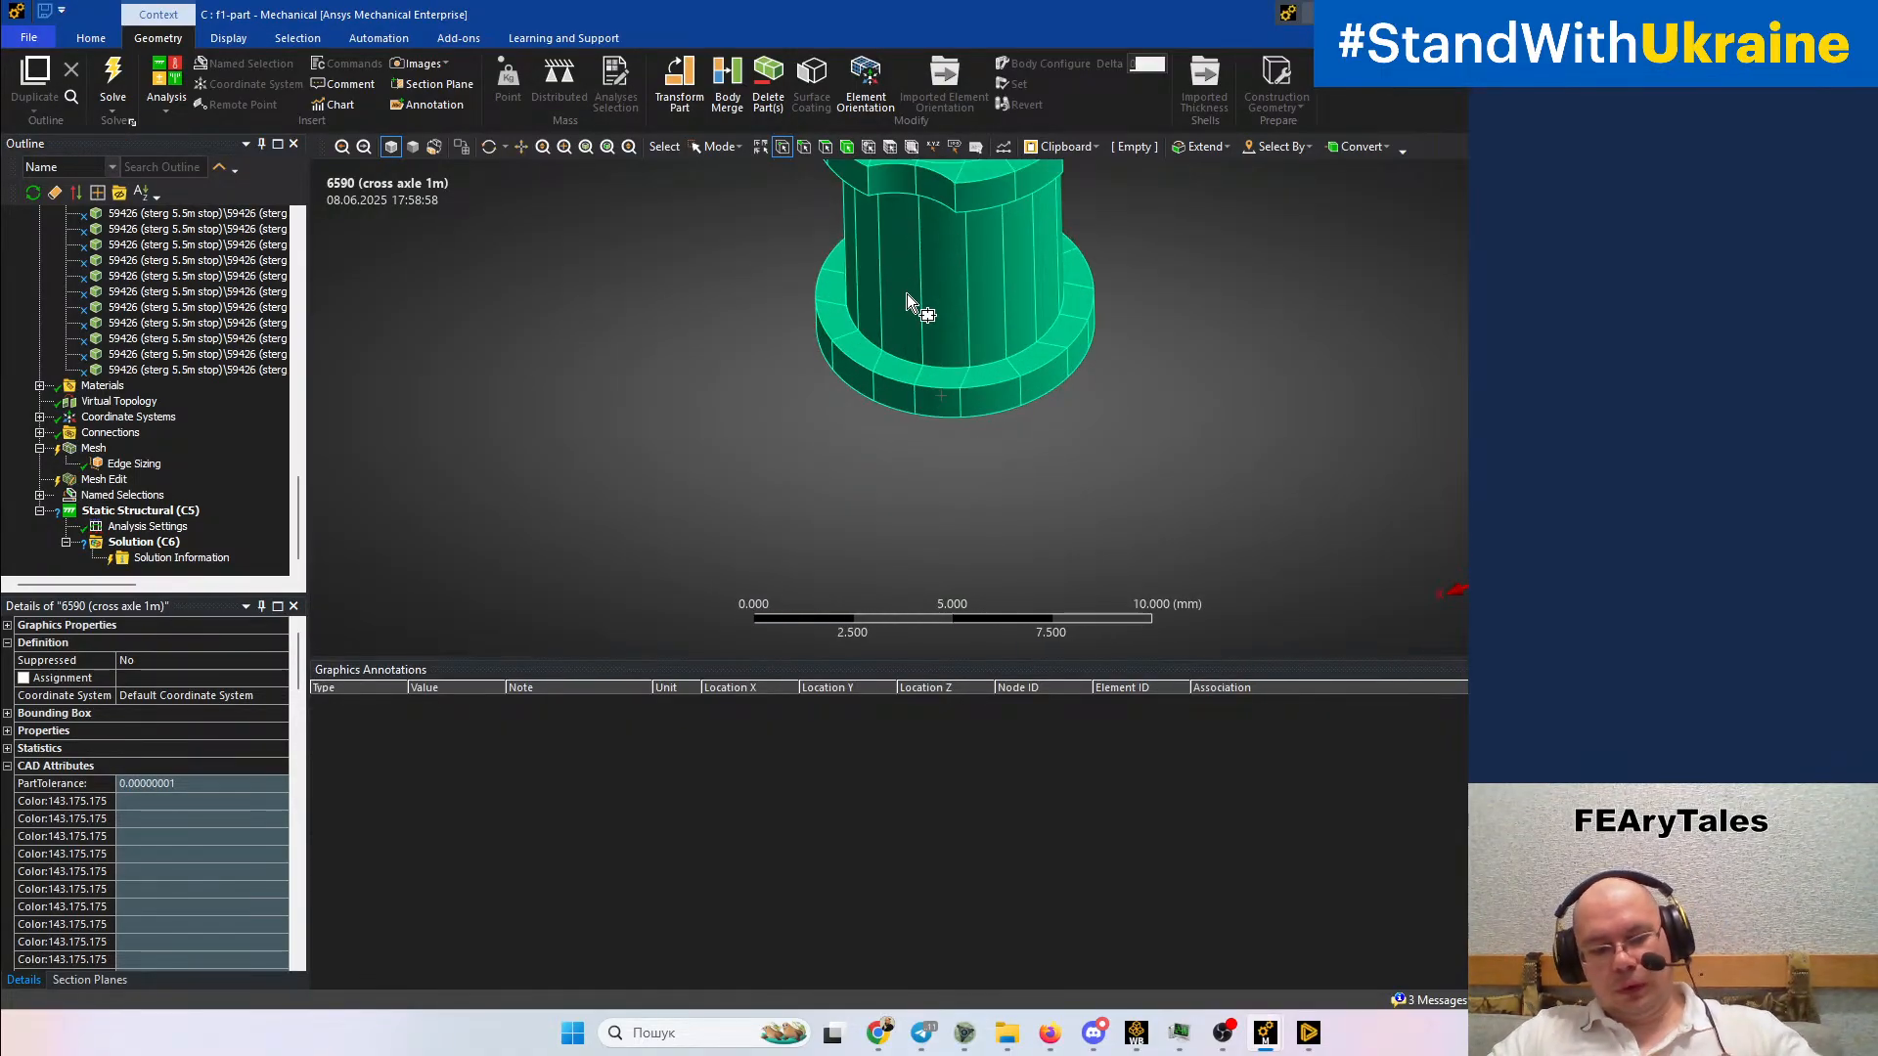
pyautogui.keyDown('ctrl'); pyautogui.moveTo(875, 313); pyautogui.dragTo(910, 477, button='middle'); pyautogui.keyUp('ctrl')
pyautogui.click(847, 146)
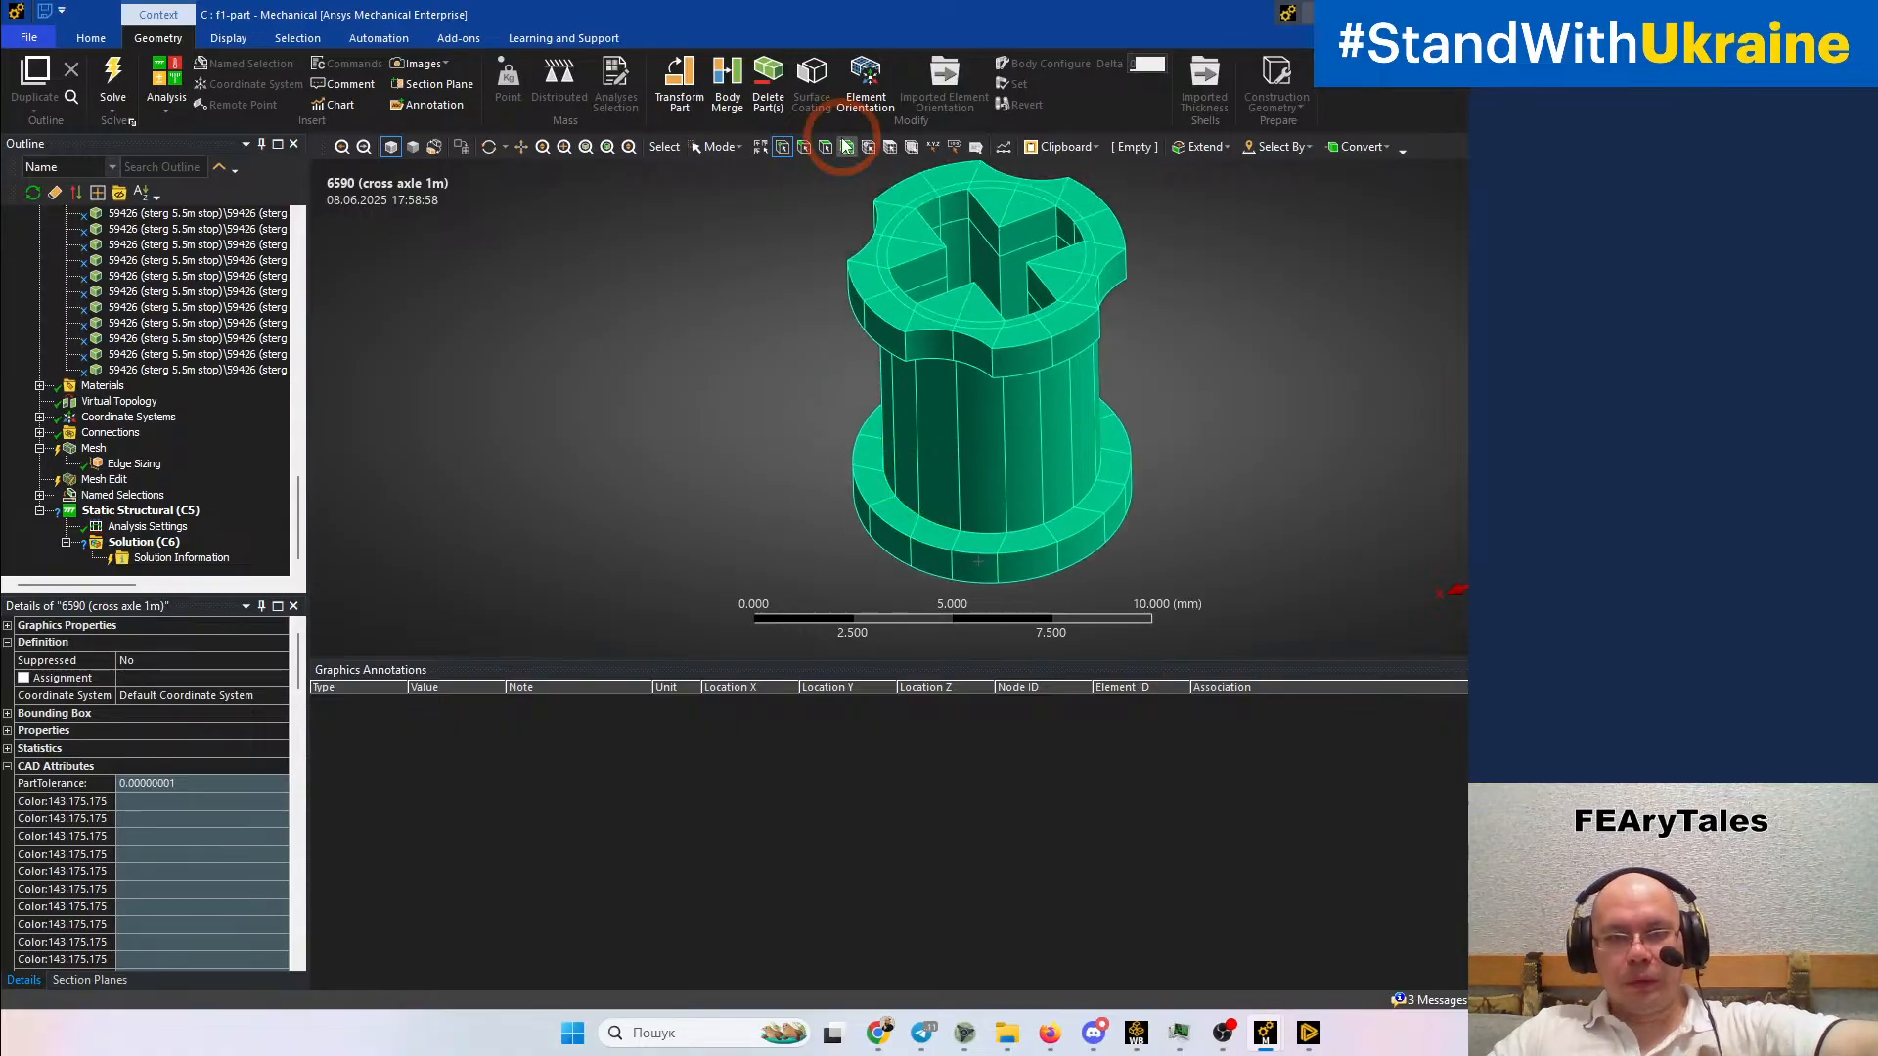
pyautogui.scroll(3, 877, 291)
pyautogui.click(710, 153)
pyautogui.click(715, 172)
pyautogui.scroll(5, 888, 277)
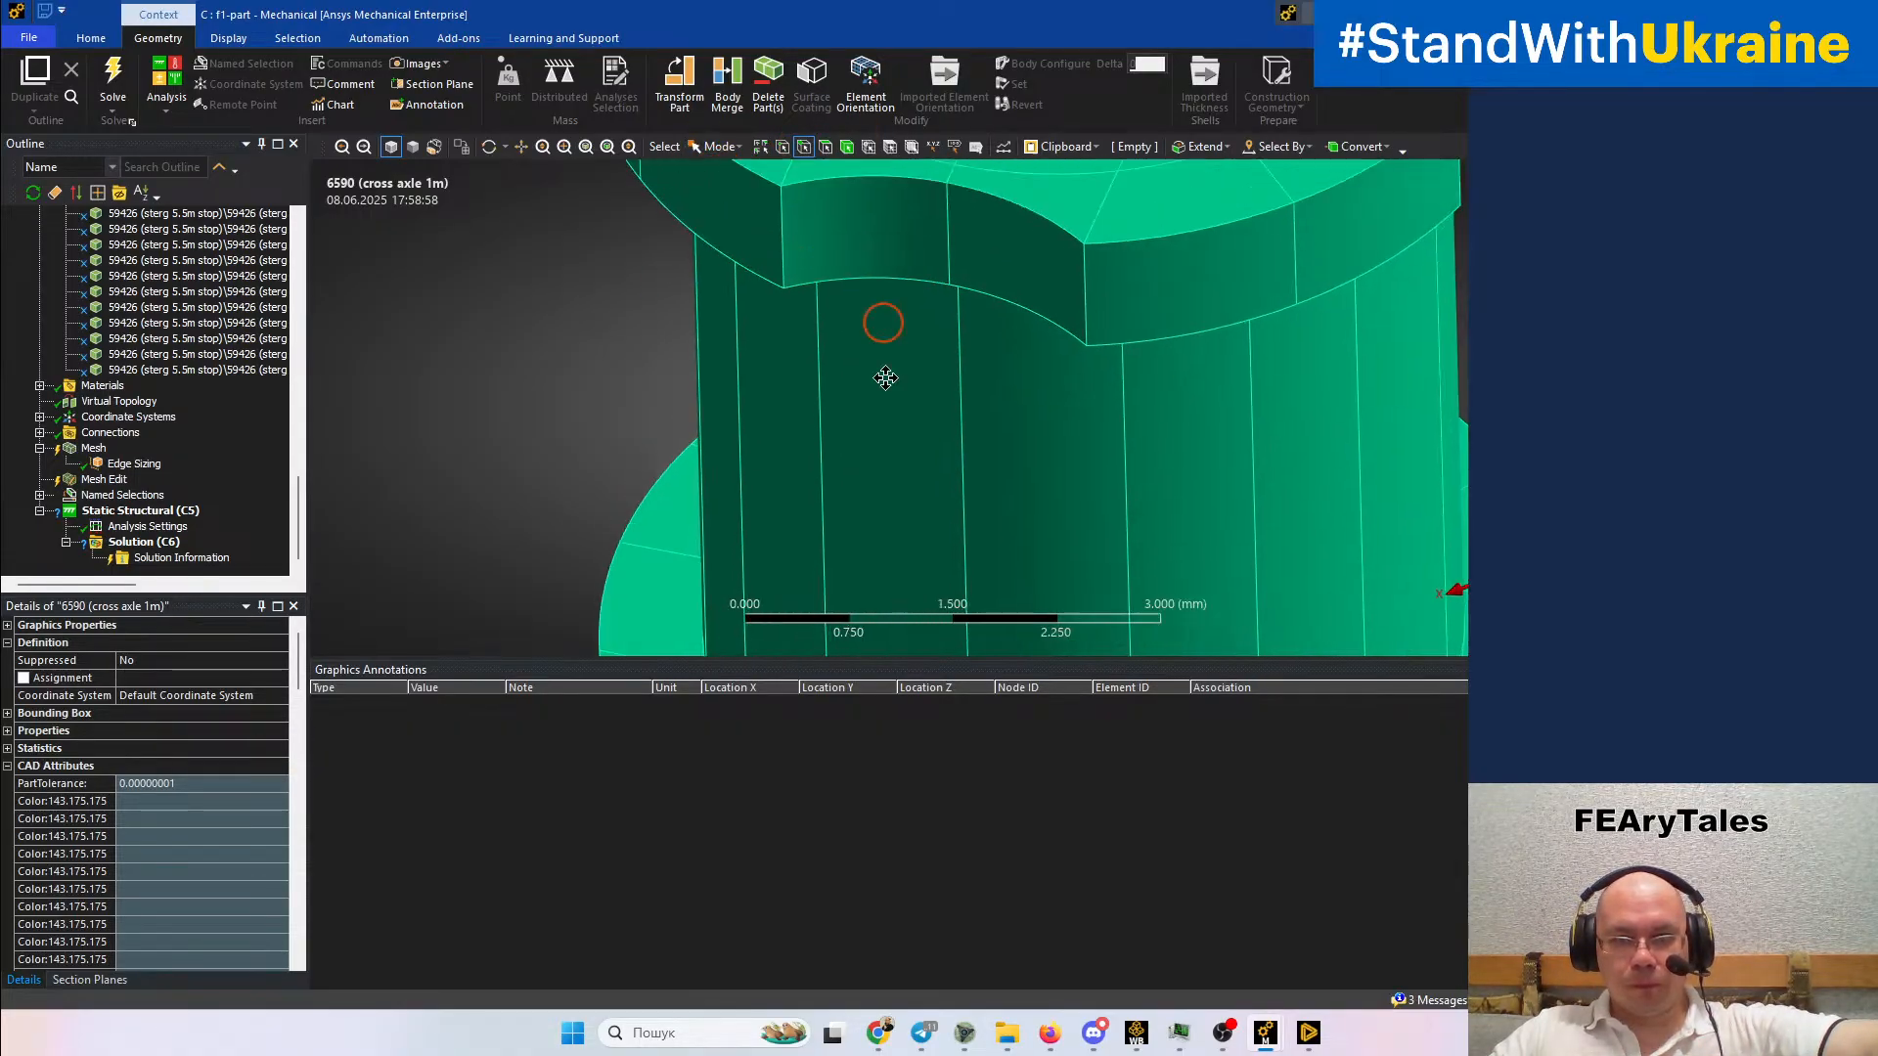
pyautogui.click(885, 421)
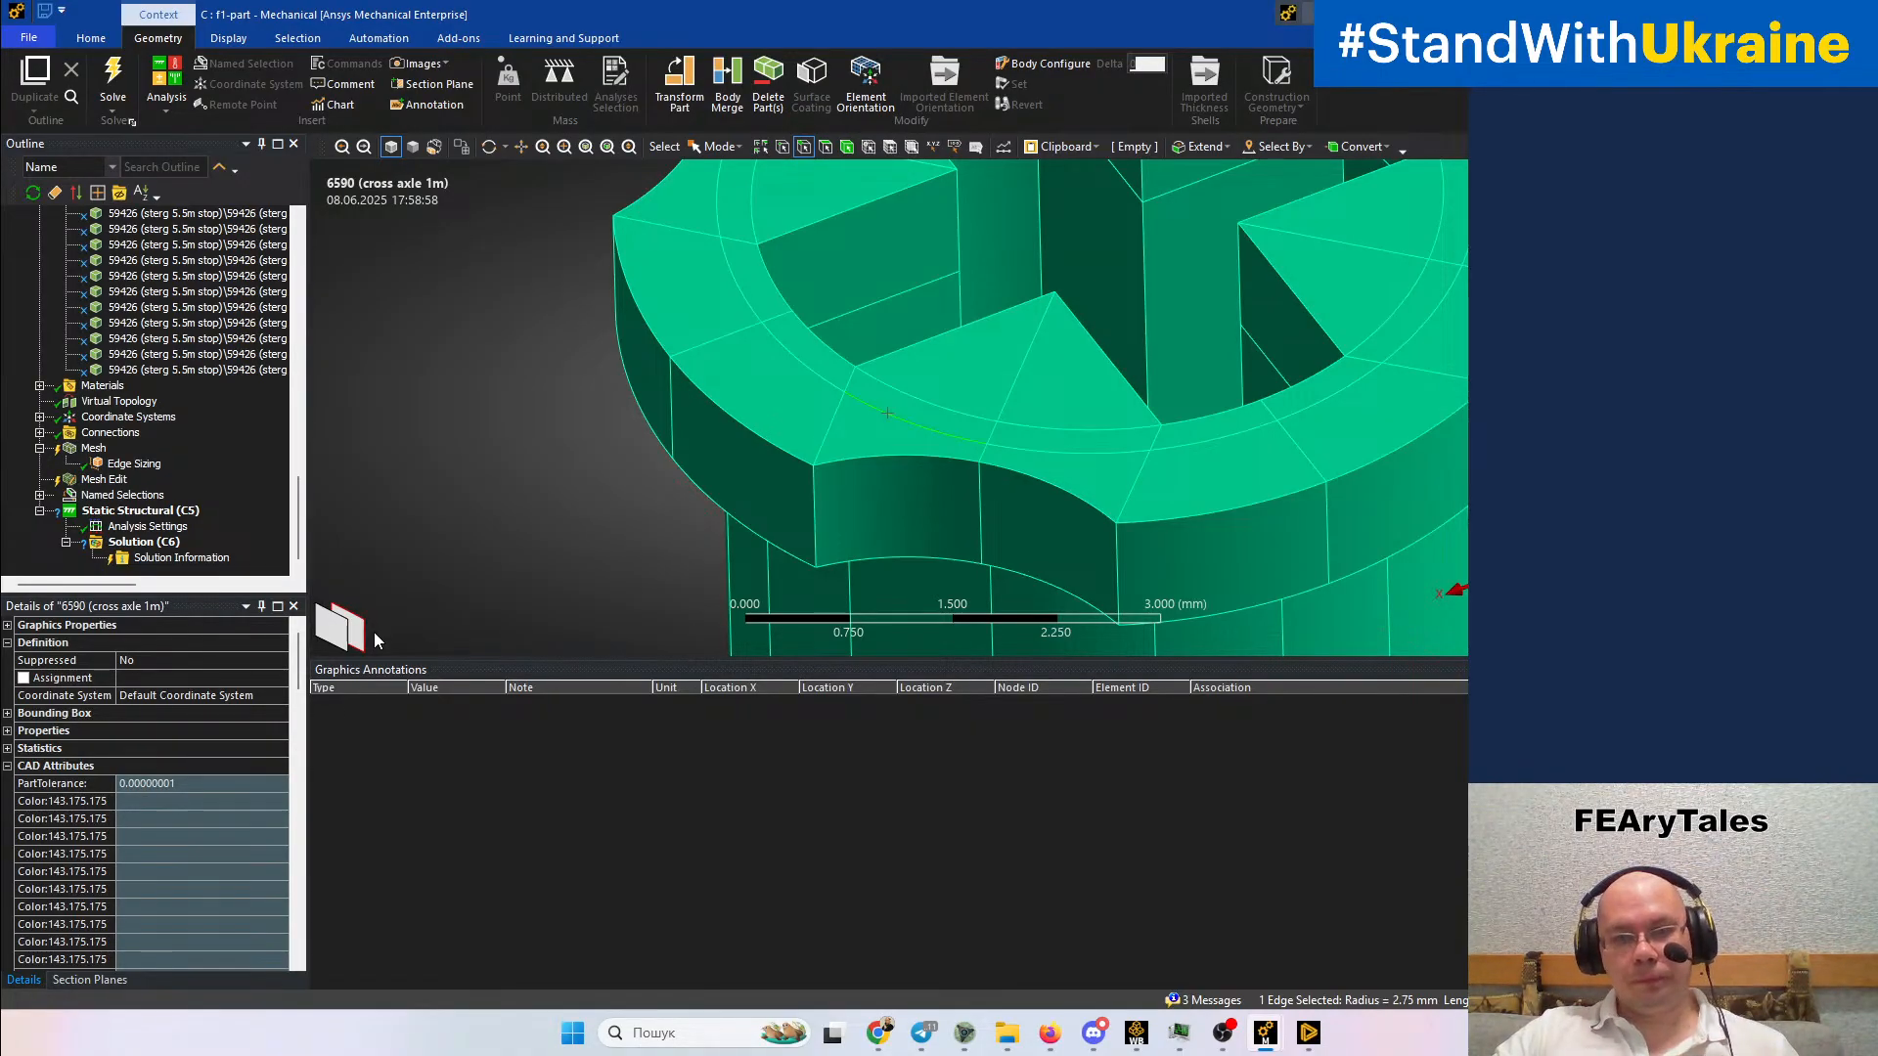
# Check a short axial edge on the scalloped flange's rim for overlapping edges, then clear the selection
pyautogui.scroll(-4, 376, 639)
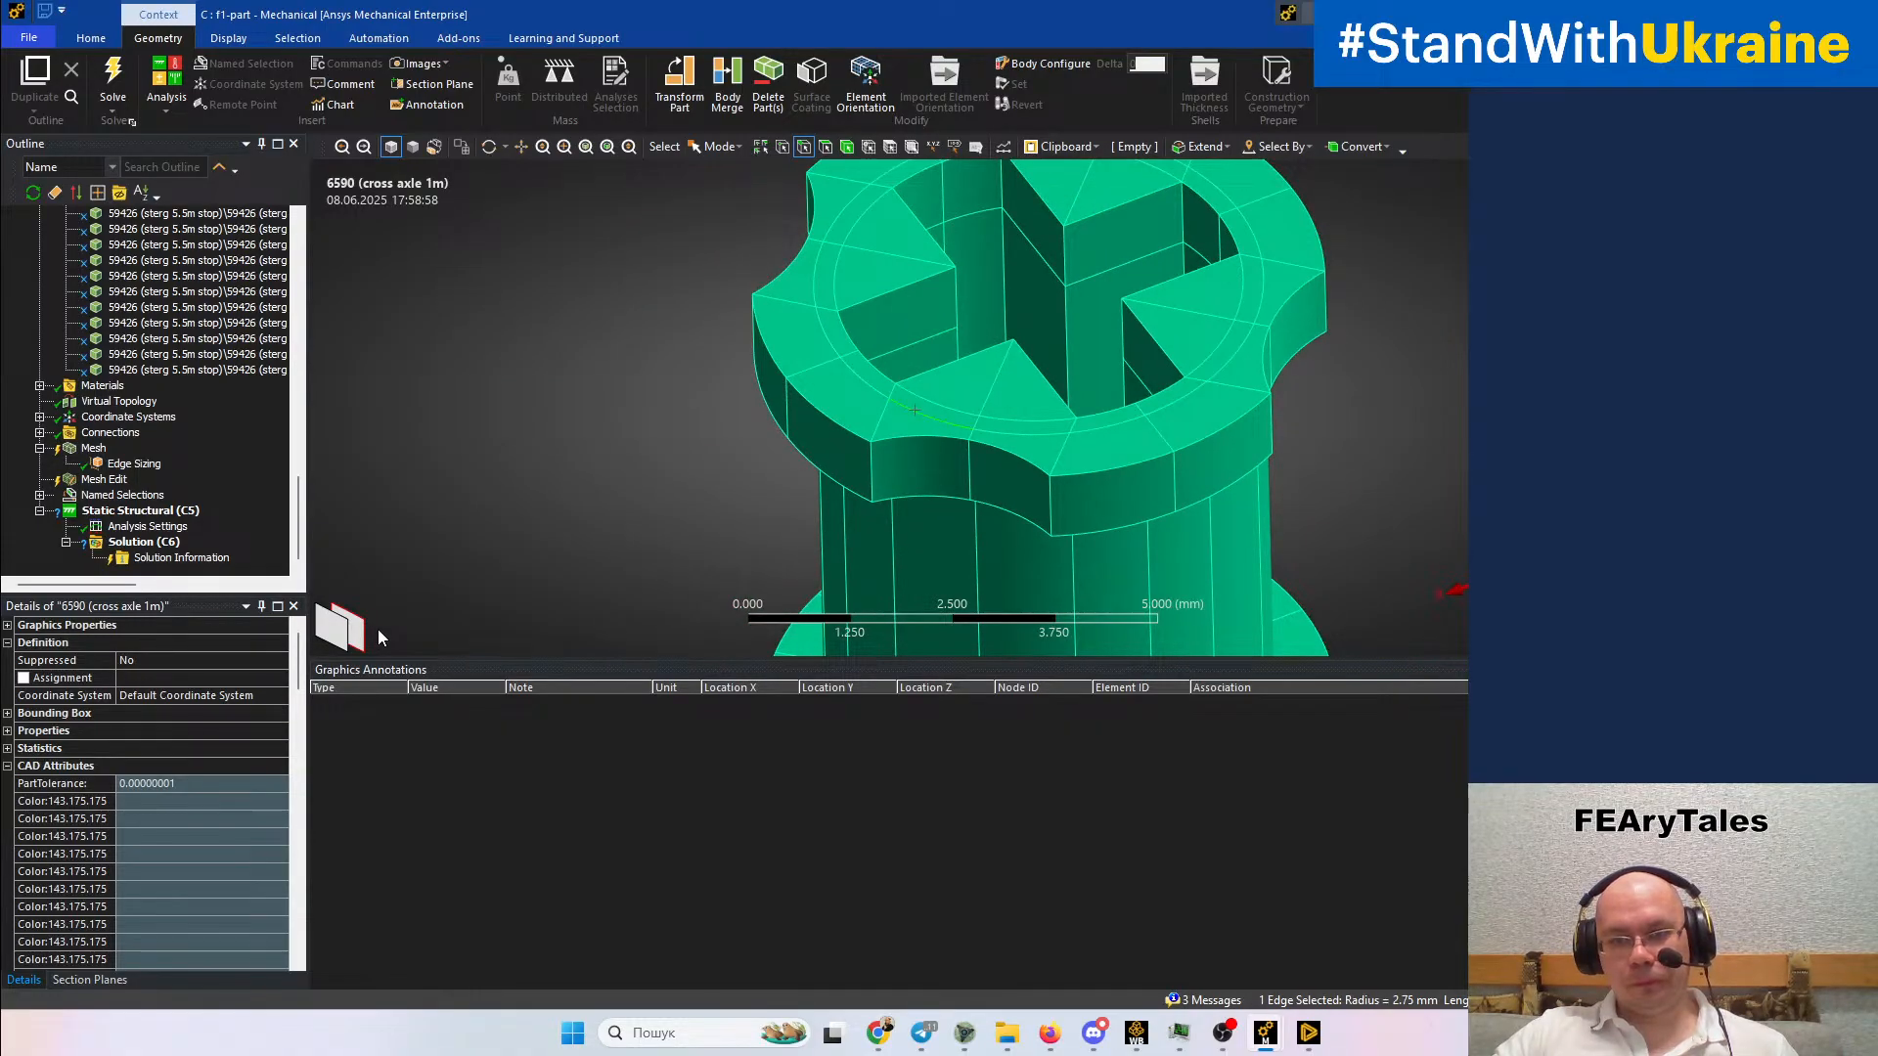
pyautogui.moveTo(376, 639); pyautogui.dragTo(613, 388, button='middle')
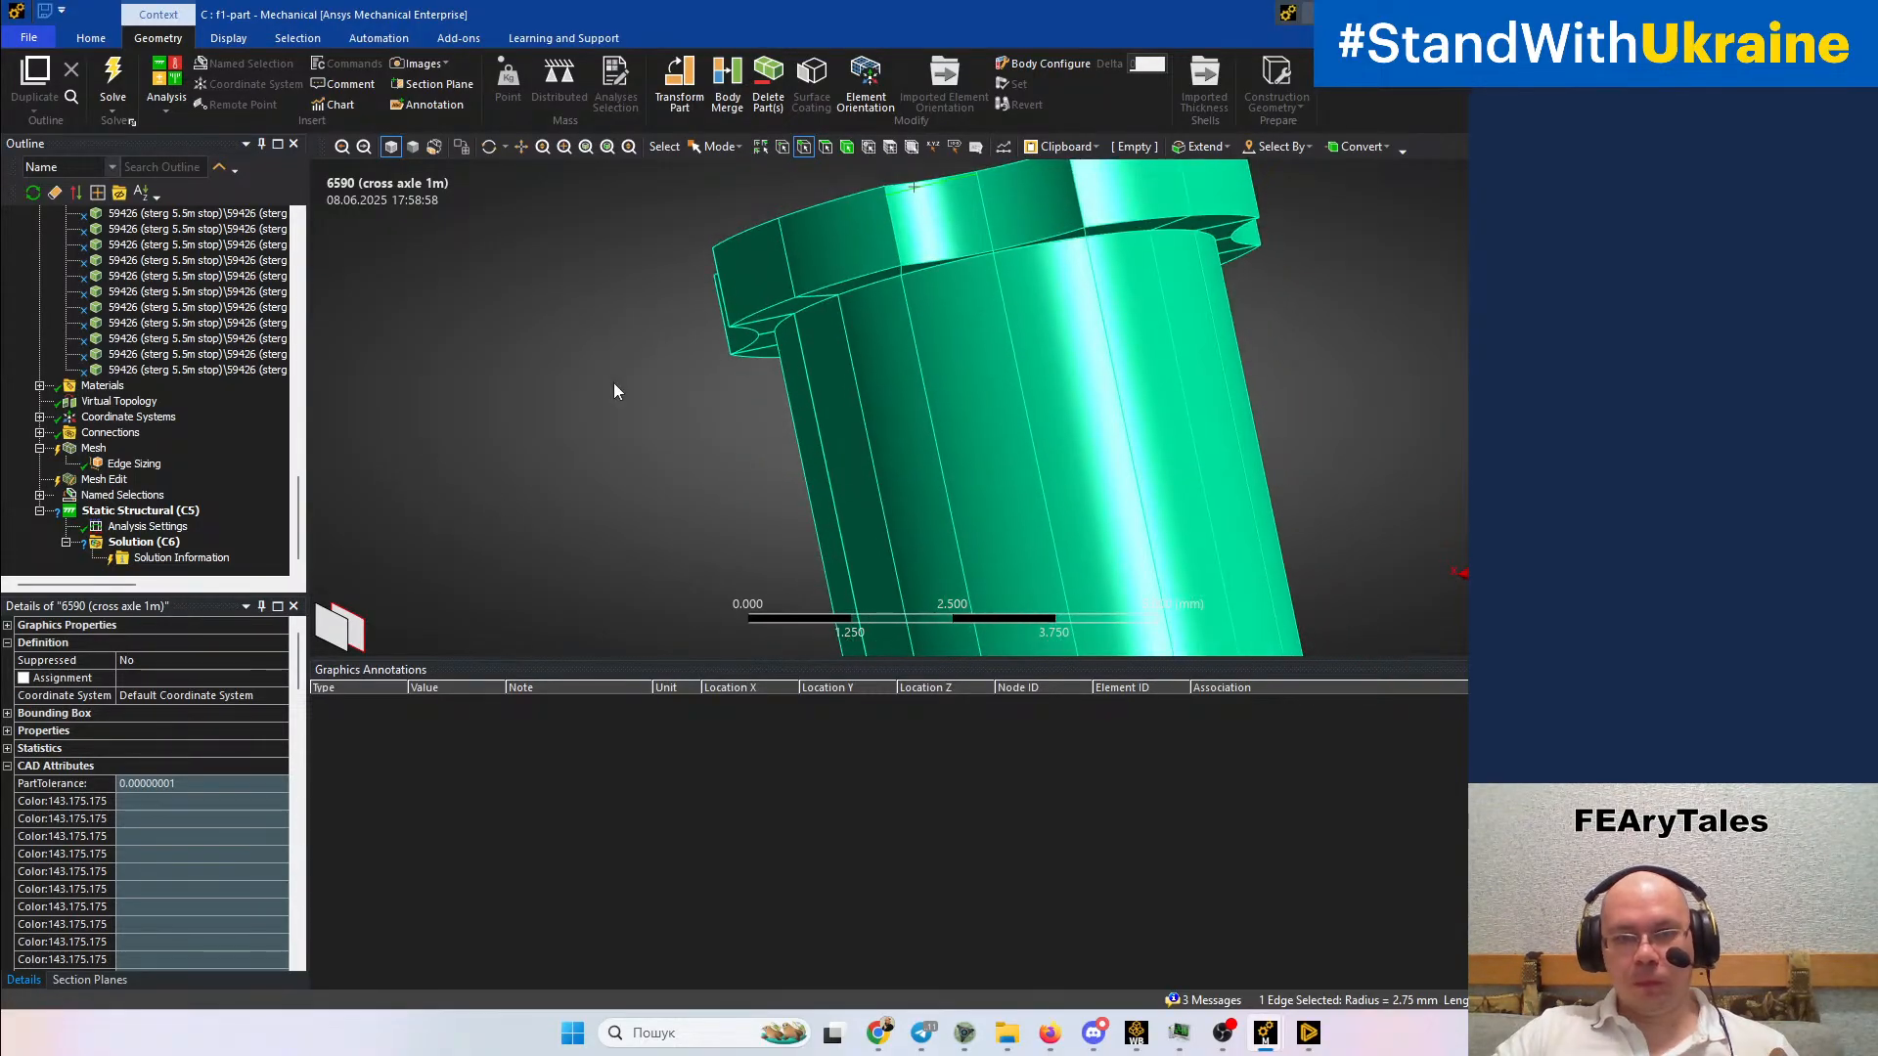
pyautogui.click(791, 258)
pyautogui.moveTo(797, 298); pyautogui.dragTo(701, 411, button='middle')
pyautogui.click(701, 410)
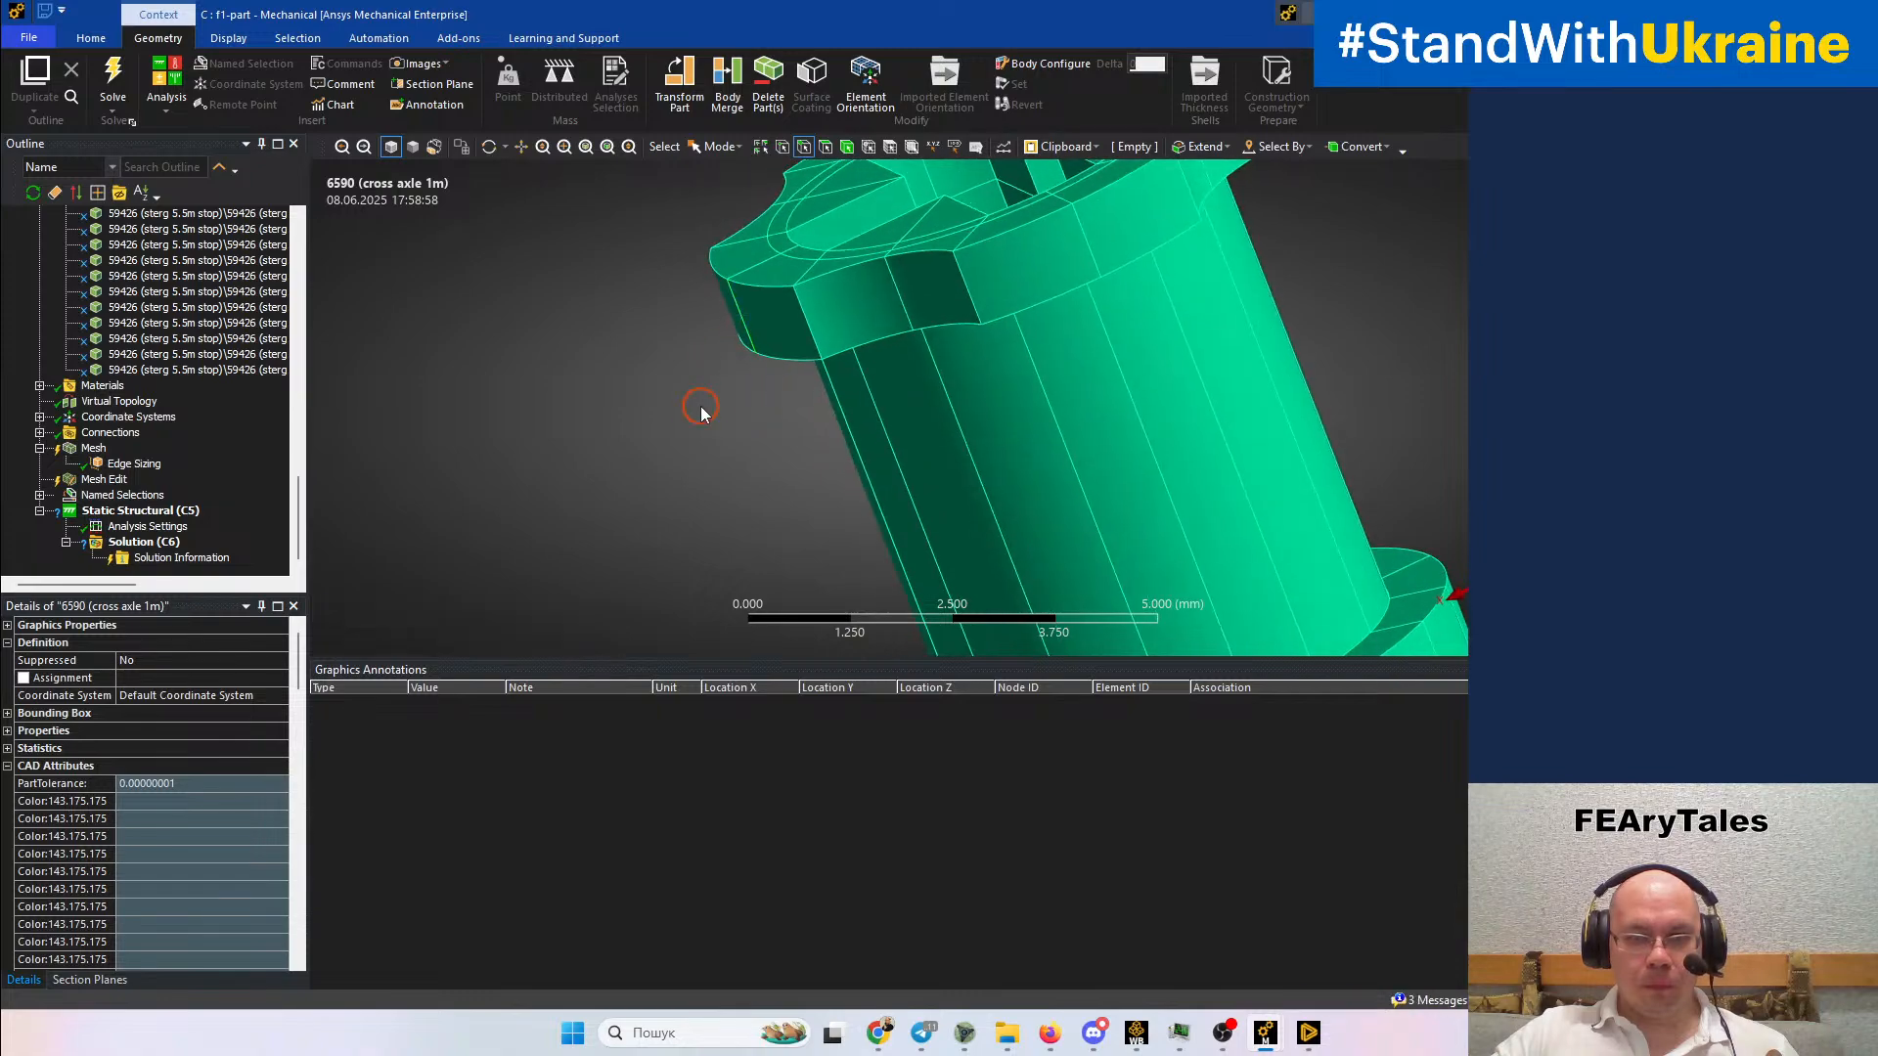
pyautogui.click(743, 319)
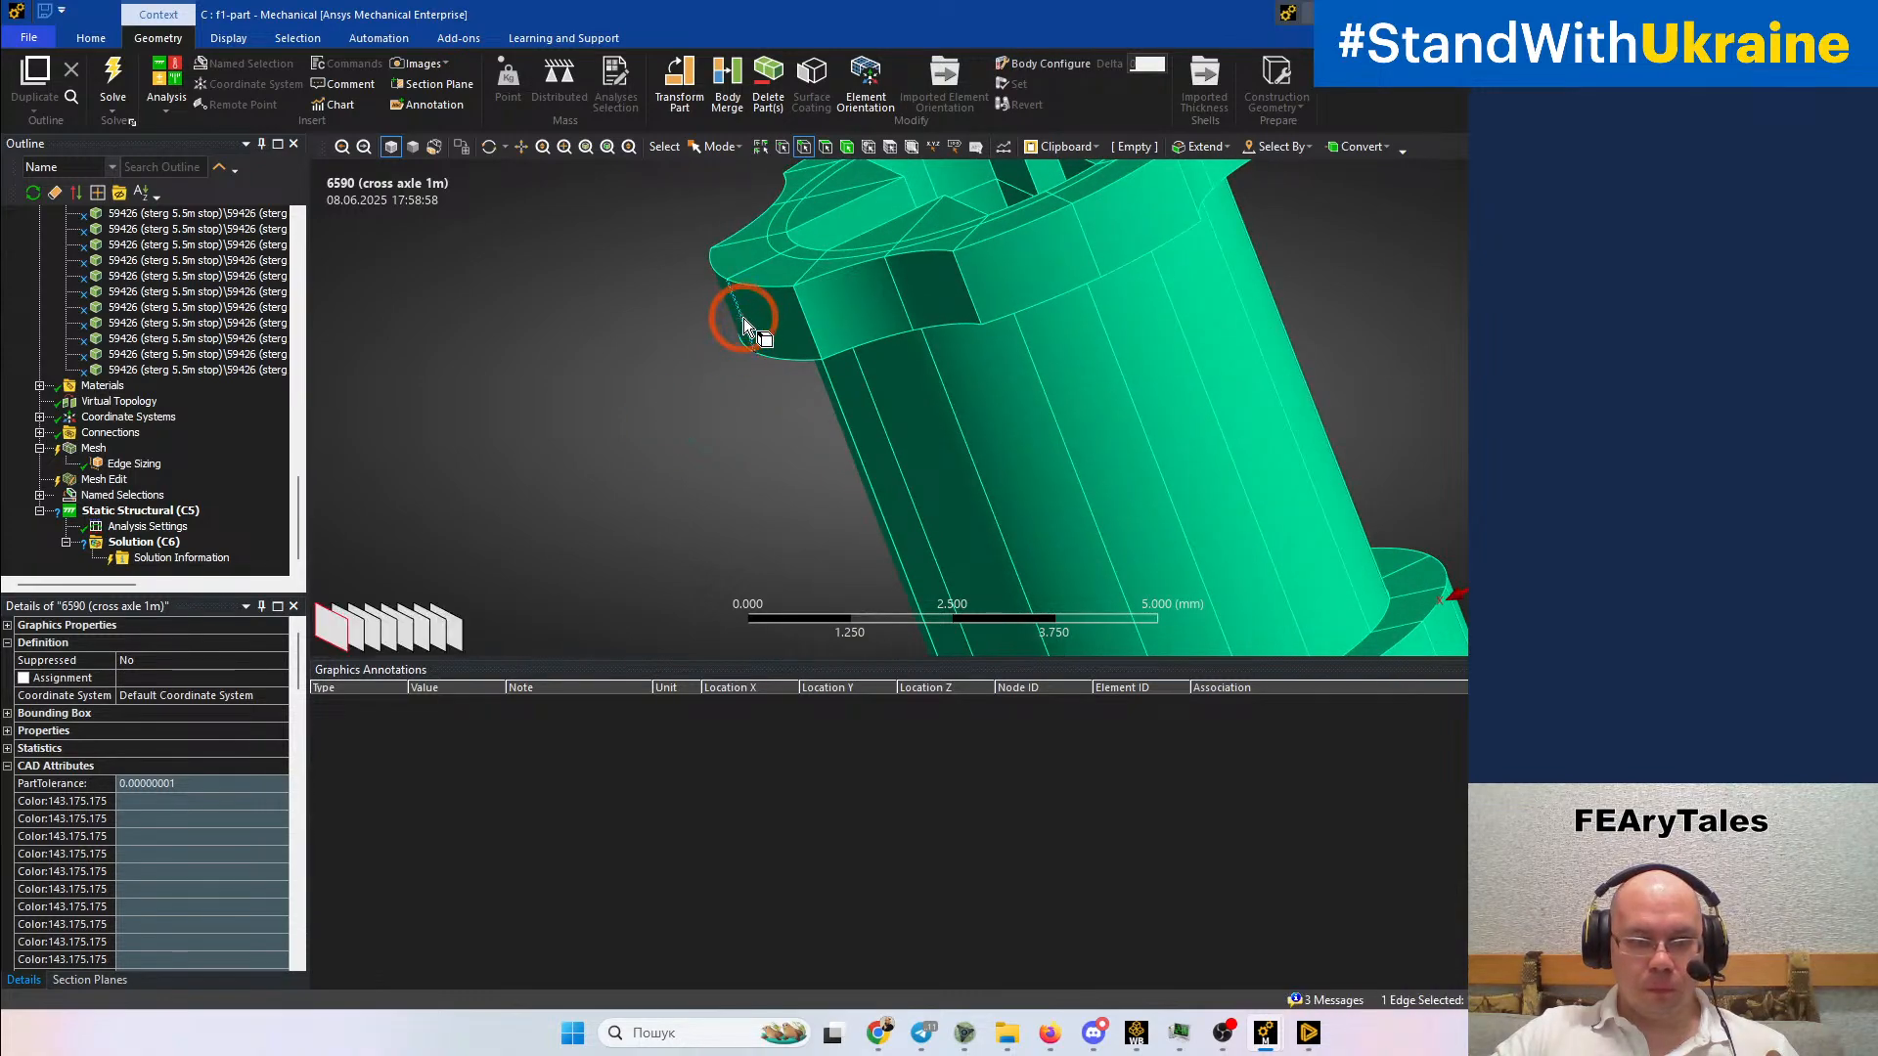
pyautogui.moveTo(667, 407)
pyautogui.mouseDown(button='middle')
pyautogui.moveTo(728, 387)
pyautogui.moveTo(754, 338)
pyautogui.moveTo(685, 391)
pyautogui.mouseUp(button='middle')
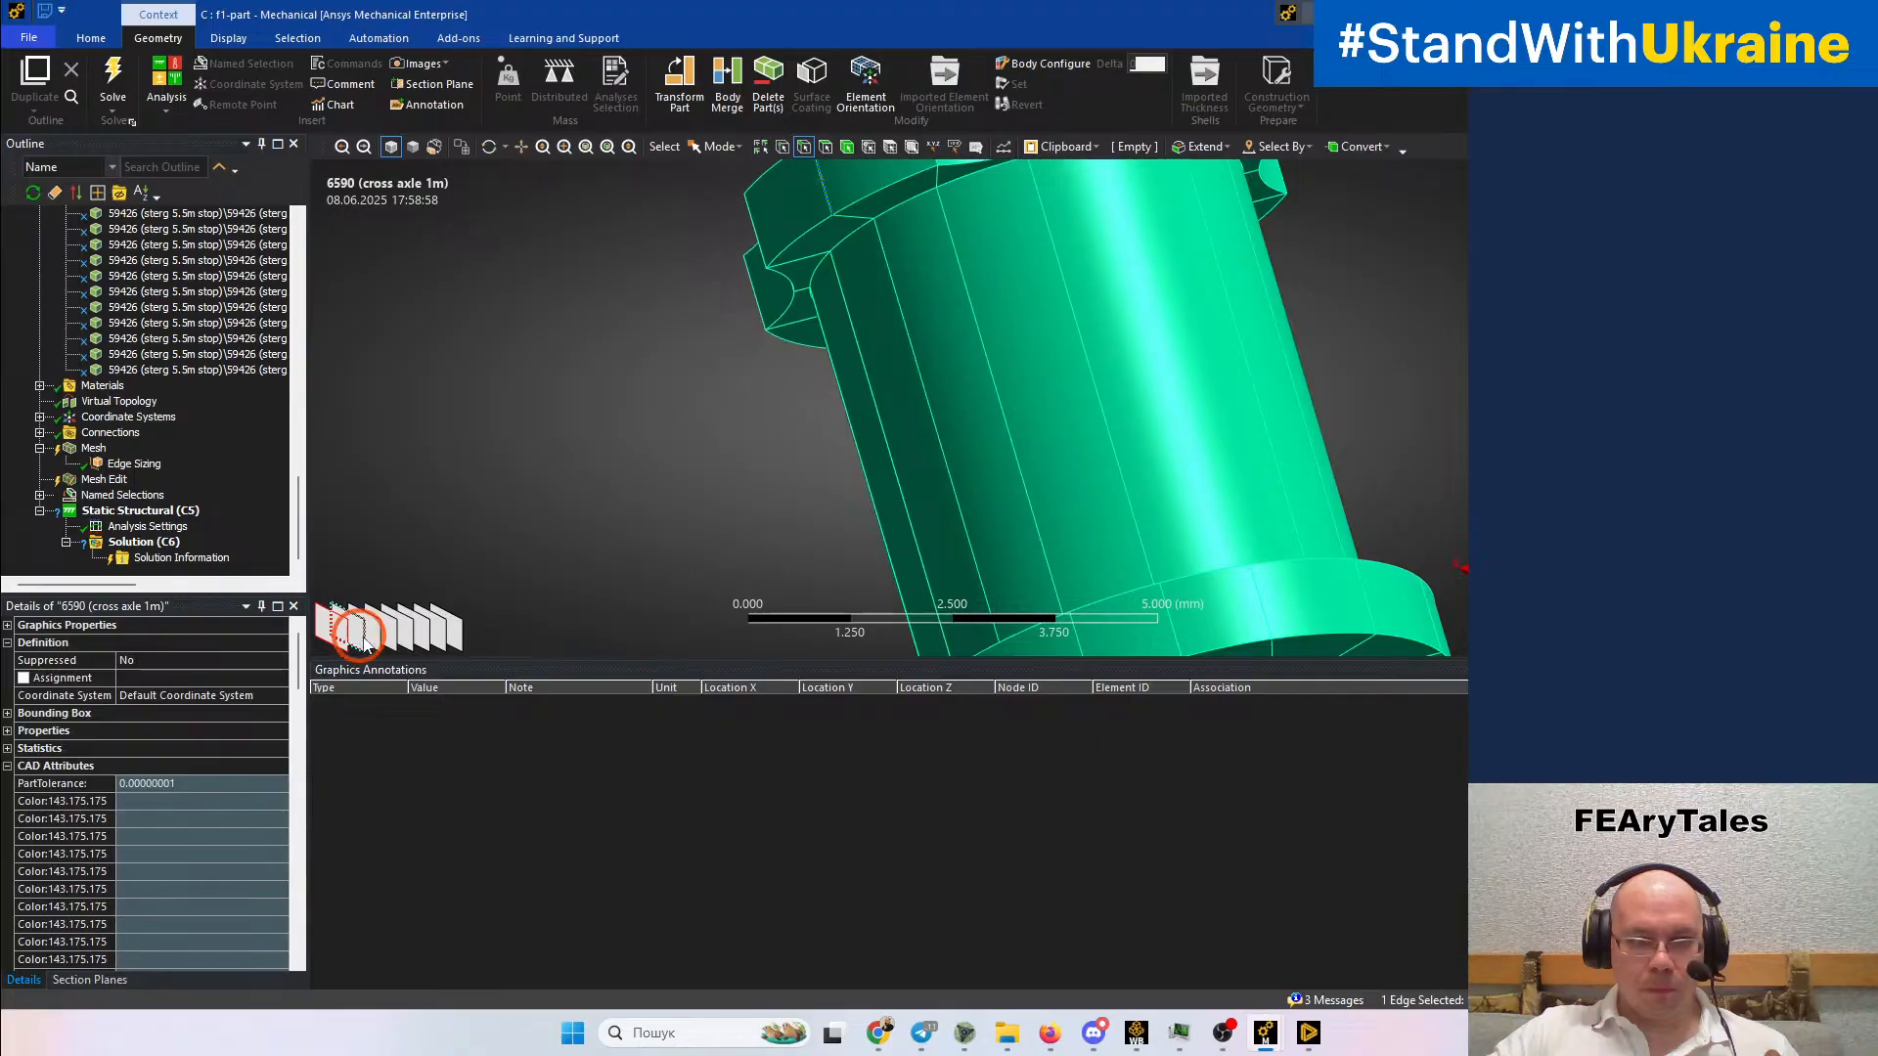
pyautogui.click(380, 641)
pyautogui.scroll(4, 744, 507)
pyautogui.scroll(-5, 746, 514)
pyautogui.moveTo(719, 456); pyautogui.dragTo(721, 620, button='middle')
pyautogui.click(640, 301)
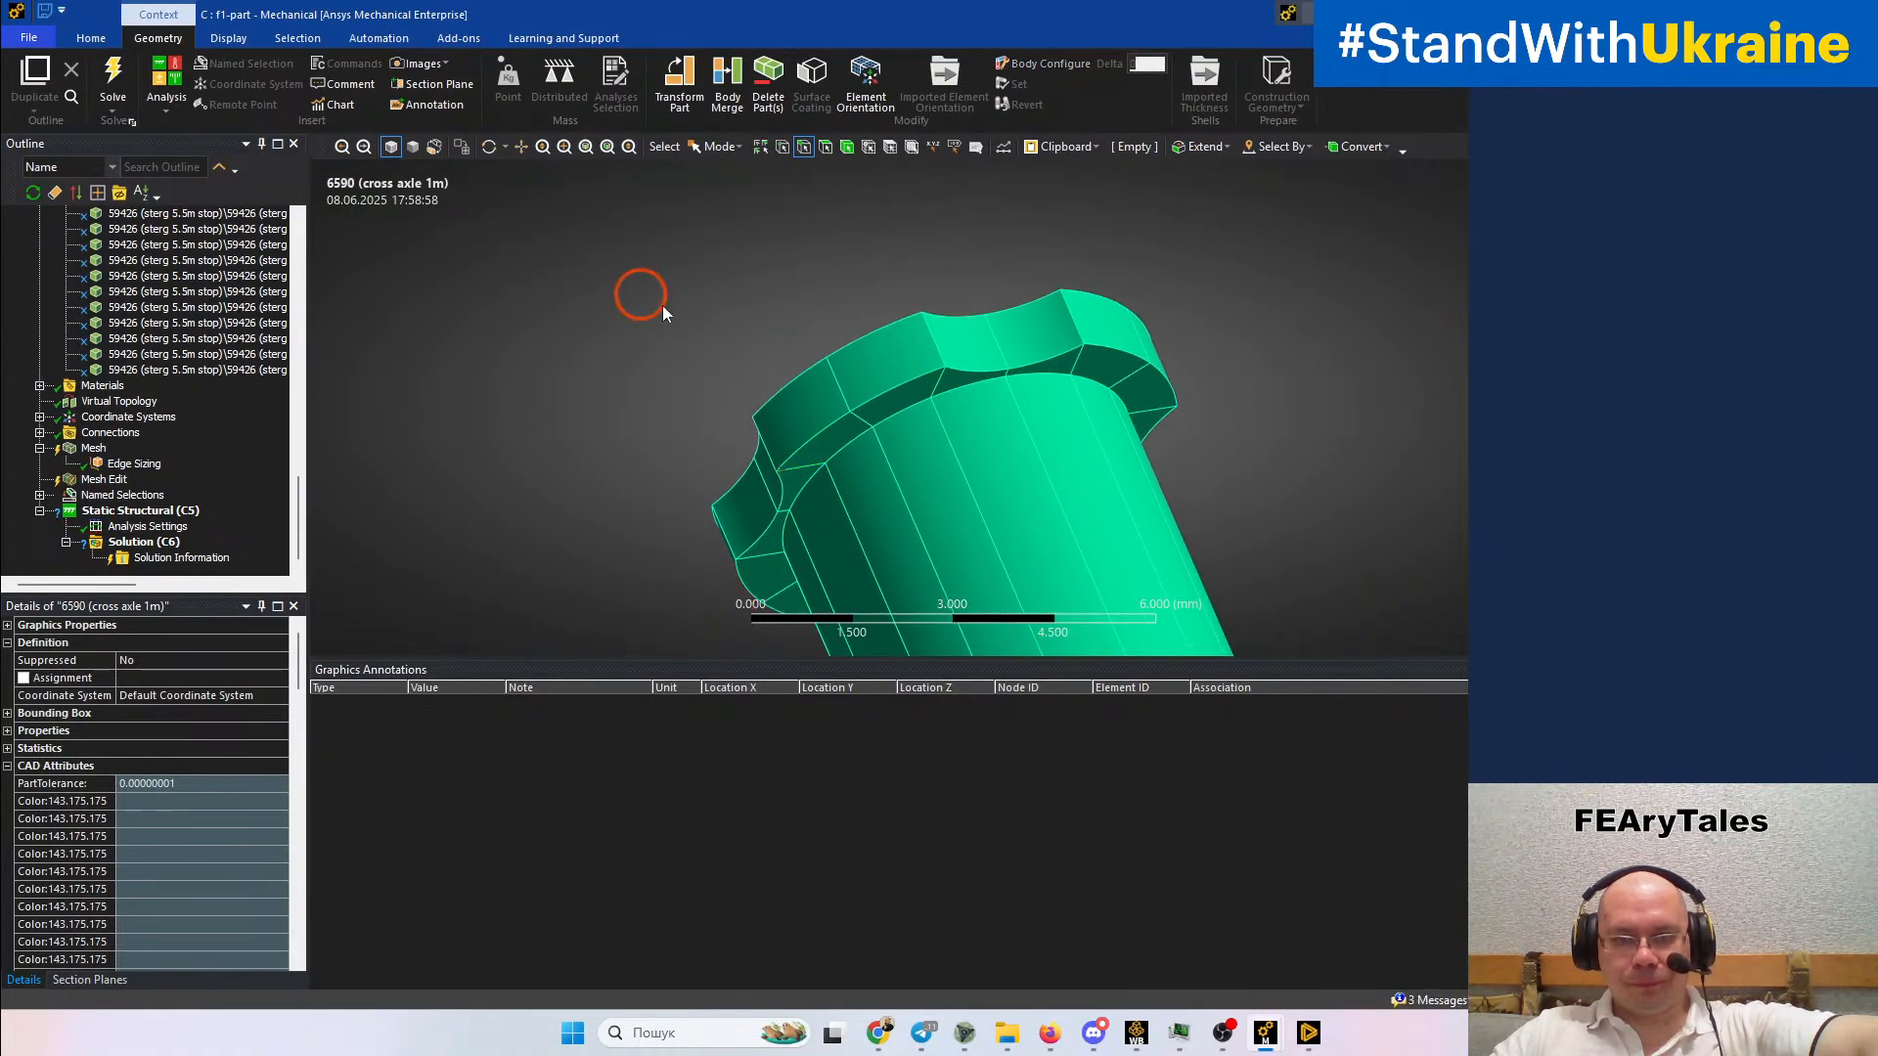
# Pick the axial edge midway between two scallops on the flange's rim and cycle through its stacked edge candidates
pyautogui.scroll(3, 810, 366)
pyautogui.click(808, 515)
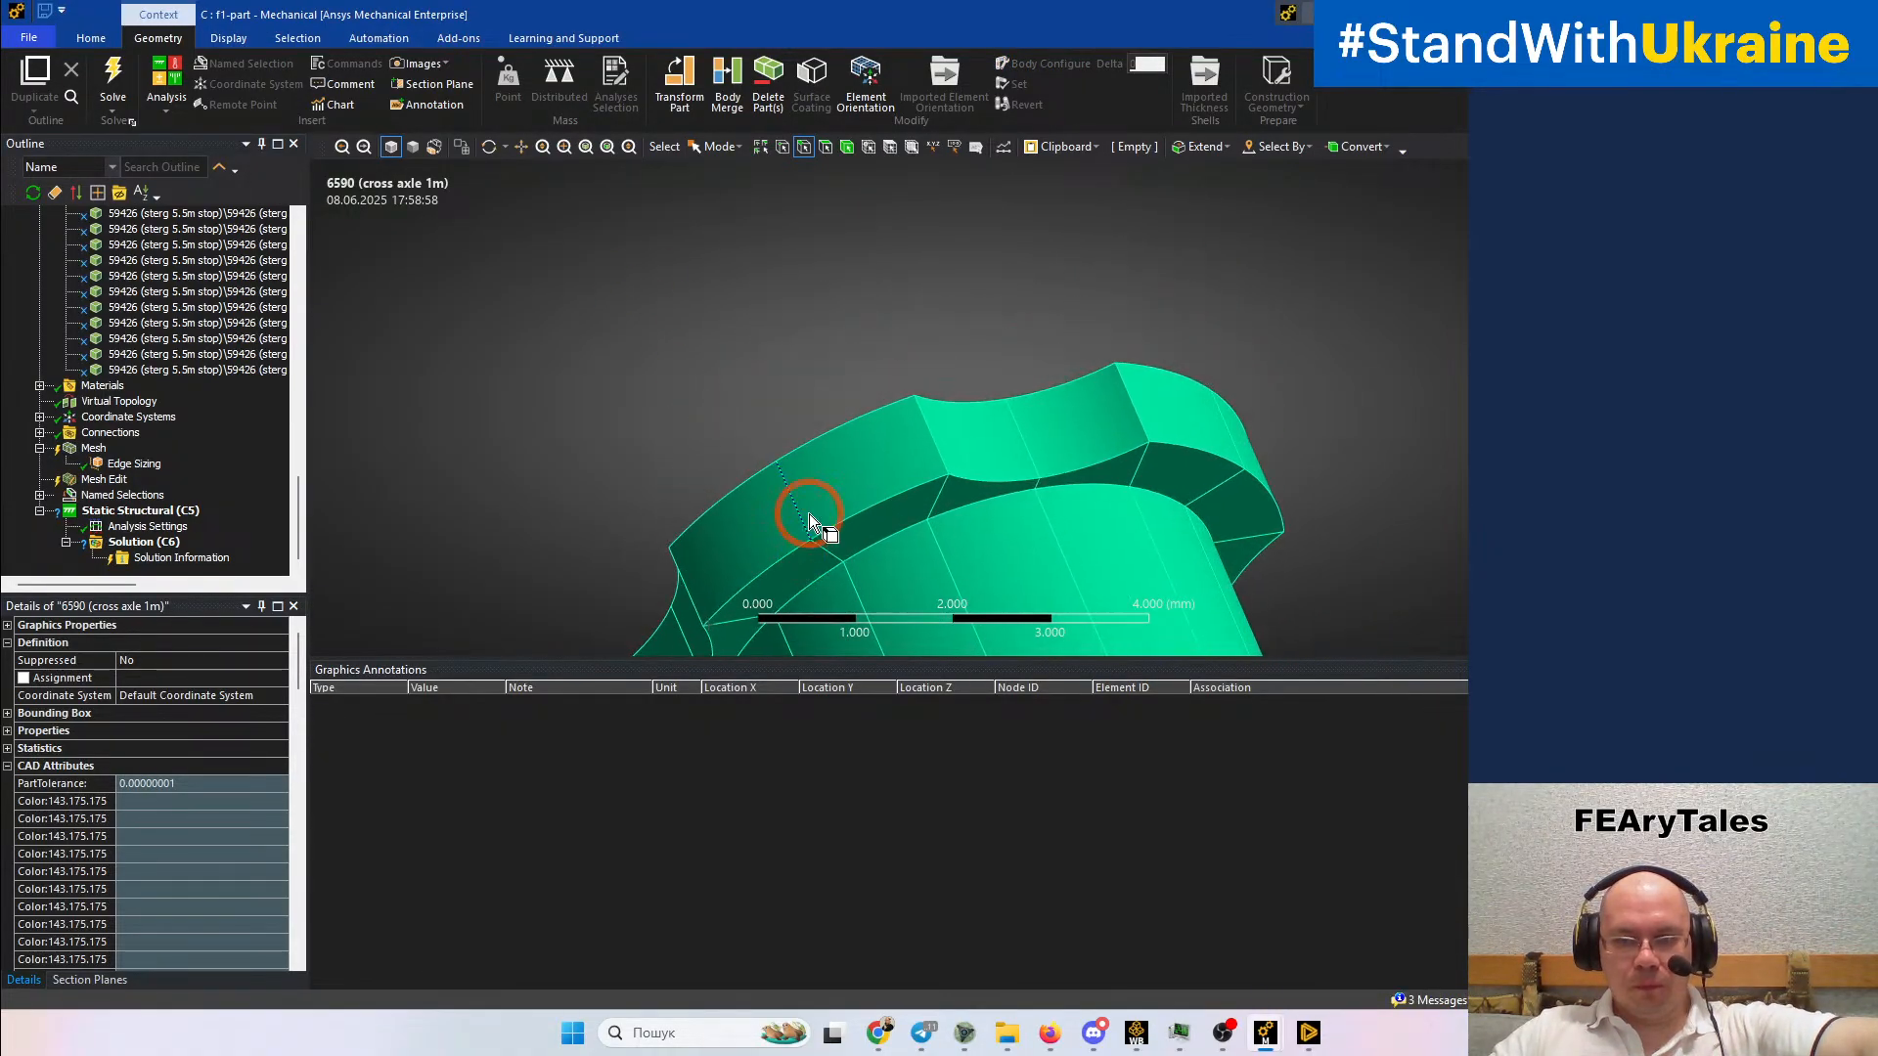
pyautogui.moveTo(808, 517); pyautogui.dragTo(824, 485, button='middle')
pyautogui.click(790, 493)
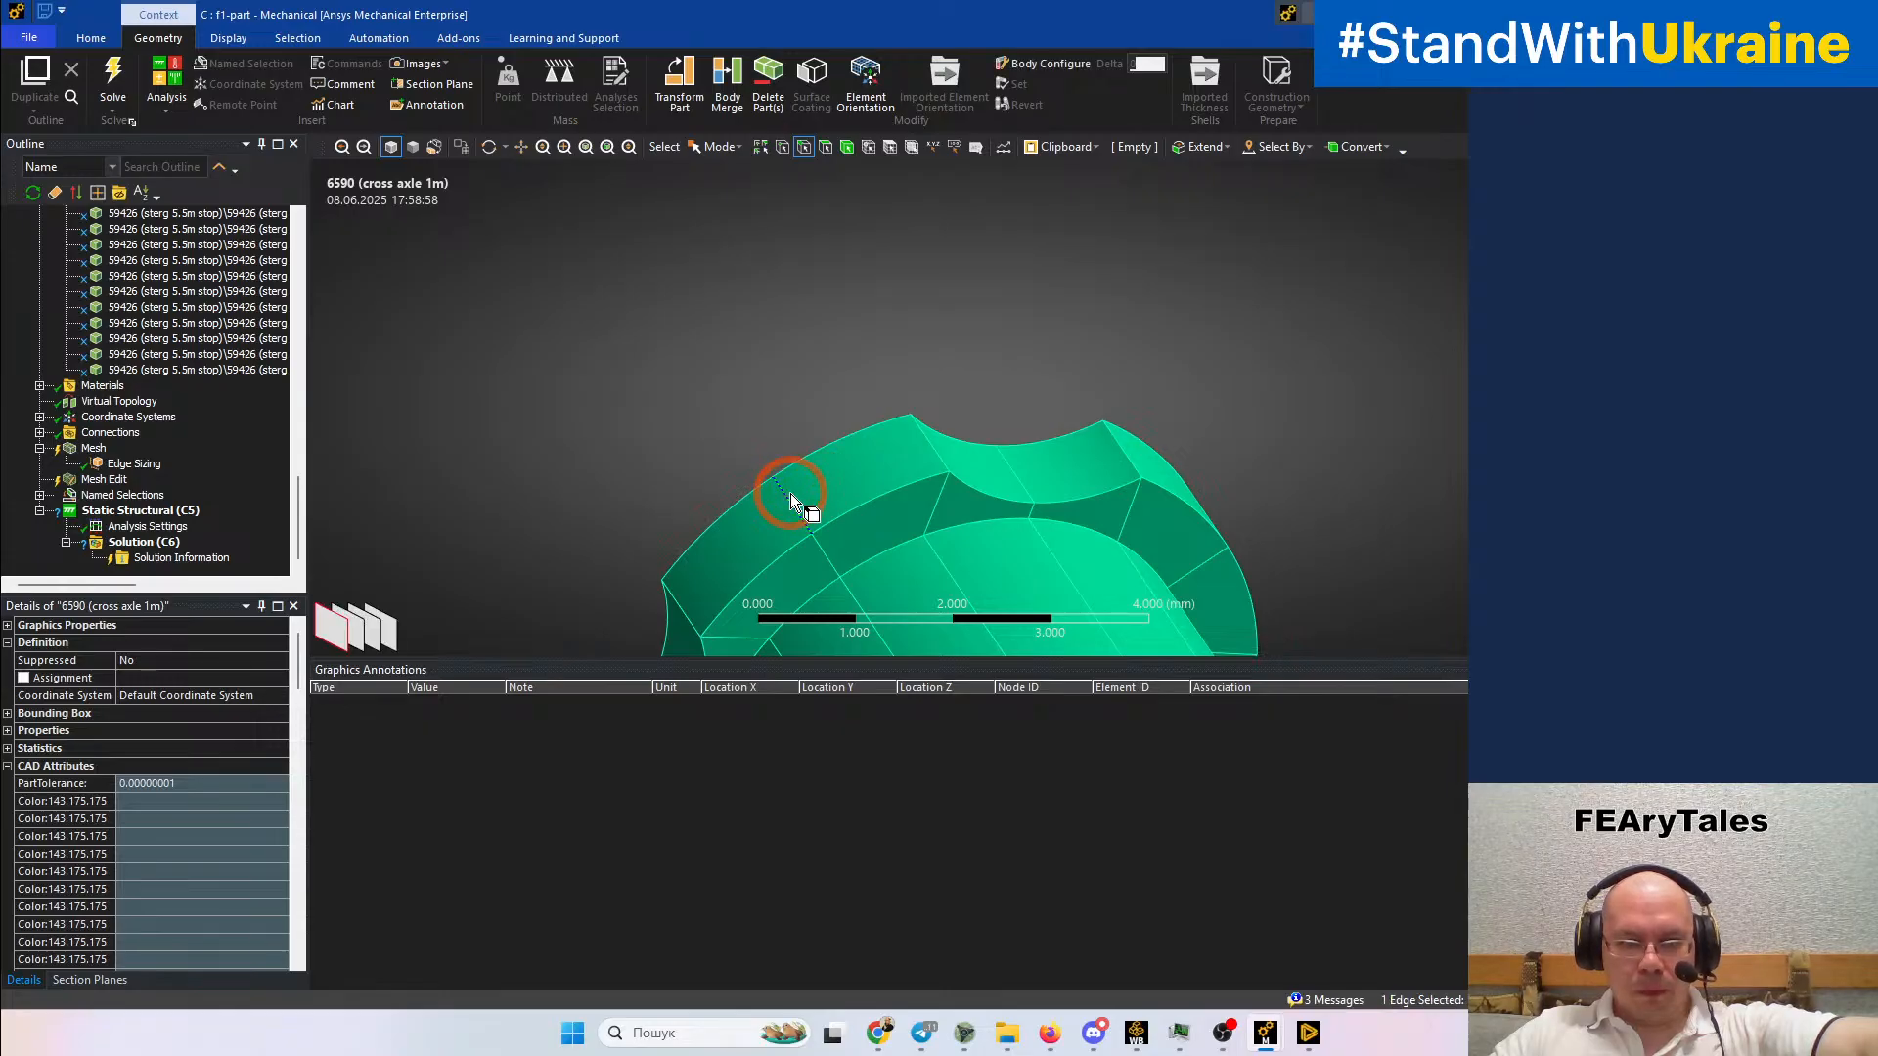
pyautogui.click(353, 637)
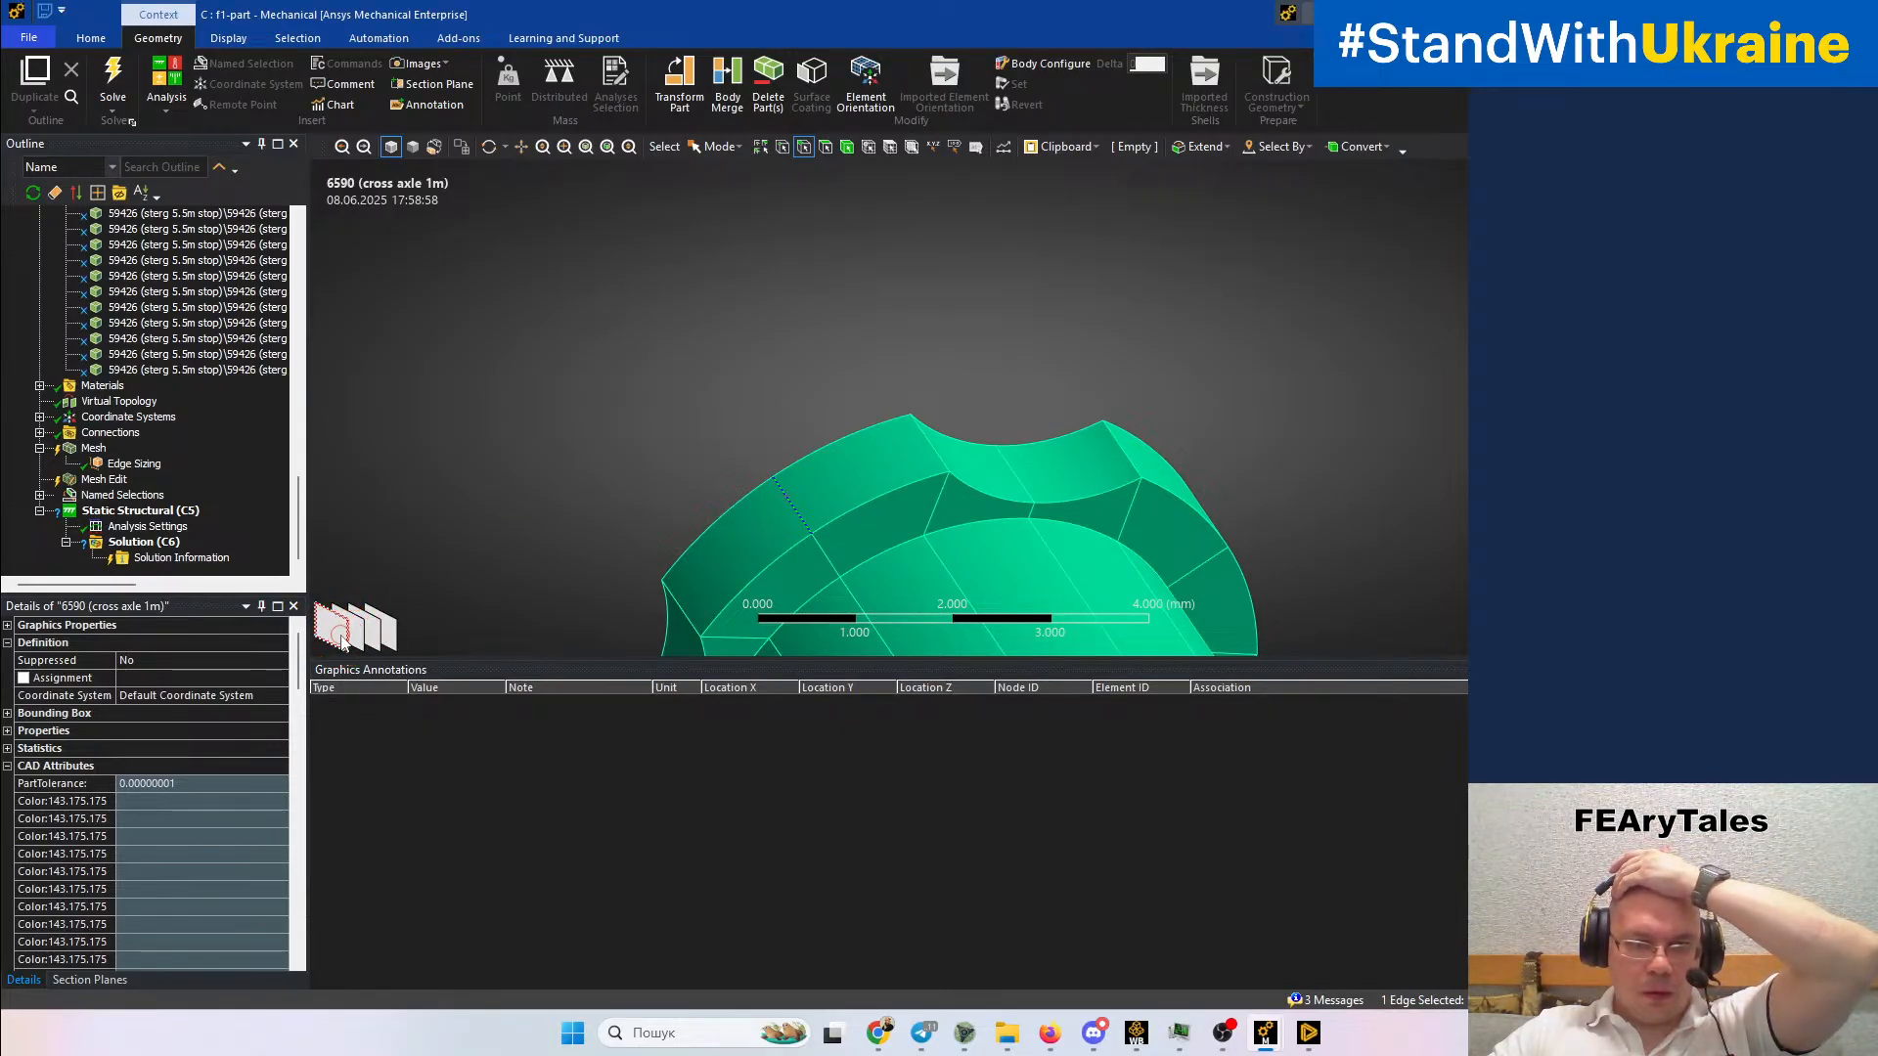
pyautogui.click(375, 634)
pyautogui.moveTo(675, 509); pyautogui.dragTo(856, 395, button='middle')
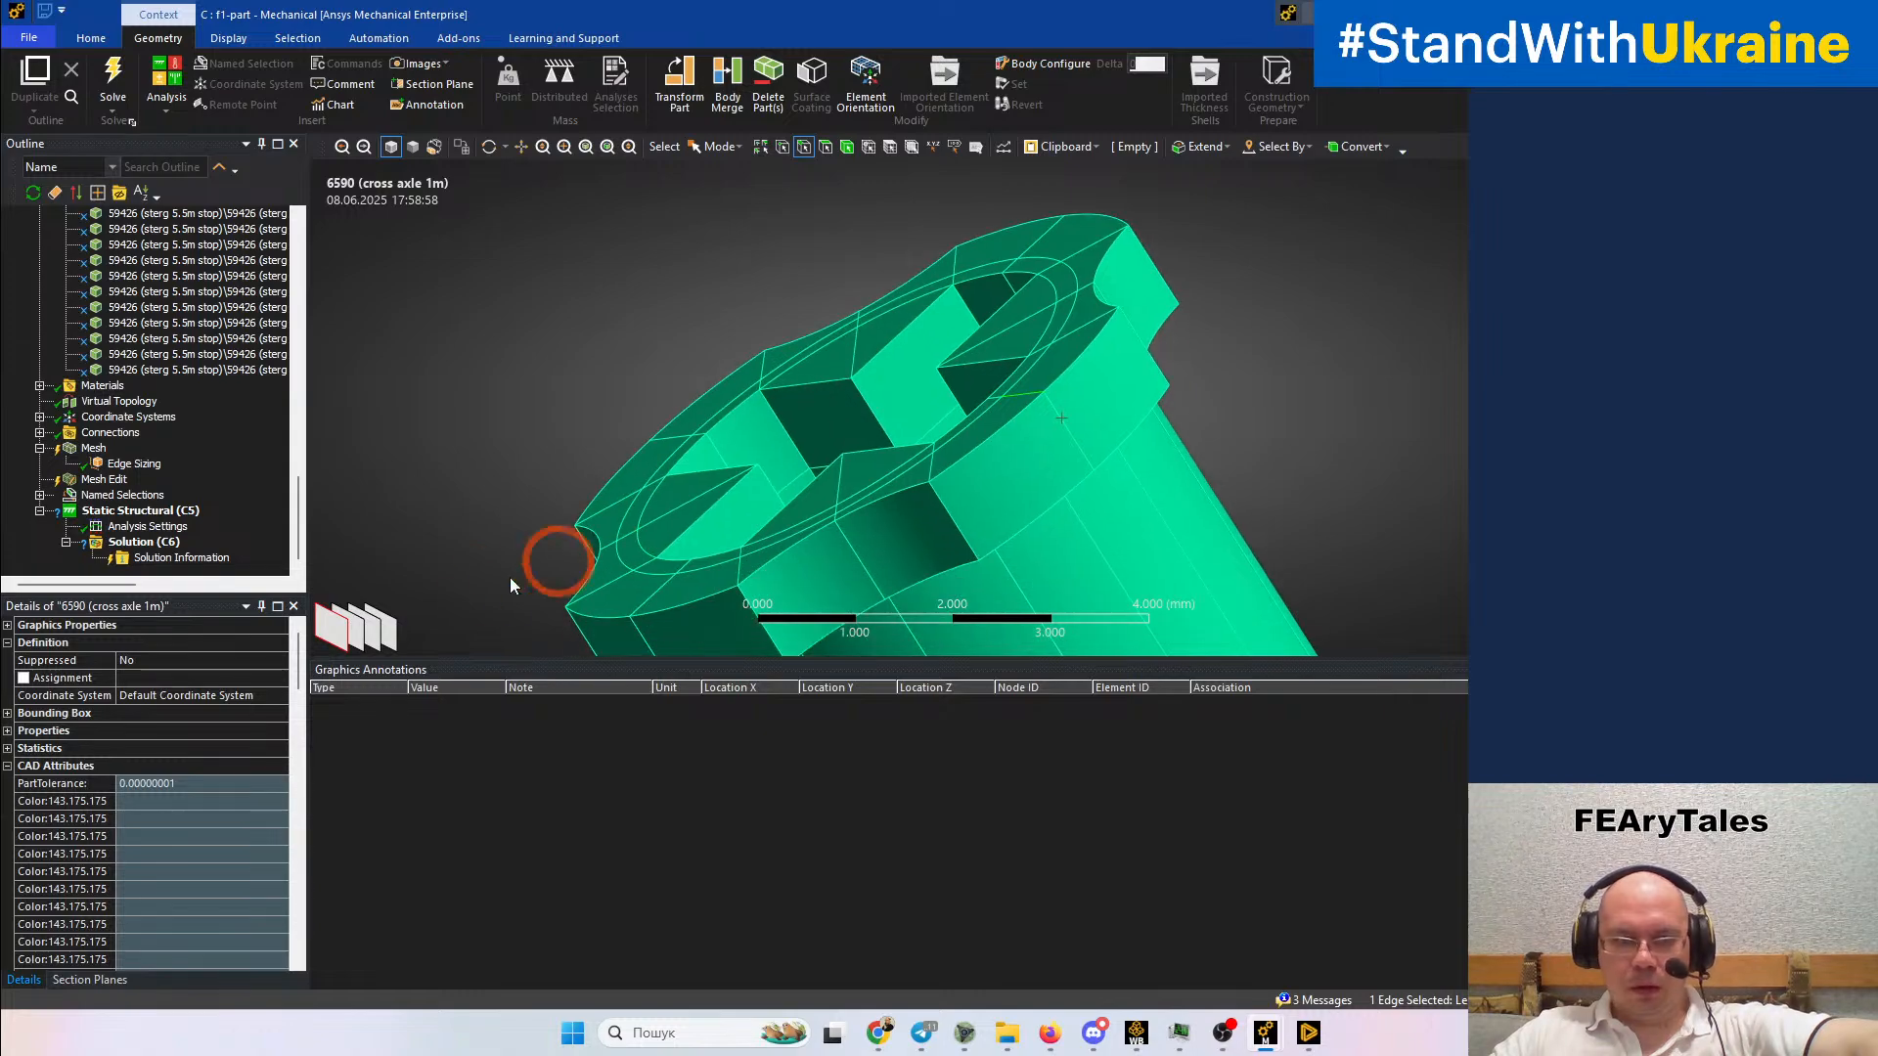
pyautogui.click(391, 637)
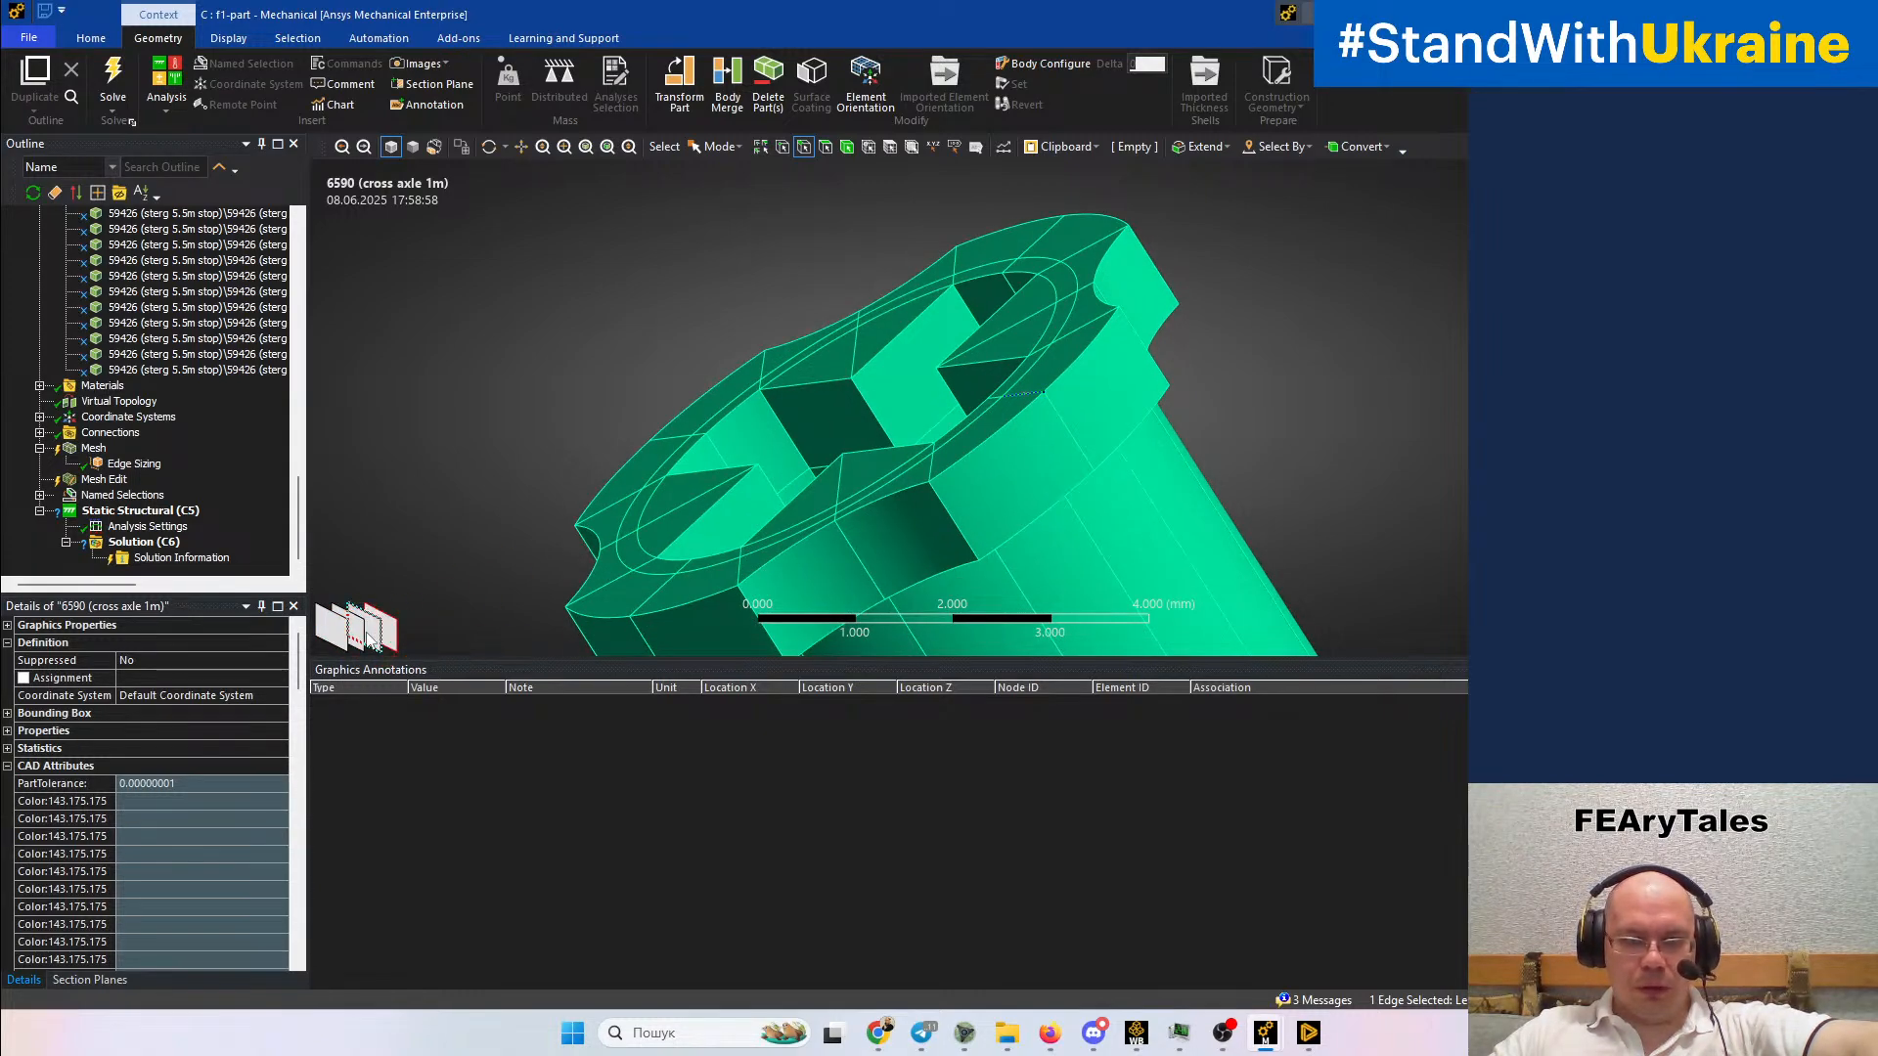
pyautogui.click(354, 641)
pyautogui.click(343, 642)
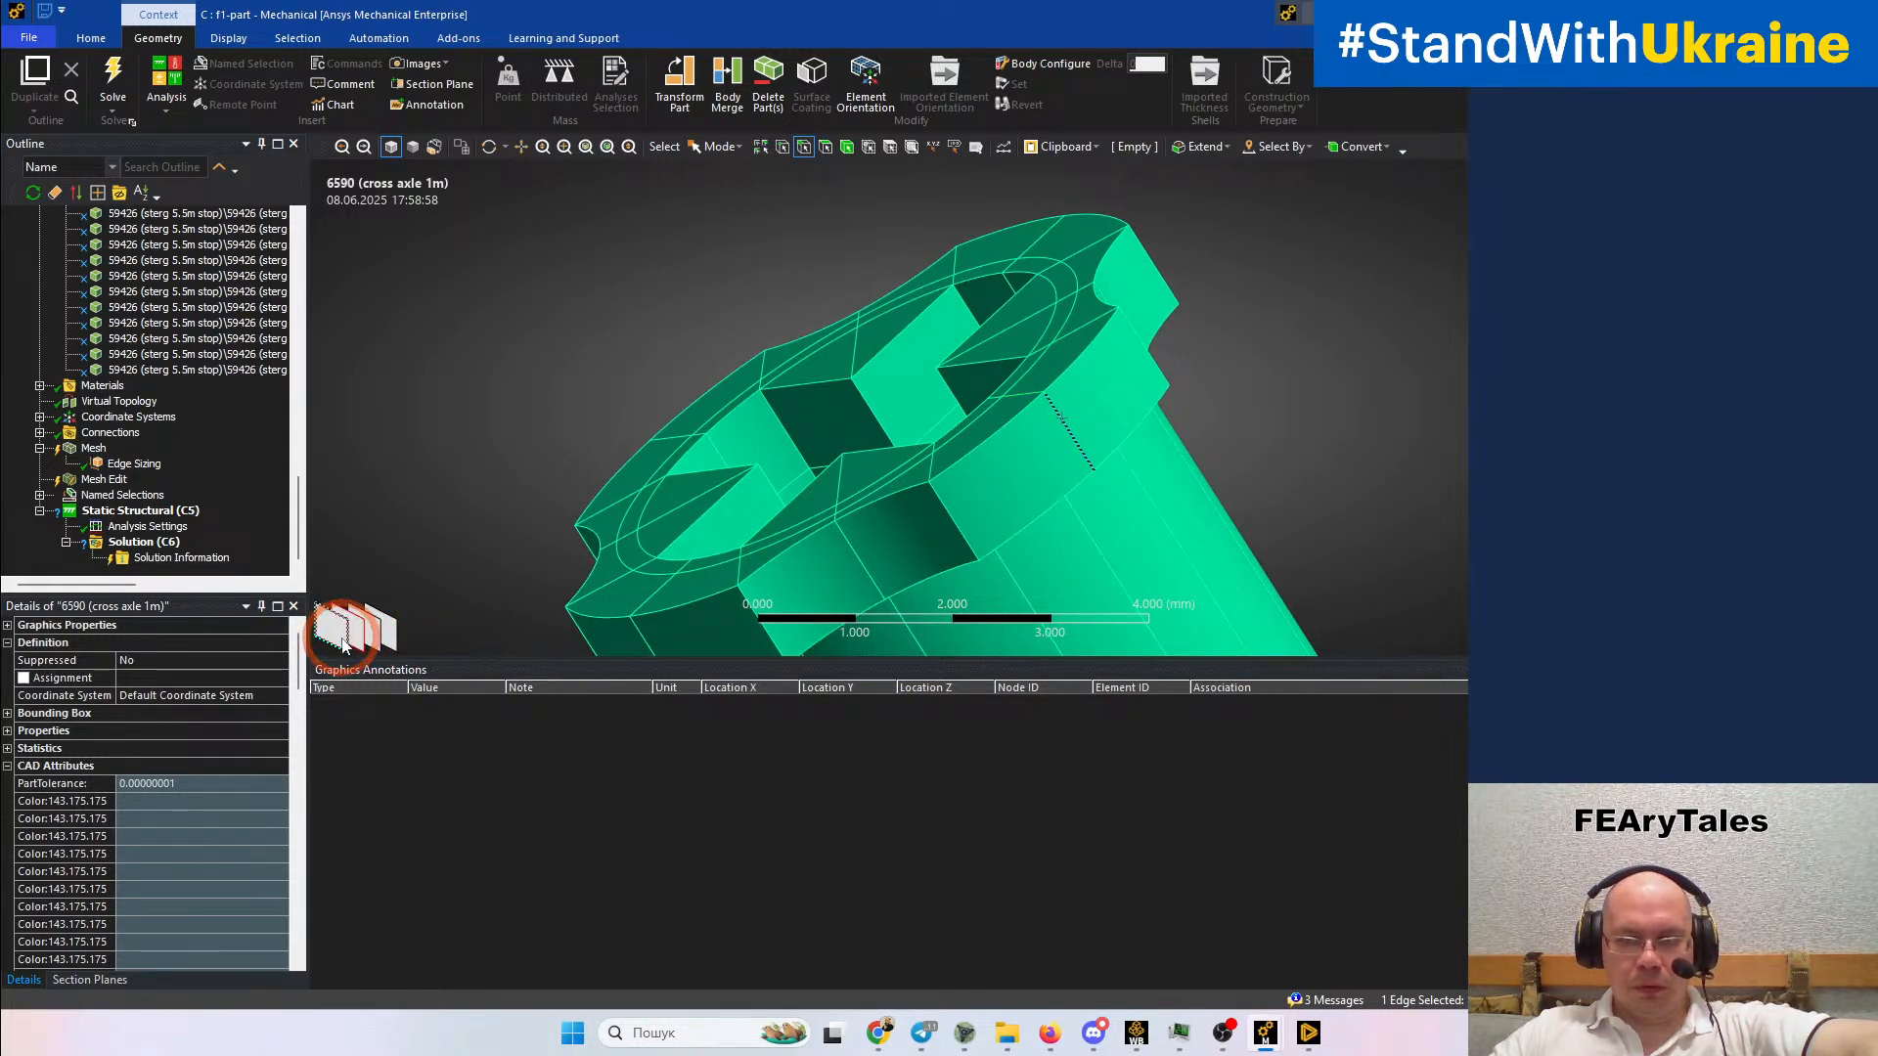
# Clear the edge selection, generate the mesh on the updated bodies and inspect it at the scalloped flange
pyautogui.click(669, 599)
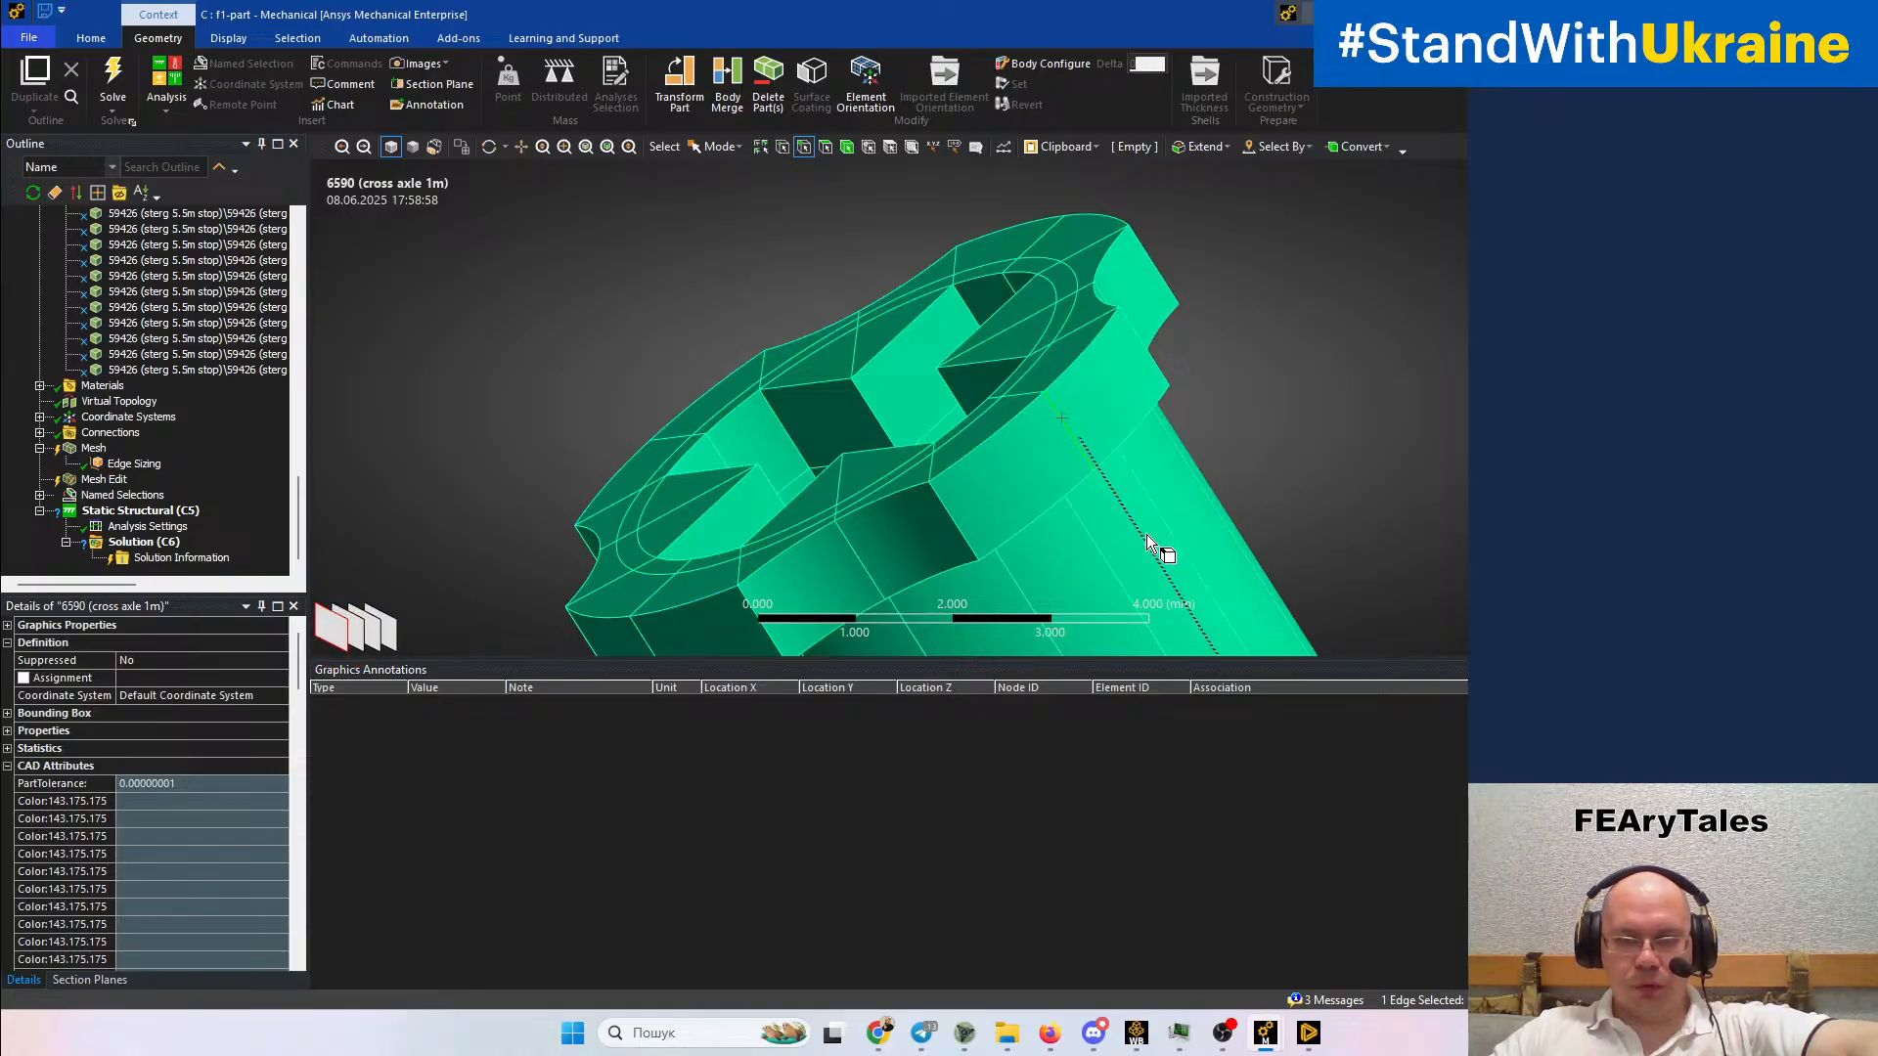
pyautogui.click(576, 311)
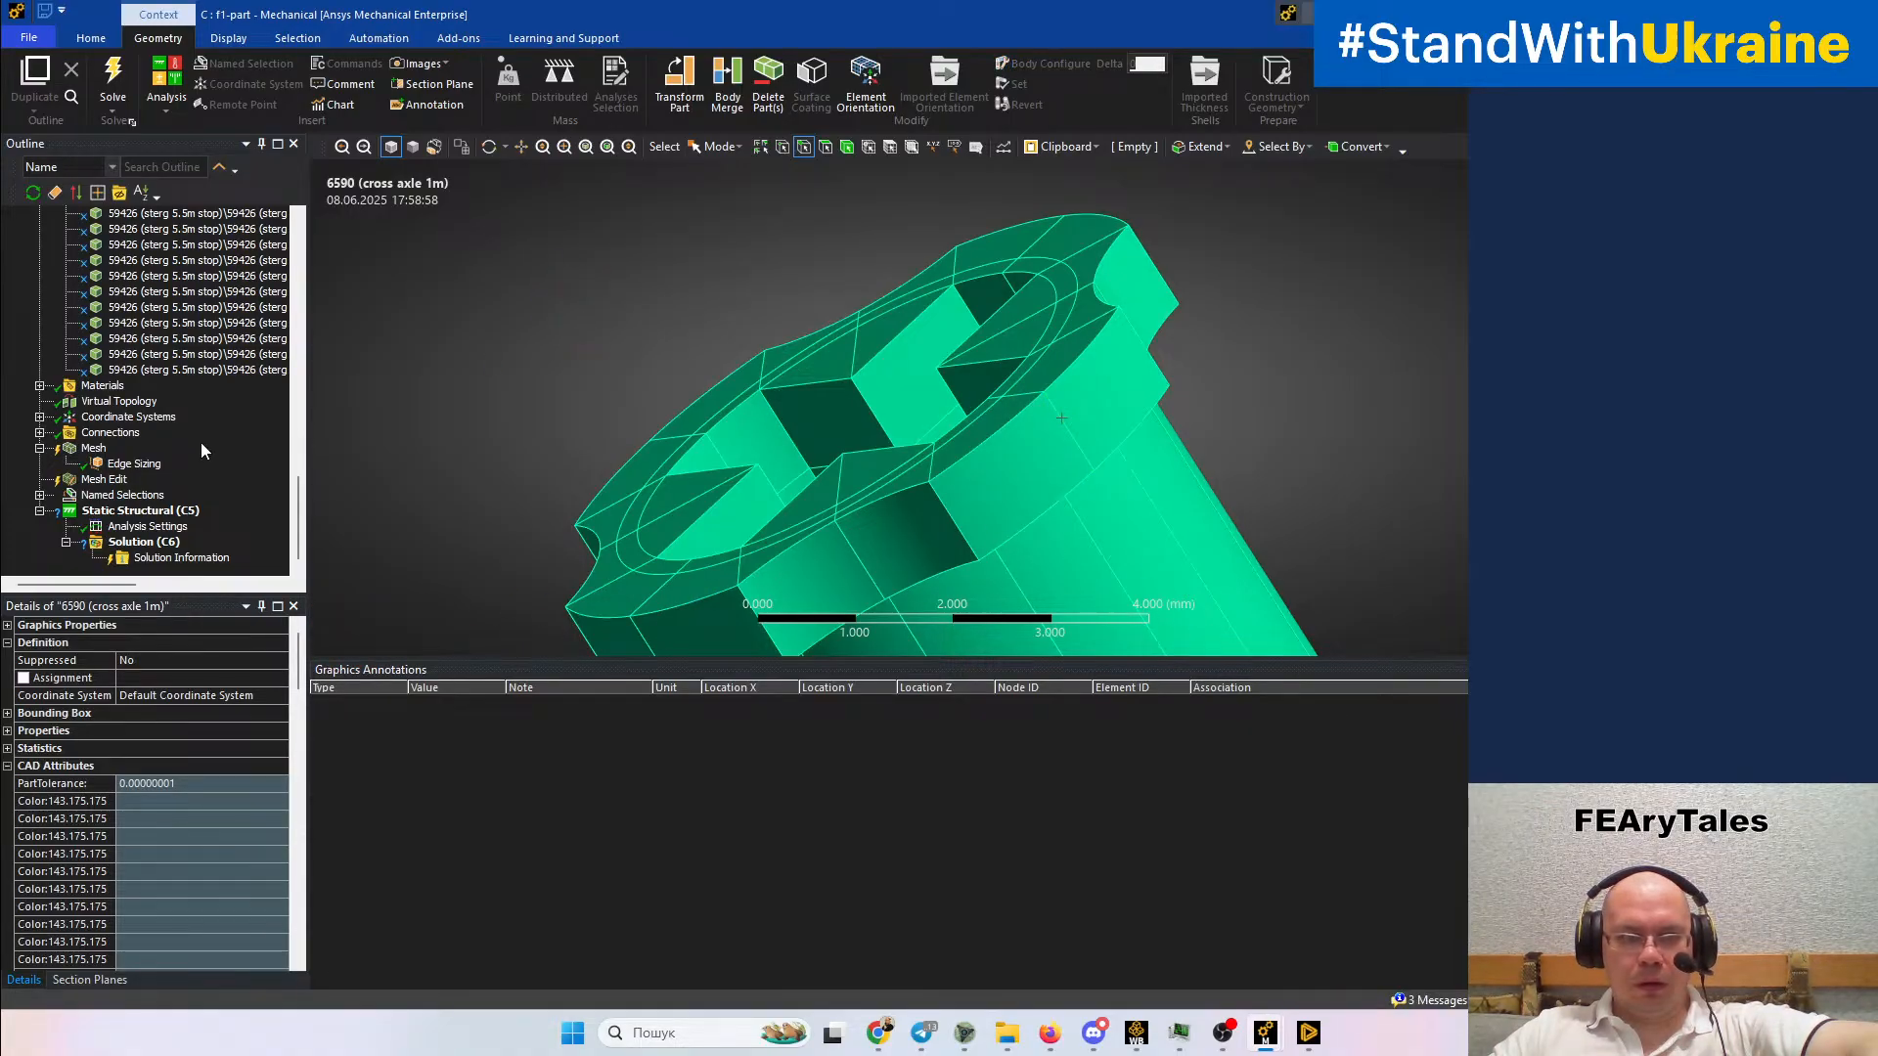
pyautogui.rightClick(80, 453)
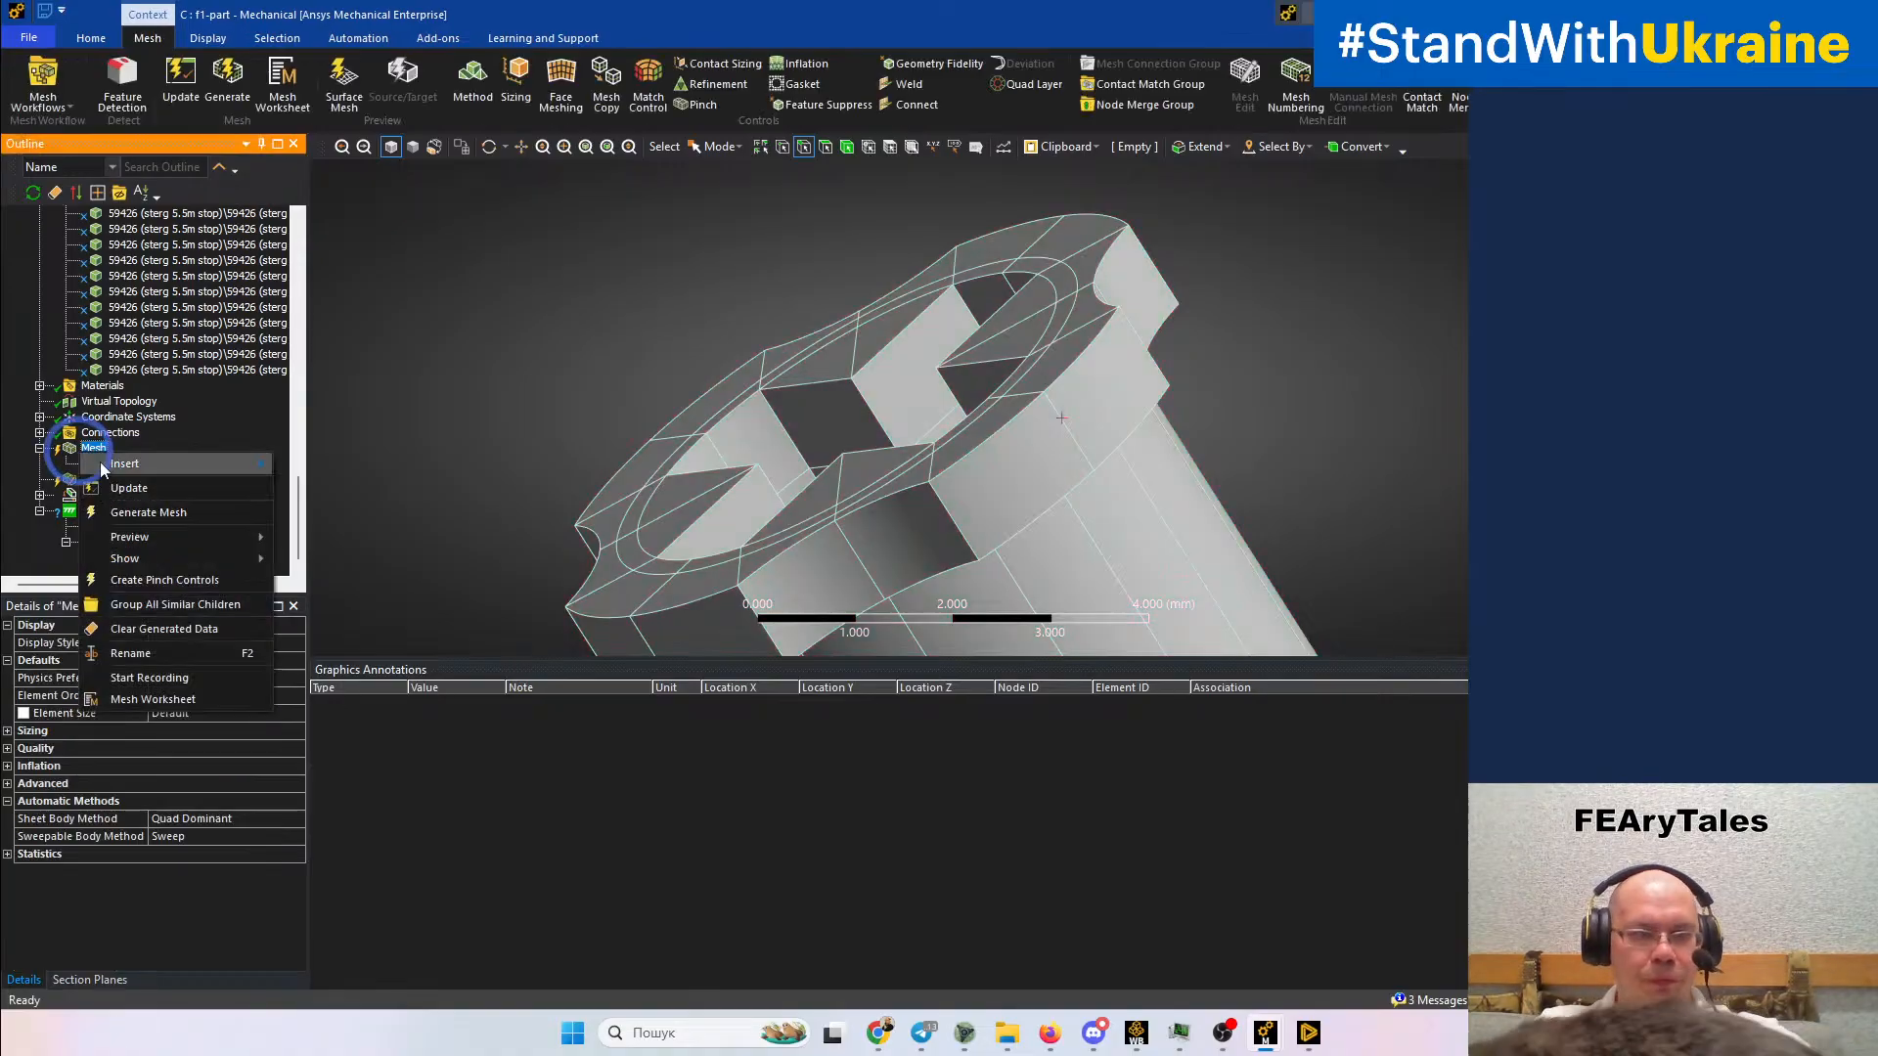
pyautogui.click(132, 514)
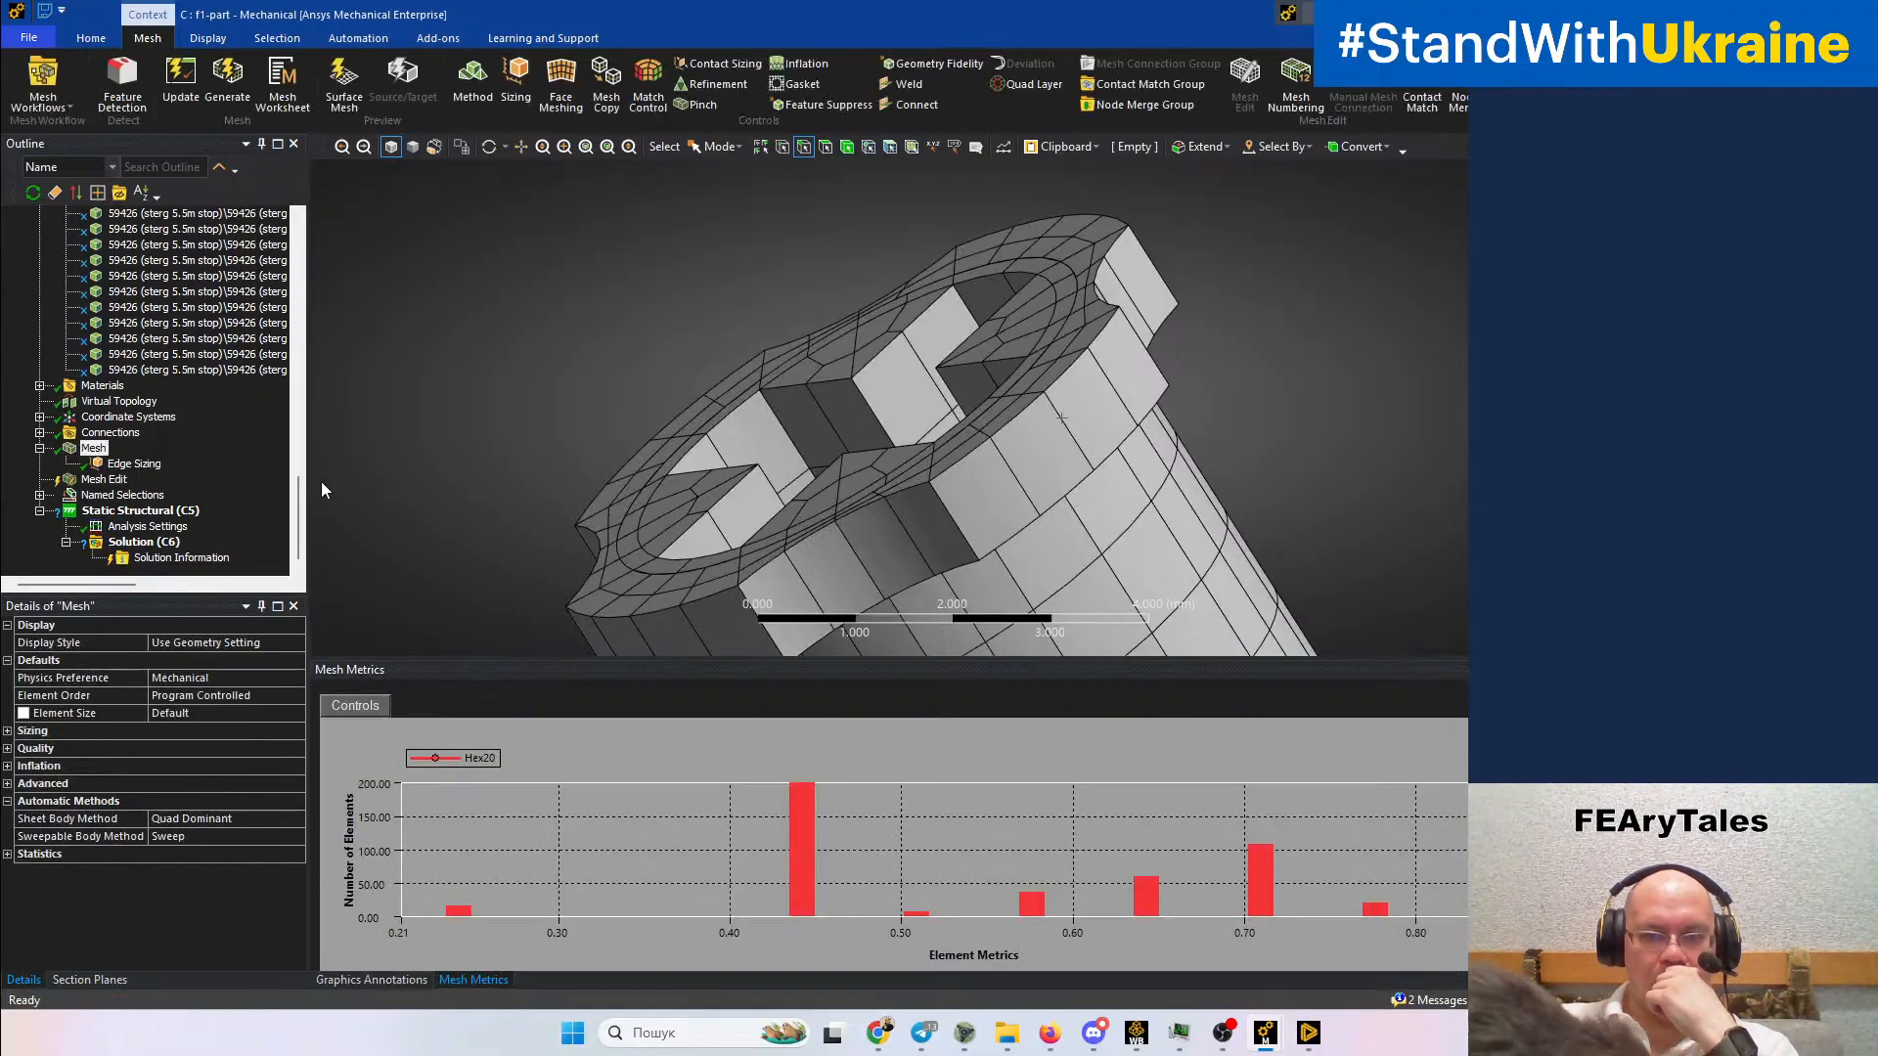
pyautogui.moveTo(936, 388); pyautogui.dragTo(1044, 483, button='middle')
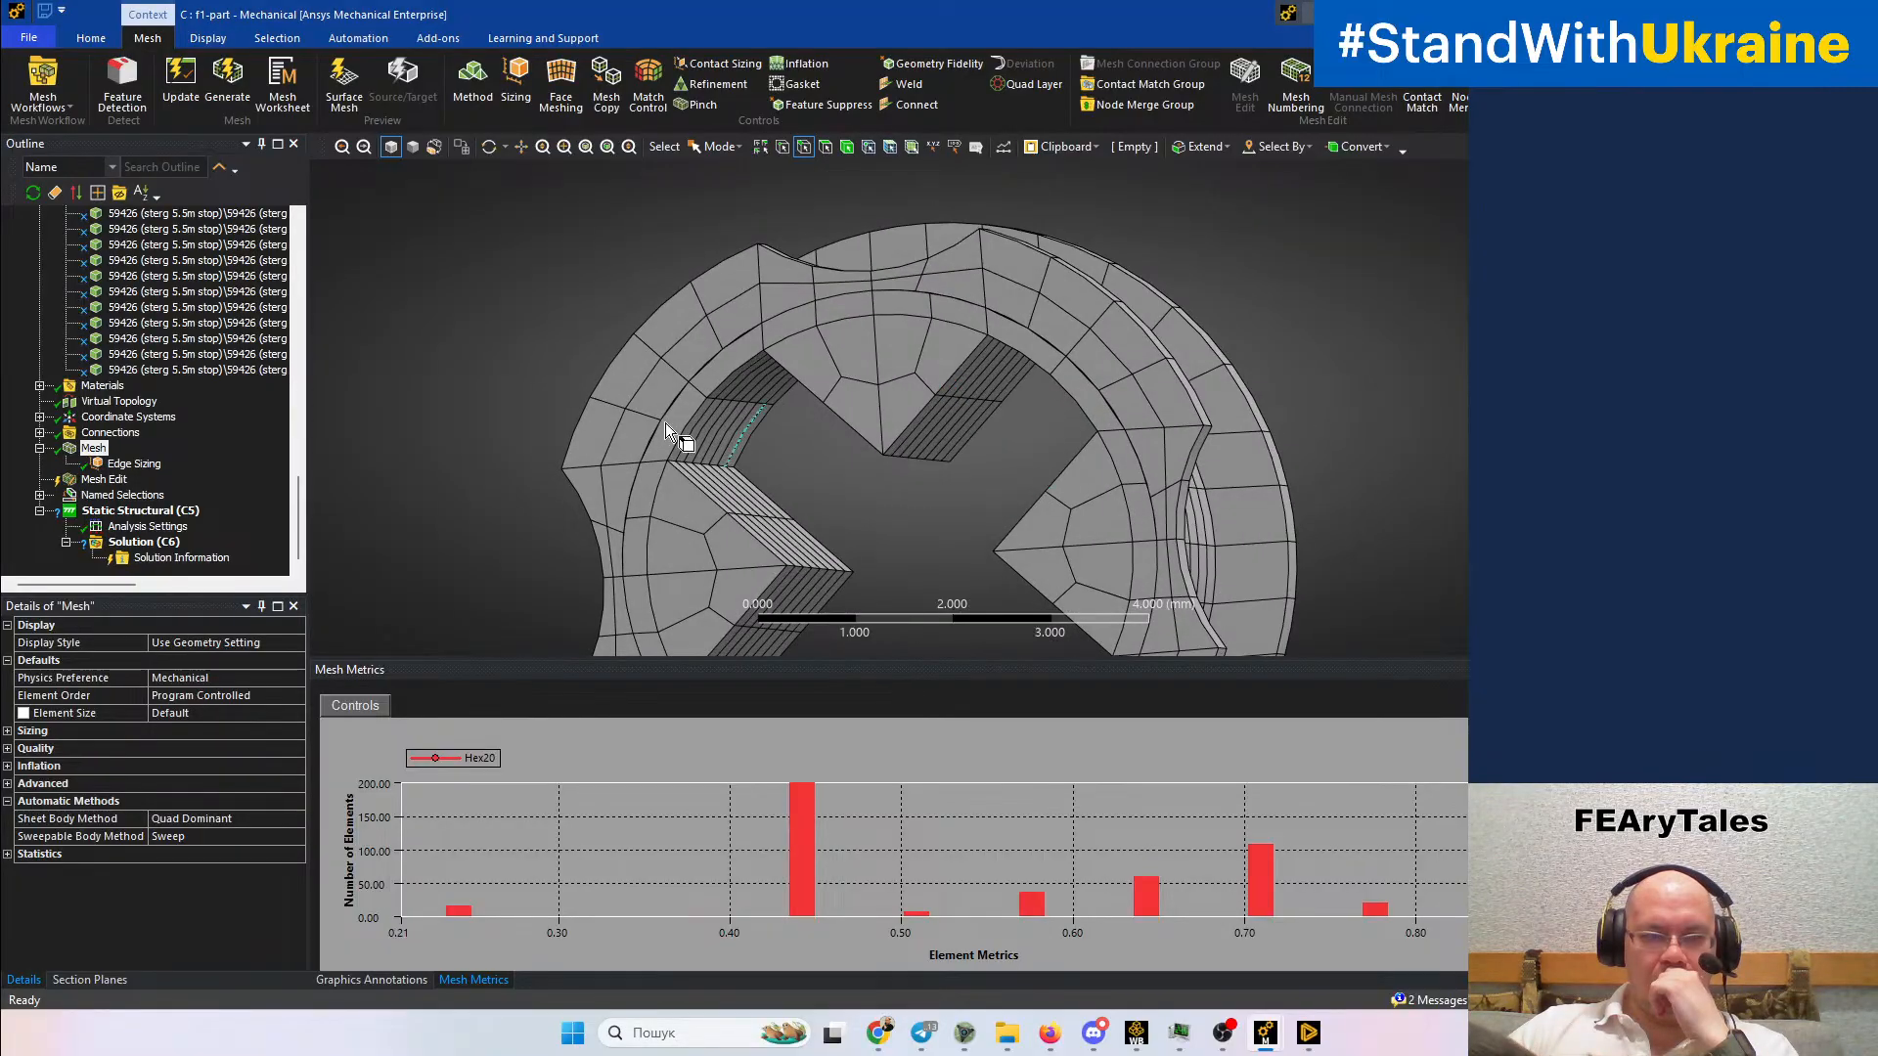
# Rescope the Edge Sizing control to all edges of the bushing using box selection
pyautogui.click(115, 467)
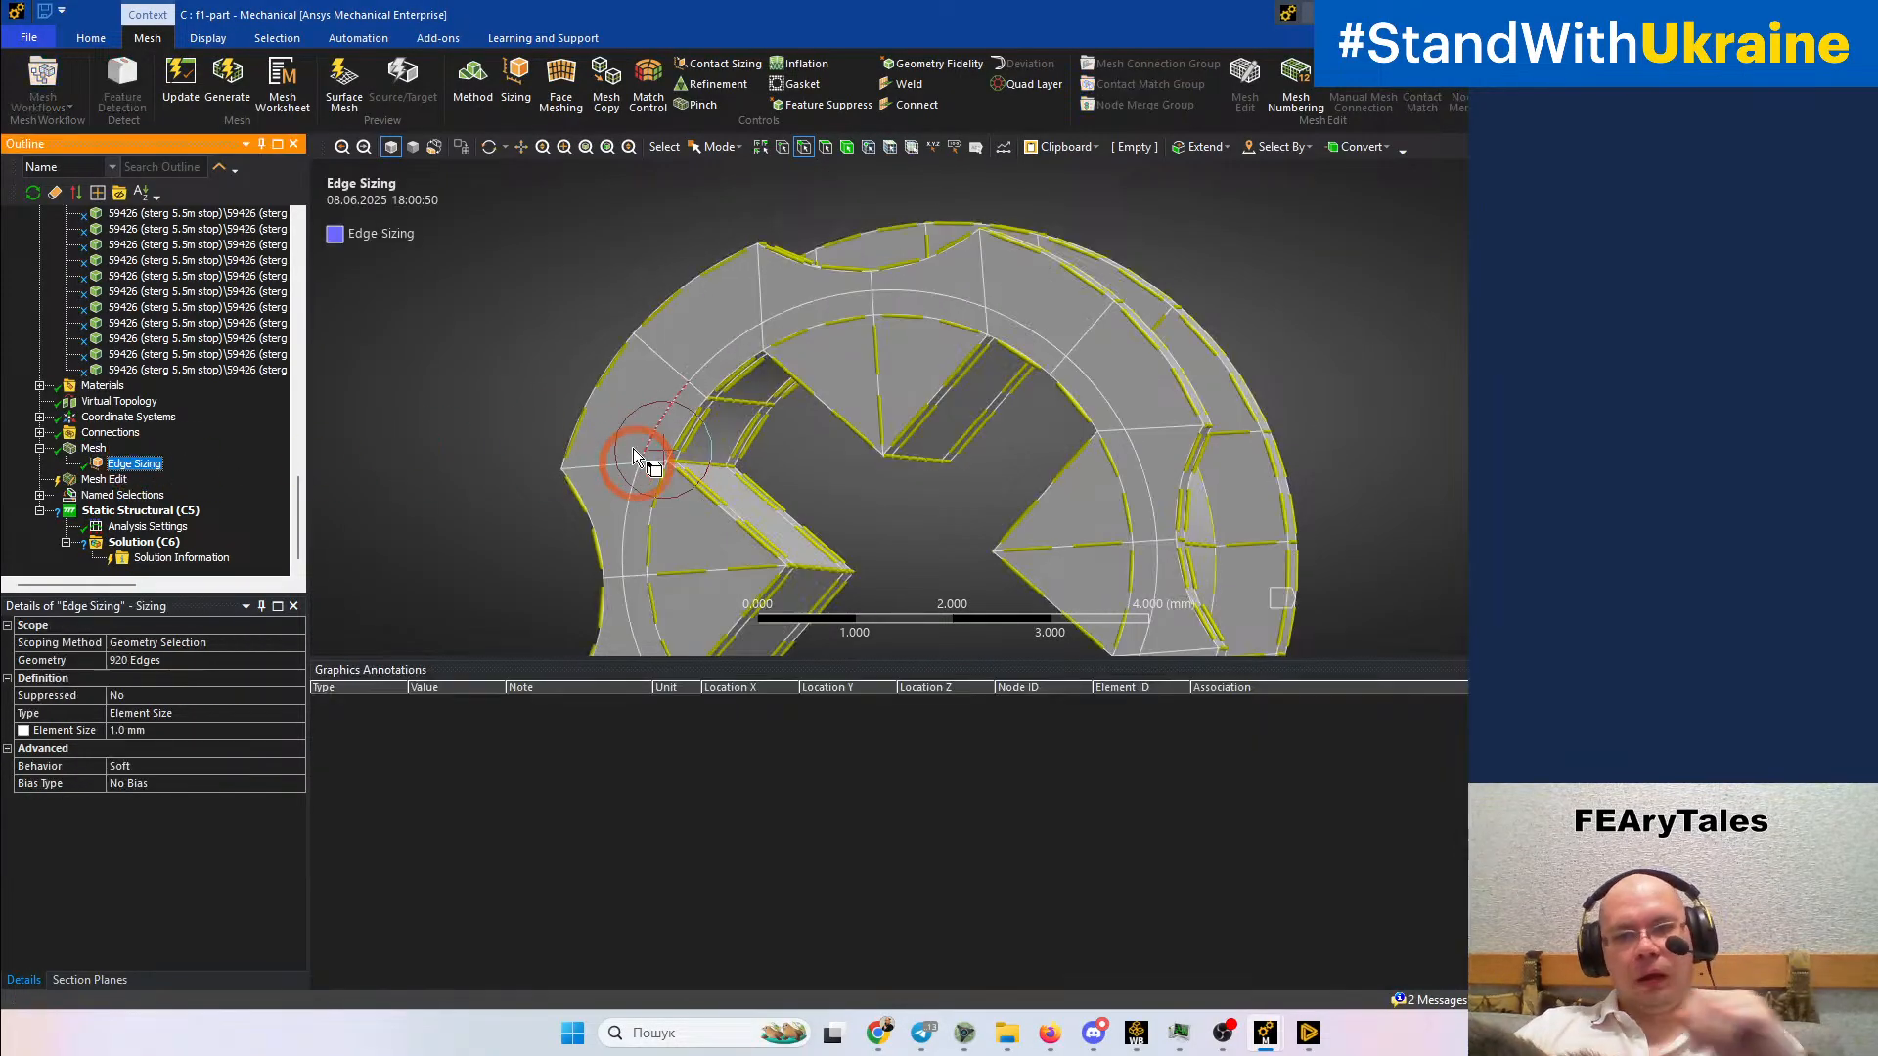
pyautogui.scroll(-5, 851, 411)
pyautogui.scroll(-3, 838, 397)
pyautogui.keyDown('ctrl'); pyautogui.moveTo(924, 422); pyautogui.dragTo(884, 356, button='middle'); pyautogui.keyUp('ctrl')
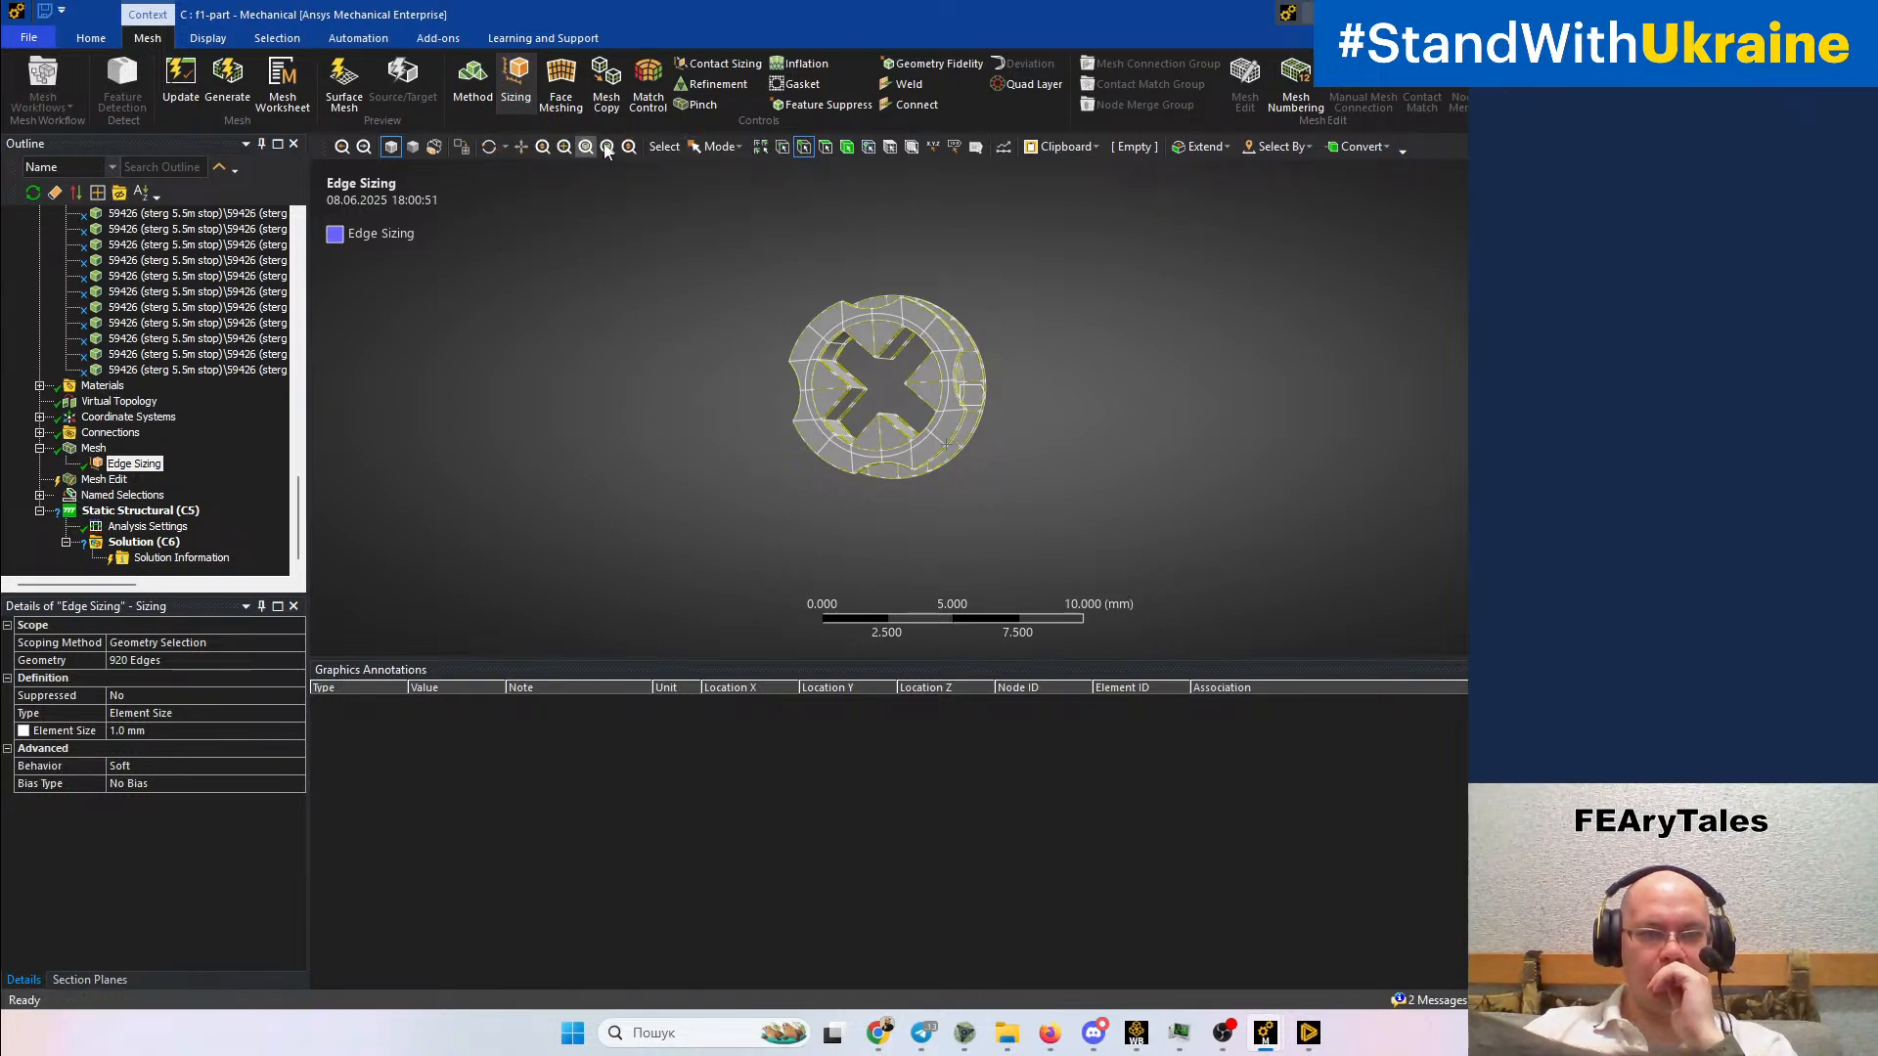
pyautogui.click(717, 147)
pyautogui.click(721, 190)
pyautogui.moveTo(662, 207); pyautogui.dragTo(1135, 543)
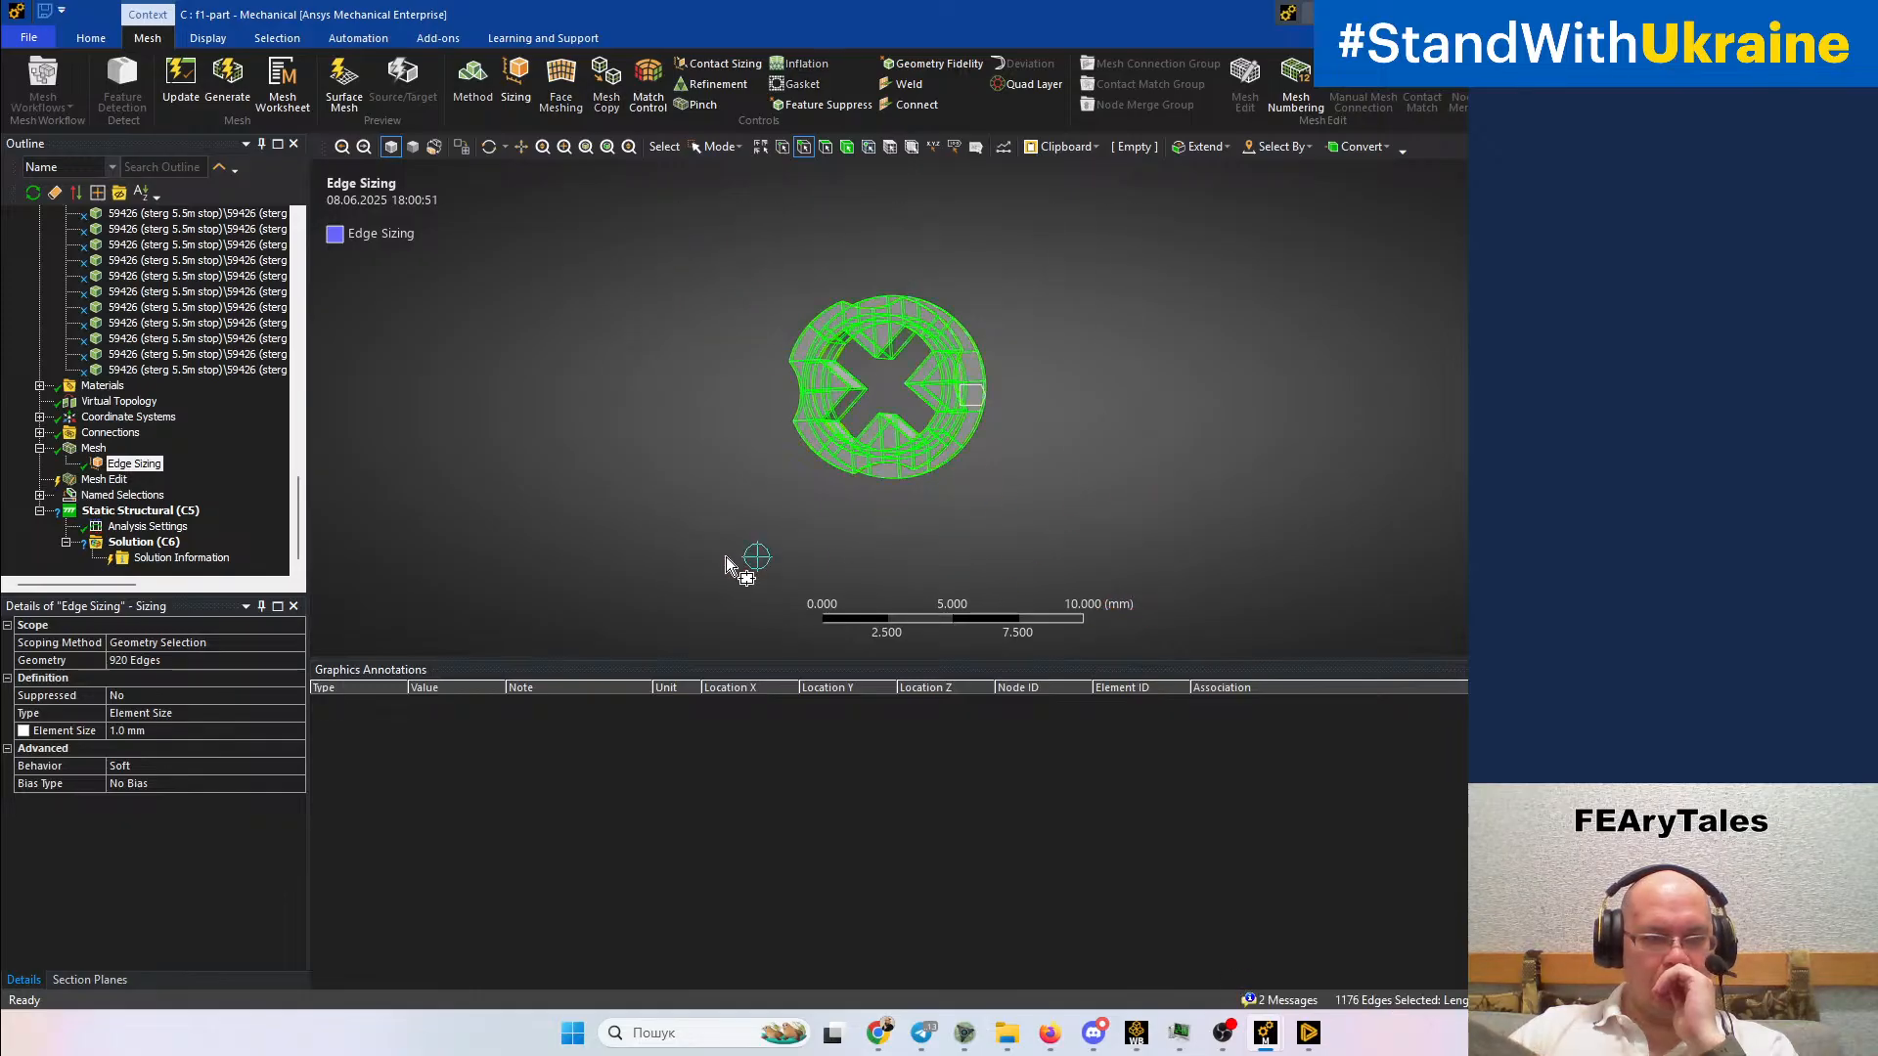
pyautogui.click(138, 660)
pyautogui.click(142, 660)
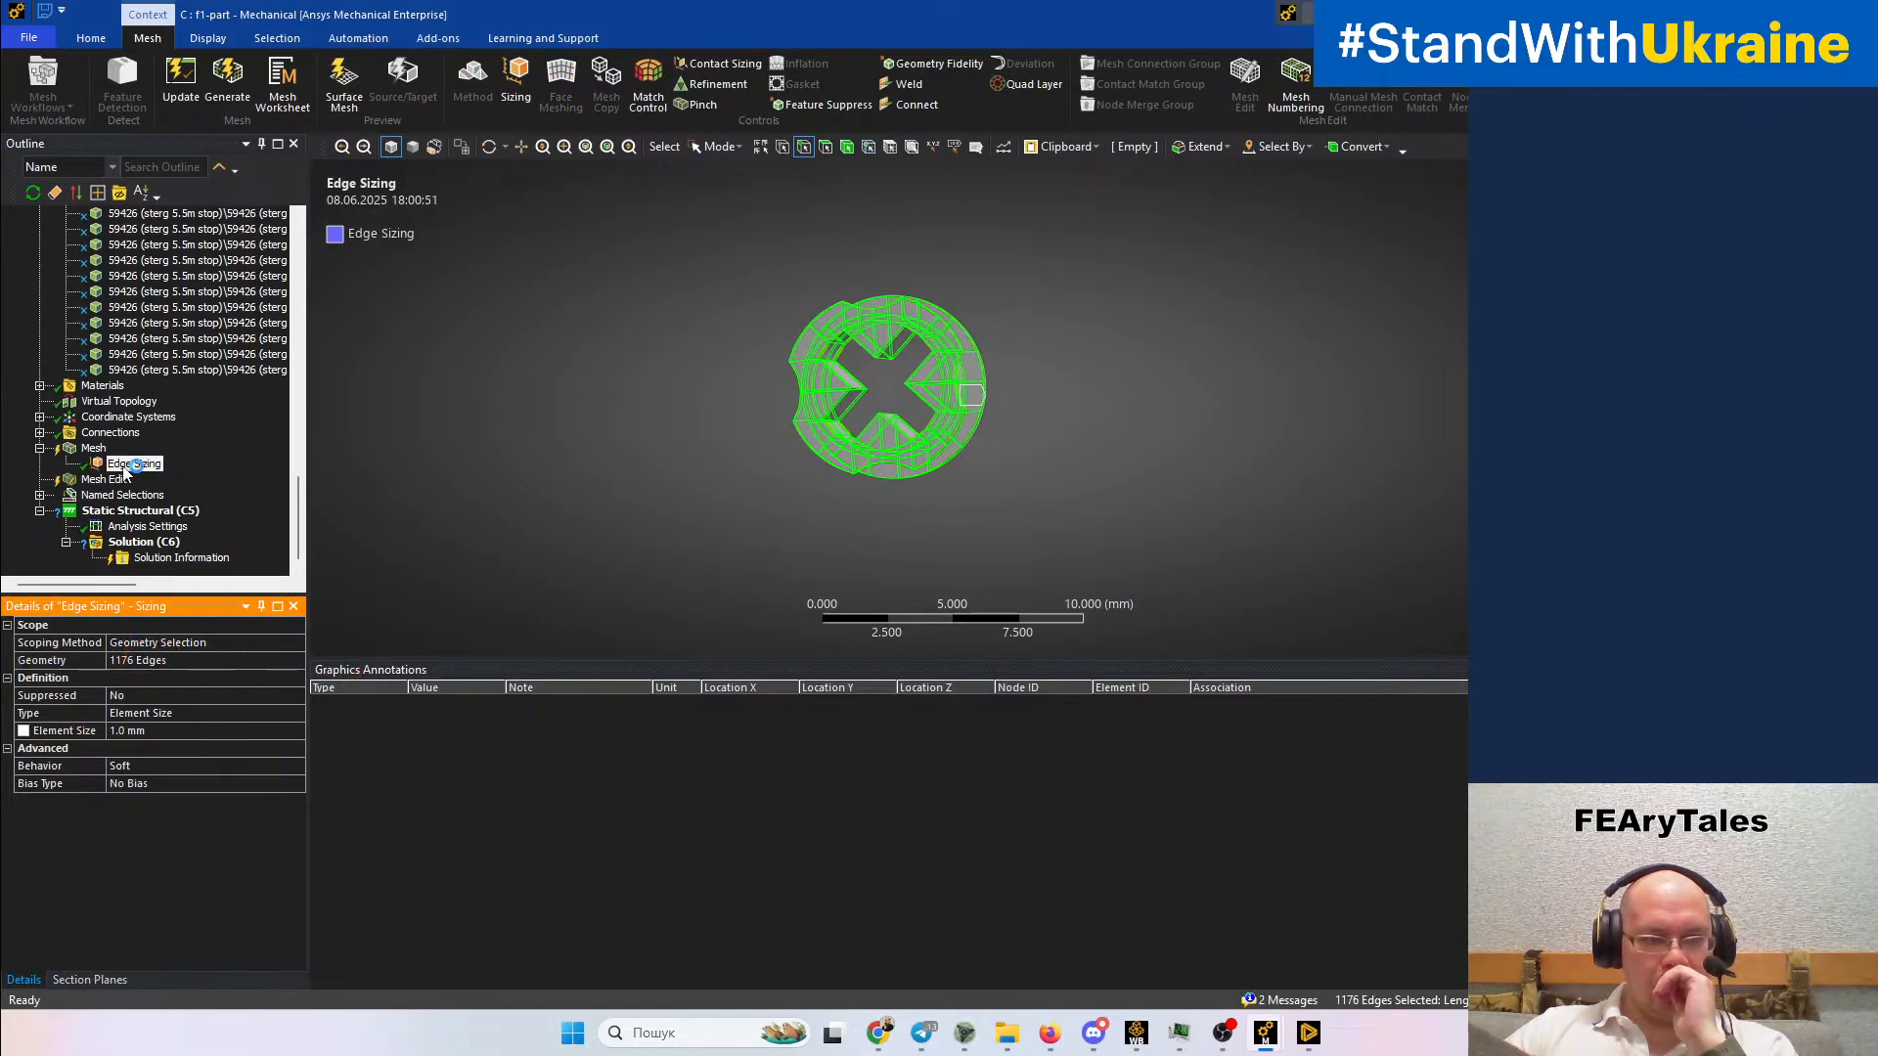
# Regenerate the mesh with the updated edge sizing
pyautogui.click(91, 449)
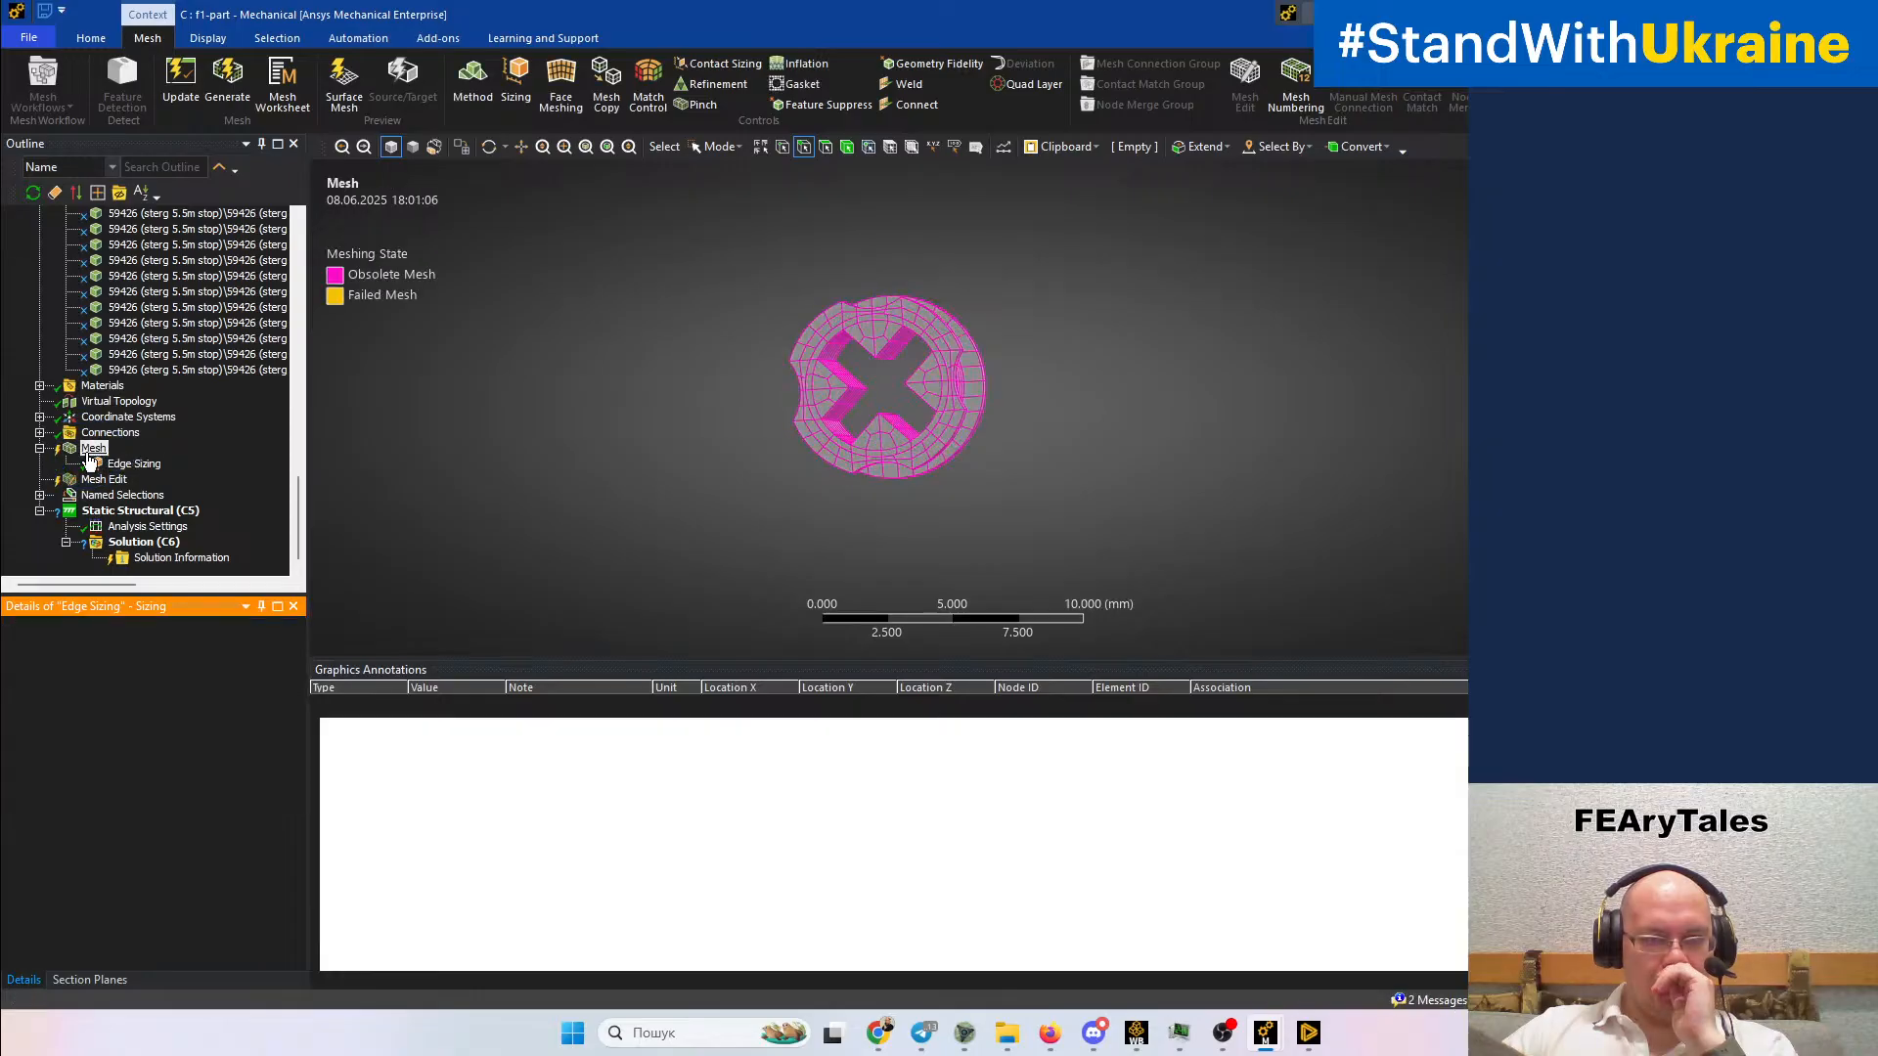
pyautogui.rightClick(91, 452)
pyautogui.click(151, 512)
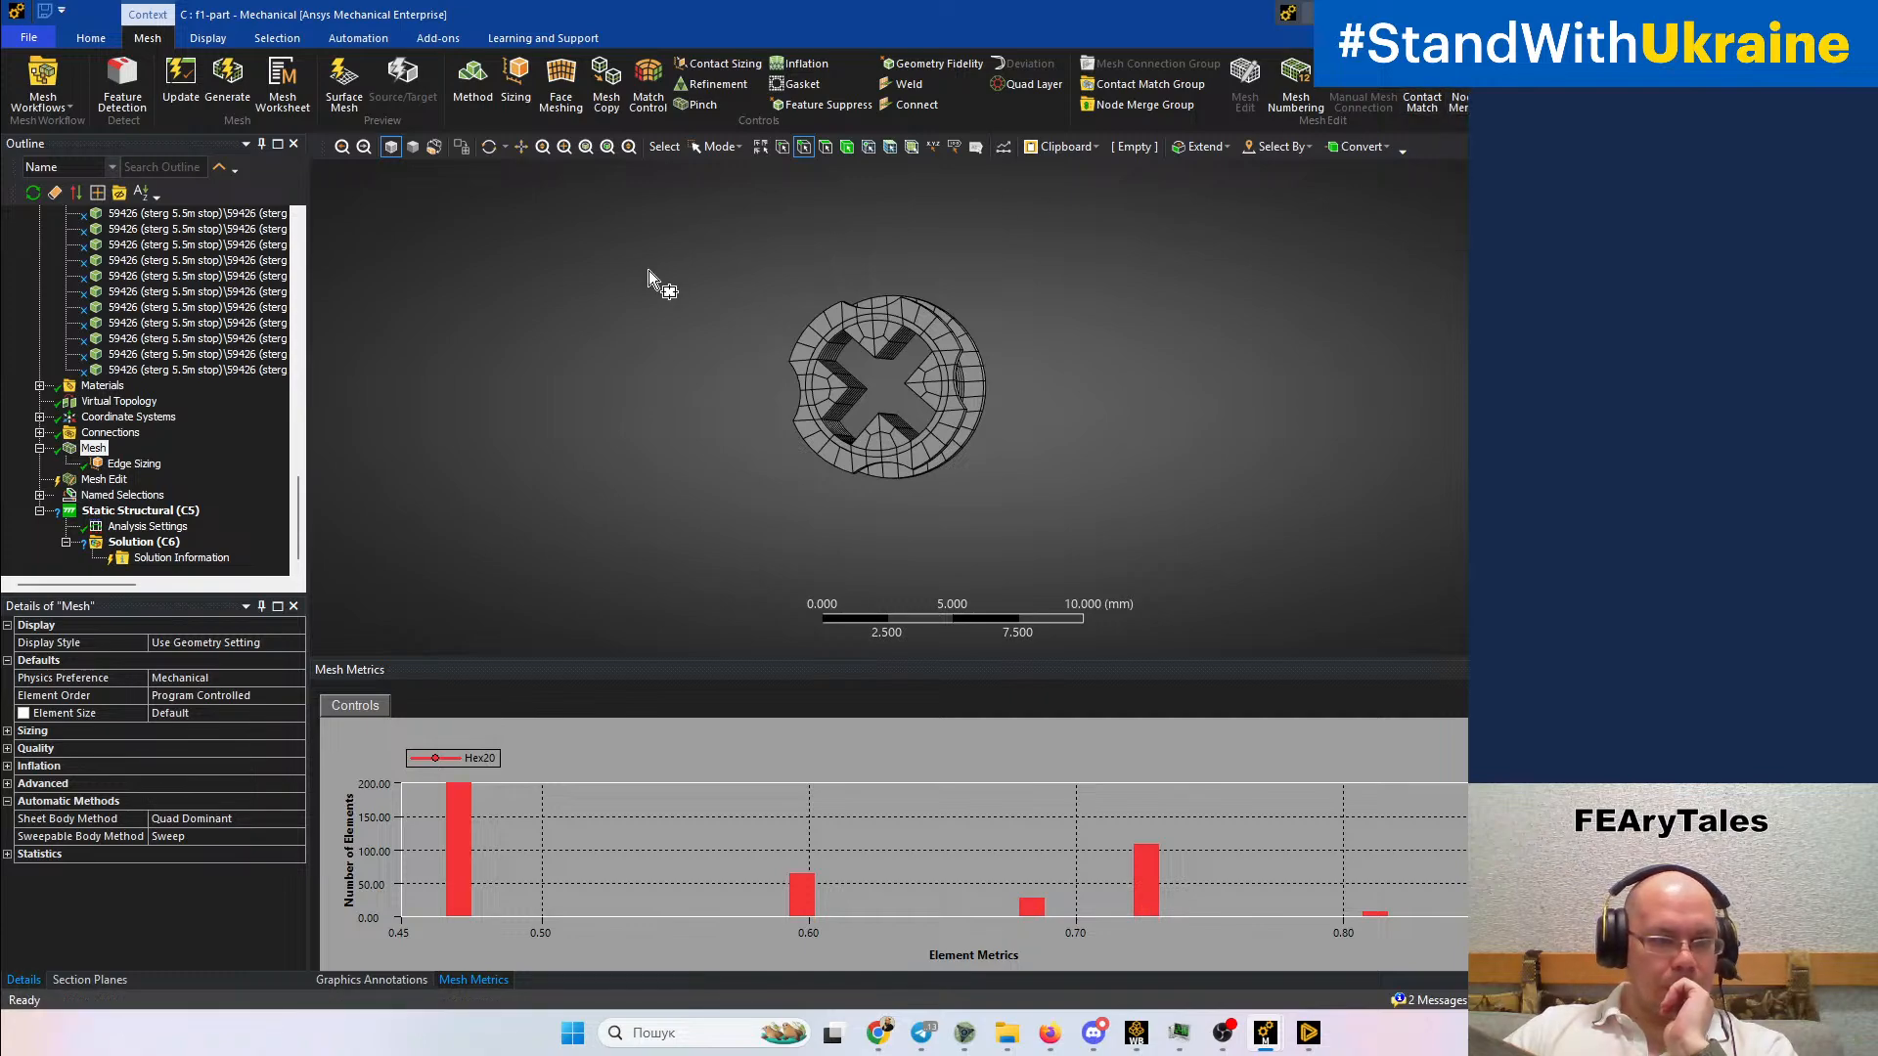
# Add a Node Merge Group under Mesh Edit and scope it to all the bushing's bodies with a box selection
pyautogui.click(102, 481)
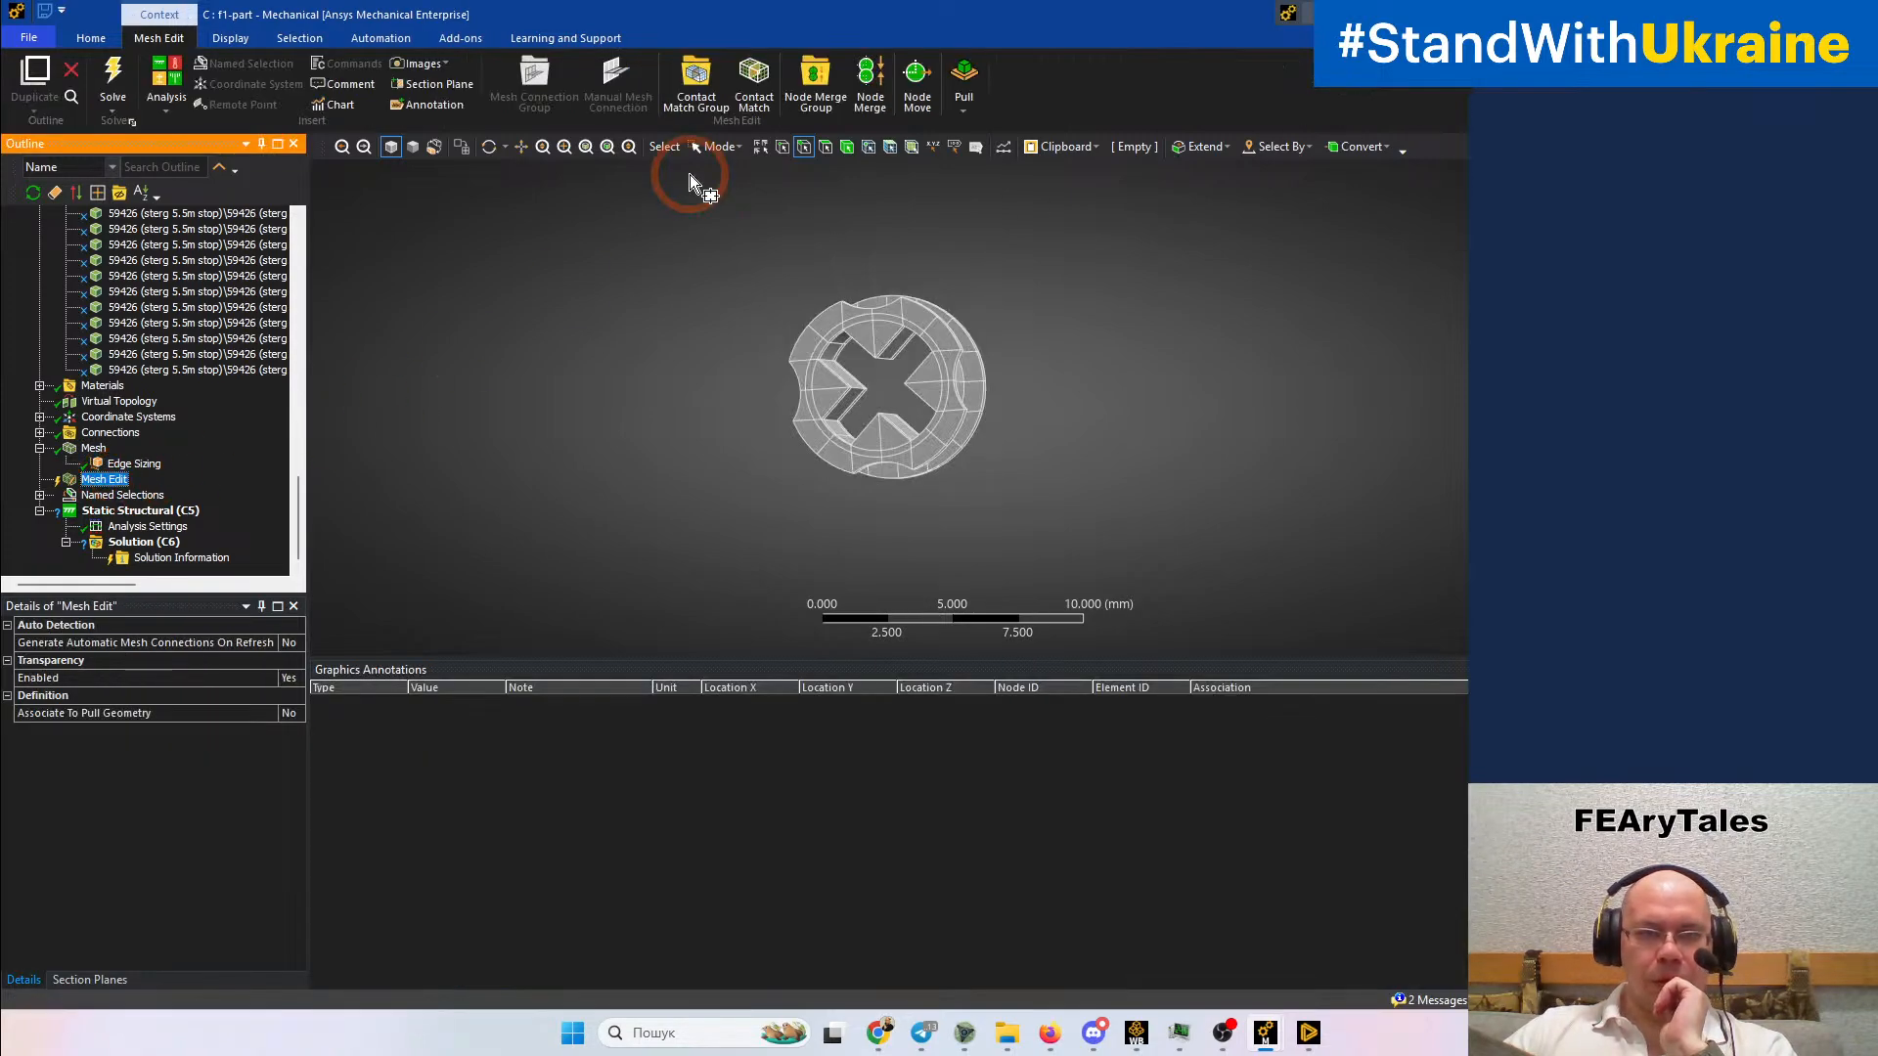
pyautogui.click(816, 83)
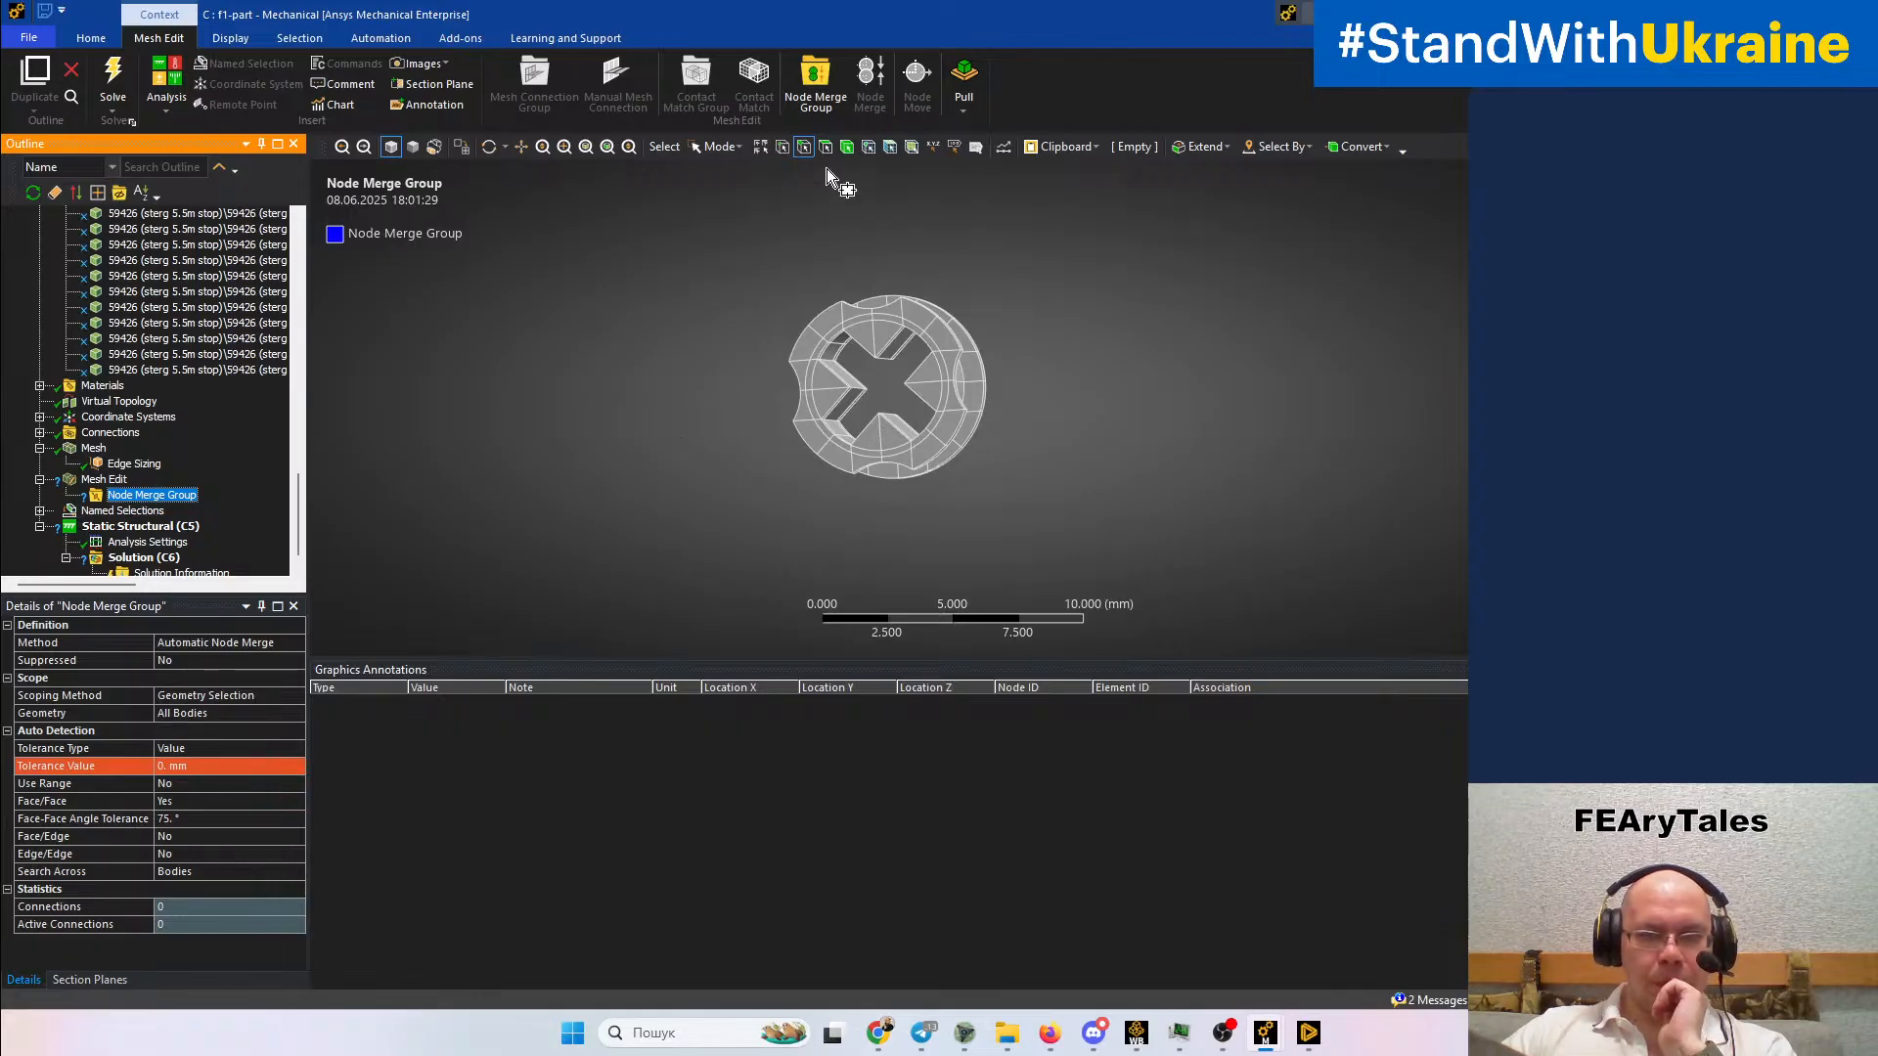
pyautogui.click(845, 148)
pyautogui.moveTo(685, 201); pyautogui.dragTo(1135, 575)
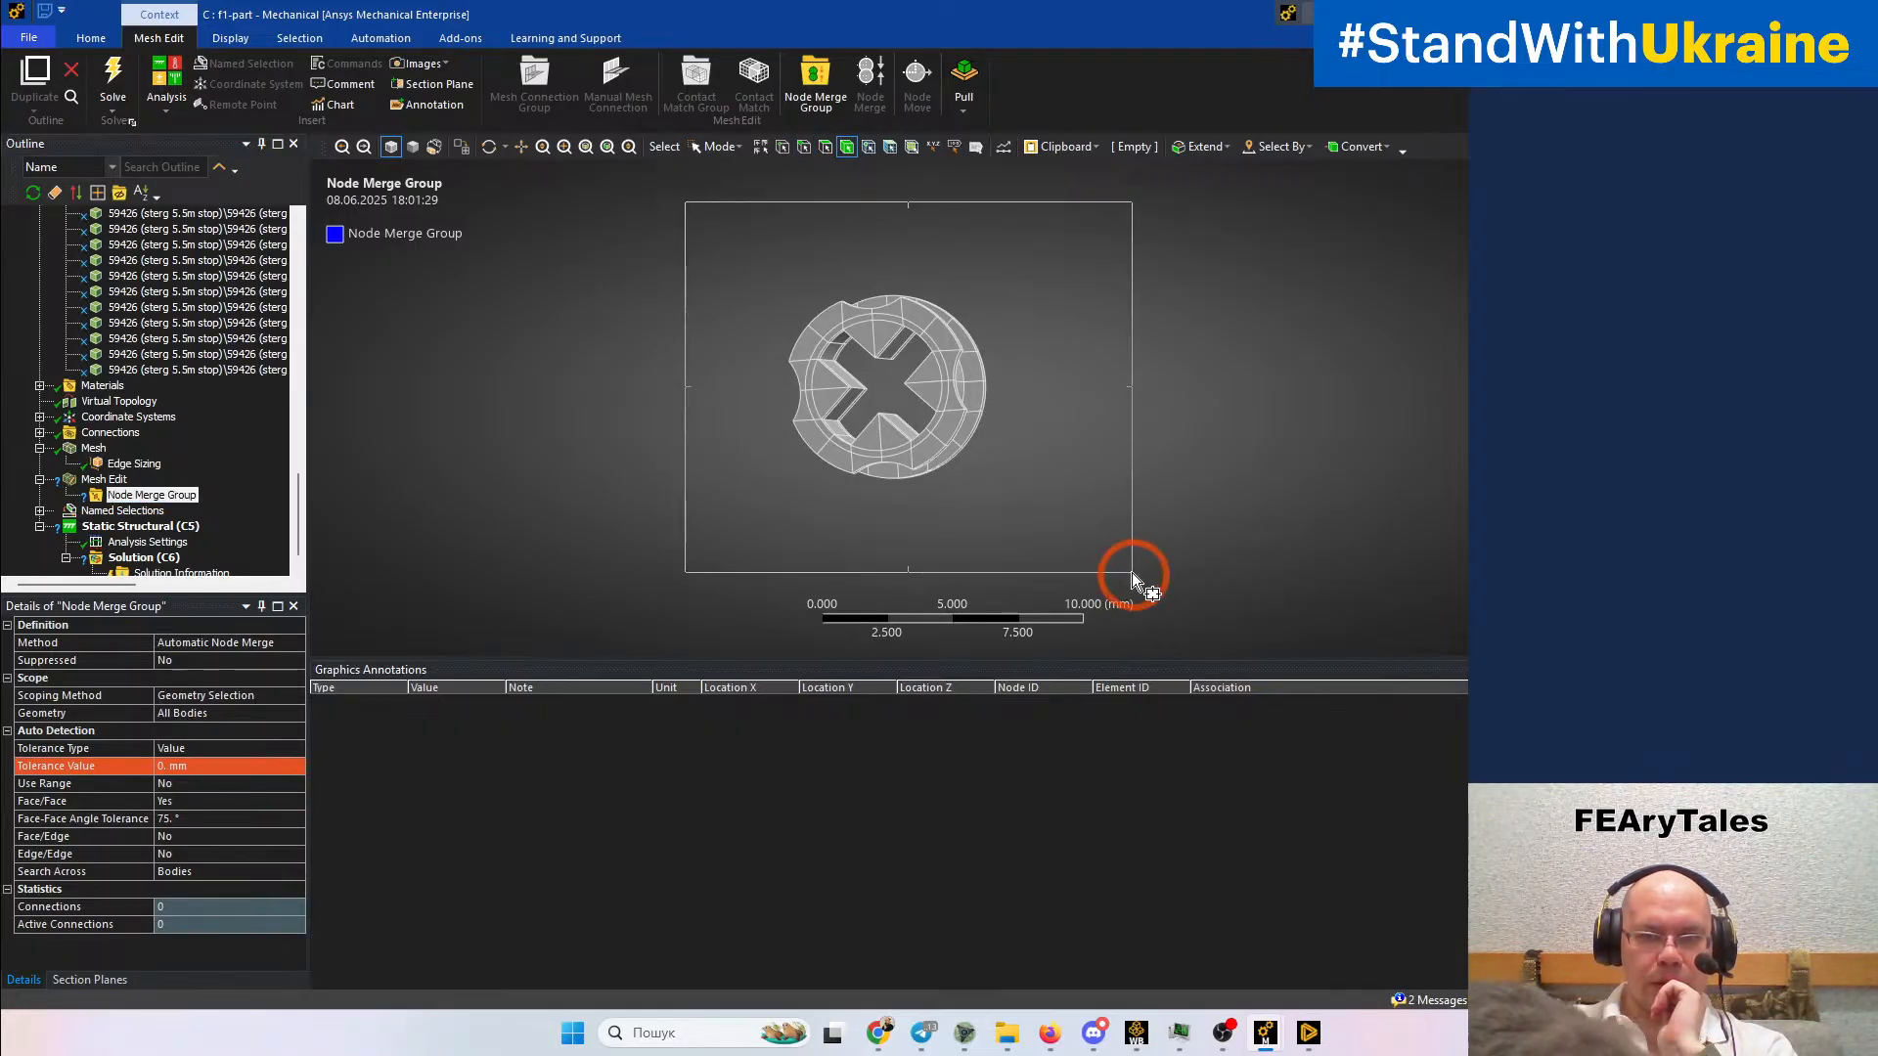
pyautogui.click(186, 660)
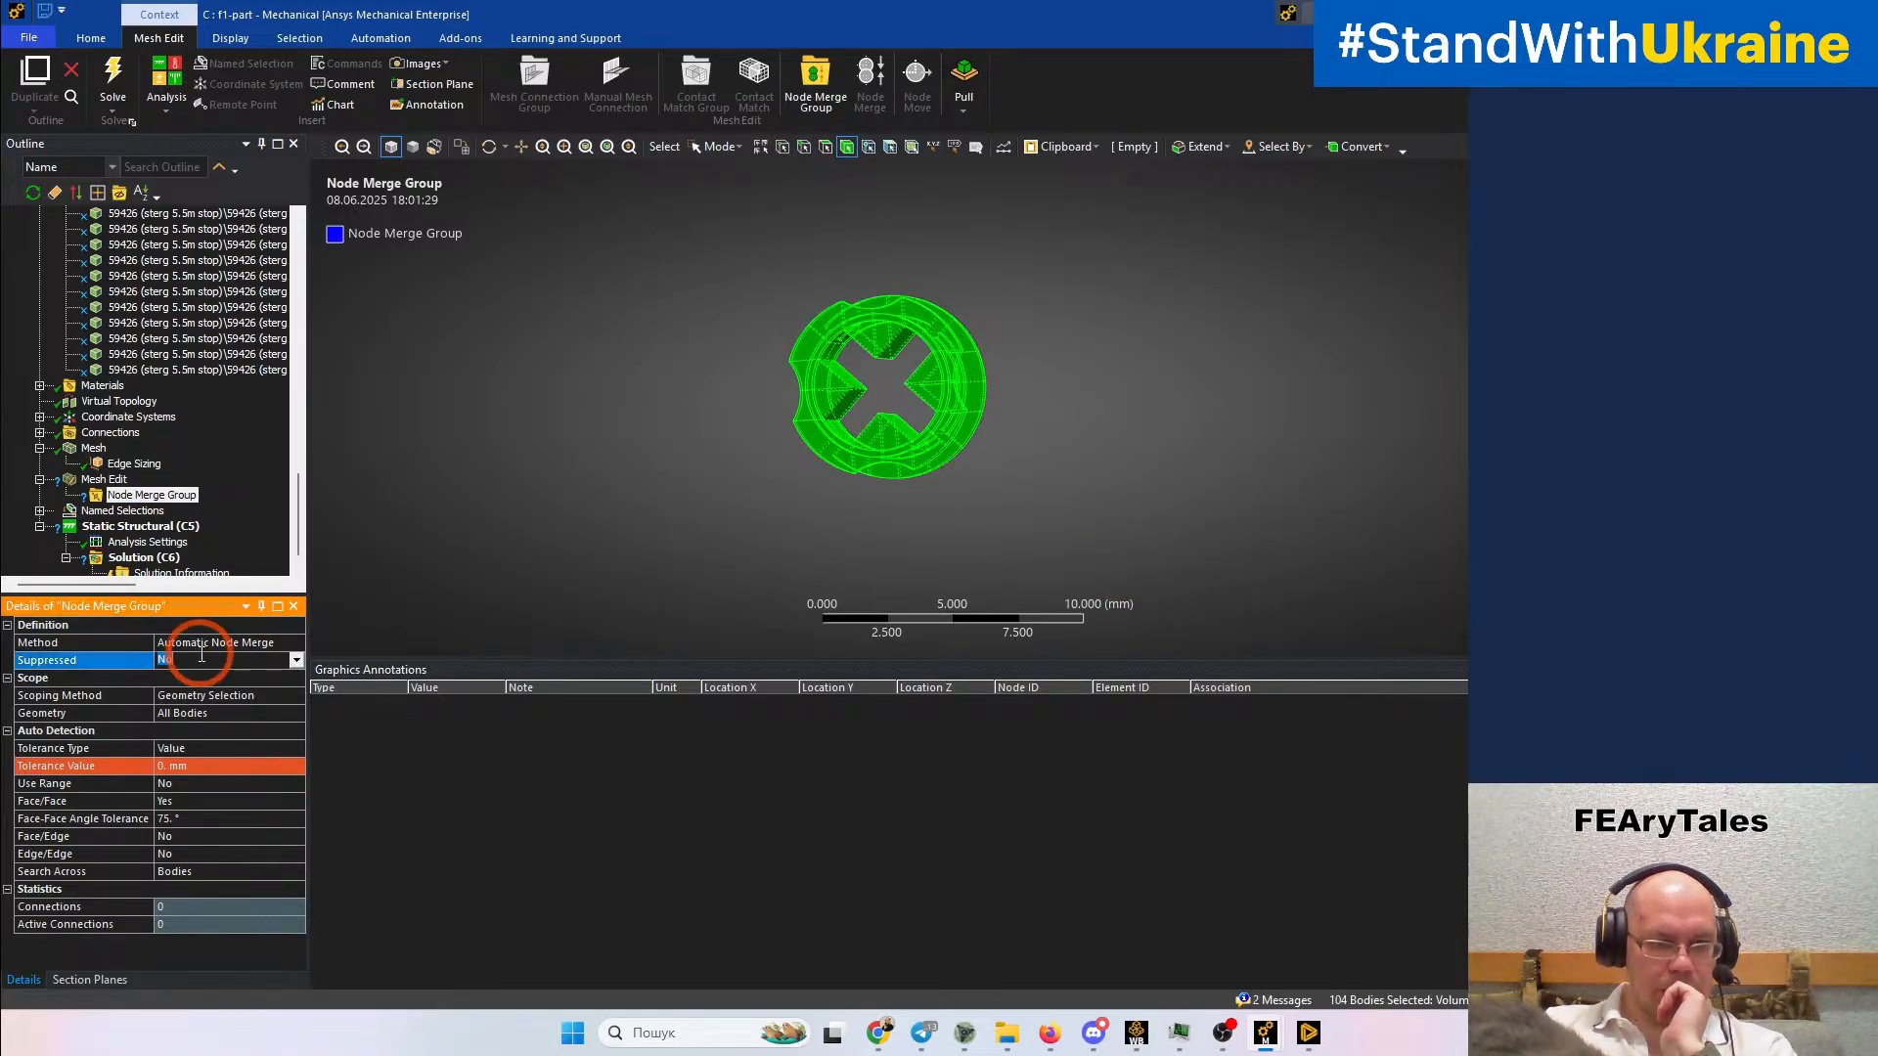
pyautogui.click(203, 715)
pyautogui.click(194, 714)
# Set the Node Merge Group's tolerance value to 0.0001 mm
pyautogui.click(184, 766)
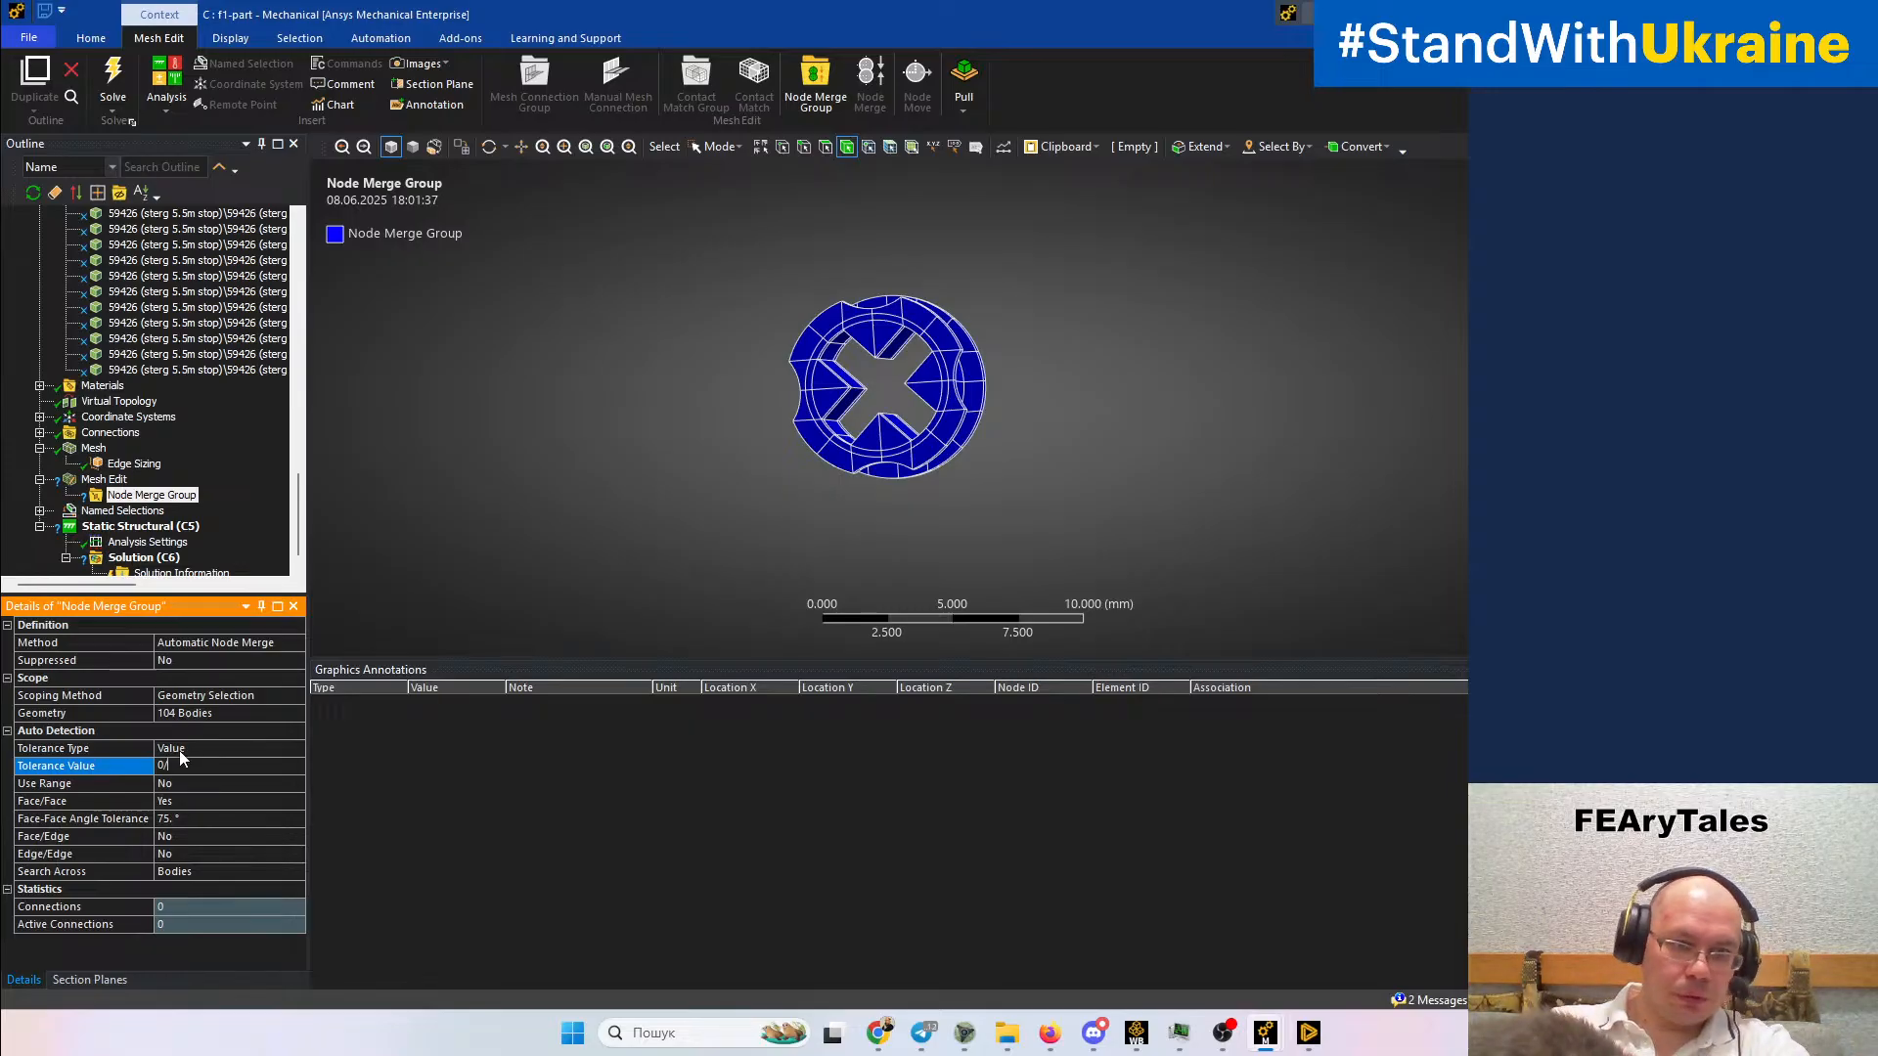
pyautogui.press('F11')
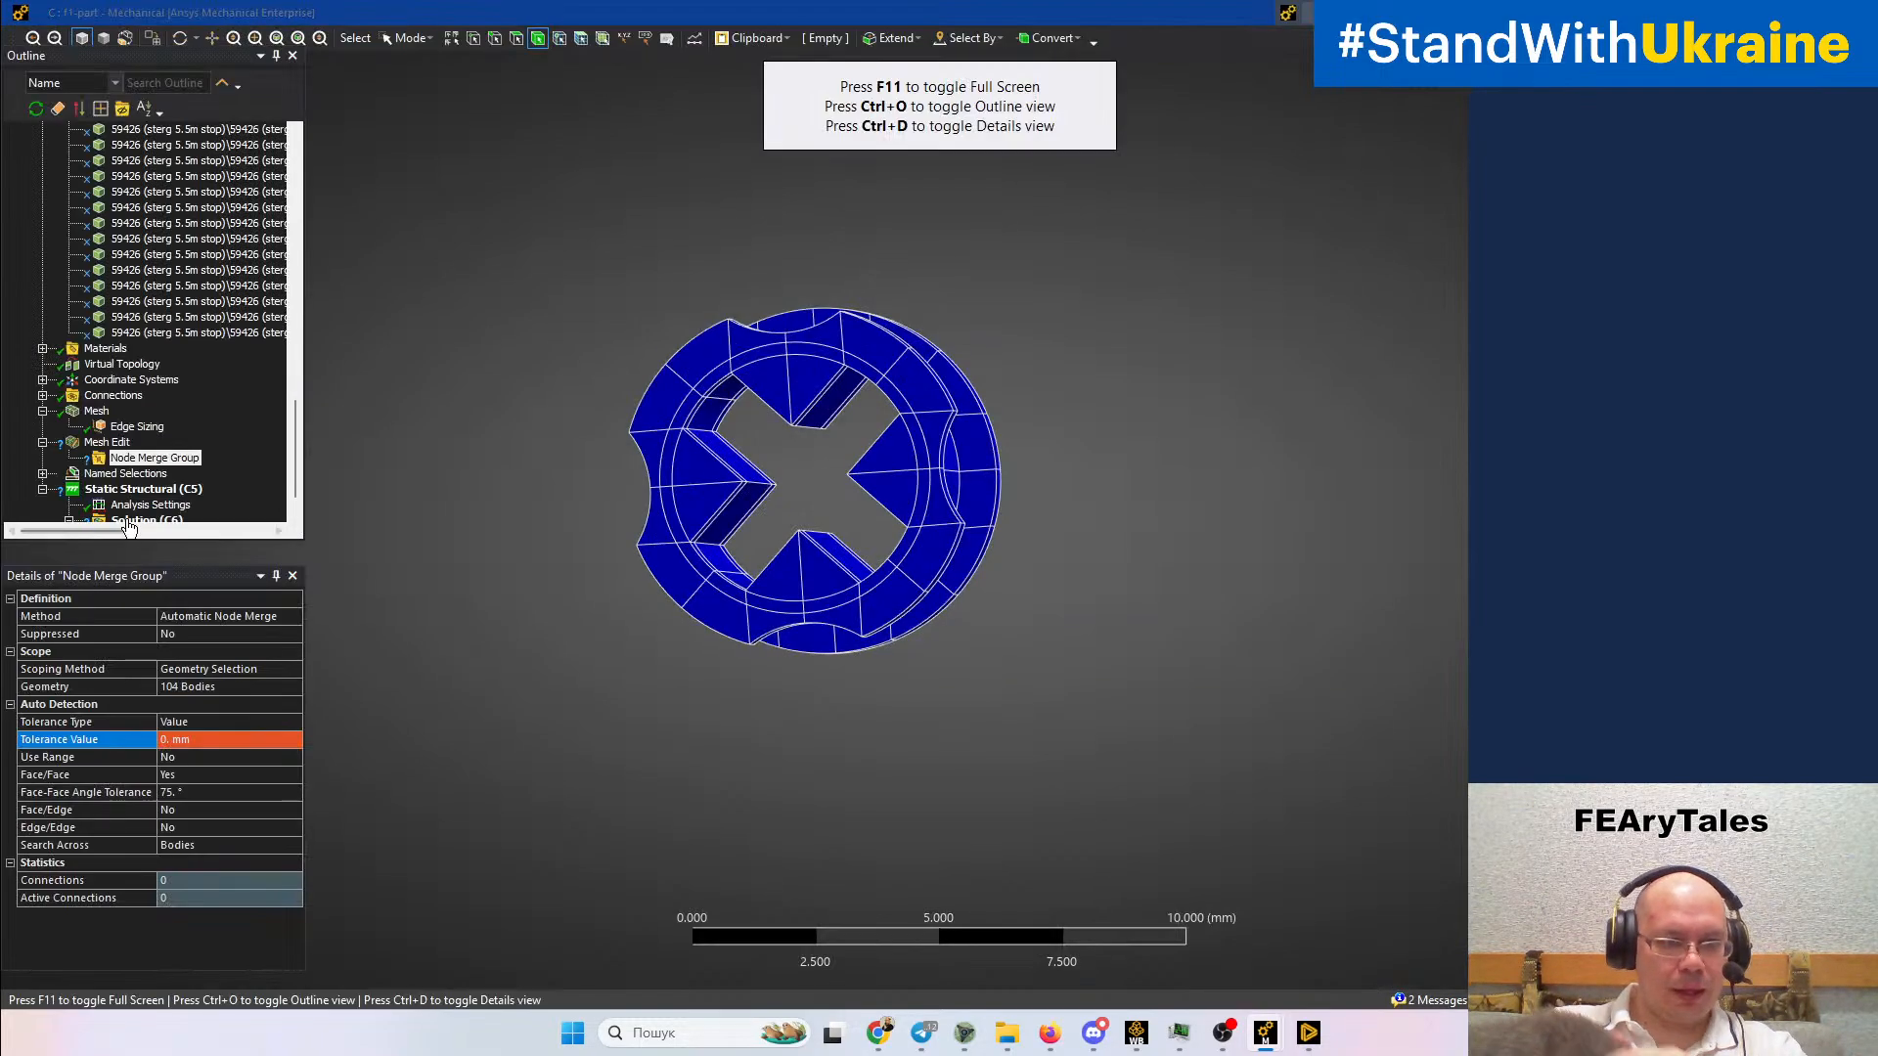
pyautogui.click(191, 740)
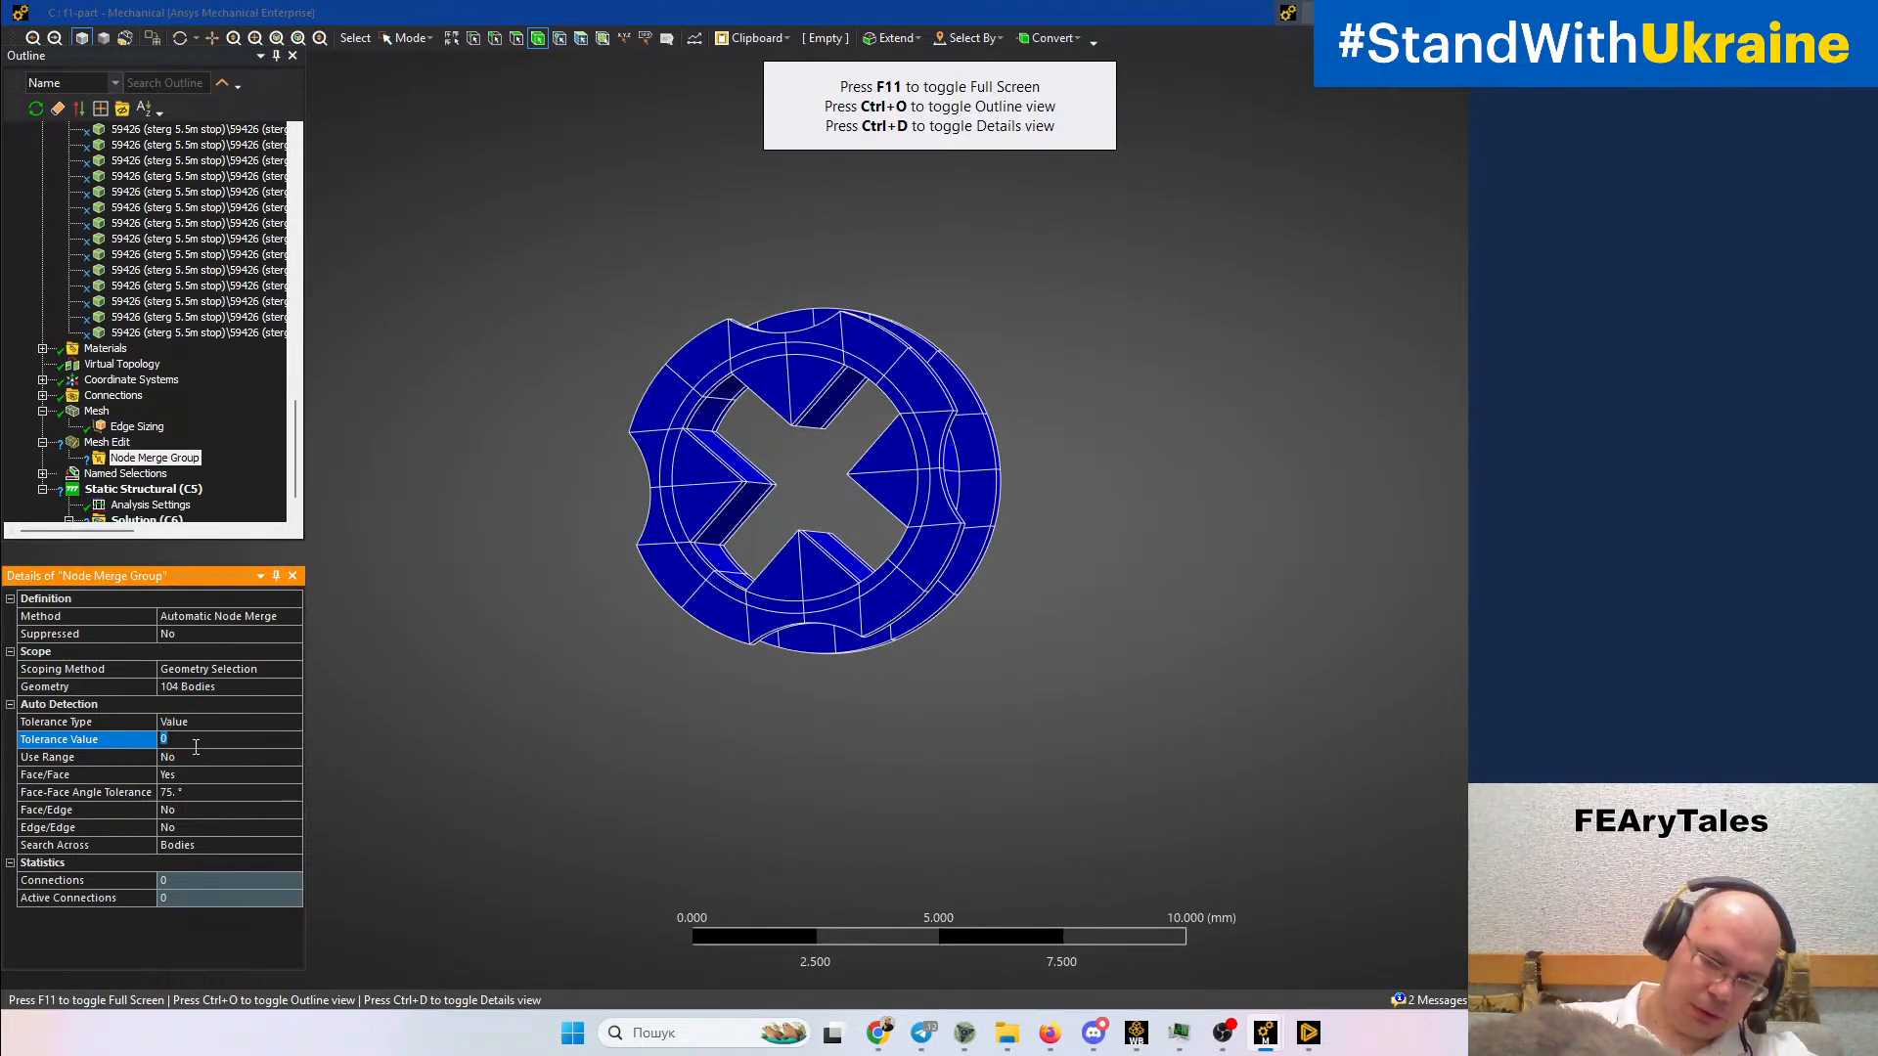
pyautogui.write('.')
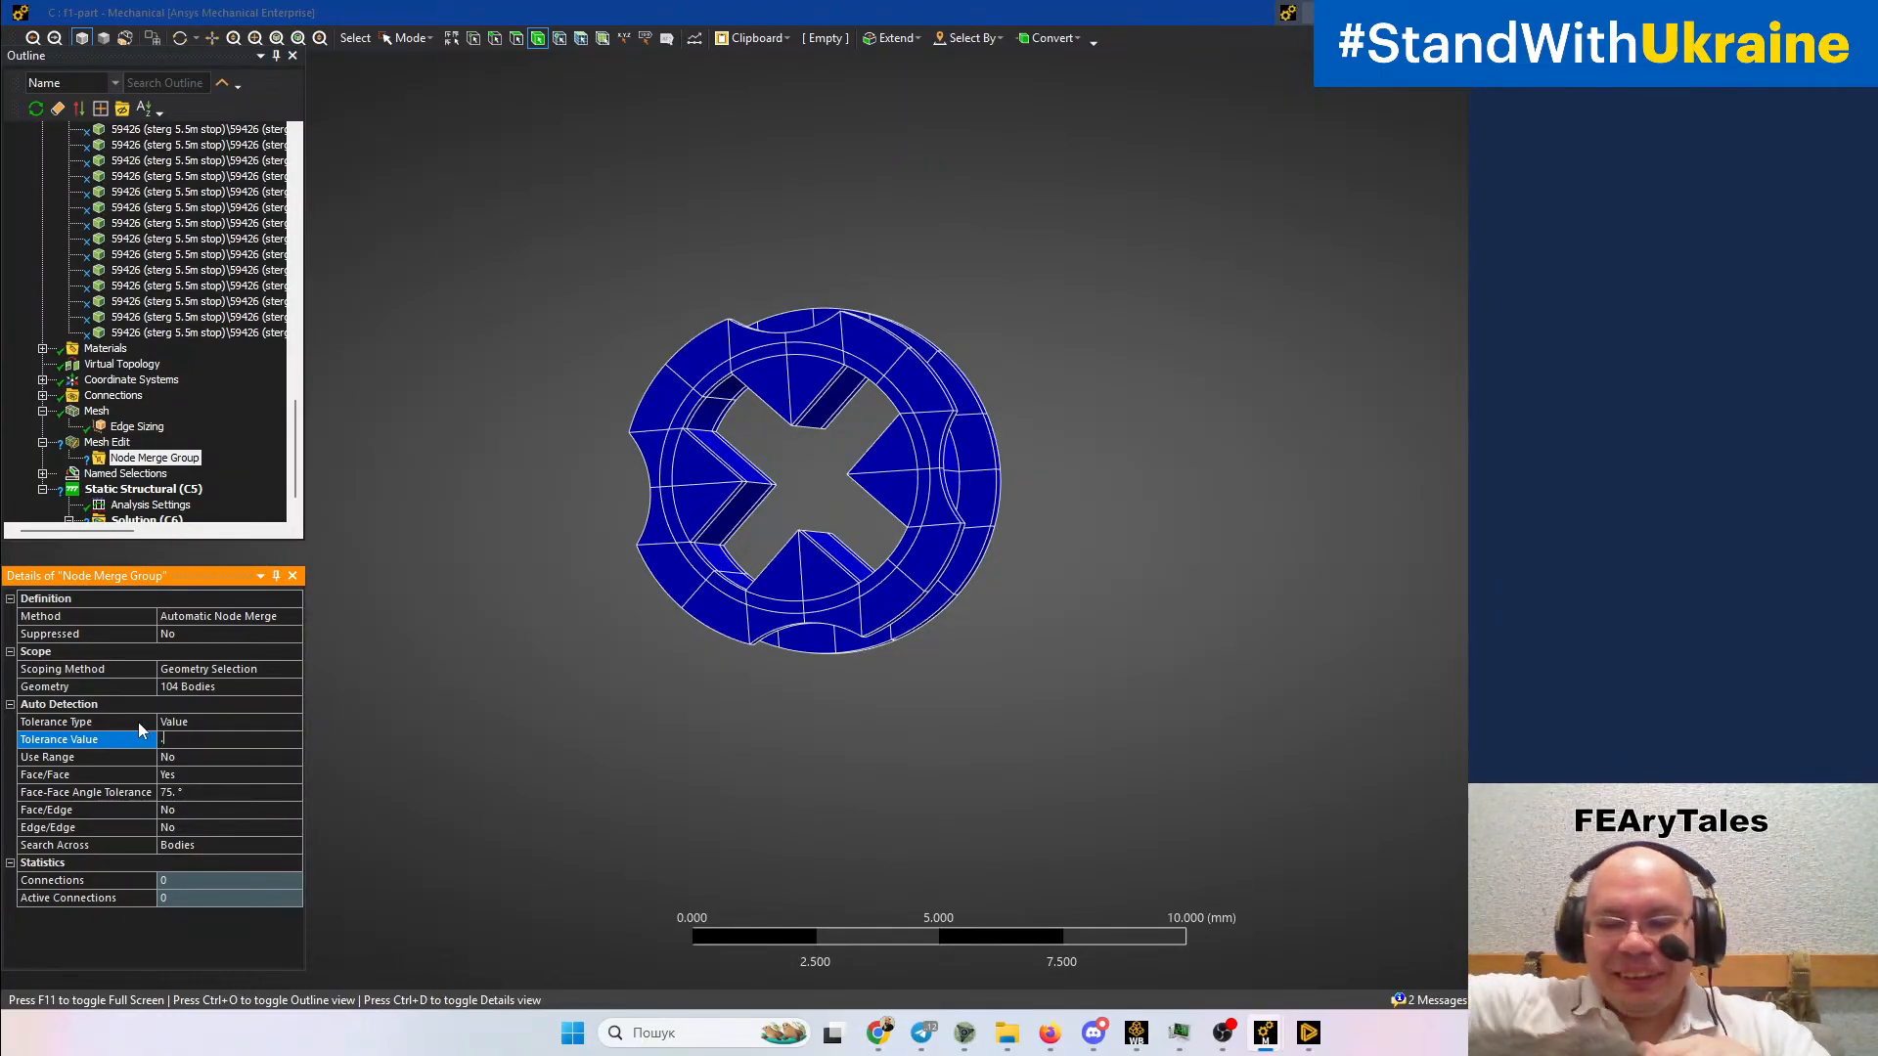
pyautogui.write('000')
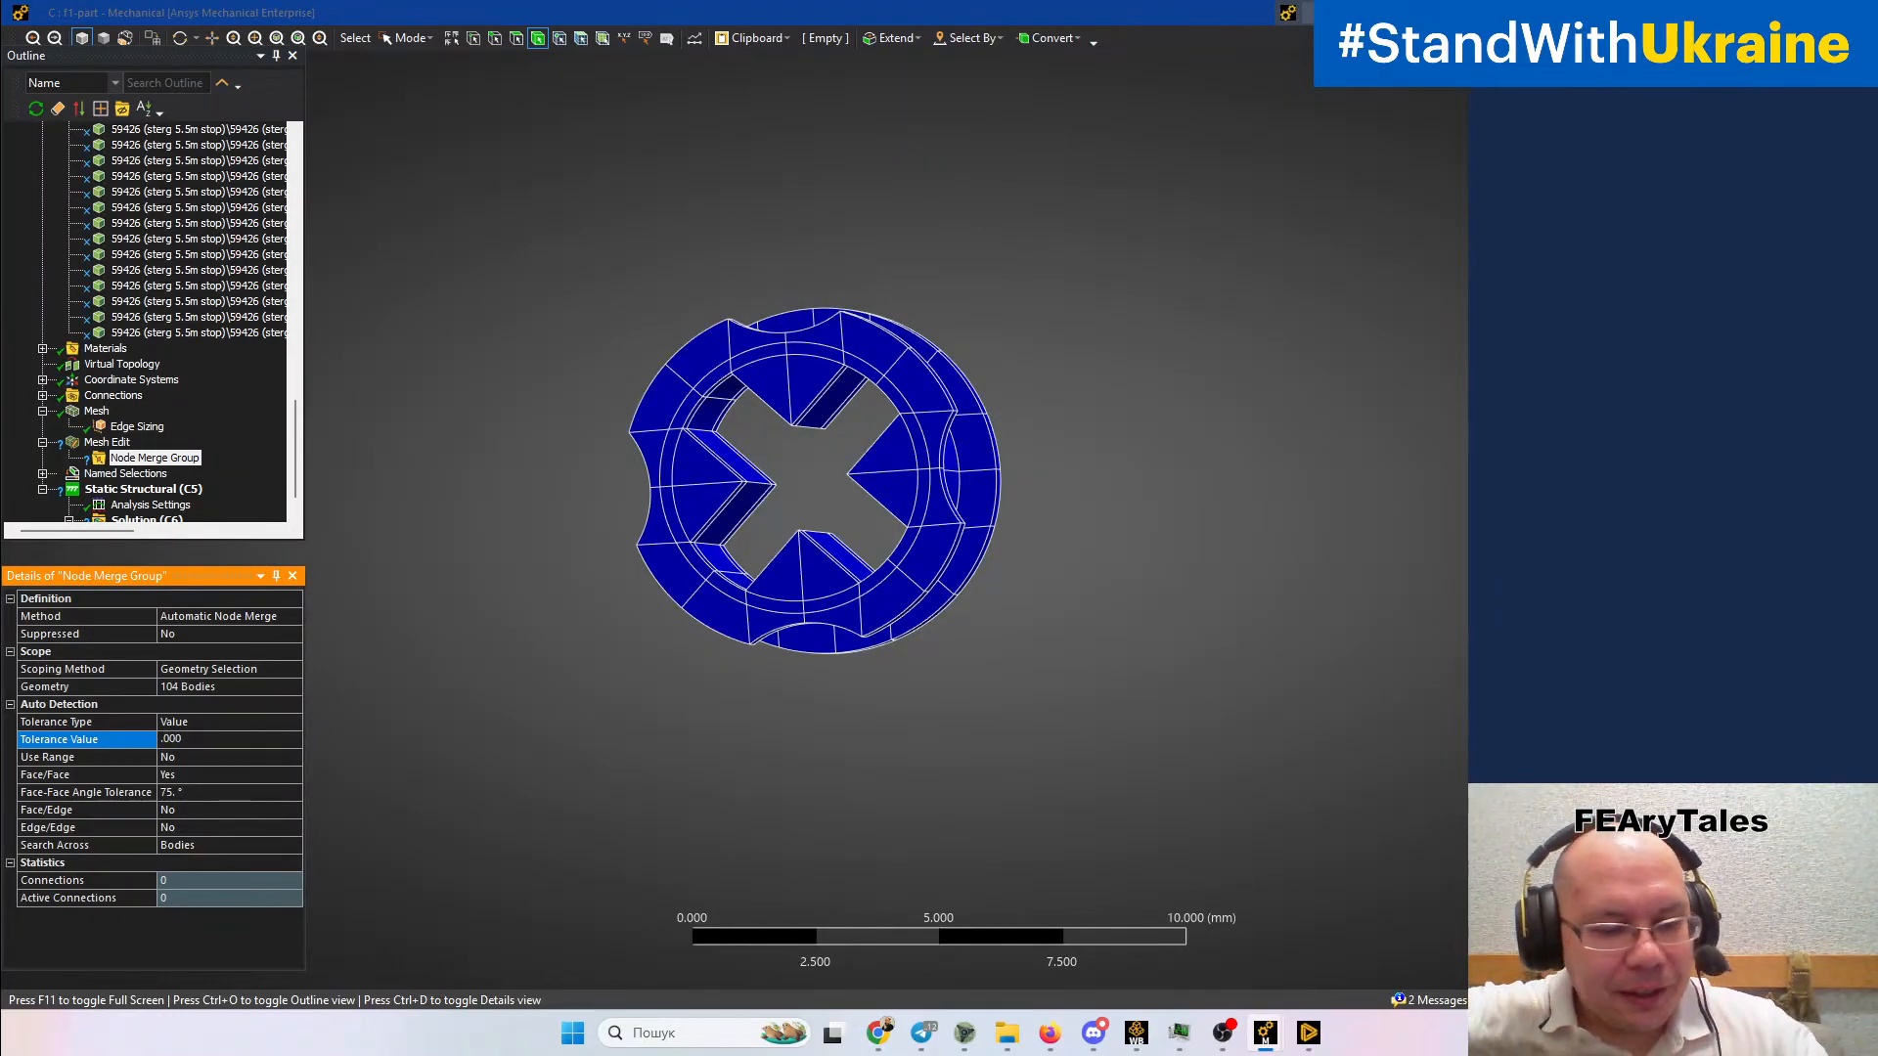
pyautogui.write('1')
pyautogui.press('Return')
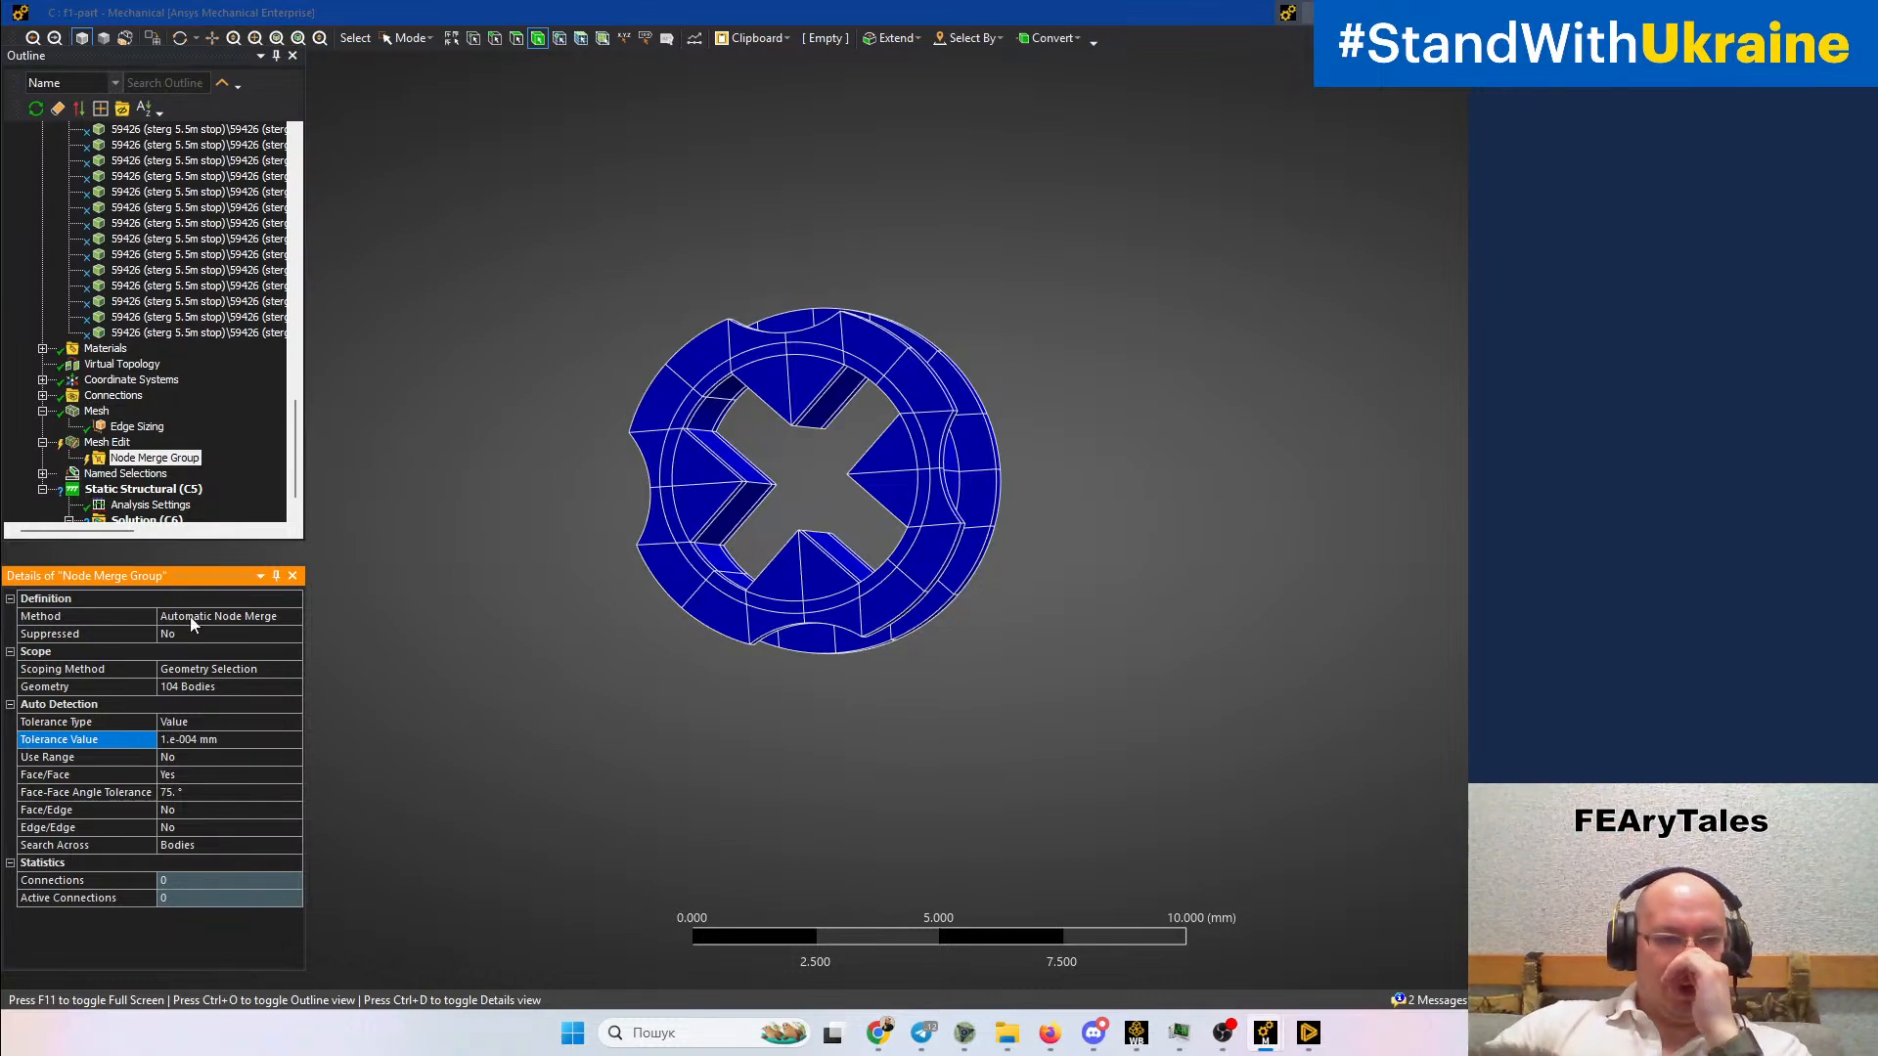
# Generate the node merge and view the bushing from the side
pyautogui.rightClick(127, 456)
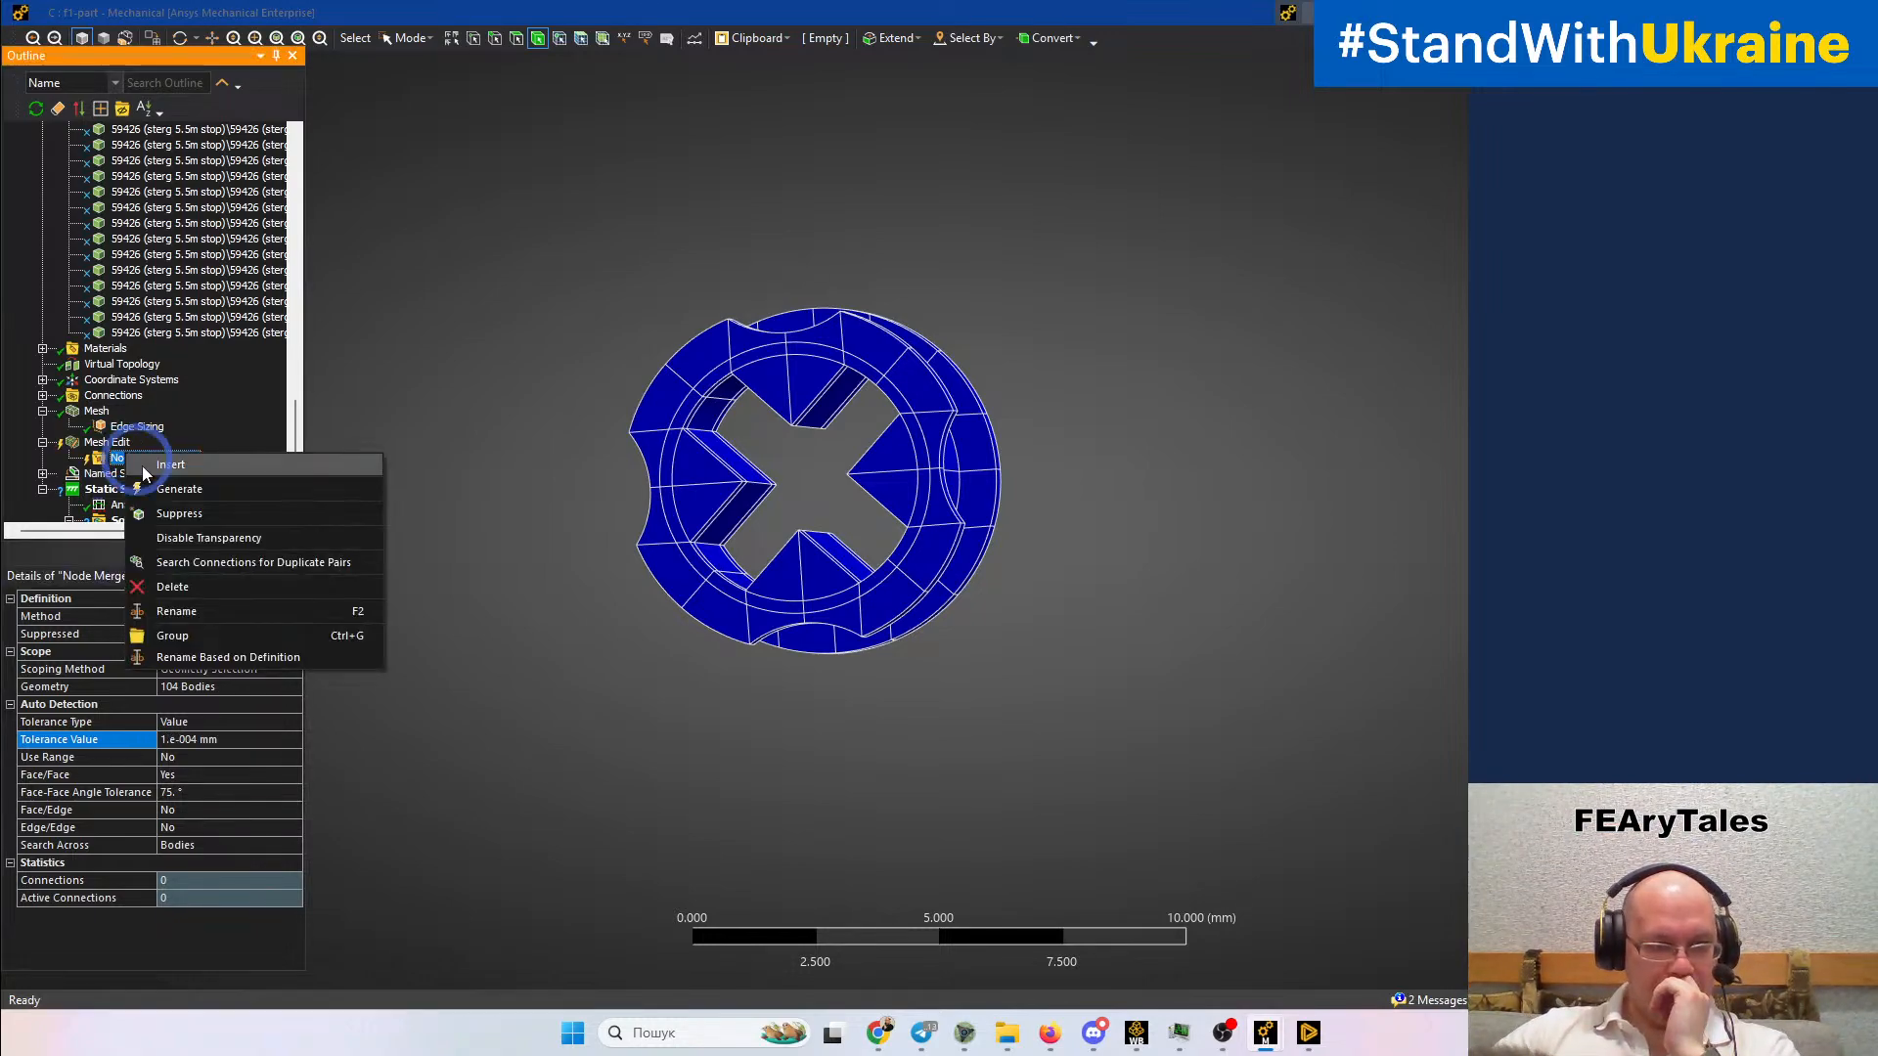
pyautogui.click(179, 489)
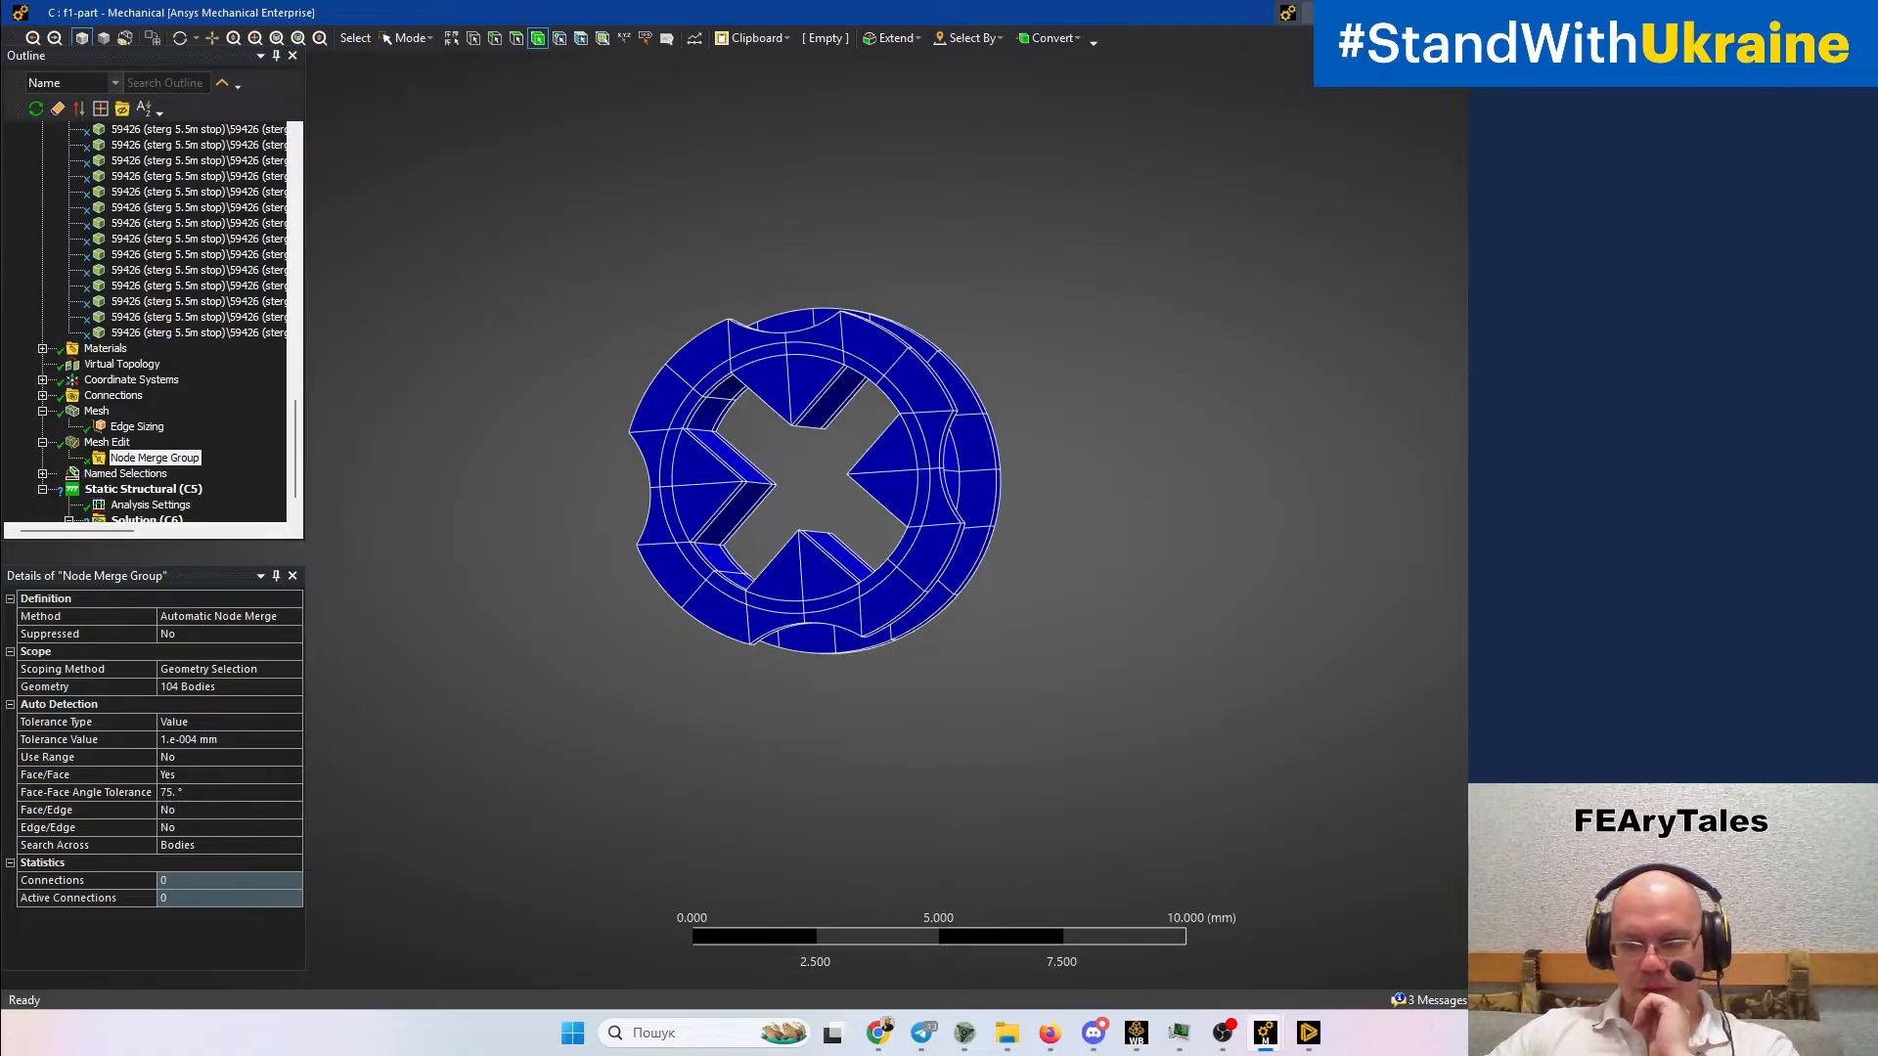
pyautogui.moveTo(801, 614); pyautogui.dragTo(522, 721, button='middle')
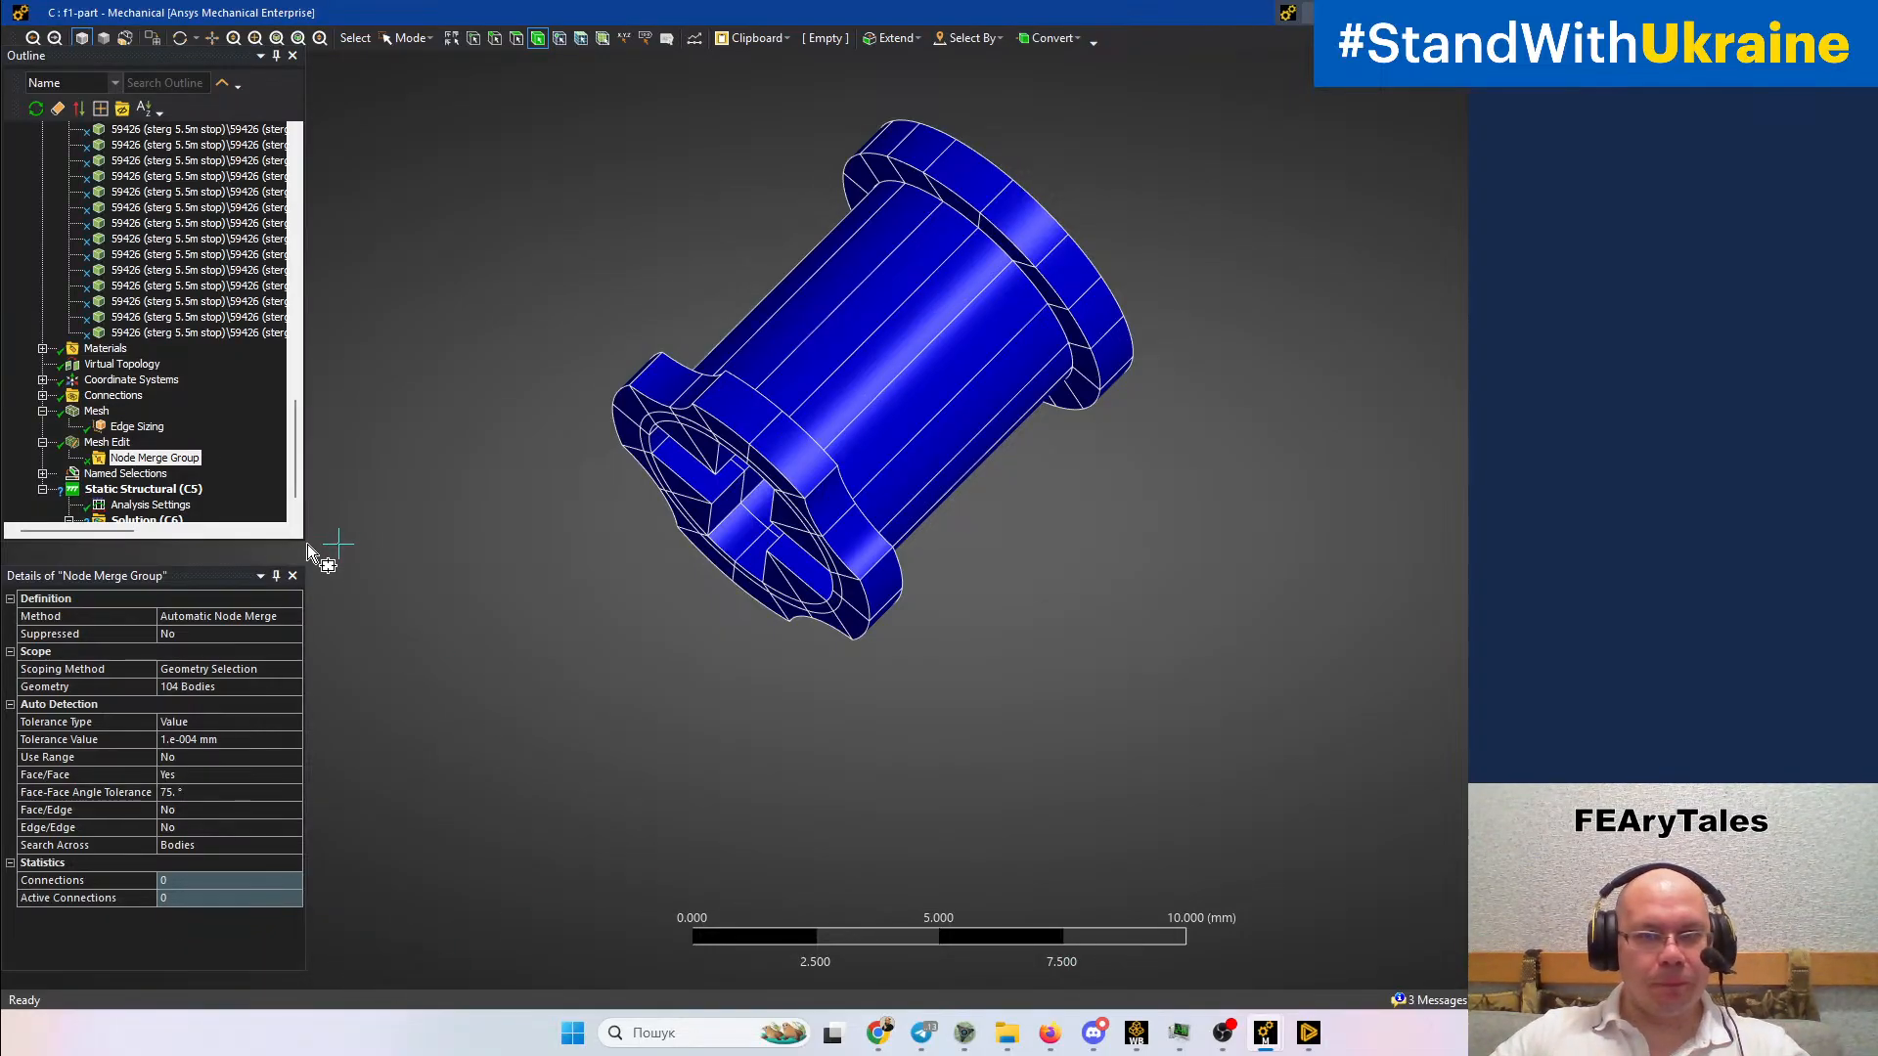
pyautogui.click(471, 684)
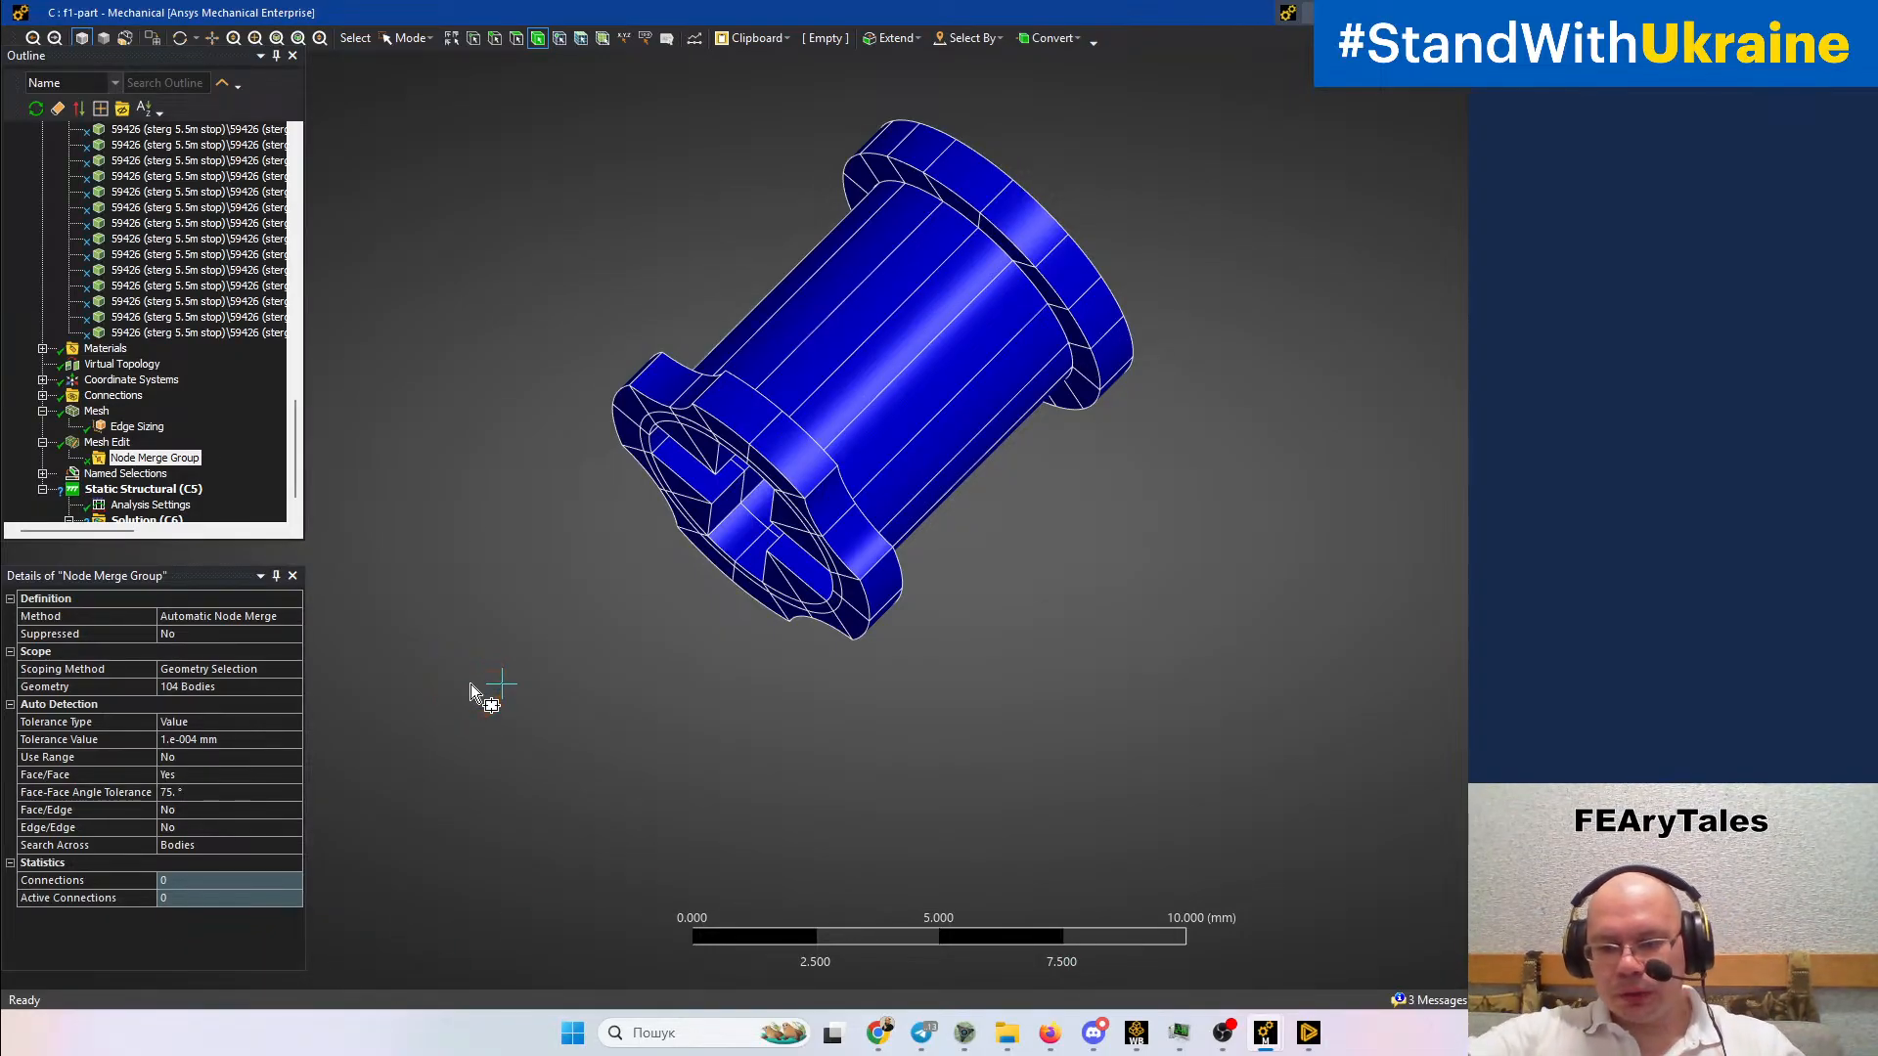
# Restore the full window layout and check the message list for the outcome of the automatic node merge
pyautogui.press('F11')
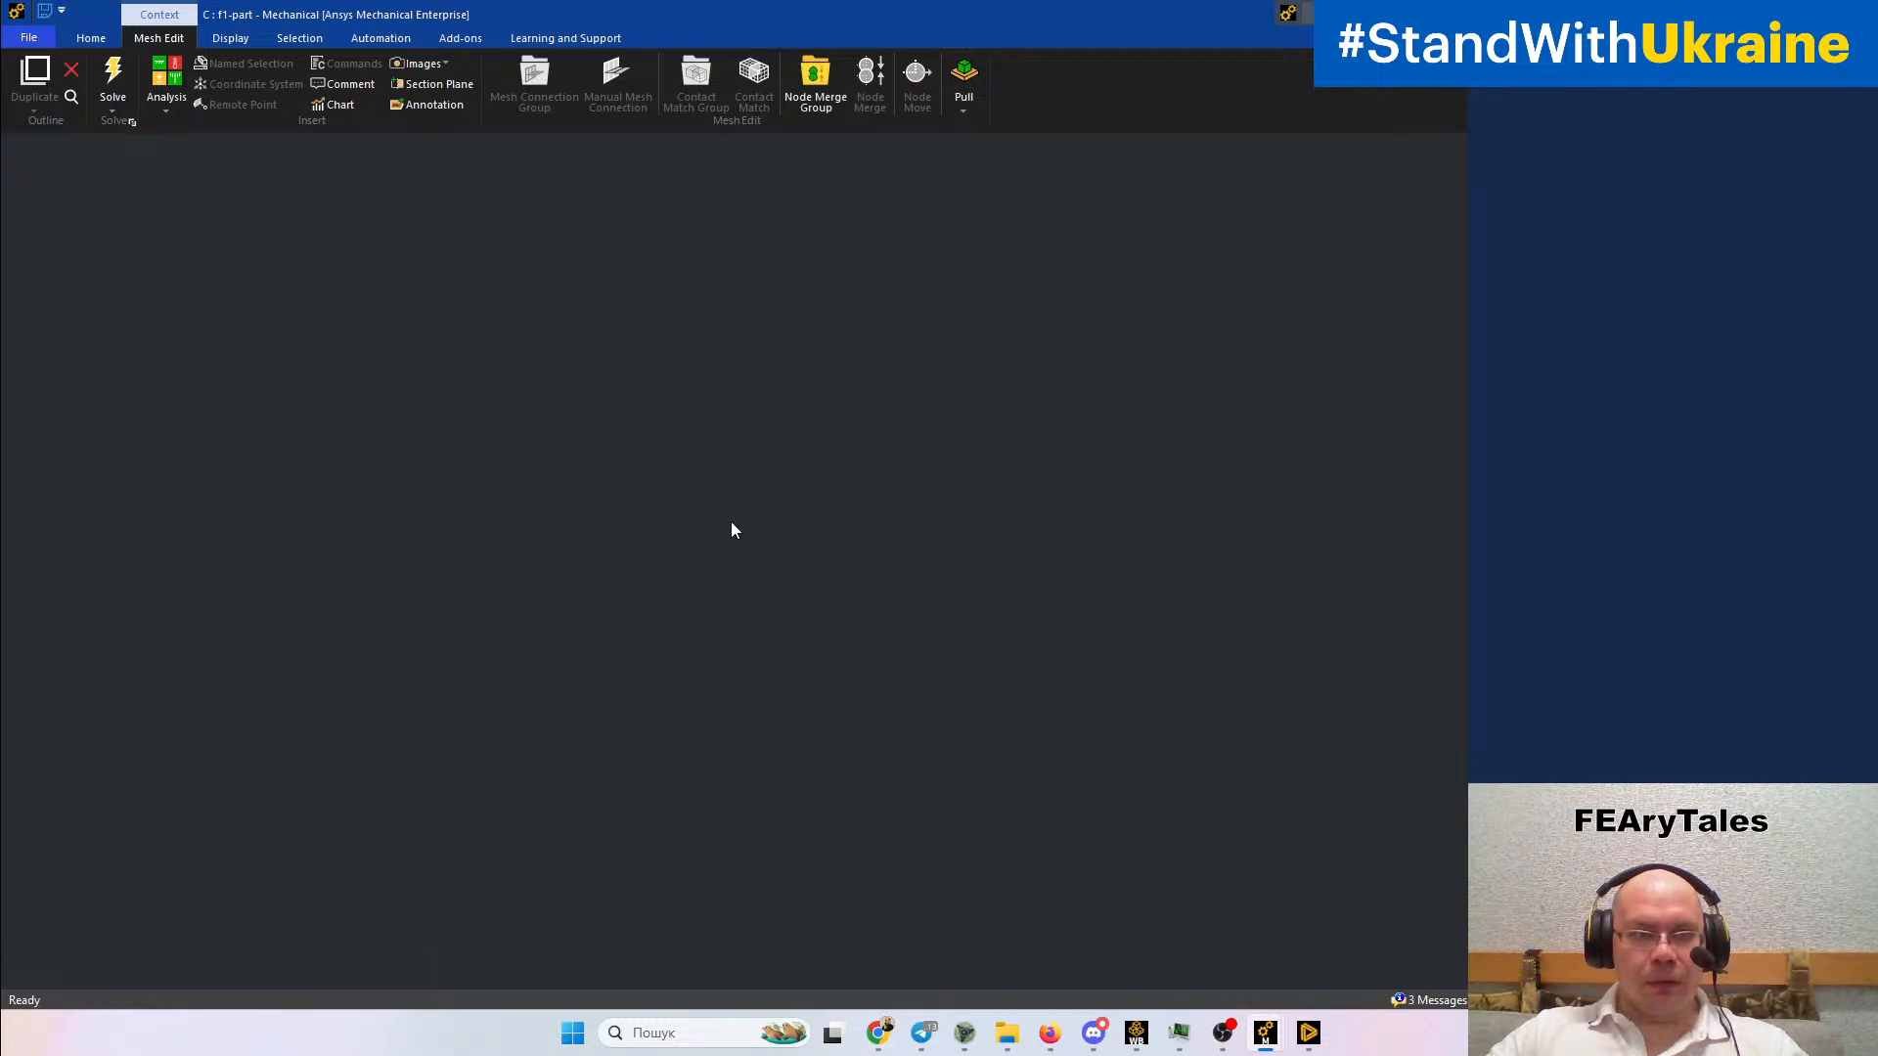
pyautogui.press('F11')
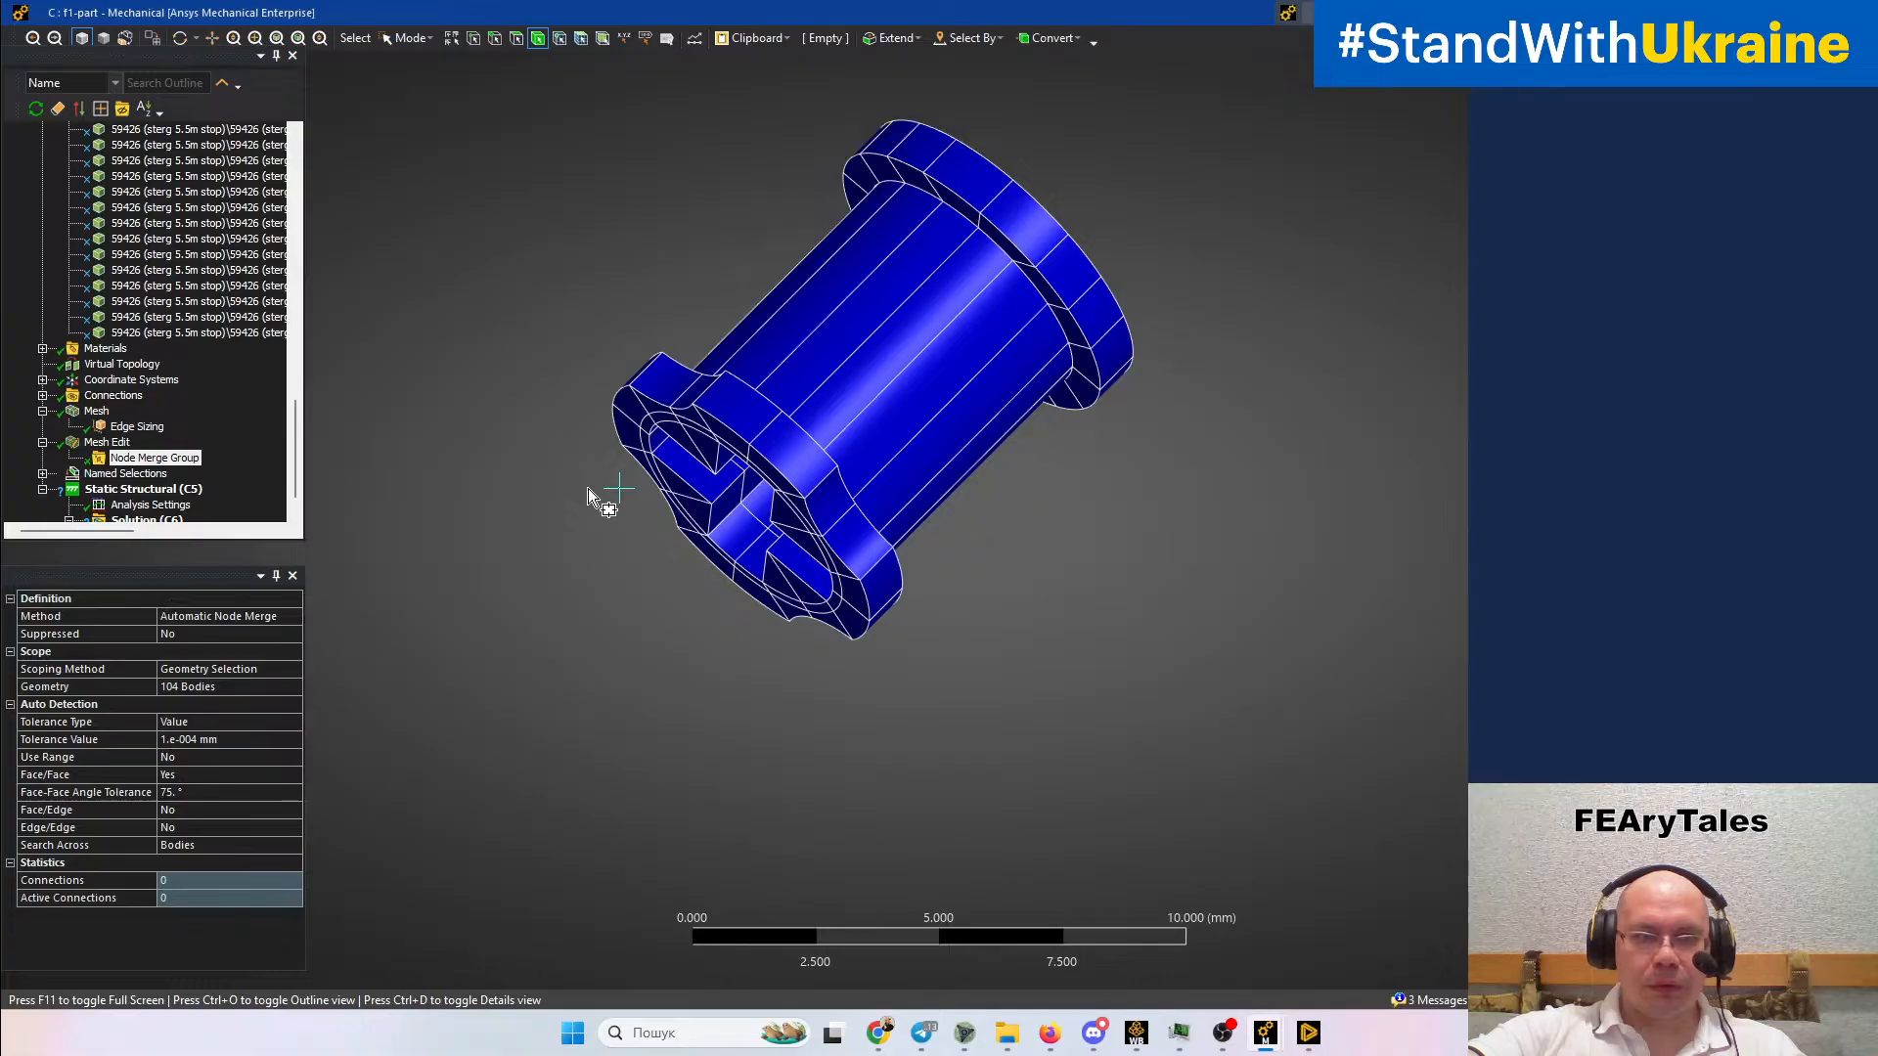
pyautogui.press('F11')
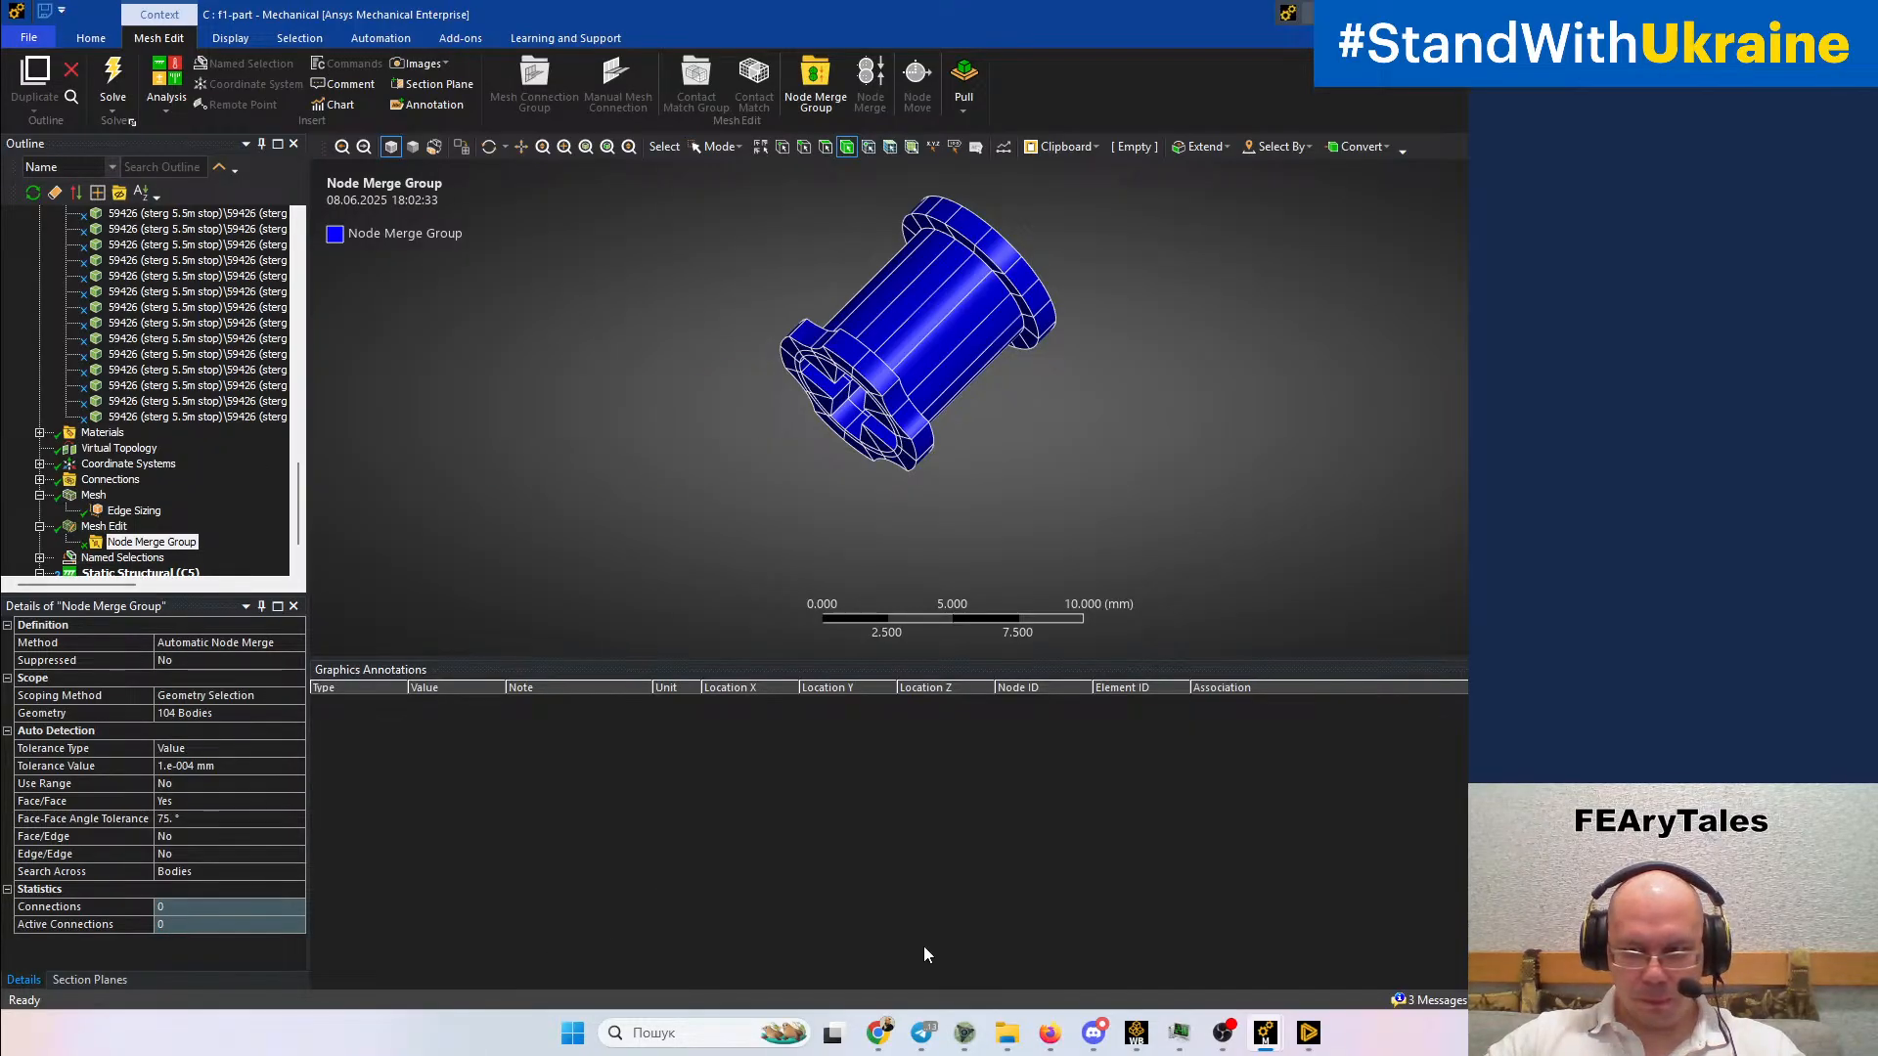
pyautogui.click(1434, 1001)
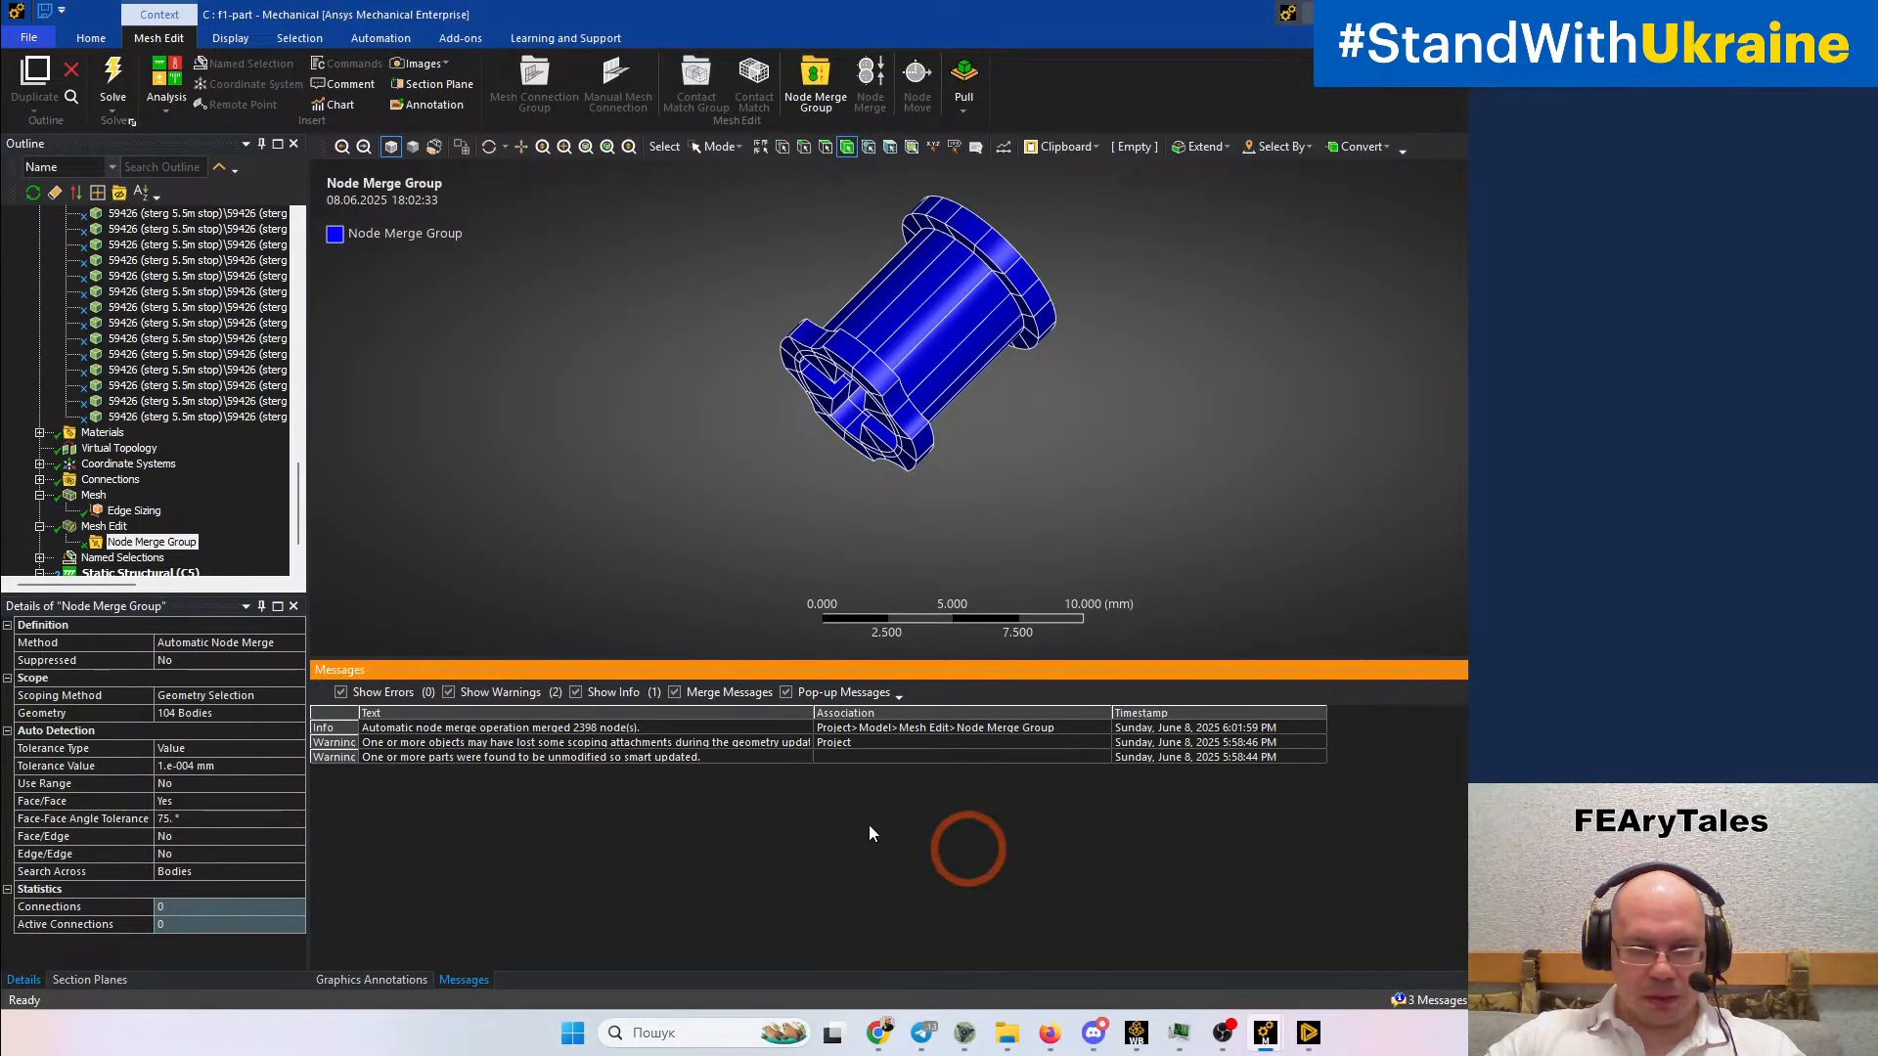
pyautogui.click(507, 729)
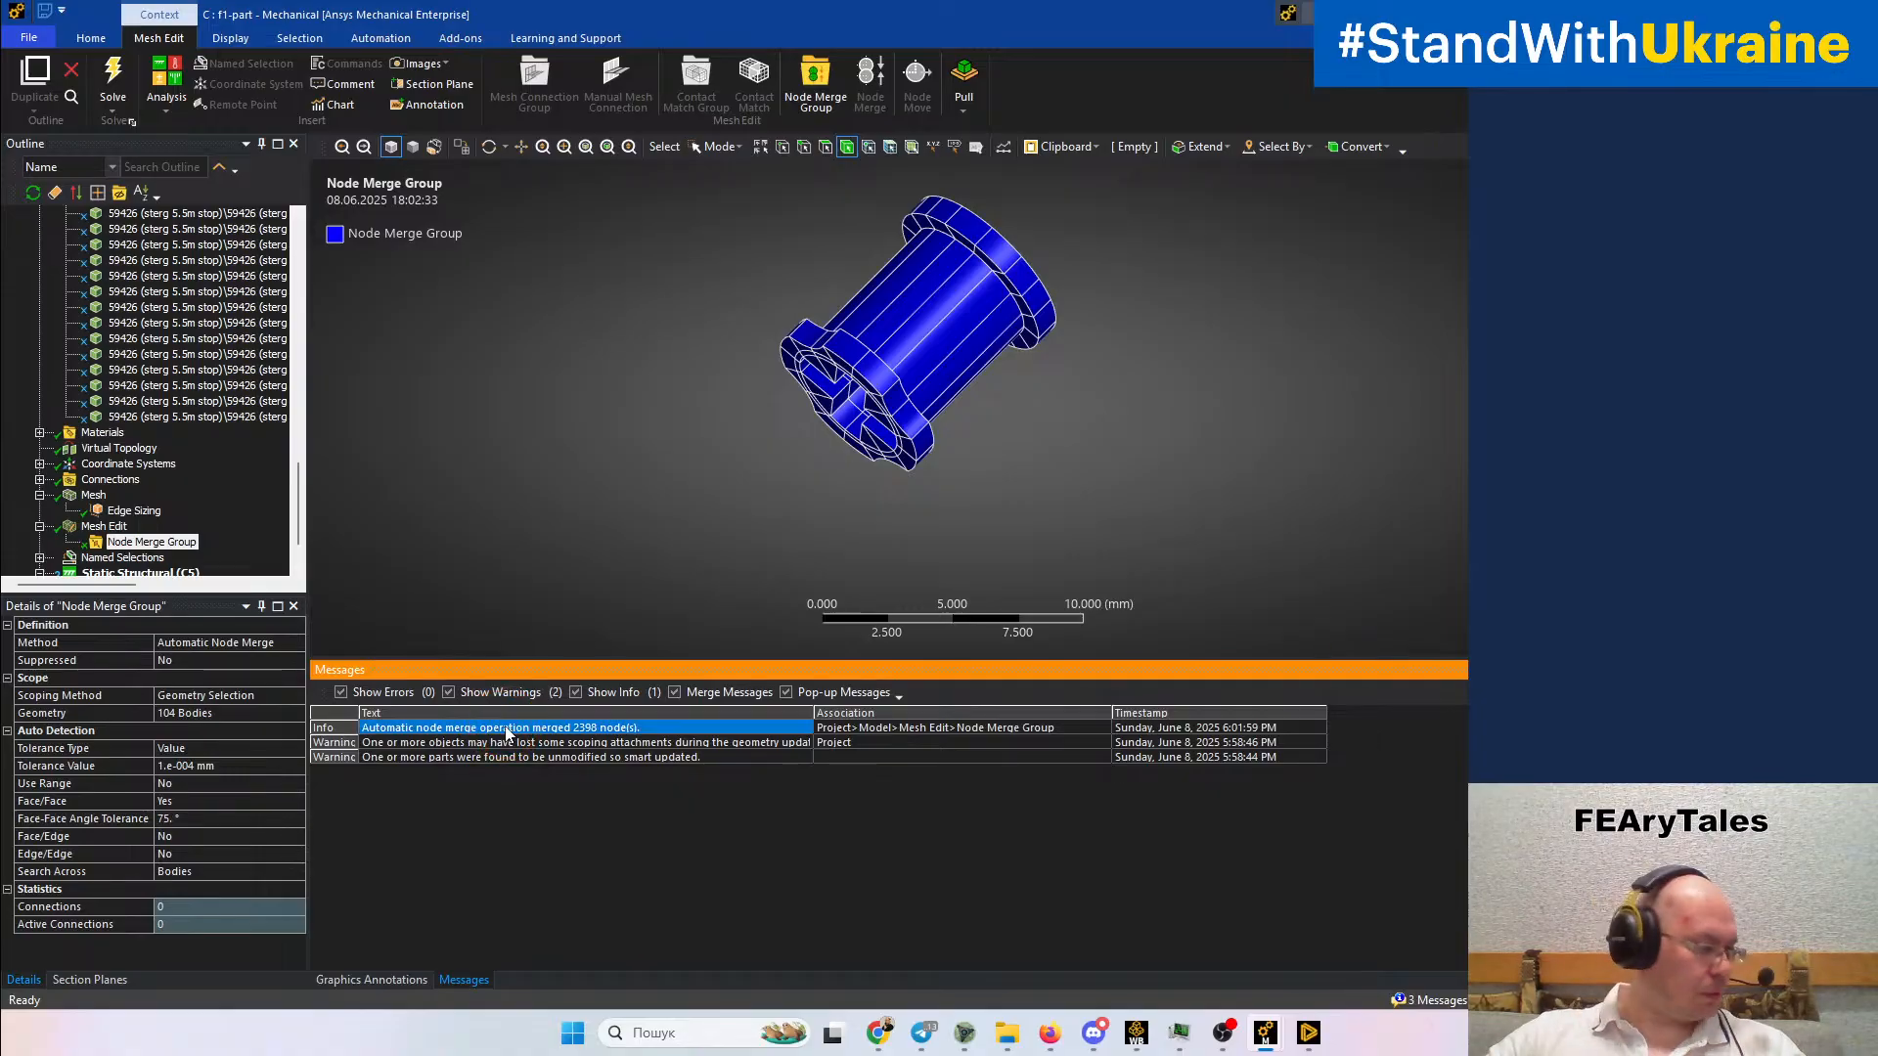
pyautogui.moveTo(1101, 529); pyautogui.dragTo(1034, 759, button='middle')
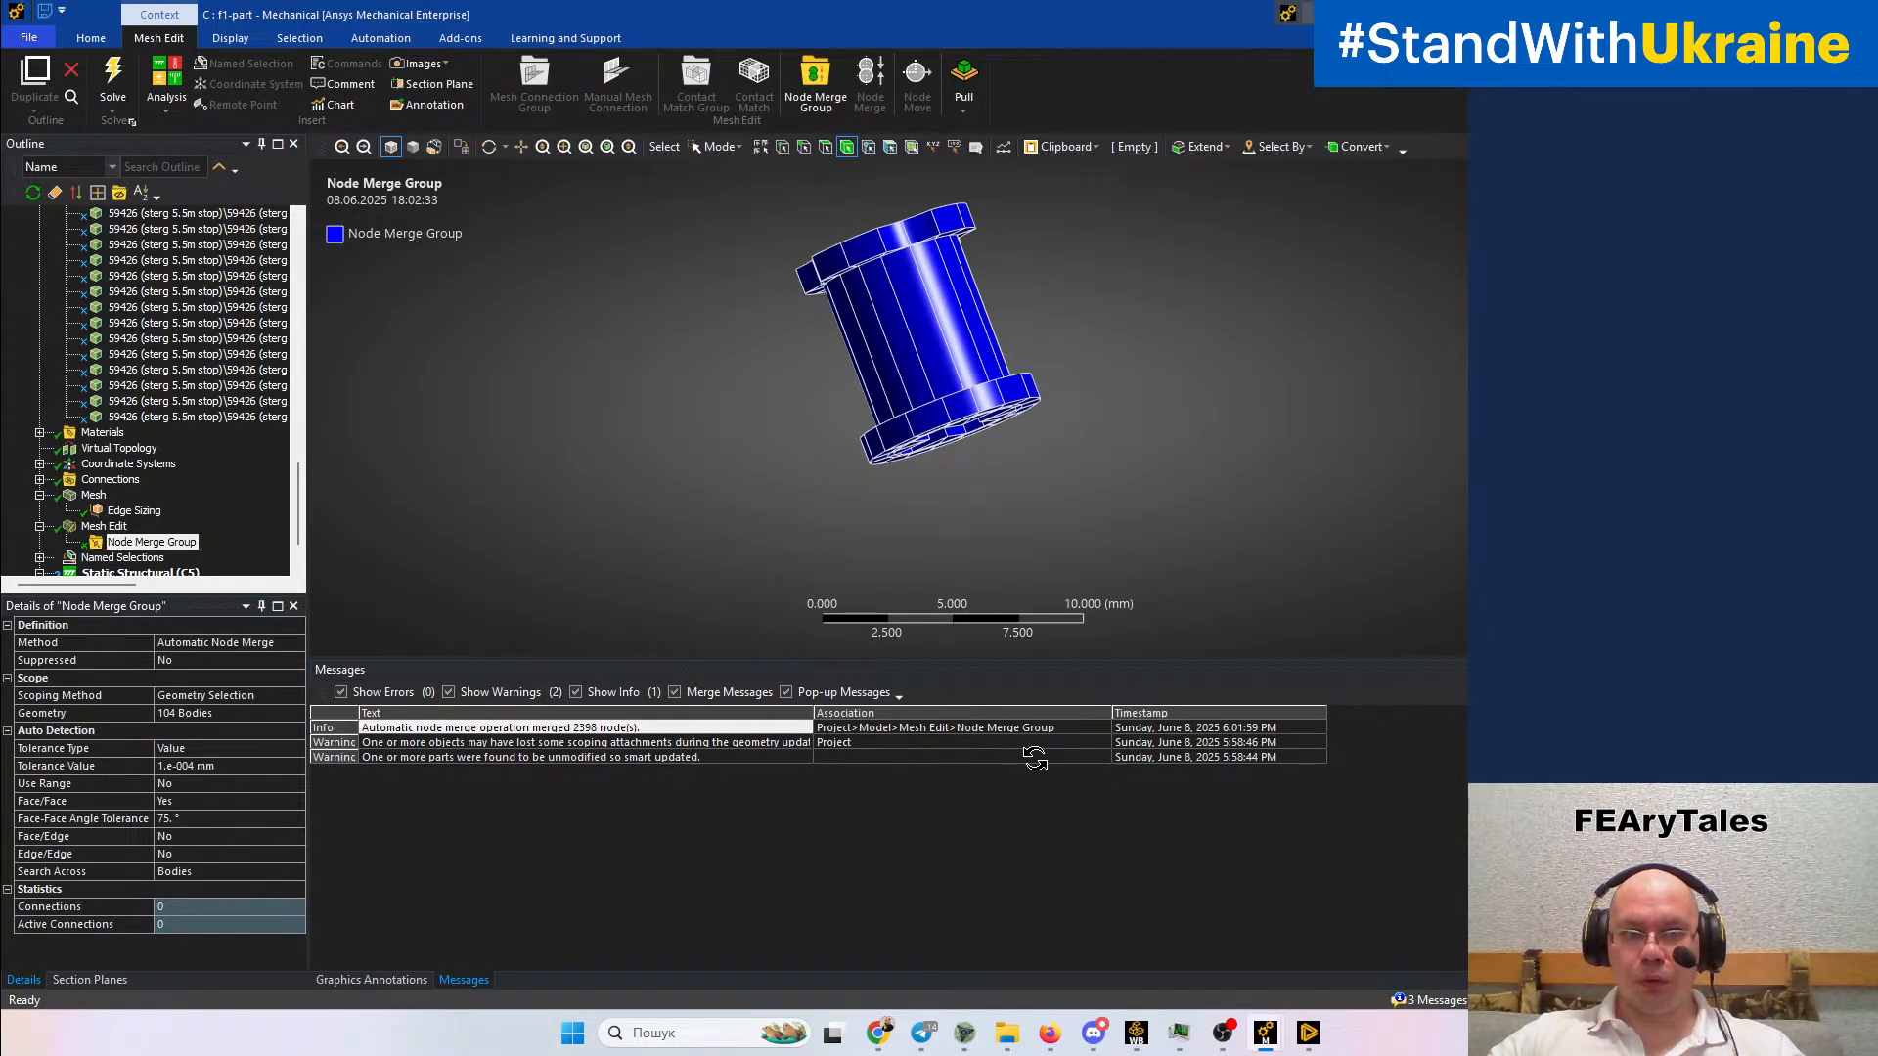
# Expand the 6590 (cross axle 1m) part under Geometry and look through its list of bodies
pyautogui.scroll(8, 176, 416)
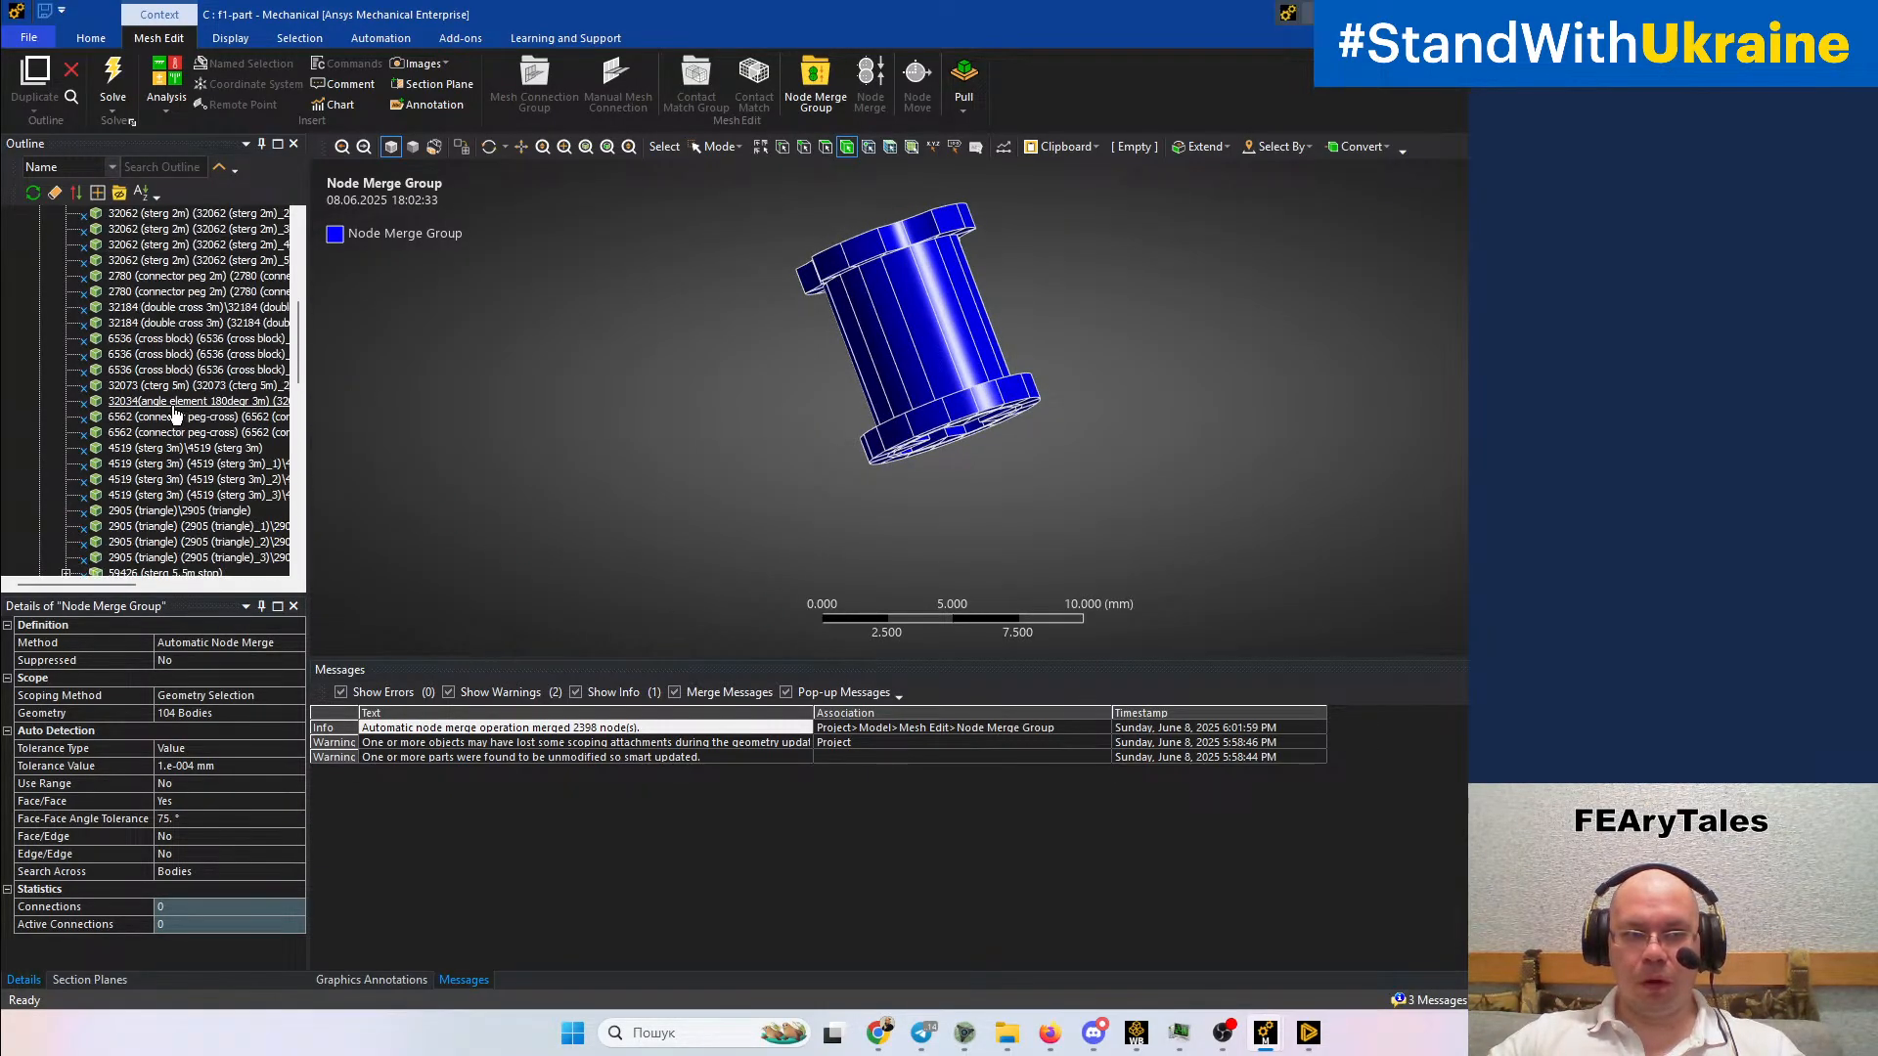
pyautogui.scroll(7, 176, 415)
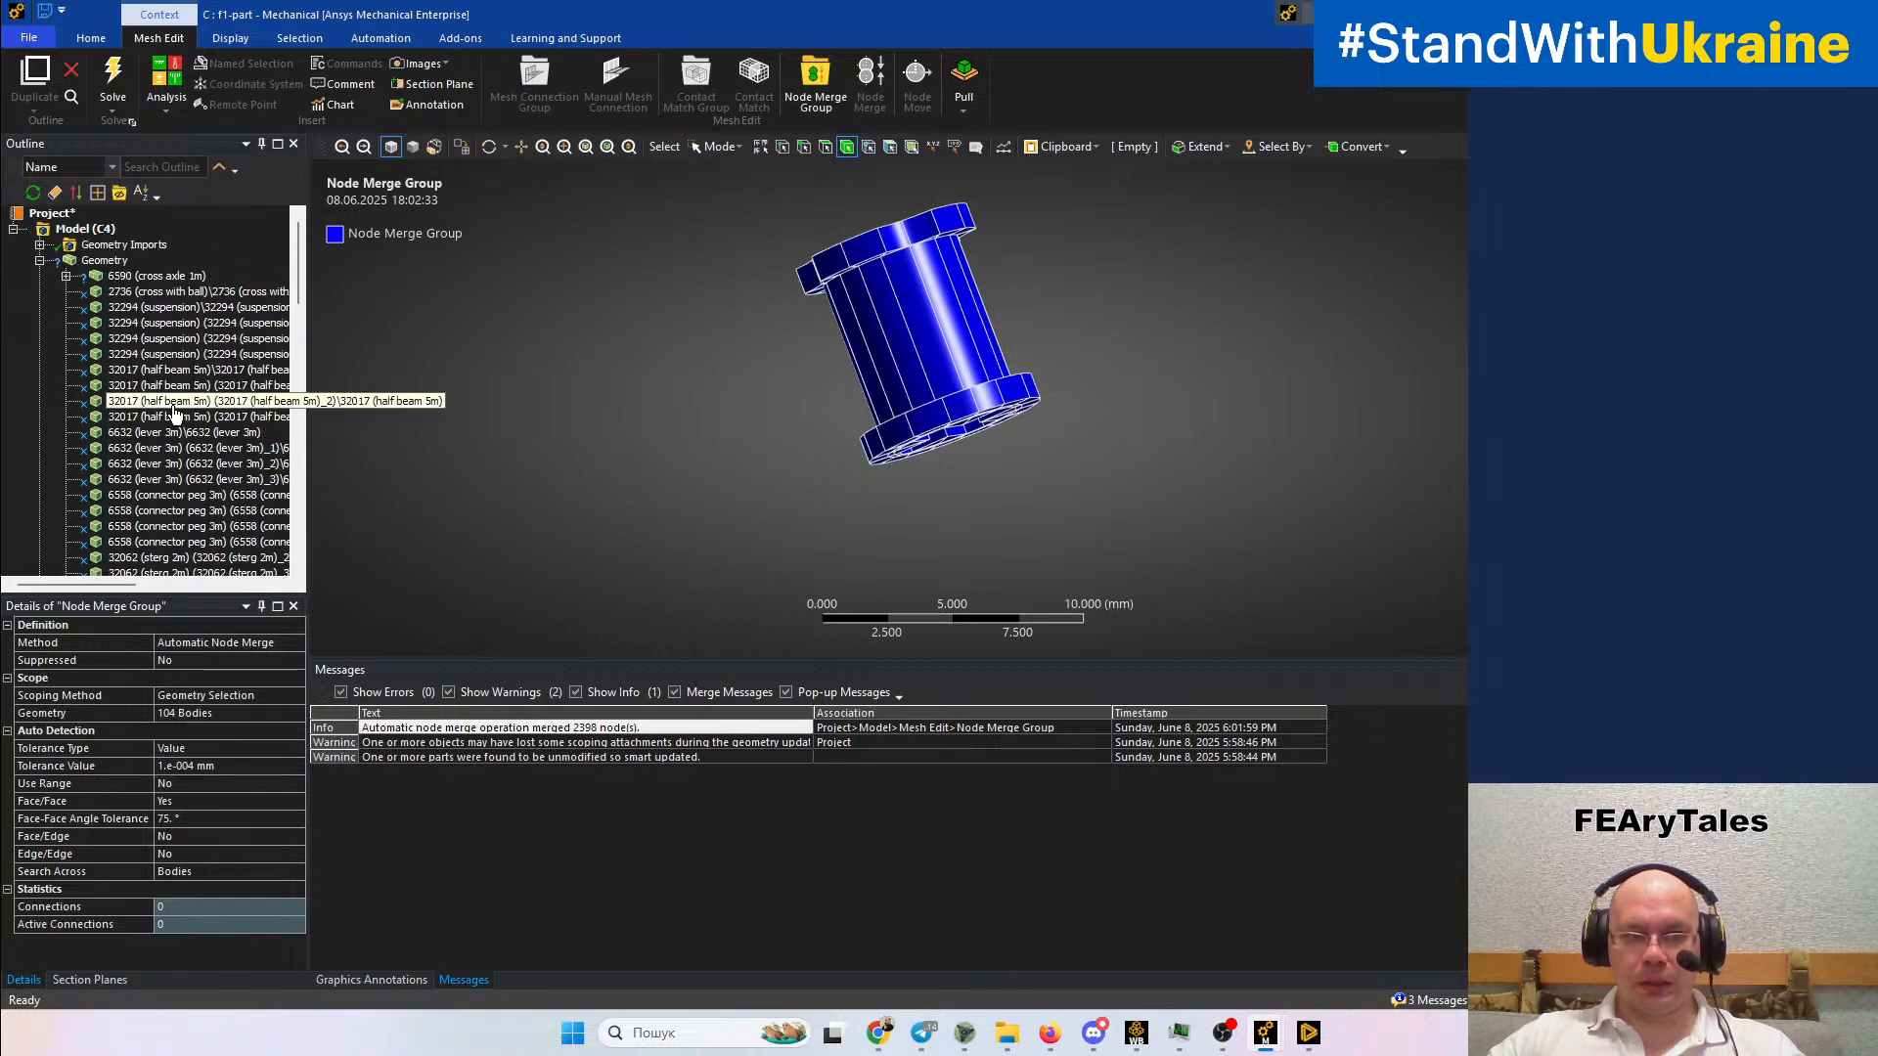
pyautogui.click(65, 275)
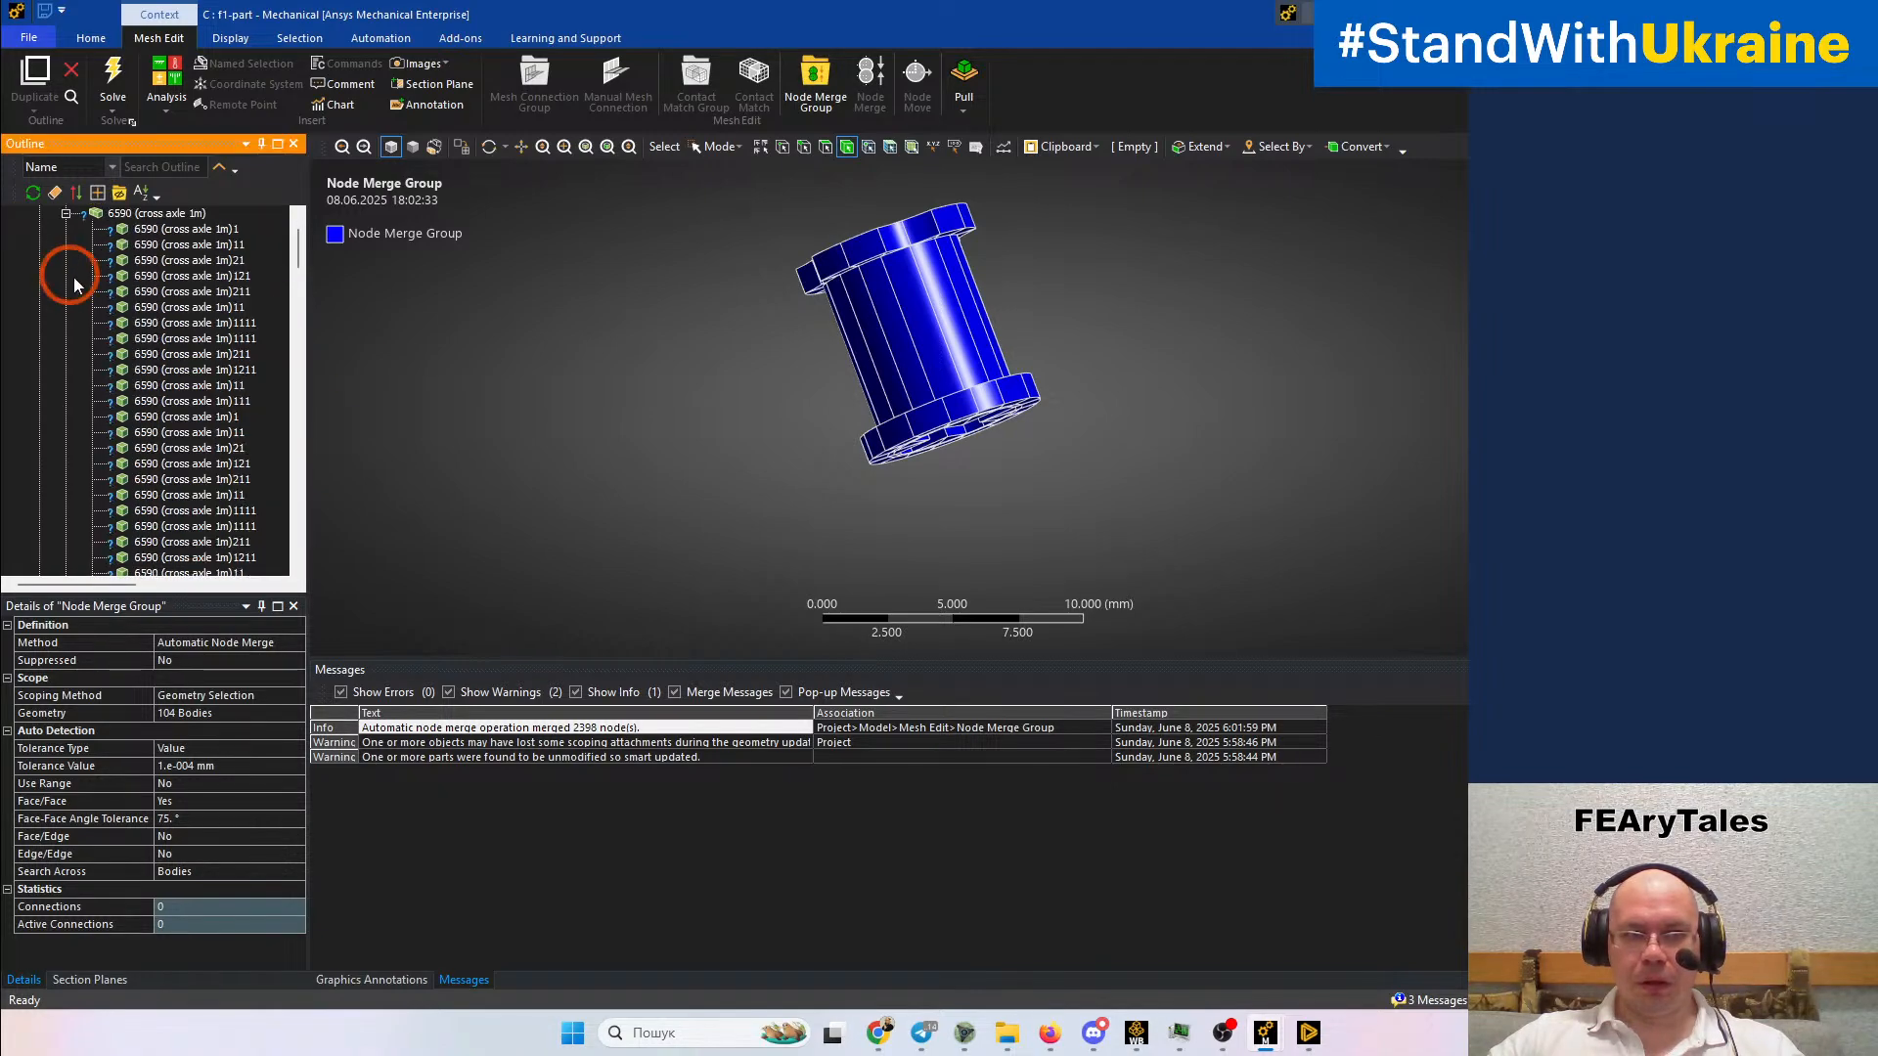
pyautogui.scroll(-4, 182, 479)
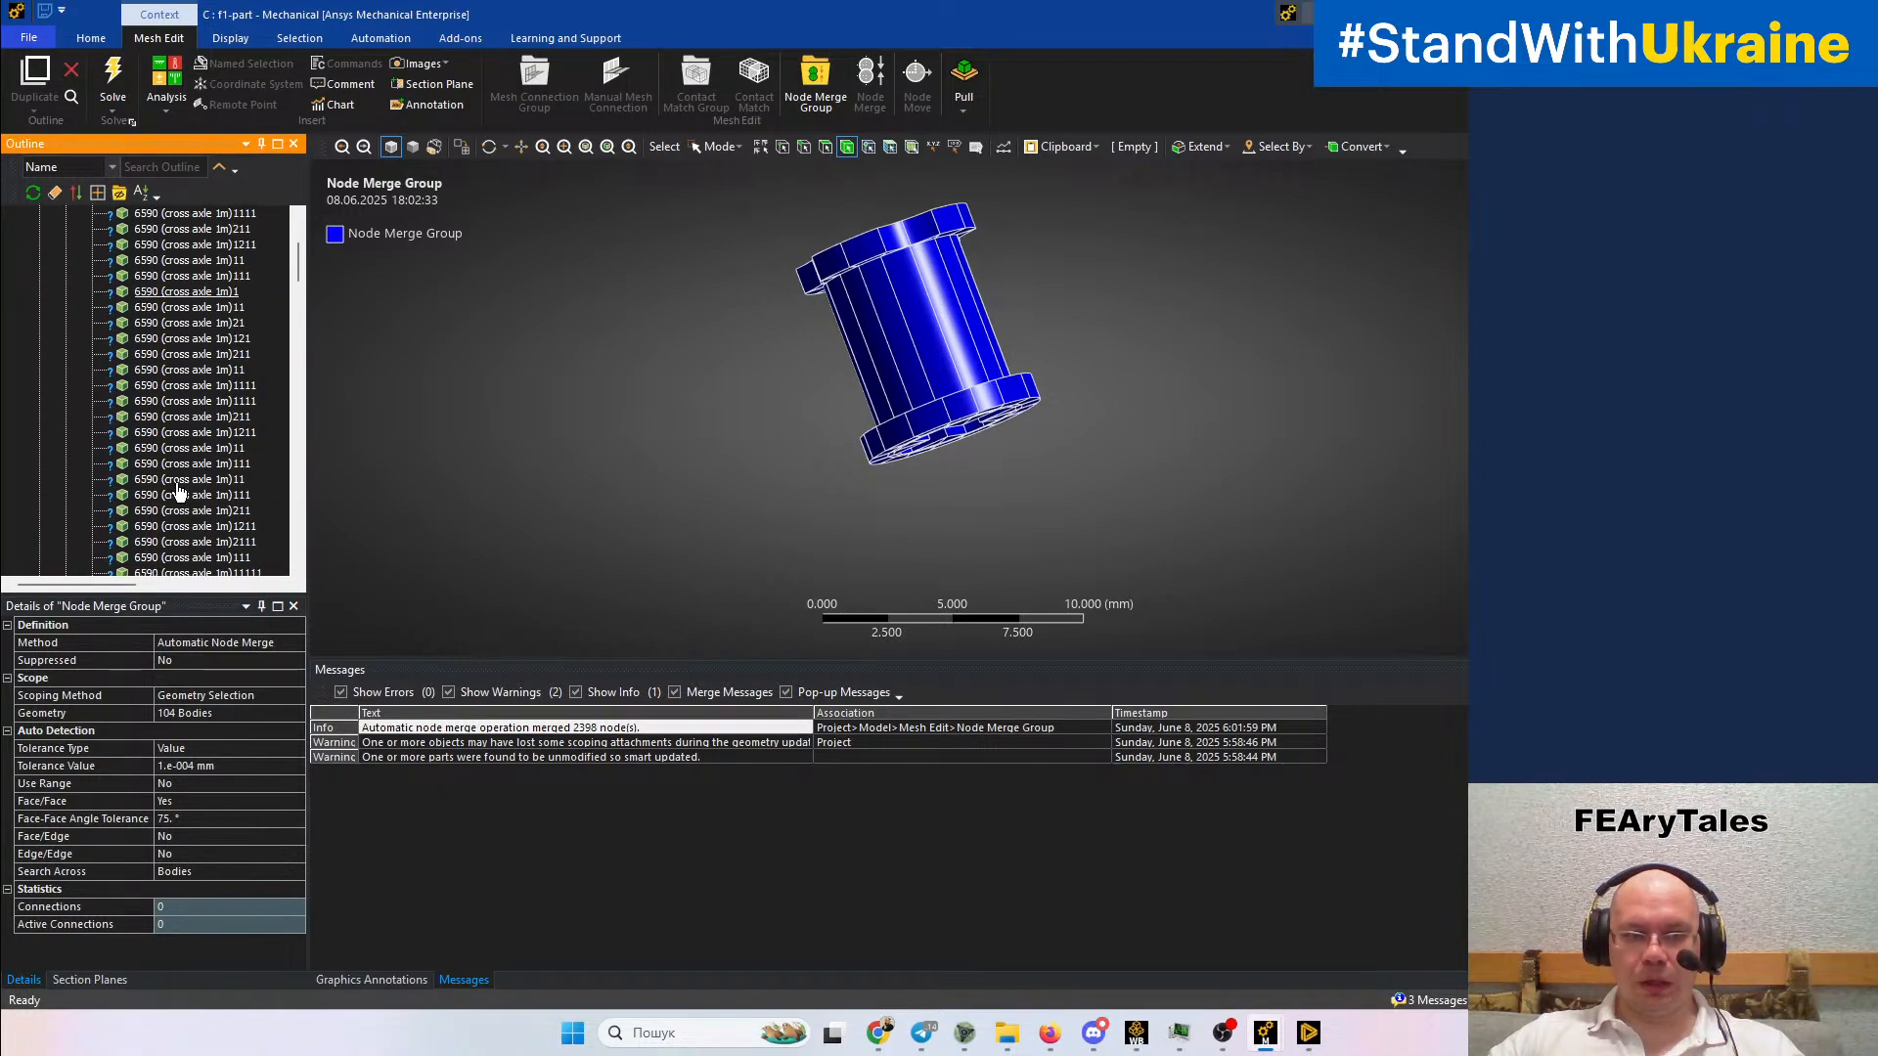
pyautogui.scroll(-4, 177, 491)
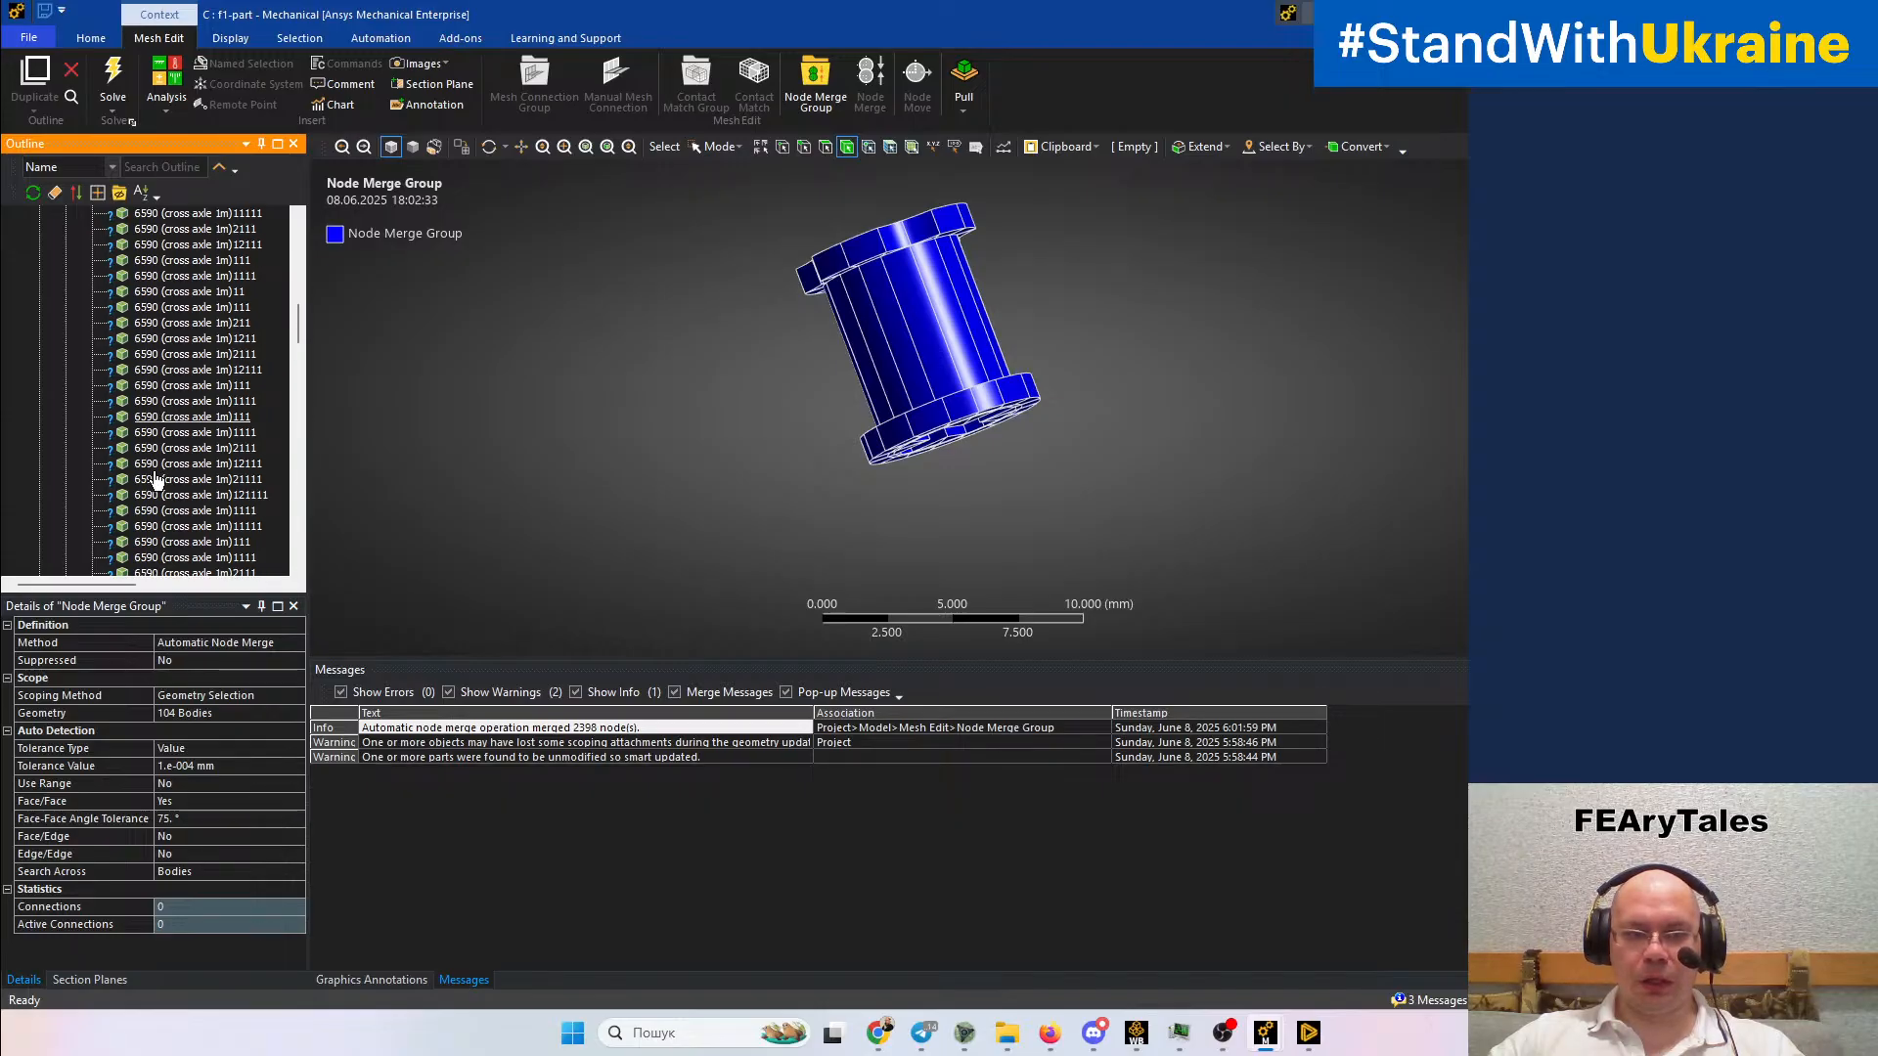
pyautogui.scroll(-3, 155, 482)
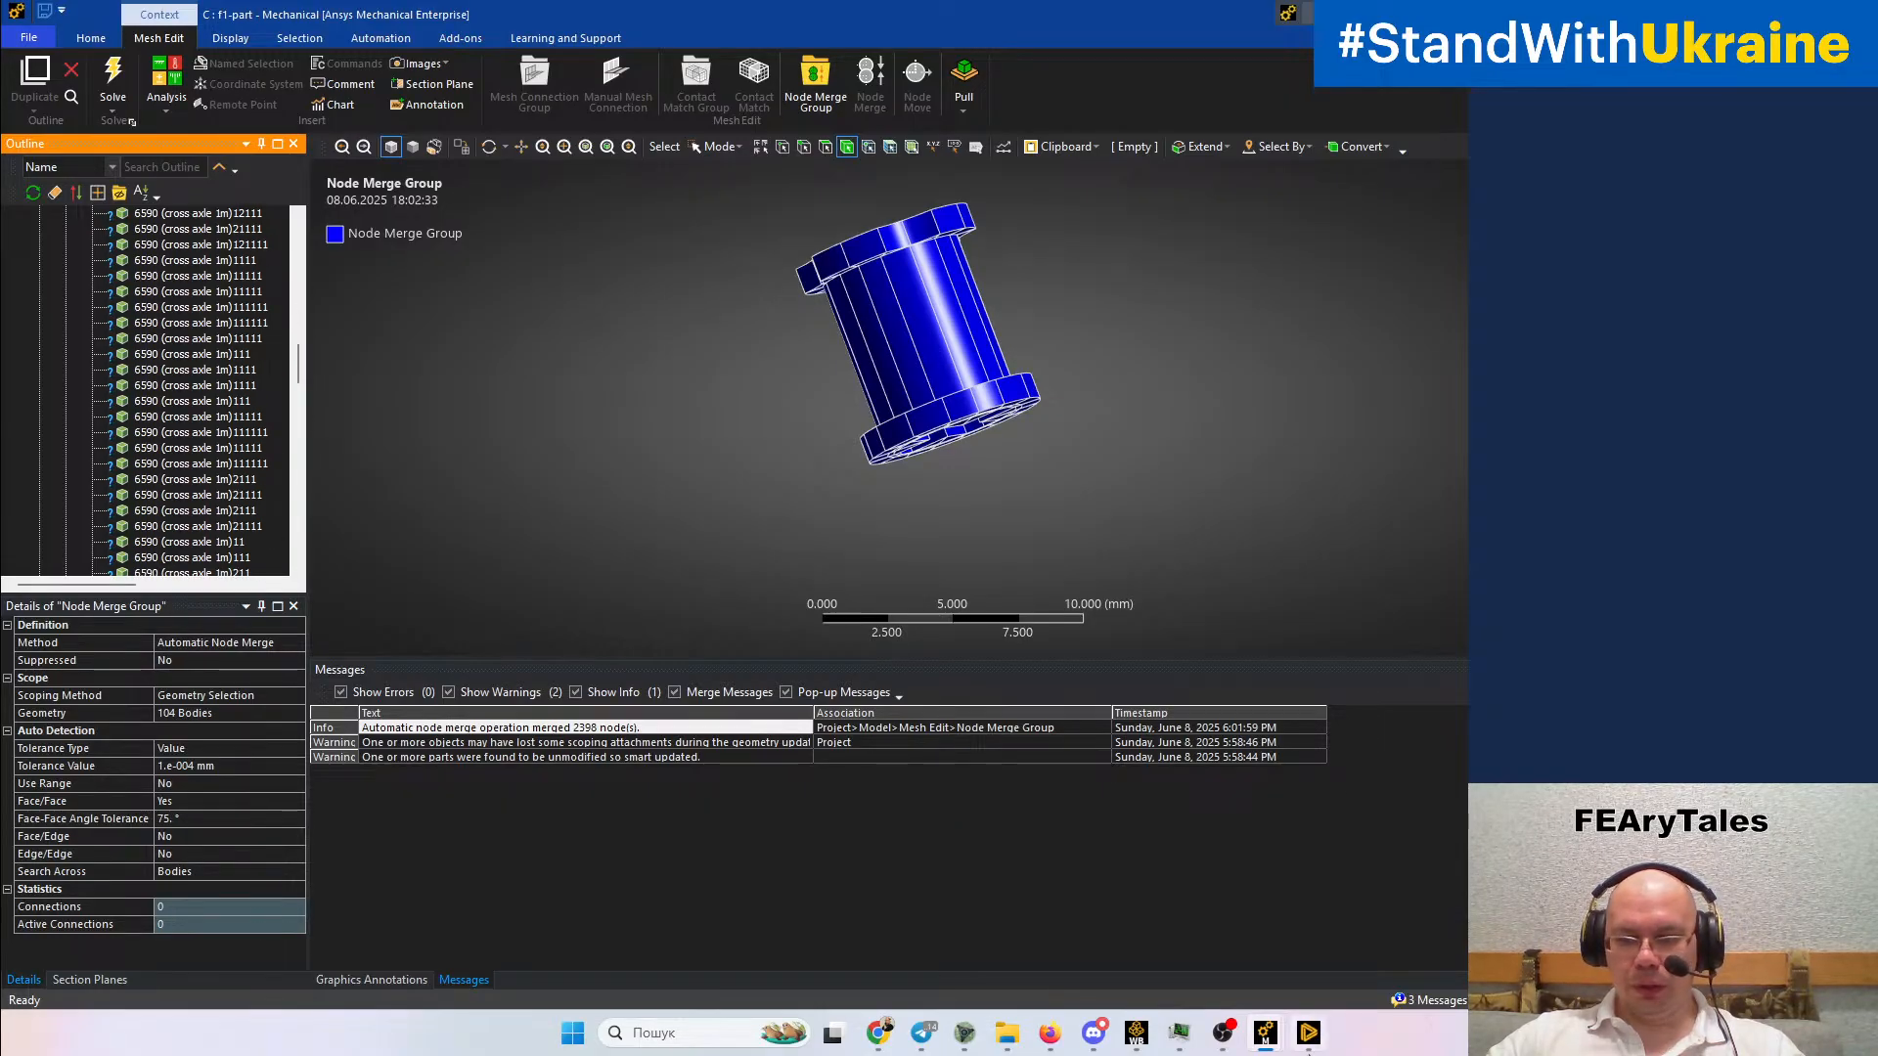
# Switch to Ansys Discovery, bring the bushing's separate 6590 (cross axle 1m) document into view and start the shared topology Pre-check
pyautogui.click(1309, 1033)
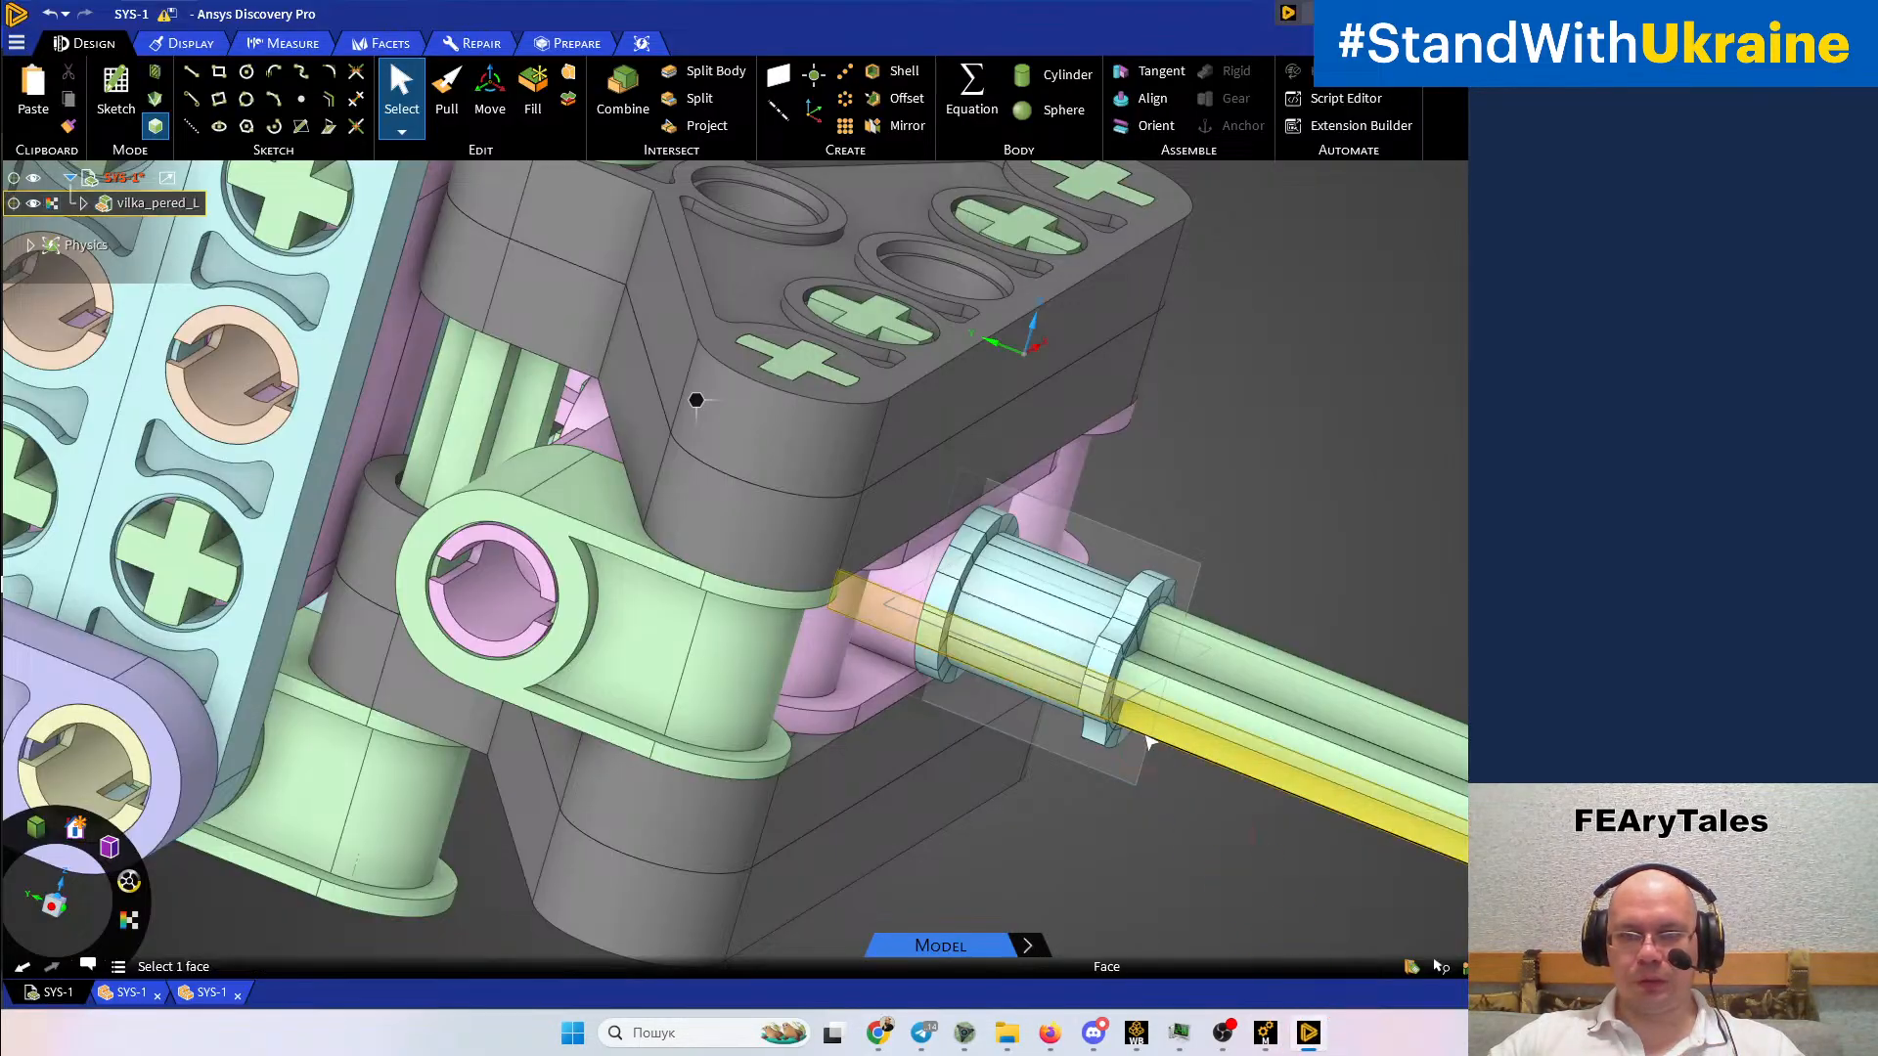
pyautogui.click(195, 1005)
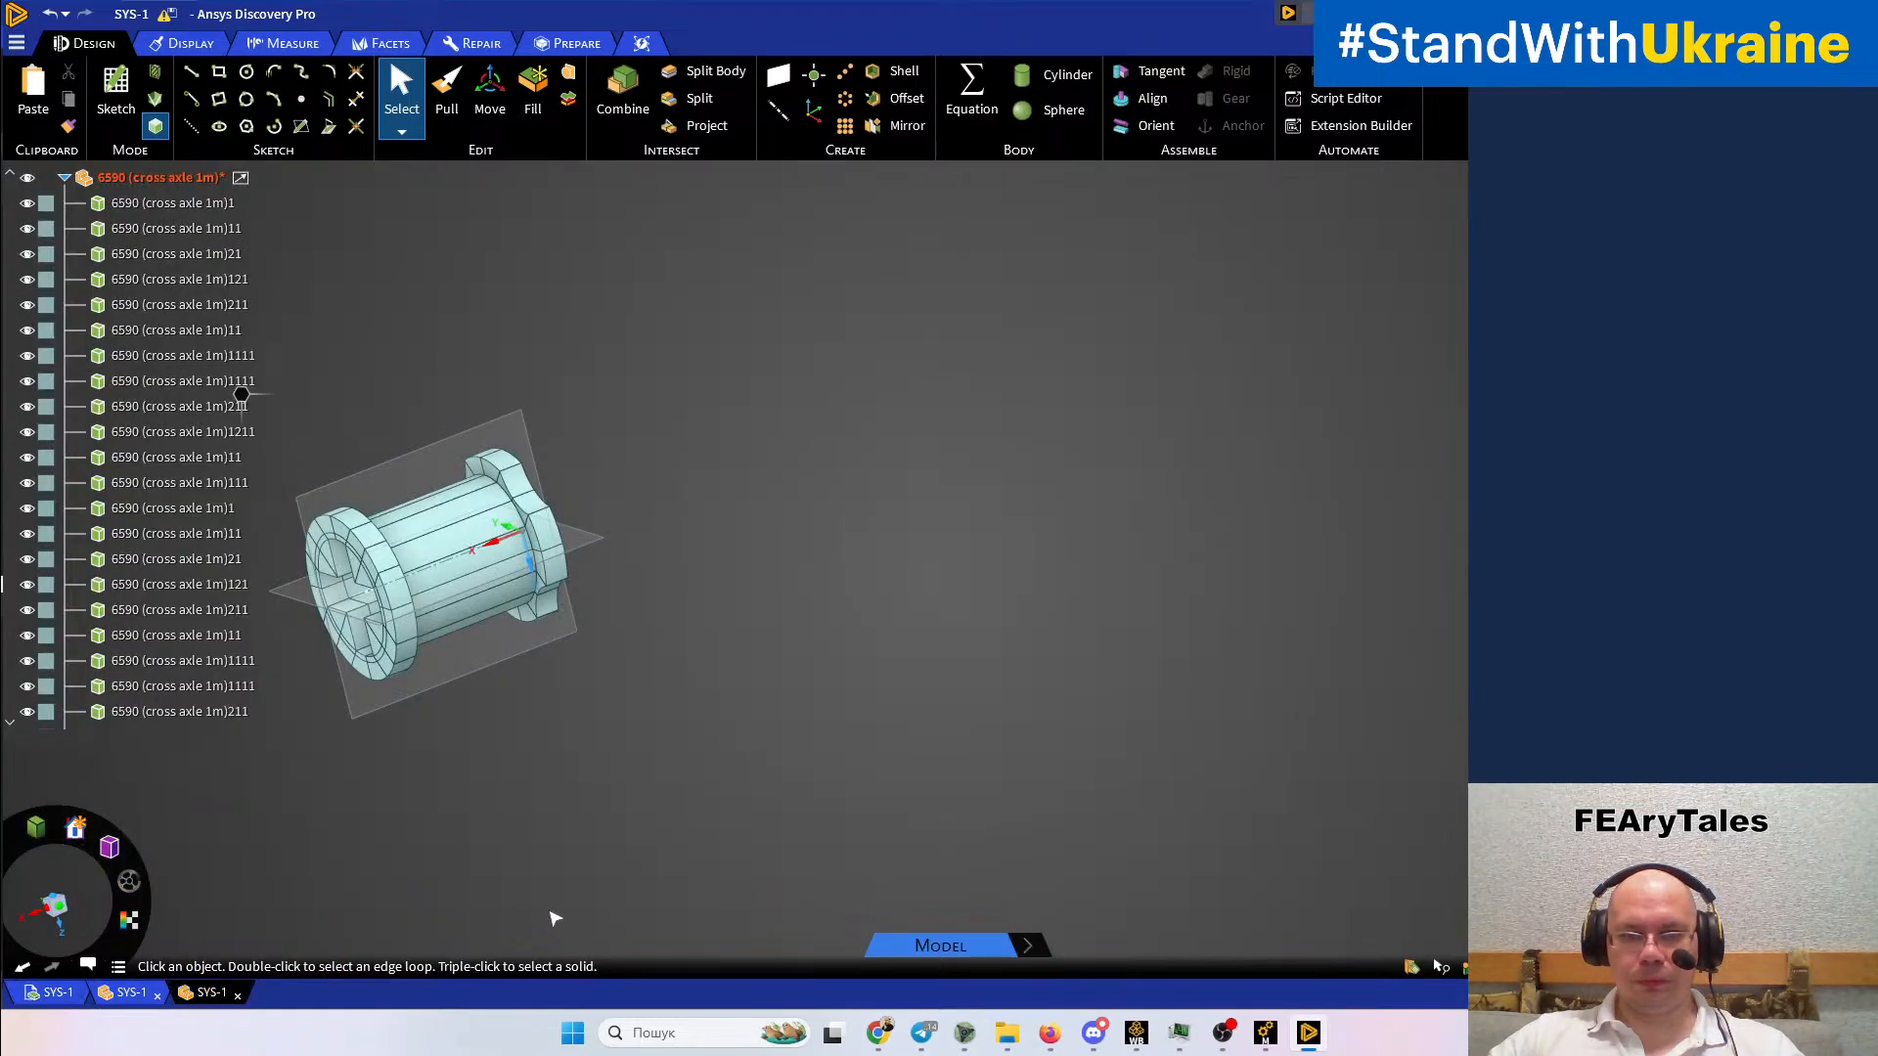
pyautogui.keyDown('shift'); pyautogui.moveTo(709, 718); pyautogui.dragTo(1069, 700, button='middle'); pyautogui.keyUp('shift')
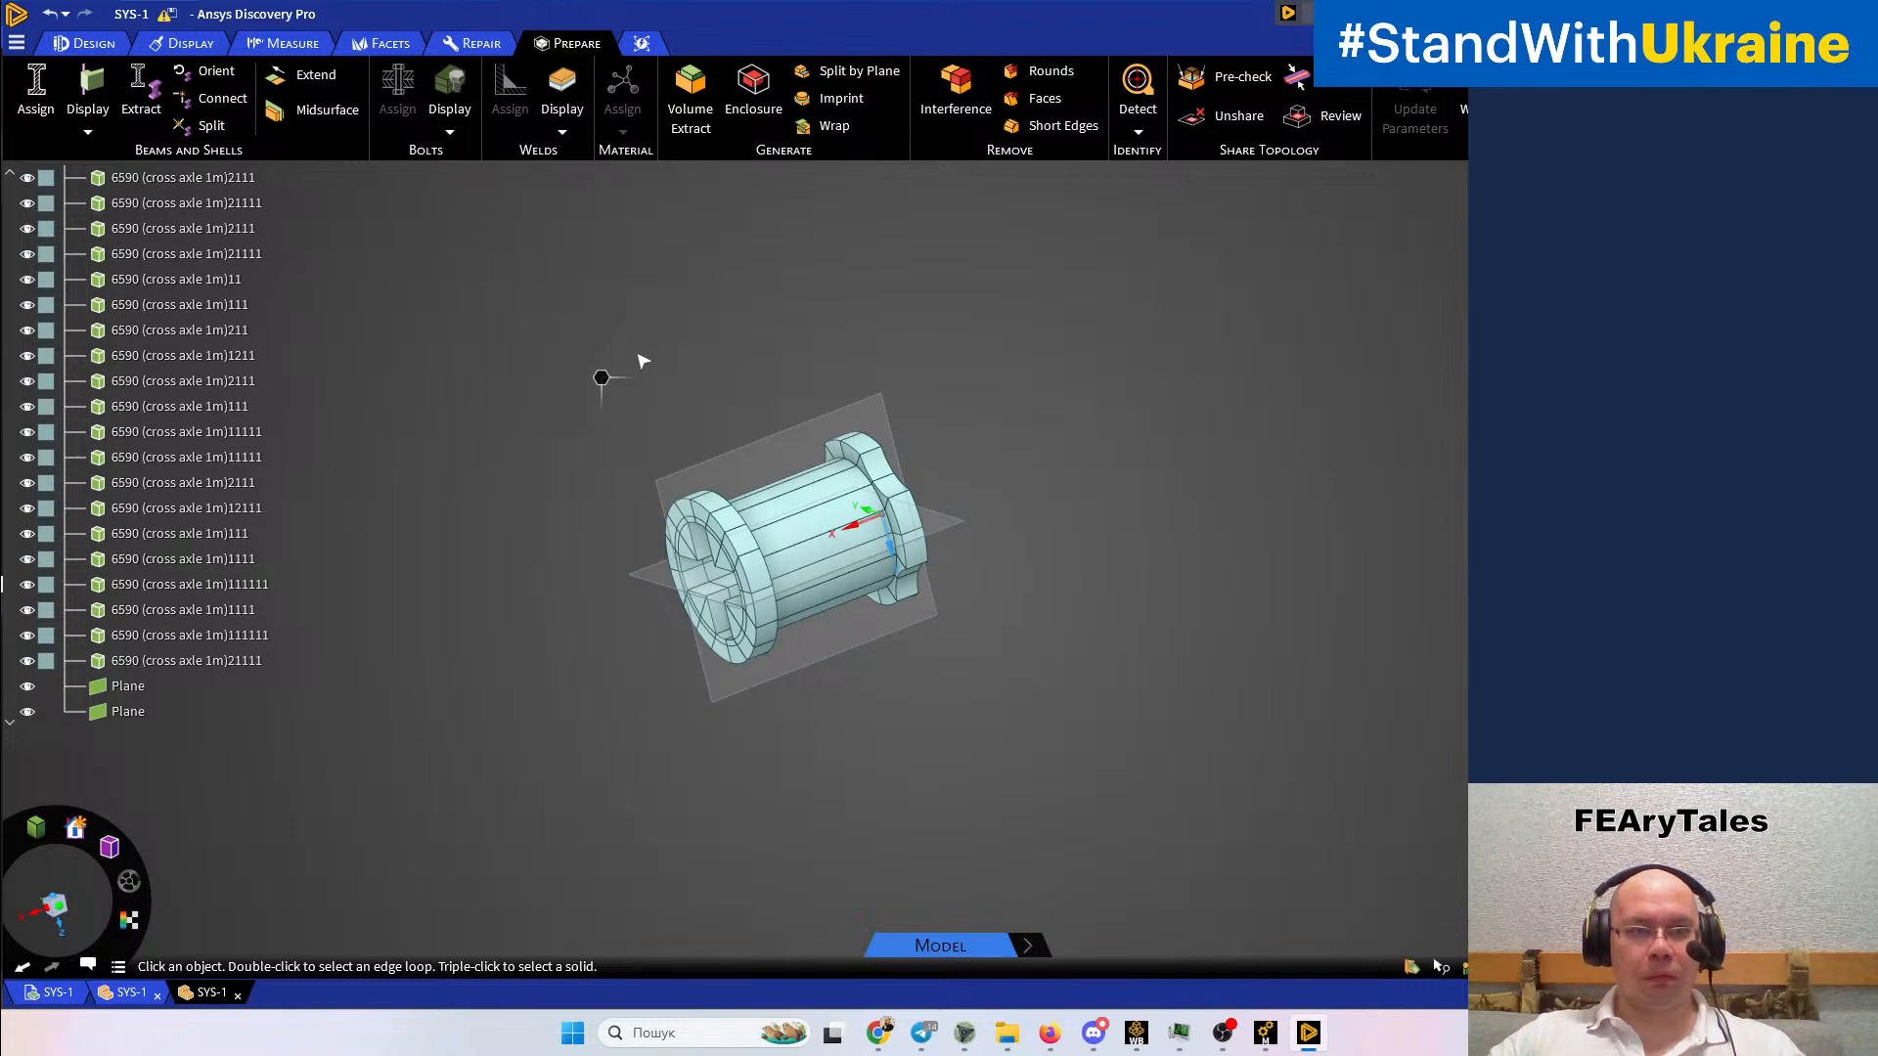
pyautogui.click(1213, 91)
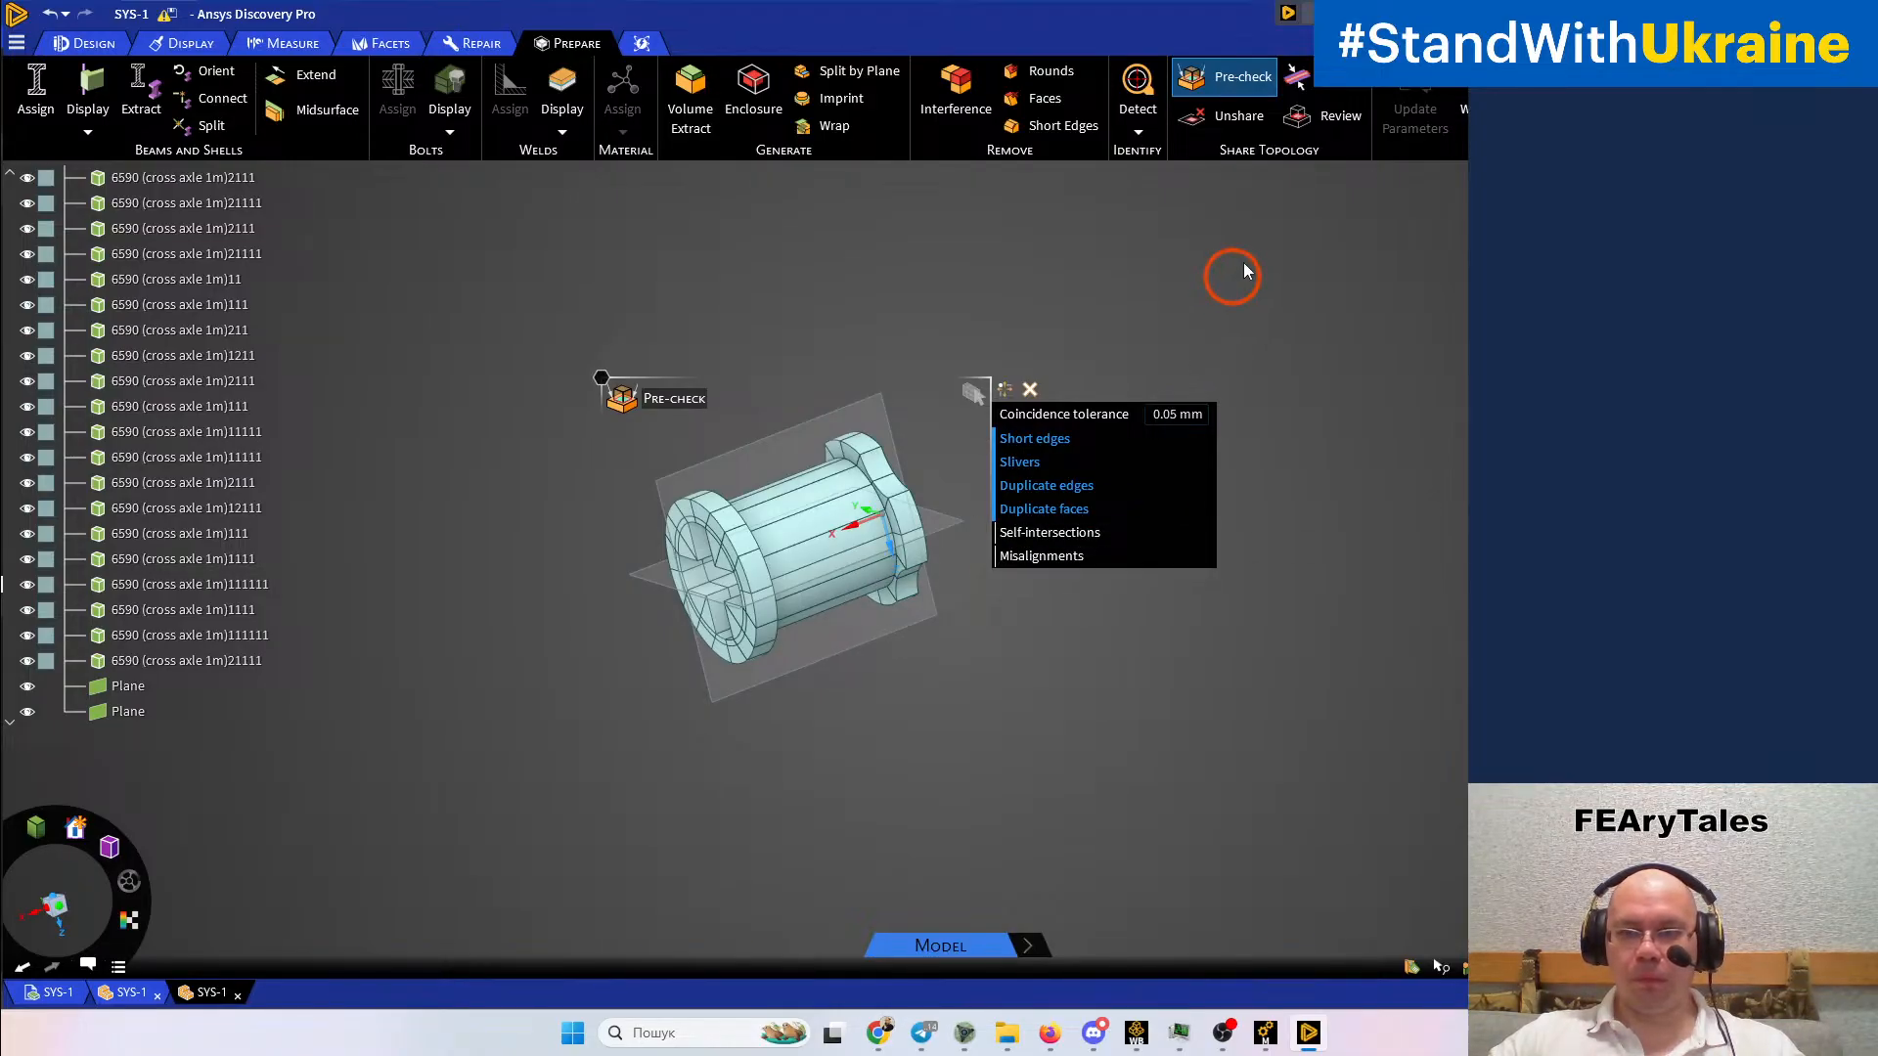
# Share the bushing's topology with a coincidence tolerance of 0.1 mm and Preserve instances turned off
pyautogui.click(1314, 88)
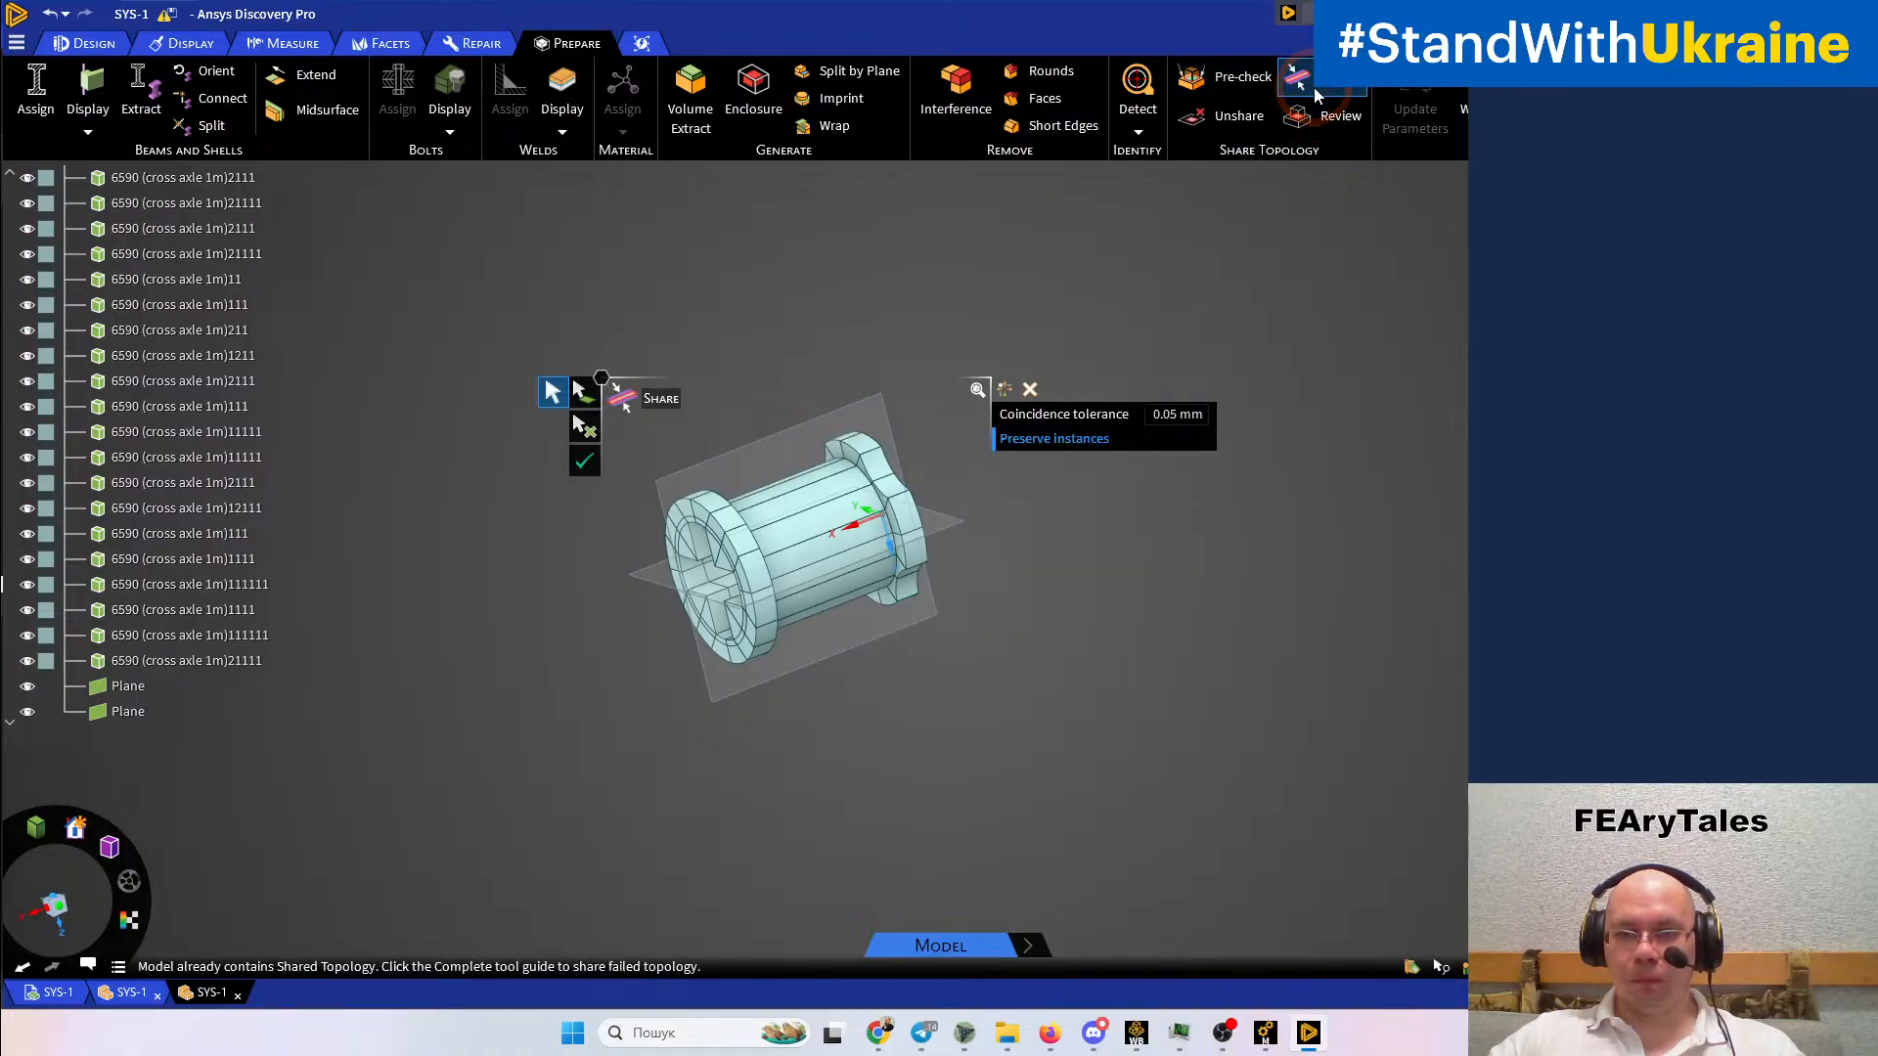
pyautogui.click(1169, 416)
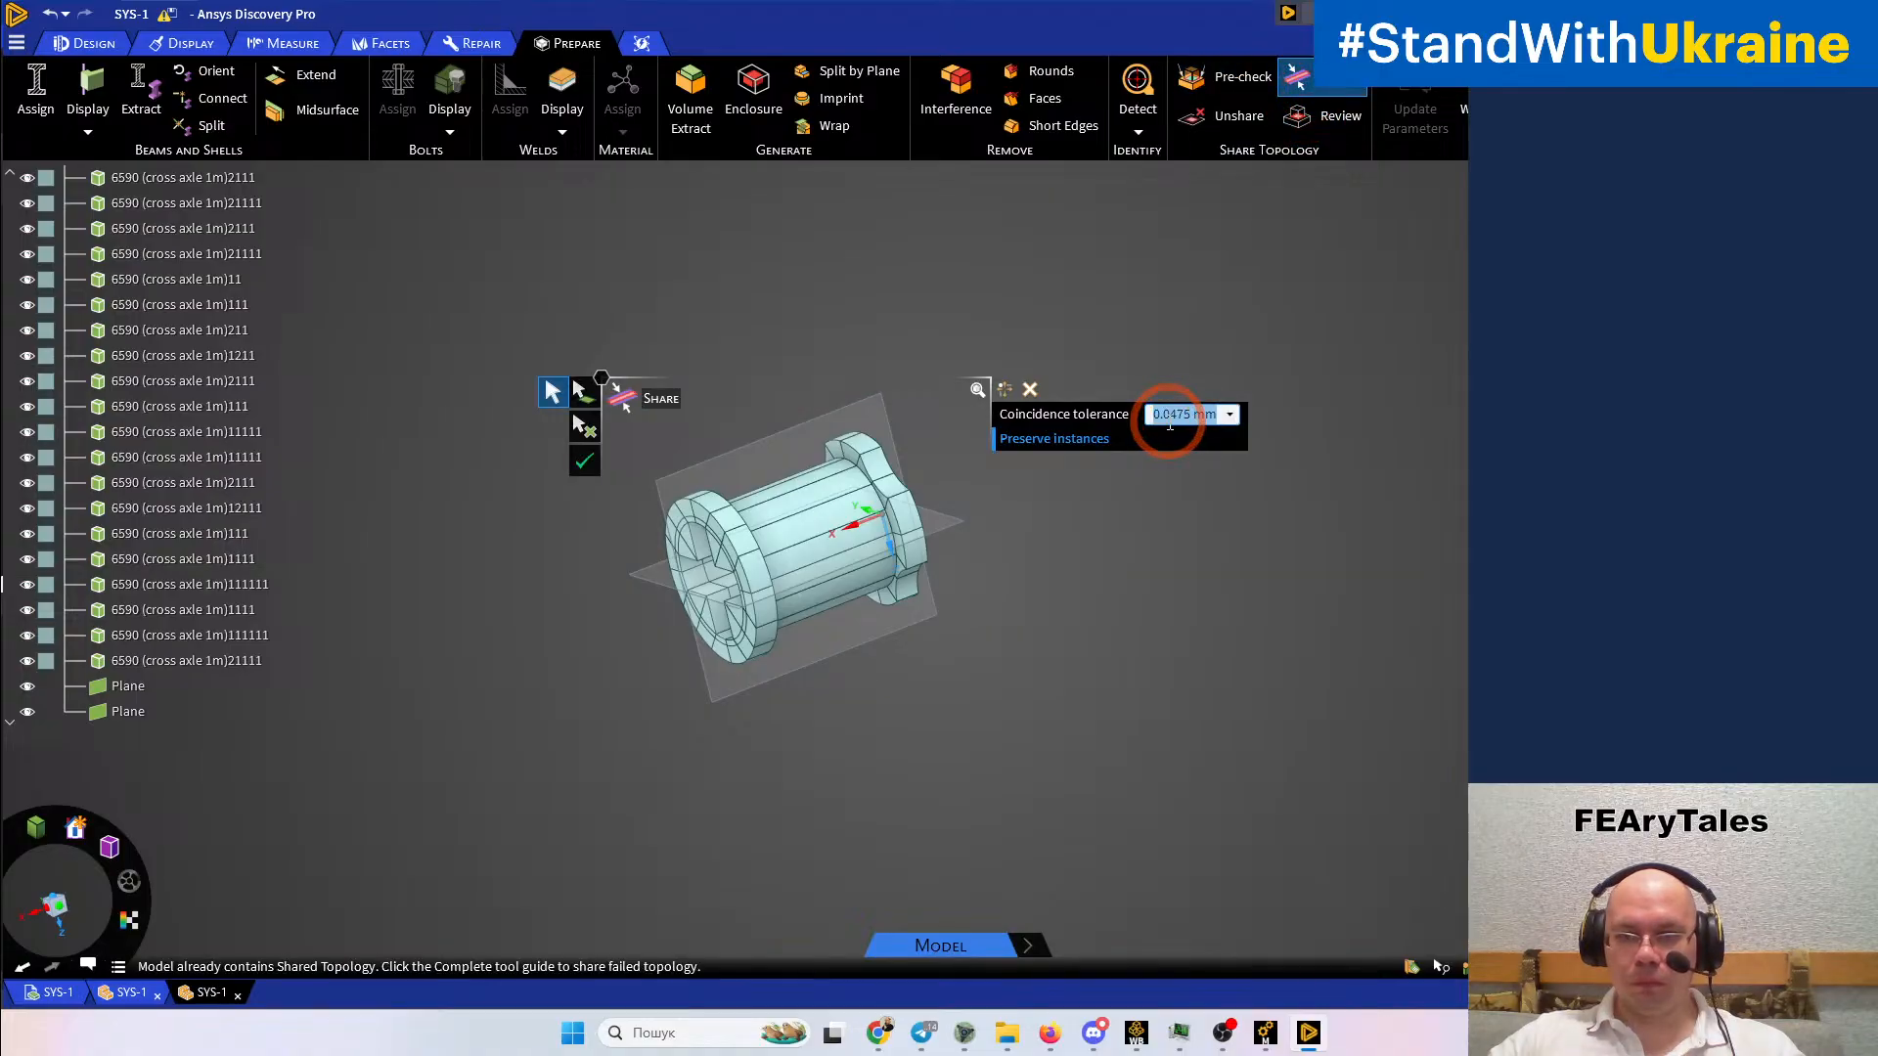
pyautogui.click(1183, 418)
pyautogui.moveTo(1191, 419); pyautogui.dragTo(1229, 417)
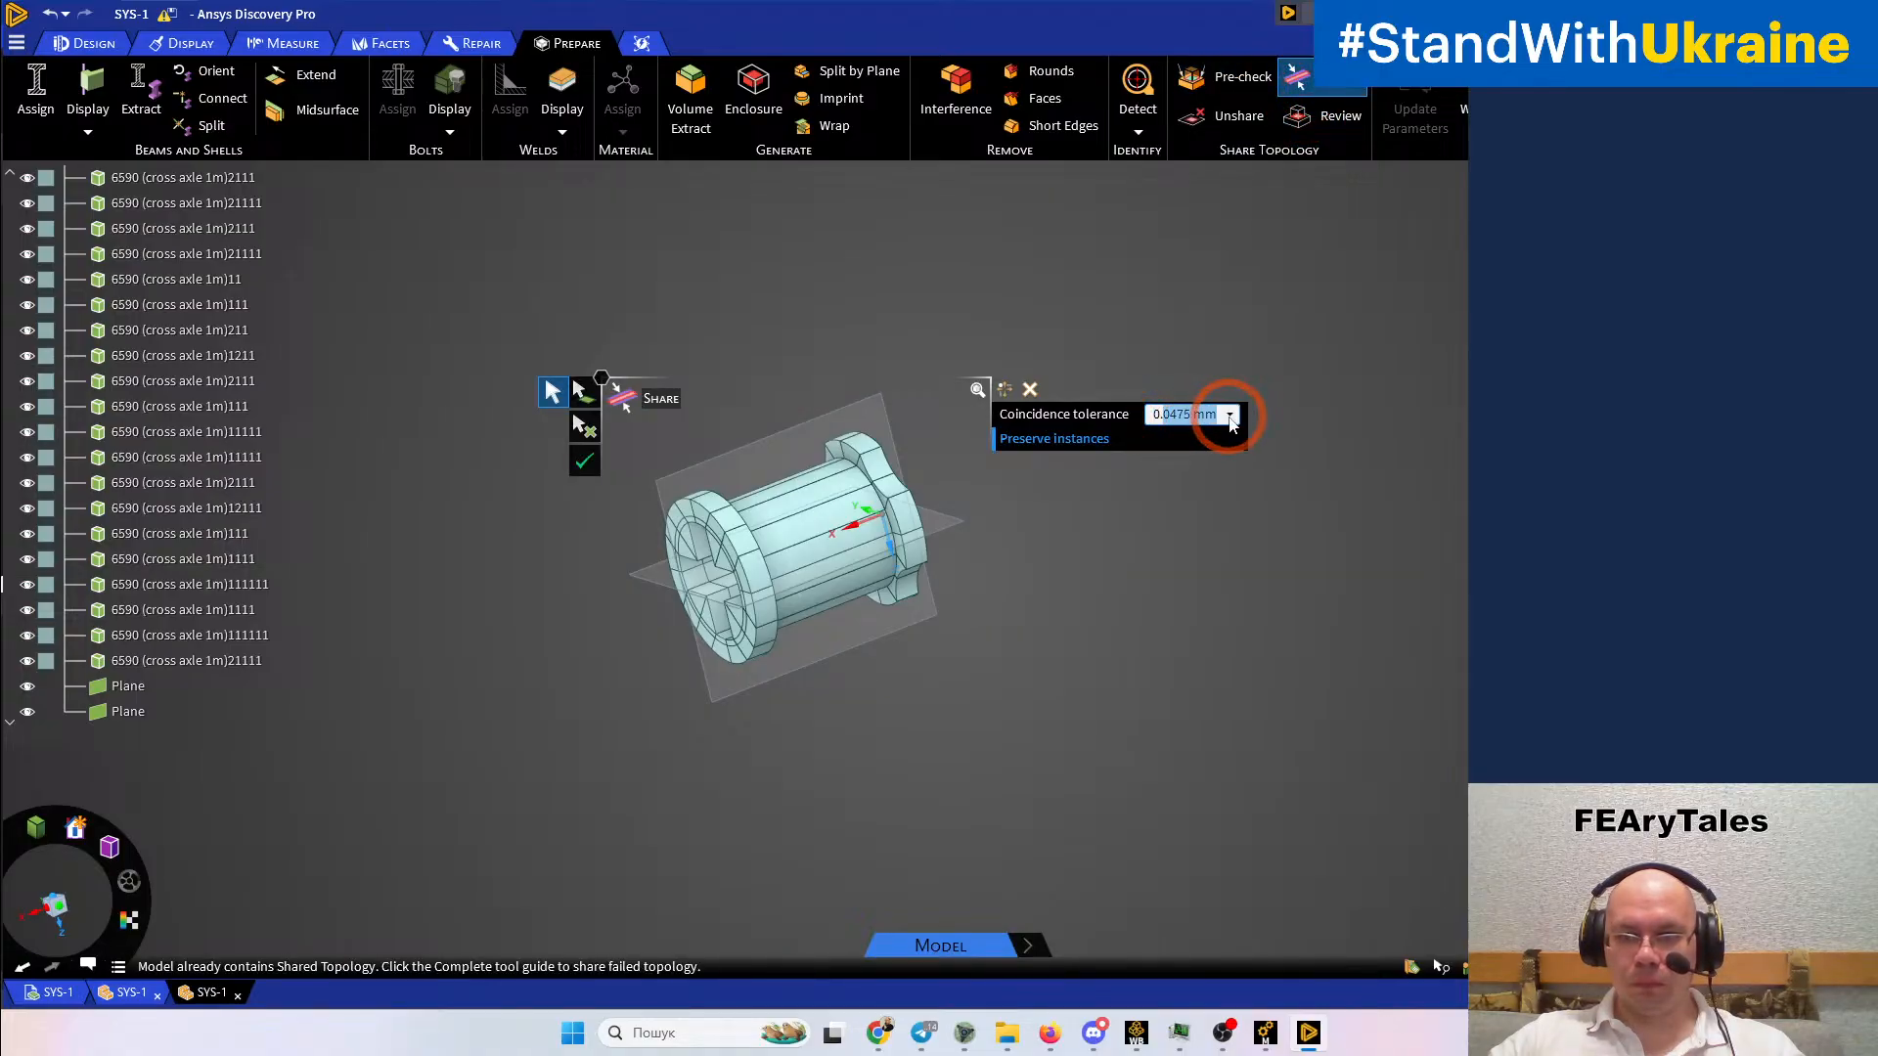
pyautogui.write('1')
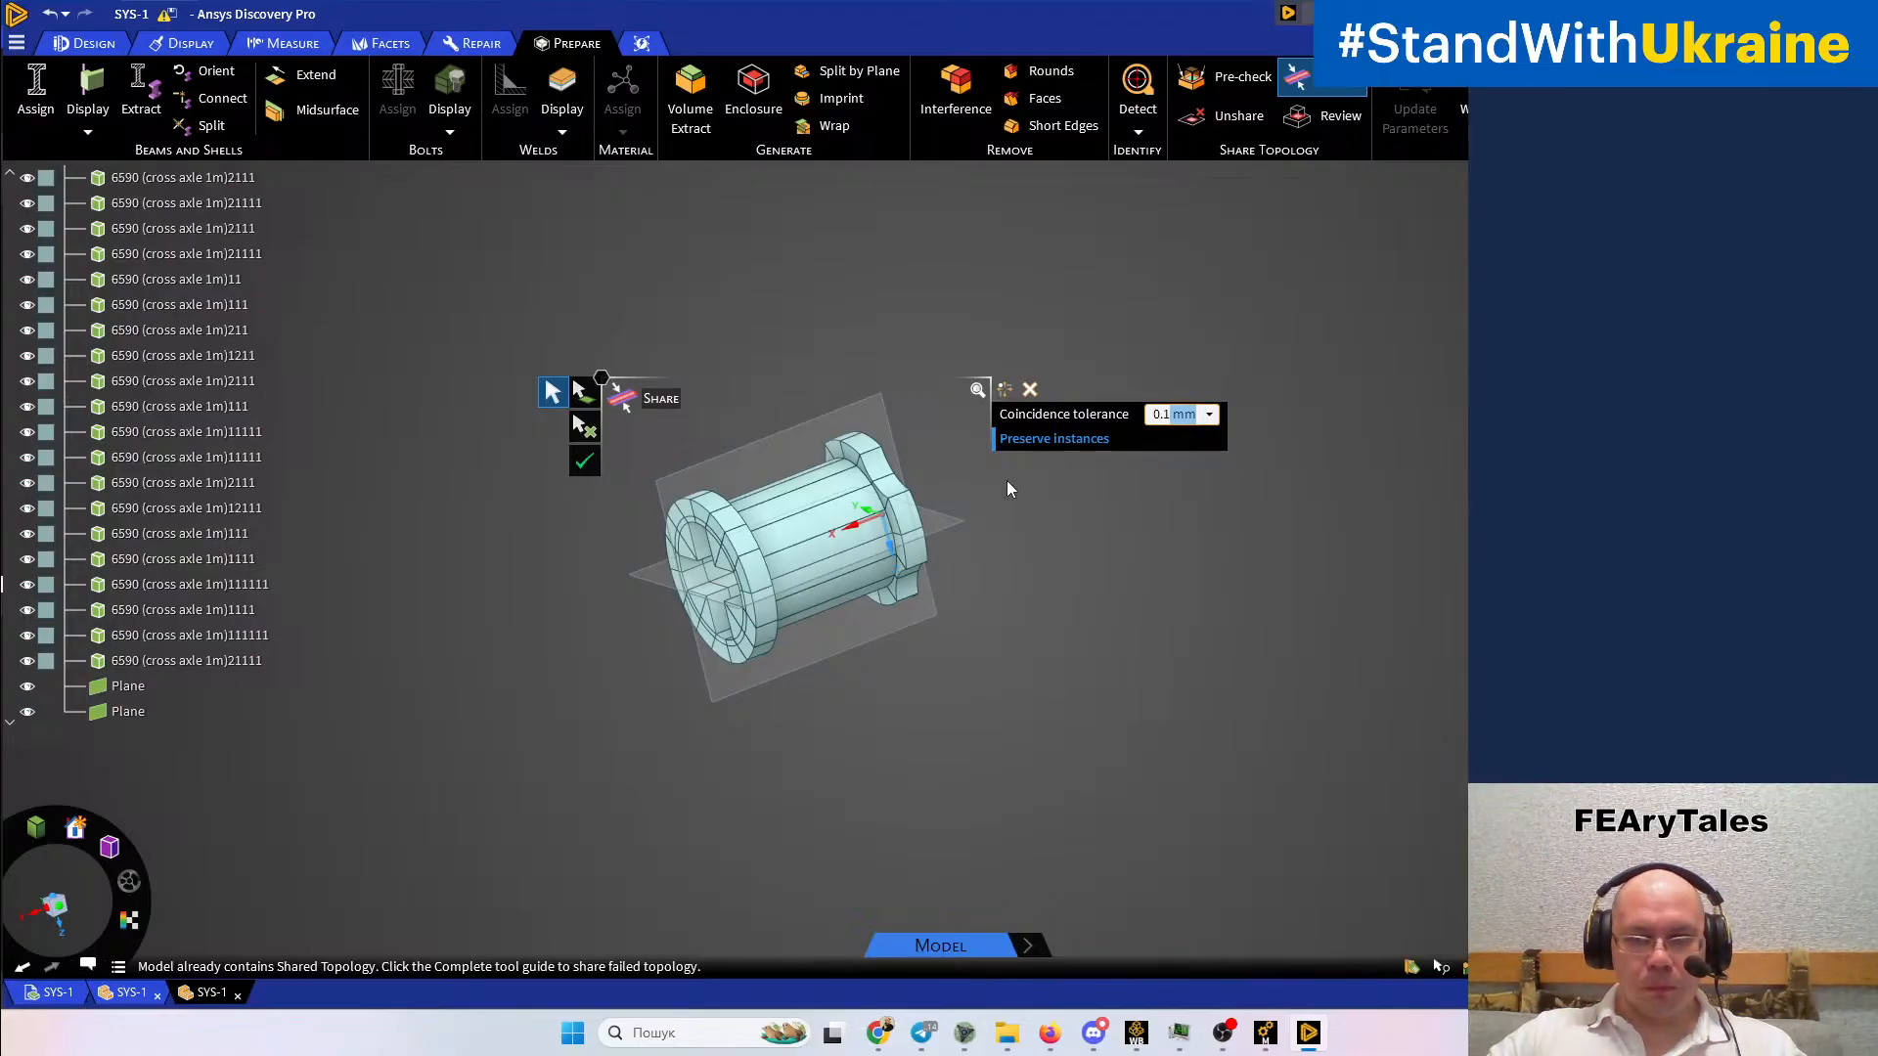
pyautogui.click(1099, 448)
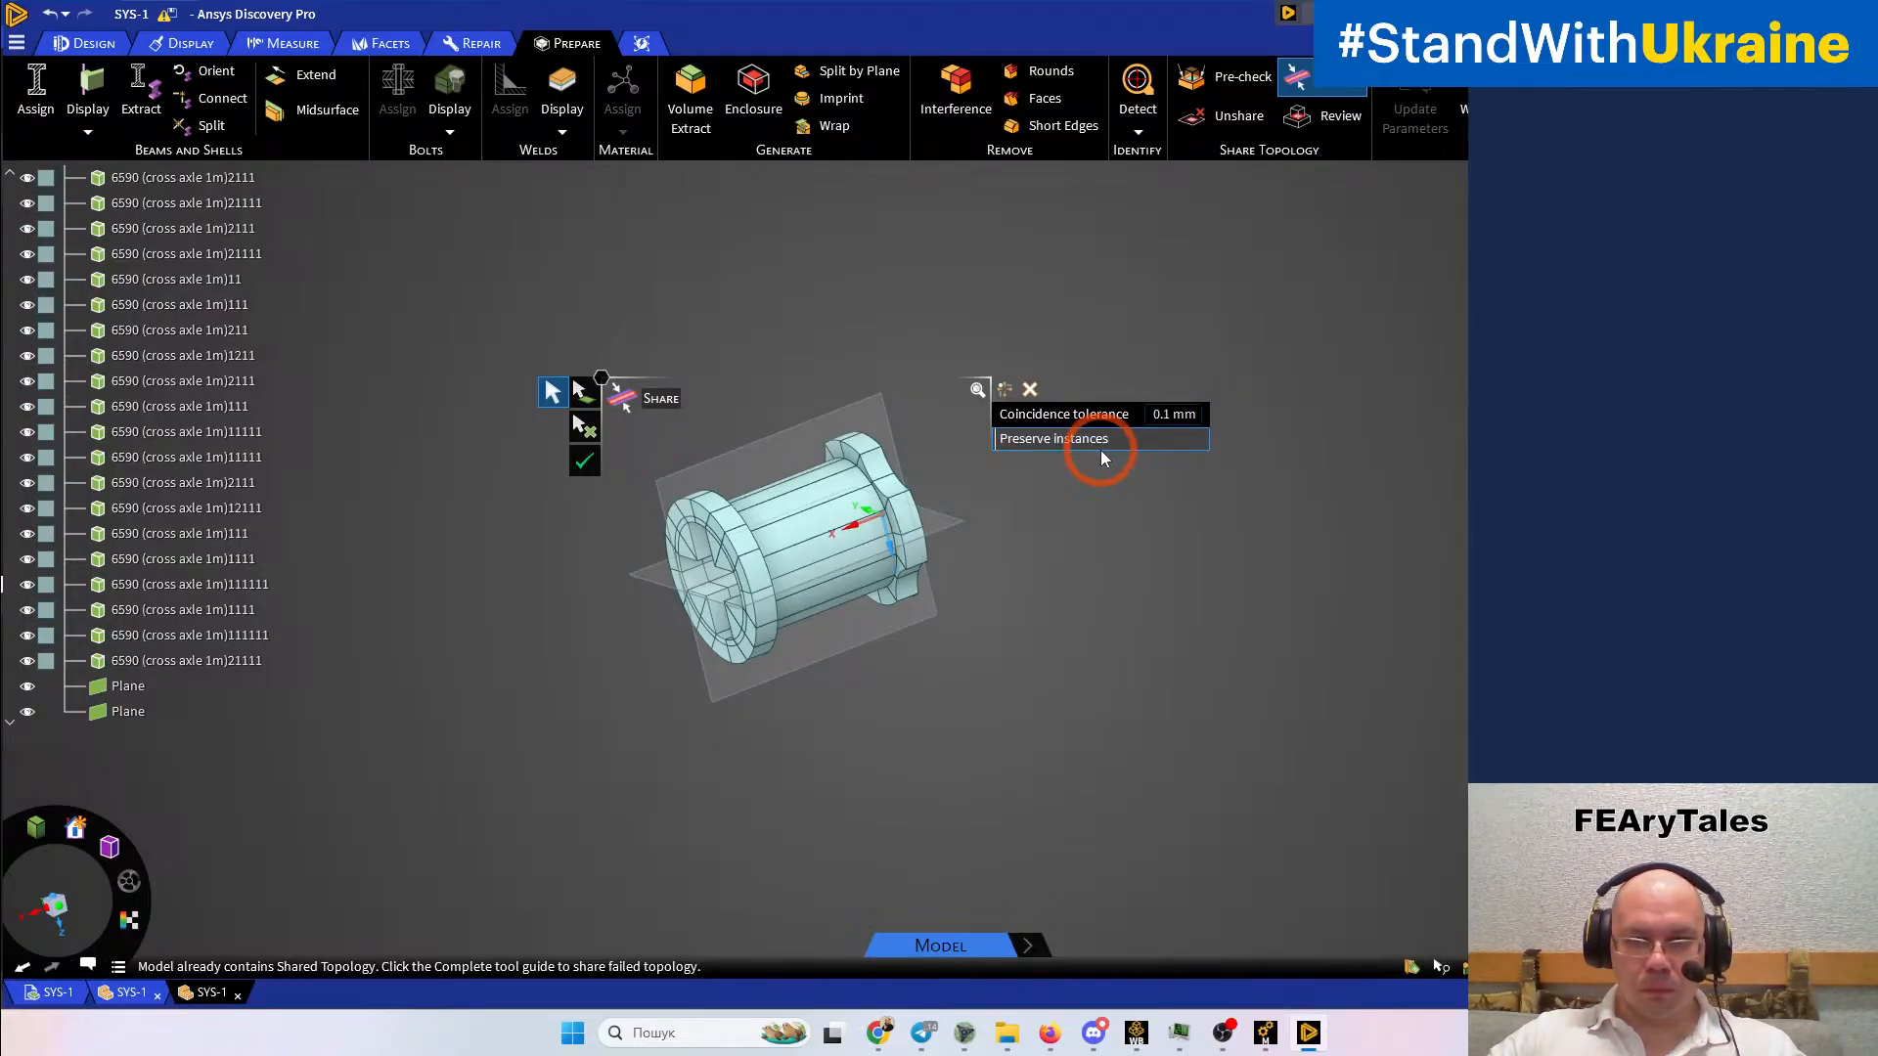
pyautogui.click(586, 467)
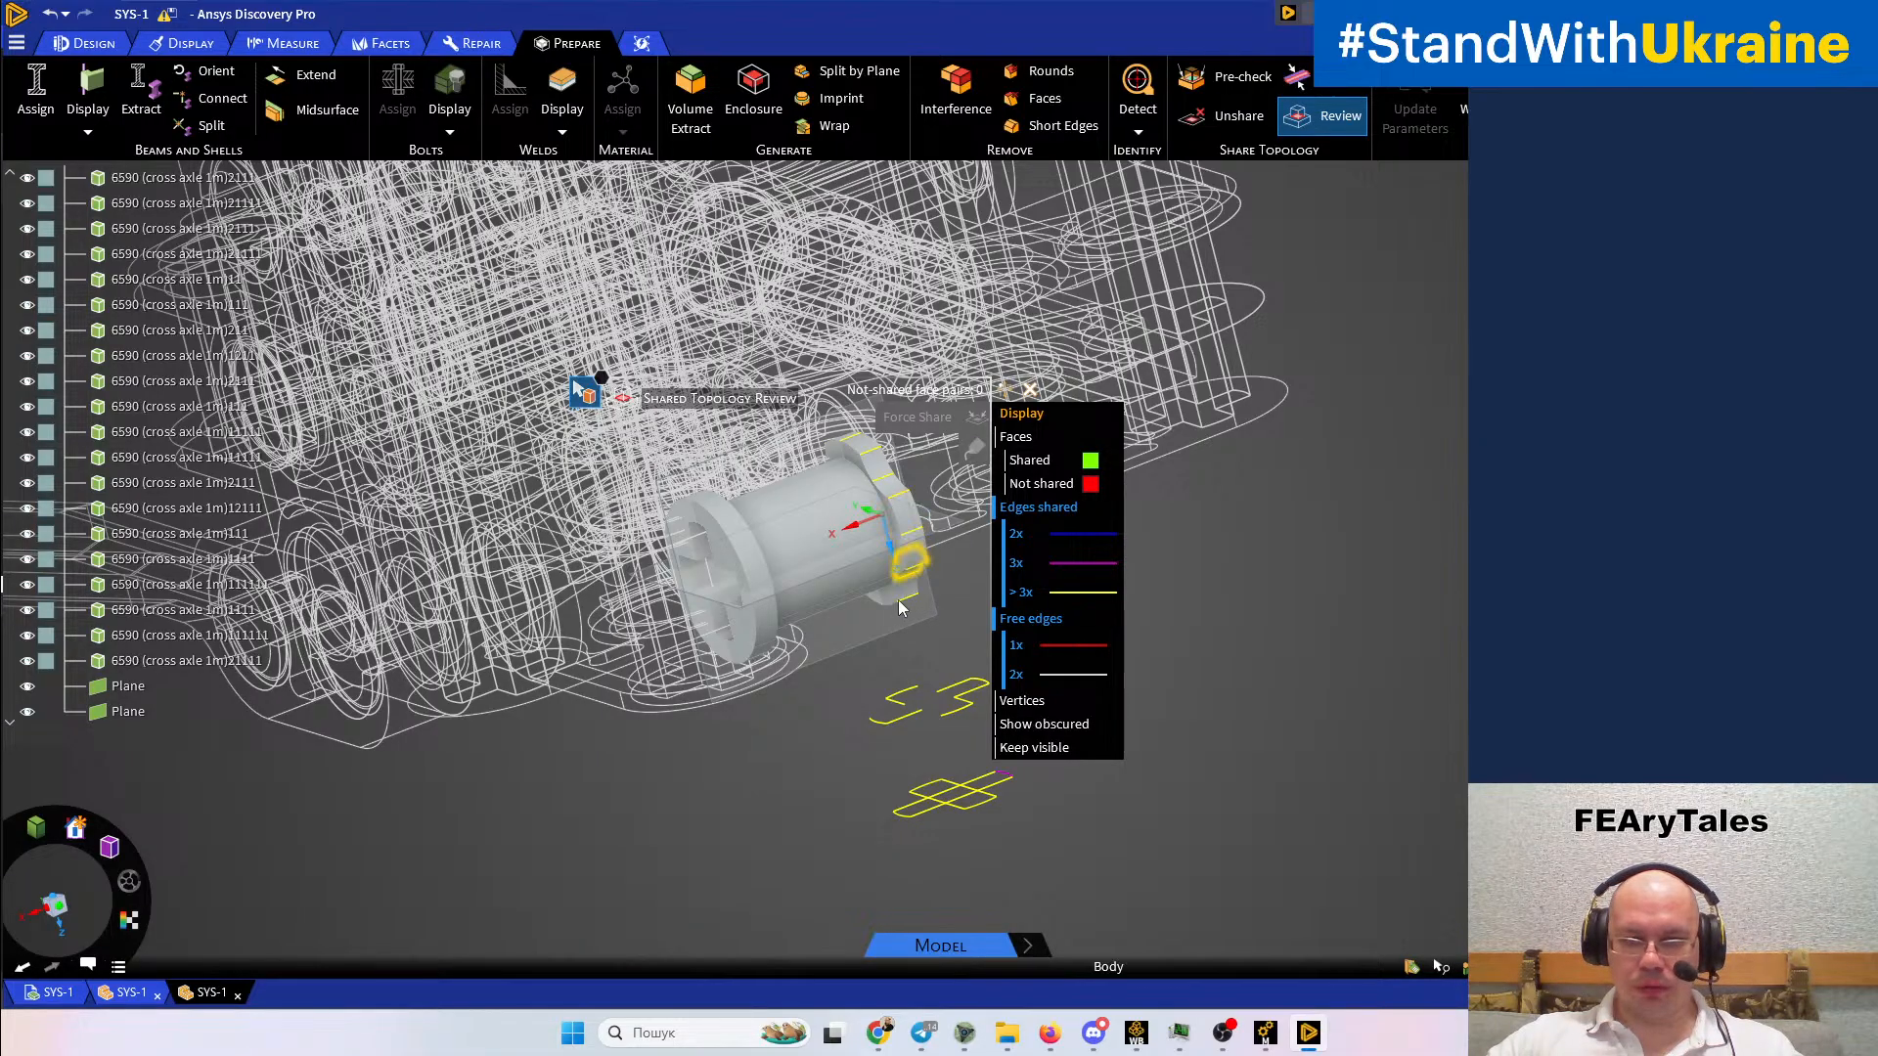
# Review the bushing's shared topology from several angles and close up, with vertices and obscured edges displayed
pyautogui.moveTo(885, 626); pyautogui.dragTo(741, 722, button='middle')
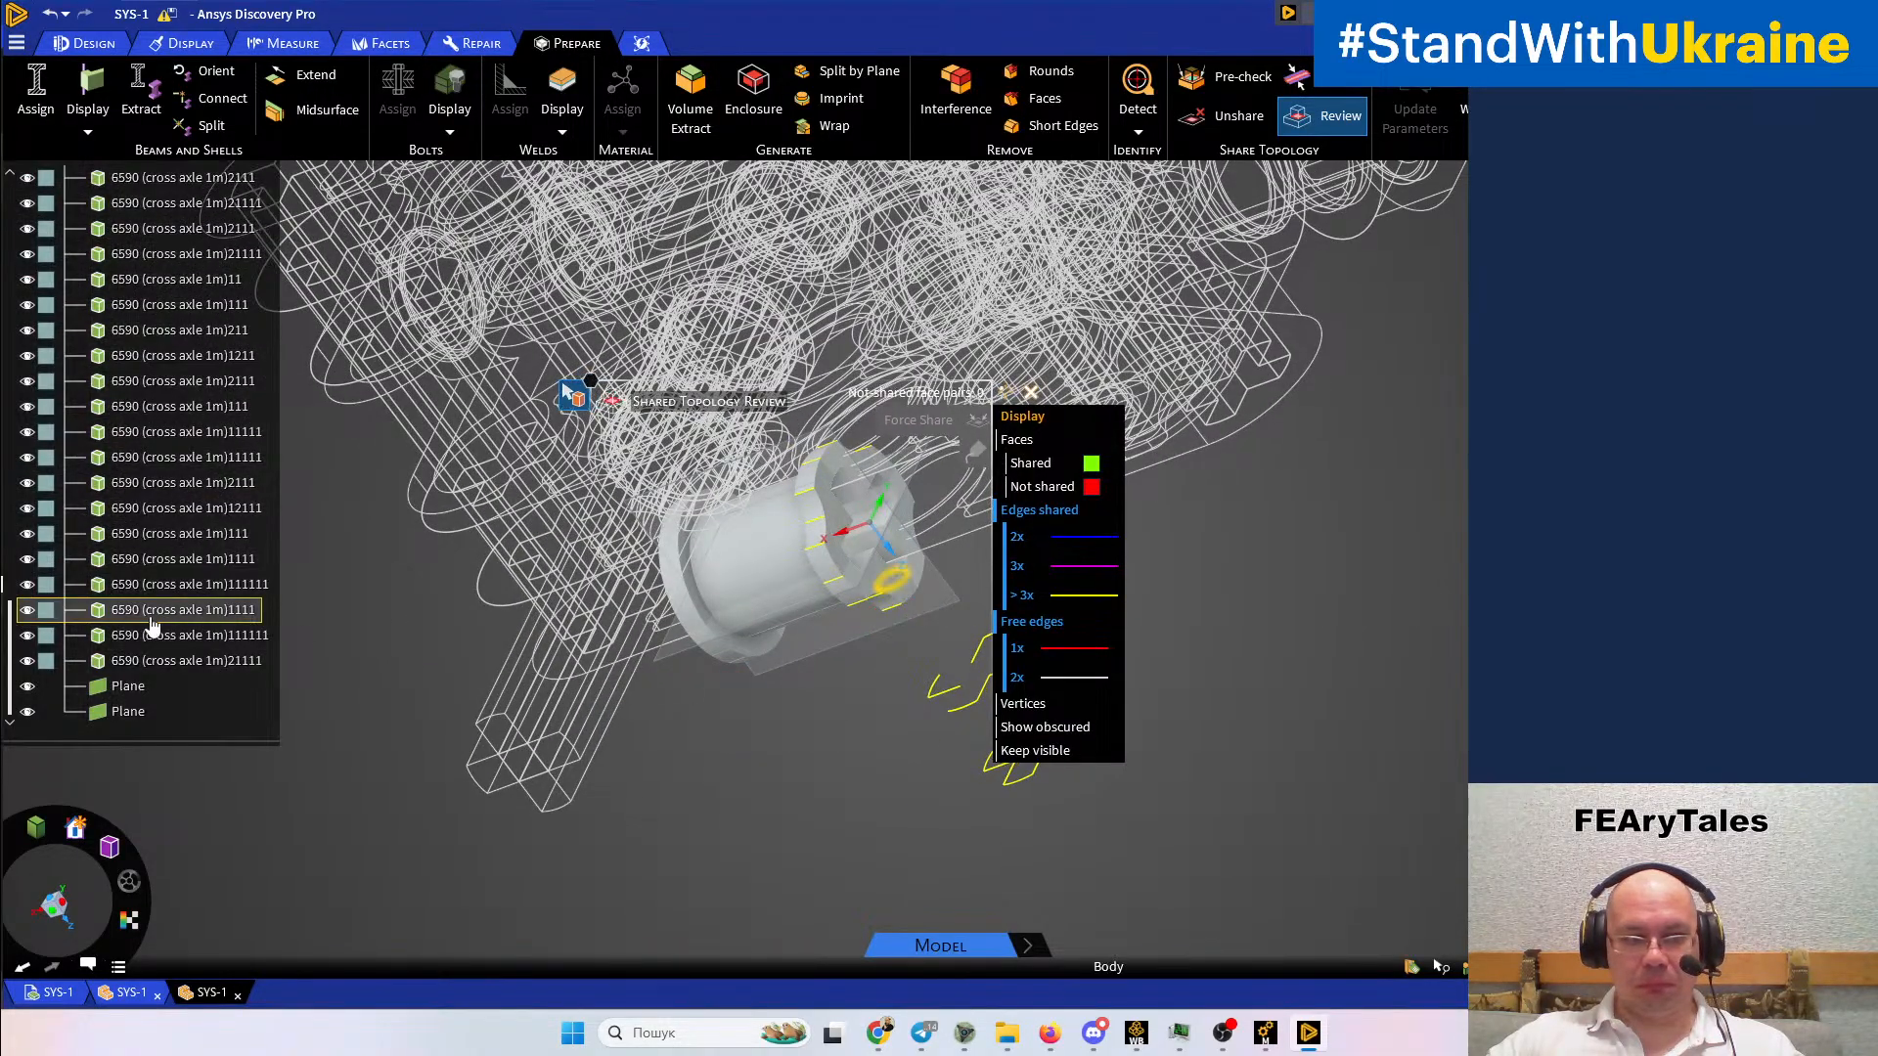
pyautogui.moveTo(819, 618); pyautogui.dragTo(789, 567, button='middle')
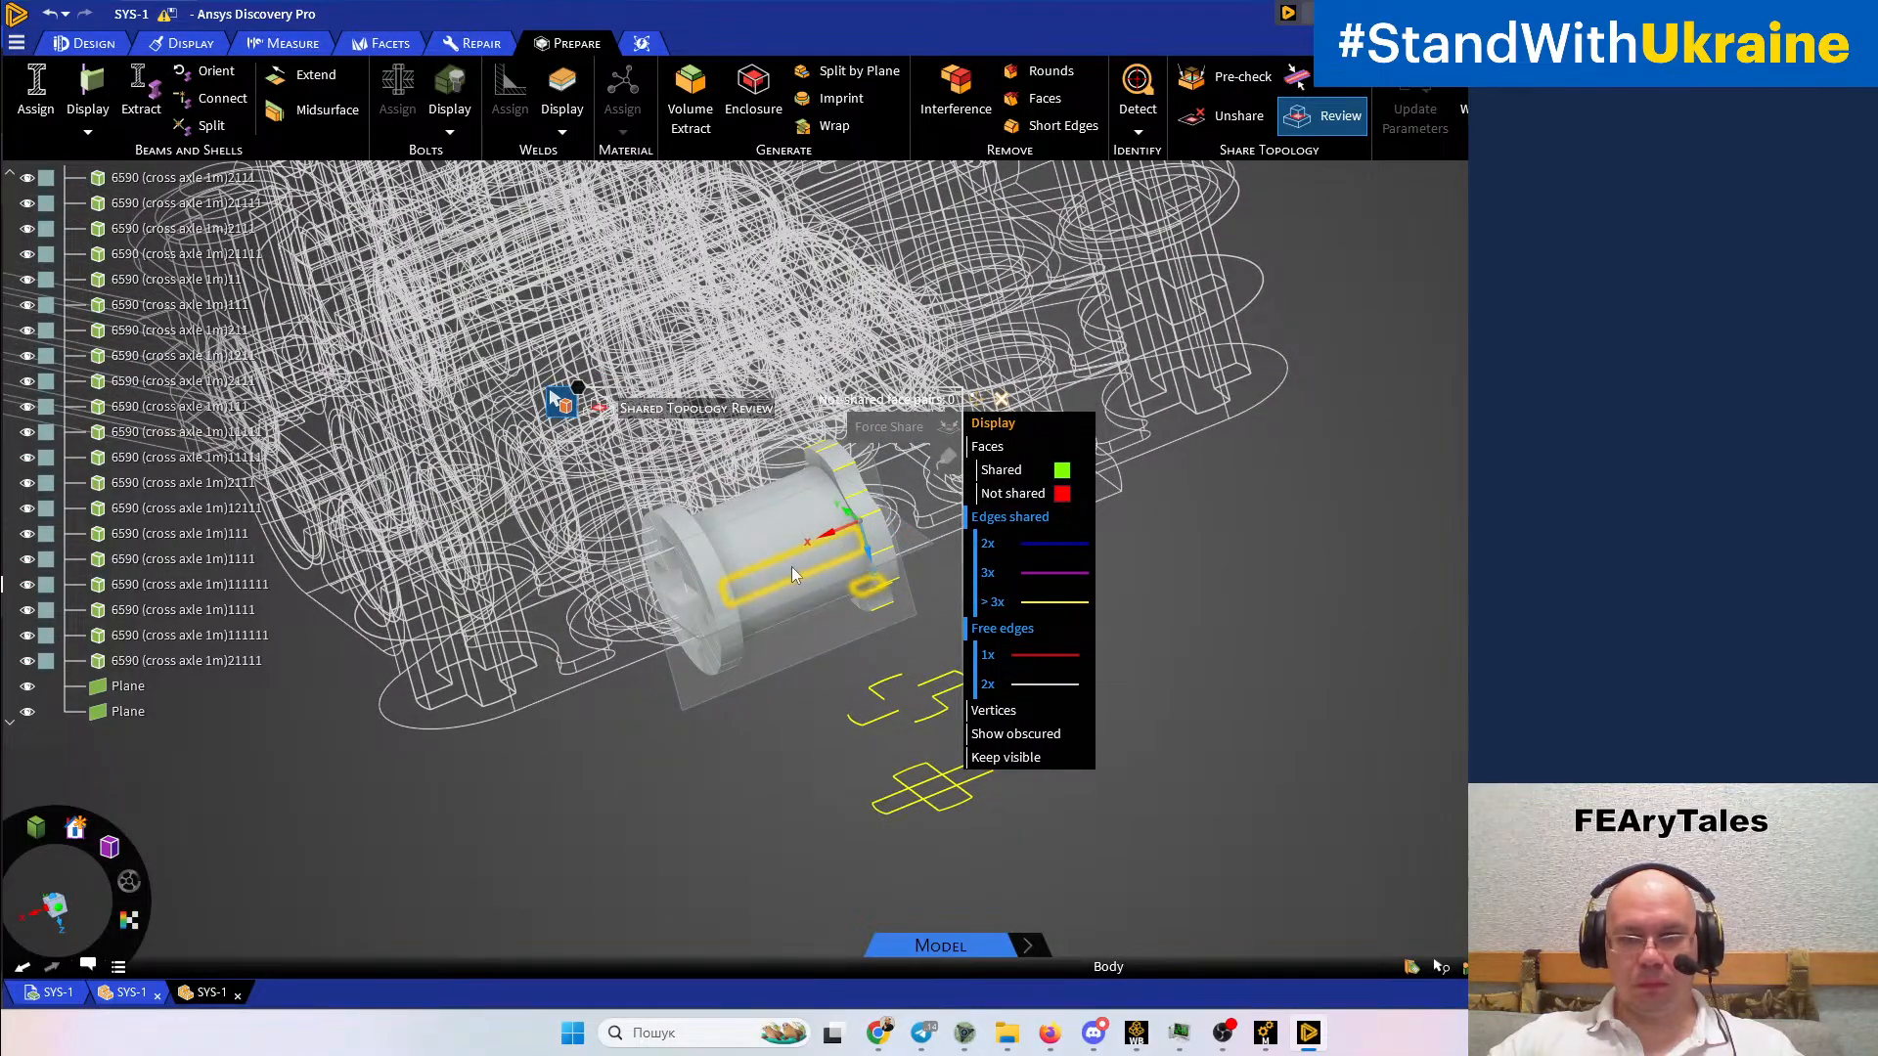
pyautogui.click(1046, 743)
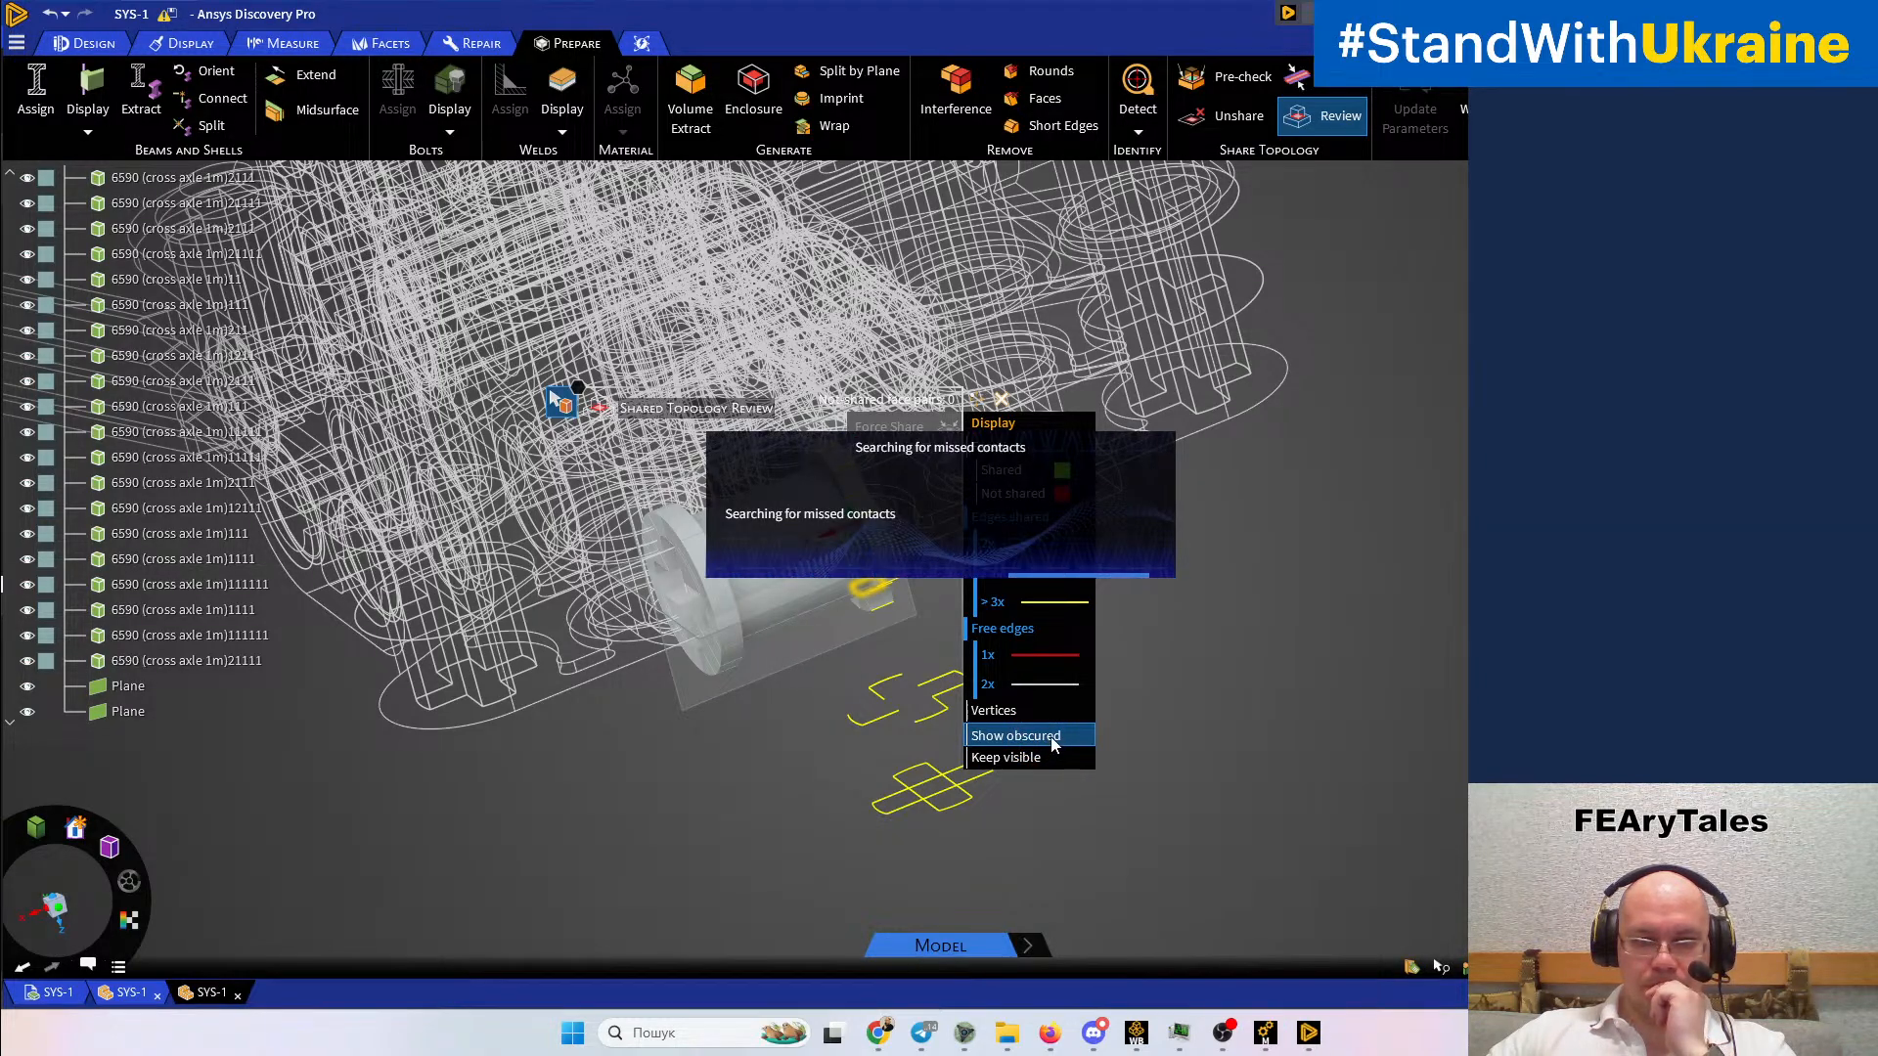
pyautogui.click(997, 713)
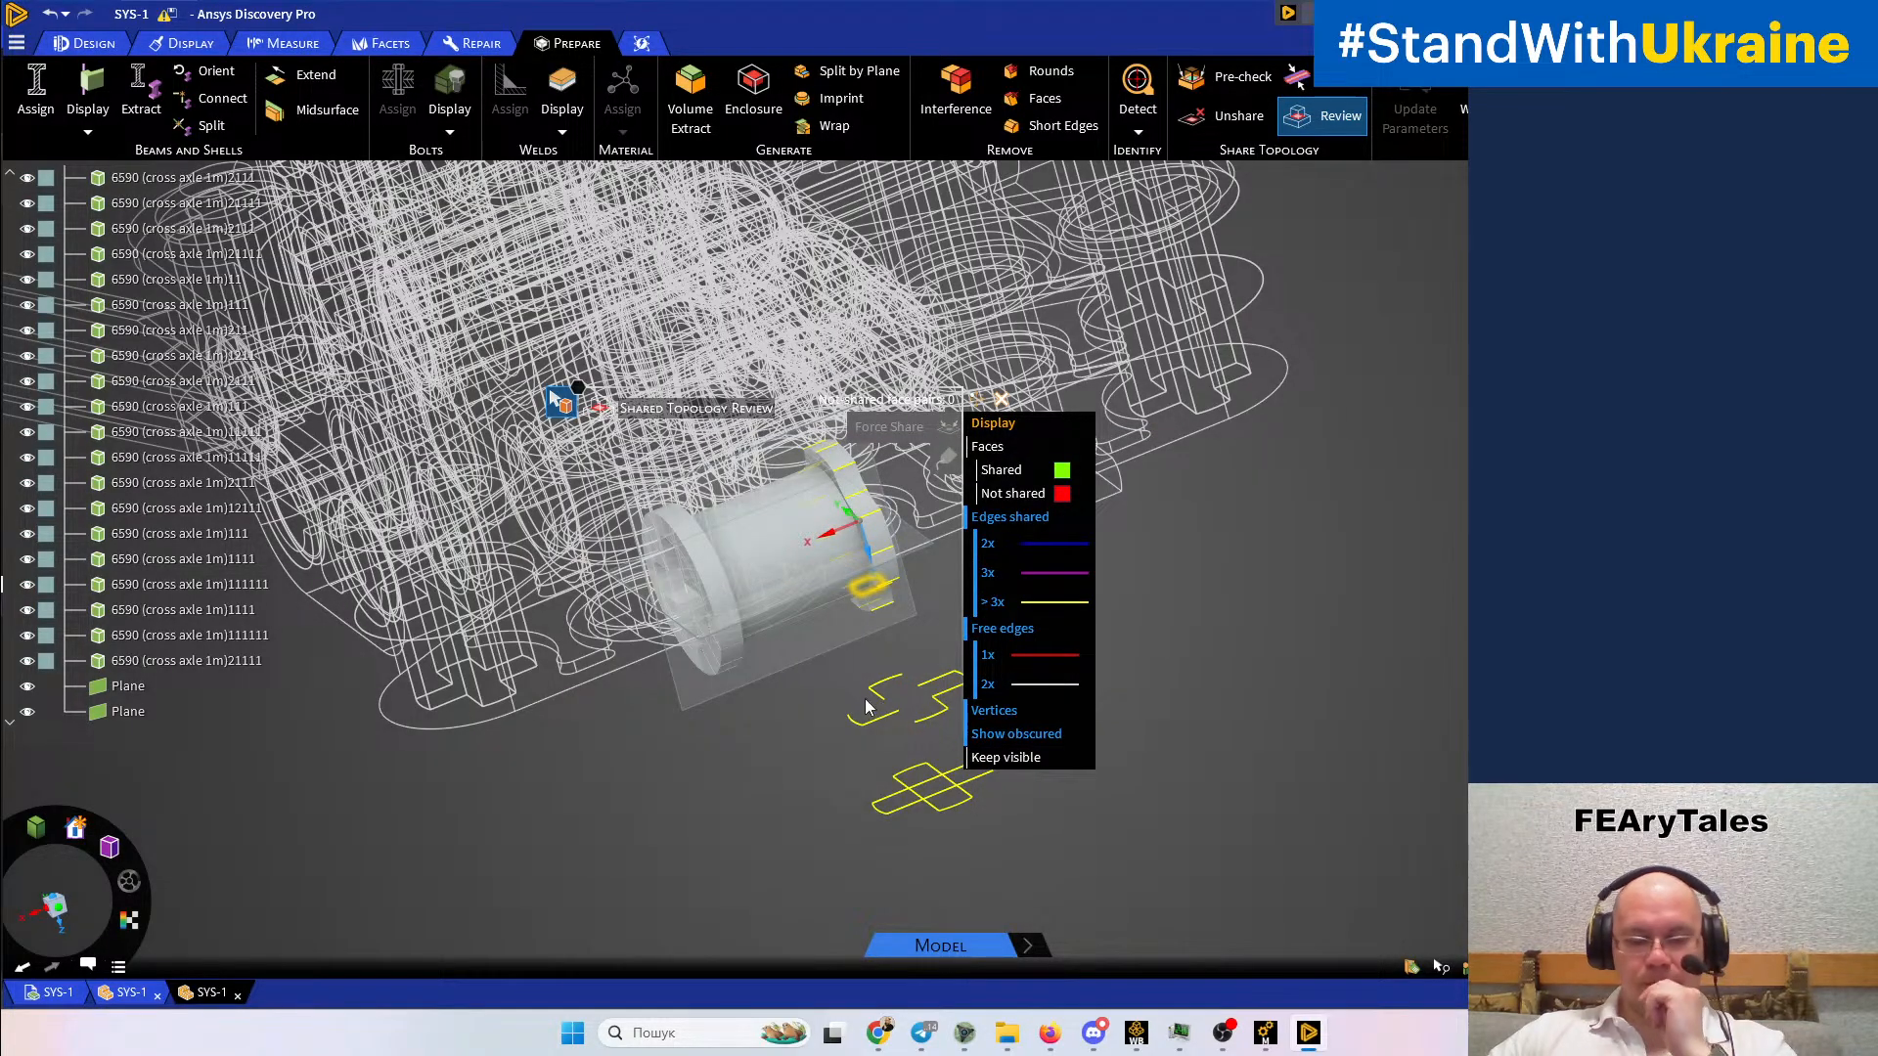
pyautogui.keyDown('shift'); pyautogui.moveTo(830, 612); pyautogui.dragTo(1006, 603, button='middle'); pyautogui.keyUp('shift')
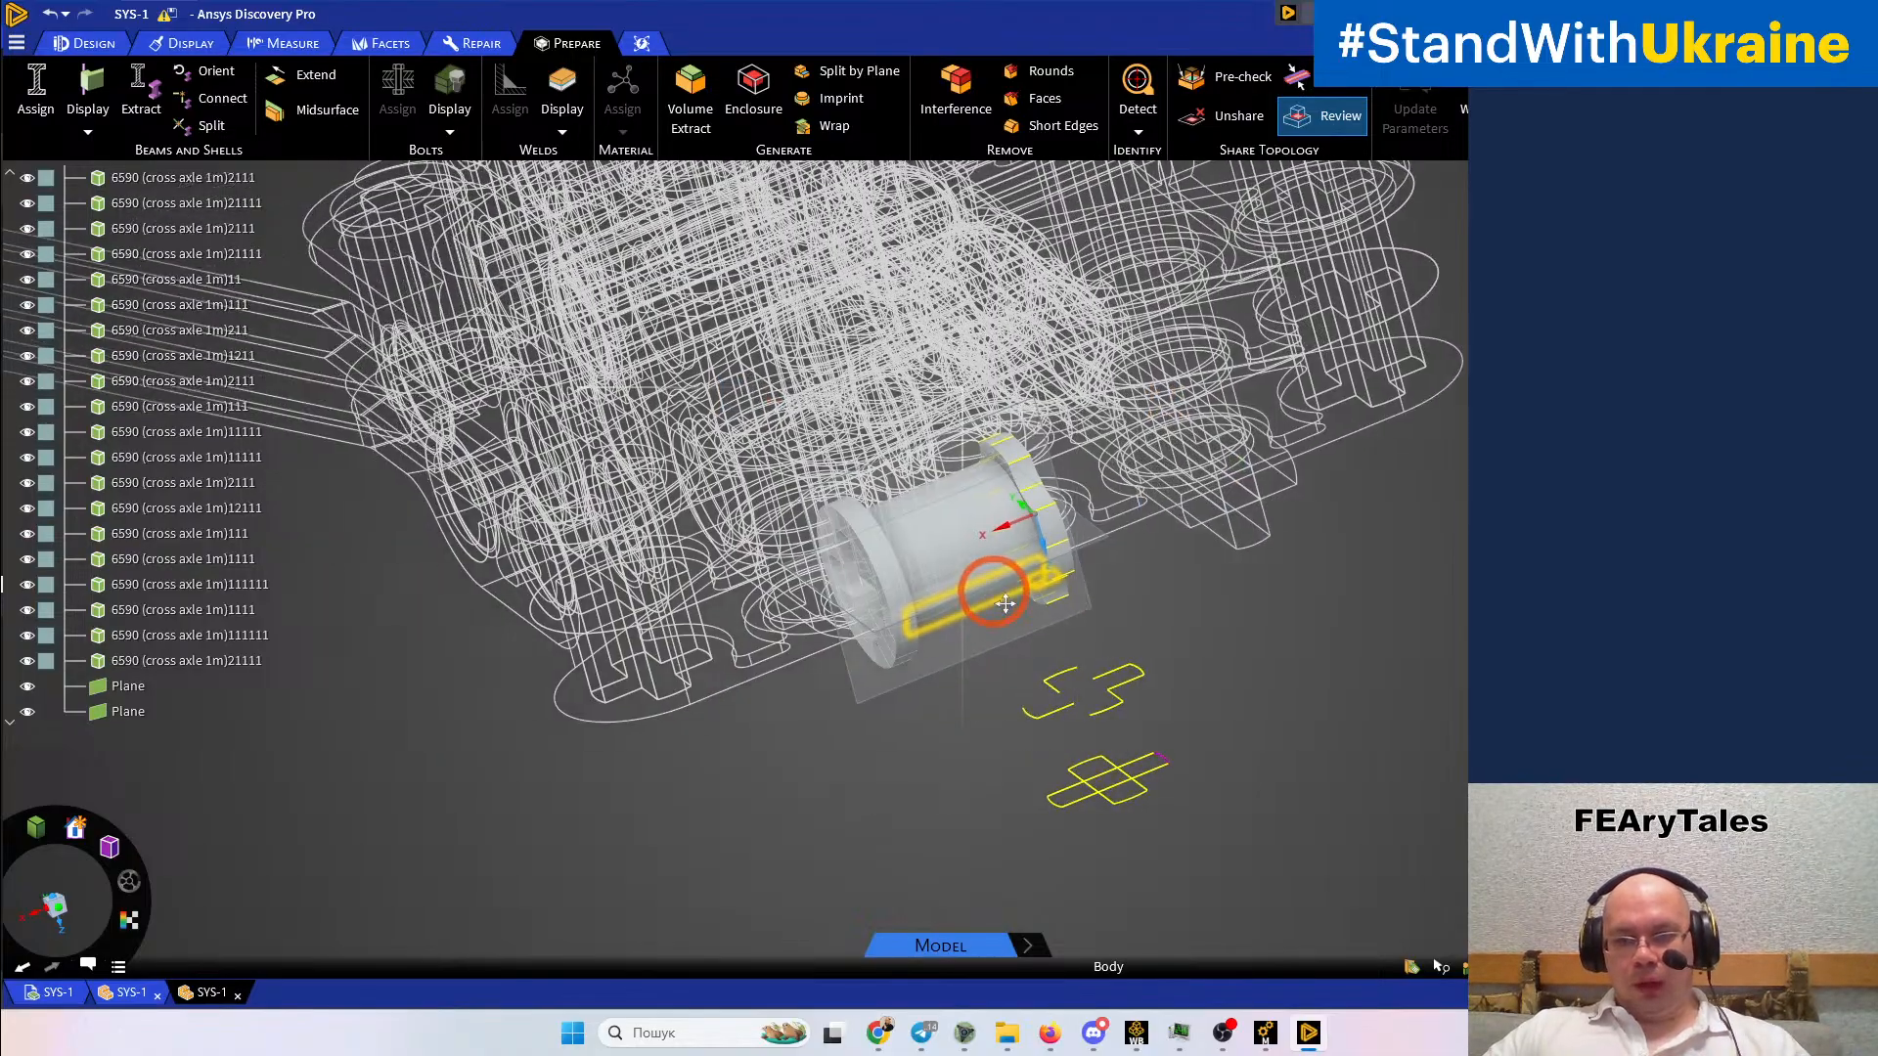
pyautogui.scroll(-3, 976, 603)
pyautogui.scroll(4, 987, 587)
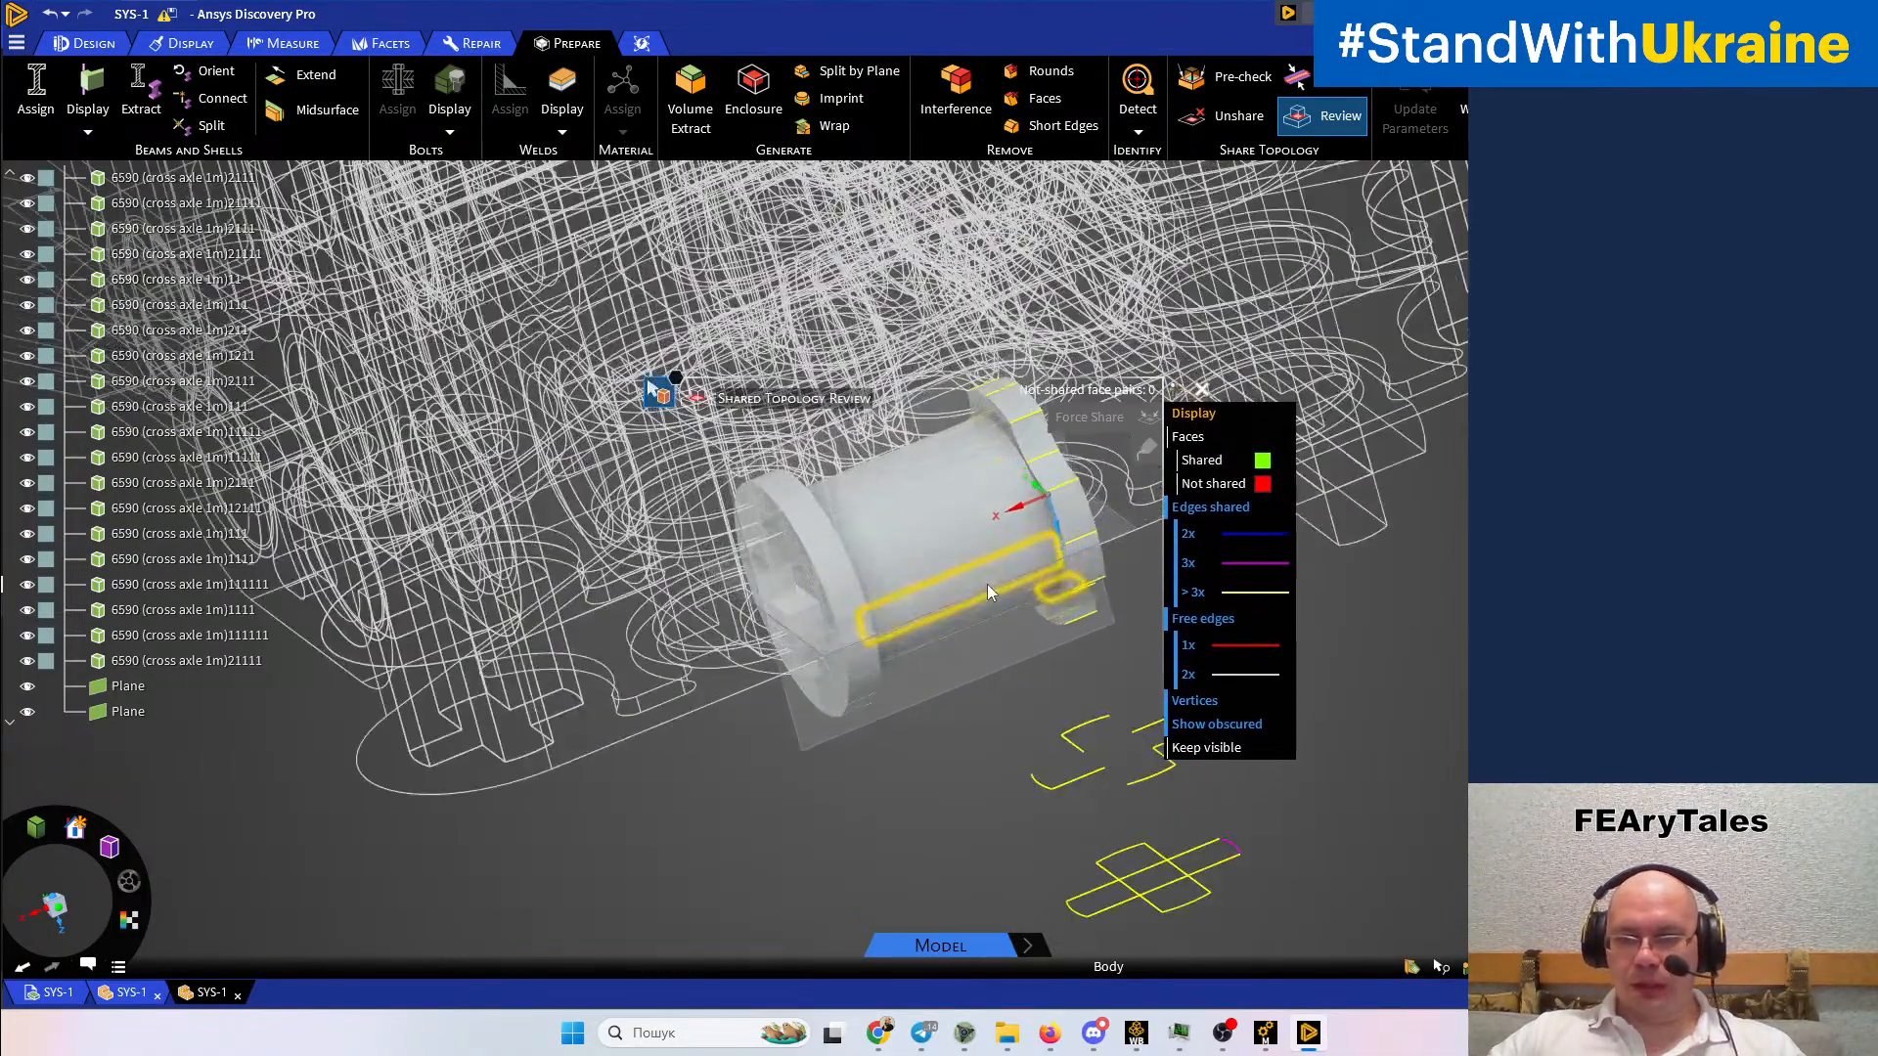
pyautogui.scroll(3, 988, 583)
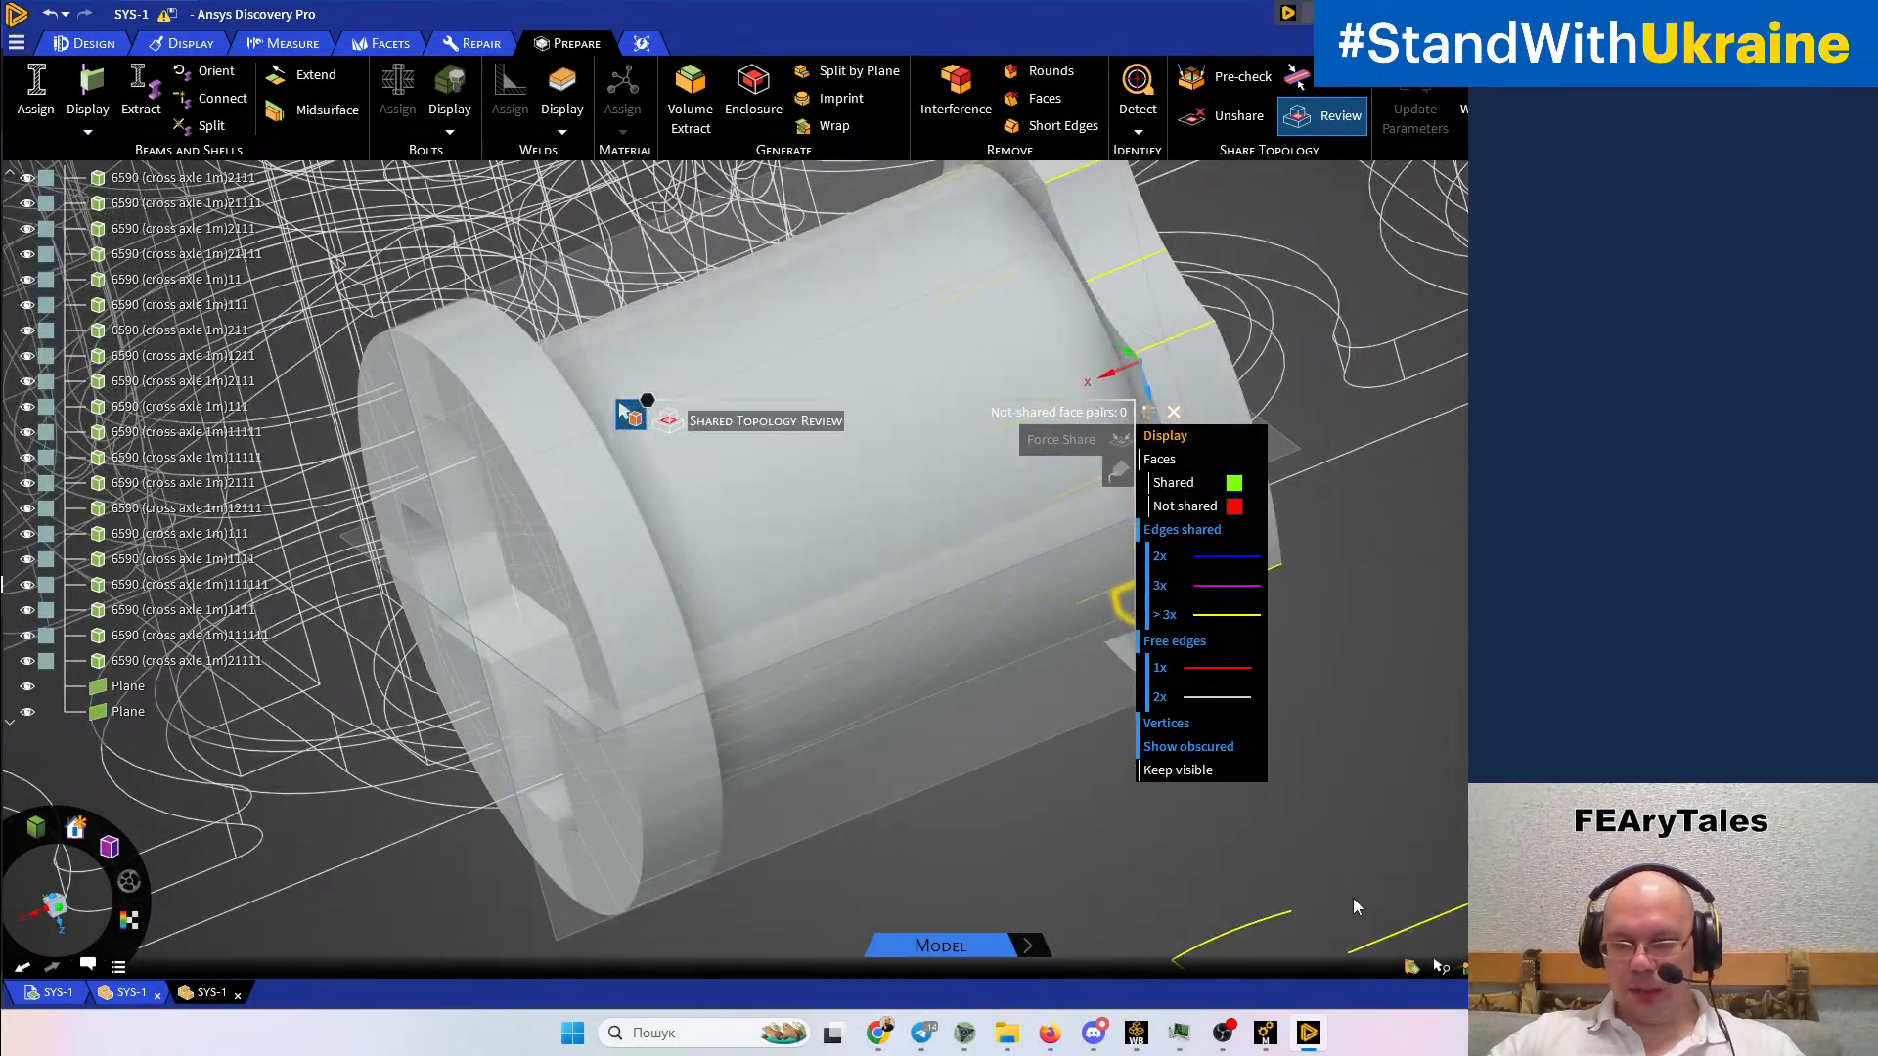
# Switch back to Ansys Mechanical and collapse the 6590 (cross axle 1m) part and the Geometry branch in the outline
pyautogui.click(1311, 1035)
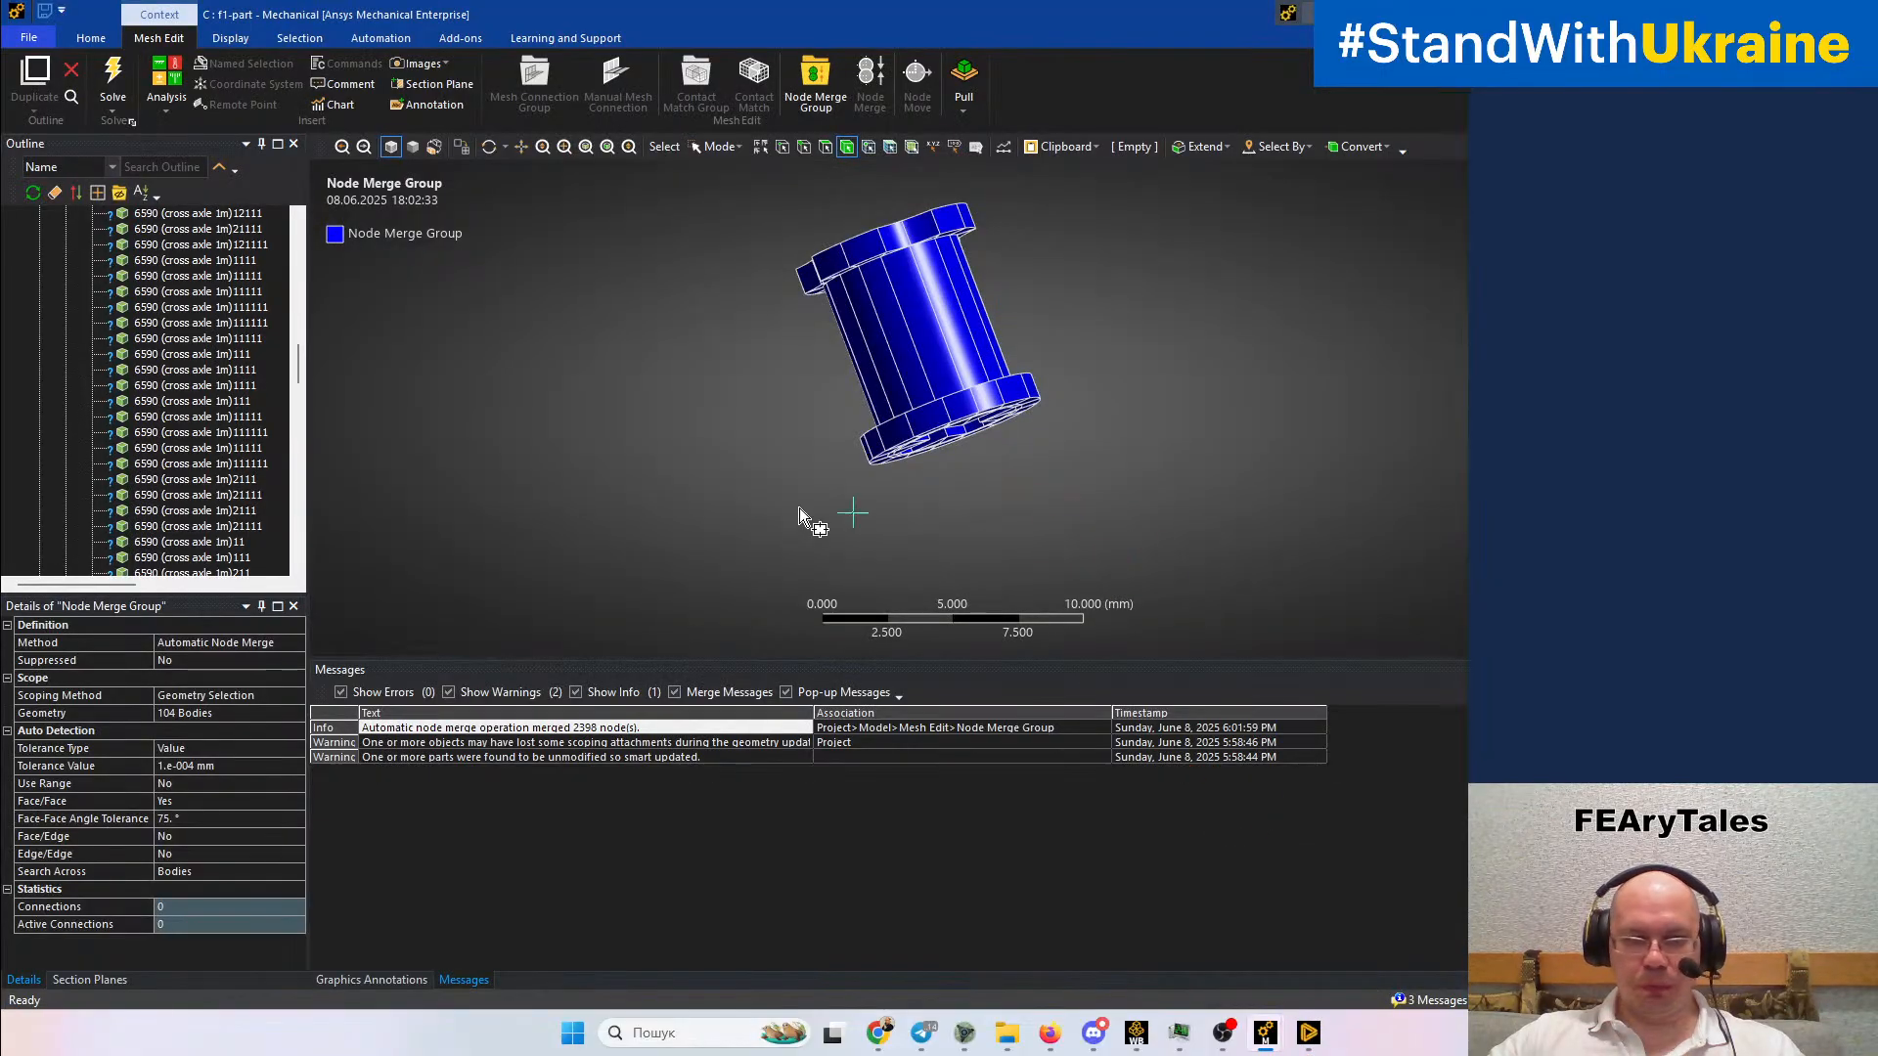
pyautogui.scroll(20, 105, 405)
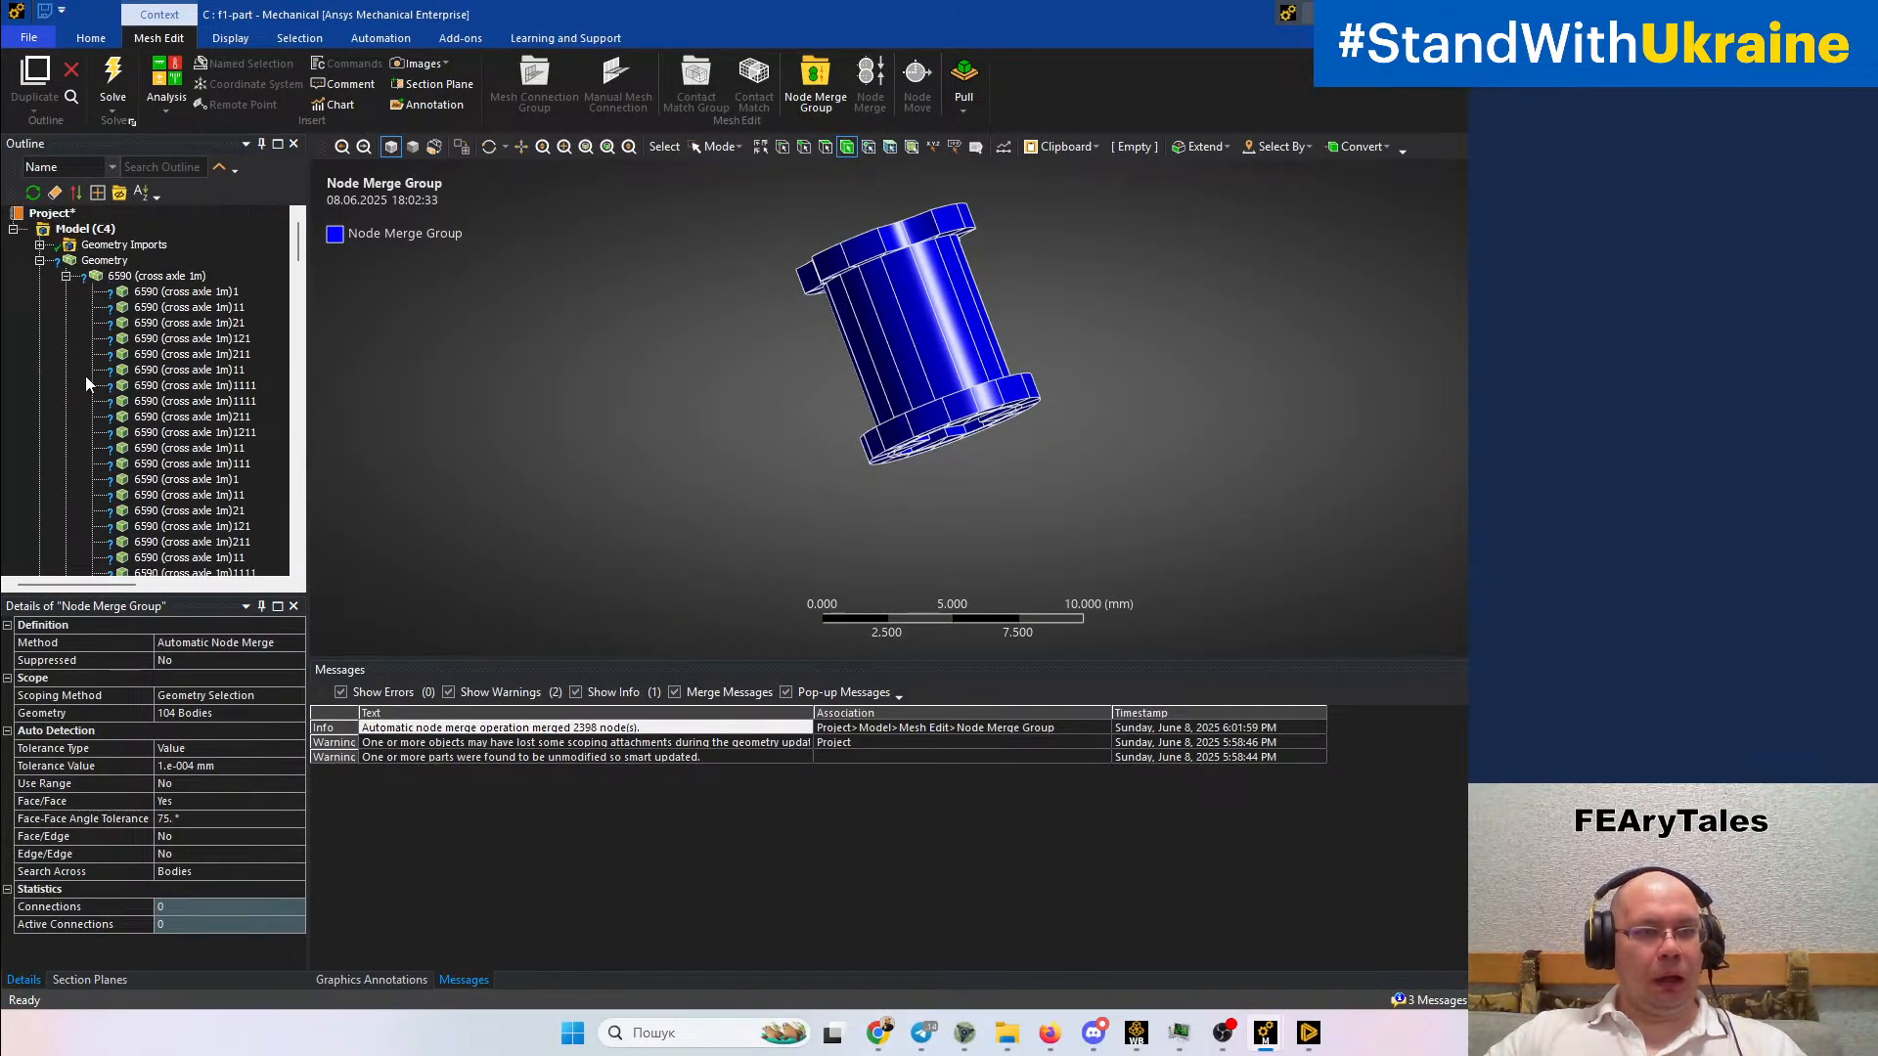
pyautogui.click(65, 276)
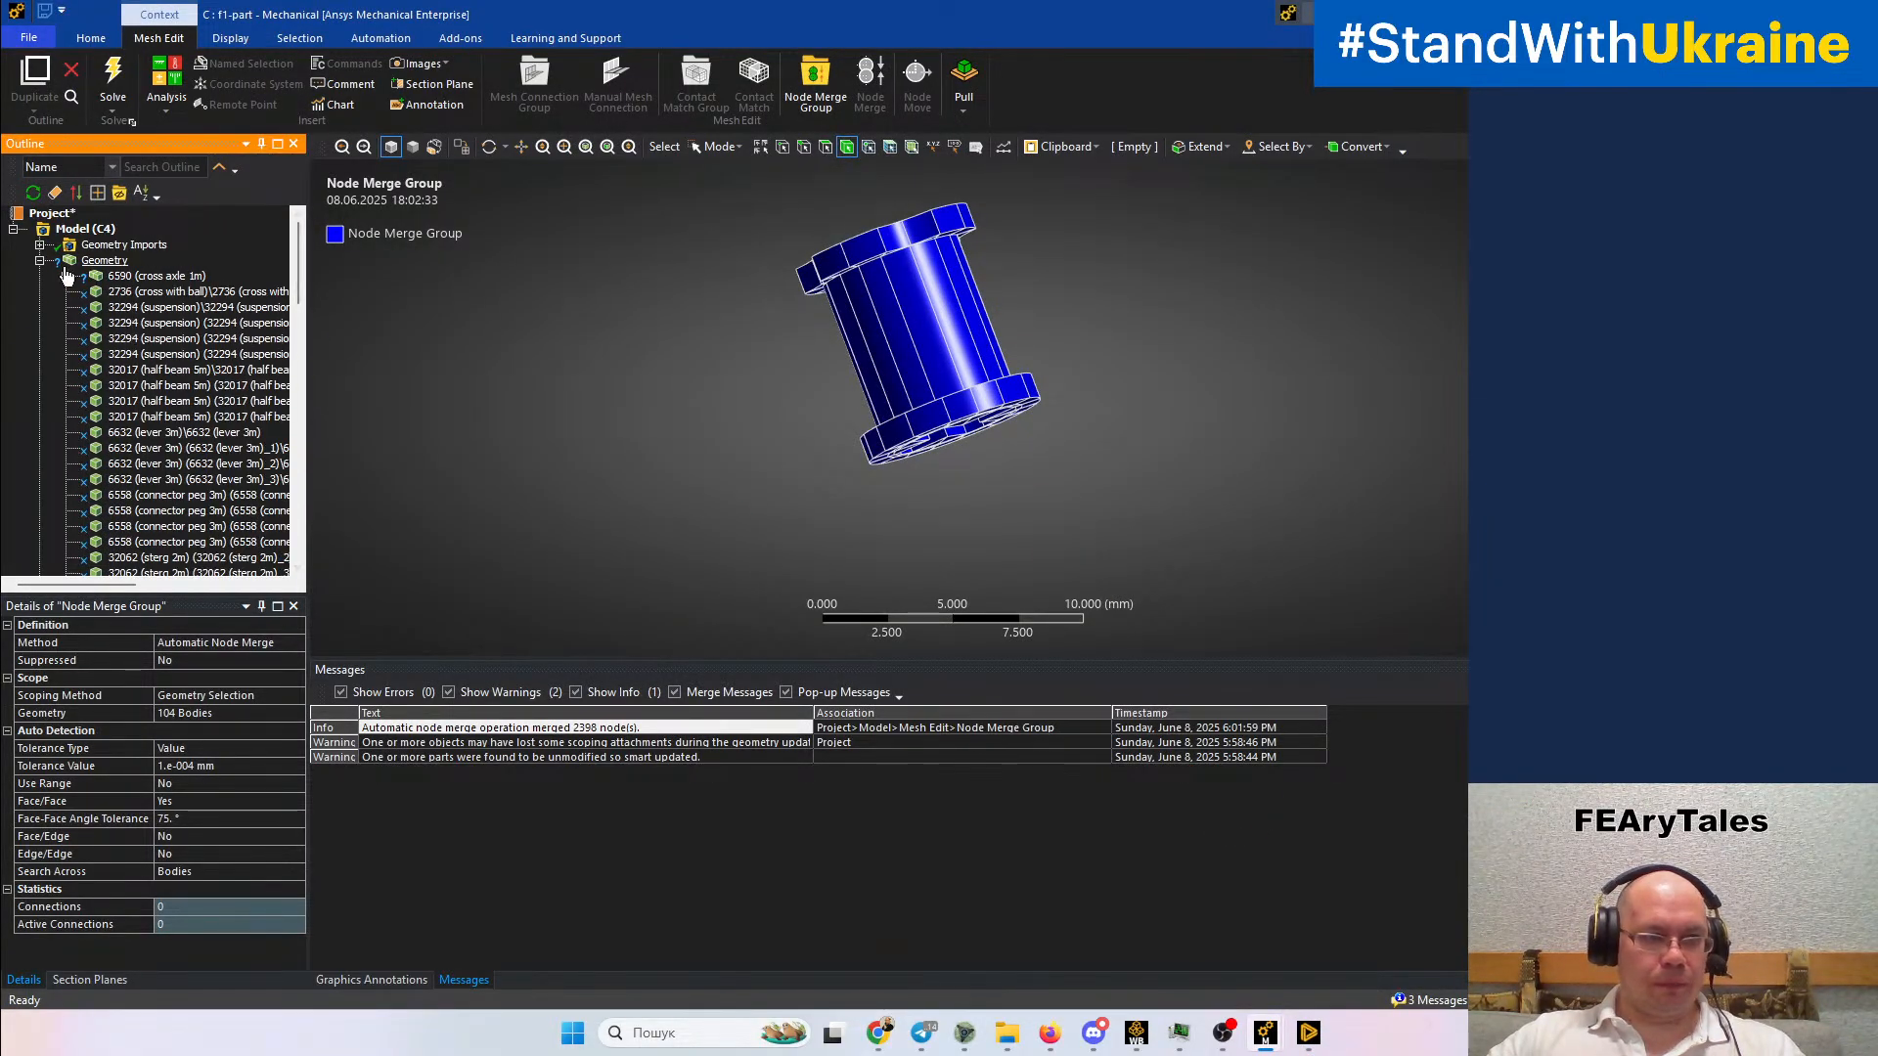
pyautogui.click(40, 261)
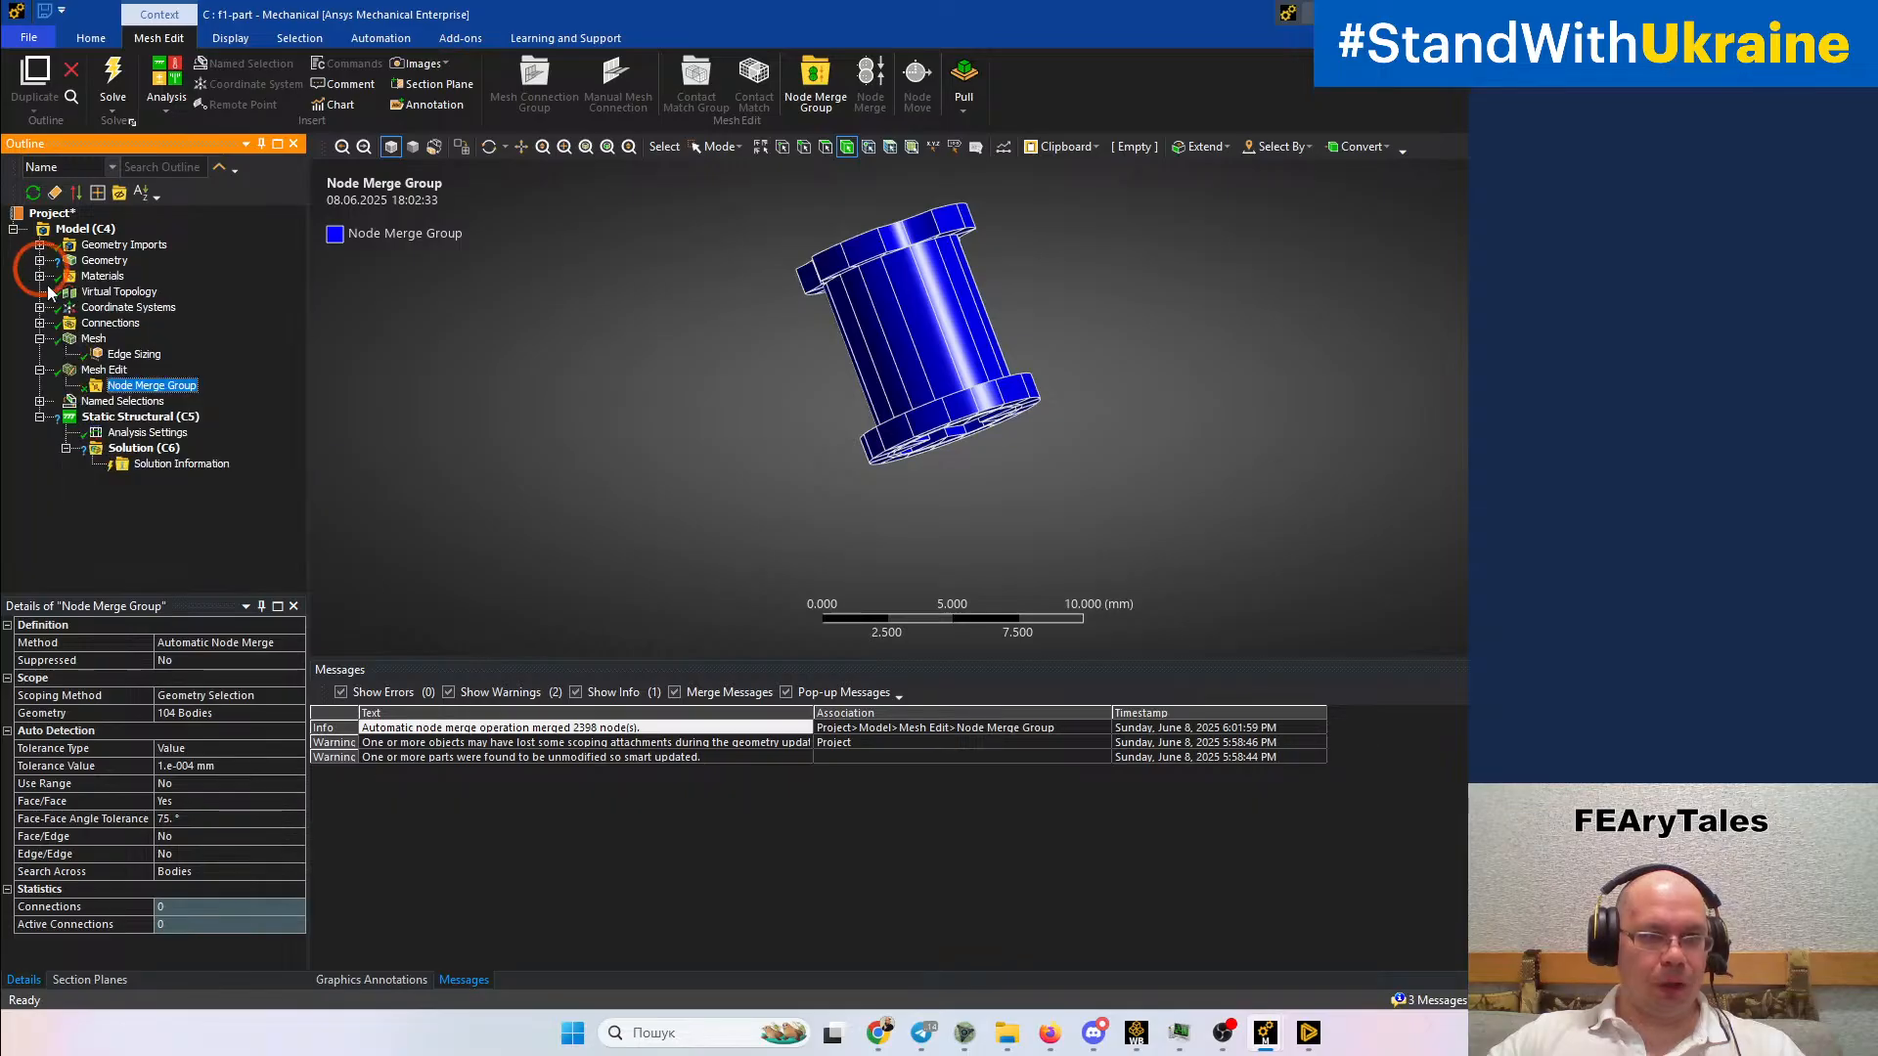
# Inspect the bushing's mesh from its flange end and compare it with the Node Merge Group and Mesh Edit views
pyautogui.click(93, 340)
pyautogui.moveTo(825, 449); pyautogui.dragTo(767, 577, button='middle')
pyautogui.moveTo(738, 609); pyautogui.dragTo(799, 583, button='middle')
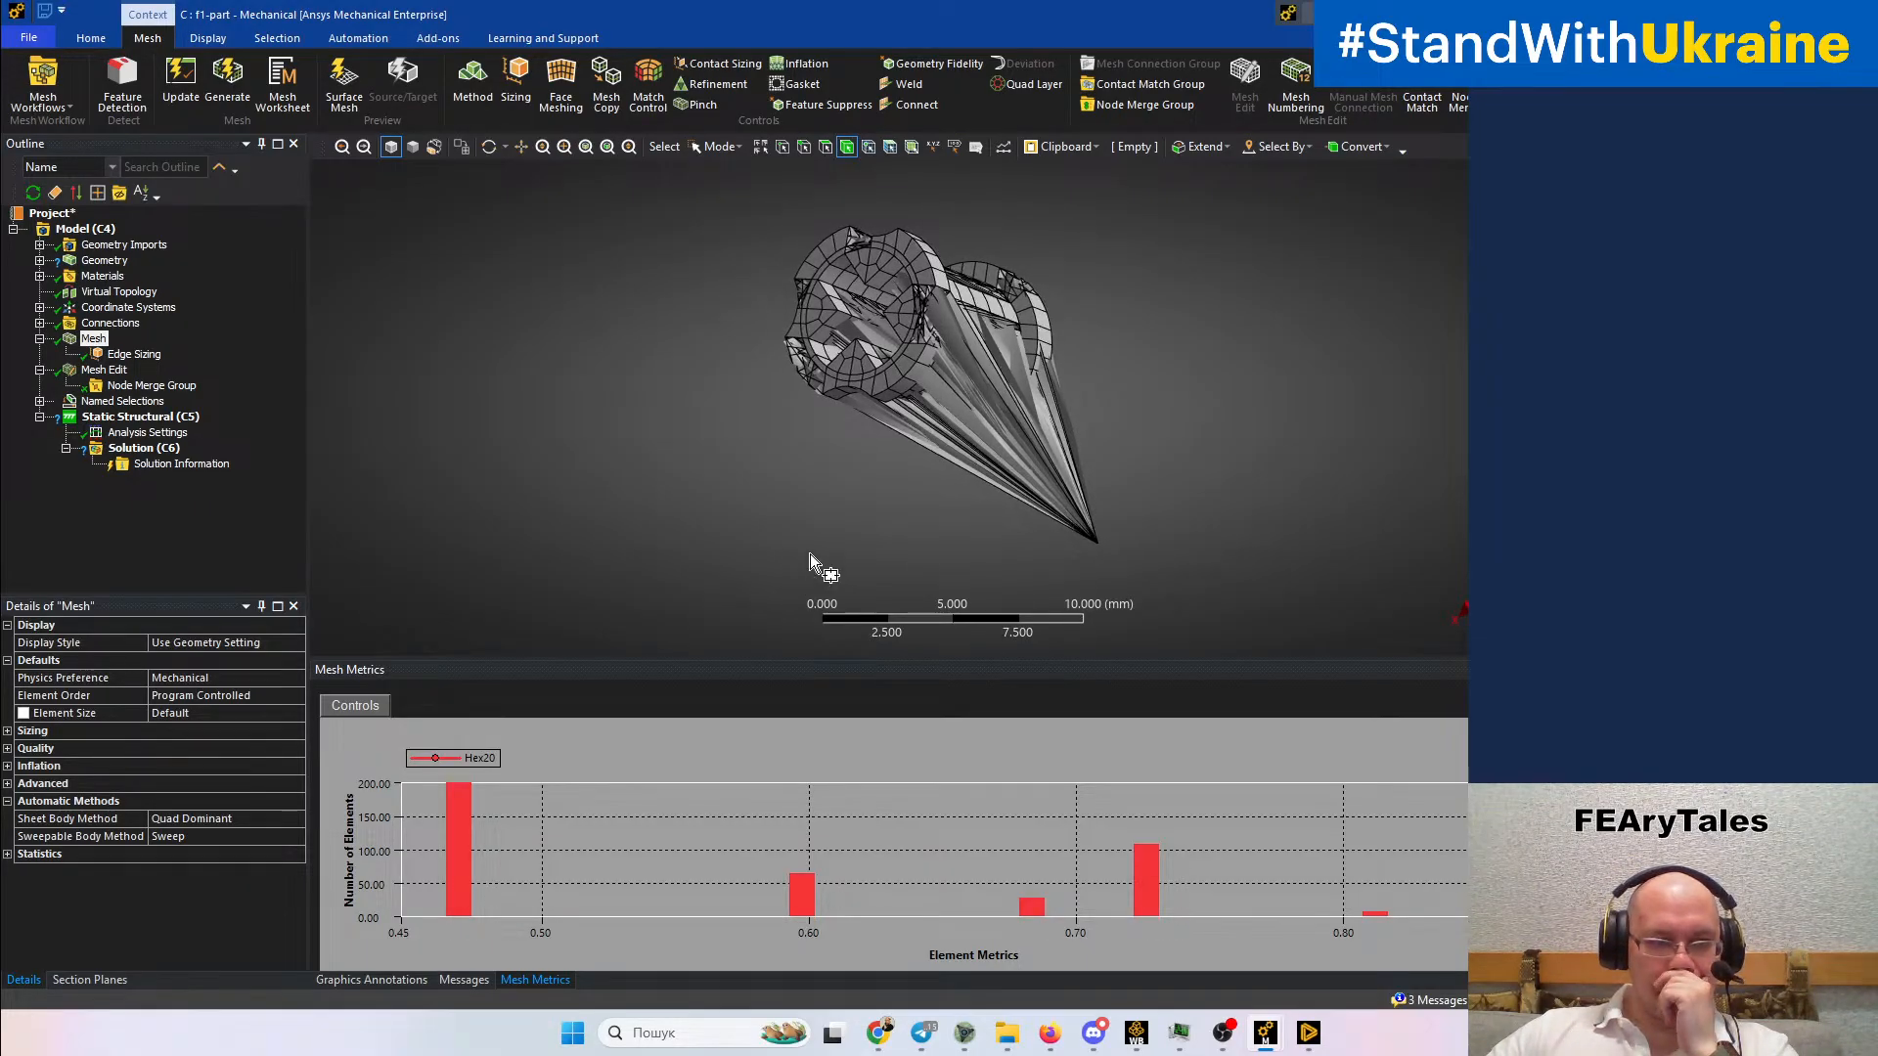
pyautogui.click(143, 386)
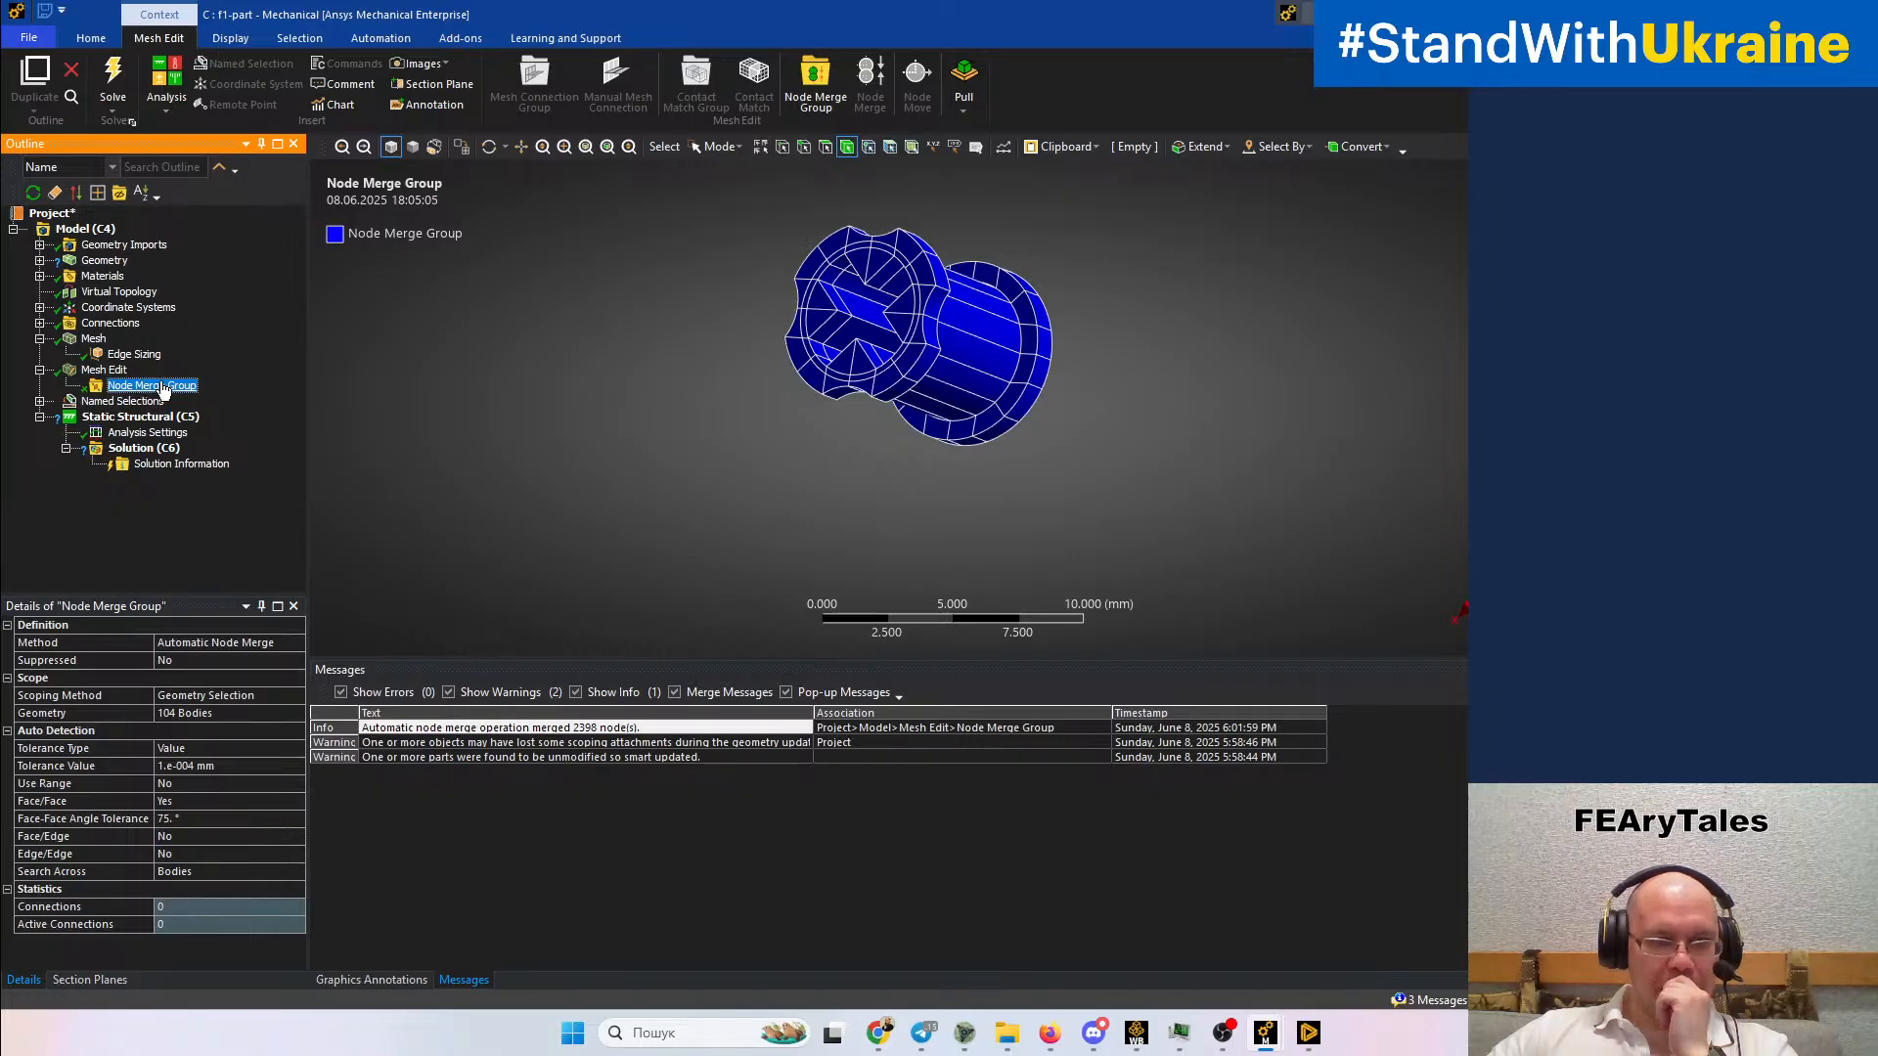
pyautogui.click(108, 372)
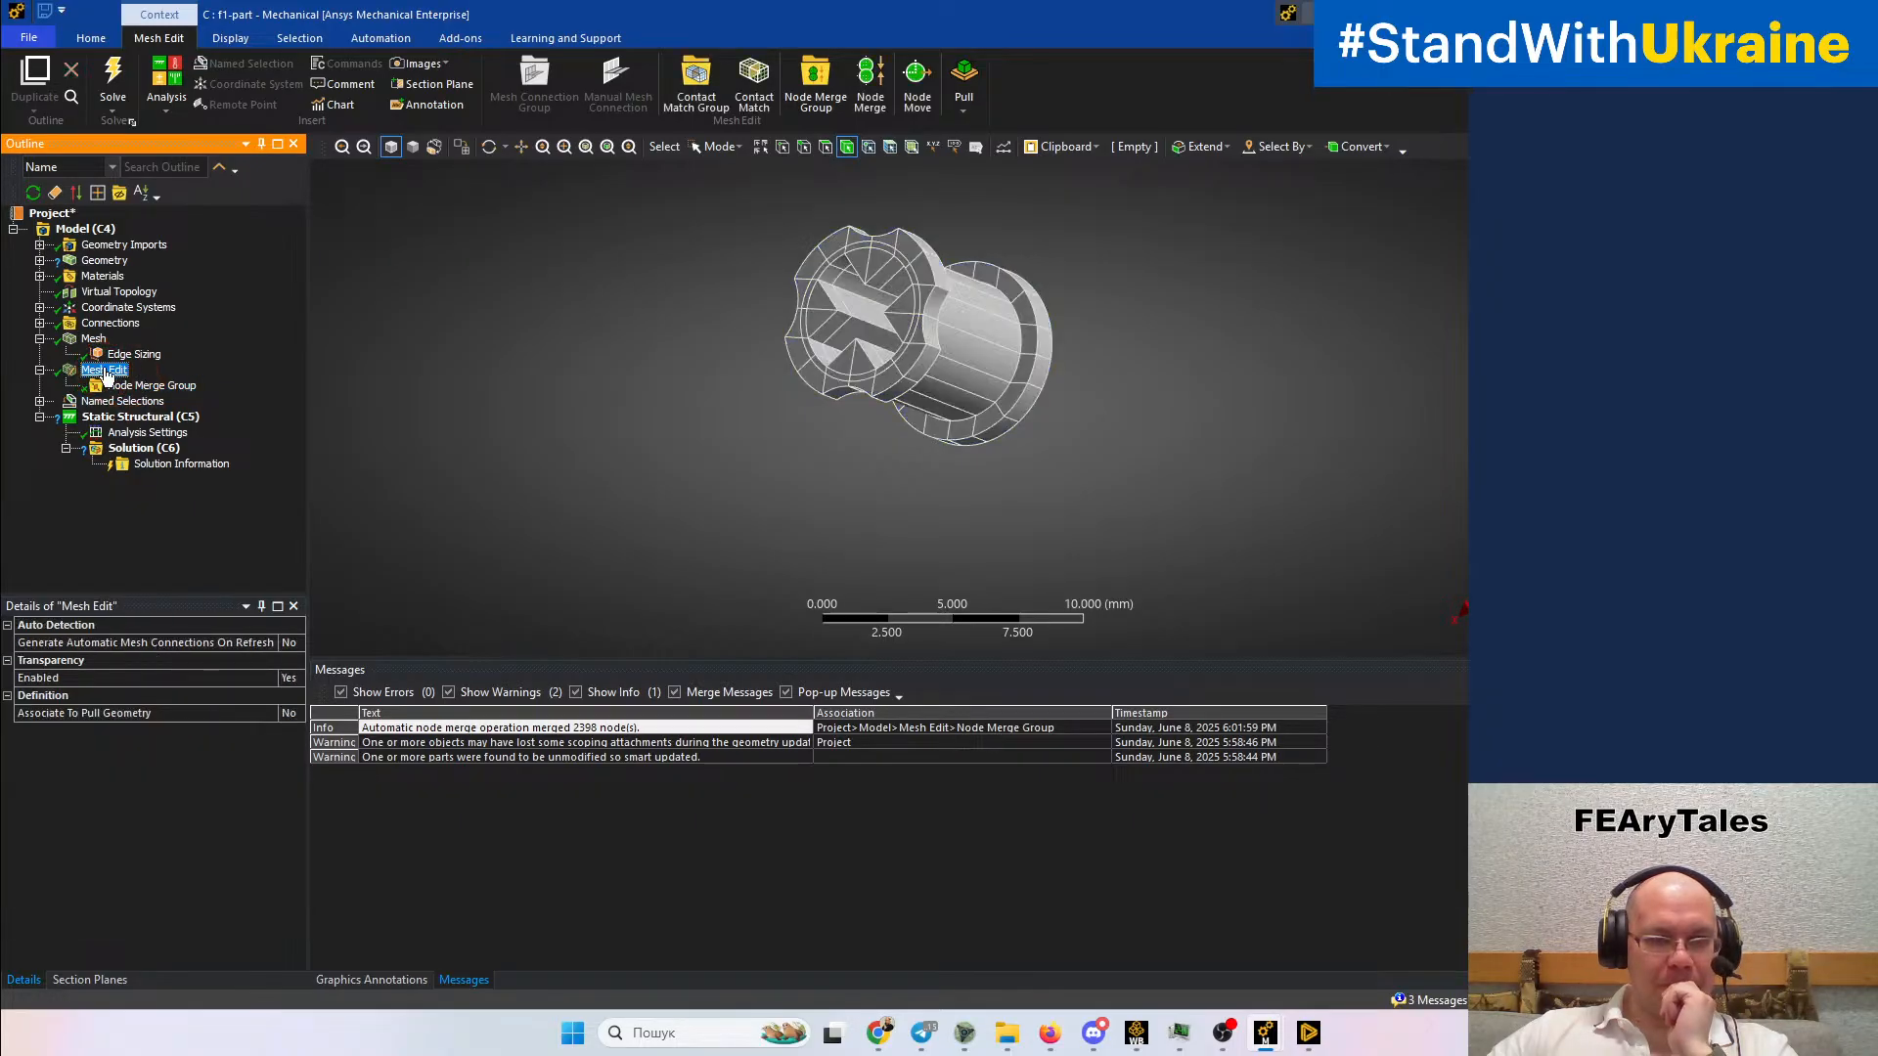
pyautogui.click(88, 341)
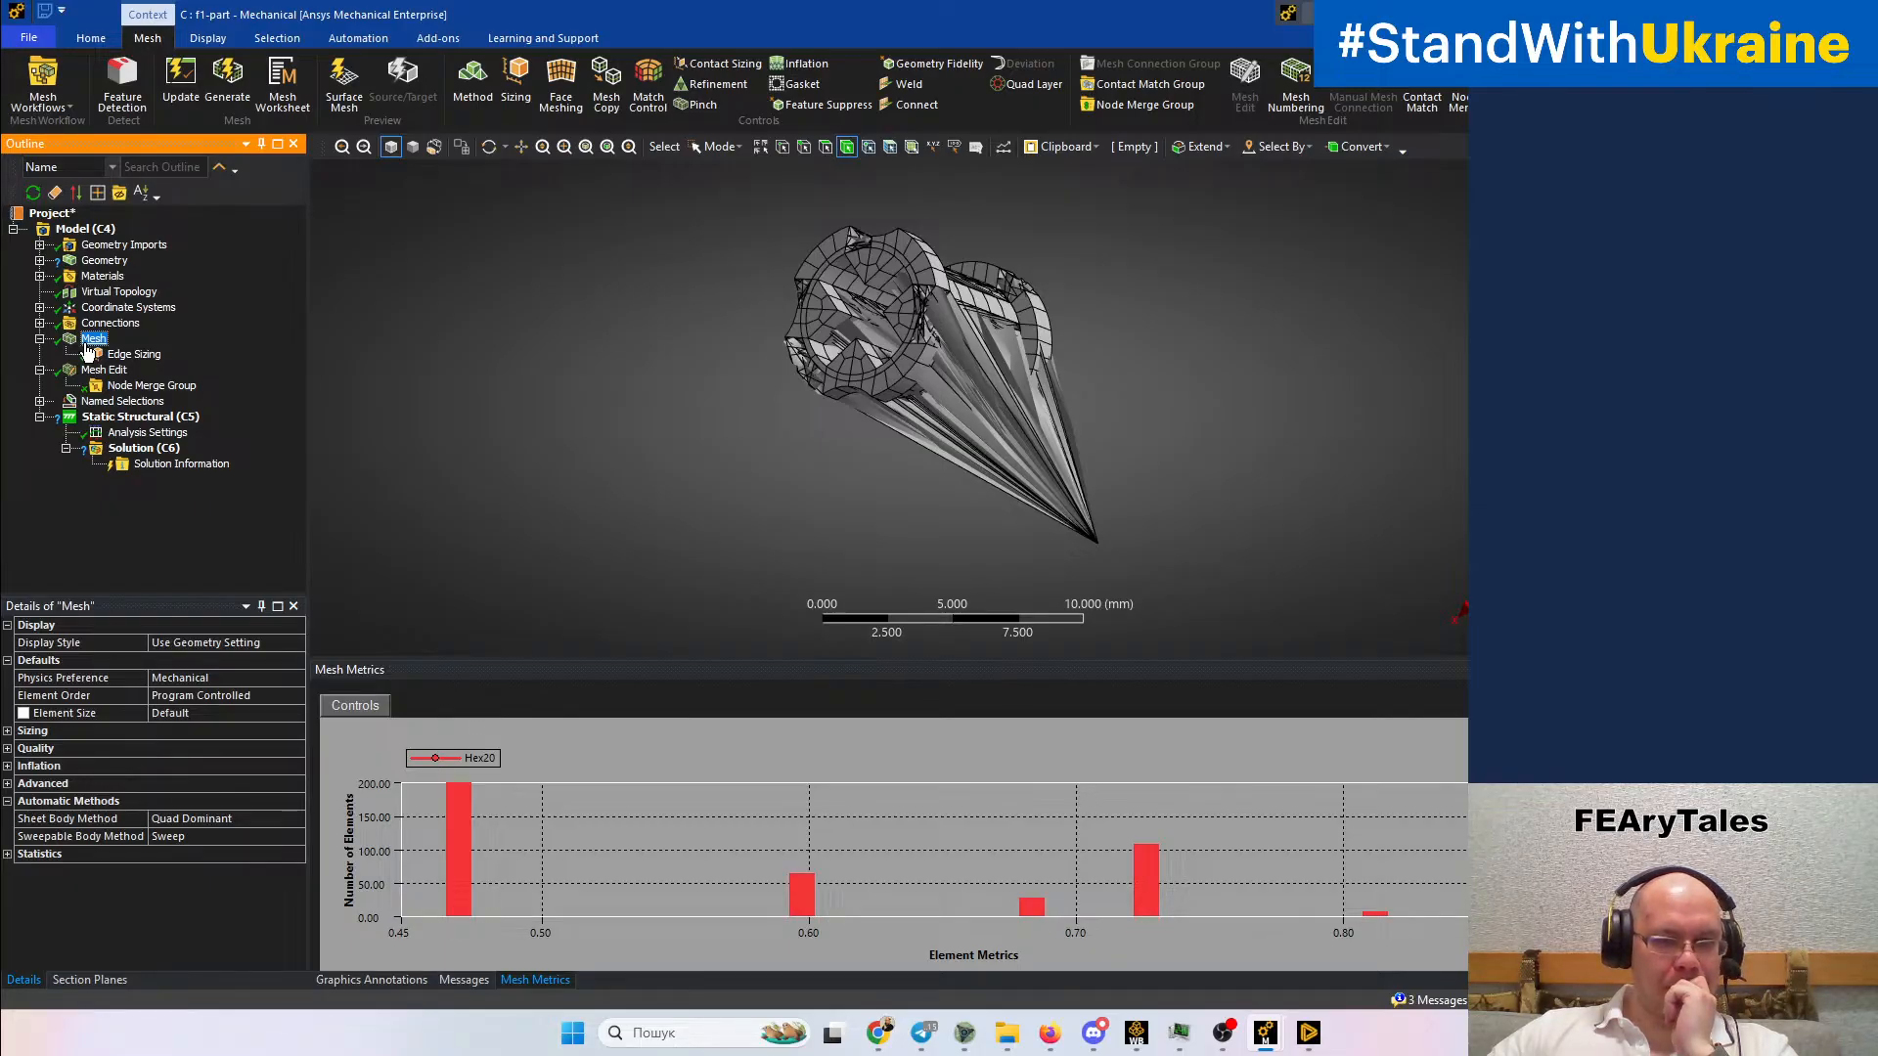
# Check which commands are available for the Node Merge Group, then return to the mesh display
pyautogui.click(127, 385)
pyautogui.rightClick(125, 387)
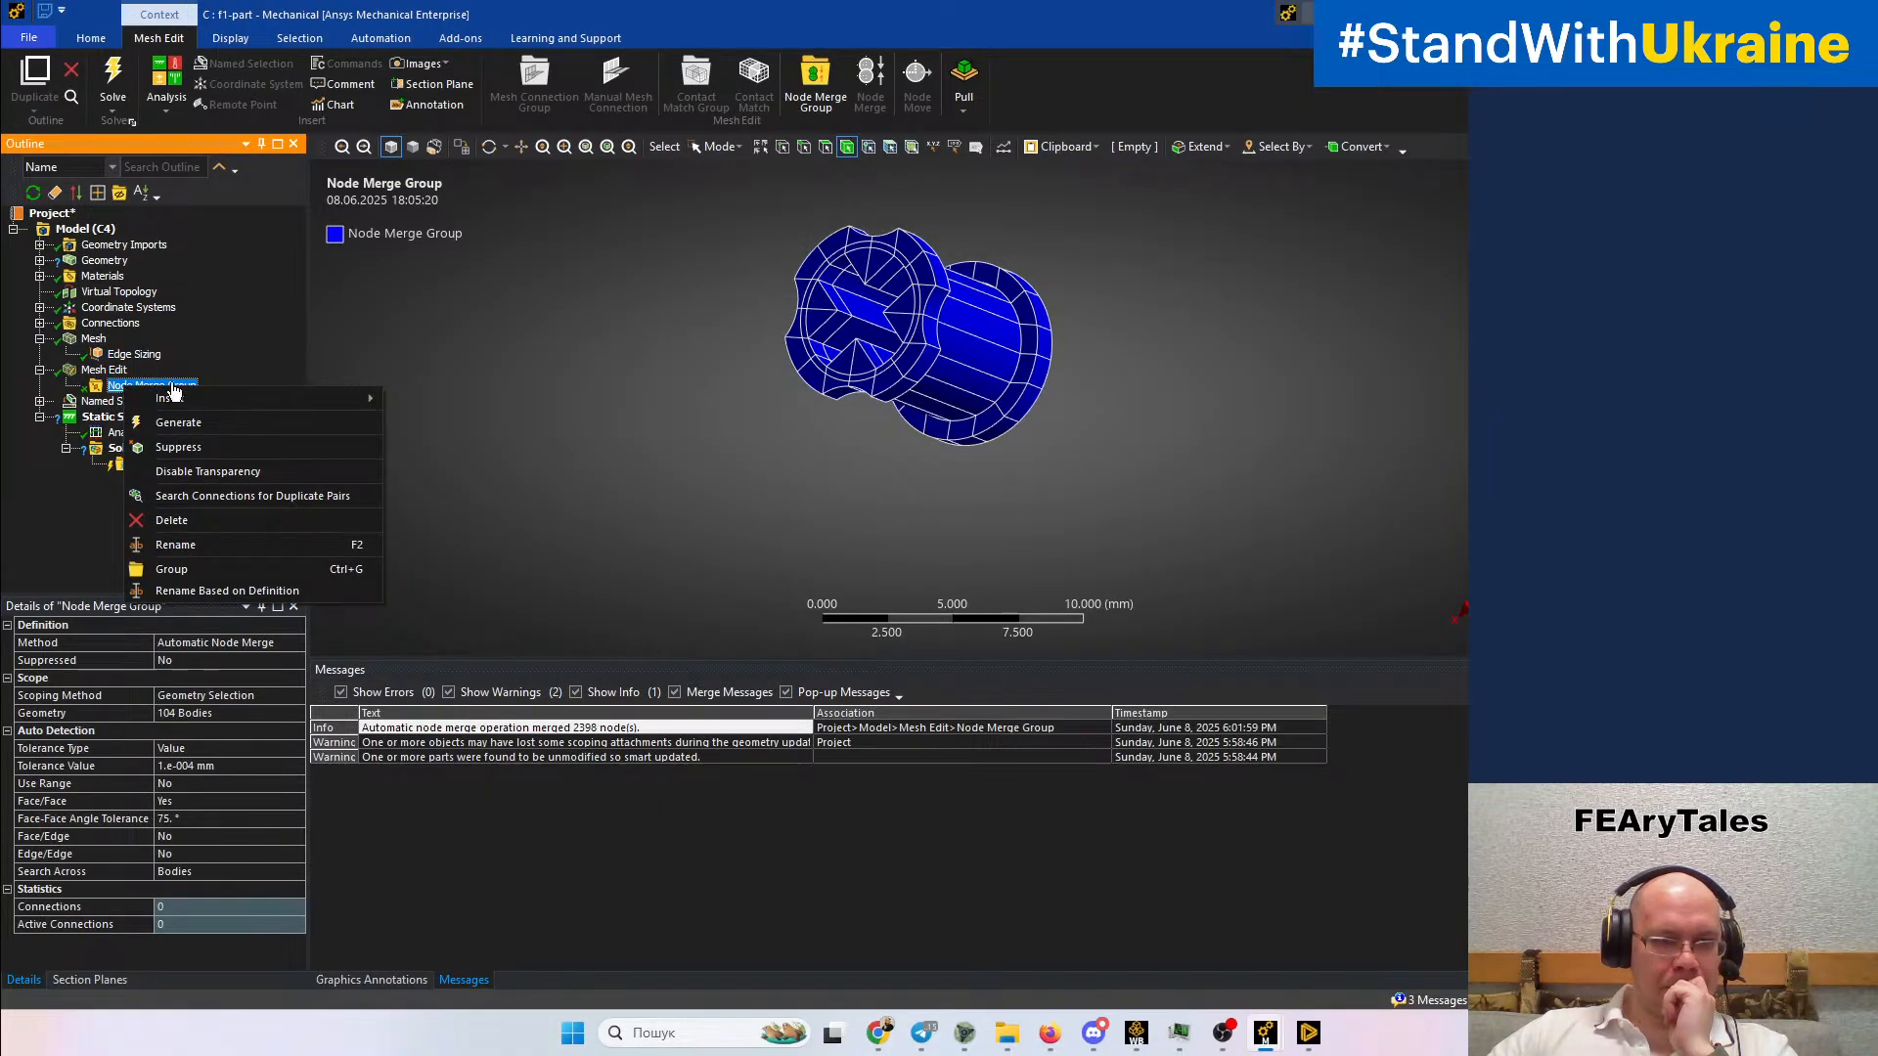
pyautogui.moveTo(180, 398)
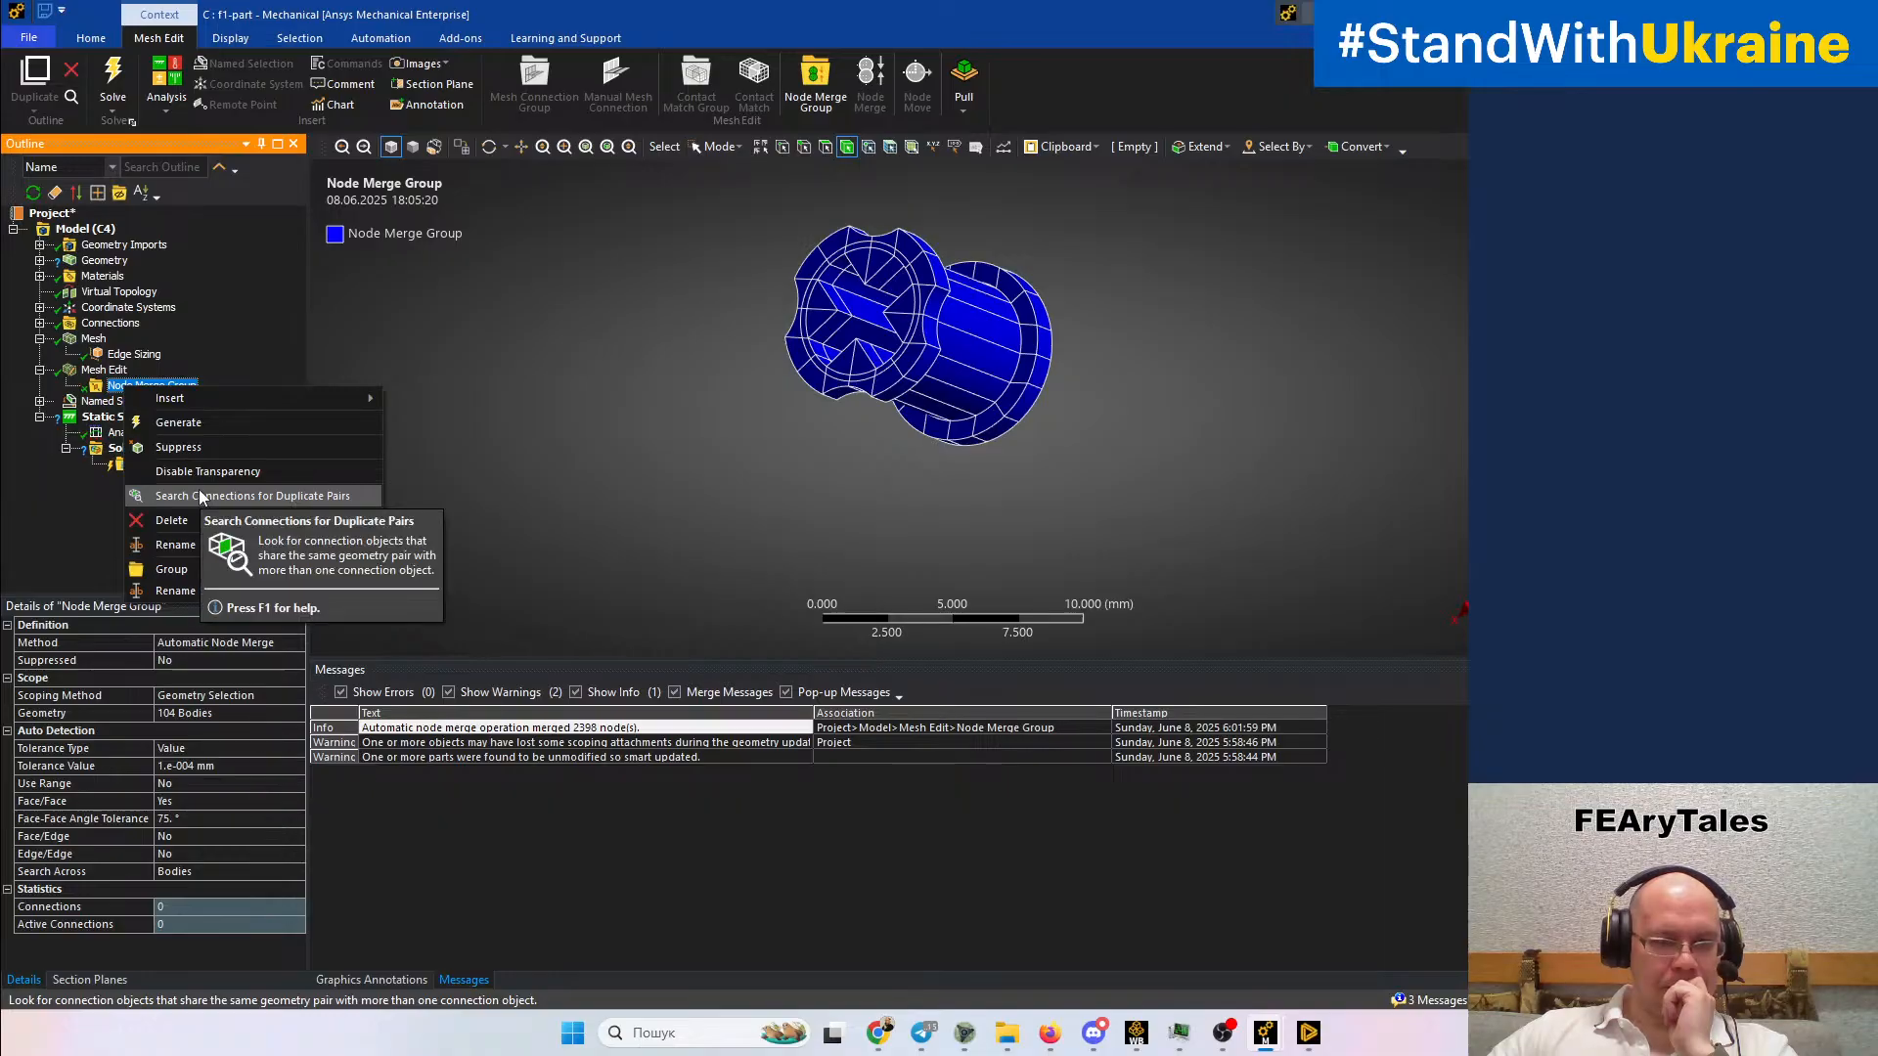
pyautogui.click(669, 437)
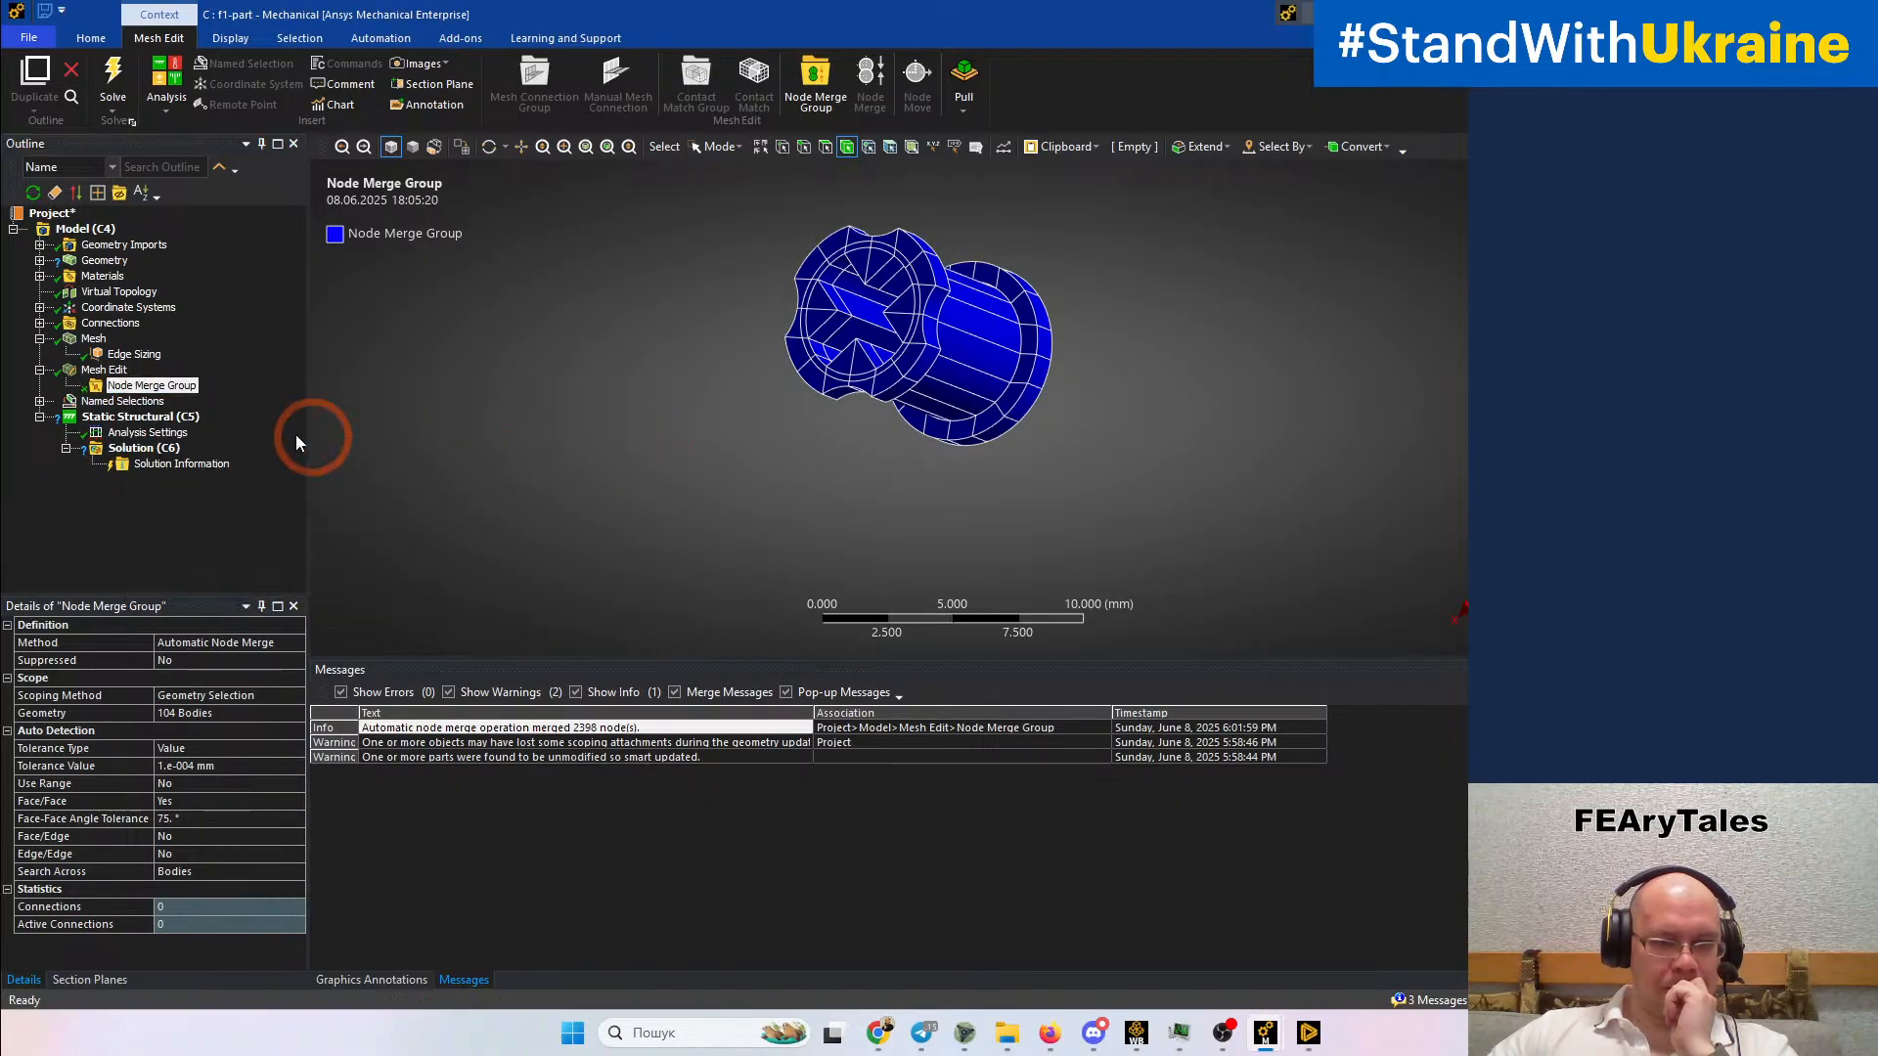
pyautogui.click(93, 339)
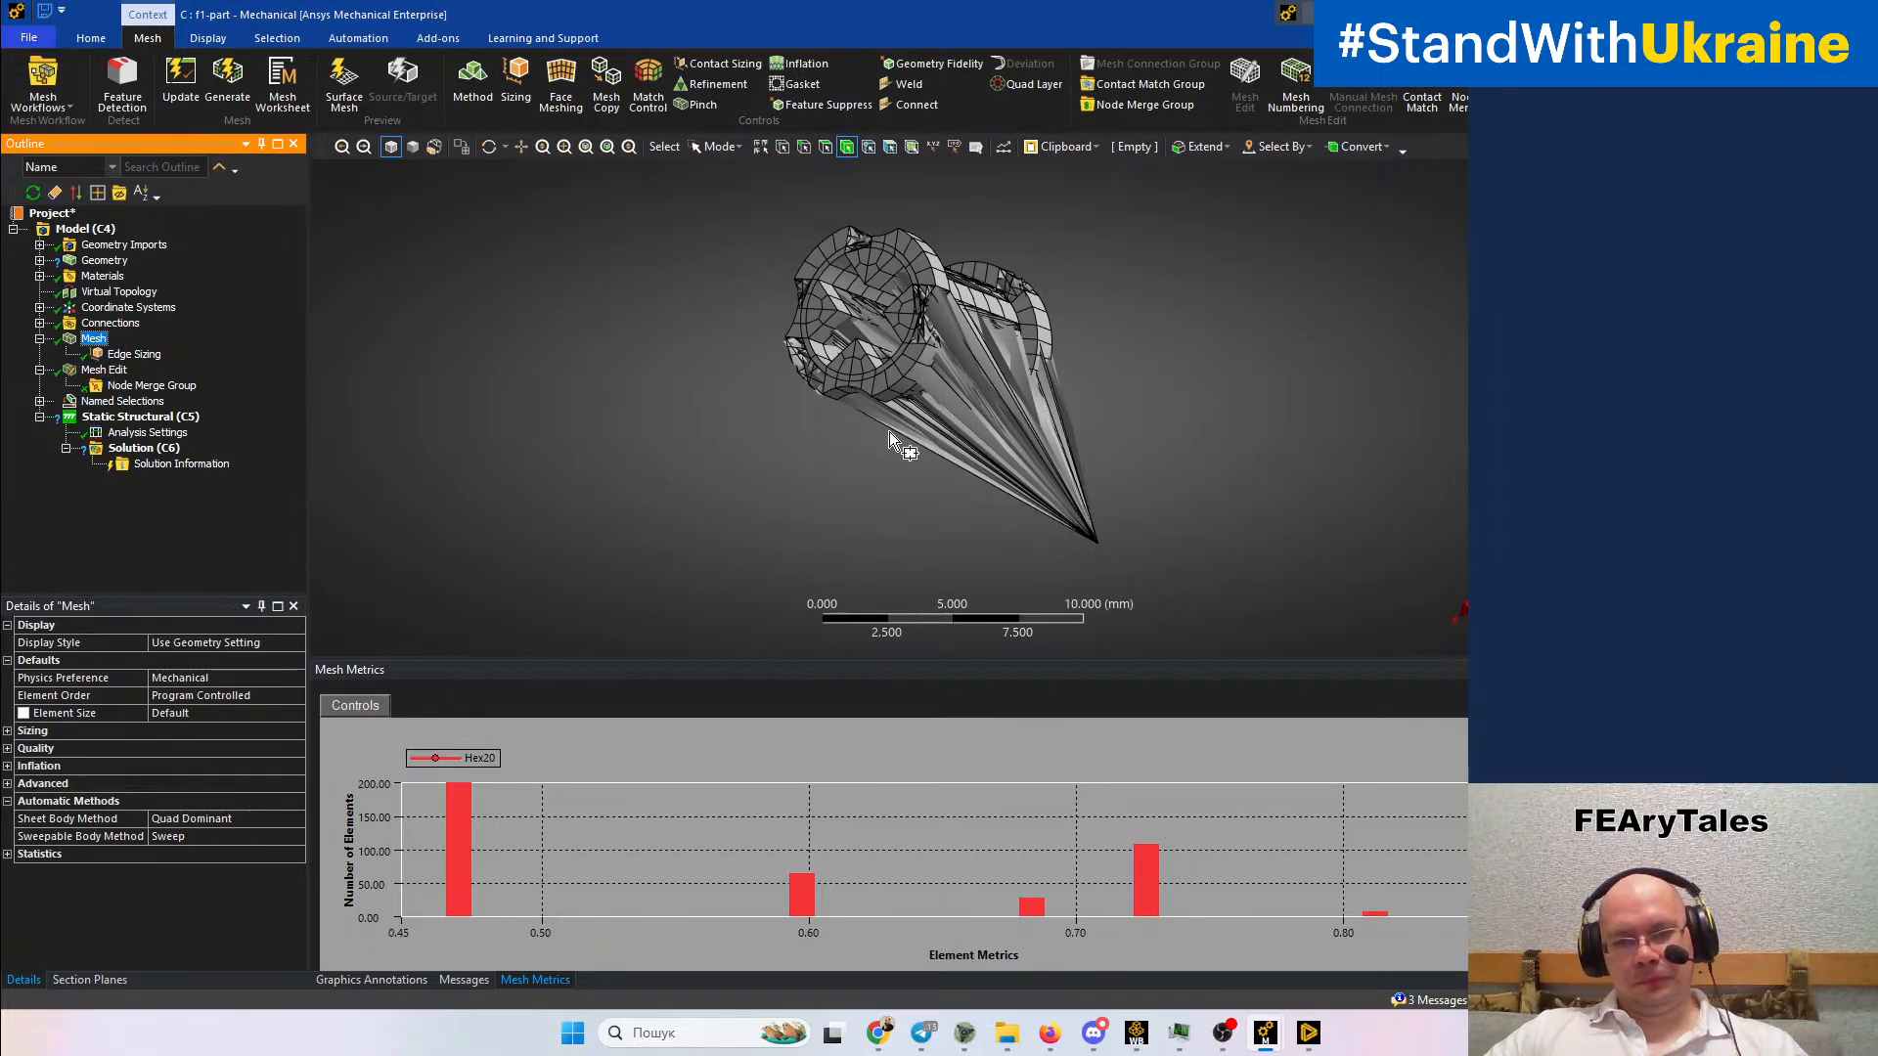
# Set the Node Merge Group's method to Manual Node Merge and detect its connections
pyautogui.moveTo(1031, 427); pyautogui.dragTo(774, 499, button='middle')
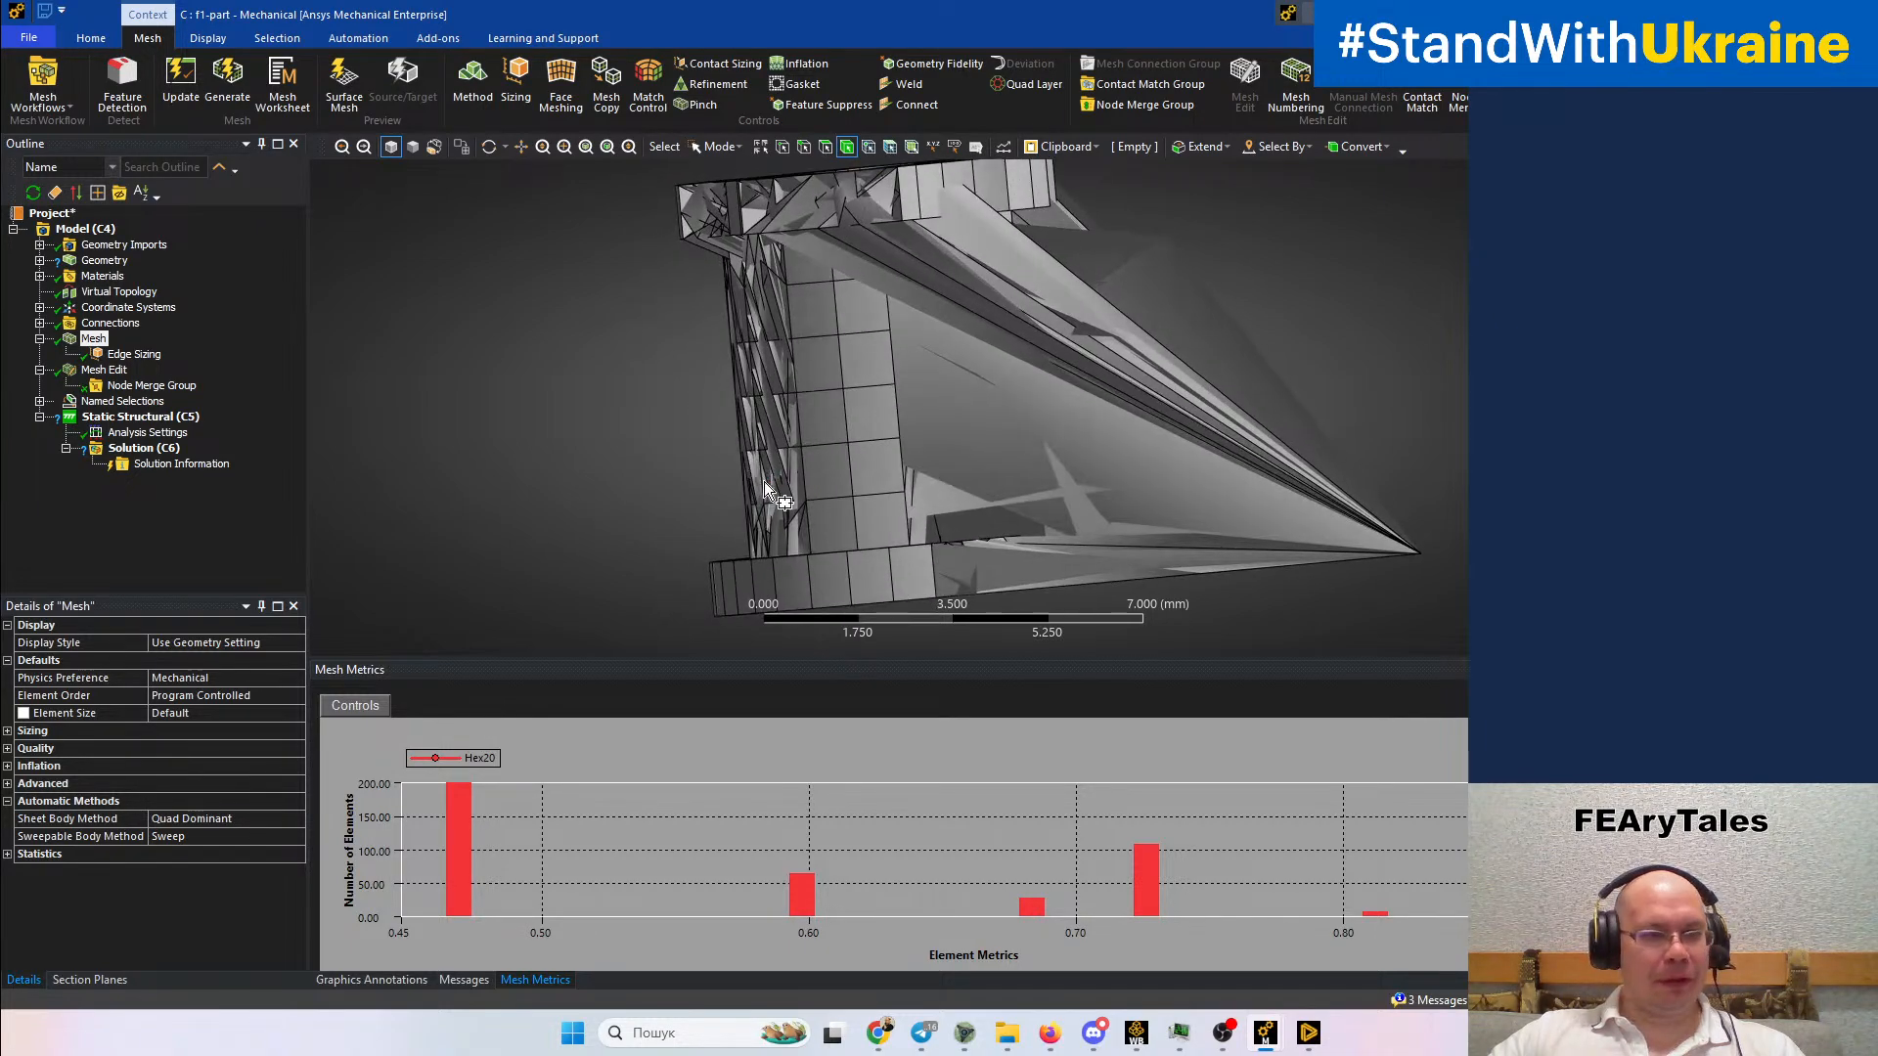
pyautogui.click(151, 385)
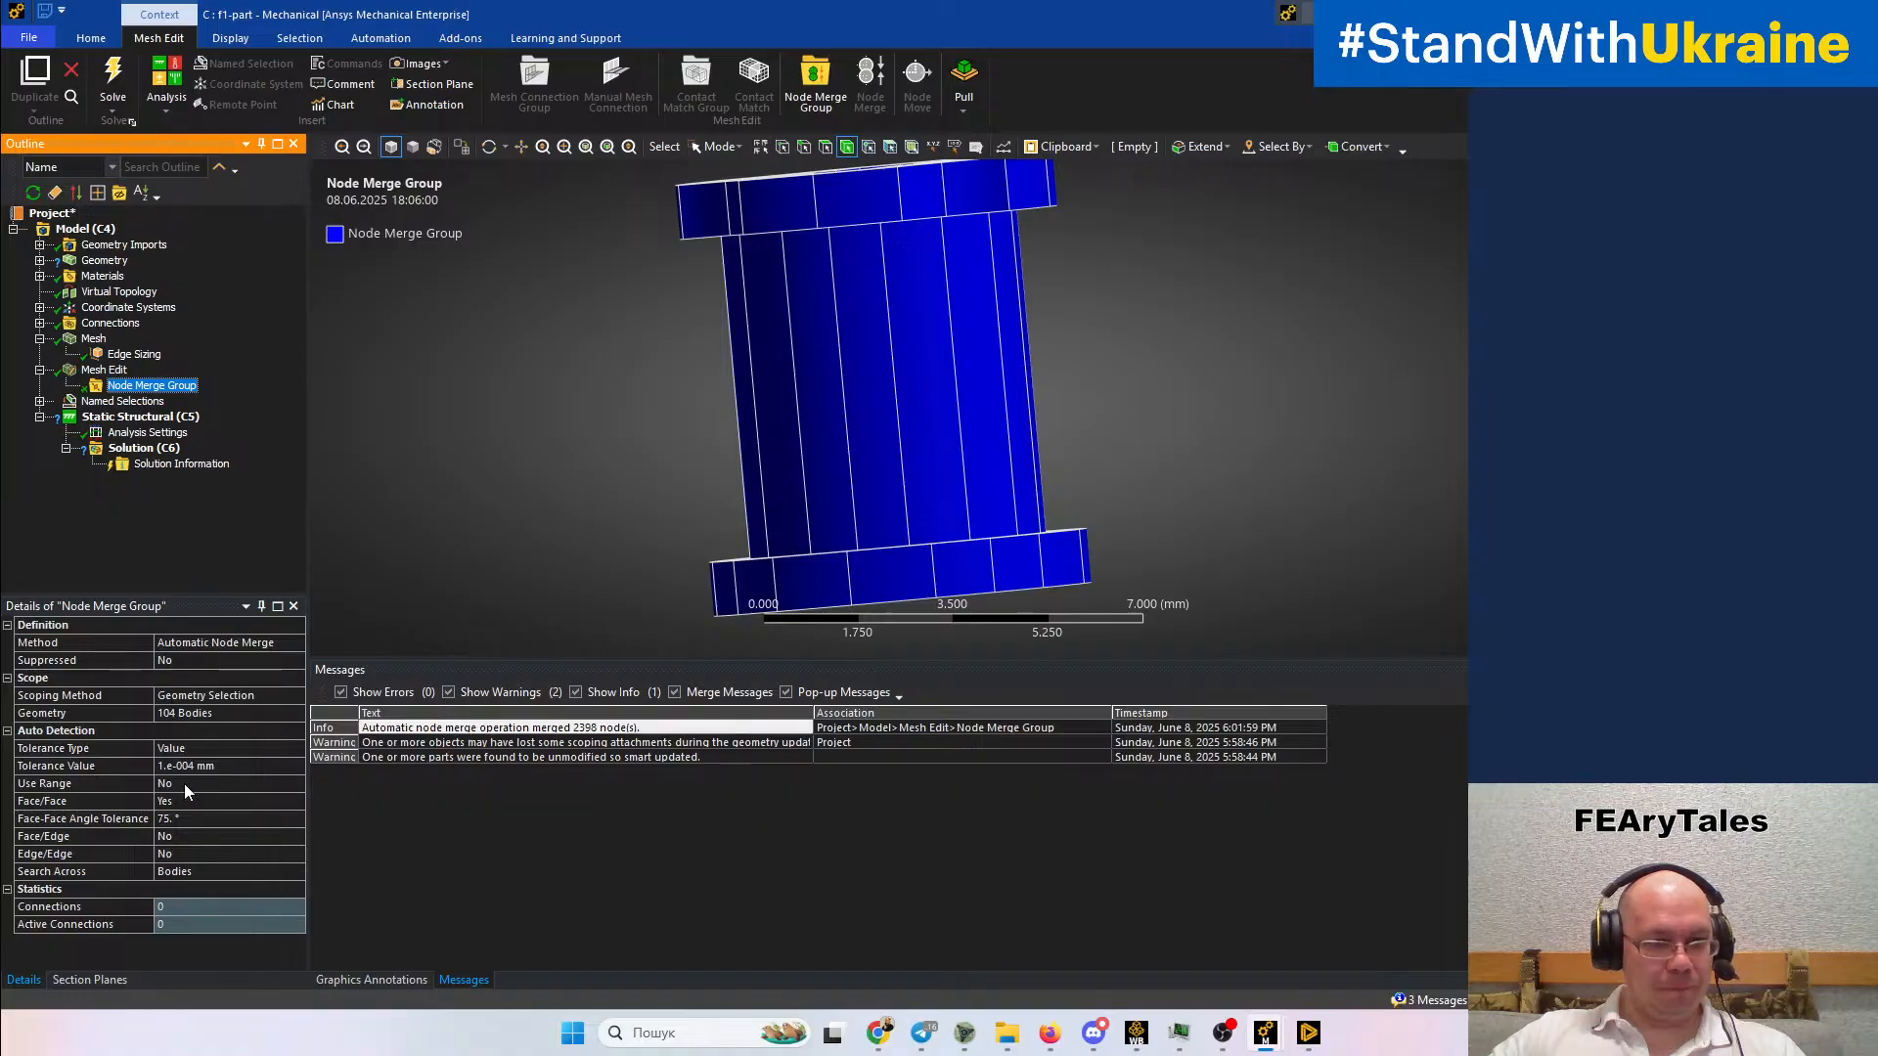
pyautogui.click(294, 644)
pyautogui.click(295, 642)
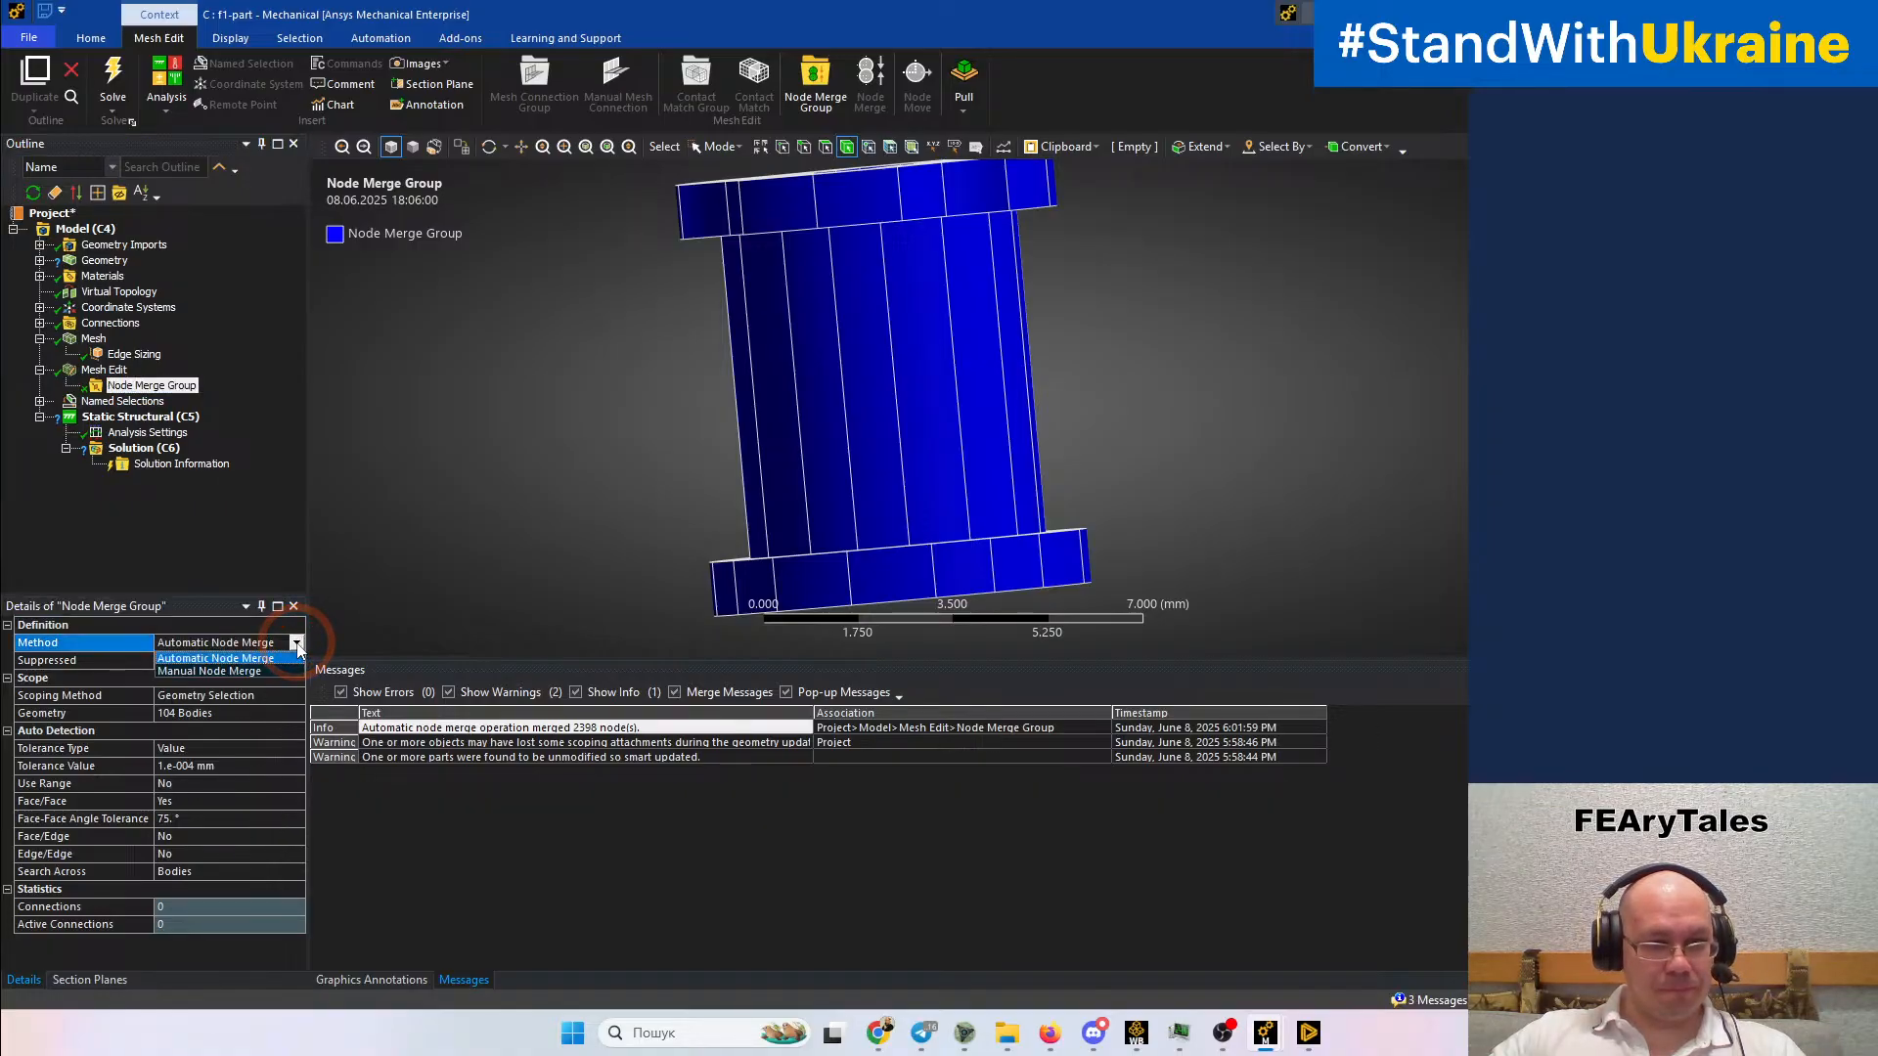
pyautogui.click(235, 671)
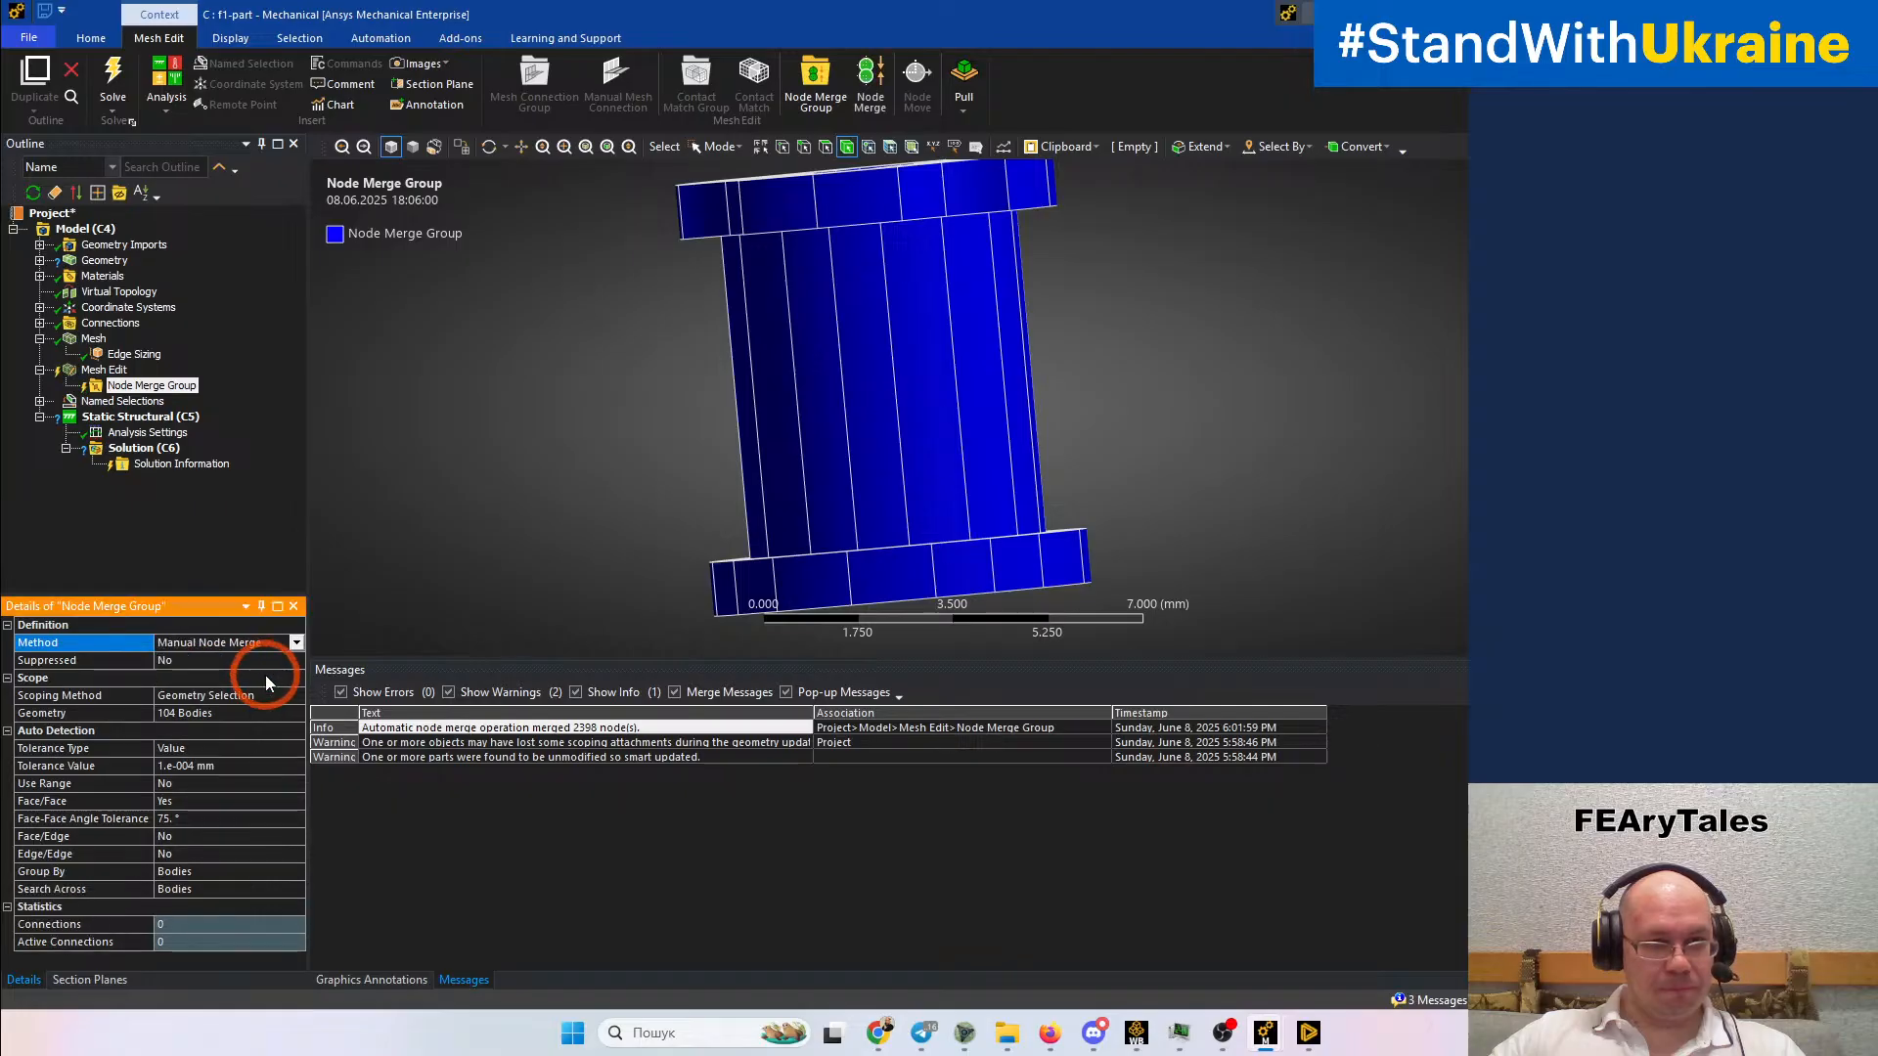
pyautogui.rightClick(165, 385)
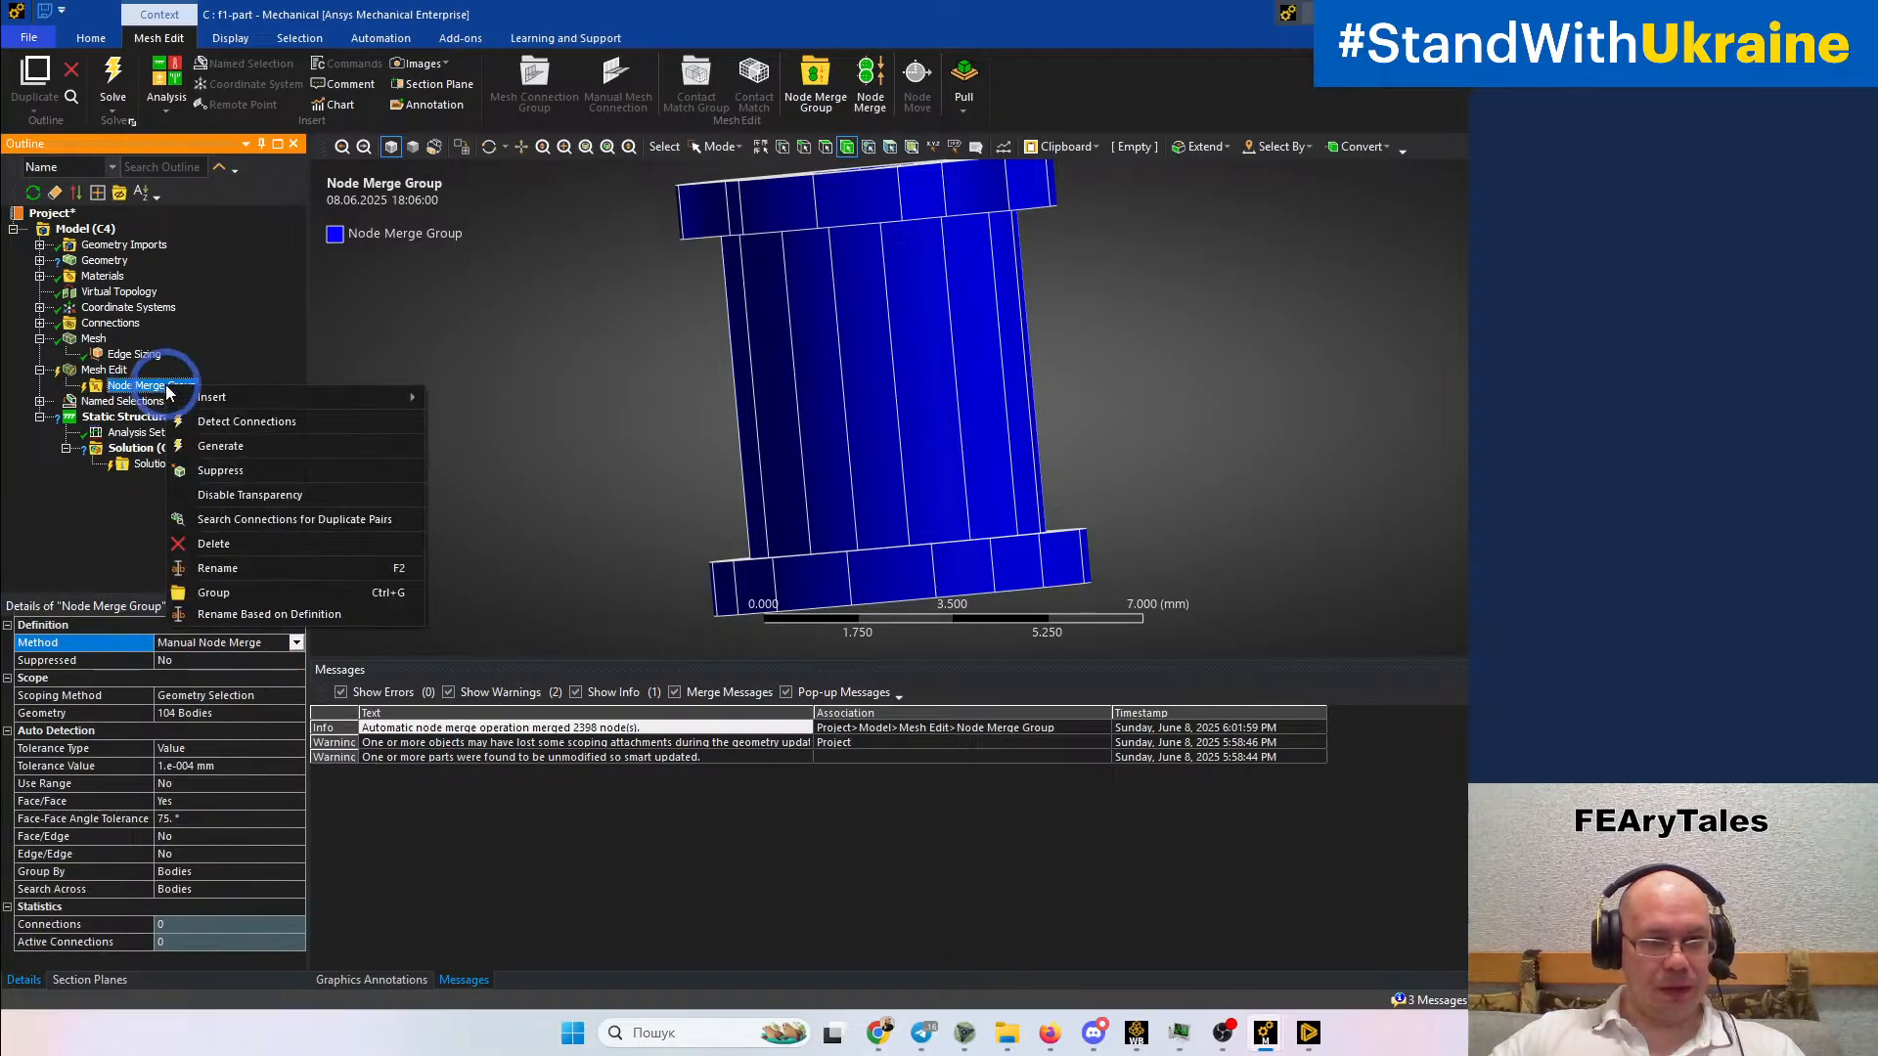
pyautogui.click(203, 420)
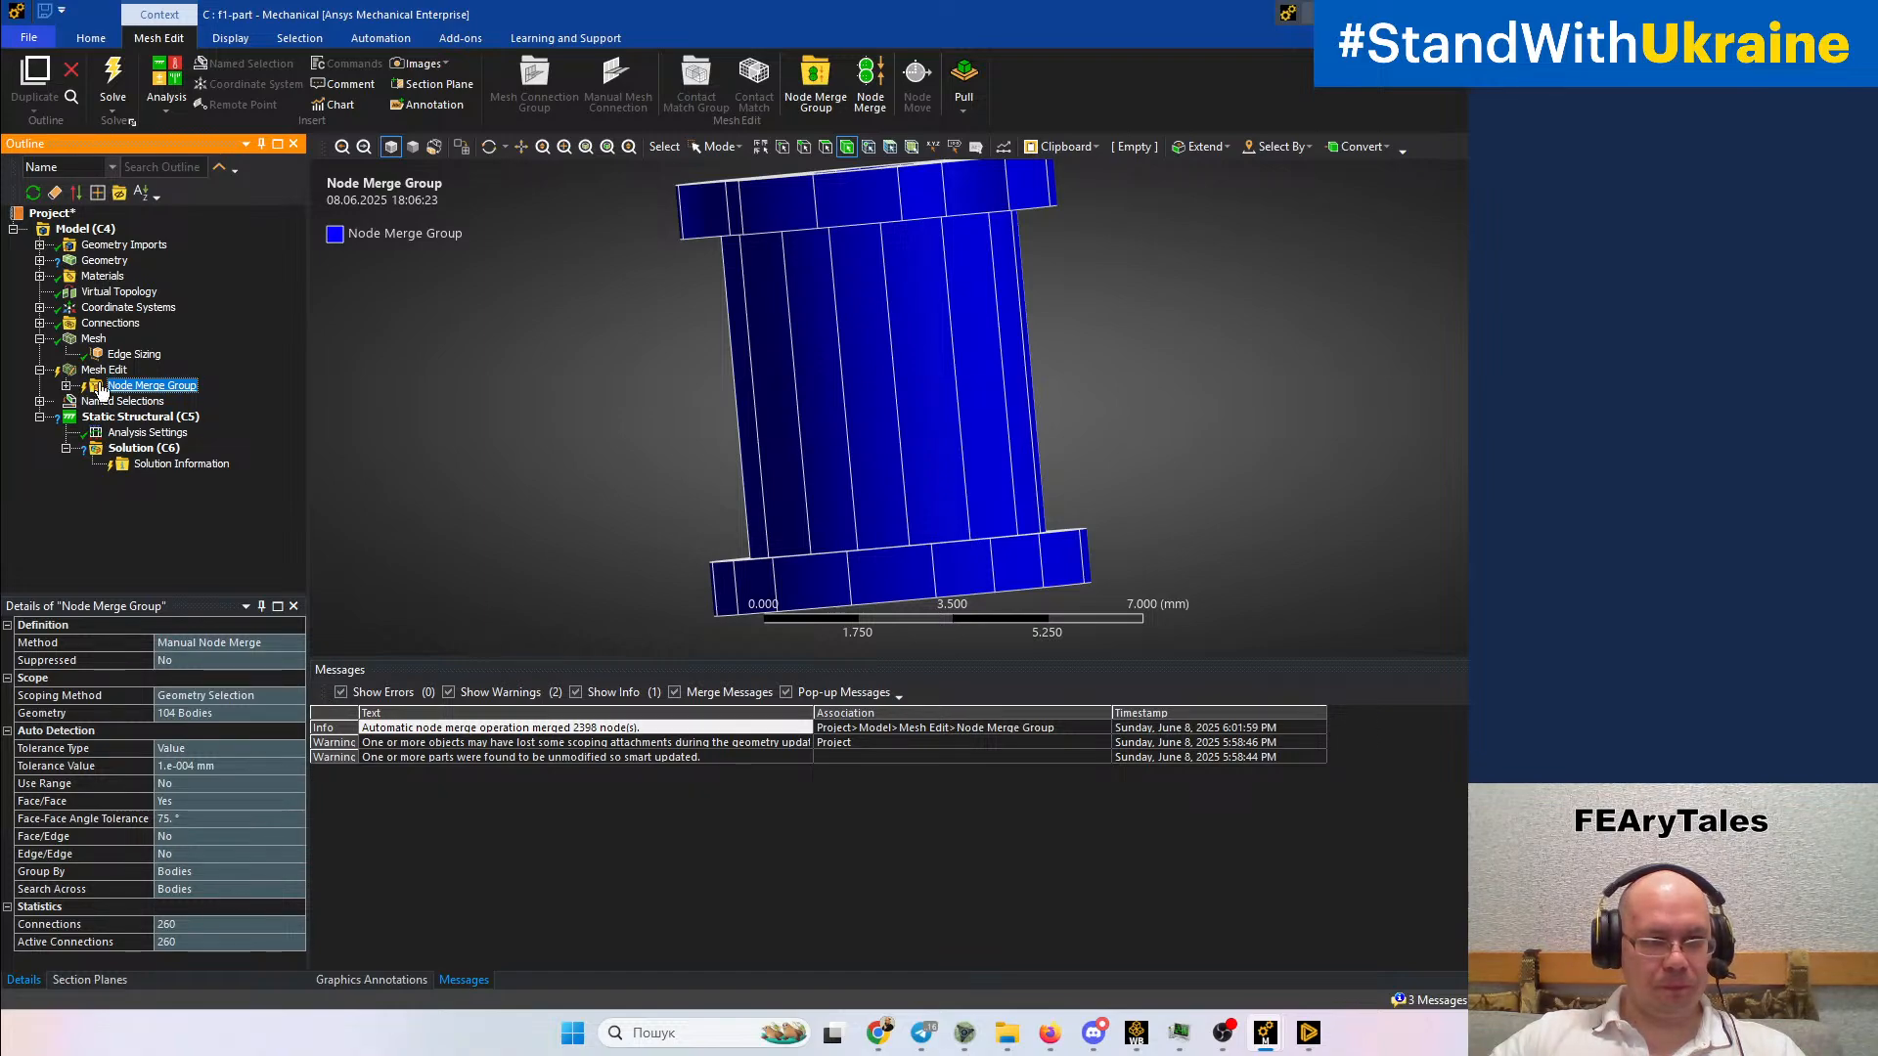
# Generate the detected manual node merges for the Node Merge Group and inspect the bushing's merged mesh
pyautogui.click(68, 385)
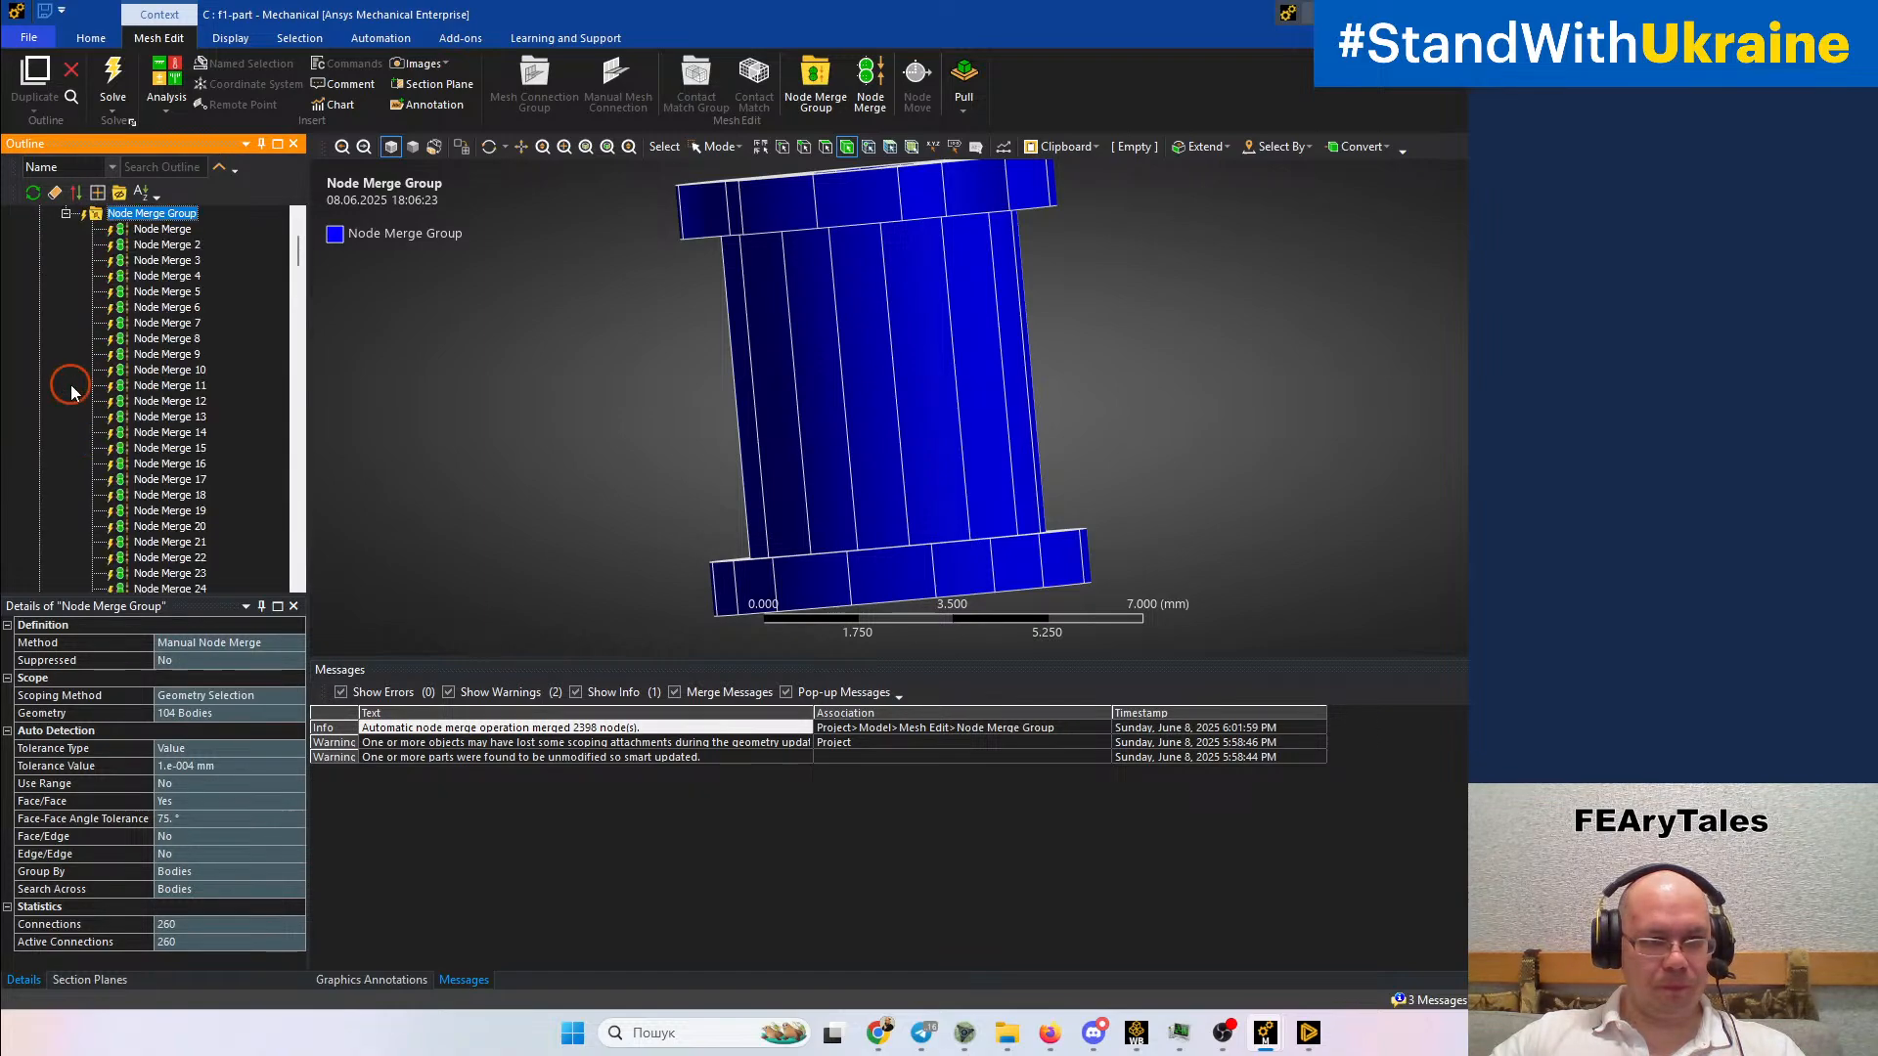
pyautogui.rightClick(137, 216)
pyautogui.click(185, 259)
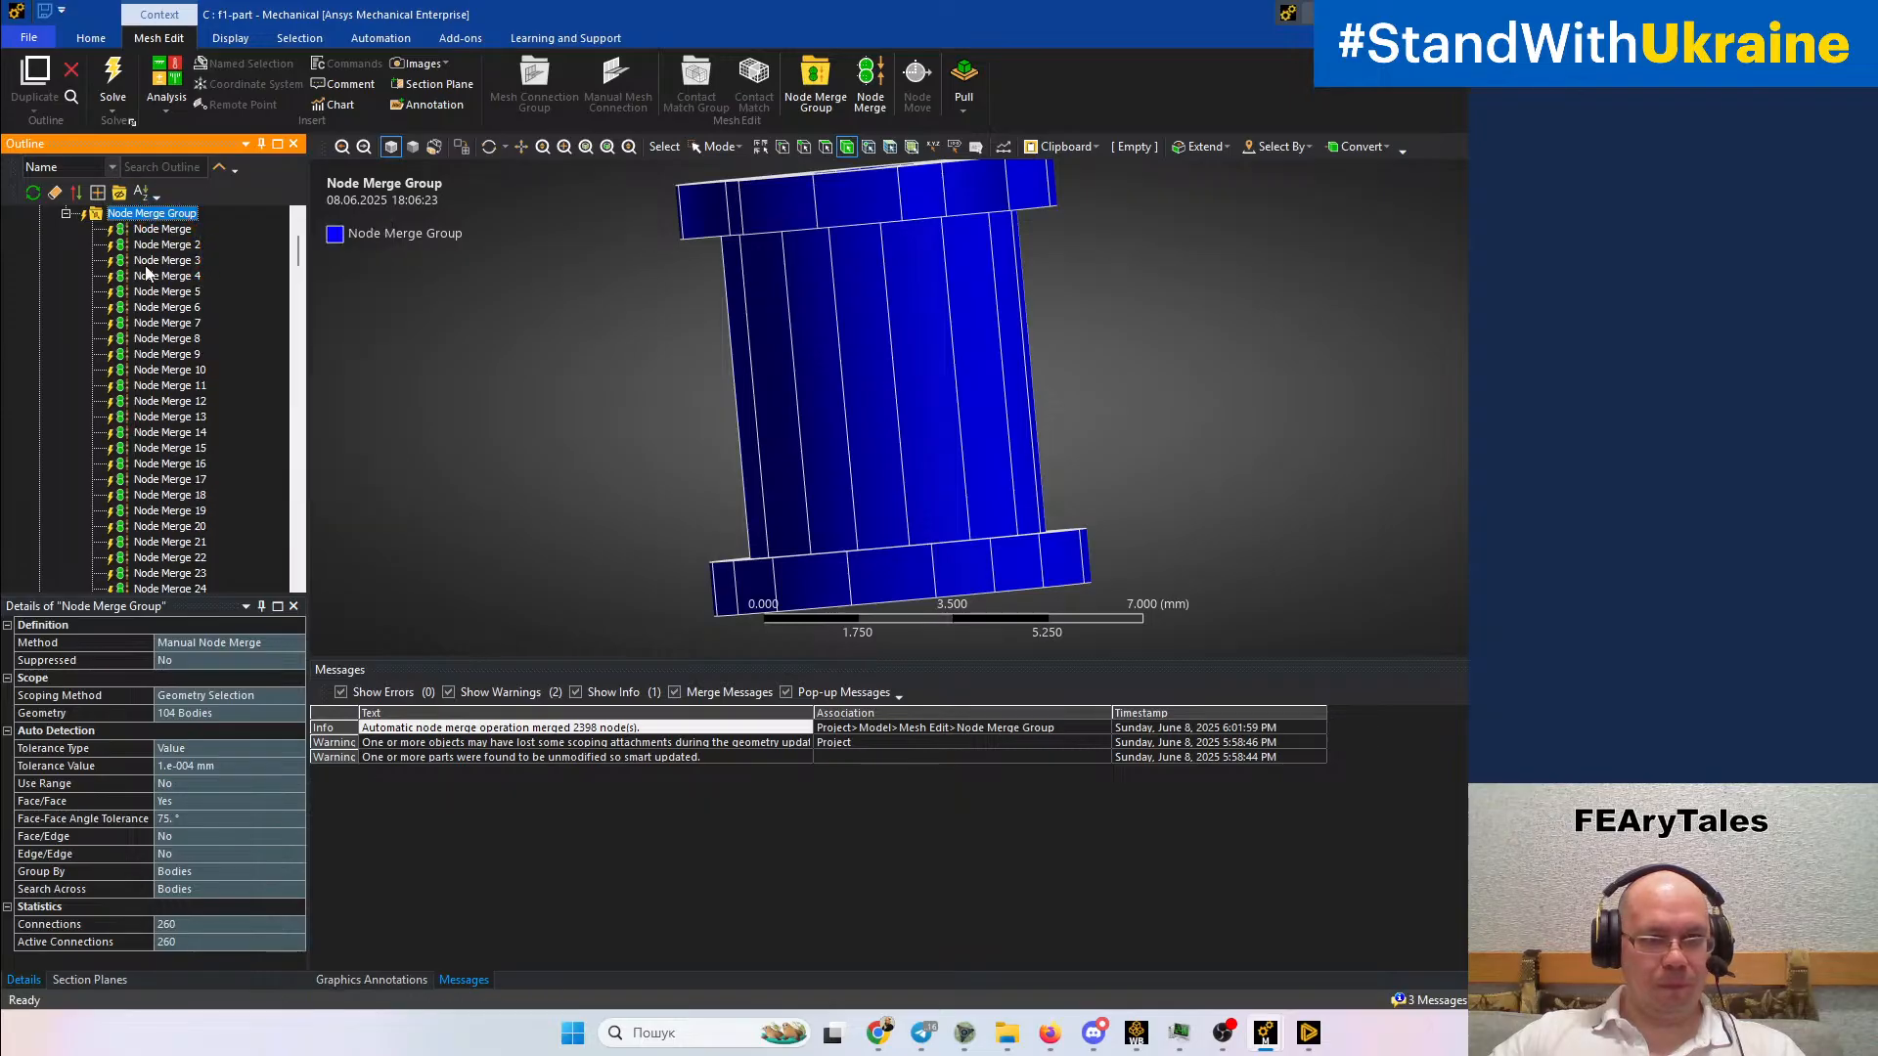
pyautogui.scroll(4, 259, 384)
pyautogui.click(258, 383)
pyautogui.rightClick(130, 390)
pyautogui.click(160, 440)
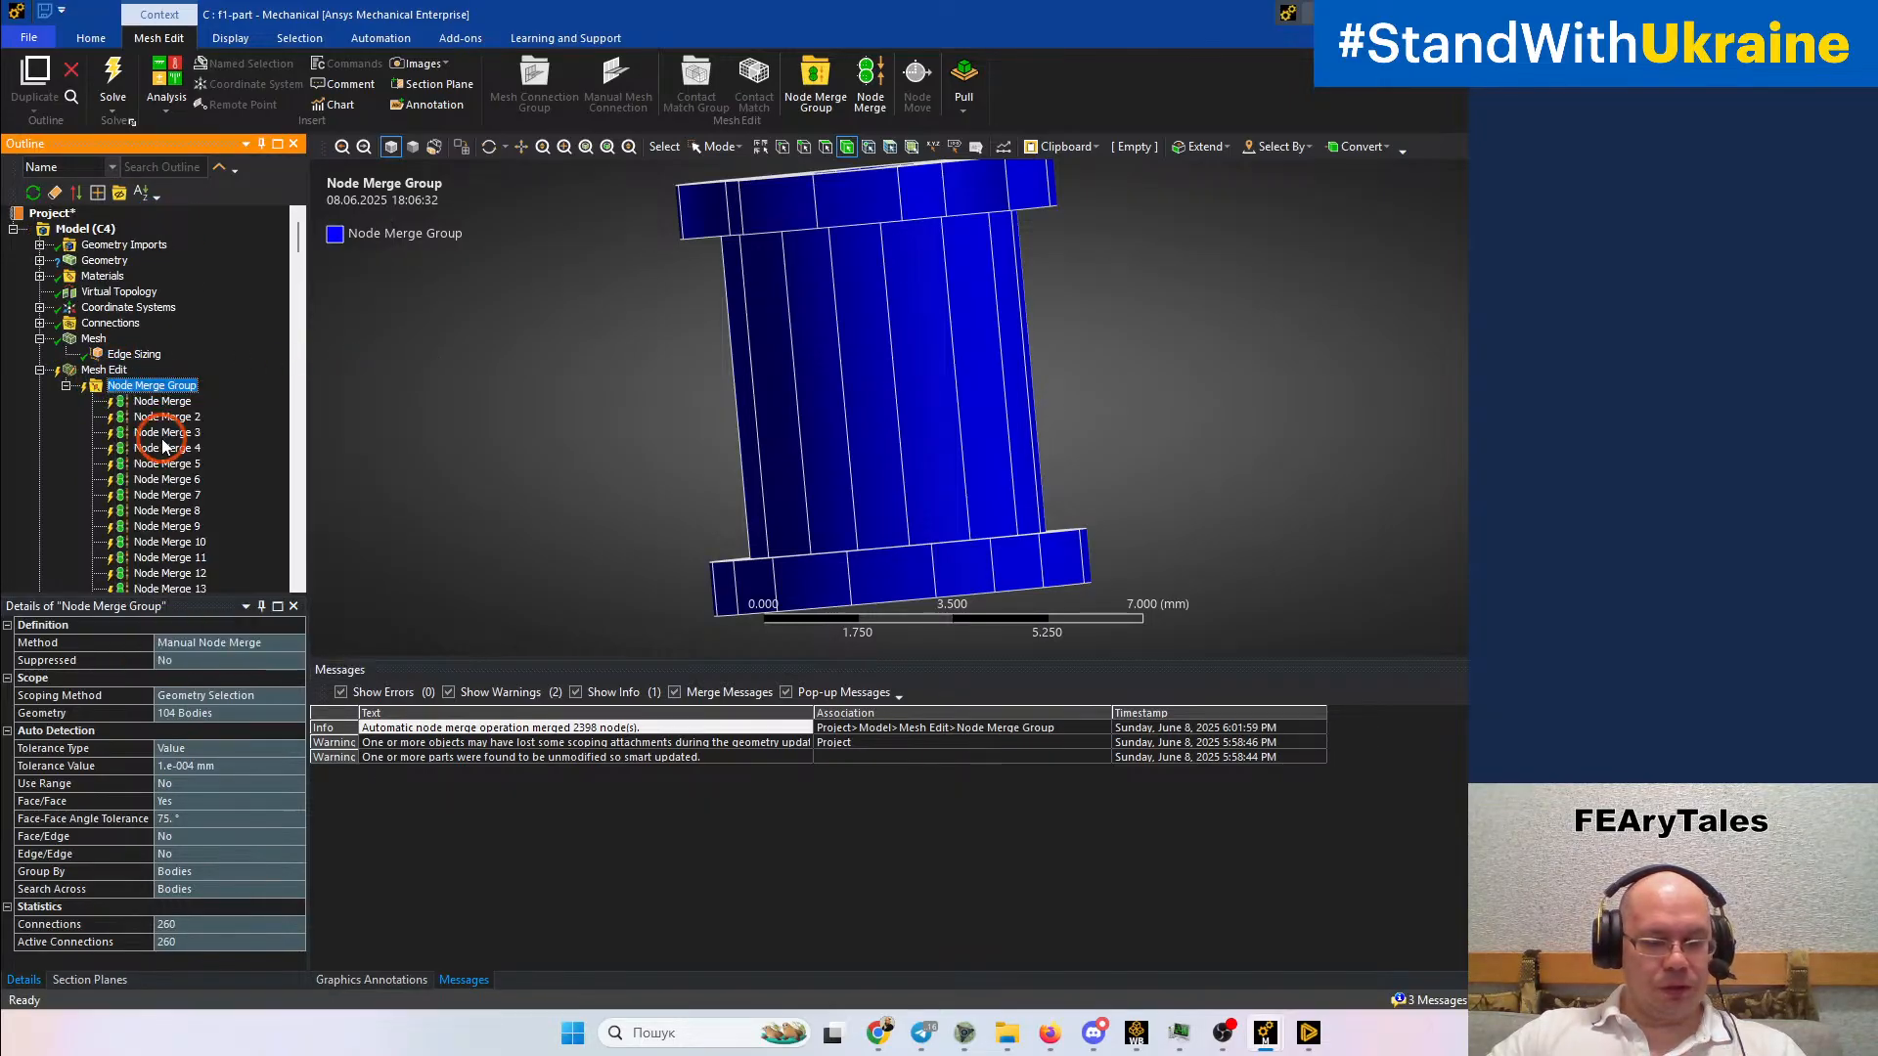
pyautogui.click(601, 461)
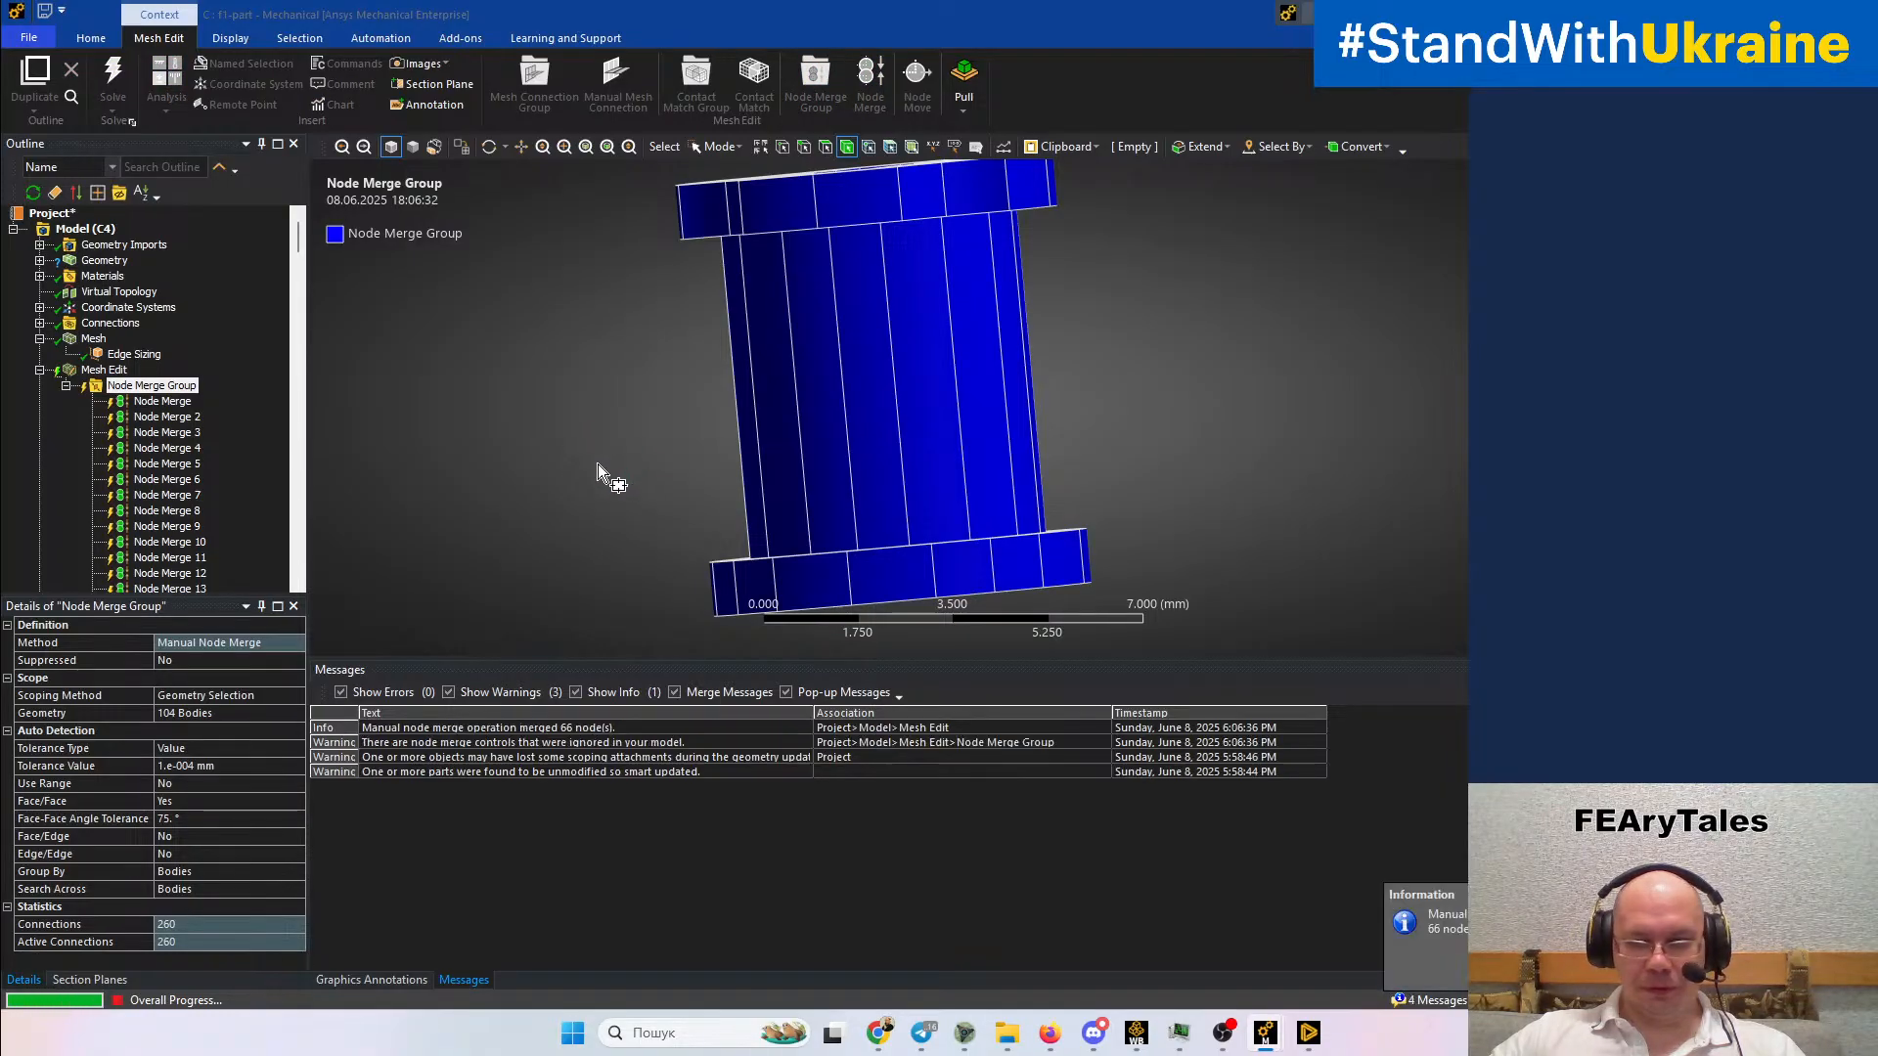
pyautogui.click(103, 369)
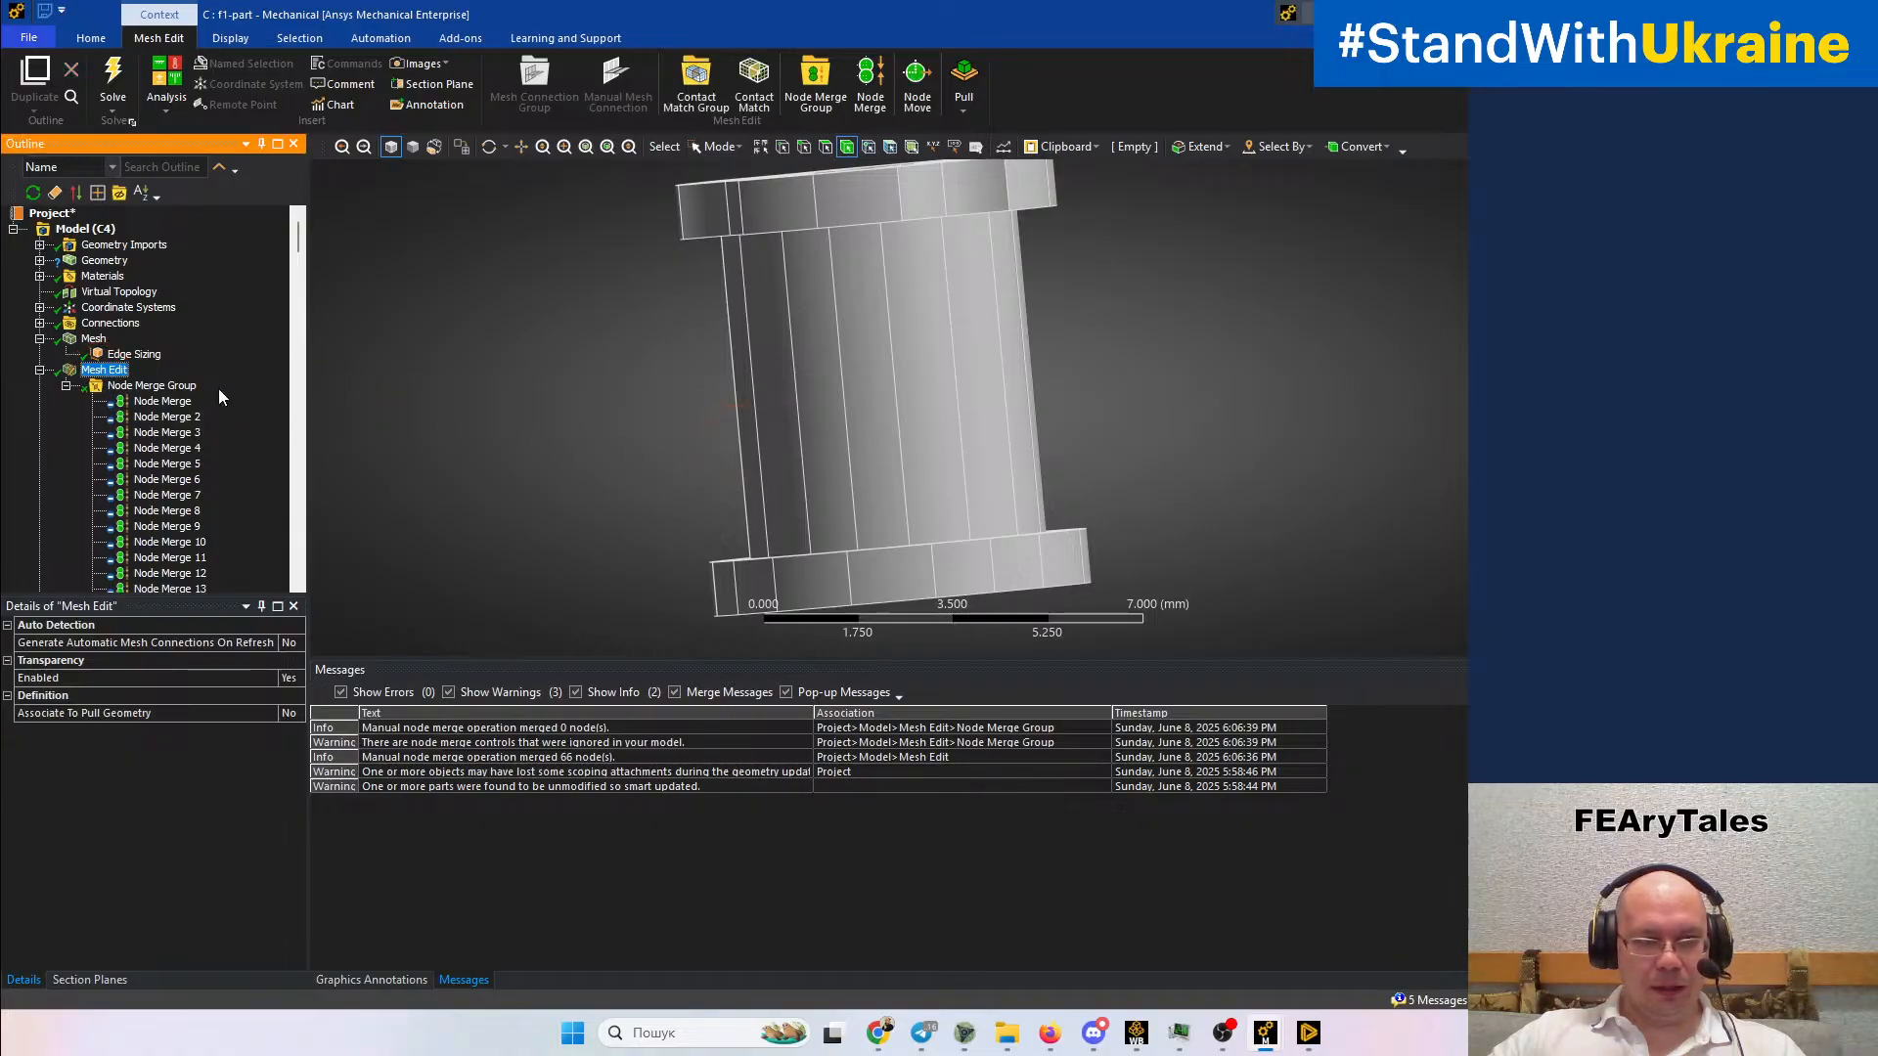
pyautogui.click(93, 339)
pyautogui.moveTo(768, 403); pyautogui.dragTo(714, 401, button='middle')
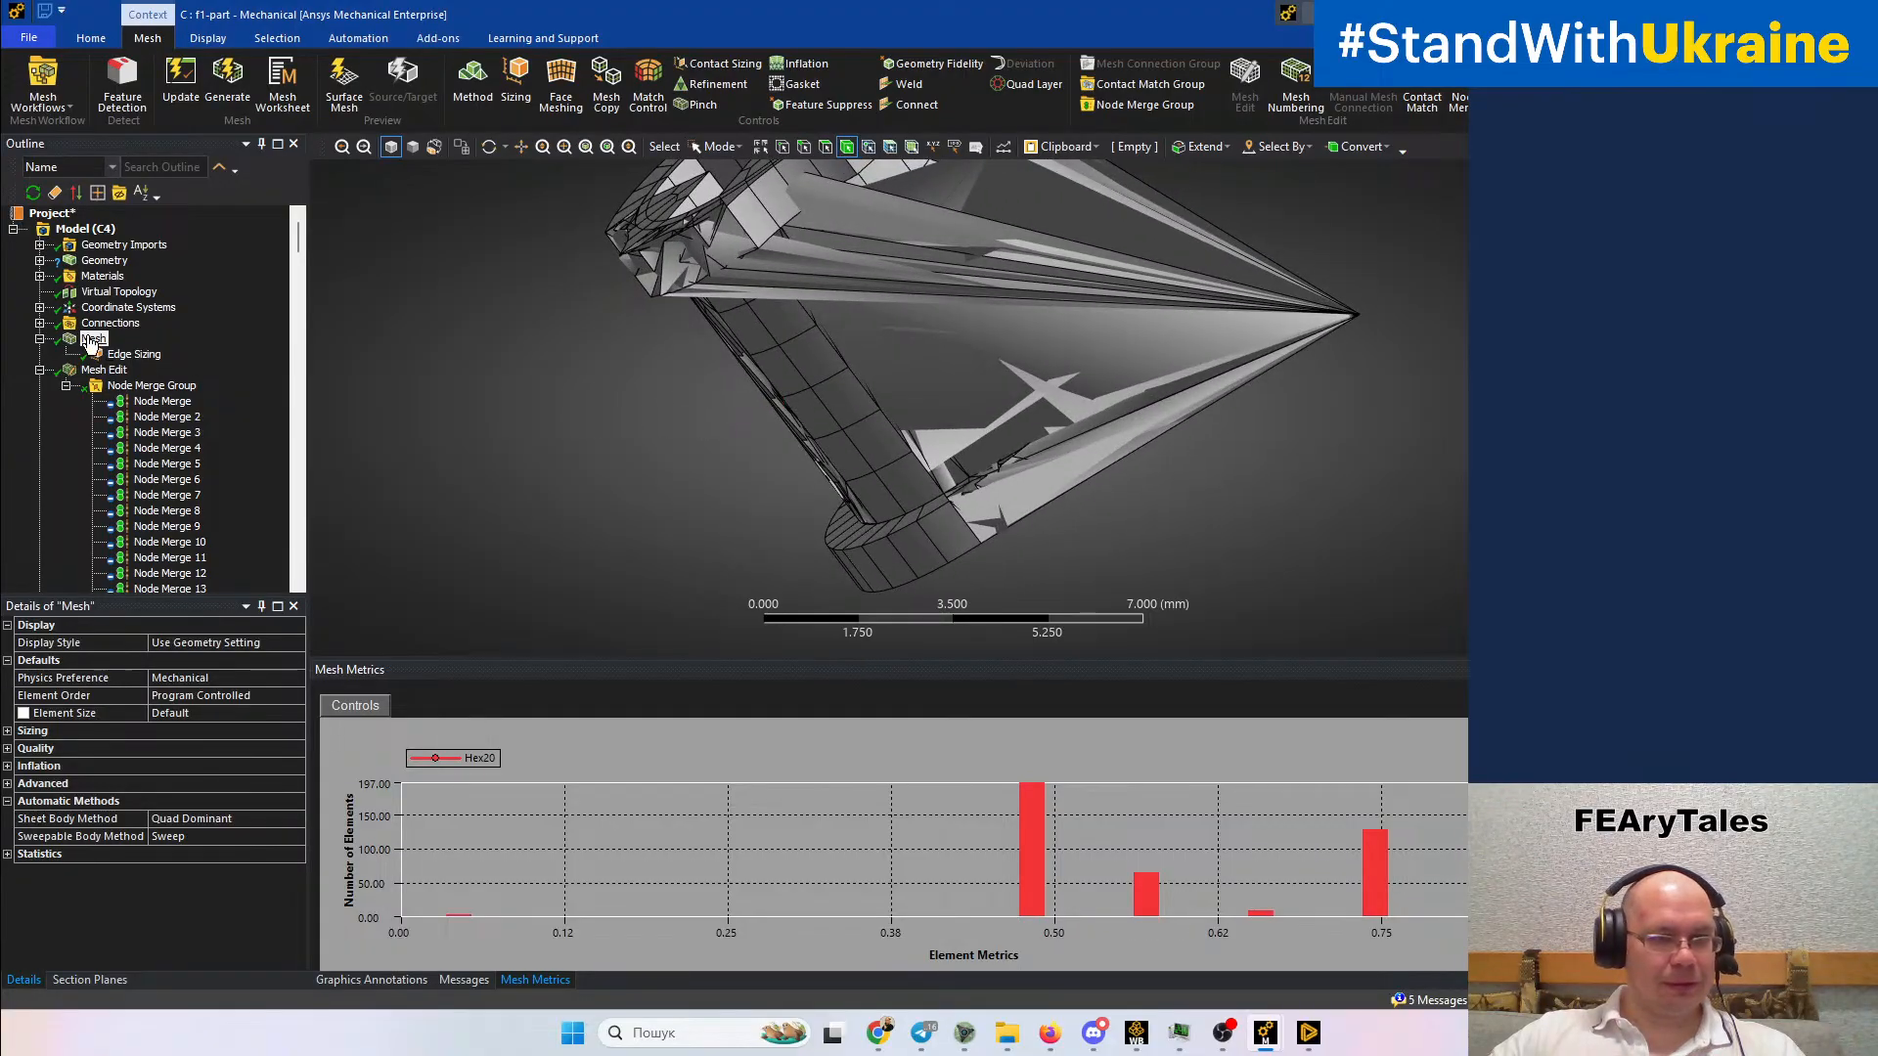
# Clear the mesh's generated data and regenerate the bushing's mesh
pyautogui.rightClick(91, 340)
pyautogui.click(174, 537)
pyautogui.click(994, 584)
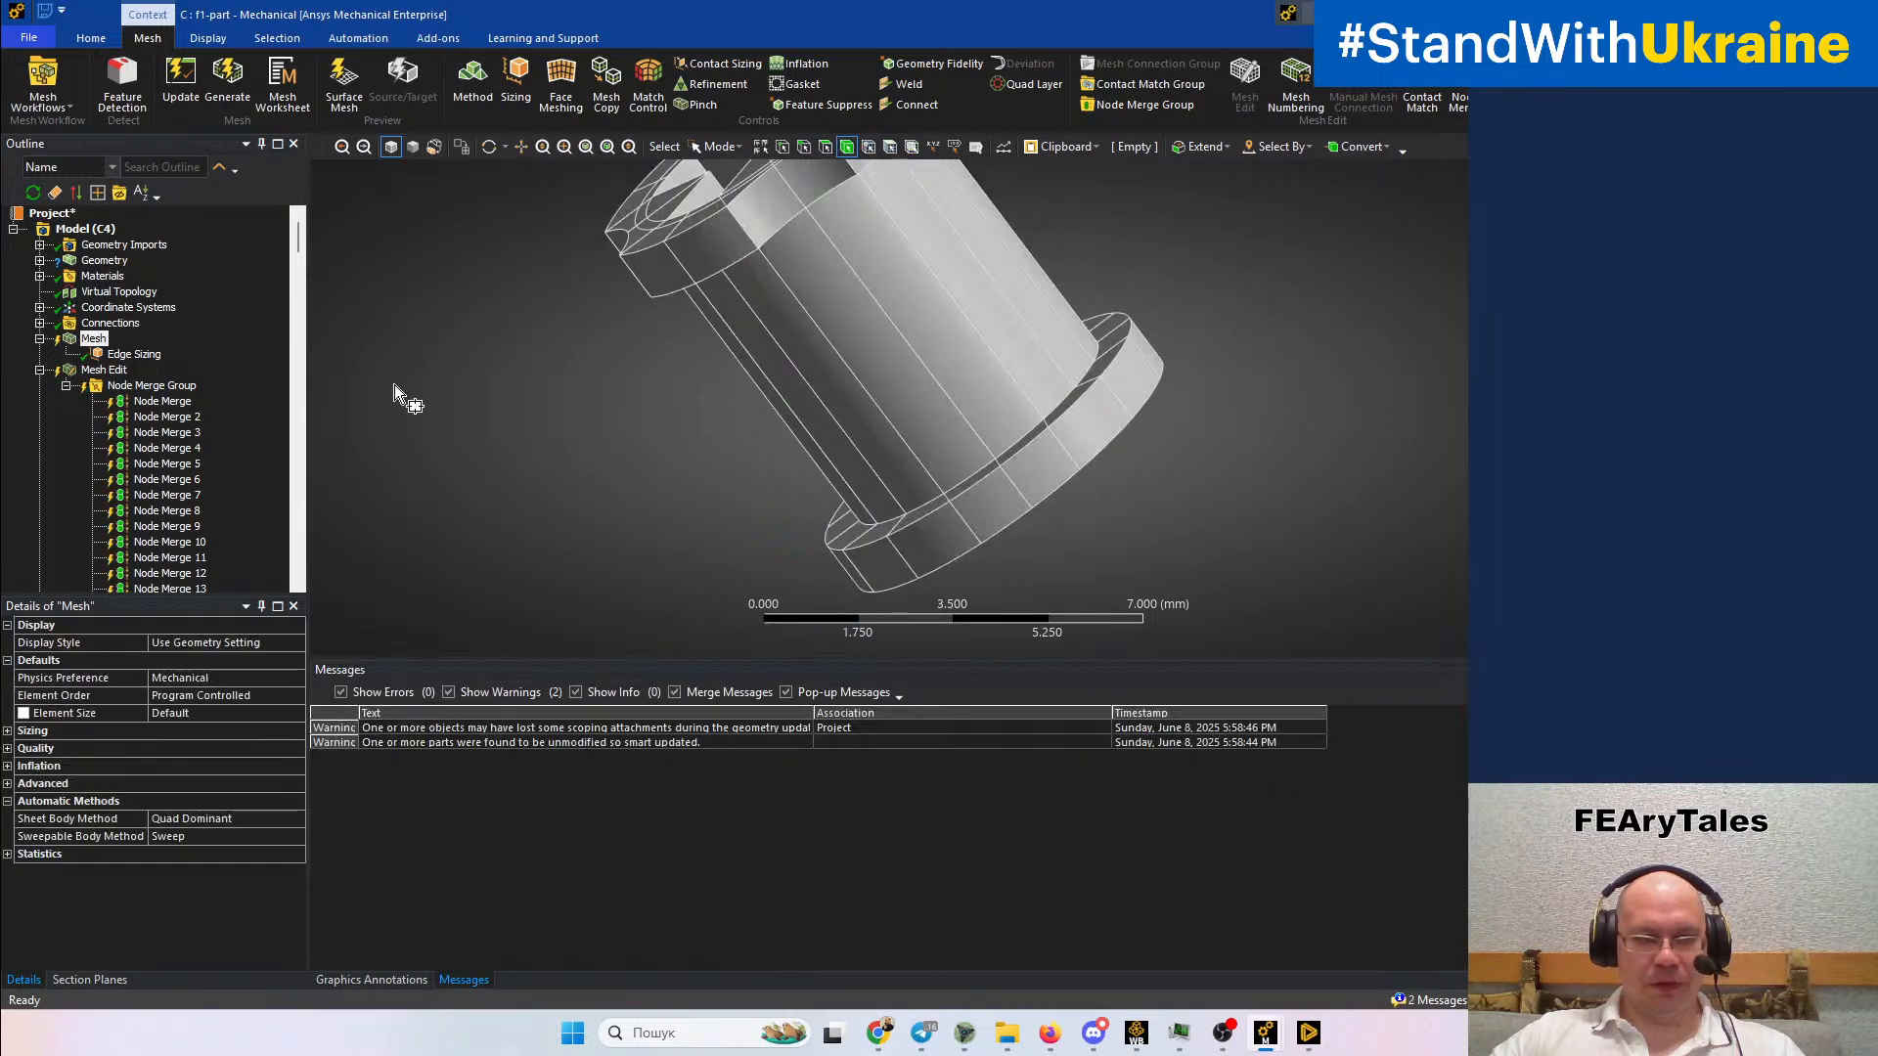
pyautogui.rightClick(93, 341)
pyautogui.click(123, 419)
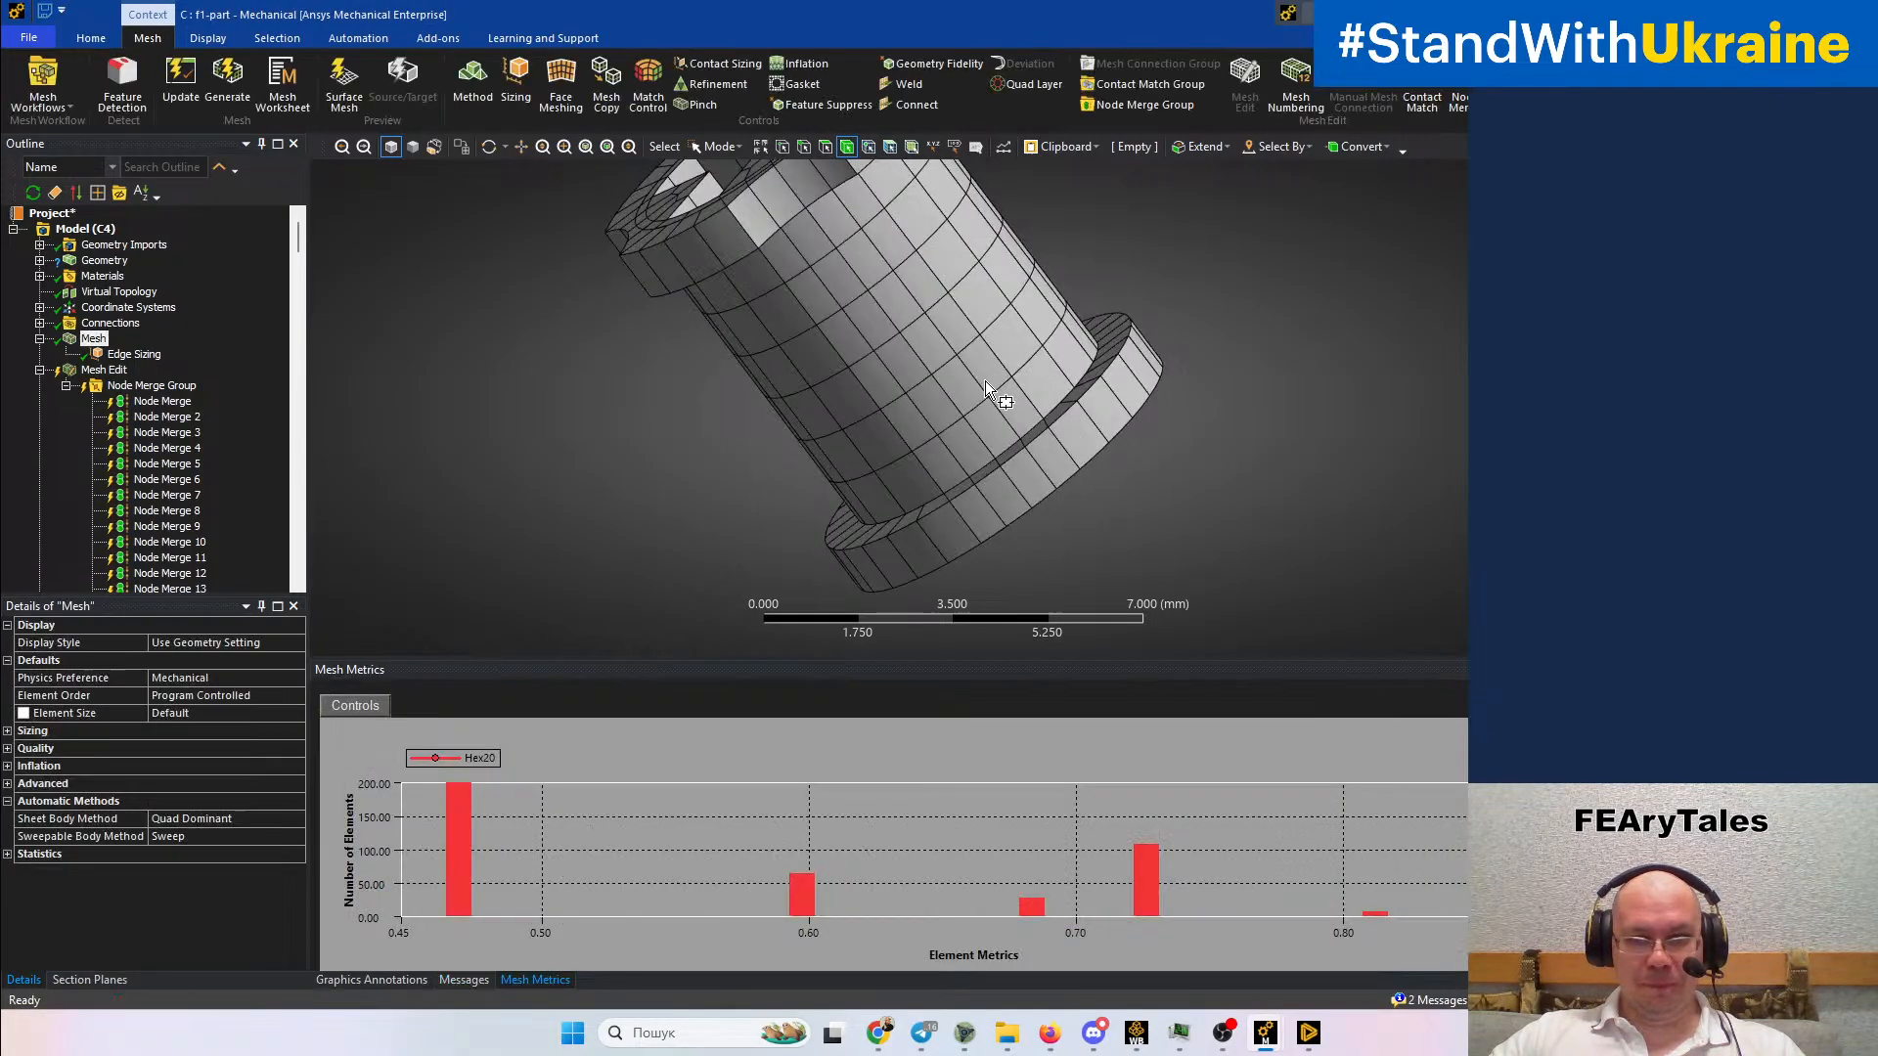
# Select the thin arc-shaped bodies along the outer ends of the cross slots on the notched flange end
pyautogui.moveTo(832, 396); pyautogui.dragTo(939, 428, button='middle')
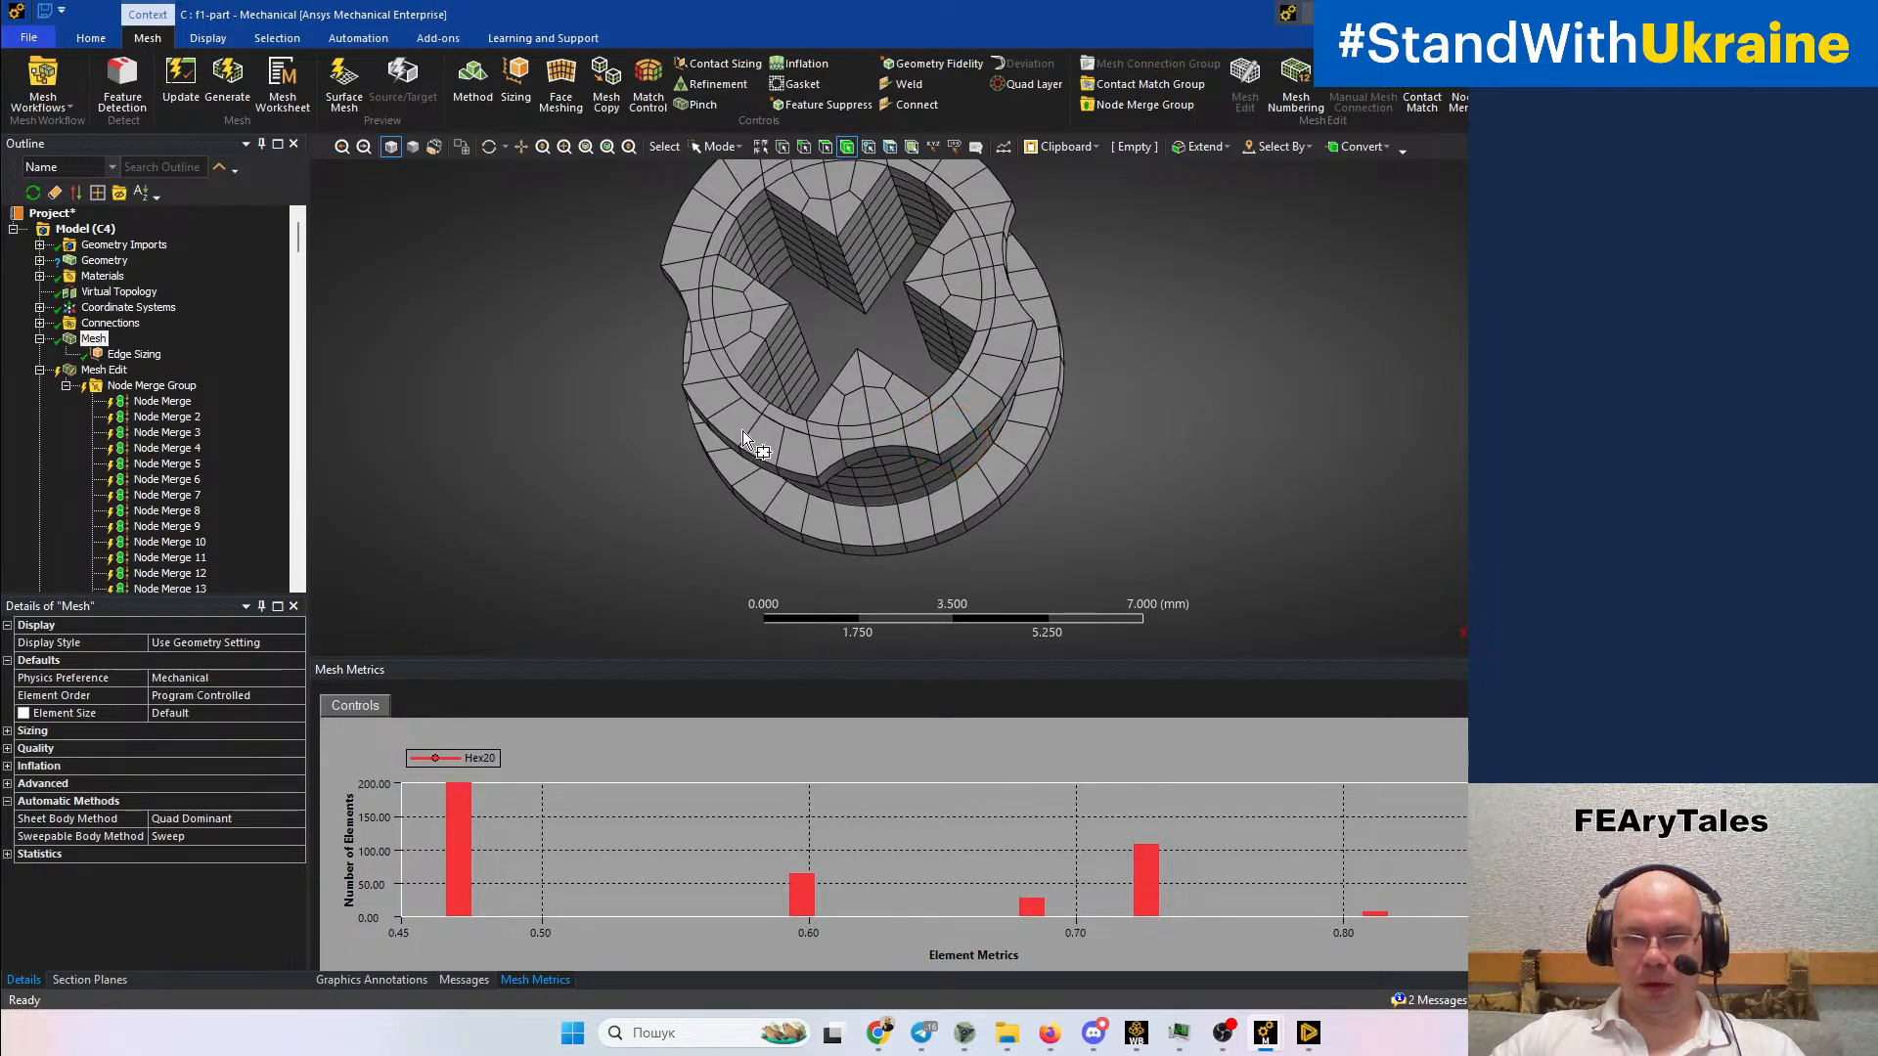
pyautogui.scroll(5, 742, 430)
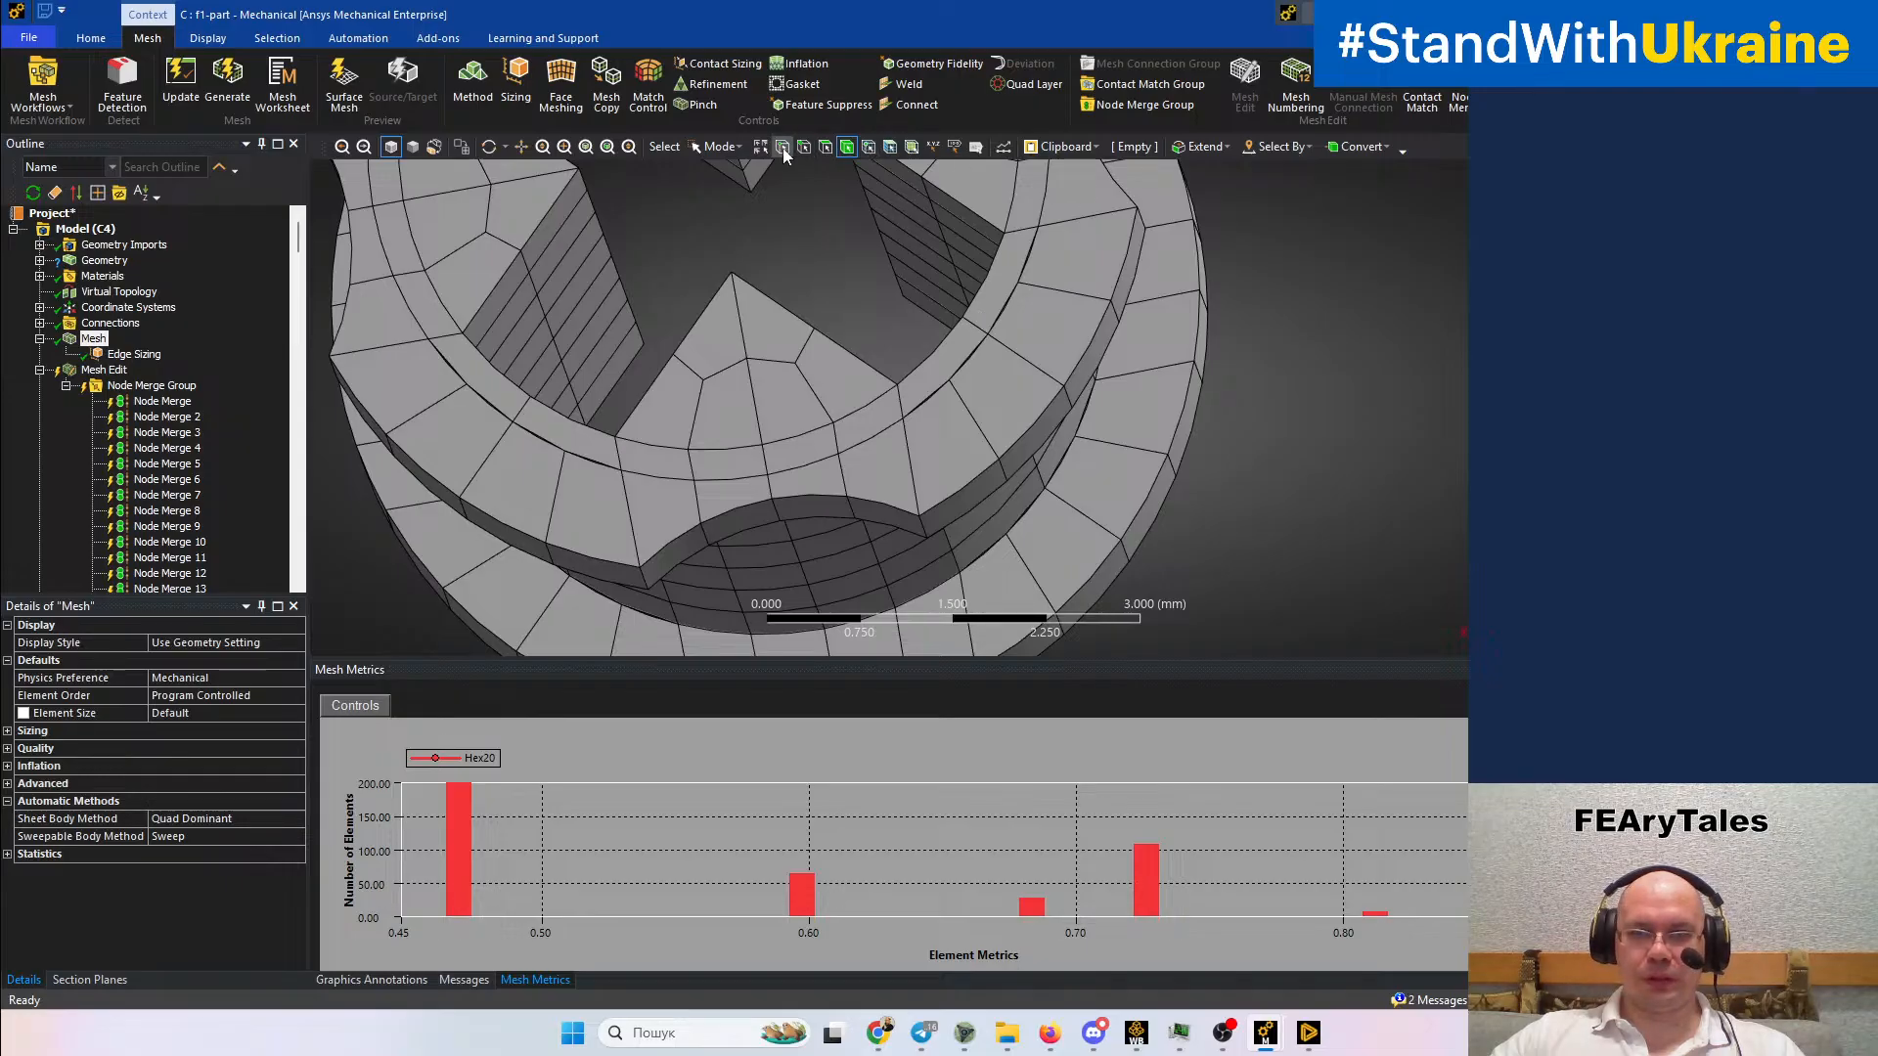
pyautogui.click(726, 147)
pyautogui.click(729, 189)
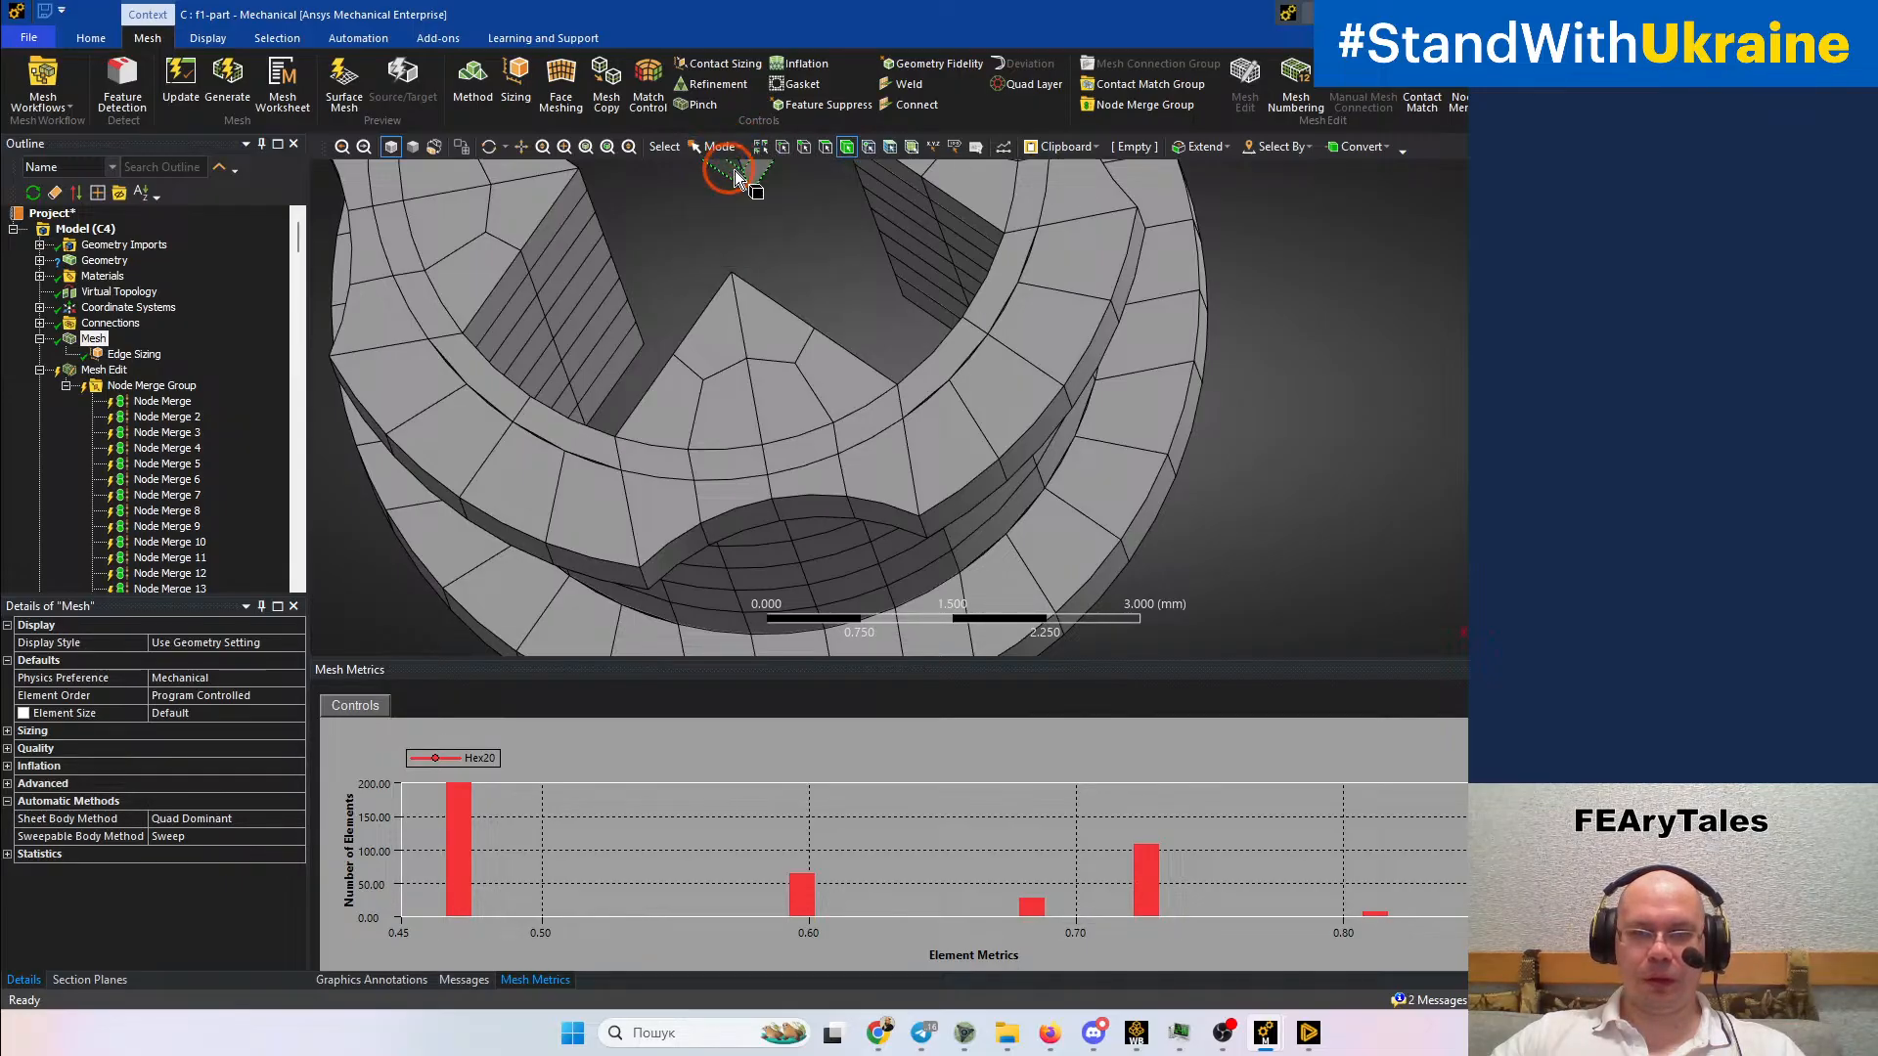
pyautogui.click(939, 375)
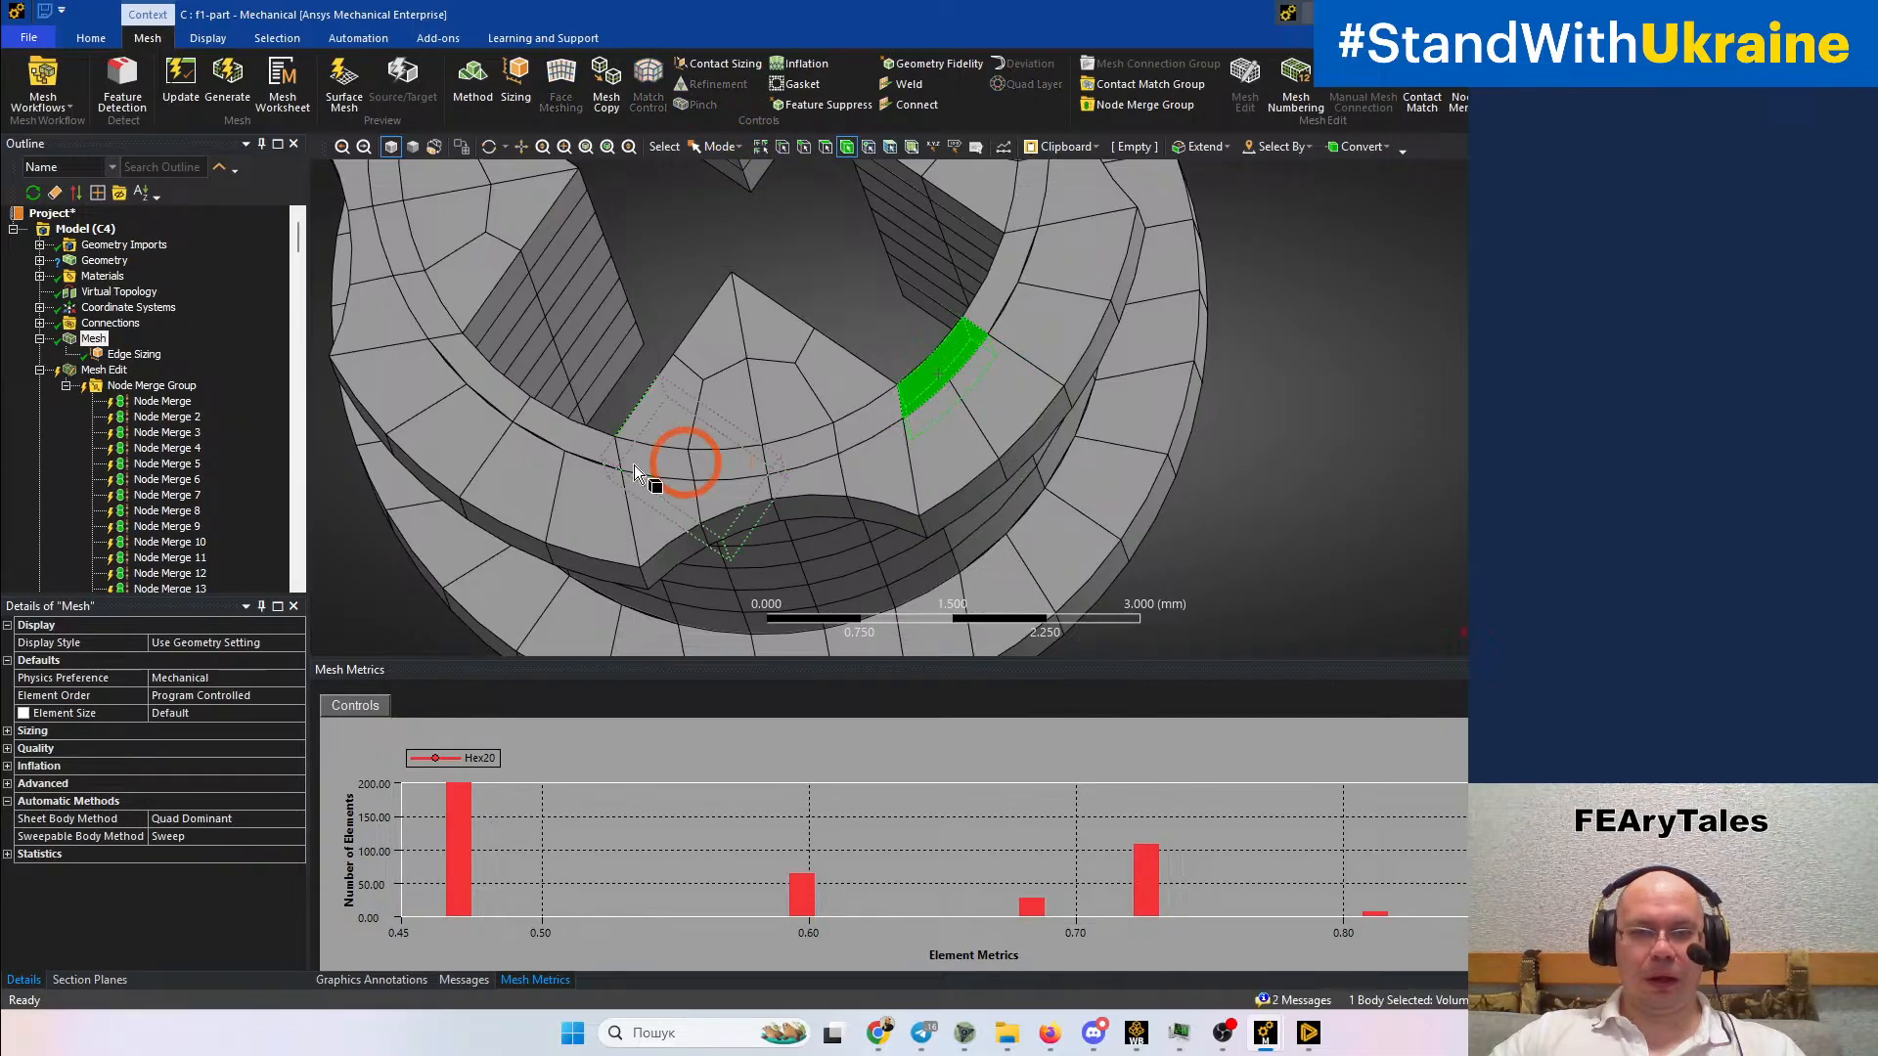
pyautogui.keyDown('ctrl'); pyautogui.click(553, 415); pyautogui.keyUp('ctrl')
pyautogui.keyDown('ctrl'); pyautogui.click(477, 376); pyautogui.keyUp('ctrl')
pyautogui.moveTo(532, 385); pyautogui.dragTo(1061, 695, button='middle')
pyautogui.keyDown('ctrl'); pyautogui.click(588, 303); pyautogui.keyUp('ctrl')
pyautogui.keyDown('ctrl'); pyautogui.moveTo(834, 332); pyautogui.dragTo(835, 446, button='middle'); pyautogui.keyUp('ctrl')
pyautogui.keyDown('ctrl'); pyautogui.click(649, 331); pyautogui.keyUp('ctrl')
pyautogui.keyDown('ctrl'); pyautogui.click(982, 264); pyautogui.keyUp('ctrl')
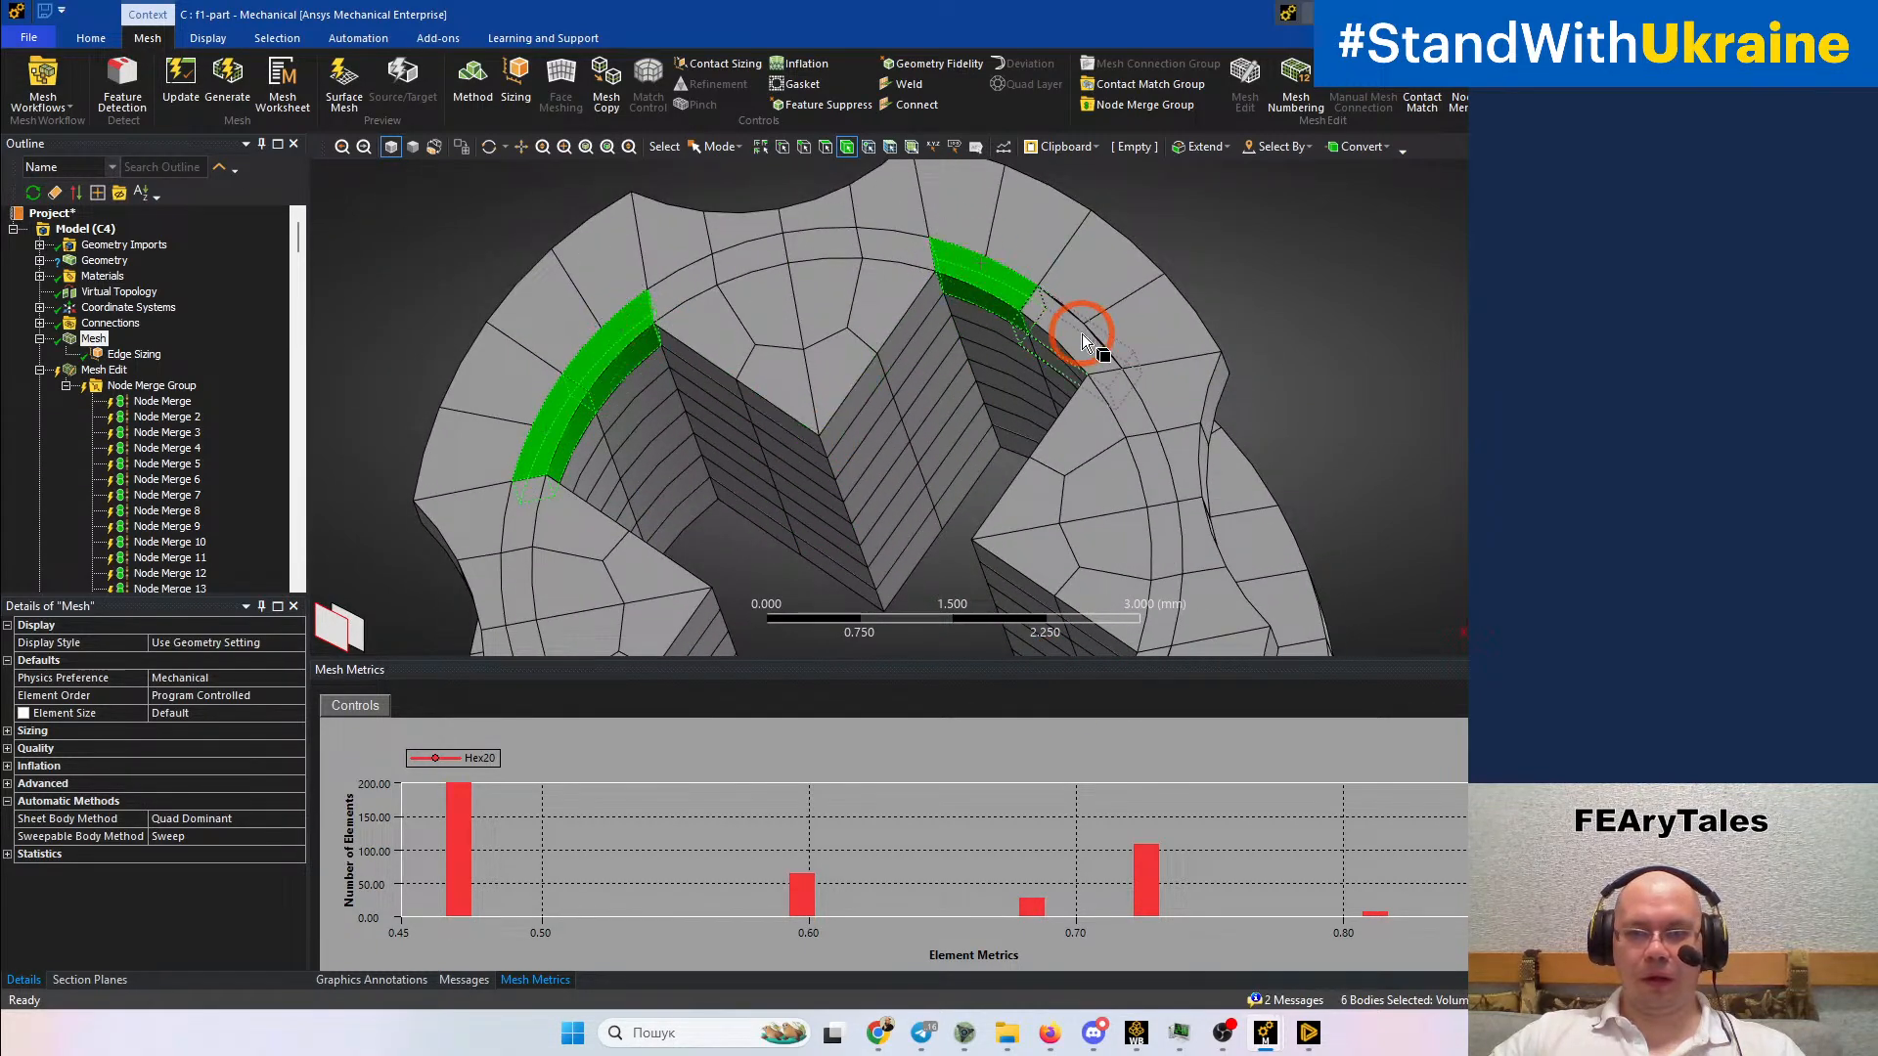
pyautogui.keyDown('ctrl'); pyautogui.click(1082, 333); pyautogui.keyUp('ctrl')
# Add the thin arc-shaped bodies at the cross slots on the round flange end to the selection
pyautogui.scroll(-5, 1190, 398)
pyautogui.moveTo(1191, 398); pyautogui.dragTo(1123, 264, button='middle')
pyautogui.keyDown('ctrl'); pyautogui.click(1100, 479); pyautogui.keyUp('ctrl')
pyautogui.keyDown('ctrl'); pyautogui.moveTo(1100, 479); pyautogui.dragTo(1175, 349, button='middle'); pyautogui.keyUp('ctrl')
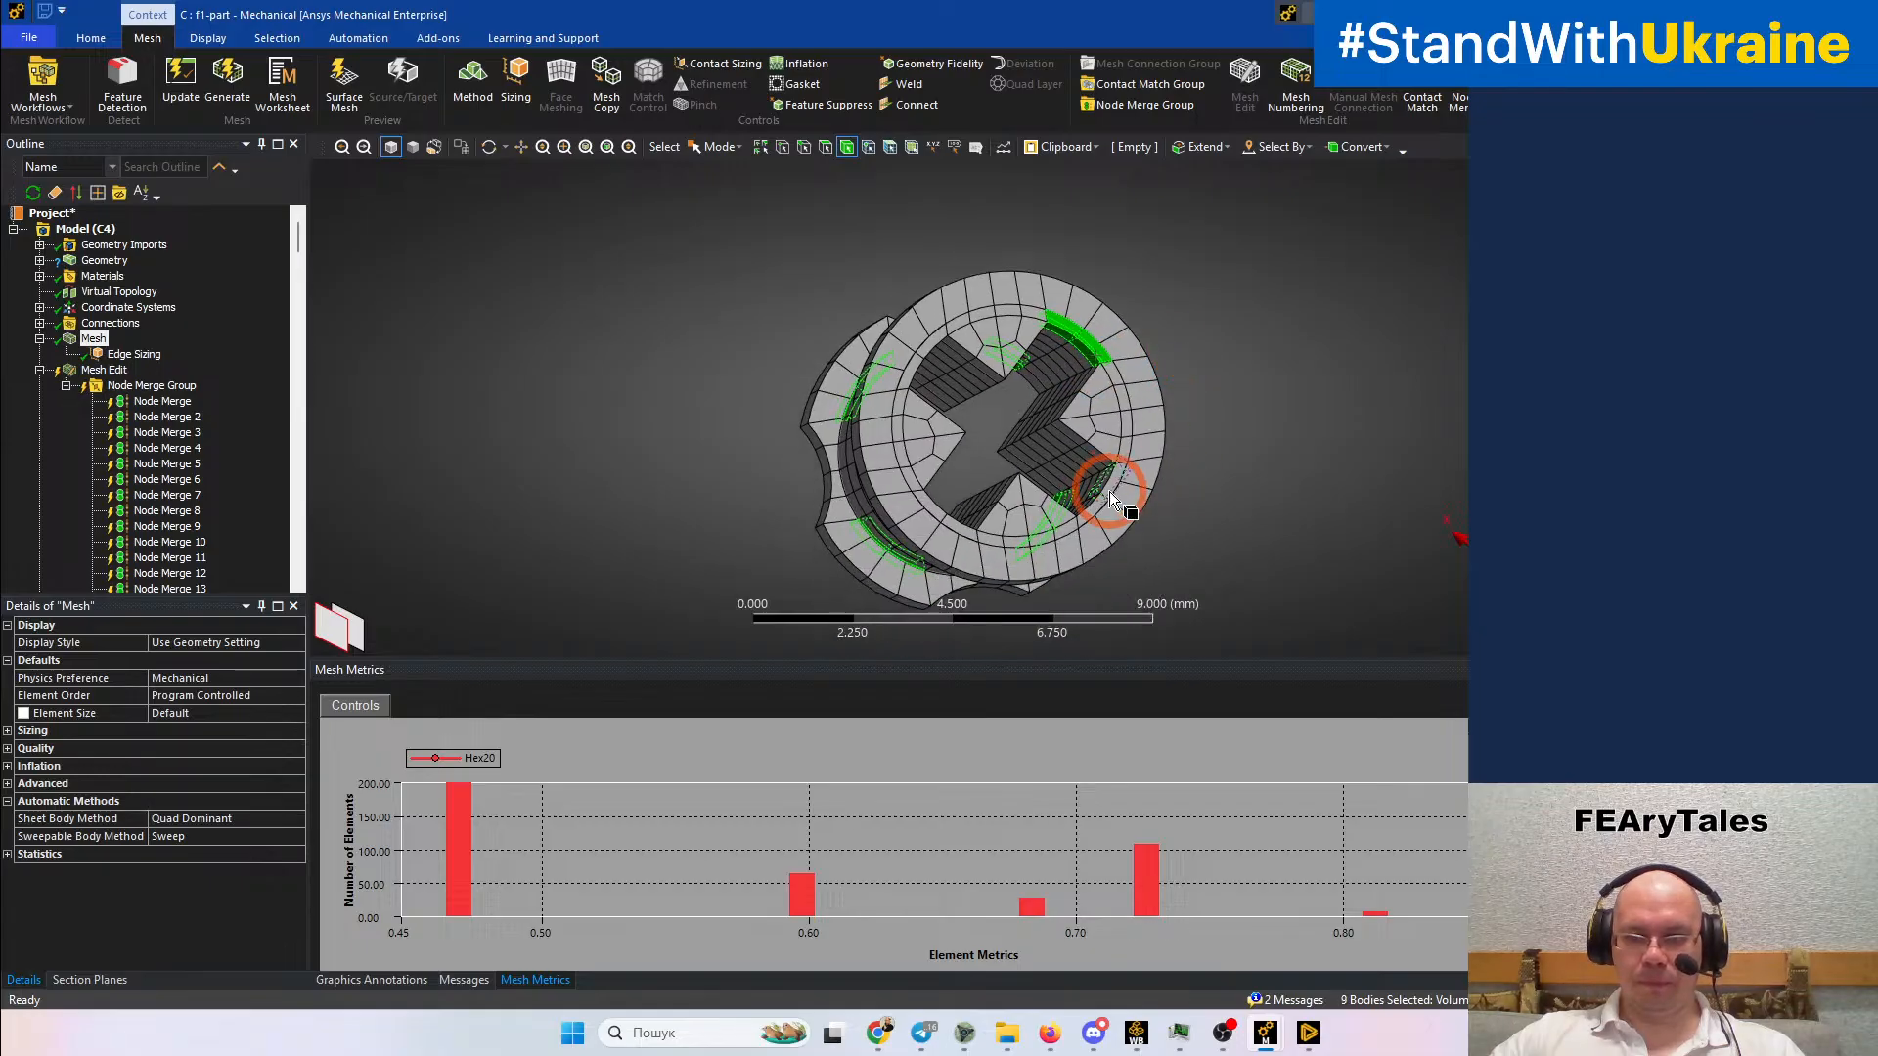
pyautogui.keyDown('ctrl'); pyautogui.click(1100, 524); pyautogui.keyUp('ctrl')
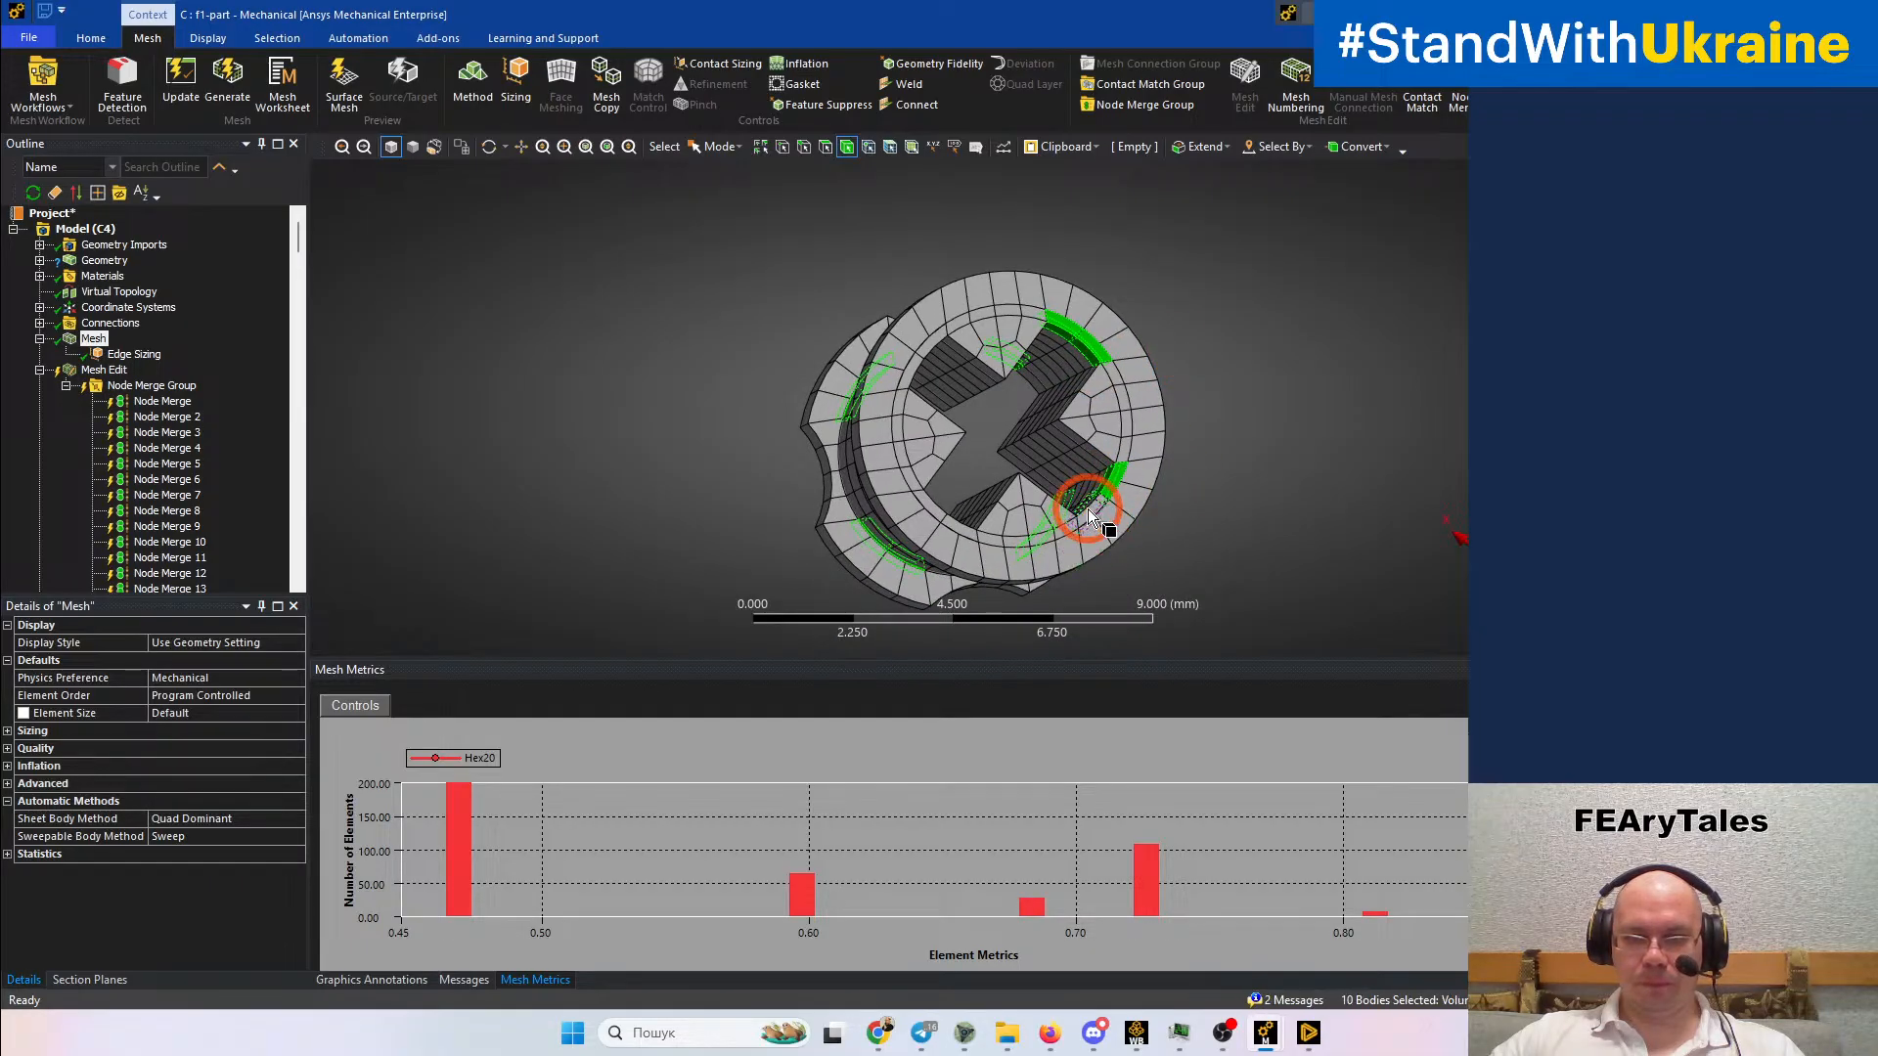
pyautogui.keyDown('ctrl'); pyautogui.click(965, 528); pyautogui.keyUp('ctrl')
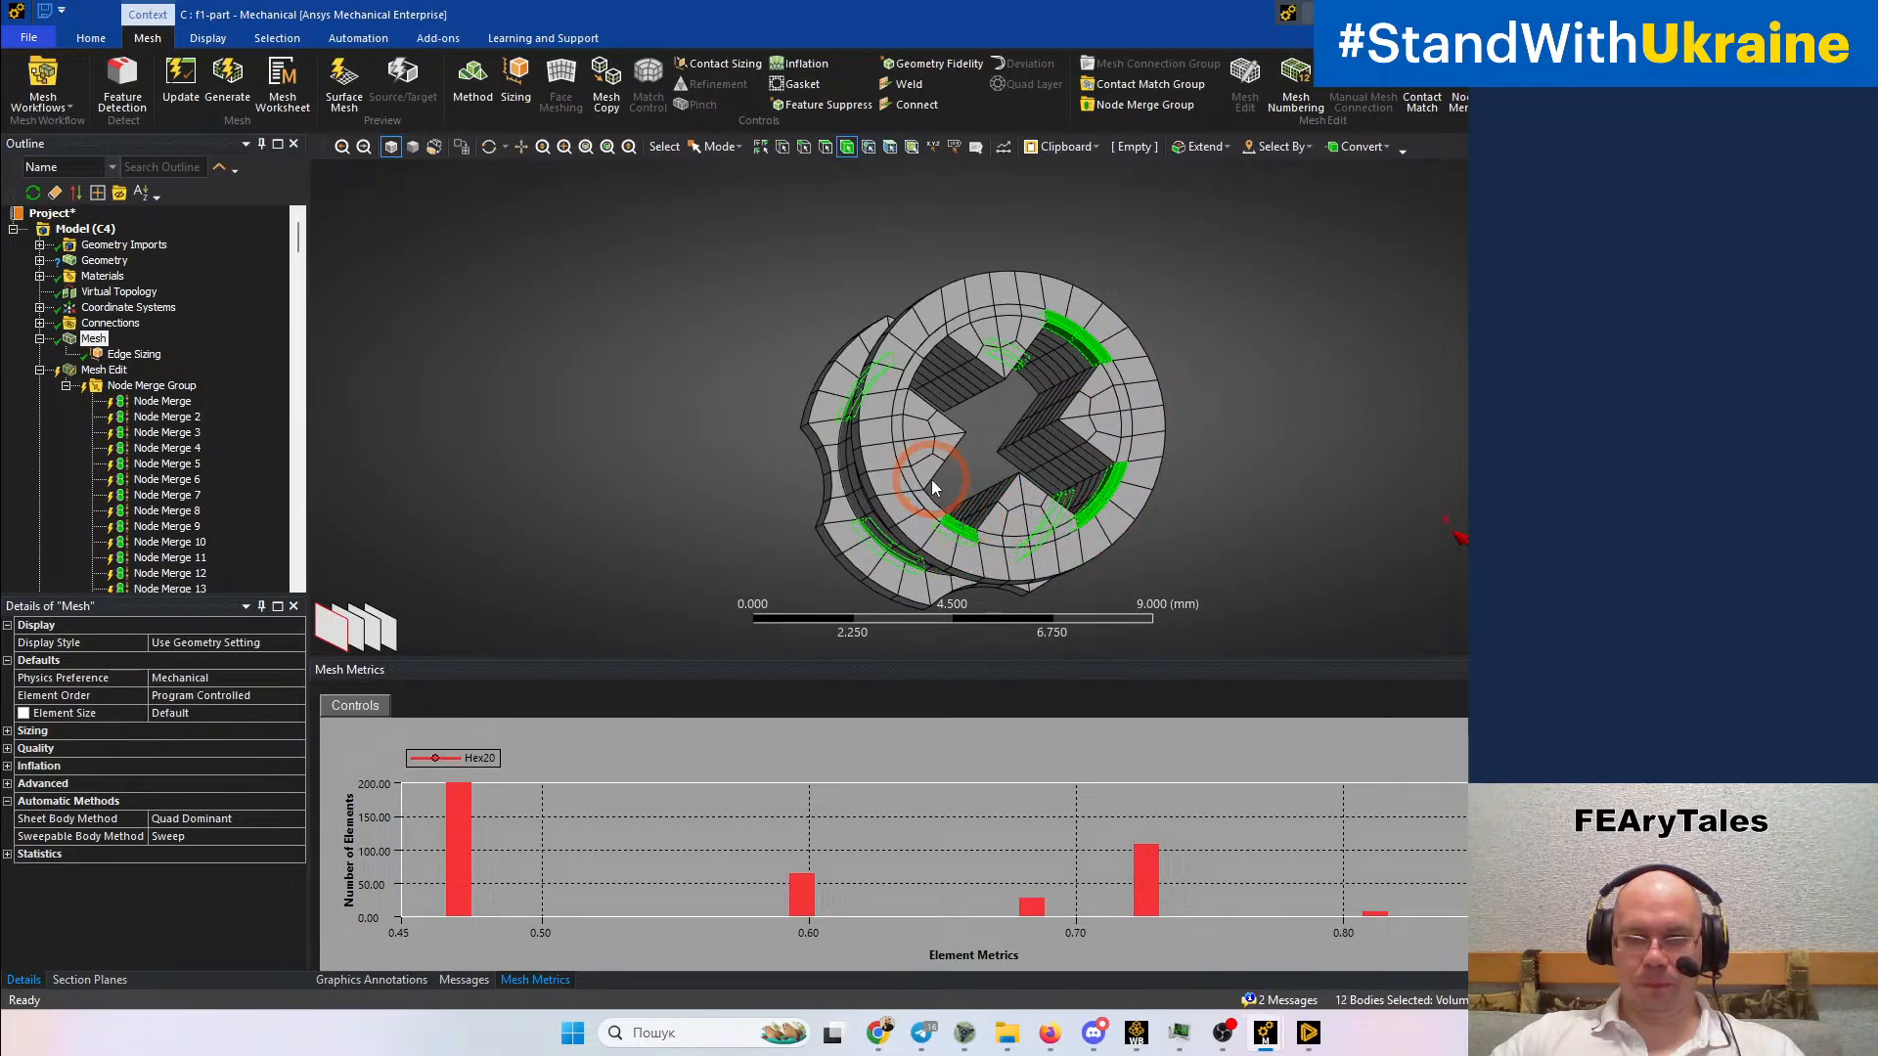
pyautogui.keyDown('ctrl'); pyautogui.click(934, 506); pyautogui.keyUp('ctrl')
pyautogui.keyDown('ctrl'); pyautogui.click(932, 356); pyautogui.keyUp('ctrl')
pyautogui.keyDown('ctrl'); pyautogui.click(1045, 415); pyautogui.keyUp('ctrl')
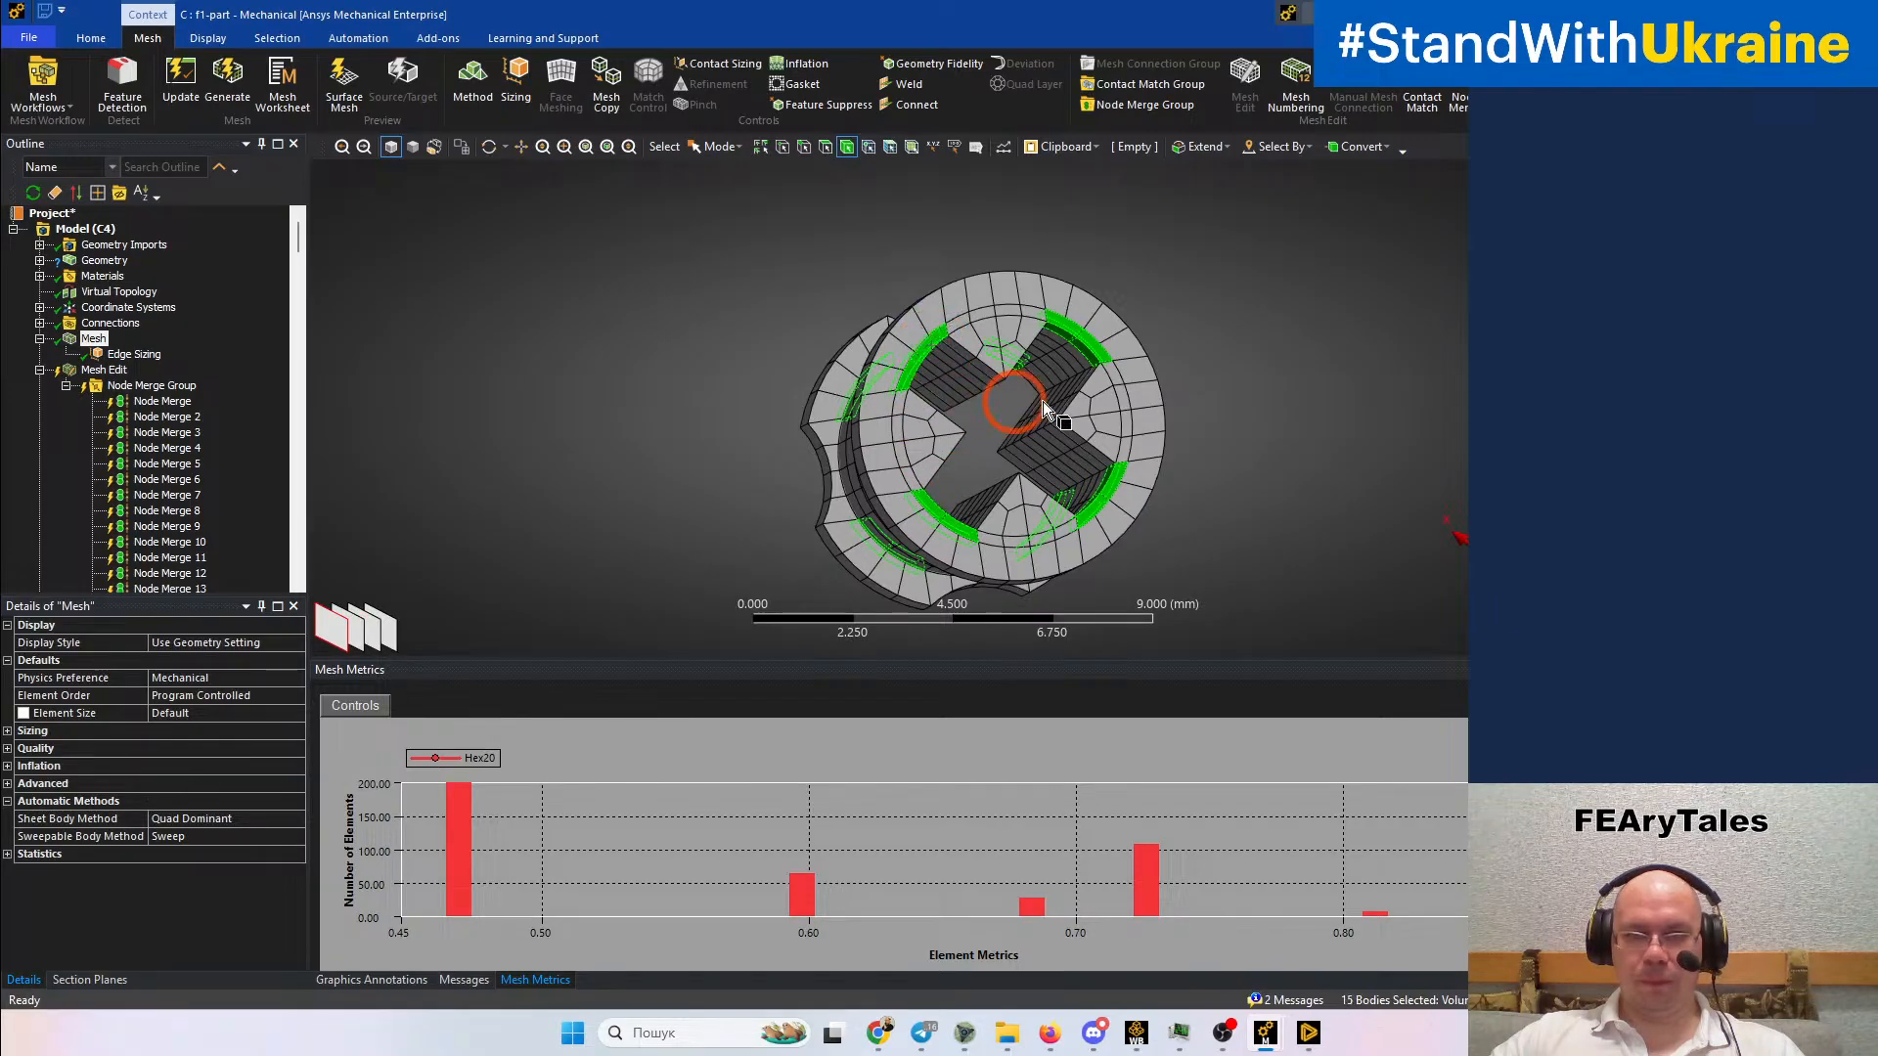
# Hide every body of the bushing except the selected thin arc-shaped ones
pyautogui.rightClick(619, 350)
pyautogui.click(726, 521)
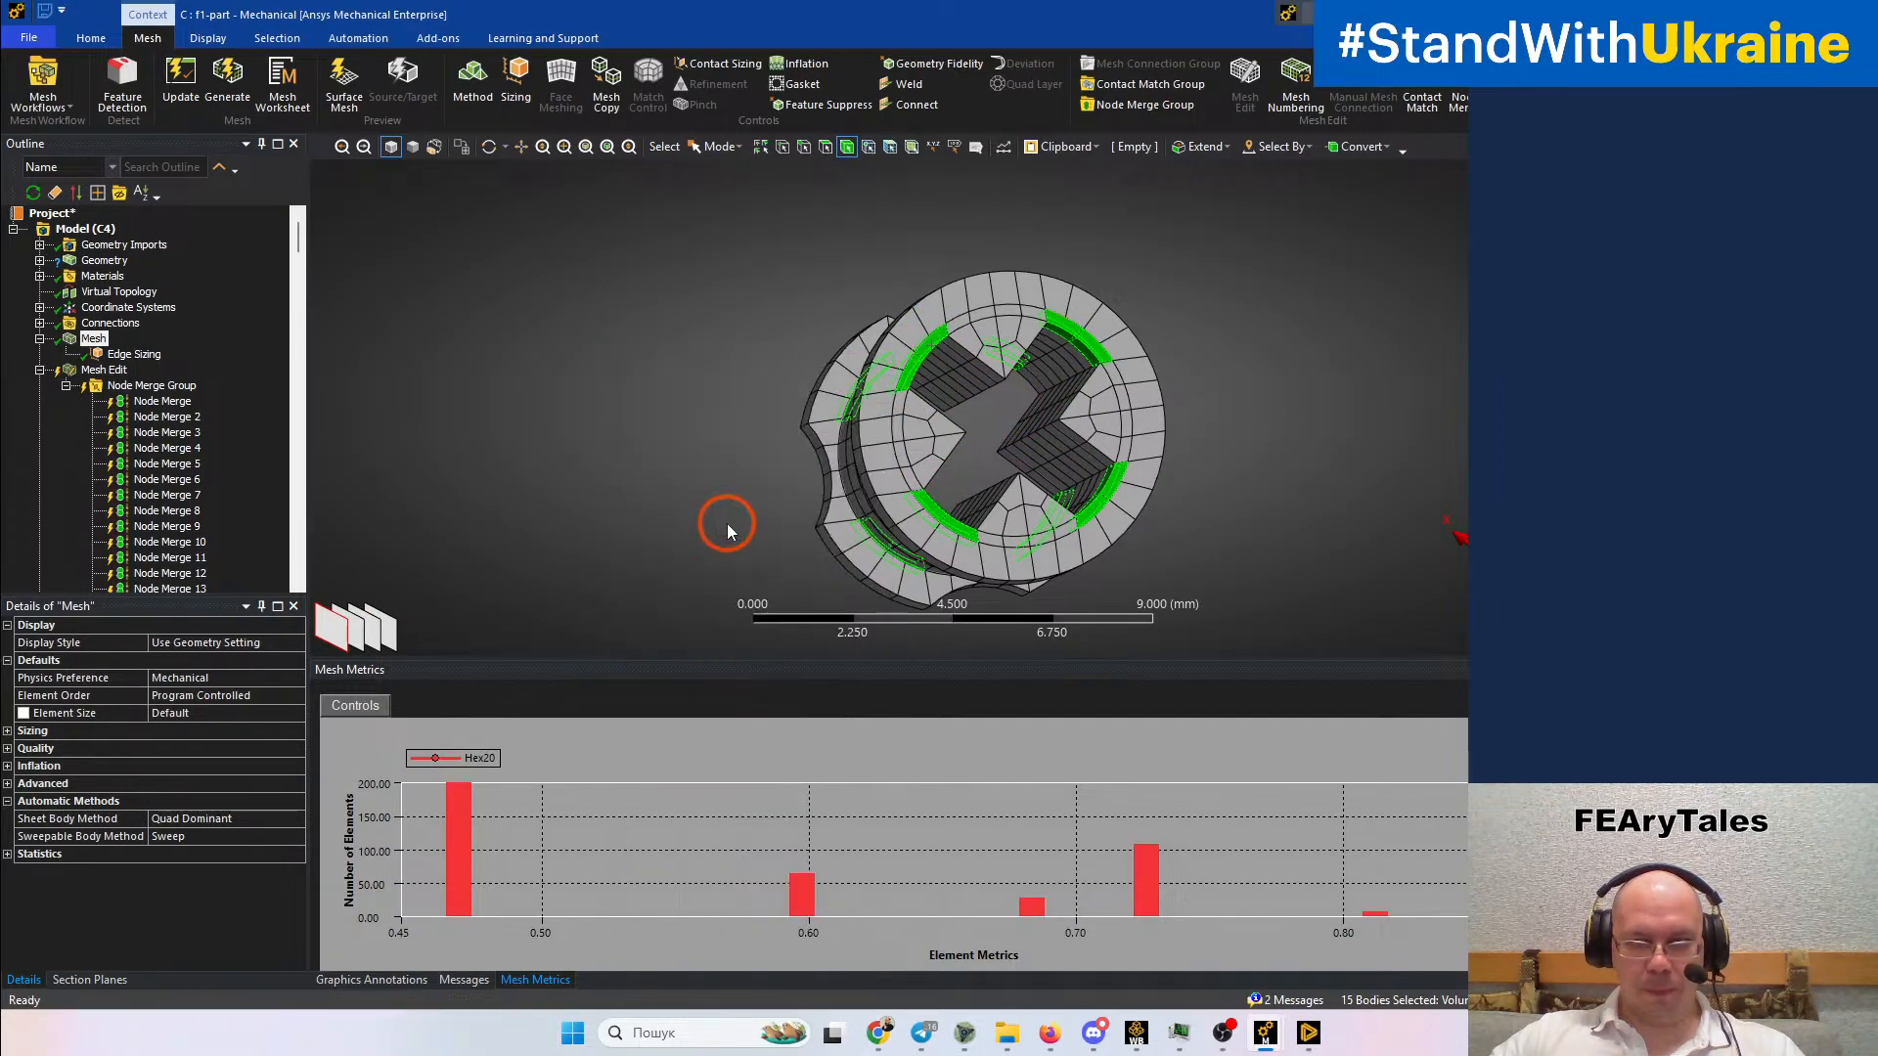
pyautogui.click(724, 343)
pyautogui.moveTo(728, 295); pyautogui.dragTo(767, 436, button='middle')
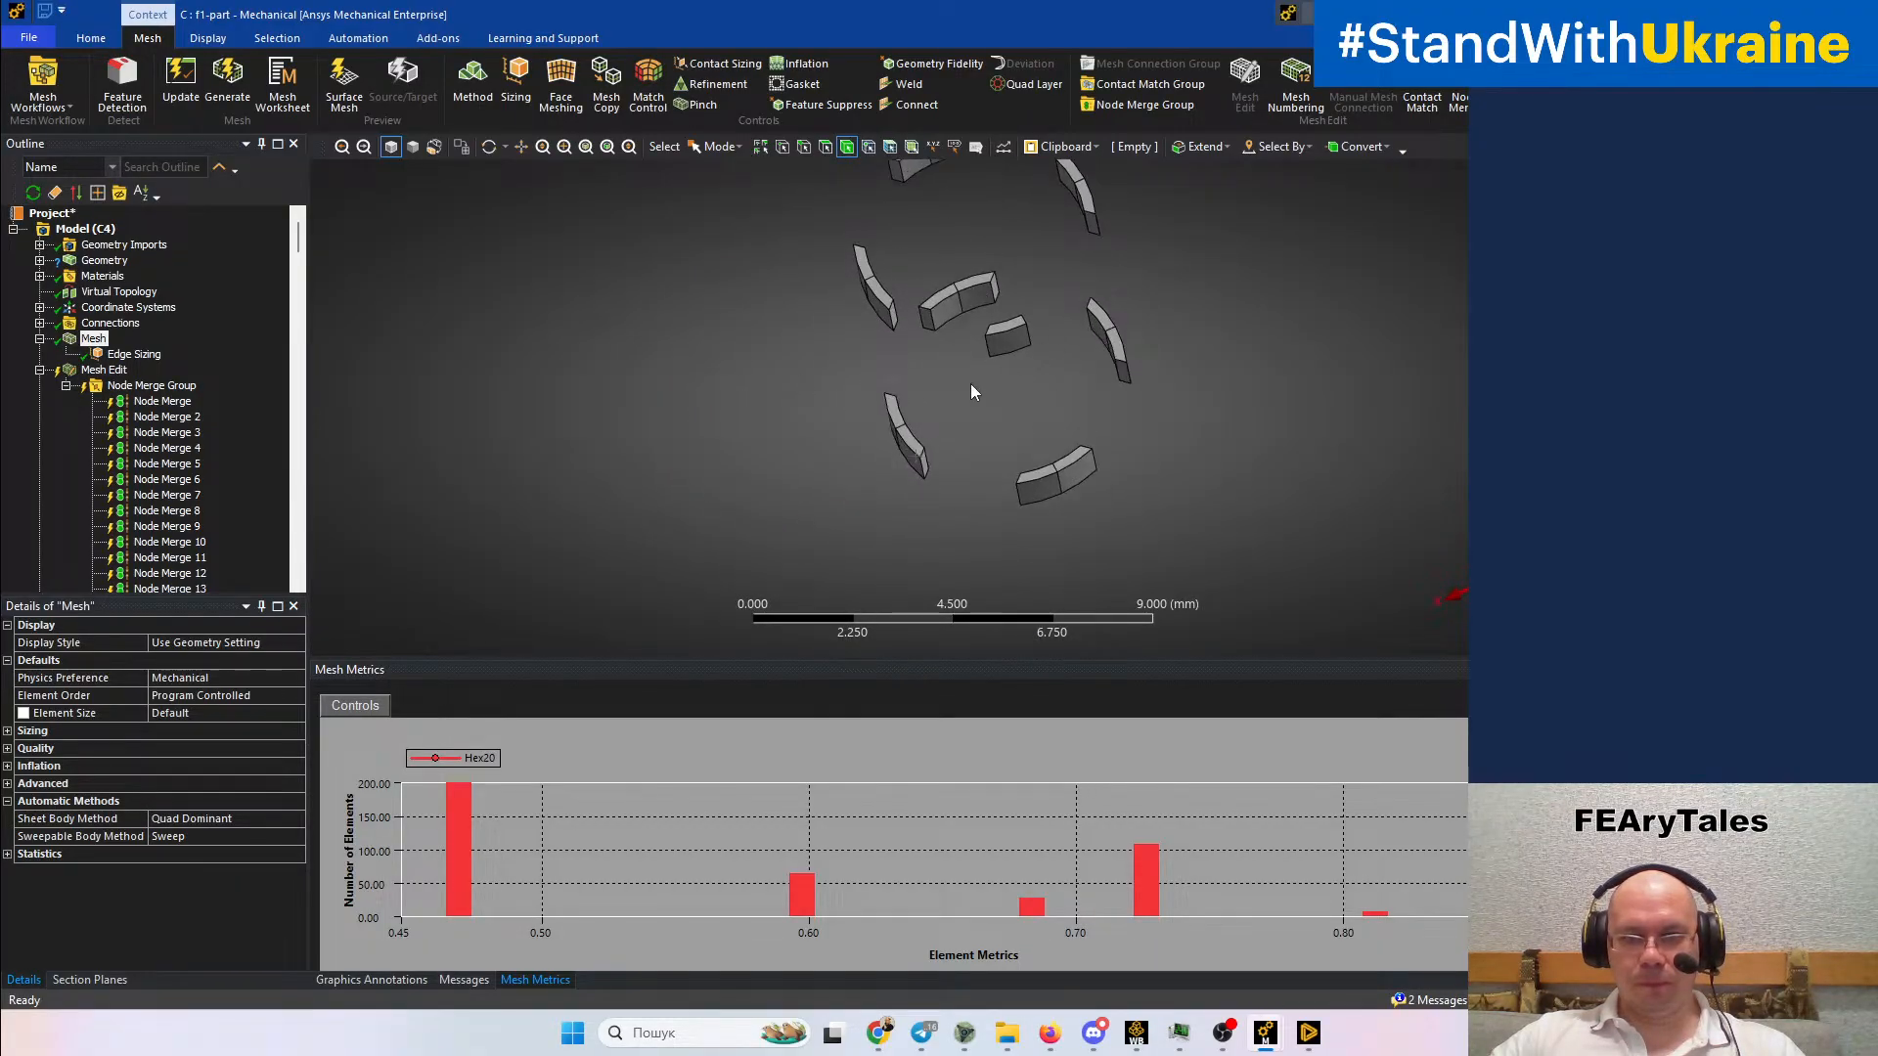
pyautogui.moveTo(984, 385); pyautogui.dragTo(779, 443, button='middle')
pyautogui.rightClick(760, 449)
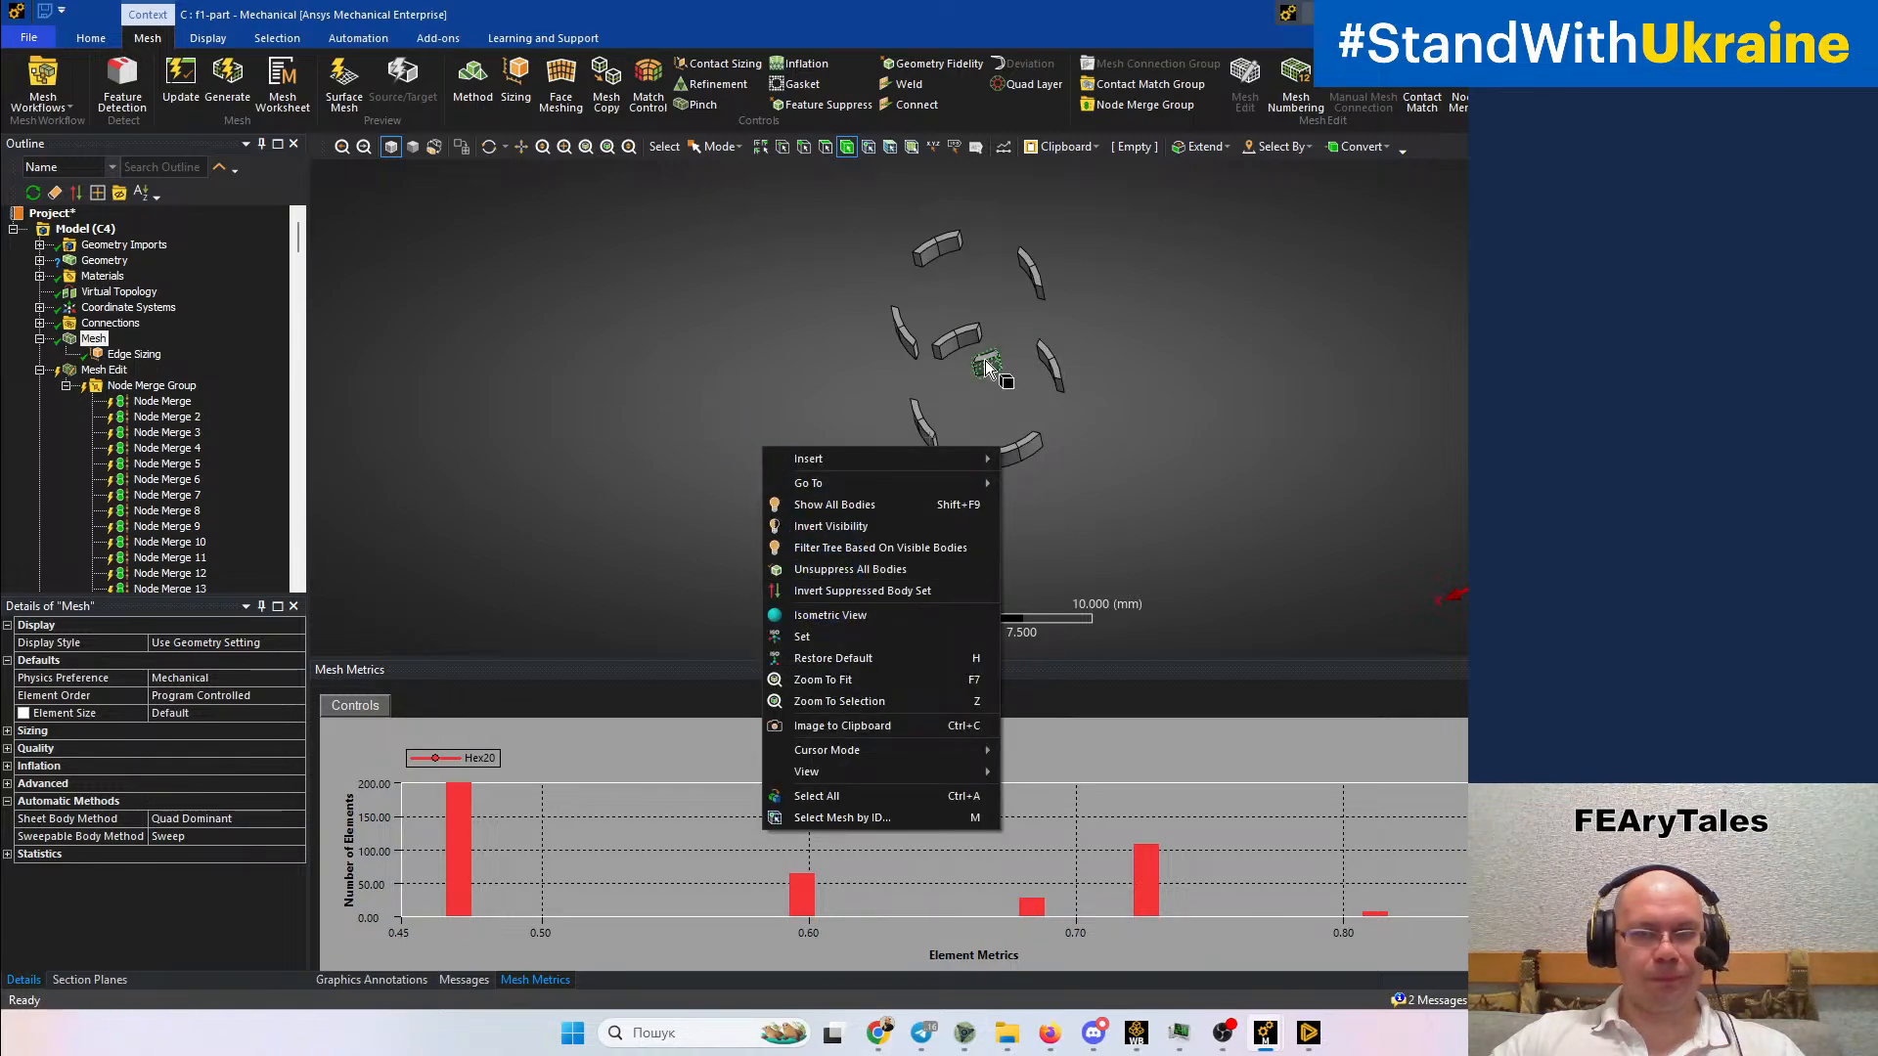
pyautogui.click(710, 324)
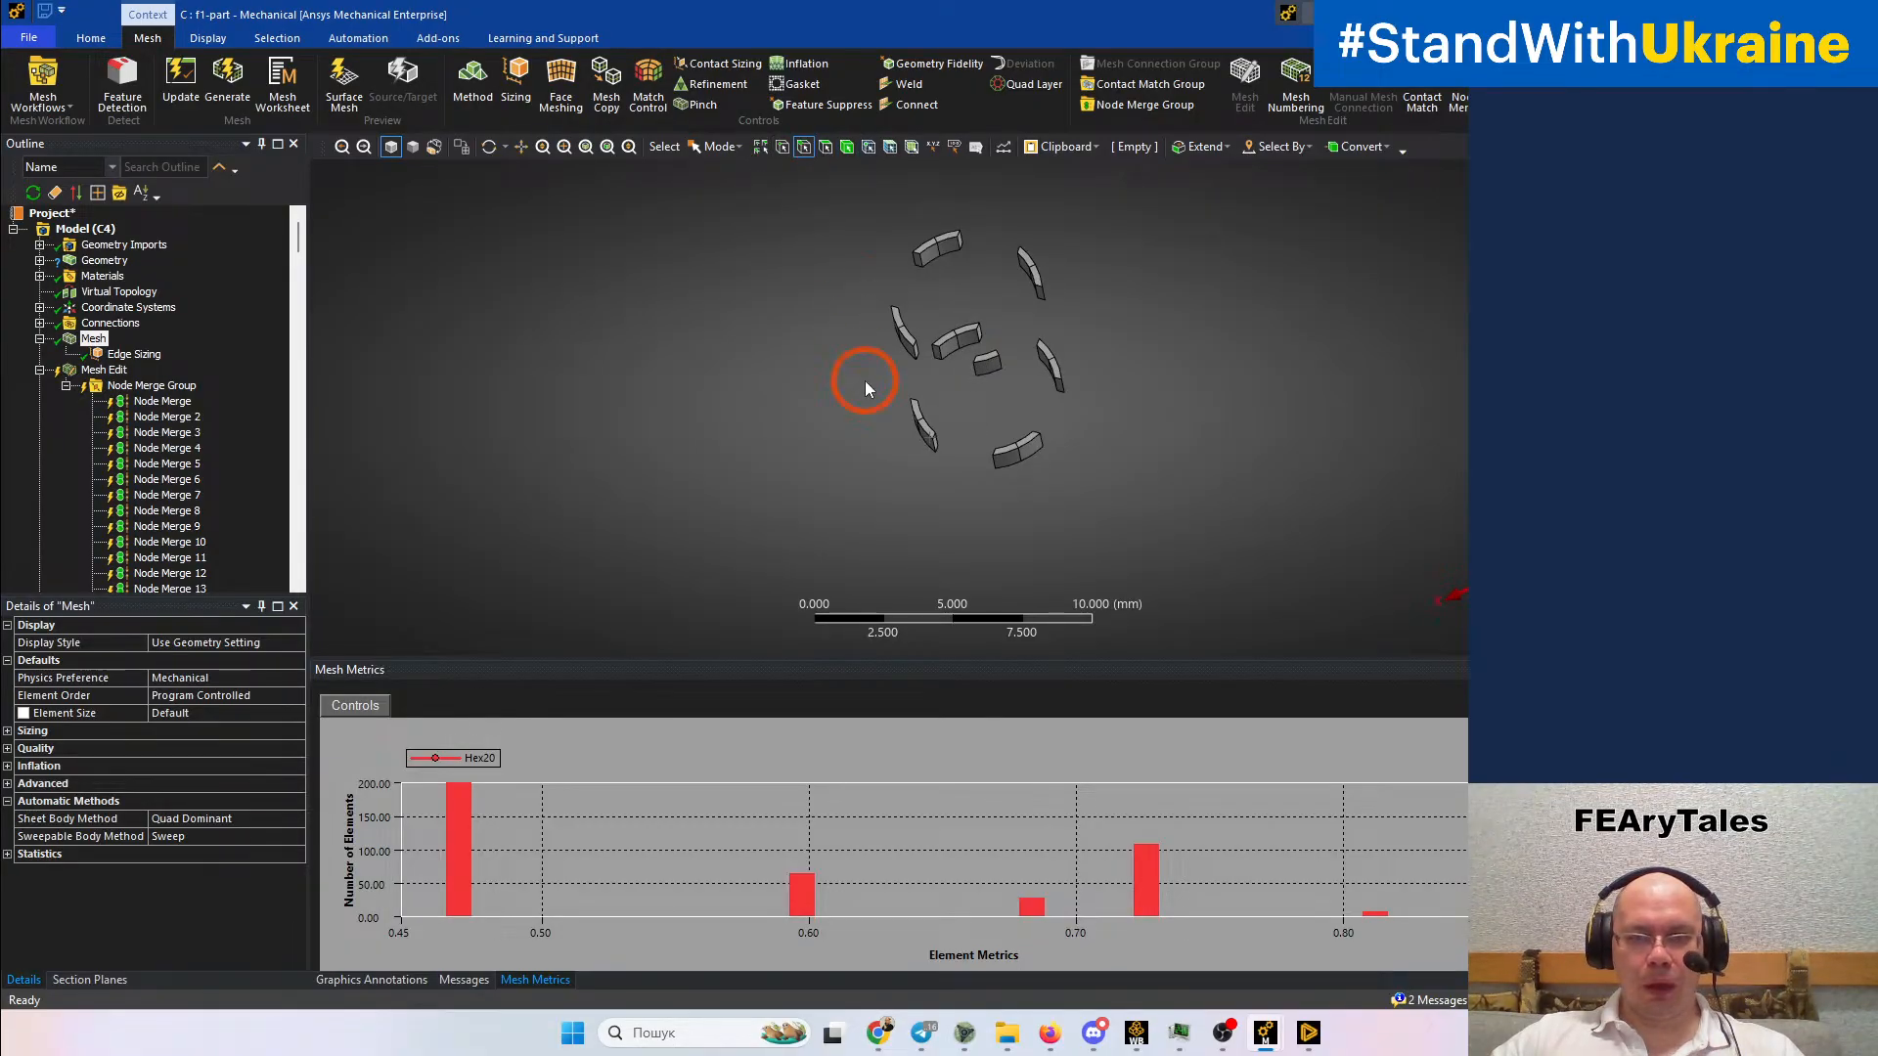
# Select the curved edges of the first pair of arc bodies in one ring
pyautogui.scroll(5, 865, 379)
pyautogui.click(877, 469)
pyautogui.keyDown('ctrl'); pyautogui.click(854, 420); pyautogui.keyUp('ctrl')
pyautogui.keyDown('ctrl'); pyautogui.click(869, 418); pyautogui.keyUp('ctrl')
pyautogui.keyDown('ctrl'); pyautogui.click(883, 447); pyautogui.keyUp('ctrl')
pyautogui.keyDown('ctrl'); pyautogui.click(879, 497); pyautogui.keyUp('ctrl')
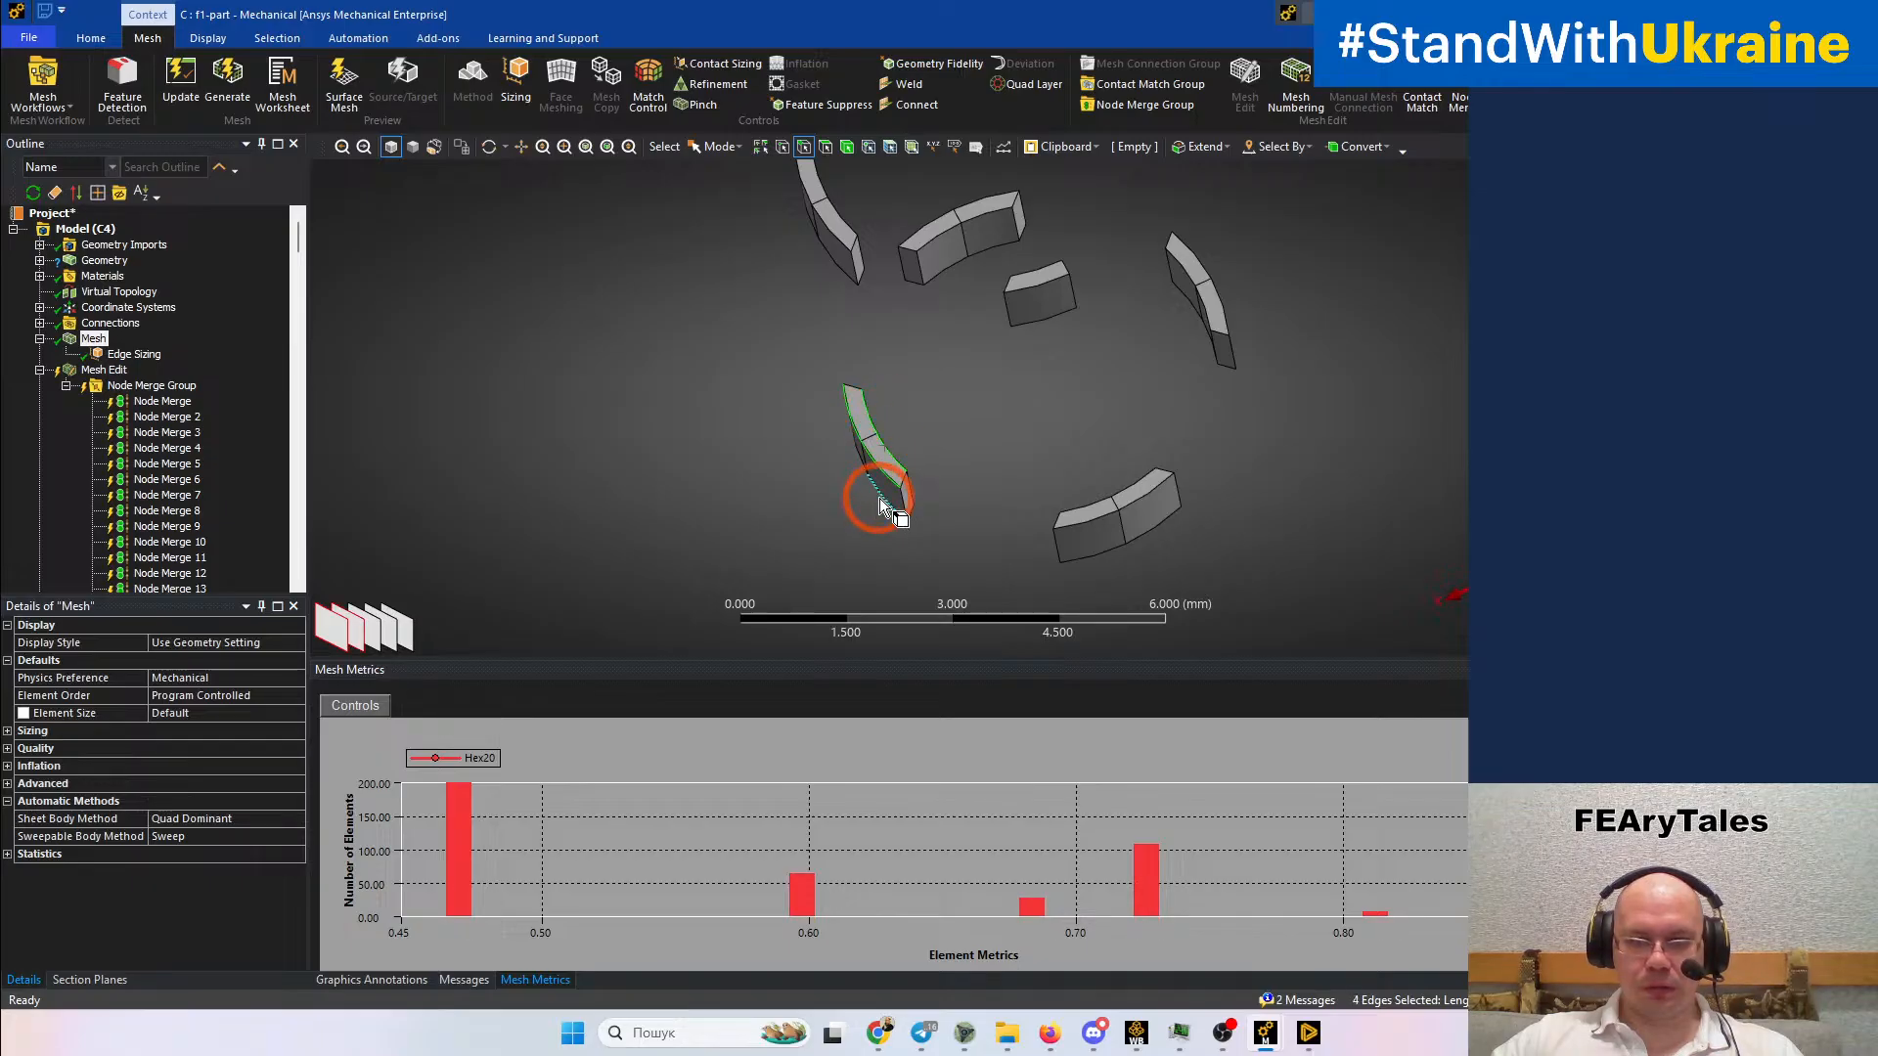
# Add the curved edges of the neighbouring second pair of arc bodies in the same ring to the selection
pyautogui.keyDown('ctrl'); pyautogui.click(1134, 507); pyautogui.keyUp('ctrl')
pyautogui.keyDown('ctrl'); pyautogui.click(1090, 522); pyautogui.keyUp('ctrl')
pyautogui.keyDown('ctrl'); pyautogui.click(1082, 502); pyautogui.keyUp('ctrl')
pyautogui.keyDown('ctrl'); pyautogui.click(1123, 491); pyautogui.keyUp('ctrl')
pyautogui.keyDown('ctrl'); pyautogui.click(1124, 485); pyautogui.keyUp('ctrl')
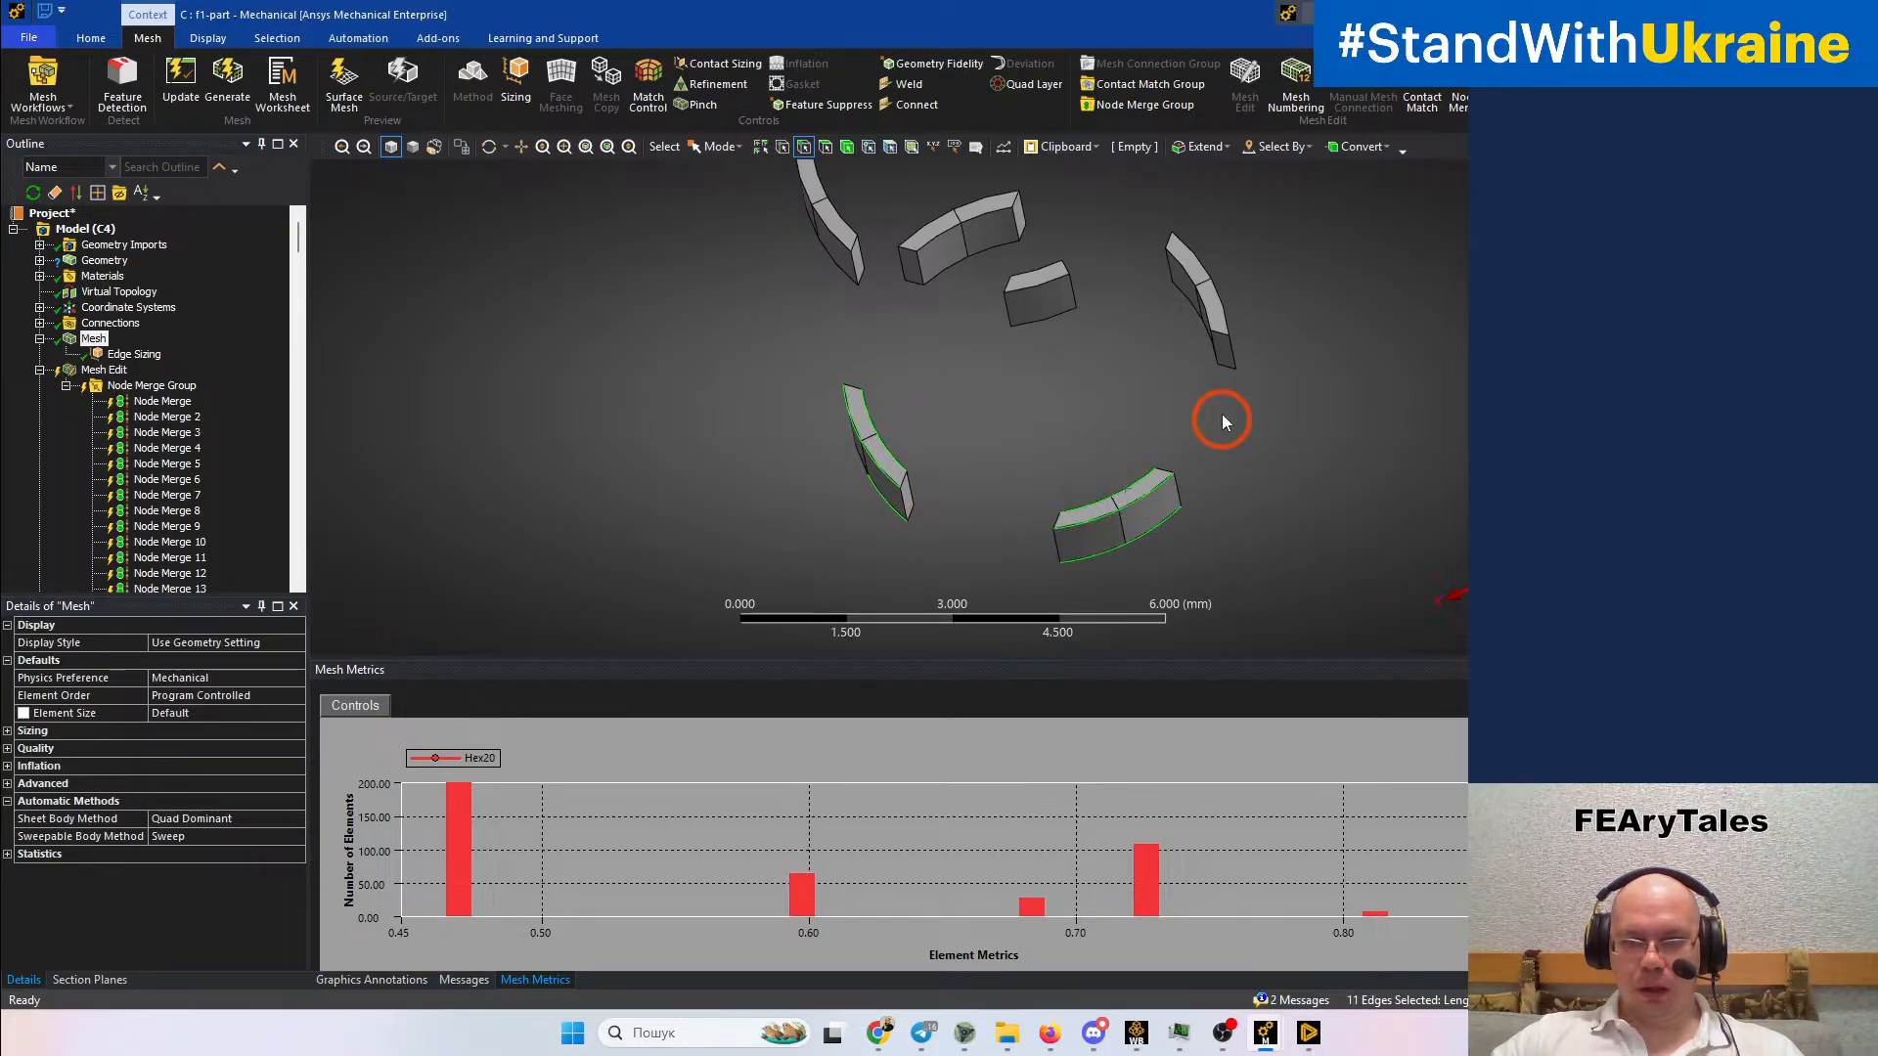
# Extend the edge selection with the upper and lower curved edges of the ring's third pair of arc bodies
pyautogui.keyDown('ctrl'); pyautogui.moveTo(1222, 414); pyautogui.dragTo(1060, 577, button='middle'); pyautogui.keyUp('ctrl')
pyautogui.keyDown('ctrl'); pyautogui.click(1043, 485); pyautogui.keyUp('ctrl')
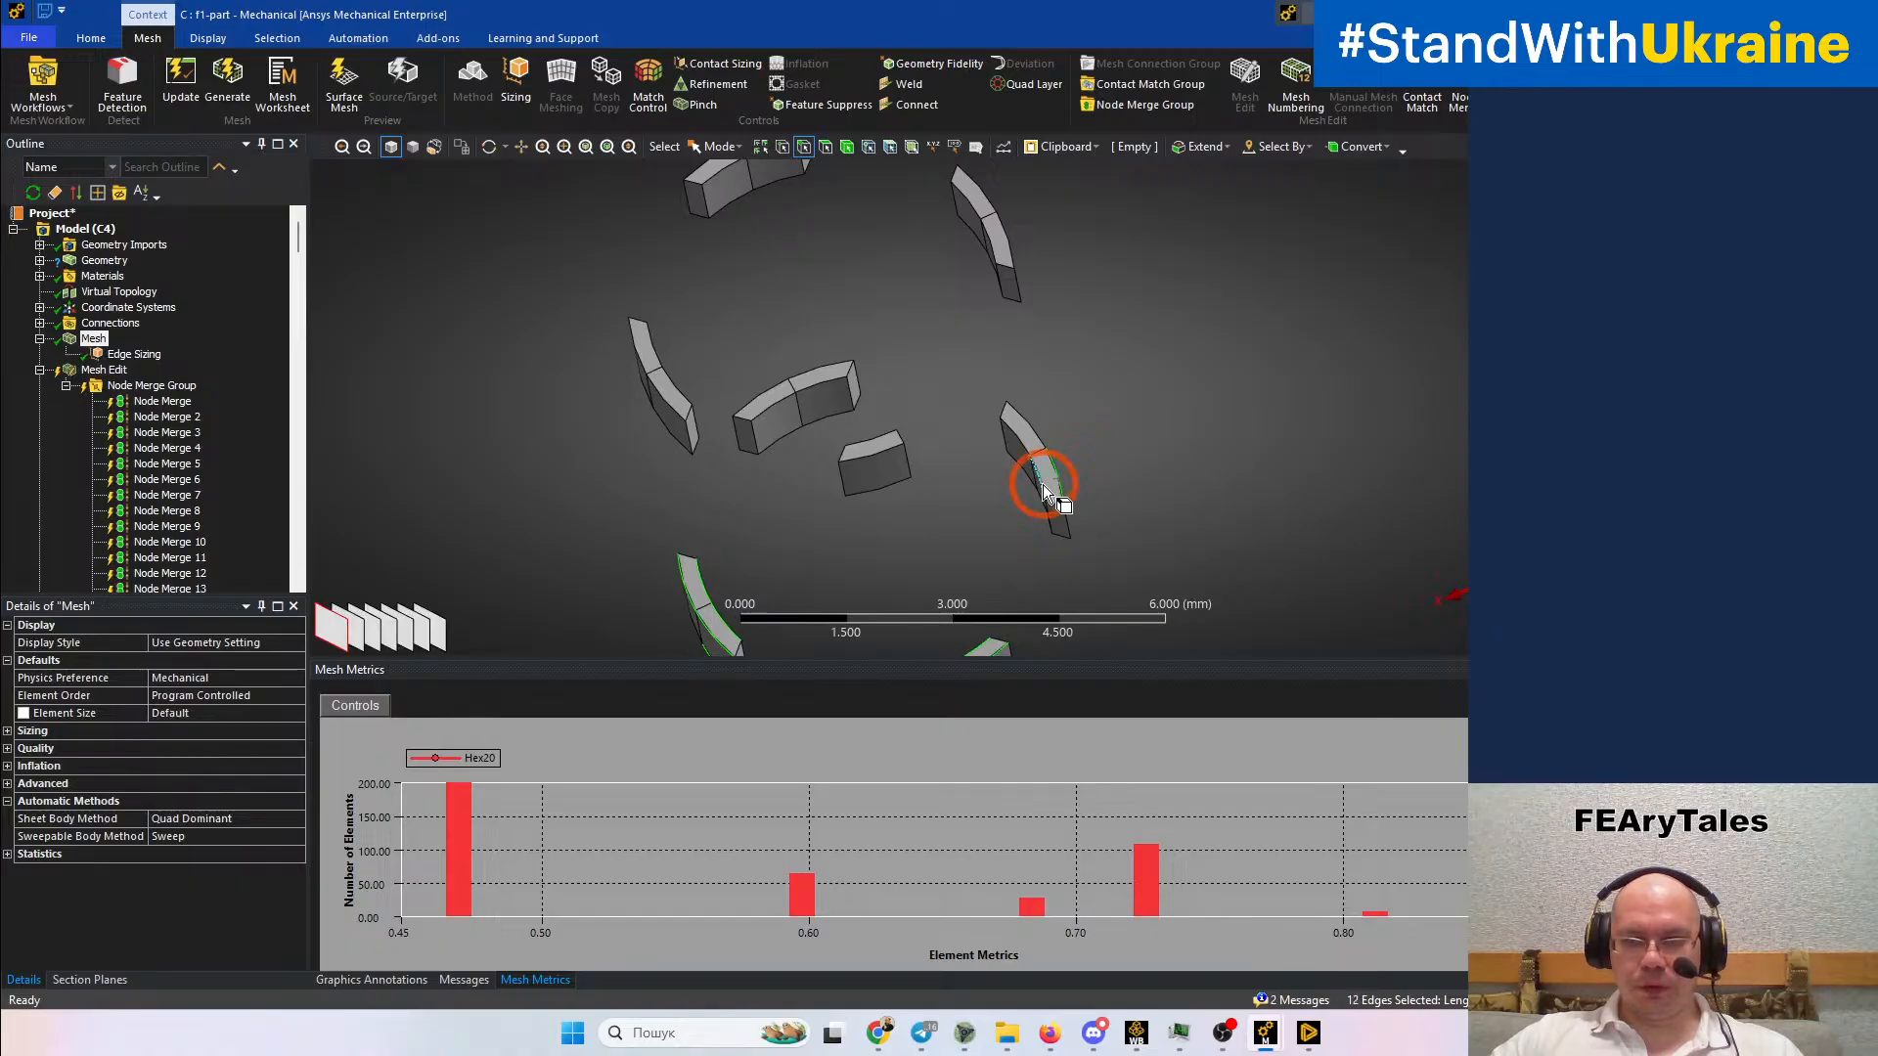
pyautogui.keyDown('ctrl'); pyautogui.click(1034, 438); pyautogui.keyUp('ctrl')
pyautogui.keyDown('ctrl'); pyautogui.click(1029, 487); pyautogui.keyUp('ctrl')
pyautogui.moveTo(1070, 507)
pyautogui.mouseDown(button='middle')
pyautogui.moveTo(1115, 473)
pyautogui.moveTo(1049, 479)
pyautogui.mouseUp(button='middle')
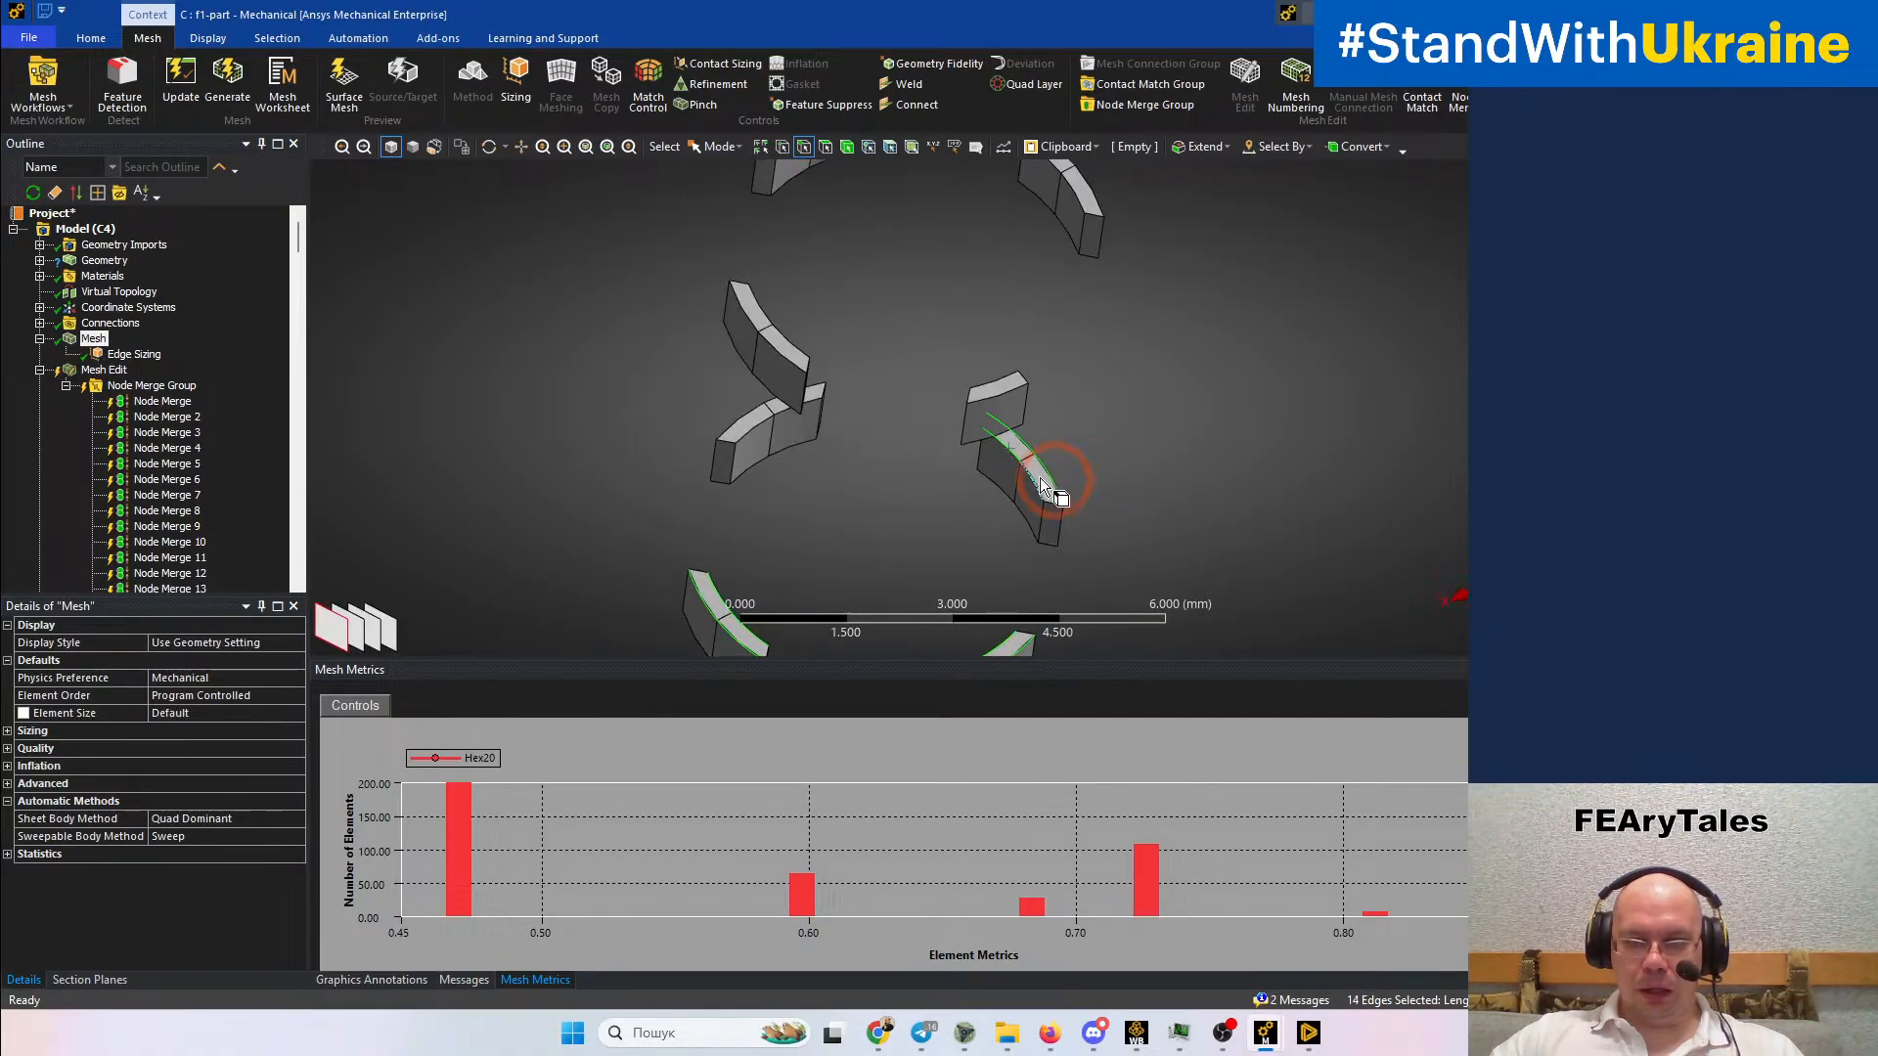
pyautogui.keyDown('ctrl'); pyautogui.click(1028, 500); pyautogui.keyUp('ctrl')
pyautogui.keyDown('ctrl'); pyautogui.click(1006, 505); pyautogui.keyUp('ctrl')
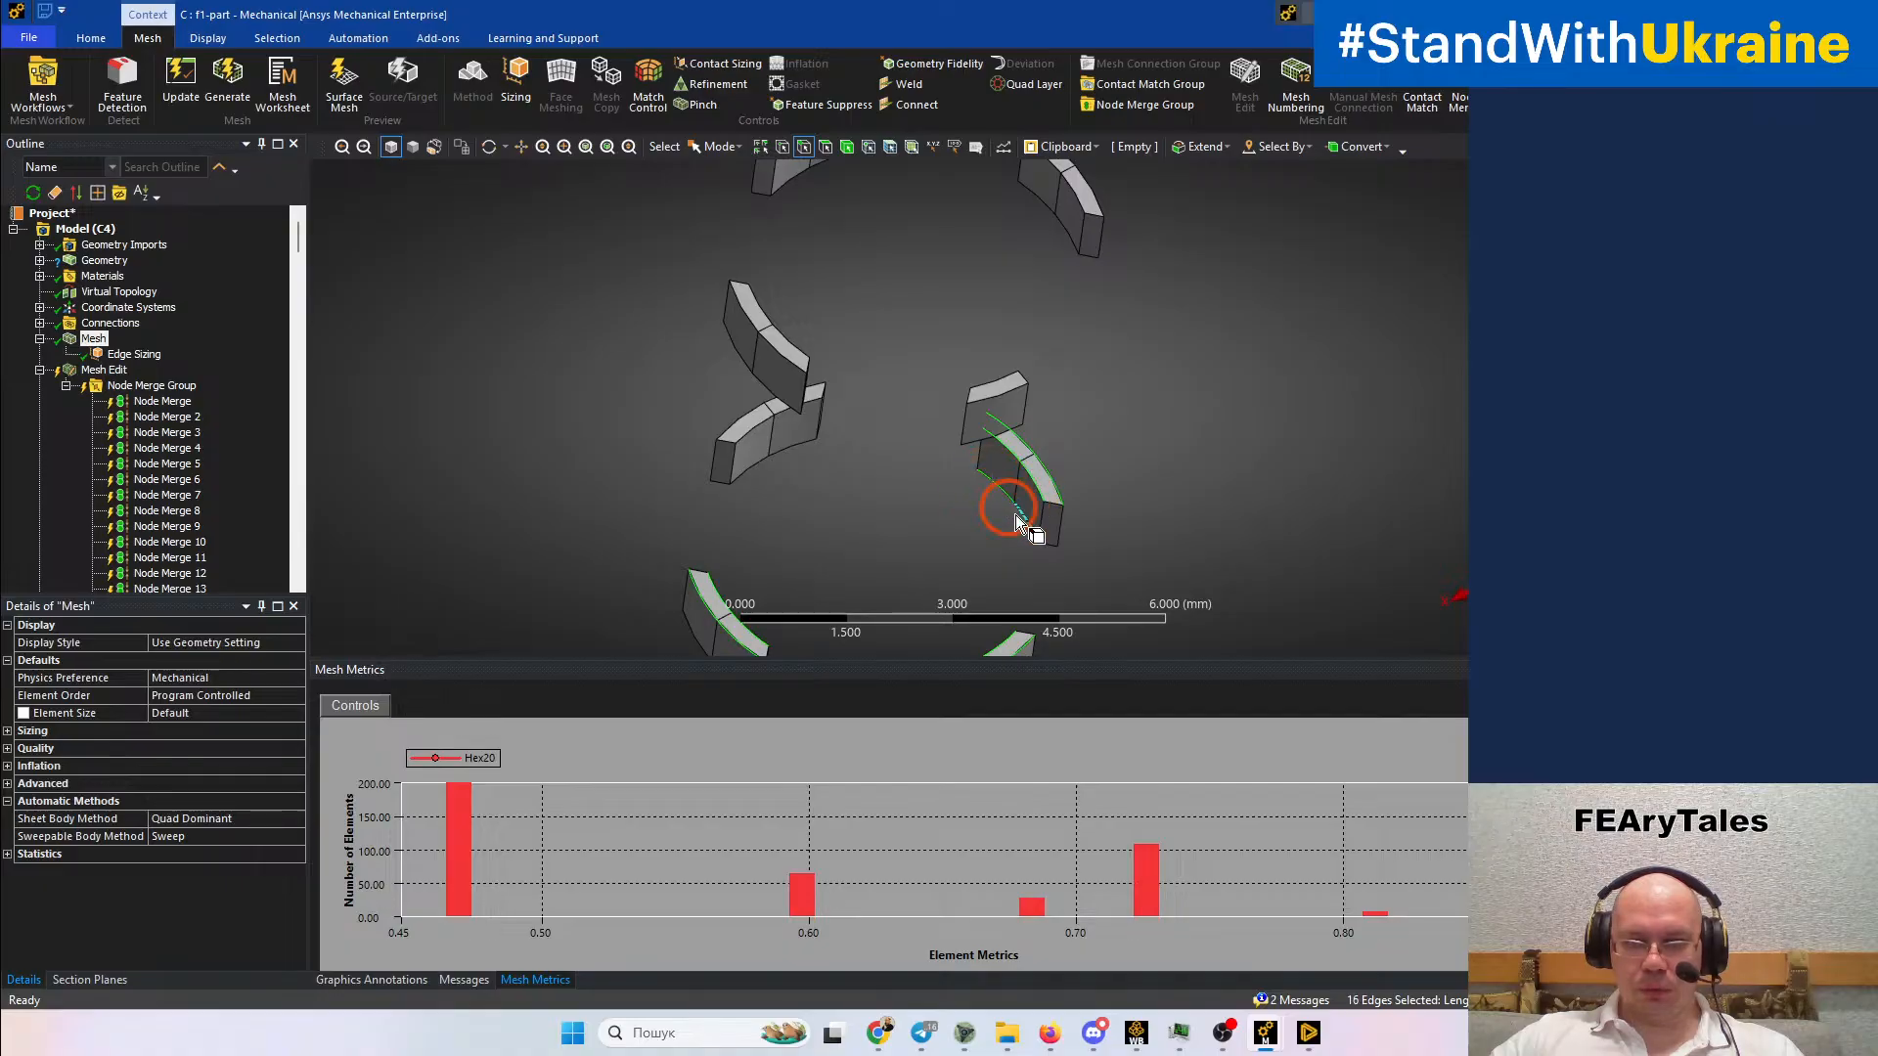
# Add the remaining curved edges of the ring's last pair of arc bodies to the edge selection
pyautogui.moveTo(1059, 526); pyautogui.dragTo(1113, 513, button='middle')
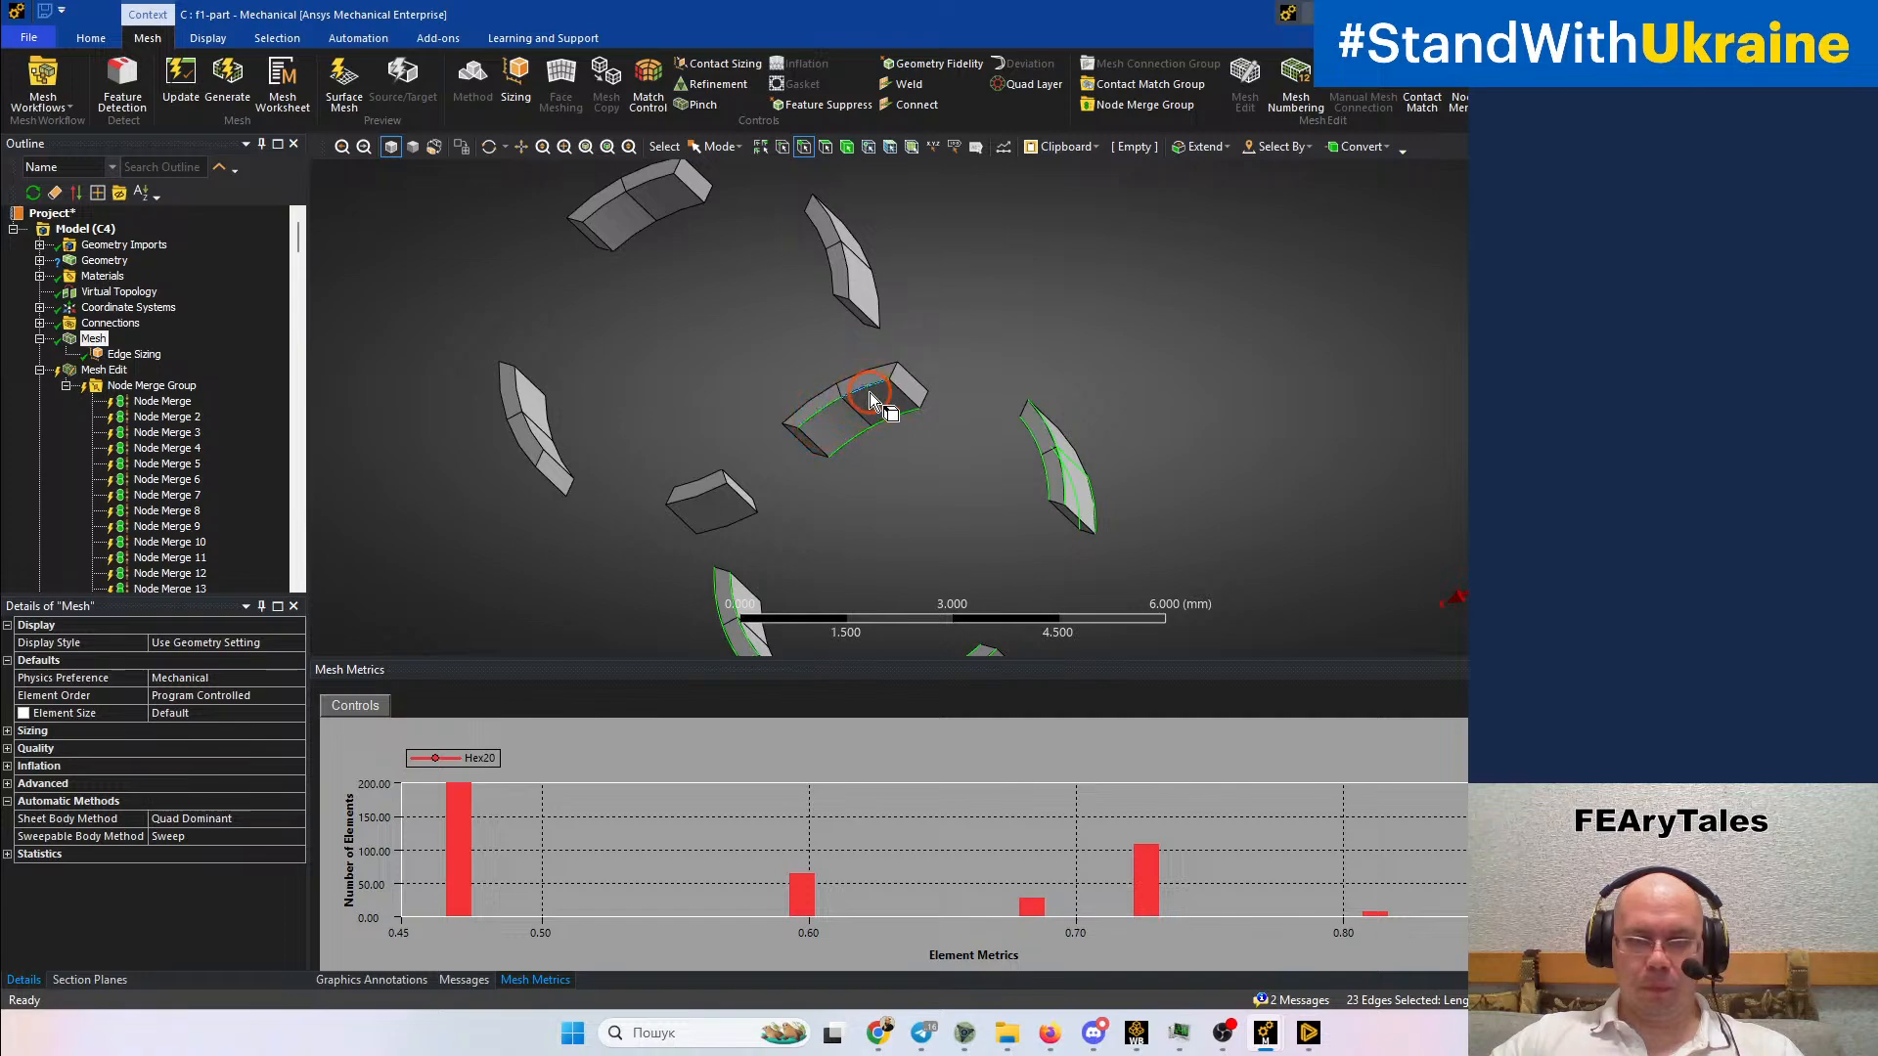
pyautogui.keyDown('ctrl'); pyautogui.click(808, 401); pyautogui.keyUp('ctrl')
pyautogui.scroll(3, 808, 401)
pyautogui.scroll(-6, 808, 401)
pyautogui.keyDown('ctrl'); pyautogui.moveTo(914, 440); pyautogui.dragTo(866, 454, button='middle'); pyautogui.keyUp('ctrl')
pyautogui.scroll(6, 868, 460)
pyautogui.keyDown('ctrl'); pyautogui.click(712, 552); pyautogui.keyUp('ctrl')
pyautogui.moveTo(716, 577); pyautogui.dragTo(769, 519, button='middle')
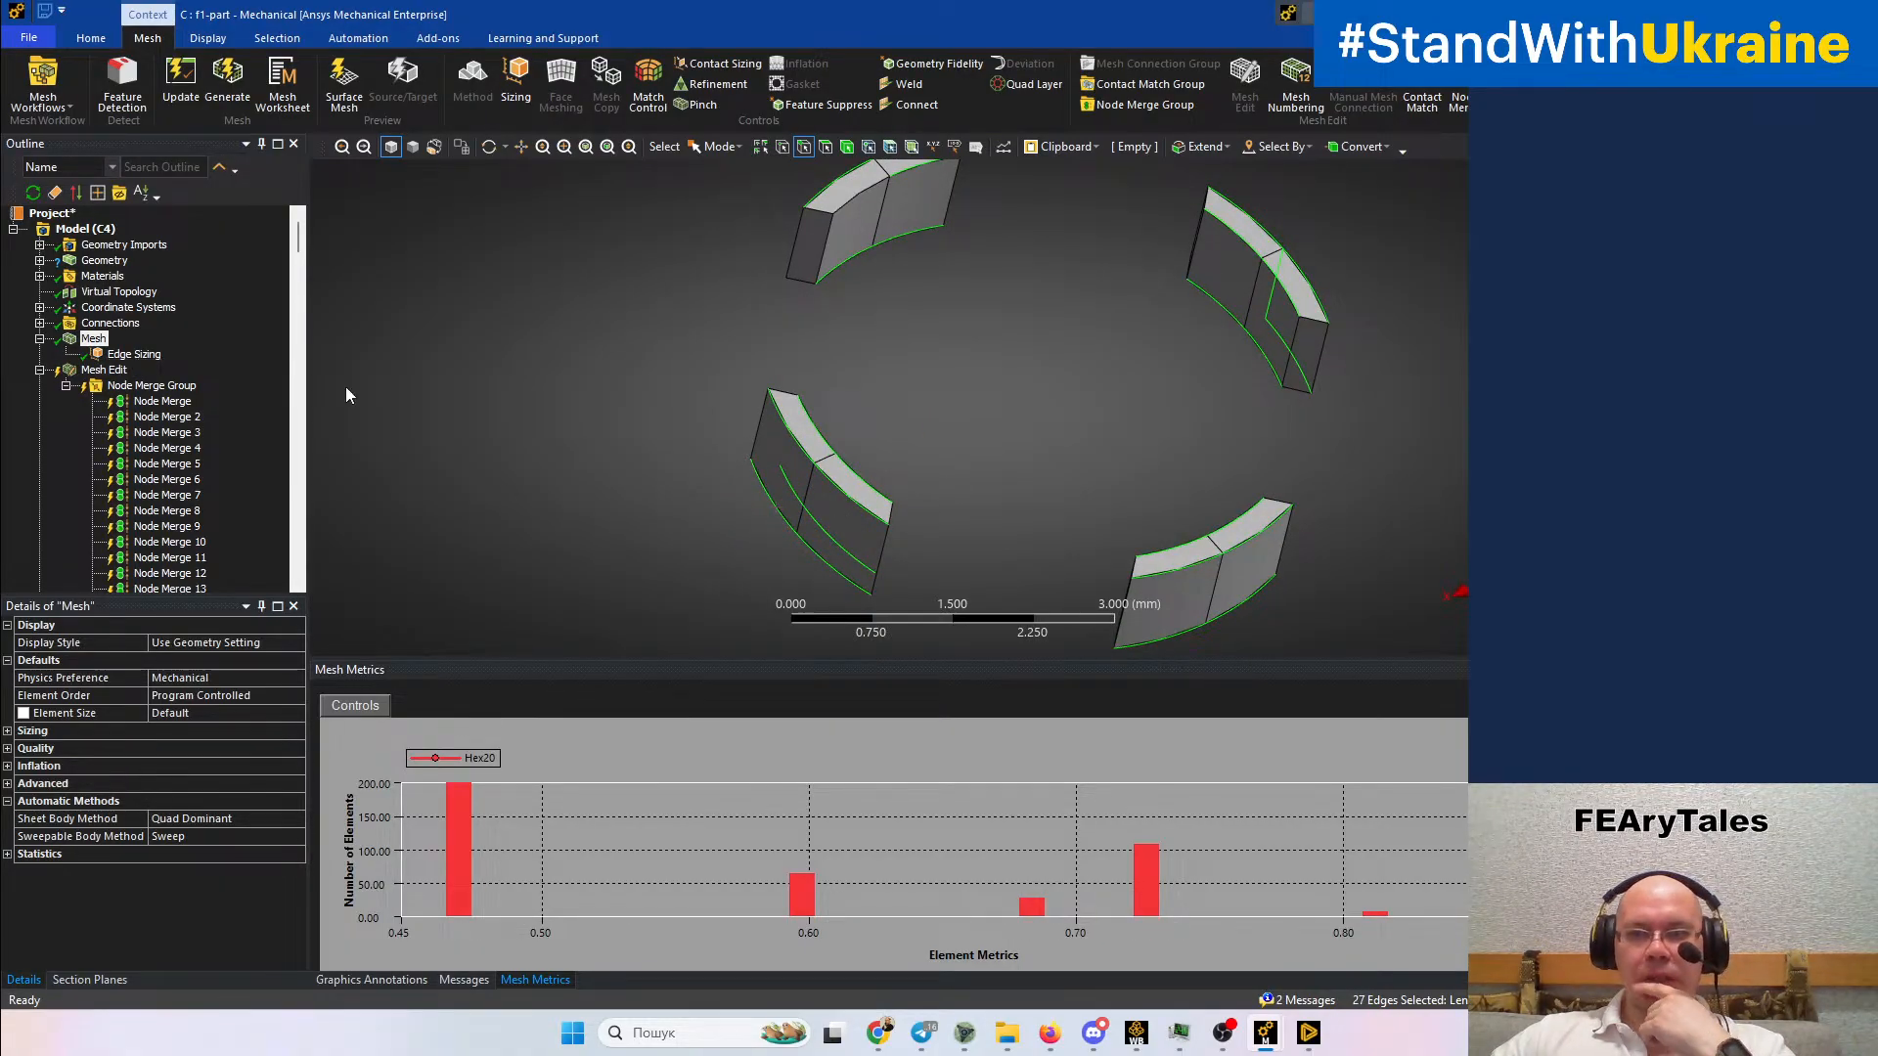
# Check the ring's arc bodies from other sides and add the missed curved edge to complete the 28-edge selection
pyautogui.moveTo(674, 396); pyautogui.dragTo(391, 437, button='middle')
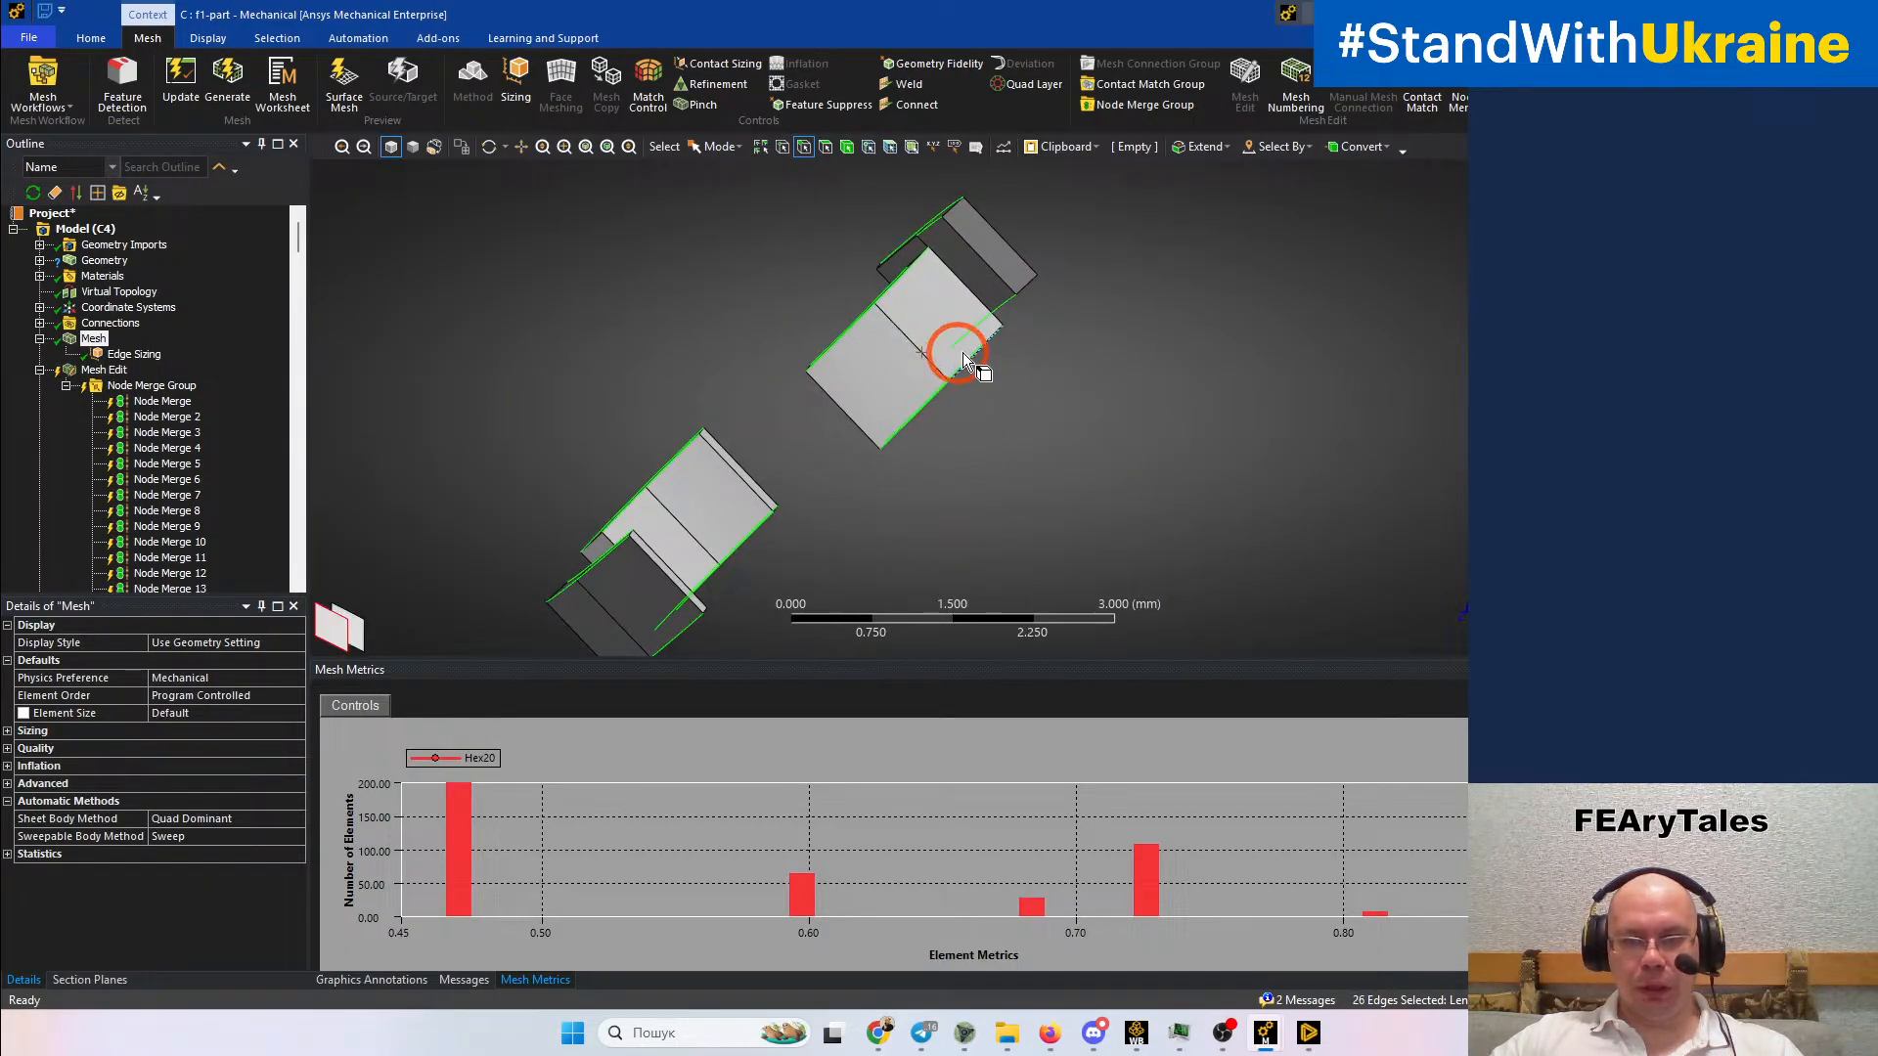
pyautogui.moveTo(1013, 419)
pyautogui.mouseDown(button='middle')
pyautogui.moveTo(970, 434)
pyautogui.moveTo(1027, 486)
pyautogui.moveTo(1082, 479)
pyautogui.moveTo(969, 442)
pyautogui.moveTo(947, 403)
pyautogui.moveTo(952, 425)
pyautogui.mouseUp(button='middle')
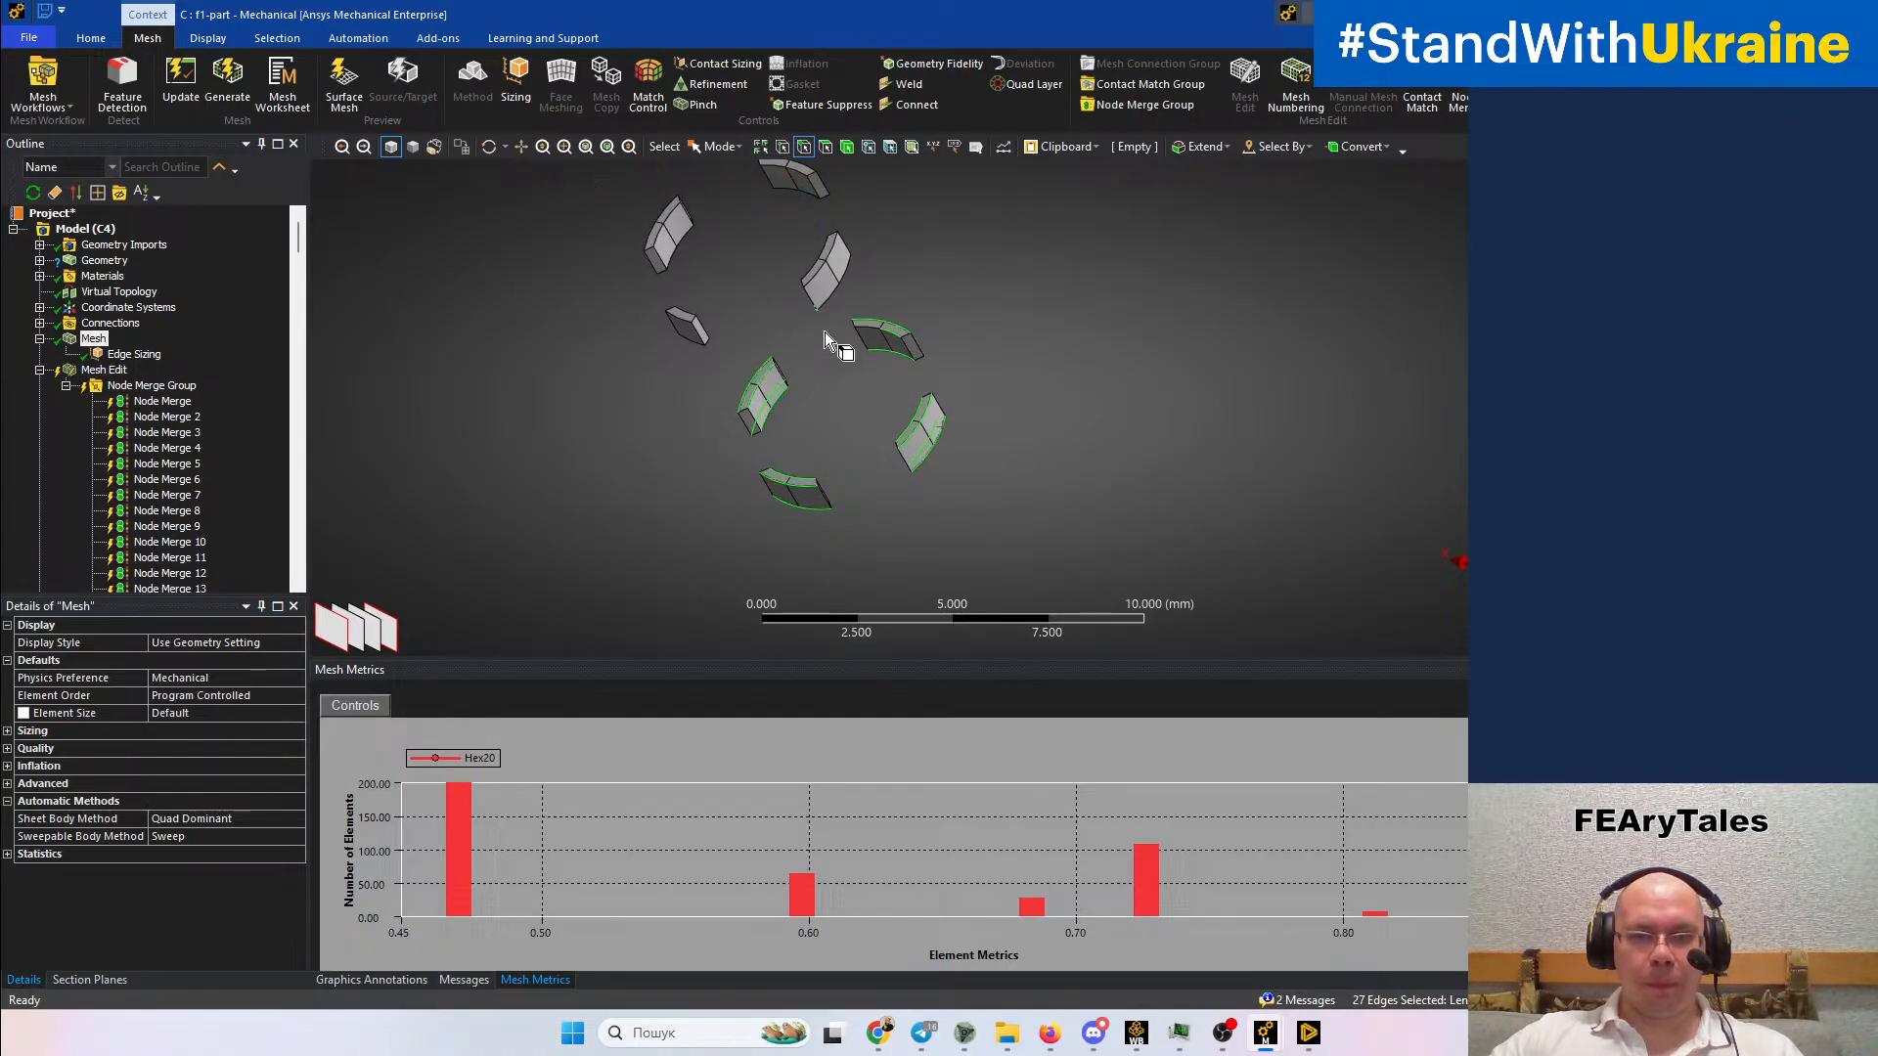
pyautogui.scroll(4, 839, 356)
pyautogui.keyDown('ctrl'); pyautogui.moveTo(684, 292); pyautogui.dragTo(708, 441, button='middle'); pyautogui.keyUp('ctrl')
pyautogui.keyDown('ctrl'); pyautogui.click(766, 366); pyautogui.keyUp('ctrl')
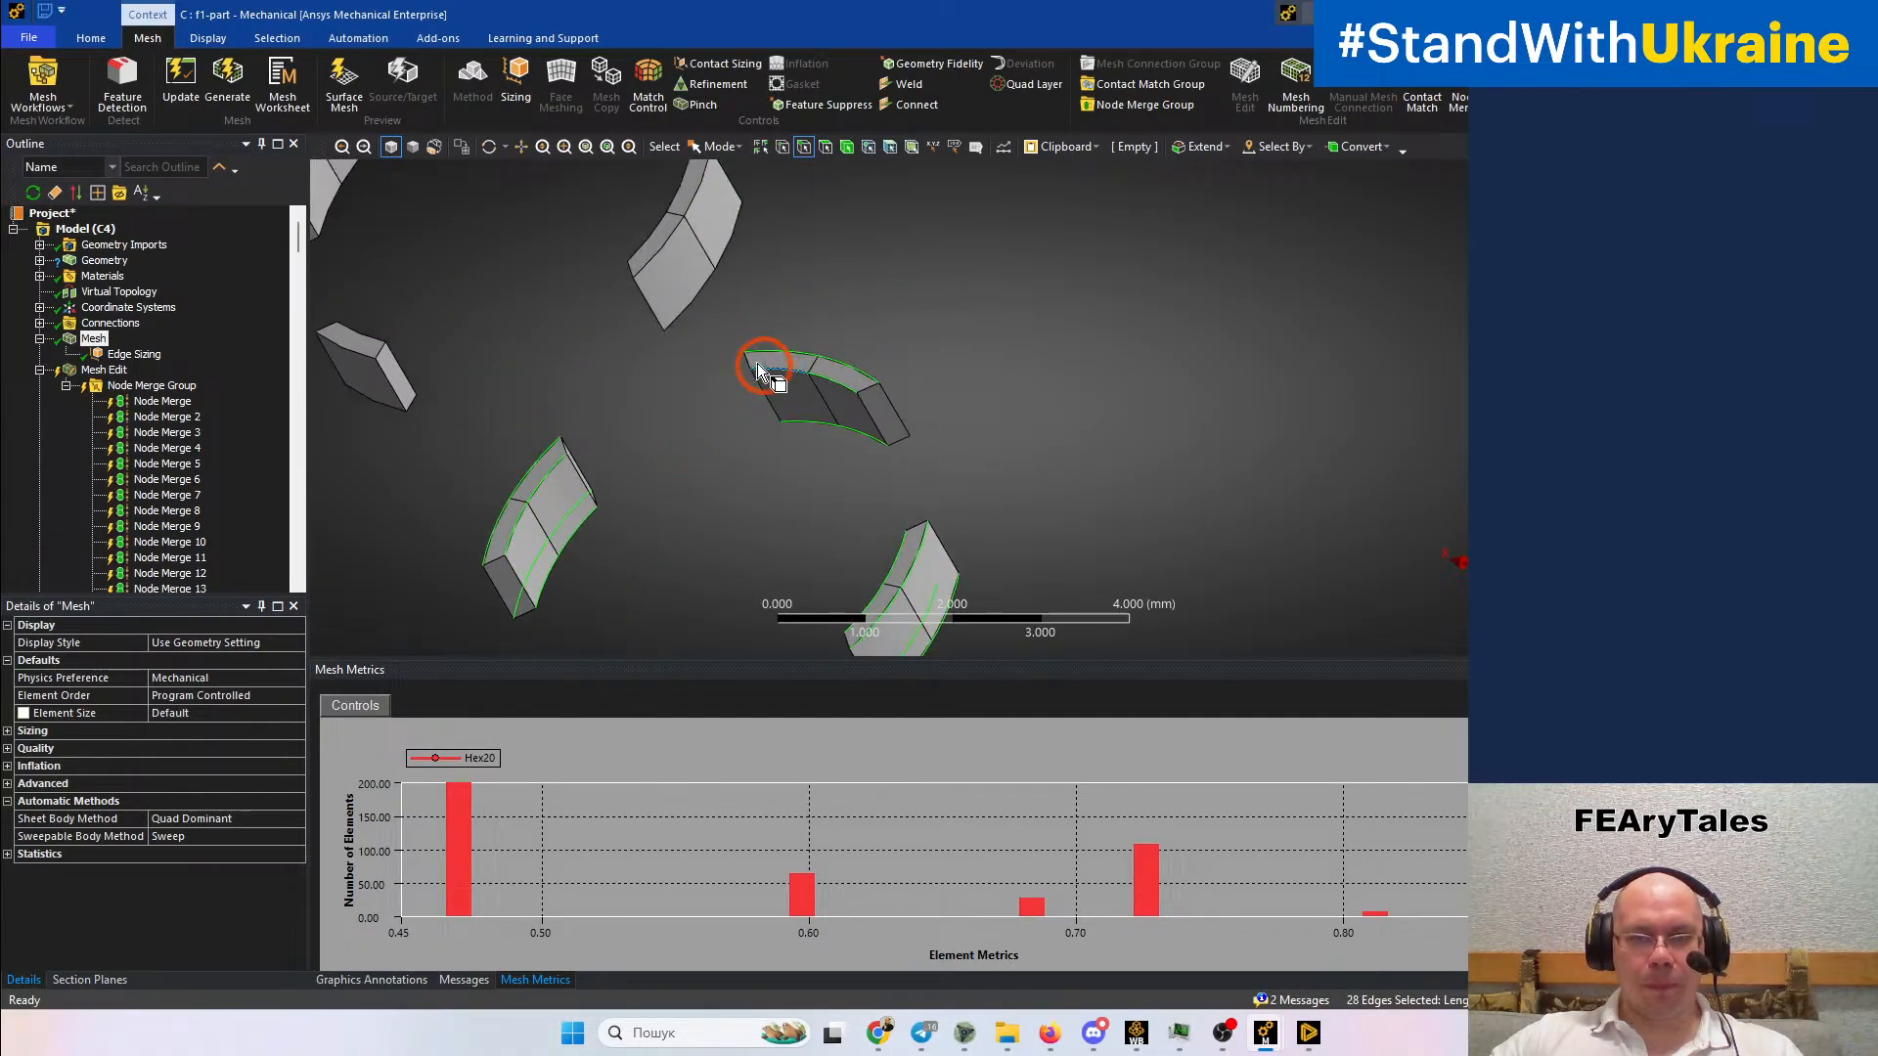
# Create an edge sizing on the selected curved edges with type Number of Divisions and 2 divisions
pyautogui.click(516, 108)
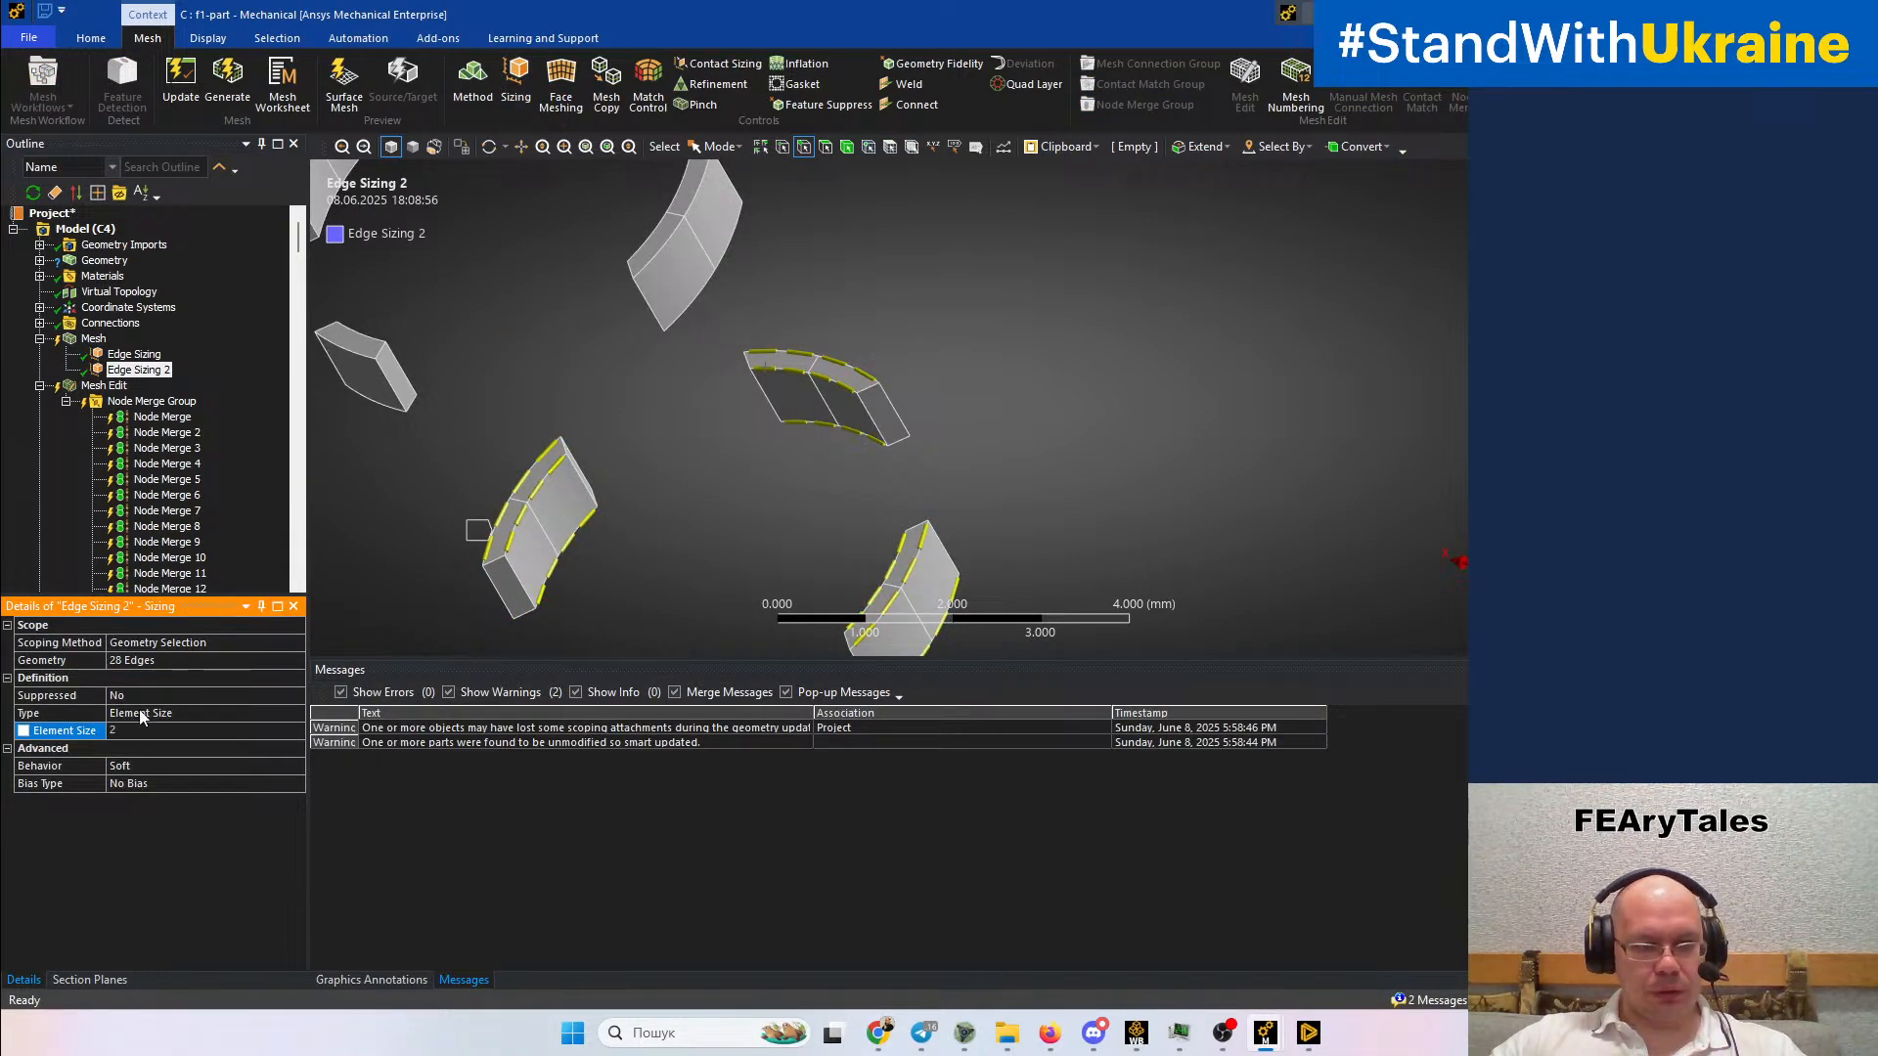
pyautogui.click(284, 713)
pyautogui.click(252, 734)
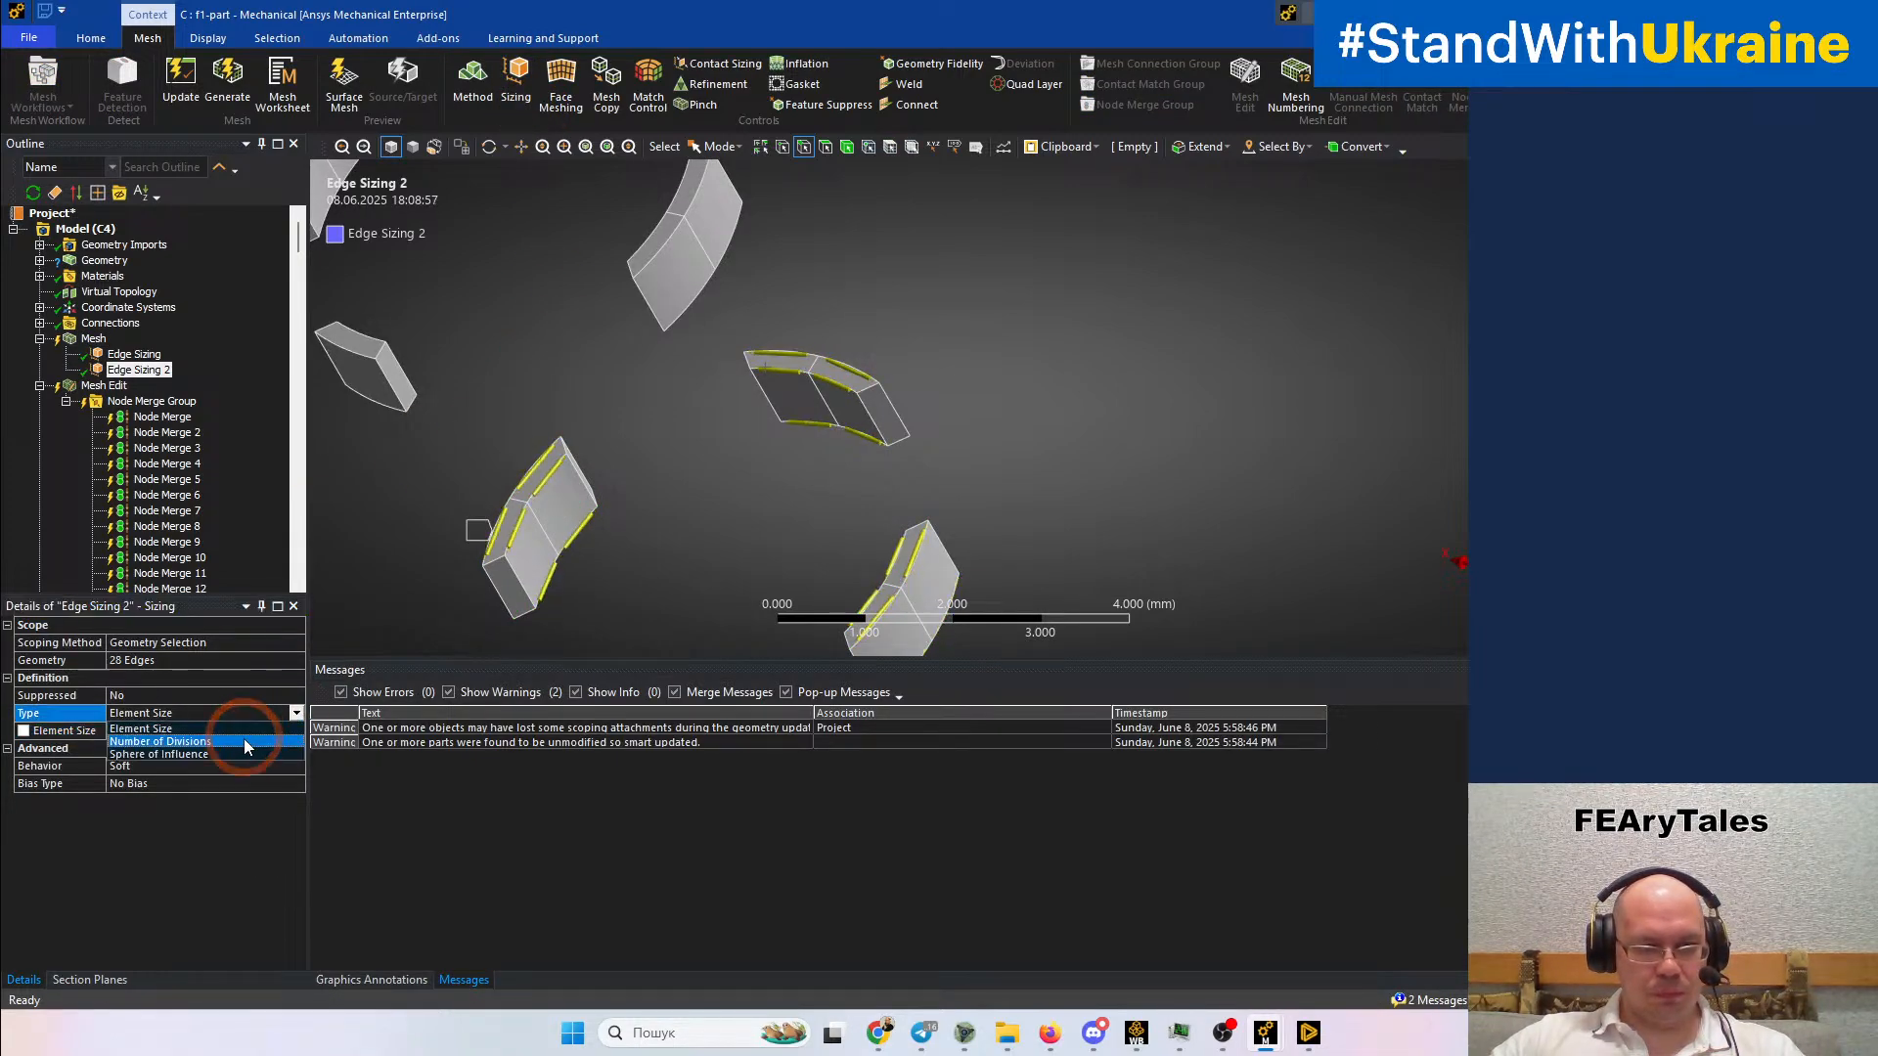
pyautogui.click(123, 734)
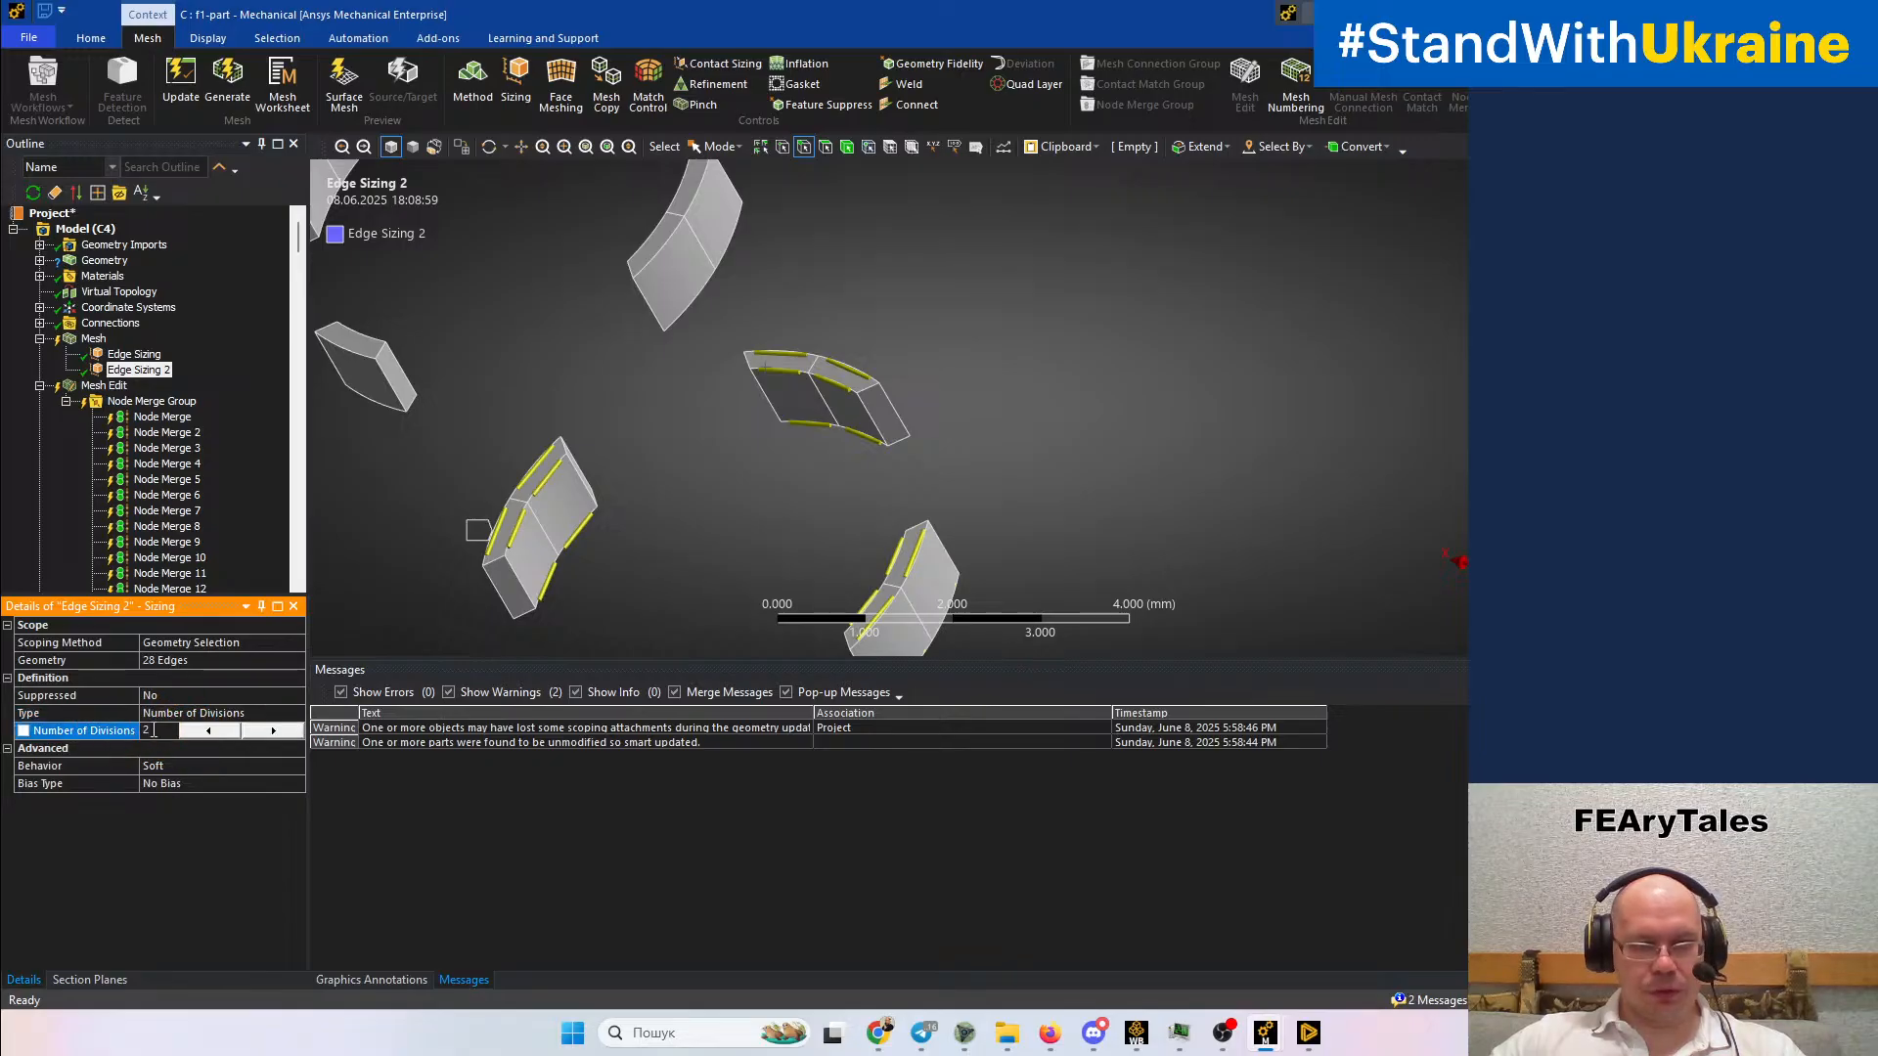
pyautogui.write('2')
pyautogui.press('Return')
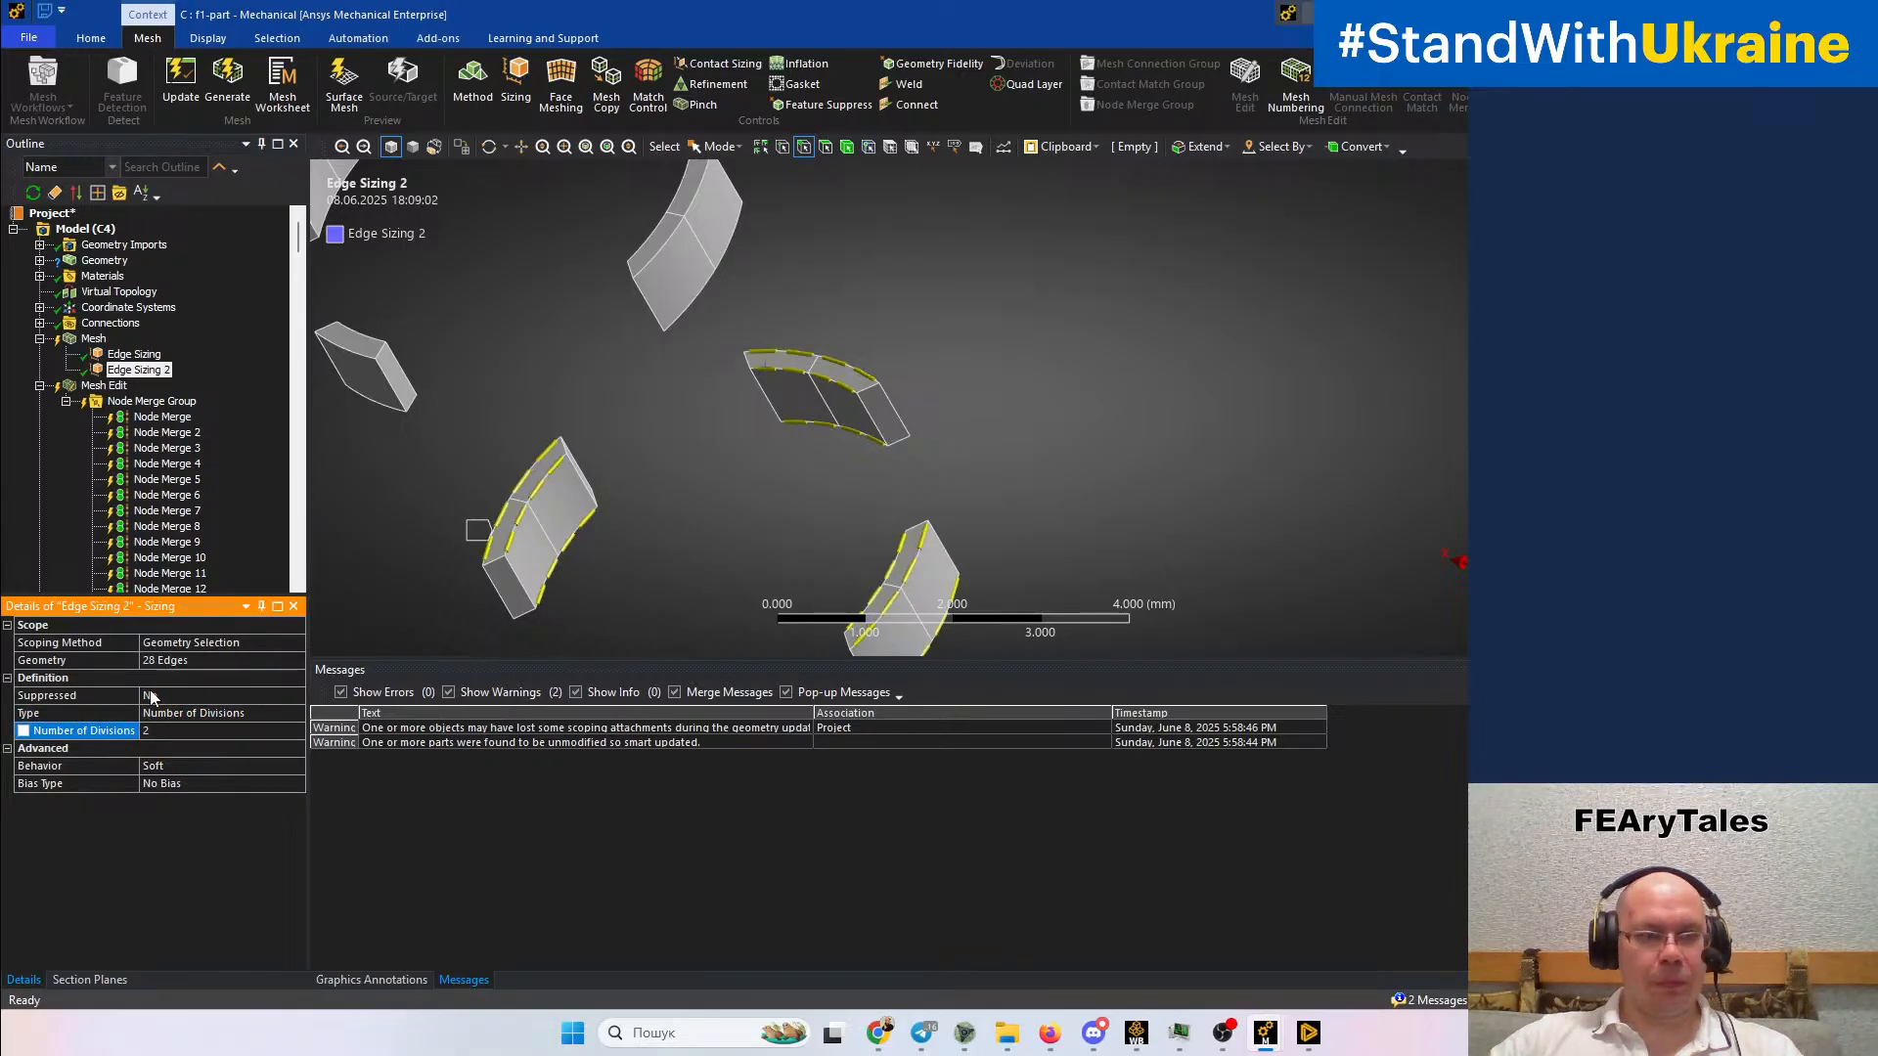
pyautogui.scroll(-3, 553, 529)
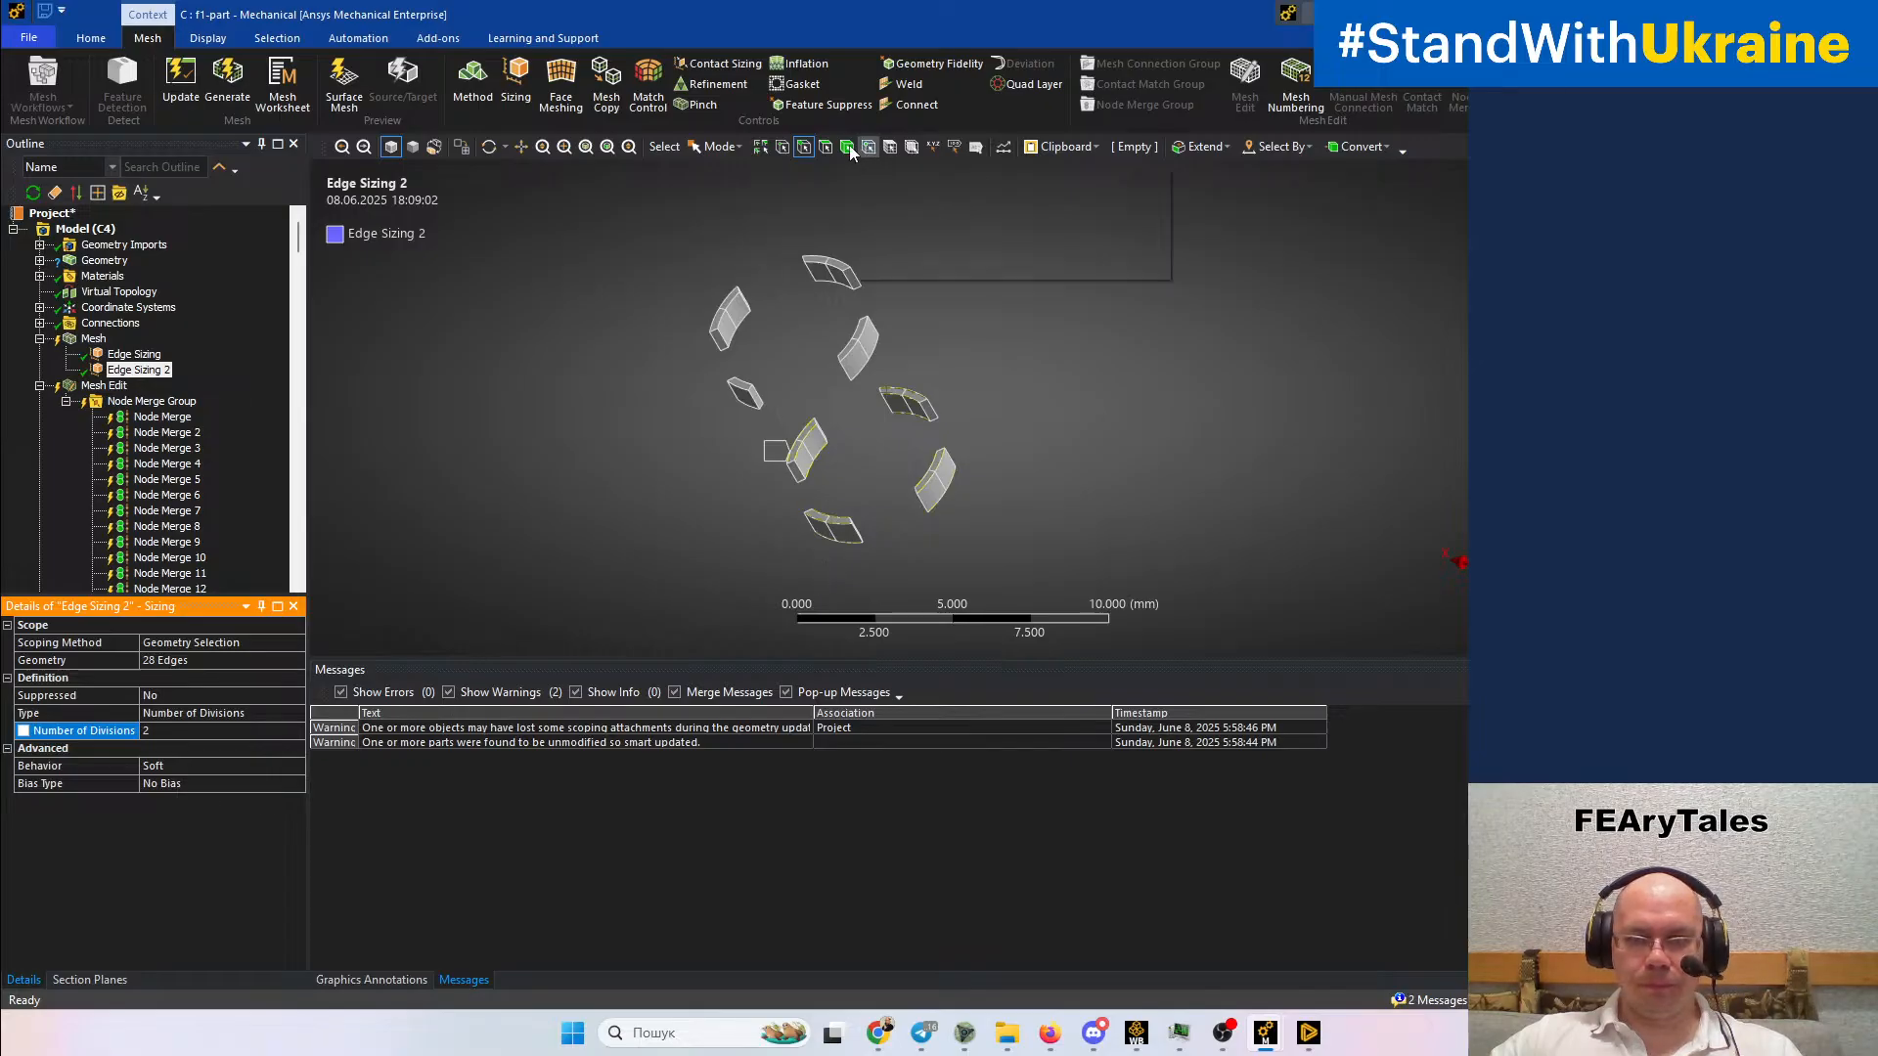
# Generate the mesh only on the four short arc segments whose edges are scoped in Edge Sizing 2
pyautogui.scroll(2, 818, 585)
pyautogui.click(758, 608)
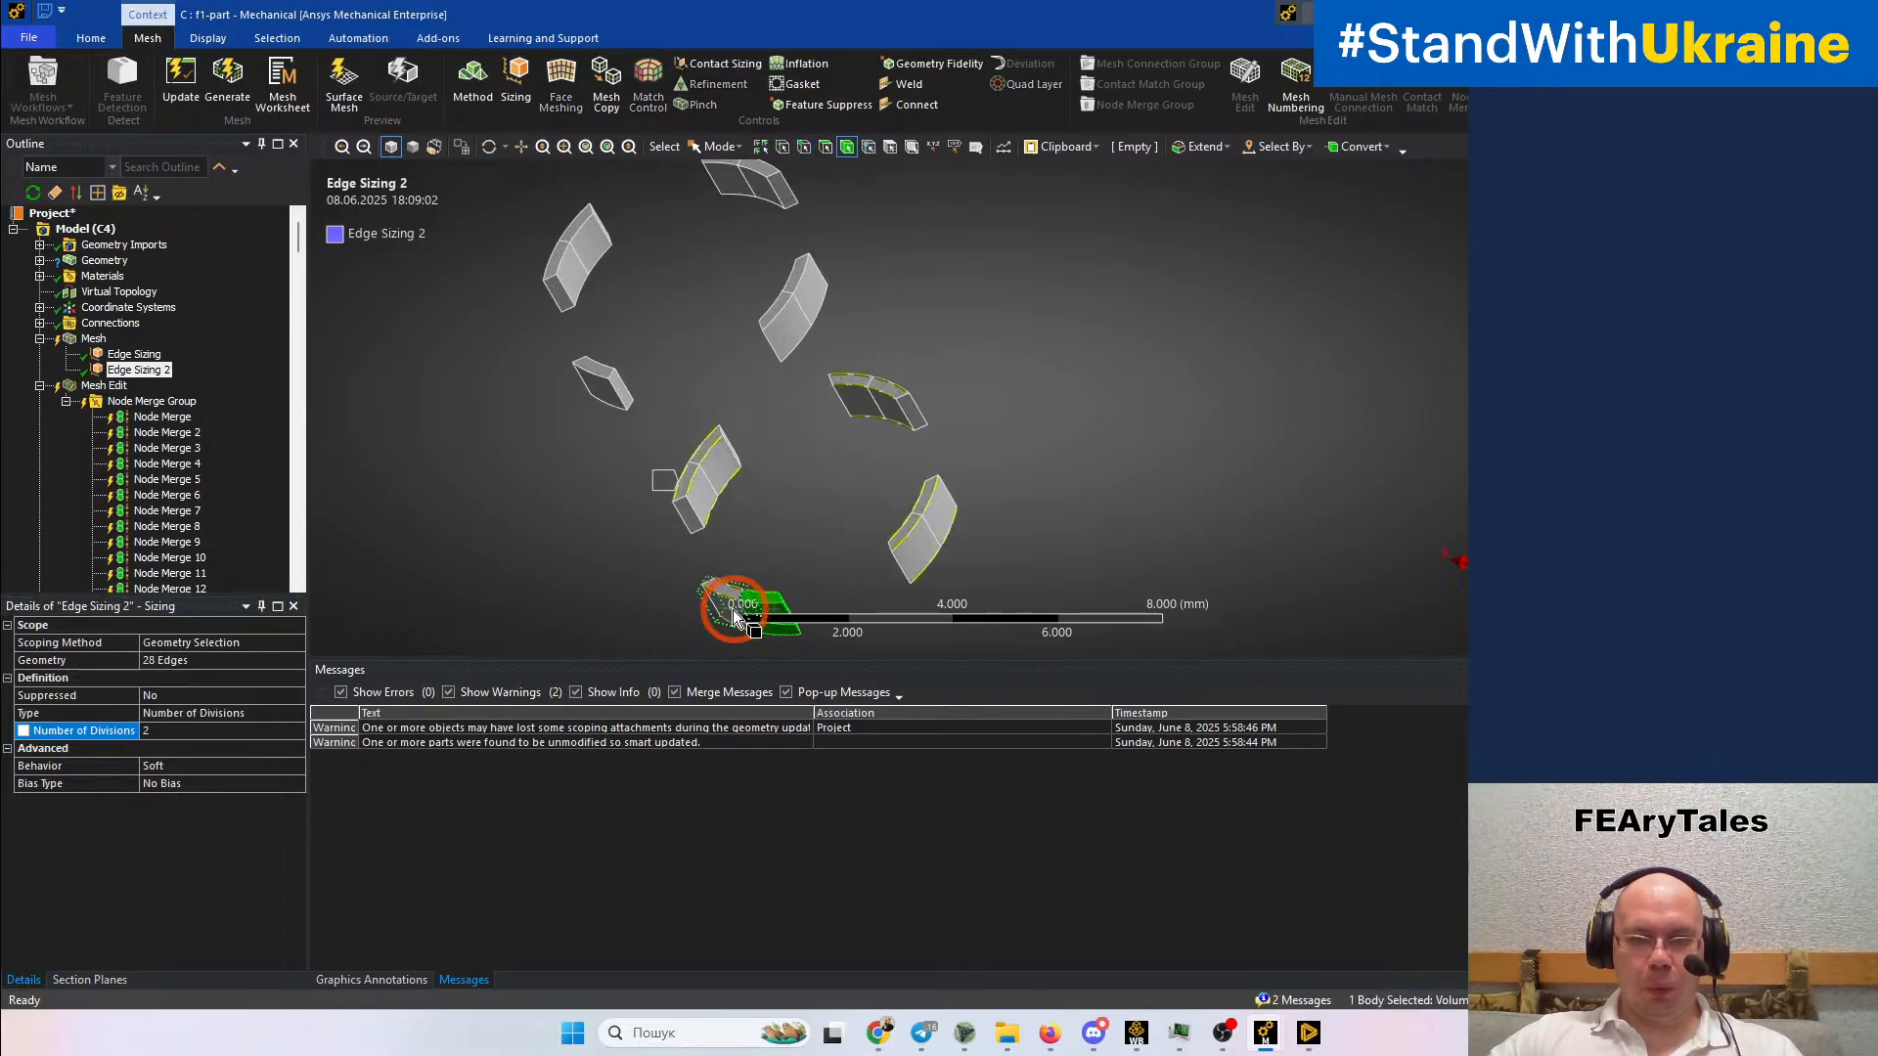
pyautogui.keyDown('ctrl'); pyautogui.click(939, 533); pyautogui.keyUp('ctrl')
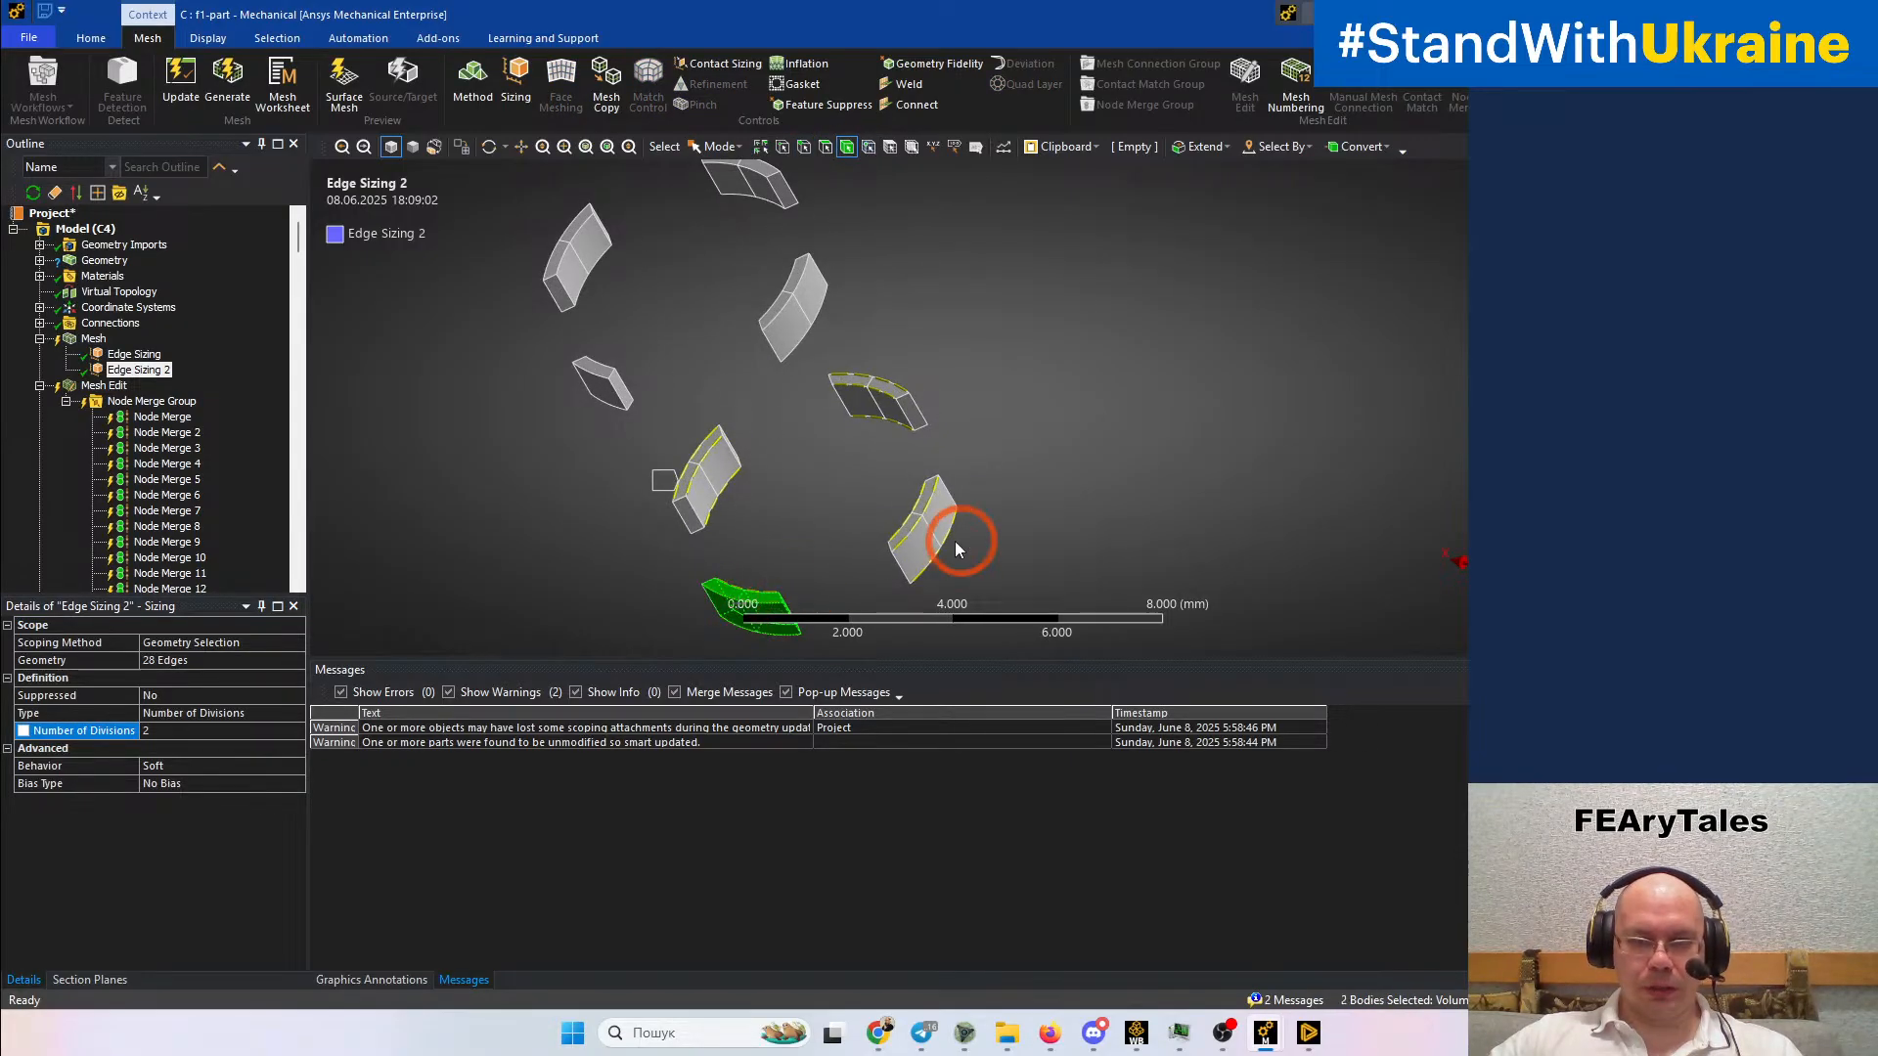
pyautogui.keyDown('ctrl'); pyautogui.click(904, 403); pyautogui.keyUp('ctrl')
pyautogui.keyDown('ctrl'); pyautogui.click(709, 489); pyautogui.keyUp('ctrl')
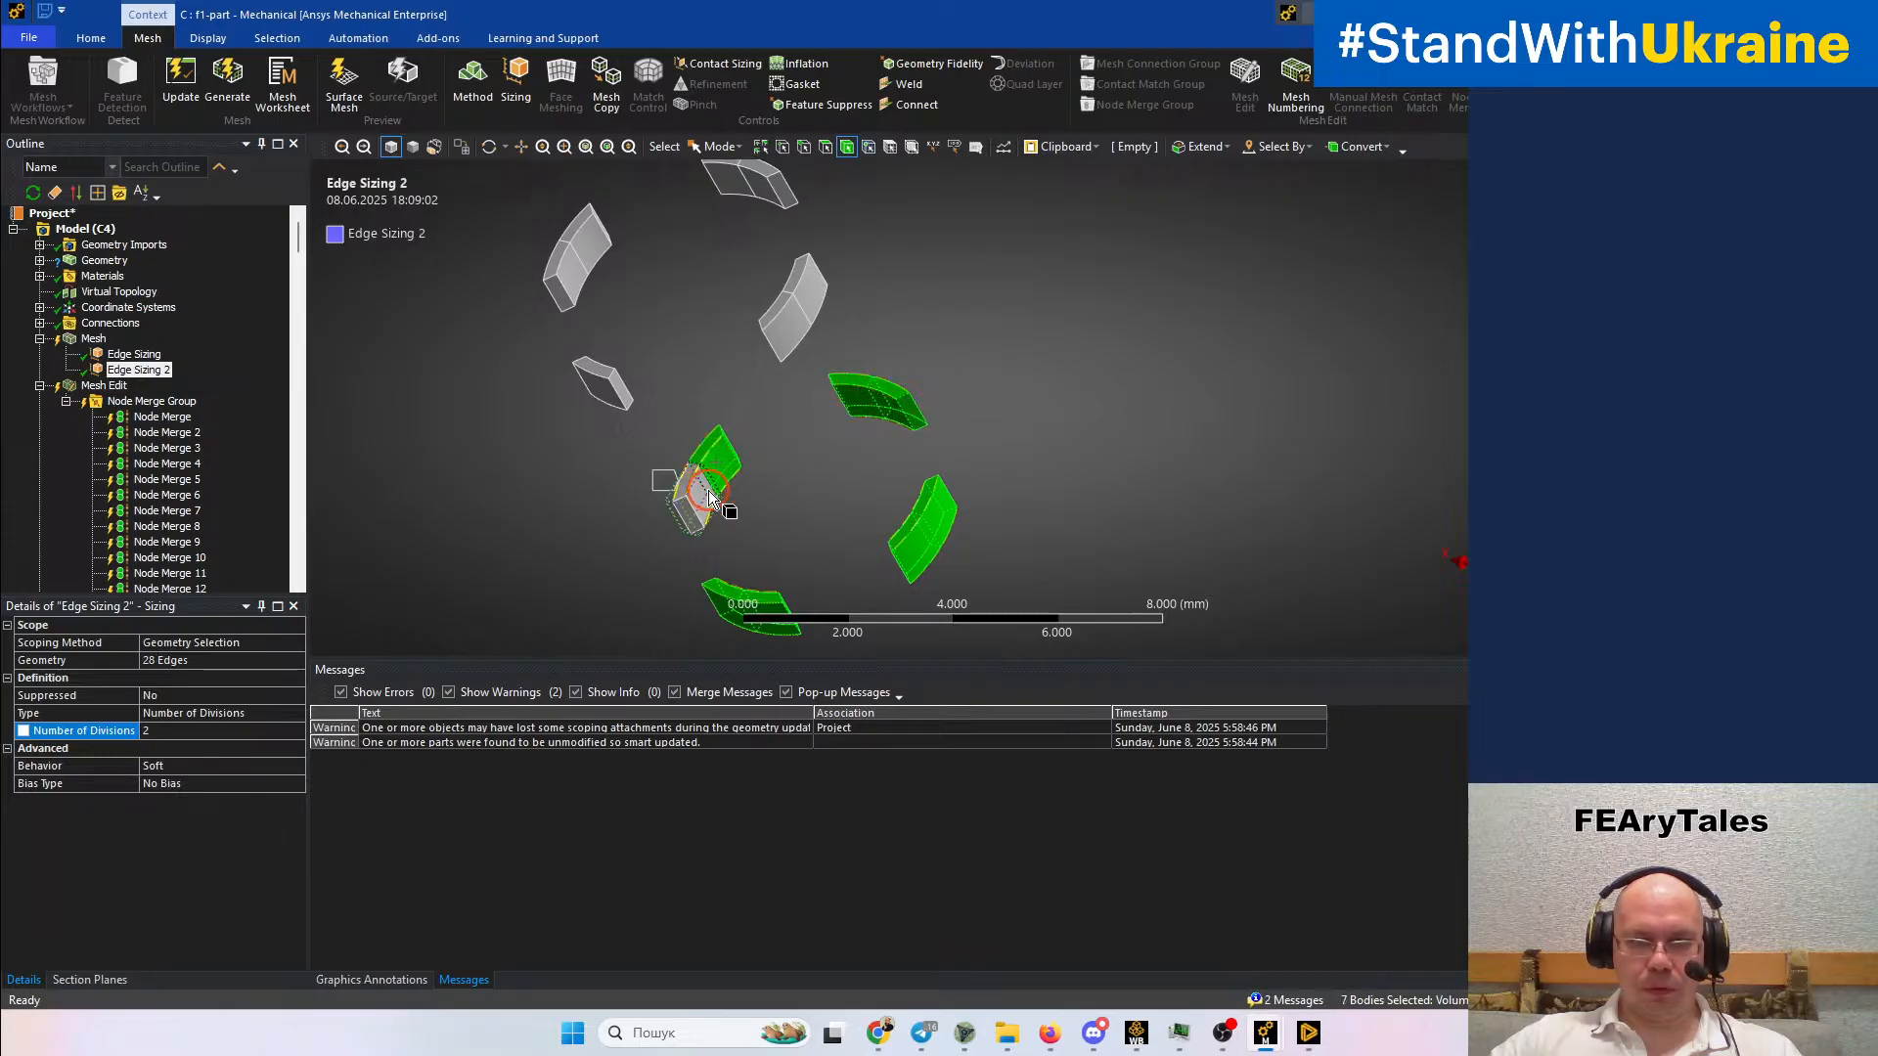
pyautogui.rightClick(709, 496)
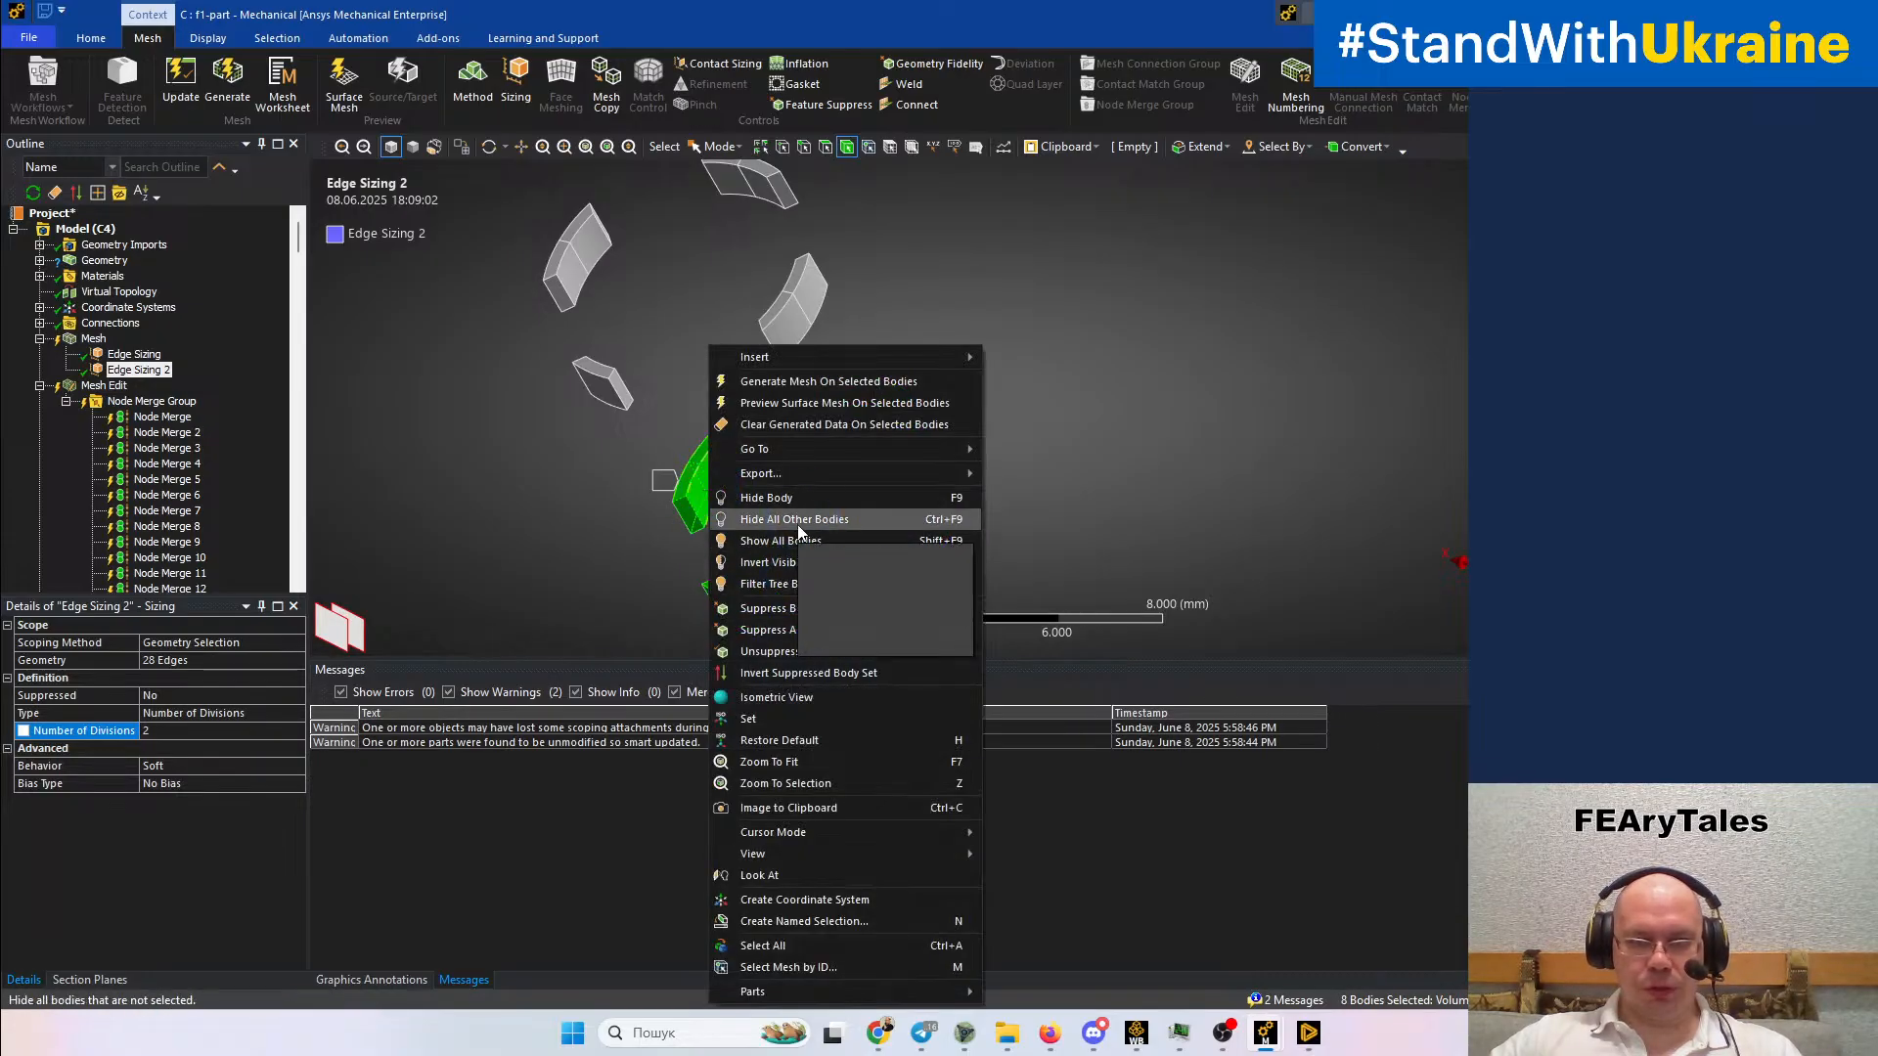
pyautogui.click(790, 389)
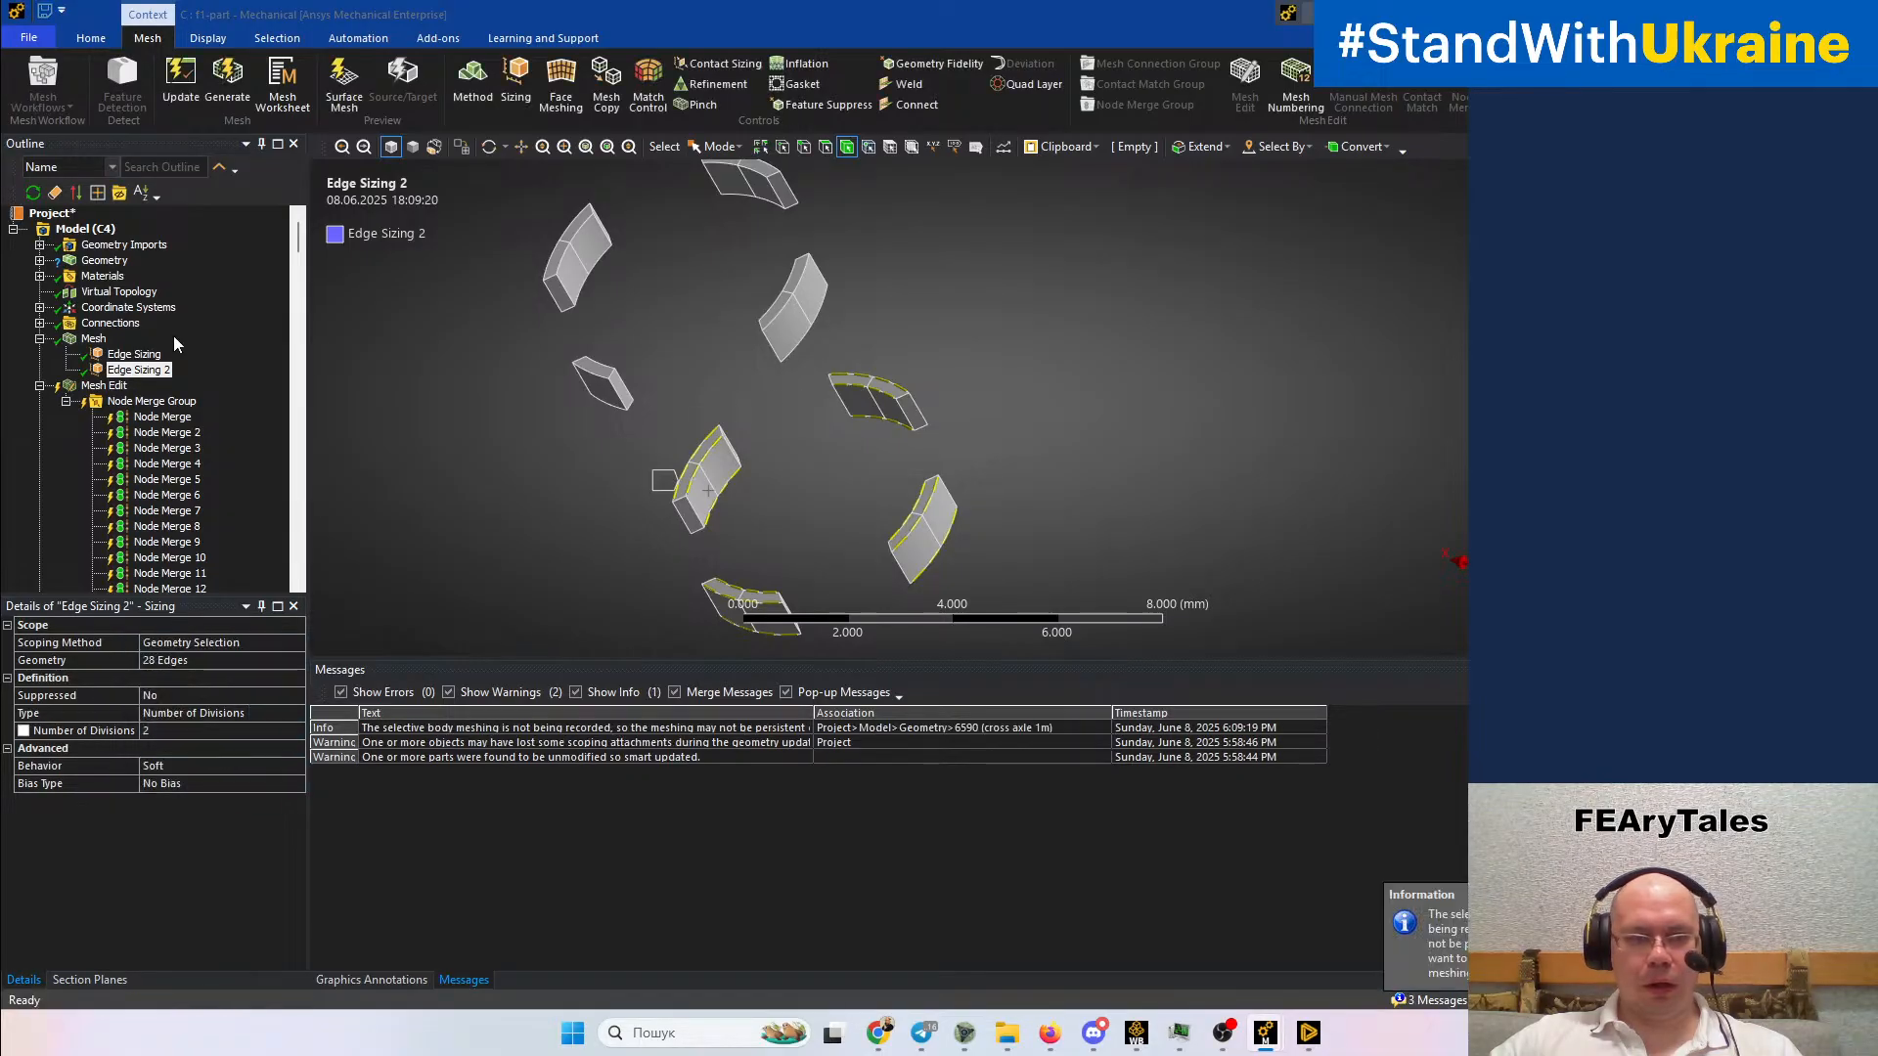
# Display the generated mesh and show all bodies of the axle
pyautogui.click(94, 339)
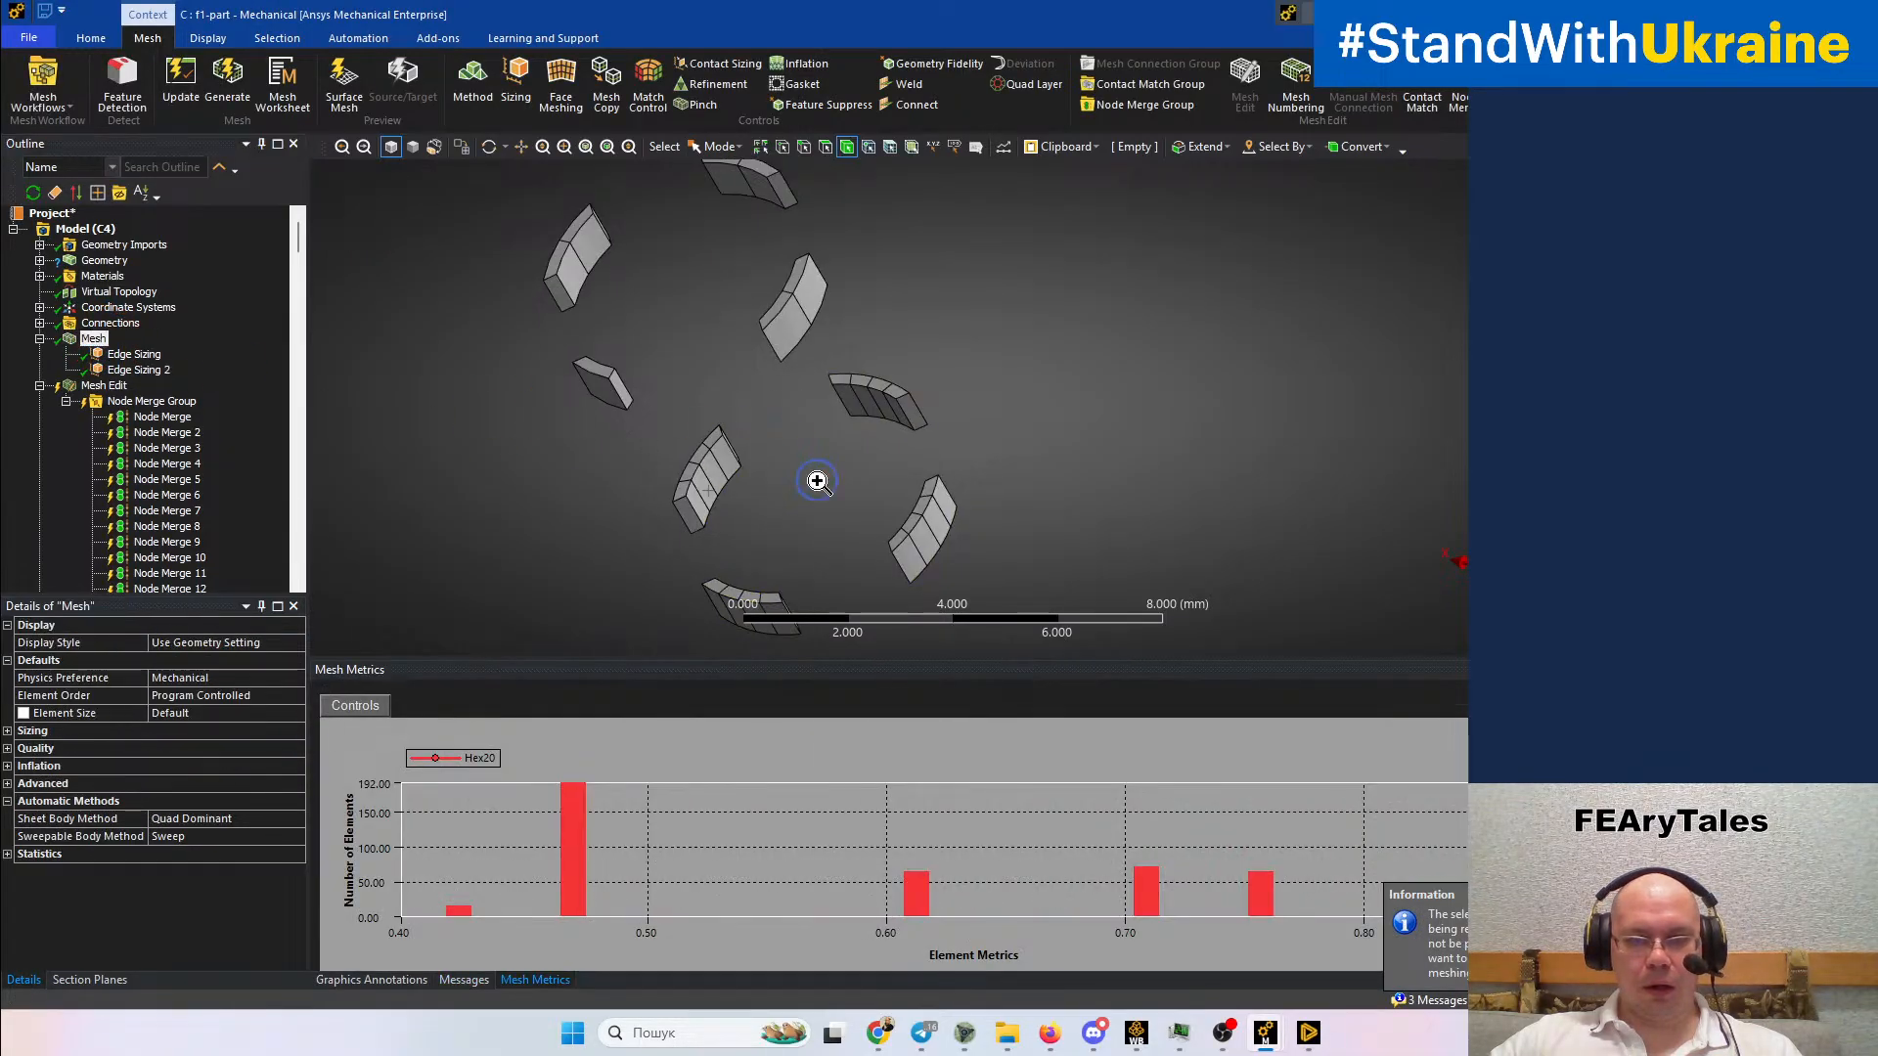
pyautogui.rightClick(818, 479)
pyautogui.click(919, 546)
# Isolate the eight bodies forming the four long curved strips around the cross-shaped bore, hiding all other bodies
pyautogui.moveTo(1072, 507); pyautogui.dragTo(784, 257, button='middle')
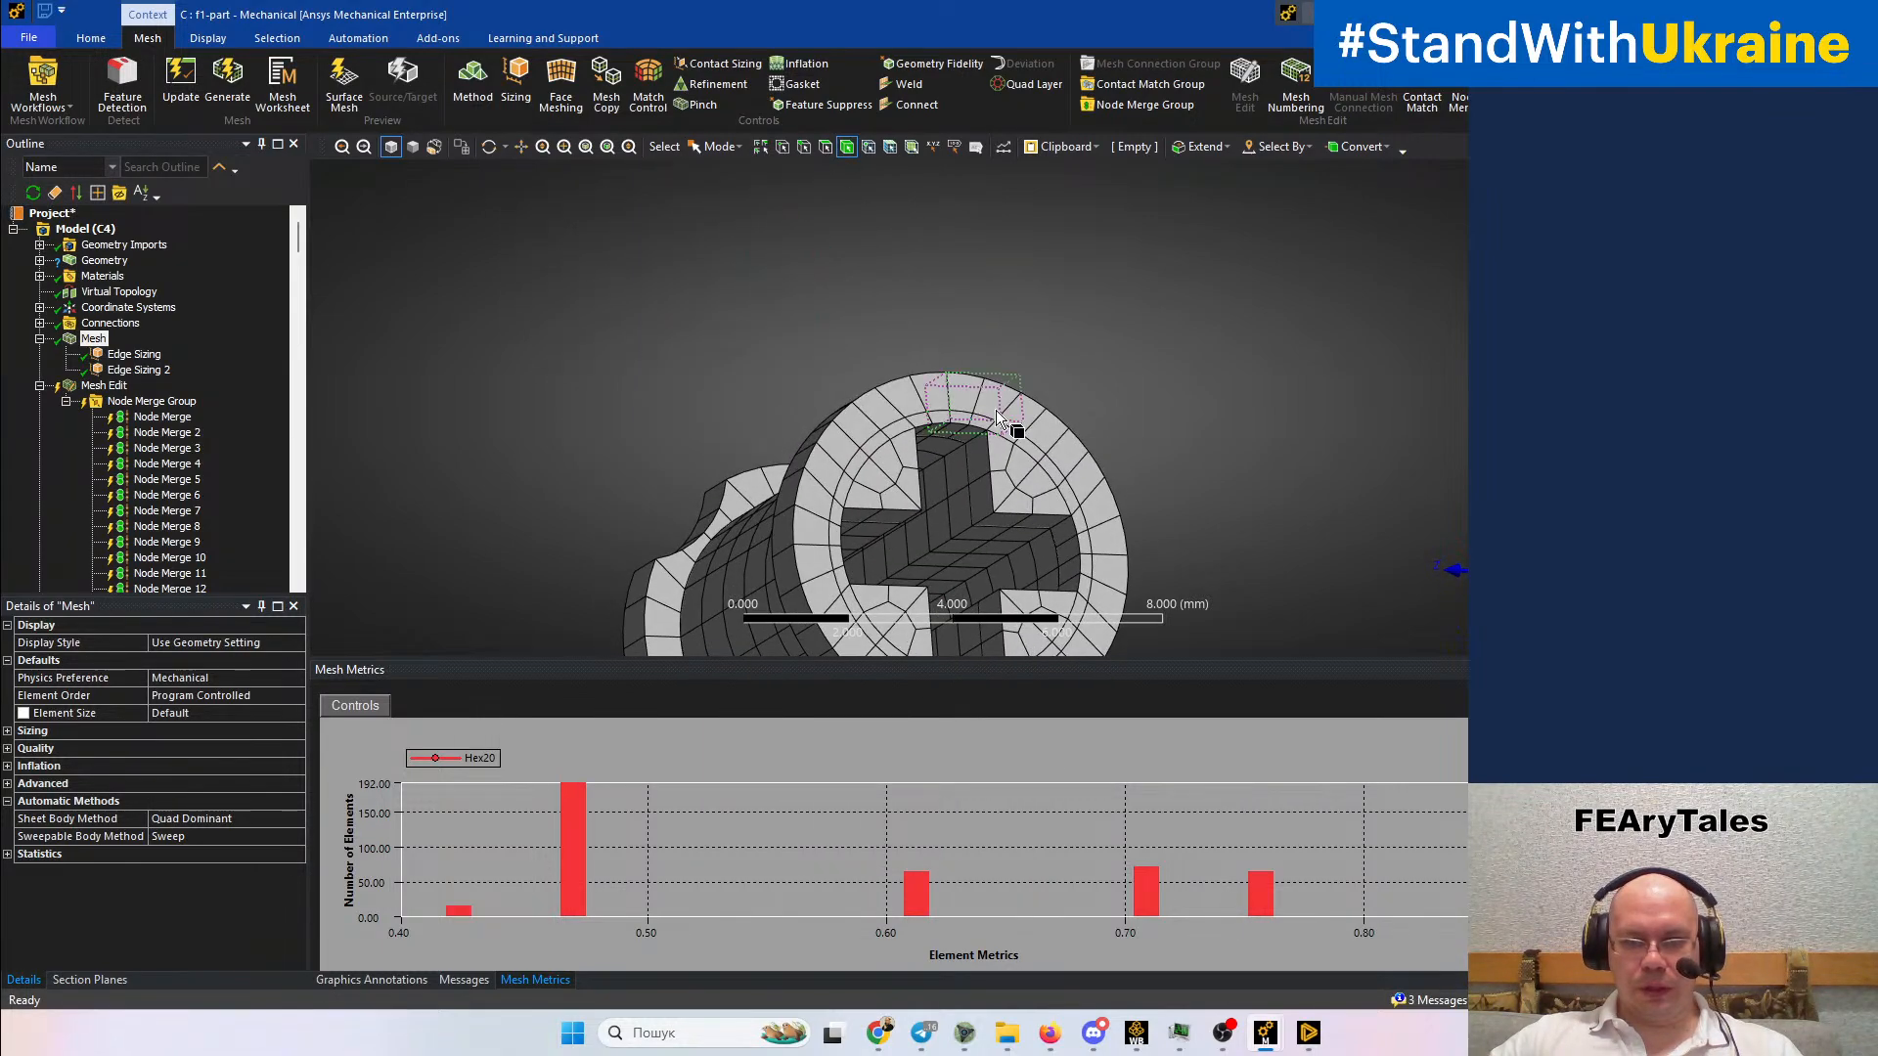
pyautogui.scroll(8, 913, 409)
pyautogui.moveTo(956, 460)
pyautogui.mouseDown(button='middle')
pyautogui.moveTo(1077, 386)
pyautogui.moveTo(1027, 430)
pyautogui.moveTo(882, 348)
pyautogui.moveTo(880, 418)
pyautogui.moveTo(900, 327)
pyautogui.moveTo(847, 310)
pyautogui.mouseUp(button='middle')
pyautogui.moveTo(1291, 514)
pyautogui.mouseDown(button='middle')
pyautogui.moveTo(793, 210)
pyautogui.moveTo(1013, 151)
pyautogui.moveTo(1157, 354)
pyautogui.moveTo(1154, 407)
pyautogui.moveTo(1113, 414)
pyautogui.moveTo(1060, 484)
pyautogui.mouseUp(button='middle')
pyautogui.scroll(-5, 1113, 414)
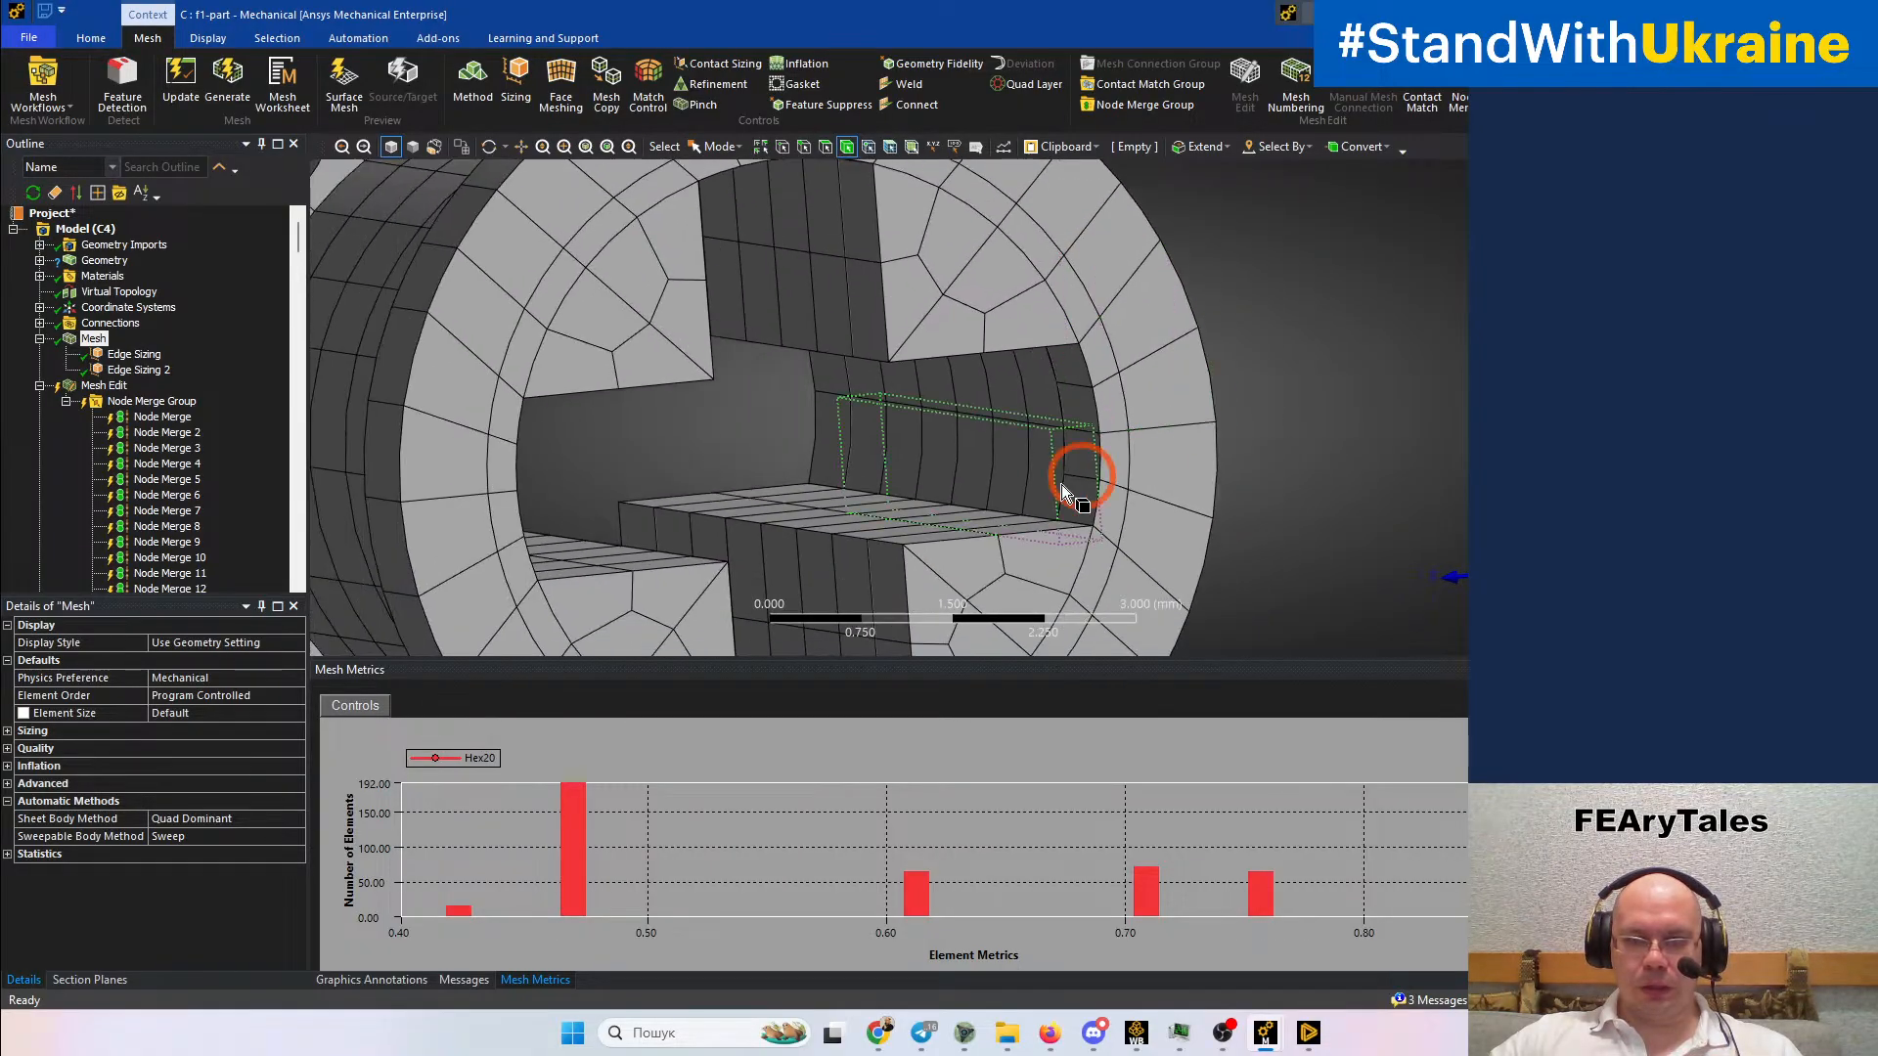
pyautogui.click(1012, 471)
pyautogui.moveTo(1000, 430); pyautogui.dragTo(829, 456, button='middle')
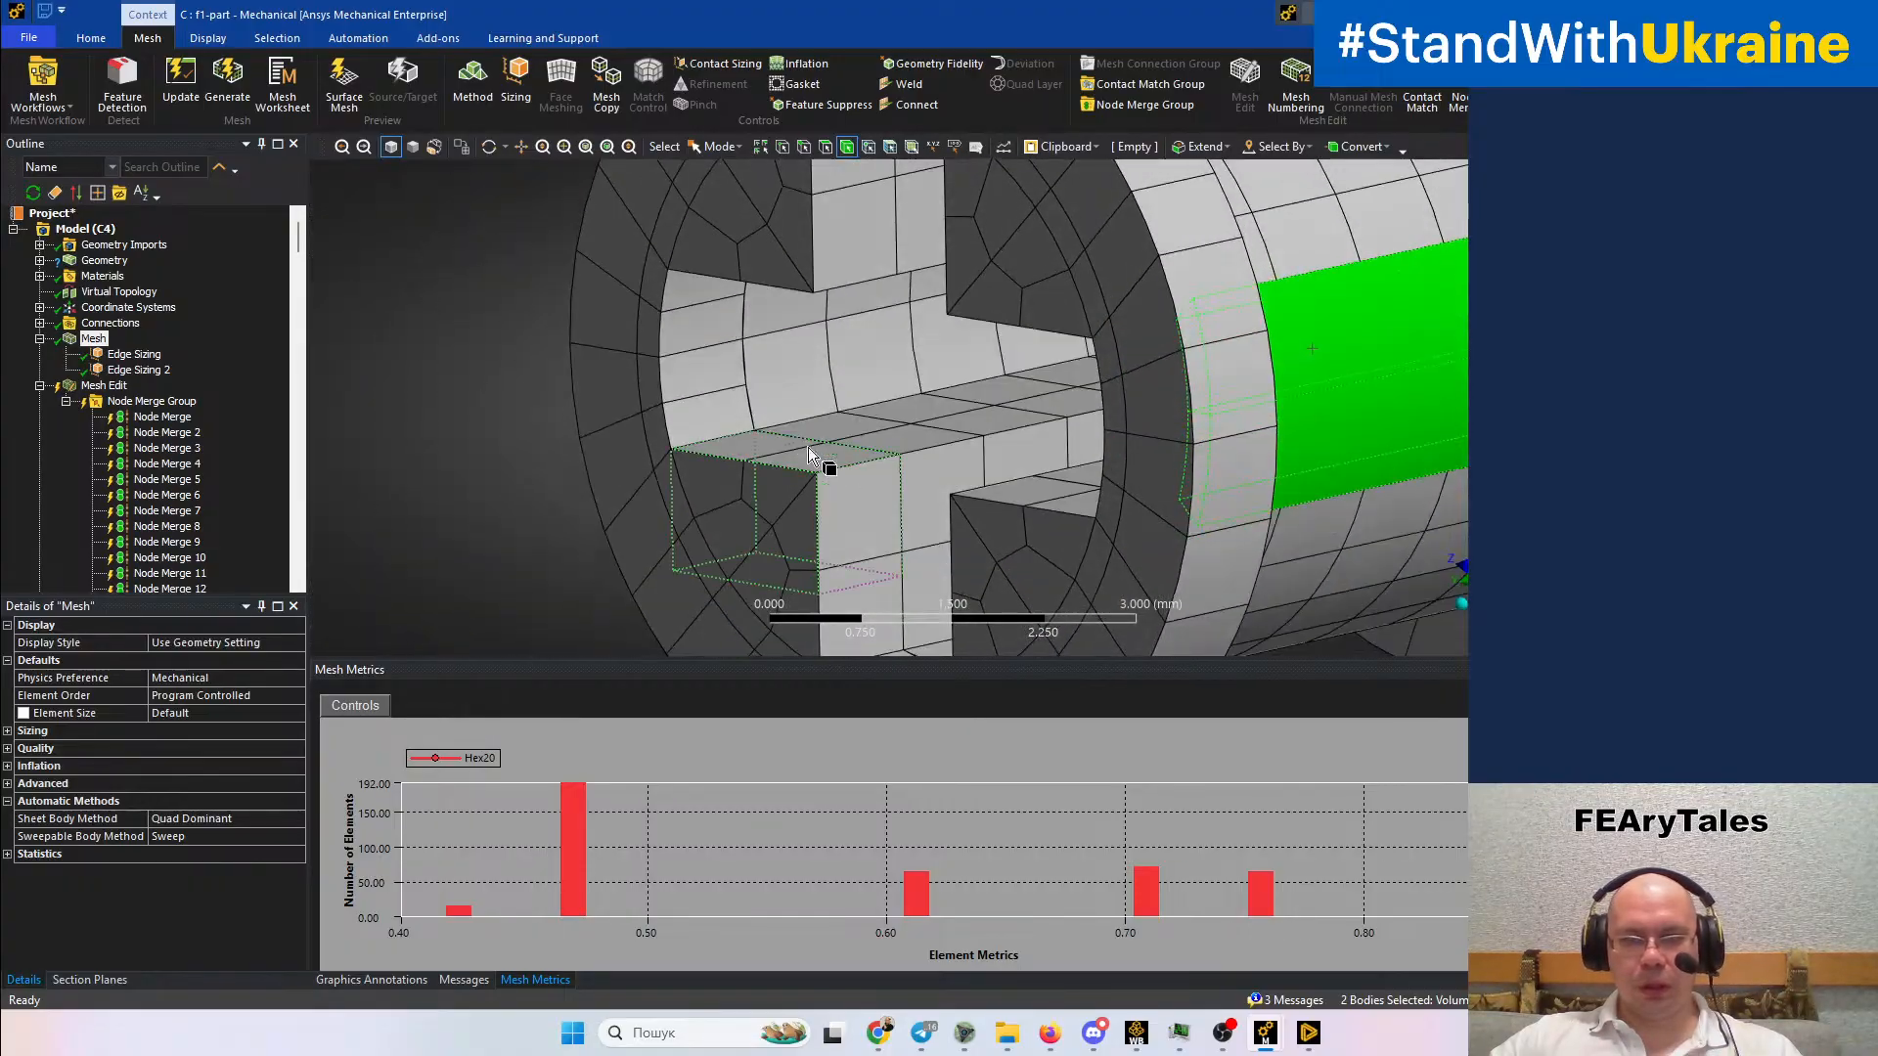
pyautogui.keyDown('ctrl'); pyautogui.click(807, 382); pyautogui.keyUp('ctrl')
pyautogui.moveTo(805, 336)
pyautogui.mouseDown(button='middle')
pyautogui.moveTo(822, 495)
pyautogui.moveTo(934, 391)
pyautogui.moveTo(1006, 356)
pyautogui.moveTo(893, 600)
pyautogui.moveTo(872, 382)
pyautogui.moveTo(960, 436)
pyautogui.moveTo(984, 344)
pyautogui.mouseUp(button='middle')
pyautogui.keyDown('ctrl'); pyautogui.click(880, 384); pyautogui.keyUp('ctrl')
pyautogui.keyDown('ctrl'); pyautogui.click(984, 344); pyautogui.keyUp('ctrl')
pyautogui.scroll(-4, 959, 394)
pyautogui.moveTo(1041, 436)
pyautogui.mouseDown(button='middle')
pyautogui.moveTo(1082, 515)
pyautogui.moveTo(1056, 465)
pyautogui.mouseUp(button='middle')
pyautogui.keyDown('ctrl'); pyautogui.click(991, 418); pyautogui.keyUp('ctrl')
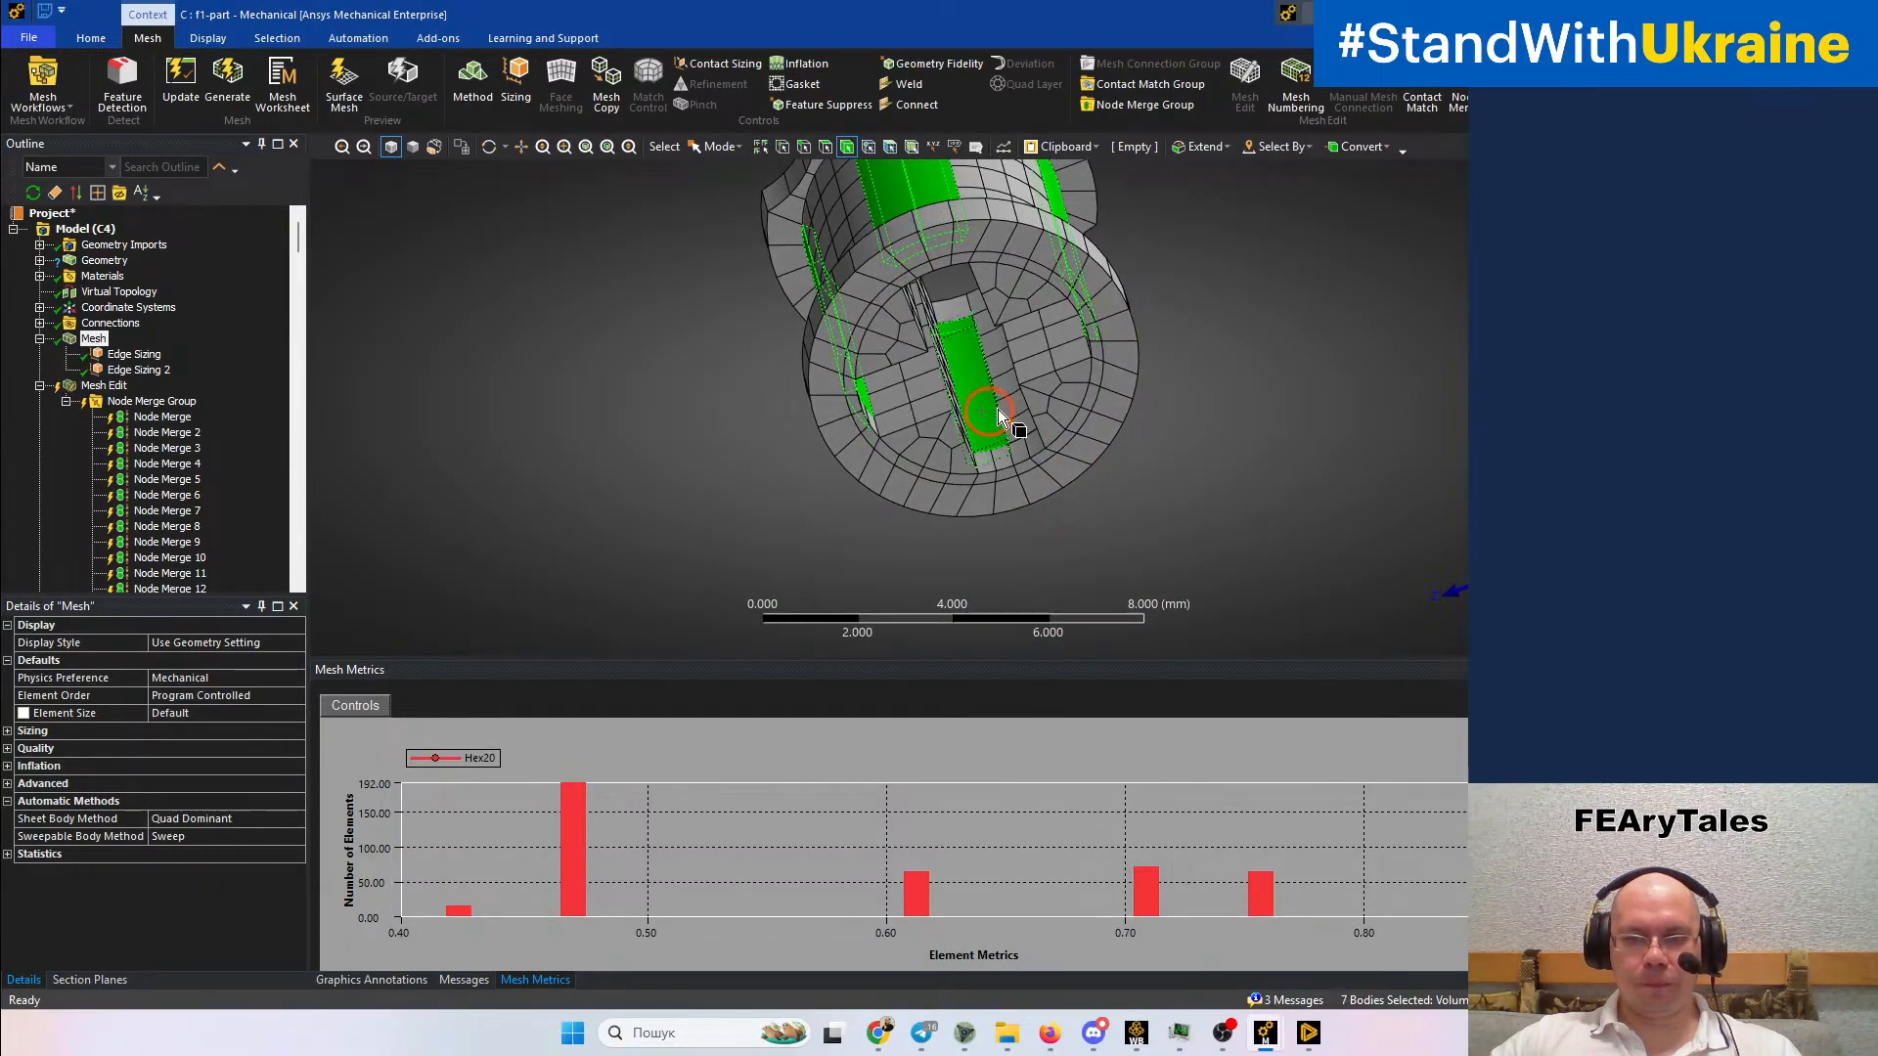
pyautogui.keyDown('ctrl'); pyautogui.click(1005, 413); pyautogui.keyUp('ctrl')
pyautogui.rightClick(681, 475)
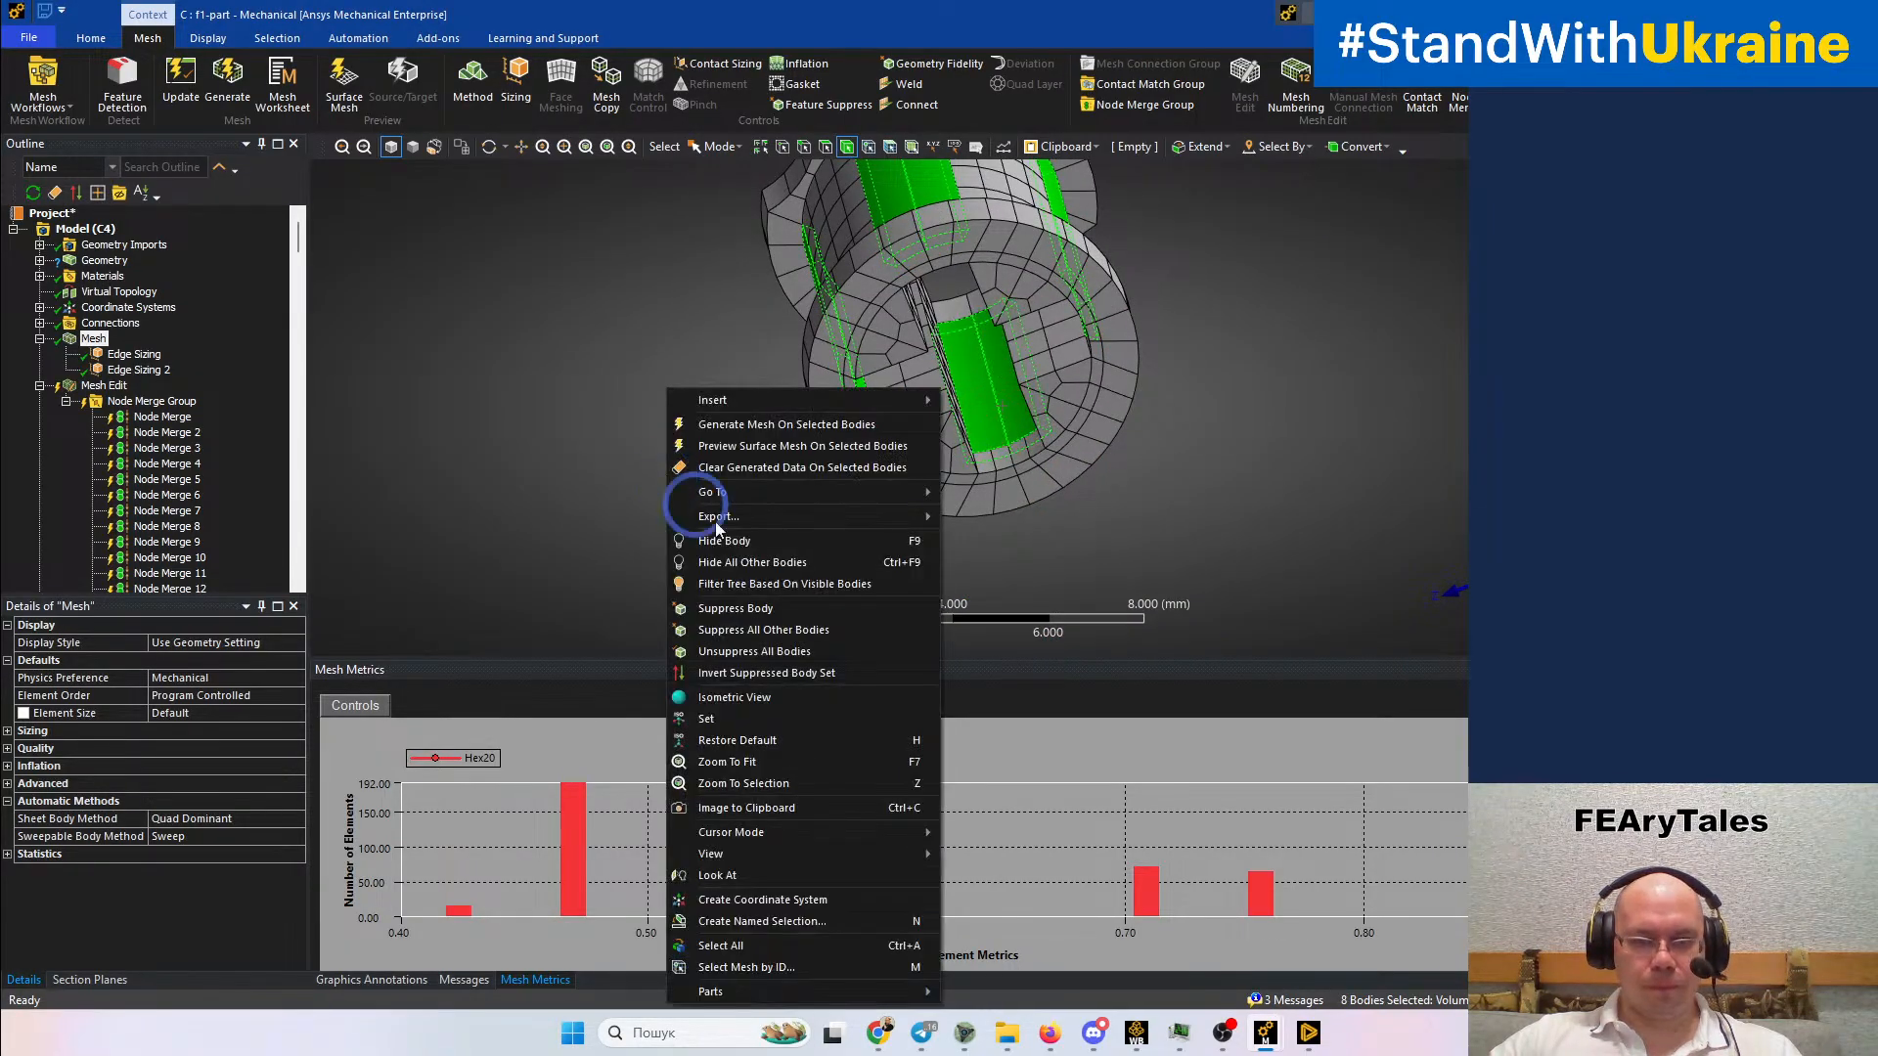
pyautogui.click(785, 565)
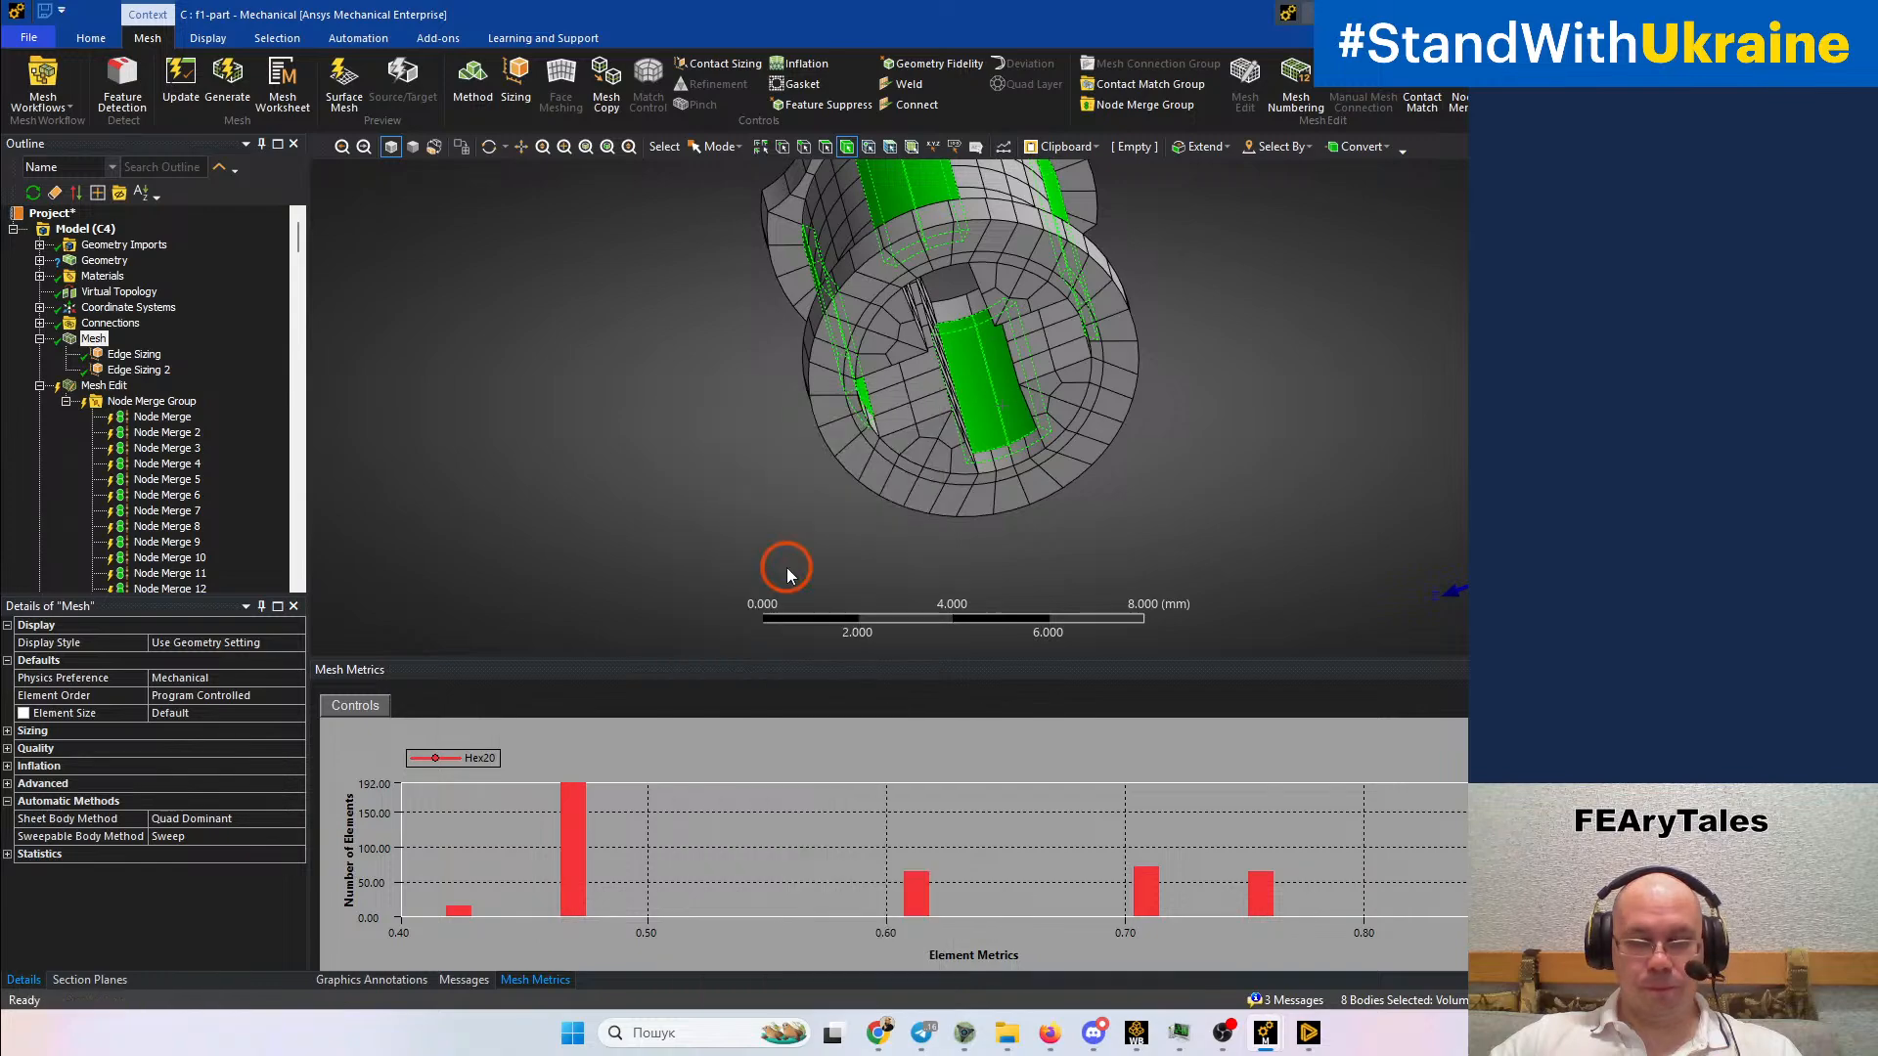
pyautogui.click(923, 537)
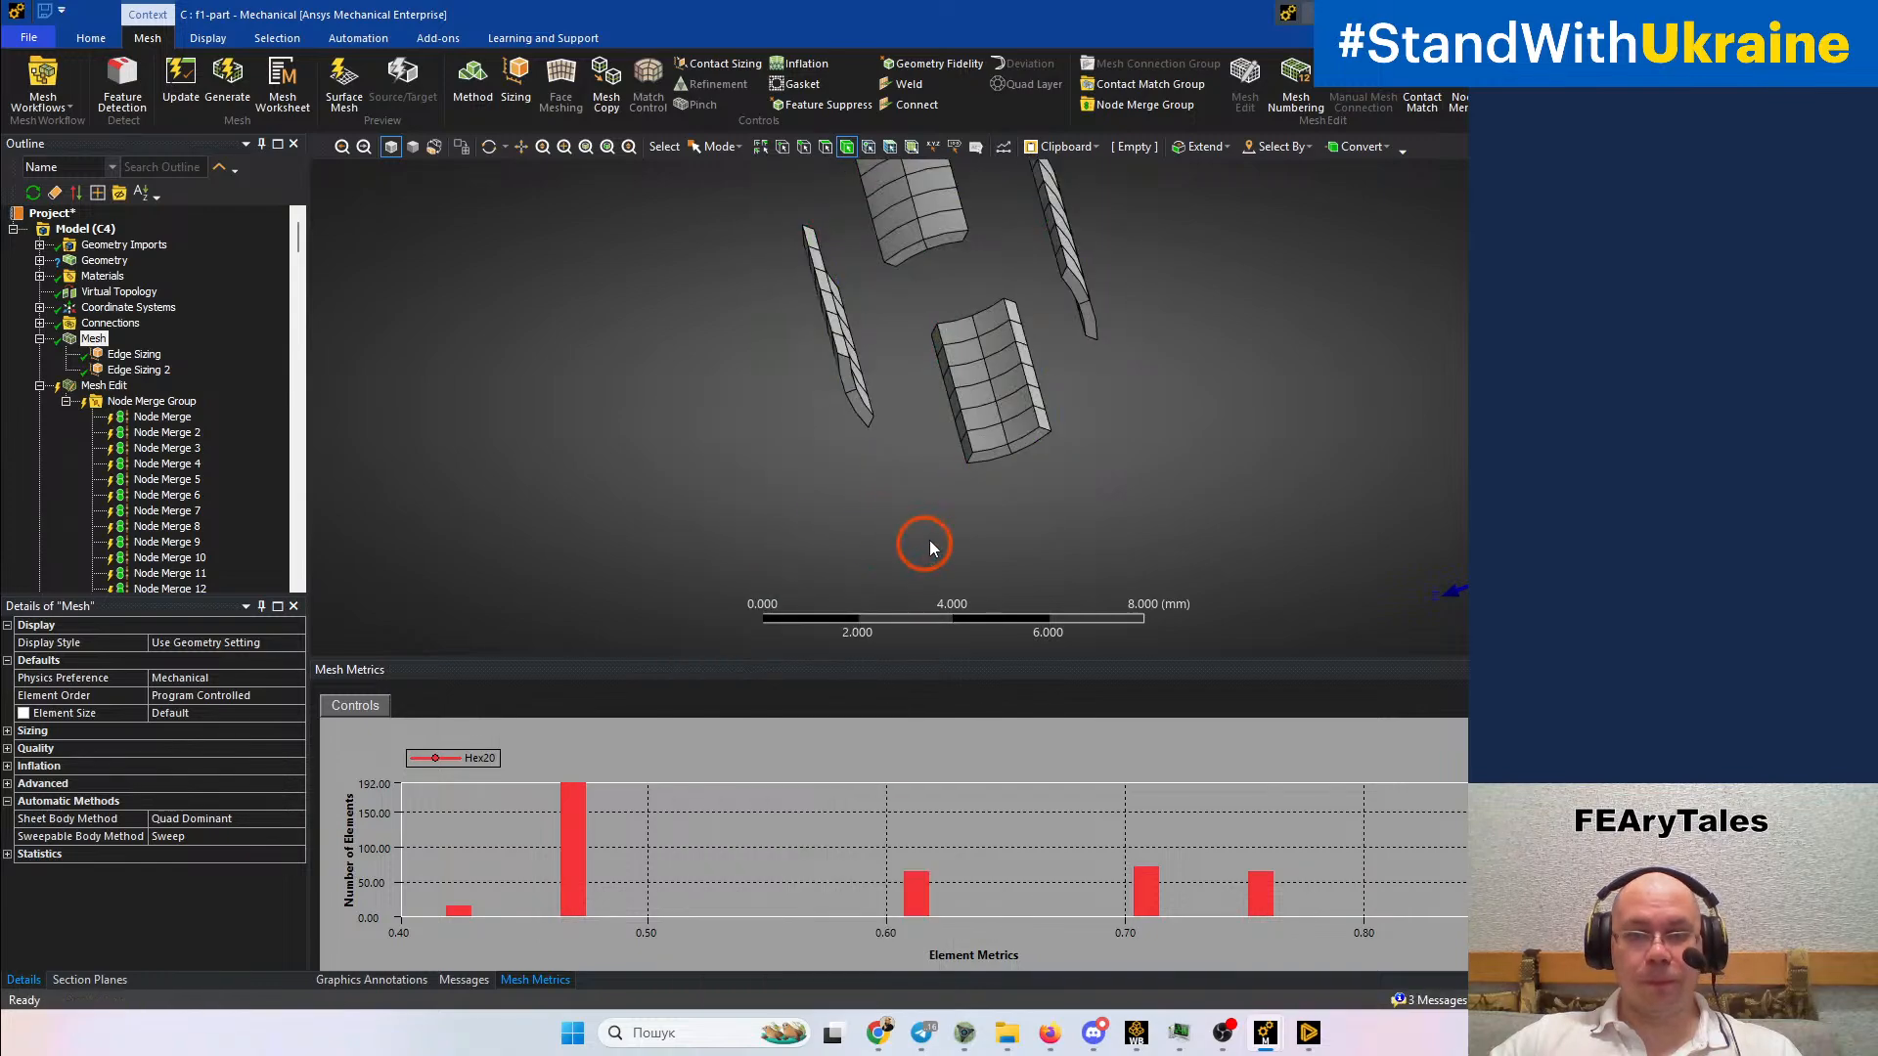
# Insert a mesh sizing control and select the inner and outer end-arc edges of two curved strips
pyautogui.click(515, 83)
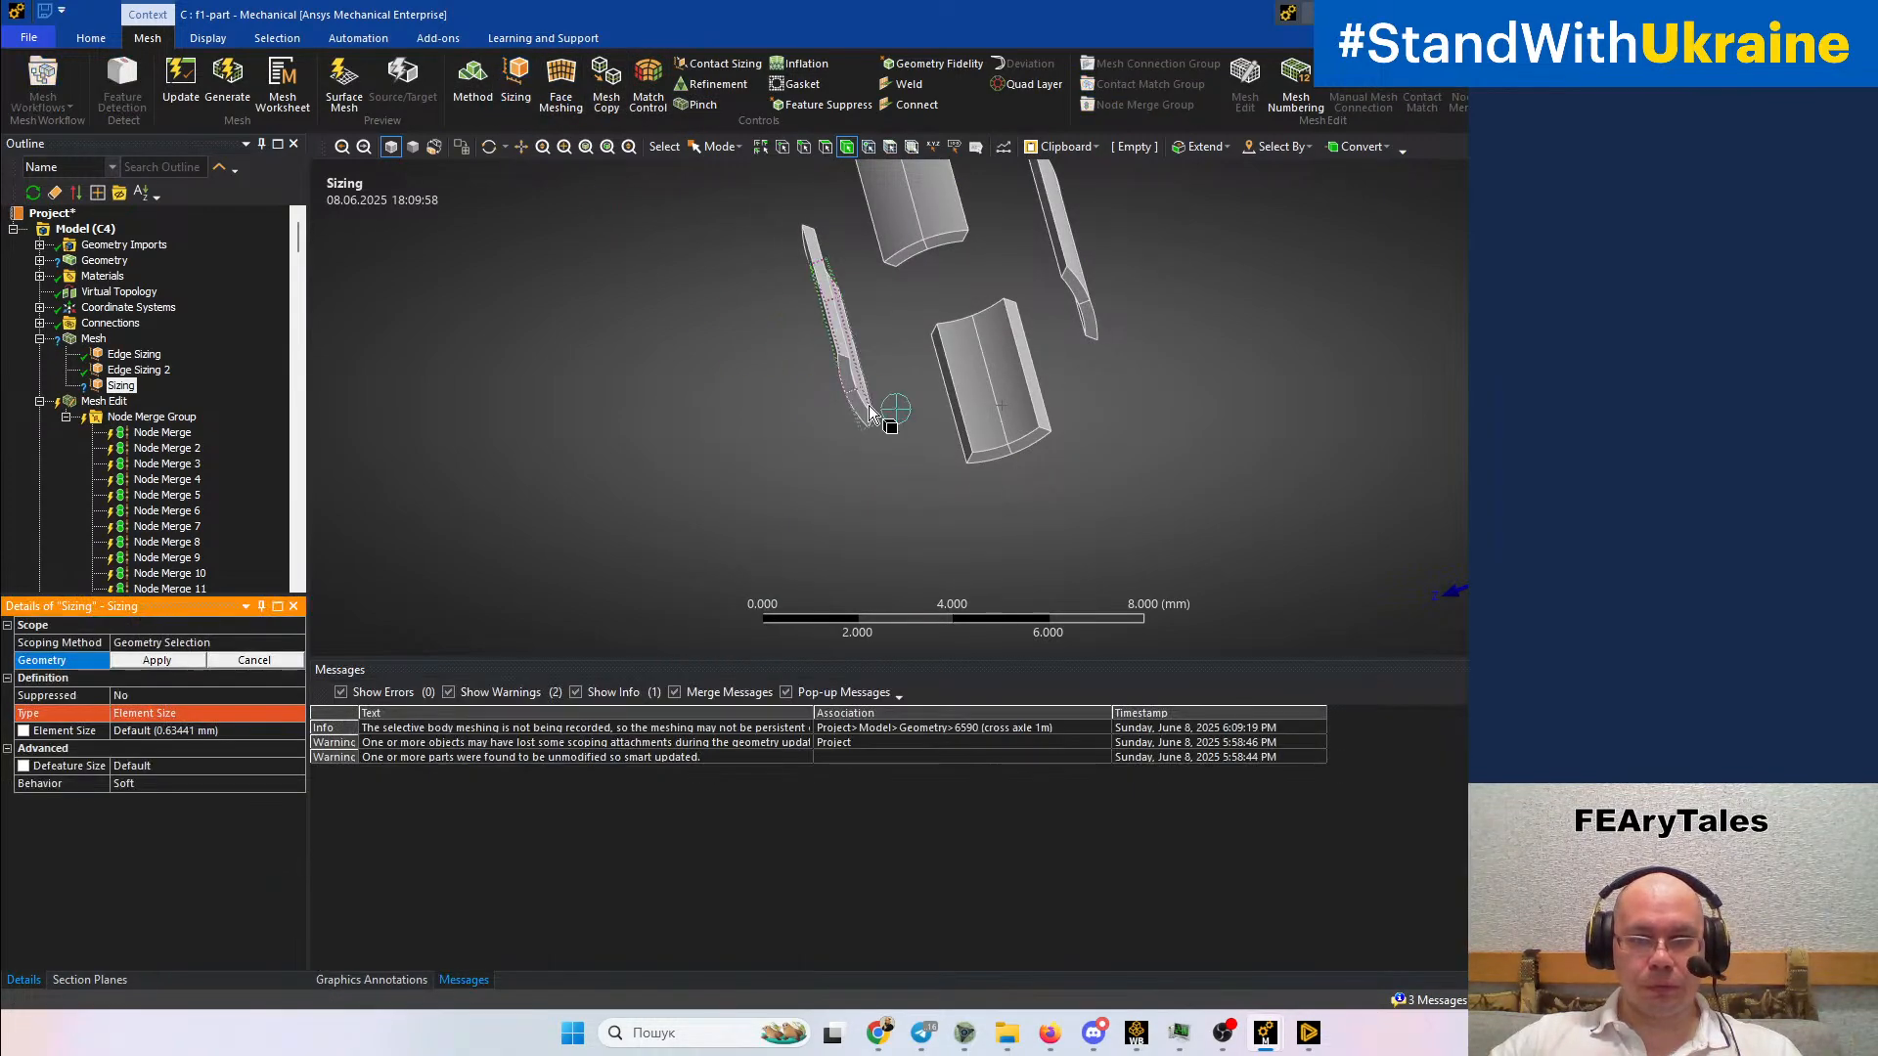
pyautogui.moveTo(853, 422); pyautogui.dragTo(839, 383)
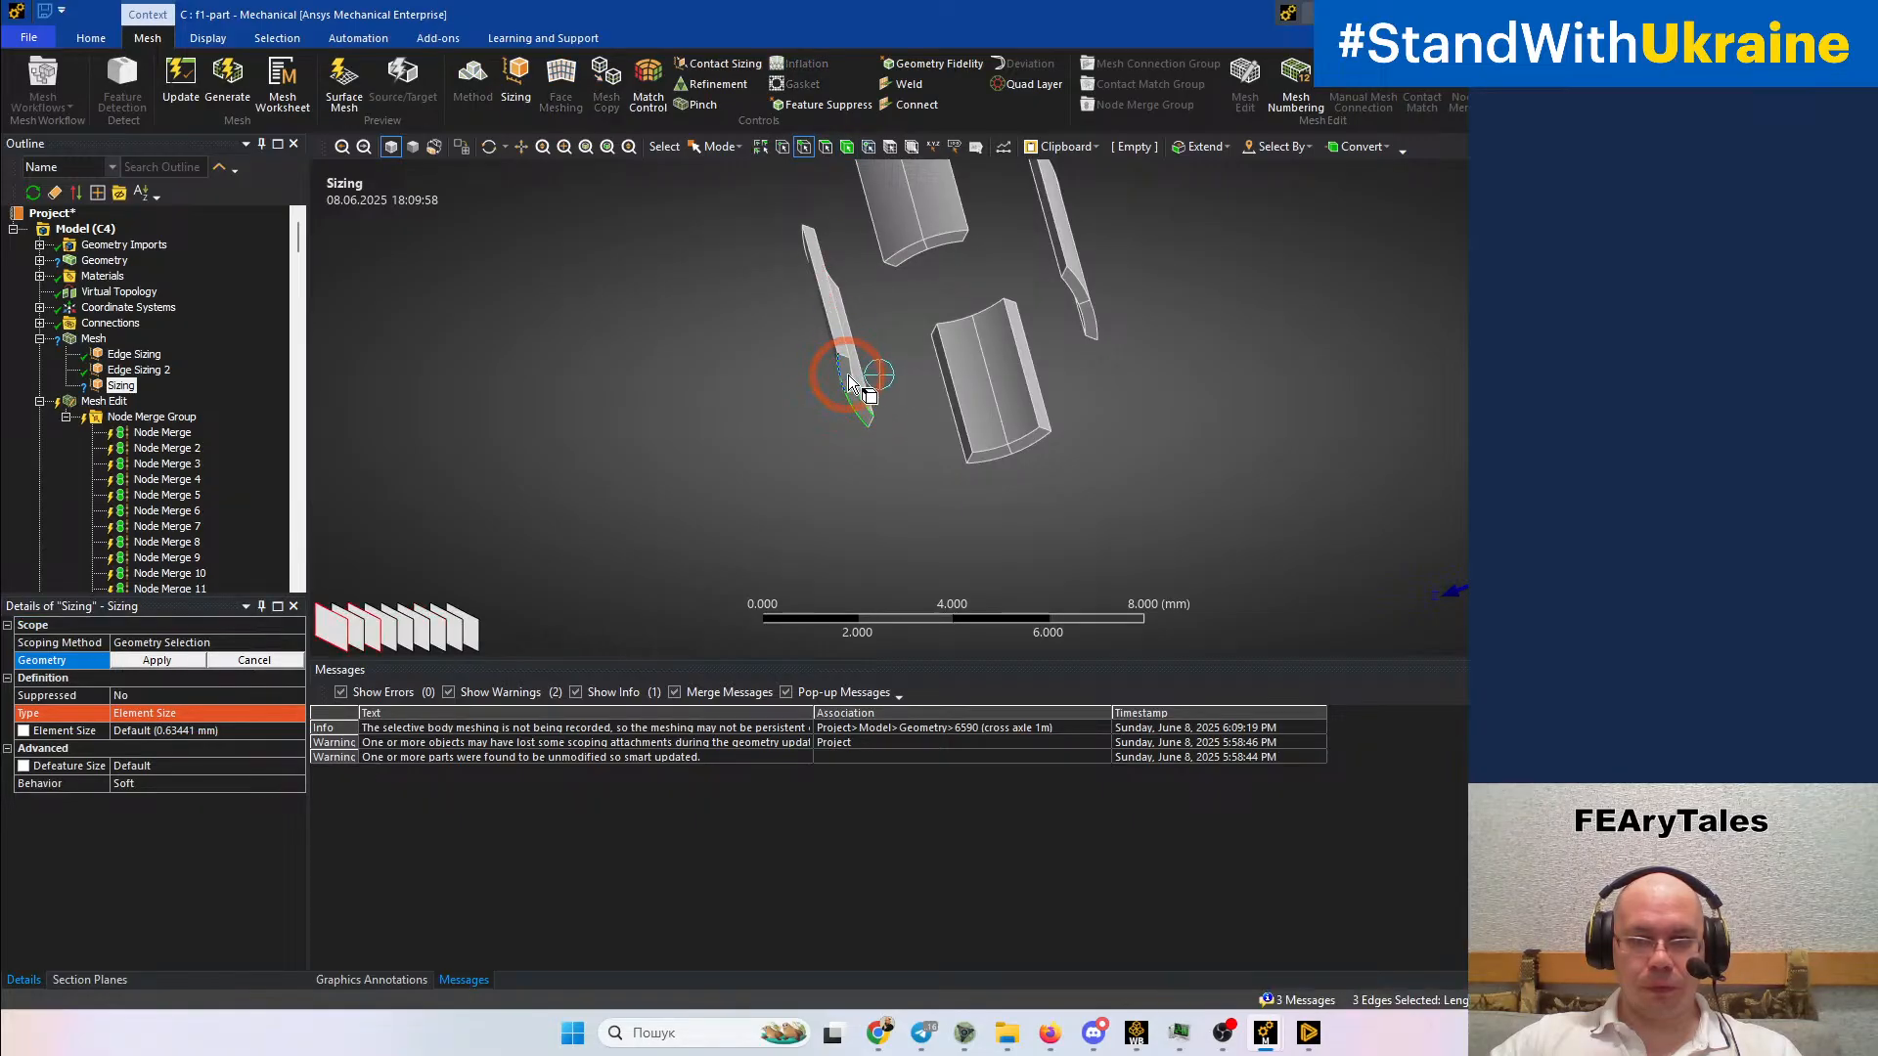
pyautogui.scroll(5, 852, 380)
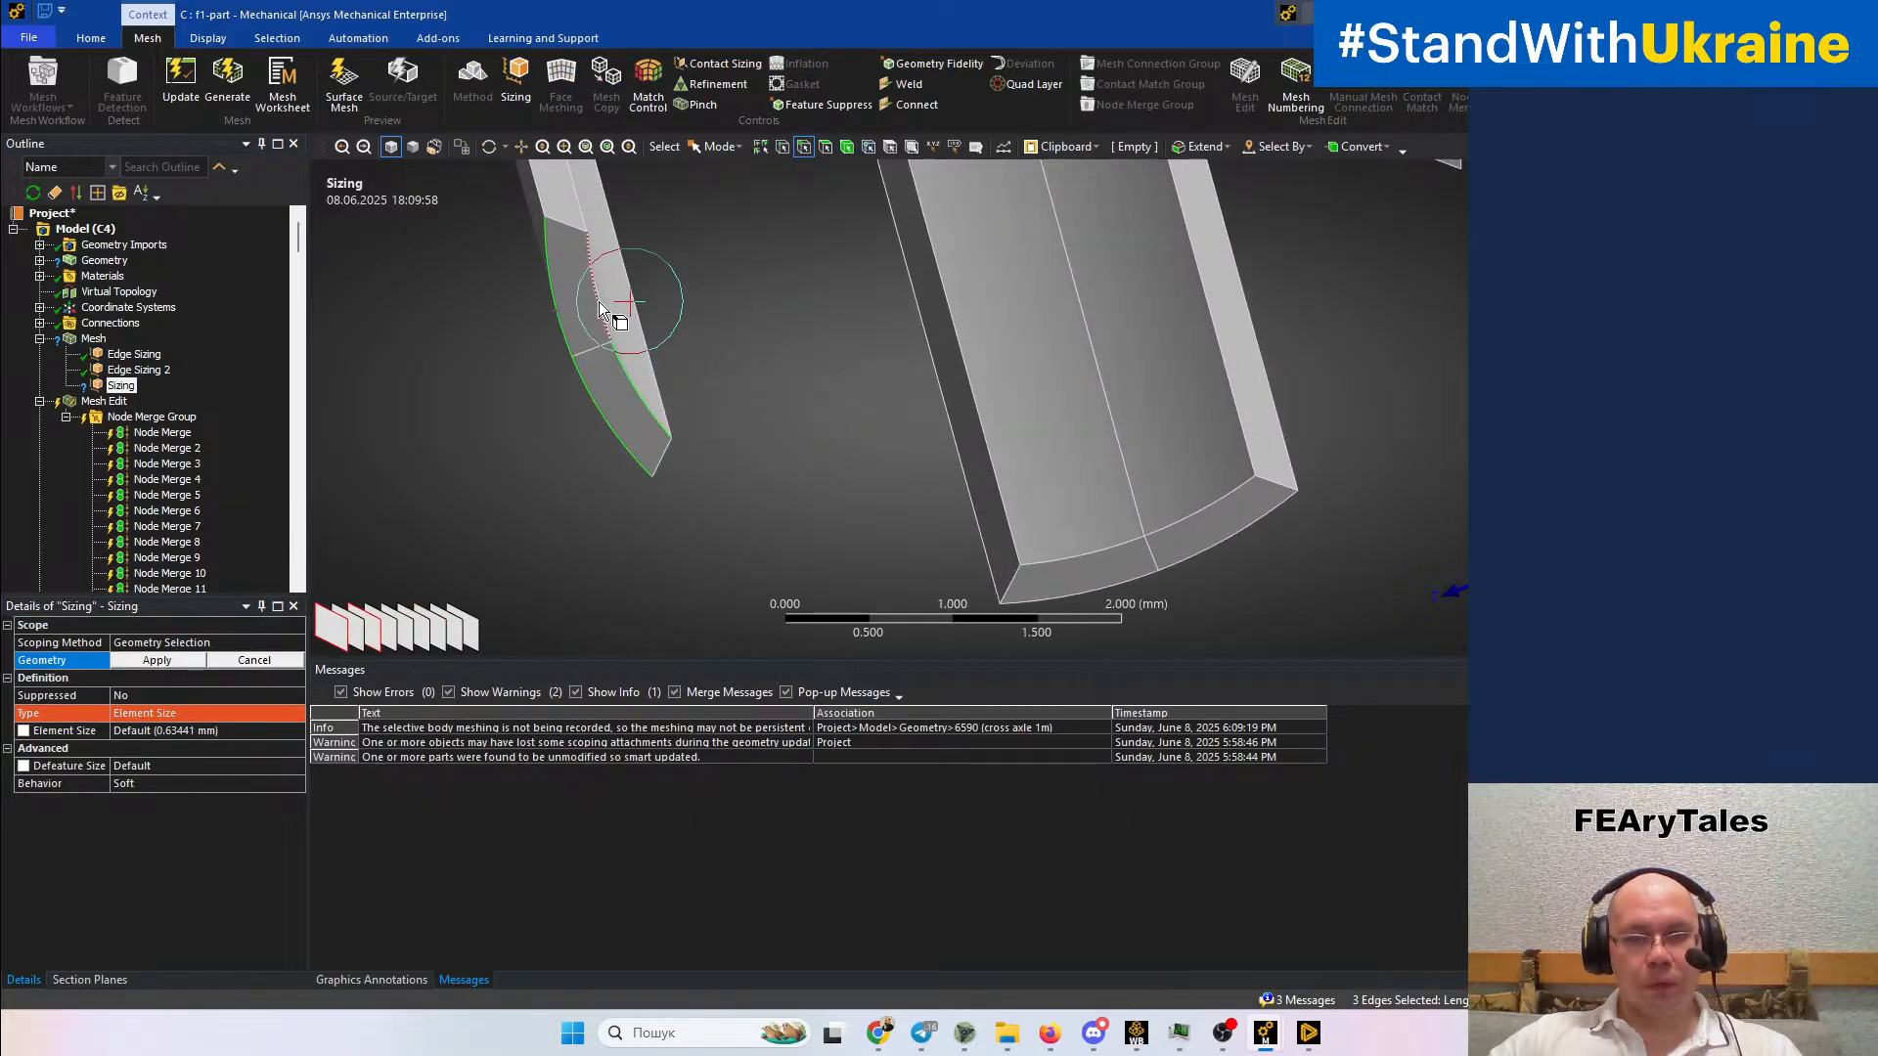
pyautogui.moveTo(611, 311); pyautogui.dragTo(579, 350, button='middle')
pyautogui.keyDown('ctrl'); pyautogui.click(484, 413); pyautogui.keyUp('ctrl')
pyautogui.keyDown('ctrl'); pyautogui.moveTo(1000, 425); pyautogui.dragTo(812, 210, button='middle'); pyautogui.keyUp('ctrl')
pyautogui.keyDown('ctrl'); pyautogui.click(866, 411); pyautogui.keyUp('ctrl')
pyautogui.keyDown('ctrl'); pyautogui.click(1006, 409); pyautogui.keyUp('ctrl')
pyautogui.keyDown('ctrl'); pyautogui.click(1002, 401); pyautogui.keyUp('ctrl')
pyautogui.keyDown('ctrl'); pyautogui.click(970, 366); pyautogui.keyUp('ctrl')
# Add the four inner and outer end-arc edges of the third curved strip to the sizing selection
pyautogui.scroll(-6, 964, 406)
pyautogui.keyDown('ctrl'); pyautogui.moveTo(1056, 333); pyautogui.dragTo(1053, 532, button='middle'); pyautogui.keyUp('ctrl')
pyautogui.scroll(3, 1007, 358)
pyautogui.scroll(2, 1006, 357)
pyautogui.keyDown('ctrl'); pyautogui.click(993, 489); pyautogui.keyUp('ctrl')
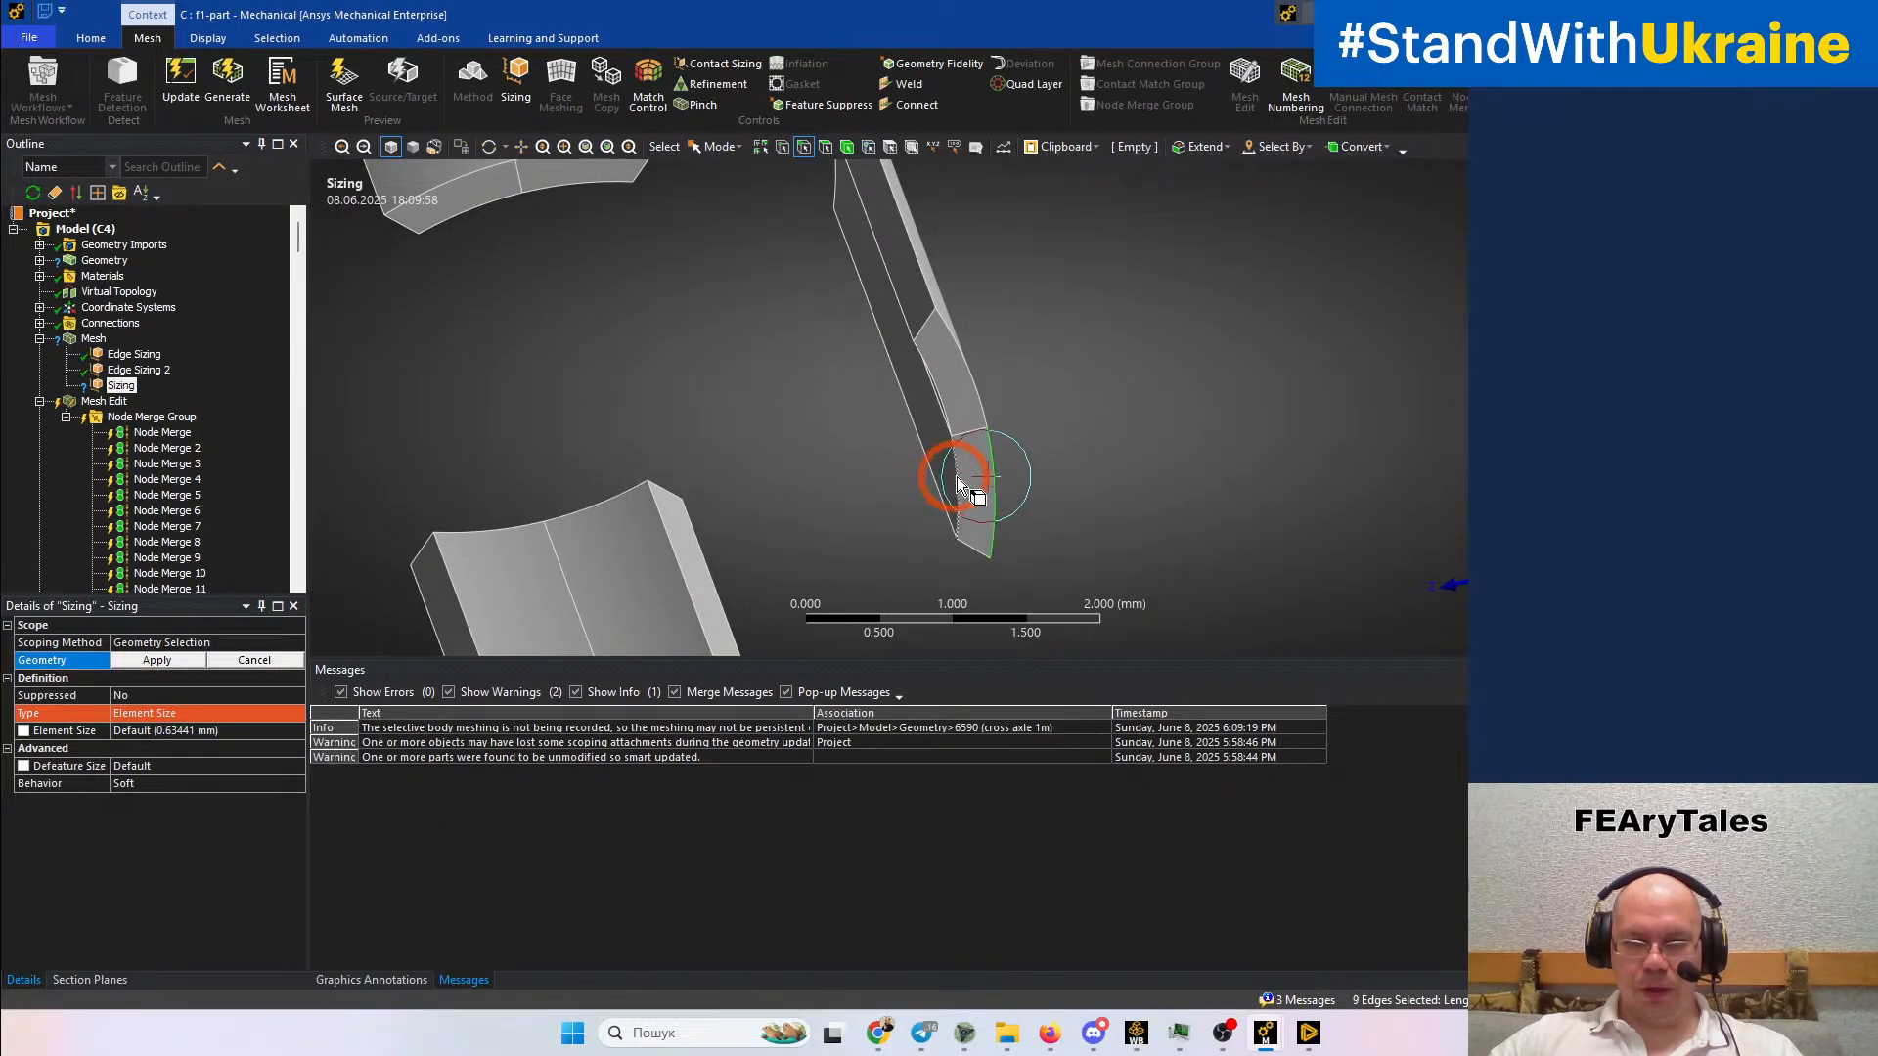
pyautogui.keyDown('ctrl'); pyautogui.click(941, 391); pyautogui.keyUp('ctrl')
pyautogui.moveTo(941, 392); pyautogui.dragTo(1106, 386, button='middle')
pyautogui.keyDown('ctrl'); pyautogui.click(1072, 361); pyautogui.keyUp('ctrl')
# Add the four end-arc edges of the last curved strip and apply all 16 edges as the sizing's geometry
pyautogui.scroll(-4, 1157, 369)
pyautogui.moveTo(1081, 304)
pyautogui.keyDown('ctrl'); pyautogui.mouseDown(button='middle')
pyautogui.moveTo(1151, 399)
pyautogui.moveTo(1098, 302)
pyautogui.mouseUp(button='middle'); pyautogui.keyUp('ctrl')
pyautogui.scroll(3, 881, 257)
pyautogui.scroll(1, 923, 255)
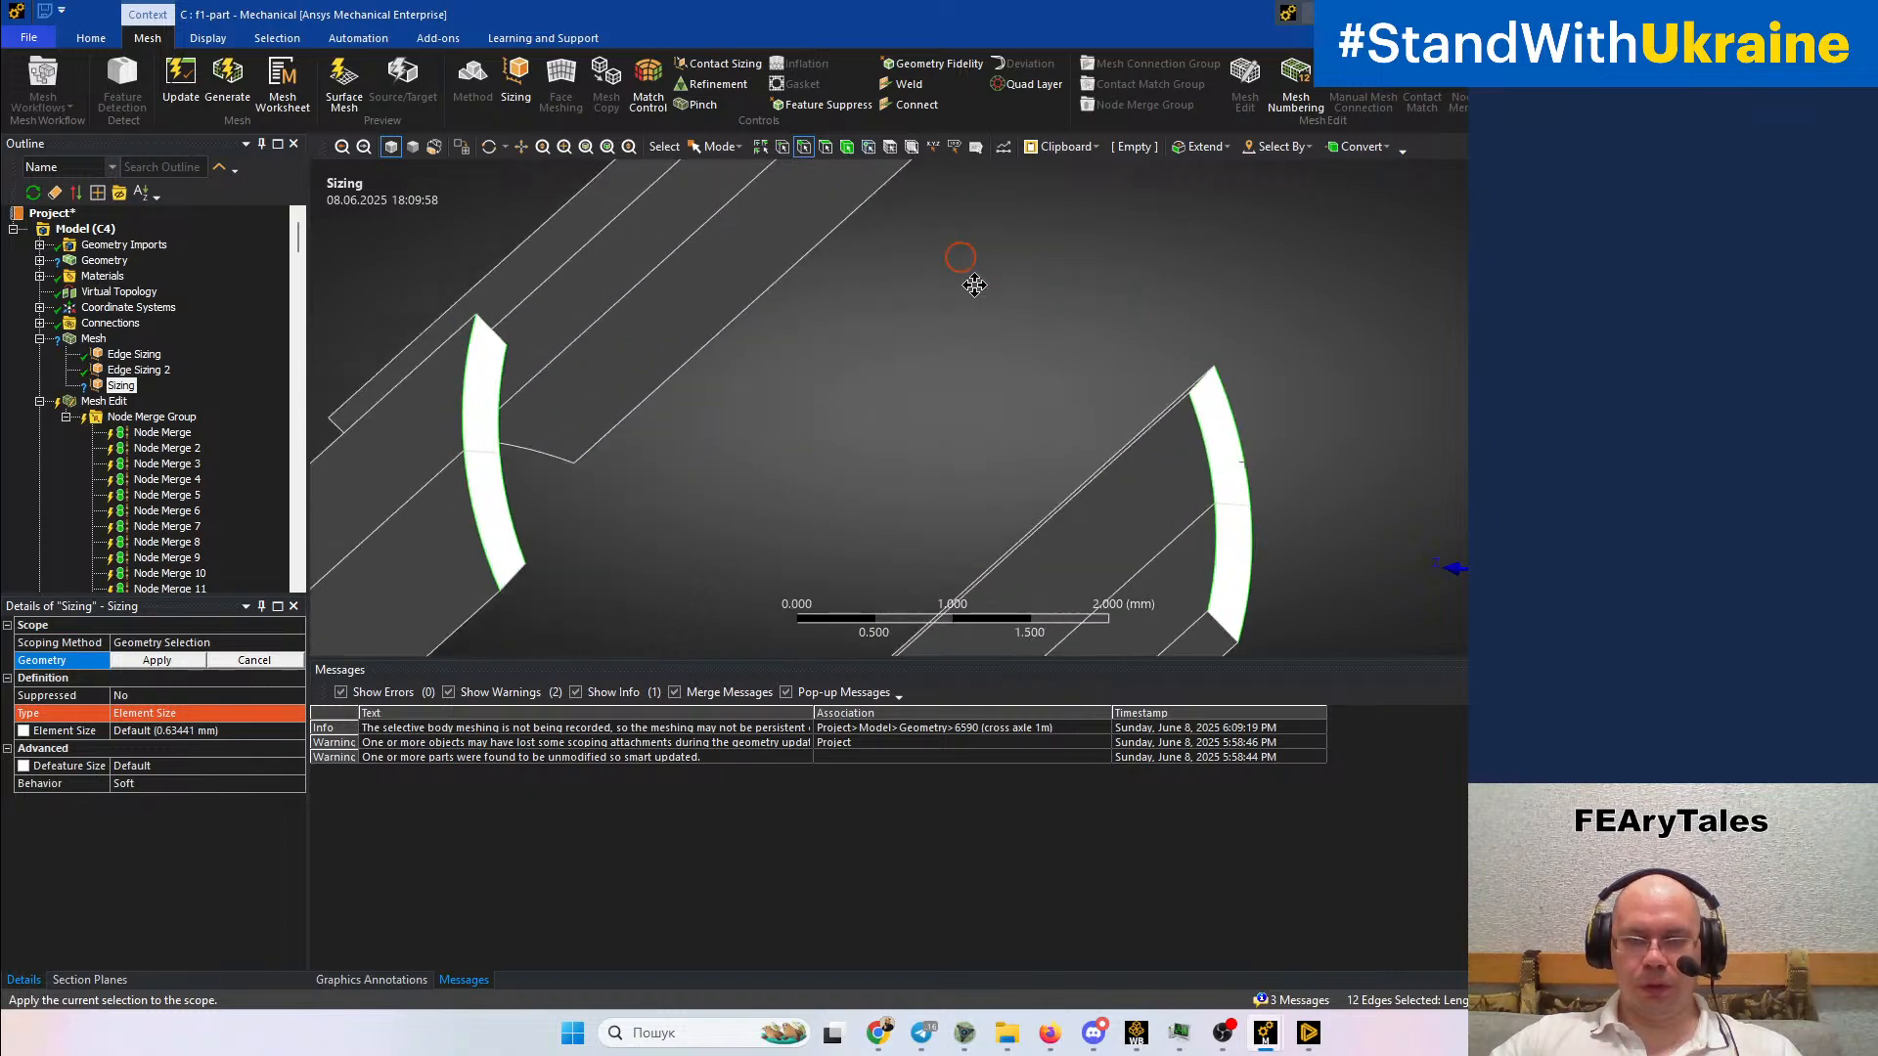
pyautogui.keyDown('ctrl'); pyautogui.moveTo(960, 264); pyautogui.dragTo(1040, 537, button='middle'); pyautogui.keyUp('ctrl')
pyautogui.scroll(3, 966, 428)
pyautogui.keyDown('ctrl'); pyautogui.click(978, 329); pyautogui.keyUp('ctrl')
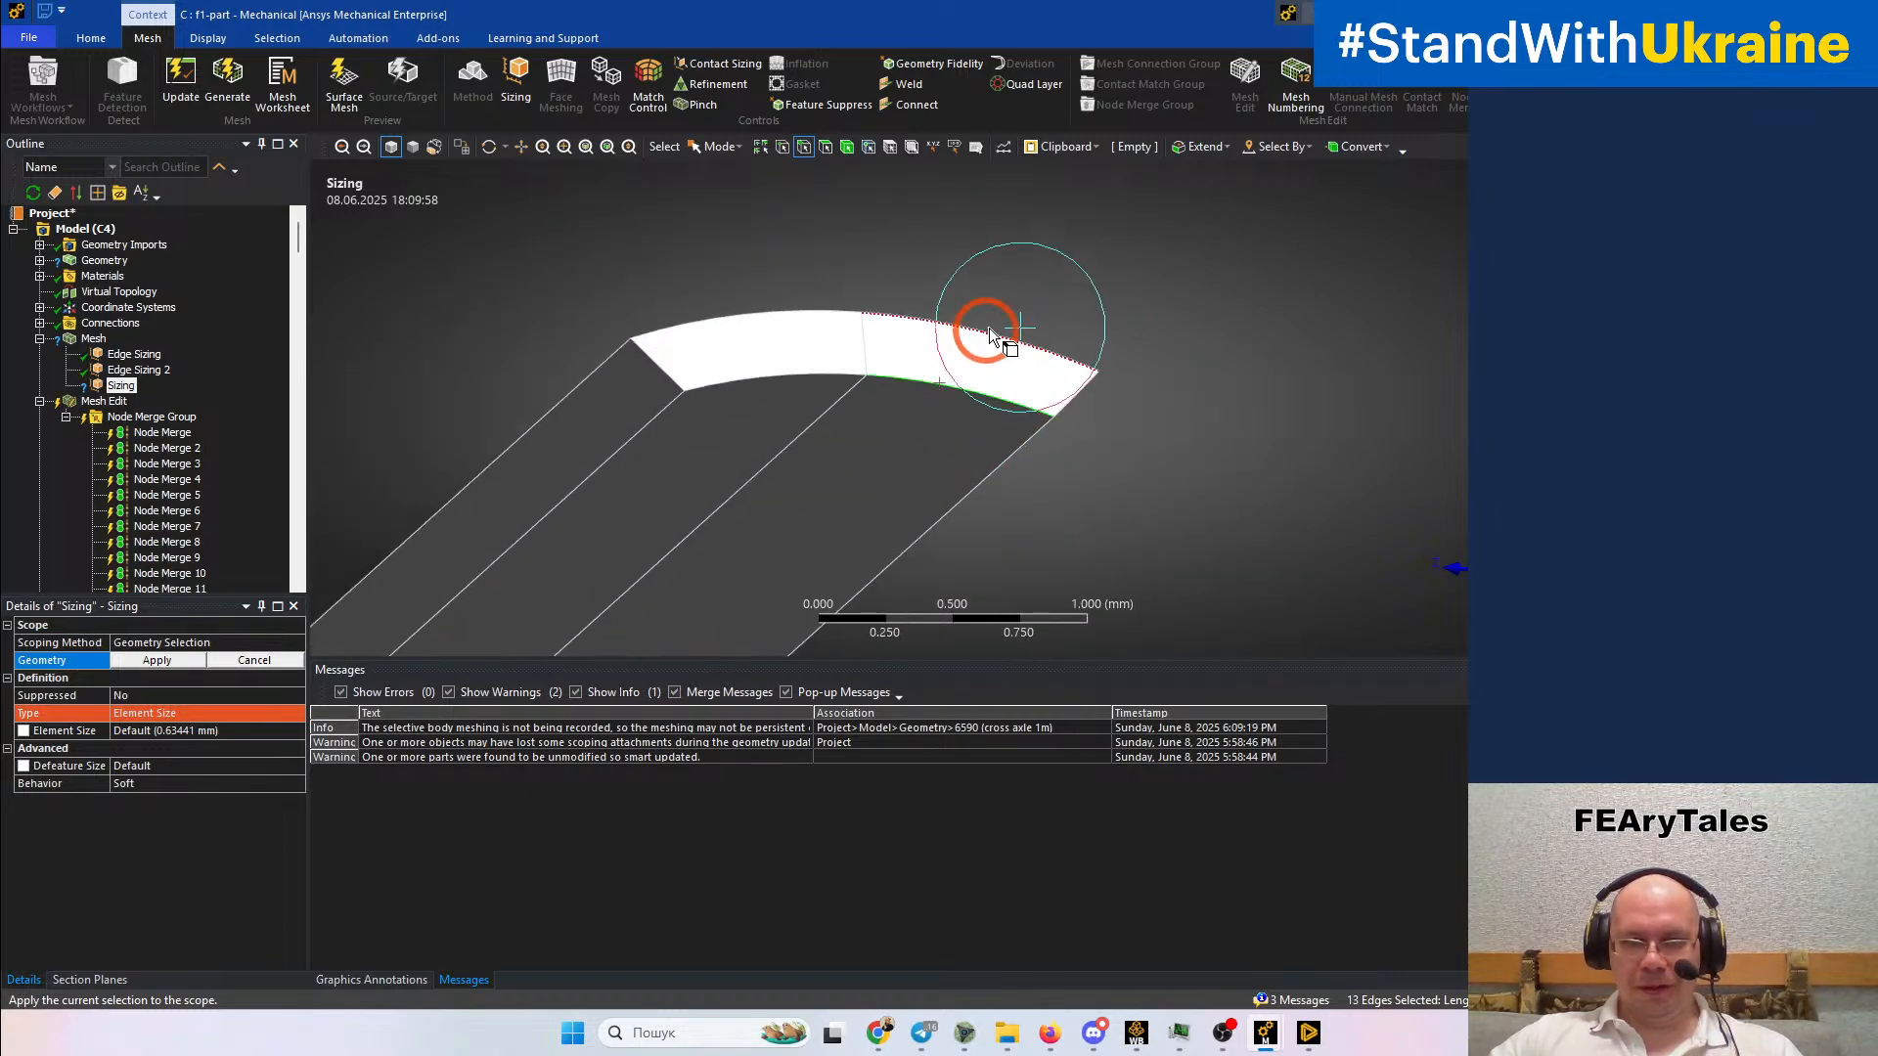
pyautogui.keyDown('ctrl'); pyautogui.click(753, 311); pyautogui.keyUp('ctrl')
pyautogui.keyDown('ctrl'); pyautogui.click(767, 372); pyautogui.keyUp('ctrl')
pyautogui.keyDown('ctrl'); pyautogui.click(760, 375); pyautogui.keyUp('ctrl')
pyautogui.click(172, 676)
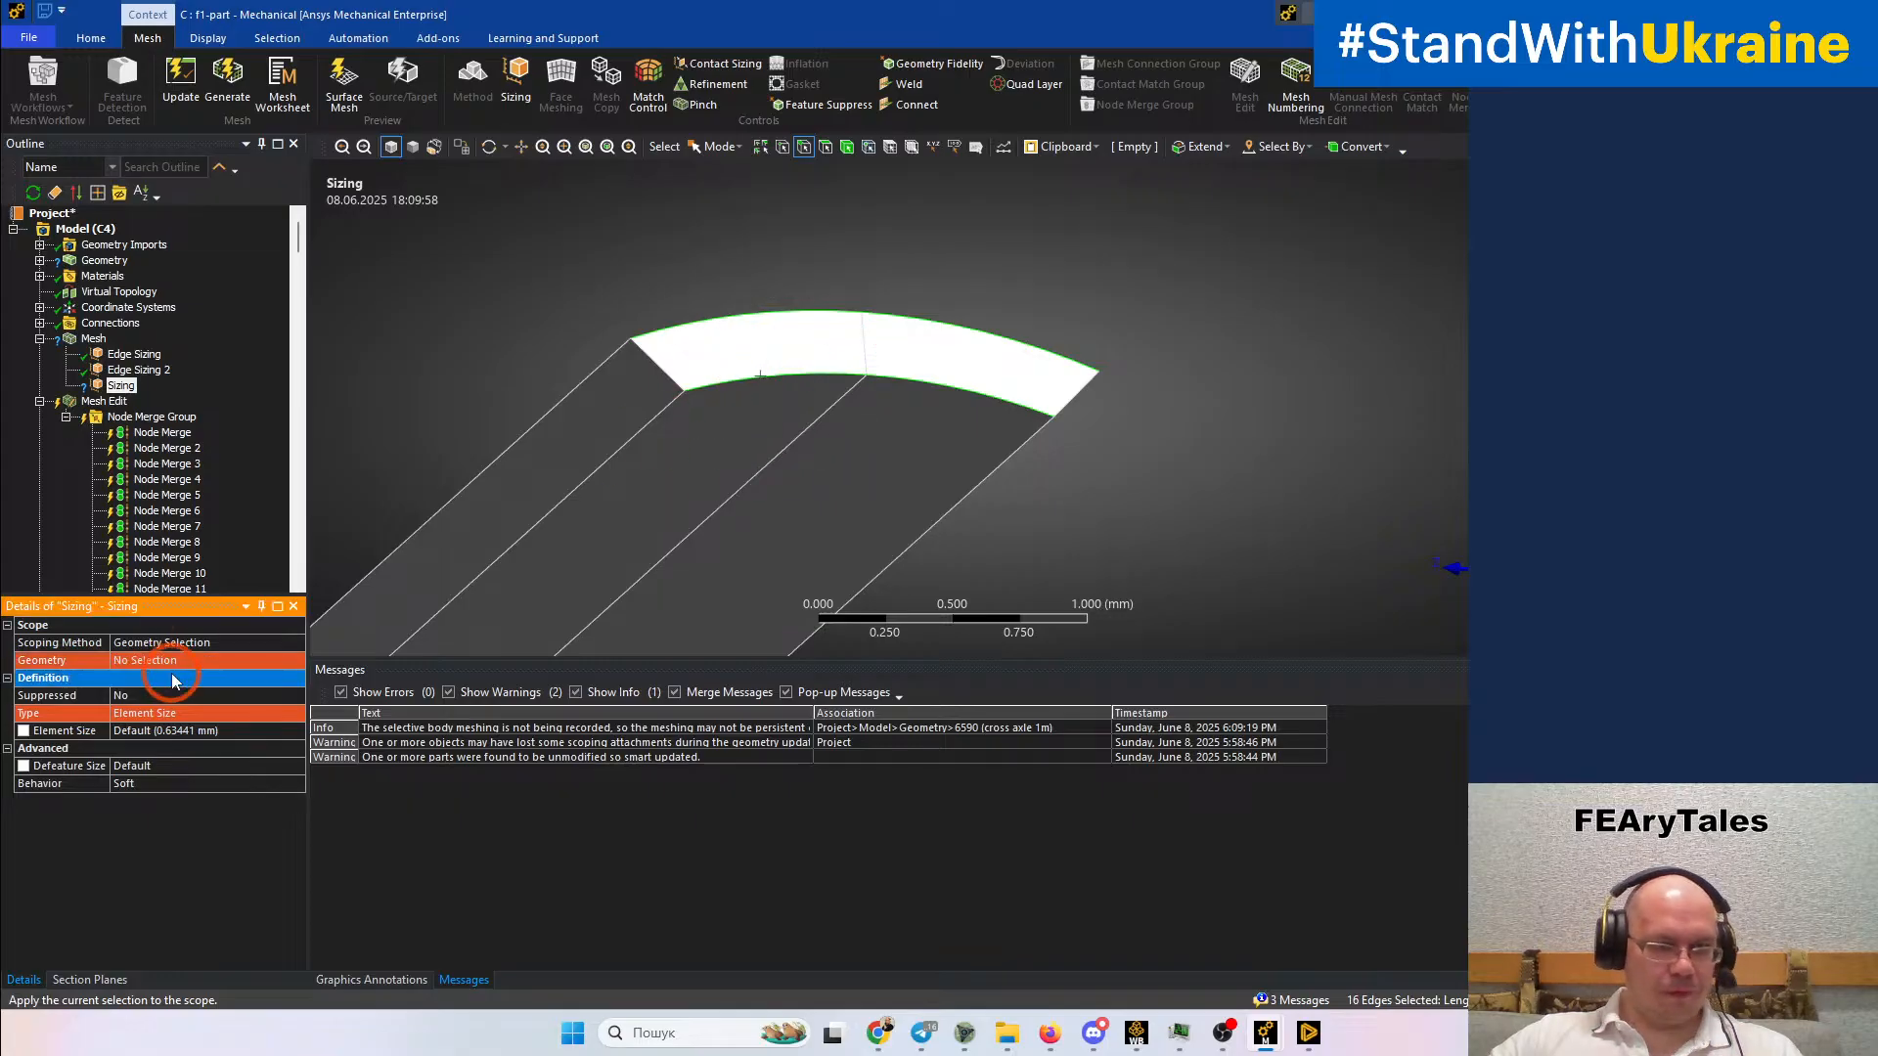
pyautogui.click(157, 661)
pyautogui.click(156, 661)
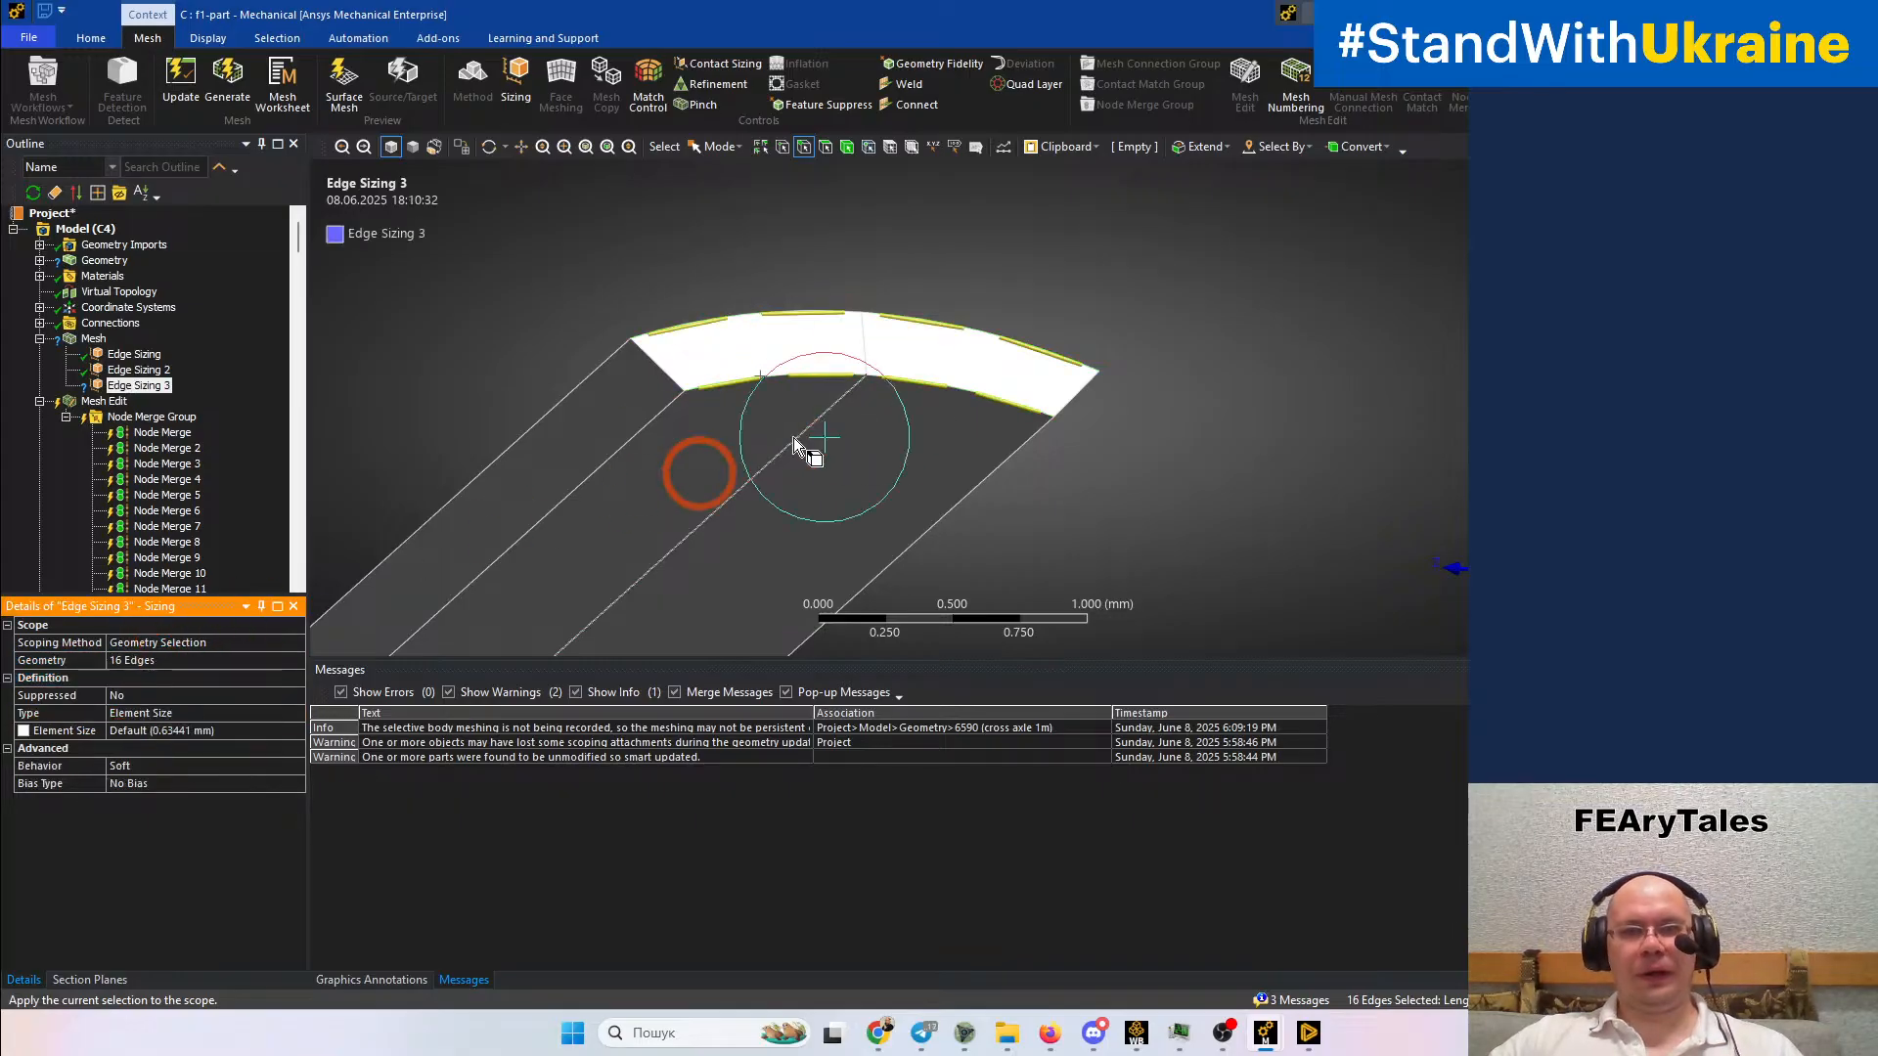
# Set Edge Sizing 3 to the Number of Divisions type with 2 divisions
pyautogui.scroll(-4, 859, 407)
pyautogui.scroll(-3, 818, 434)
pyautogui.moveTo(872, 402); pyautogui.dragTo(737, 519, button='middle')
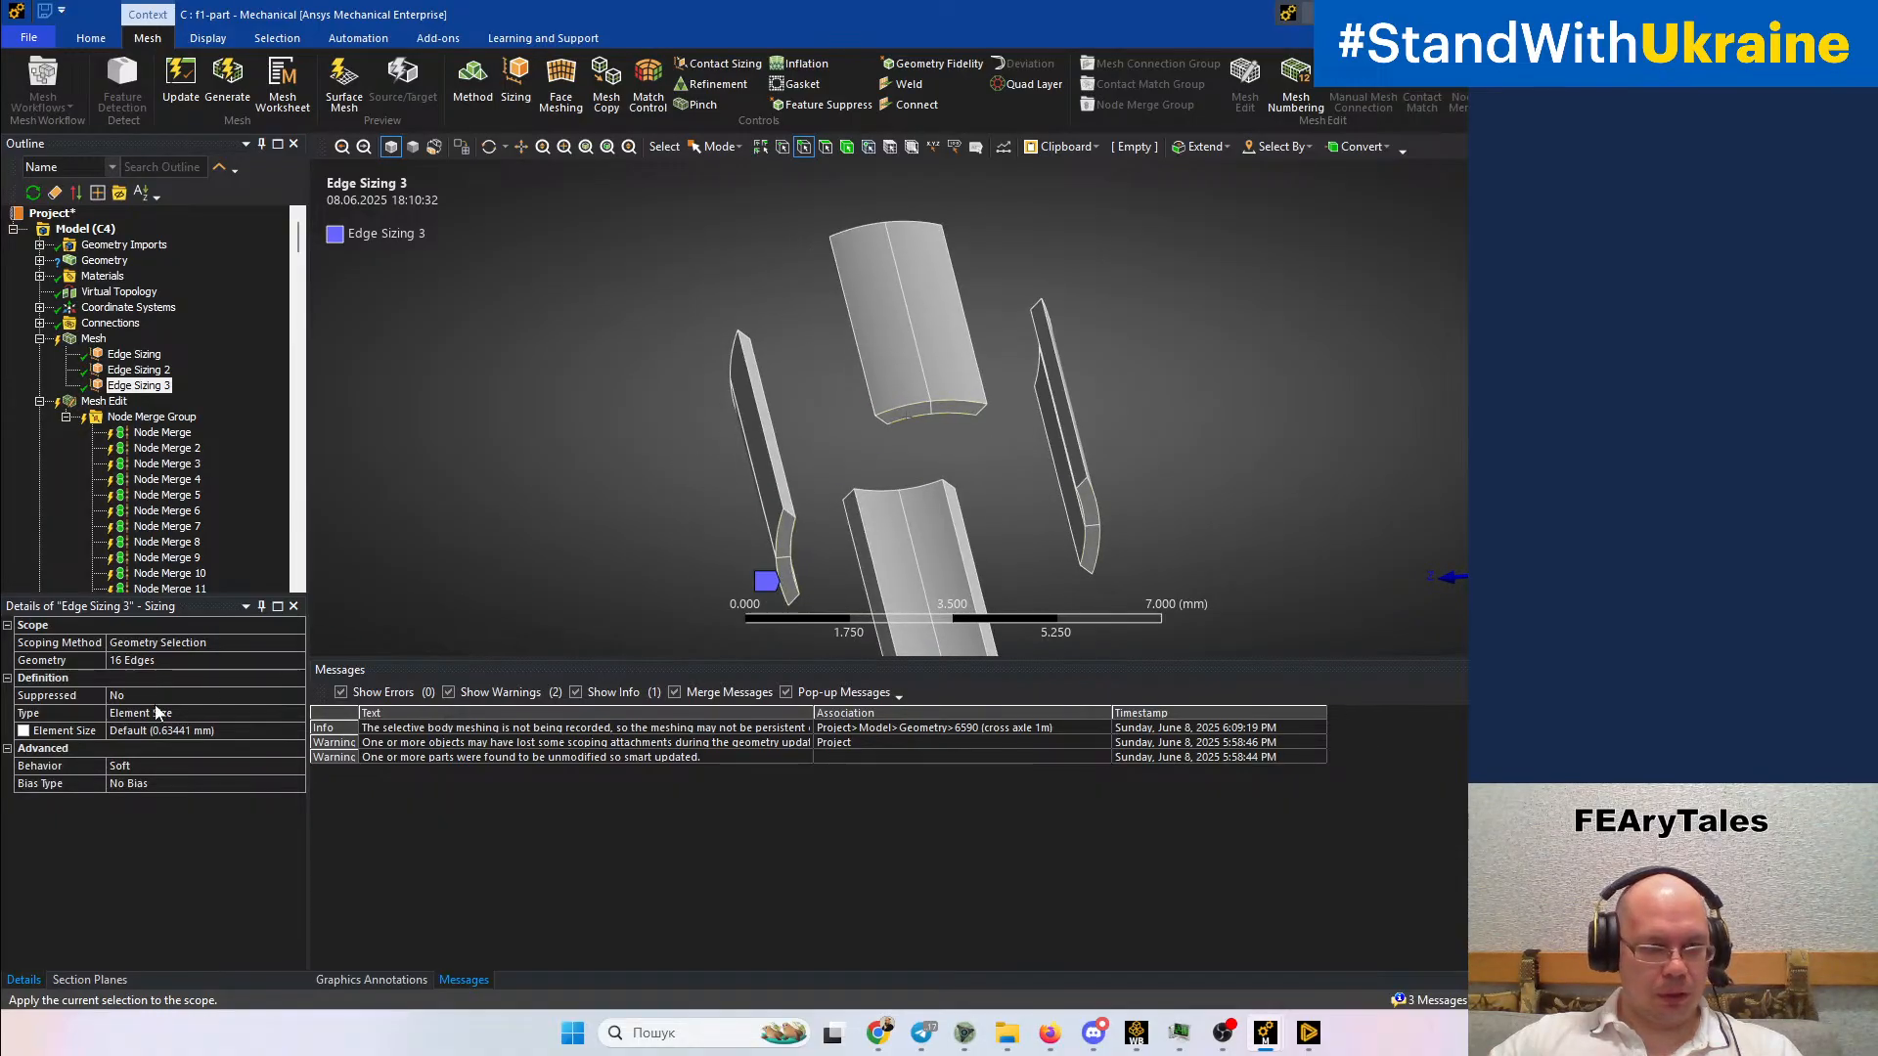
pyautogui.click(273, 713)
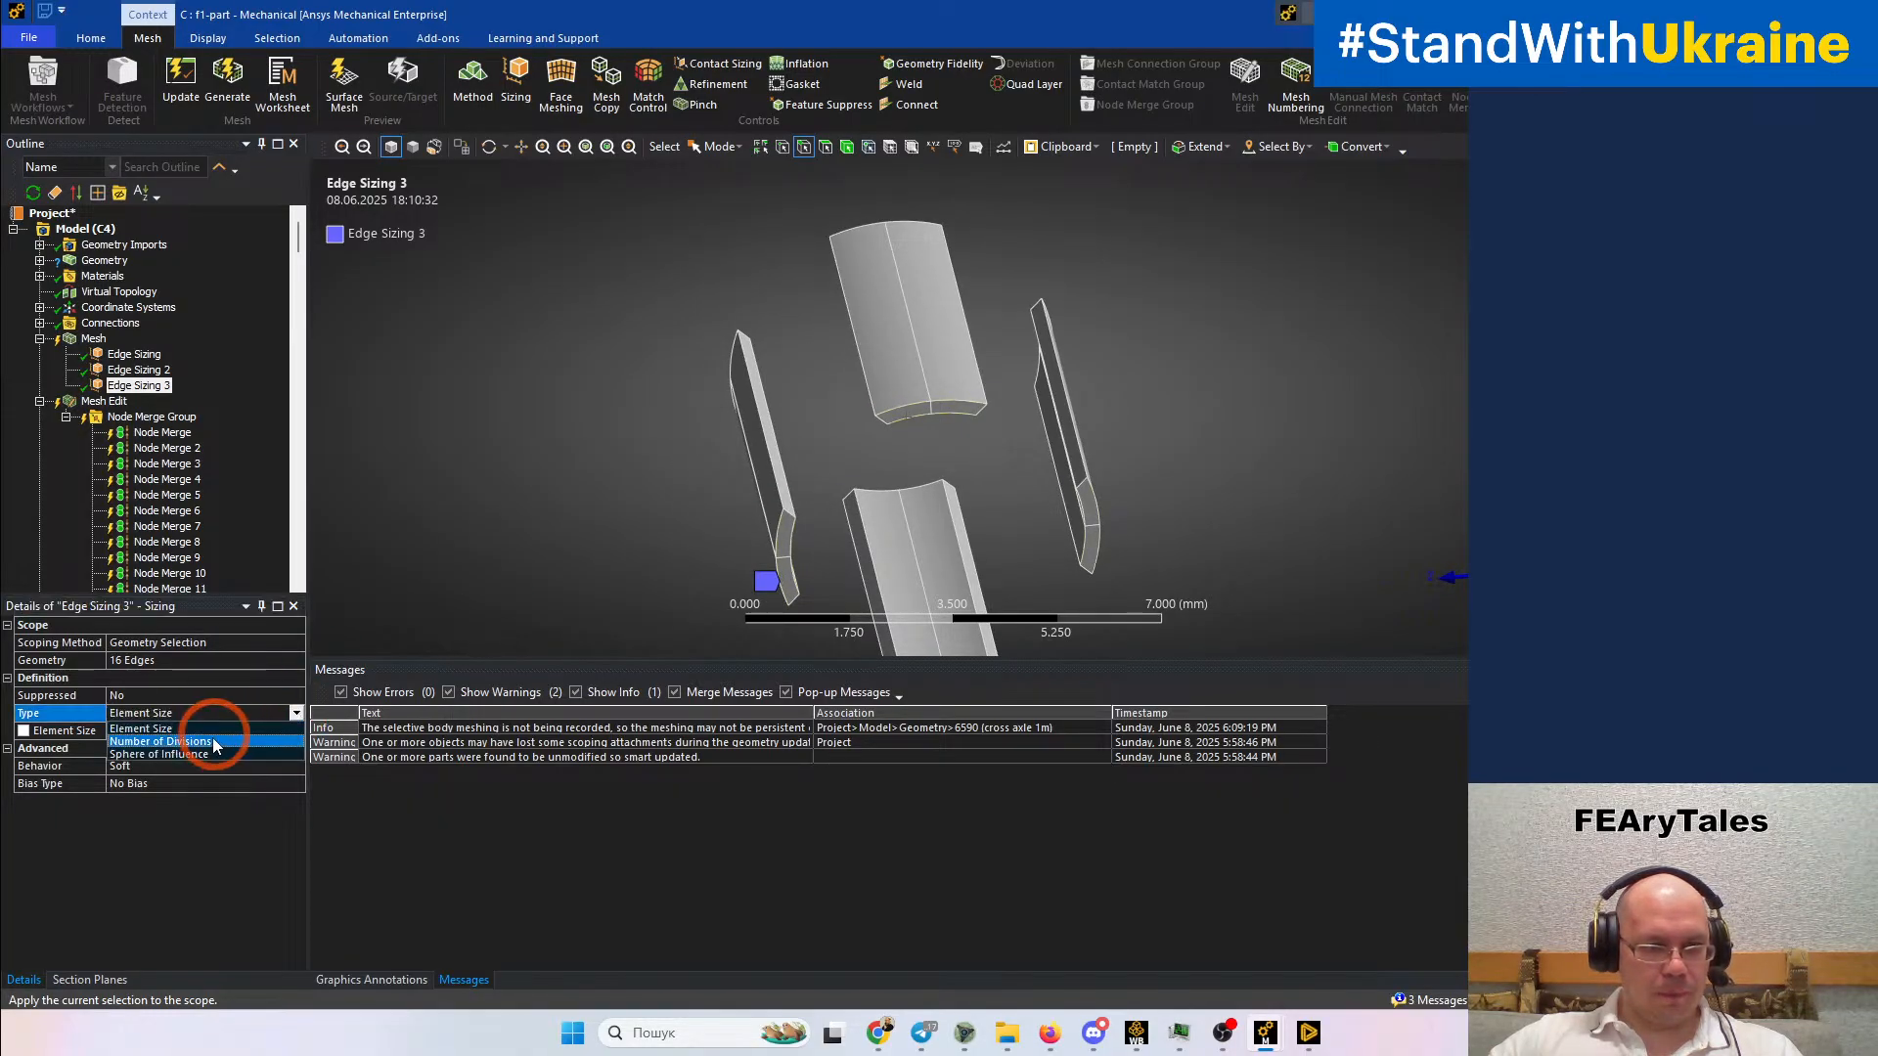
pyautogui.click(161, 742)
pyautogui.click(188, 732)
pyautogui.write('2')
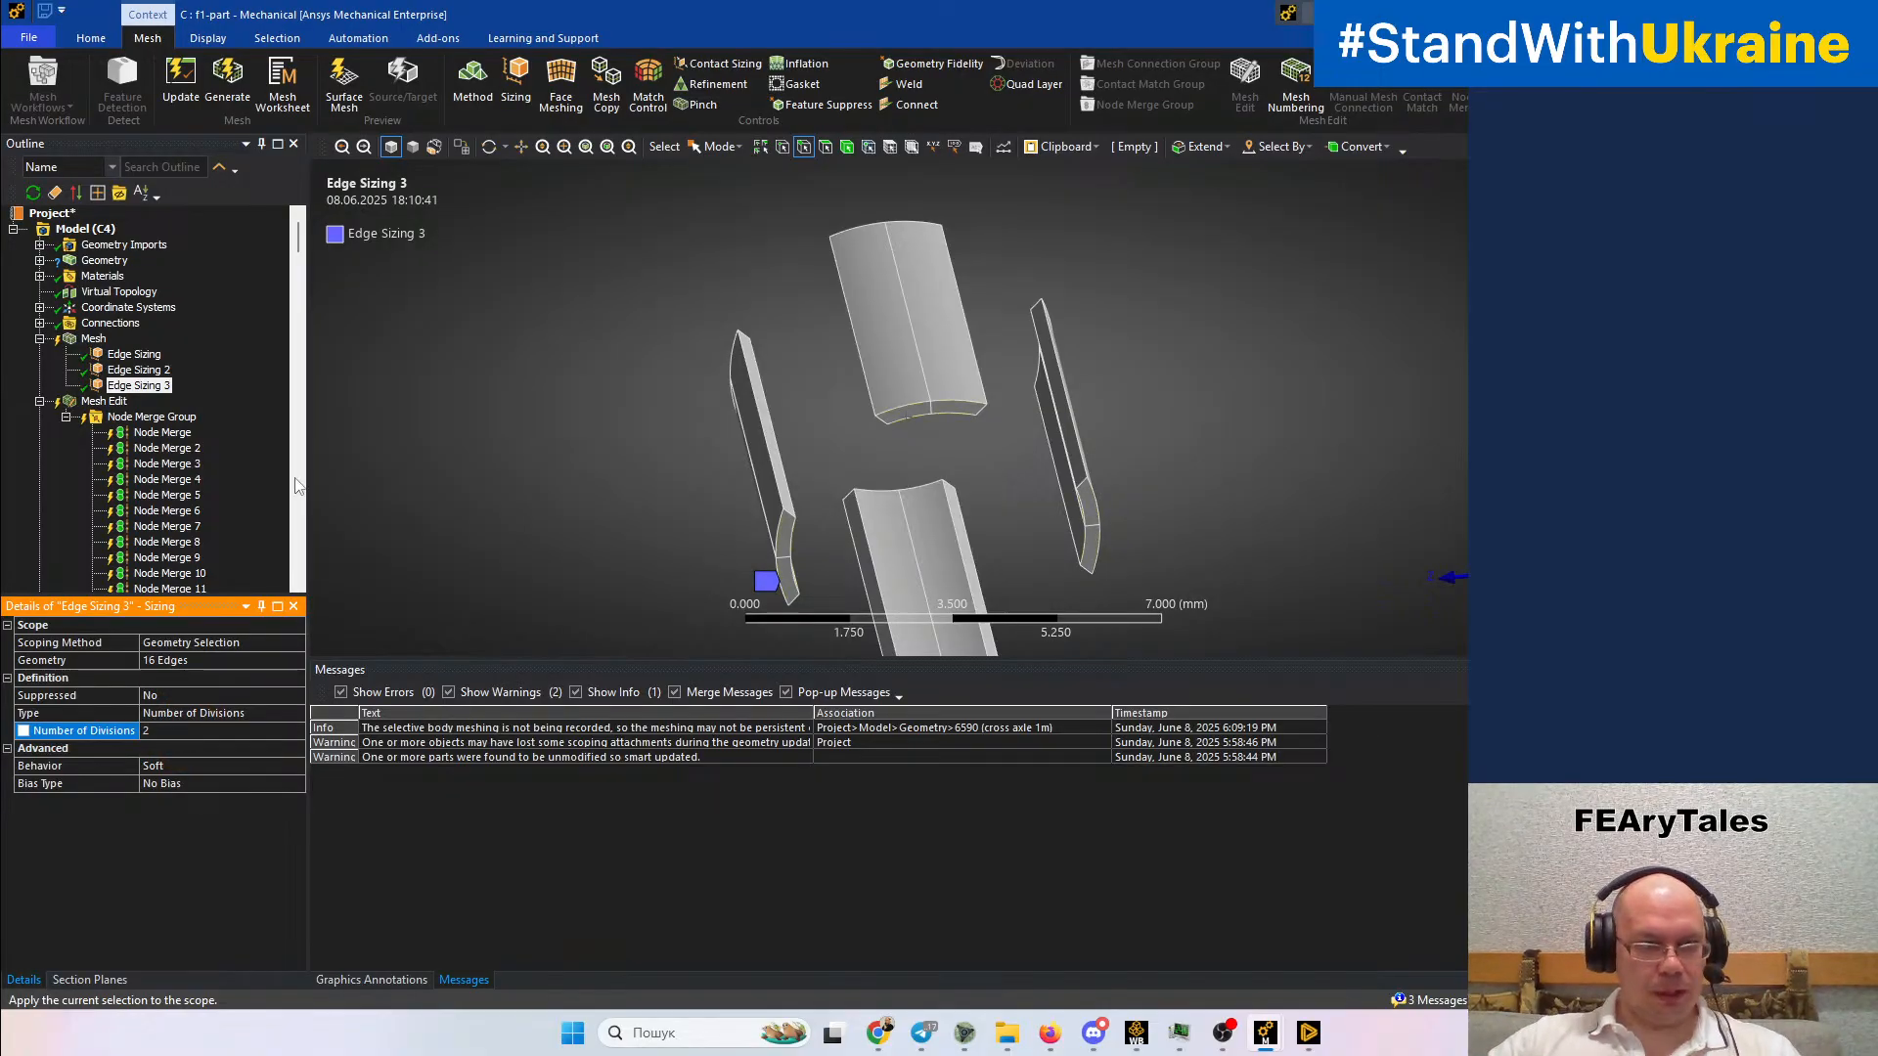
# Regenerate the mesh with the new edge sizing
pyautogui.click(89, 341)
pyautogui.keyDown('ctrl'); pyautogui.moveTo(831, 473); pyautogui.dragTo(832, 340, button='middle'); pyautogui.keyUp('ctrl')
pyautogui.rightClick(102, 347)
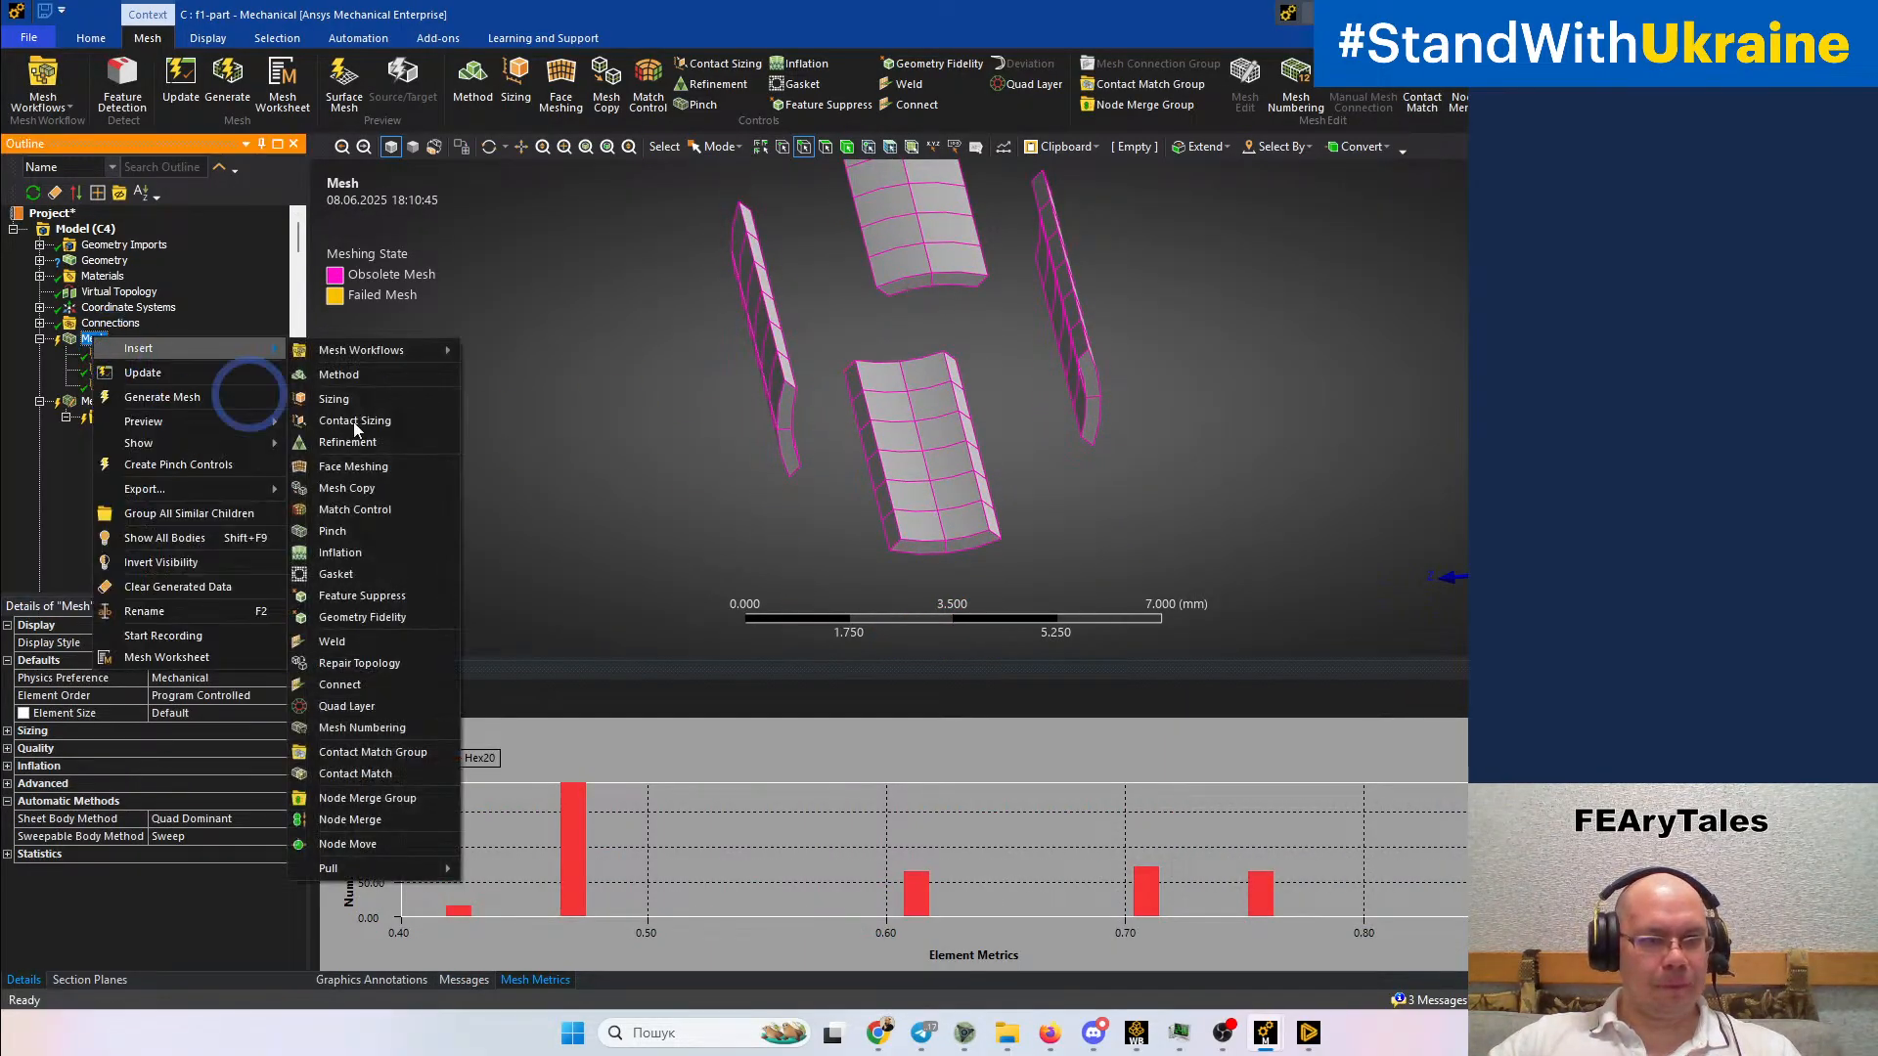
pyautogui.click(745, 379)
pyautogui.rightClick(103, 333)
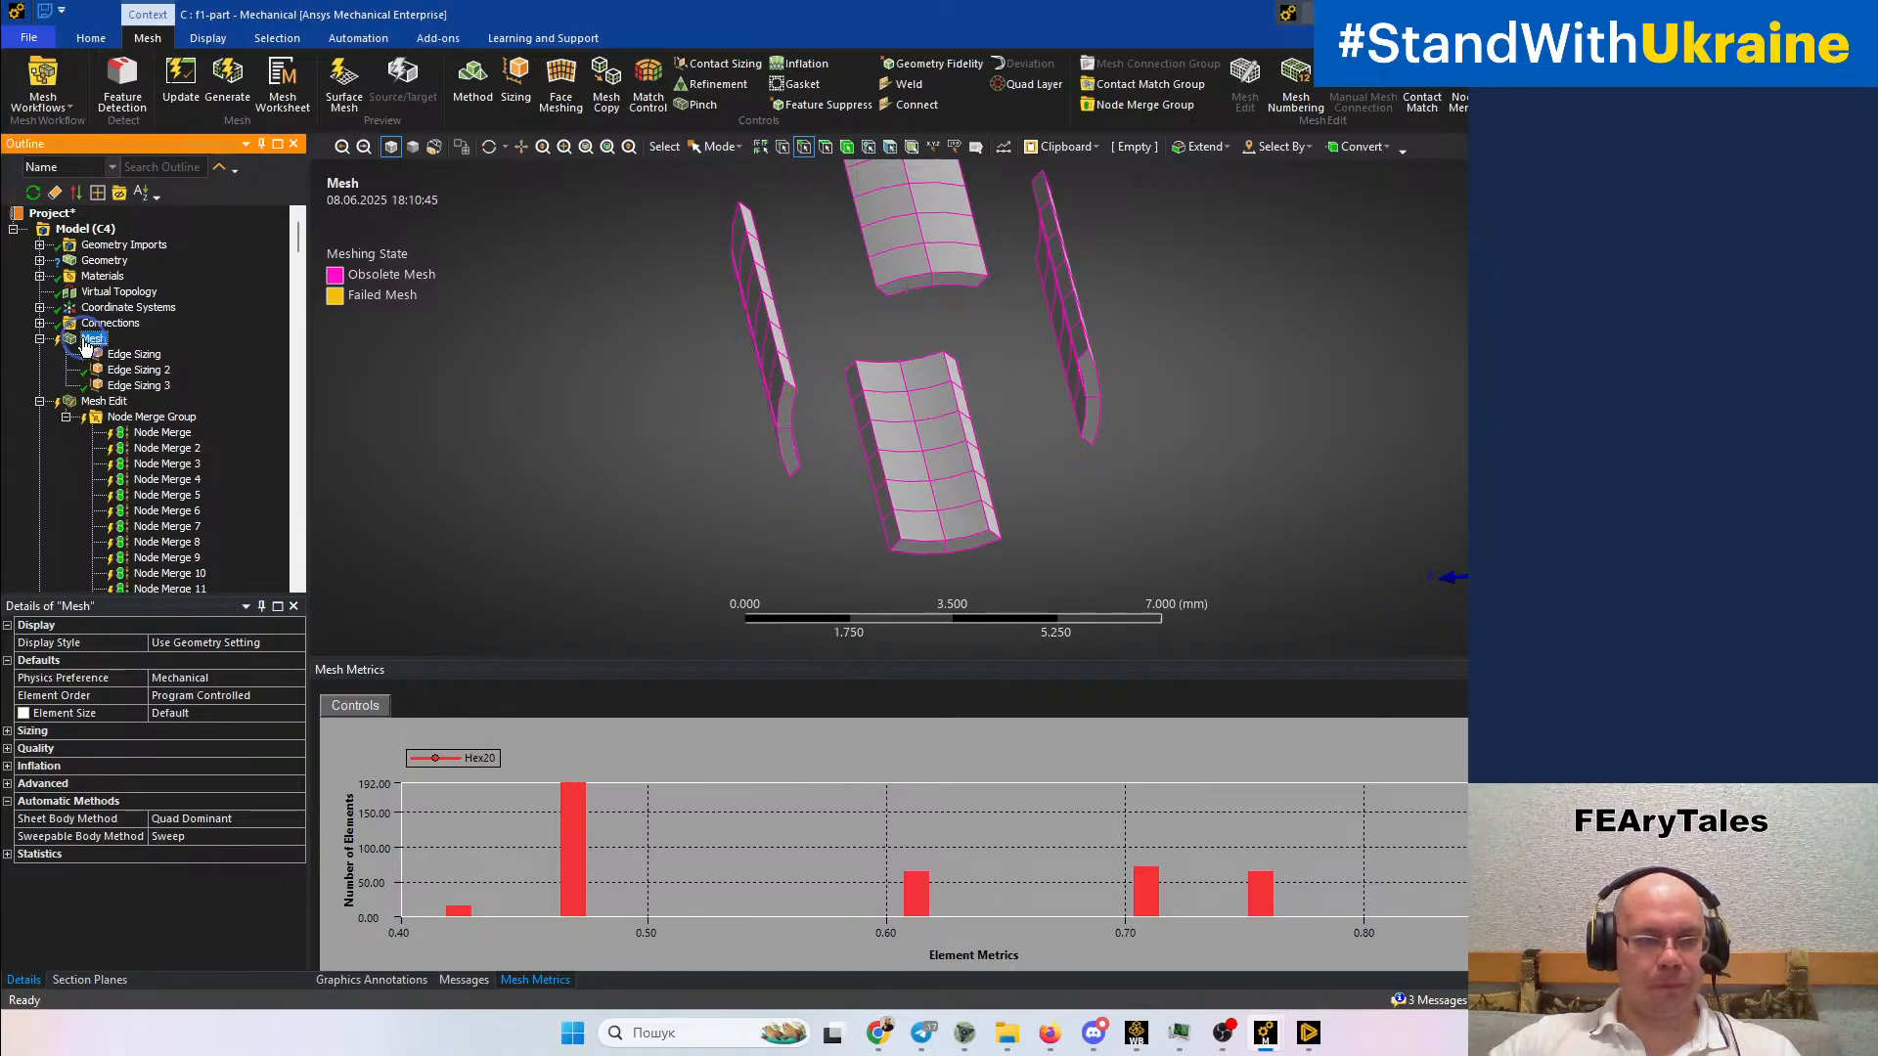
pyautogui.click(156, 403)
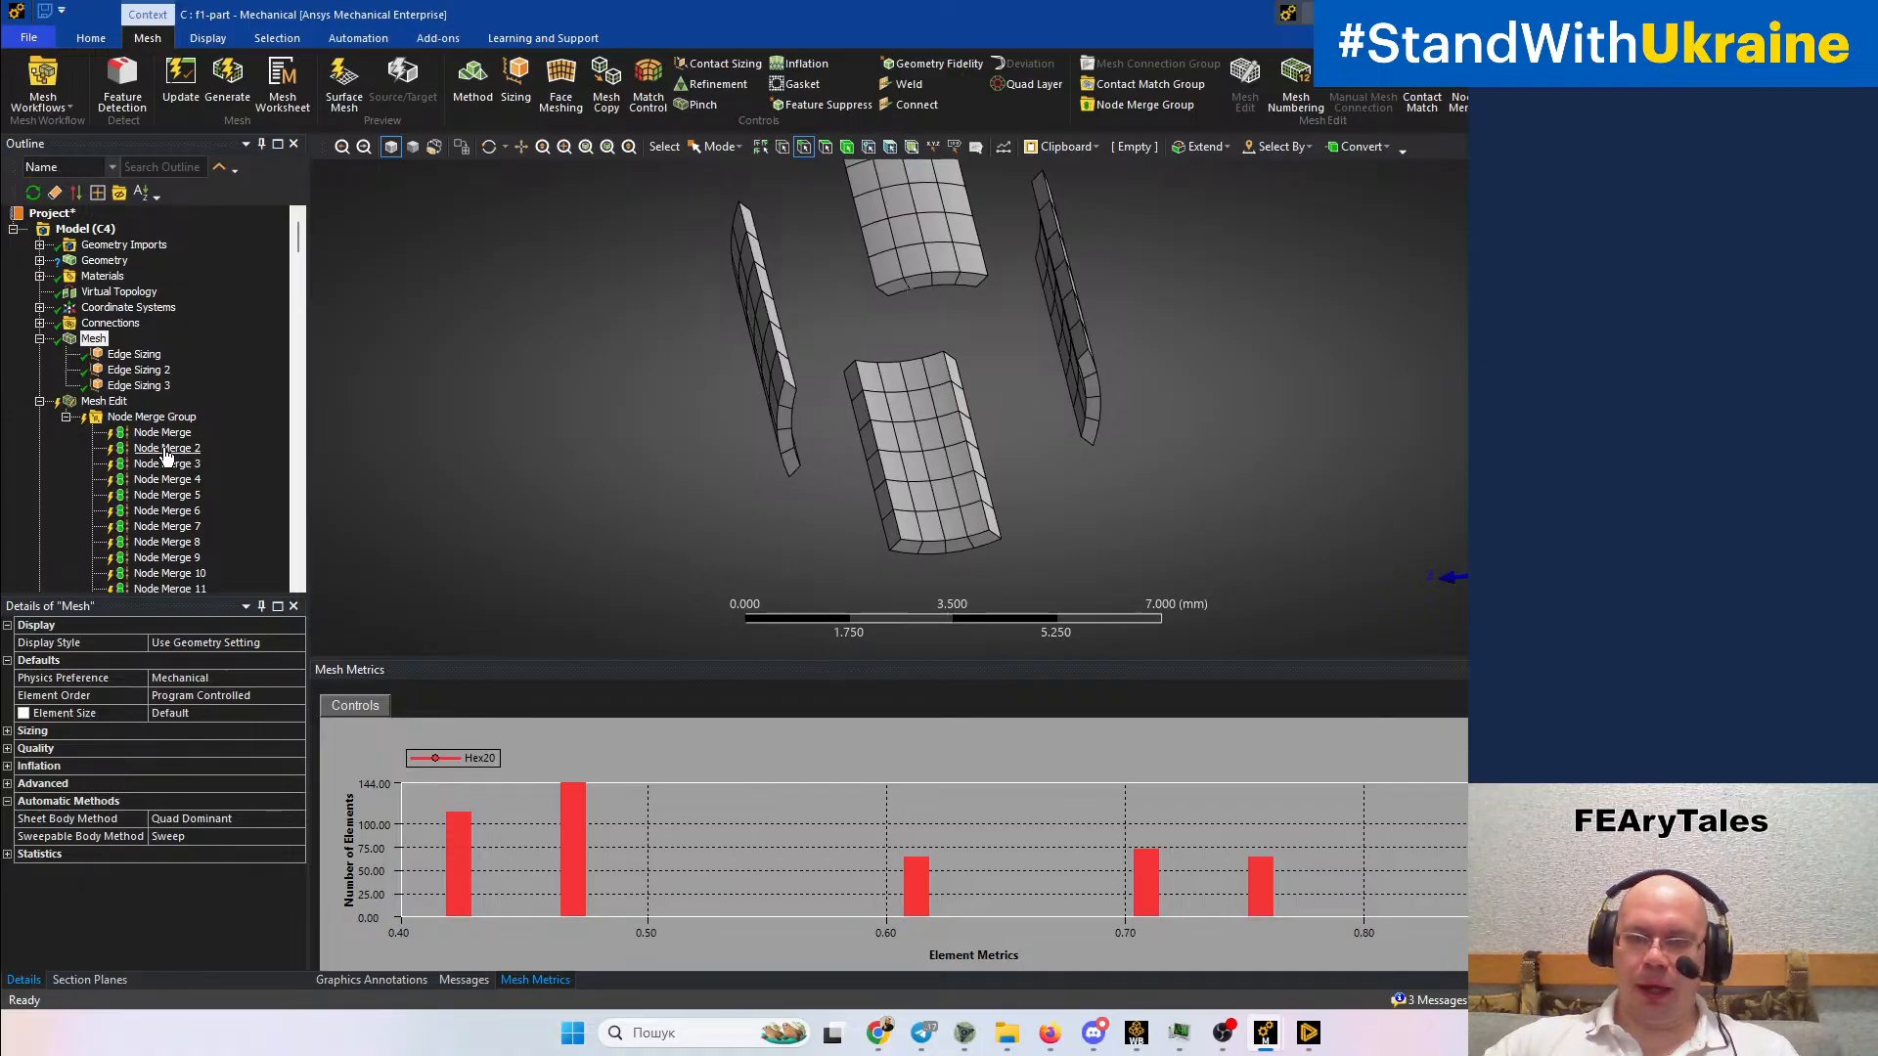
# Inspect the regenerated mesh on the curved strips, and show all bodies of the axle again
pyautogui.moveTo(817, 286)
pyautogui.mouseDown(button='middle')
pyautogui.moveTo(1002, 305)
pyautogui.moveTo(1014, 429)
pyautogui.mouseUp(button='middle')
pyautogui.keyDown('ctrl'); pyautogui.moveTo(988, 339); pyautogui.dragTo(989, 607, button='middle'); pyautogui.keyUp('ctrl')
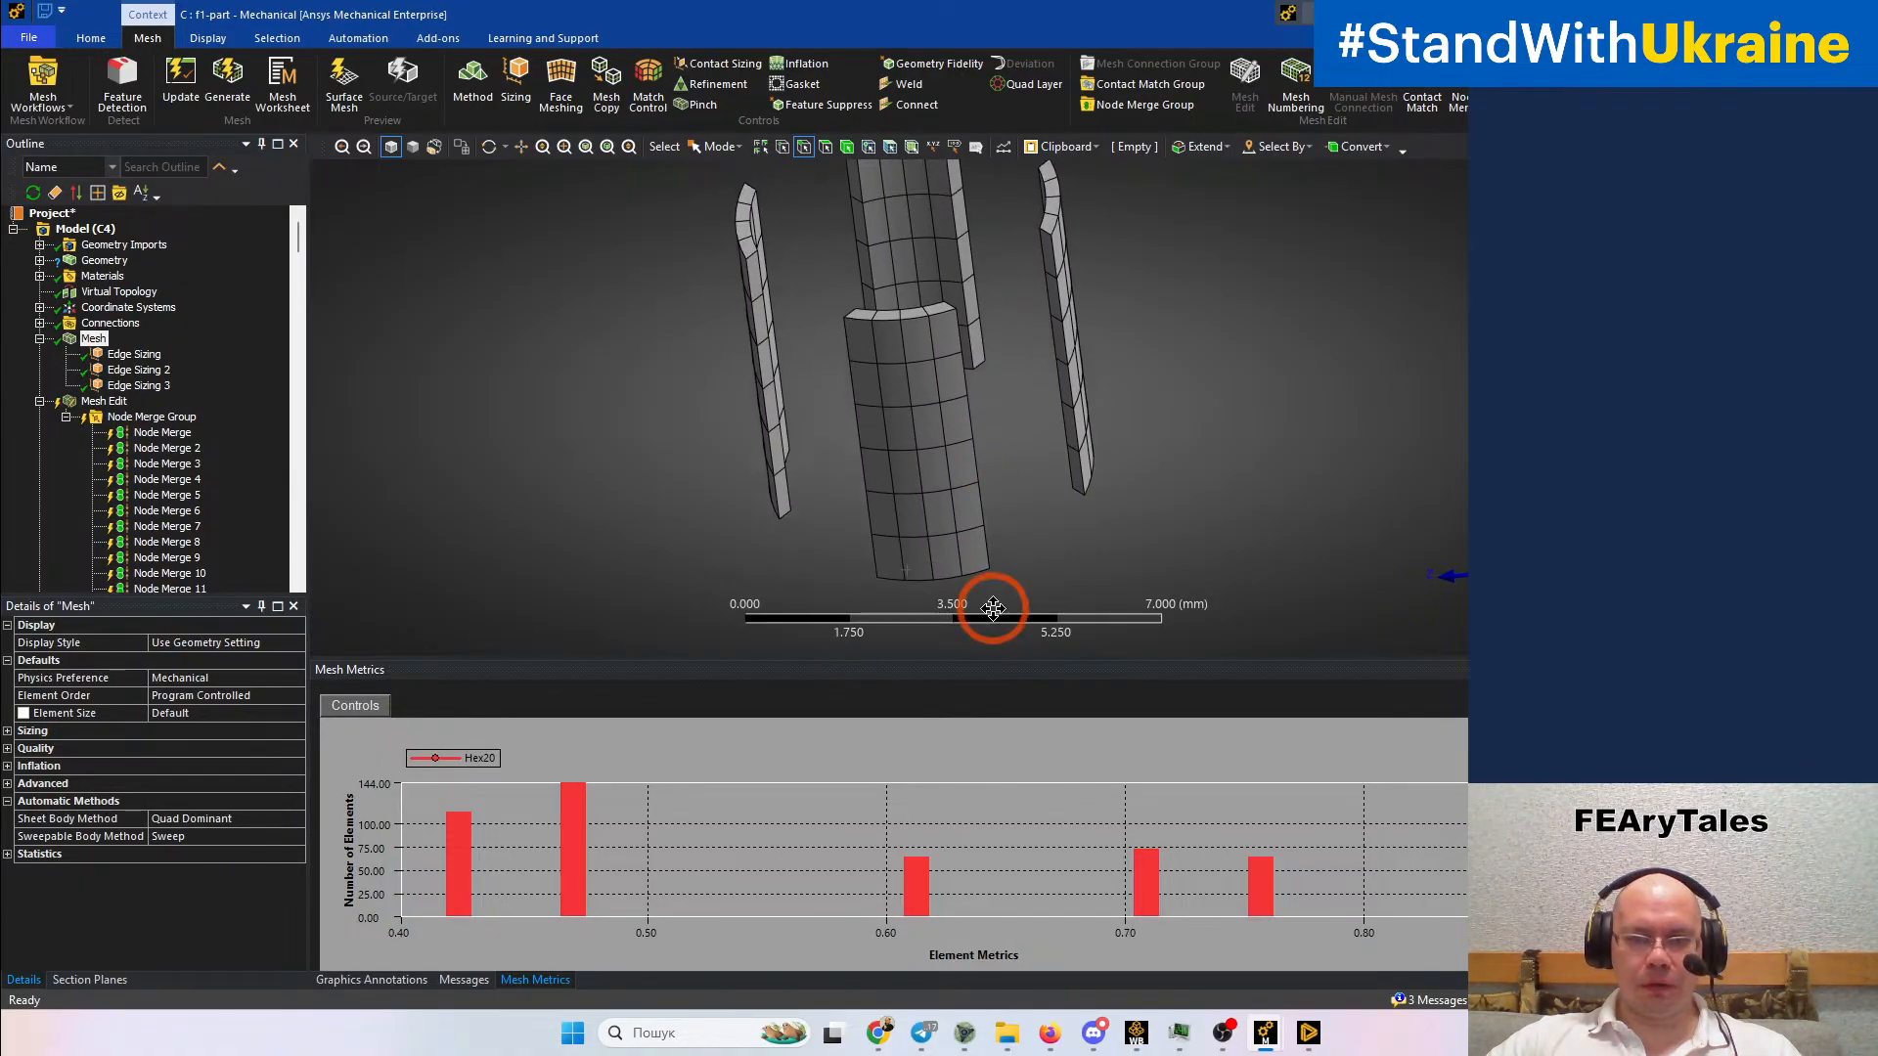
pyautogui.rightClick(518, 372)
pyautogui.click(609, 452)
# Isolate the eight bodies forming the four short arc segments at the slot ends of the axle's lobed end
pyautogui.moveTo(671, 448); pyautogui.dragTo(958, 453, button='middle')
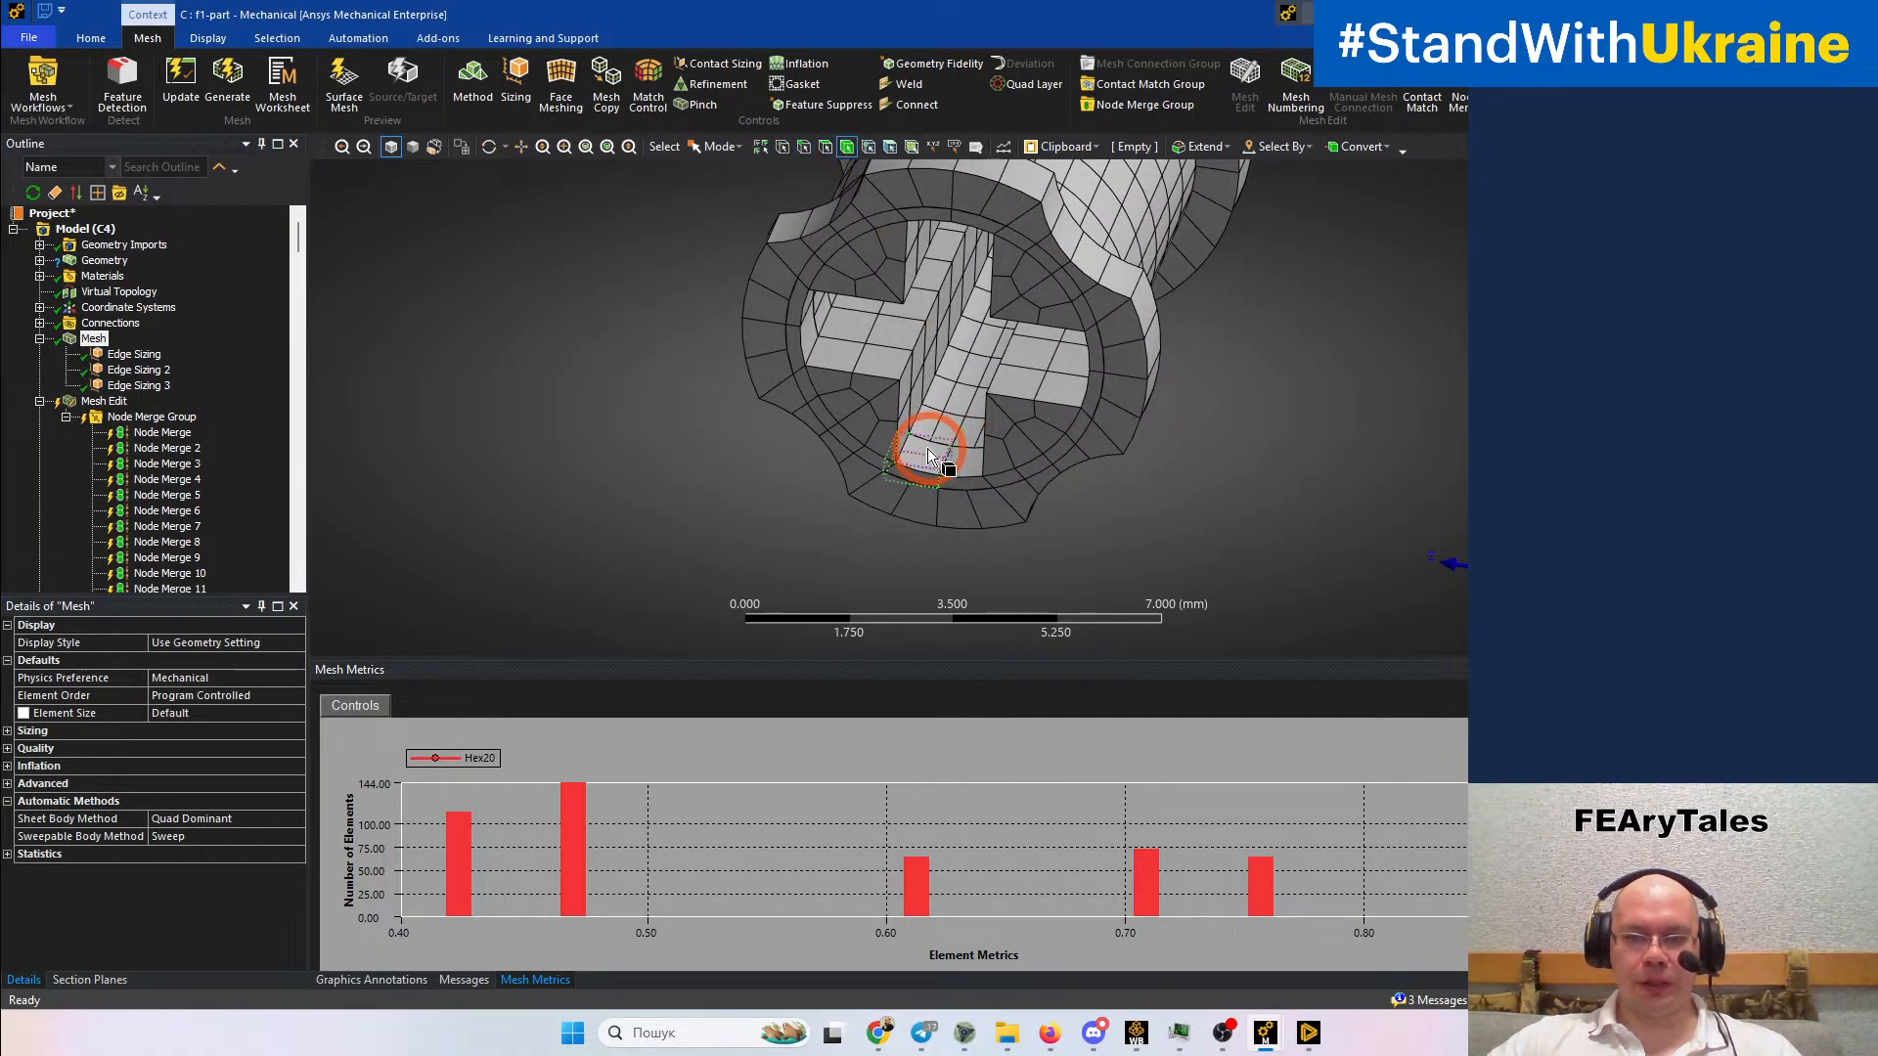
pyautogui.click(929, 452)
pyautogui.moveTo(1083, 432); pyautogui.dragTo(1162, 491, button='middle')
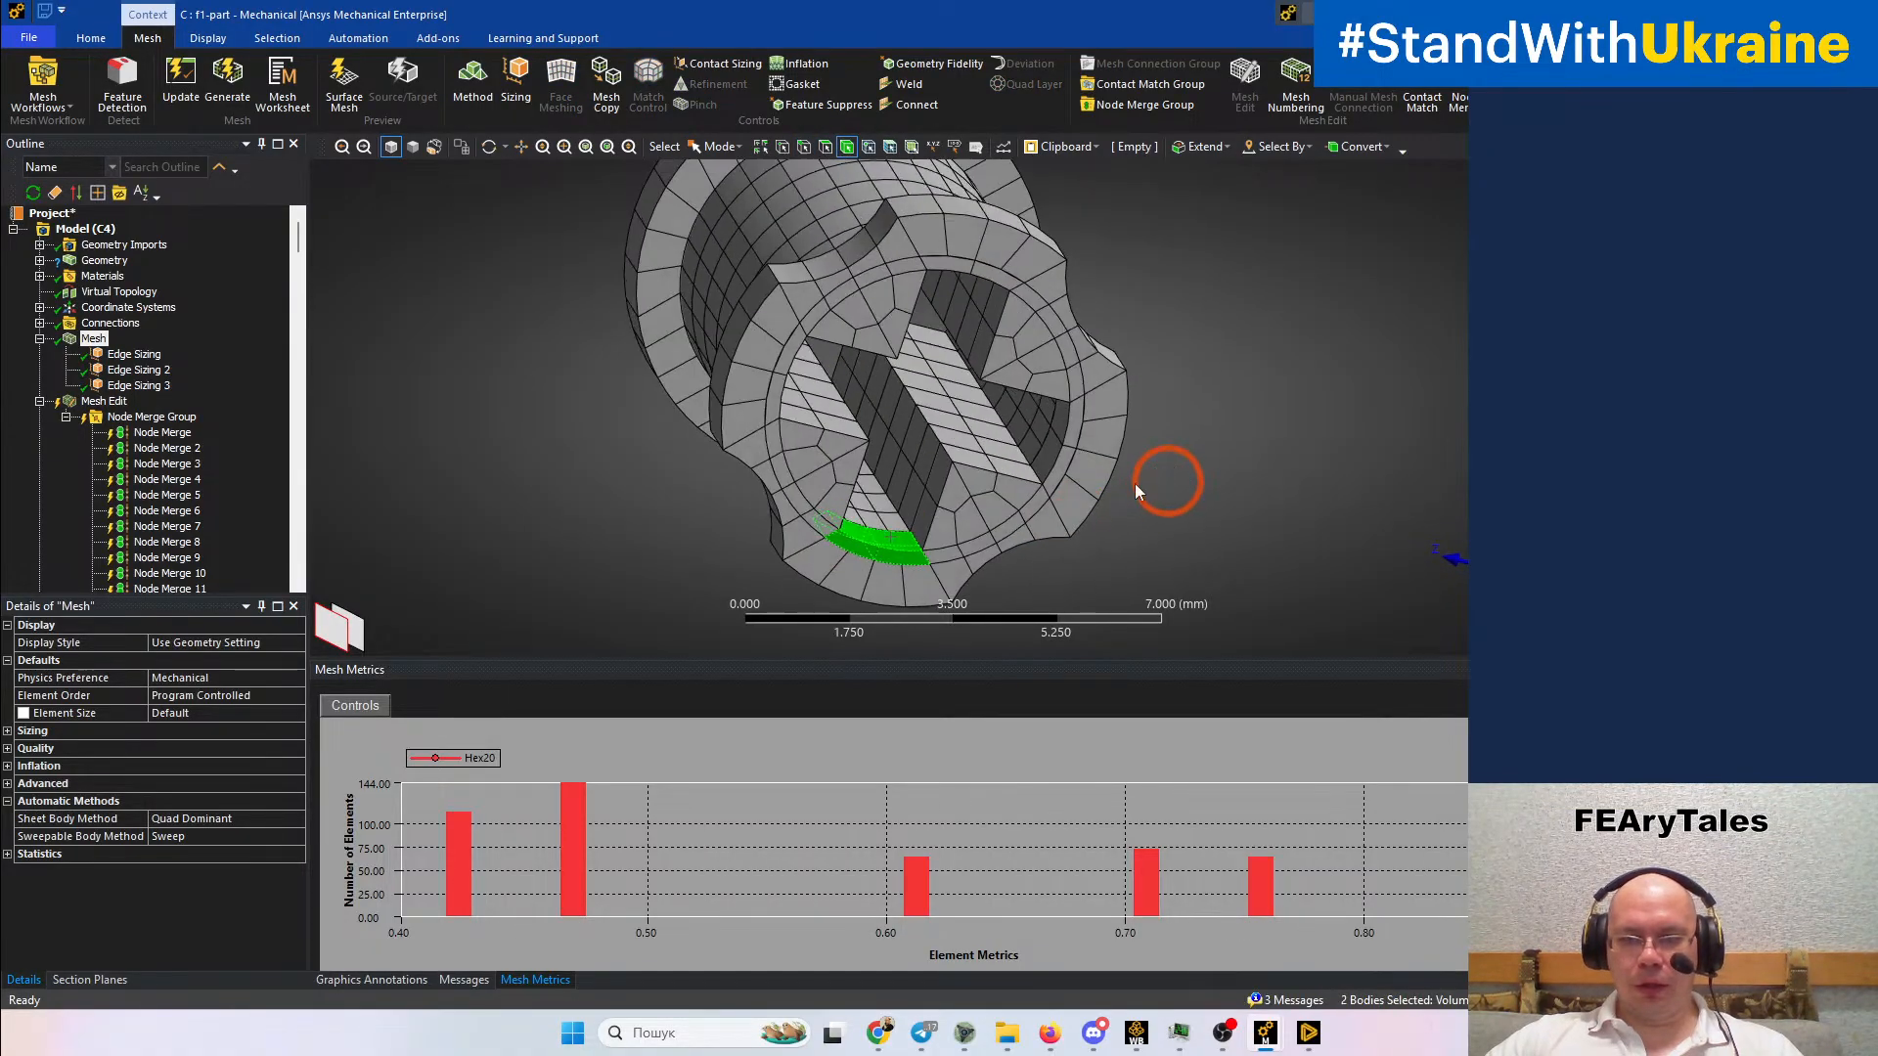
pyautogui.keyDown('ctrl'); pyautogui.click(1054, 466); pyautogui.keyUp('ctrl')
pyautogui.moveTo(1076, 436)
pyautogui.mouseDown(button='middle')
pyautogui.moveTo(1111, 365)
pyautogui.moveTo(998, 264)
pyautogui.moveTo(960, 260)
pyautogui.moveTo(889, 336)
pyautogui.moveTo(829, 347)
pyautogui.moveTo(828, 423)
pyautogui.mouseUp(button='middle')
pyautogui.keyDown('ctrl'); pyautogui.click(997, 266); pyautogui.keyUp('ctrl')
pyautogui.keyDown('ctrl'); pyautogui.click(819, 343); pyautogui.keyUp('ctrl')
pyautogui.rightClick(630, 333)
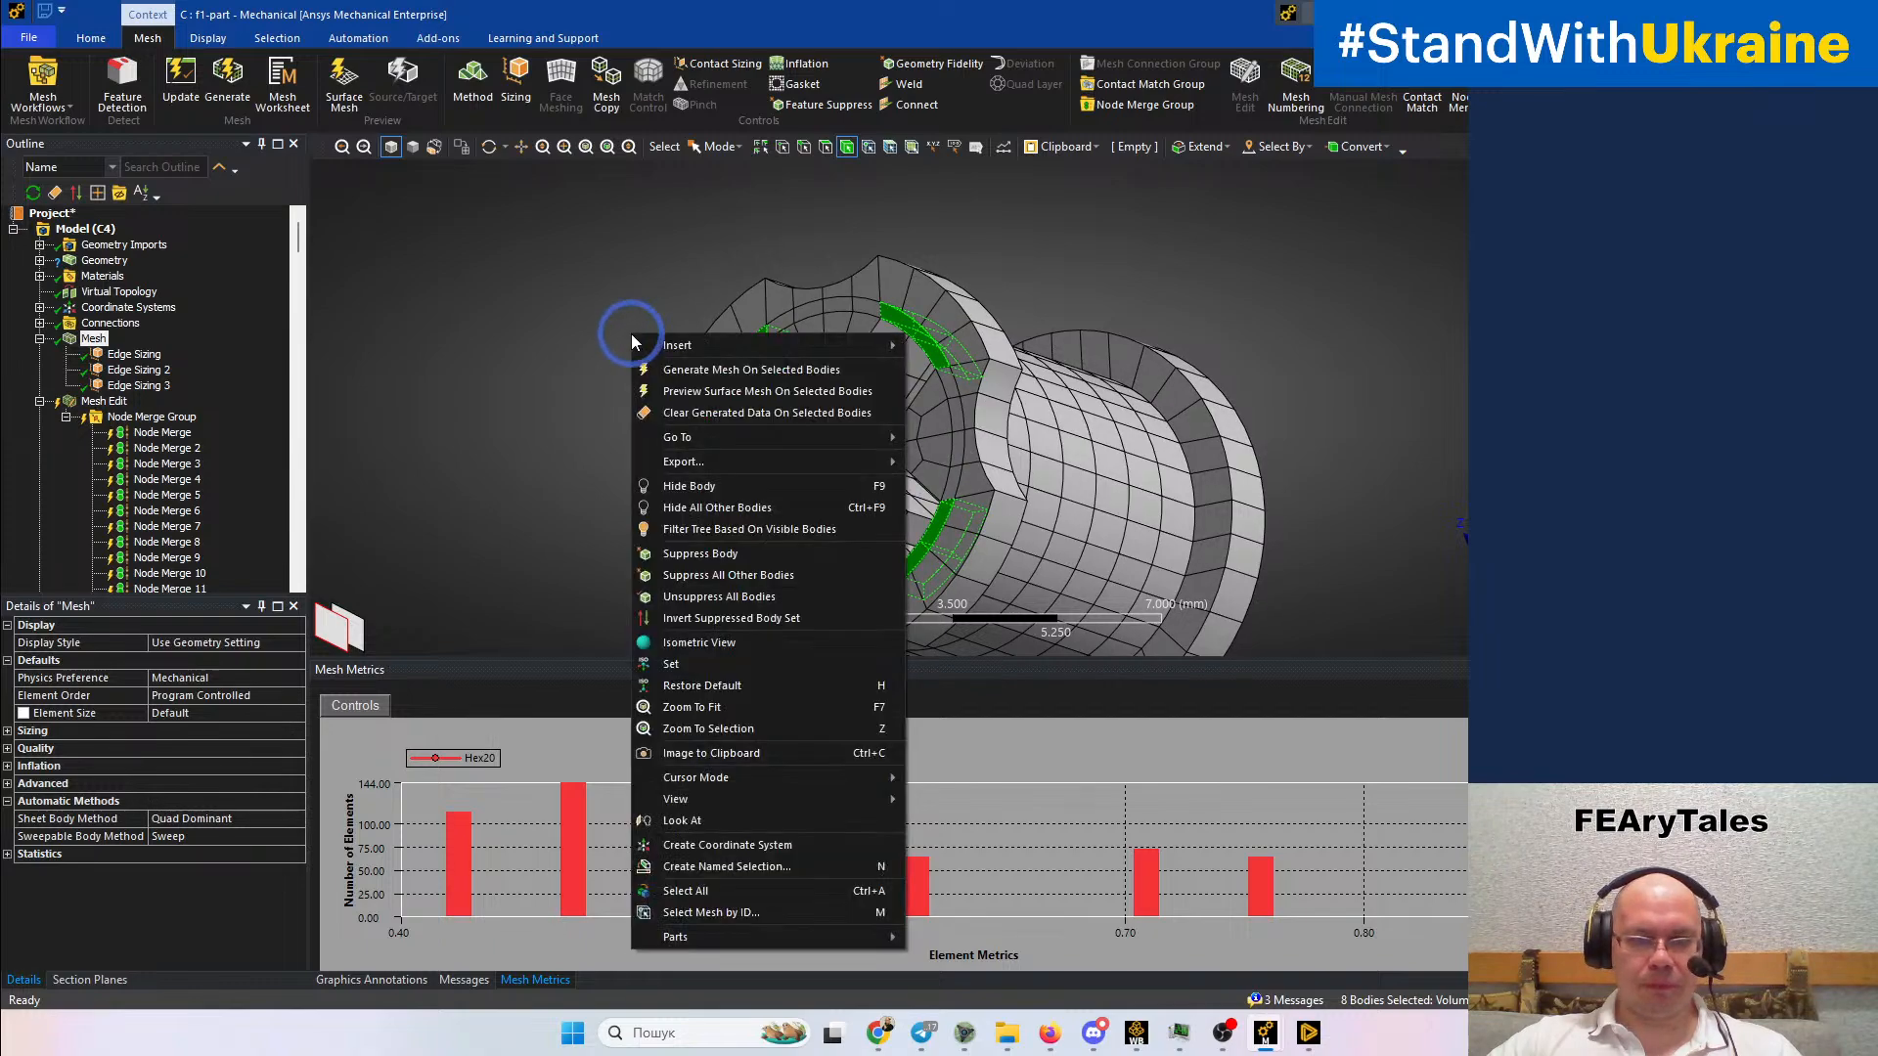
pyautogui.click(742, 508)
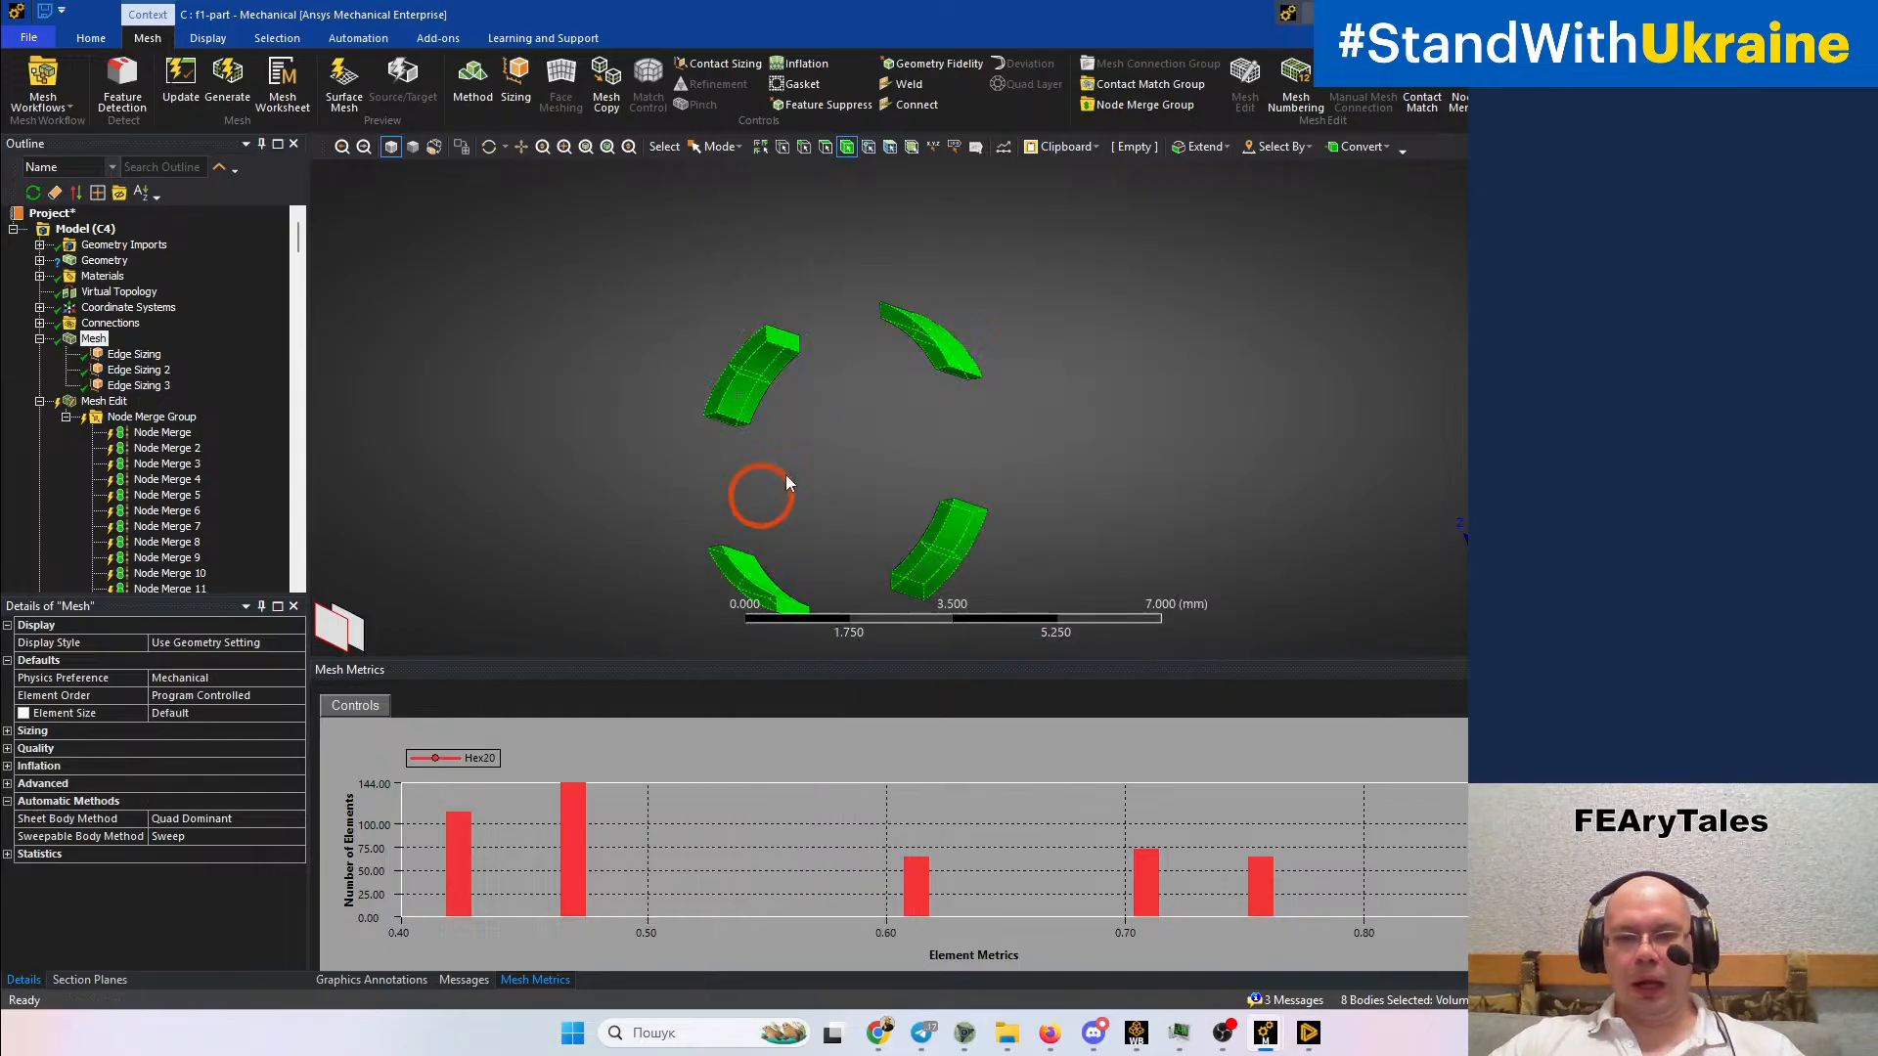
pyautogui.click(511, 259)
# Insert an edge sizing on ten arc edges of the four isolated curved segments
pyautogui.click(760, 120)
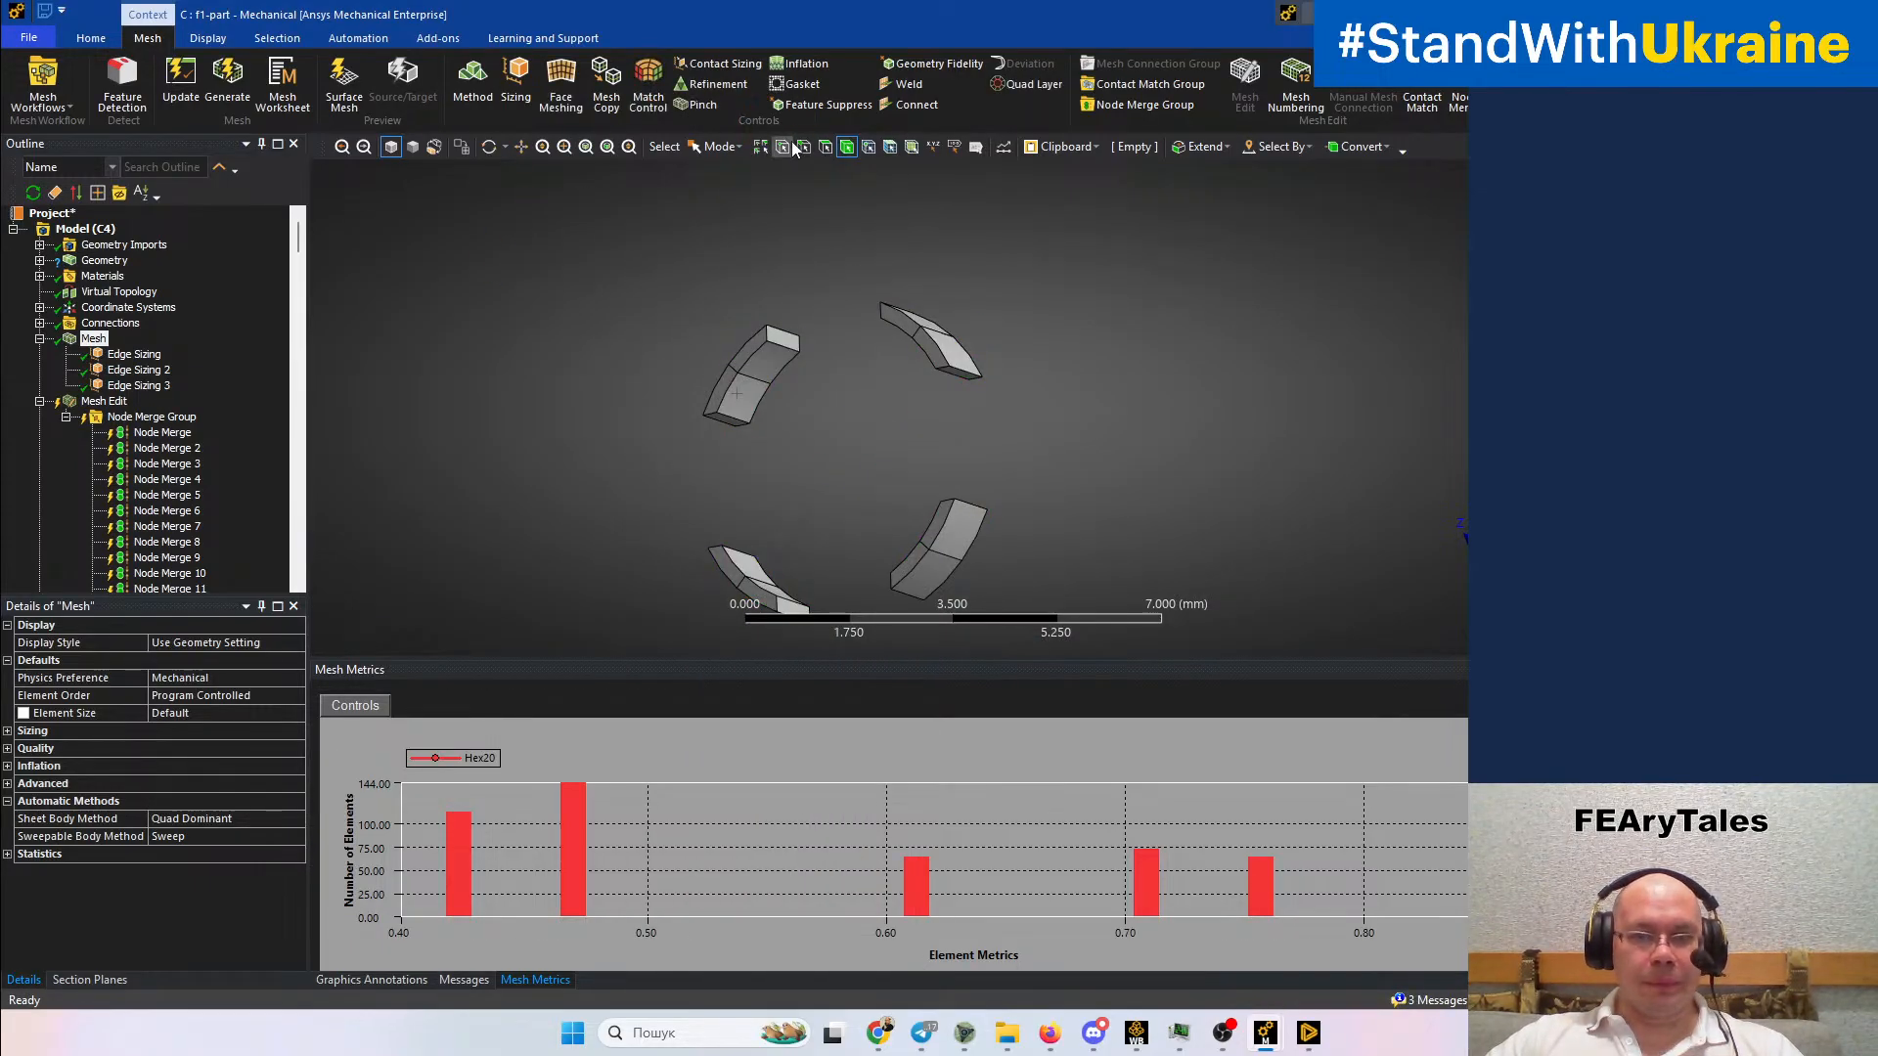
pyautogui.keyDown('ctrl'); pyautogui.moveTo(948, 442); pyautogui.dragTo(941, 350, button='middle'); pyautogui.keyUp('ctrl')
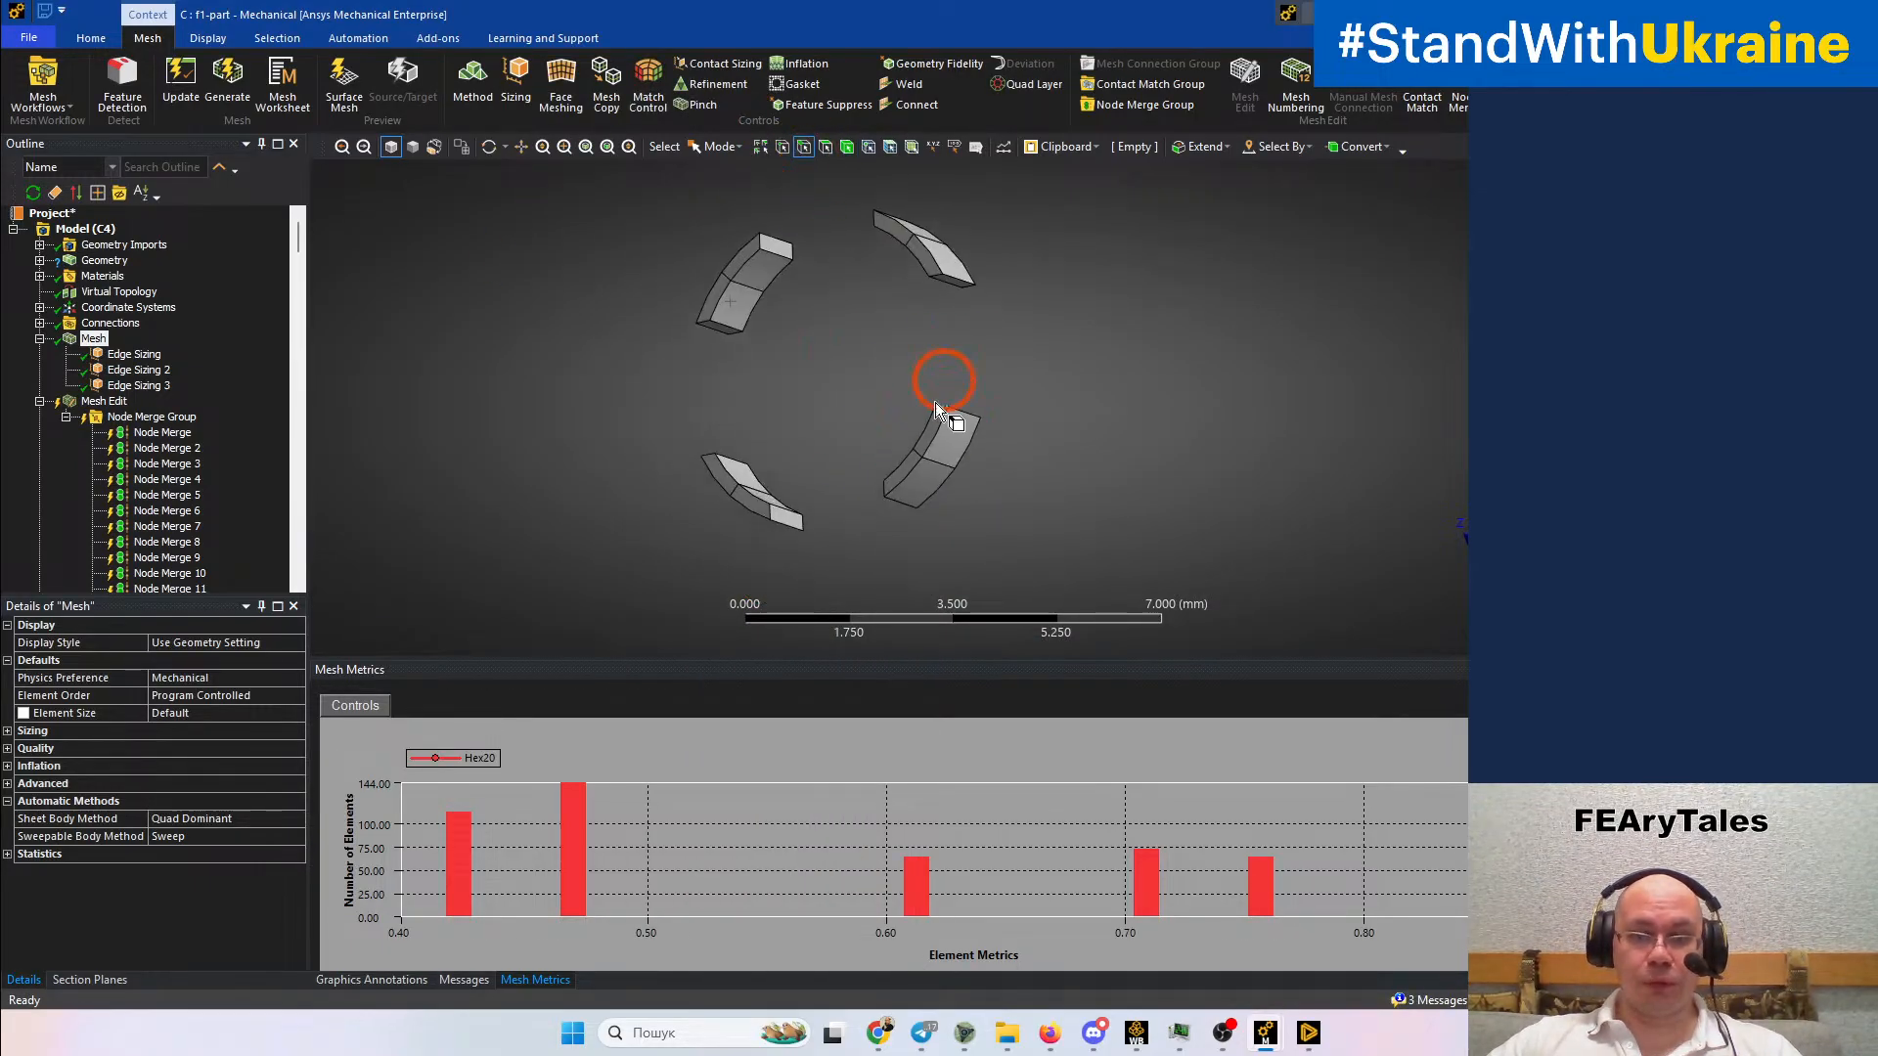
pyautogui.click(906, 478)
pyautogui.keyDown('ctrl'); pyautogui.click(936, 442); pyautogui.keyUp('ctrl')
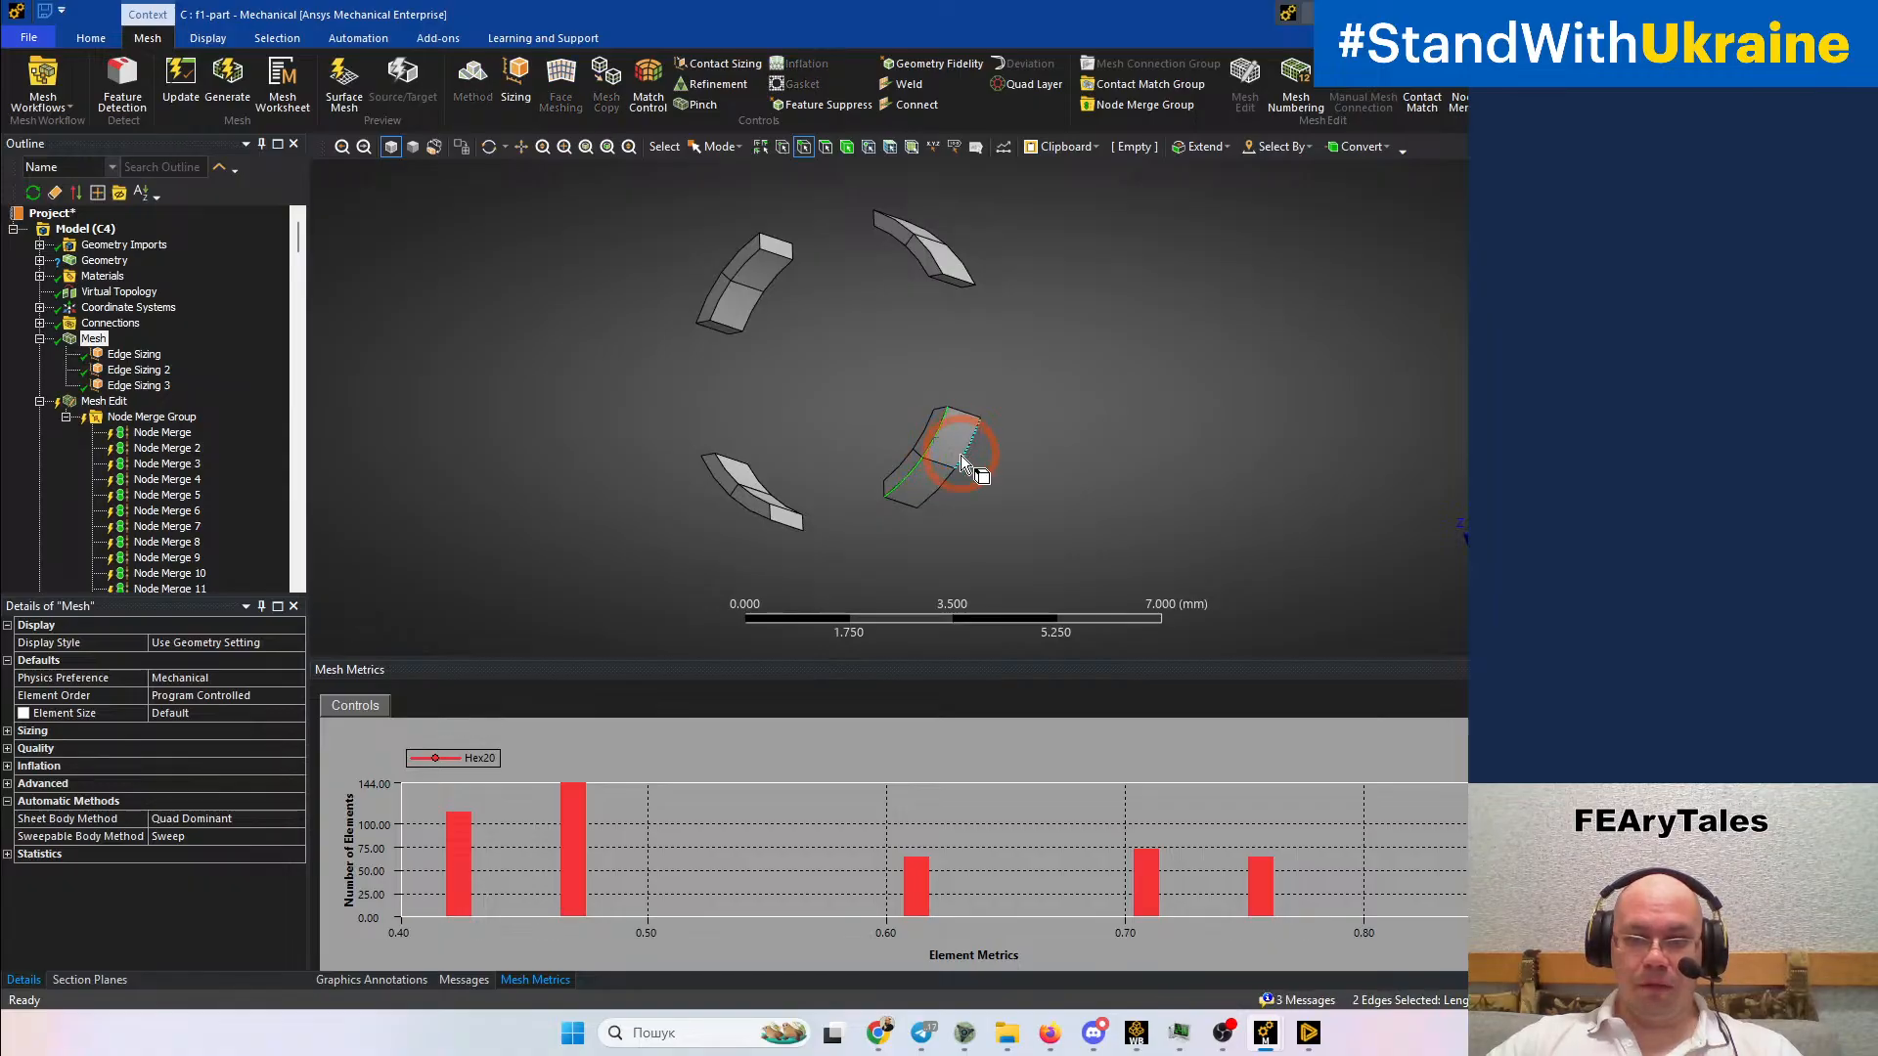
pyautogui.keyDown('ctrl'); pyautogui.click(959, 462); pyautogui.keyUp('ctrl')
pyautogui.keyDown('ctrl'); pyautogui.click(948, 485); pyautogui.keyUp('ctrl')
pyautogui.keyDown('ctrl'); pyautogui.click(751, 516); pyautogui.keyUp('ctrl')
pyautogui.moveTo(767, 512); pyautogui.dragTo(789, 474, button='middle')
pyautogui.keyDown('ctrl'); pyautogui.click(713, 540); pyautogui.keyUp('ctrl')
pyautogui.keyDown('ctrl'); pyautogui.click(731, 424); pyautogui.keyUp('ctrl')
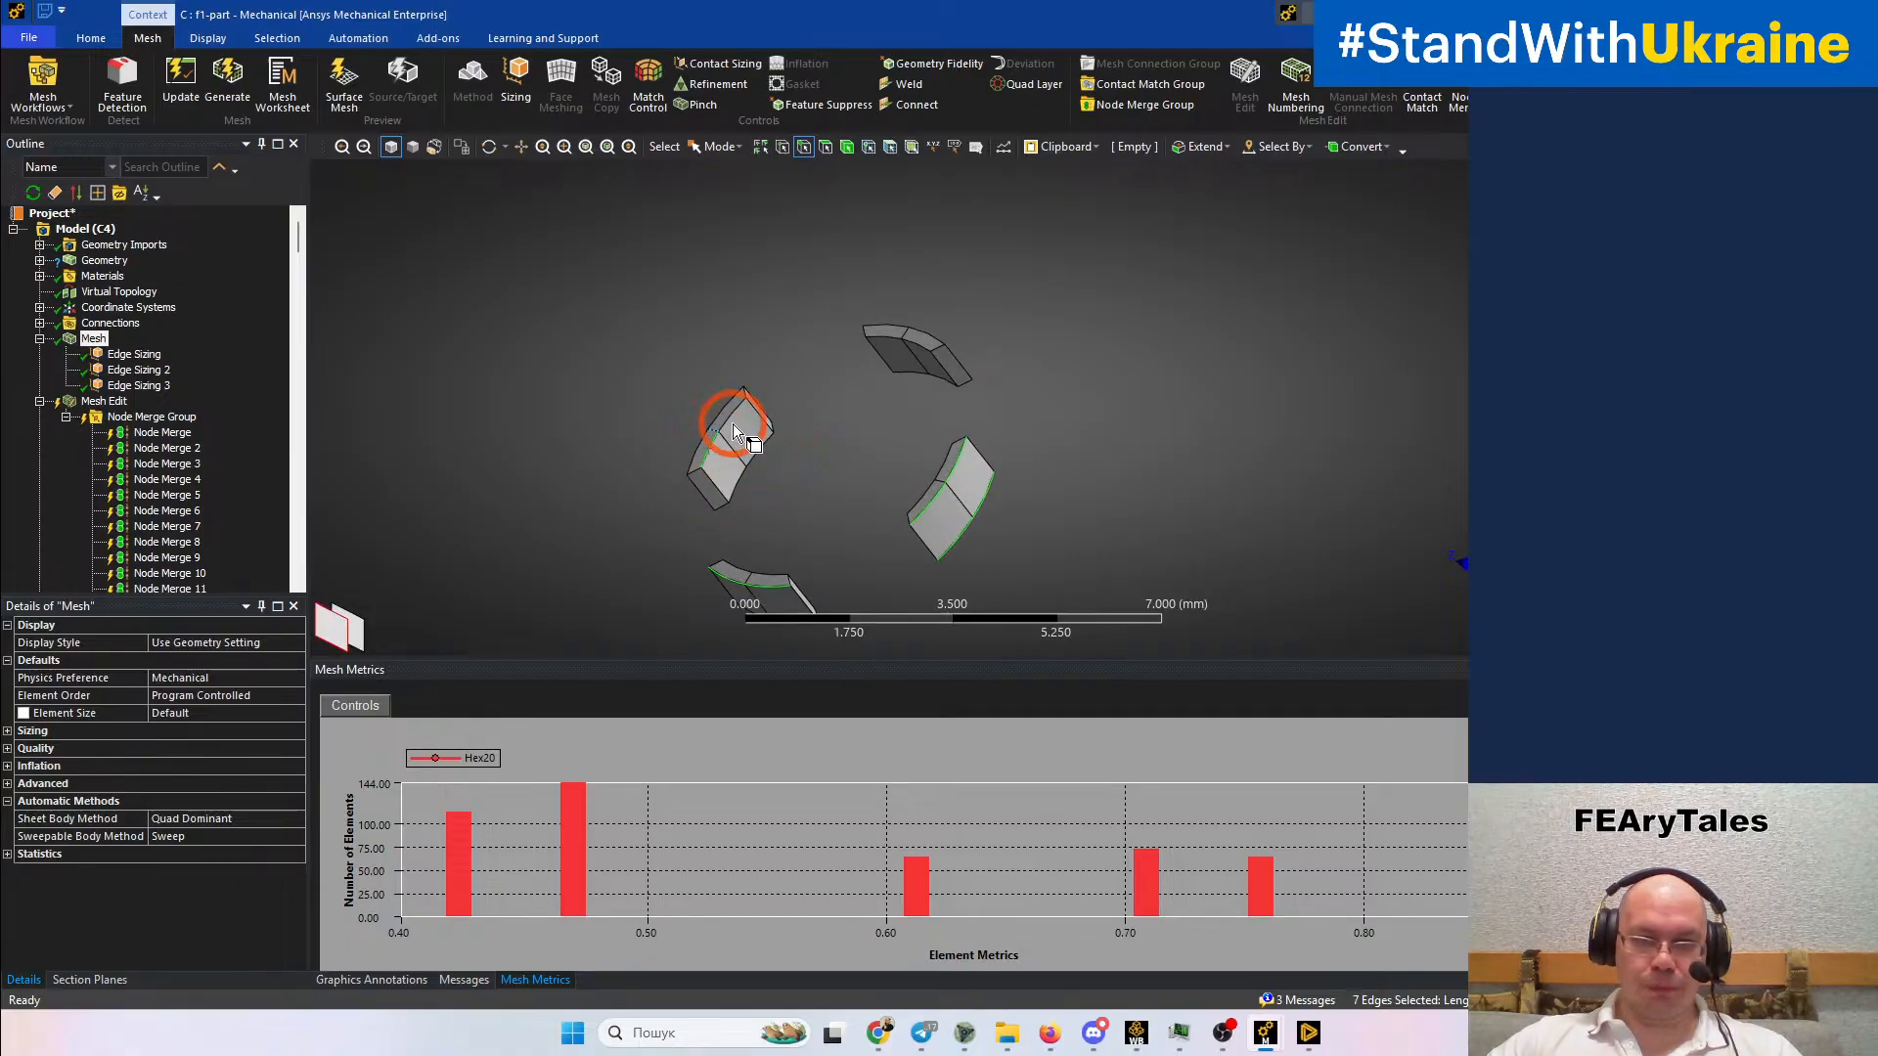
pyautogui.keyDown('ctrl'); pyautogui.click(888, 335); pyautogui.keyUp('ctrl')
pyautogui.keyDown('ctrl'); pyautogui.click(905, 348); pyautogui.keyUp('ctrl')
pyautogui.keyDown('ctrl'); pyautogui.click(911, 348); pyautogui.keyUp('ctrl')
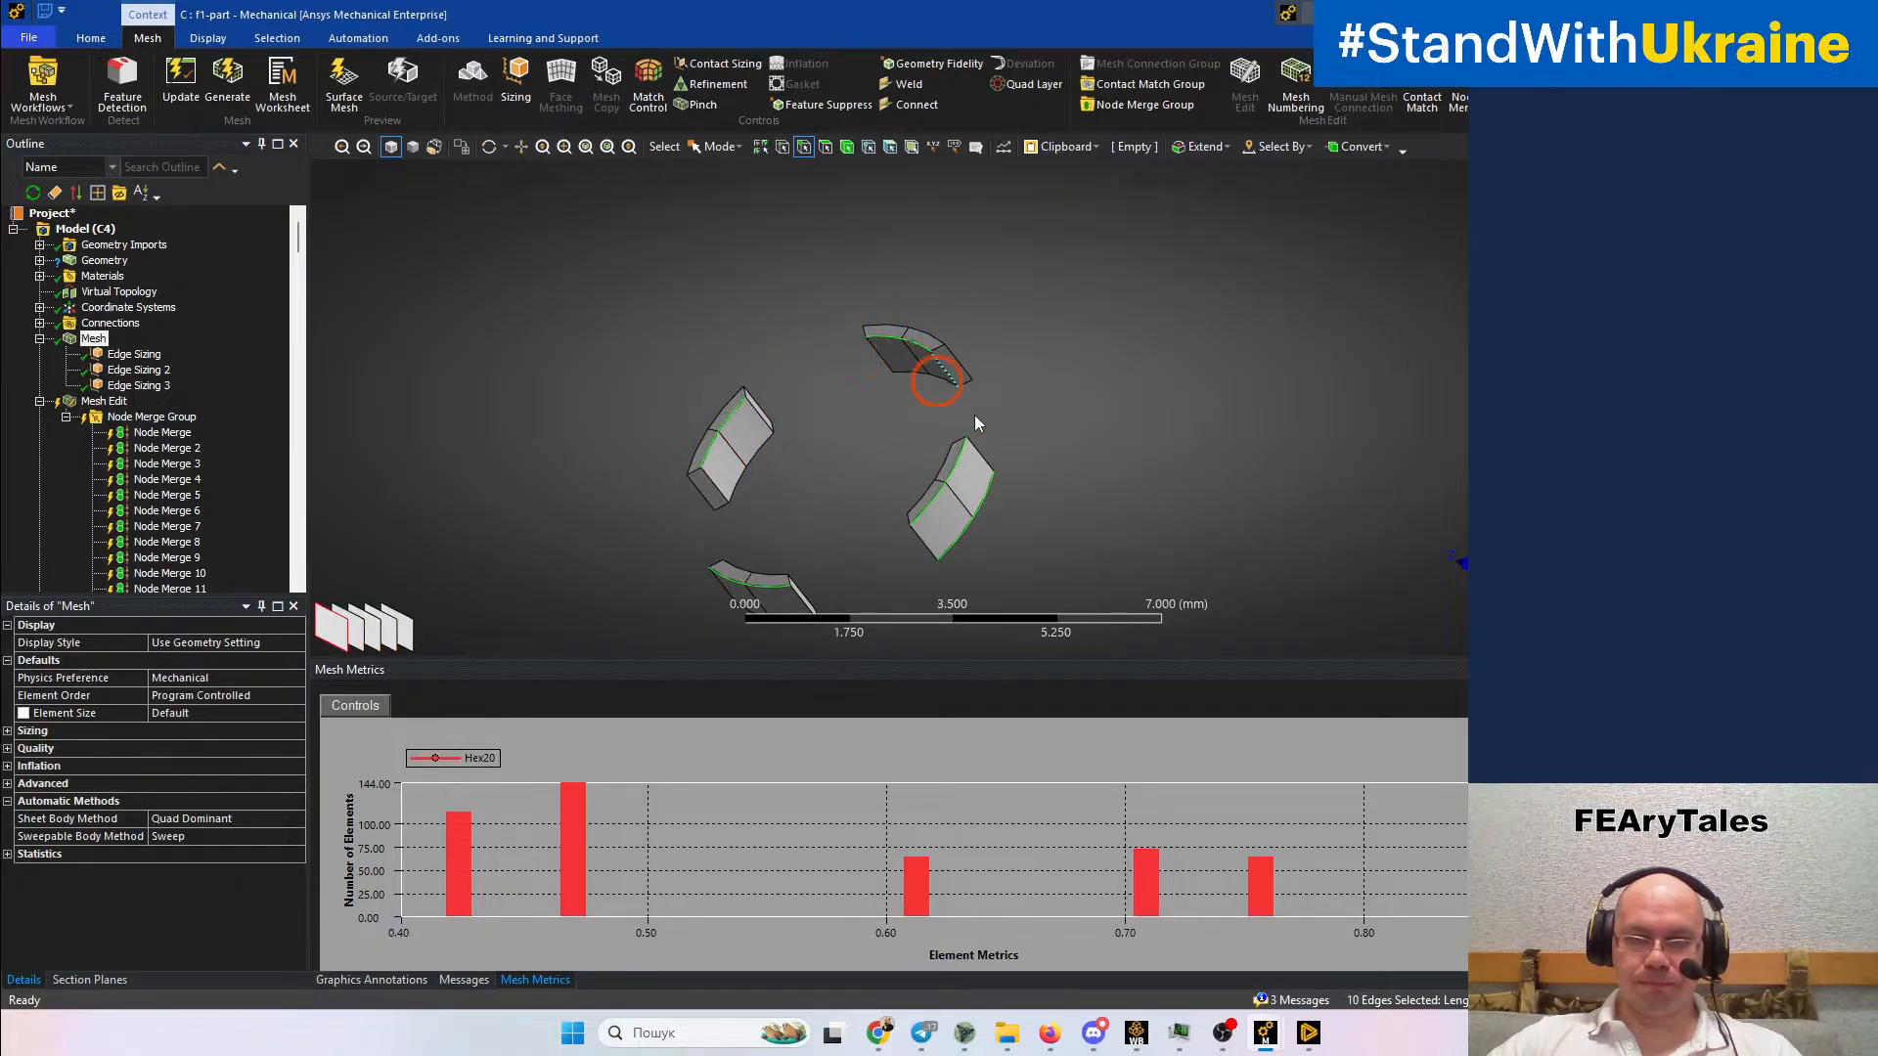
pyautogui.keyDown('ctrl'); pyautogui.moveTo(991, 429); pyautogui.dragTo(993, 352, button='middle'); pyautogui.keyUp('ctrl')
pyautogui.click(517, 83)
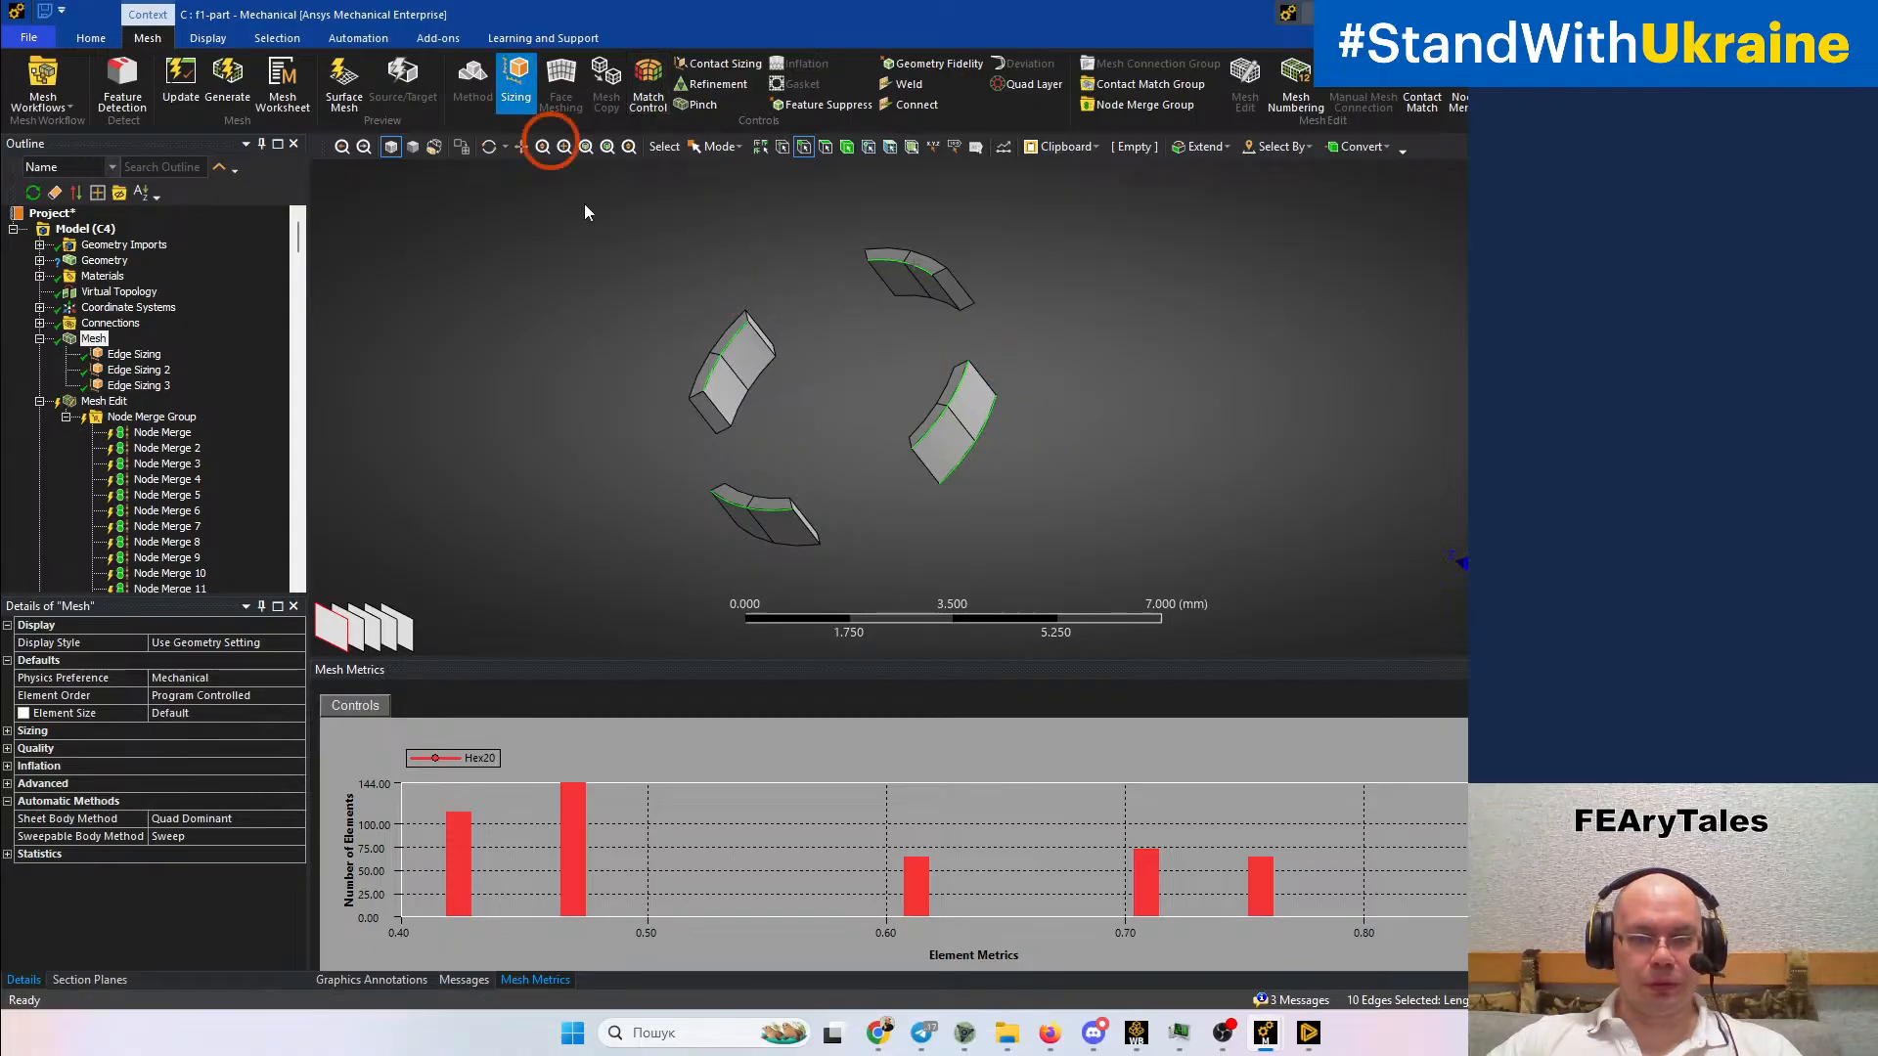
# Set Edge Sizing 4 to the Number of Divisions type with 2 divisions
pyautogui.click(176, 712)
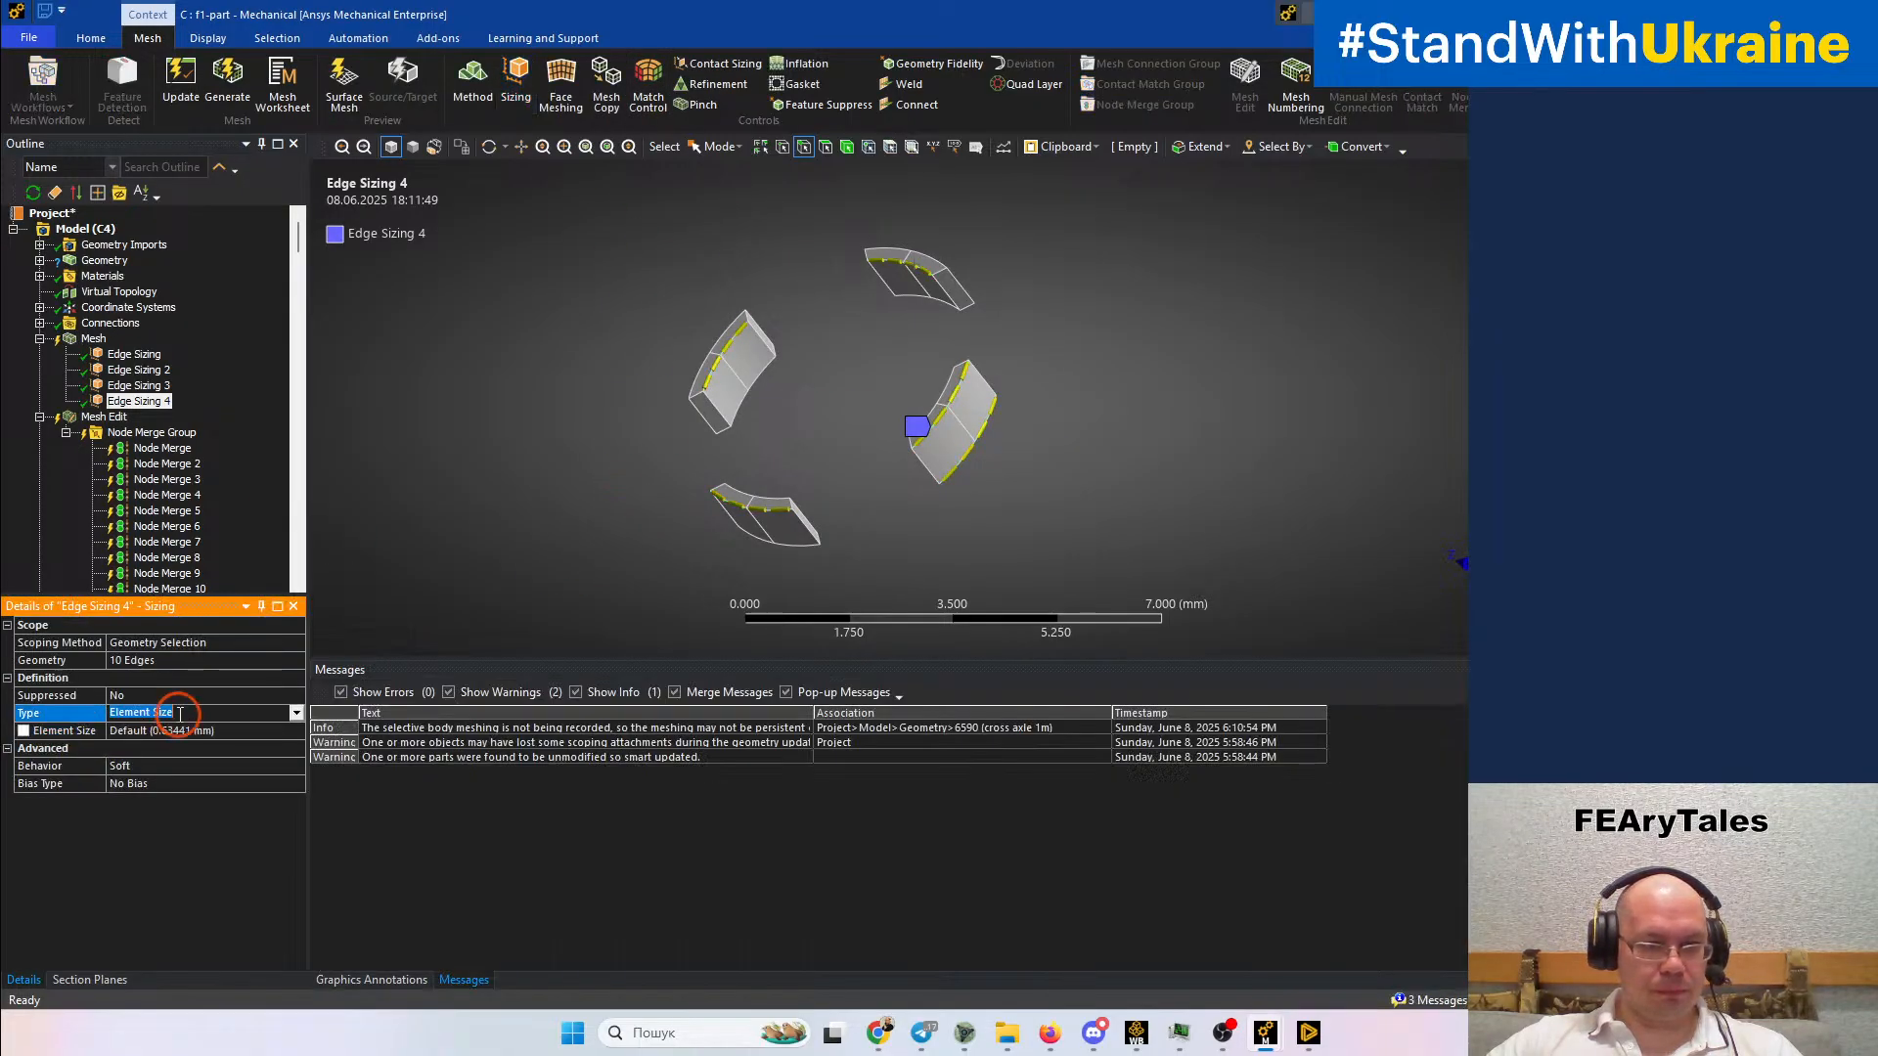
pyautogui.click(167, 734)
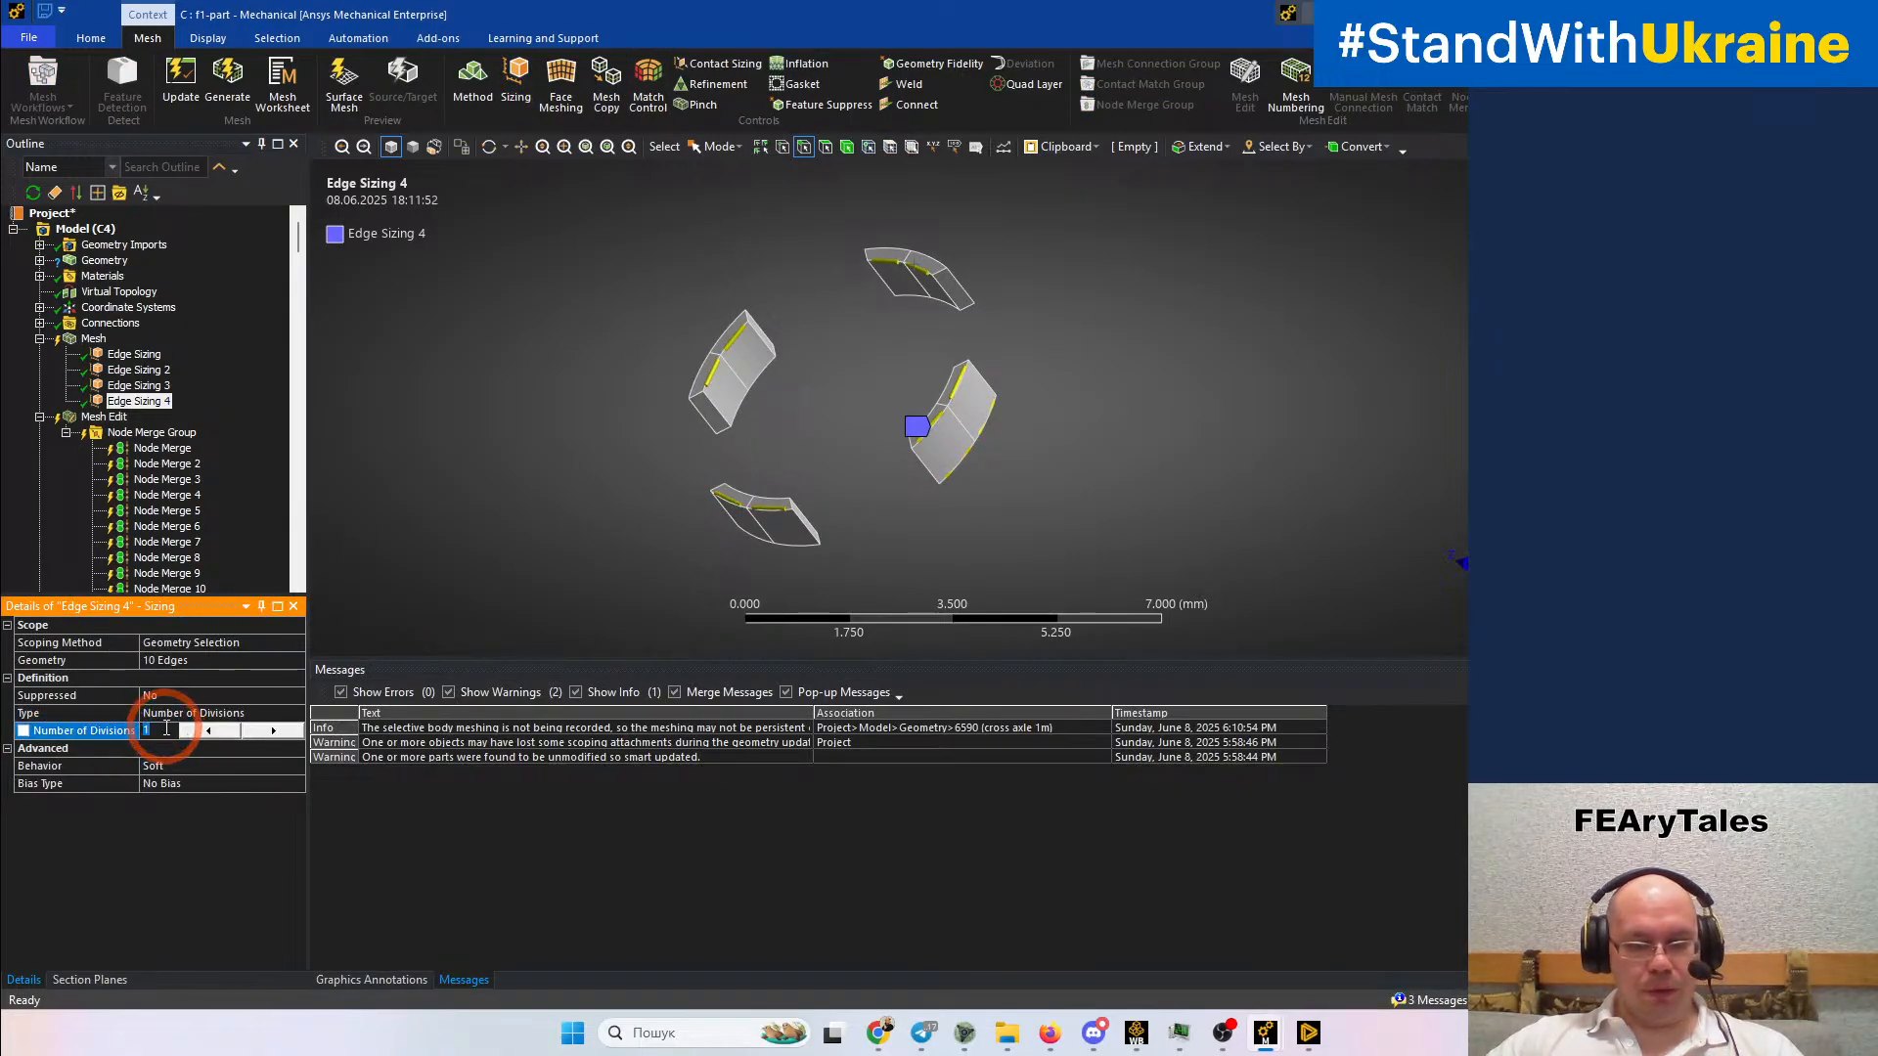
pyautogui.write('2')
pyautogui.press('Return')
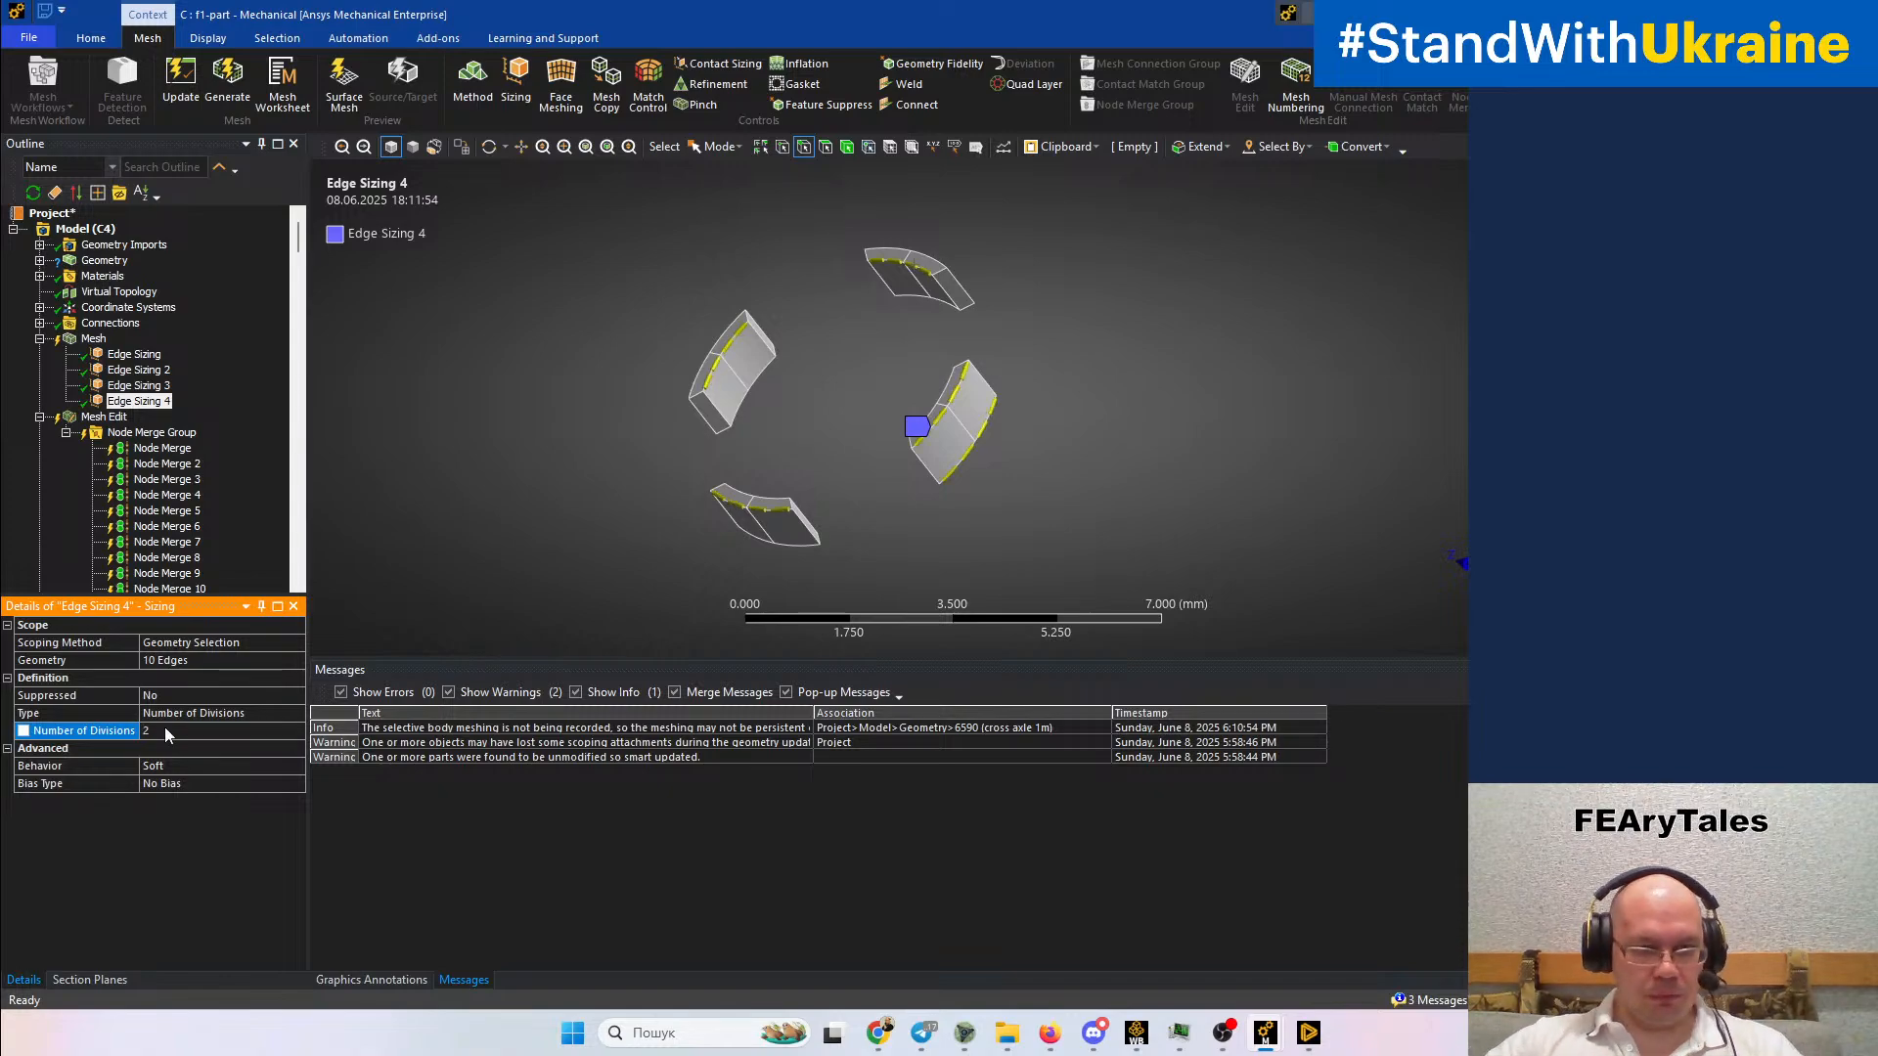
pyautogui.click(452, 364)
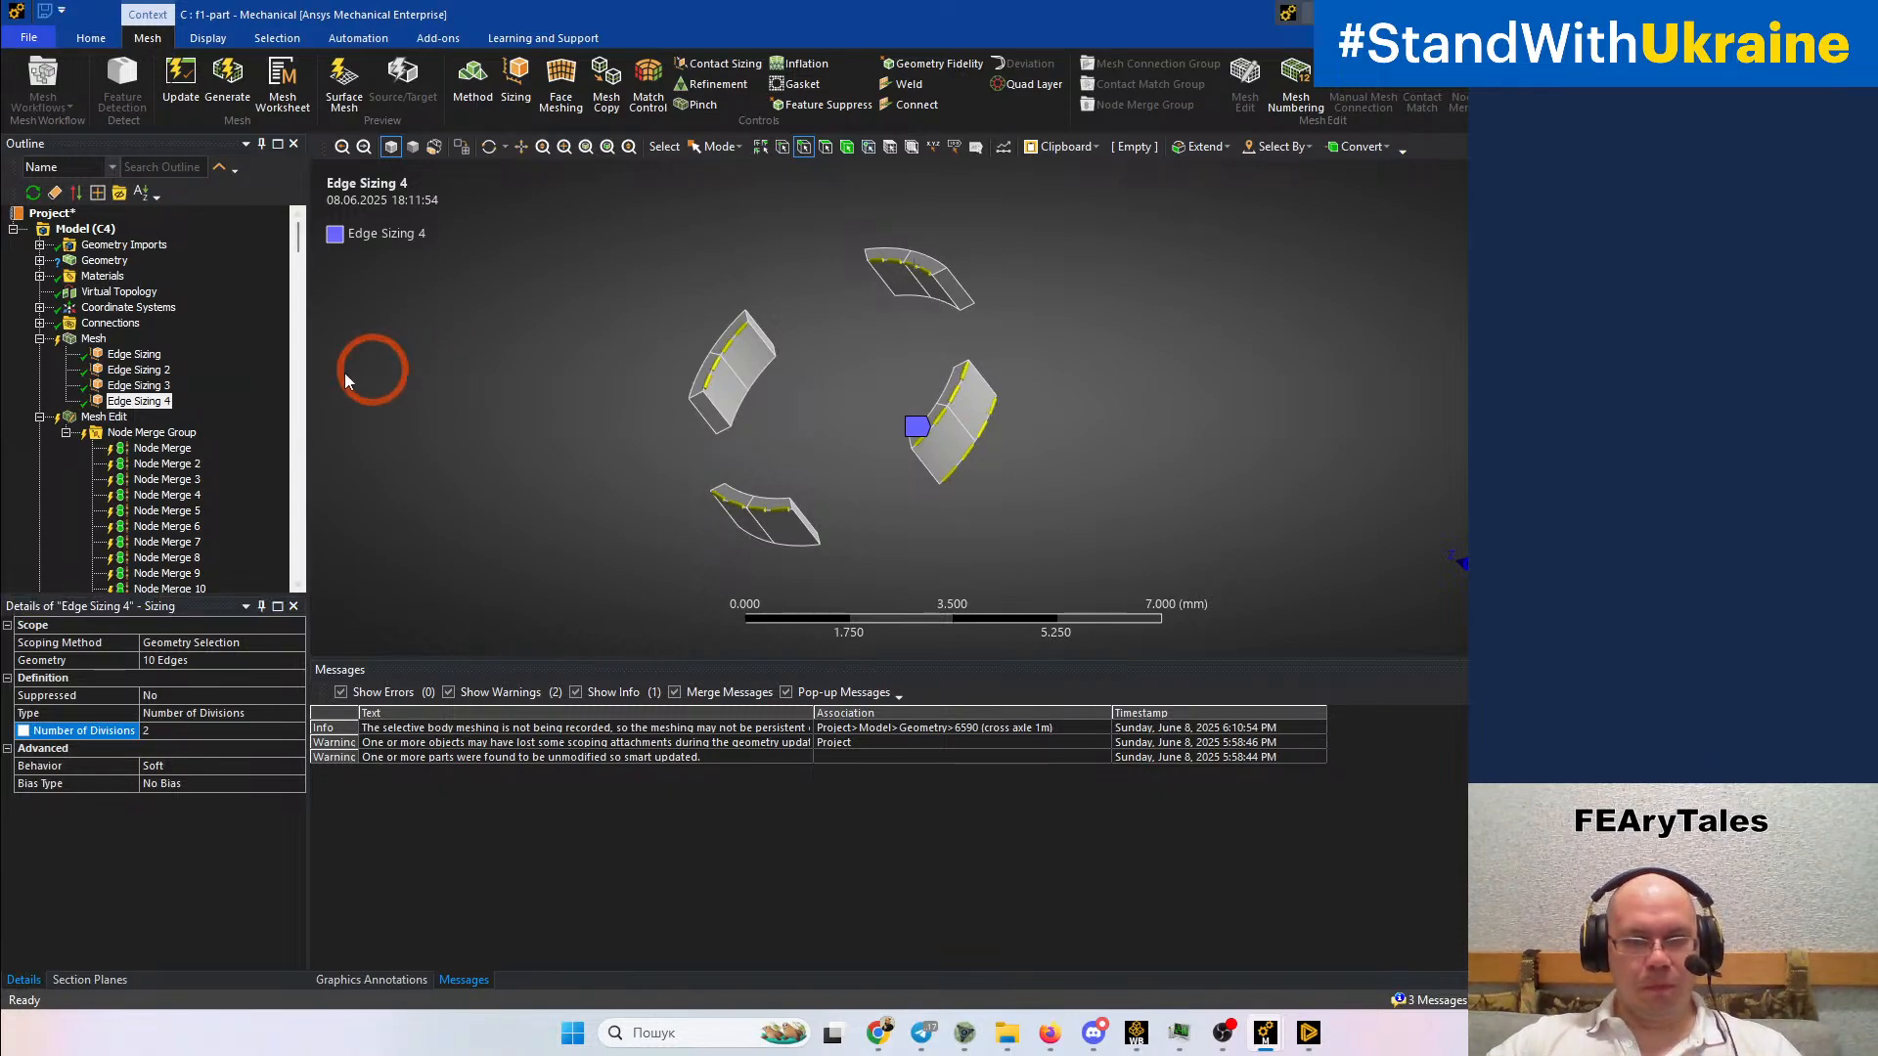
# Regenerate the mesh with Edge Sizing 4 applied to the short arc segments
pyautogui.click(108, 341)
pyautogui.rightClick(108, 340)
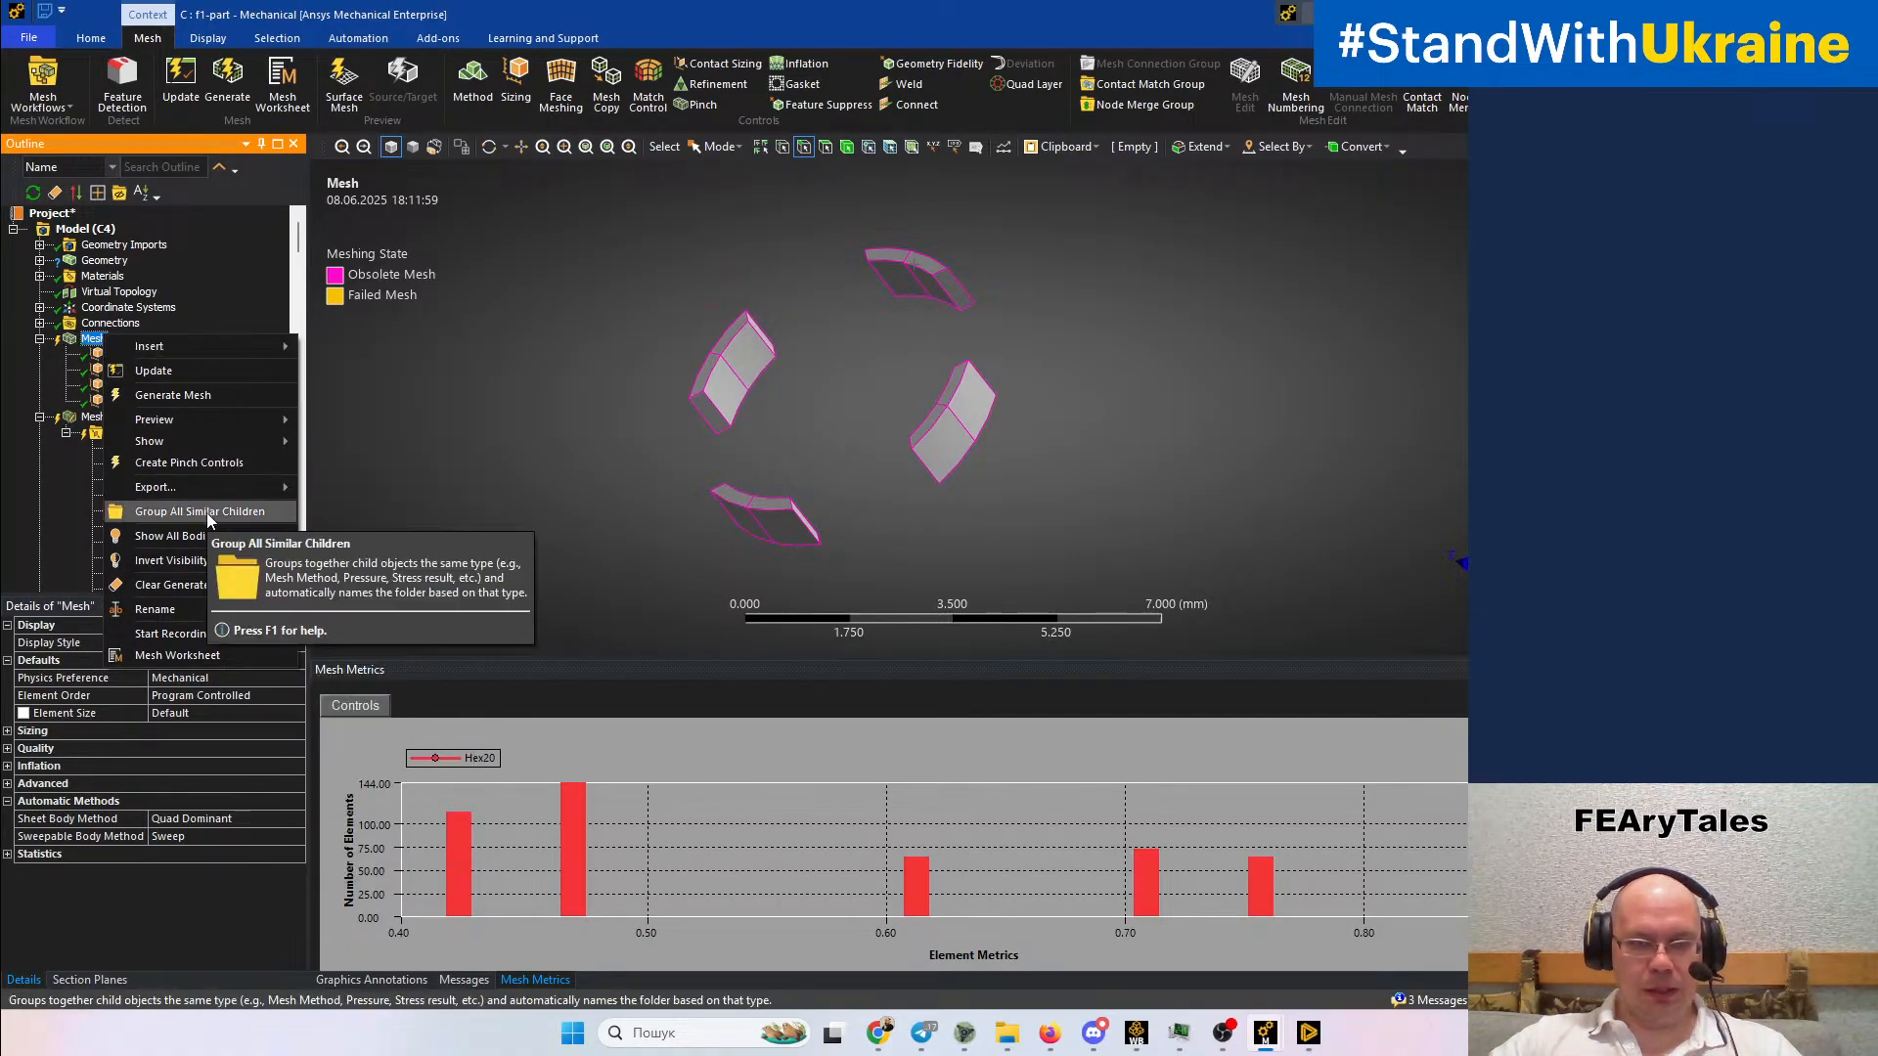
pyautogui.moveTo(208, 448)
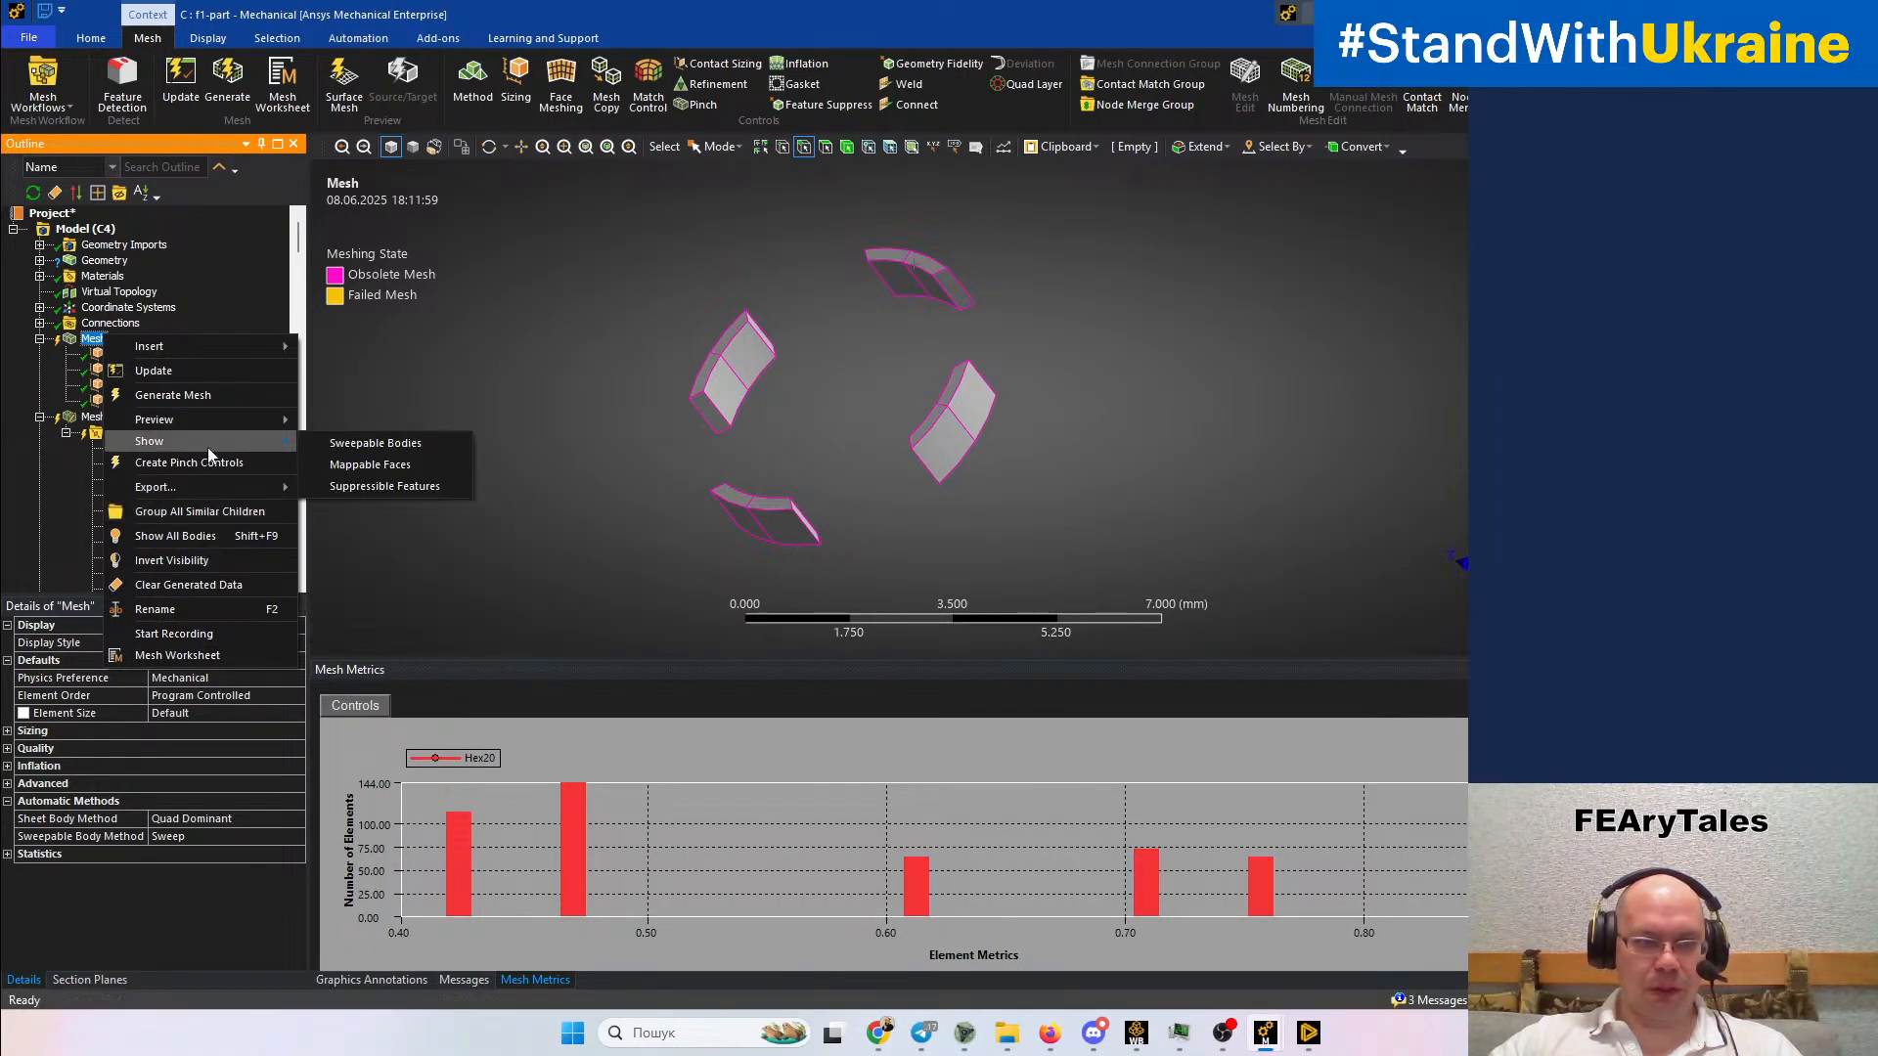
pyautogui.click(209, 395)
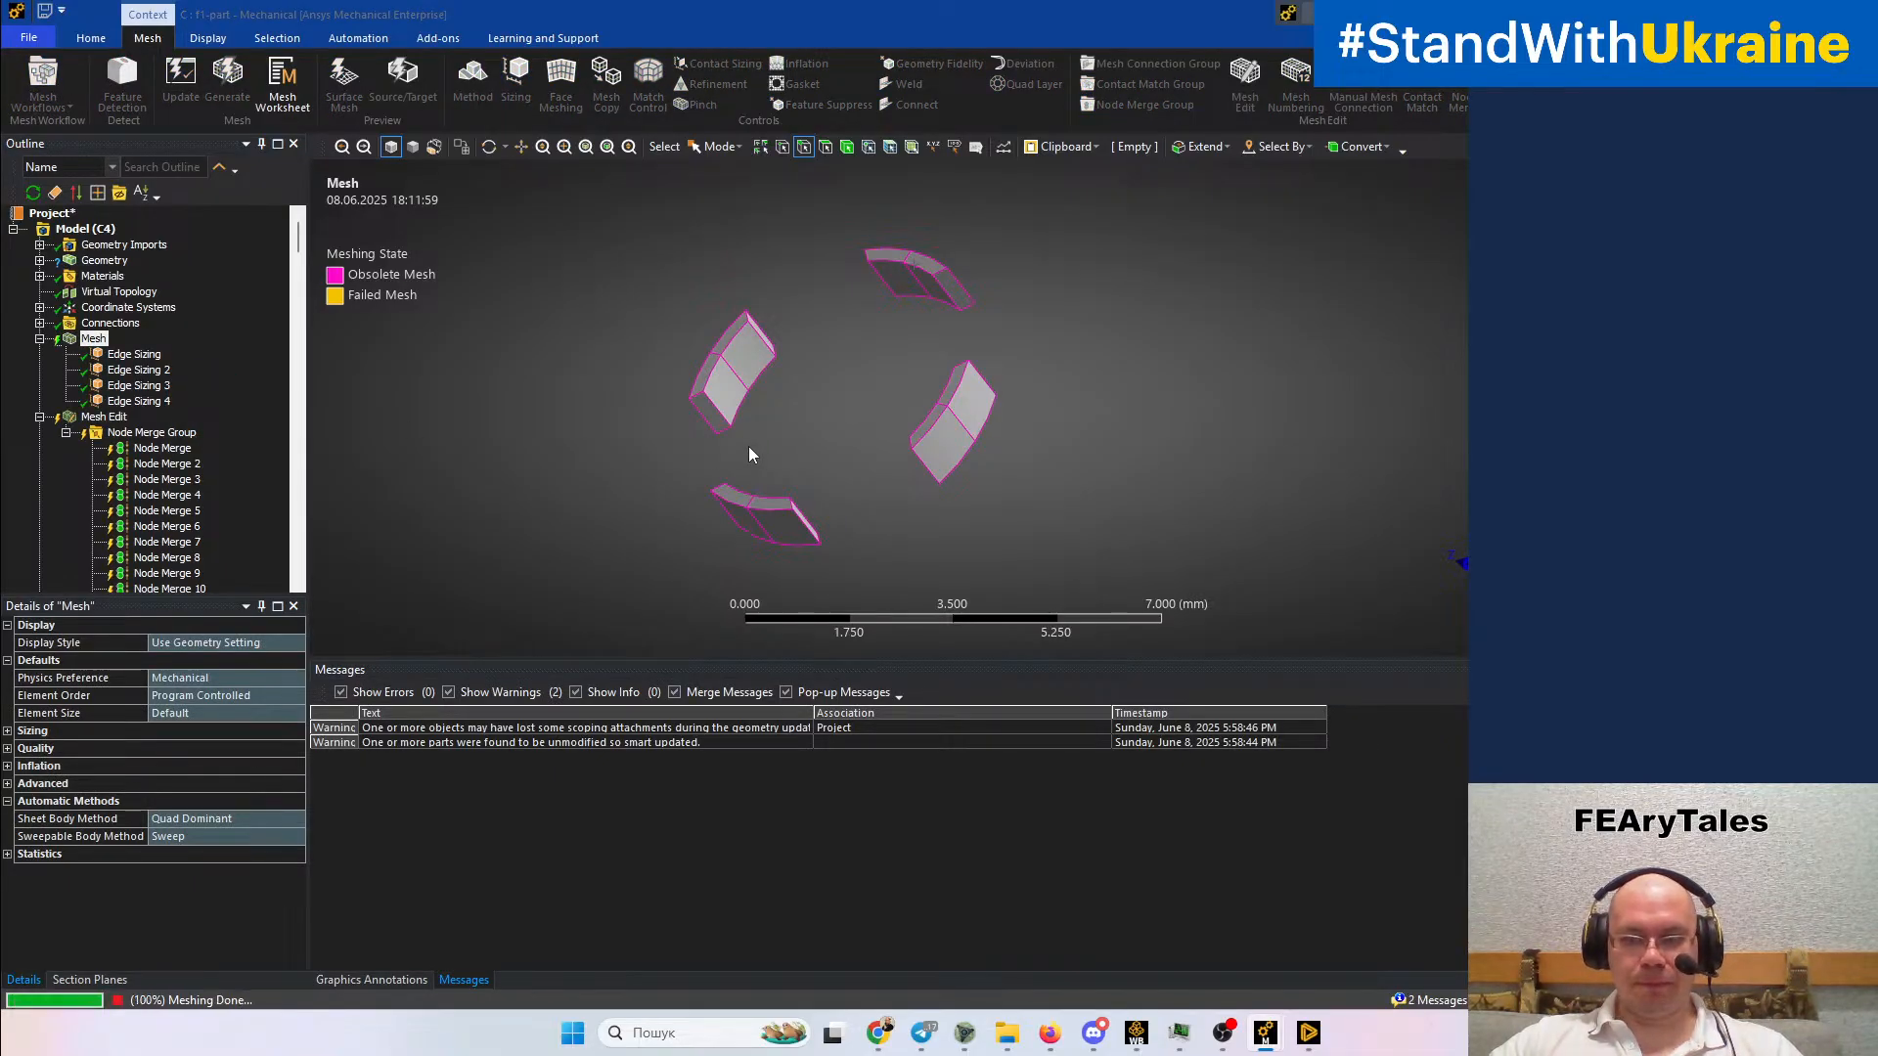
pyautogui.moveTo(1102, 458); pyautogui.dragTo(1198, 492, button='middle')
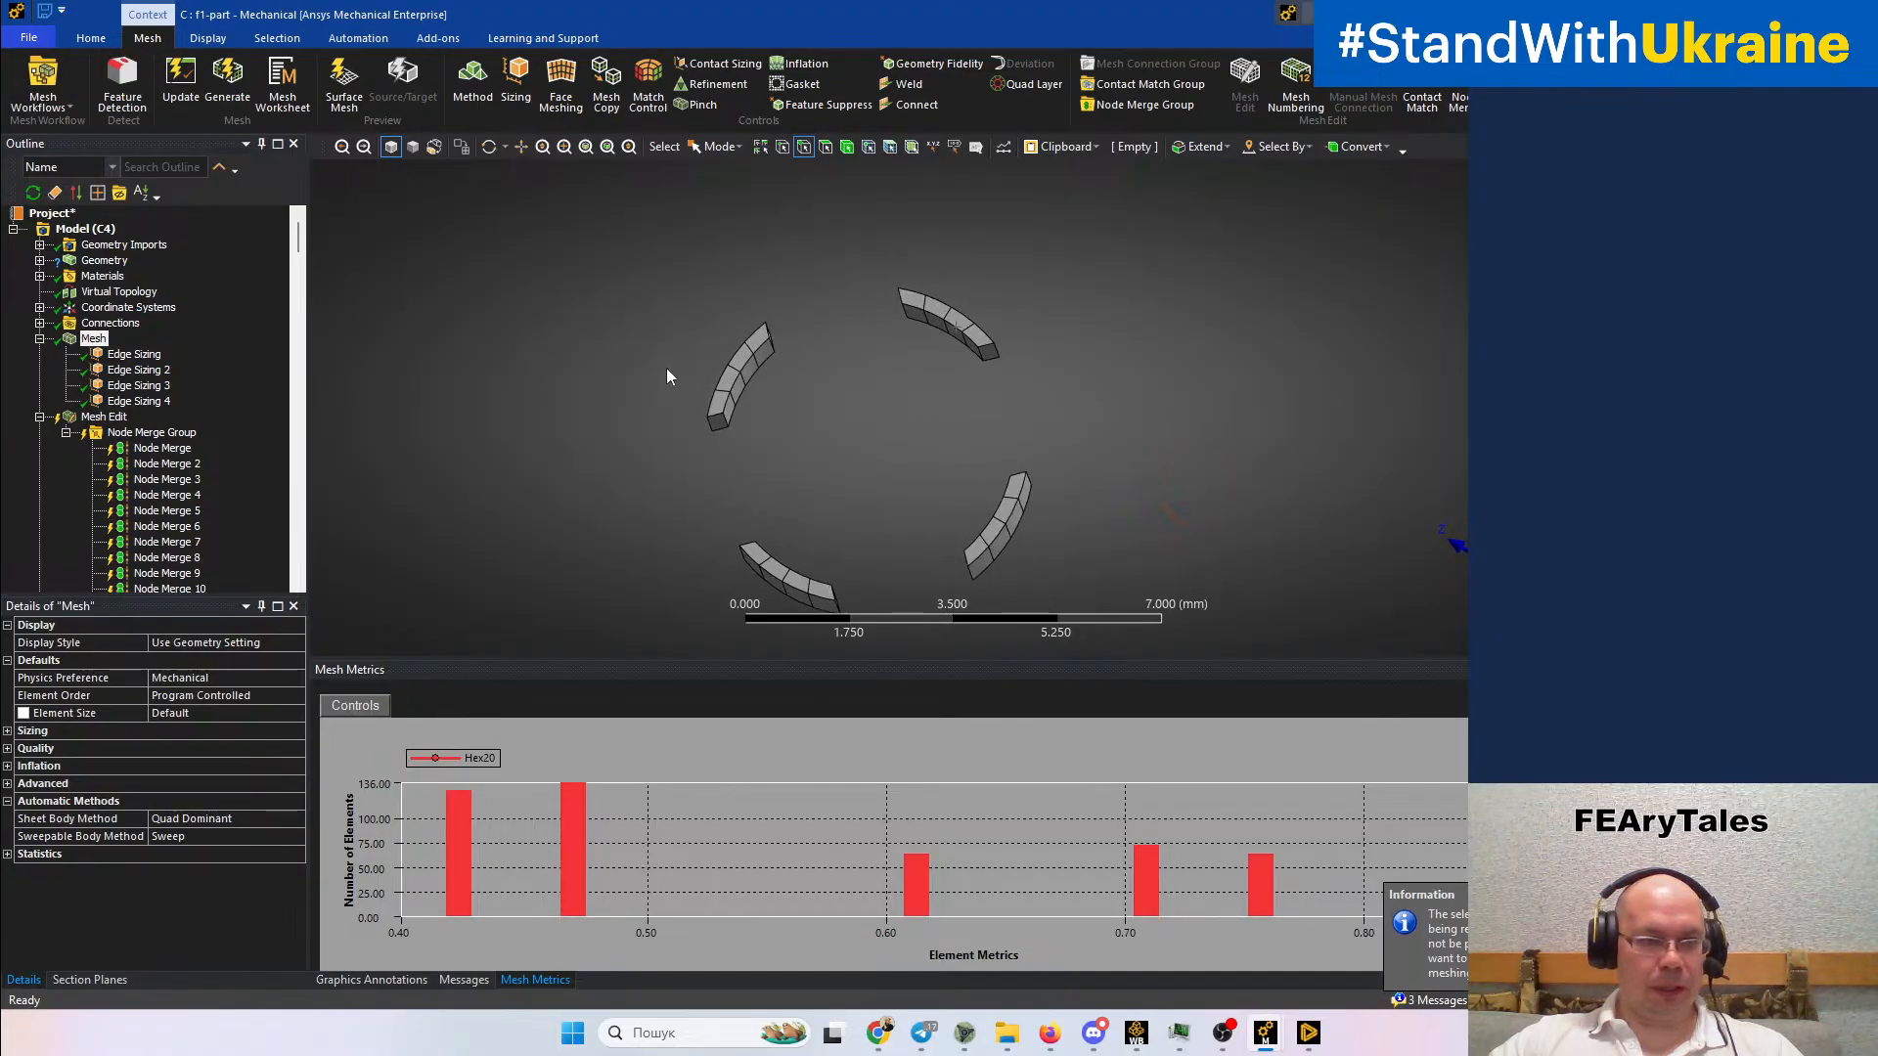
# Show all bodies of the axle again and inspect the mesh around the cross-shaped slot
pyautogui.rightClick(583, 358)
pyautogui.click(662, 427)
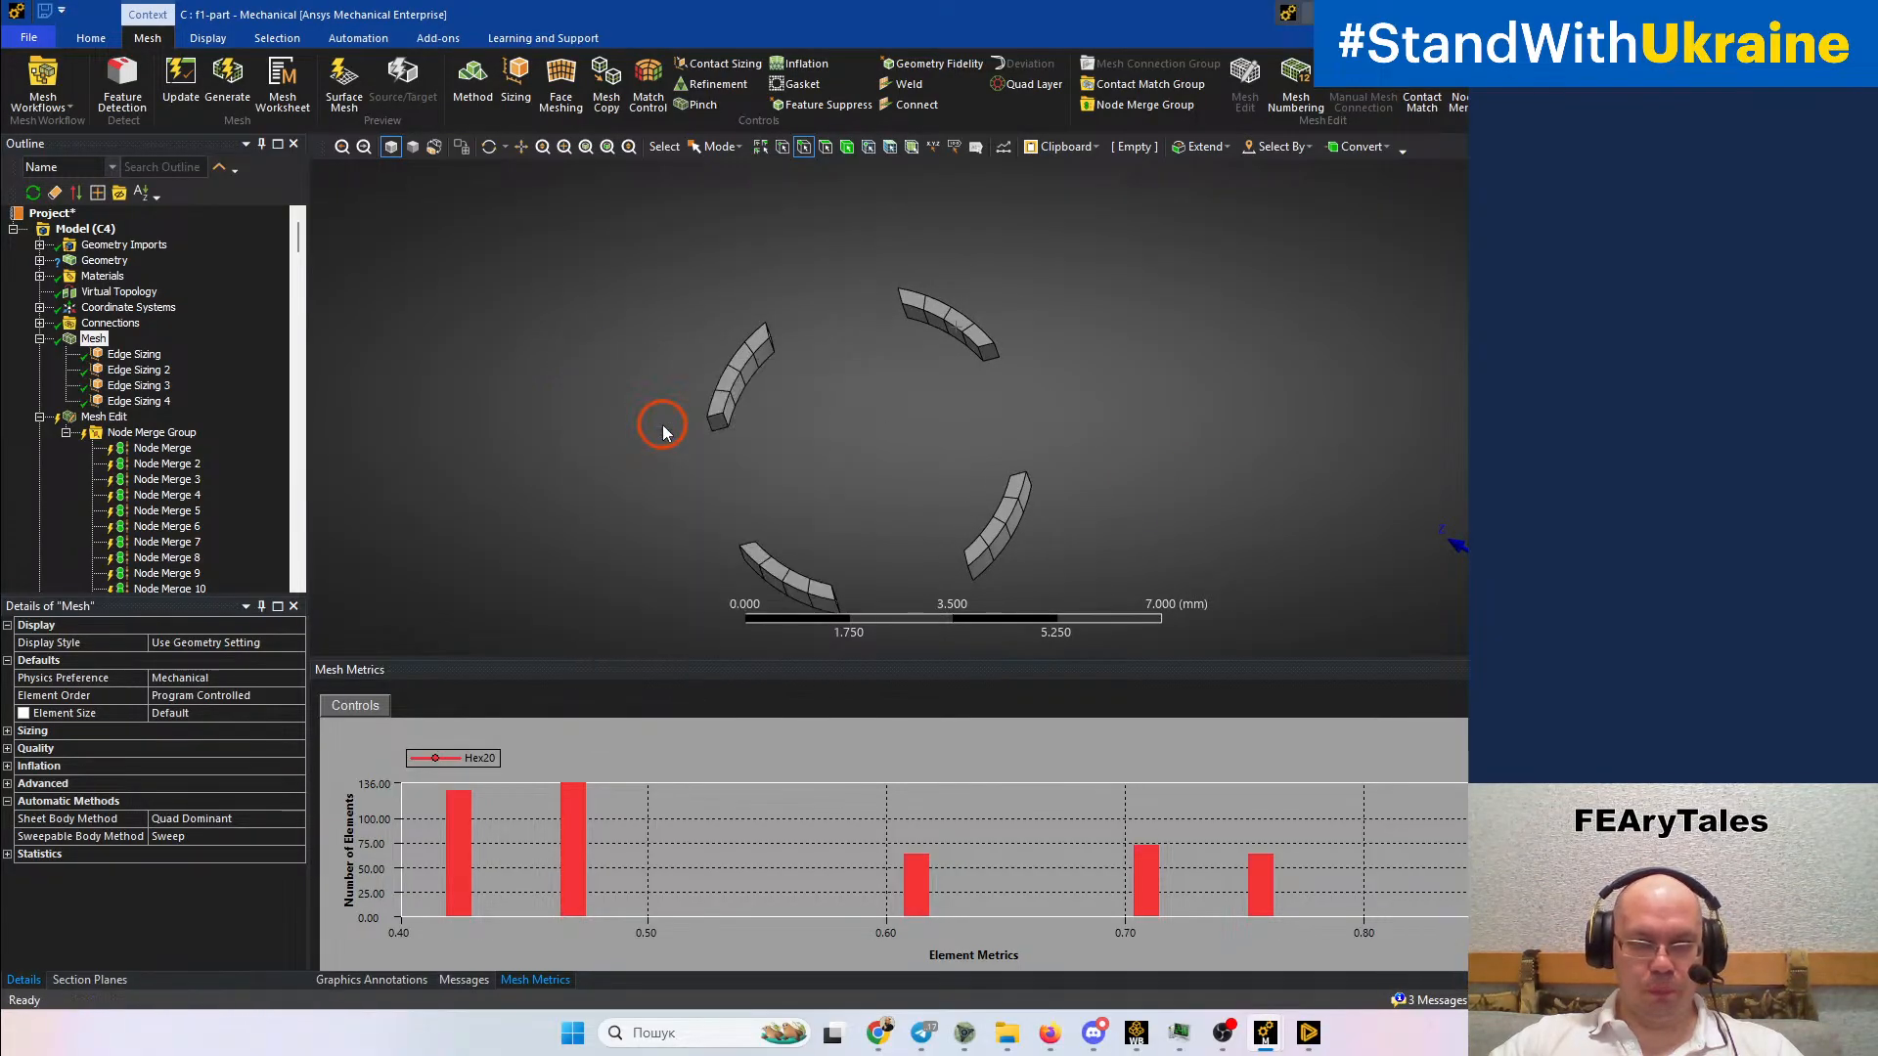
pyautogui.moveTo(767, 461); pyautogui.dragTo(1118, 481, button='middle')
pyautogui.keyDown('ctrl'); pyautogui.moveTo(999, 466); pyautogui.dragTo(1027, 520, button='middle'); pyautogui.keyUp('ctrl')
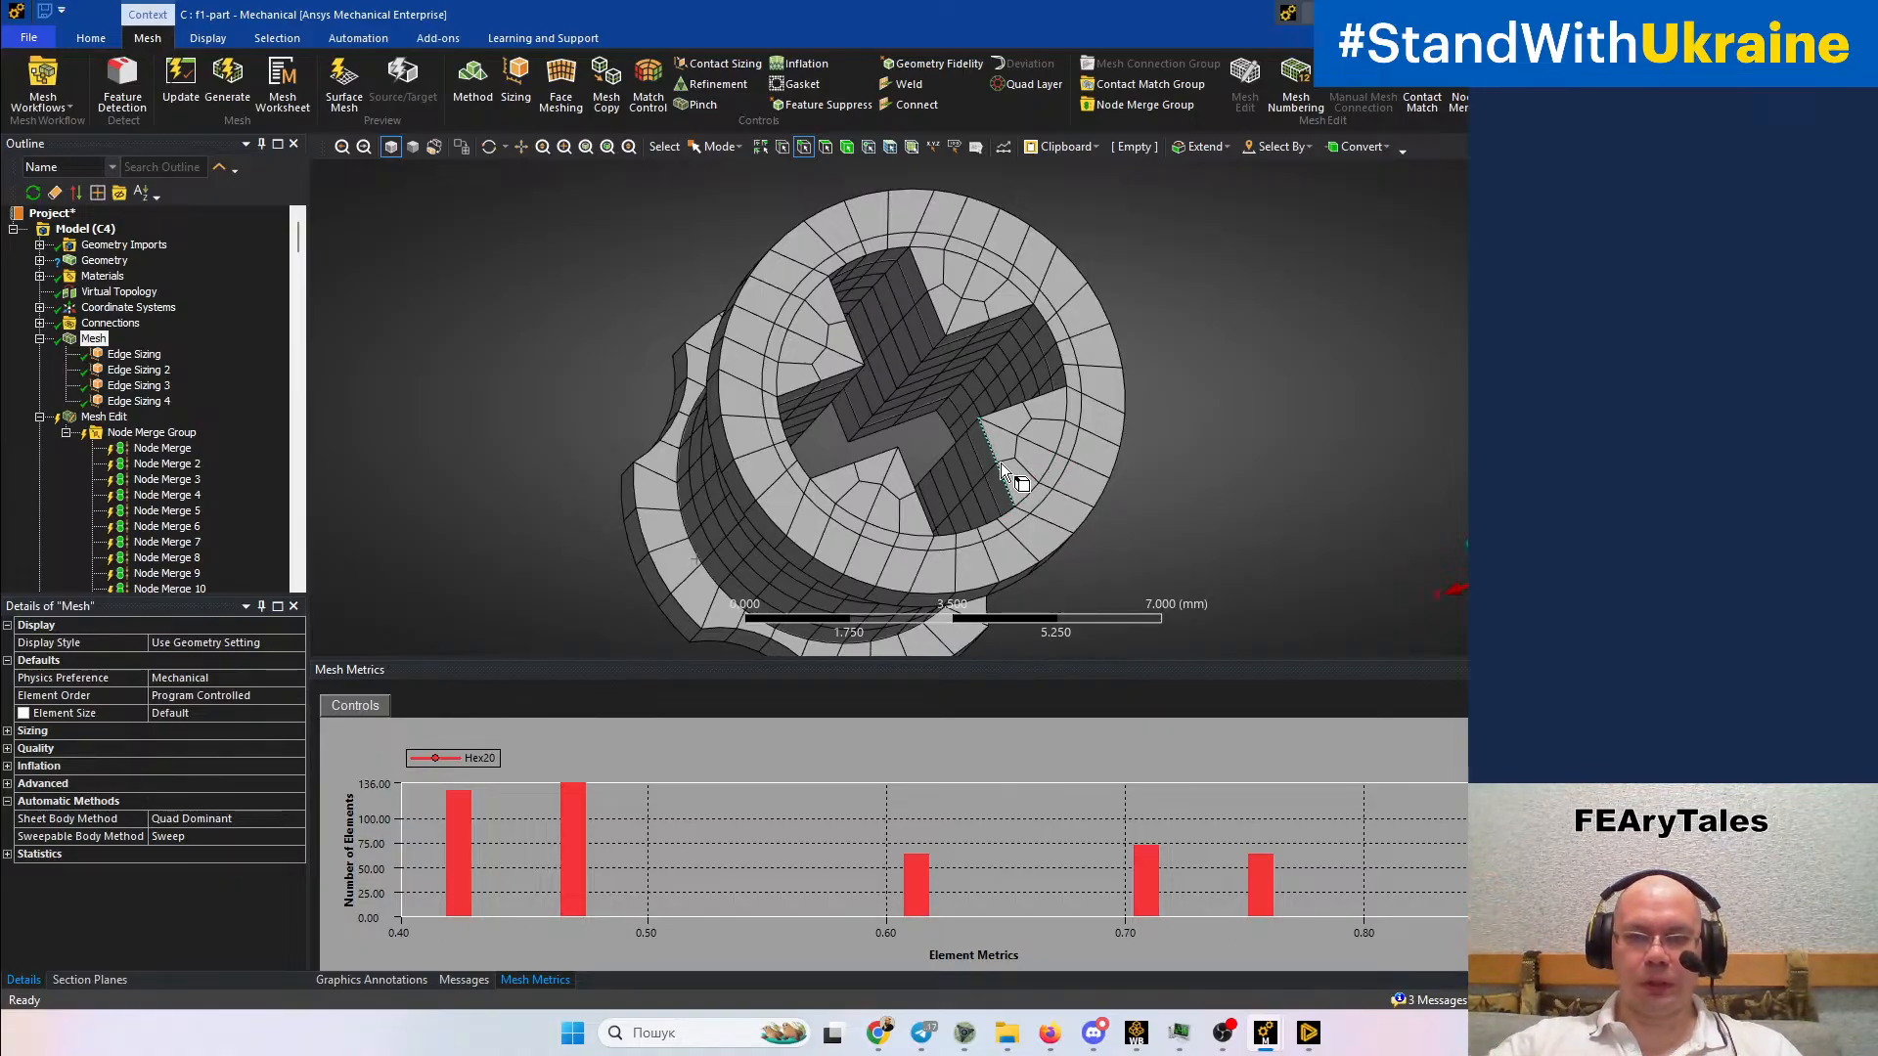
pyautogui.moveTo(1002, 470); pyautogui.dragTo(946, 476, button='middle')
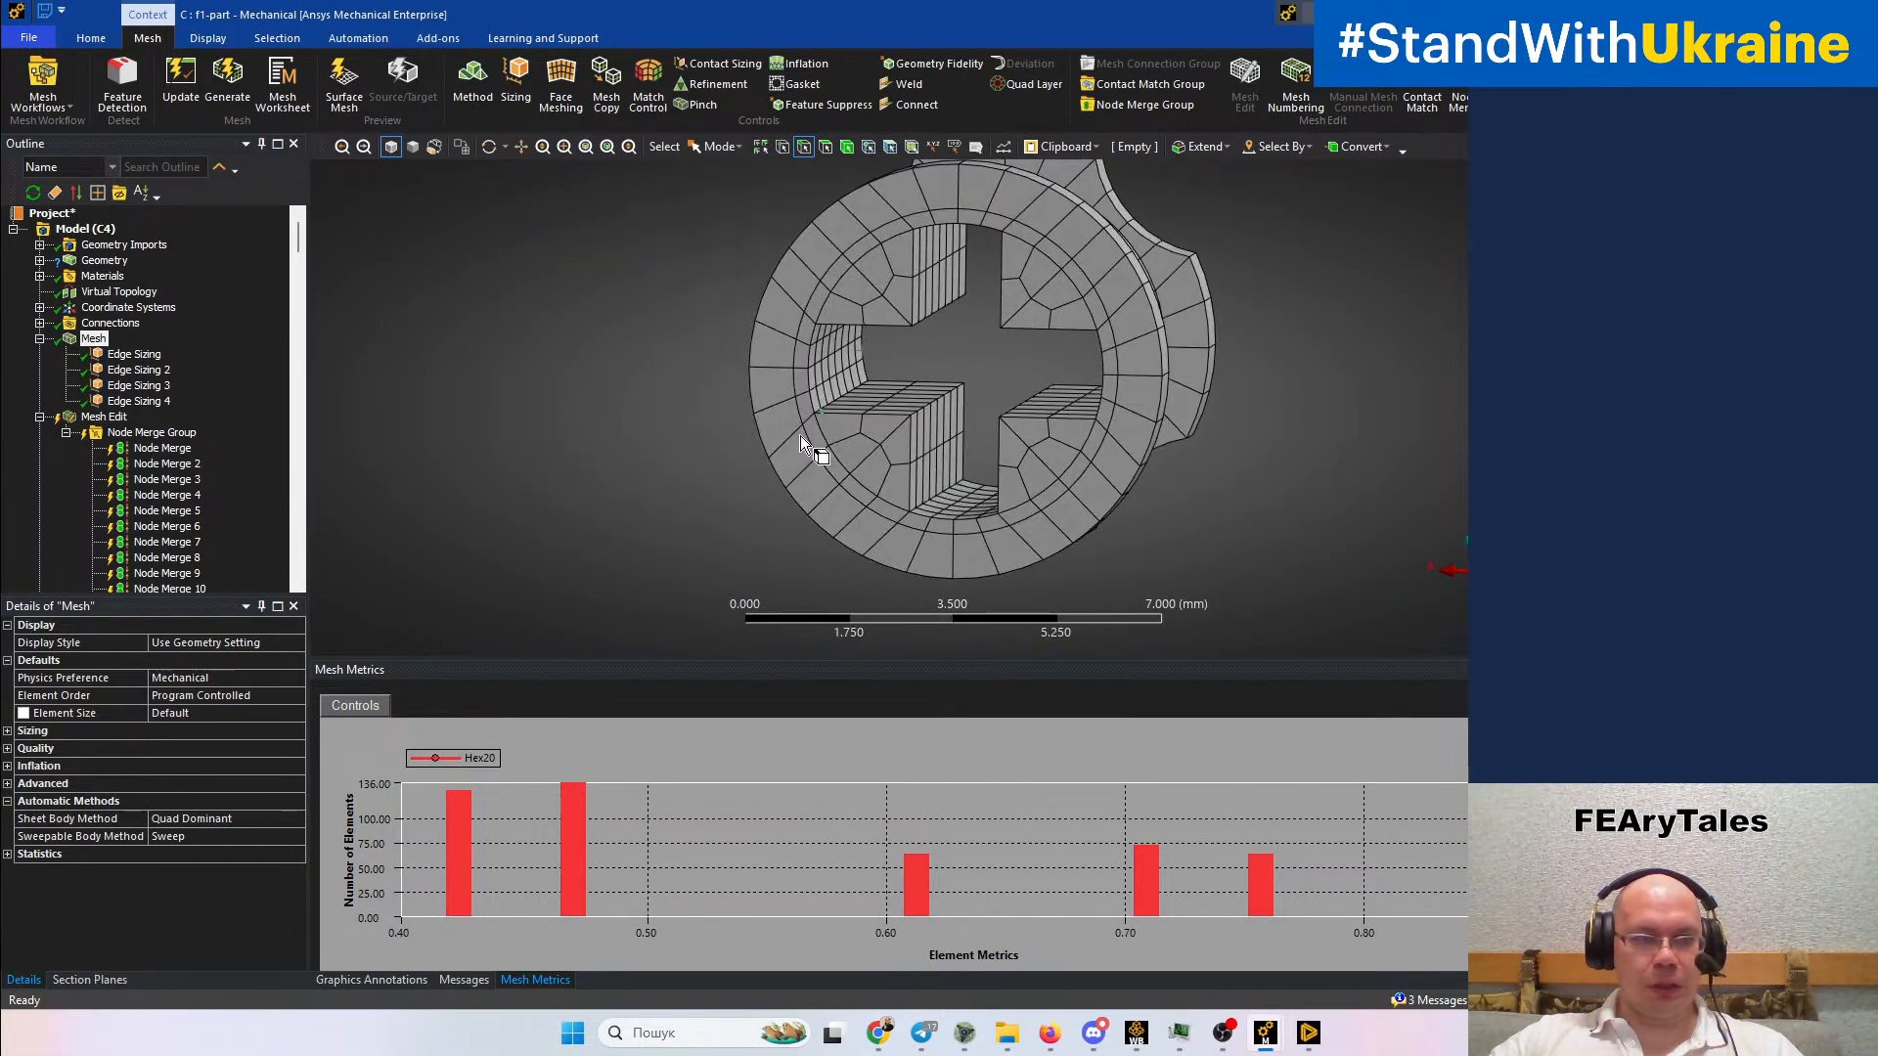
# Suppress all the contact regions between the axle's bodies, from Contact Region 61 through Contact Region 412
pyautogui.click(39, 323)
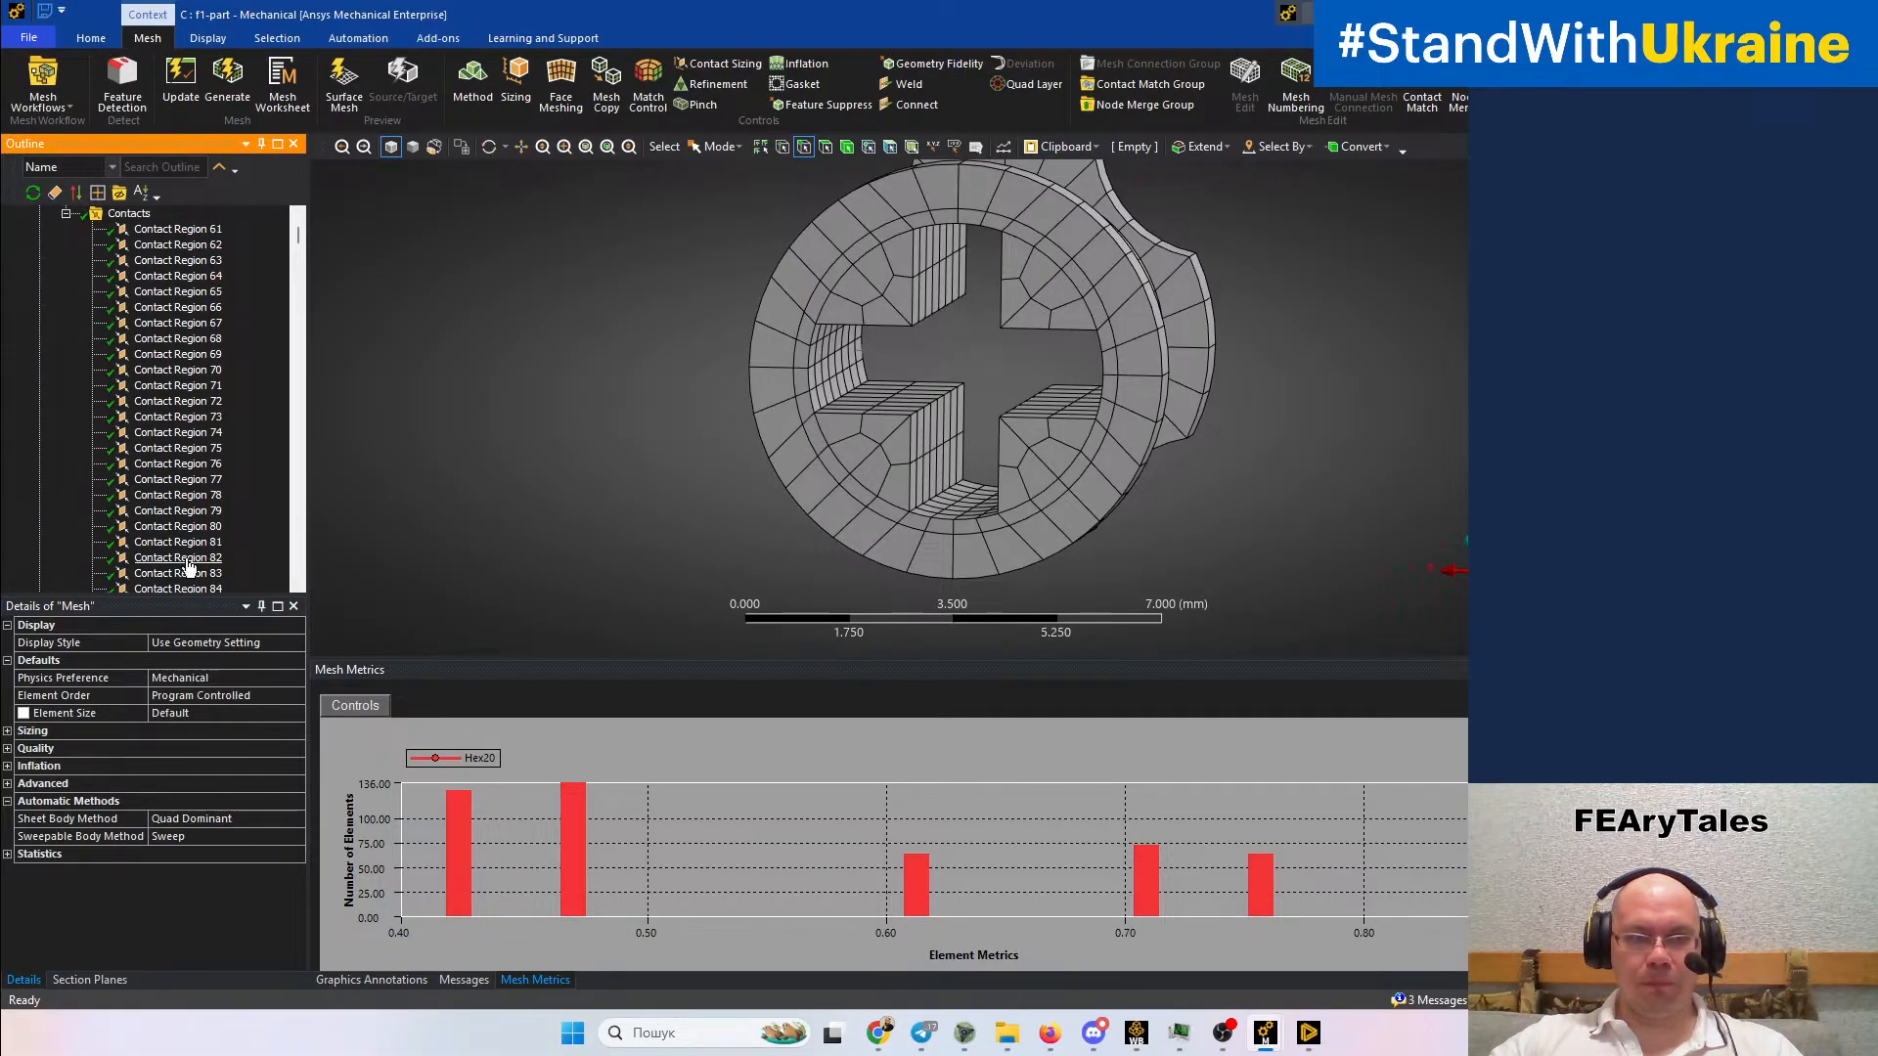
pyautogui.click(177, 229)
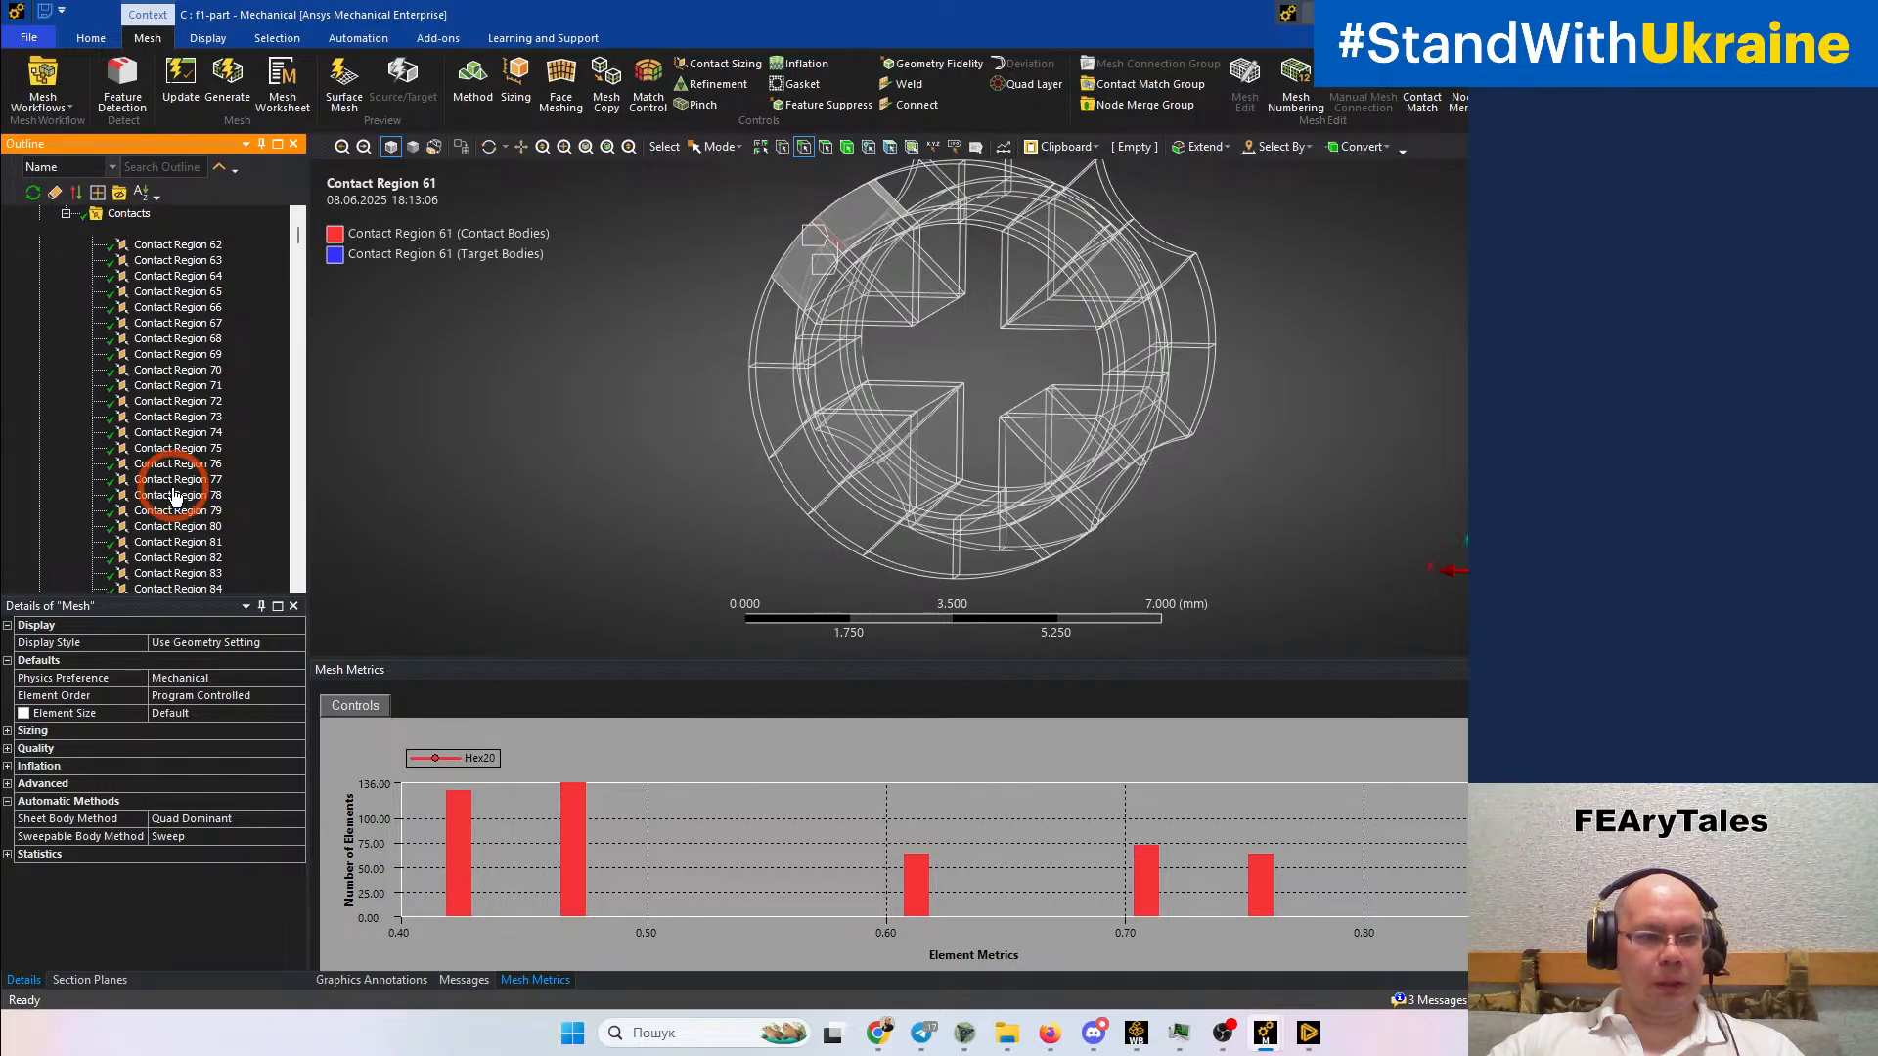
pyautogui.scroll(-20, 171, 503)
pyautogui.scroll(-20, 171, 511)
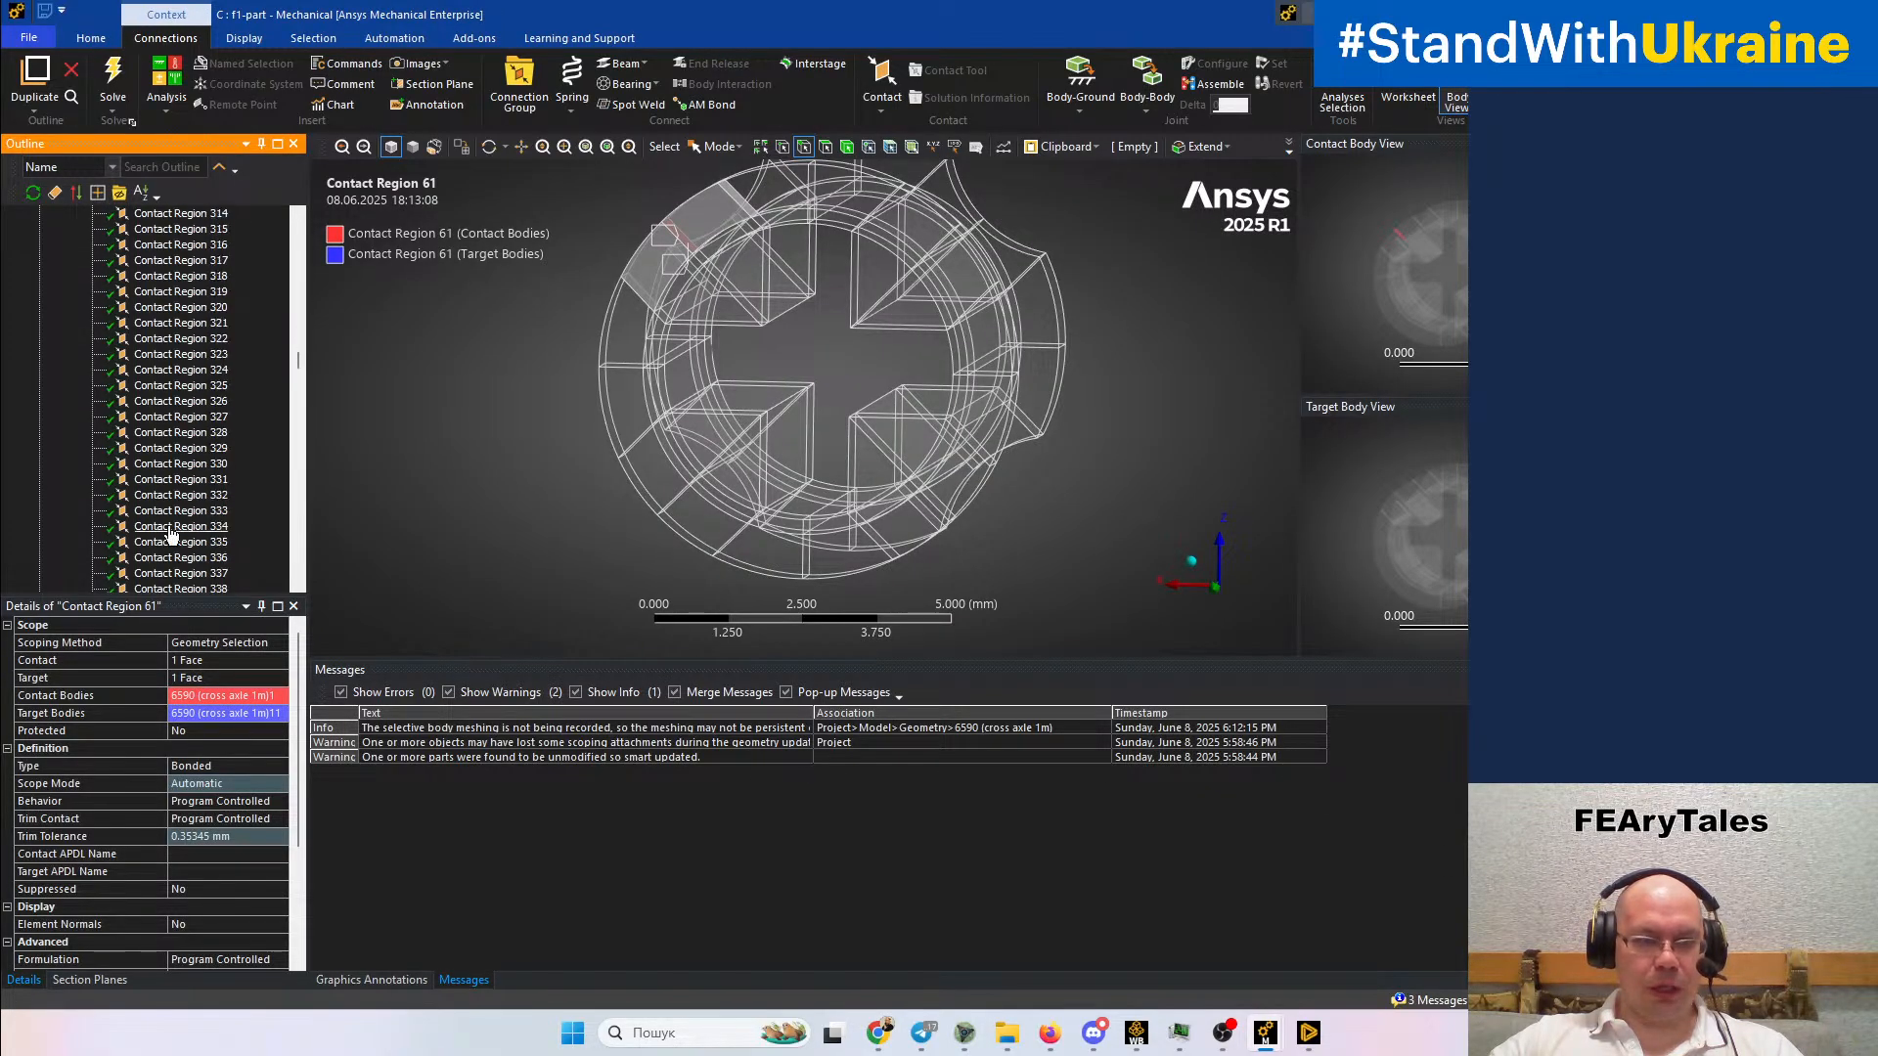
pyautogui.scroll(-20, 171, 534)
pyautogui.scroll(8, 171, 534)
pyautogui.keyDown('shift'); pyautogui.click(181, 481); pyautogui.keyUp('shift')
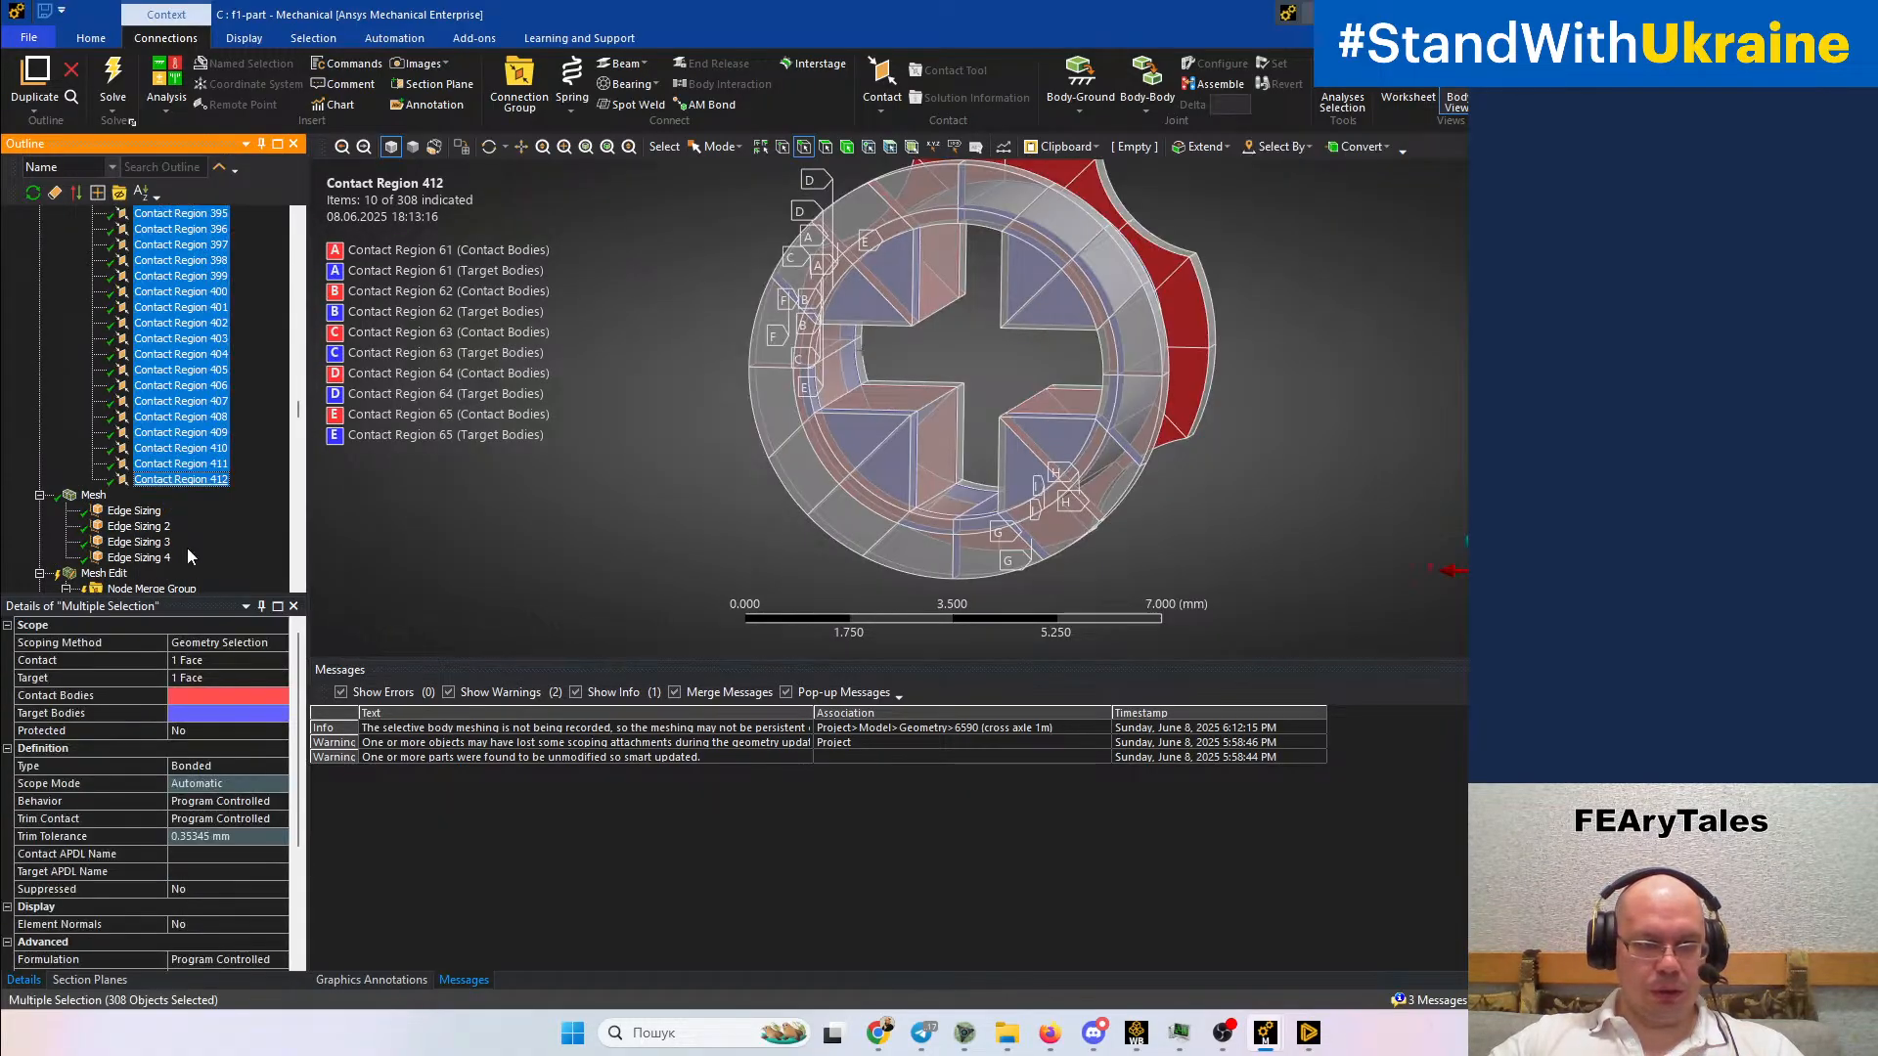
pyautogui.rightClick(186, 547)
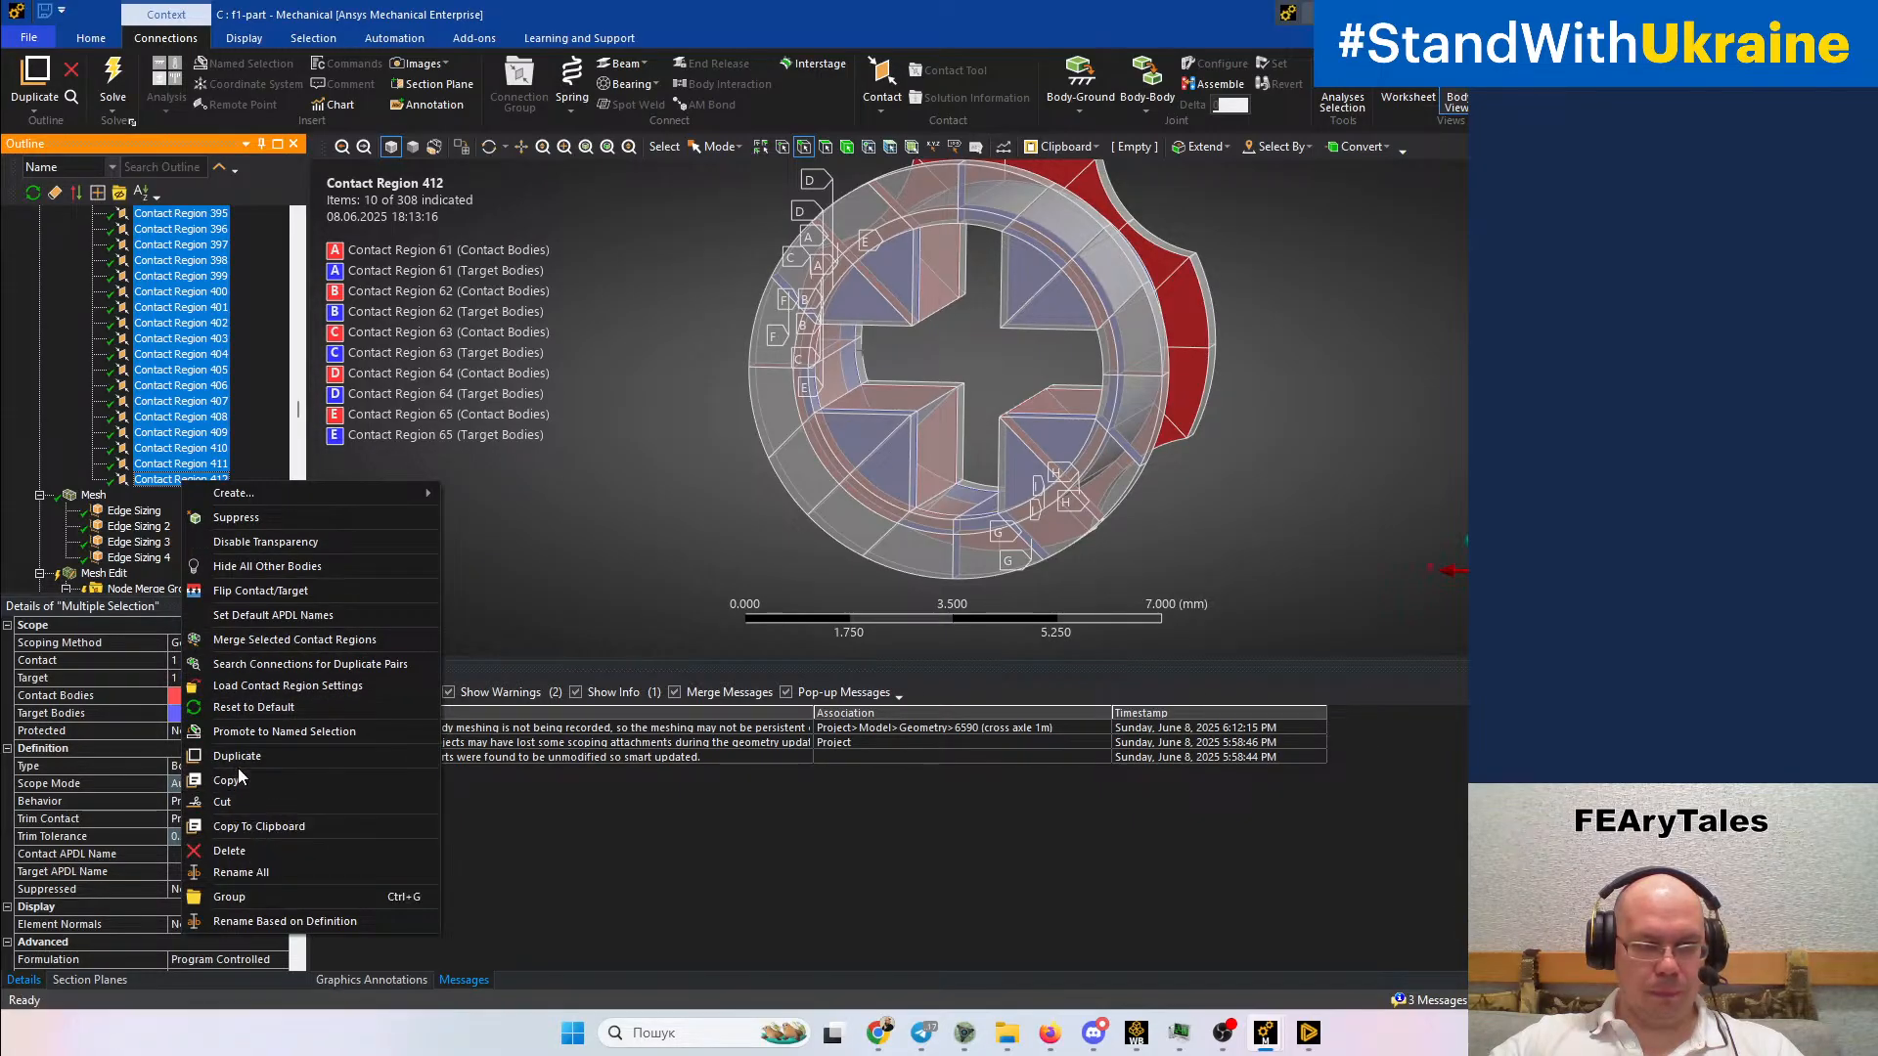
pyautogui.click(262, 515)
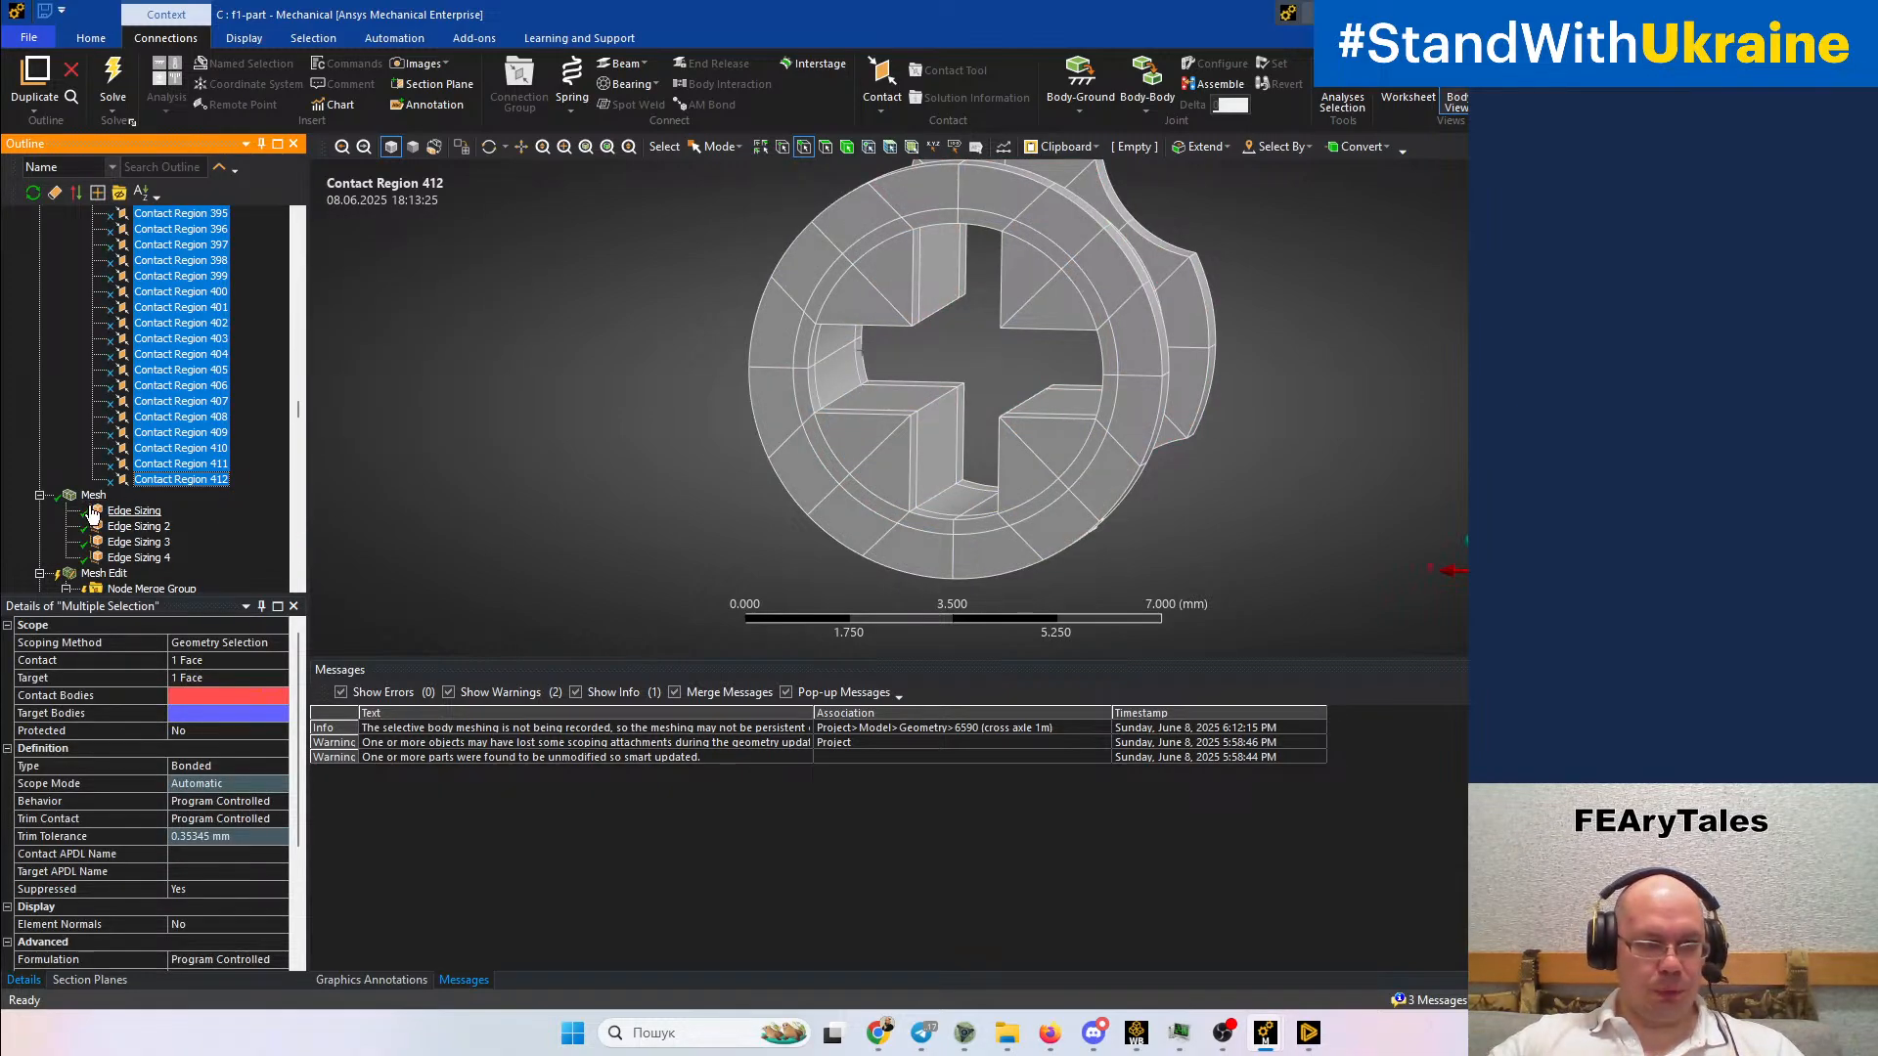
# Generate the node merges of the Node Merge Group covering the axle's bodies
pyautogui.click(132, 589)
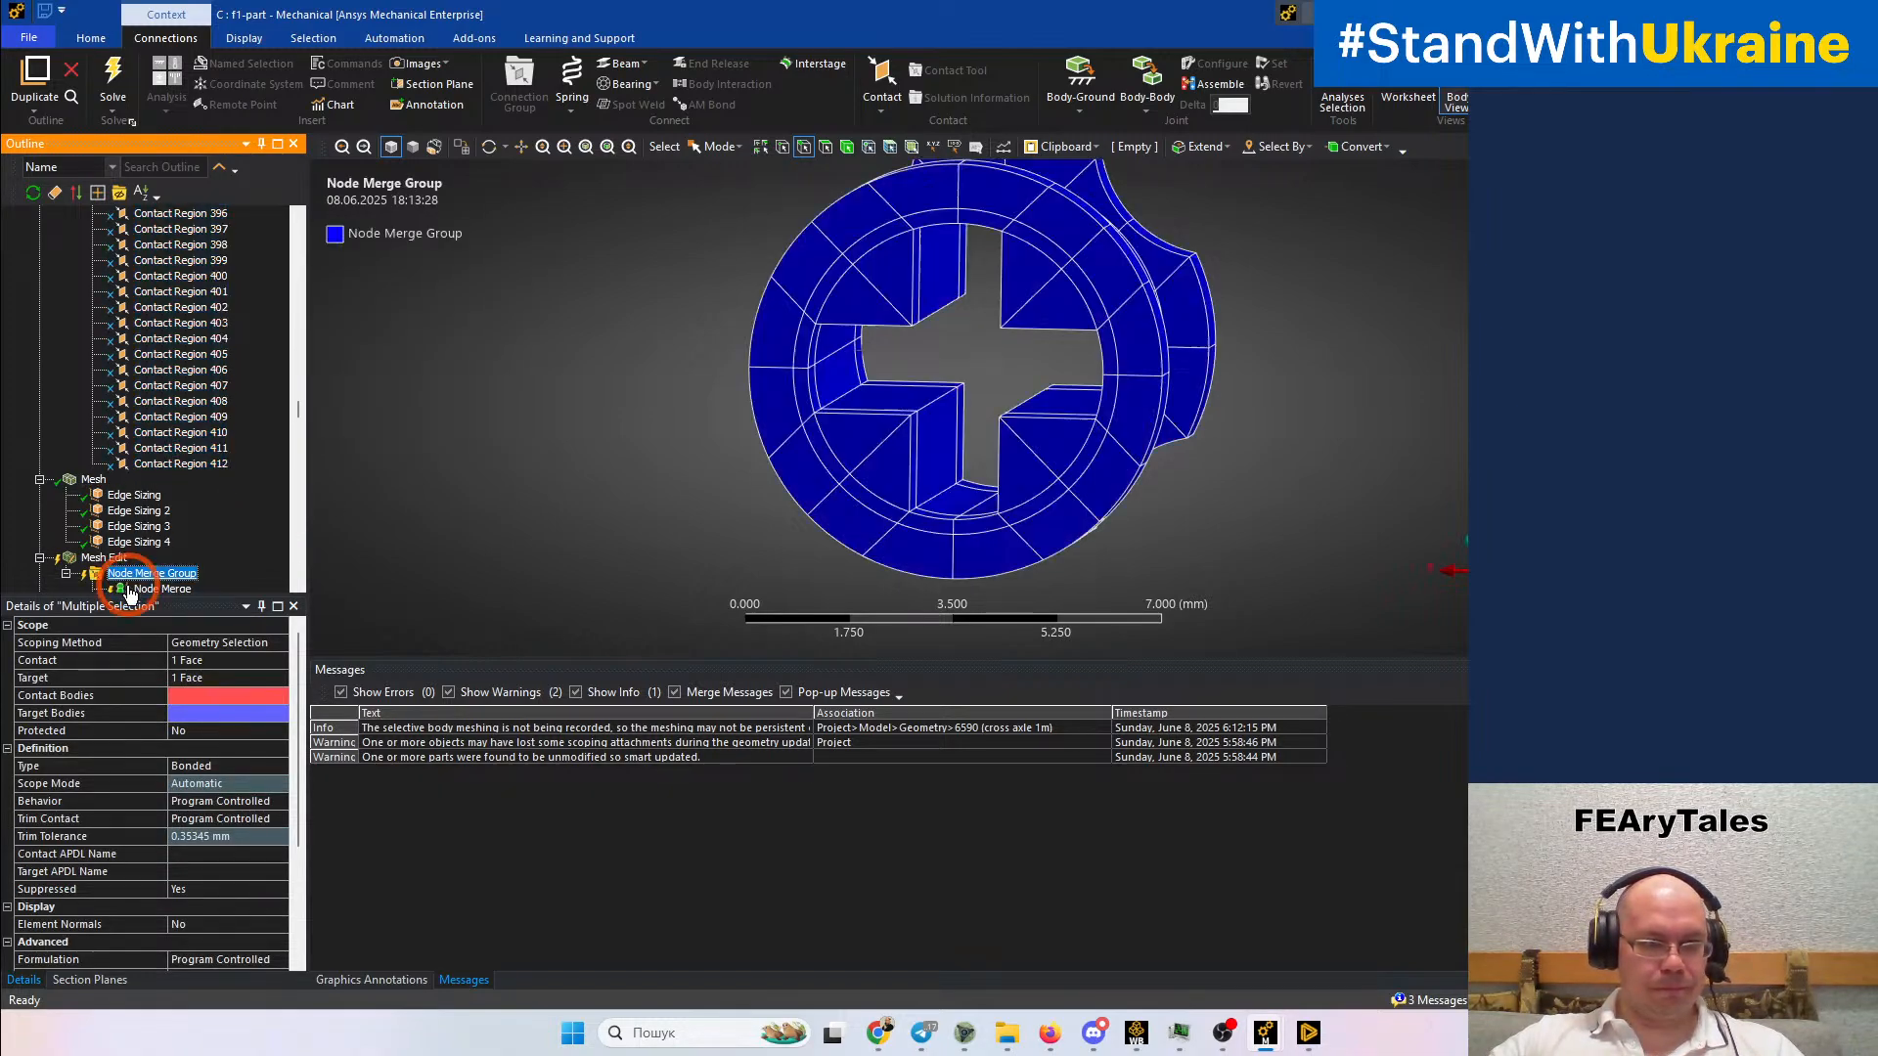
pyautogui.scroll(-4, 146, 577)
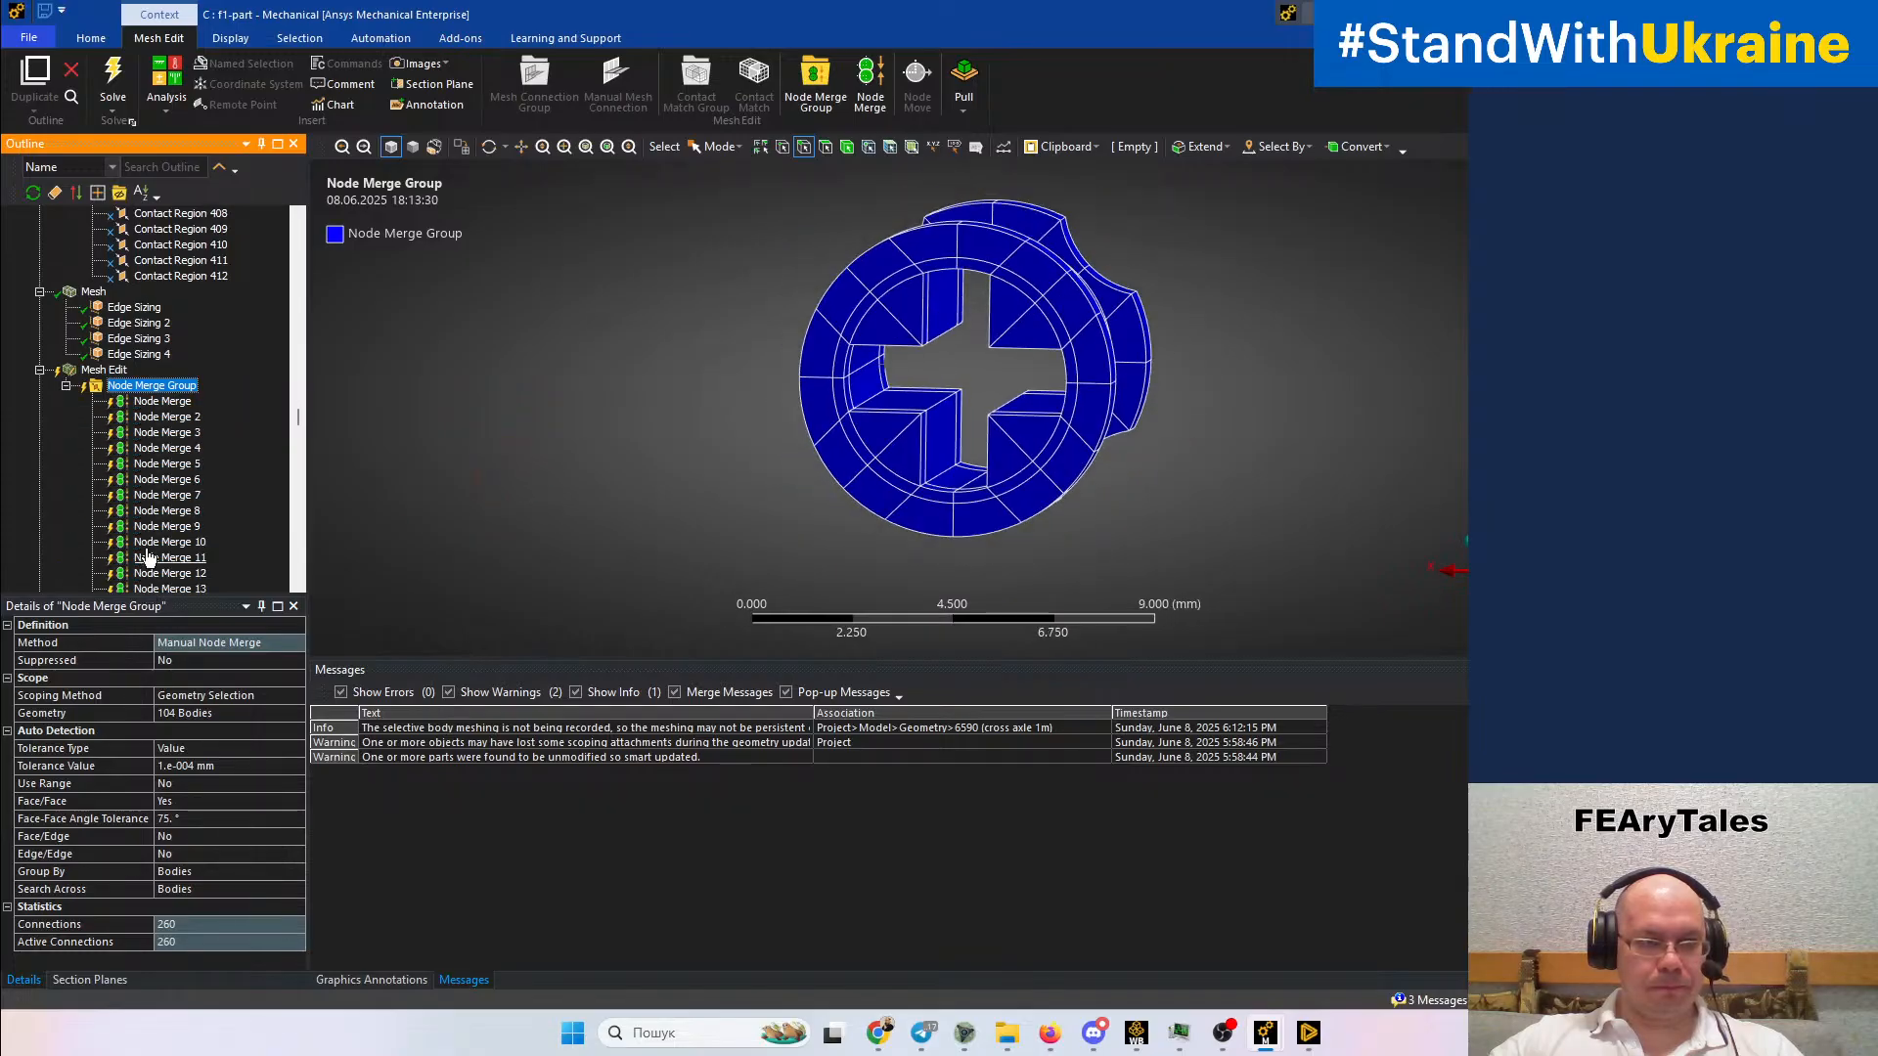
pyautogui.rightClick(143, 387)
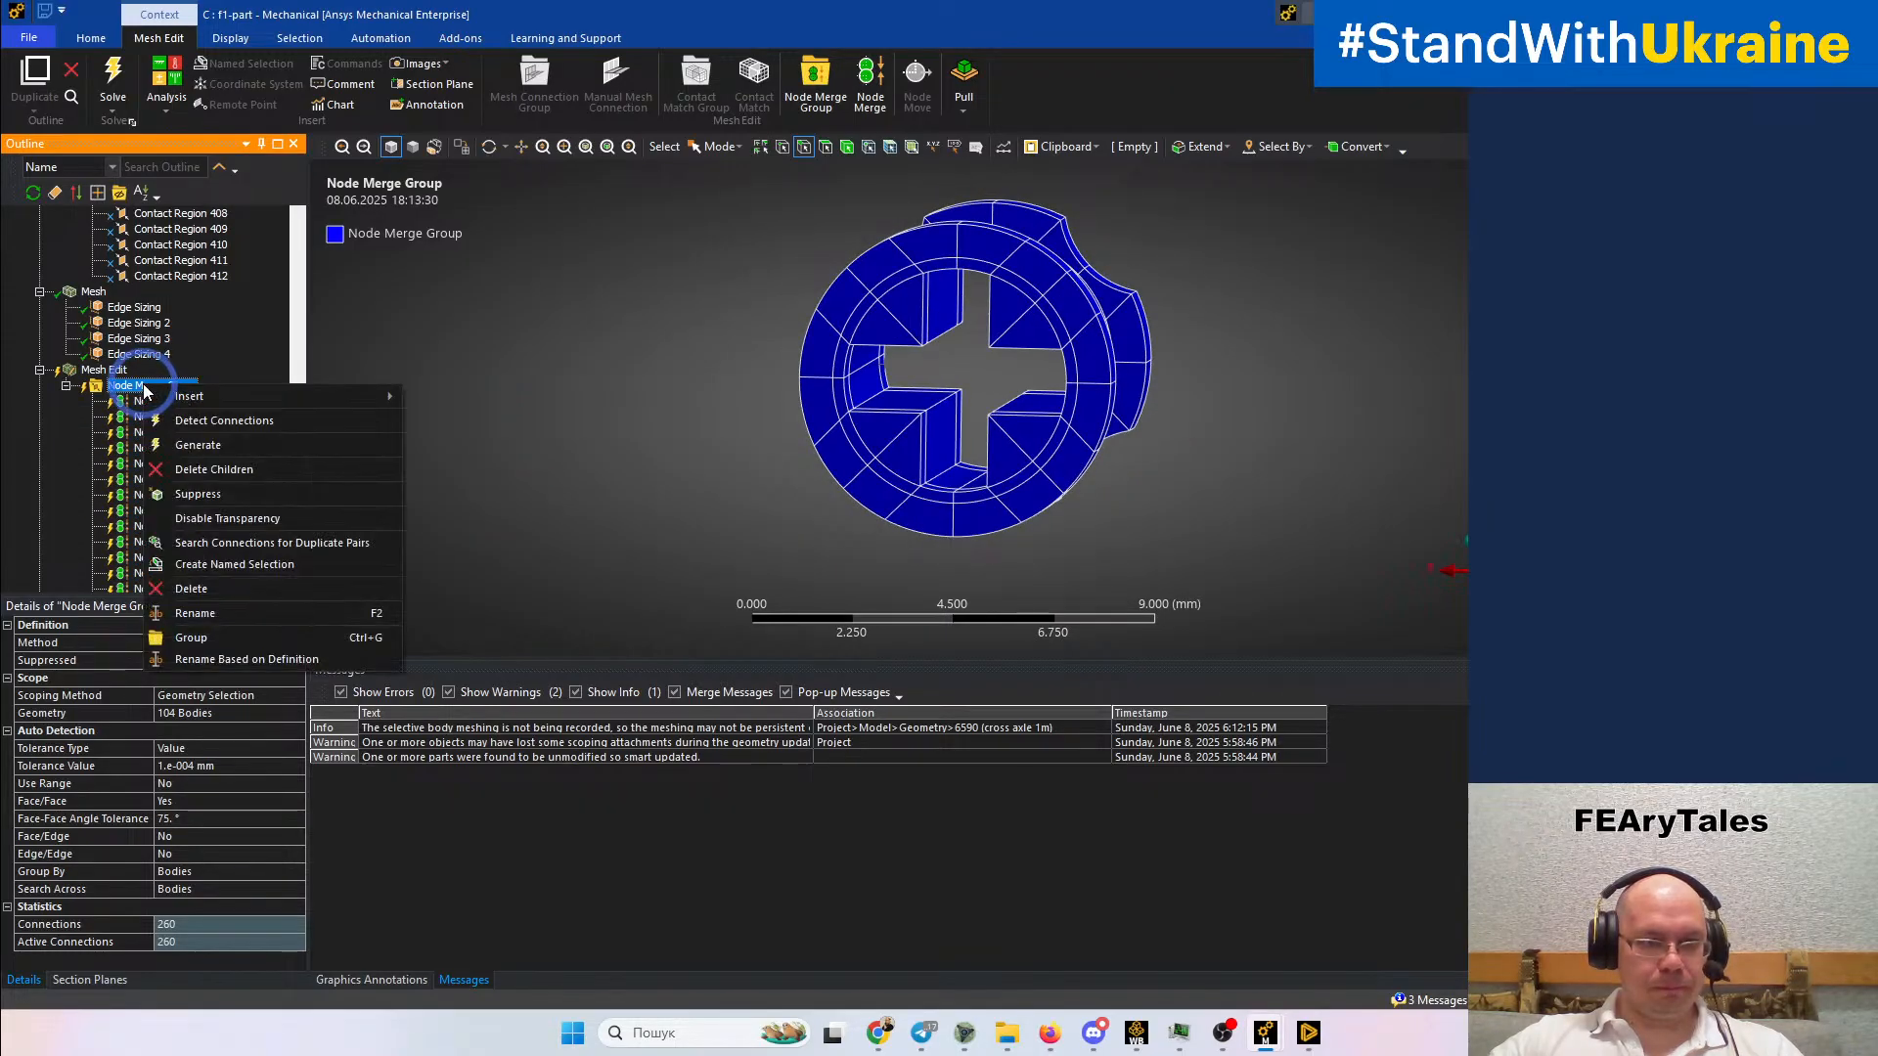
pyautogui.click(228, 448)
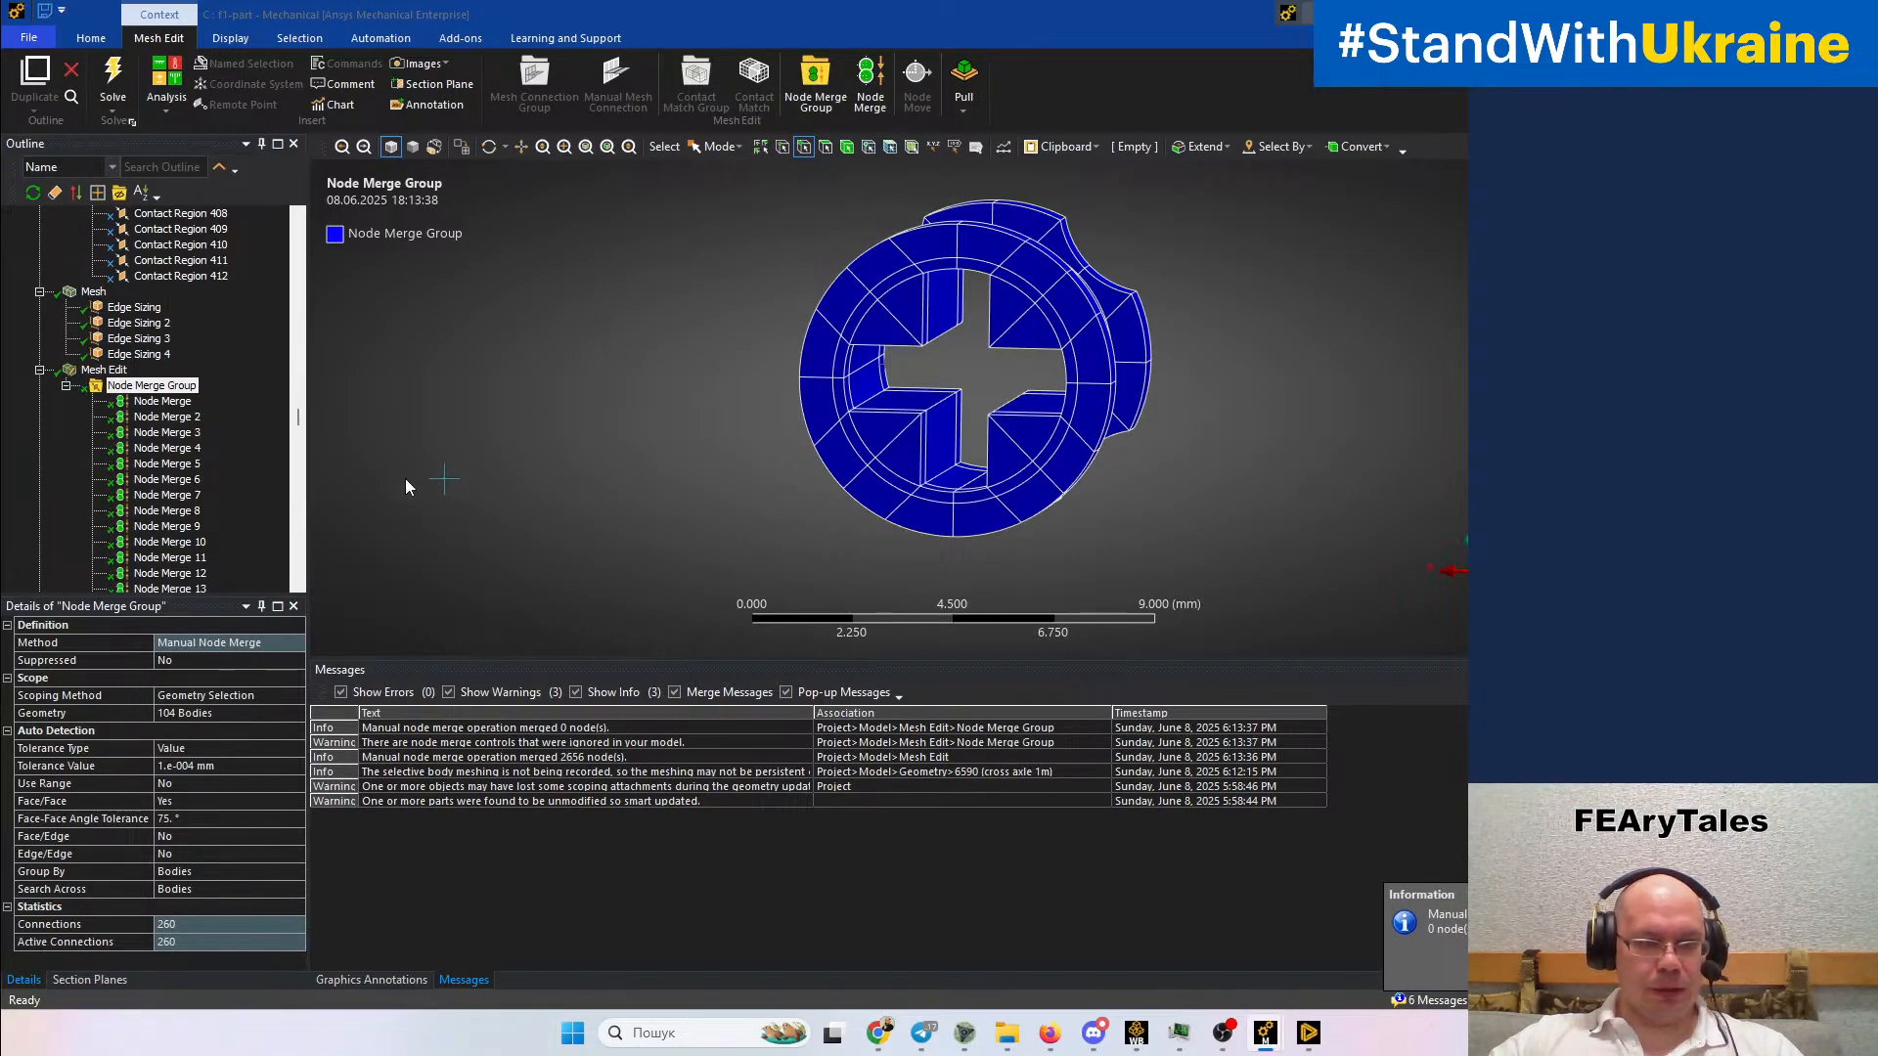
# Inspect the axle's mesh from the slotted end after the node merge
pyautogui.click(108, 371)
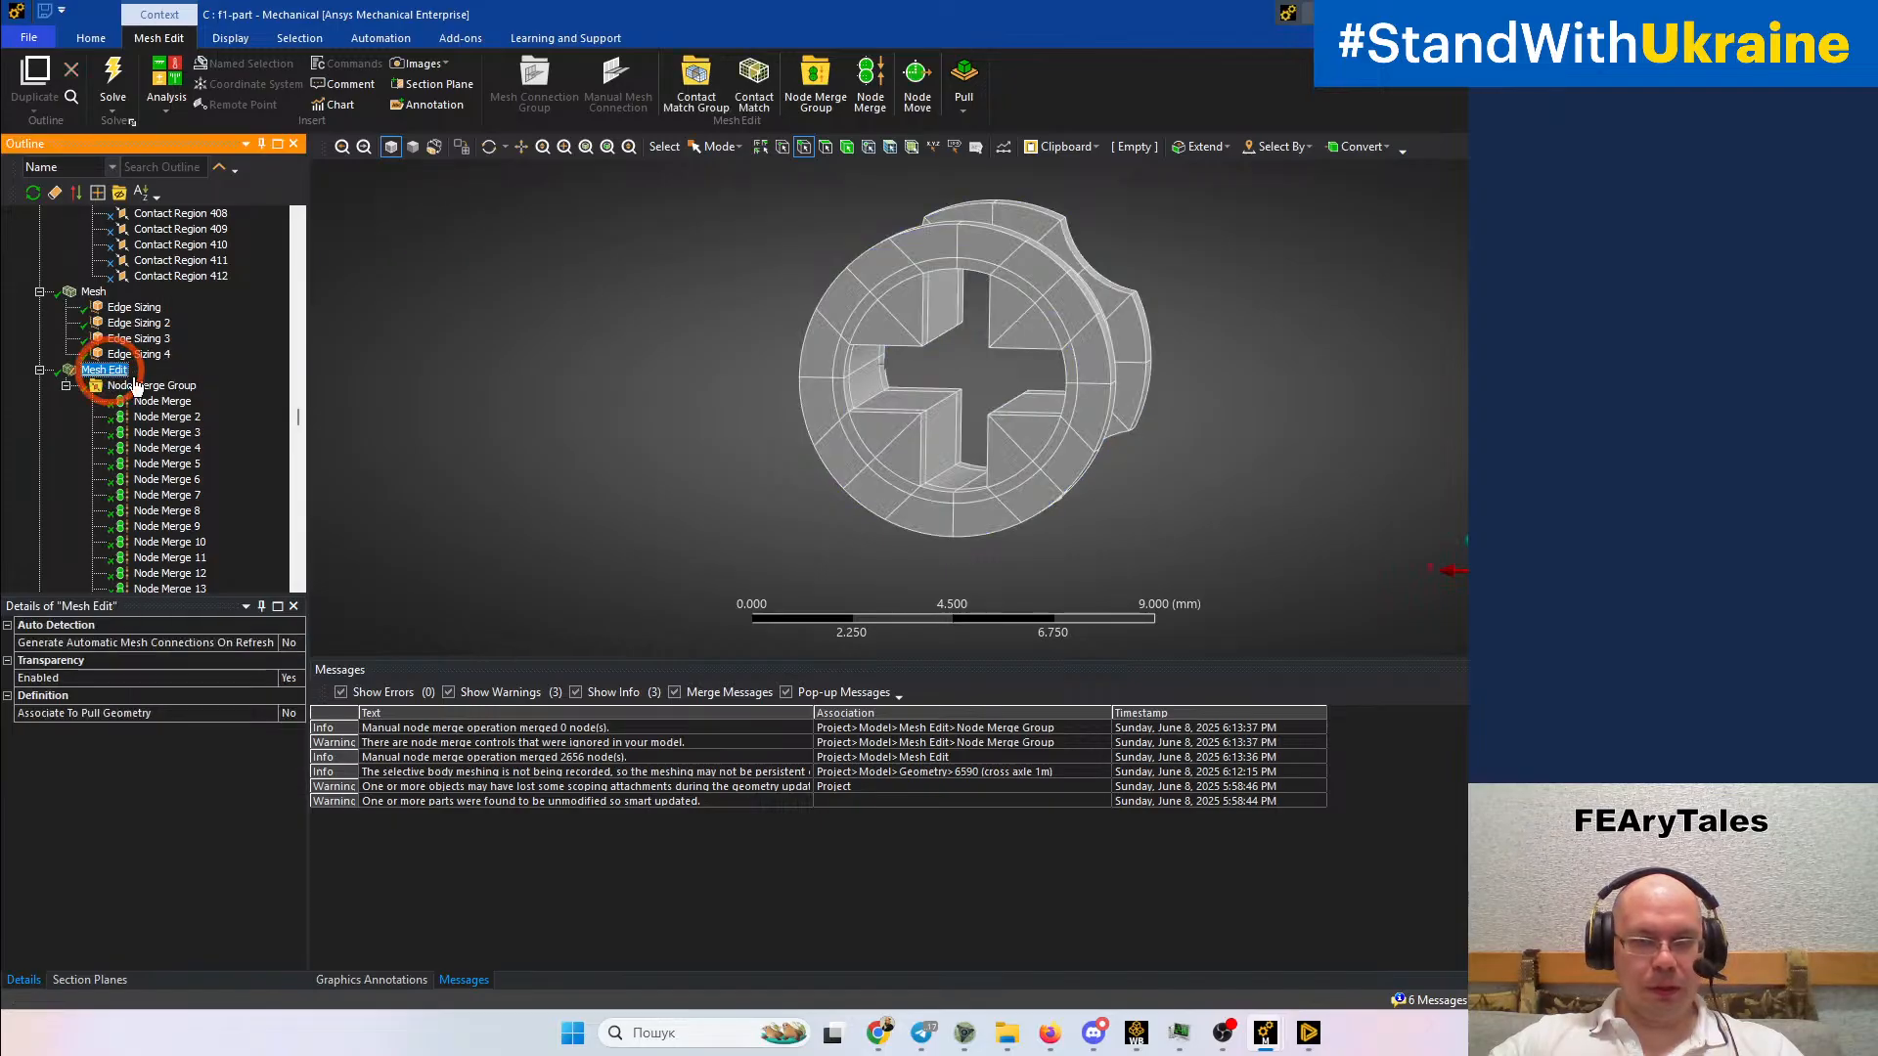
pyautogui.click(93, 291)
pyautogui.moveTo(336, 345); pyautogui.dragTo(727, 319, button='middle')
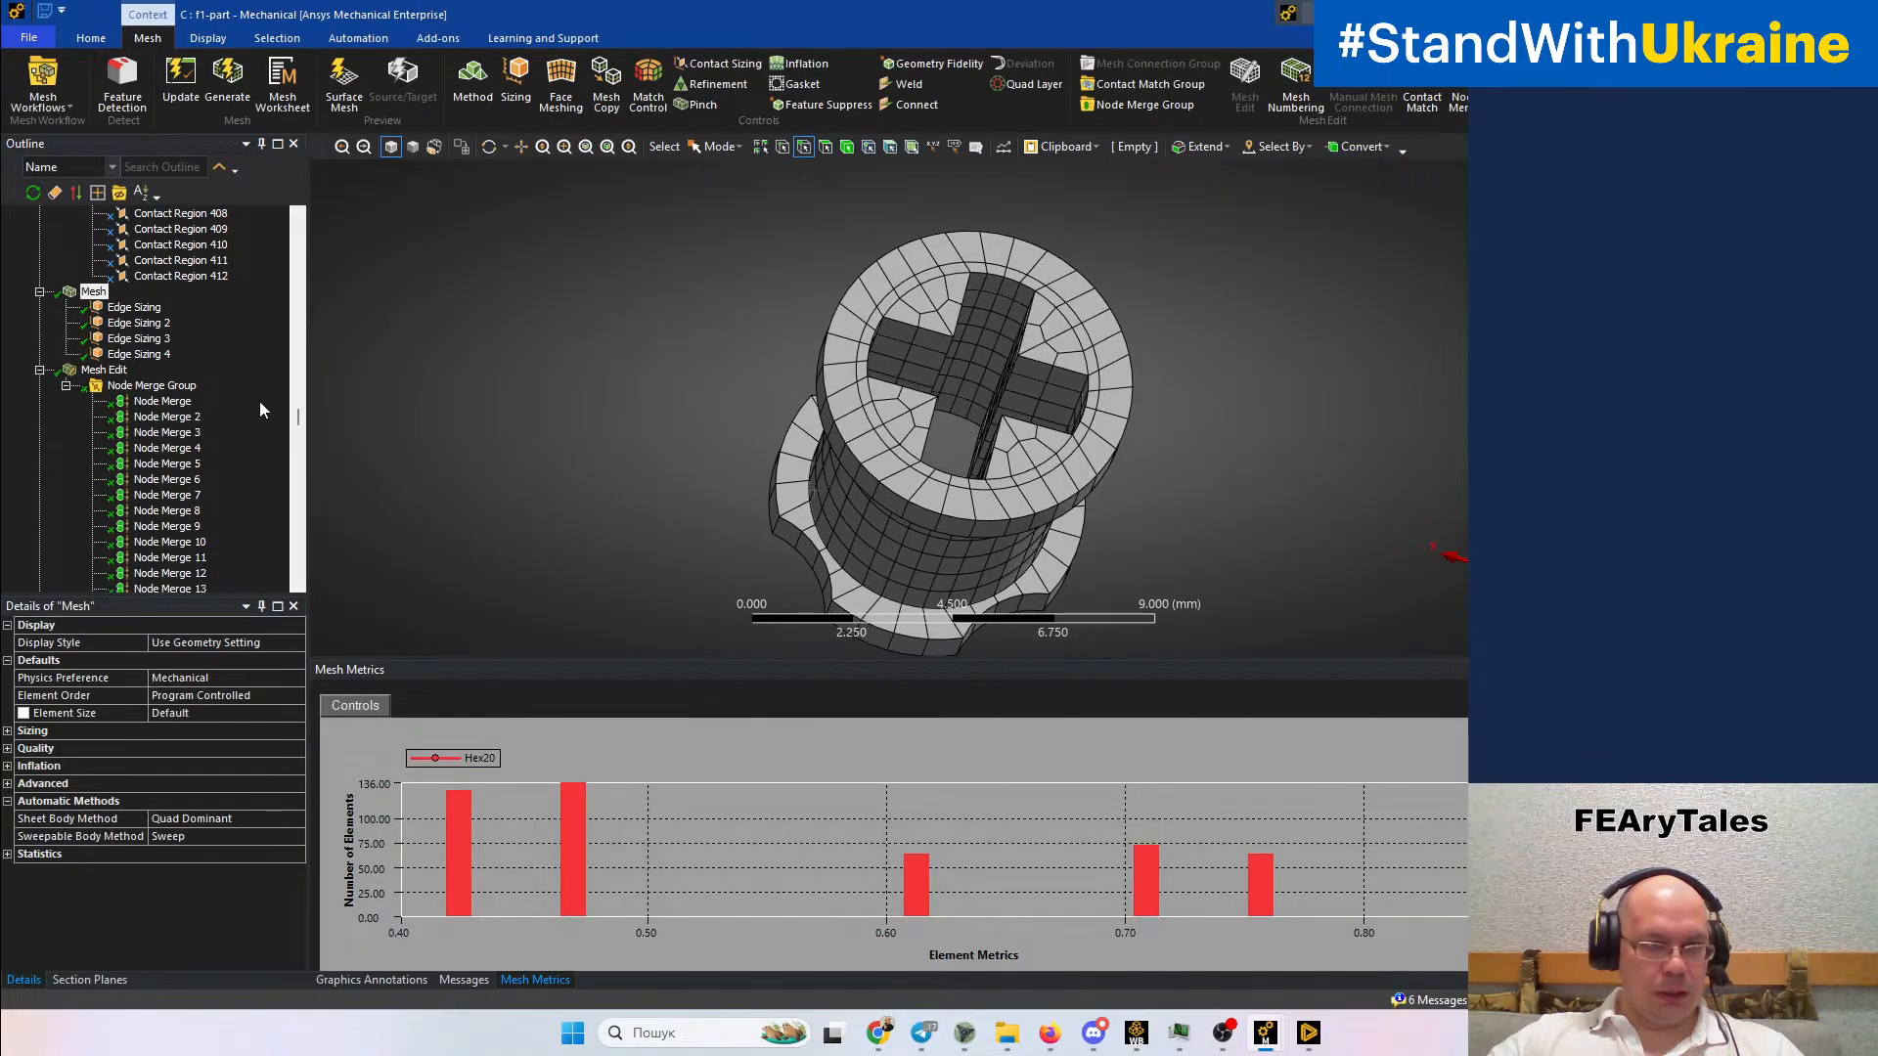
# Review the settings of the Node Merge Group and its first node merge, and read the latest manual node merge message
pyautogui.click(151, 386)
pyautogui.click(184, 653)
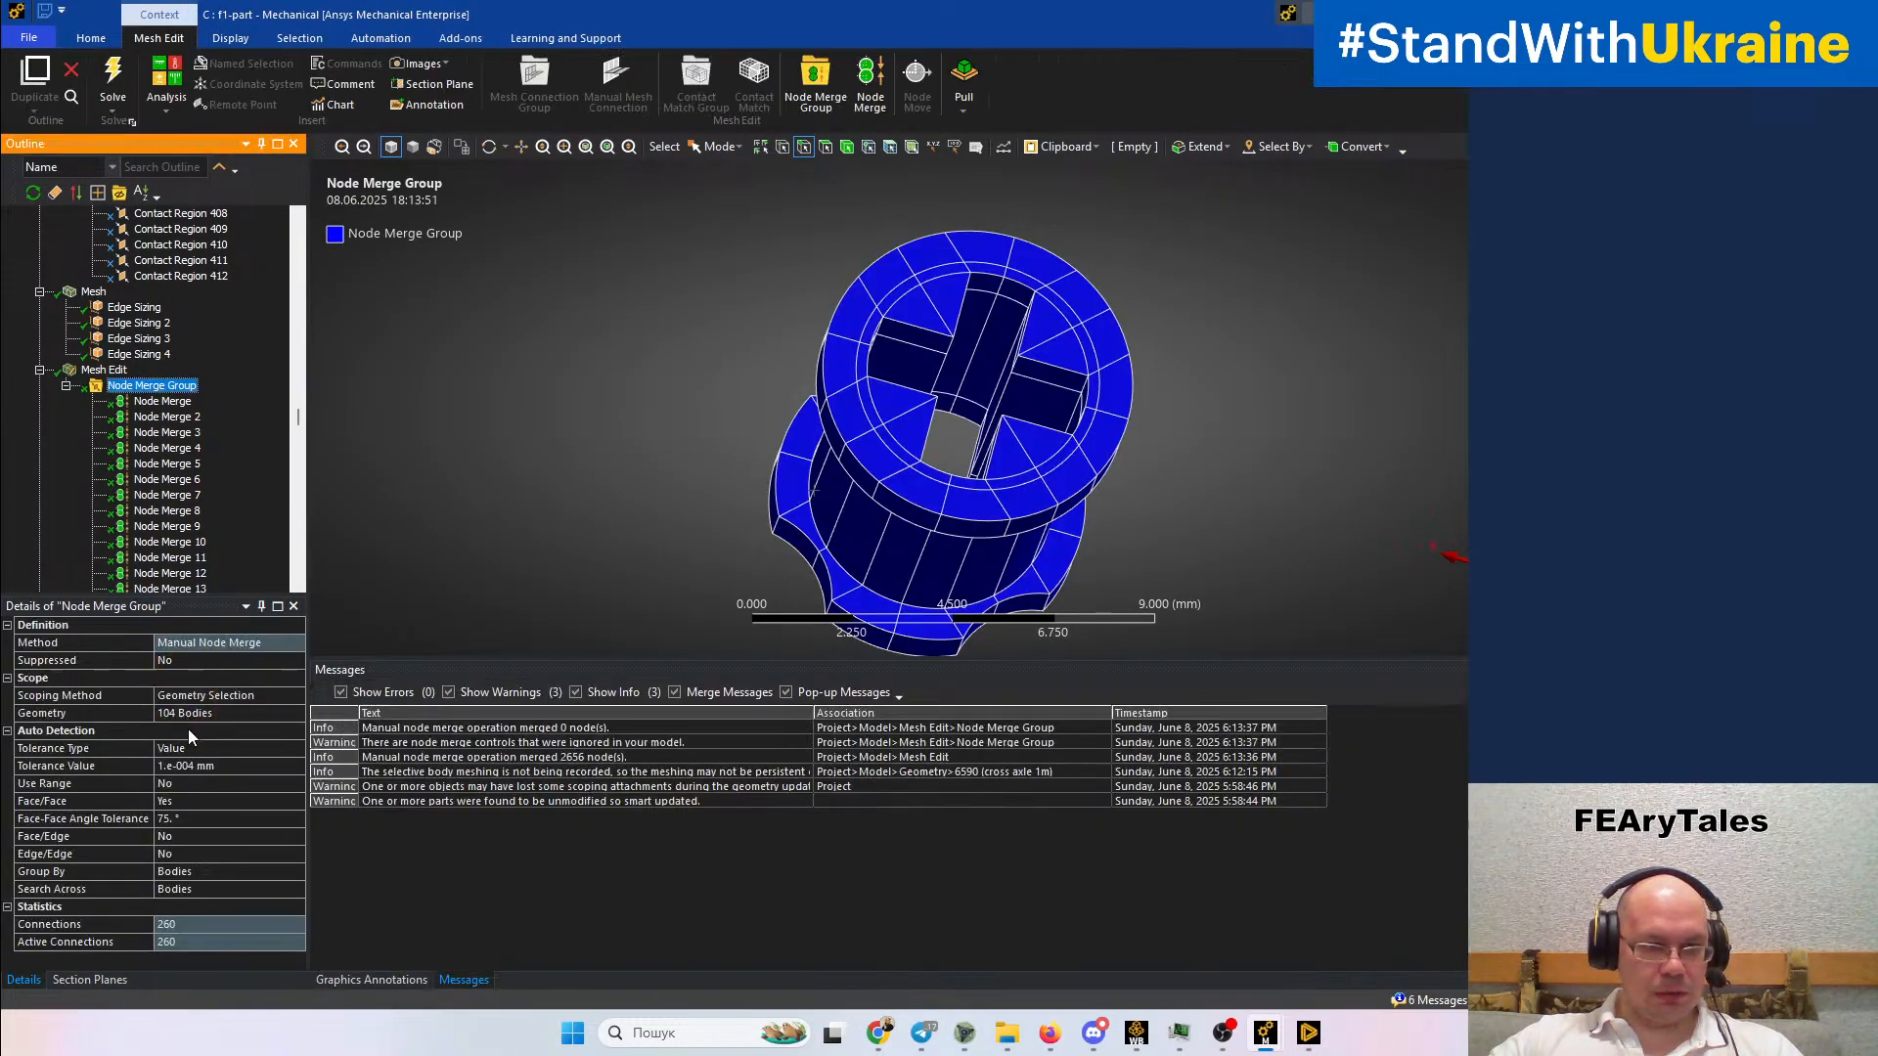
pyautogui.click(165, 402)
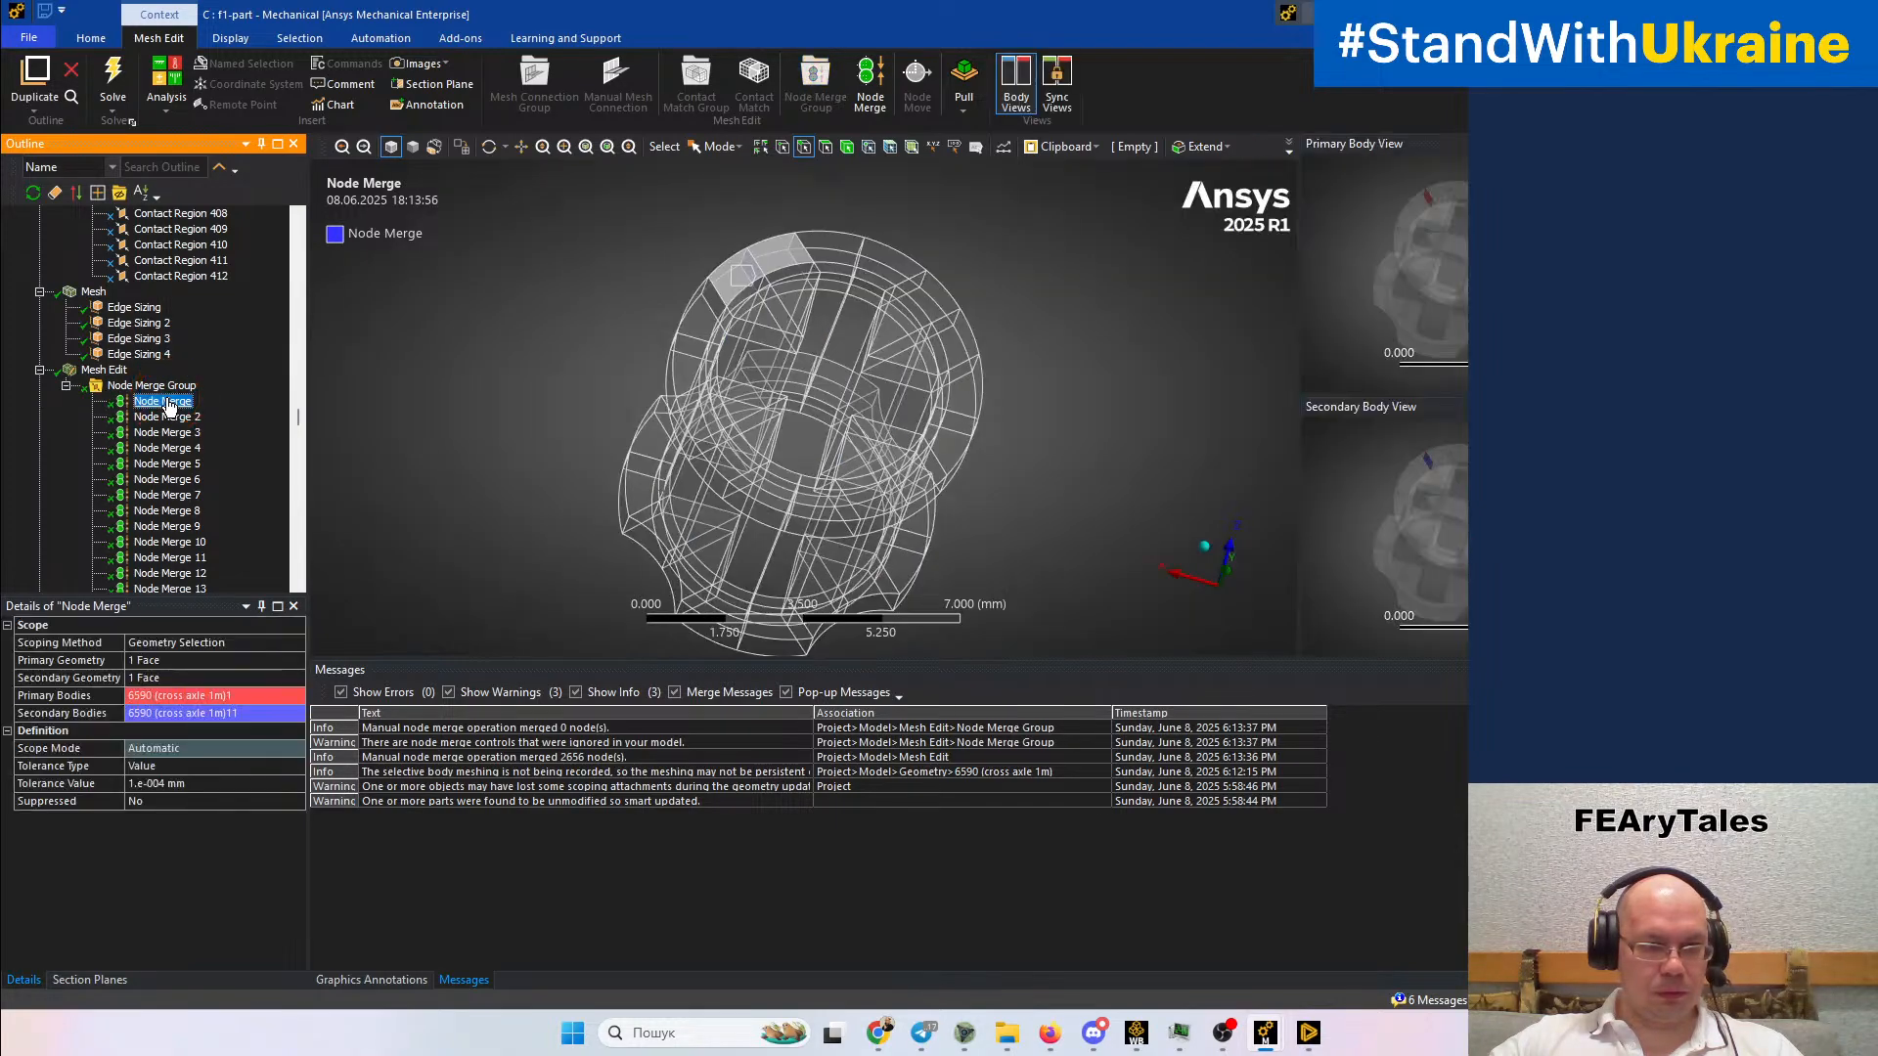
pyautogui.click(151, 386)
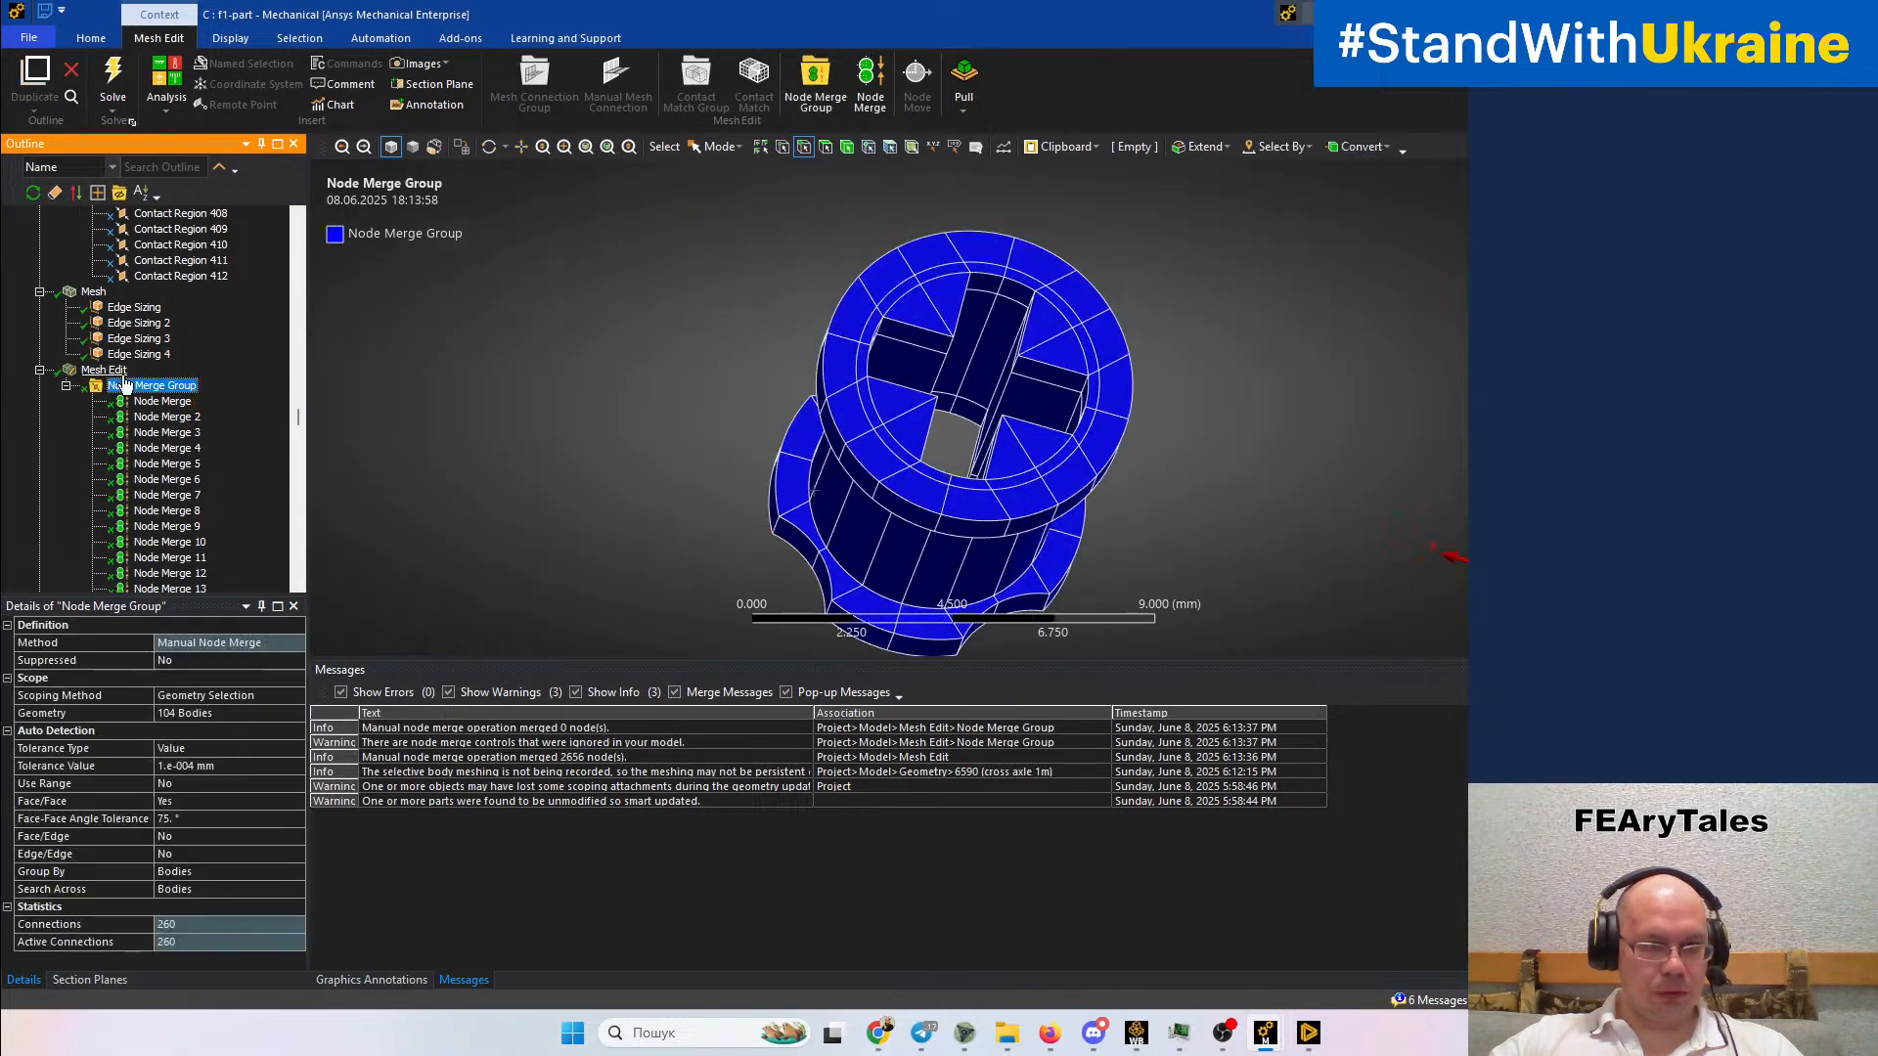
pyautogui.click(112, 372)
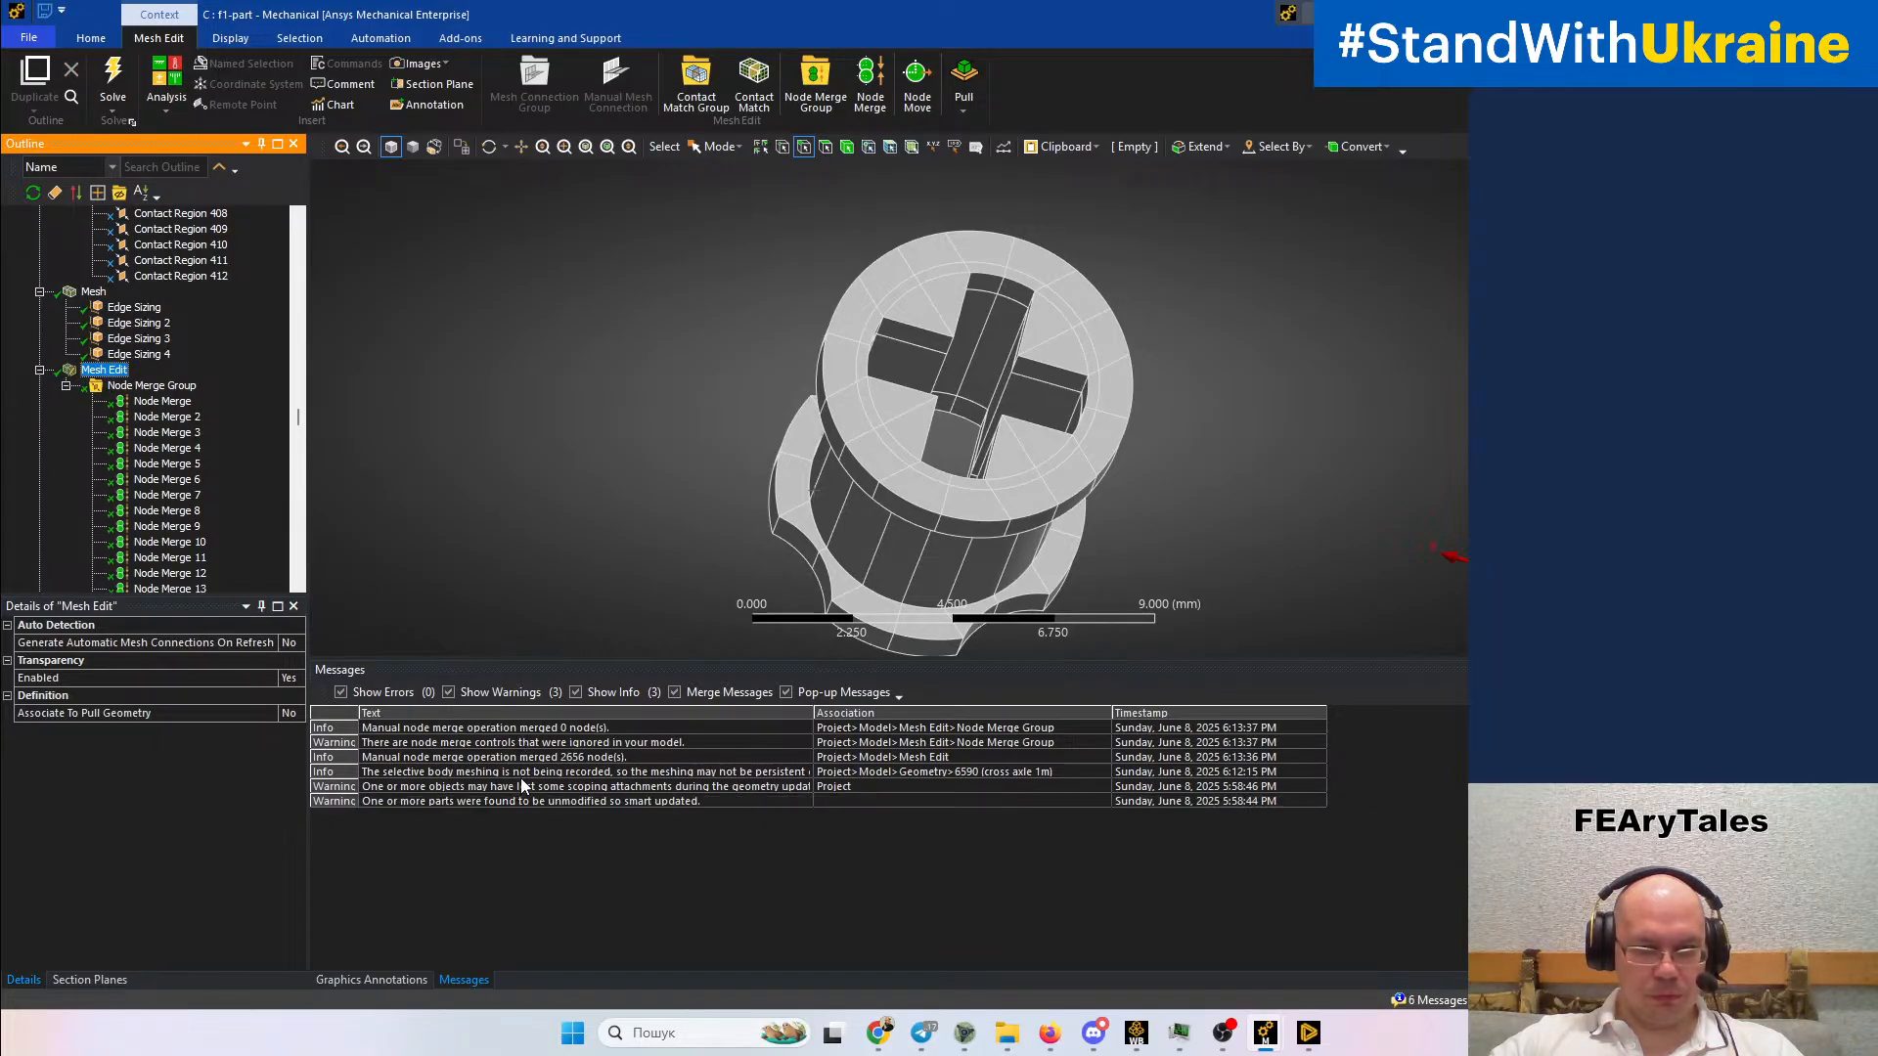
pyautogui.doubleClick(558, 731)
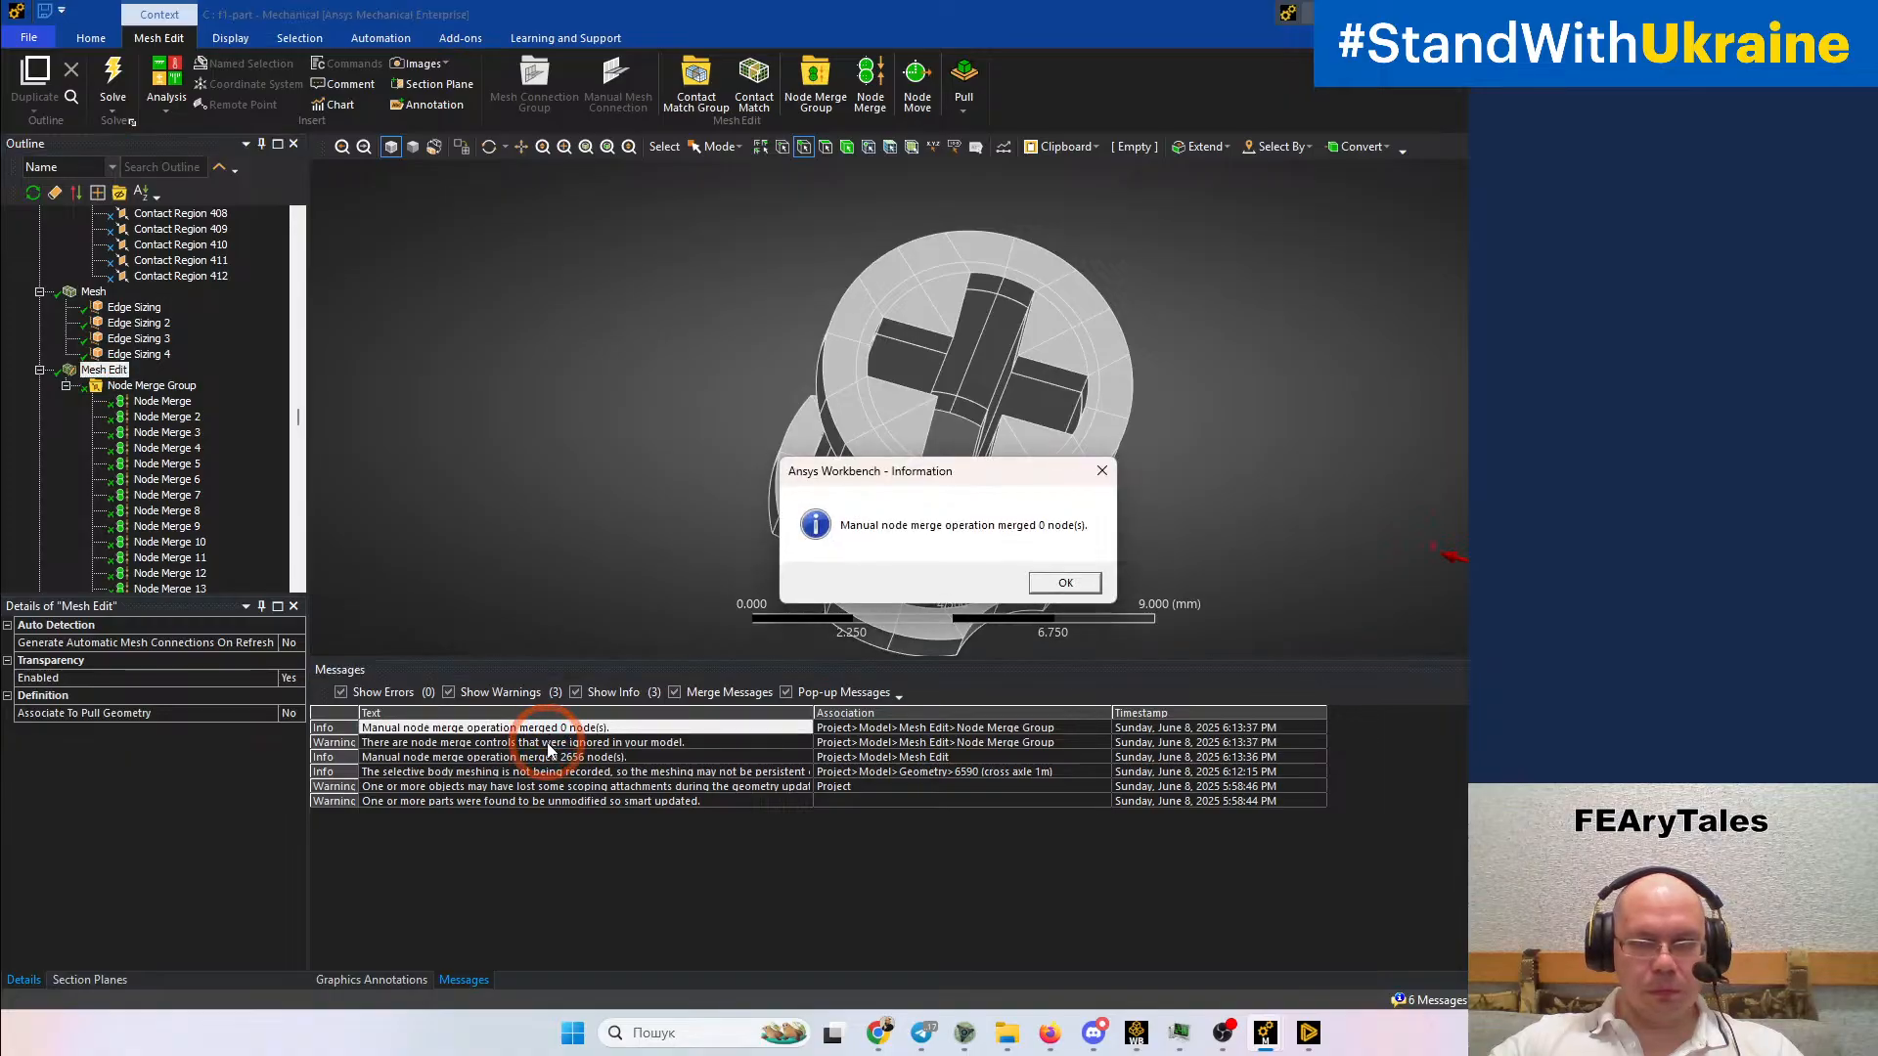
pyautogui.click(1068, 584)
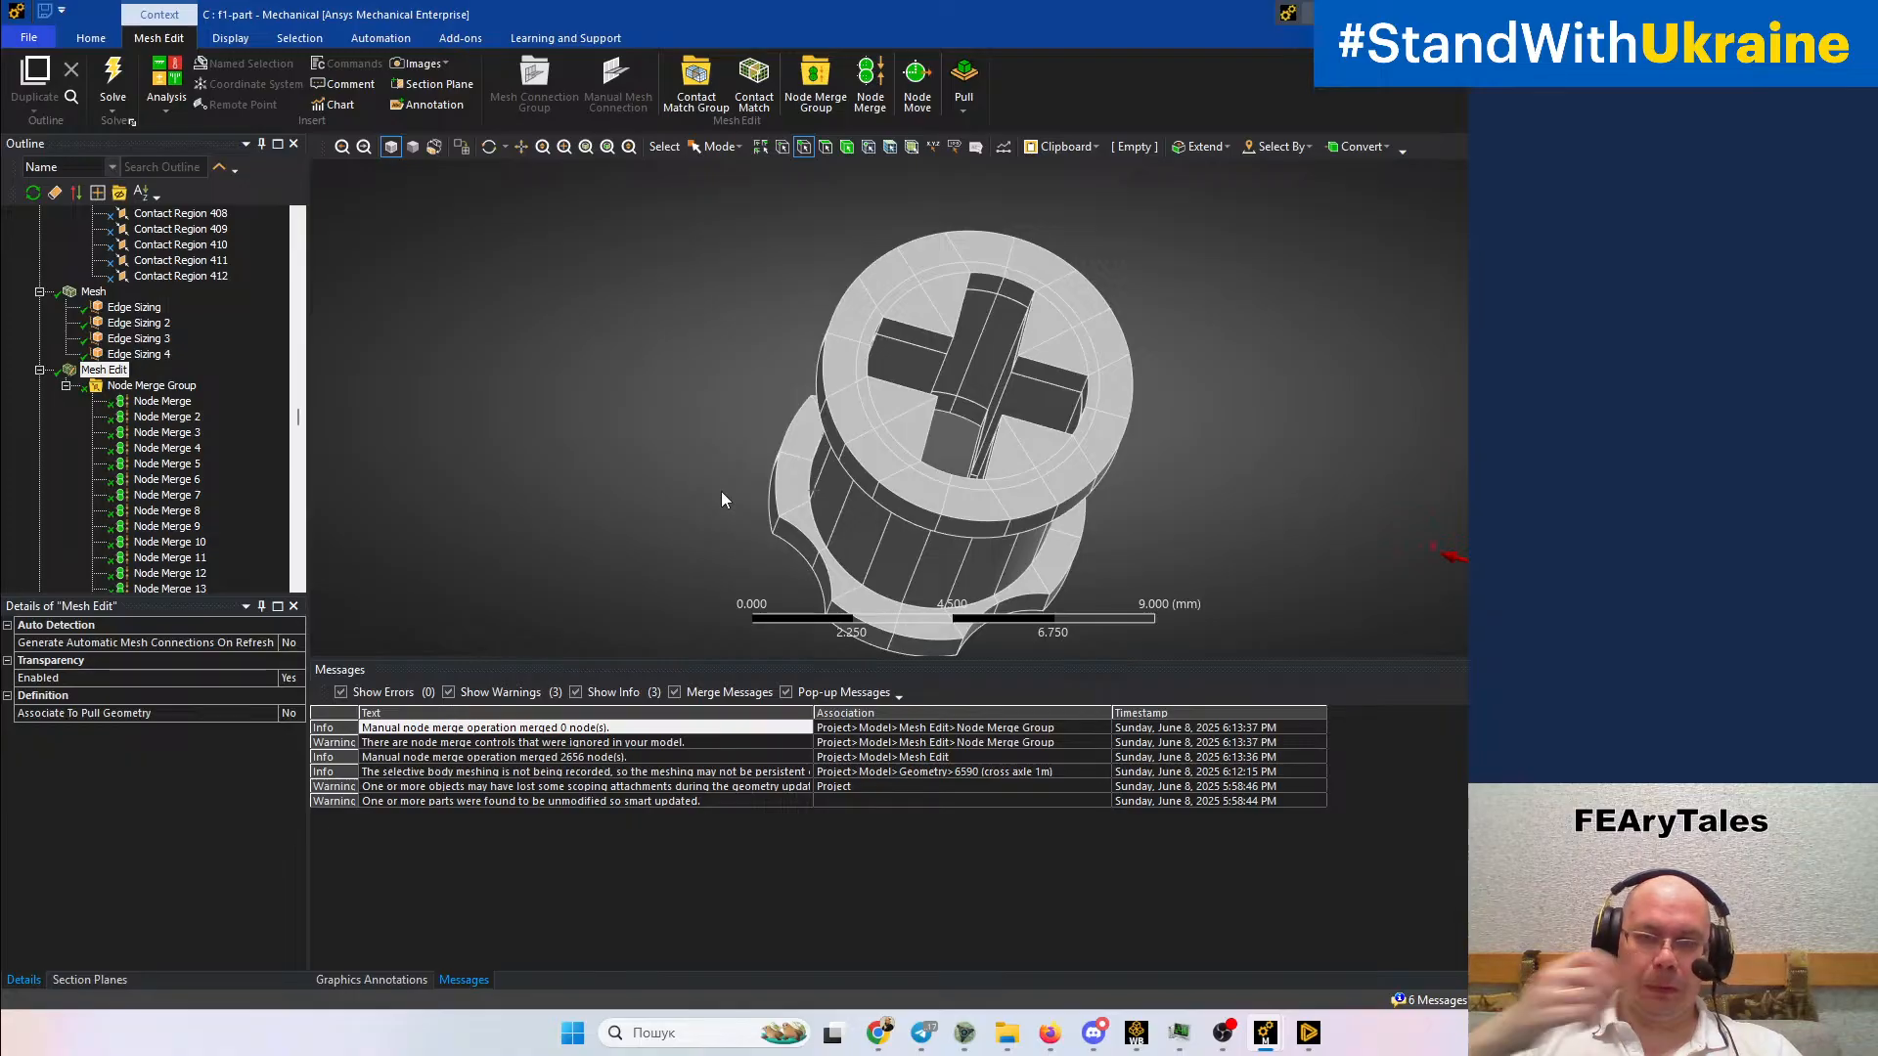
# Display the axle's mesh and pick a node on the inner ring line of the slotted end face to check the merge
pyautogui.click(93, 292)
pyautogui.click(831, 339)
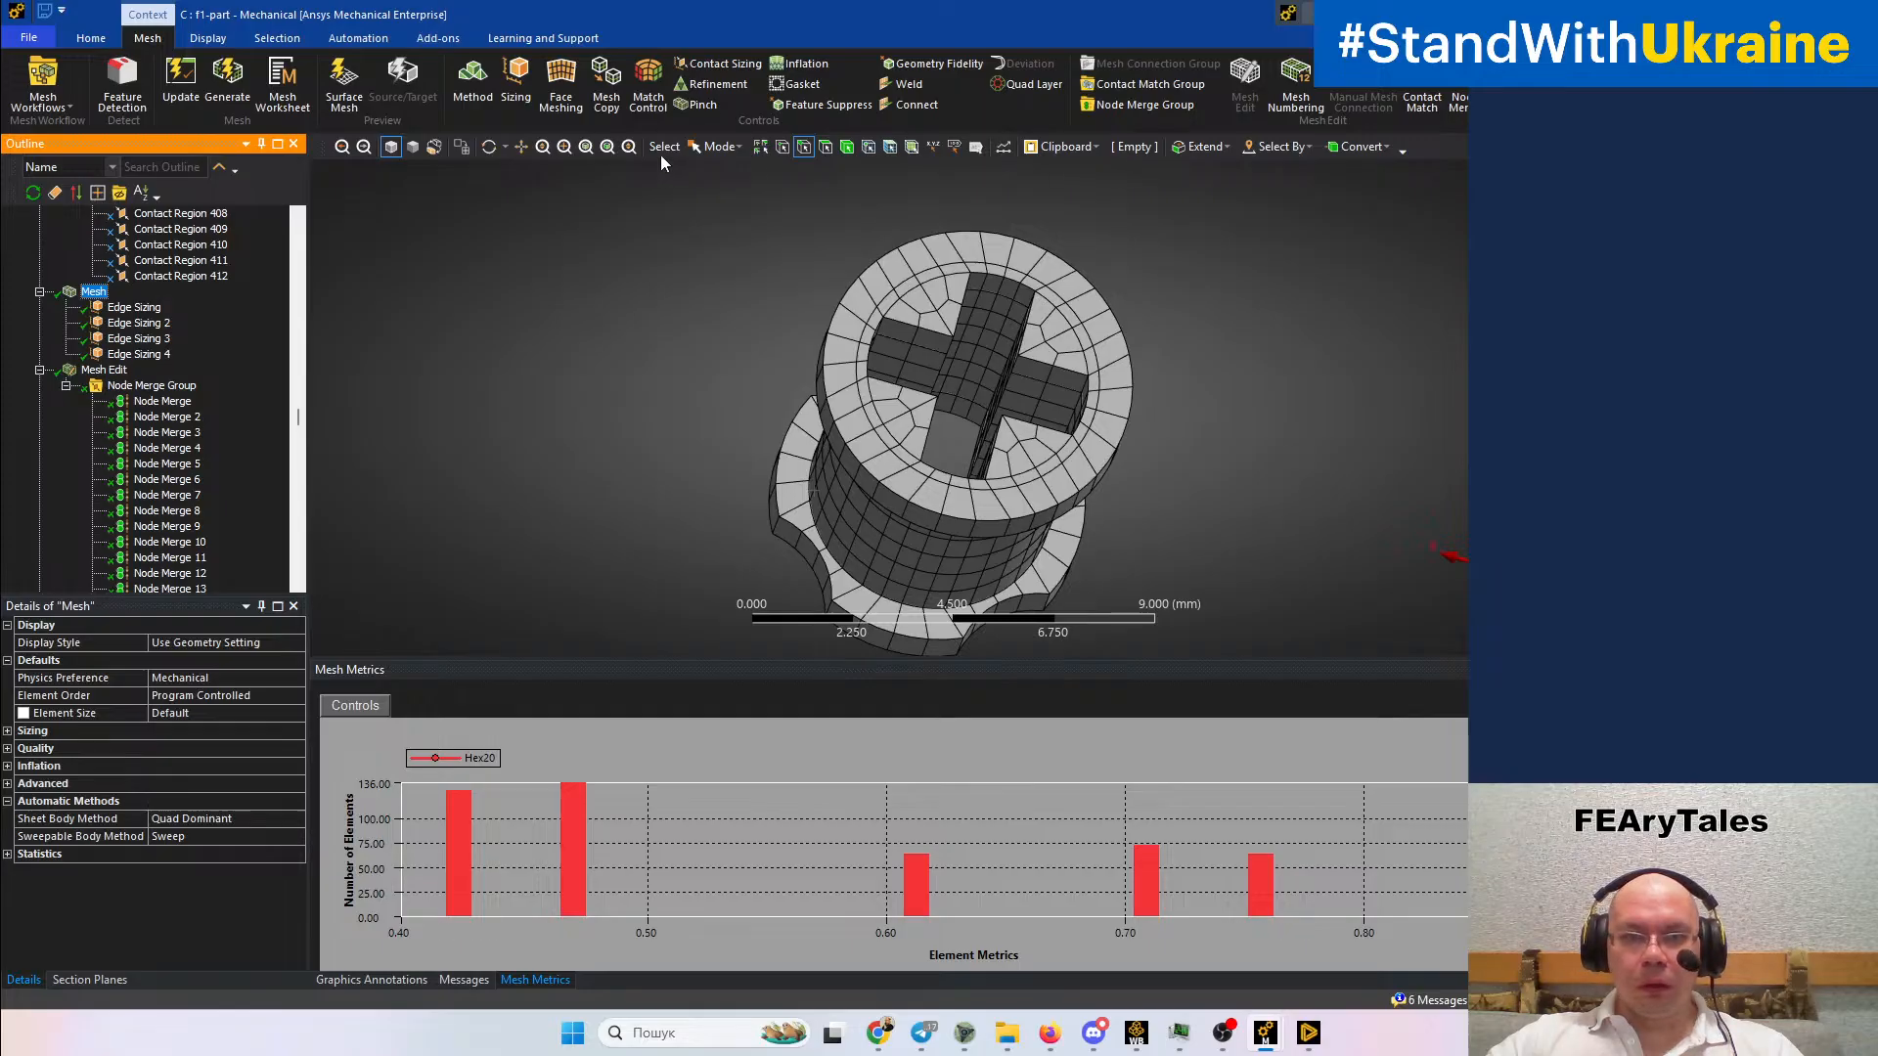
pyautogui.click(869, 146)
pyautogui.scroll(4, 893, 372)
pyautogui.scroll(4, 911, 414)
pyautogui.moveTo(914, 415)
pyautogui.mouseDown(button='middle')
pyautogui.moveTo(989, 437)
pyautogui.moveTo(970, 452)
pyautogui.moveTo(723, 161)
pyautogui.mouseUp(button='middle')
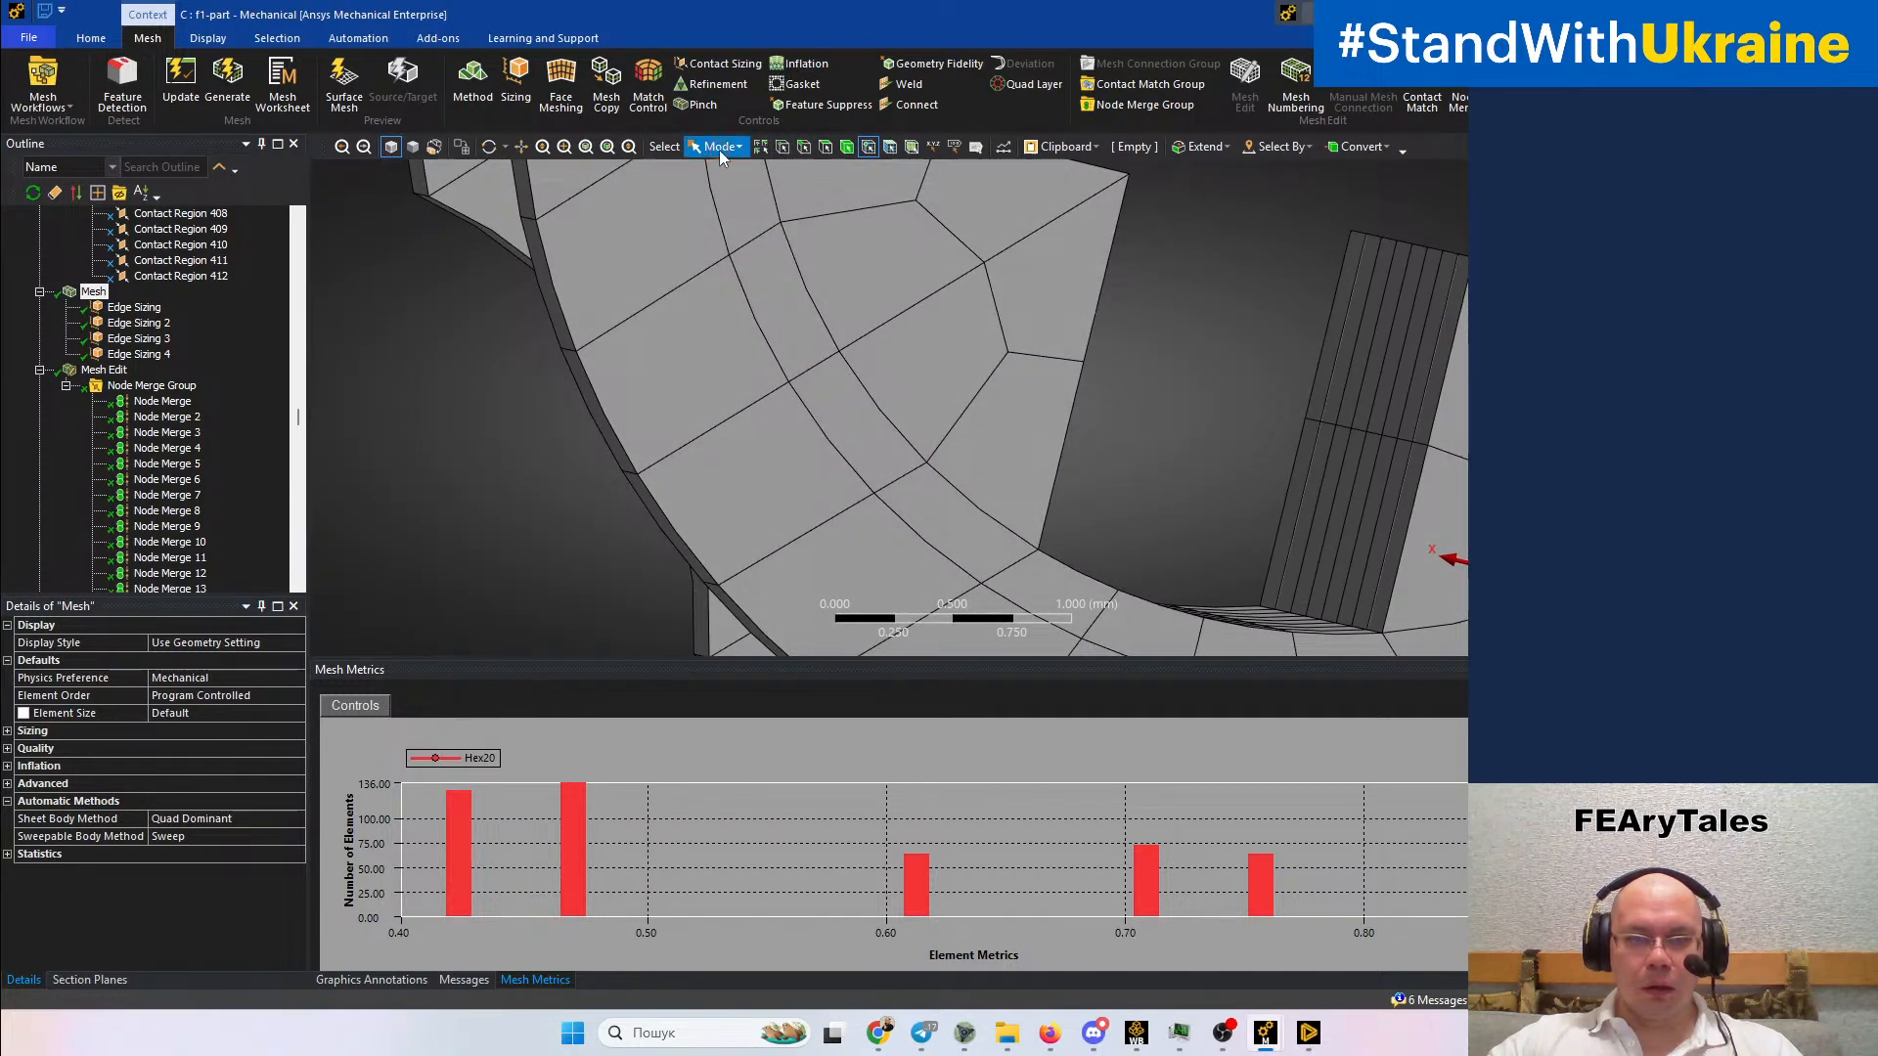
pyautogui.click(720, 152)
pyautogui.click(738, 194)
pyautogui.keyDown('ctrl'); pyautogui.moveTo(1032, 509); pyautogui.dragTo(900, 391, button='middle'); pyautogui.keyUp('ctrl')
pyautogui.scroll(-3, 900, 403)
pyautogui.scroll(5, 898, 403)
pyautogui.moveTo(820, 379); pyautogui.dragTo(886, 430)
pyautogui.moveTo(926, 442); pyautogui.dragTo(983, 436, button='middle')
pyautogui.moveTo(848, 394); pyautogui.dragTo(904, 422)
pyautogui.moveTo(904, 422)
pyautogui.mouseDown(button='middle')
pyautogui.moveTo(953, 439)
pyautogui.moveTo(895, 412)
pyautogui.mouseUp(button='middle')
pyautogui.click(873, 408)
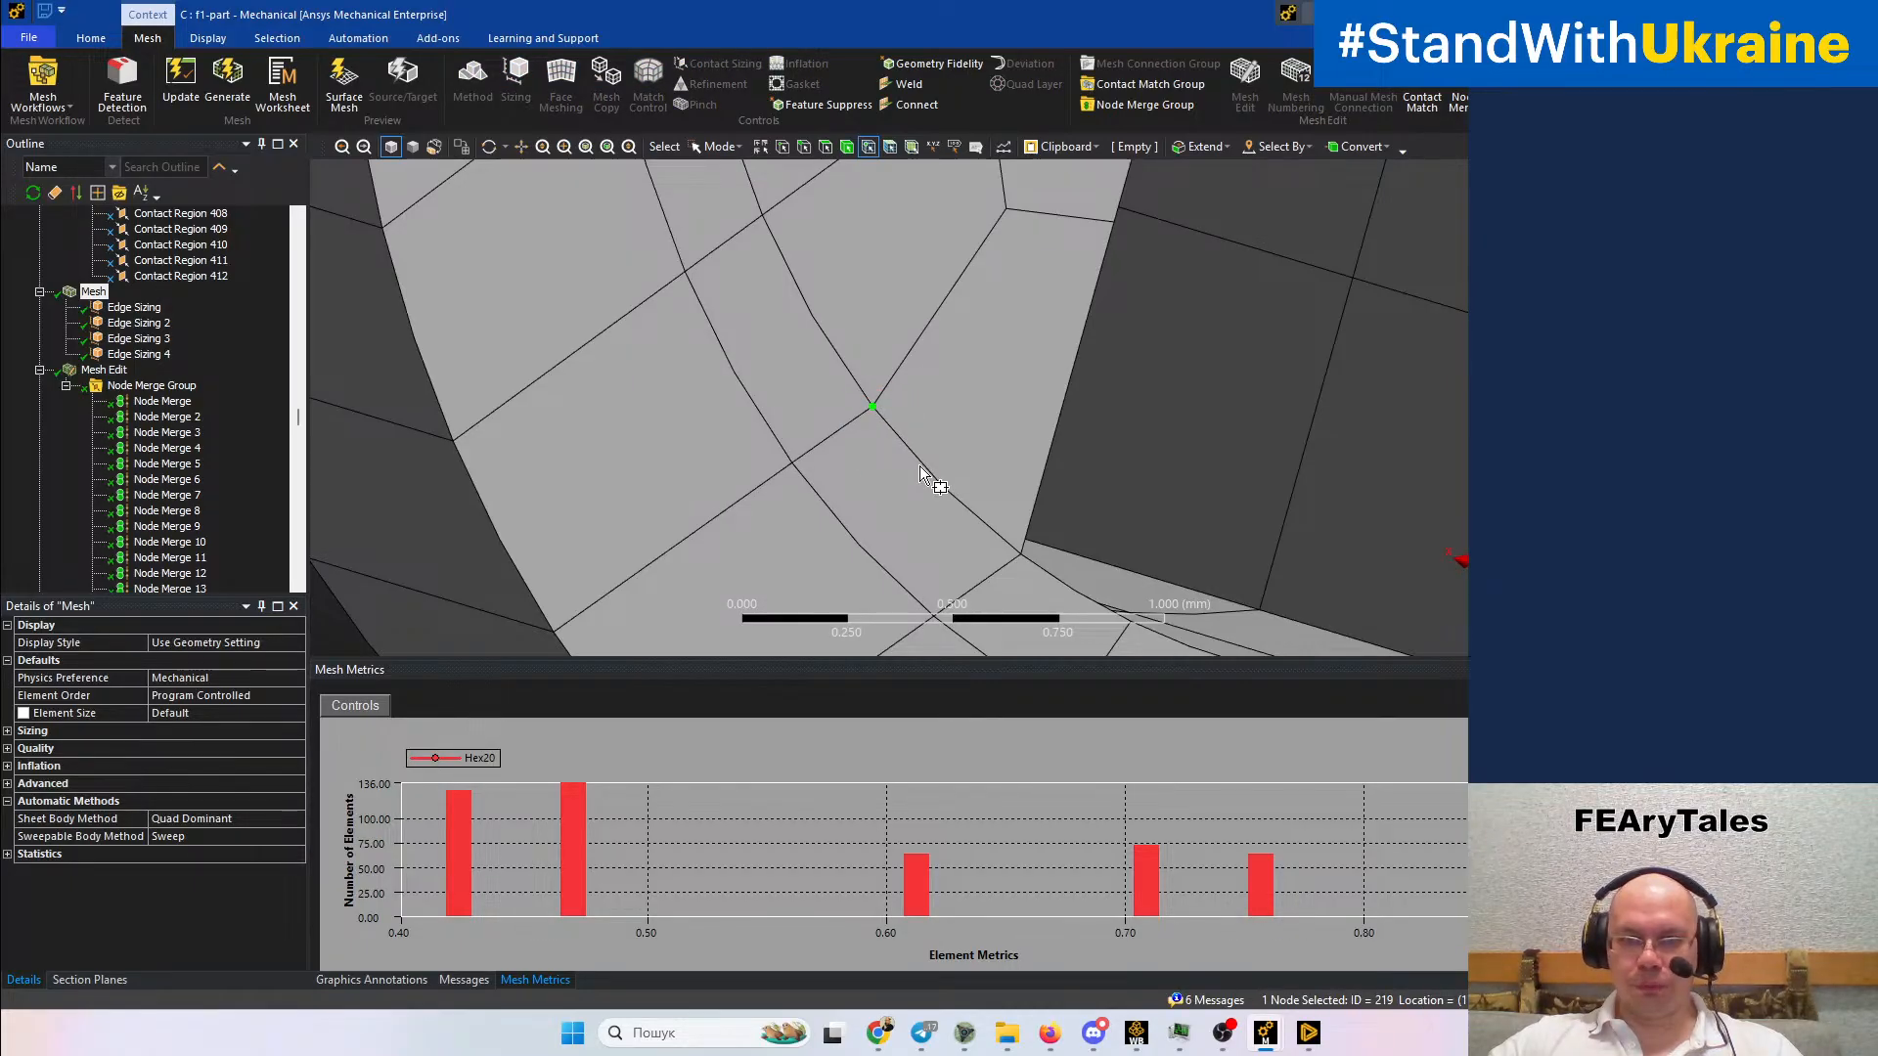
# Pick more nodes farther along the end face's ring line to check that the neighbouring bodies share them
pyautogui.keyDown('ctrl'); pyautogui.moveTo(919, 465); pyautogui.dragTo(900, 257, button='middle'); pyautogui.keyUp('ctrl')
pyautogui.keyDown('ctrl'); pyautogui.click(901, 411); pyautogui.keyUp('ctrl')
pyautogui.moveTo(922, 455); pyautogui.dragTo(901, 429, button='middle')
pyautogui.keyDown('ctrl'); pyautogui.moveTo(1080, 450); pyautogui.dragTo(960, 321, button='middle'); pyautogui.keyUp('ctrl')
pyautogui.click(905, 378)
pyautogui.click(924, 391)
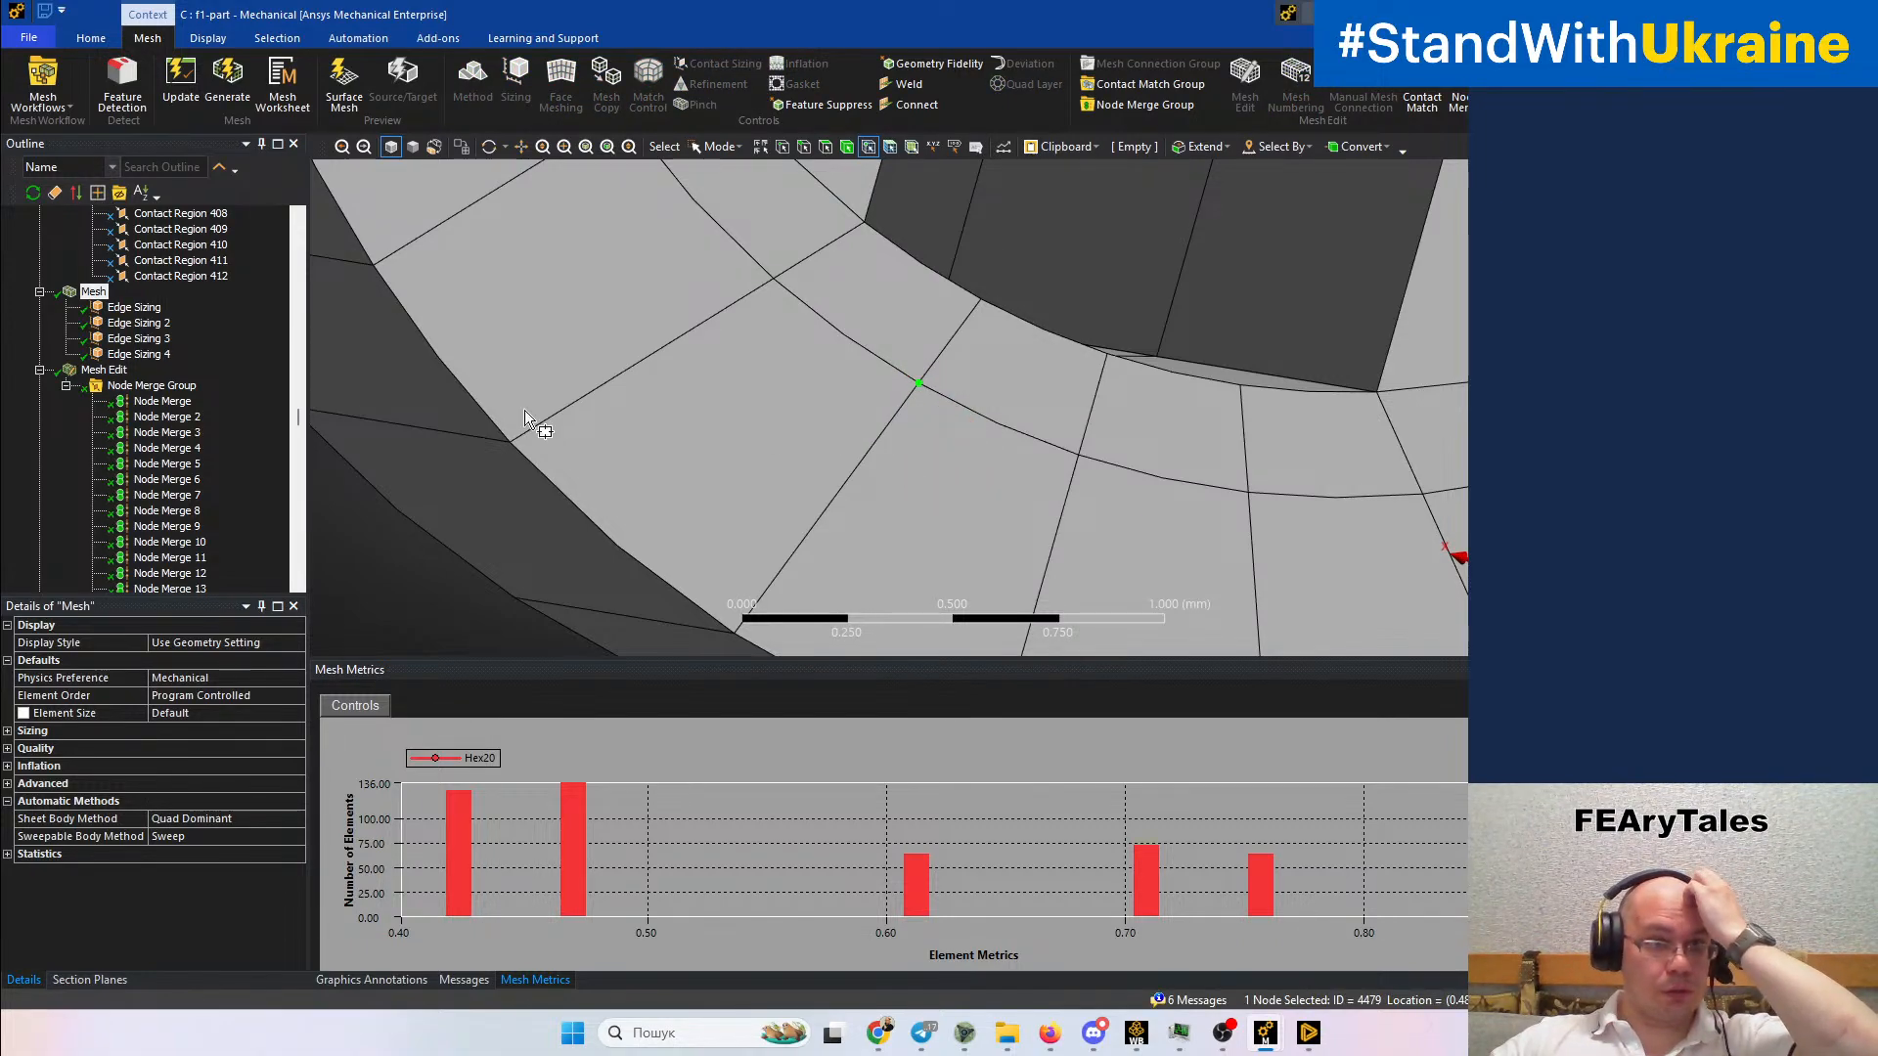
# Review the Node Merge Group's settings and inspect the whole axle's mesh from the notched flange end
pyautogui.click(151, 387)
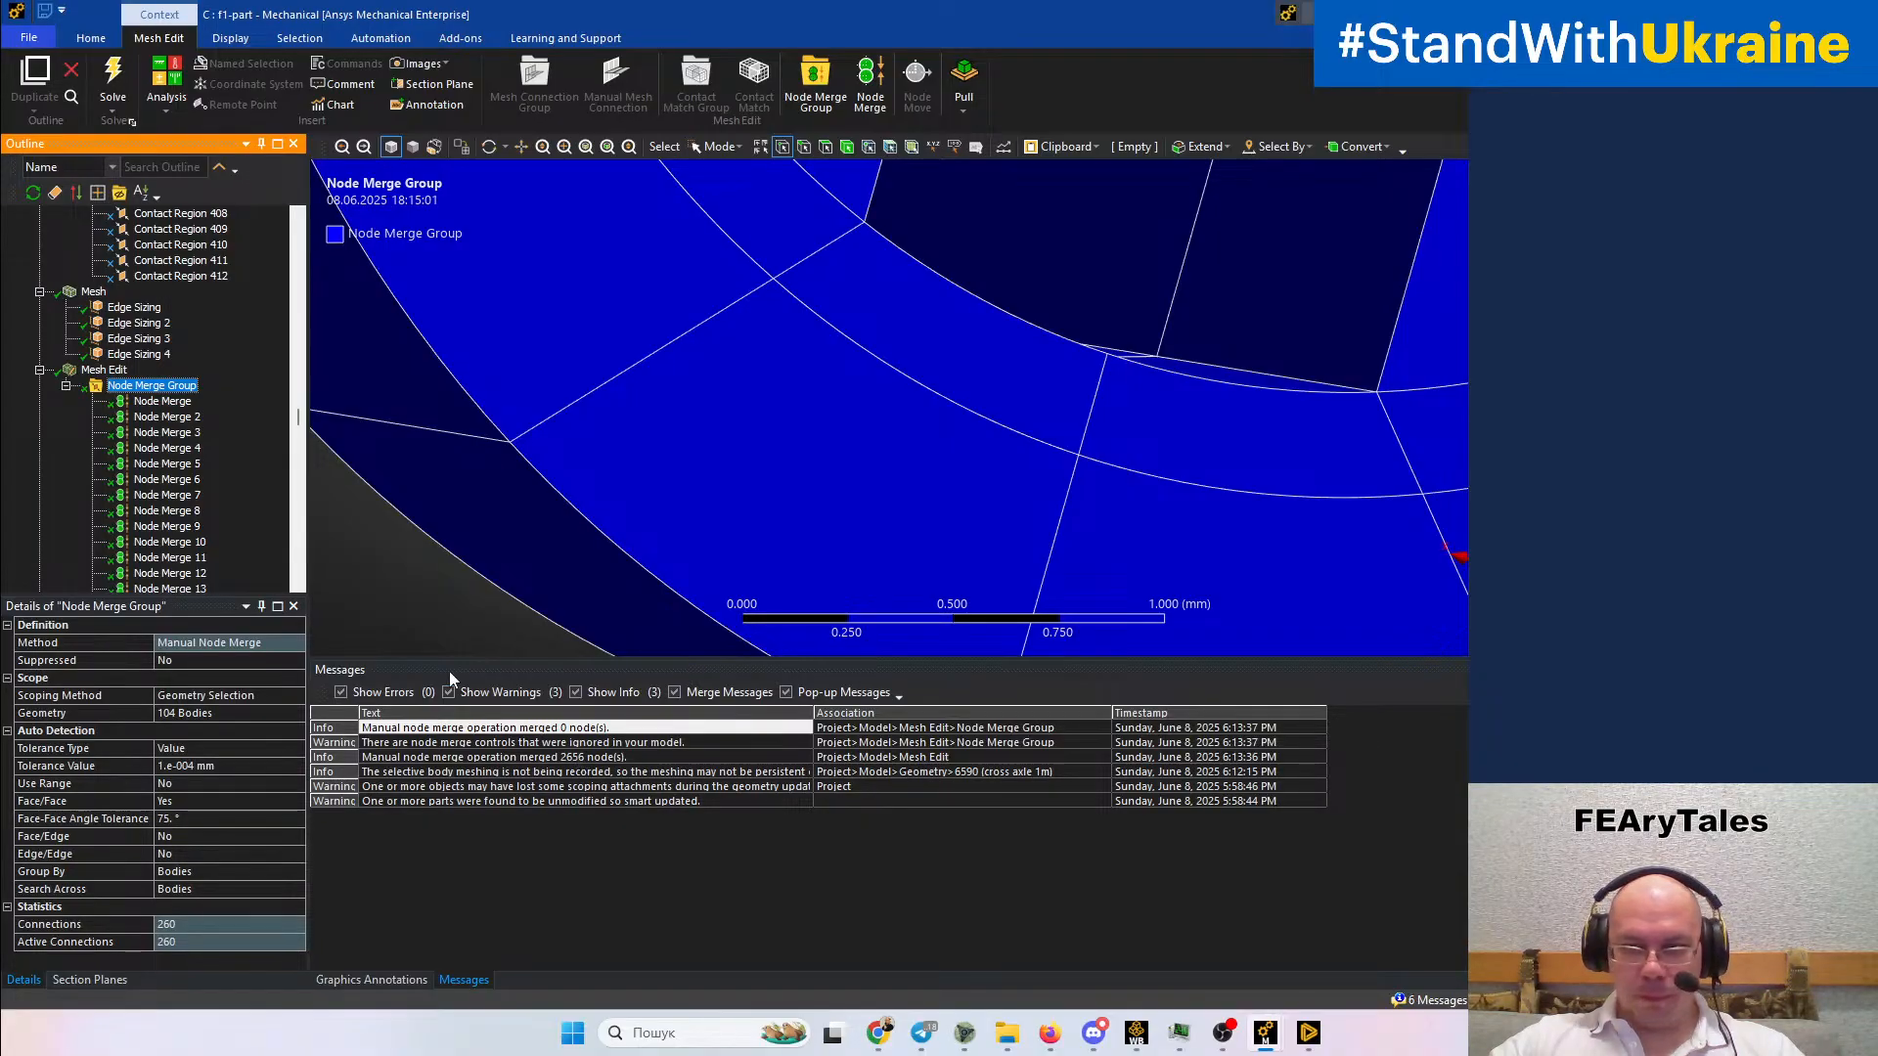
pyautogui.scroll(-5, 796, 369)
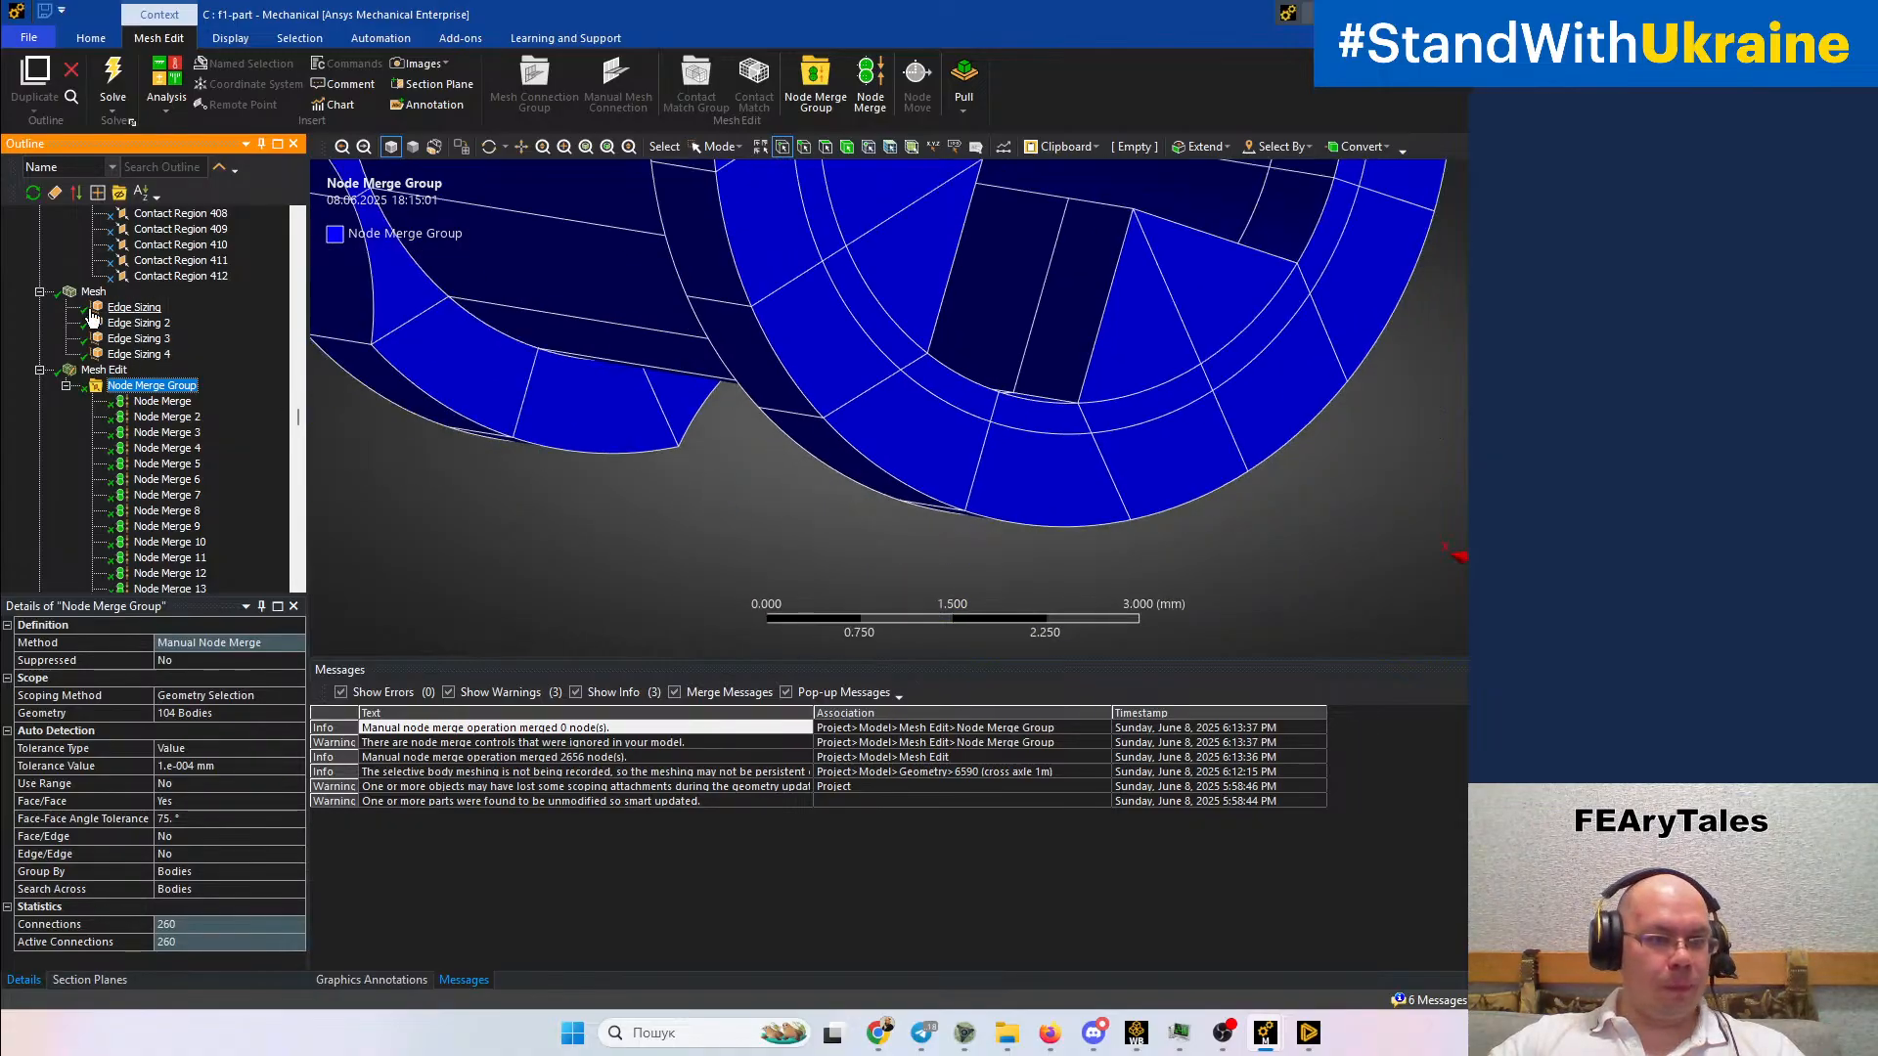
pyautogui.click(93, 292)
pyautogui.moveTo(691, 496); pyautogui.dragTo(1245, 471, button='middle')
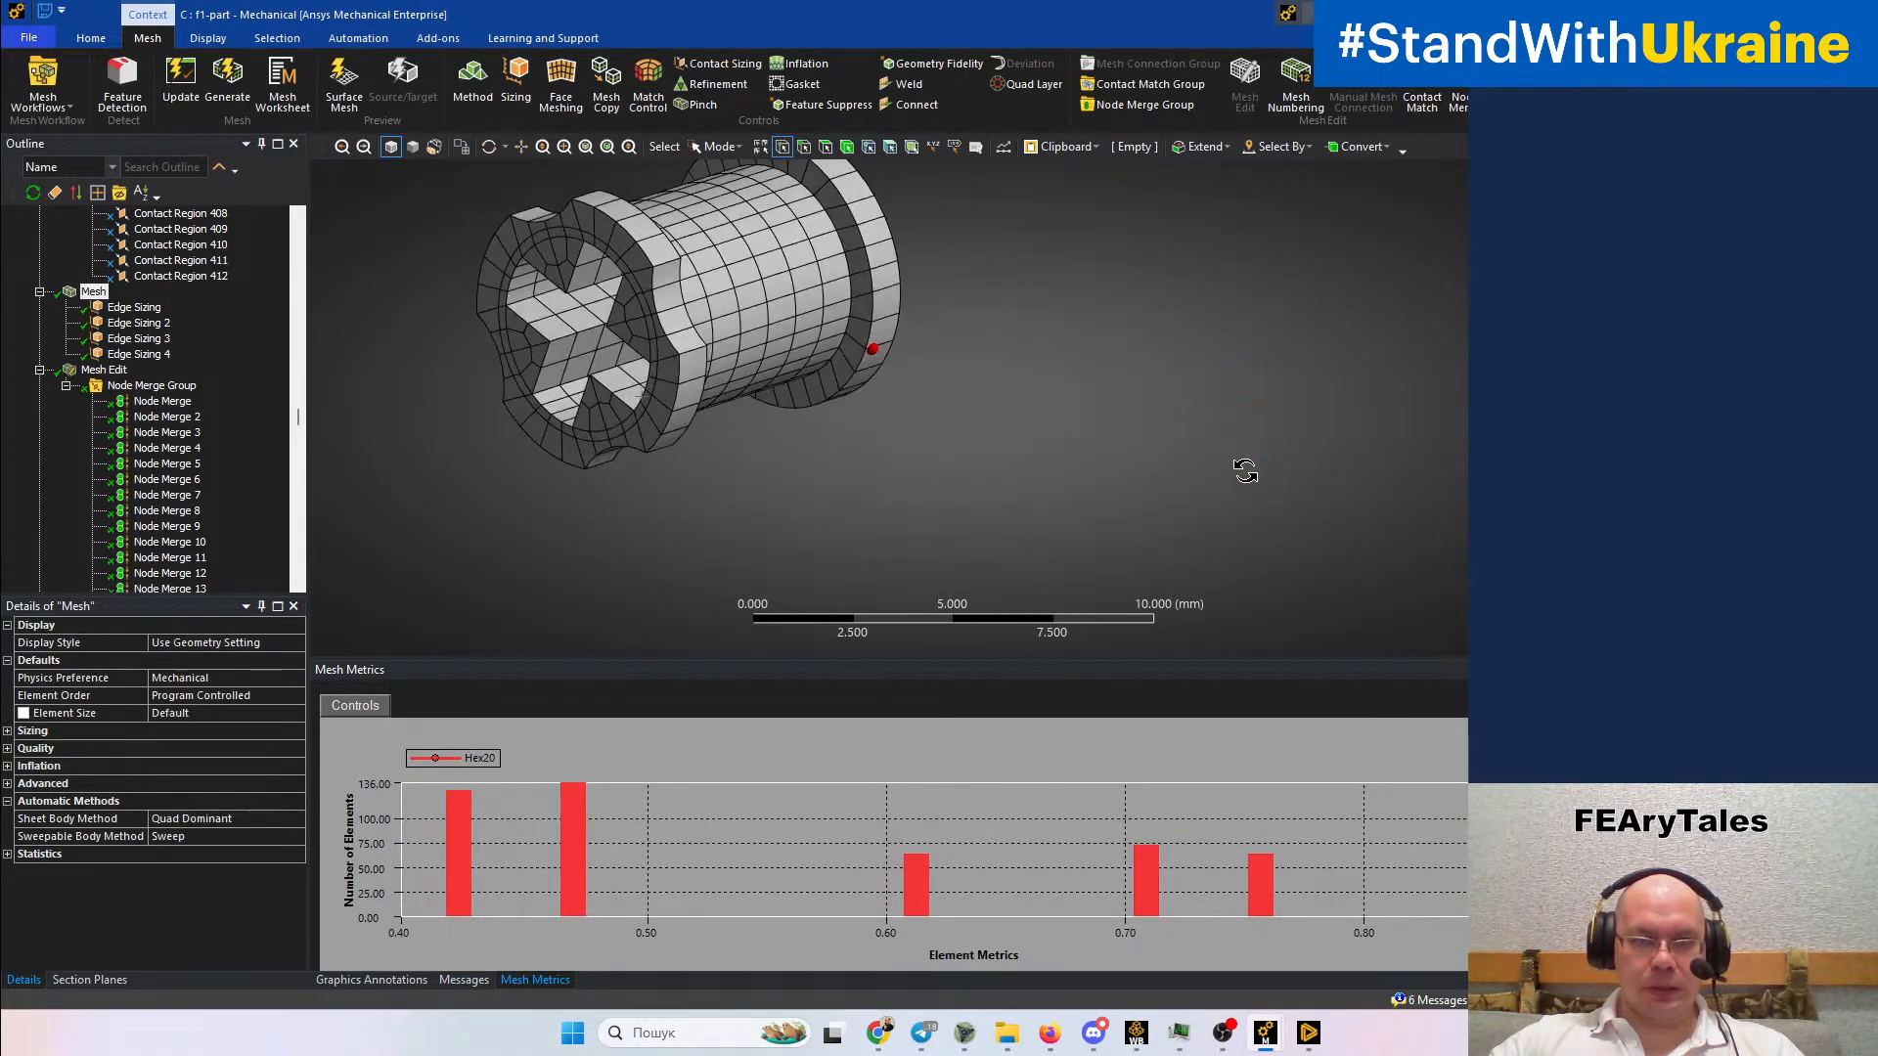
pyautogui.keyDown('ctrl'); pyautogui.moveTo(902, 410); pyautogui.dragTo(1149, 444, button='middle'); pyautogui.keyUp('ctrl')
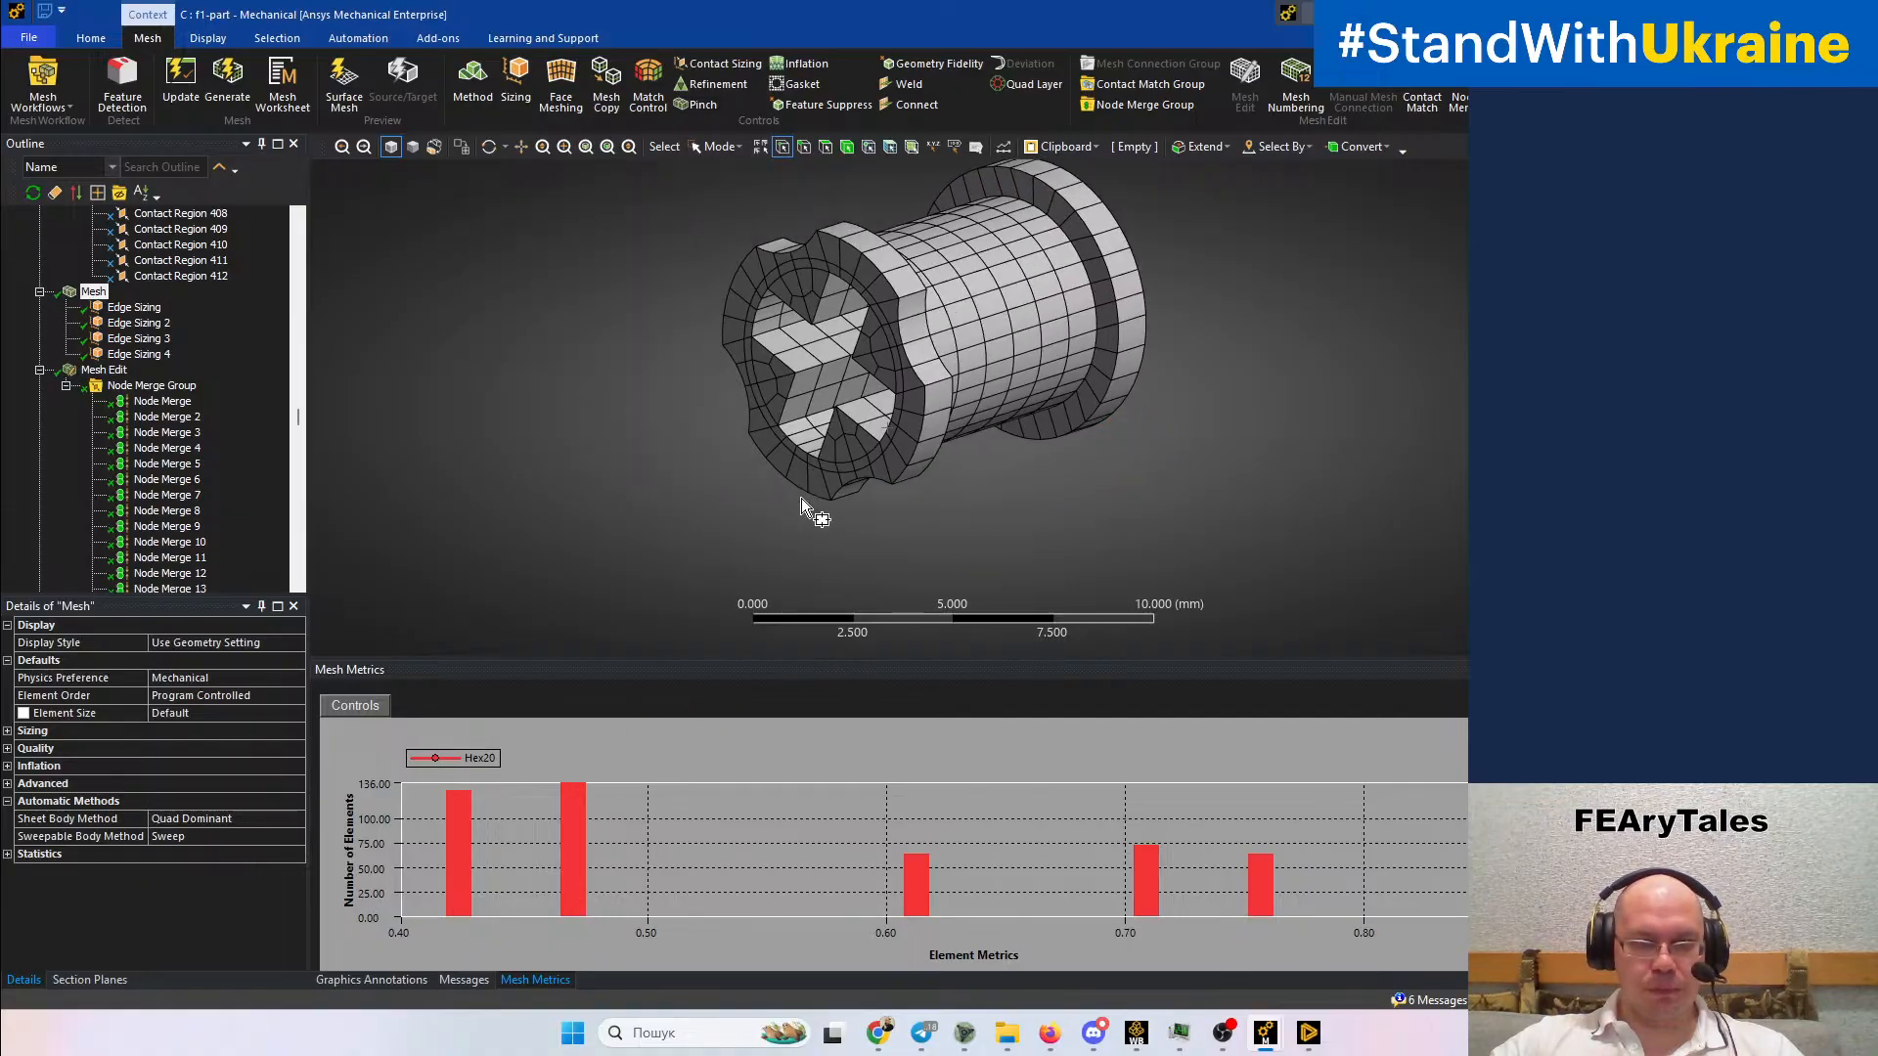
pyautogui.moveTo(800, 483); pyautogui.dragTo(794, 538, button='middle')
# Isolate the elements of the lowest-value bar in the mesh metrics chart and examine where they lie in the axle
pyautogui.click(456, 886)
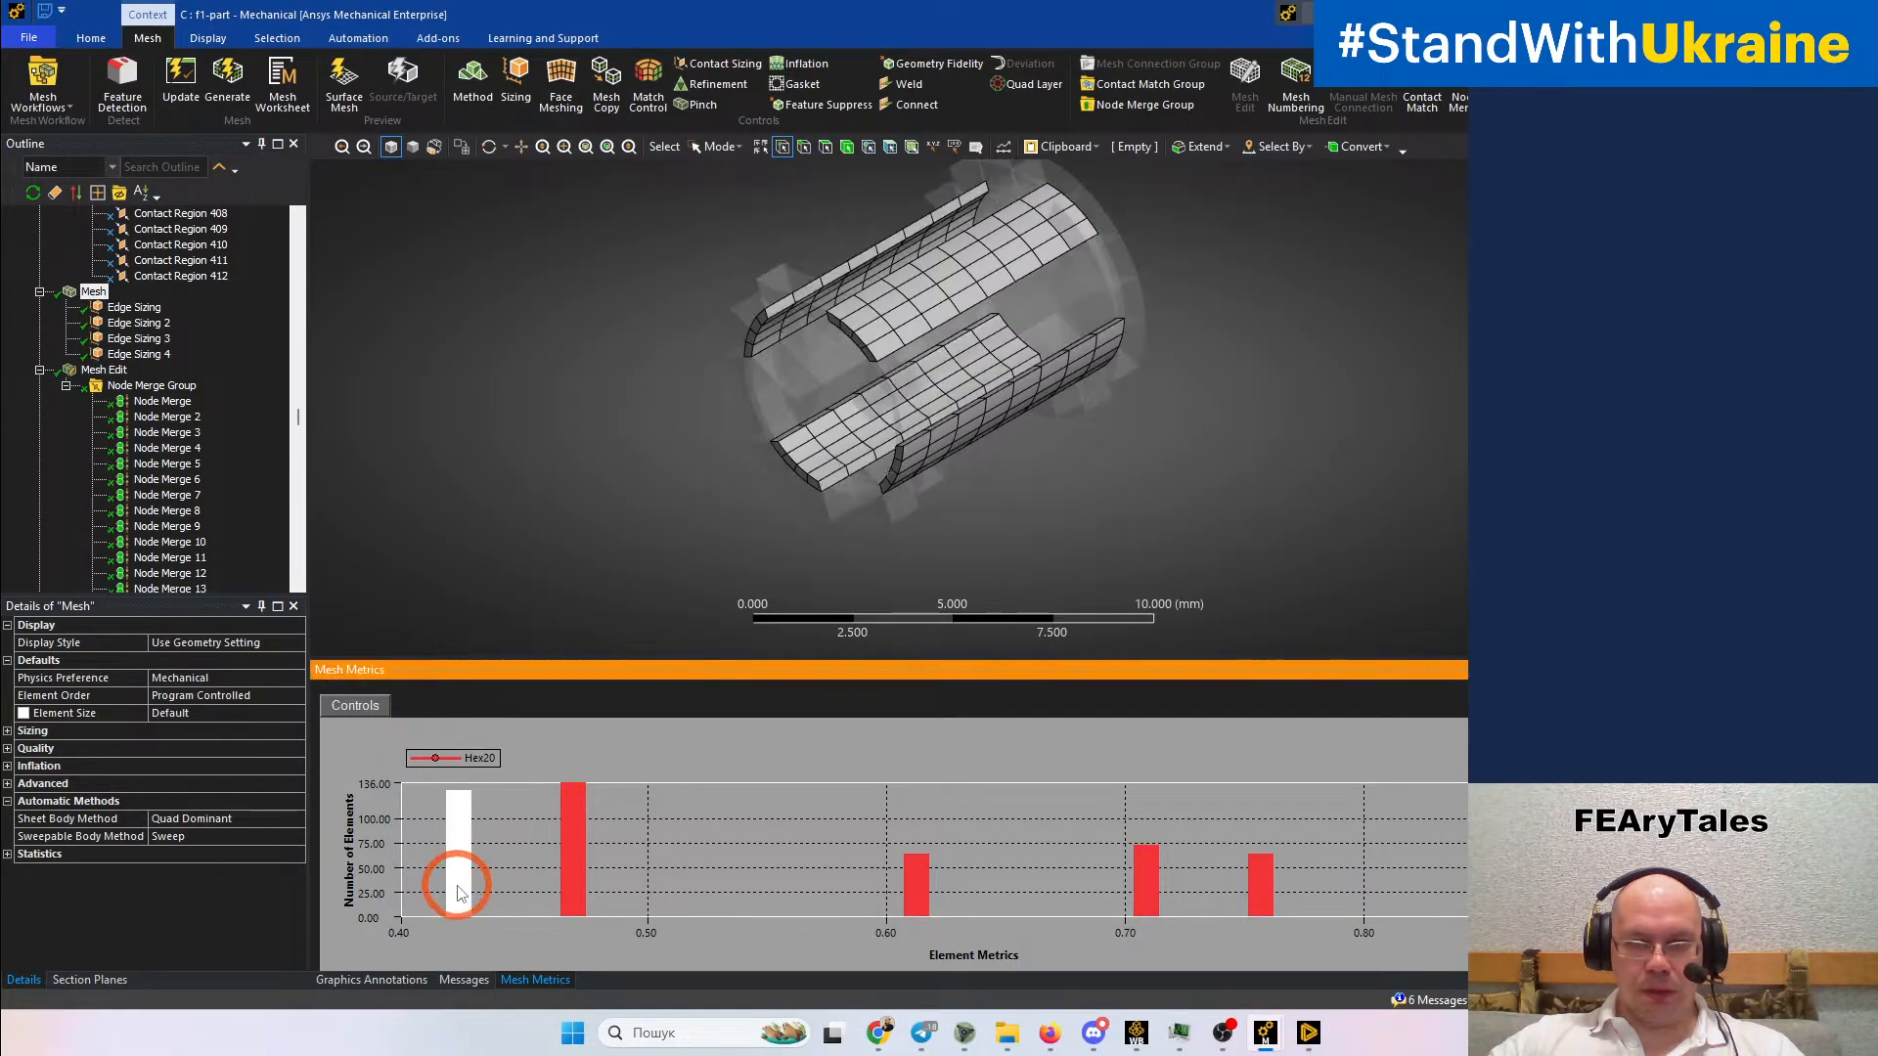
pyautogui.moveTo(1007, 574); pyautogui.dragTo(1094, 583, button='middle')
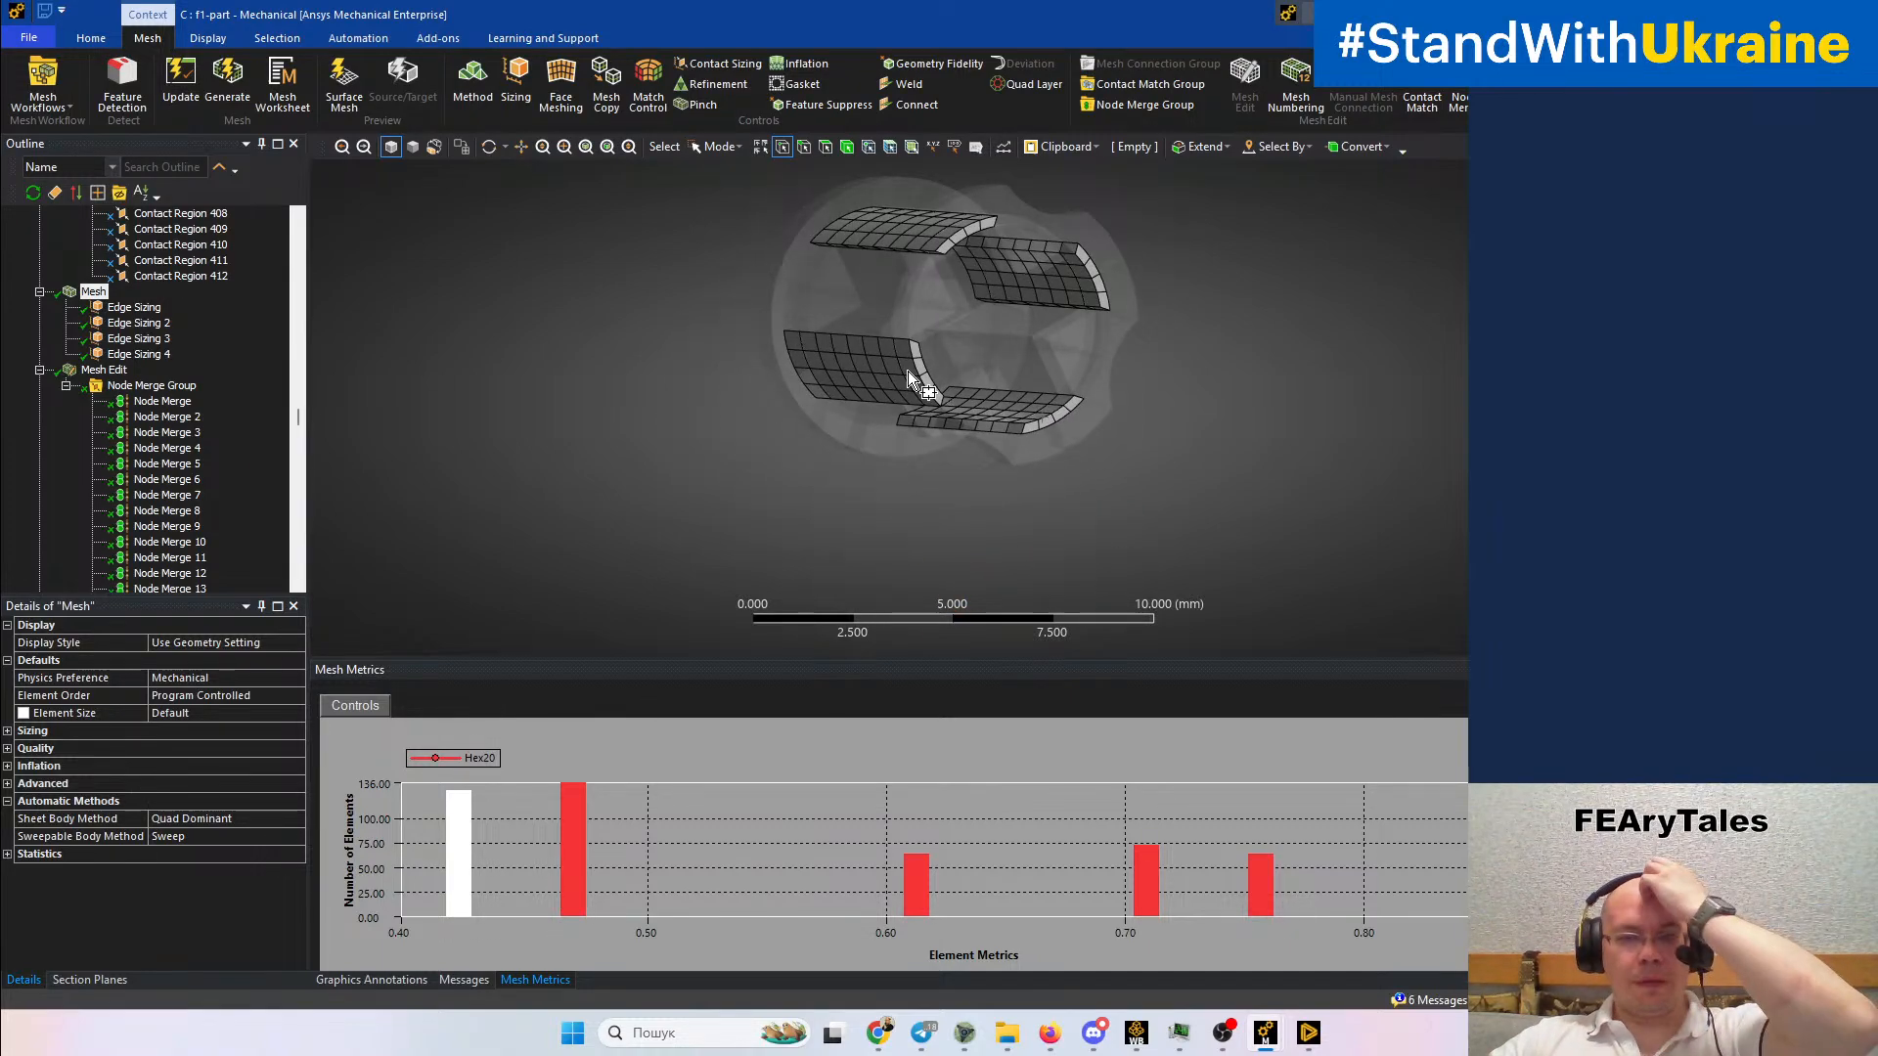
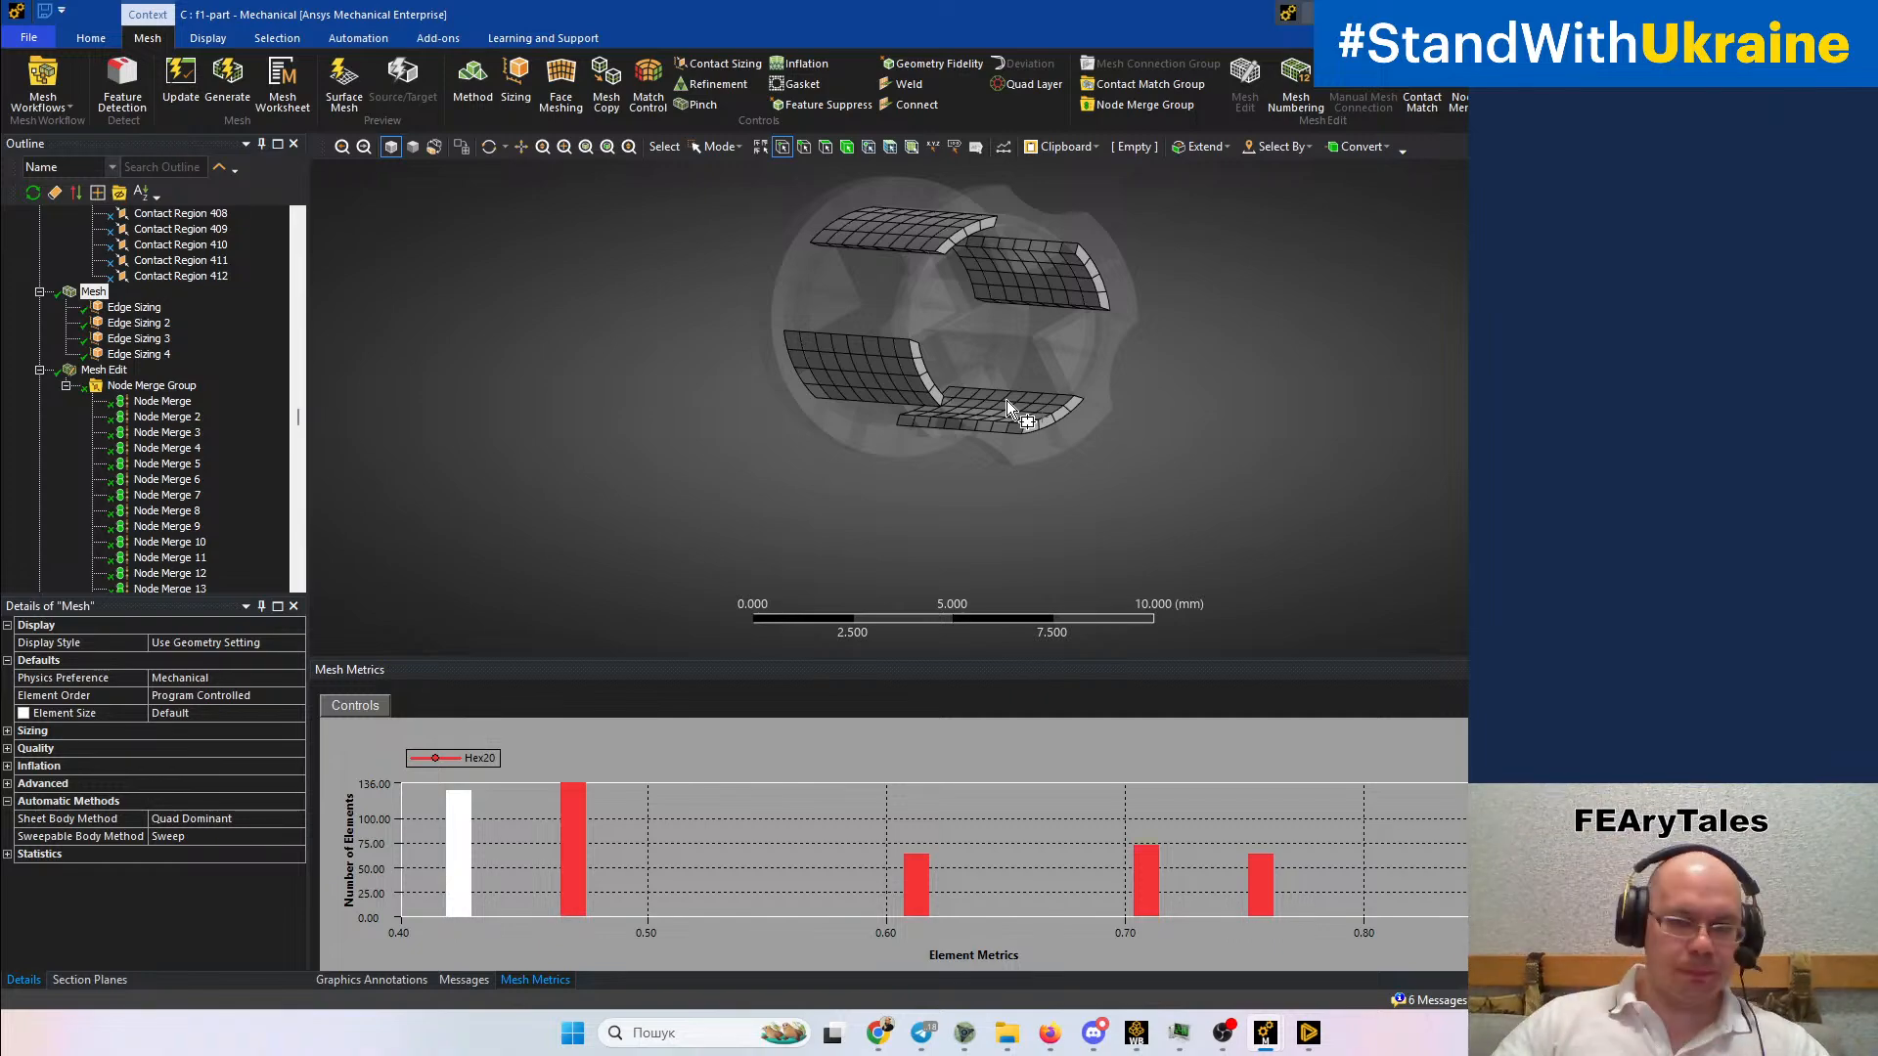
pyautogui.moveTo(822, 416); pyautogui.dragTo(1075, 399, button='middle')
pyautogui.keyDown('ctrl'); pyautogui.moveTo(921, 429); pyautogui.dragTo(1118, 477, button='middle'); pyautogui.keyUp('ctrl')
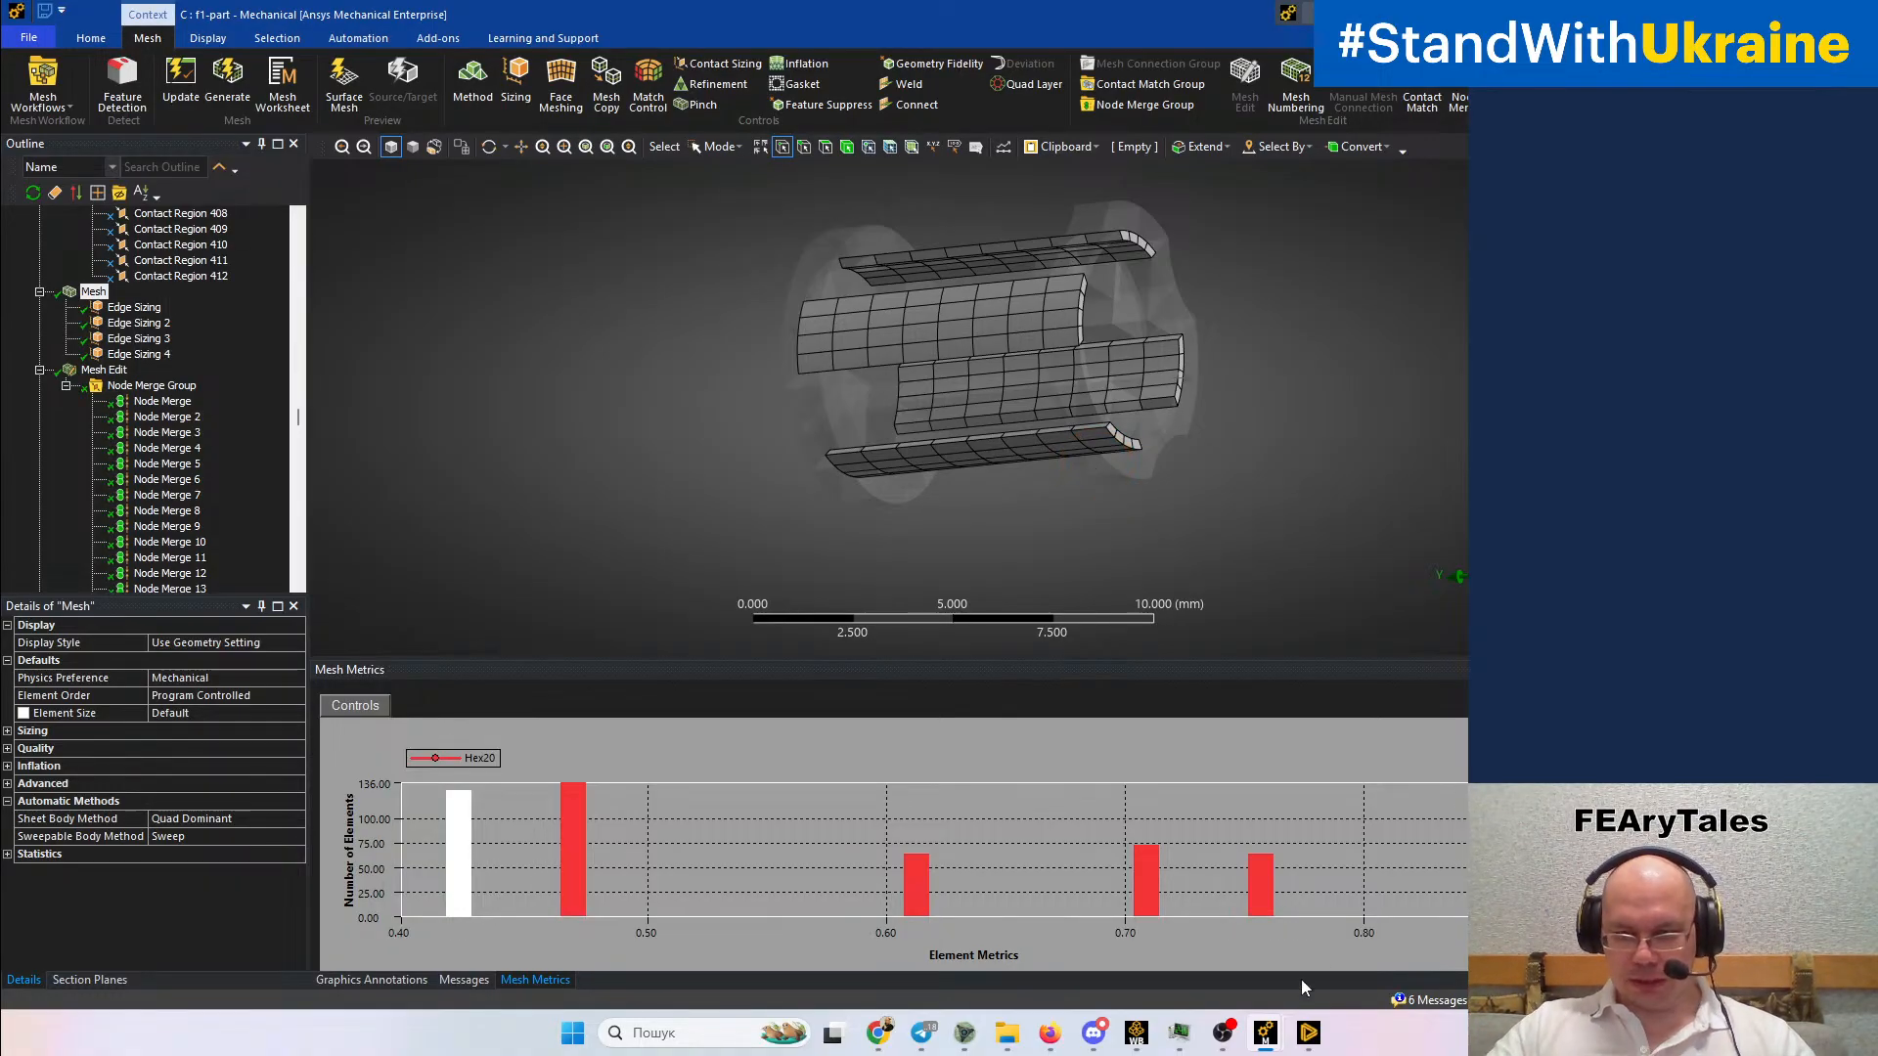
# Switch to Ansys Discovery, close the extra component tab, and open the light-blue bushing from the vilka_pered_L assembly in its own tab
pyautogui.click(1309, 1035)
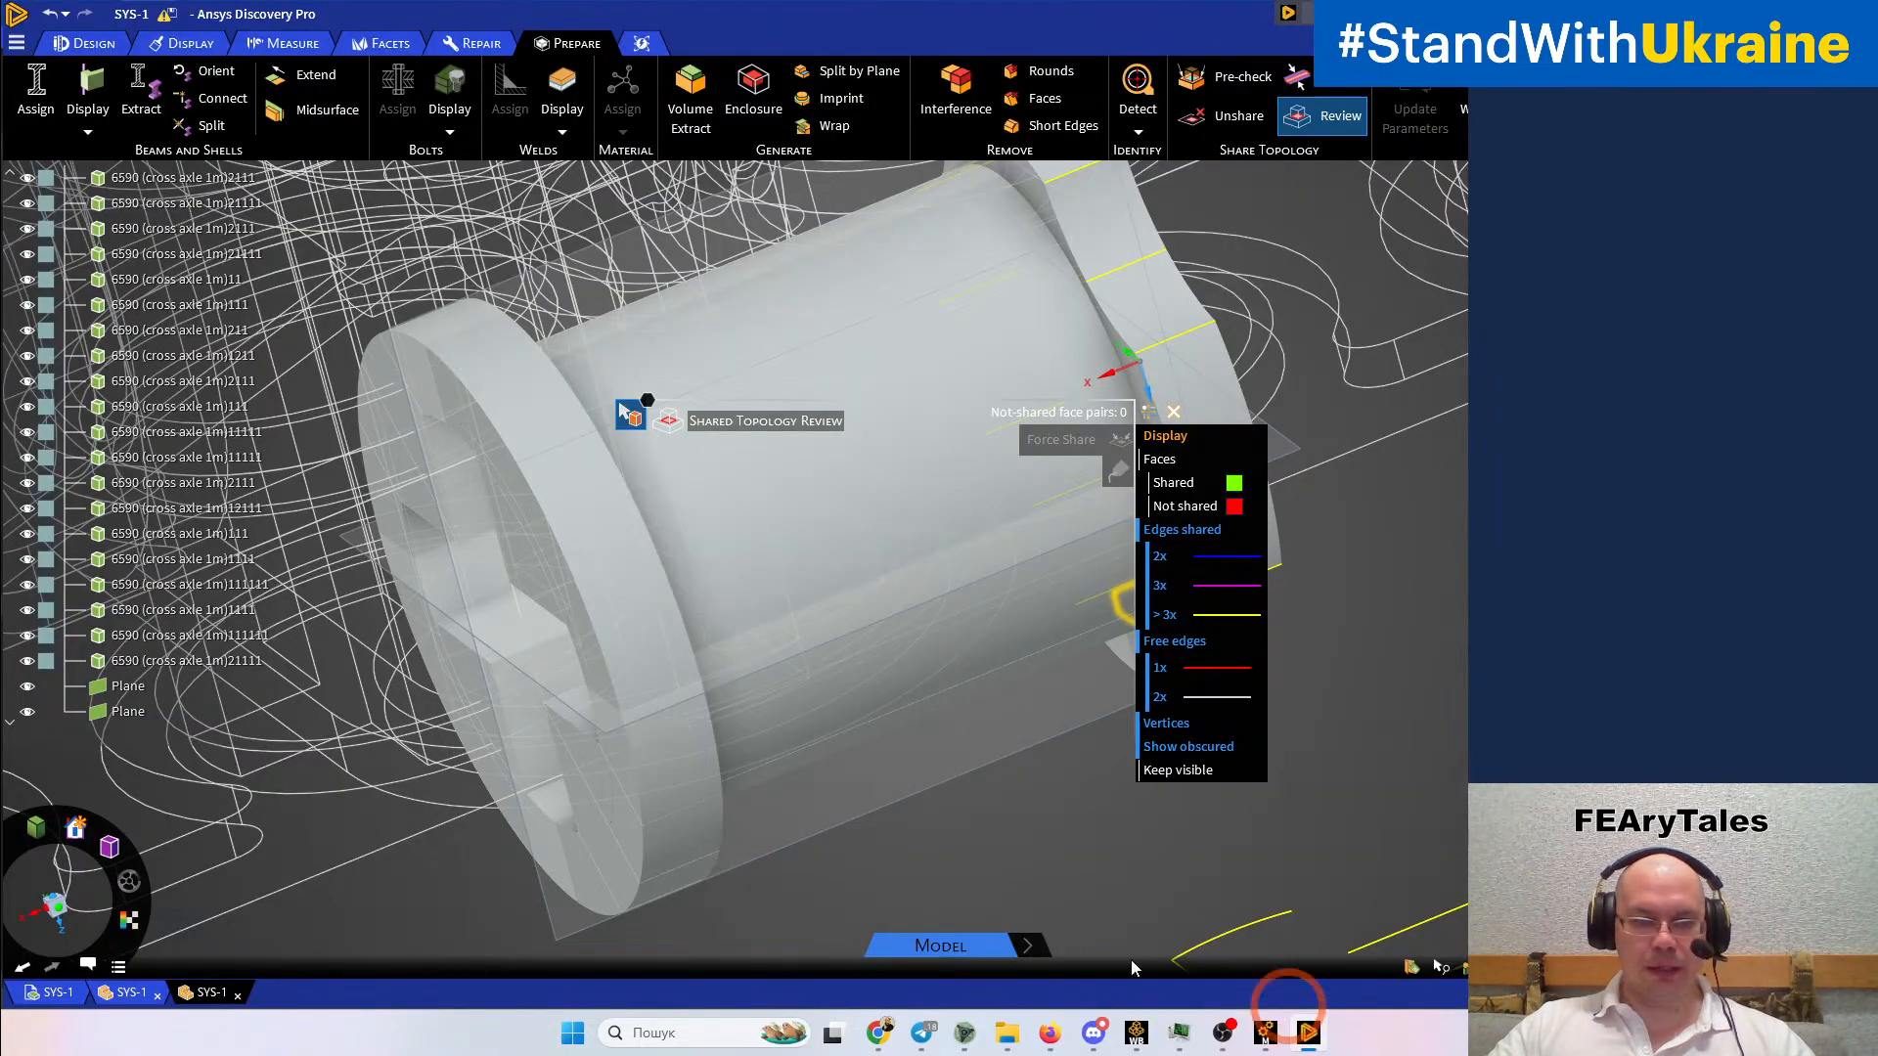
pyautogui.click(237, 995)
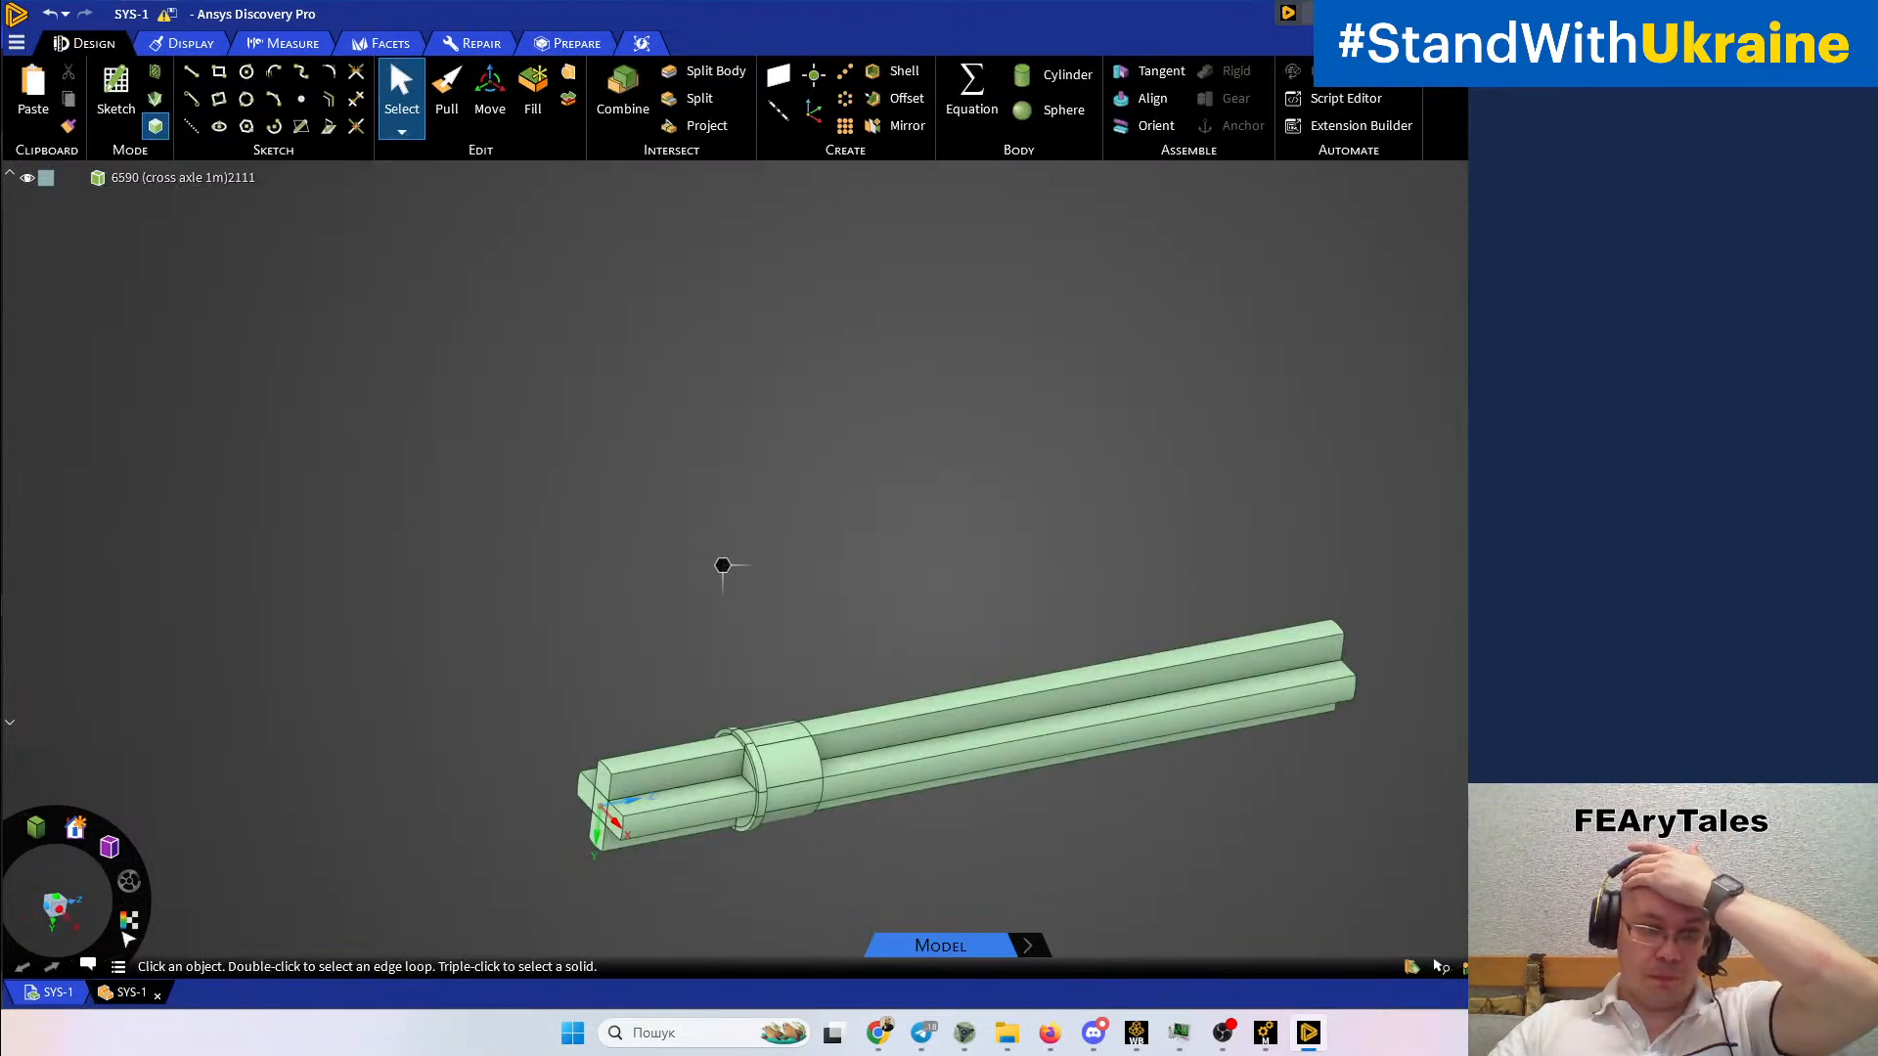
pyautogui.click(60, 993)
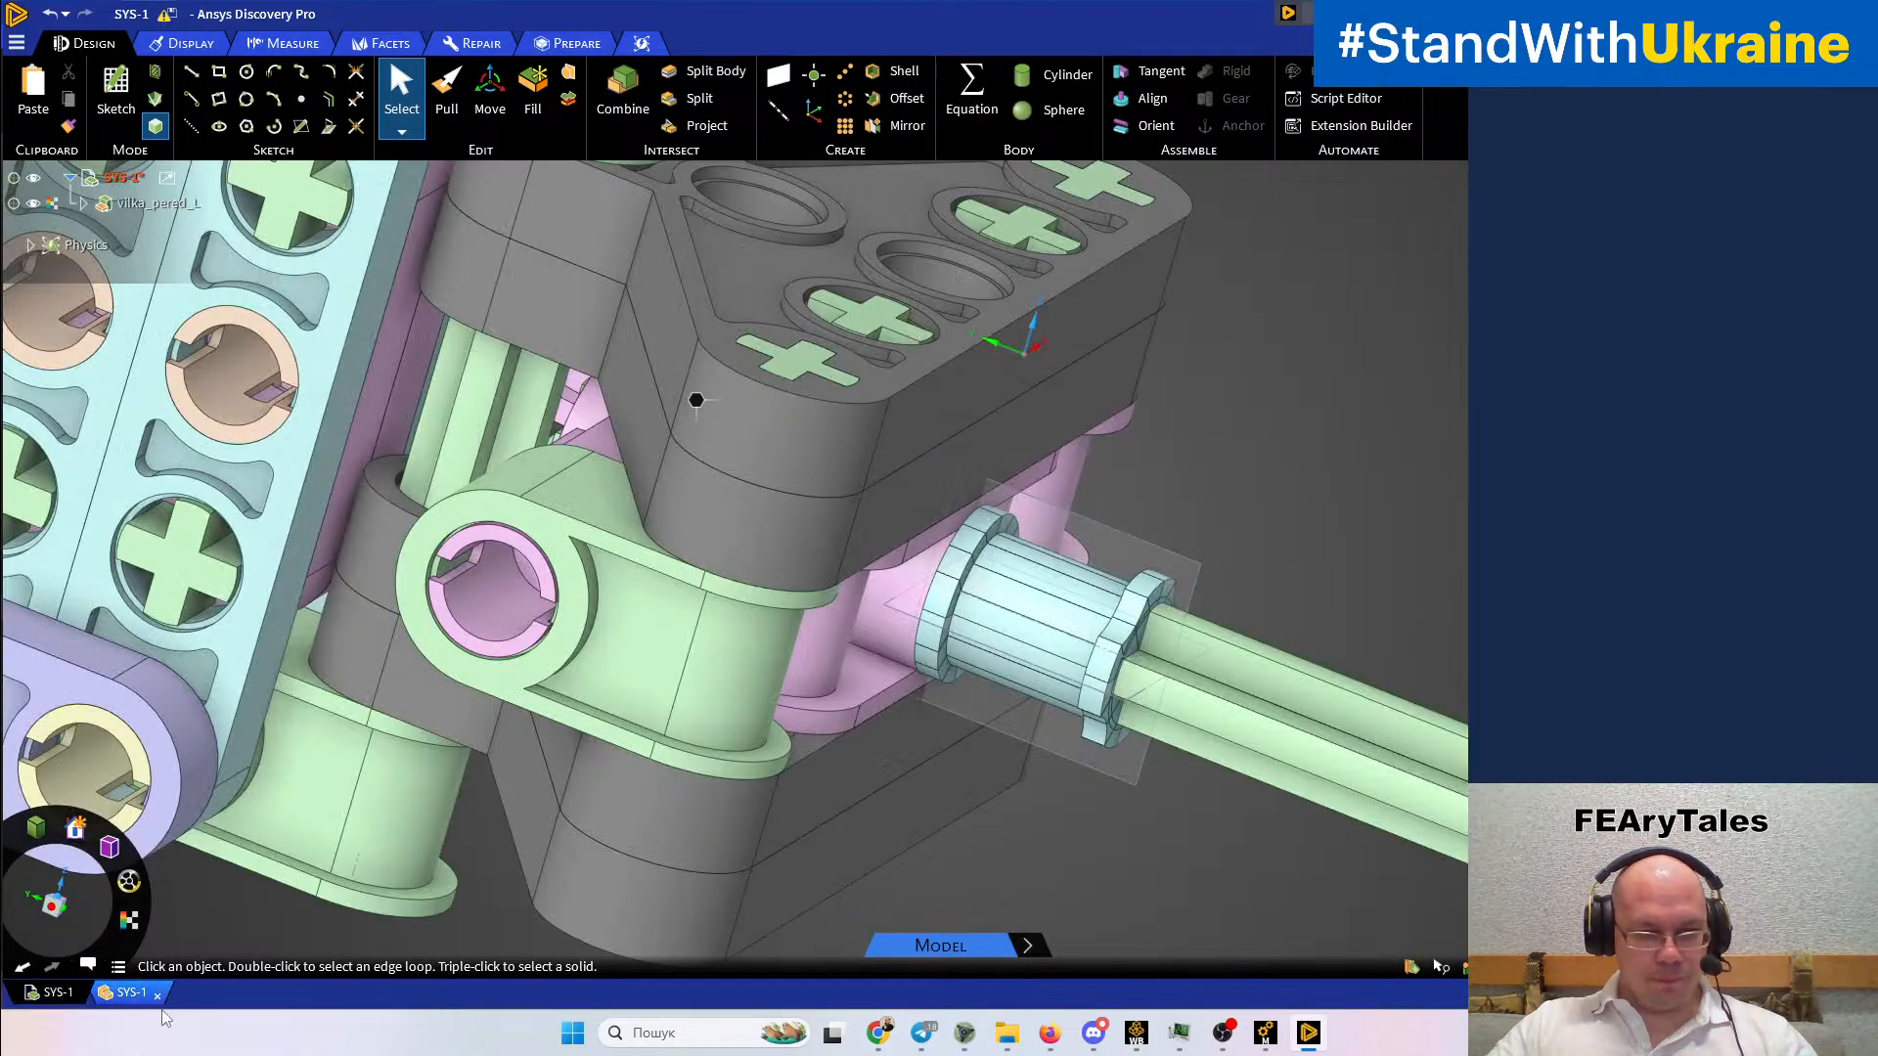
pyautogui.click(1104, 660)
pyautogui.rightClick(1106, 665)
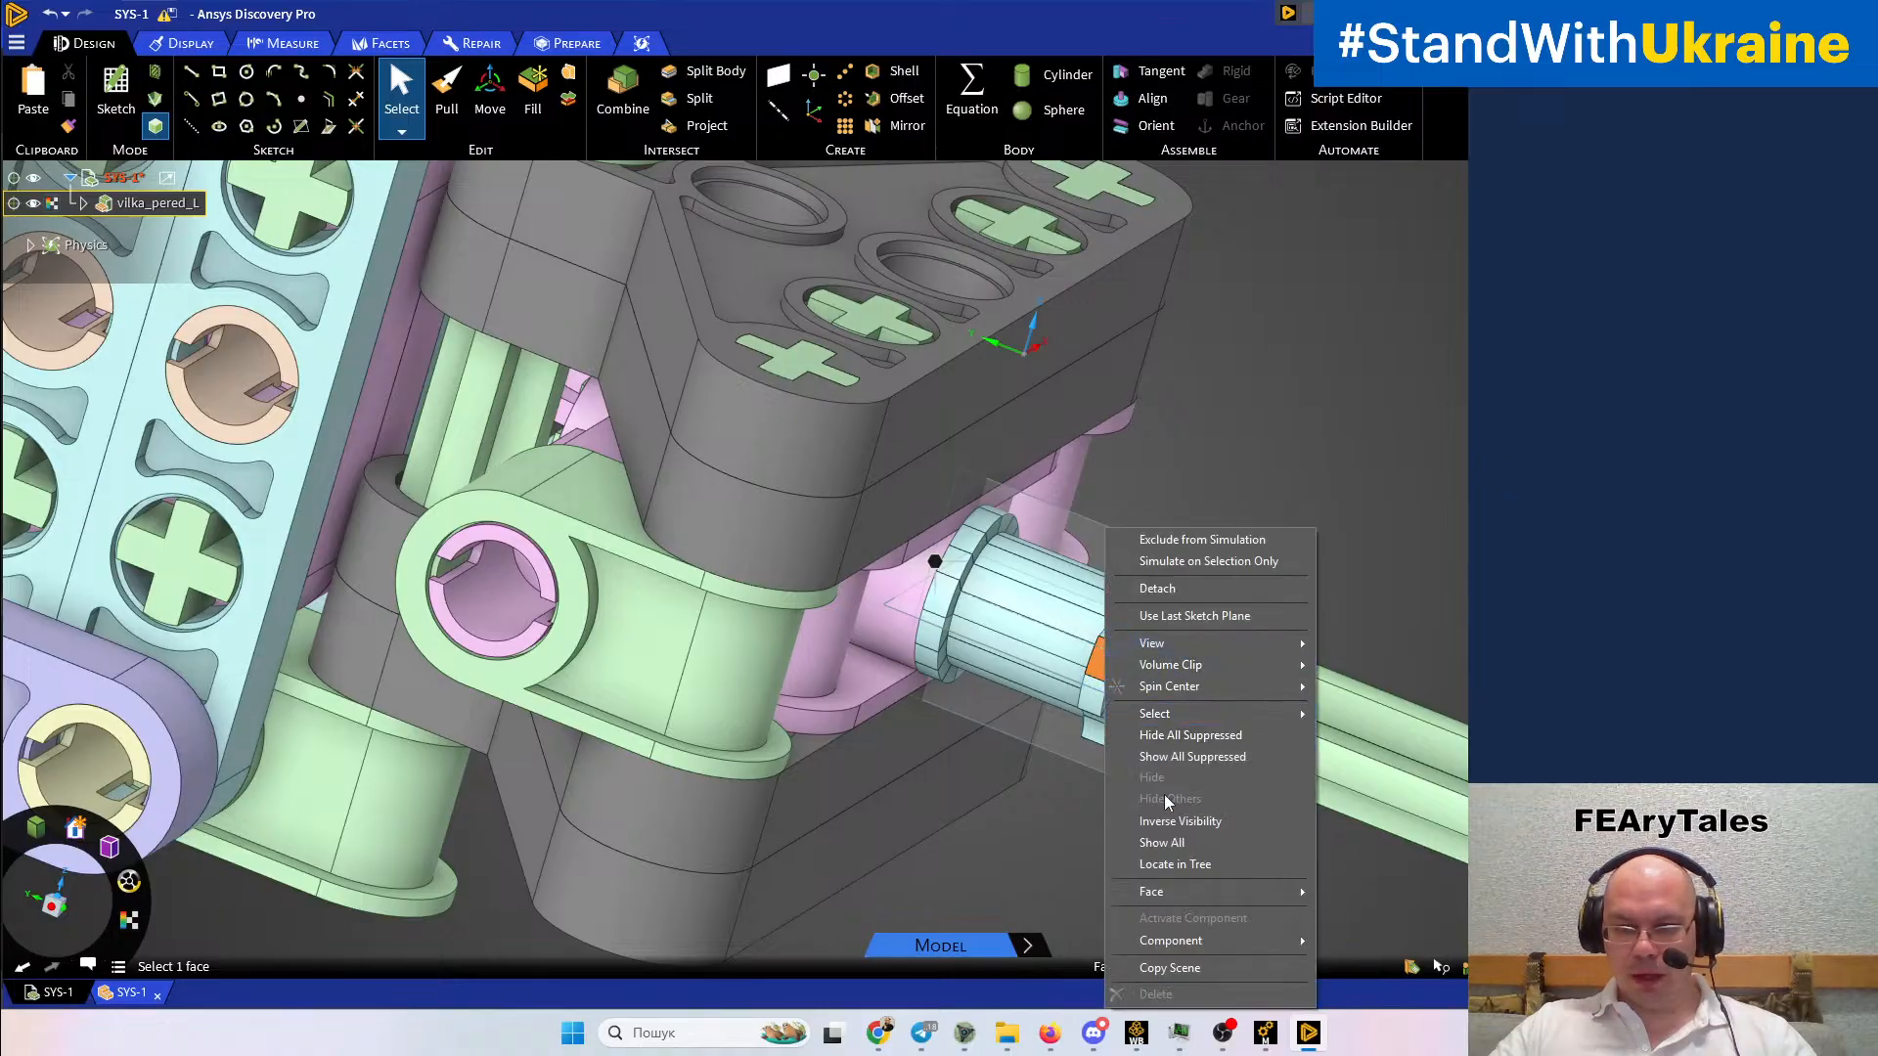
pyautogui.moveTo(1174, 941)
pyautogui.click(1376, 945)
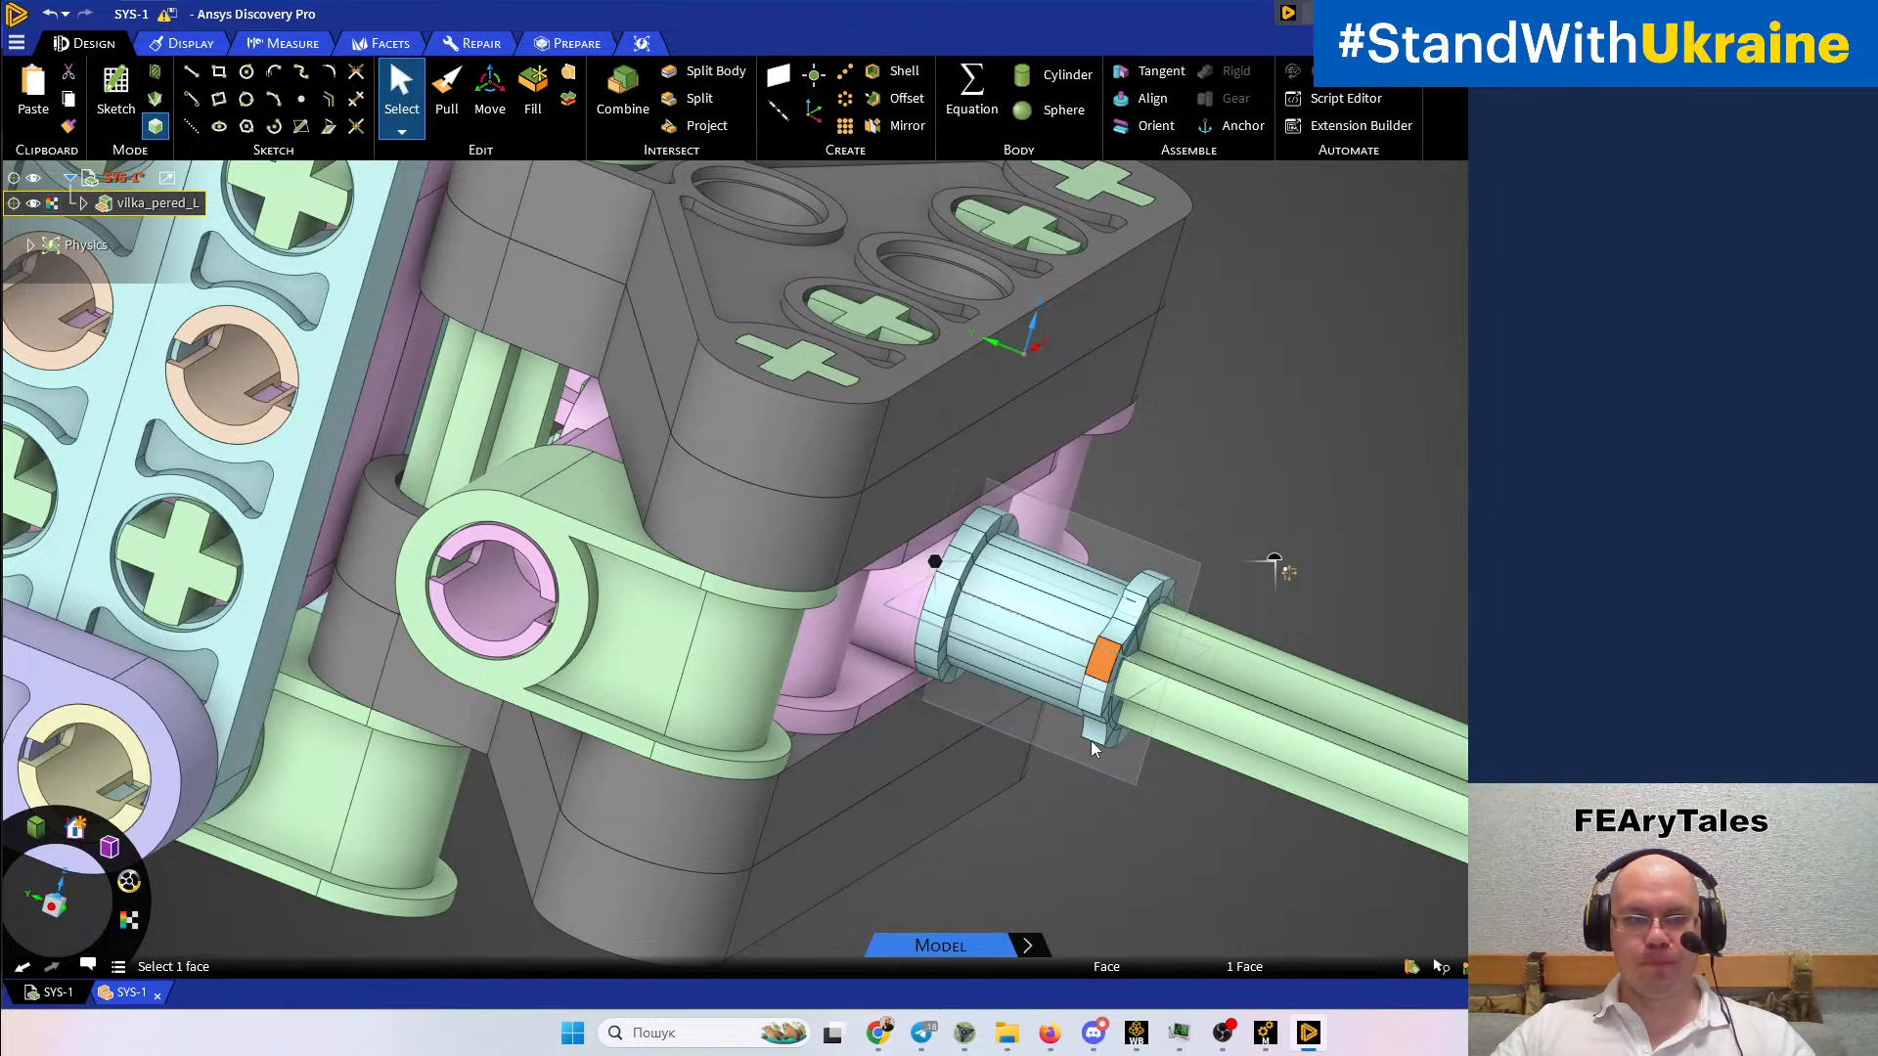
# Select all the solid bodies of the 6590 (cross axle 1m) component in the model tree
pyautogui.scroll(-5, 147, 293)
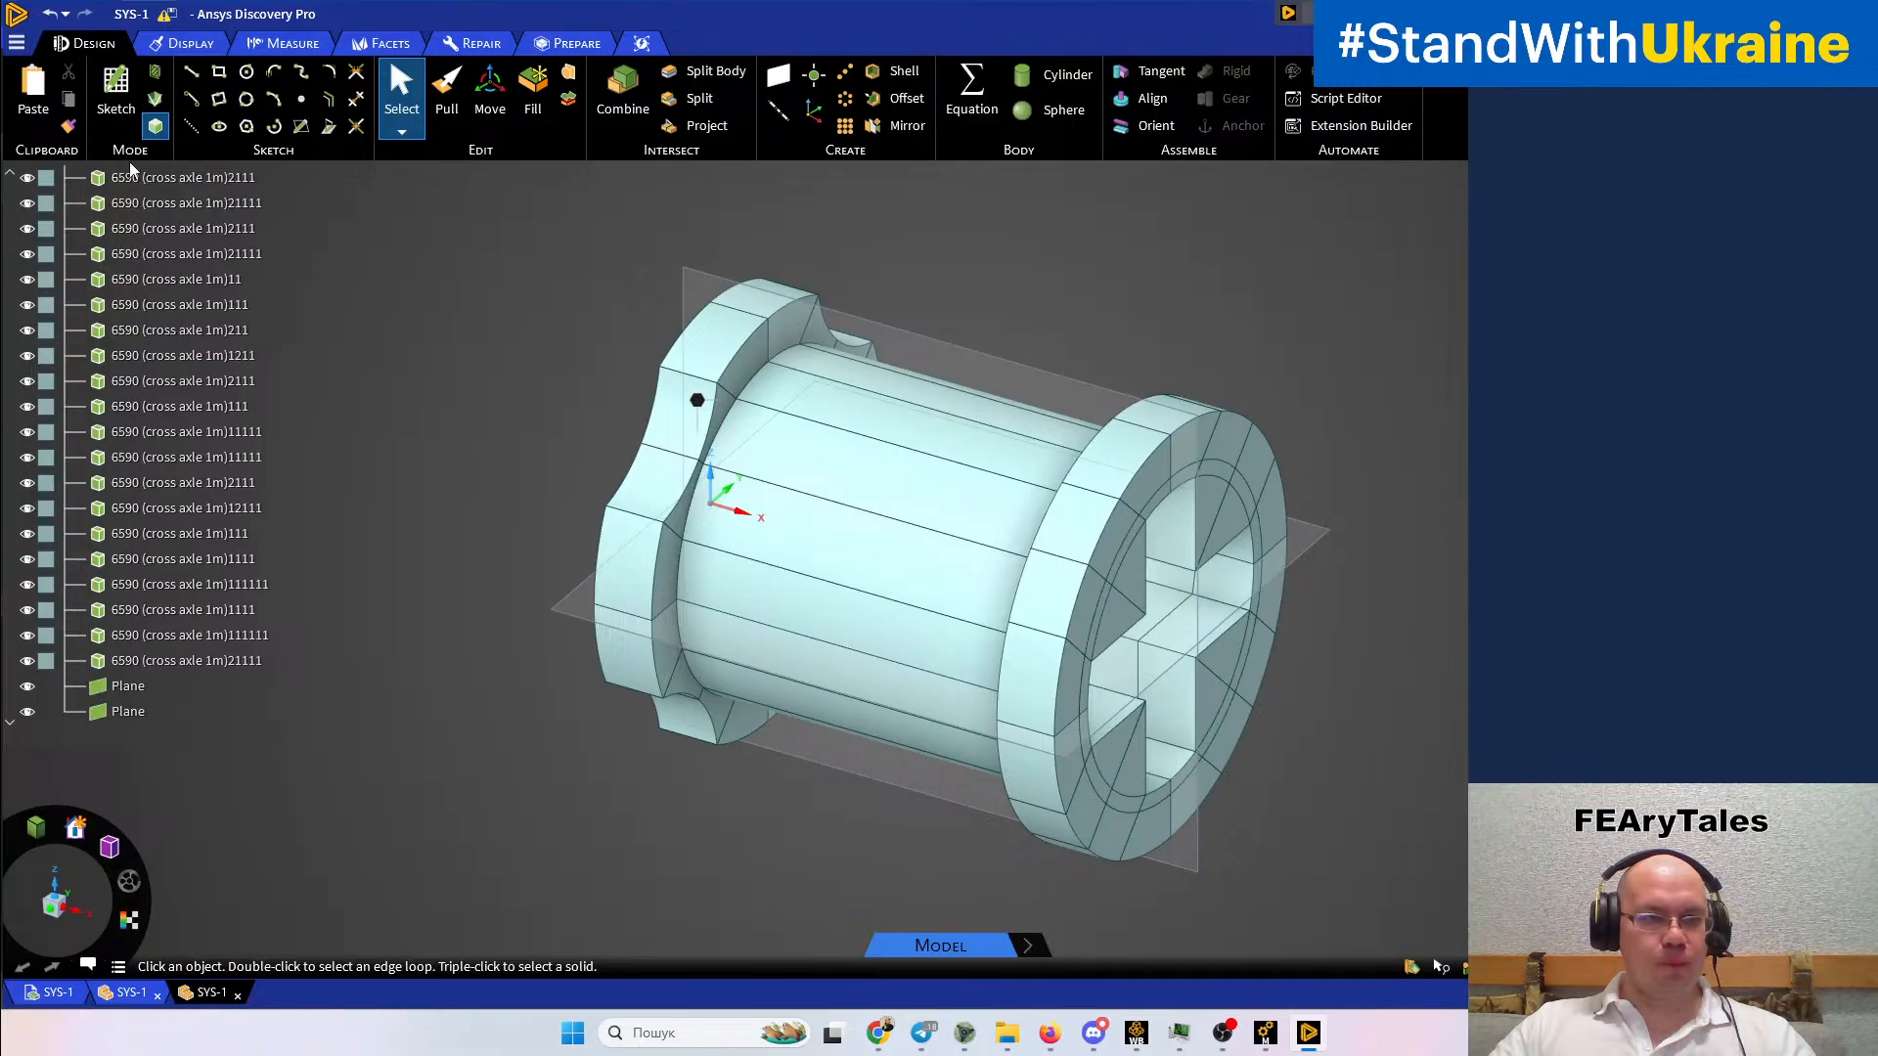
pyautogui.click(189, 661)
pyautogui.scroll(3, 184, 659)
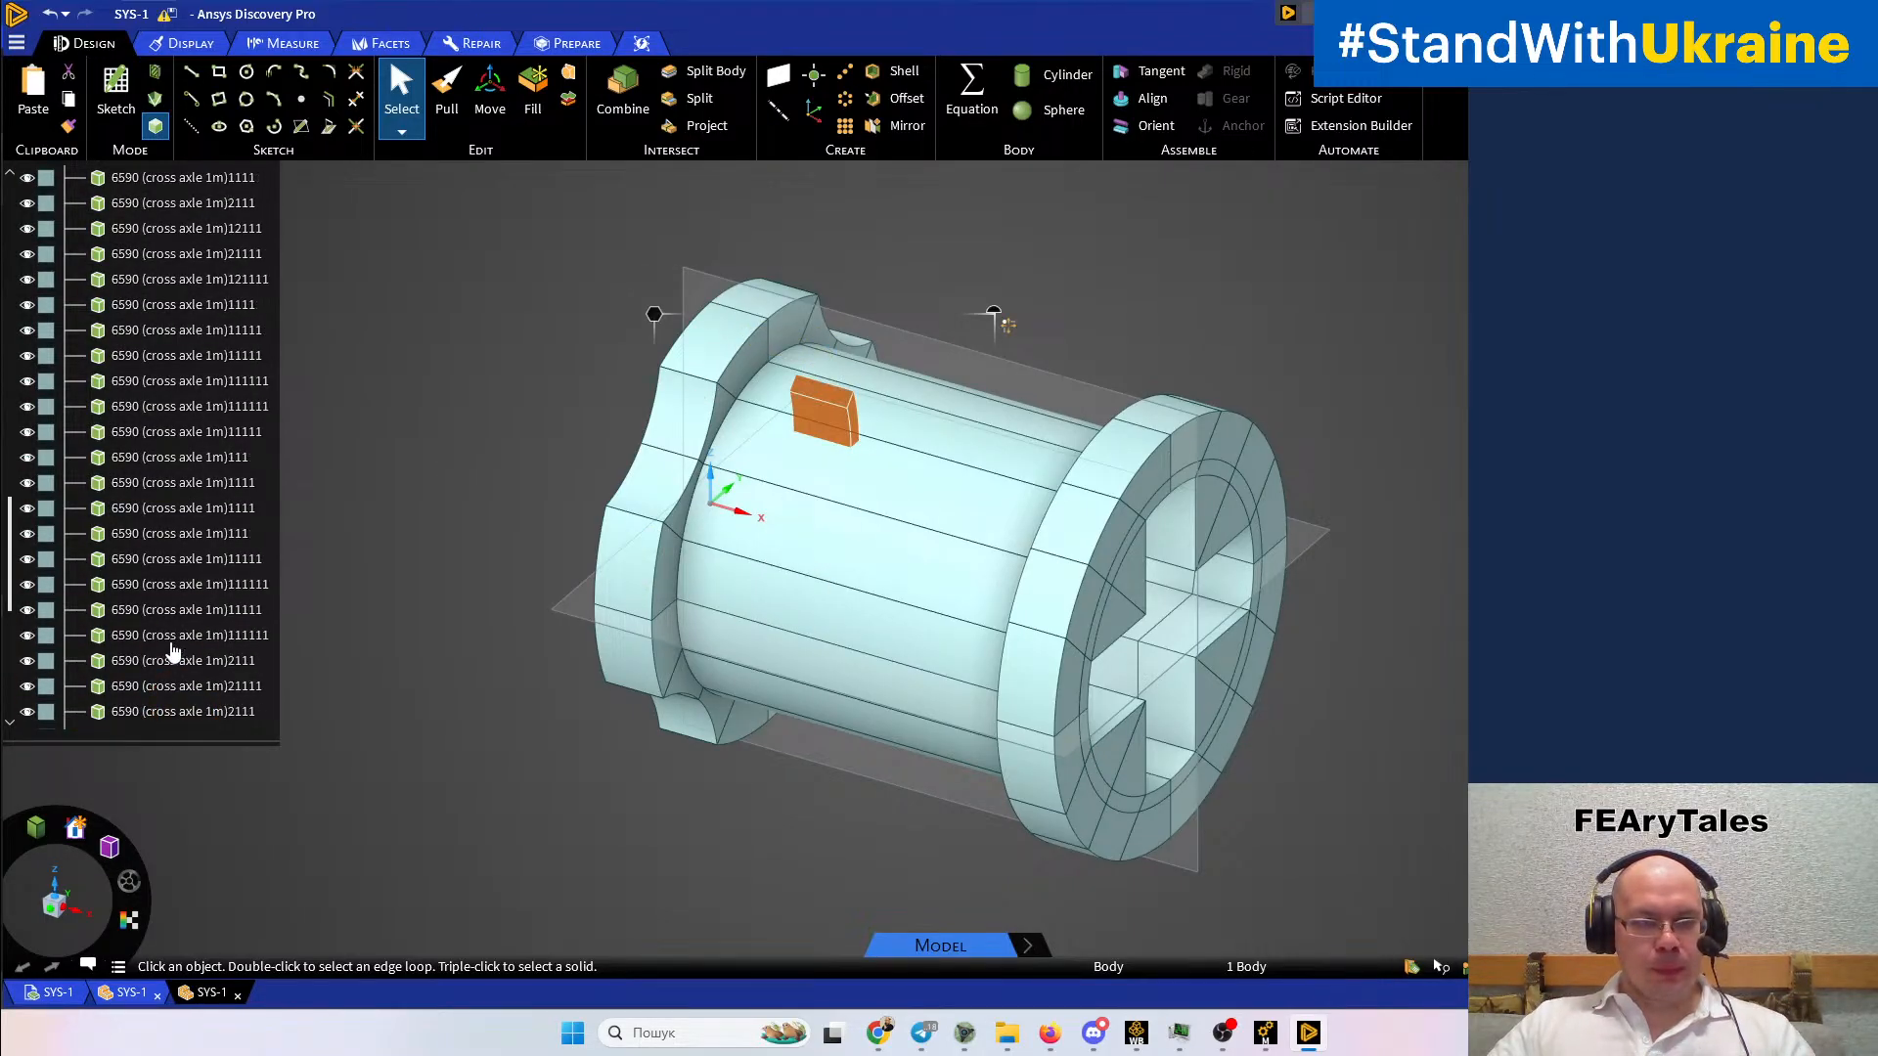
pyautogui.scroll(3, 168, 648)
pyautogui.scroll(3, 164, 644)
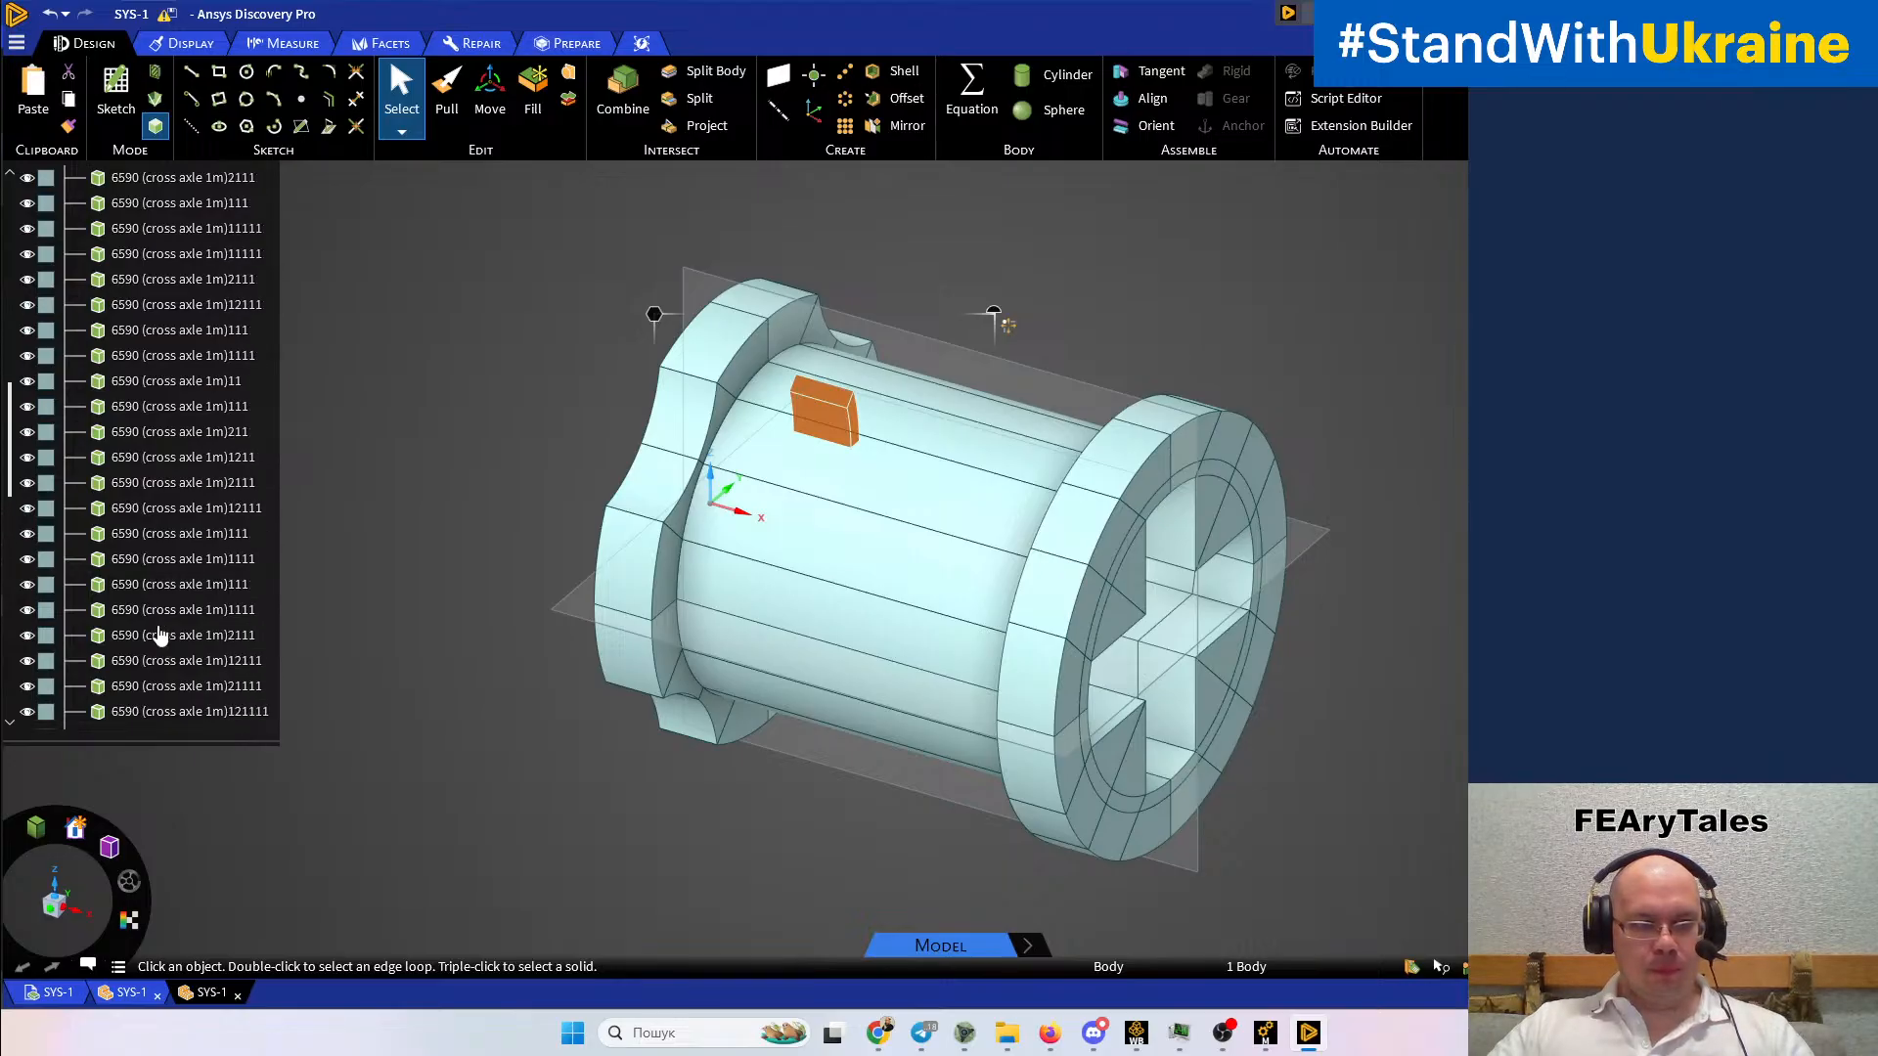
pyautogui.scroll(3, 160, 636)
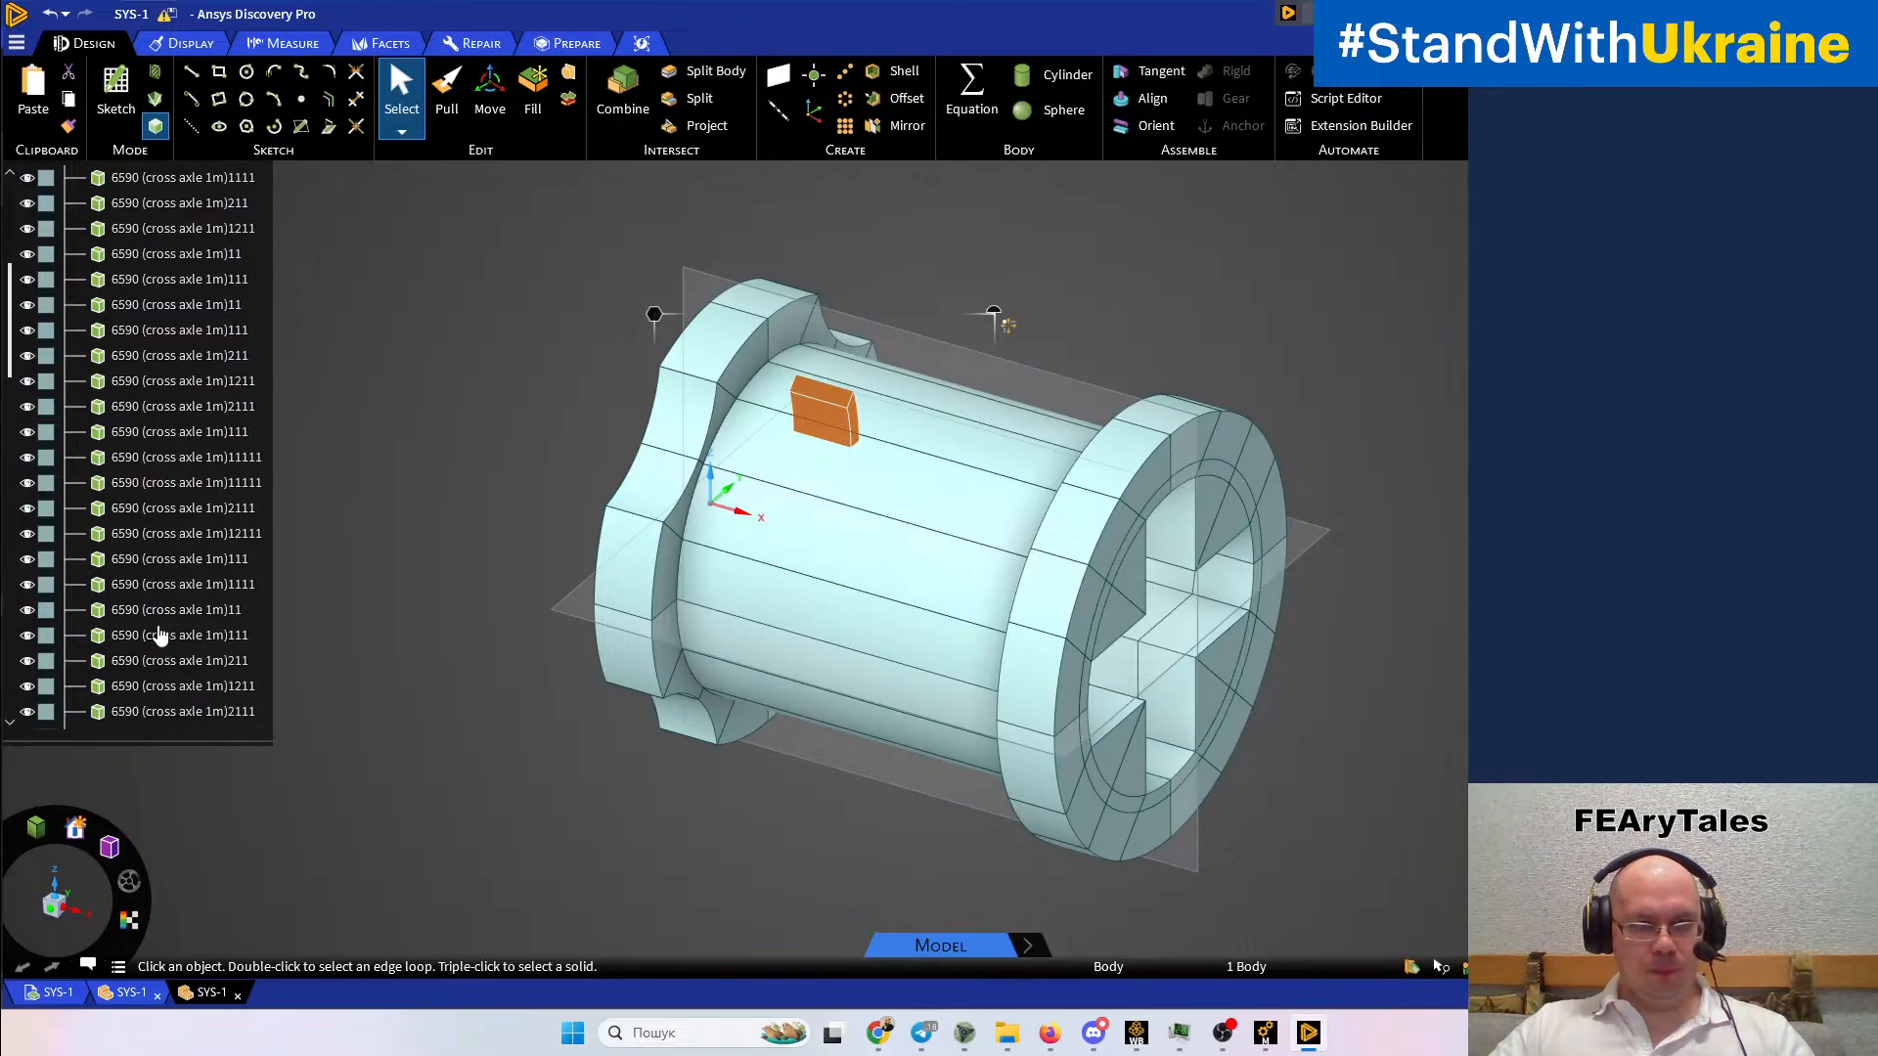
pyautogui.scroll(3, 155, 621)
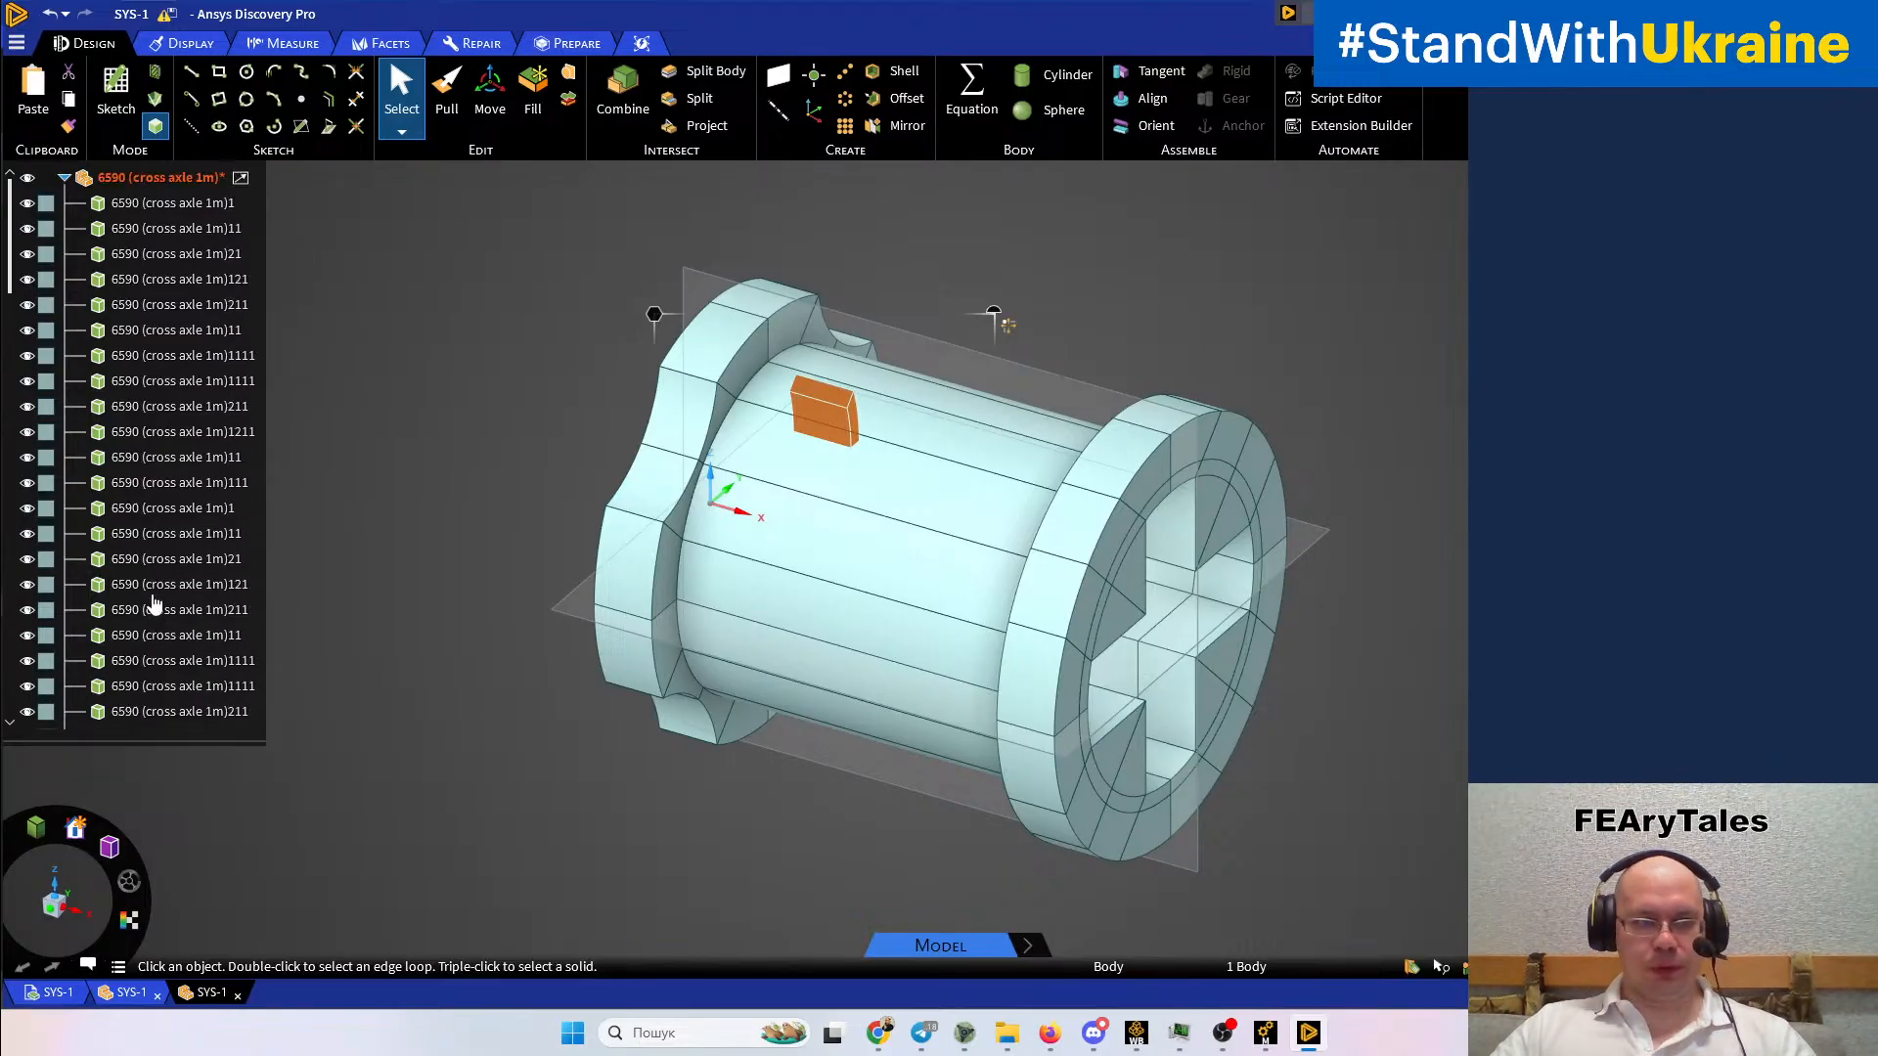
pyautogui.keyDown('shift'); pyautogui.click(180, 206); pyautogui.keyUp('shift')
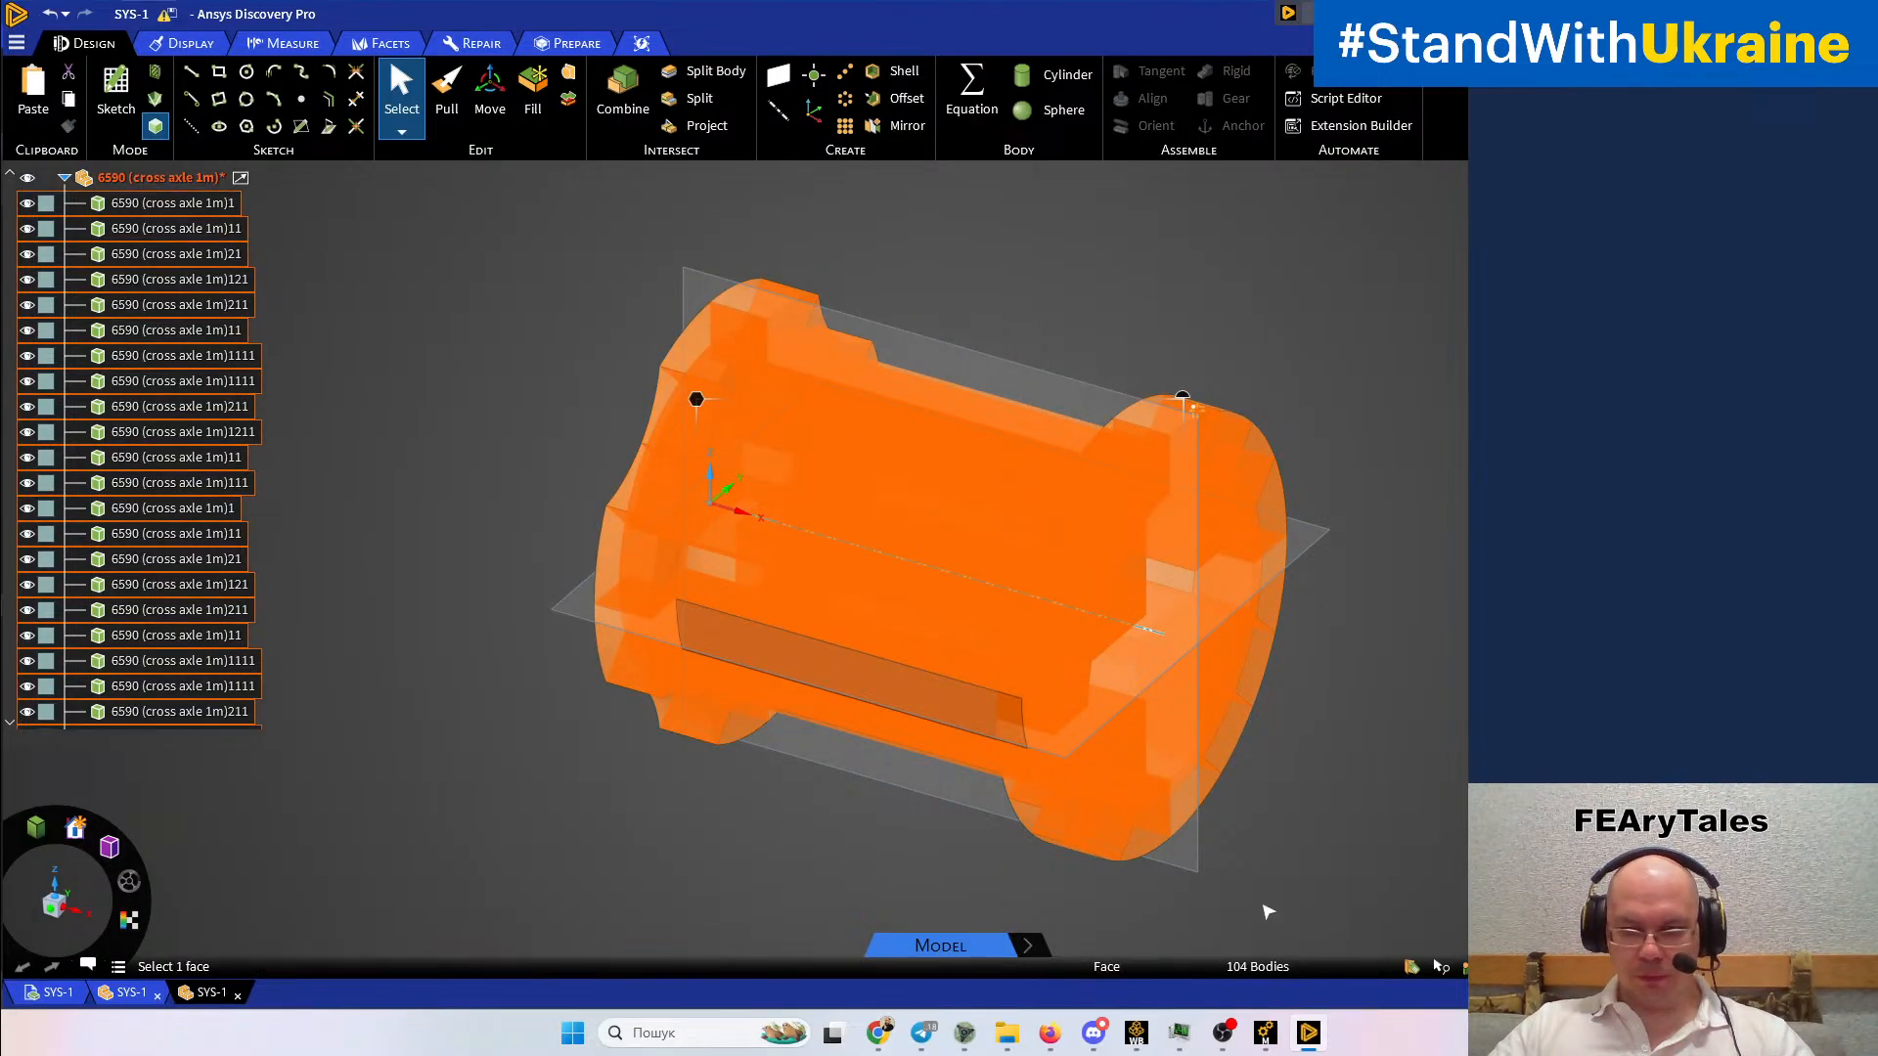
# Switch to the f1 project in Workbench and open the geometry of the f1 system (A) in Discovery
pyautogui.moveTo(1268, 1041)
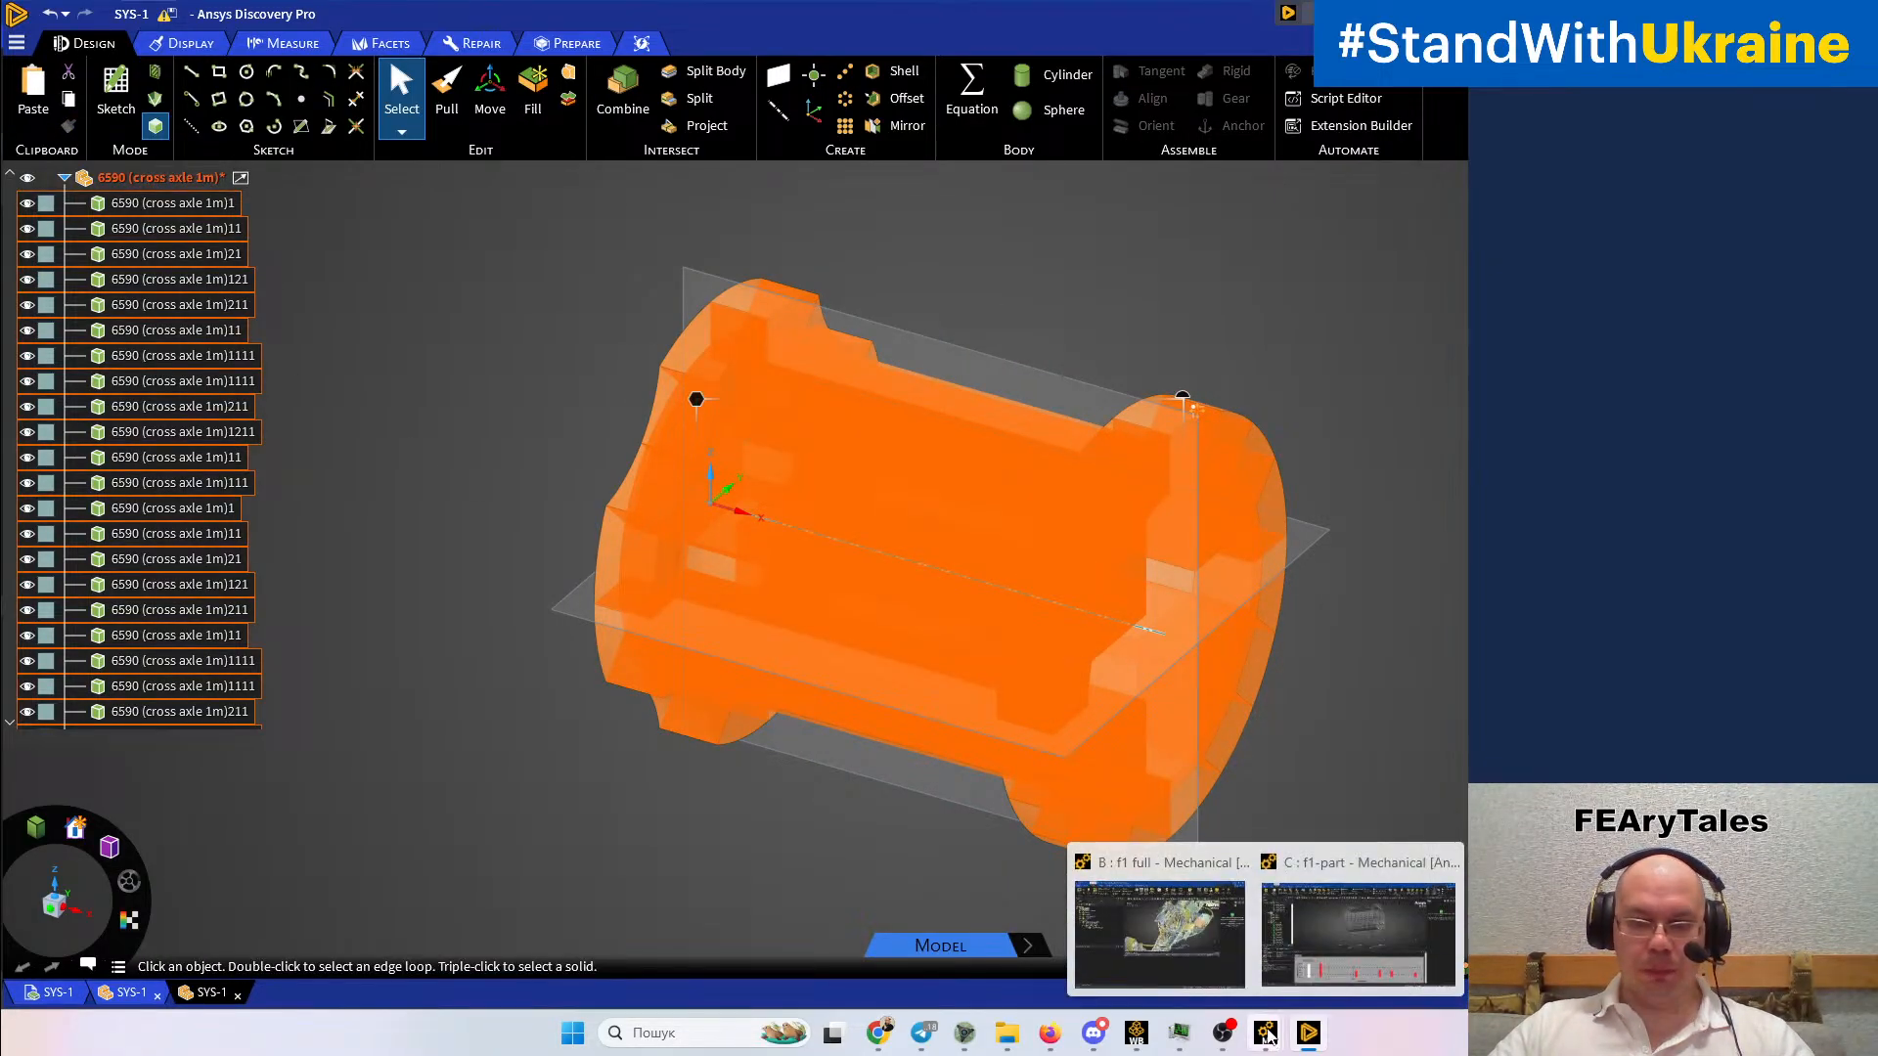
pyautogui.click(1165, 937)
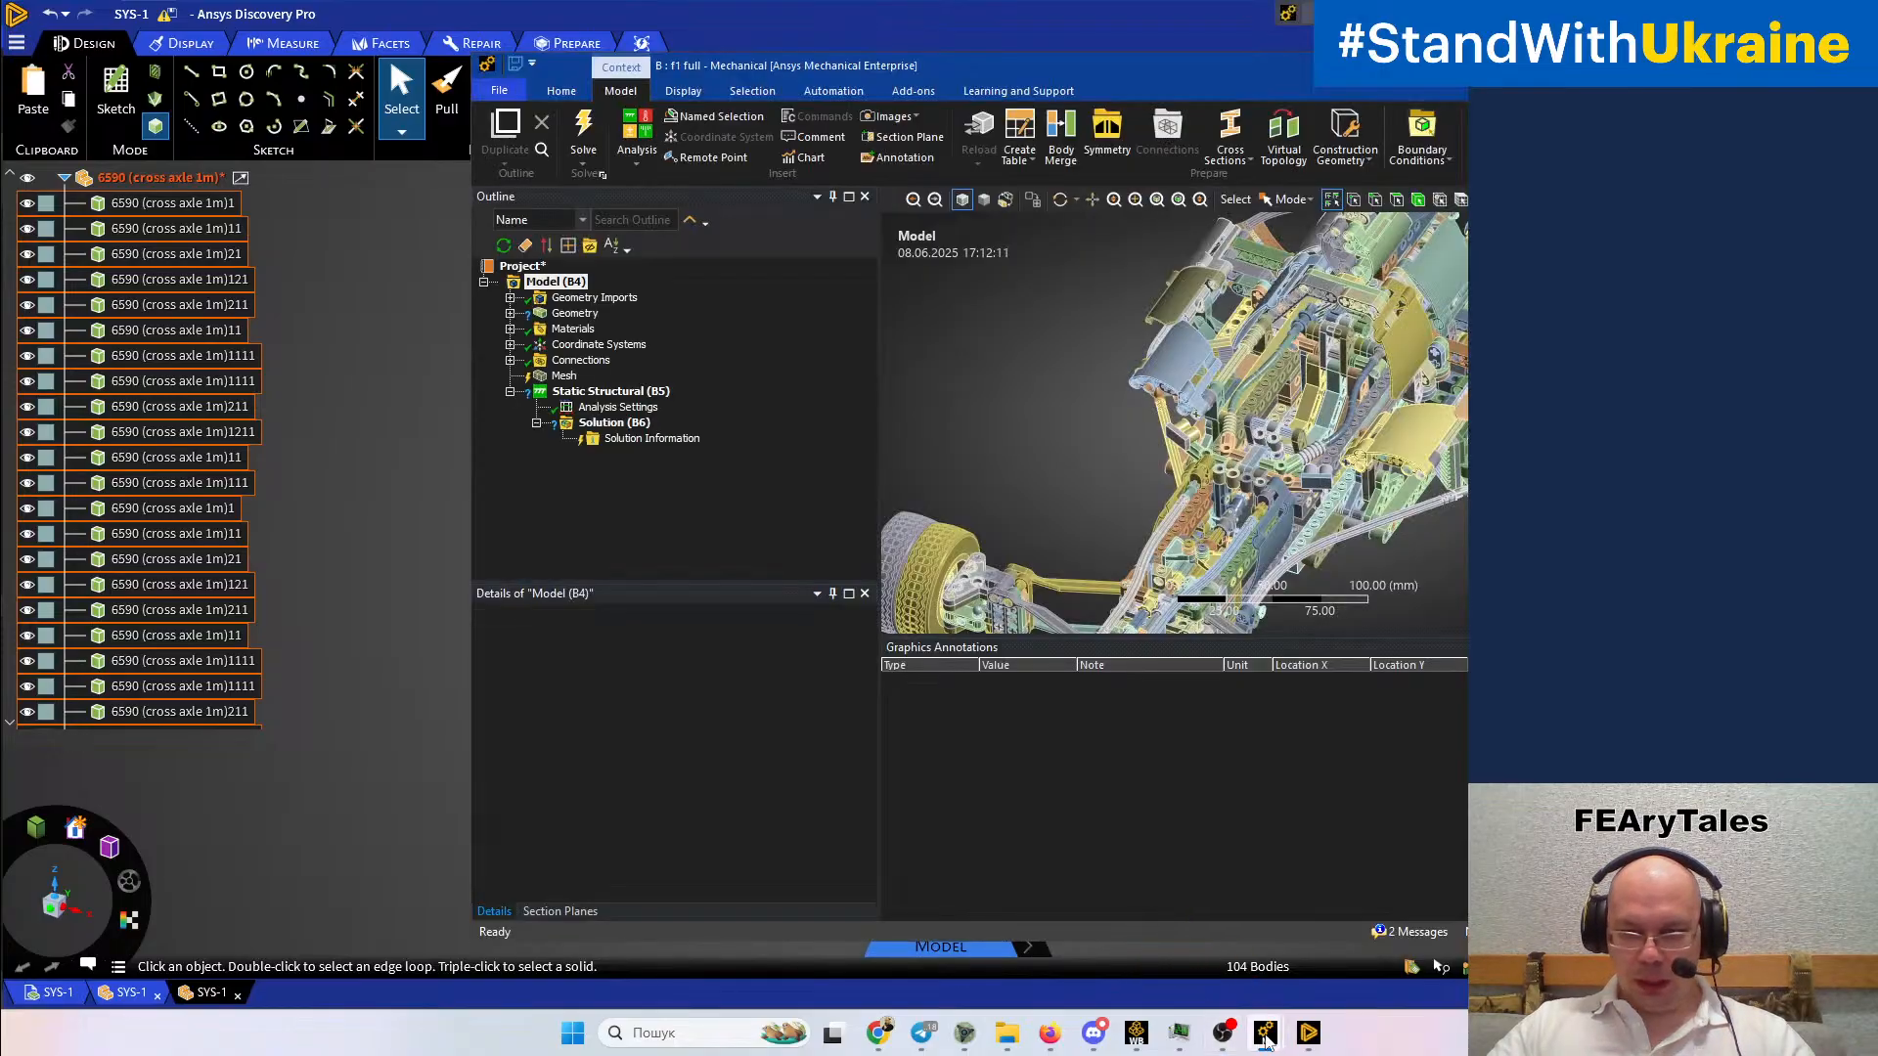
pyautogui.moveTo(1274, 1039)
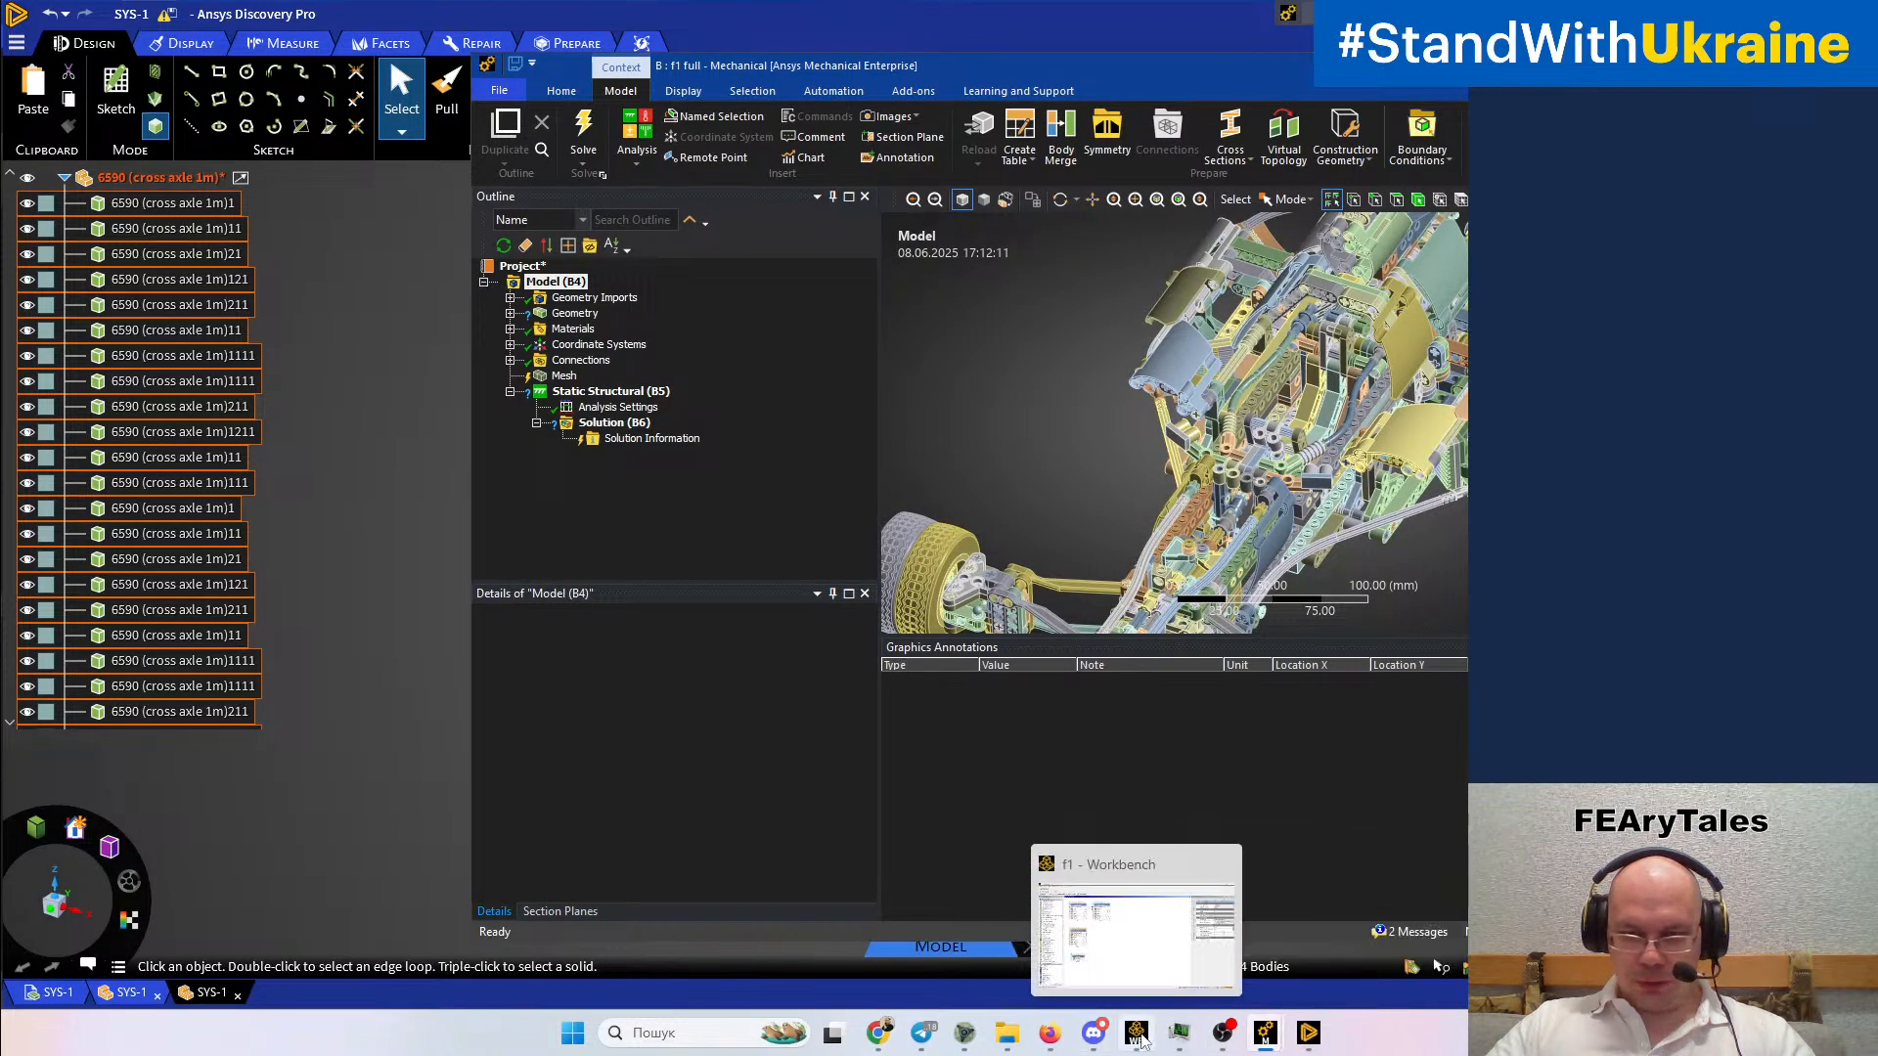
pyautogui.click(1135, 1033)
pyautogui.click(762, 412)
pyautogui.doubleClick(359, 251)
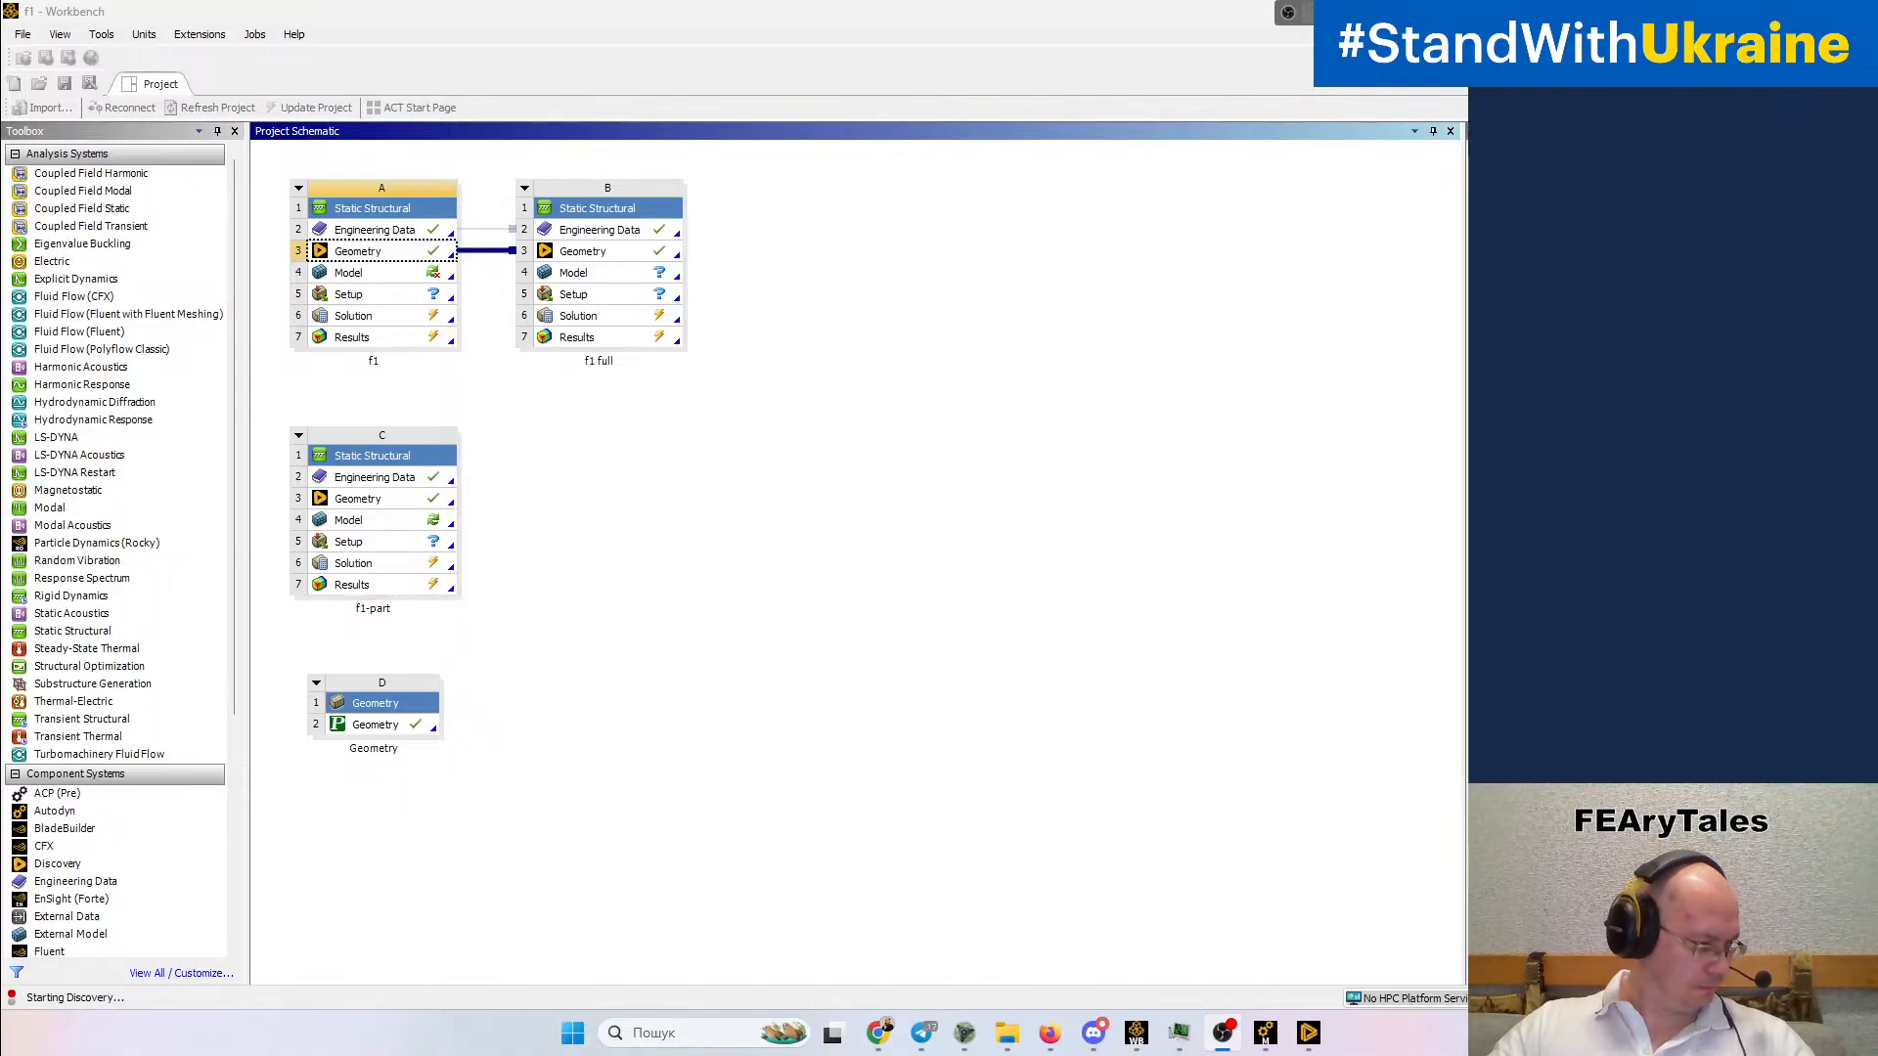
pyautogui.press('super+d')
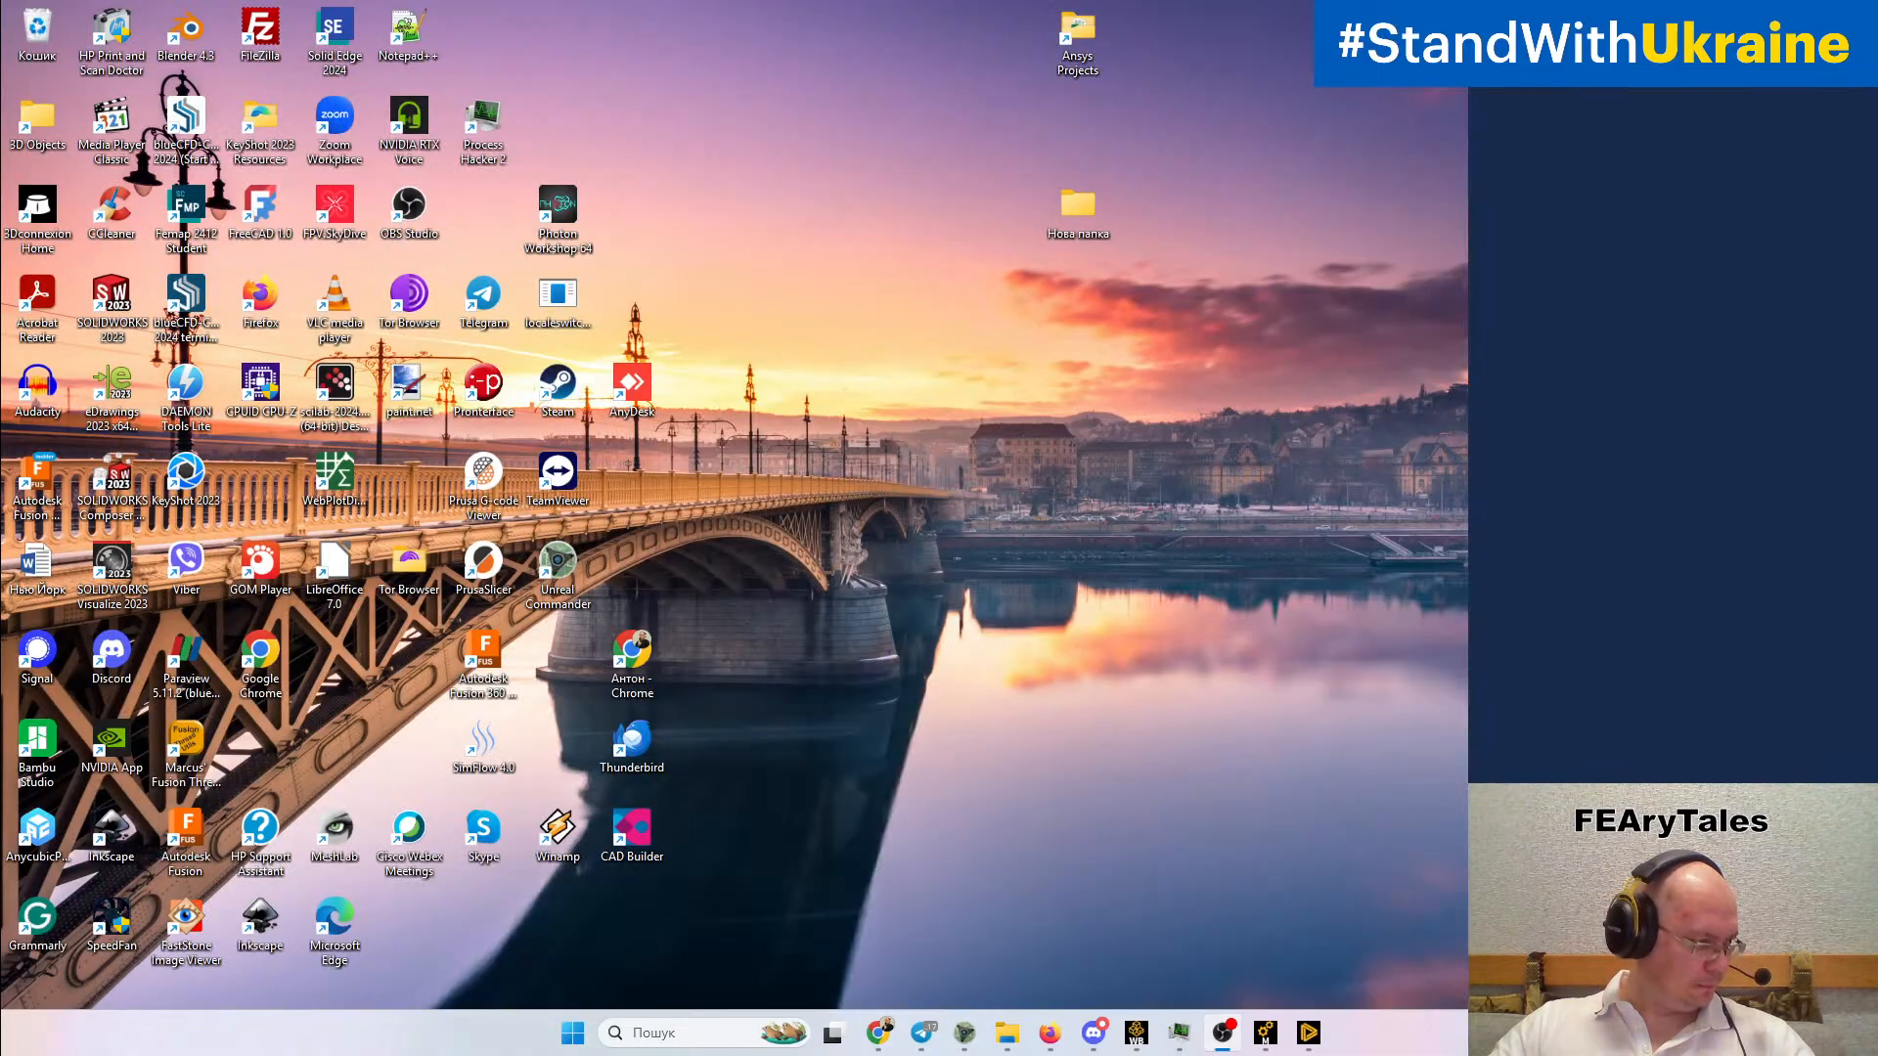
pyautogui.press('super+d')
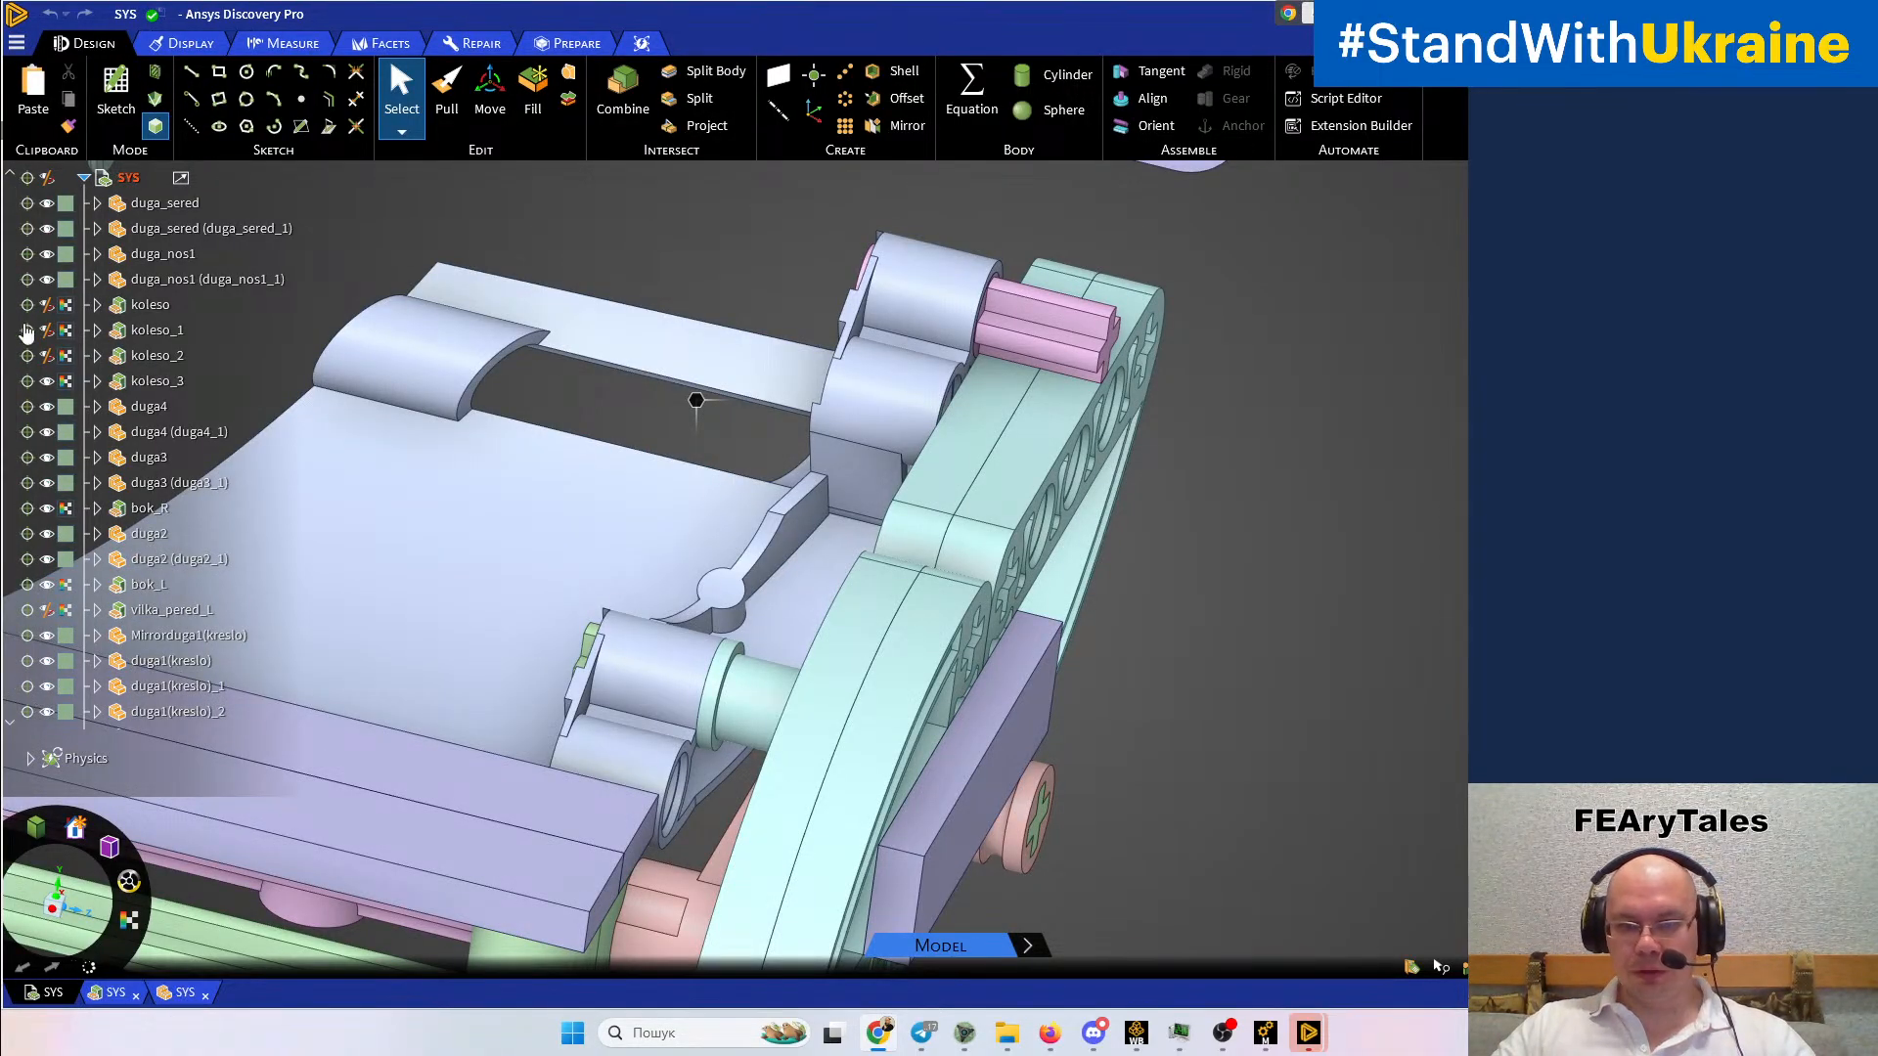
# Find the light-blue cross-axle bushing beside the koleso_2 rear wheel and open its component in a separate tab
pyautogui.scroll(-3, 929, 360)
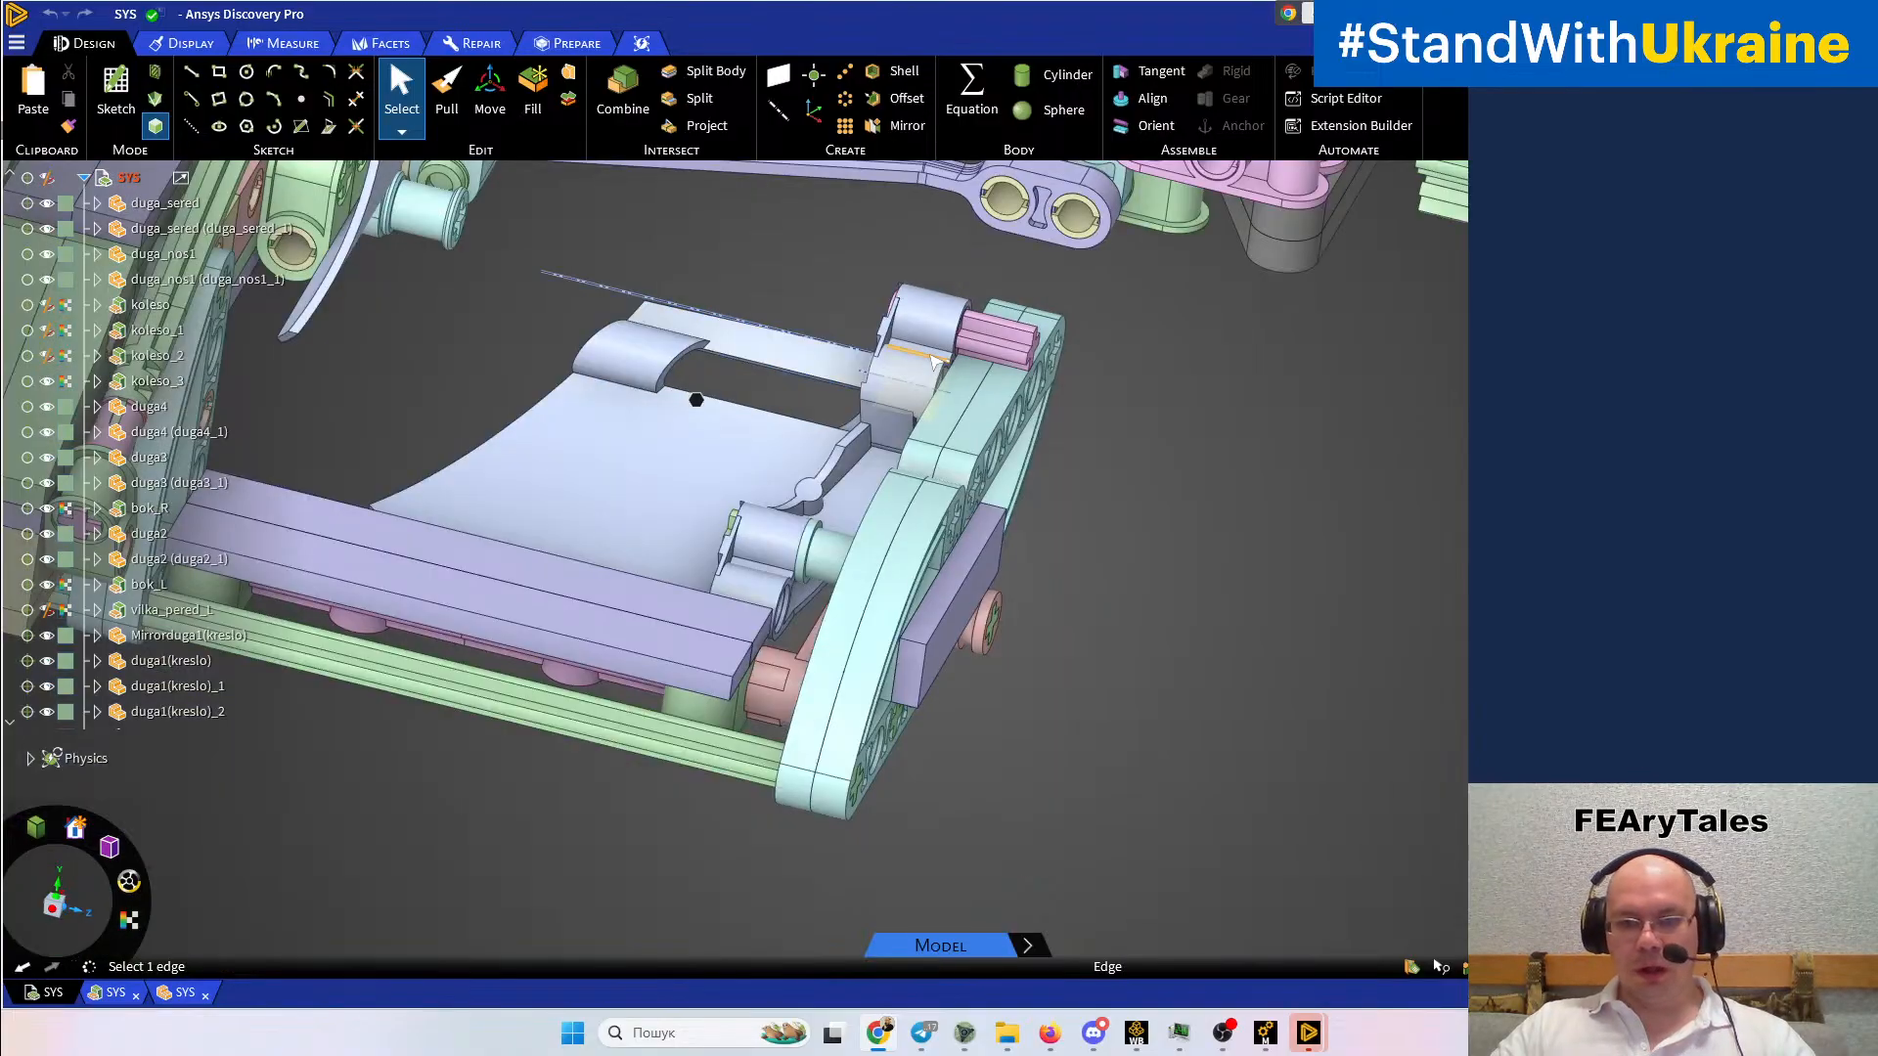
pyautogui.scroll(-3, 934, 361)
pyautogui.moveTo(1084, 431); pyautogui.dragTo(1107, 532, button='middle')
pyautogui.moveTo(1148, 444); pyautogui.dragTo(1081, 453, button='middle')
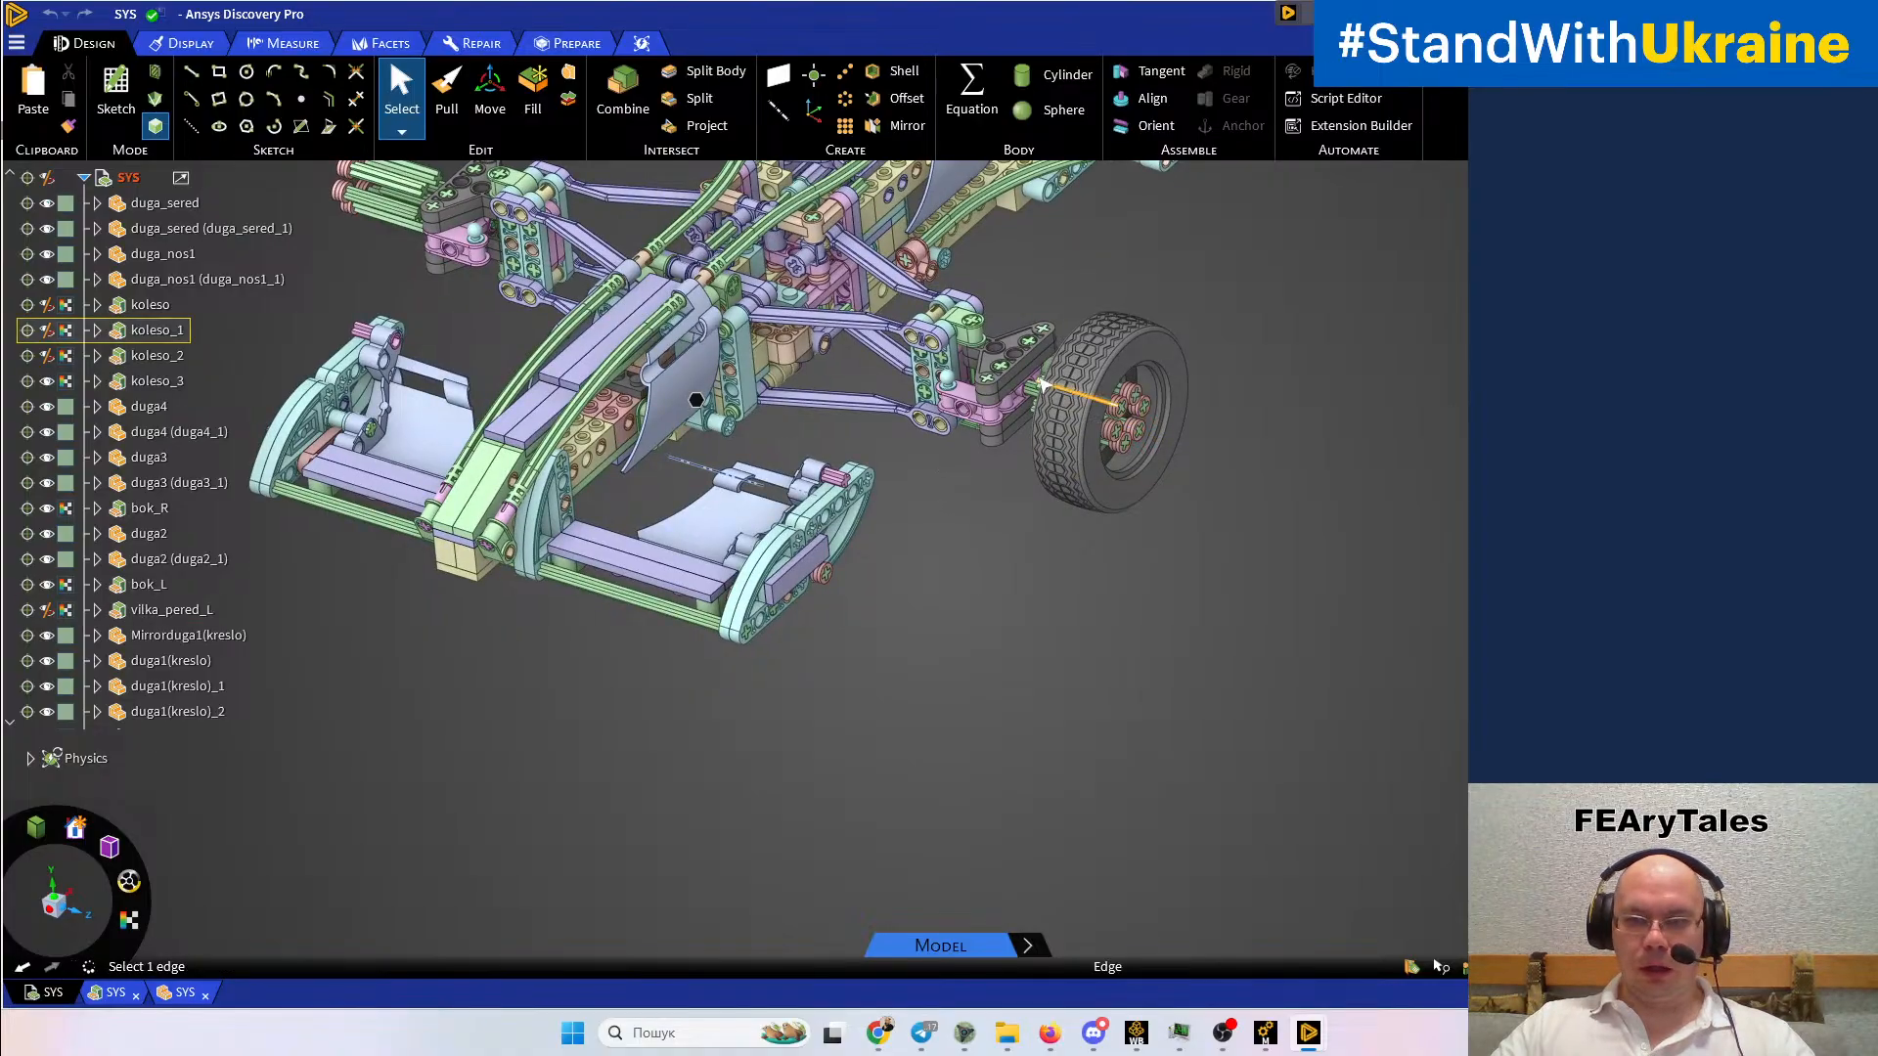
pyautogui.scroll(3, 1045, 384)
pyautogui.scroll(2, 1039, 401)
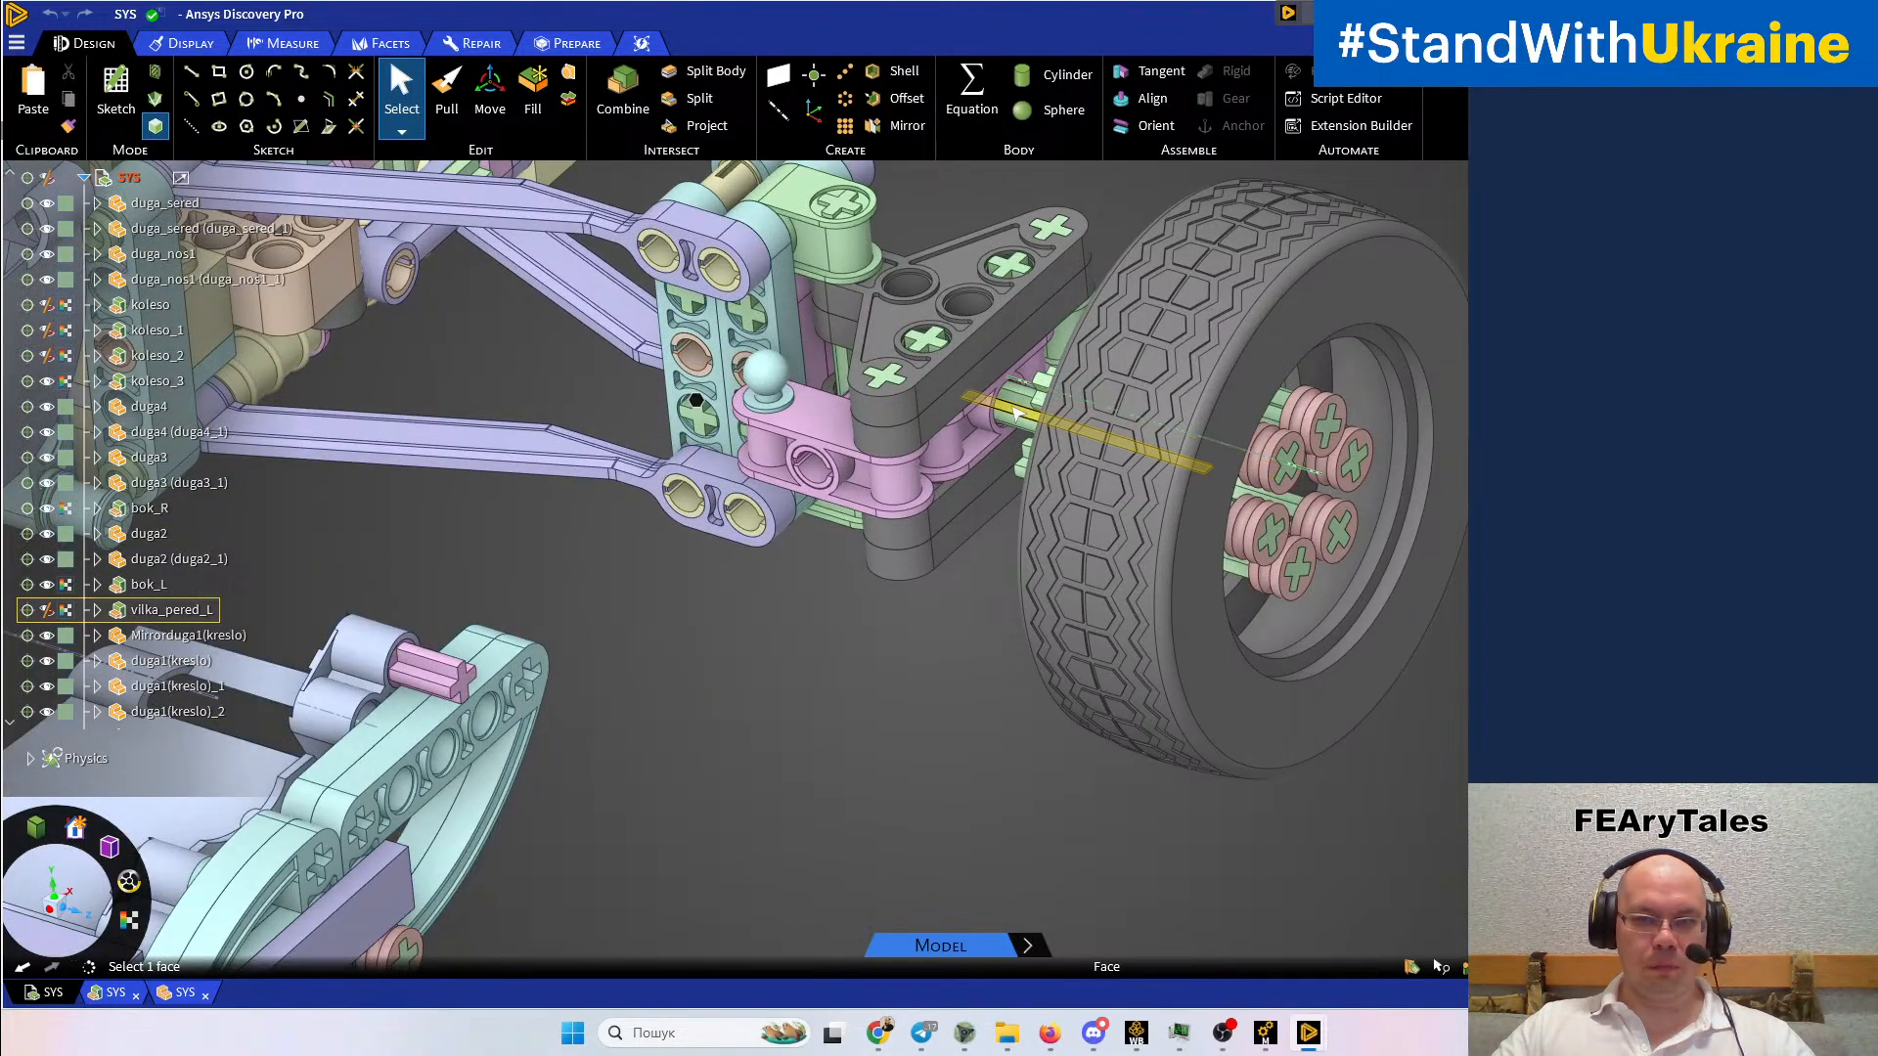
pyautogui.scroll(-10, 1017, 419)
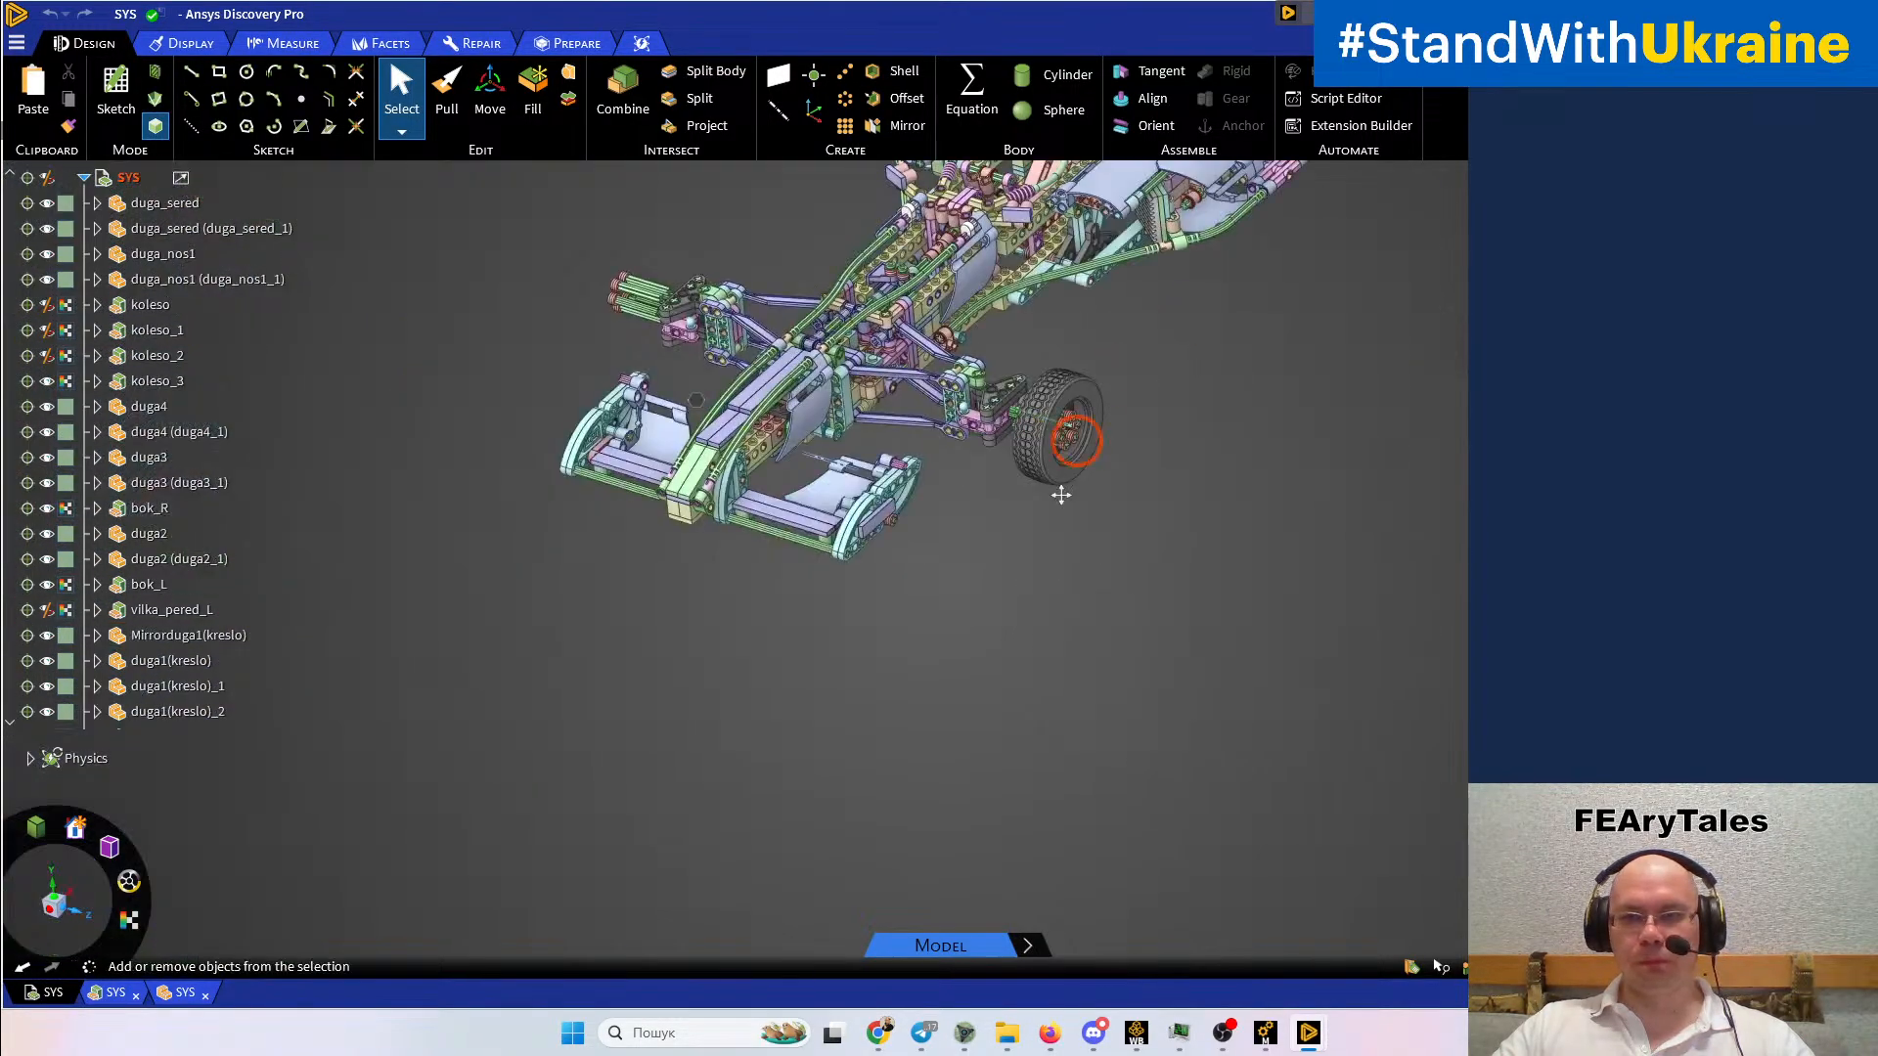
pyautogui.moveTo(1231, 328); pyautogui.dragTo(1337, 407, button='middle')
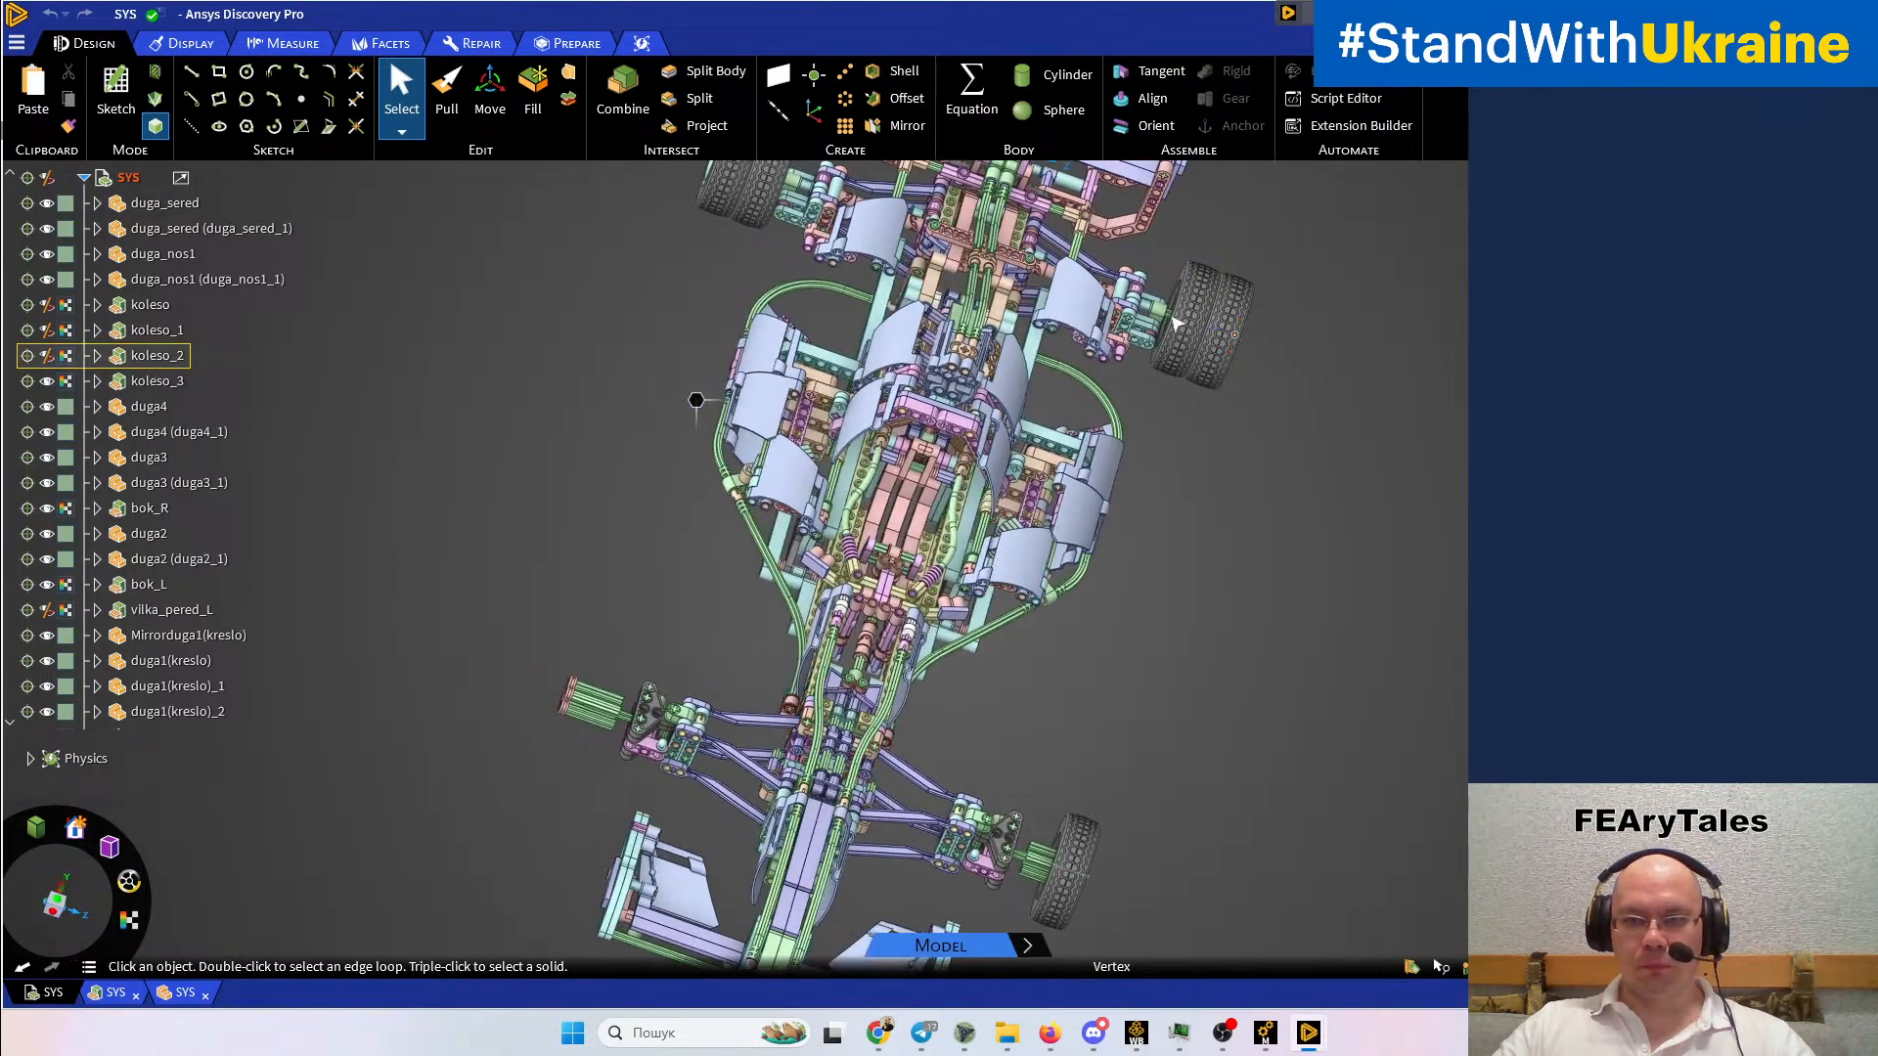
pyautogui.scroll(4, 1171, 323)
pyautogui.scroll(10, 1171, 323)
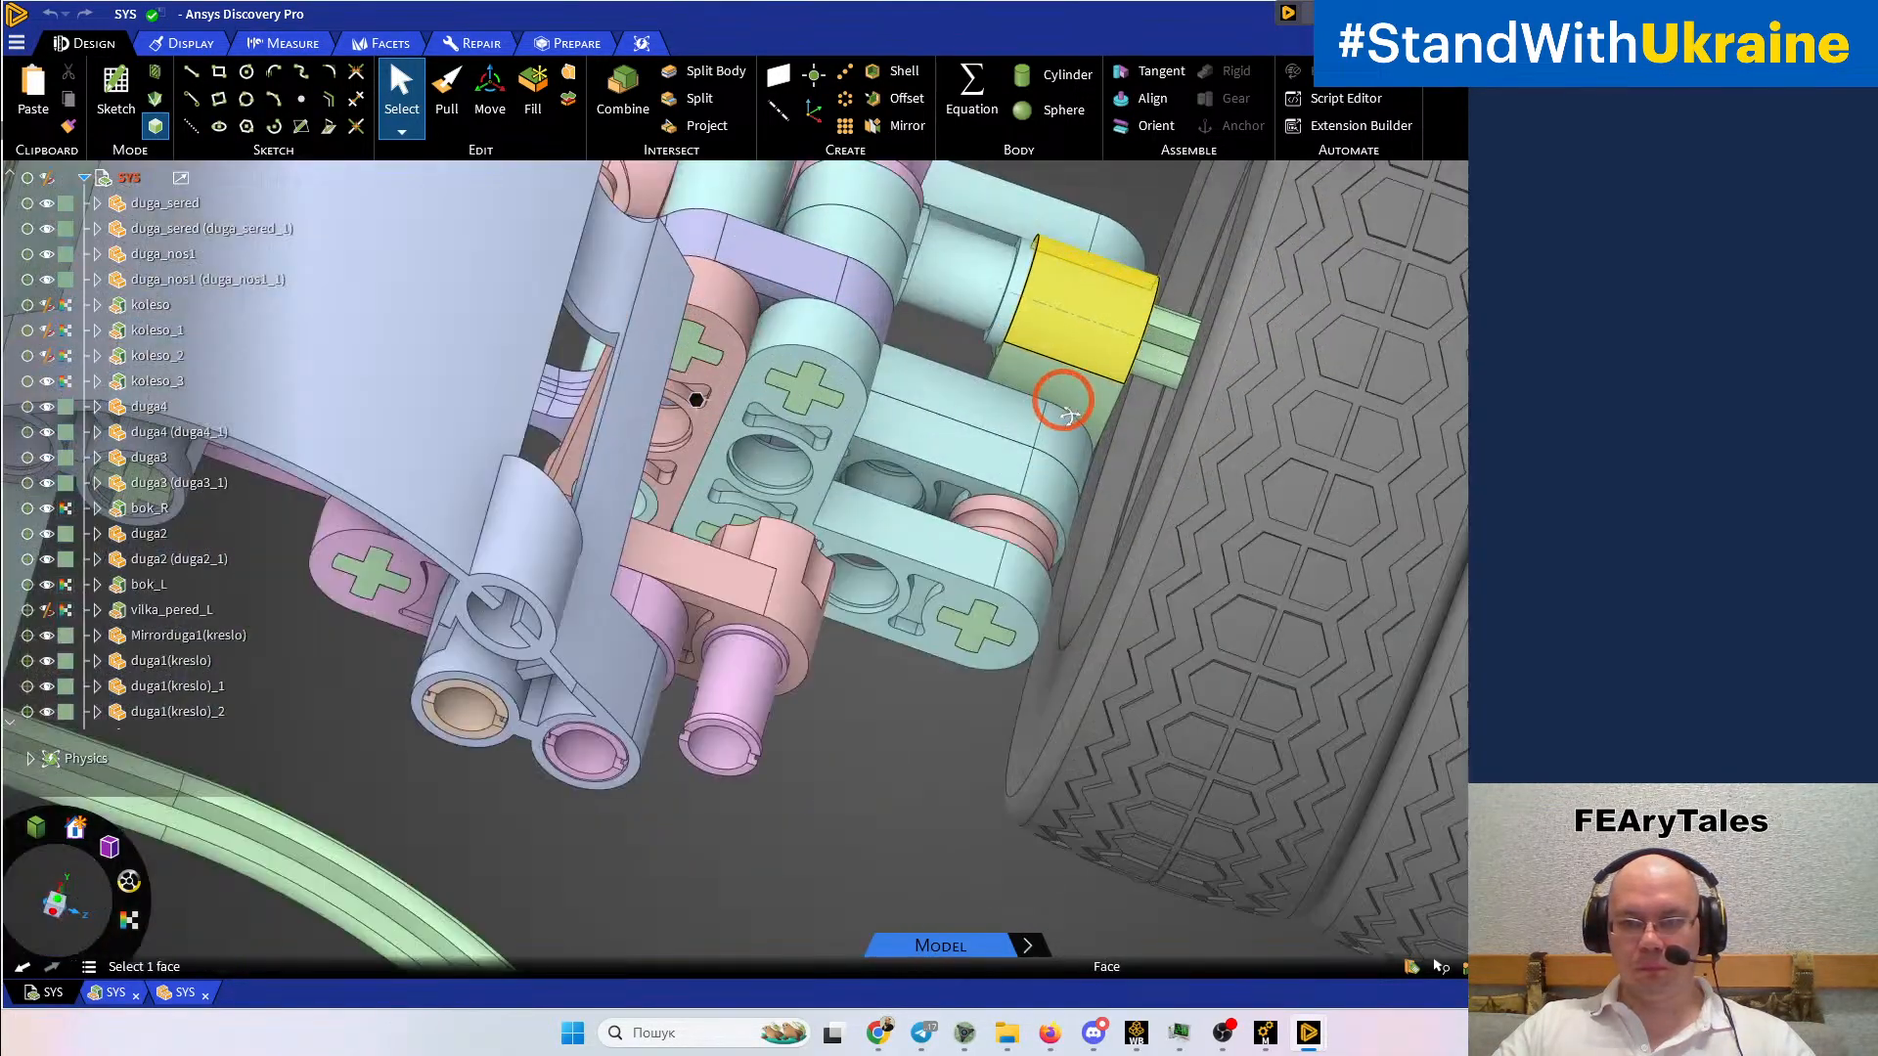
pyautogui.moveTo(1059, 433); pyautogui.dragTo(1049, 434, button='middle')
pyautogui.click(991, 256)
pyautogui.rightClick(993, 256)
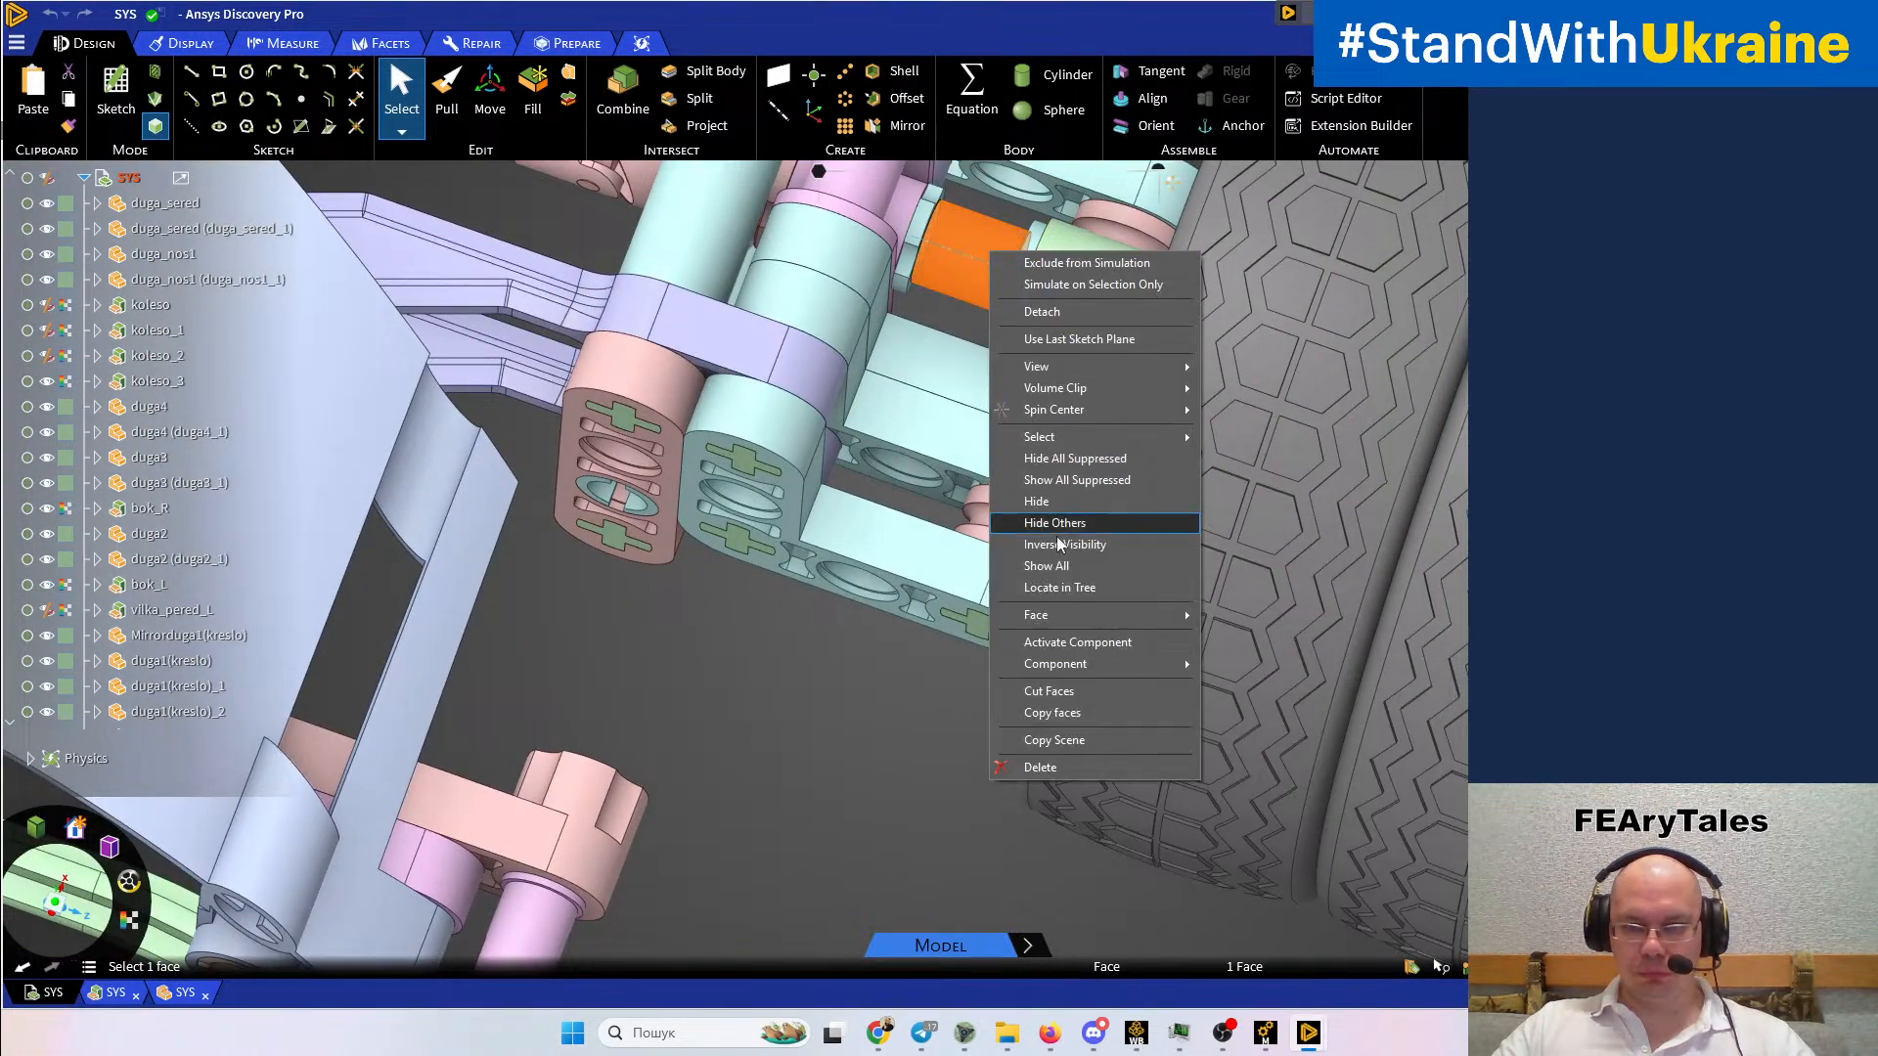
pyautogui.click(1100, 664)
pyautogui.click(1244, 668)
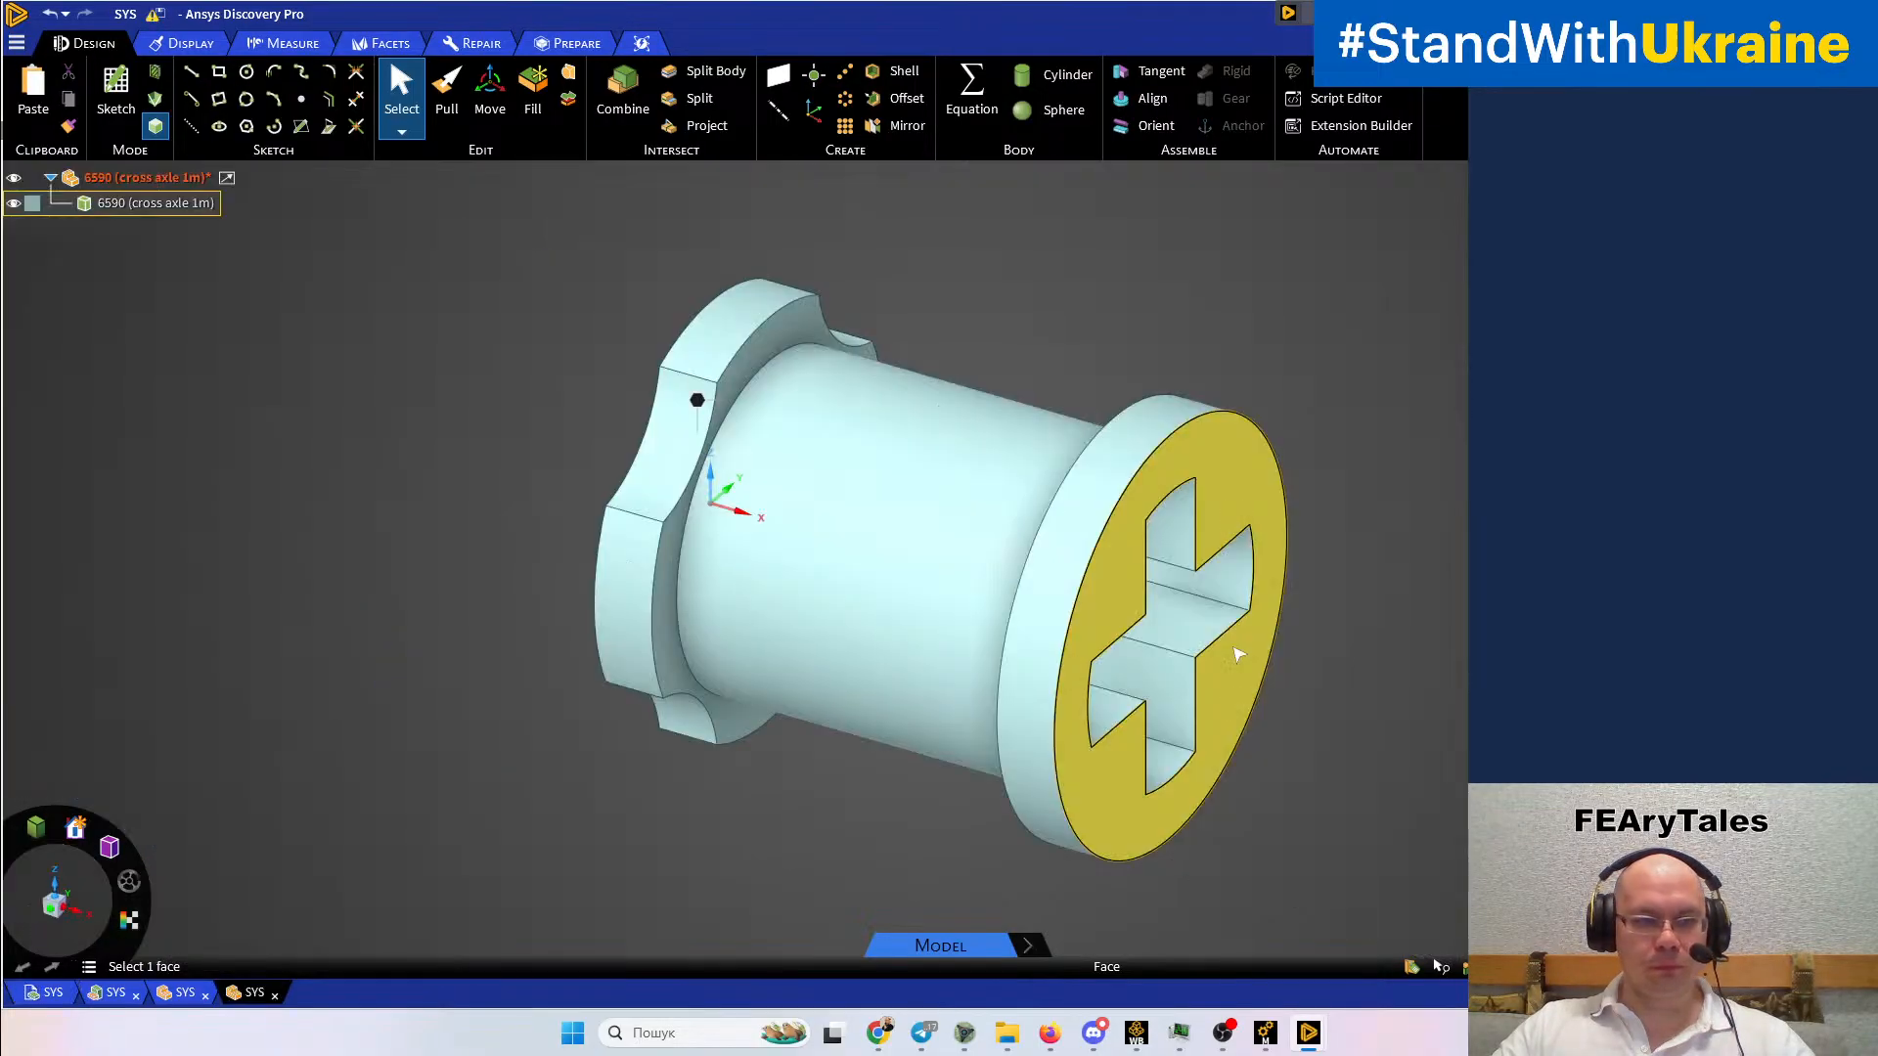
# Rename the solid body of the bushing component as 6590 (cross axle 1m)_2
pyautogui.click(502, 369)
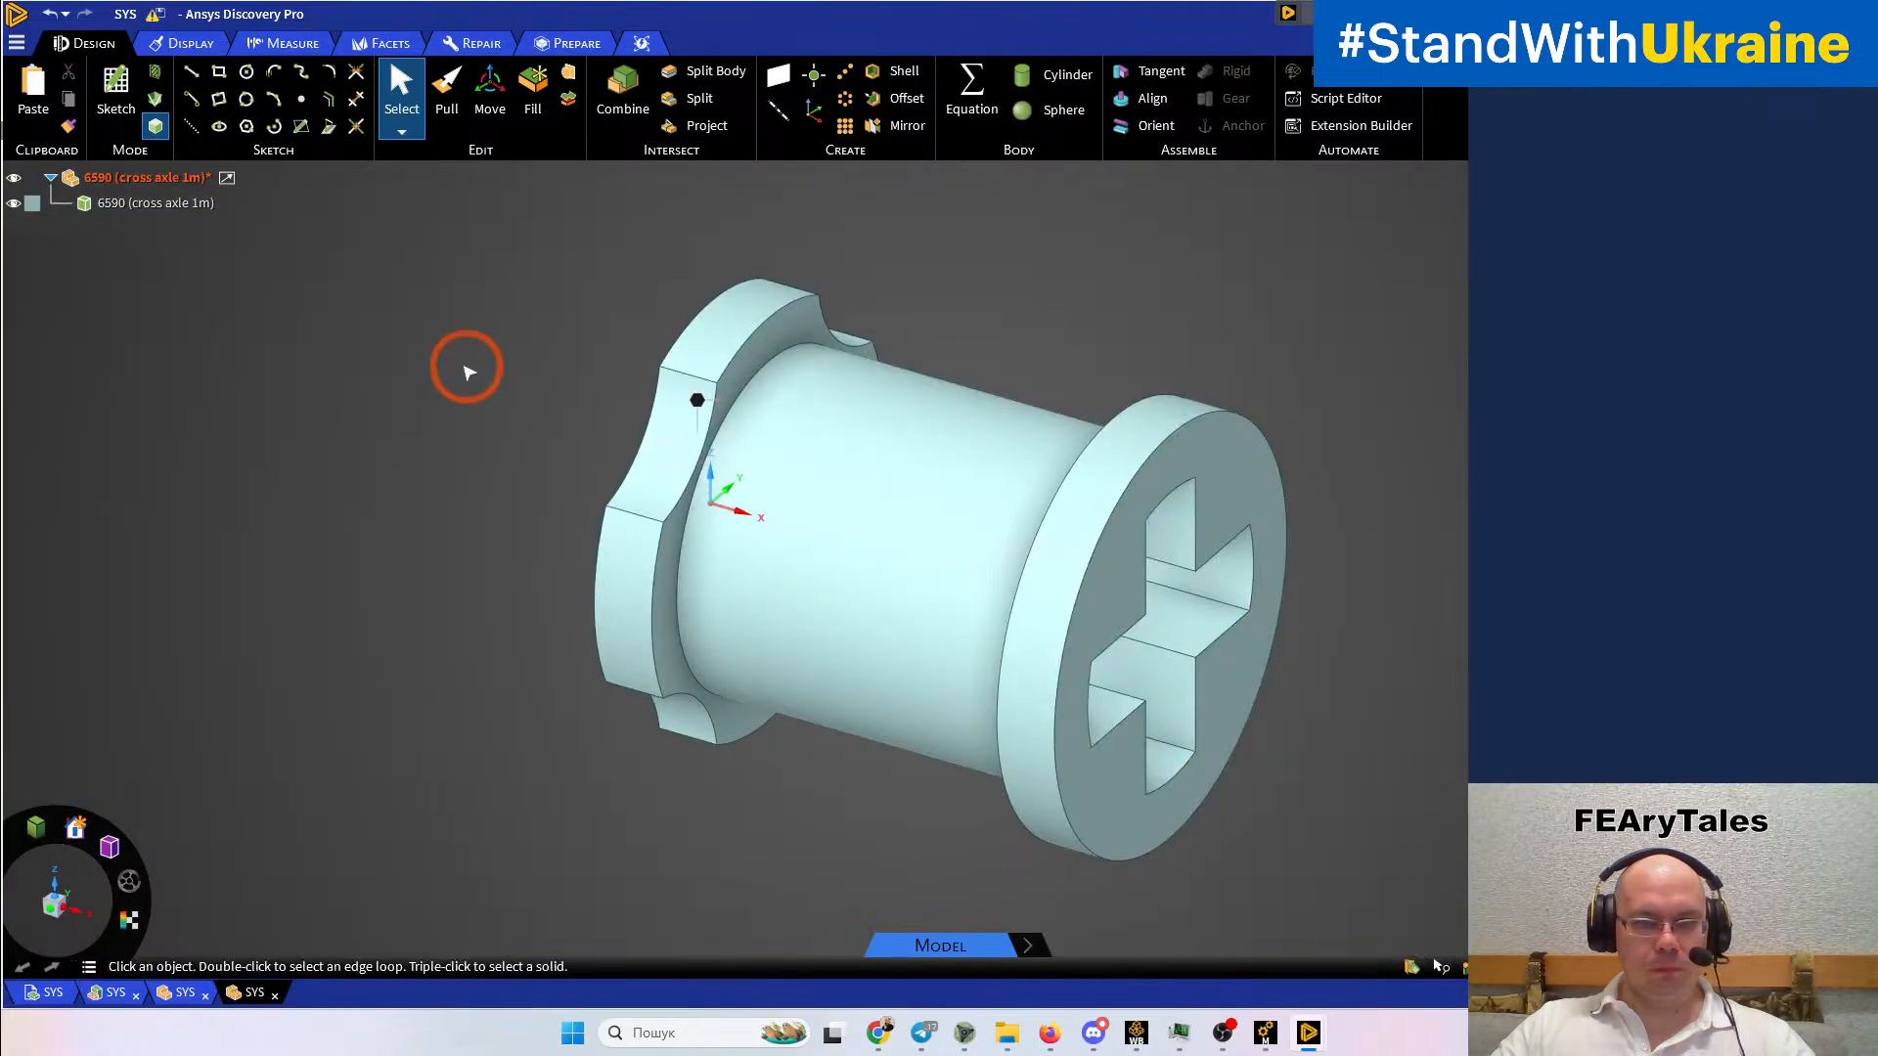
pyautogui.click(174, 204)
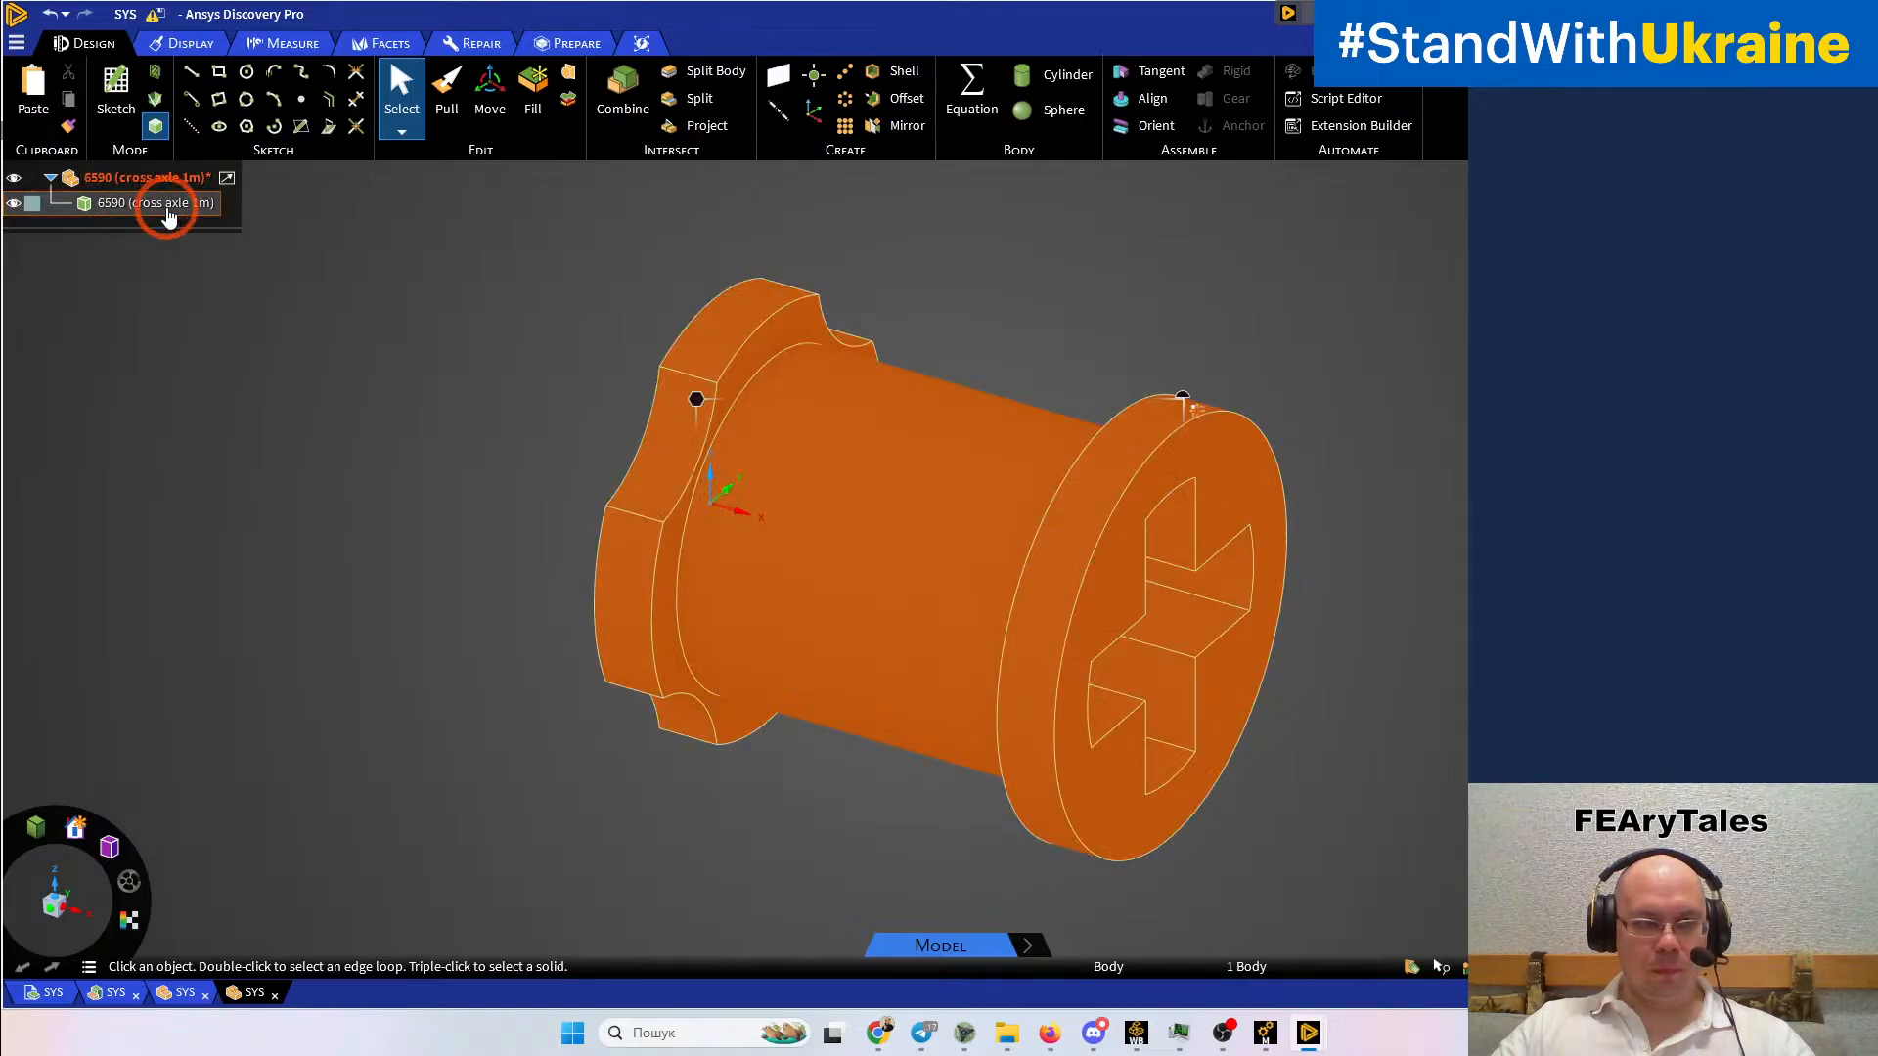
pyautogui.click(186, 204)
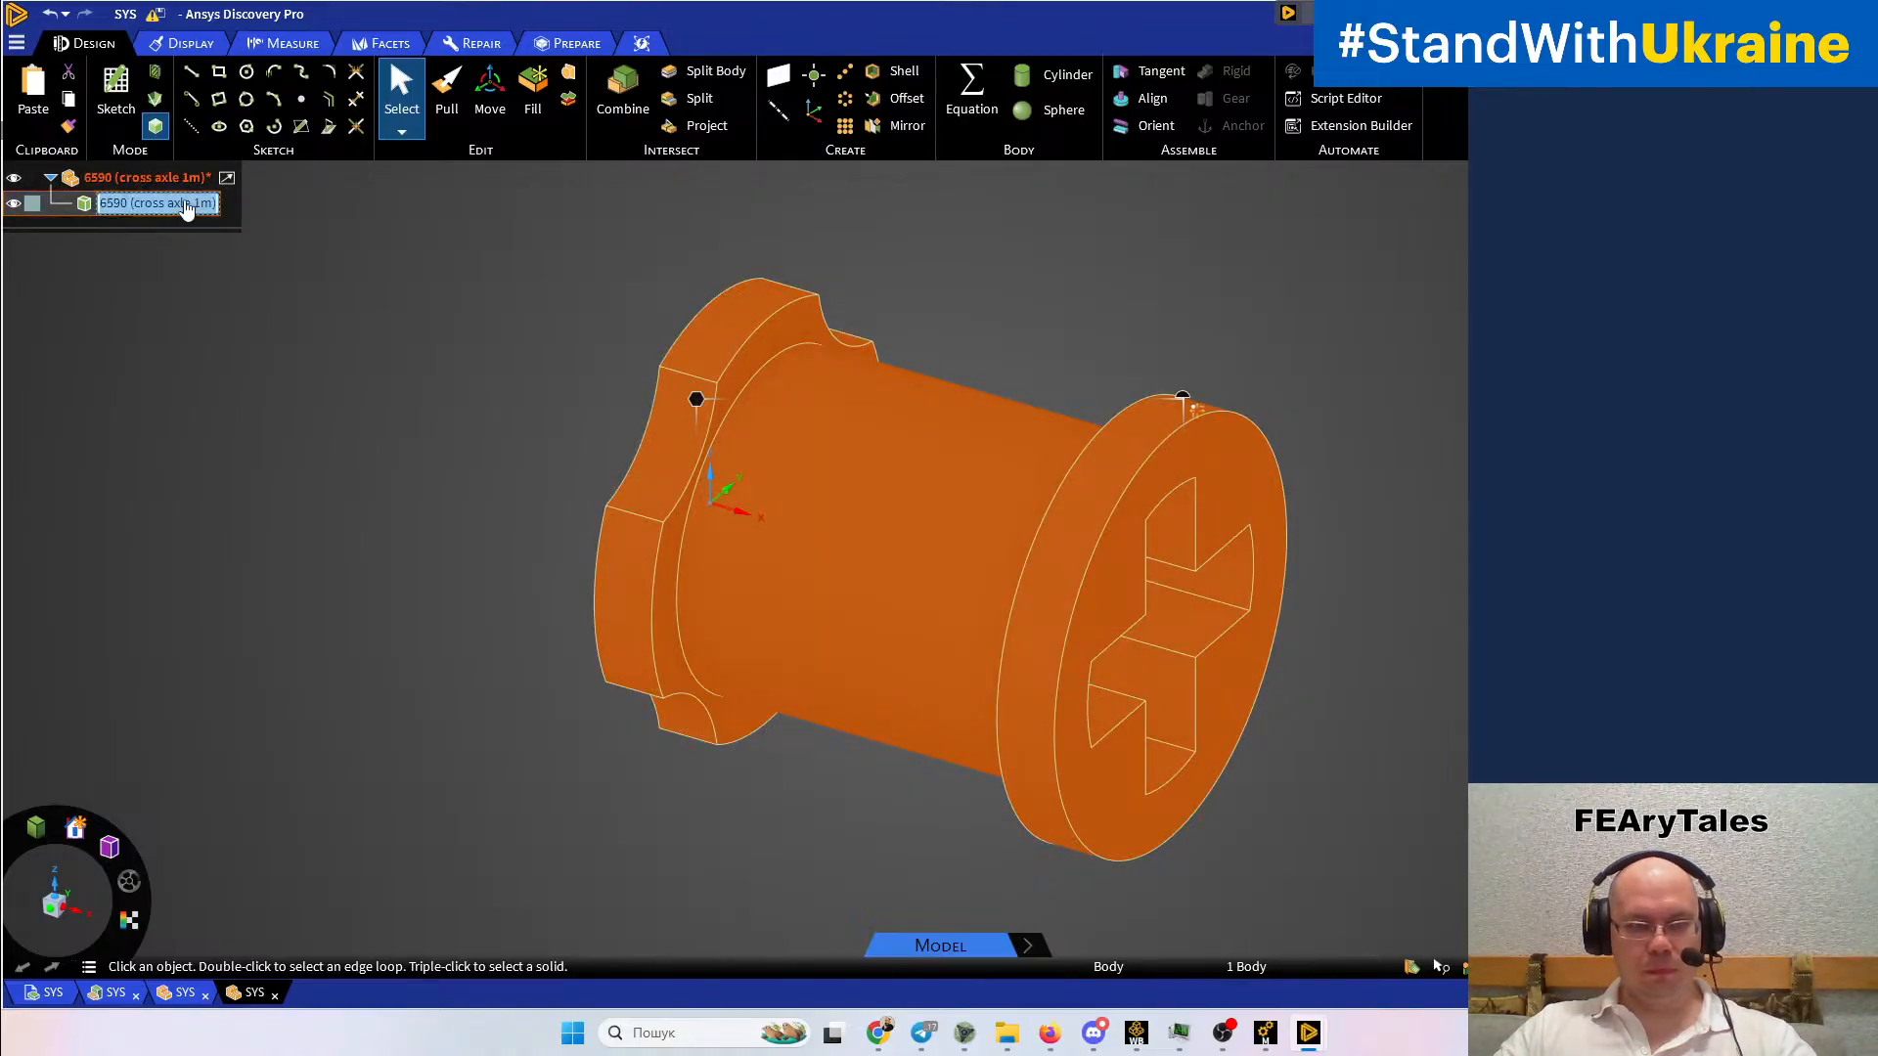
pyautogui.press('End')
pyautogui.write('_')
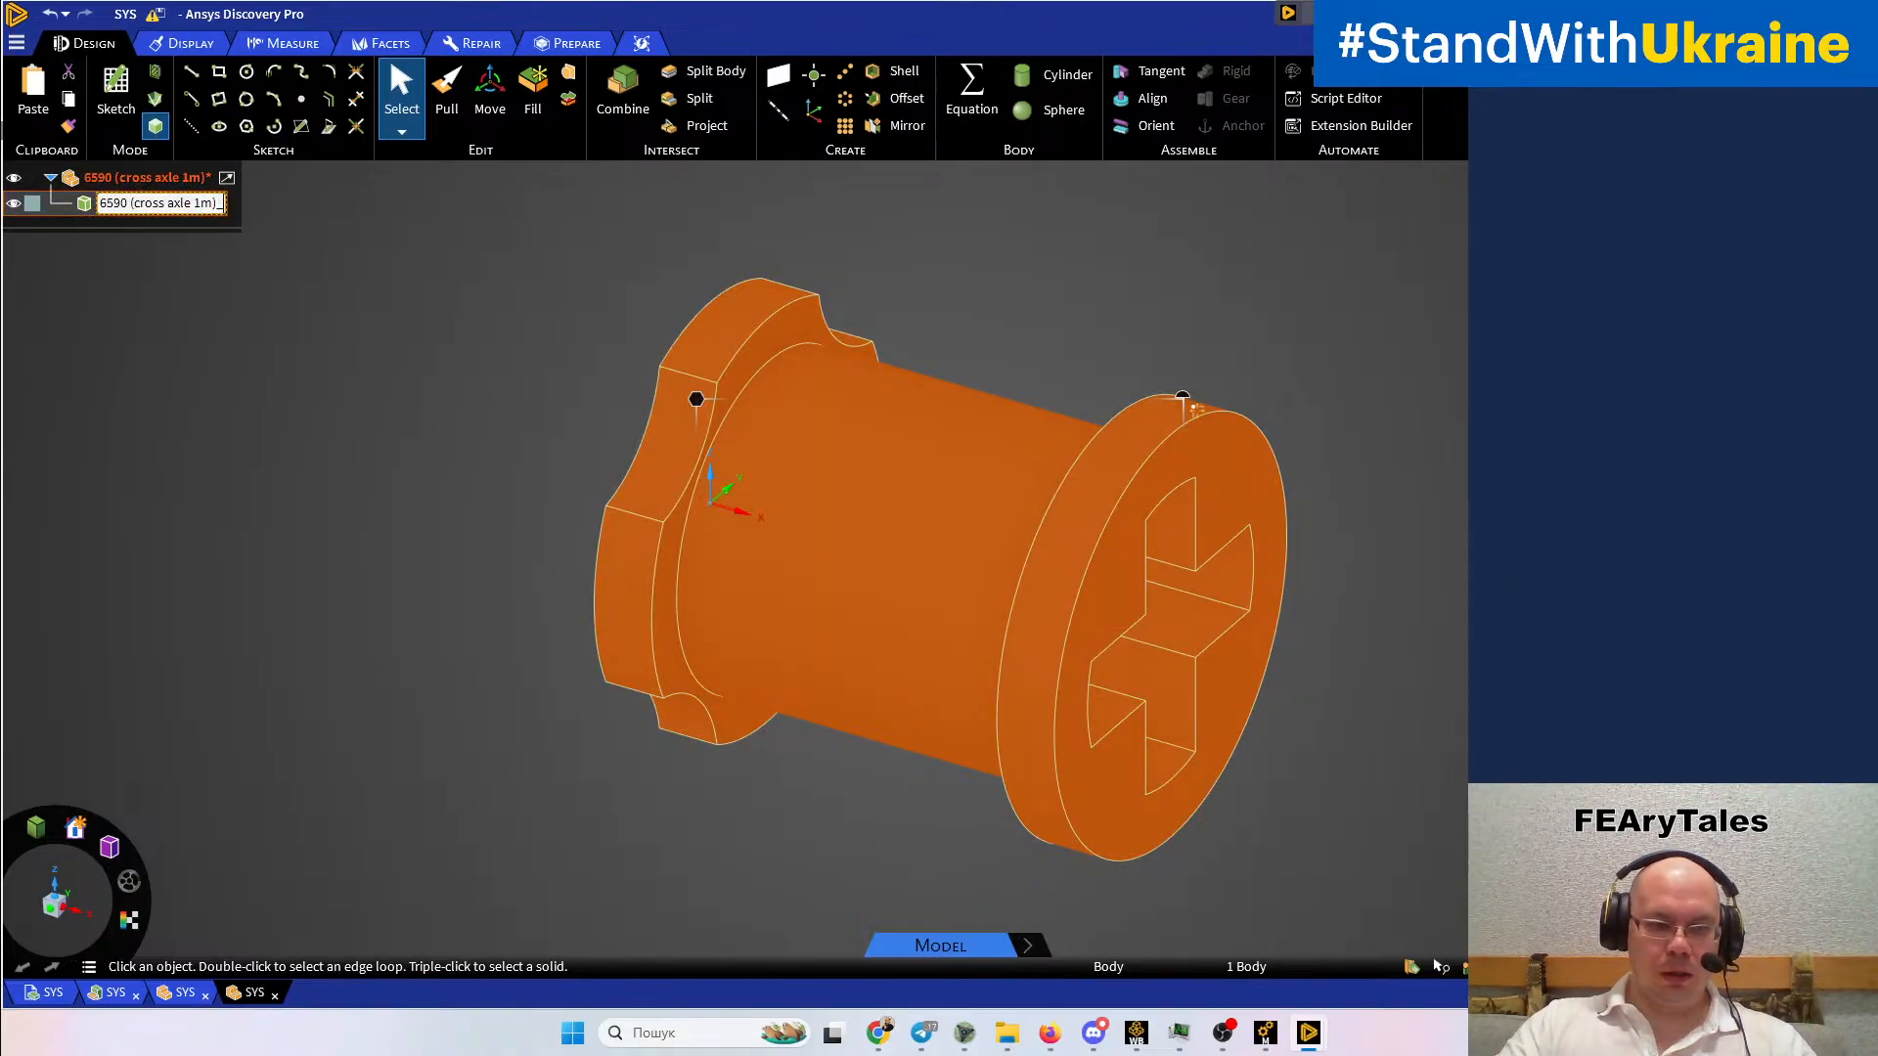
pyautogui.write('2')
pyautogui.press('Return')
# Paste the copied sliced bodies into the 6590 (cross axle 1m) component and delete the unsliced 6590 (cross axle 1m)_2 body
pyautogui.click(189, 186)
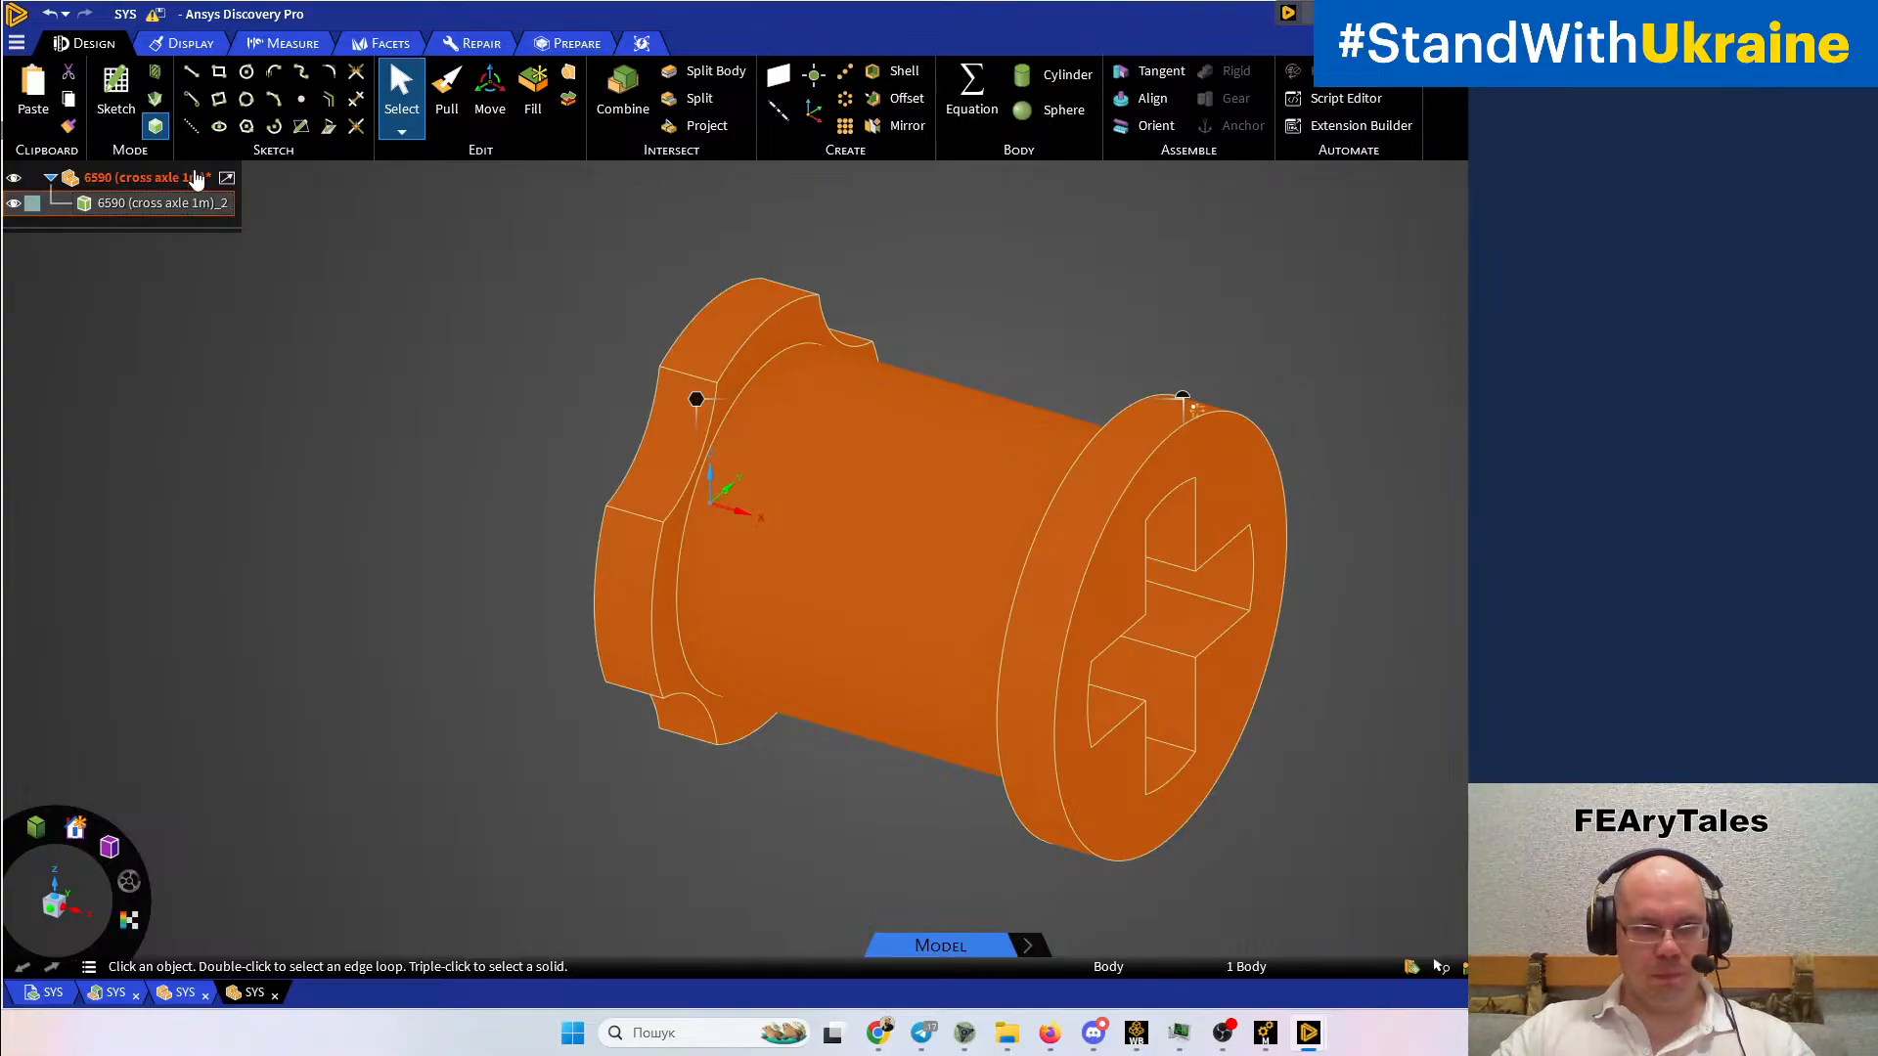
pyautogui.hotkey('ctrl', 's')
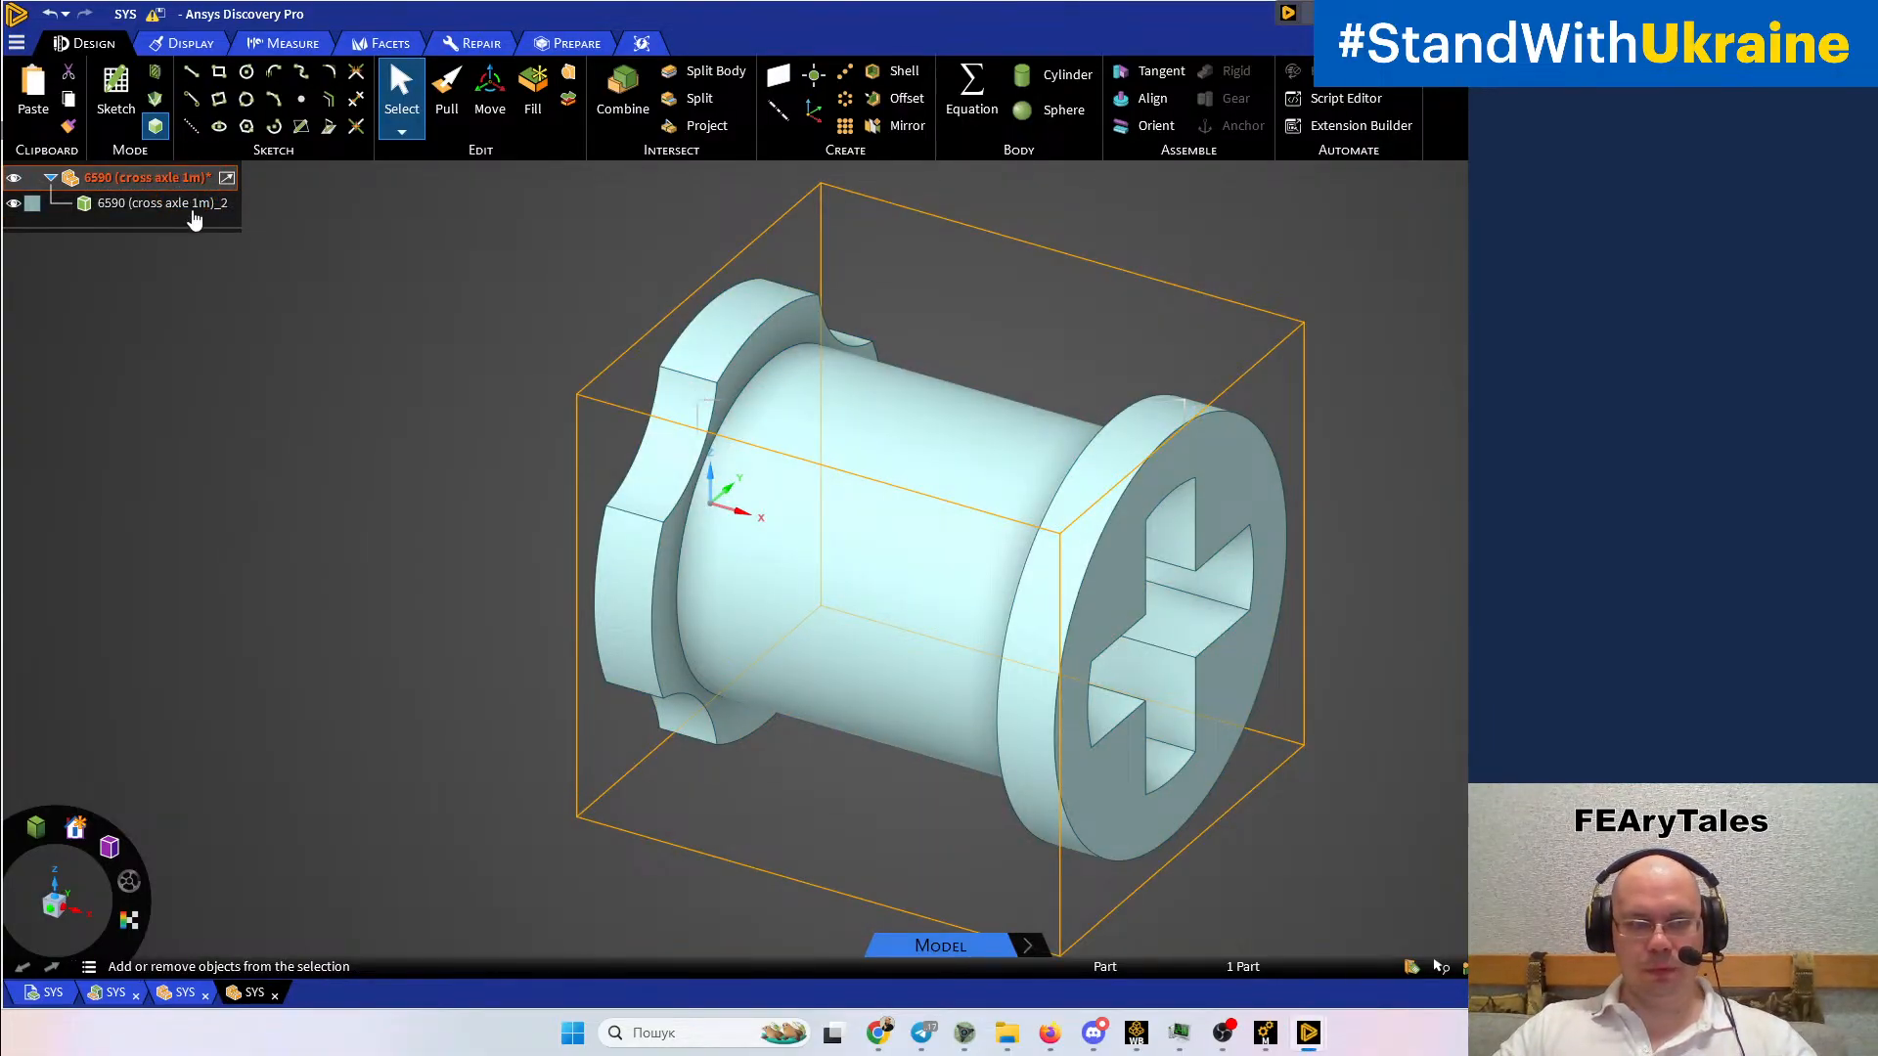
pyautogui.click(384, 516)
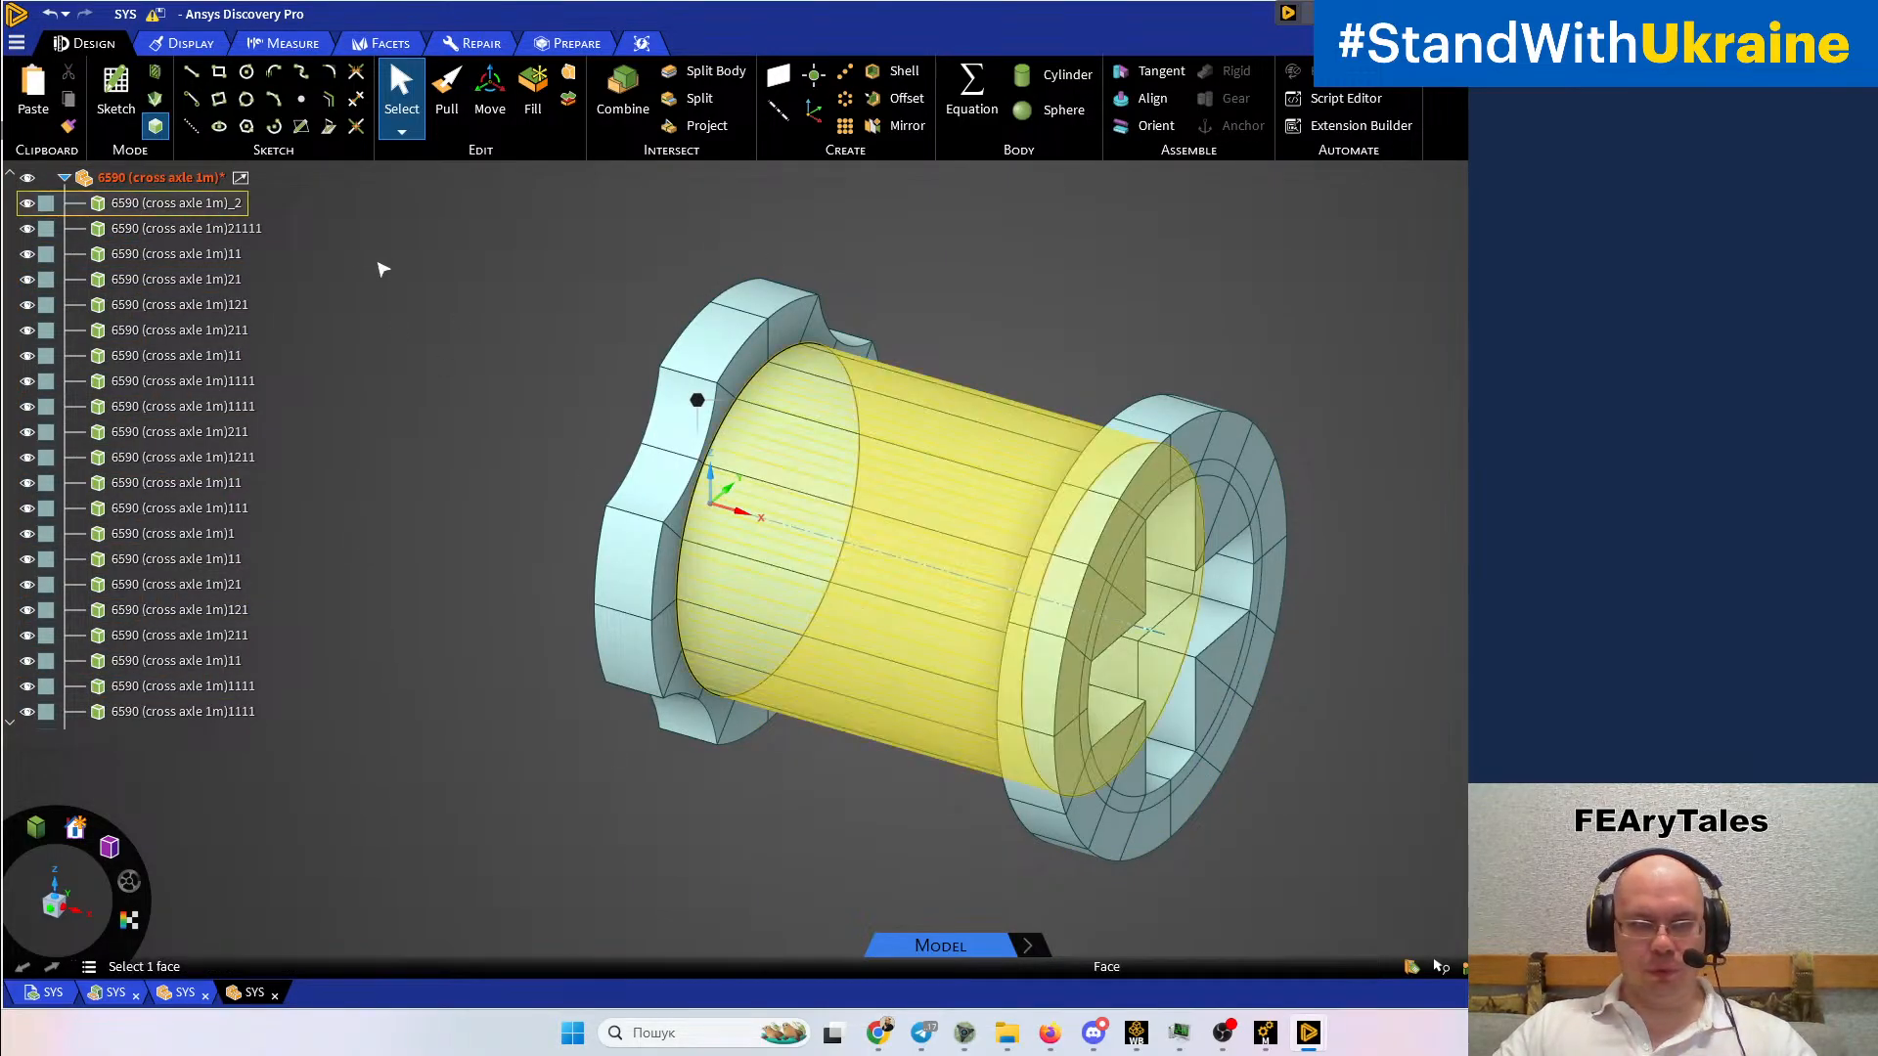
pyautogui.click(195, 205)
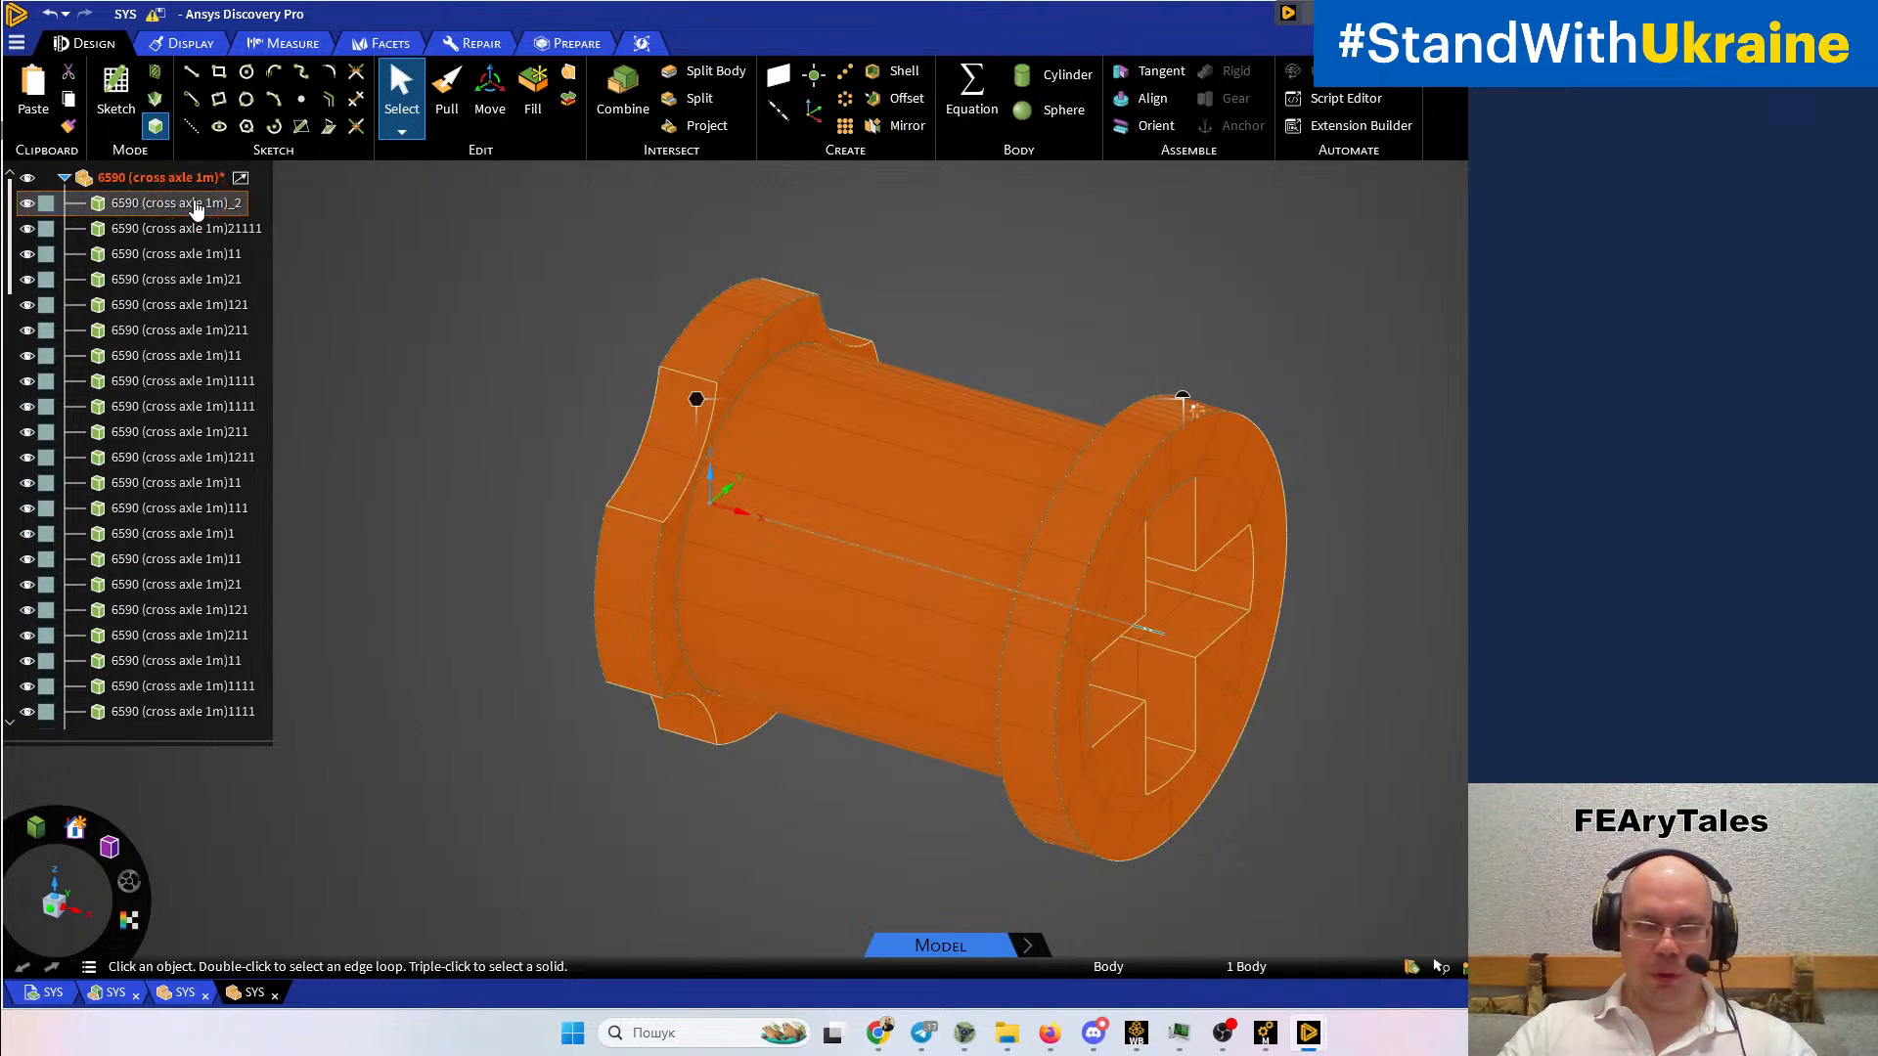
pyautogui.press('Delete')
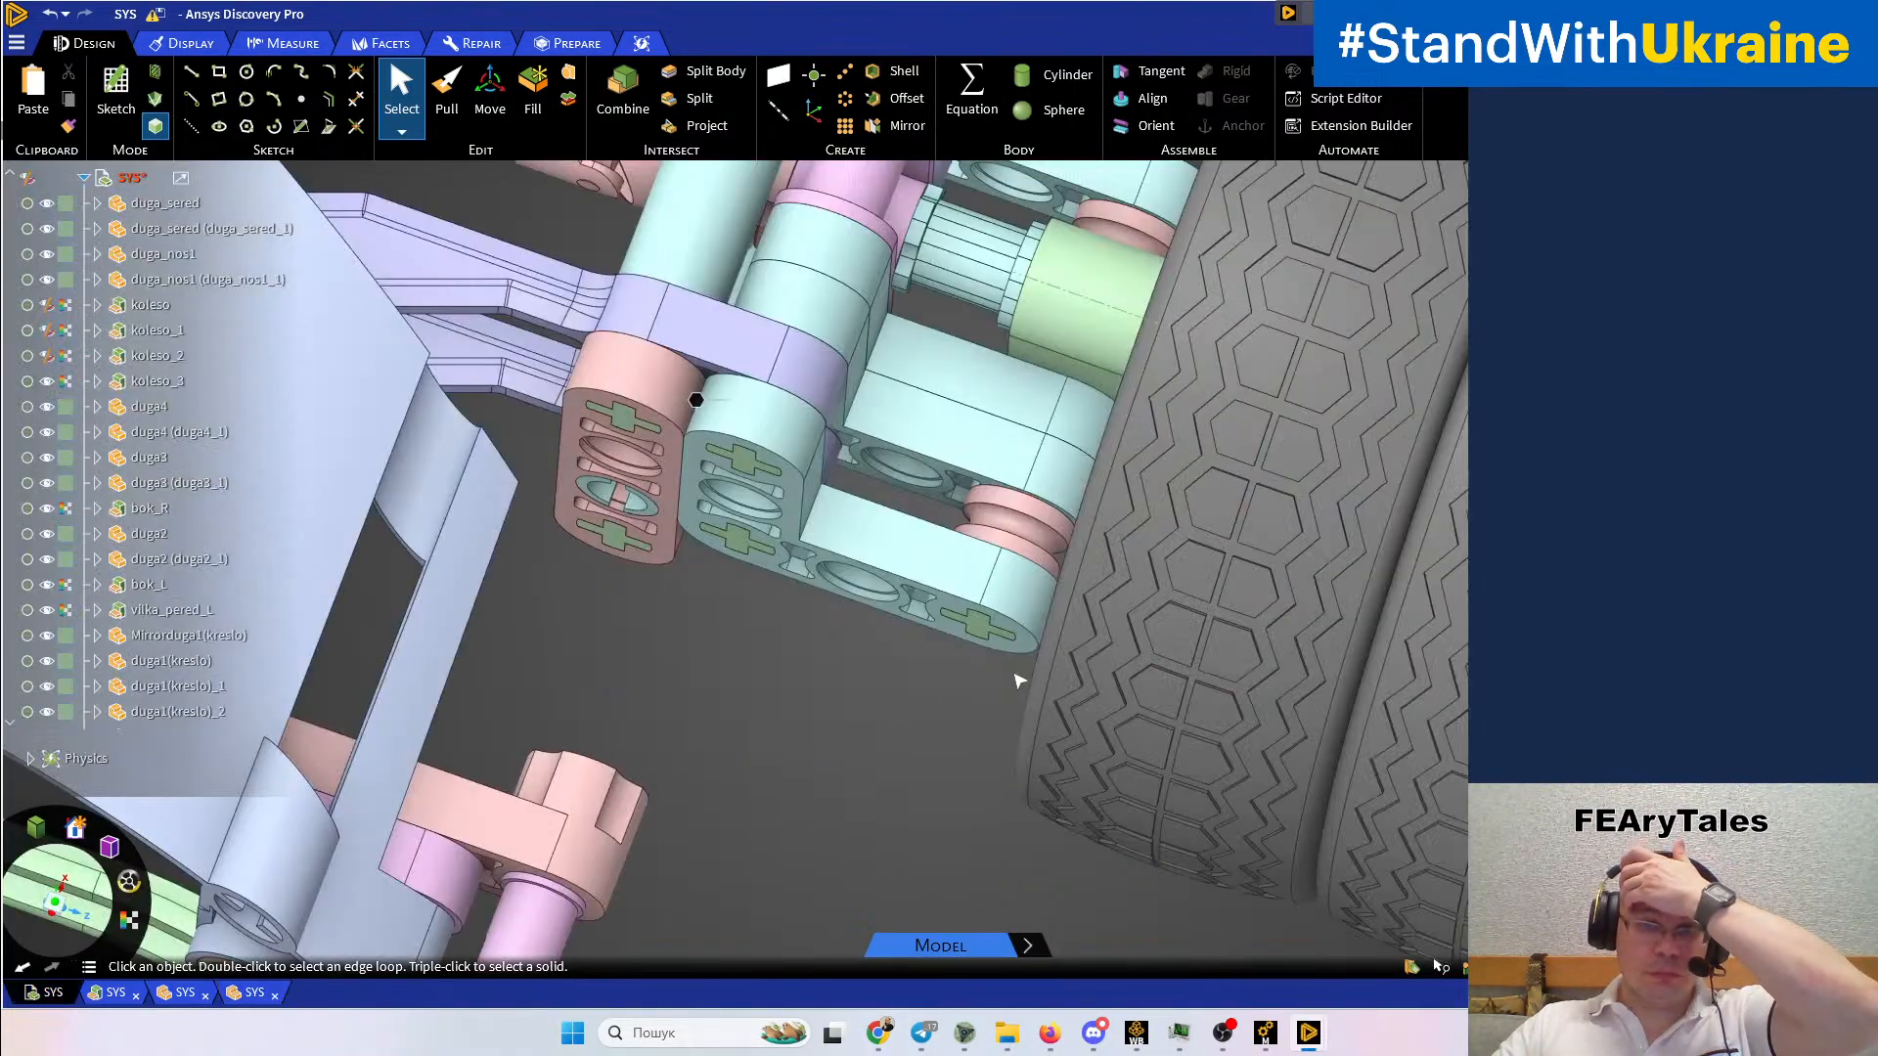
# Examine the sliced bushings at the rear wheels and look along the car to the front suspension
pyautogui.scroll(-5, 1076, 592)
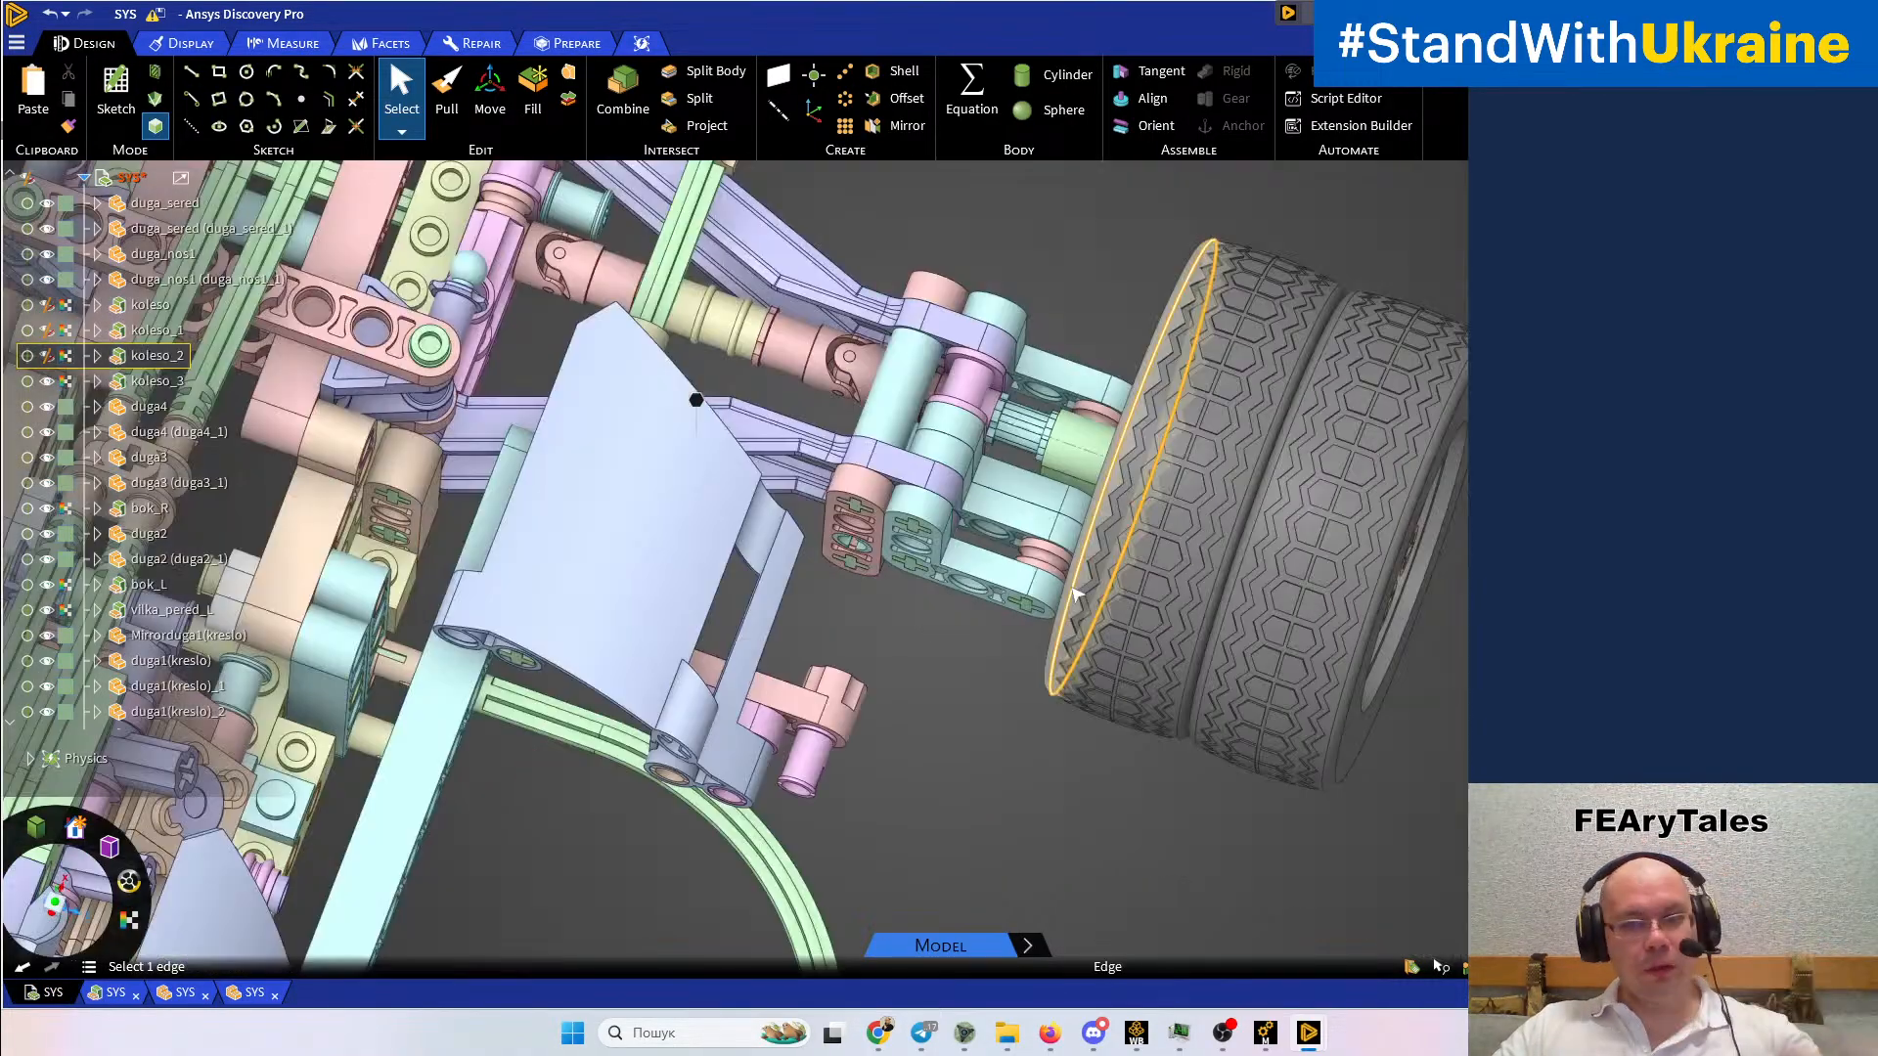
pyautogui.scroll(-3, 1074, 593)
pyautogui.keyDown('ctrl'); pyautogui.moveTo(885, 589); pyautogui.dragTo(1085, 669, button='middle'); pyautogui.keyUp('ctrl')
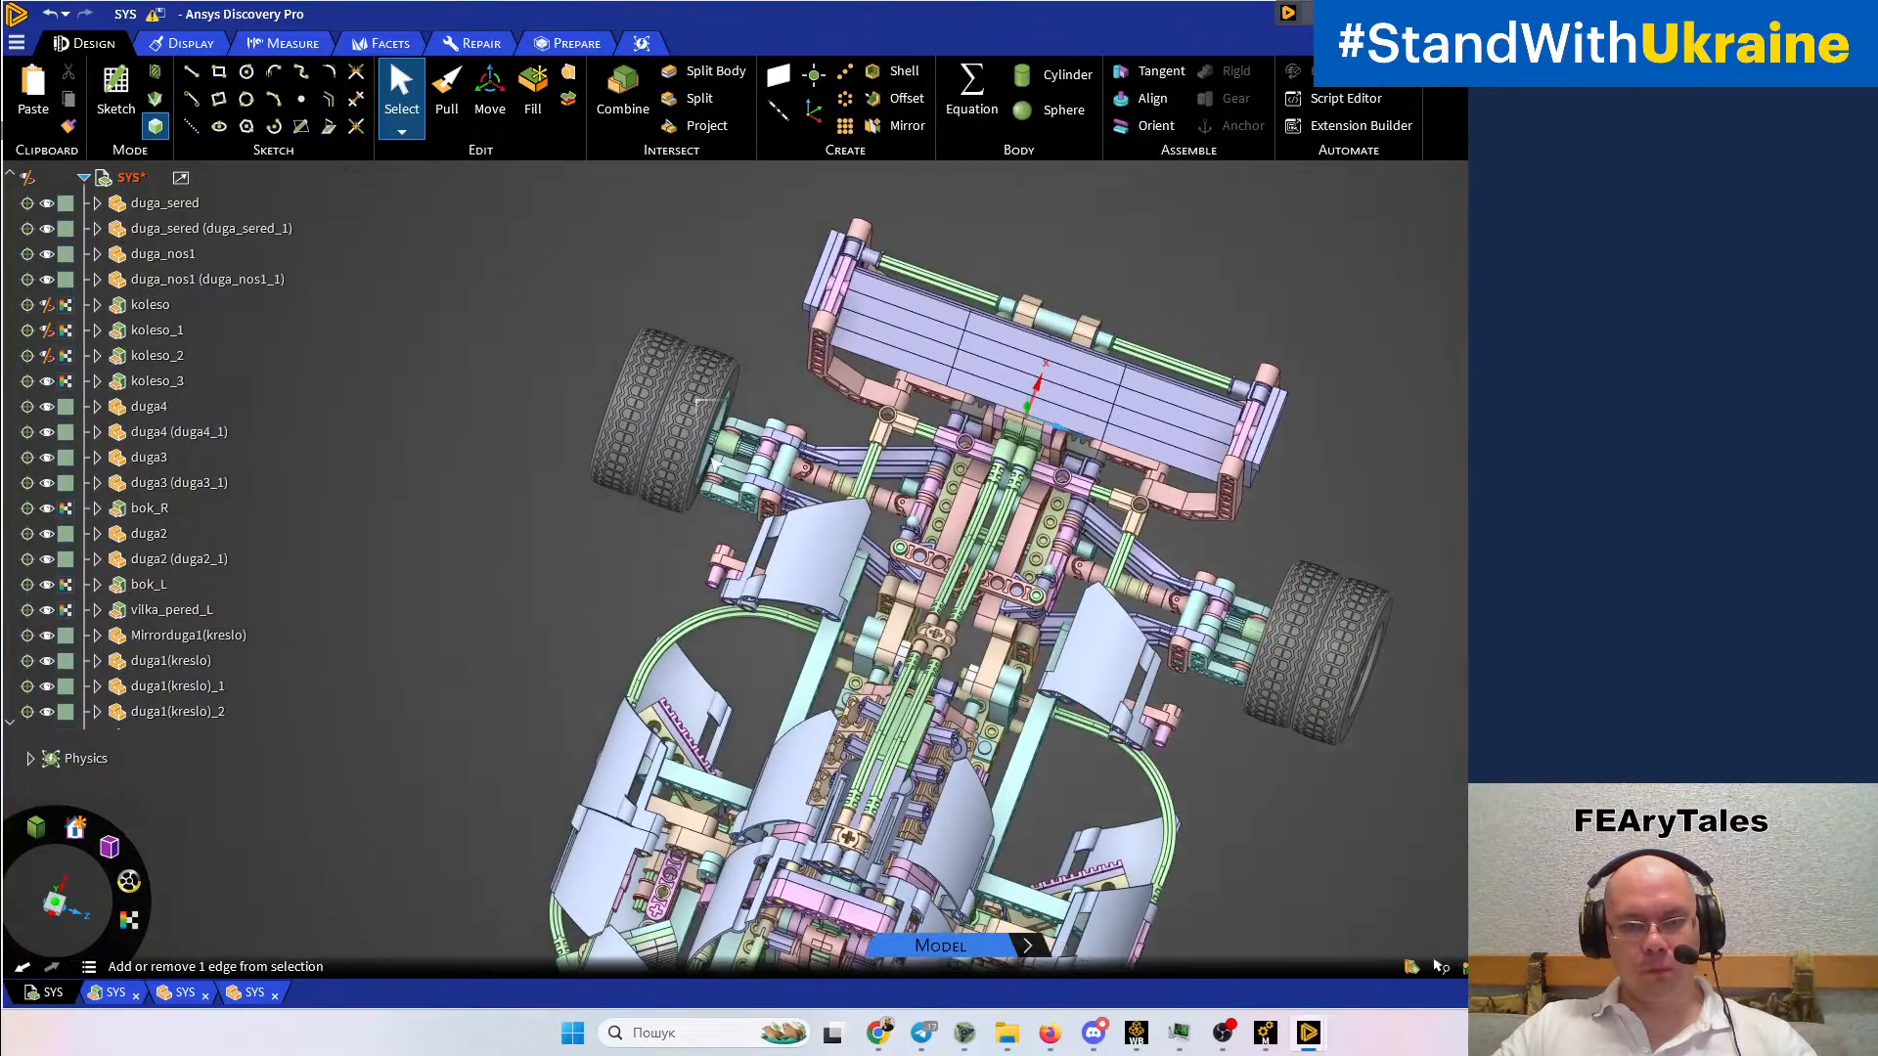
pyautogui.scroll(4, 714, 459)
pyautogui.scroll(6, 719, 460)
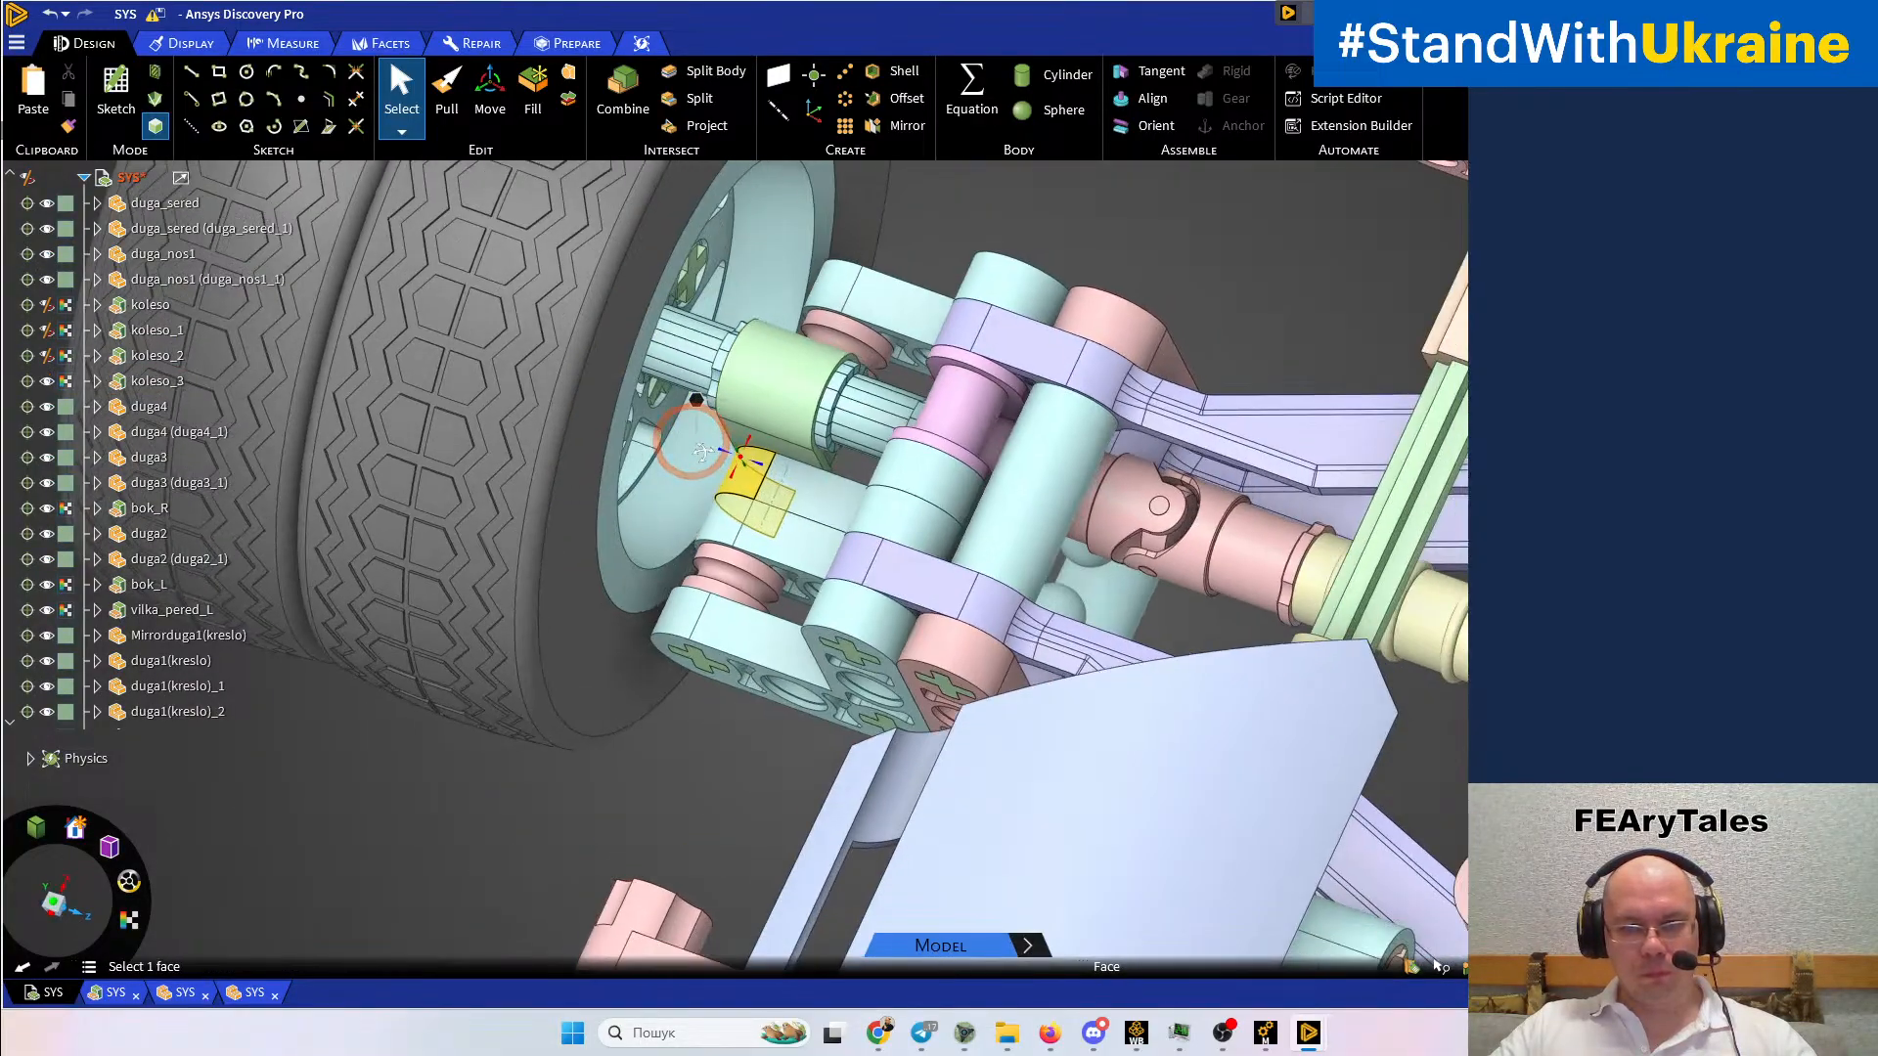
pyautogui.scroll(-5, 829, 448)
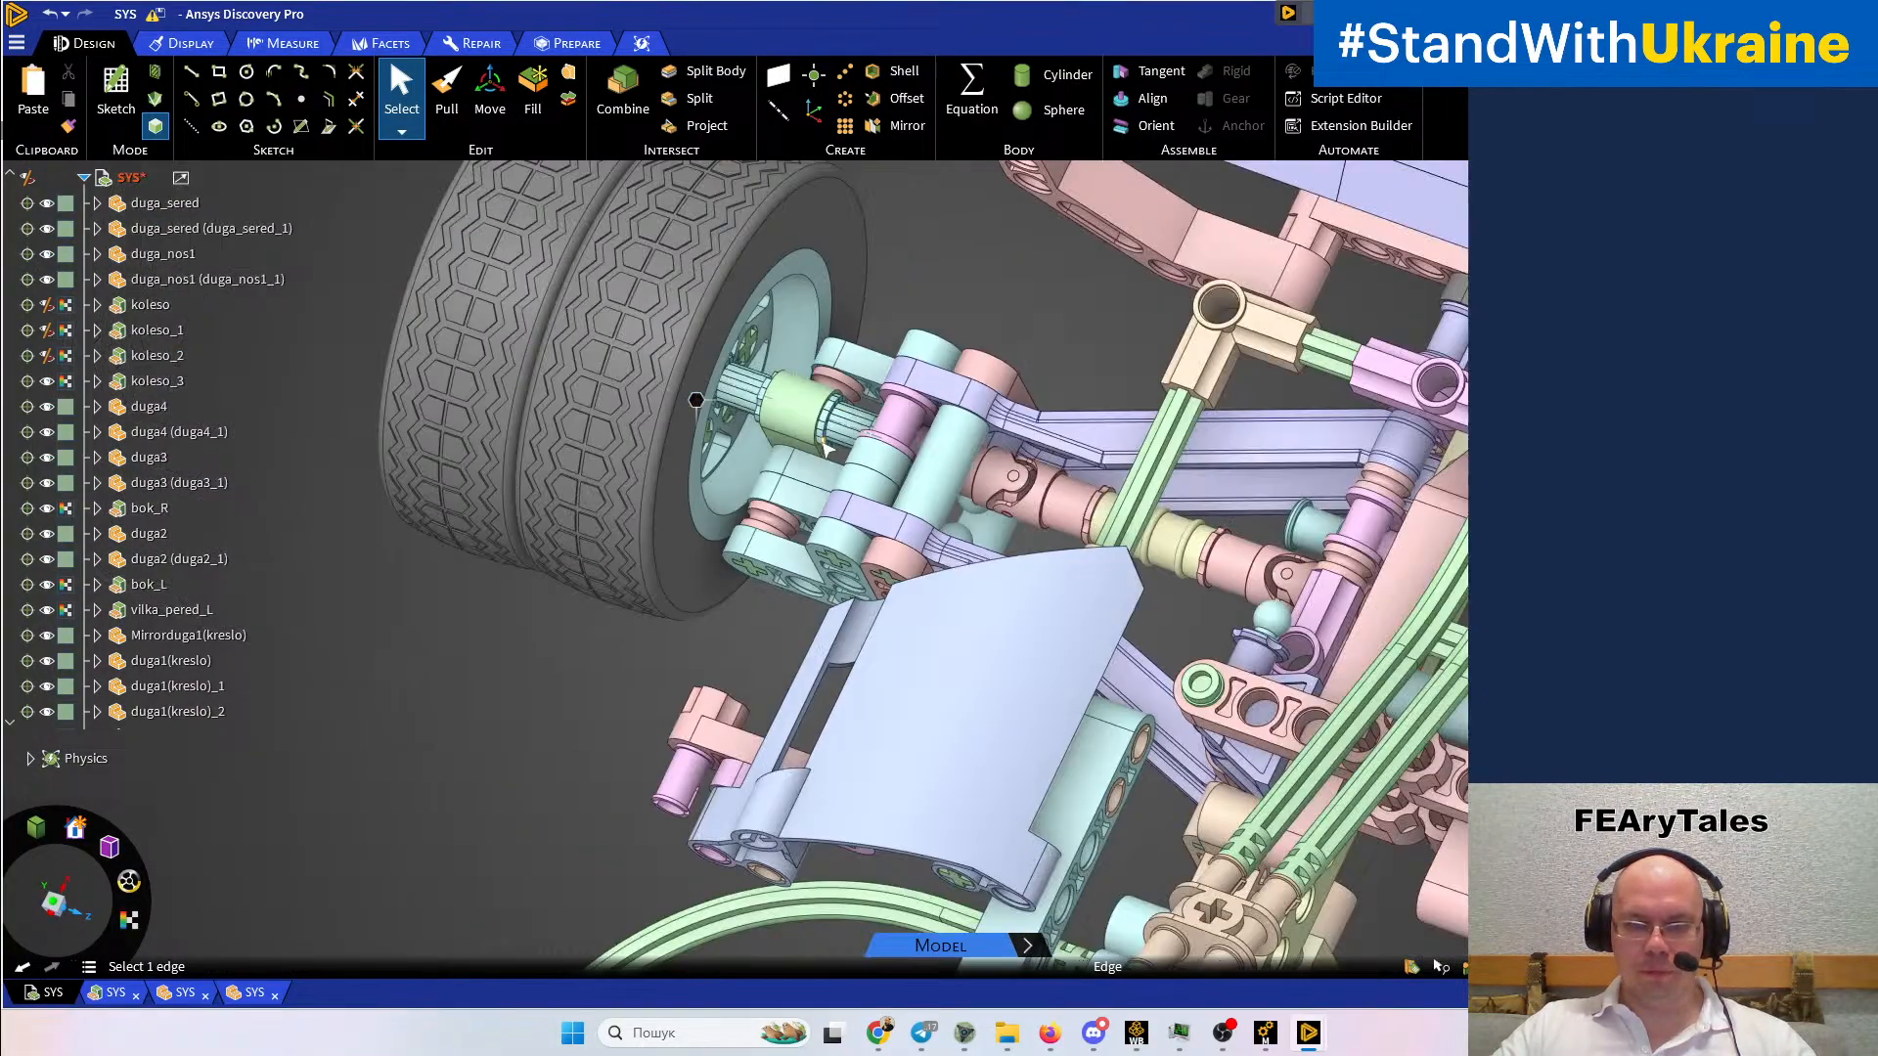
pyautogui.keyDown('ctrl'); pyautogui.moveTo(964, 685); pyautogui.dragTo(903, 525, button='middle'); pyautogui.keyUp('ctrl')
pyautogui.keyDown('ctrl'); pyautogui.moveTo(954, 624); pyautogui.dragTo(945, 256, button='middle'); pyautogui.keyUp('ctrl')
pyautogui.keyDown('ctrl'); pyautogui.moveTo(895, 636); pyautogui.dragTo(973, 289, button='middle'); pyautogui.keyUp('ctrl')
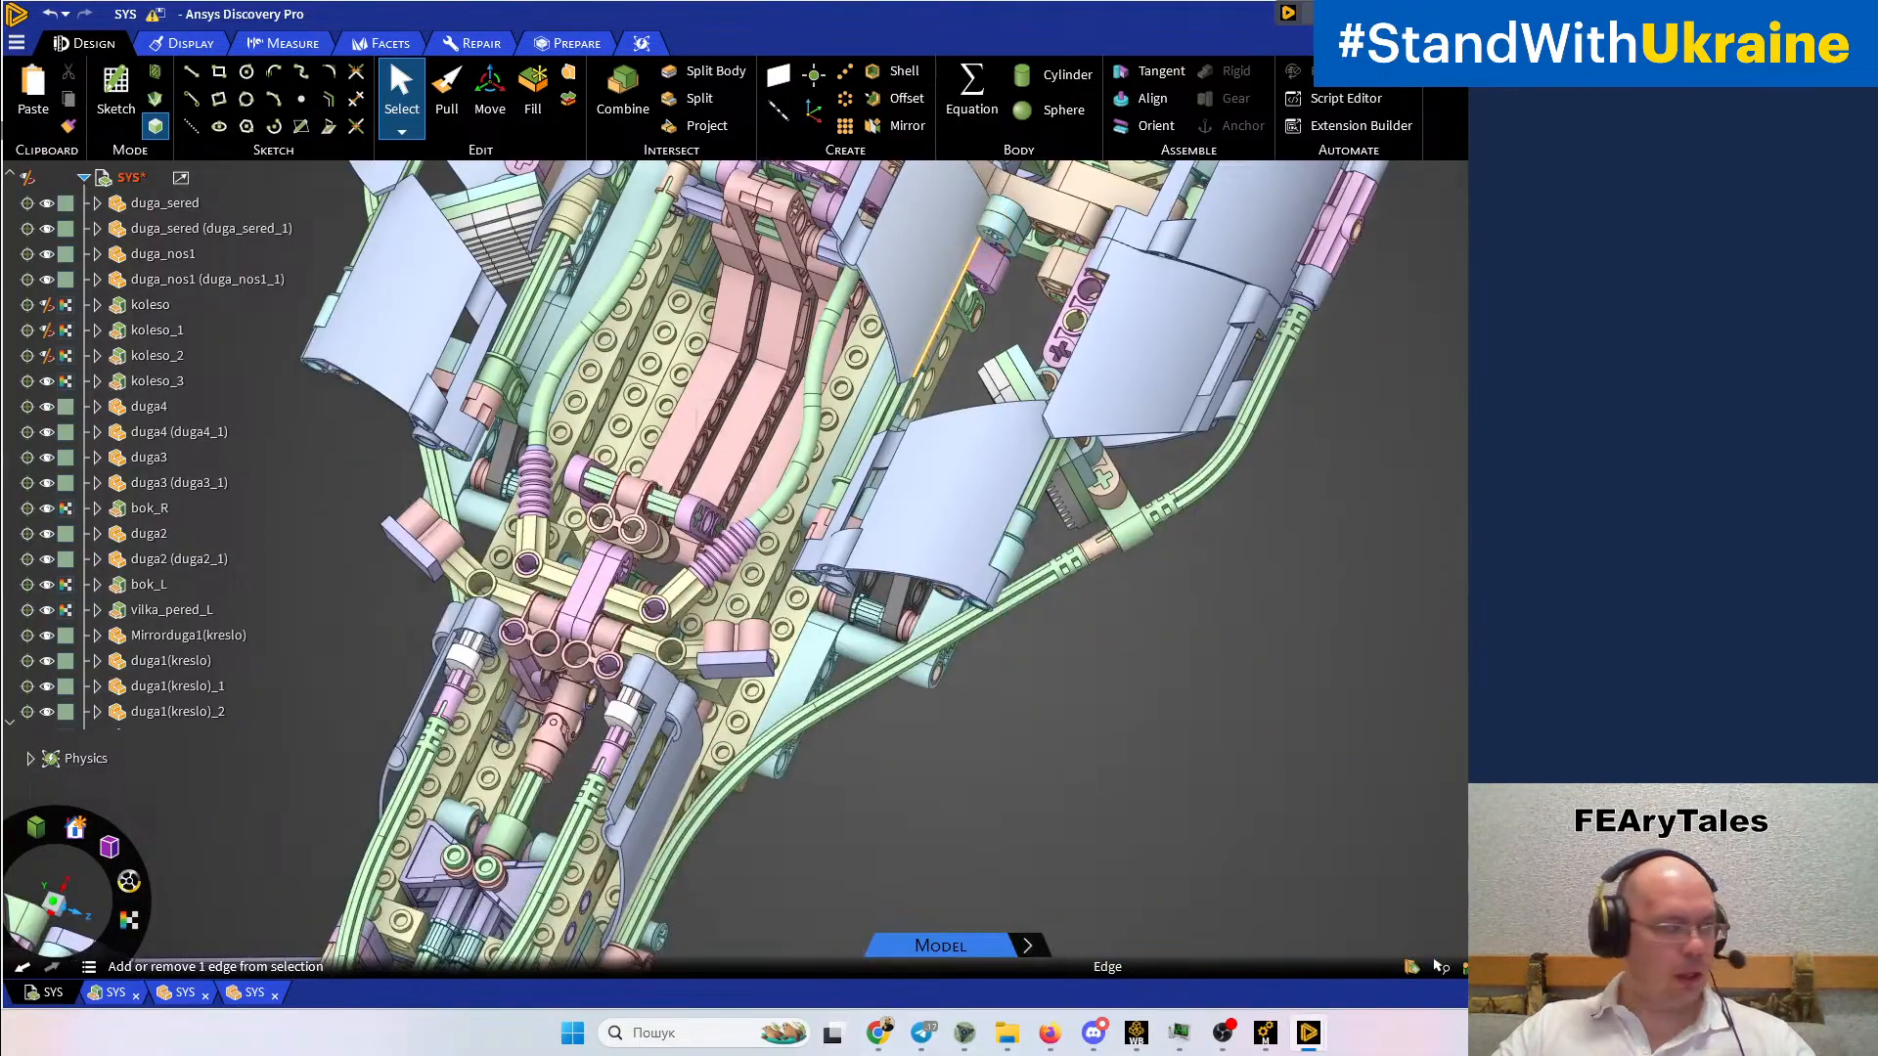
pyautogui.moveTo(909, 440); pyautogui.dragTo(1017, 186, button='middle')
pyautogui.keyDown('ctrl'); pyautogui.moveTo(915, 558); pyautogui.dragTo(966, 371, button='middle'); pyautogui.keyUp('ctrl')
pyautogui.moveTo(759, 671); pyautogui.dragTo(1017, 648, button='middle')
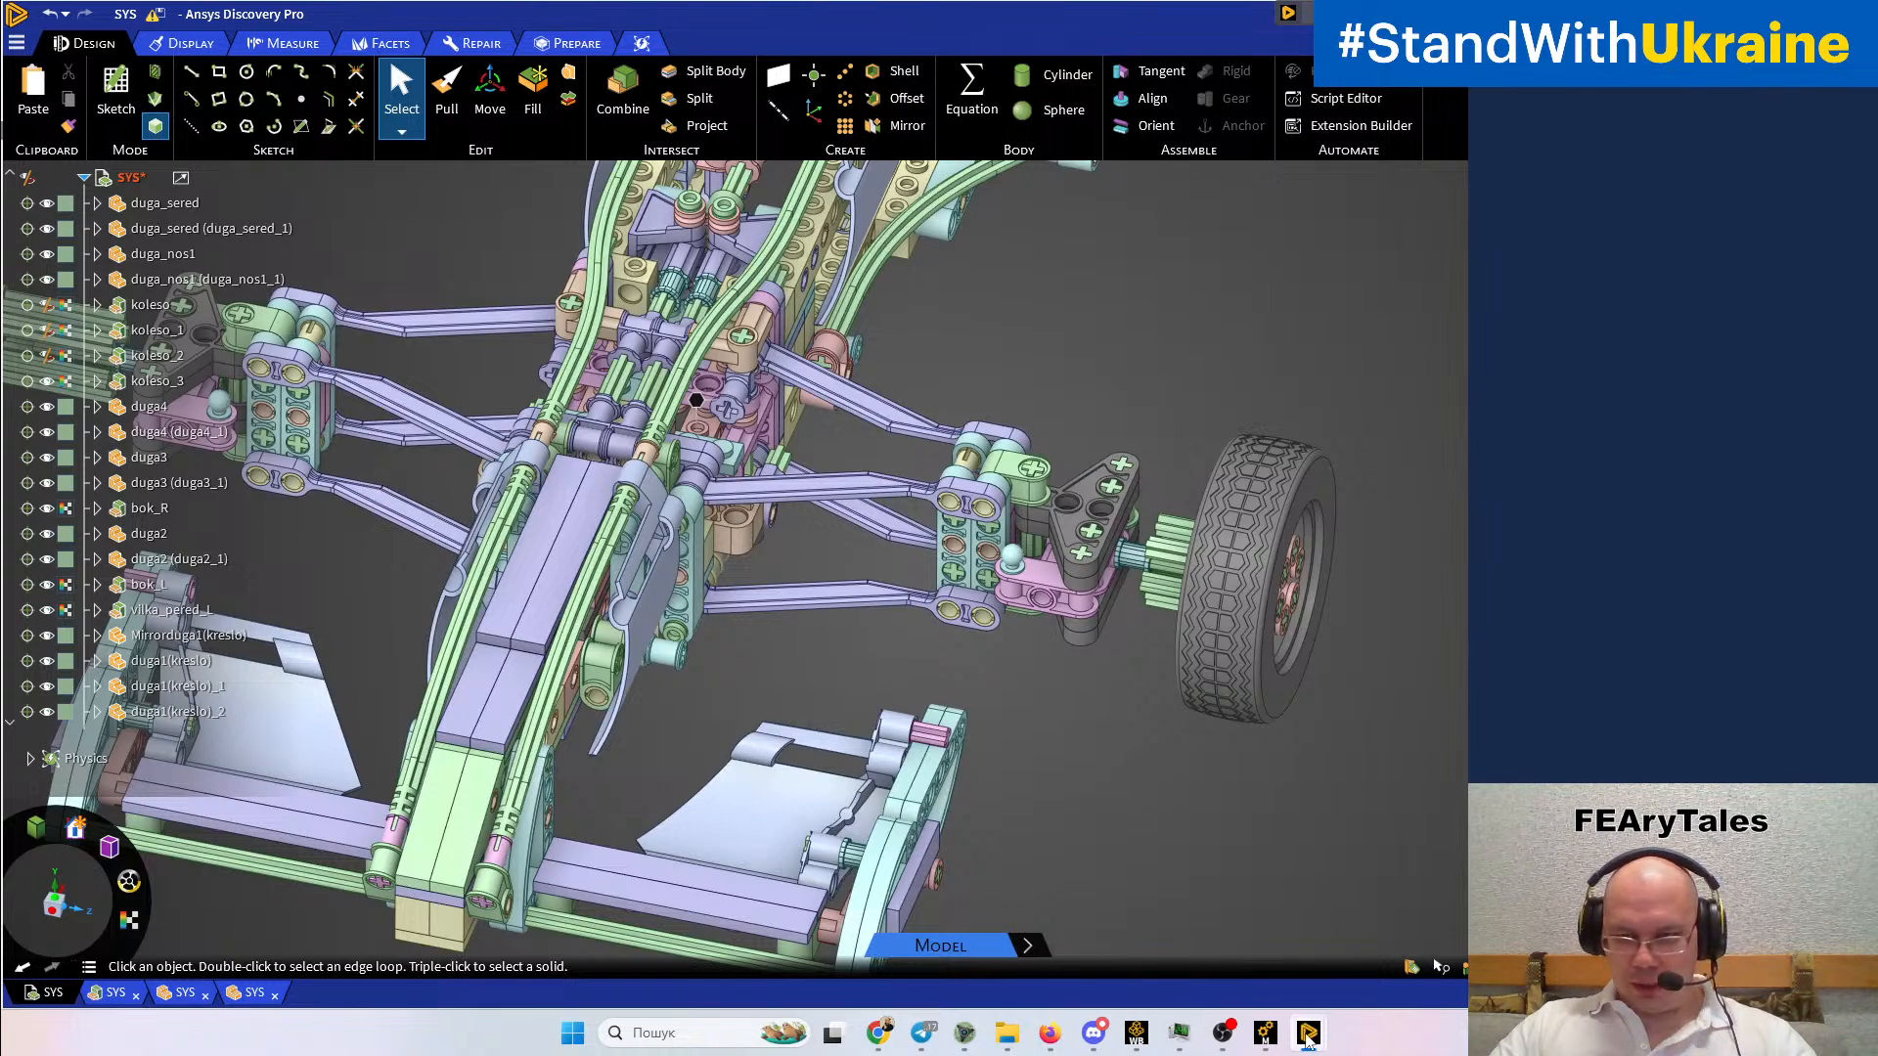
# Switch to the SYS-1 Discovery window and close the 6590 (cross axle 1m) component tab
pyautogui.moveTo(1308, 1035)
pyautogui.click(1227, 973)
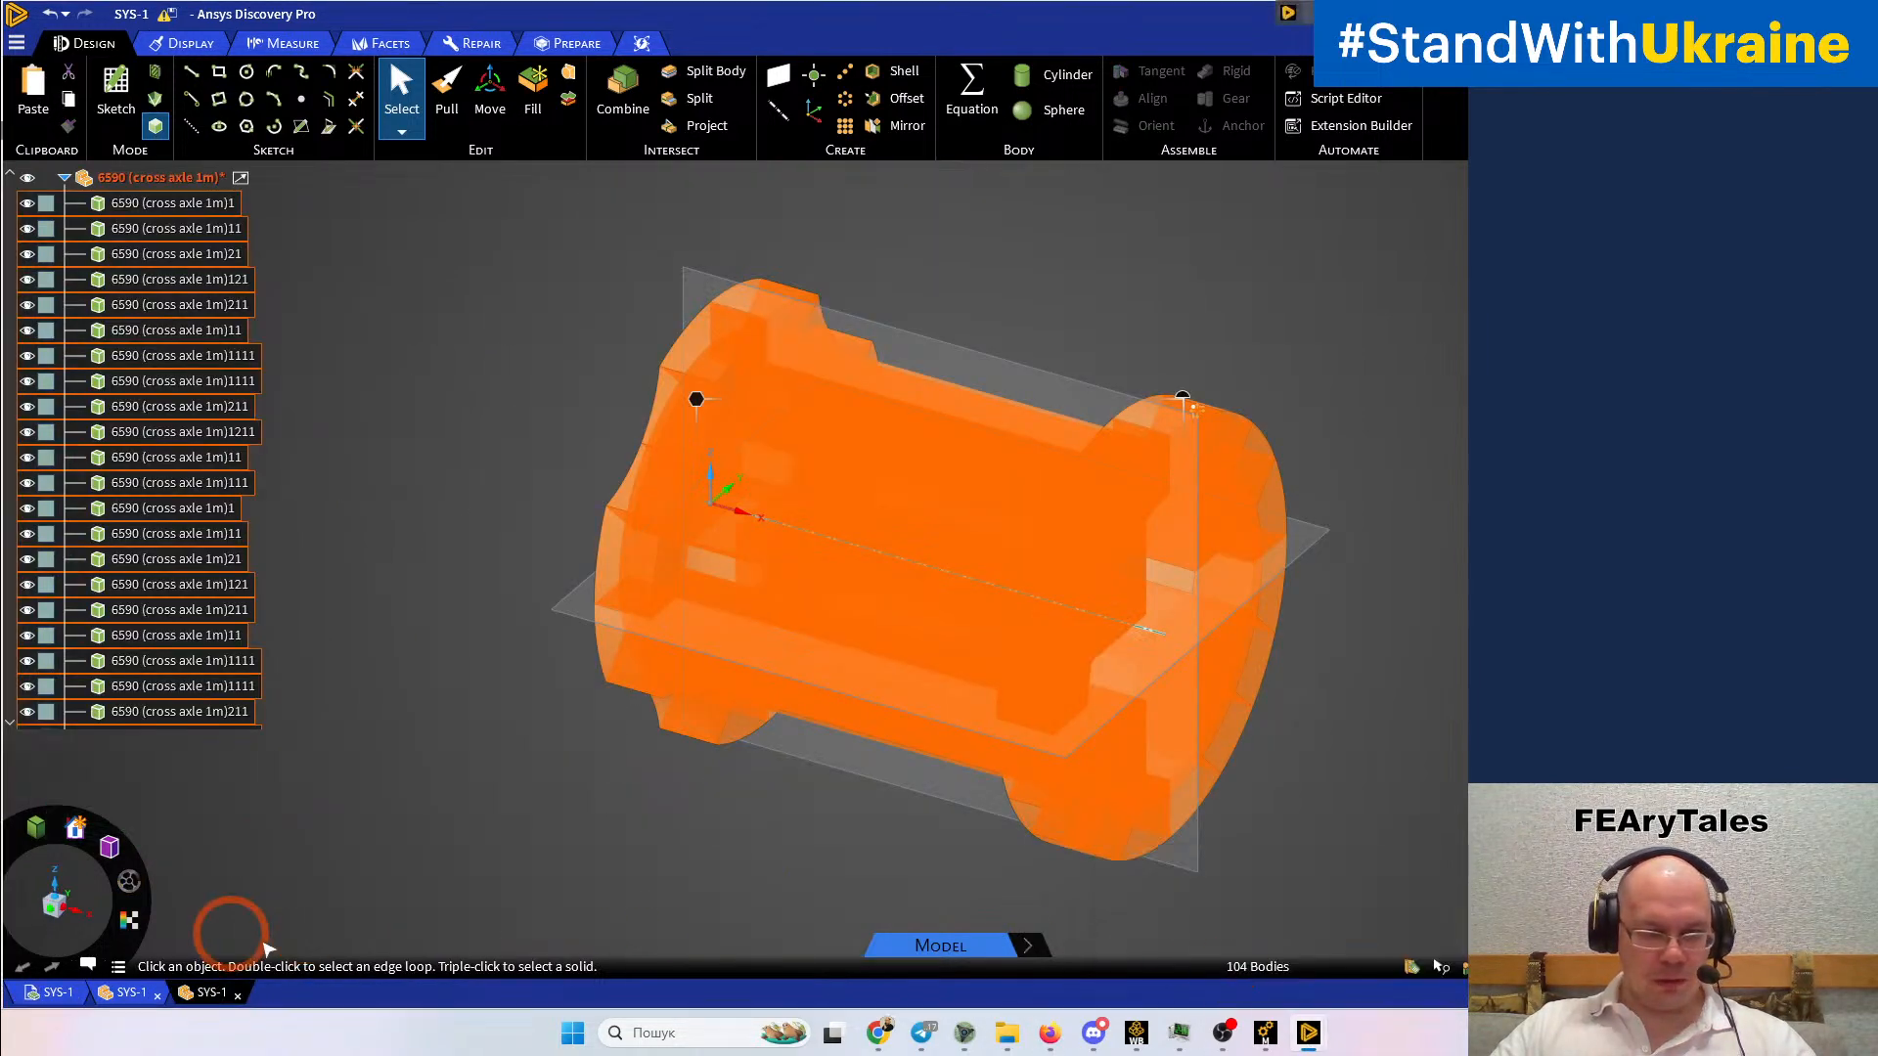
pyautogui.click(241, 997)
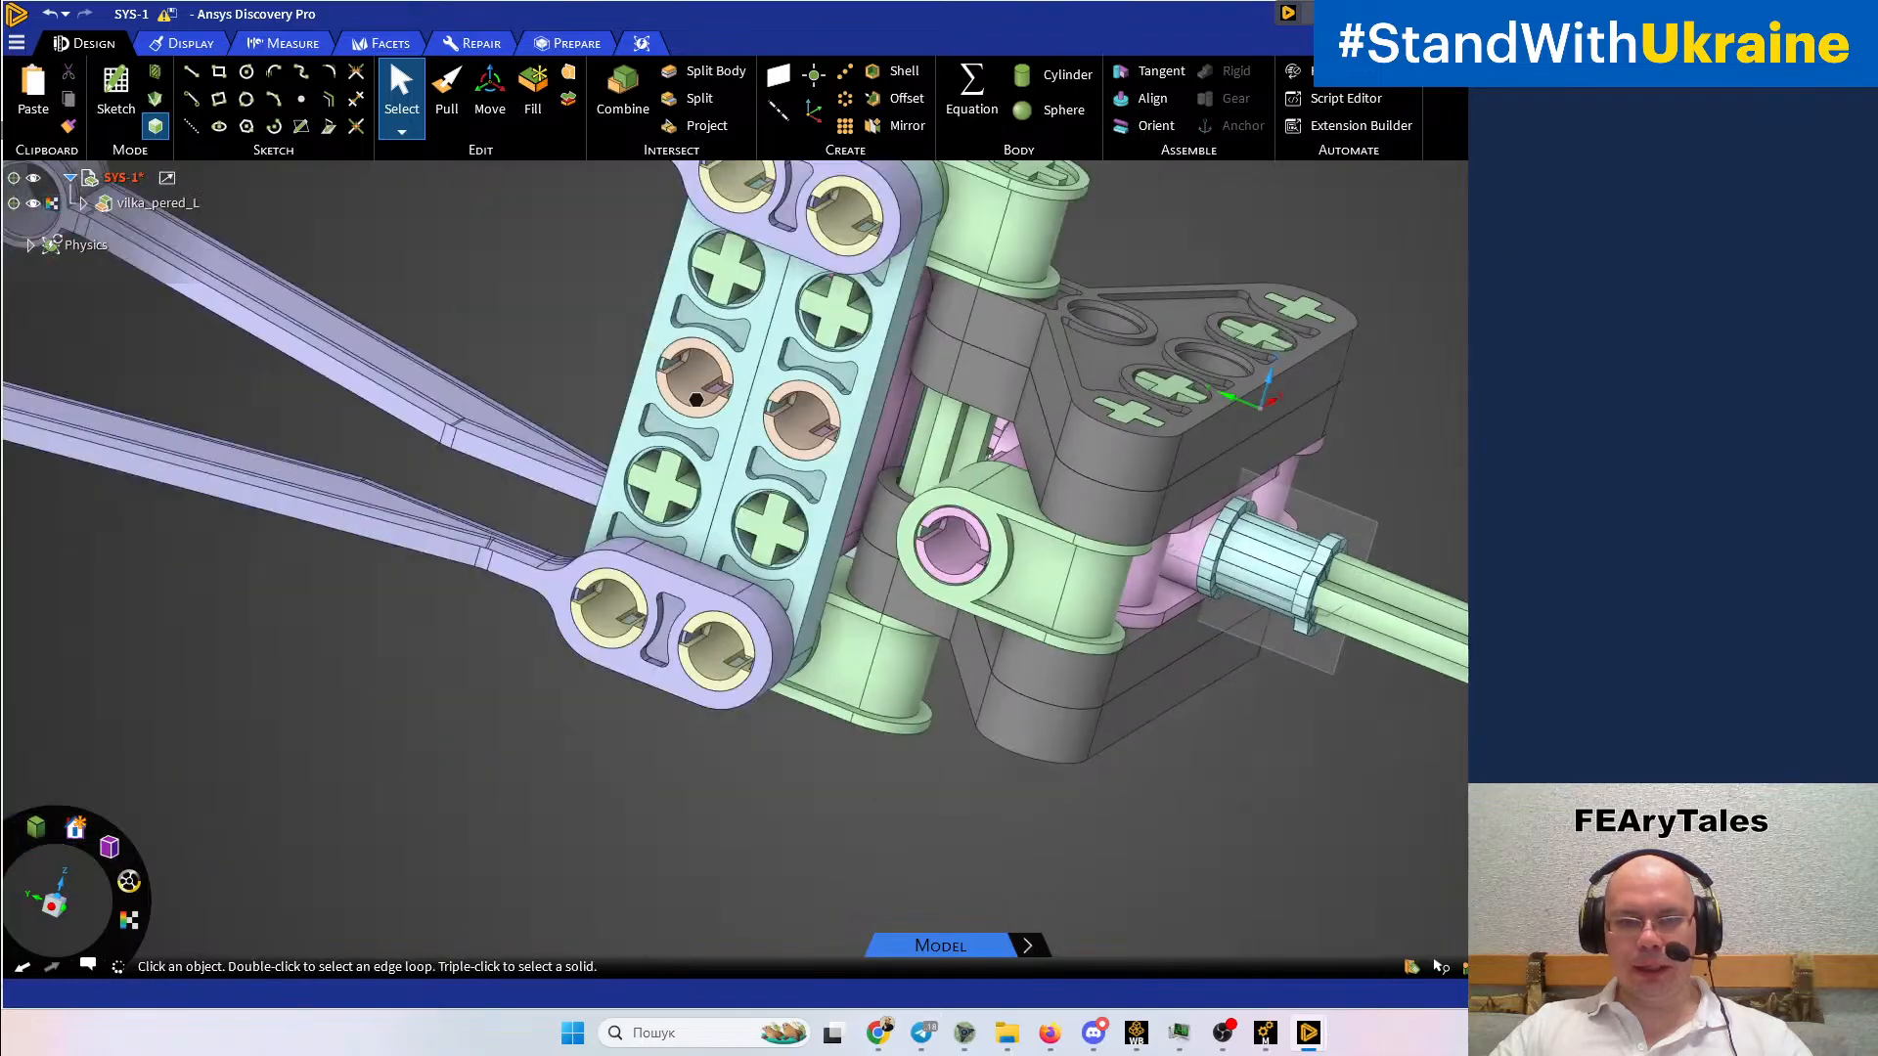
# Open the green cross block beside the grey triangular part of the vilka_pered_L assembly in its own tab
pyautogui.moveTo(1459, 558); pyautogui.dragTo(1101, 636, button='middle')
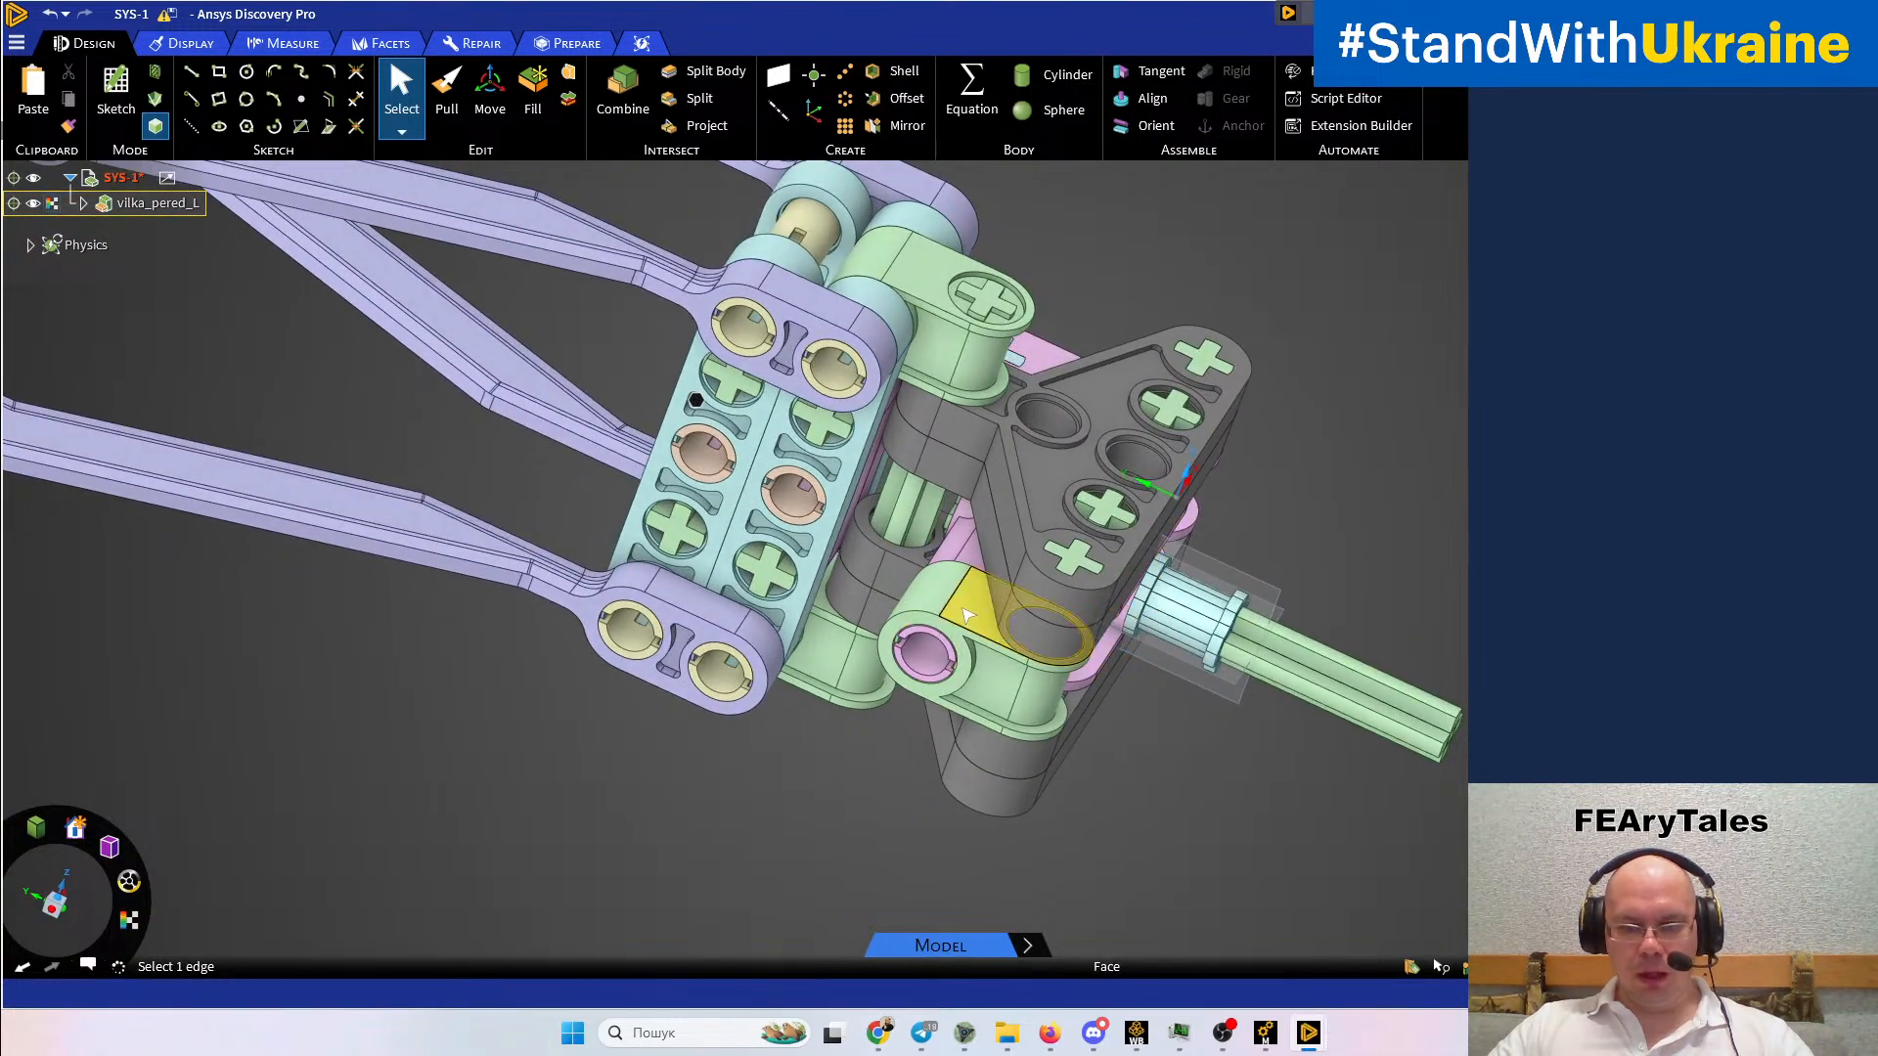
pyautogui.rightClick(966, 615)
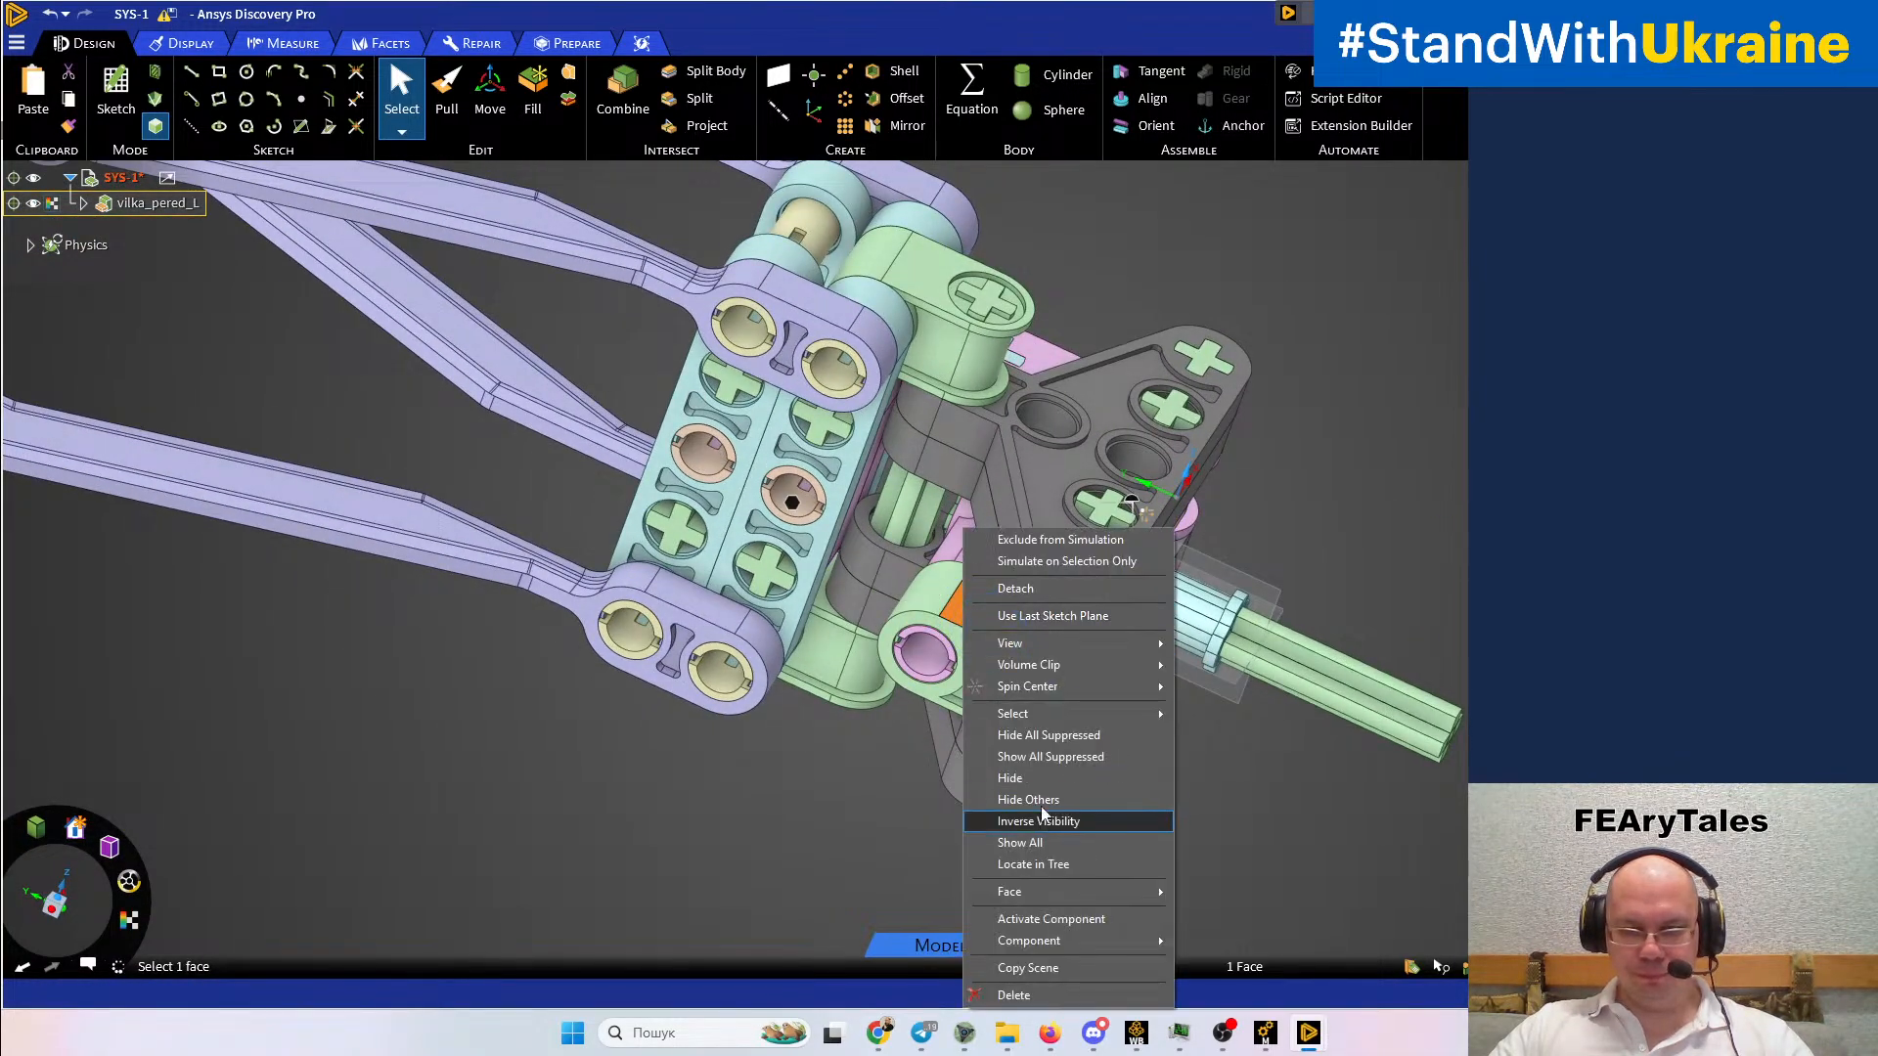
pyautogui.moveTo(1081, 941)
pyautogui.click(1223, 943)
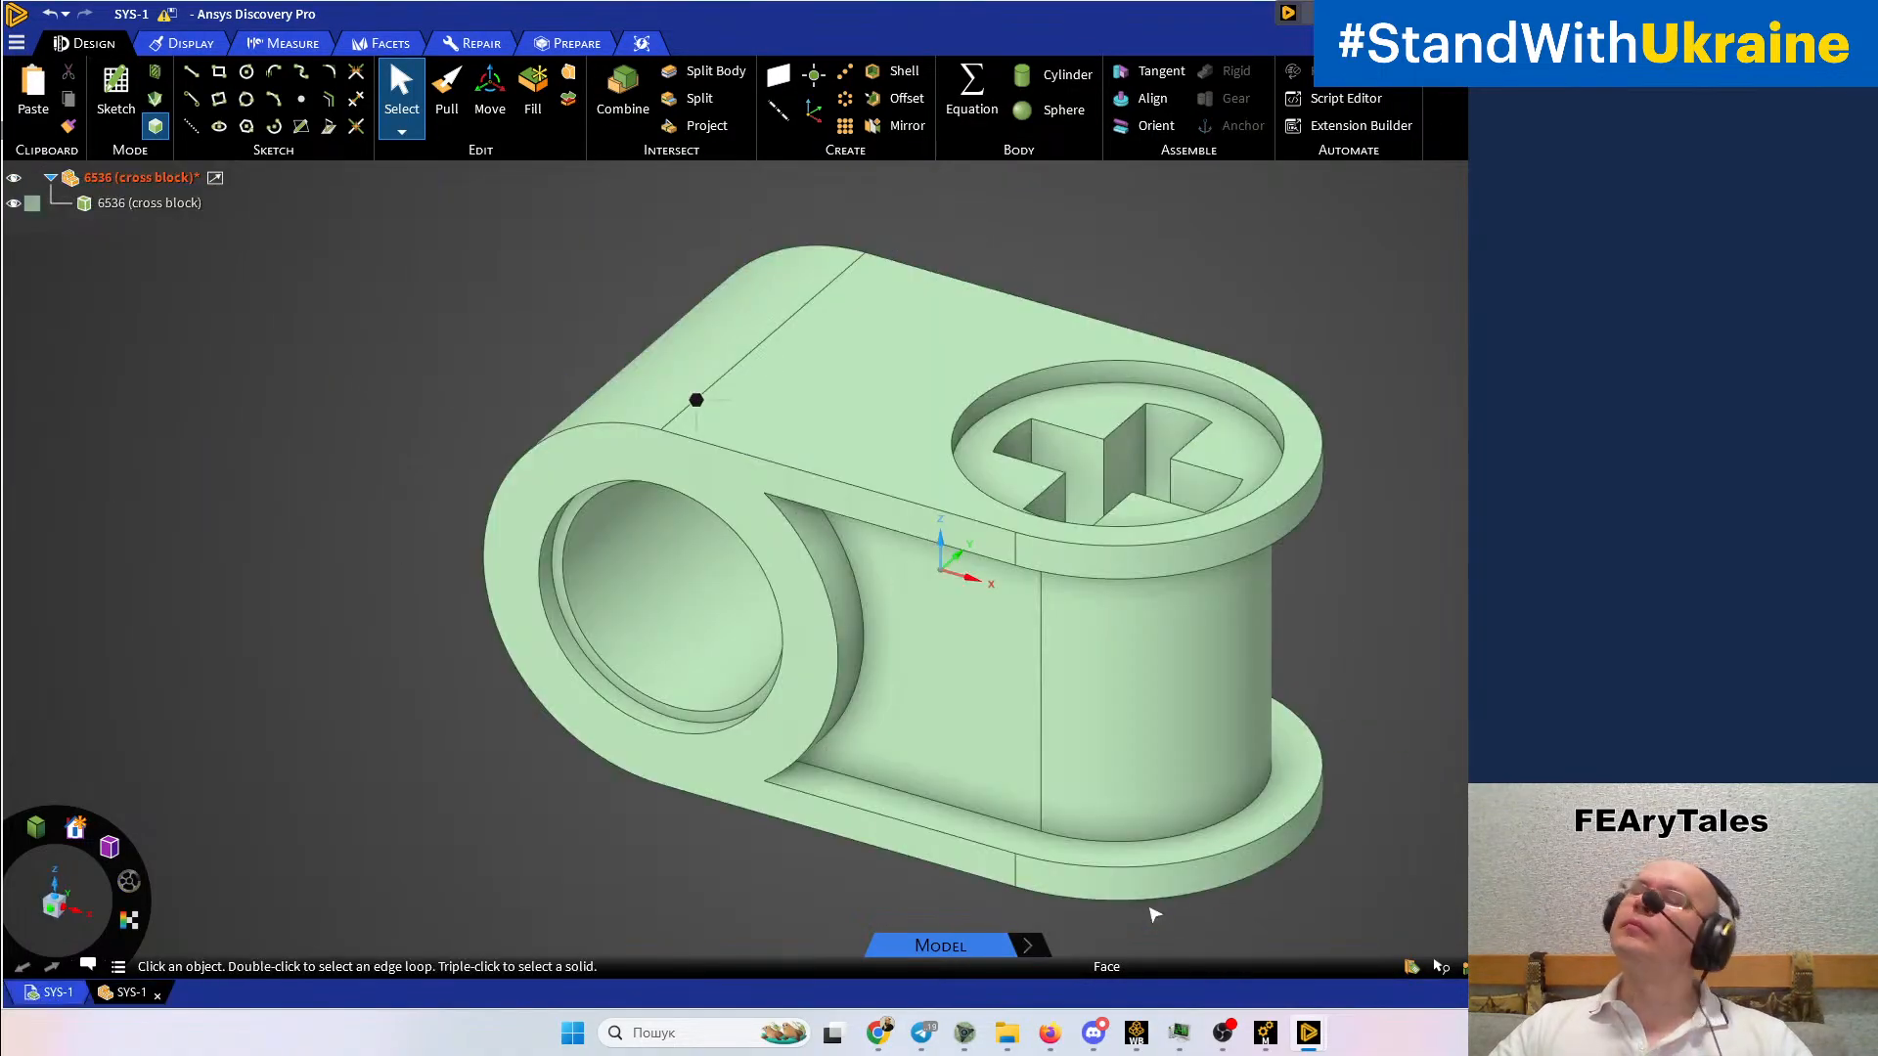
# Examine the shape of the cross block from another angle and return to the SYS-1 assembly tab
pyautogui.moveTo(1027, 635); pyautogui.dragTo(1067, 695, button='middle')
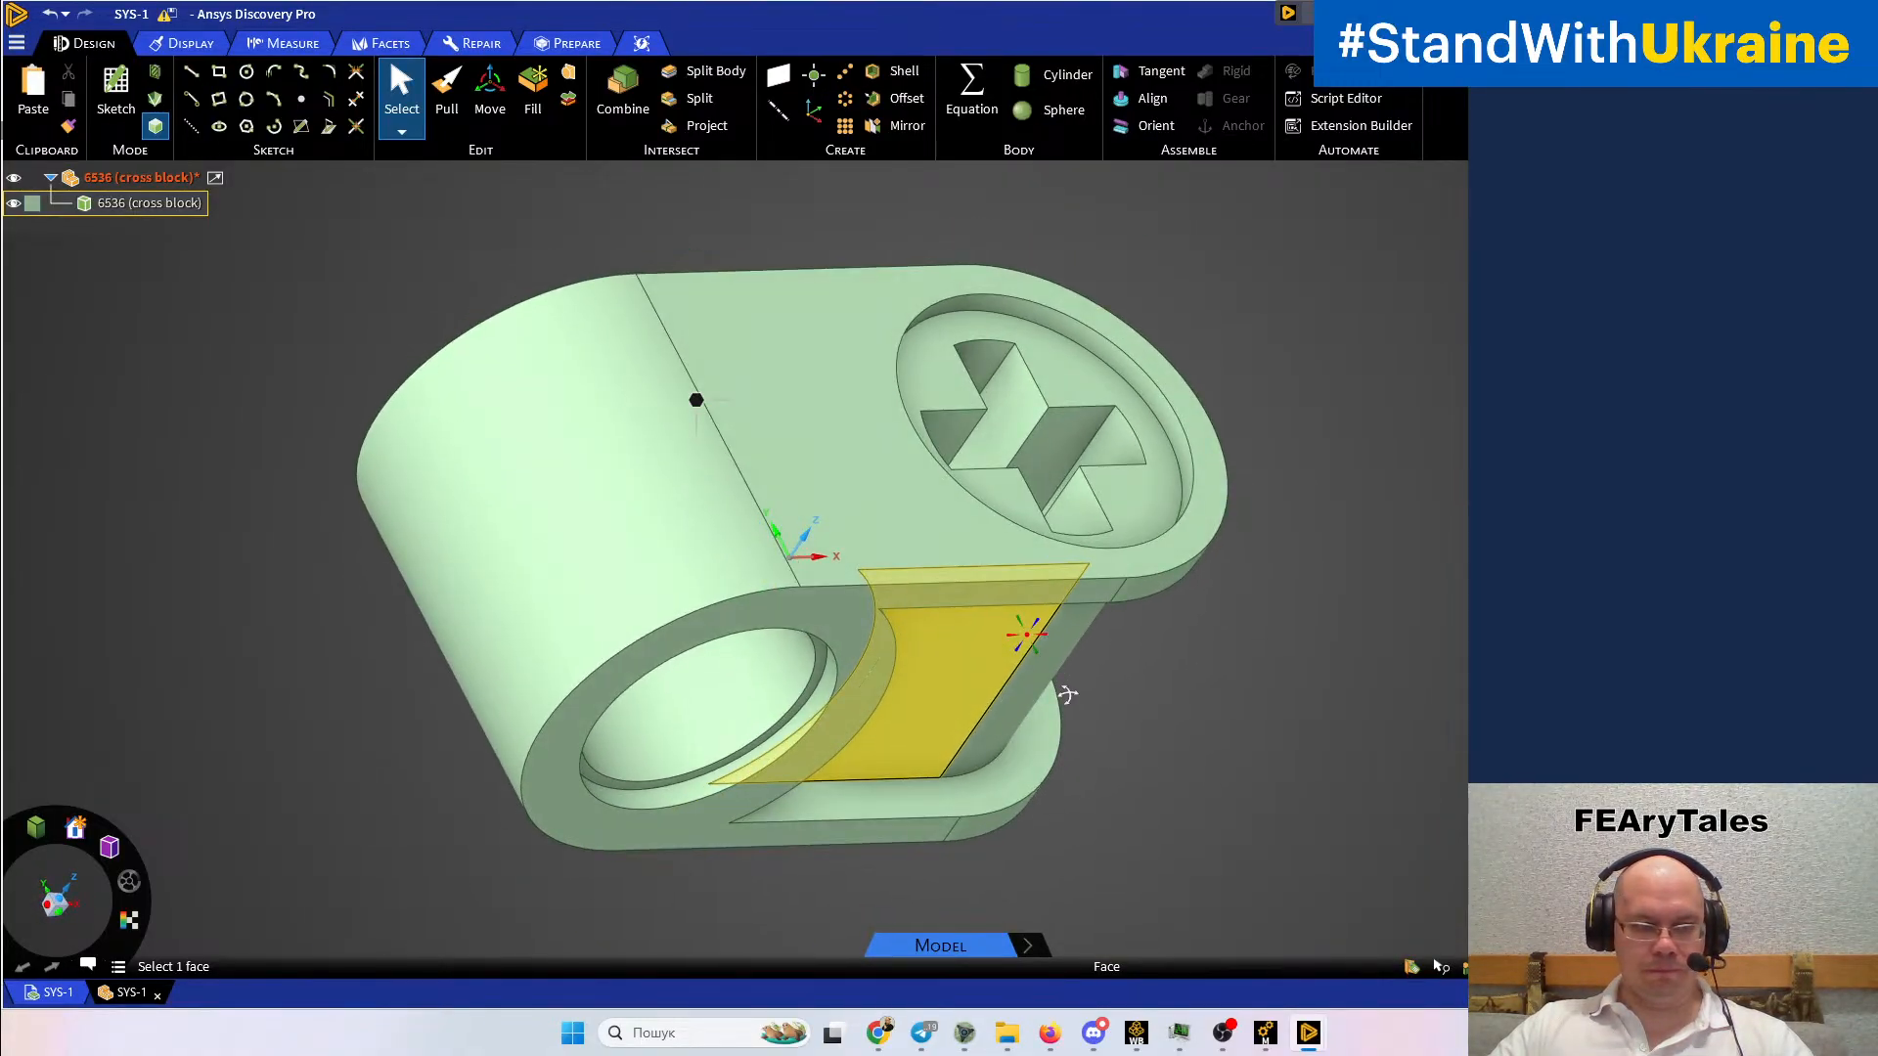
pyautogui.click(463, 857)
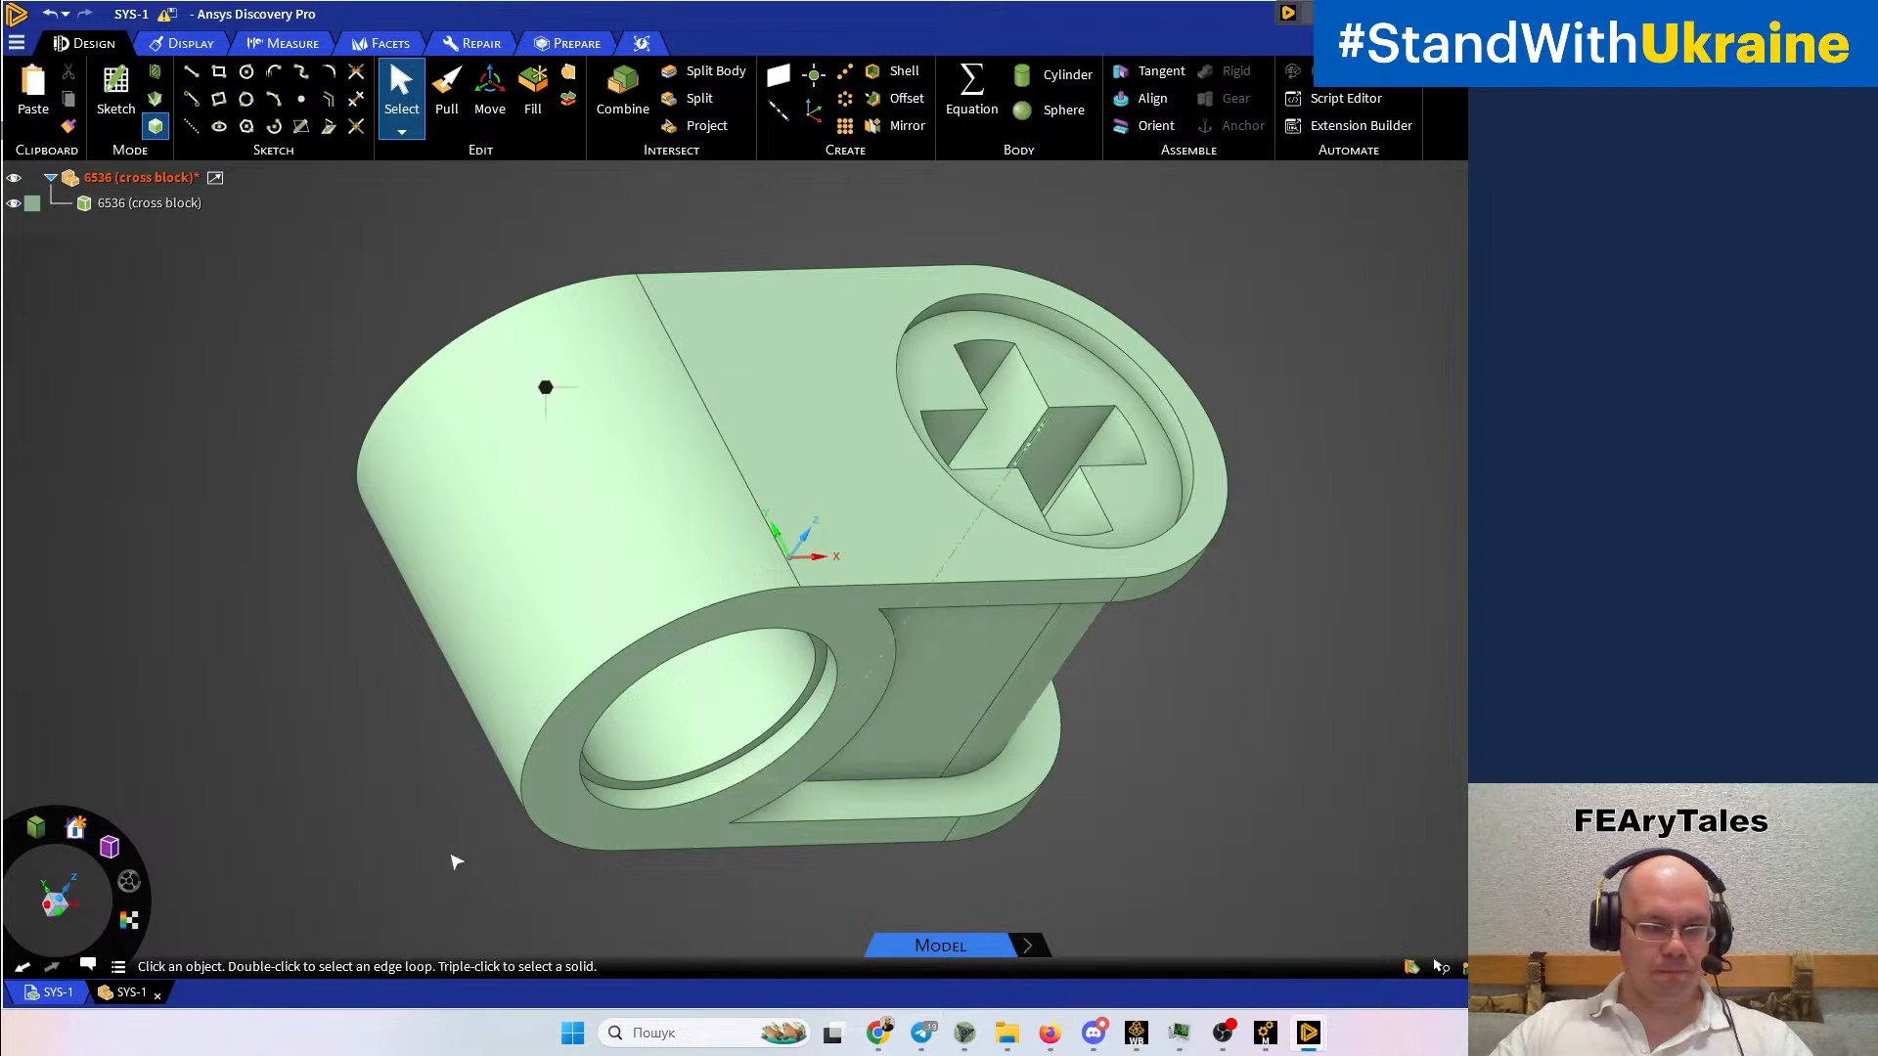
pyautogui.click(53, 994)
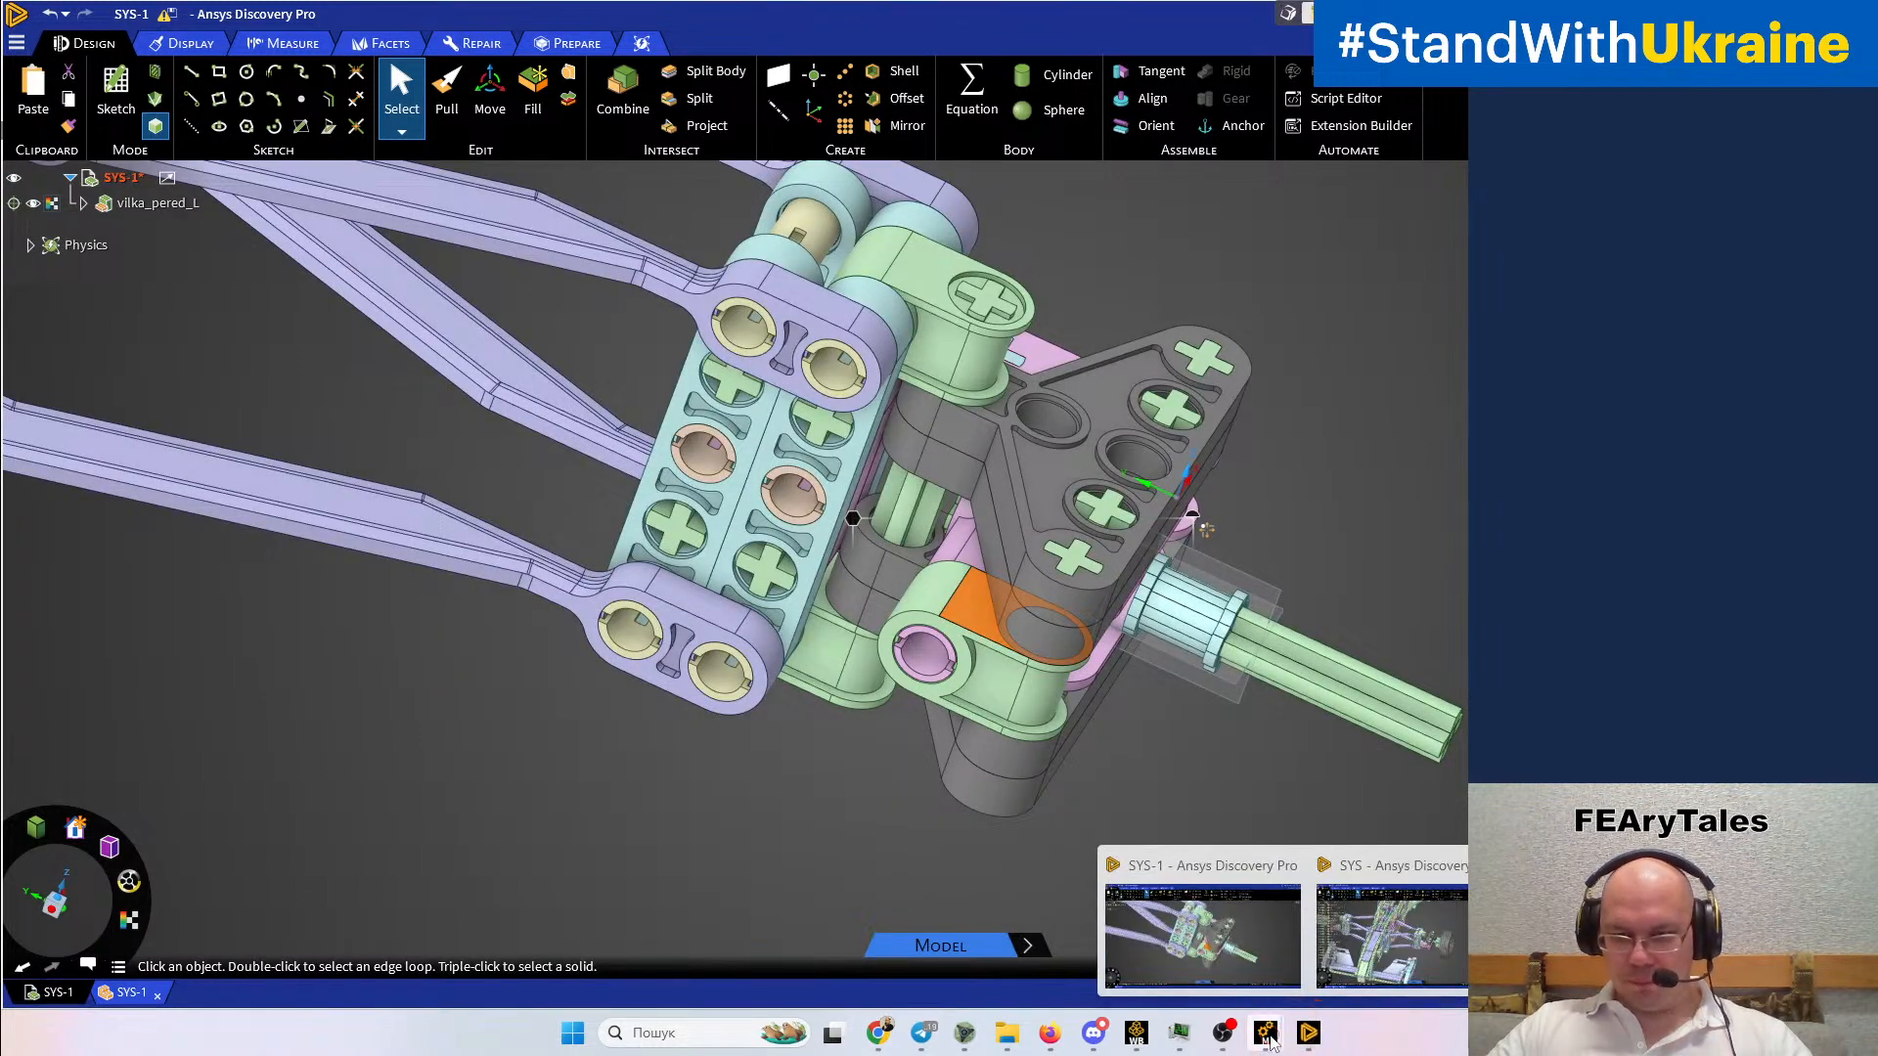
# Switch to the f1-part model in Ansys Mechanical, collapse the Contacts group in the outline, and select Connections
pyautogui.click(1269, 1035)
pyautogui.click(1335, 929)
pyautogui.click(638, 585)
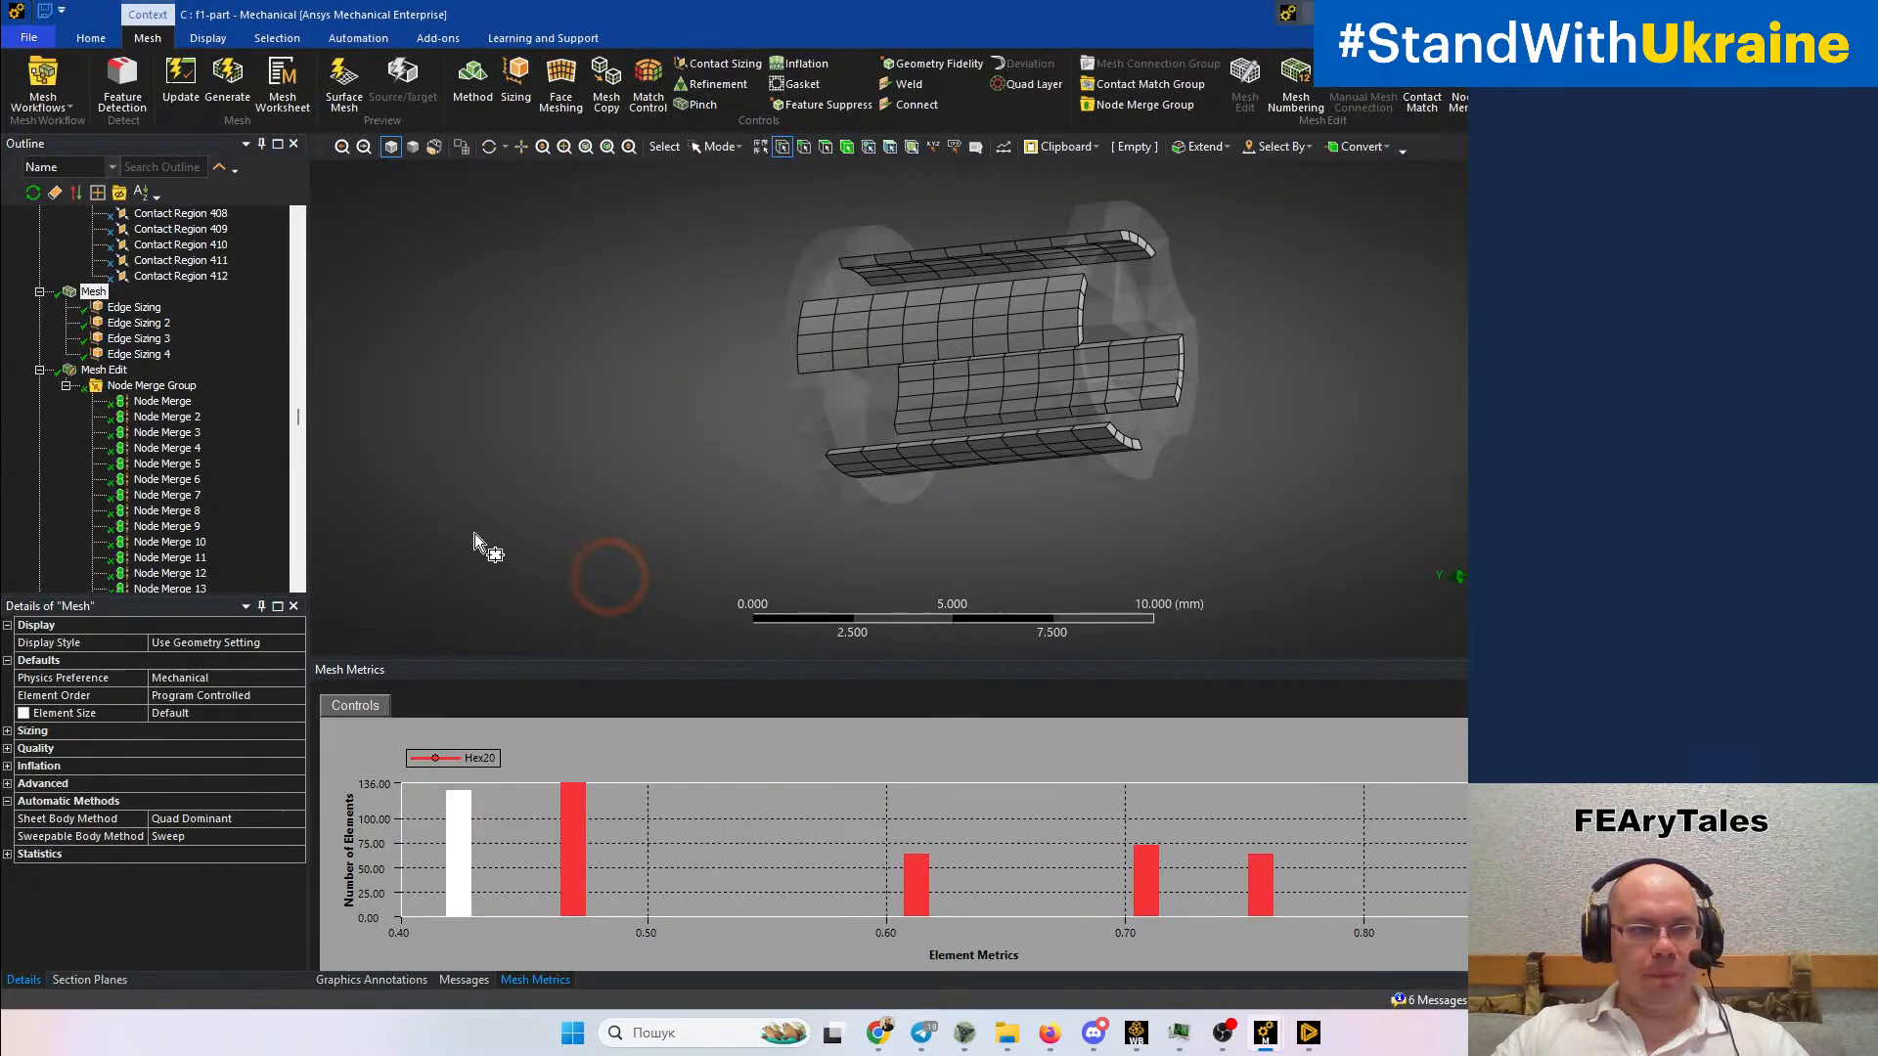
pyautogui.scroll(10, 155, 425)
pyautogui.scroll(20, 157, 426)
pyautogui.scroll(15, 162, 426)
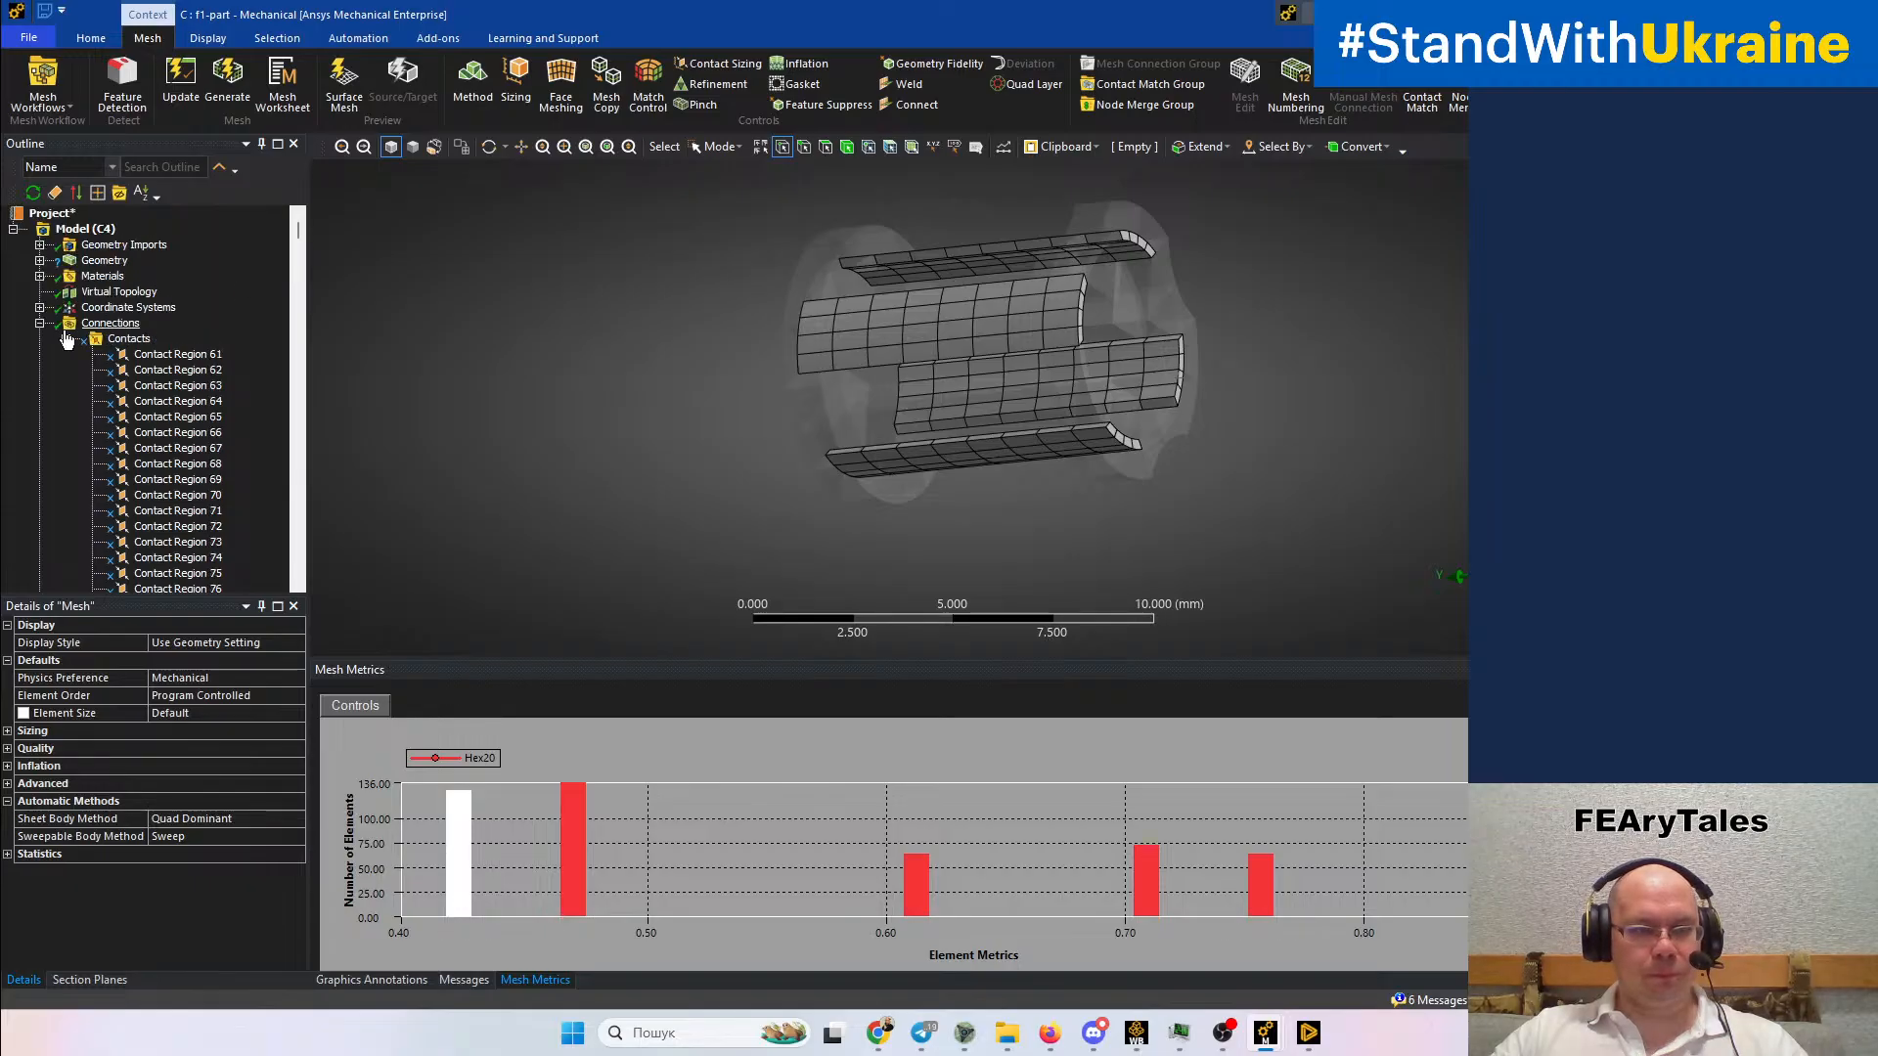
pyautogui.click(66, 338)
pyautogui.rightClick(114, 340)
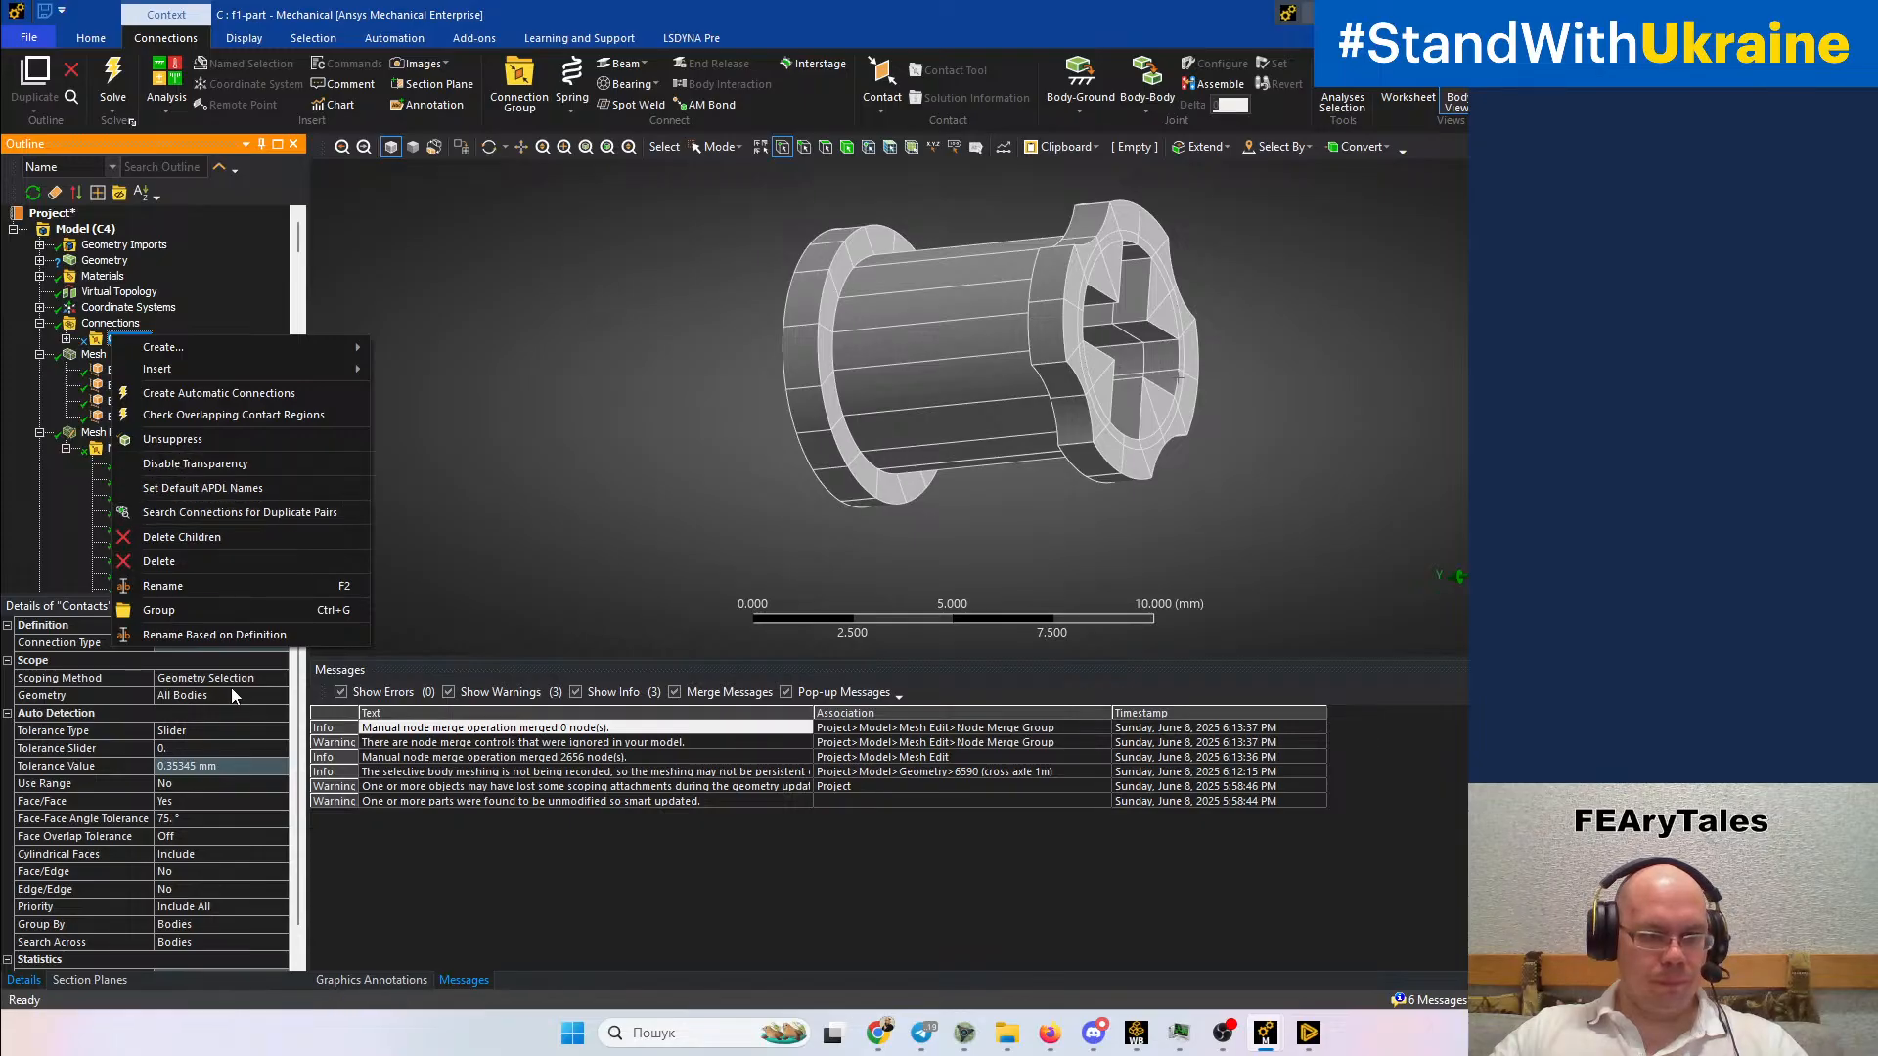
pyautogui.click(98, 325)
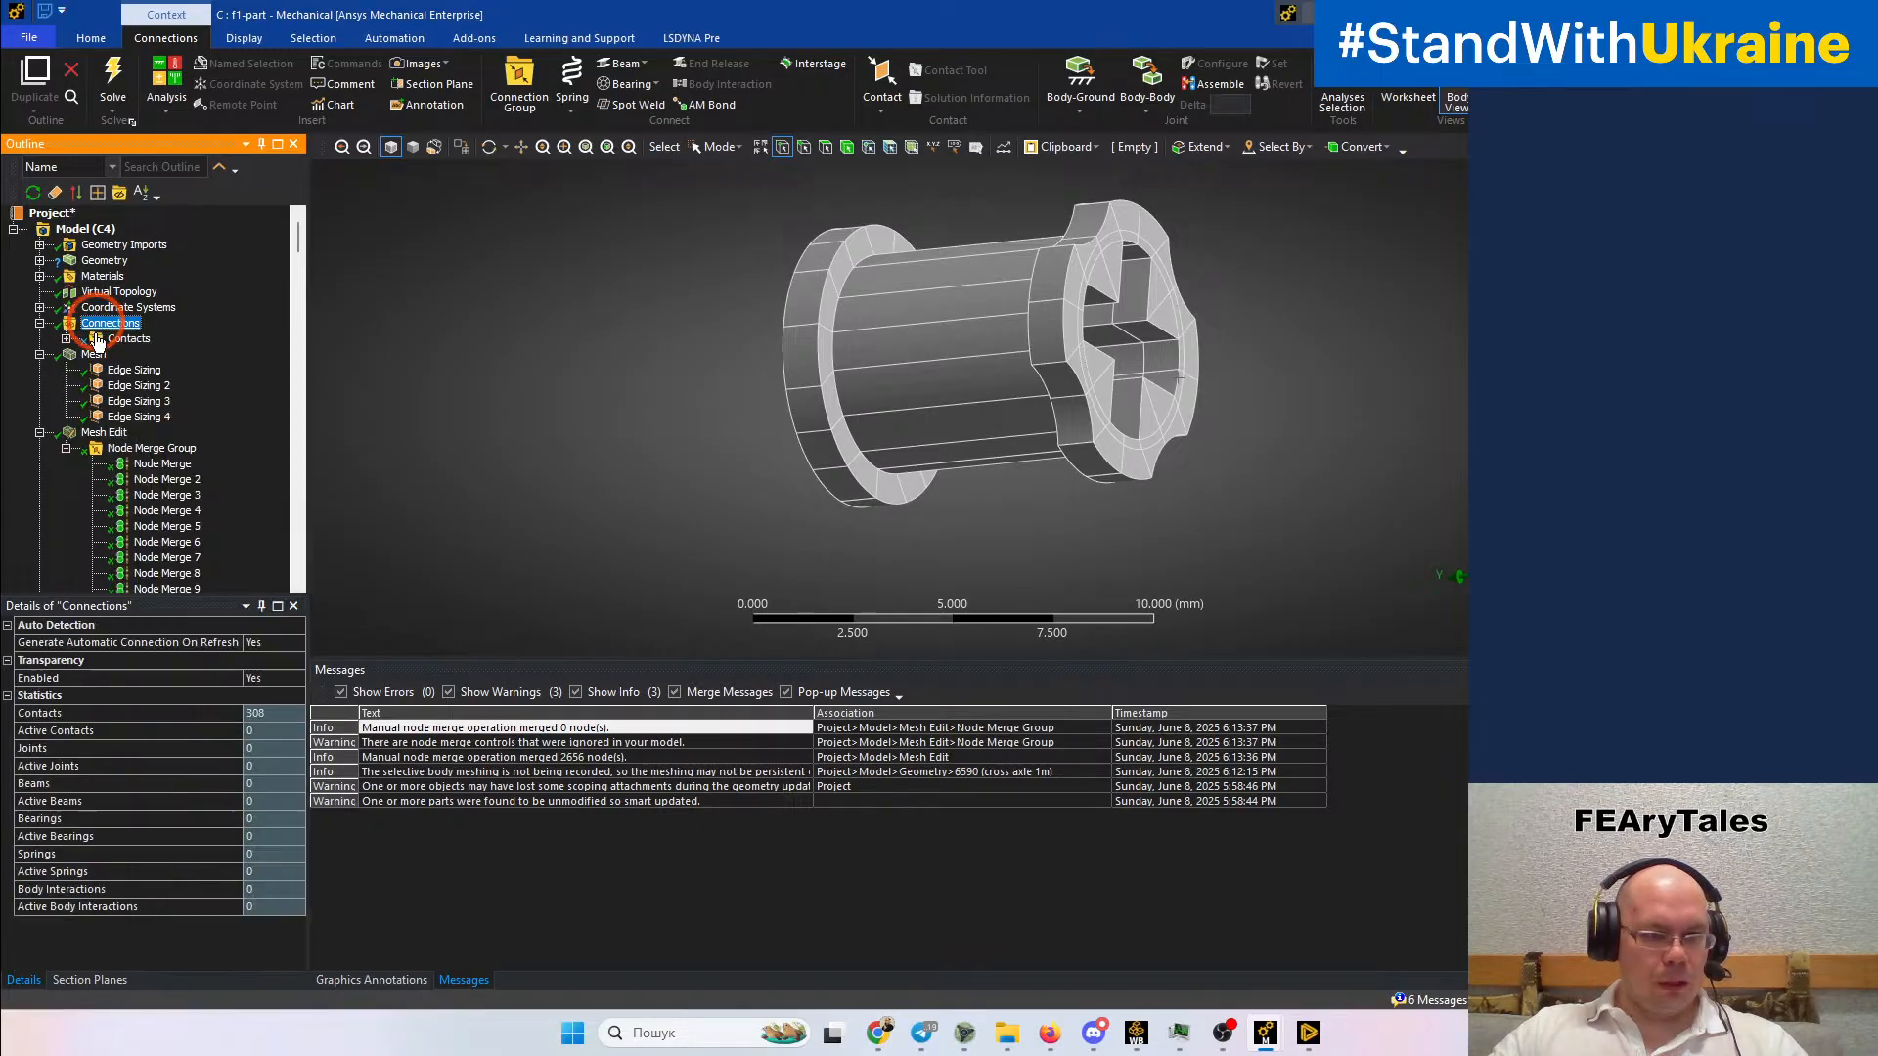
# Turn off automatic connection generation on refresh for the model's Connections
pyautogui.click(269, 642)
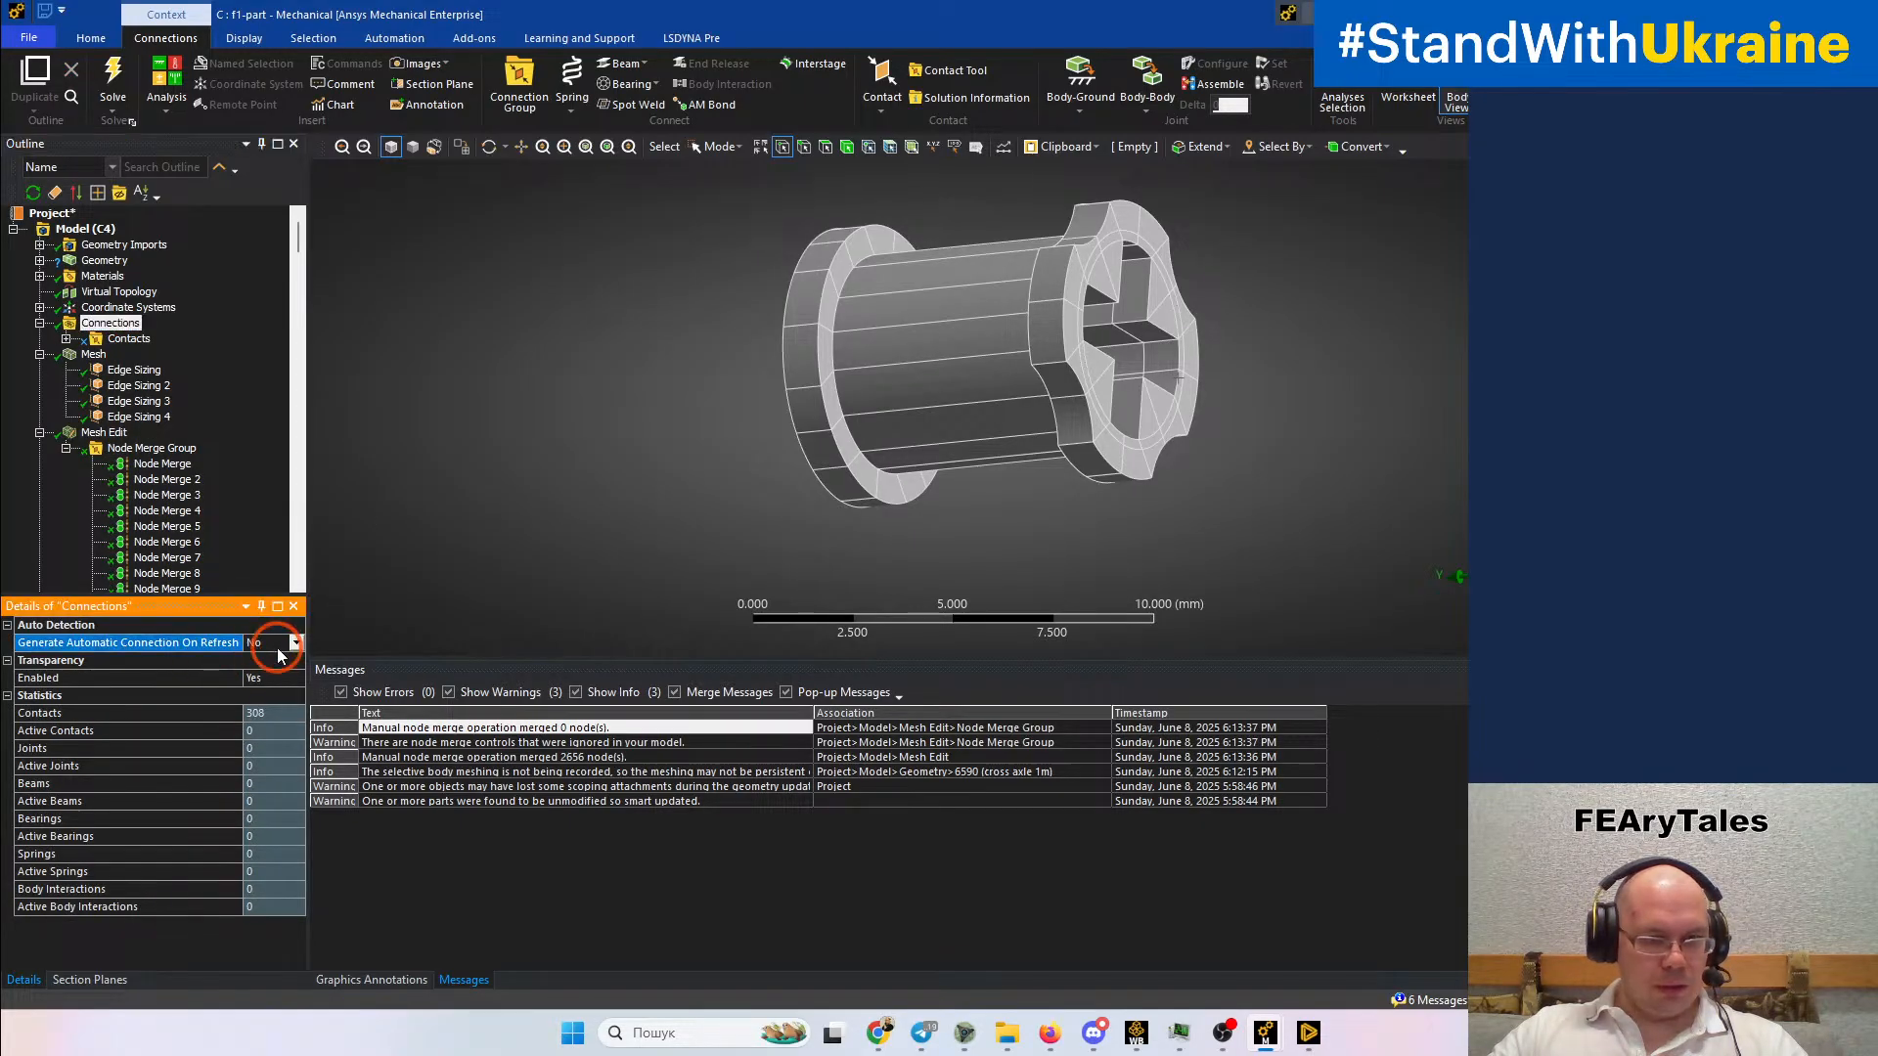
pyautogui.click(266, 677)
pyautogui.click(501, 528)
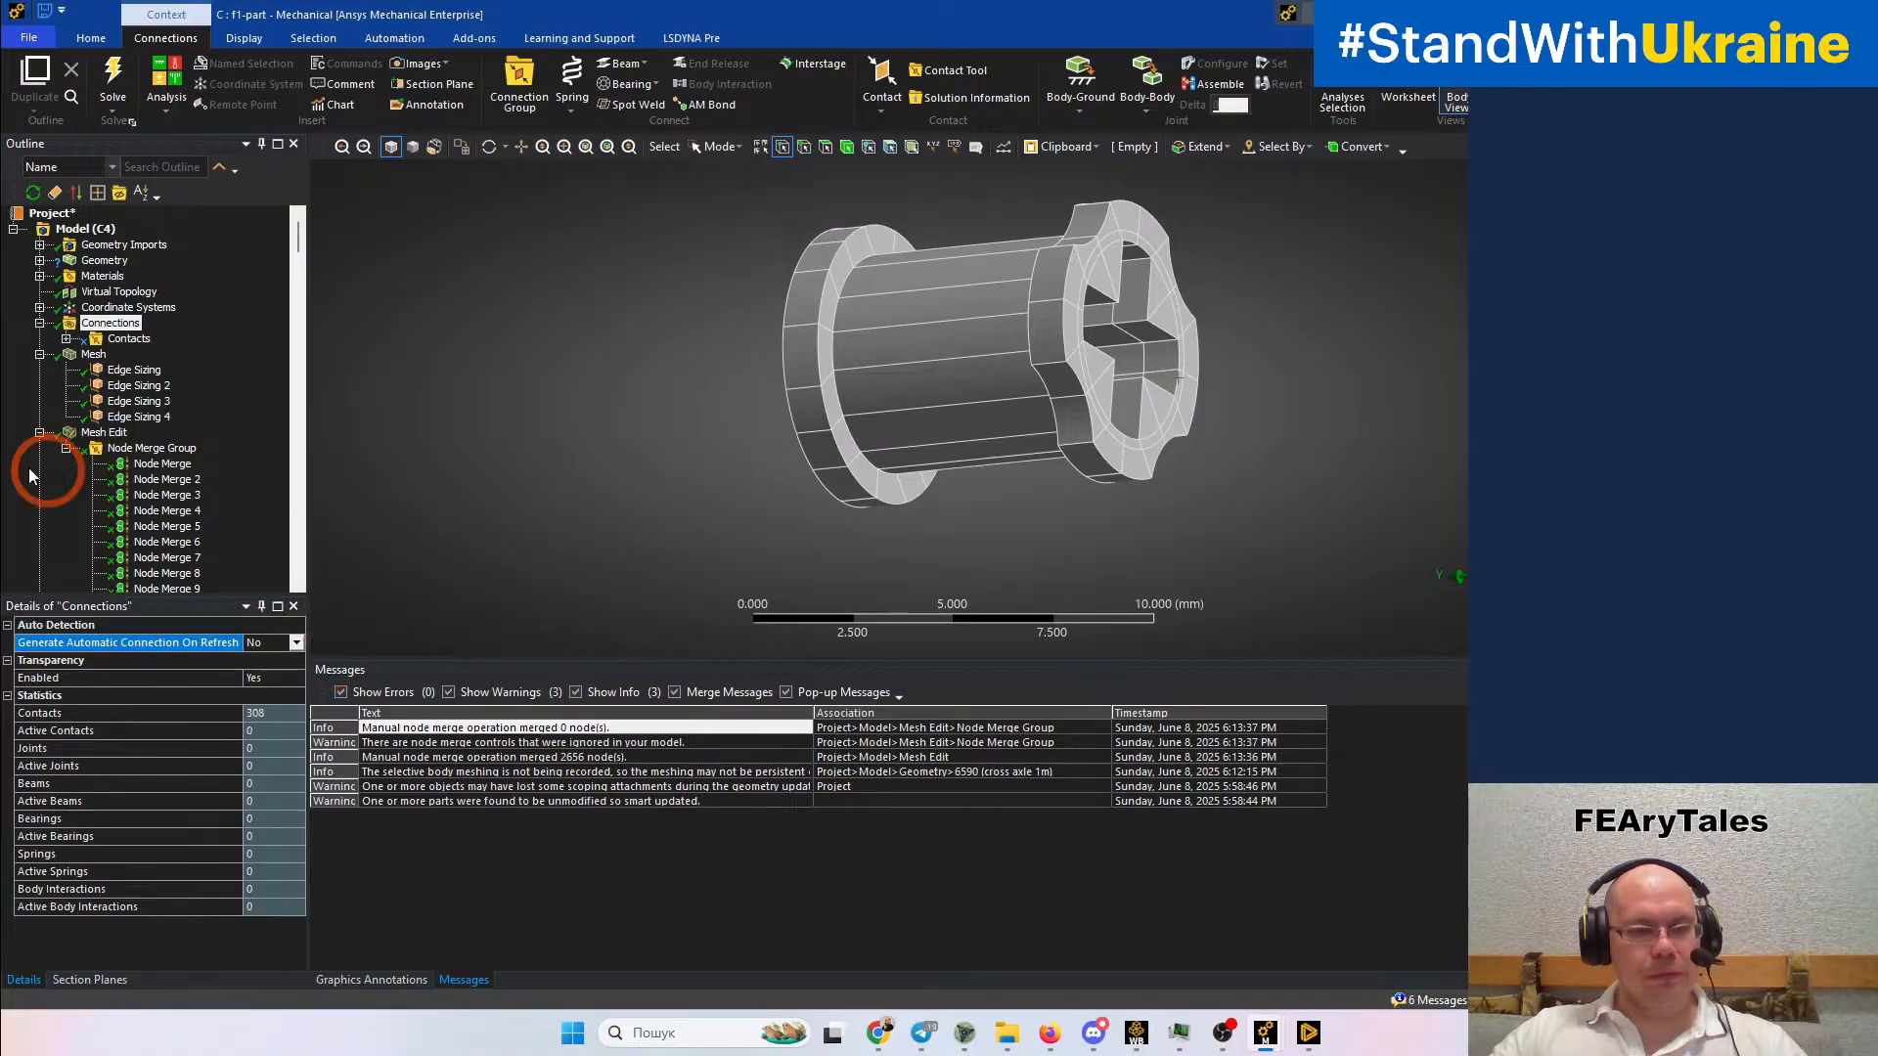
# Unsuppress all bodies of the model's geometry
pyautogui.click(101, 261)
pyautogui.rightClick(101, 262)
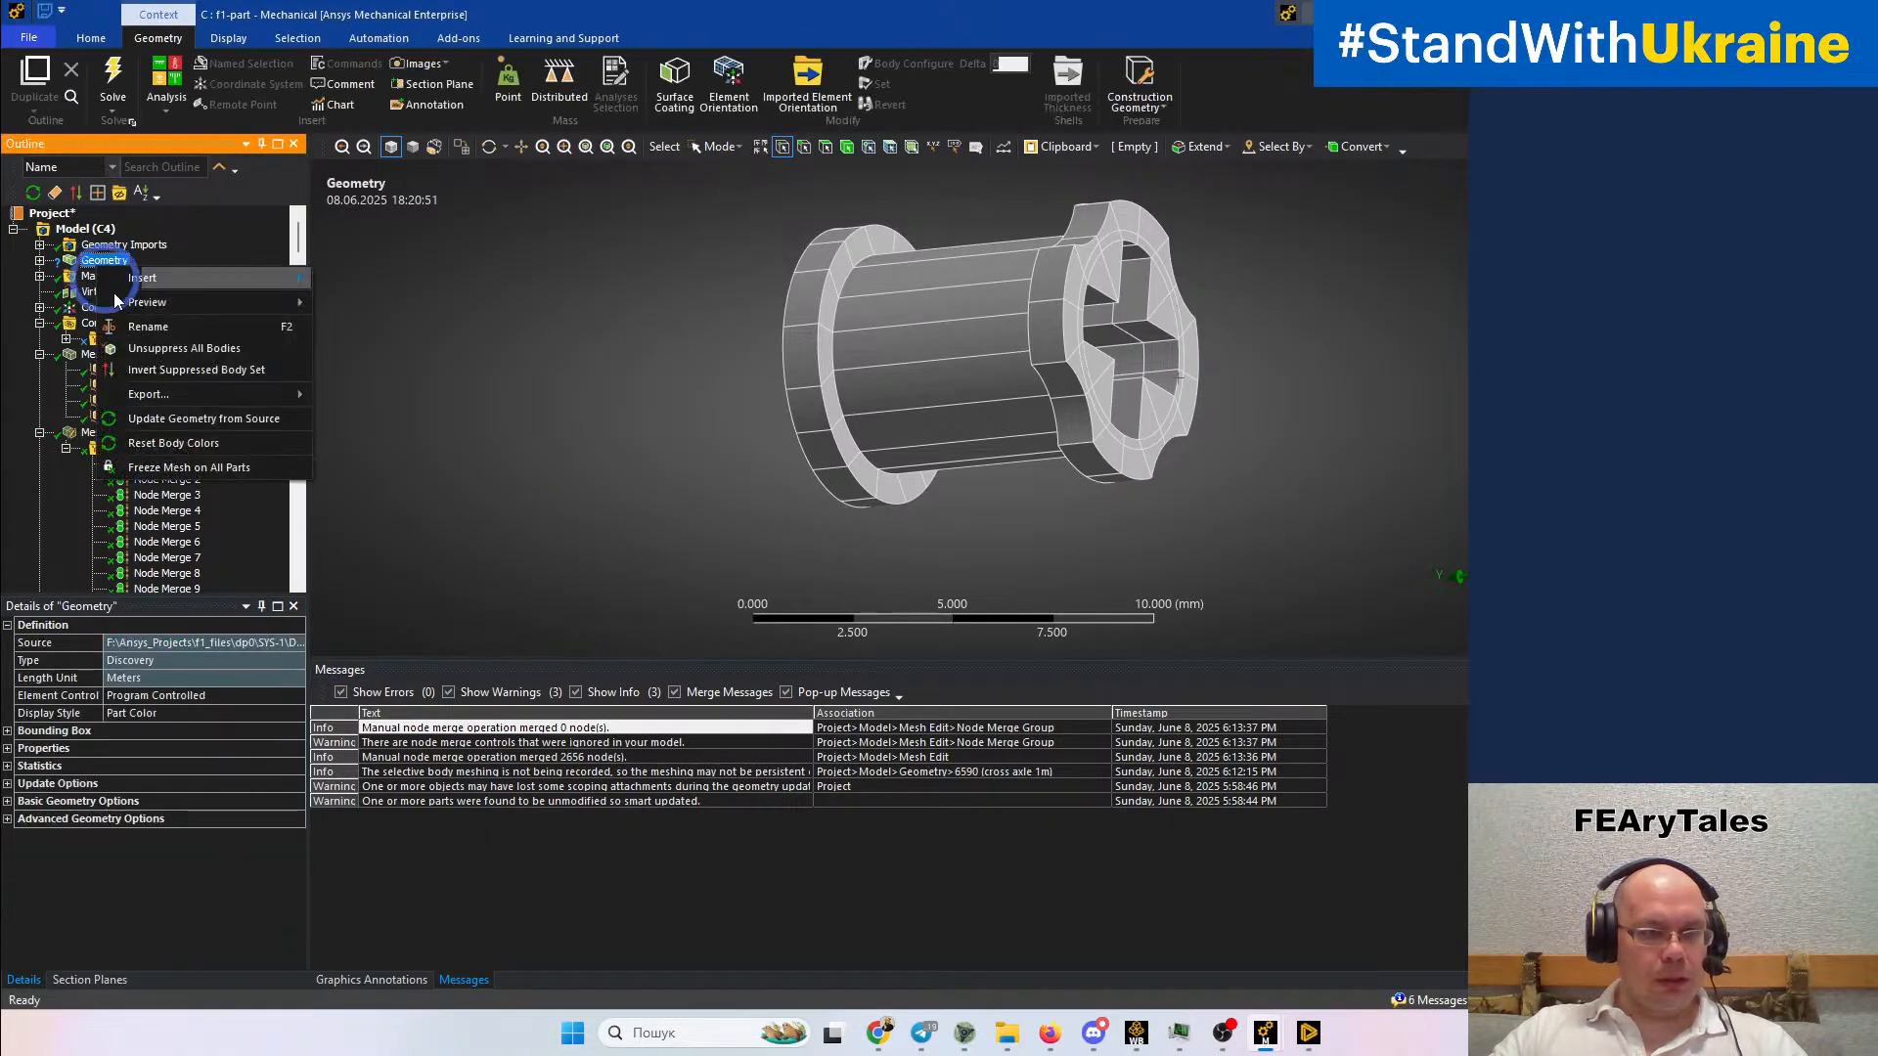
pyautogui.click(149, 350)
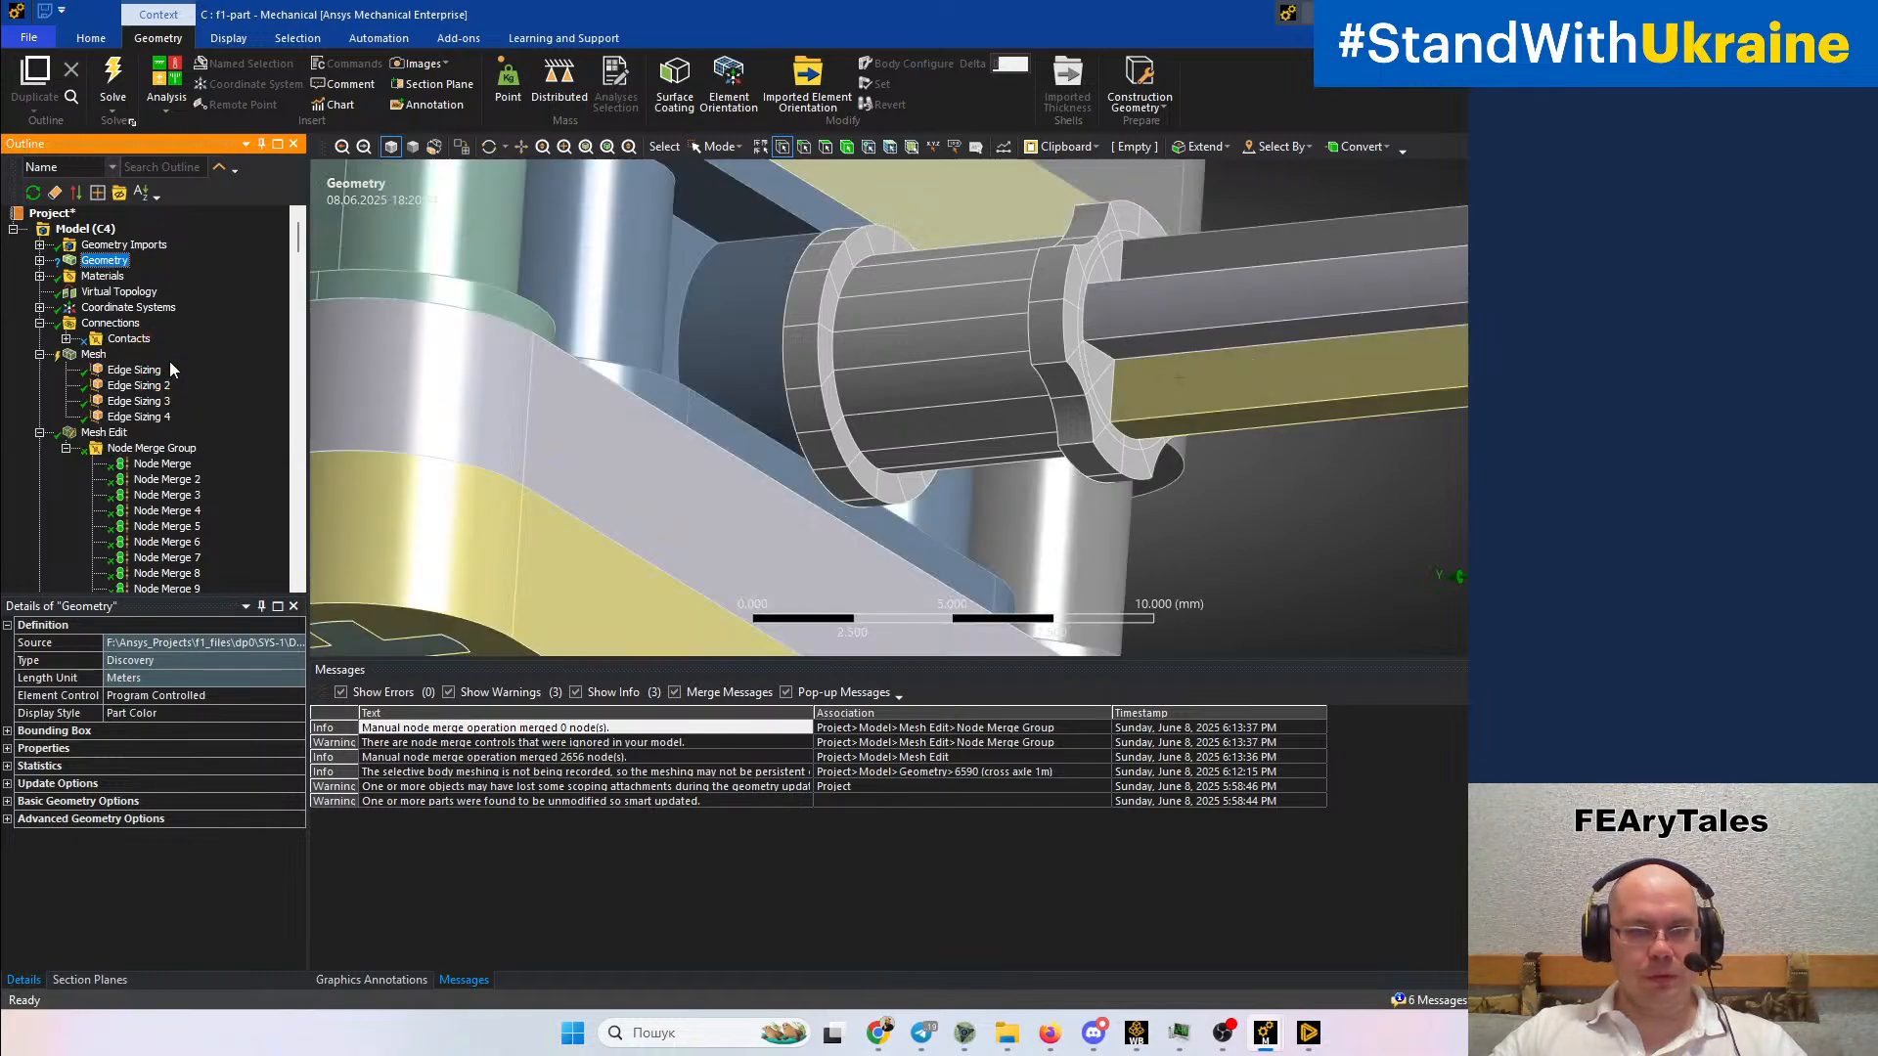
# Suppress every body except the green cross block that sits directly above the triangular plates
pyautogui.scroll(-5, 806, 358)
pyautogui.keyDown('ctrl'); pyautogui.moveTo(814, 399); pyautogui.dragTo(828, 325, button='middle'); pyautogui.keyUp('ctrl')
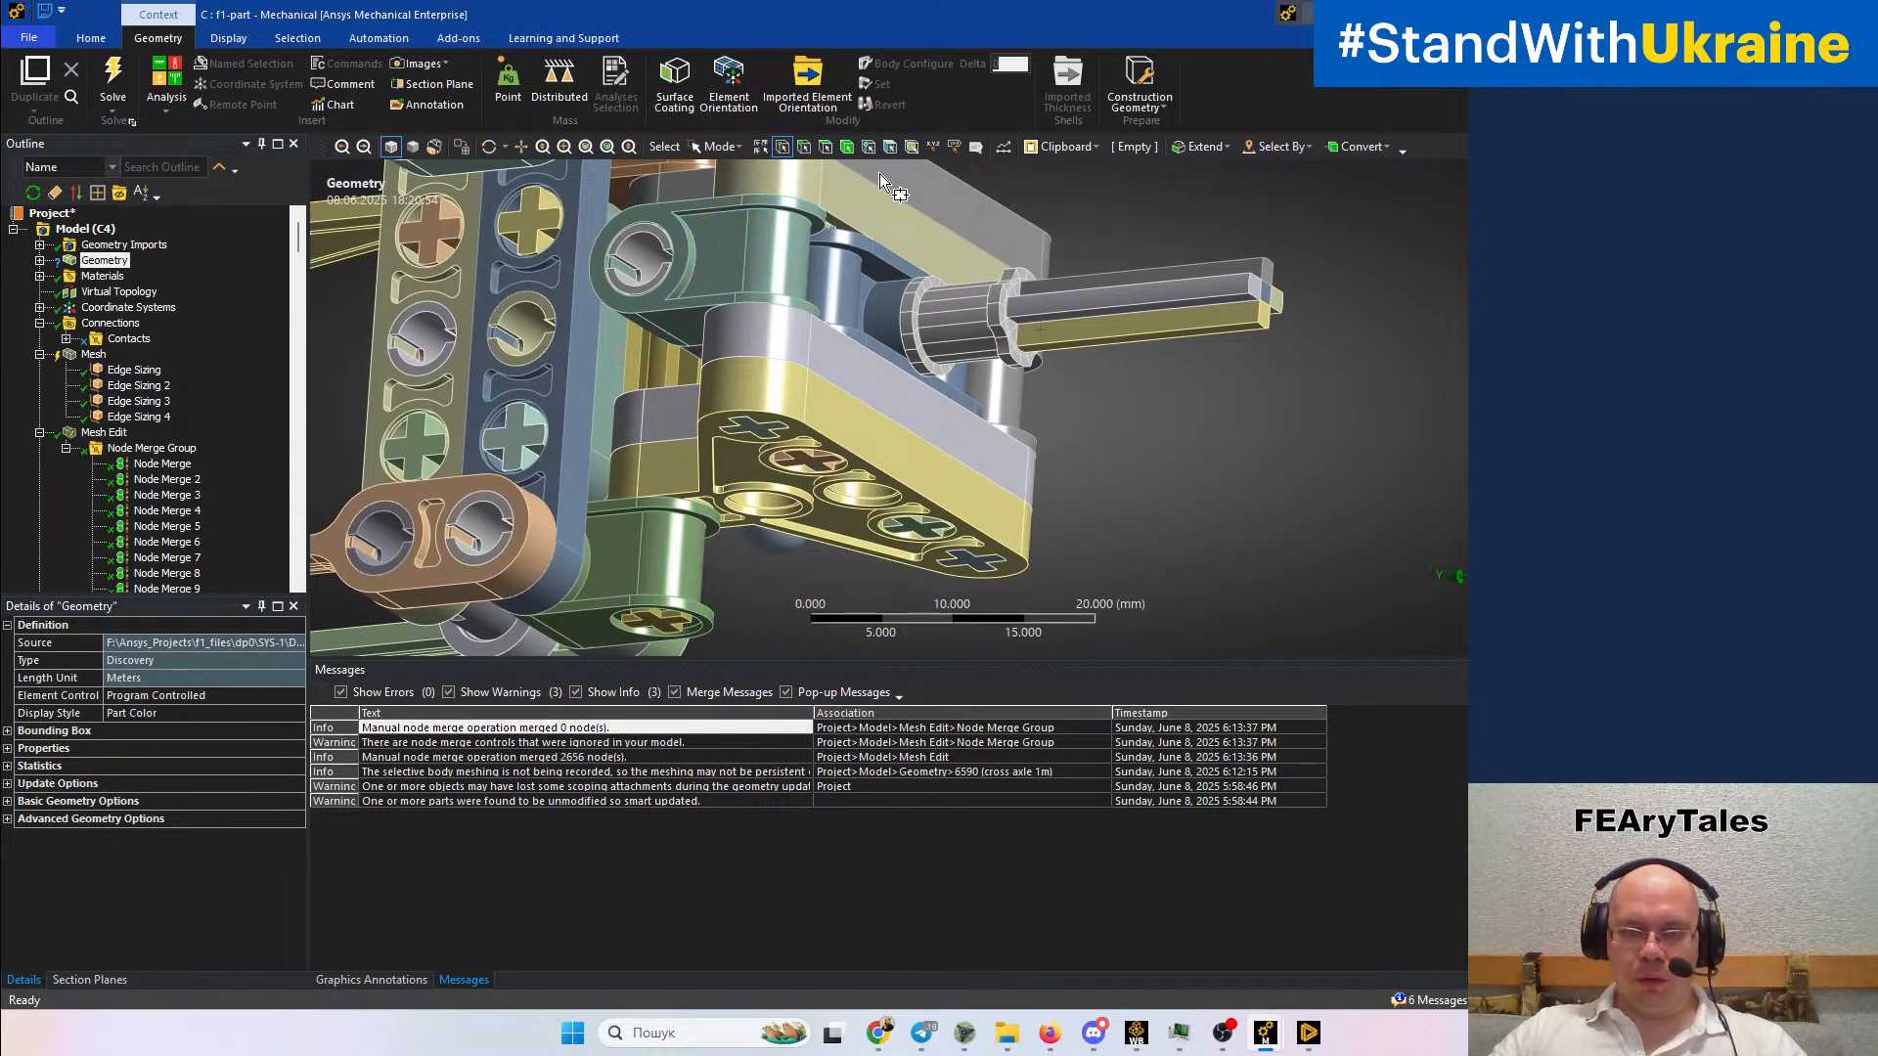
pyautogui.click(847, 146)
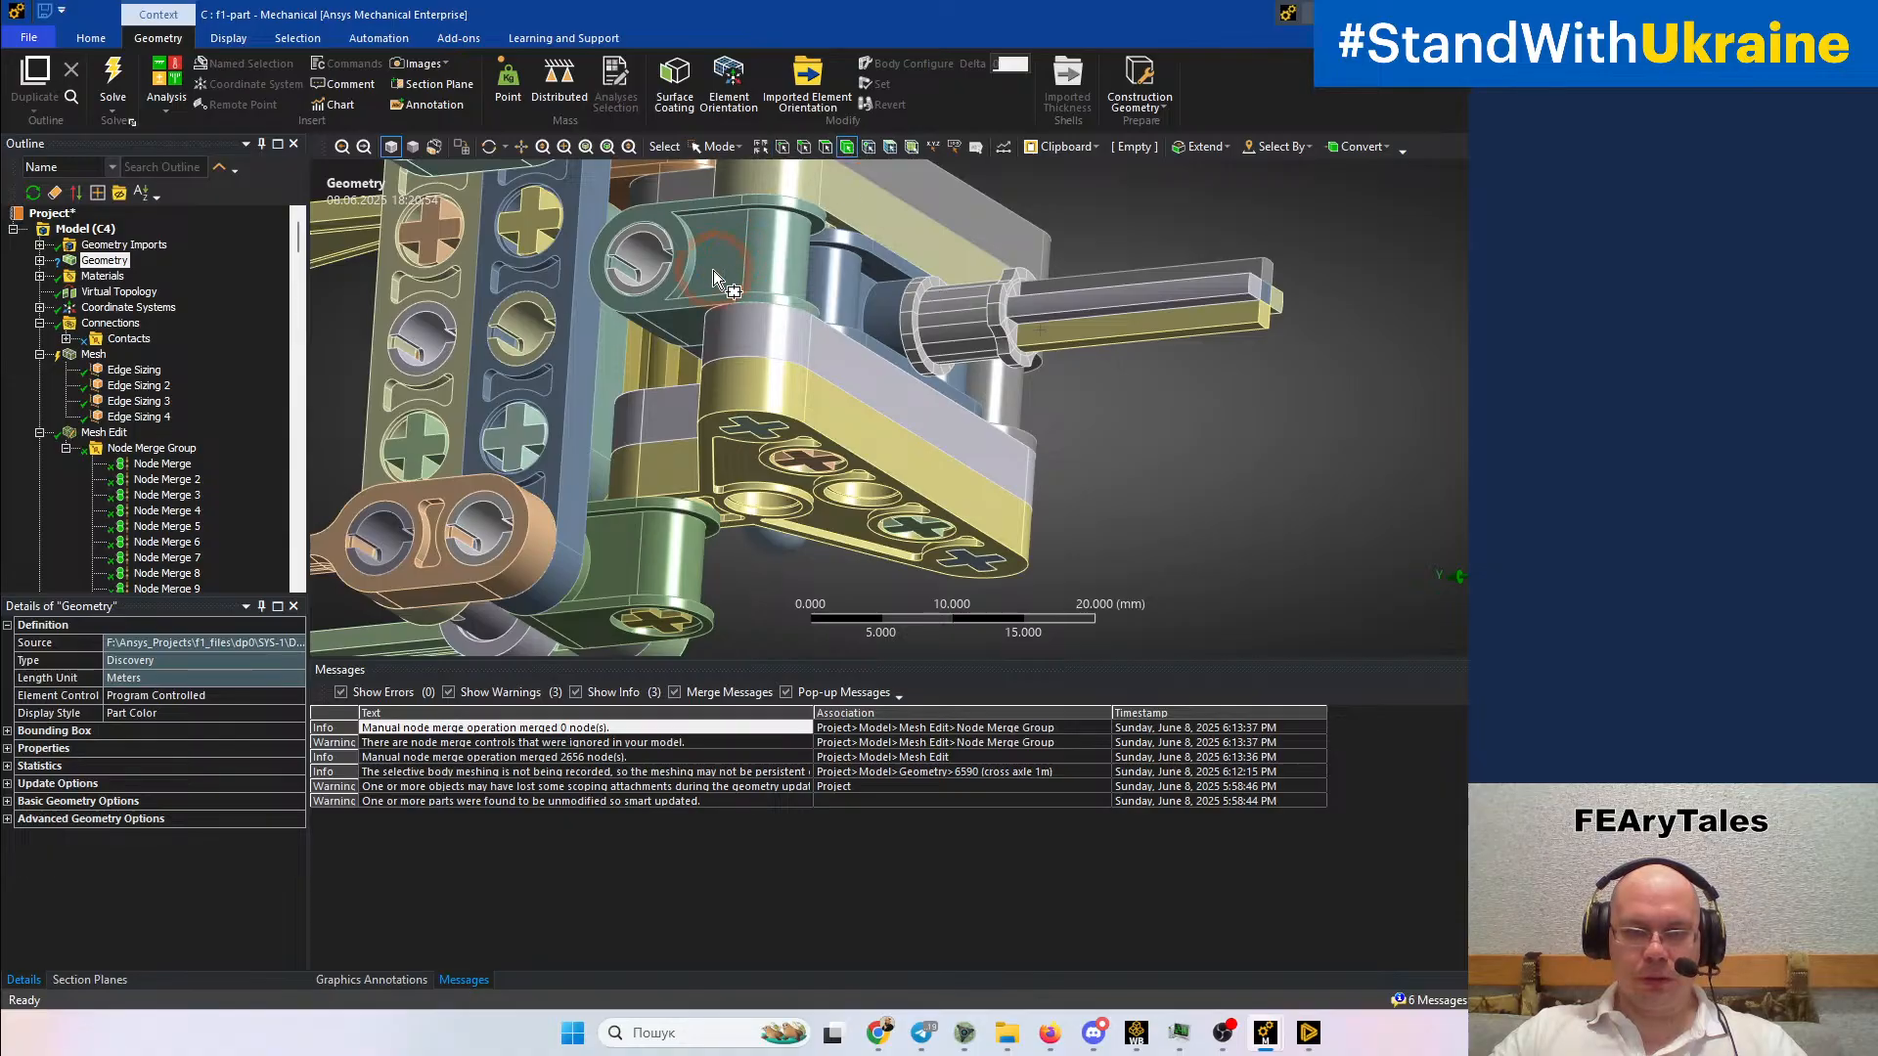
pyautogui.click(719, 146)
pyautogui.click(714, 169)
pyautogui.click(724, 257)
pyautogui.rightClick(724, 256)
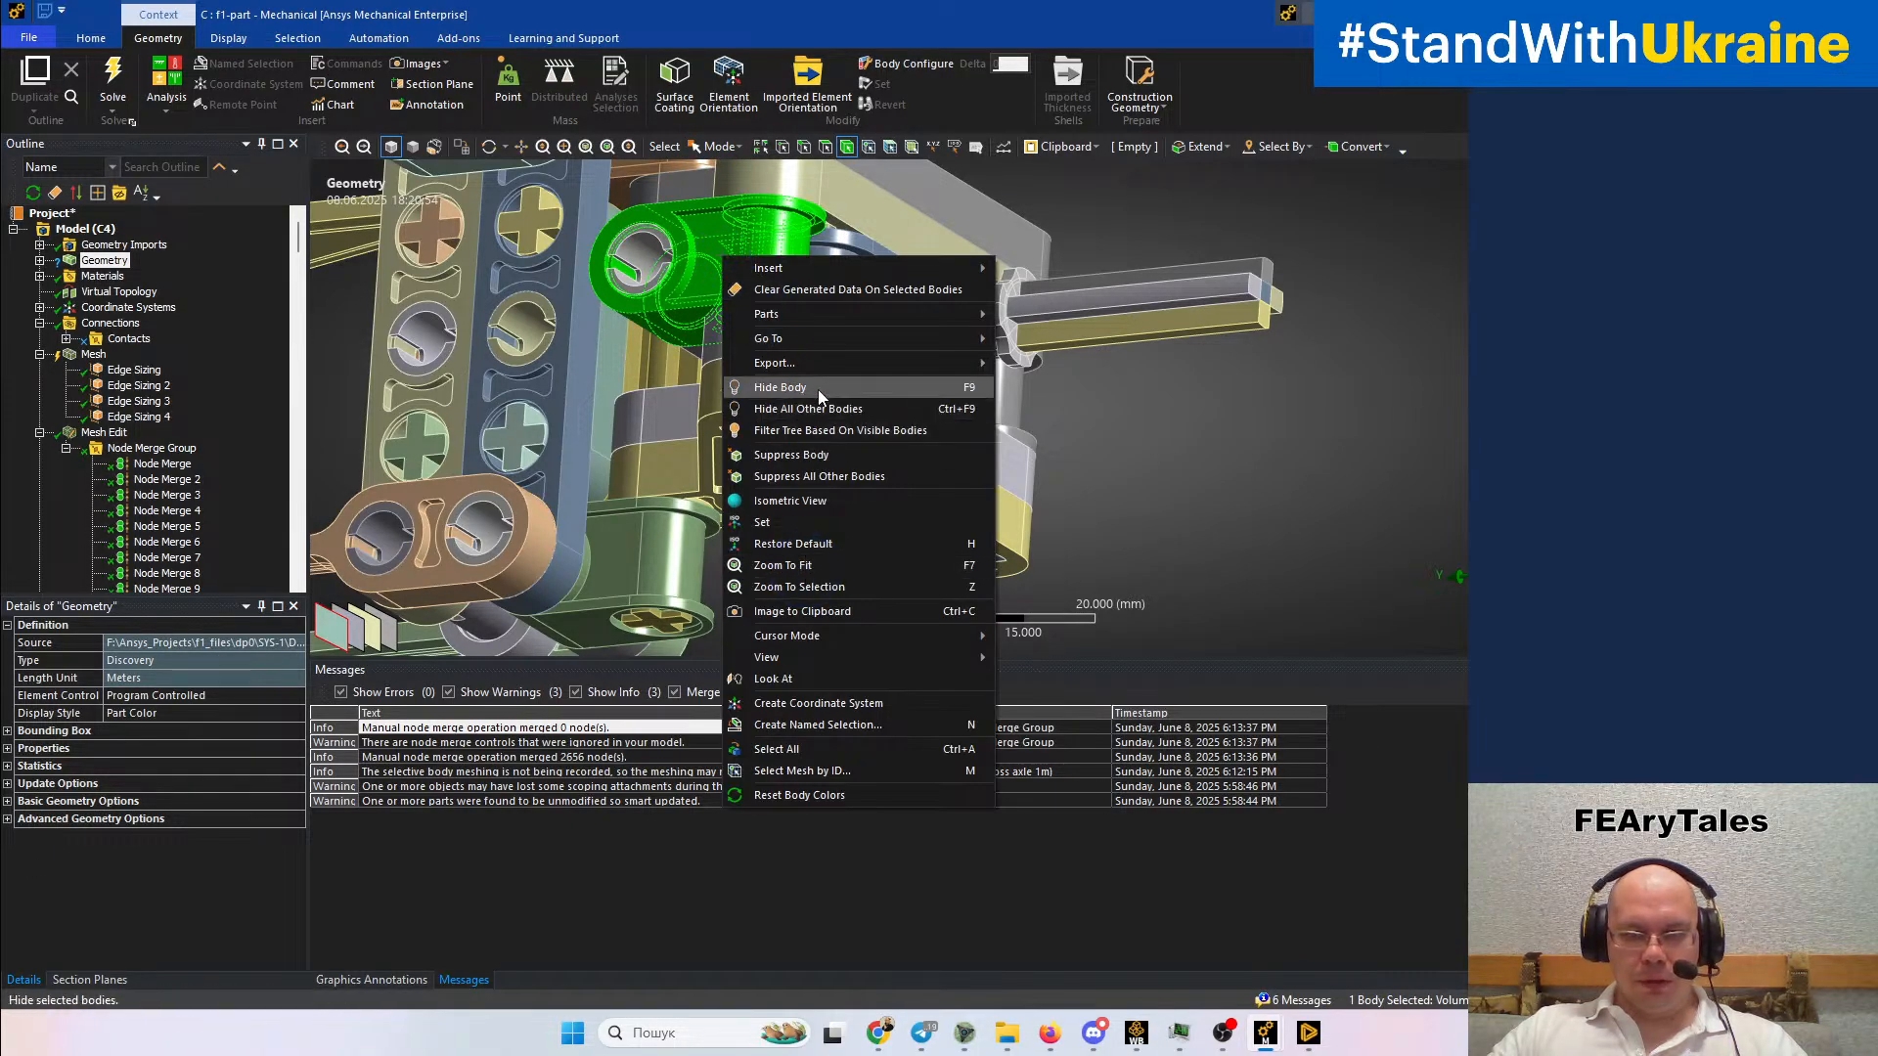
pyautogui.click(836, 478)
pyautogui.keyDown('ctrl'); pyautogui.moveTo(826, 440); pyautogui.dragTo(955, 448, button='middle'); pyautogui.keyUp('ctrl')
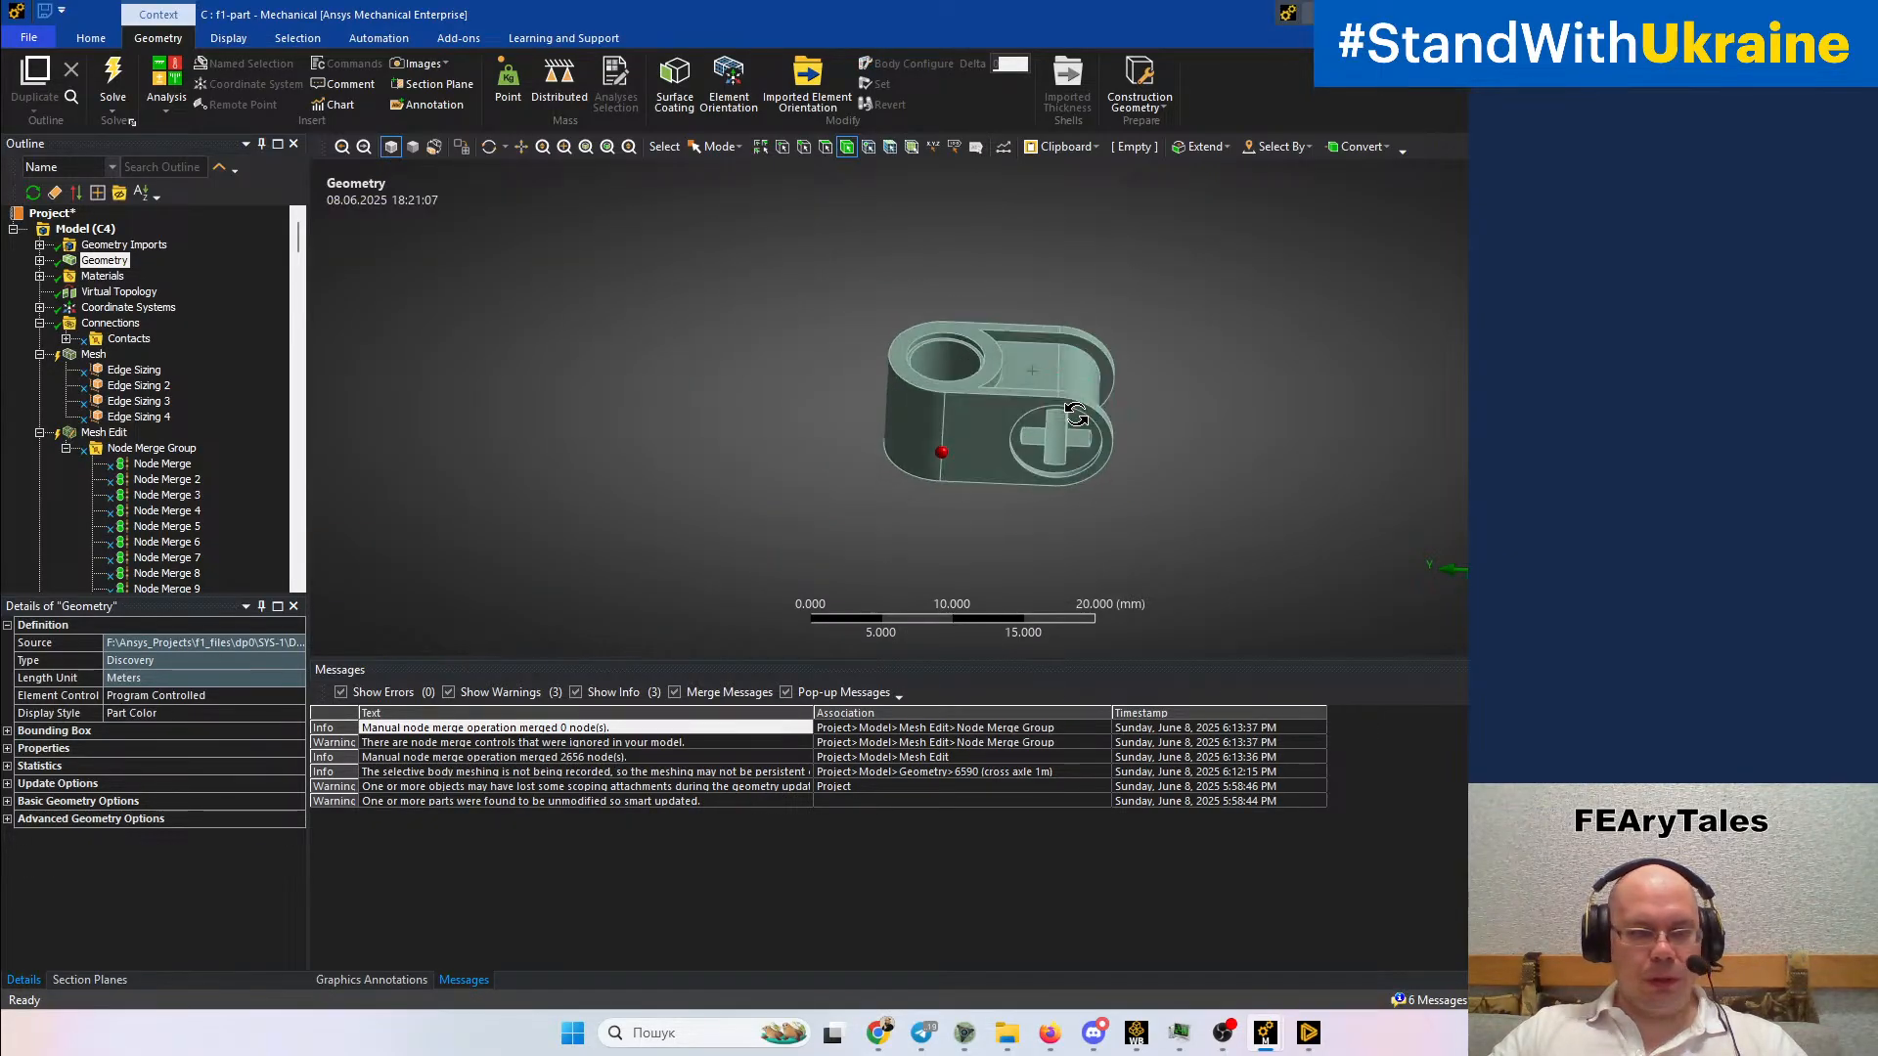
# Delete the Node Merge Group and all four edge sizings from the model
pyautogui.click(137, 448)
pyautogui.press('Delete')
pyautogui.press('Escape')
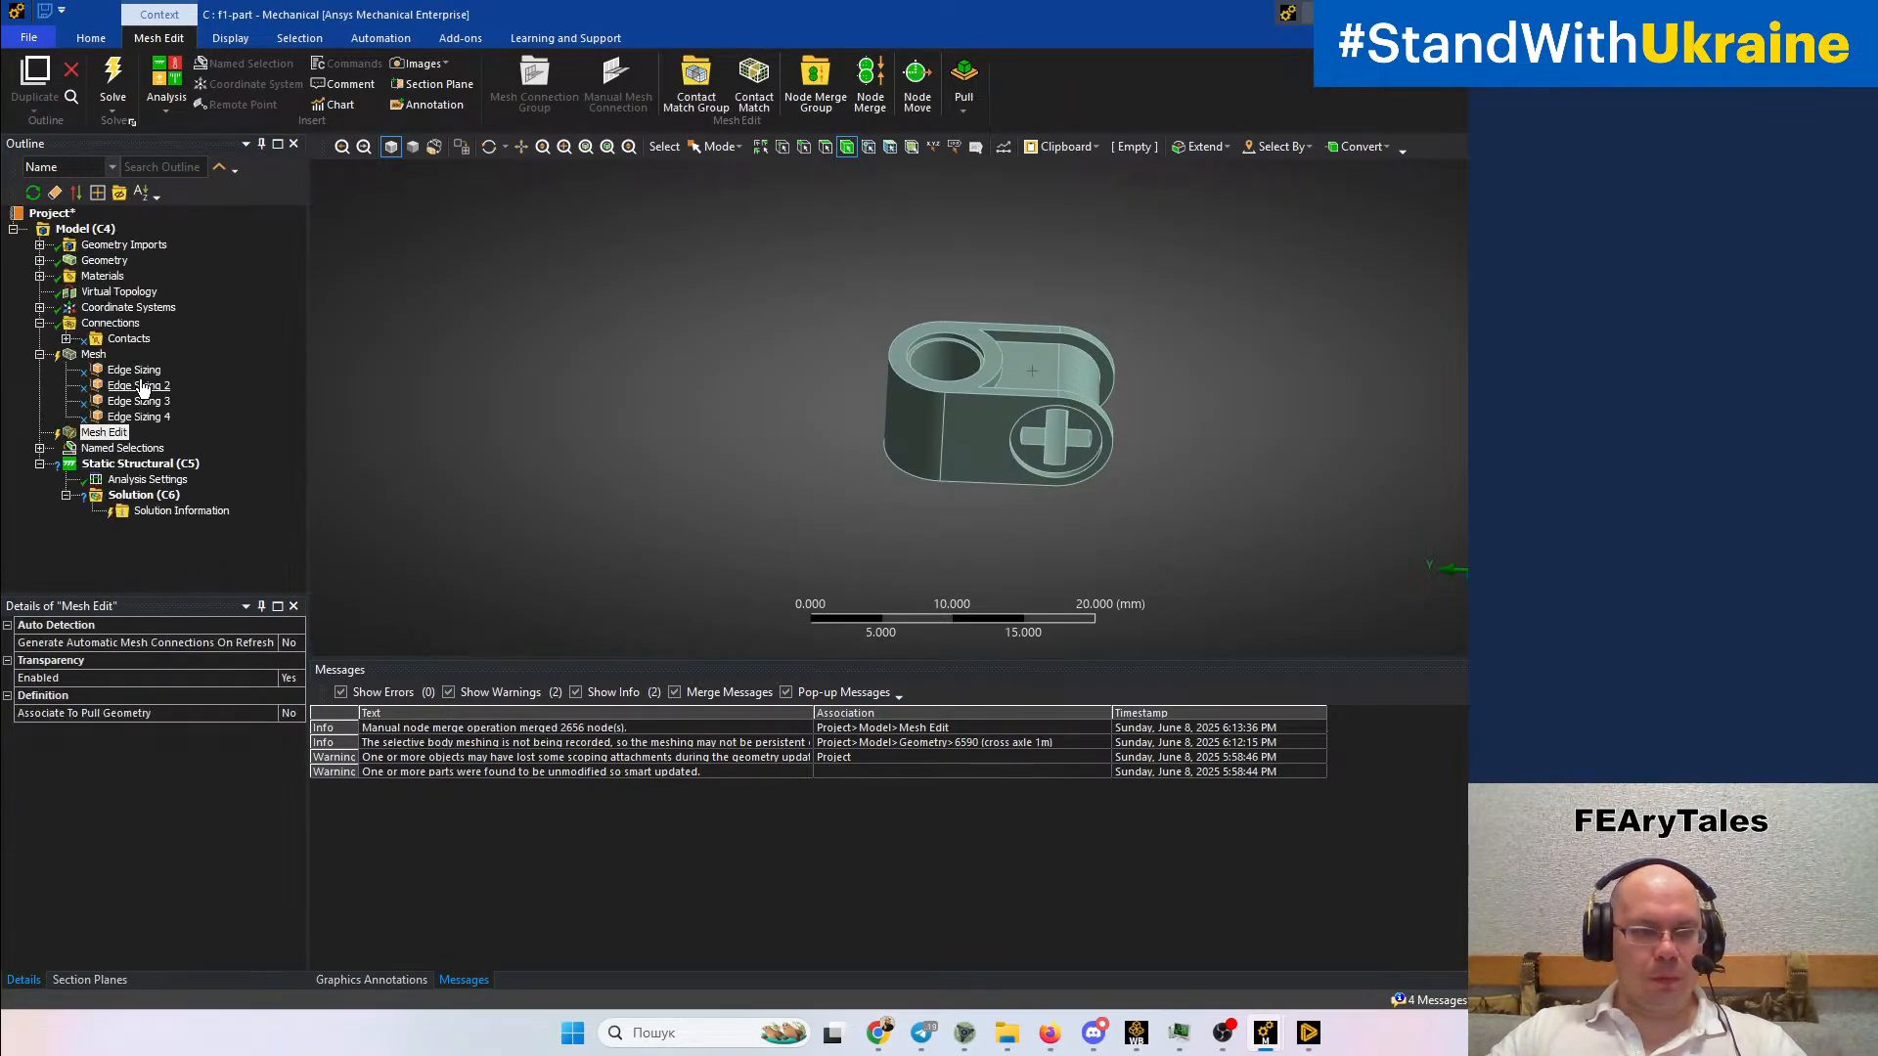
pyautogui.click(137, 369)
pyautogui.keyDown('shift'); pyautogui.click(144, 418); pyautogui.keyUp('shift')
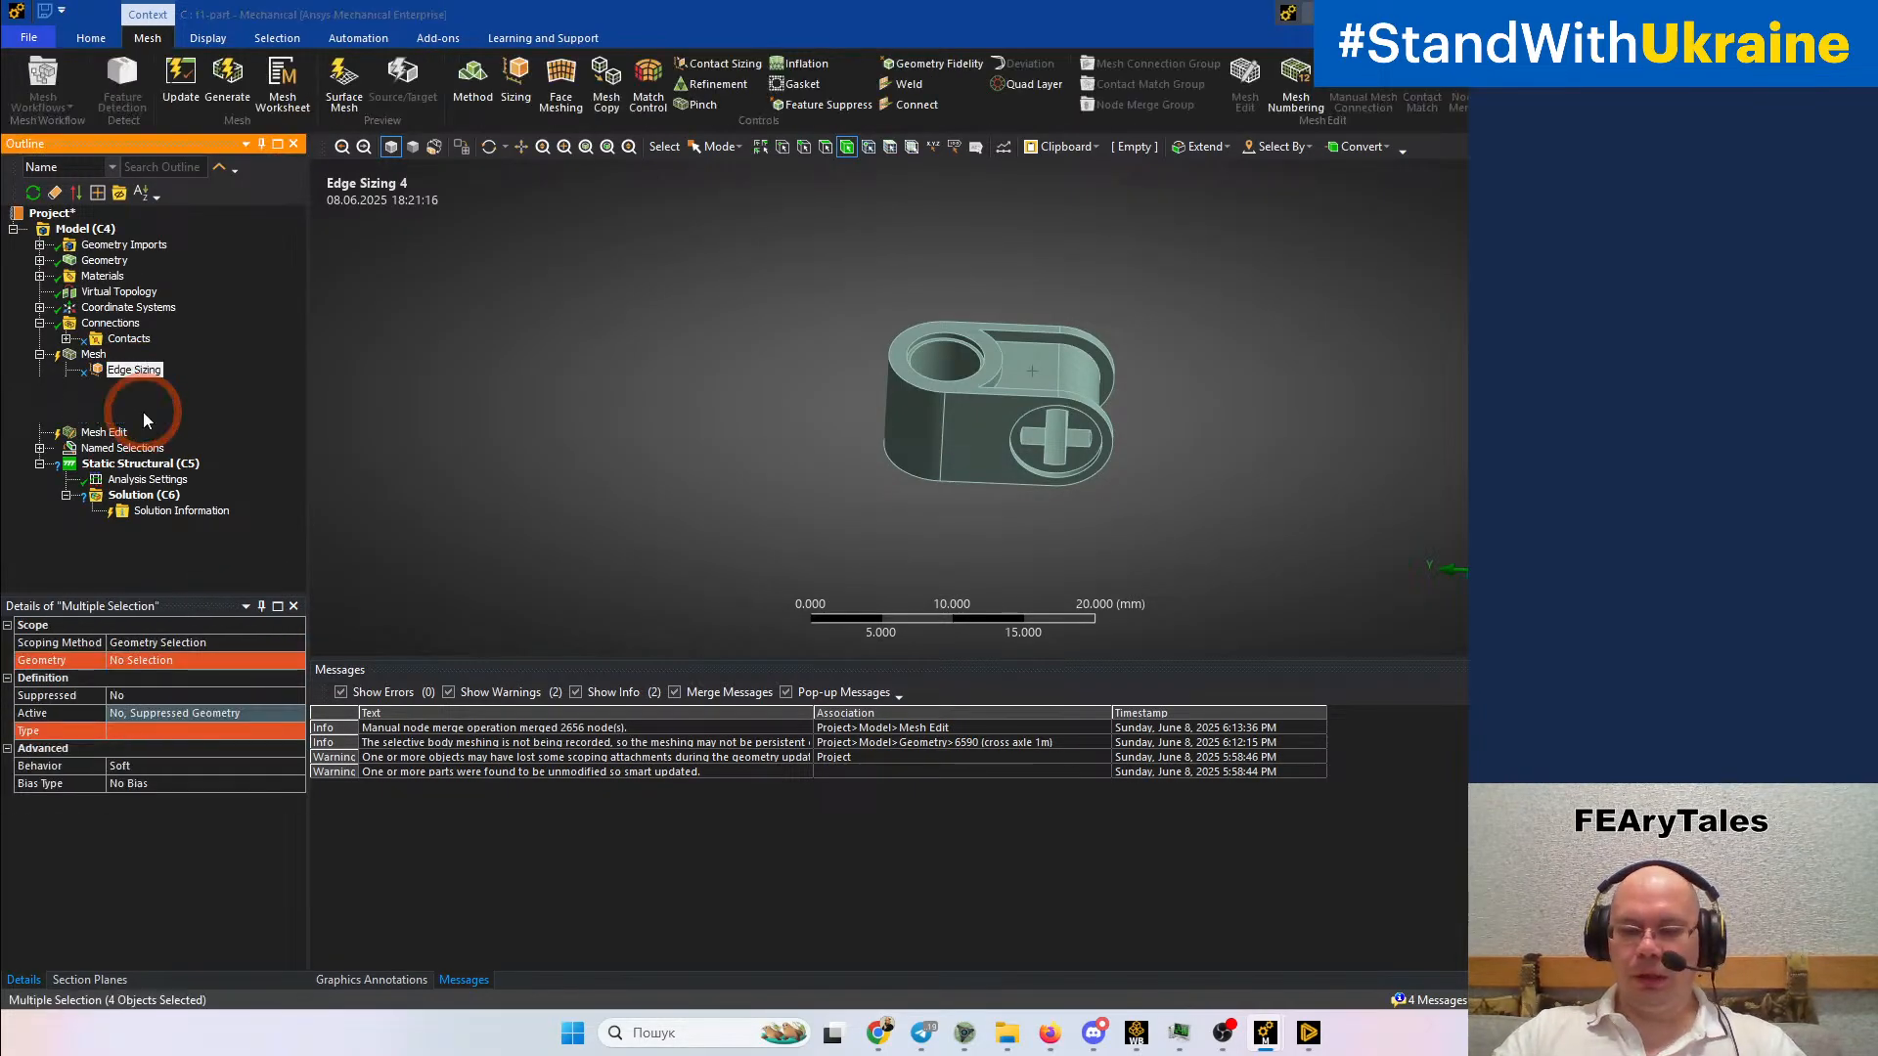
pyautogui.press('Delete')
pyautogui.press('Return')
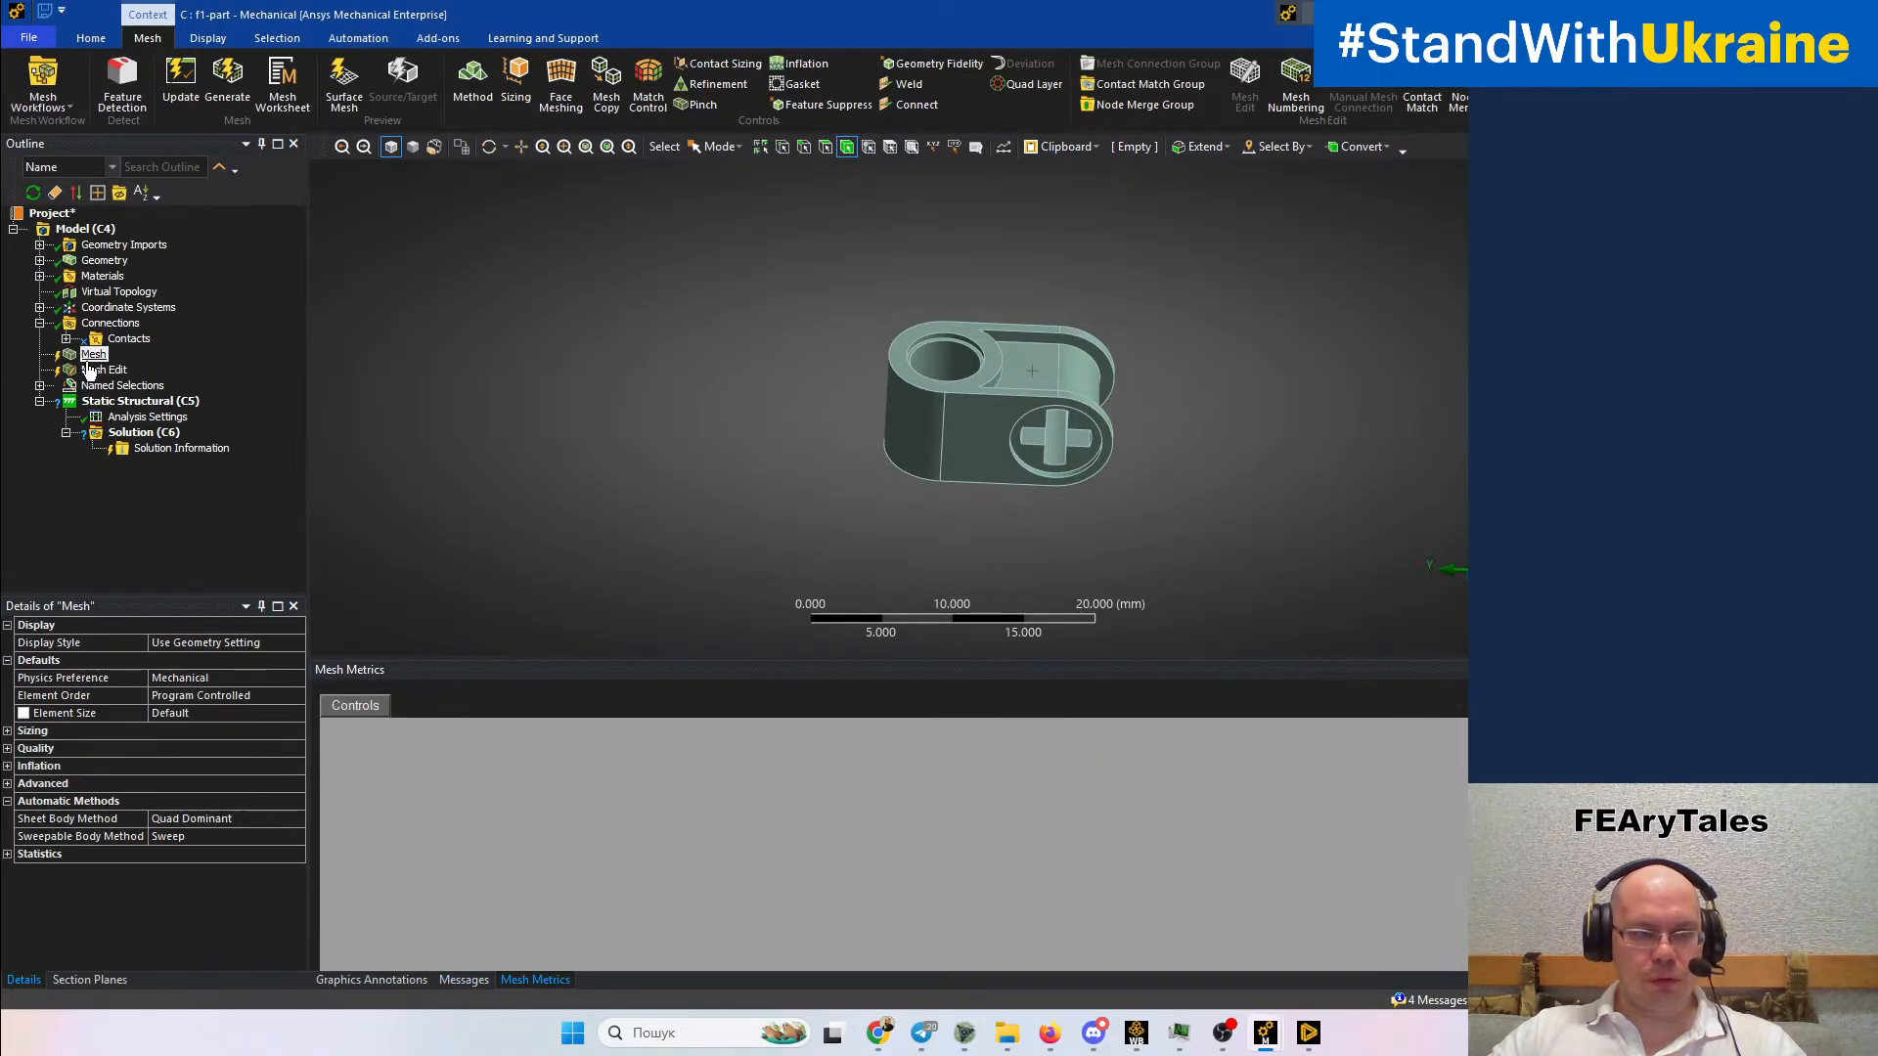
# Assign a MultiZone mesh method to the cross block and try to generate its mesh
pyautogui.rightClick(91, 356)
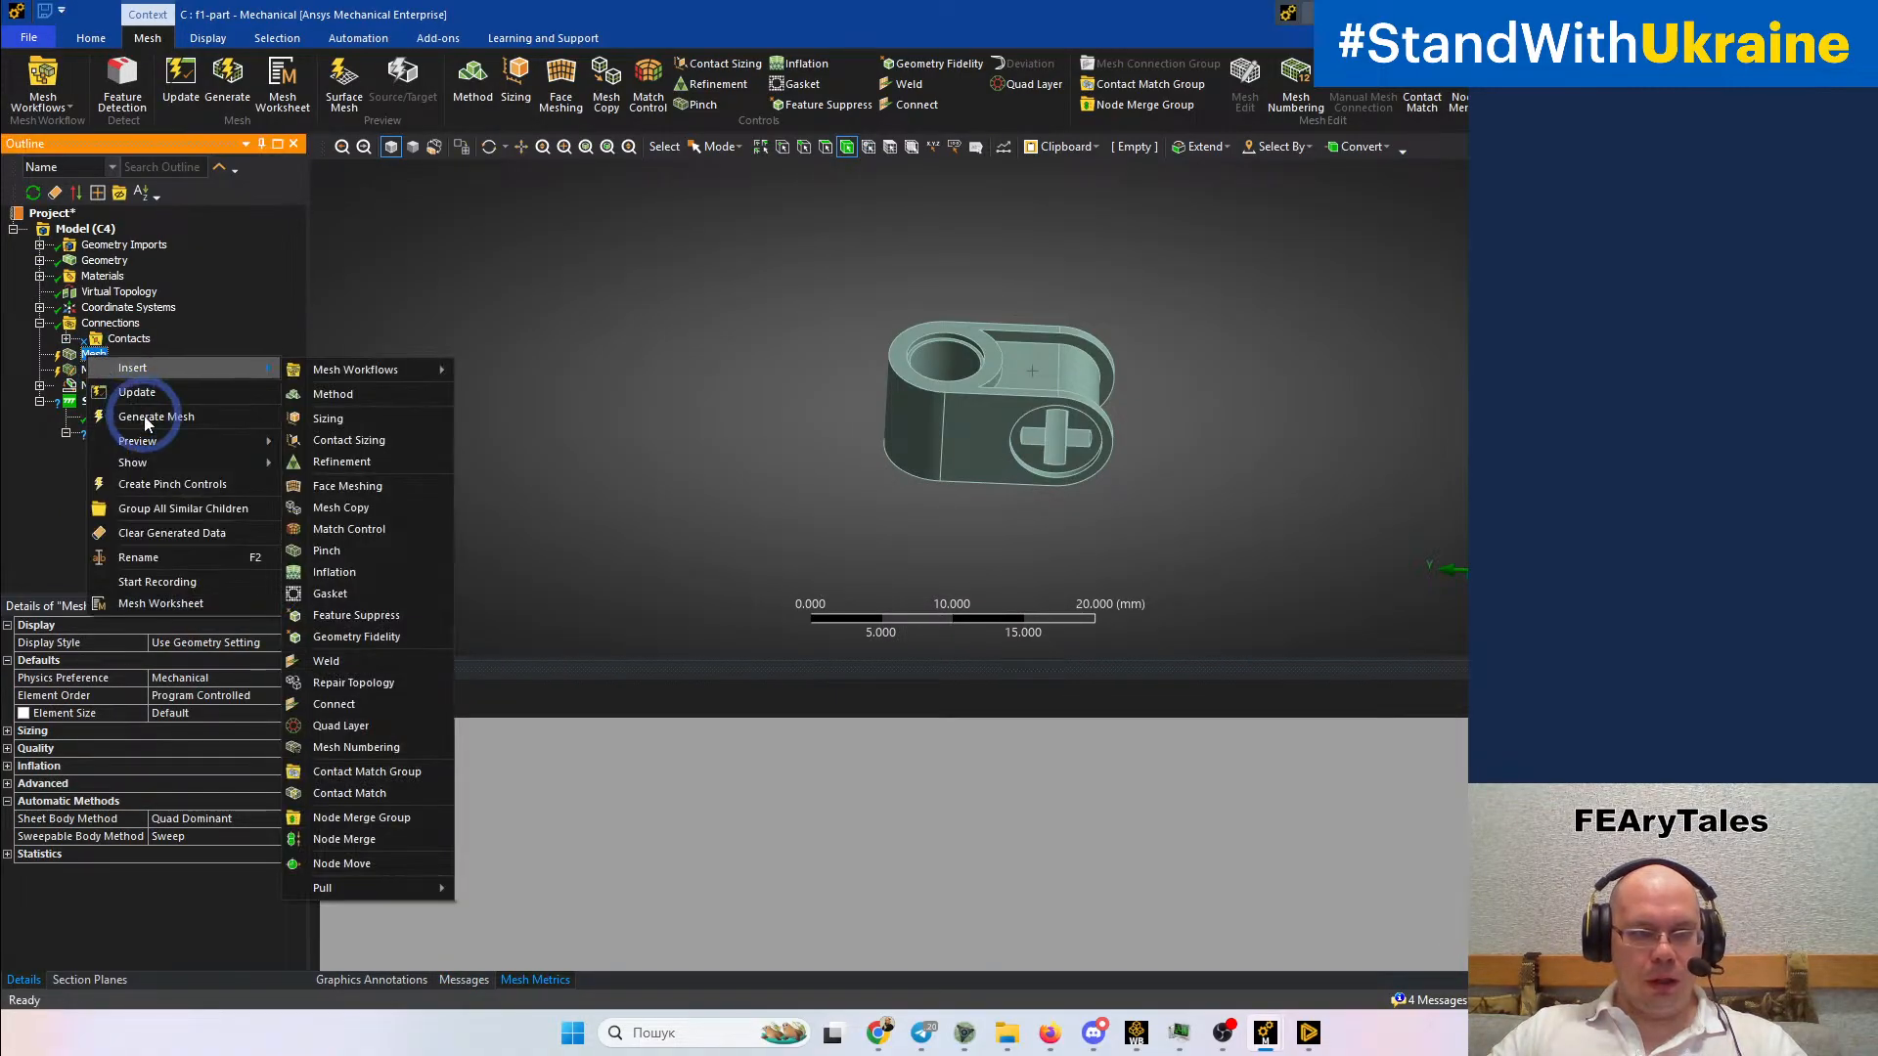
pyautogui.click(474, 85)
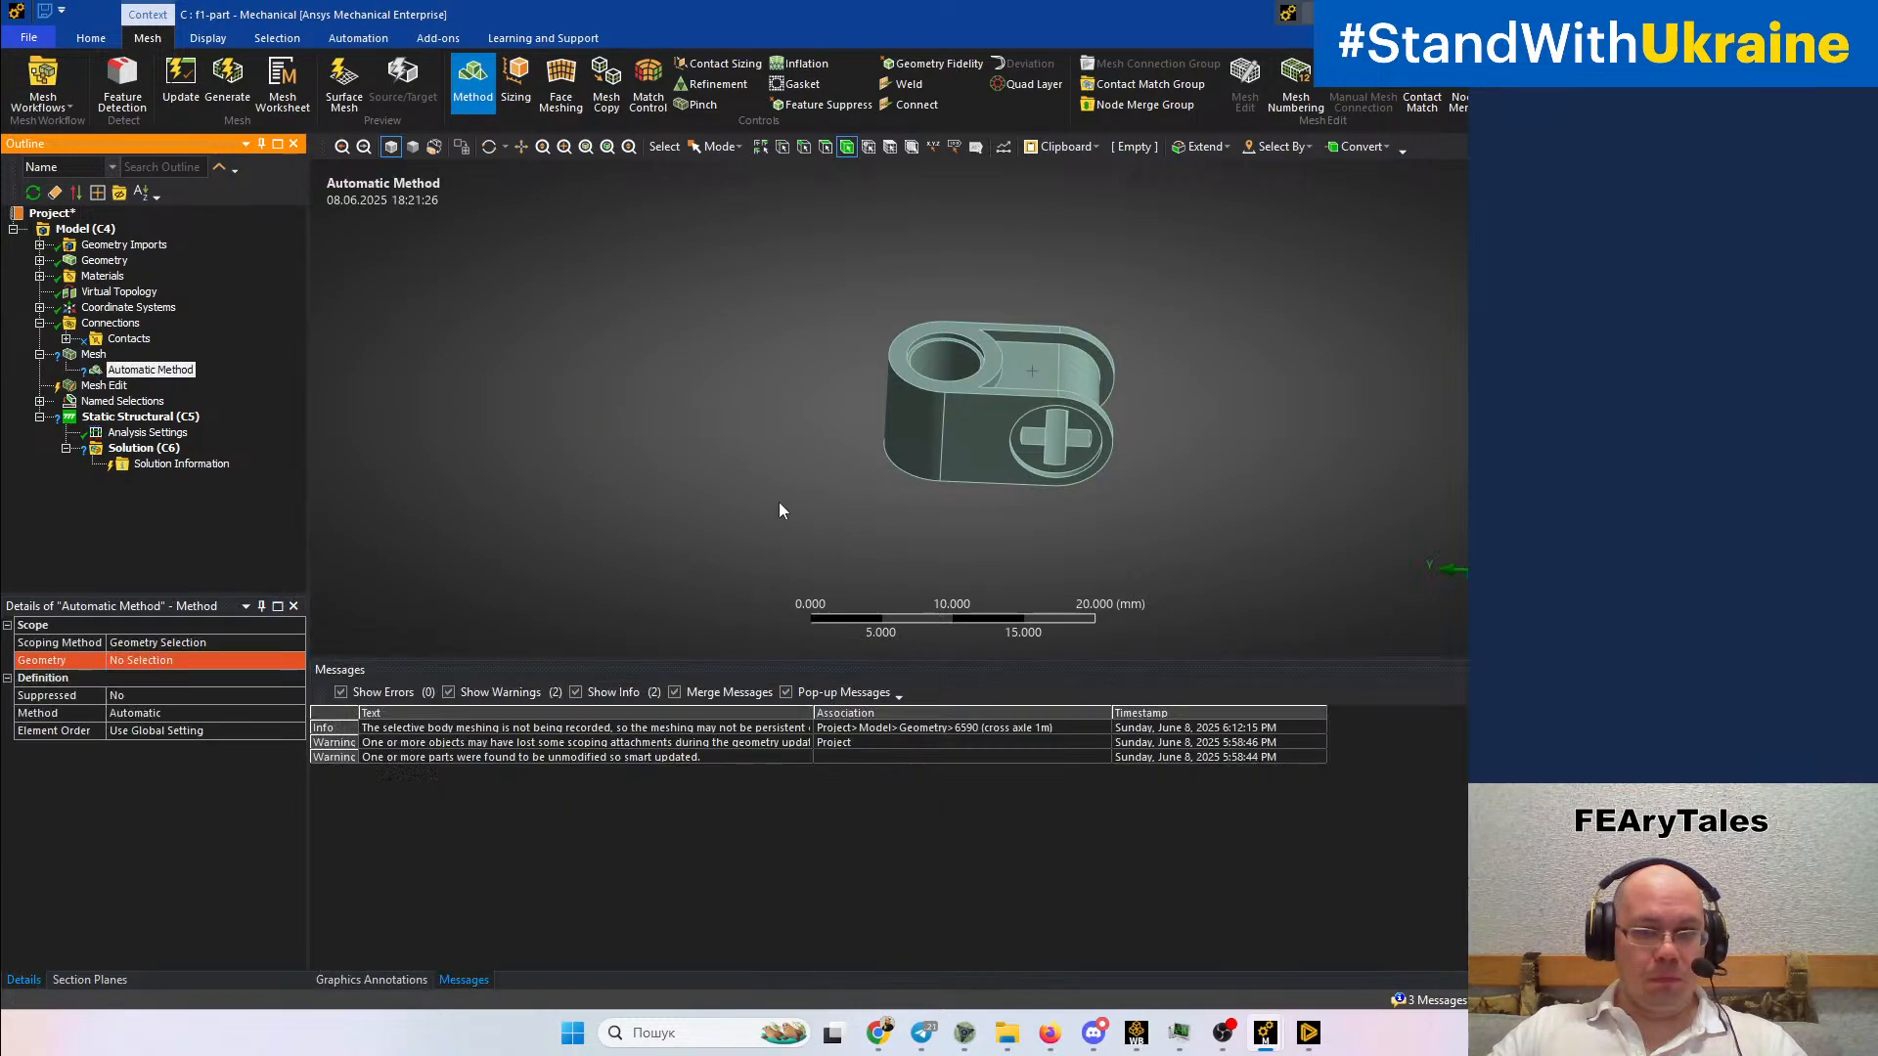
pyautogui.click(1044, 475)
pyautogui.click(147, 673)
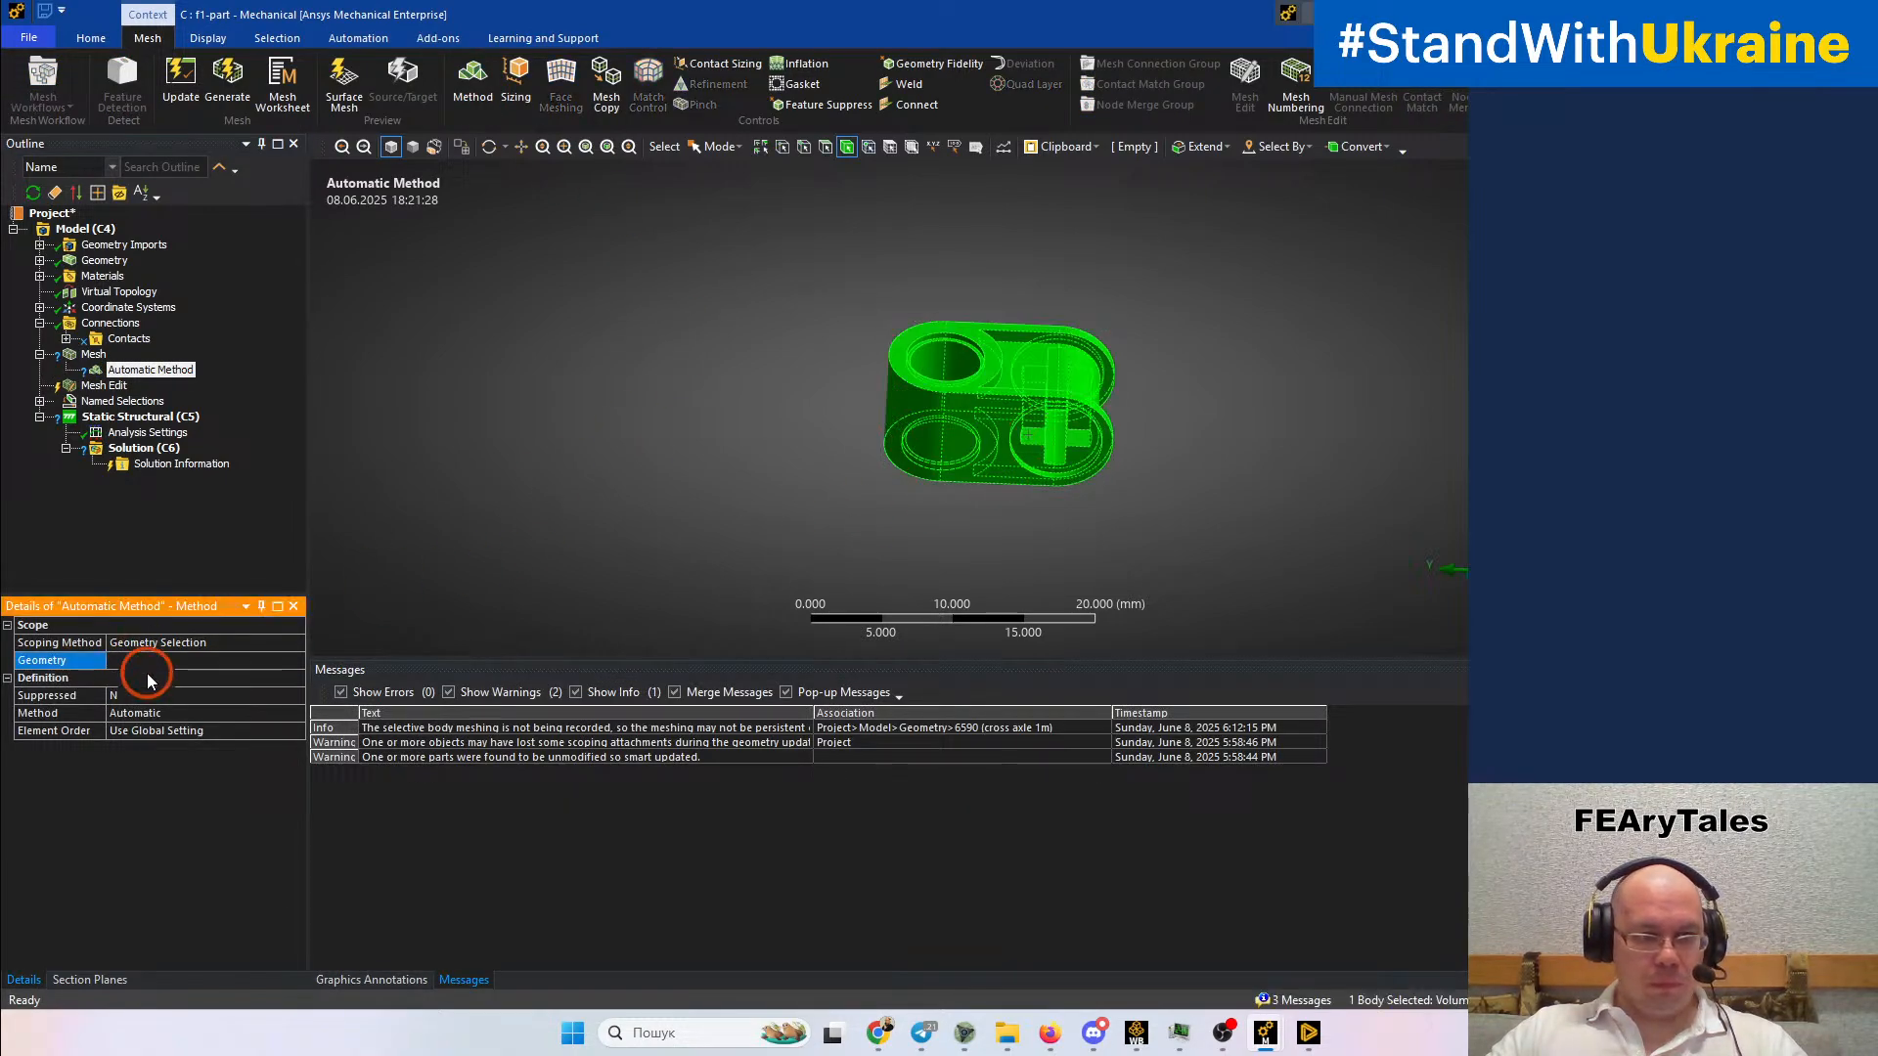
pyautogui.click(137, 661)
pyautogui.click(299, 715)
pyautogui.click(184, 778)
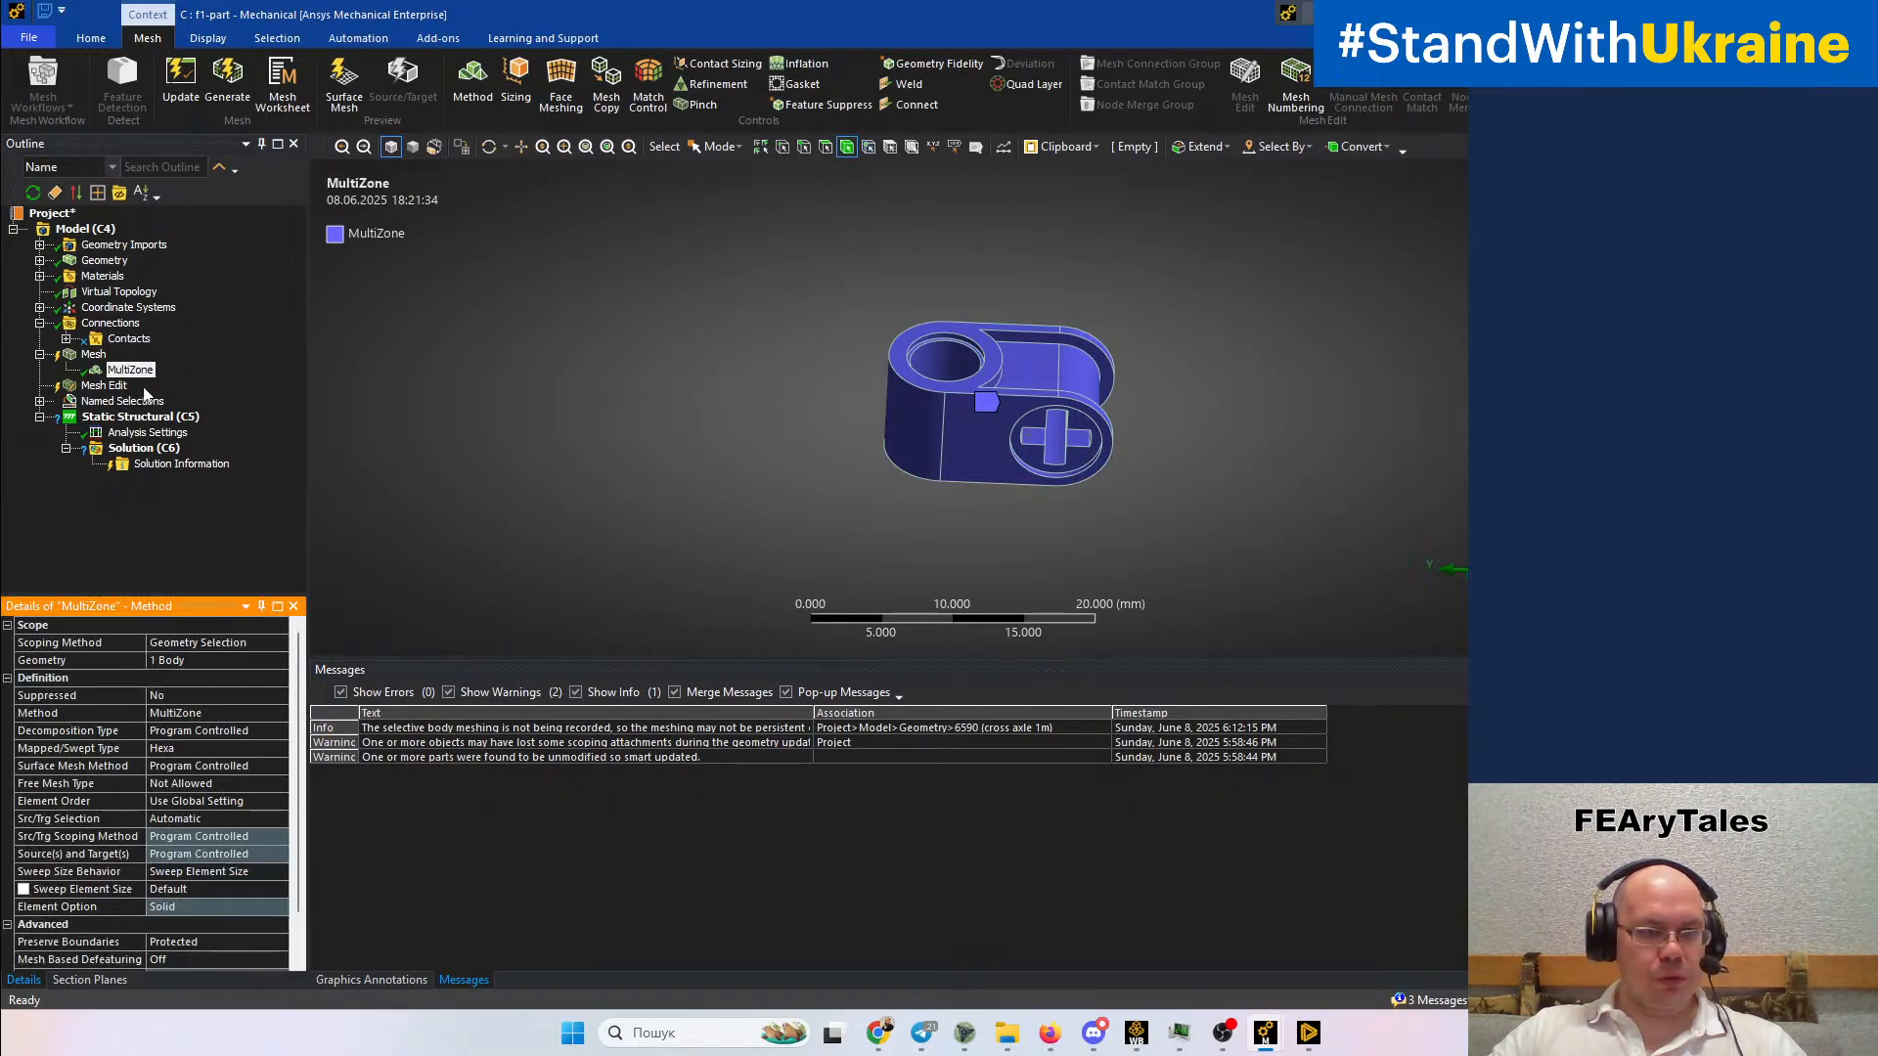
pyautogui.rightClick(121, 374)
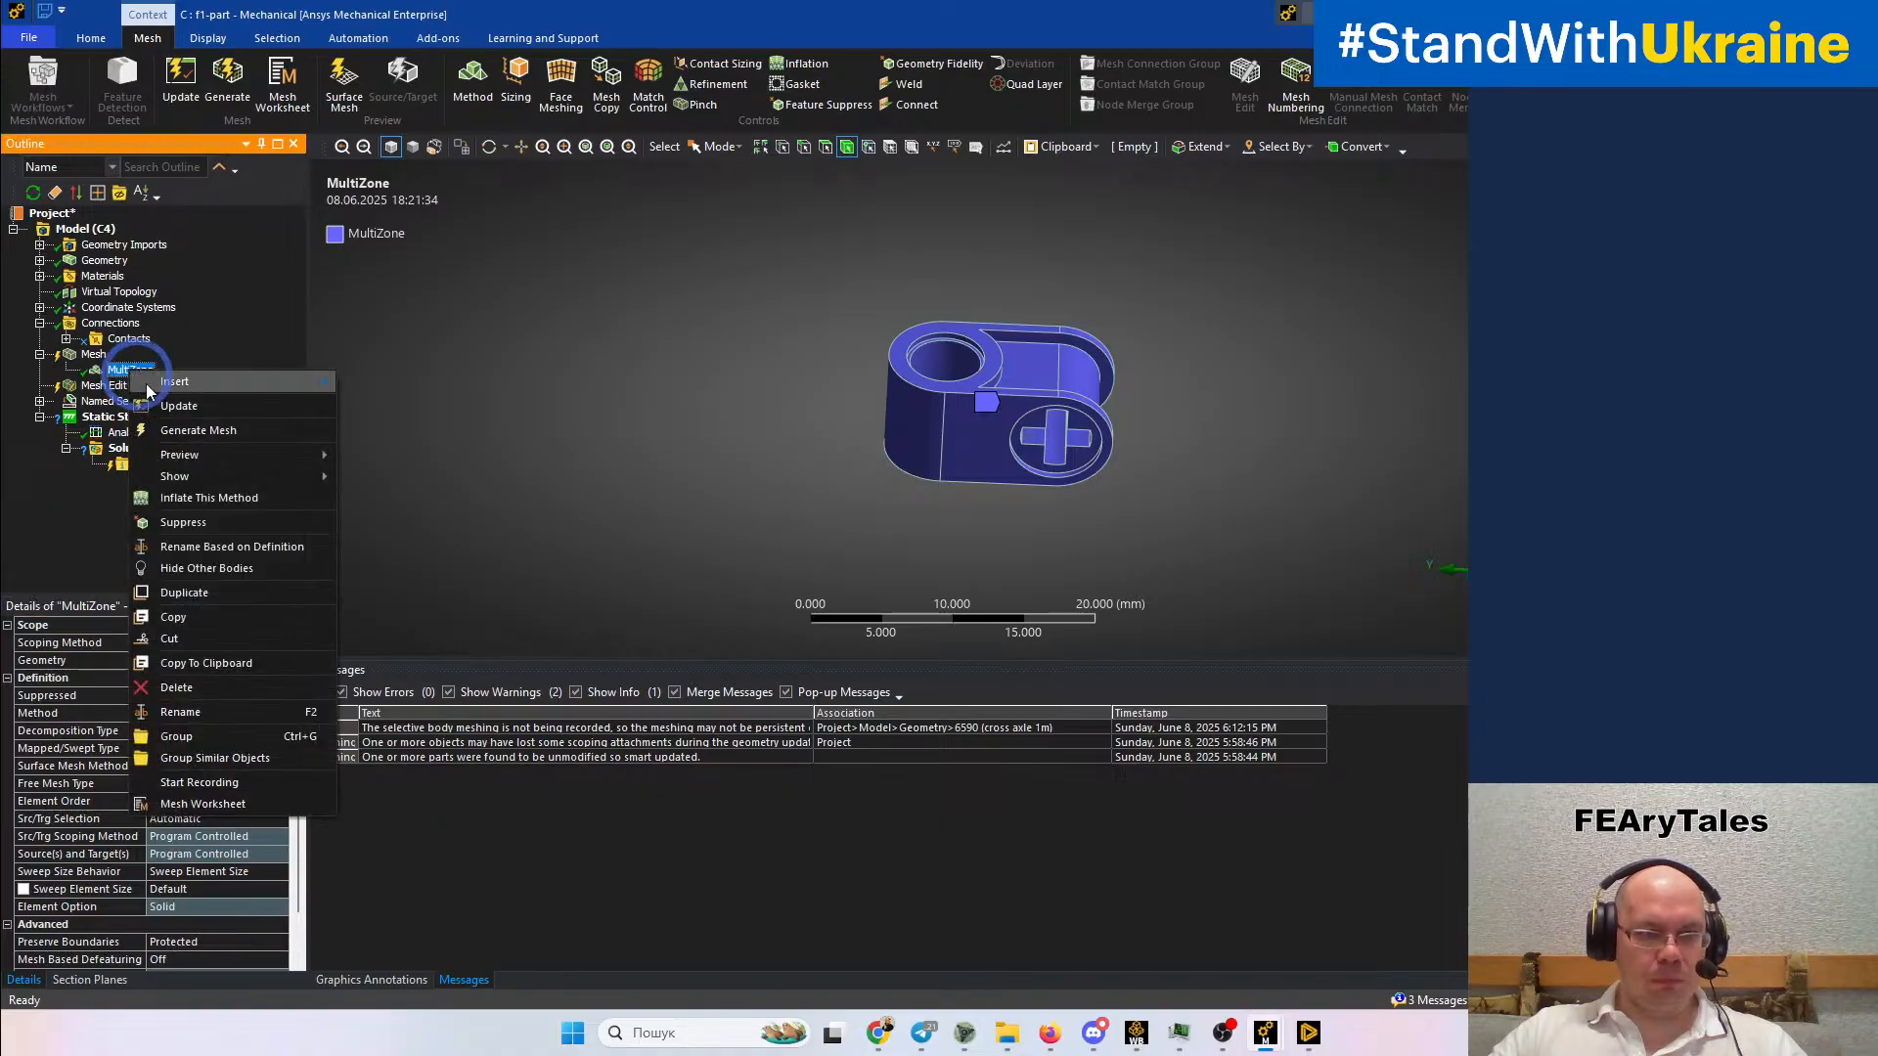
pyautogui.click(203, 453)
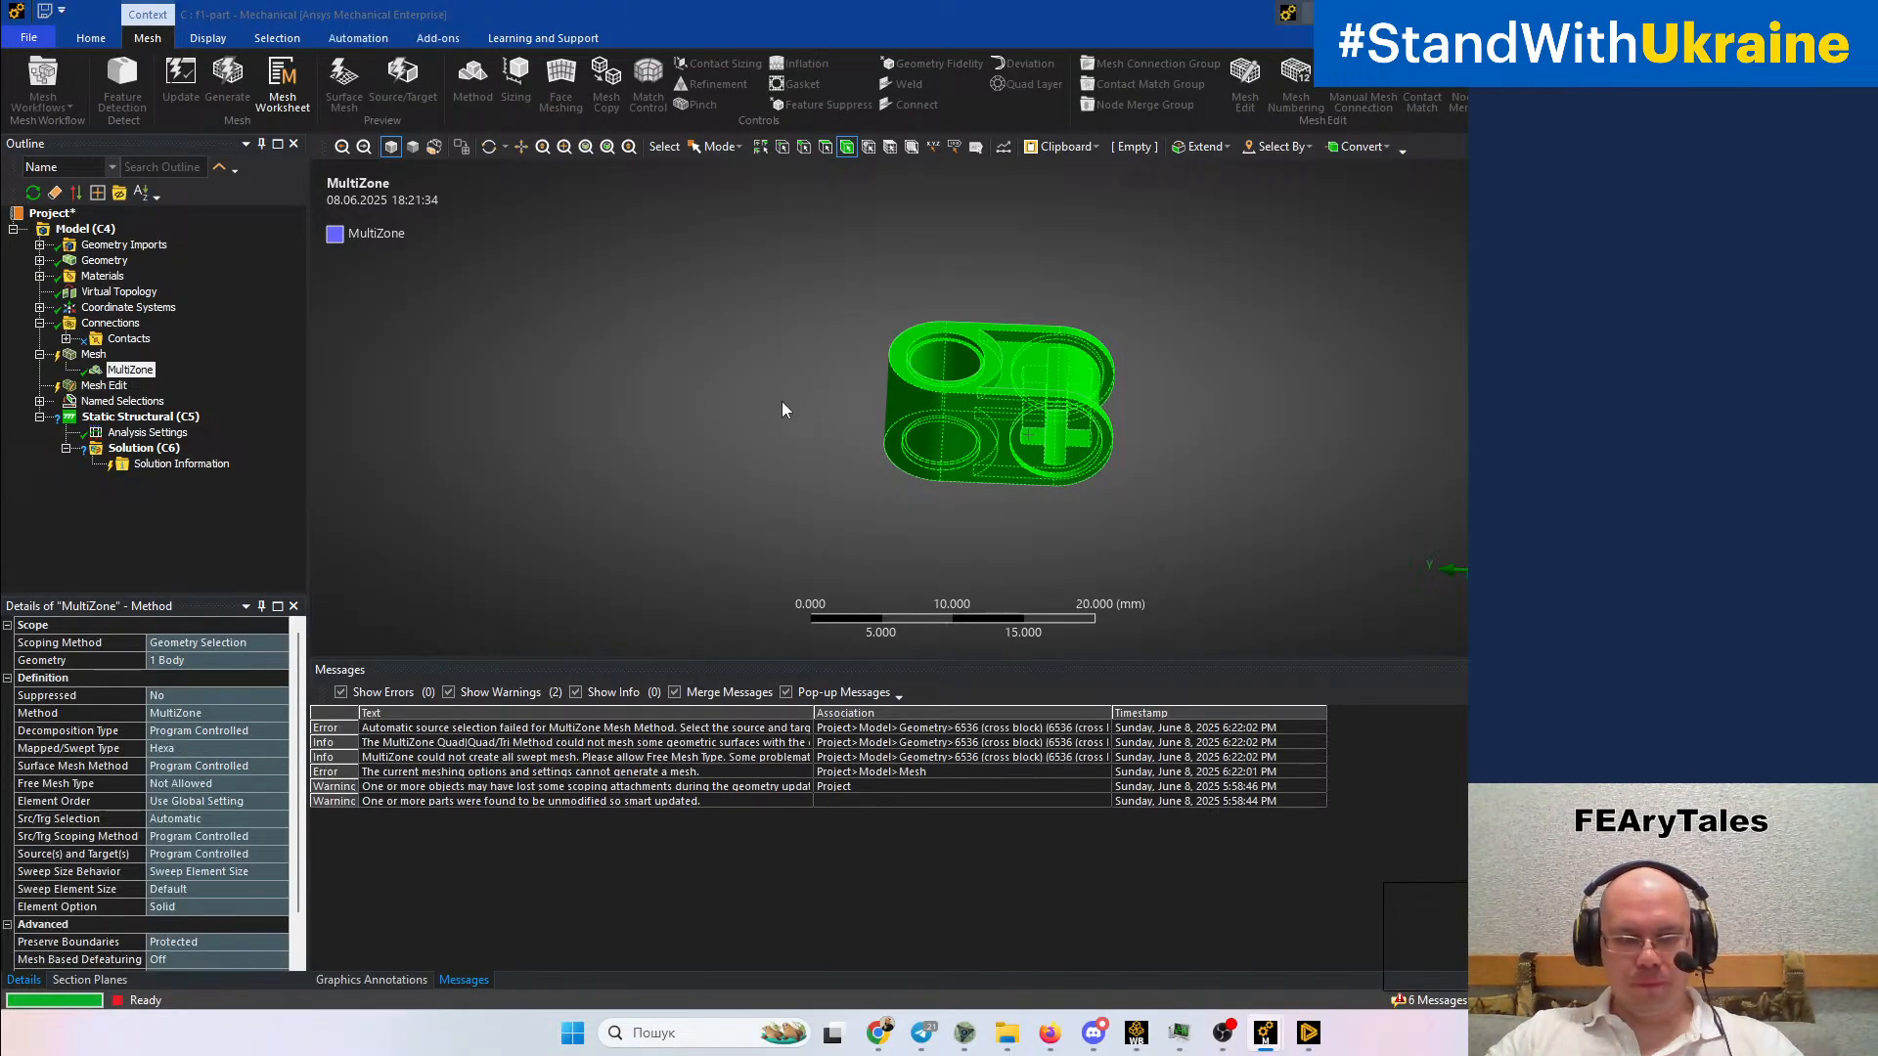
# Examine the cross block's round bore and cross-shaped hole from several angles with the mesh settings at hand
pyautogui.moveTo(796, 372); pyautogui.dragTo(964, 401, button='middle')
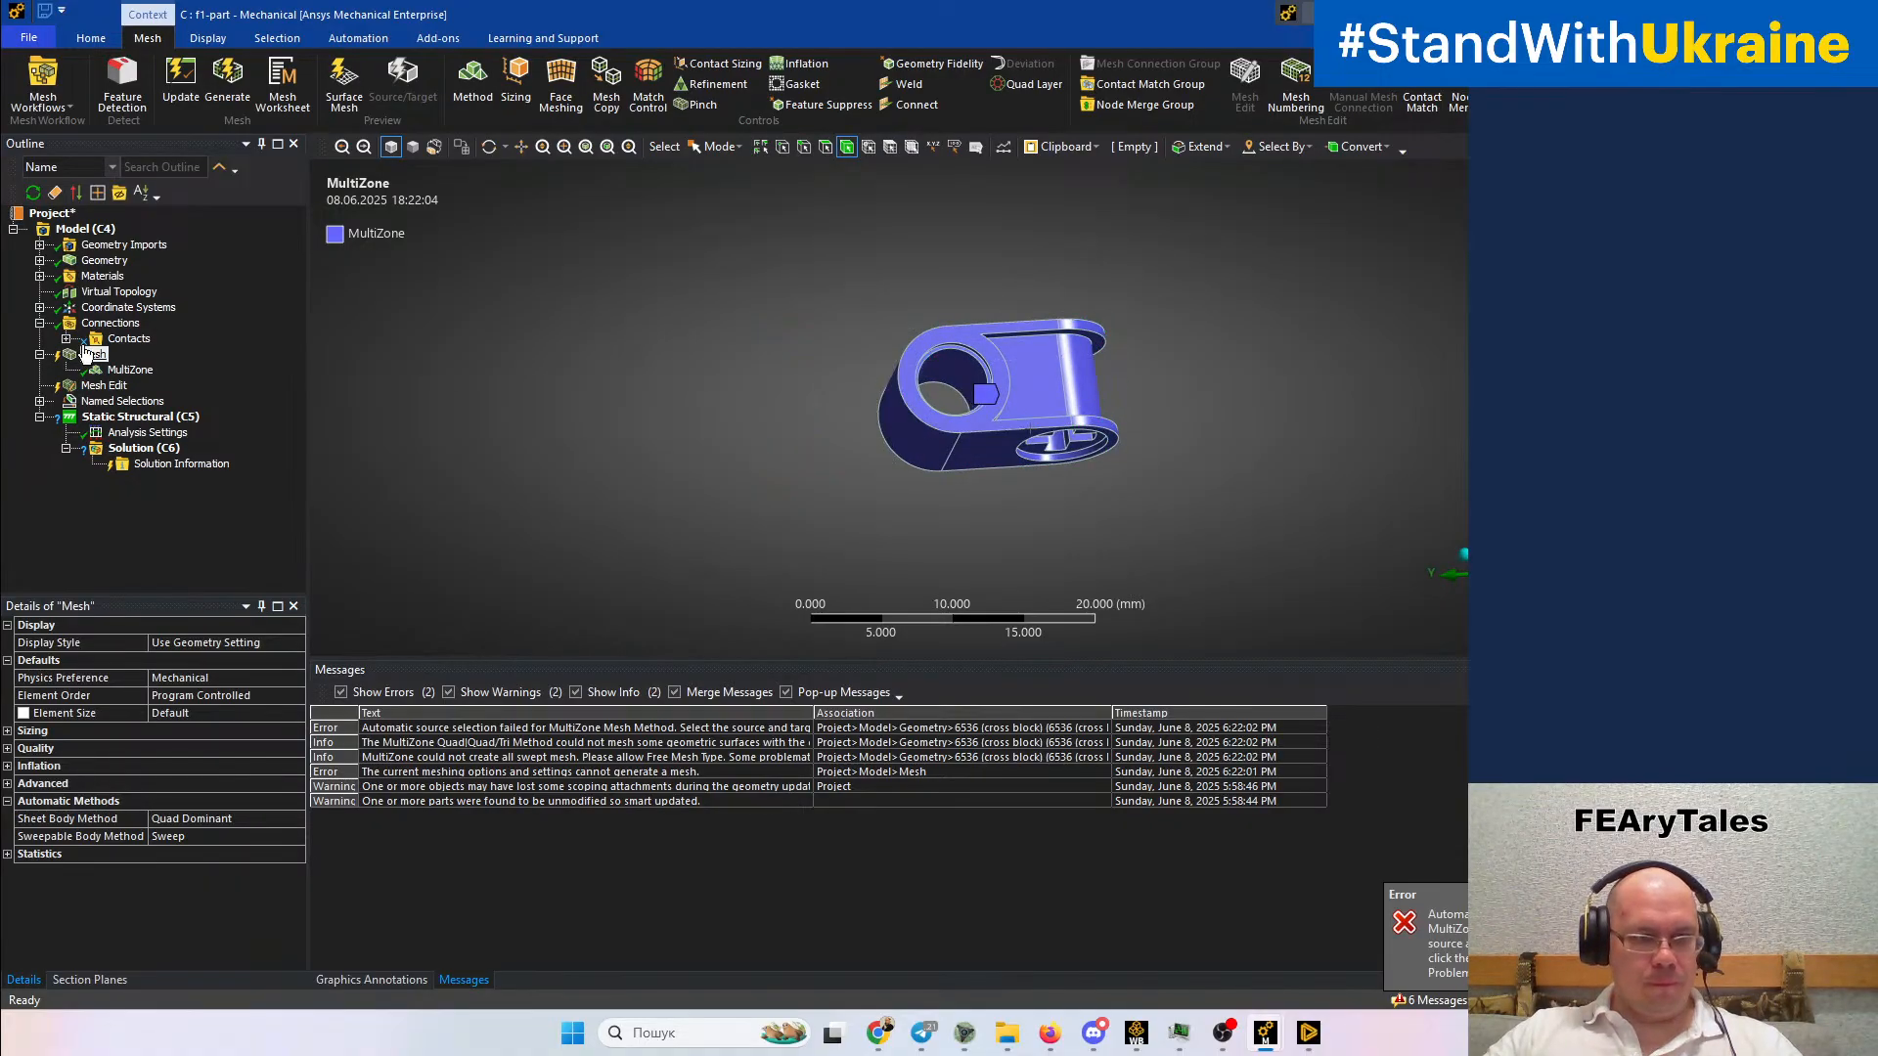
pyautogui.click(107, 371)
pyautogui.click(94, 355)
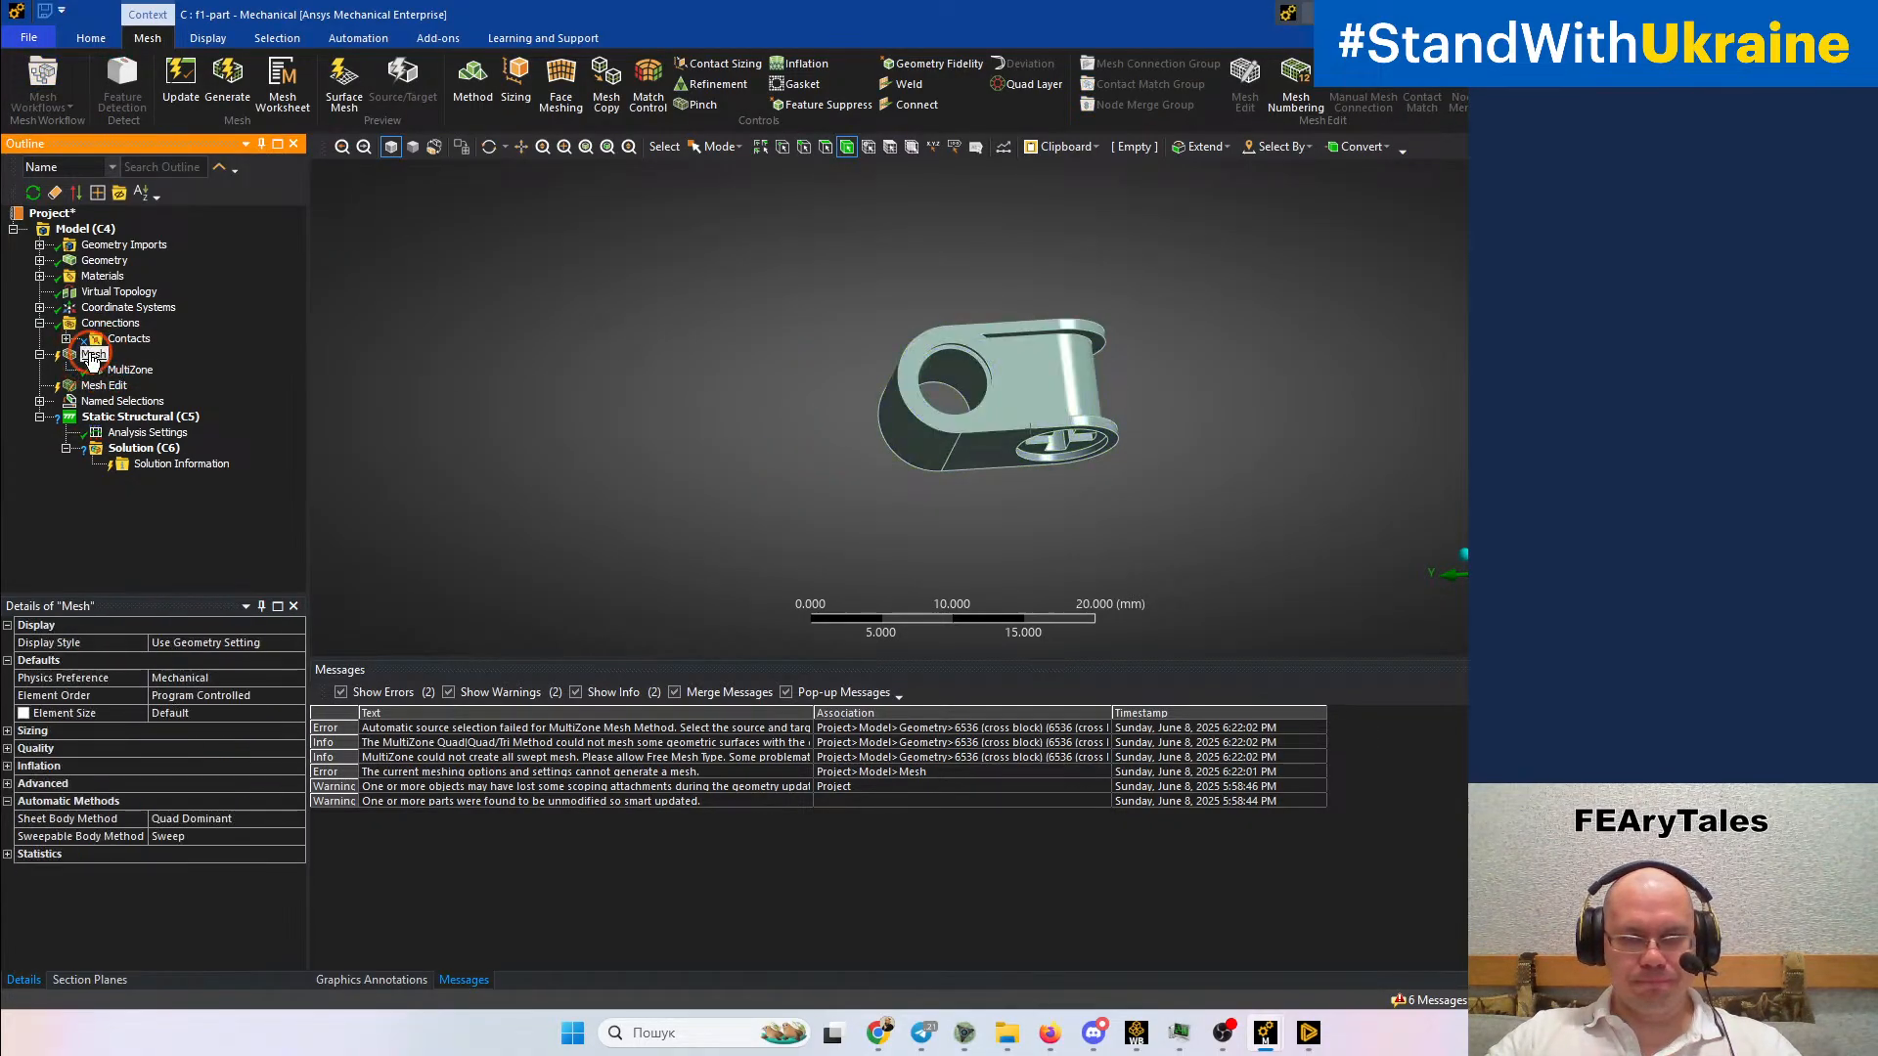
pyautogui.click(95, 368)
pyautogui.click(93, 355)
pyautogui.moveTo(808, 460); pyautogui.dragTo(926, 361, button='middle')
pyautogui.scroll(3, 1081, 453)
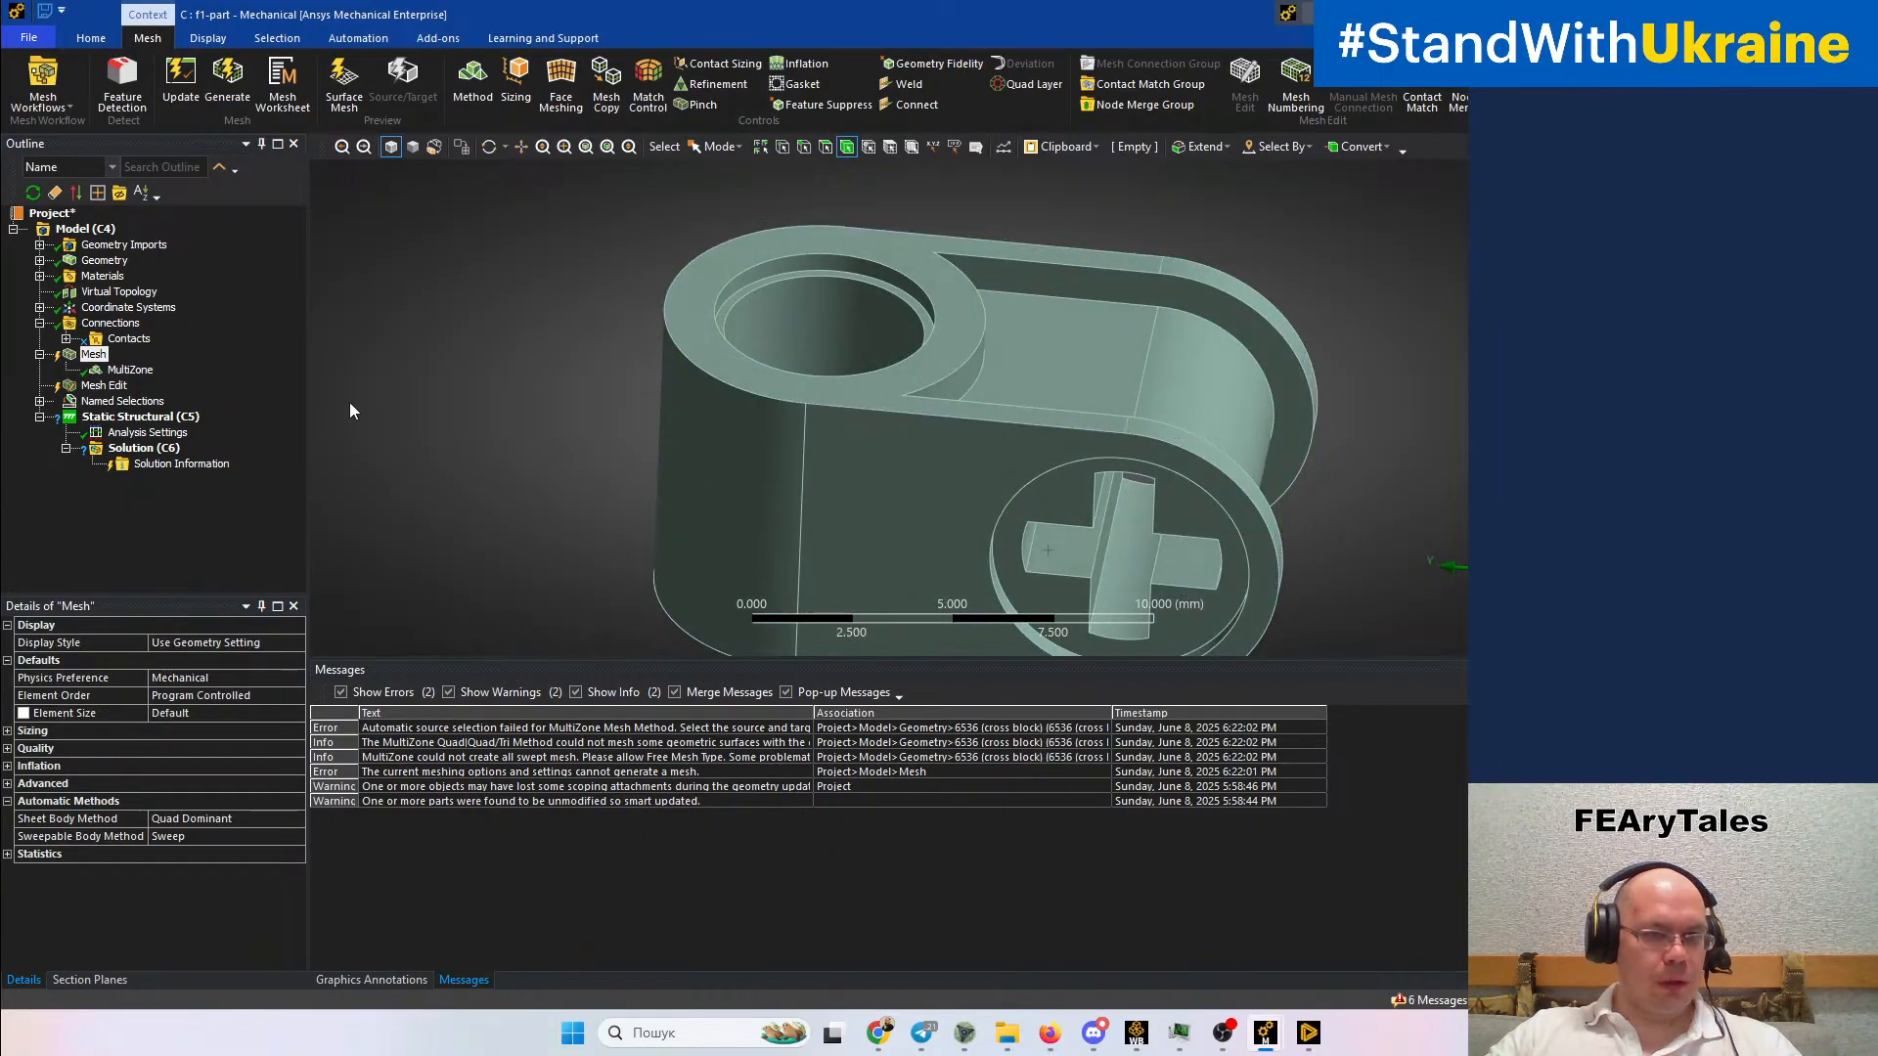
pyautogui.moveTo(825, 448); pyautogui.dragTo(914, 169, button='middle')
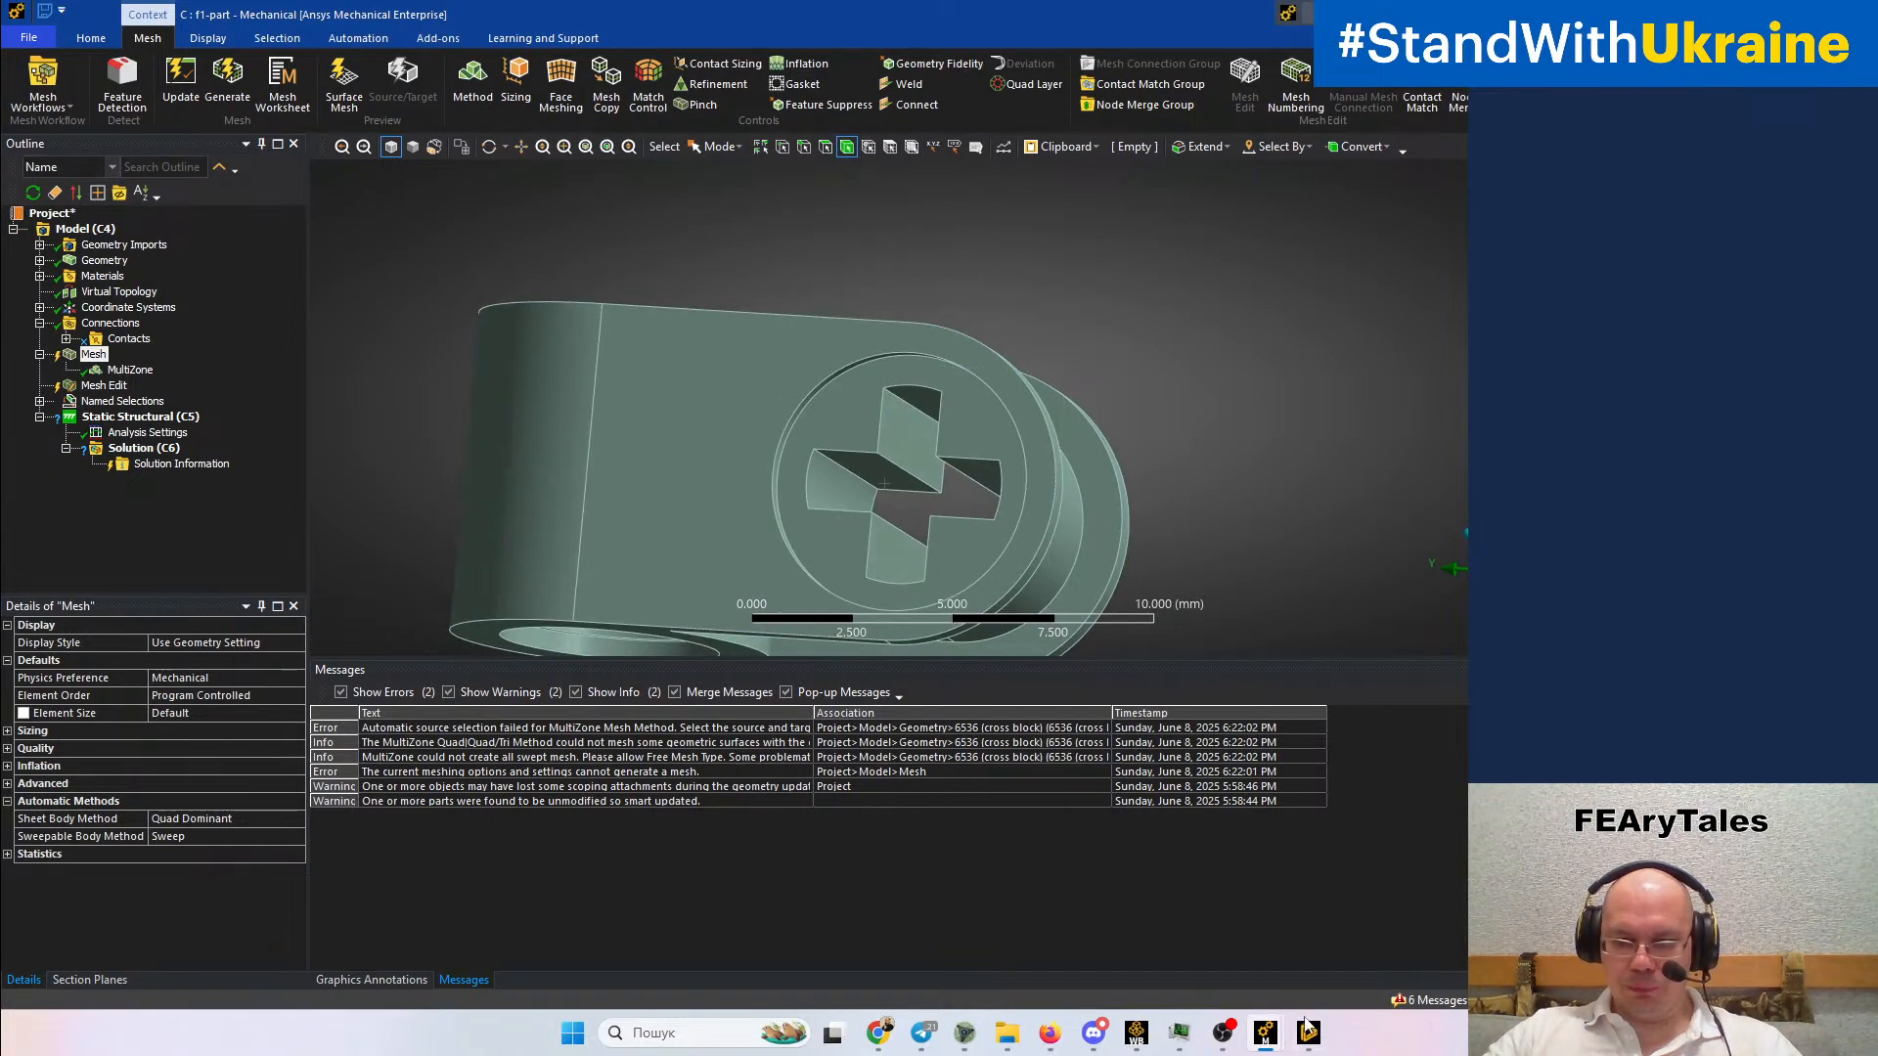
# Switch to the SYS-1 Discovery window and return to the cross block's own tab
pyautogui.moveTo(1311, 1037)
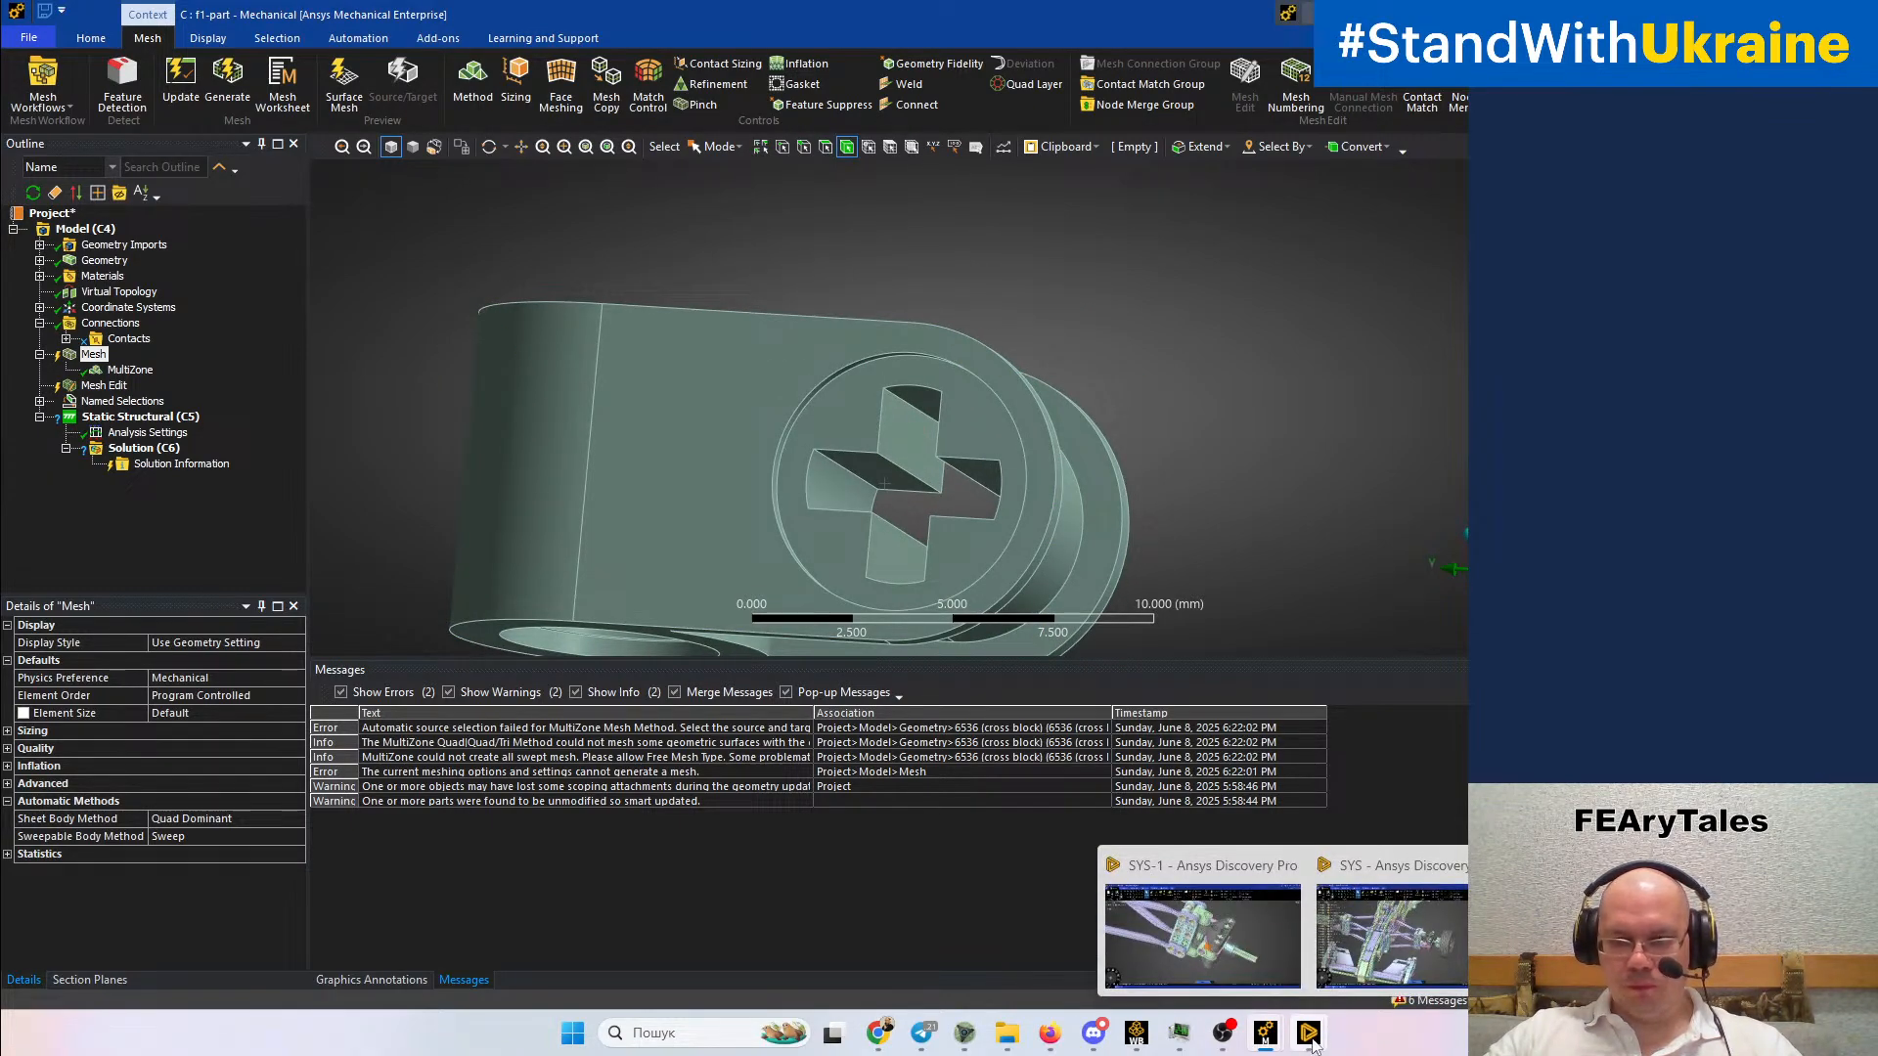
pyautogui.click(1309, 1035)
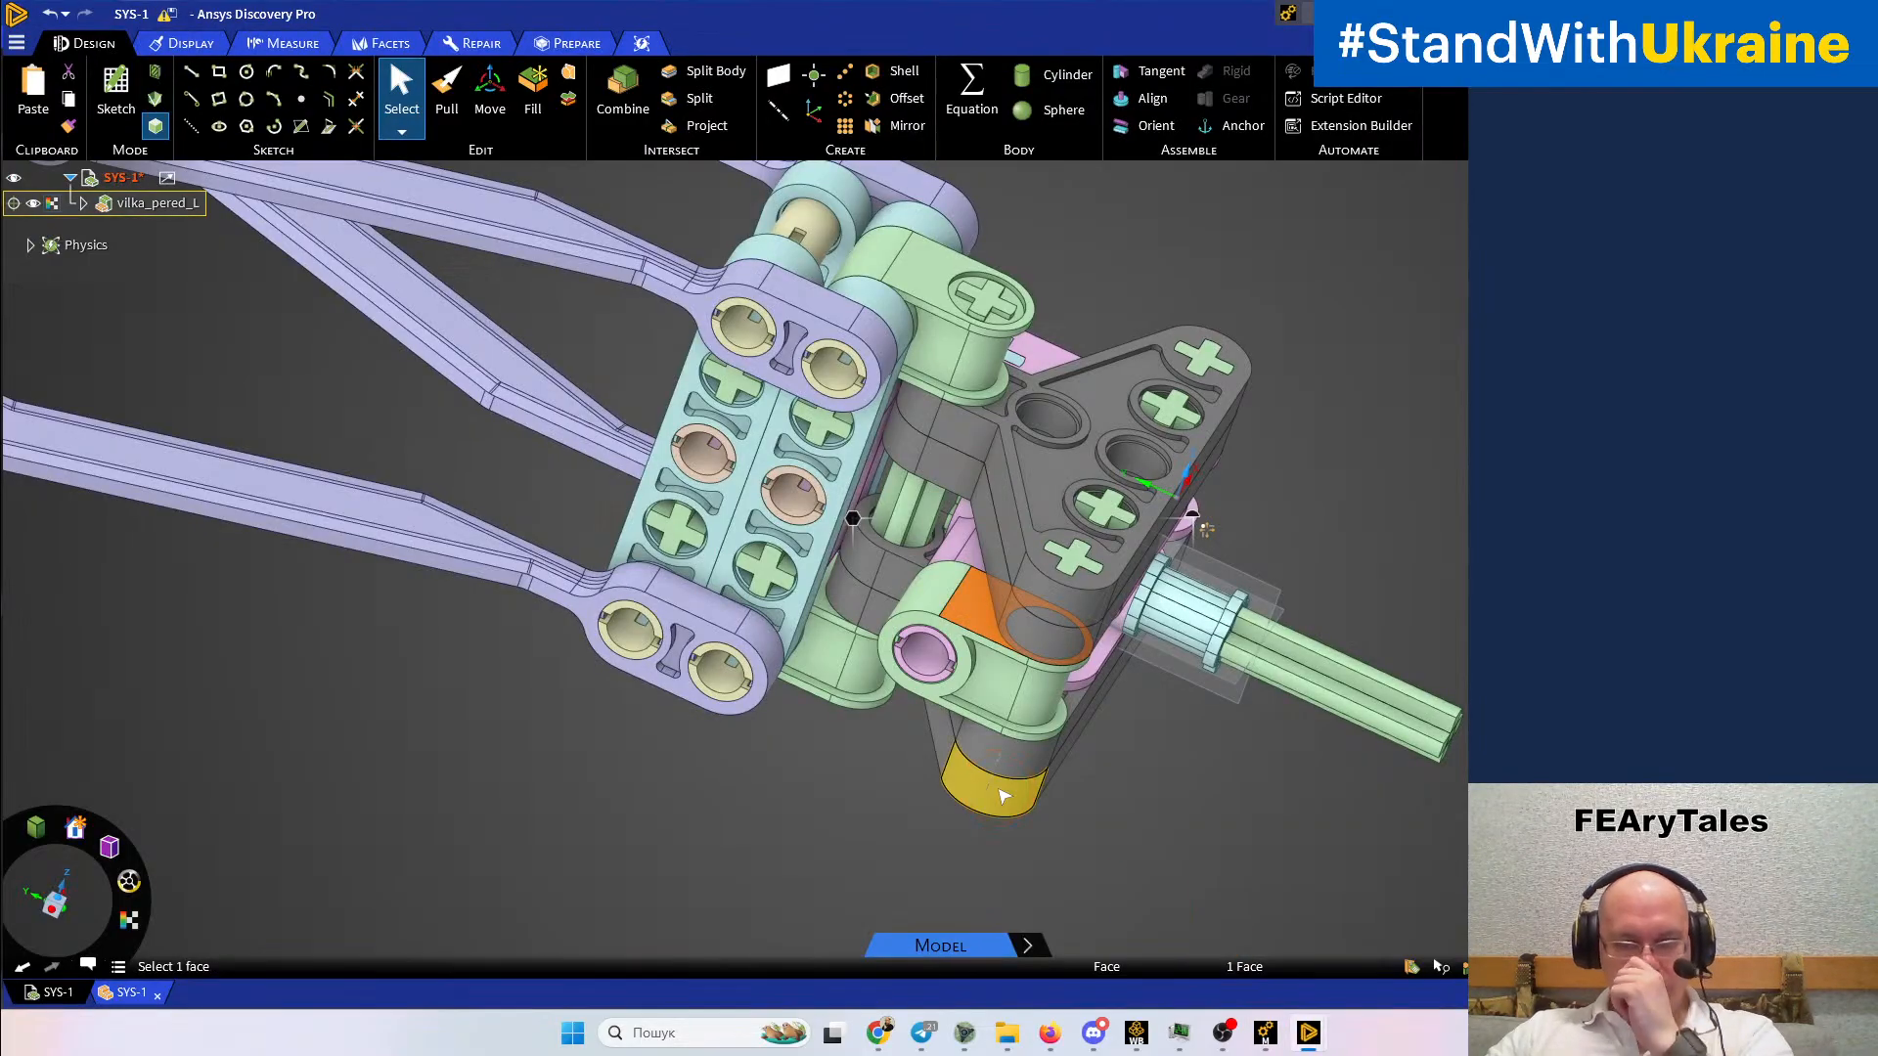
pyautogui.click(119, 1014)
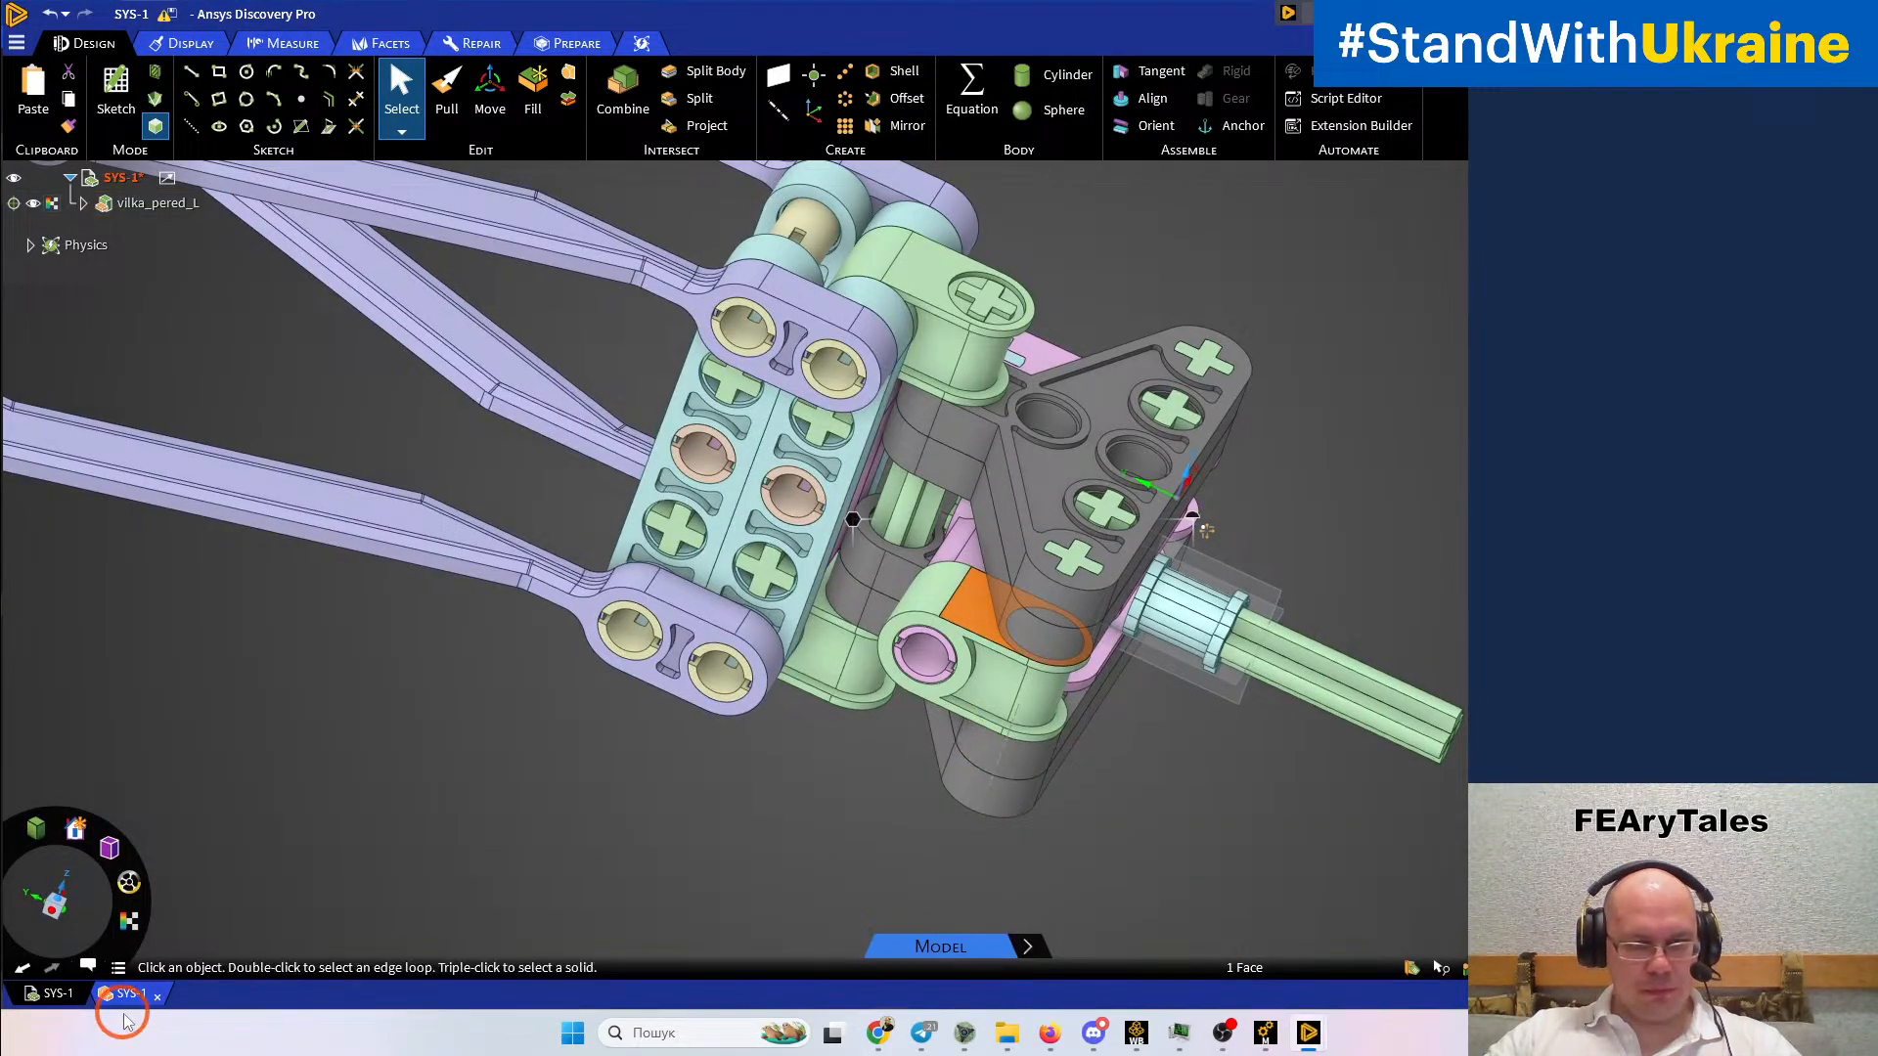
pyautogui.click(132, 1000)
pyautogui.moveTo(812, 803); pyautogui.dragTo(713, 851, button='middle')
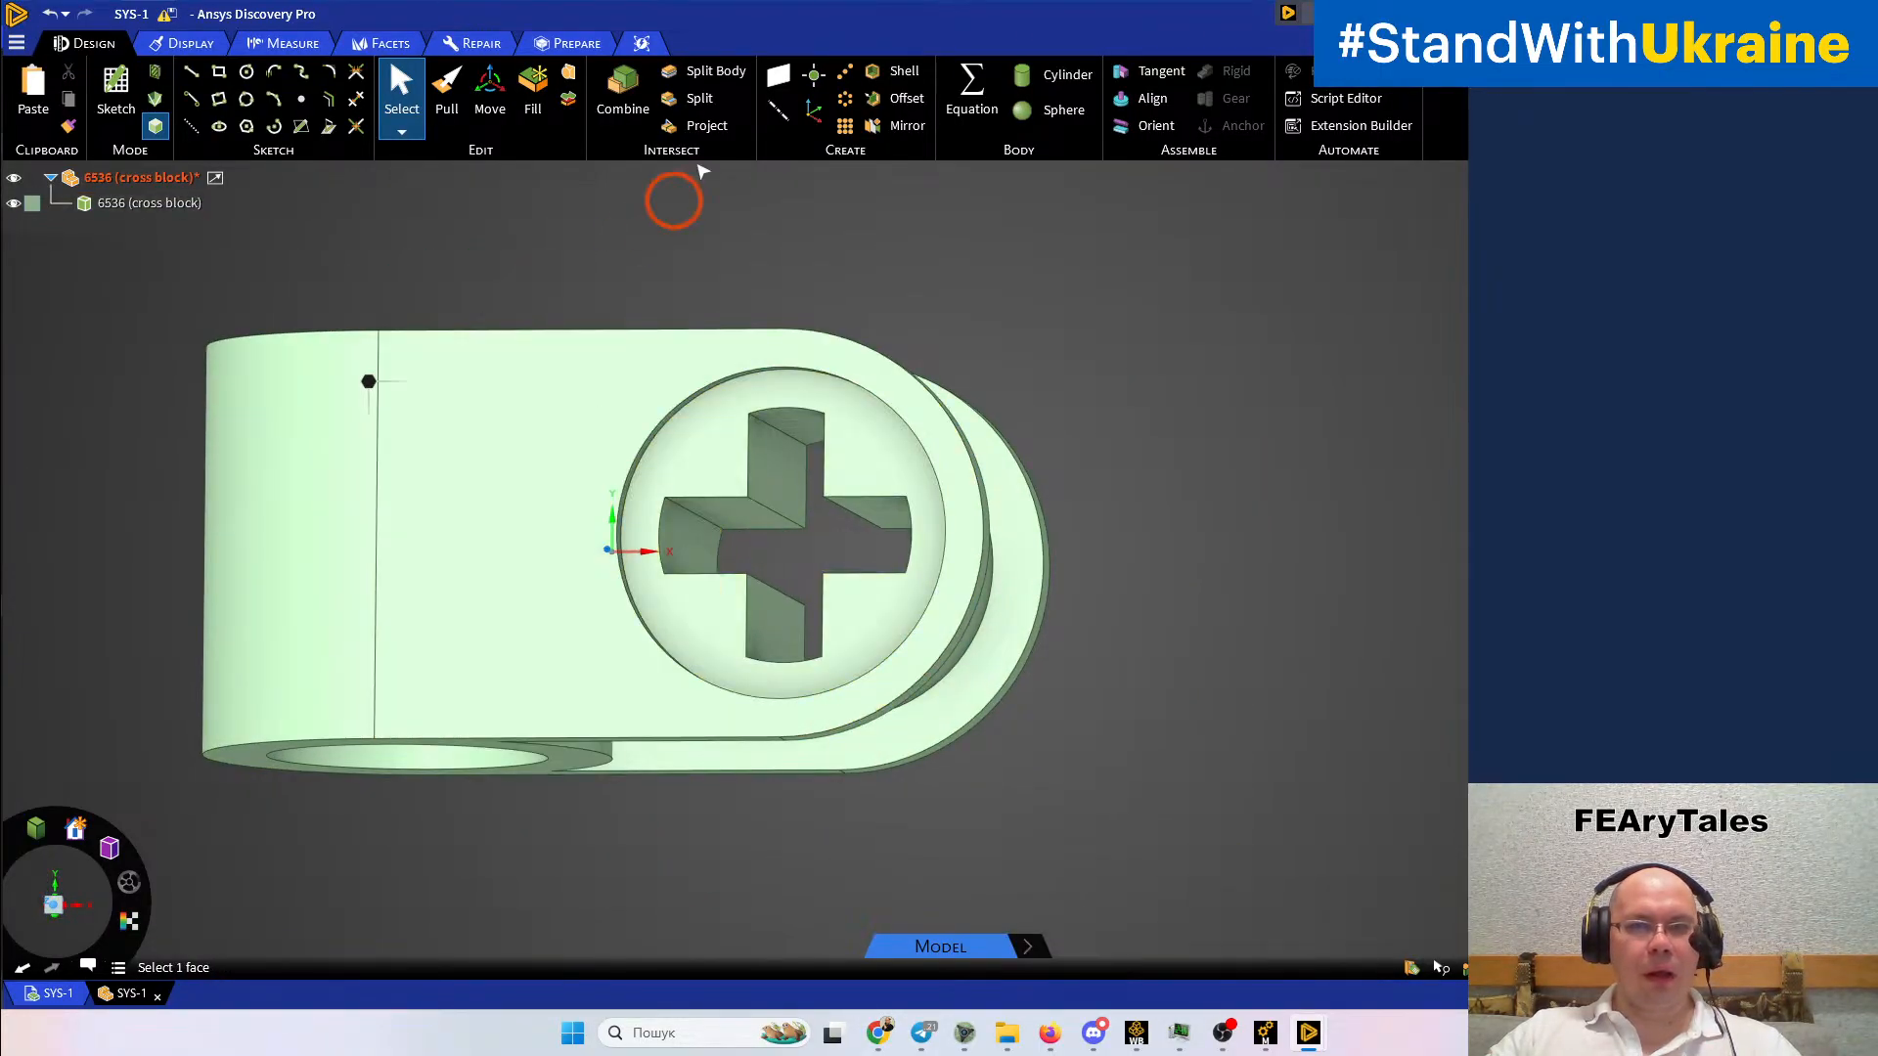
# Split the cross block with the cylindrical wall of the recess around its cross-shaped hole as the cutter
pyautogui.click(702, 80)
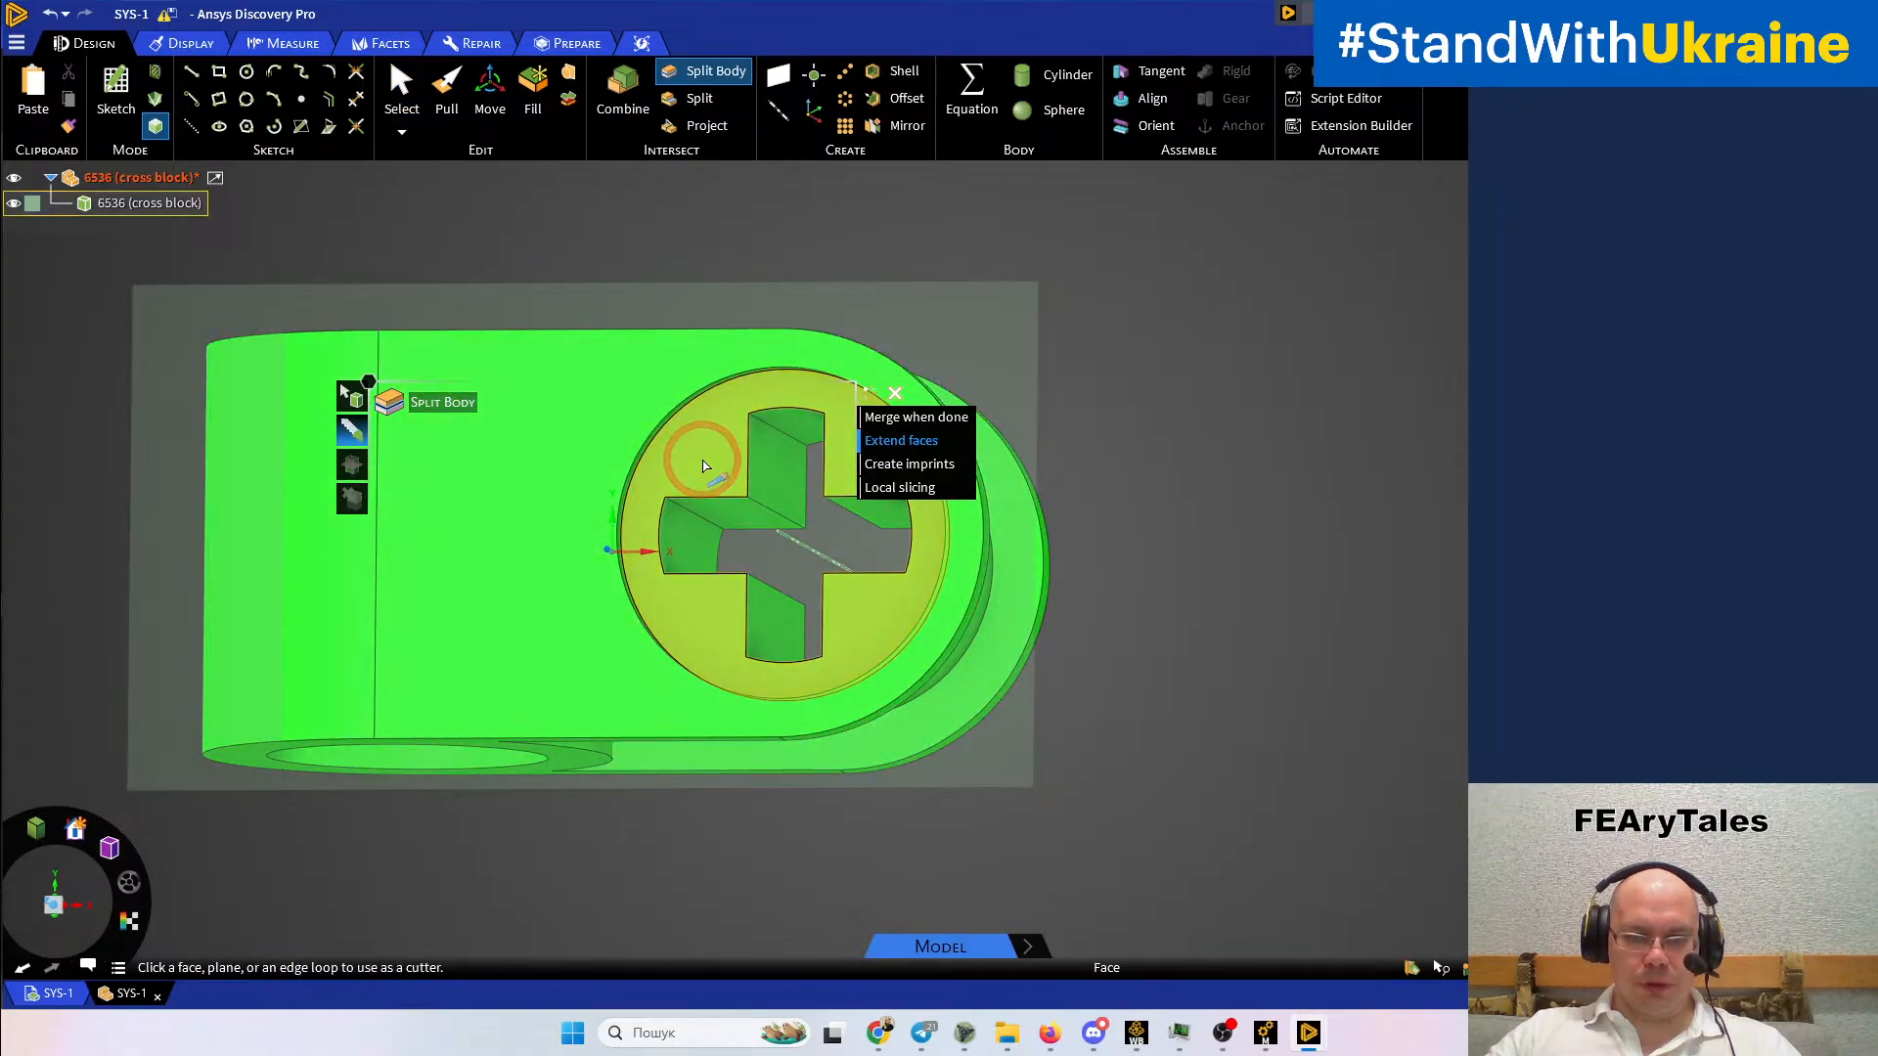
pyautogui.scroll(5, 673, 449)
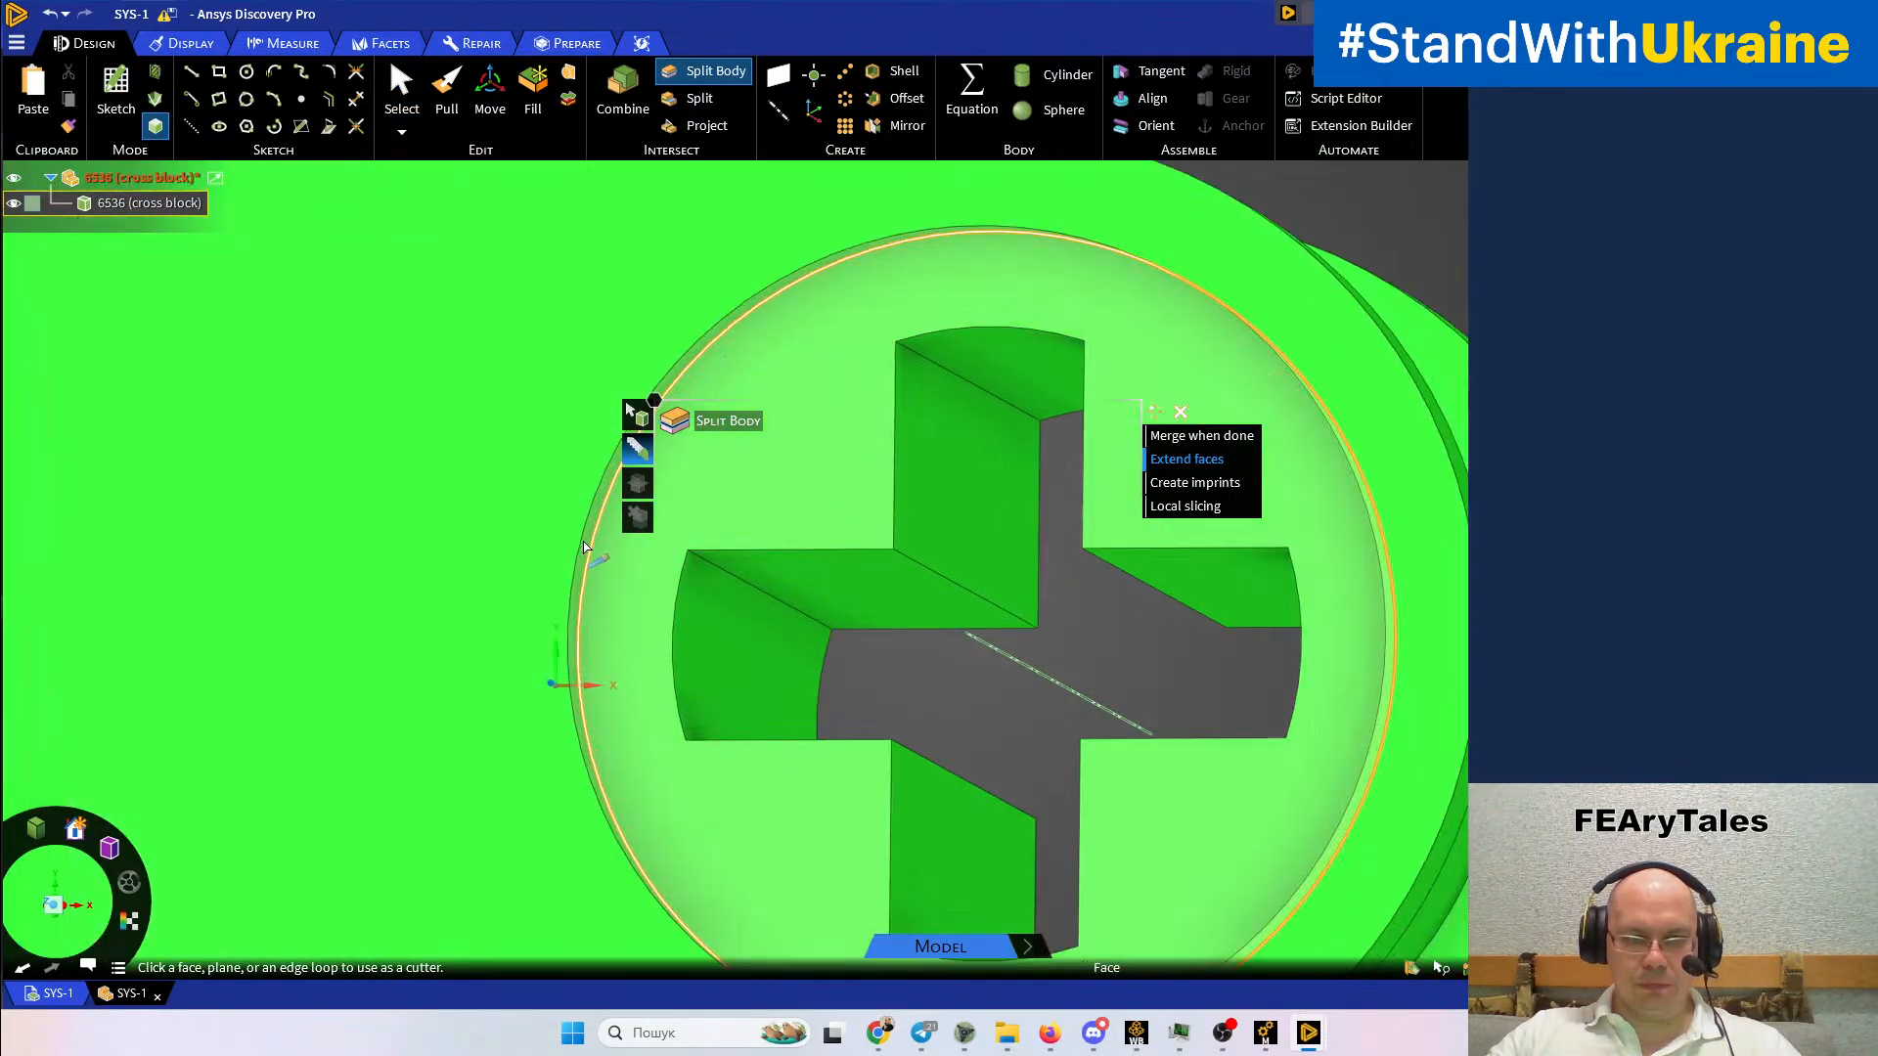
pyautogui.scroll(3, 585, 547)
pyautogui.click(582, 543)
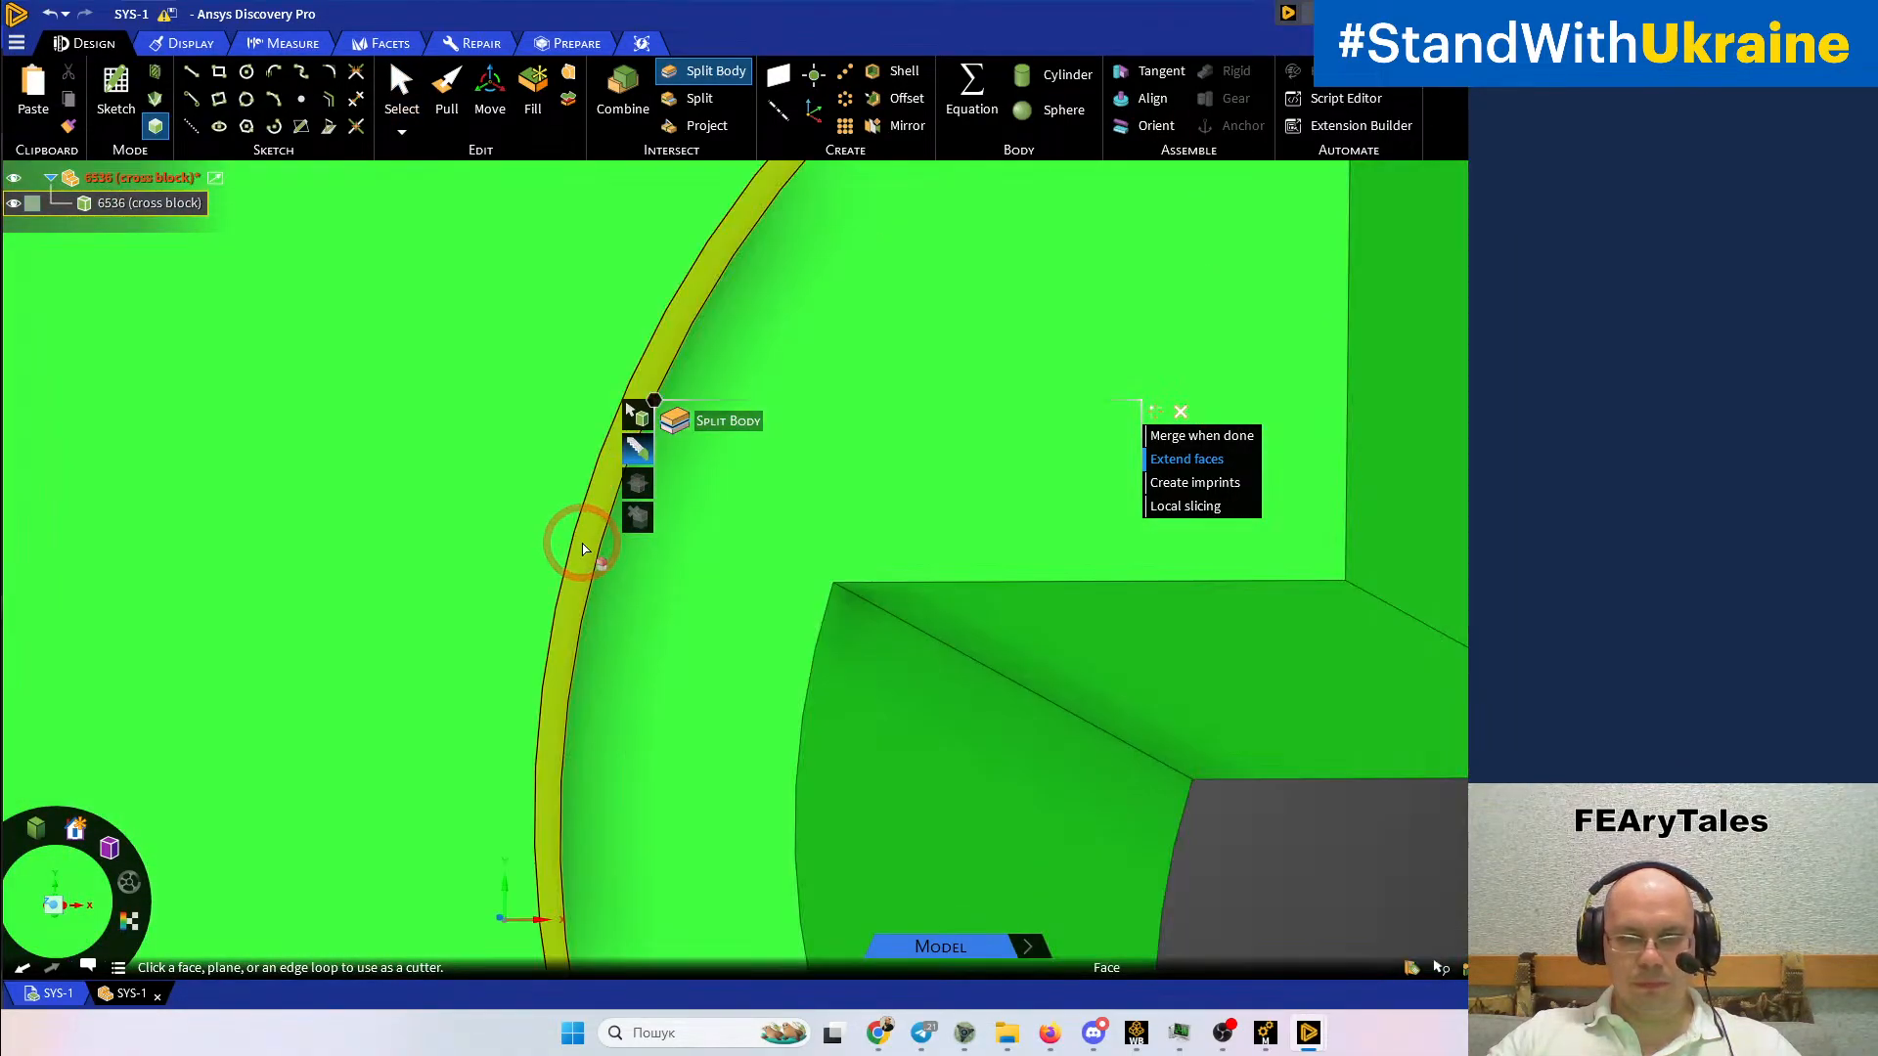
pyautogui.scroll(-6, 582, 546)
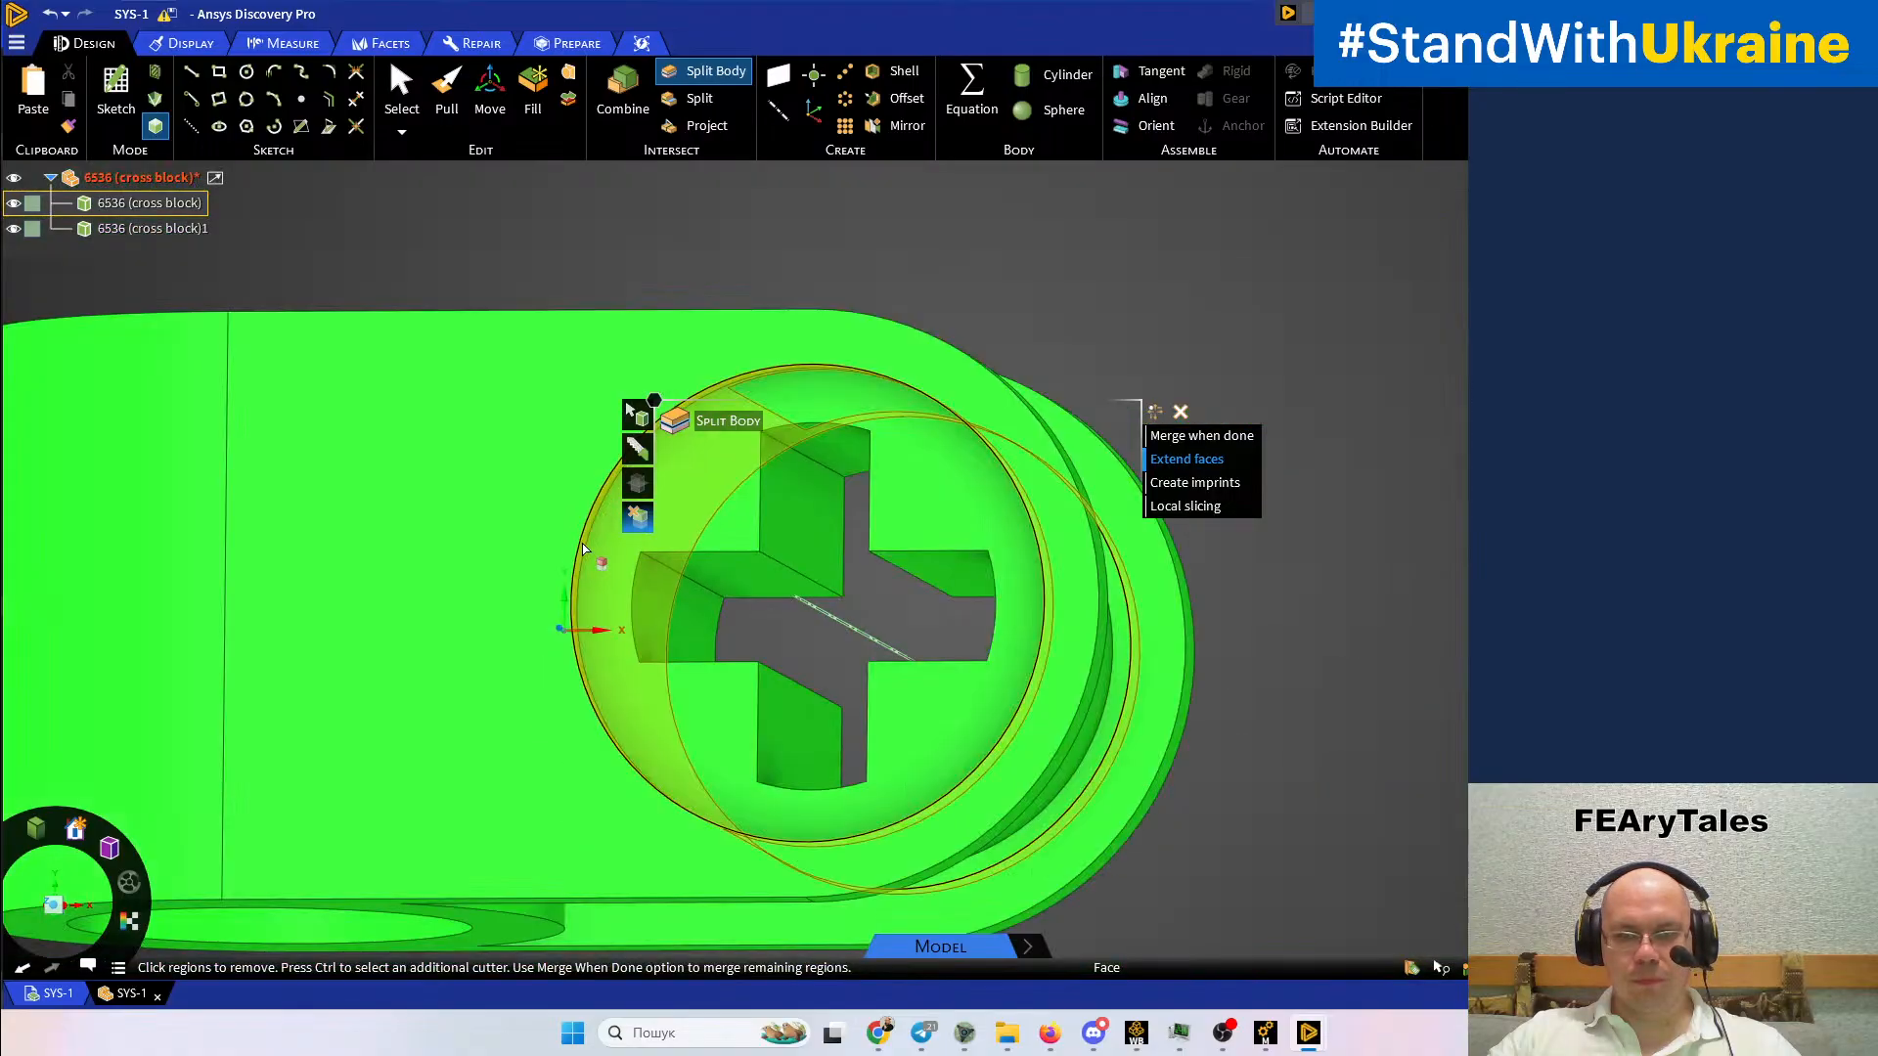
pyautogui.scroll(-4, 582, 549)
pyautogui.keyDown('shift'); pyautogui.moveTo(624, 616); pyautogui.dragTo(939, 536, button='middle'); pyautogui.keyUp('shift')
pyautogui.moveTo(843, 634); pyautogui.dragTo(871, 494, button='middle')
pyautogui.press('Escape')
# Split the block's outer body with the outer cylindrical face around the round bore as the cutter
pyautogui.click(813, 736)
pyautogui.moveTo(812, 733)
pyautogui.mouseDown(button='middle')
pyautogui.moveTo(801, 599)
pyautogui.moveTo(763, 574)
pyautogui.moveTo(802, 699)
pyautogui.mouseUp(button='middle')
pyautogui.click(717, 72)
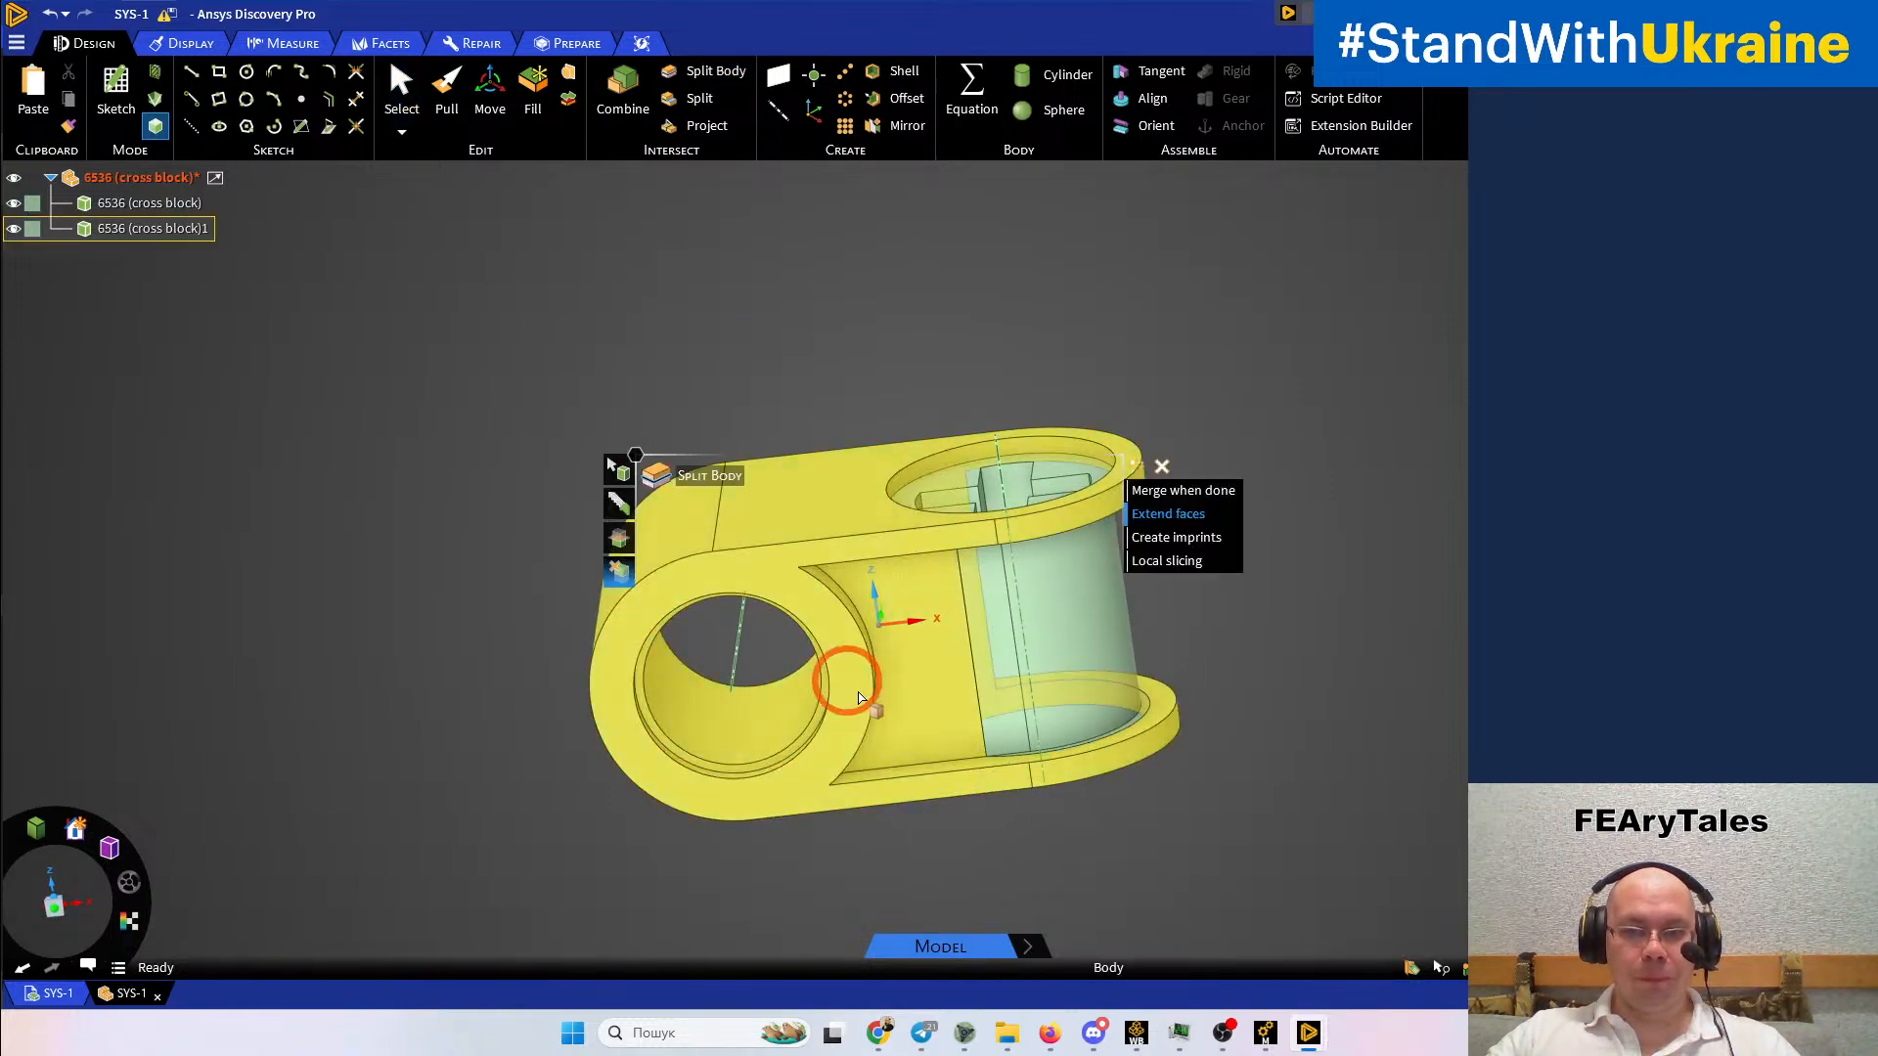
pyautogui.click(916, 699)
pyautogui.moveTo(914, 704); pyautogui.dragTo(877, 843, button='middle')
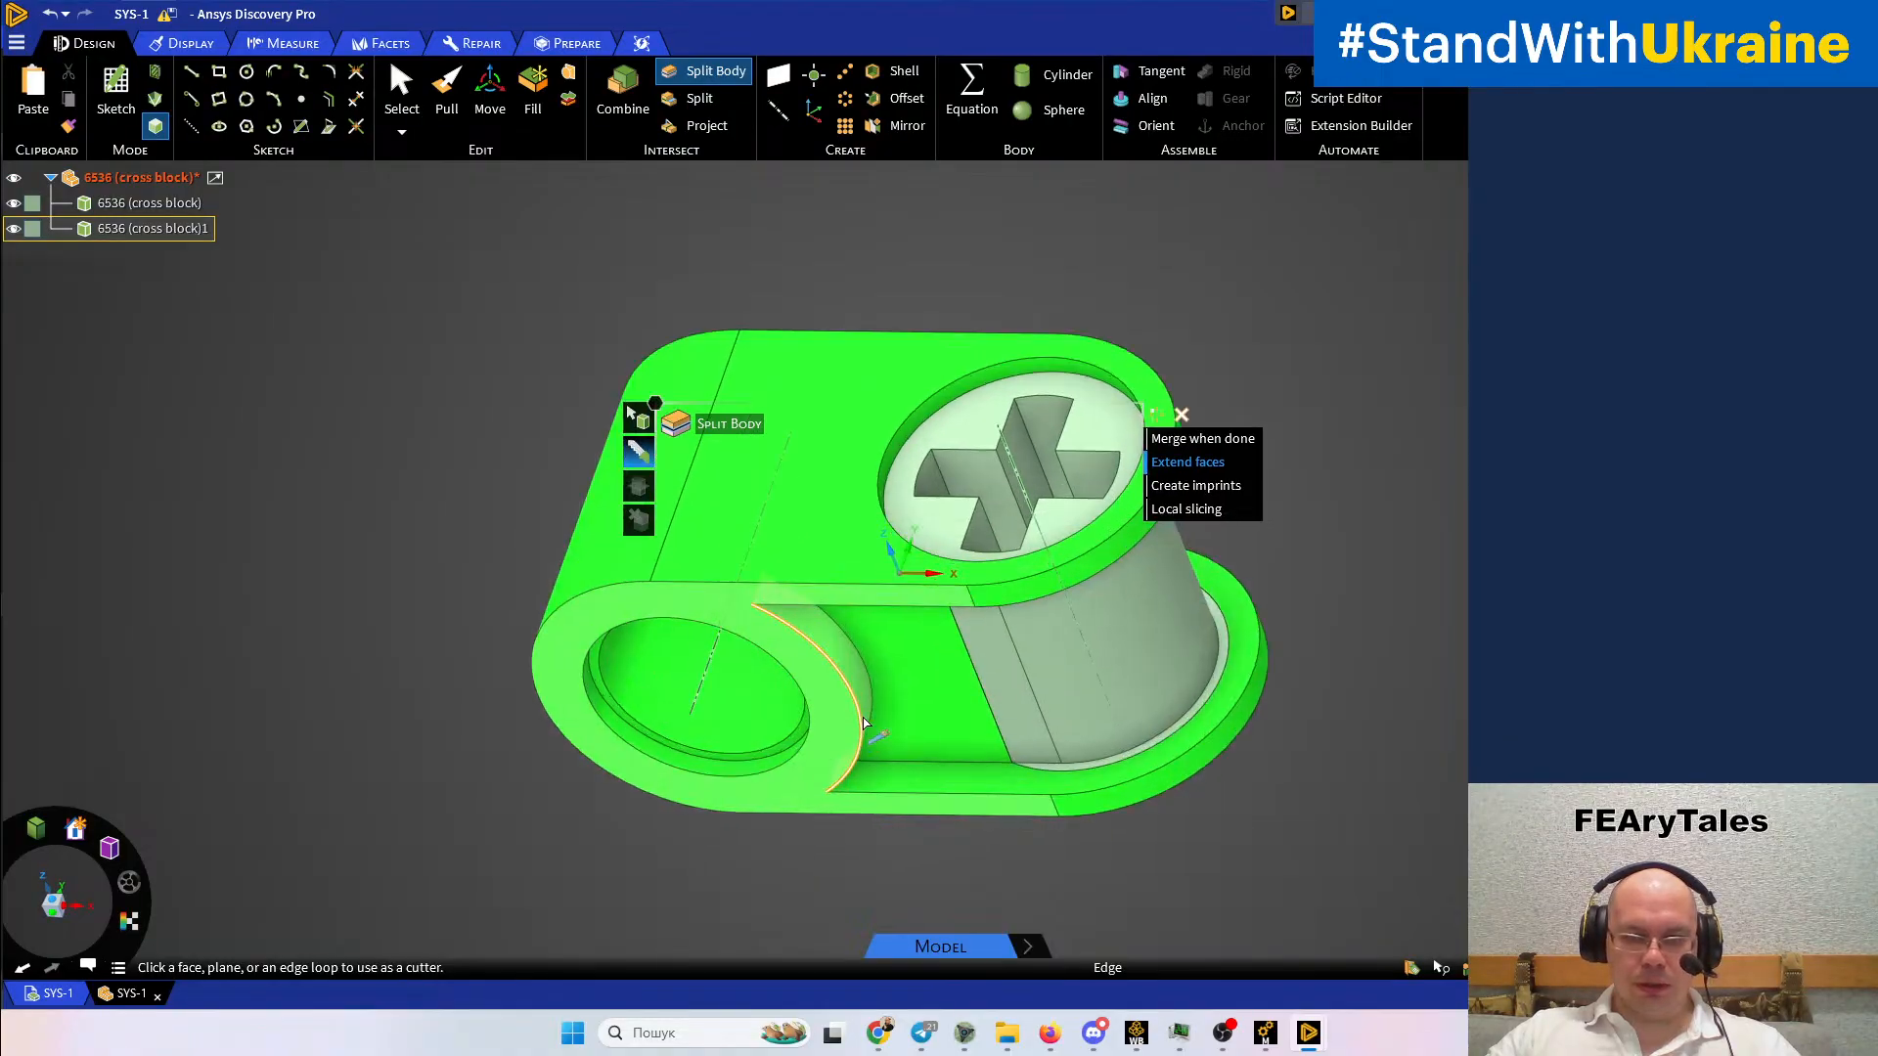
pyautogui.scroll(5, 861, 705)
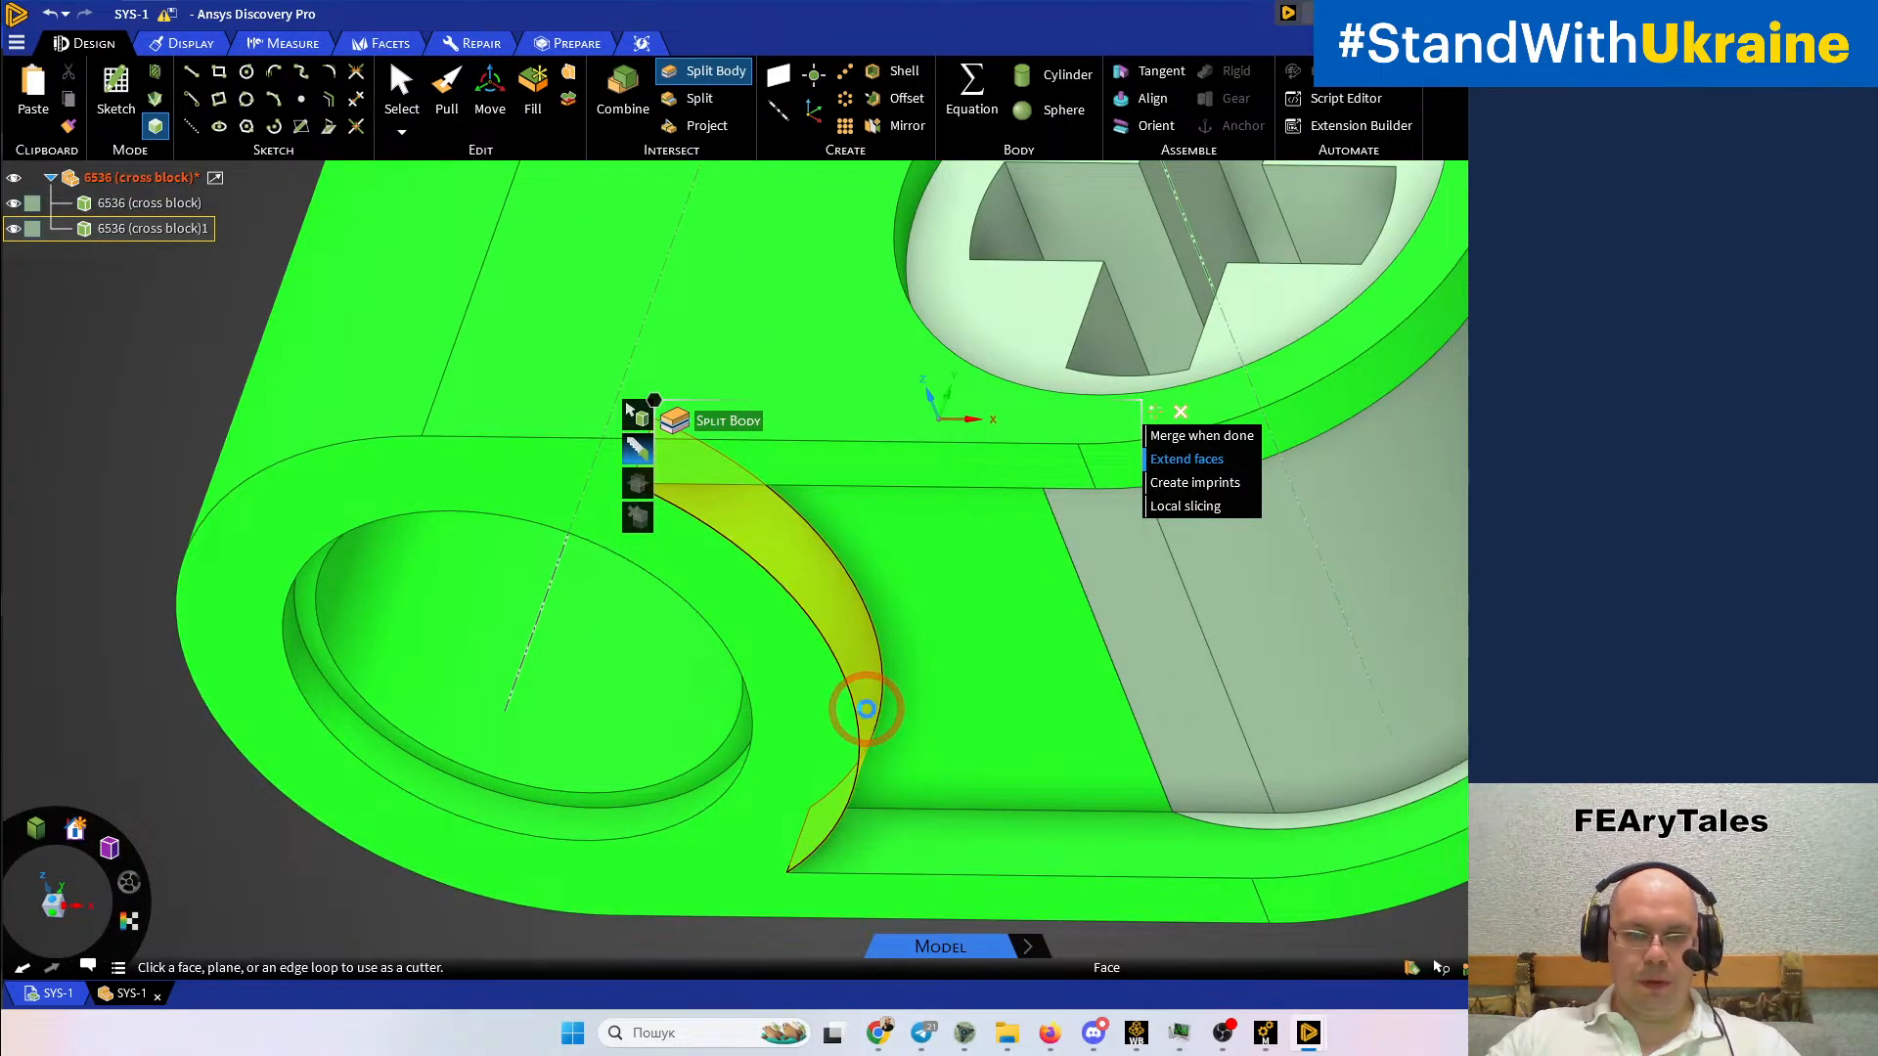
pyautogui.click(867, 708)
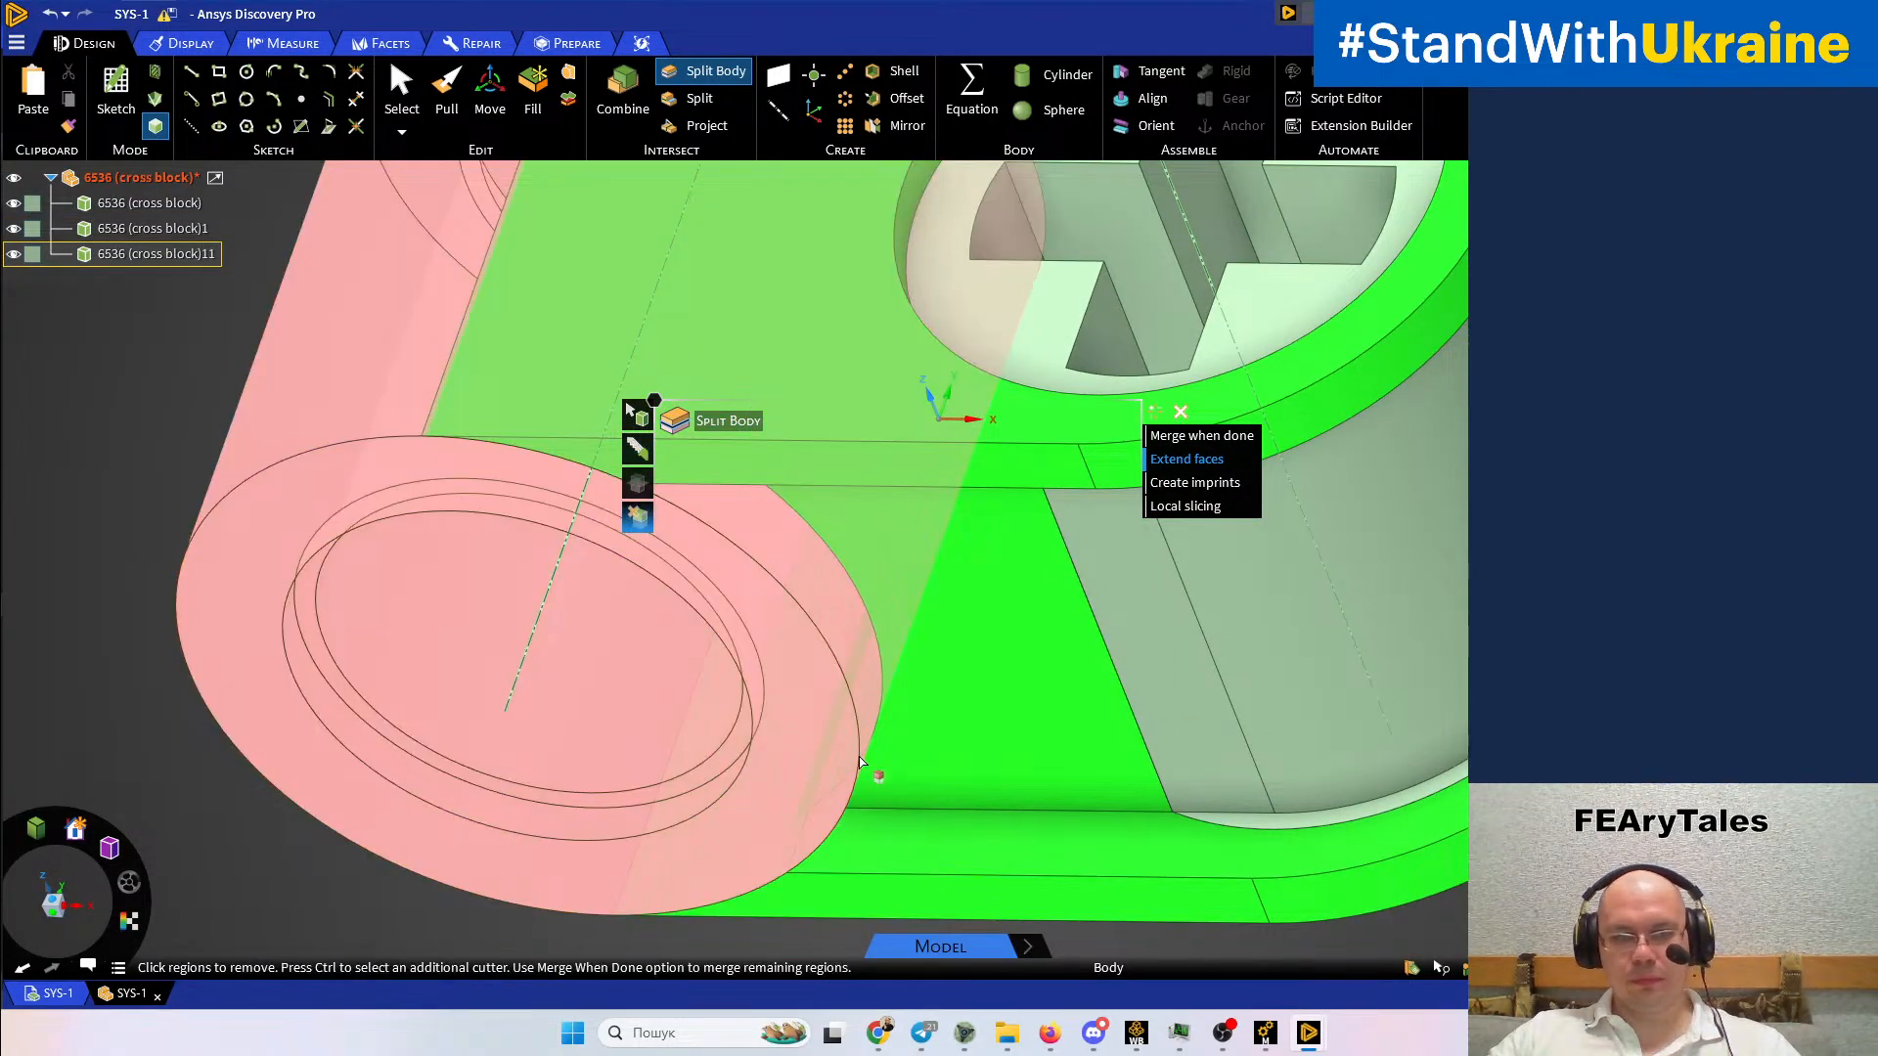
pyautogui.press('Escape')
# Hide the split-off cylindrical body that contains the round bore
pyautogui.rightClick(479, 651)
pyautogui.click(439, 645)
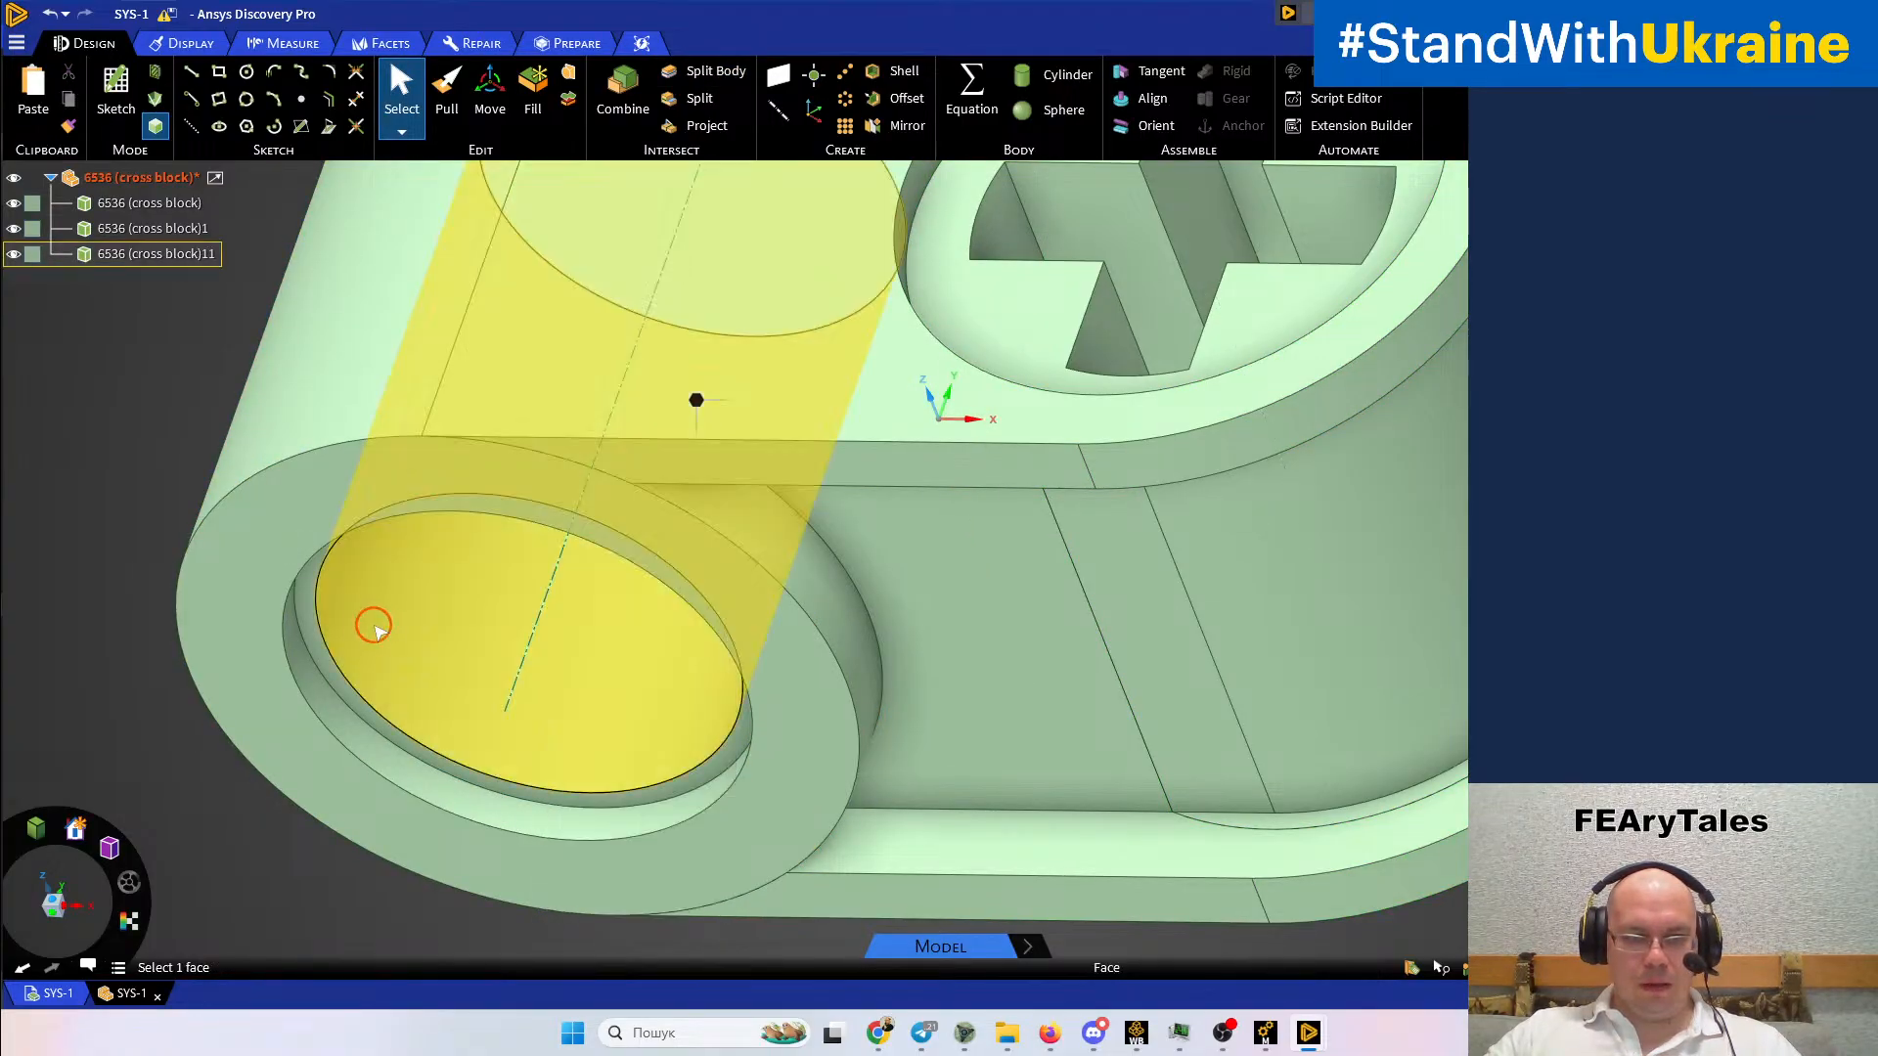
pyautogui.click(375, 627)
pyautogui.rightClick(377, 628)
pyautogui.click(424, 729)
pyautogui.keyDown('shift'); pyautogui.moveTo(923, 704); pyautogui.dragTo(935, 643, button='middle'); pyautogui.keyUp('shift')
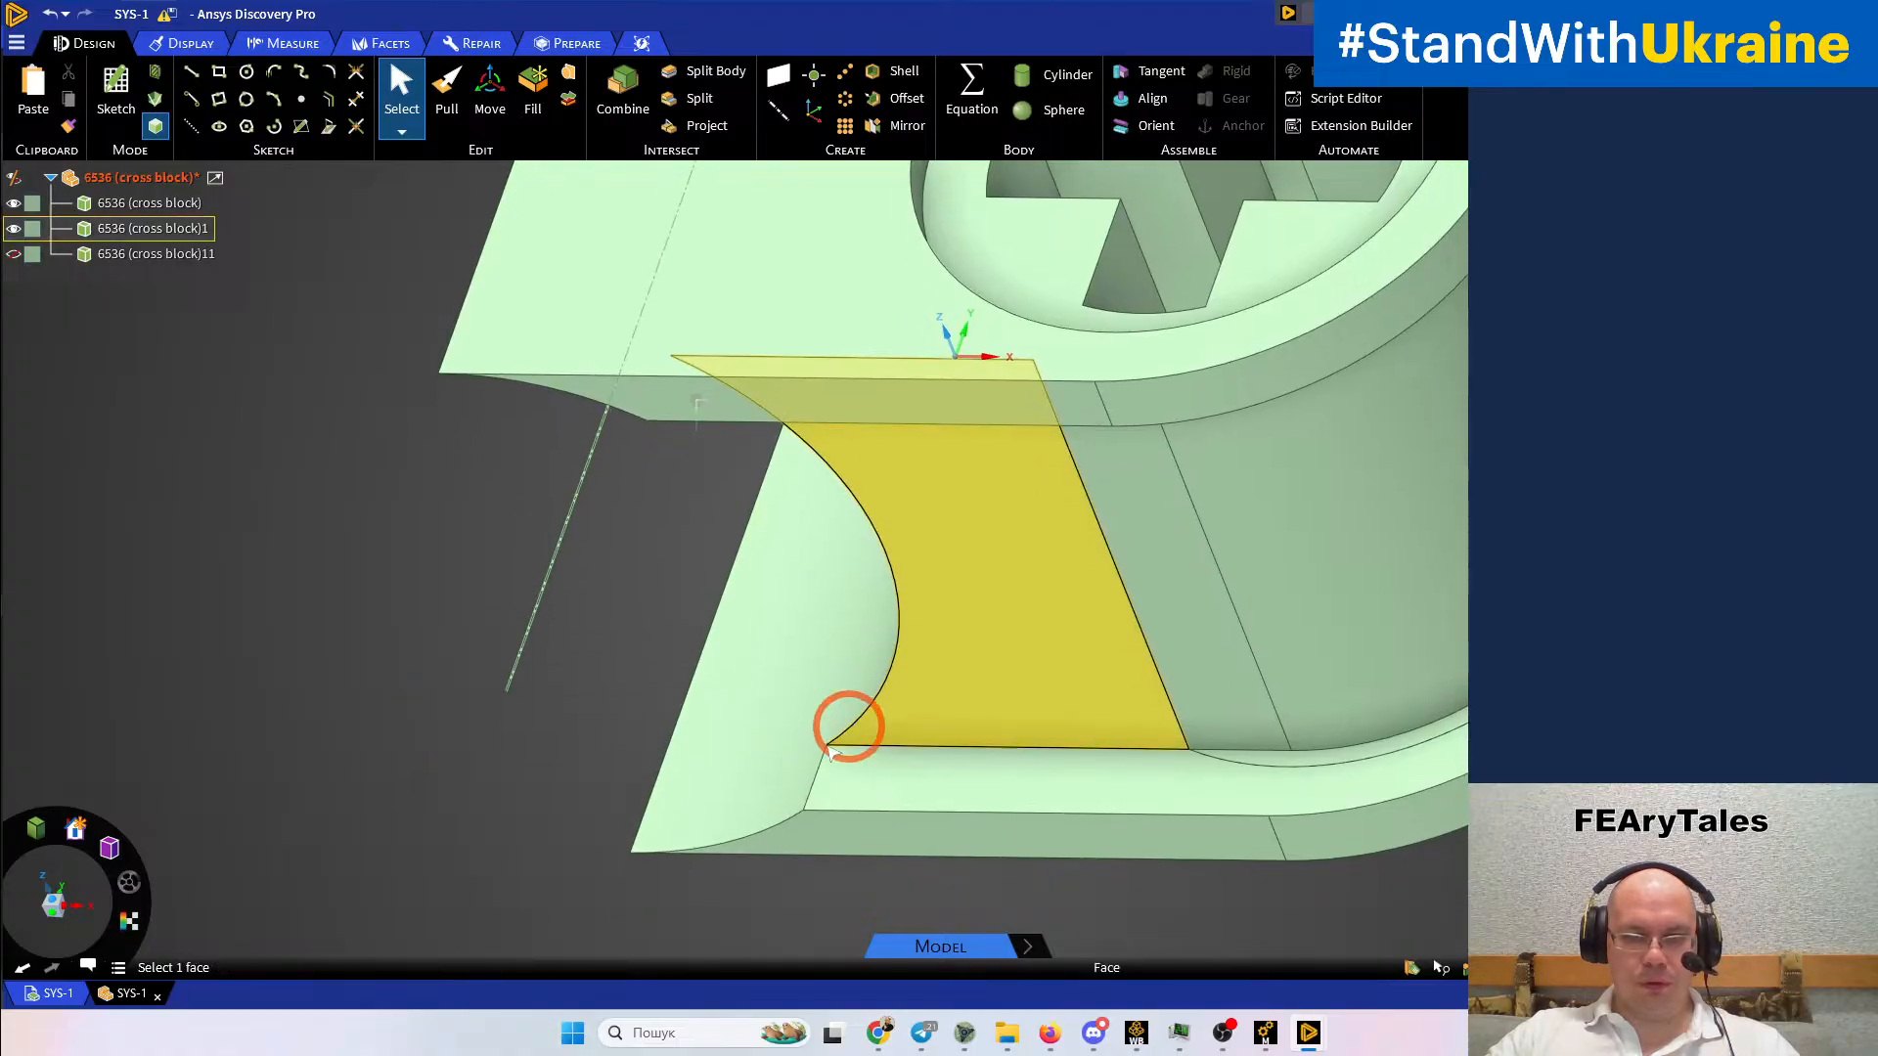
# Create a plane through the two short inner corner edges of the arms beside the block's concave cylindrical recess
pyautogui.moveTo(833, 738); pyautogui.dragTo(966, 558, button='middle')
pyautogui.moveTo(768, 720)
pyautogui.mouseDown(button='middle')
pyautogui.moveTo(783, 671)
pyautogui.moveTo(771, 730)
pyautogui.mouseUp(button='middle')
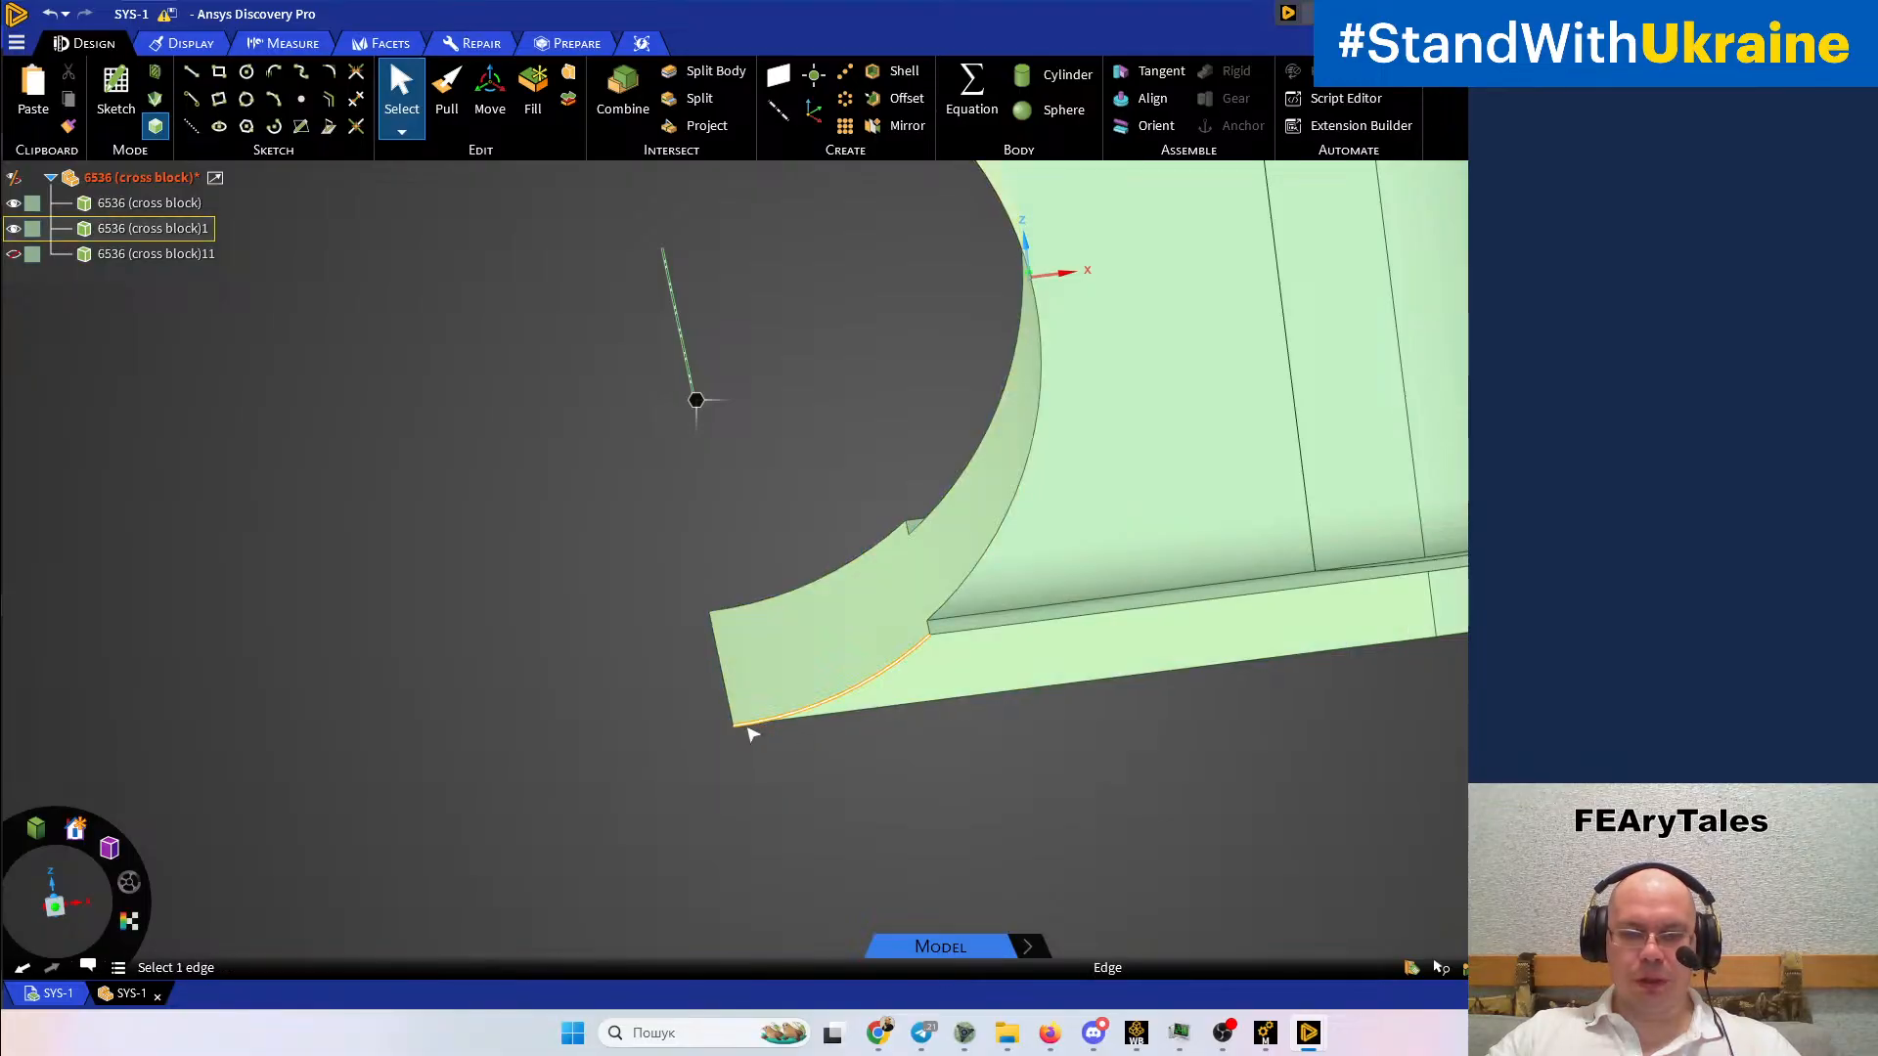
pyautogui.click(927, 626)
pyautogui.scroll(-5, 930, 675)
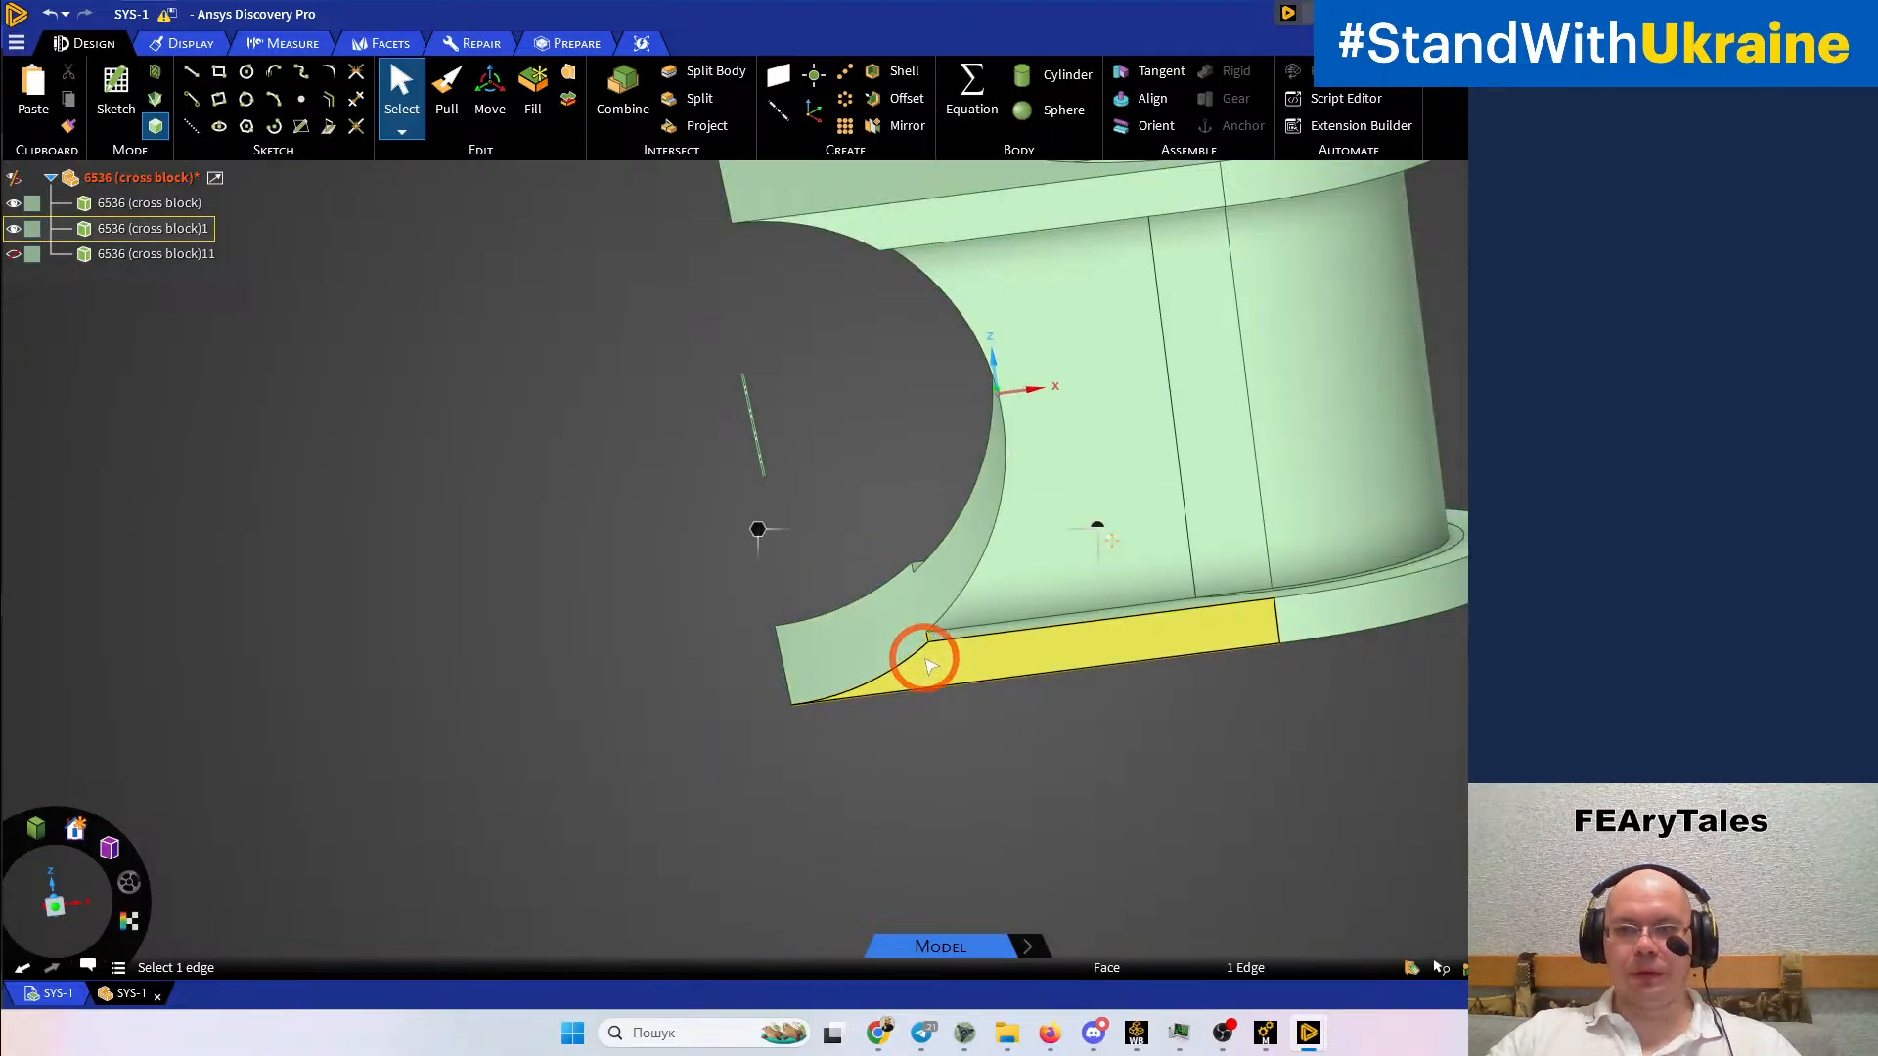
pyautogui.moveTo(958, 761); pyautogui.dragTo(957, 536, button='middle')
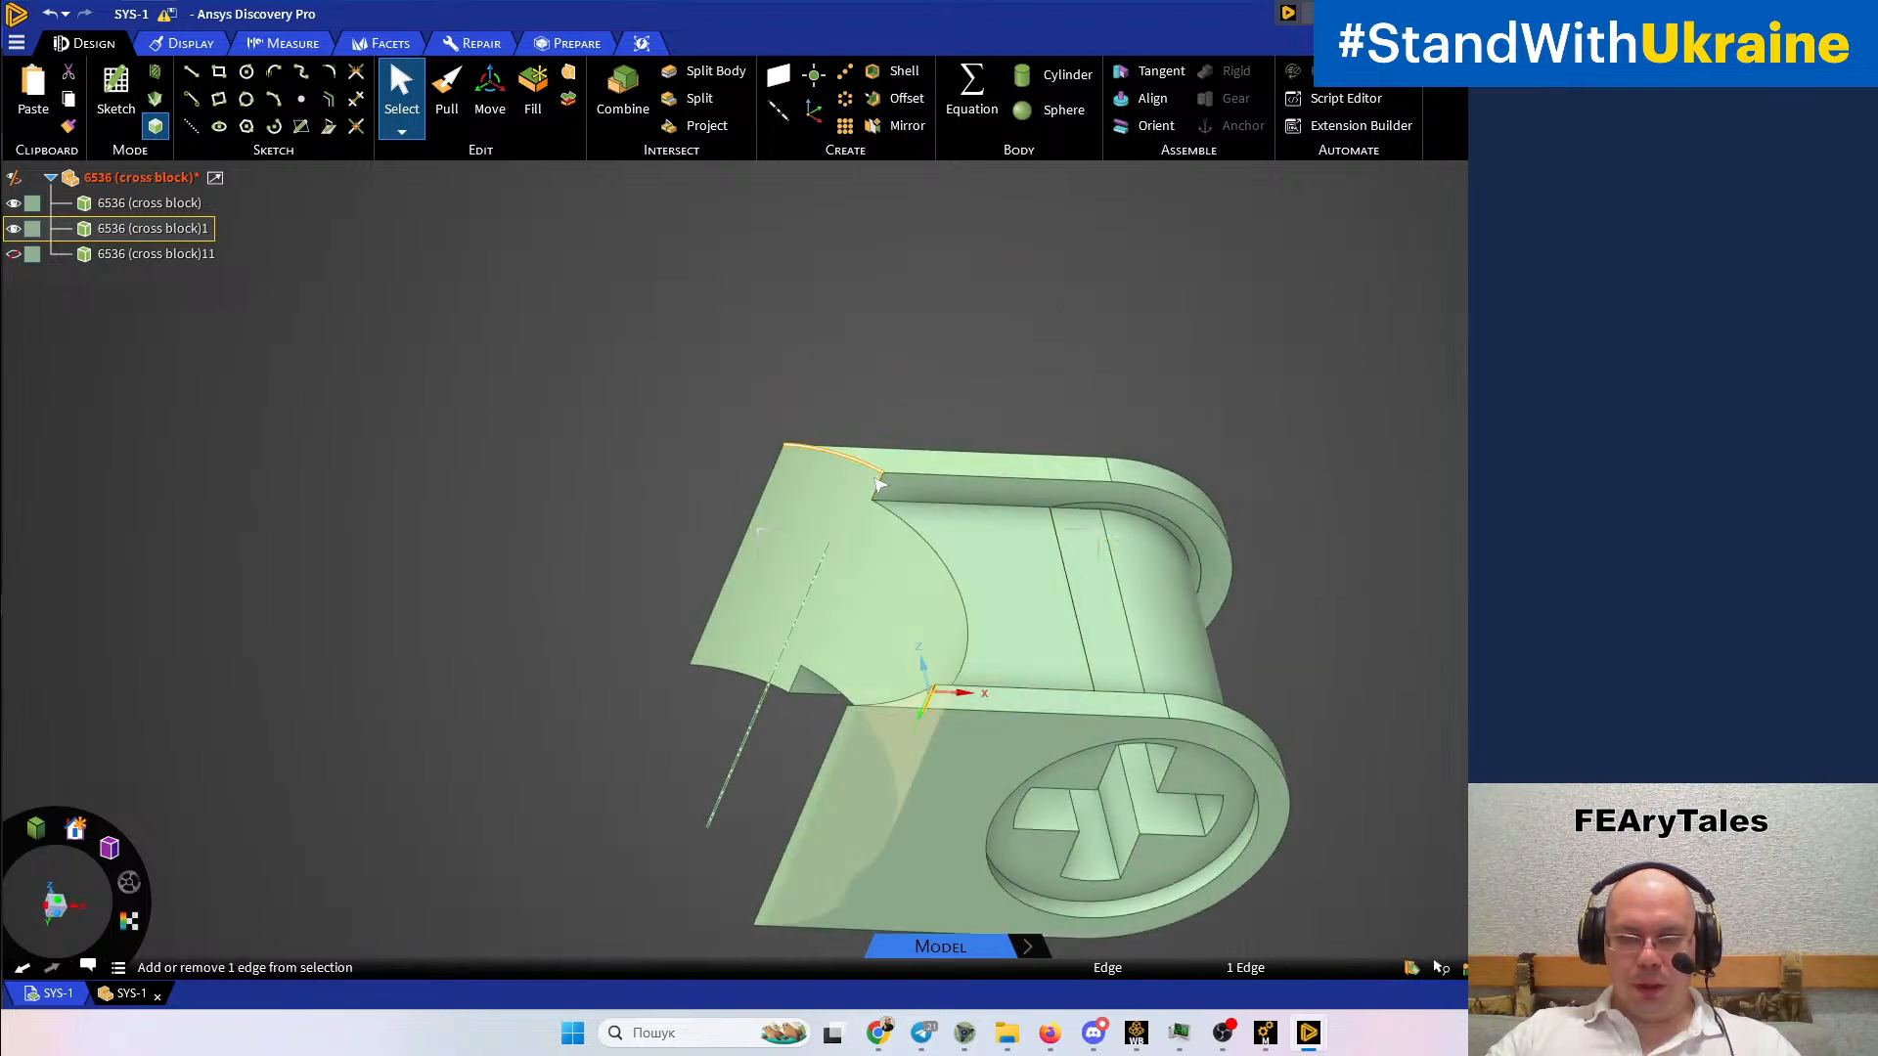
pyautogui.keyDown('ctrl'); pyautogui.click(877, 486); pyautogui.keyUp('ctrl')
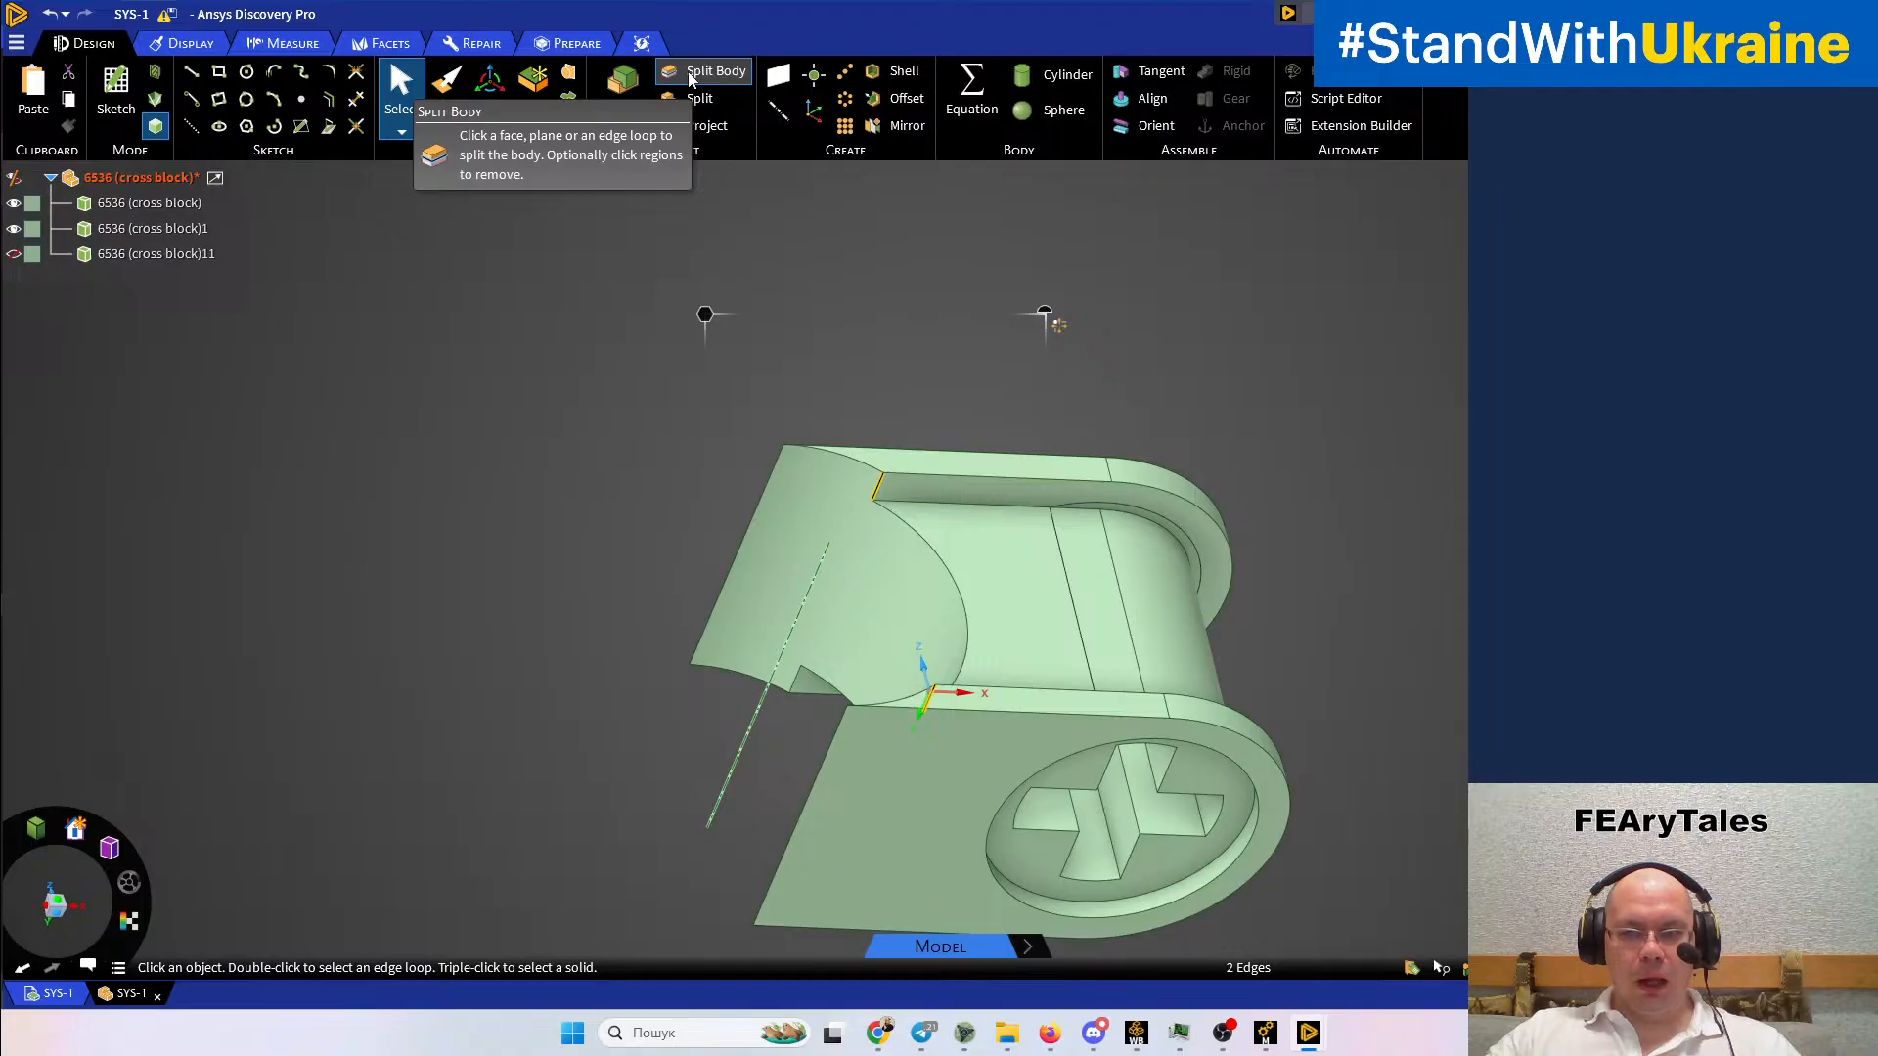
pyautogui.click(763, 97)
pyautogui.click(736, 326)
# Split the block's outer body with the new plane beside the concave recess as the cutter
pyautogui.click(700, 71)
pyautogui.click(976, 643)
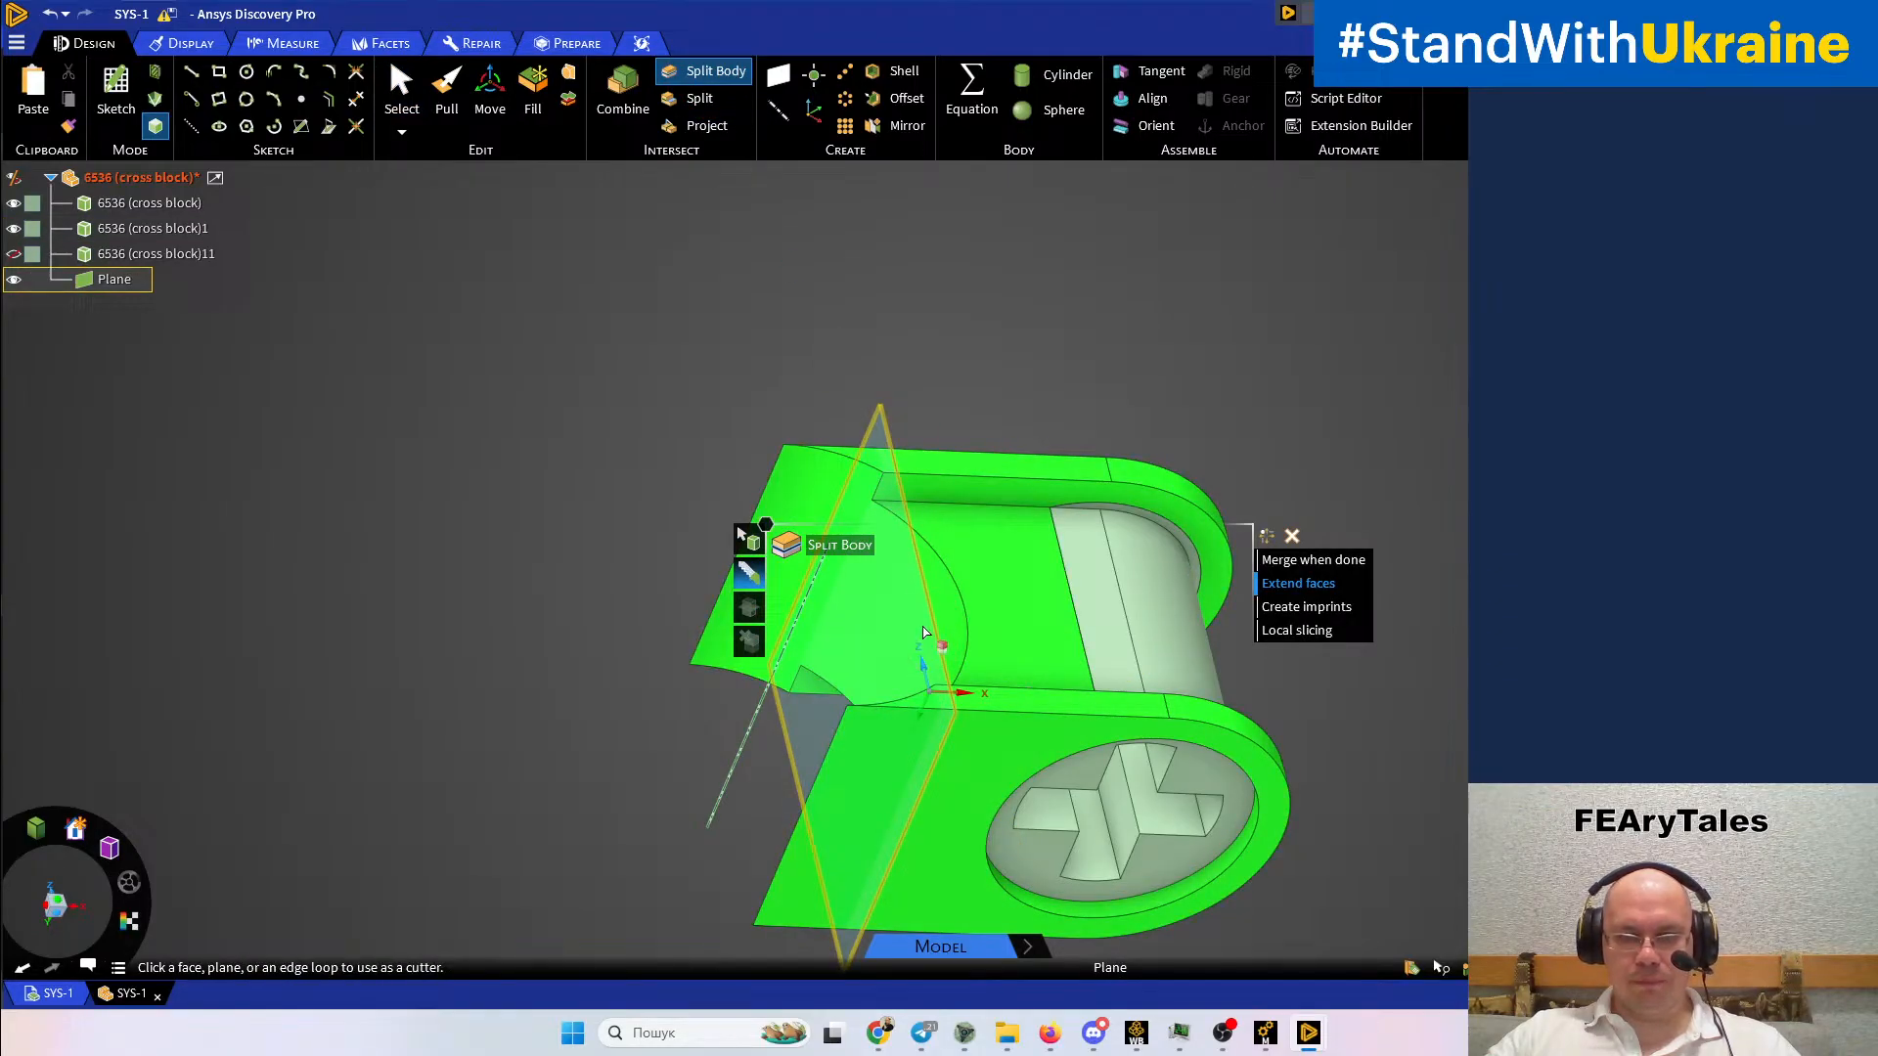
pyautogui.click(1053, 273)
pyautogui.press('Escape')
# Hide the cylindrical body that contains the cross-shaped hole
pyautogui.moveTo(1056, 329); pyautogui.dragTo(997, 167, button='middle')
pyautogui.click(1021, 445)
pyautogui.scroll(4, 1015, 392)
pyautogui.moveTo(1040, 449); pyautogui.dragTo(964, 377, button='middle')
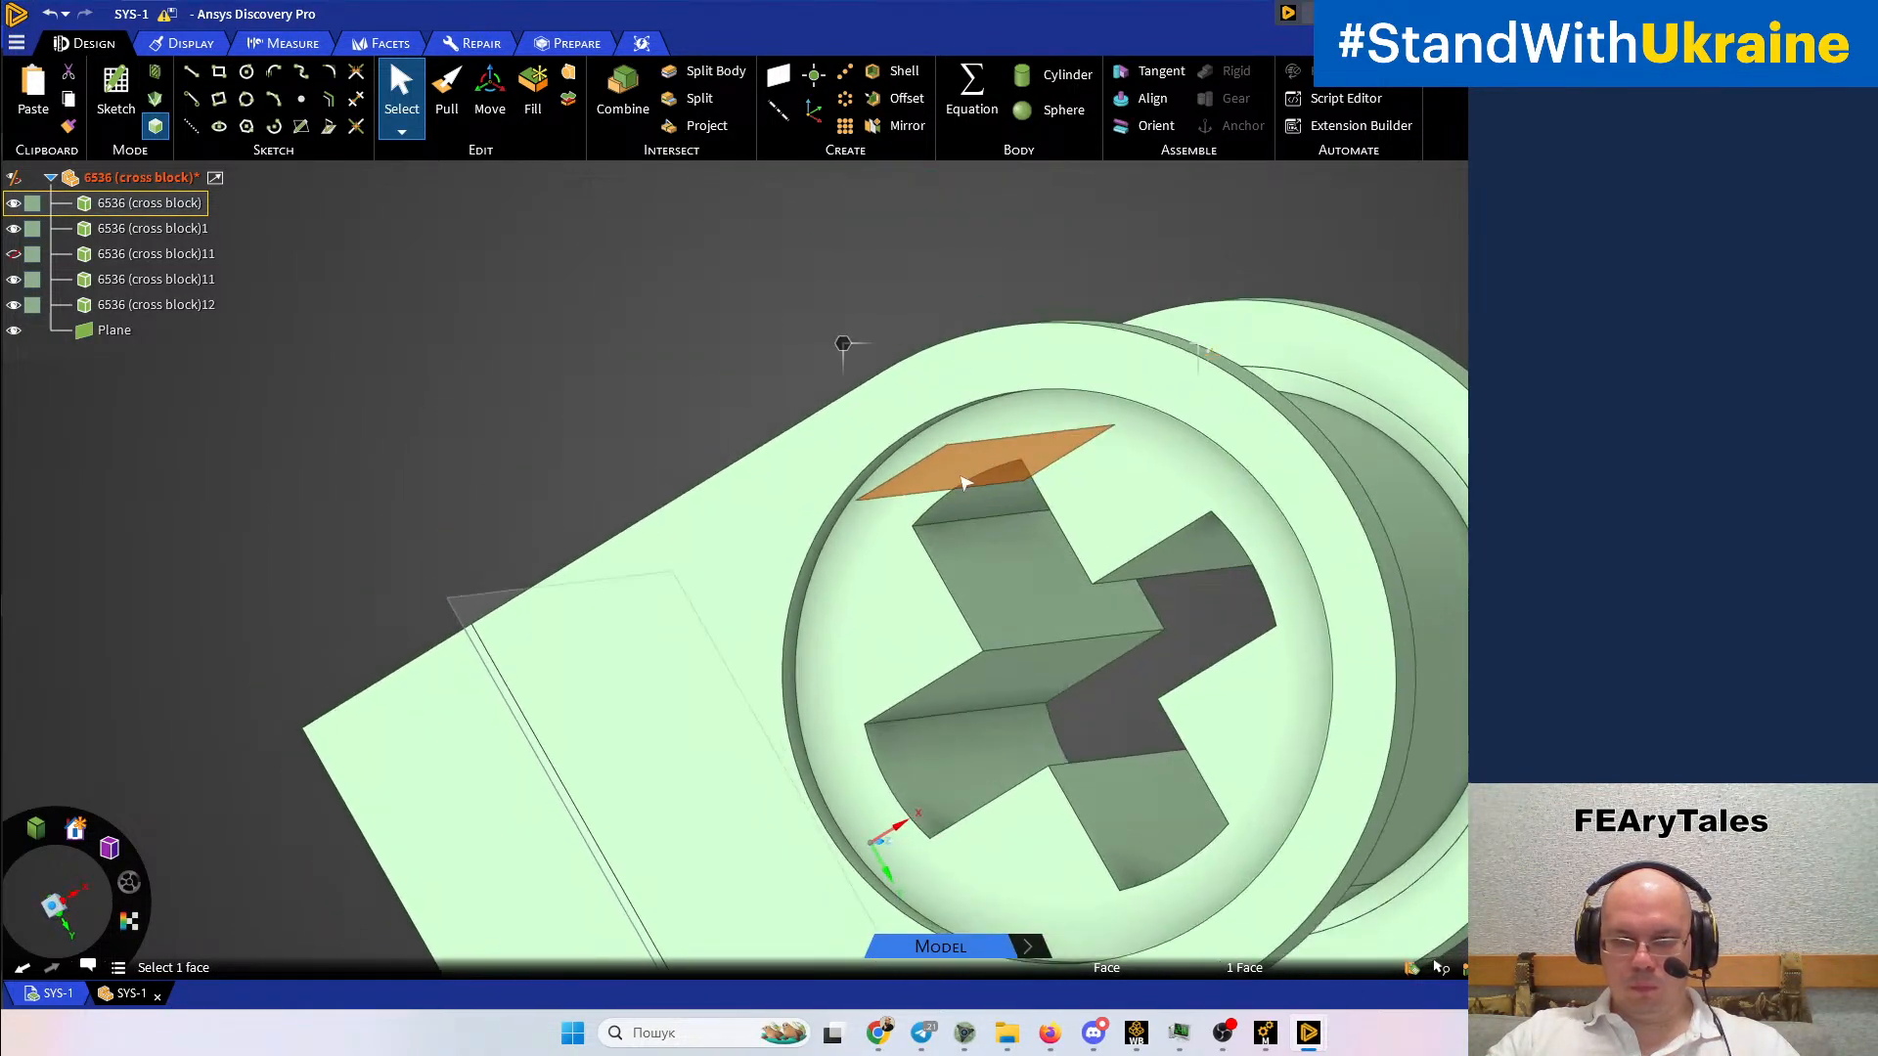
pyautogui.click(832, 642)
pyautogui.rightClick(831, 643)
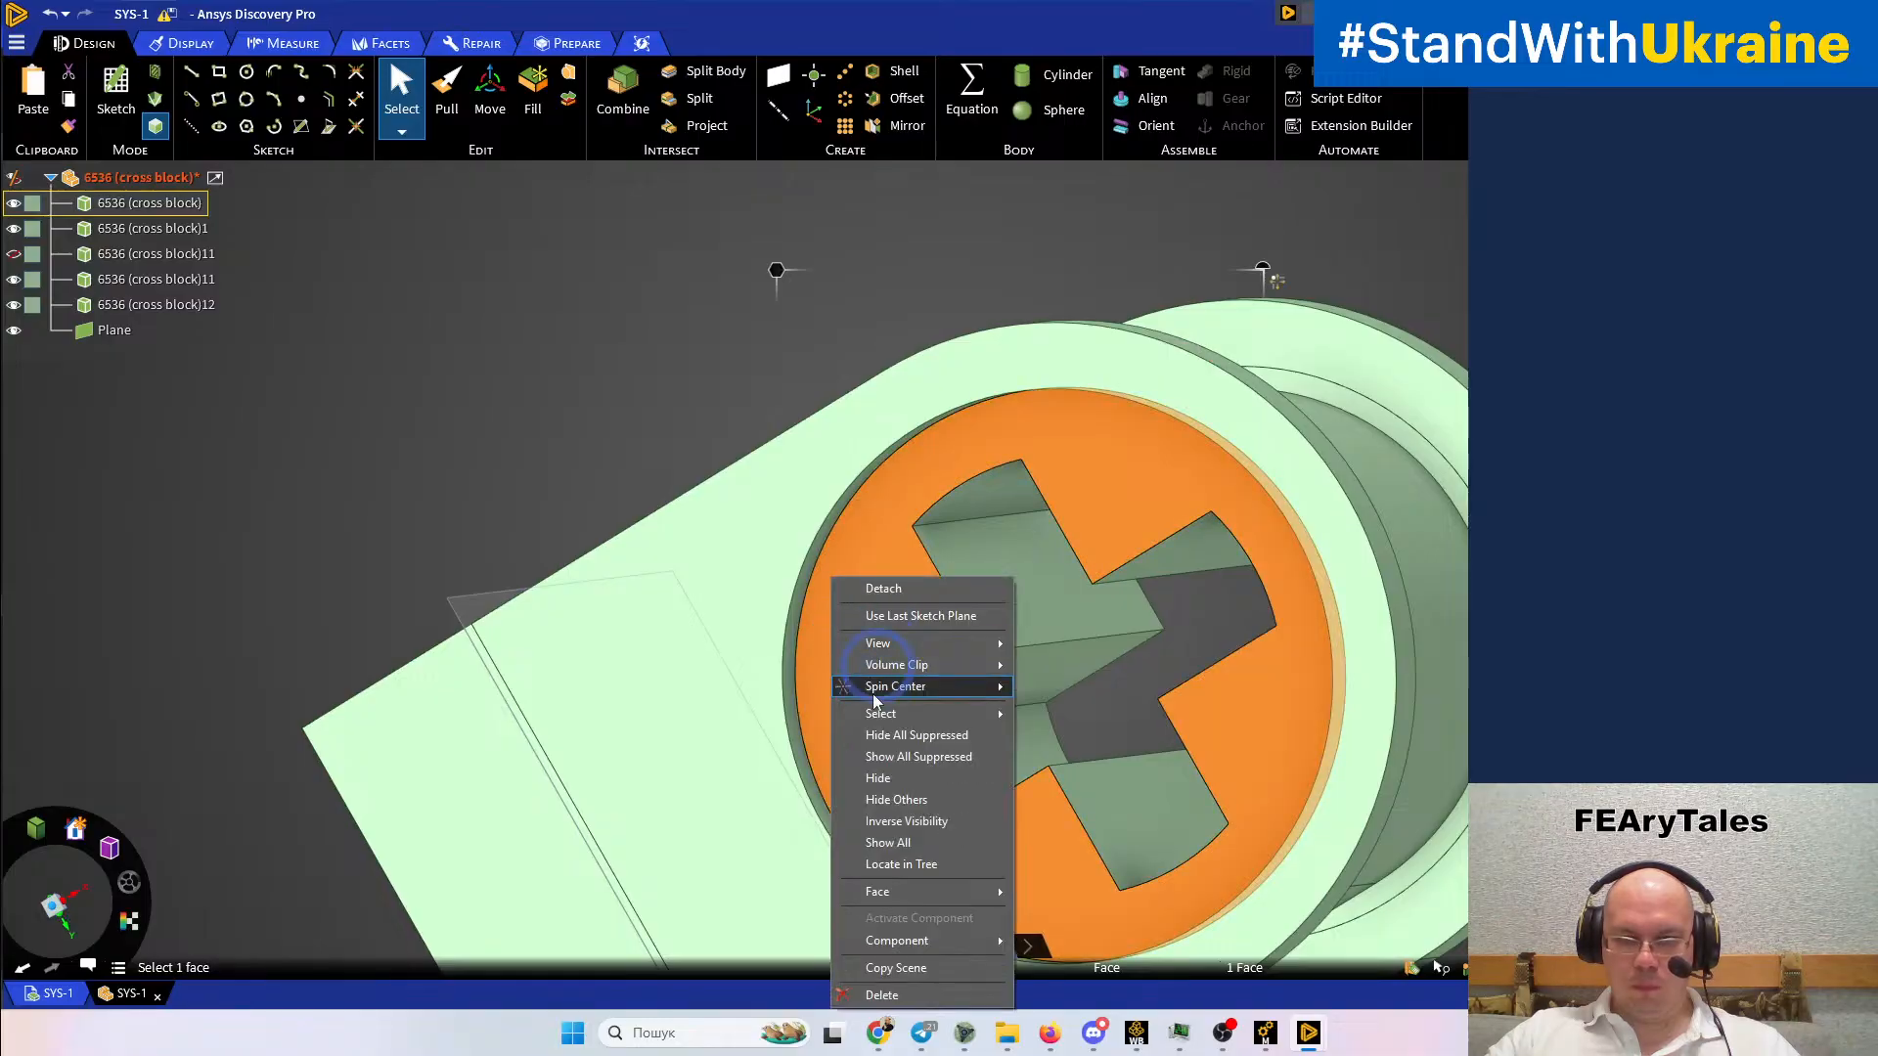
pyautogui.click(885, 778)
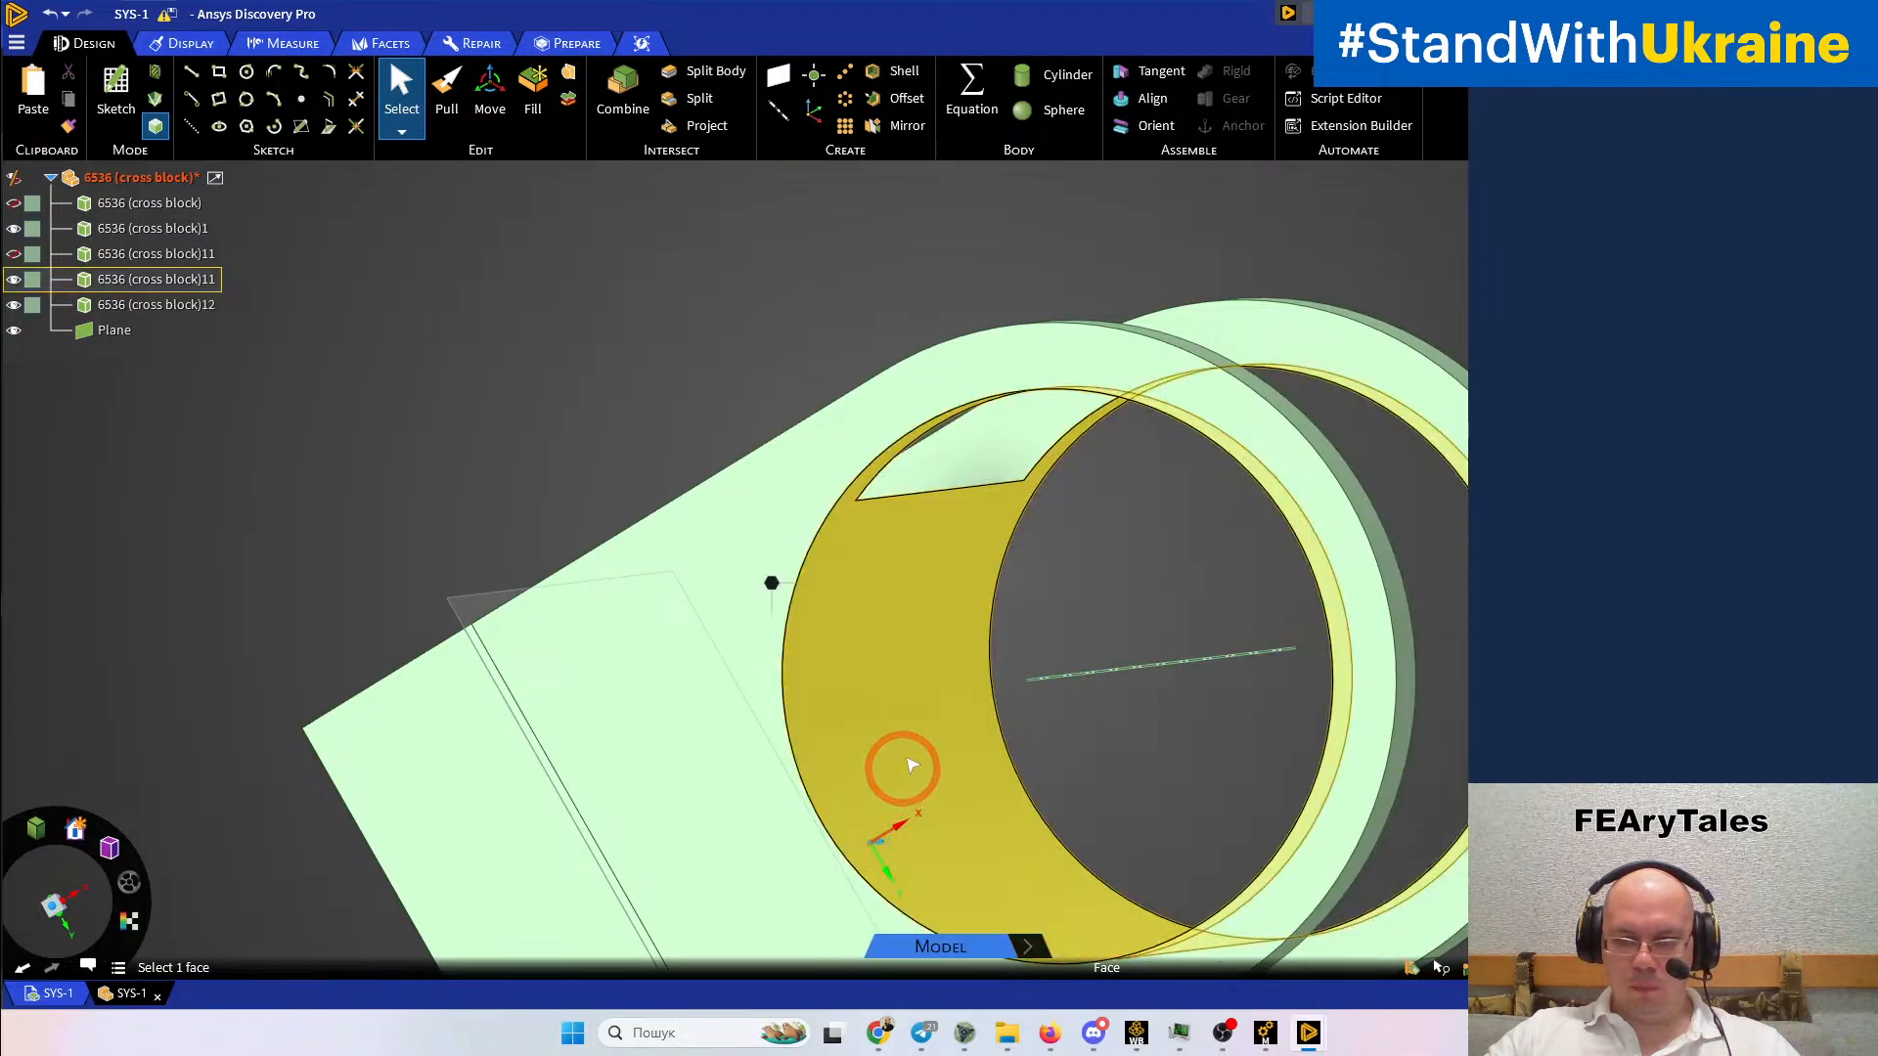
# Create a plane through the two long straight edges that run between the arms on opposite sides of the large bore
pyautogui.moveTo(1042, 587); pyautogui.dragTo(937, 480, button='middle')
pyautogui.click(994, 633)
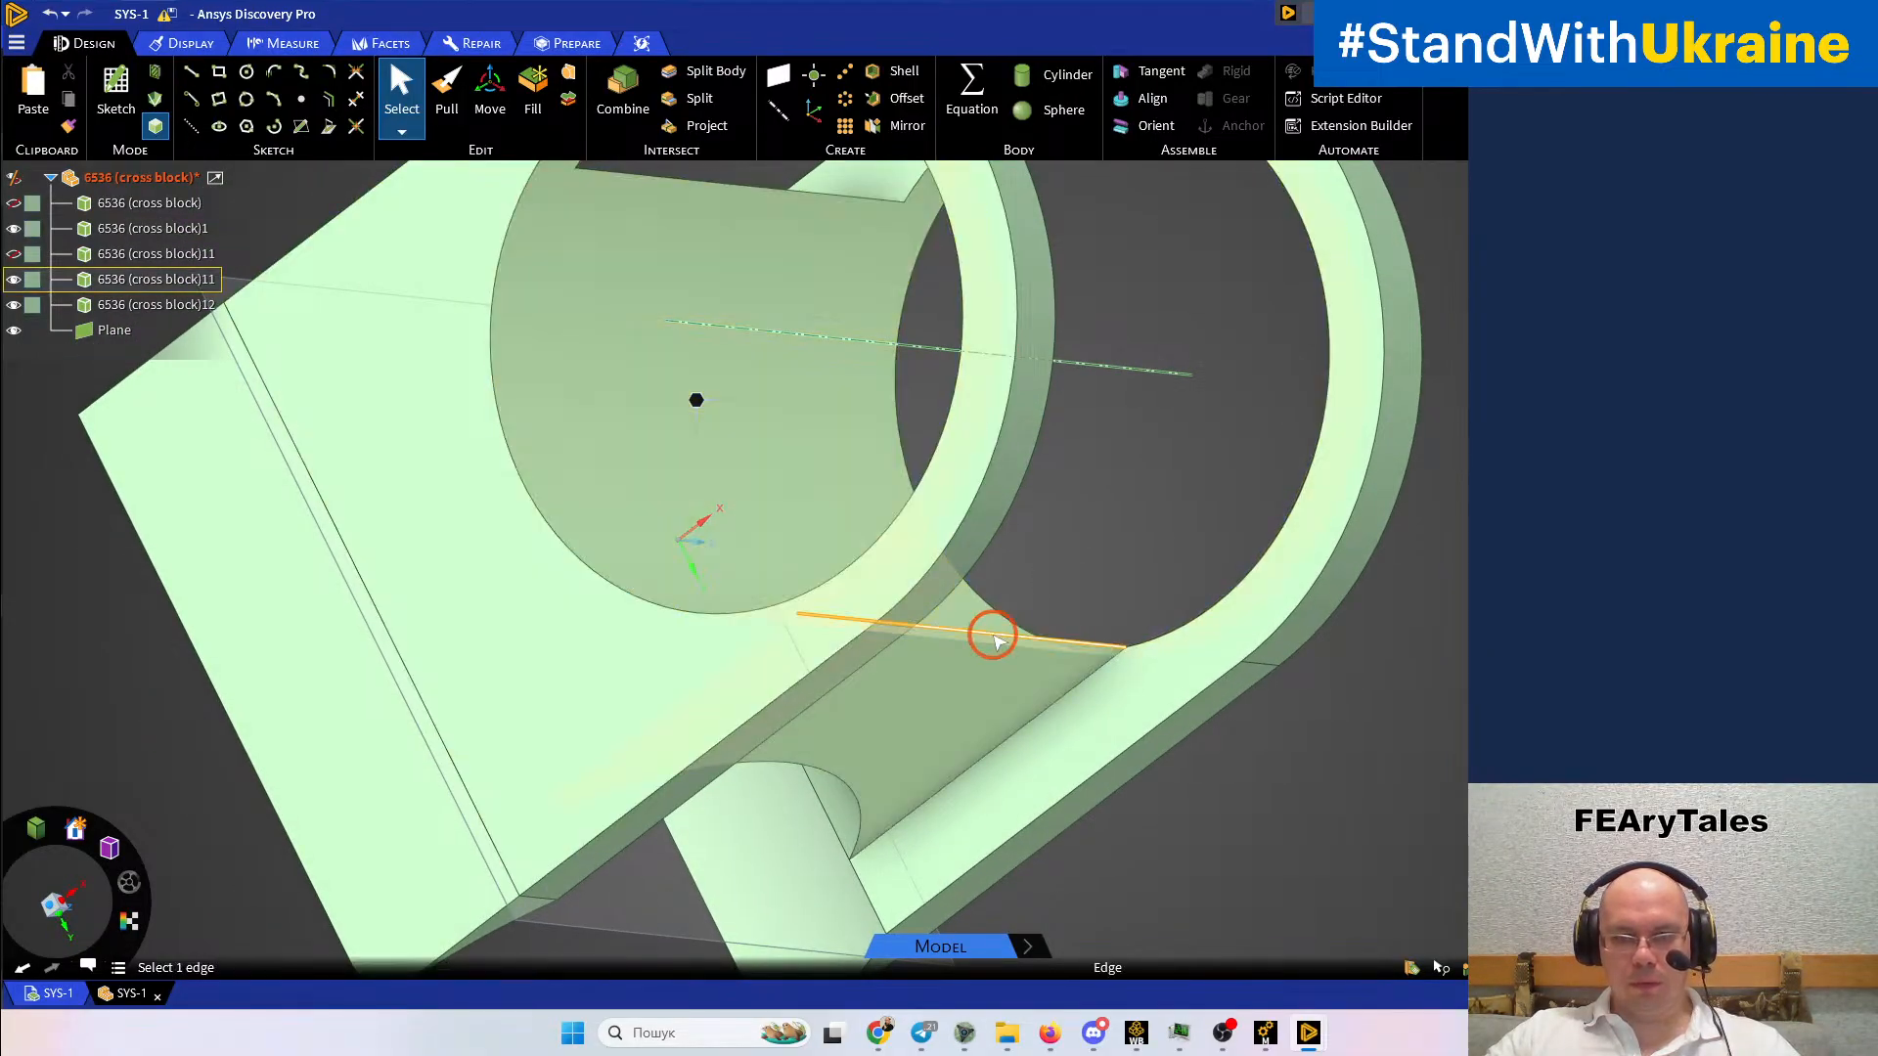
pyautogui.keyDown('ctrl'); pyautogui.click(830, 194); pyautogui.keyUp('ctrl')
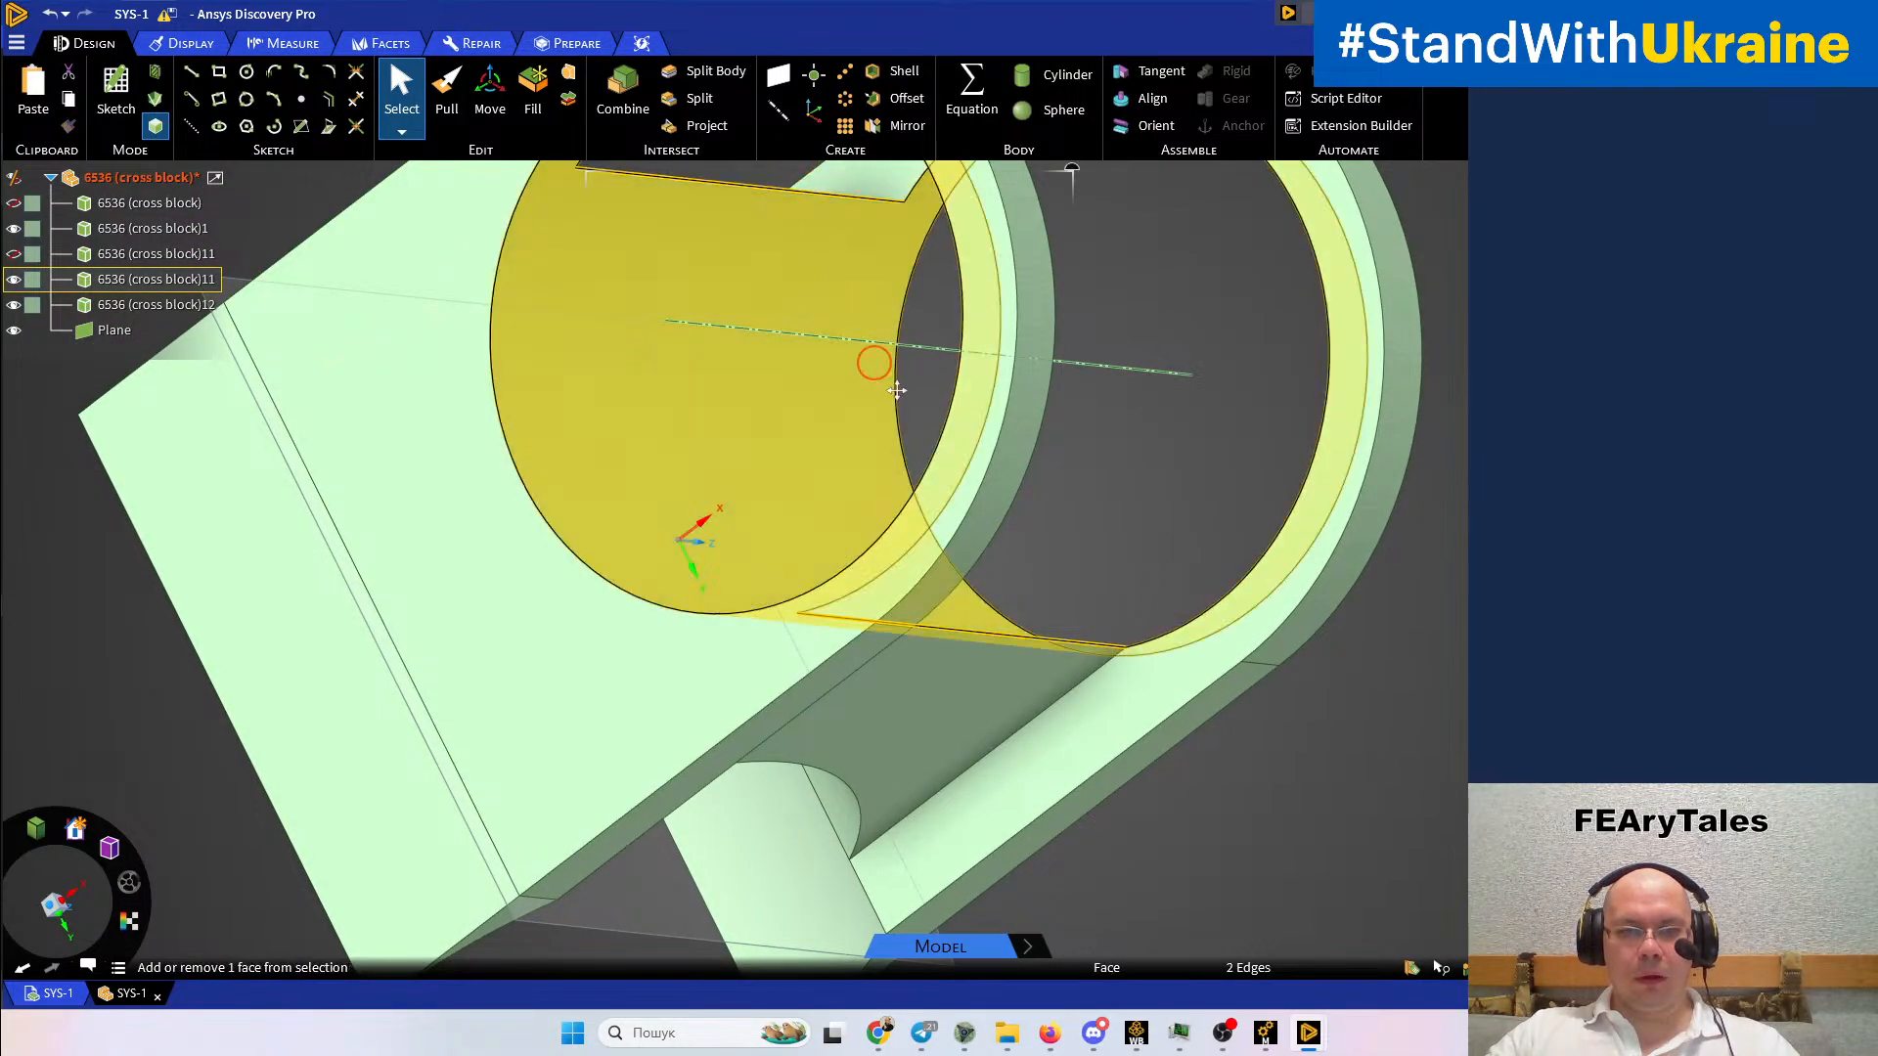
pyautogui.keyDown('shift'); pyautogui.moveTo(843, 296); pyautogui.dragTo(886, 379, button='middle'); pyautogui.keyUp('shift')
pyautogui.click(780, 87)
# Split the body around the large bore with the new plane crossing the bore as the cutter
pyautogui.scroll(-3, 785, 330)
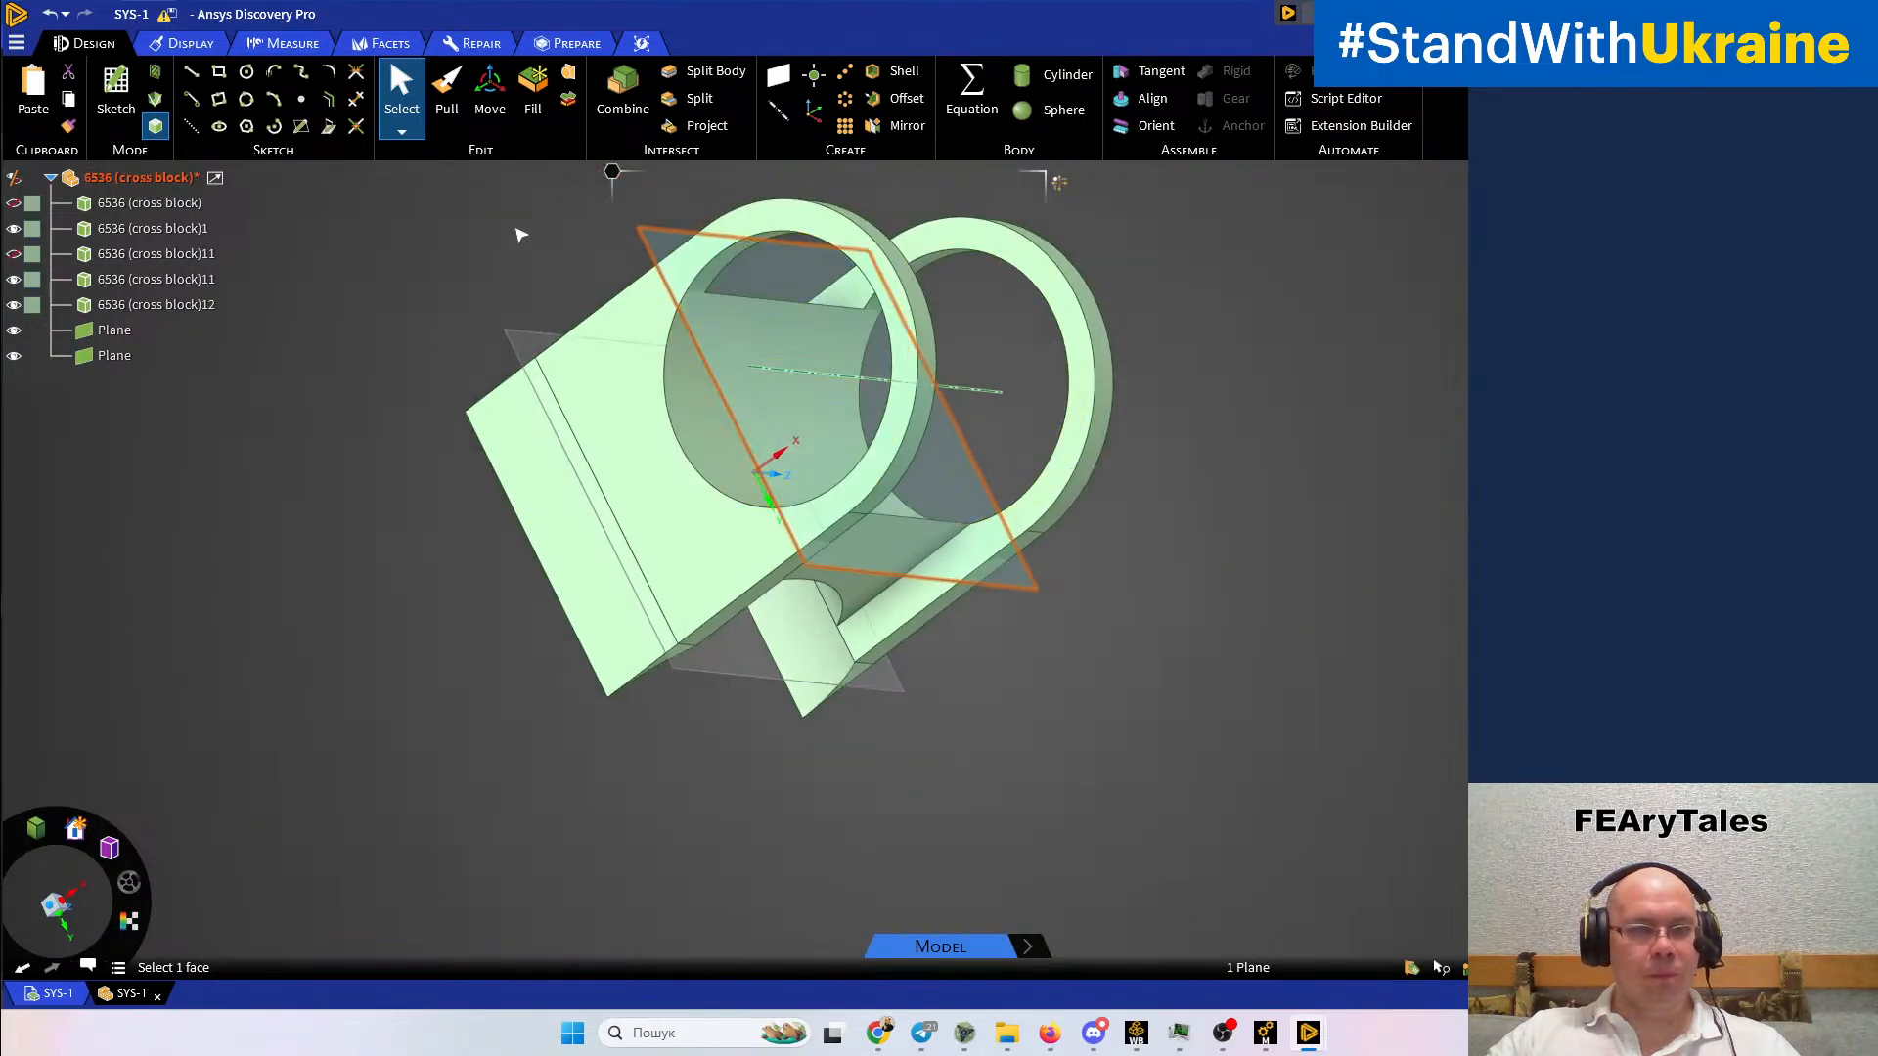
pyautogui.click(675, 71)
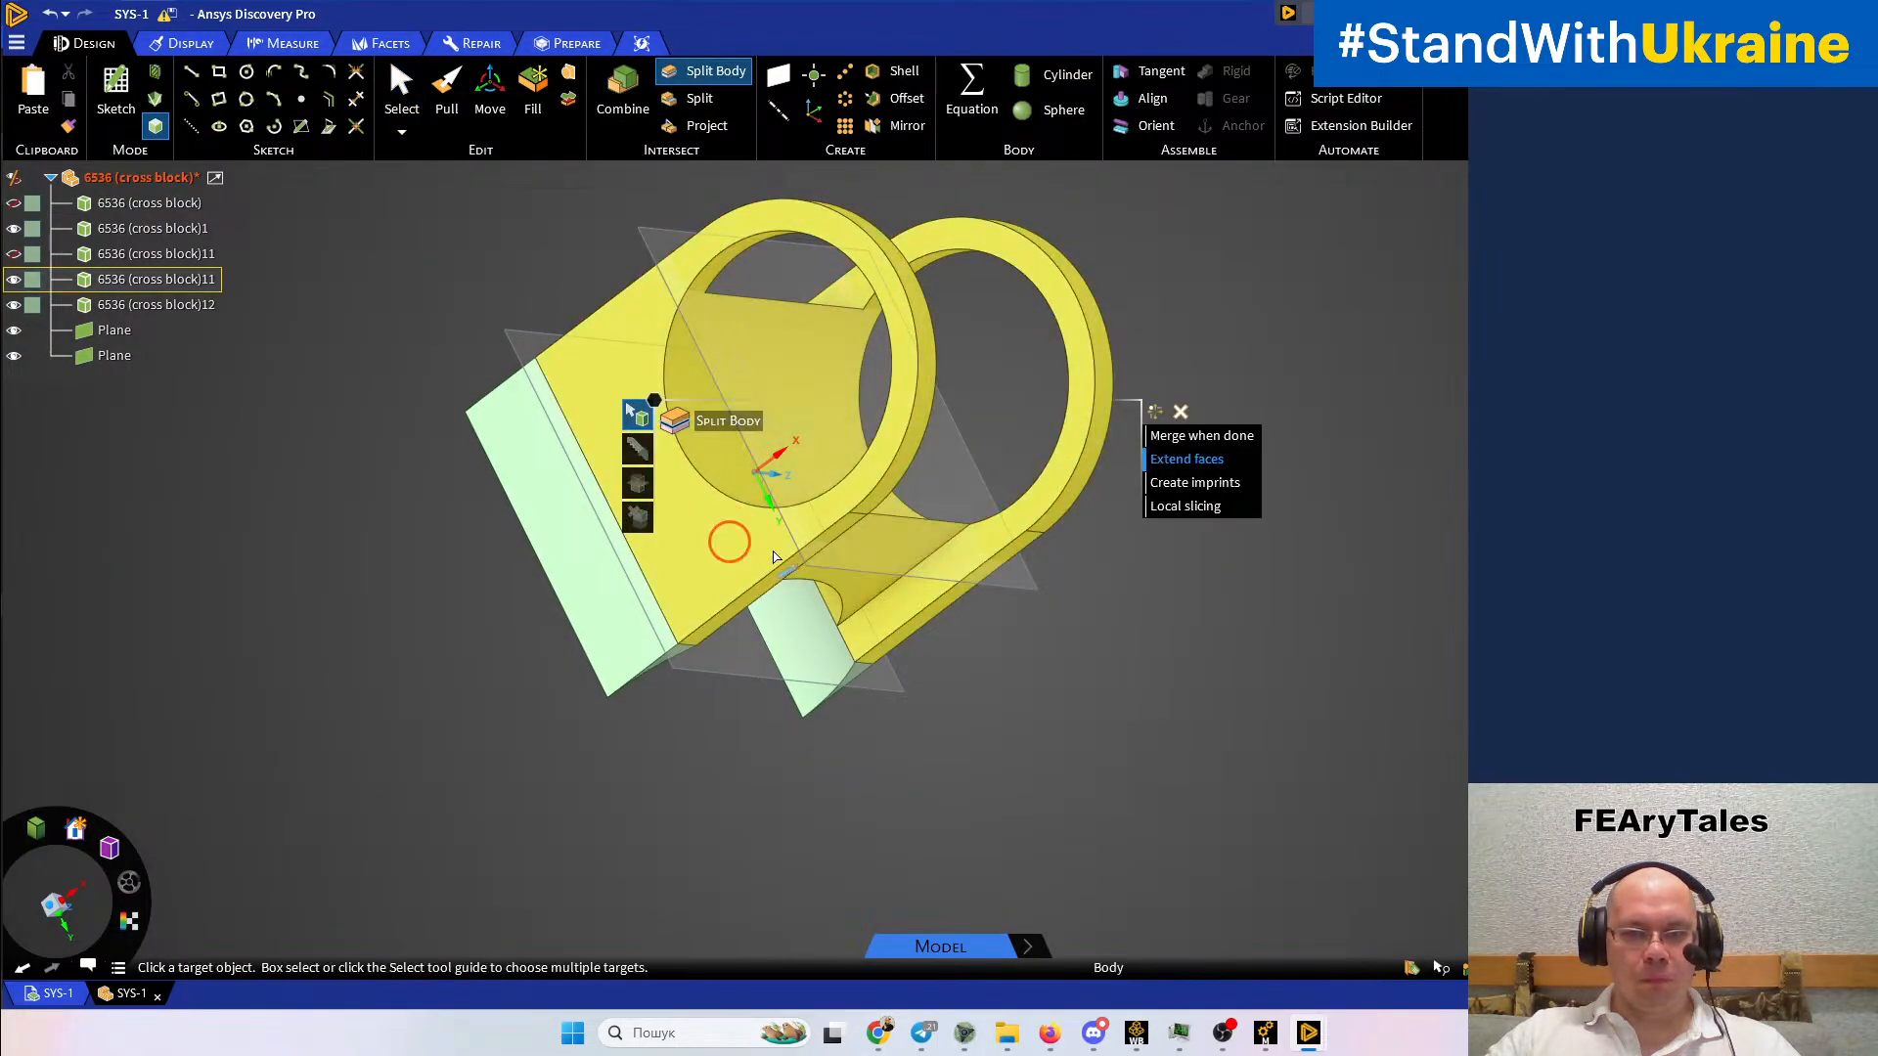
pyautogui.click(735, 547)
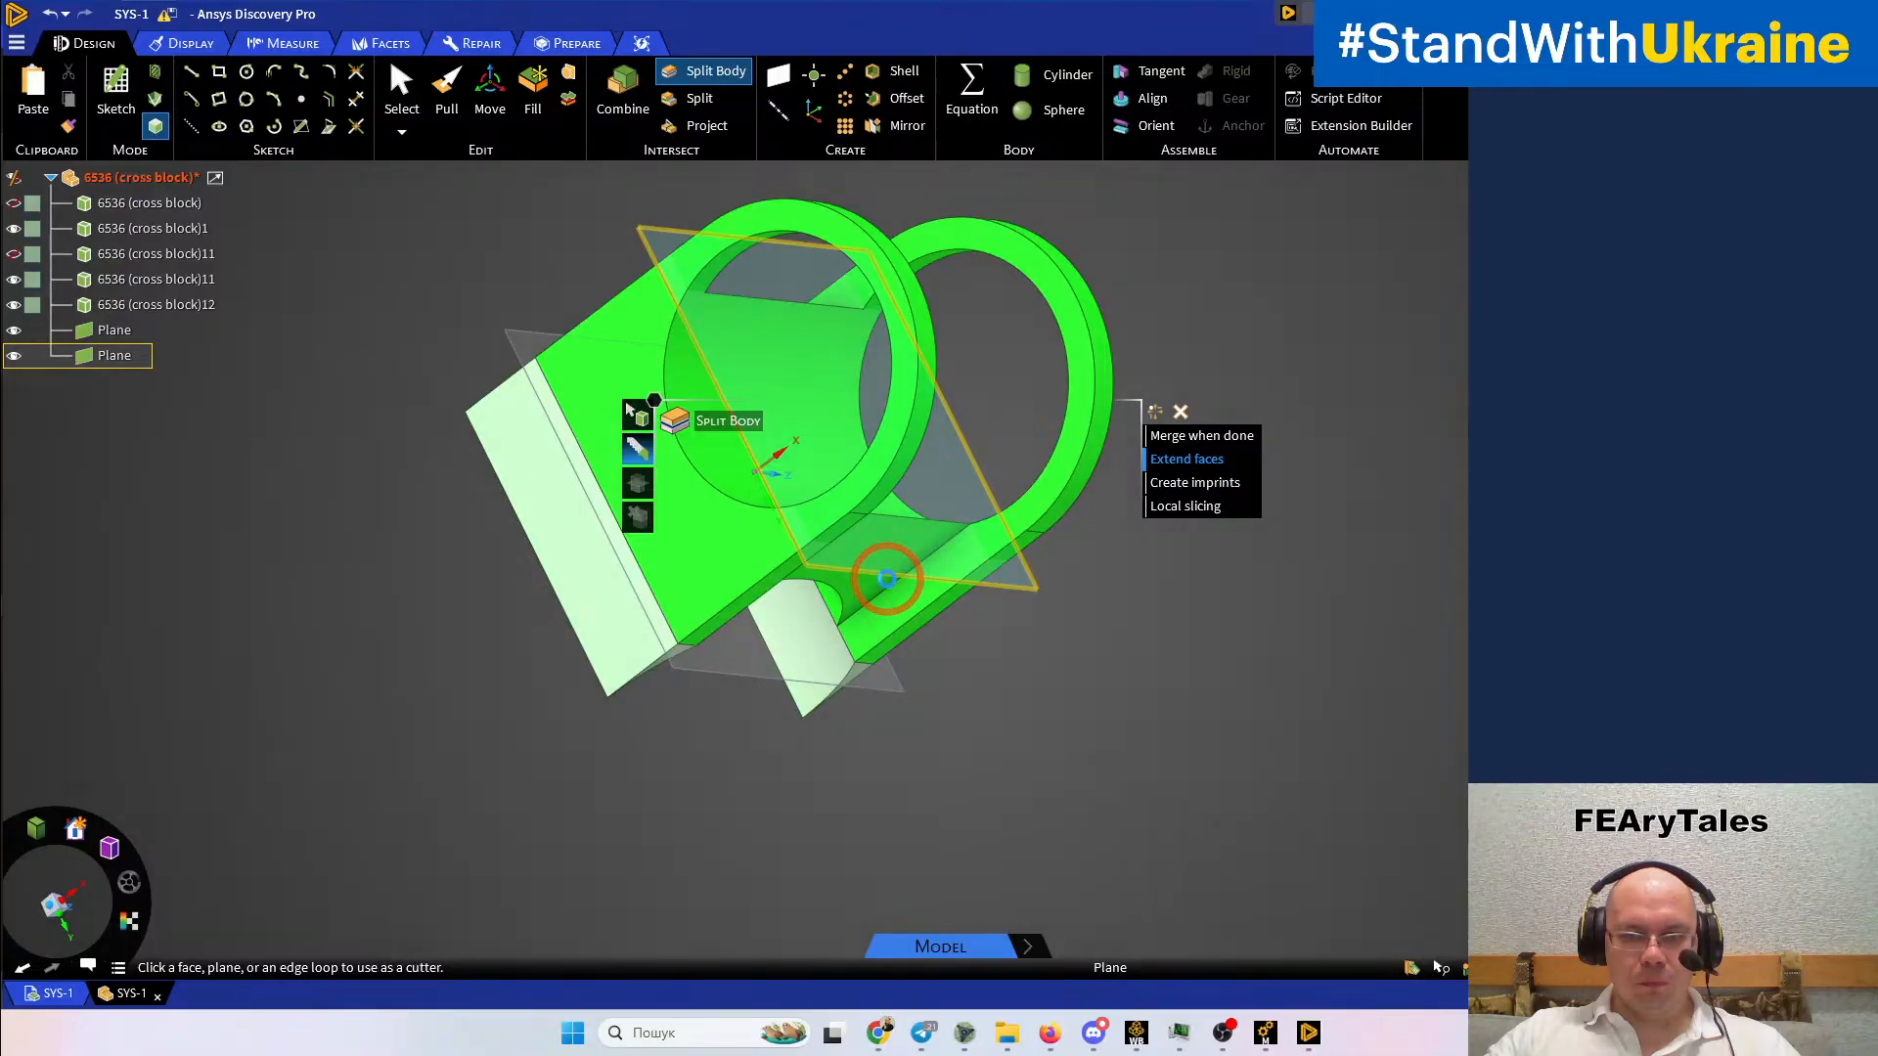
pyautogui.click(886, 578)
pyautogui.moveTo(968, 616); pyautogui.dragTo(977, 780, button='middle')
pyautogui.press('Escape')
pyautogui.click(699, 502)
pyautogui.rightClick(712, 525)
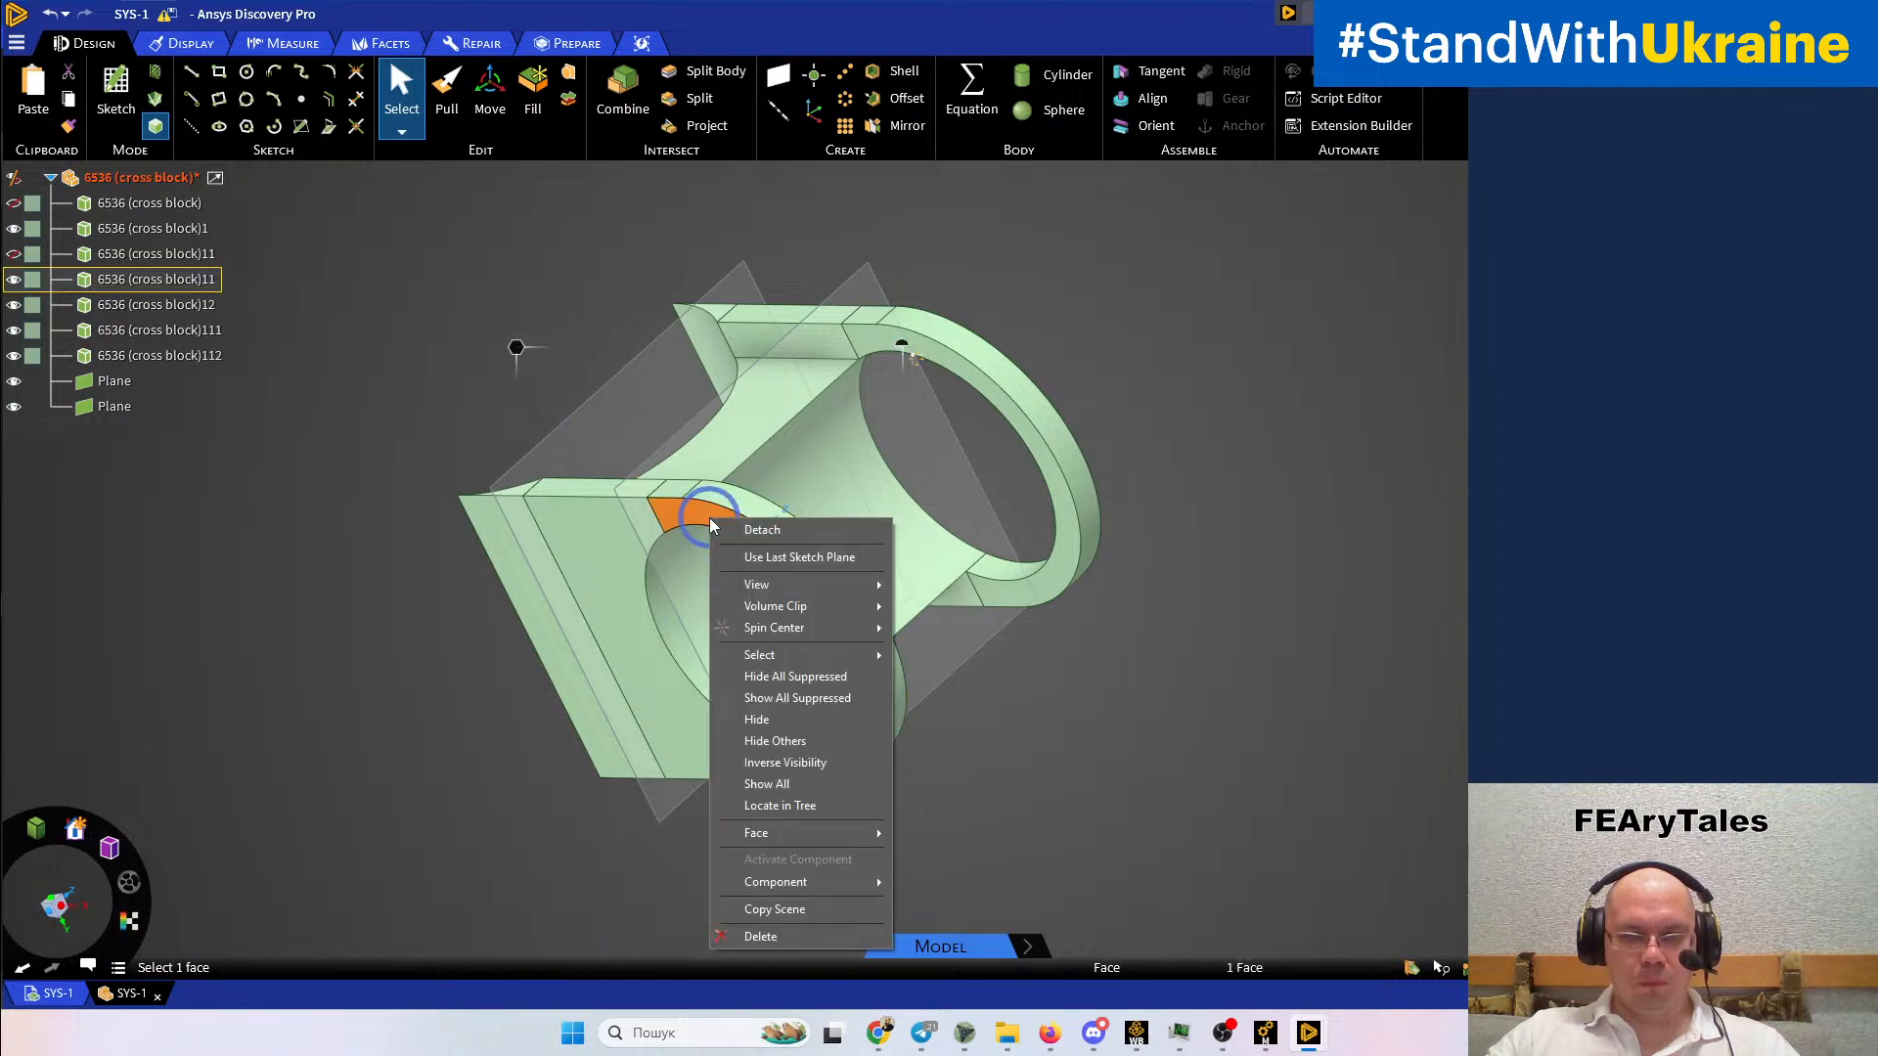
pyautogui.click(719, 530)
# Split the block's middle body with the flat side faces of the web between the arms as cutters
pyautogui.moveTo(1119, 720); pyautogui.dragTo(1040, 818, button='middle')
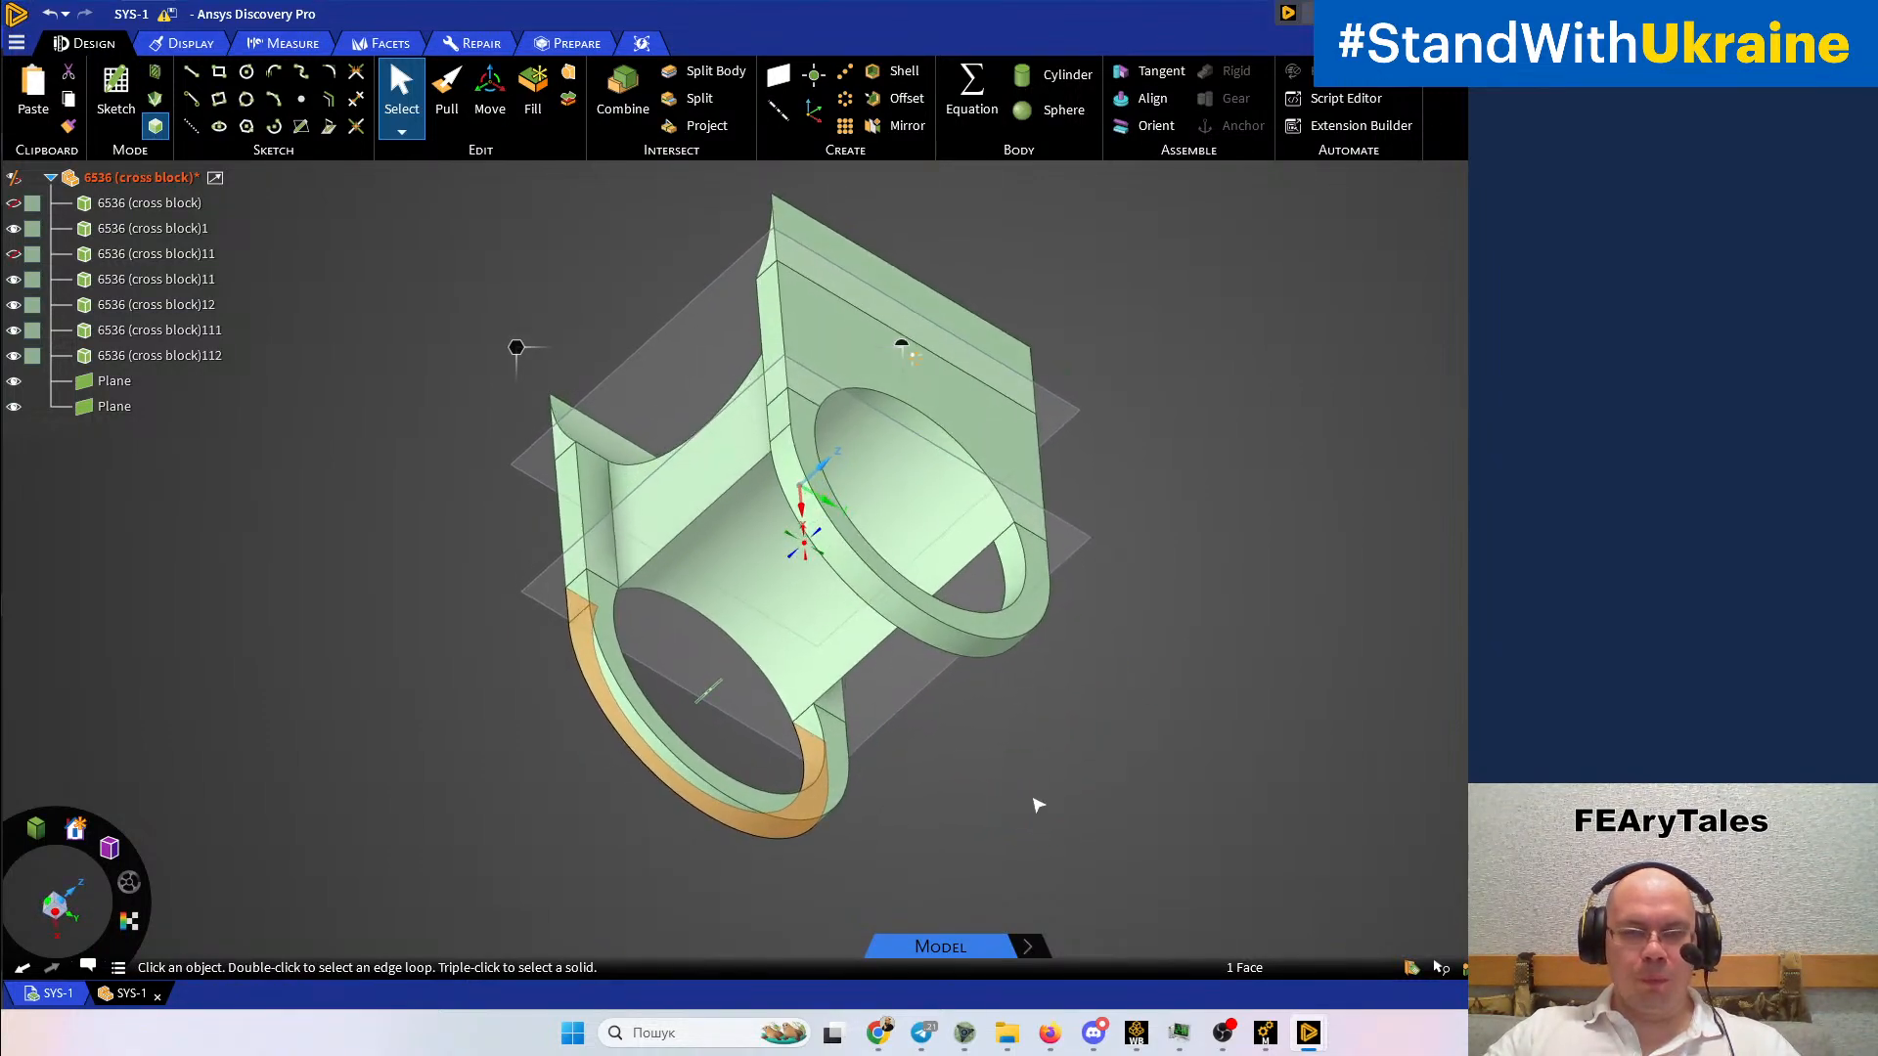
pyautogui.click(685, 74)
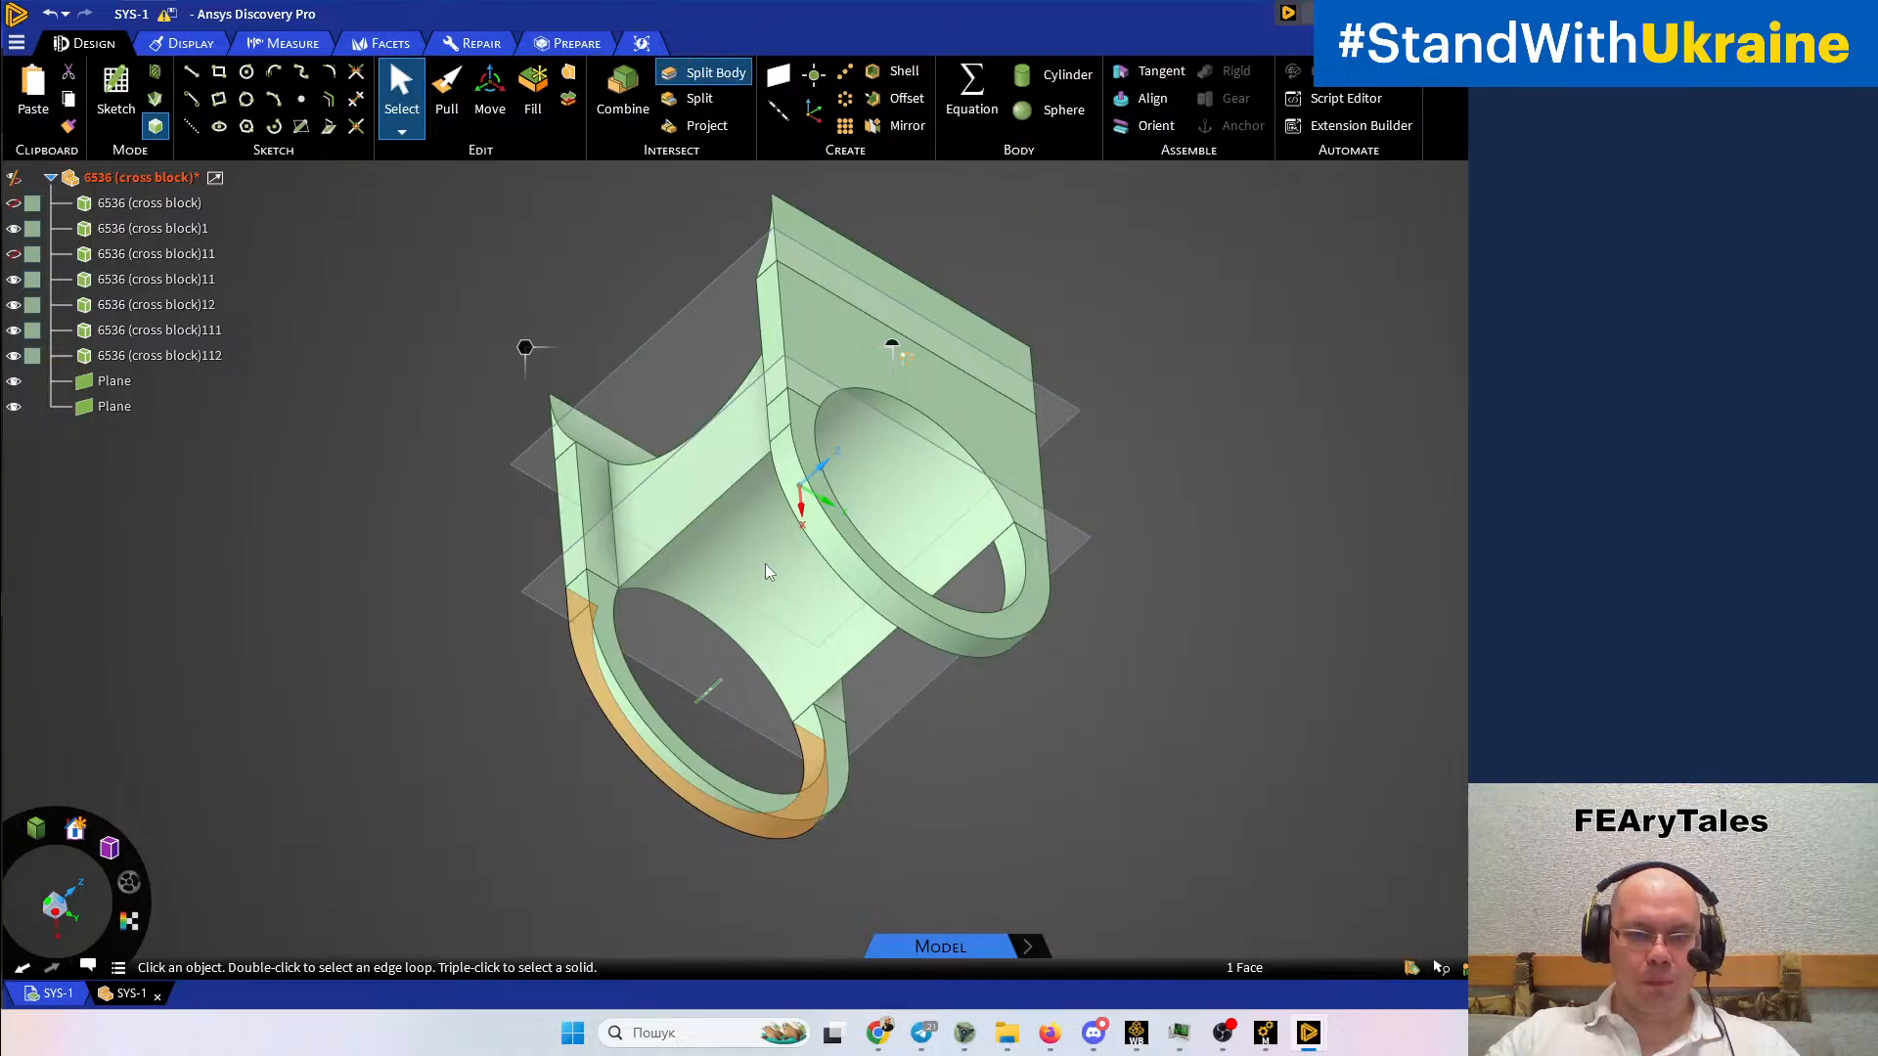
pyautogui.click(709, 540)
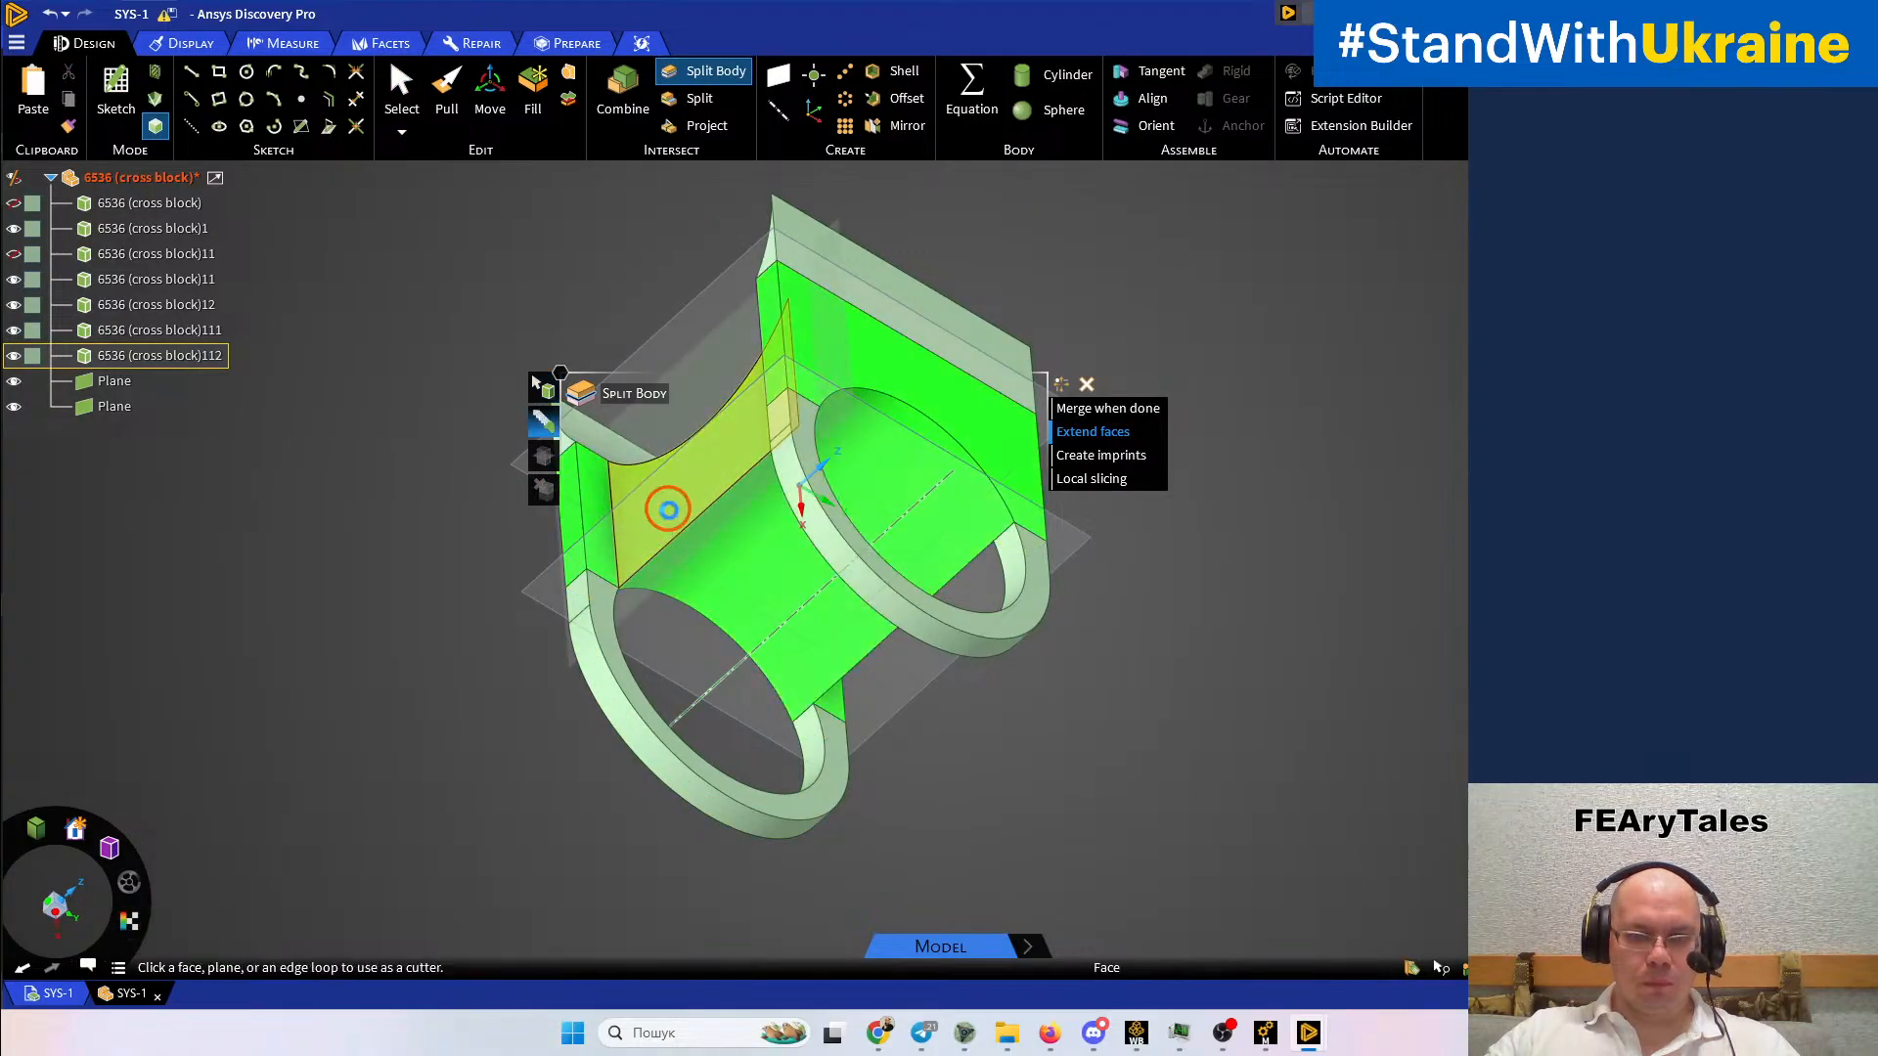
pyautogui.click(731, 541)
pyautogui.moveTo(1064, 644); pyautogui.dragTo(820, 623, button='middle')
pyautogui.press('ctrl')
pyautogui.click(1265, 671)
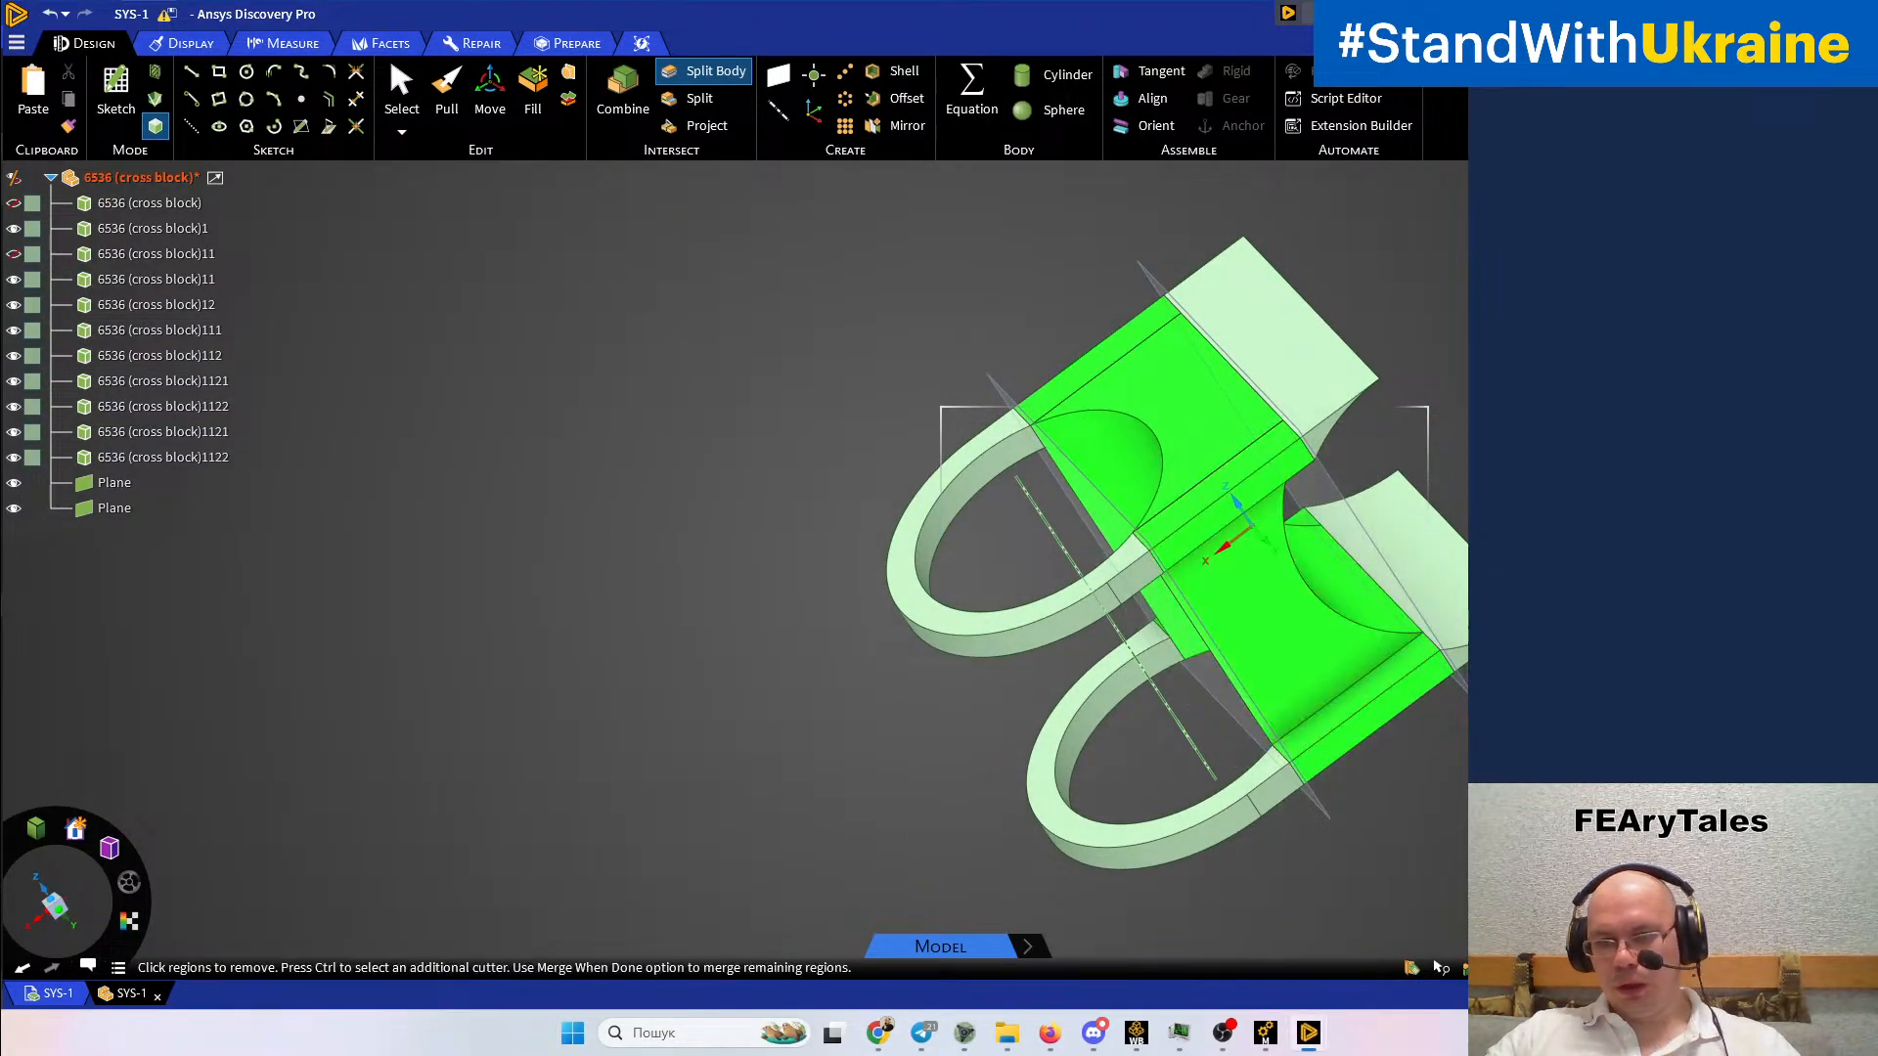
pyautogui.press('Escape')
# Examine the sliced bodies around the concave recess and where the web meets the arms
pyautogui.moveTo(1414, 758); pyautogui.dragTo(1404, 732, button='middle')
pyautogui.scroll(10, 1375, 744)
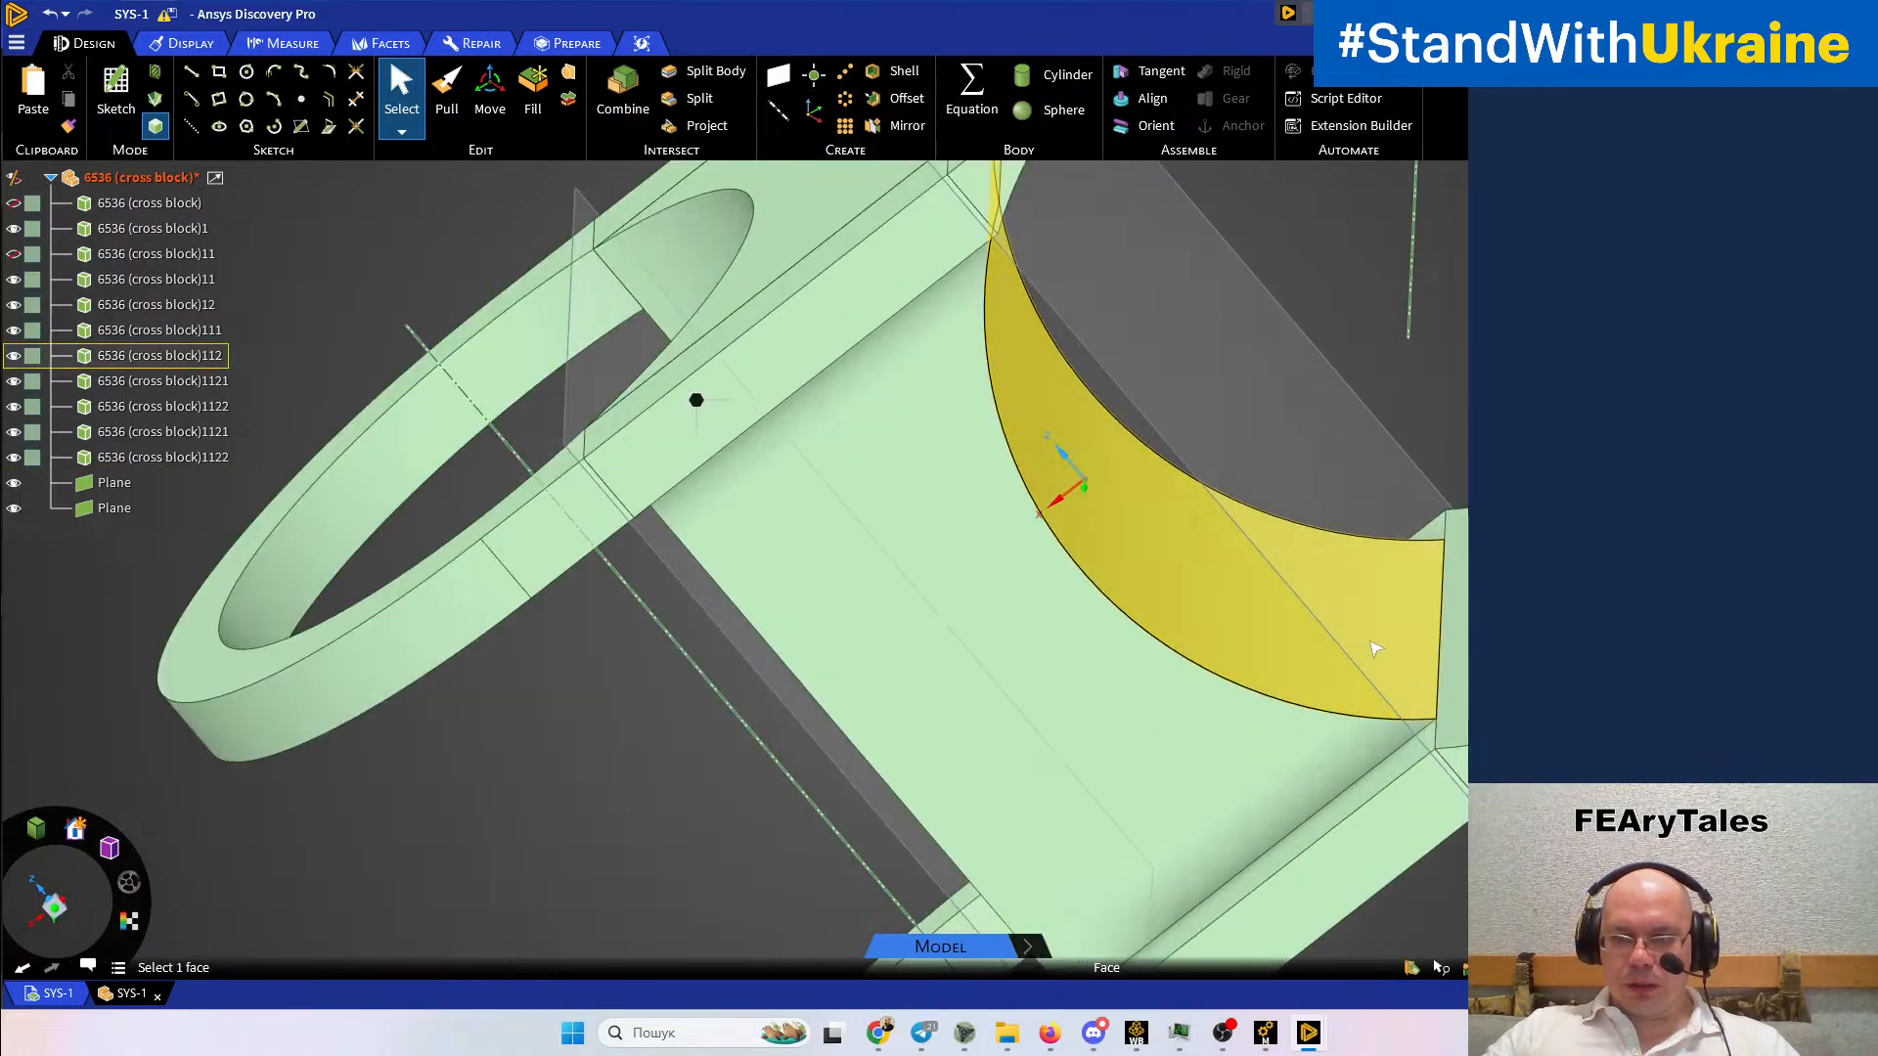
pyautogui.moveTo(1148, 498); pyautogui.dragTo(952, 704, button='middle')
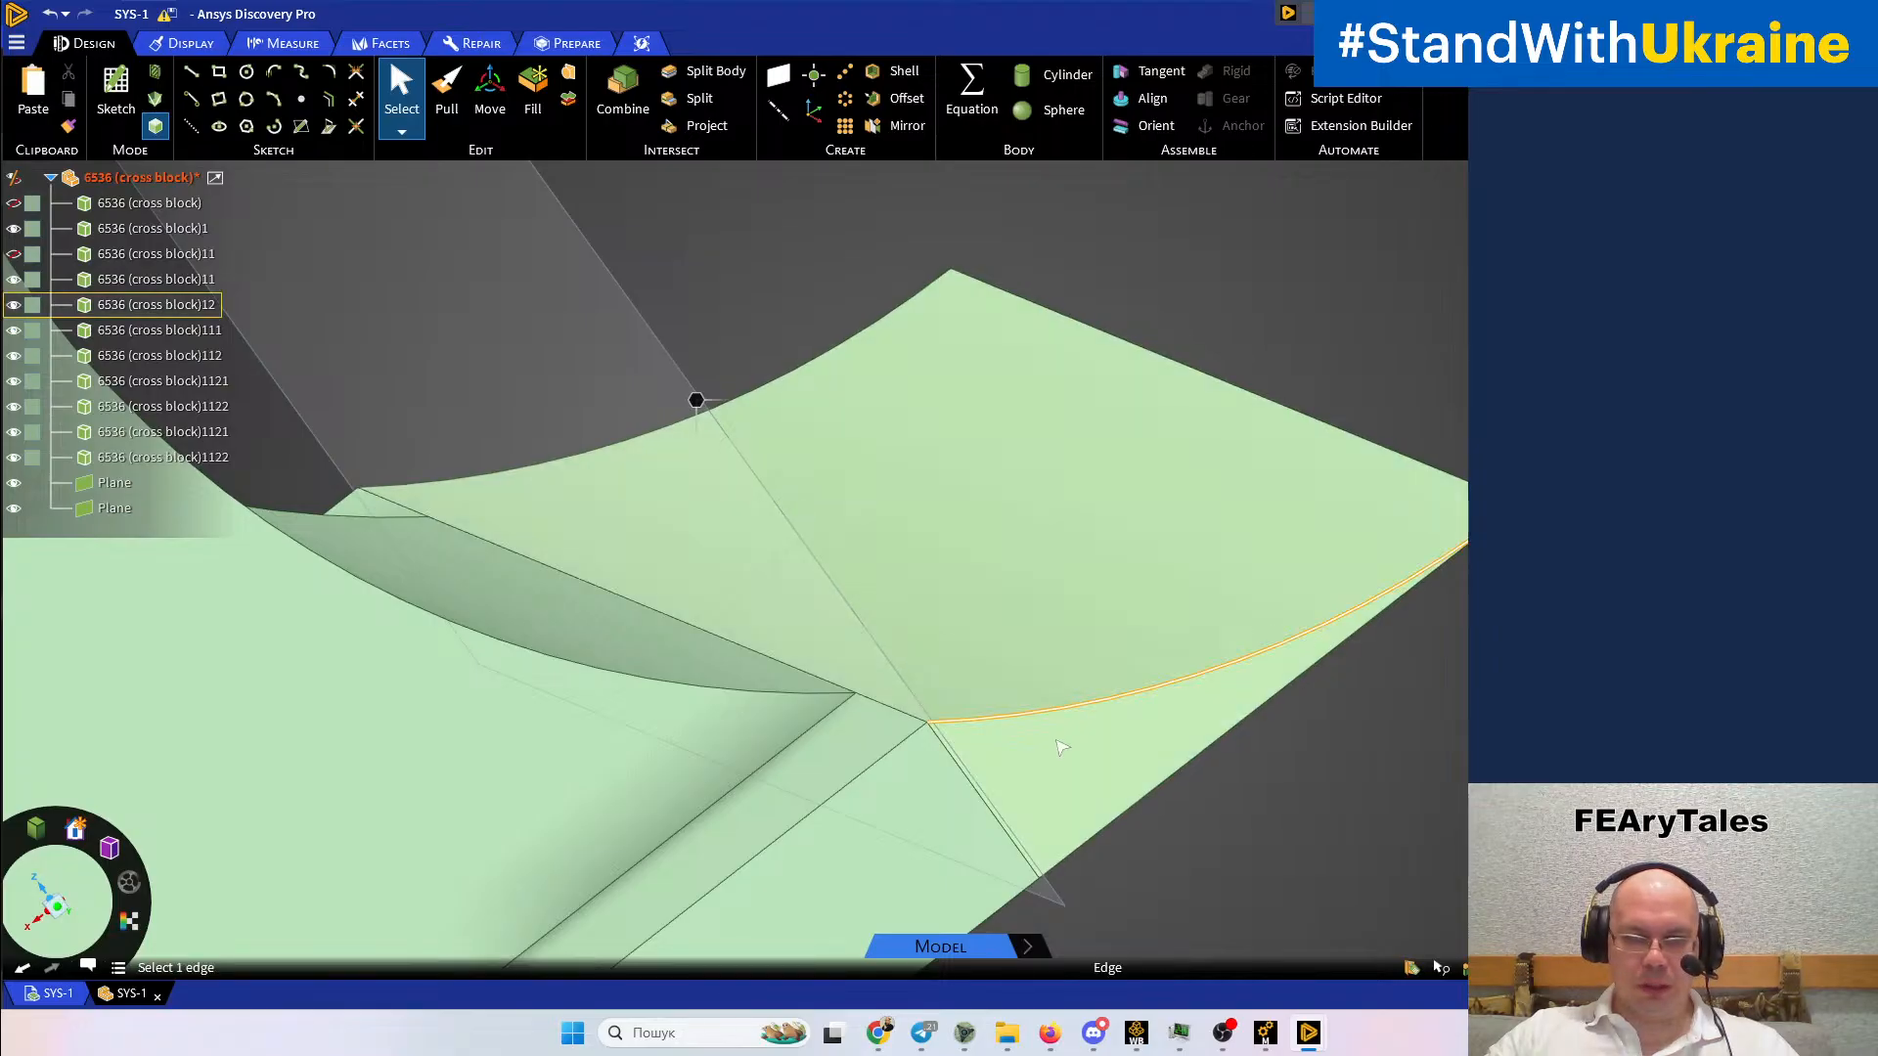
pyautogui.scroll(-2, 833, 723)
pyautogui.keyDown('shift'); pyautogui.moveTo(870, 736); pyautogui.dragTo(1202, 659, button='middle'); pyautogui.keyUp('shift')
pyautogui.scroll(-2, 1125, 687)
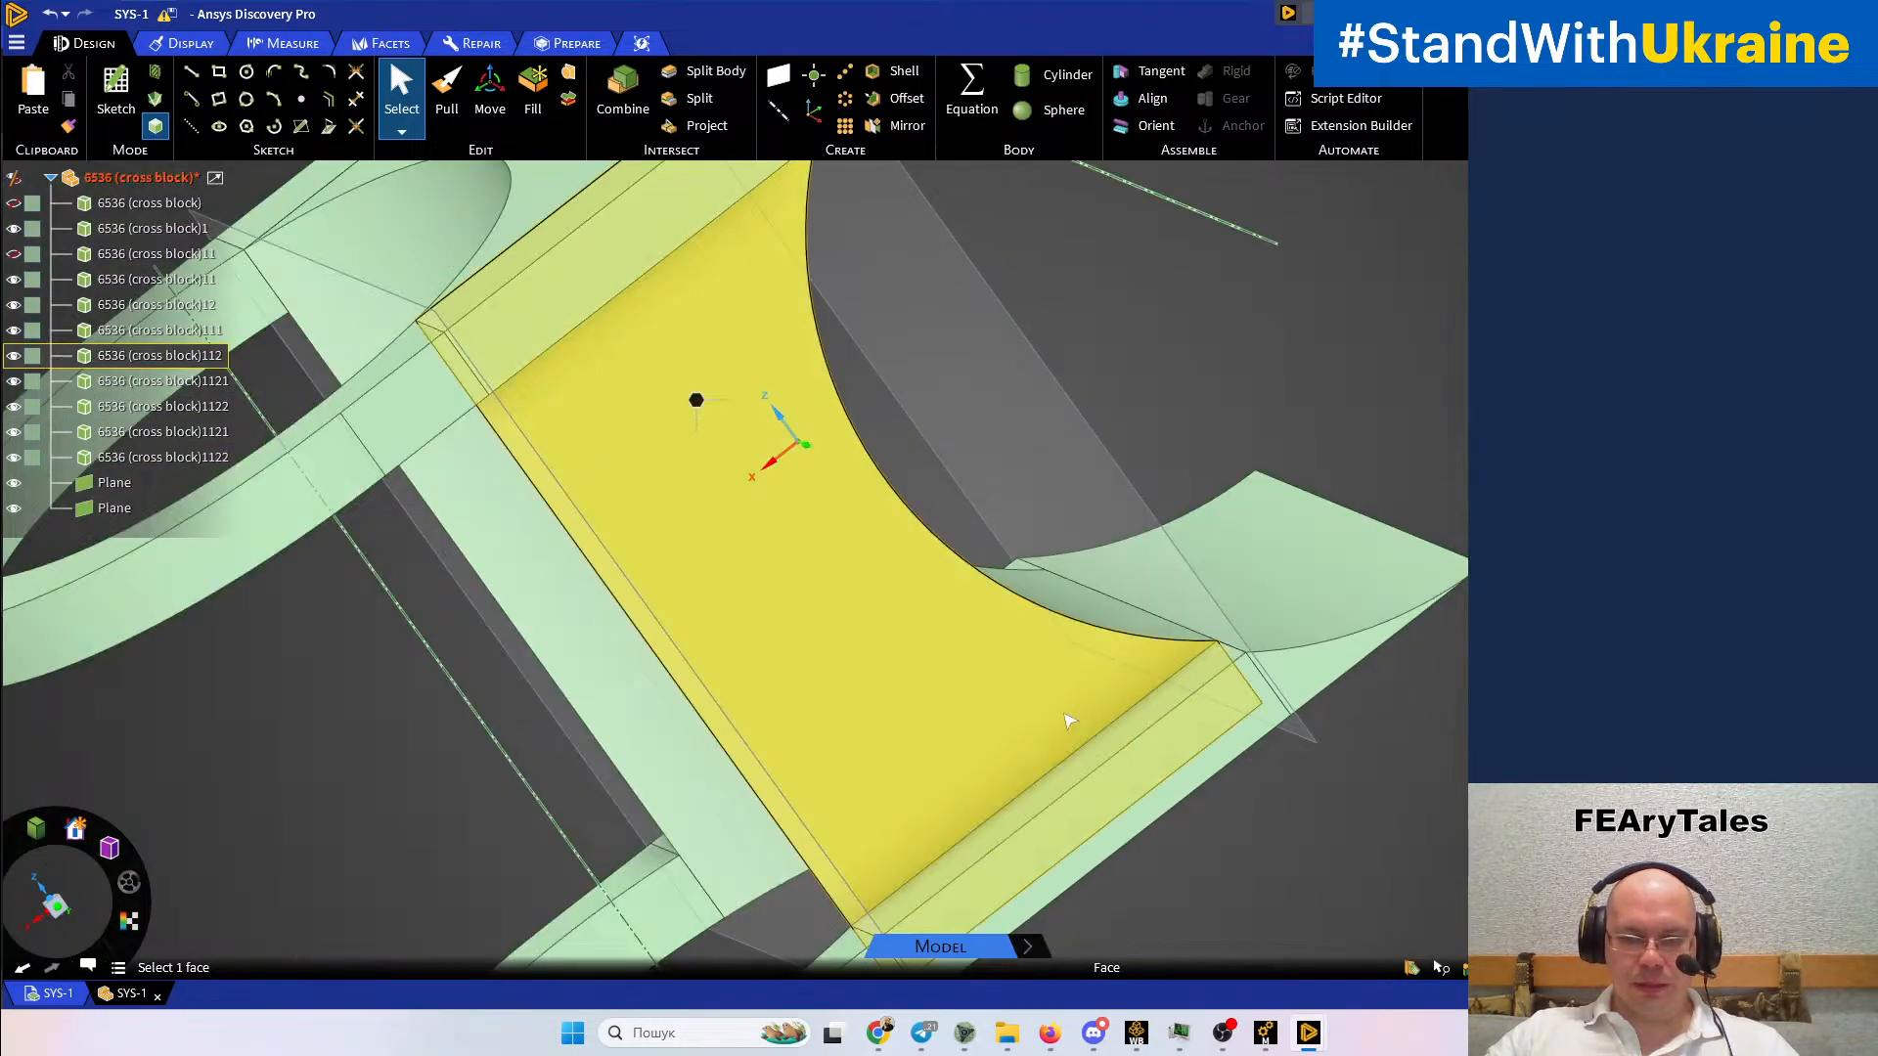
pyautogui.scroll(-3, 875, 704)
pyautogui.moveTo(1024, 692)
pyautogui.mouseDown(button='middle')
pyautogui.moveTo(1090, 646)
pyautogui.moveTo(1065, 754)
pyautogui.moveTo(1006, 713)
pyautogui.mouseUp(button='middle')
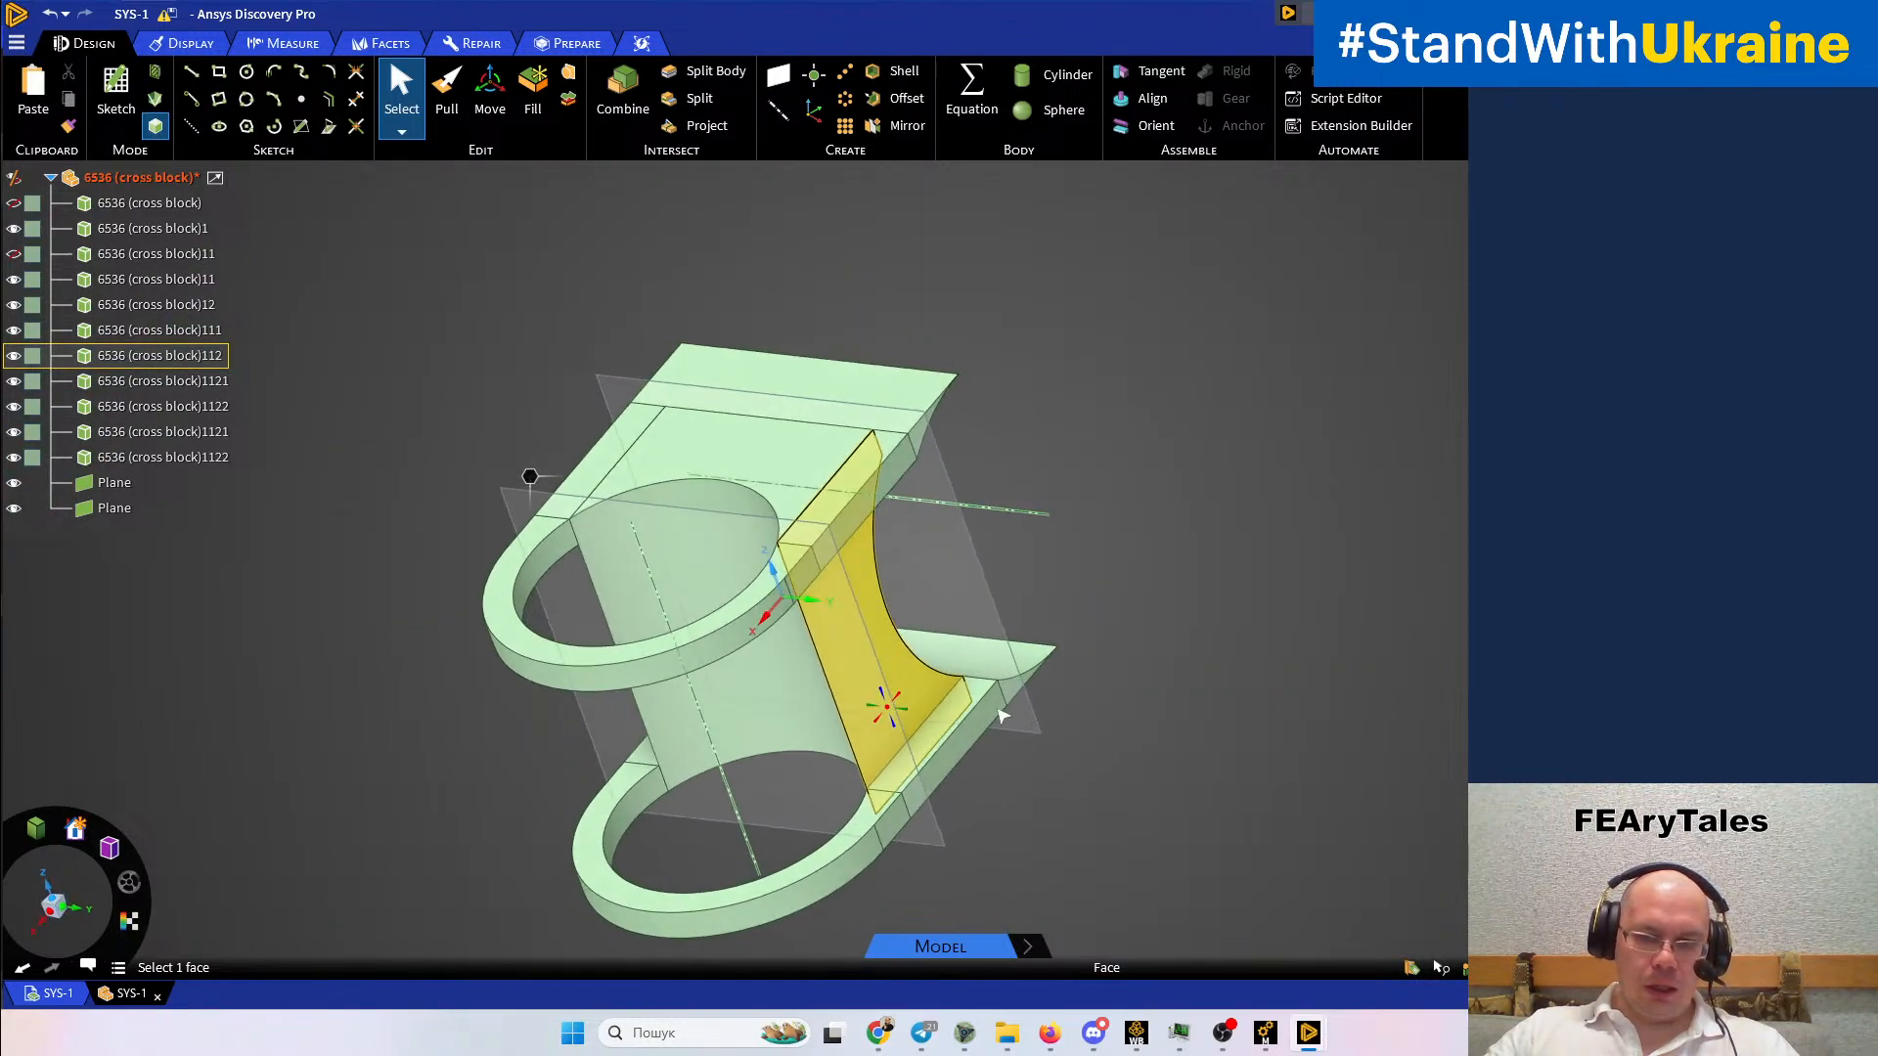
# Split the central web body with the inner faces of both arms as cutters
pyautogui.moveTo(616, 707); pyautogui.dragTo(647, 640, button='middle')
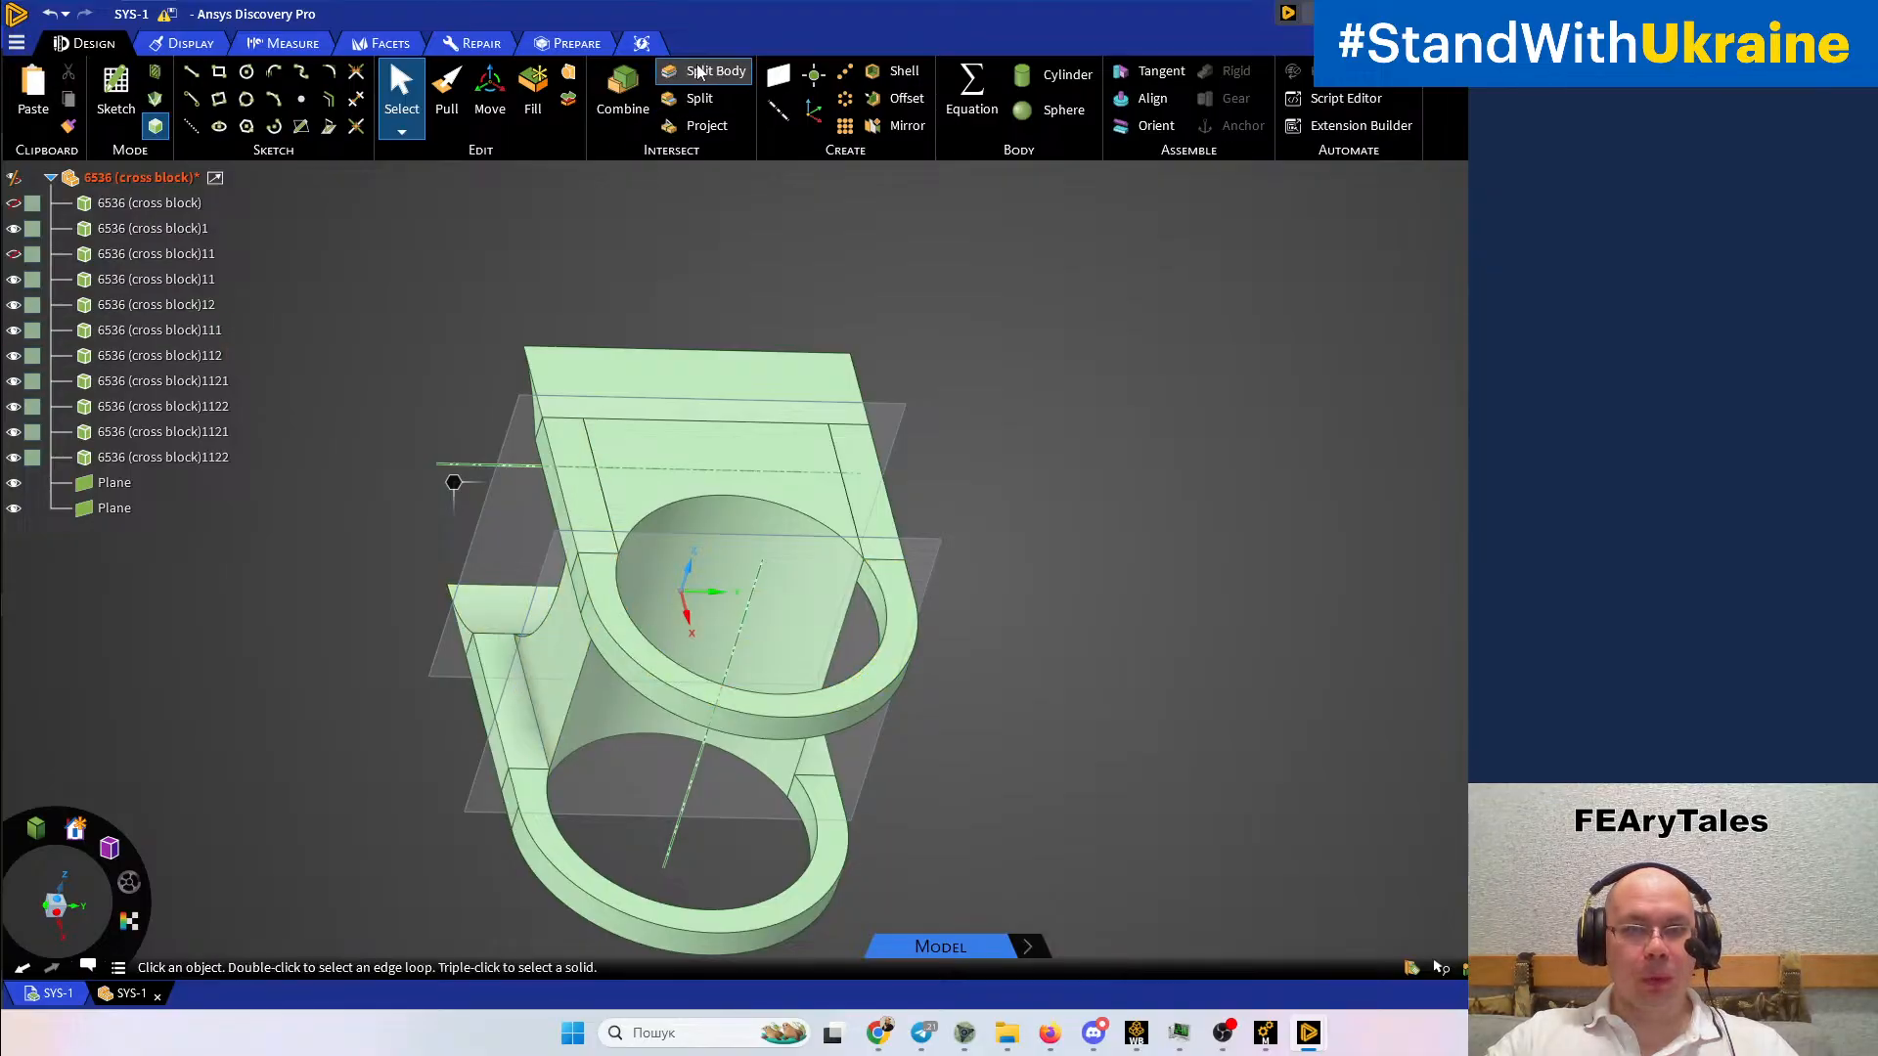
pyautogui.click(577, 653)
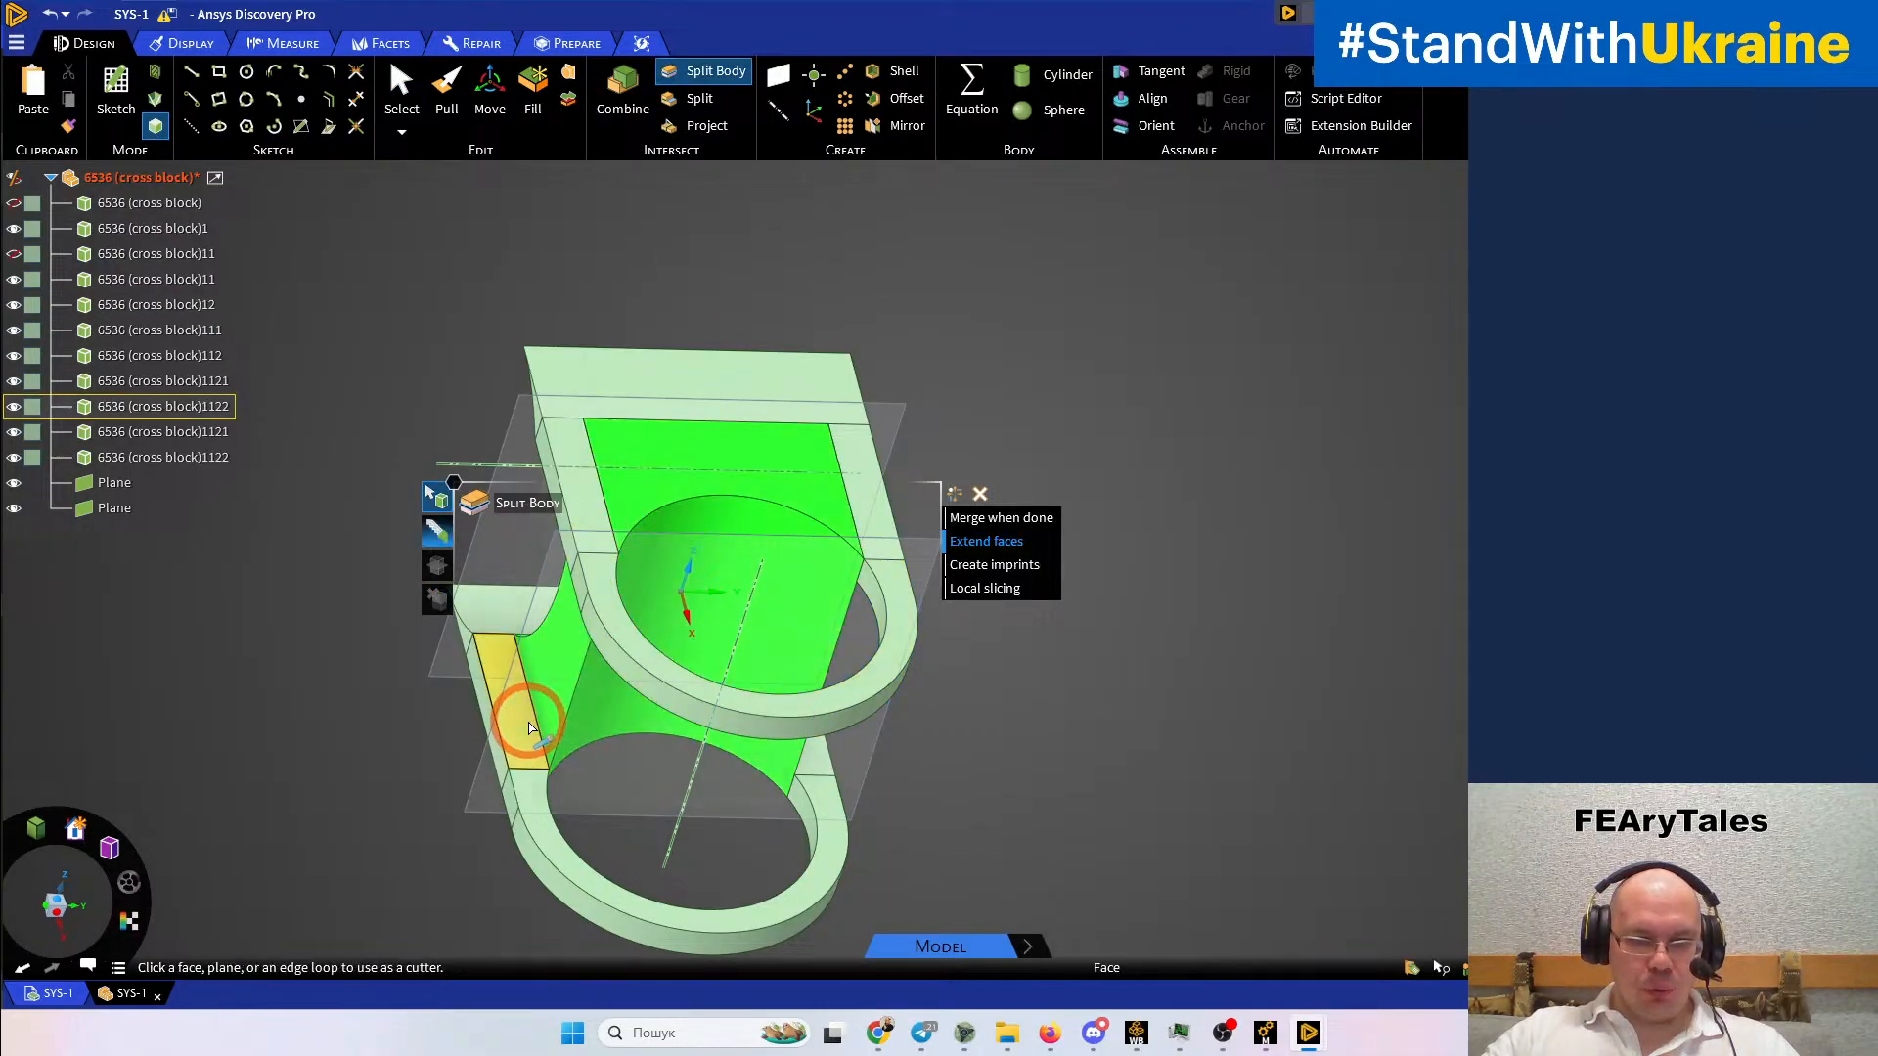
pyautogui.click(618, 756)
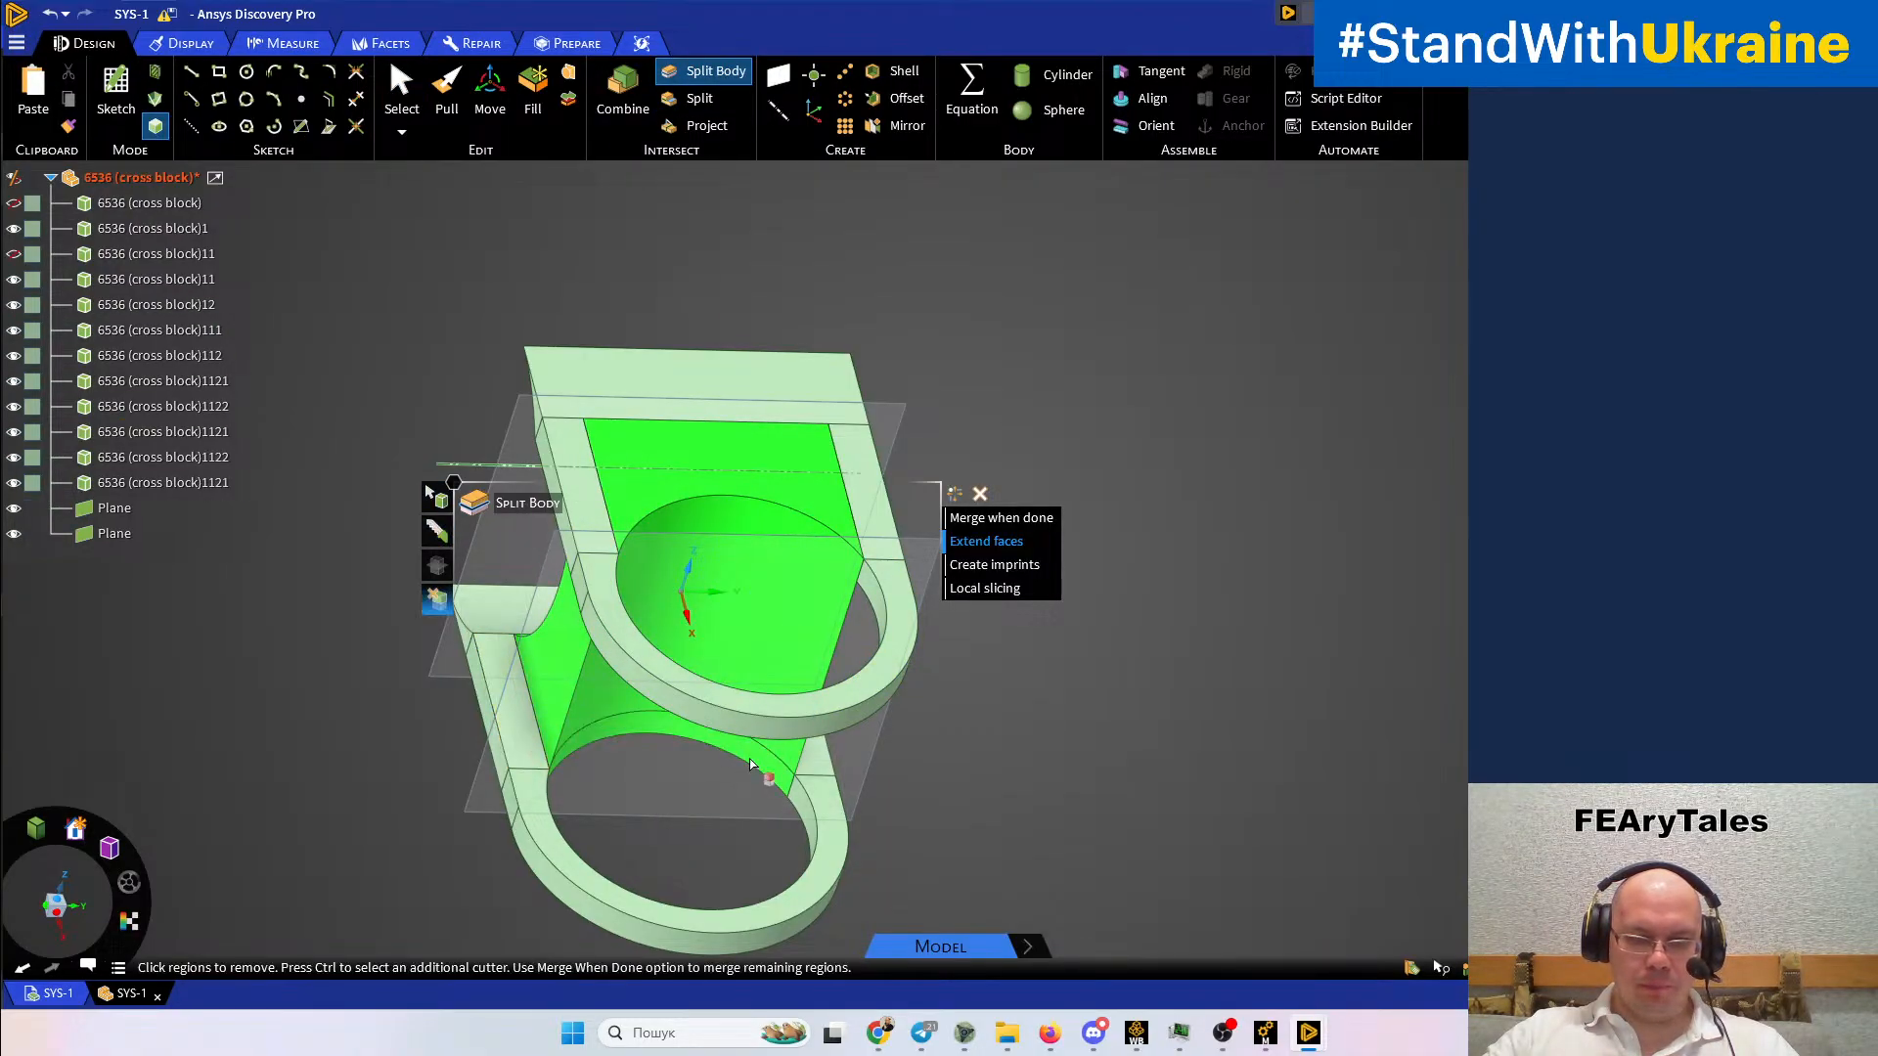
pyautogui.moveTo(1110, 712); pyautogui.dragTo(1242, 626, button='middle')
pyautogui.click(1058, 540)
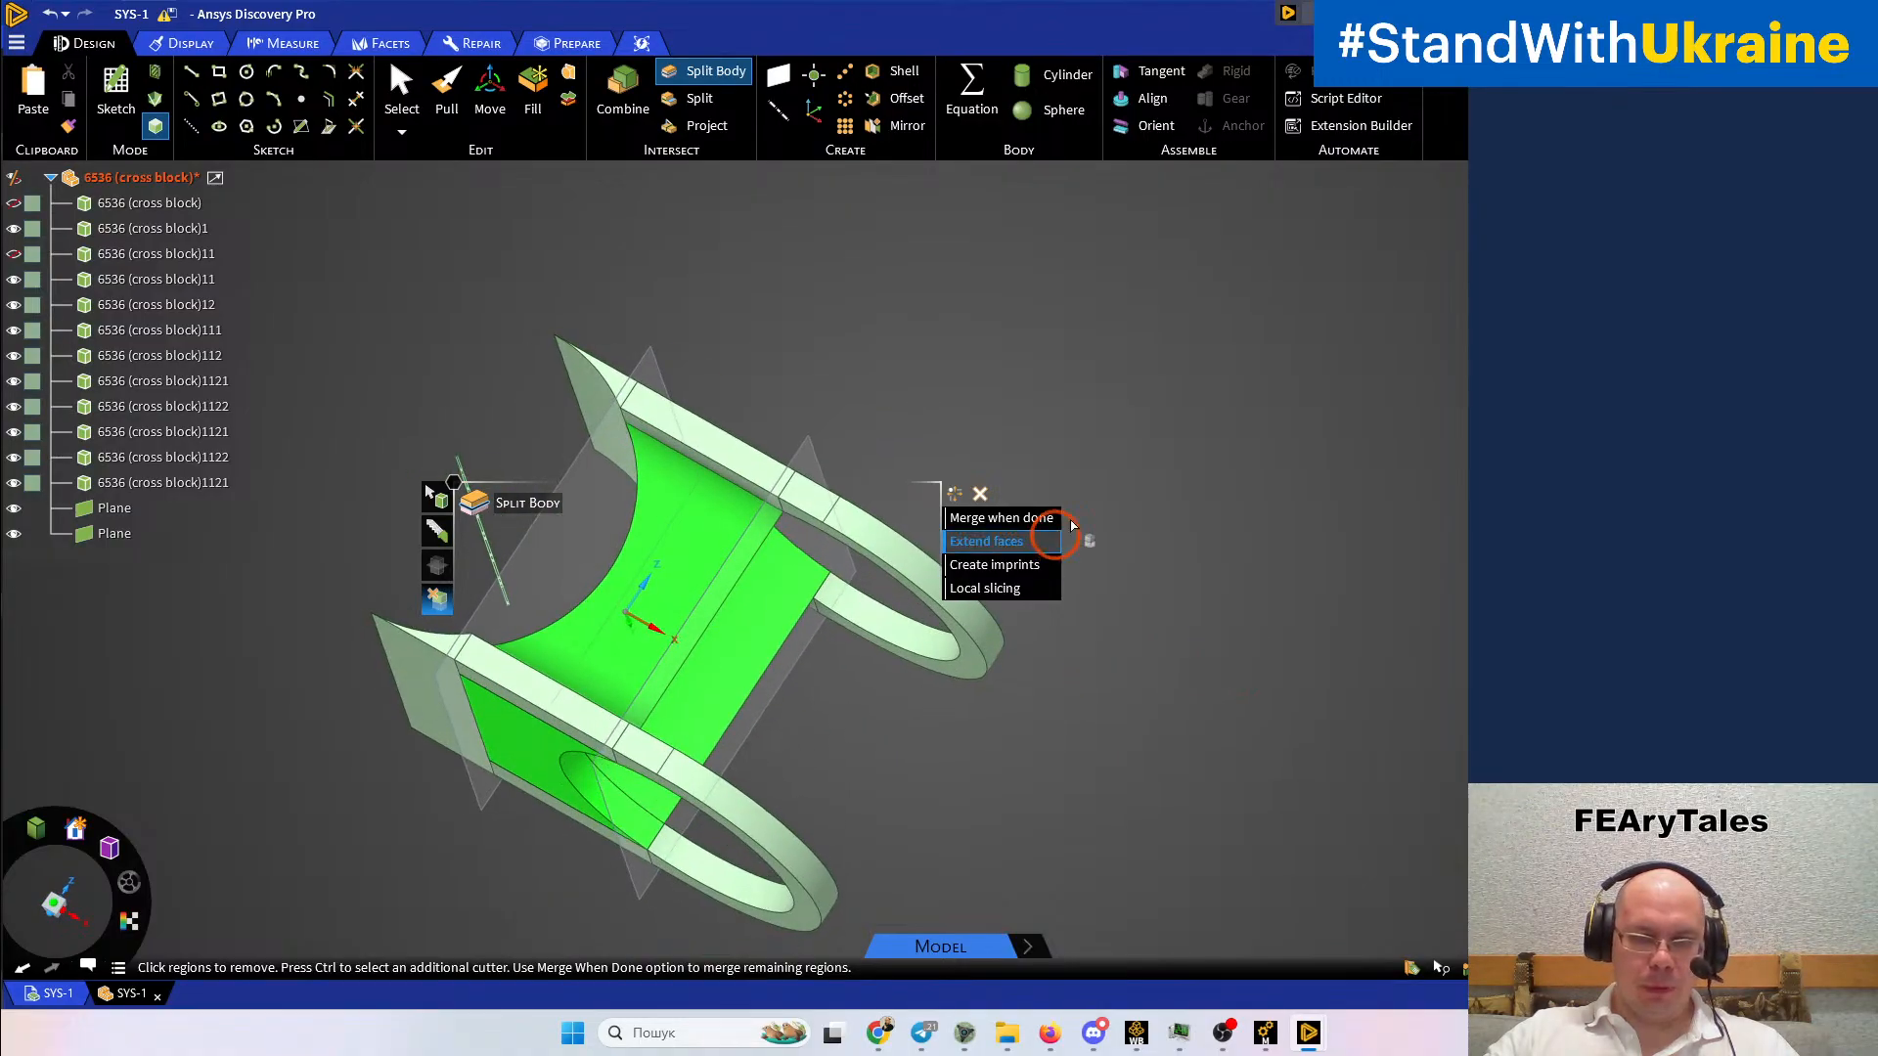
pyautogui.moveTo(1152, 436); pyautogui.dragTo(1213, 285, button='middle')
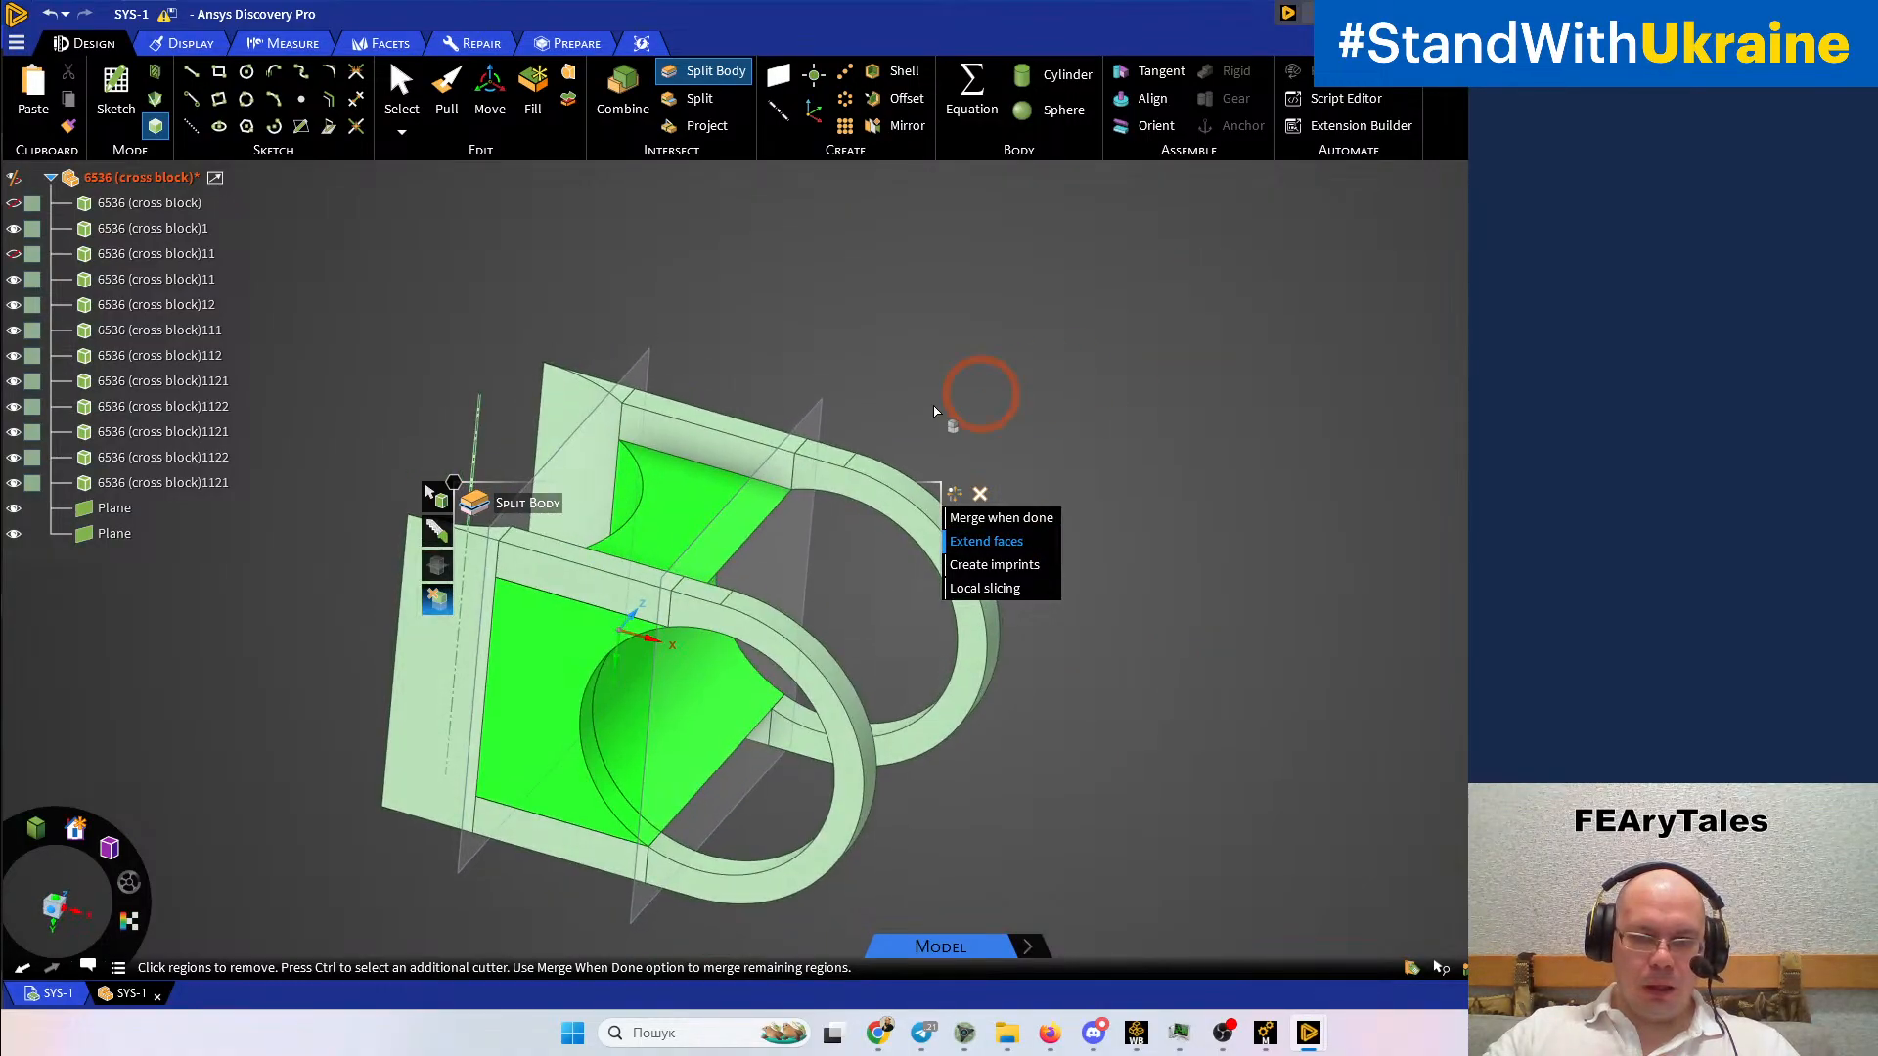
pyautogui.click(773, 473)
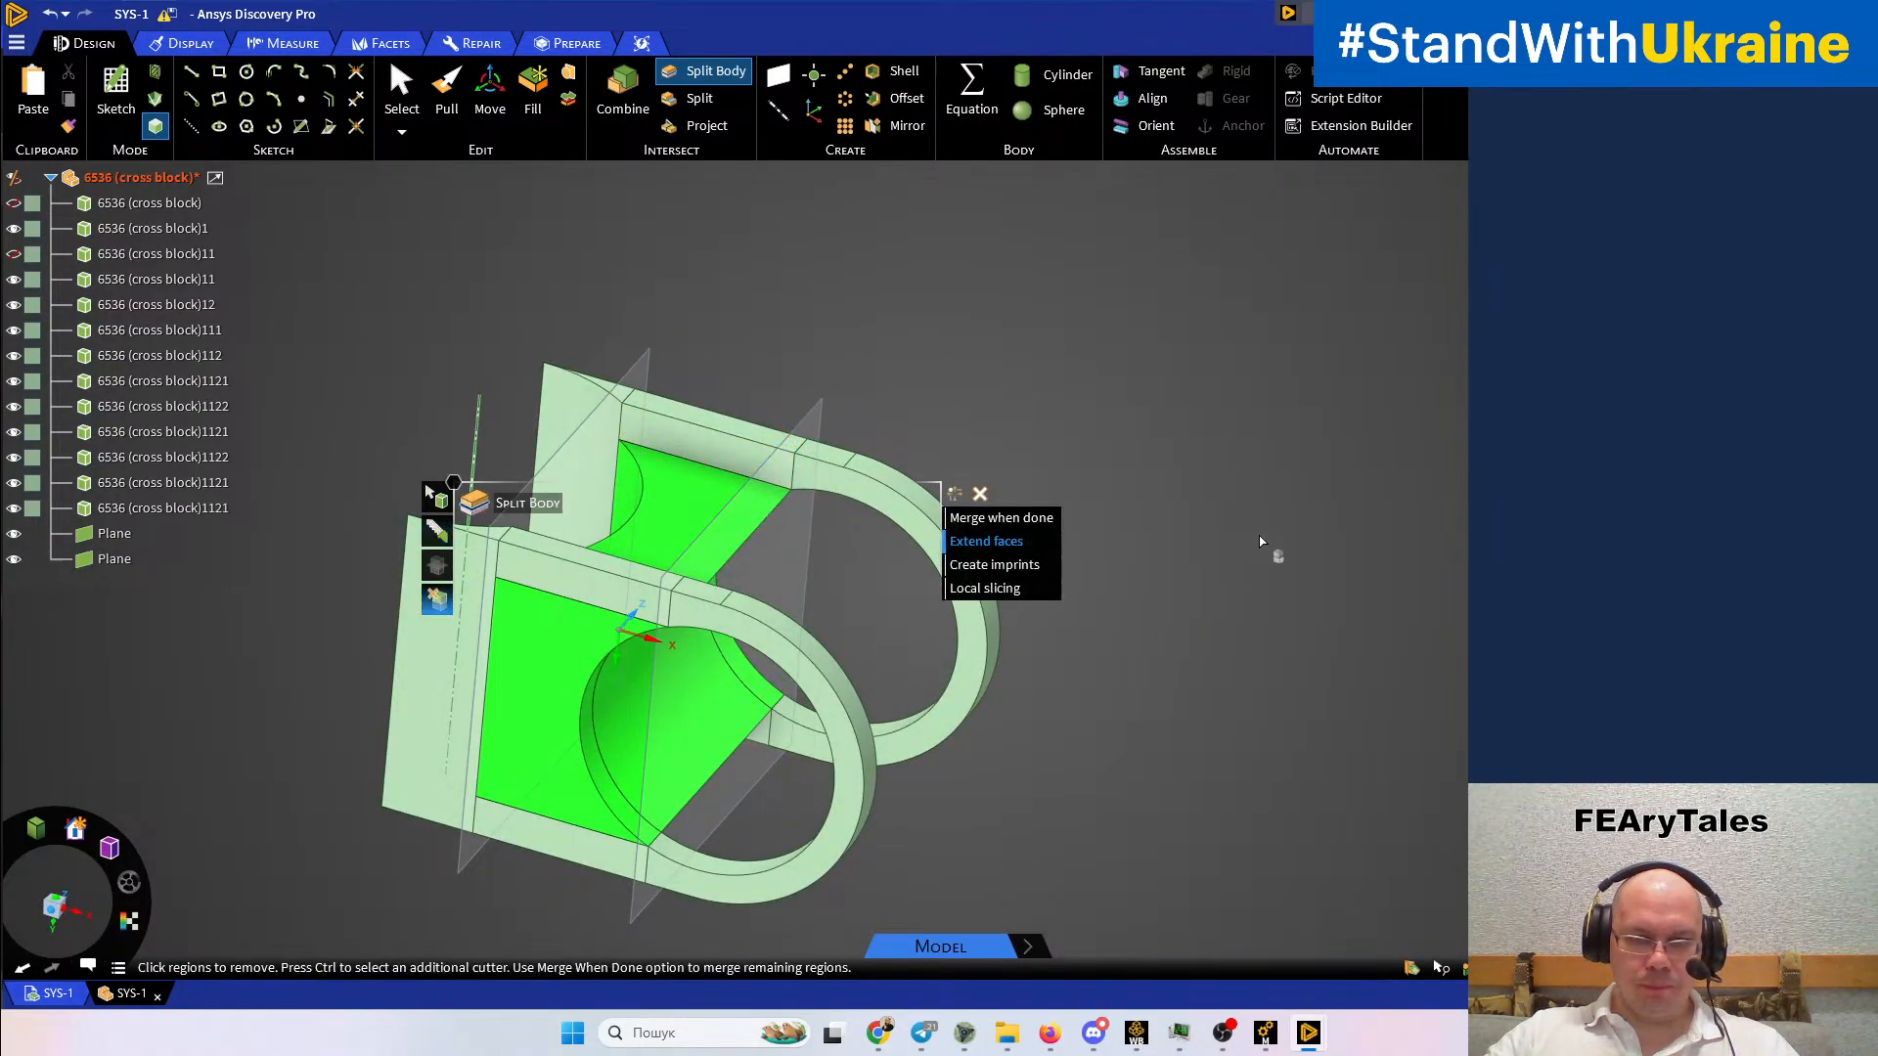
pyautogui.press('Escape')
# Show all bodies of the block and isolate the cylindrical body with the cross-shaped hole
pyautogui.moveTo(1286, 507); pyautogui.dragTo(1086, 443, button='middle')
pyautogui.rightClick(1178, 489)
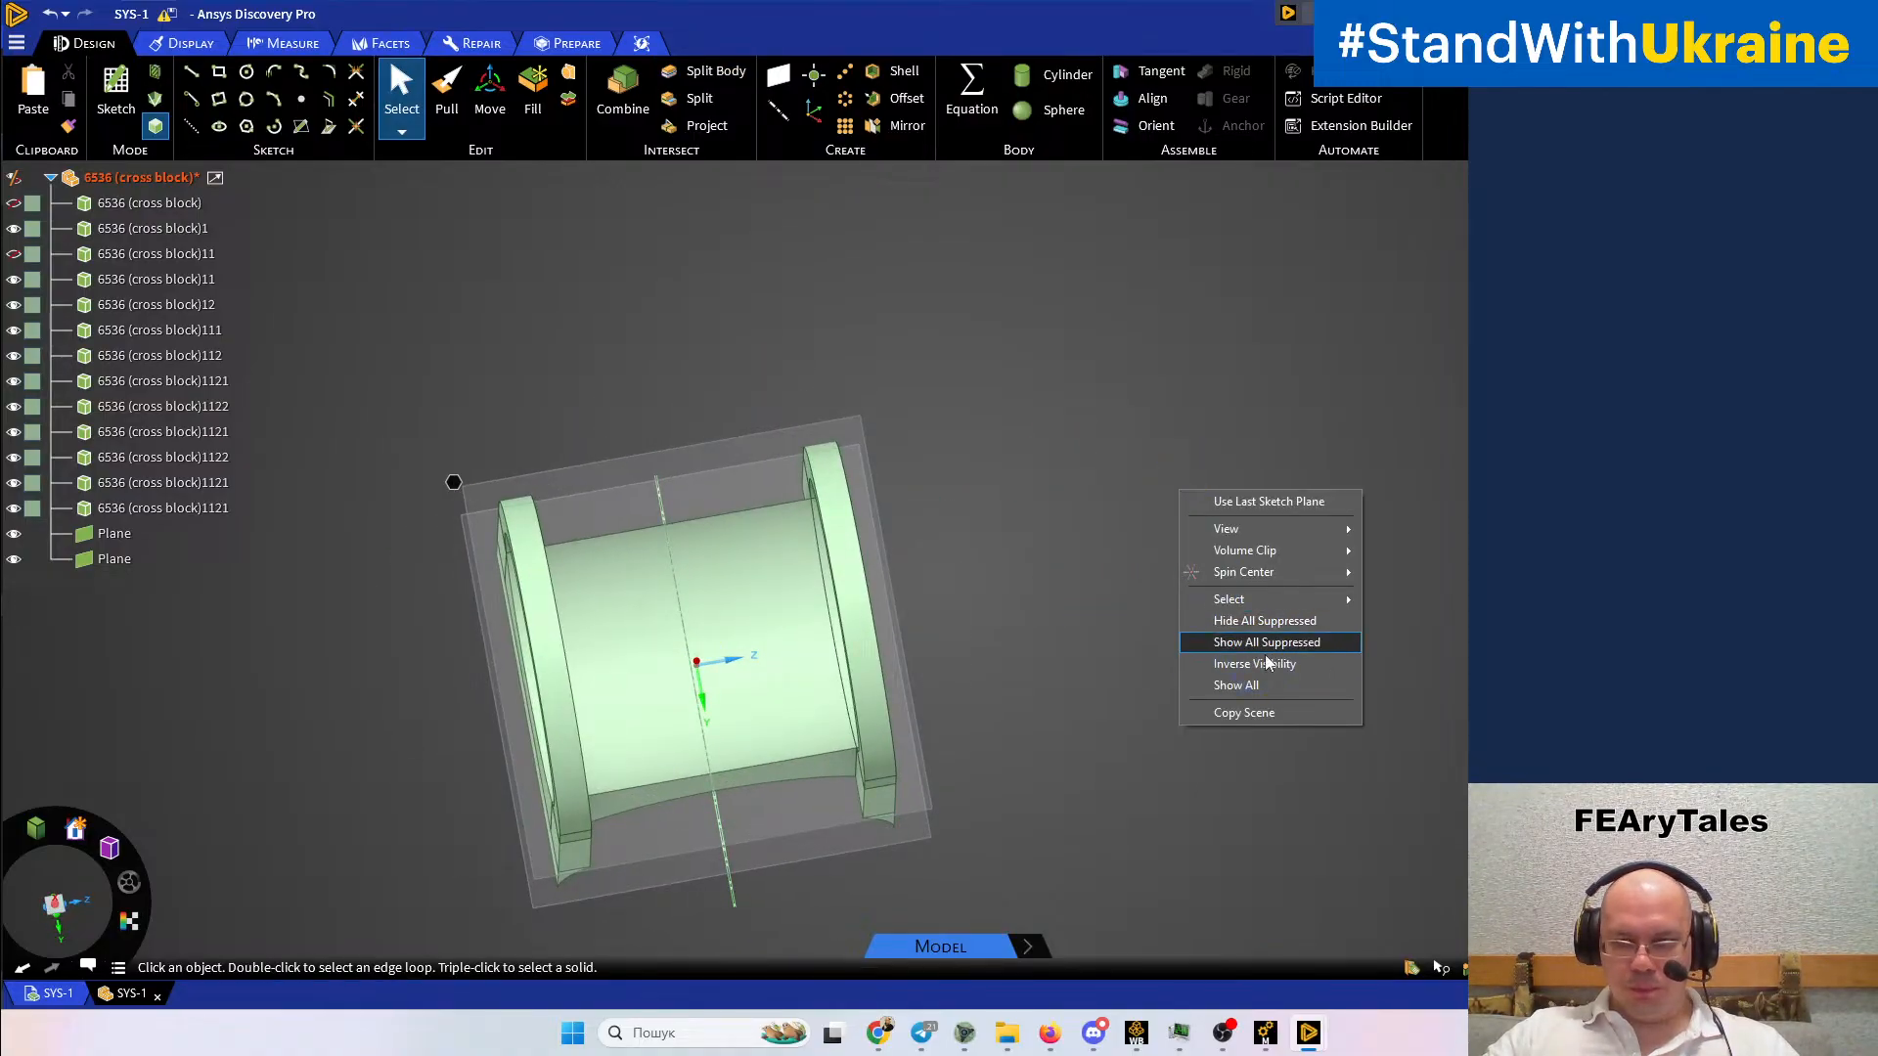
pyautogui.click(1264, 687)
pyautogui.moveTo(1240, 688); pyautogui.dragTo(1242, 509, button='middle')
pyautogui.click(772, 675)
pyautogui.rightClick(770, 675)
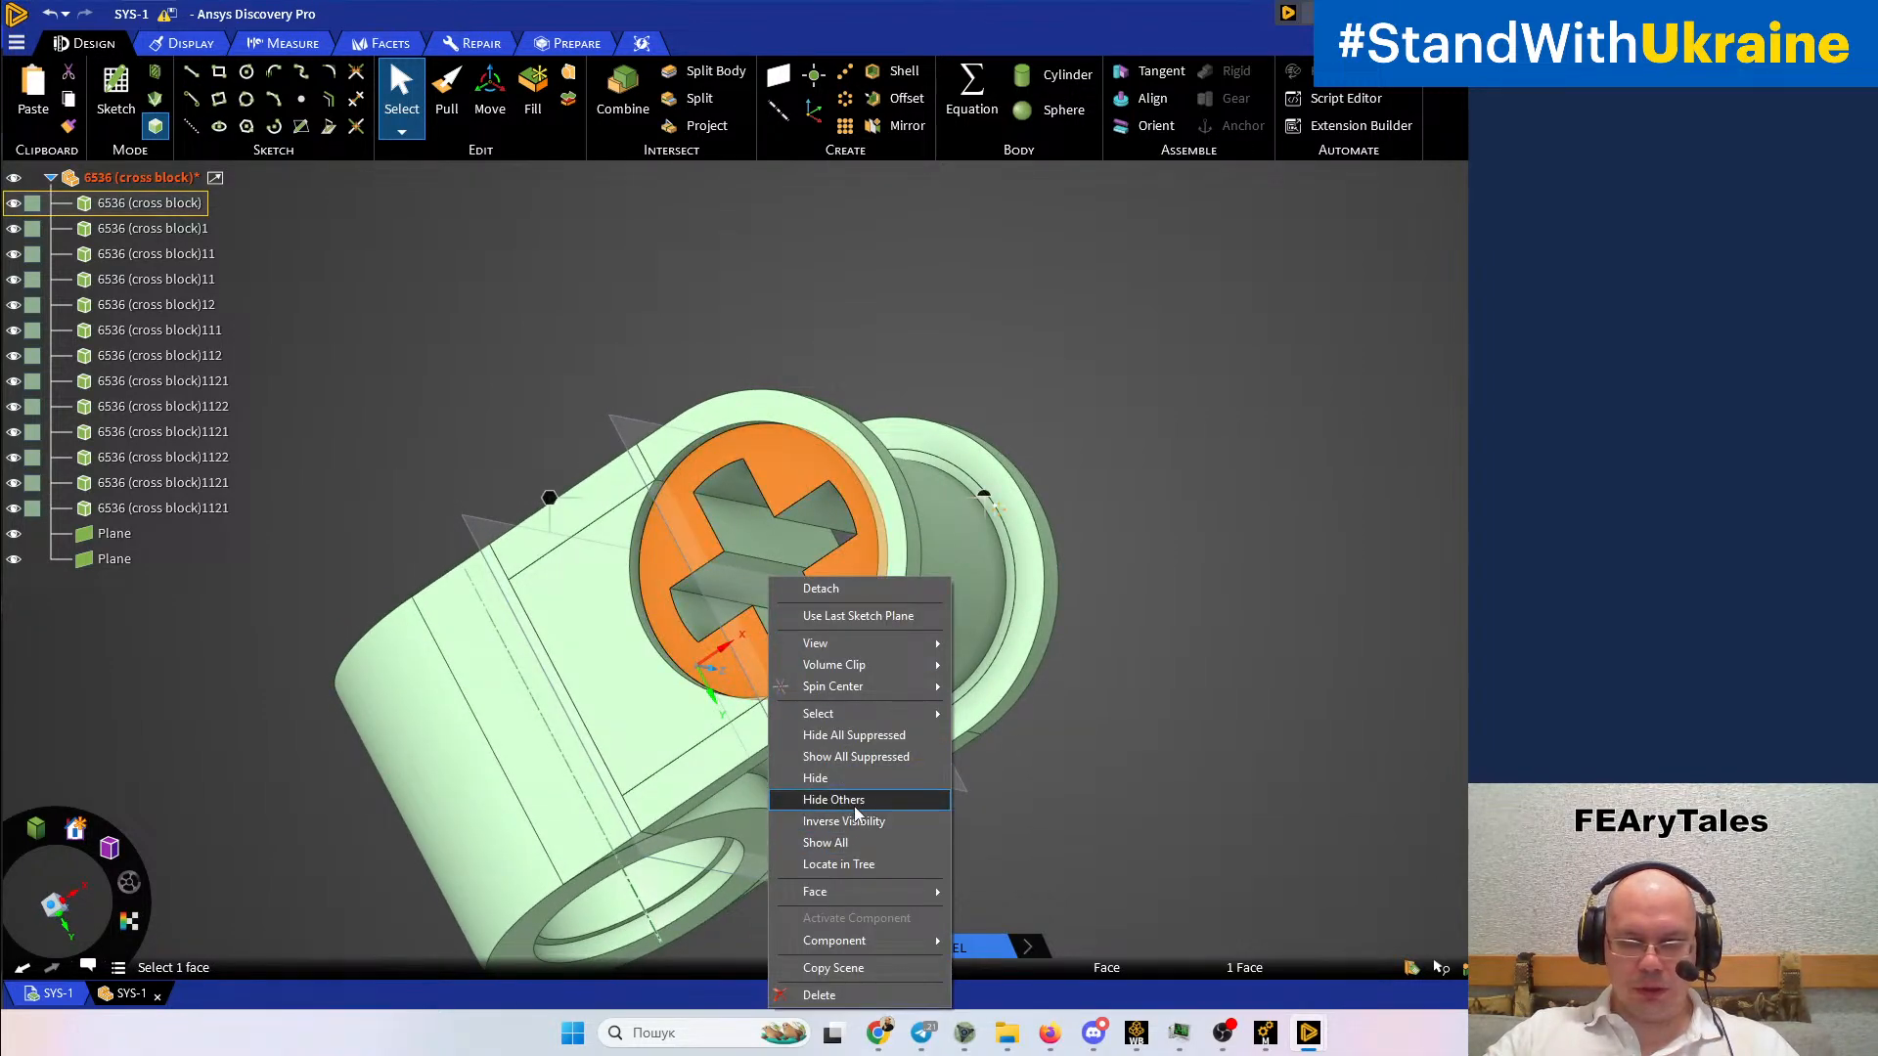
pyautogui.click(931, 759)
# Create a plane from the long lower edge of the cylinder's side flat and an inner face of the cross-shaped hole
pyautogui.moveTo(1239, 626); pyautogui.dragTo(1340, 654, button='middle')
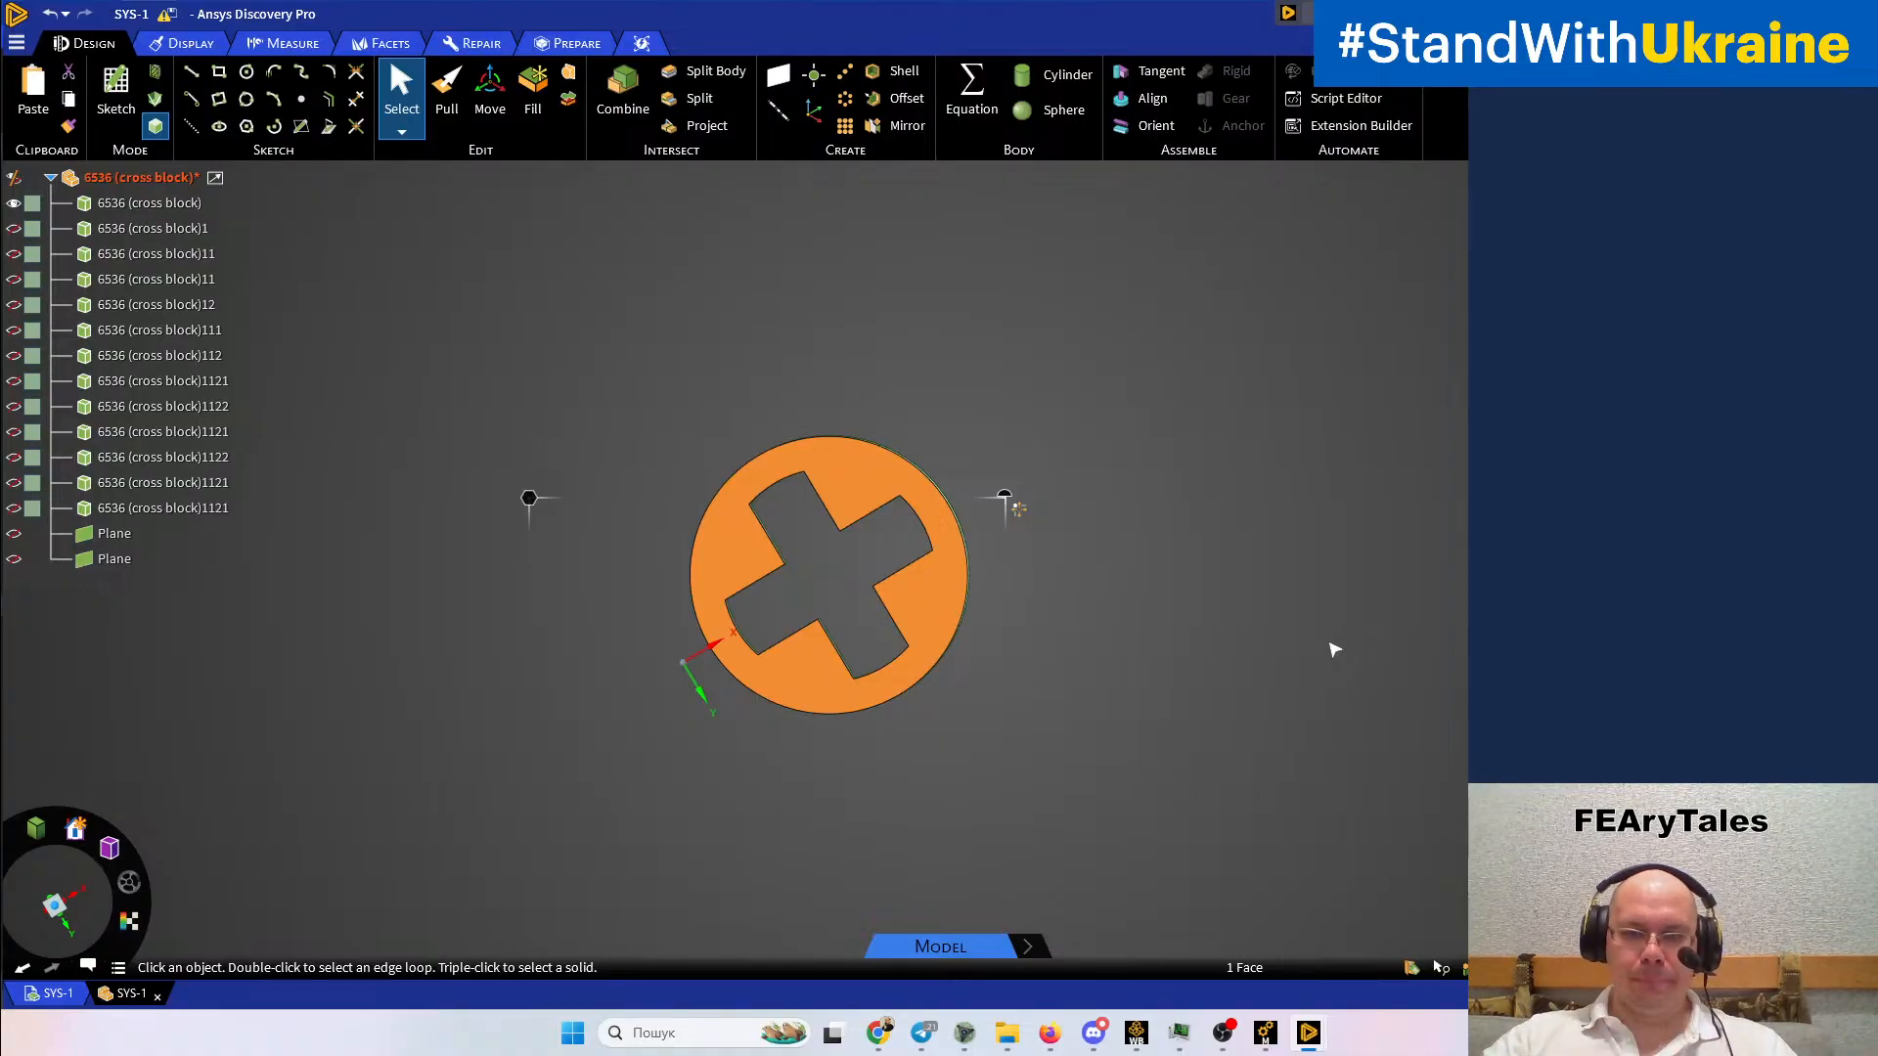
pyautogui.moveTo(1254, 629); pyautogui.dragTo(1211, 533, button='middle')
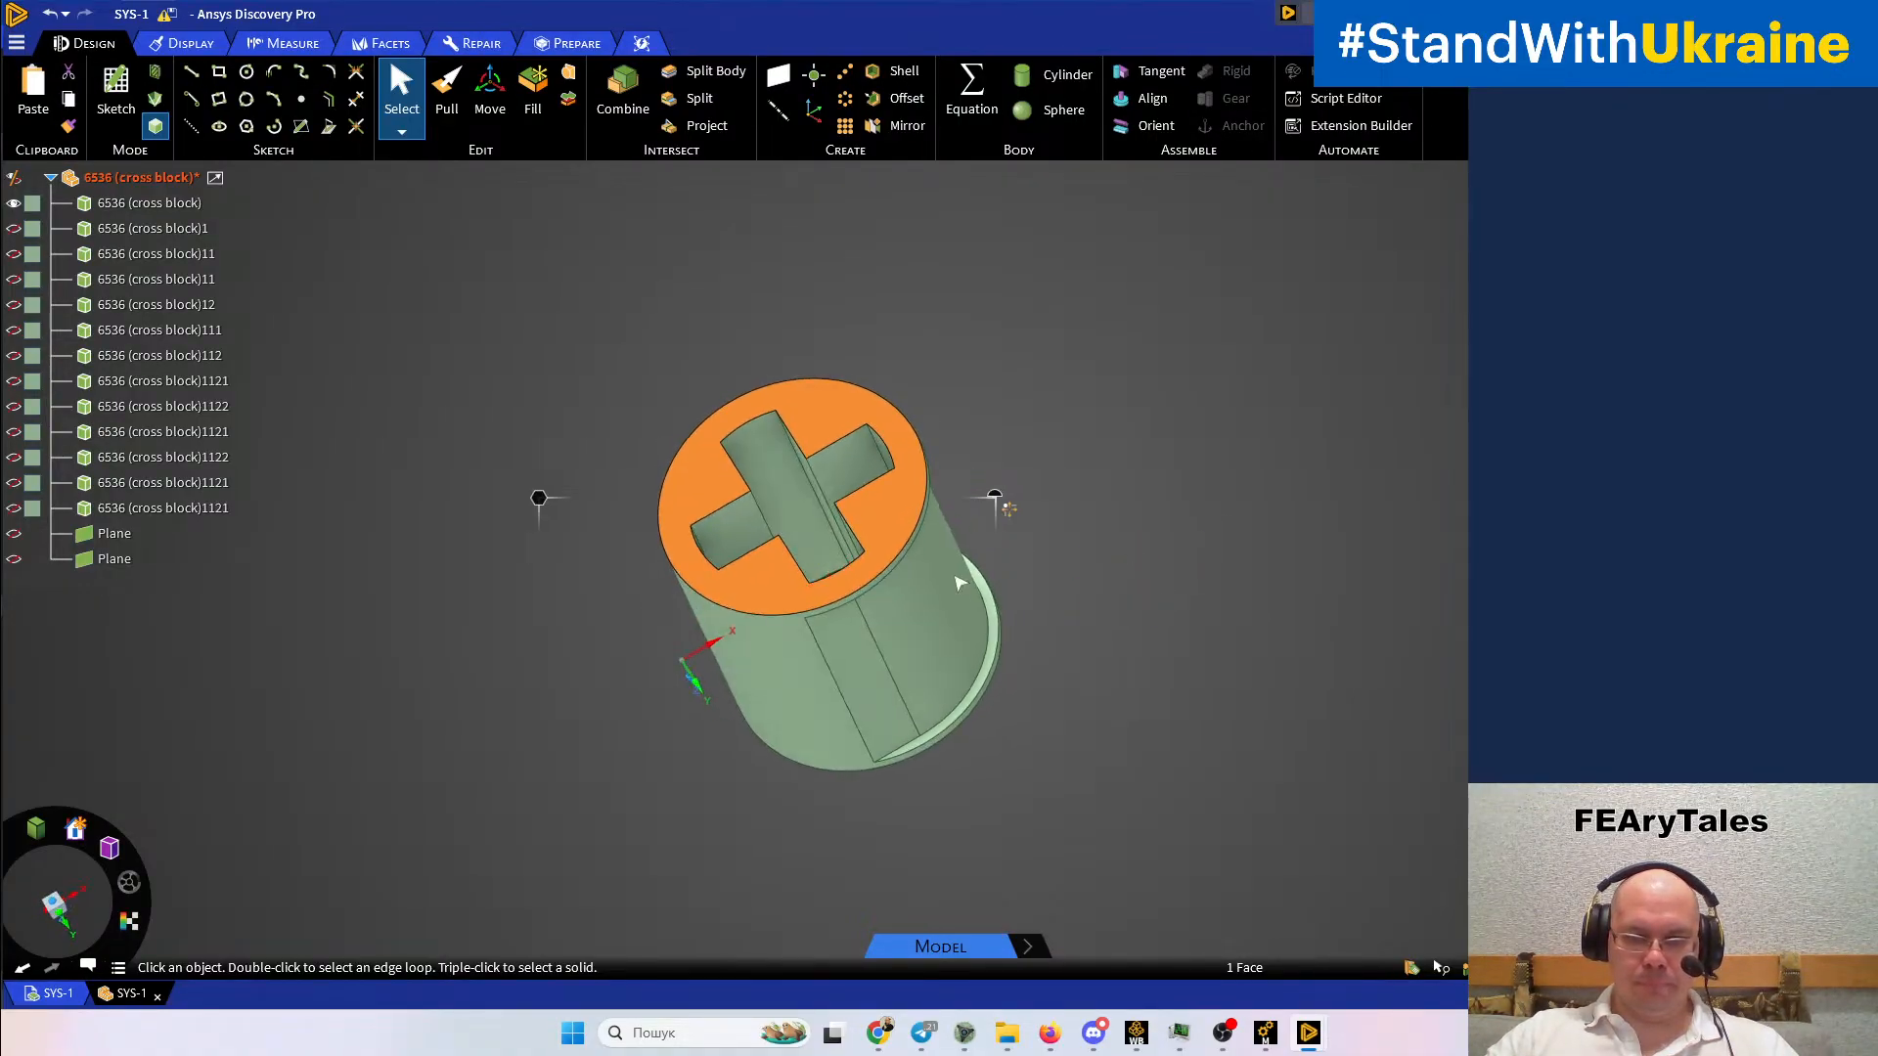
pyautogui.scroll(3, 877, 610)
pyautogui.moveTo(877, 610); pyautogui.dragTo(910, 504, button='middle')
pyautogui.click(909, 503)
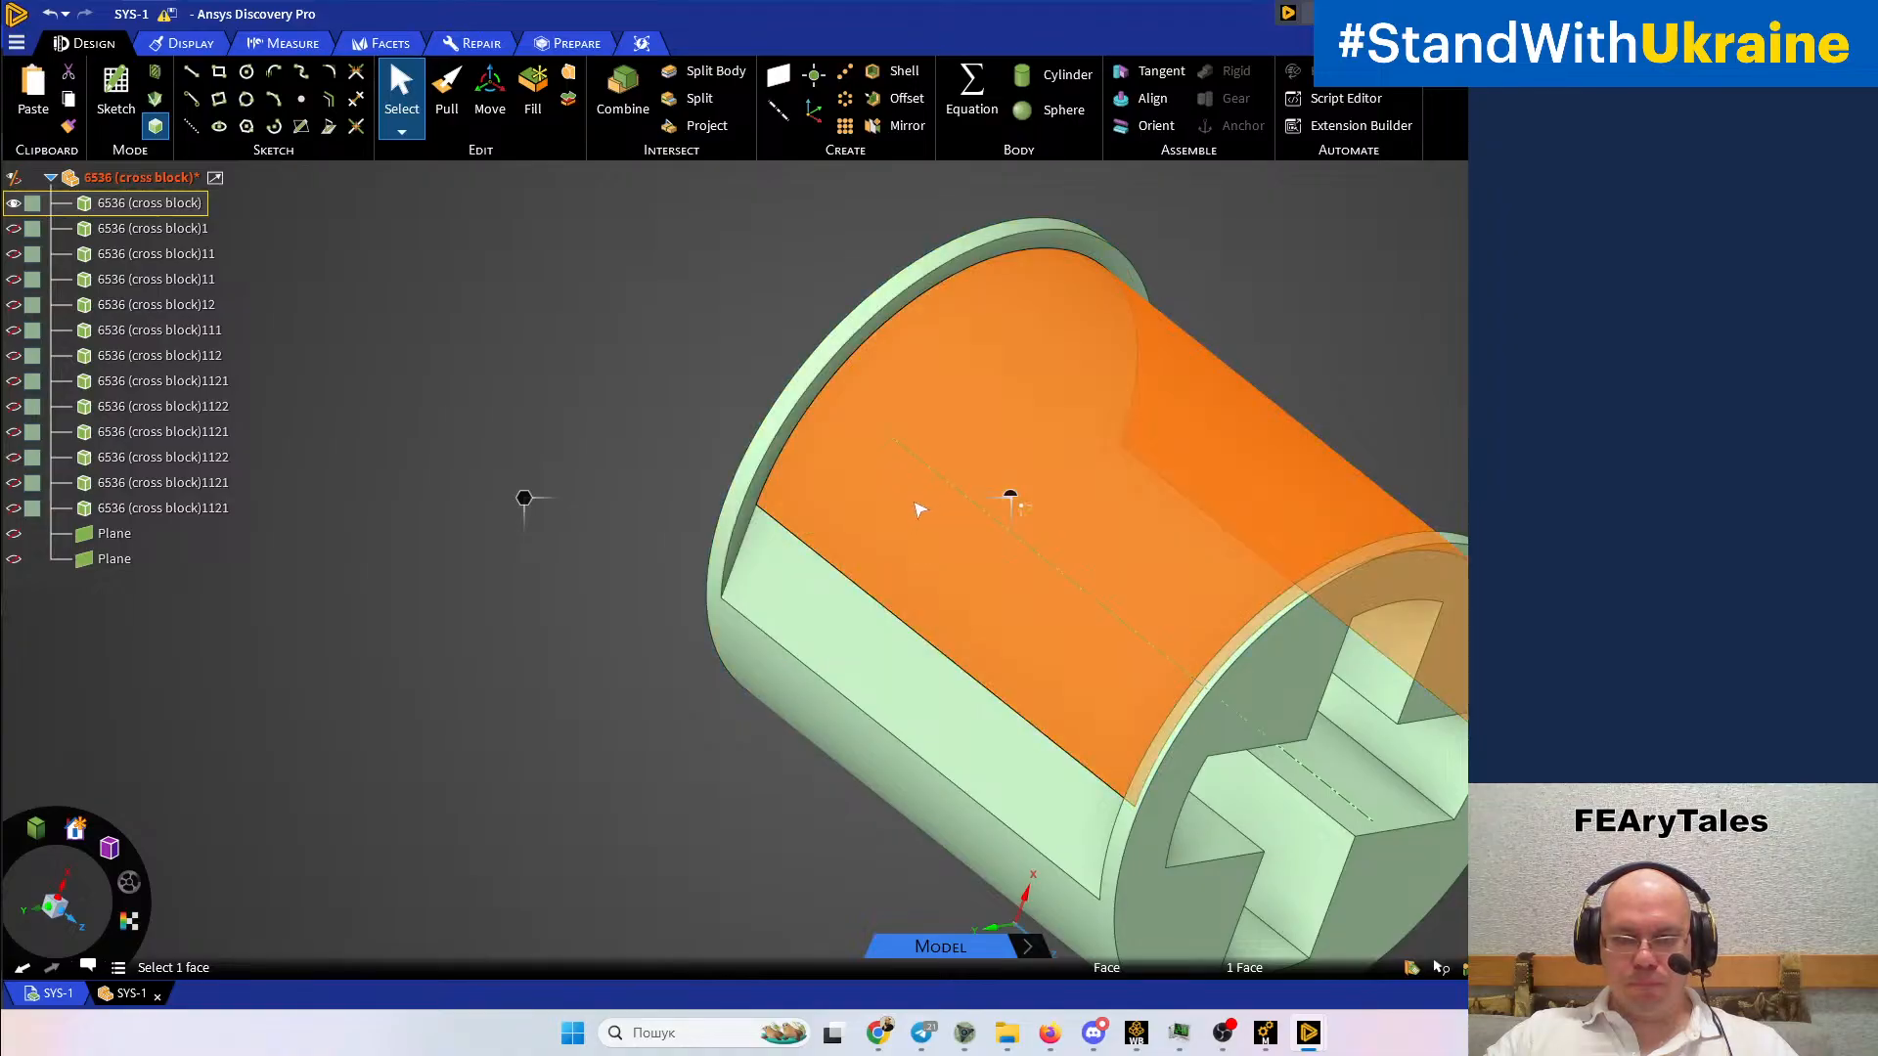
pyautogui.moveTo(917, 513)
pyautogui.mouseDown(button='middle')
pyautogui.moveTo(876, 436)
pyautogui.moveTo(900, 494)
pyautogui.mouseUp(button='middle')
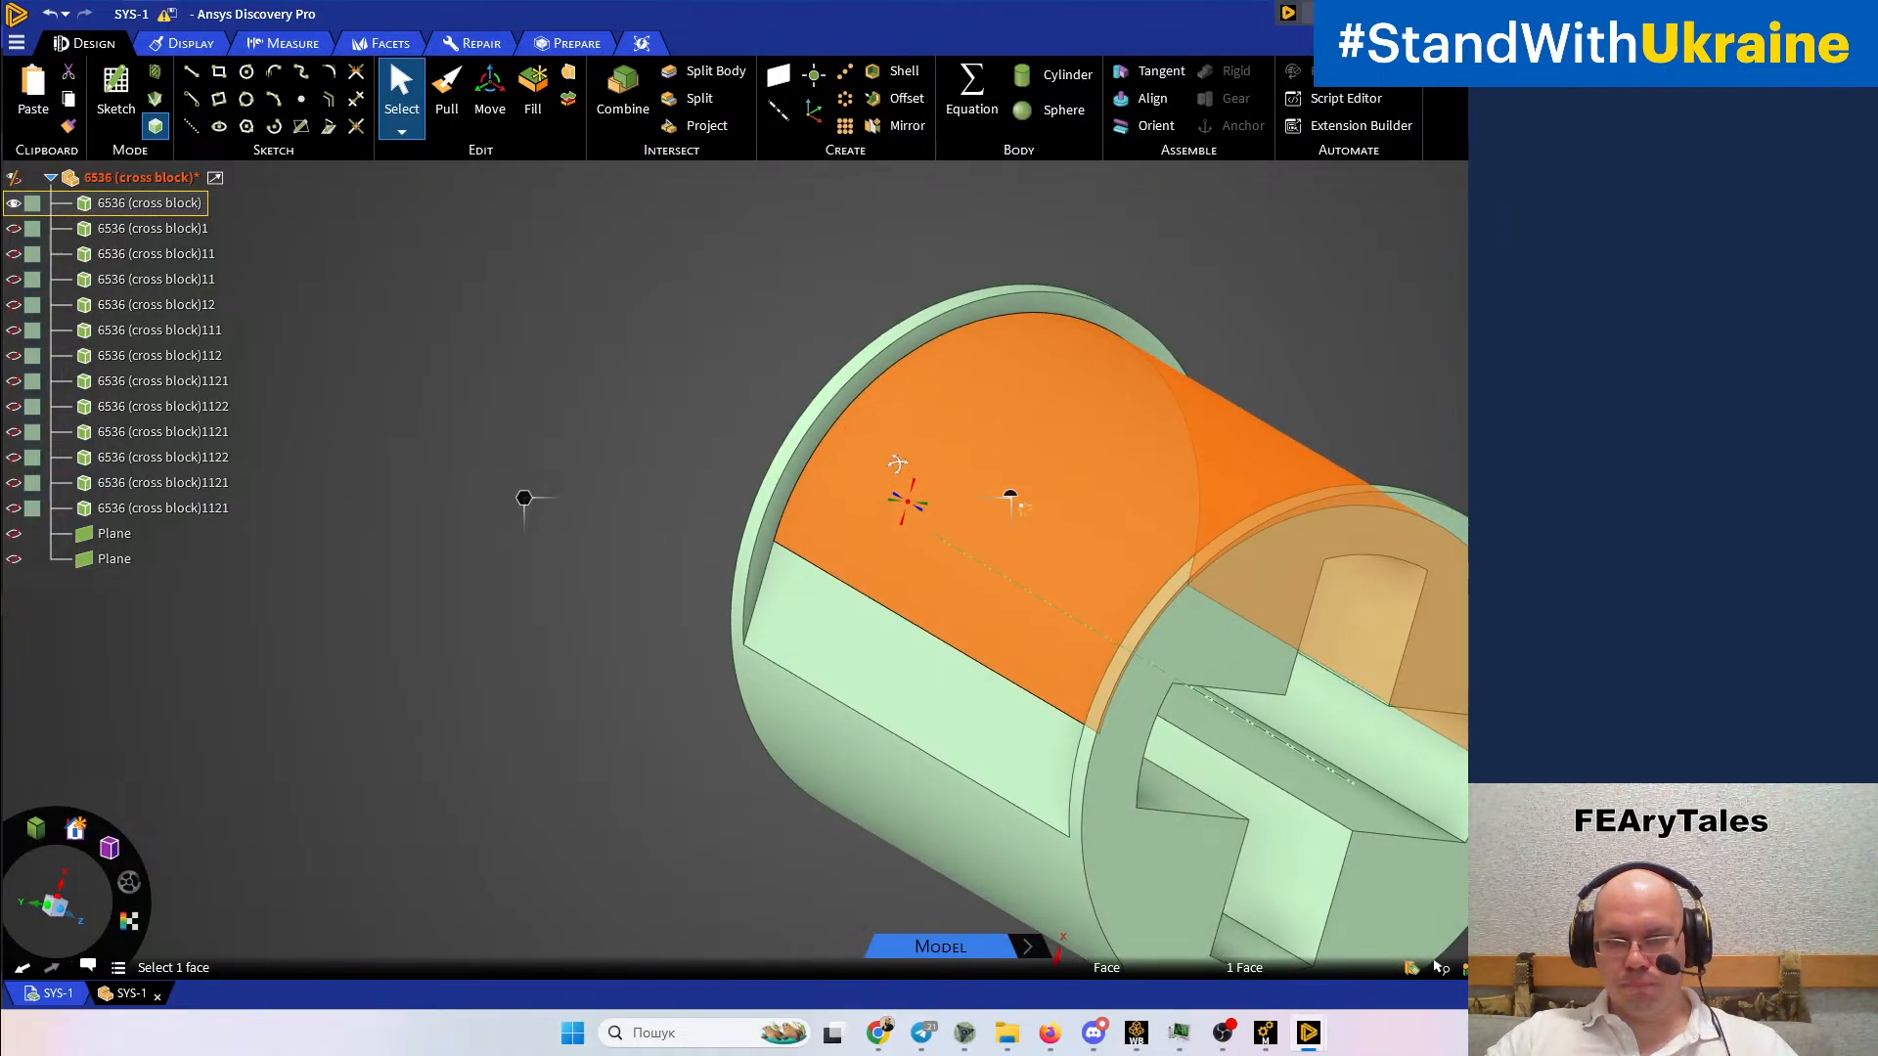
pyautogui.click(999, 802)
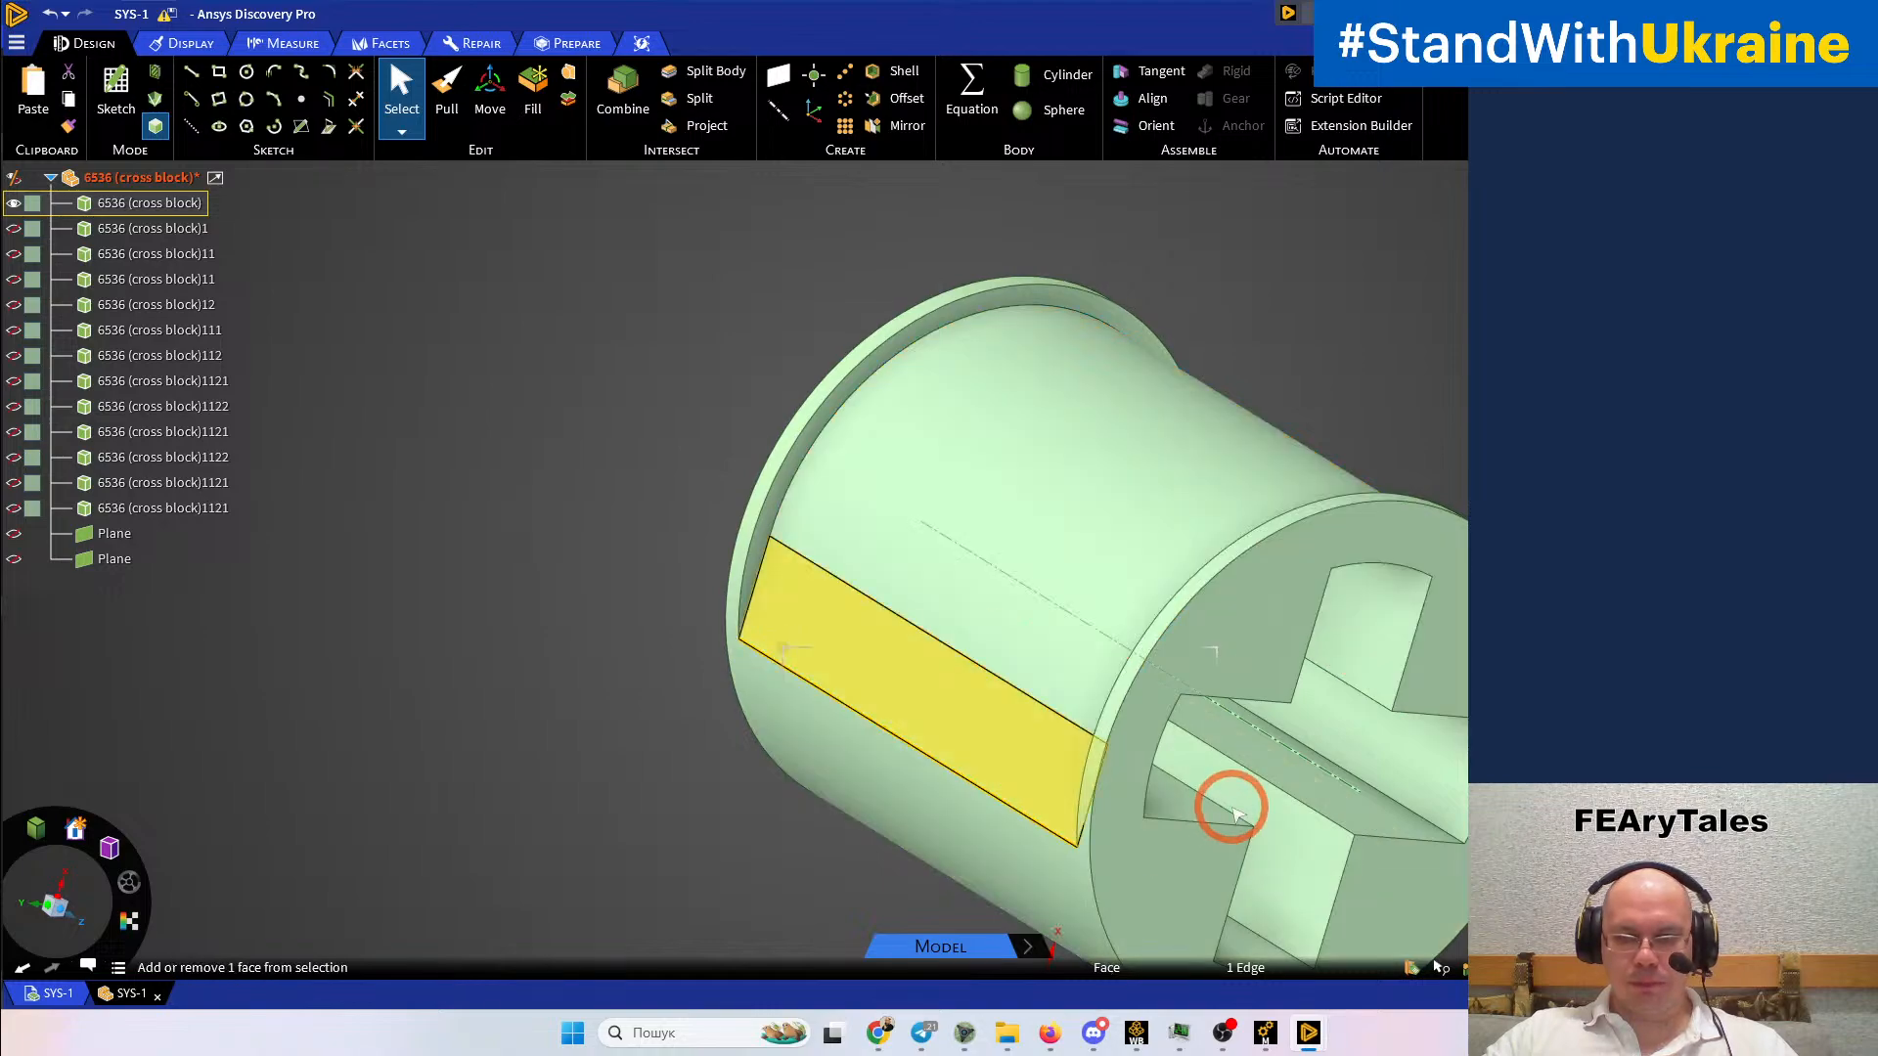
pyautogui.keyDown('ctrl'); pyautogui.click(1186, 804); pyautogui.keyUp('ctrl')
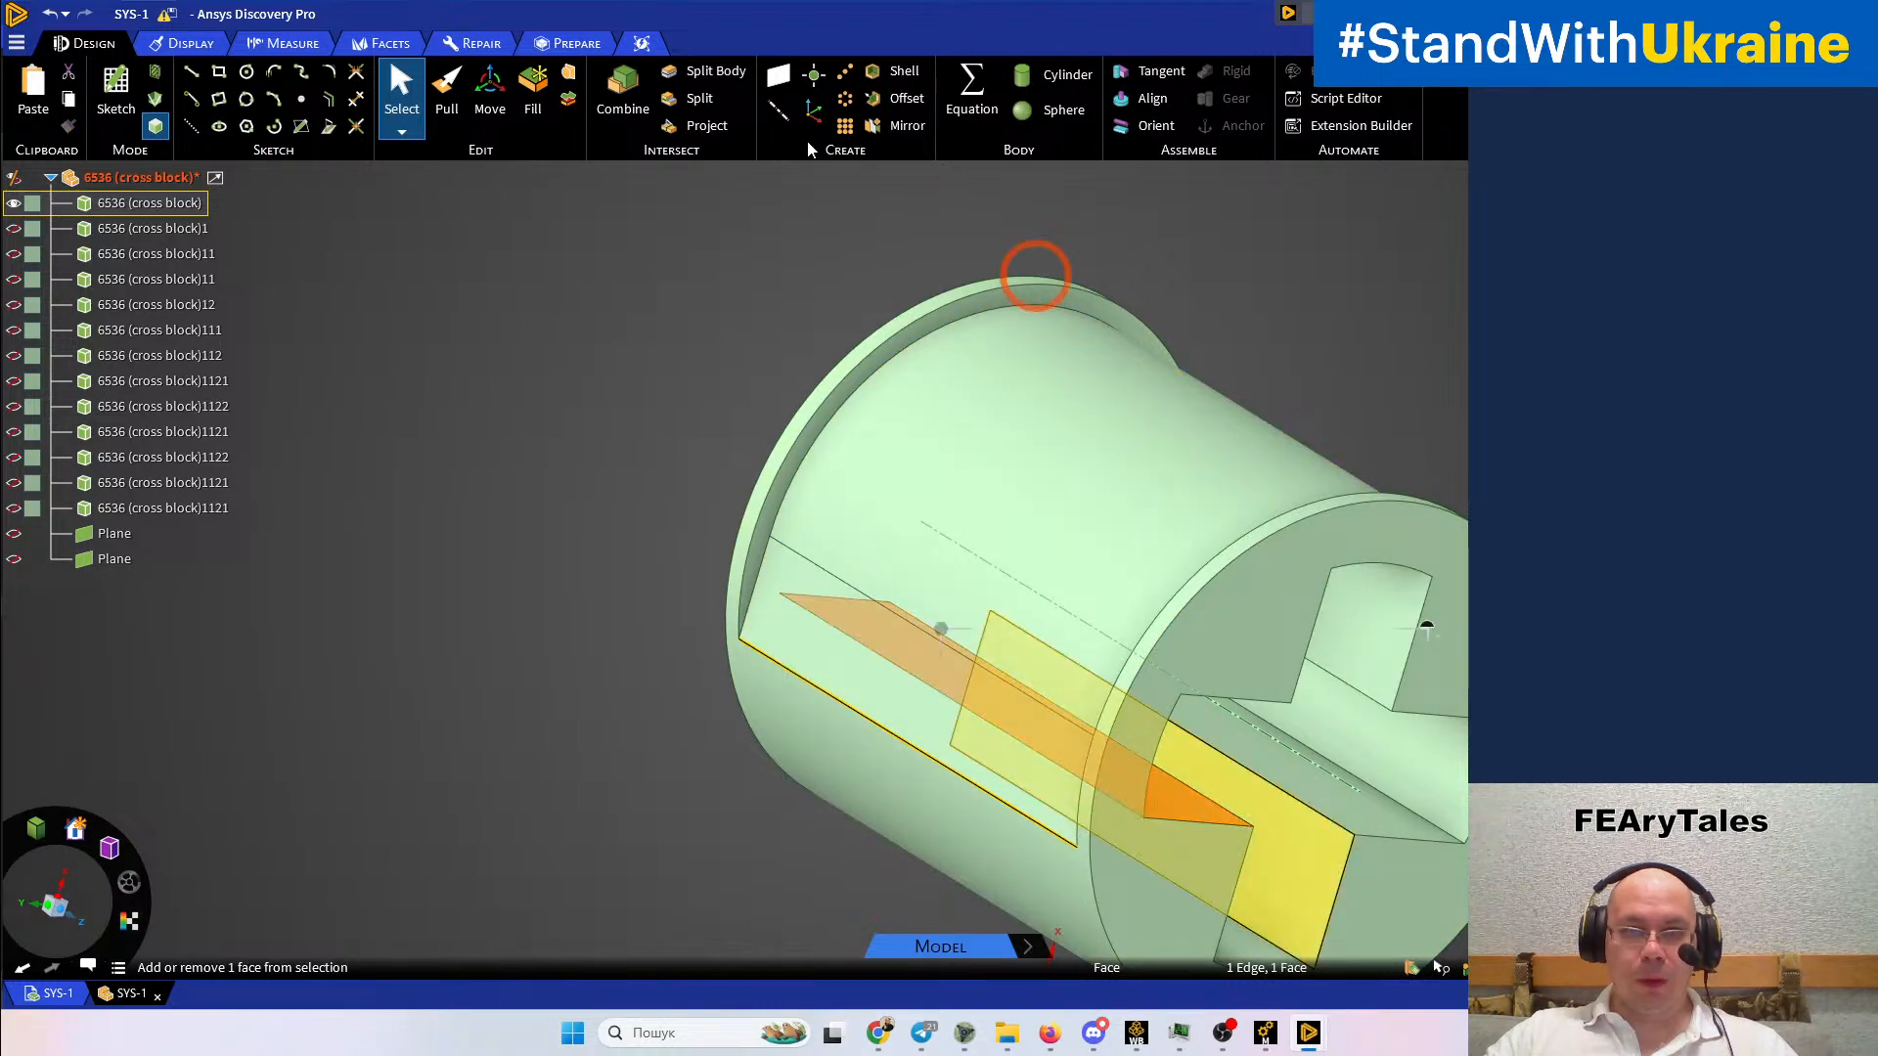
pyautogui.click(777, 75)
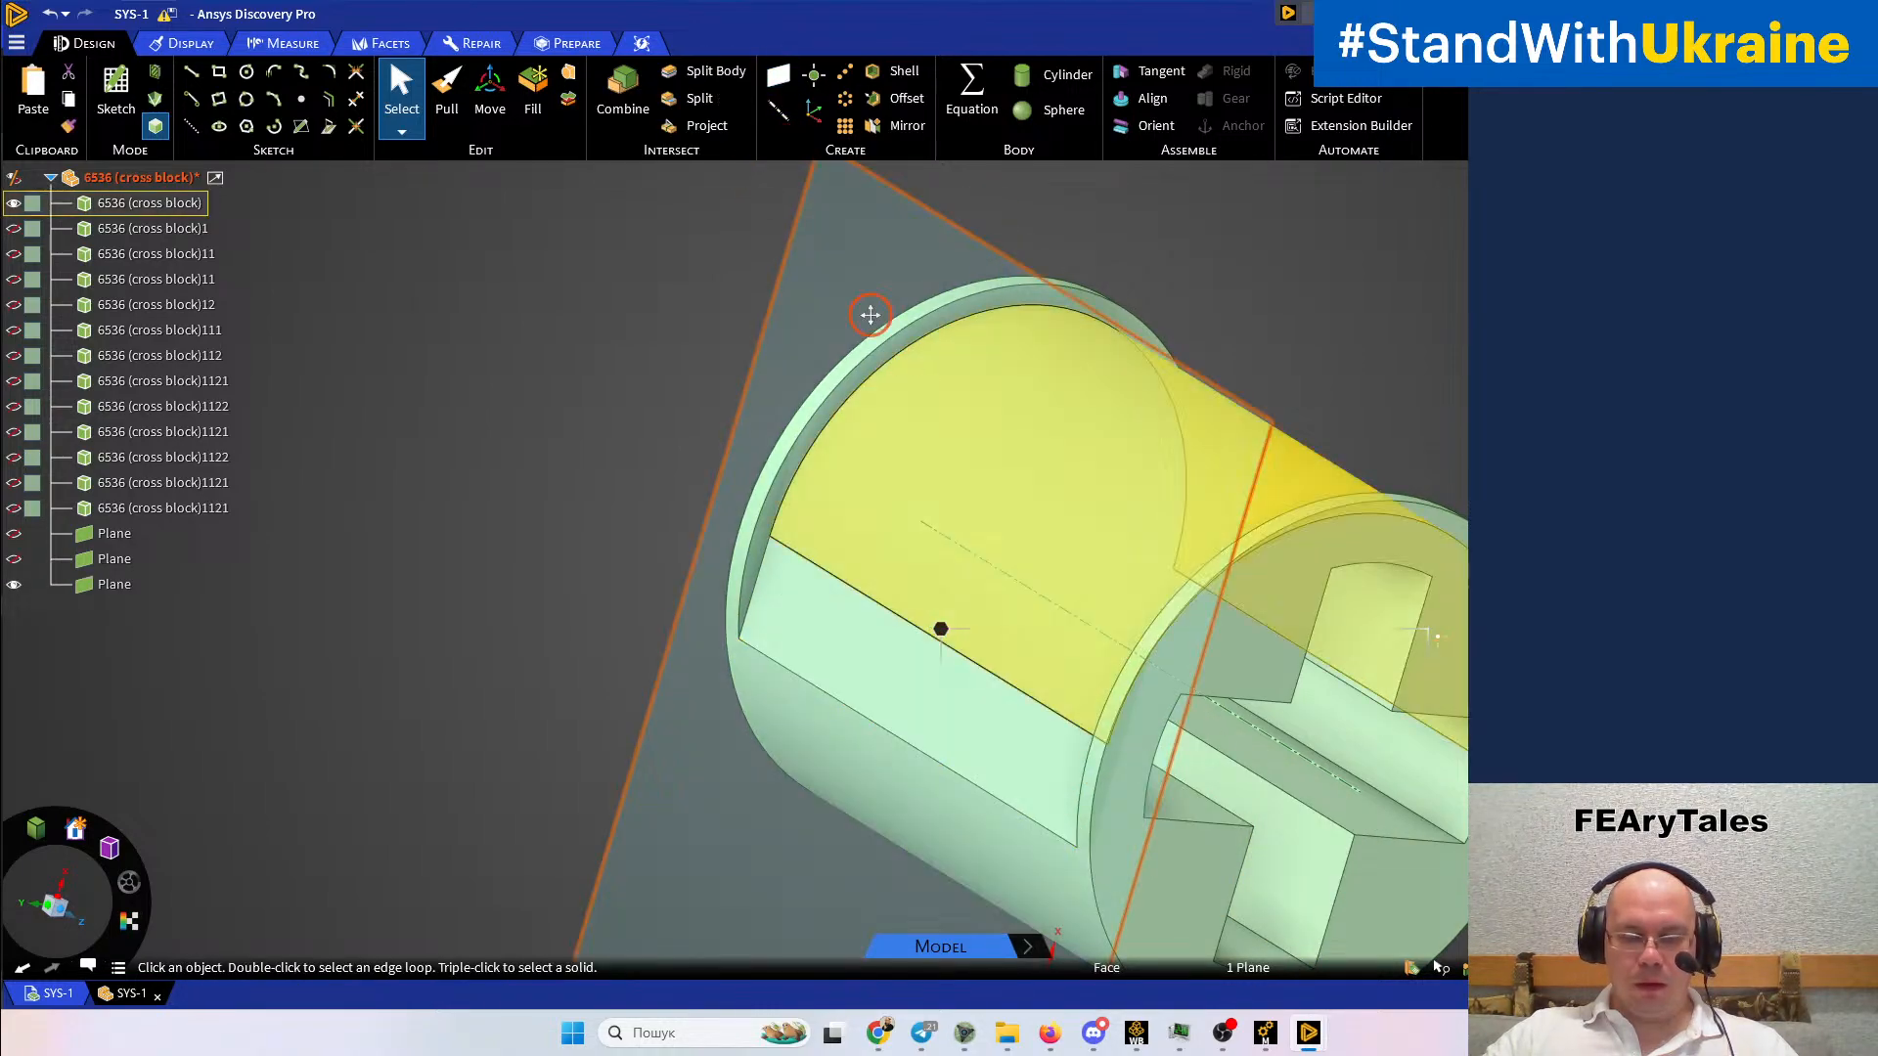
# Anchor the new plane's move handle on the flat's lower edge and rotate the plane 90° about that edge
pyautogui.keyDown('shift'); pyautogui.moveTo(926, 377); pyautogui.dragTo(811, 252, button='middle'); pyautogui.keyUp('shift')
pyautogui.moveTo(912, 365); pyautogui.dragTo(993, 217, button='middle')
pyautogui.click(1000, 213)
pyautogui.click(488, 97)
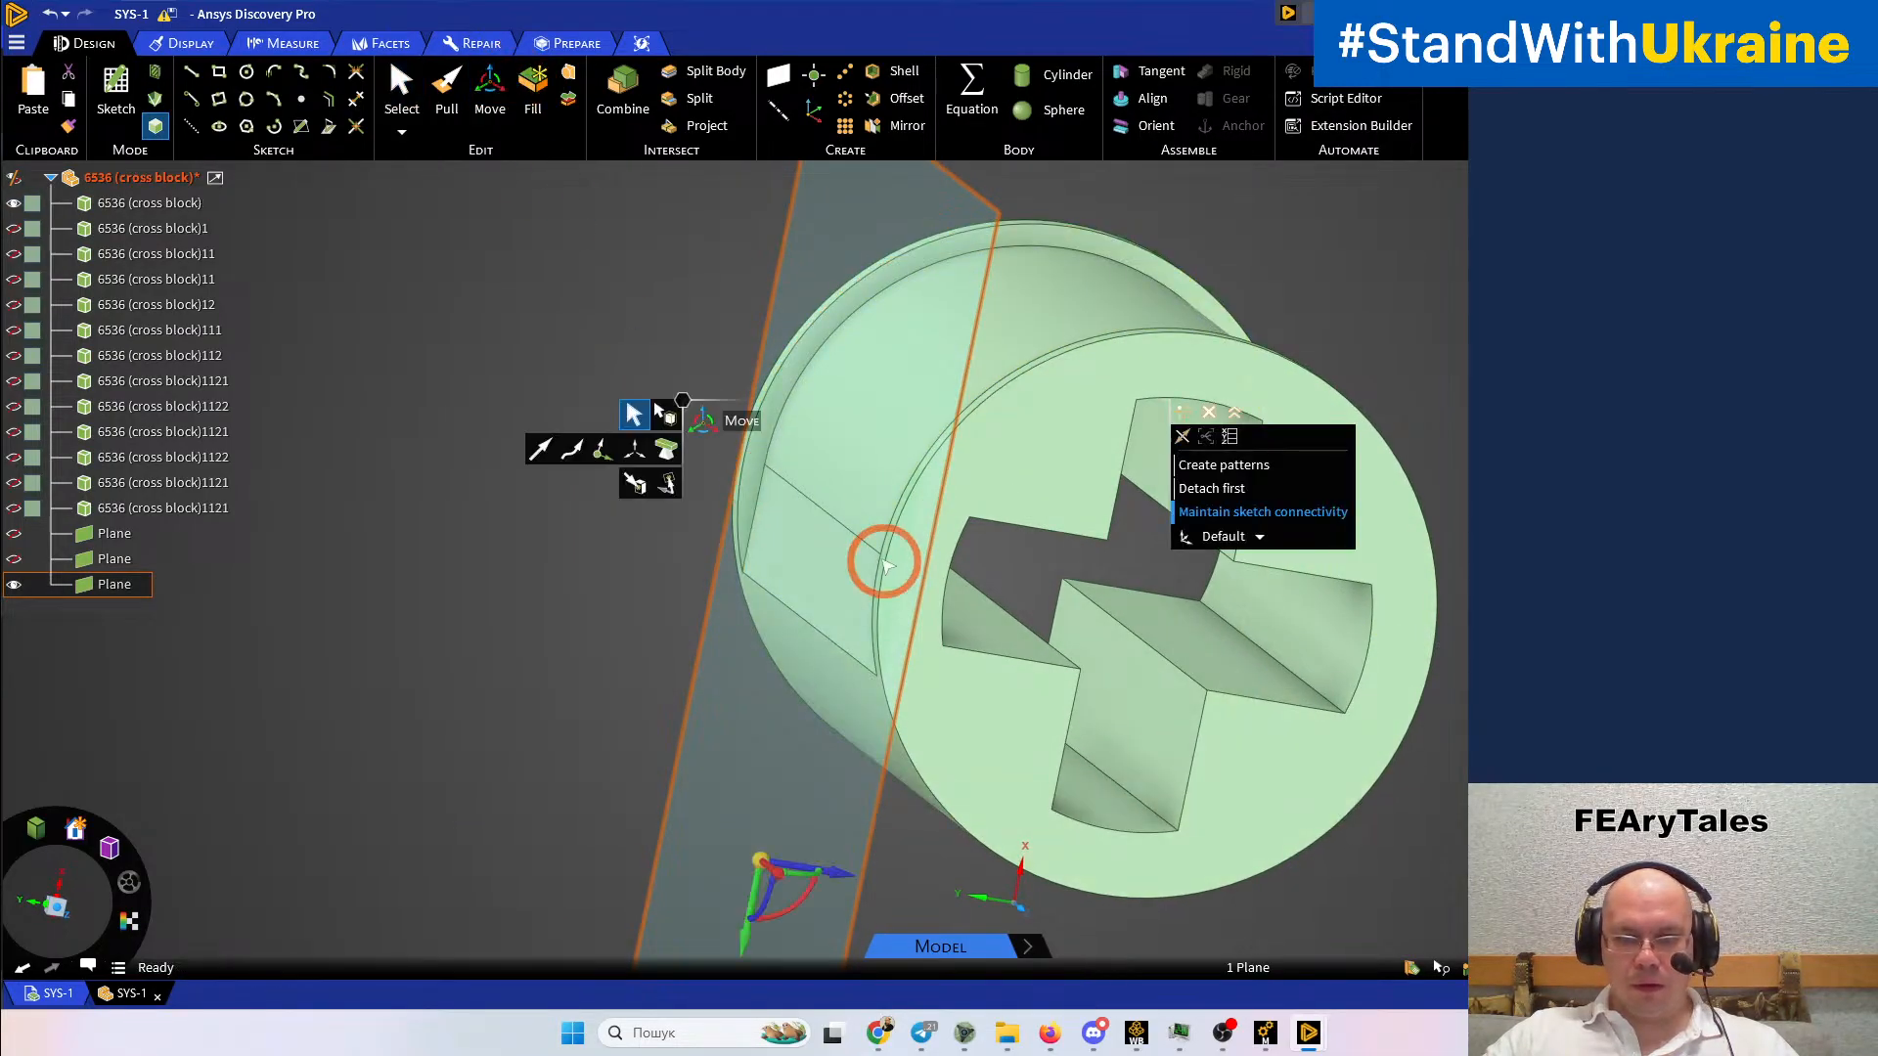
pyautogui.moveTo(807, 745); pyautogui.dragTo(824, 647)
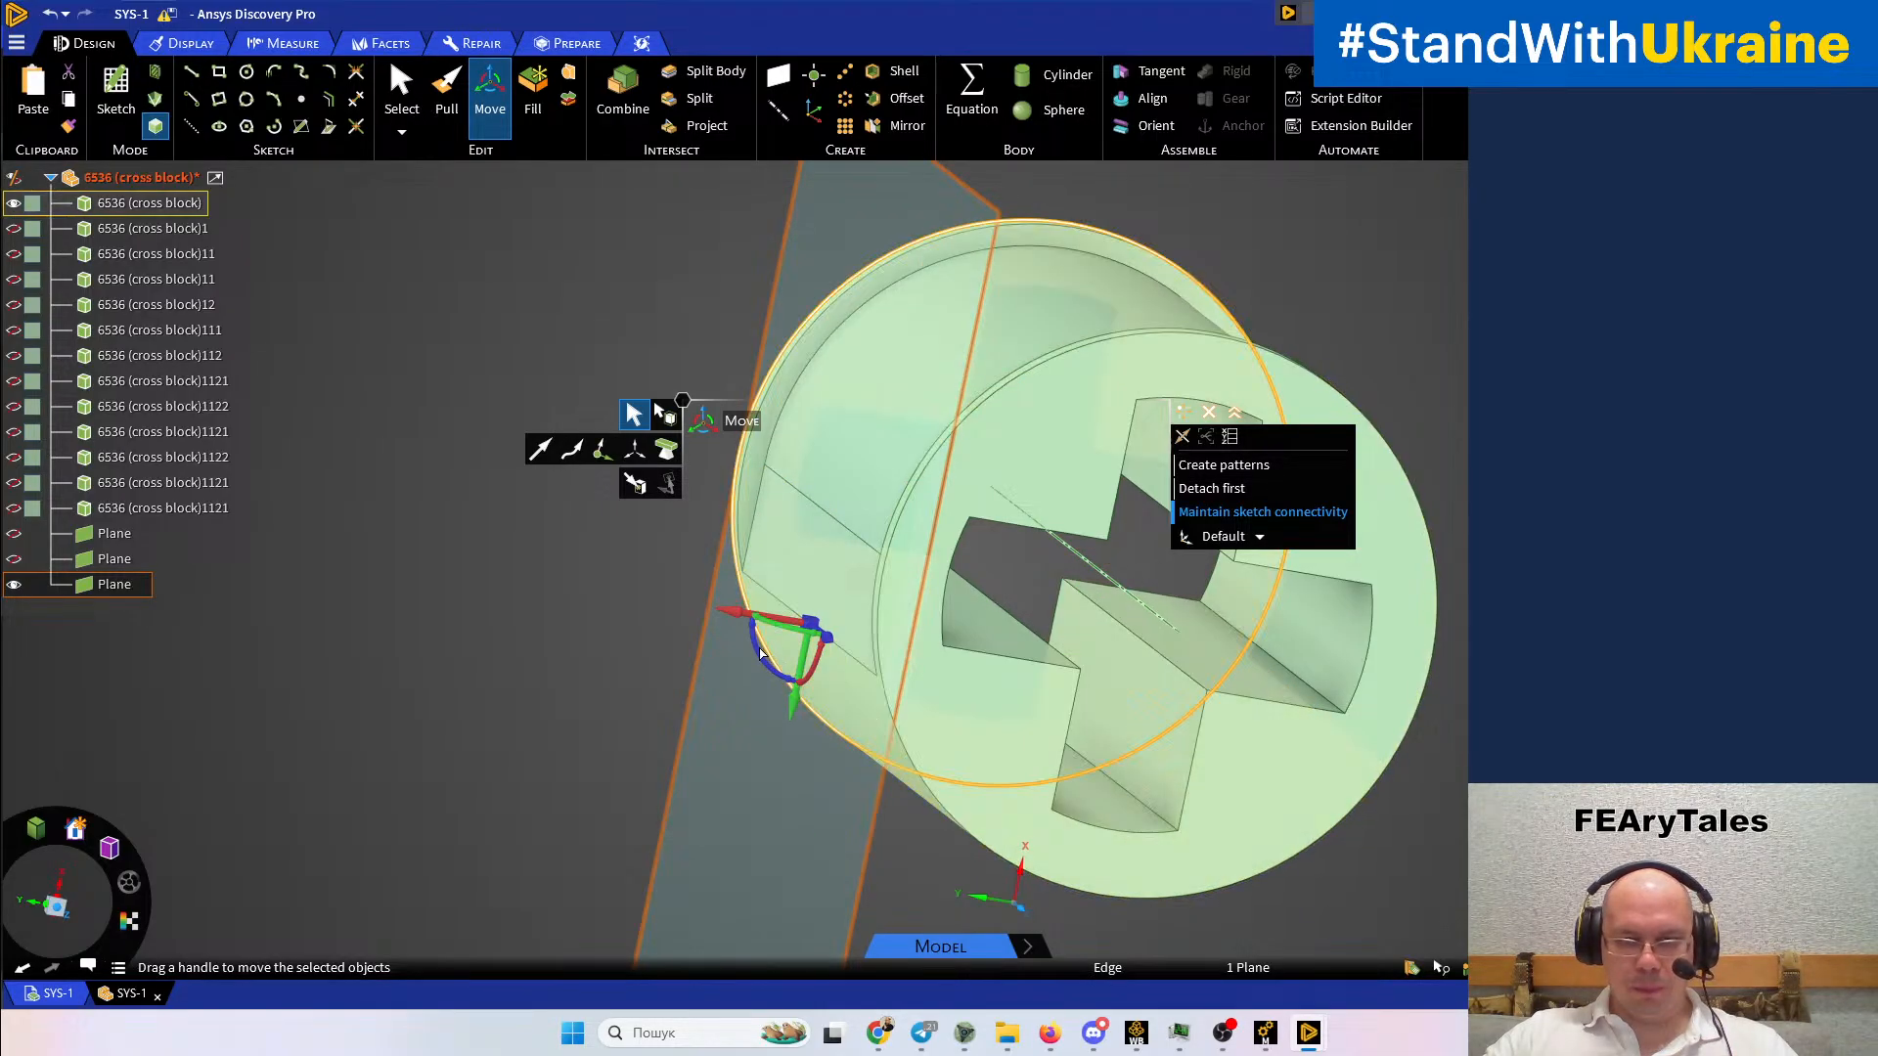
pyautogui.moveTo(761, 660); pyautogui.dragTo(800, 688)
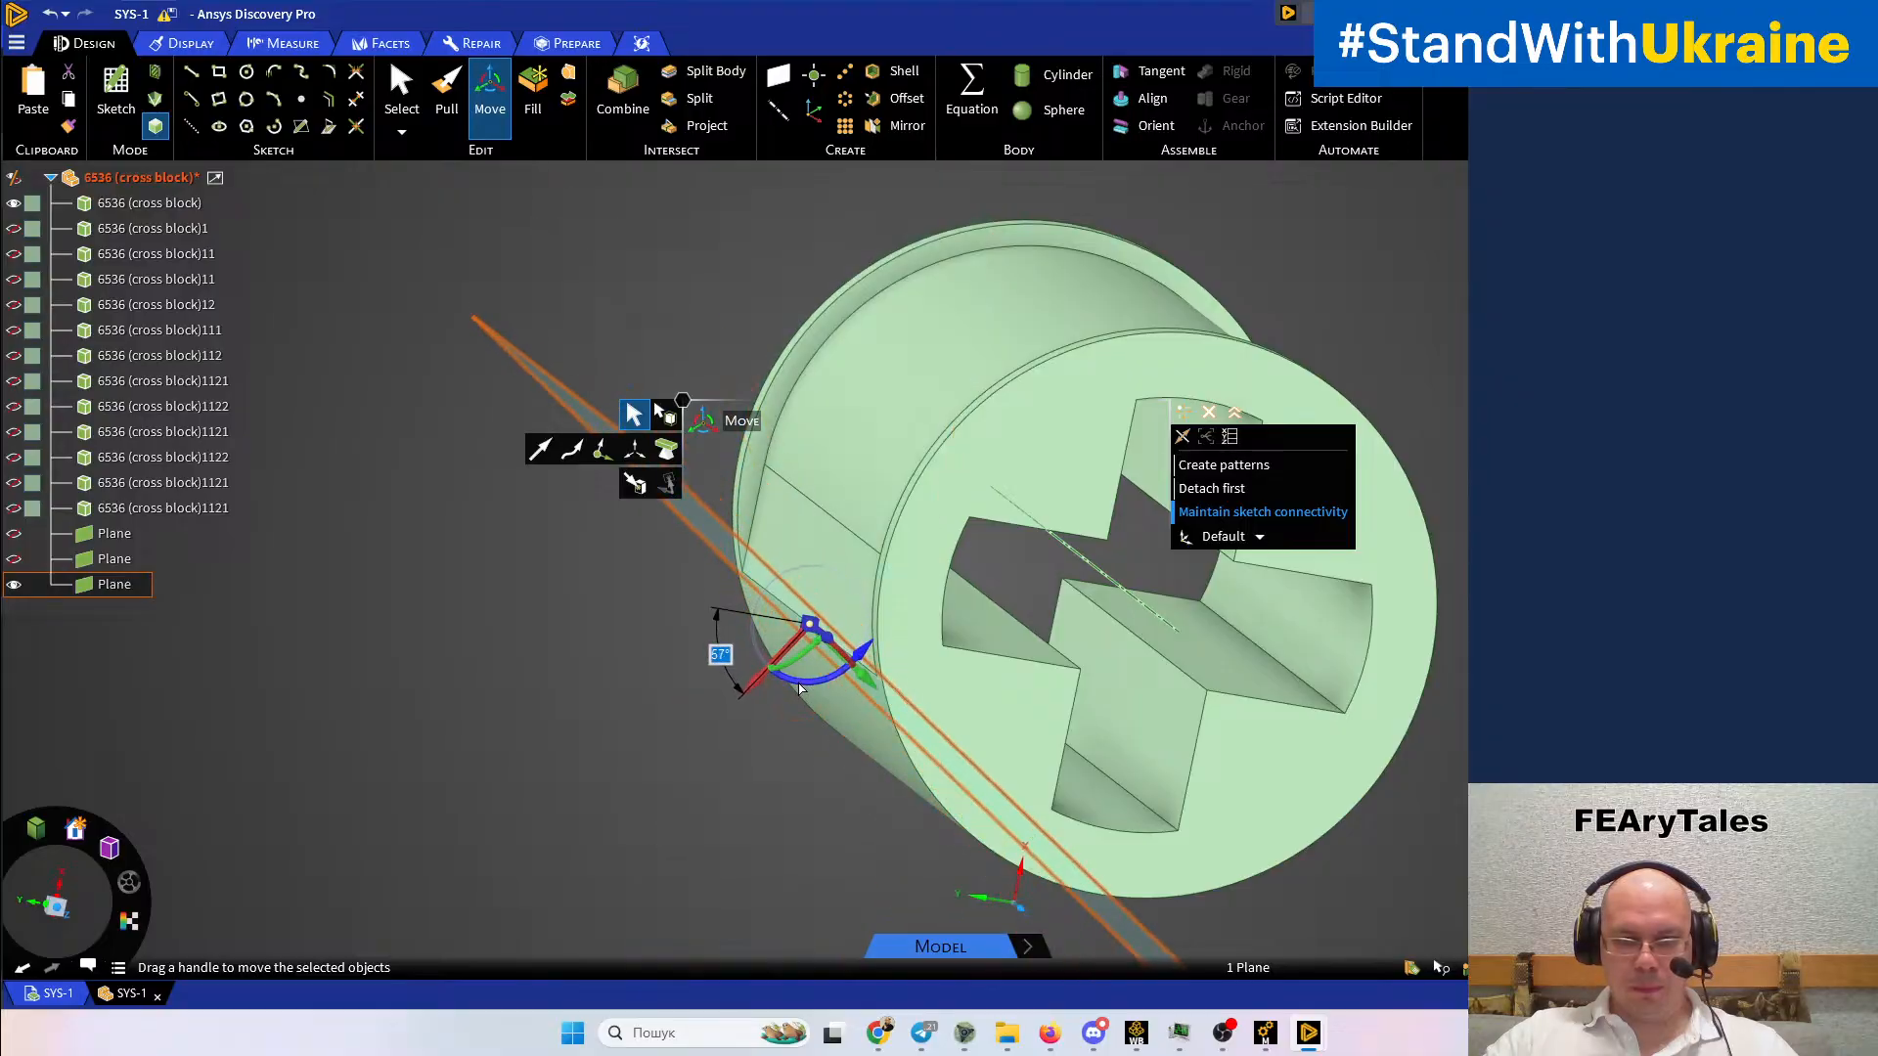
pyautogui.write('90')
pyautogui.press('Return')
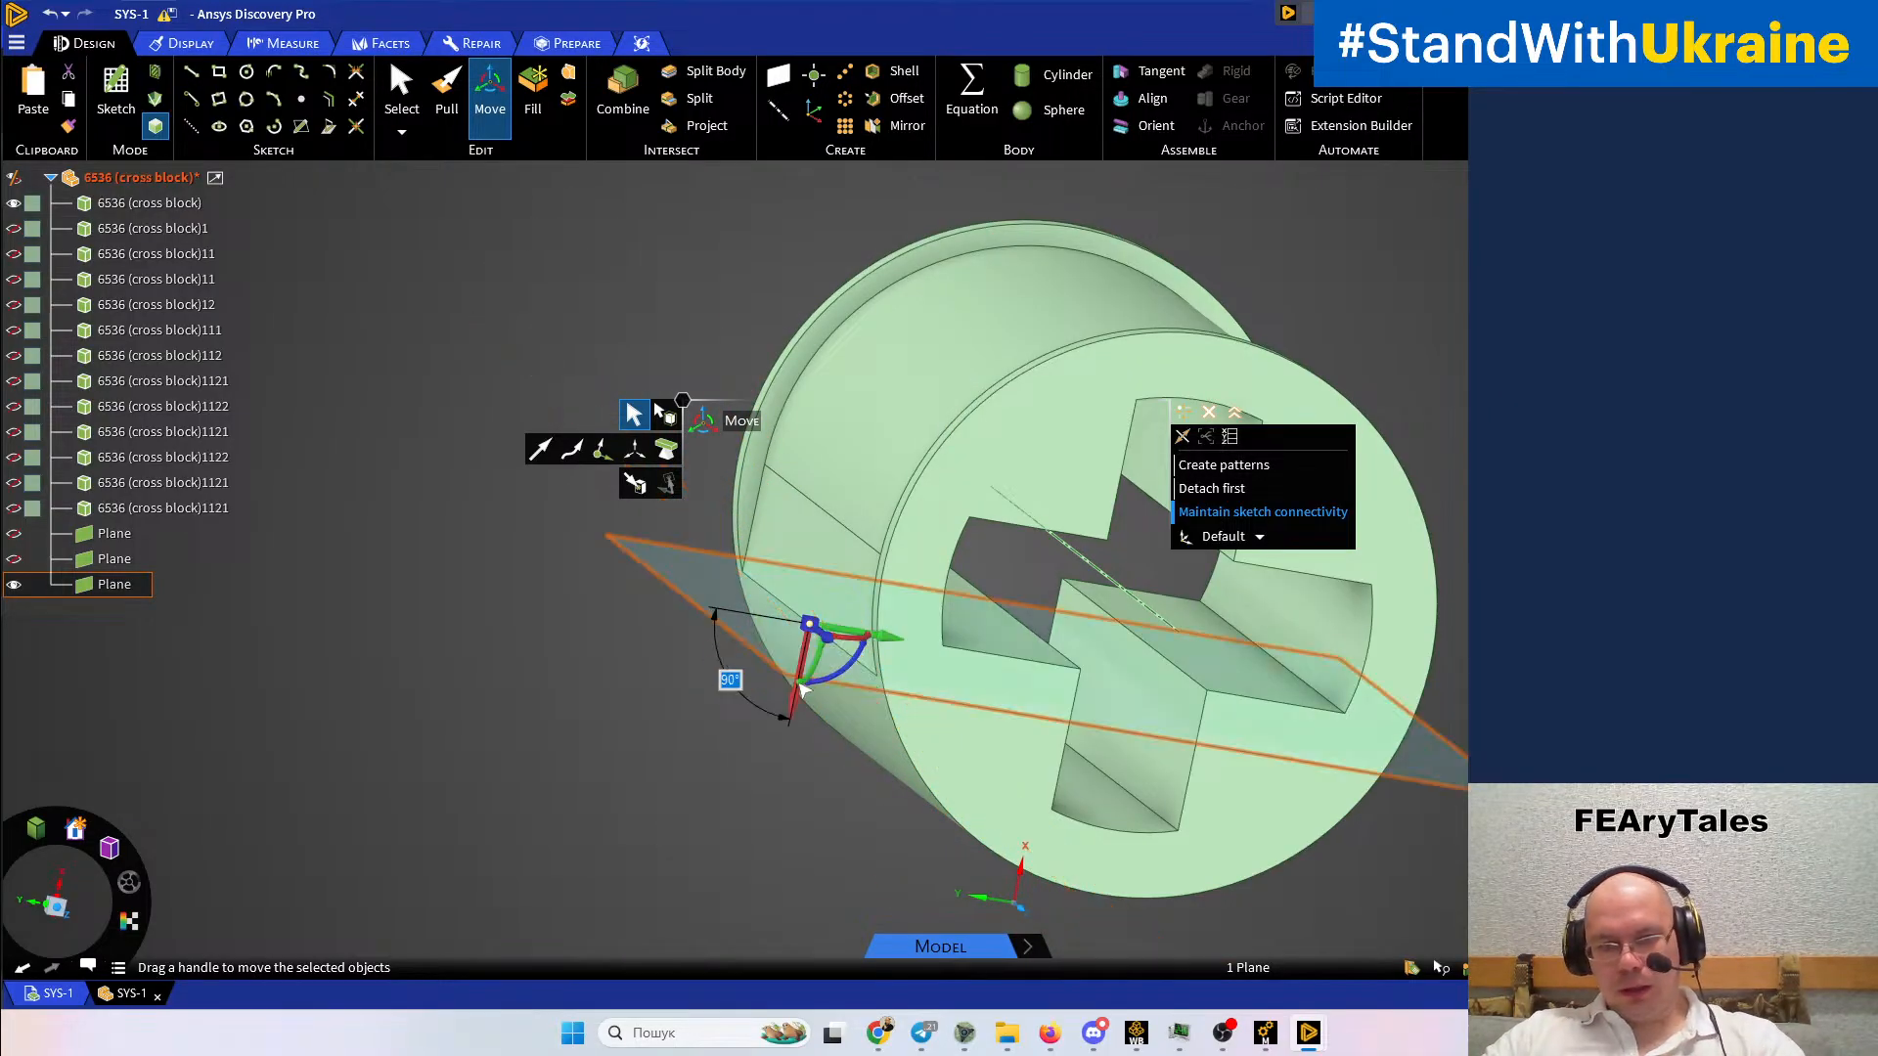
pyautogui.press('Escape')
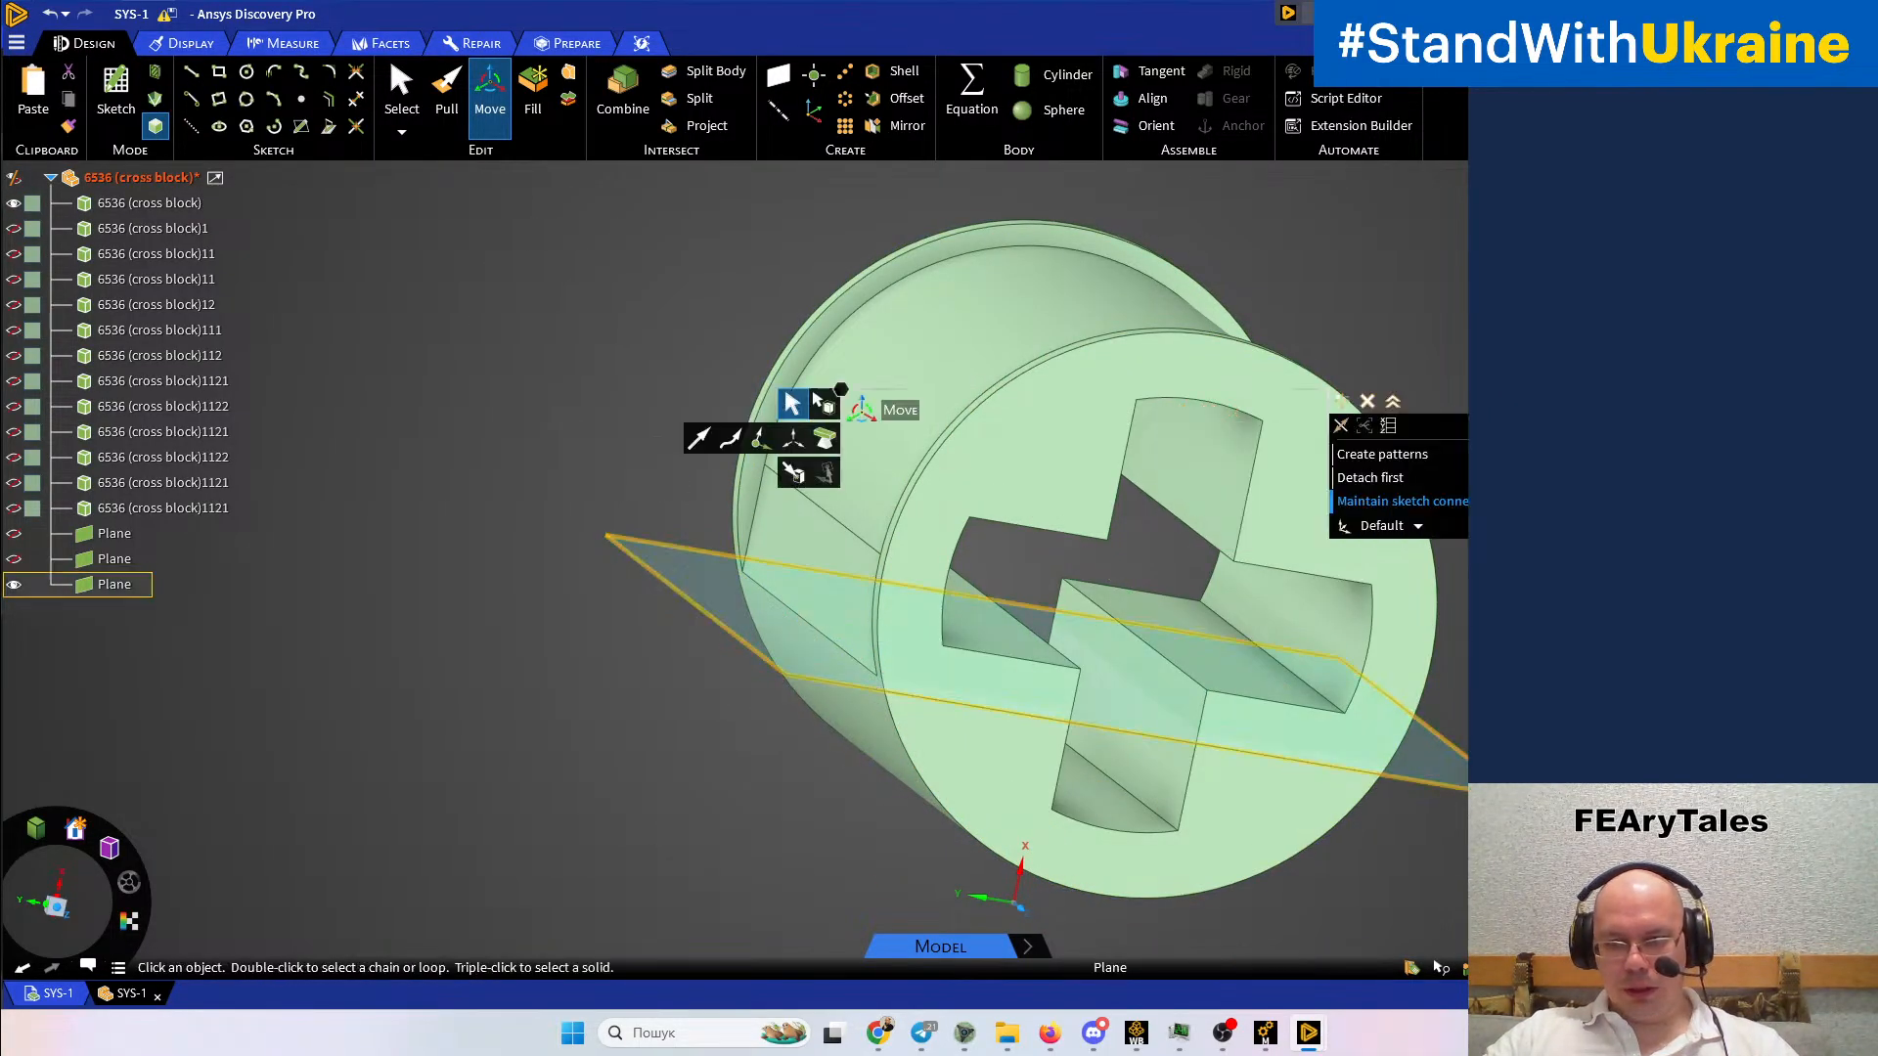
# Copy the rotated plane and move the copy up to the other long edge of the cylinder's side flat
pyautogui.click(1224, 634)
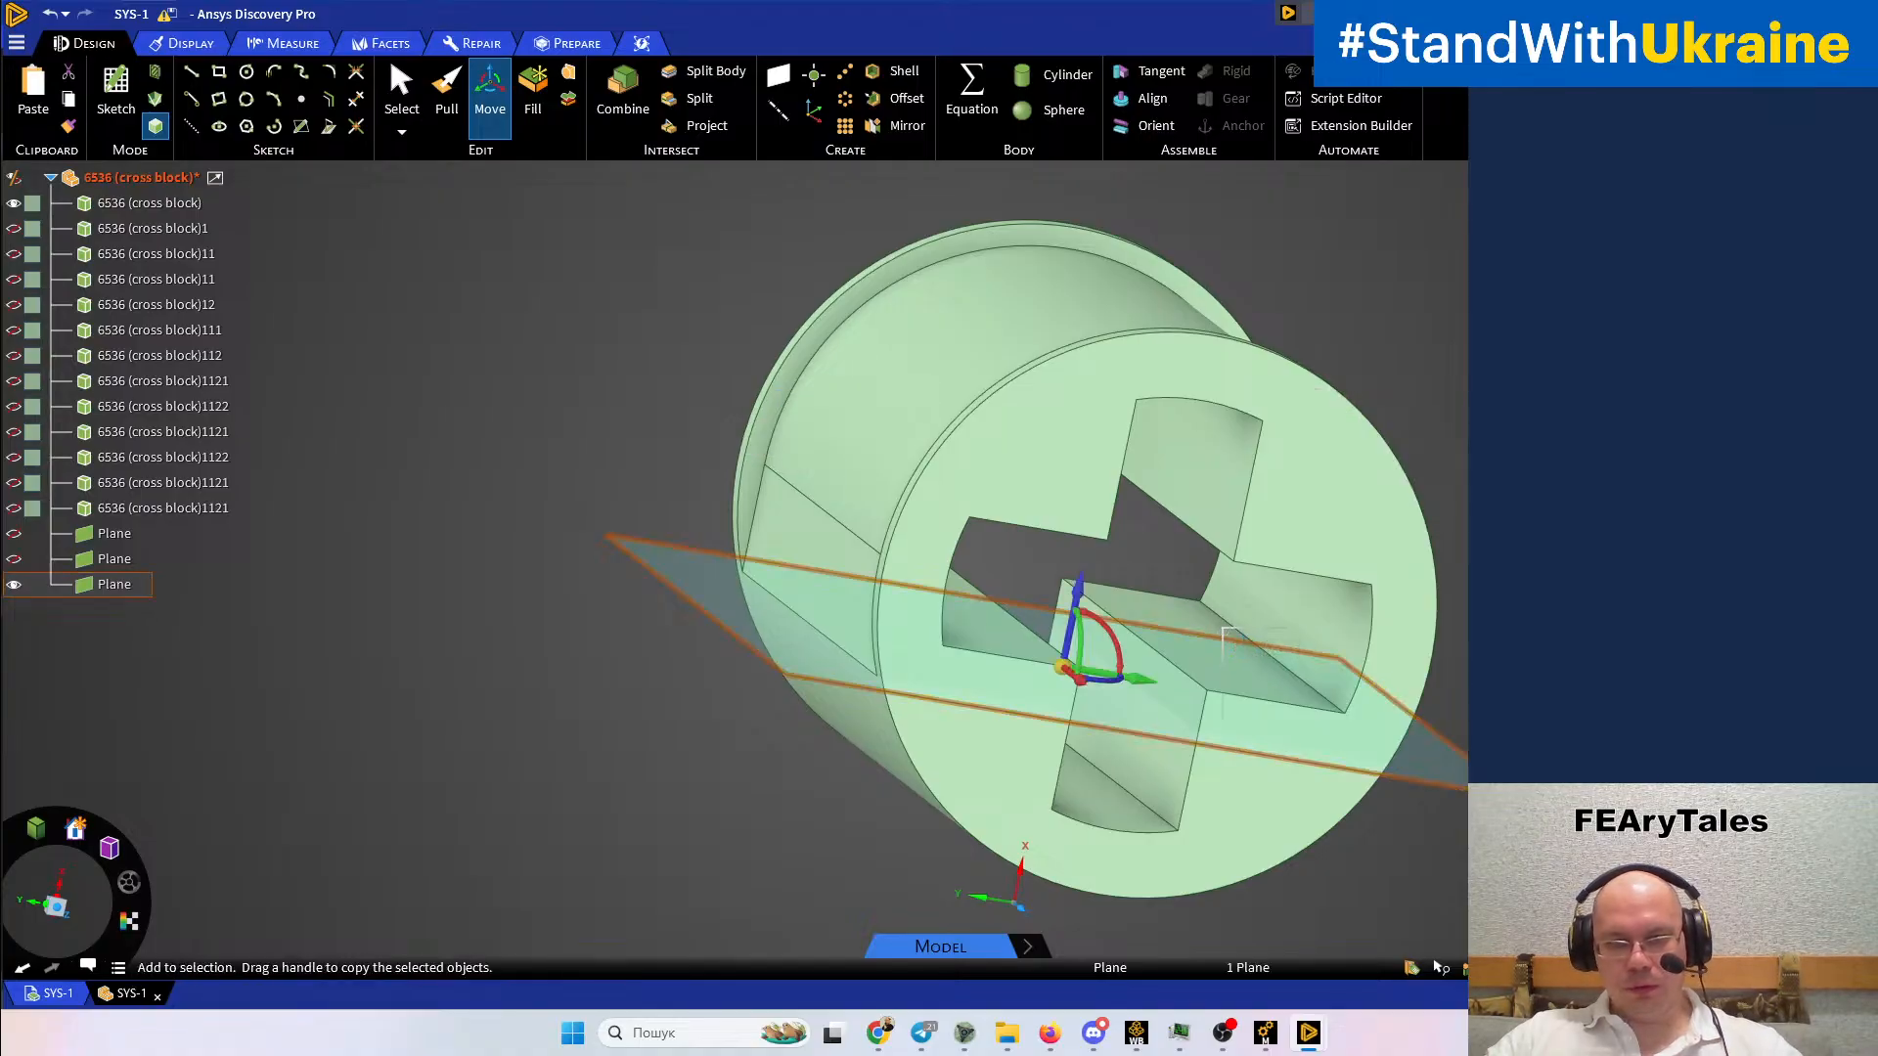
pyautogui.hotkey('ctrl', 'v')
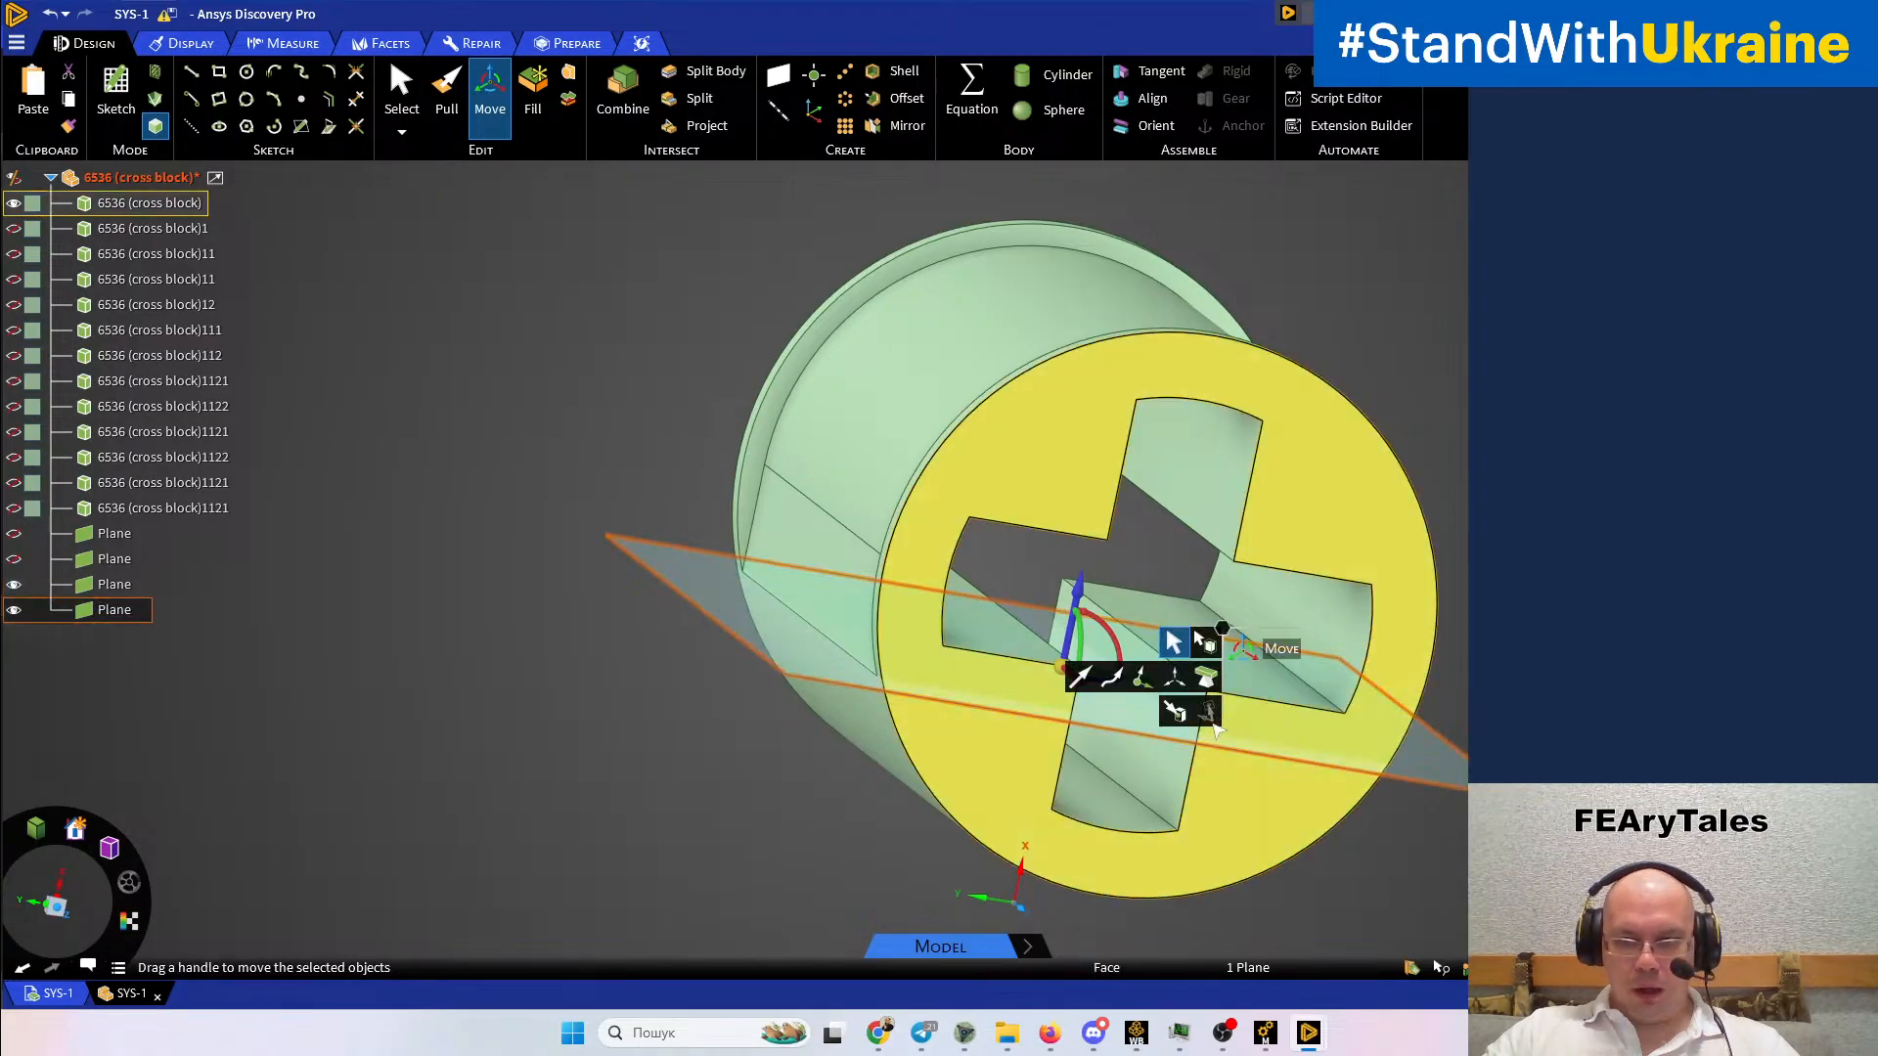
pyautogui.click(1175, 714)
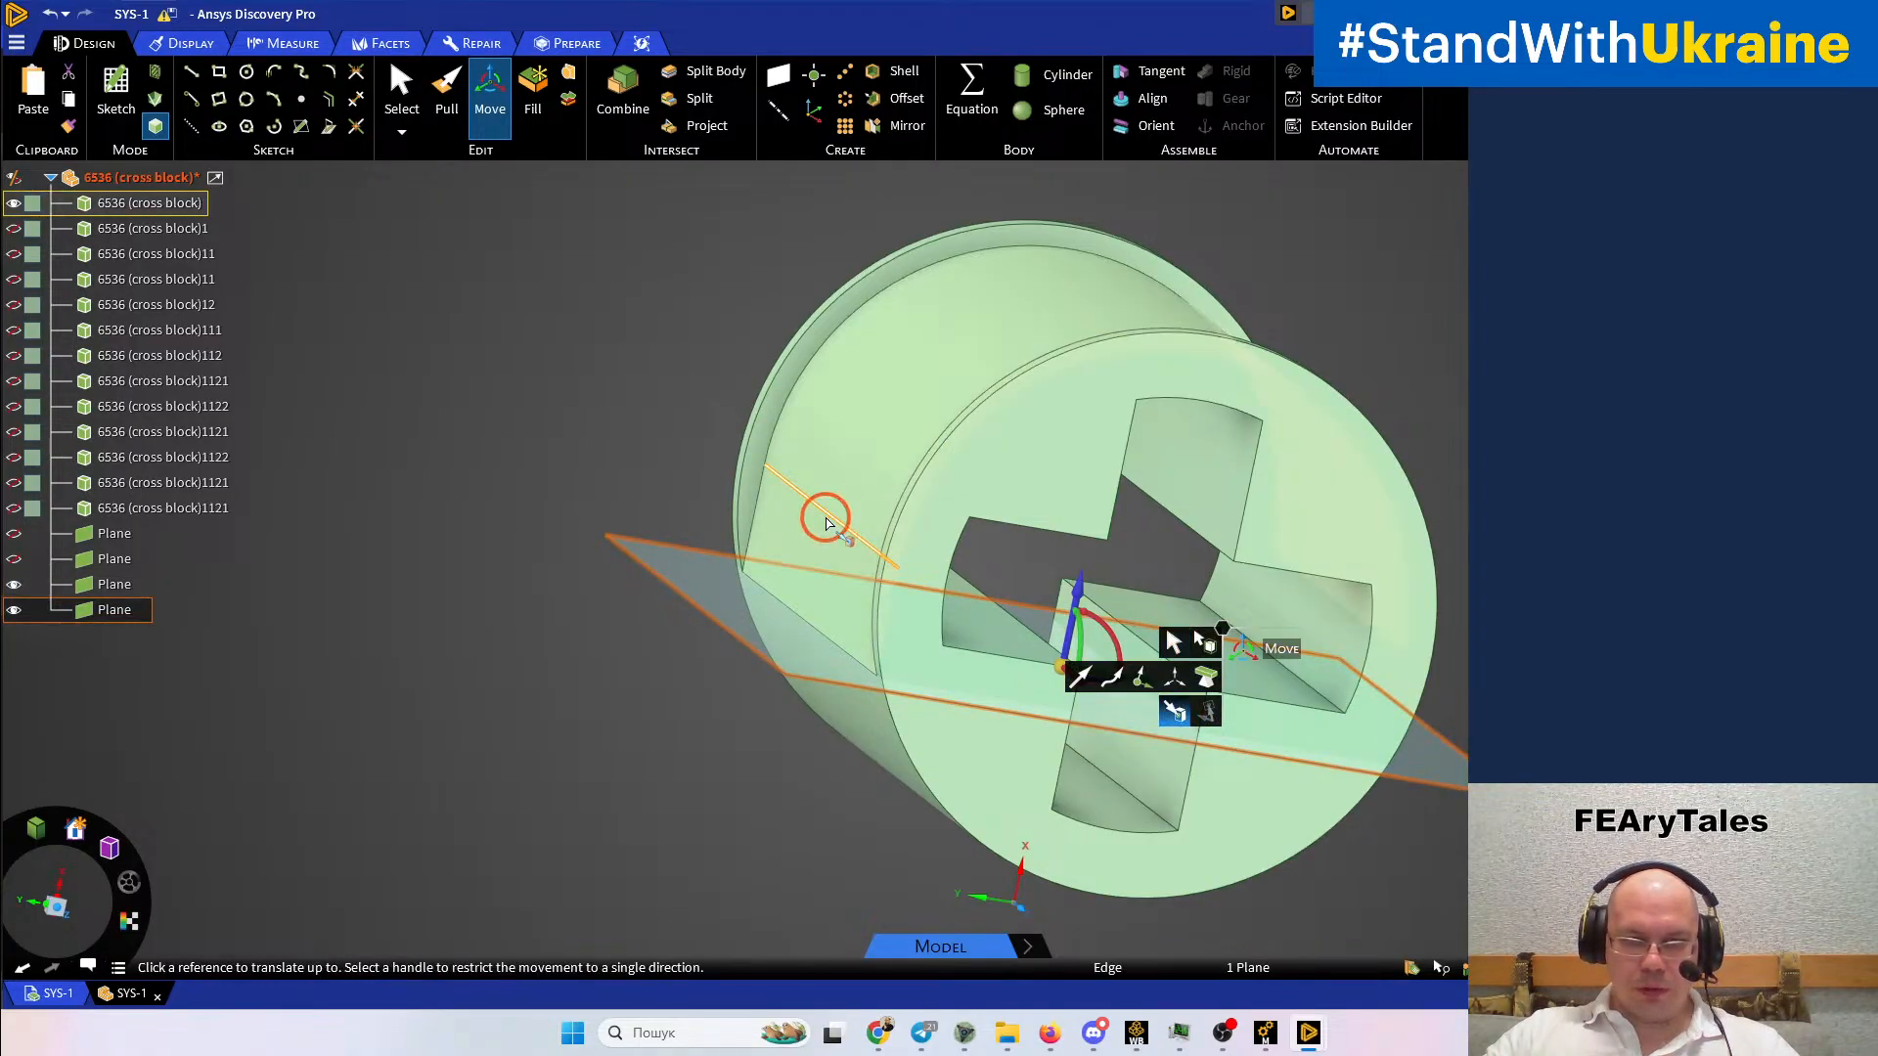
pyautogui.click(822, 562)
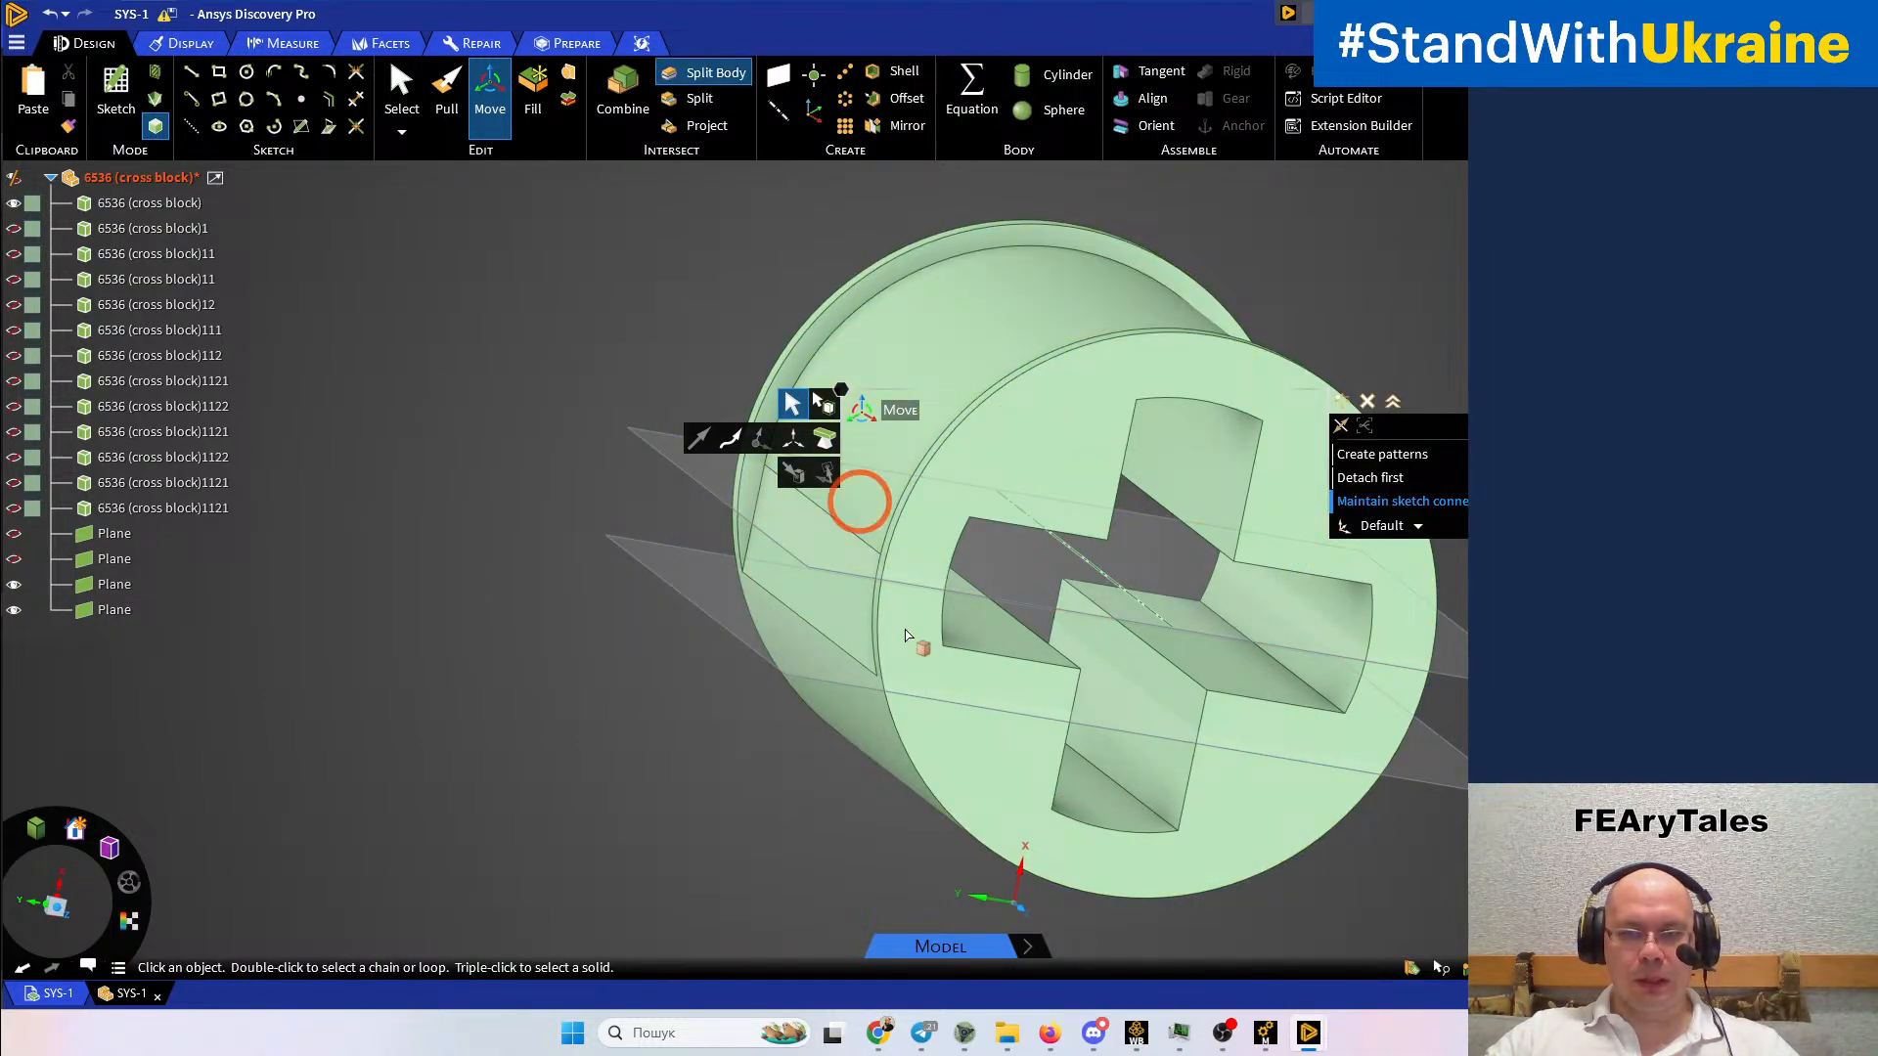
# Split the cylindrical body with the two parallel planes through the flat's edges as cutters
pyautogui.click(932, 716)
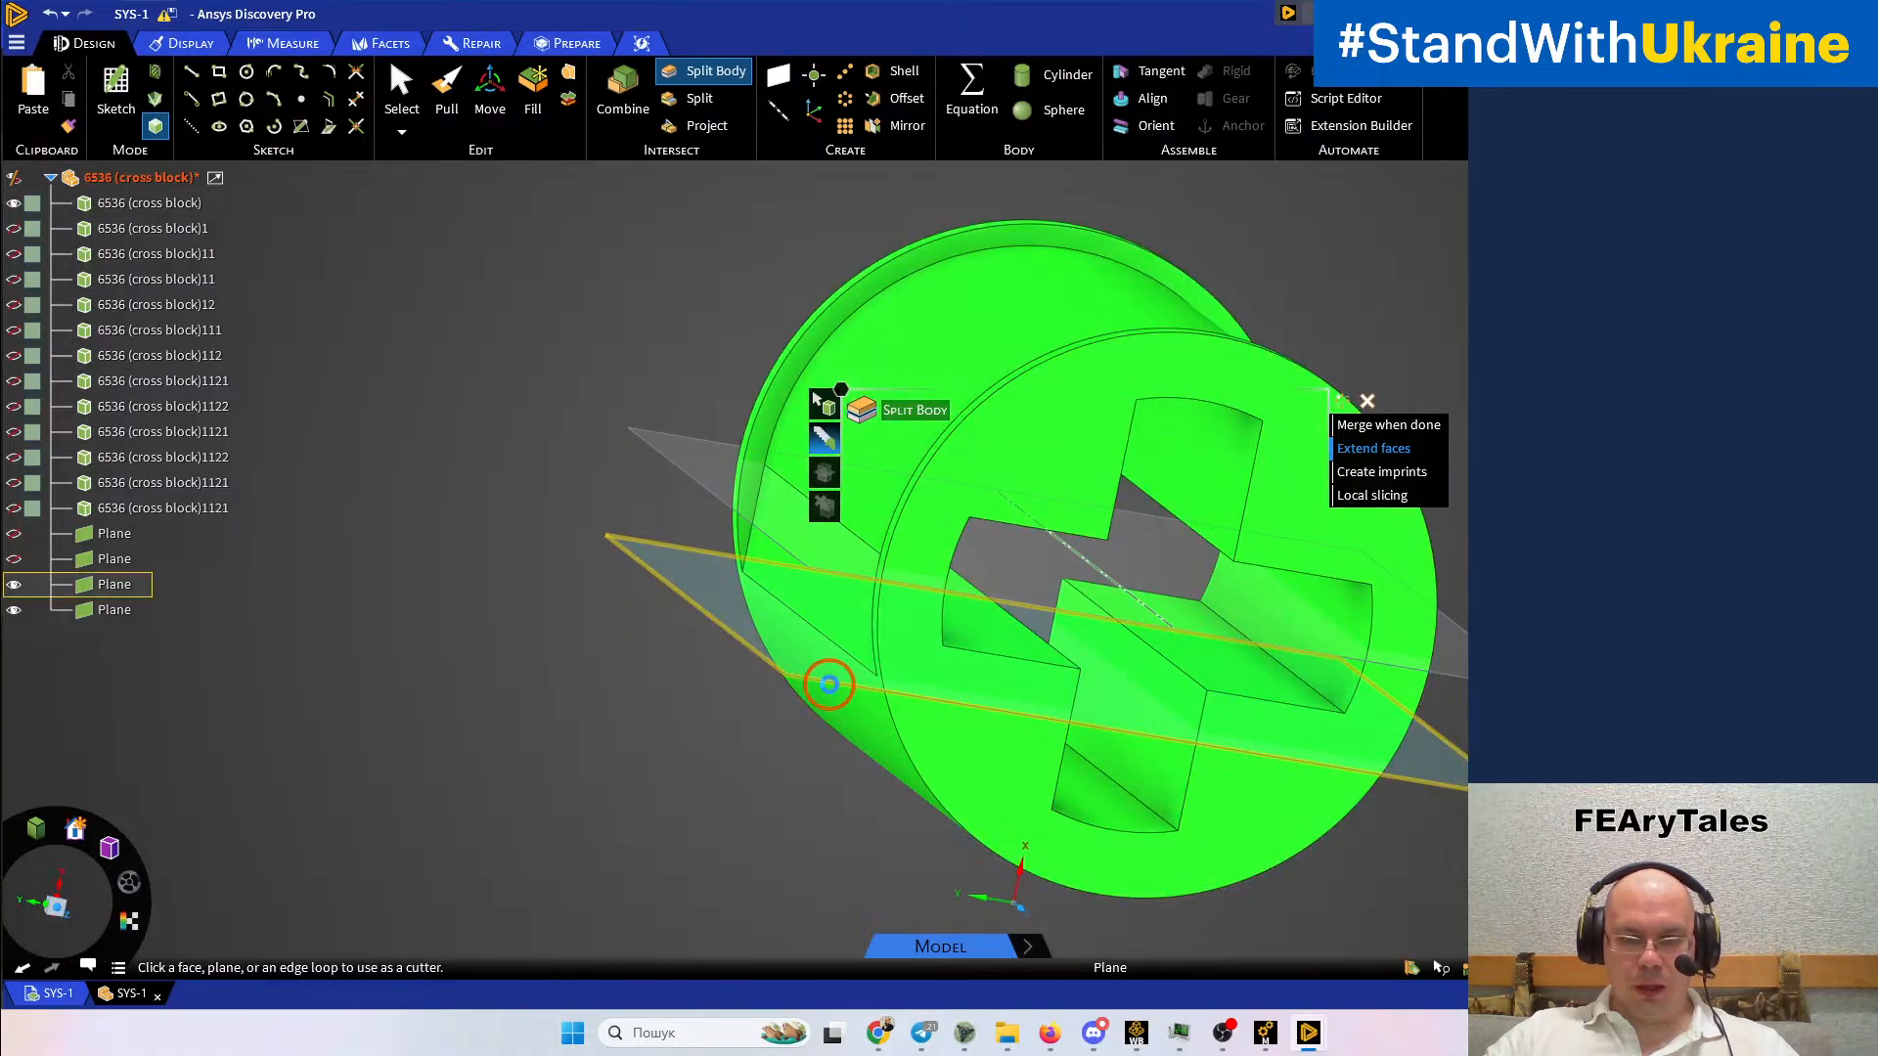
pyautogui.click(796, 580)
pyautogui.press('ctrl')
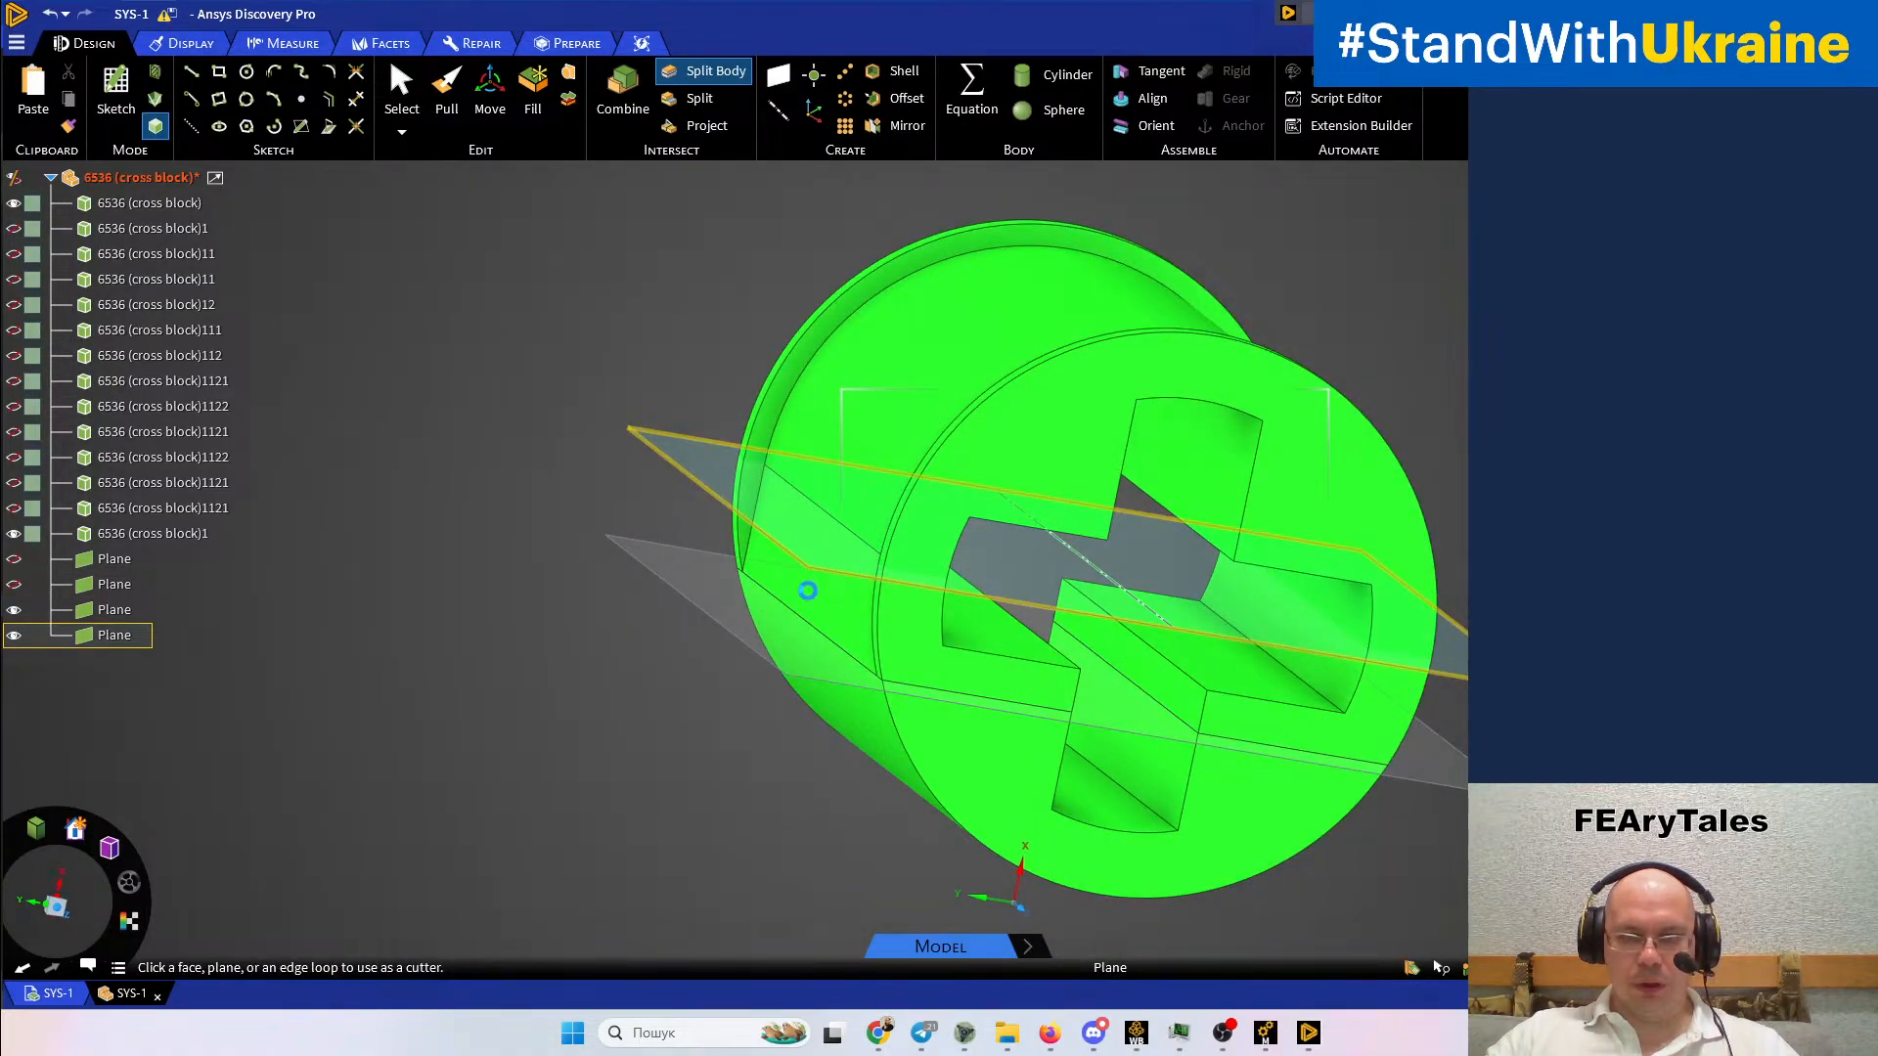
pyautogui.click(809, 600)
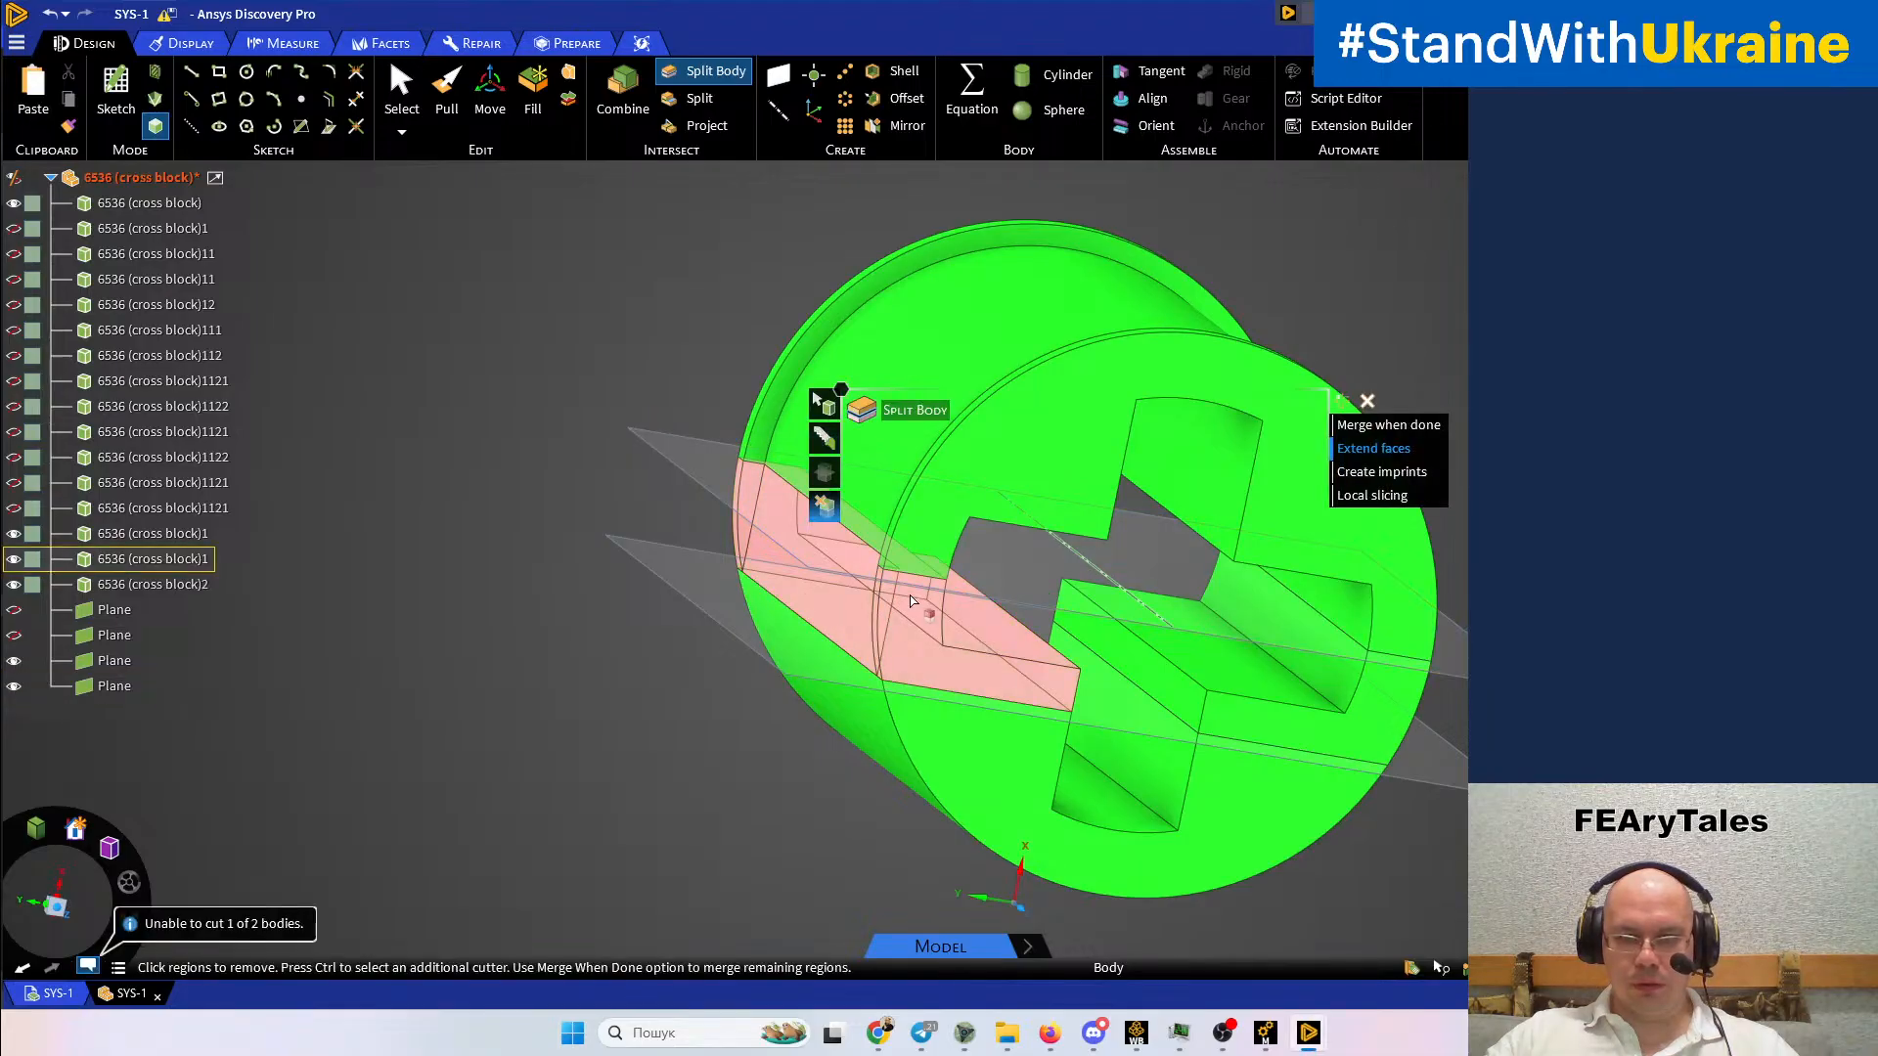
pyautogui.moveTo(1134, 592); pyautogui.dragTo(1187, 688, button='middle')
pyautogui.press('Escape')
# Duplicate the upper of the two cutting planes in place
pyautogui.click(820, 732)
pyautogui.hotkey('ctrl', 'c')
pyautogui.hotkey('ctrl', 'v')
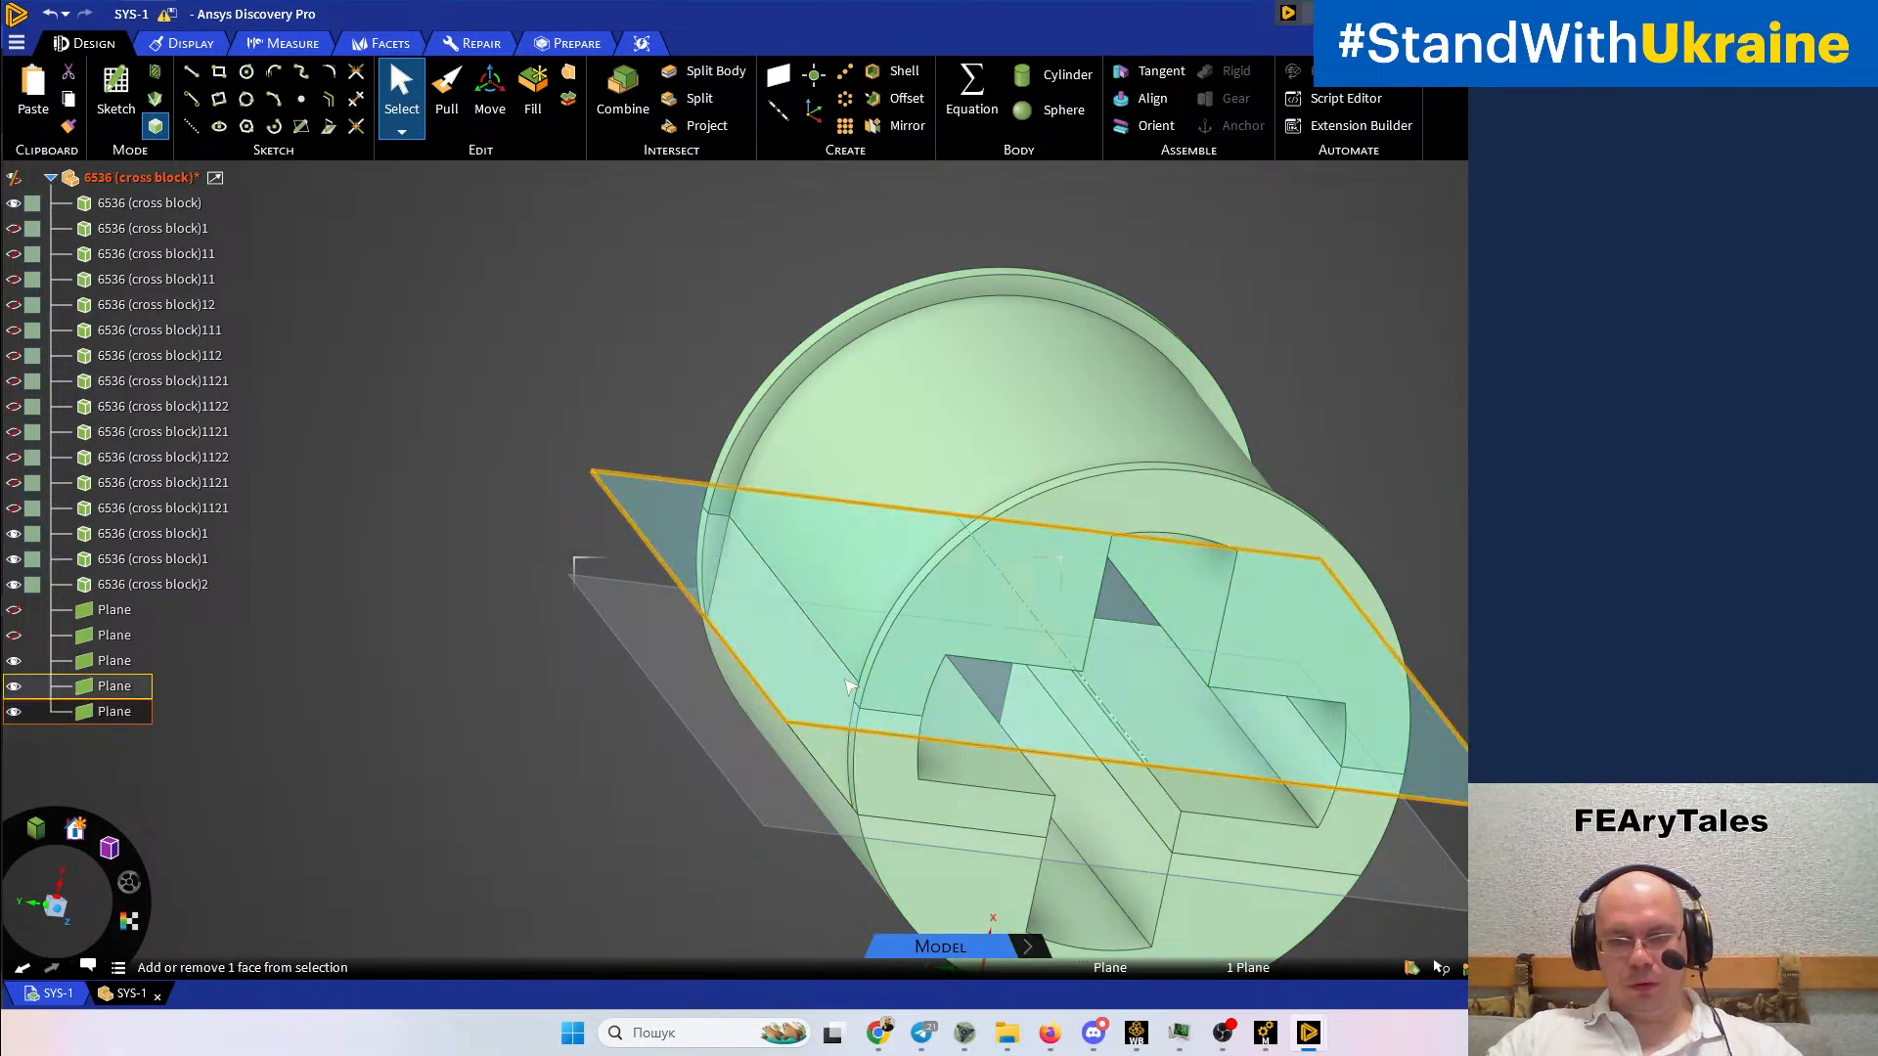
pyautogui.moveTo(955, 641)
pyautogui.mouseDown(button='middle')
pyautogui.moveTo(1069, 608)
pyautogui.moveTo(1060, 594)
pyautogui.moveTo(1034, 641)
pyautogui.moveTo(945, 678)
pyautogui.moveTo(938, 663)
pyautogui.mouseUp(button='middle')
pyautogui.press('Escape')
pyautogui.press('Escape')
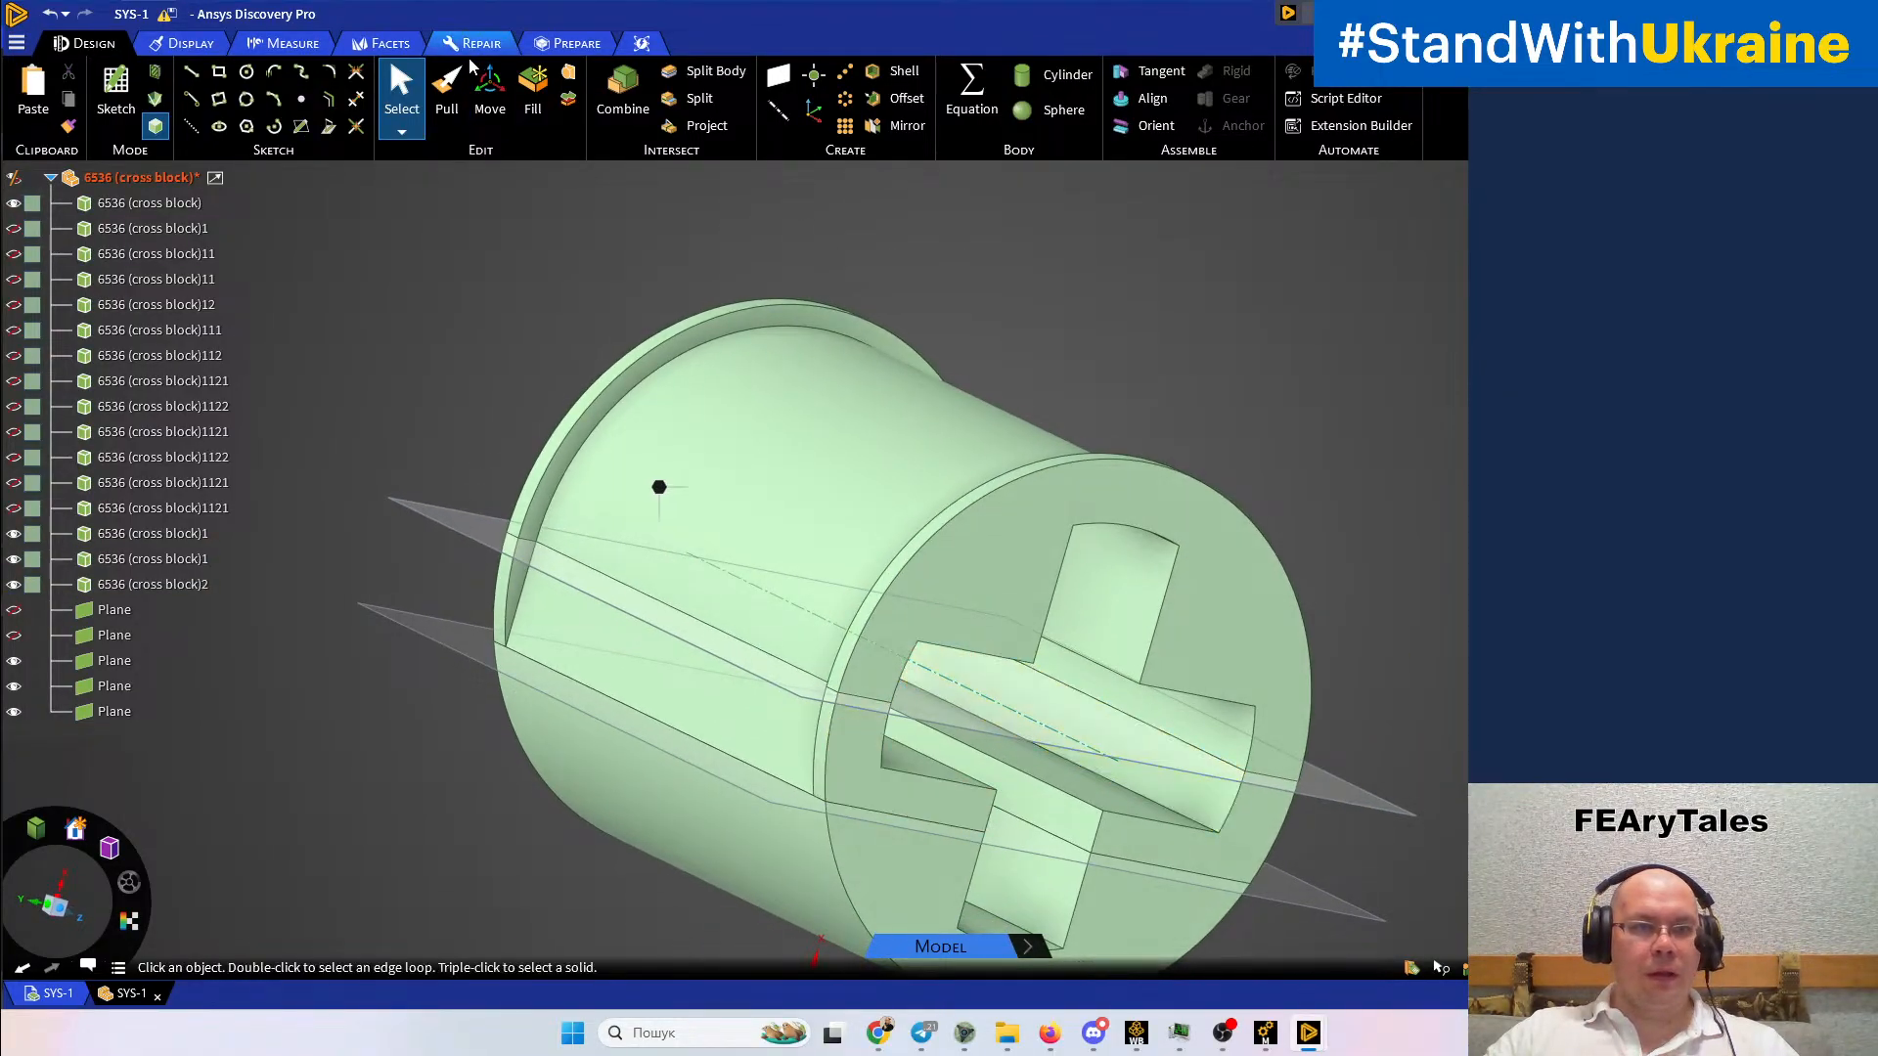
# Measure the distance between the two parallel cutting planes
pyautogui.click(286, 43)
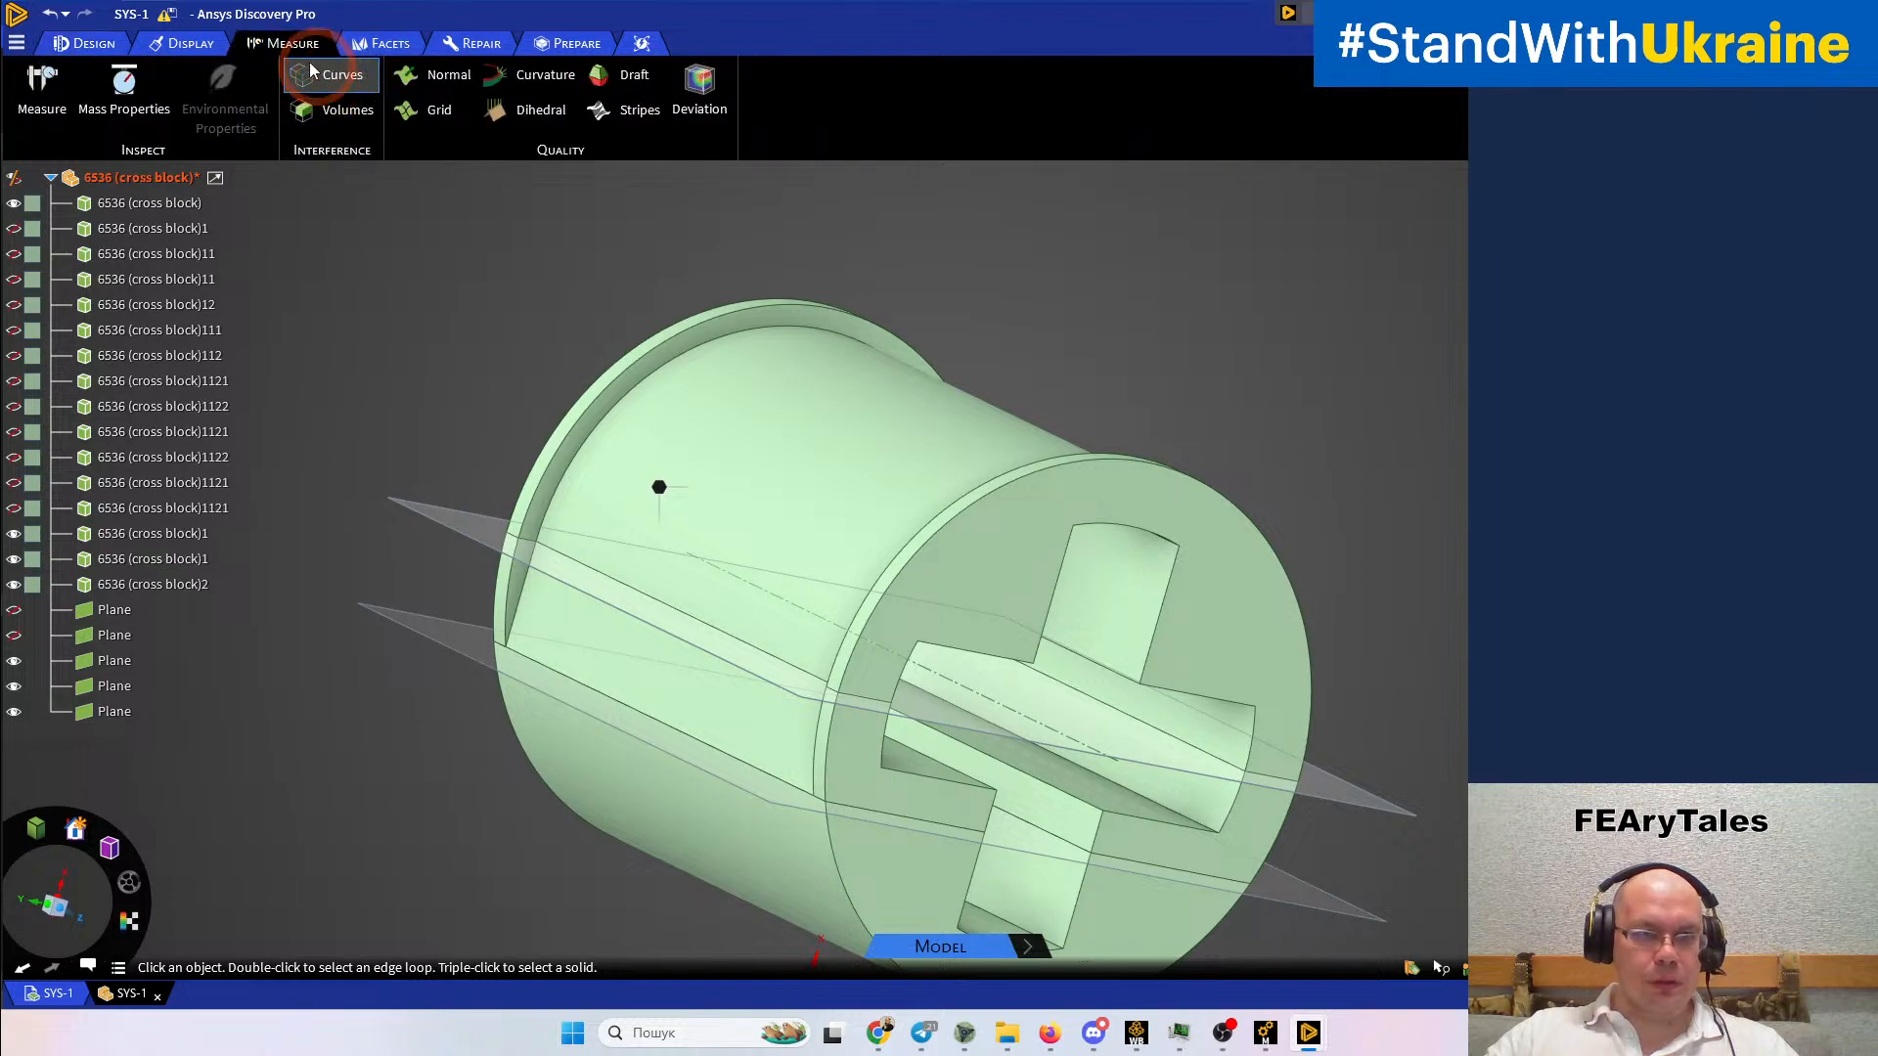
pyautogui.click(42, 86)
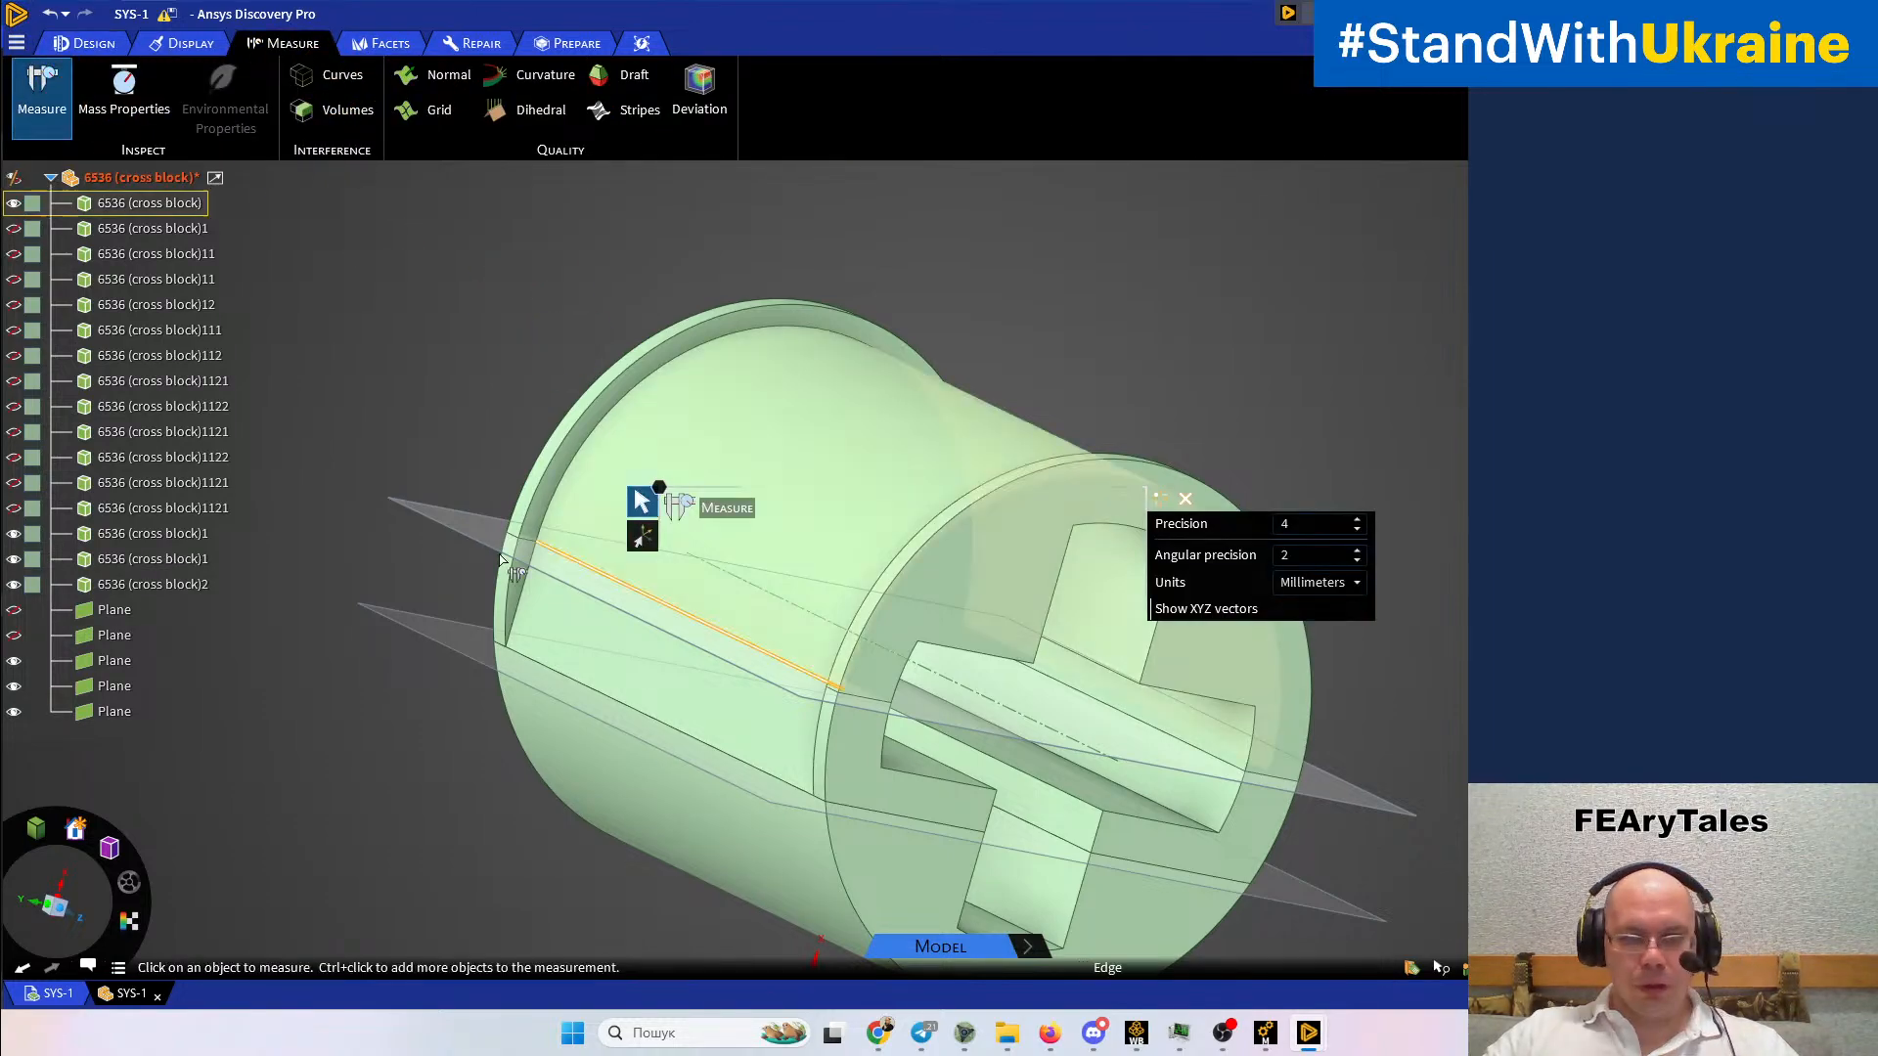
pyautogui.click(421, 629)
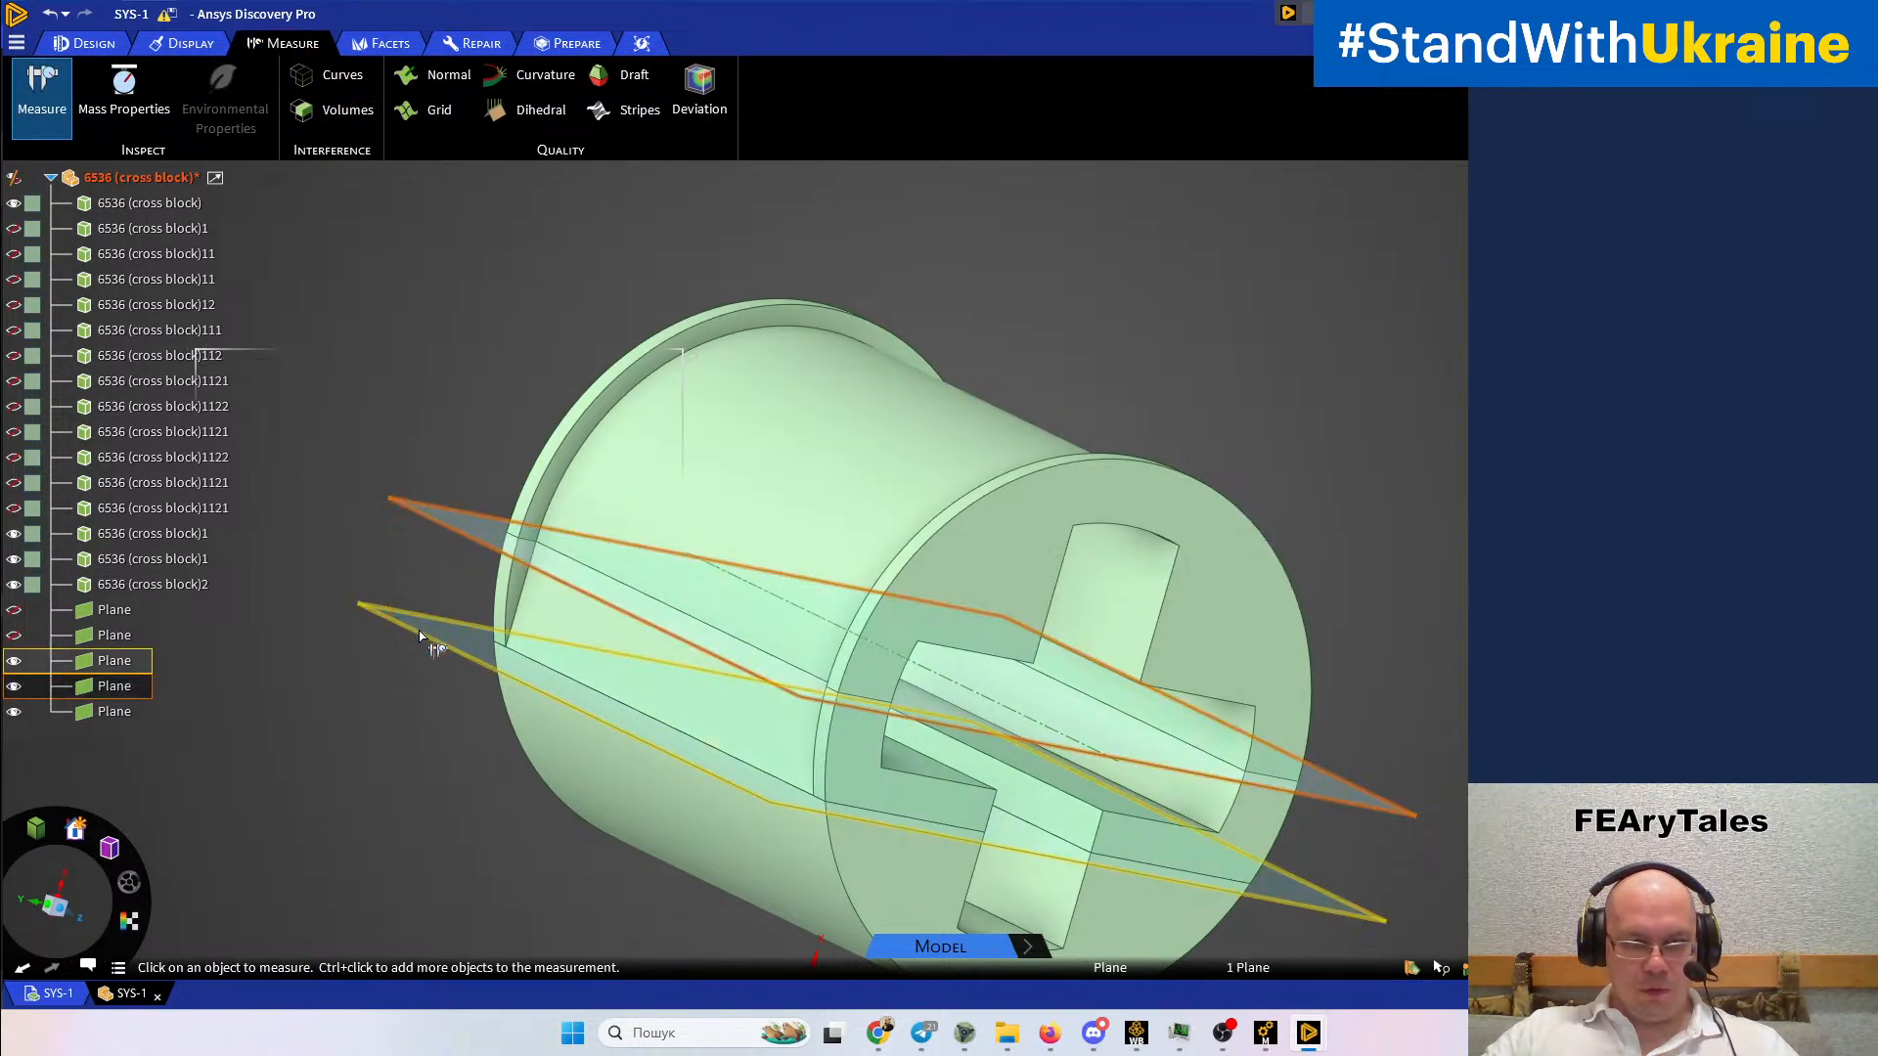
pyautogui.keyDown('ctrl'); pyautogui.click(420, 636); pyautogui.keyUp('ctrl')
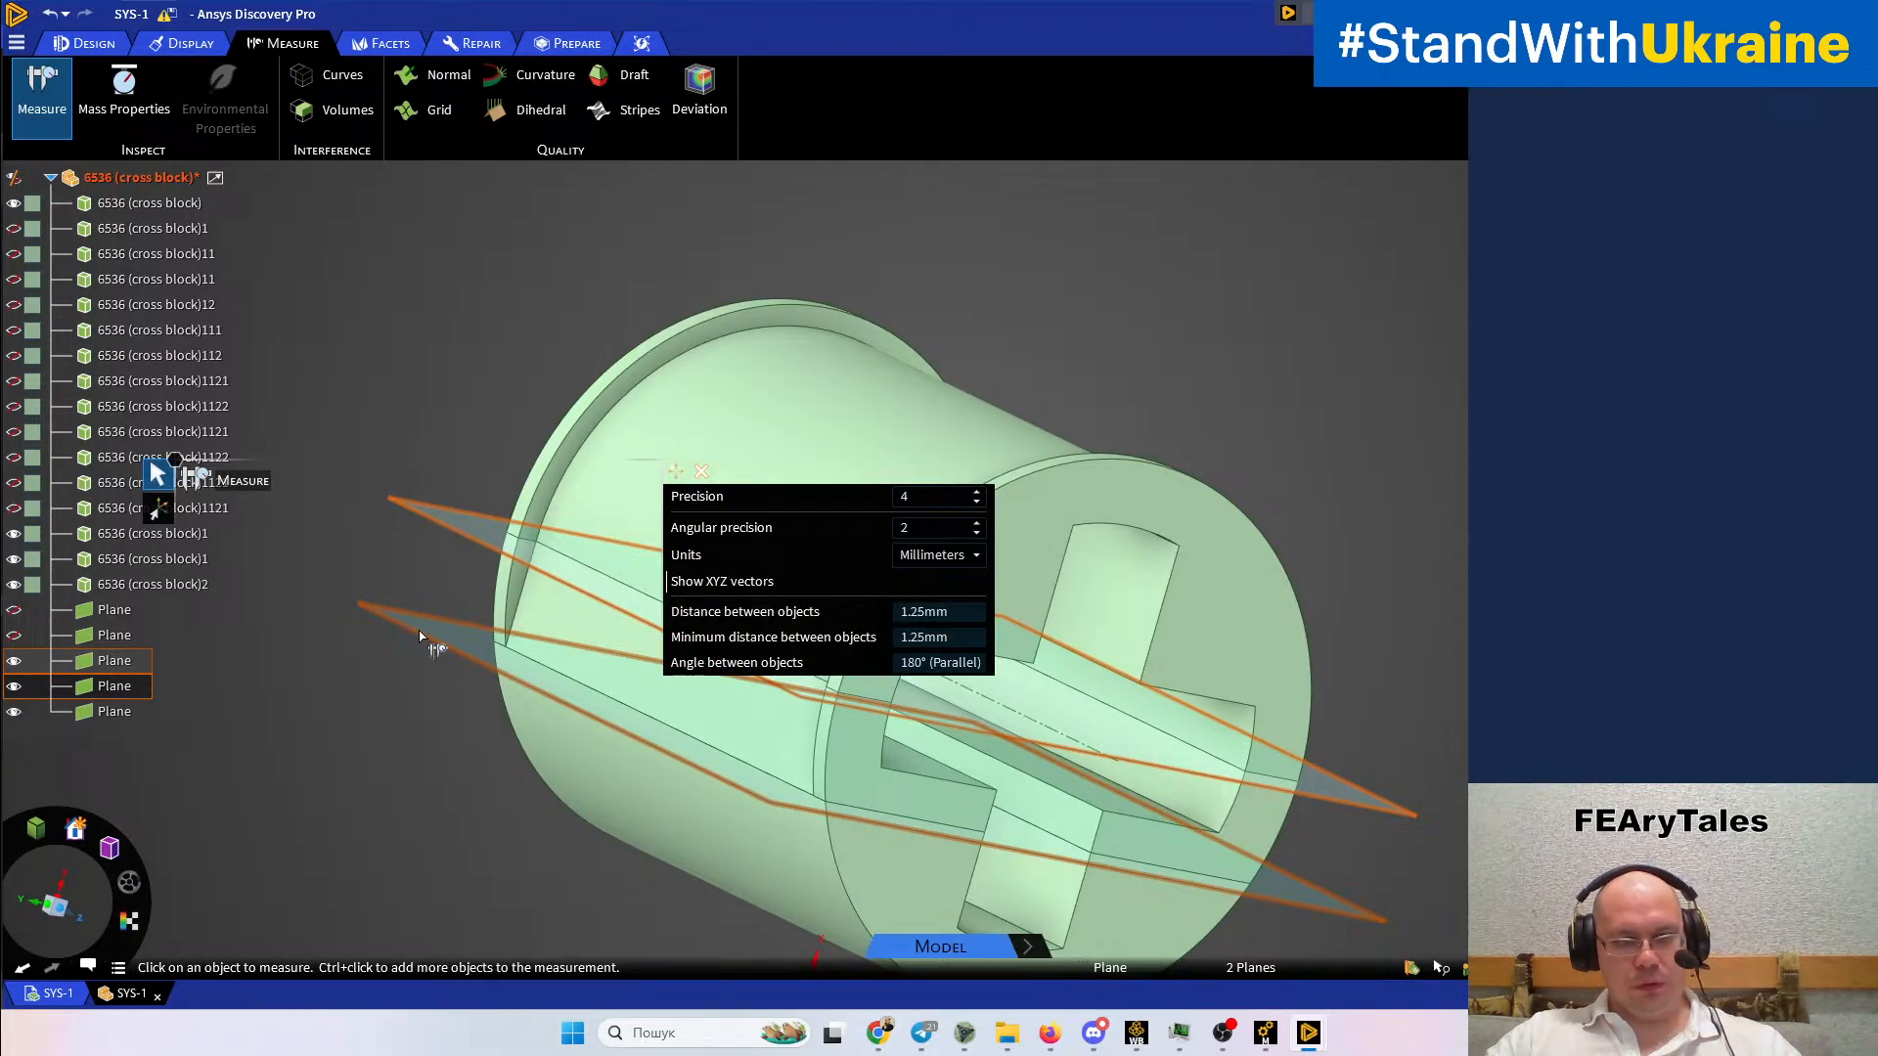
pyautogui.press('Escape')
# Move one of the coincident upper planes 1.25 mm along its normal, away from the lower plane
pyautogui.click(435, 515)
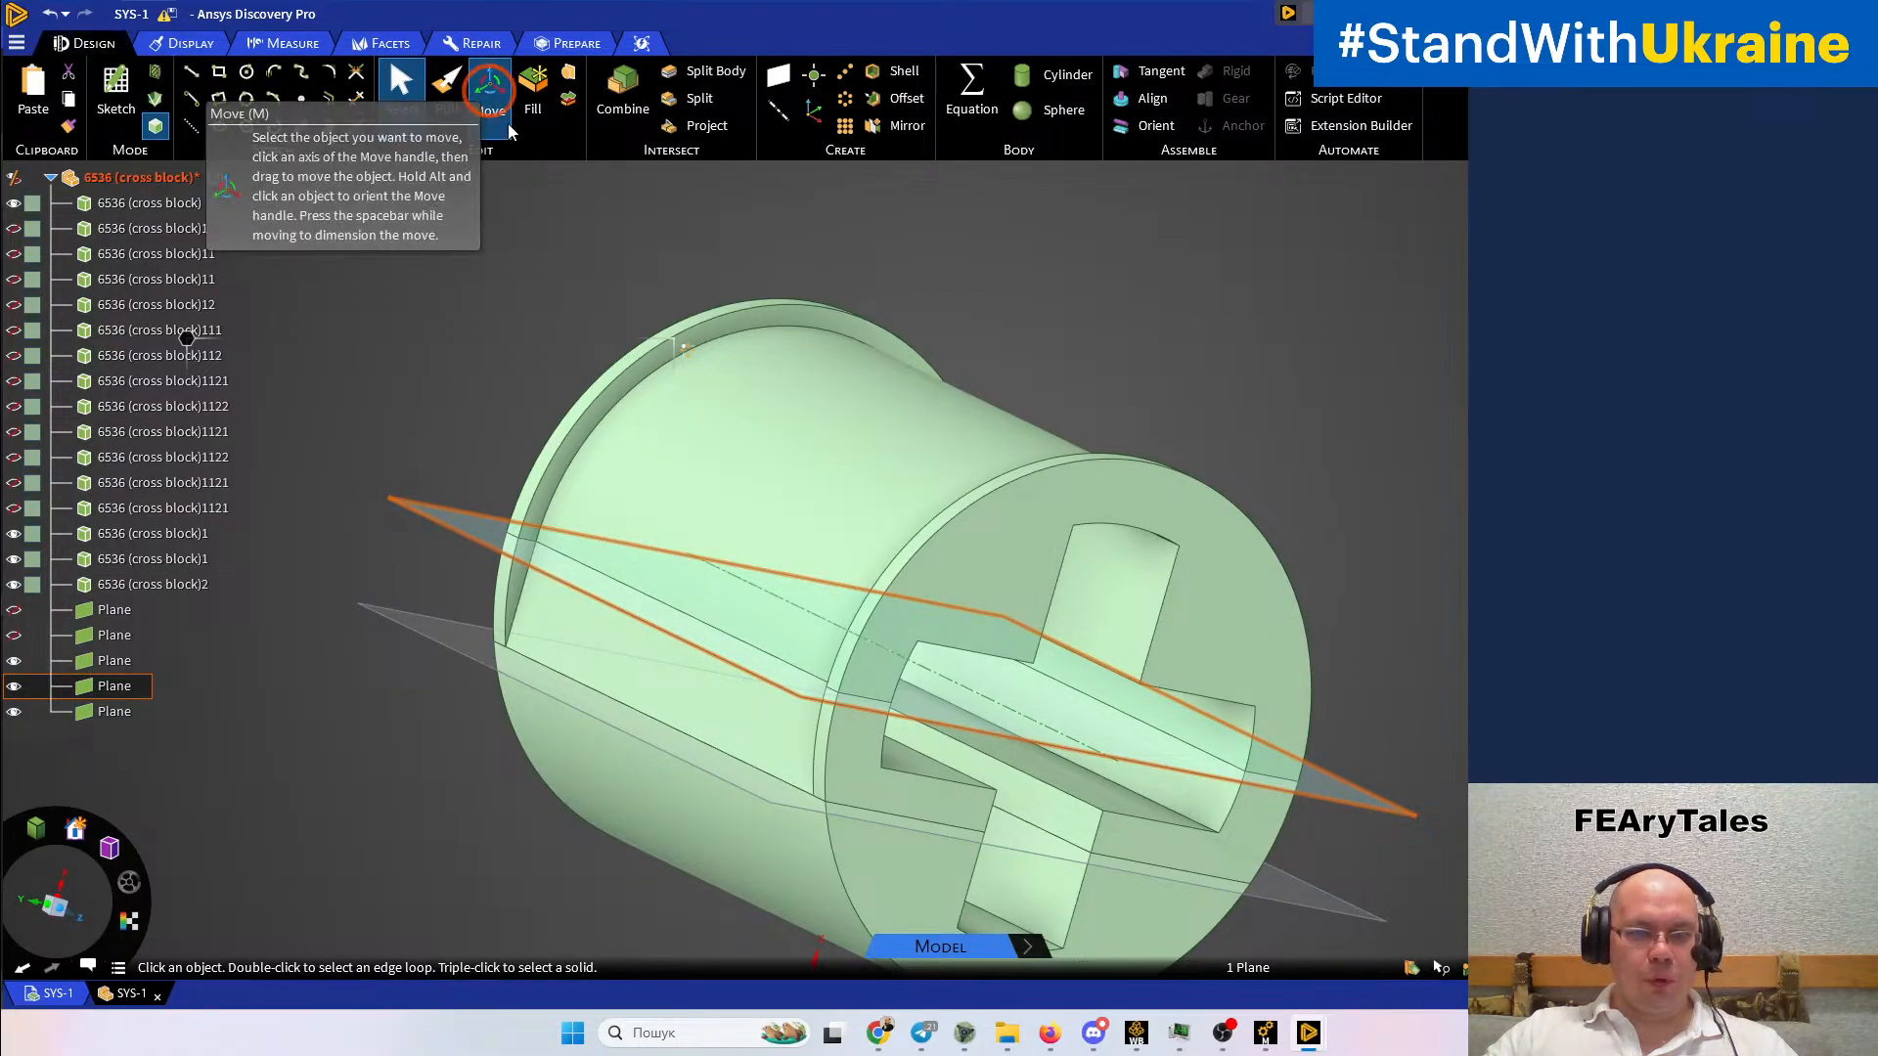
pyautogui.click(489, 88)
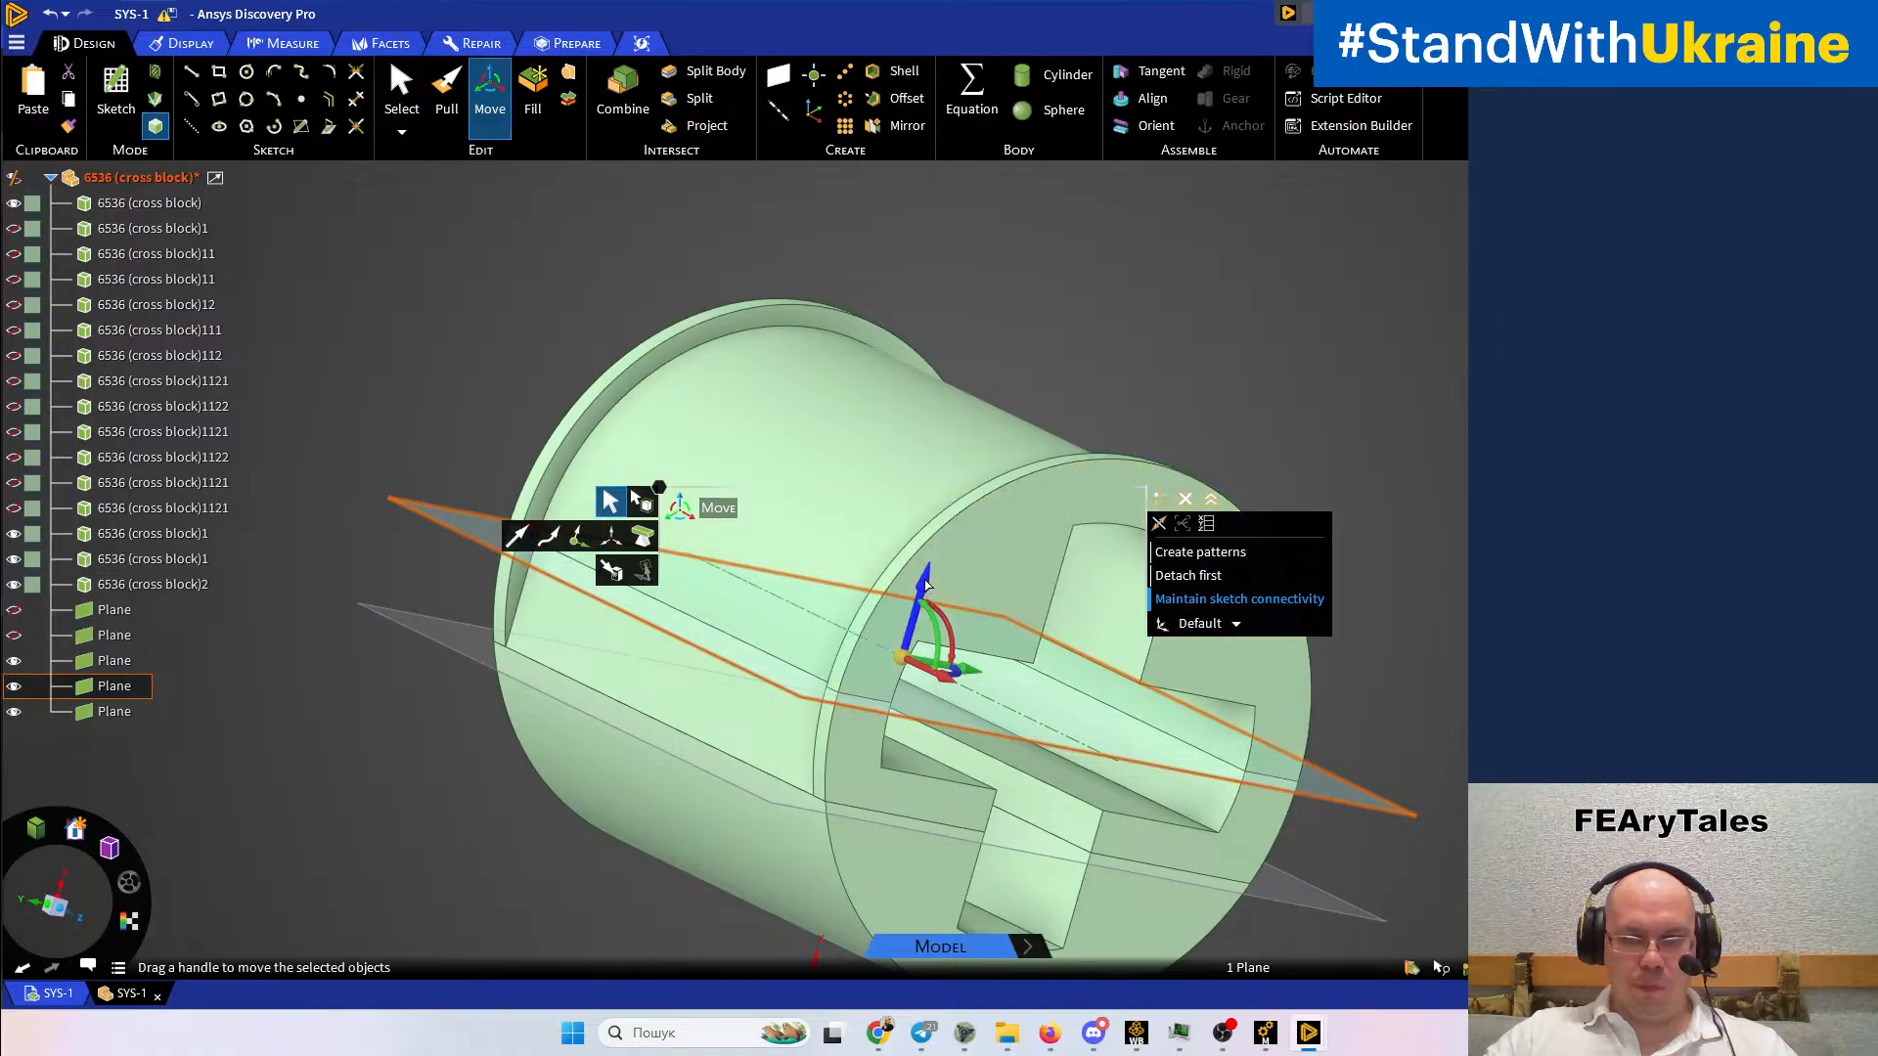
pyautogui.moveTo(927, 562); pyautogui.dragTo(932, 538)
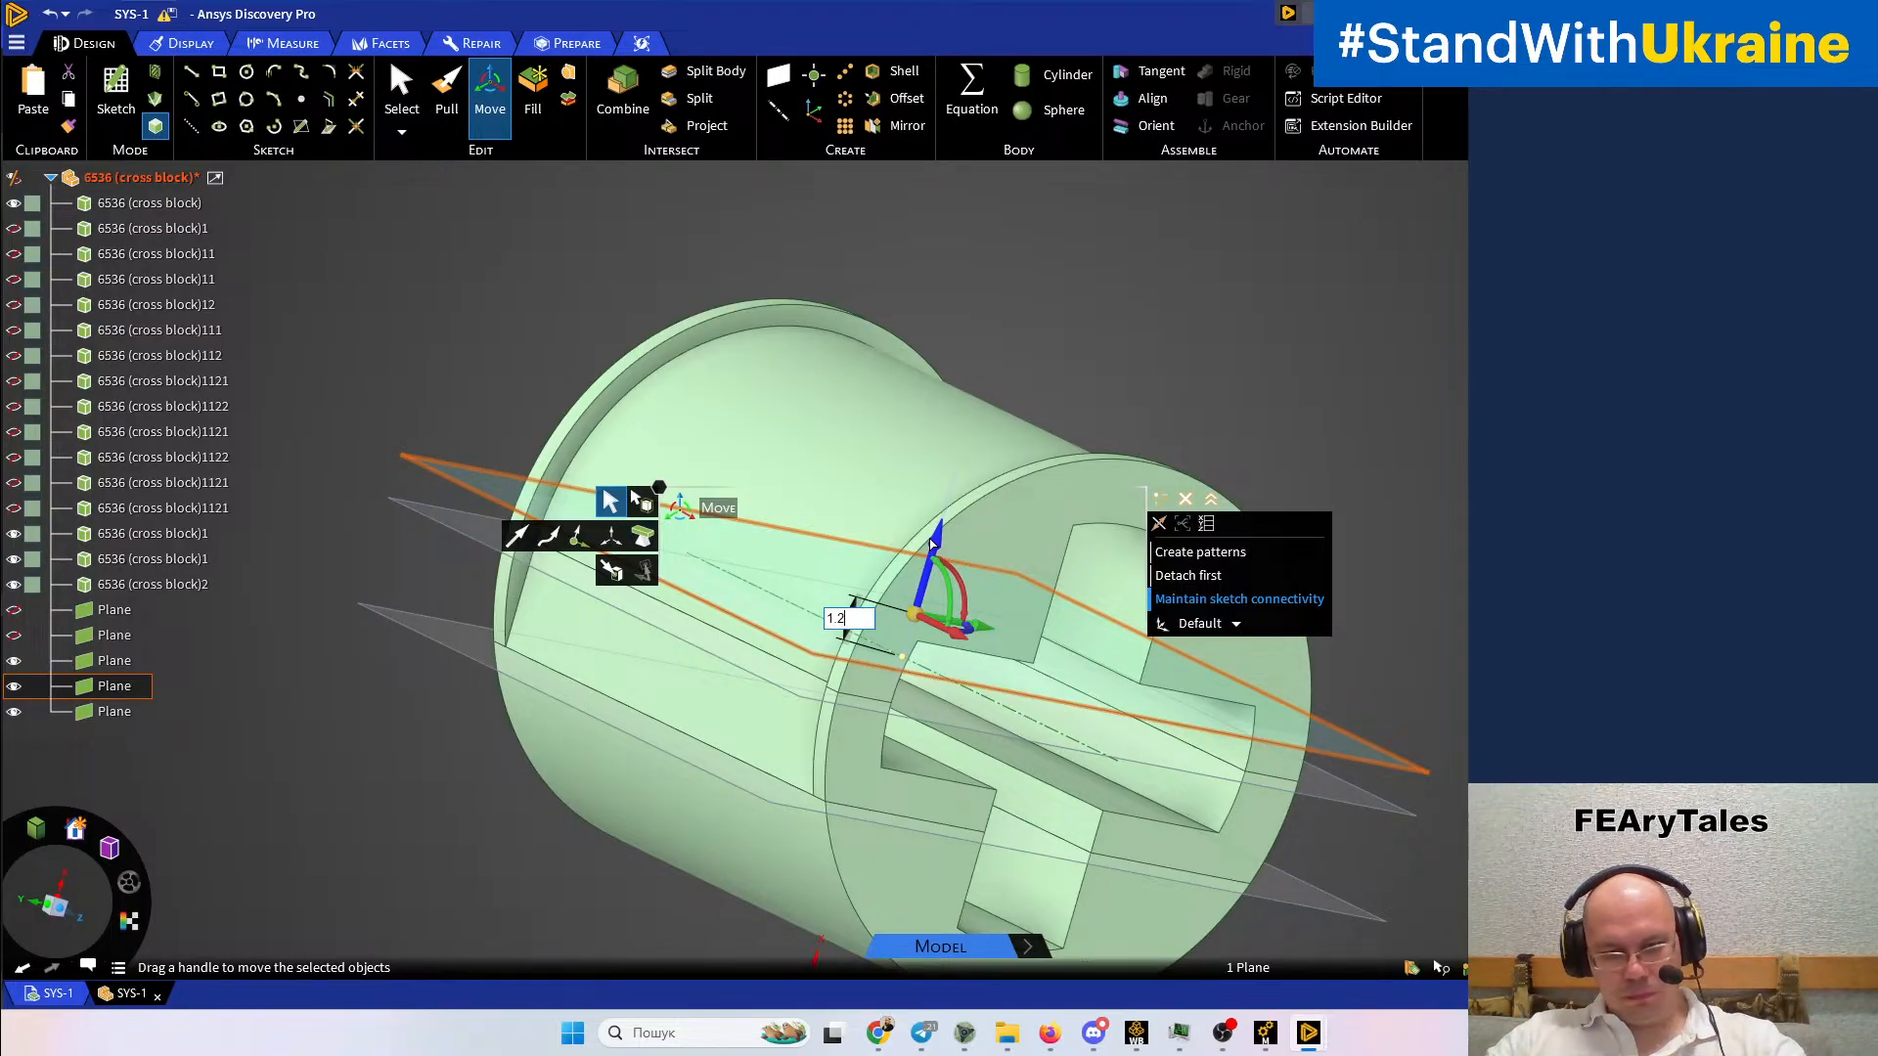
pyautogui.moveTo(930, 543); pyautogui.dragTo(956, 479)
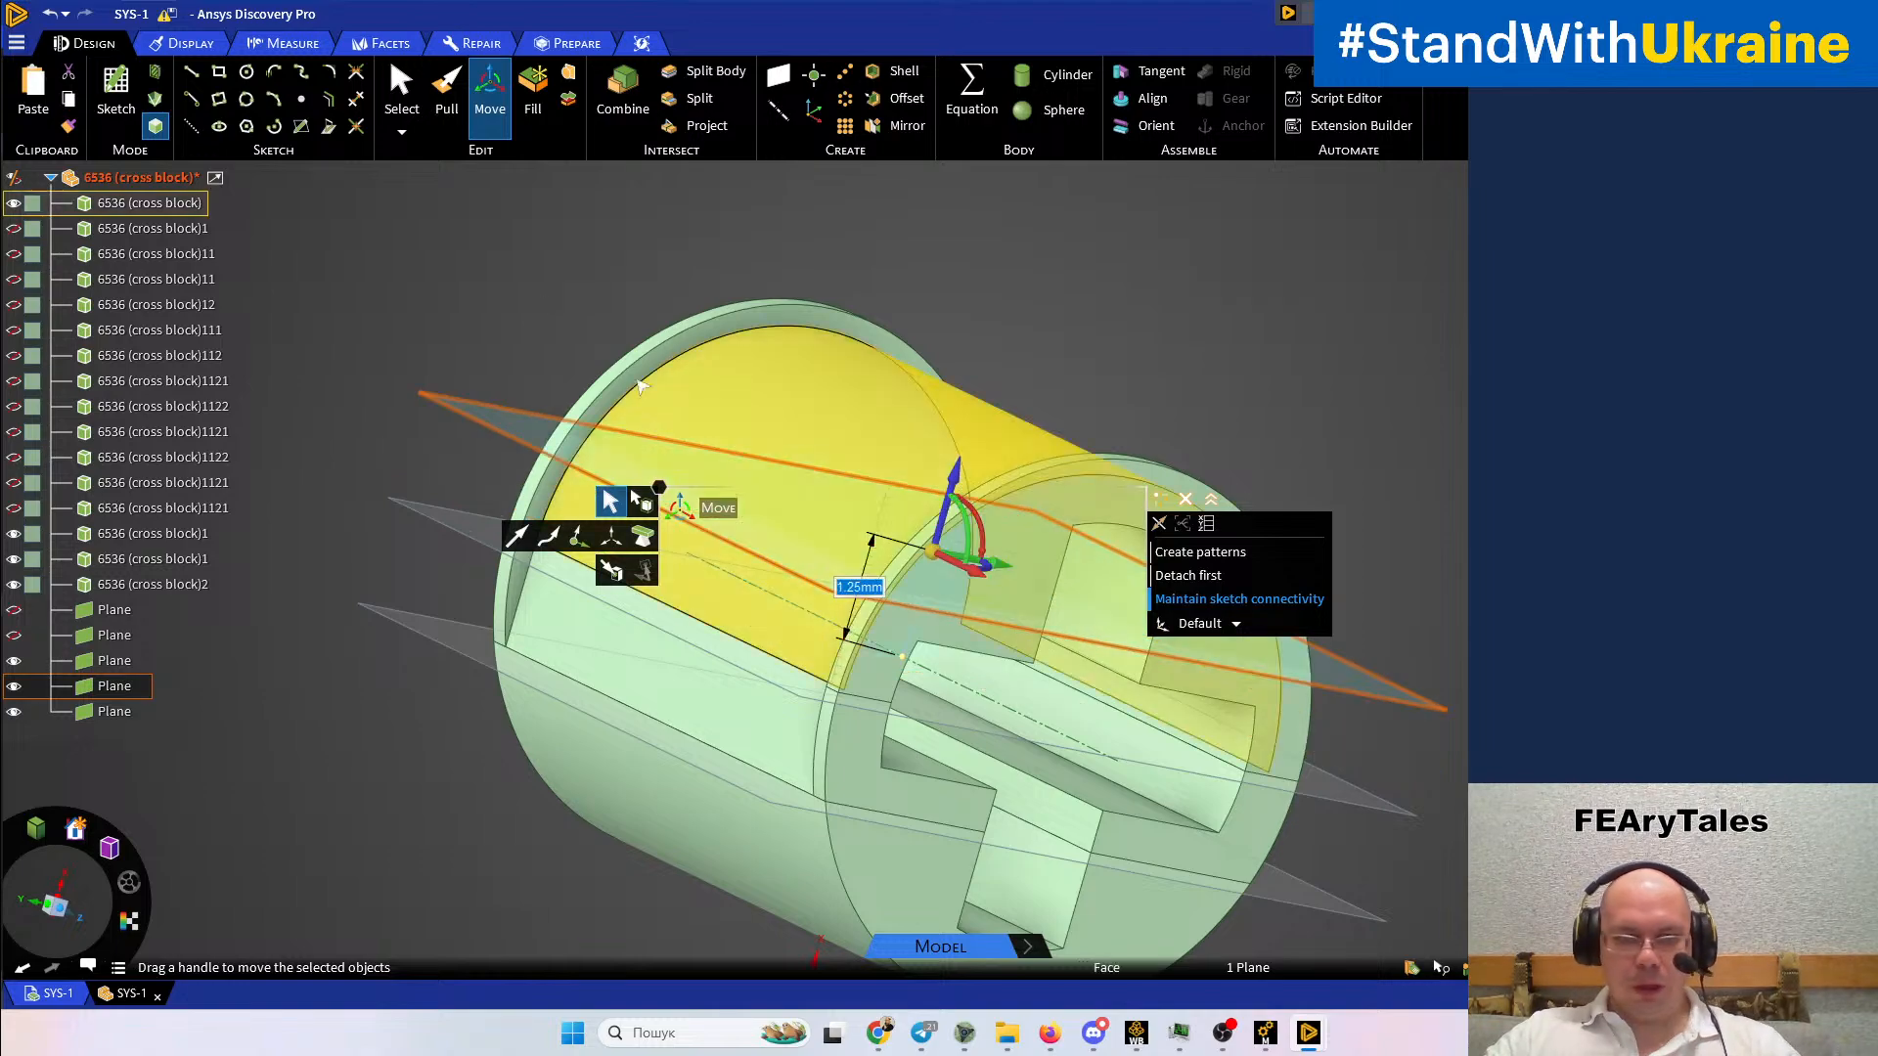
pyautogui.click(470, 229)
# Split the upper body of the cylinder with the offset plane as cutter
pyautogui.click(715, 72)
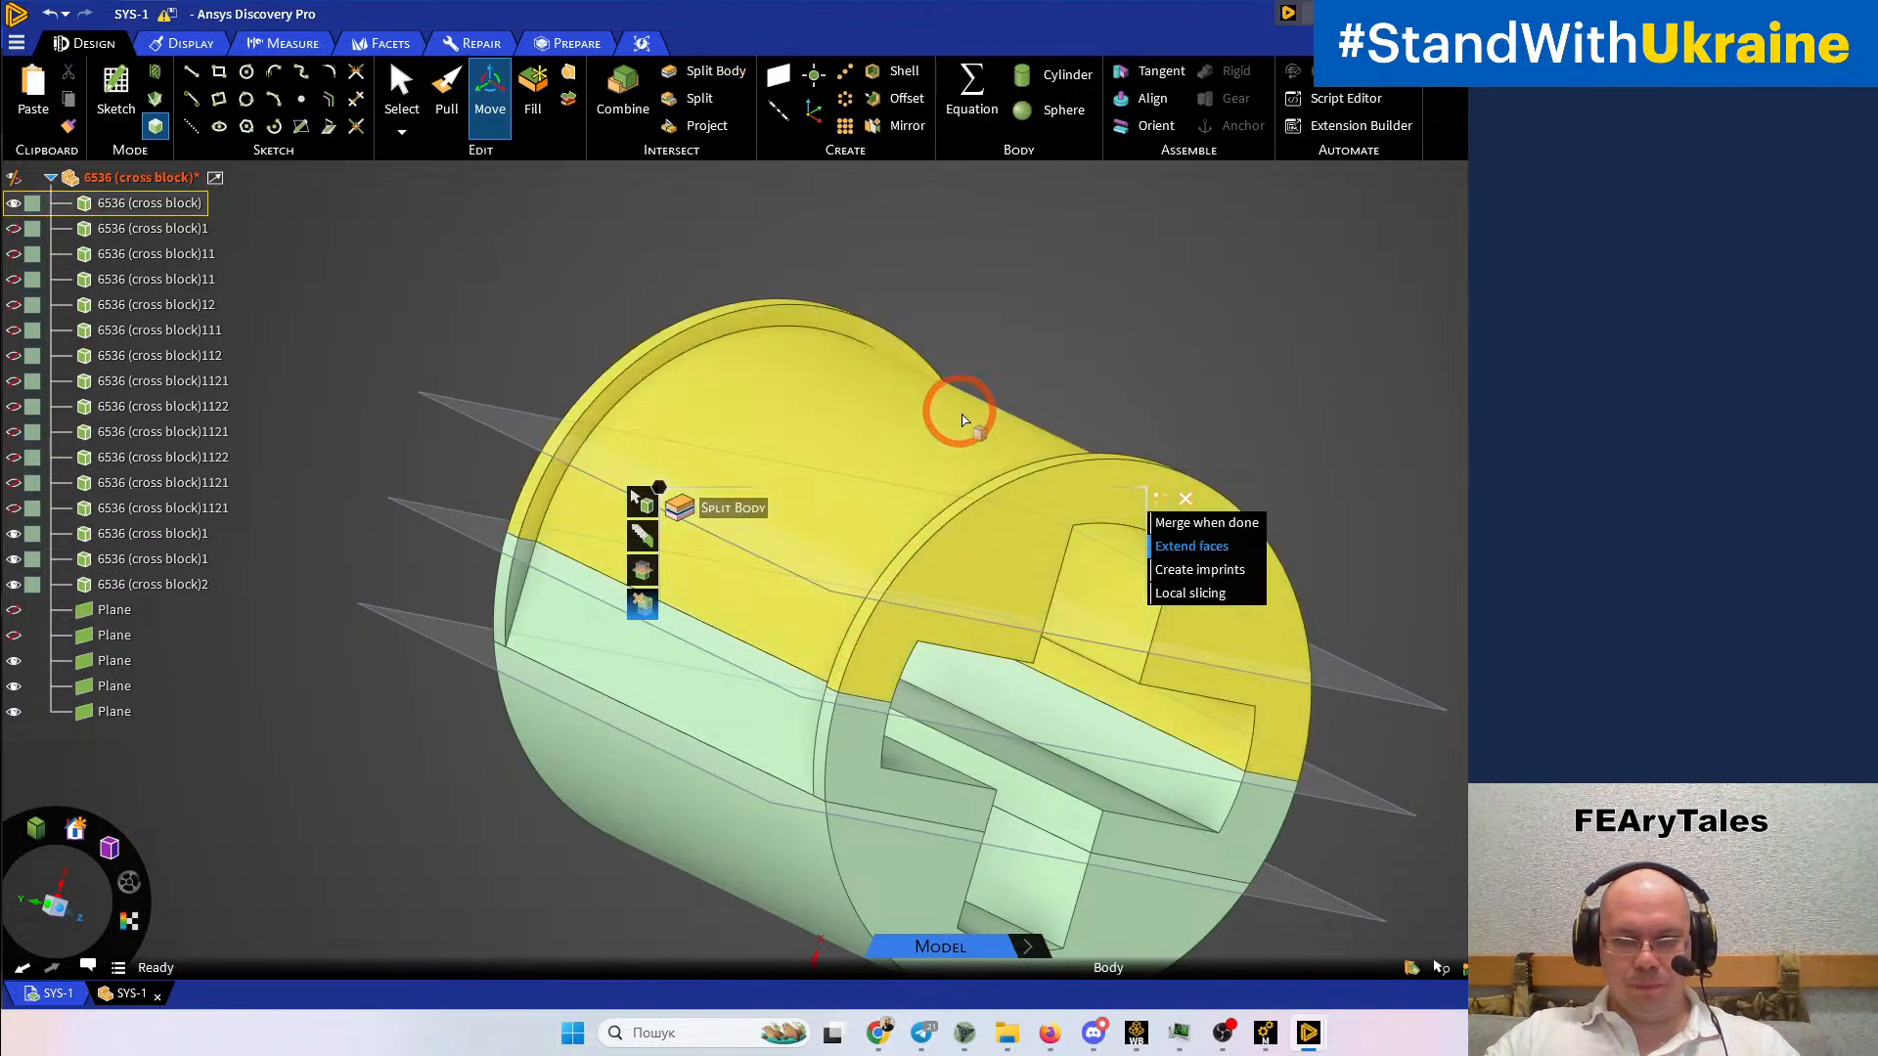
pyautogui.click(957, 409)
pyautogui.click(843, 595)
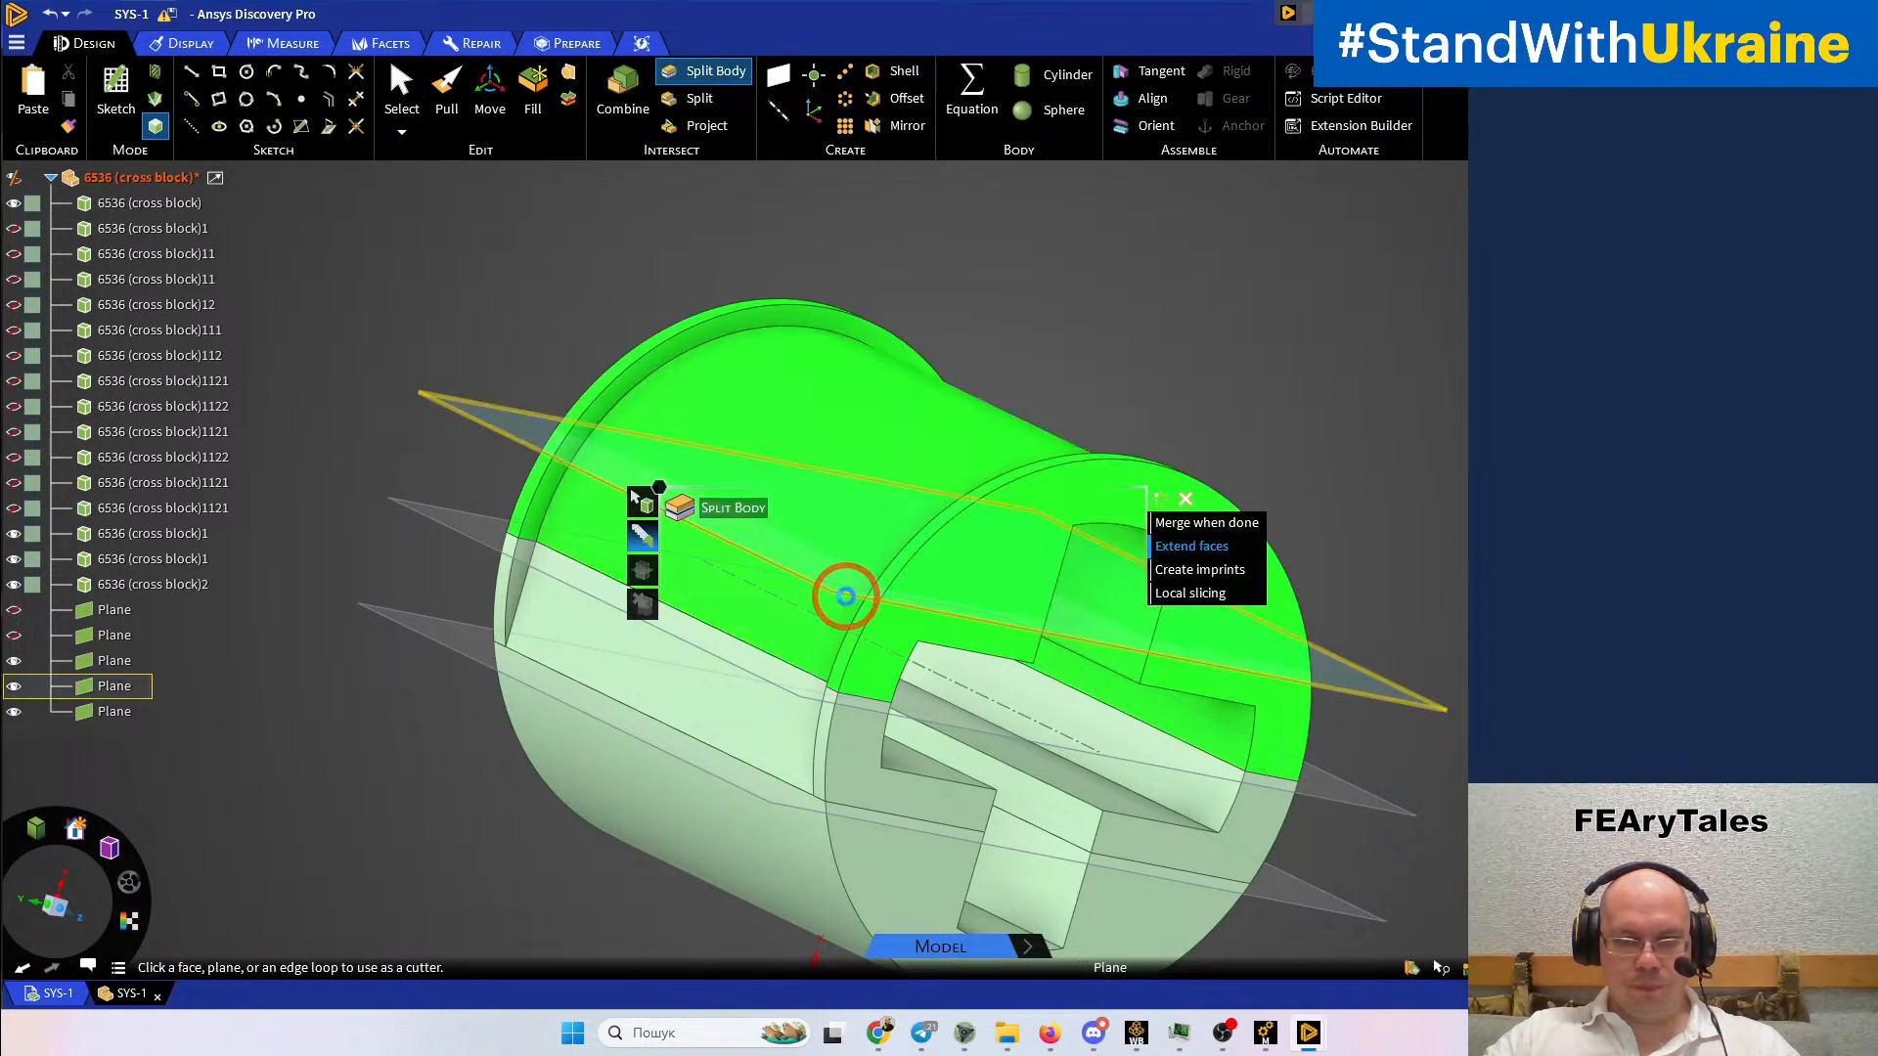
pyautogui.click(848, 601)
pyautogui.press('Escape')
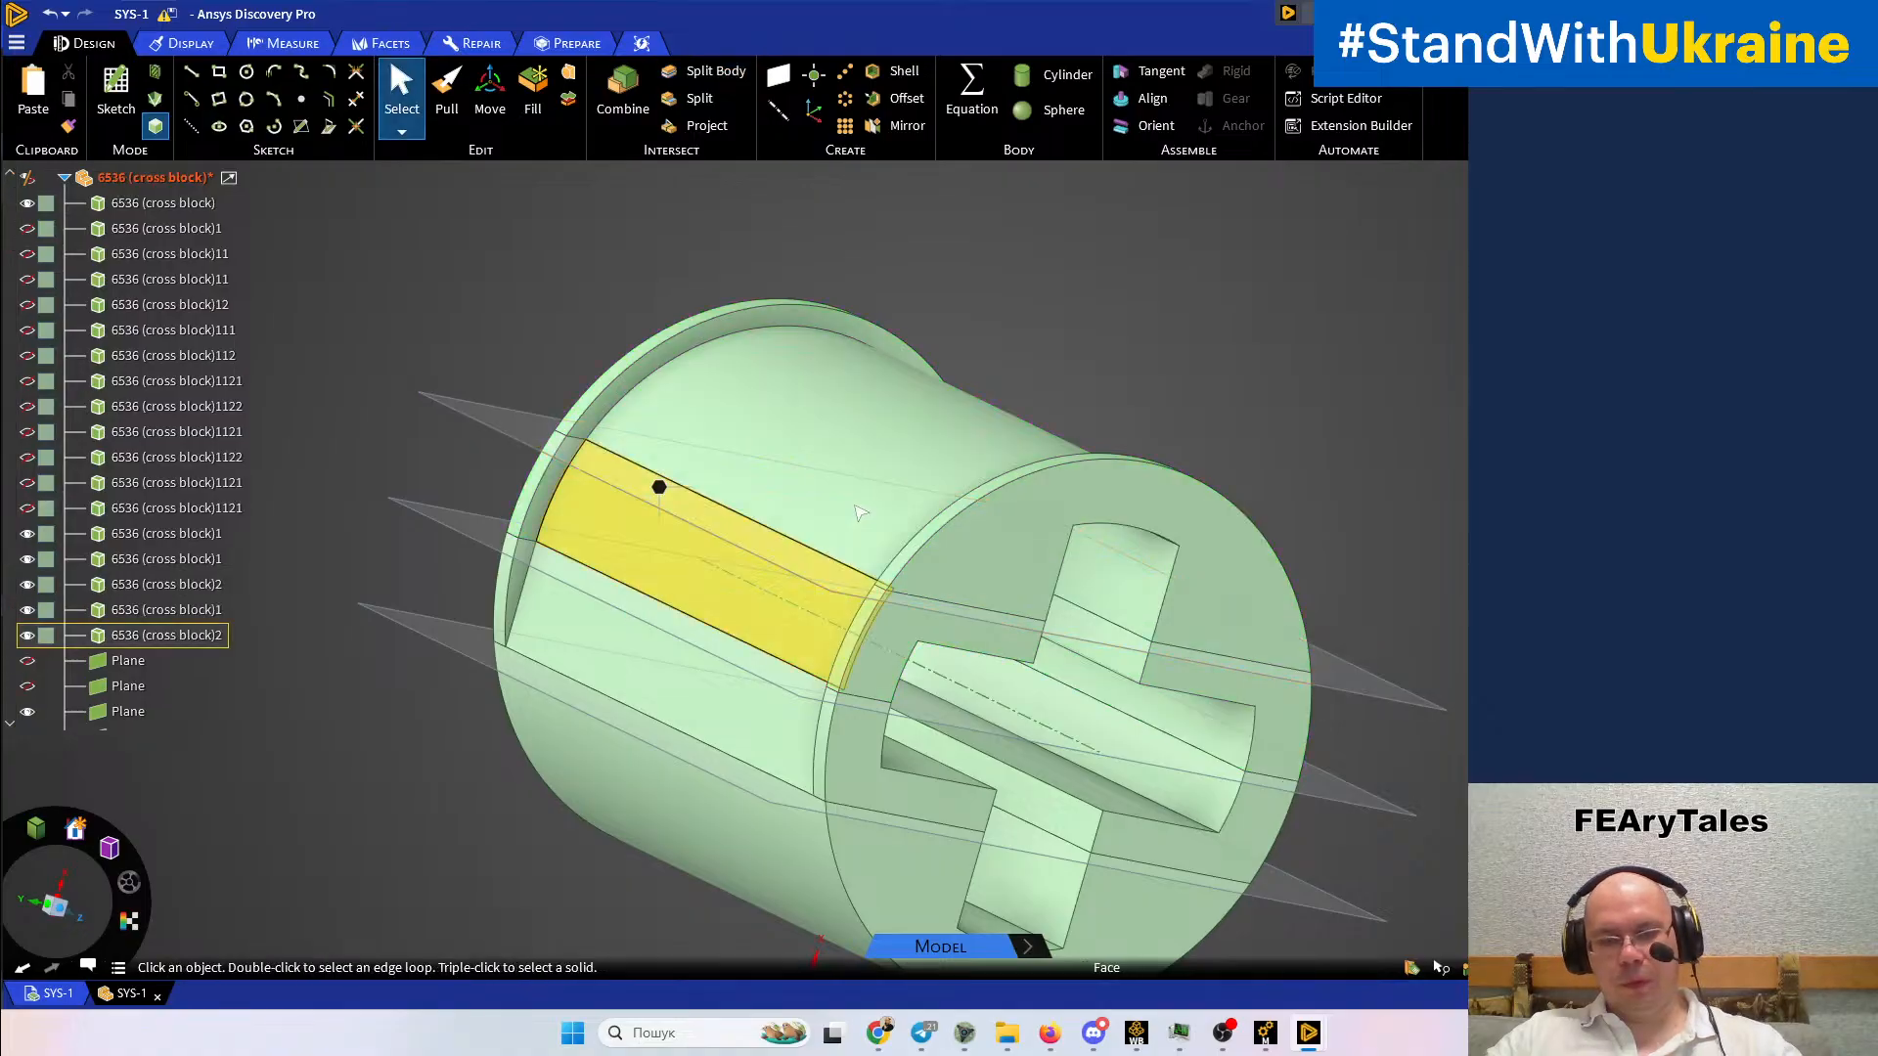
# Split all visible cylinder bodies together, using the inner face of the flange at one end as cutter
pyautogui.click(877, 508)
pyautogui.moveTo(875, 488)
pyautogui.mouseDown(button='middle')
pyautogui.moveTo(889, 578)
pyautogui.moveTo(926, 543)
pyautogui.moveTo(919, 428)
pyautogui.moveTo(860, 420)
pyautogui.moveTo(815, 458)
pyautogui.moveTo(906, 509)
pyautogui.mouseUp(button='middle')
pyautogui.moveTo(805, 554); pyautogui.dragTo(1103, 637, button='middle')
pyautogui.click(1296, 624)
pyautogui.scroll(-3, 1292, 617)
pyautogui.click(1132, 434)
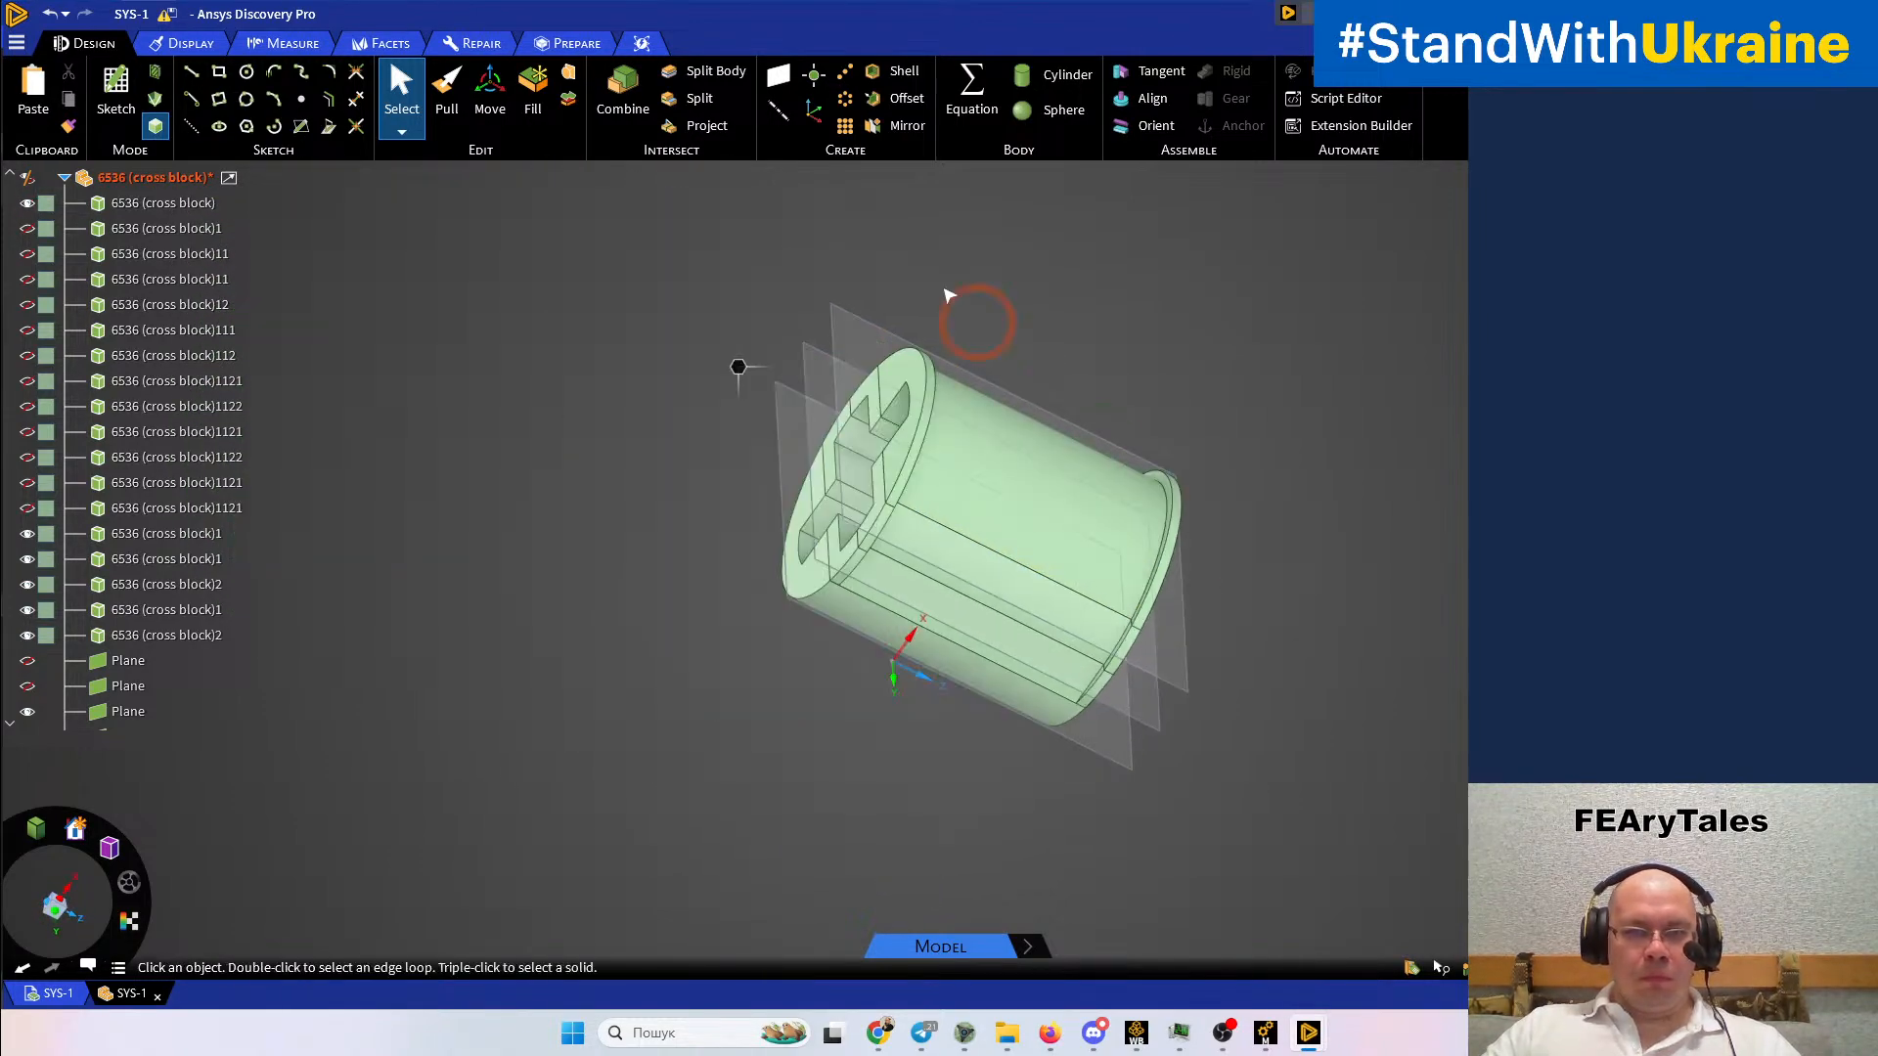
pyautogui.moveTo(623, 247); pyautogui.dragTo(1309, 821)
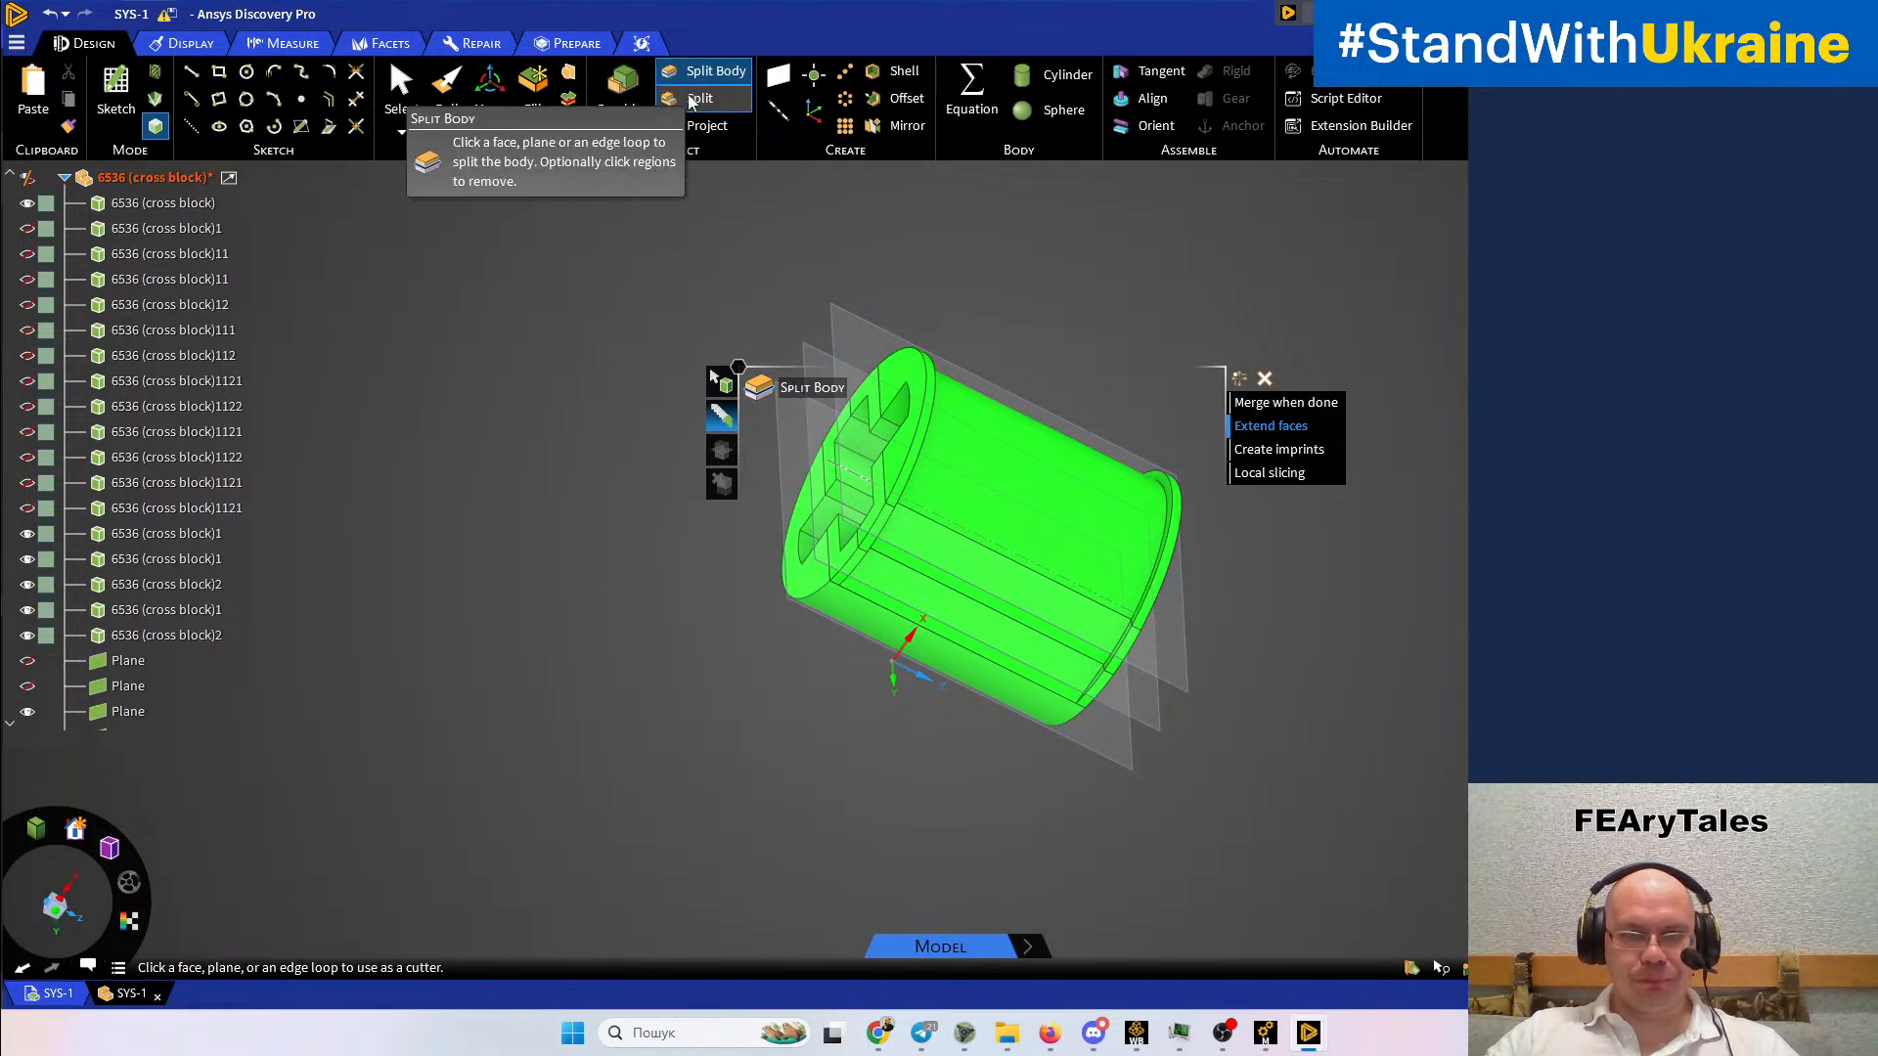
pyautogui.moveTo(1174, 606); pyautogui.dragTo(1258, 671, button='middle')
pyautogui.scroll(3, 1177, 631)
pyautogui.scroll(3, 1176, 626)
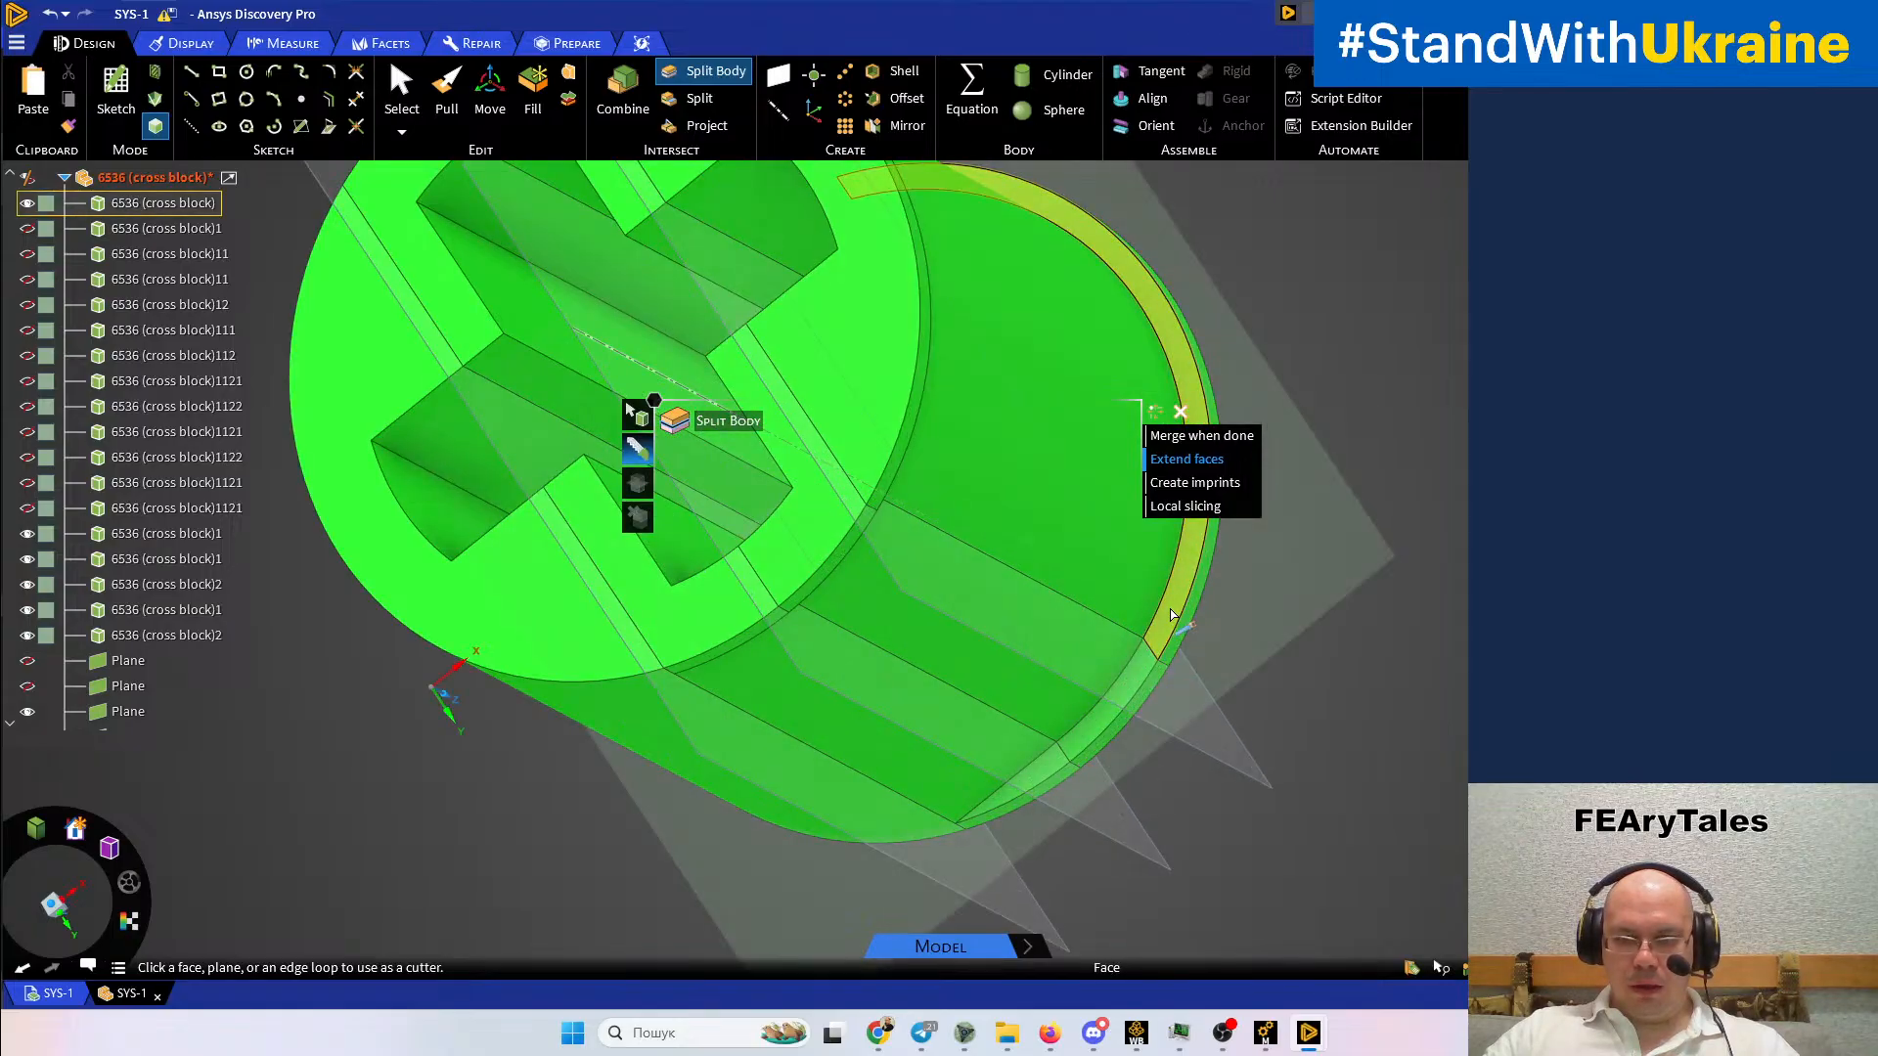
pyautogui.click(1173, 616)
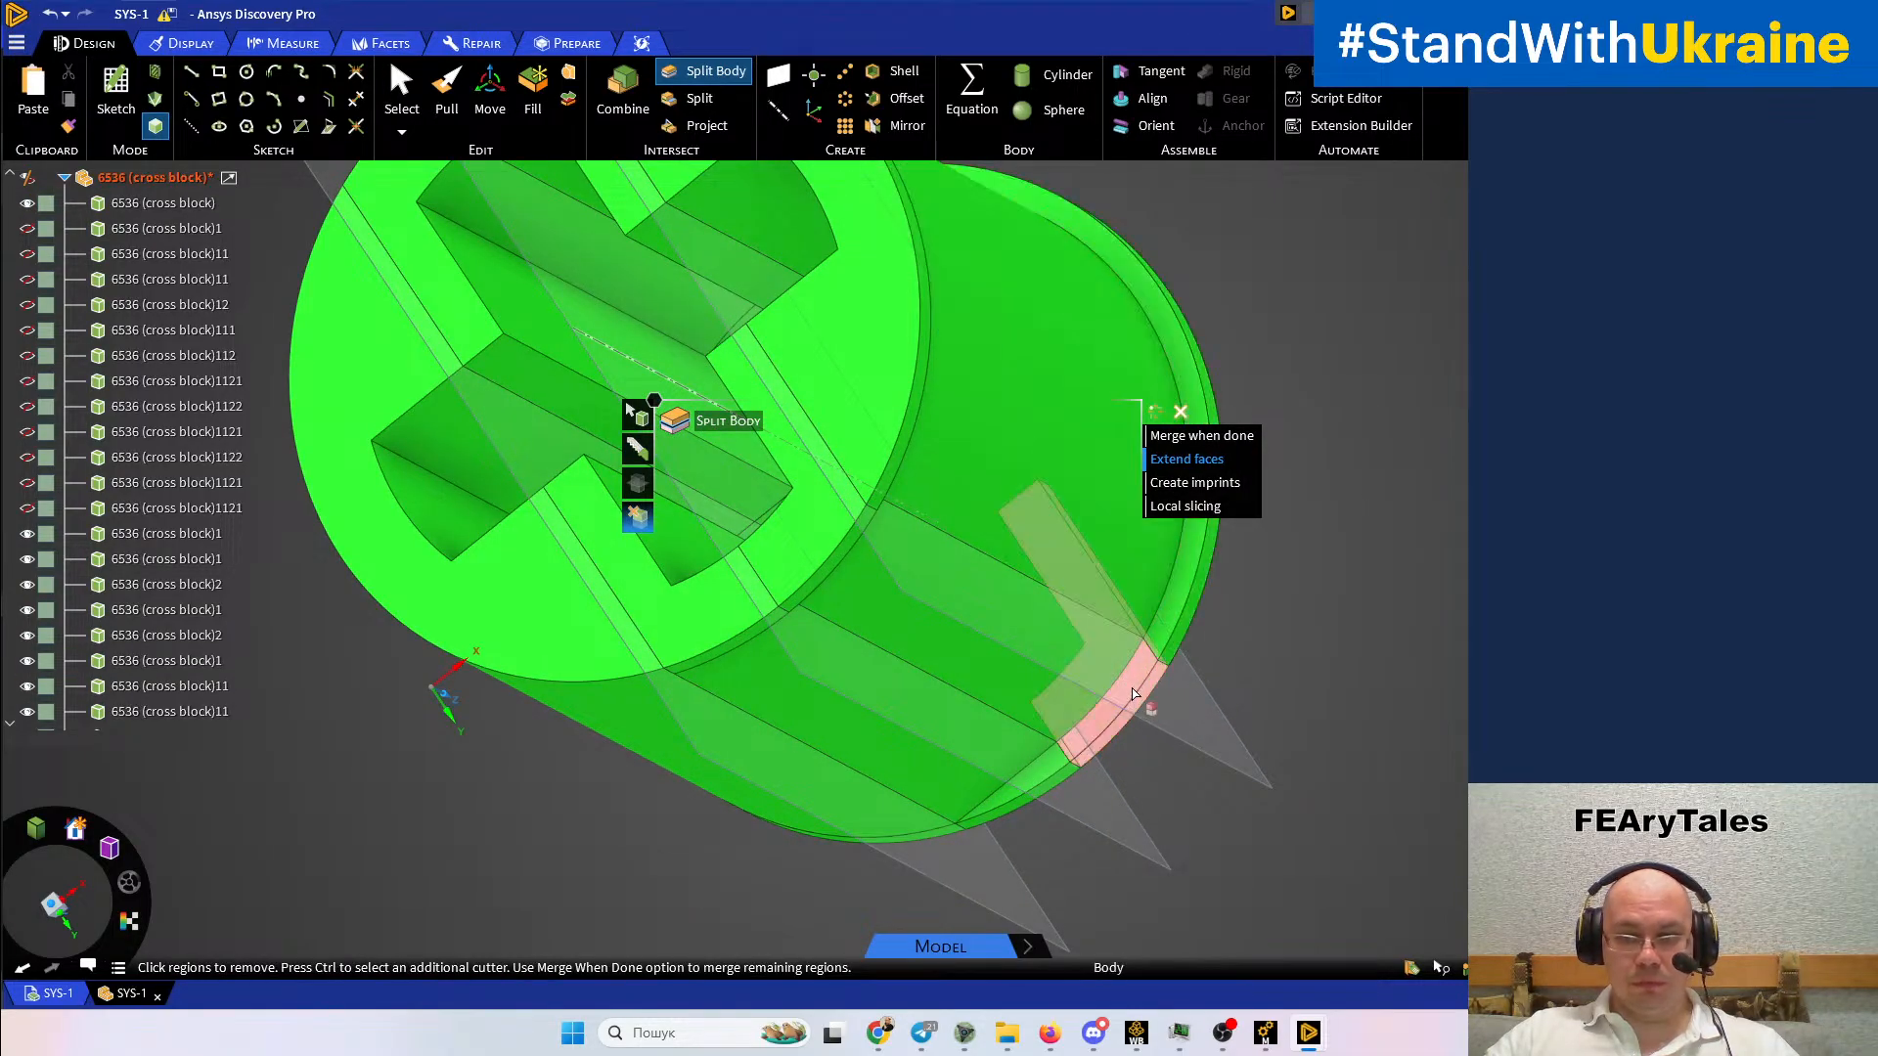
# Split the same cylinder bodies also with the inner face of the opposite end flange as an additional cutter
pyautogui.moveTo(1125, 763); pyautogui.dragTo(870, 799, button='middle')
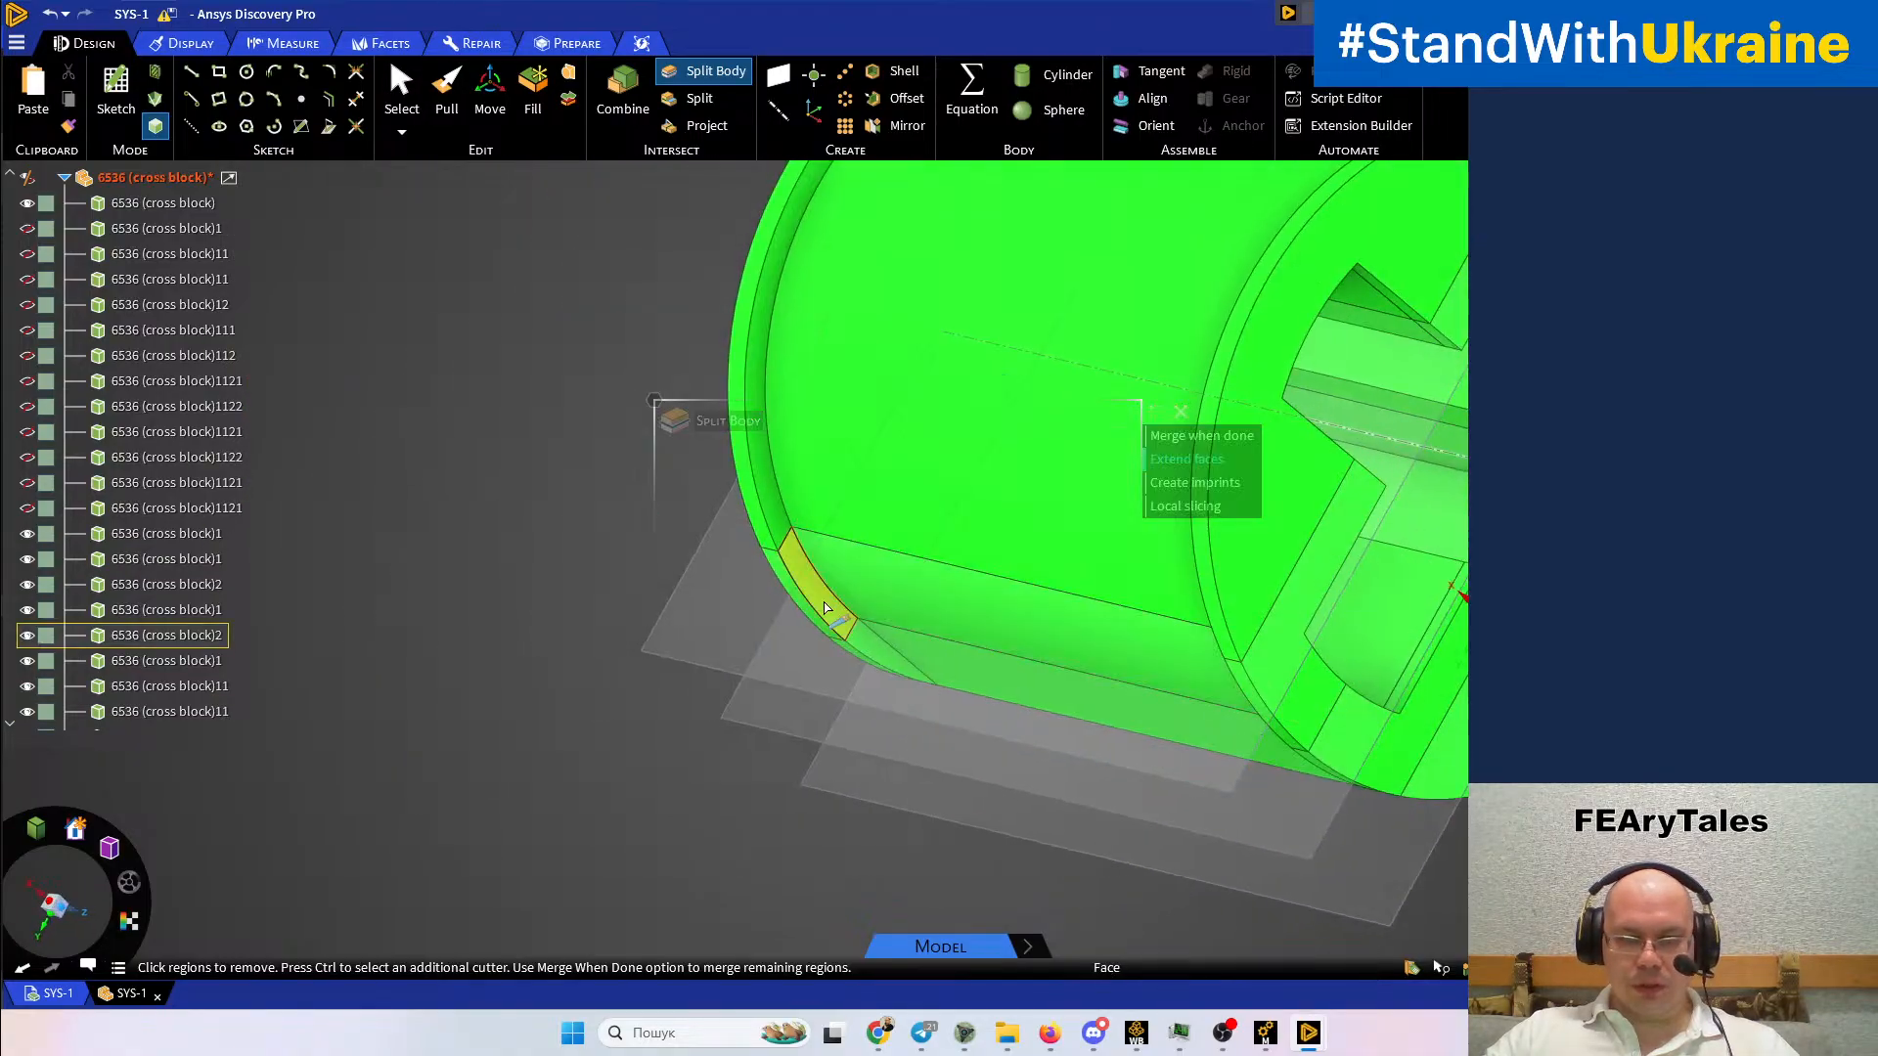
pyautogui.click(826, 608)
pyautogui.click(824, 608)
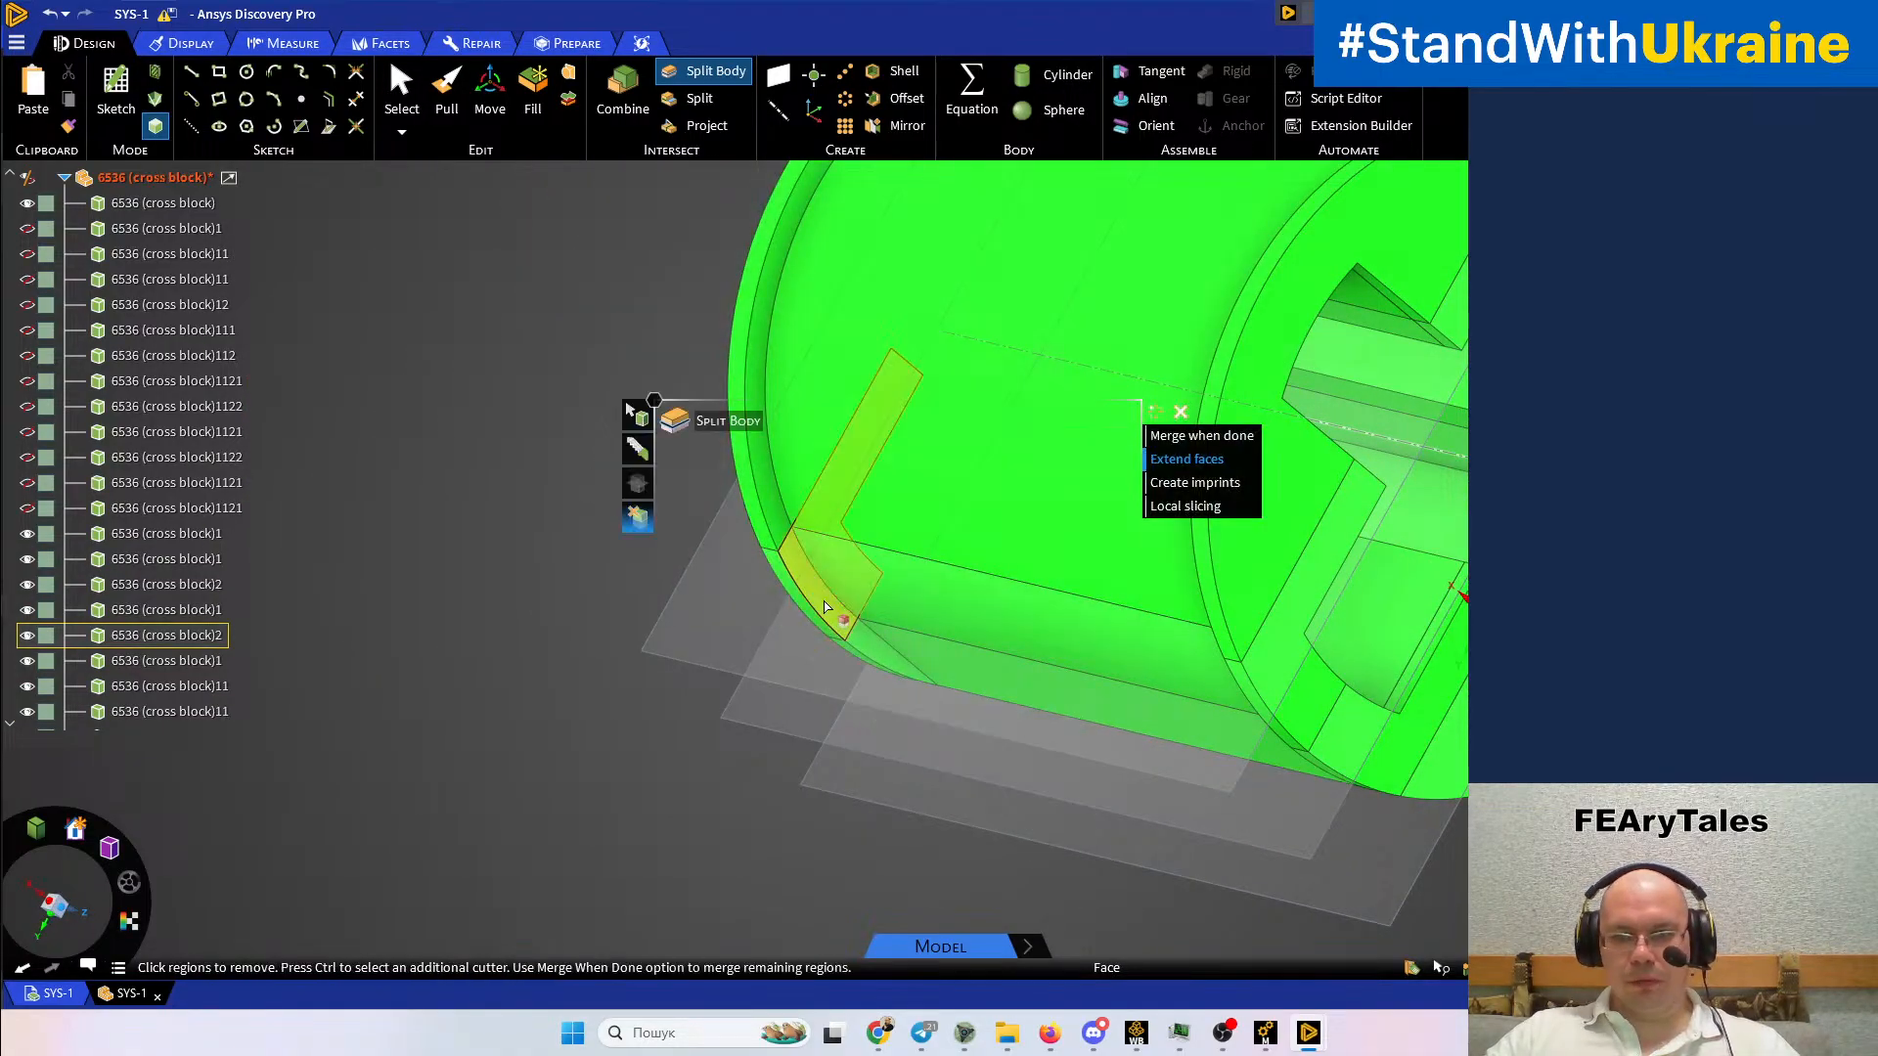
pyautogui.press('Escape')
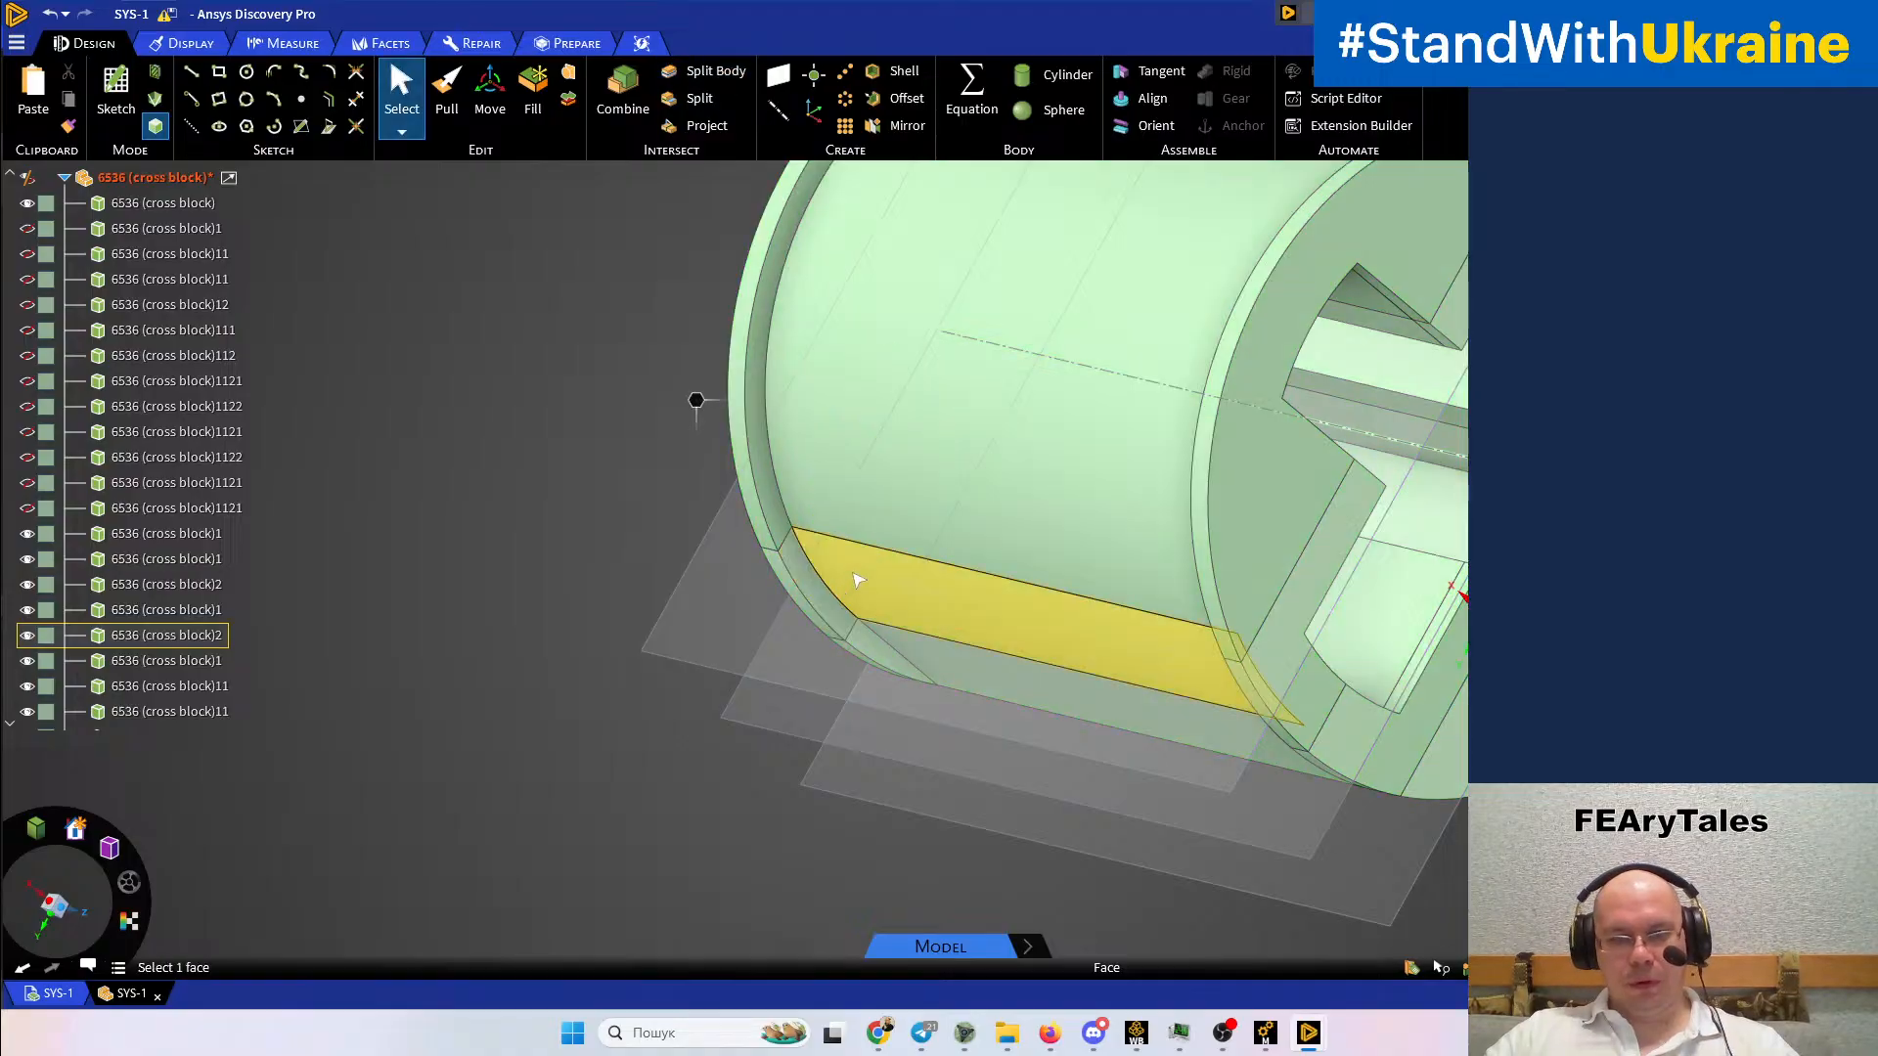
# Split the top flange segments and the adjacent ones between the upper and middle planes, at both ends, with the cylinder's outer surface as cutter
pyautogui.moveTo(855, 580); pyautogui.dragTo(932, 490, button='middle')
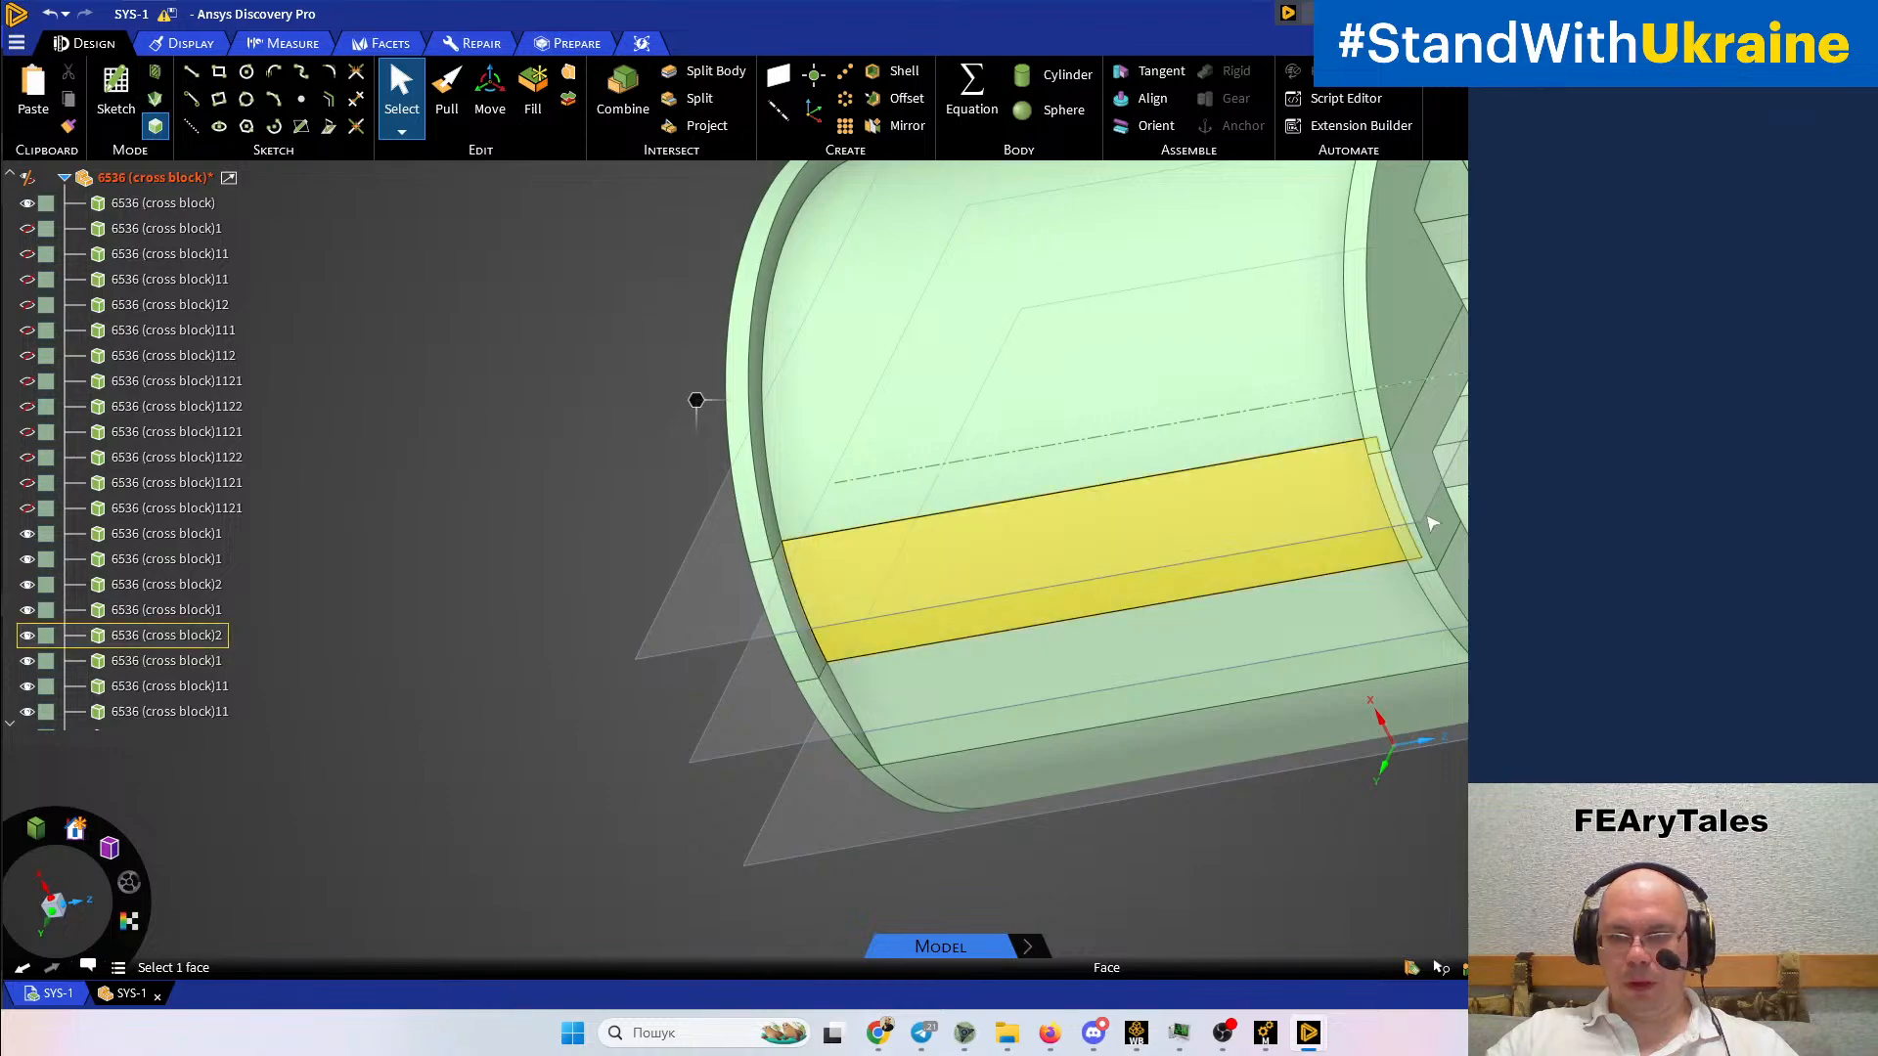
pyautogui.moveTo(1329, 549); pyautogui.dragTo(1336, 596, button='middle')
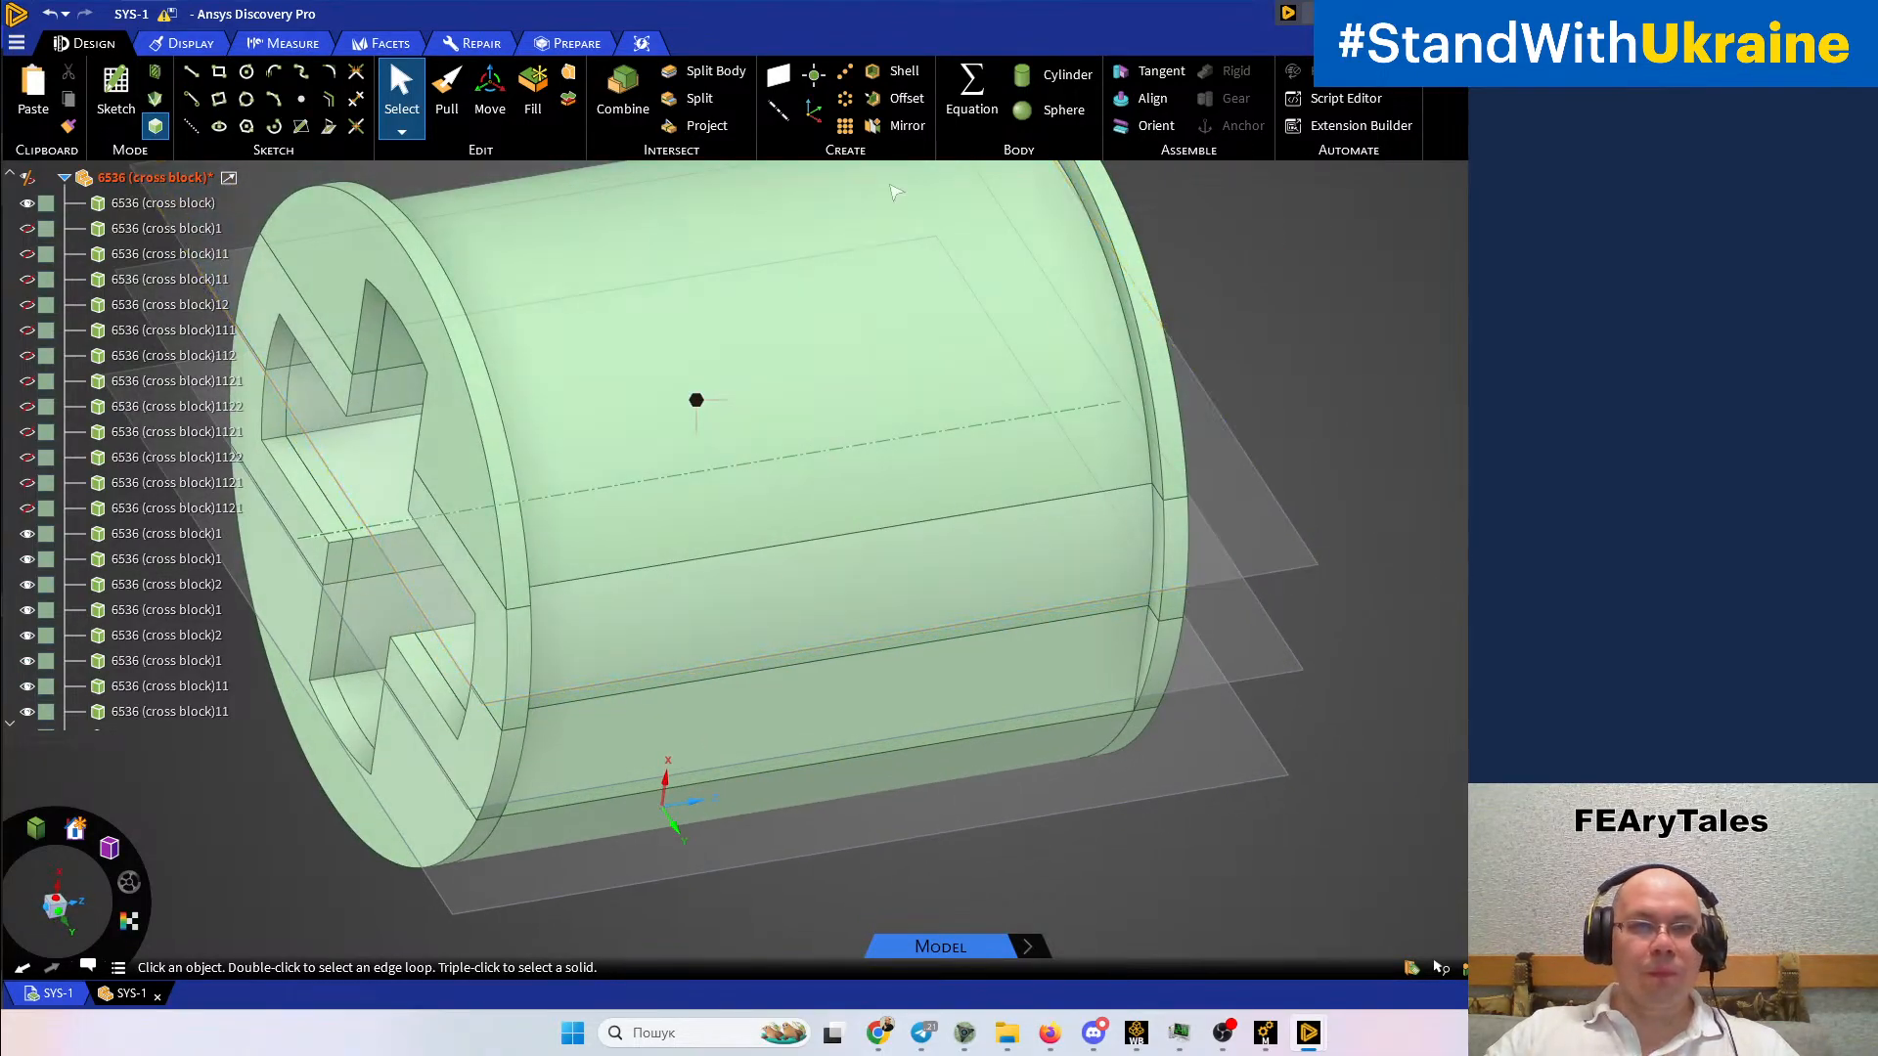
pyautogui.click(707, 71)
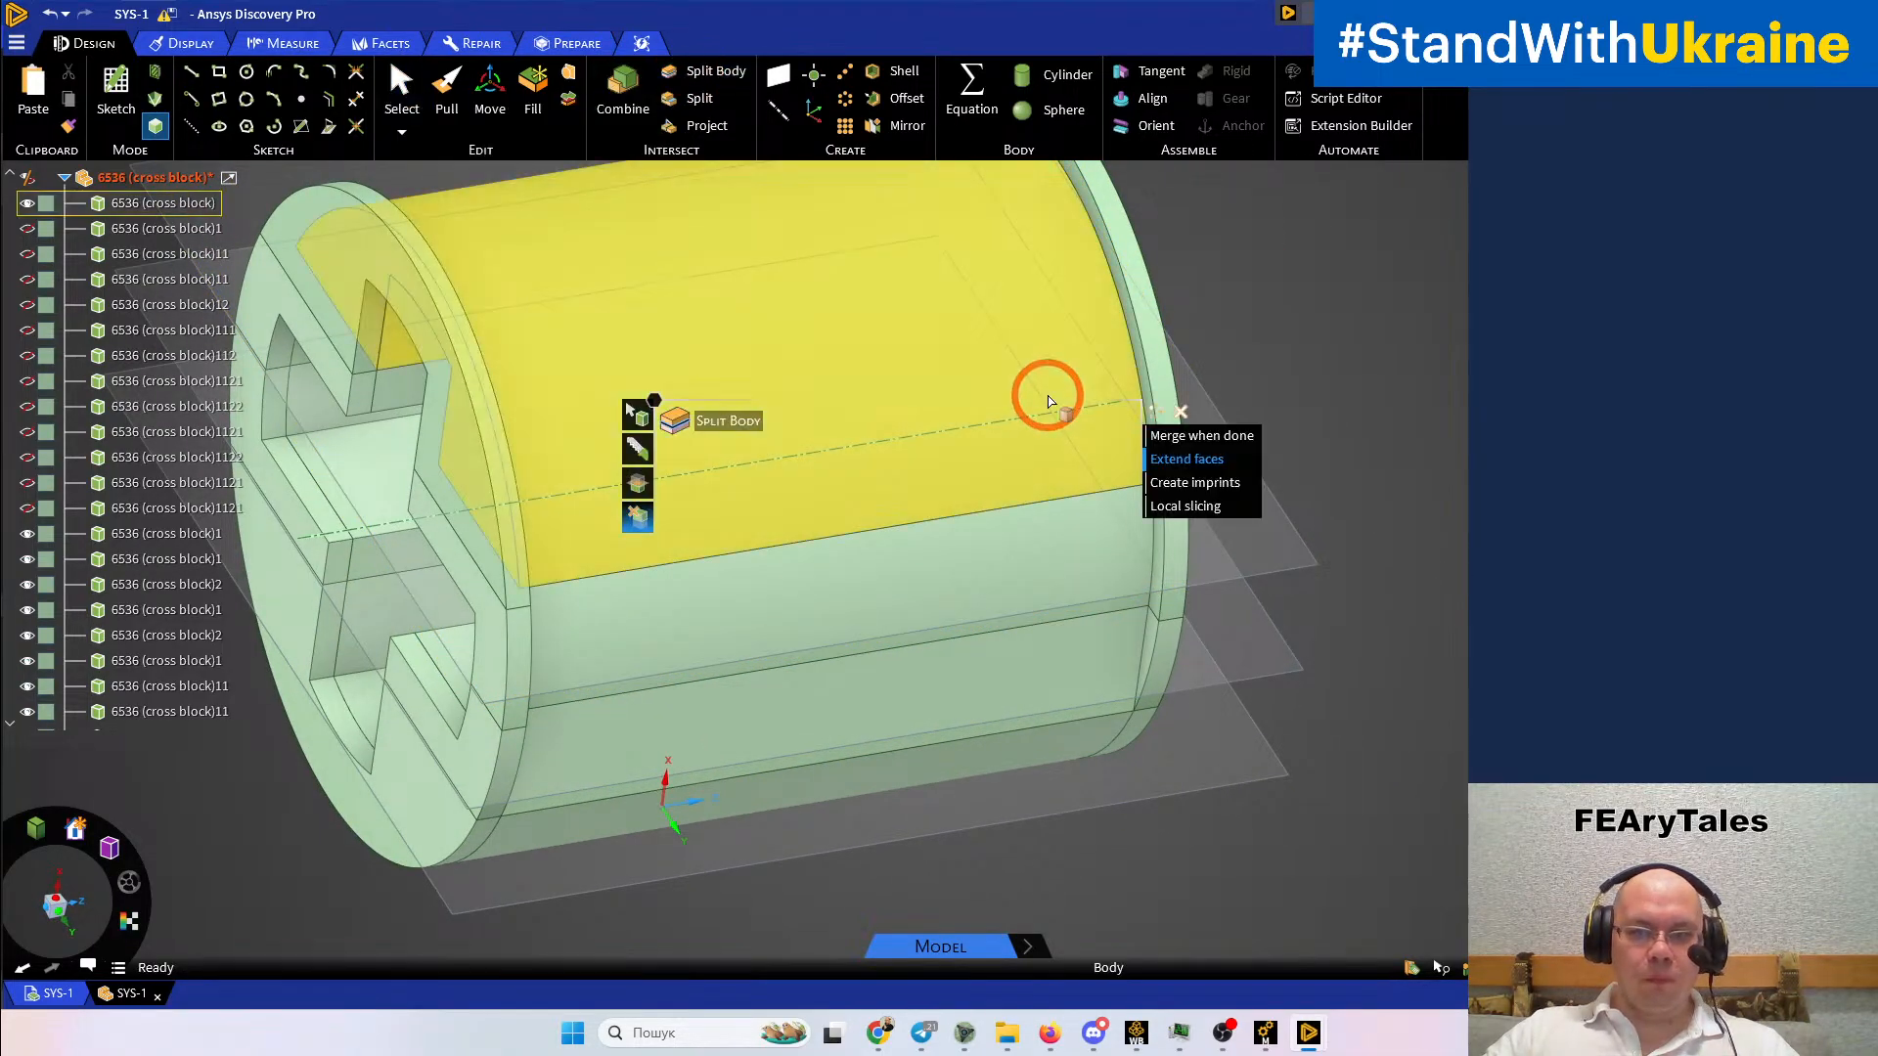
pyautogui.click(1048, 401)
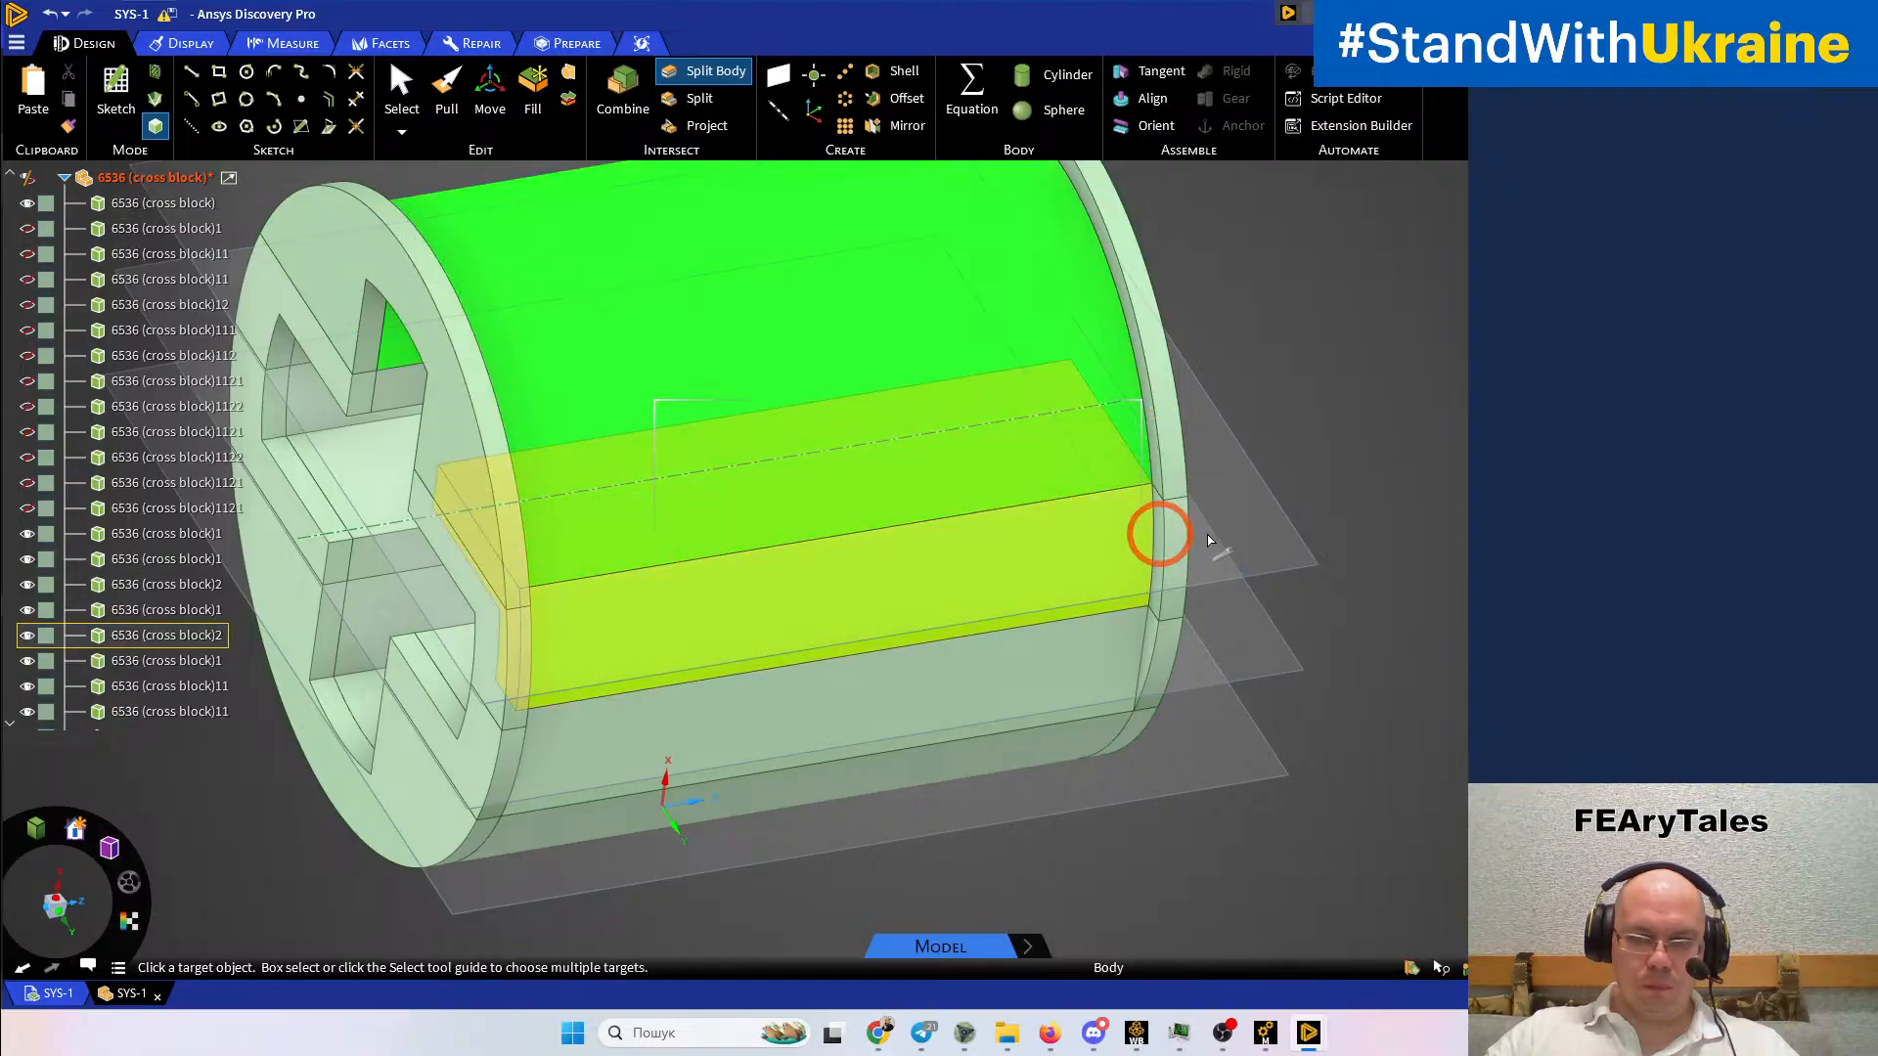
pyautogui.moveTo(1184, 562); pyautogui.dragTo(1123, 550, button='middle')
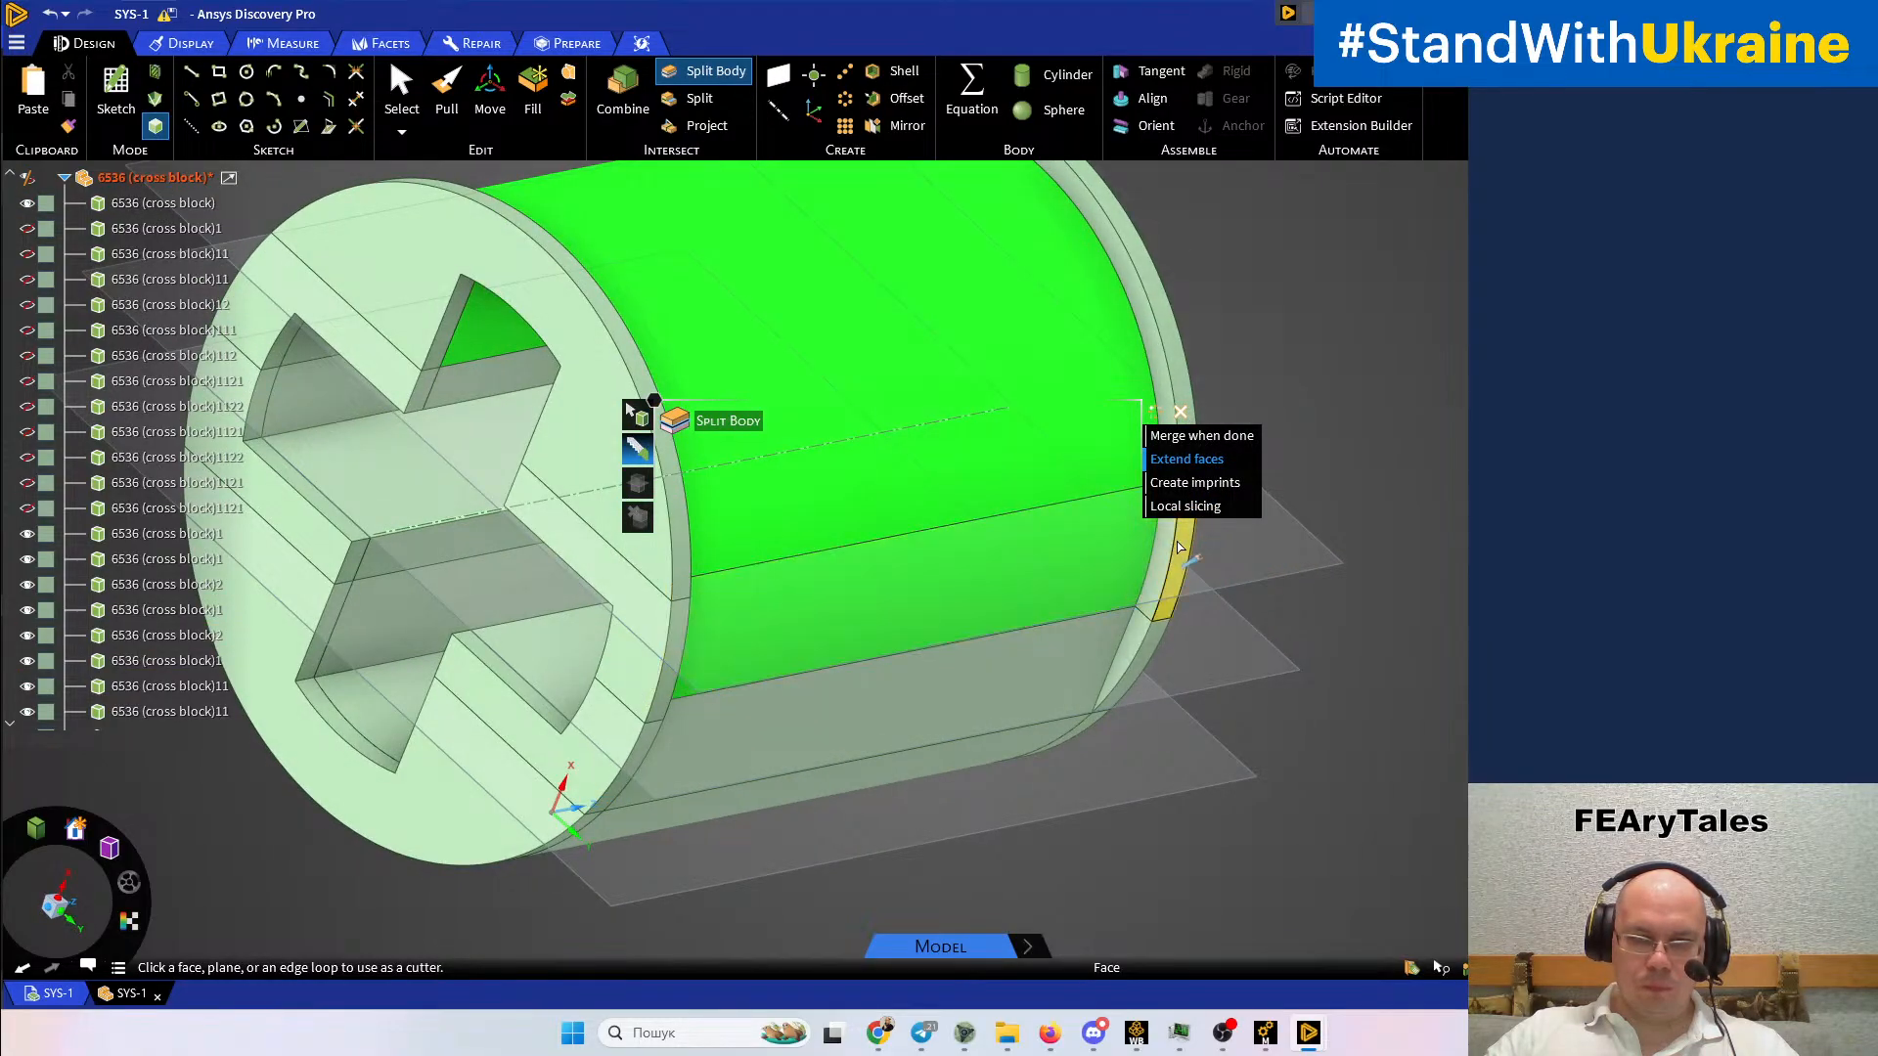
pyautogui.click(1400, 605)
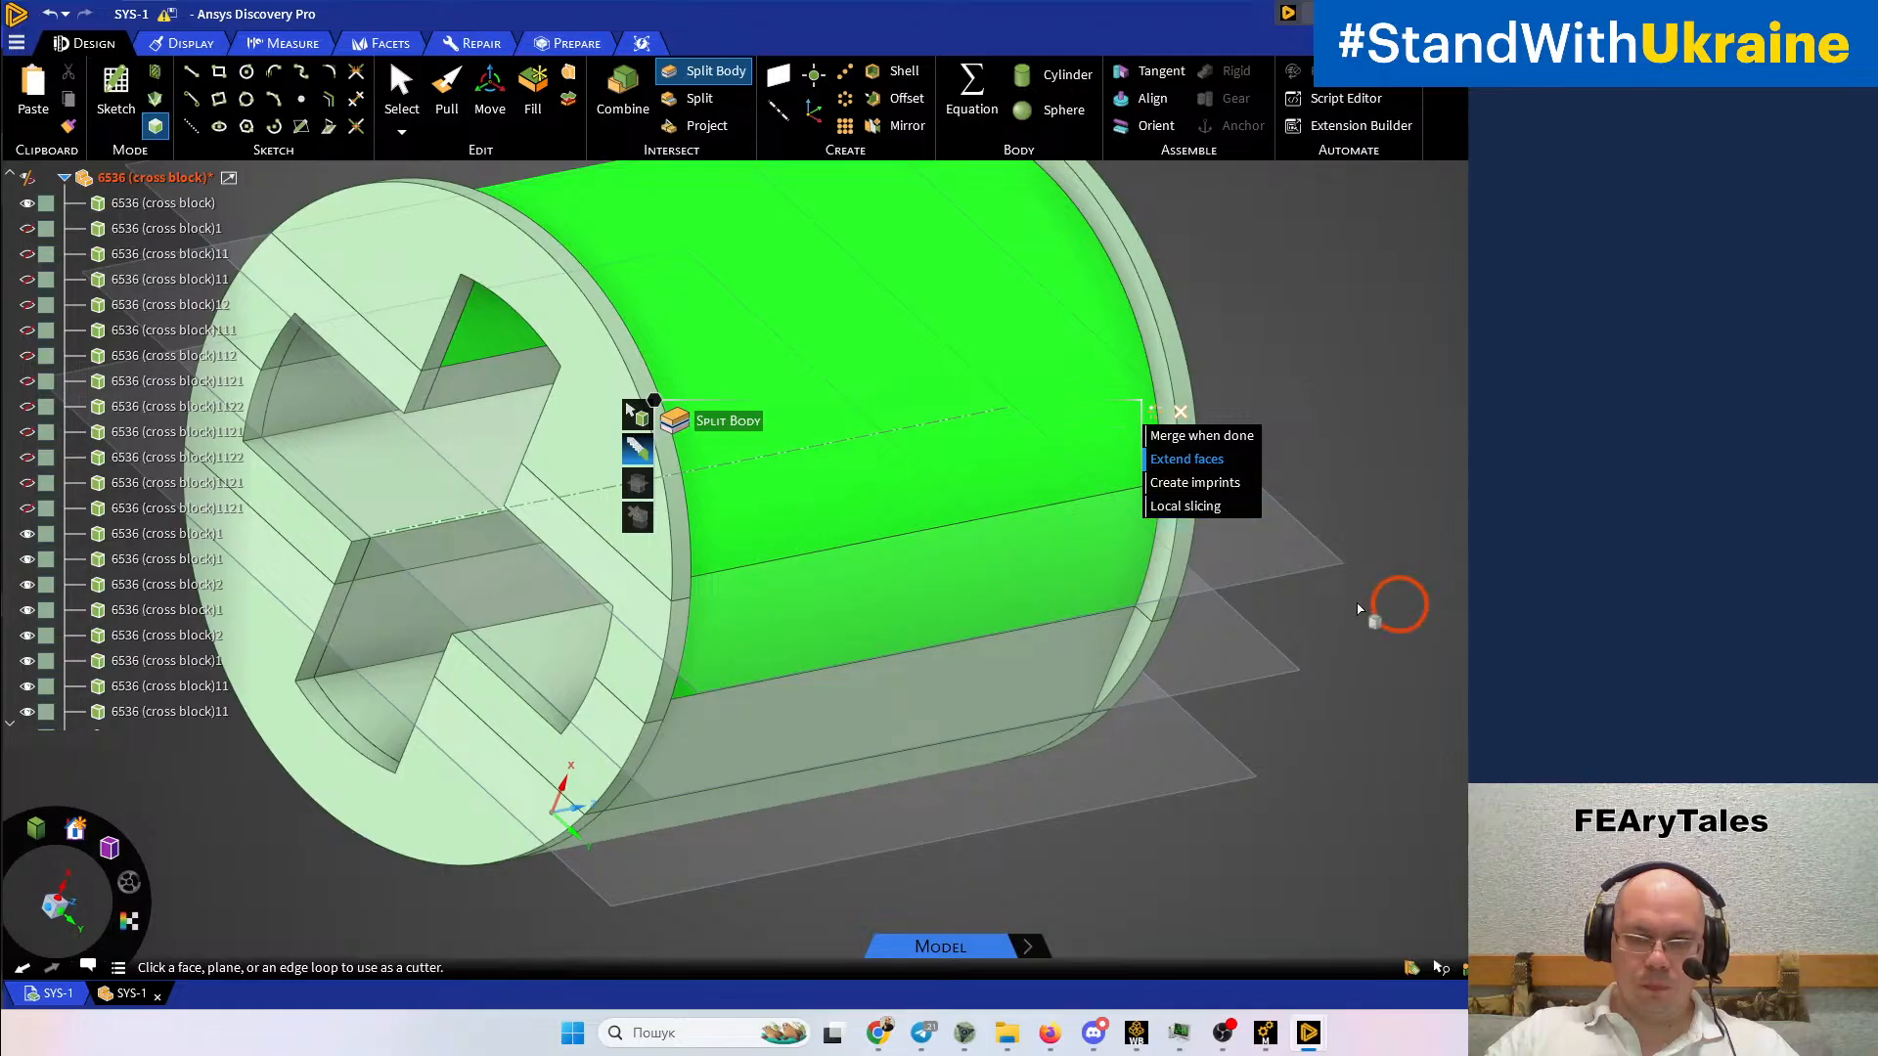
pyautogui.click(1163, 556)
pyautogui.keyDown('ctrl'); pyautogui.click(1153, 382); pyautogui.keyUp('ctrl')
pyautogui.keyDown('ctrl'); pyautogui.click(622, 481); pyautogui.keyUp('ctrl')
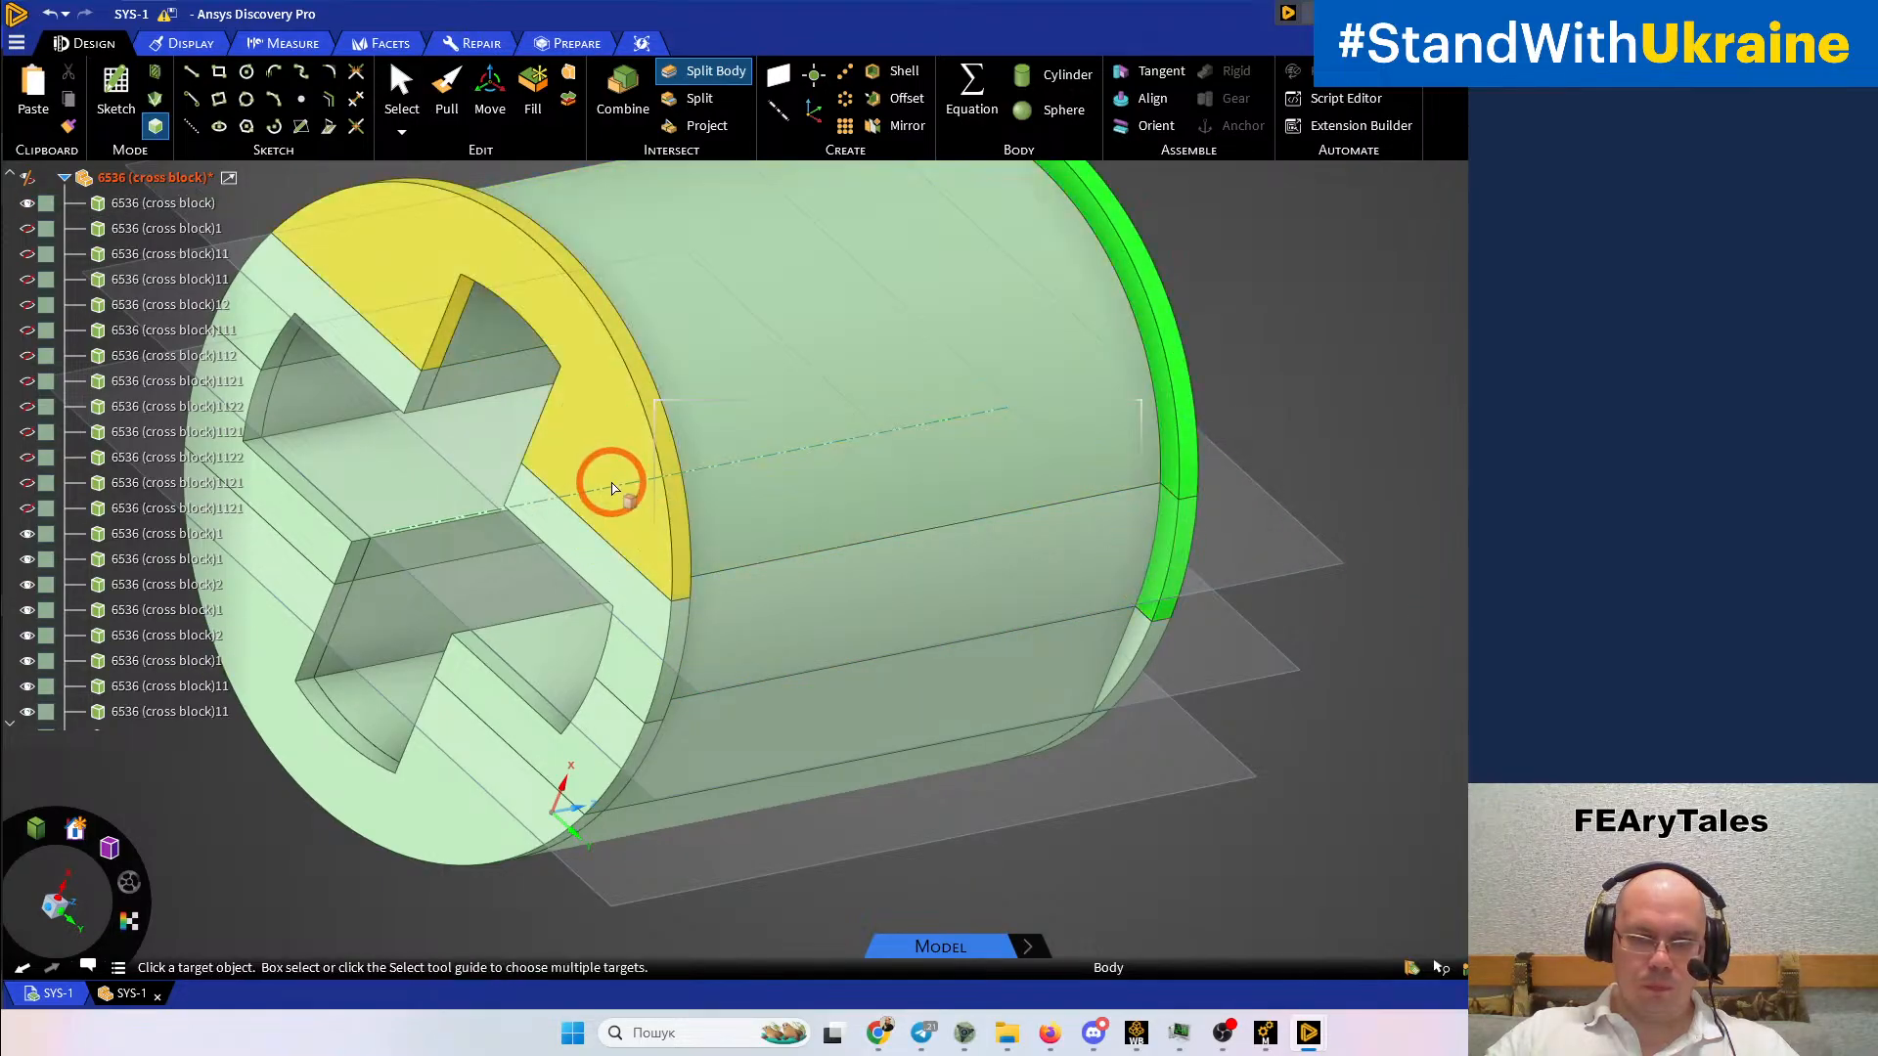
pyautogui.keyDown('ctrl'); pyautogui.click(633, 601); pyautogui.keyUp('ctrl')
pyautogui.click(763, 613)
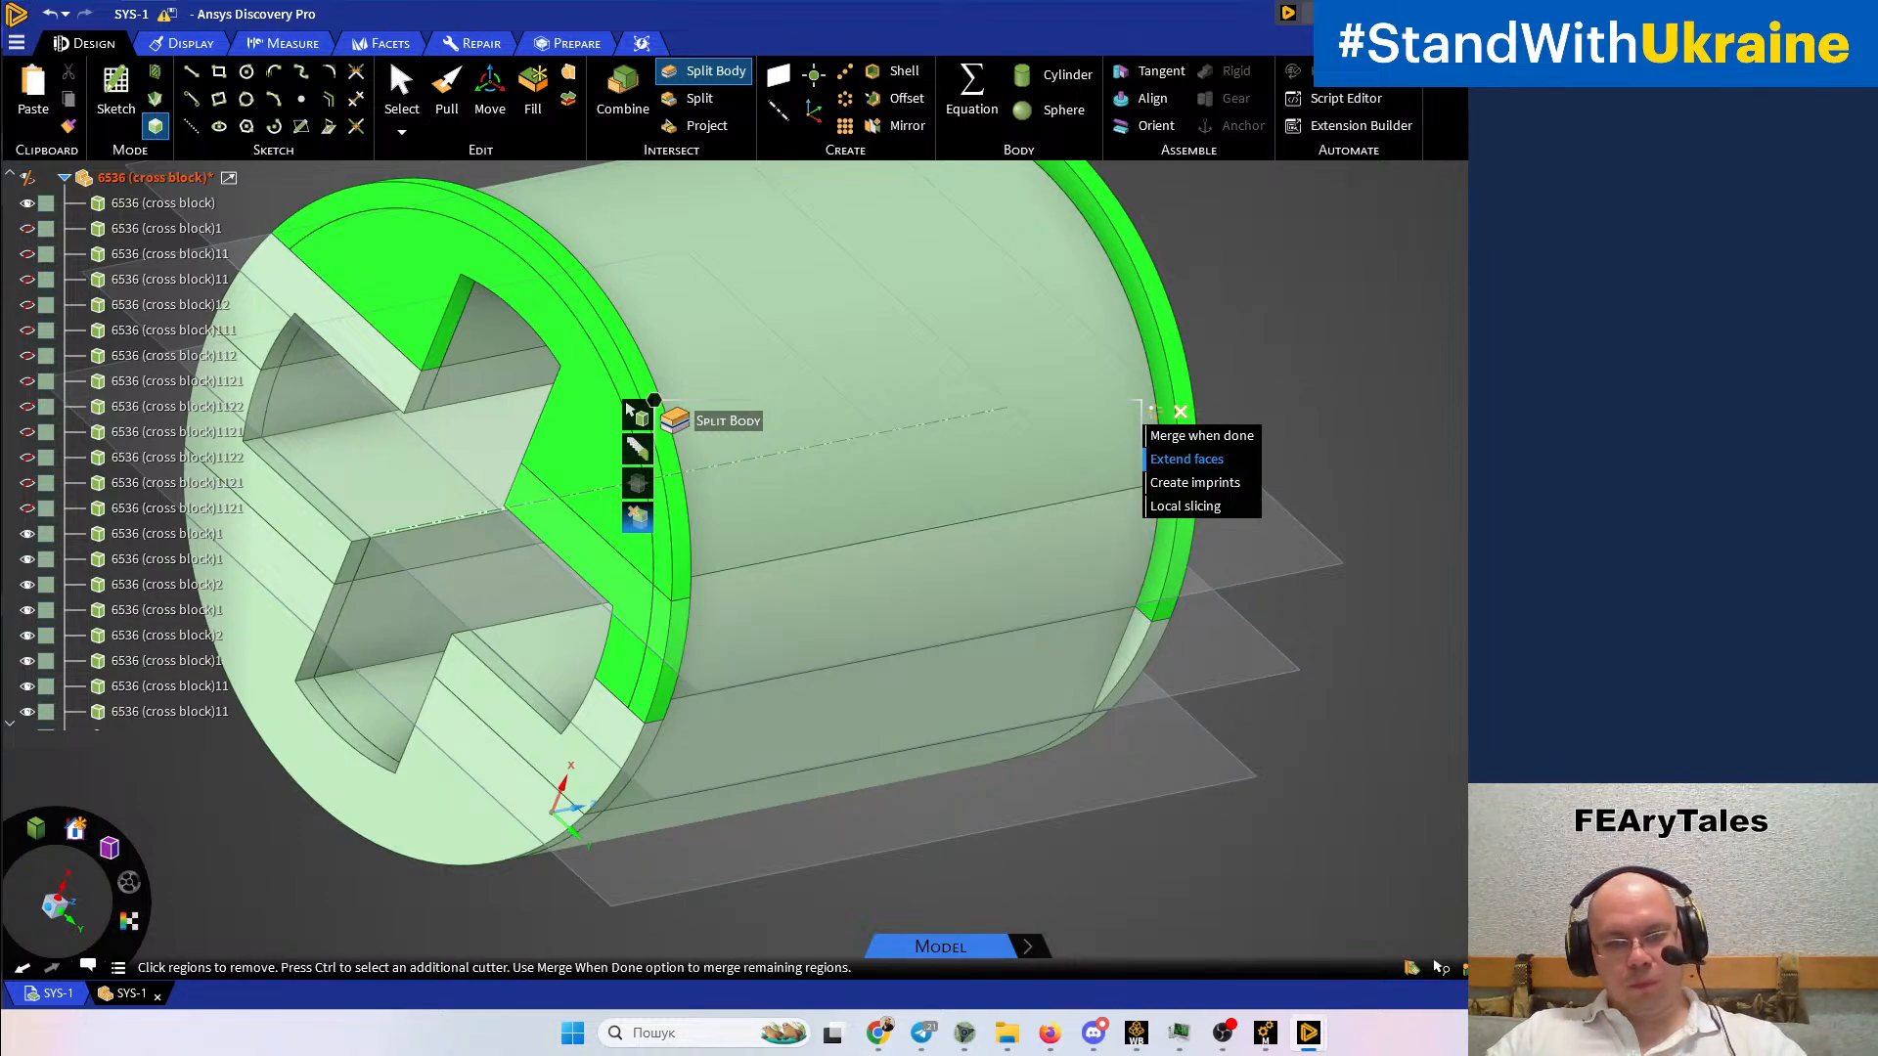
pyautogui.press('Escape')
# Split the flange segments between the middle and lower planes on this side, at both ends, with the adjoining cylindrical face
pyautogui.keyDown('ctrl'); pyautogui.moveTo(1270, 648); pyautogui.dragTo(1459, 480, button='middle'); pyautogui.keyUp('ctrl')
pyautogui.moveTo(1342, 586); pyautogui.dragTo(1076, 552, button='middle')
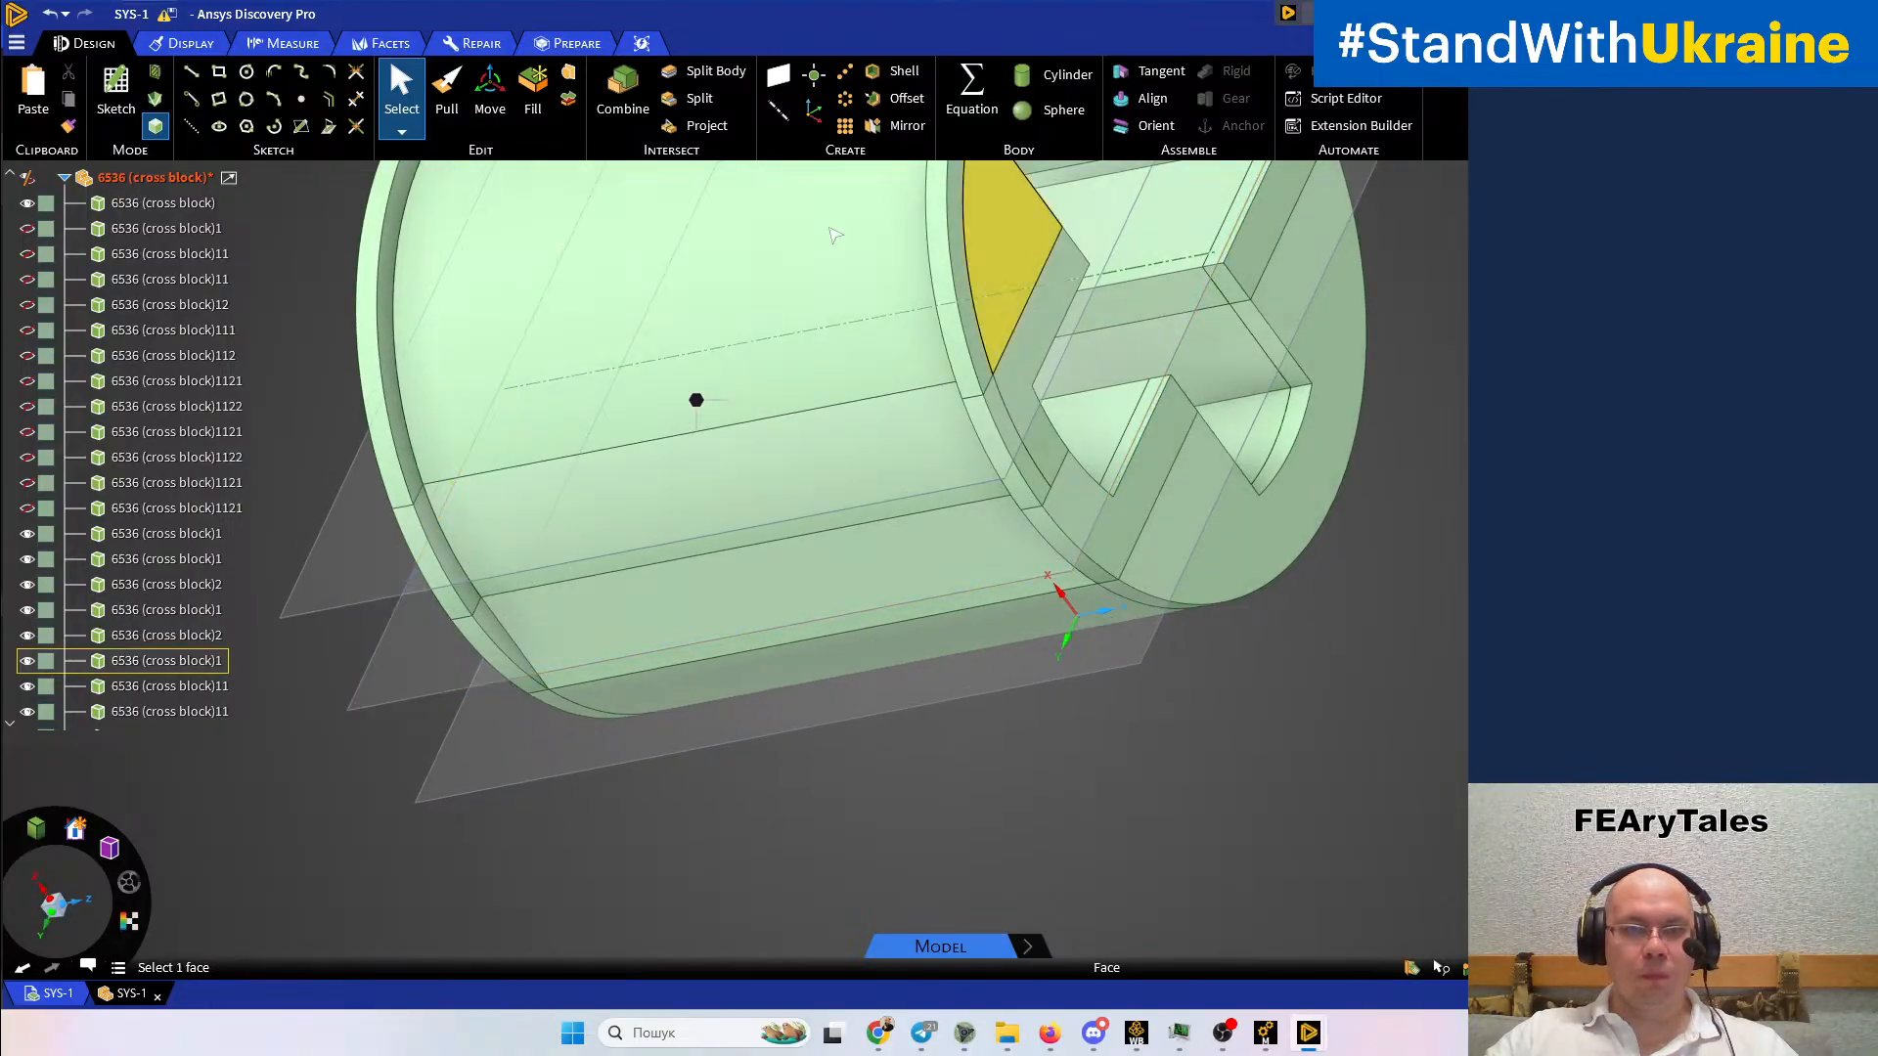
pyautogui.click(703, 70)
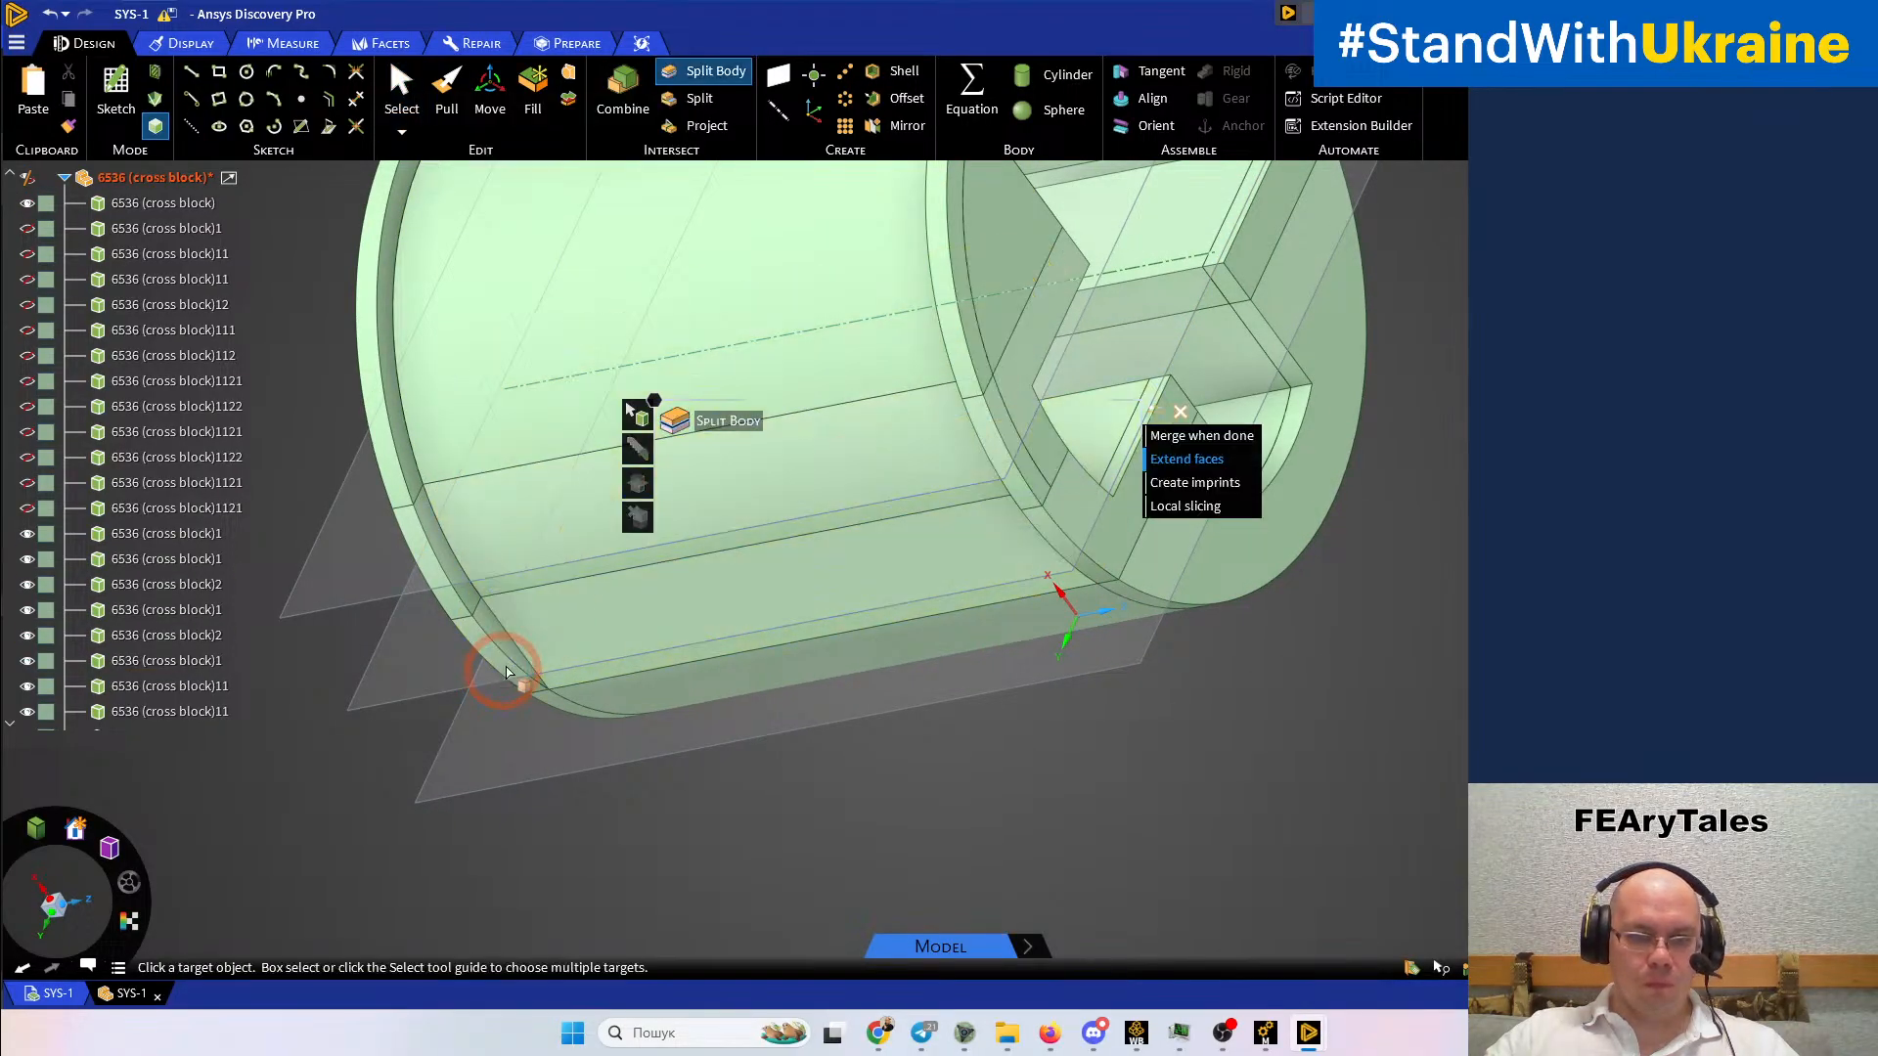
pyautogui.click(553, 673)
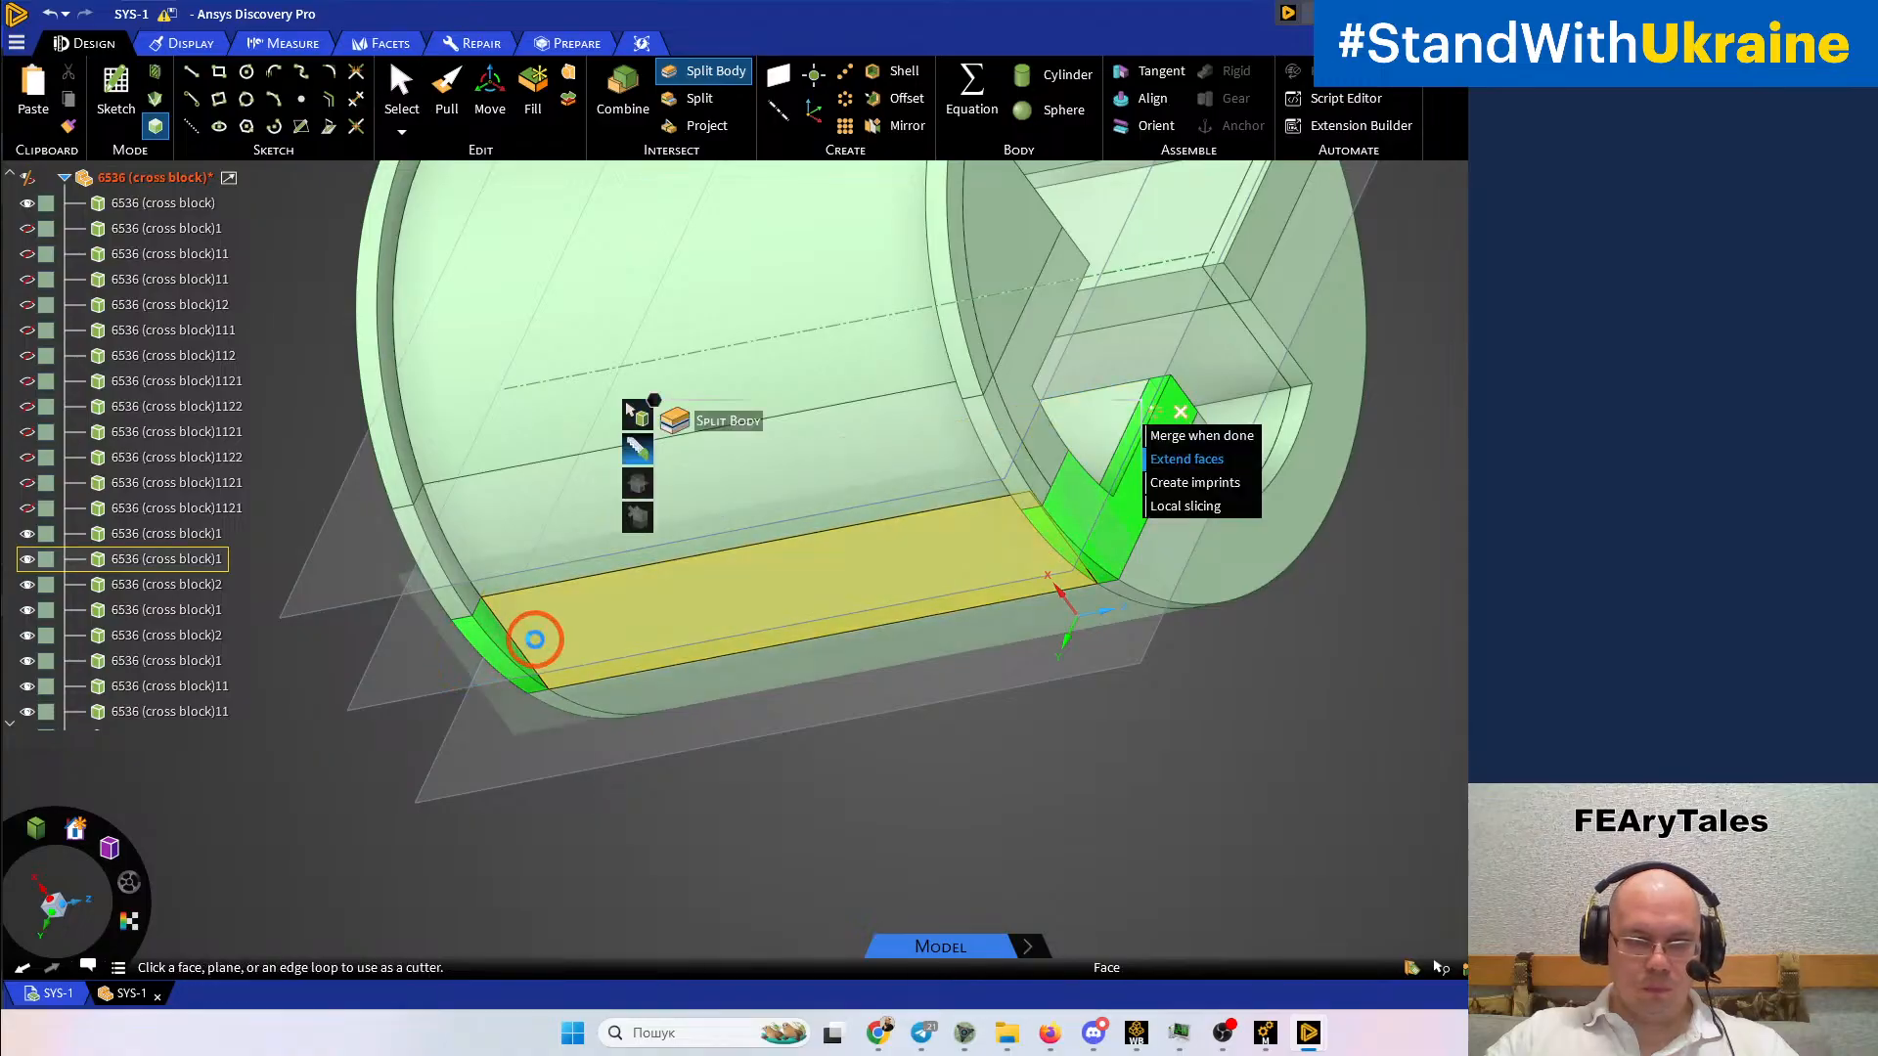
pyautogui.click(535, 638)
# On the opposite side, split both end flange segments between the middle and lower planes with the adjoining cylindrical face
pyautogui.moveTo(1046, 631); pyautogui.dragTo(551, 907, button='middle')
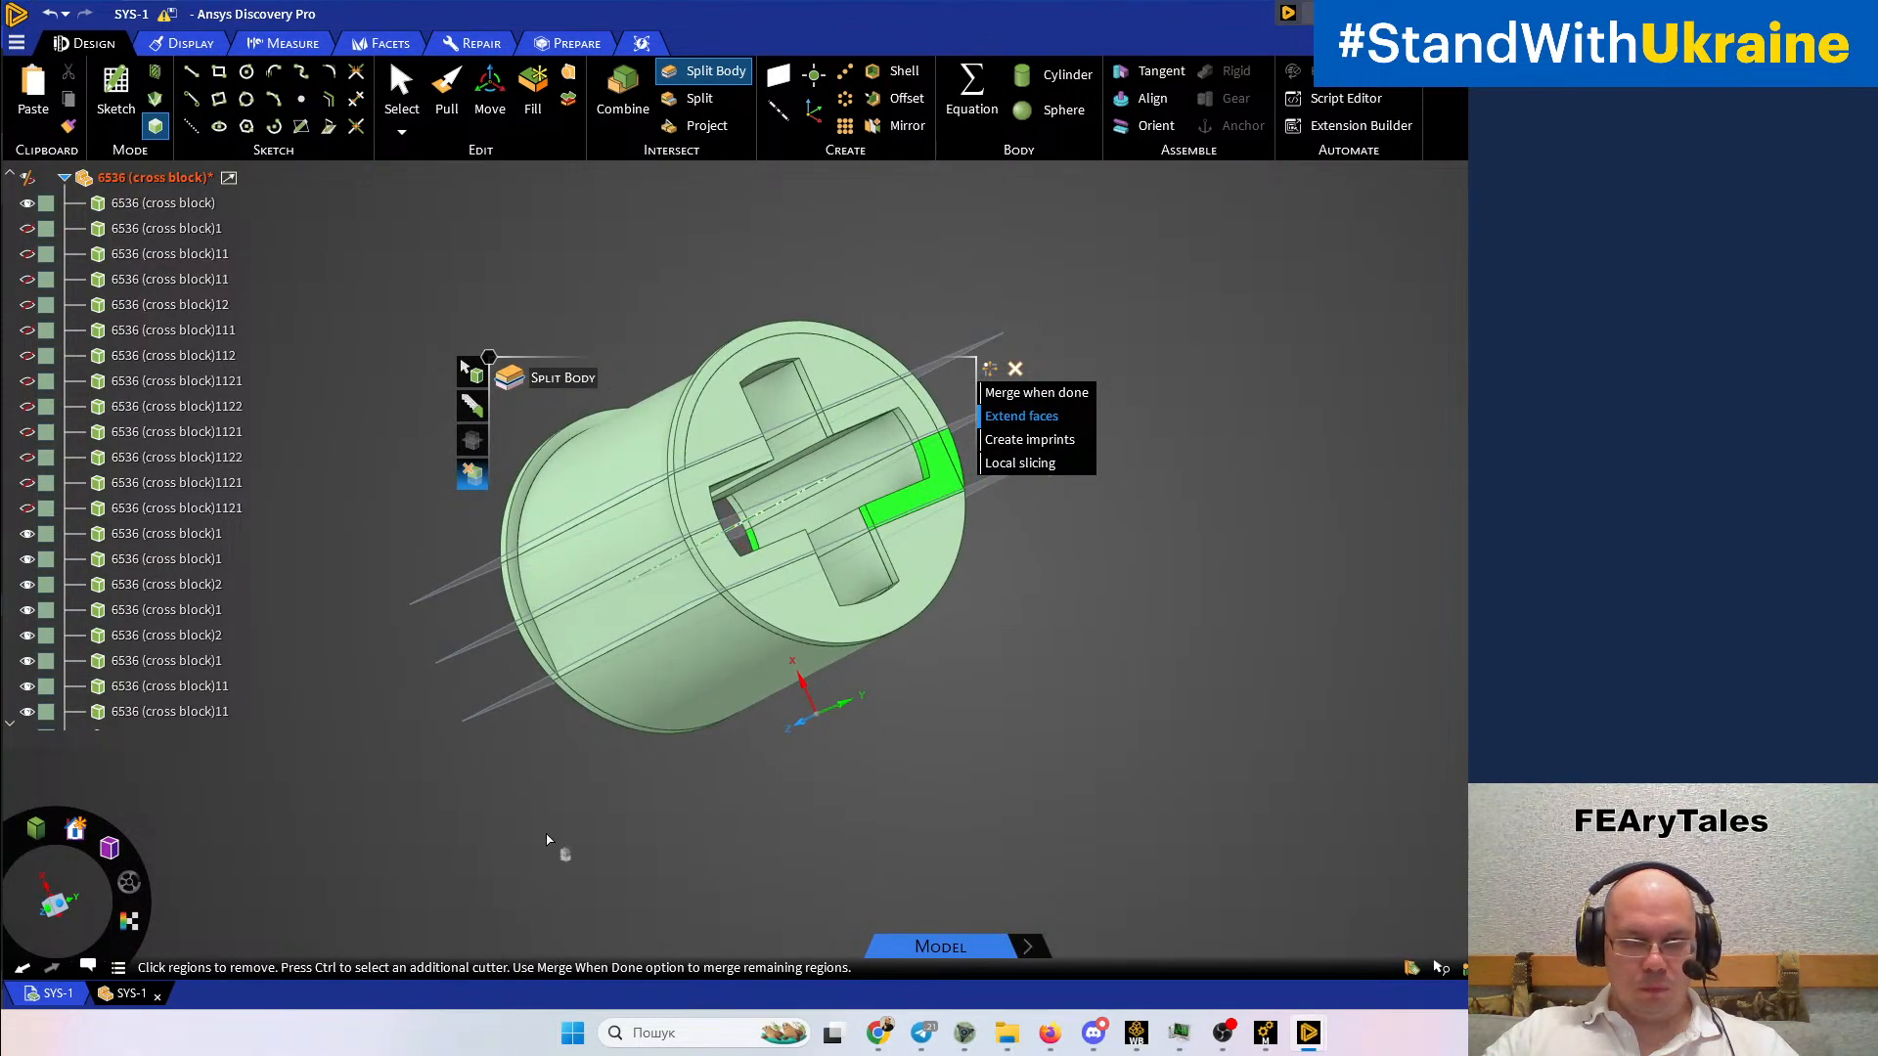
pyautogui.scroll(1, 515, 668)
pyautogui.click(467, 784)
pyautogui.scroll(5, 520, 656)
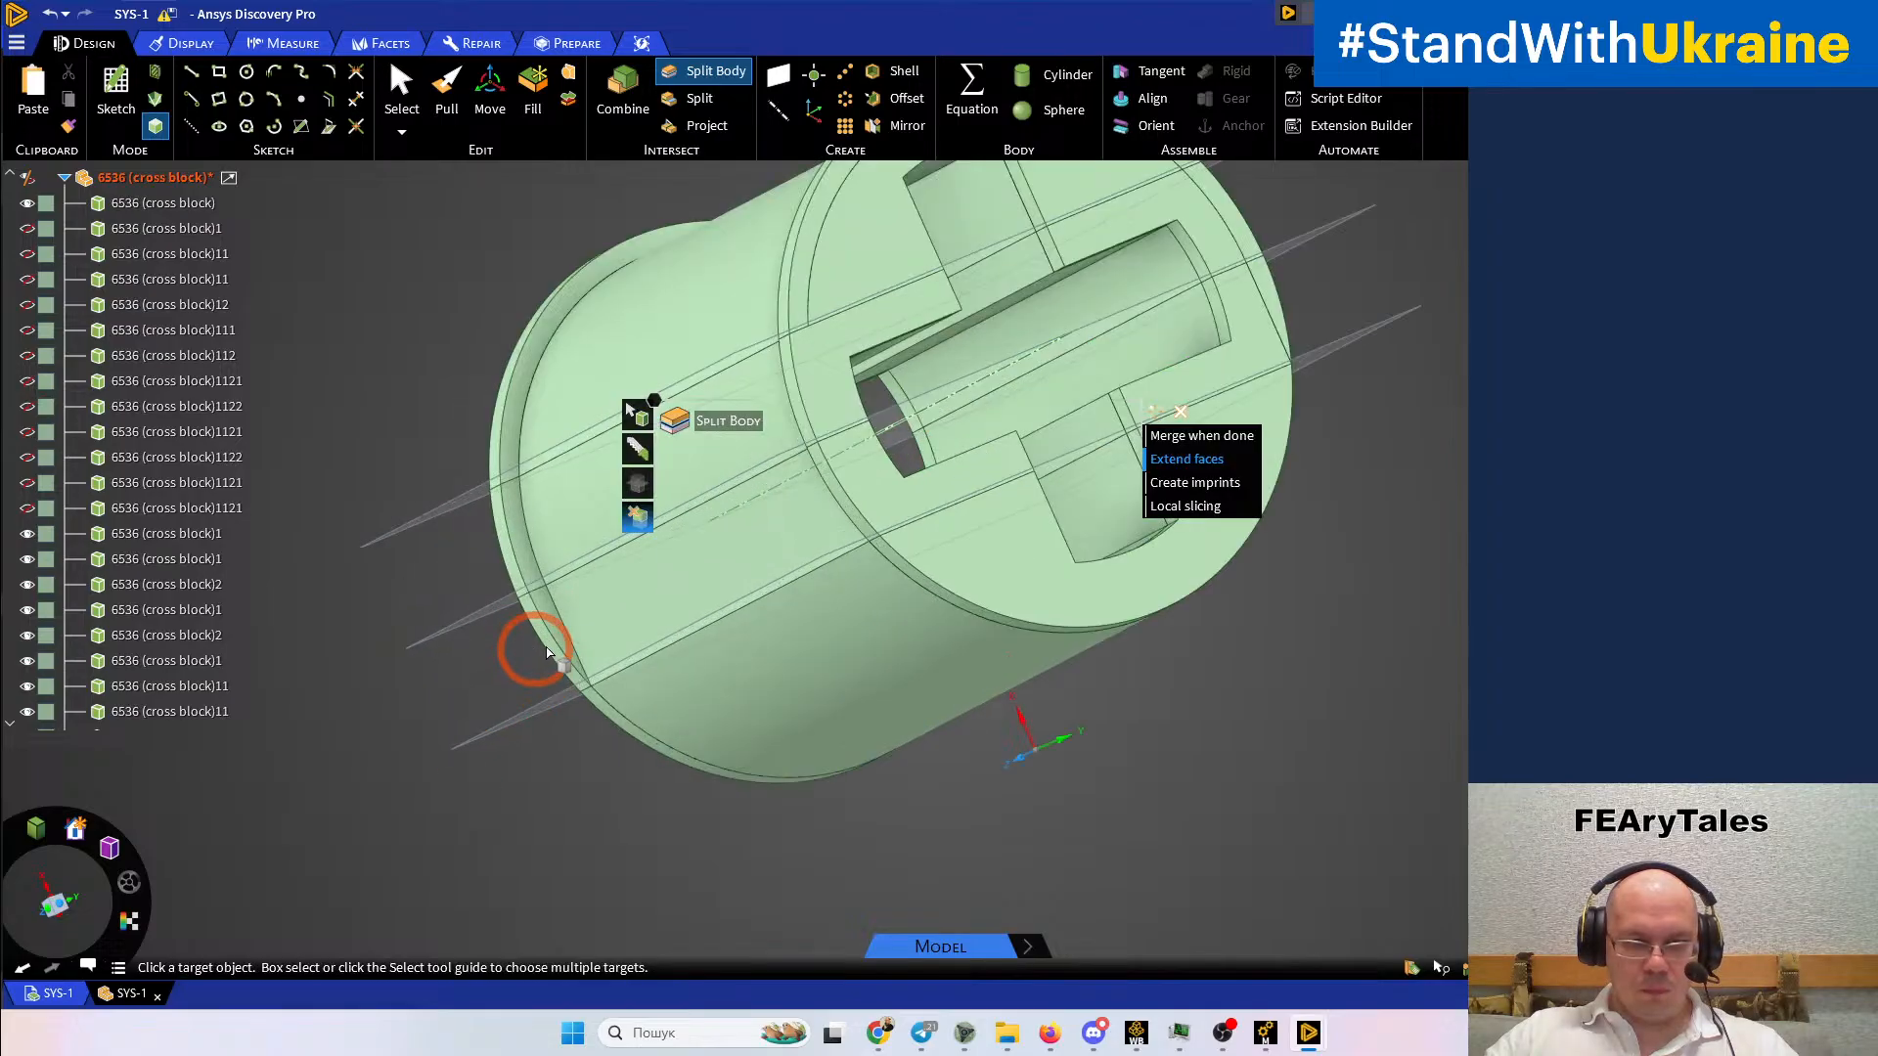
pyautogui.click(567, 640)
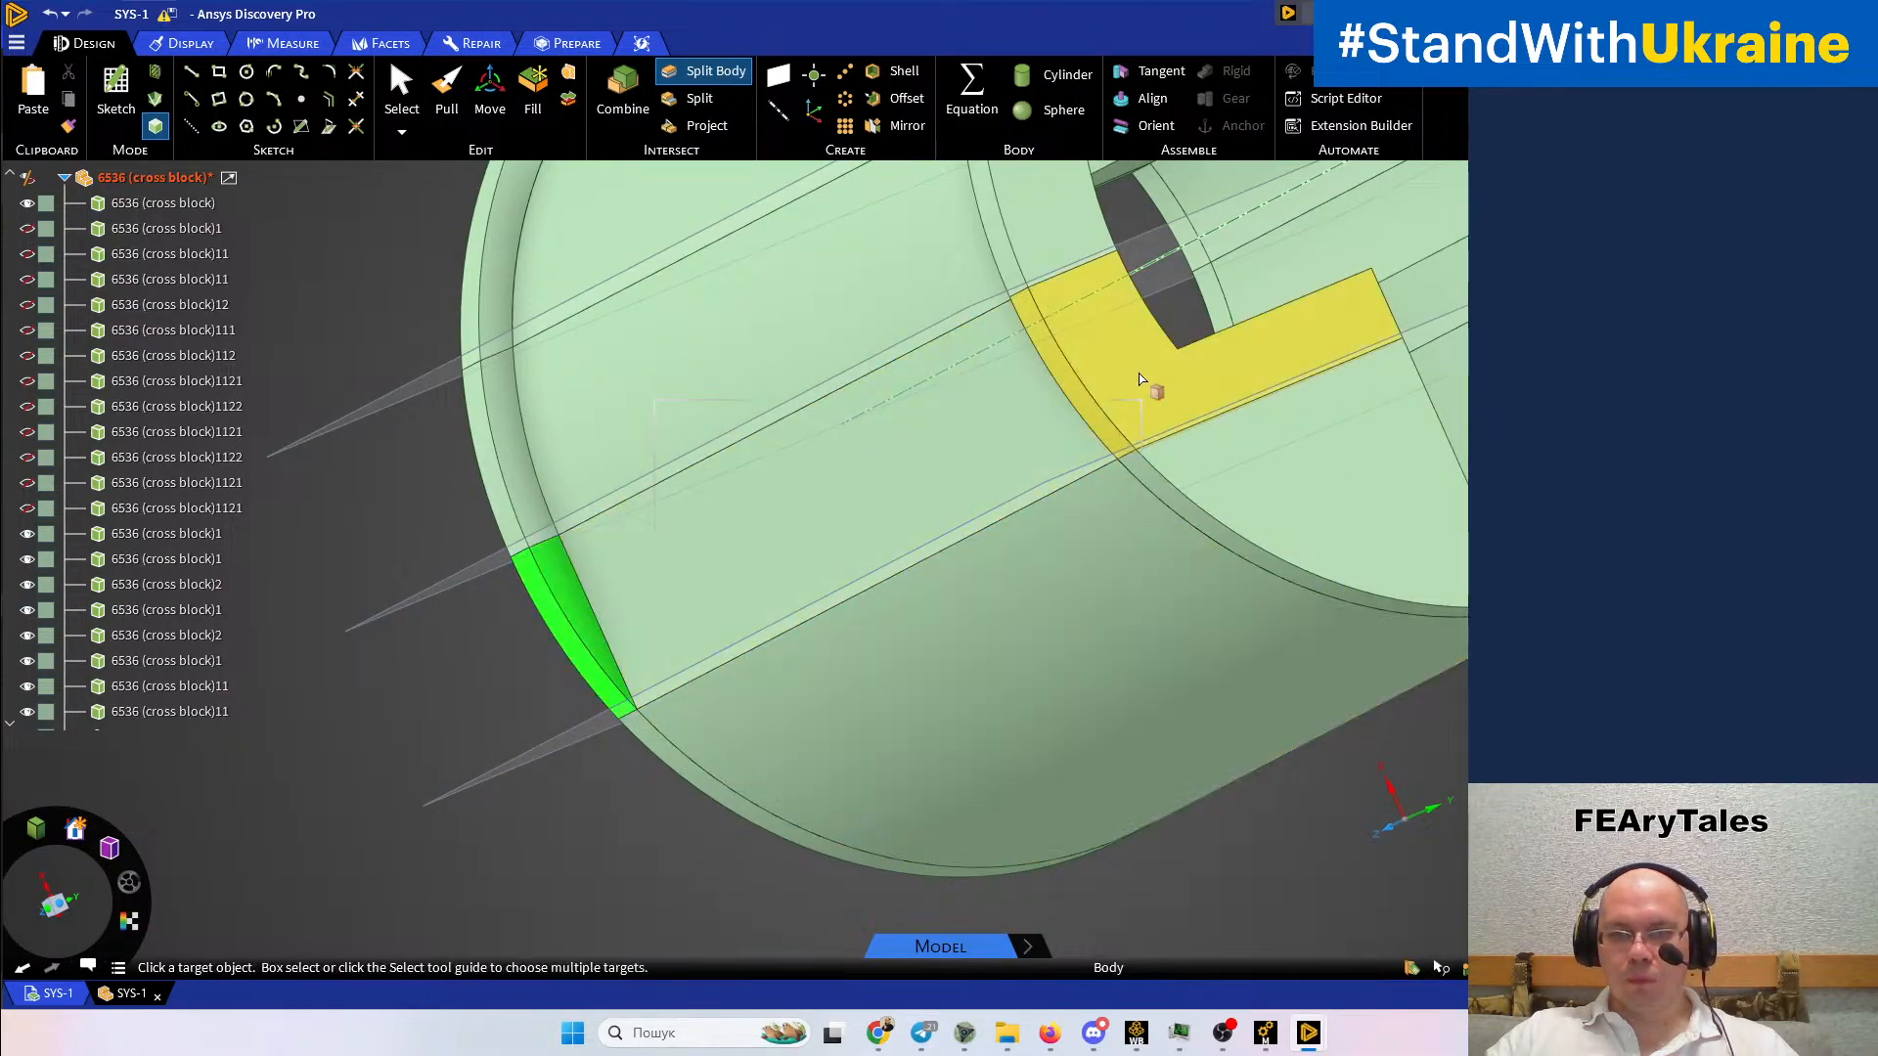
pyautogui.click(616, 601)
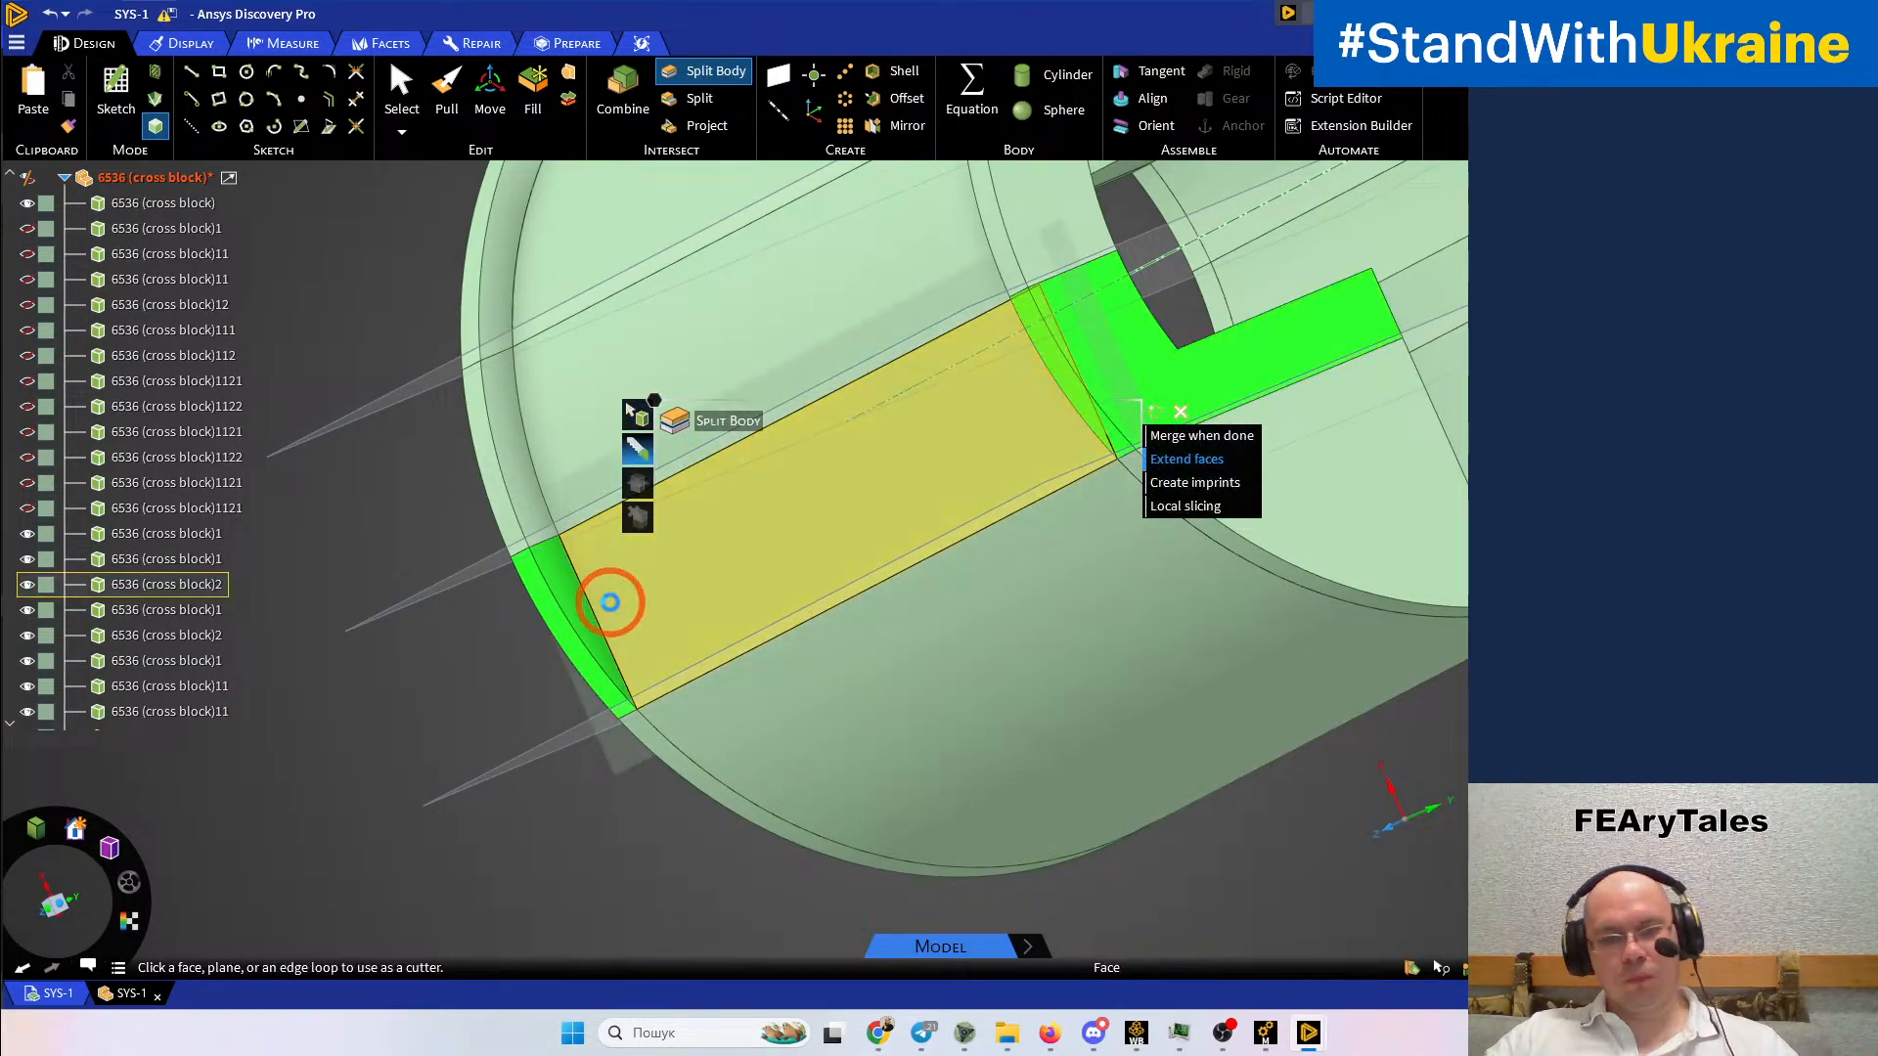
pyautogui.click(610, 602)
pyautogui.press('Escape')
# Split the opposite side's end flange segments between the upper and middle planes with the adjoining cylindrical face as cutter
pyautogui.scroll(-5, 616, 608)
pyautogui.moveTo(954, 552); pyautogui.dragTo(1342, 693, button='middle')
pyautogui.scroll(5, 640, 616)
pyautogui.scroll(-3, 900, 662)
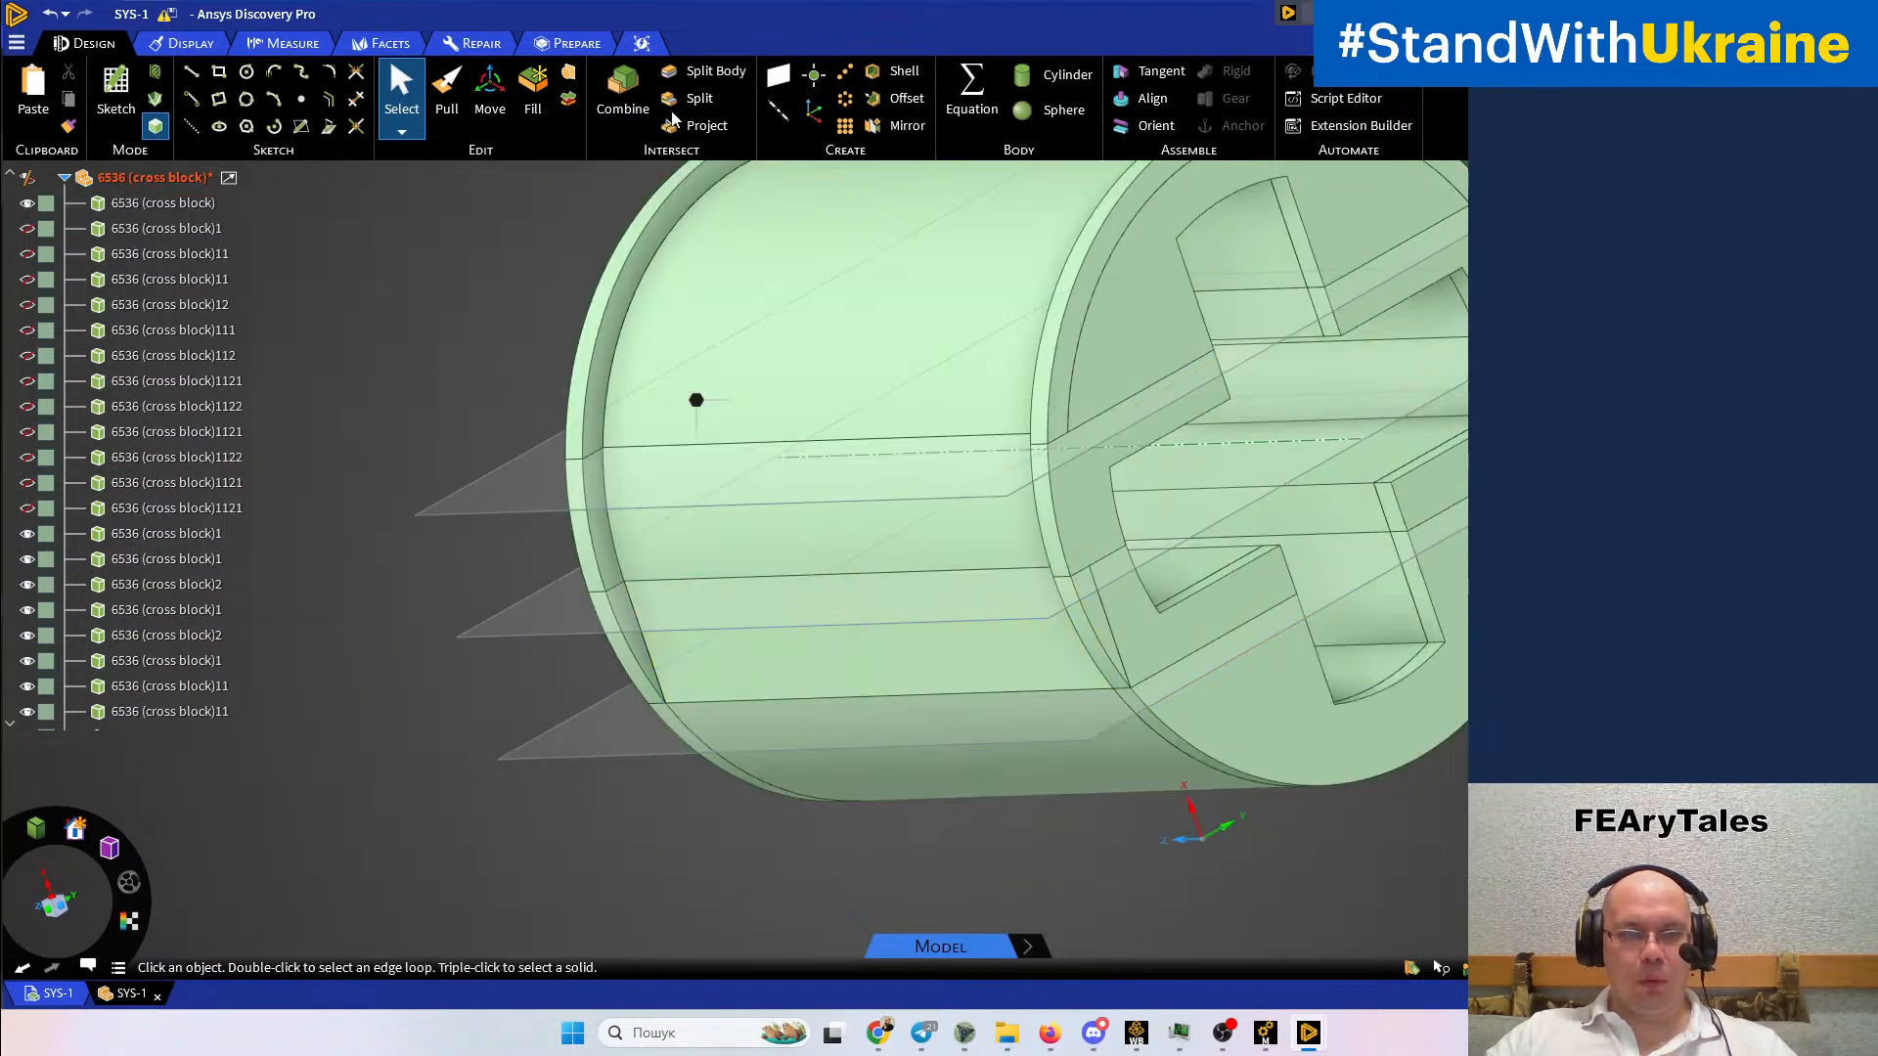
pyautogui.click(704, 70)
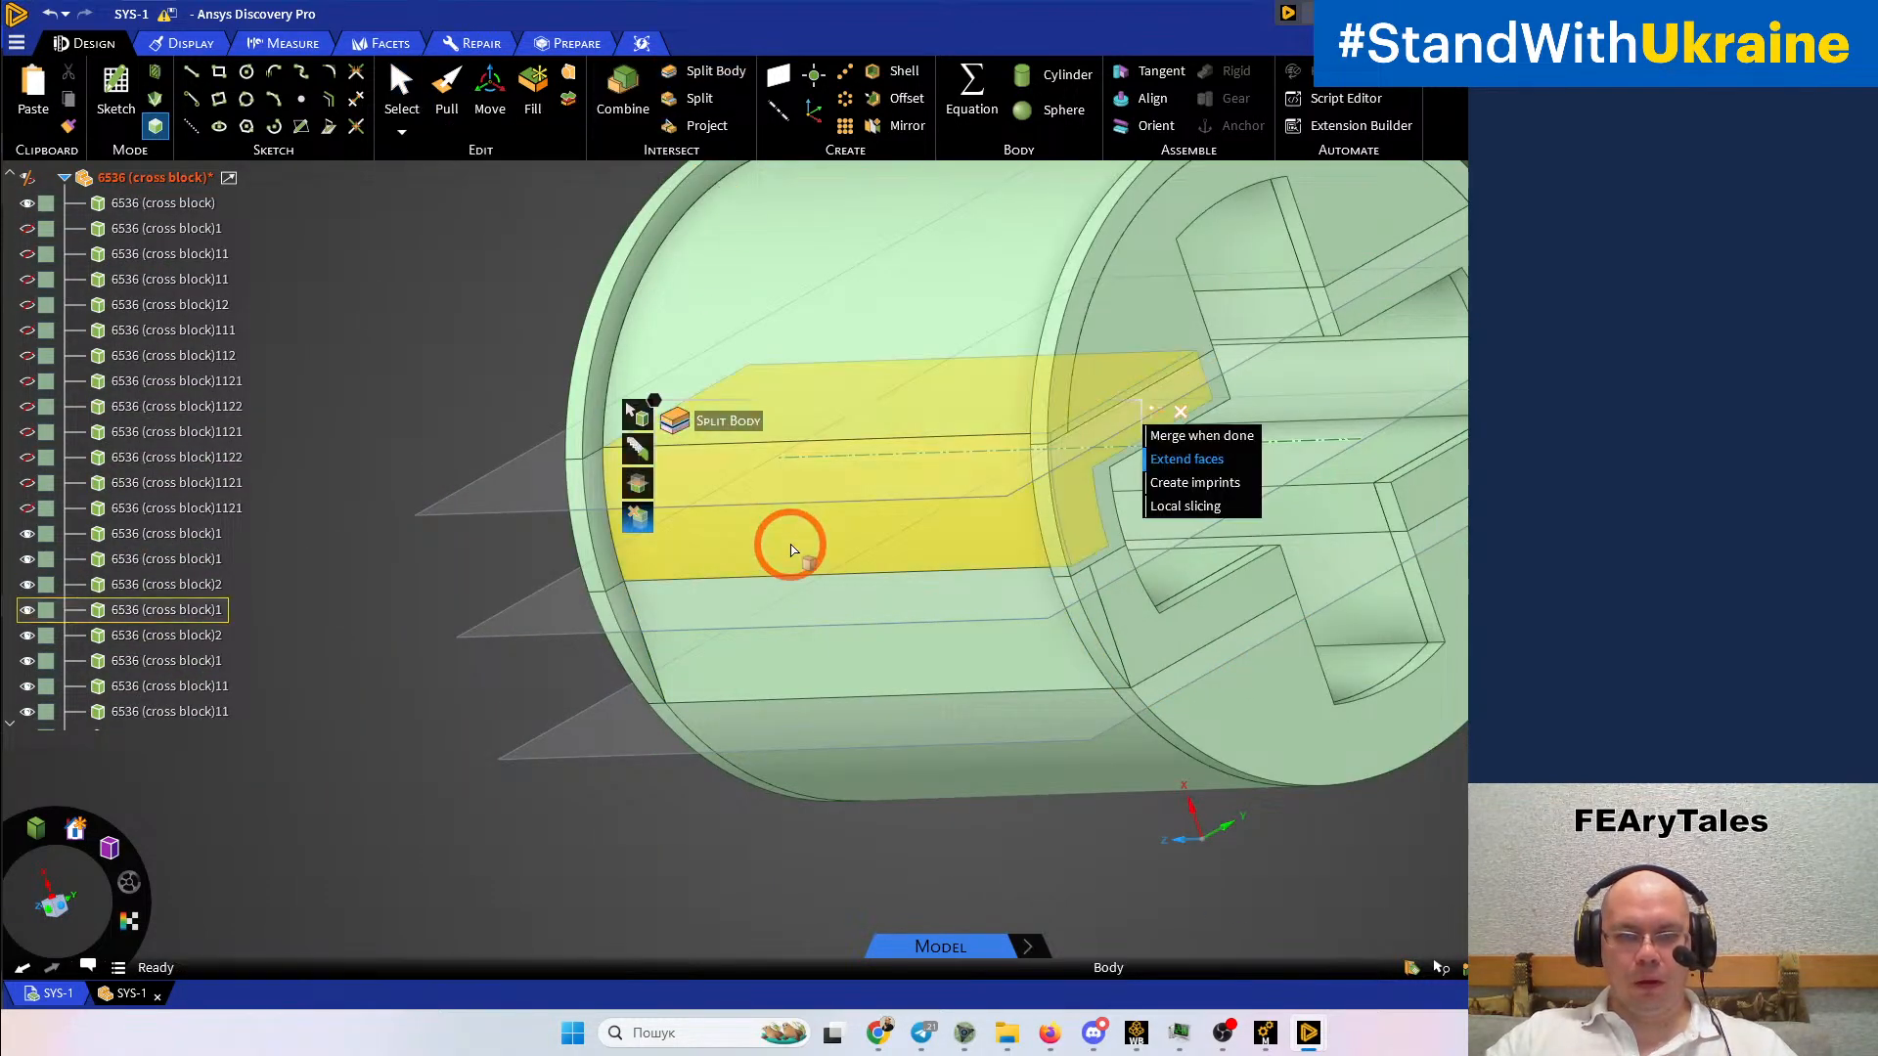
pyautogui.click(788, 525)
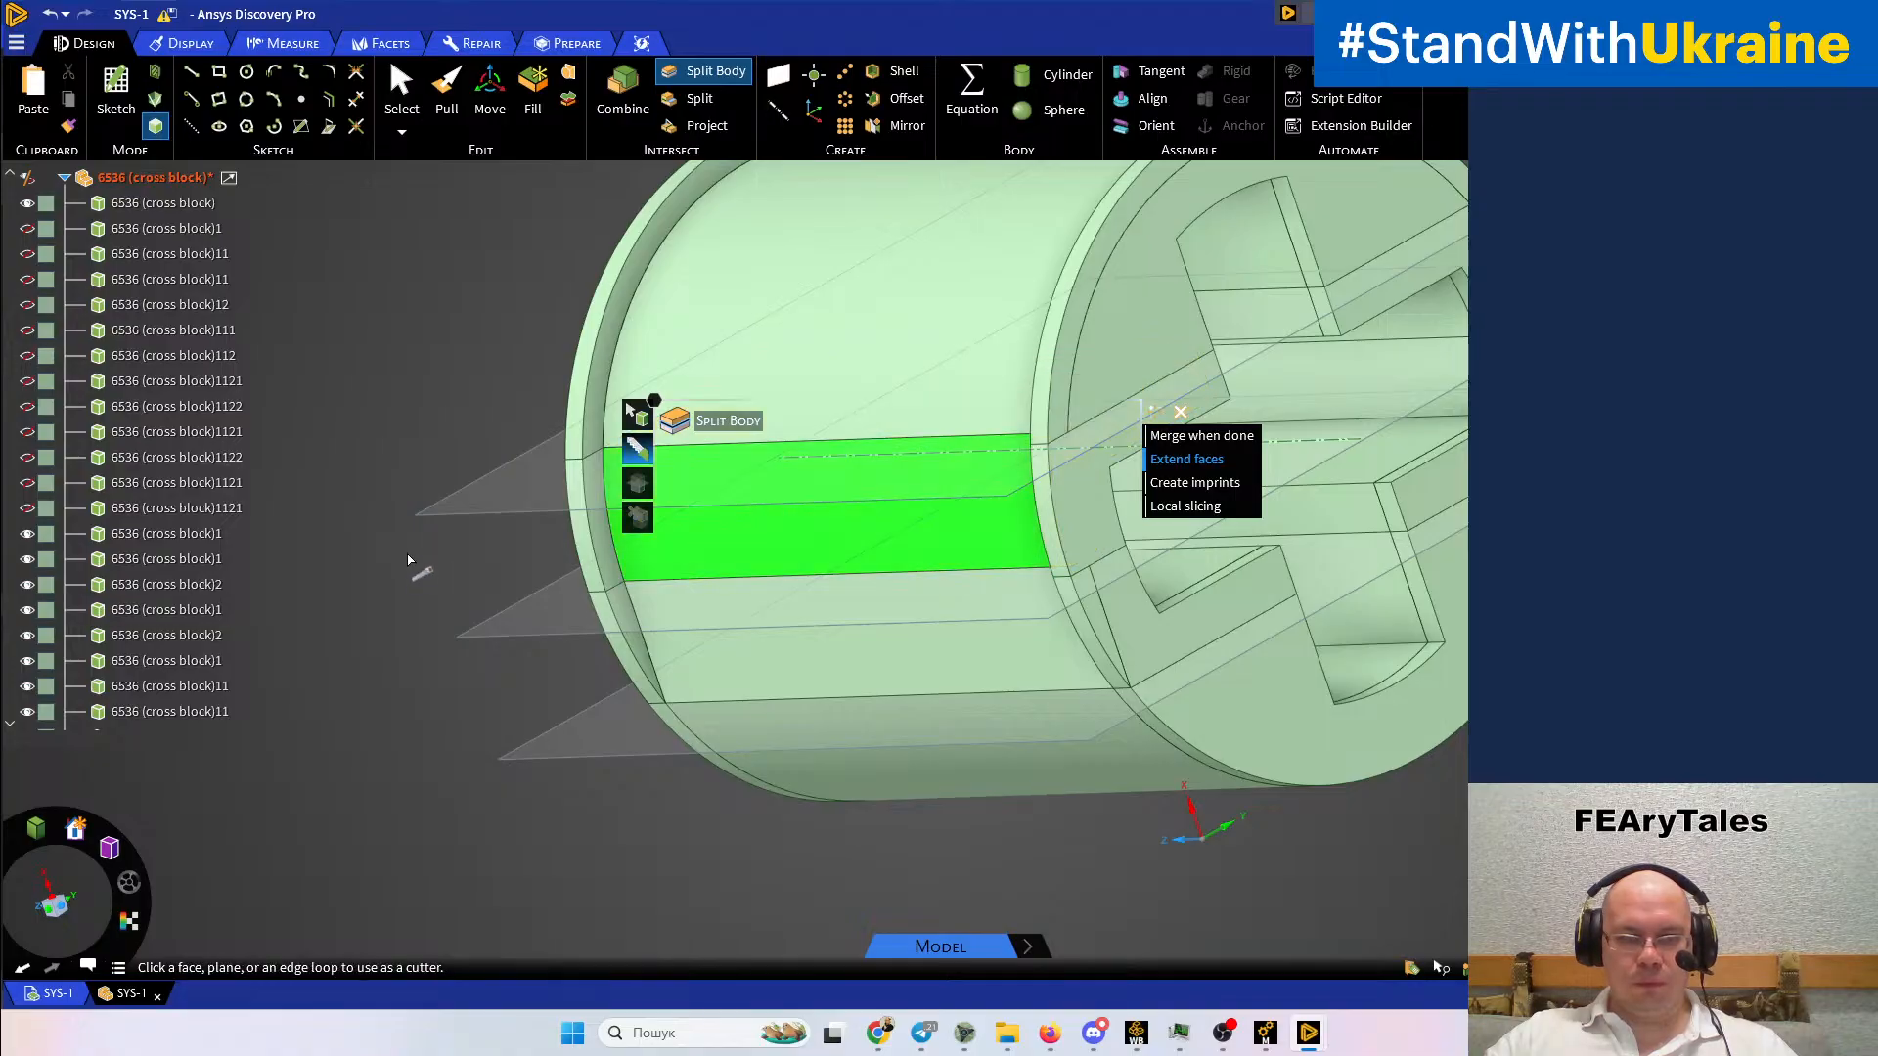
pyautogui.click(572, 543)
pyautogui.click(702, 583)
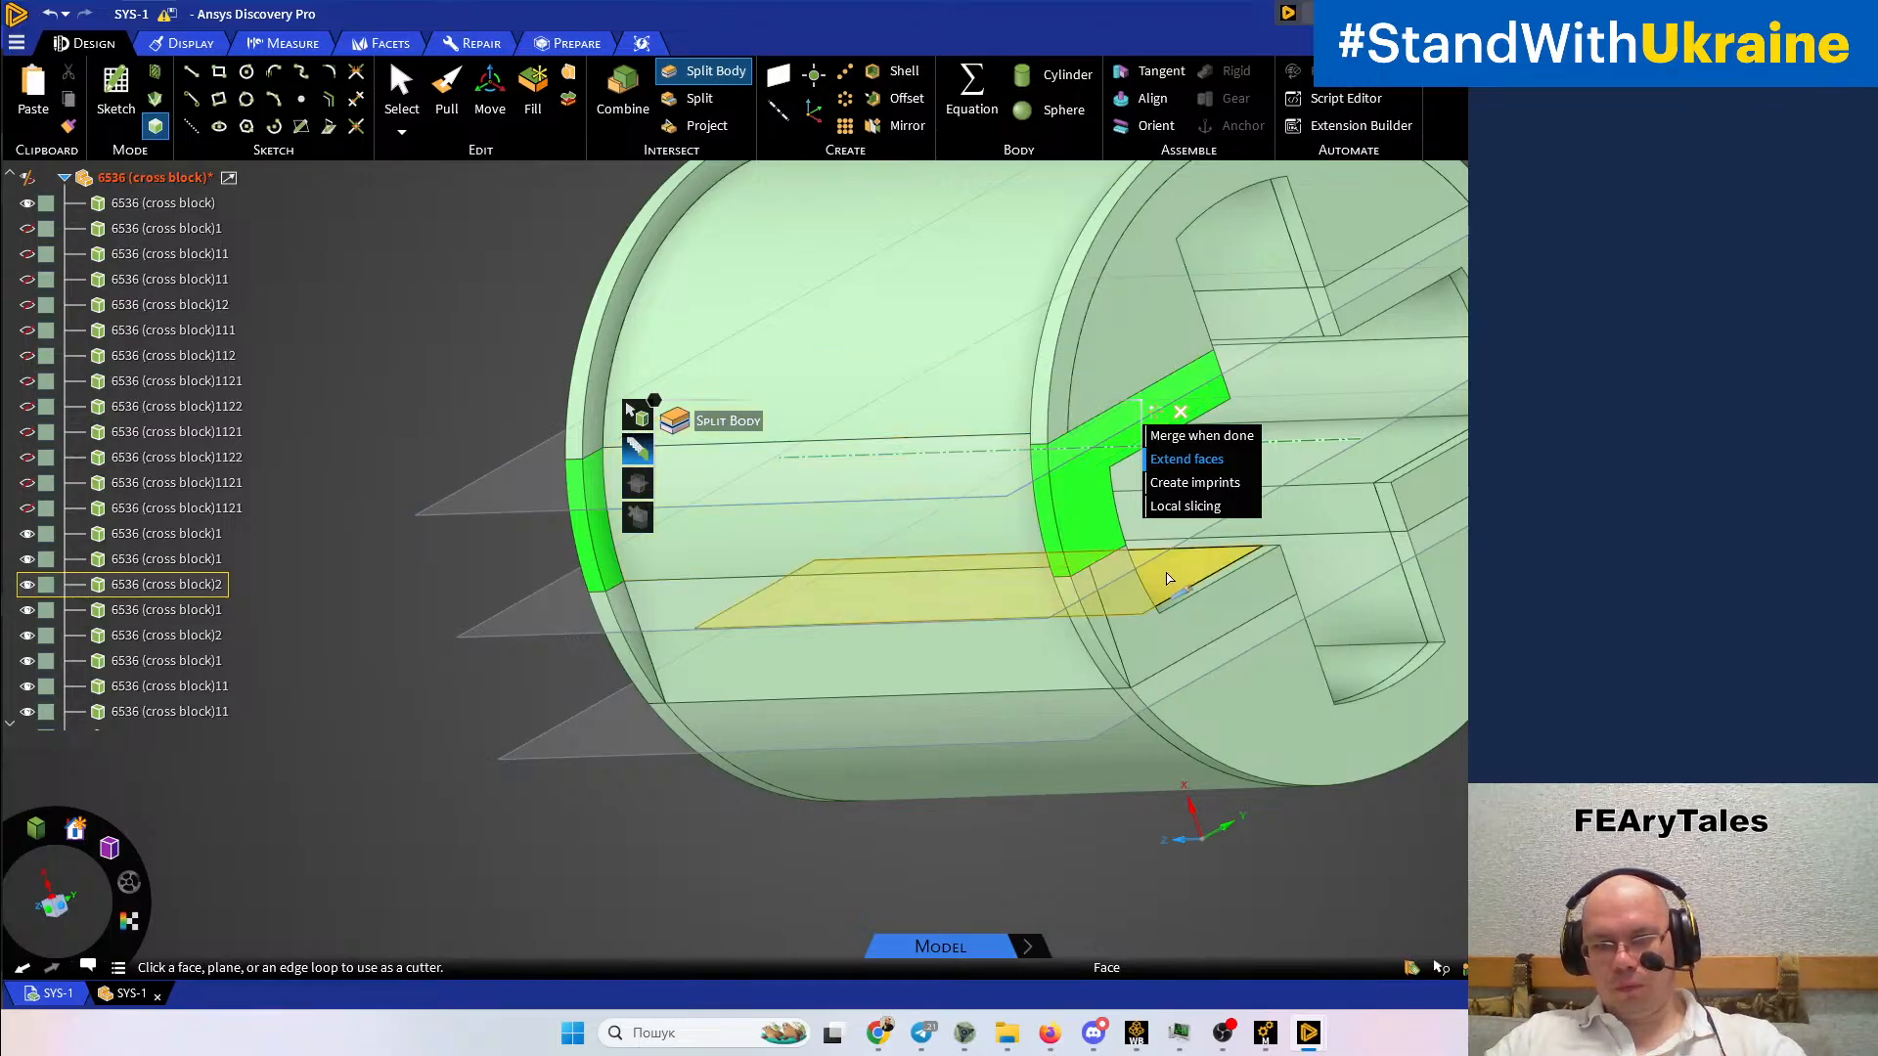
pyautogui.click(753, 531)
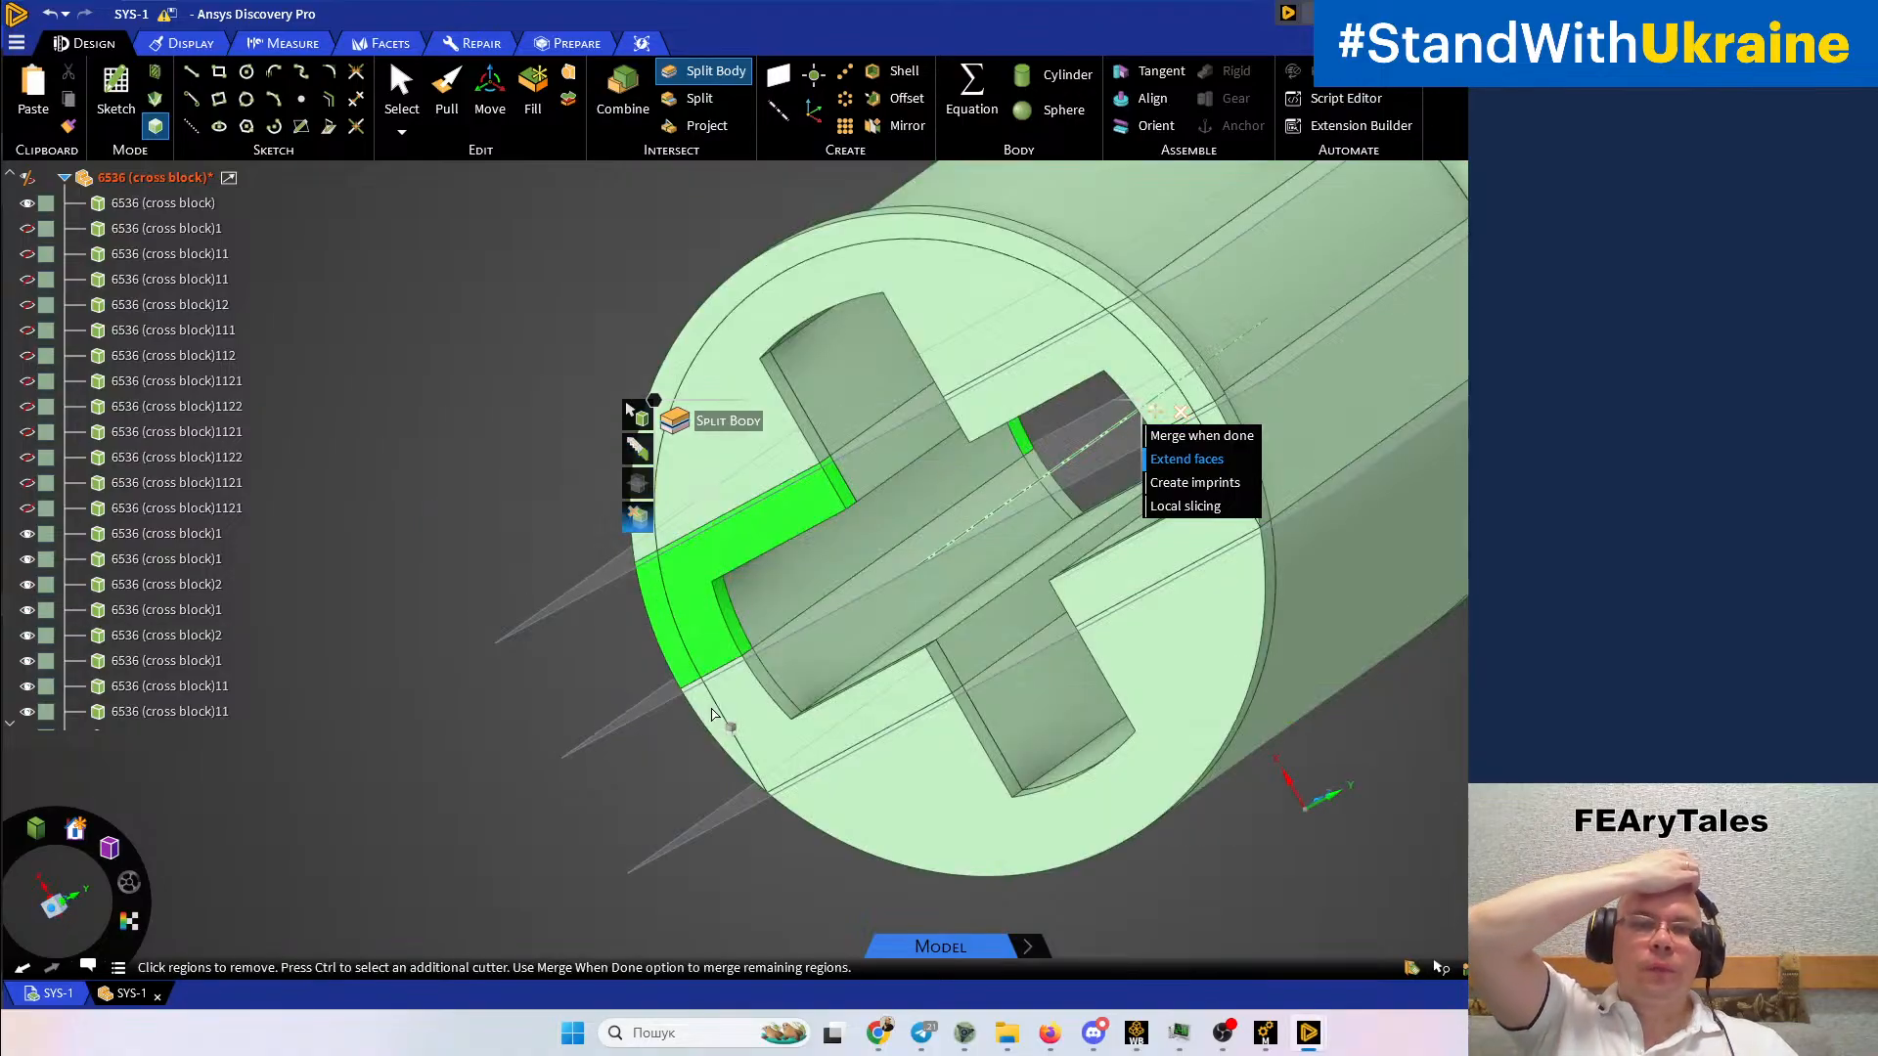
pyautogui.press('Escape')
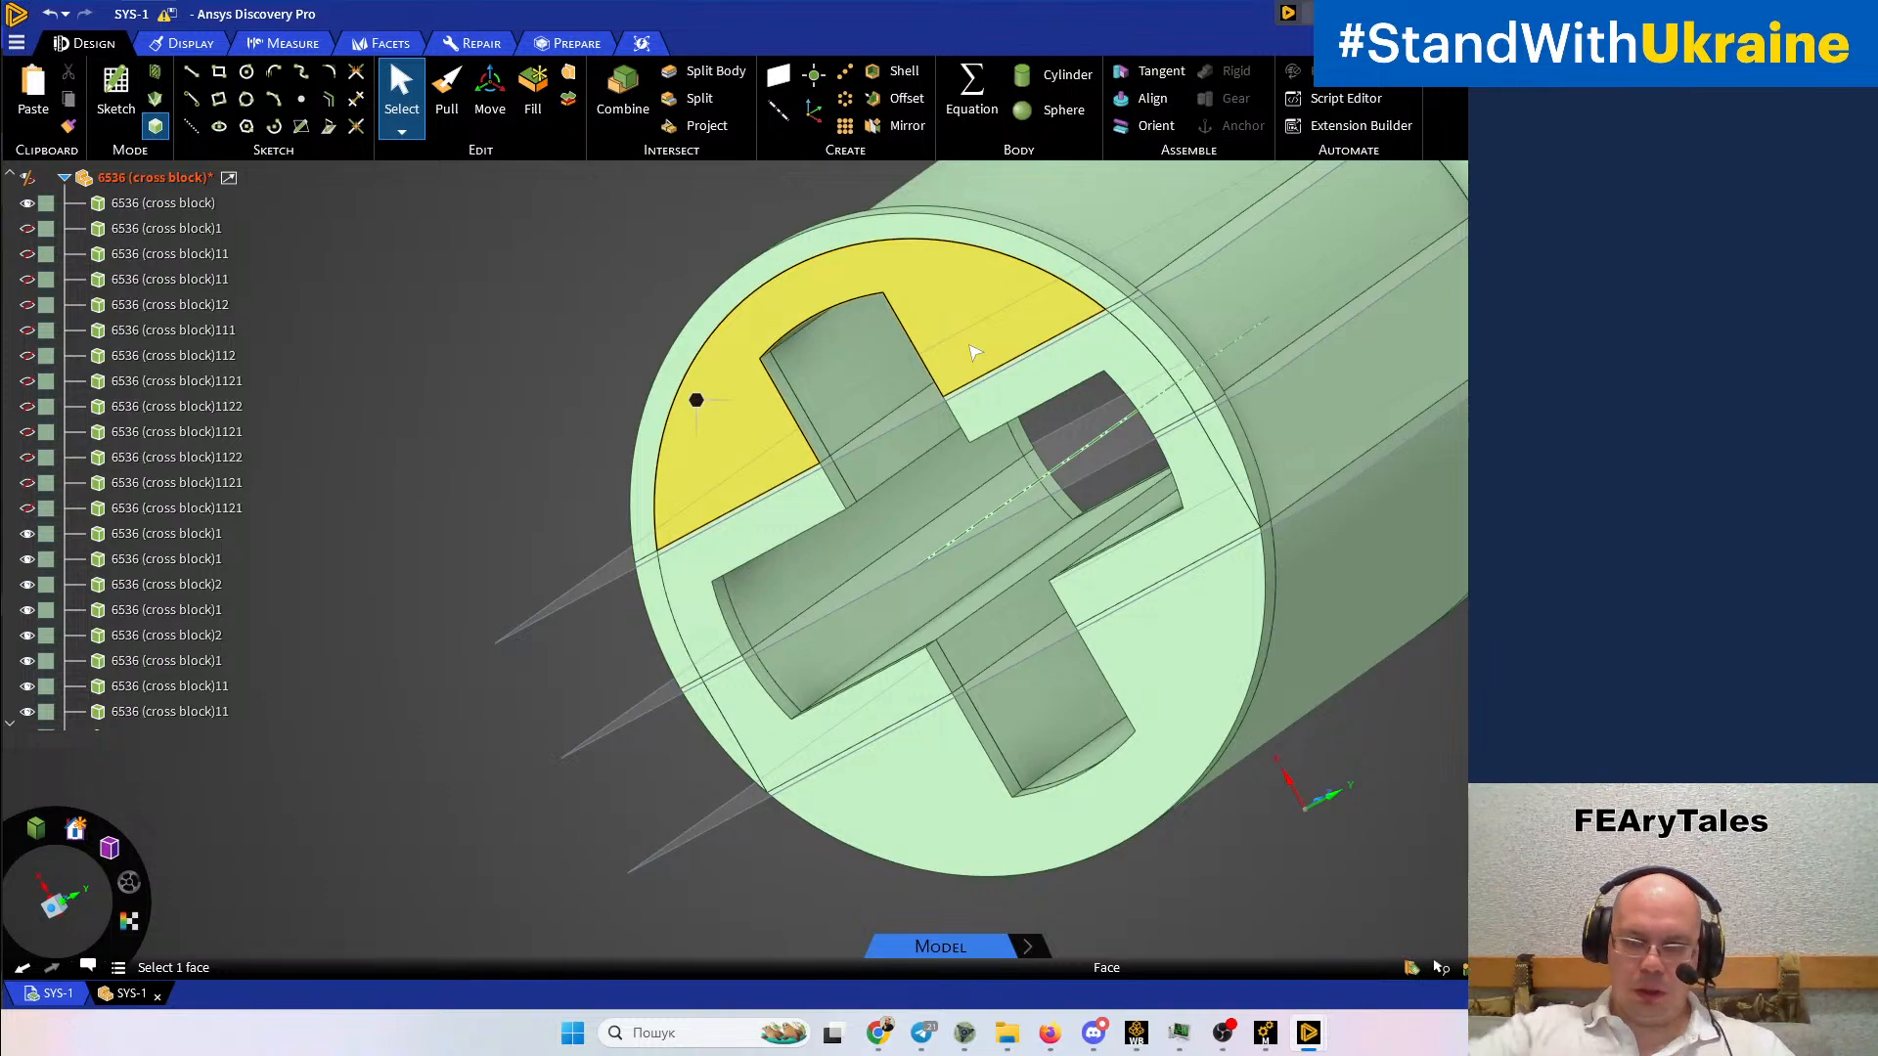
# Show all hidden bodies of the cross block again
pyautogui.moveTo(1181, 409)
pyautogui.mouseDown(button='middle')
pyautogui.moveTo(1228, 431)
pyautogui.moveTo(1405, 344)
pyautogui.mouseUp(button='middle')
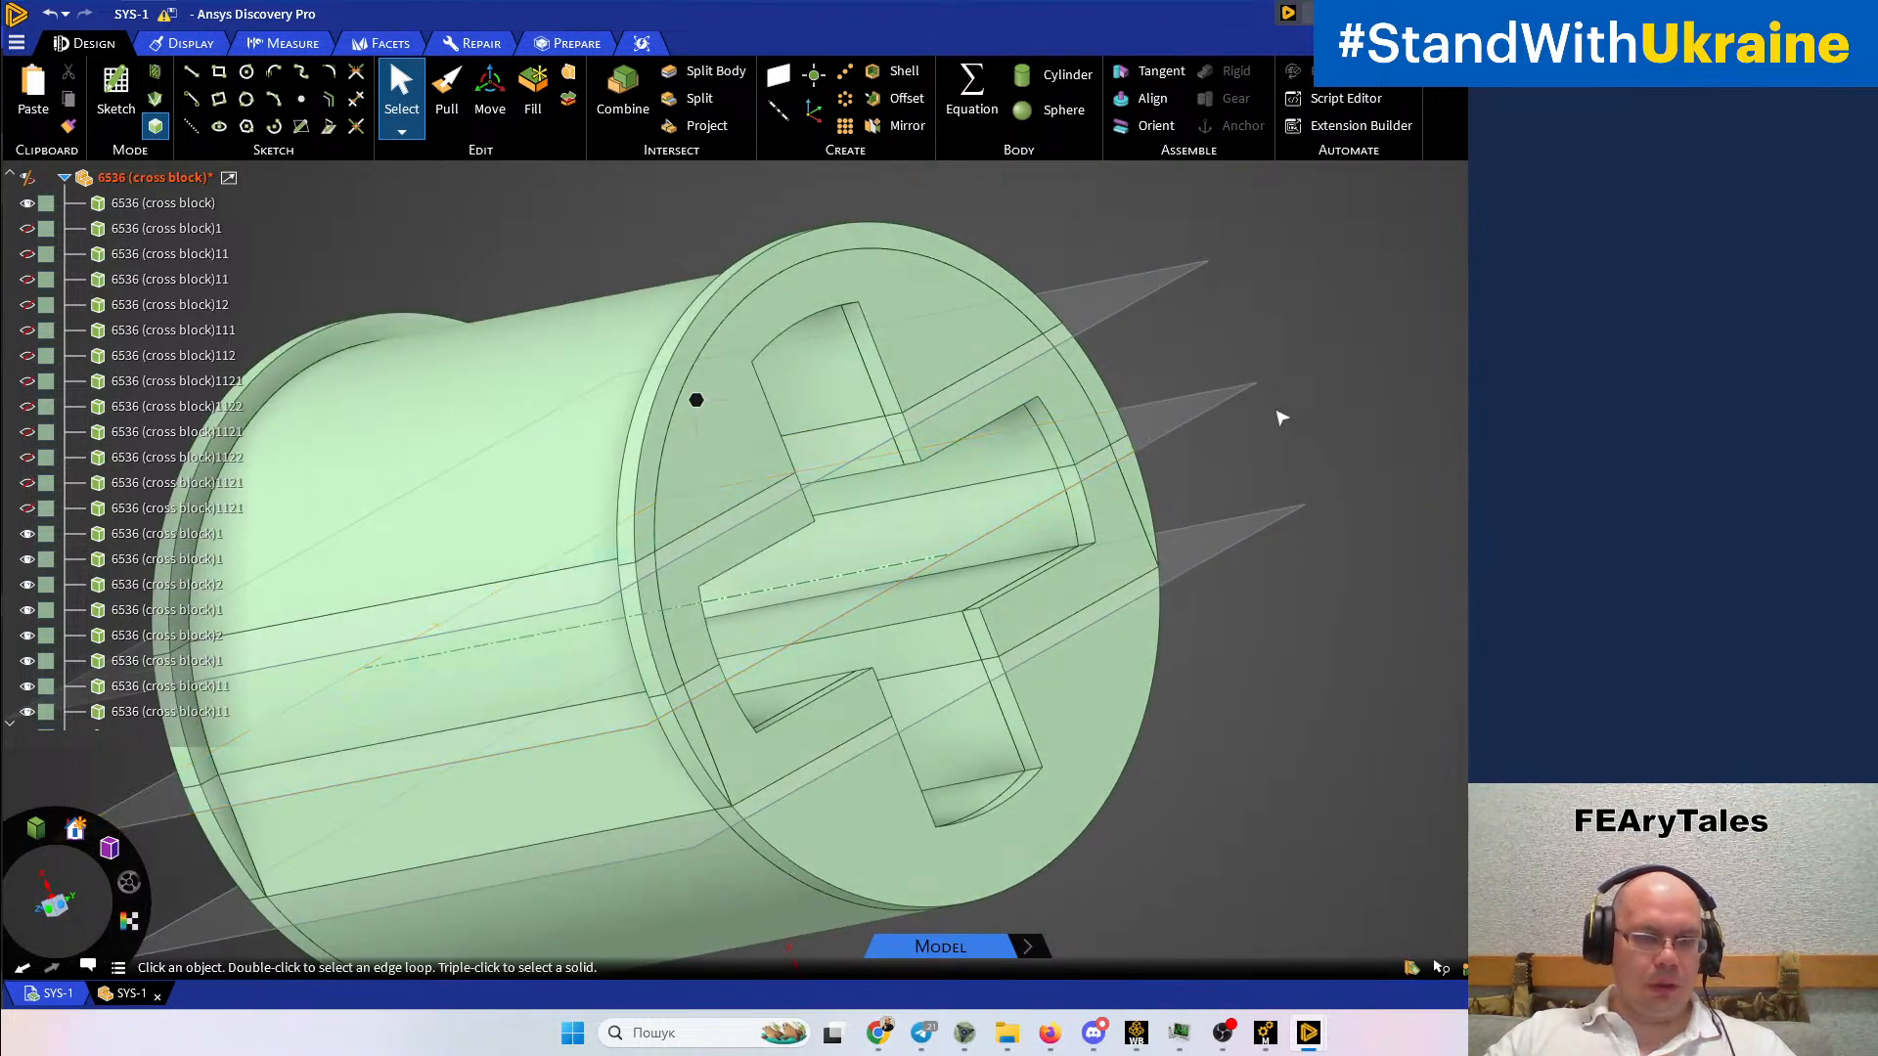
pyautogui.scroll(6, 1277, 415)
pyautogui.scroll(-6, 1272, 419)
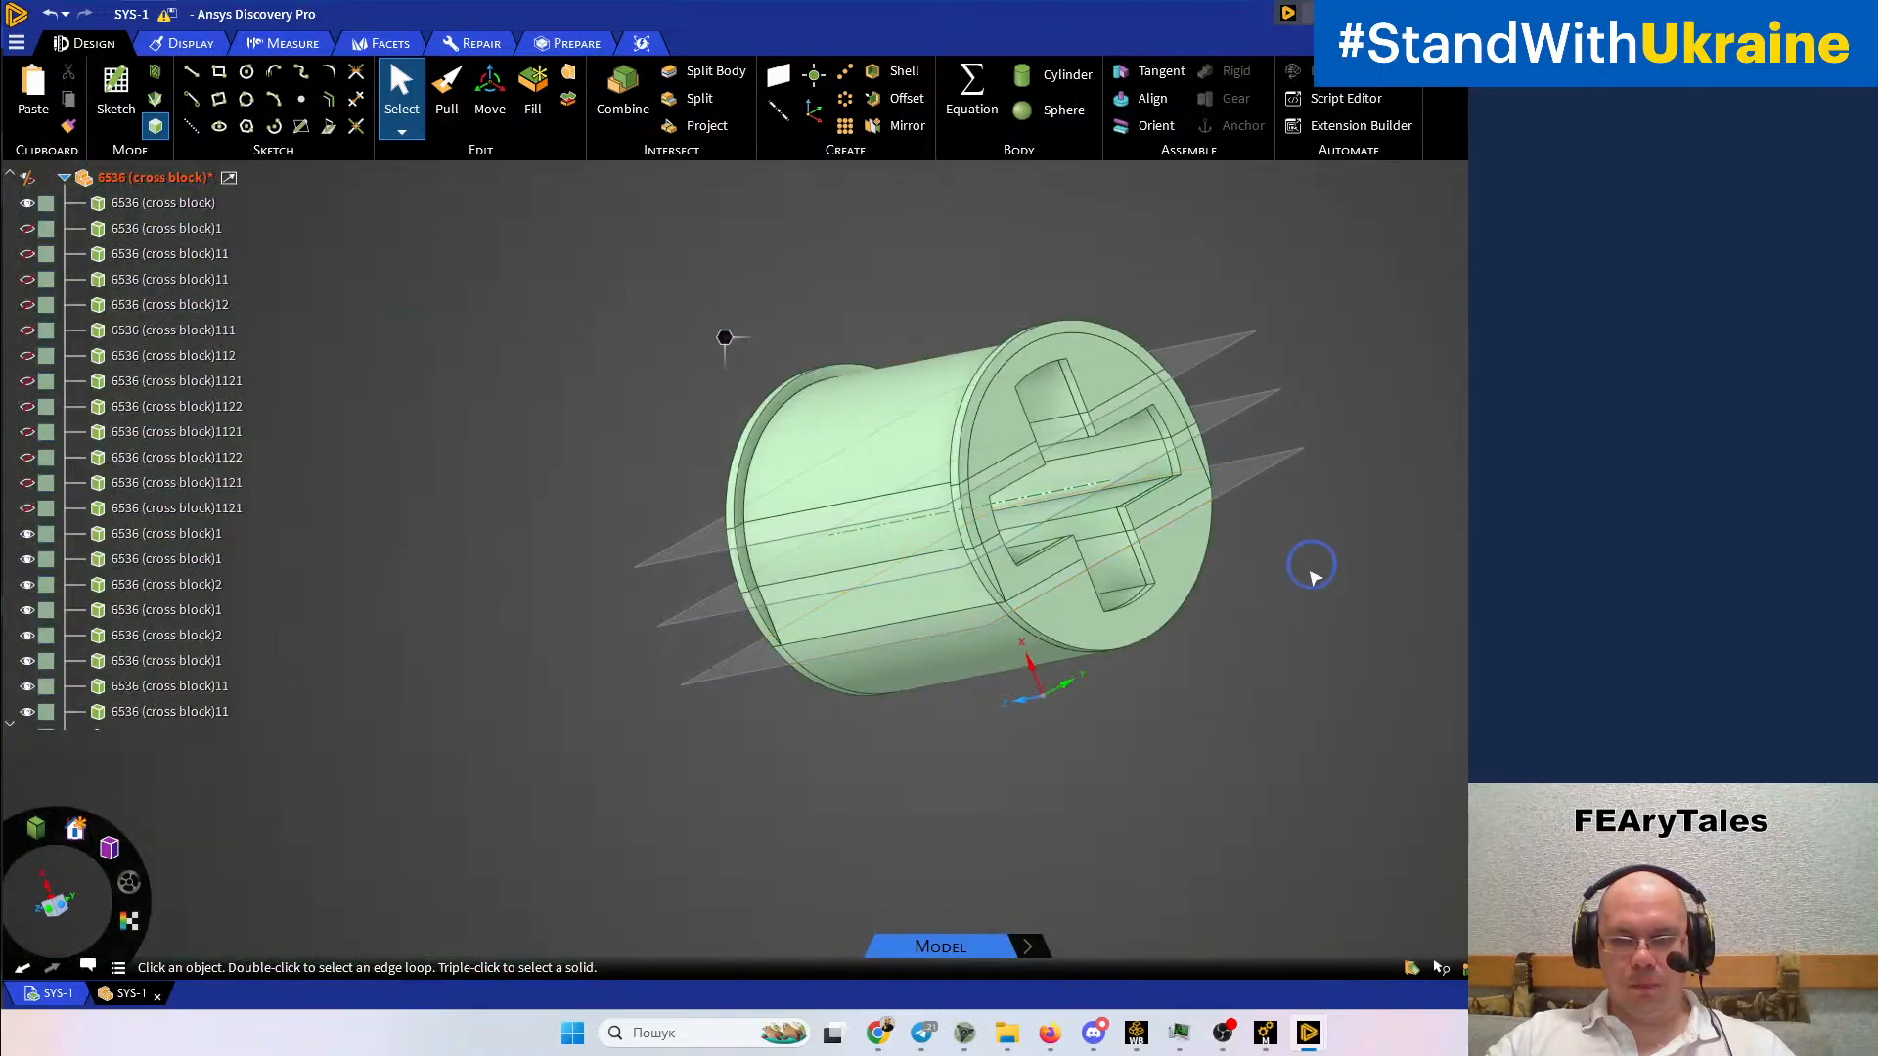
pyautogui.rightClick(1312, 566)
pyautogui.click(1367, 761)
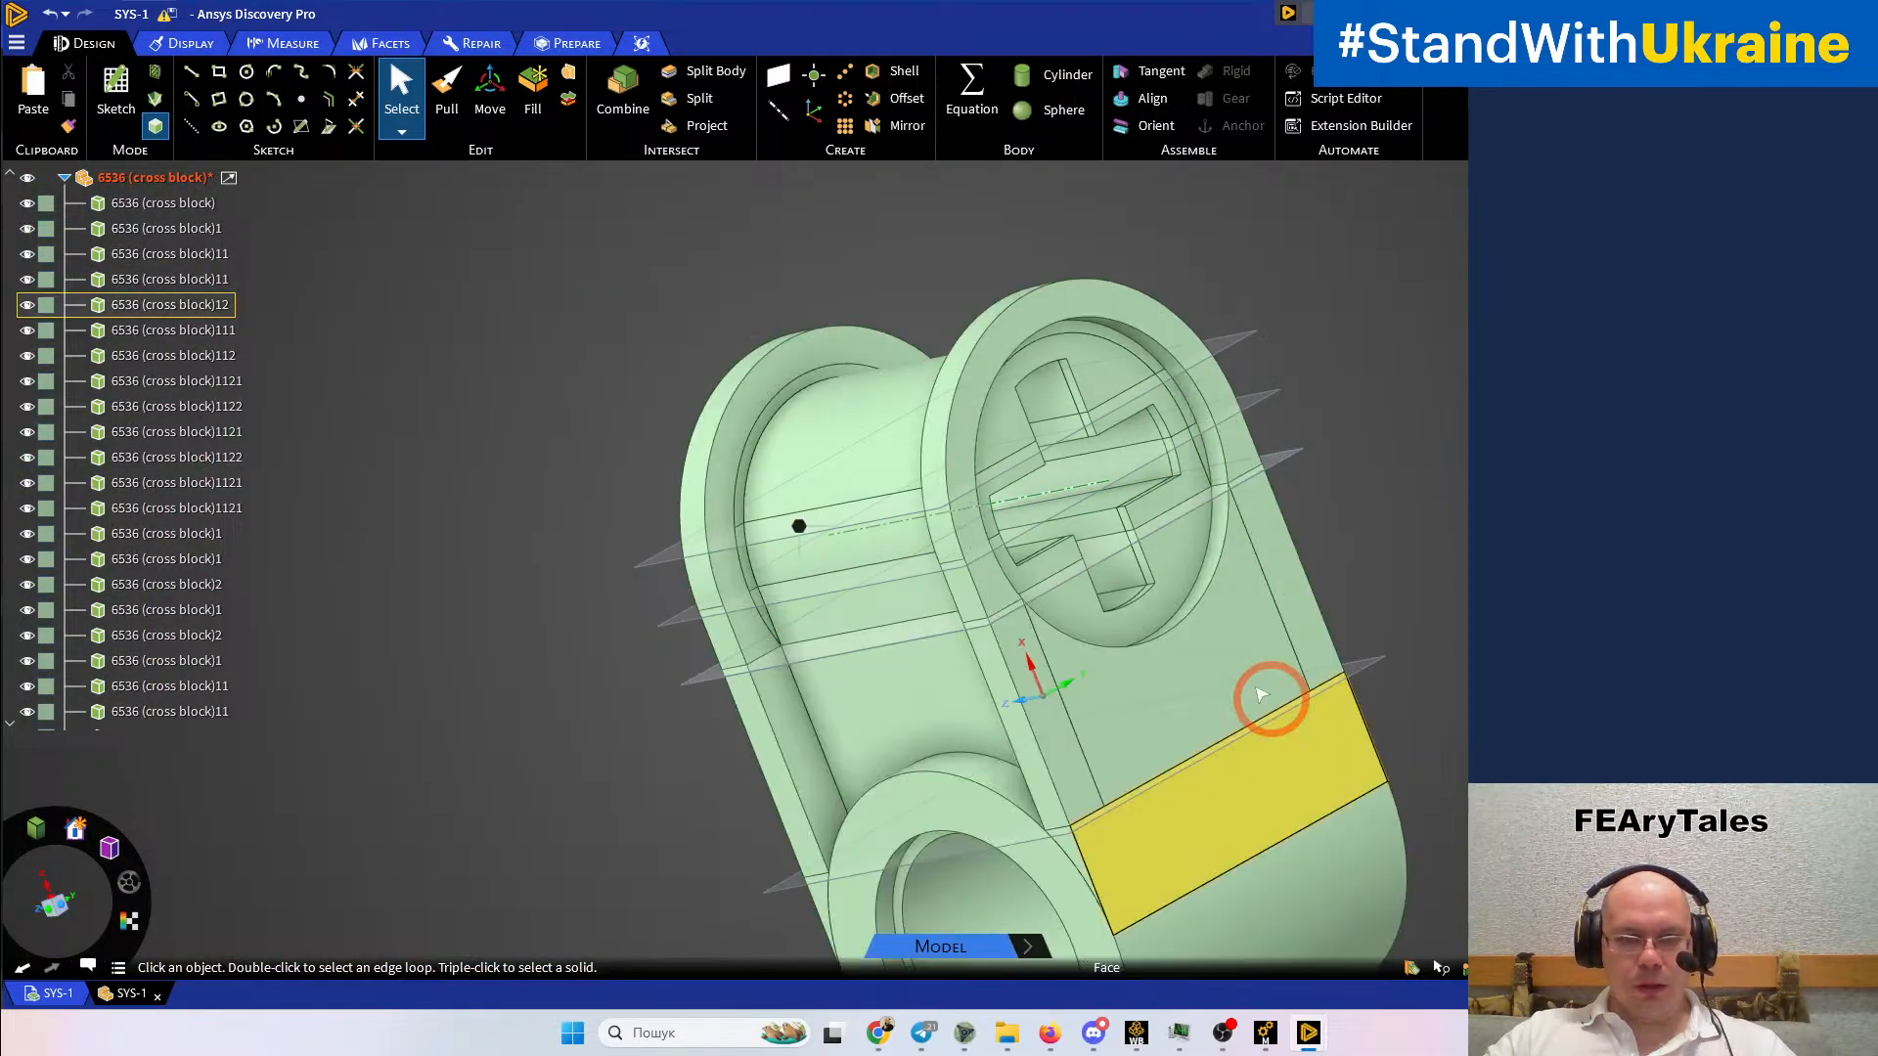
# Combine the small side body next to the large round hole with the ring body around that hole
pyautogui.keyDown('ctrl'); pyautogui.moveTo(1218, 604); pyautogui.dragTo(1451, 553, button='middle'); pyautogui.keyUp('ctrl')
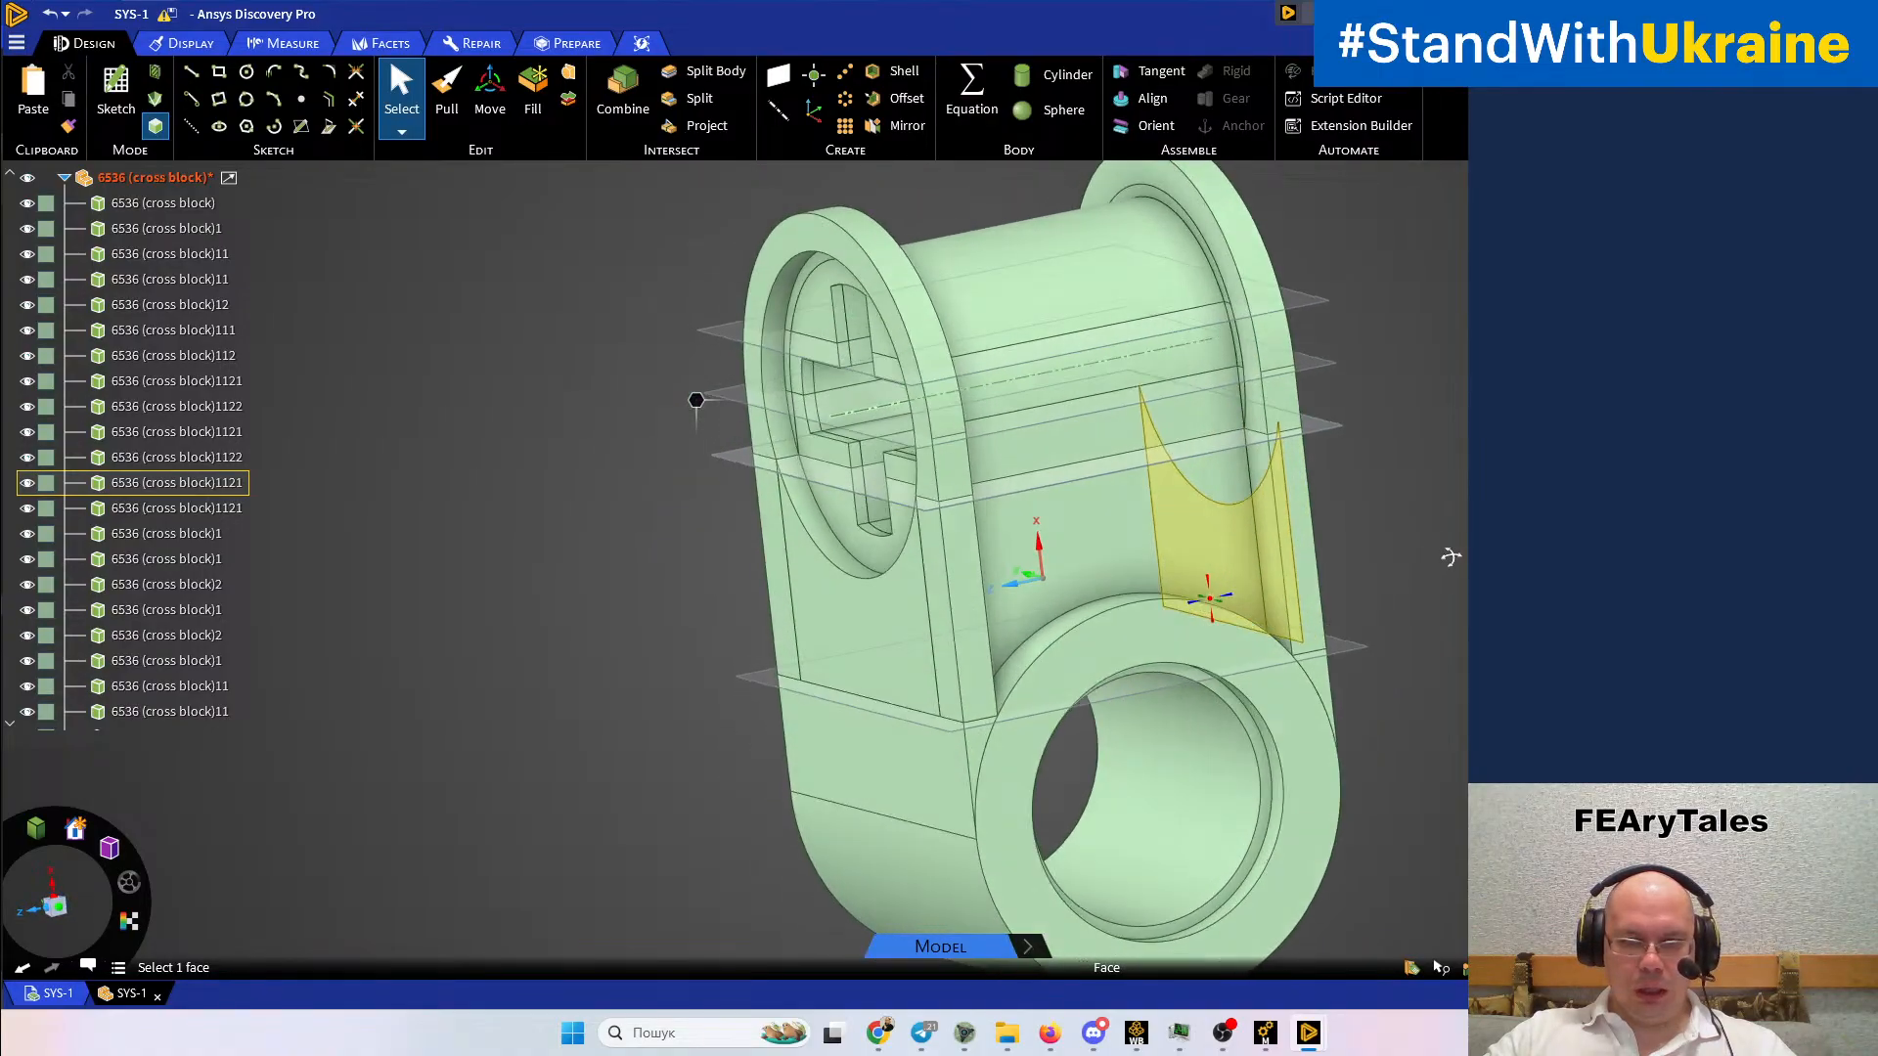
pyautogui.keyDown('ctrl'); pyautogui.moveTo(1396, 683); pyautogui.dragTo(1312, 527, button='middle'); pyautogui.keyUp('ctrl')
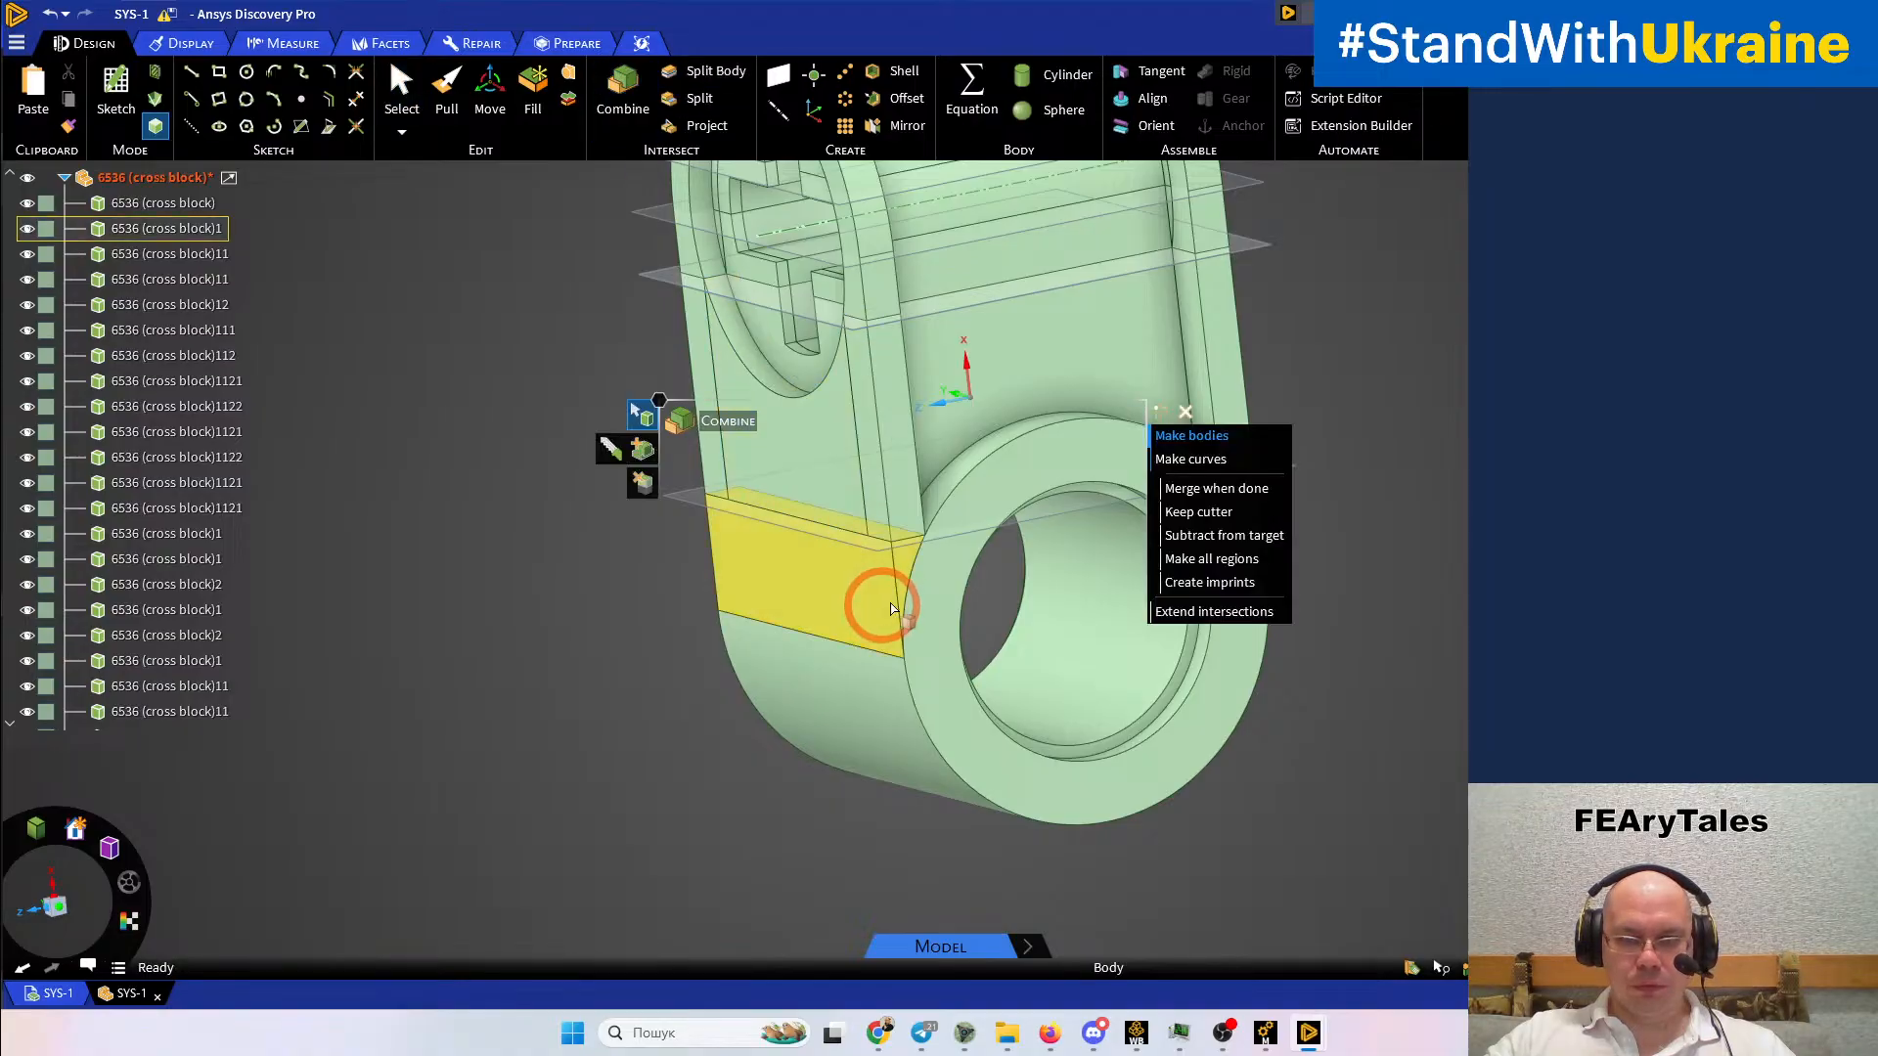
pyautogui.click(923, 602)
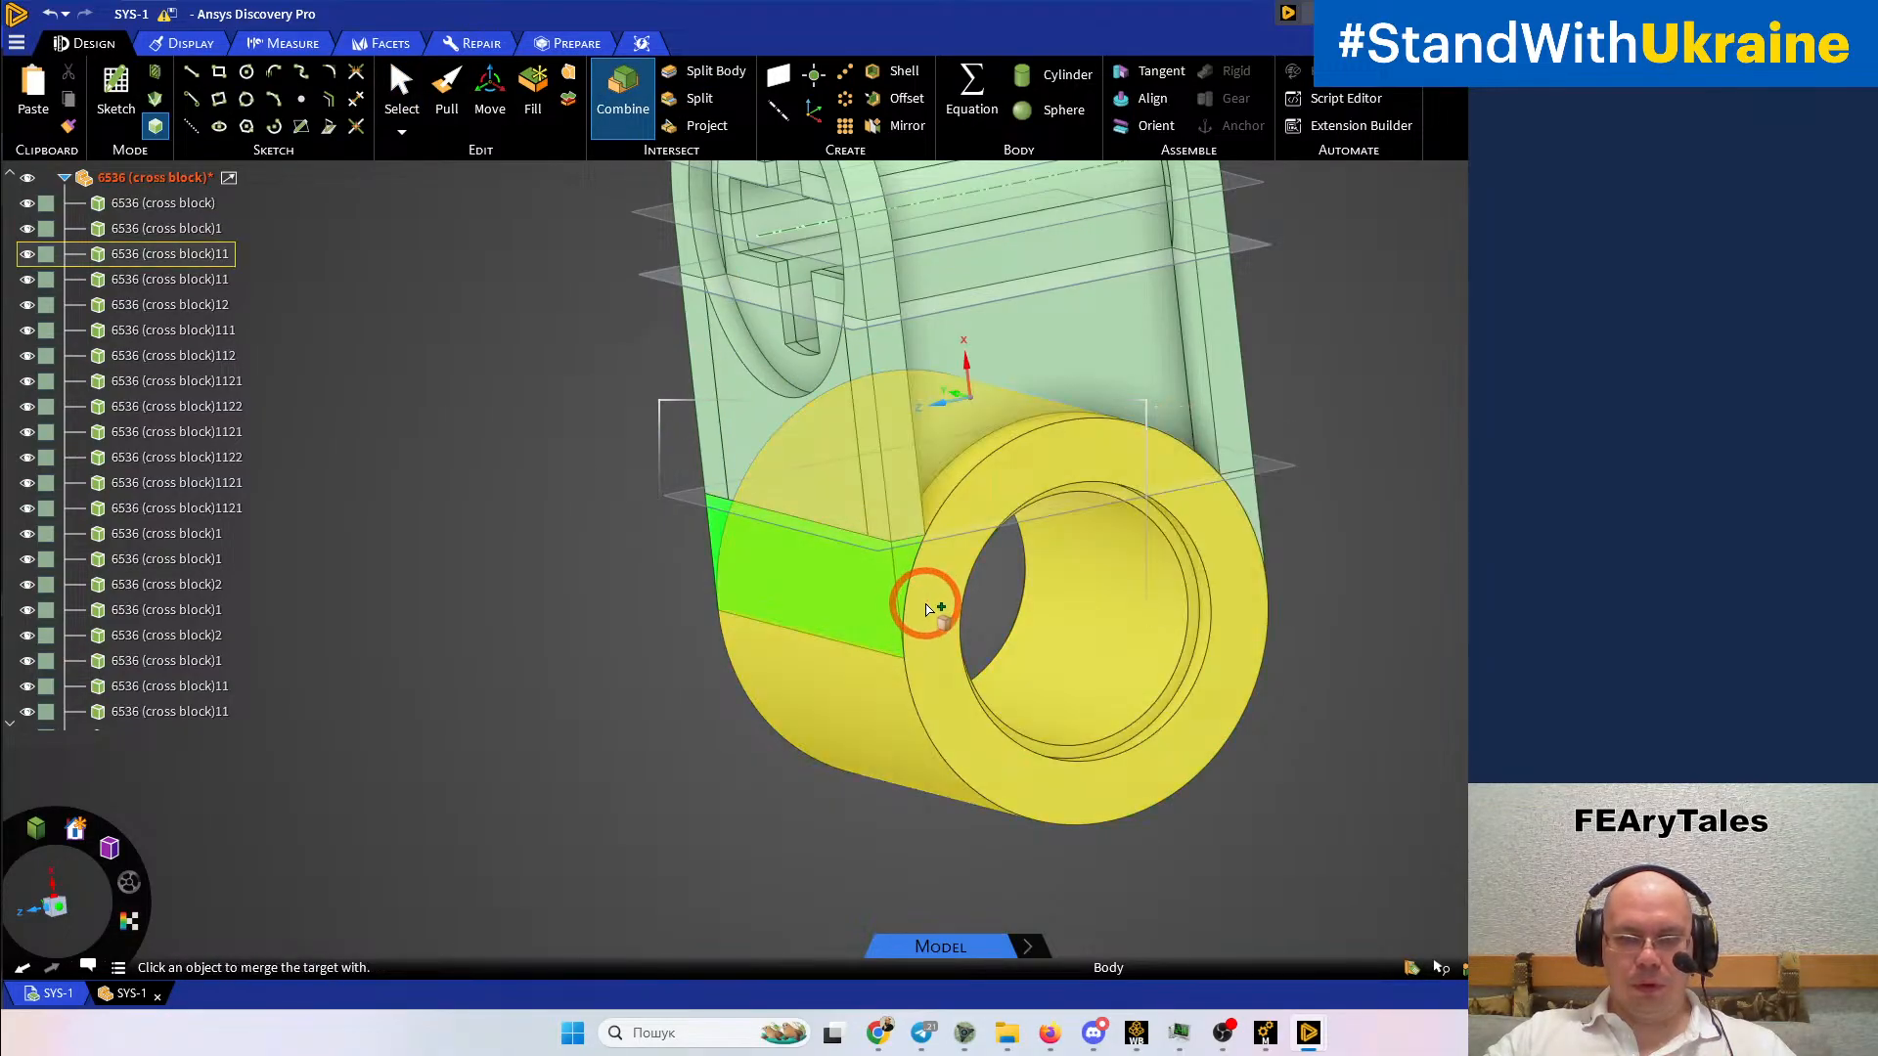
pyautogui.click(929, 607)
pyautogui.keyDown('shift'); pyautogui.moveTo(987, 671); pyautogui.dragTo(831, 660, button='middle'); pyautogui.keyUp('shift')
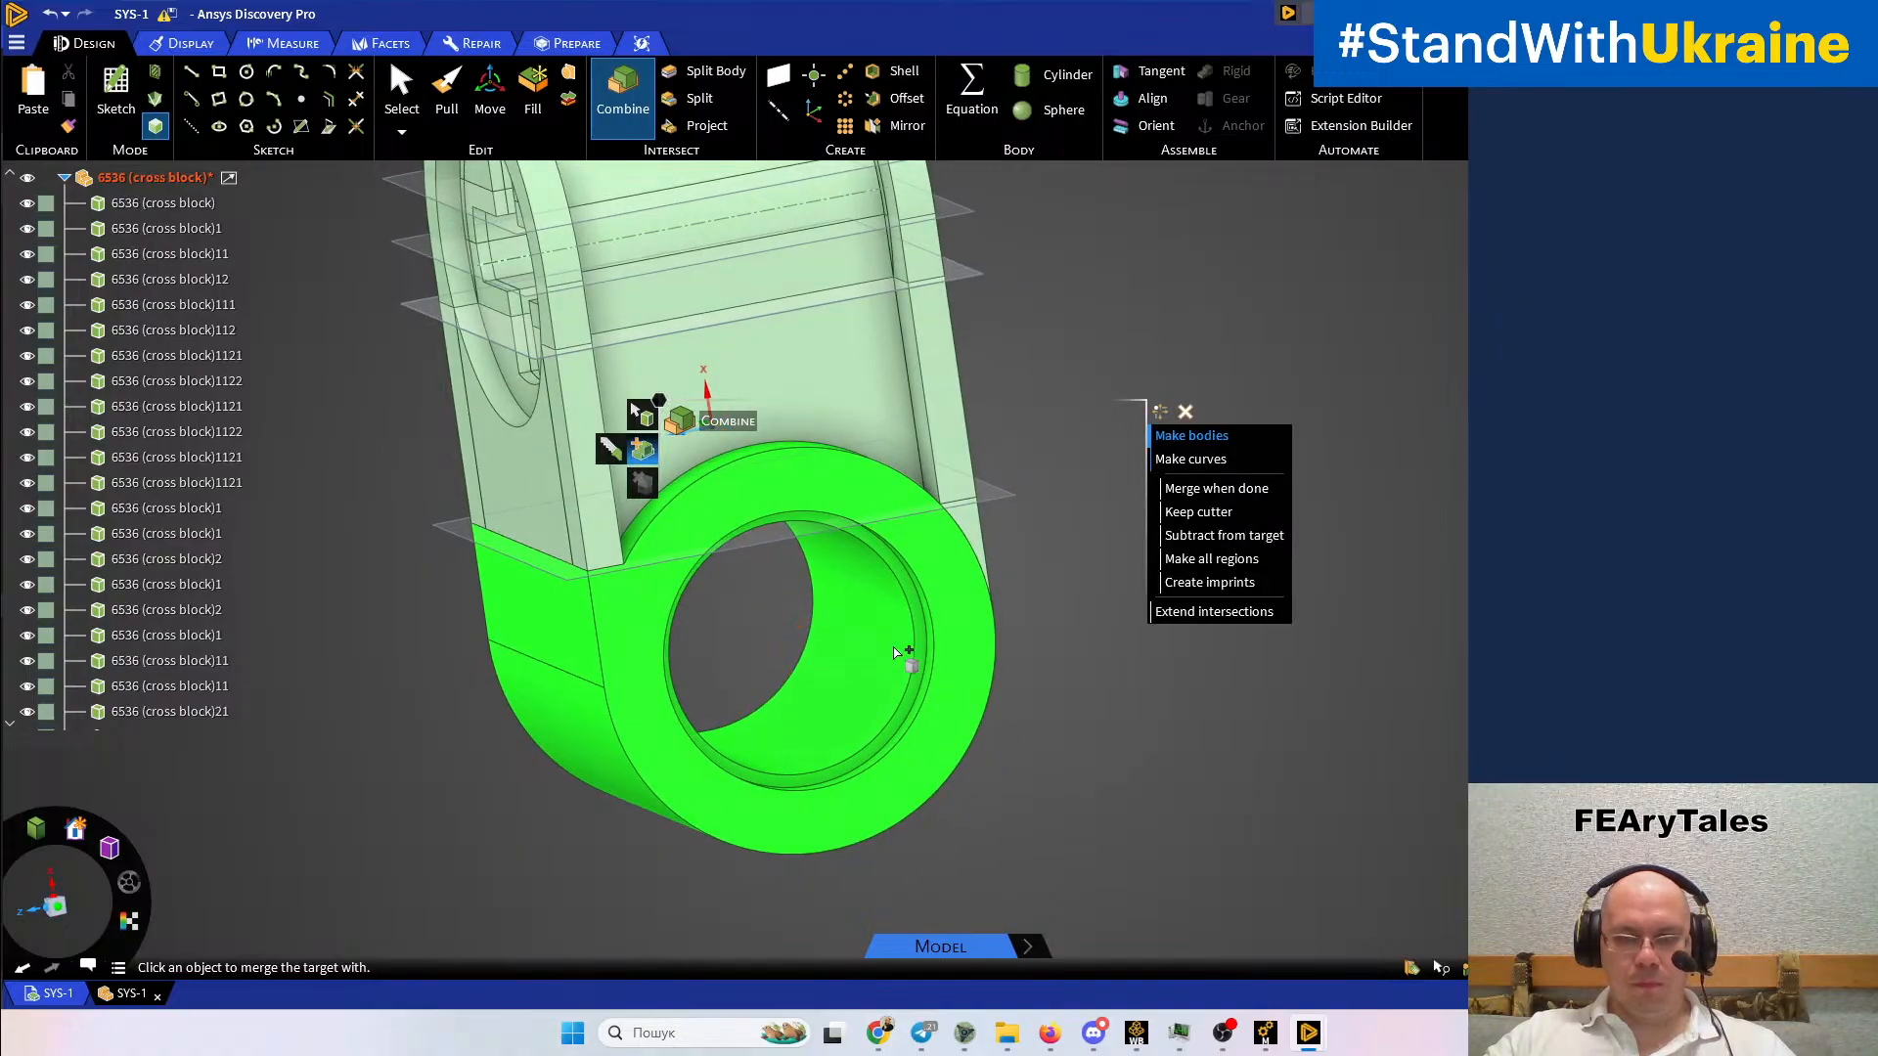
# Merge the other small side body into the ring around the large hole and undo both side-body merges
pyautogui.click(949, 567)
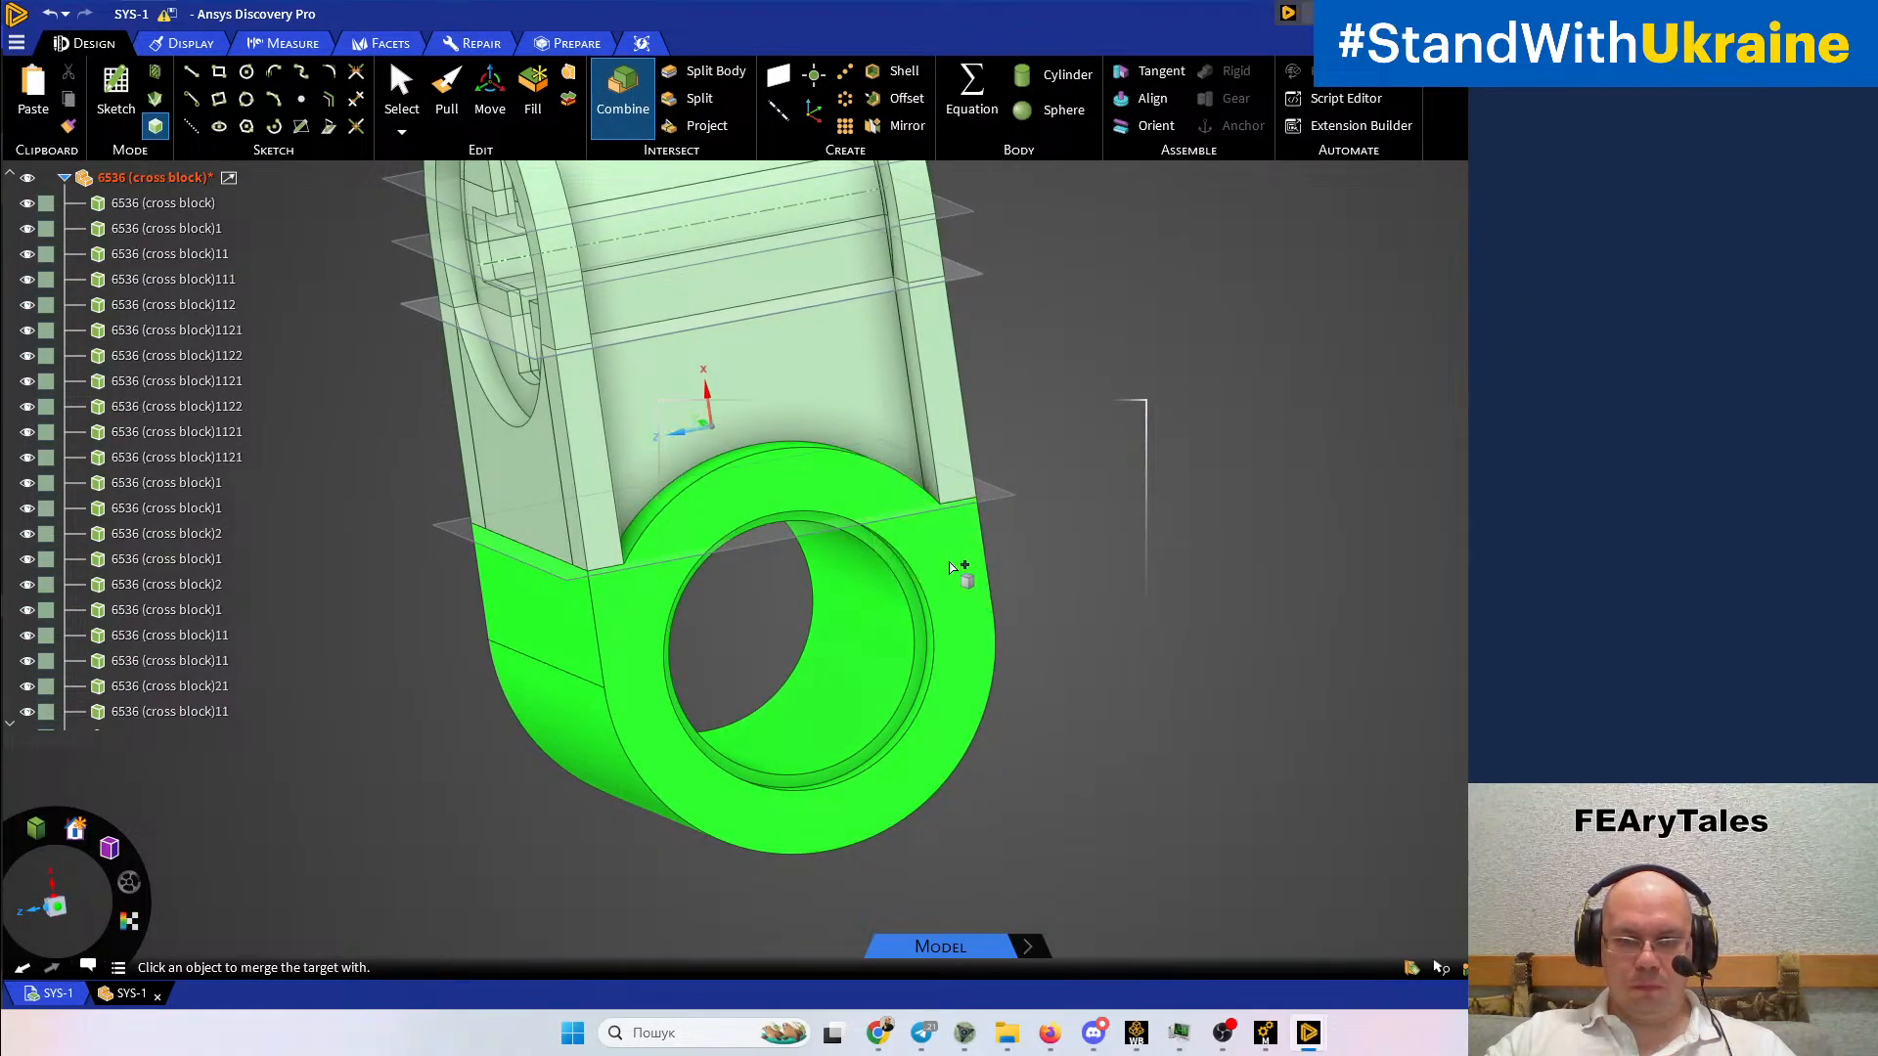
pyautogui.hotkey('ctrl', 'z')
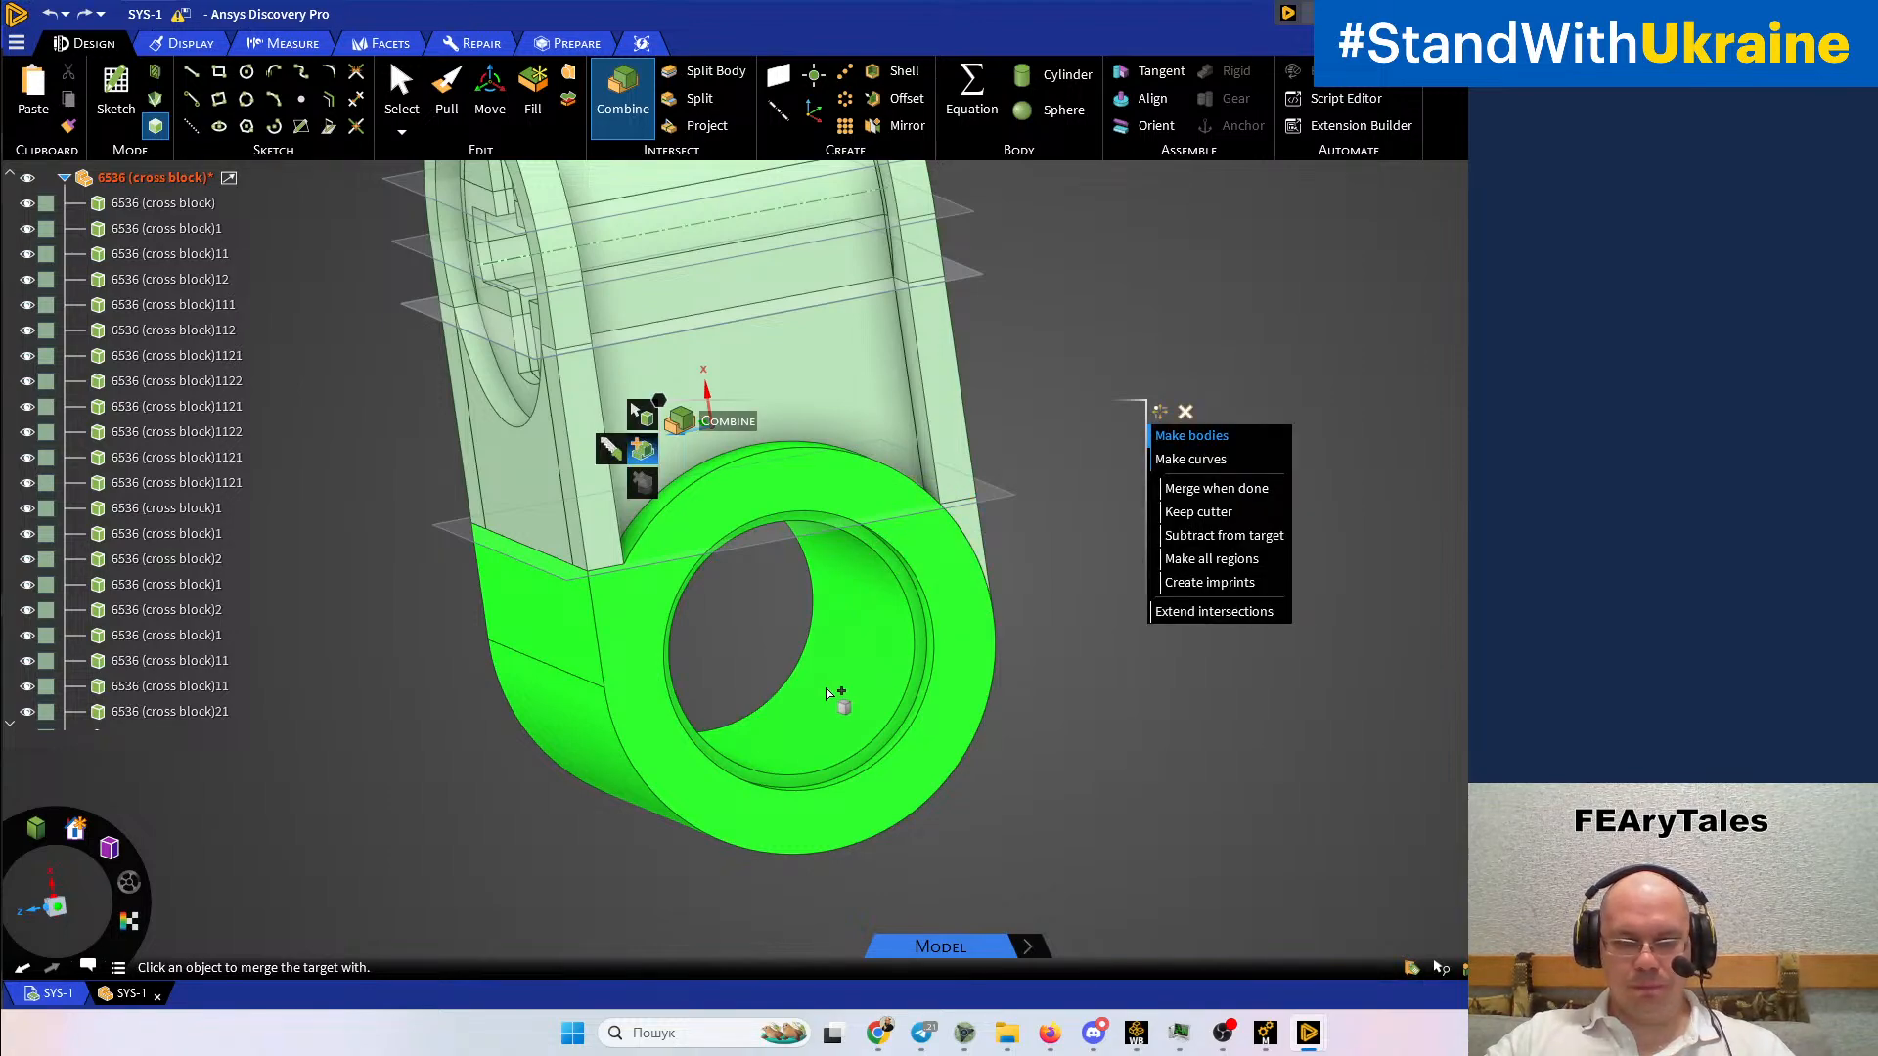
pyautogui.hotkey('ctrl', 'z')
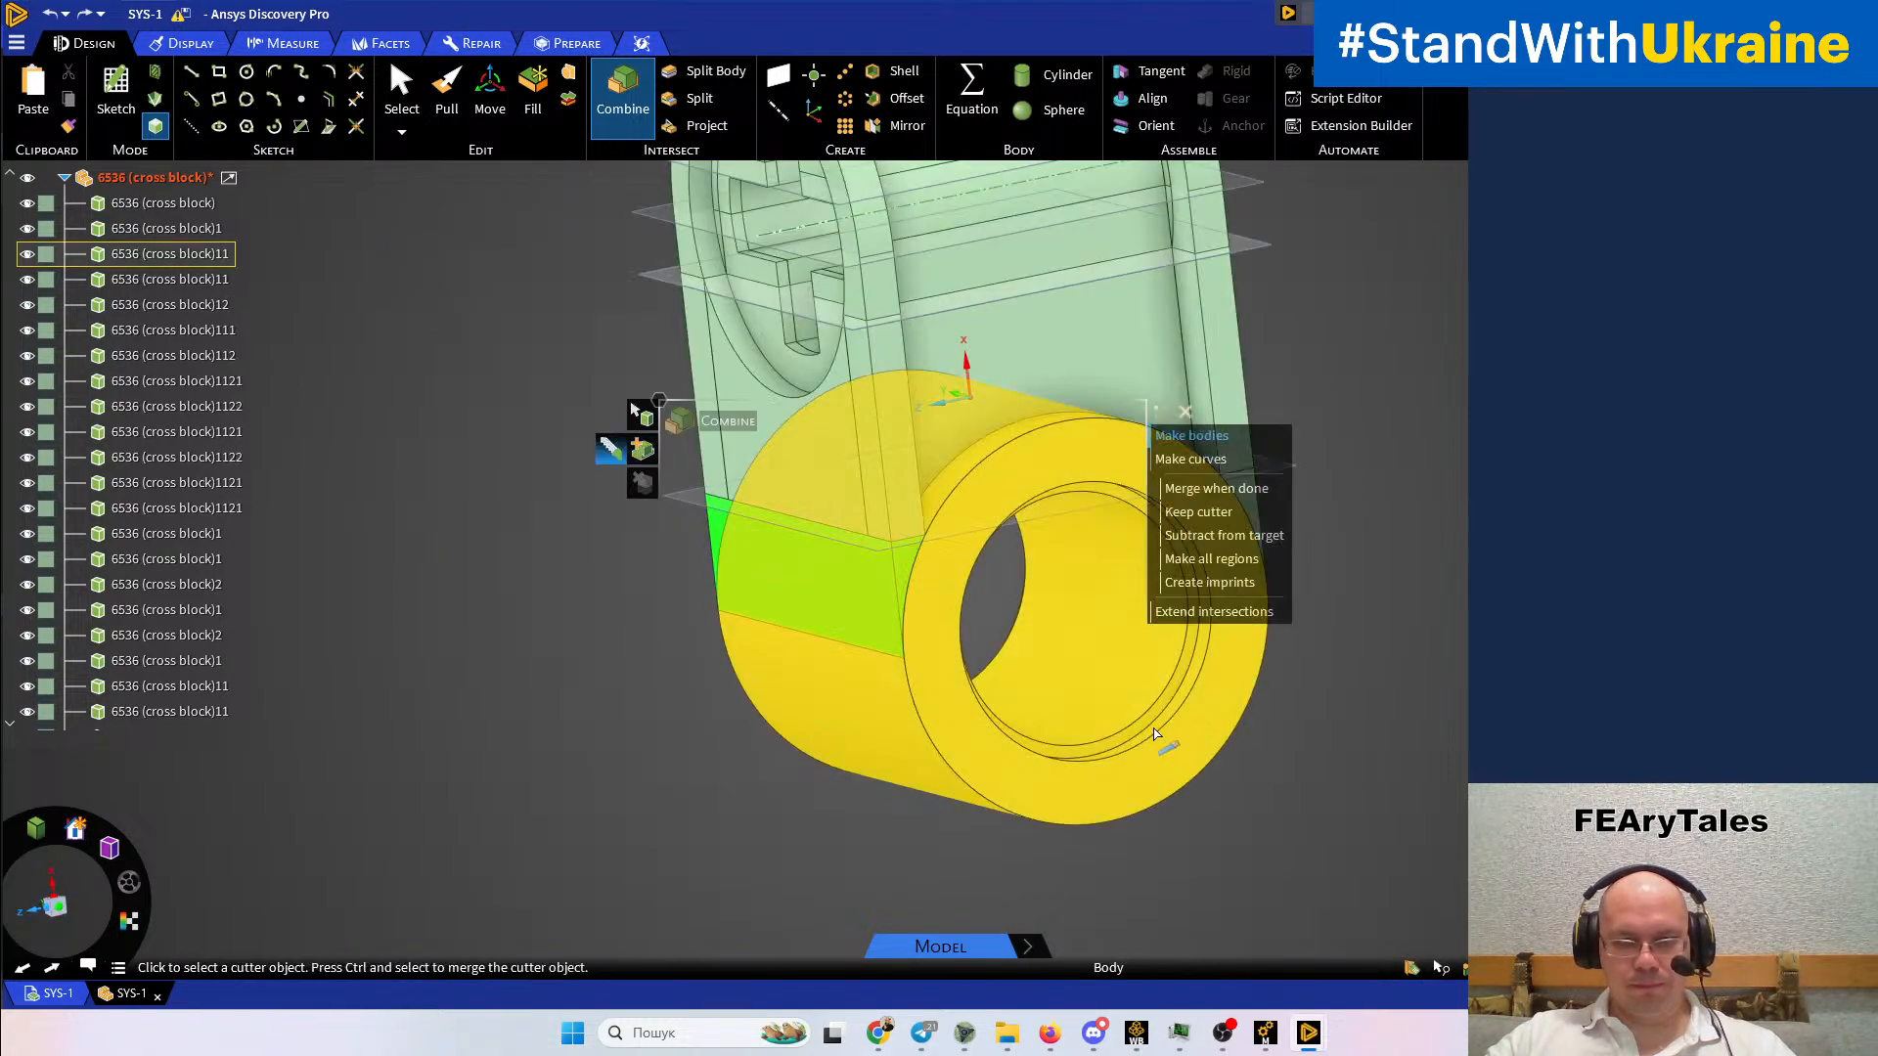
pyautogui.click(1342, 816)
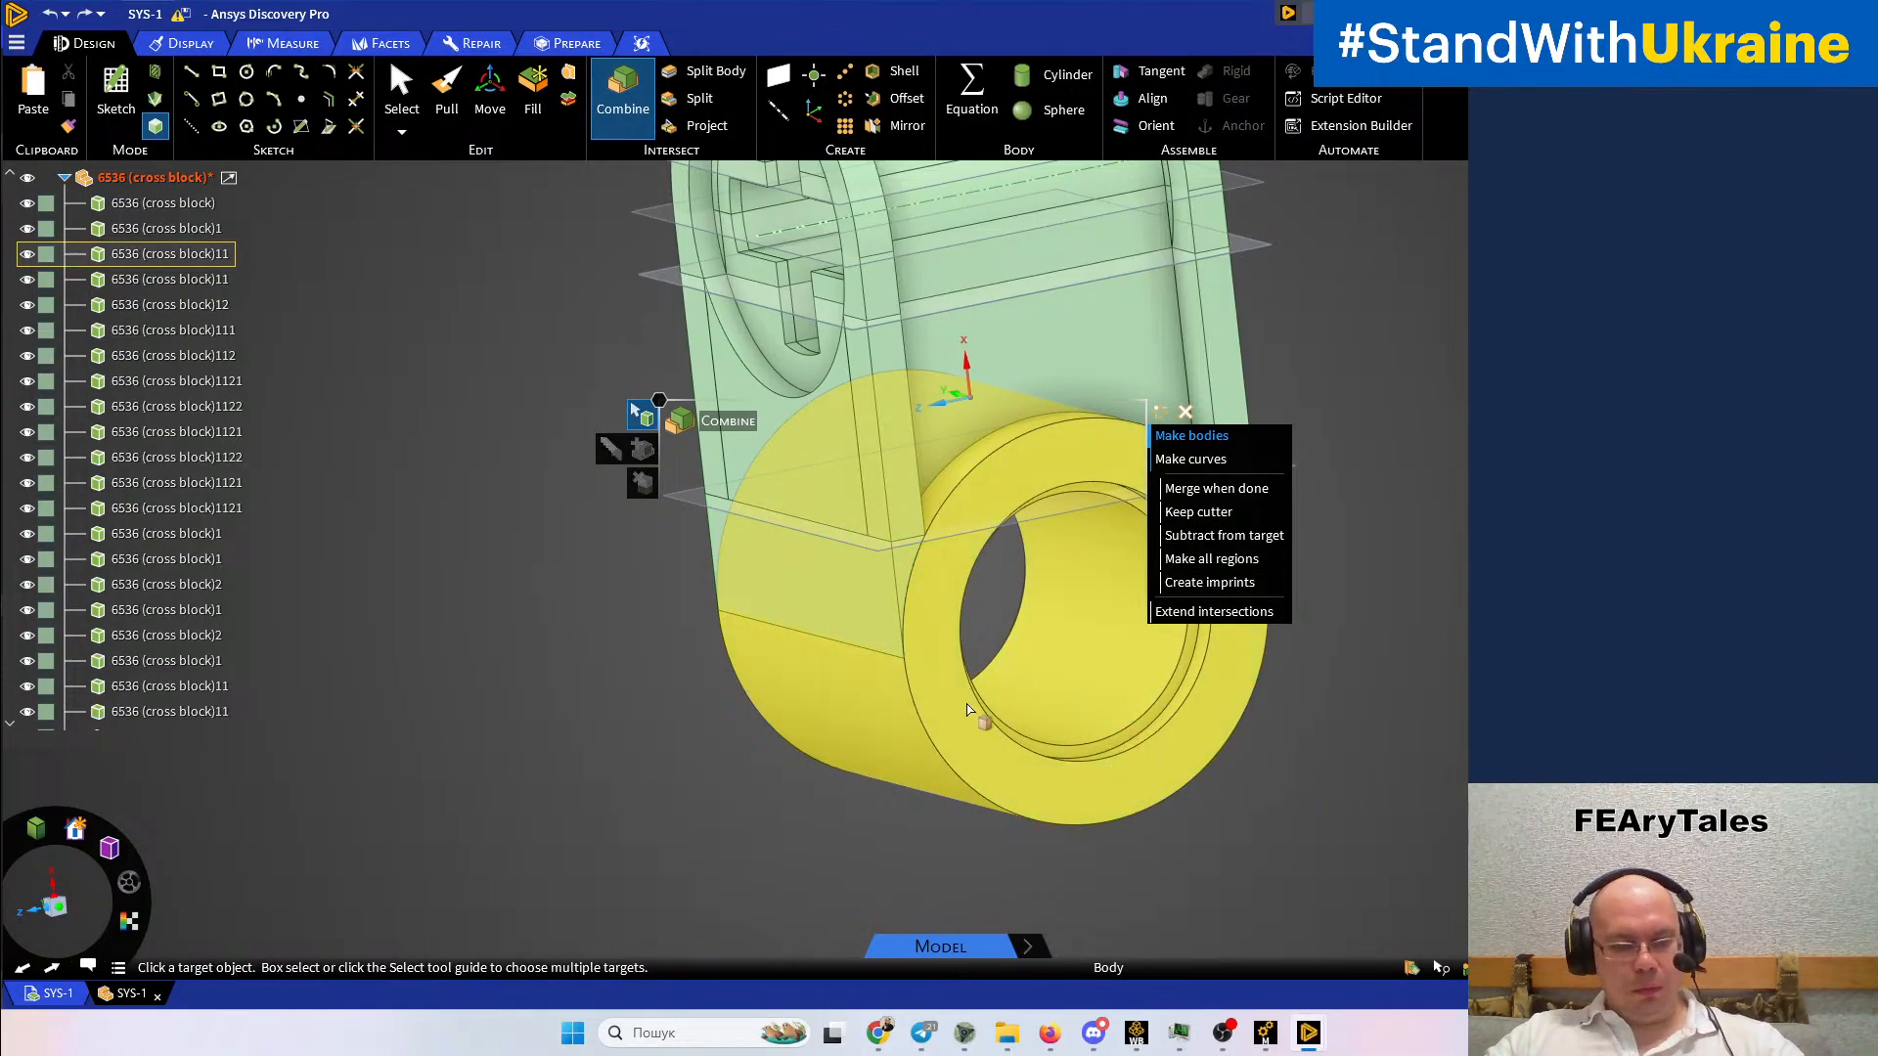
pyautogui.press('Escape')
# Create an axis through the large round hole and hide the ring body around it
pyautogui.click(783, 118)
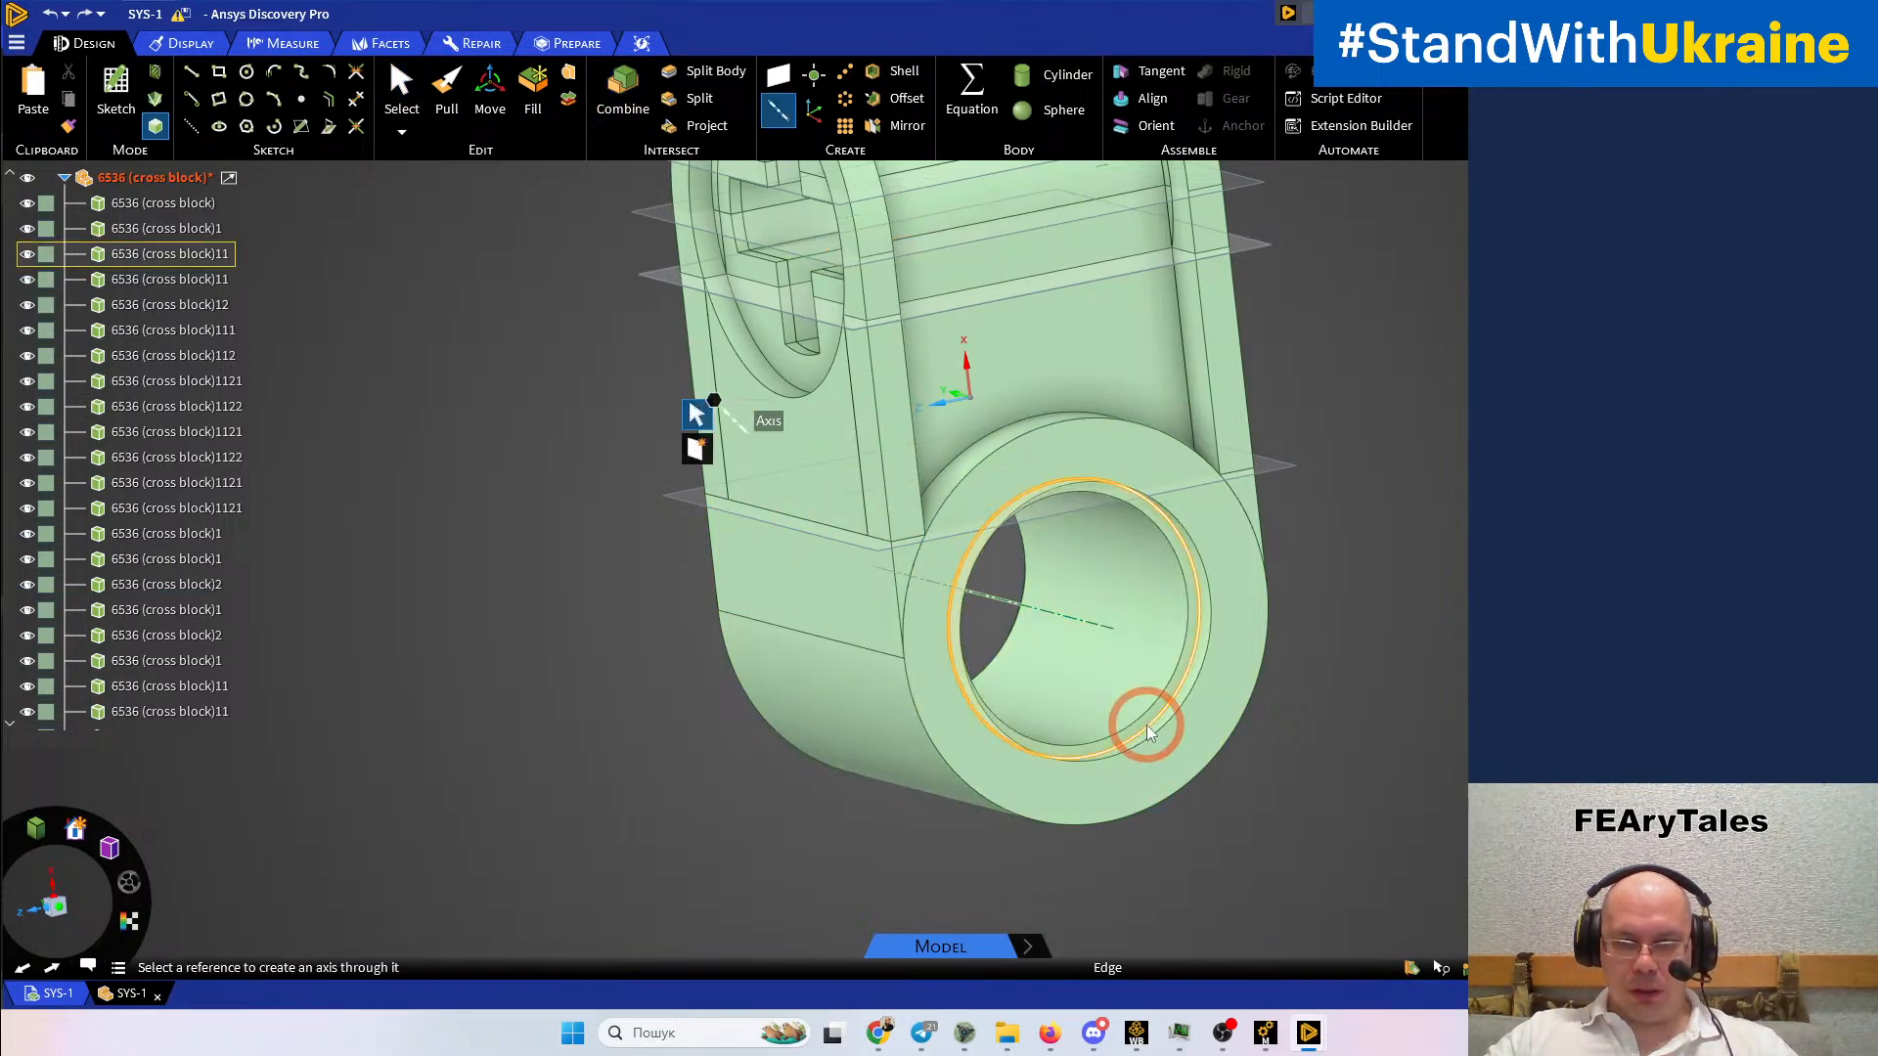
pyautogui.click(1140, 696)
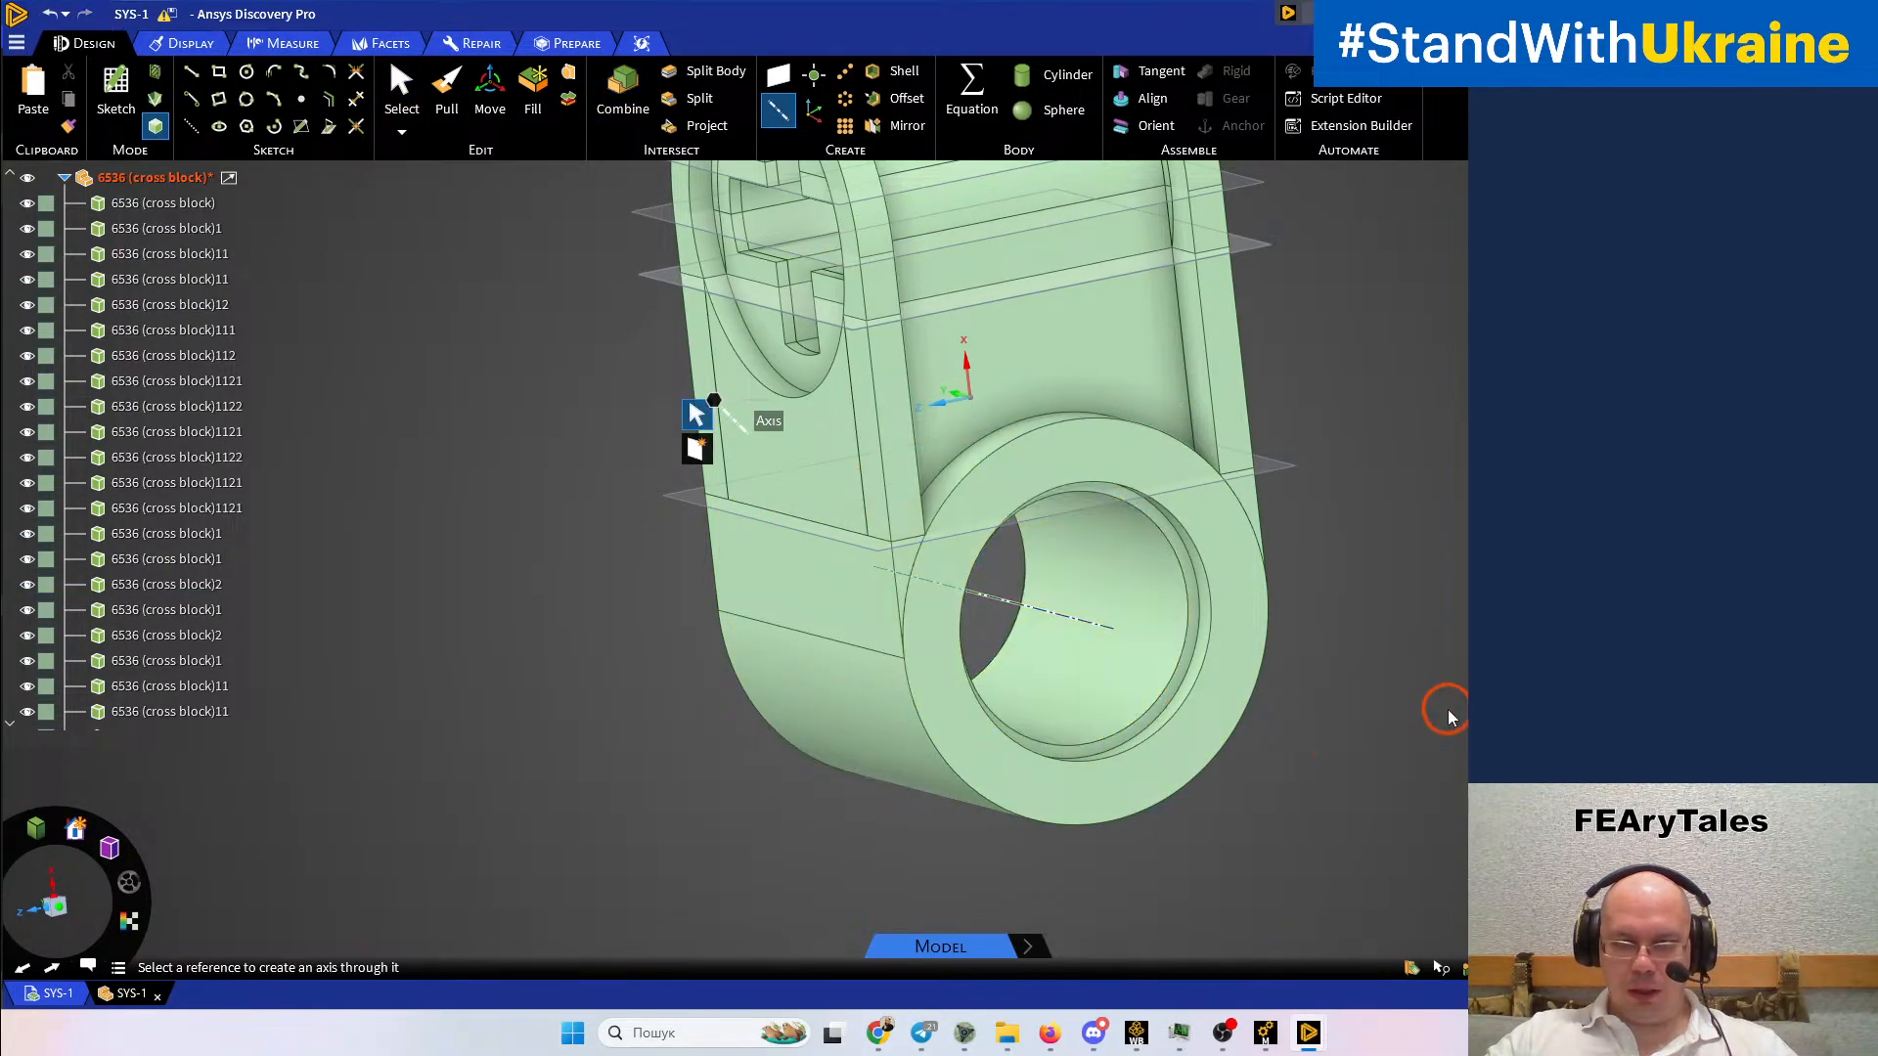
pyautogui.rightClick(1240, 713)
pyautogui.click(1308, 775)
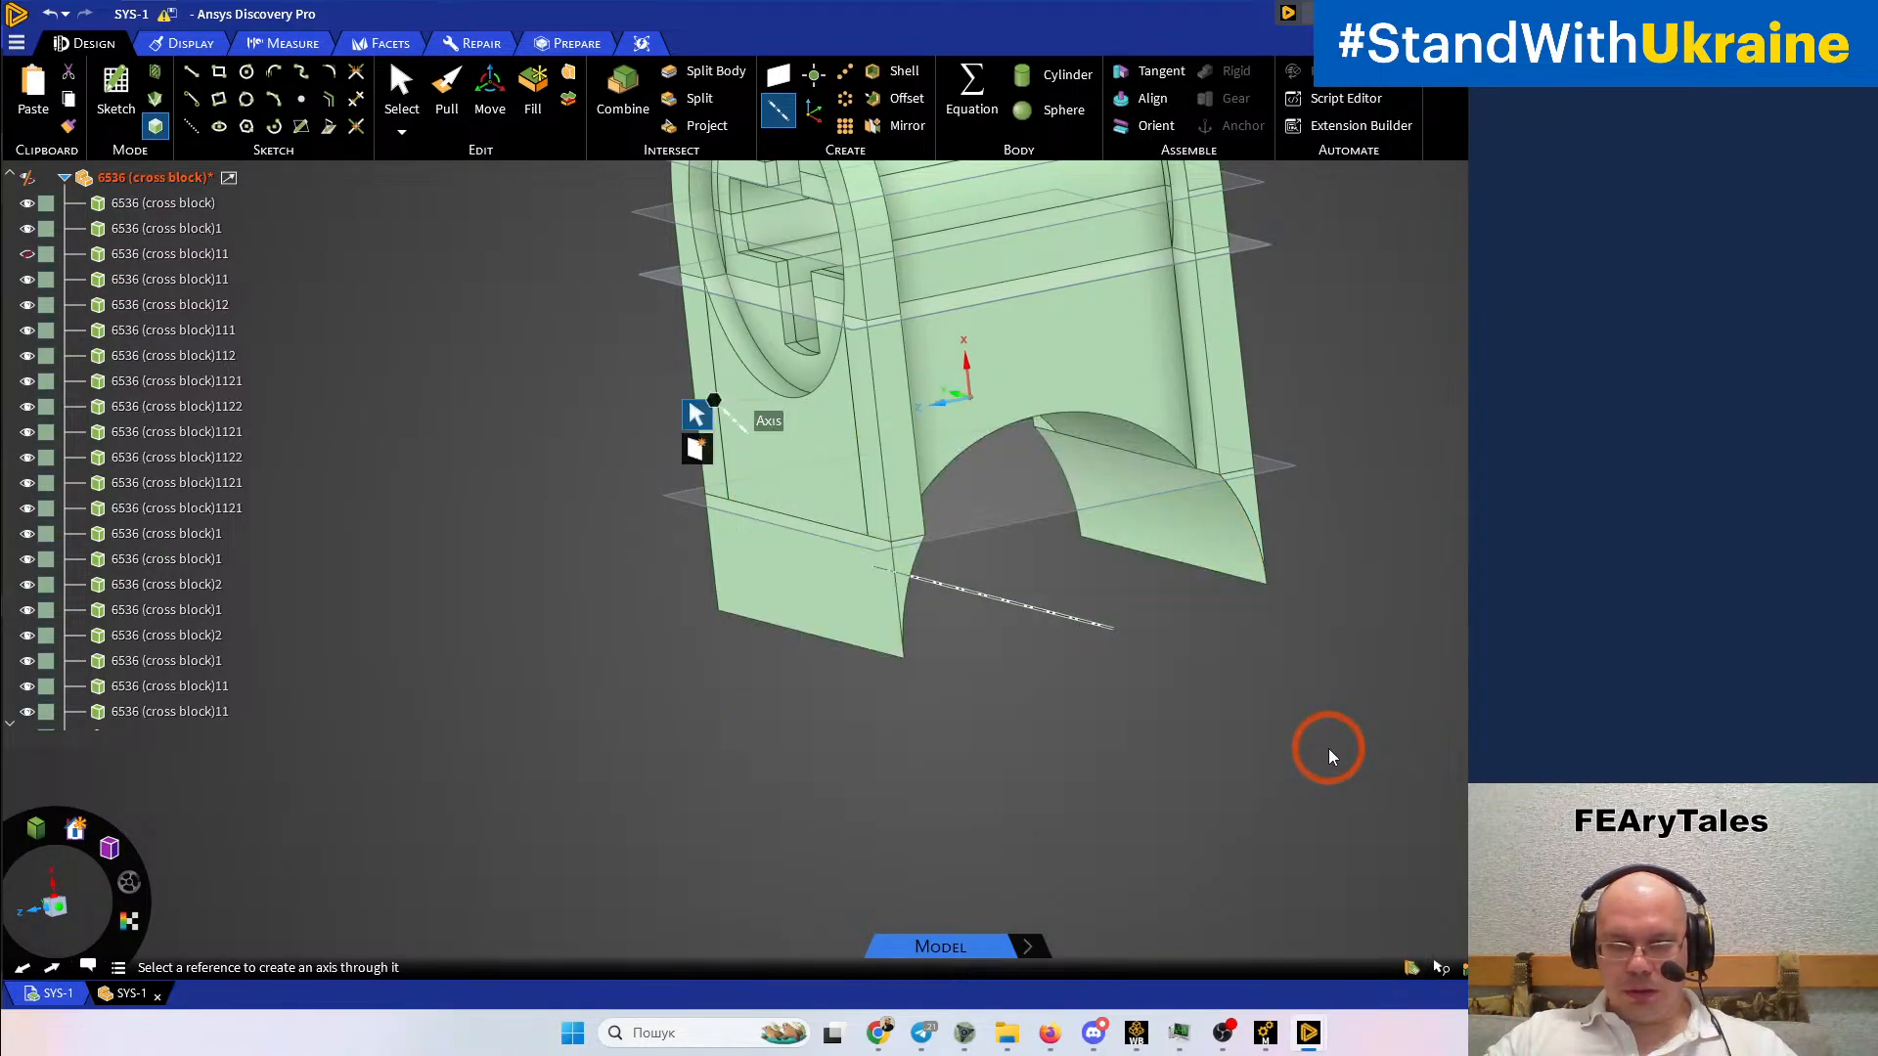
pyautogui.moveTo(1328, 749); pyautogui.dragTo(1247, 732, button='middle')
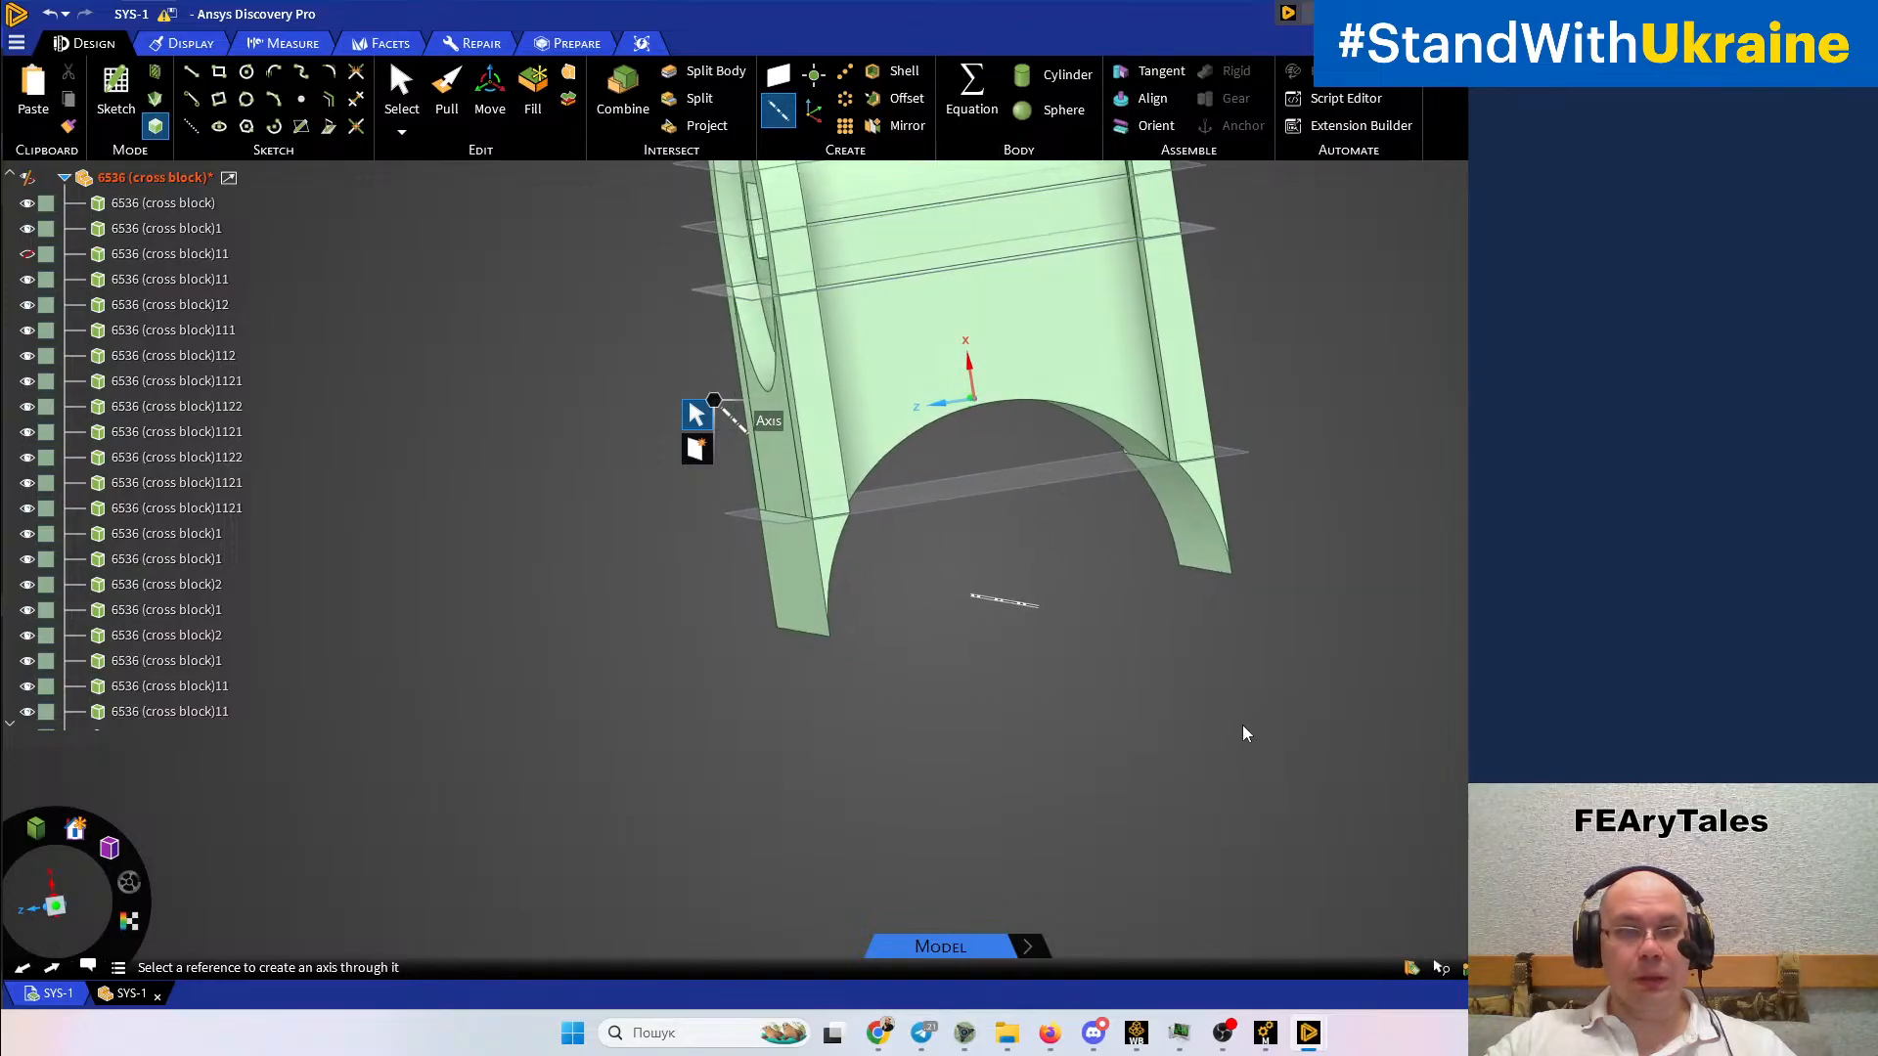
# Create a plane through the hole axis, level with the lower edges of the two small side bodies
pyautogui.click(778, 74)
pyautogui.moveTo(973, 543); pyautogui.dragTo(807, 502, button='middle')
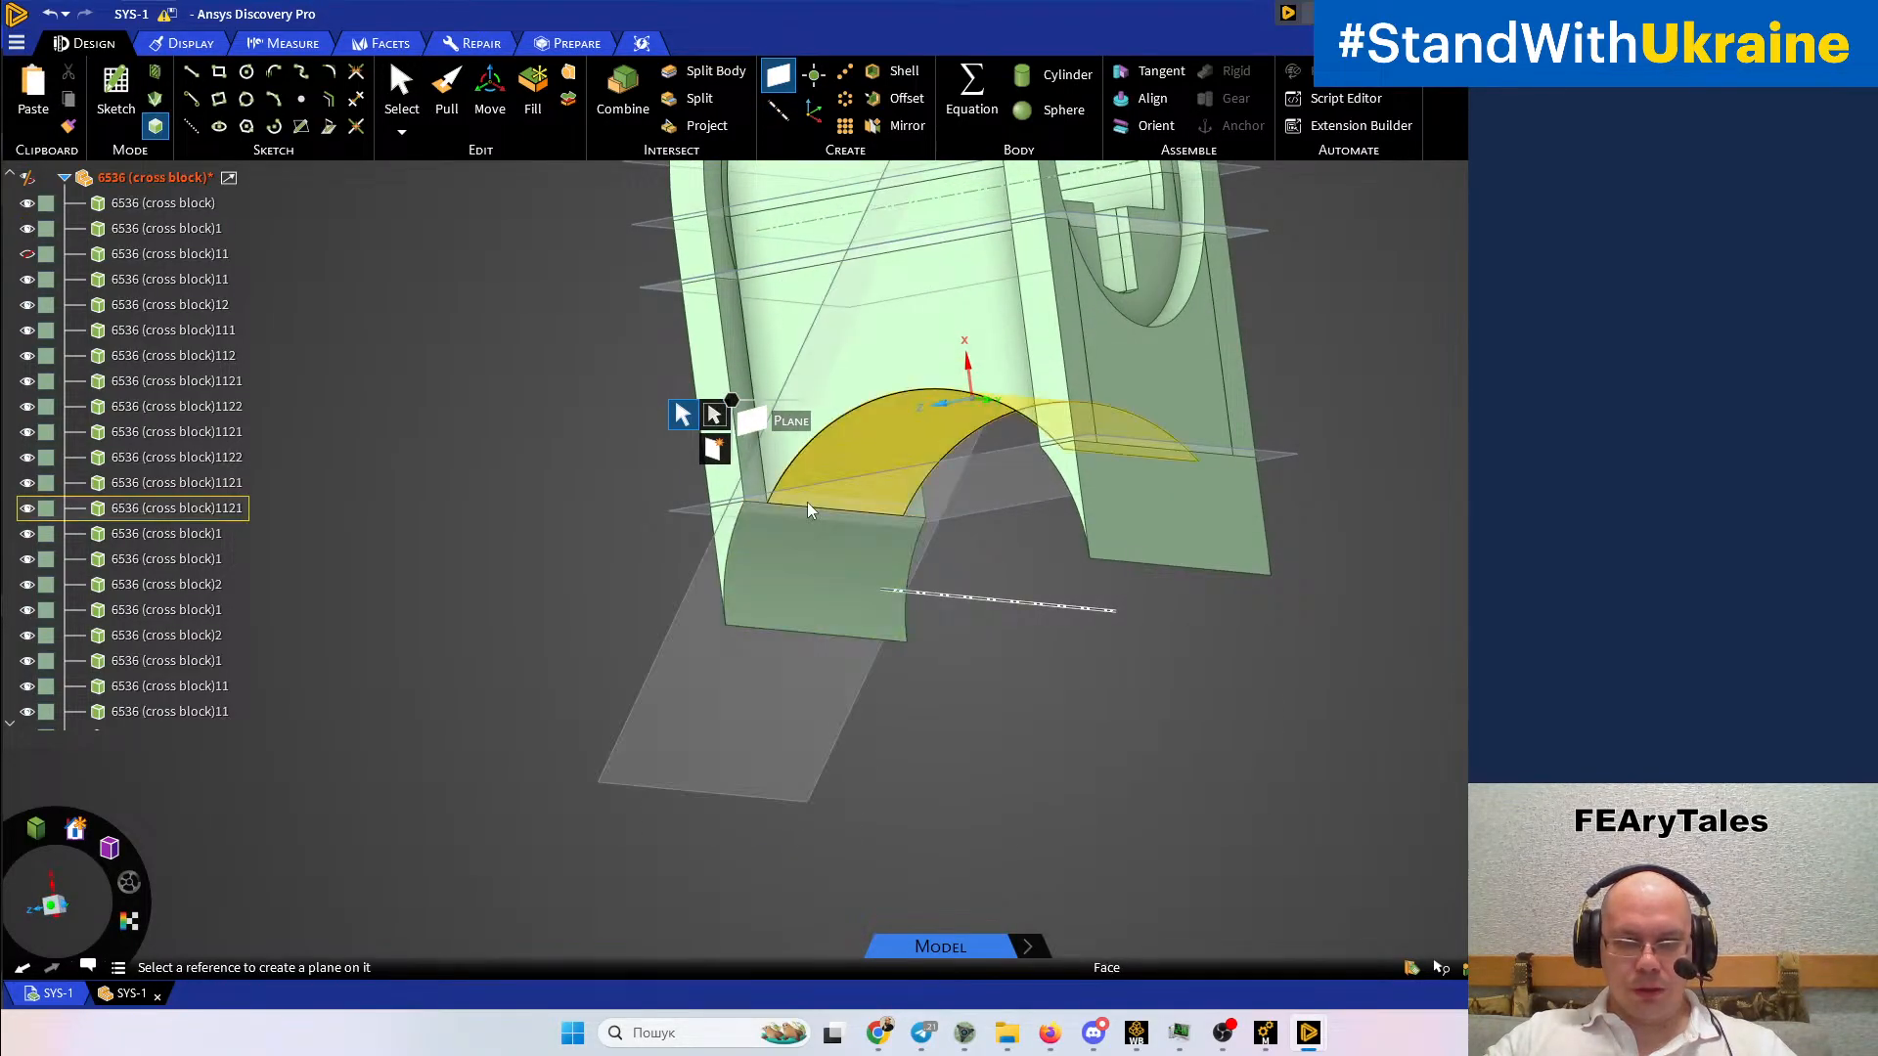
pyautogui.click(952, 593)
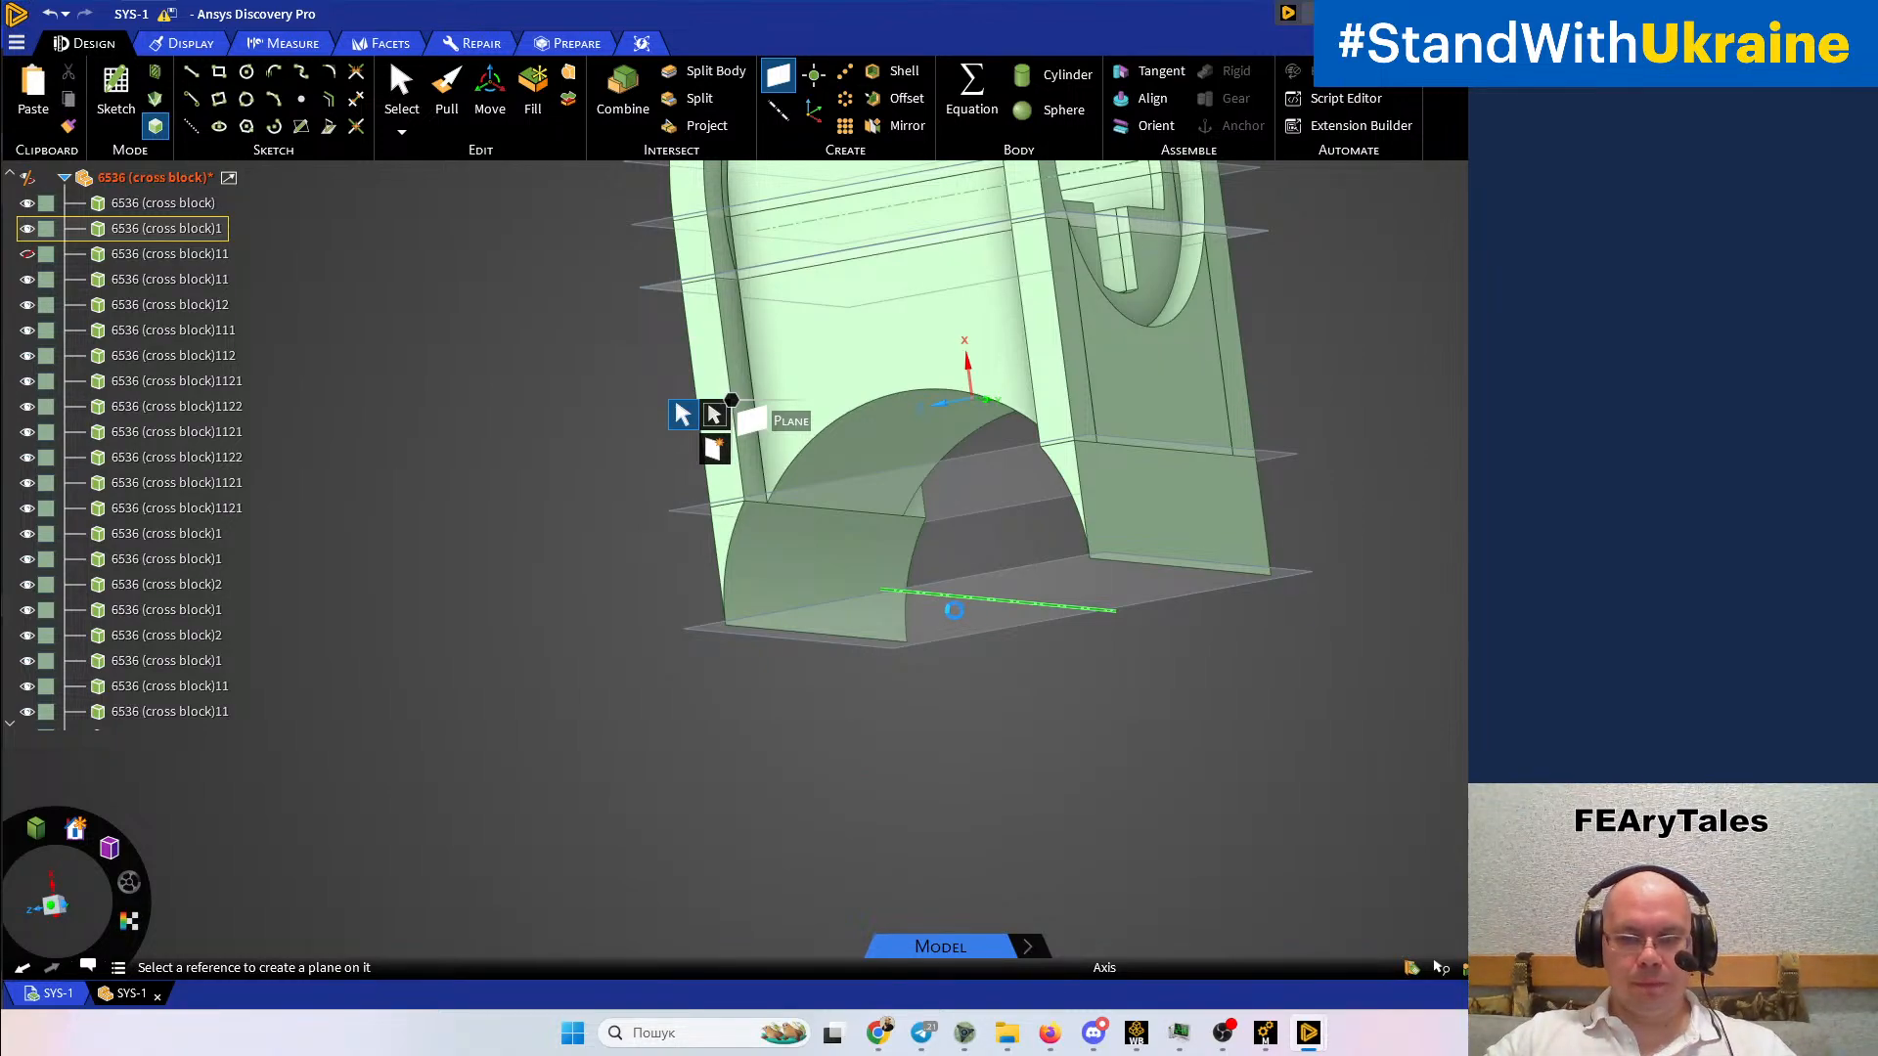
pyautogui.press('Escape')
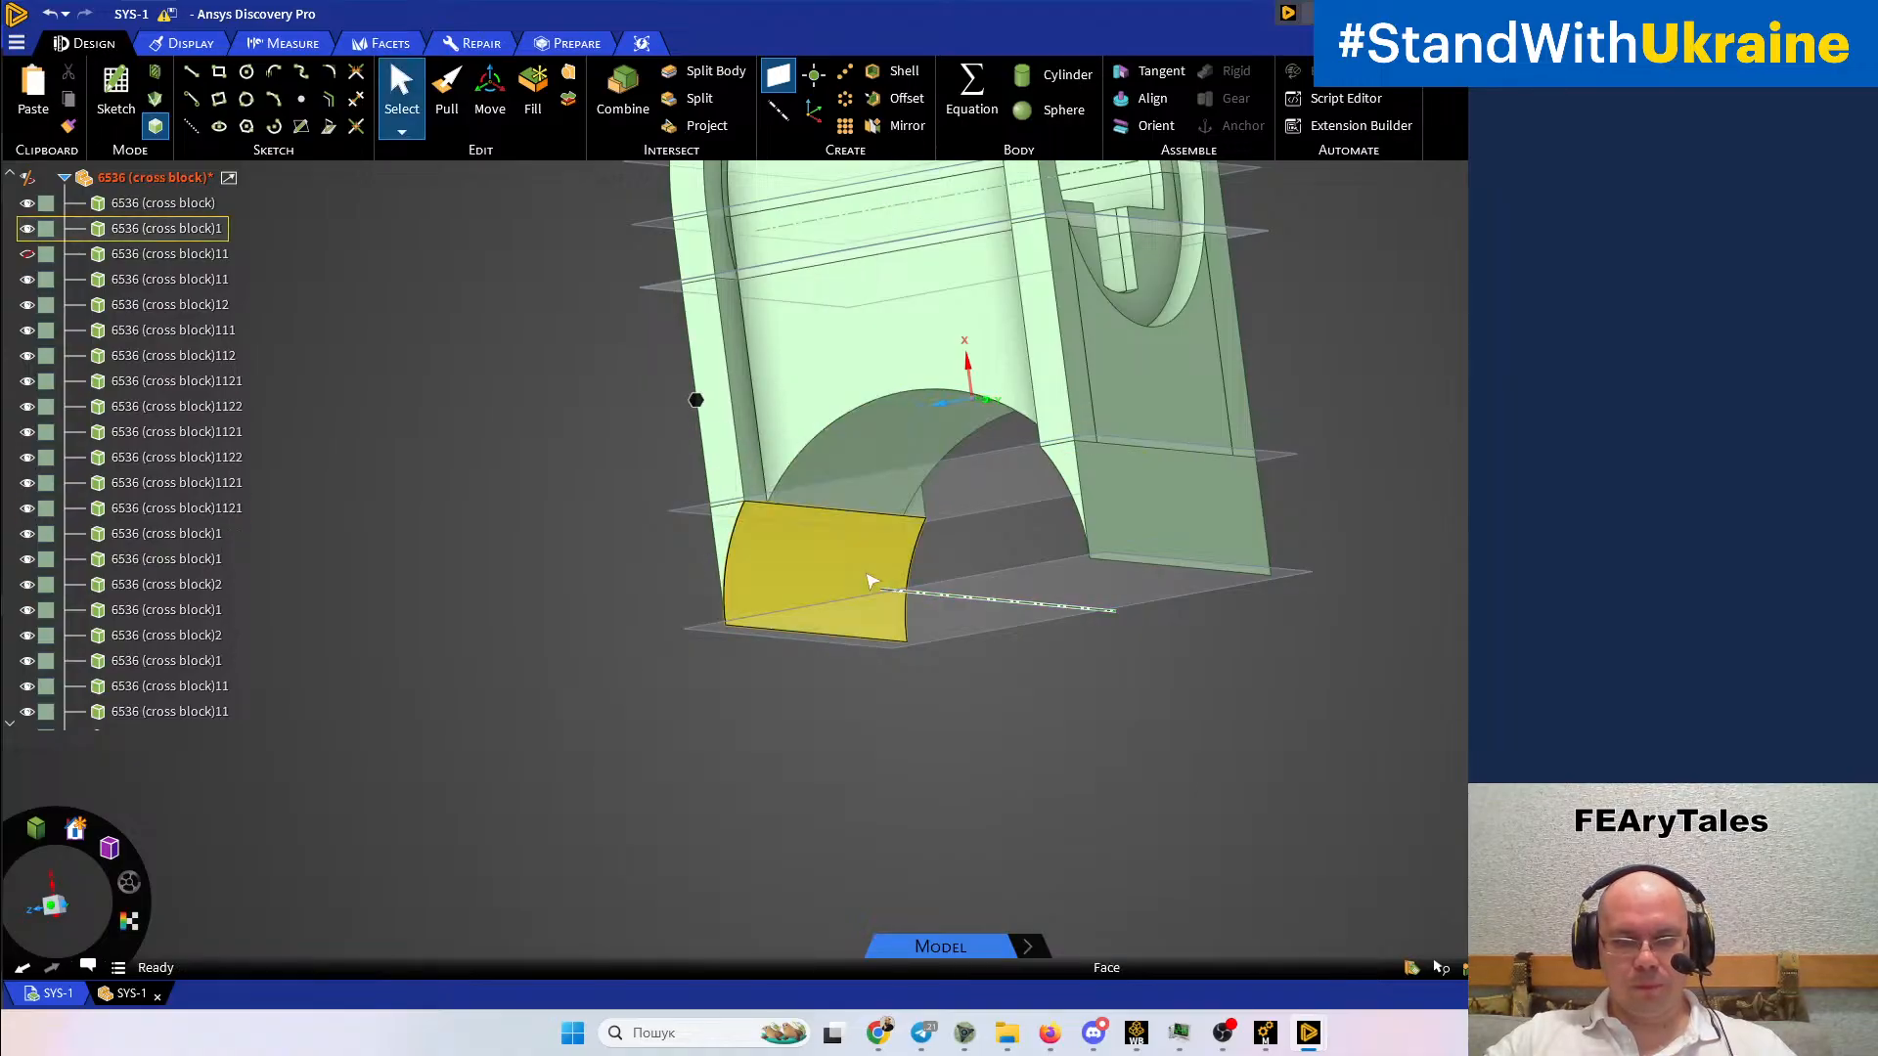
# Create an inclined plane through the hole axis and the upper edge of one small side body's curved face
pyautogui.moveTo(821, 548); pyautogui.dragTo(778, 544, button='middle')
pyautogui.scroll(3, 796, 524)
pyautogui.scroll(2, 769, 537)
pyautogui.click(788, 551)
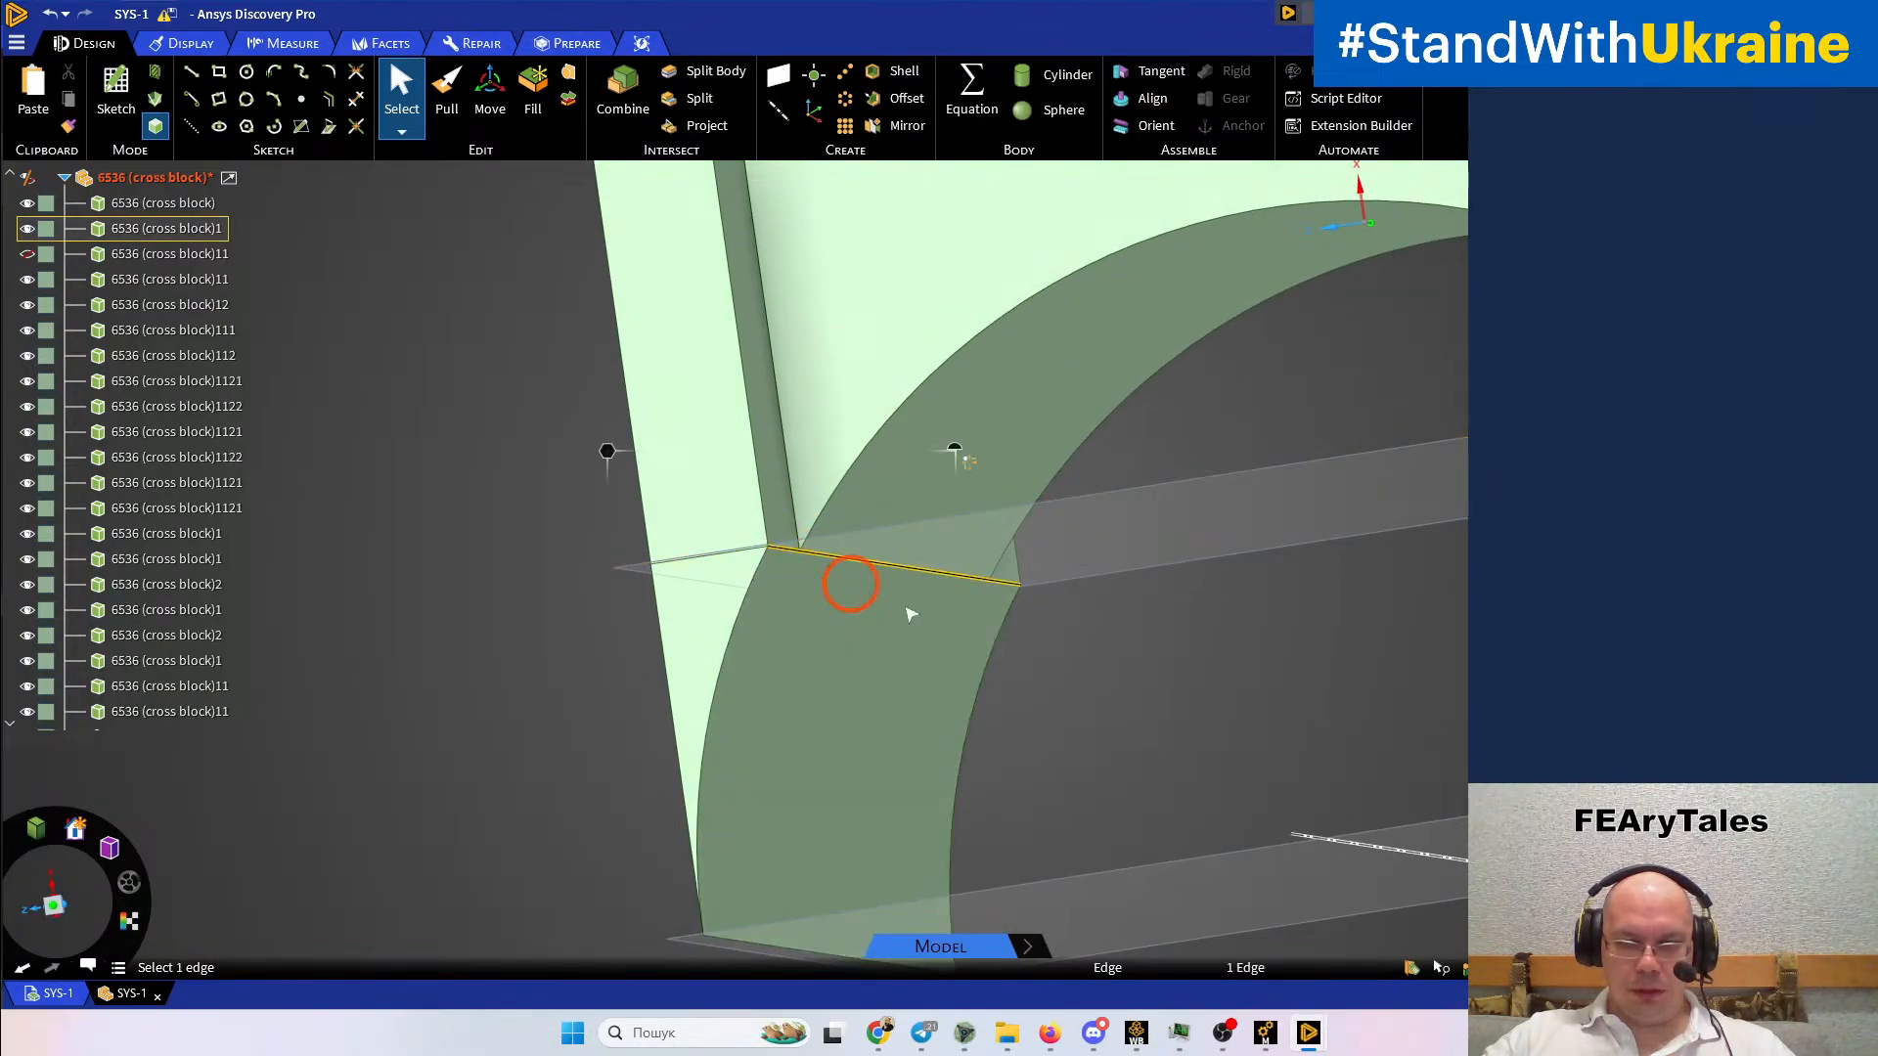
pyautogui.keyDown('ctrl'); pyautogui.click(1318, 844); pyautogui.keyUp('ctrl')
pyautogui.click(778, 74)
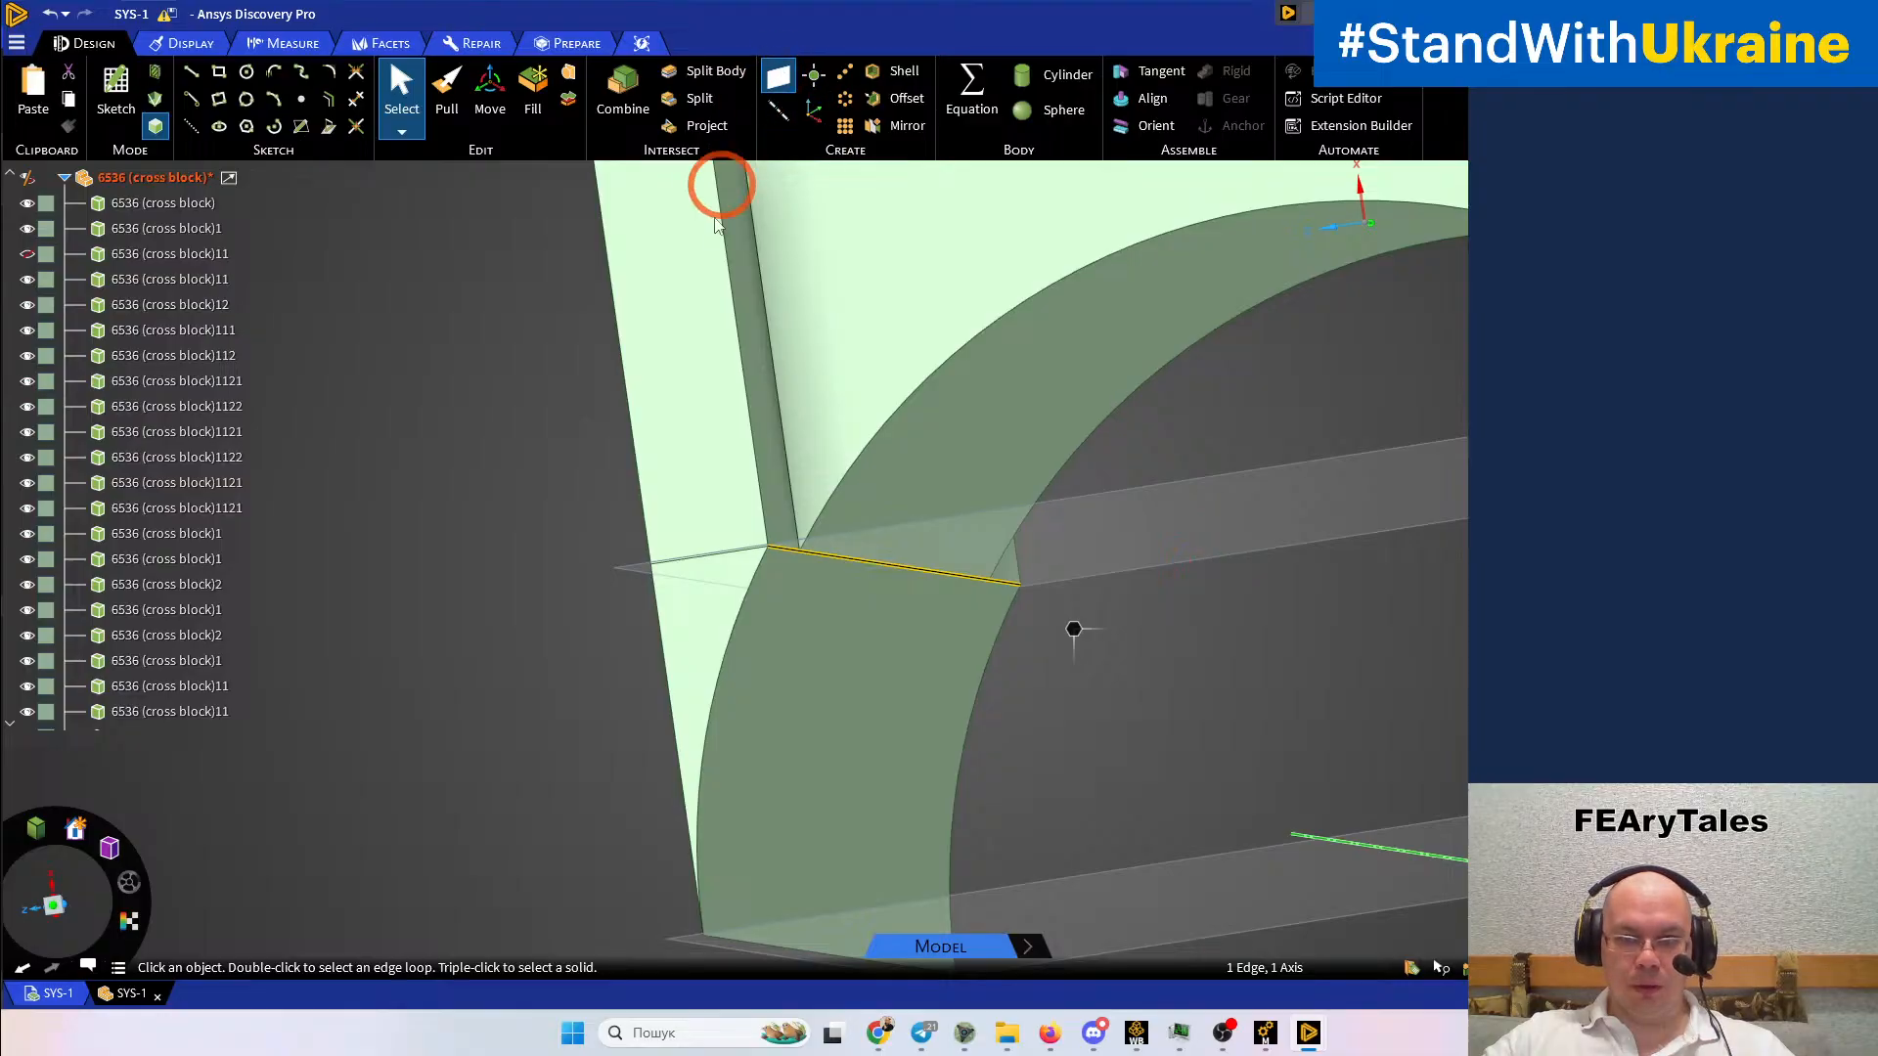
pyautogui.click(464, 636)
pyautogui.scroll(-6, 457, 626)
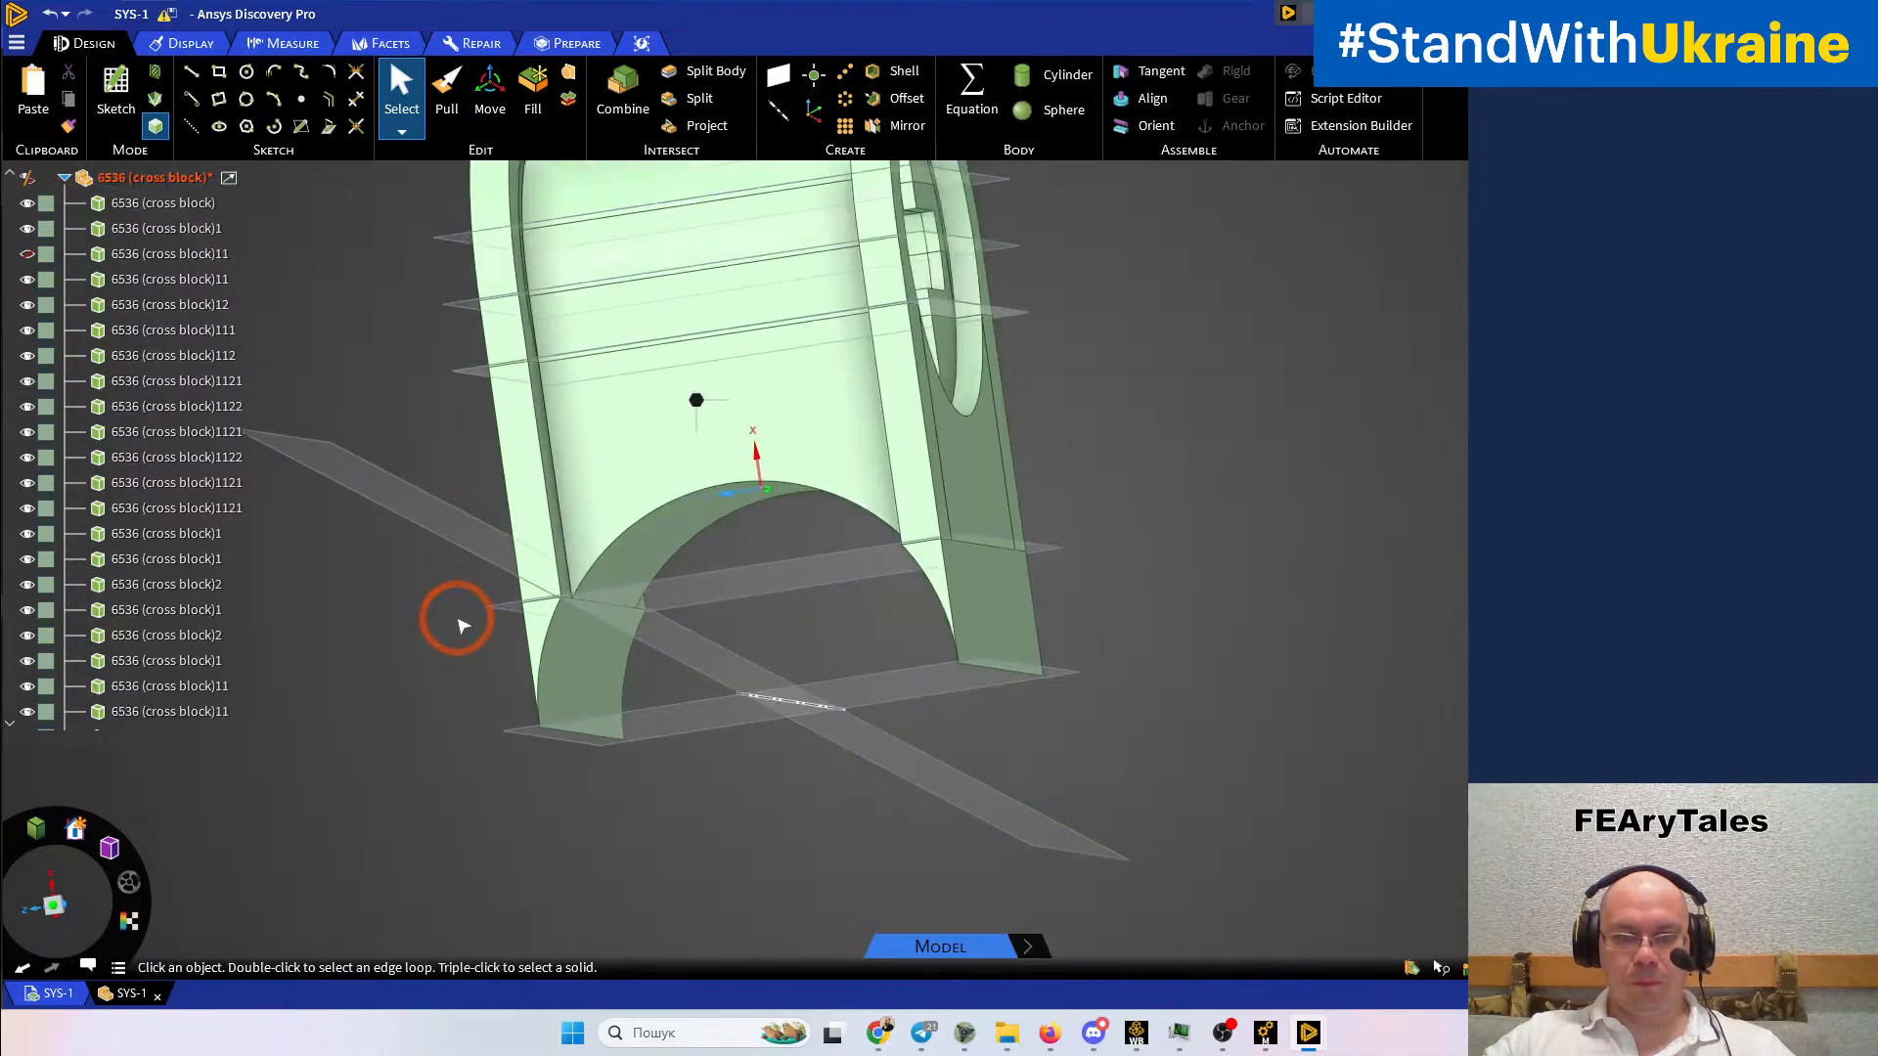
# Create a second inclined plane through the hole axis and the opposite side body's upper edge, and show all hidden bodies
pyautogui.moveTo(595, 659); pyautogui.dragTo(831, 714, button='middle')
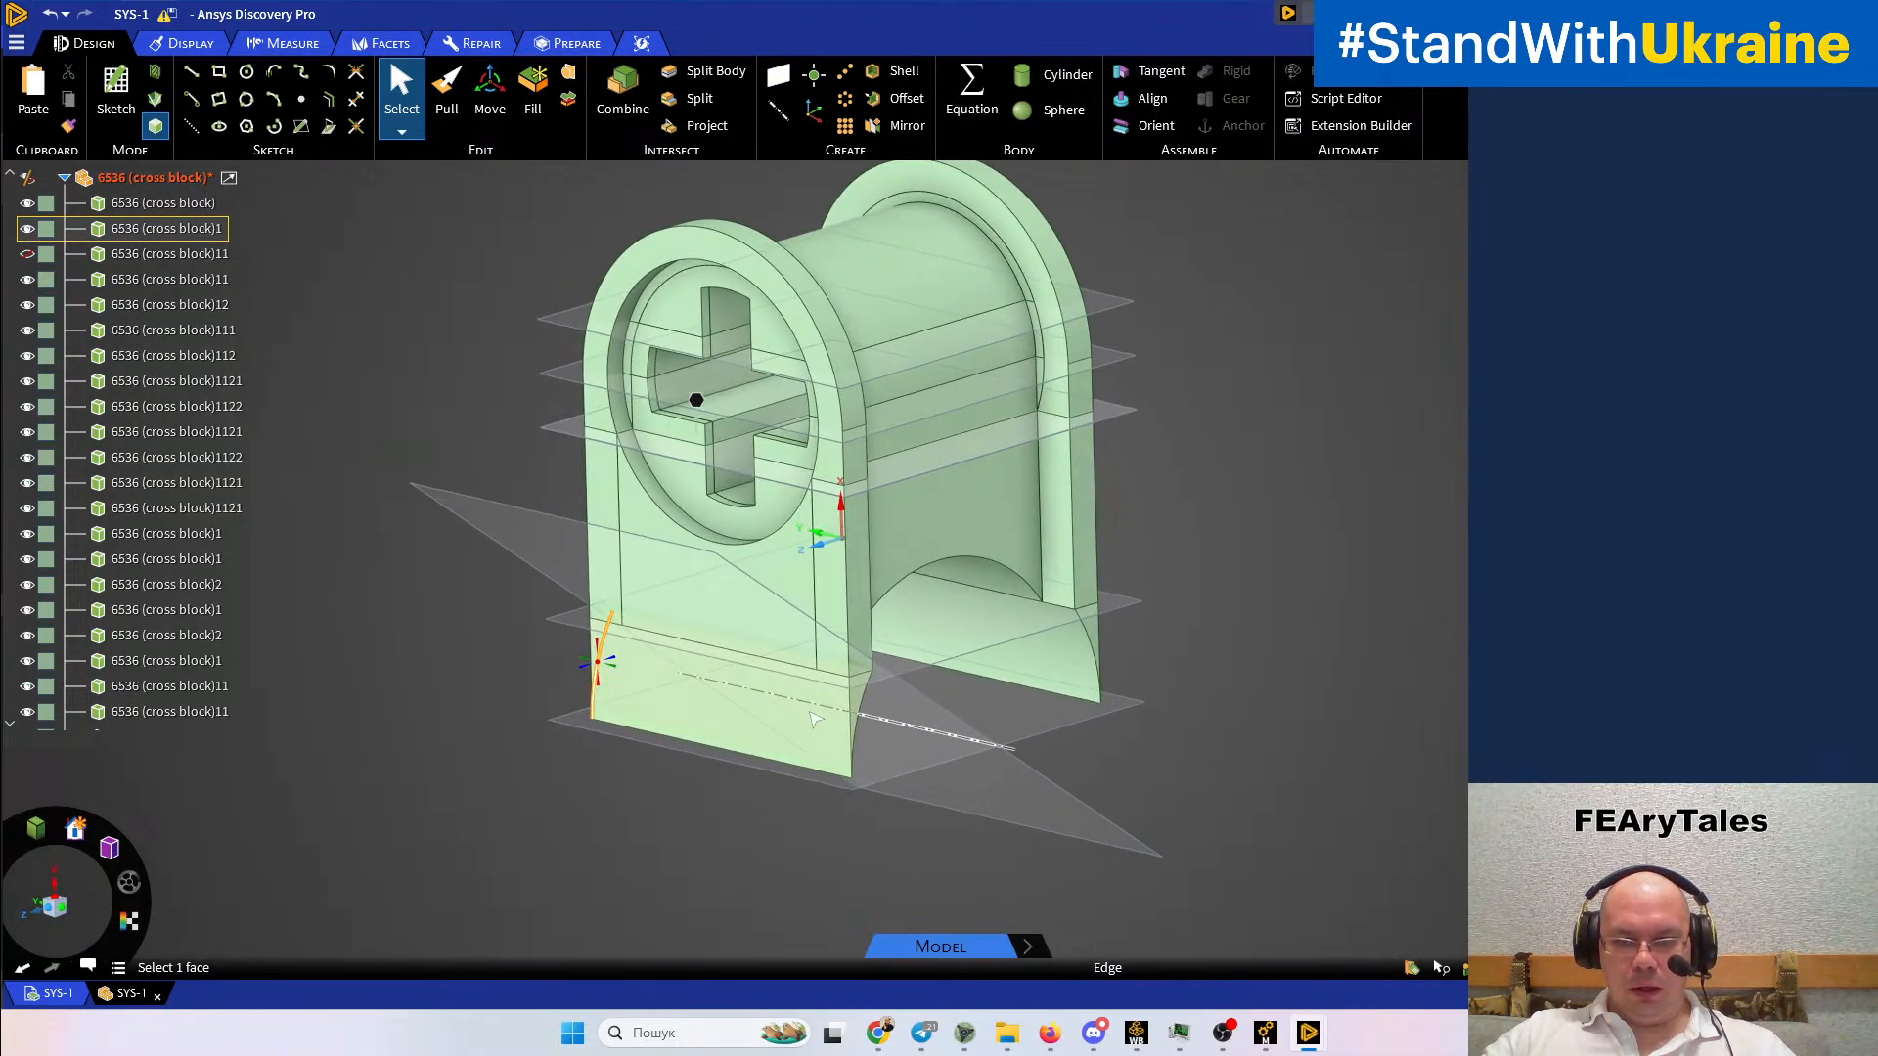
pyautogui.keyDown('ctrl'); pyautogui.click(1064, 606); pyautogui.keyUp('ctrl')
pyautogui.click(778, 78)
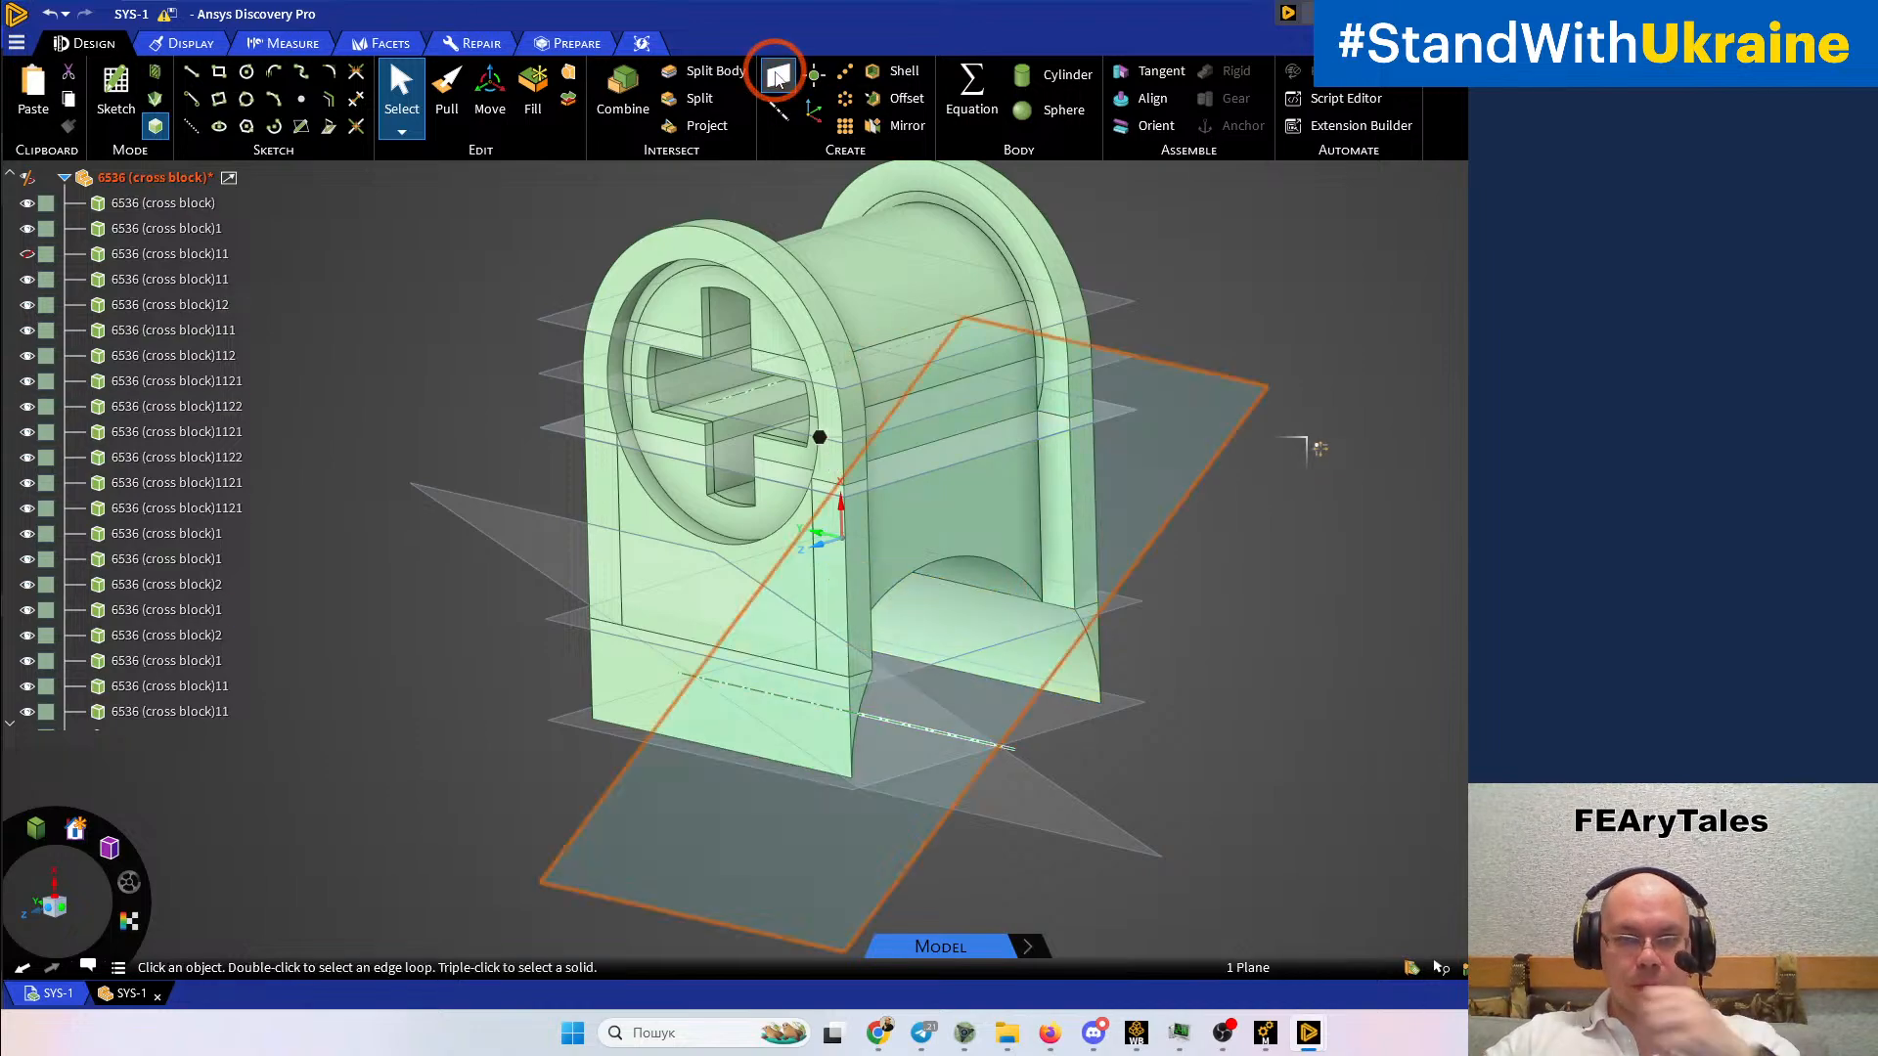
pyautogui.click(1351, 677)
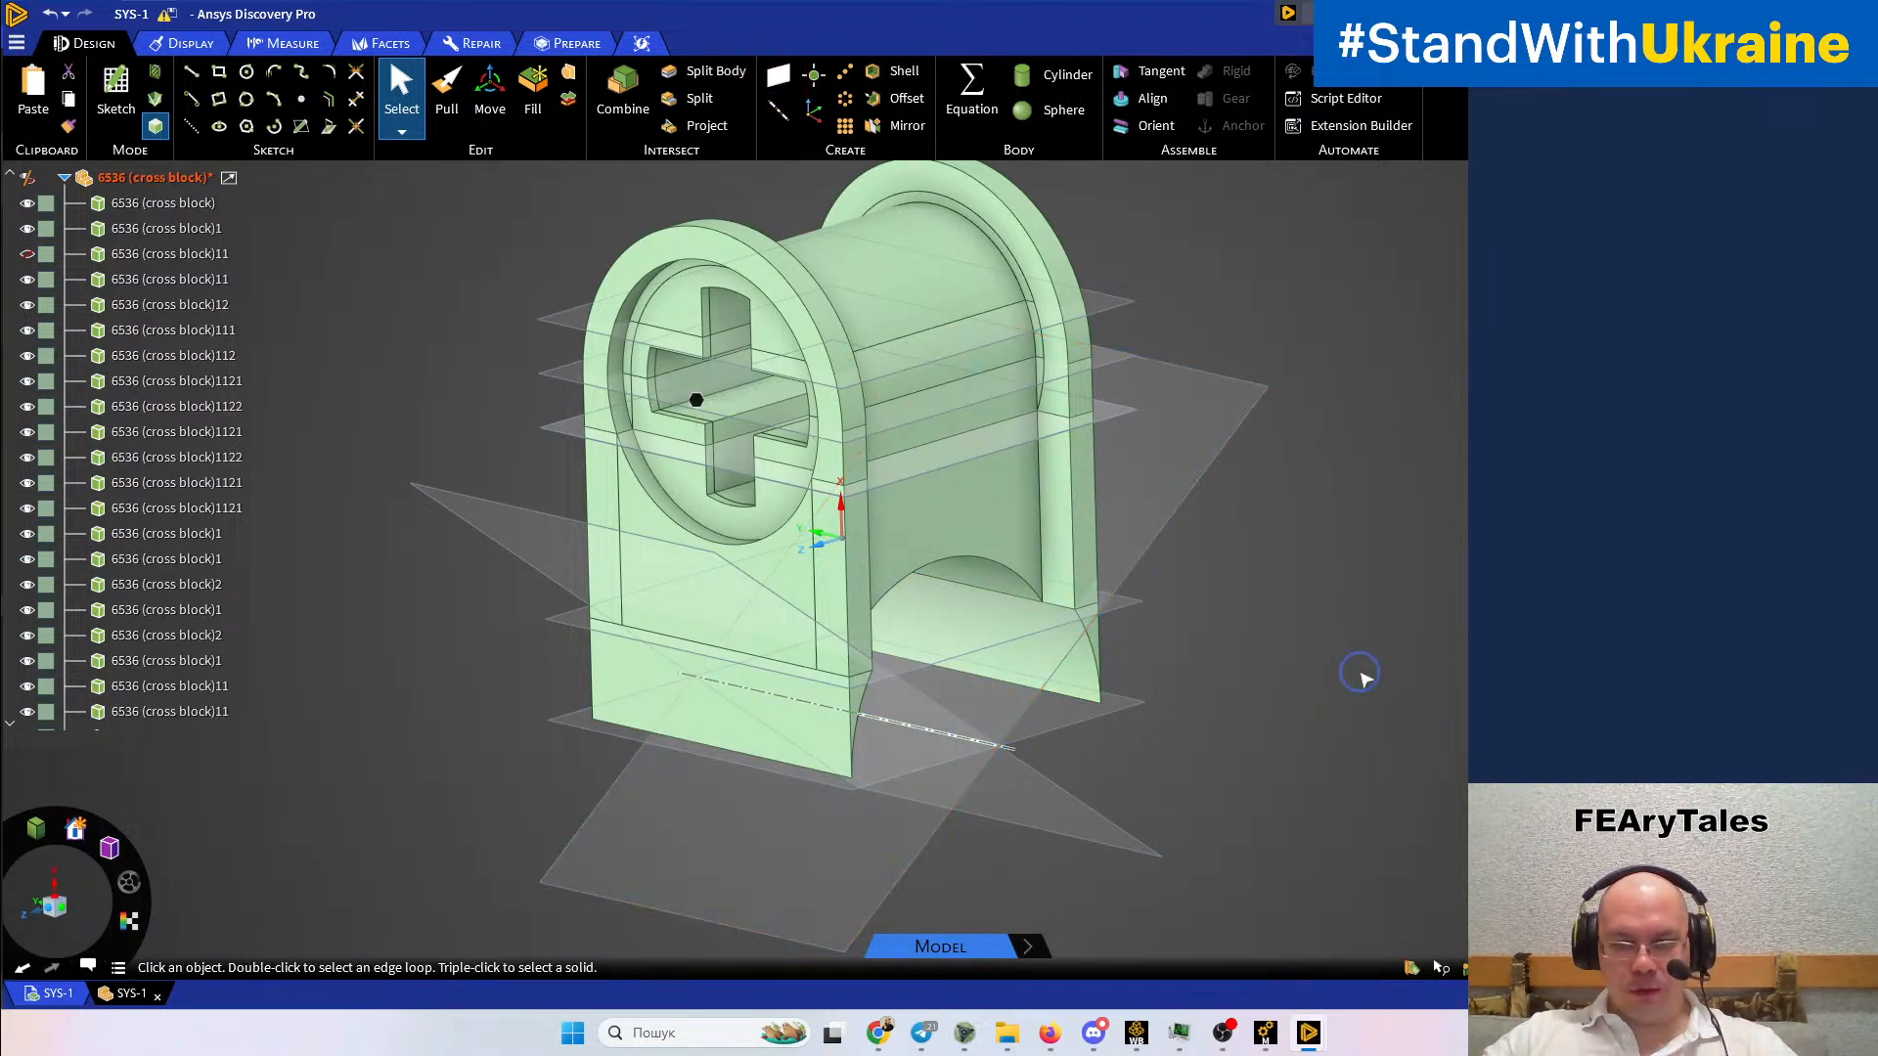
pyautogui.rightClick(1358, 673)
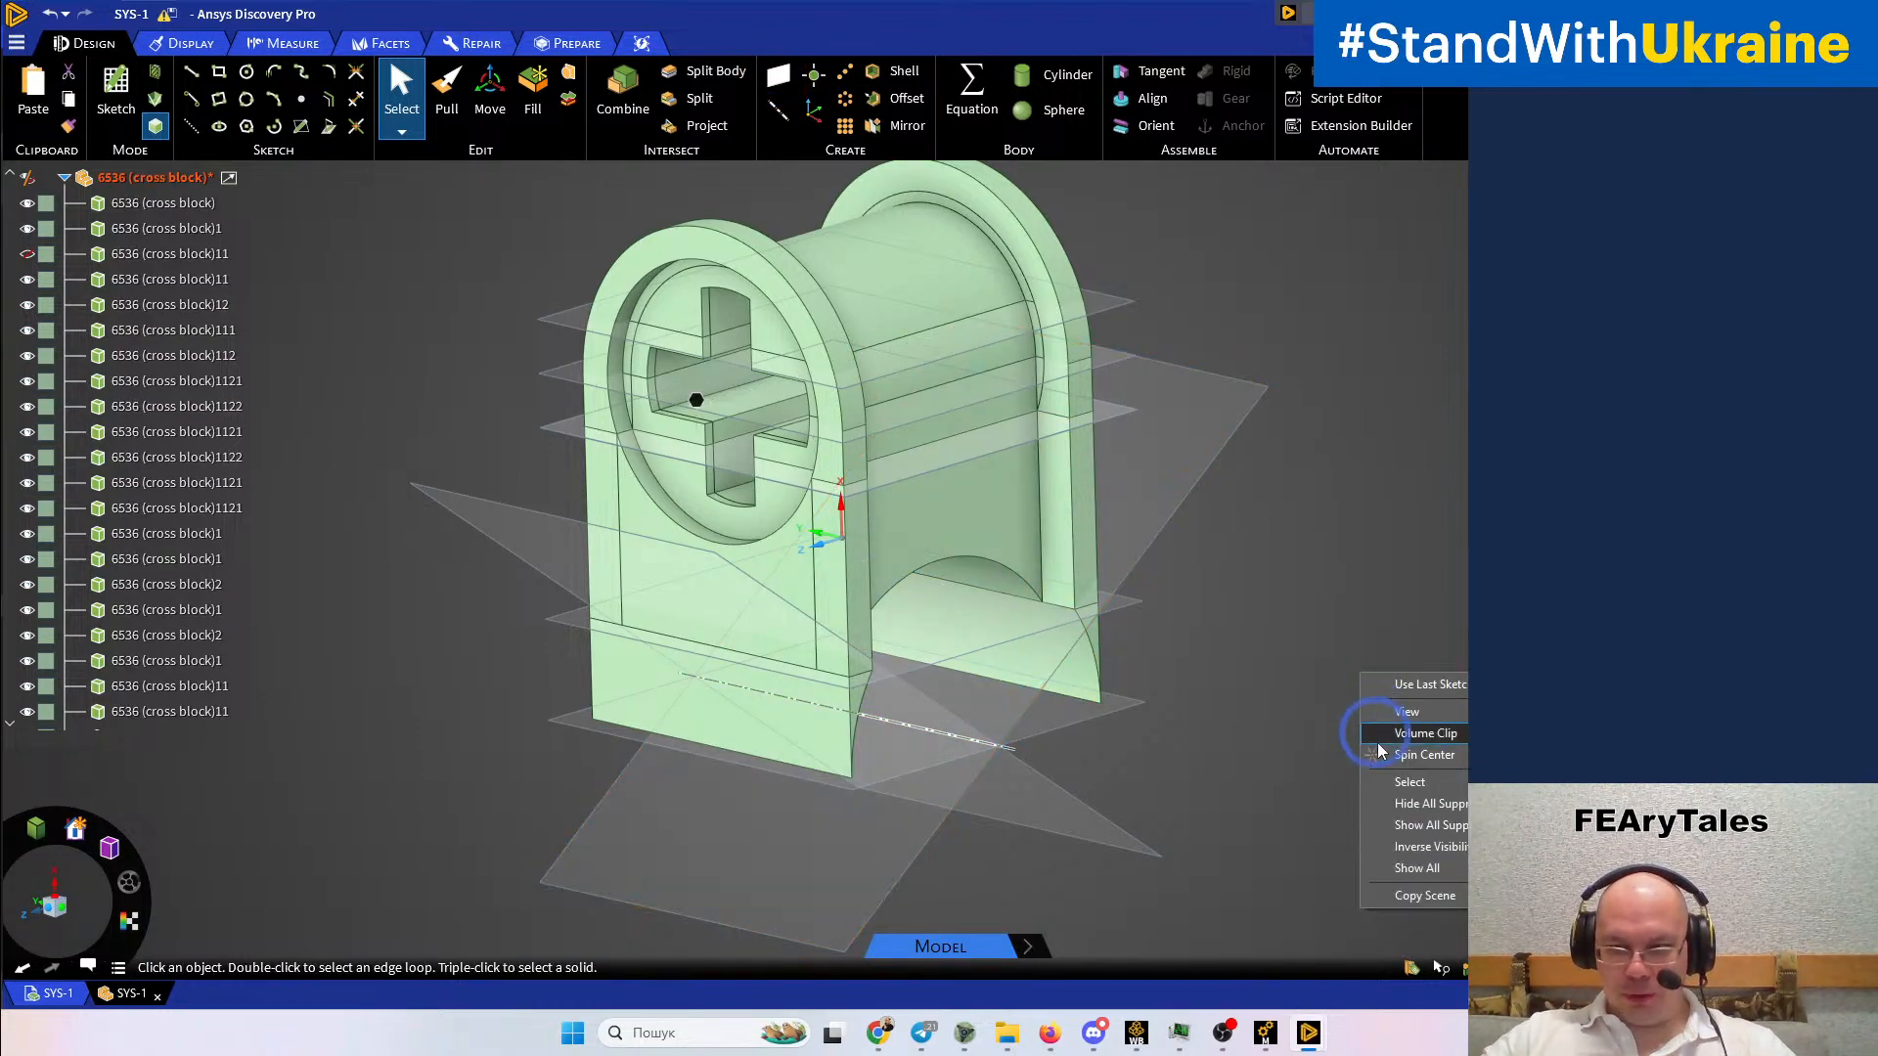
pyautogui.click(1417, 869)
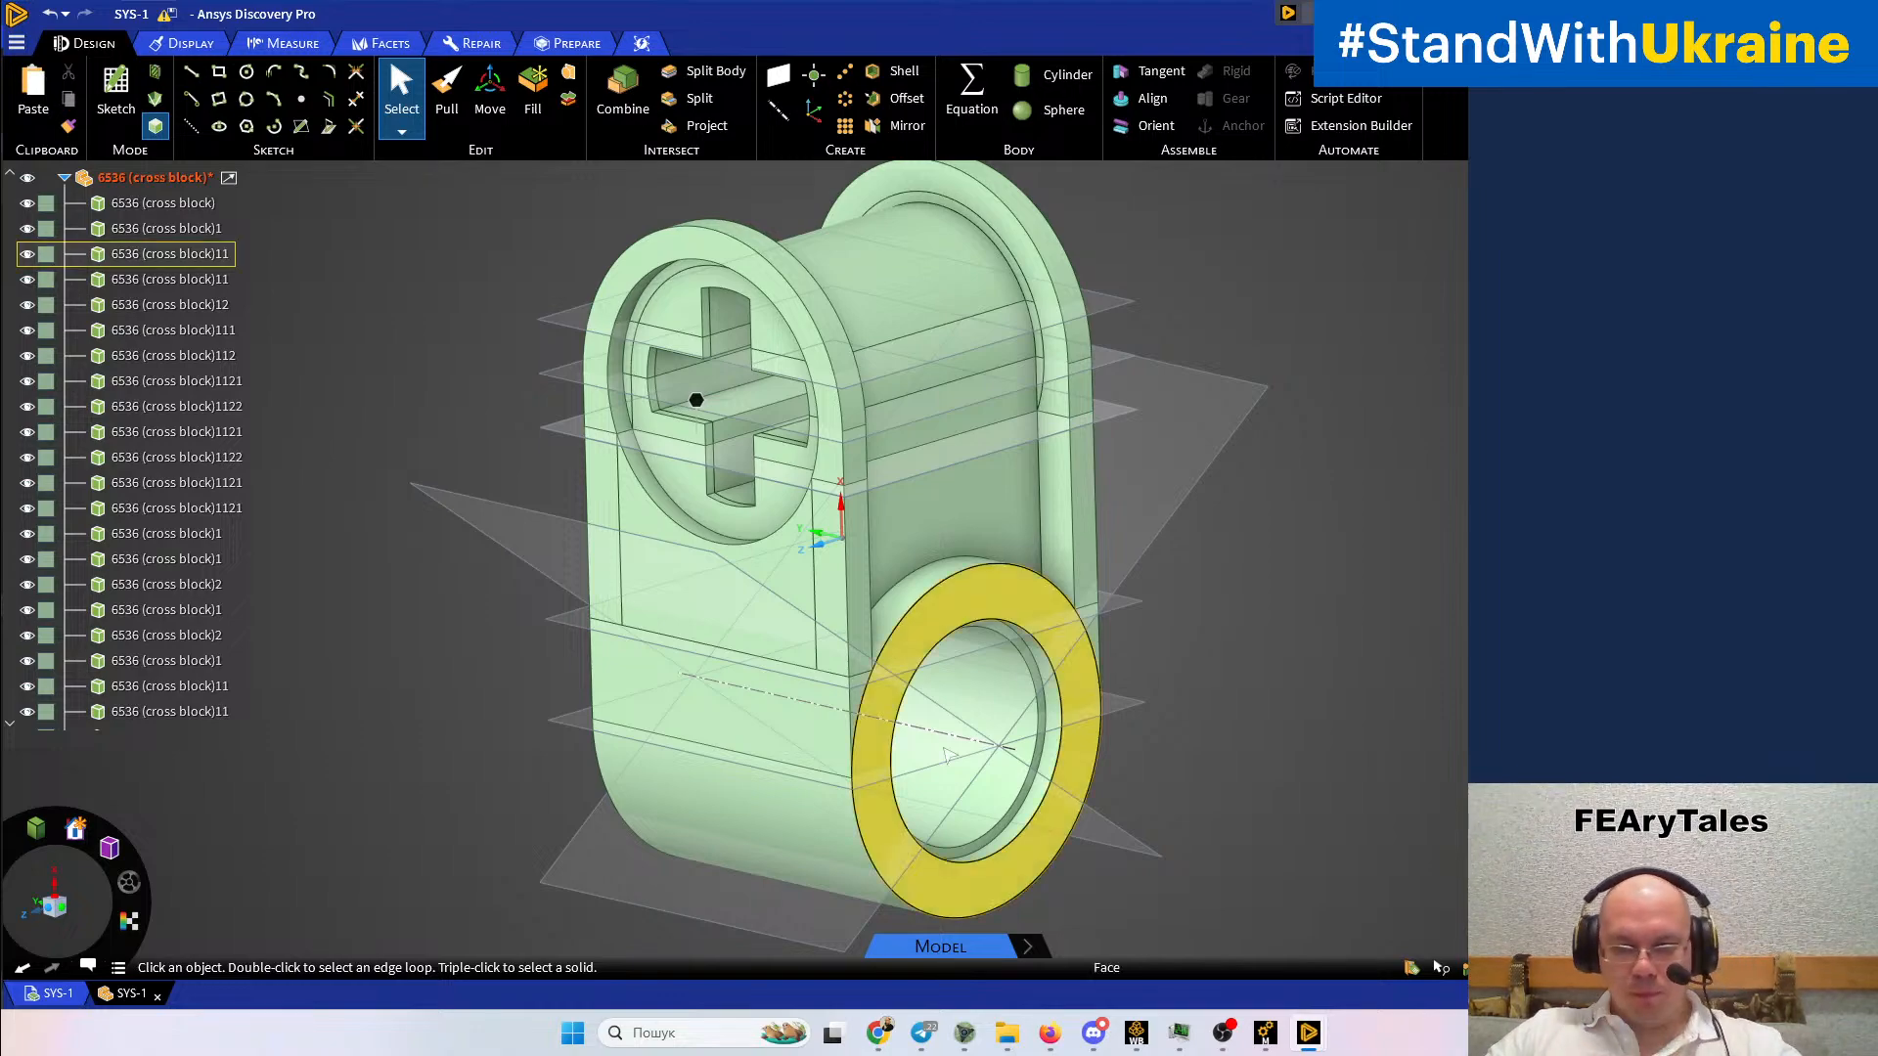
# Split the ring body with the level plane through the hole axis and the parallel plane just above it
pyautogui.moveTo(915, 771); pyautogui.dragTo(831, 762, button='middle')
pyautogui.click(708, 74)
pyautogui.click(1077, 826)
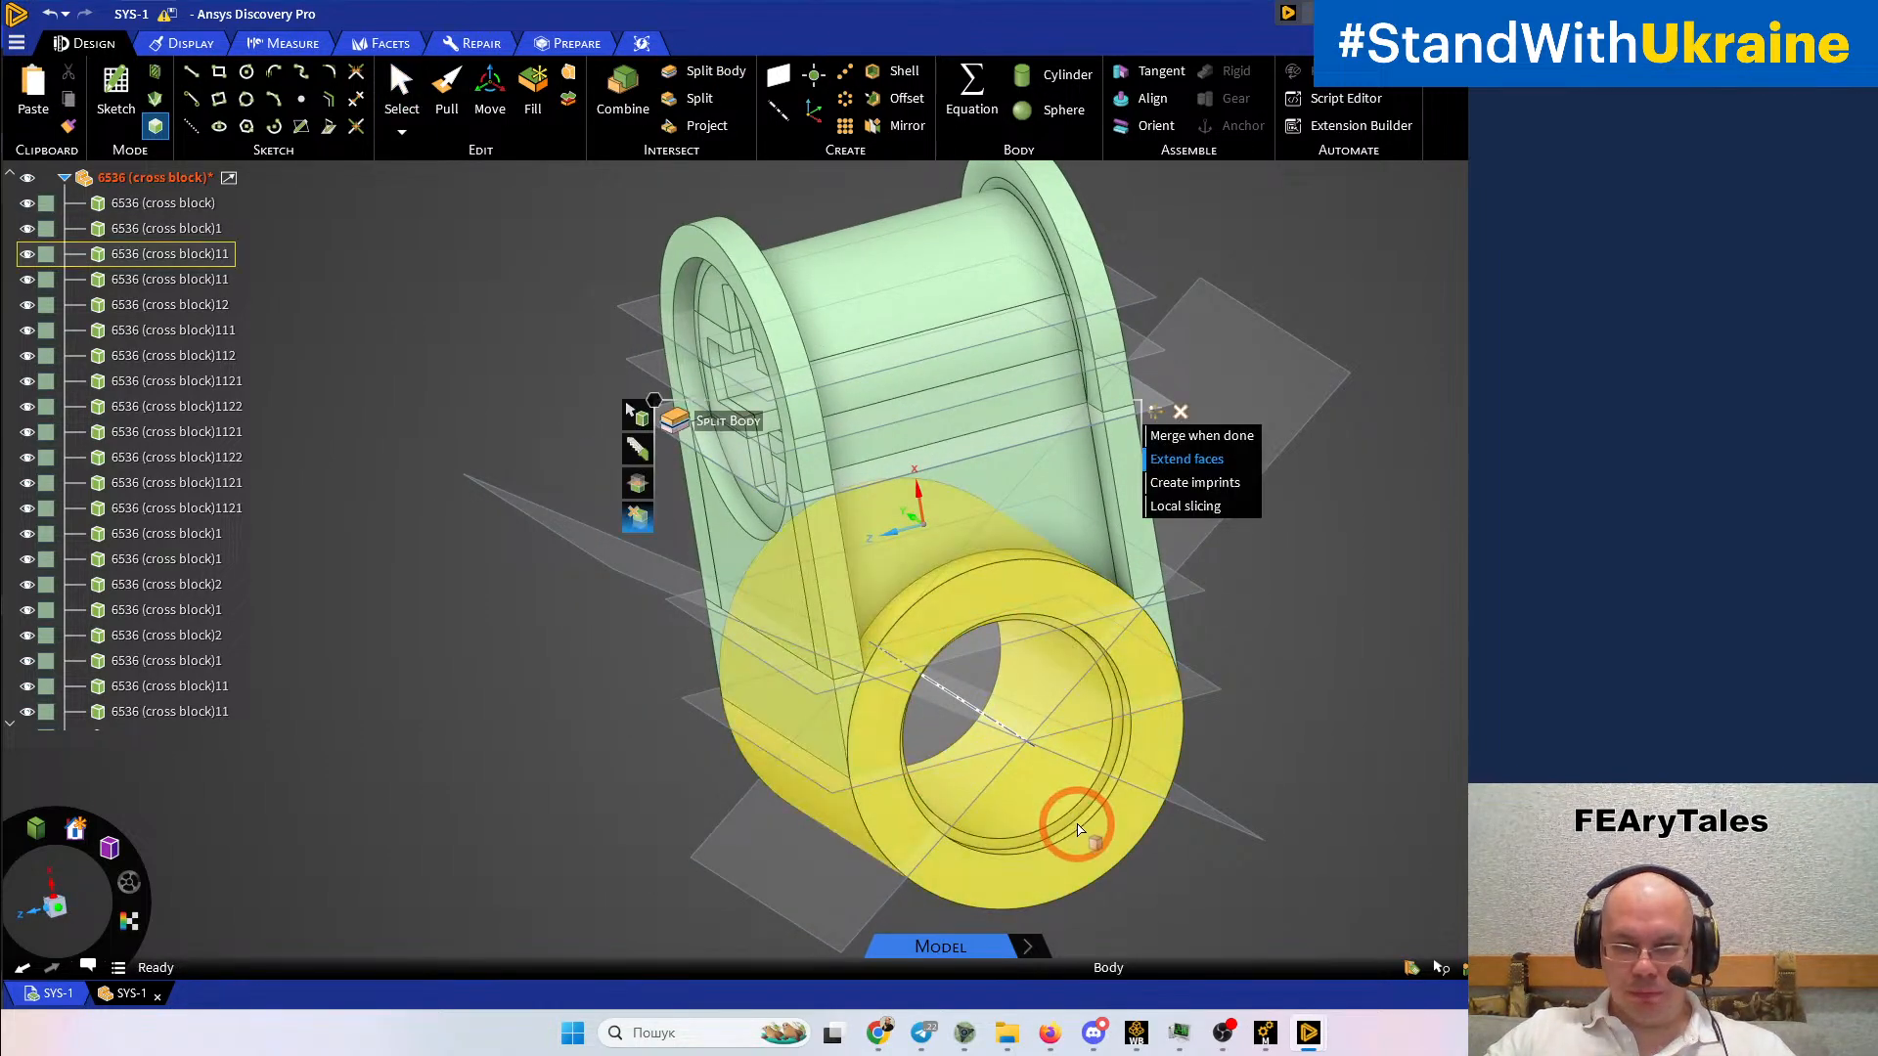
pyautogui.click(1081, 829)
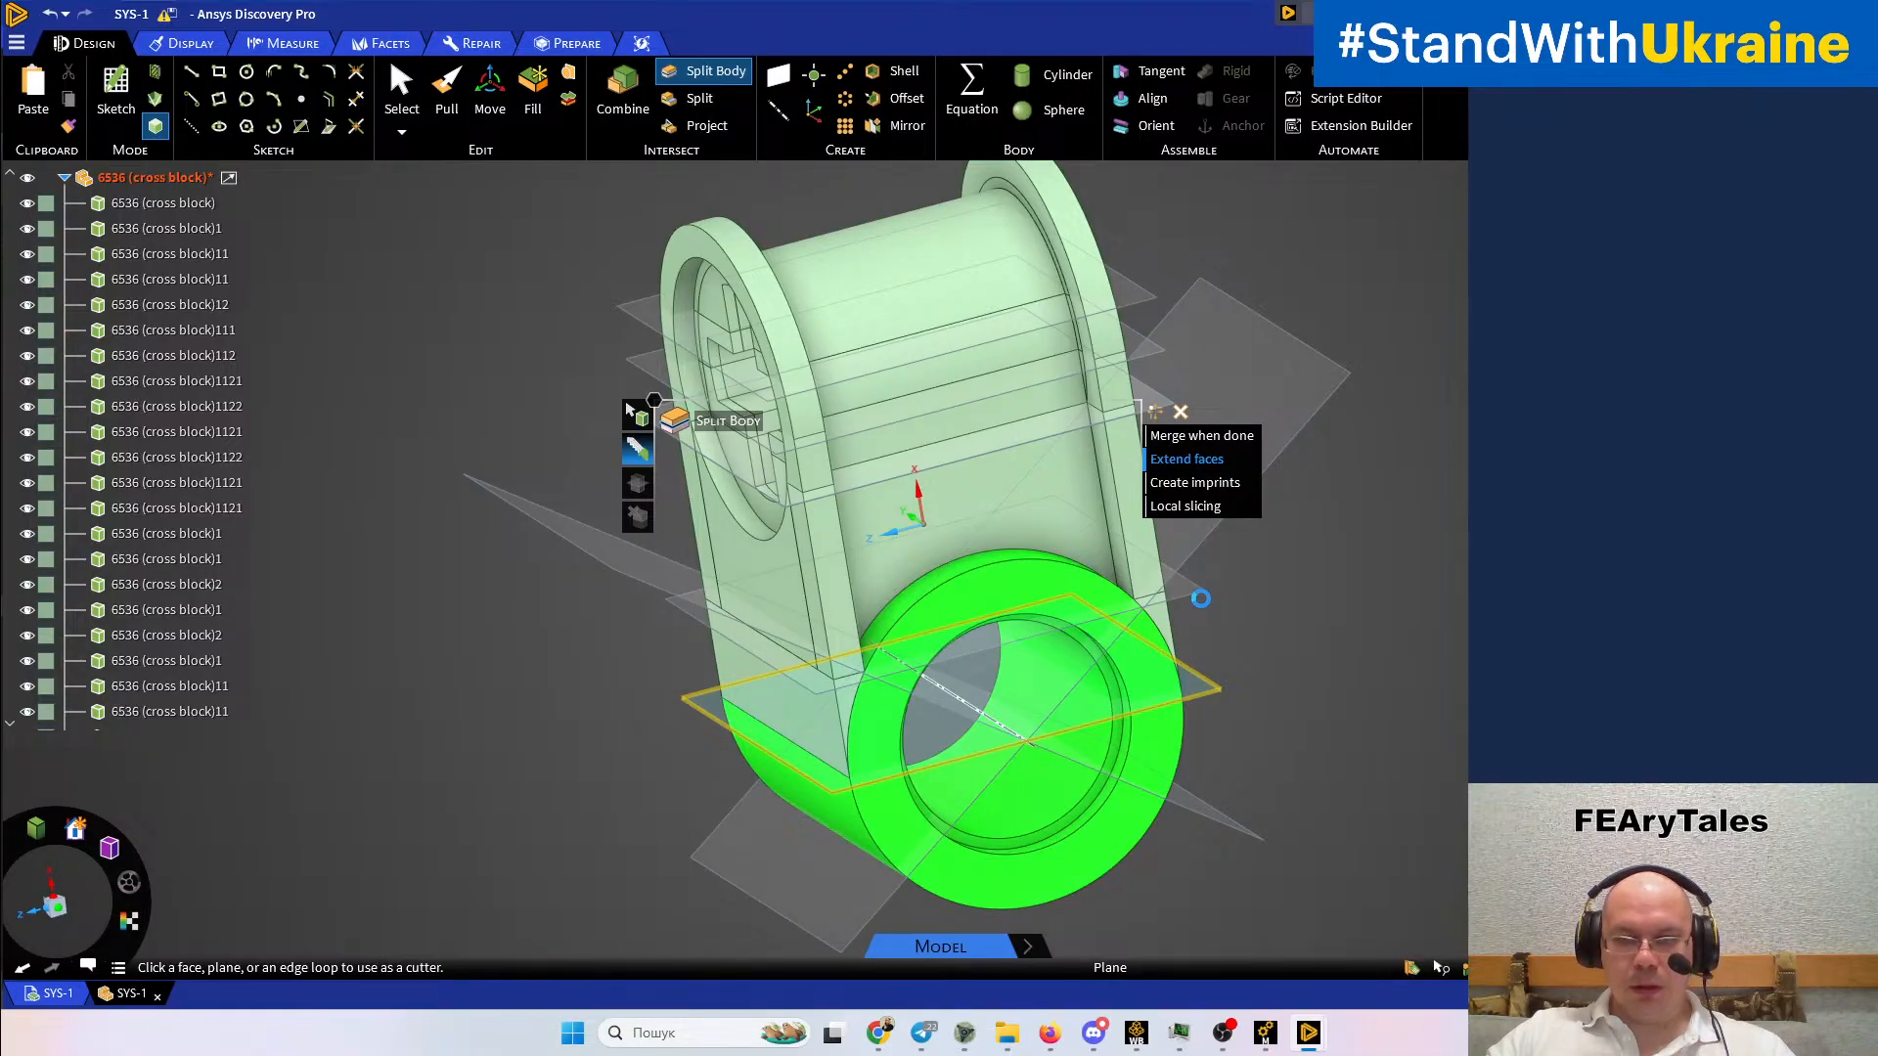
pyautogui.click(1204, 605)
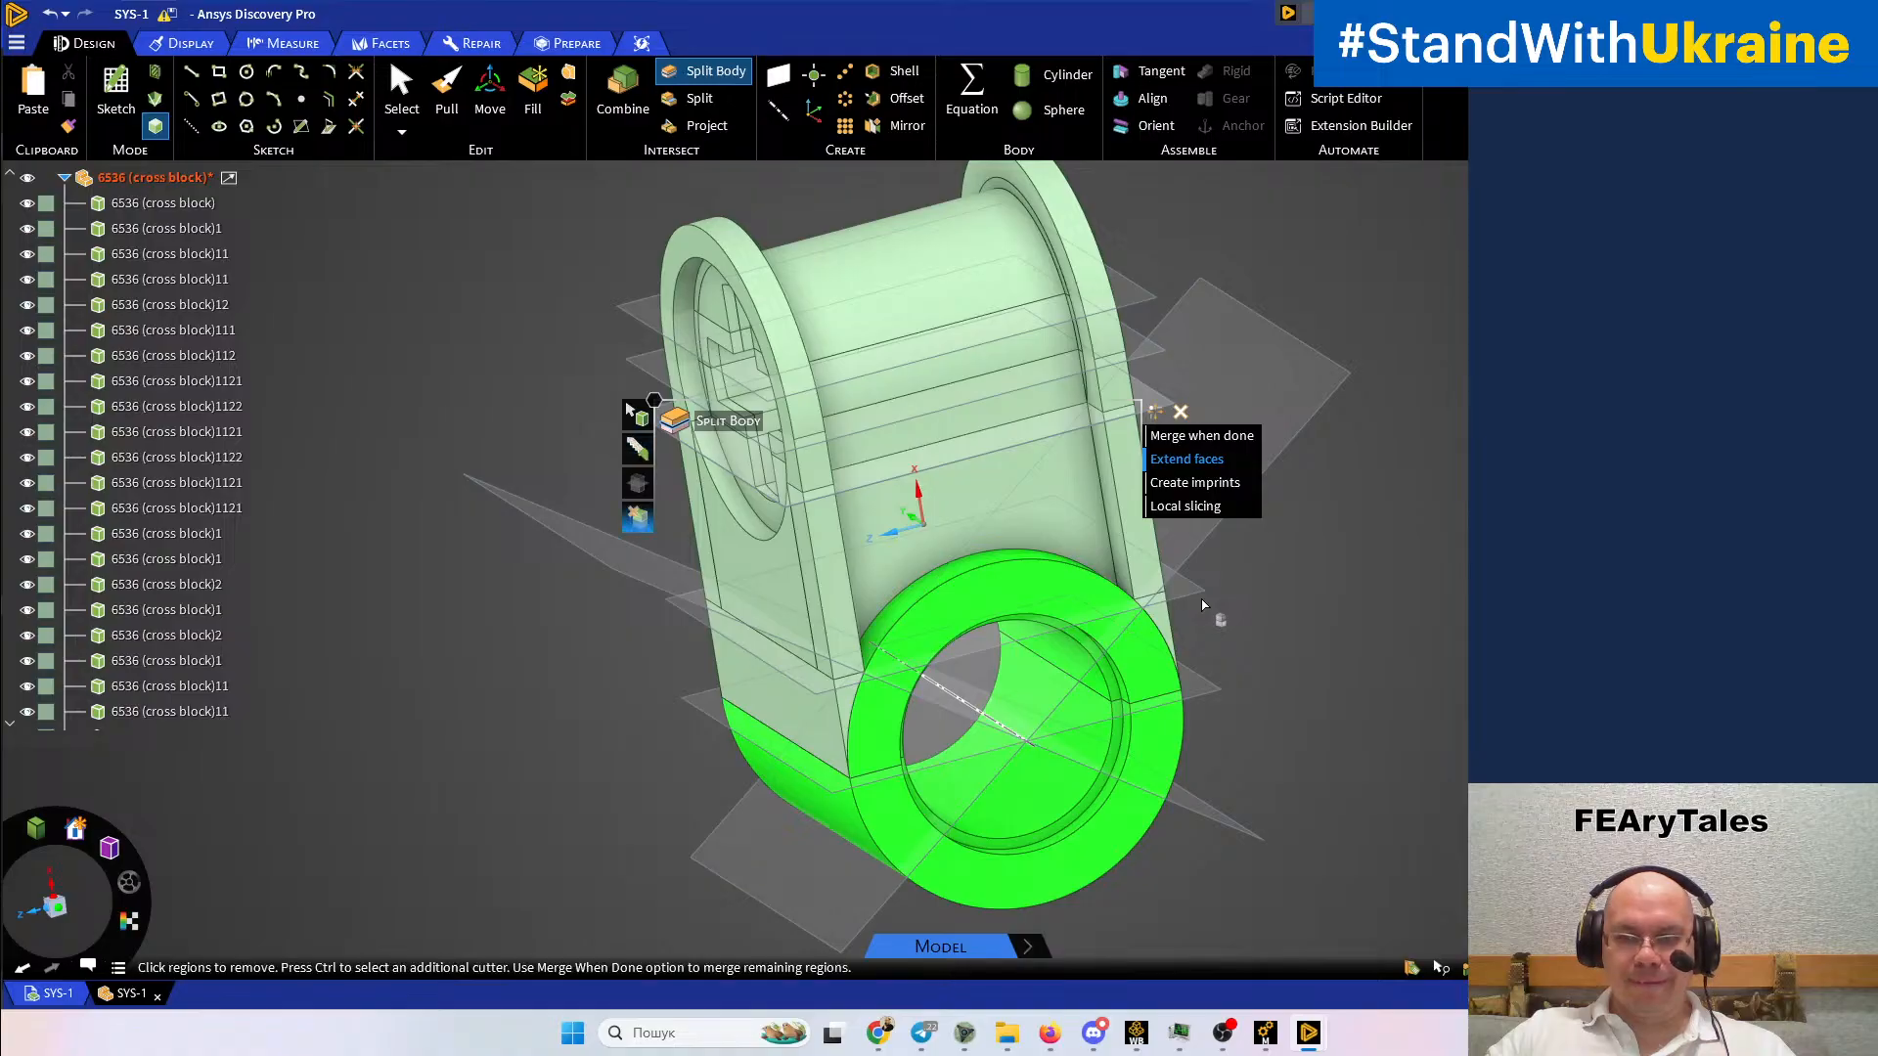
pyautogui.press('Escape')
# Split the ring pieces further with both inclined planes through the hole axis as additional cutters
pyautogui.click(1226, 523)
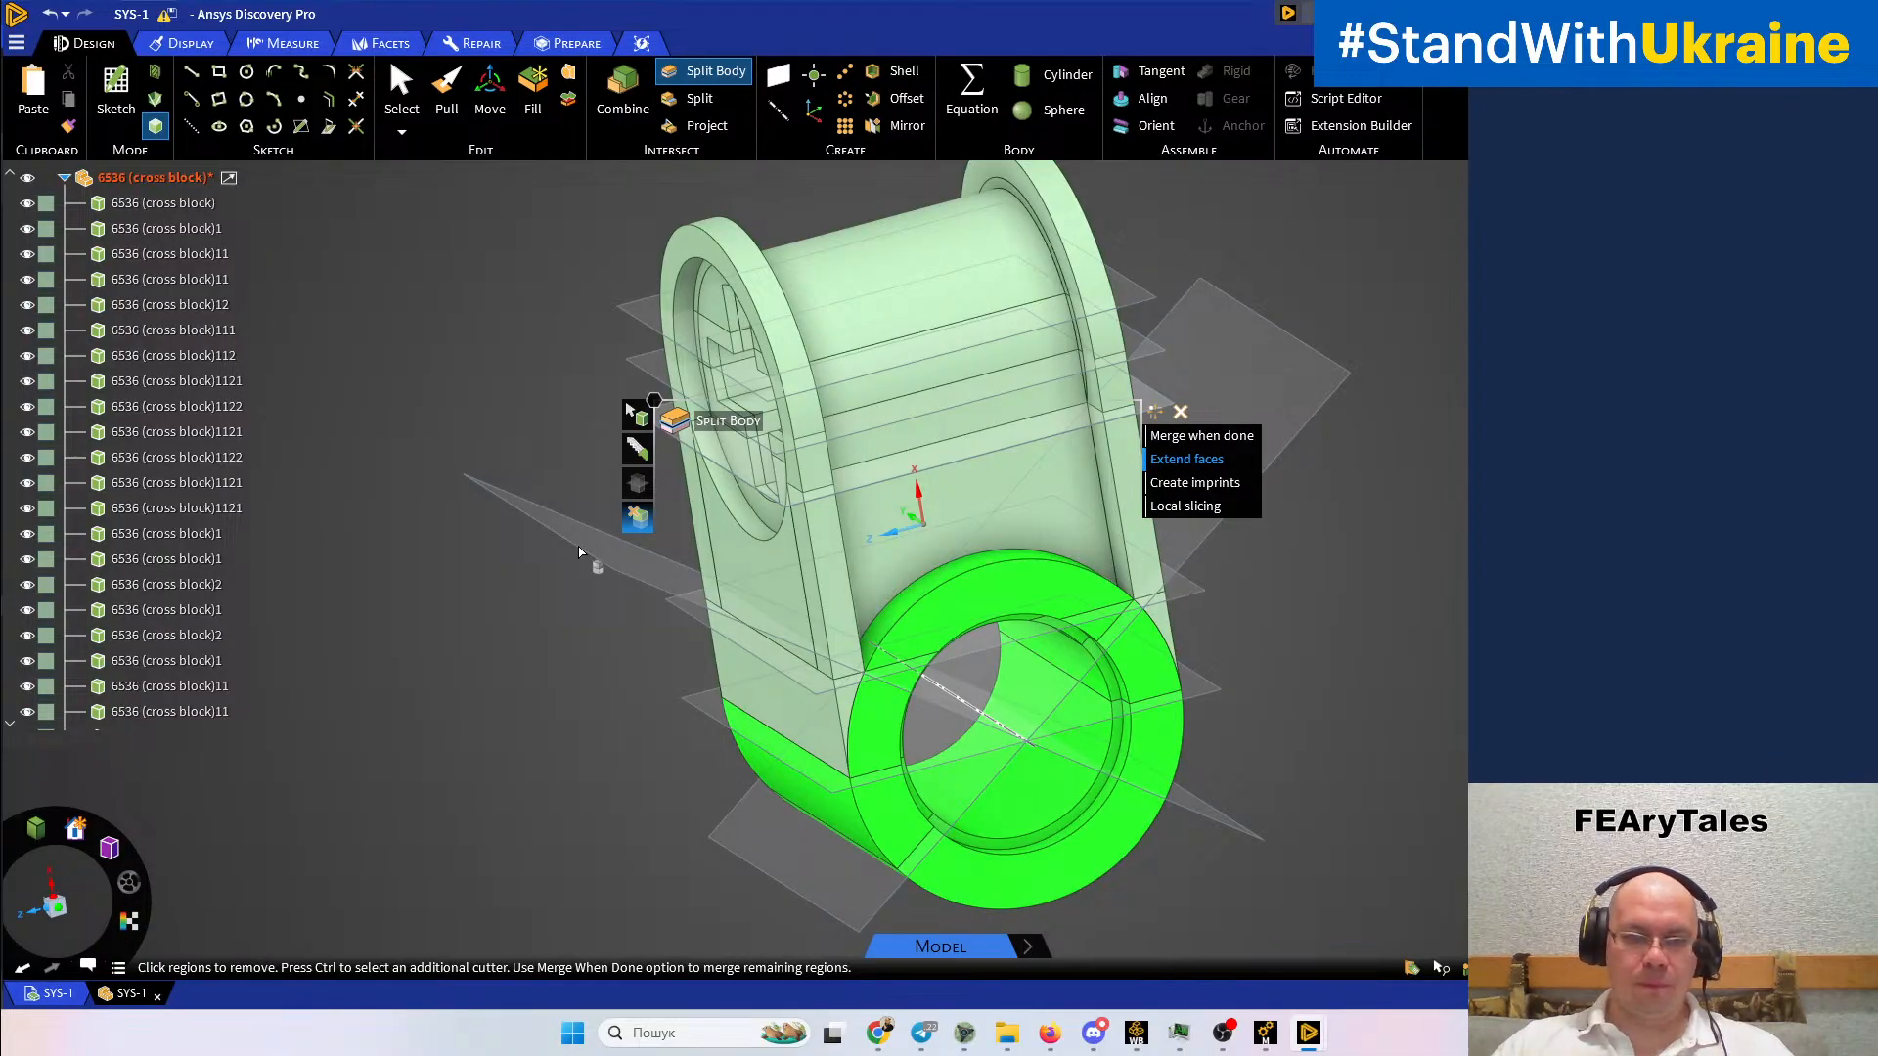
pyautogui.keyDown('ctrl'); pyautogui.click(584, 553); pyautogui.keyUp('ctrl')
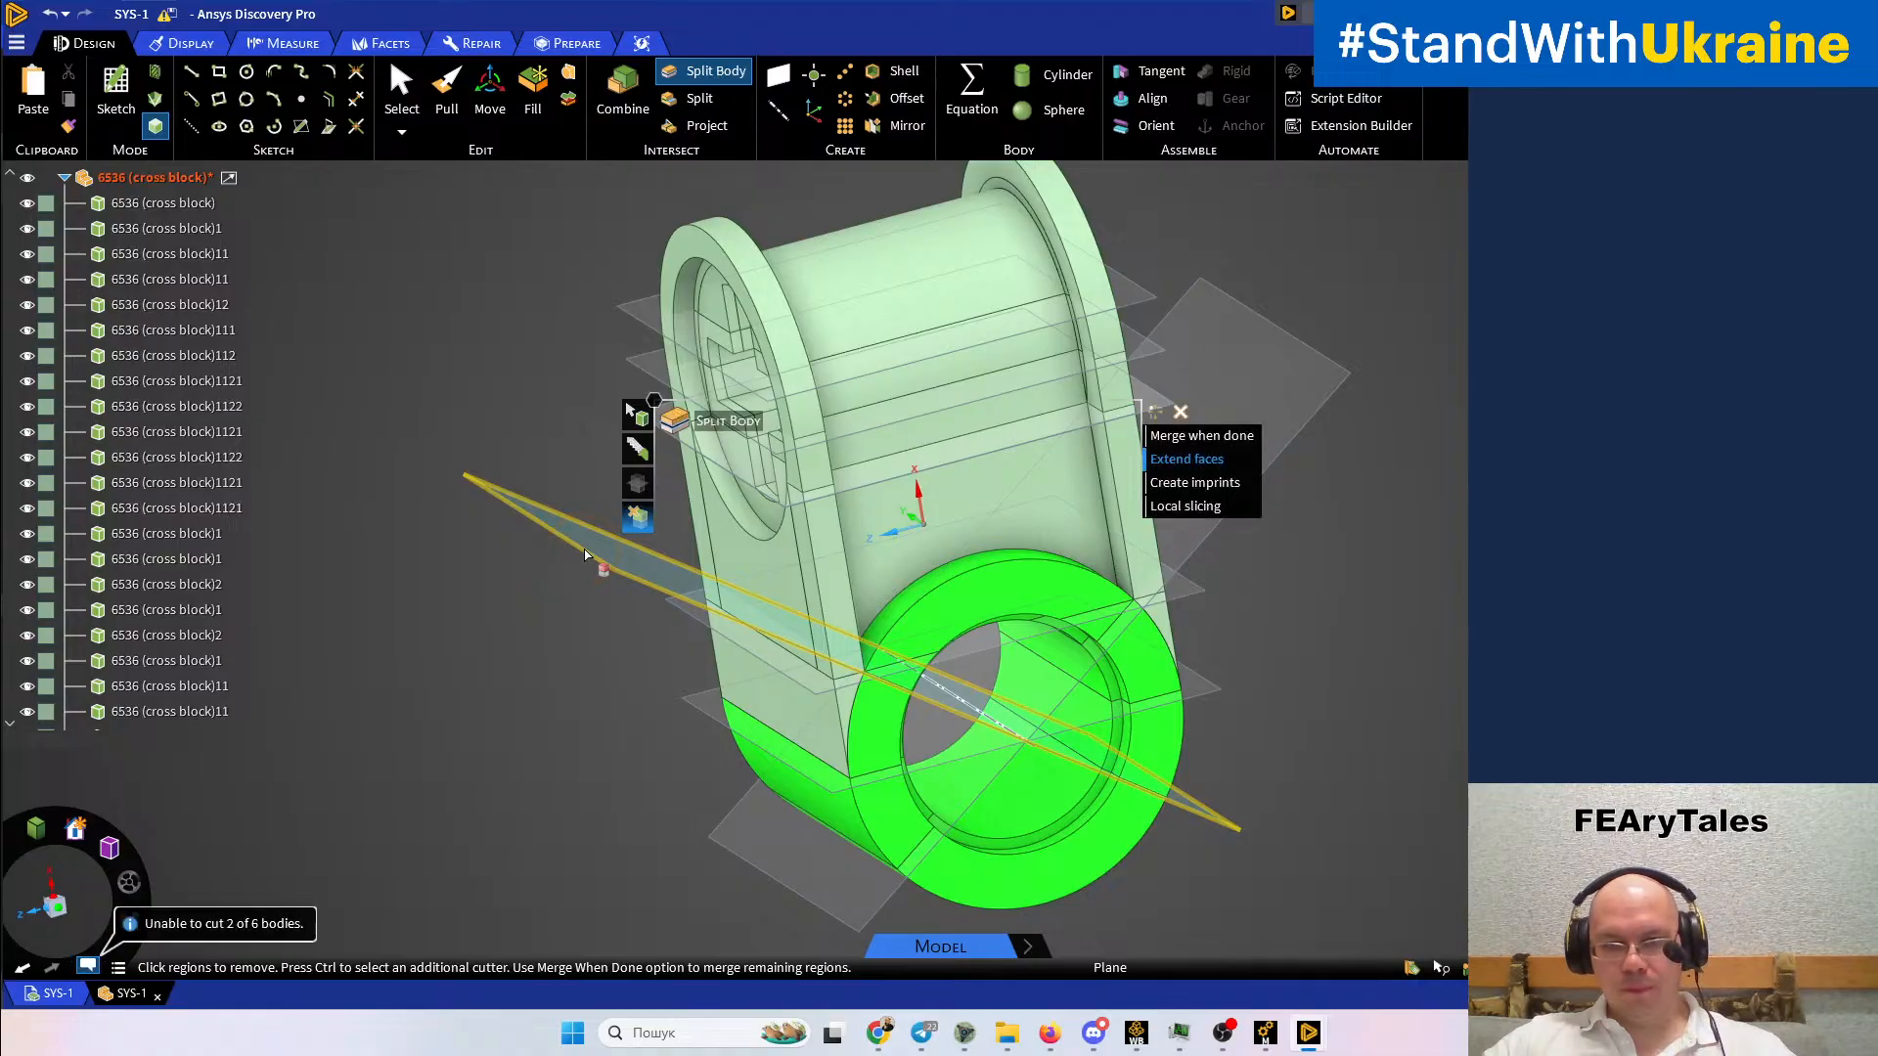
pyautogui.press('Escape')
# Combine the upper arc of the ring with the two small wedges below it, down to the inclined planes
pyautogui.moveTo(634, 655); pyautogui.dragTo(687, 641, button='middle')
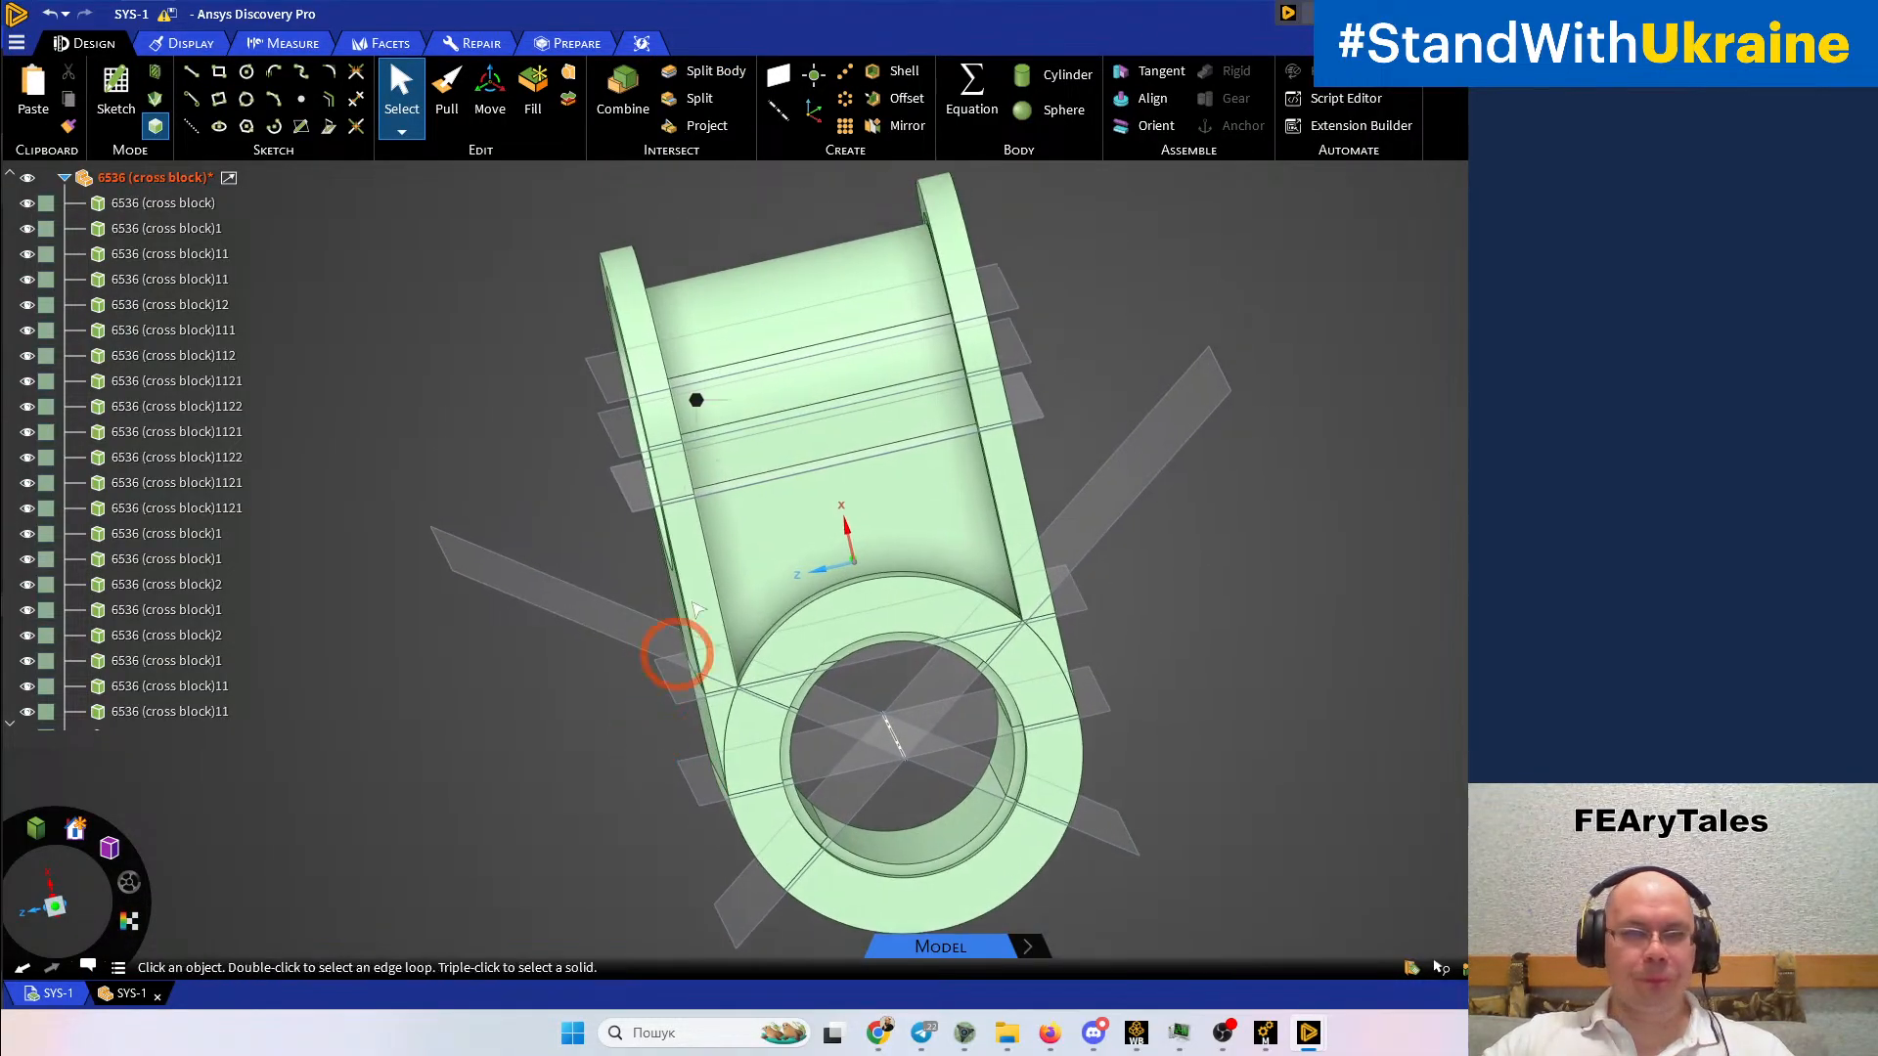
pyautogui.click(623, 93)
pyautogui.scroll(3, 734, 611)
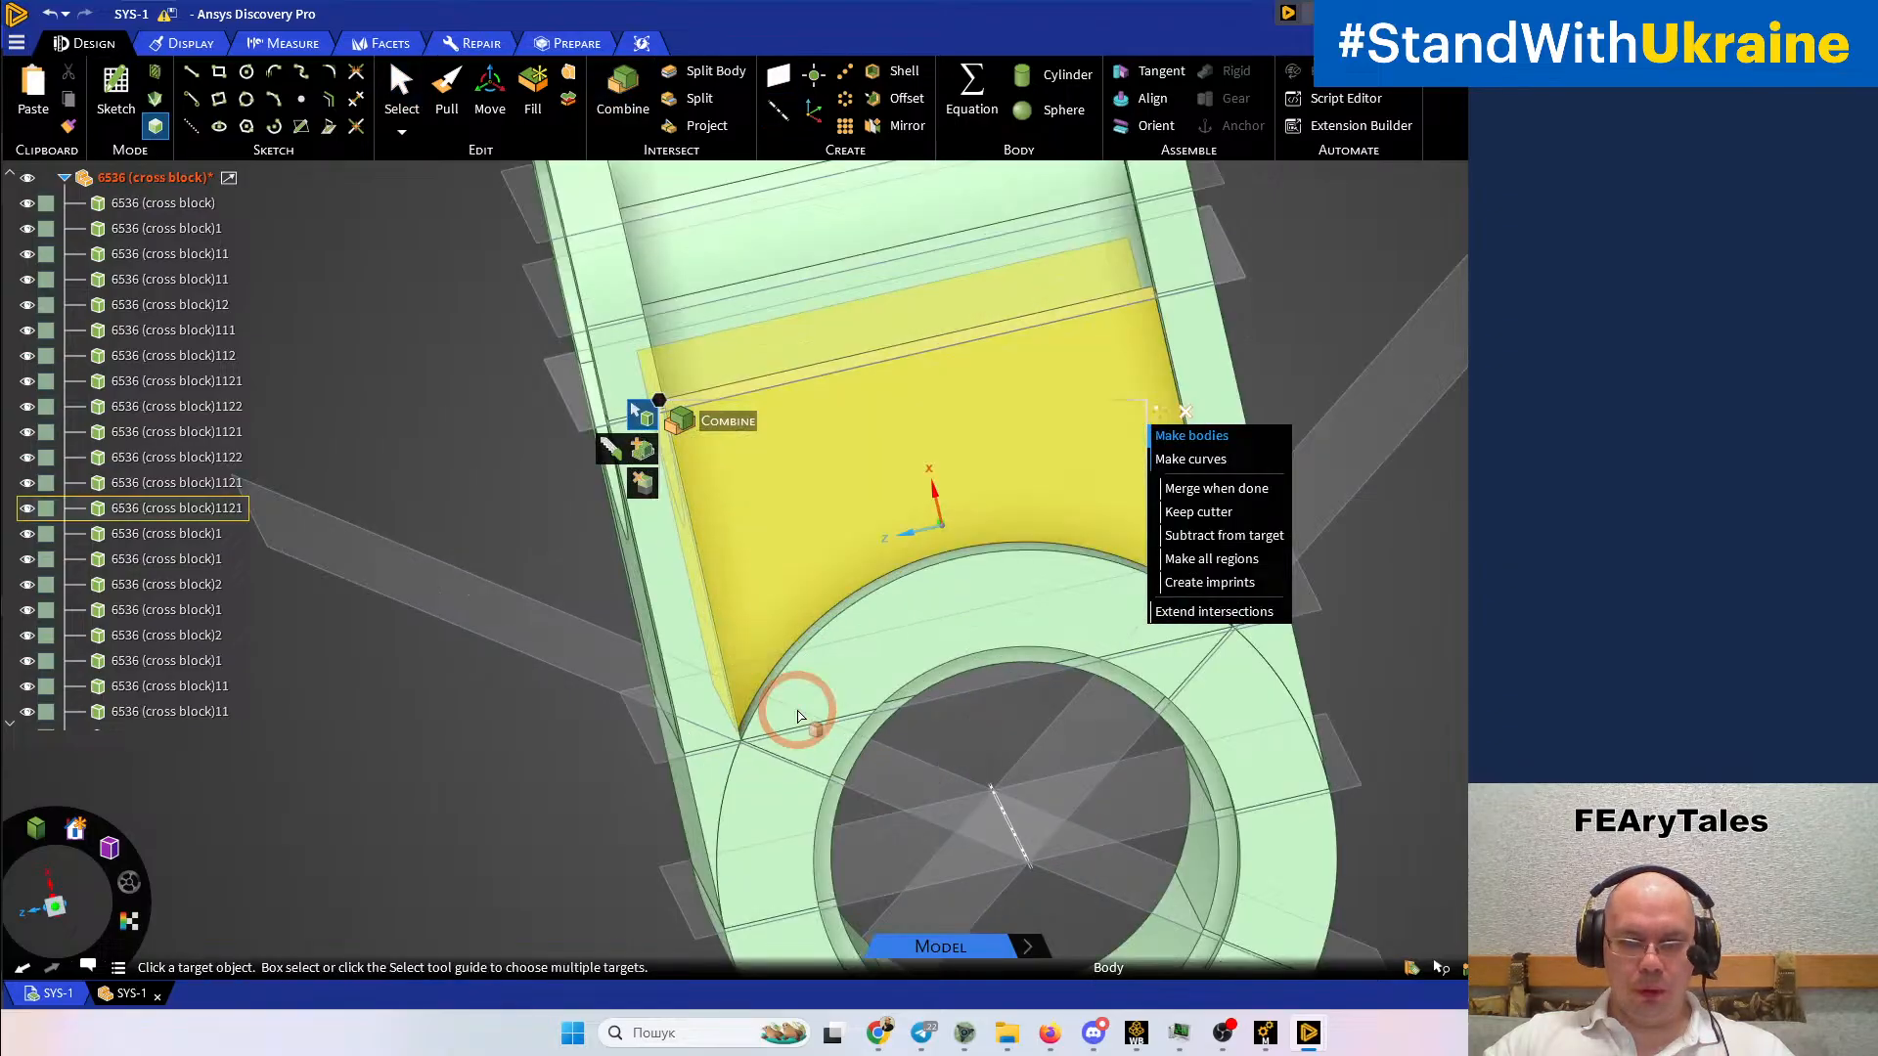
pyautogui.click(839, 724)
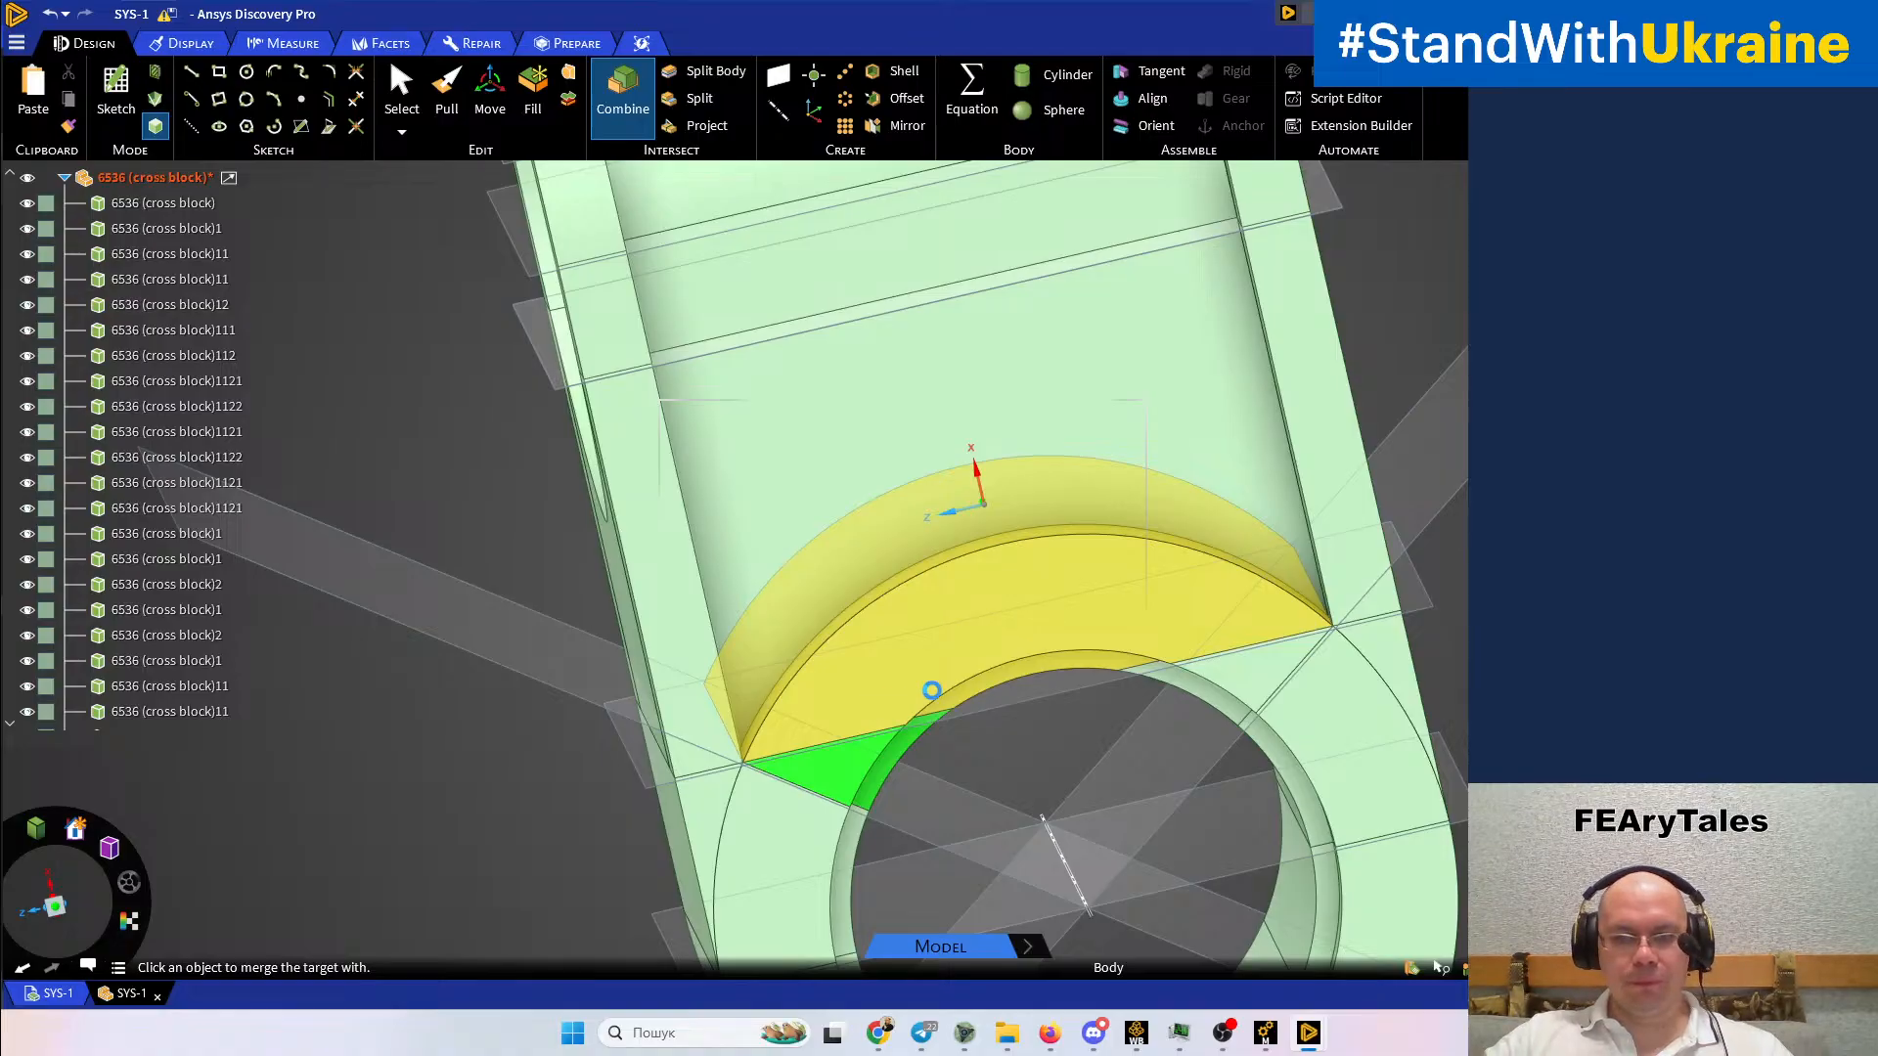
pyautogui.click(1269, 685)
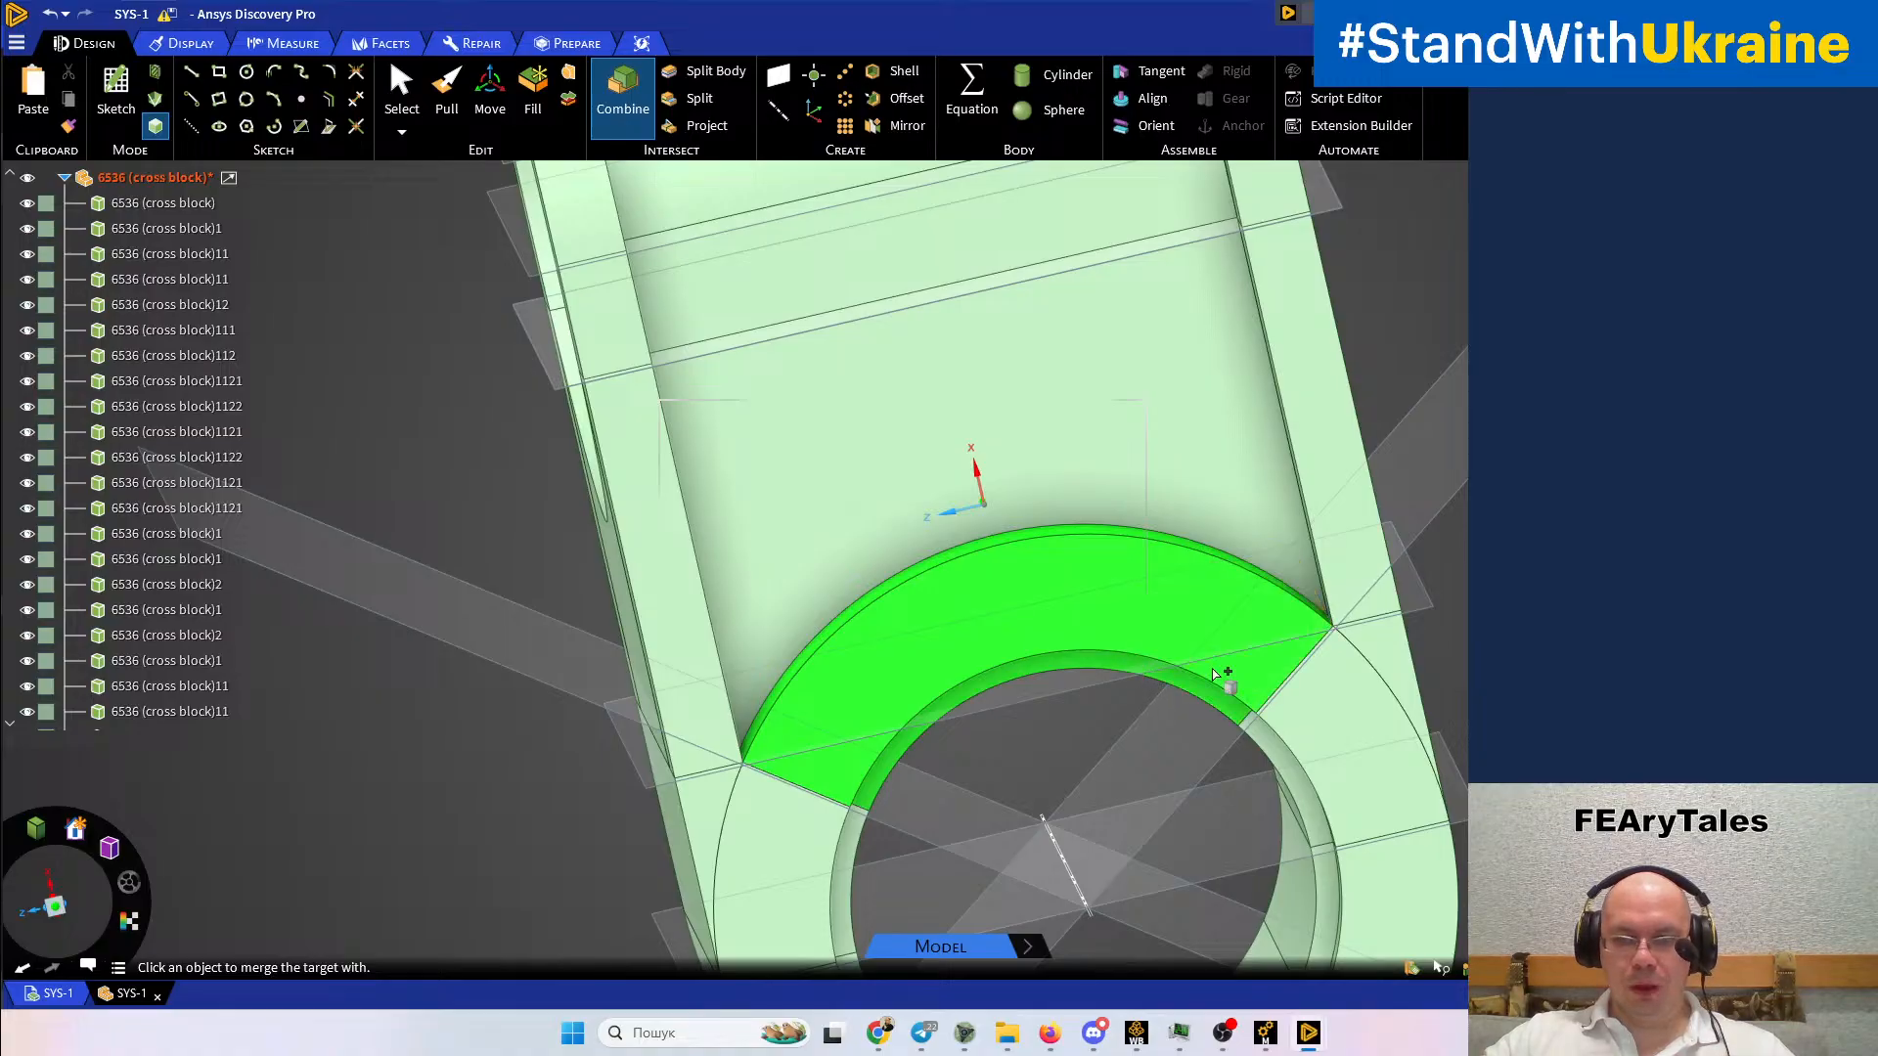
pyautogui.press('Escape')
# Combine the ring segment between the inclined plane and the level axis plane with the adjoining small side body
pyautogui.keyDown('shift'); pyautogui.moveTo(1446, 635); pyautogui.dragTo(1521, 408, button='middle'); pyautogui.keyUp('shift')
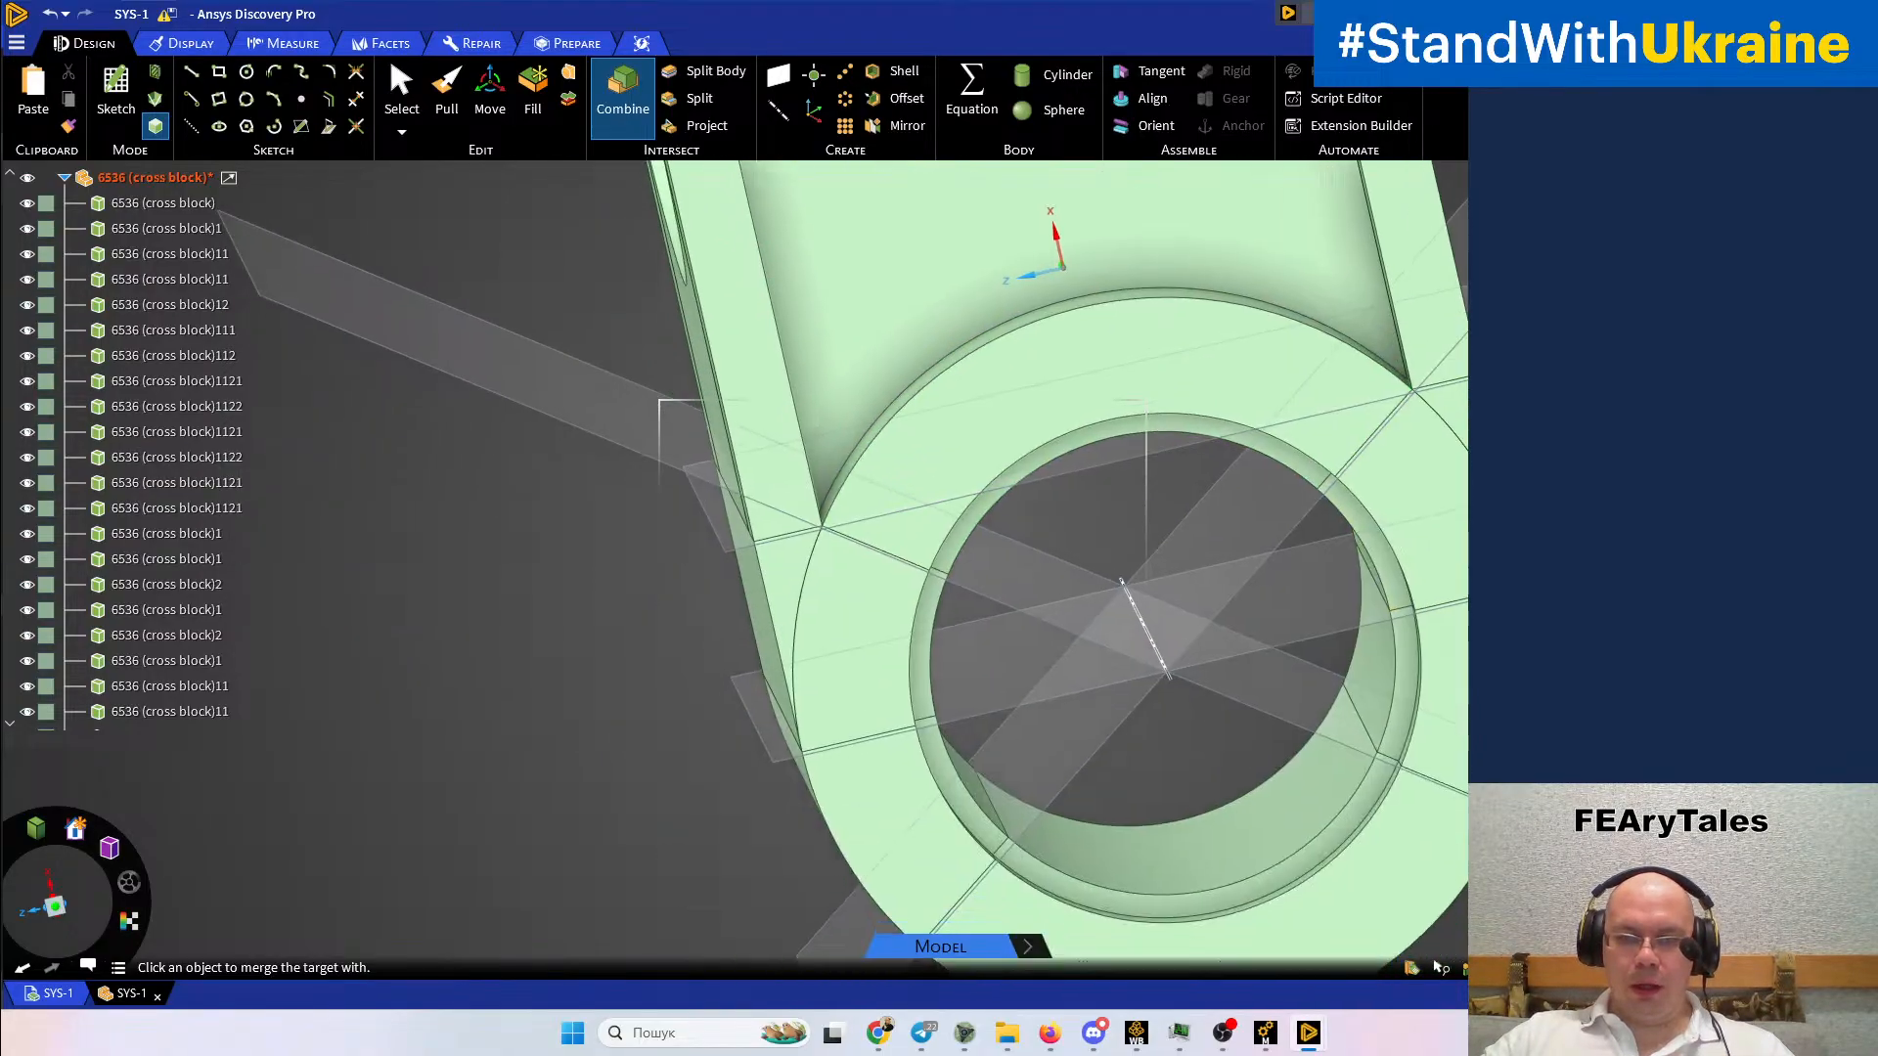
pyautogui.click(841, 629)
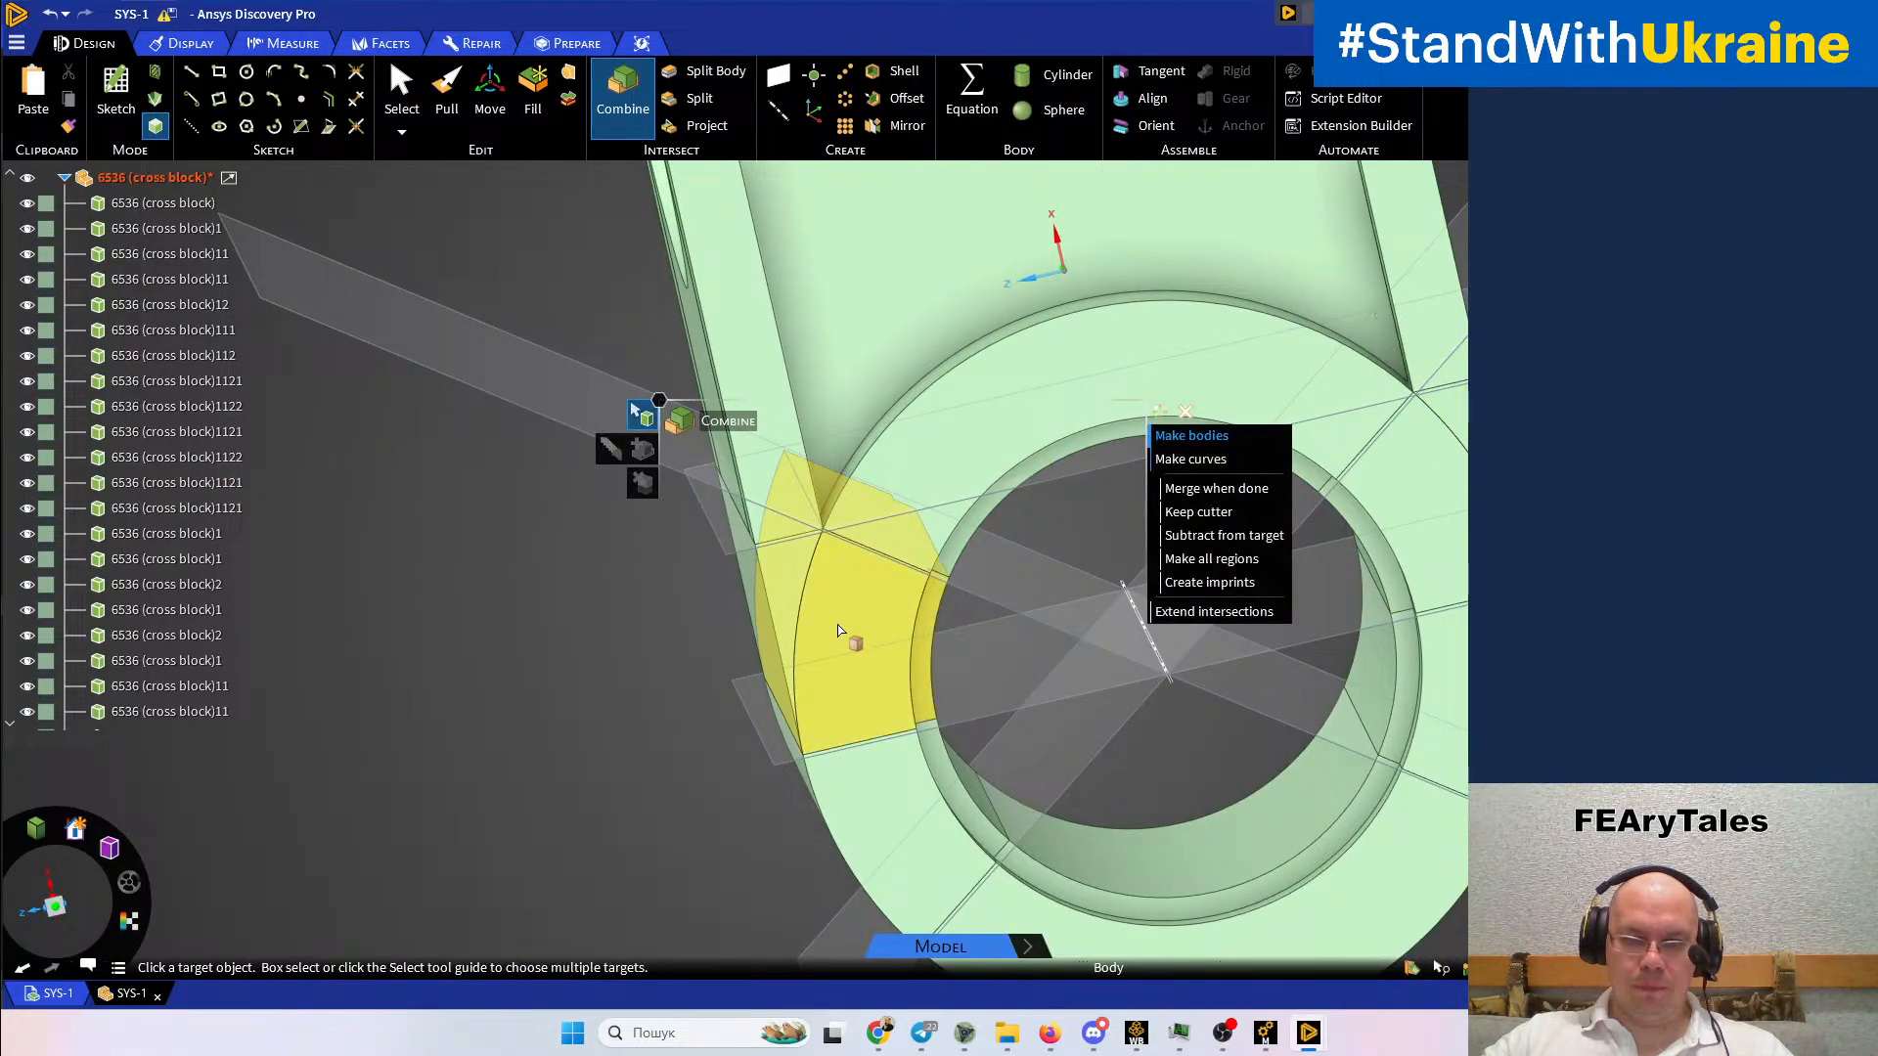
pyautogui.click(839, 634)
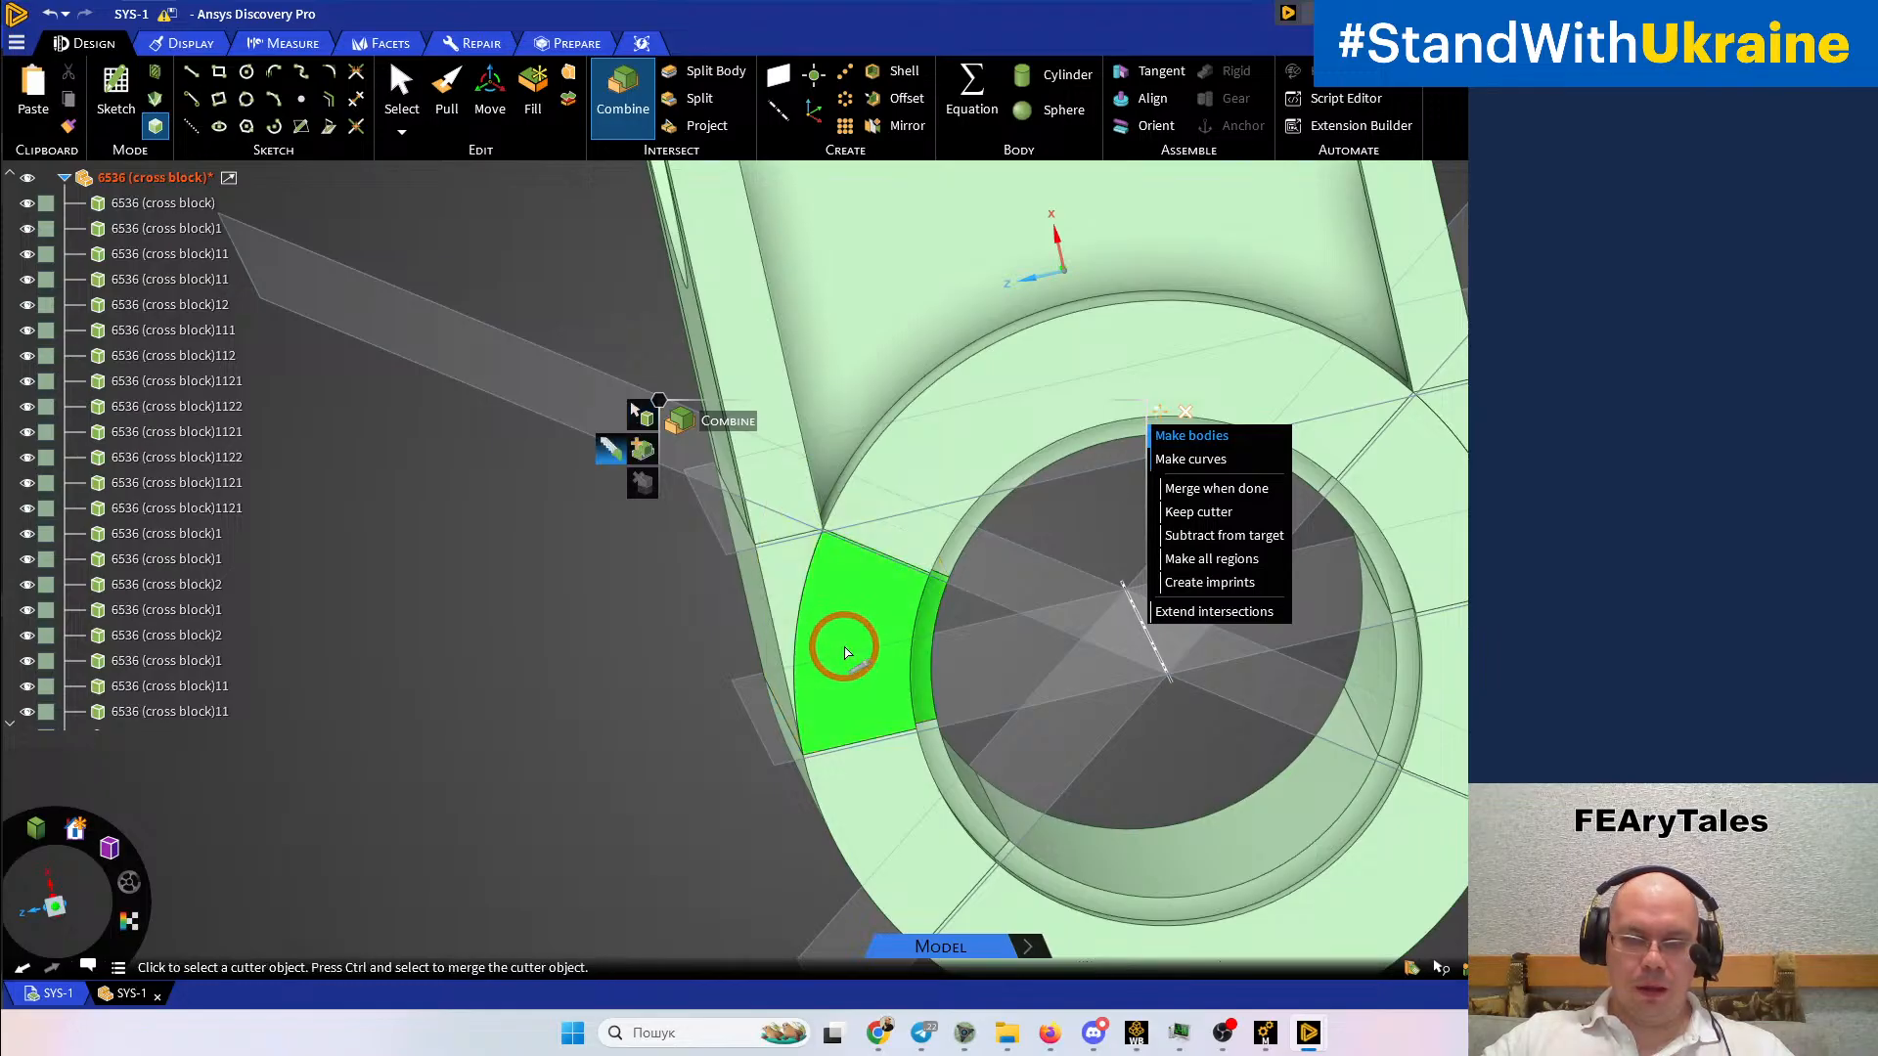
pyautogui.click(763, 592)
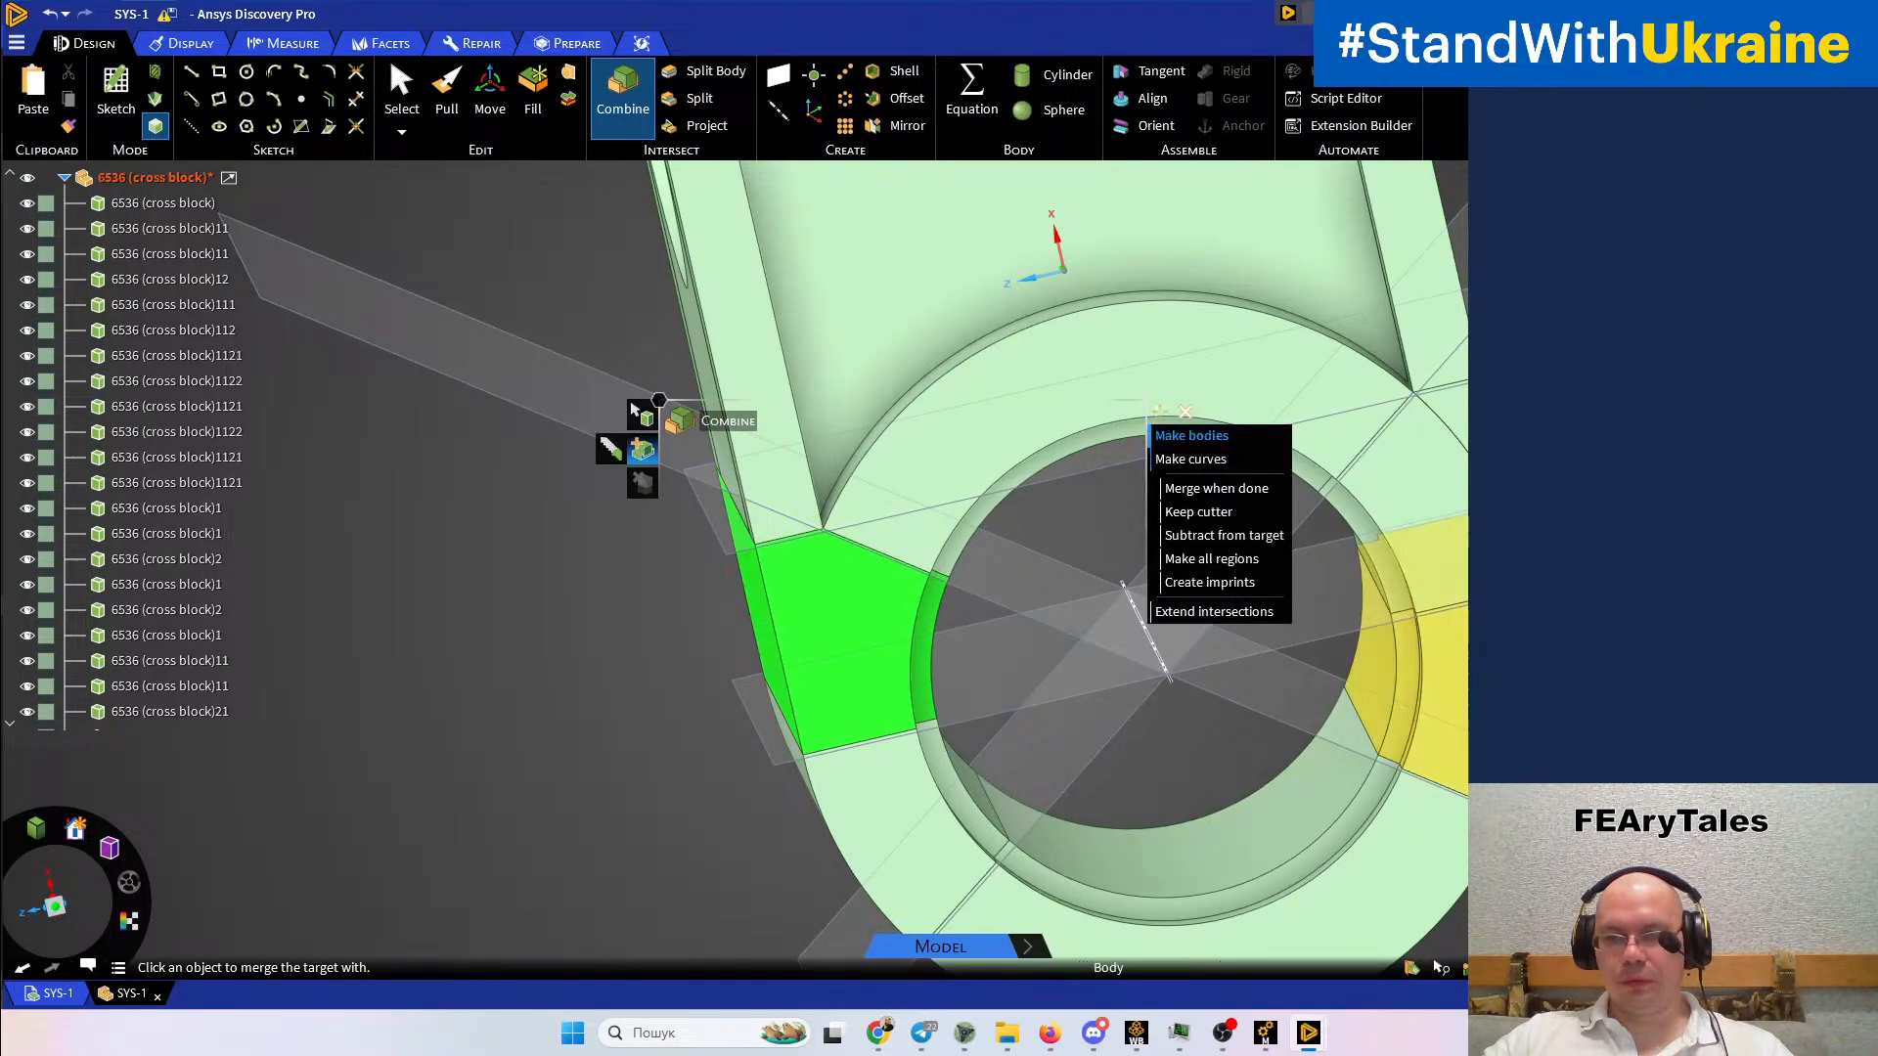
# On the opposite side of the hole, combine the matching ring segment above the axis plane with its small side body
pyautogui.click(1428, 528)
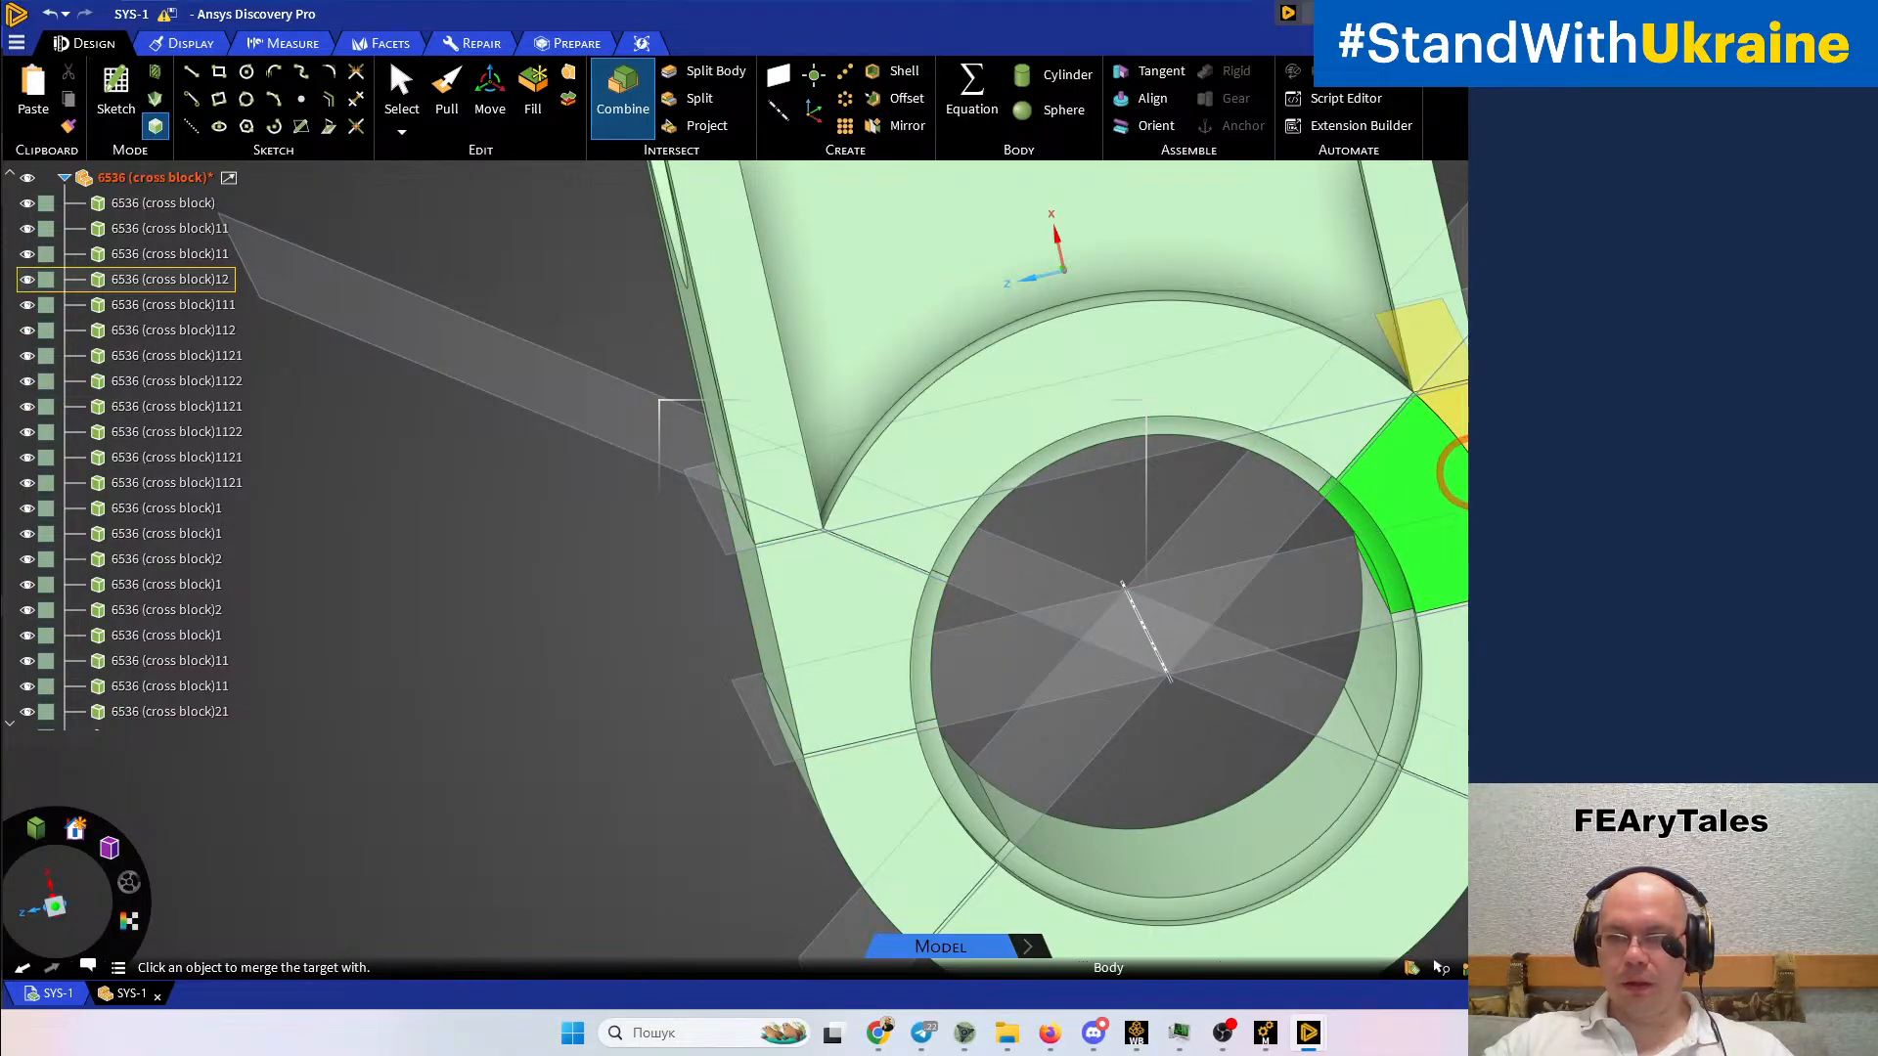
pyautogui.click(1458, 431)
pyautogui.keyDown('shift'); pyautogui.moveTo(1438, 548); pyautogui.dragTo(1425, 433, button='middle'); pyautogui.keyUp('shift')
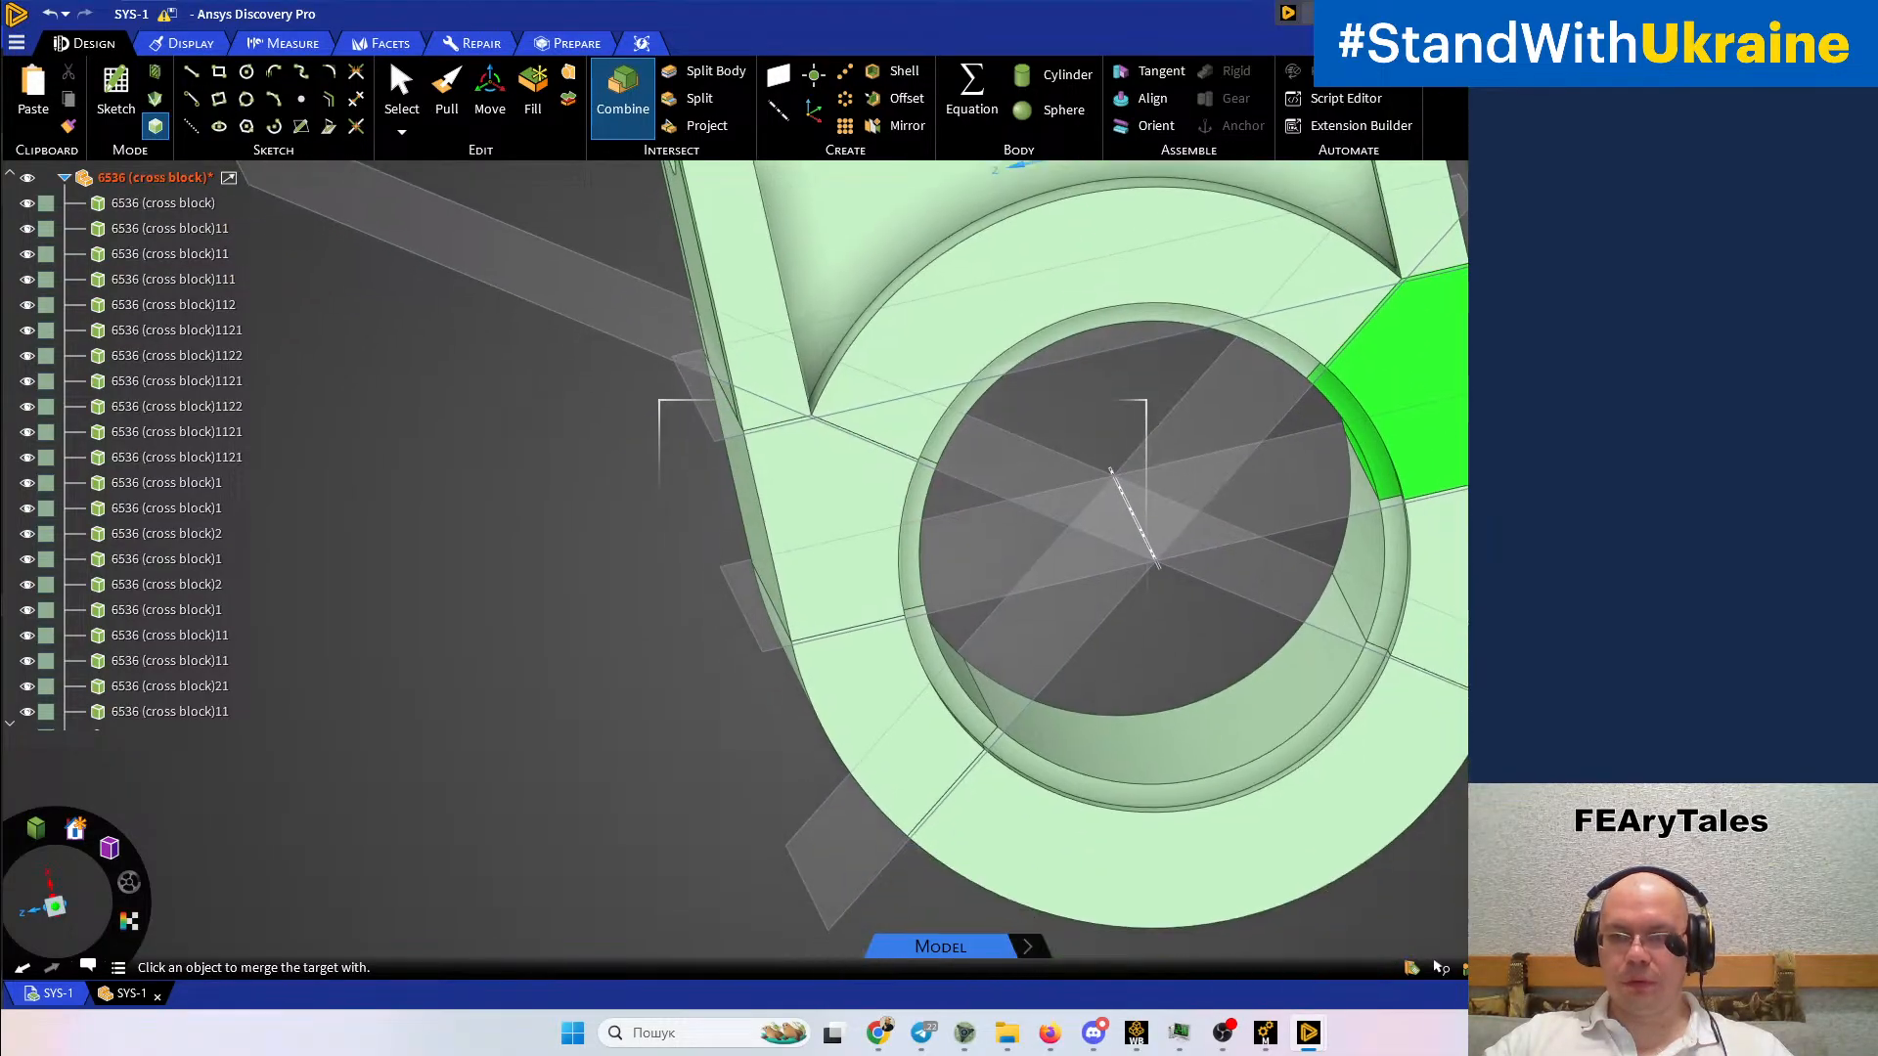
pyautogui.moveTo(1403, 658)
pyautogui.mouseDown(button='middle')
pyautogui.moveTo(1426, 586)
pyautogui.moveTo(1369, 636)
pyautogui.moveTo(1150, 591)
pyautogui.mouseUp(button='middle')
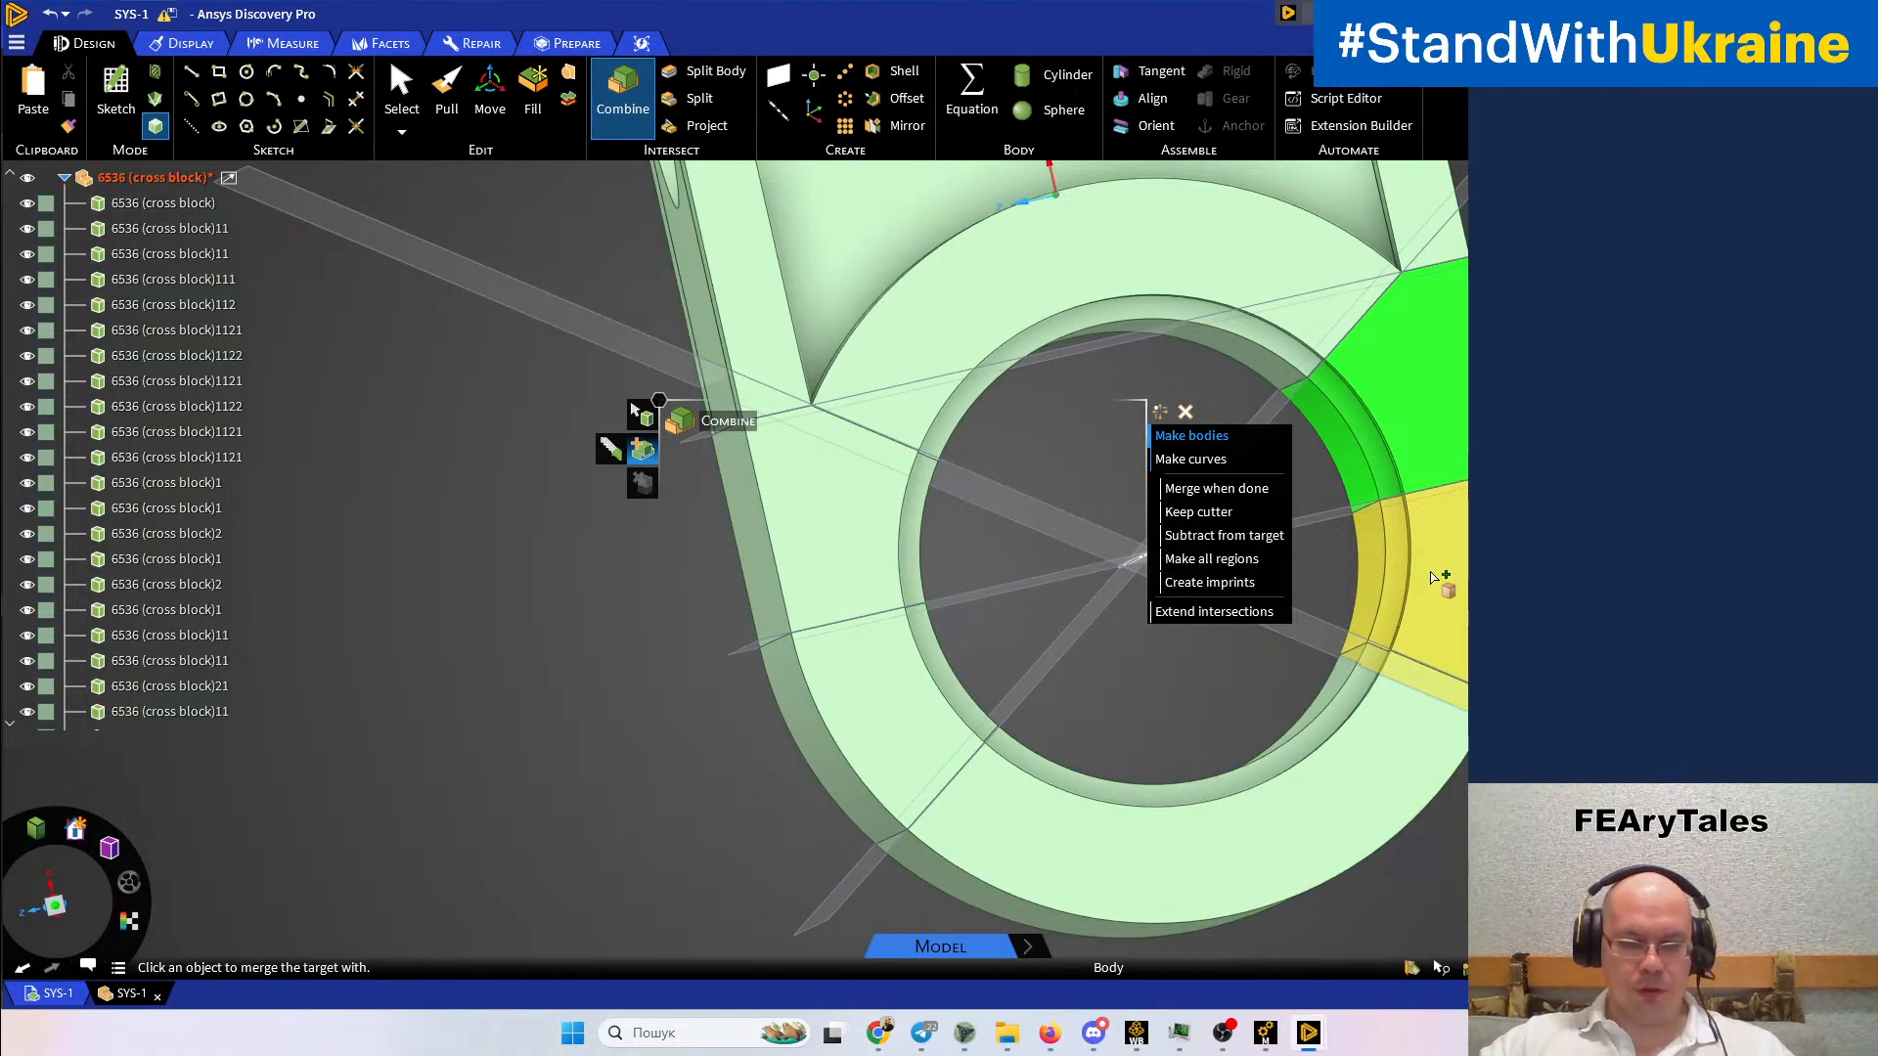
# Split the ring bodies around the hole, using the recessed web faces on both sides of the block as cutters
pyautogui.press('Escape')
pyautogui.moveTo(1445, 452); pyautogui.dragTo(1447, 572, button='middle')
pyautogui.scroll(-4, 1084, 570)
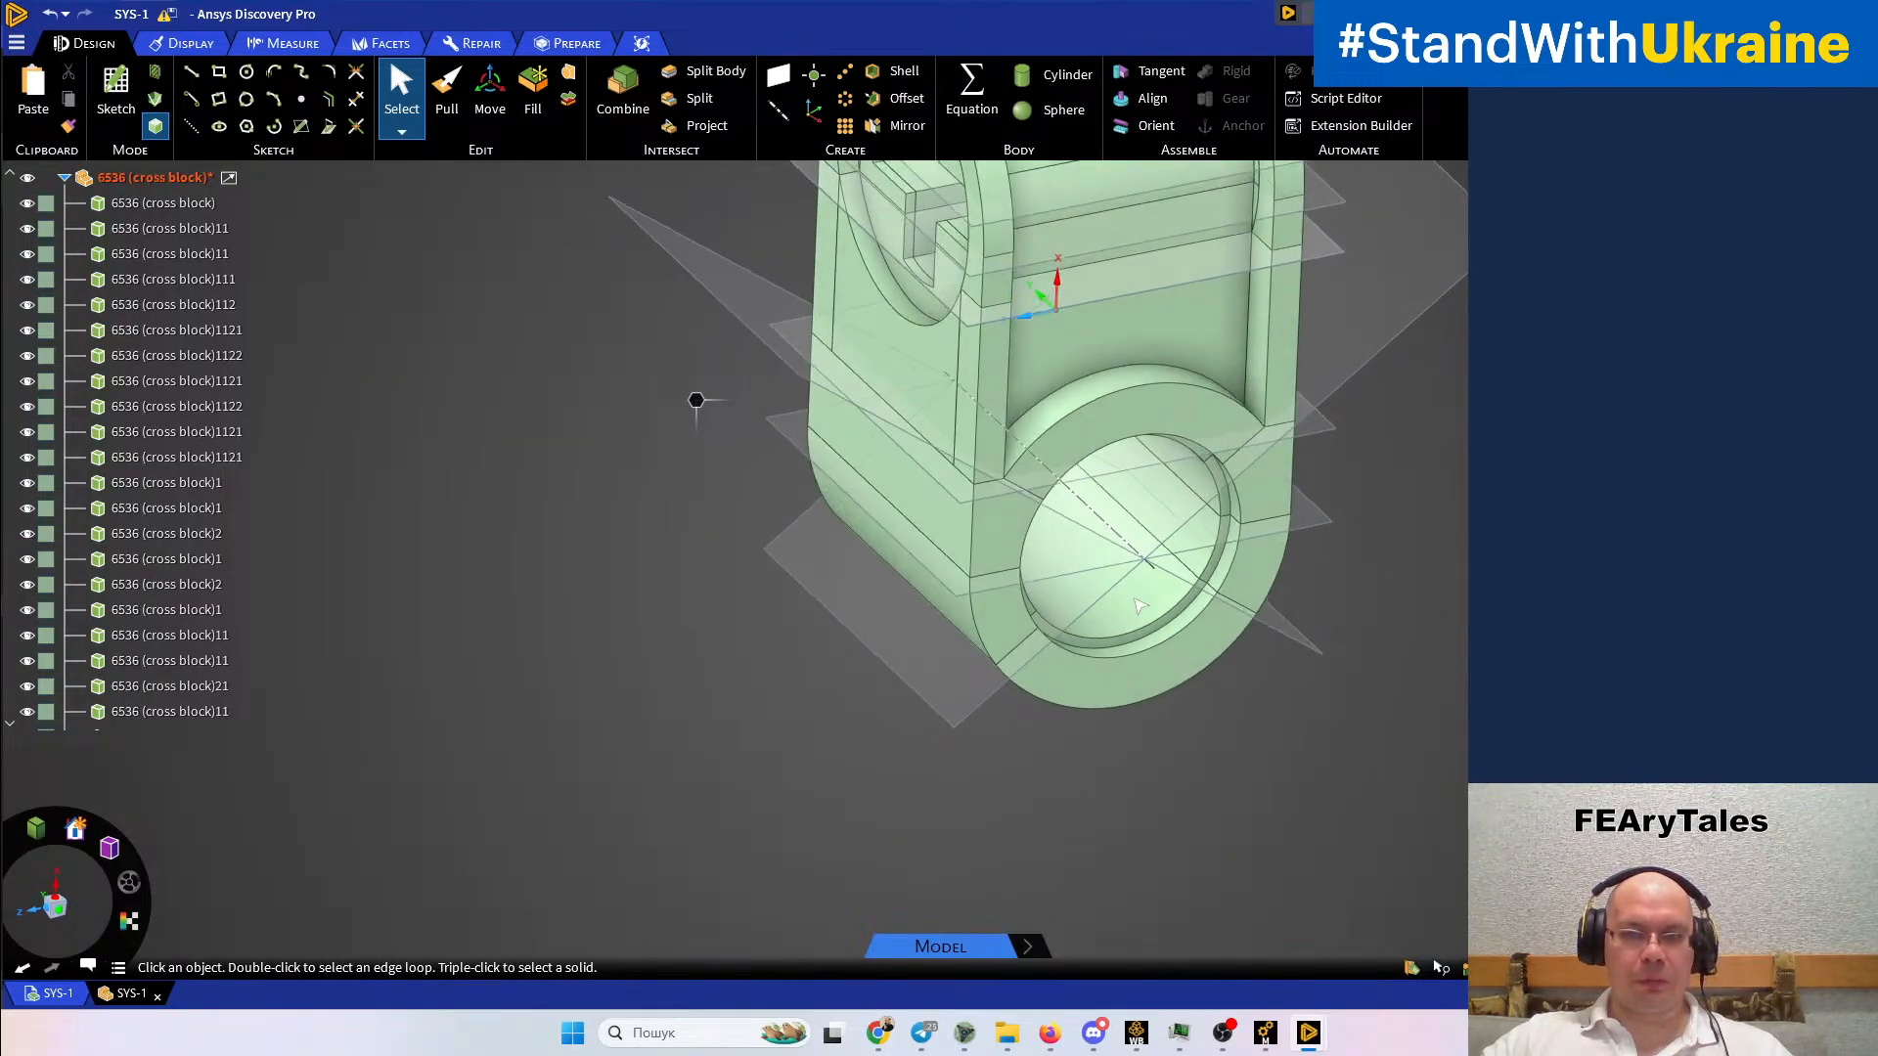
pyautogui.click(688, 69)
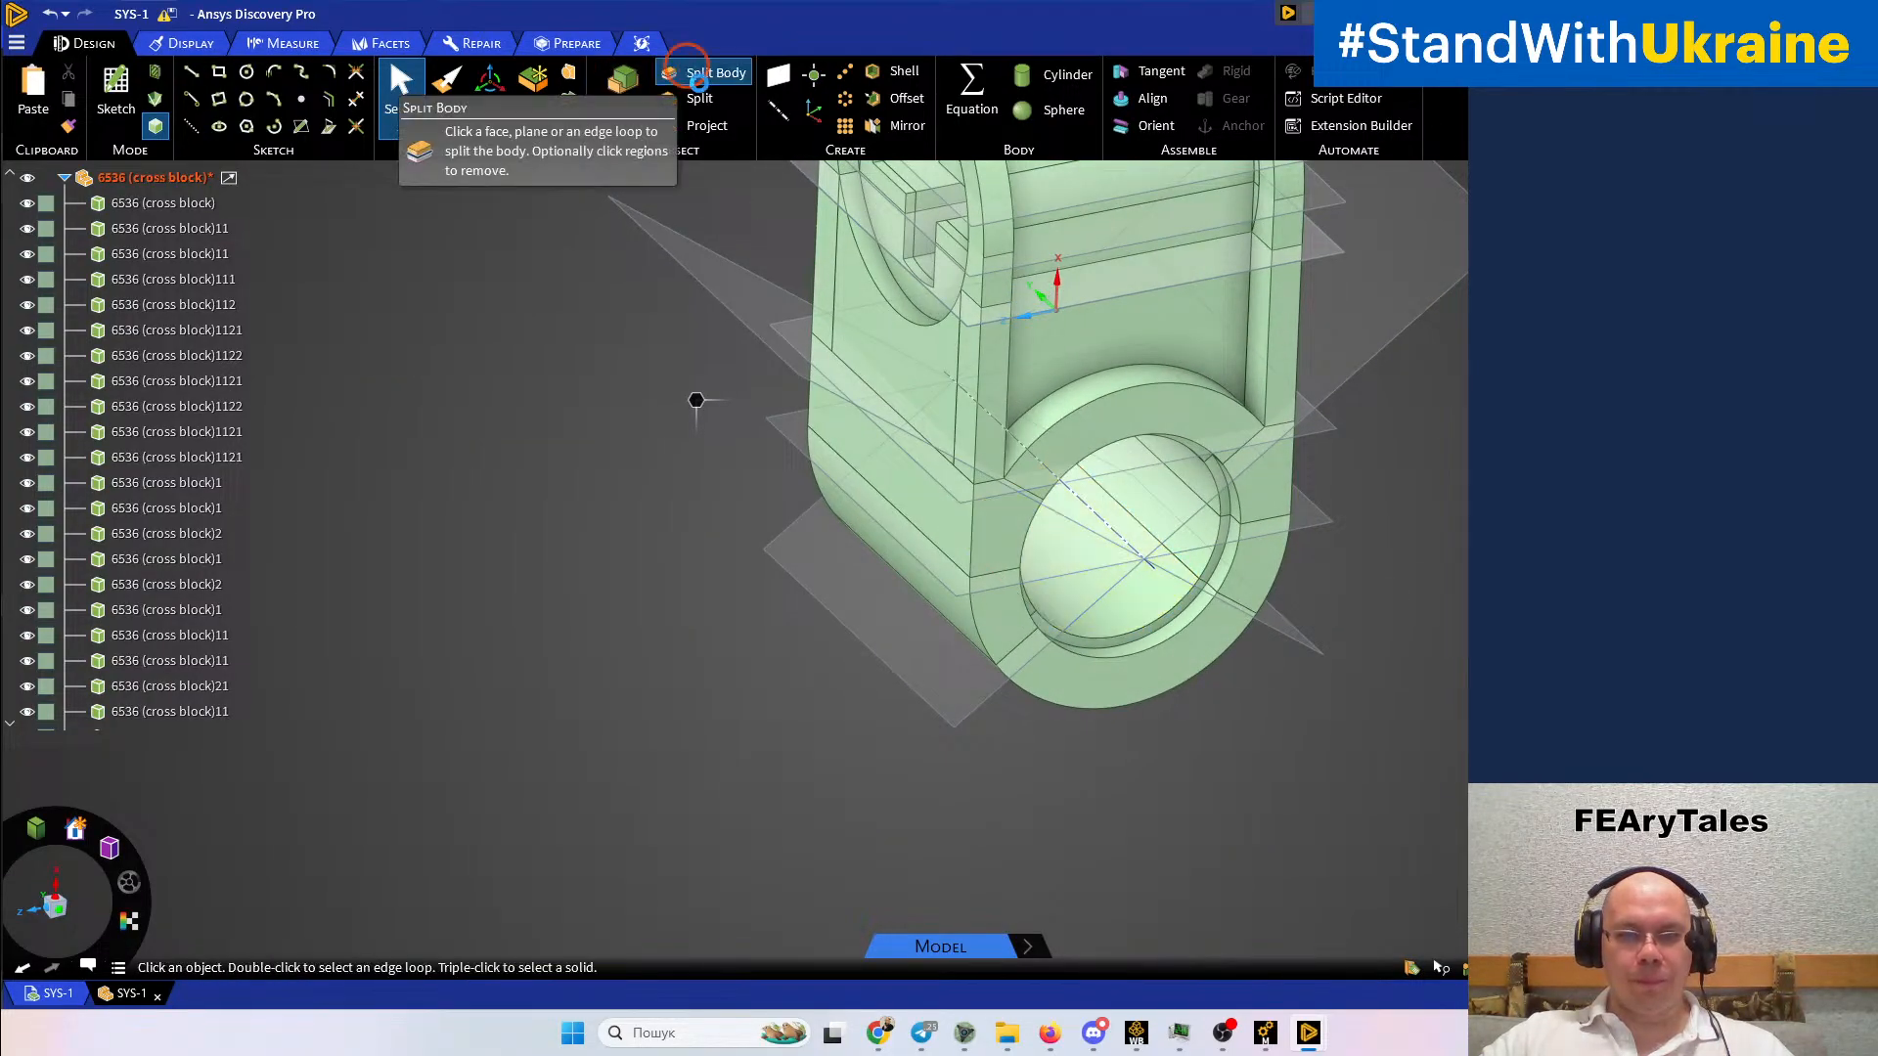
pyautogui.click(1085, 427)
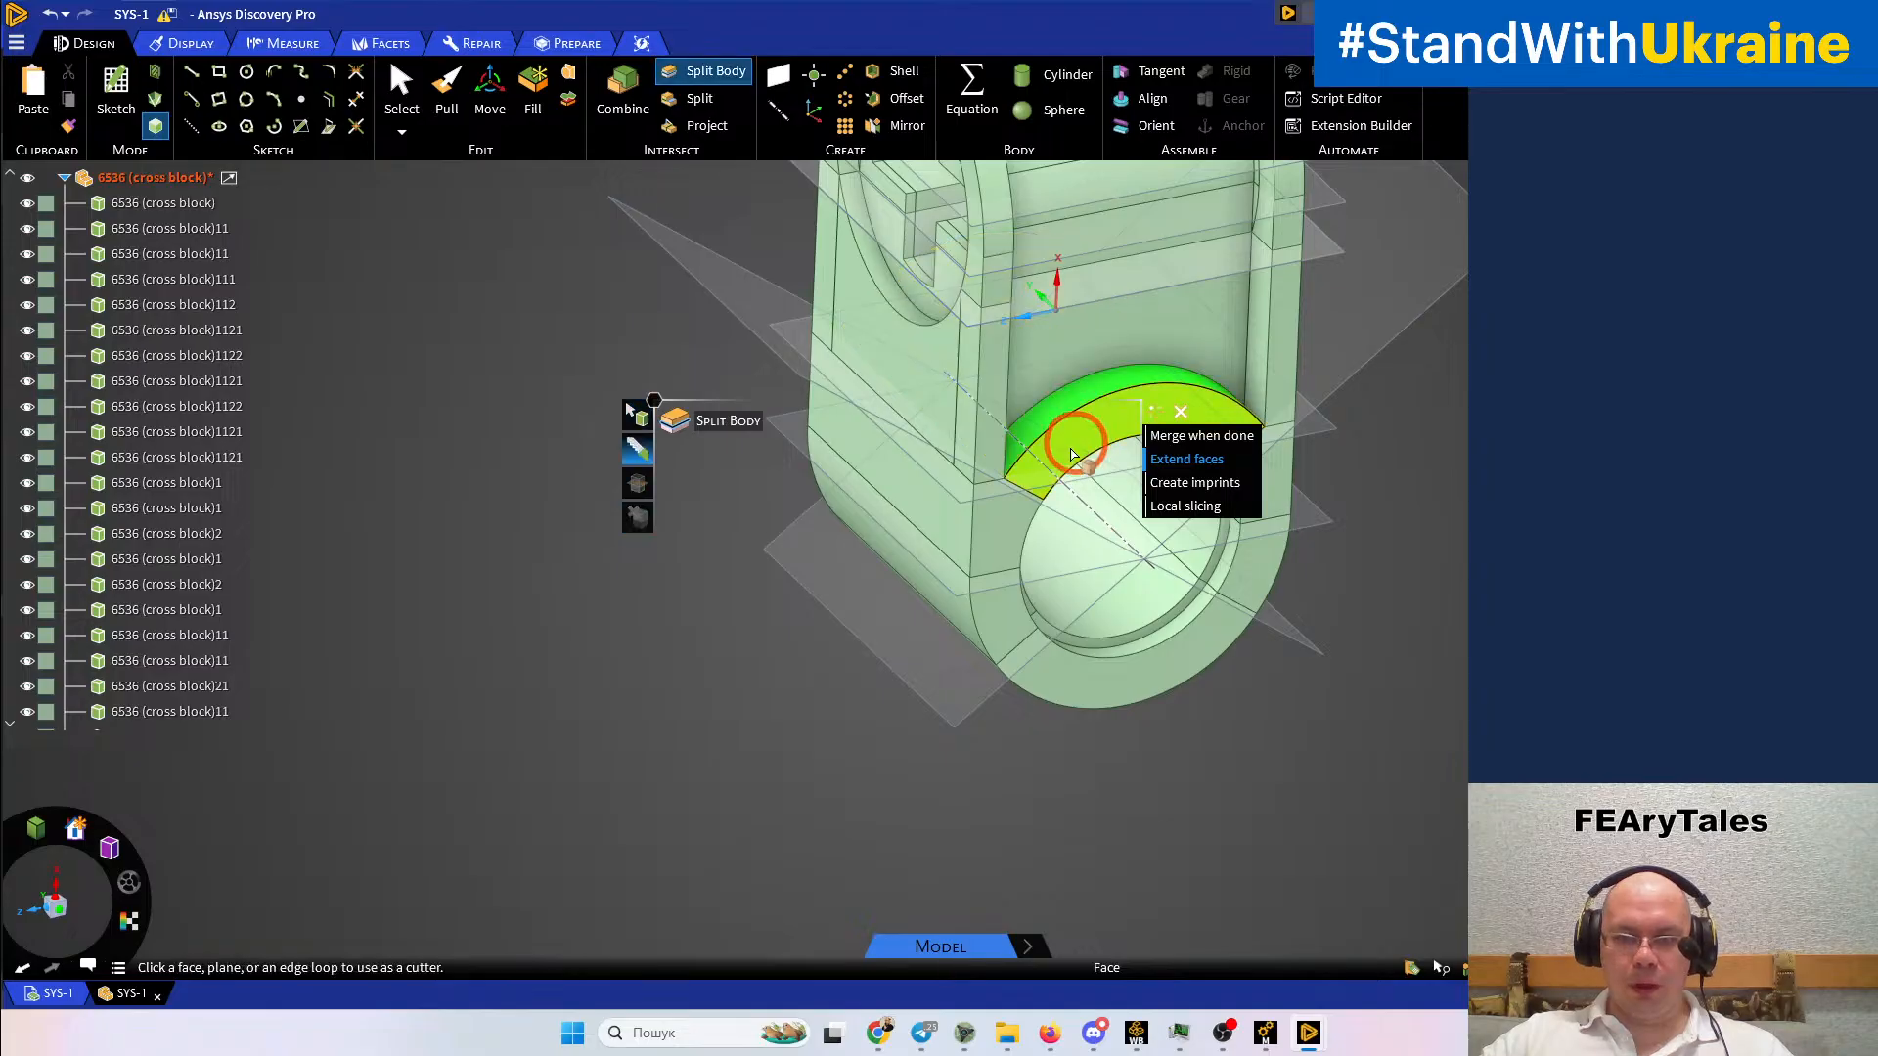
pyautogui.click(988, 526)
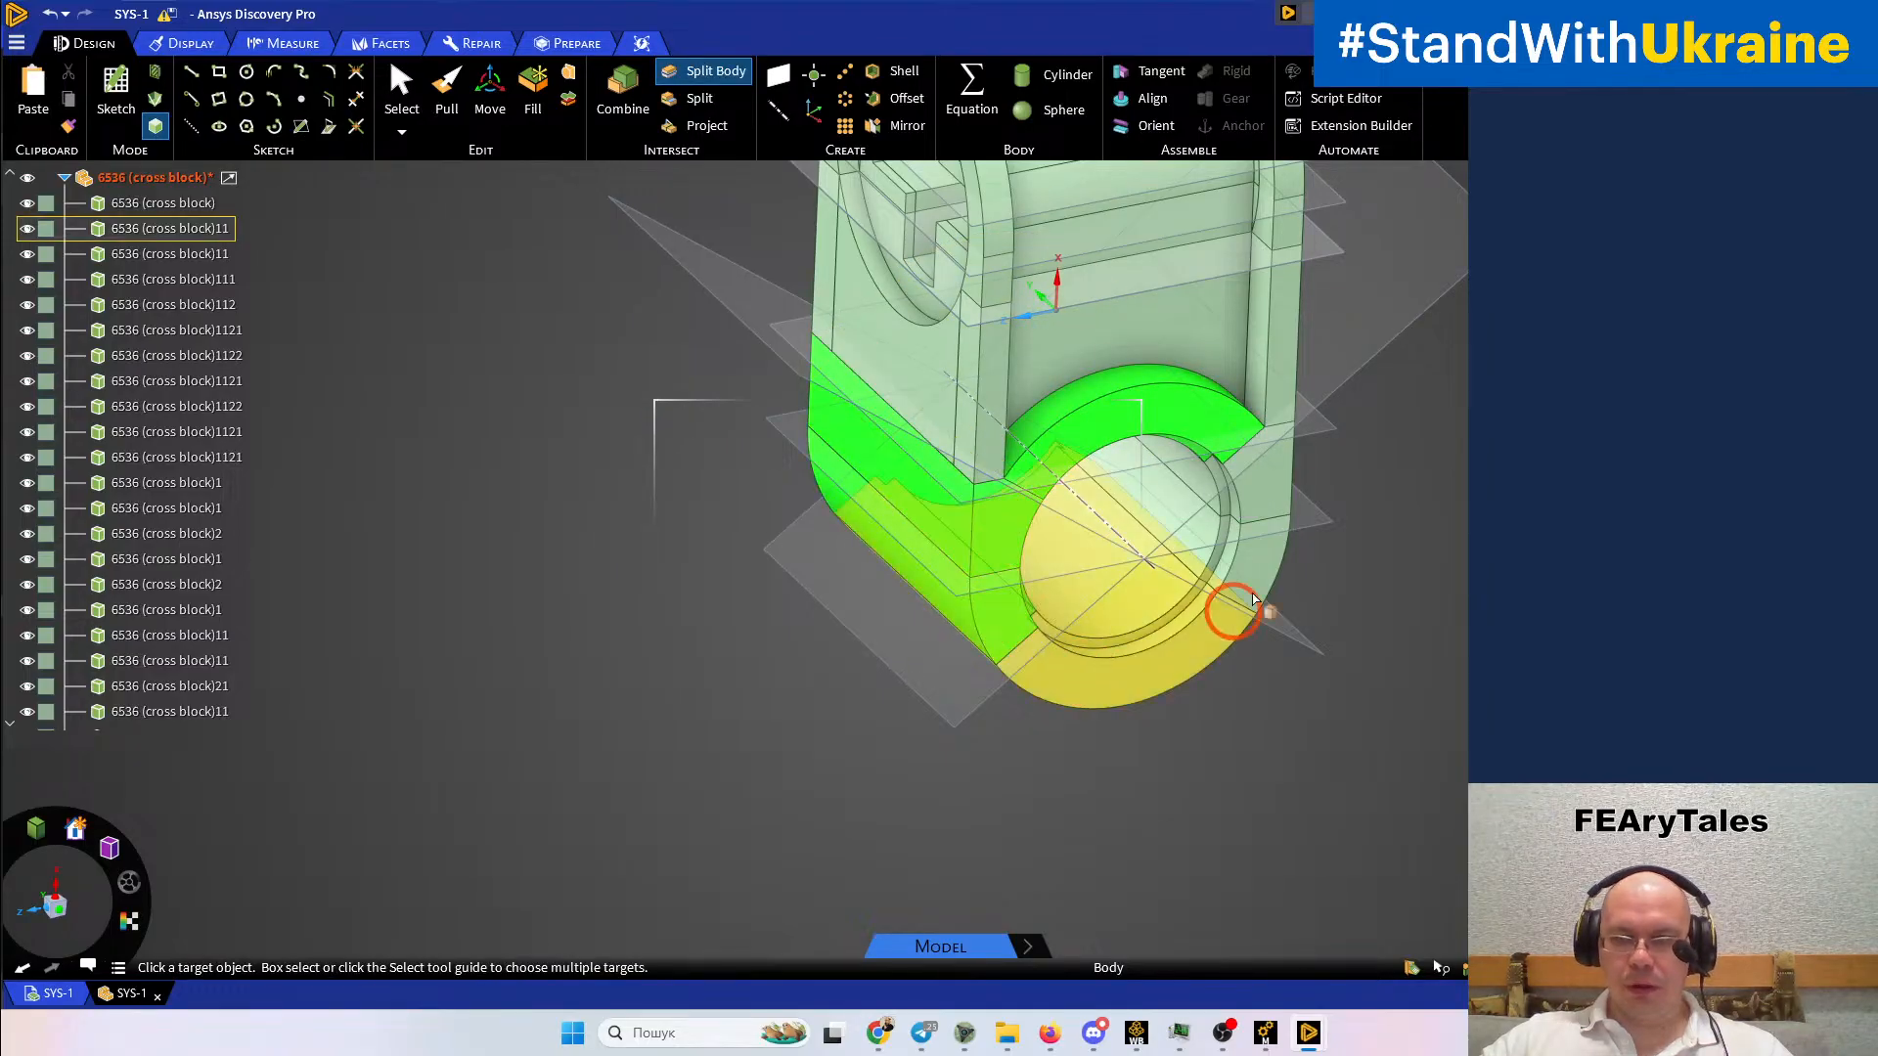
pyautogui.click(1236, 619)
pyautogui.click(1260, 565)
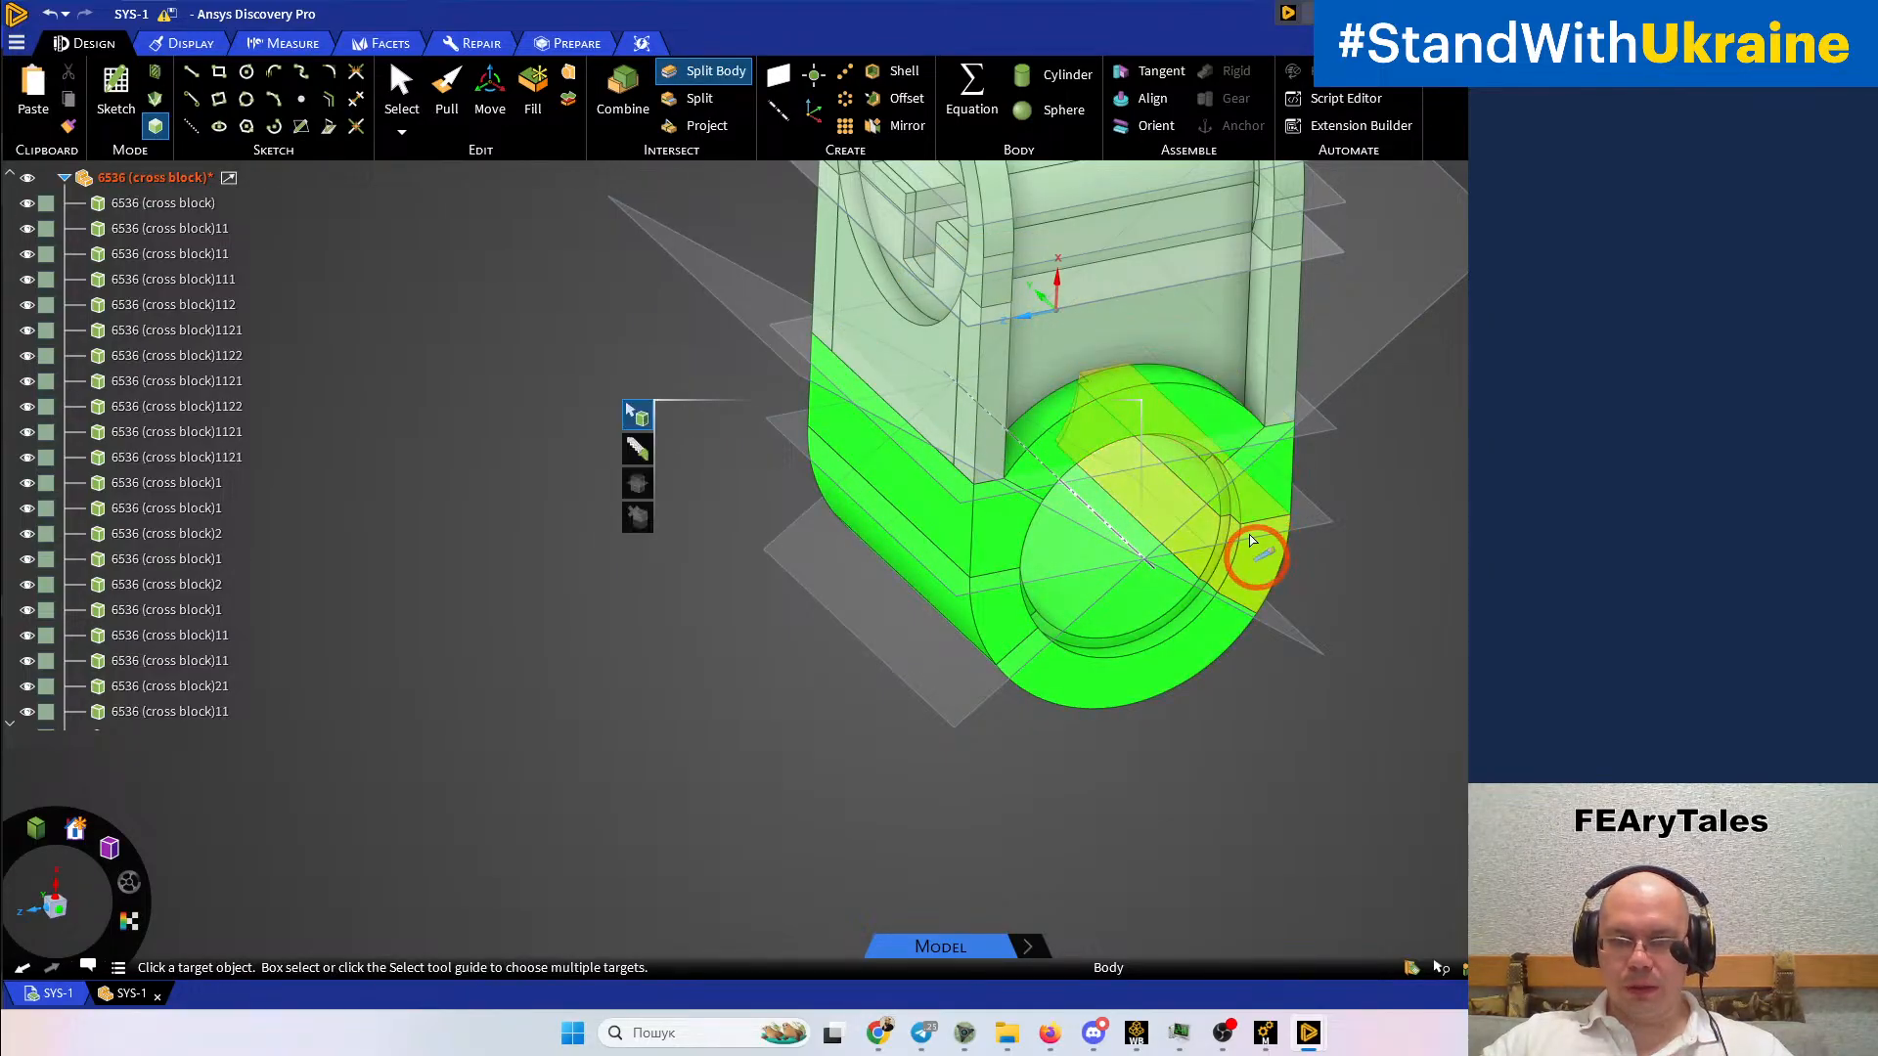
pyautogui.click(1094, 358)
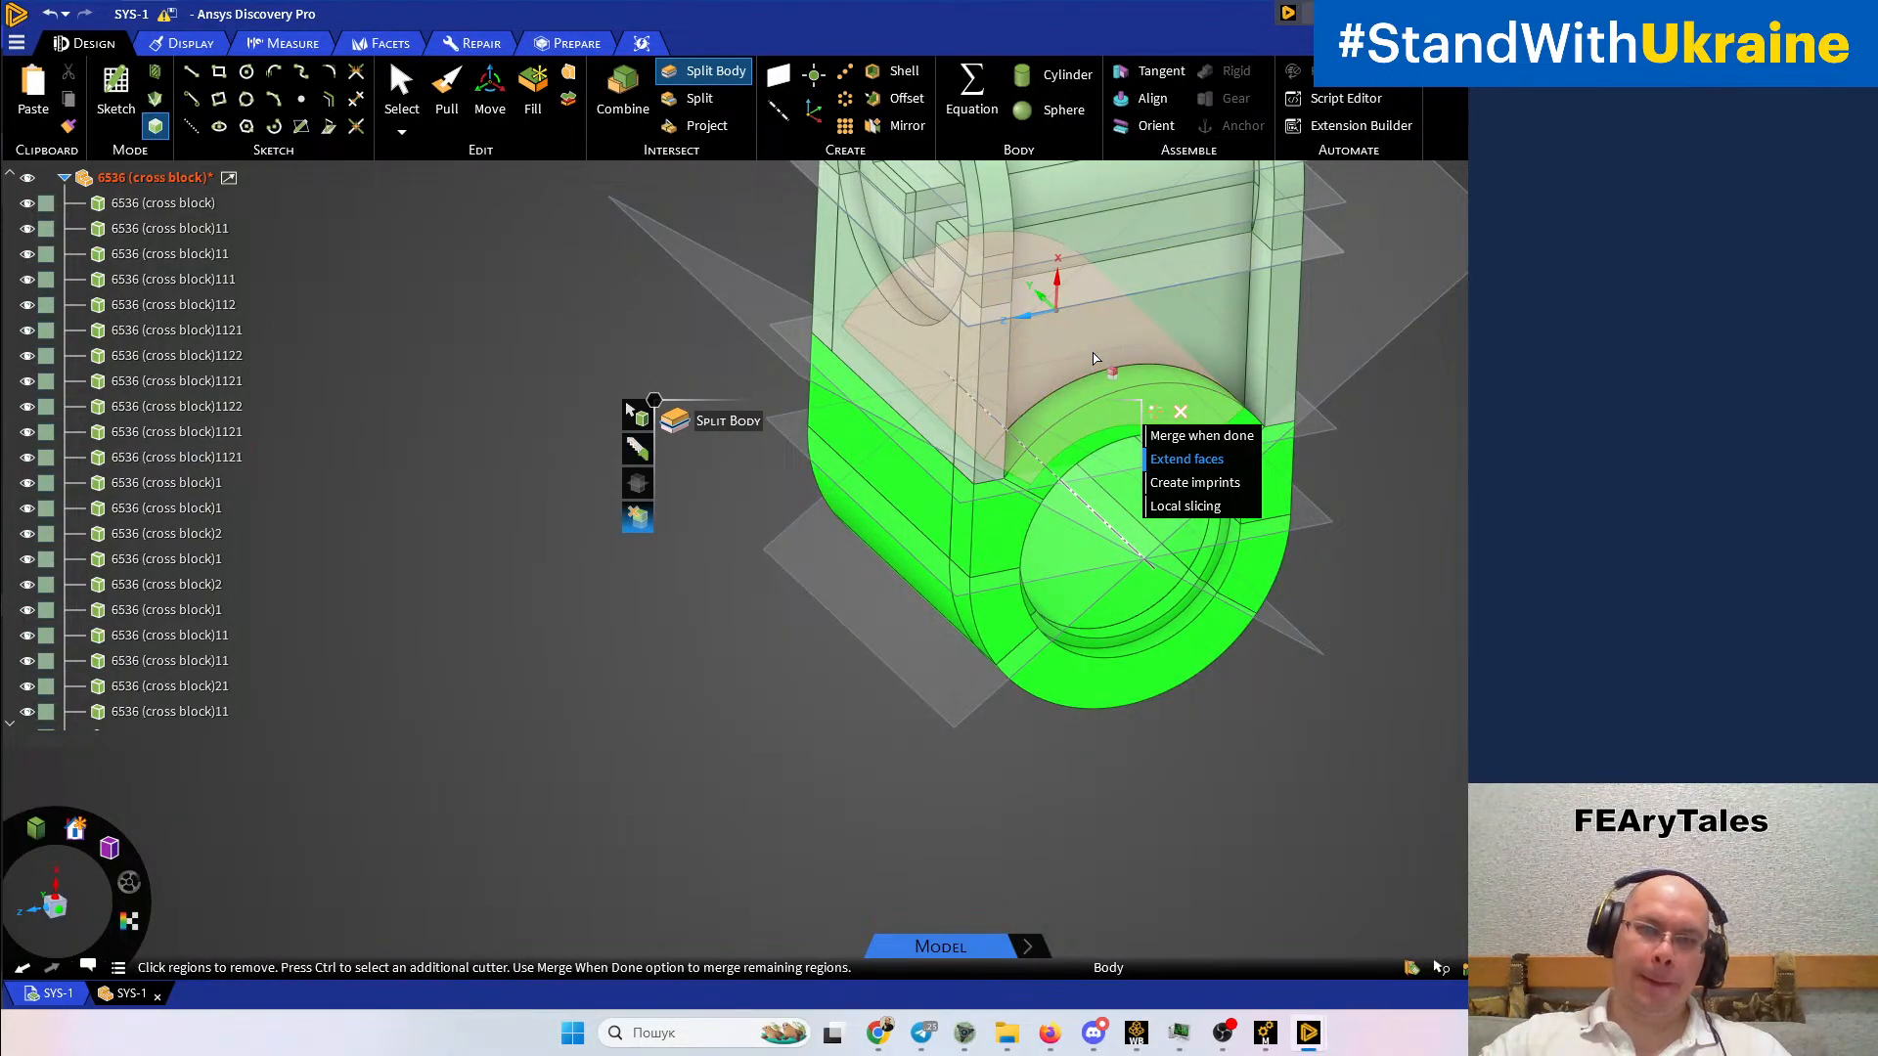
pyautogui.moveTo(1027, 347); pyautogui.dragTo(1370, 509, button='middle')
pyautogui.press('ctrl')
pyautogui.click(962, 273)
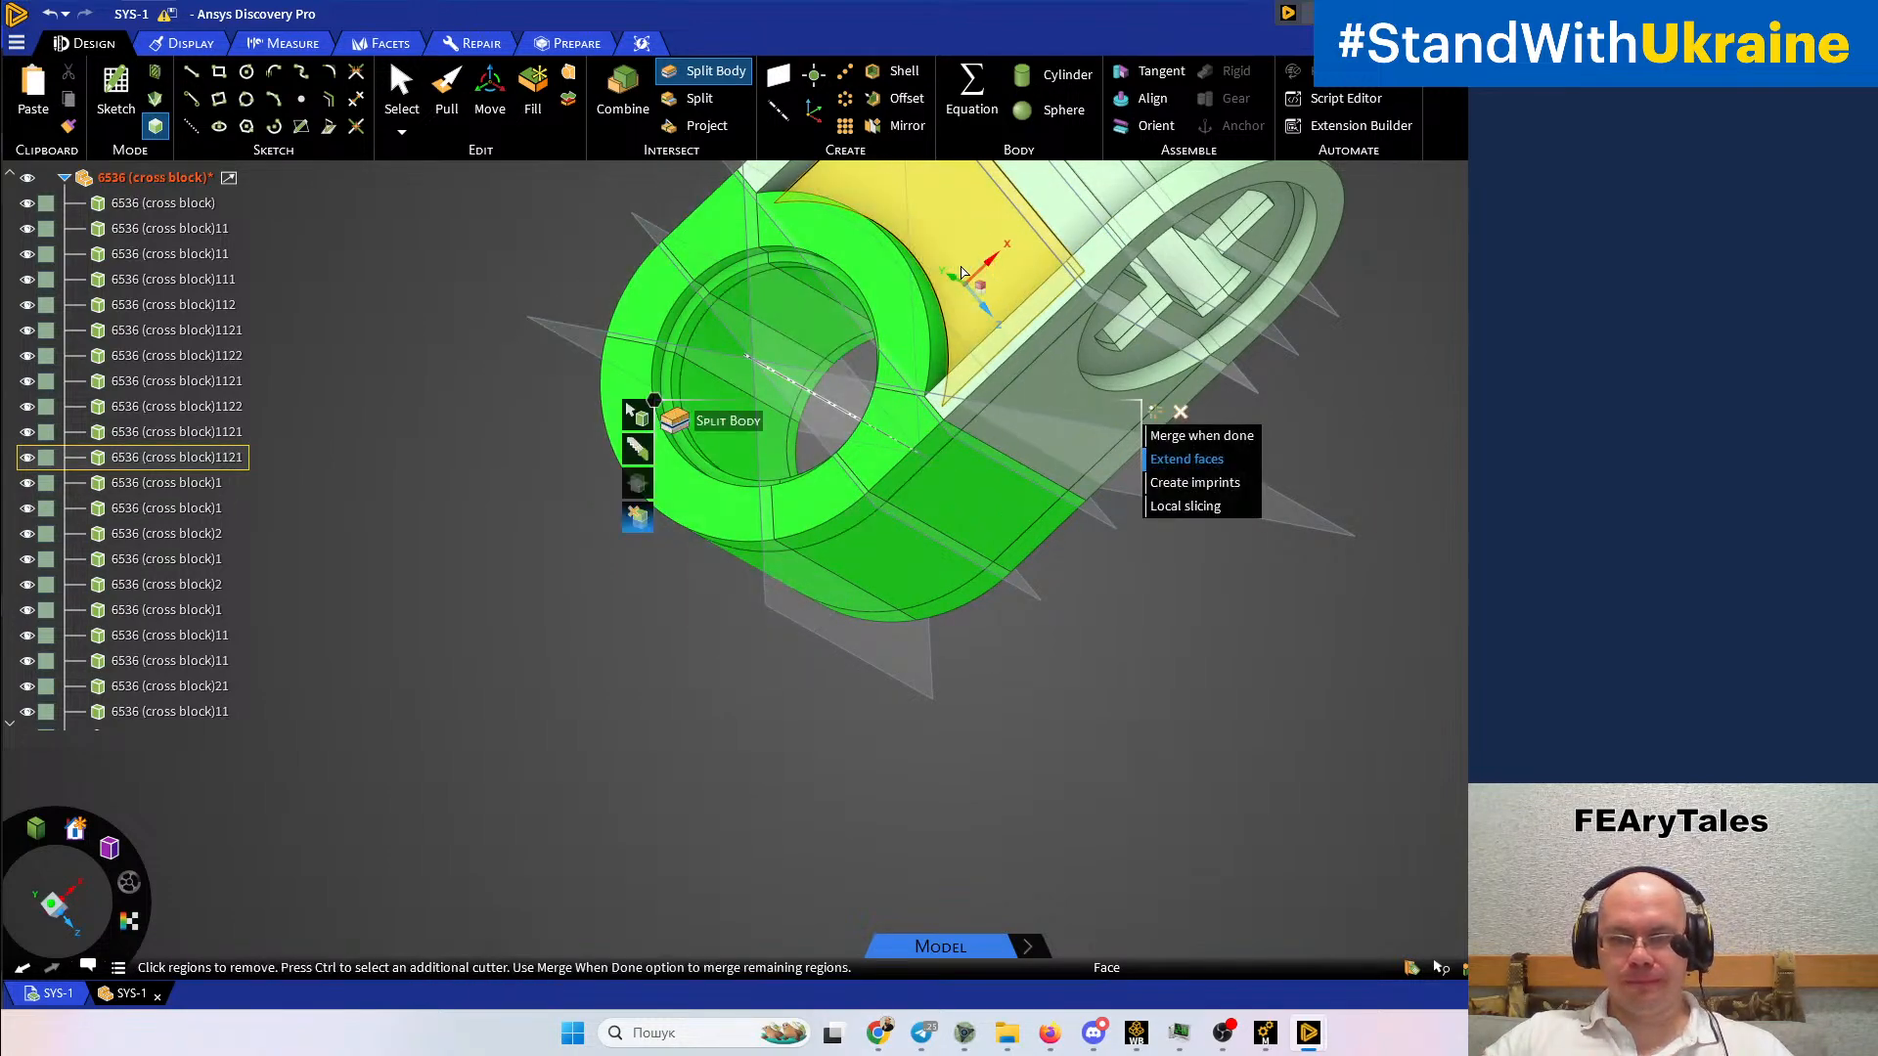
# Examine the split block from several sides, checking the segments around the hole, the side faces and the round recess
pyautogui.moveTo(1426, 671); pyautogui.dragTo(1218, 831, button='middle')
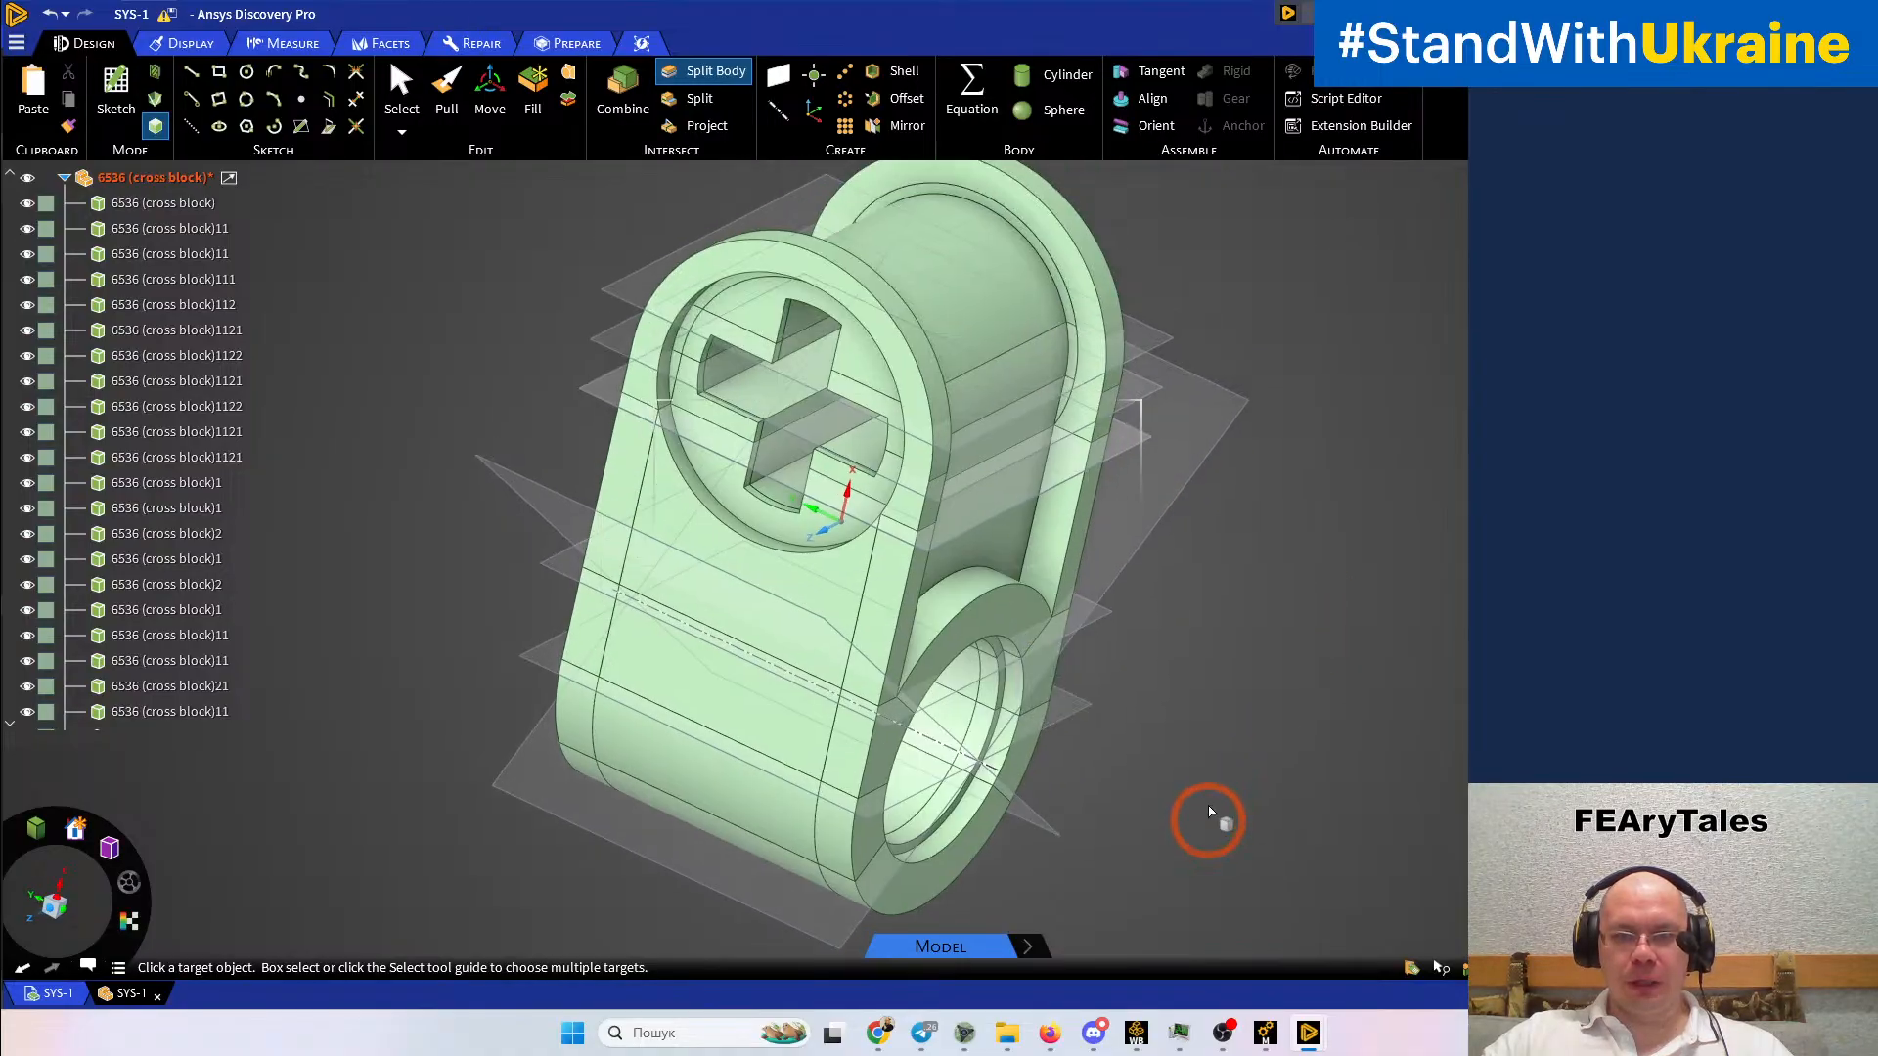
pyautogui.moveTo(1183, 696); pyautogui.dragTo(966, 751, button='middle')
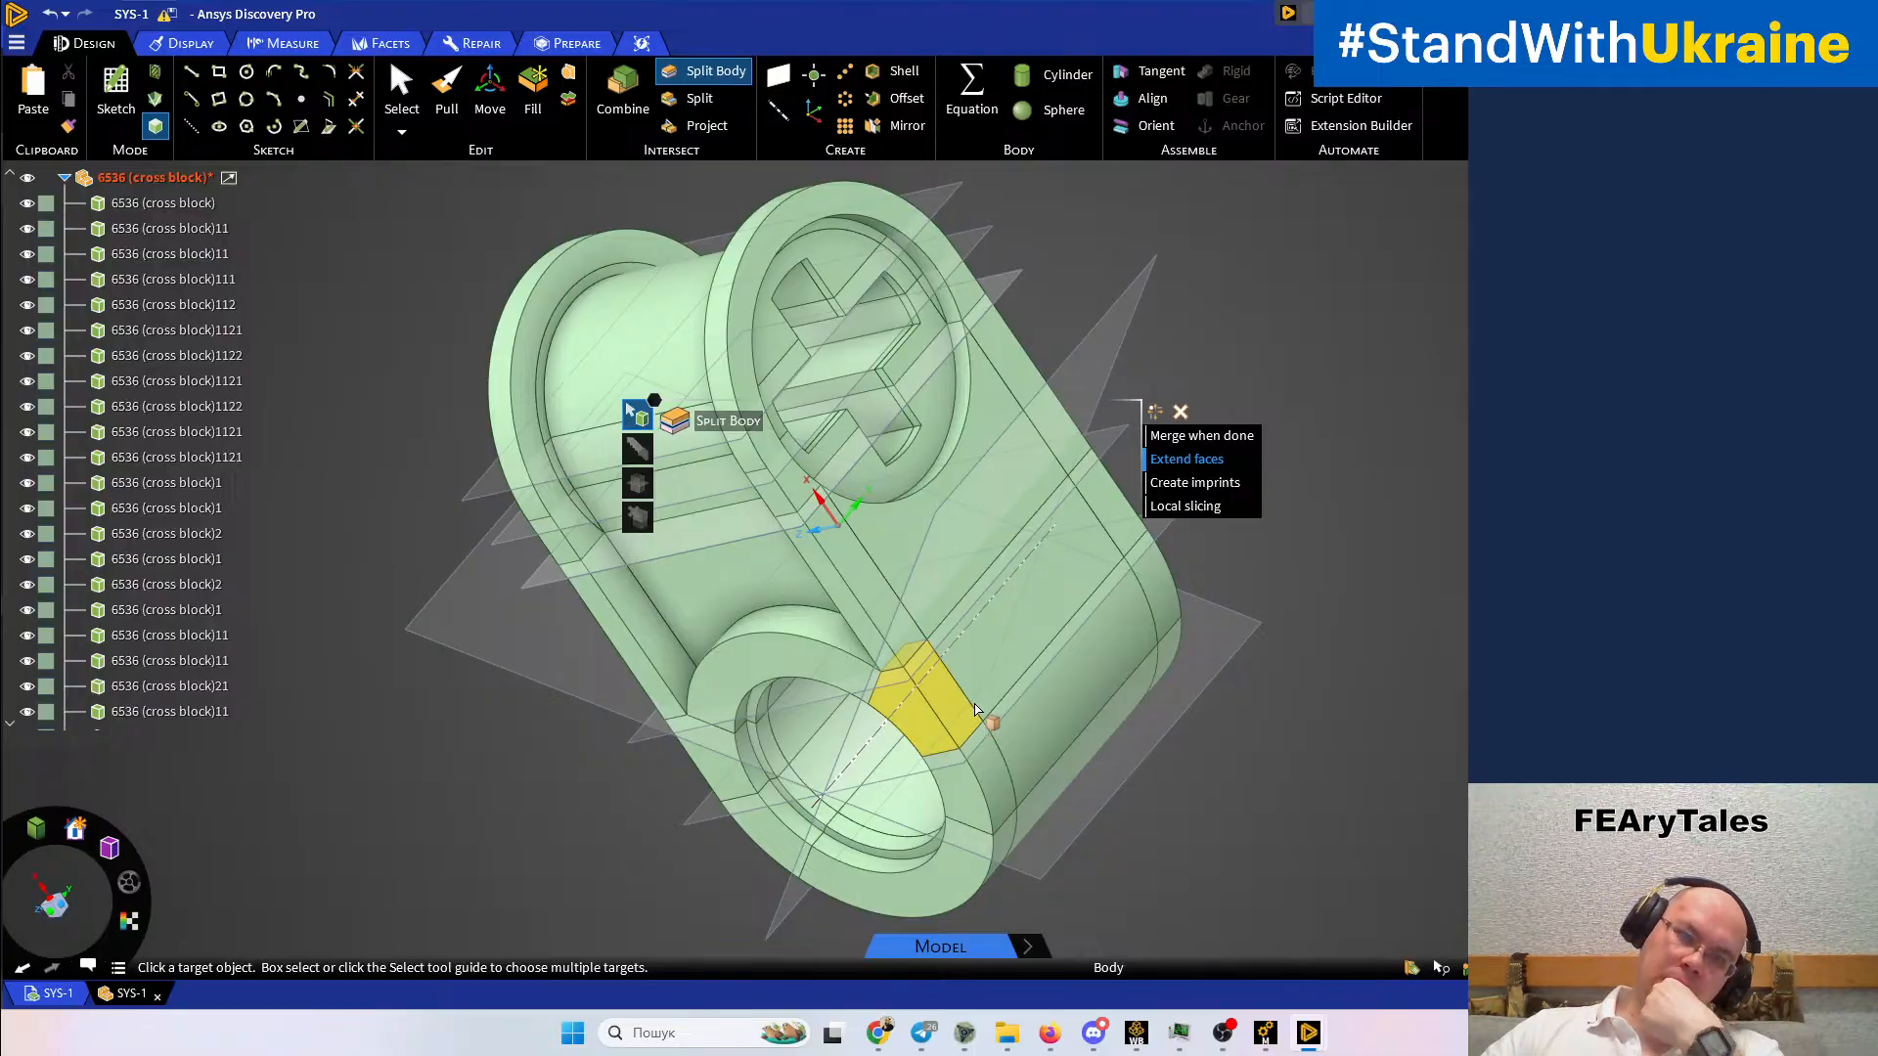
pyautogui.moveTo(1081, 701); pyautogui.dragTo(933, 623, button='middle')
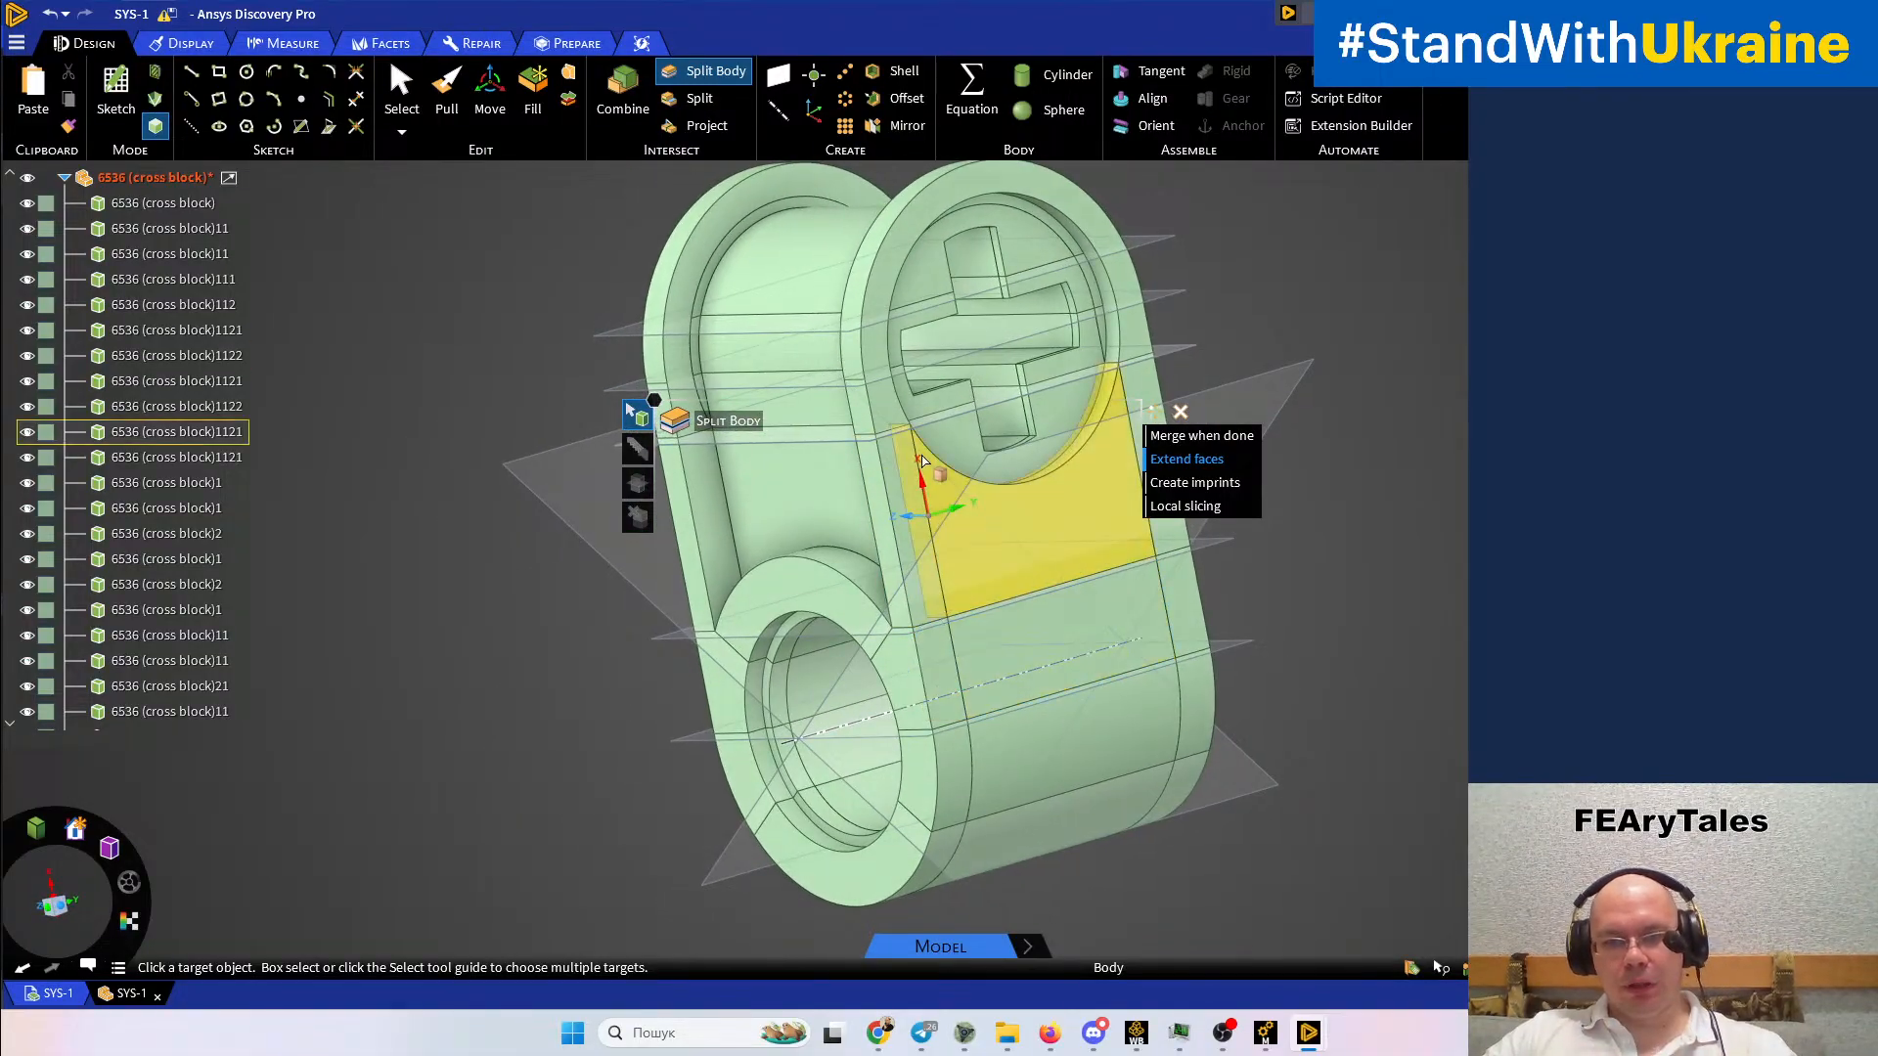
pyautogui.scroll(3, 924, 460)
pyautogui.scroll(5, 923, 461)
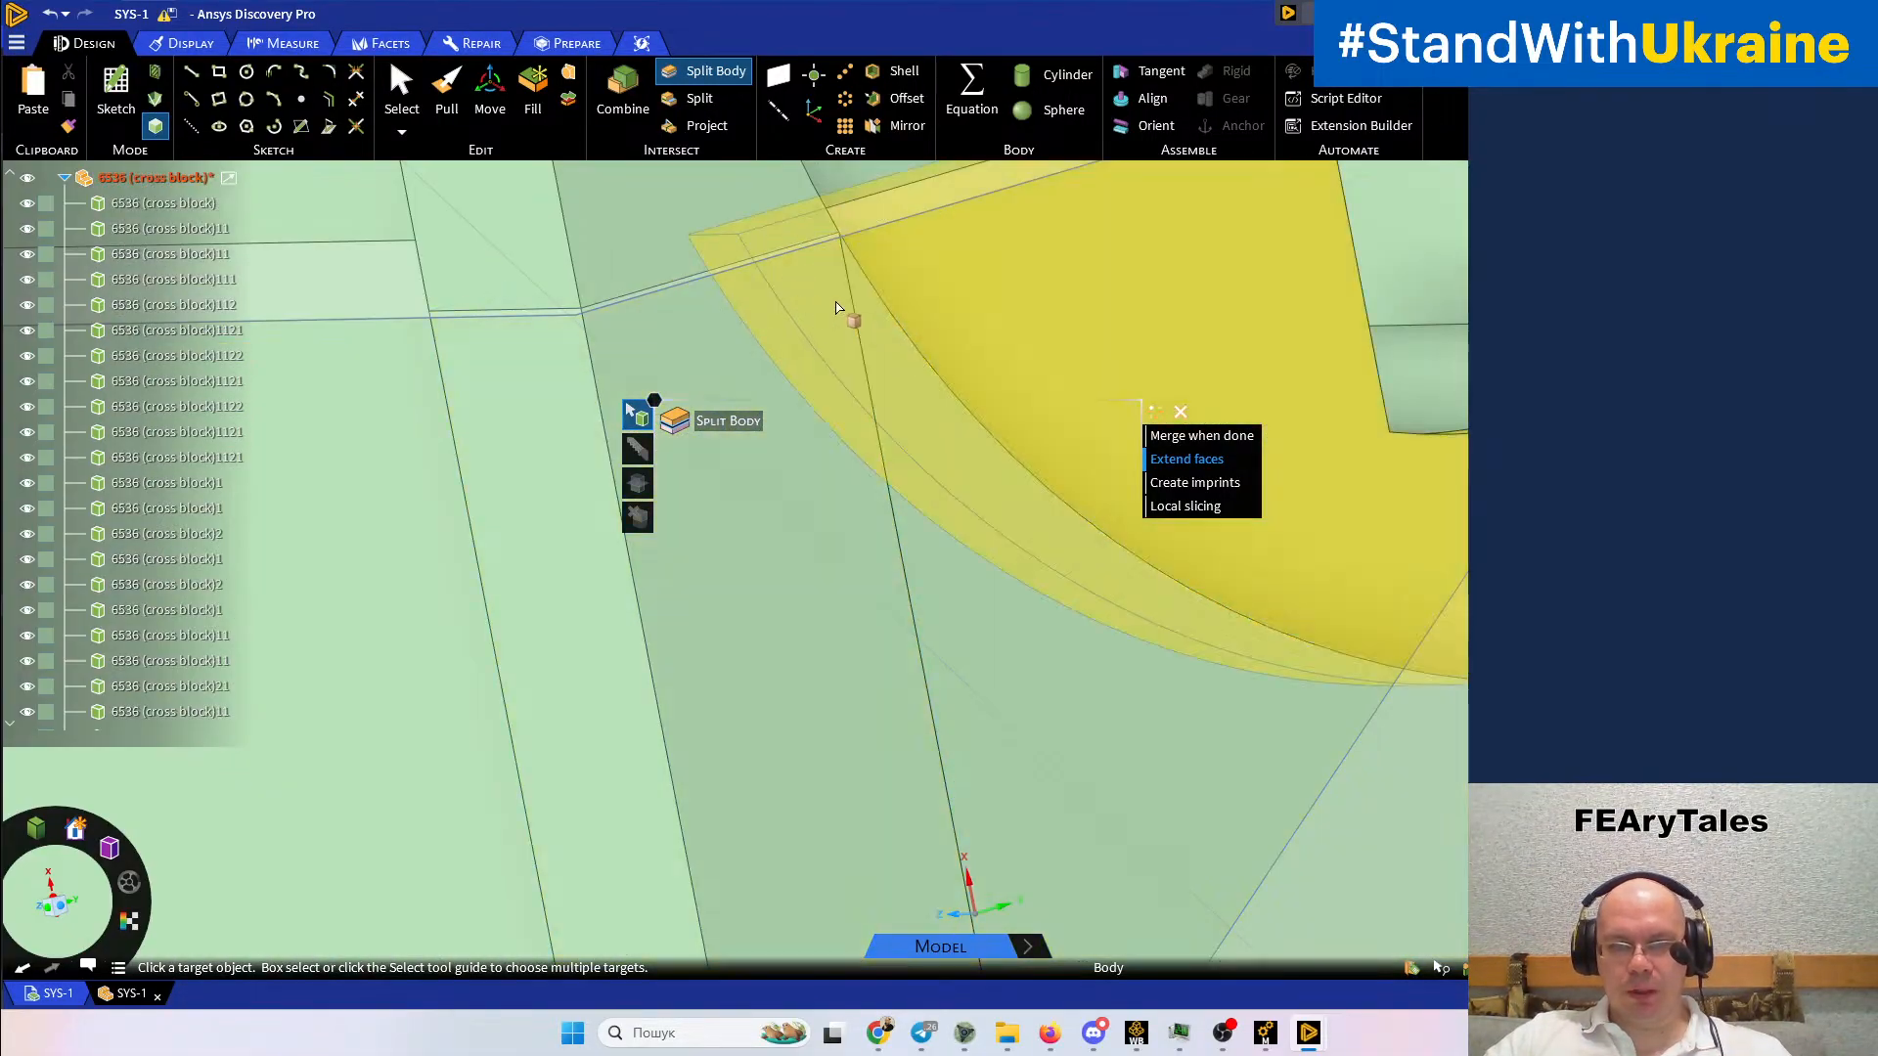
pyautogui.scroll(-7, 870, 363)
pyautogui.moveTo(876, 392); pyautogui.dragTo(833, 535, button='middle')
pyautogui.click(833, 535)
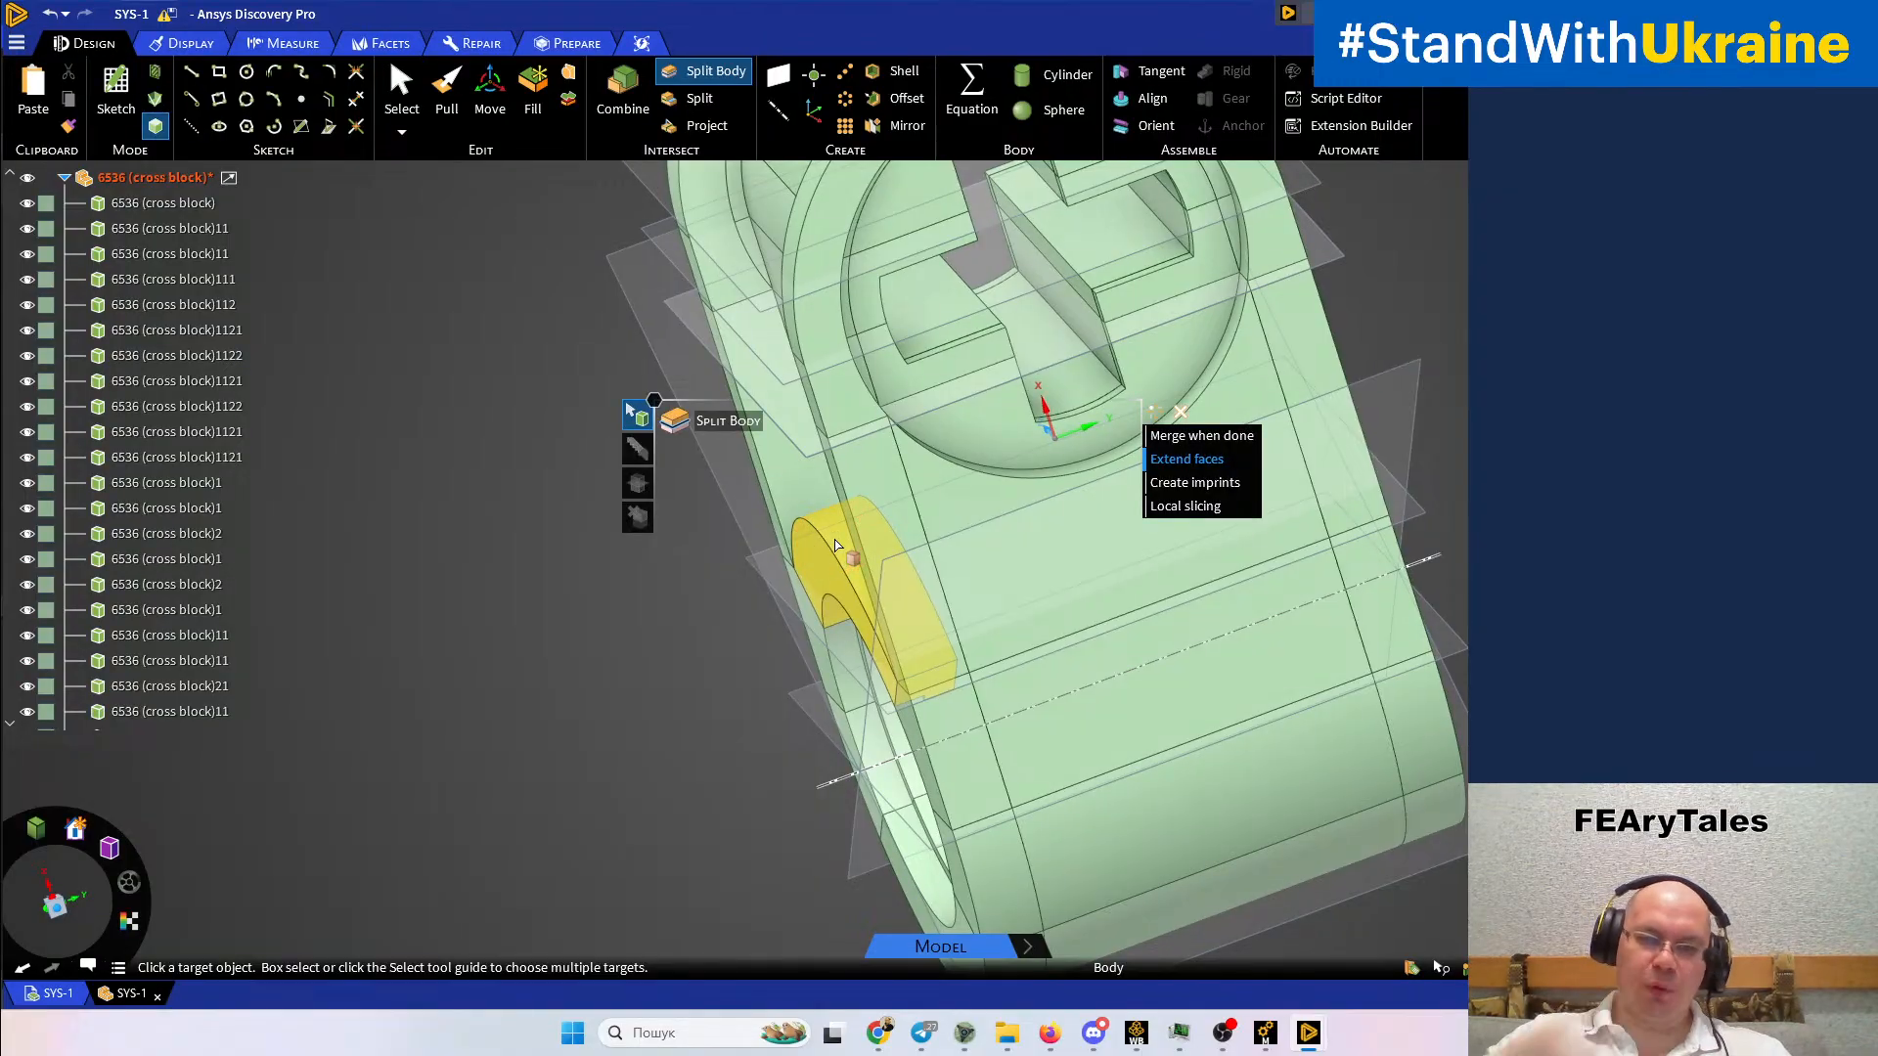
pyautogui.moveTo(1017, 826); pyautogui.dragTo(934, 770, button='middle')
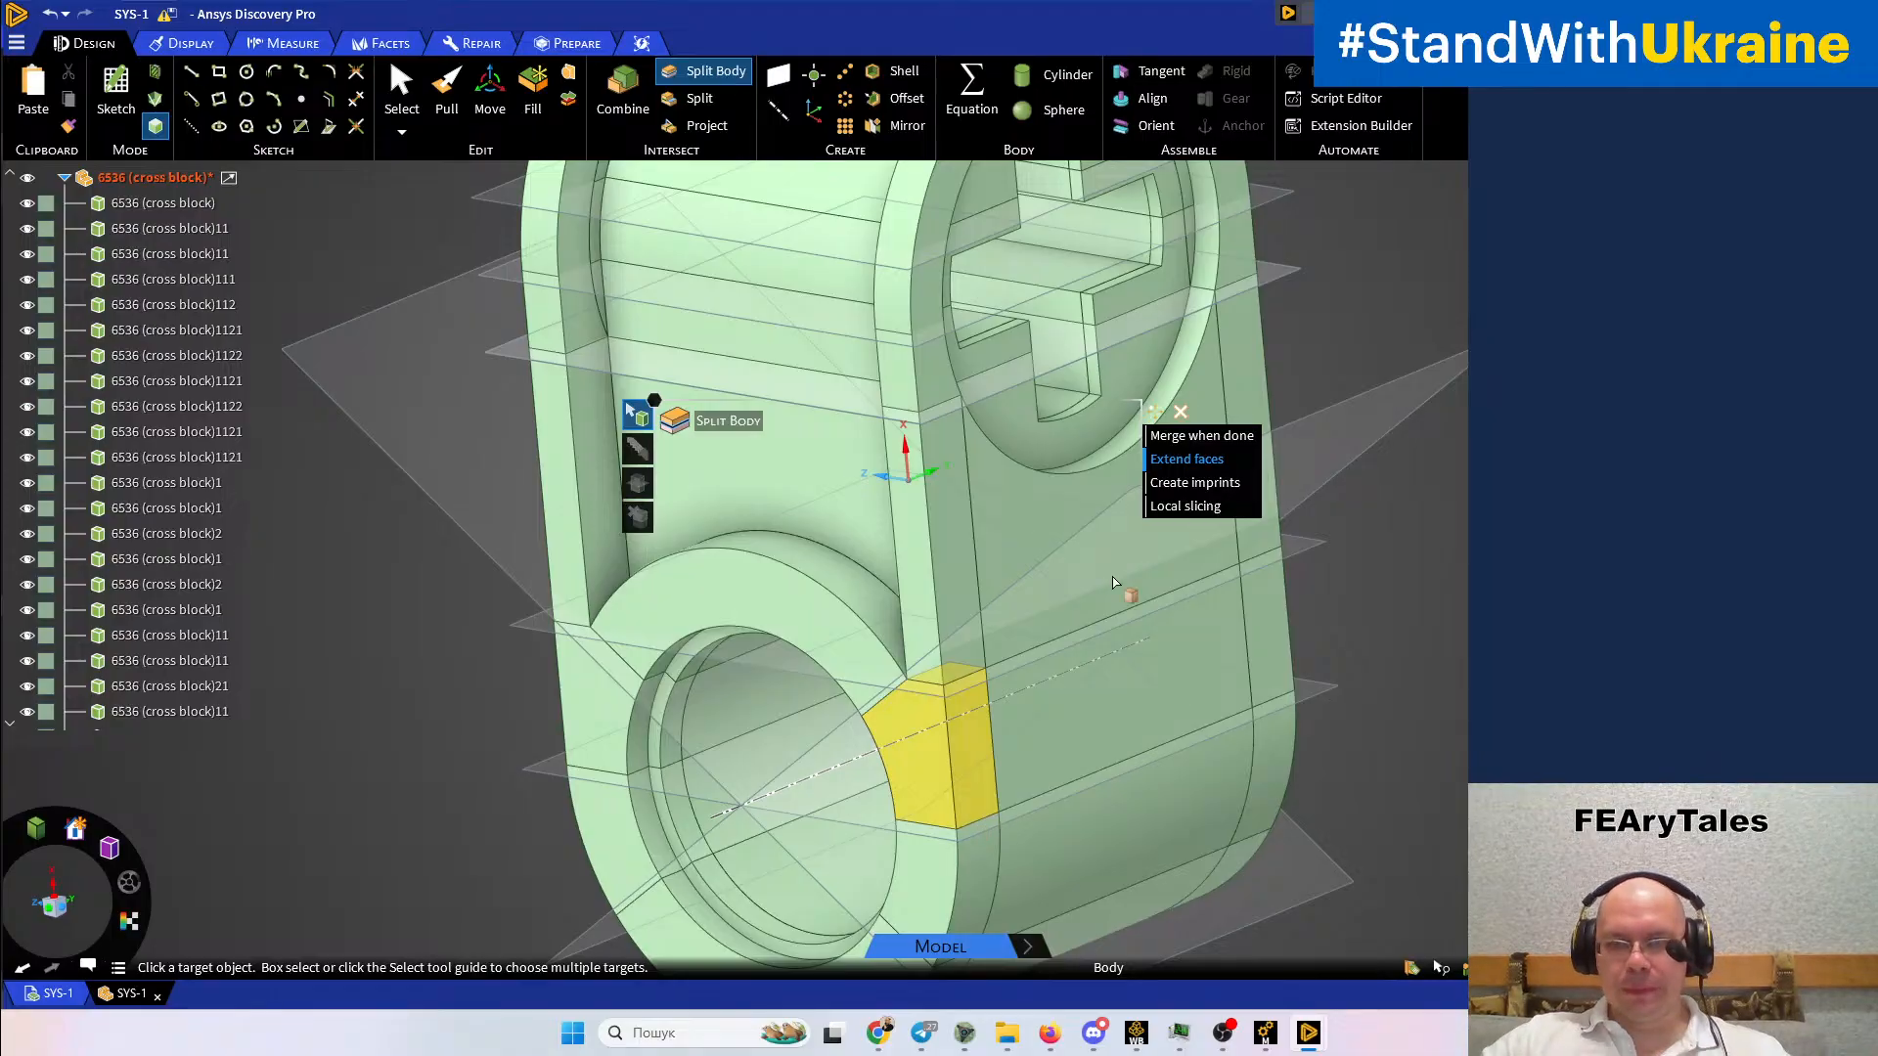
pyautogui.moveTo(1098, 431); pyautogui.dragTo(1212, 416, button='middle')
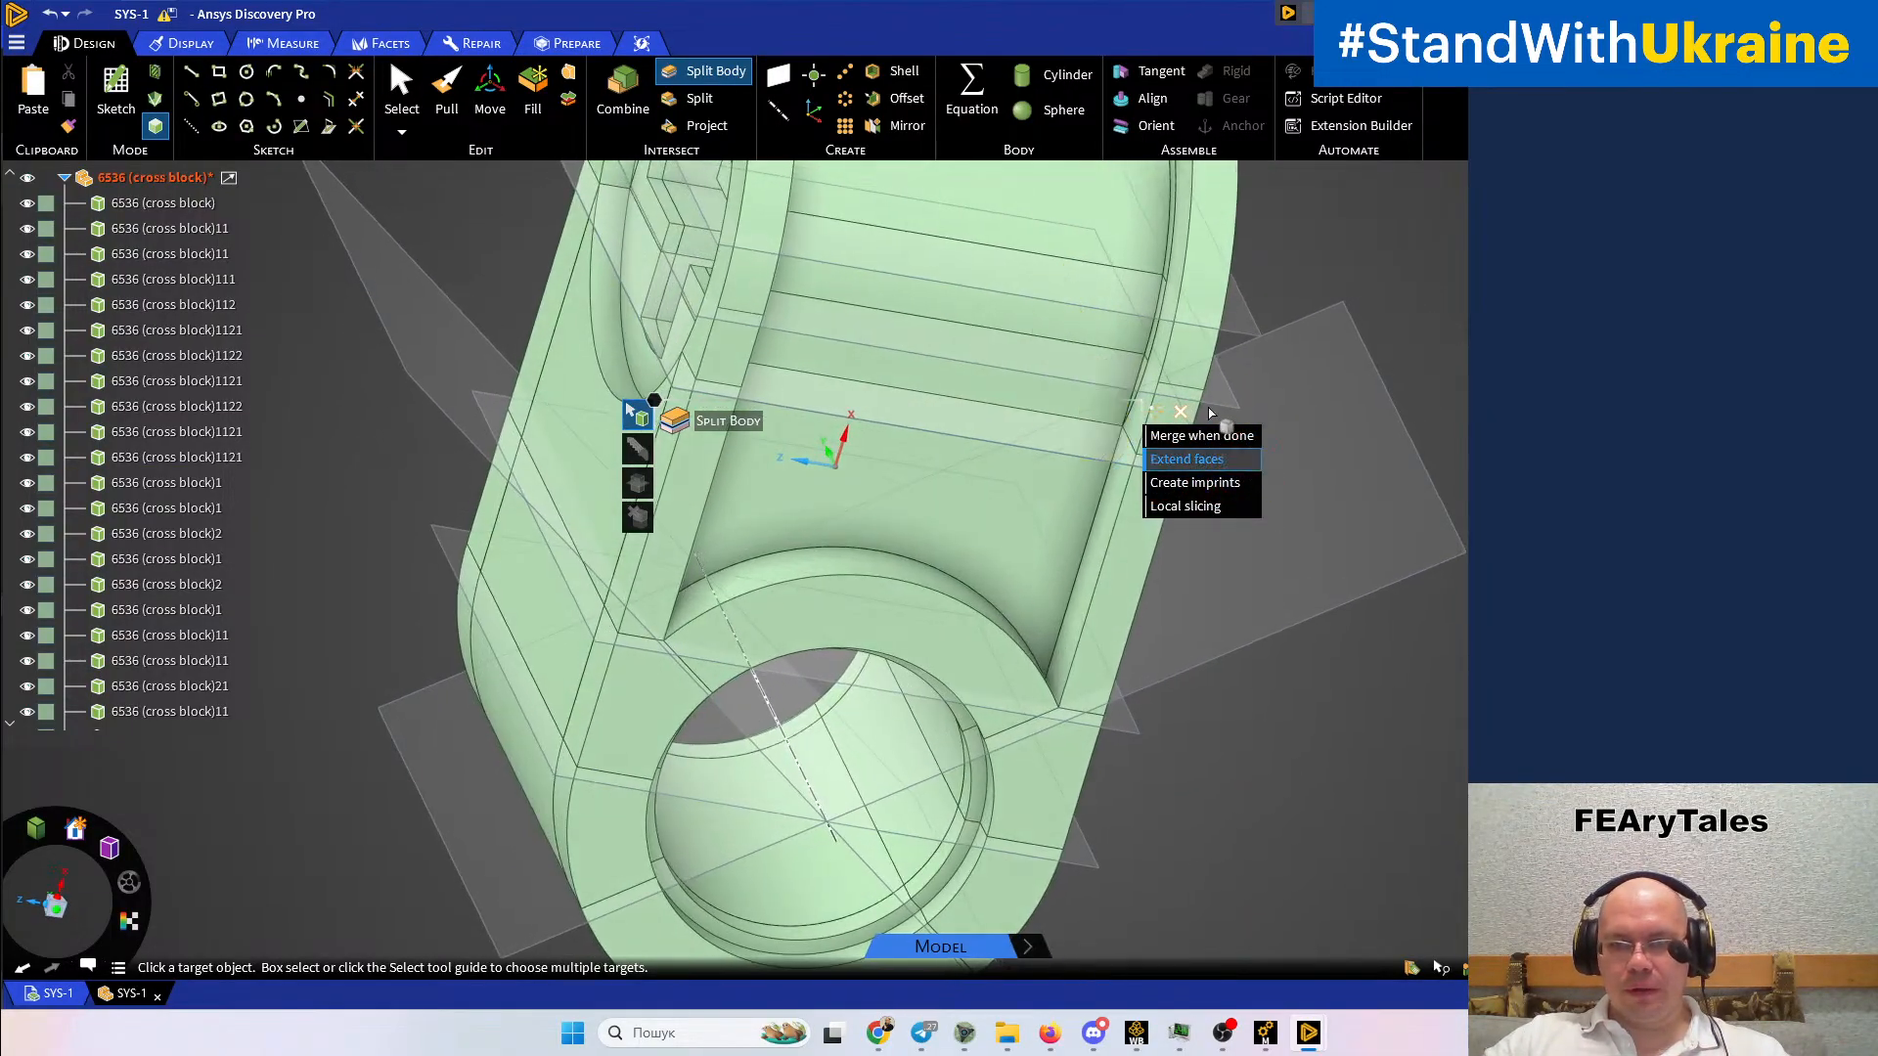
# Isolate the ten thin arc-shaped bodies along the inner rims of both flanges, five on each side, by hiding all other bodies
pyautogui.scroll(6, 1173, 421)
pyautogui.click(1062, 433)
pyautogui.moveTo(1066, 442)
pyautogui.mouseDown(button='middle')
pyautogui.moveTo(985, 449)
pyautogui.moveTo(1066, 438)
pyautogui.moveTo(1069, 457)
pyautogui.mouseUp(button='middle')
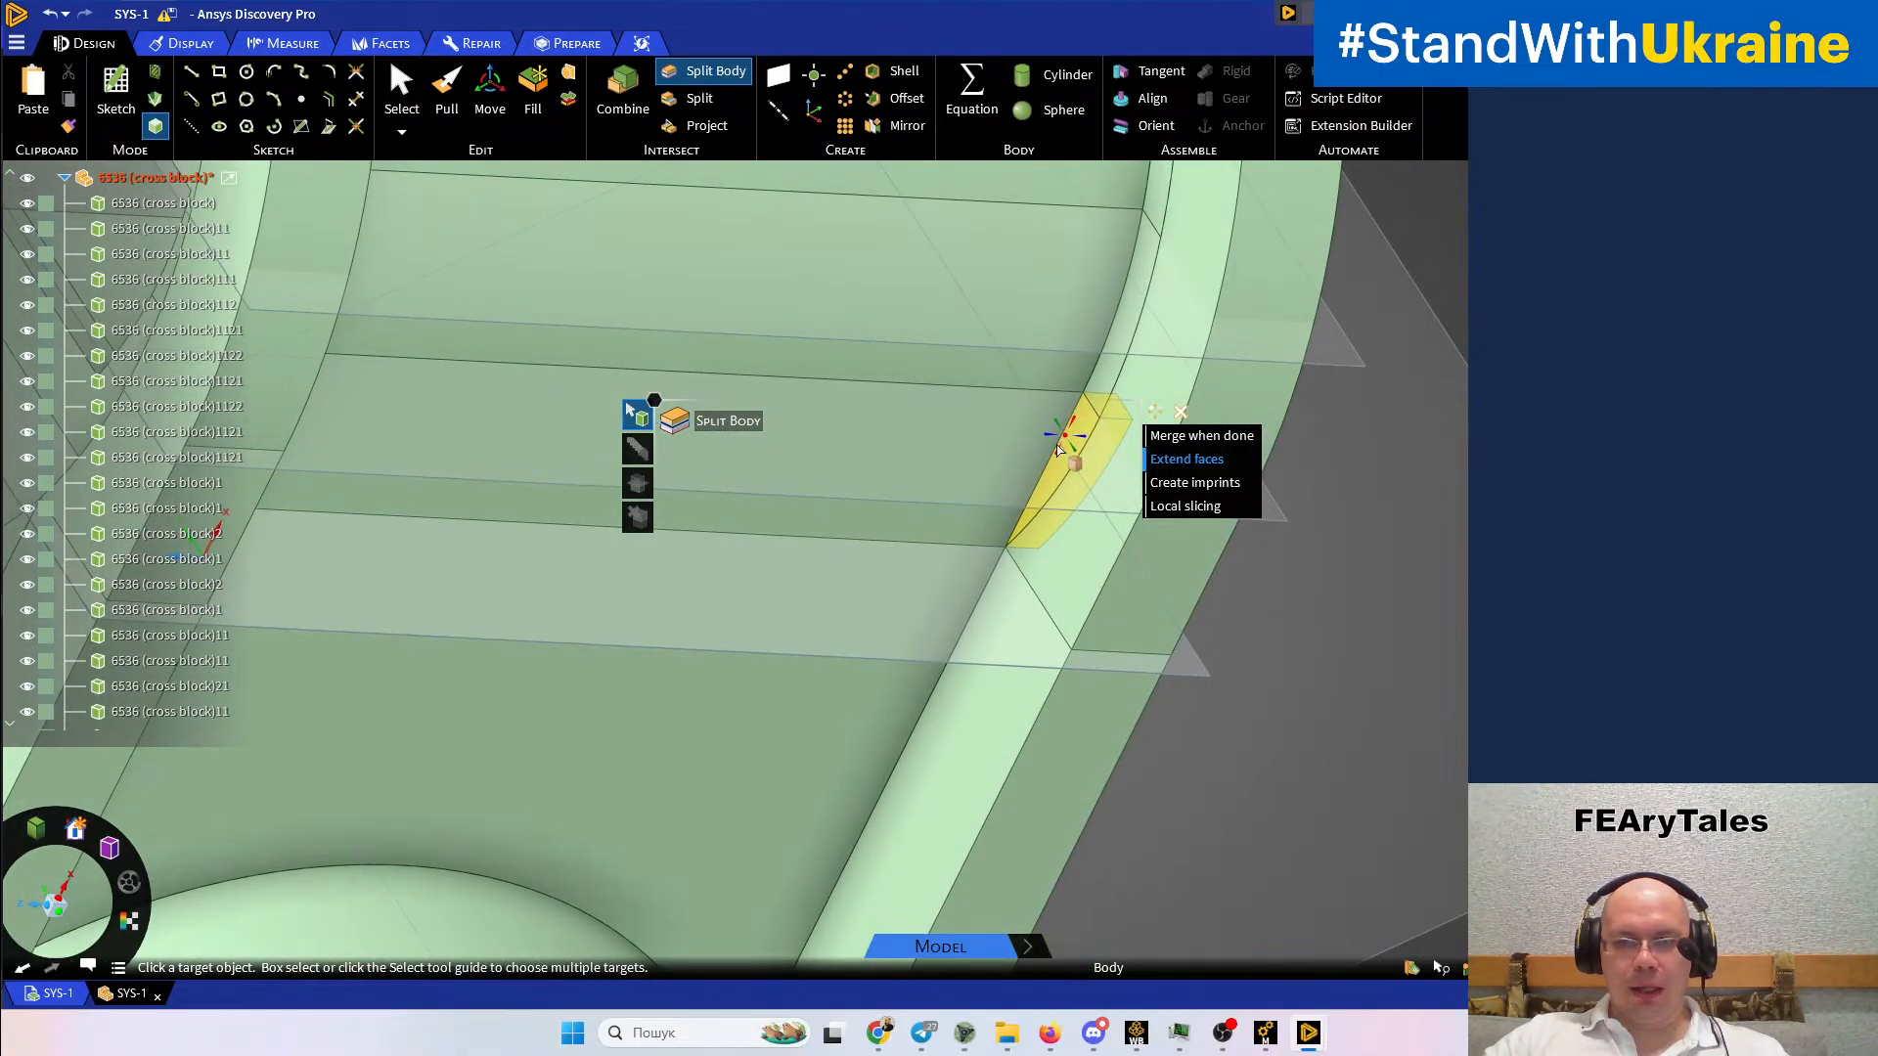
pyautogui.click(1102, 365)
pyautogui.keyDown('shift'); pyautogui.moveTo(1117, 354); pyautogui.dragTo(1007, 604, button='middle'); pyautogui.keyUp('shift')
pyautogui.press('Escape')
pyautogui.click(962, 702)
pyautogui.keyDown('ctrl'); pyautogui.click(1039, 489); pyautogui.keyUp('ctrl')
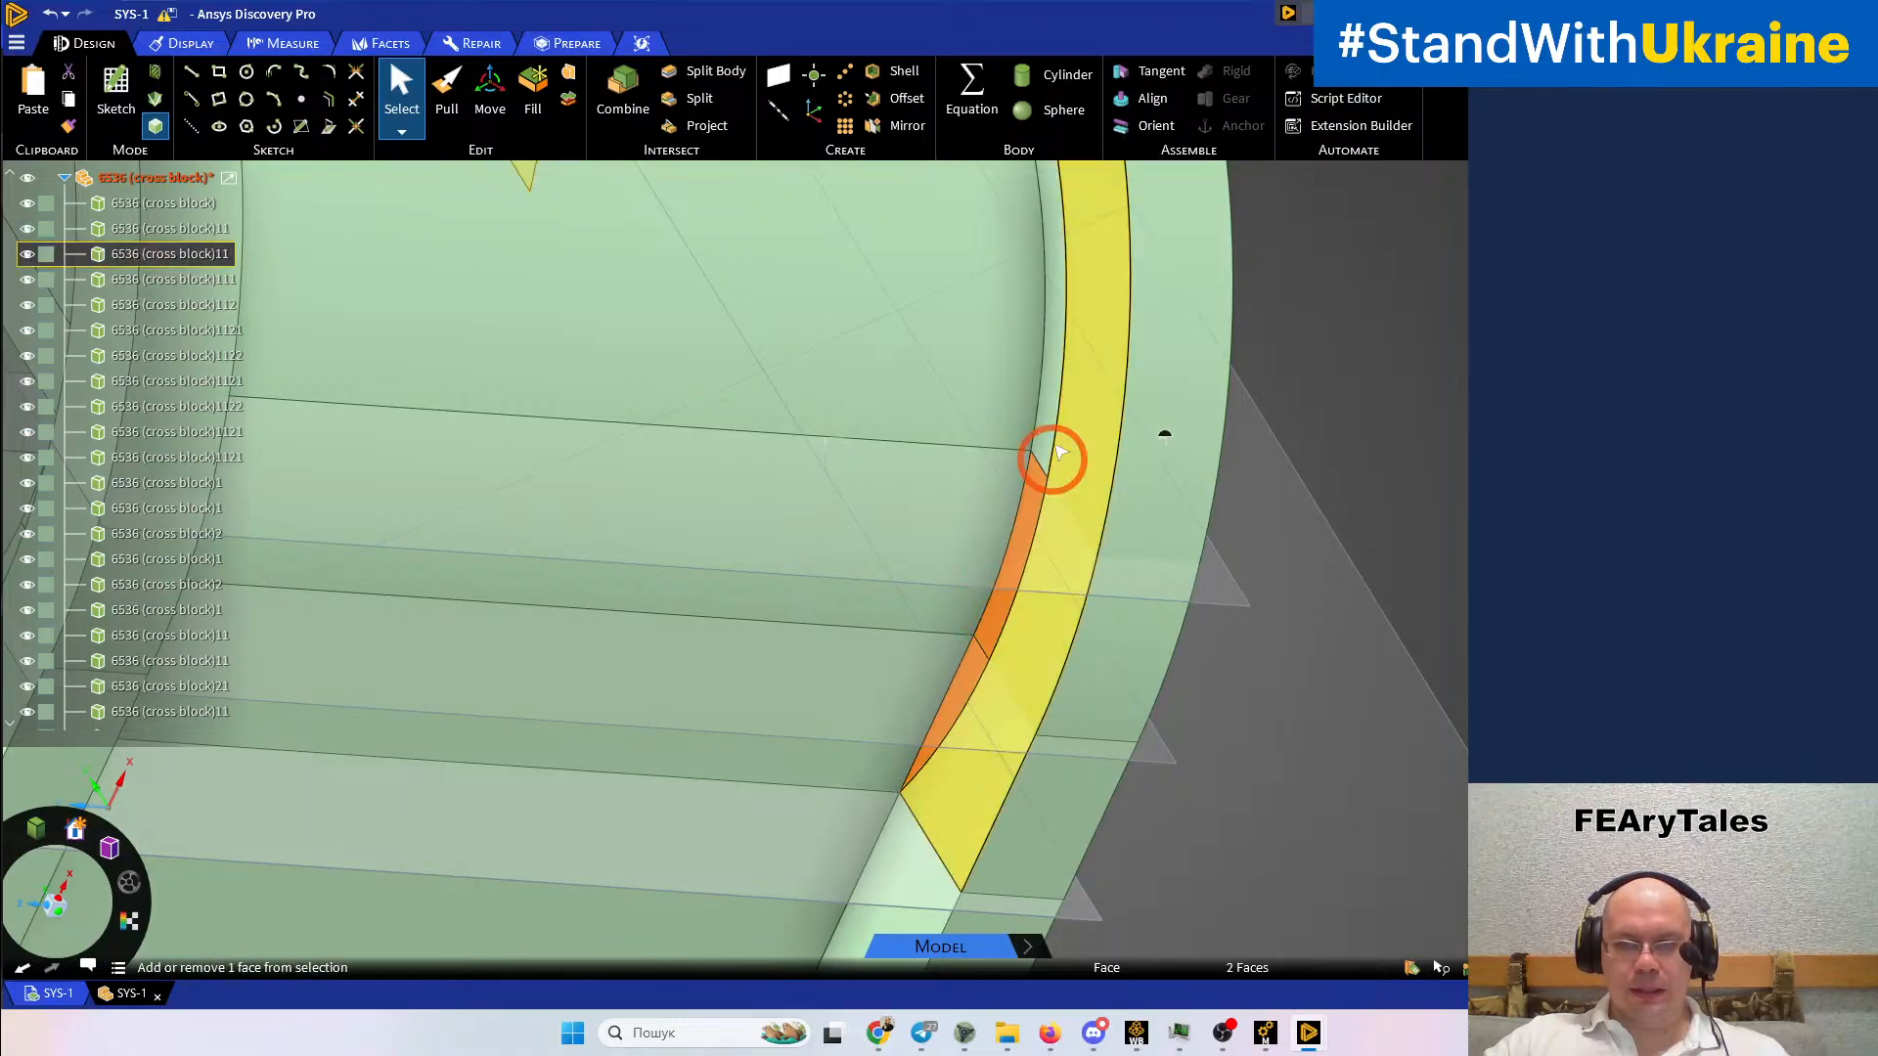
pyautogui.keyDown('ctrl'); pyautogui.click(1044, 422); pyautogui.keyUp('ctrl')
pyautogui.scroll(-7, 1046, 422)
pyautogui.keyDown('shift'); pyautogui.moveTo(1048, 425); pyautogui.dragTo(1209, 616, button='middle'); pyautogui.keyUp('shift')
pyautogui.scroll(6, 1027, 337)
pyautogui.keyDown('ctrl'); pyautogui.click(920, 362); pyautogui.keyUp('ctrl')
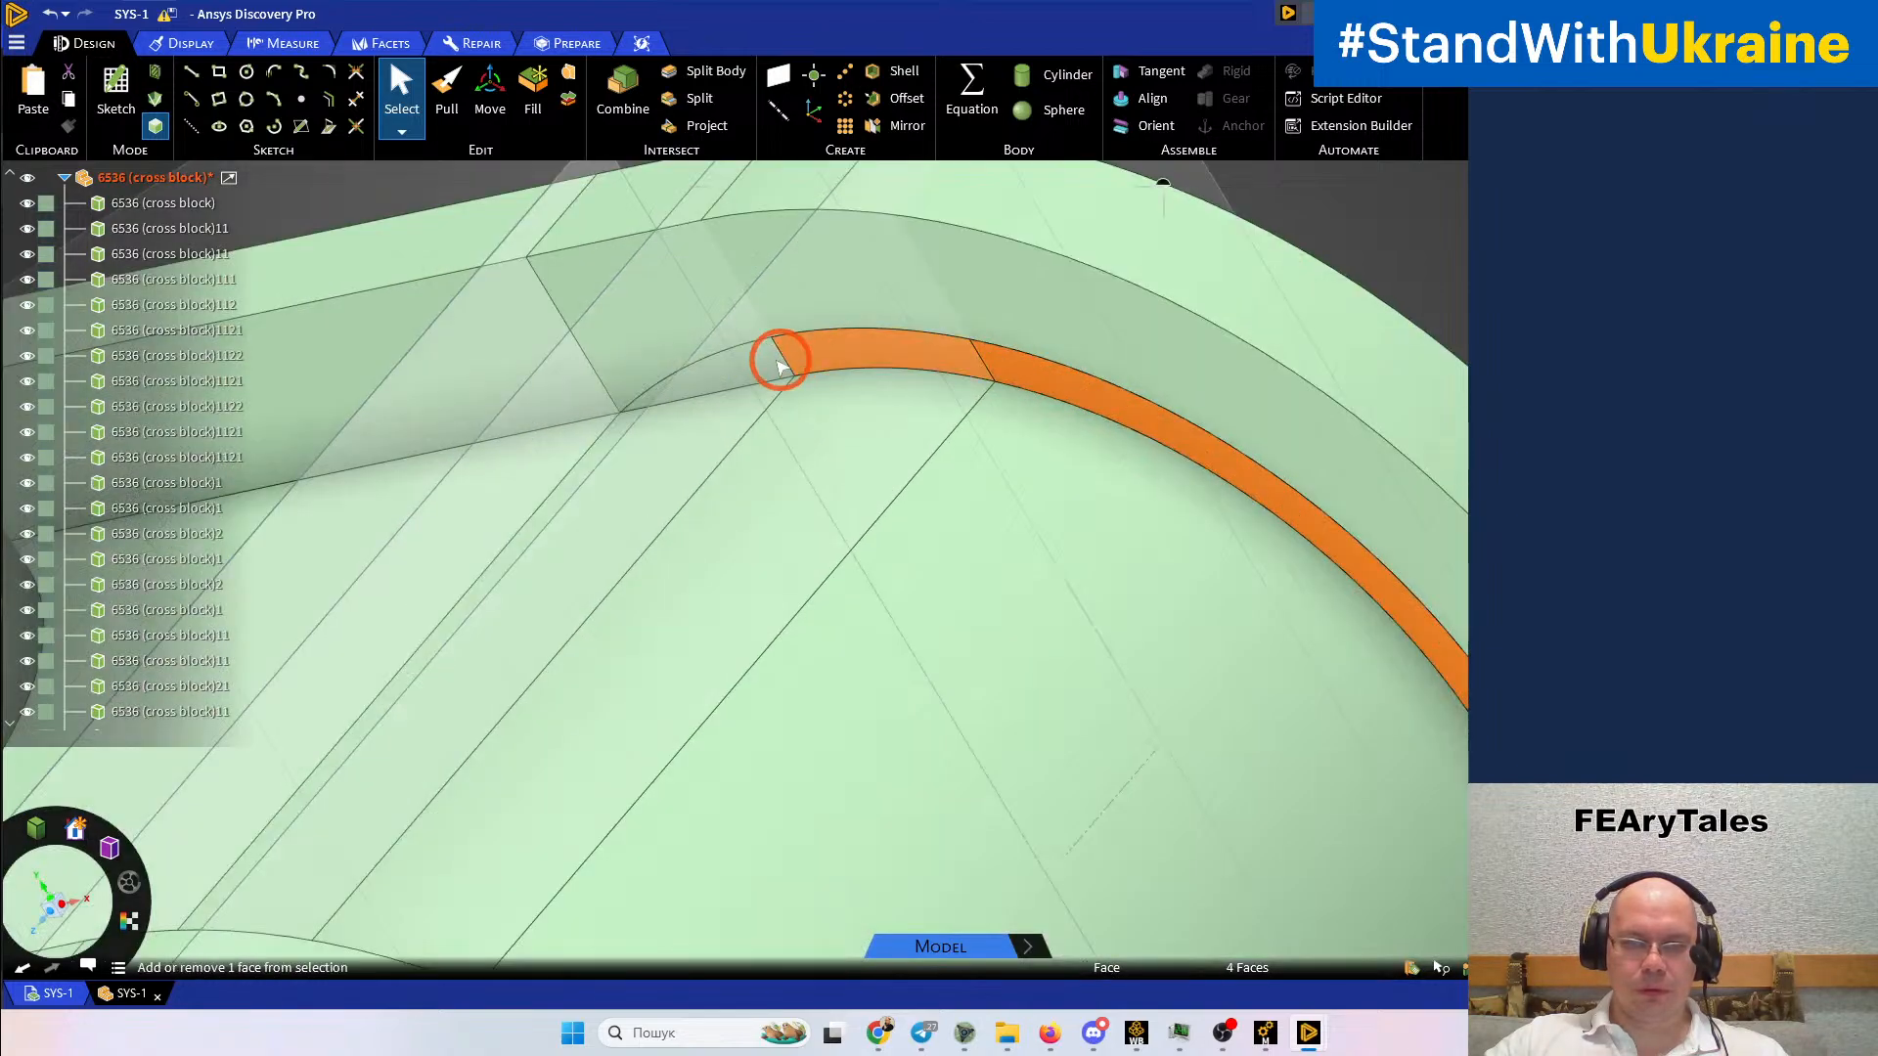
pyautogui.keyDown('ctrl'); pyautogui.click(762, 368); pyautogui.keyUp('ctrl')
pyautogui.scroll(-3, 953, 376)
pyautogui.scroll(-5, 955, 378)
pyautogui.moveTo(1014, 491); pyautogui.dragTo(871, 591, button='middle')
pyautogui.scroll(2, 968, 597)
pyautogui.scroll(5, 1047, 595)
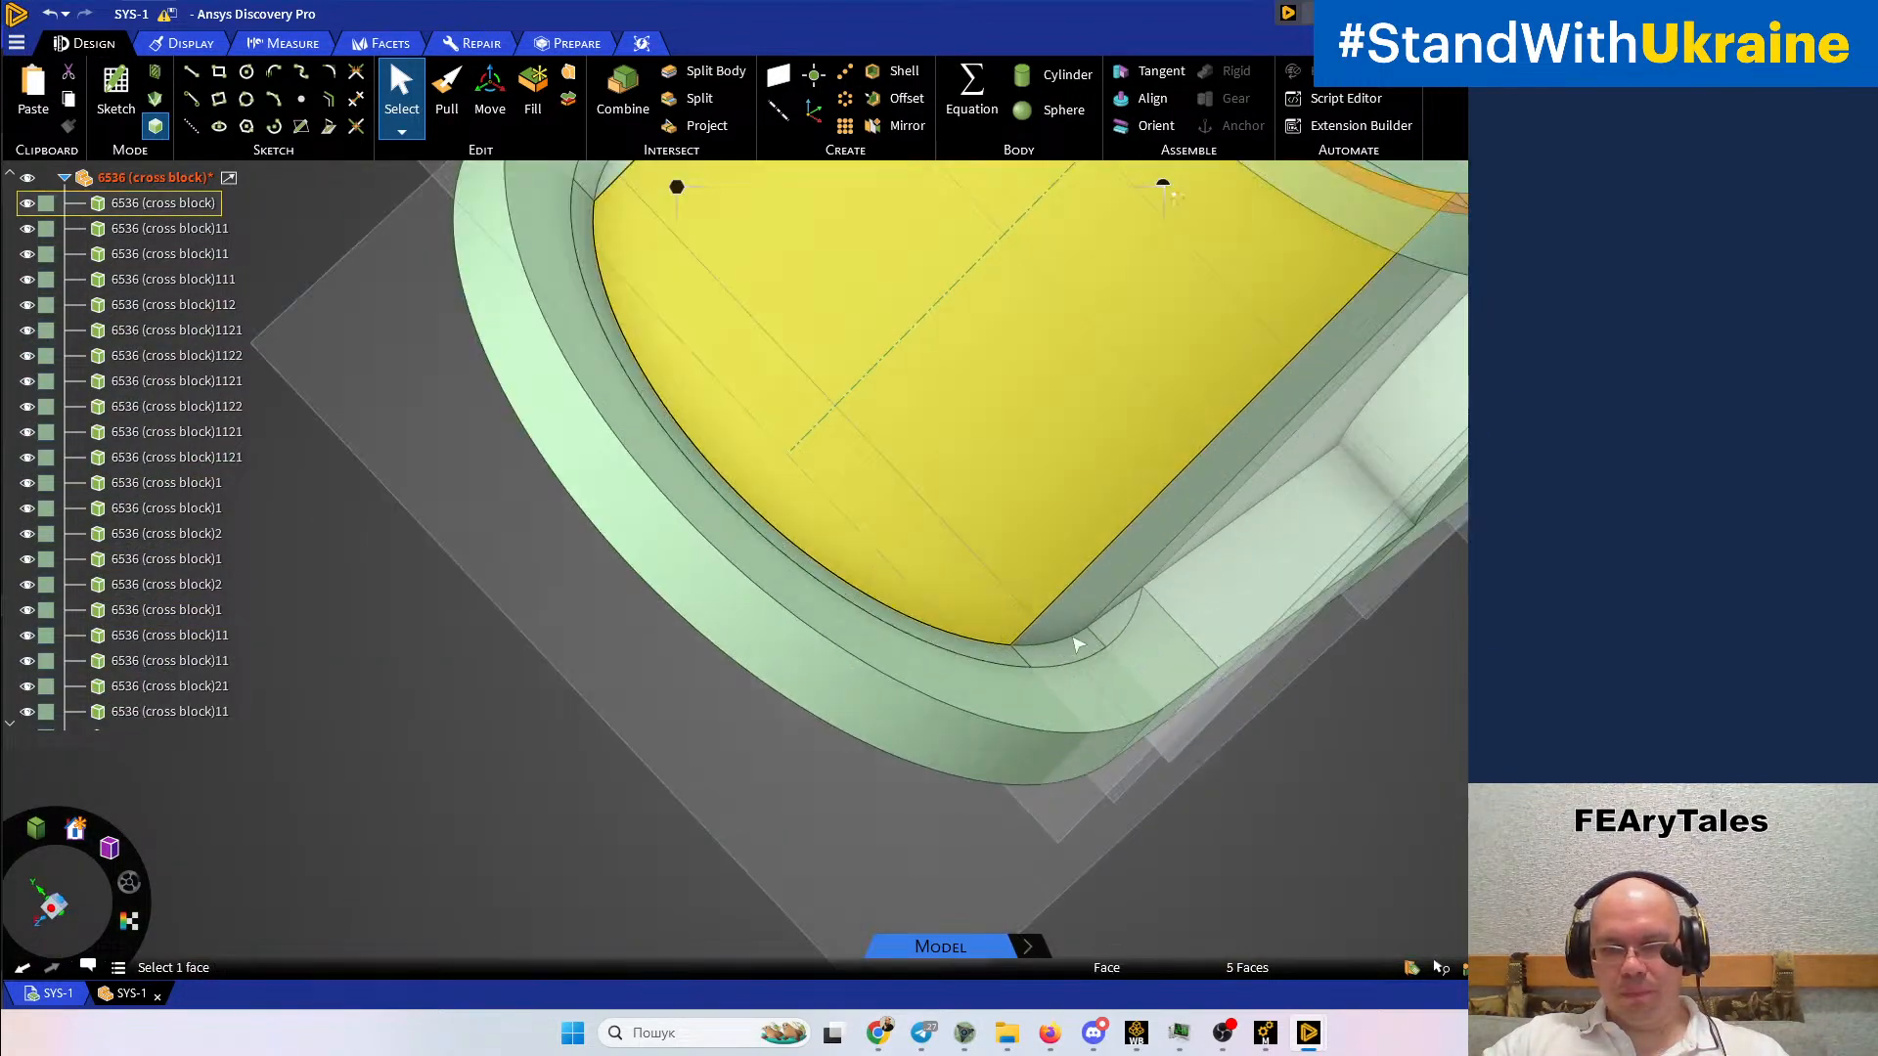
pyautogui.keyDown('ctrl'); pyautogui.click(1063, 675); pyautogui.keyUp('ctrl')
pyautogui.keyDown('ctrl'); pyautogui.click(893, 651); pyautogui.keyUp('ctrl')
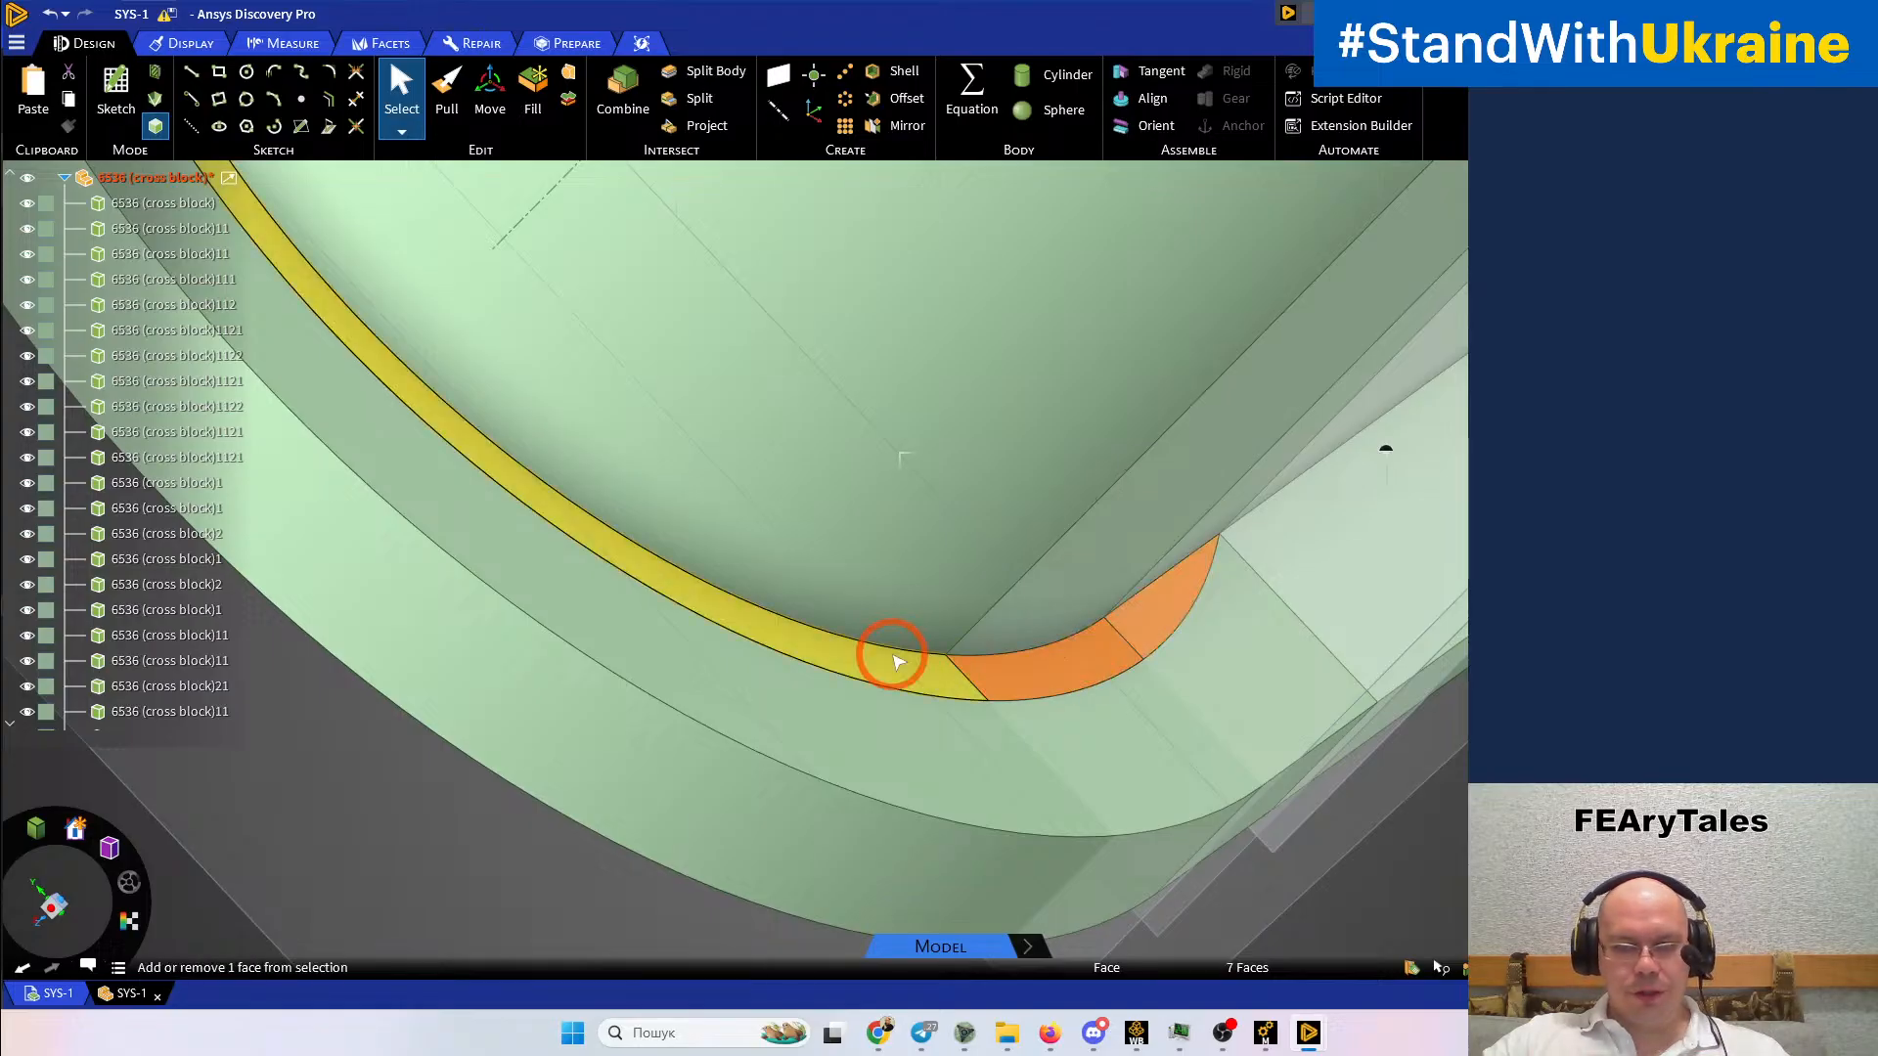
pyautogui.scroll(-5, 893, 649)
pyautogui.moveTo(877, 608); pyautogui.dragTo(852, 554, button='middle')
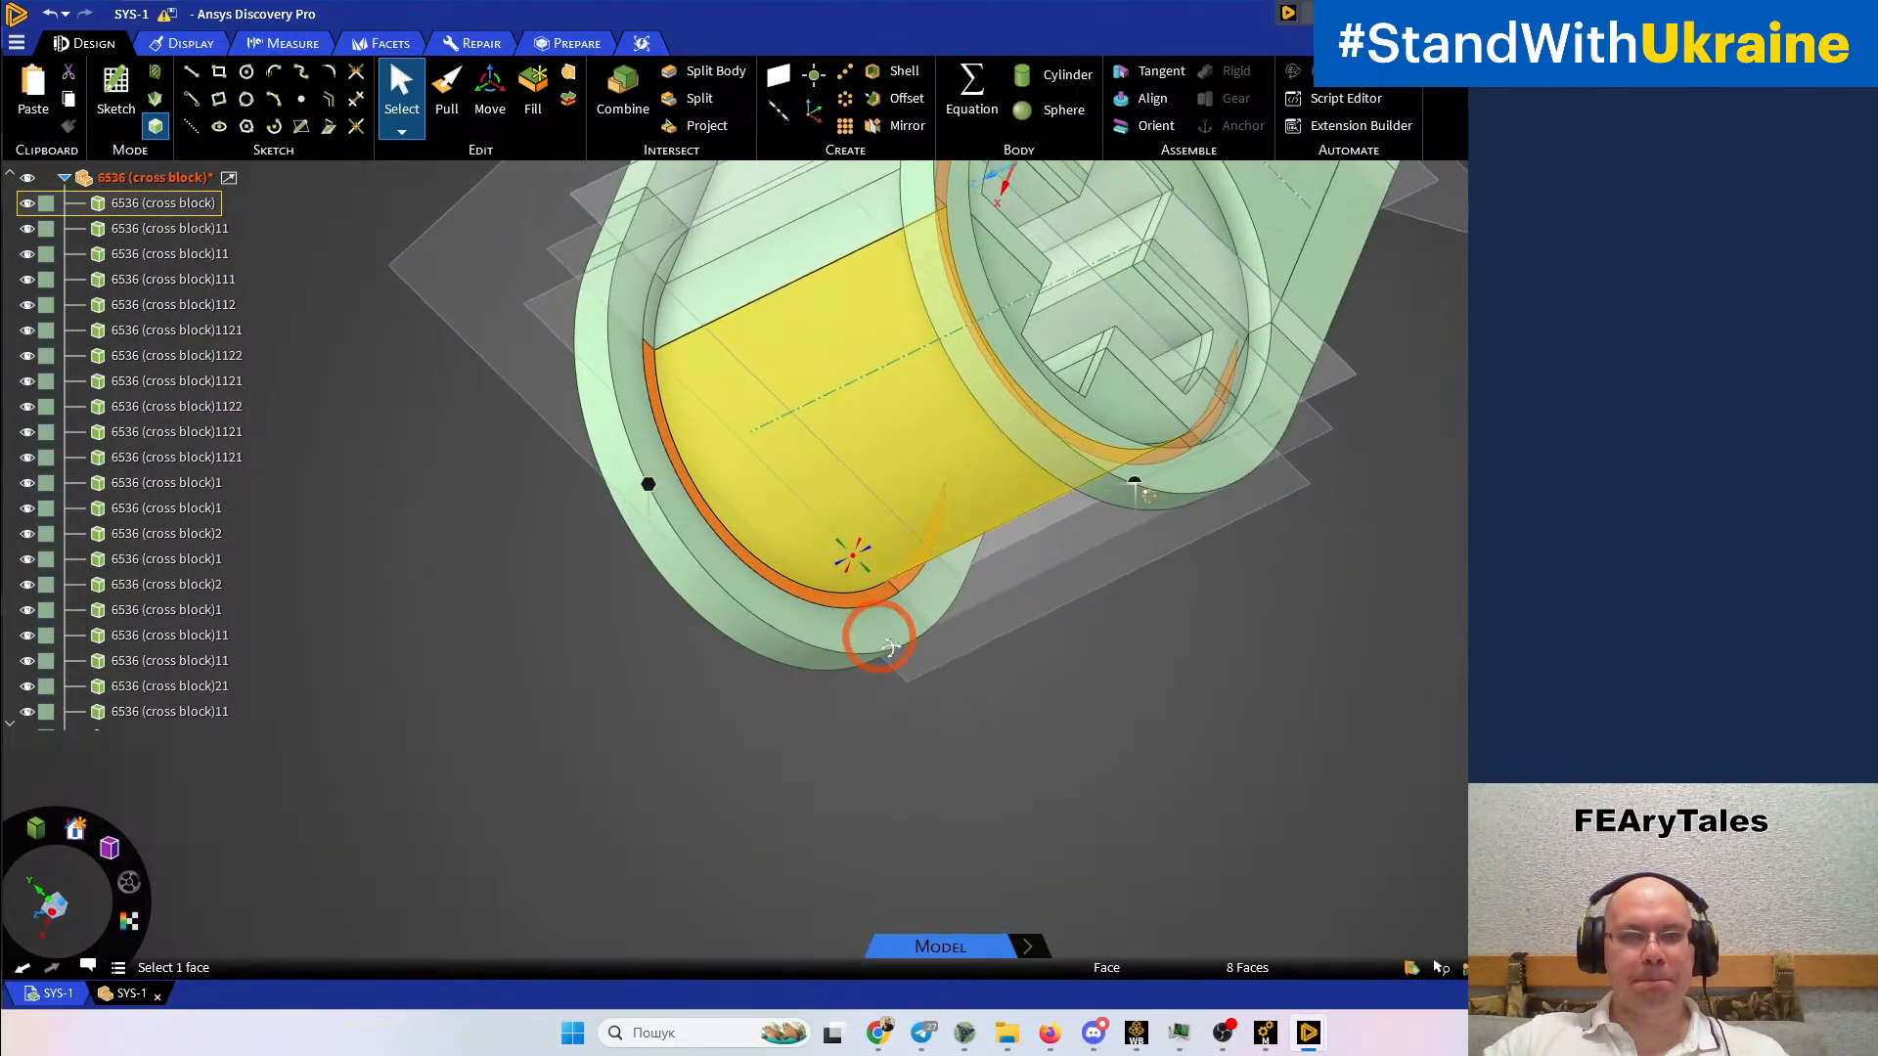
pyautogui.scroll(6, 852, 554)
pyautogui.scroll(3, 604, 346)
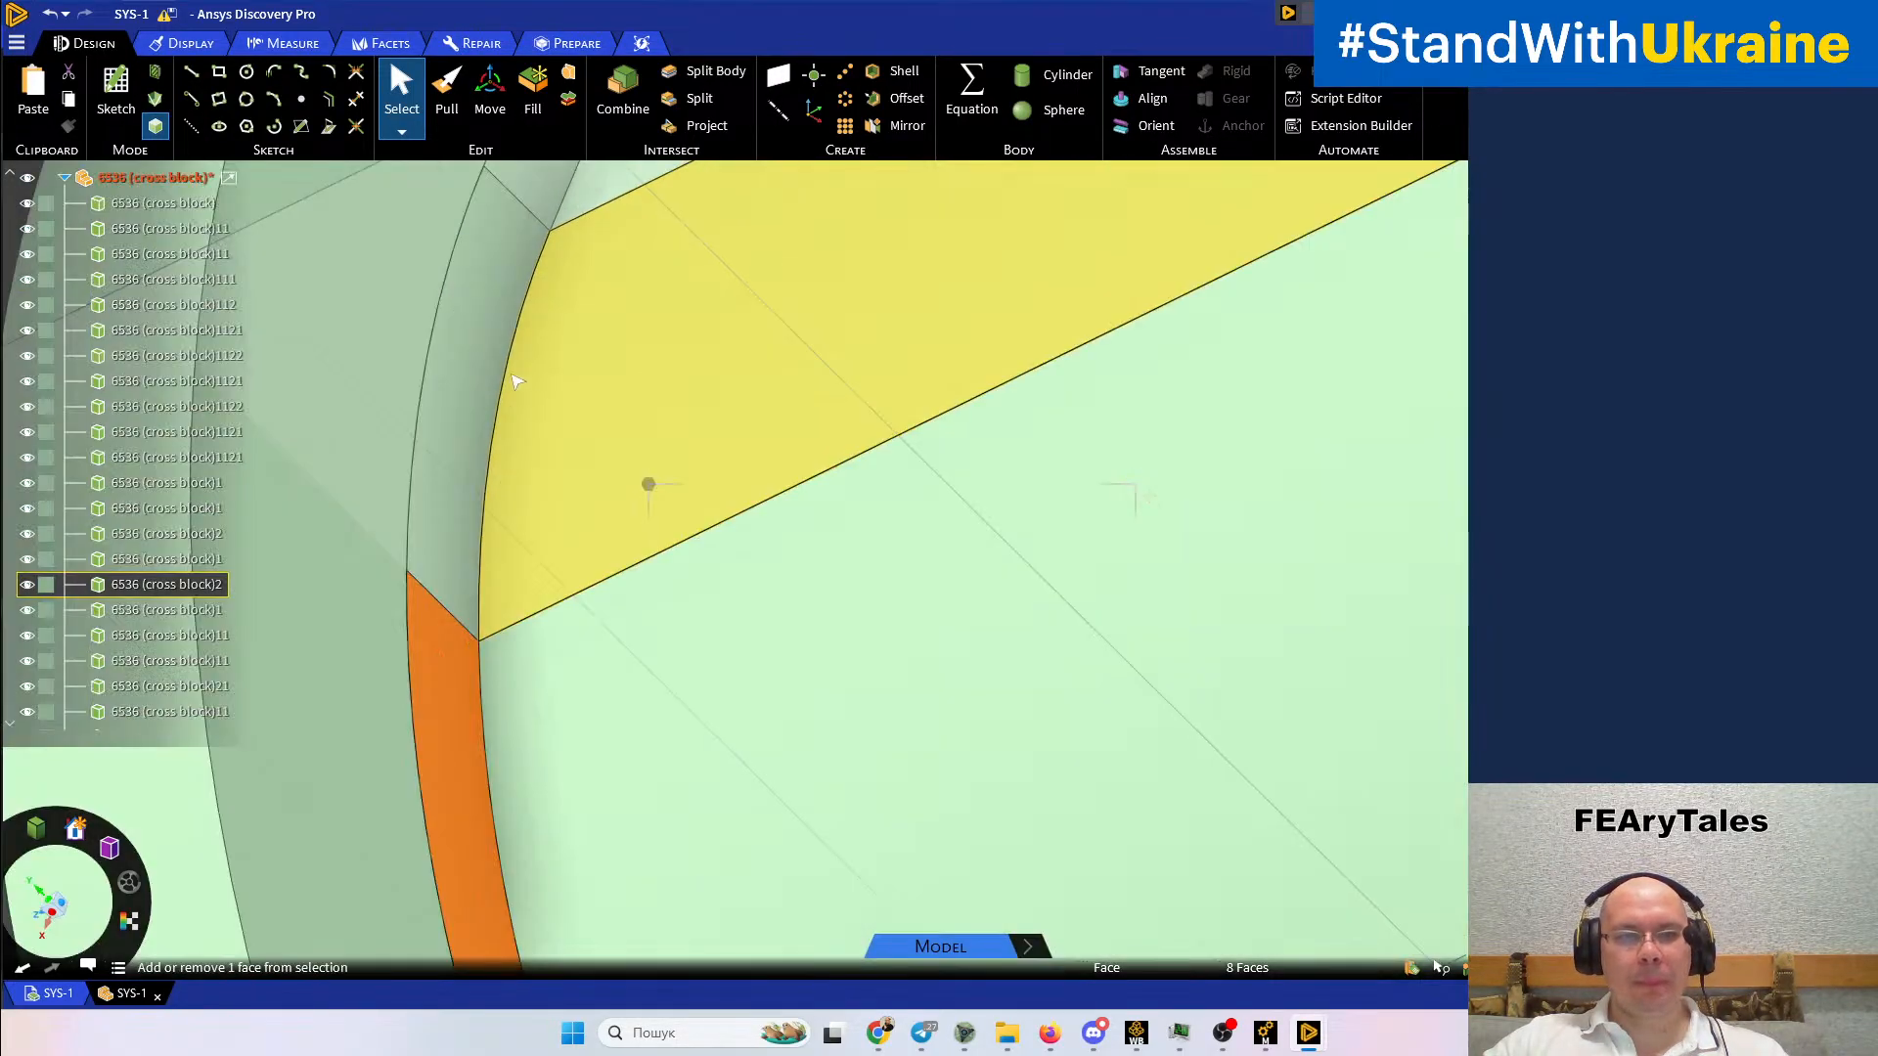
pyautogui.keyDown('ctrl'); pyautogui.click(476, 378); pyautogui.keyUp('ctrl')
pyautogui.scroll(-4, 609, 460)
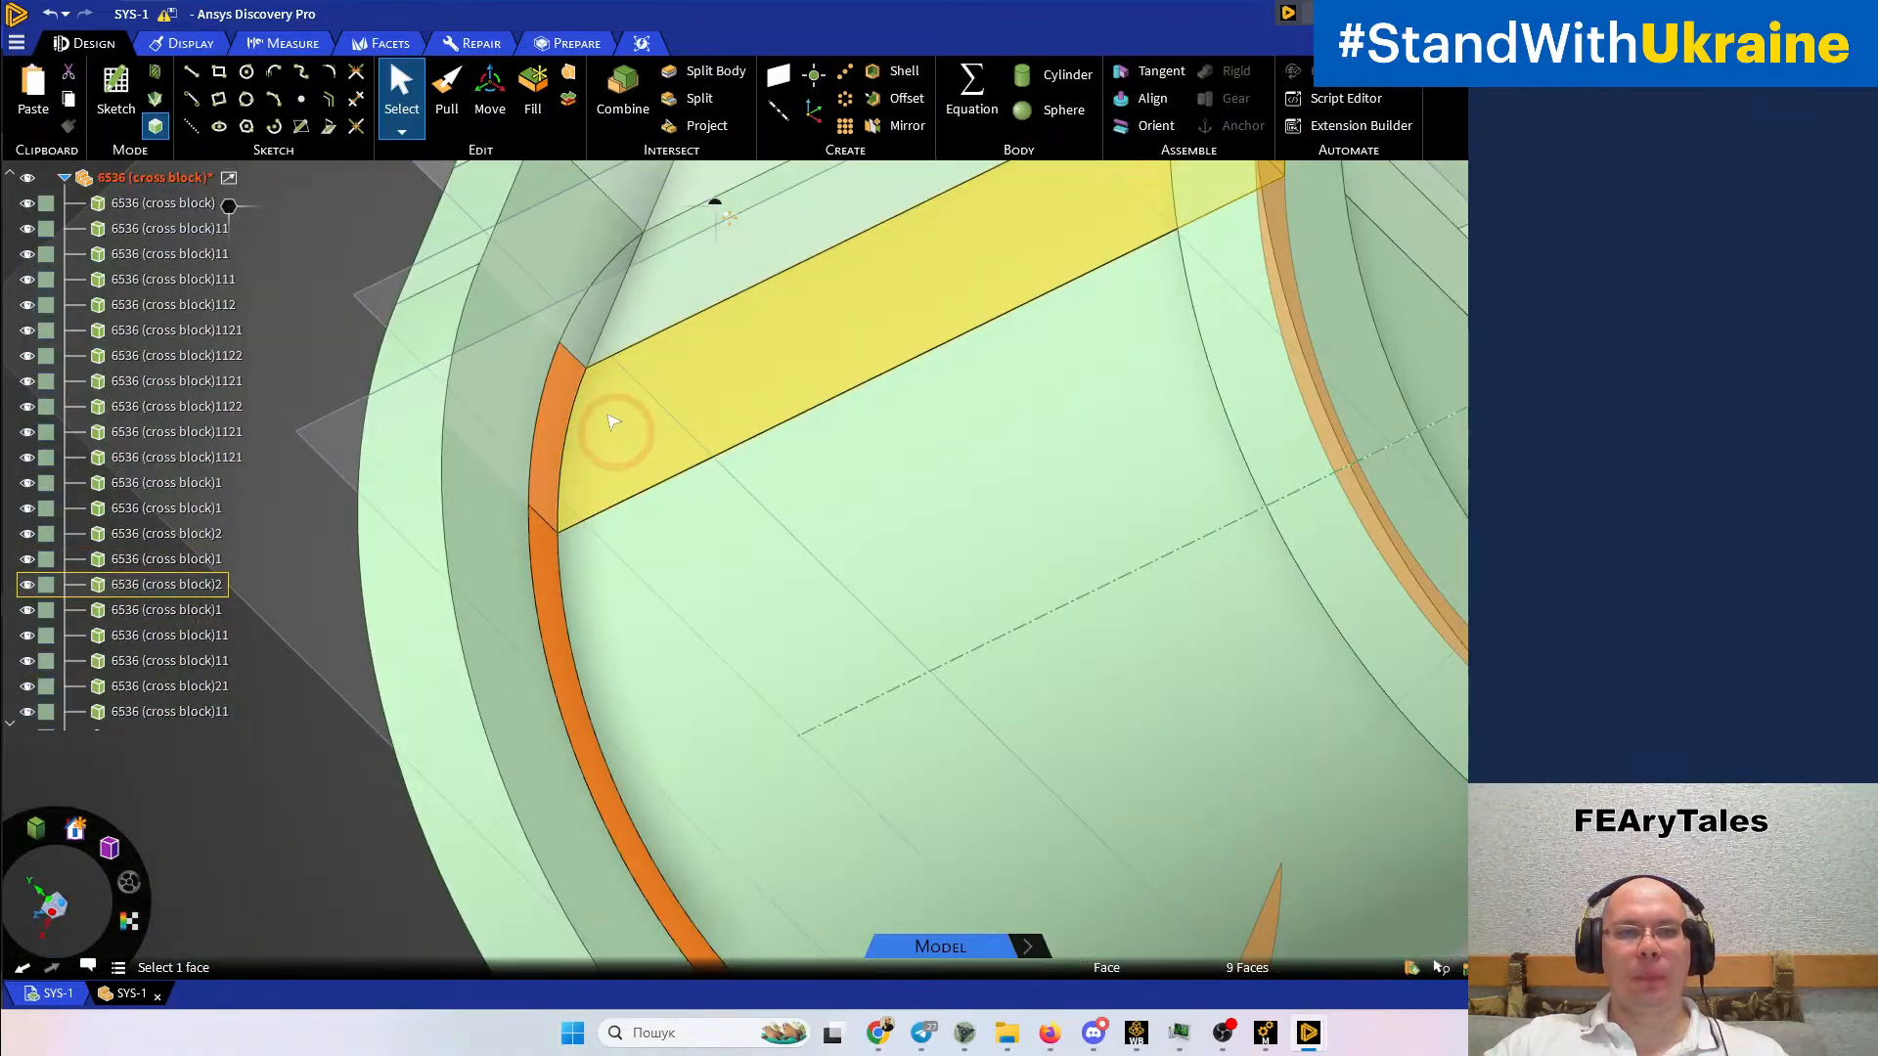
pyautogui.keyDown('ctrl'); pyautogui.click(592, 323); pyautogui.keyUp('ctrl')
pyautogui.rightClick(591, 323)
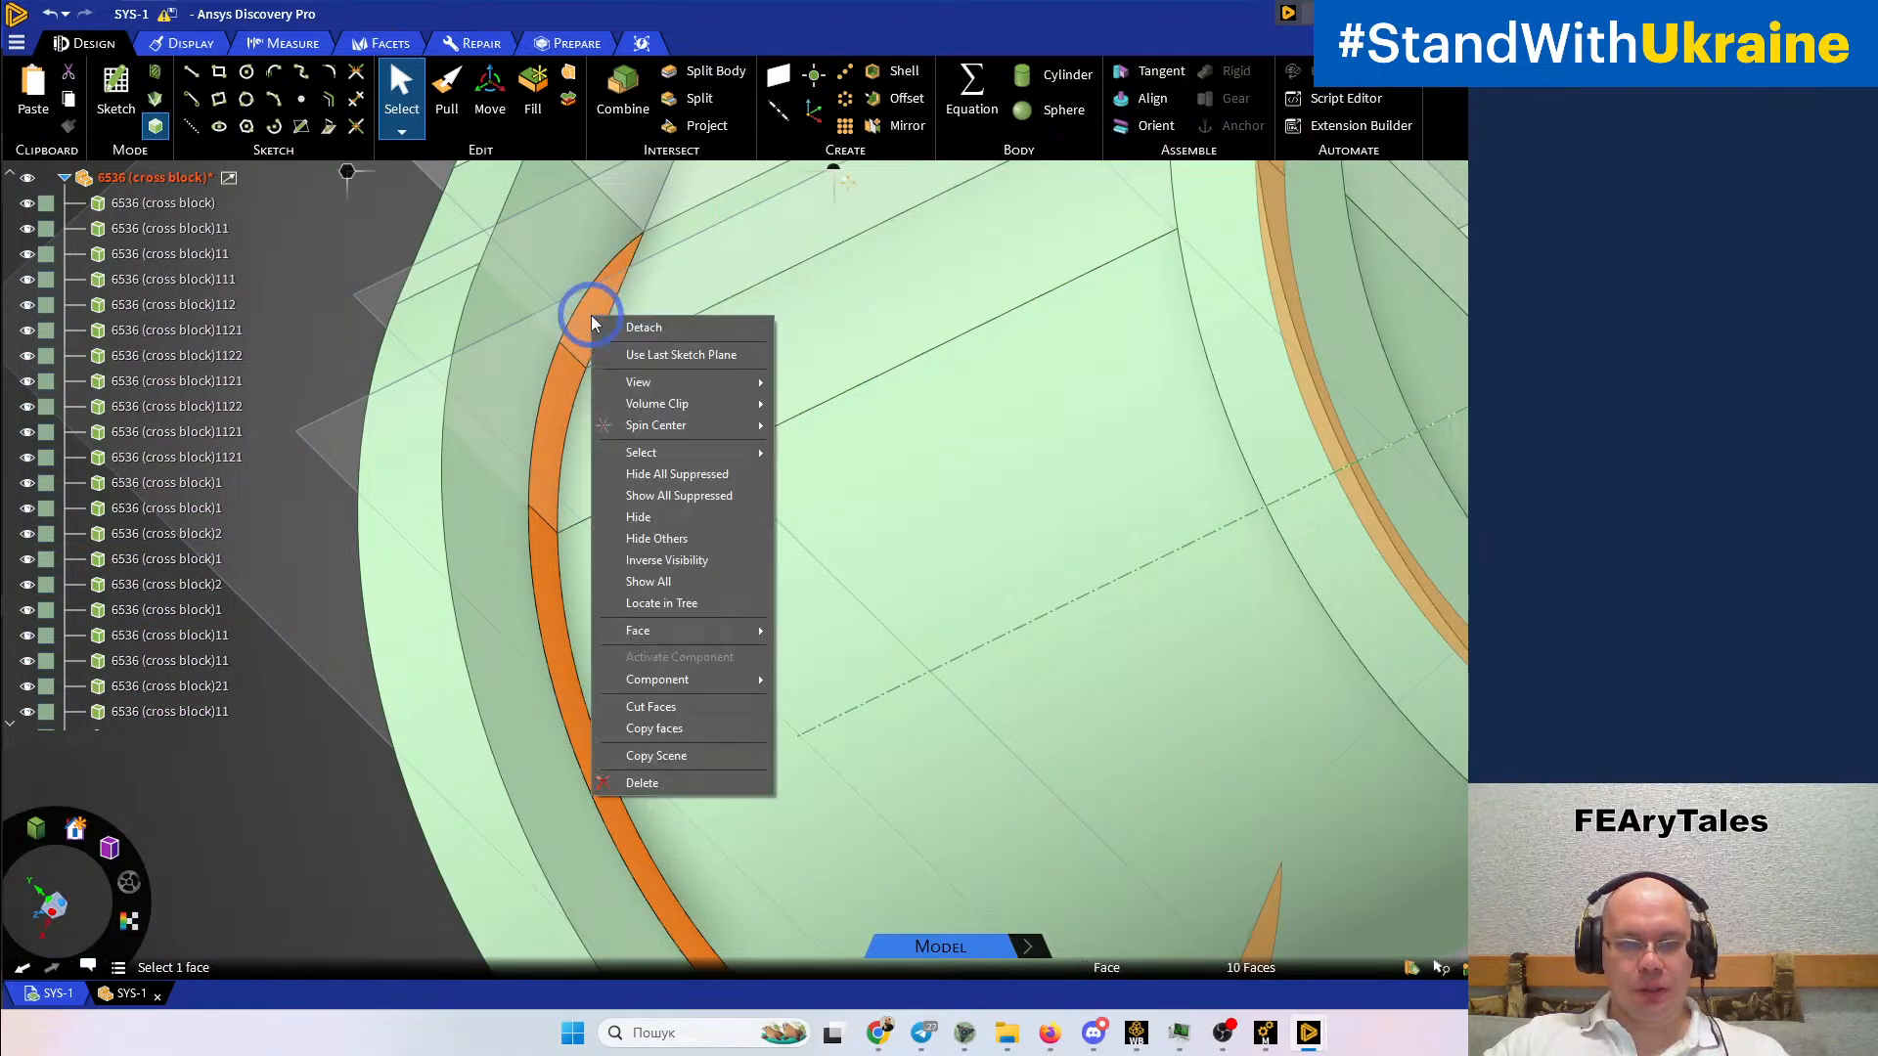
pyautogui.click(657, 541)
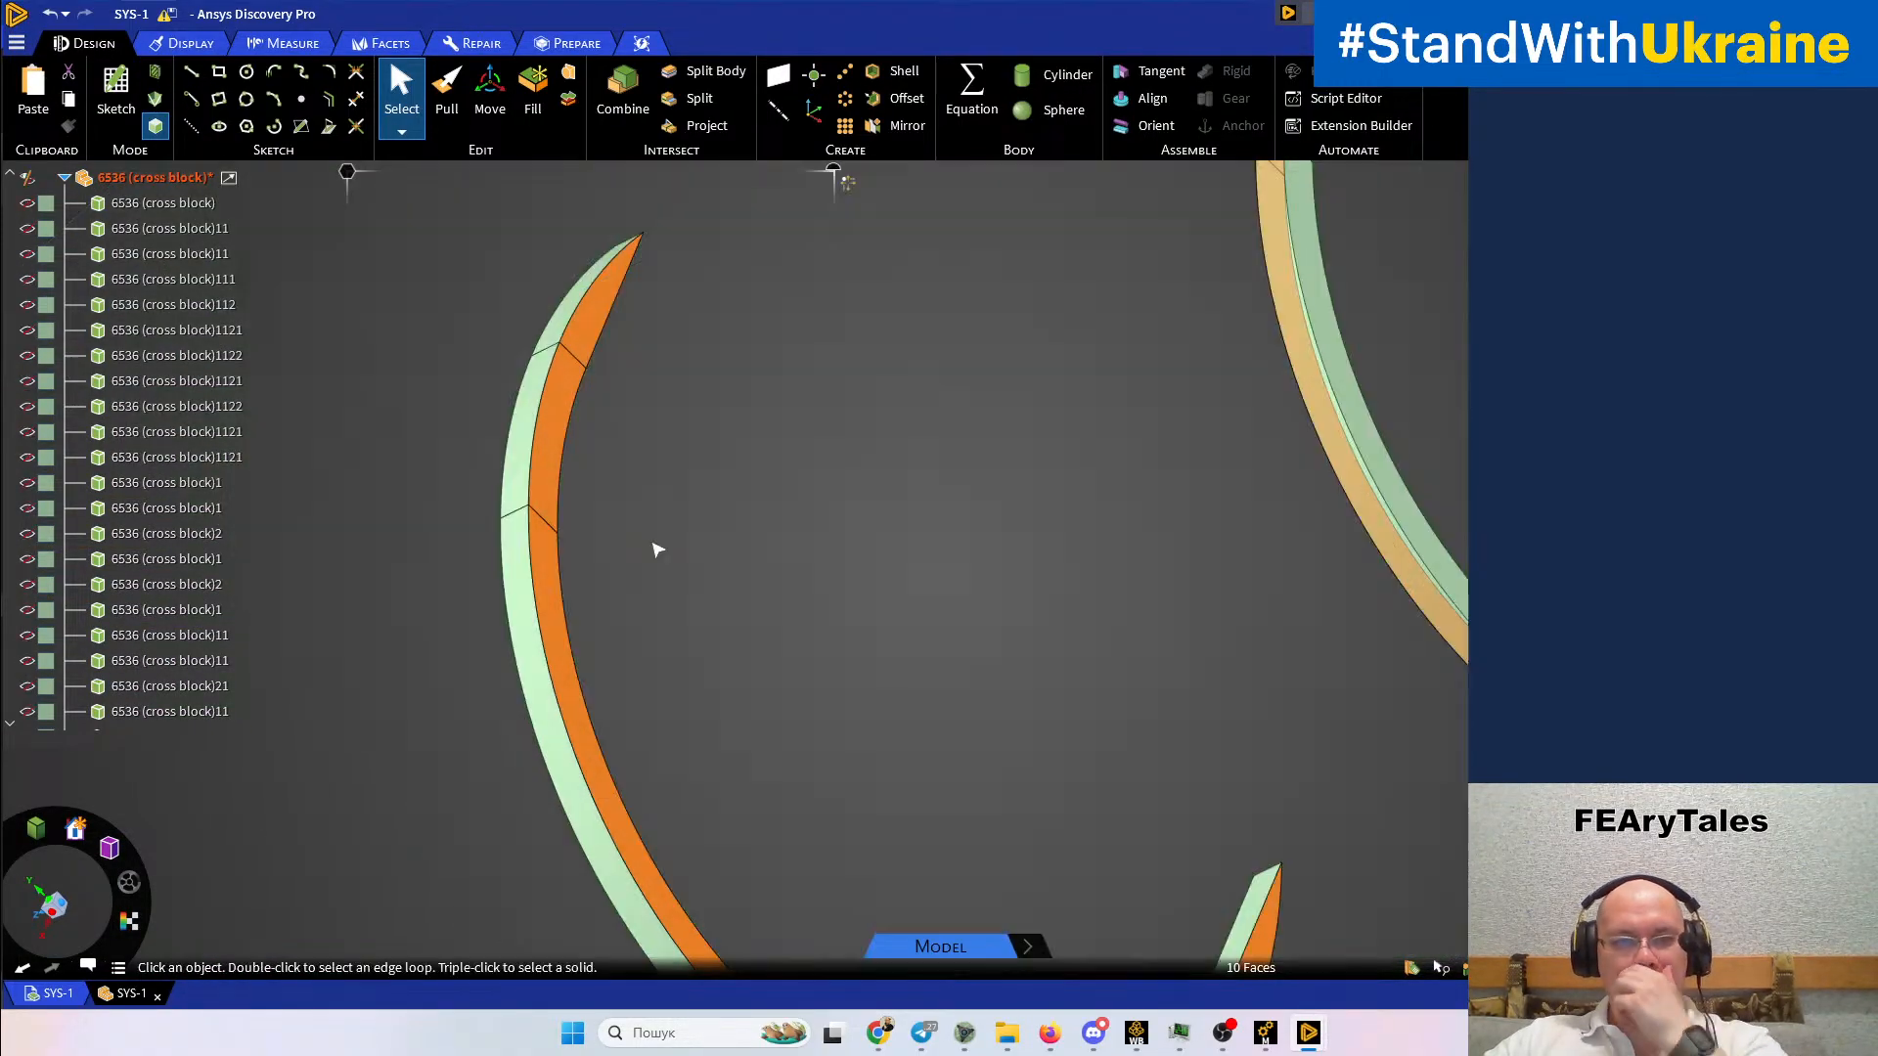
# Blend a surface between the two opposite long edges of the pointed end segment of one thin arc
pyautogui.click(849, 509)
pyautogui.moveTo(915, 423)
pyautogui.mouseDown(button='middle')
pyautogui.moveTo(1045, 311)
pyautogui.moveTo(1007, 264)
pyautogui.moveTo(922, 244)
pyautogui.moveTo(878, 270)
pyautogui.moveTo(884, 302)
pyautogui.moveTo(955, 314)
pyautogui.moveTo(973, 343)
pyautogui.moveTo(972, 407)
pyautogui.moveTo(935, 473)
pyautogui.moveTo(977, 478)
pyautogui.moveTo(815, 455)
pyautogui.moveTo(871, 541)
pyautogui.moveTo(738, 557)
pyautogui.moveTo(820, 572)
pyautogui.moveTo(864, 499)
pyautogui.moveTo(800, 511)
pyautogui.moveTo(704, 482)
pyautogui.moveTo(665, 500)
pyautogui.moveTo(819, 504)
pyautogui.mouseUp(button='middle')
pyautogui.click(658, 496)
pyautogui.keyDown('ctrl'); pyautogui.click(589, 499); pyautogui.keyUp('ctrl')
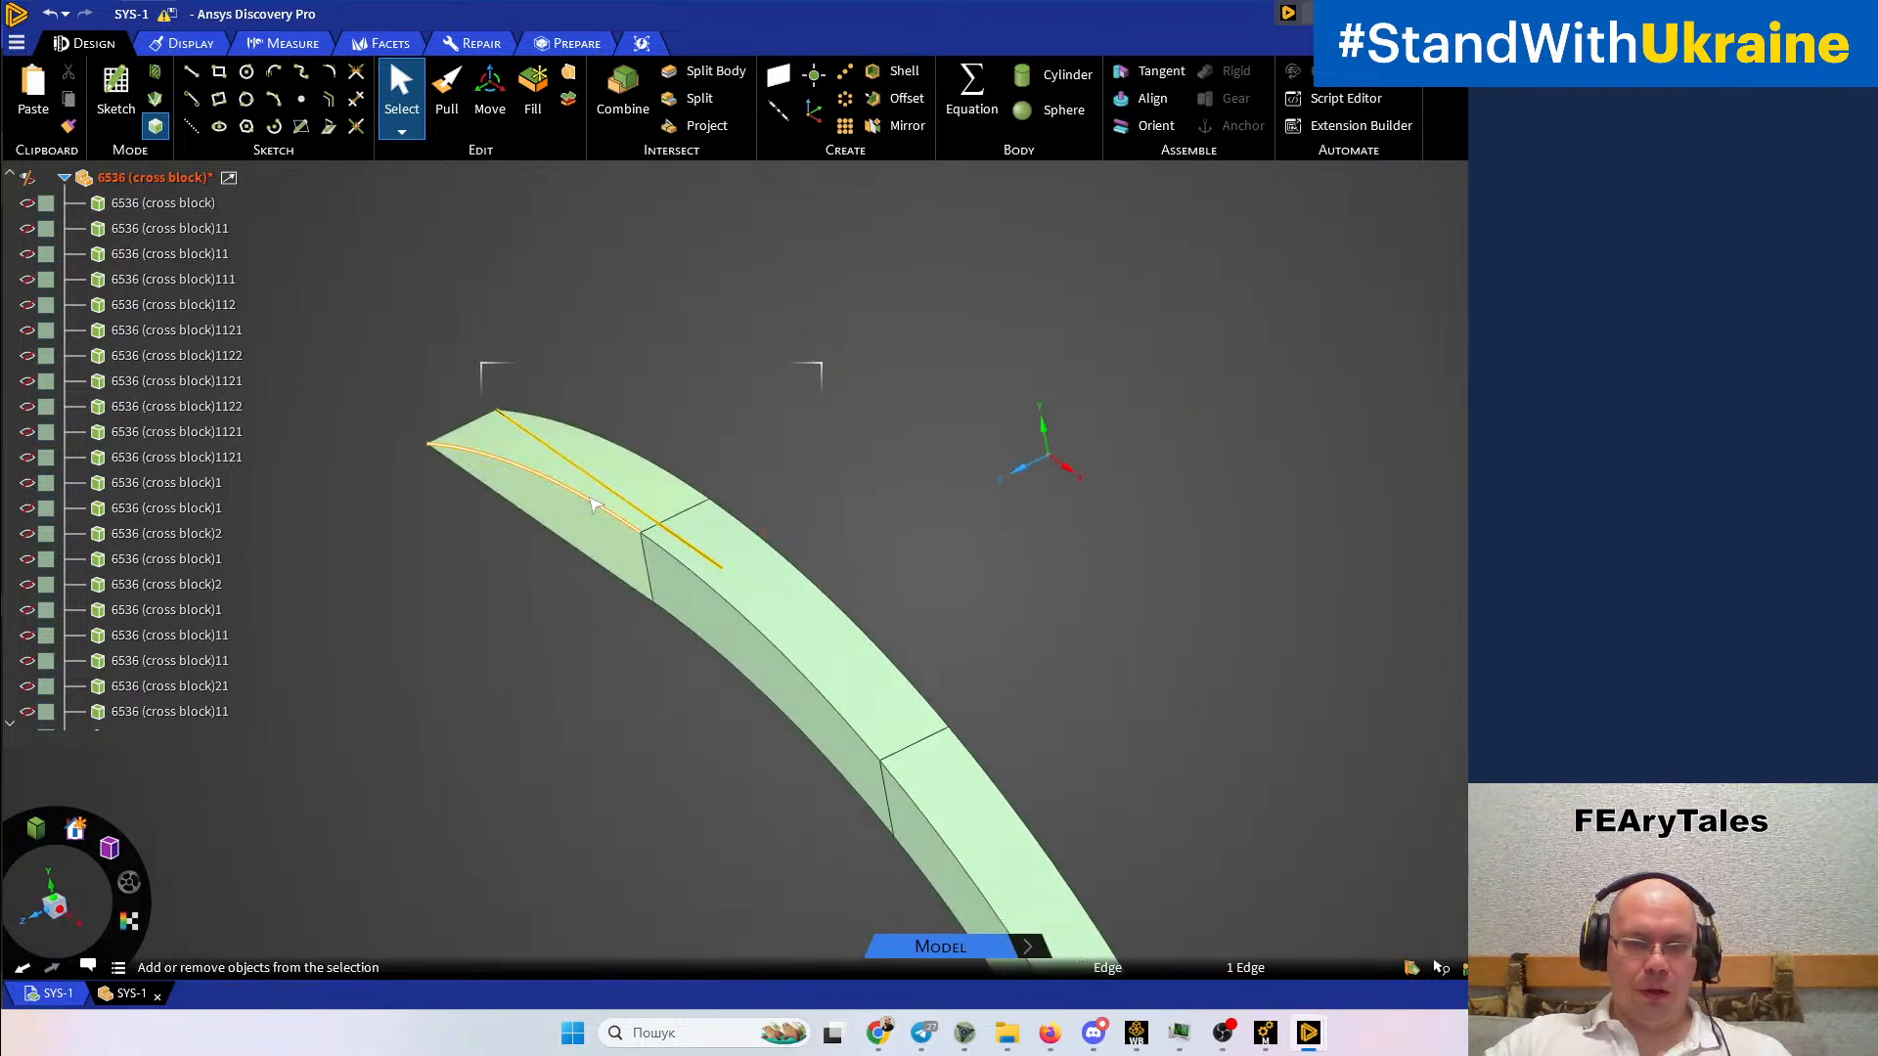
pyautogui.click(567, 75)
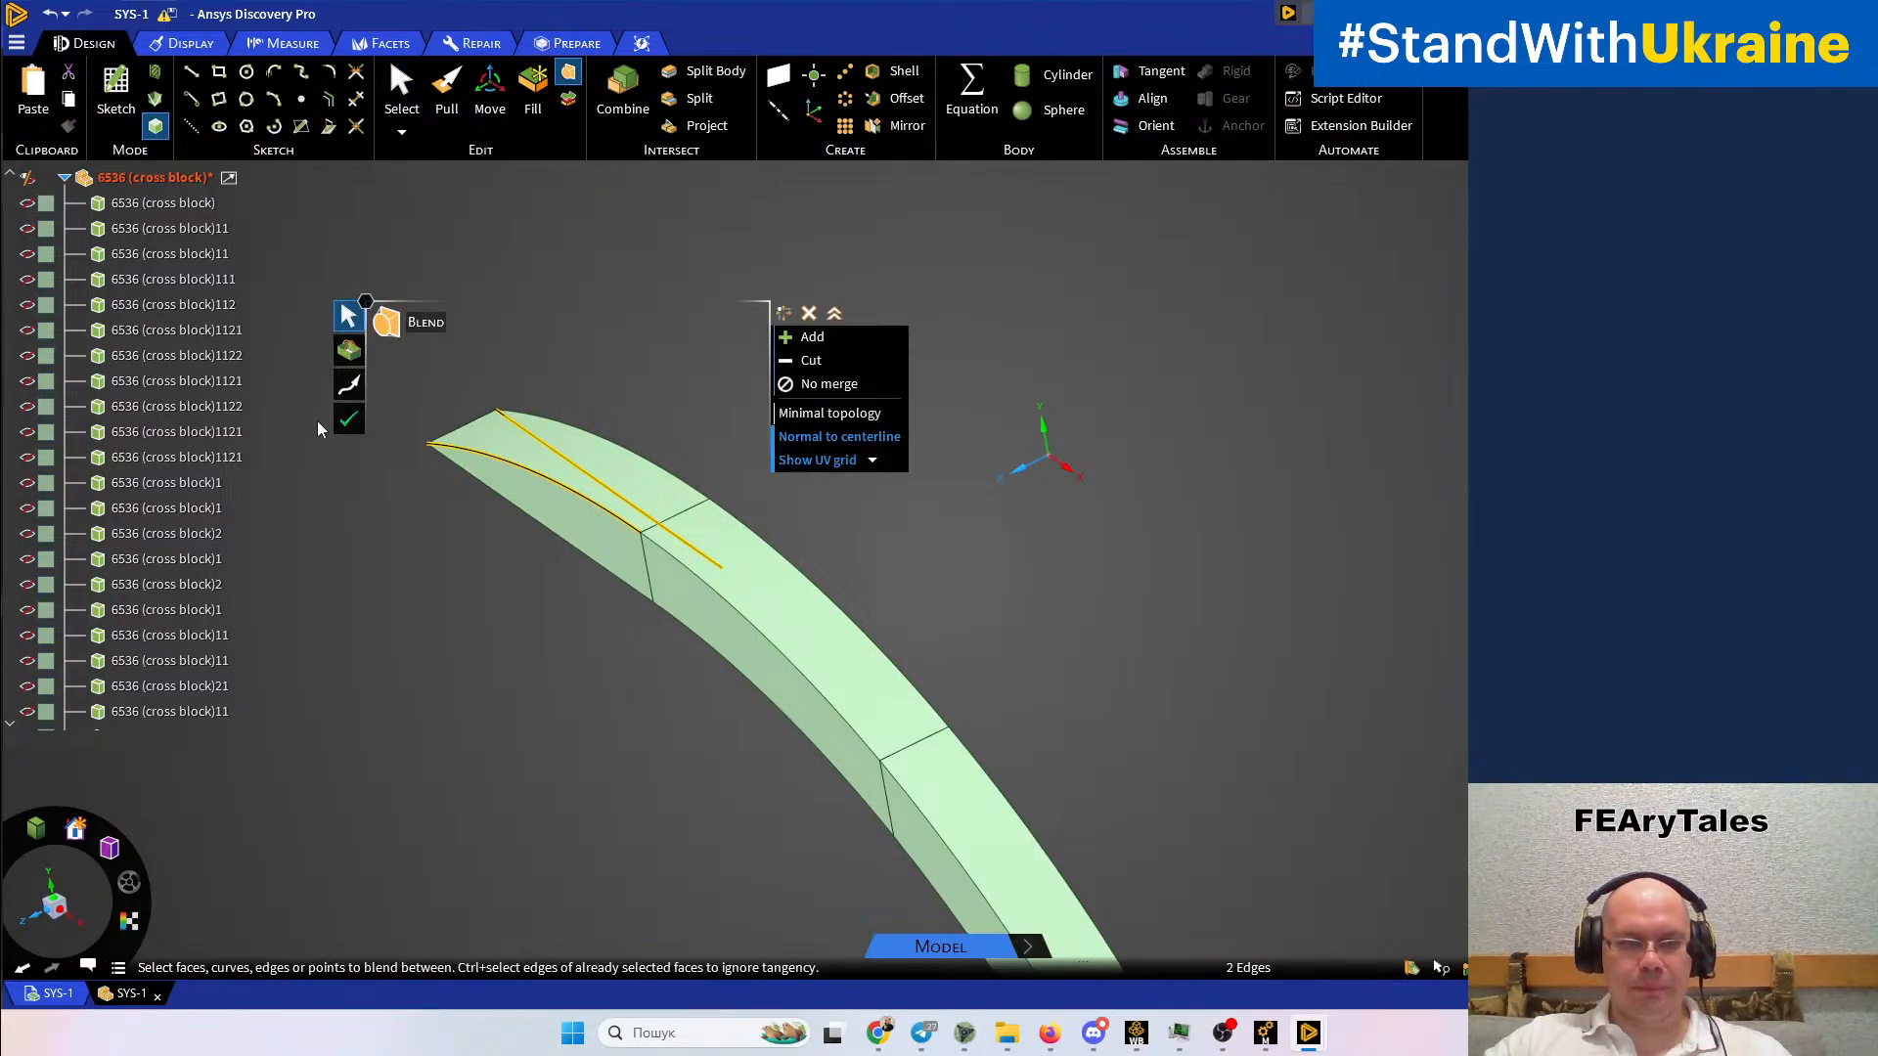
pyautogui.click(350, 422)
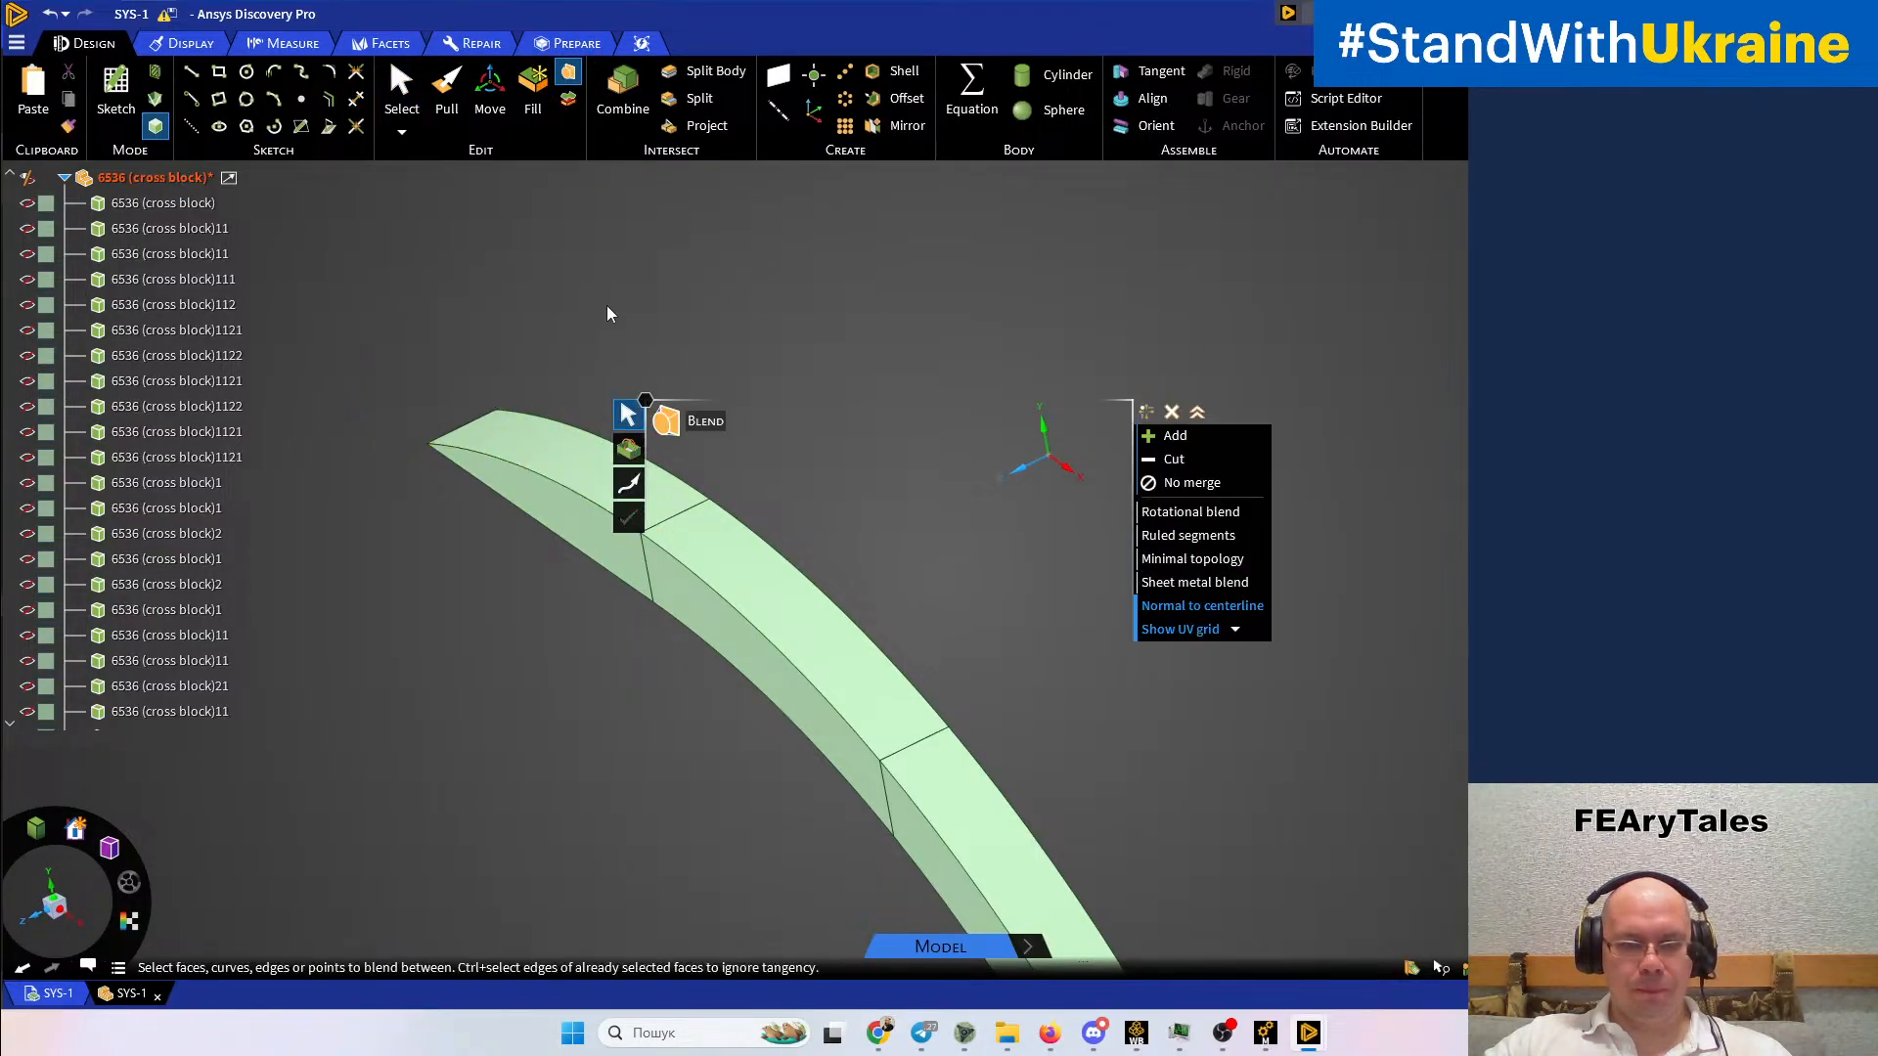
# Blend a surface between the two outer curved edges of the short segment adjoining the pointed end
pyautogui.keyDown('shift'); pyautogui.moveTo(900, 345); pyautogui.dragTo(880, 256, button='middle'); pyautogui.keyUp('shift')
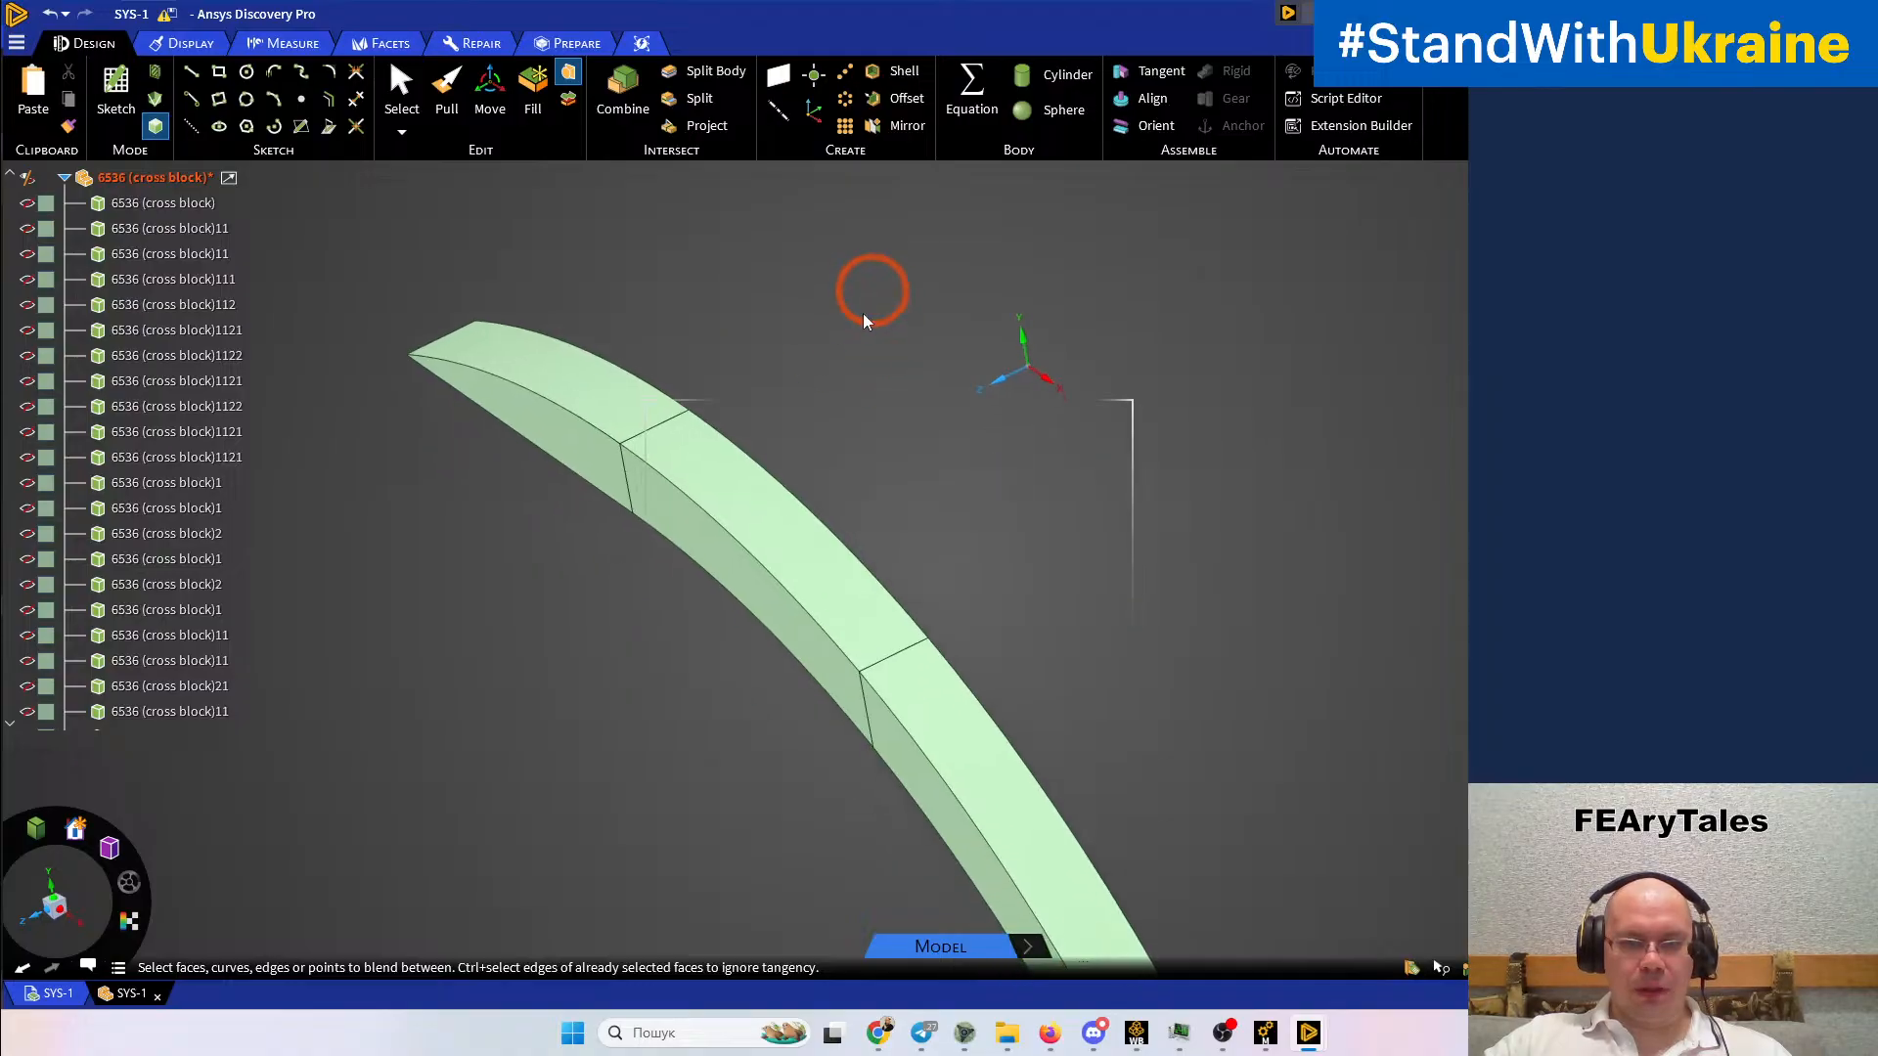
pyautogui.click(720, 514)
pyautogui.moveTo(871, 438); pyautogui.dragTo(743, 514, button='middle')
pyautogui.keyDown('ctrl'); pyautogui.click(855, 600); pyautogui.keyUp('ctrl')
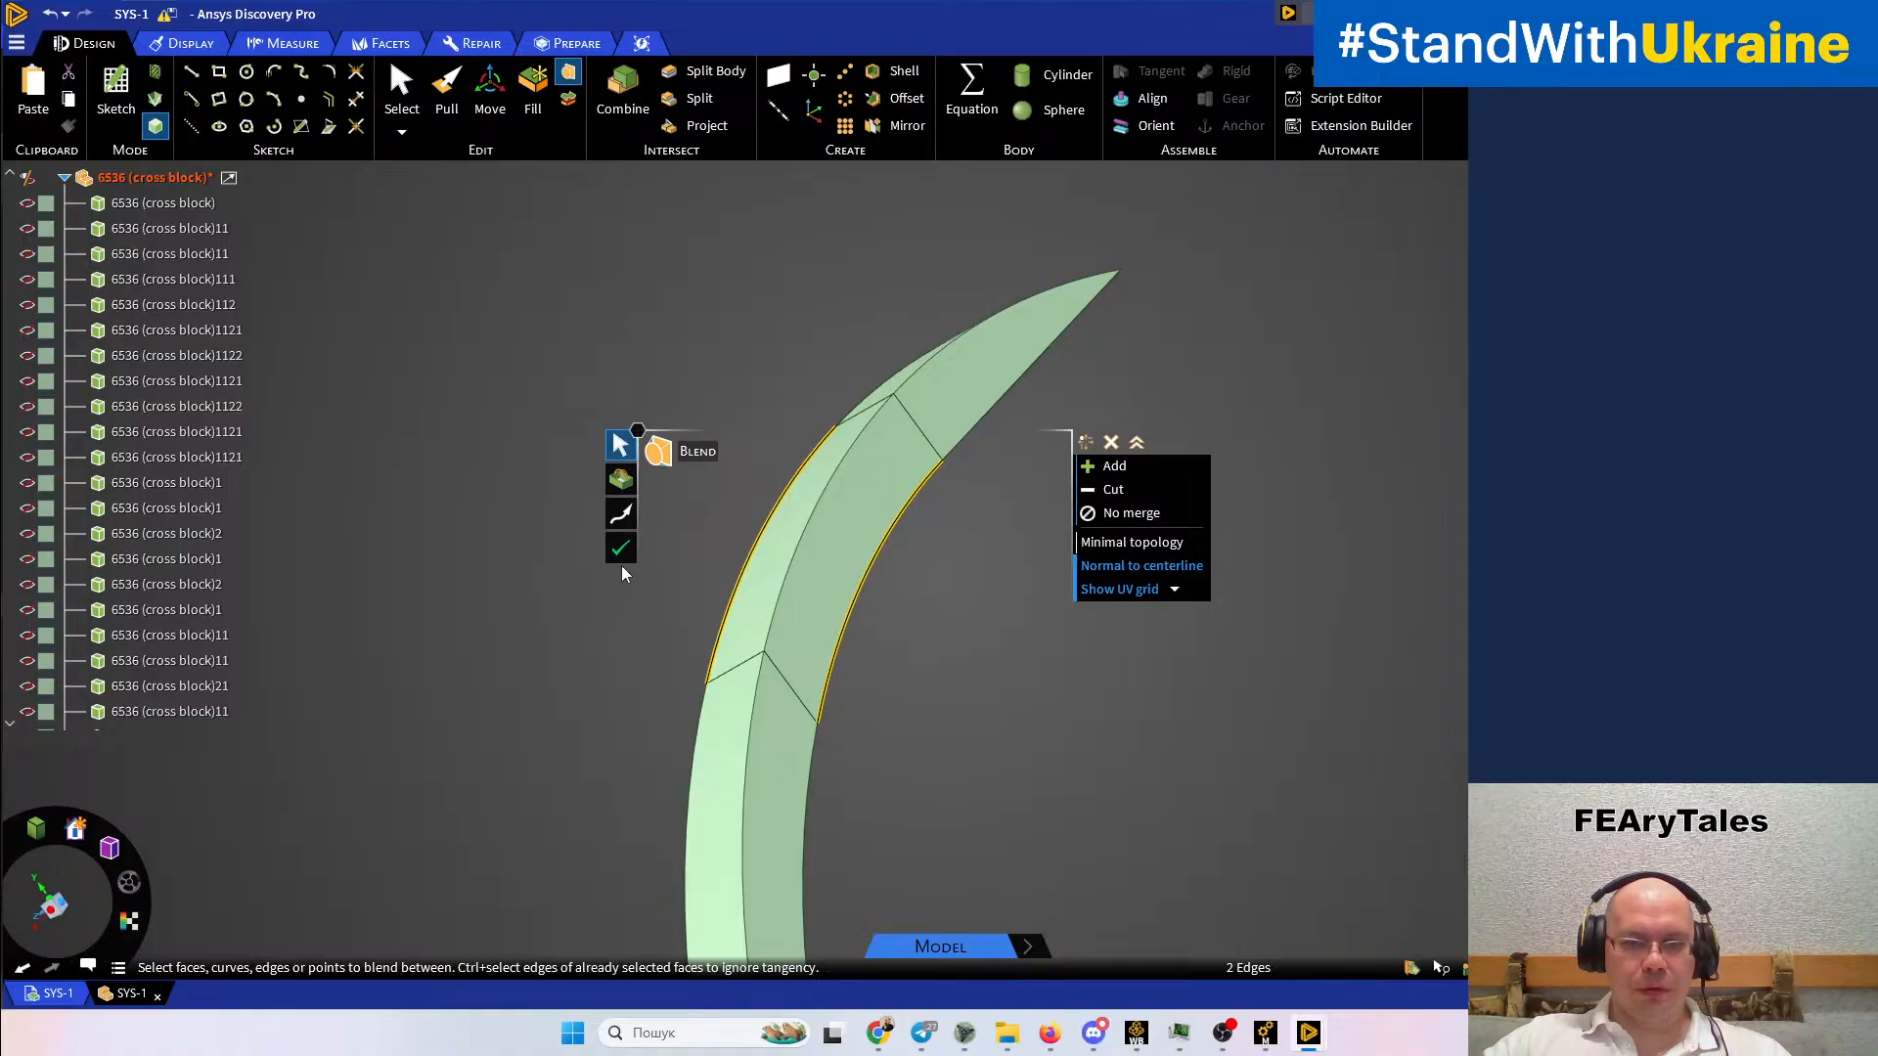
pyautogui.click(616, 544)
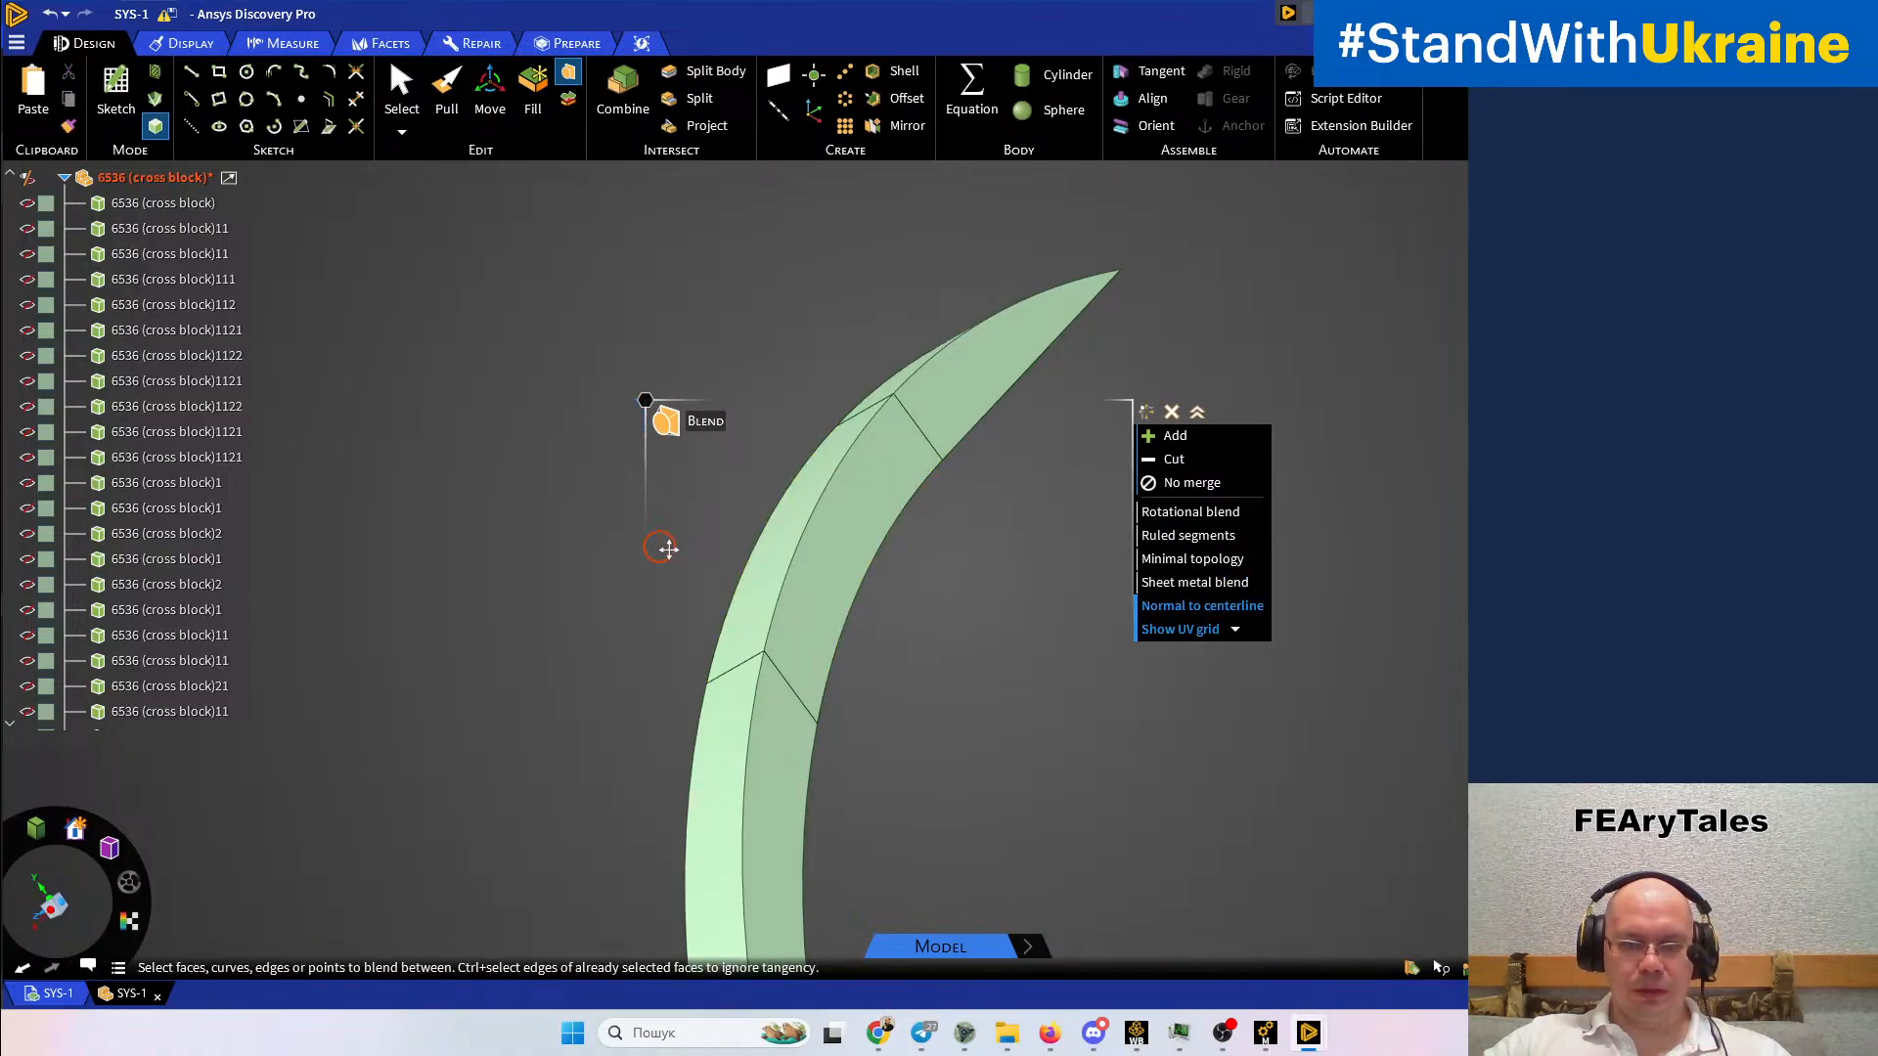
# Blend a surface between the two outer curved edges of the long middle segment of the same arc
pyautogui.keyDown('shift'); pyautogui.moveTo(663, 550); pyautogui.dragTo(607, 288, button='middle'); pyautogui.keyUp('shift')
pyautogui.click(755, 518)
pyautogui.moveTo(755, 519); pyautogui.dragTo(977, 424, button='middle')
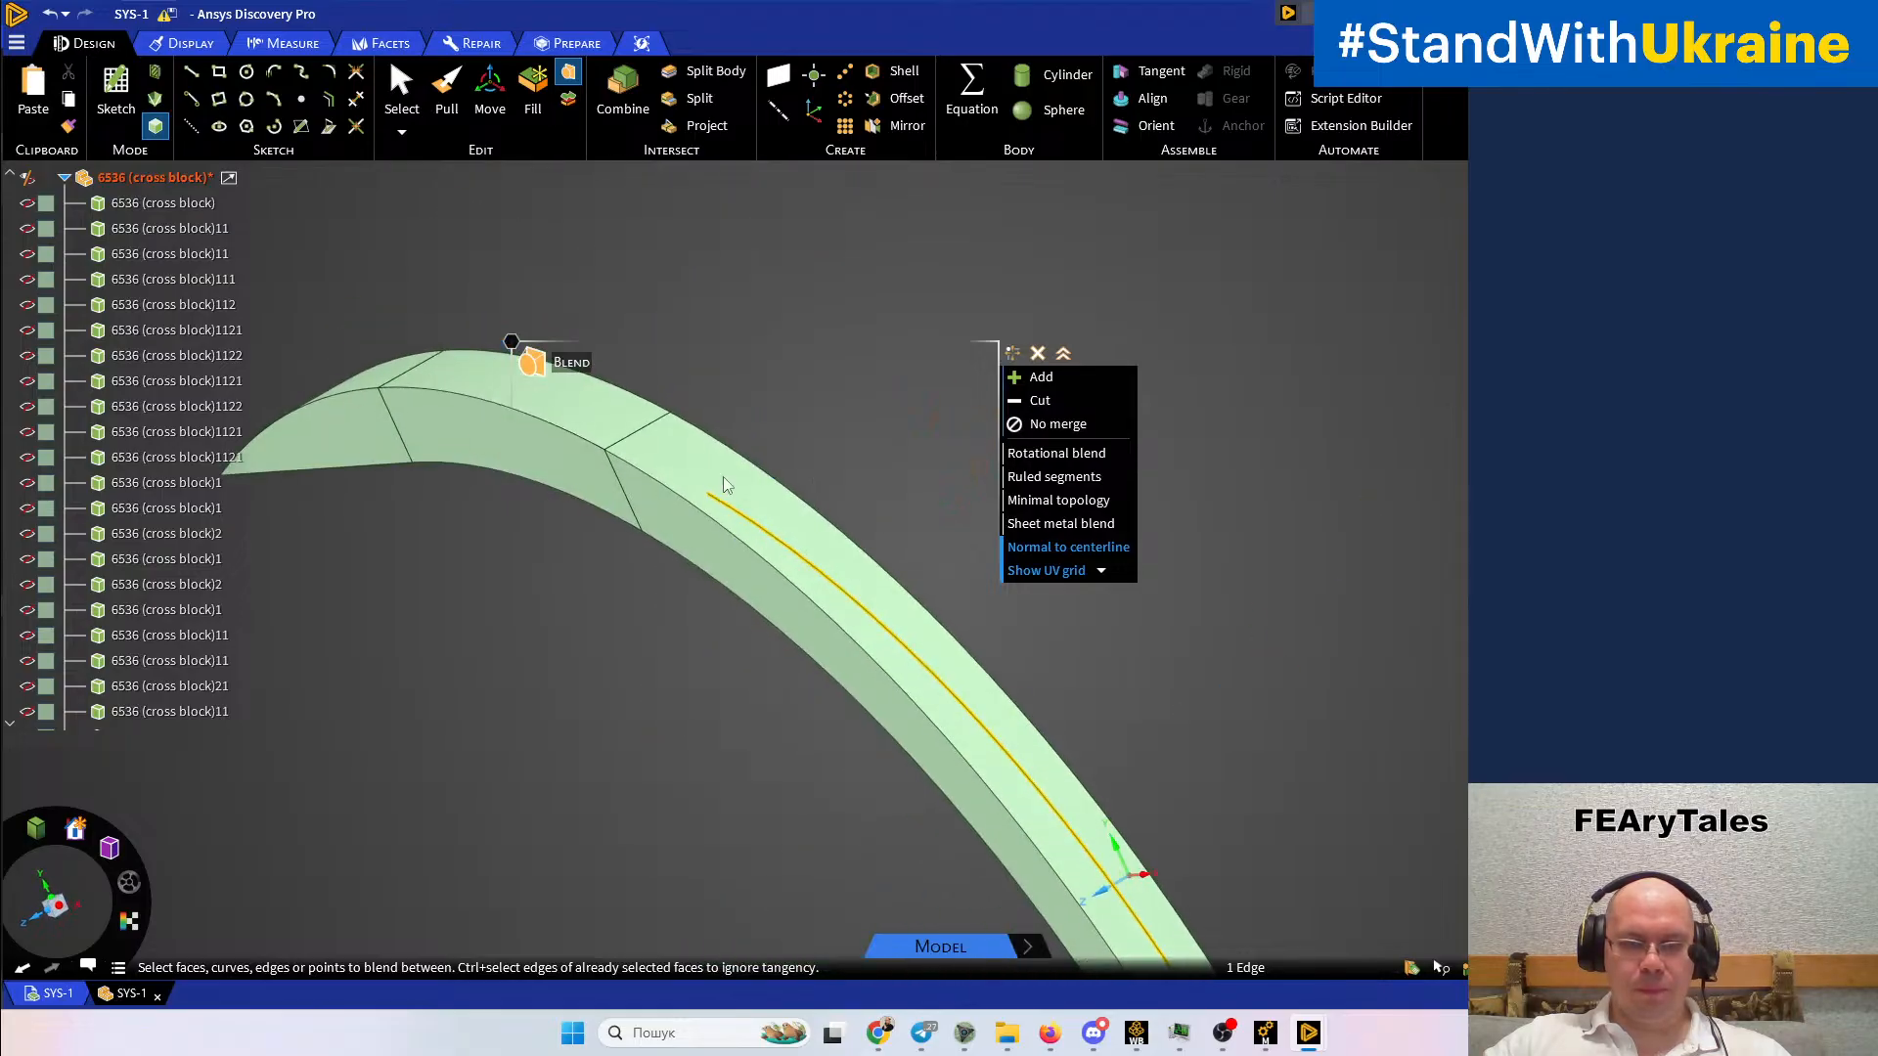
pyautogui.click(688, 504)
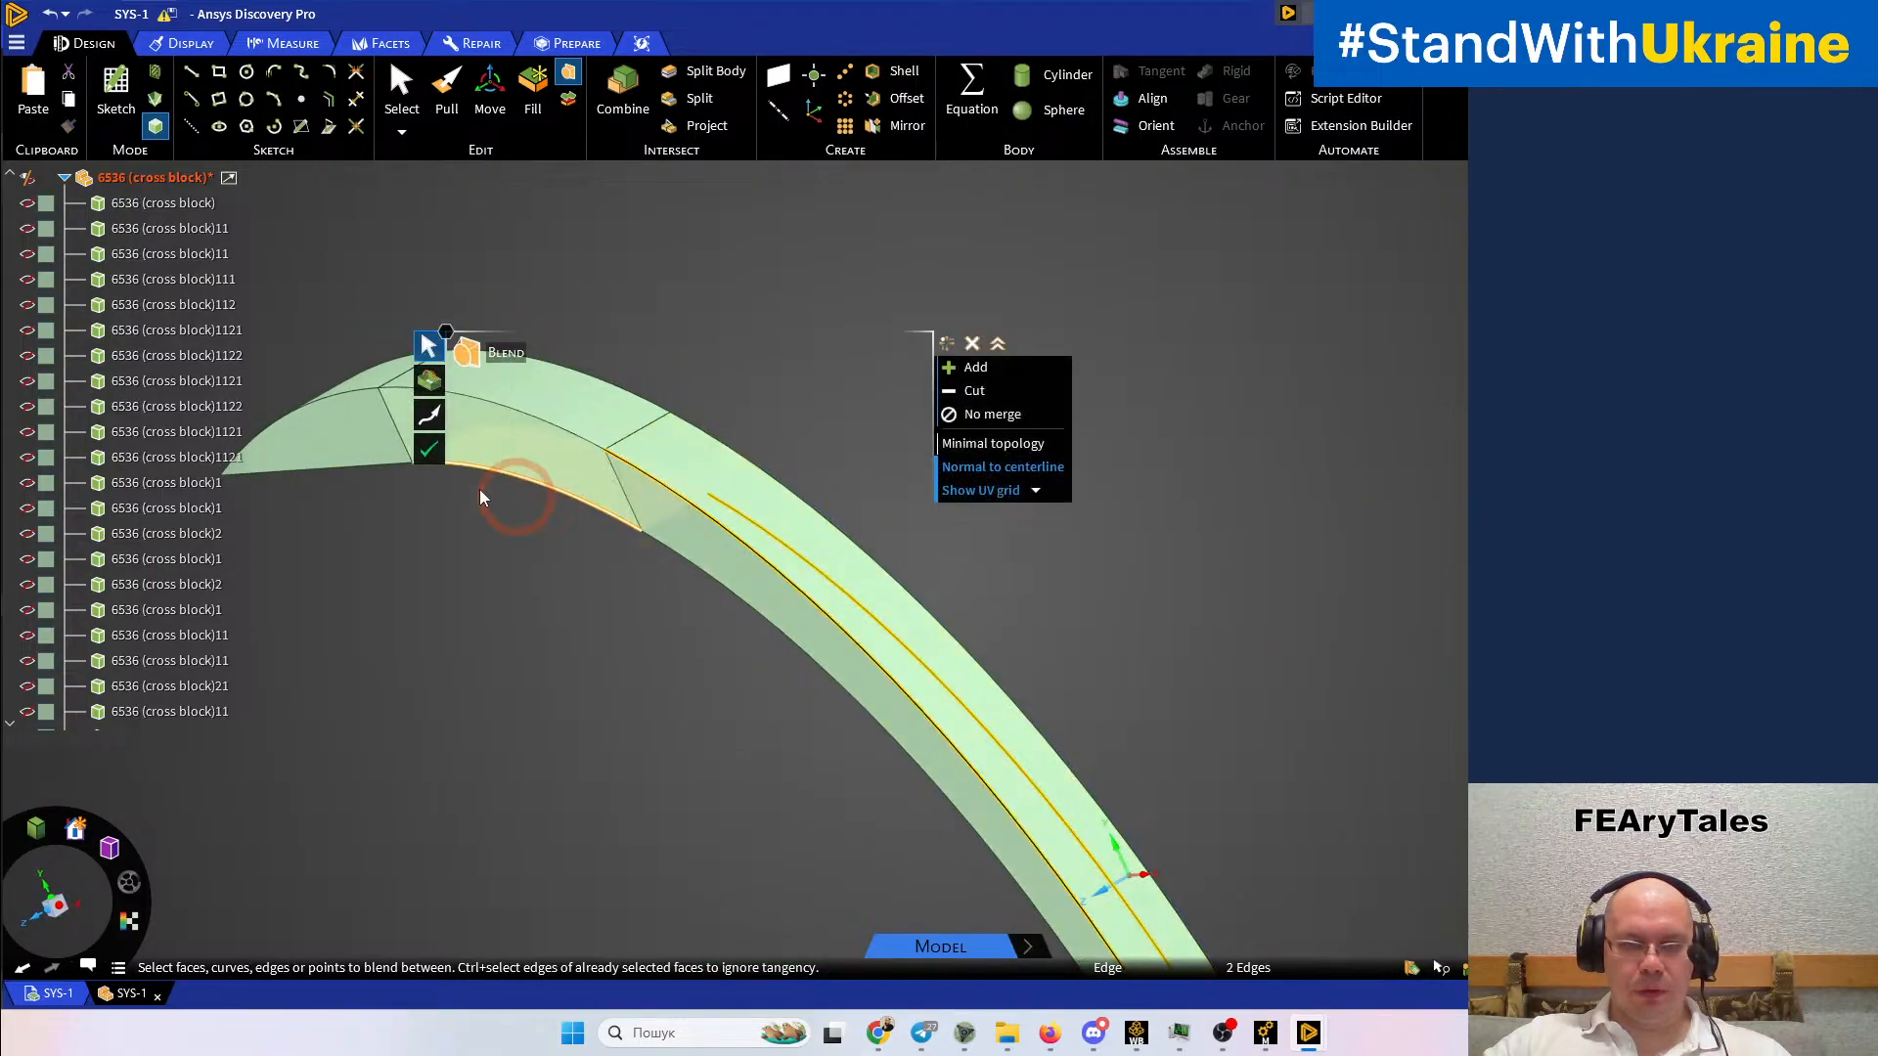
pyautogui.click(431, 451)
pyautogui.click(583, 336)
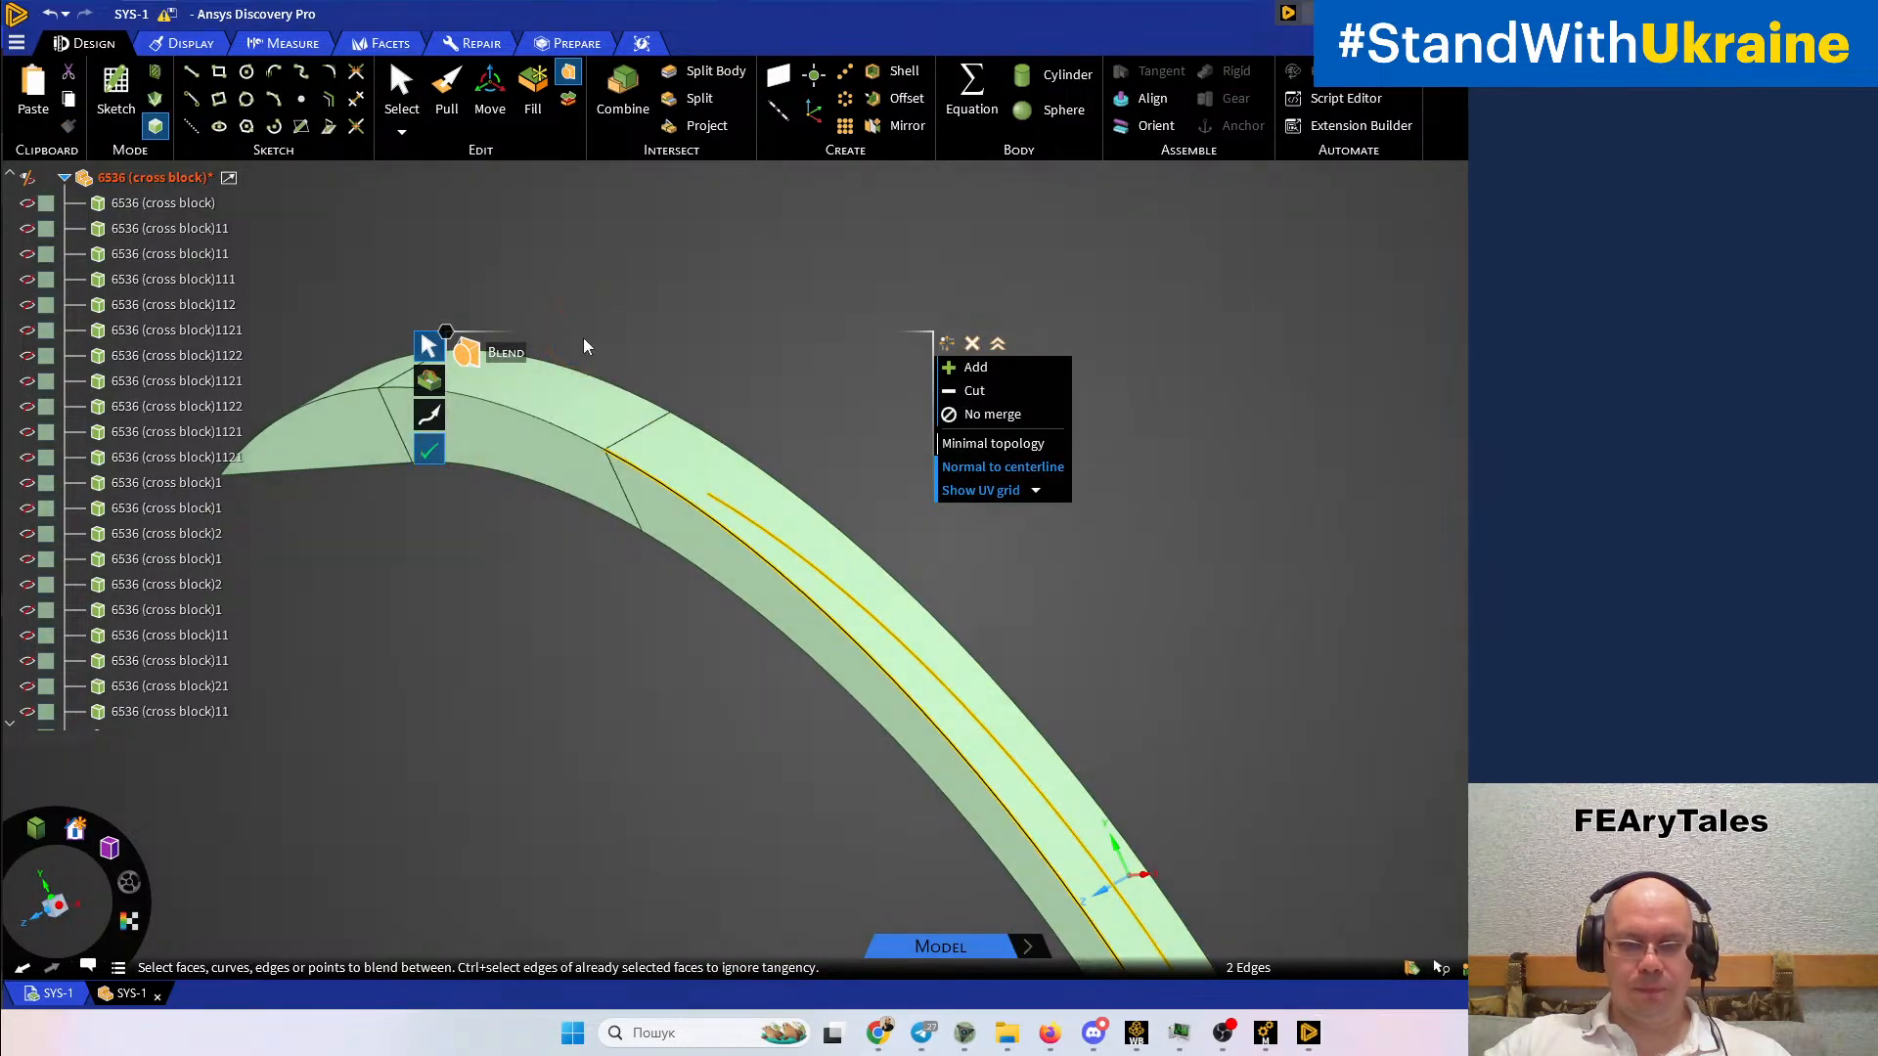
# Blend a surface between the two outer curved edges of the short segment near the lower end of the same arc
pyautogui.keyDown('shift'); pyautogui.moveTo(904, 455); pyautogui.dragTo(878, 174, button='middle'); pyautogui.keyUp('shift')
pyautogui.scroll(-7, 829, 263)
pyautogui.moveTo(898, 360); pyautogui.dragTo(800, 233, button='middle')
pyautogui.scroll(4, 853, 479)
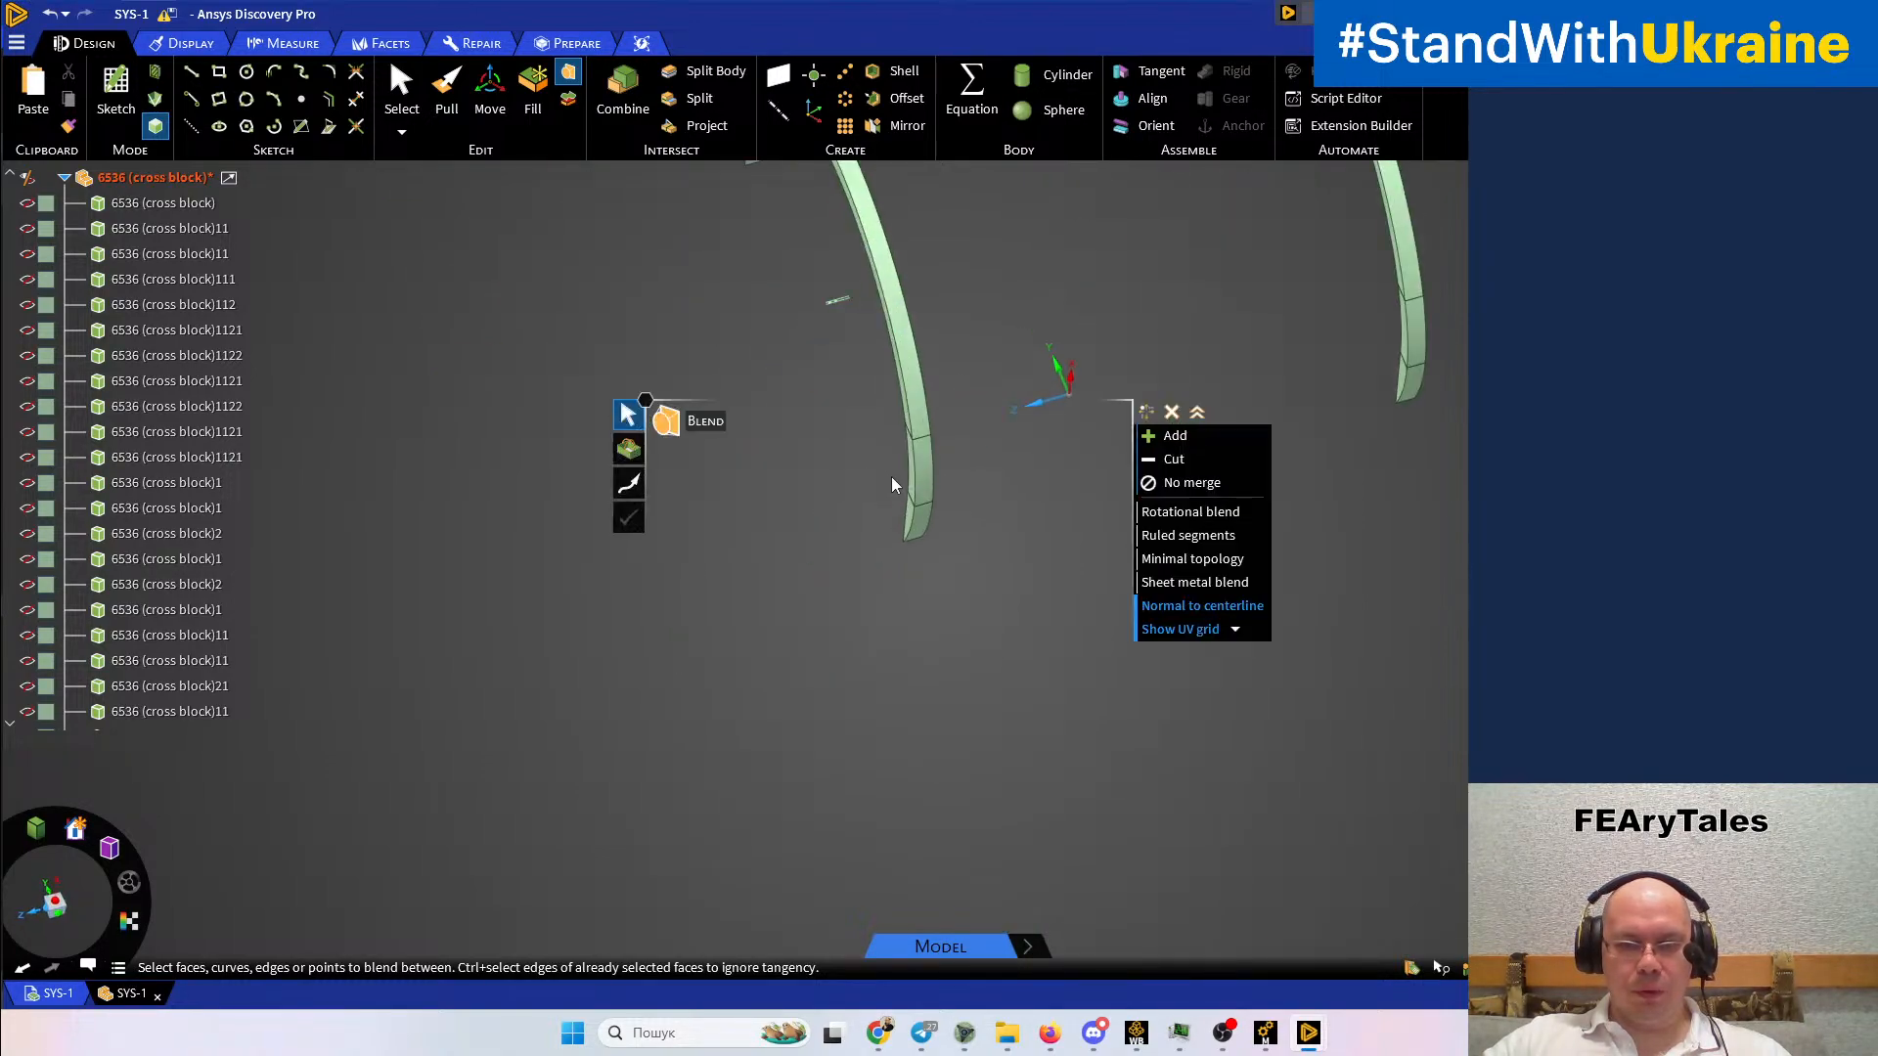
pyautogui.scroll(3, 875, 475)
pyautogui.click(947, 482)
pyautogui.moveTo(994, 478); pyautogui.dragTo(860, 507, button='middle')
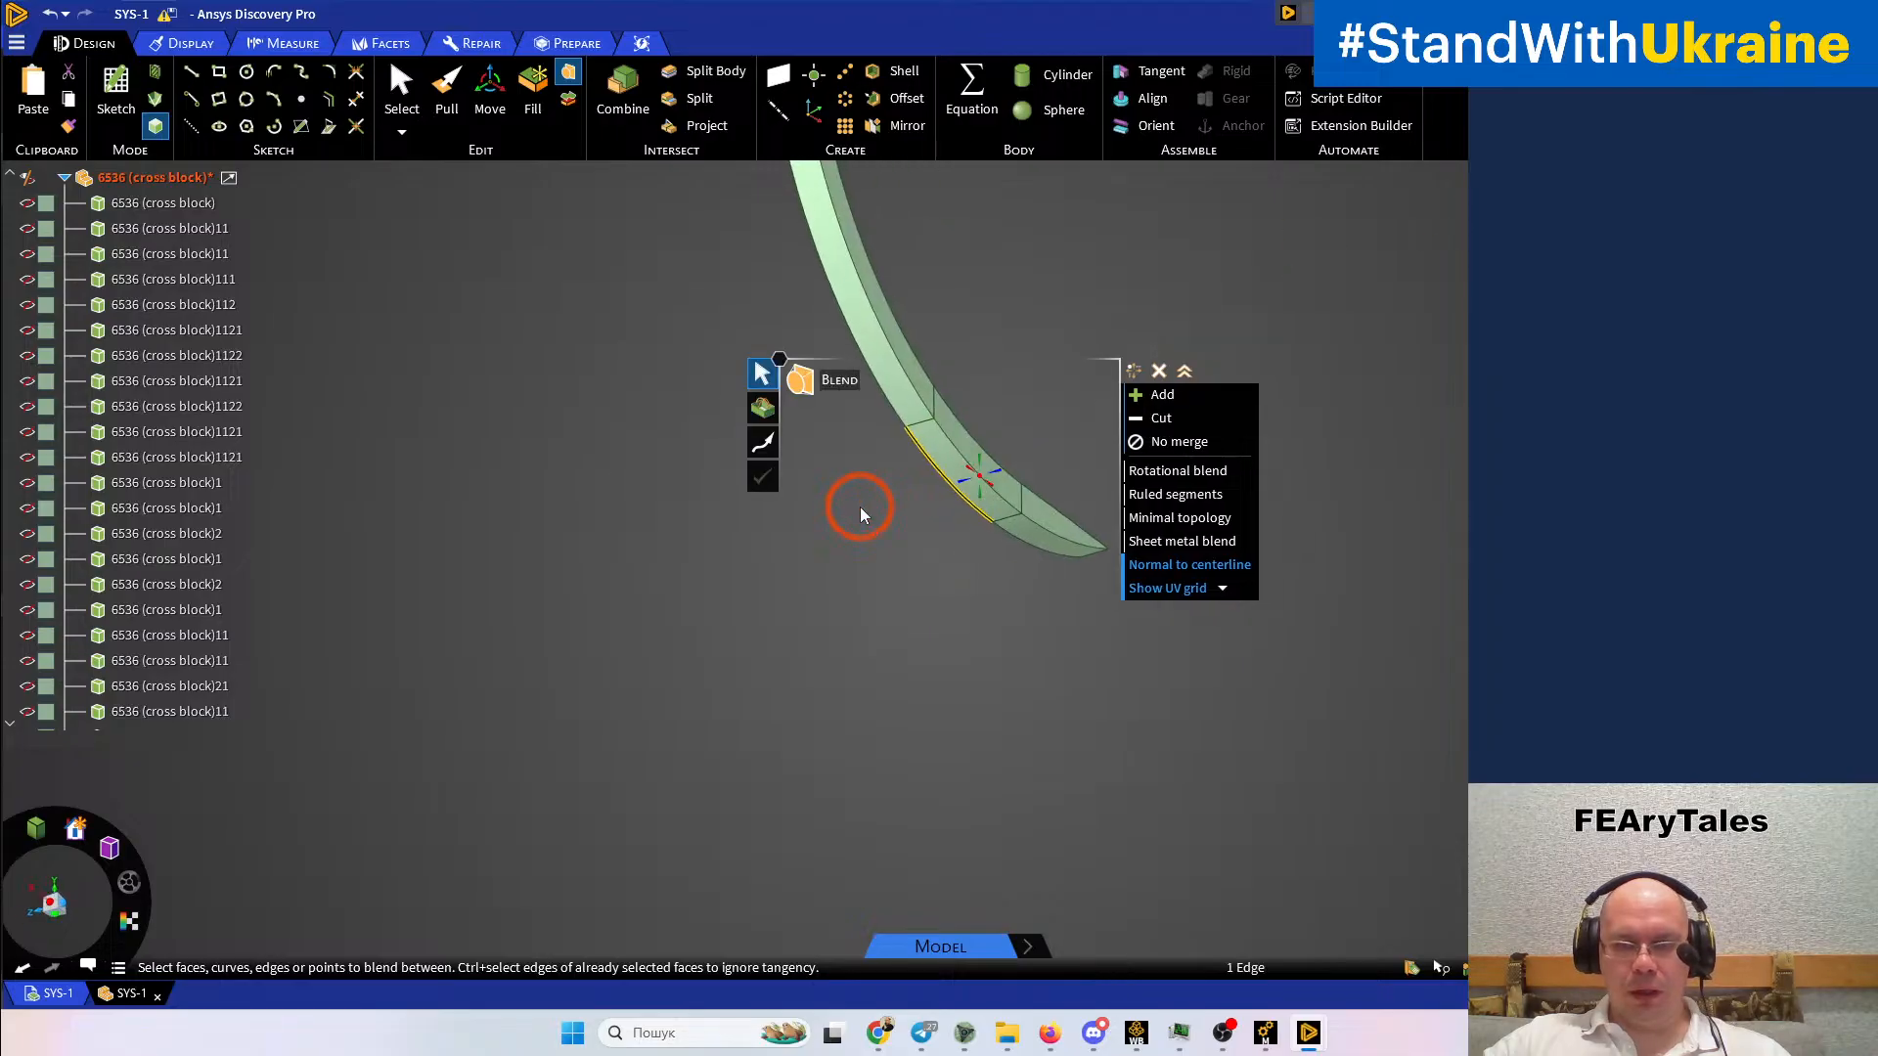
pyautogui.click(987, 451)
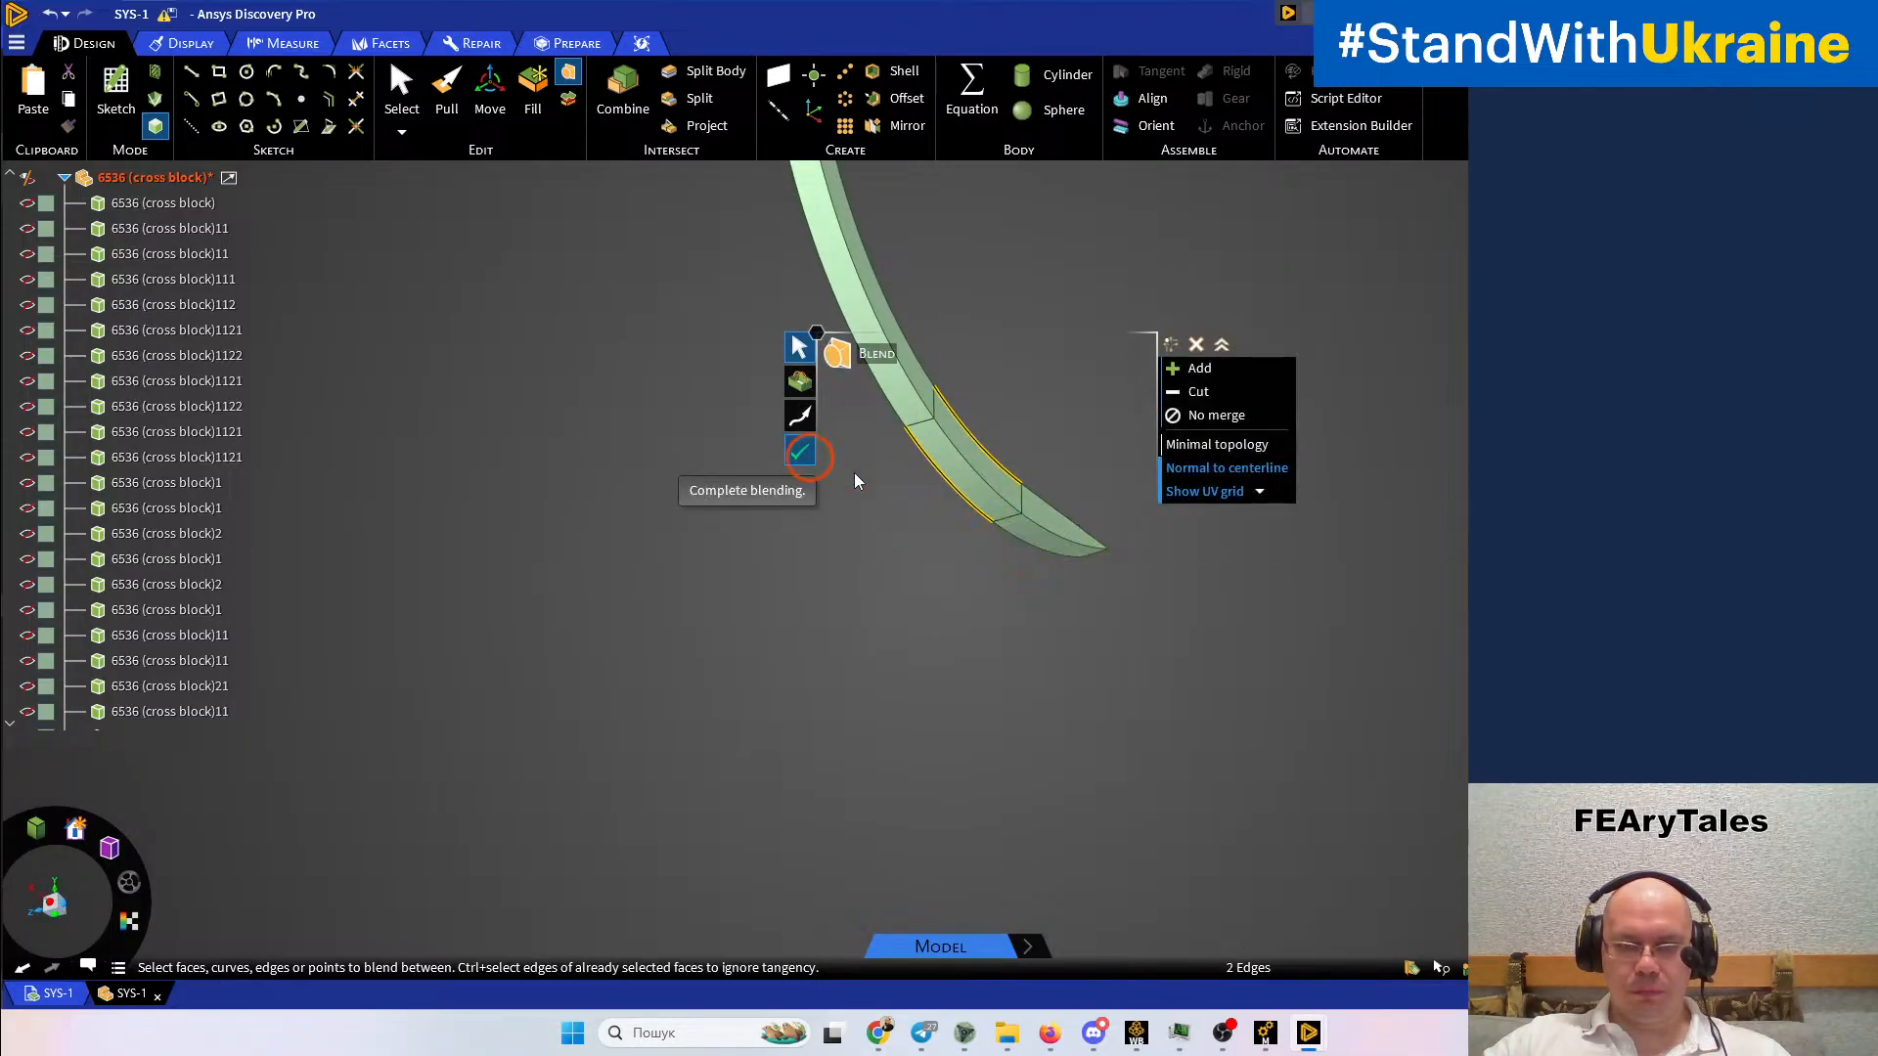
# Blend a surface between the two opposite long edges of the pointed segment at the arc's lower end
pyautogui.click(1069, 516)
pyautogui.moveTo(1070, 533)
pyautogui.mouseDown(button='middle')
pyautogui.moveTo(1173, 545)
pyautogui.moveTo(1213, 523)
pyautogui.moveTo(1066, 548)
pyautogui.mouseUp(button='middle')
pyautogui.click(1077, 538)
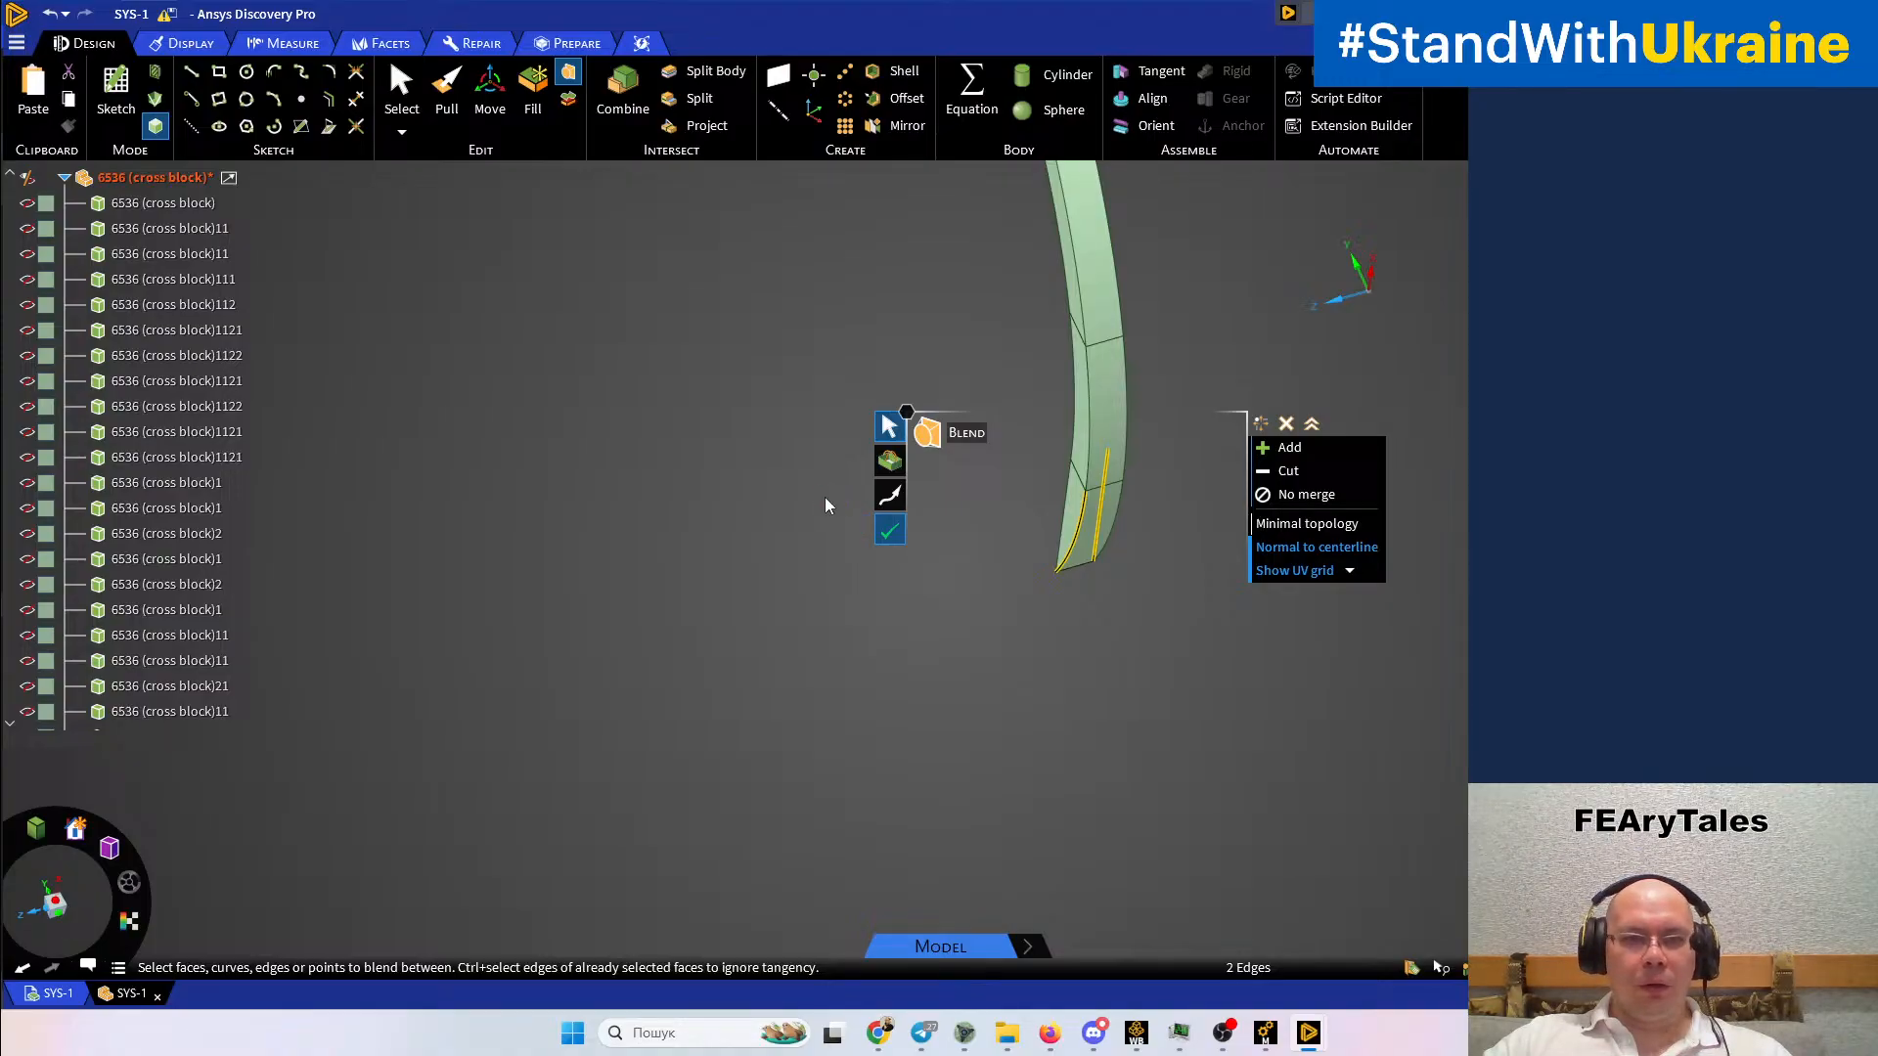
pyautogui.click(889, 528)
pyautogui.scroll(-1, 870, 542)
# Split the pointed segment at the arc's lower end, using the blend surface running through it as the cutter
pyautogui.click(684, 77)
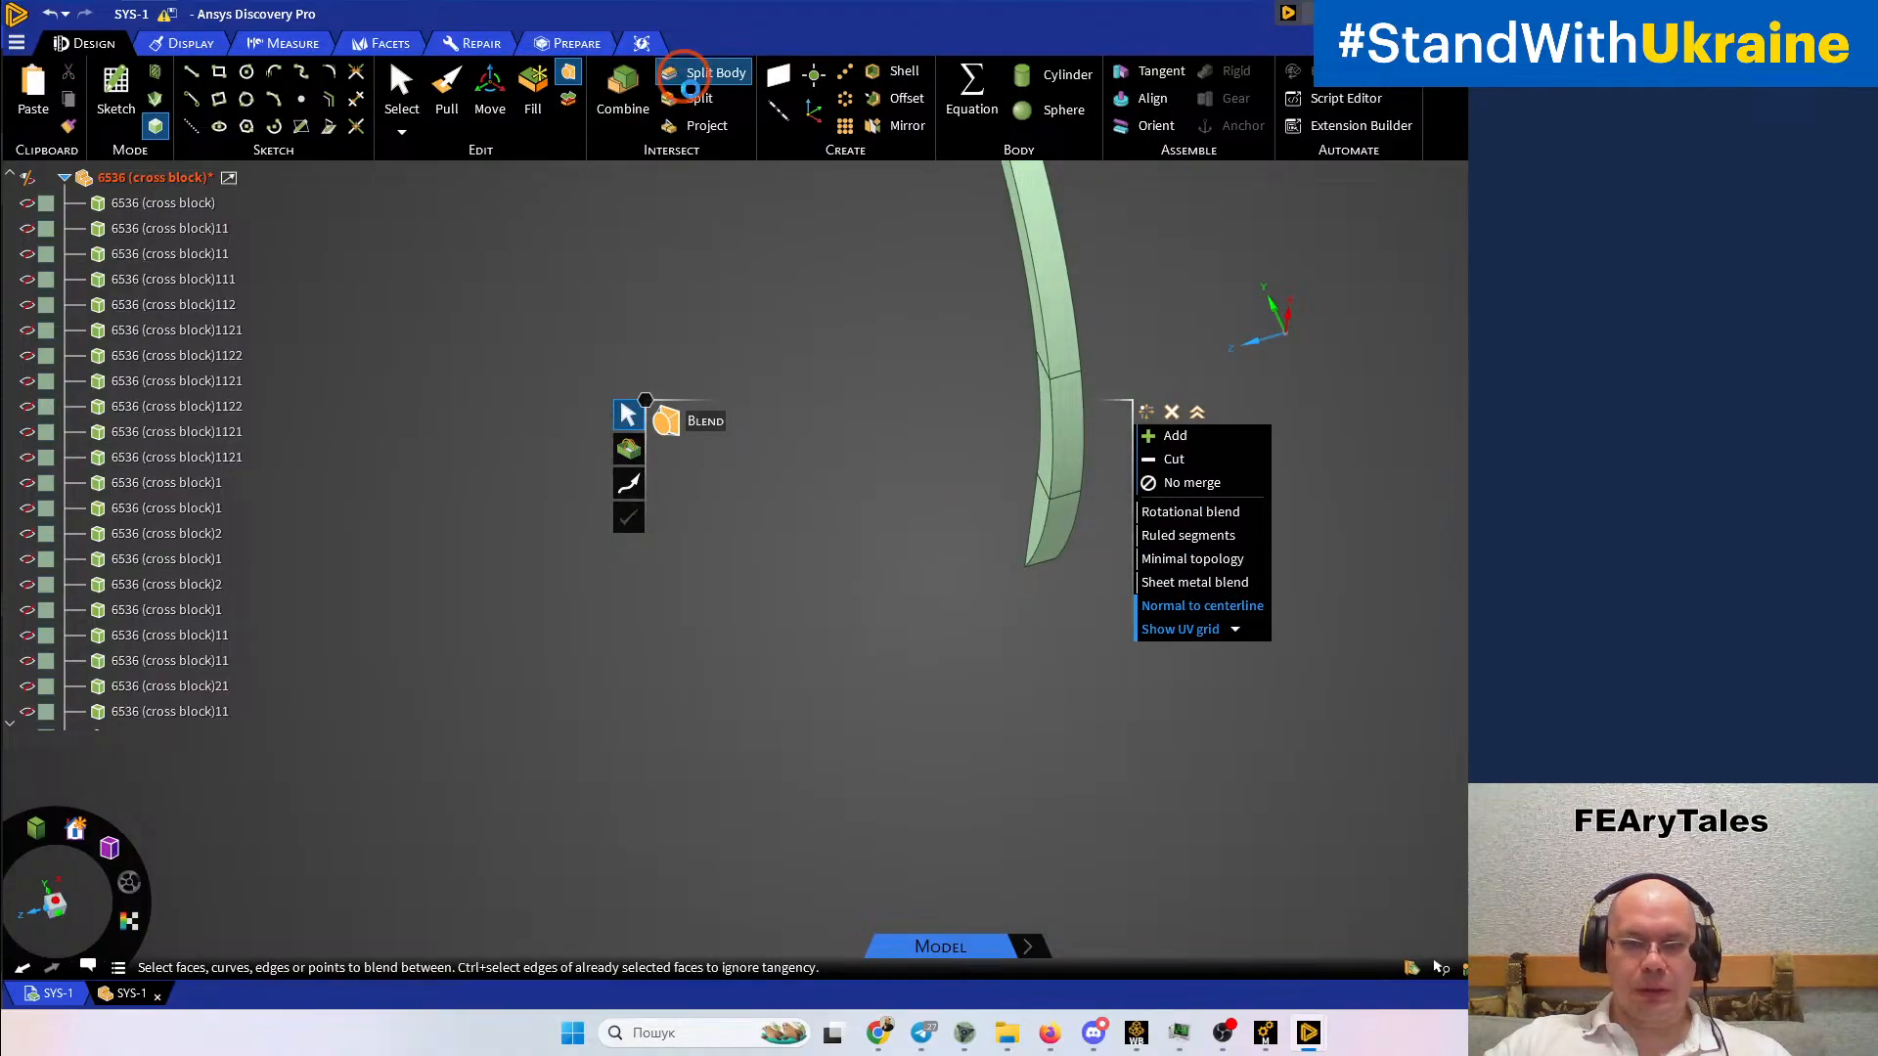
pyautogui.click(1054, 522)
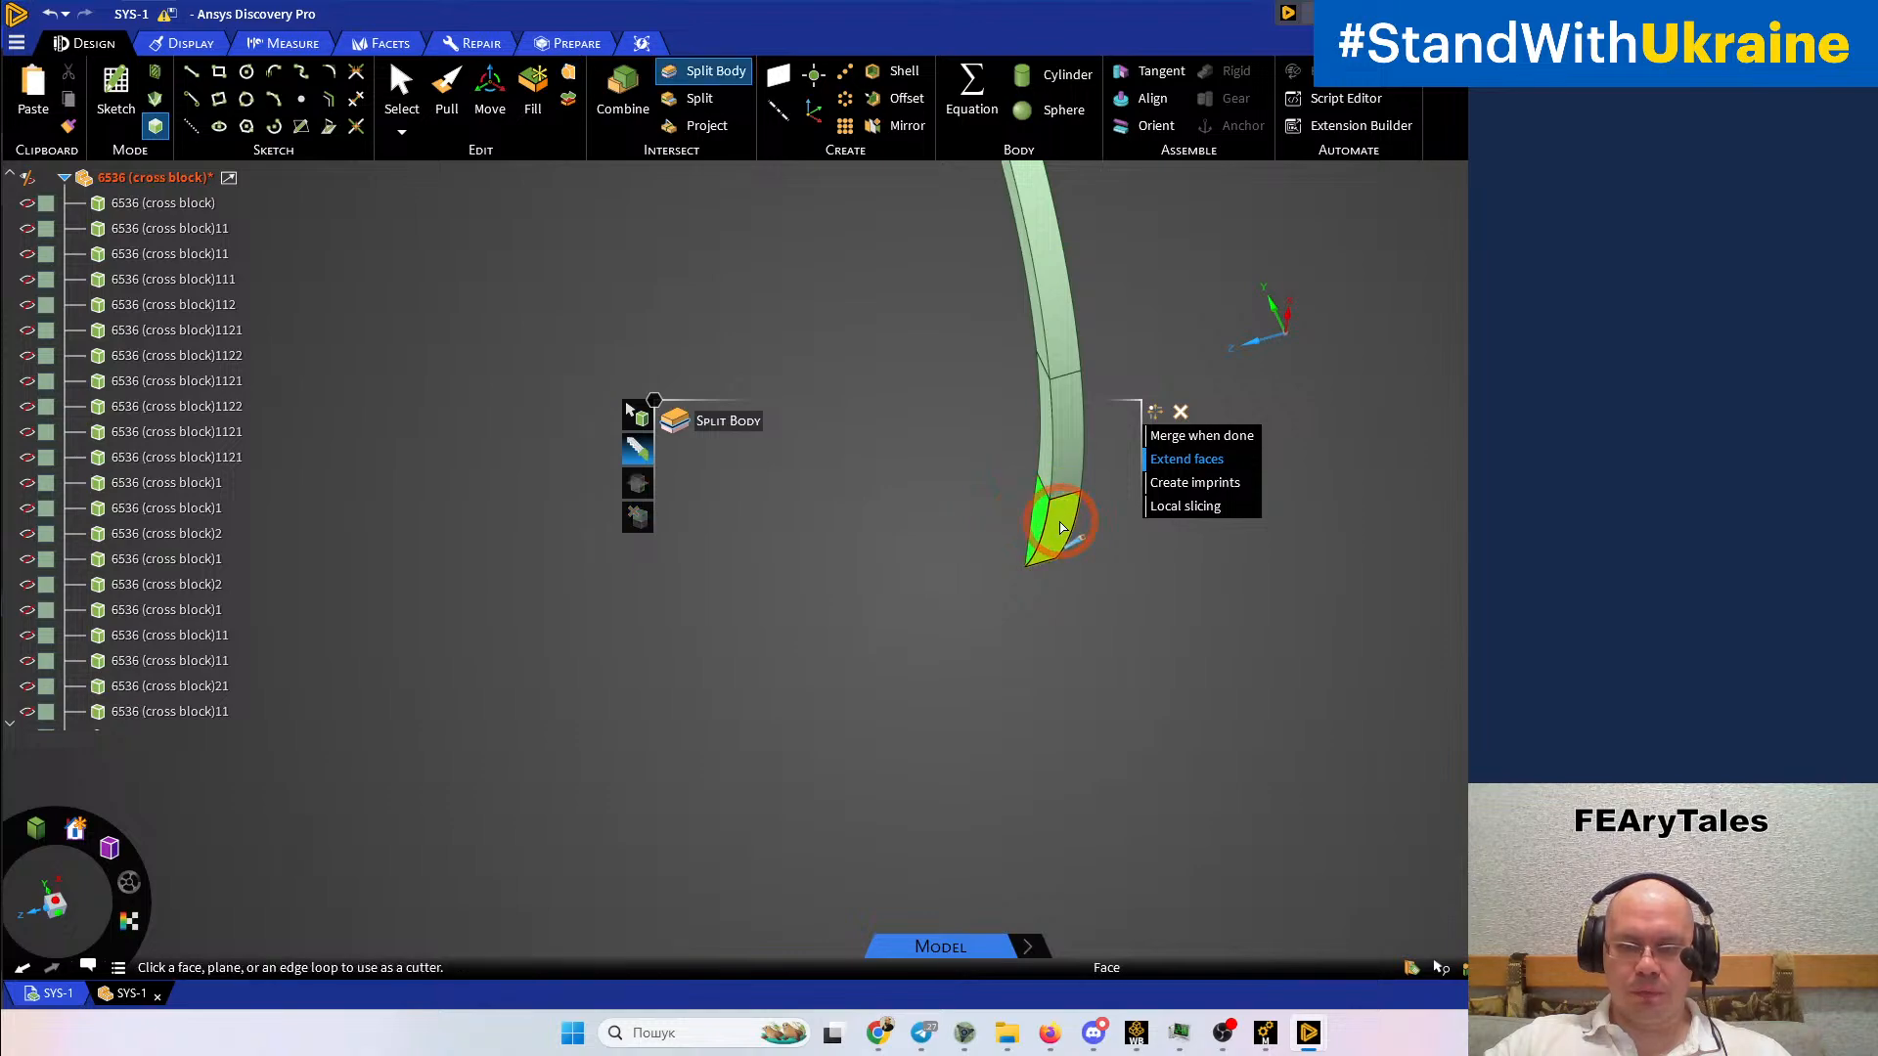
pyautogui.scroll(3, 1054, 526)
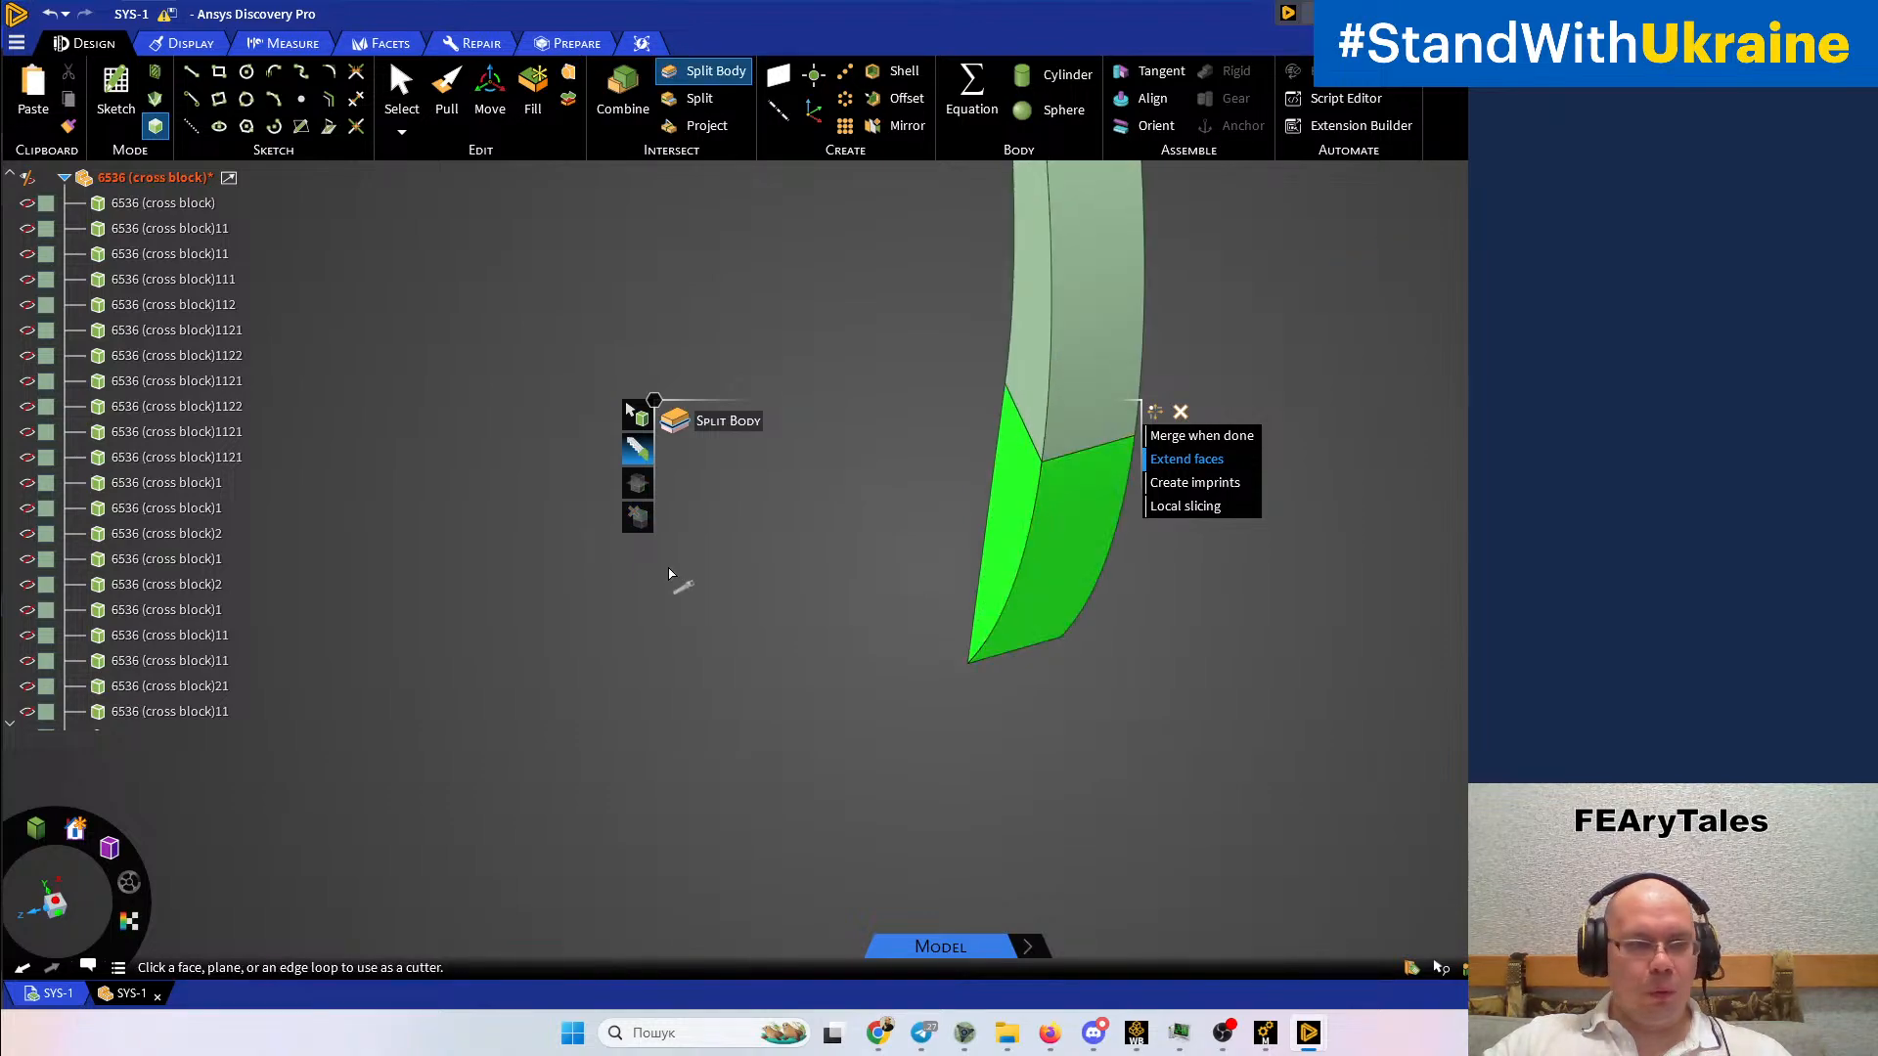
pyautogui.scroll(-4, 147, 386)
pyautogui.click(7, 435)
pyautogui.moveTo(5, 451); pyautogui.dragTo(17, 655)
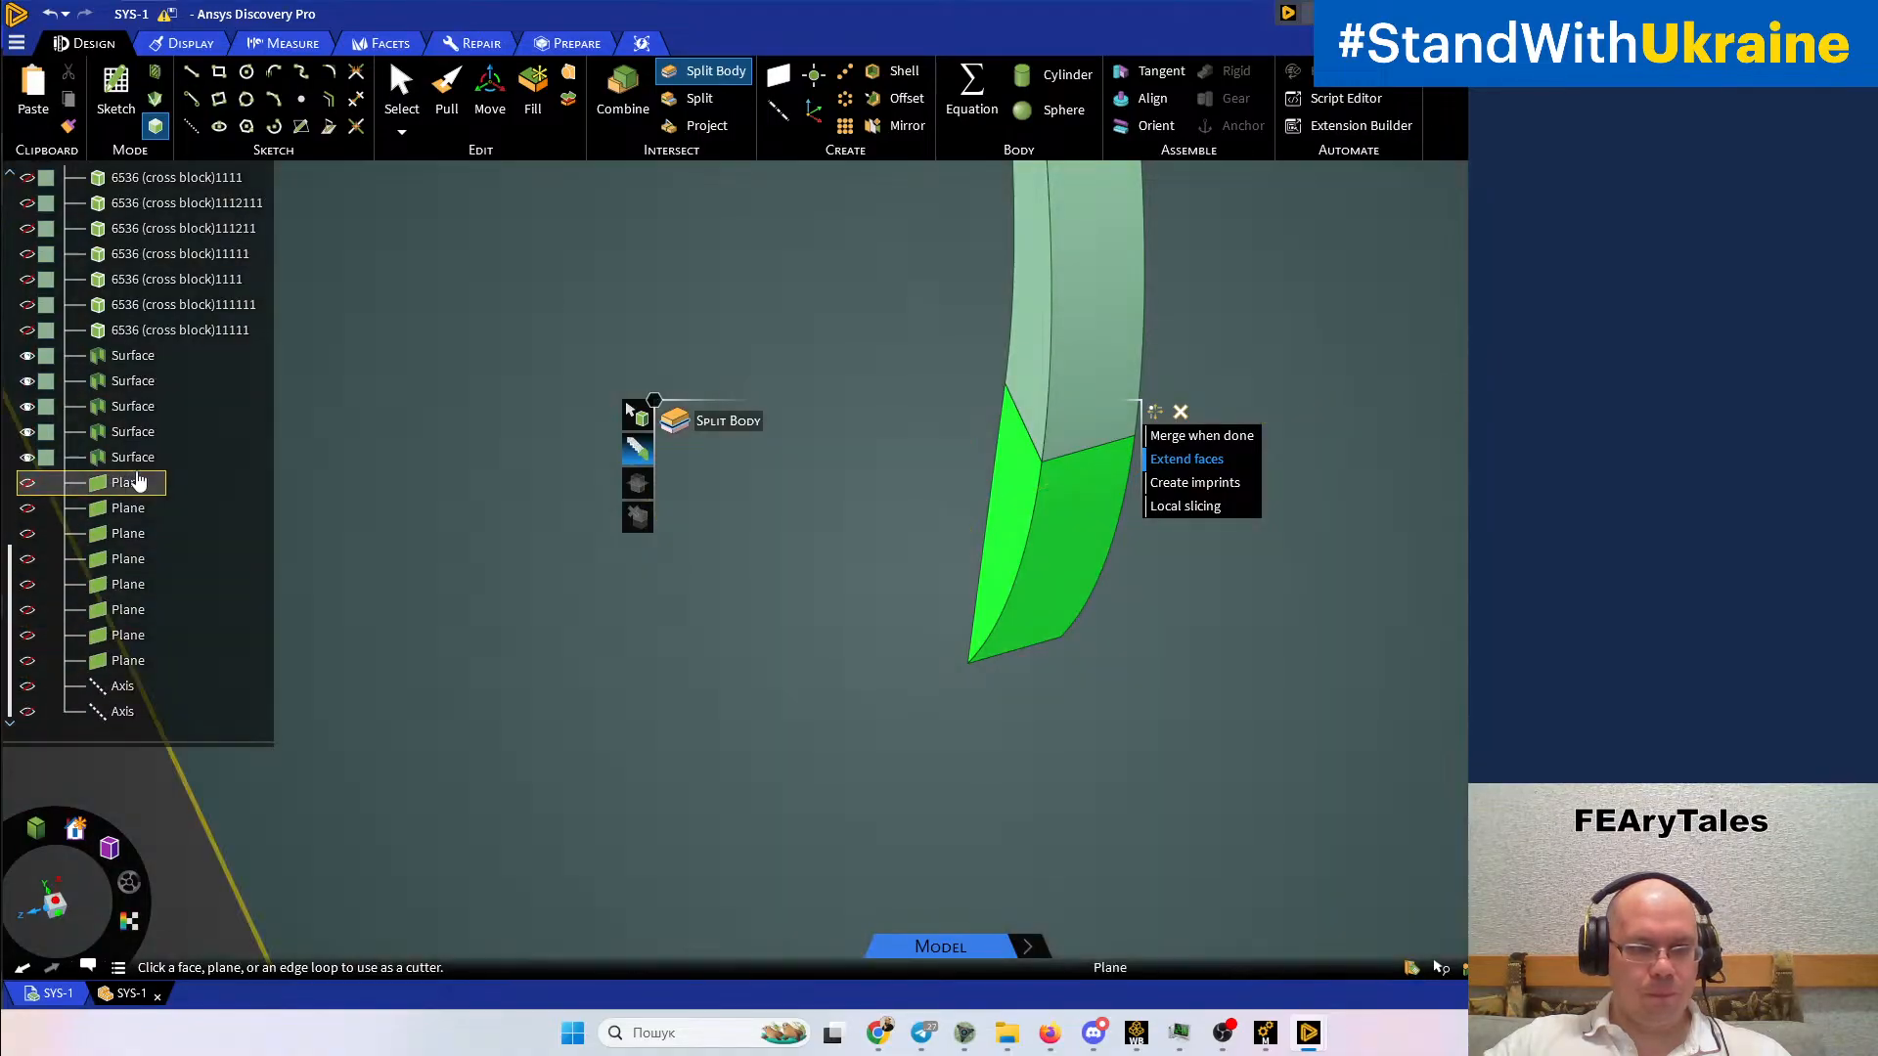
pyautogui.click(142, 460)
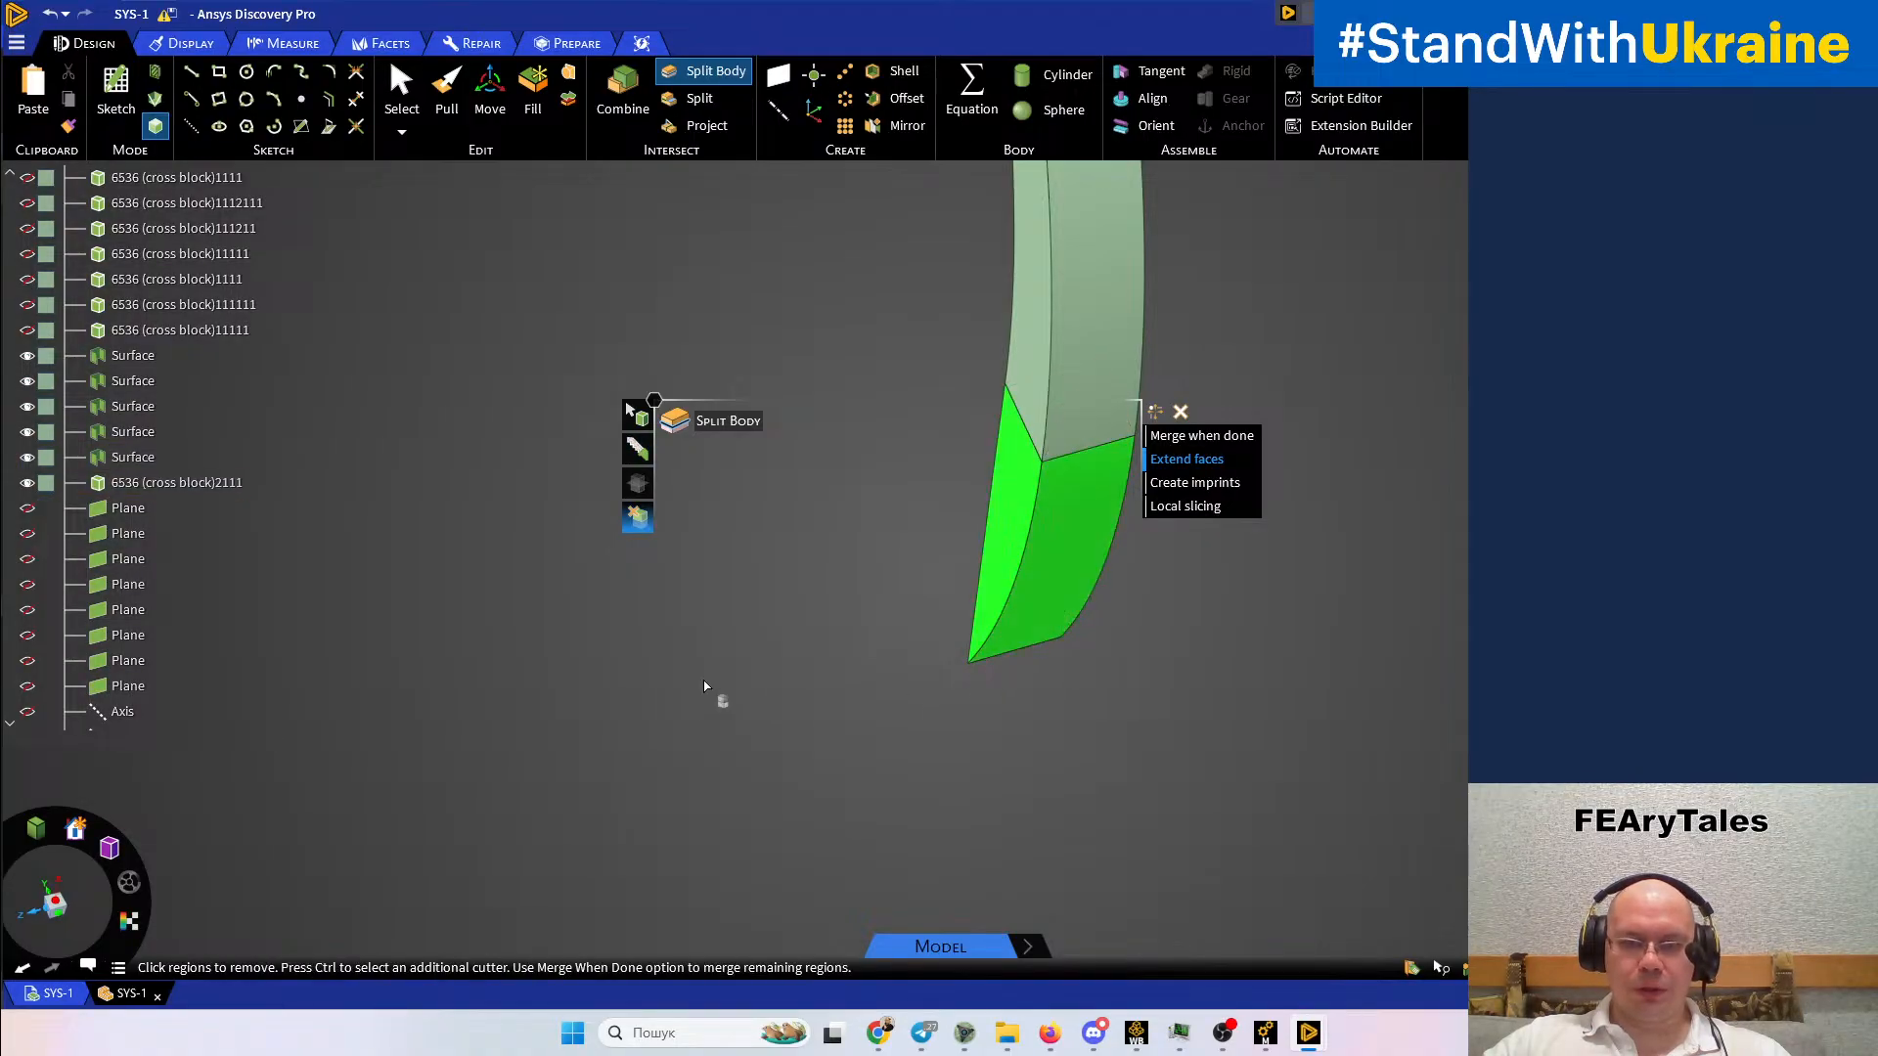
pyautogui.click(669, 711)
# Split the short segment above the lower pointed end with its own blend surface
pyautogui.keyDown('shift'); pyautogui.moveTo(1061, 391); pyautogui.dragTo(998, 538, button='middle'); pyautogui.keyUp('shift')
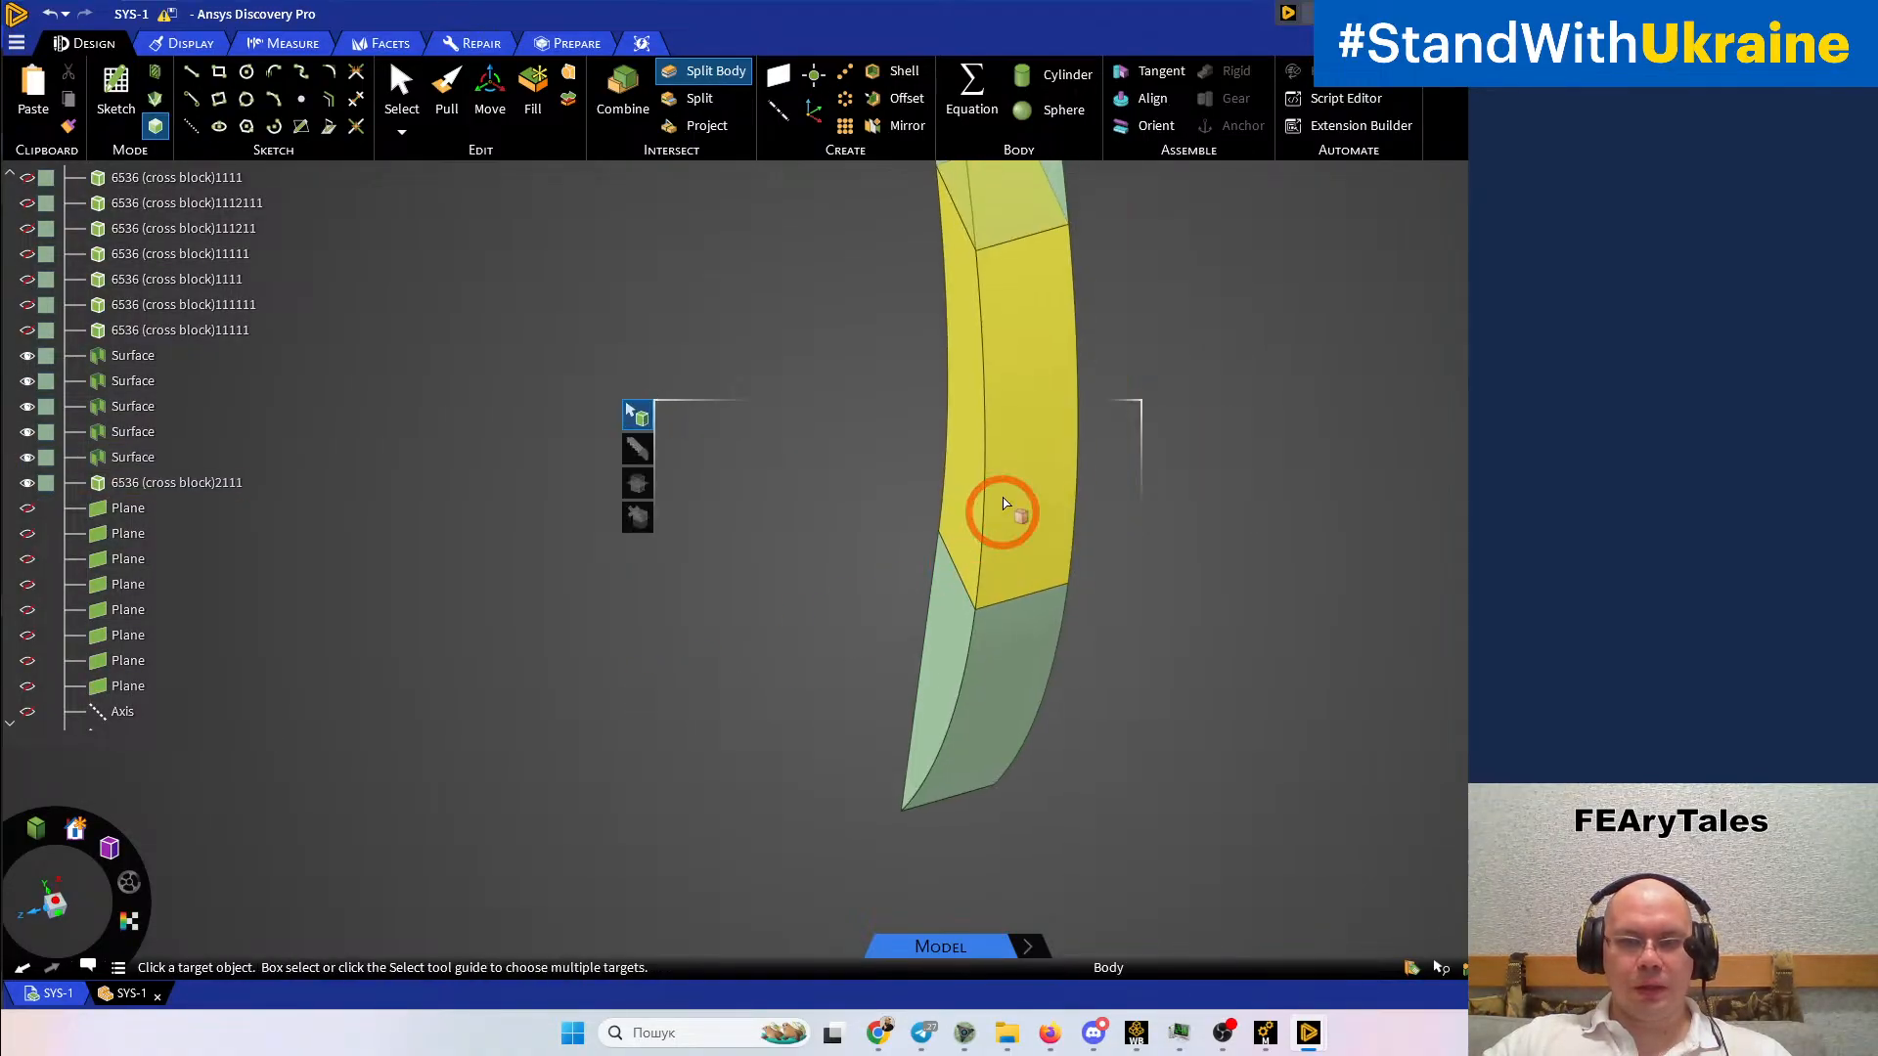
pyautogui.click(1003, 498)
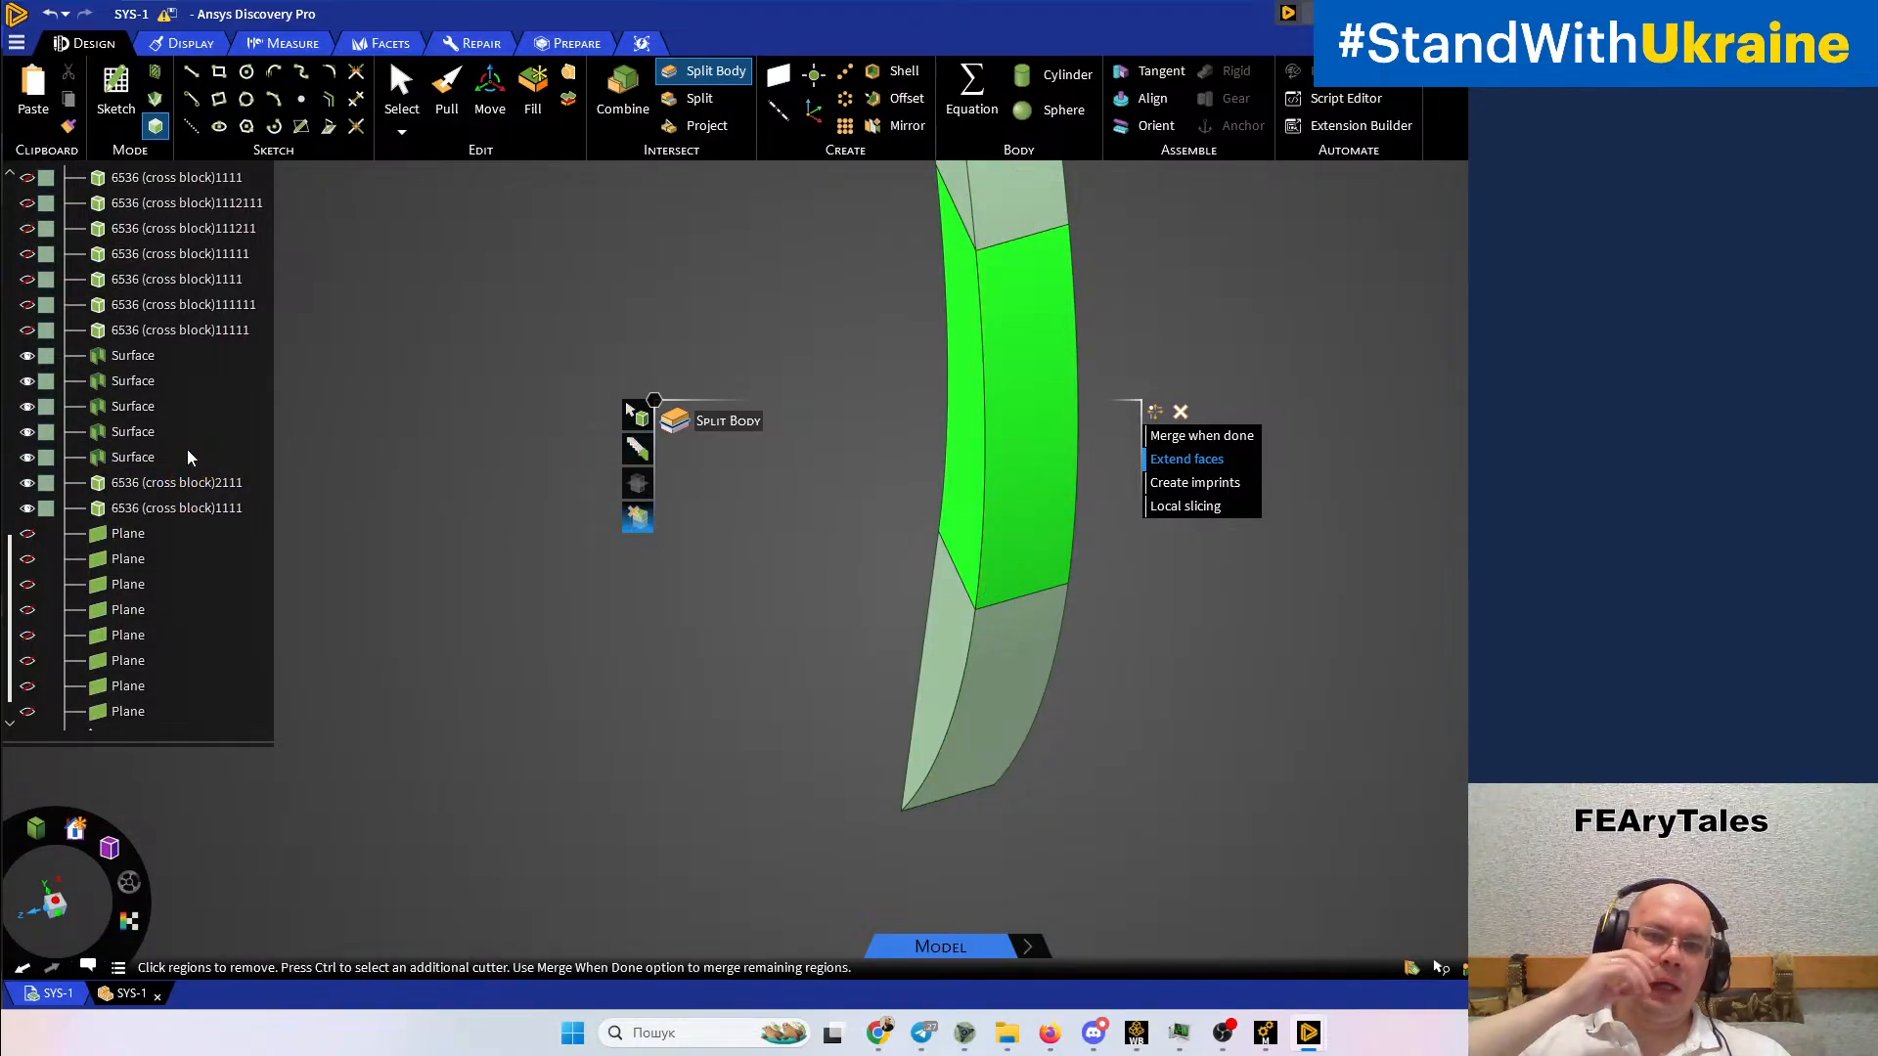
pyautogui.click(345, 342)
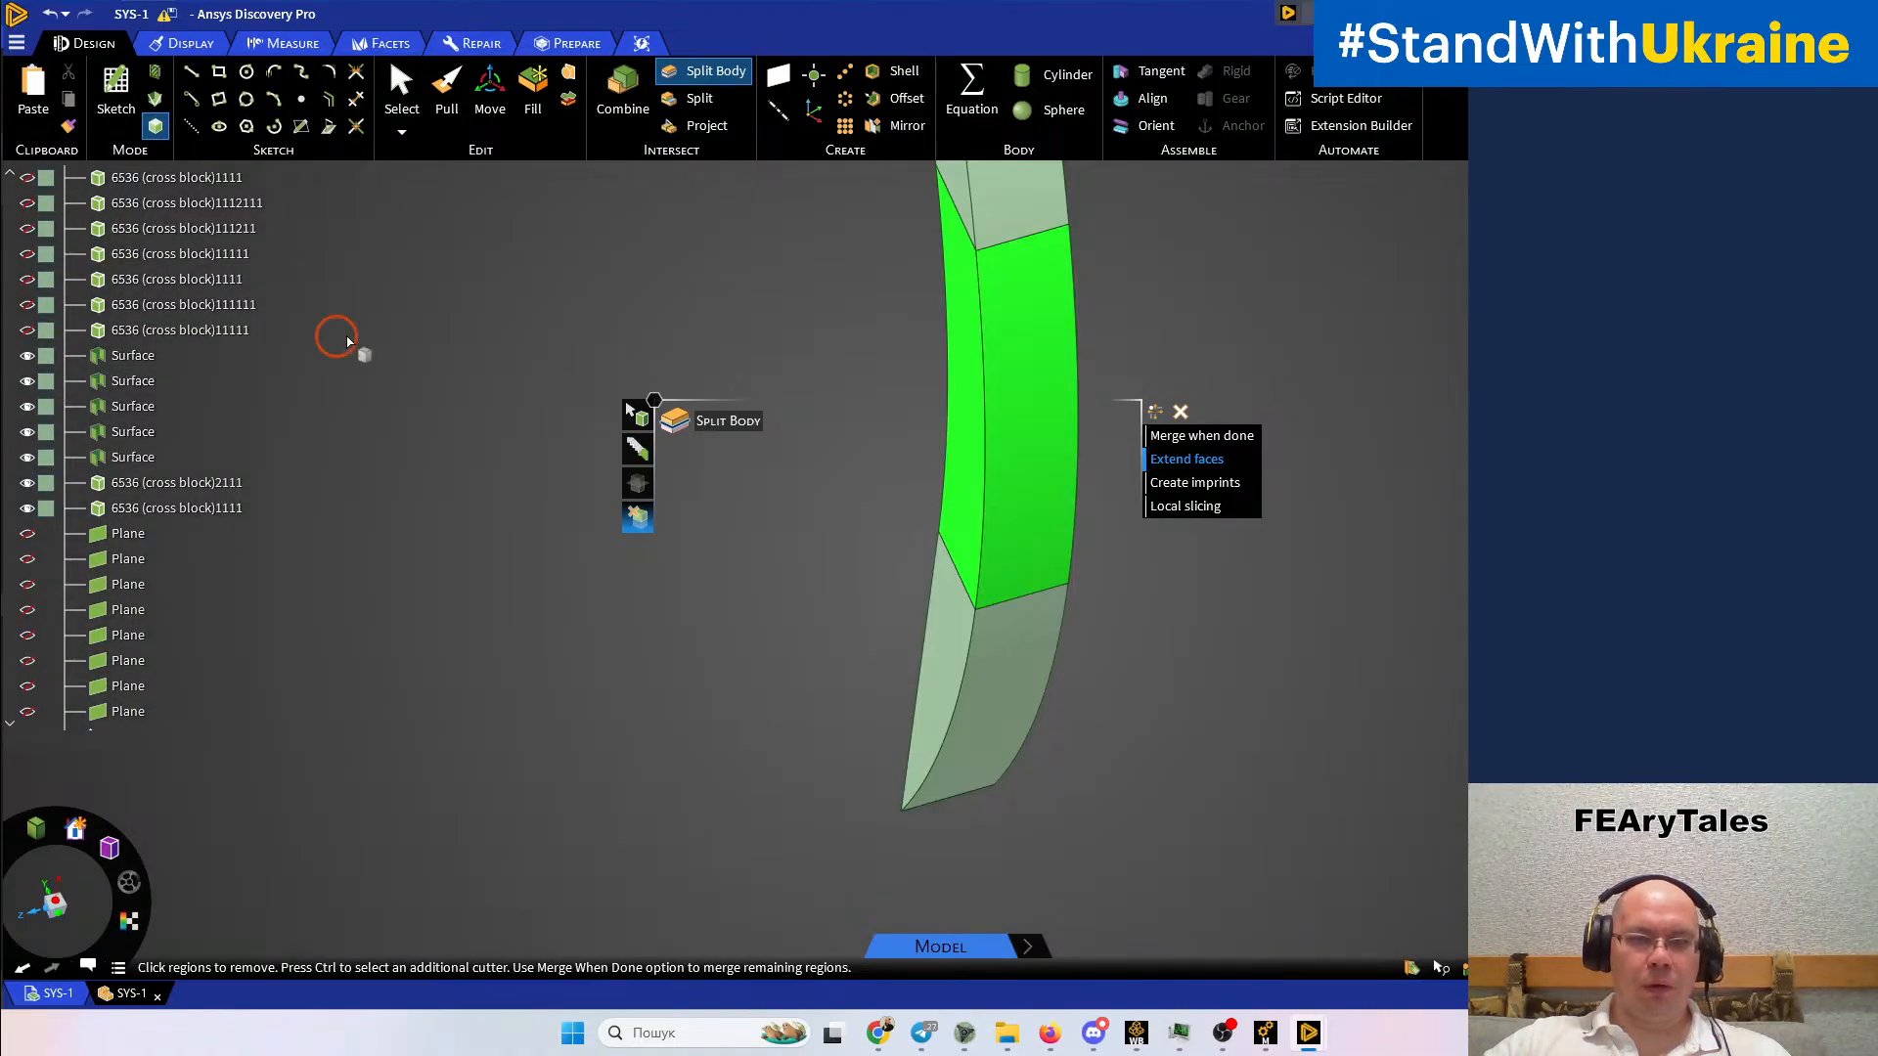
# Split the long middle segment of the arc with the blend surface that runs along its length
pyautogui.keyDown('shift'); pyautogui.moveTo(748, 377); pyautogui.dragTo(700, 511, button='middle'); pyautogui.keyUp('shift')
pyautogui.click(922, 377)
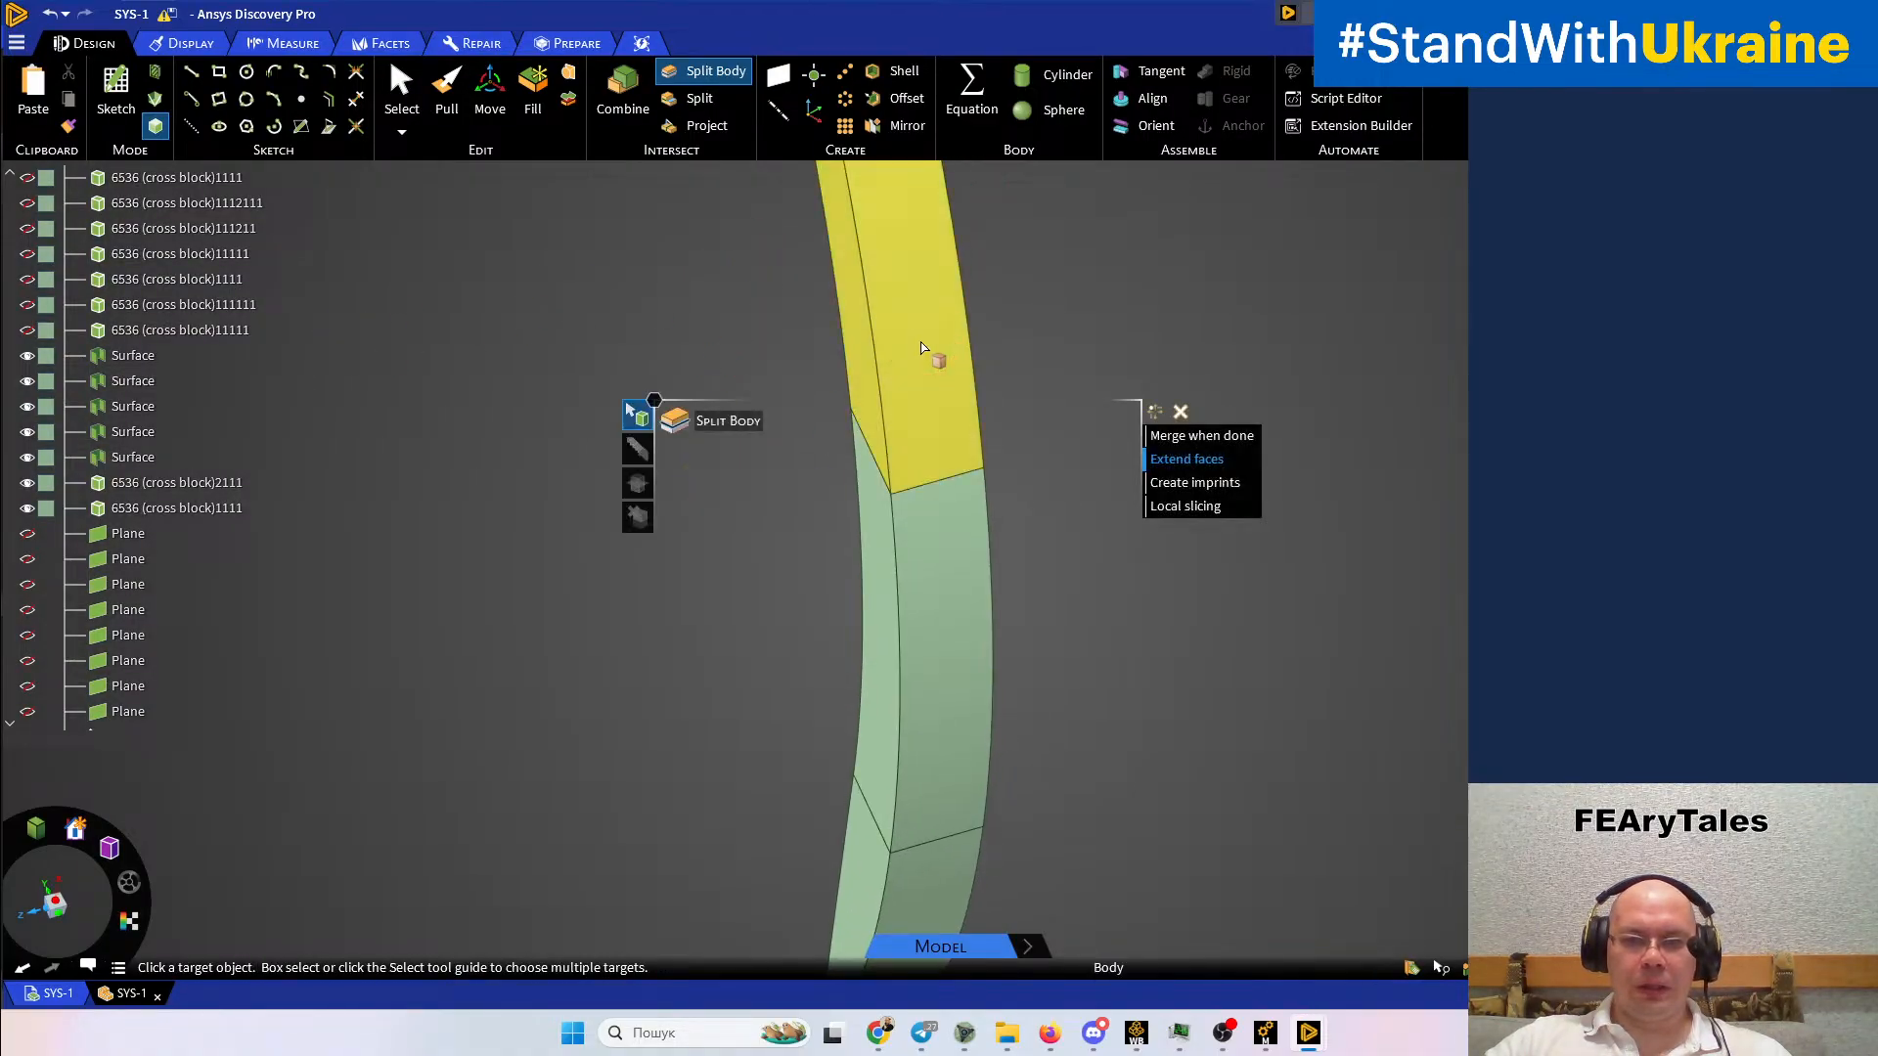
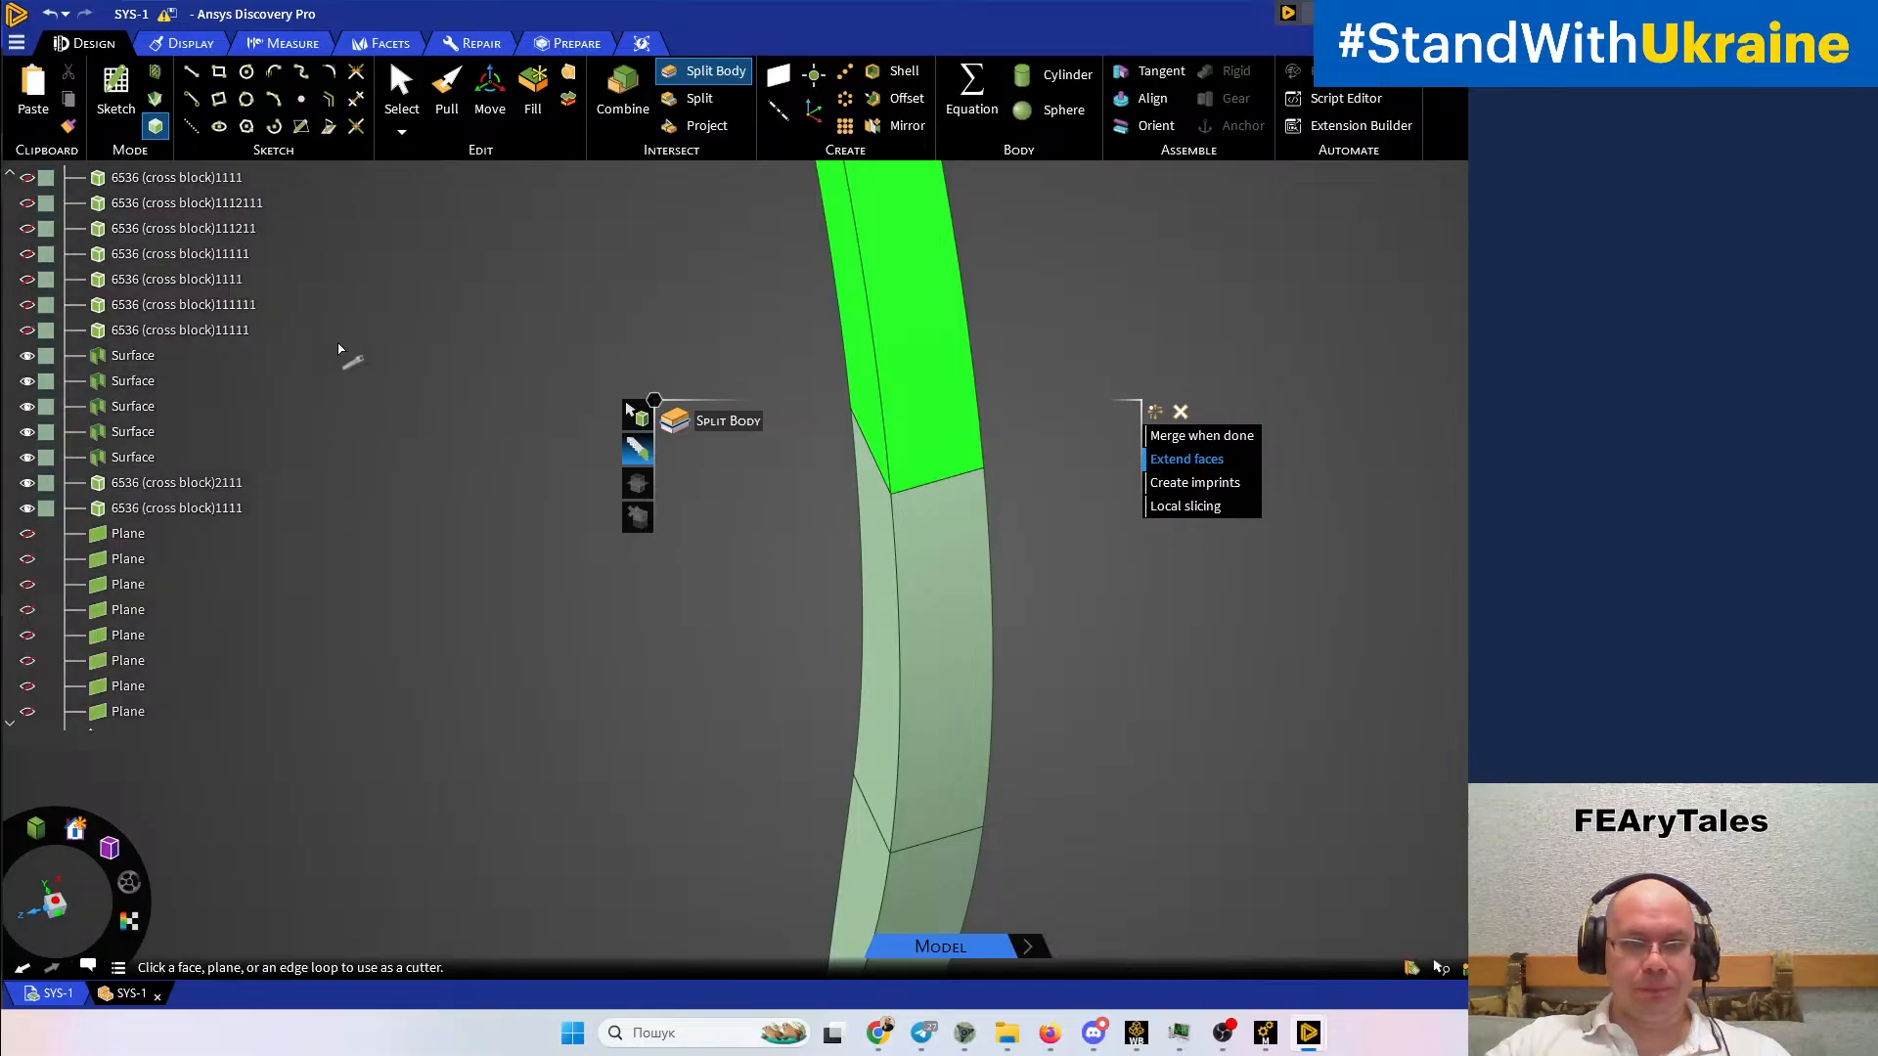
pyautogui.click(122, 421)
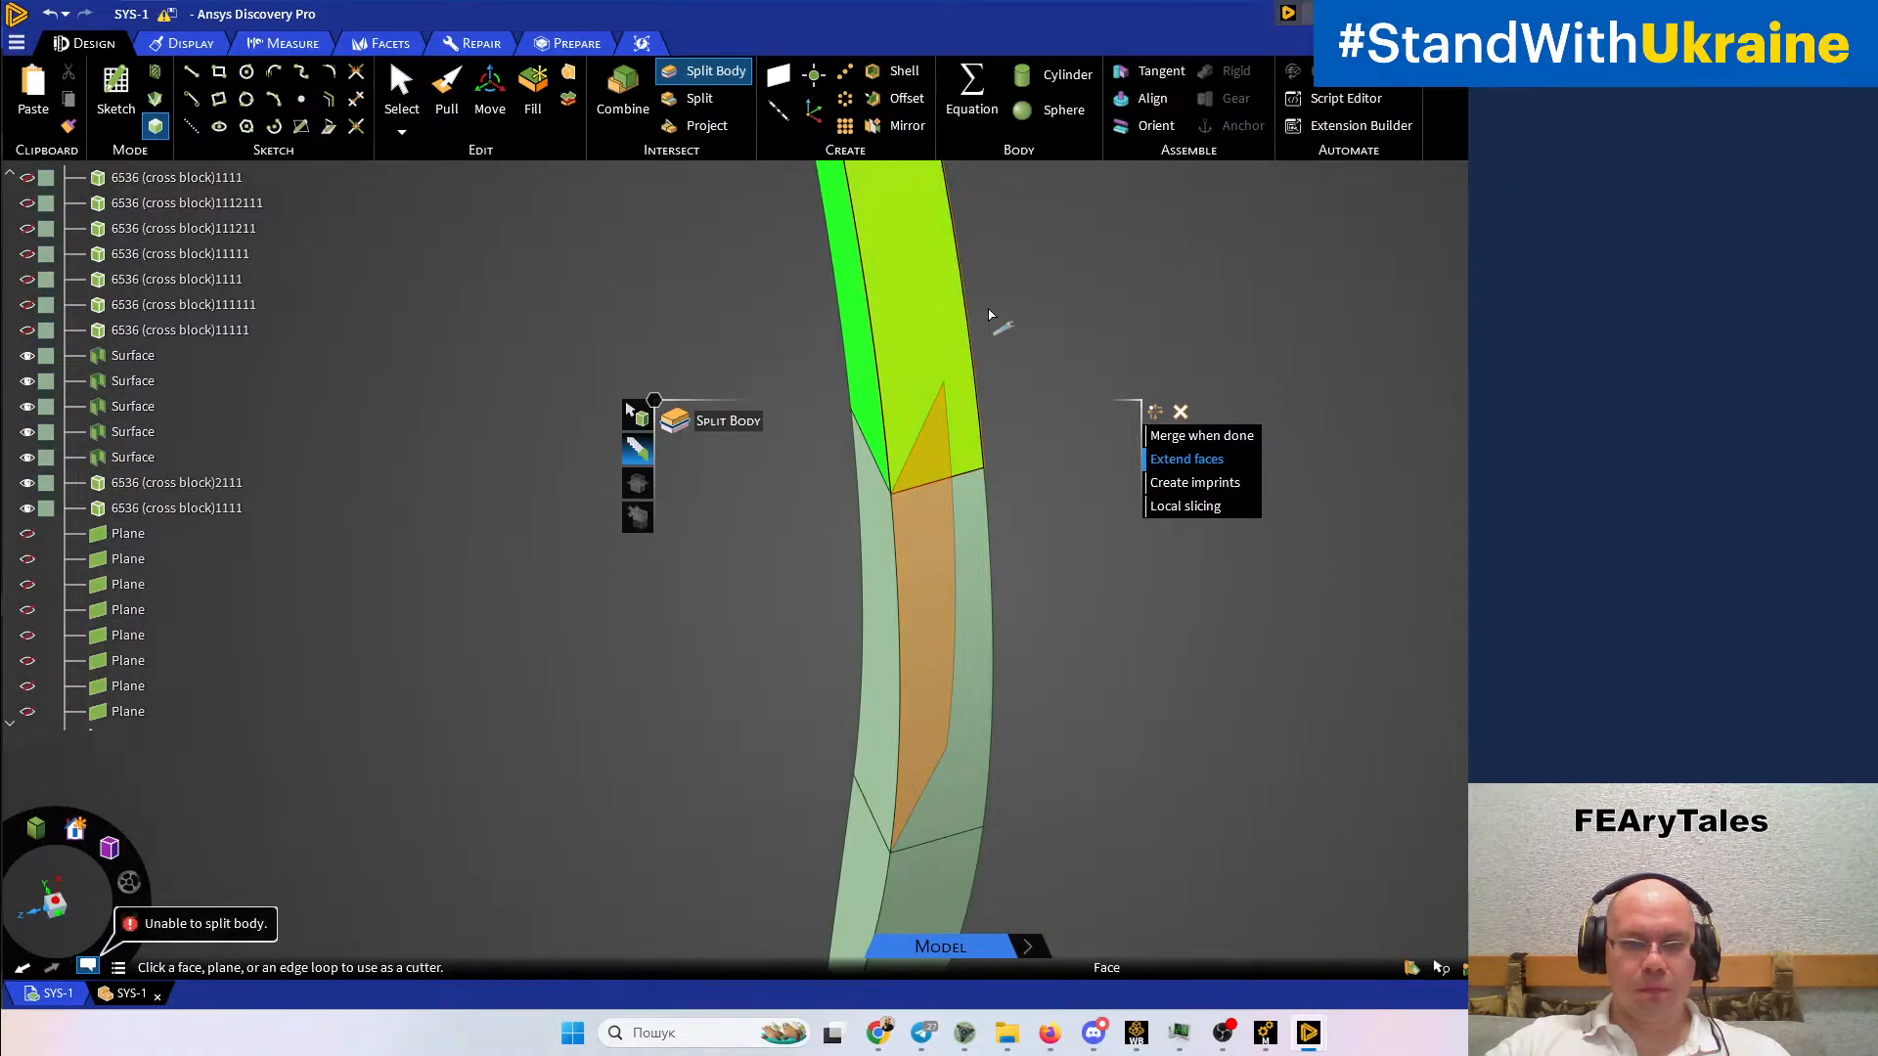
pyautogui.click(134, 406)
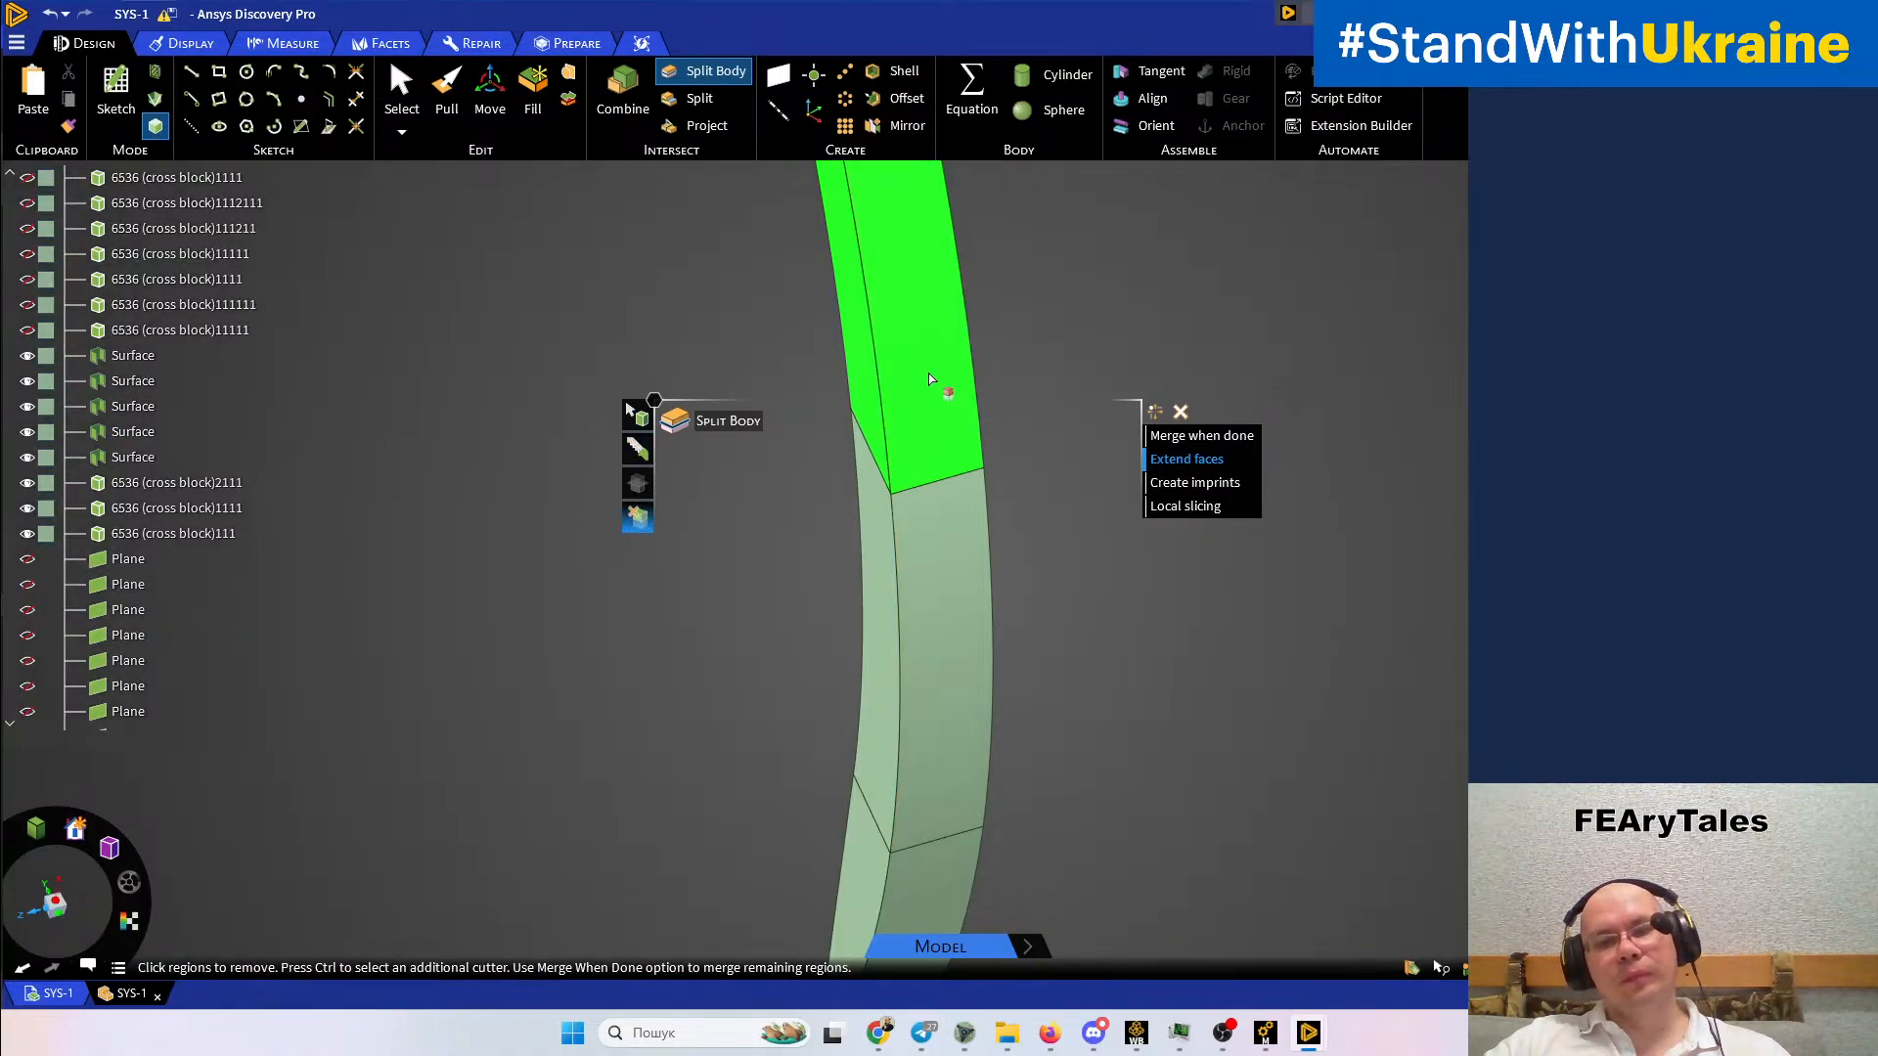
# Split the short segment and the pointed segment at the arc's upper end with their respective blend surfaces
pyautogui.scroll(-5, 601, 669)
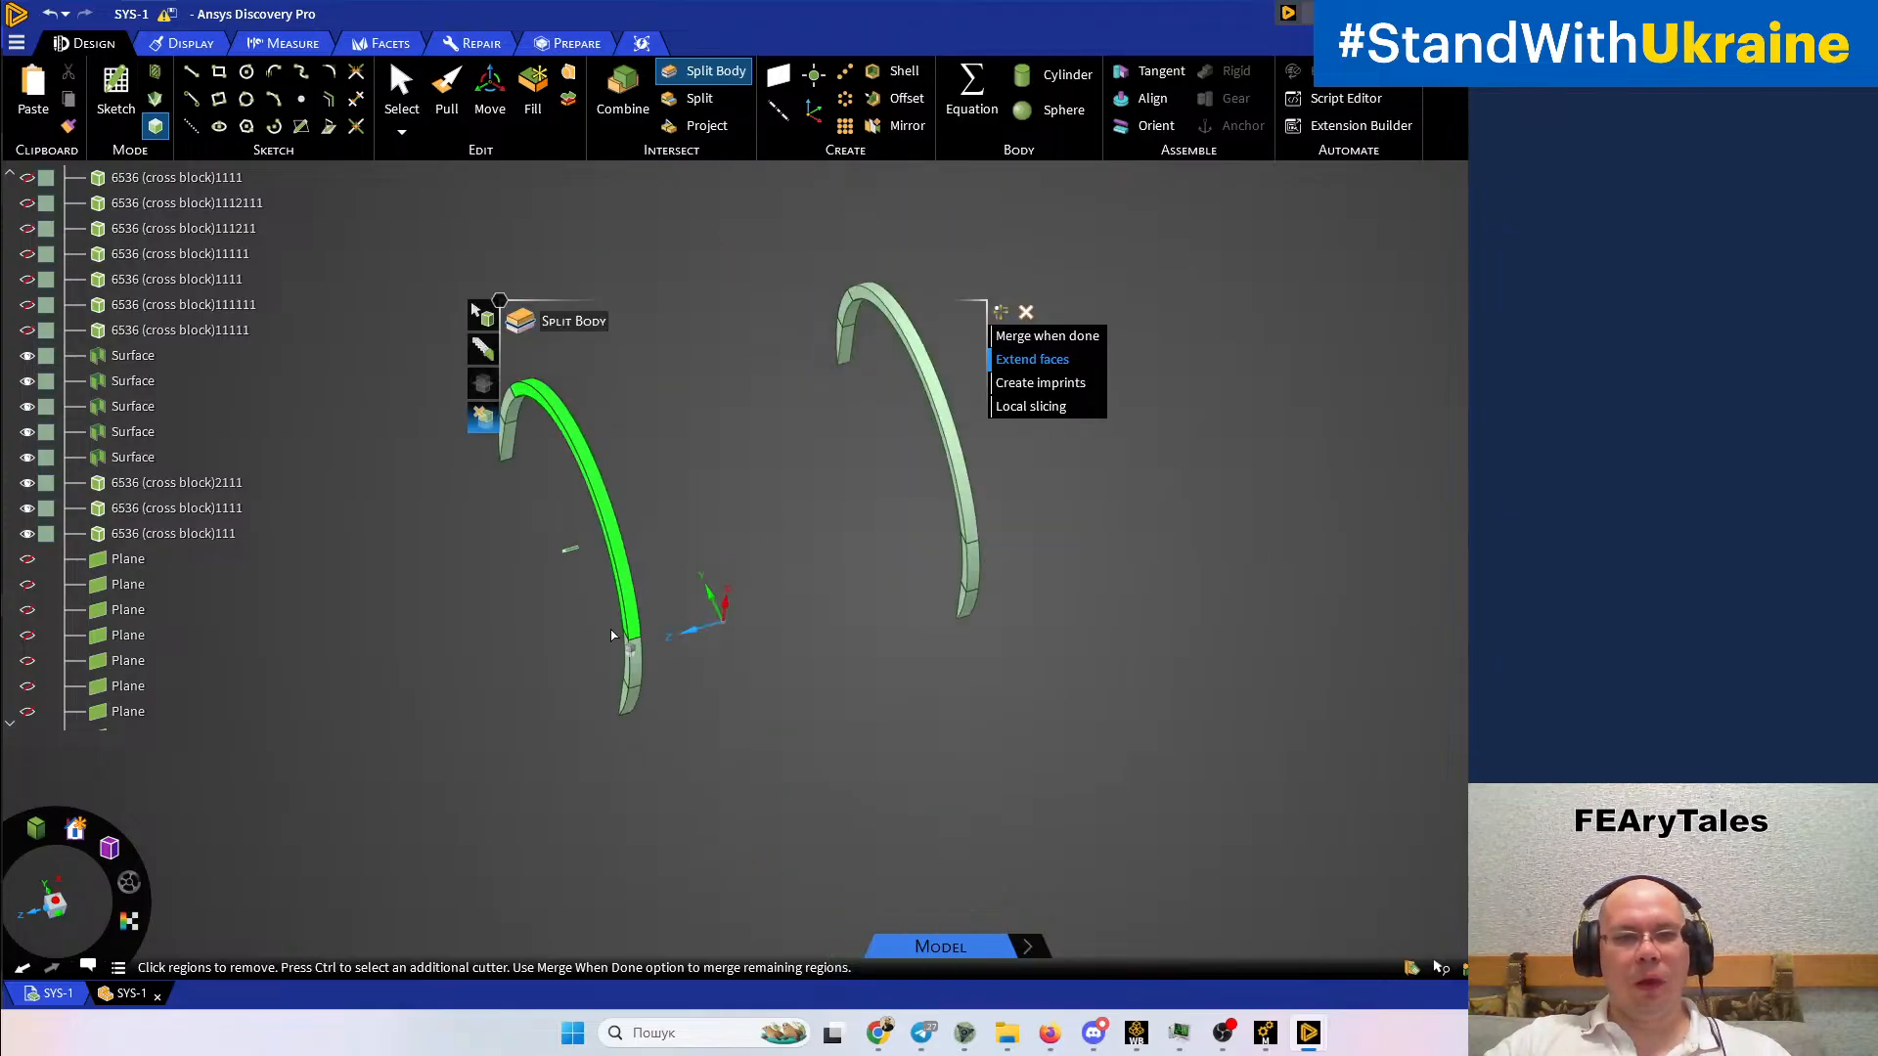
pyautogui.keyDown('ctrl'); pyautogui.moveTo(827, 426); pyautogui.dragTo(917, 578, button='middle'); pyautogui.keyUp('ctrl')
pyautogui.press('Escape')
pyautogui.moveTo(728, 500); pyautogui.dragTo(797, 552, button='middle')
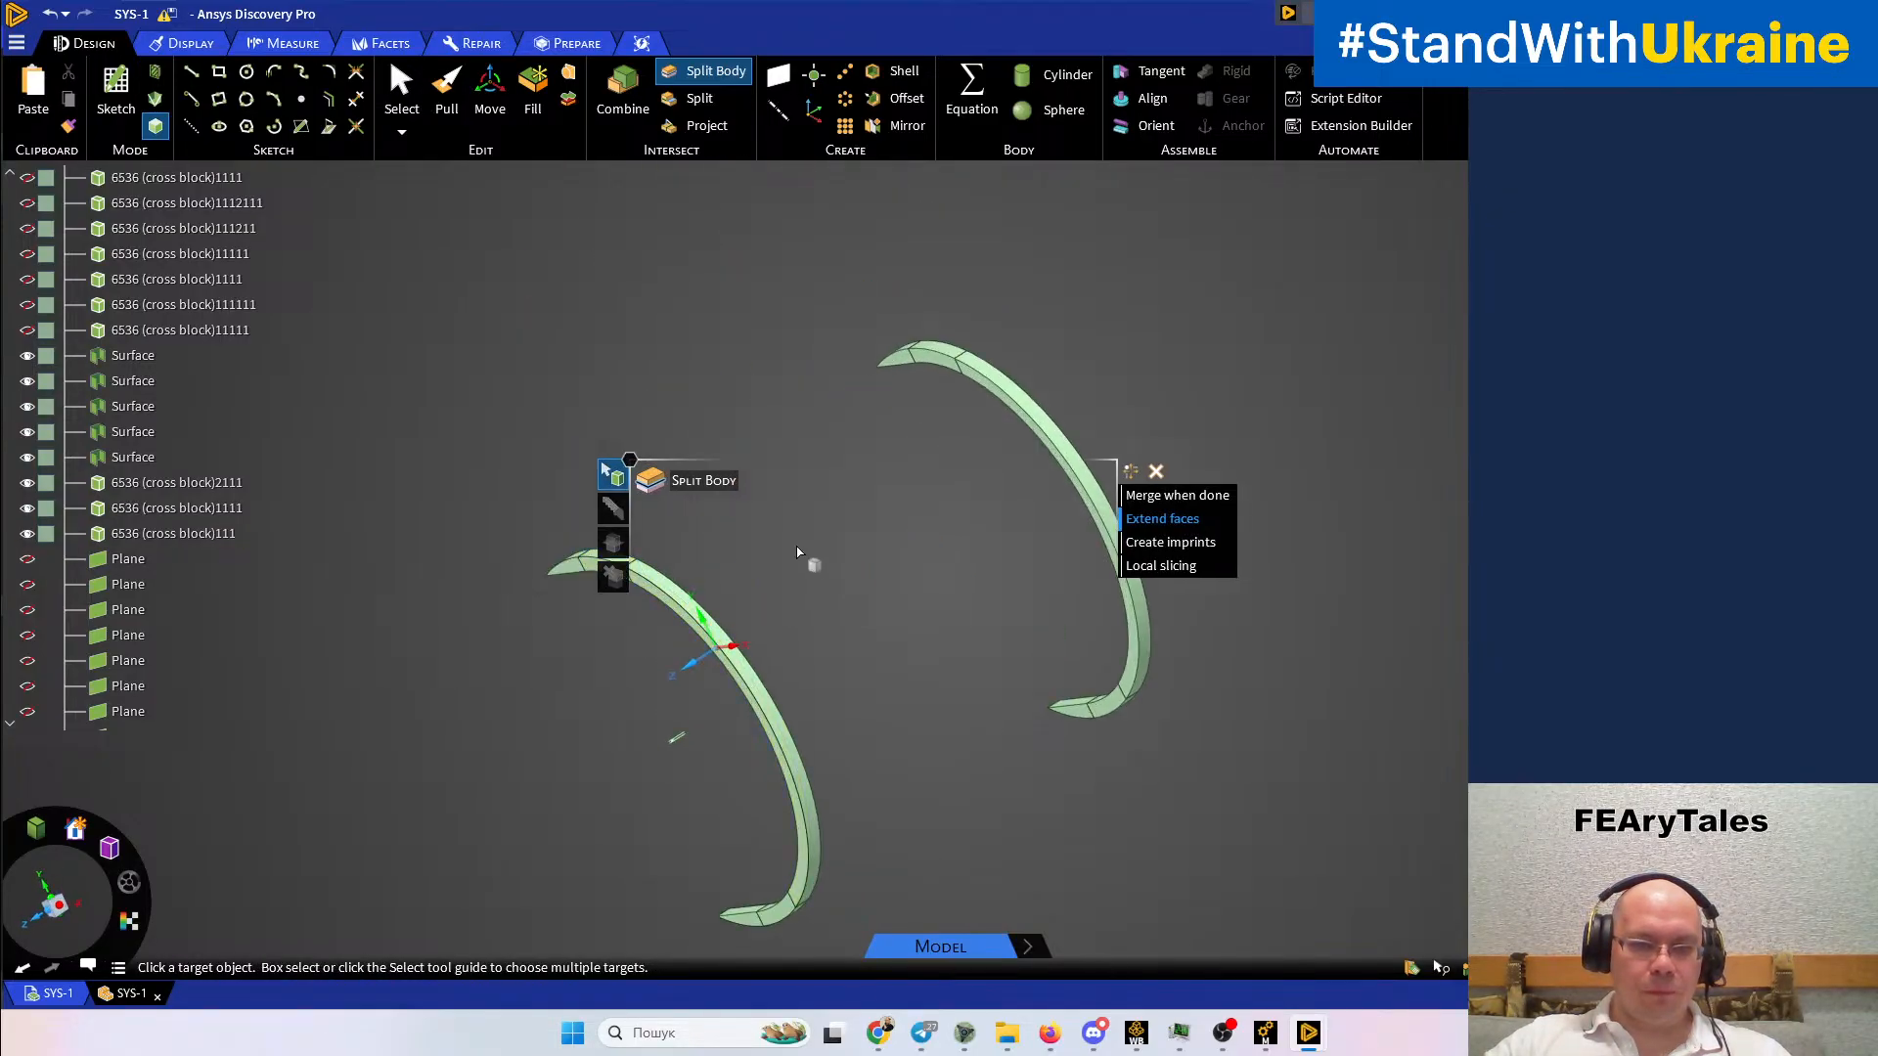
pyautogui.scroll(8, 1116, 537)
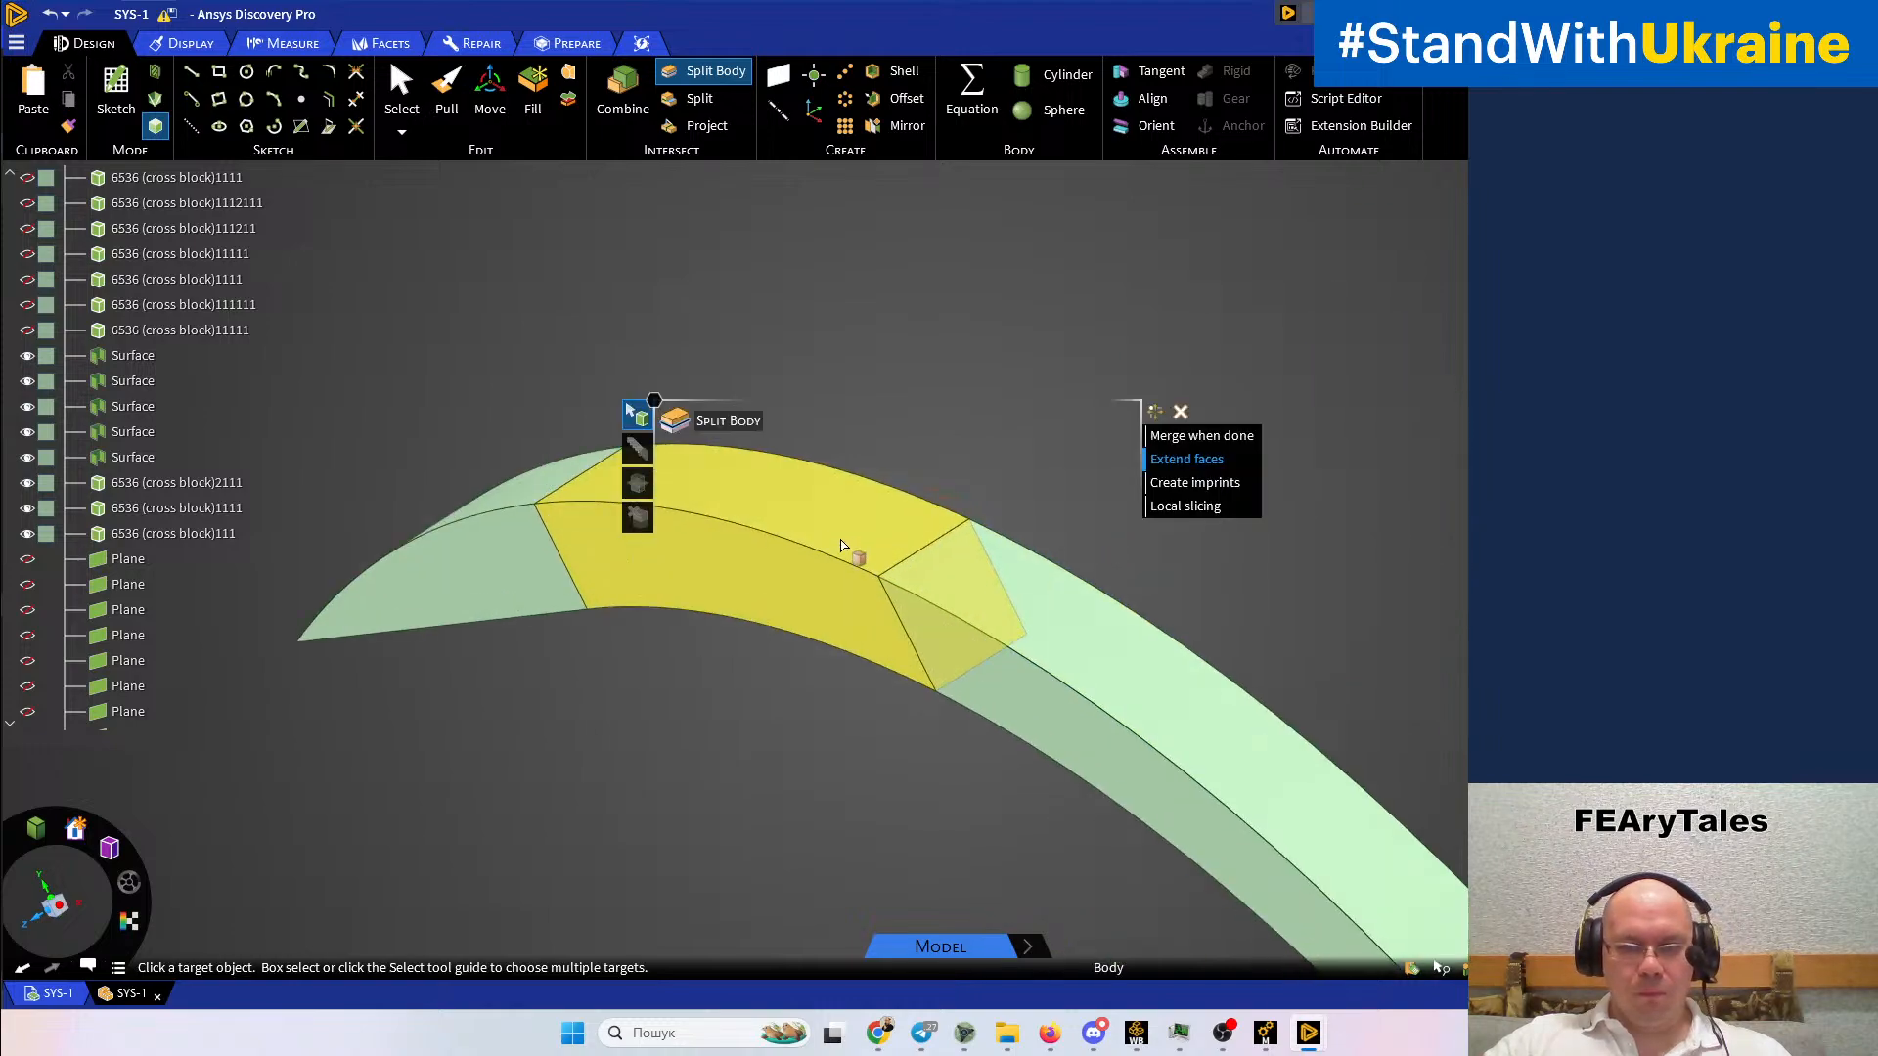
pyautogui.click(838, 550)
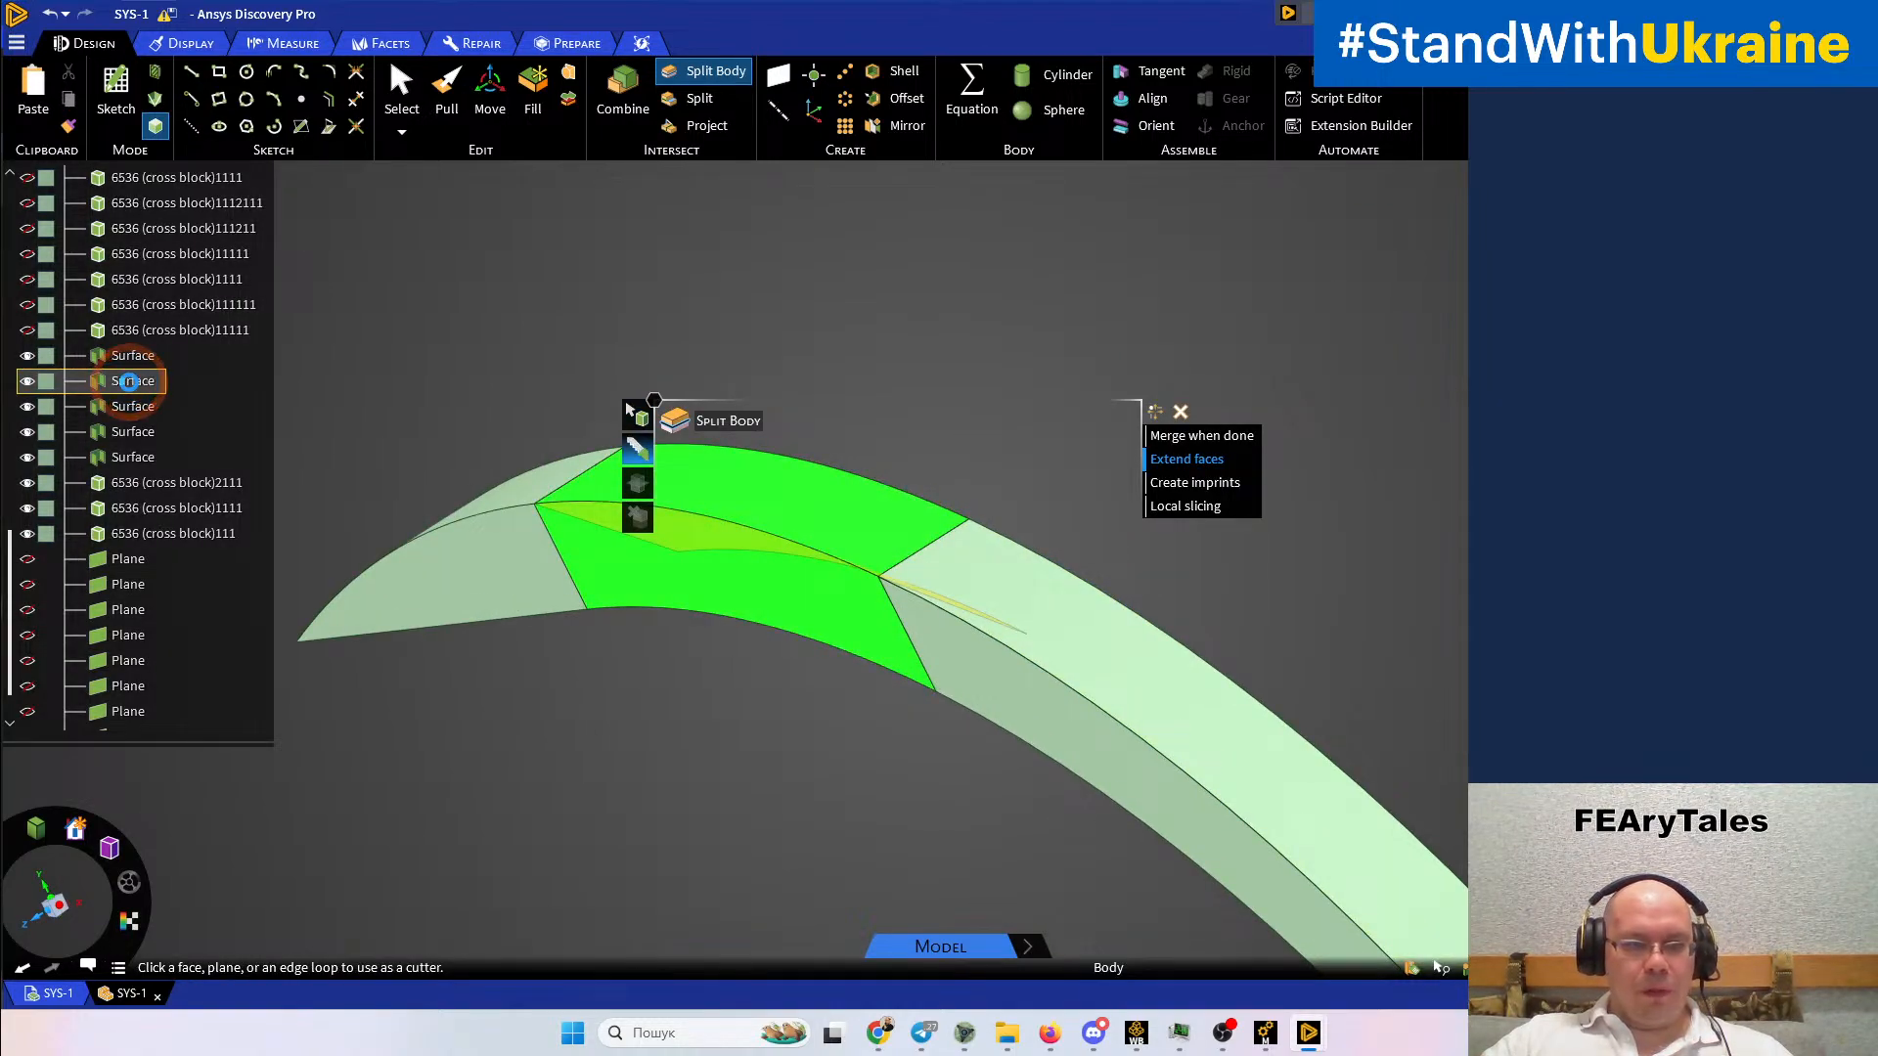
pyautogui.click(129, 382)
pyautogui.click(459, 542)
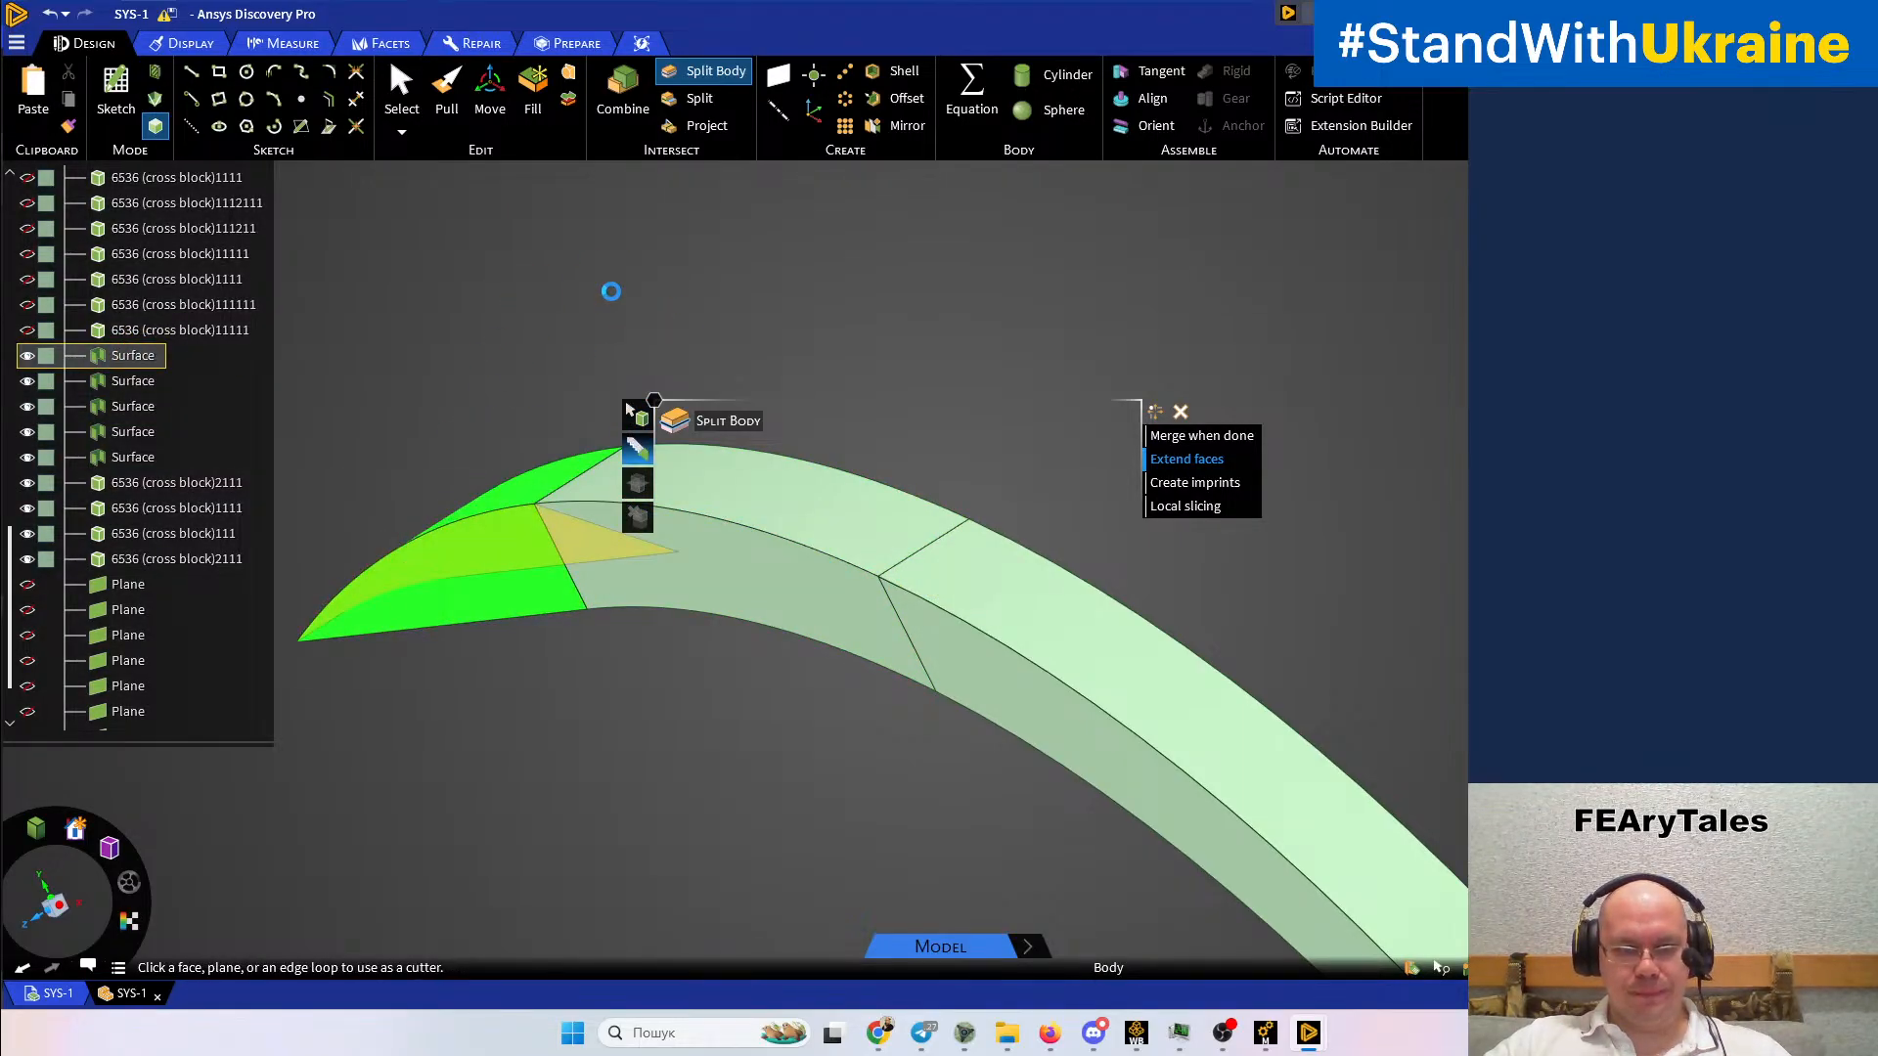
# Blend a surface between the two opposite long edges of the pointed segment at the second arc's lower end
pyautogui.scroll(-8, 573, 319)
pyautogui.moveTo(1125, 469); pyautogui.dragTo(885, 570, button='middle')
pyautogui.scroll(3, 886, 570)
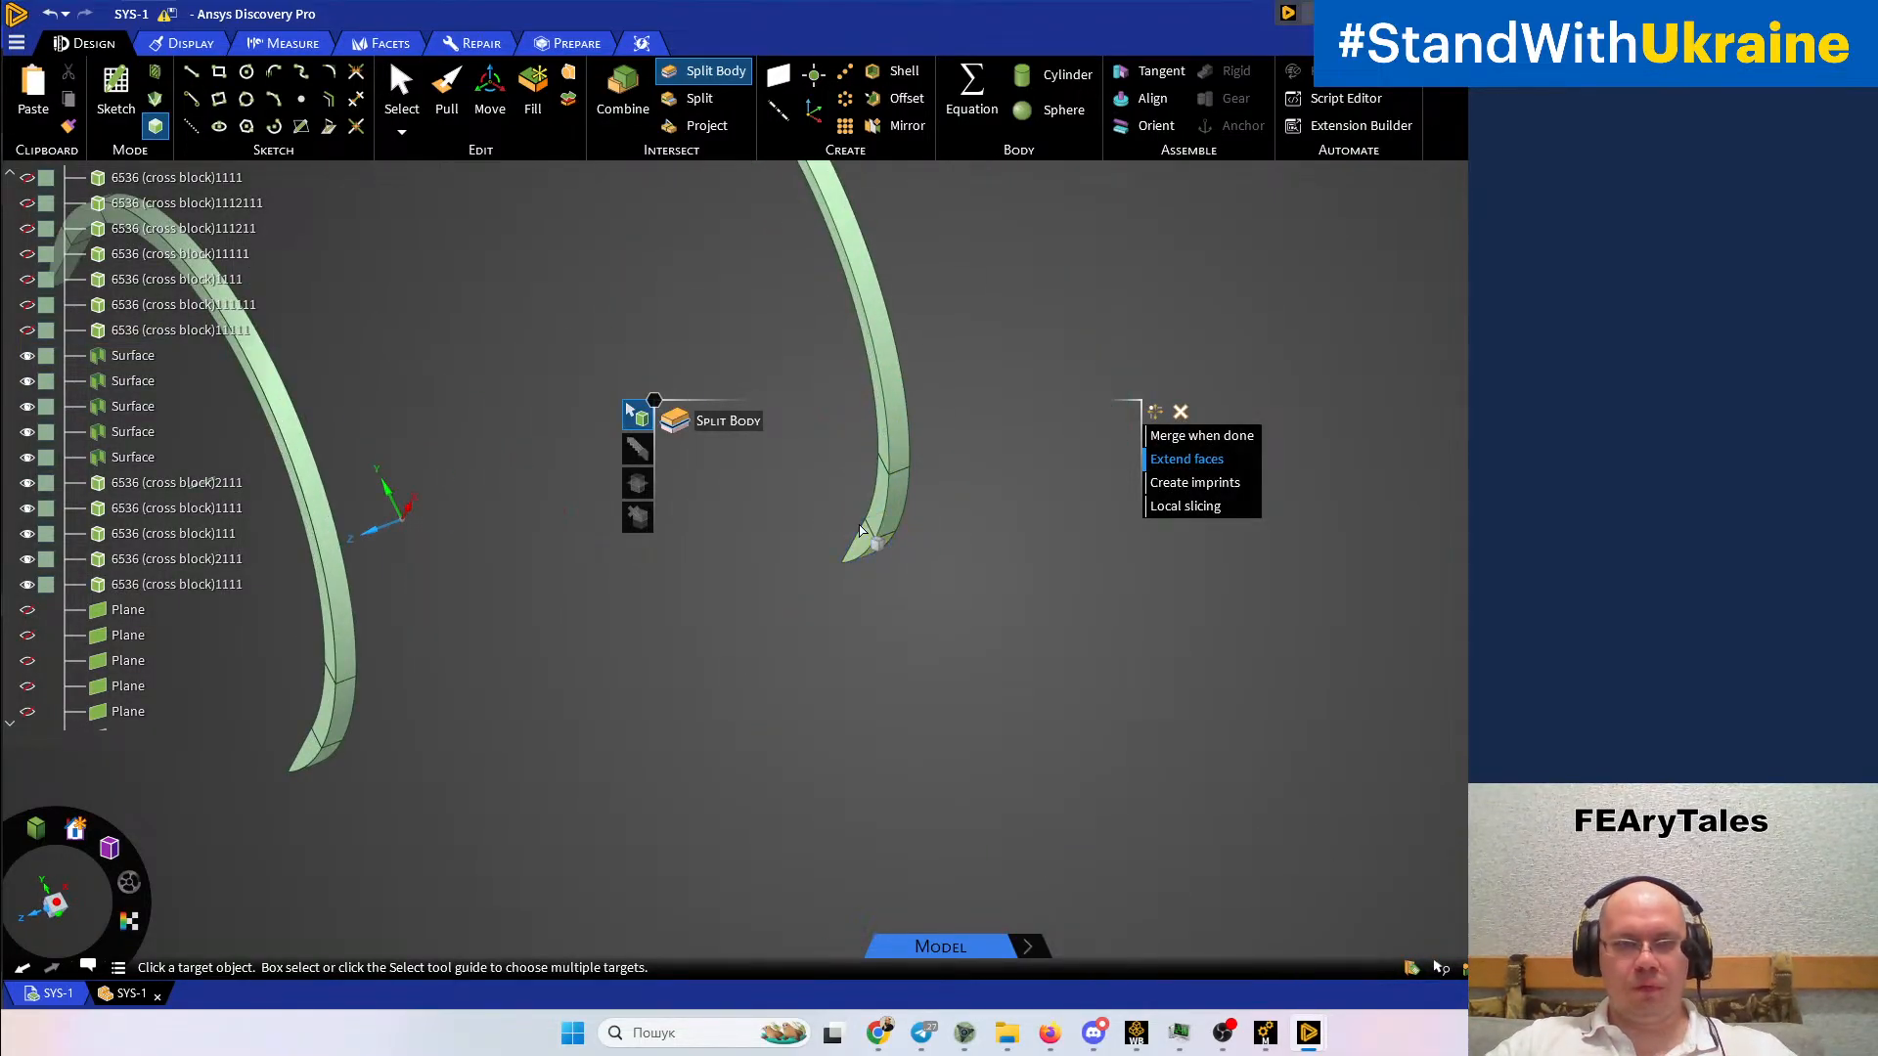
pyautogui.press('Escape')
pyautogui.click(568, 76)
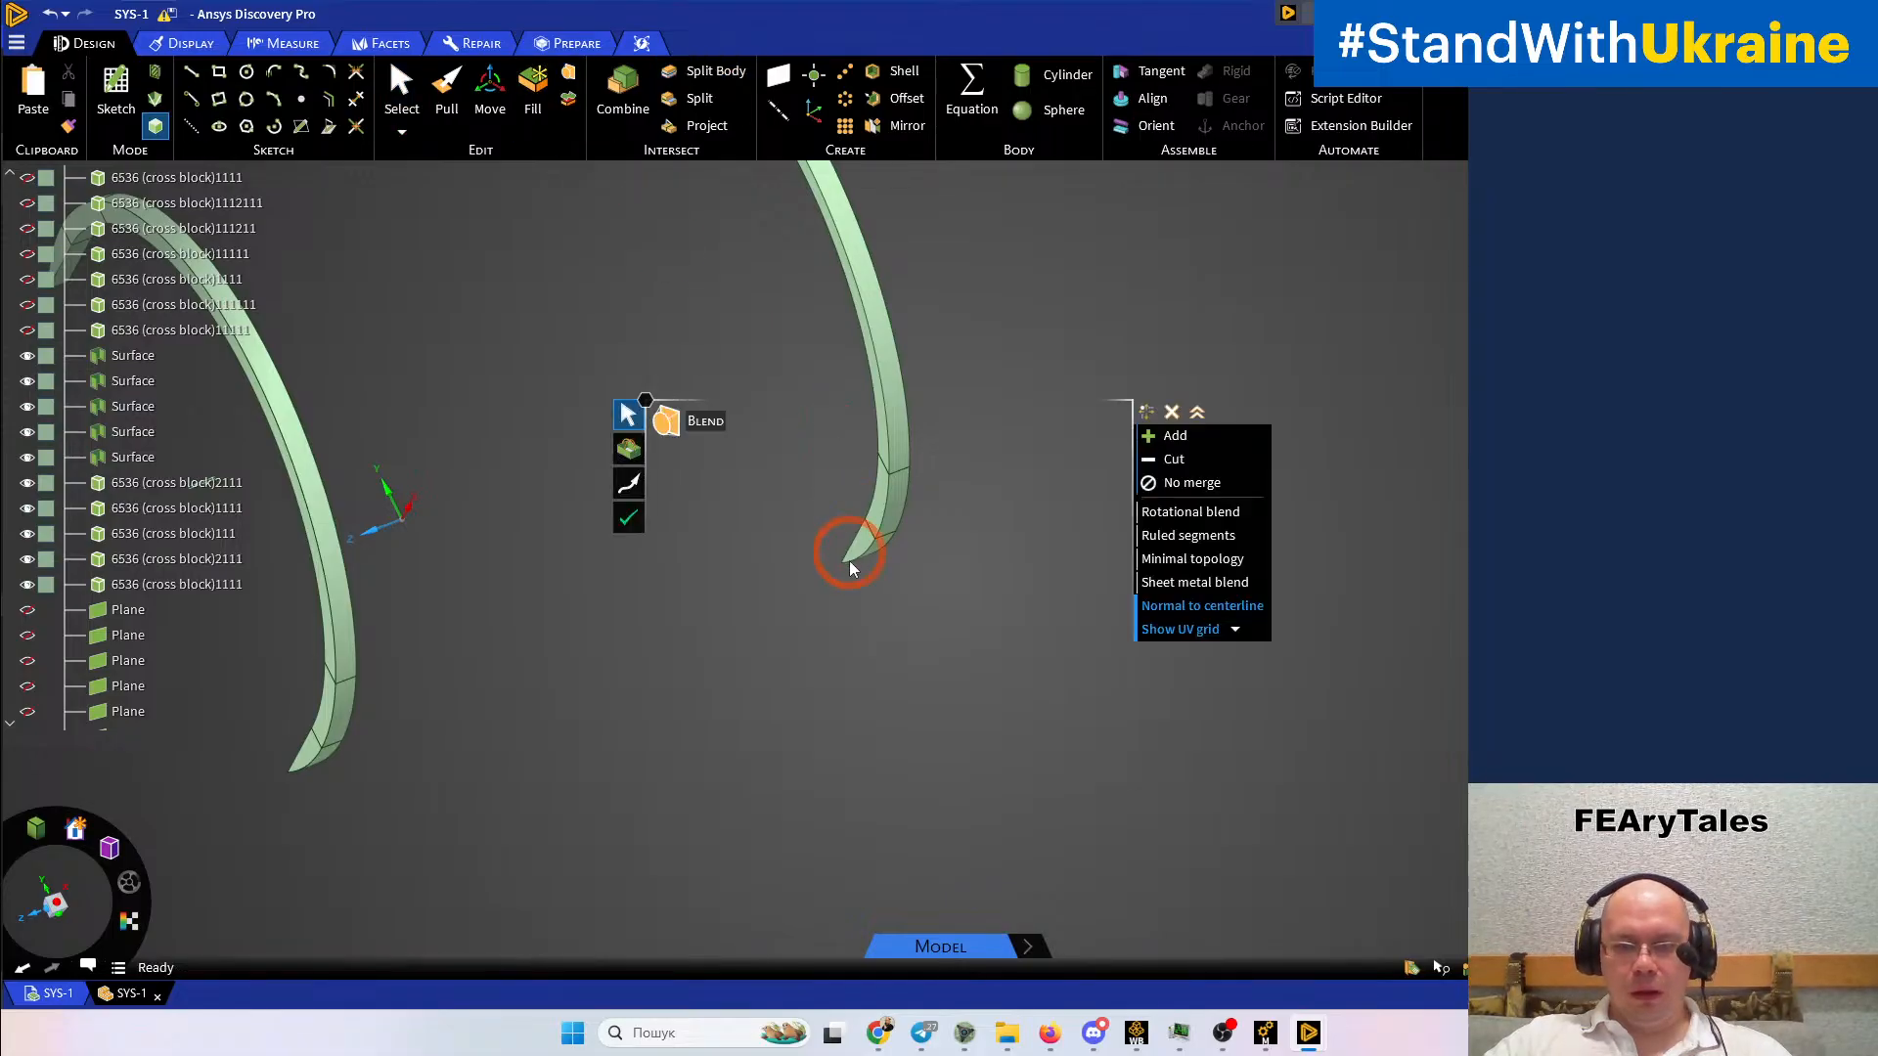
pyautogui.scroll(3, 852, 566)
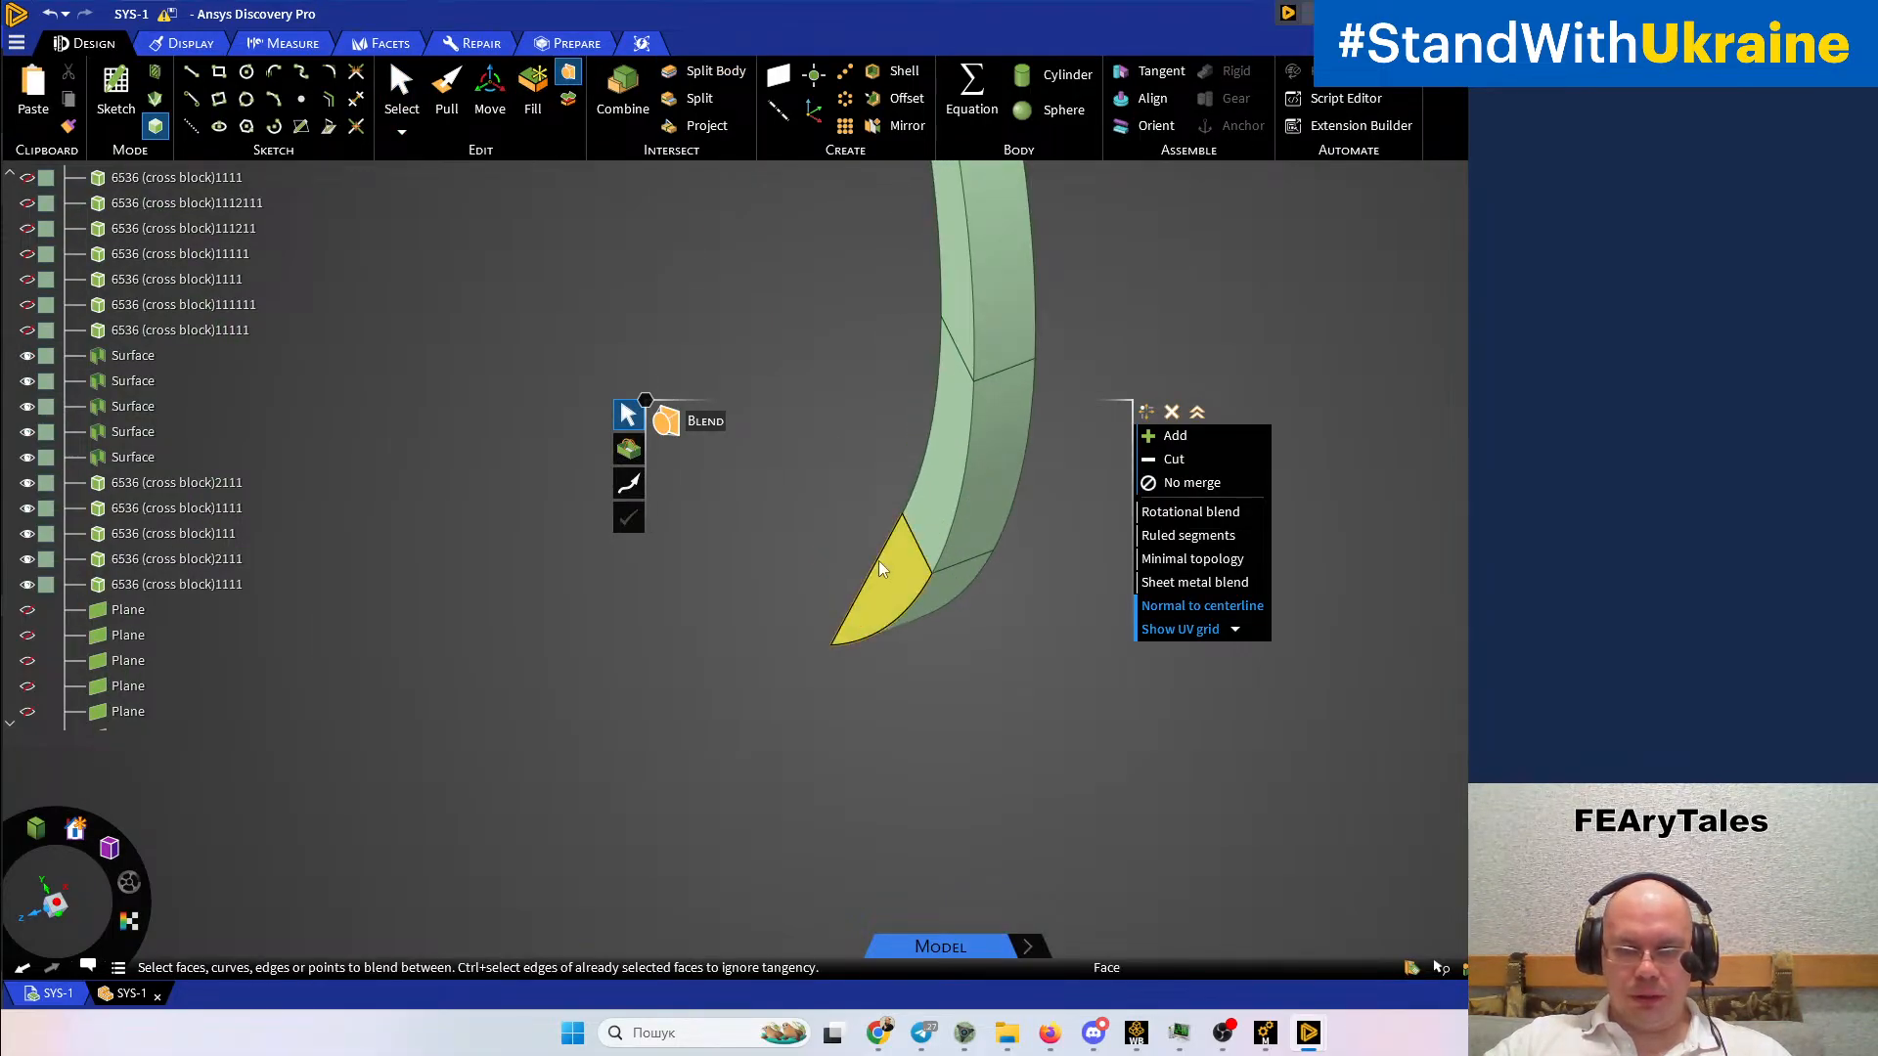
pyautogui.click(877, 564)
pyautogui.moveTo(878, 600); pyautogui.dragTo(931, 603, button='middle')
pyautogui.keyDown('ctrl'); pyautogui.click(956, 598); pyautogui.keyUp('ctrl')
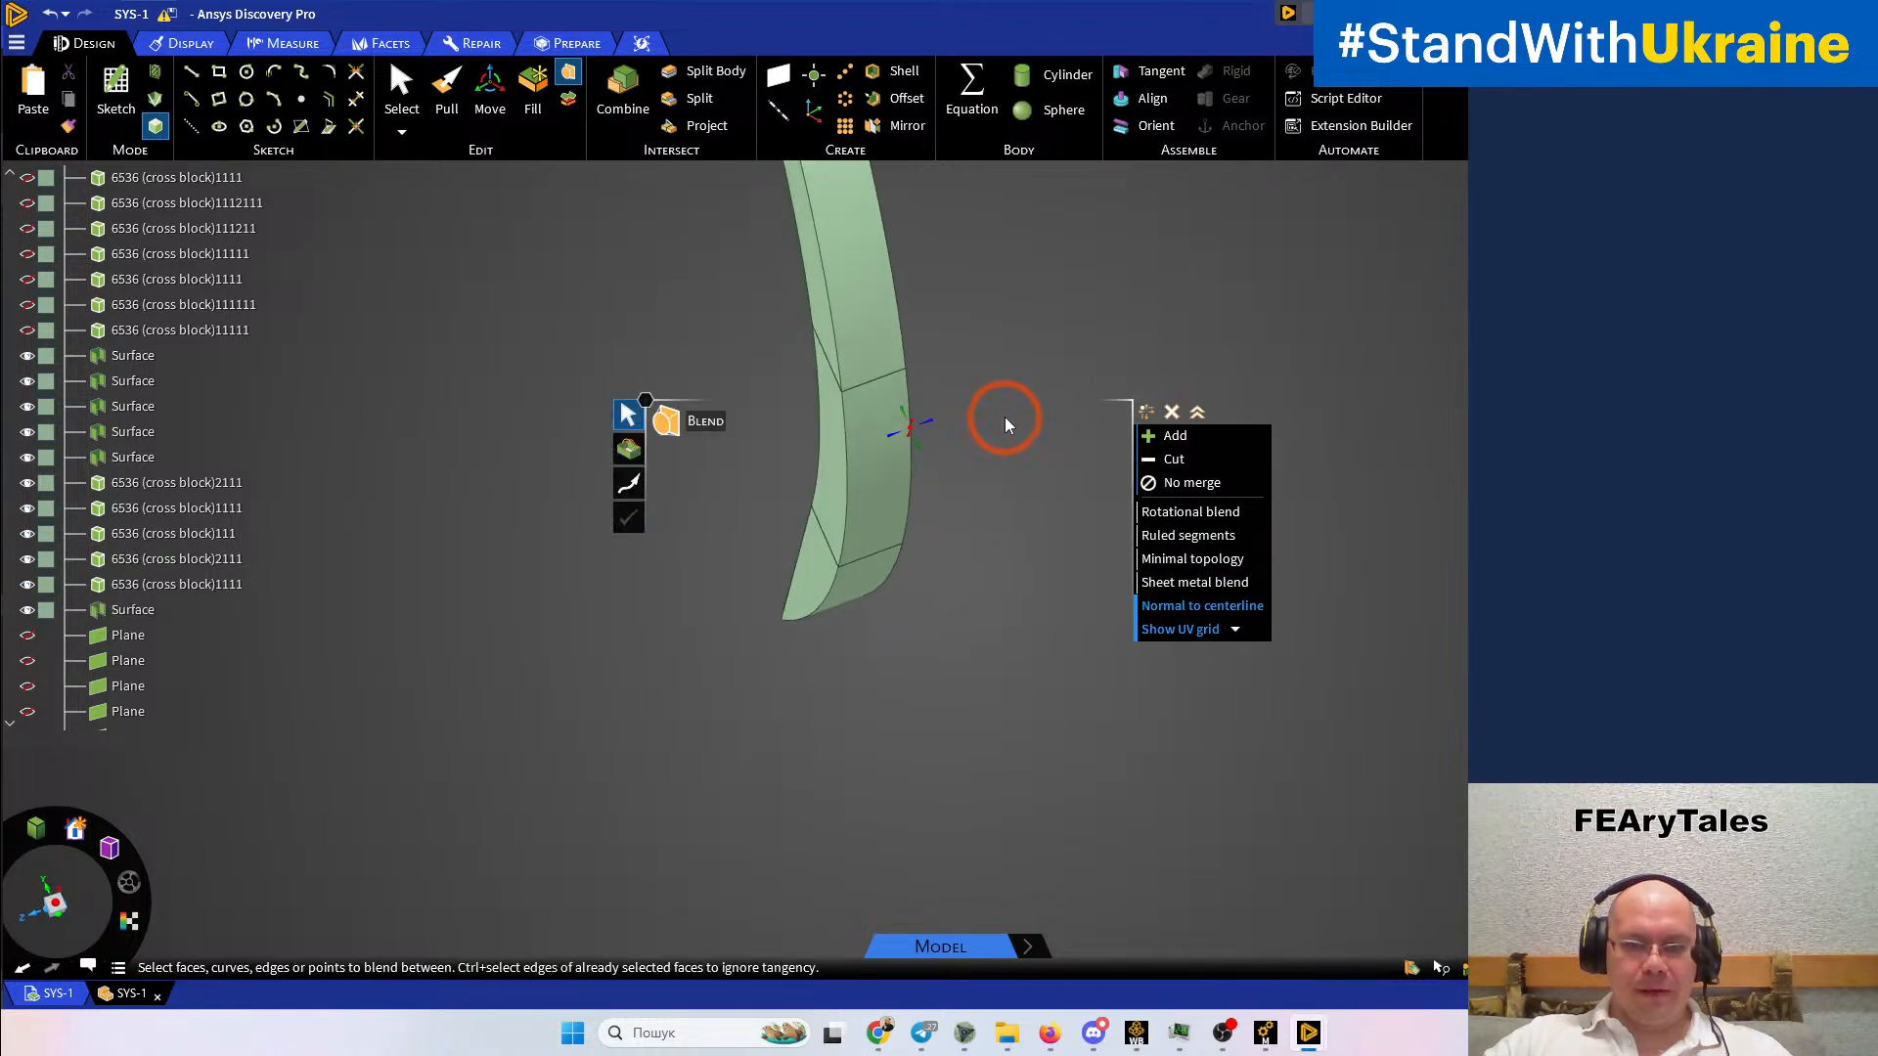
# Blend a surface between the two outer curved edges of the short segment adjoining the second arc's lower pointed end
pyautogui.click(820, 452)
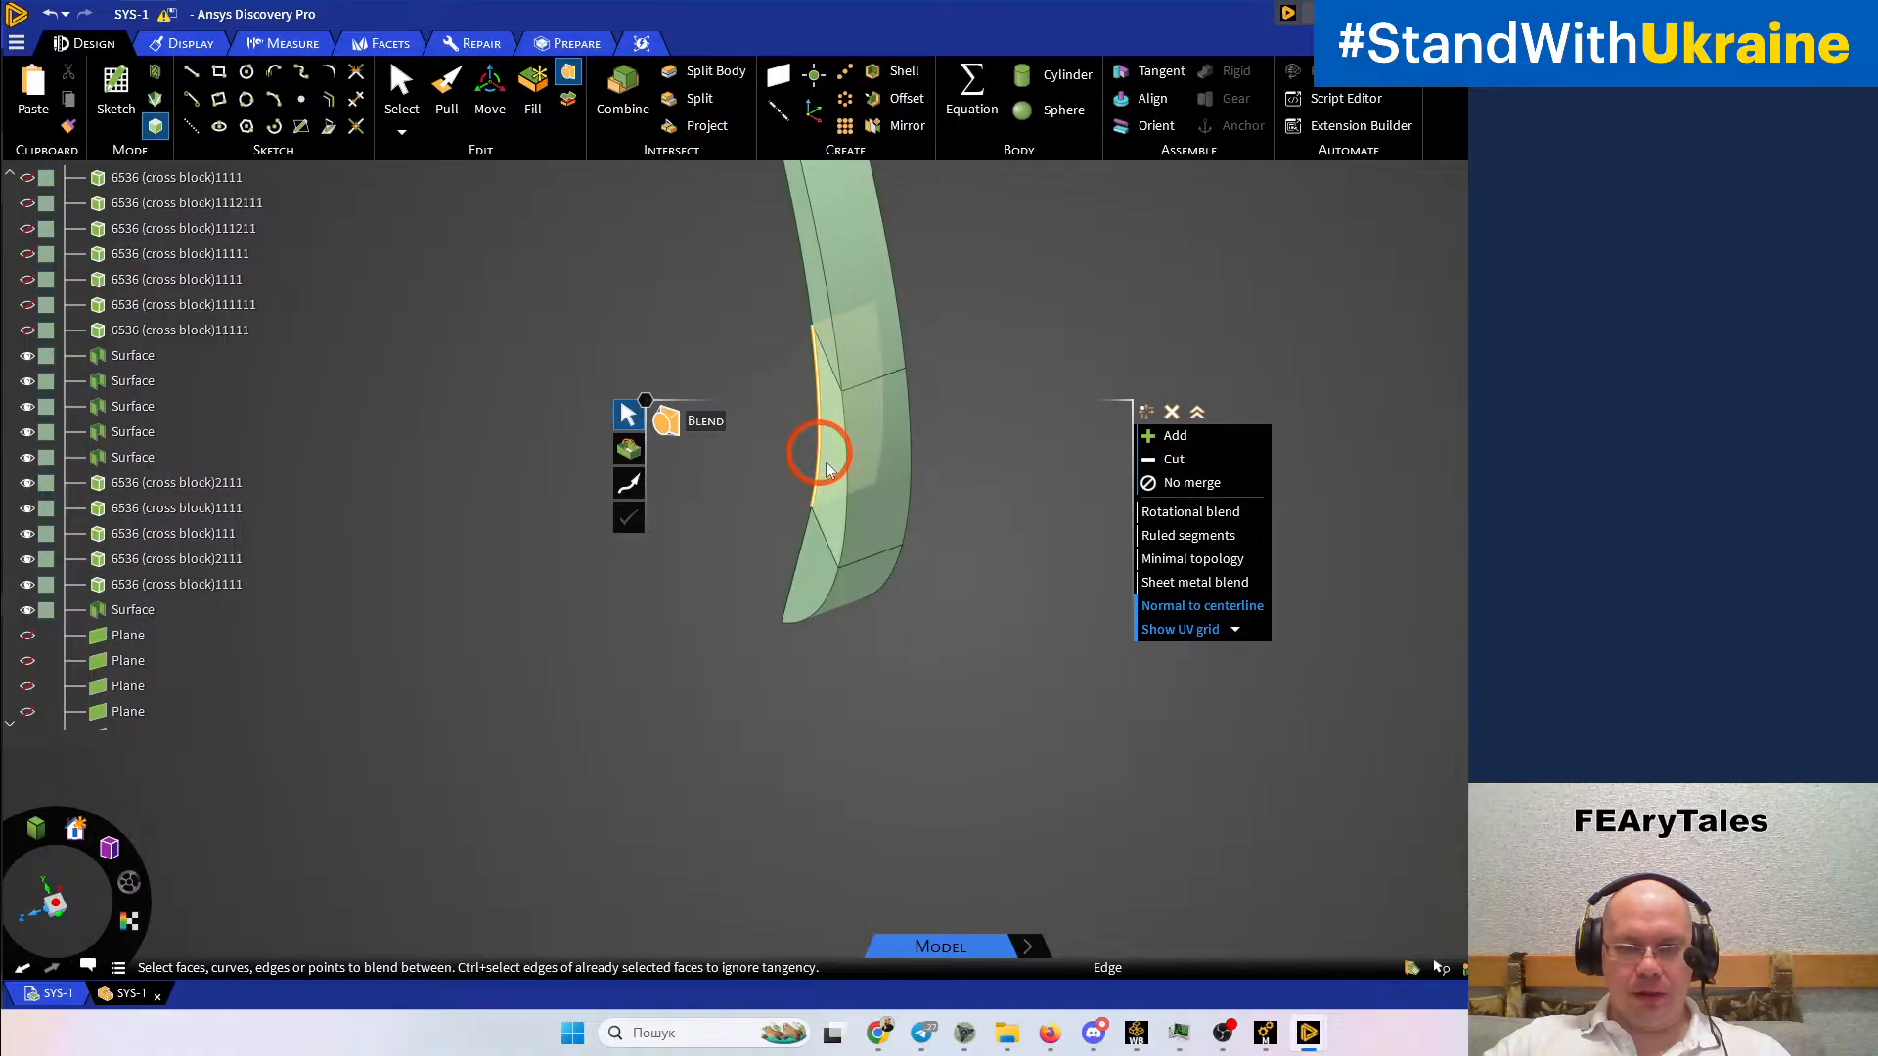
pyautogui.click(912, 473)
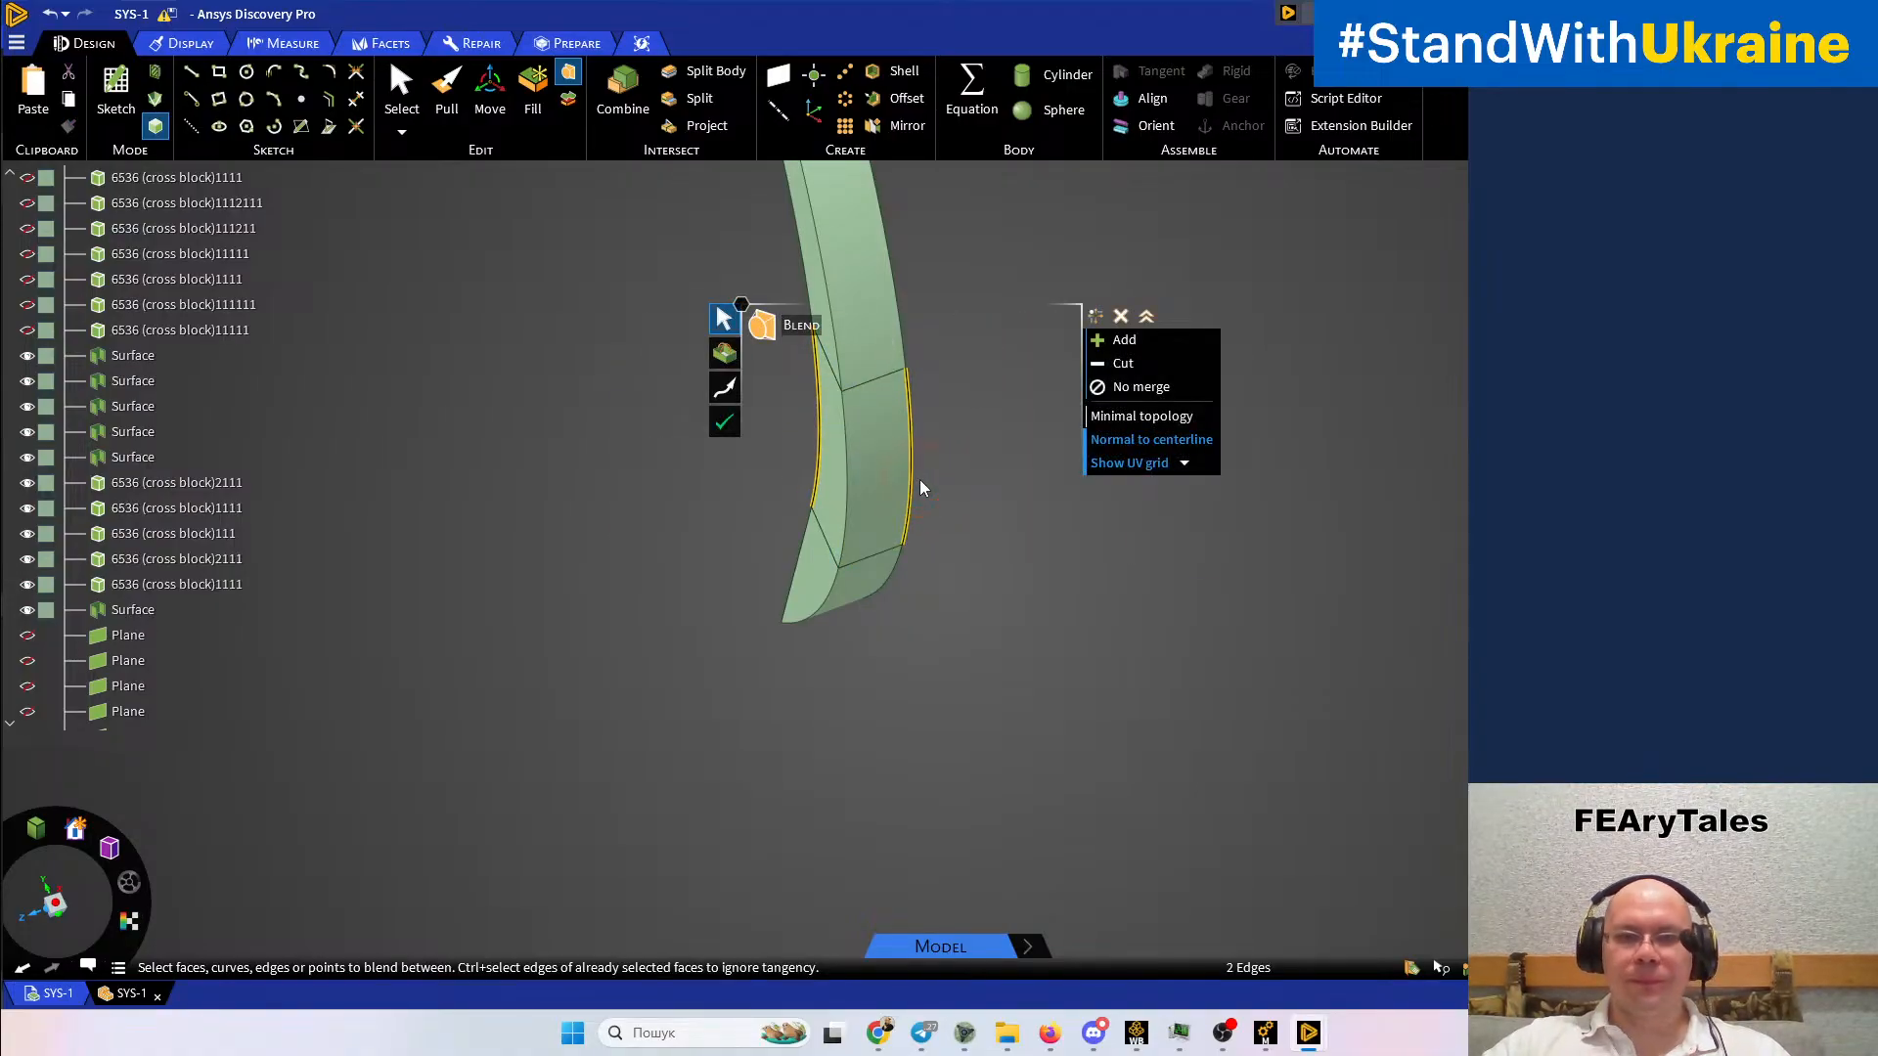
pyautogui.press('Return')
# Blend a surface between the two outer curved edges of the second arc's long middle segment
pyautogui.keyDown('shift'); pyautogui.moveTo(957, 250); pyautogui.dragTo(1014, 524, button='middle'); pyautogui.keyUp('shift')
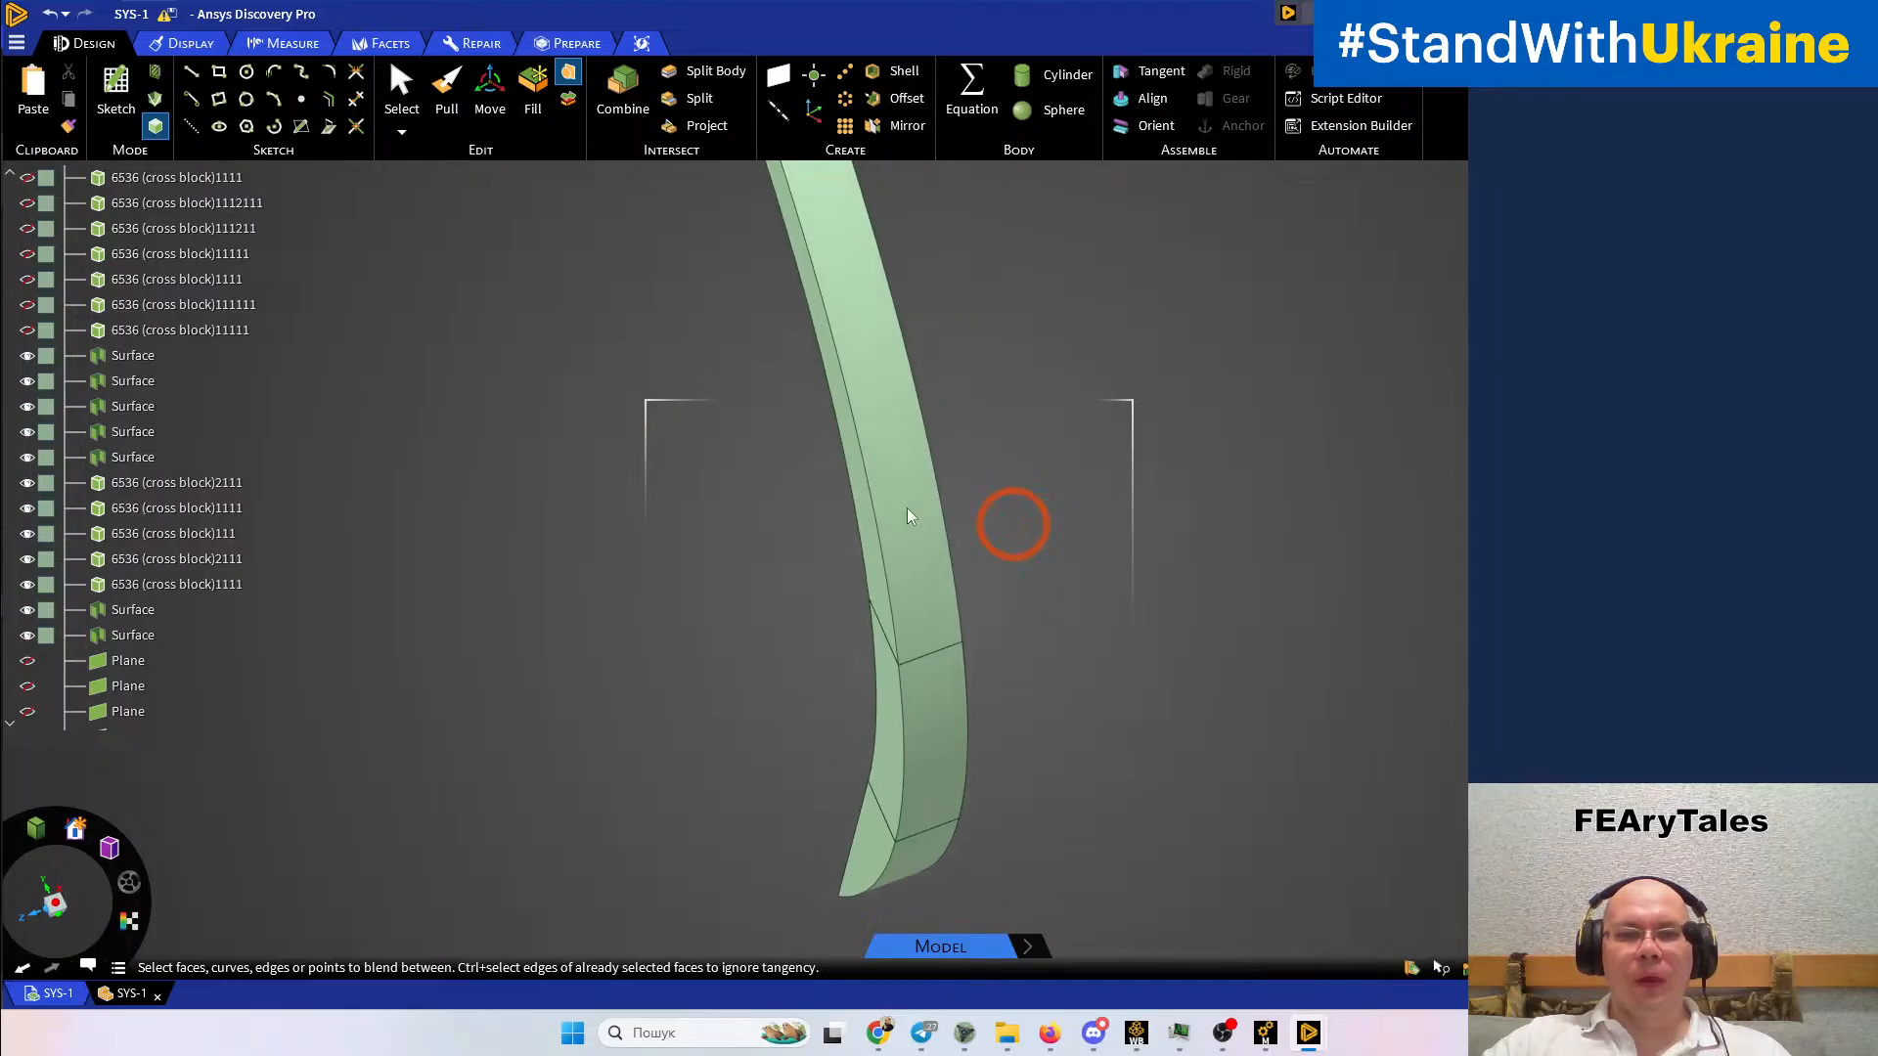
pyautogui.click(854, 501)
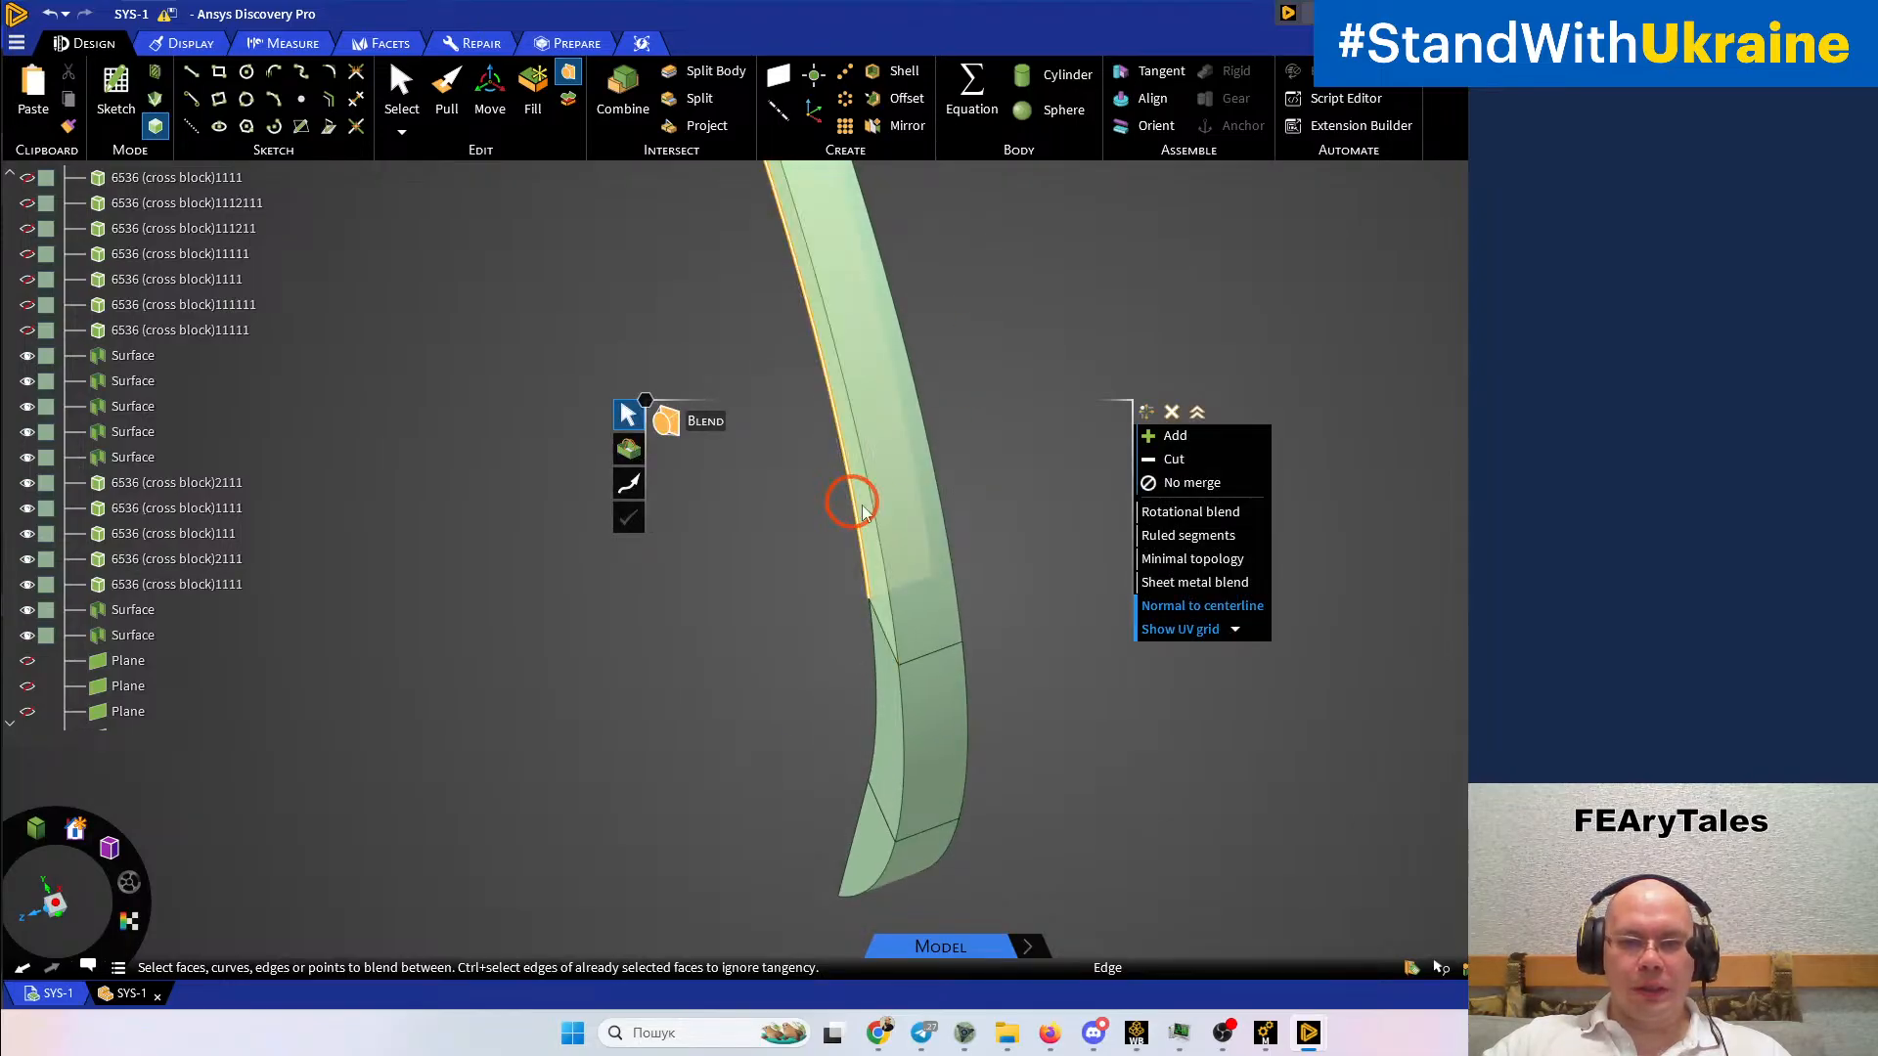
pyautogui.keyDown('ctrl'); pyautogui.click(942, 510); pyautogui.keyUp('ctrl')
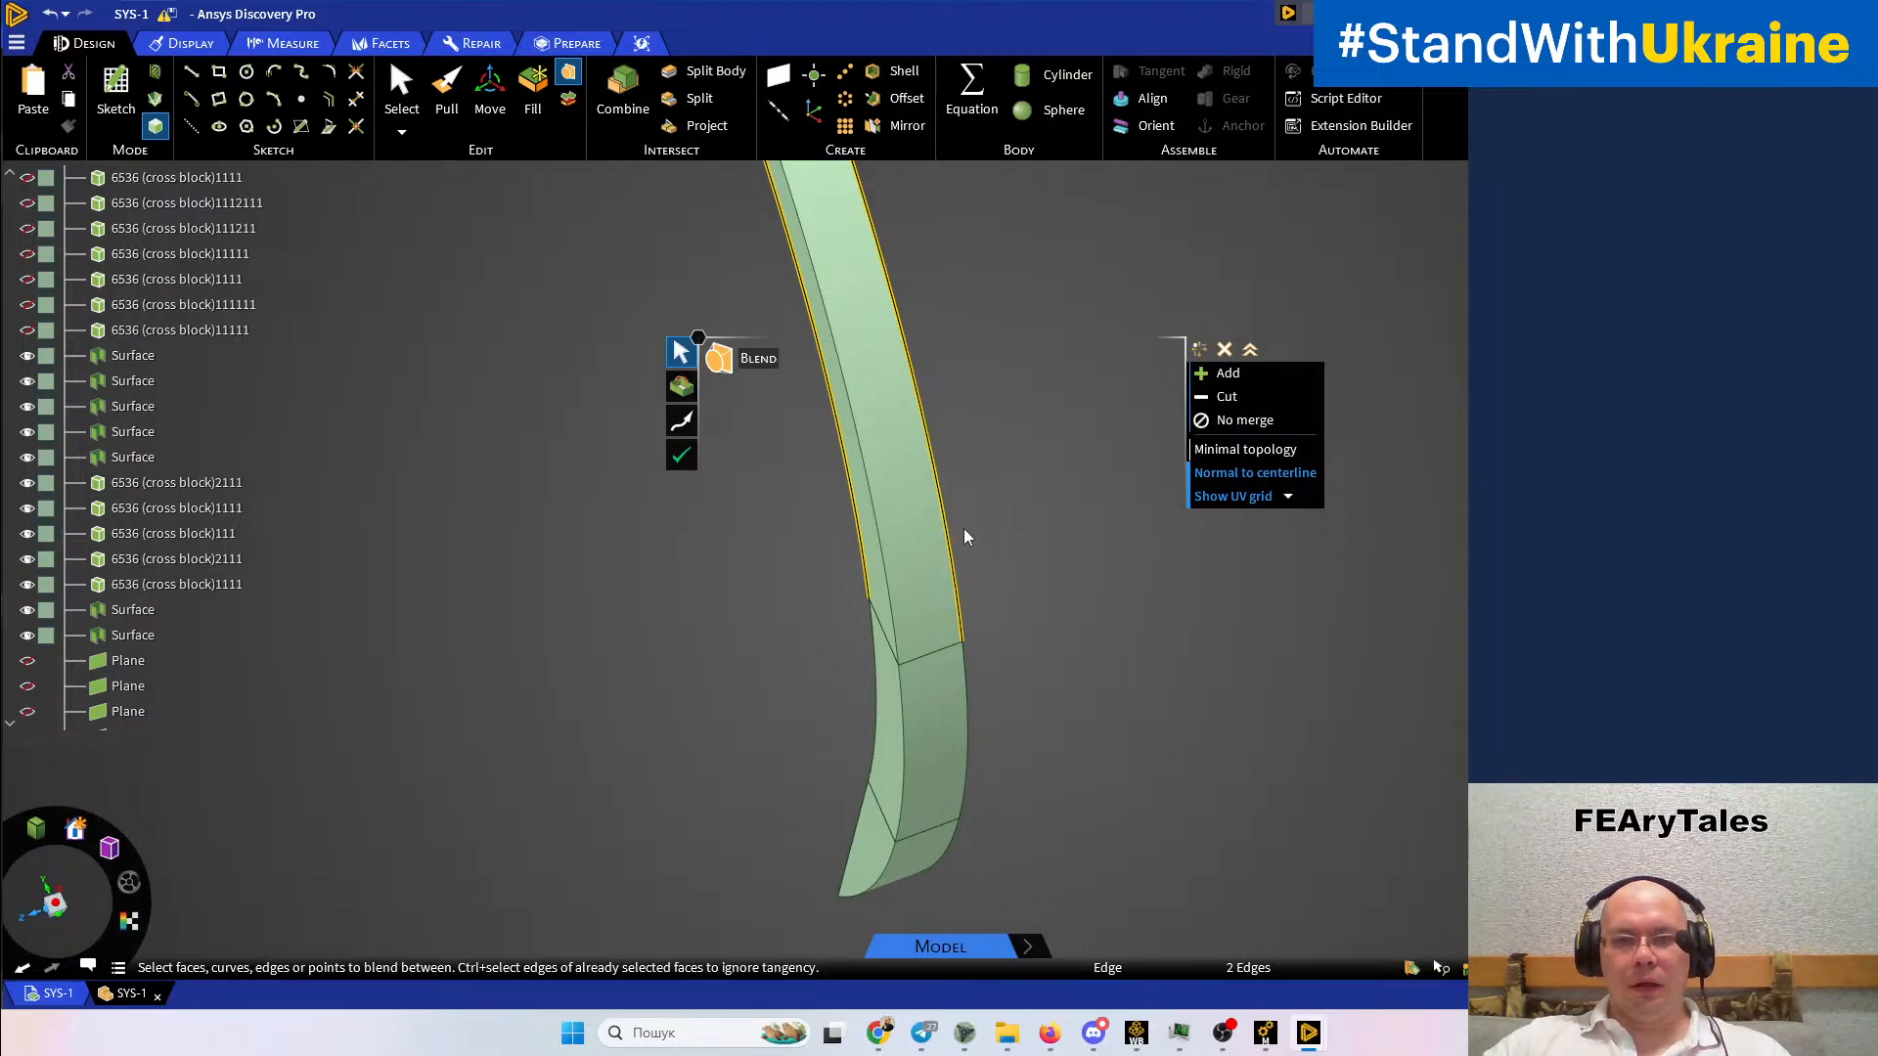
pyautogui.press('Return')
# Blend a surface between the two outer curved edges of the short segment near the second arc's upper end
pyautogui.scroll(-5, 964, 529)
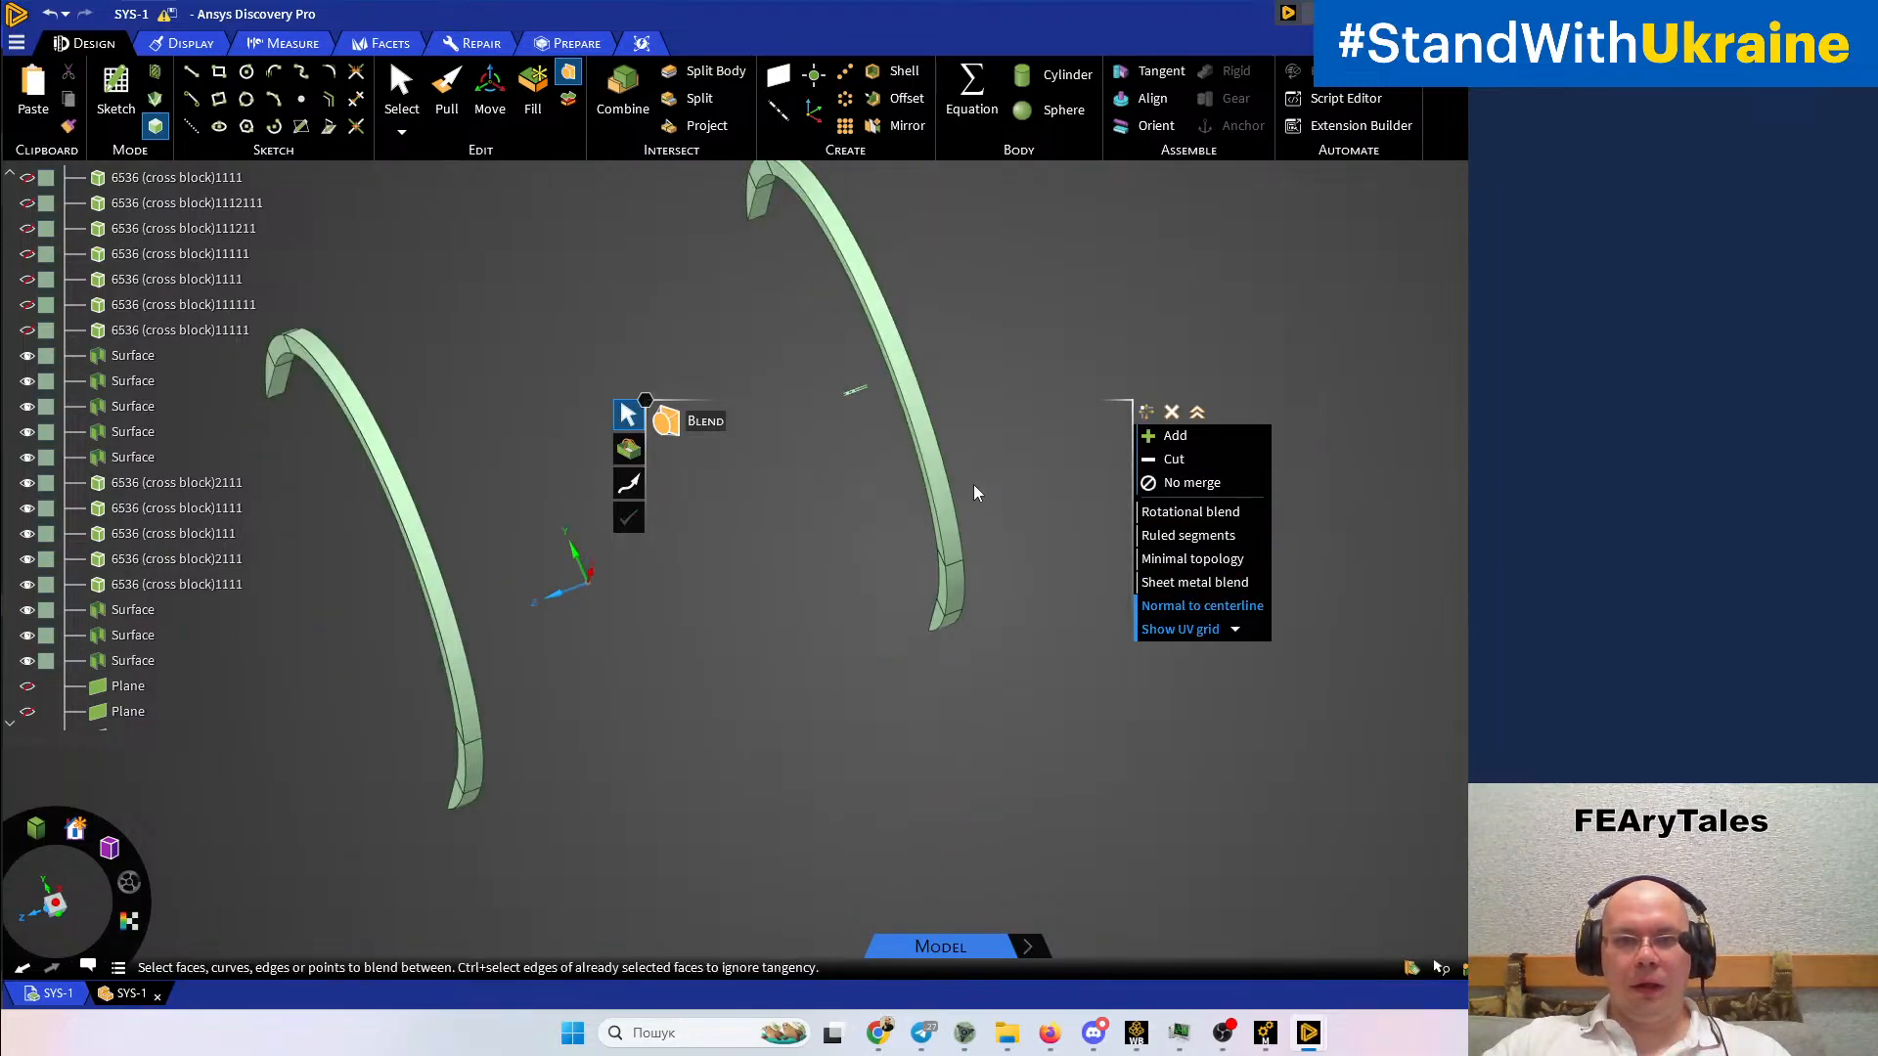
pyautogui.keyDown('shift'); pyautogui.moveTo(826, 254); pyautogui.dragTo(808, 569, button='middle'); pyautogui.keyUp('shift')
pyautogui.scroll(10, 763, 489)
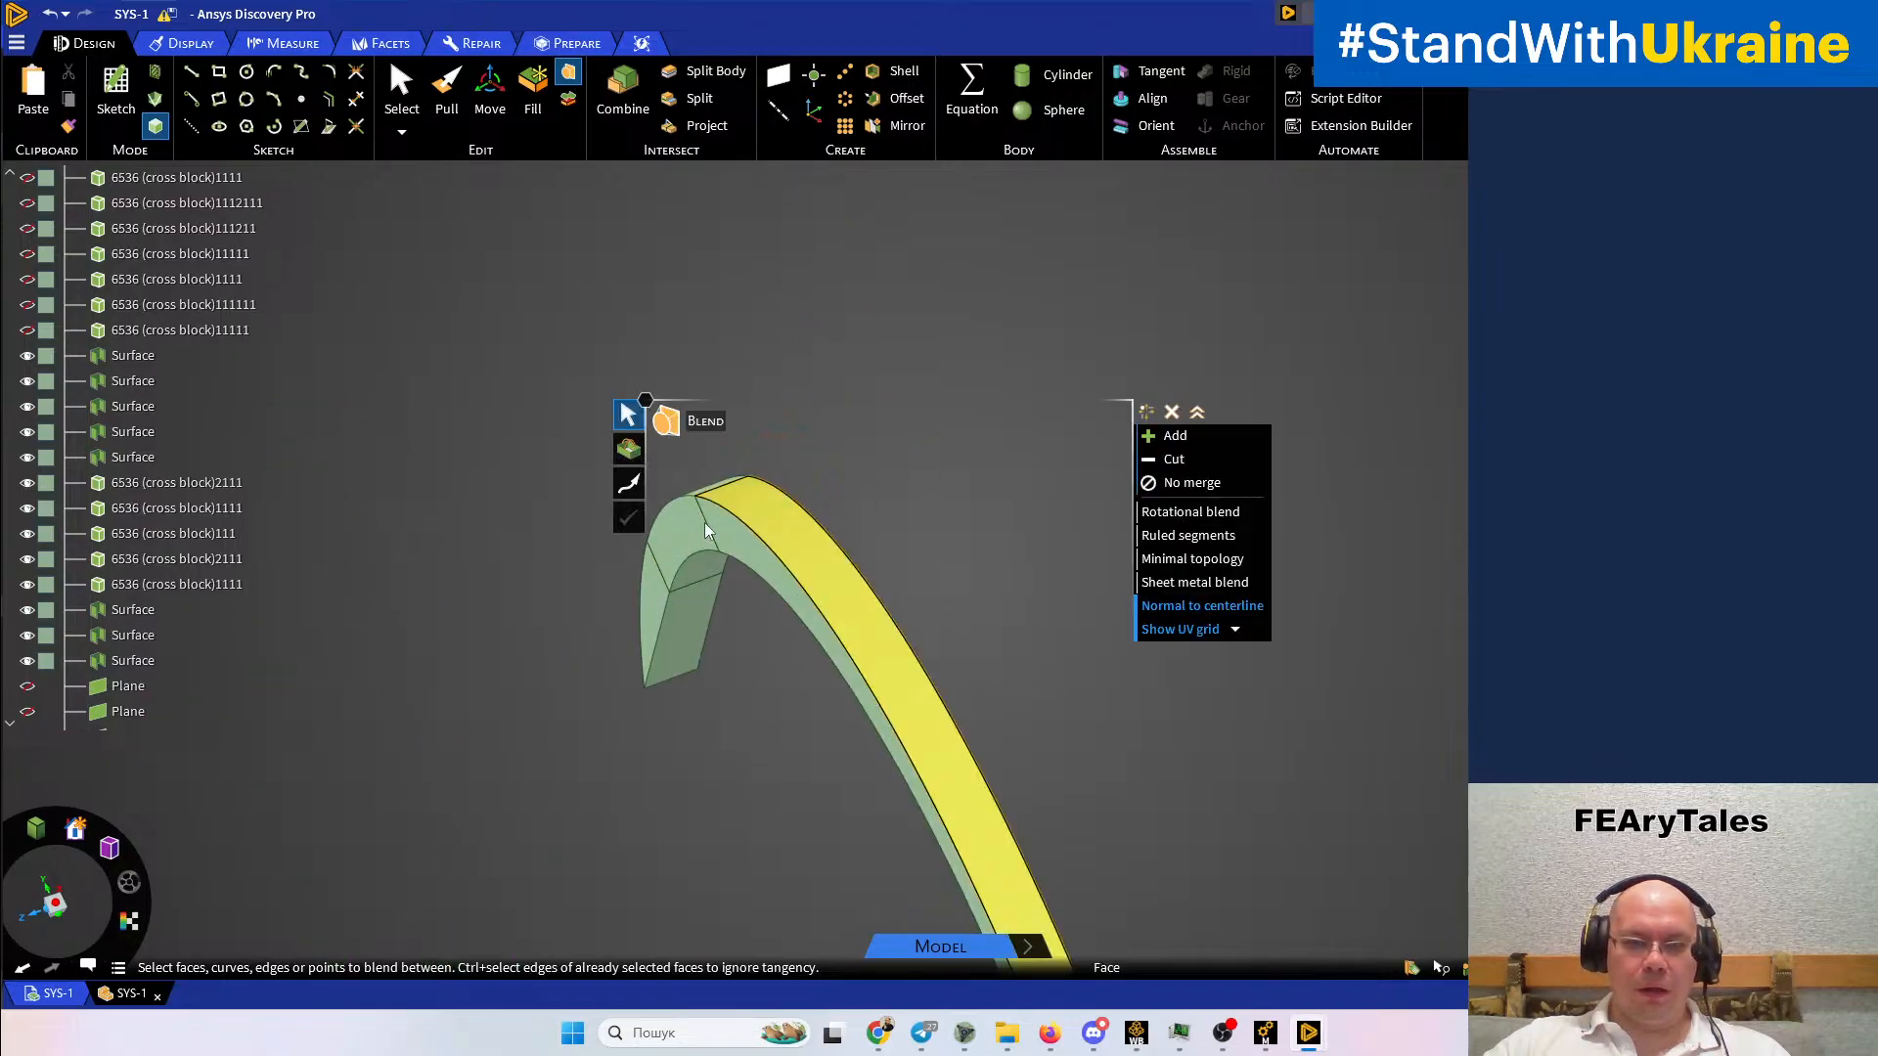
pyautogui.click(689, 614)
pyautogui.moveTo(689, 614); pyautogui.dragTo(675, 677, button='middle')
pyautogui.scroll(-4, 733, 562)
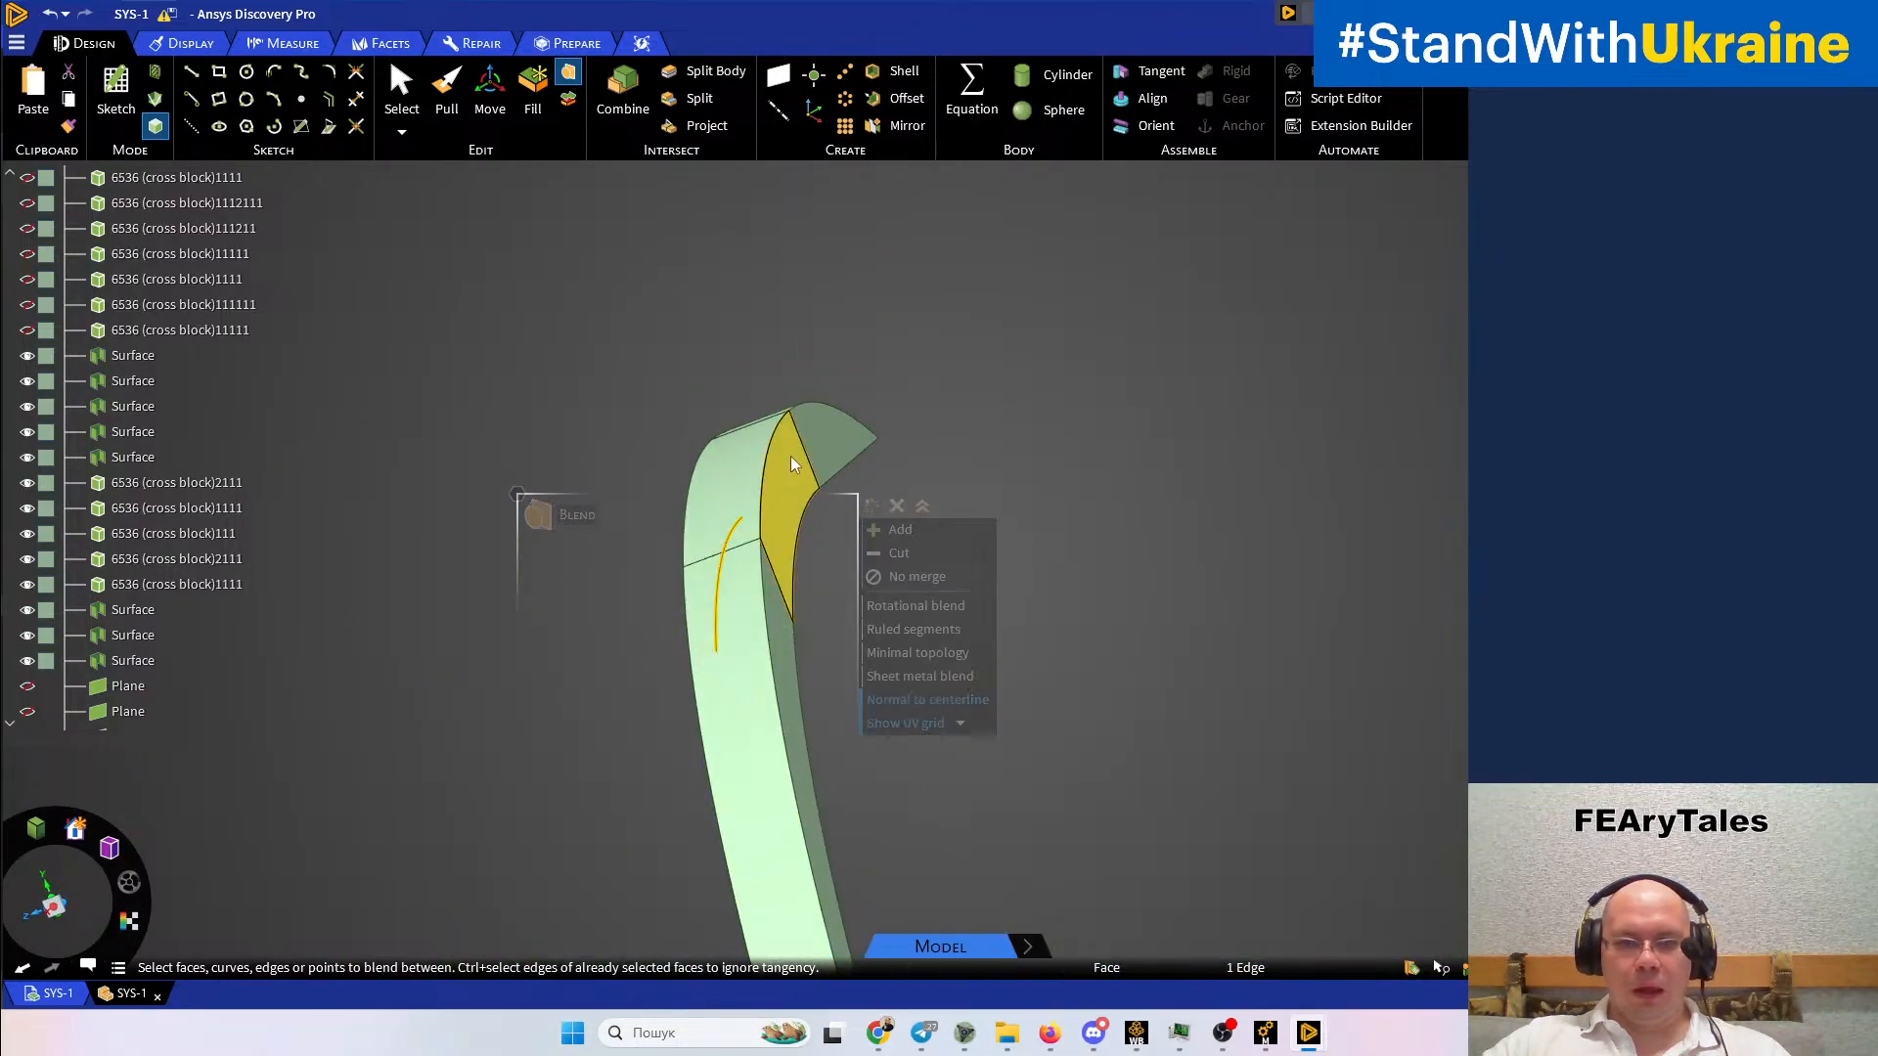
pyautogui.keyDown('ctrl'); pyautogui.click(763, 461); pyautogui.keyUp('ctrl')
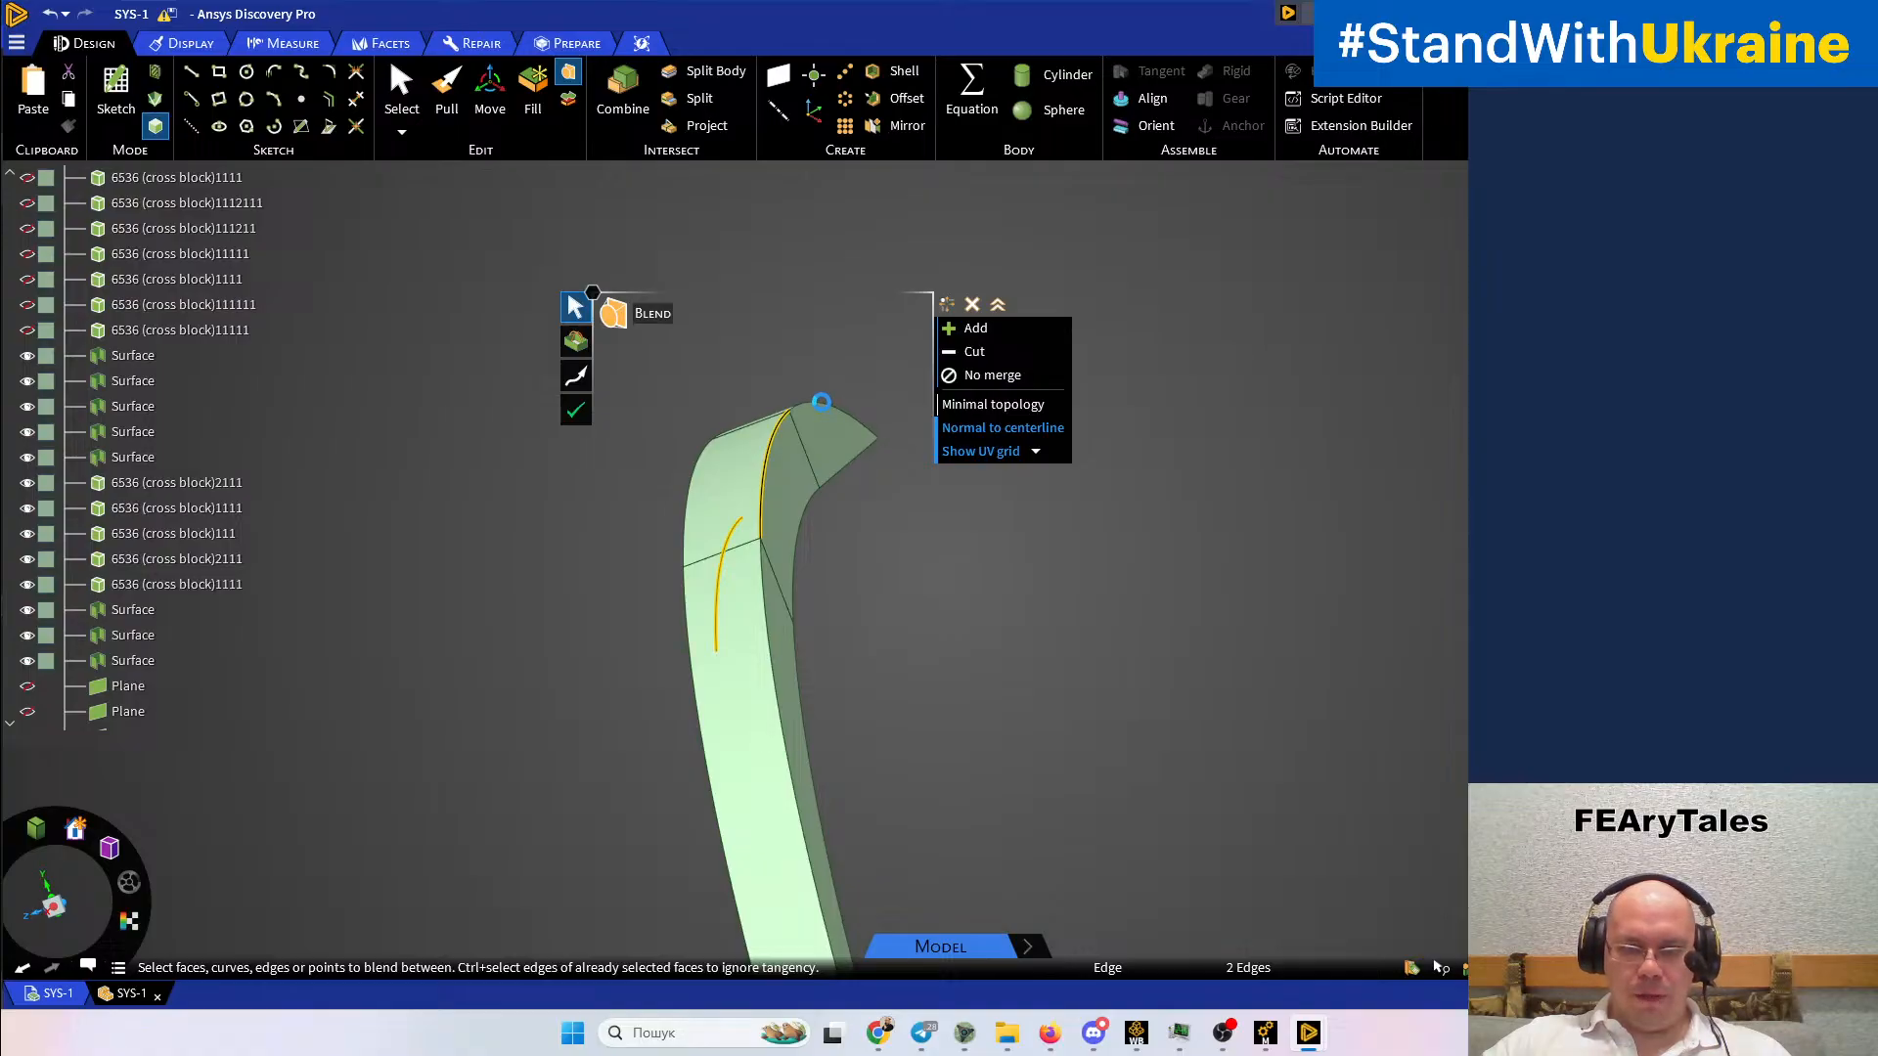
pyautogui.click(829, 410)
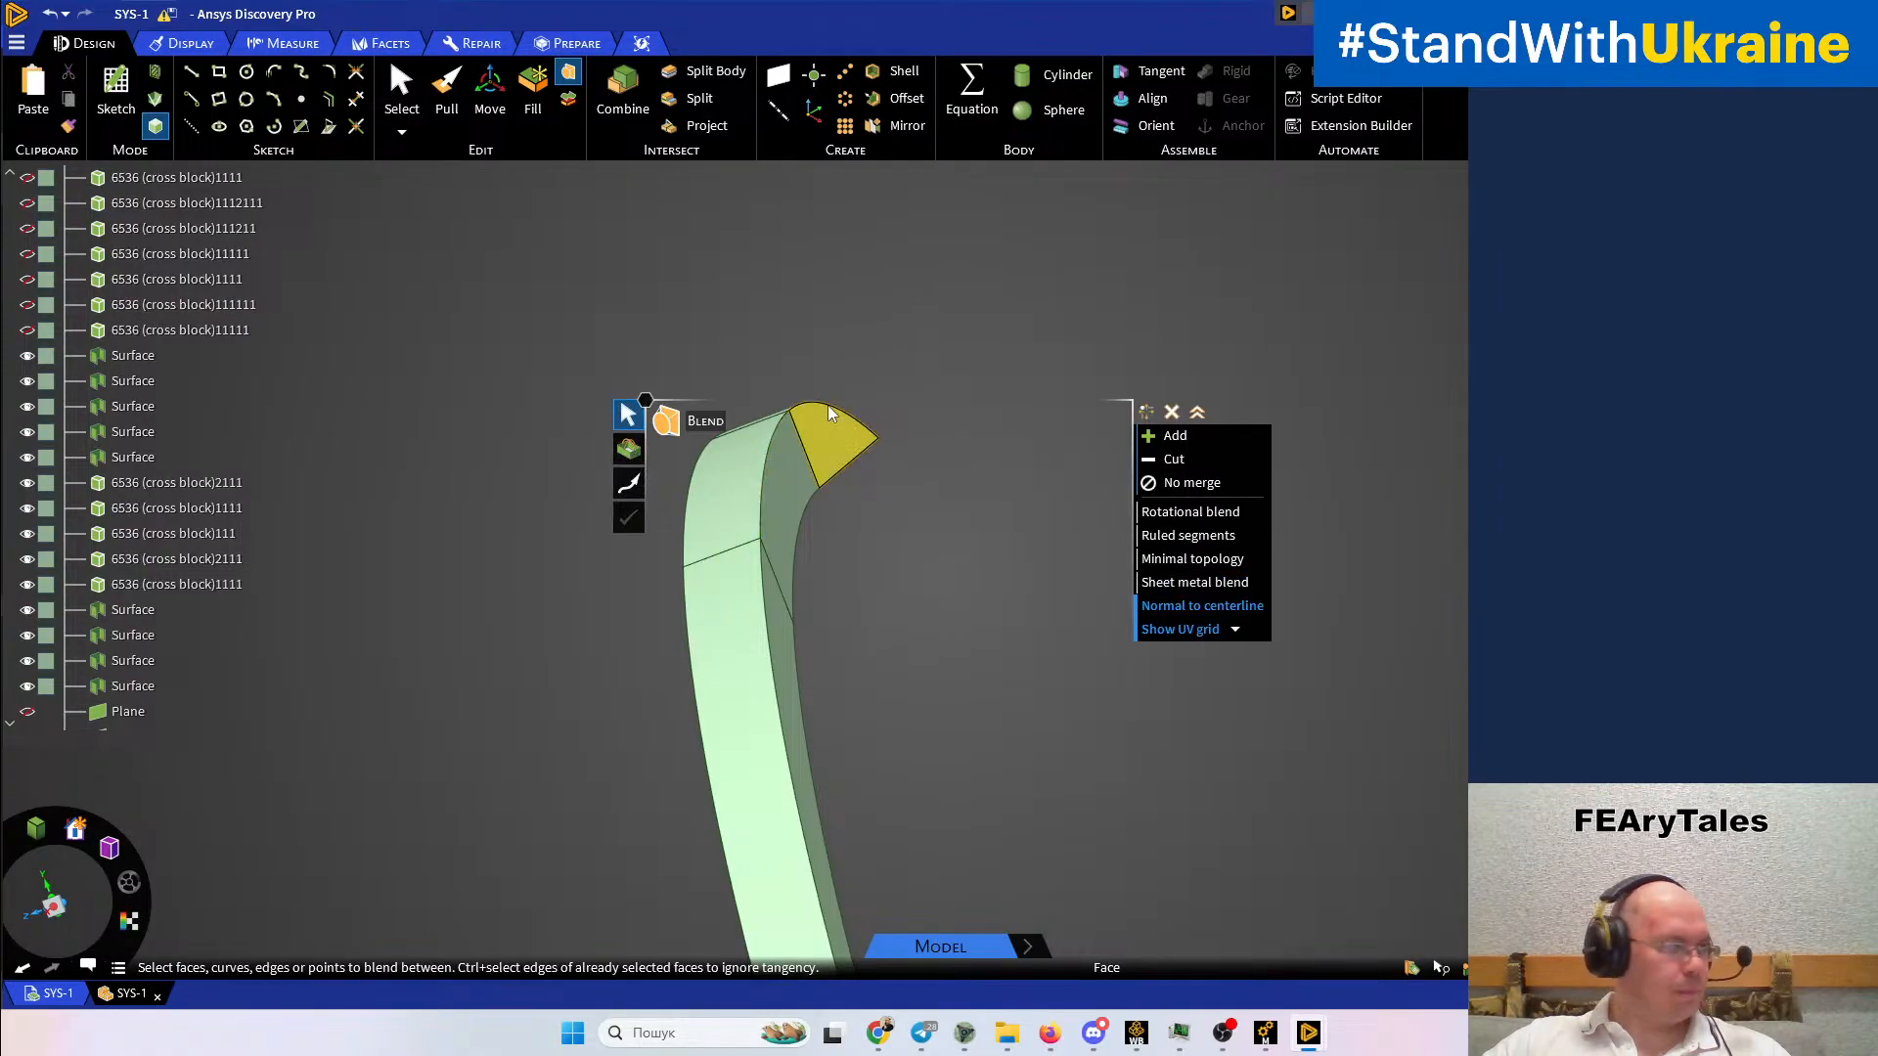
# Blend a surface between the two opposite long edges of the pointed segment at the second arc's upper end
pyautogui.click(822, 401)
pyautogui.moveTo(853, 435); pyautogui.dragTo(834, 482, button='middle')
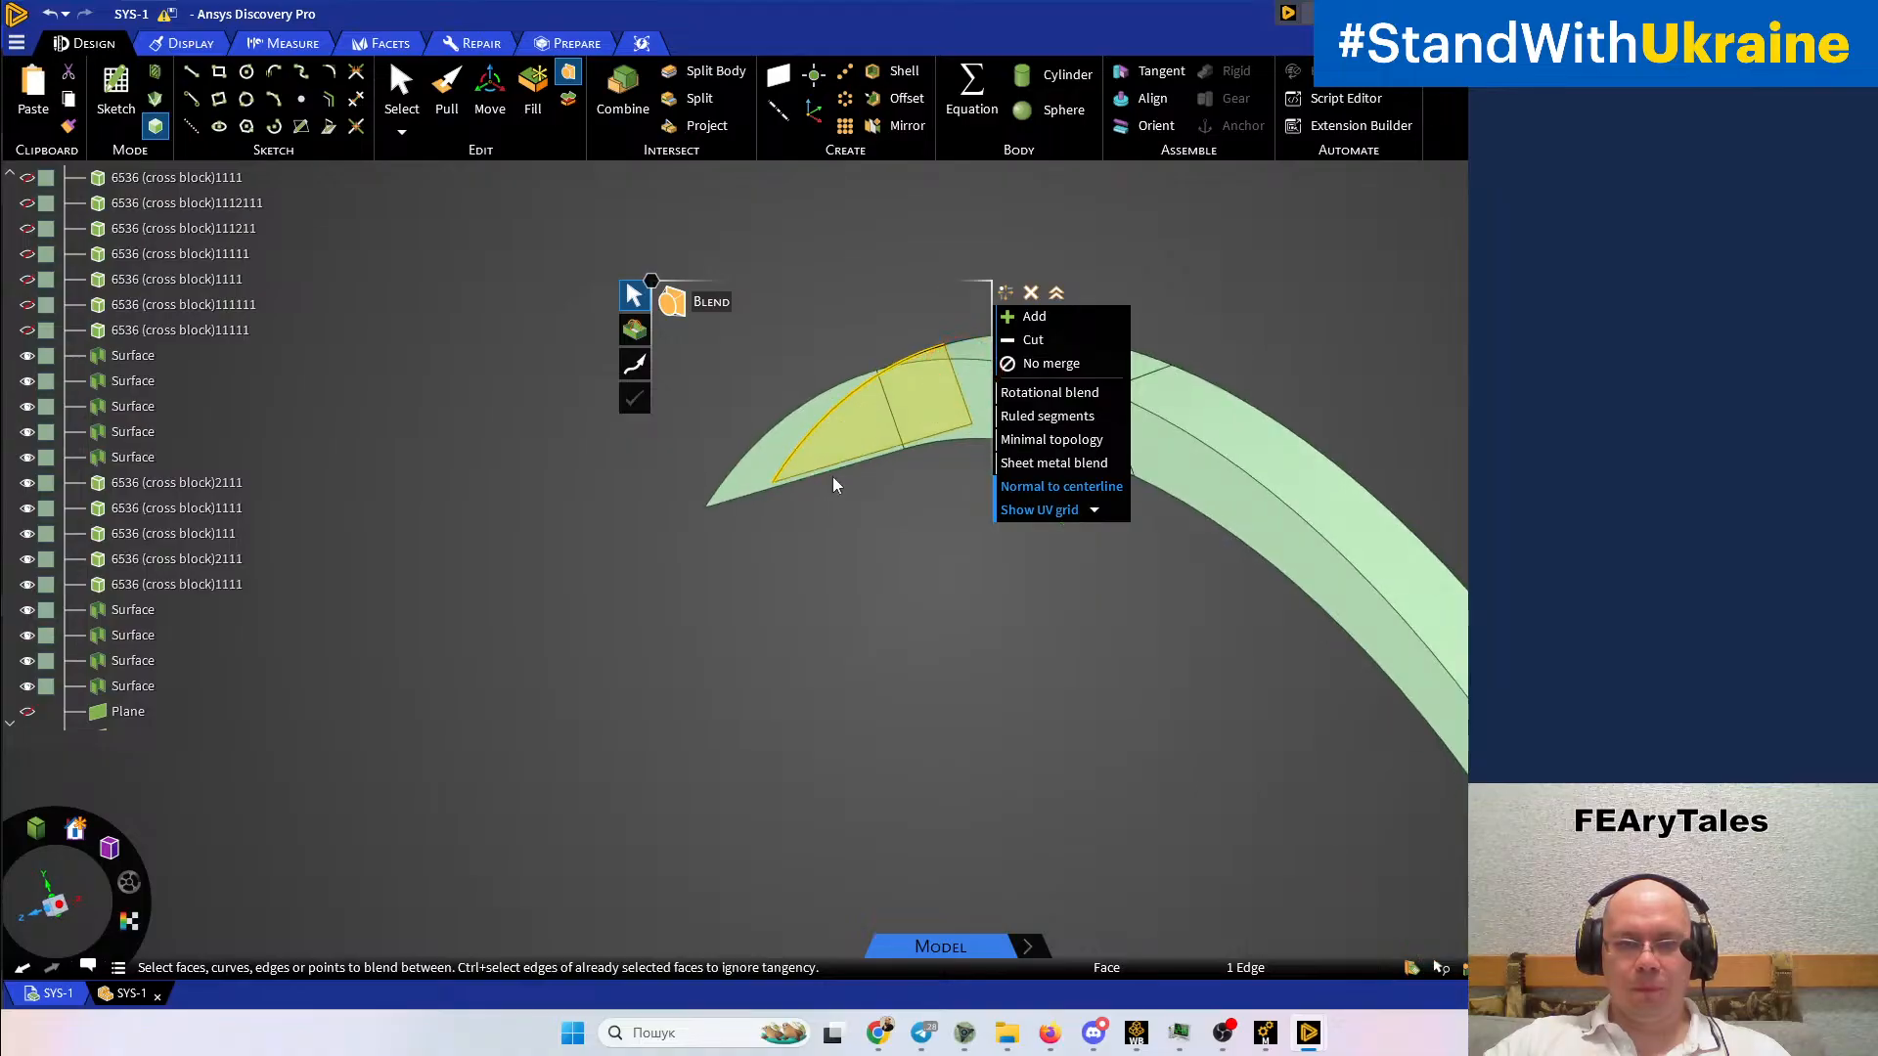
pyautogui.click(781, 485)
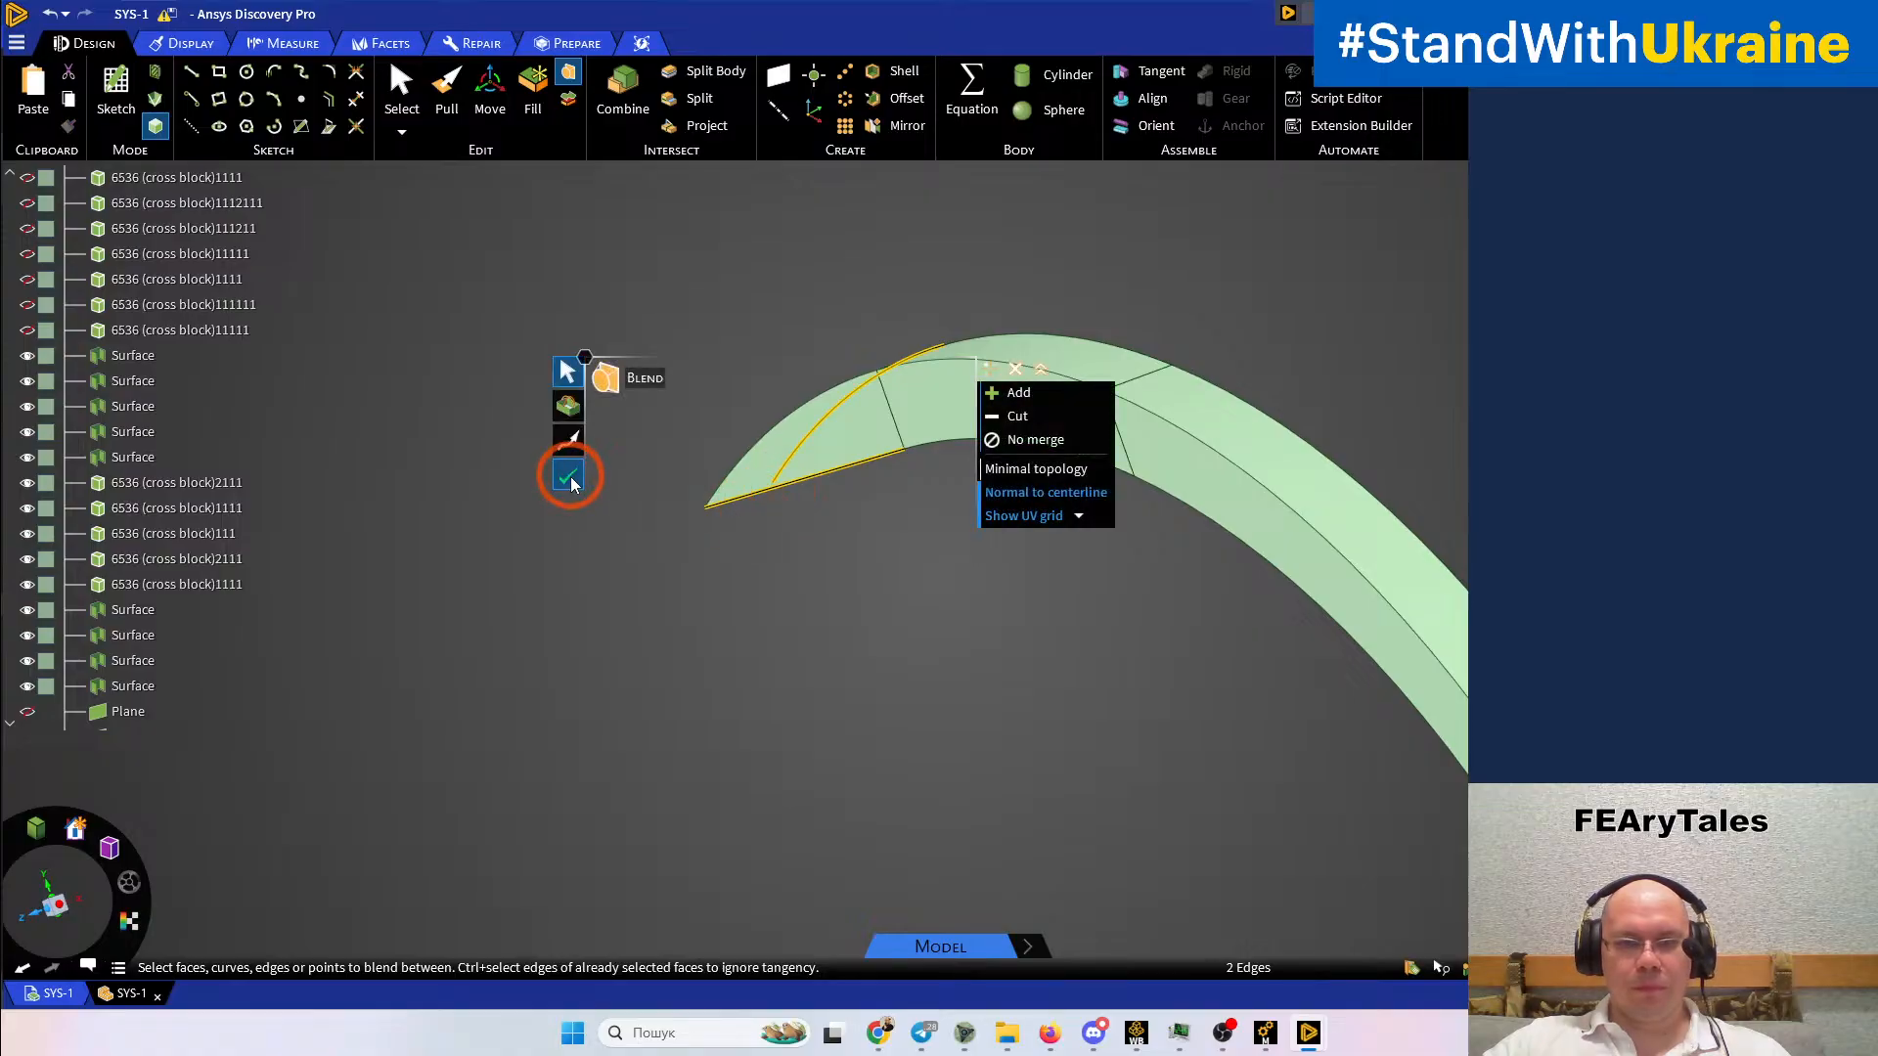
pyautogui.click(571, 475)
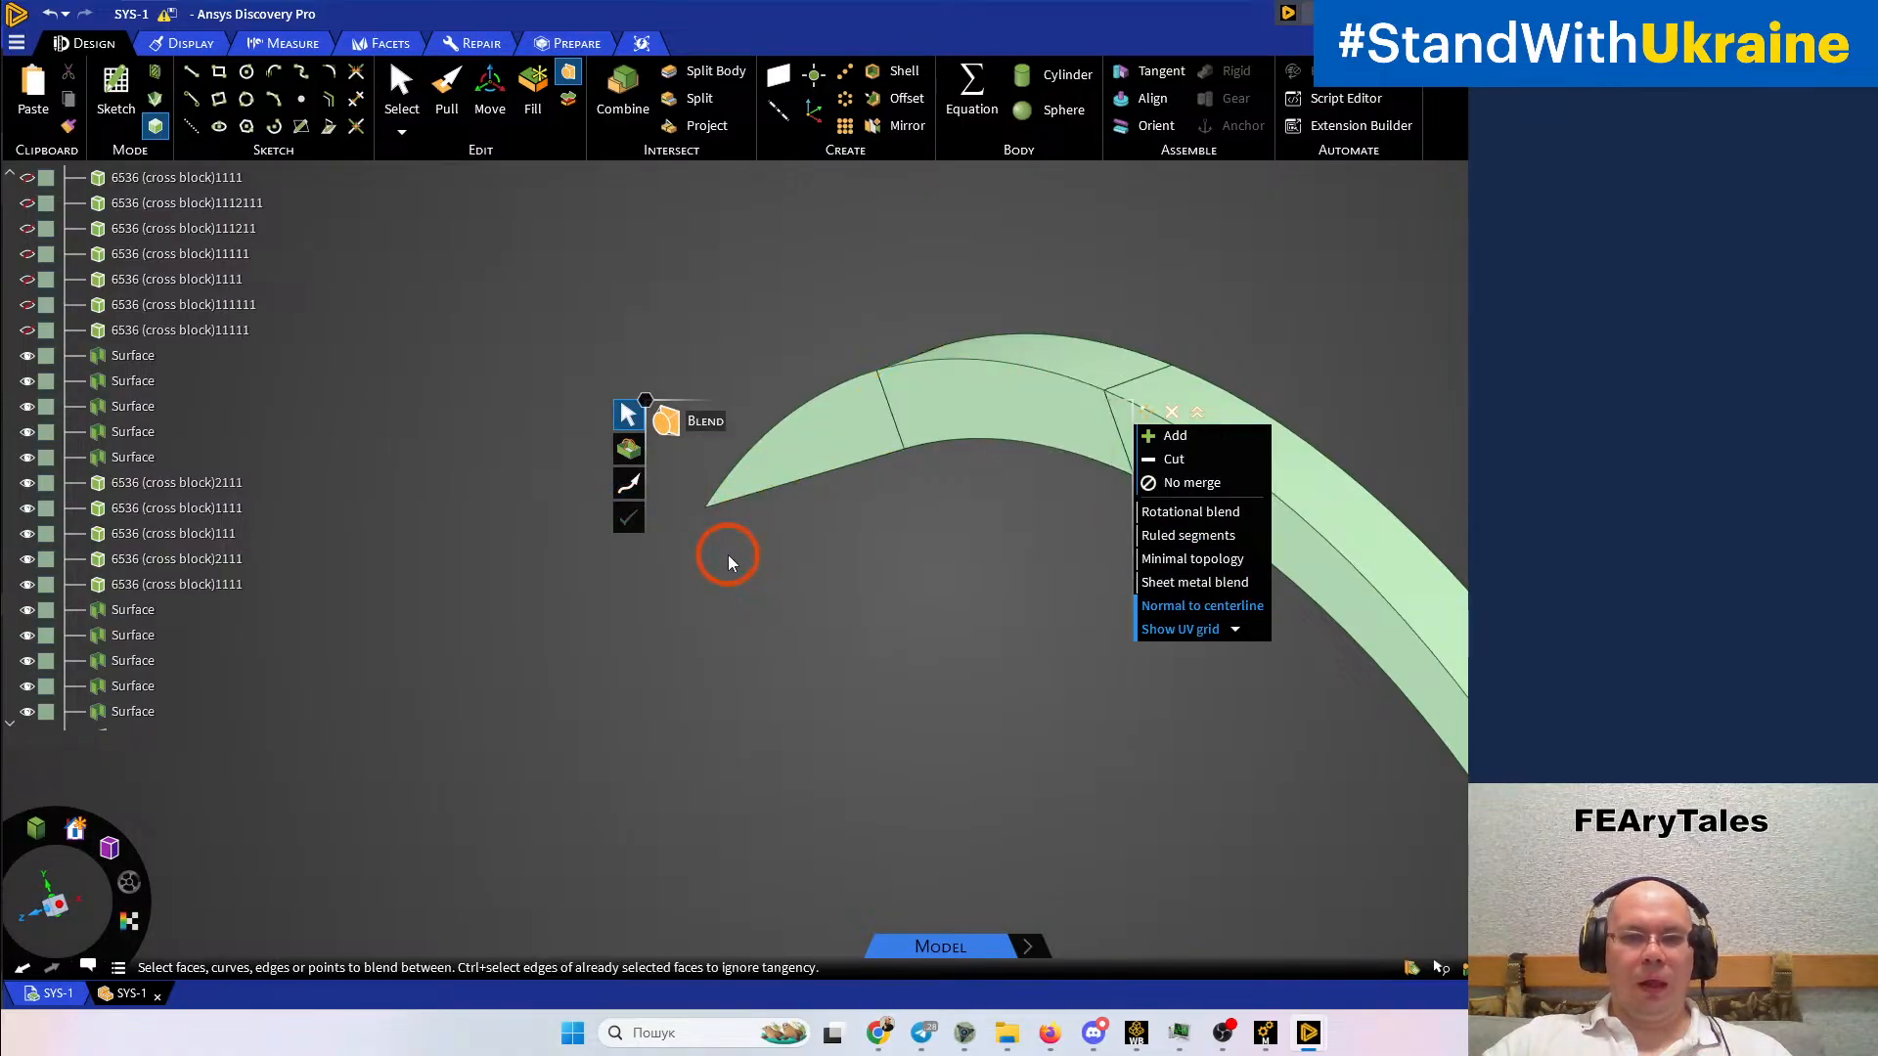
# Split the pointed segment at the second arc's upper end, using its blended diagonal surface as the cutter
pyautogui.scroll(-3, 730, 548)
pyautogui.moveTo(731, 544); pyautogui.dragTo(796, 593, button='middle')
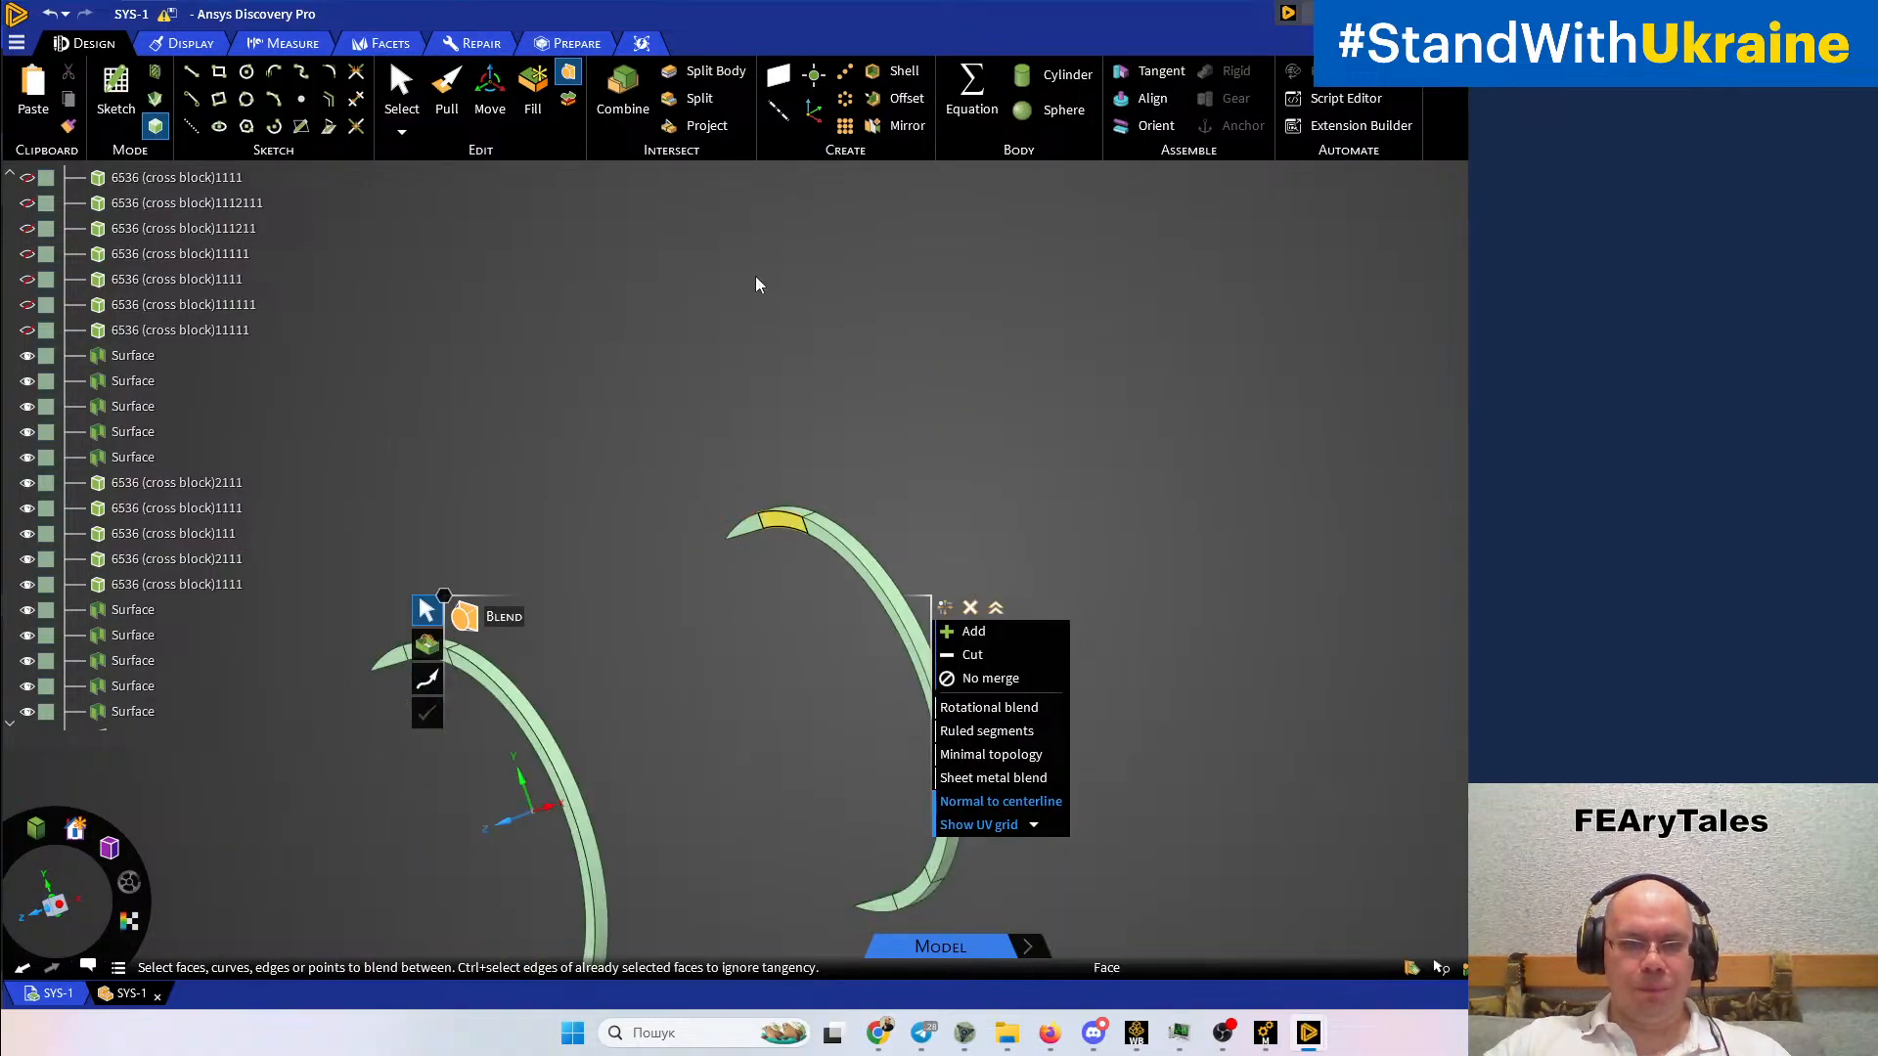
pyautogui.keyDown('shift'); pyautogui.moveTo(1195, 341); pyautogui.dragTo(1165, 301, button='middle'); pyautogui.keyUp('shift')
pyautogui.scroll(5, 754, 494)
pyautogui.scroll(3, 685, 528)
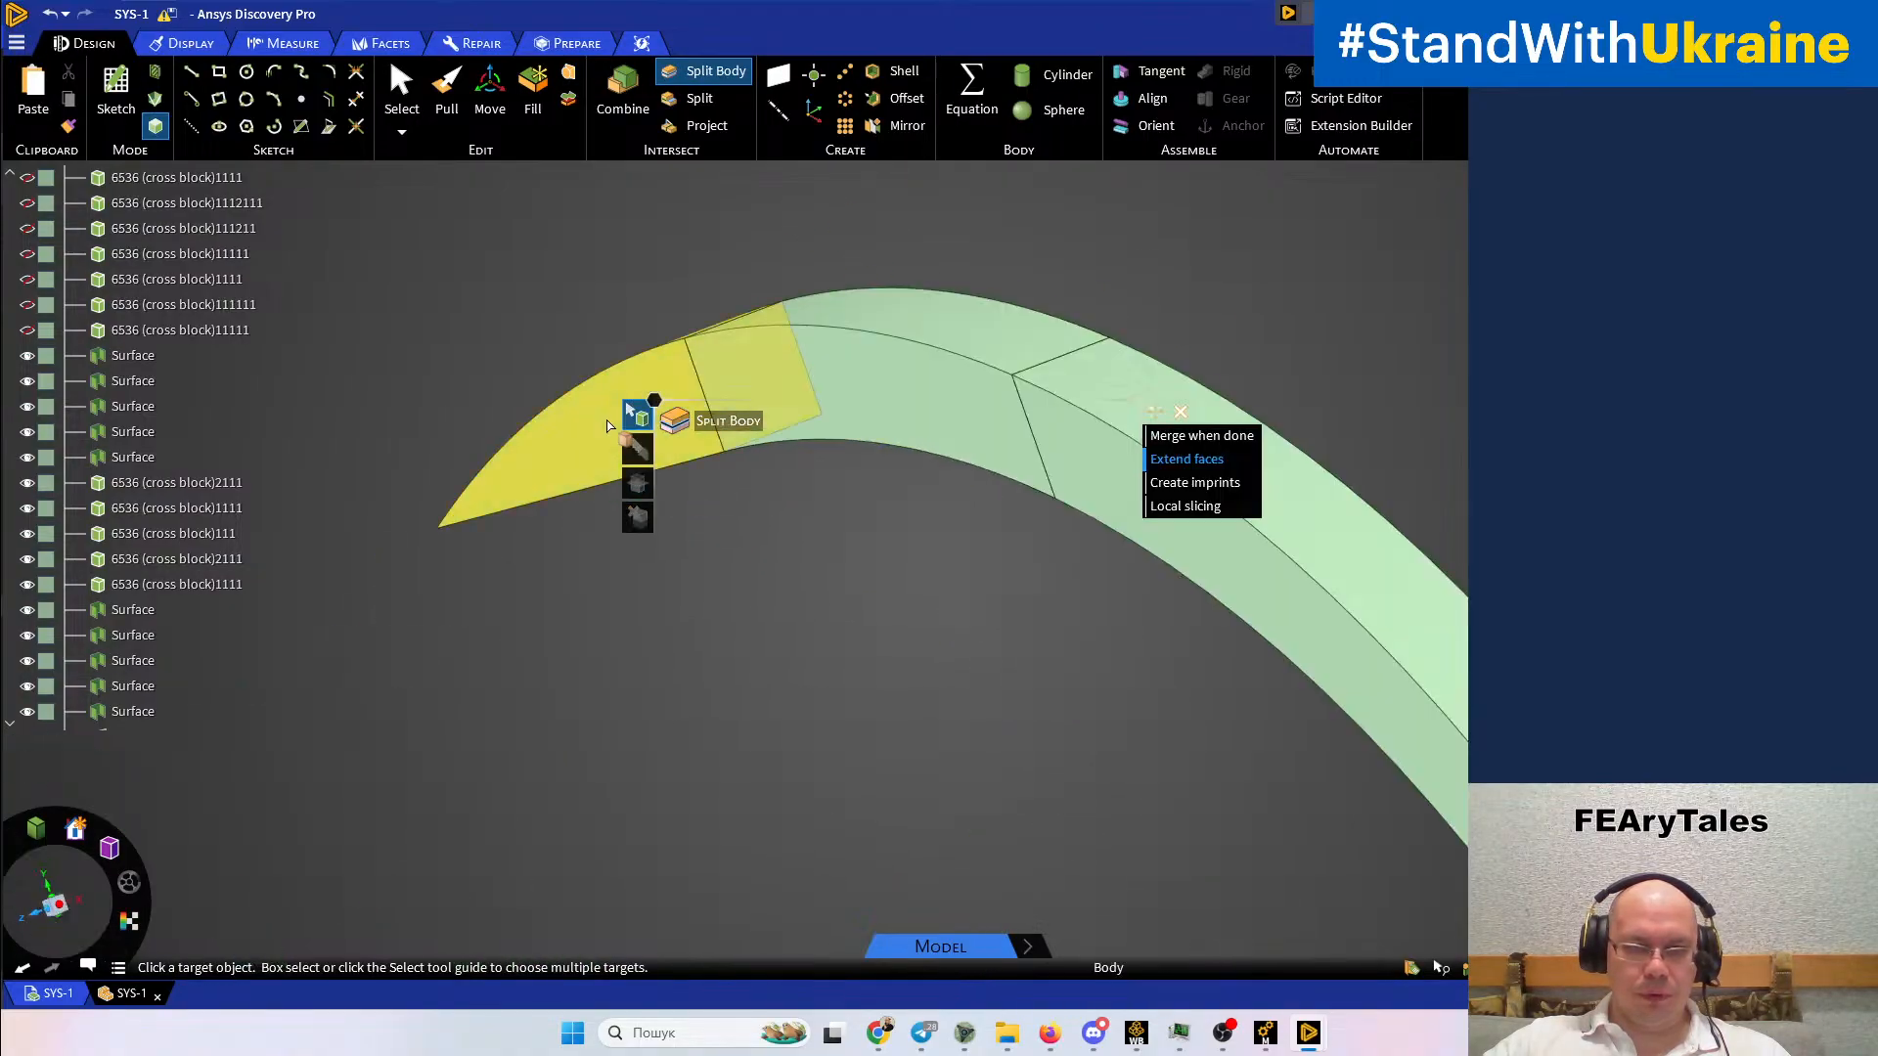
pyautogui.click(591, 441)
pyautogui.scroll(-5, 92, 645)
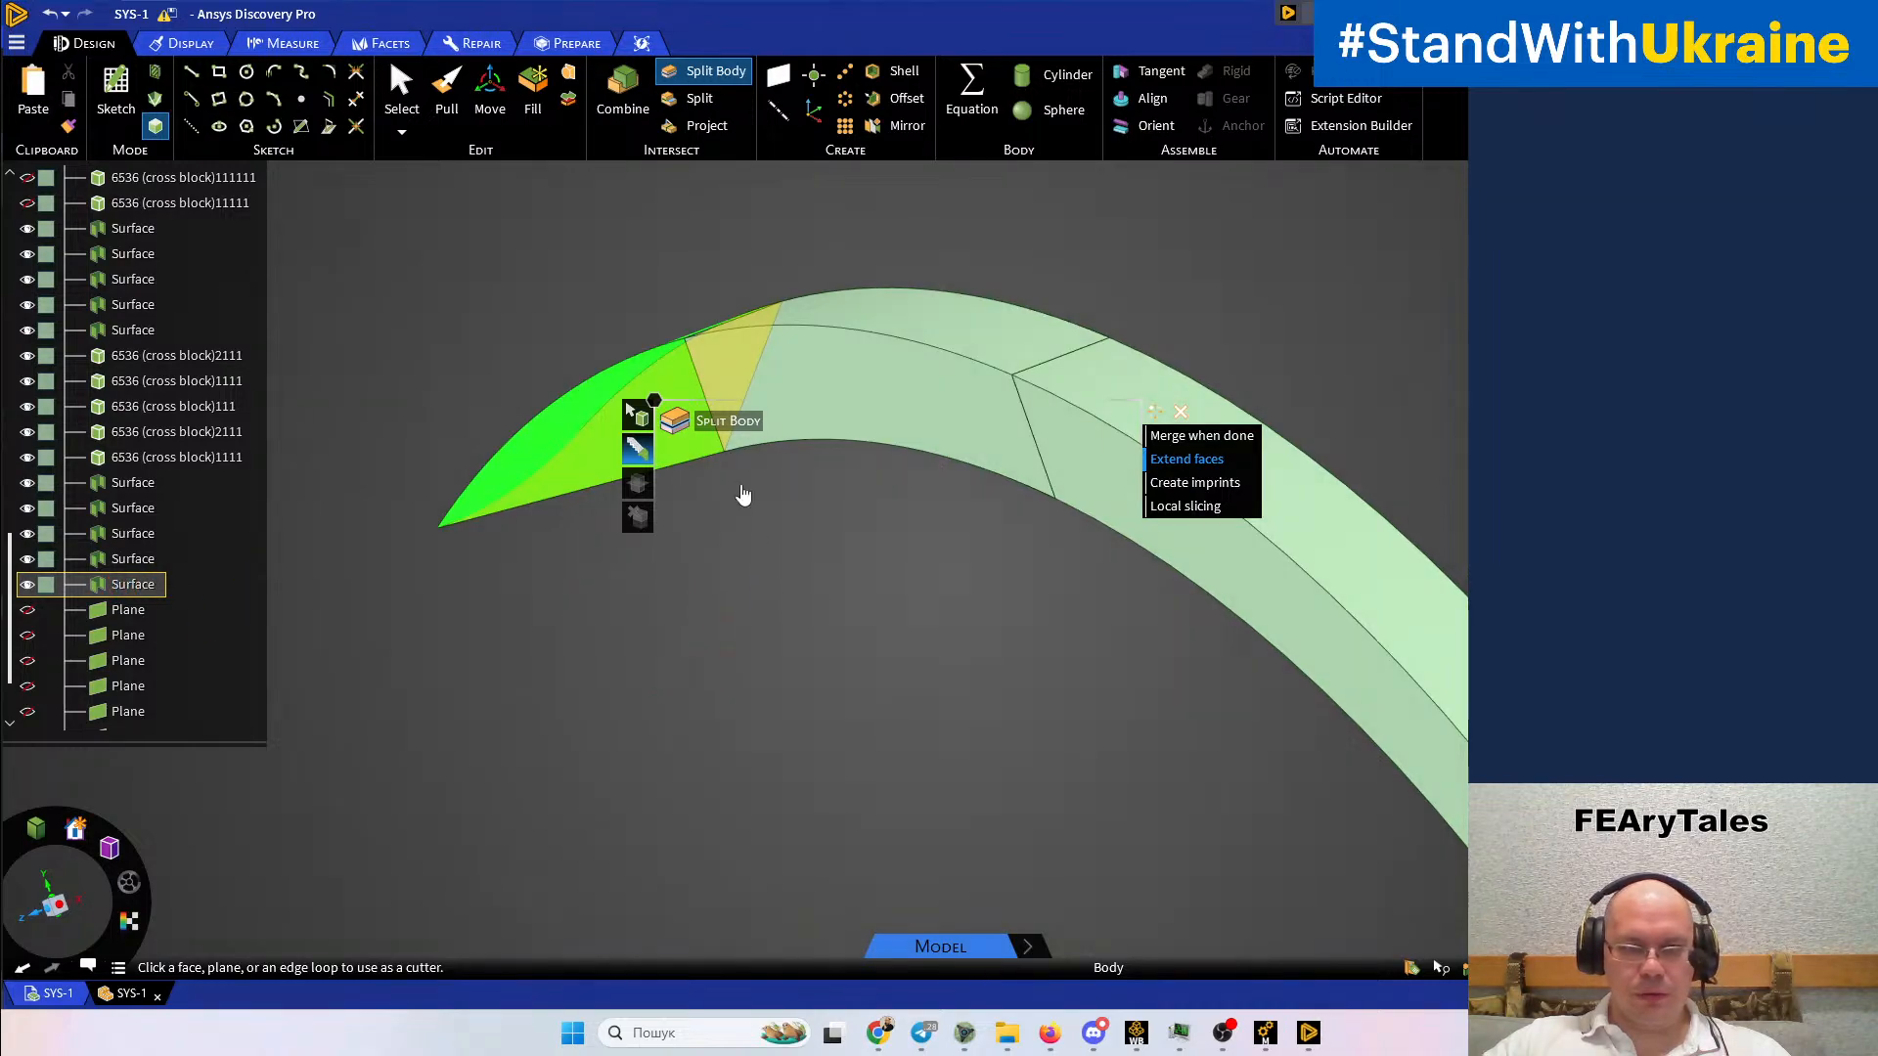
pyautogui.click(917, 637)
# Split the short segment near the second arc's upper end with the blended surface running through it
pyautogui.click(954, 396)
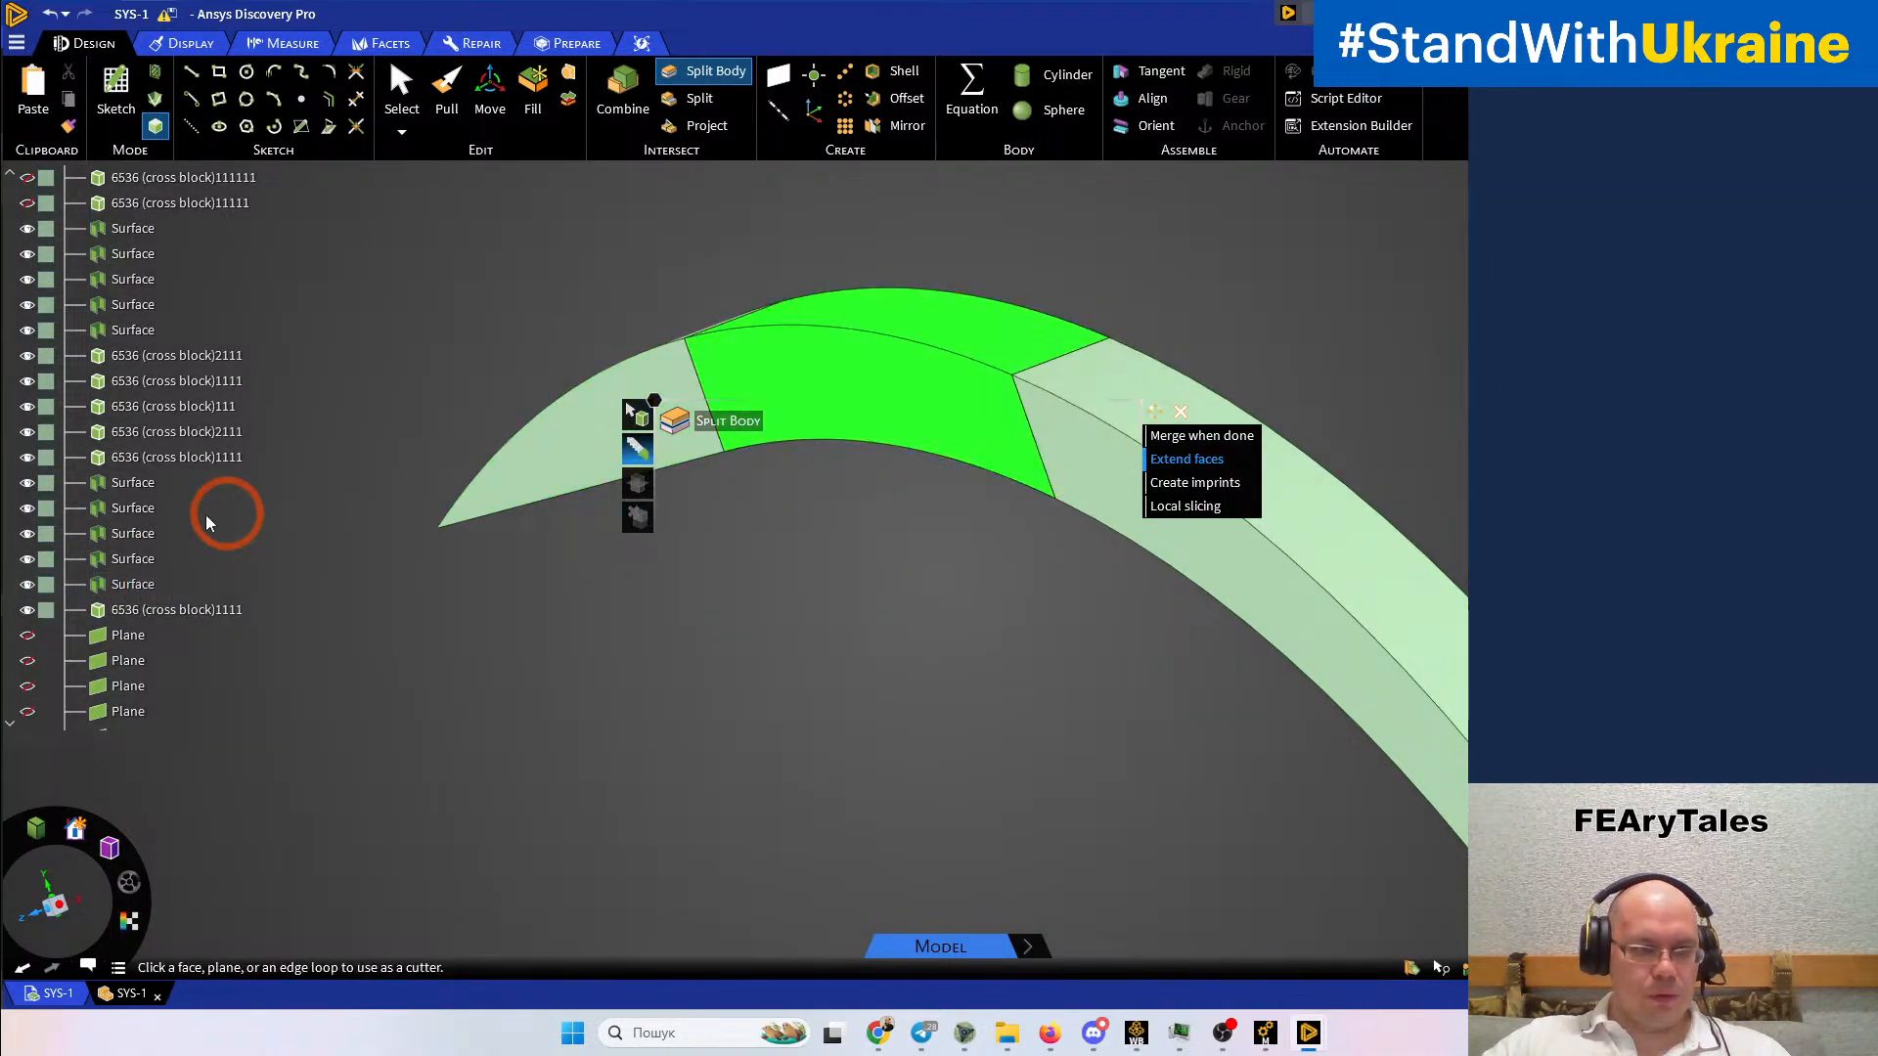
pyautogui.click(141, 560)
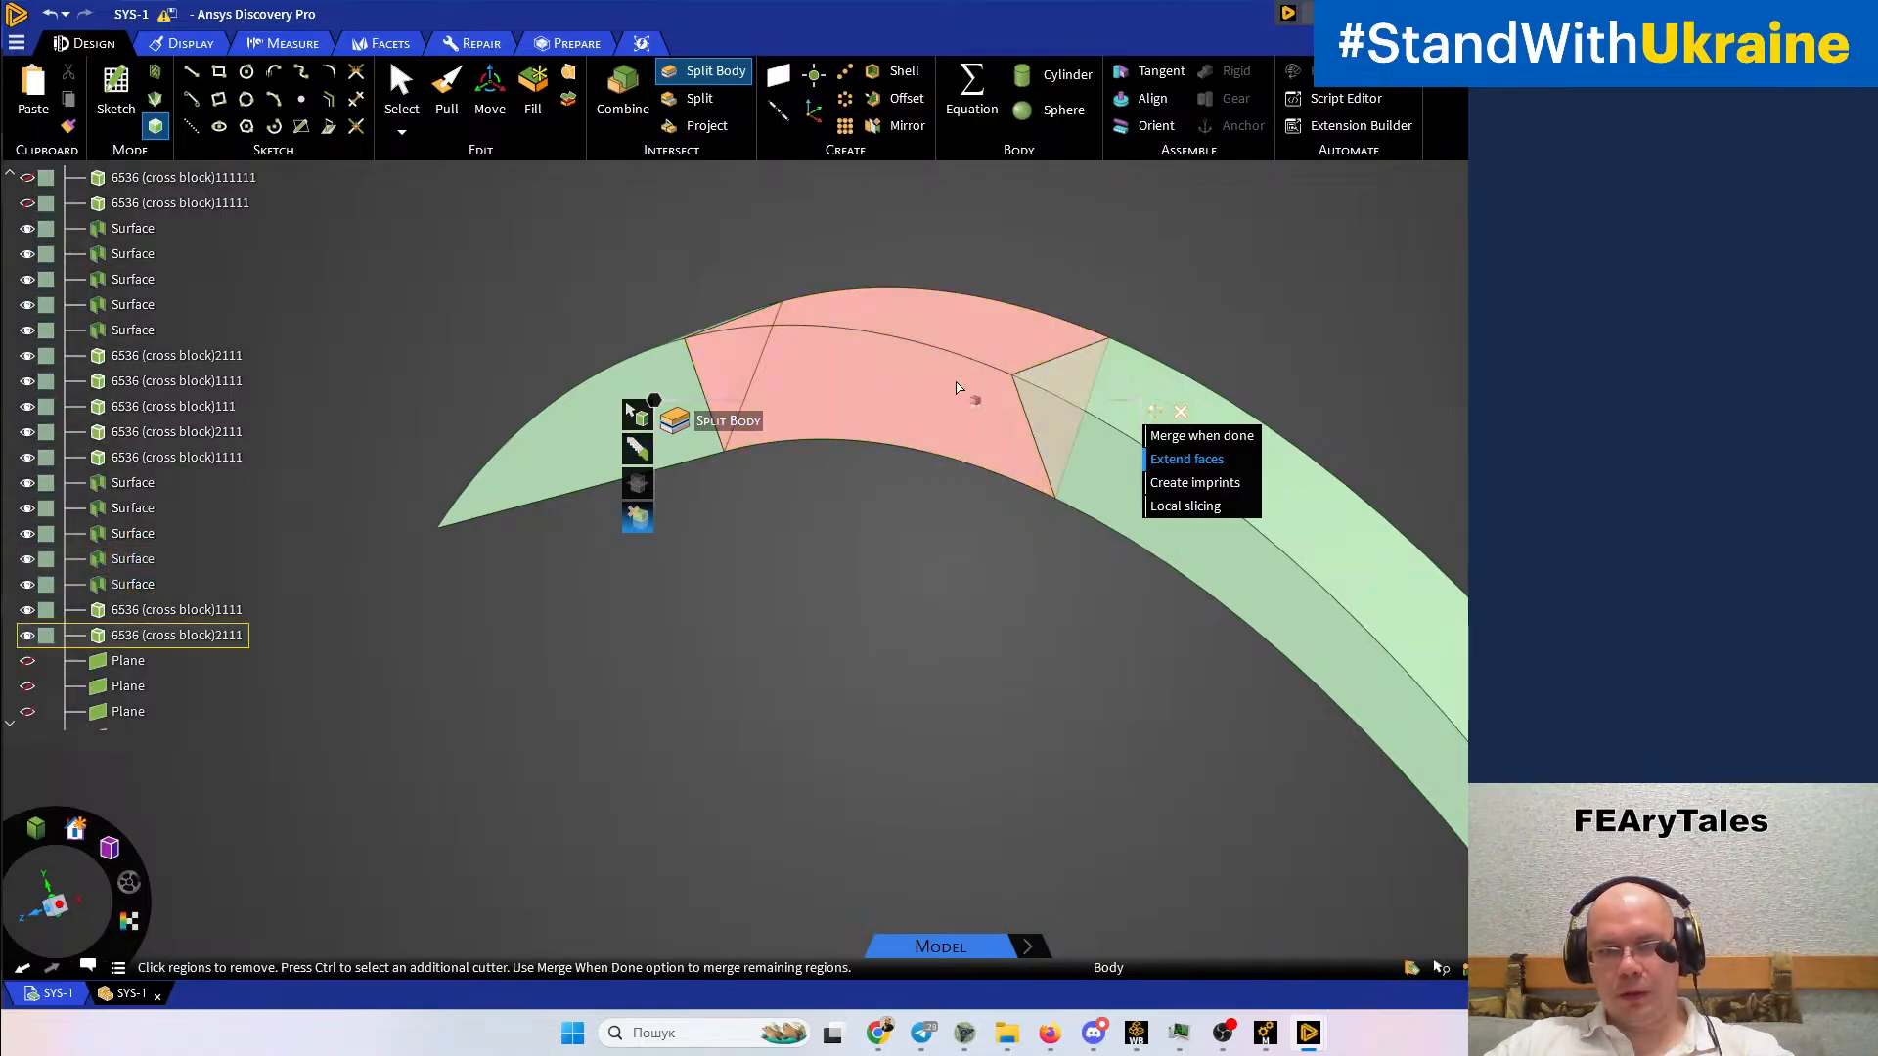
pyautogui.click(1095, 754)
# Split the second arc's long middle segment with its lengthwise blended surface
pyautogui.keyDown('shift'); pyautogui.moveTo(961, 667); pyautogui.dragTo(809, 473, button='middle'); pyautogui.keyUp('shift')
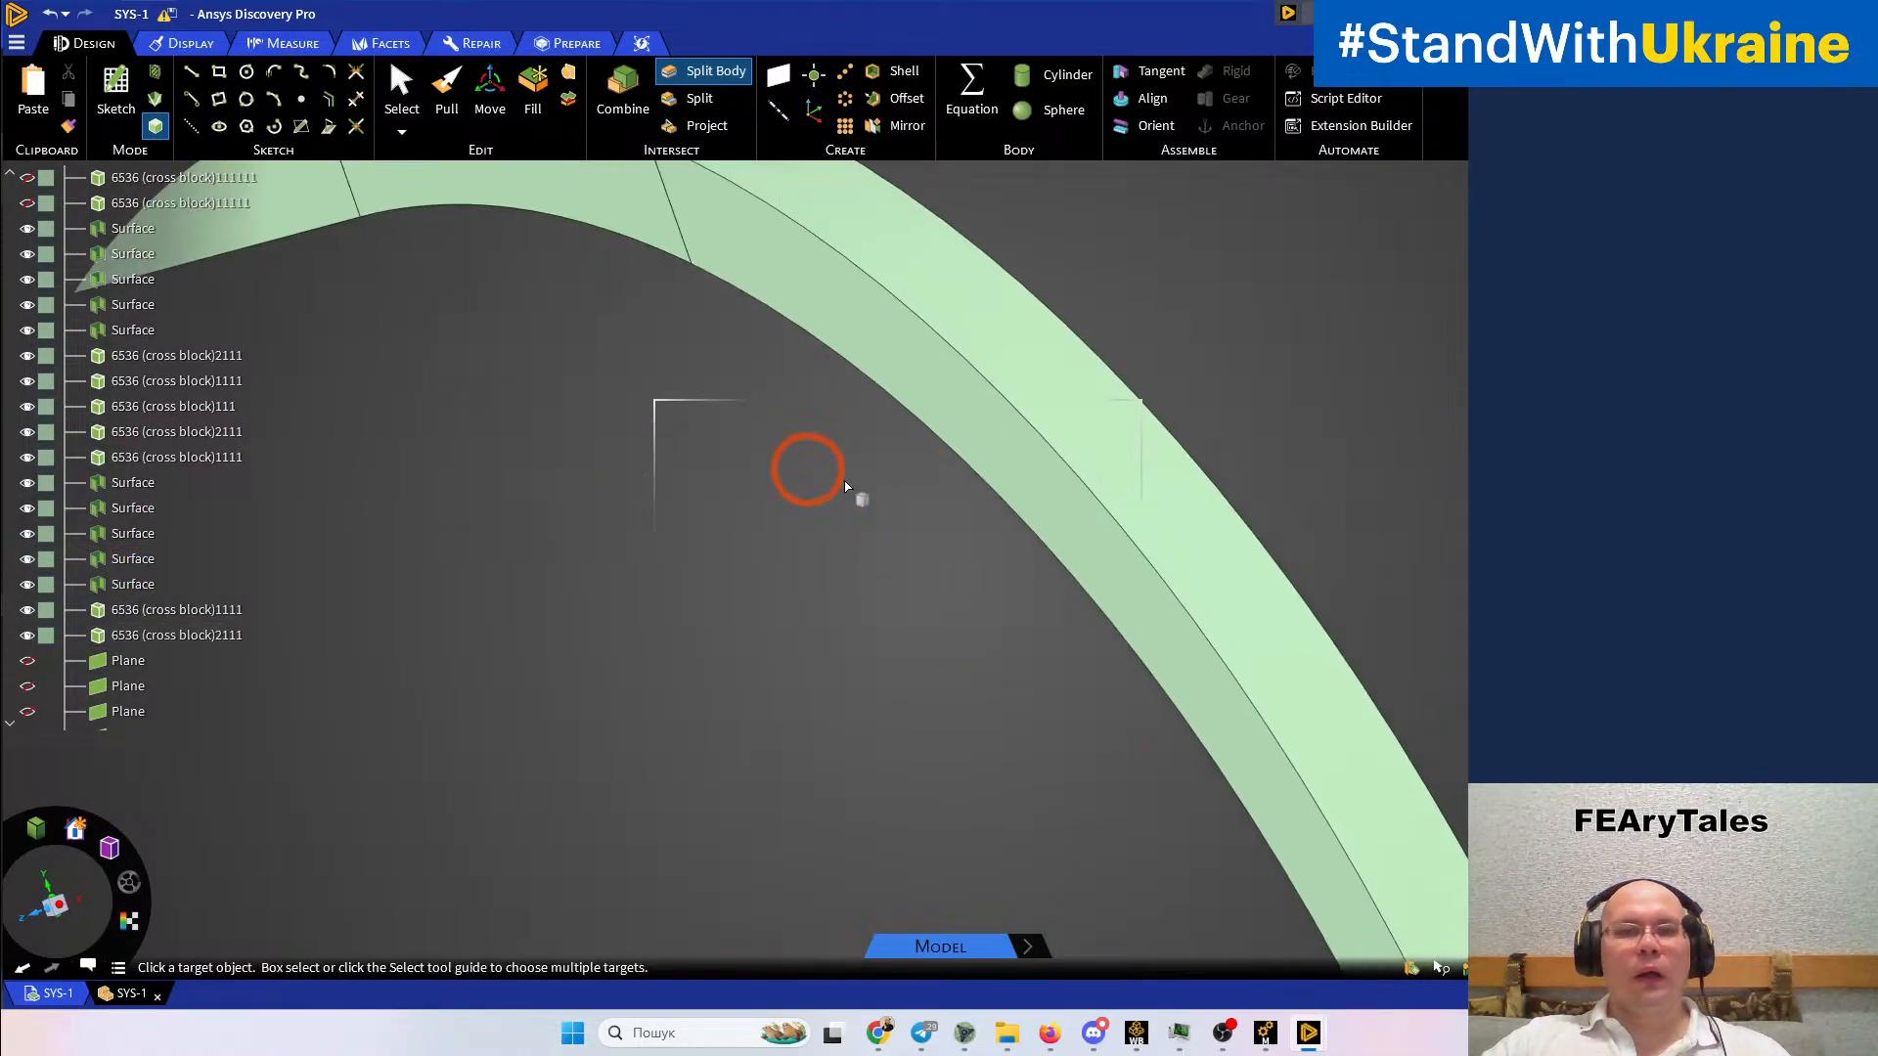
pyautogui.click(1018, 444)
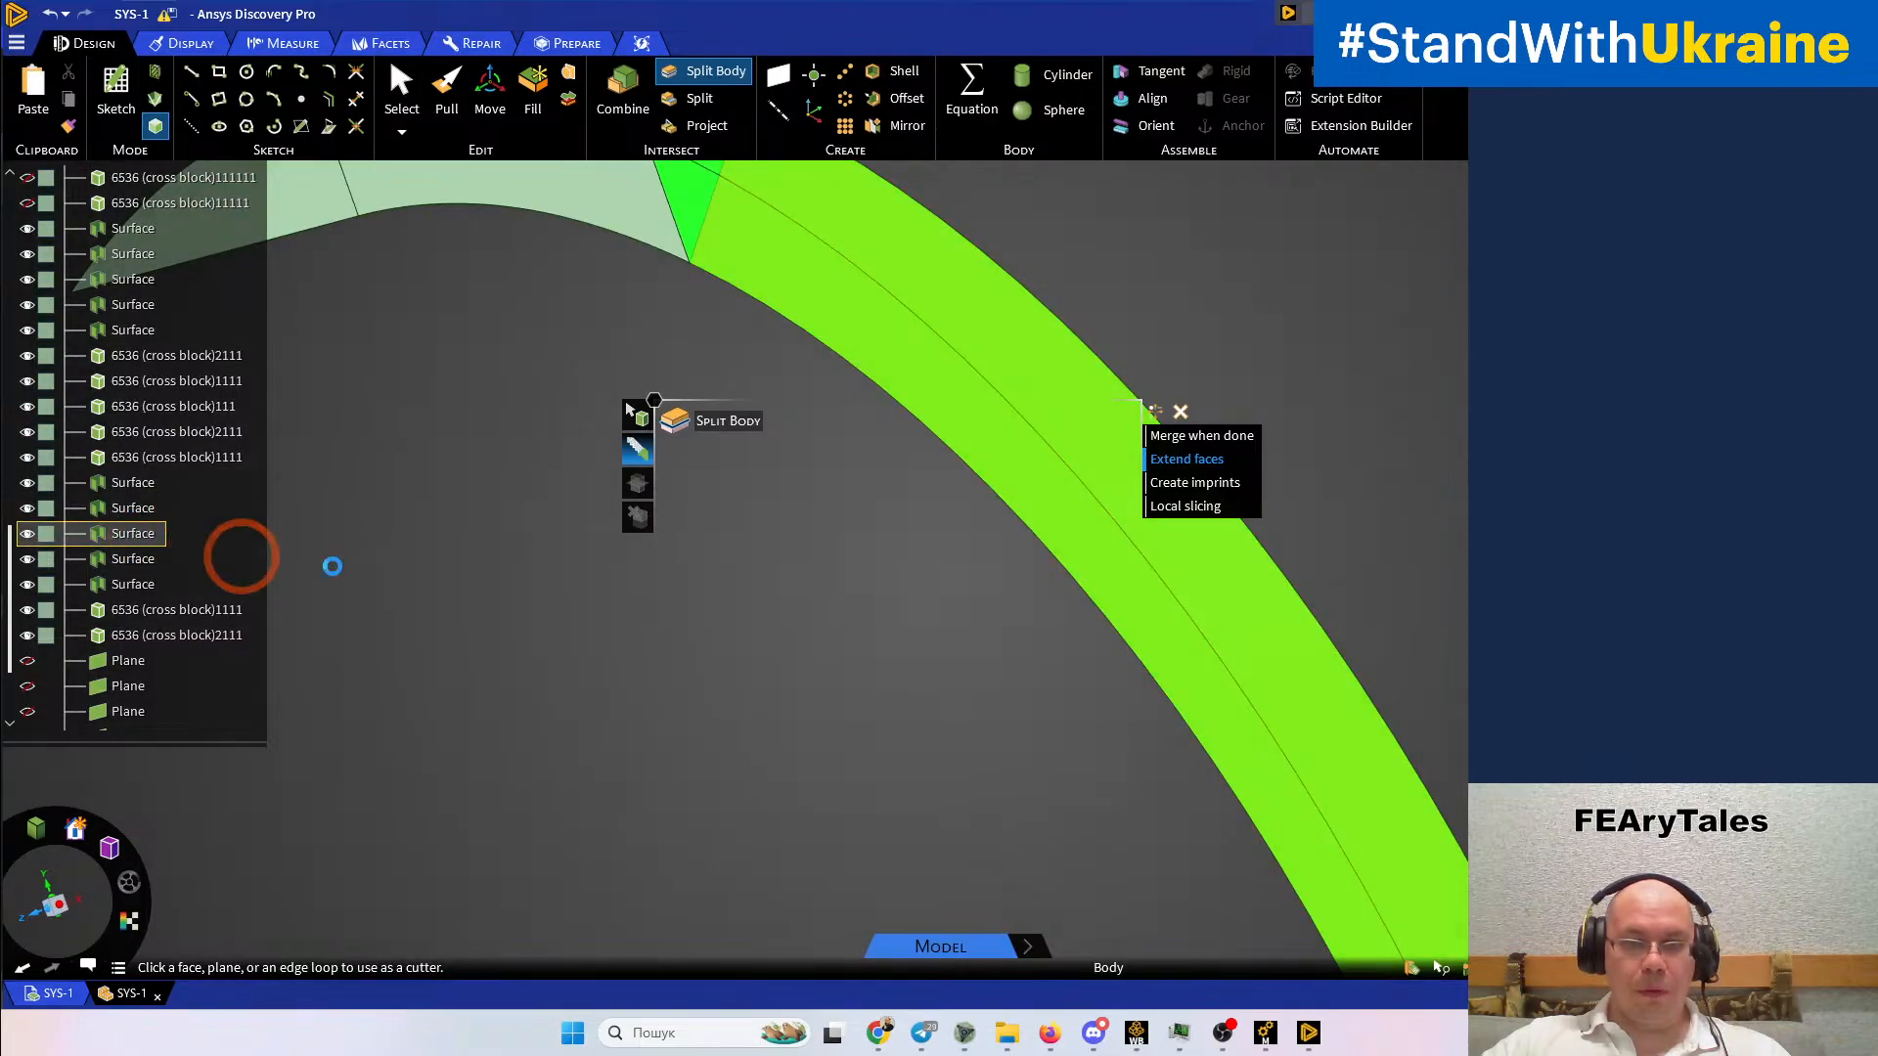
pyautogui.click(875, 621)
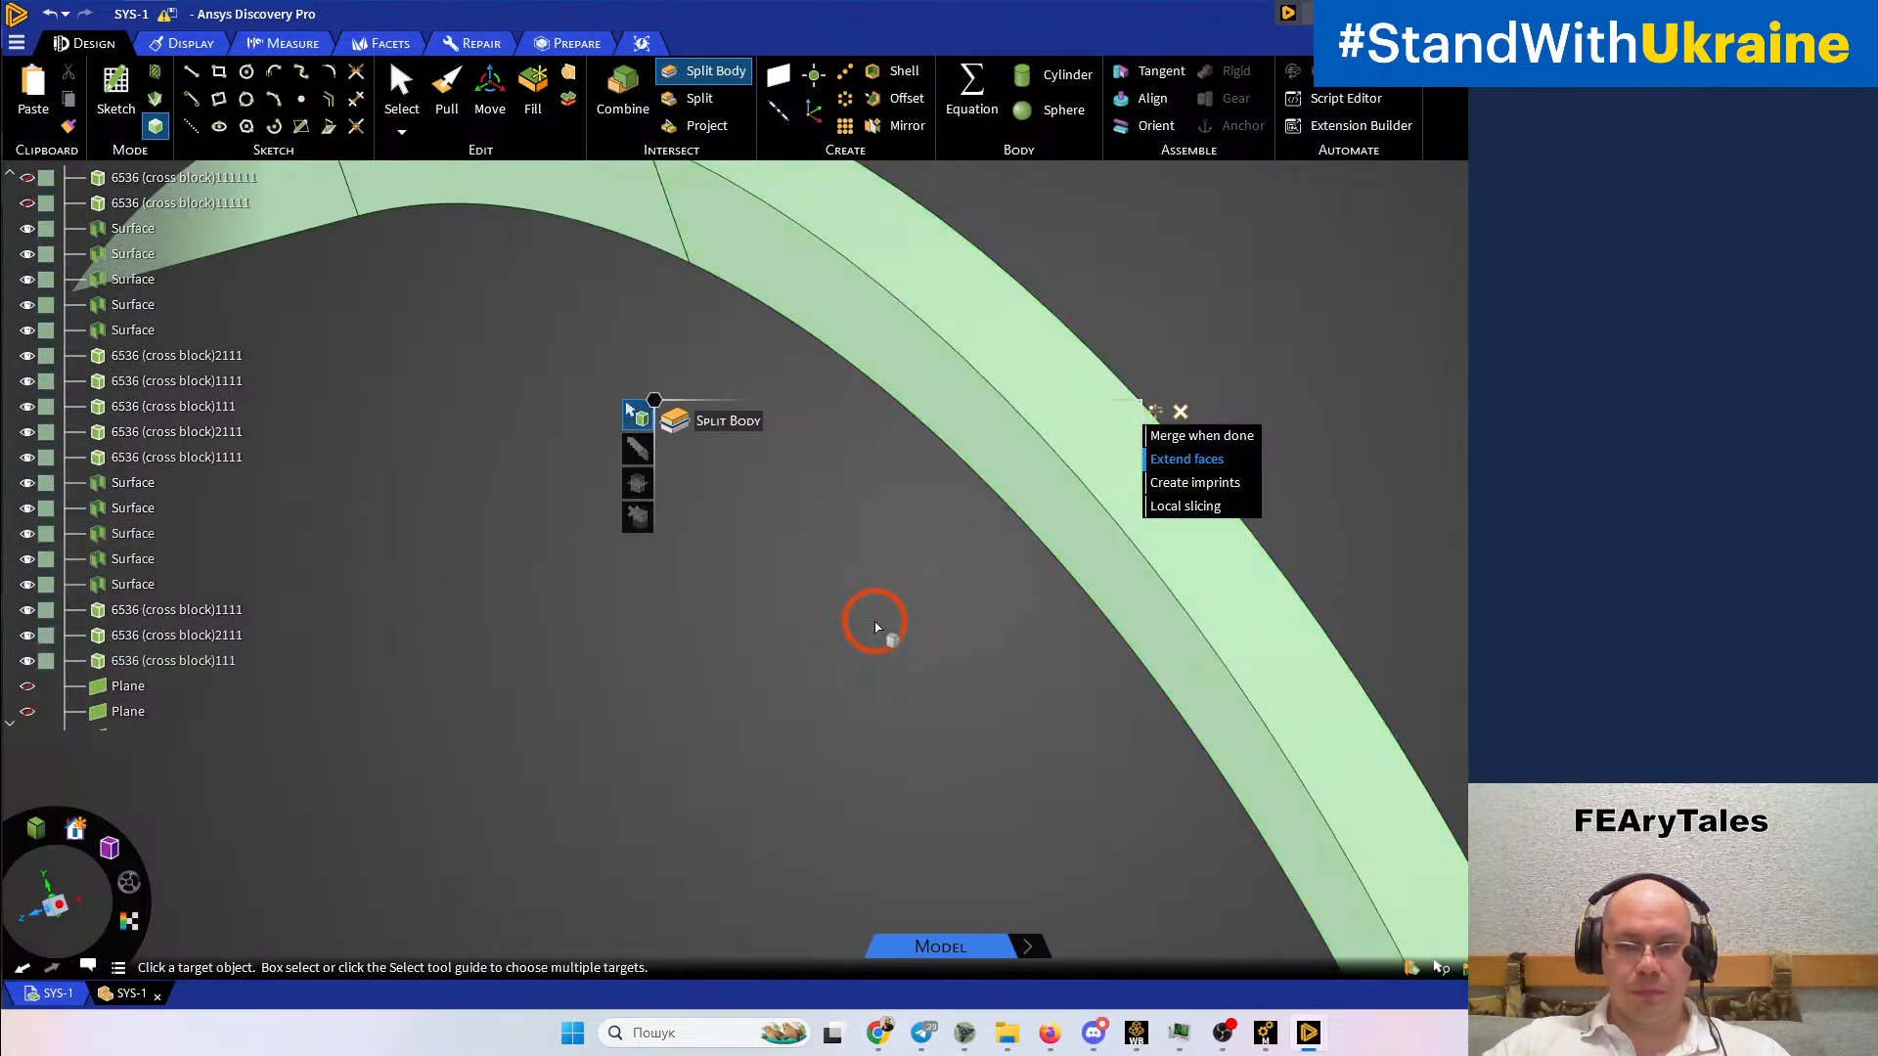
# Split the short segment adjoining the second arc's lower pointed end with its blended surface
pyautogui.scroll(-6, 875, 621)
pyautogui.keyDown('shift'); pyautogui.moveTo(990, 673); pyautogui.dragTo(1028, 207, button='middle'); pyautogui.keyUp('shift')
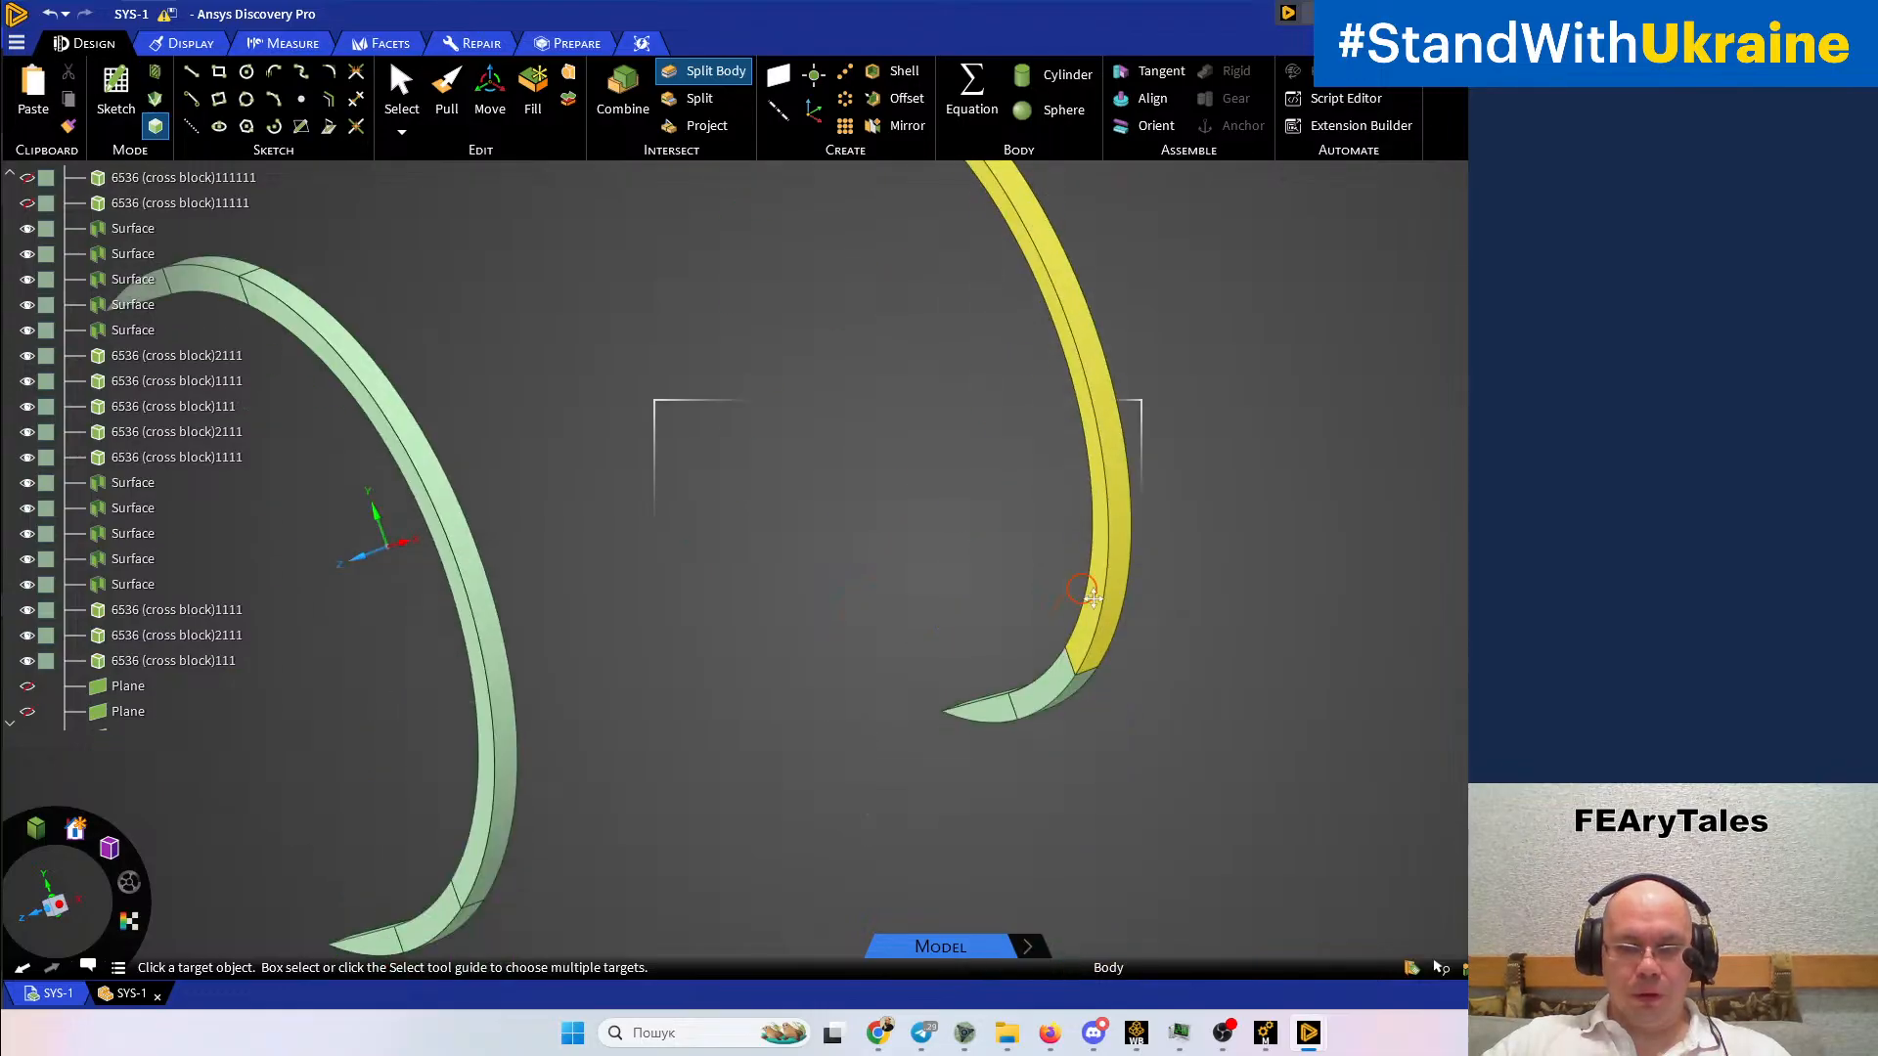
pyautogui.keyDown('shift'); pyautogui.moveTo(1070, 685); pyautogui.dragTo(1062, 648, button='middle'); pyautogui.keyUp('shift')
pyautogui.scroll(5, 1064, 648)
pyautogui.click(1050, 660)
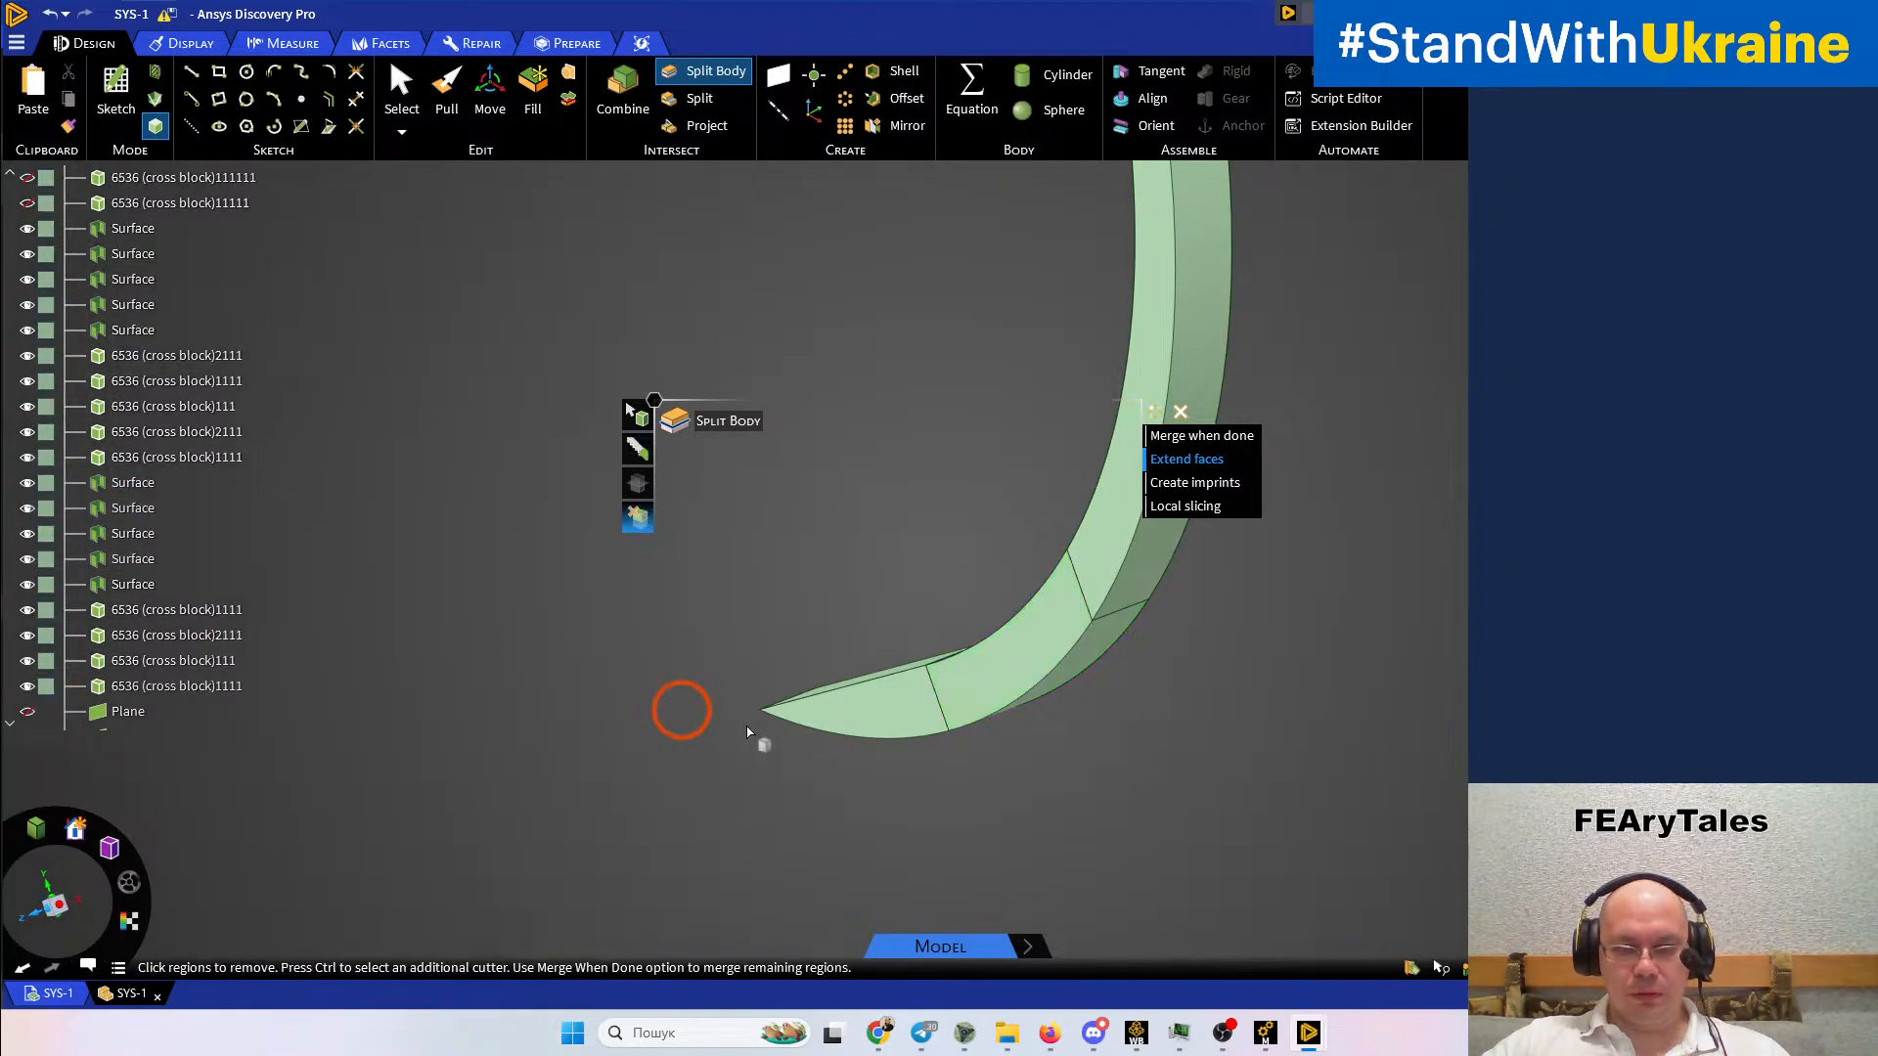
# Split the pointed segment at the second arc's lower end, using its blended surface as the cutter
pyautogui.click(880, 710)
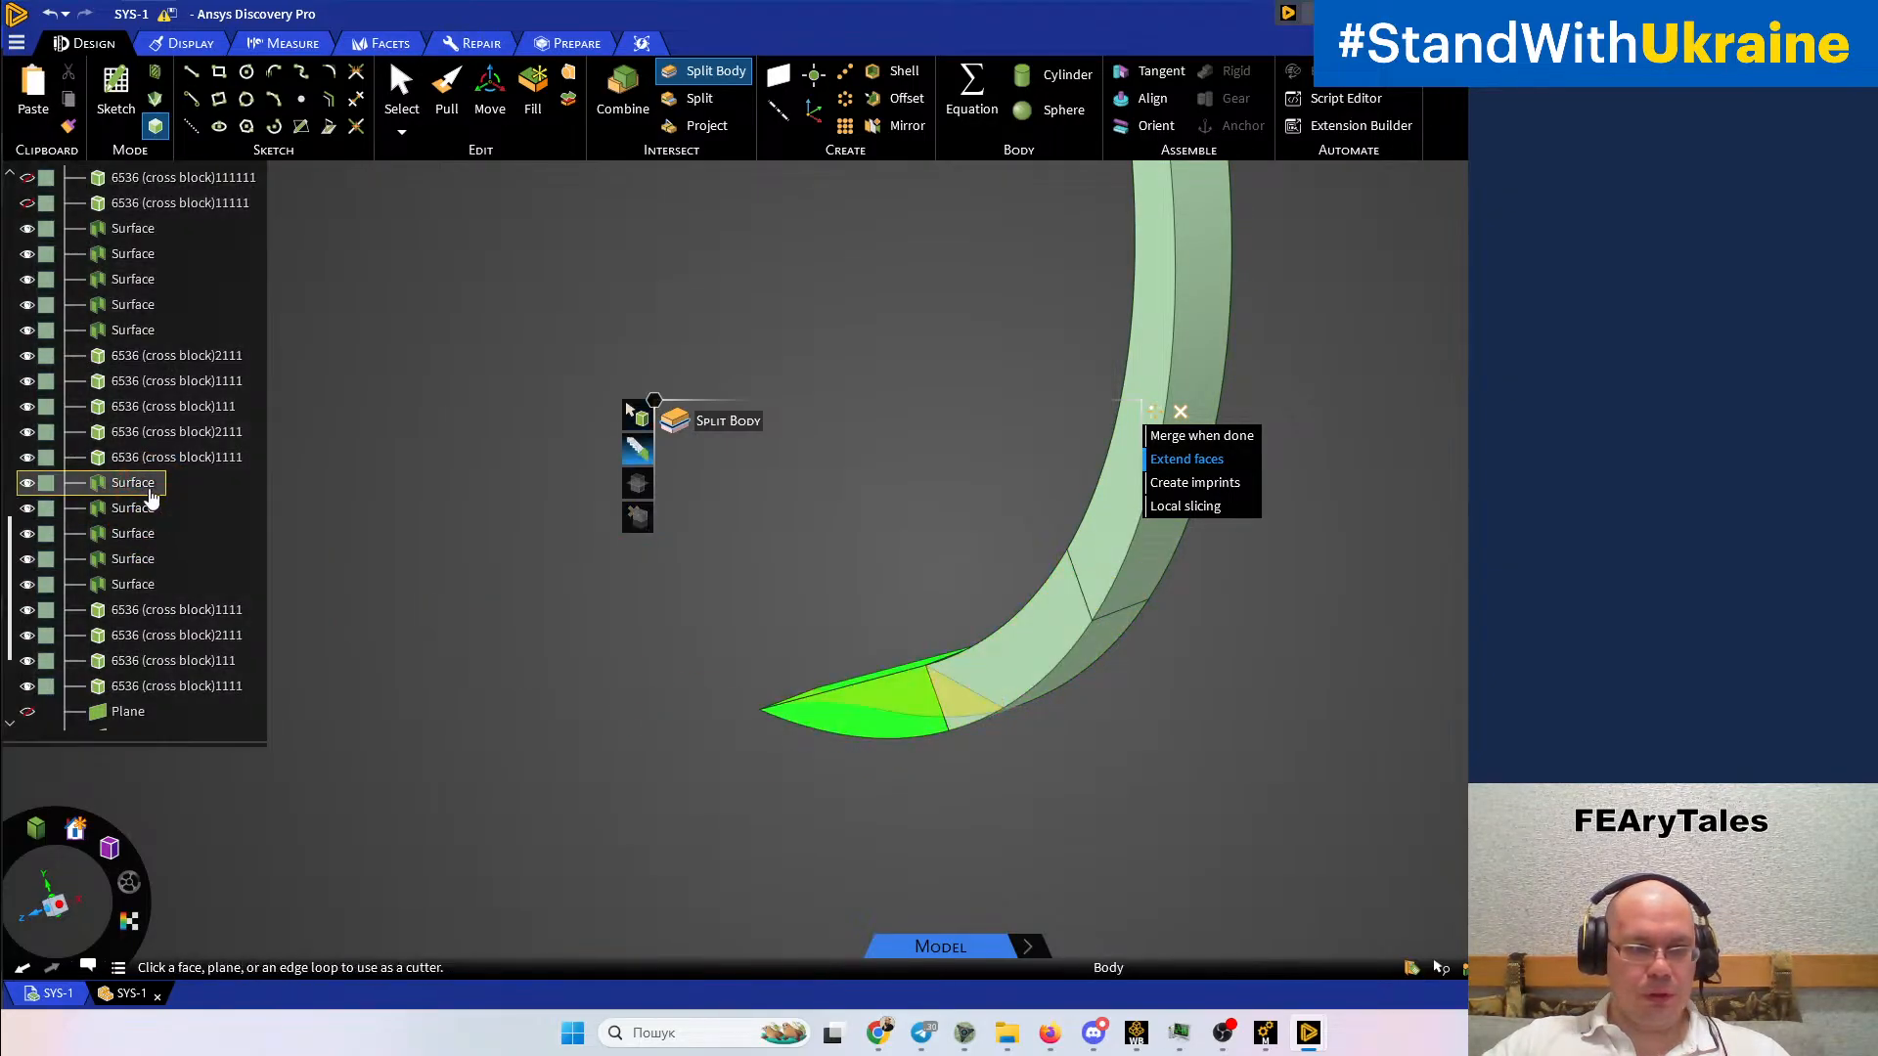
pyautogui.click(561, 674)
# Bring both arcs into view and open the scene's visibility commands
pyautogui.scroll(-3, 563, 670)
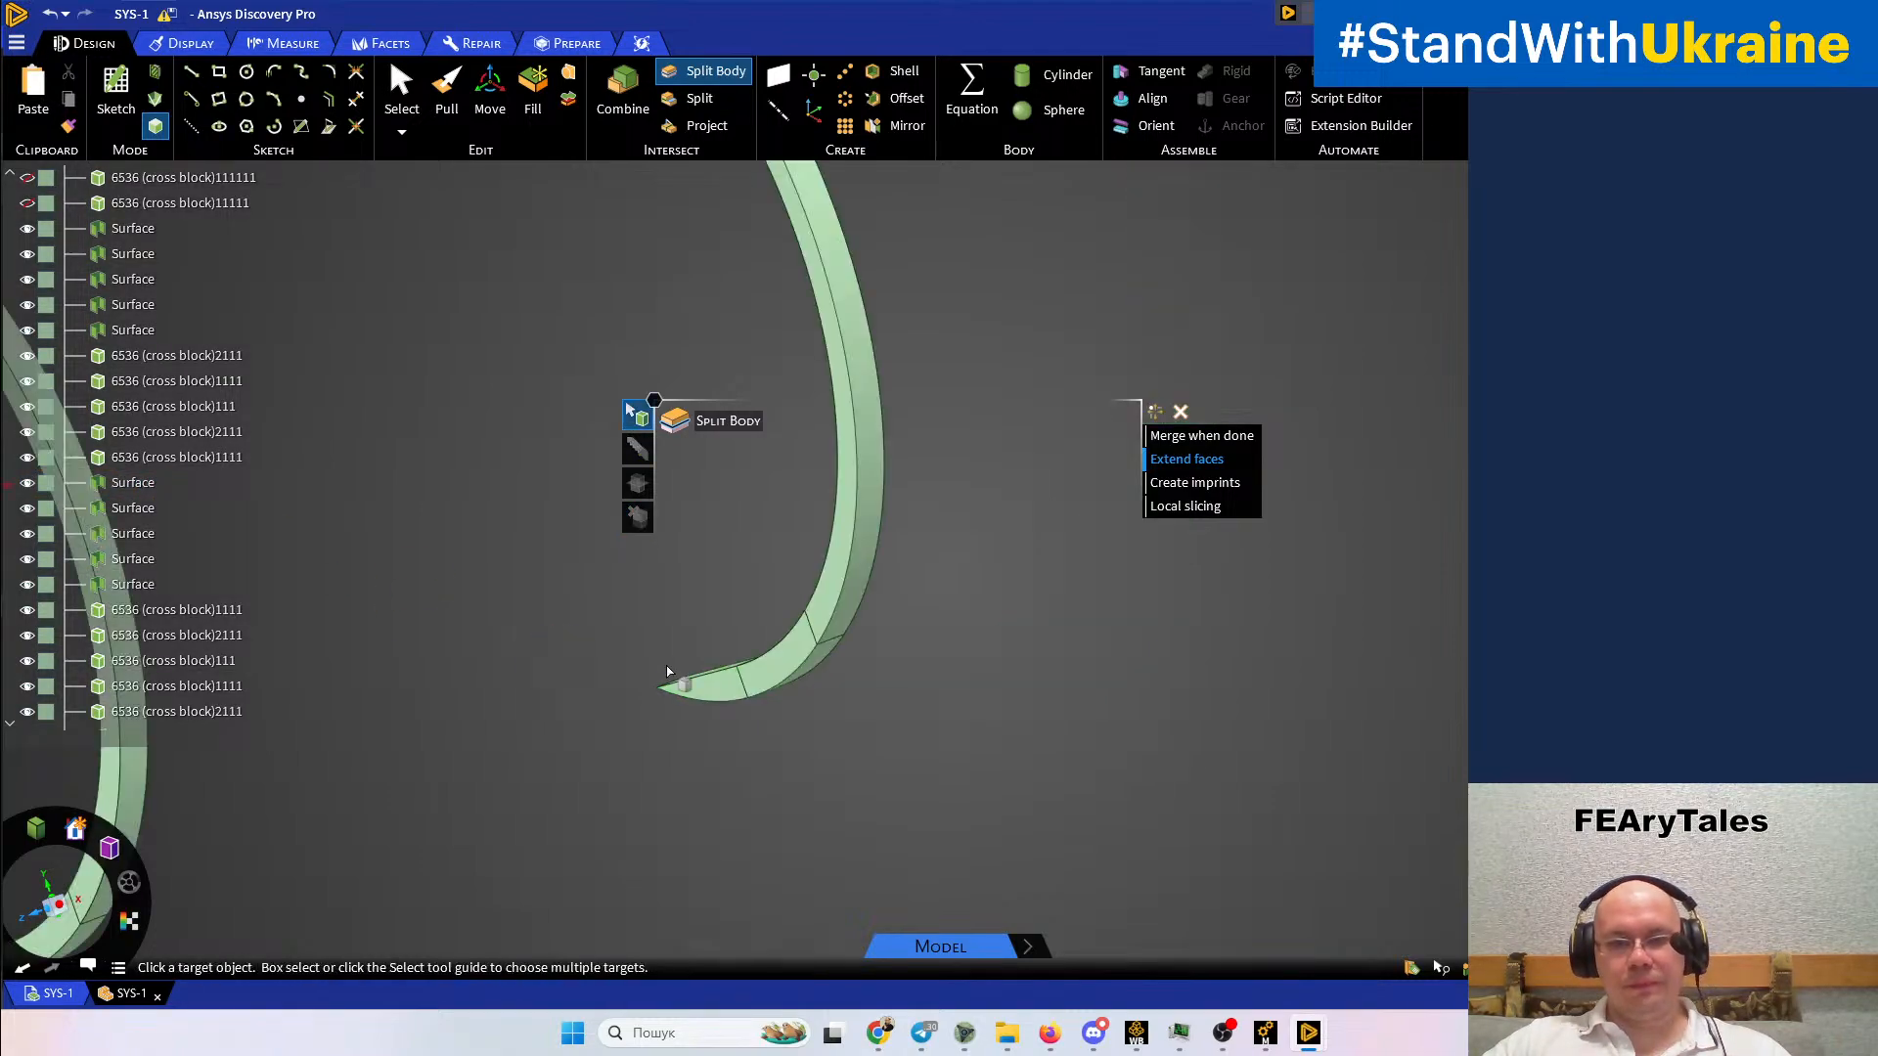
pyautogui.moveTo(971, 678); pyautogui.dragTo(887, 756, button='middle')
pyautogui.rightClick(865, 738)
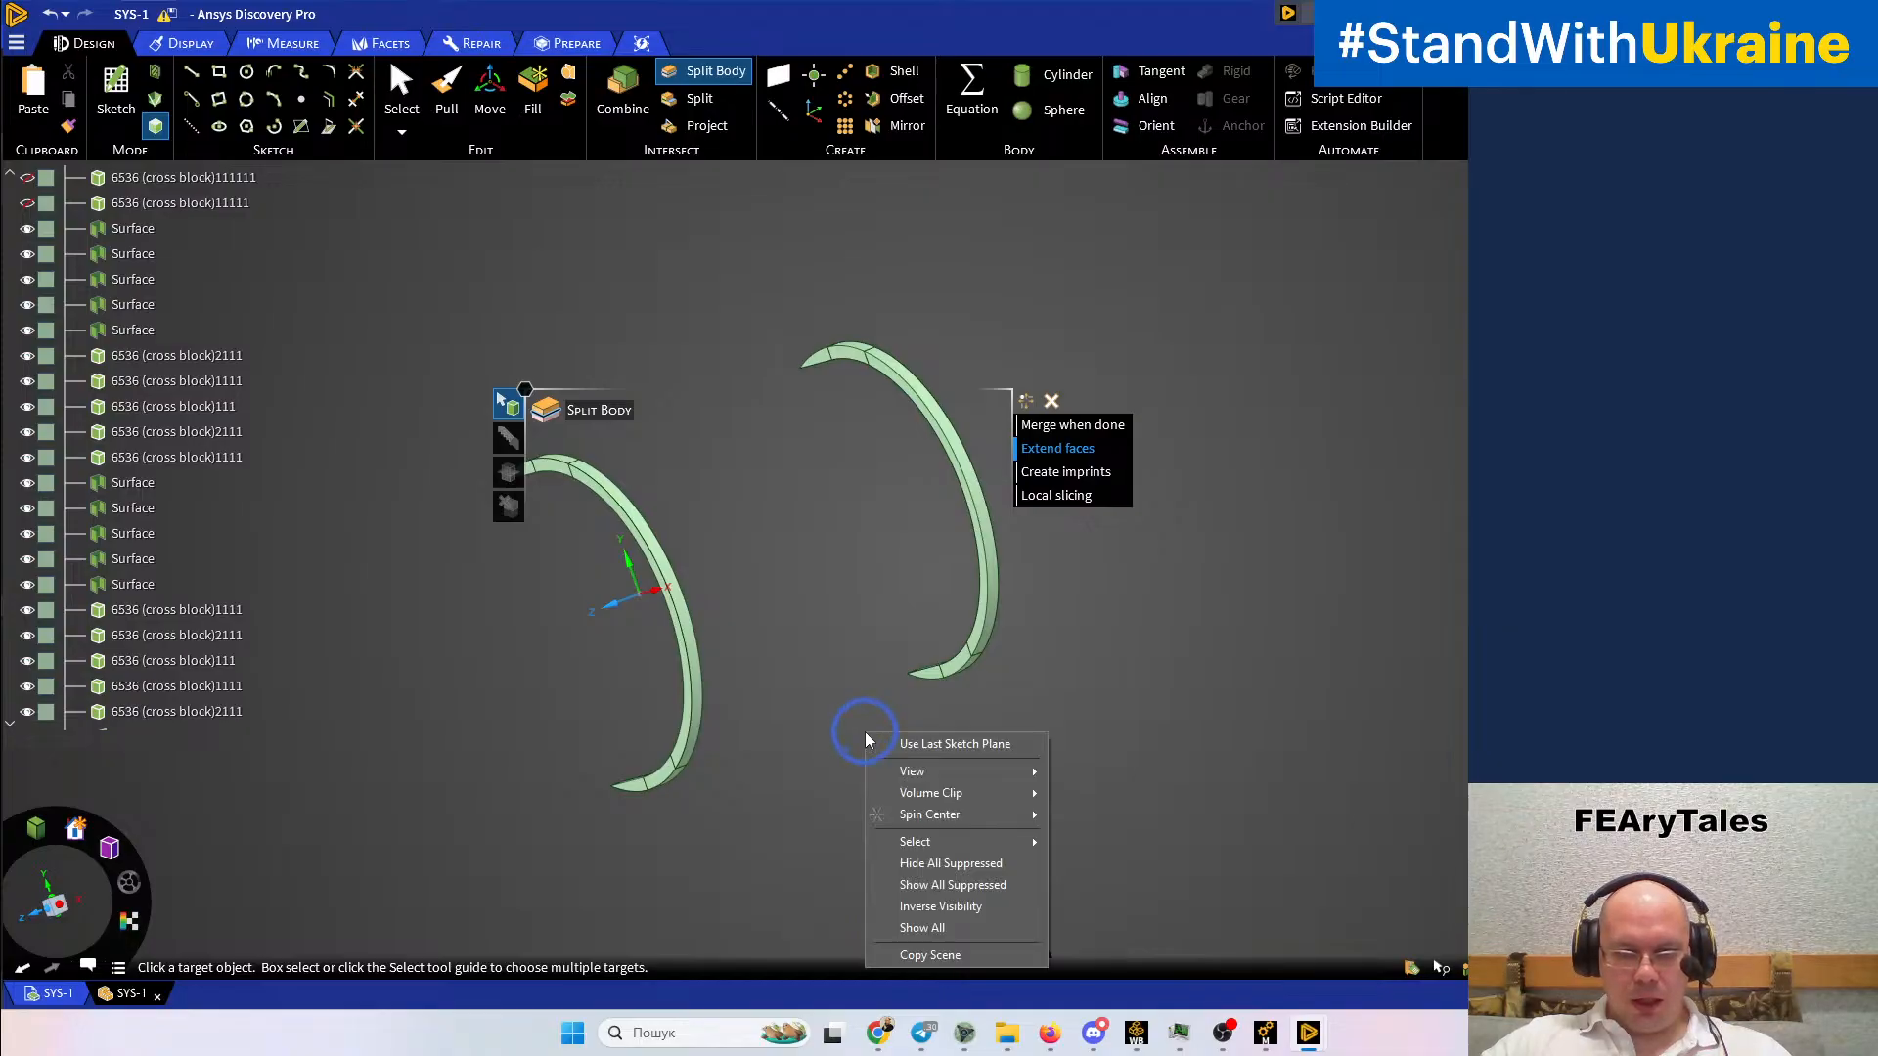
# Show all hidden bodies so the complete cross block is displayed
pyautogui.click(954, 929)
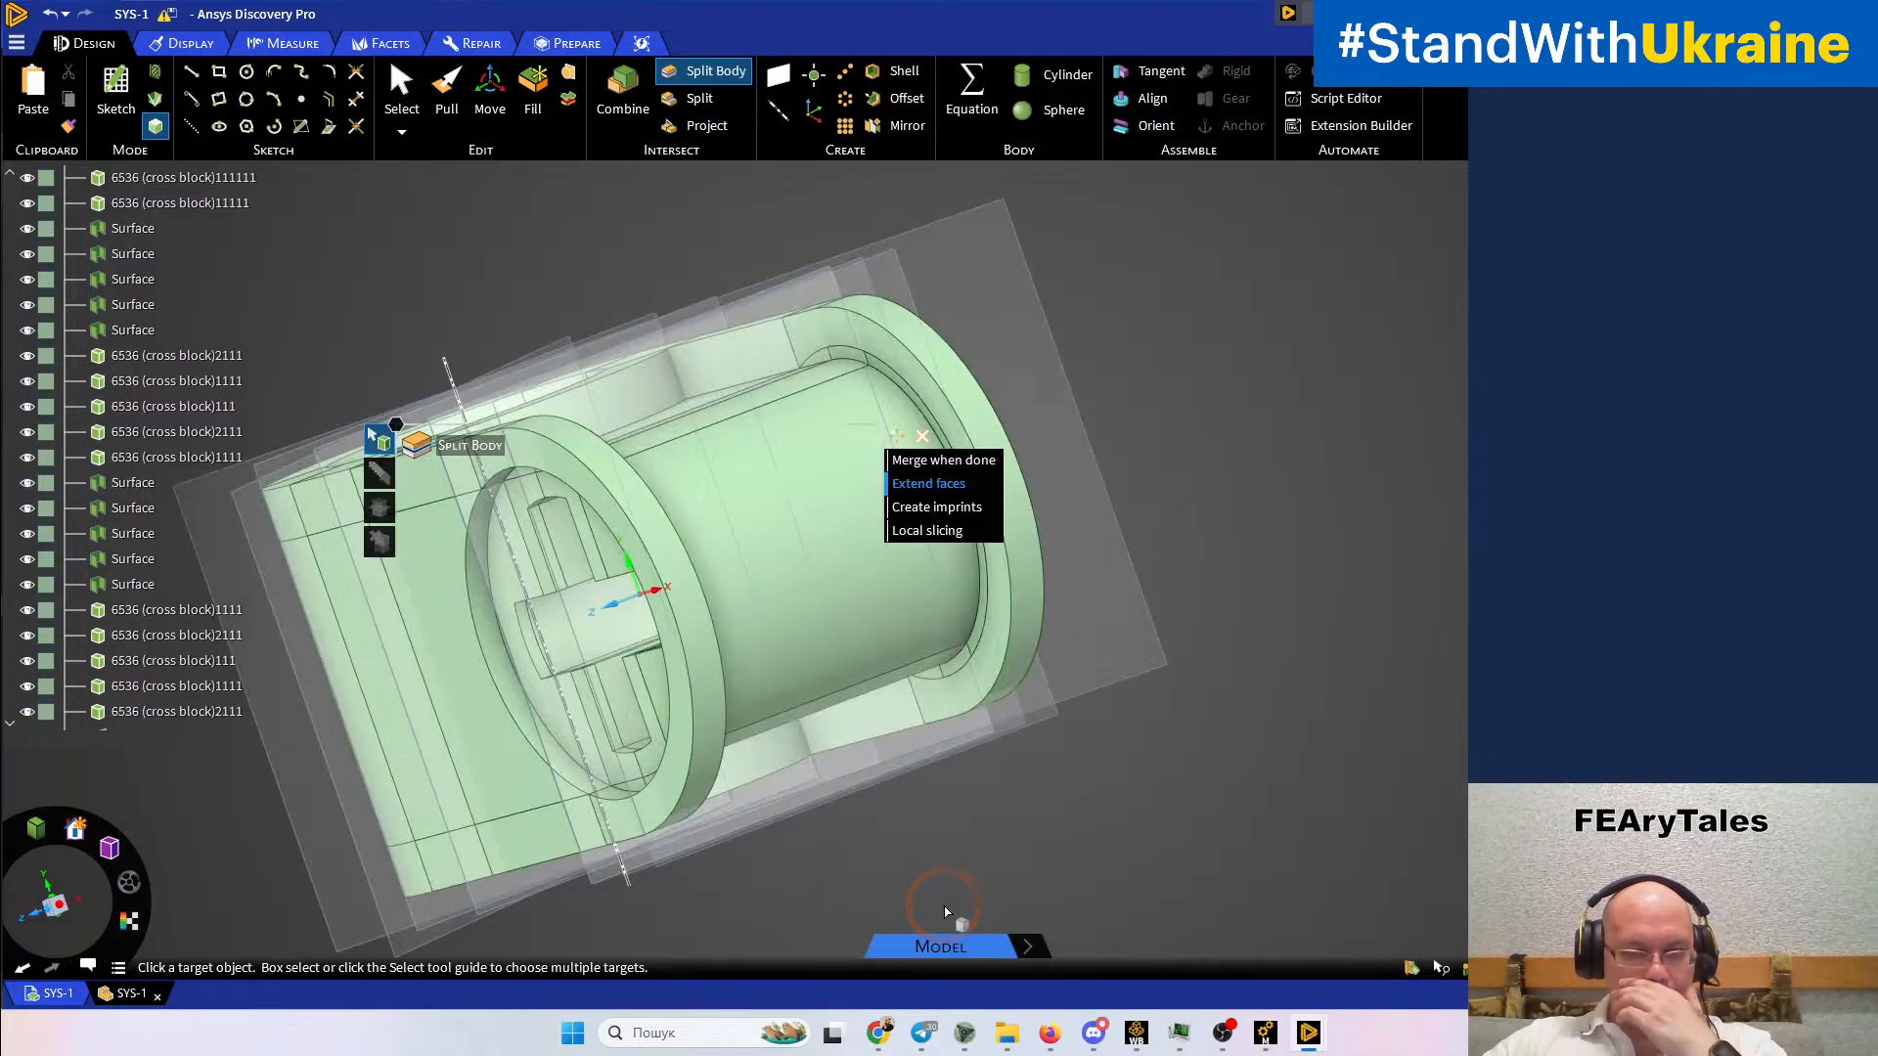
pyautogui.moveTo(934, 858); pyautogui.dragTo(881, 758, button='middle')
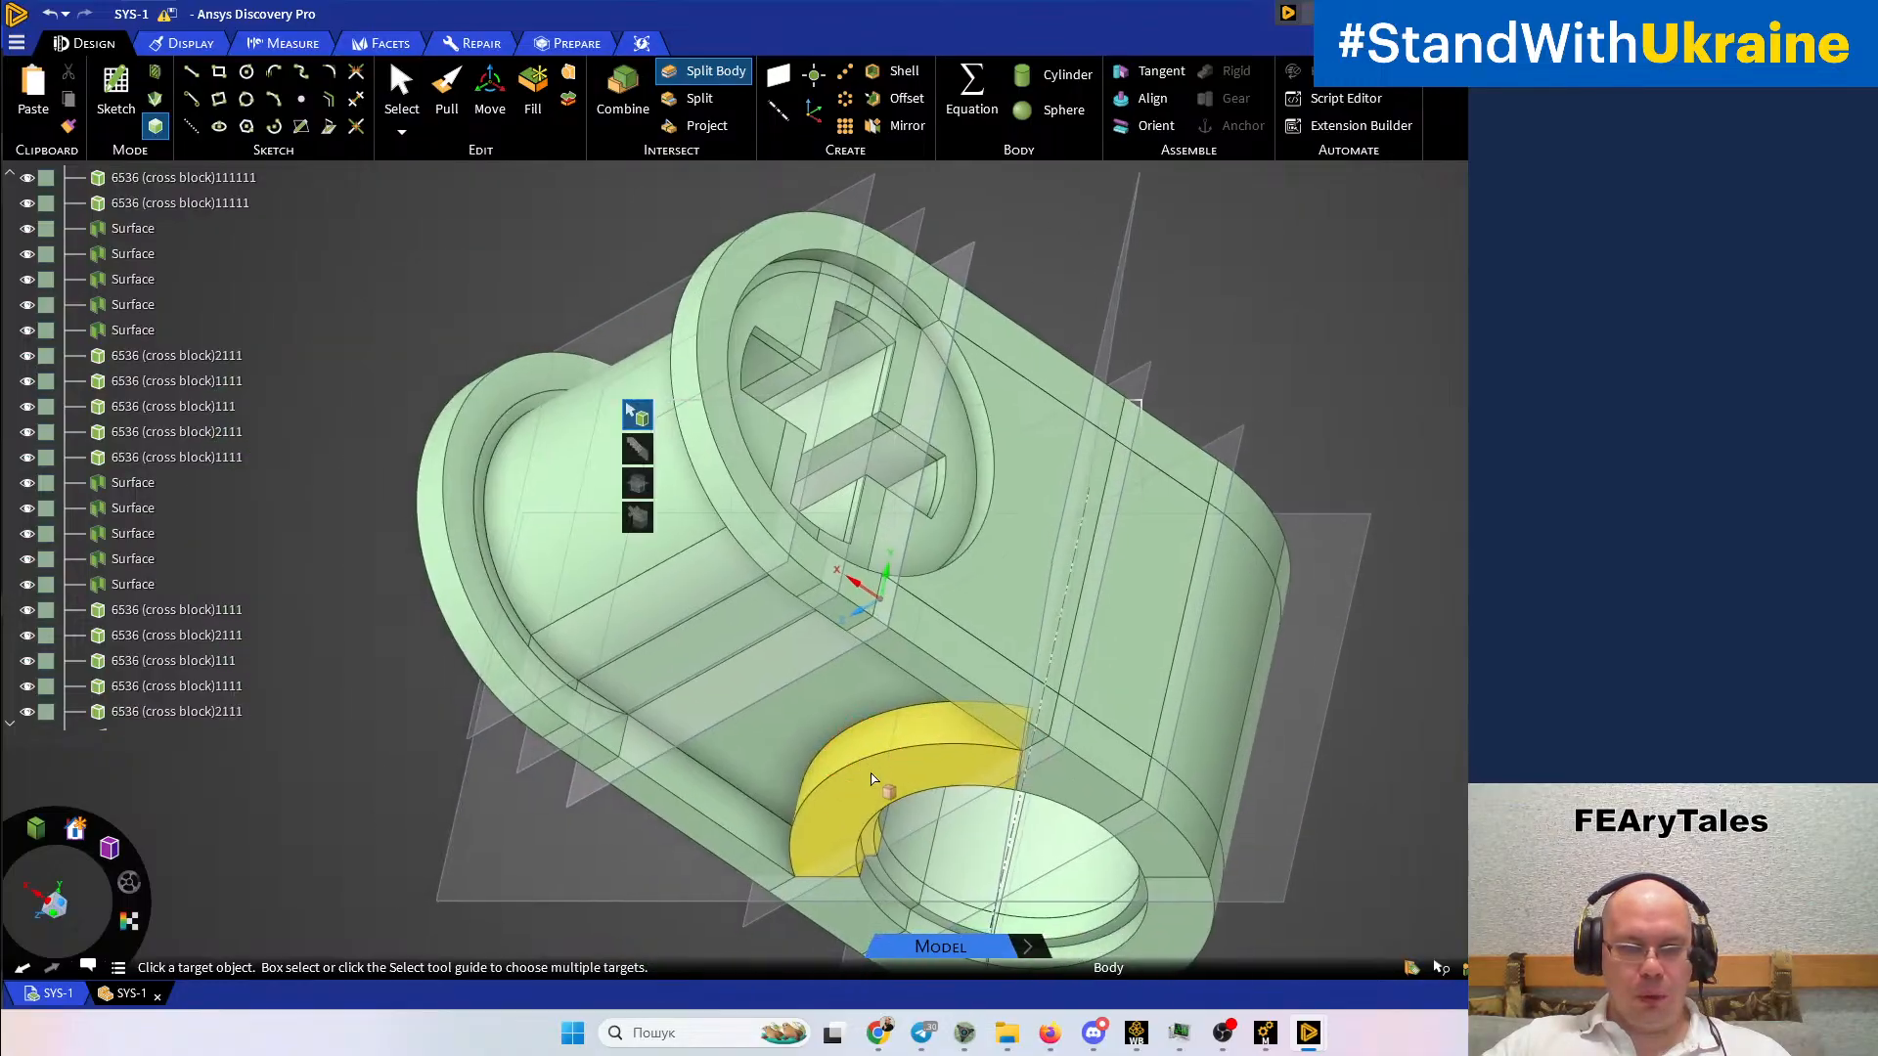
pyautogui.keyDown('shift'); pyautogui.moveTo(432, 716); pyautogui.dragTo(558, 770, button='middle'); pyautogui.keyUp('shift')
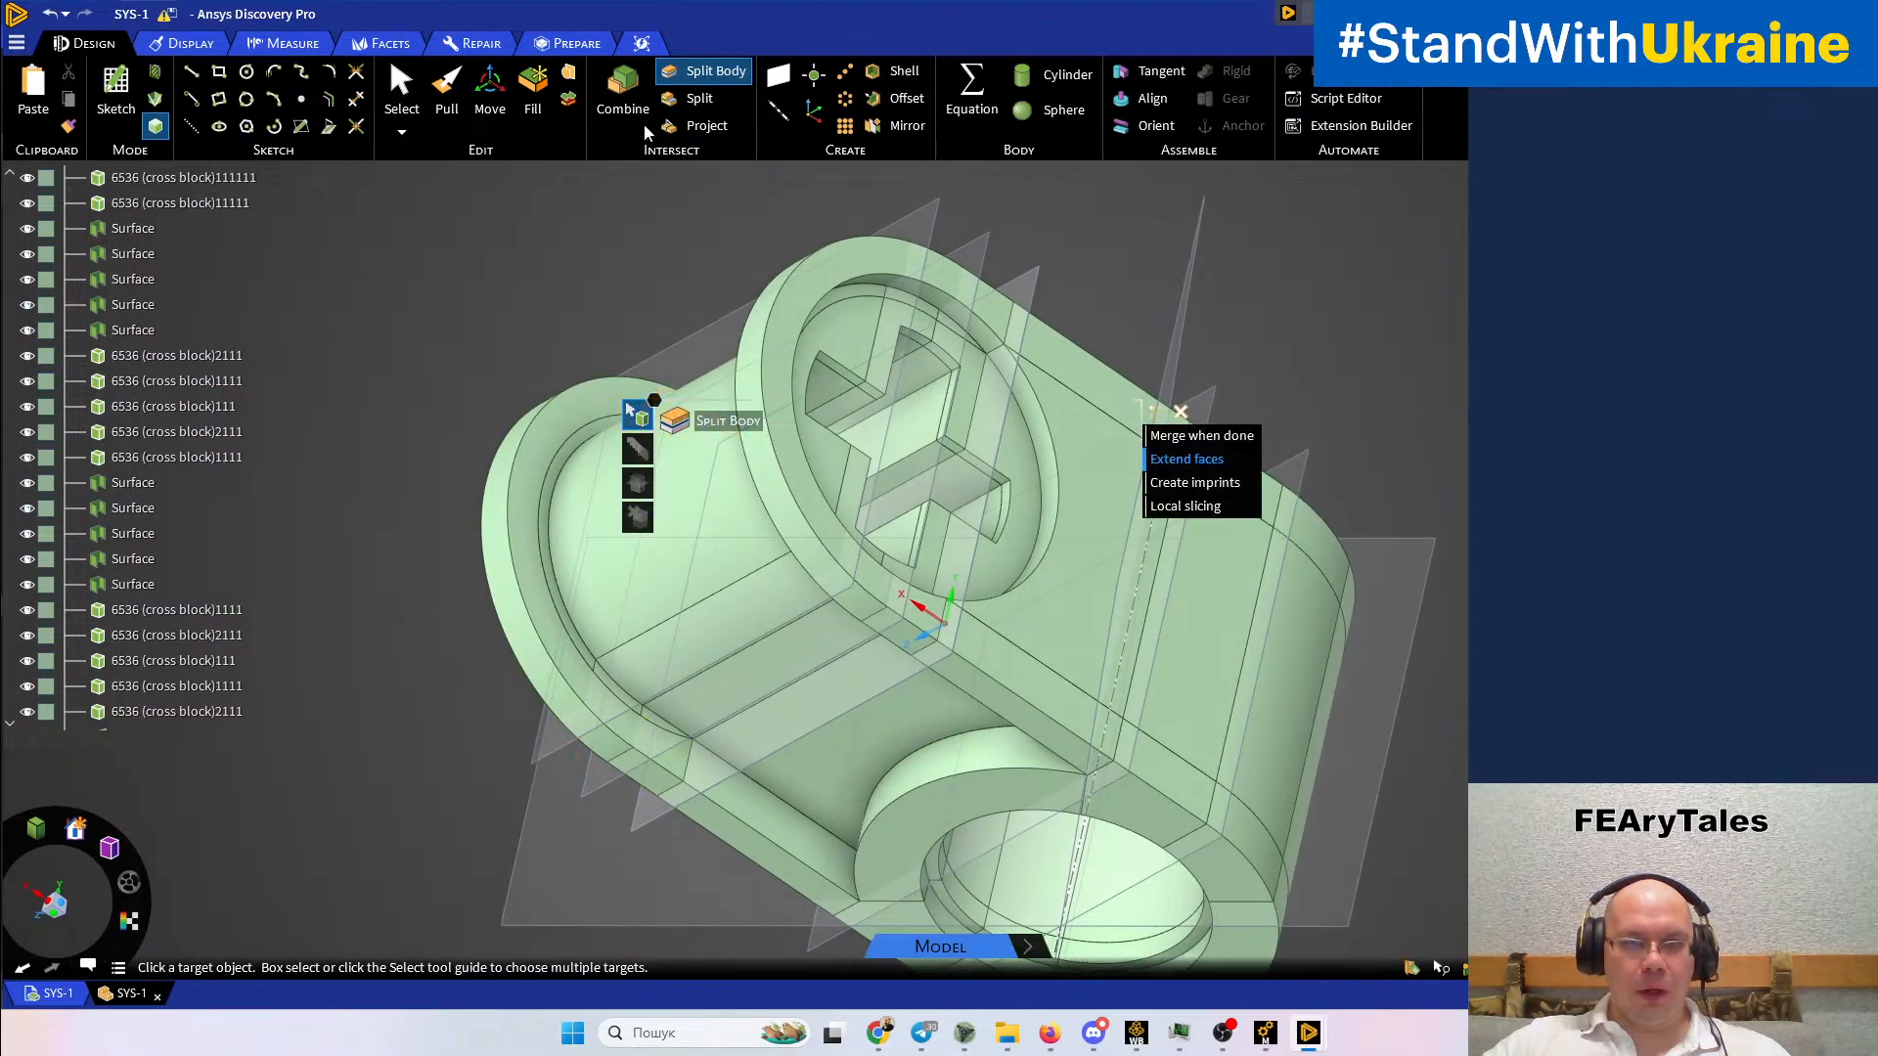
# Use Combine to merge the short inner lip segments at one end of the rounded flange rim into the rim body
pyautogui.click(623, 98)
pyautogui.scroll(5, 637, 741)
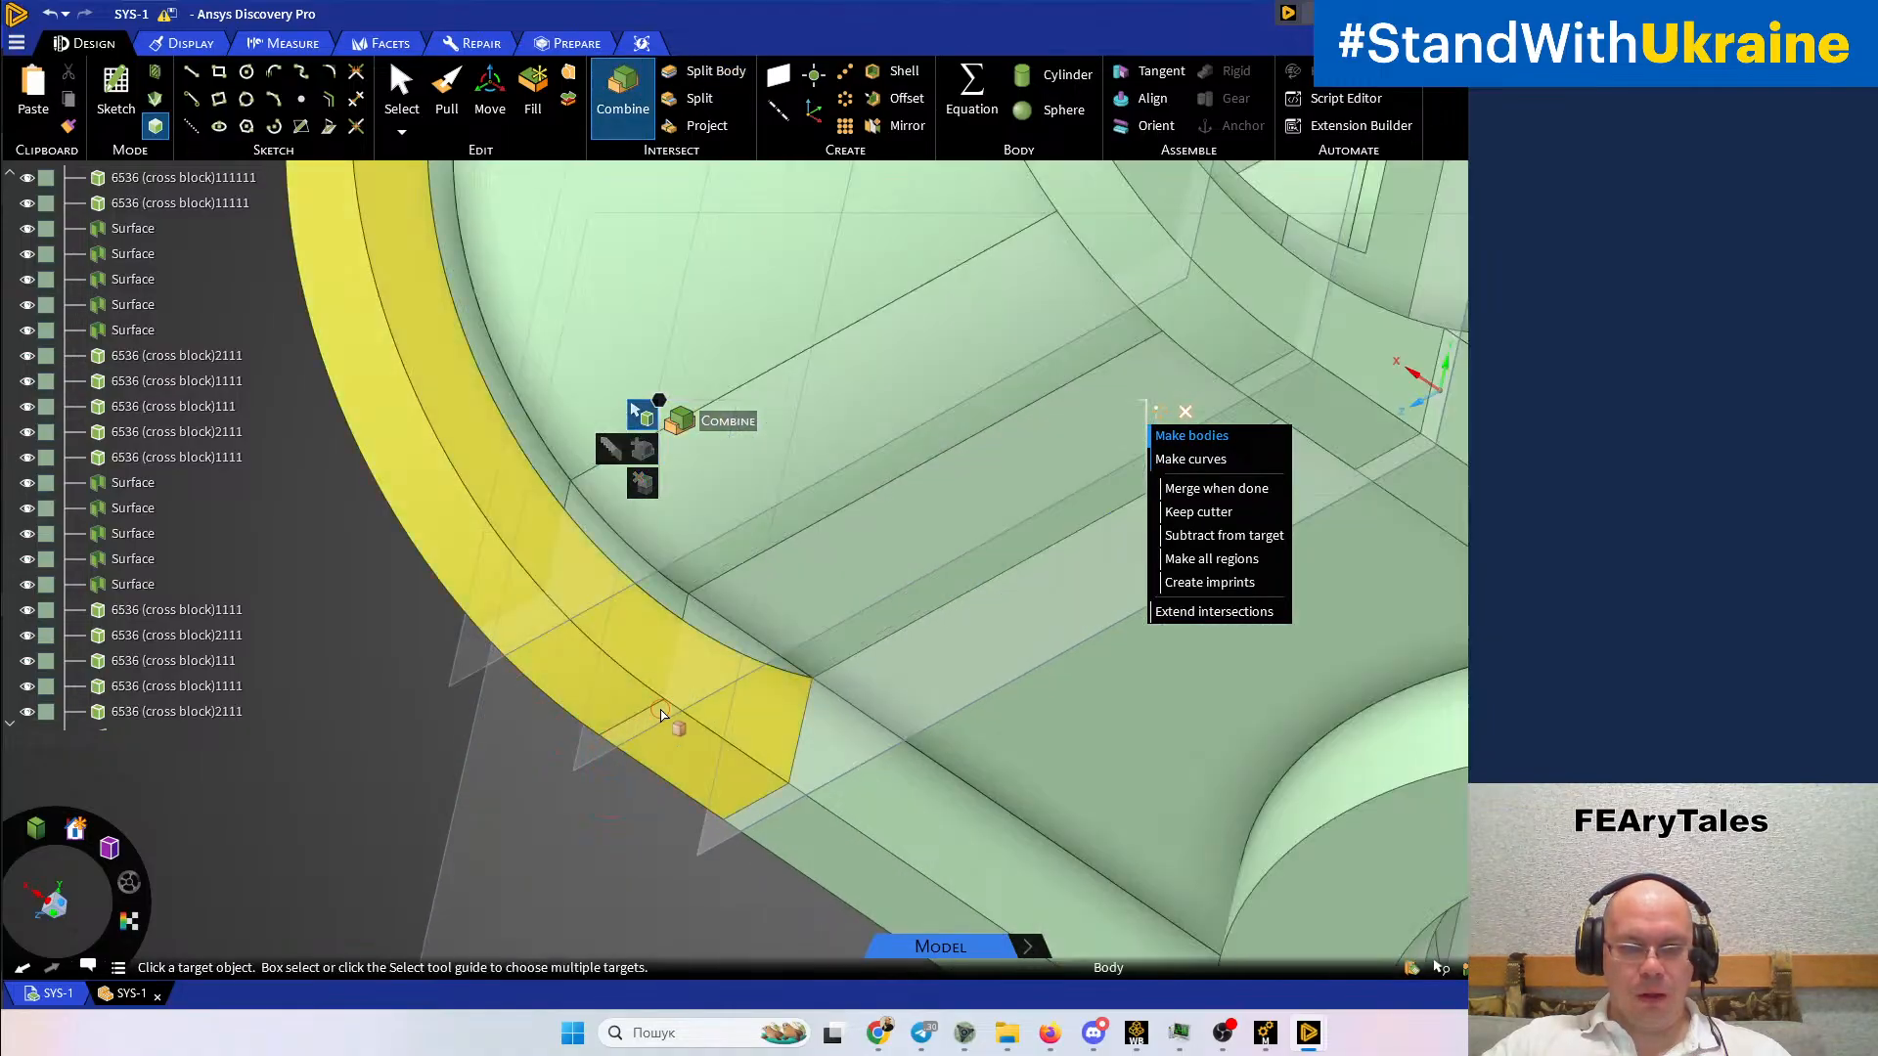
pyautogui.click(700, 662)
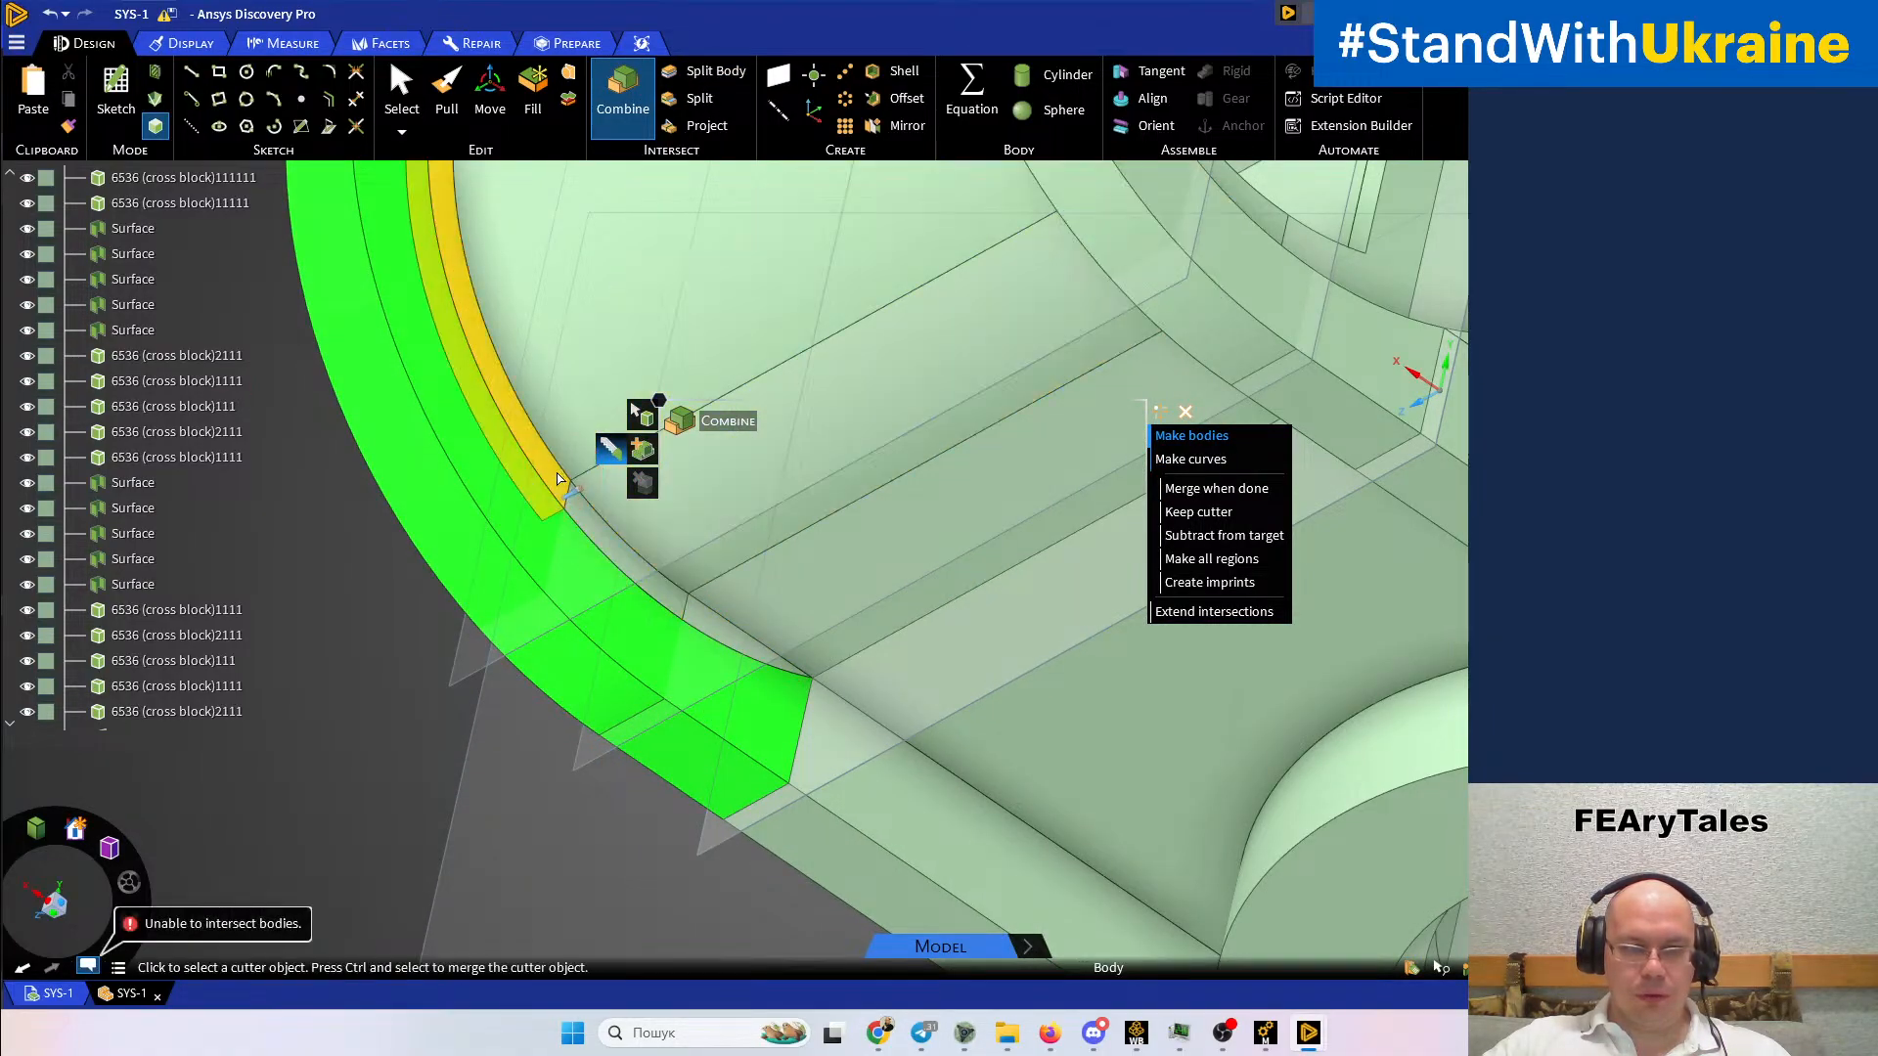
pyautogui.click(556, 489)
pyautogui.moveTo(626, 528); pyautogui.dragTo(593, 565, button='middle')
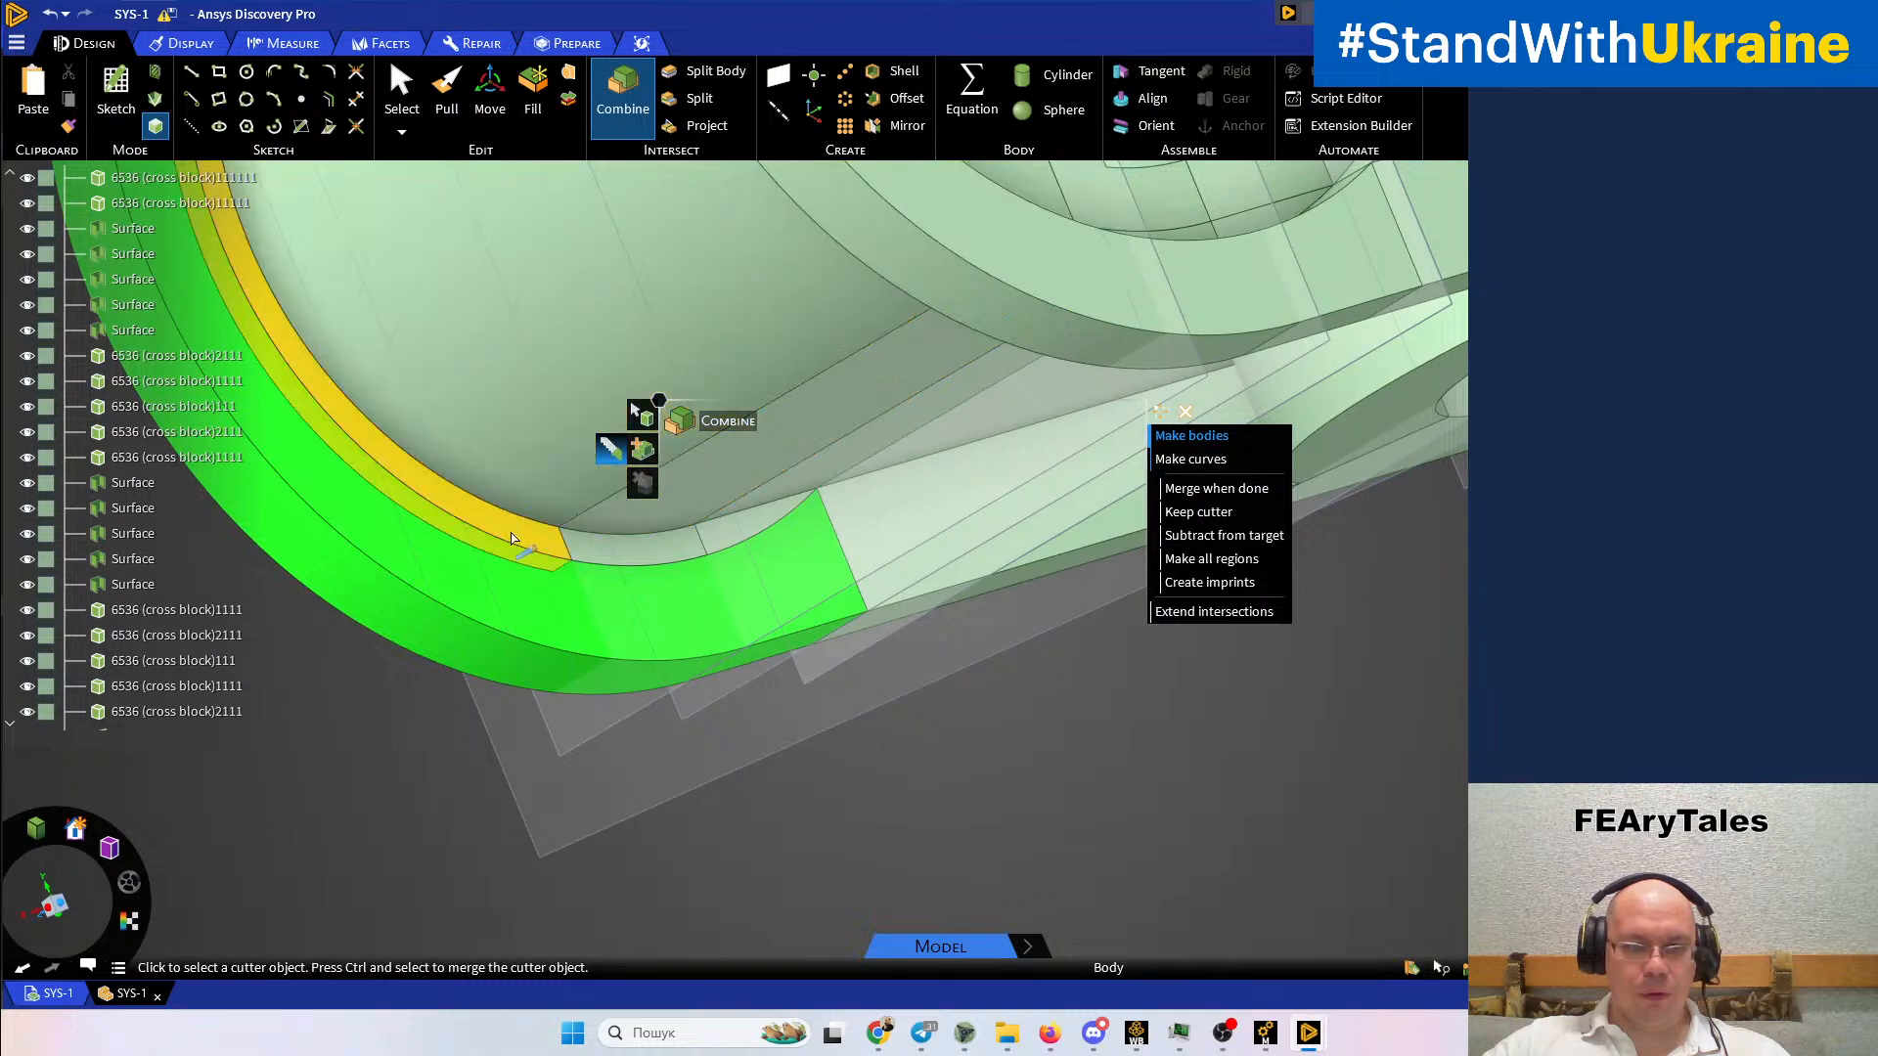
pyautogui.press('ctrl')
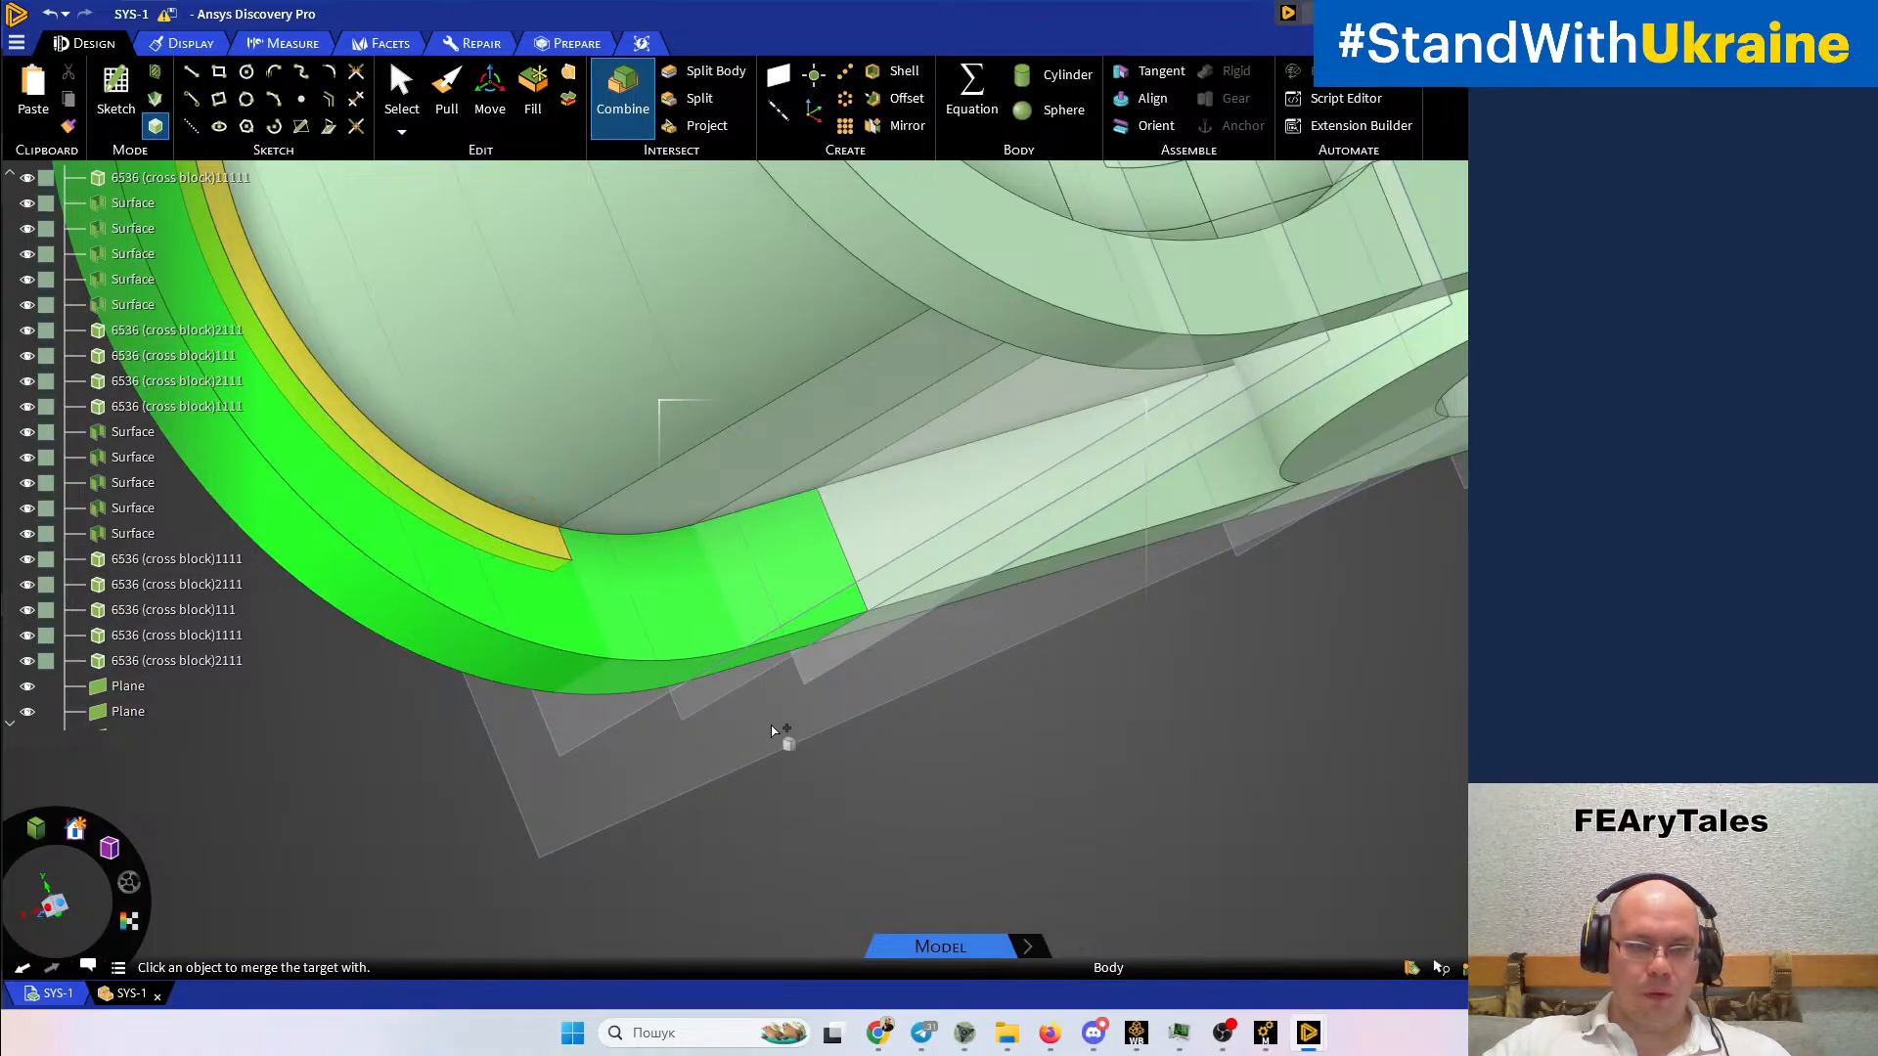
# Merge the two short inner lip segments at the opposite end of the flange rim into the same rim body
pyautogui.scroll(-3, 817, 745)
pyautogui.moveTo(700, 593); pyautogui.dragTo(519, 620, button='middle')
pyautogui.scroll(5, 613, 539)
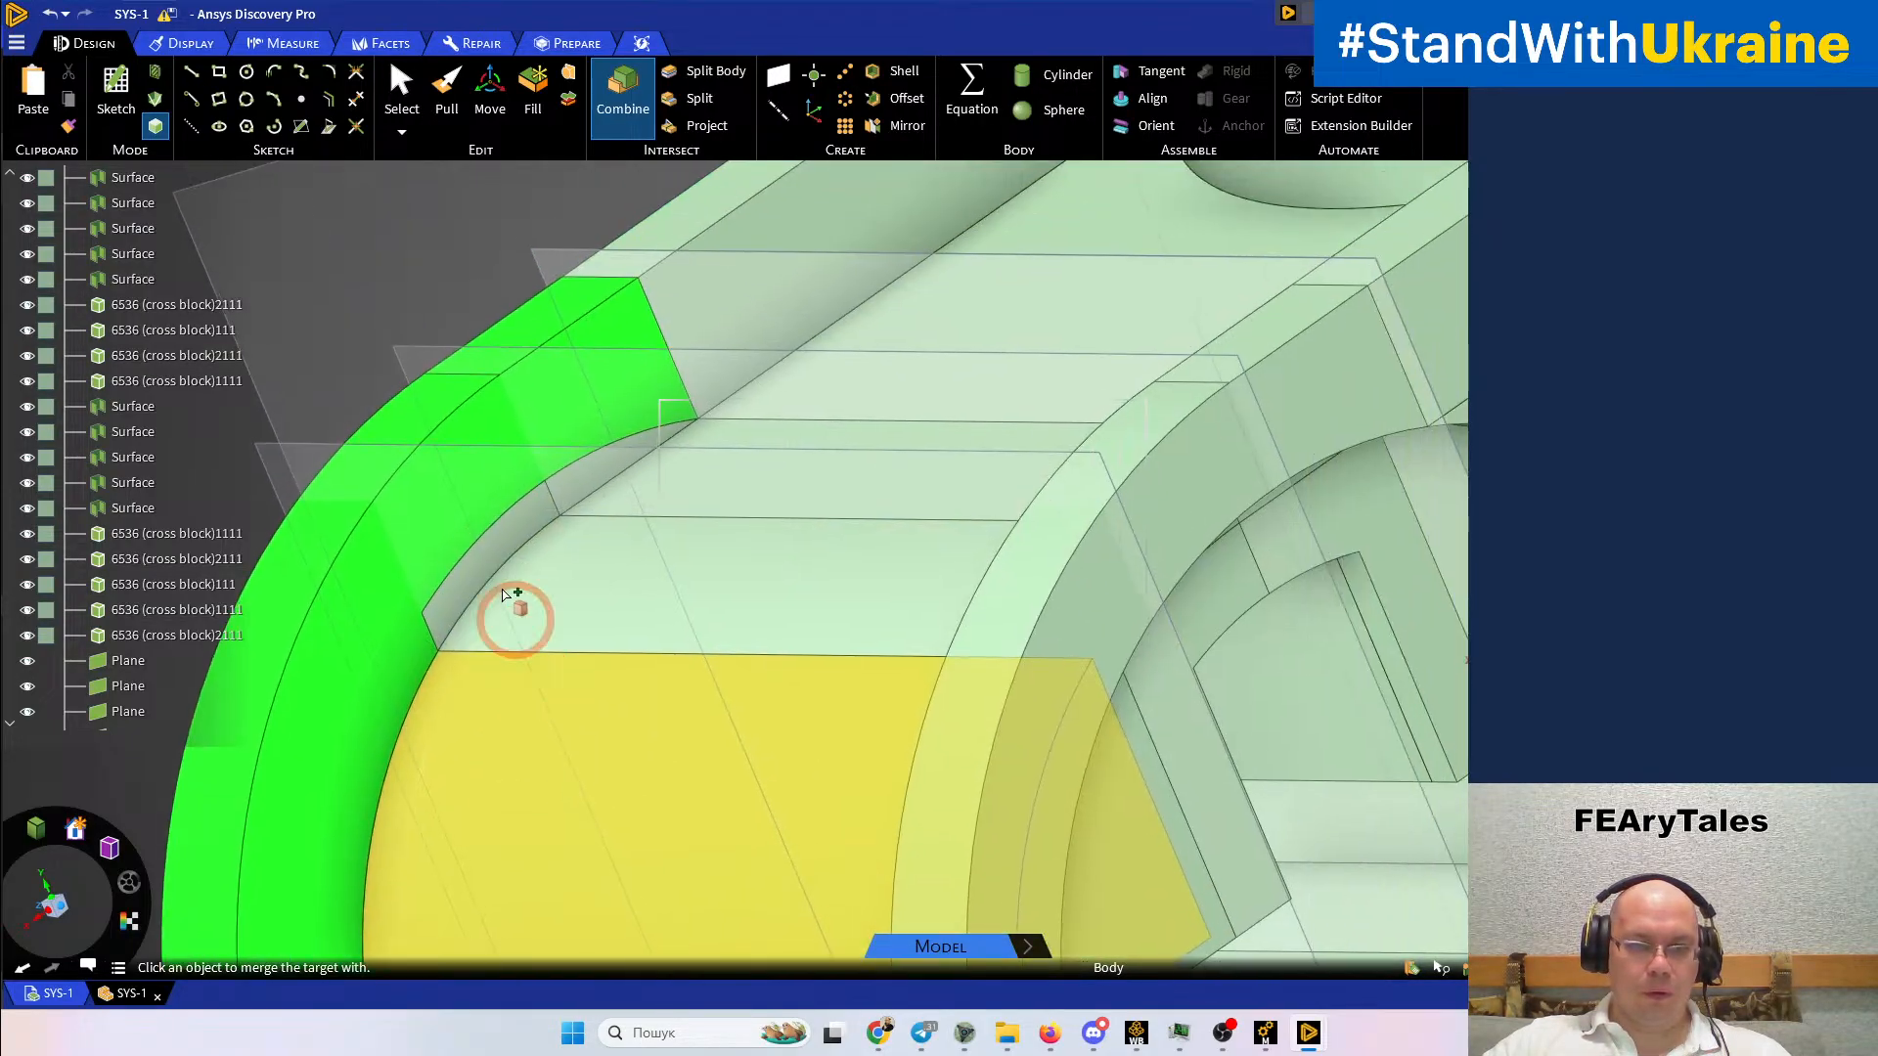
pyautogui.click(585, 486)
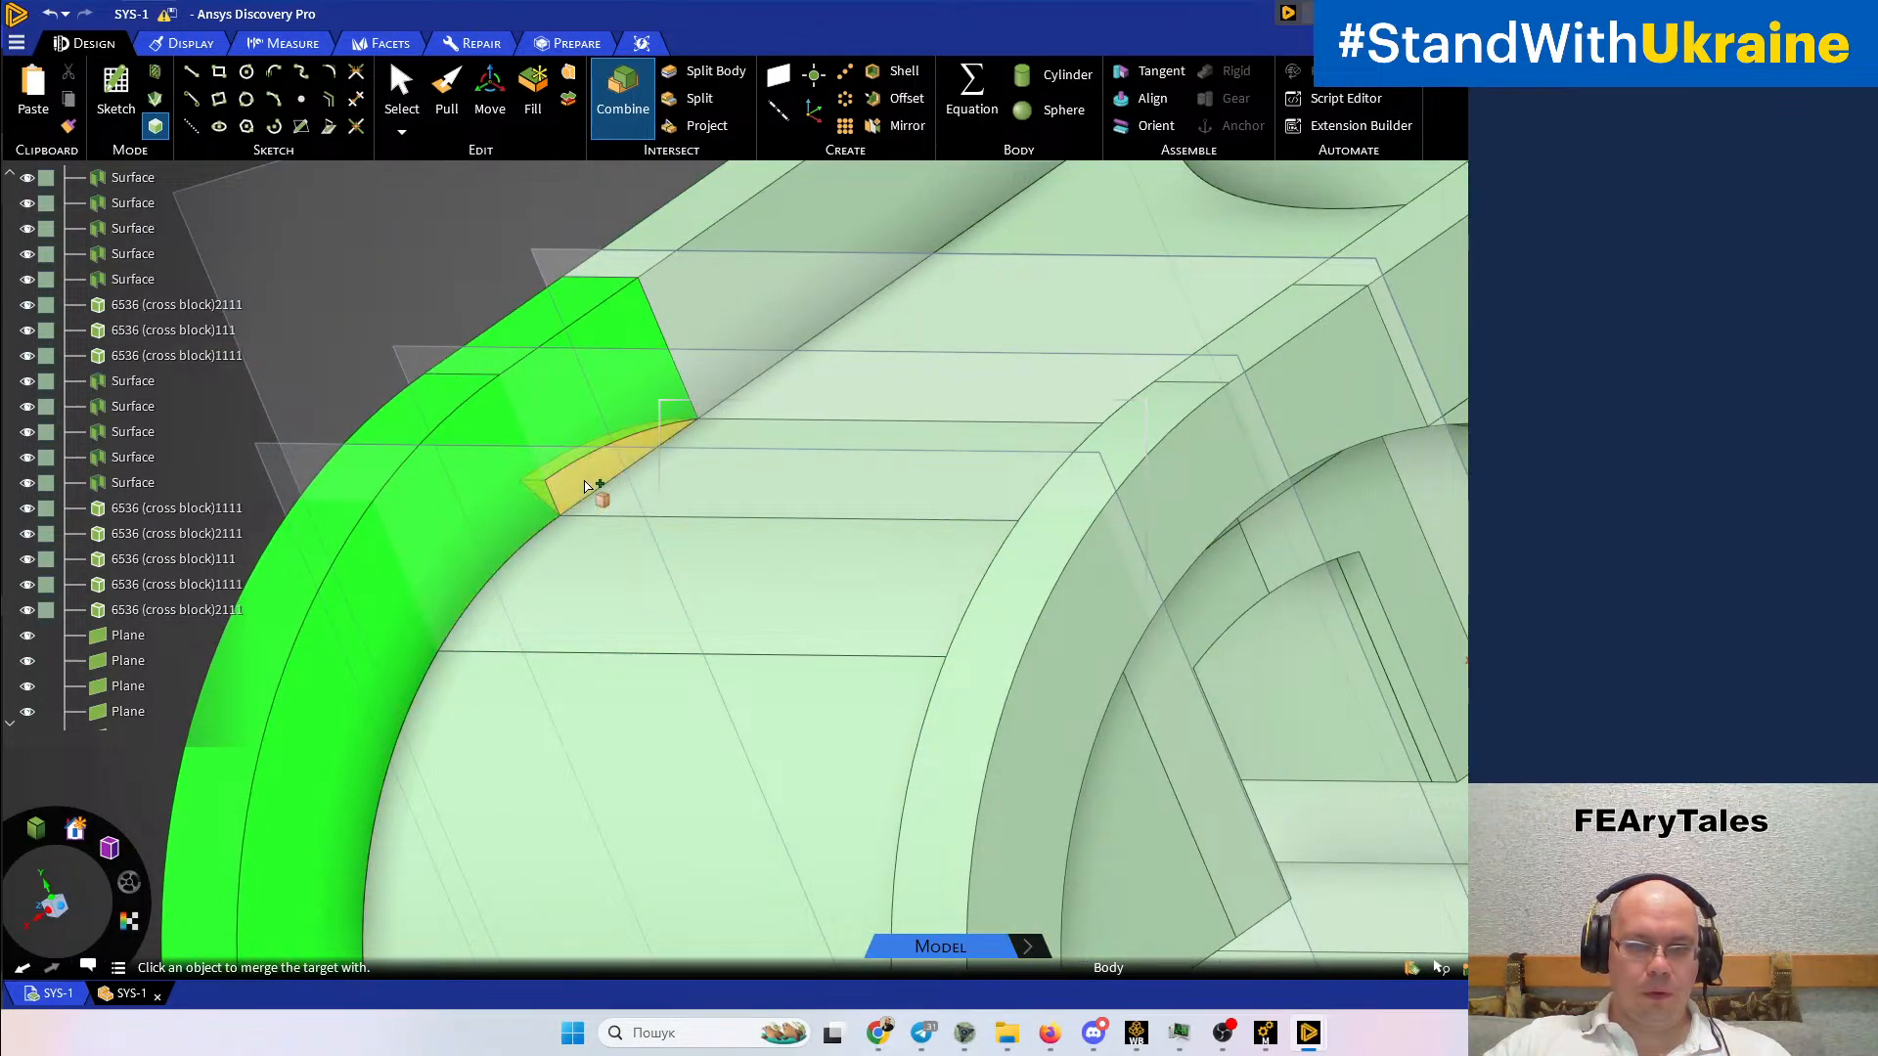
pyautogui.click(571, 511)
pyautogui.scroll(-5, 587, 511)
pyautogui.moveTo(675, 596); pyautogui.dragTo(852, 571, button='middle')
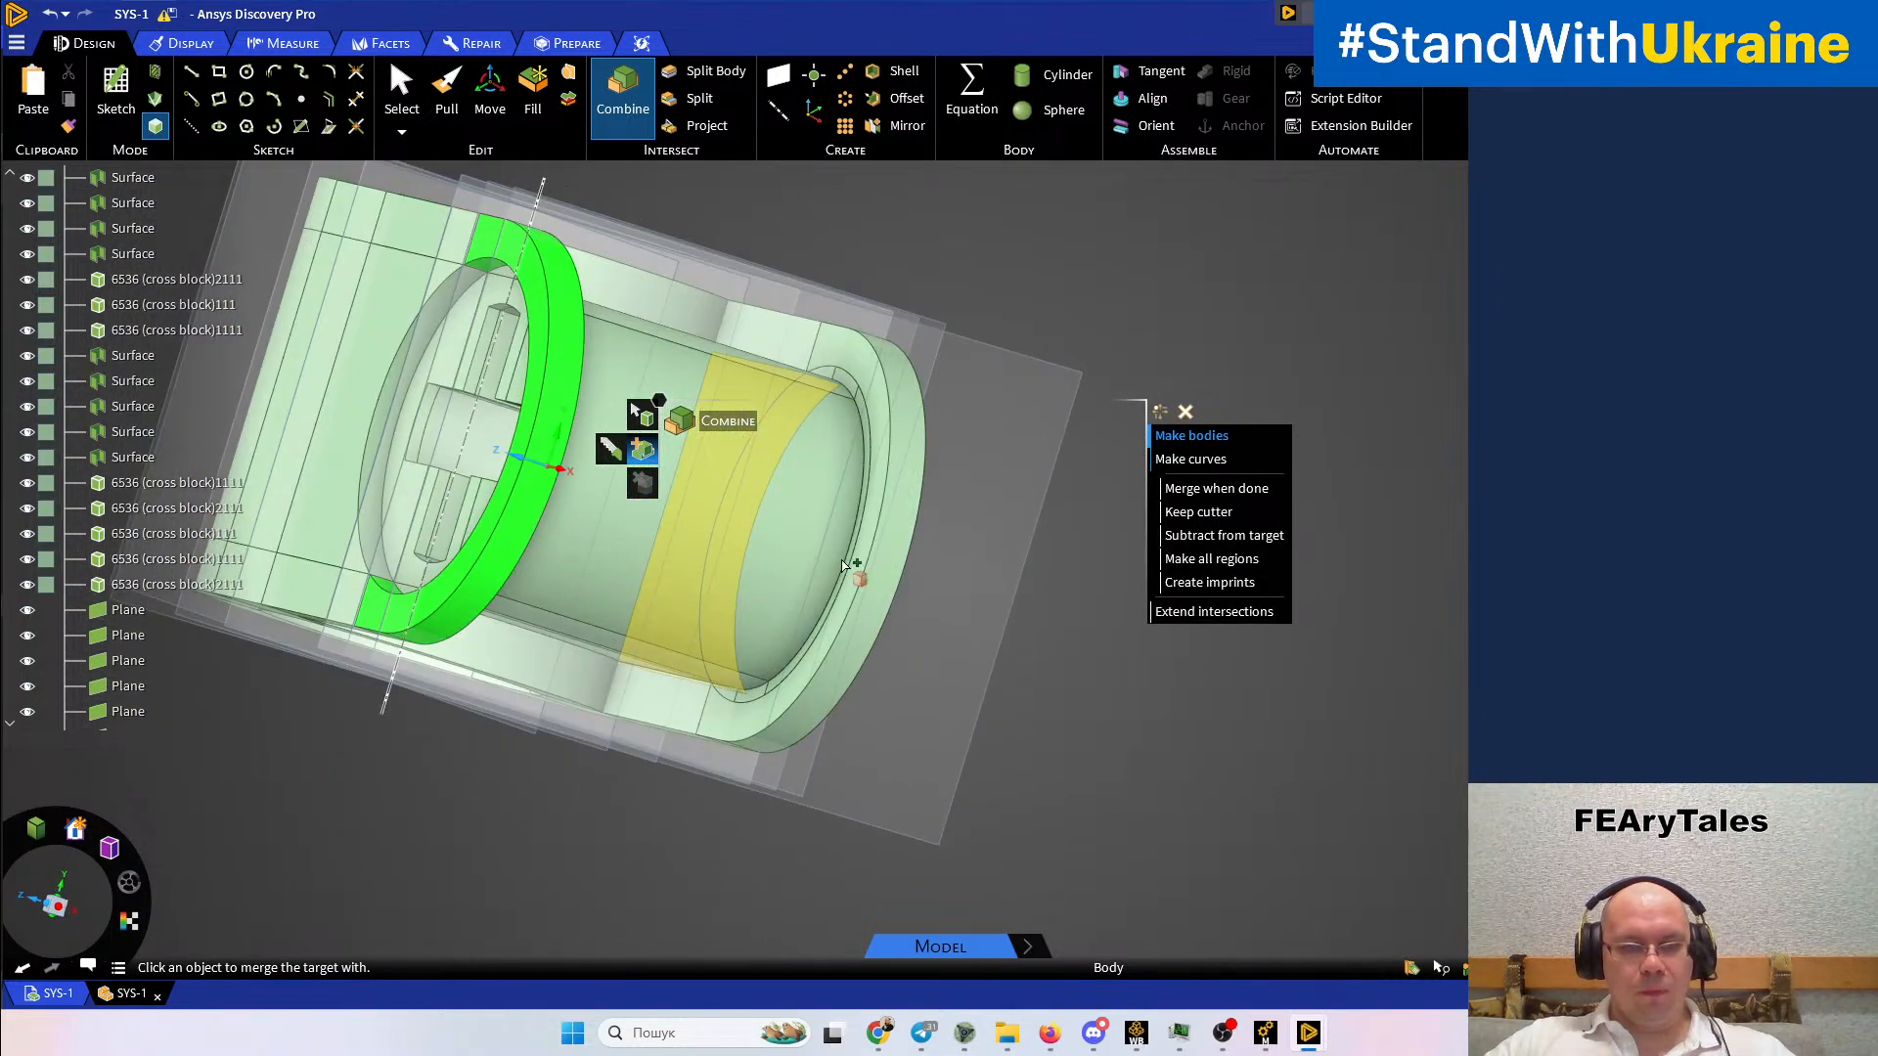
pyautogui.click(843, 565)
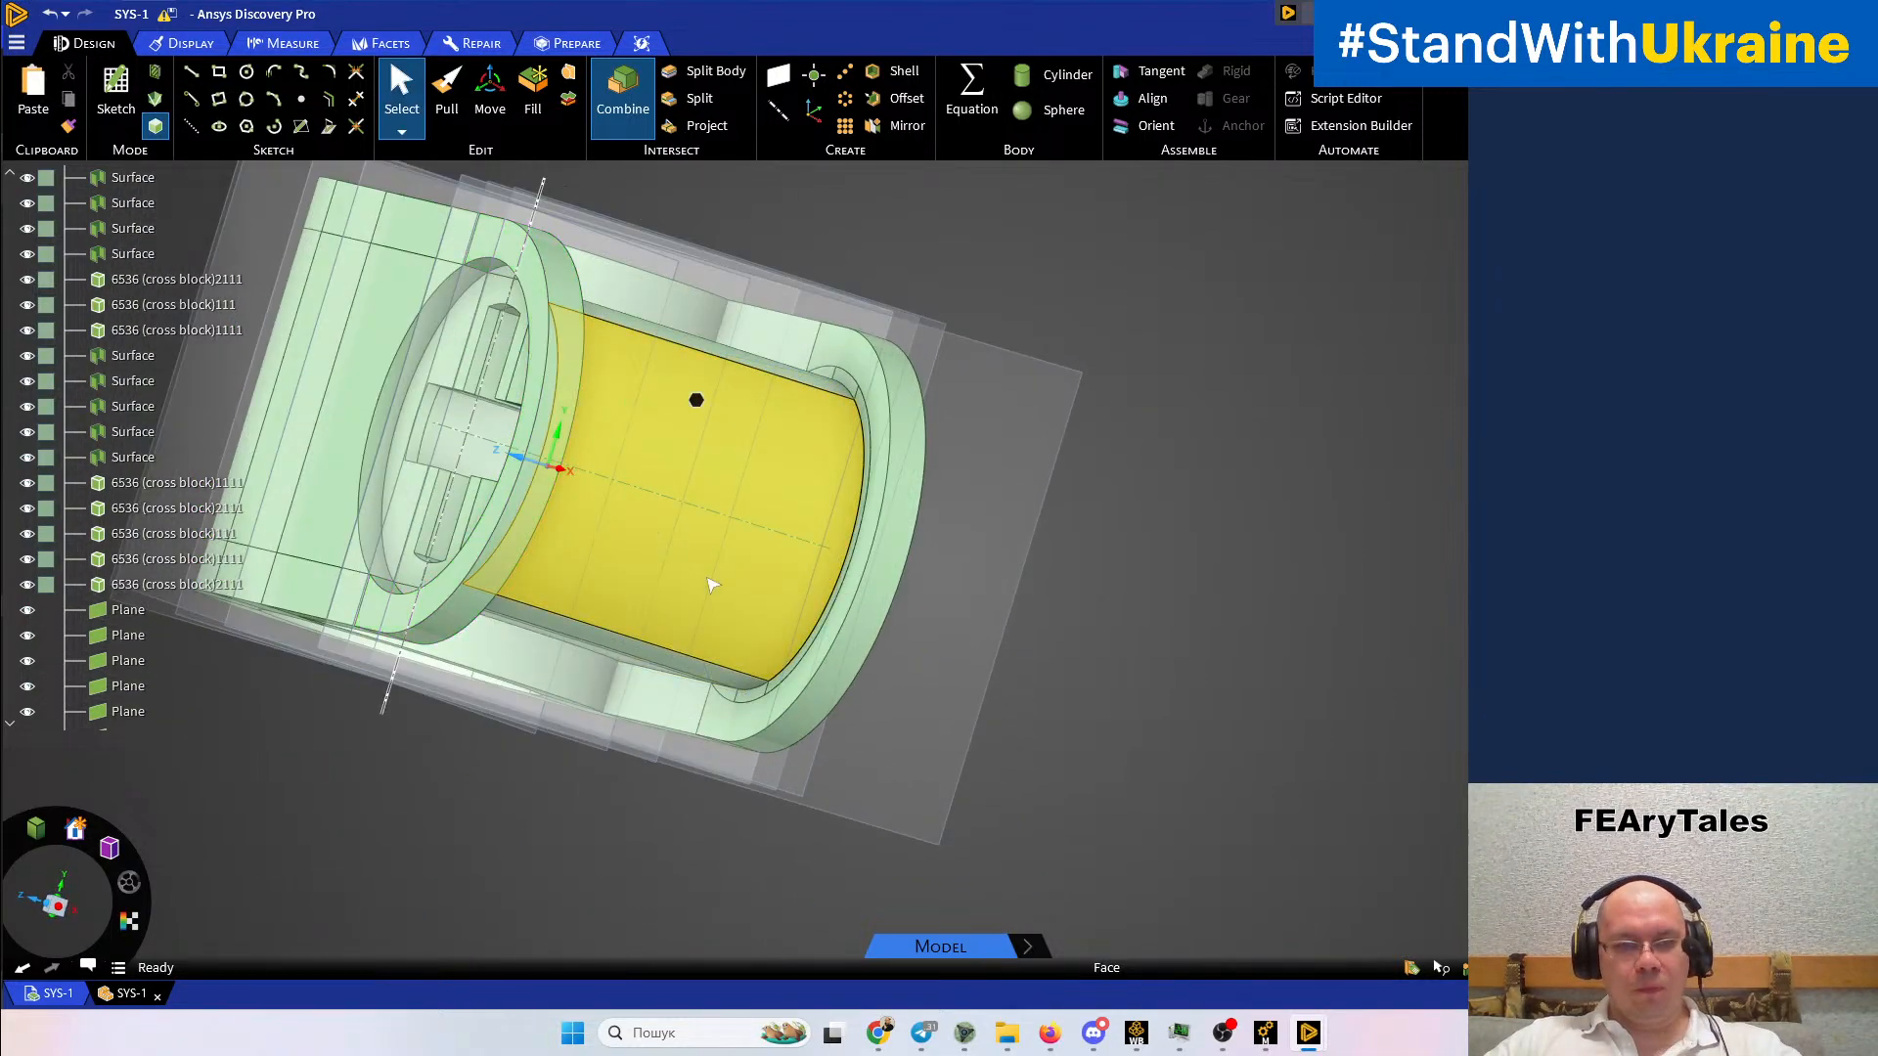
# Isolate the merged flange rim body by hiding the others, and examine its shape and end faces
pyautogui.rightClick(495, 575)
pyautogui.click(559, 787)
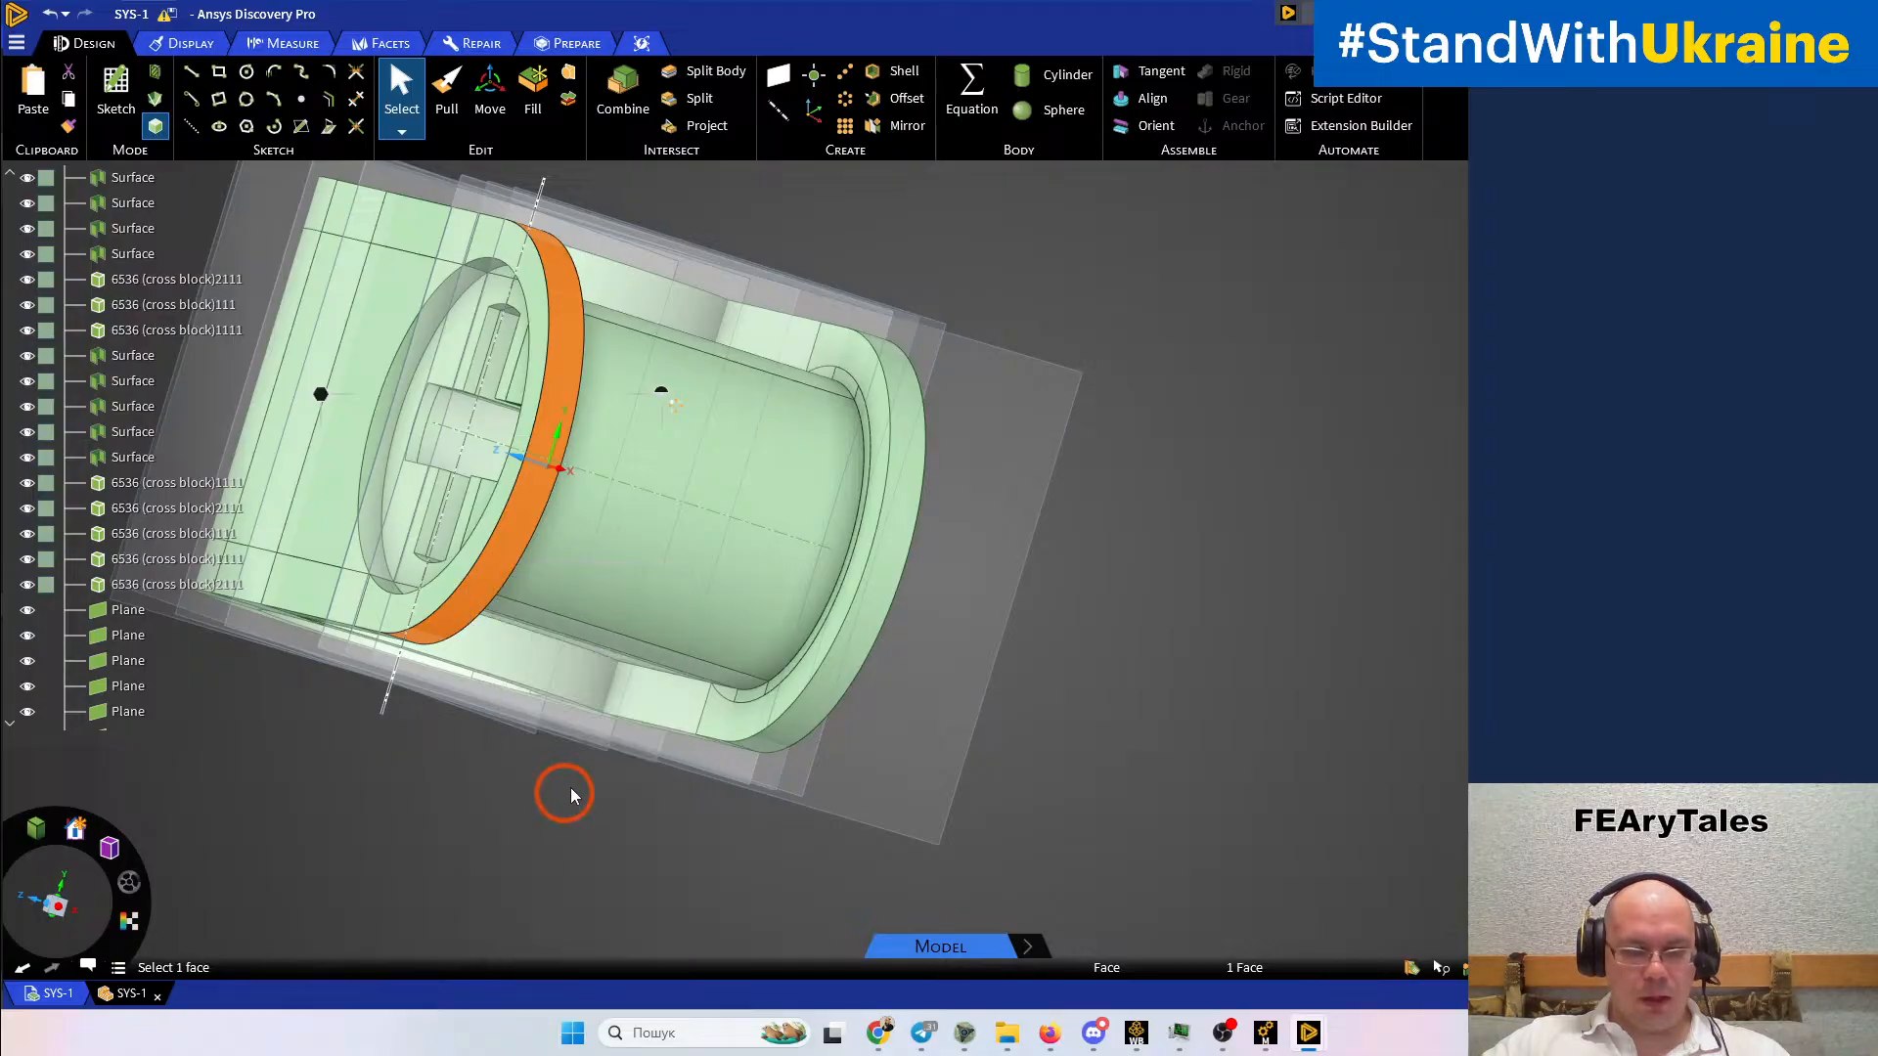
pyautogui.moveTo(538, 714); pyautogui.dragTo(466, 857, button='middle')
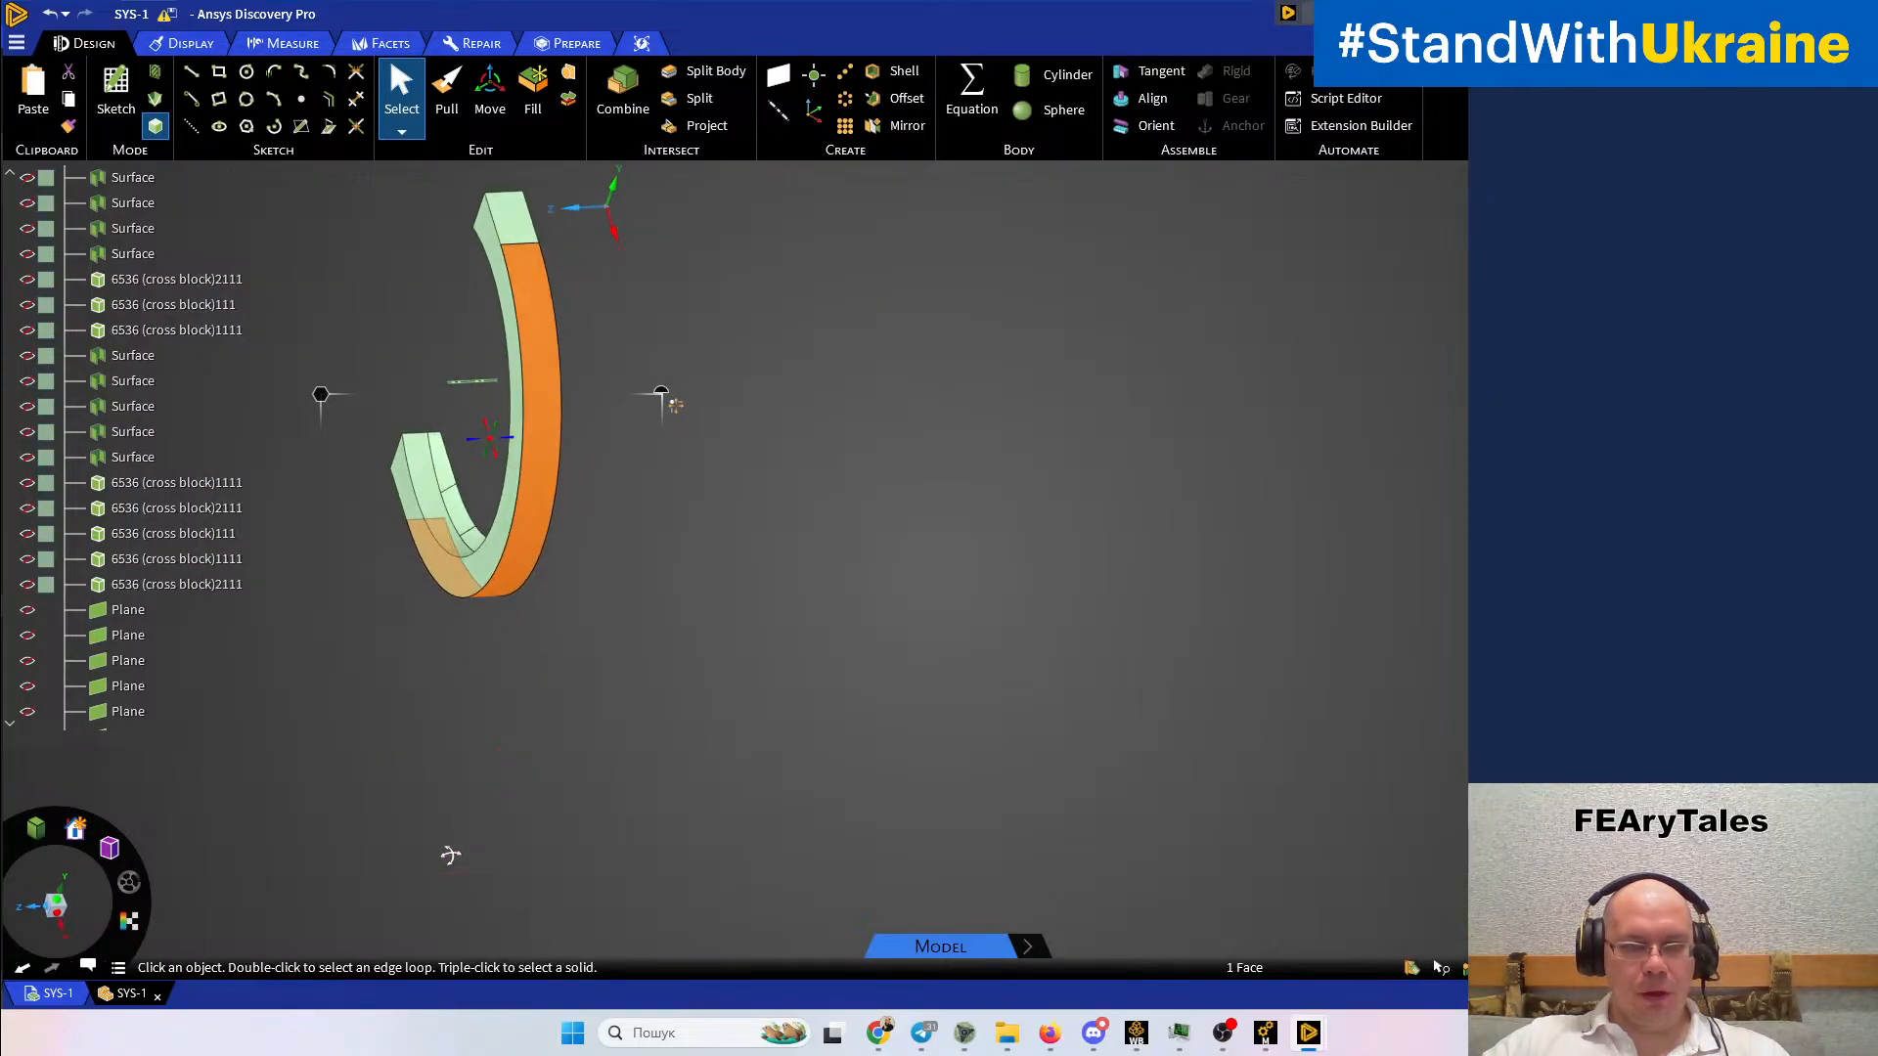
pyautogui.moveTo(322, 815); pyautogui.dragTo(469, 880, button='middle')
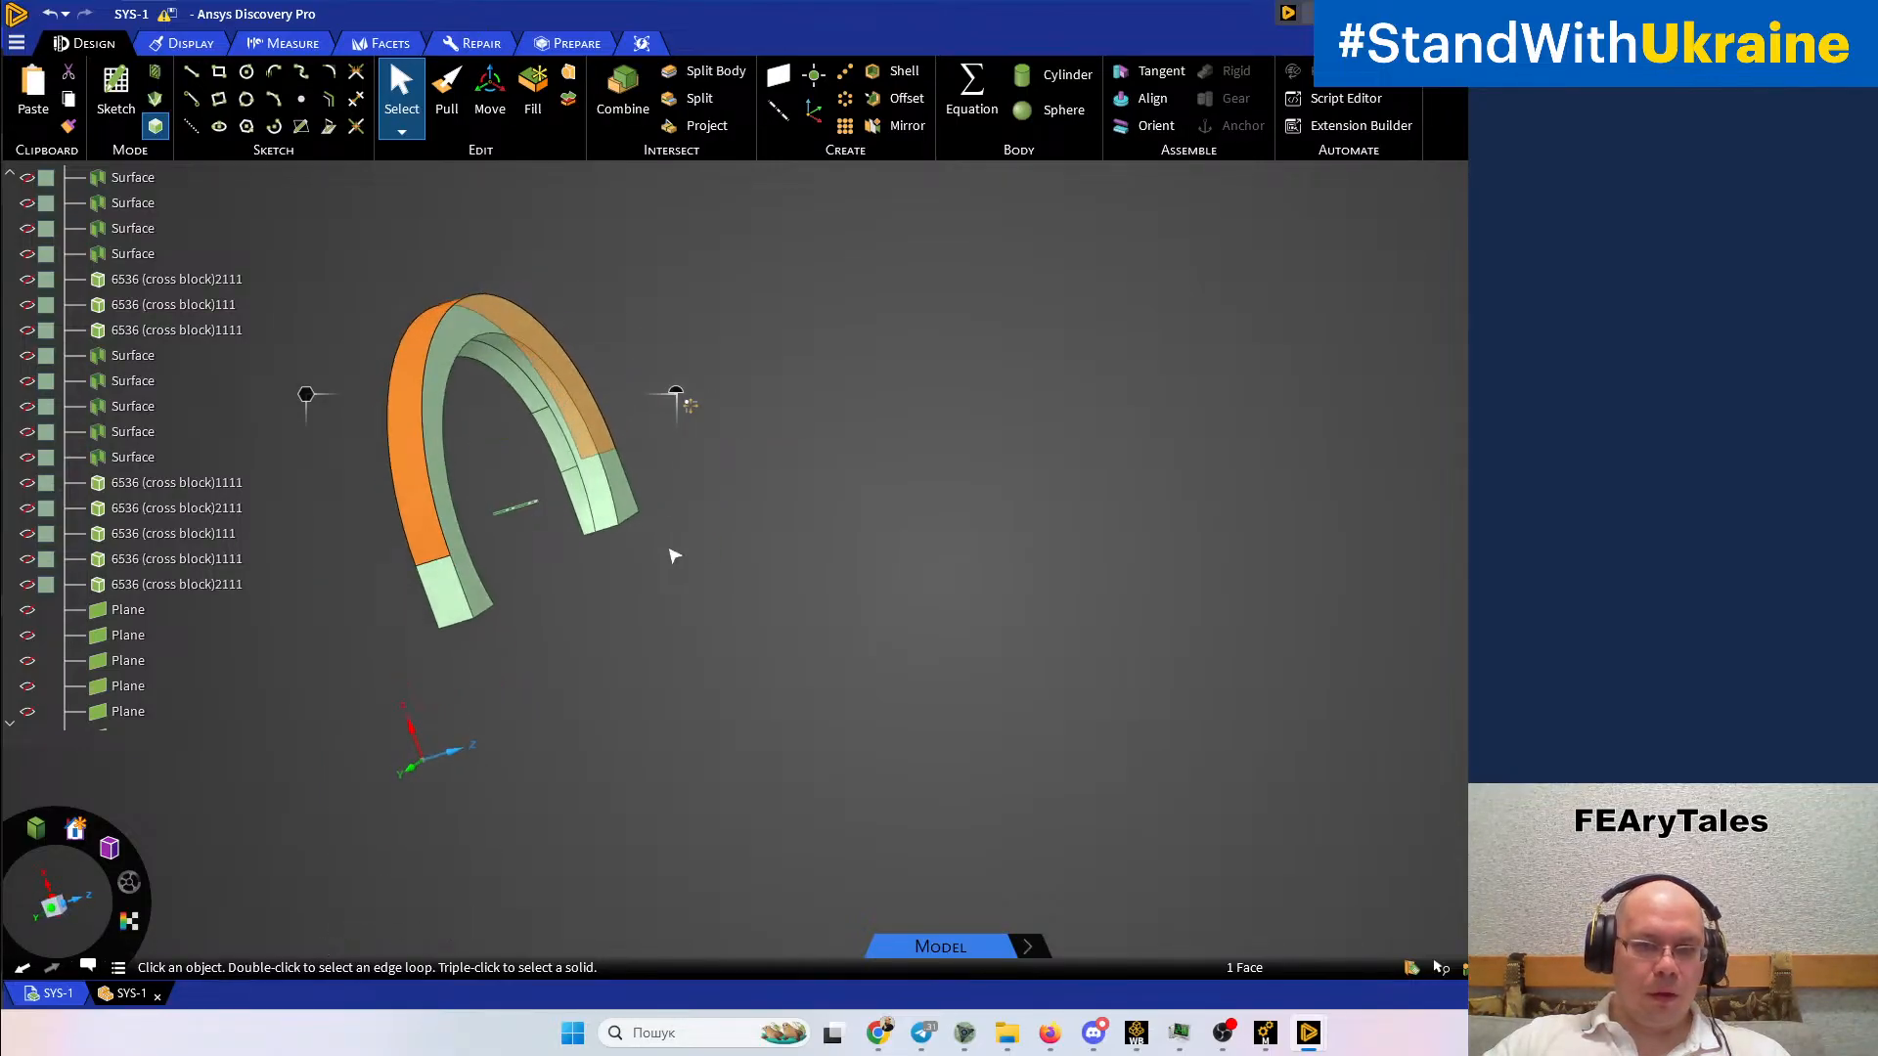
pyautogui.scroll(3, 665, 549)
pyautogui.scroll(3, 546, 500)
pyautogui.moveTo(533, 504); pyautogui.dragTo(567, 374, button='middle')
pyautogui.scroll(-5, 568, 375)
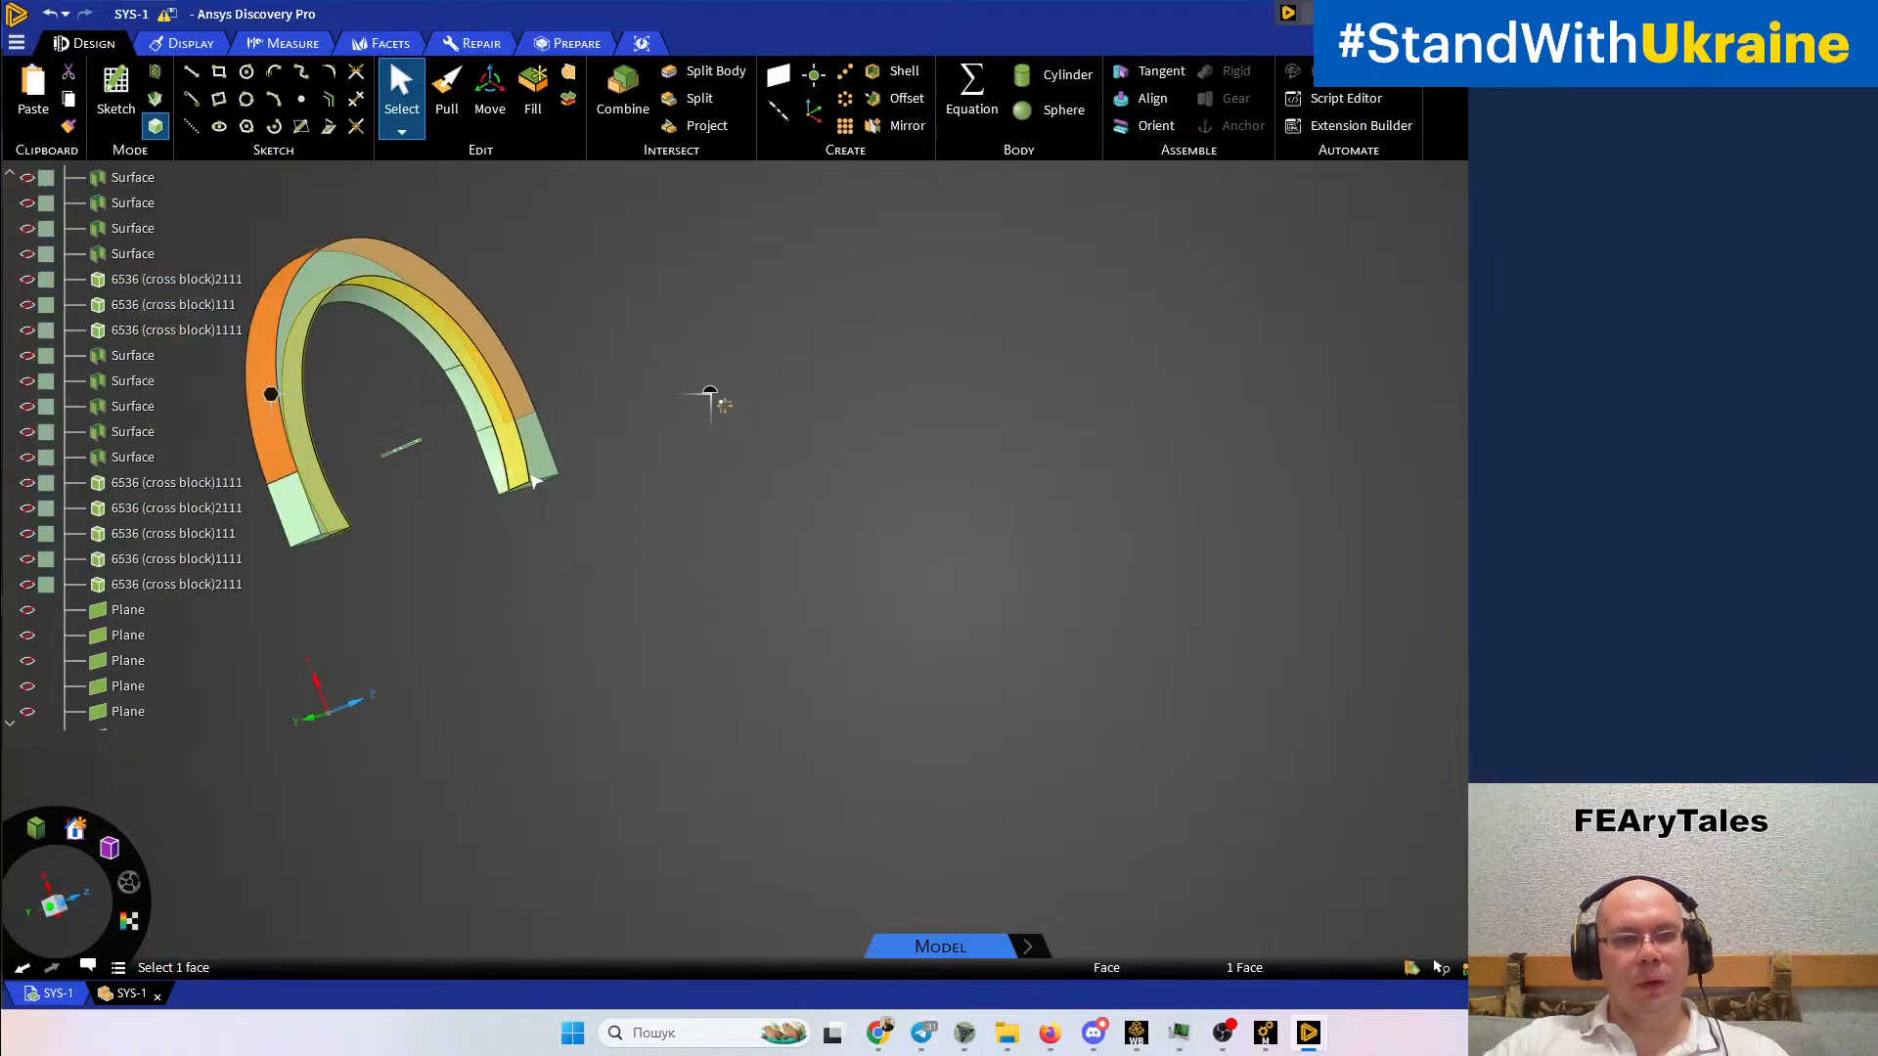
pyautogui.moveTo(738, 575); pyautogui.dragTo(727, 624, button='middle')
# Show all bodies again and clear the rim face selection
pyautogui.rightClick(770, 652)
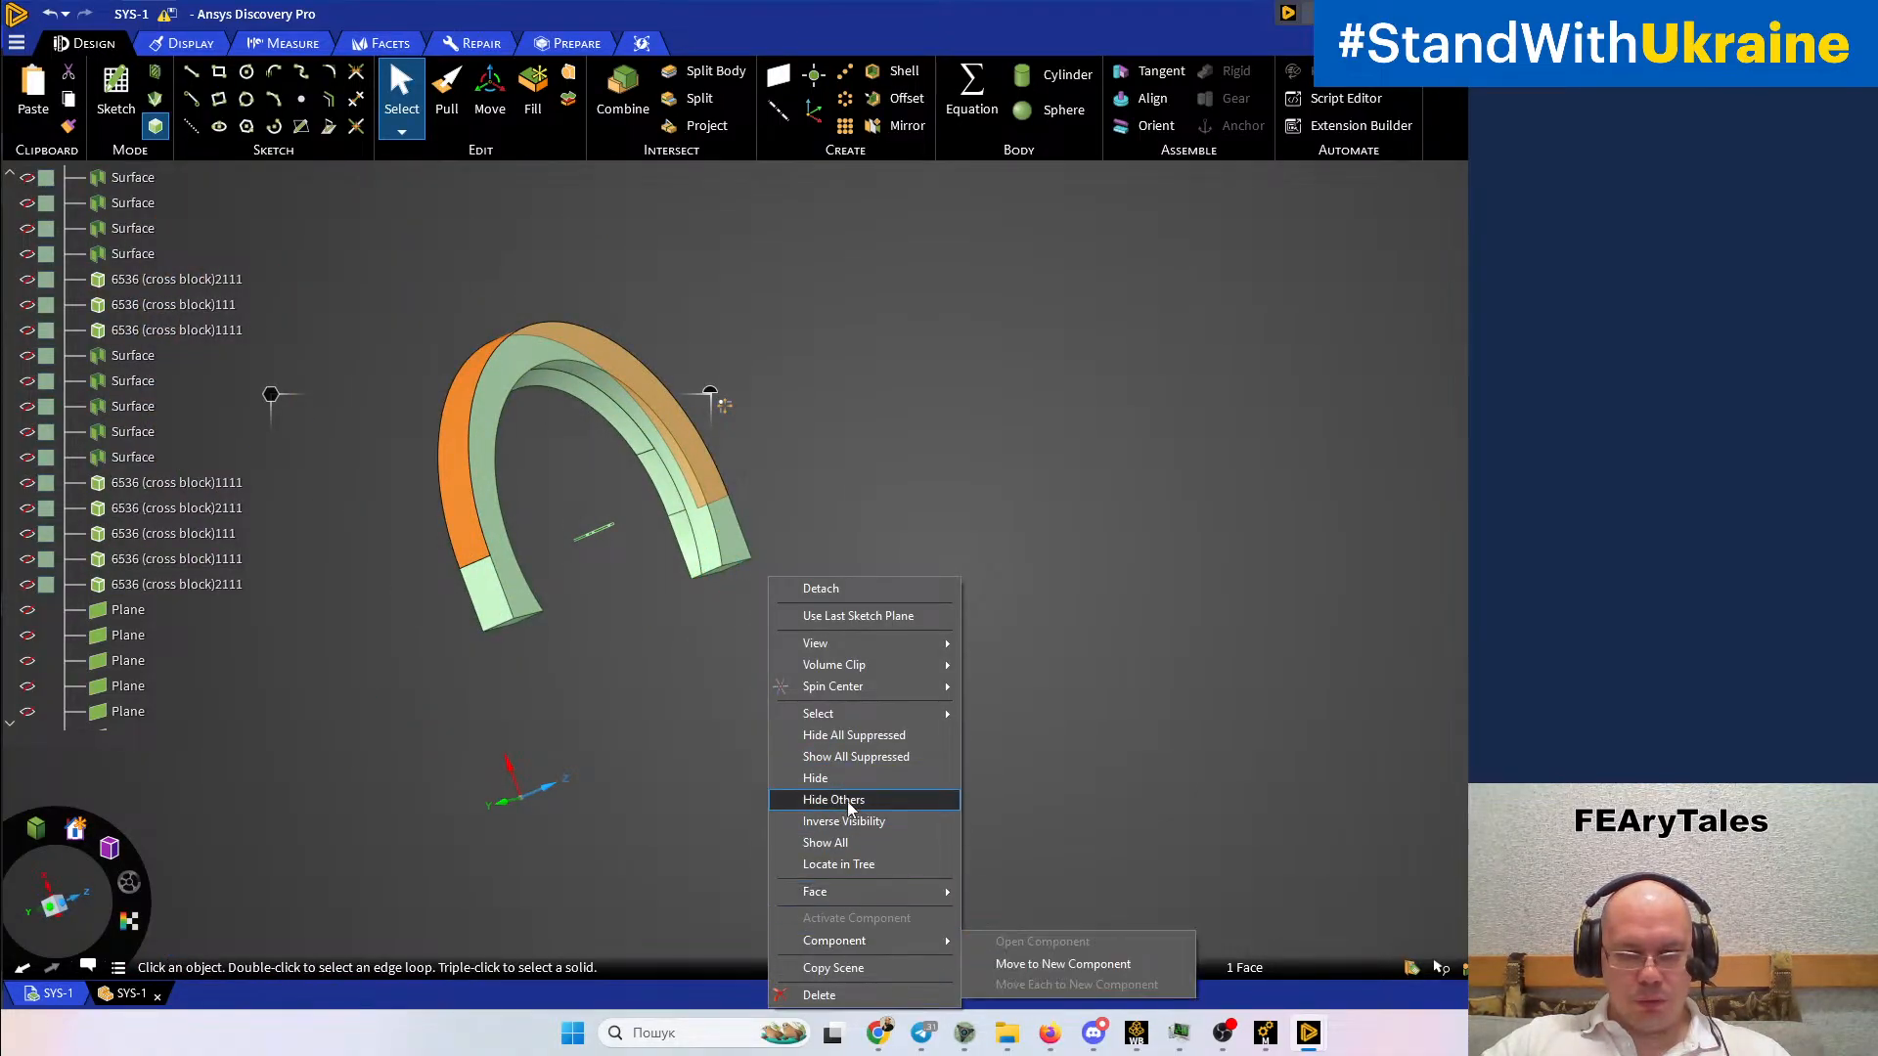
pyautogui.click(851, 843)
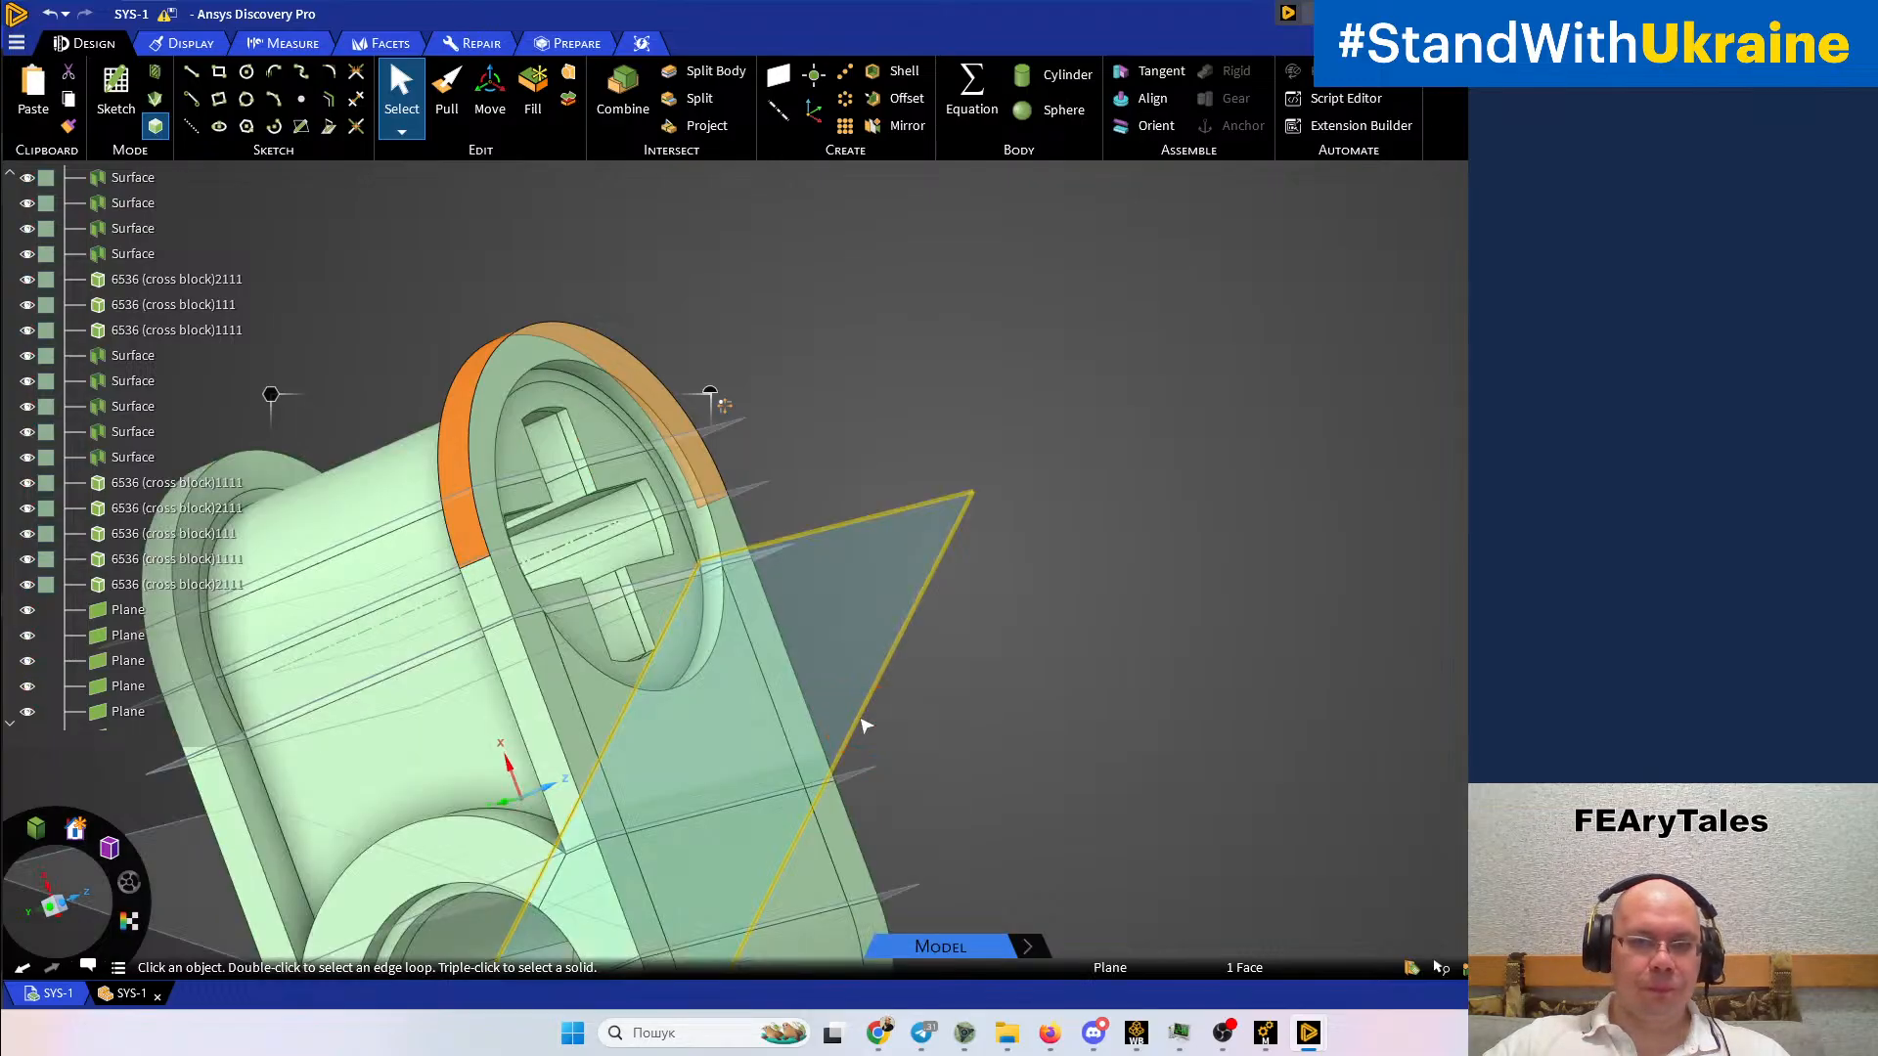
pyautogui.moveTo(934, 668); pyautogui.dragTo(1156, 666, button='middle')
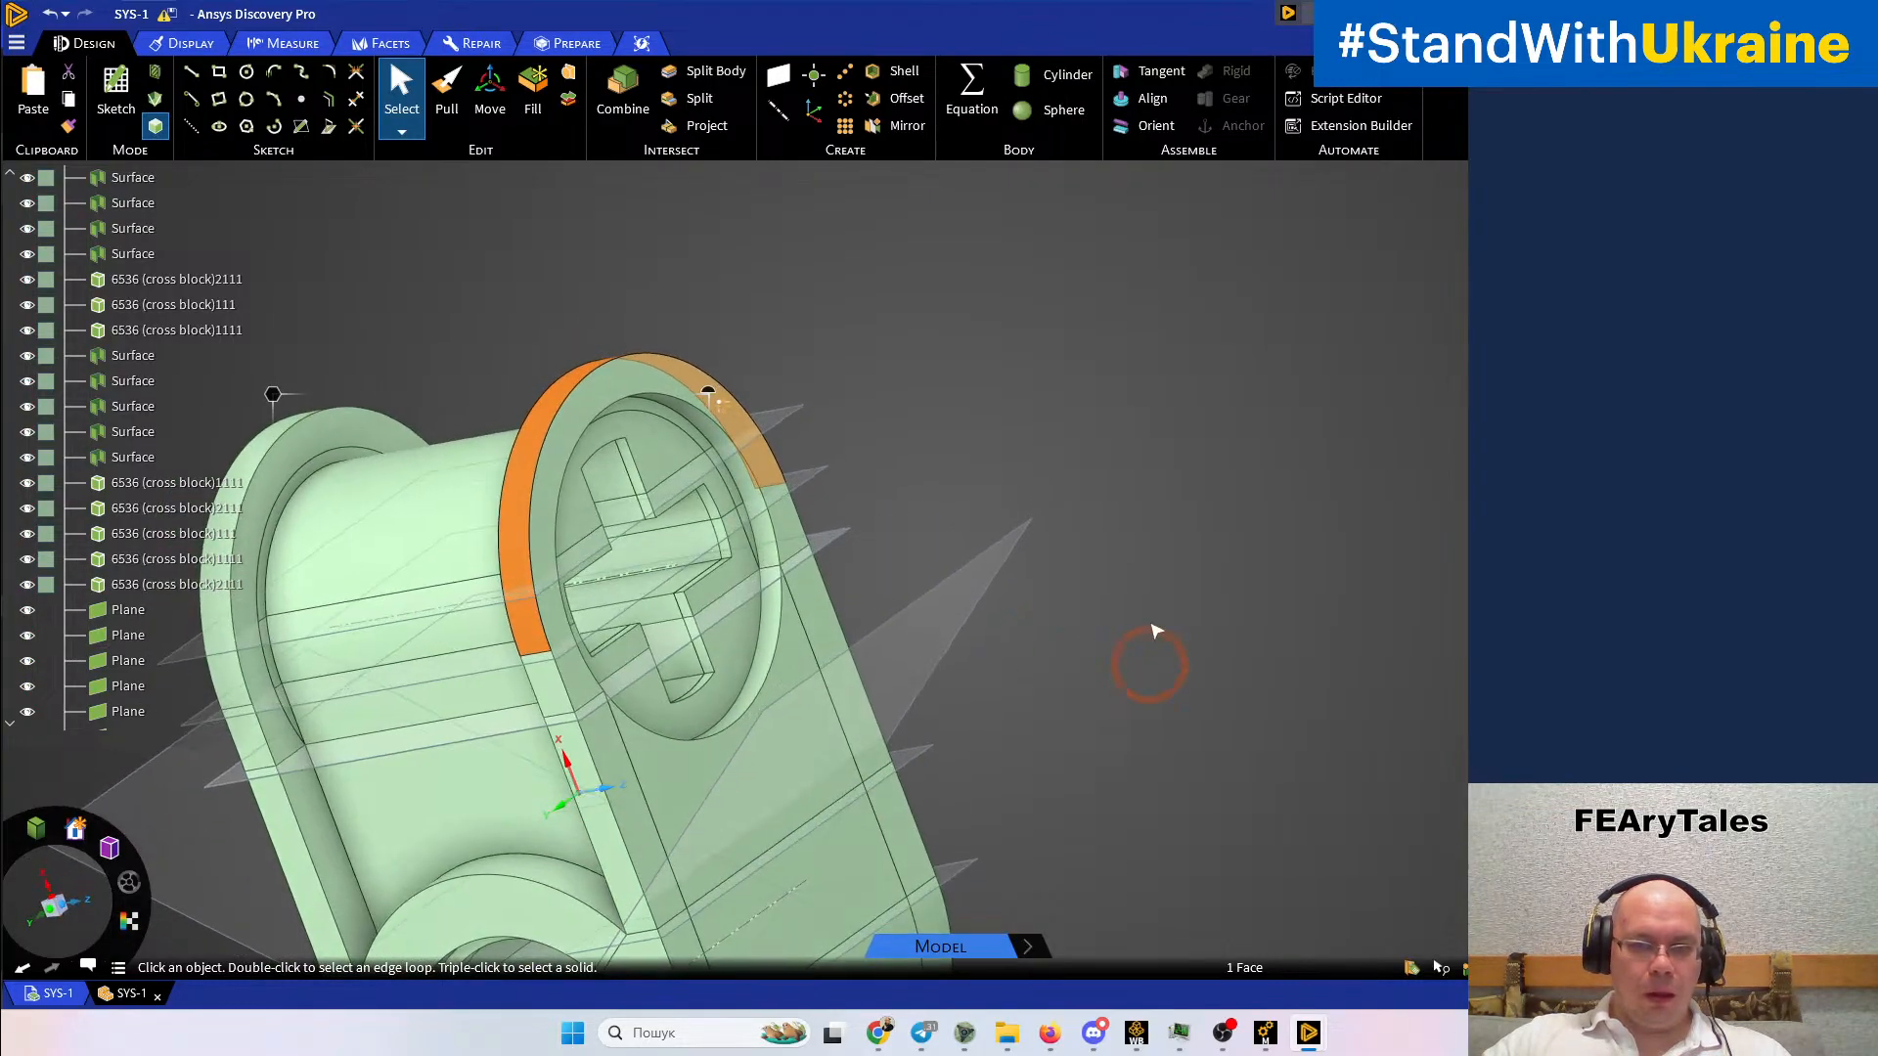
pyautogui.click(963, 550)
# Split the merged flange rim body with Split Body, using the flat face around the cross-shaped hole as the cutter
pyautogui.scroll(5, 778, 587)
pyautogui.scroll(-3, 1006, 545)
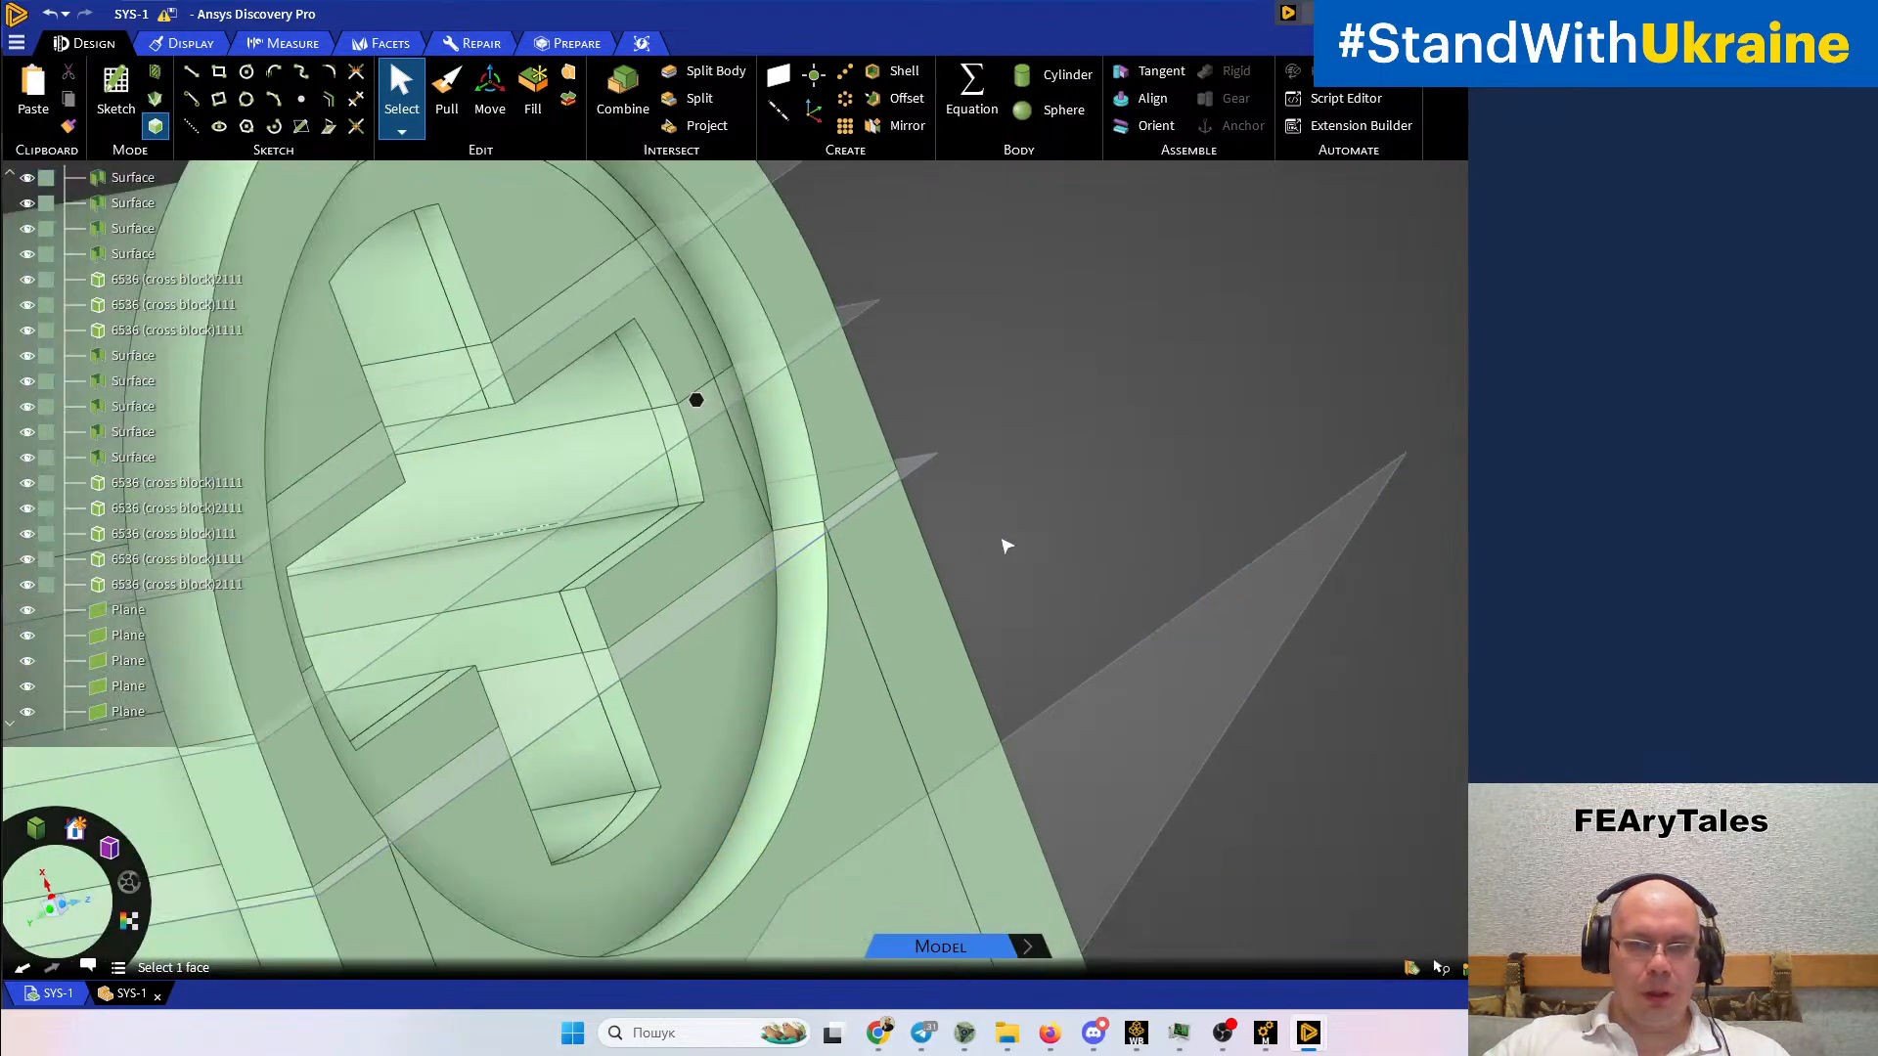
pyautogui.click(701, 74)
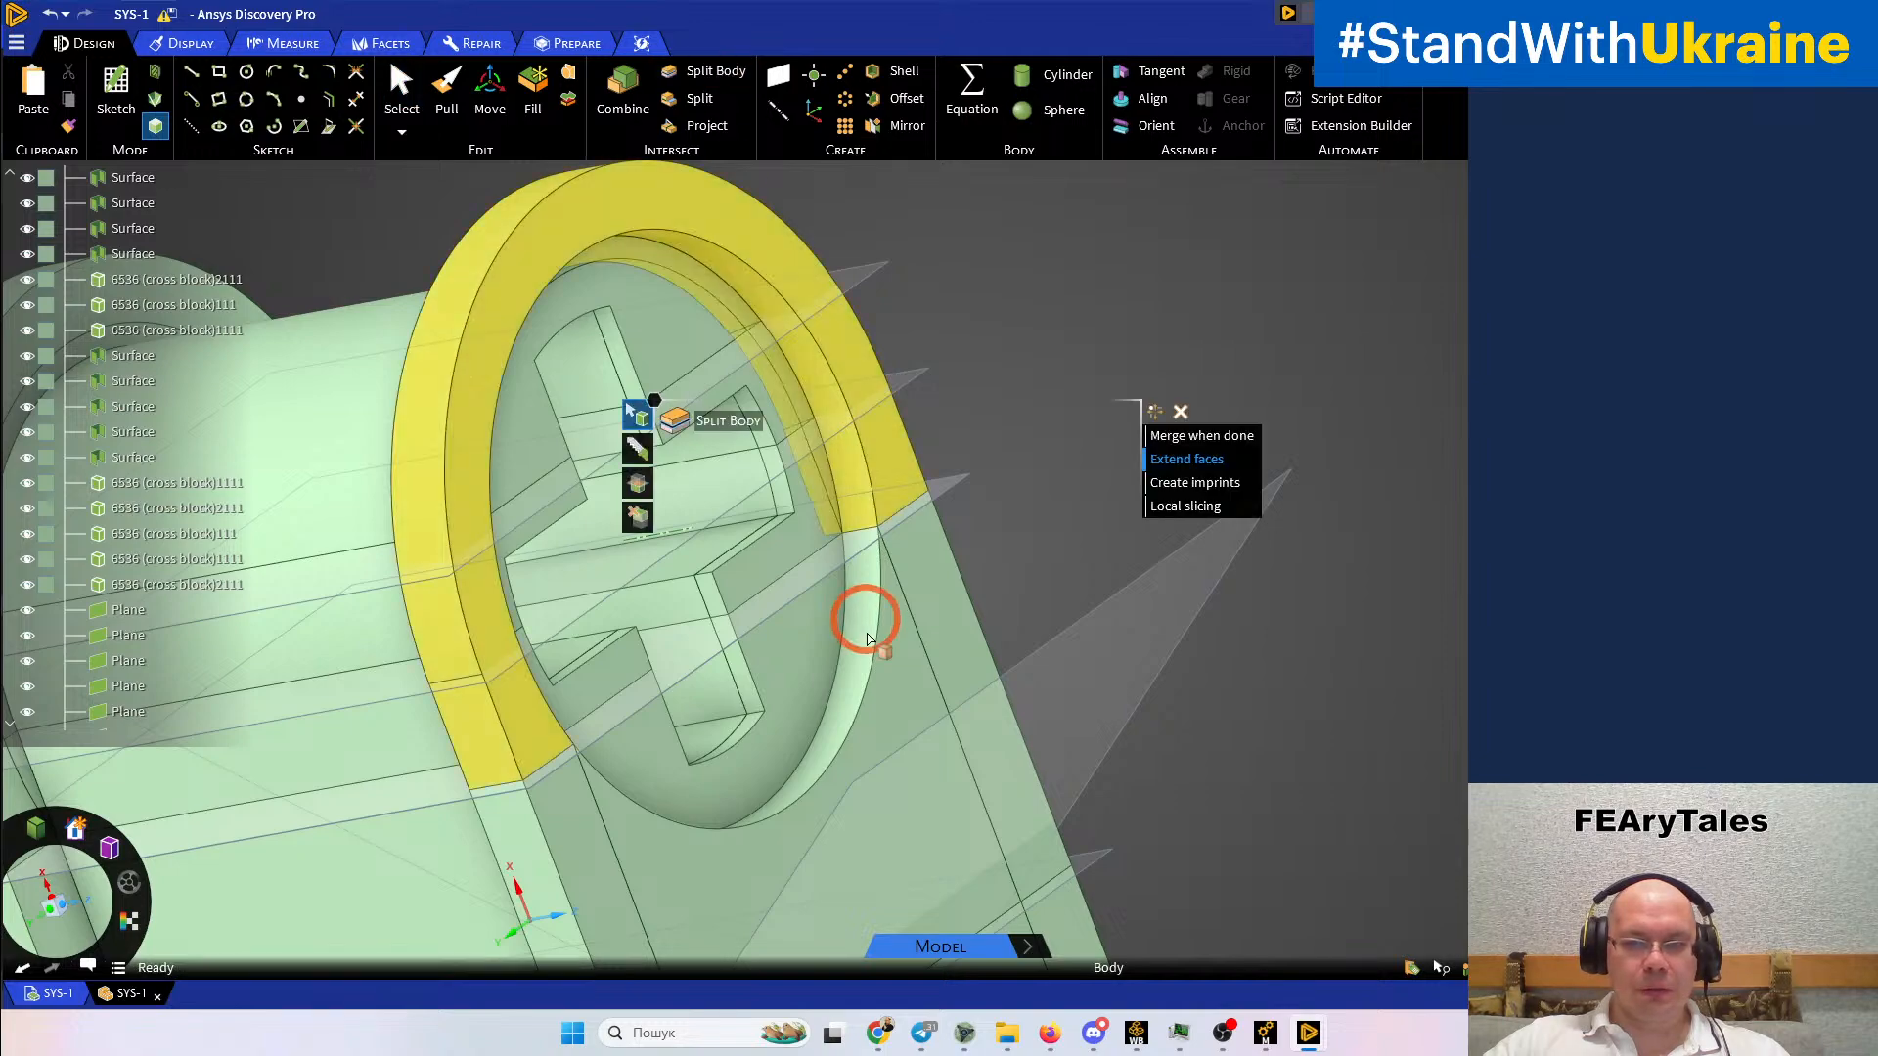
pyautogui.click(875, 442)
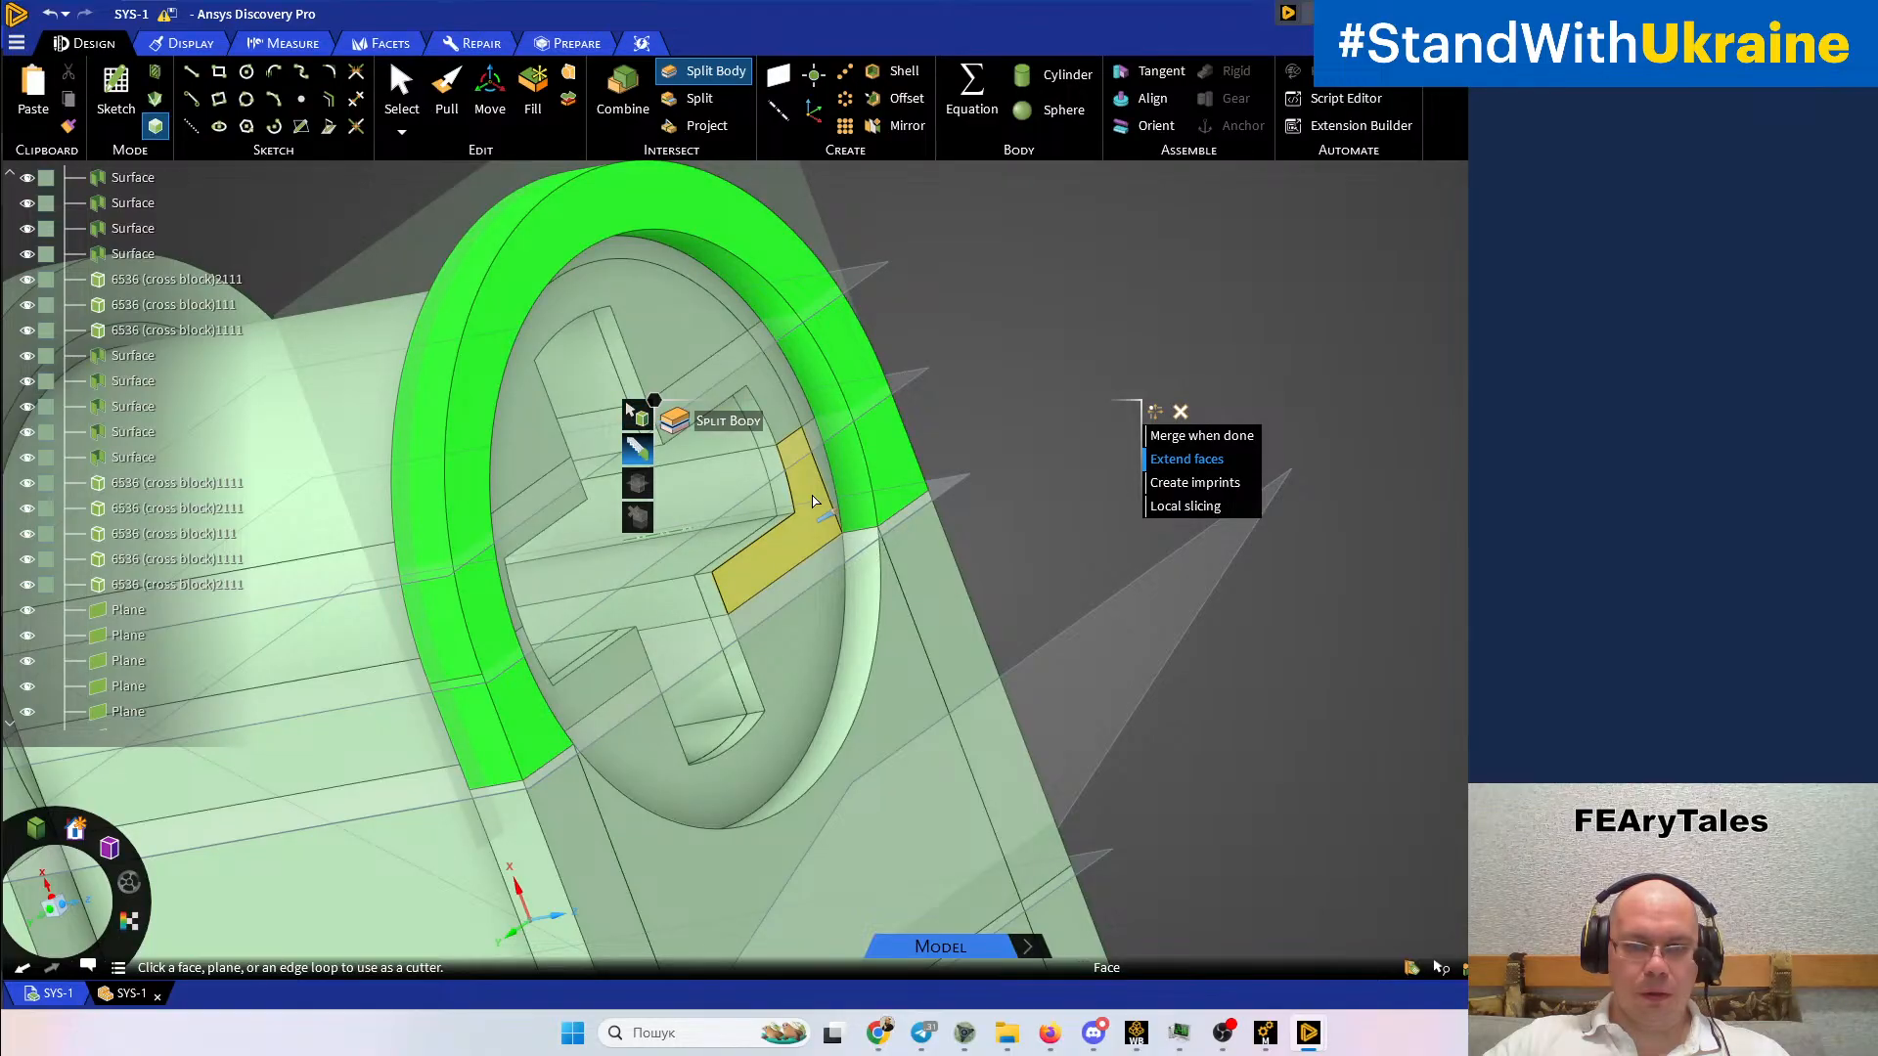
pyautogui.click(812, 497)
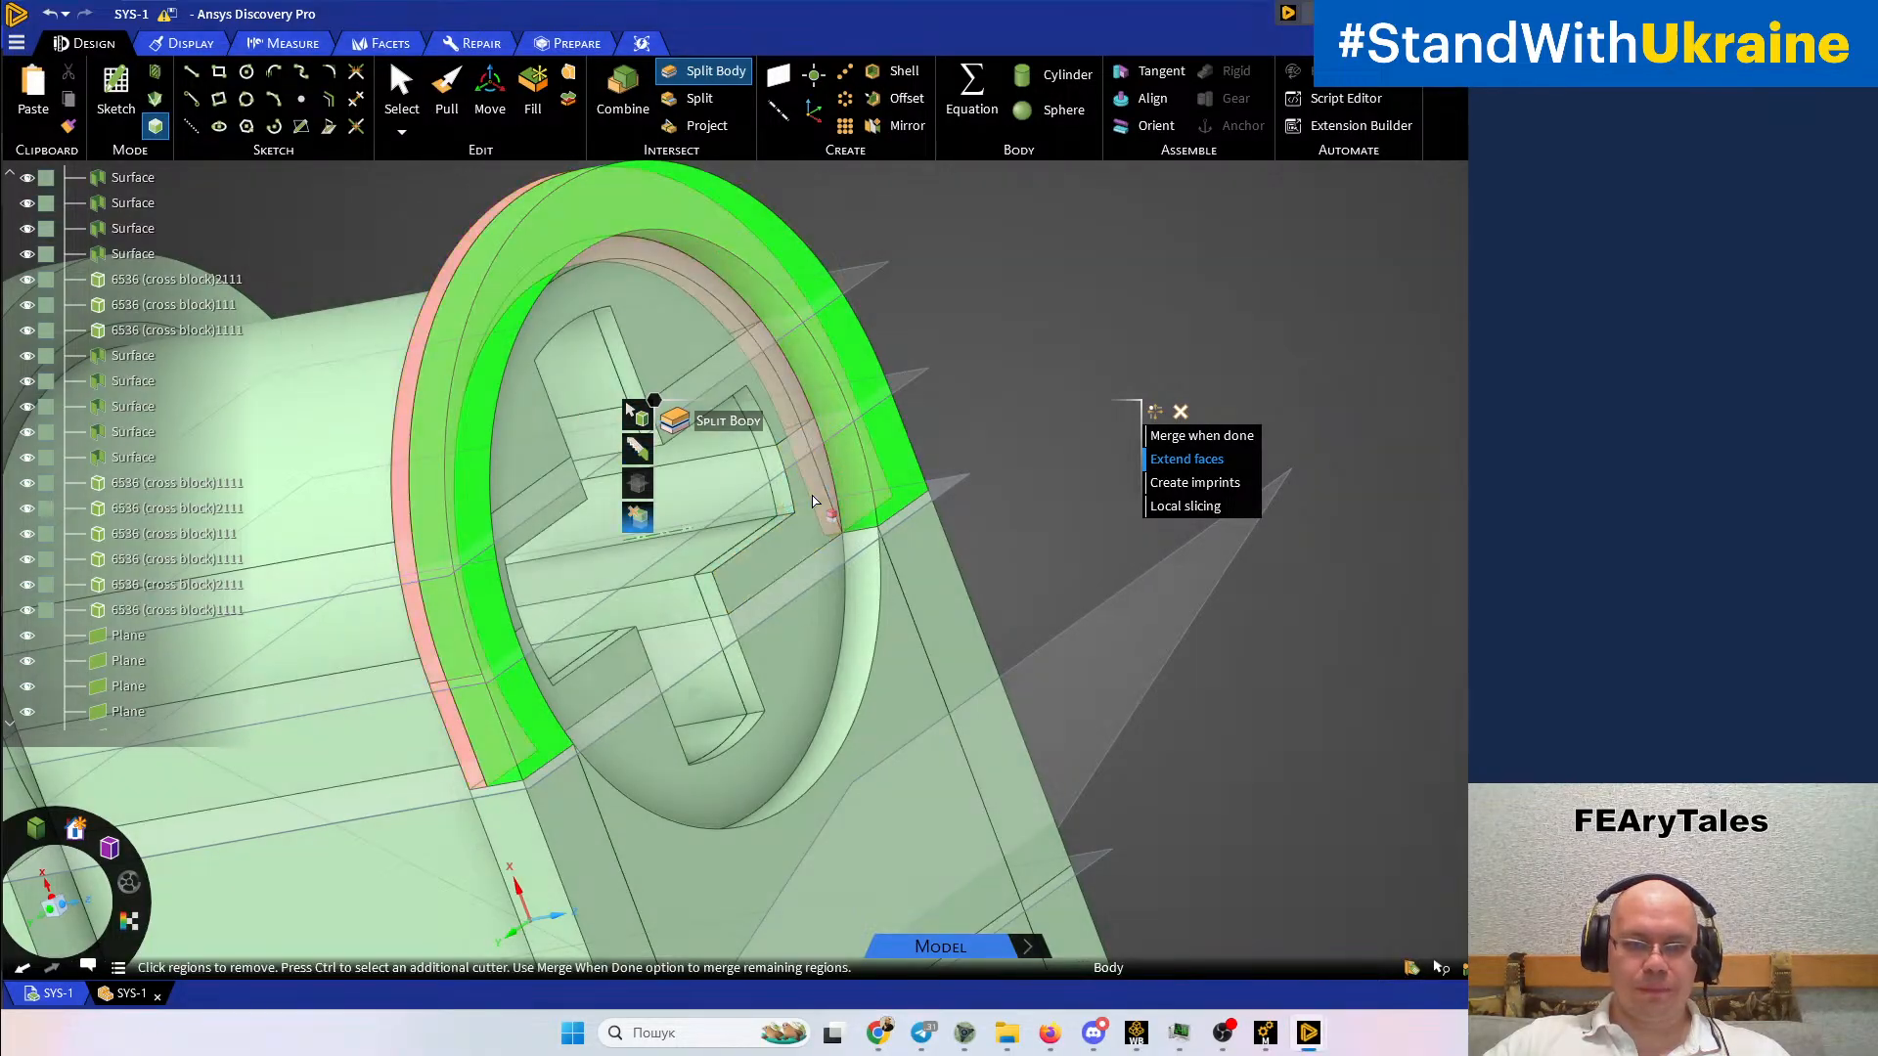
pyautogui.click(1091, 340)
# Hide the front portion of the split flange rim and leave the Split Body command
pyautogui.keyDown('shift'); pyautogui.moveTo(960, 465); pyautogui.dragTo(941, 539, button='middle'); pyautogui.keyUp('shift')
pyautogui.click(866, 518)
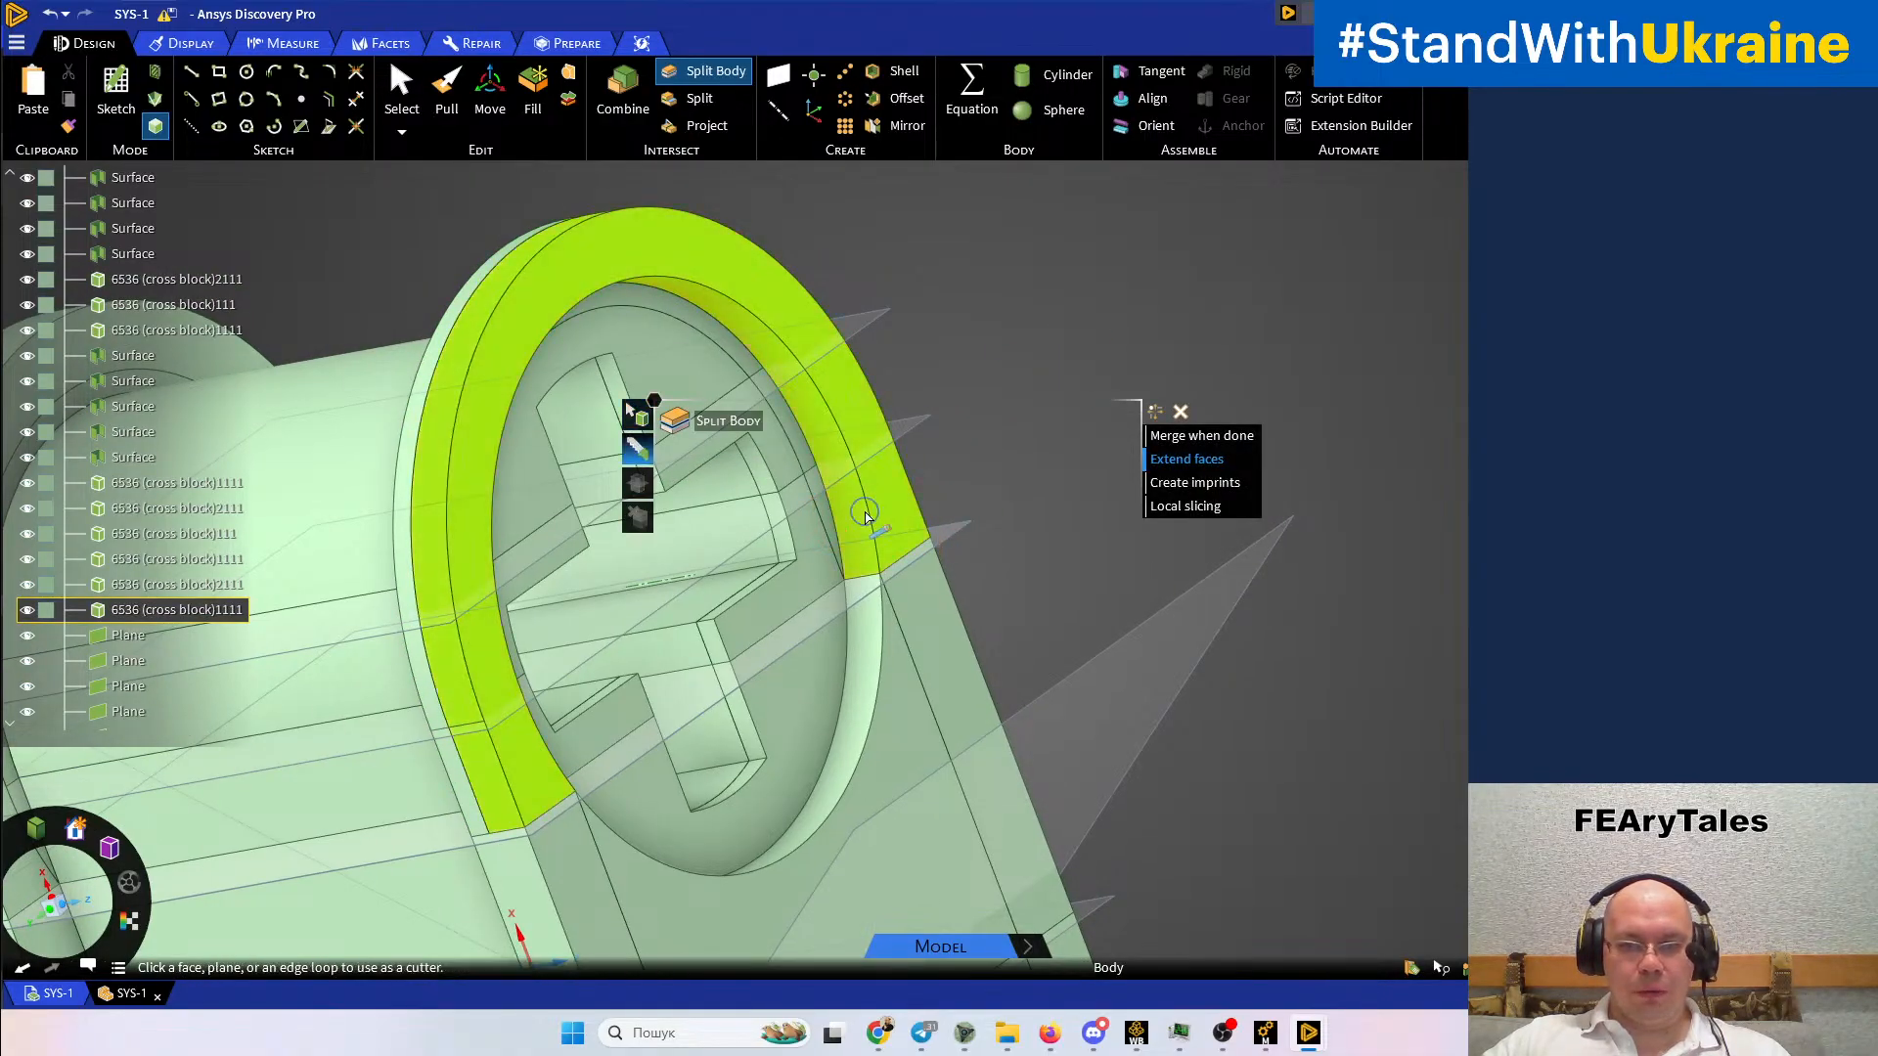
pyautogui.rightClick(866, 514)
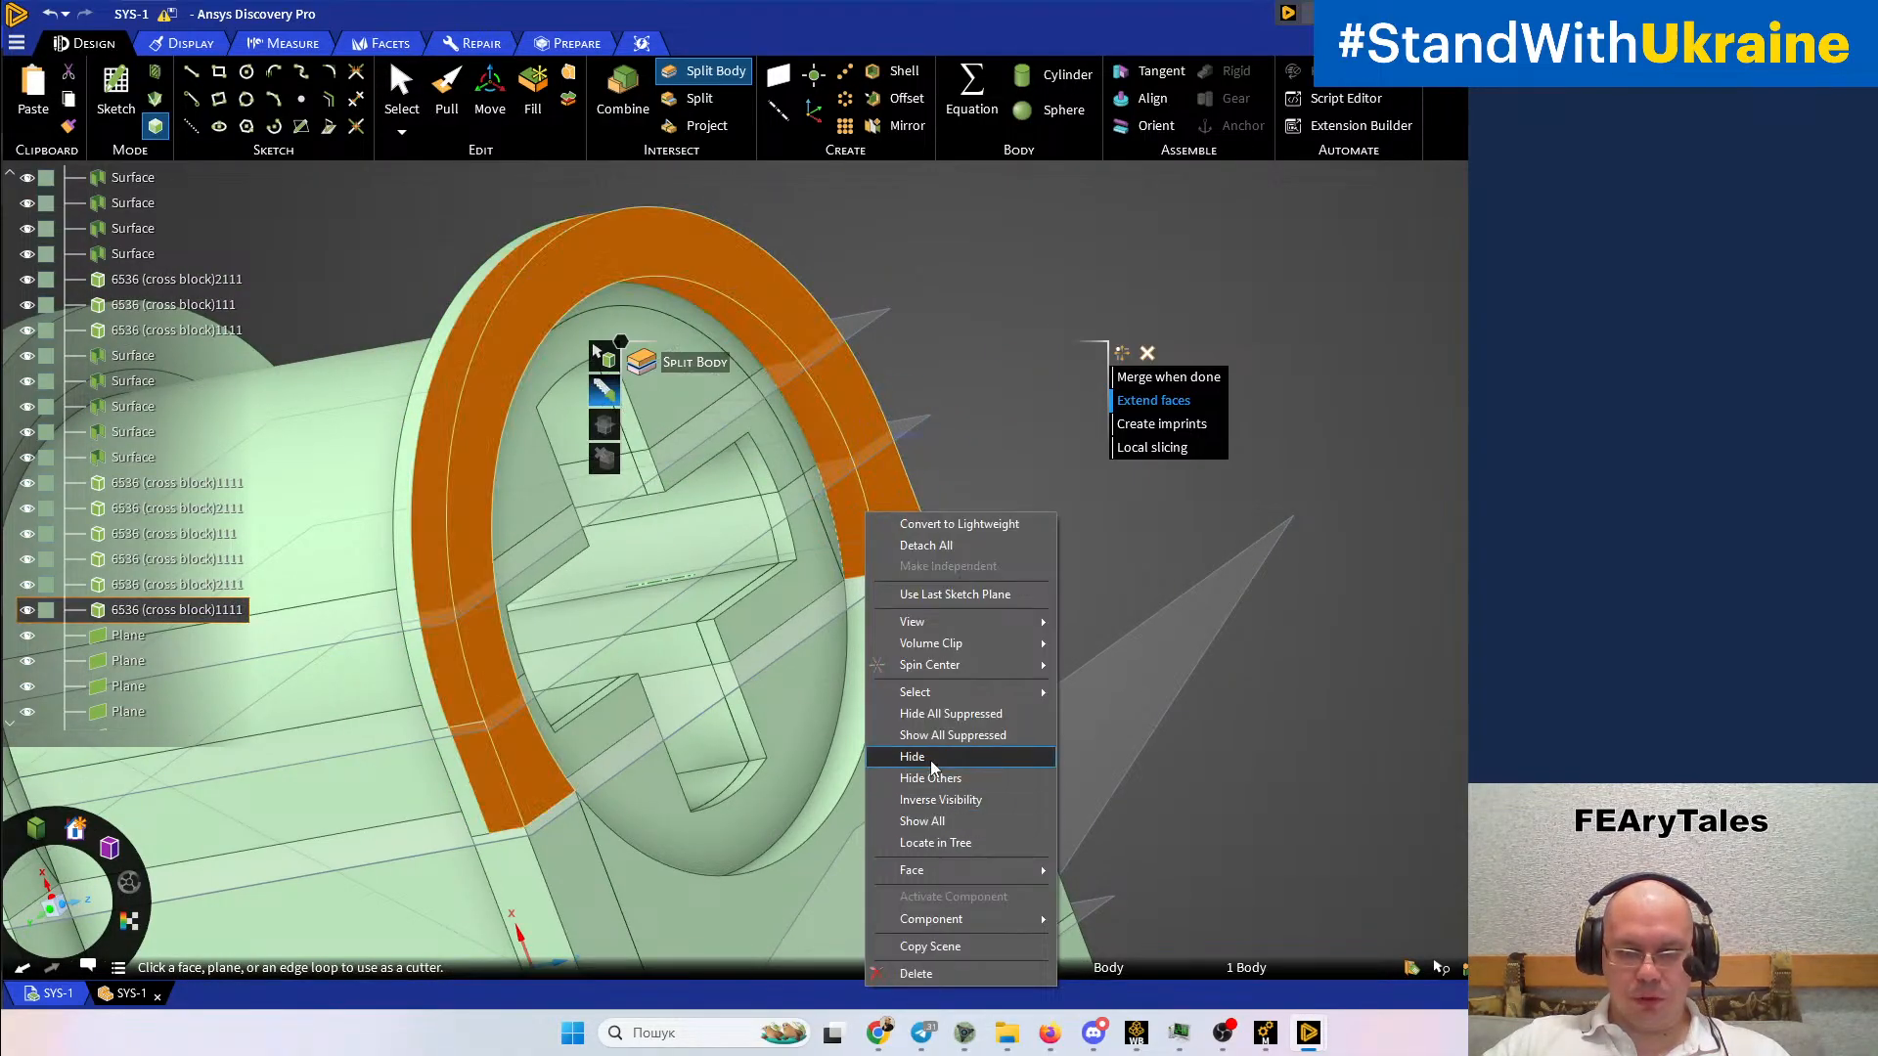
pyautogui.click(931, 761)
pyautogui.moveTo(1100, 716); pyautogui.dragTo(1379, 856, button='middle')
pyautogui.moveTo(1129, 604); pyautogui.dragTo(1277, 413, button='middle')
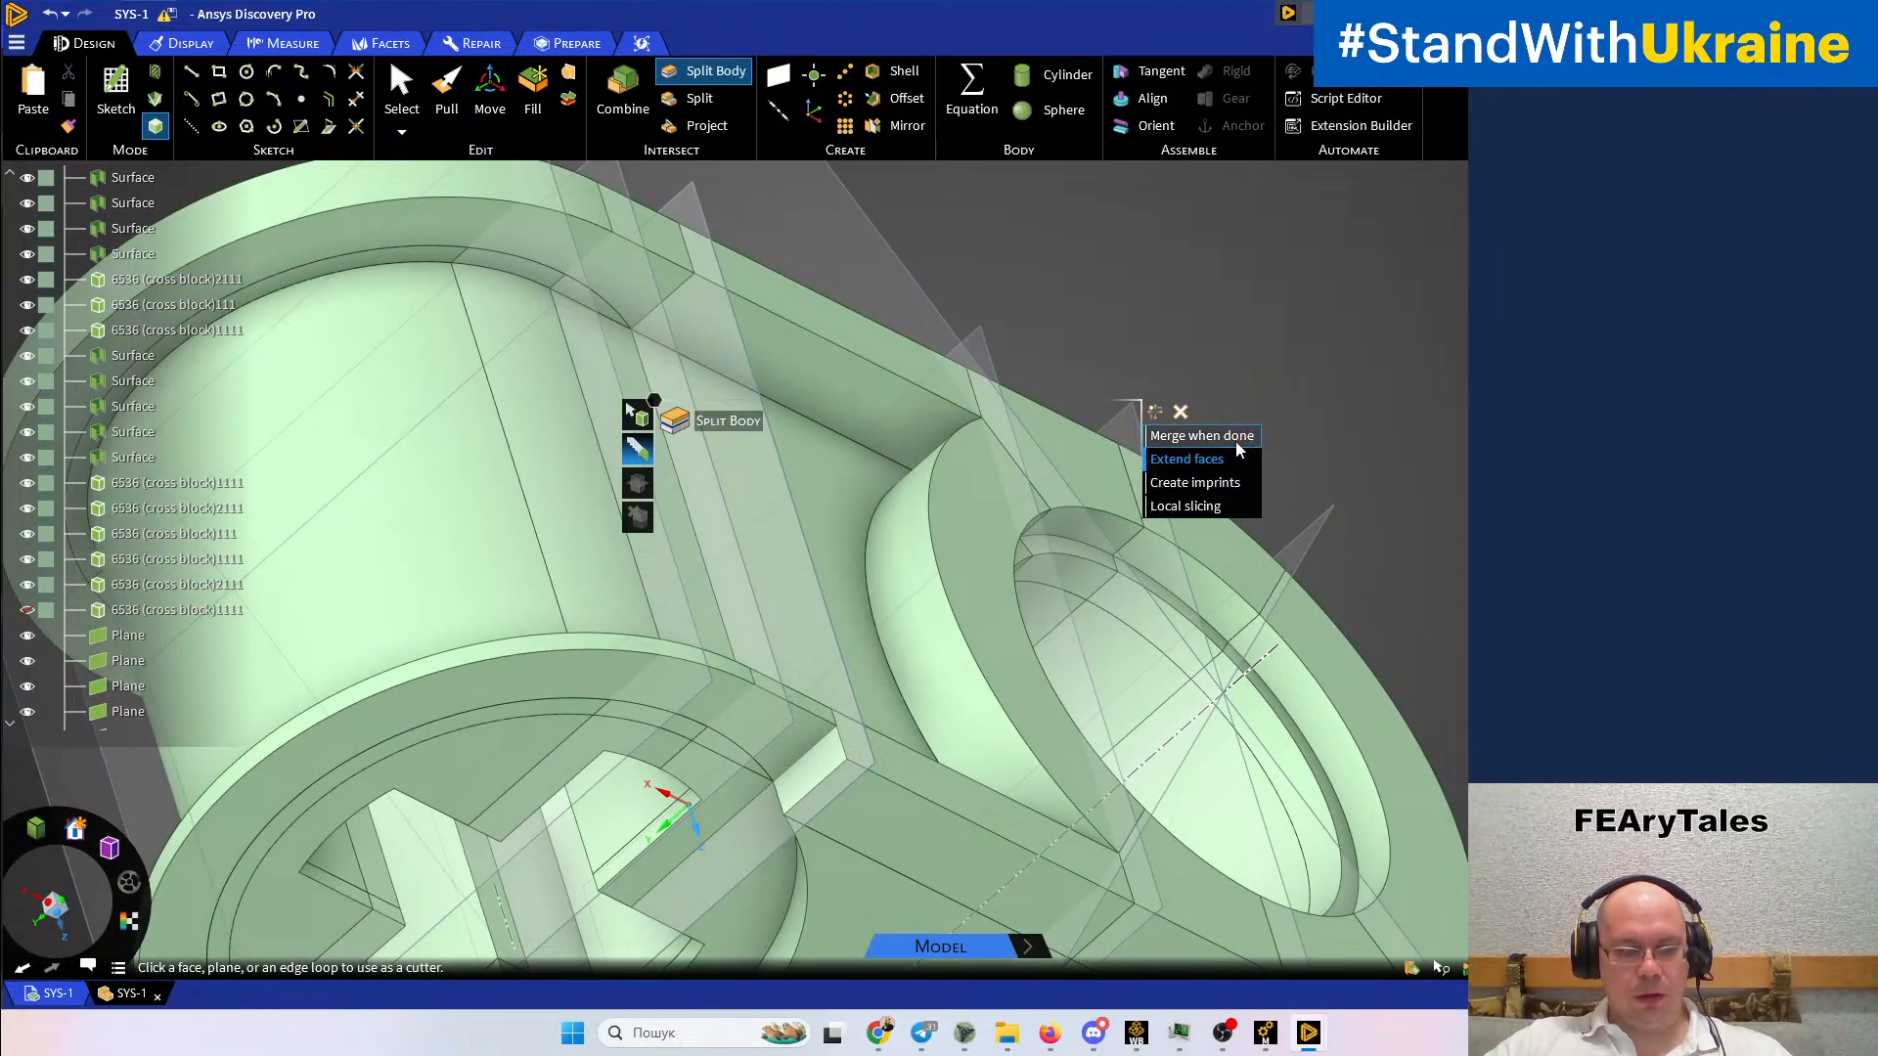
pyautogui.press('Escape')
# Hide the small remaining piece between the flange rim and the straight side of the block
pyautogui.keyDown('shift'); pyautogui.moveTo(1055, 444); pyautogui.dragTo(1181, 309, button='middle'); pyautogui.keyUp('shift')
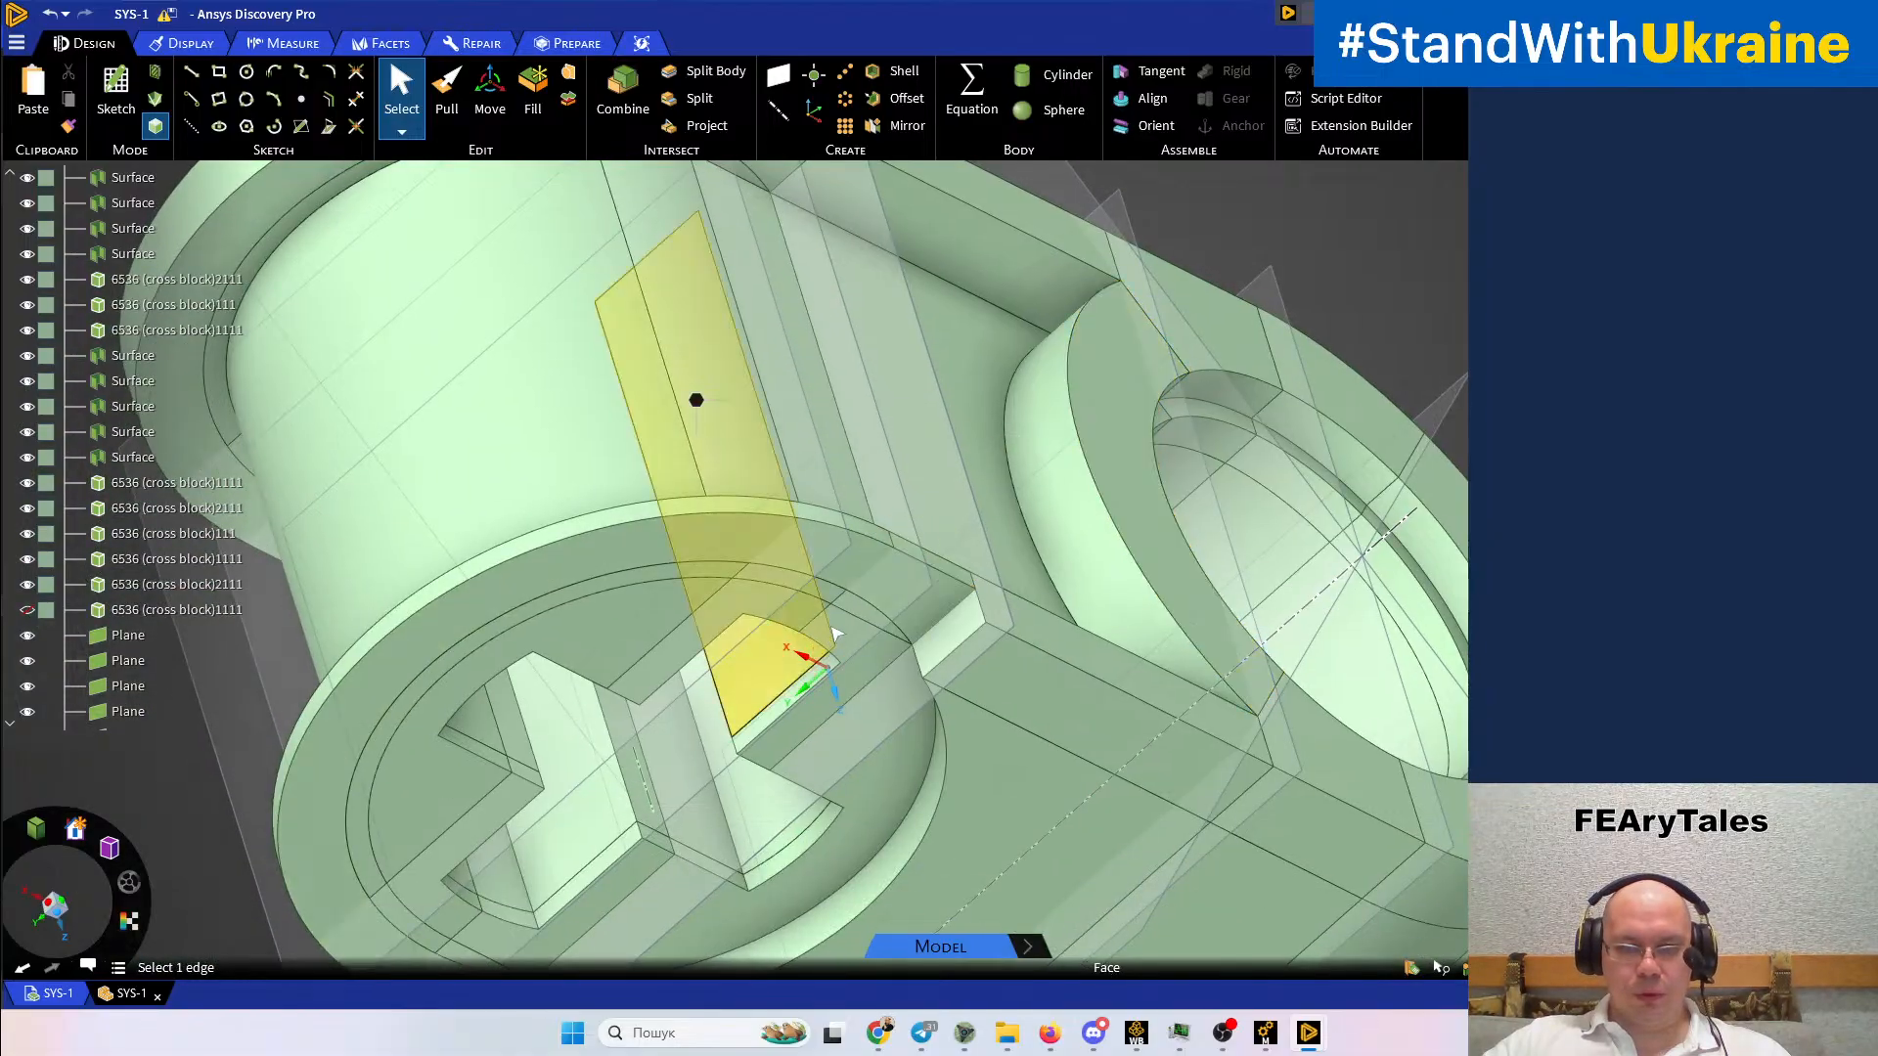
pyautogui.moveTo(847, 630); pyautogui.dragTo(919, 554, button='middle')
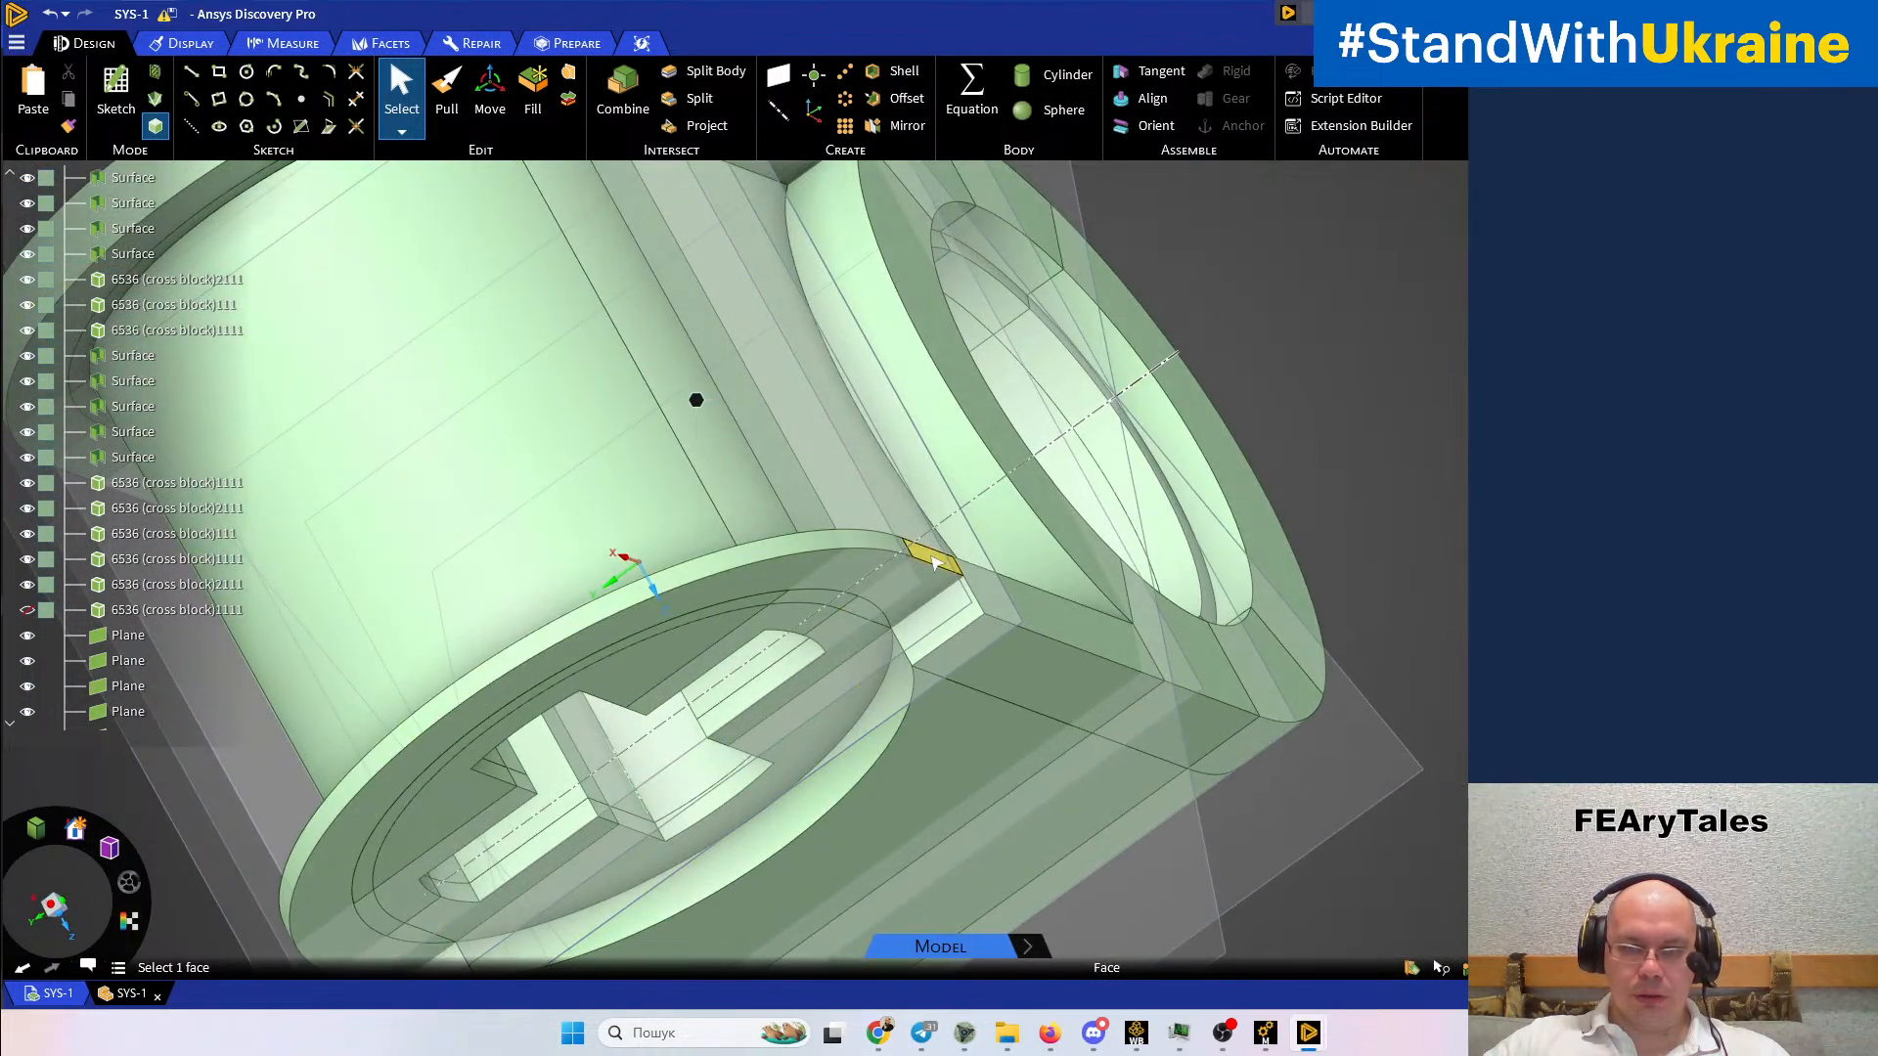
pyautogui.rightClick(932, 563)
pyautogui.click(997, 759)
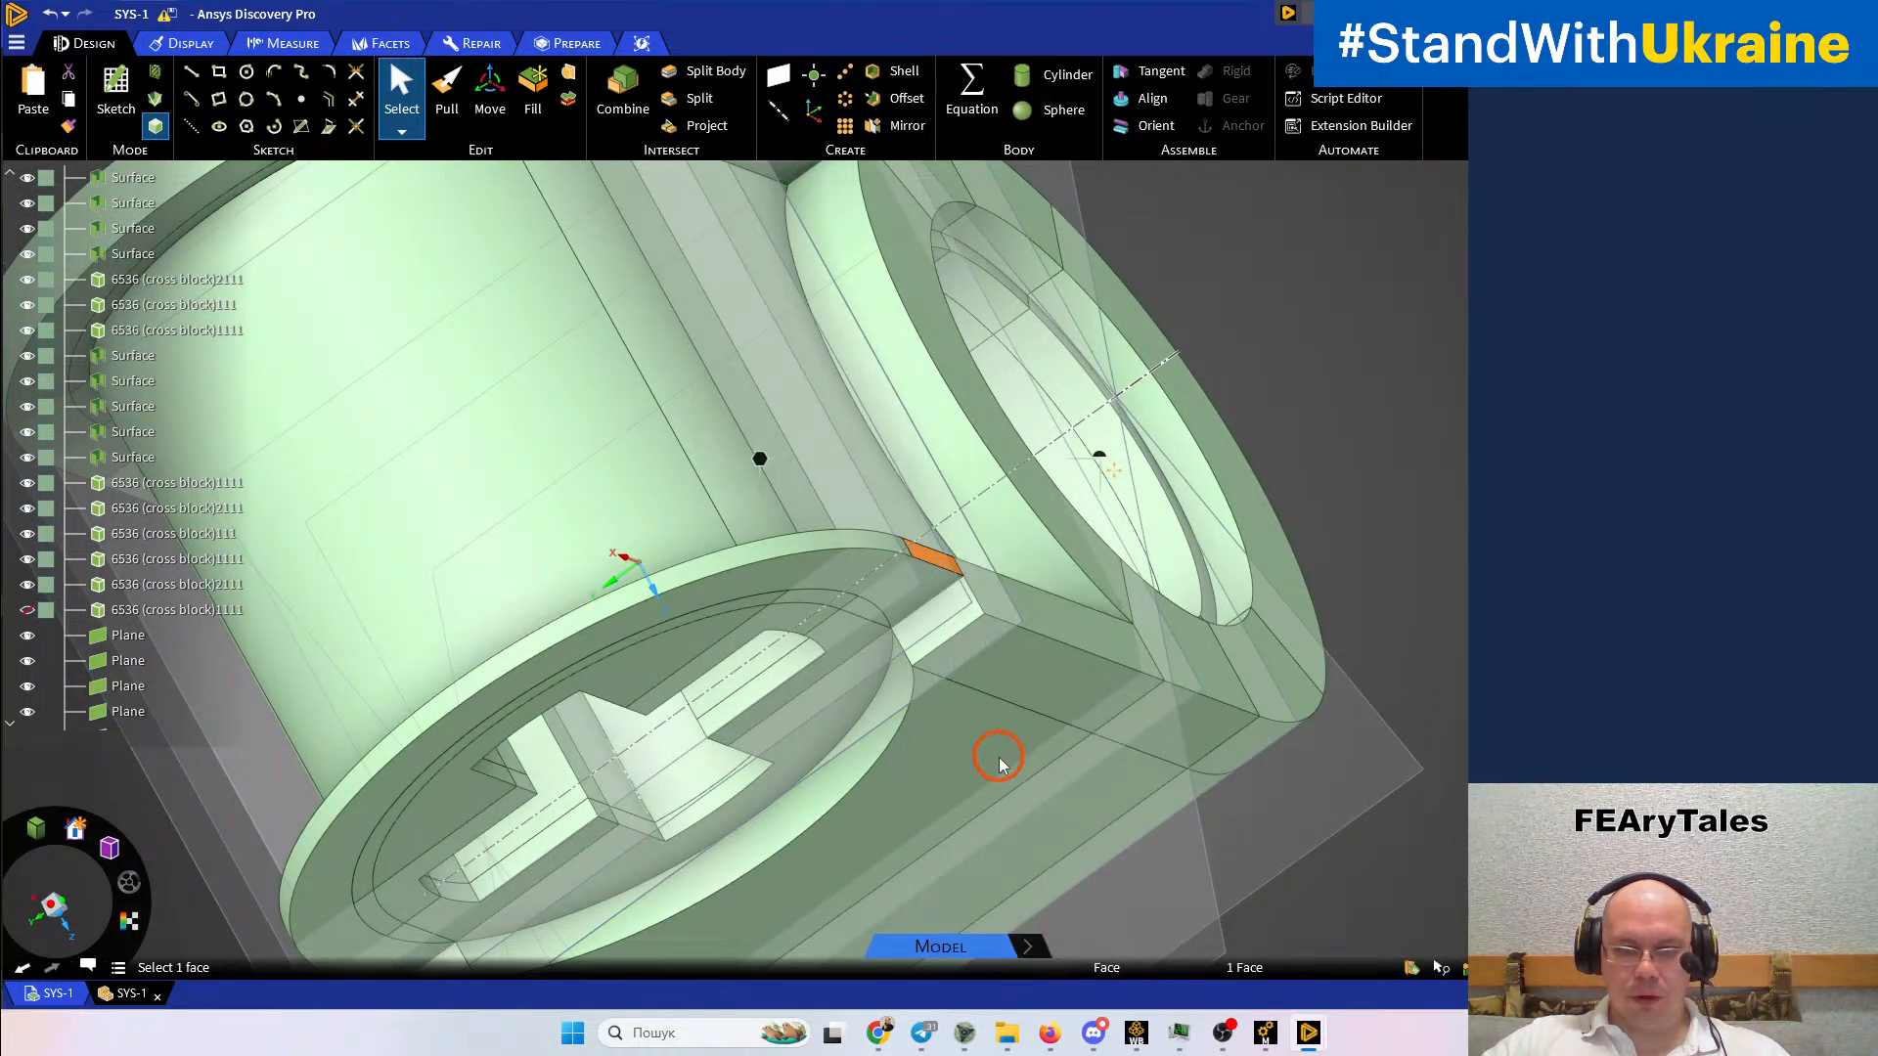
# Use Combine to merge the body beside the cross-hole arm with the adjoining small outer ring segment
pyautogui.moveTo(1194, 662); pyautogui.dragTo(1129, 581, button='middle')
pyautogui.click(800, 513)
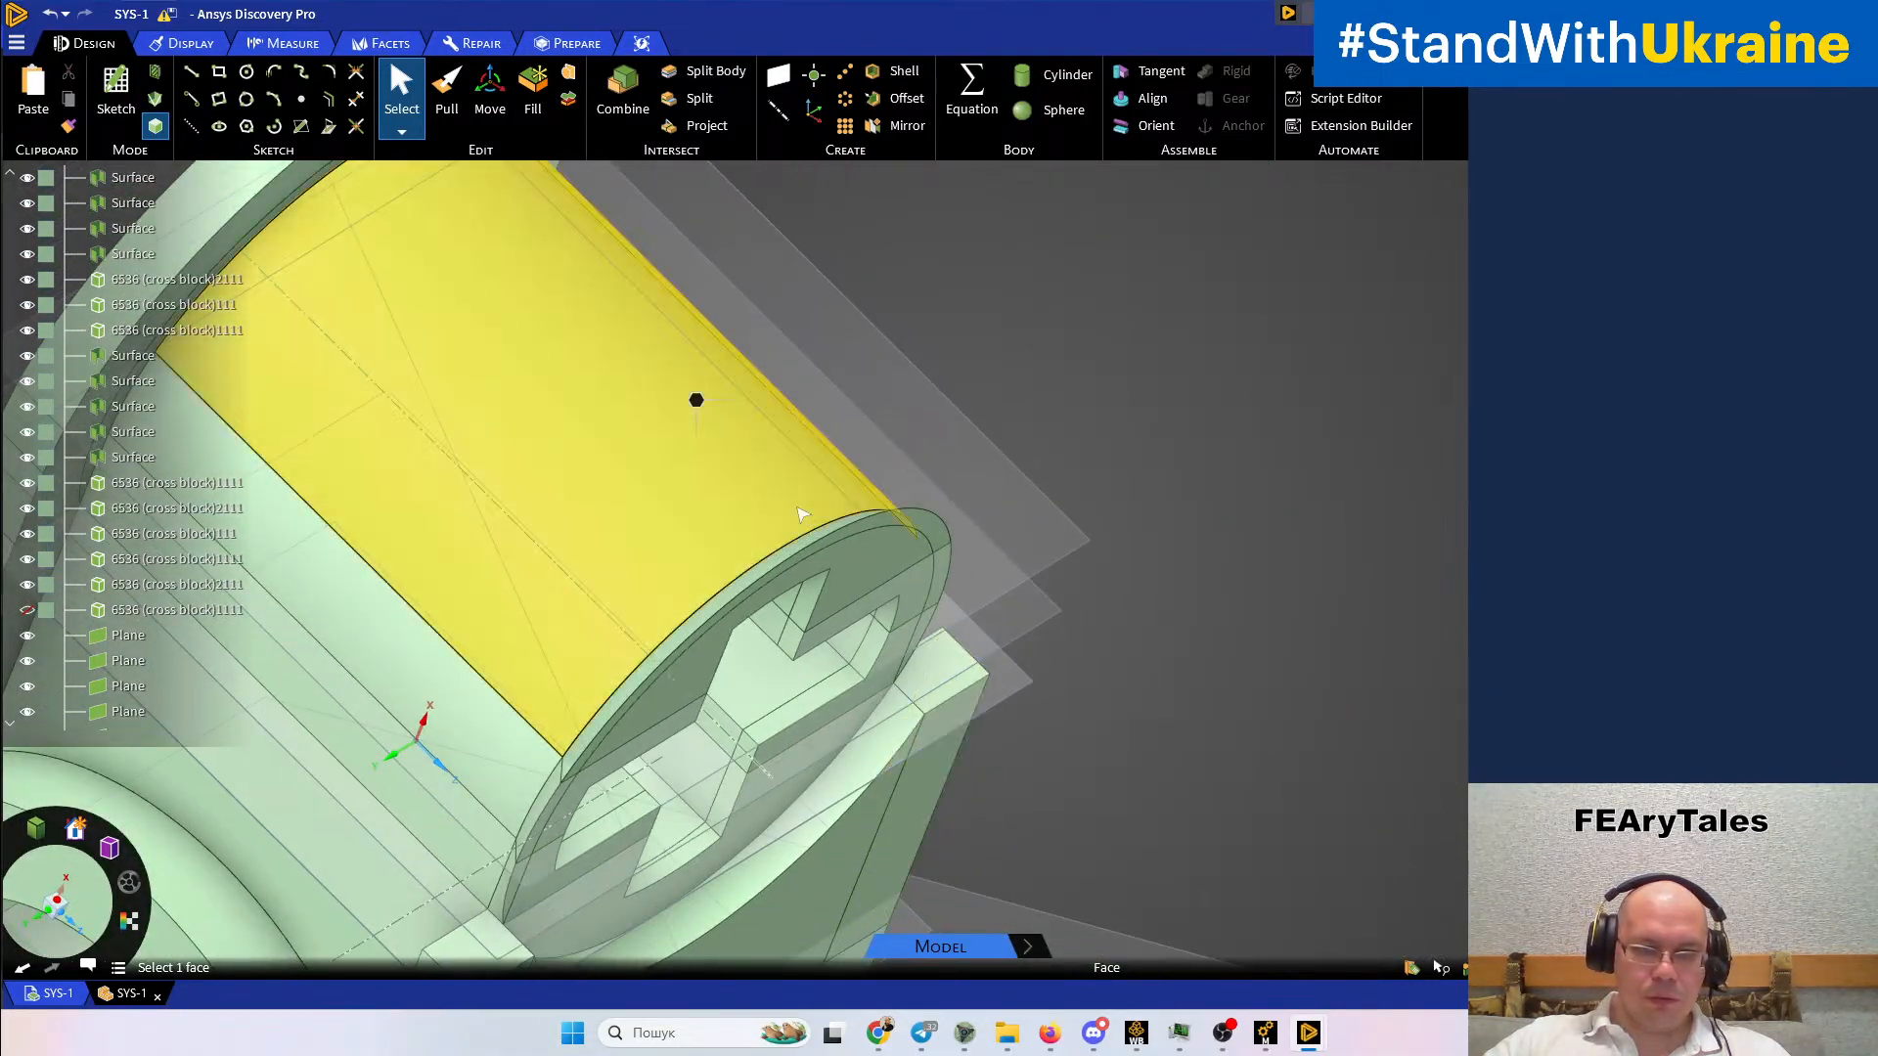
pyautogui.moveTo(803, 519); pyautogui.dragTo(739, 536, button='middle')
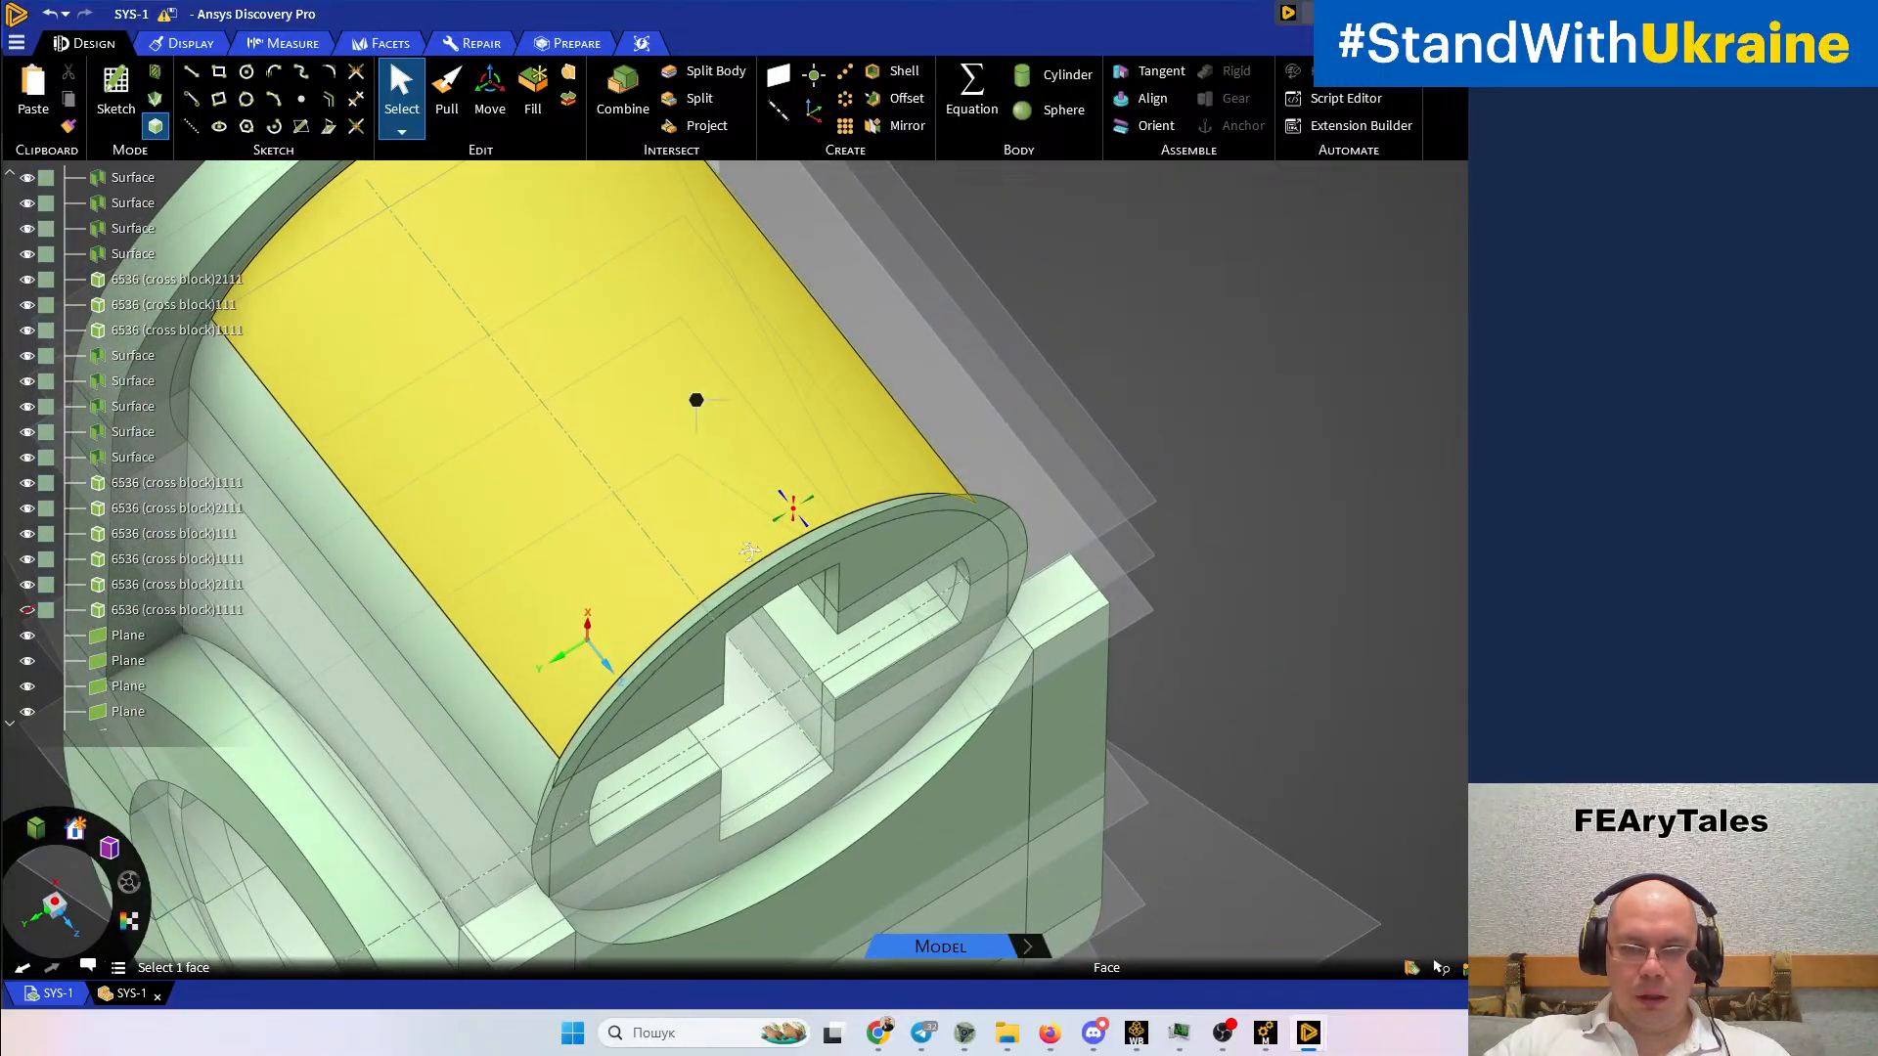
pyautogui.scroll(2, 999, 592)
pyautogui.scroll(2, 1000, 592)
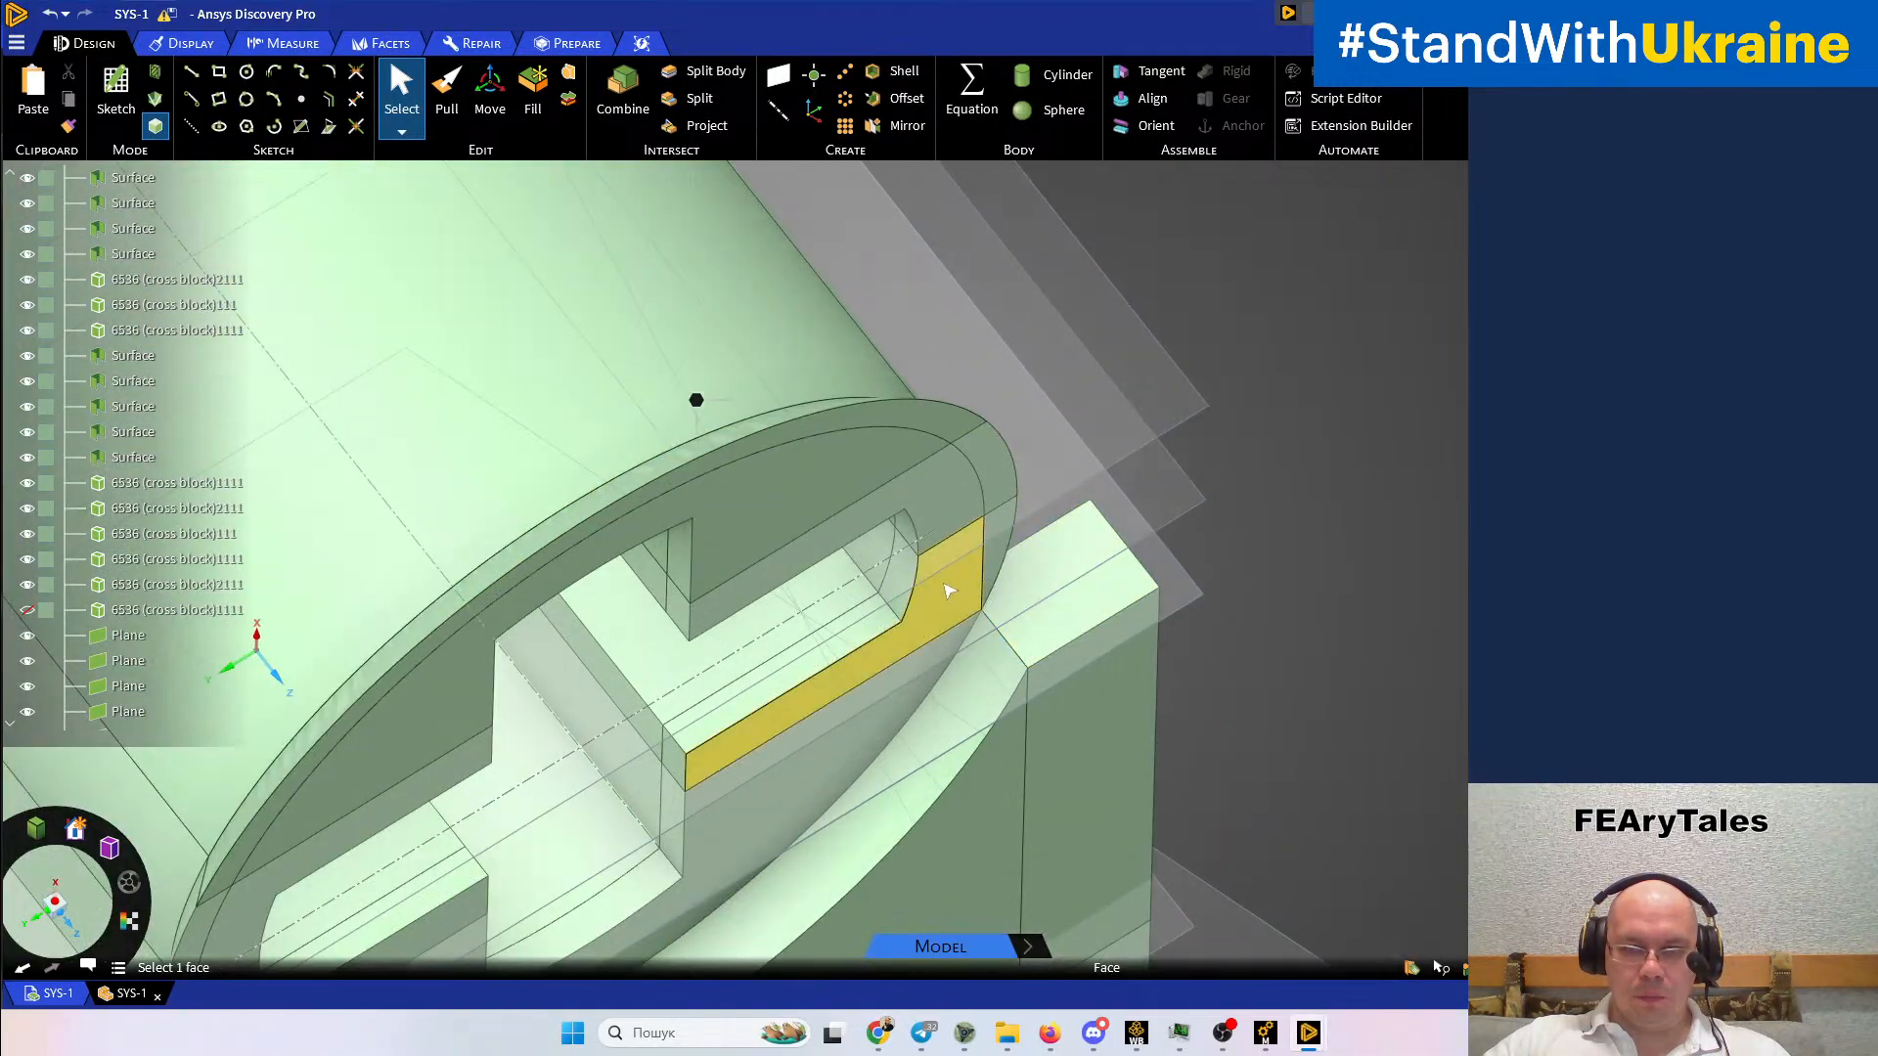
pyautogui.moveTo(985, 571); pyautogui.dragTo(880, 611, button='middle')
pyautogui.click(625, 94)
pyautogui.click(851, 659)
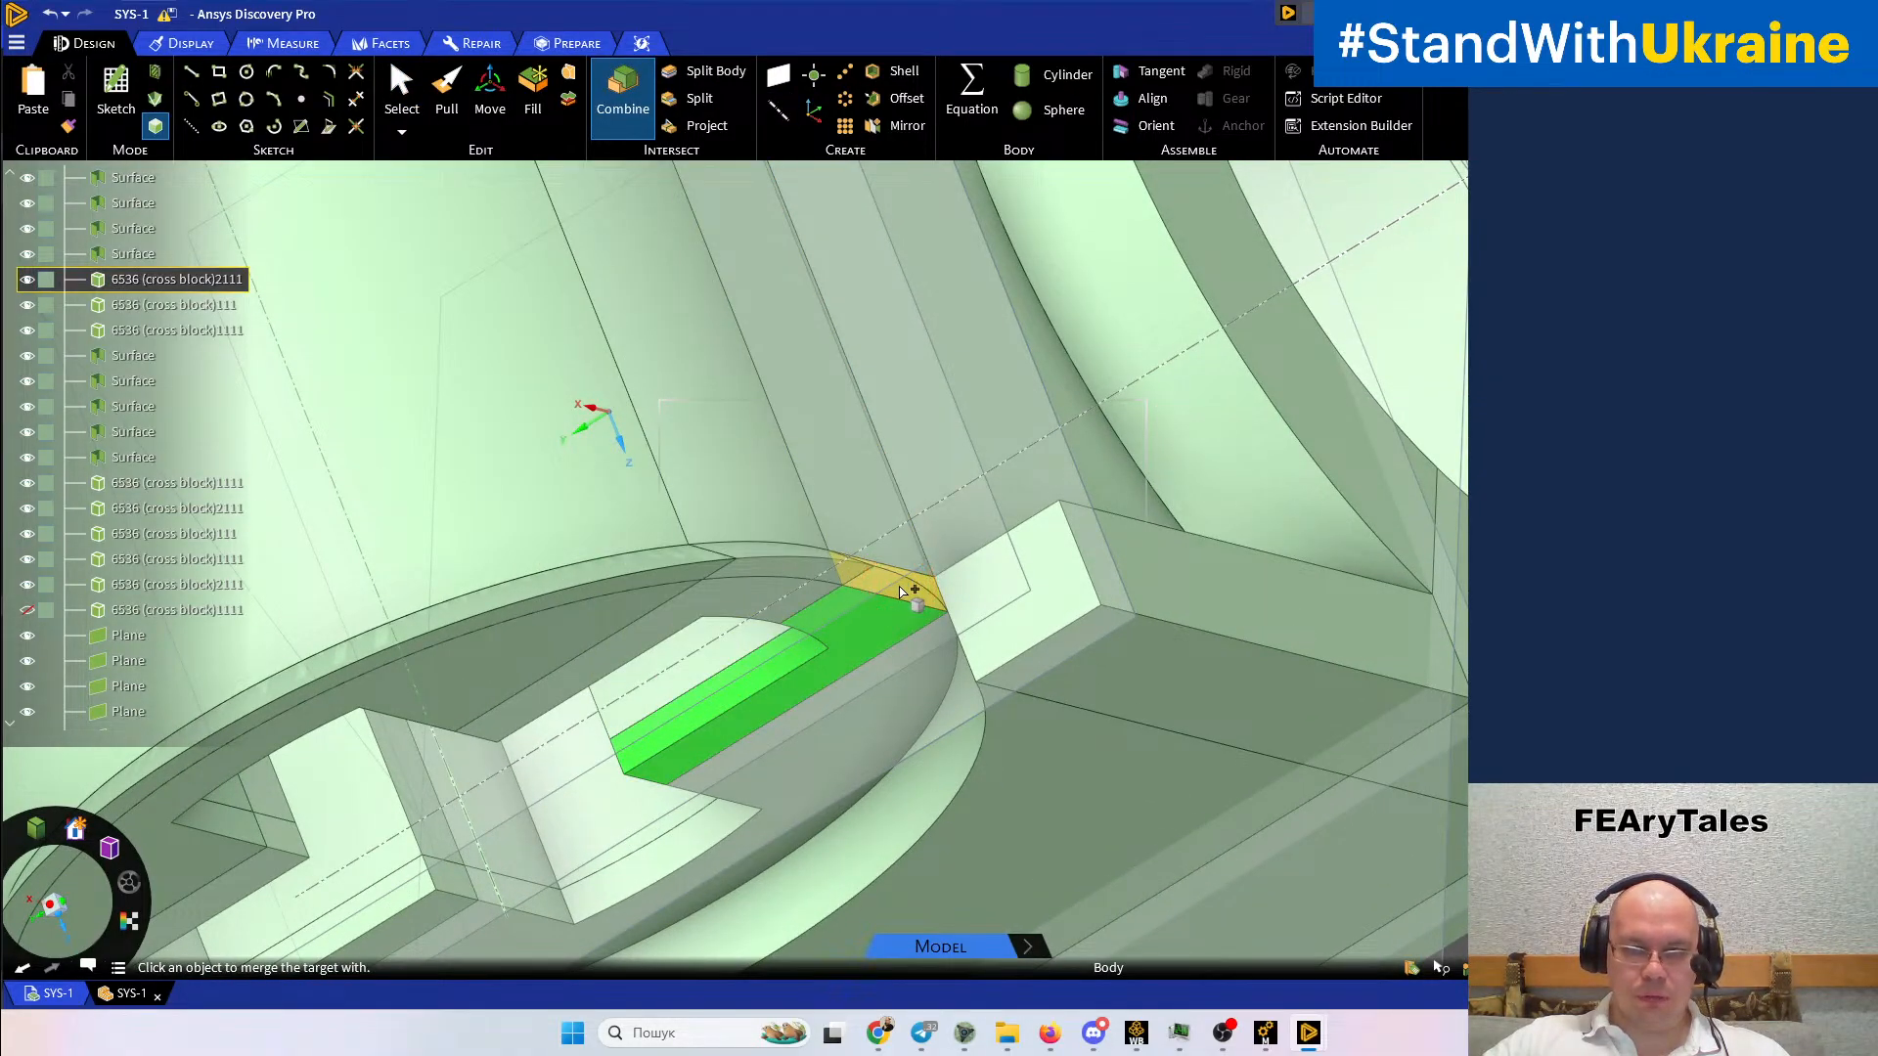
pyautogui.click(898, 585)
pyautogui.scroll(-2, 849, 637)
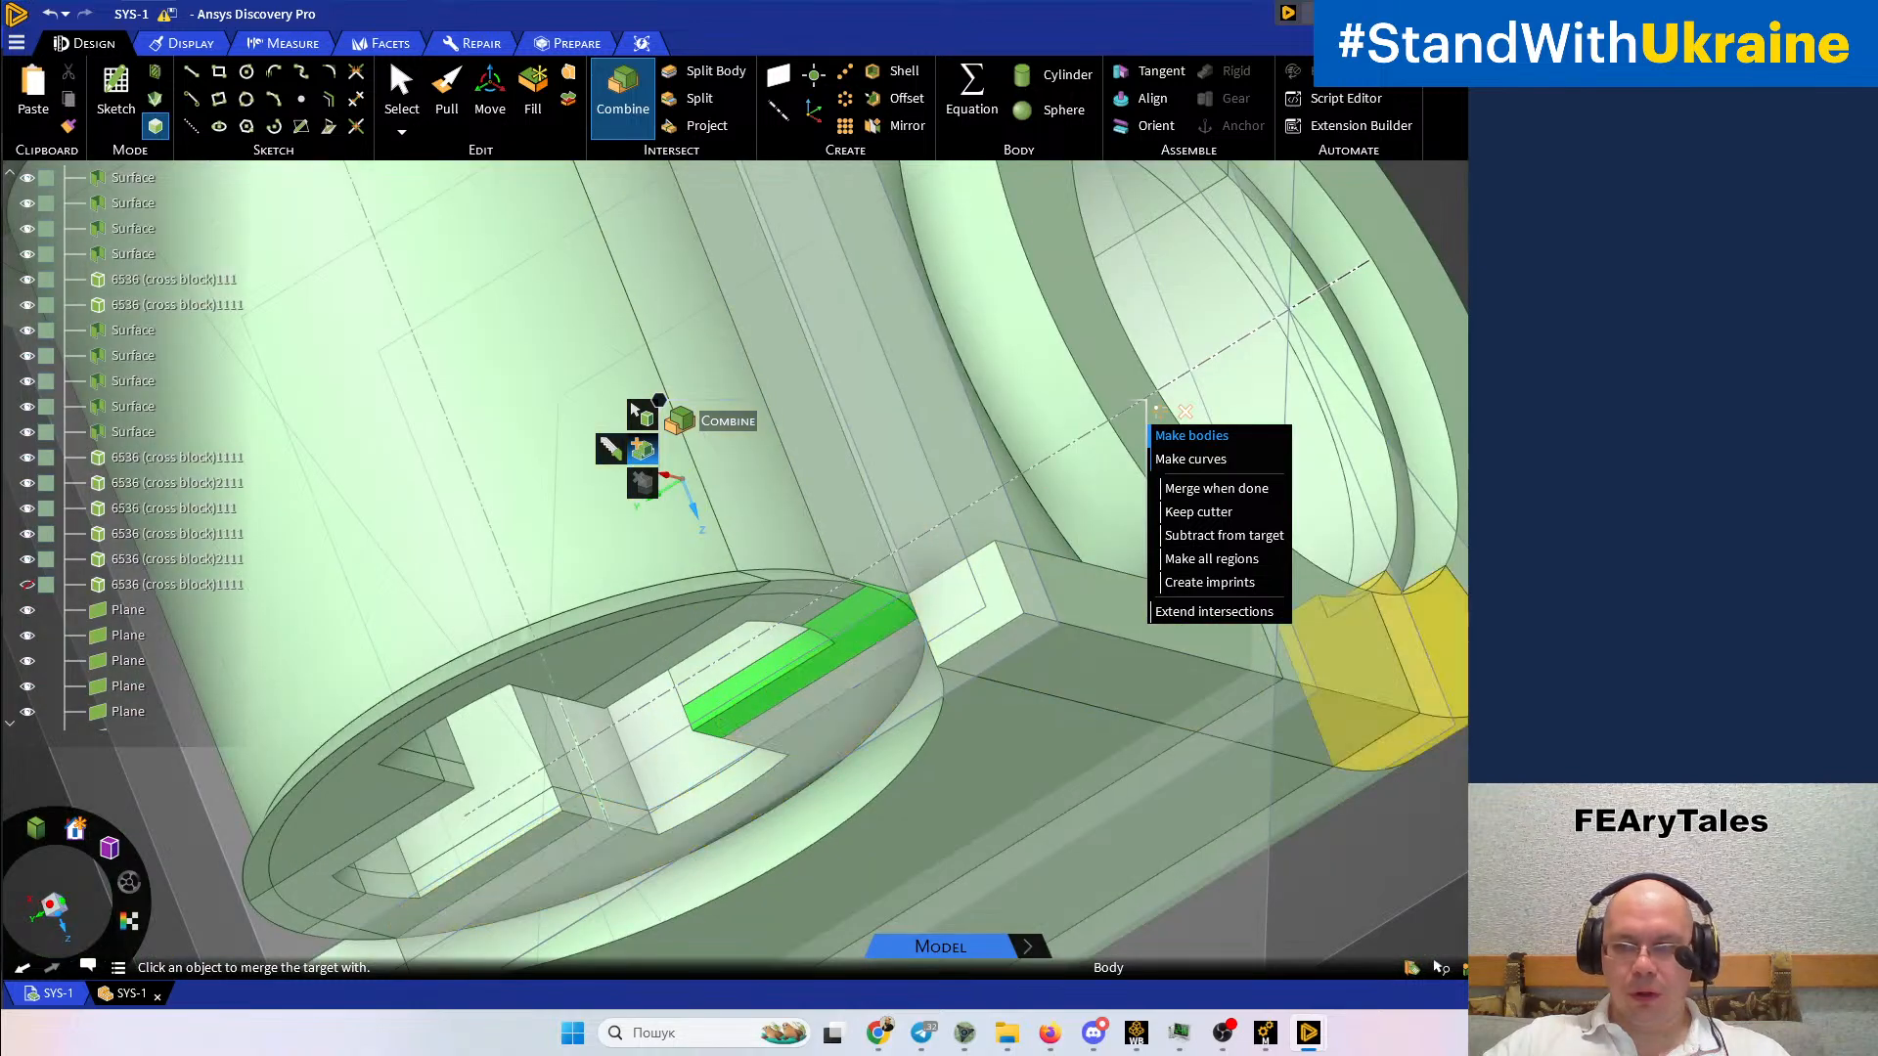
# Merge the neighbouring body on the other side of the cross-hole arm with its adjoining outer ring segment
pyautogui.click(939, 576)
pyautogui.click(808, 613)
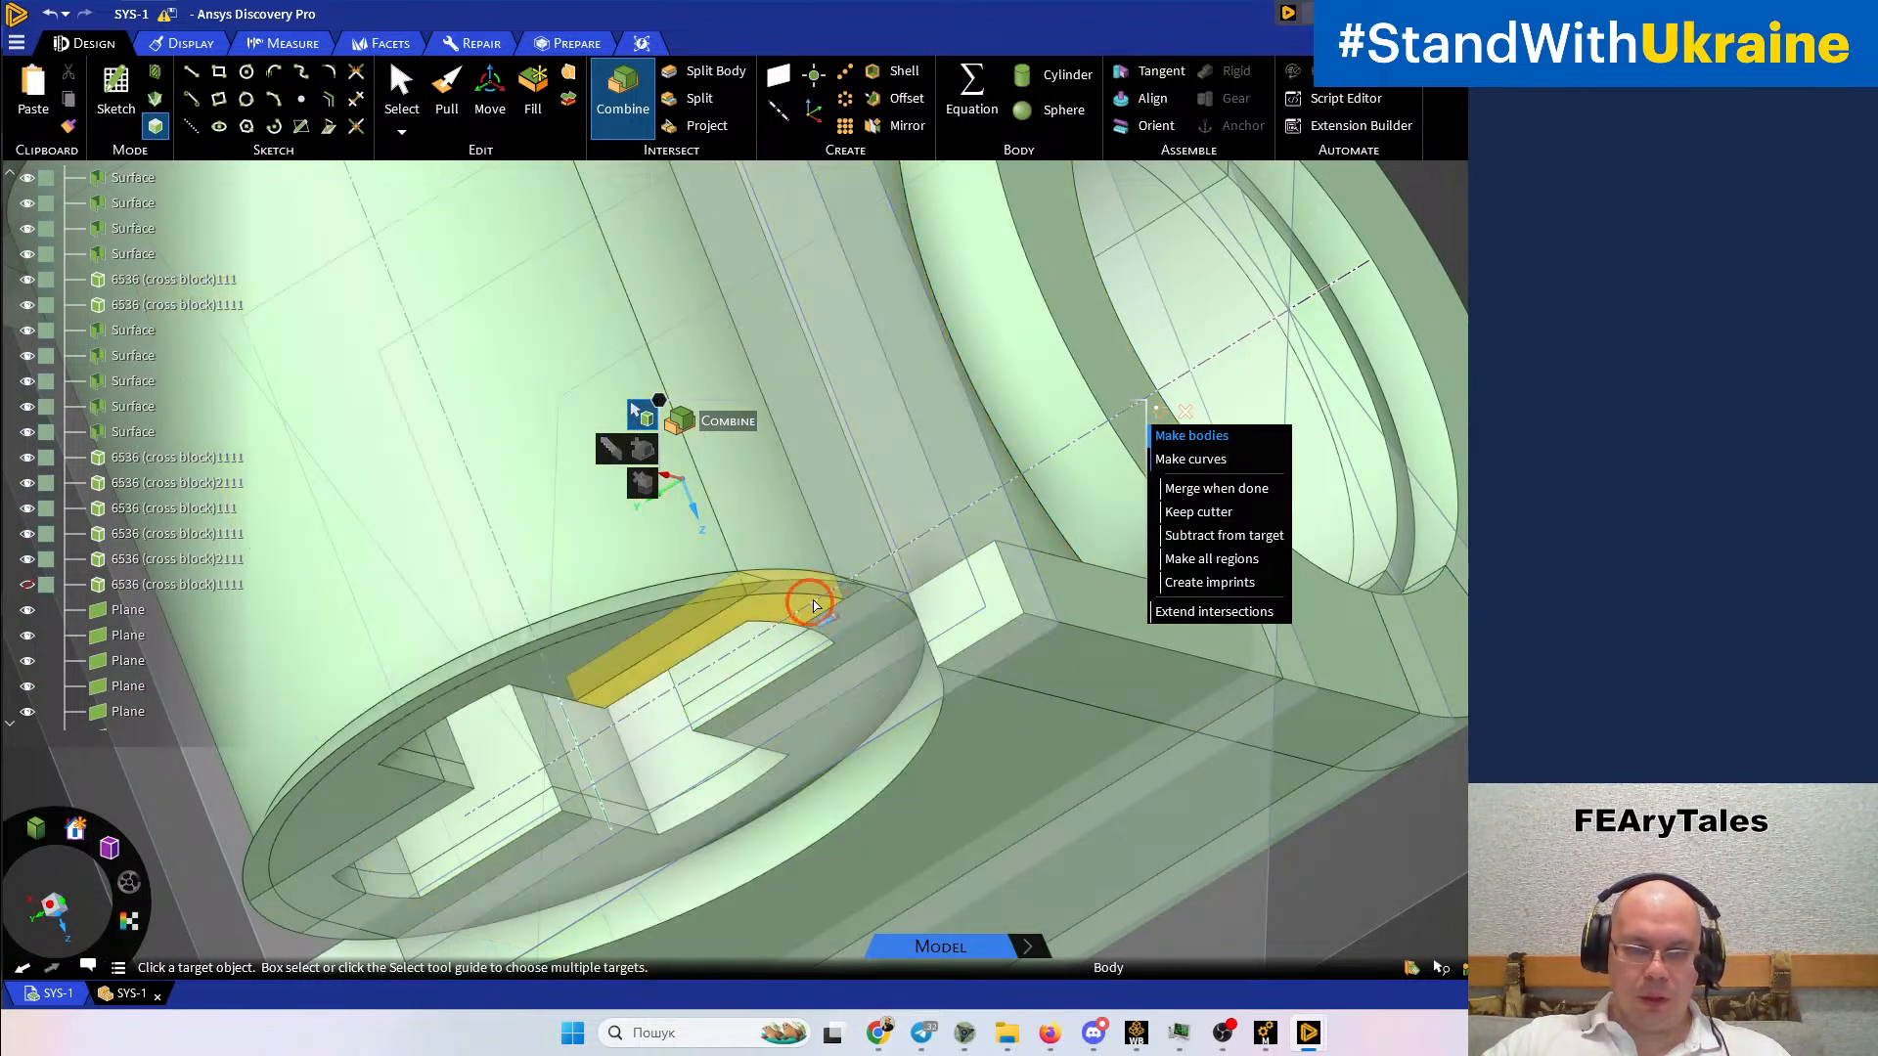
pyautogui.click(820, 588)
pyautogui.click(819, 587)
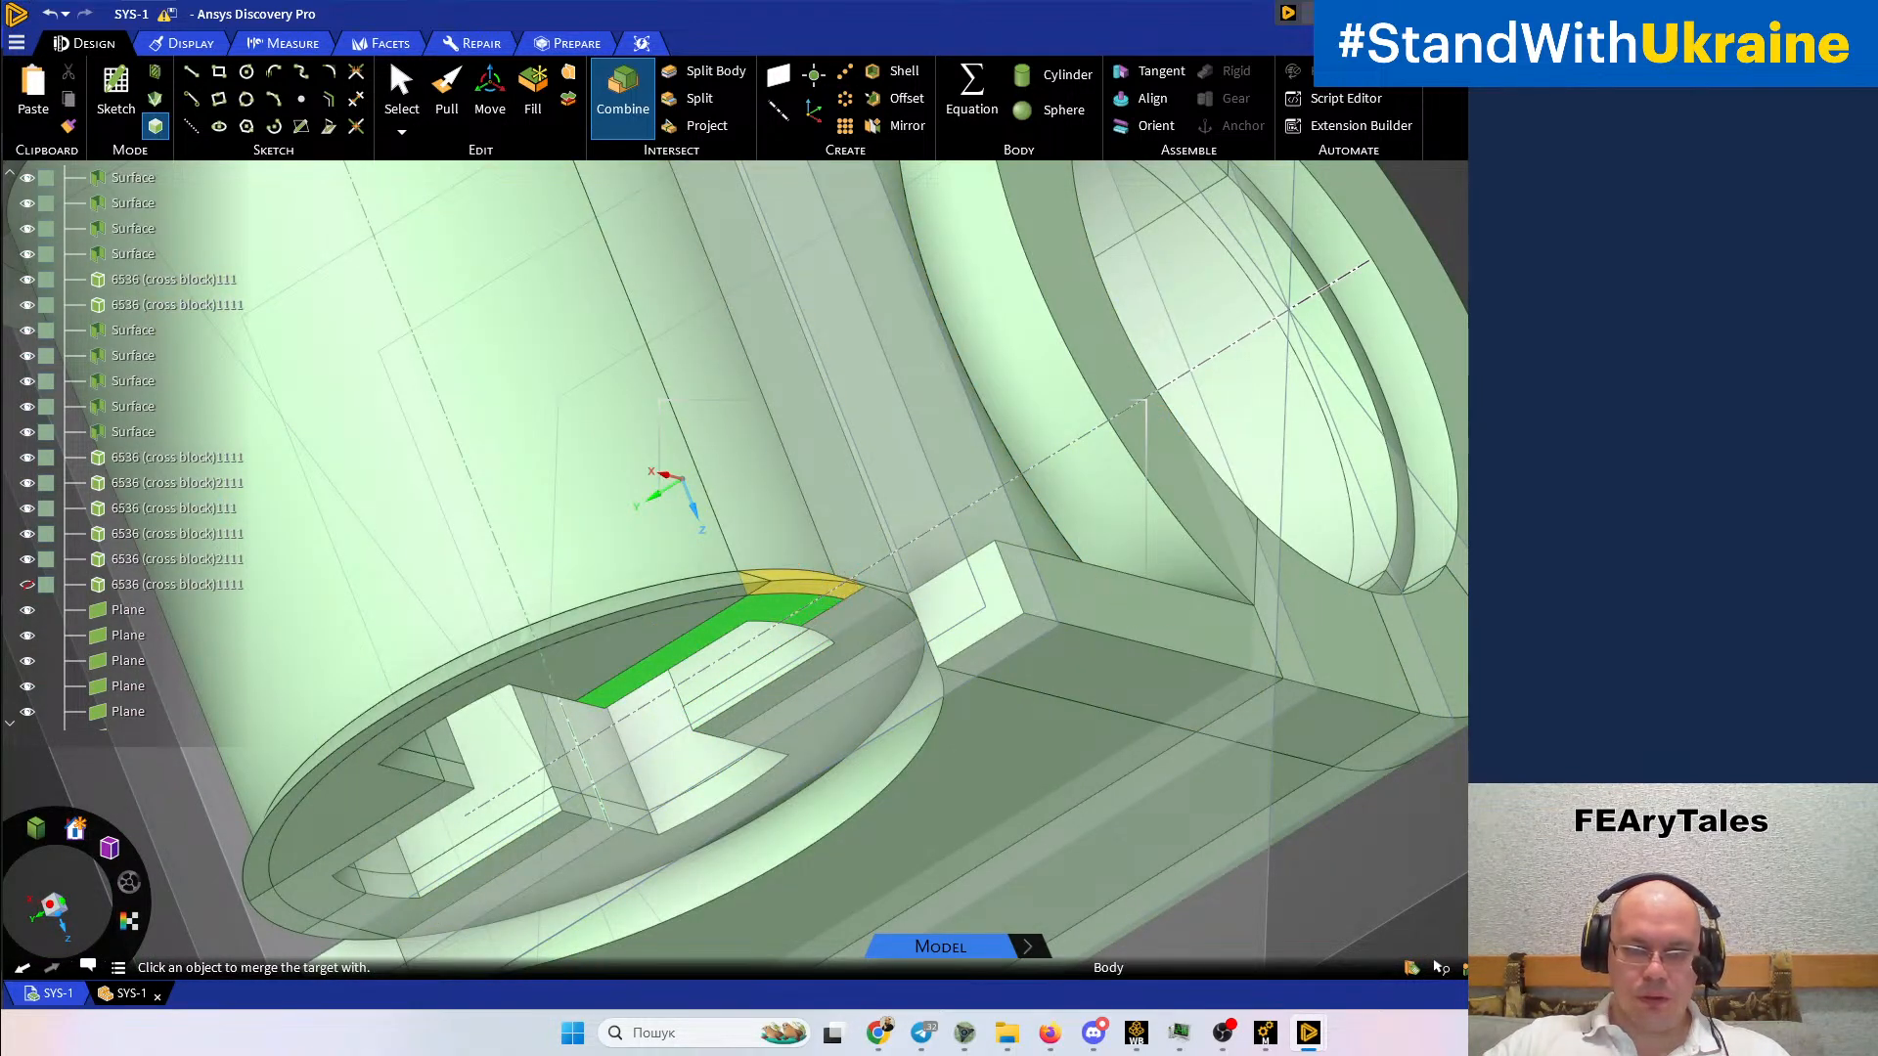
# Merge the large arch-shaped end body with its outer ring segment, and the neighbouring body beside the cross-hole arm with its own
pyautogui.click(688, 602)
pyautogui.click(1270, 610)
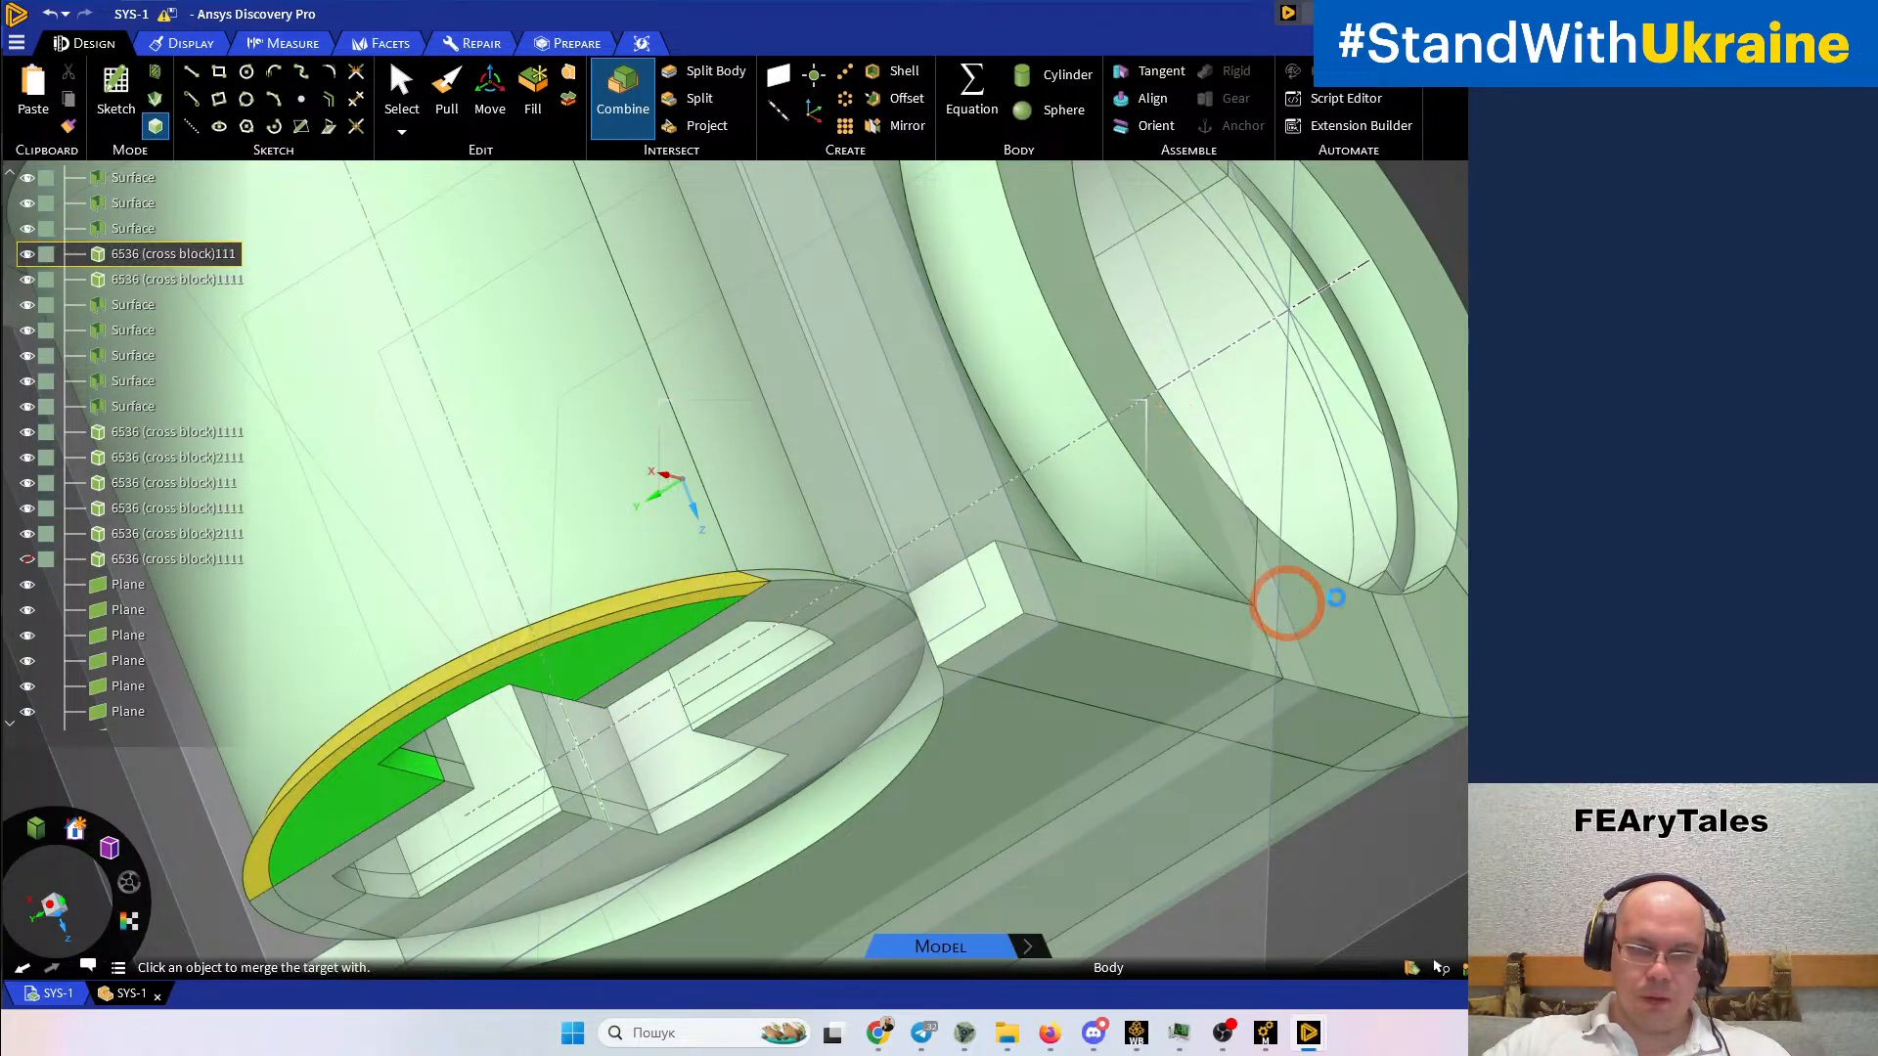
pyautogui.scroll(-1, 1457, 515)
pyautogui.moveTo(941, 612); pyautogui.dragTo(585, 795, button='middle')
pyautogui.scroll(5, 585, 795)
pyautogui.click(634, 764)
pyautogui.click(624, 747)
pyautogui.click(620, 740)
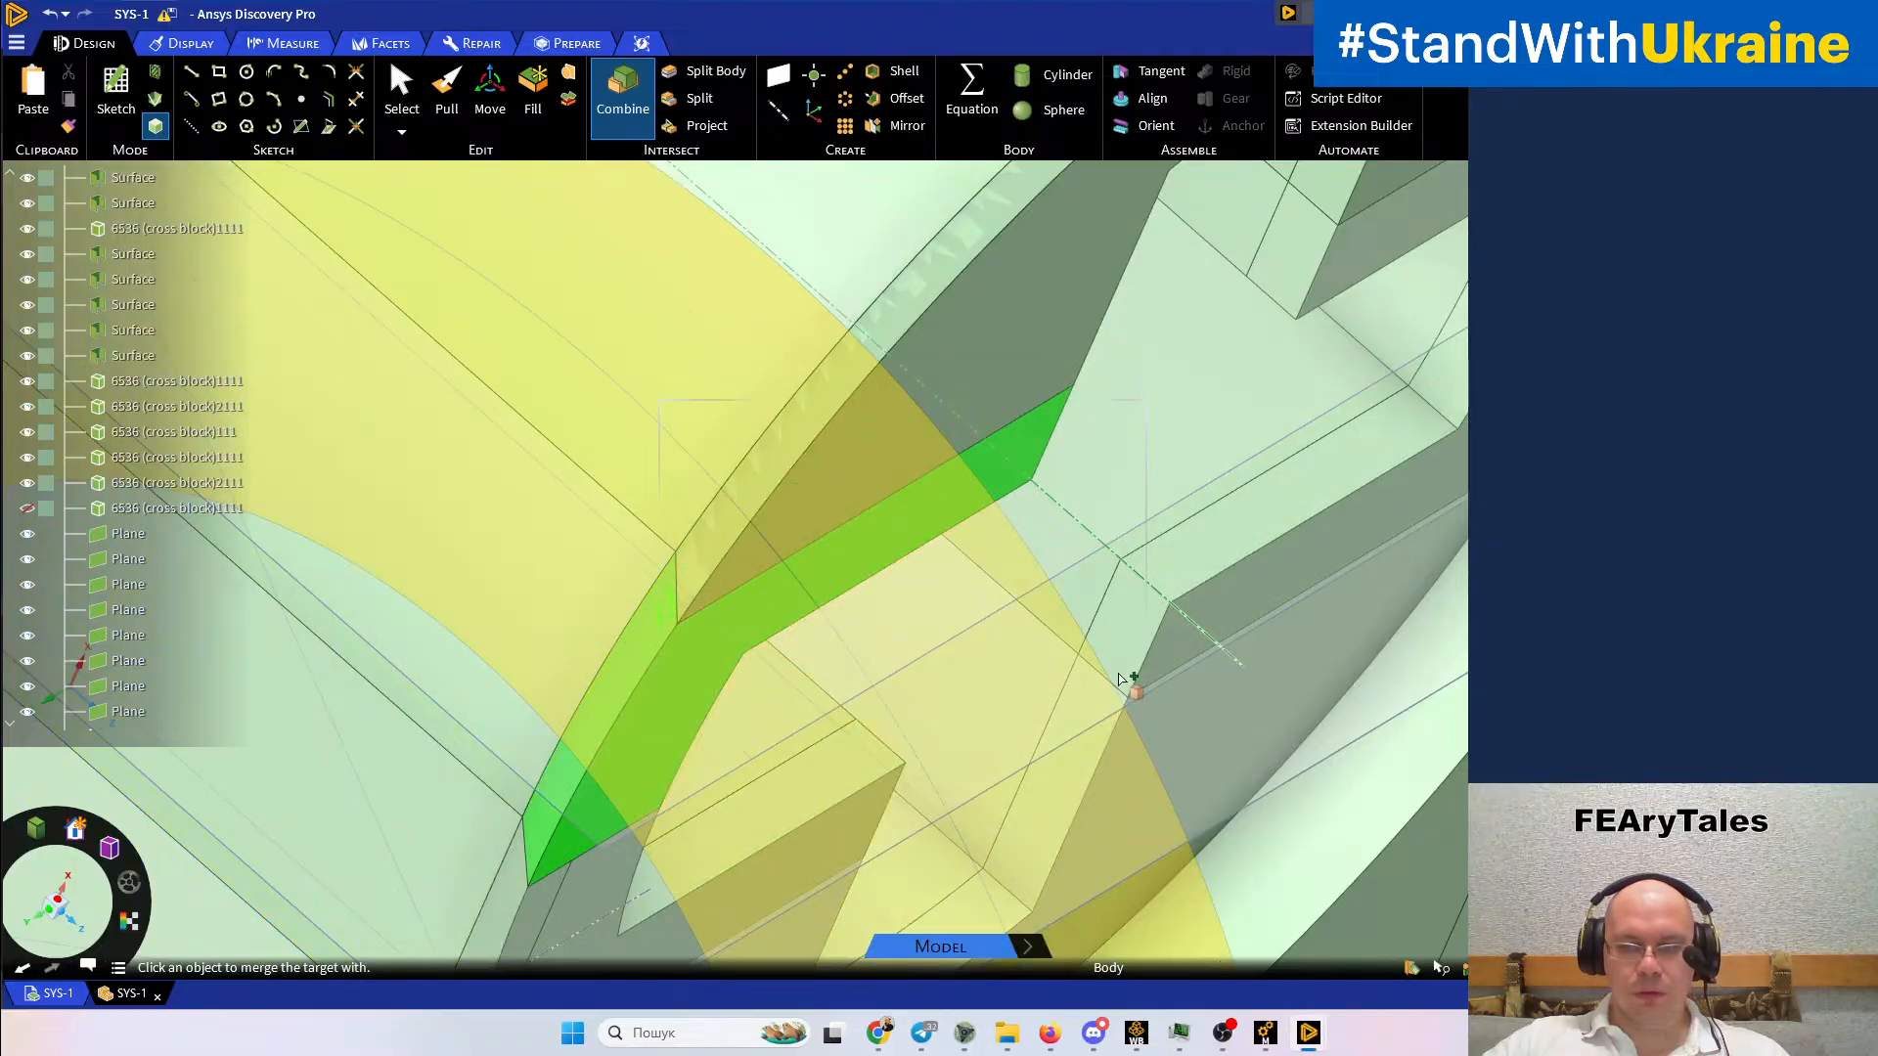
pyautogui.click(1363, 730)
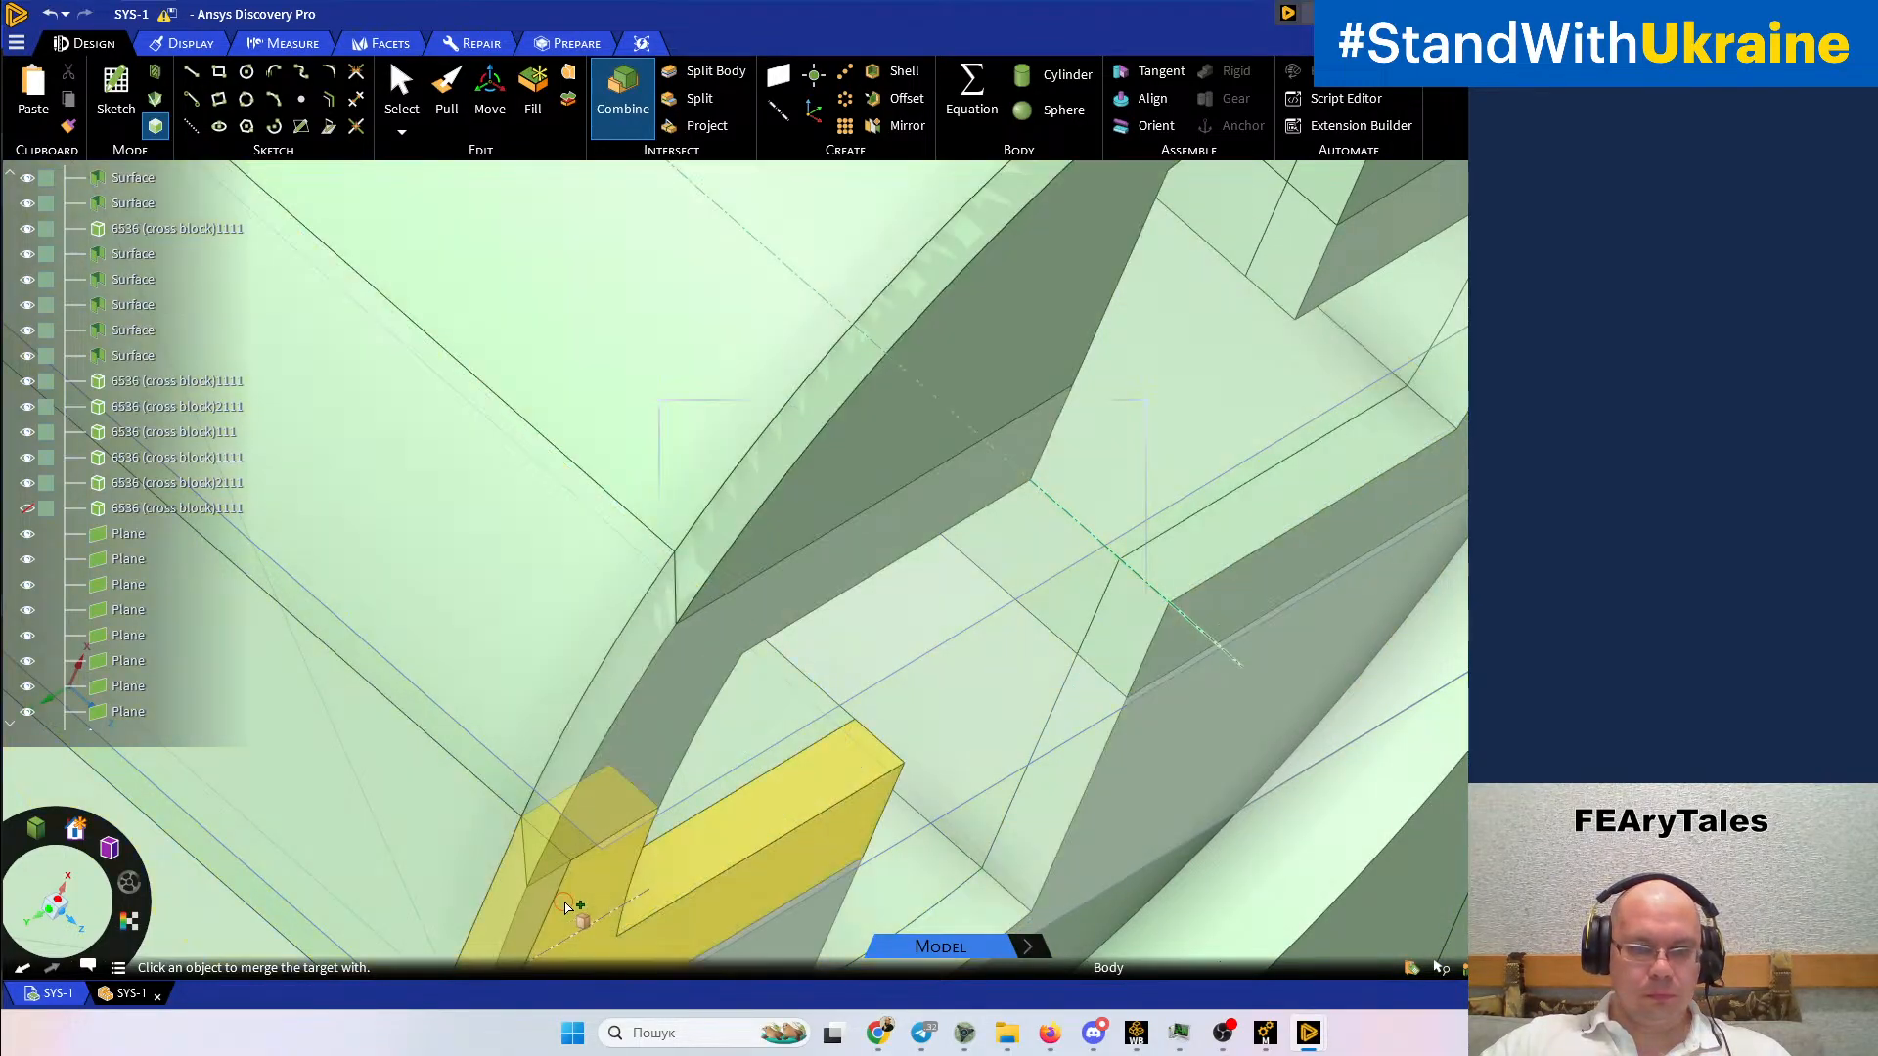
# Merge the L-shaped body at the end of the cross hole with its small outer ring segment and leave Combine
pyautogui.click(564, 908)
pyautogui.click(830, 893)
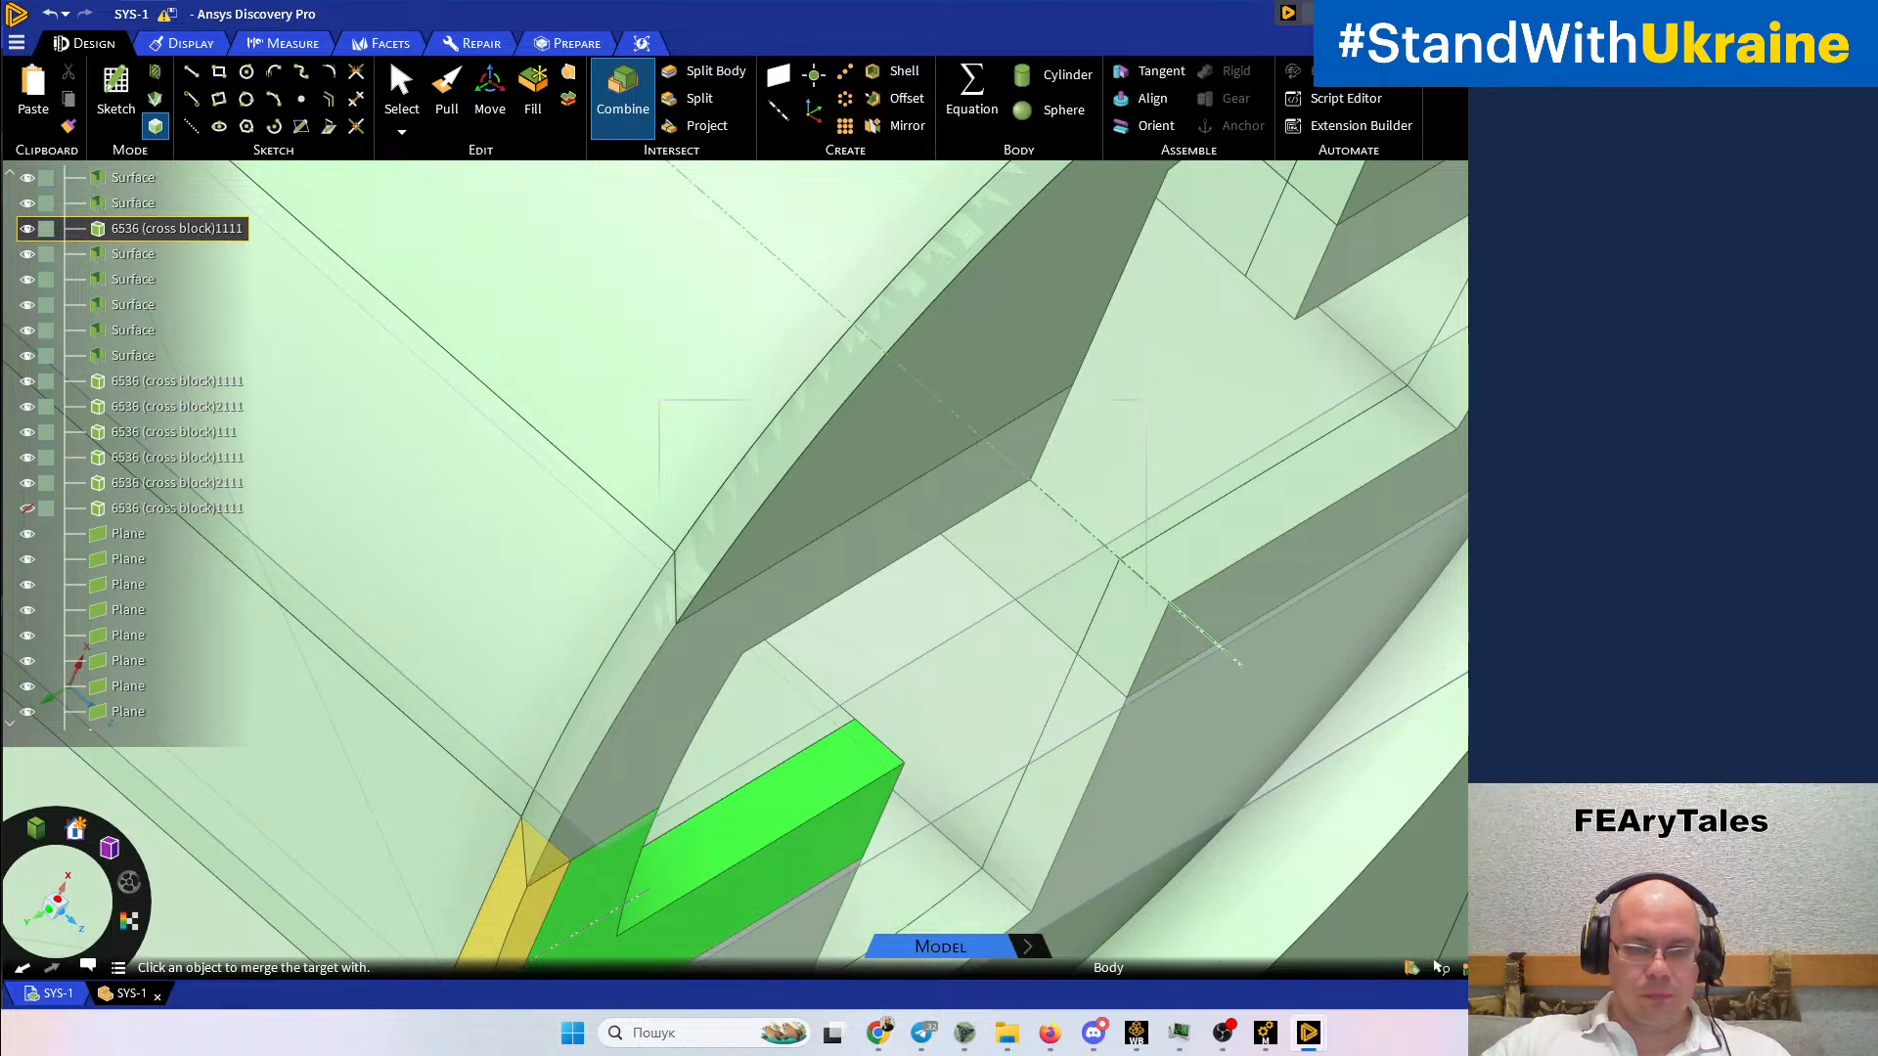
pyautogui.press('Escape')
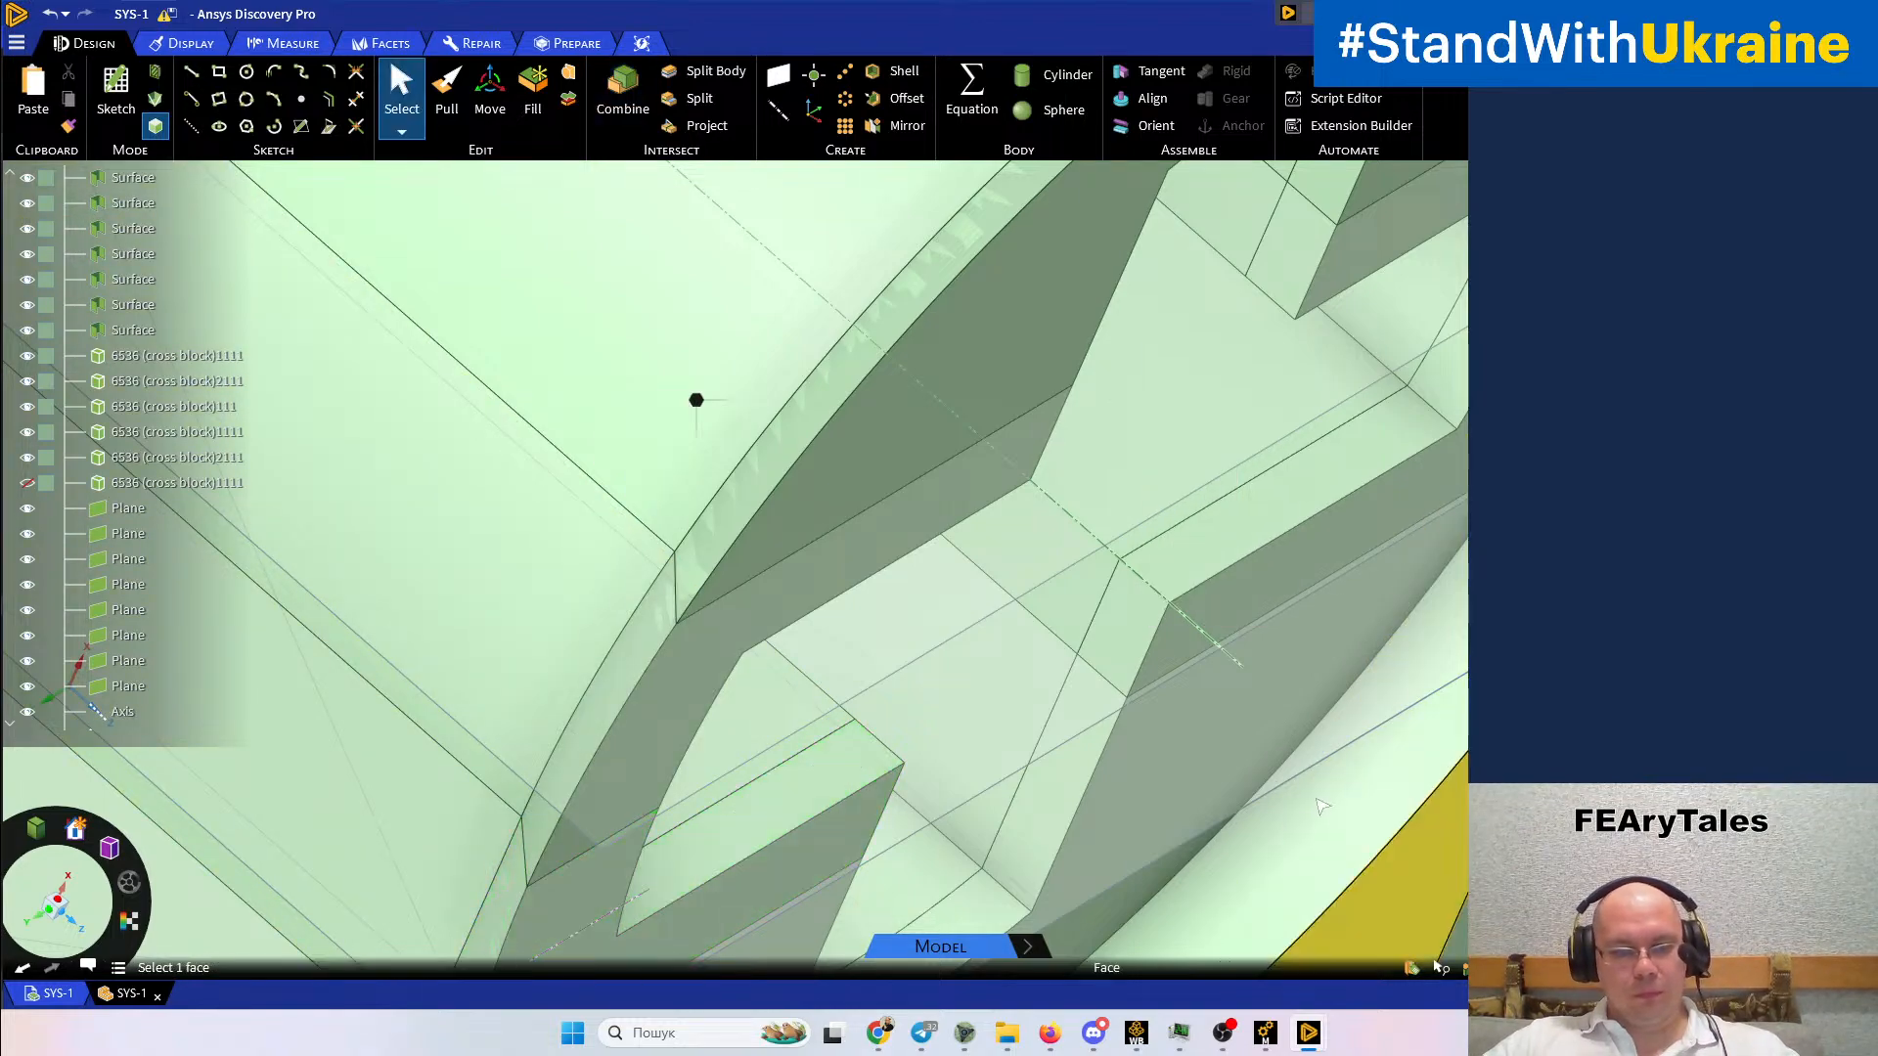
pyautogui.click(810, 460)
pyautogui.keyDown('ctrl'); pyautogui.moveTo(833, 444); pyautogui.dragTo(869, 342, button='middle'); pyautogui.keyUp('ctrl')
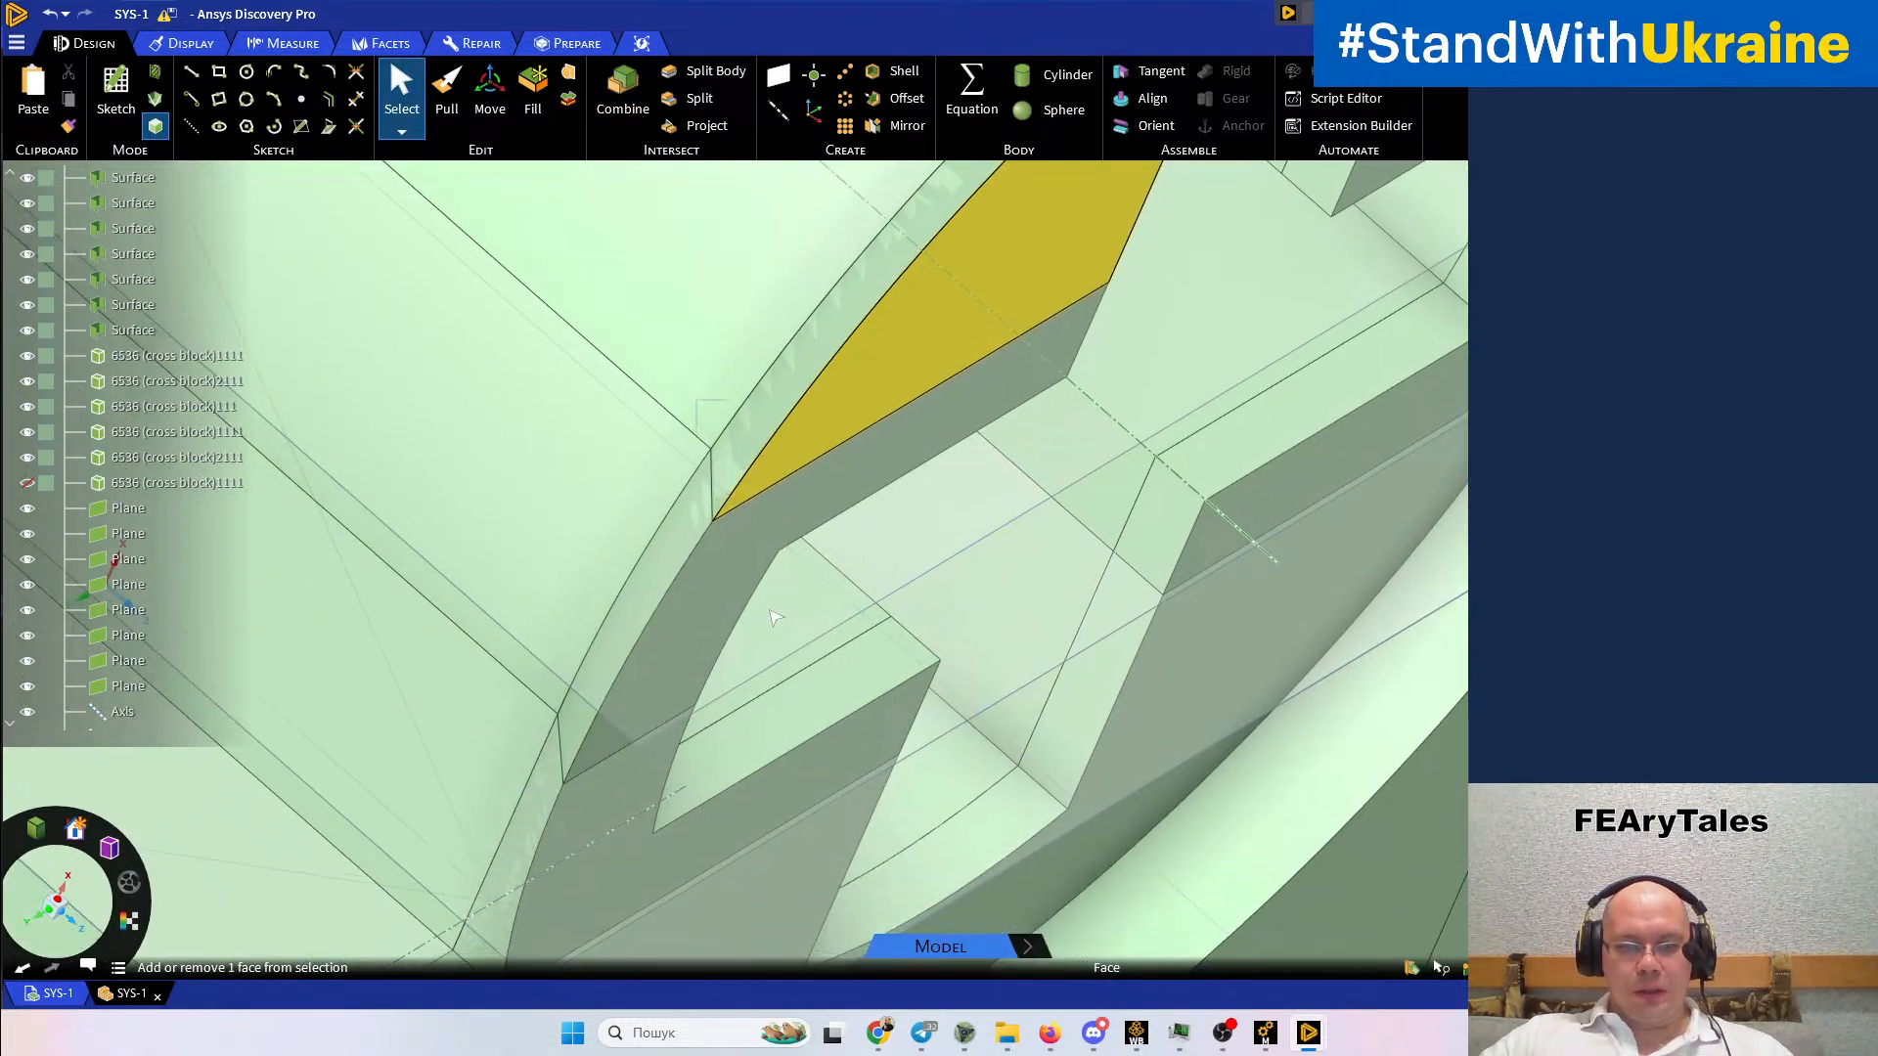
pyautogui.press('Escape')
# Delete the three uppermost parallel reference planes that cut across the cylinder and the cross hole
pyautogui.scroll(-6, 992, 717)
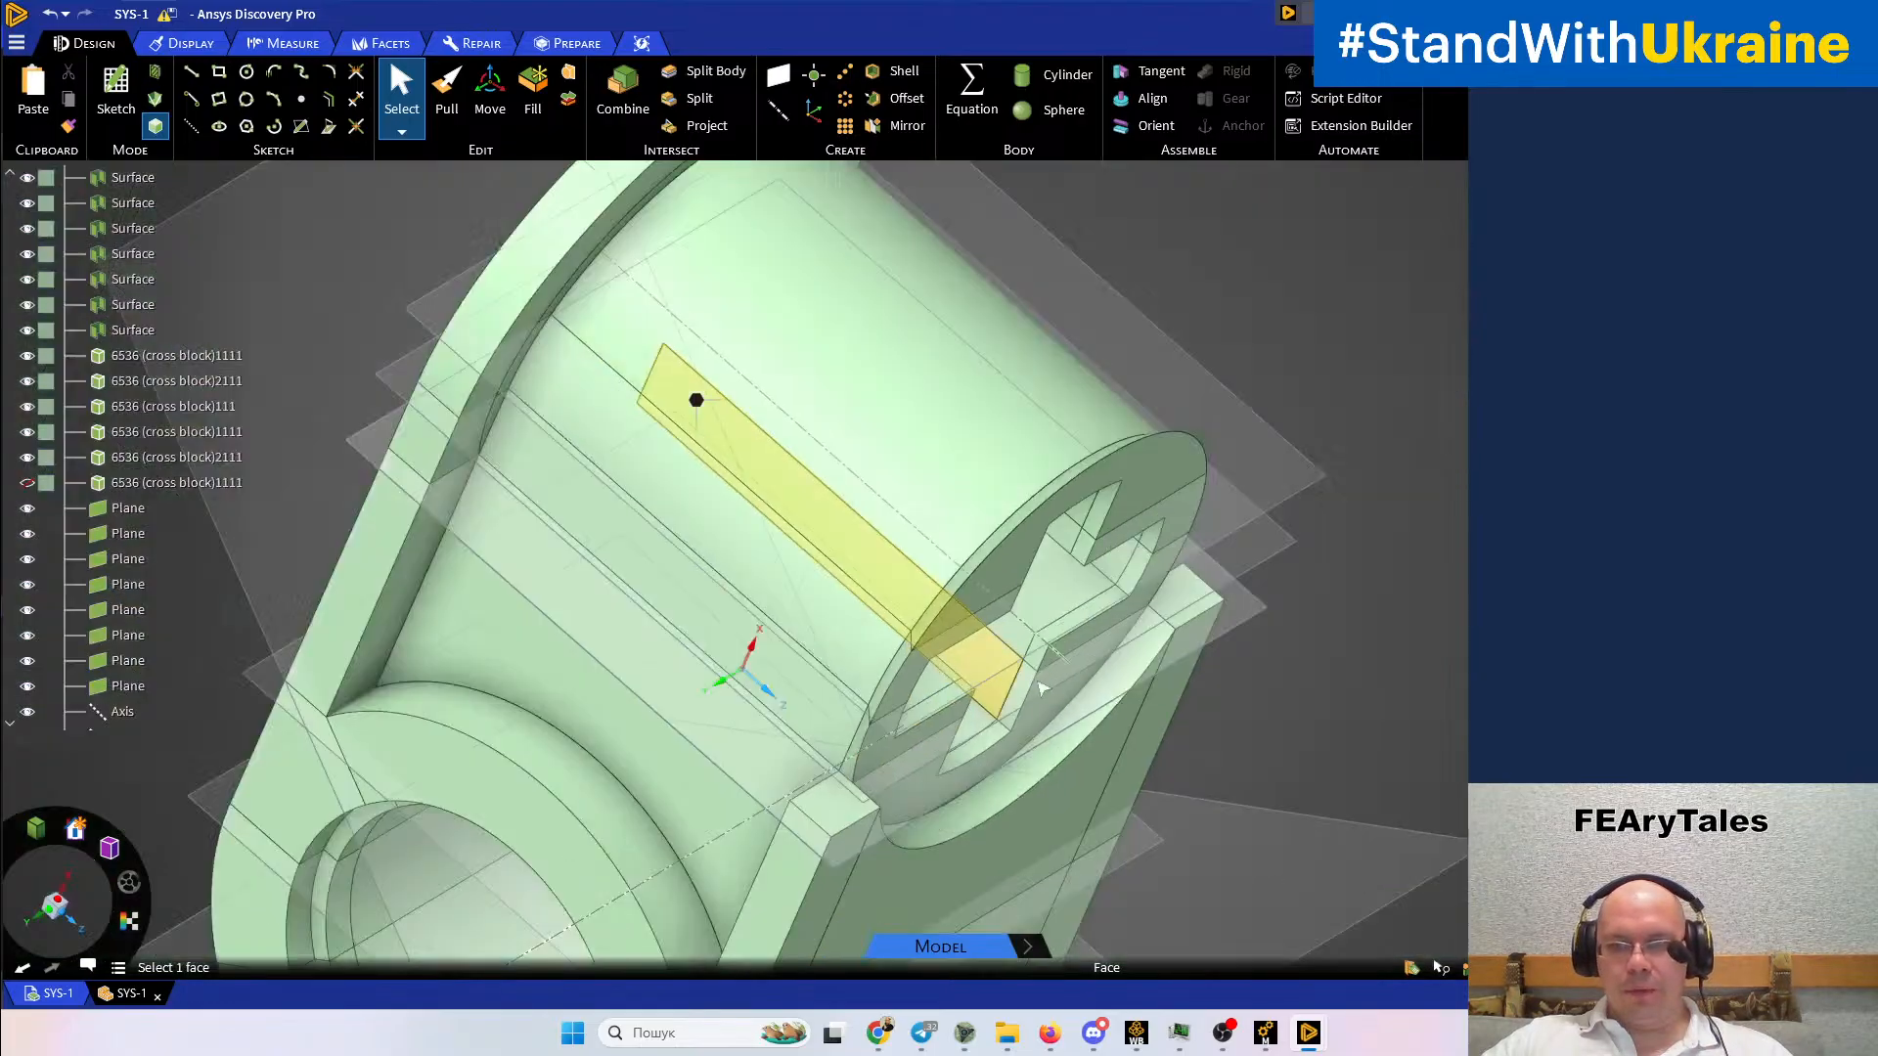
pyautogui.click(1272, 526)
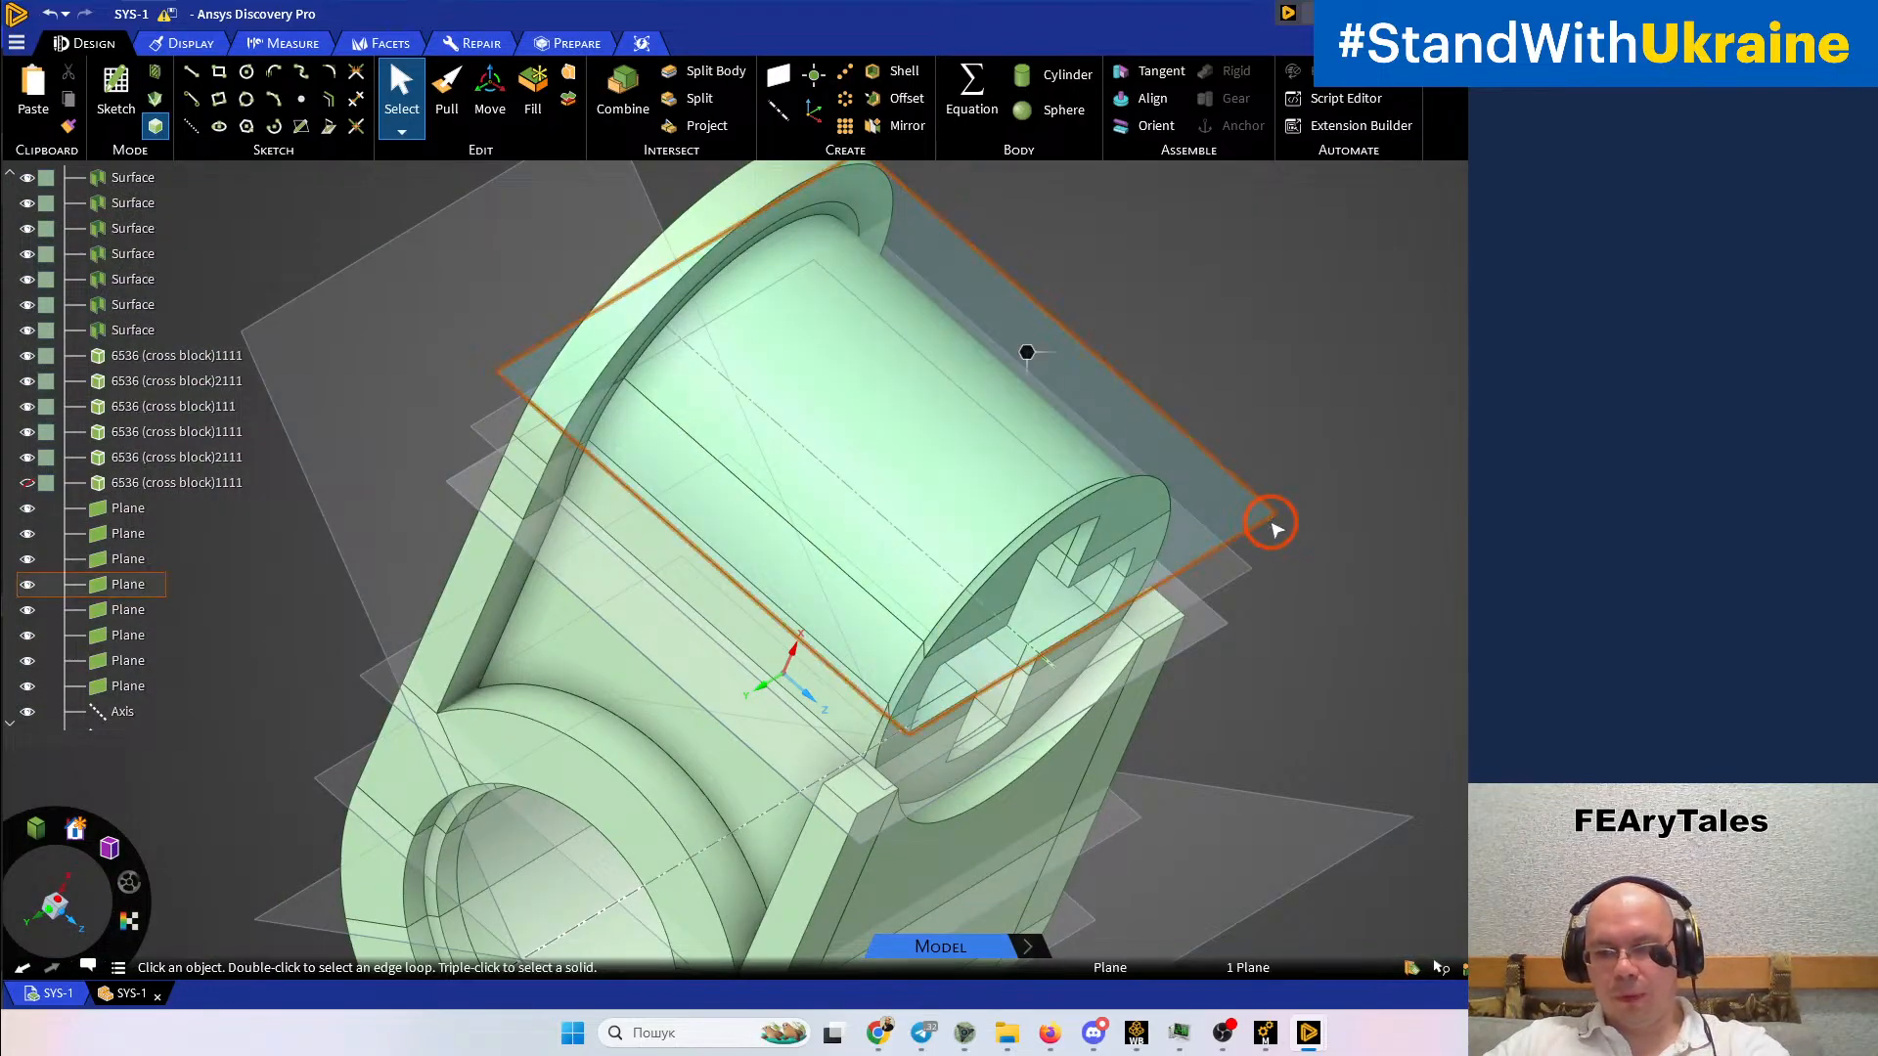
pyautogui.press('Delete')
pyautogui.click(1237, 584)
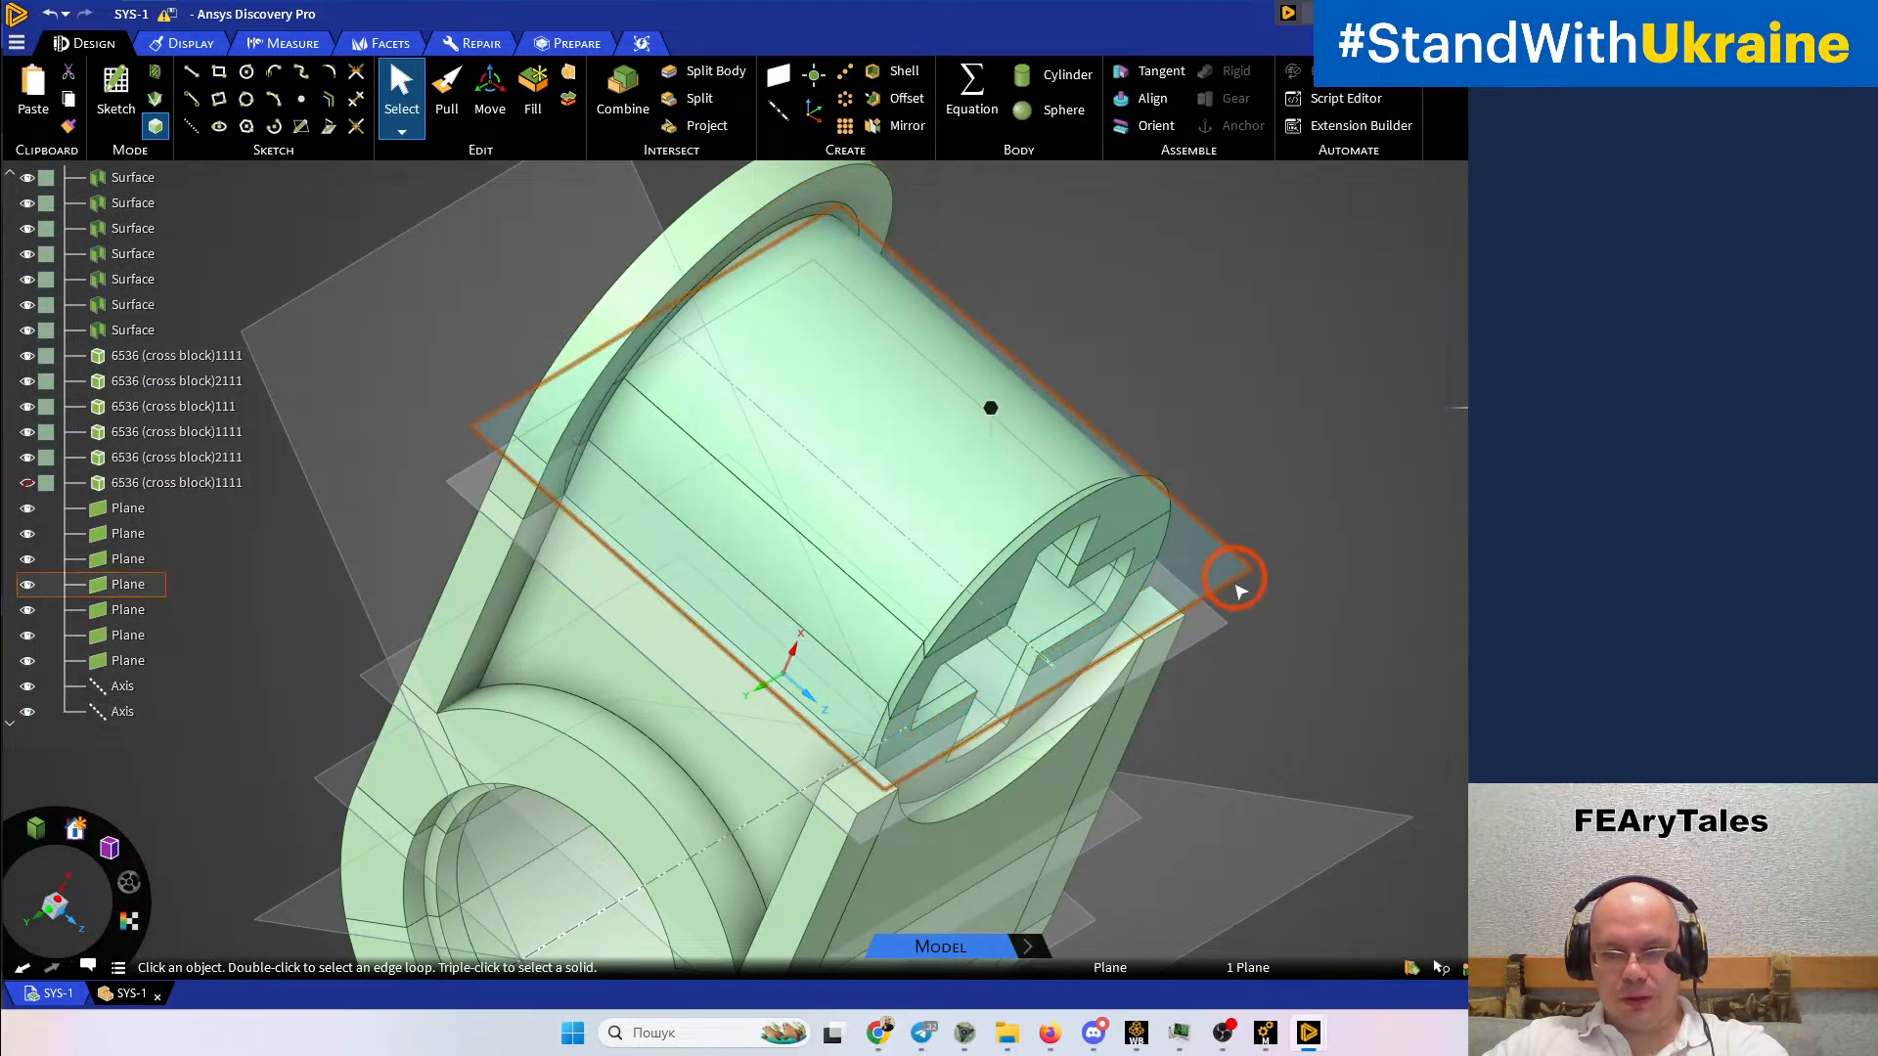
pyautogui.press('Delete')
pyautogui.click(1223, 635)
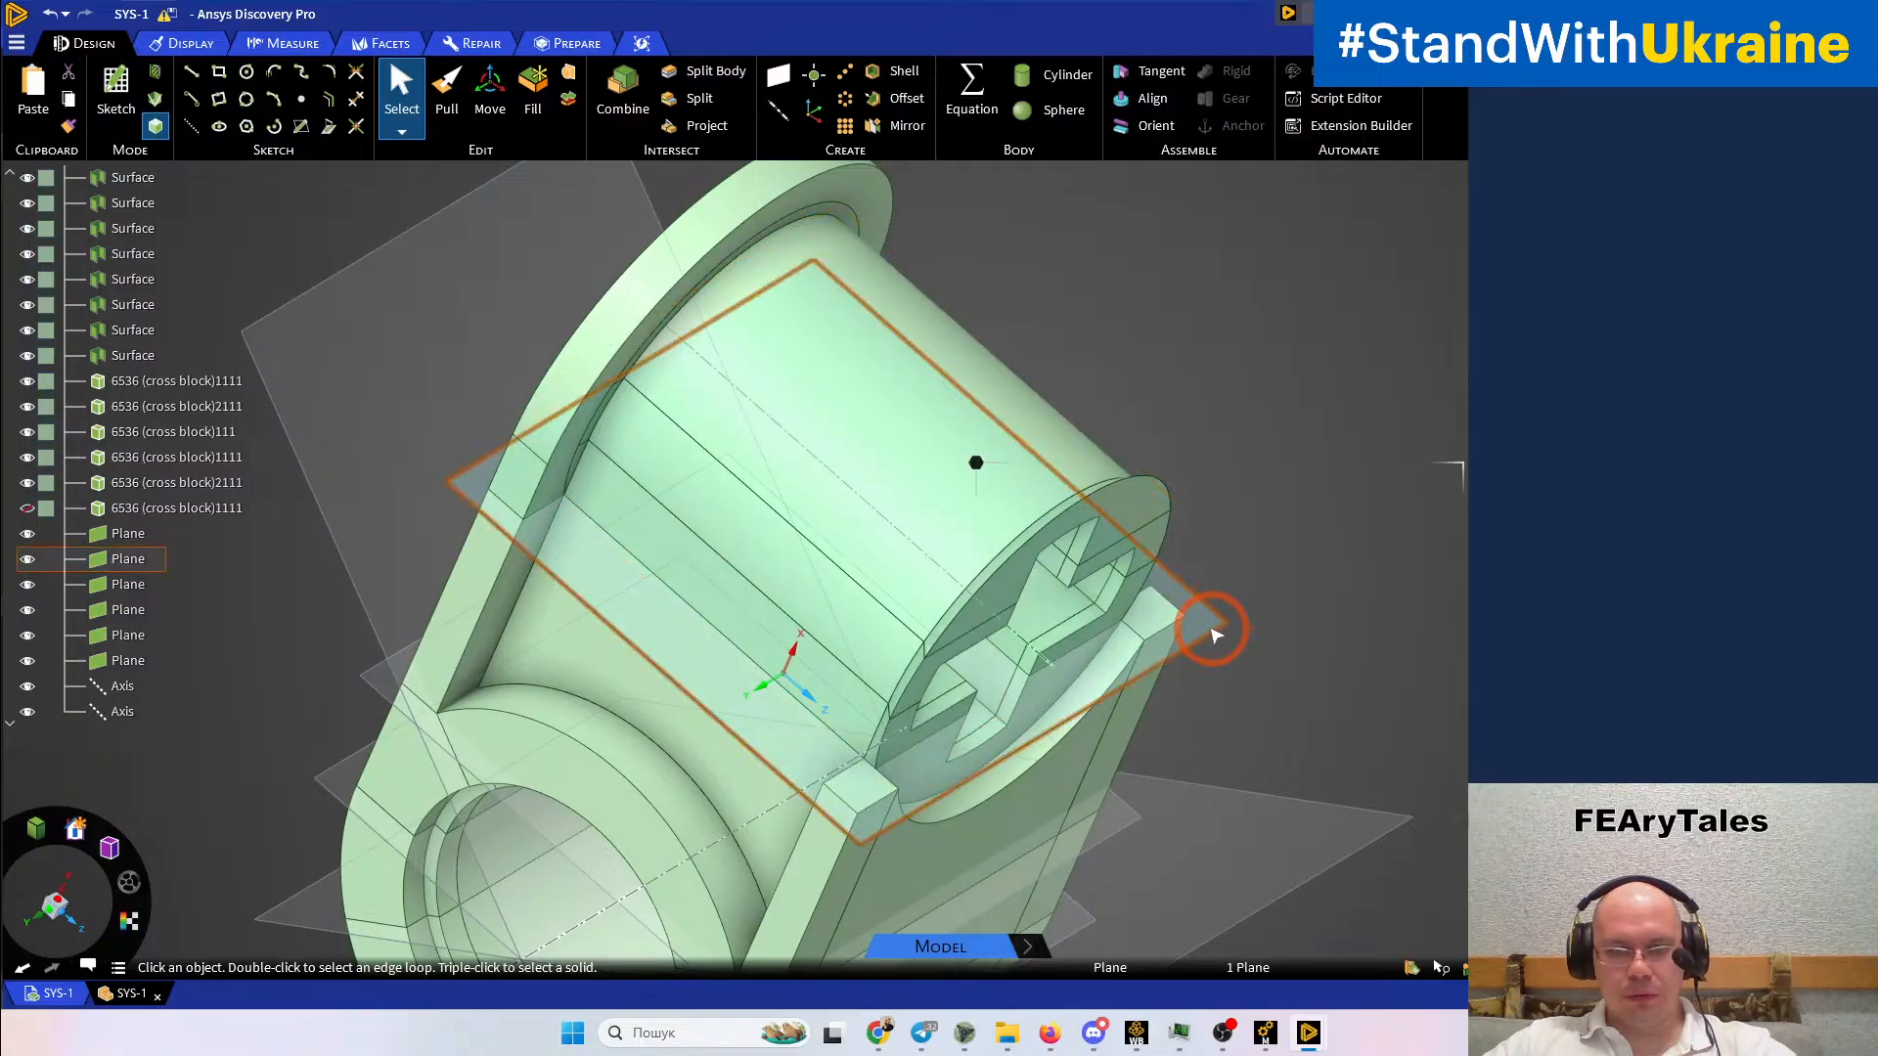
pyautogui.press('Delete')
# Select the five body faces around the upper part of the cross hole and isolate those bodies by hiding everything else
pyautogui.scroll(6, 1174, 587)
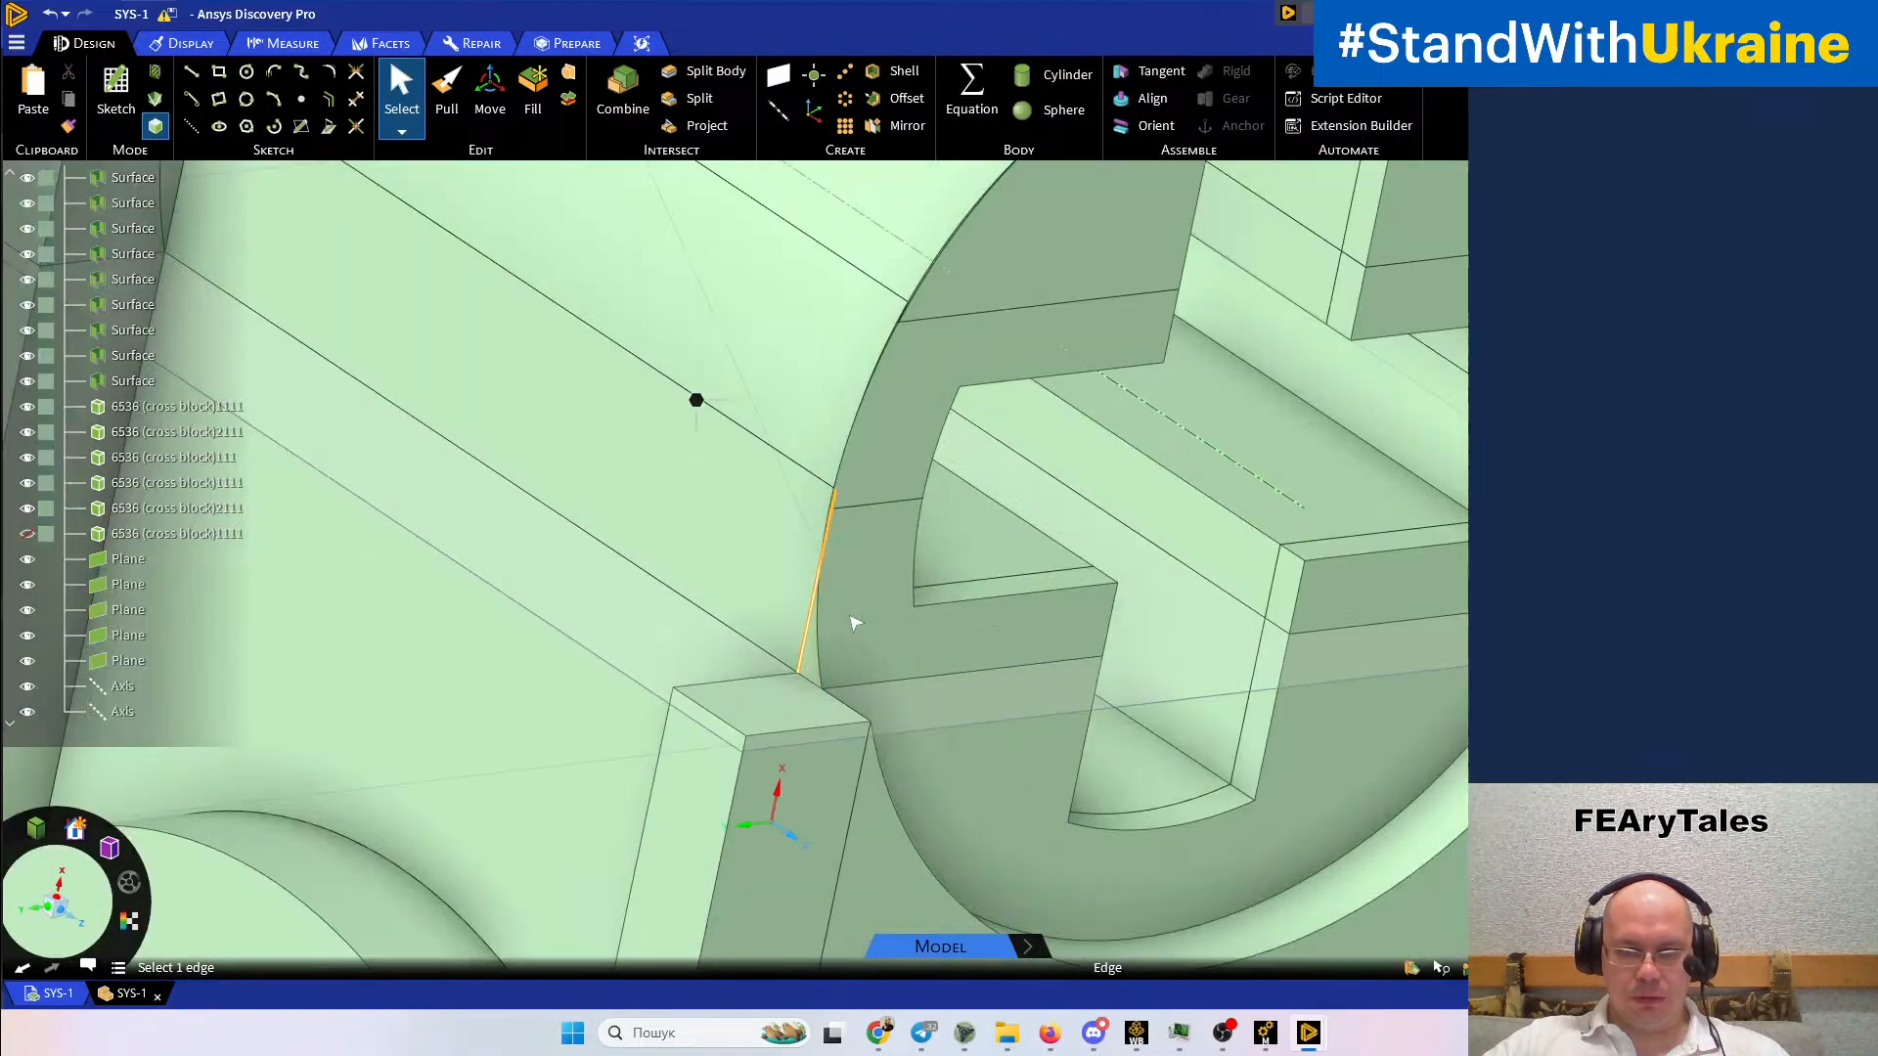
pyautogui.click(872, 537)
pyautogui.keyDown('ctrl'); pyautogui.click(919, 408); pyautogui.keyUp('ctrl')
pyautogui.keyDown('ctrl'); pyautogui.click(985, 277); pyautogui.keyUp('ctrl')
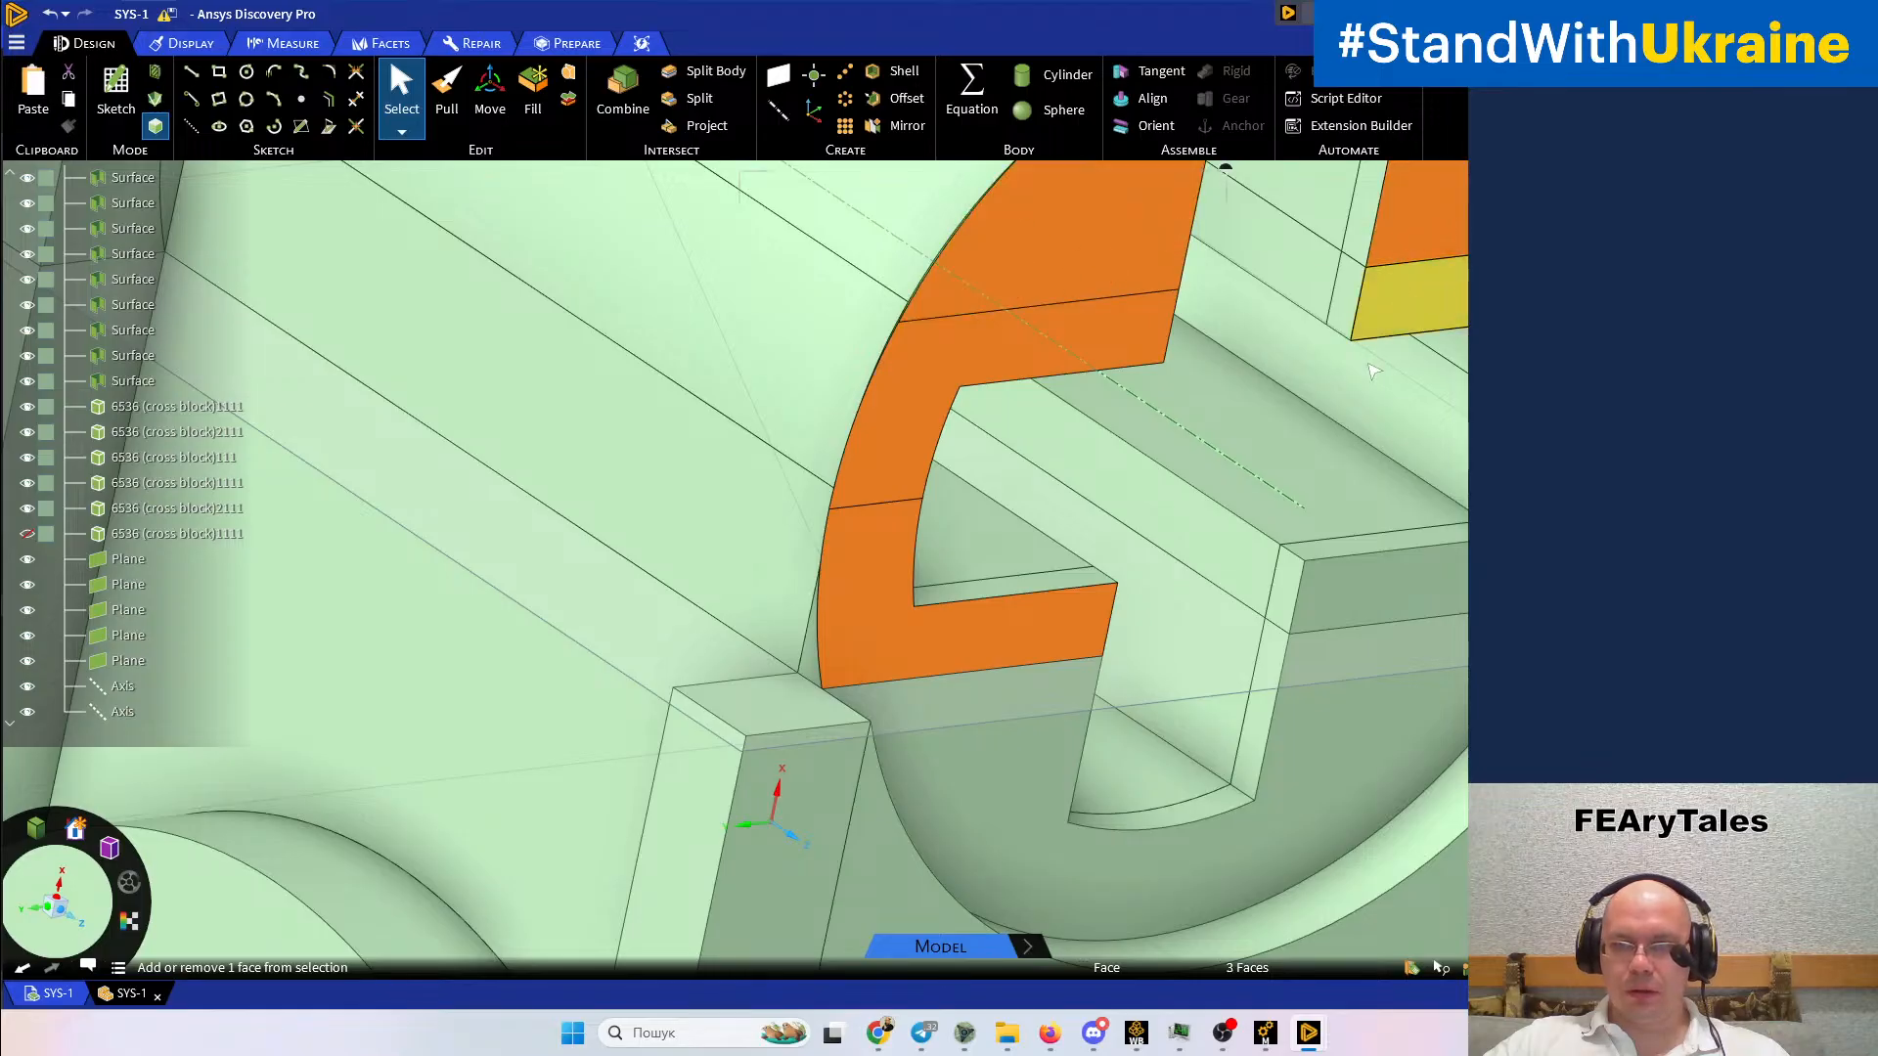
pyautogui.keyDown('ctrl'); pyautogui.click(1423, 298); pyautogui.keyUp('ctrl')
pyautogui.keyDown('ctrl'); pyautogui.click(1379, 592); pyautogui.keyUp('ctrl')
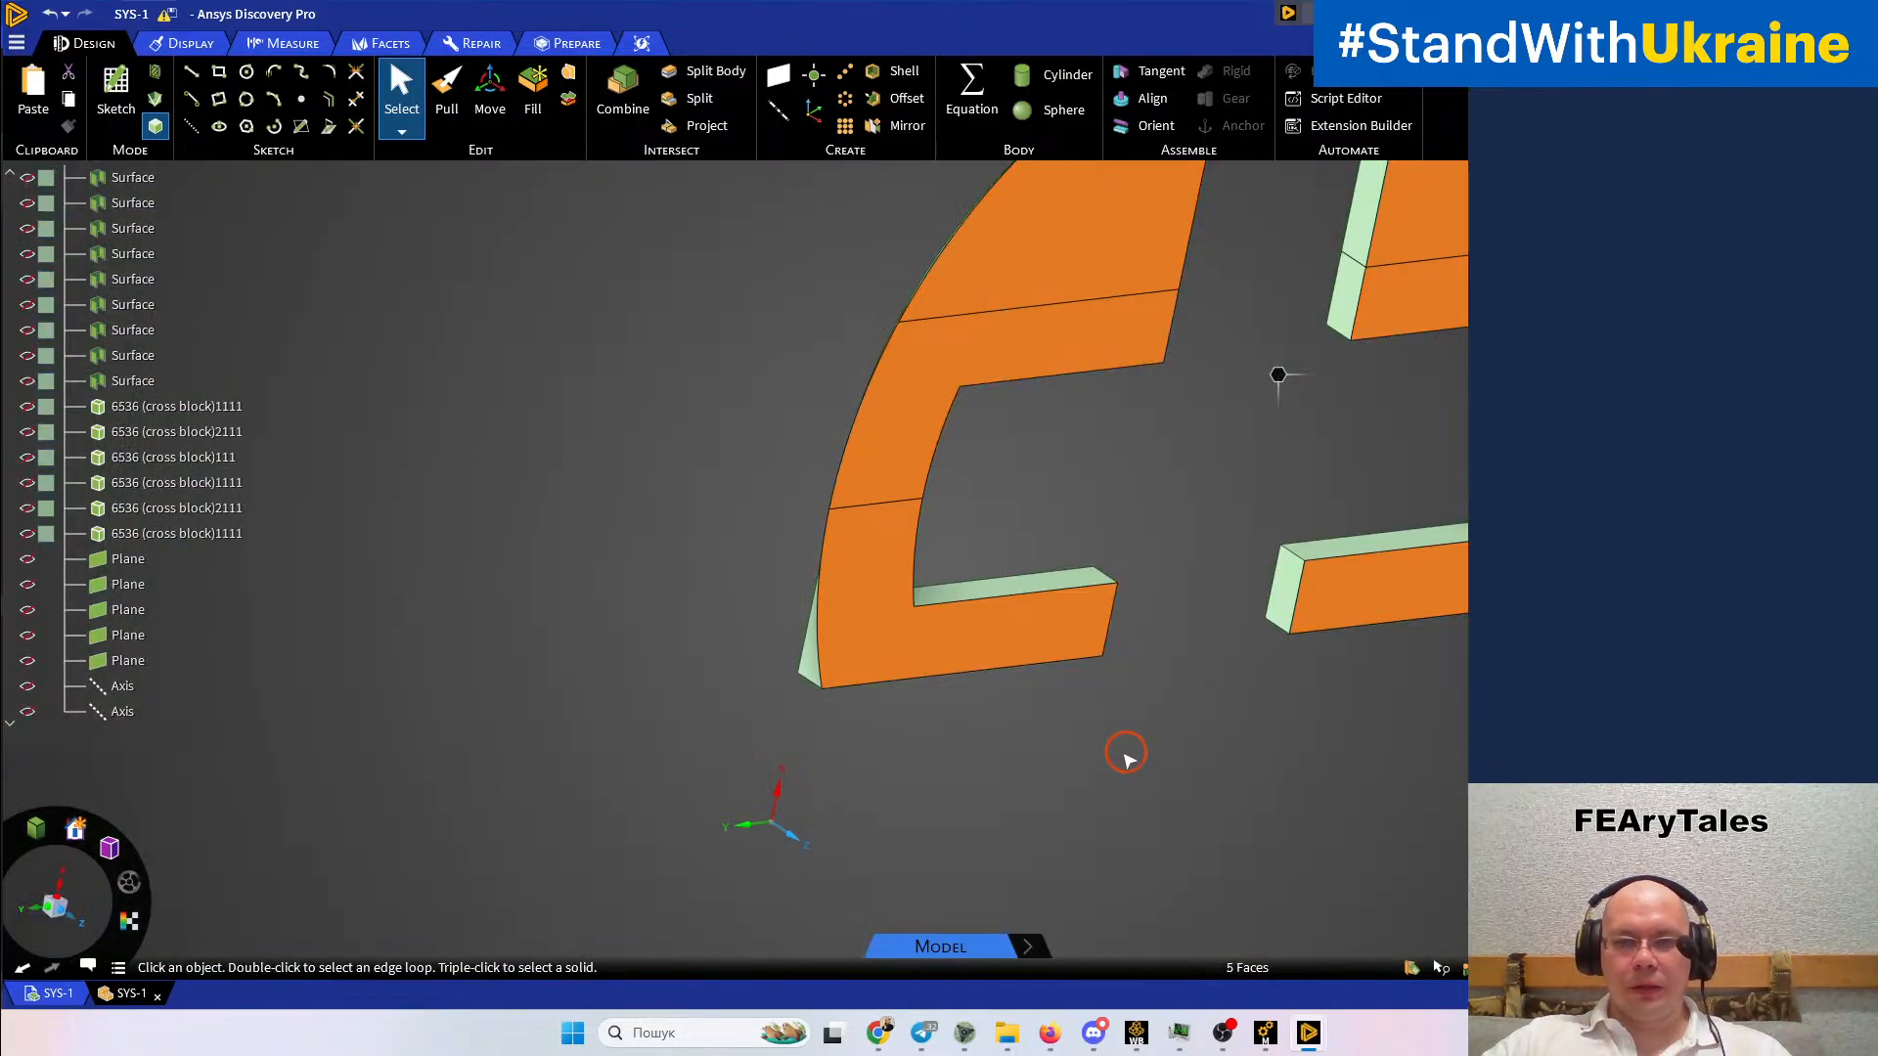
# Examine the isolated end bodies from both sides, selecting the two opposite faces of the L-shaped piece to check its shape
pyautogui.moveTo(1125, 758); pyautogui.dragTo(913, 587, button='middle')
pyautogui.click(796, 529)
pyautogui.moveTo(797, 533); pyautogui.dragTo(1174, 721, button='middle')
pyautogui.keyDown('ctrl'); pyautogui.click(939, 568); pyautogui.keyUp('ctrl')
pyautogui.moveTo(938, 567); pyautogui.dragTo(978, 536, button='middle')
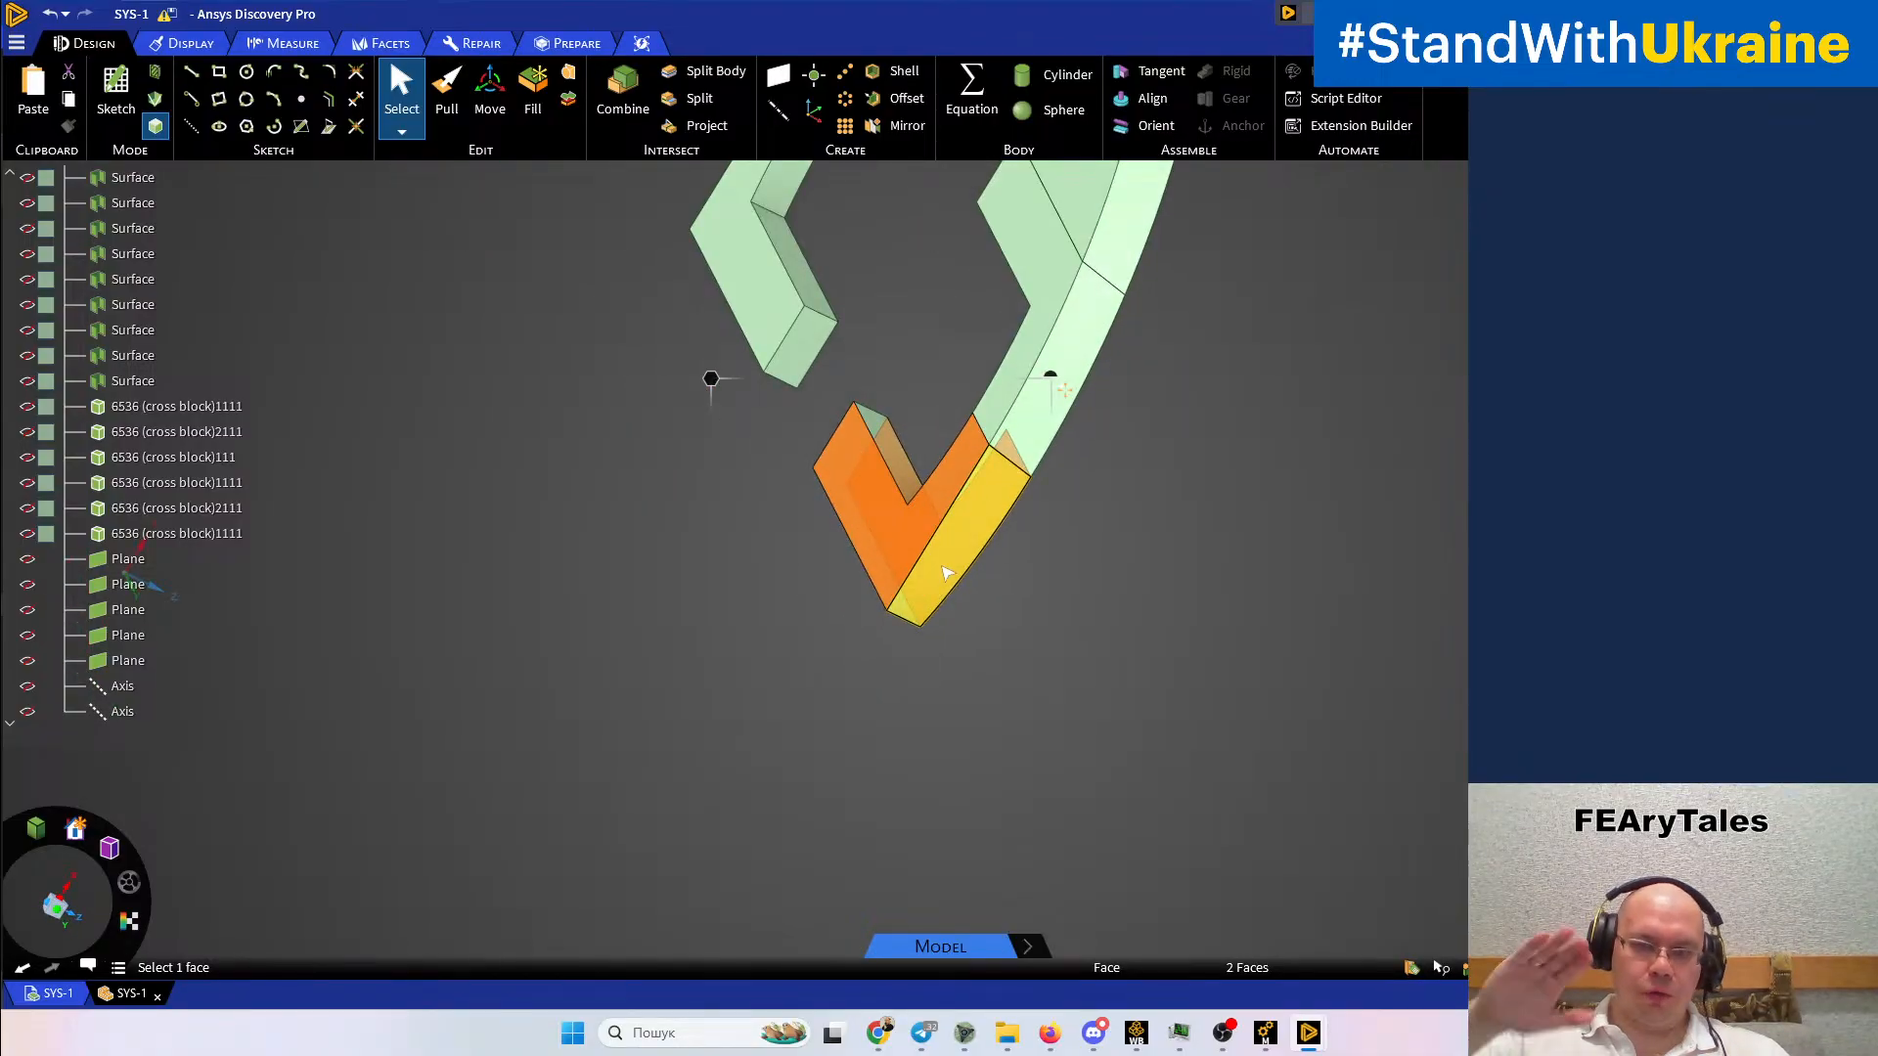
pyautogui.moveTo(792, 431); pyautogui.dragTo(847, 545, button='middle')
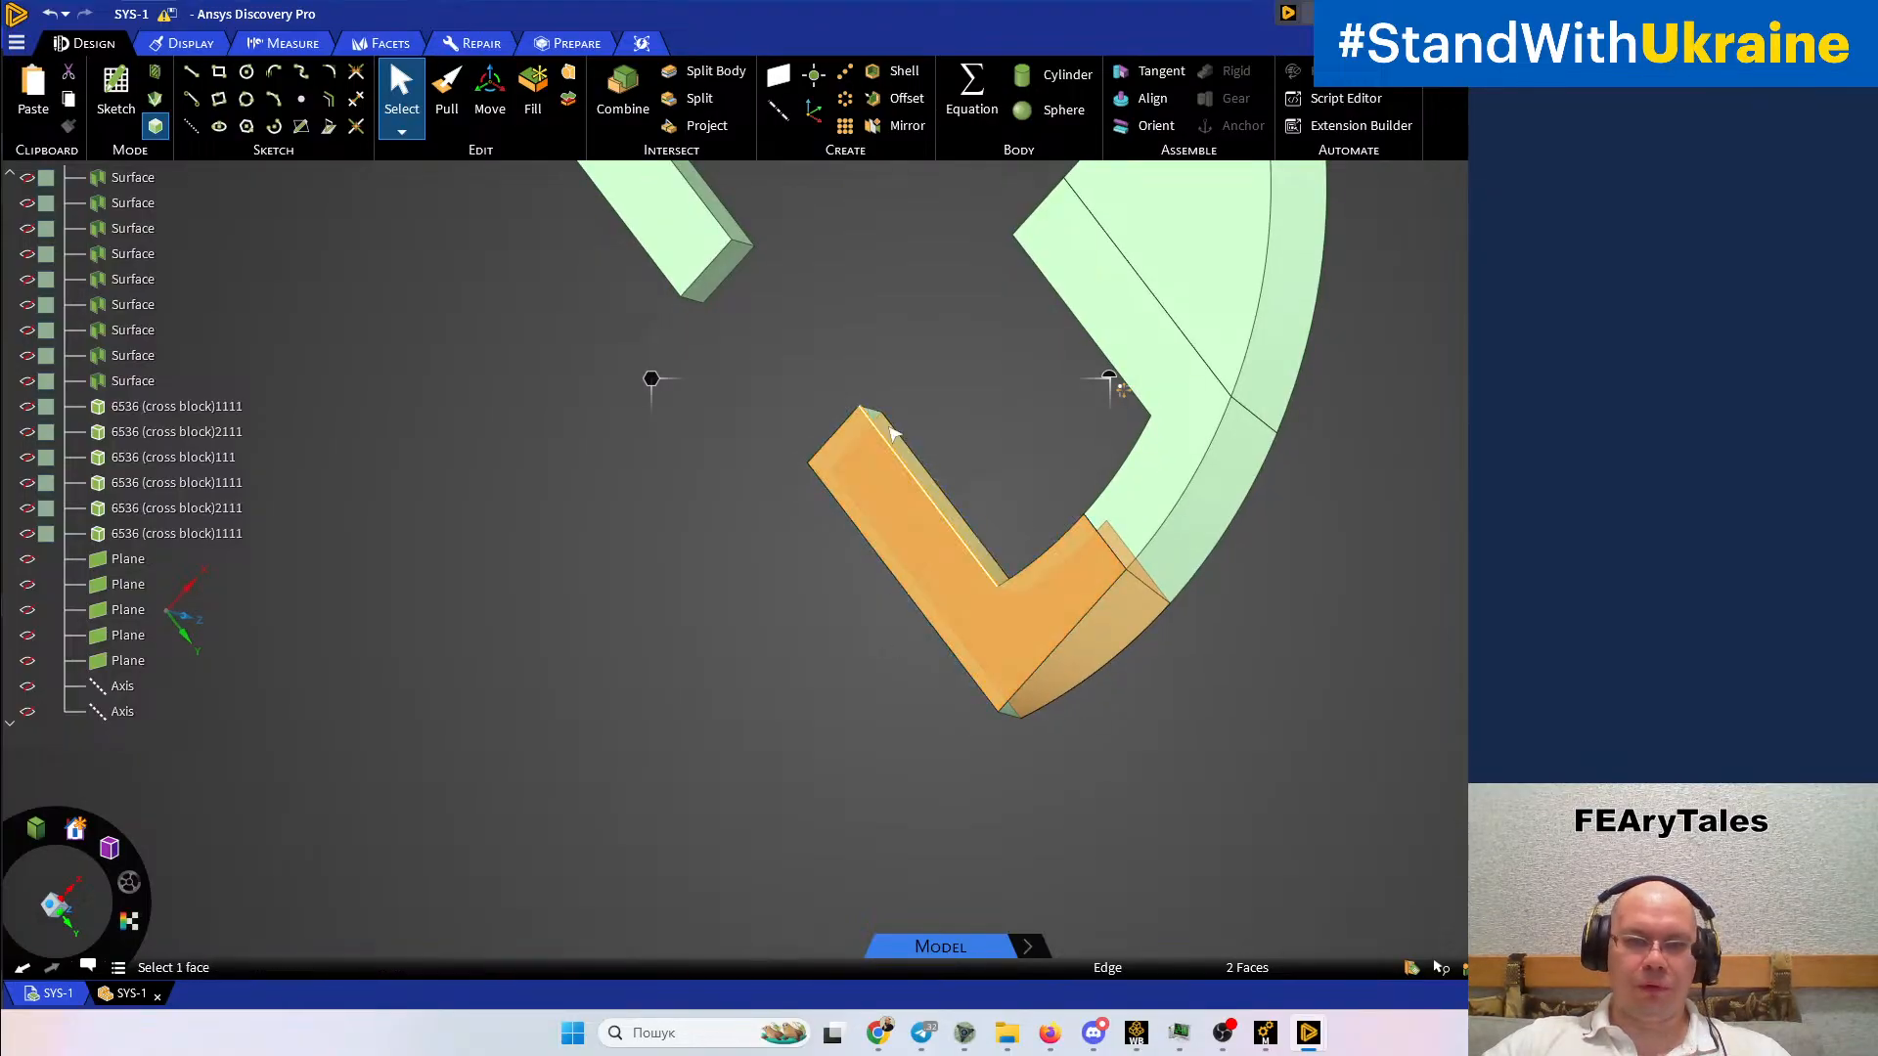
pyautogui.moveTo(1111, 634); pyautogui.dragTo(834, 583, button='middle')
pyautogui.moveTo(948, 566); pyautogui.dragTo(766, 554, button='middle')
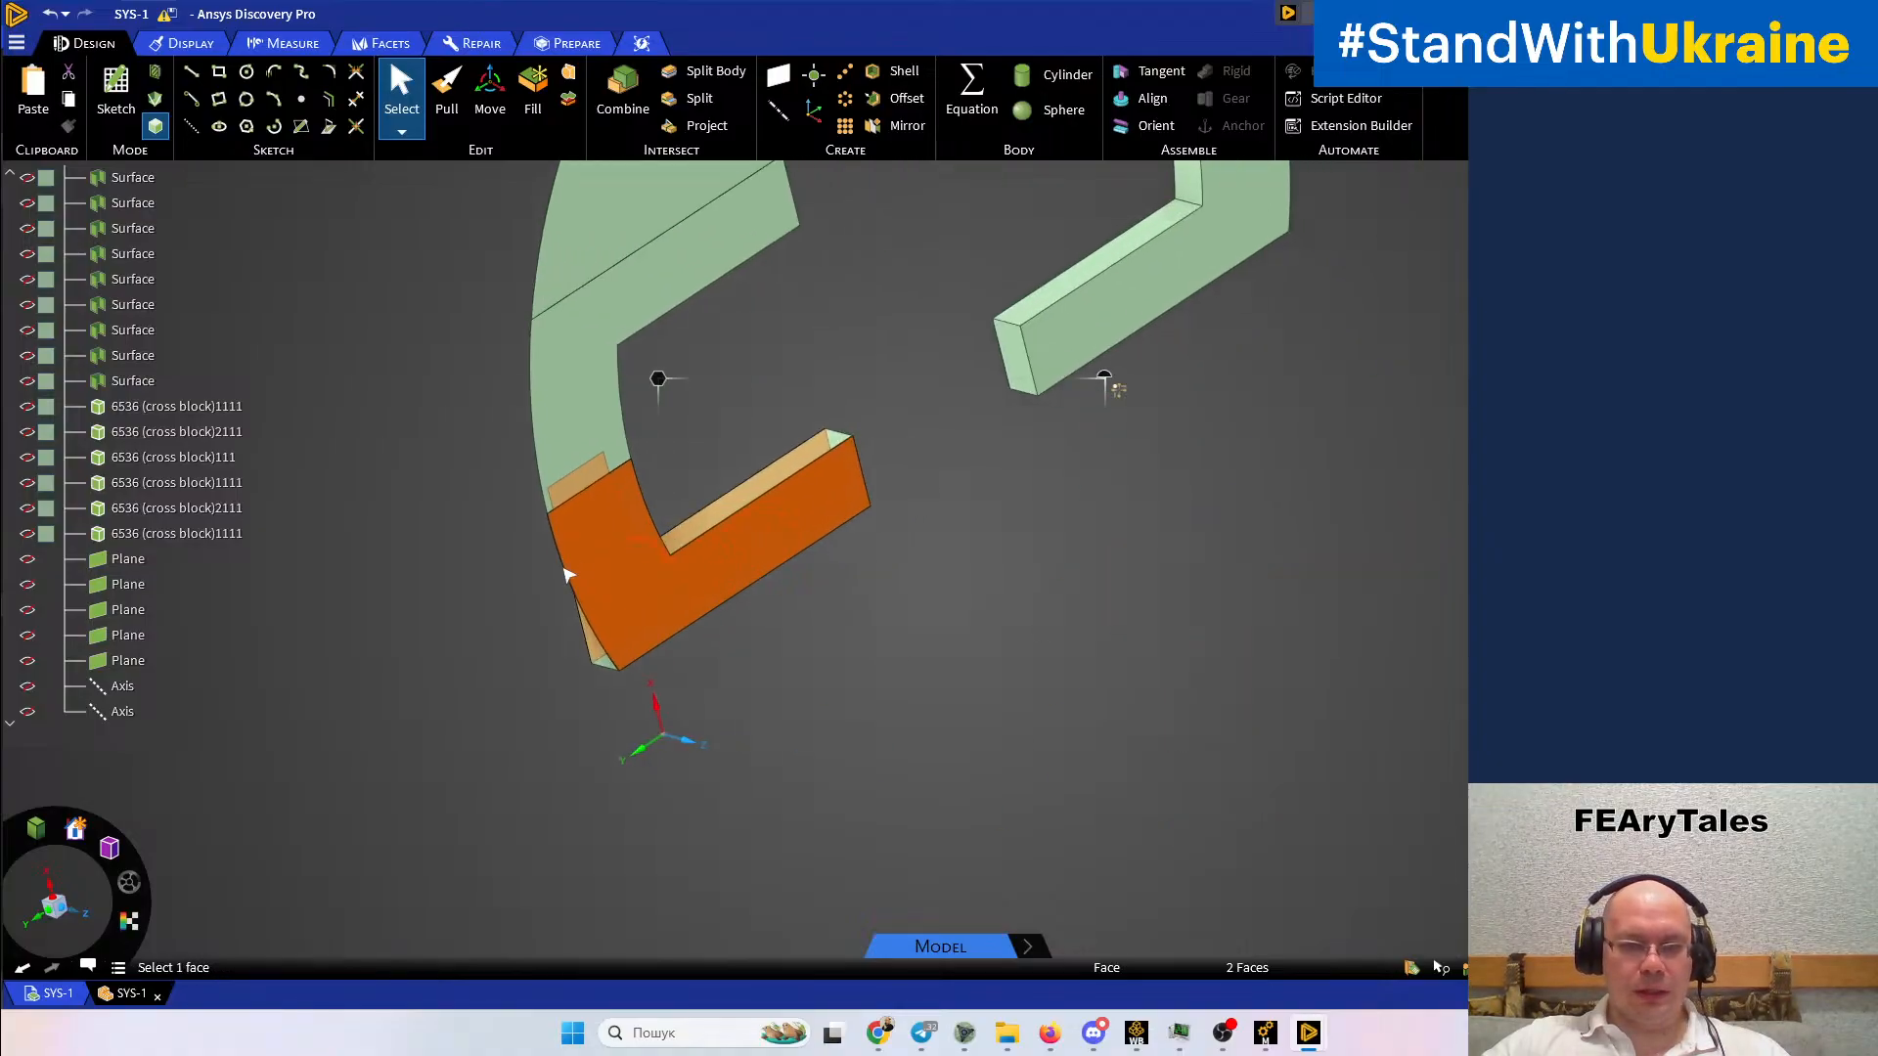
pyautogui.moveTo(553, 503); pyautogui.dragTo(622, 533, button='middle')
pyautogui.moveTo(792, 482); pyautogui.dragTo(1125, 670, button='middle')
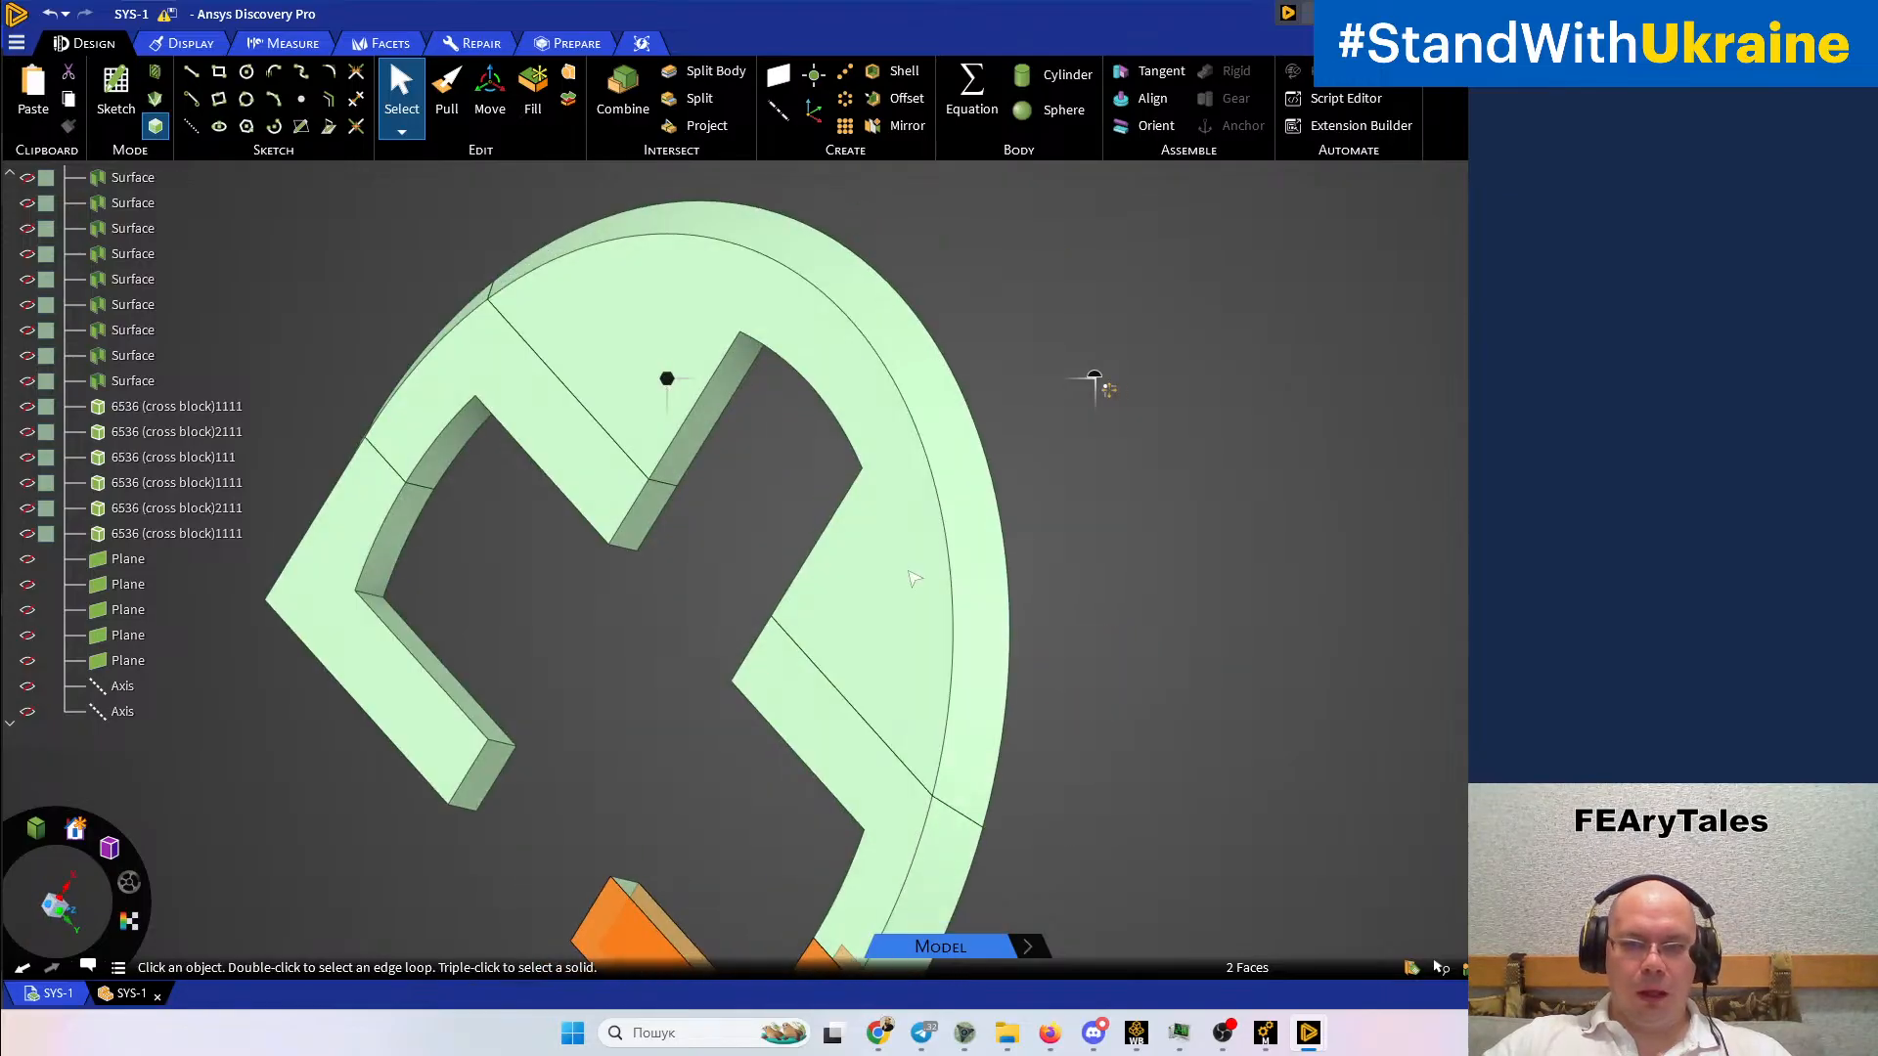
pyautogui.scroll(-5, 1082, 600)
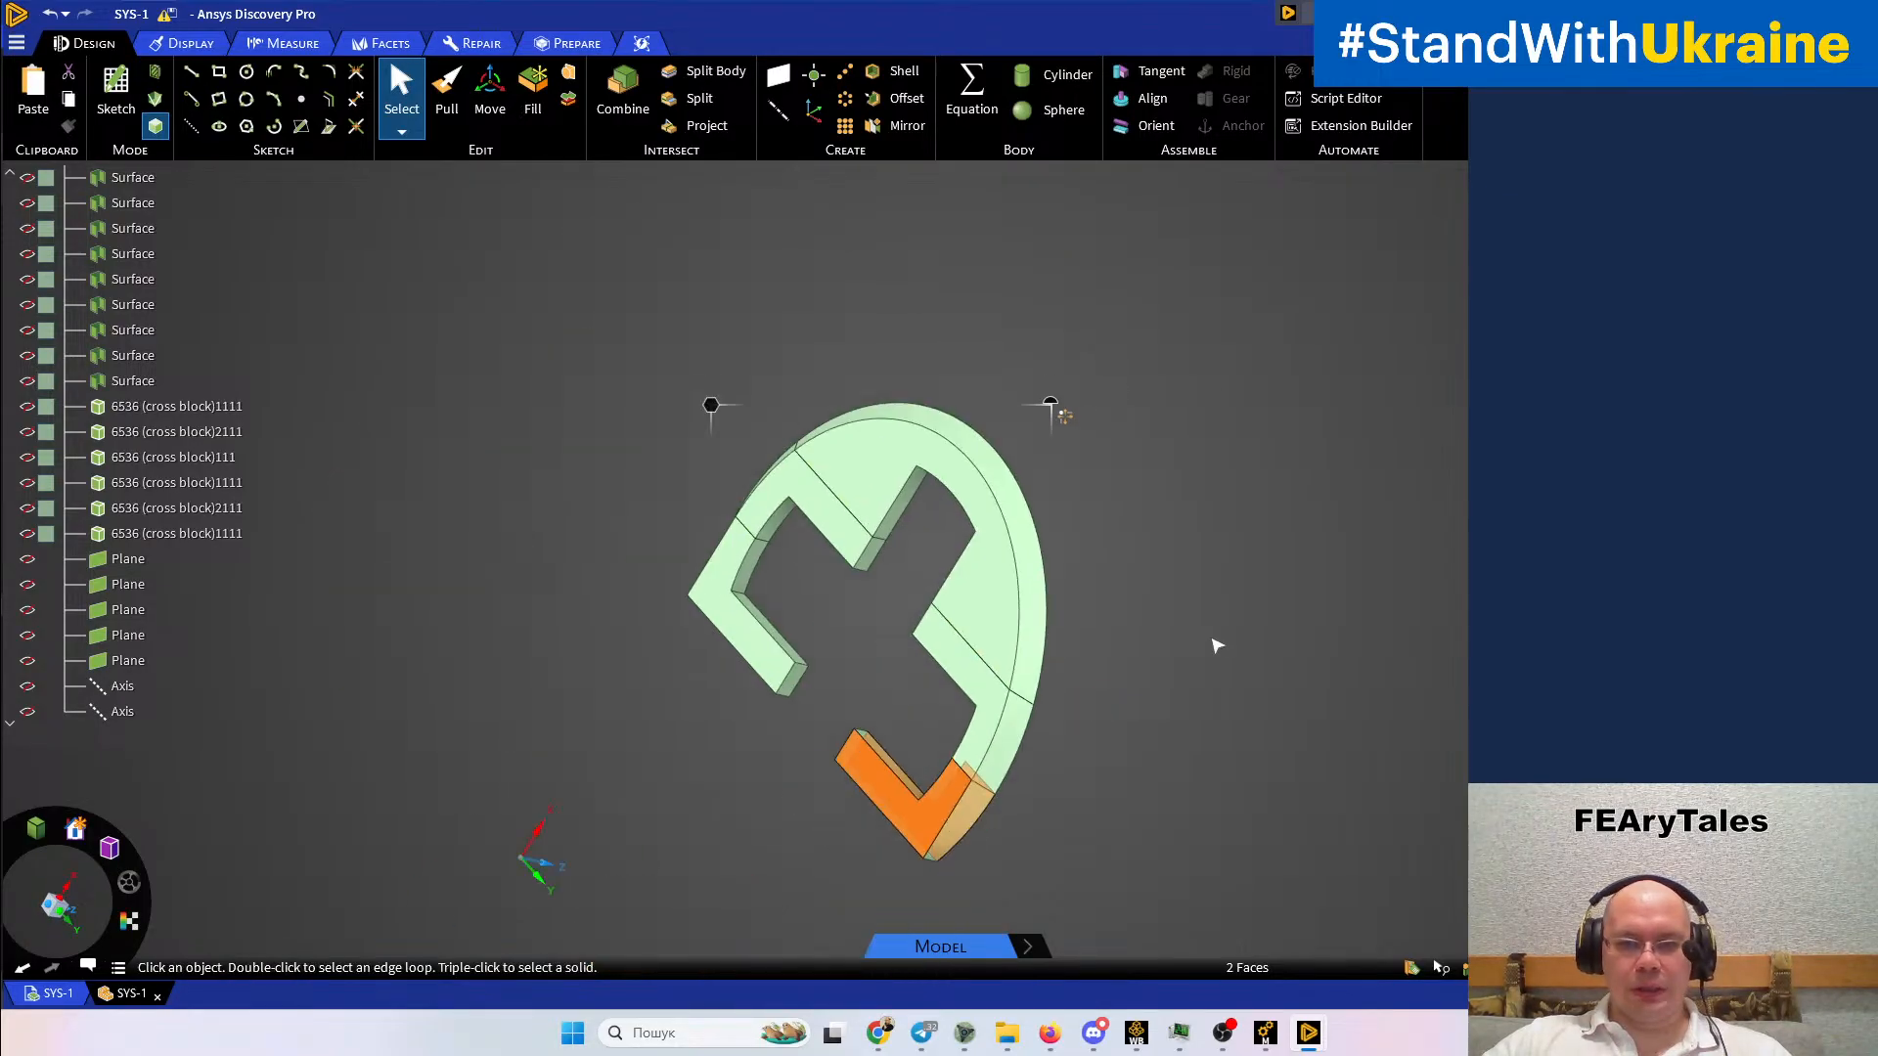
pyautogui.moveTo(1333, 560); pyautogui.dragTo(1086, 551, button='middle')
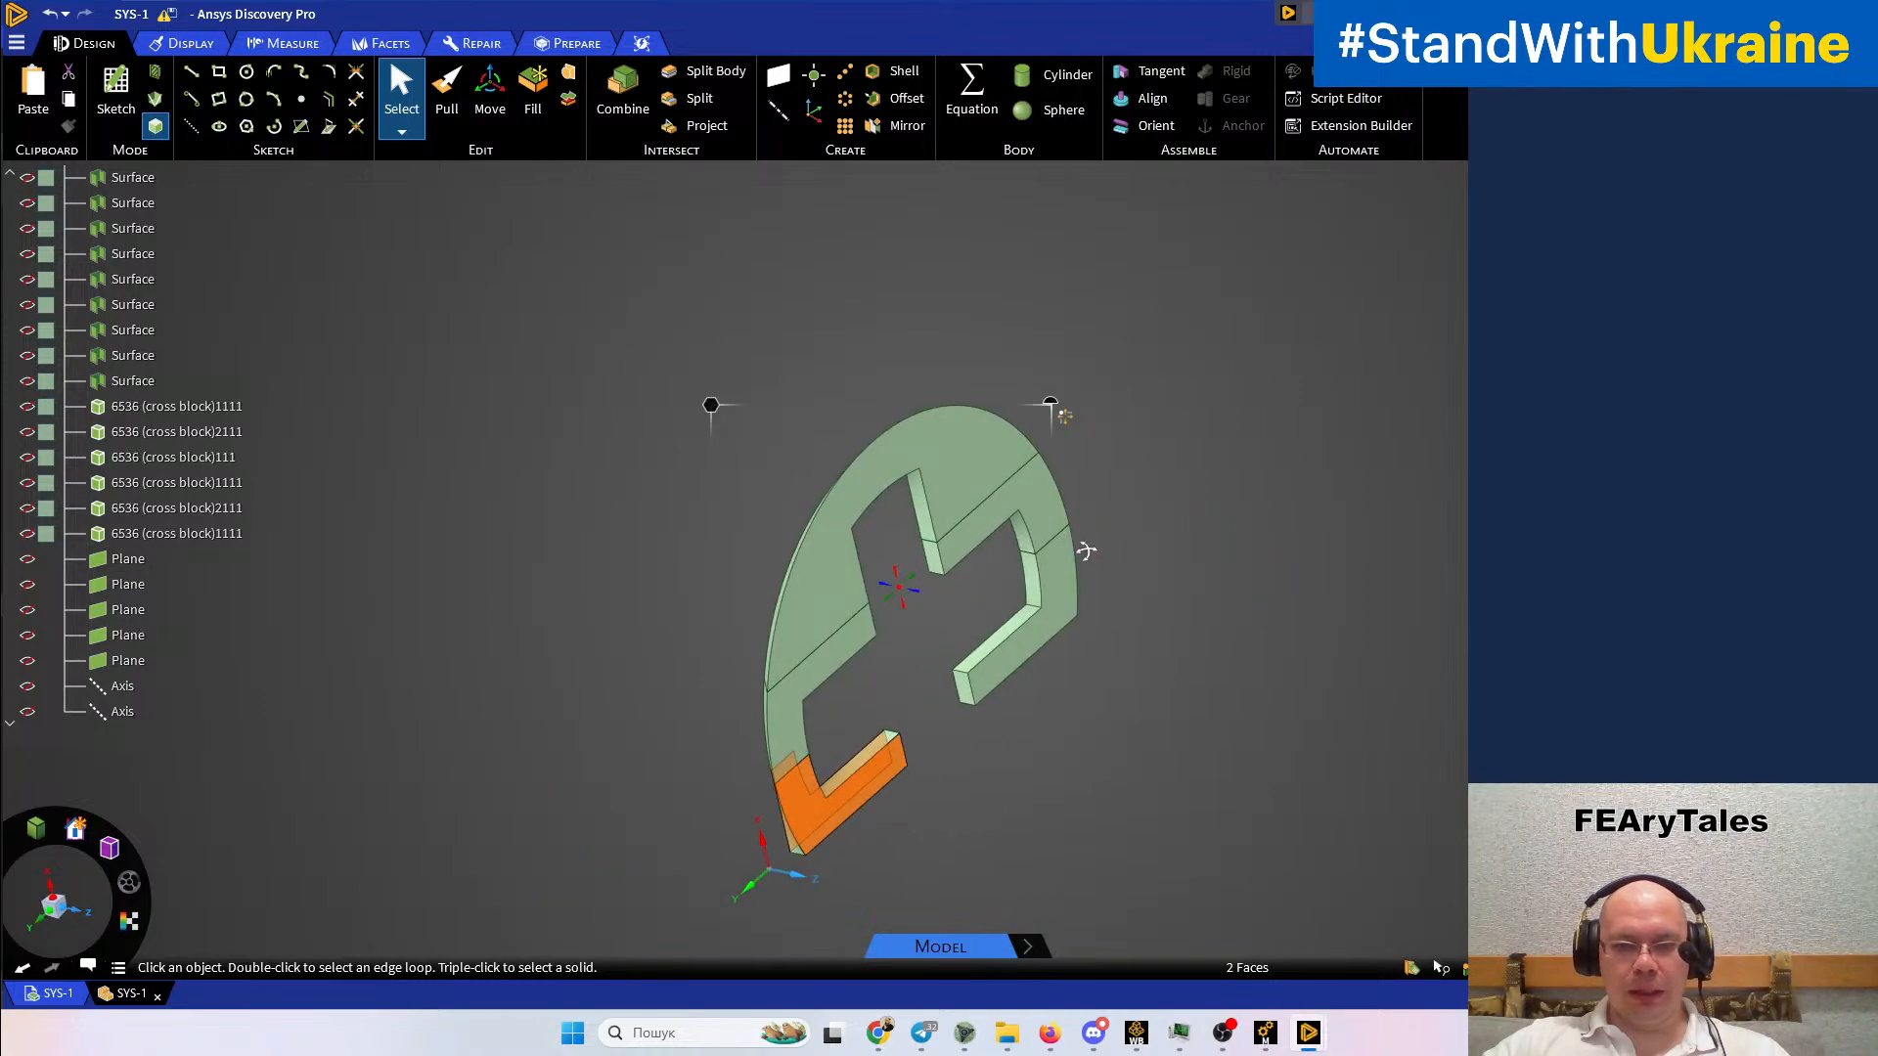
# Clear the face selection and show all hidden bodies, surfaces and planes of the block again
pyautogui.rightClick(1244, 594)
pyautogui.click(1328, 779)
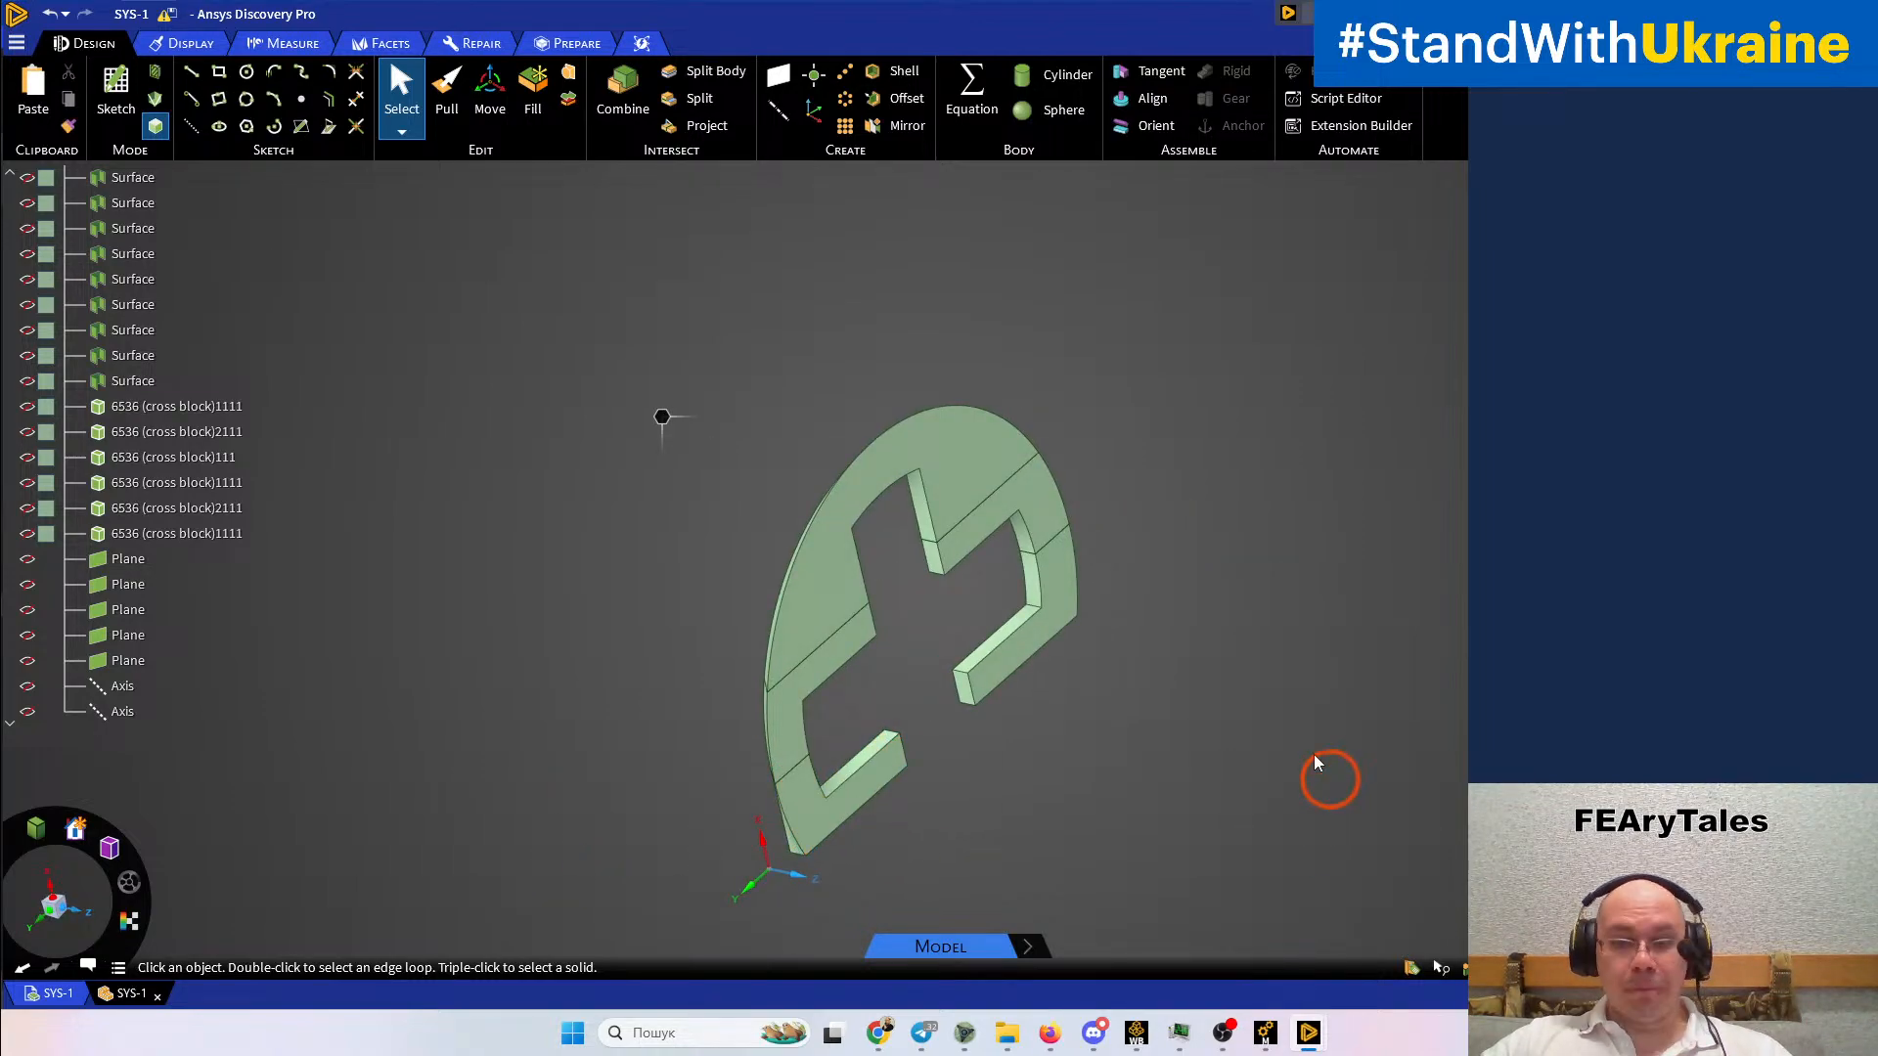
pyautogui.scroll(-3, 1216, 704)
pyautogui.moveTo(1216, 665)
pyautogui.mouseDown(button='middle')
pyautogui.moveTo(1215, 620)
pyautogui.moveTo(1212, 688)
pyautogui.moveTo(1248, 669)
pyautogui.mouseUp(button='middle')
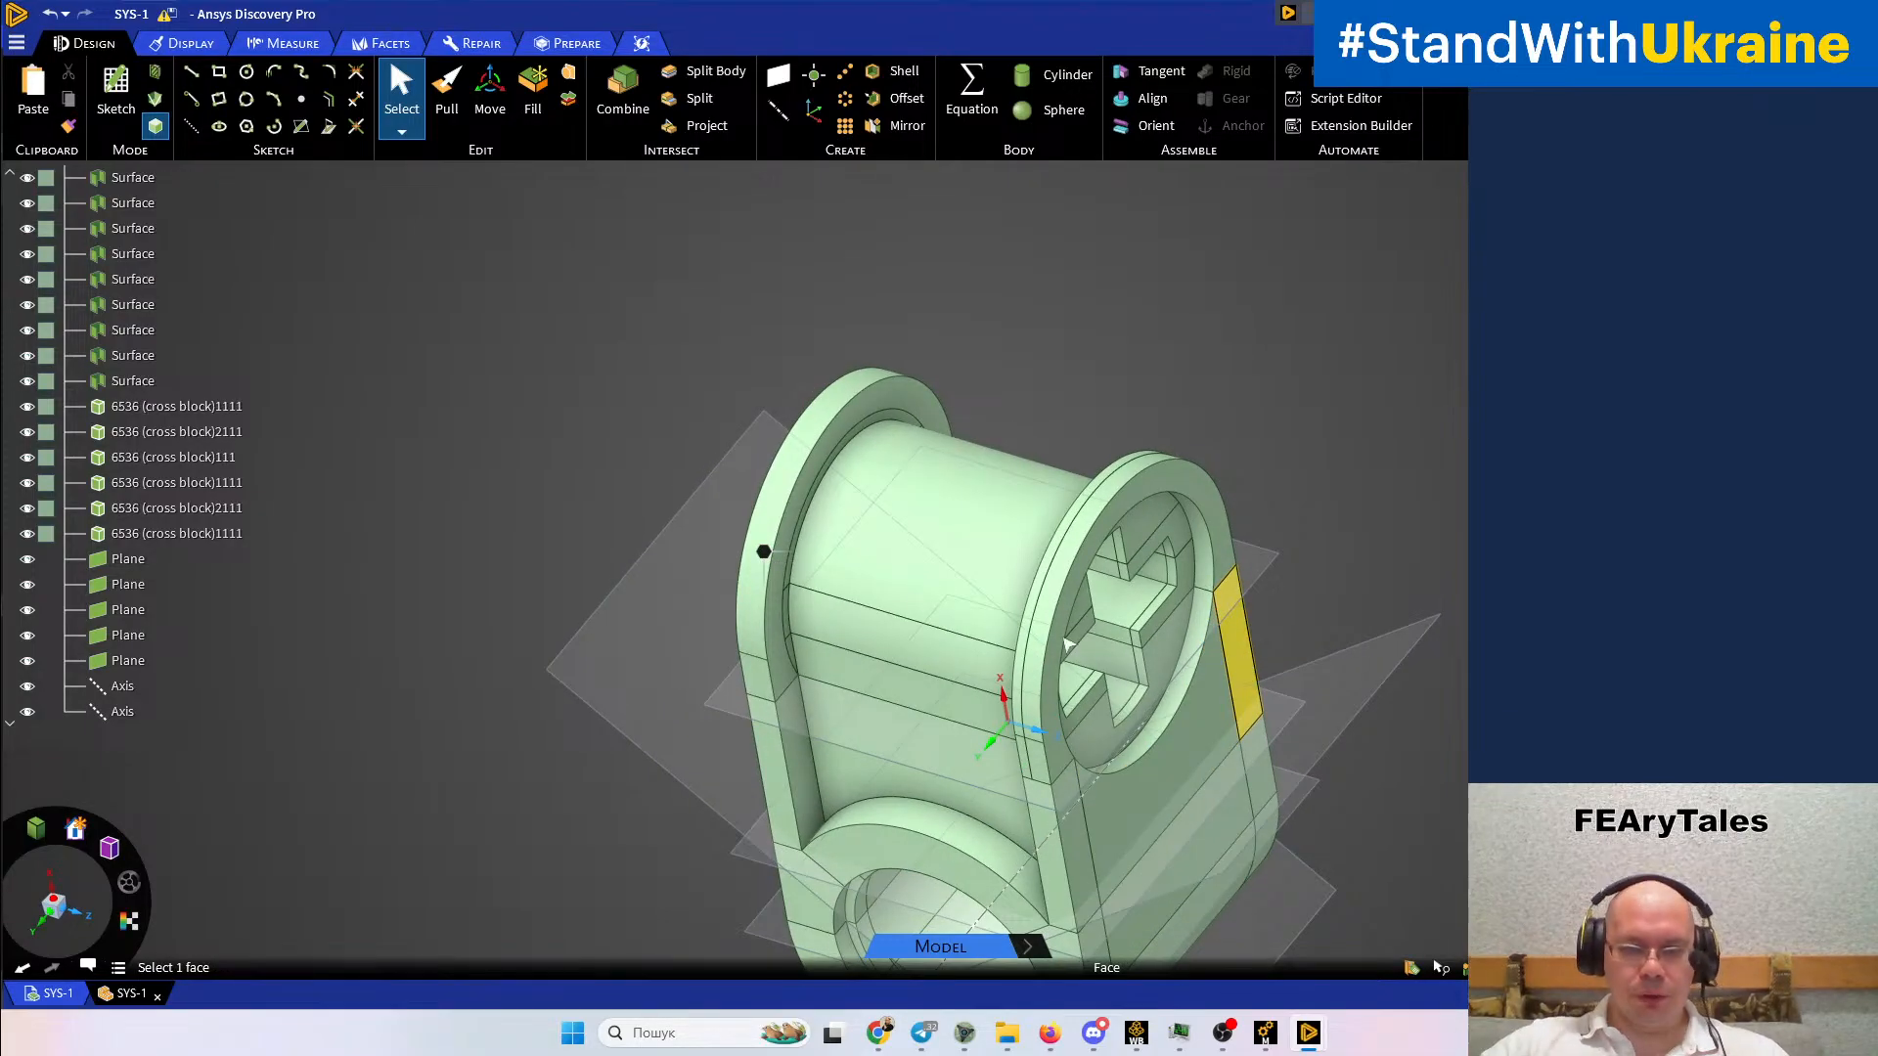
pyautogui.moveTo(1018, 570); pyautogui.dragTo(1079, 532, button='middle')
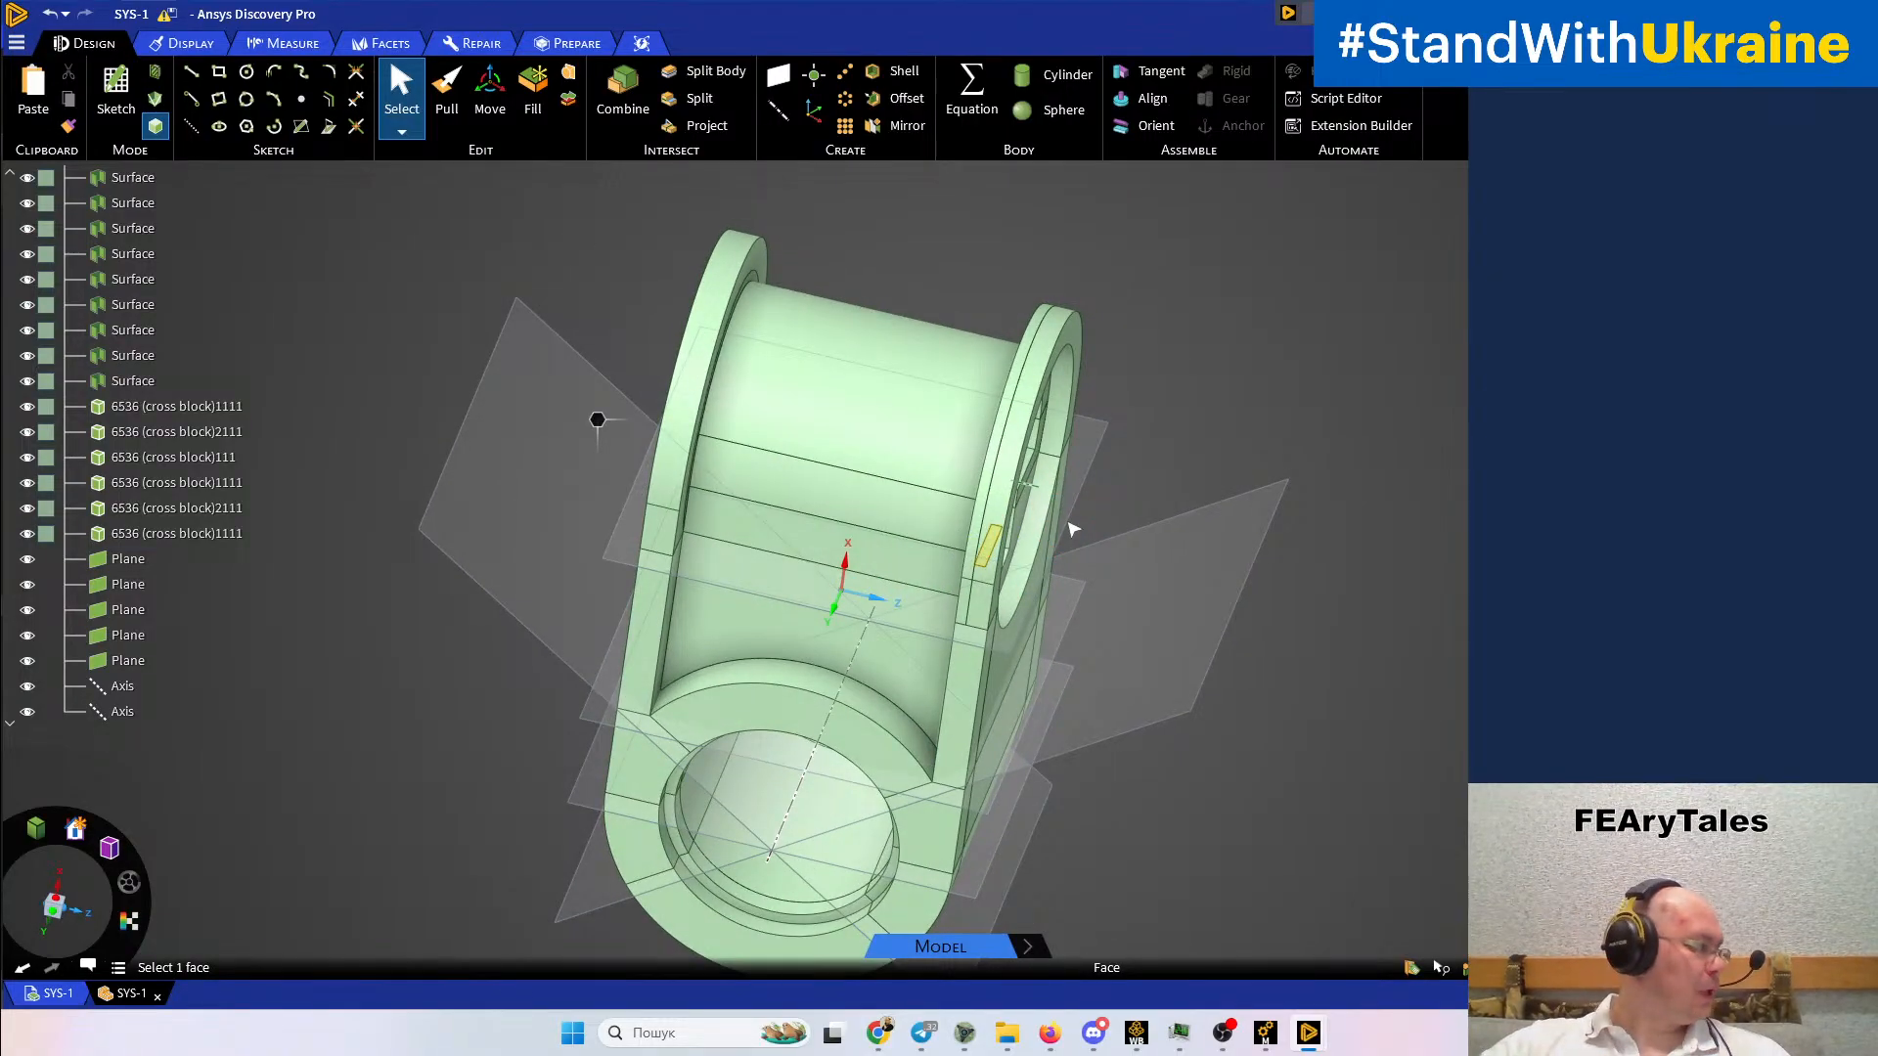
pyautogui.moveTo(1258, 512)
pyautogui.mouseDown(button='middle')
pyautogui.moveTo(1190, 595)
pyautogui.moveTo(1274, 519)
pyautogui.mouseUp(button='middle')
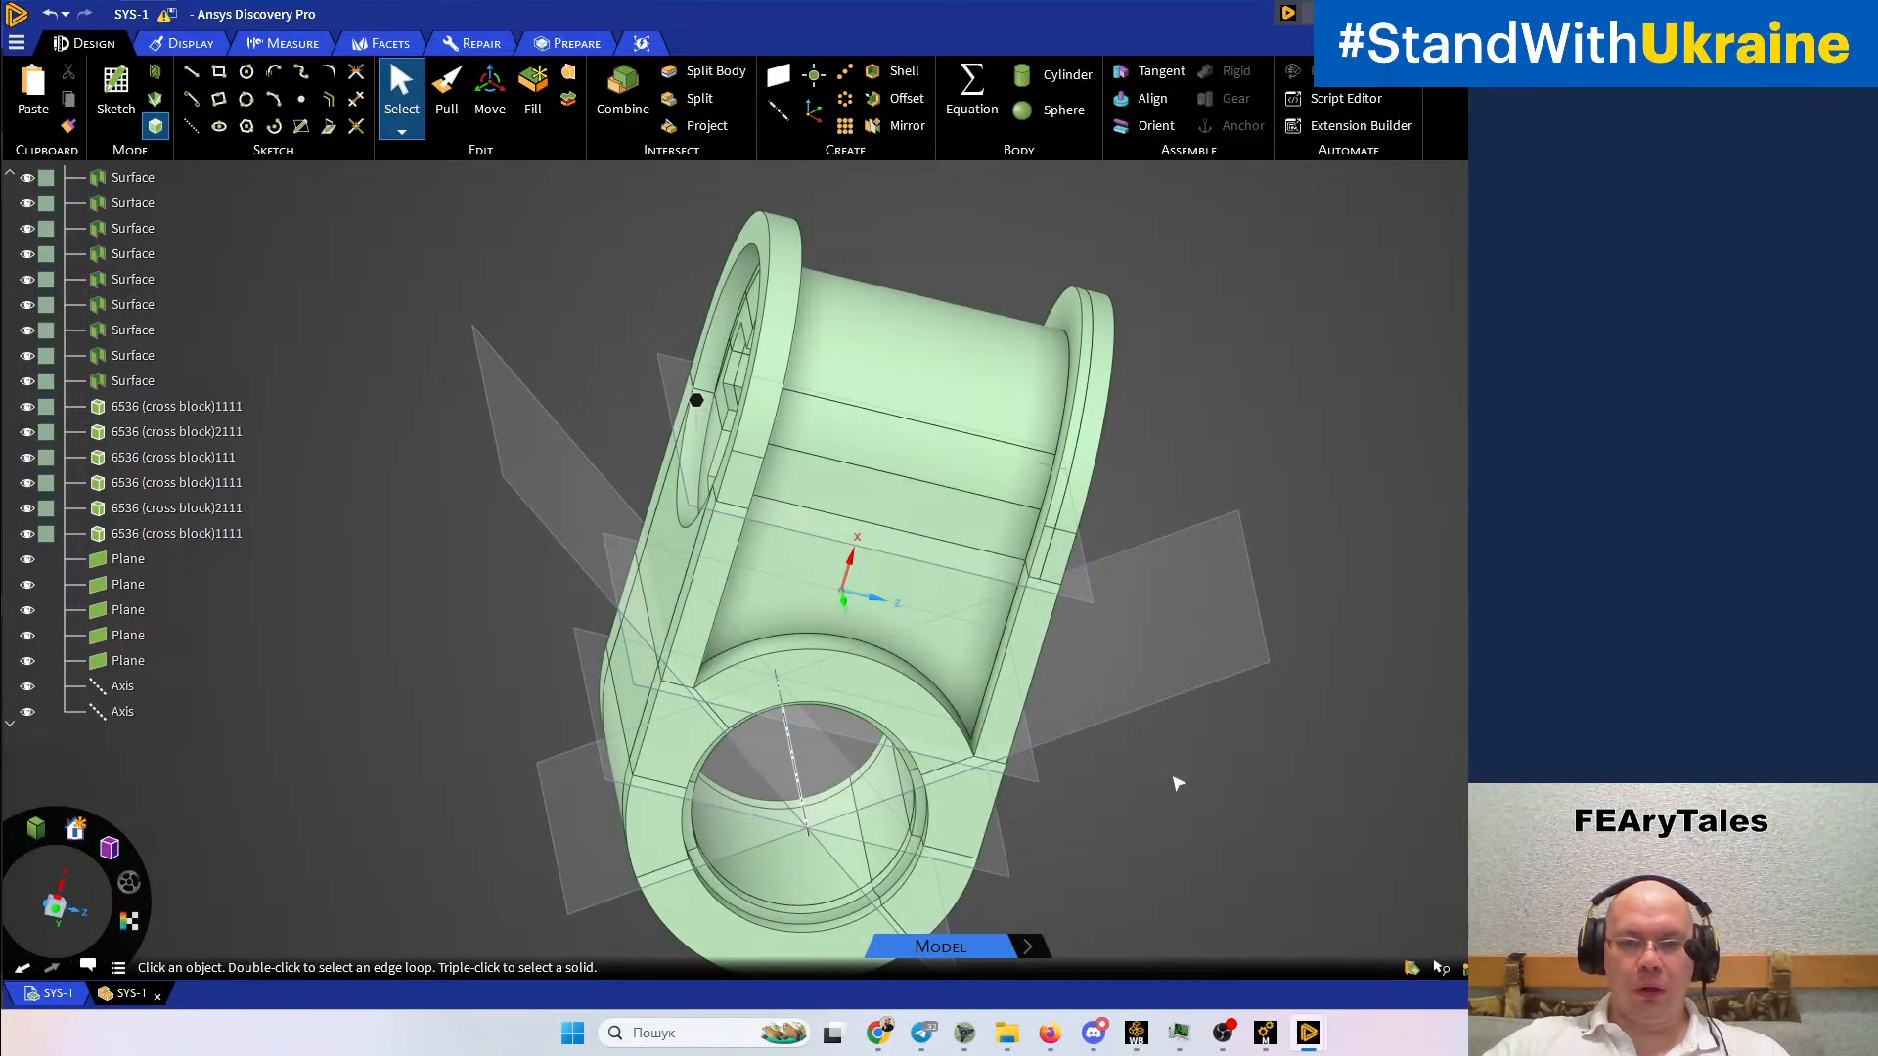
# Create reference planes from the coordinate system at the middle of the block
pyautogui.scroll(-3, 1177, 783)
pyautogui.click(998, 671)
pyautogui.press('Escape')
pyautogui.click(986, 673)
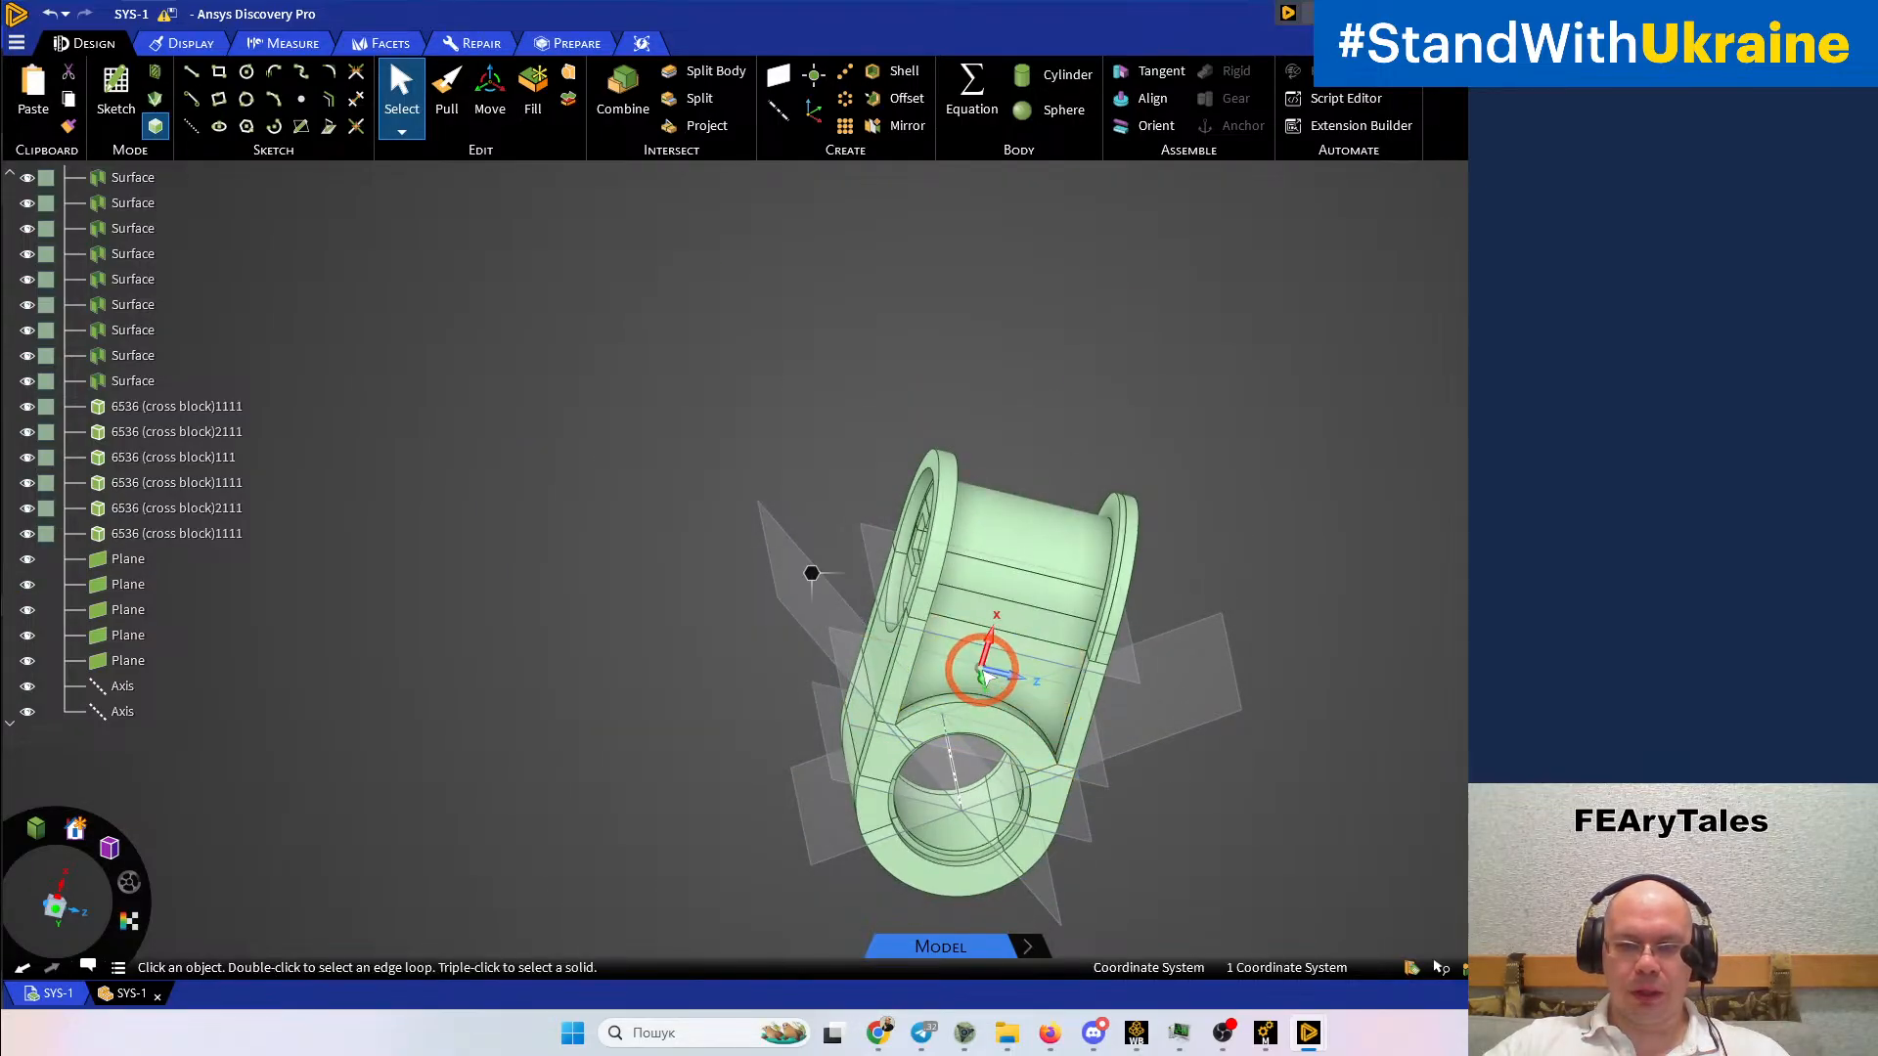
pyautogui.click(777, 78)
pyautogui.click(998, 321)
pyautogui.moveTo(1005, 332); pyautogui.dragTo(951, 370, button='middle')
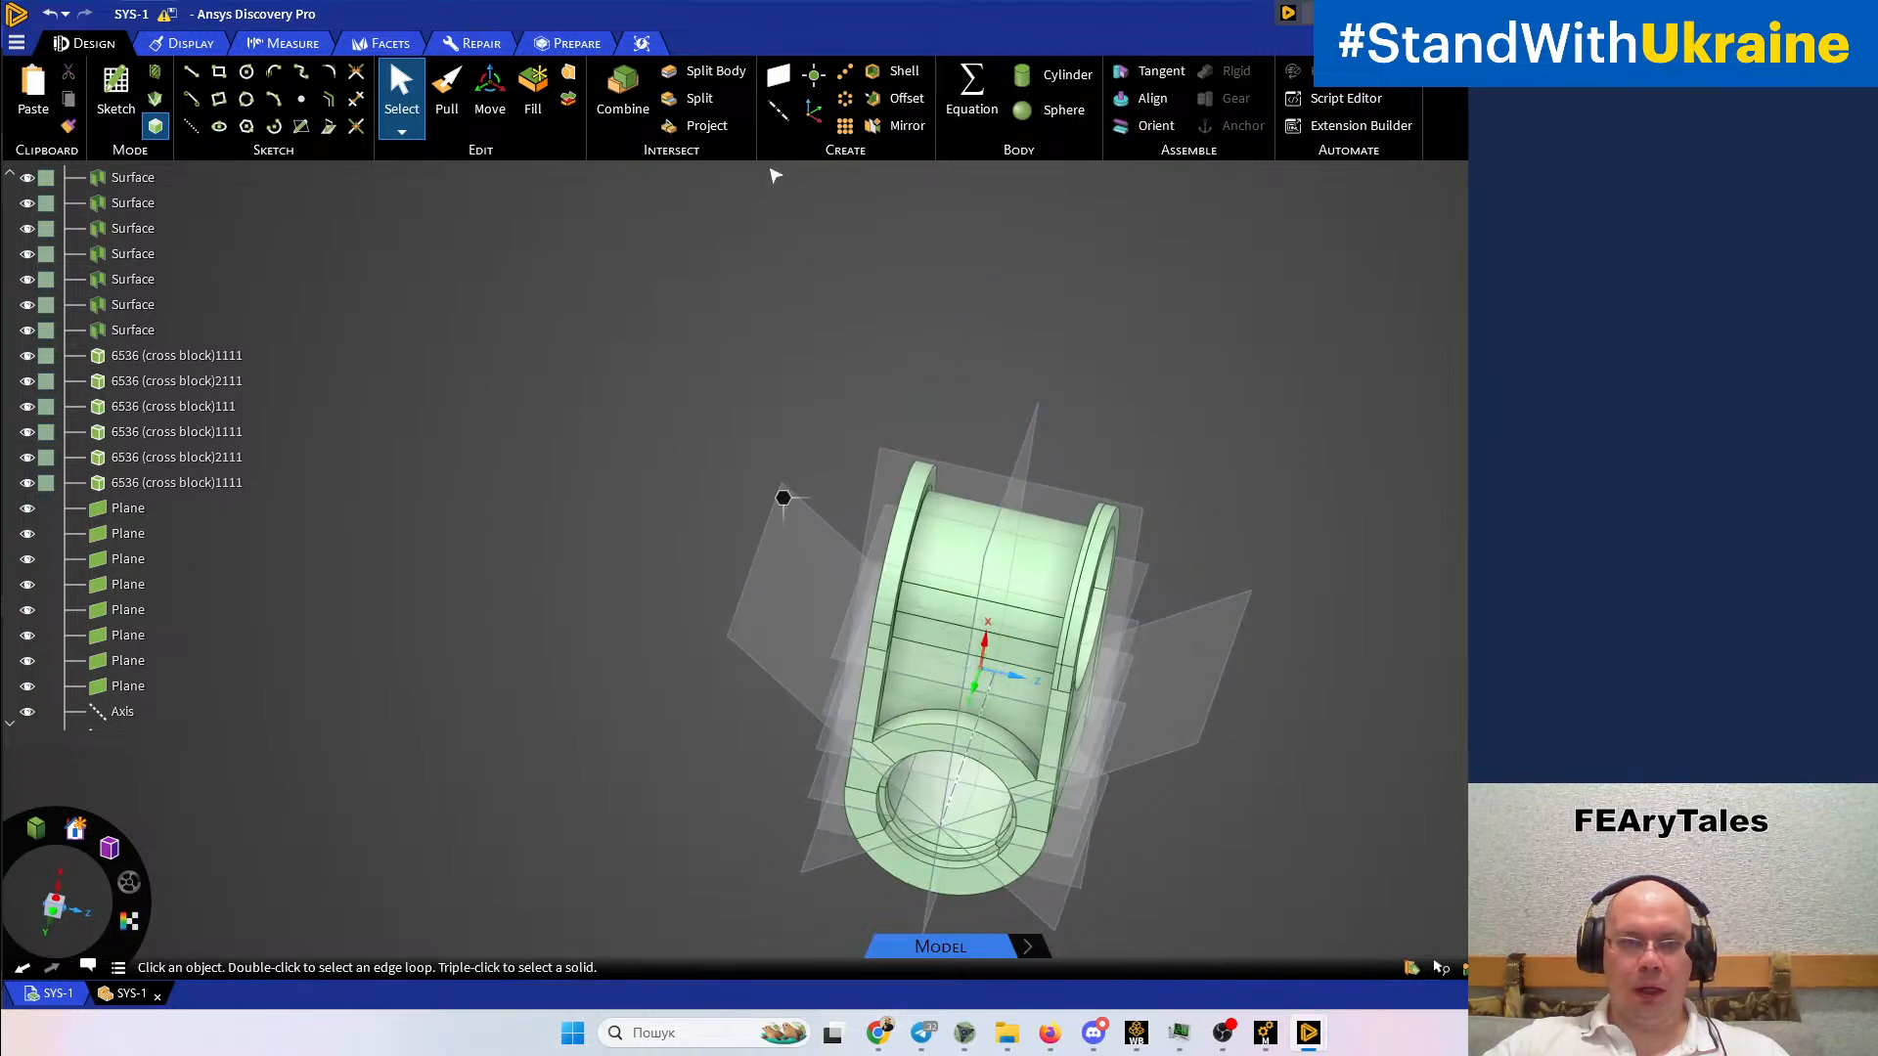
# Split all bodies of the block with the new mid-plane perpendicular to the cross-hole axis
pyautogui.click(704, 78)
pyautogui.click(680, 301)
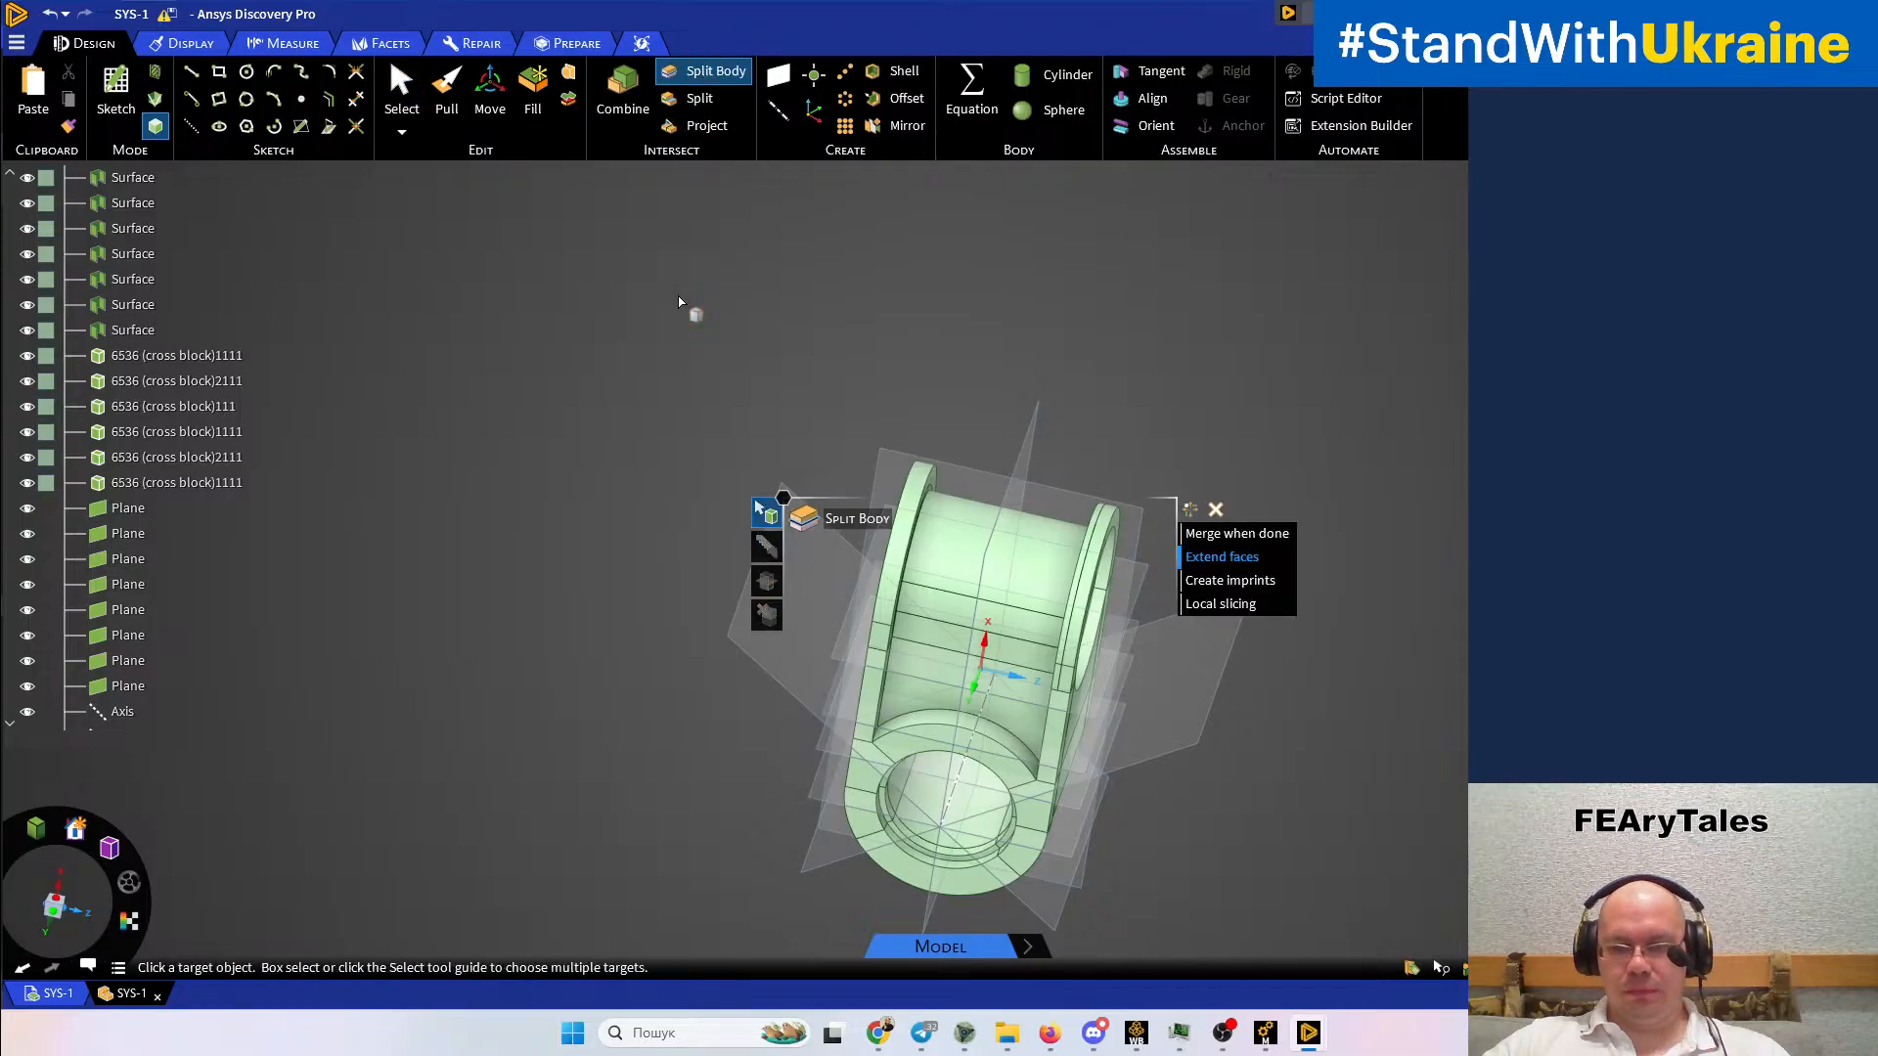
pyautogui.moveTo(607, 330); pyautogui.dragTo(567, 339, button='middle')
pyautogui.scroll(-2, 560, 311)
pyautogui.moveTo(546, 249); pyautogui.dragTo(953, 782)
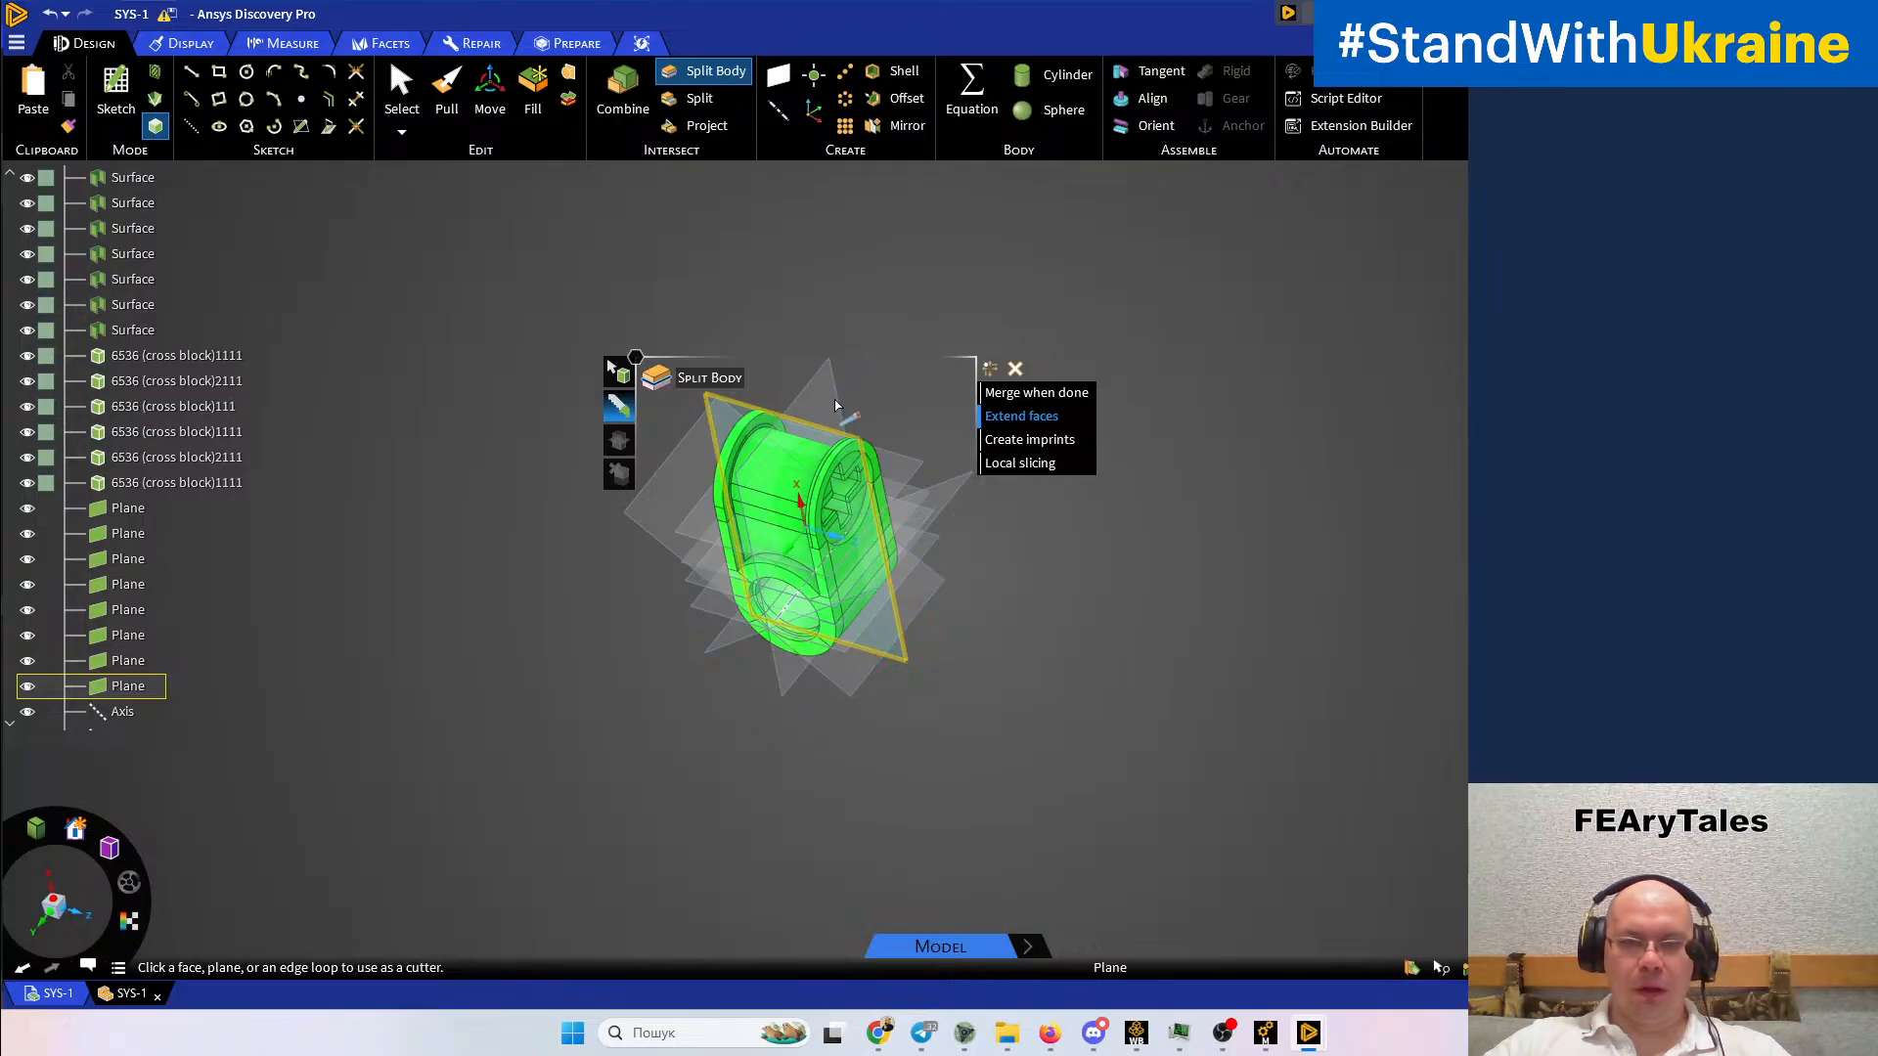
pyautogui.click(807, 390)
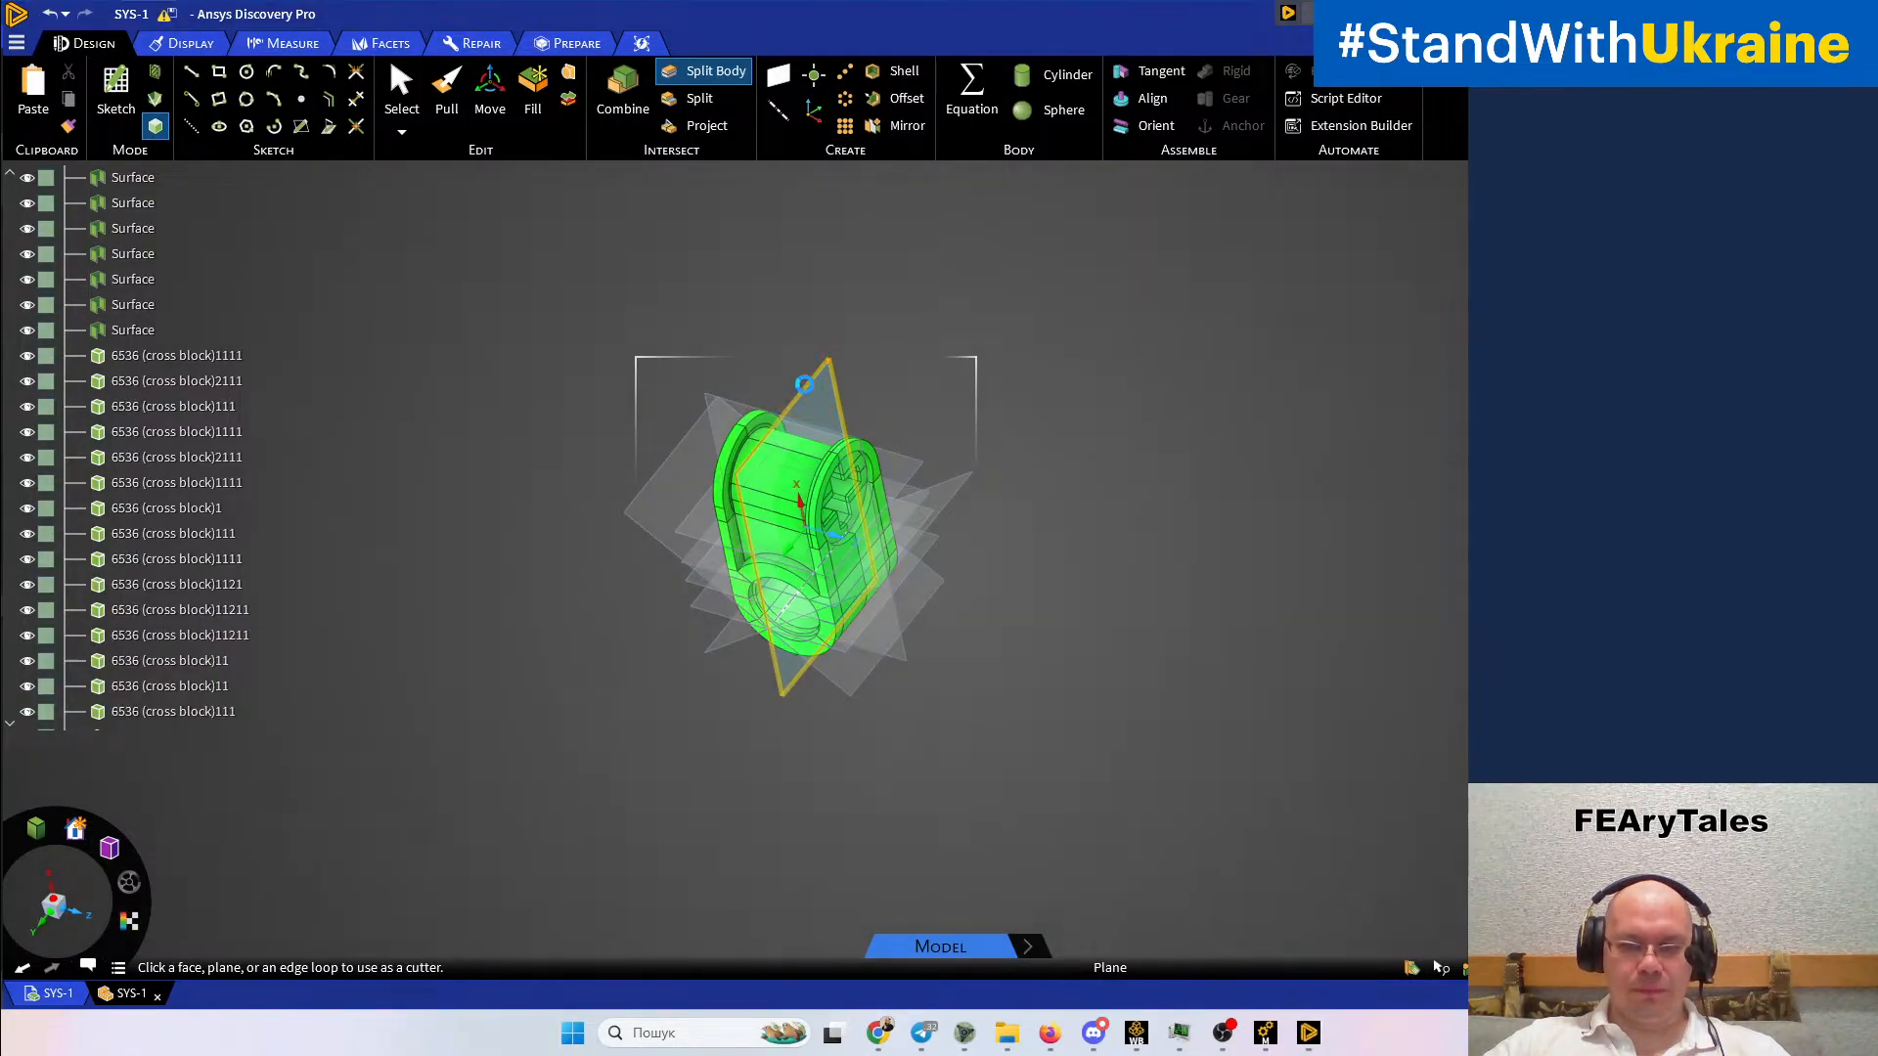
# Split all bodies again with the lengthwise mid-plane containing the cross-hole axis and leave Split Body
pyautogui.click(1195, 680)
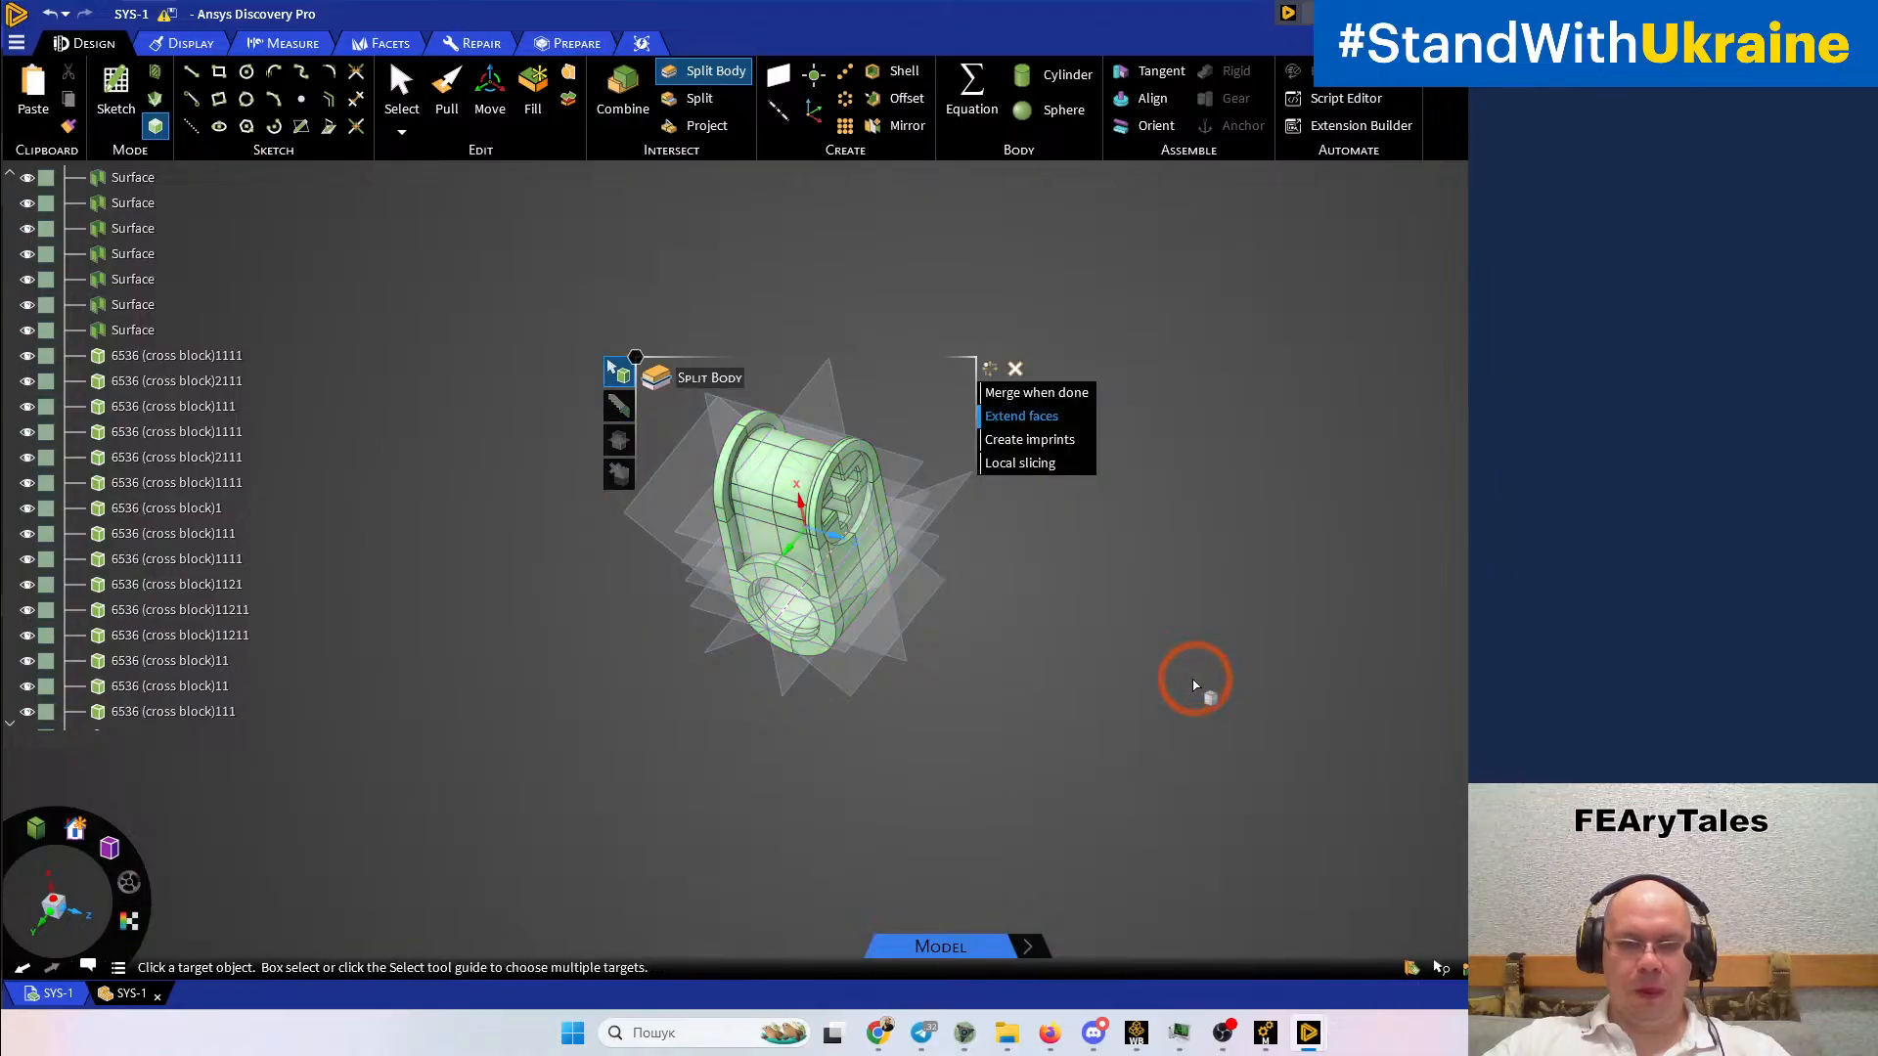
pyautogui.click(949, 661)
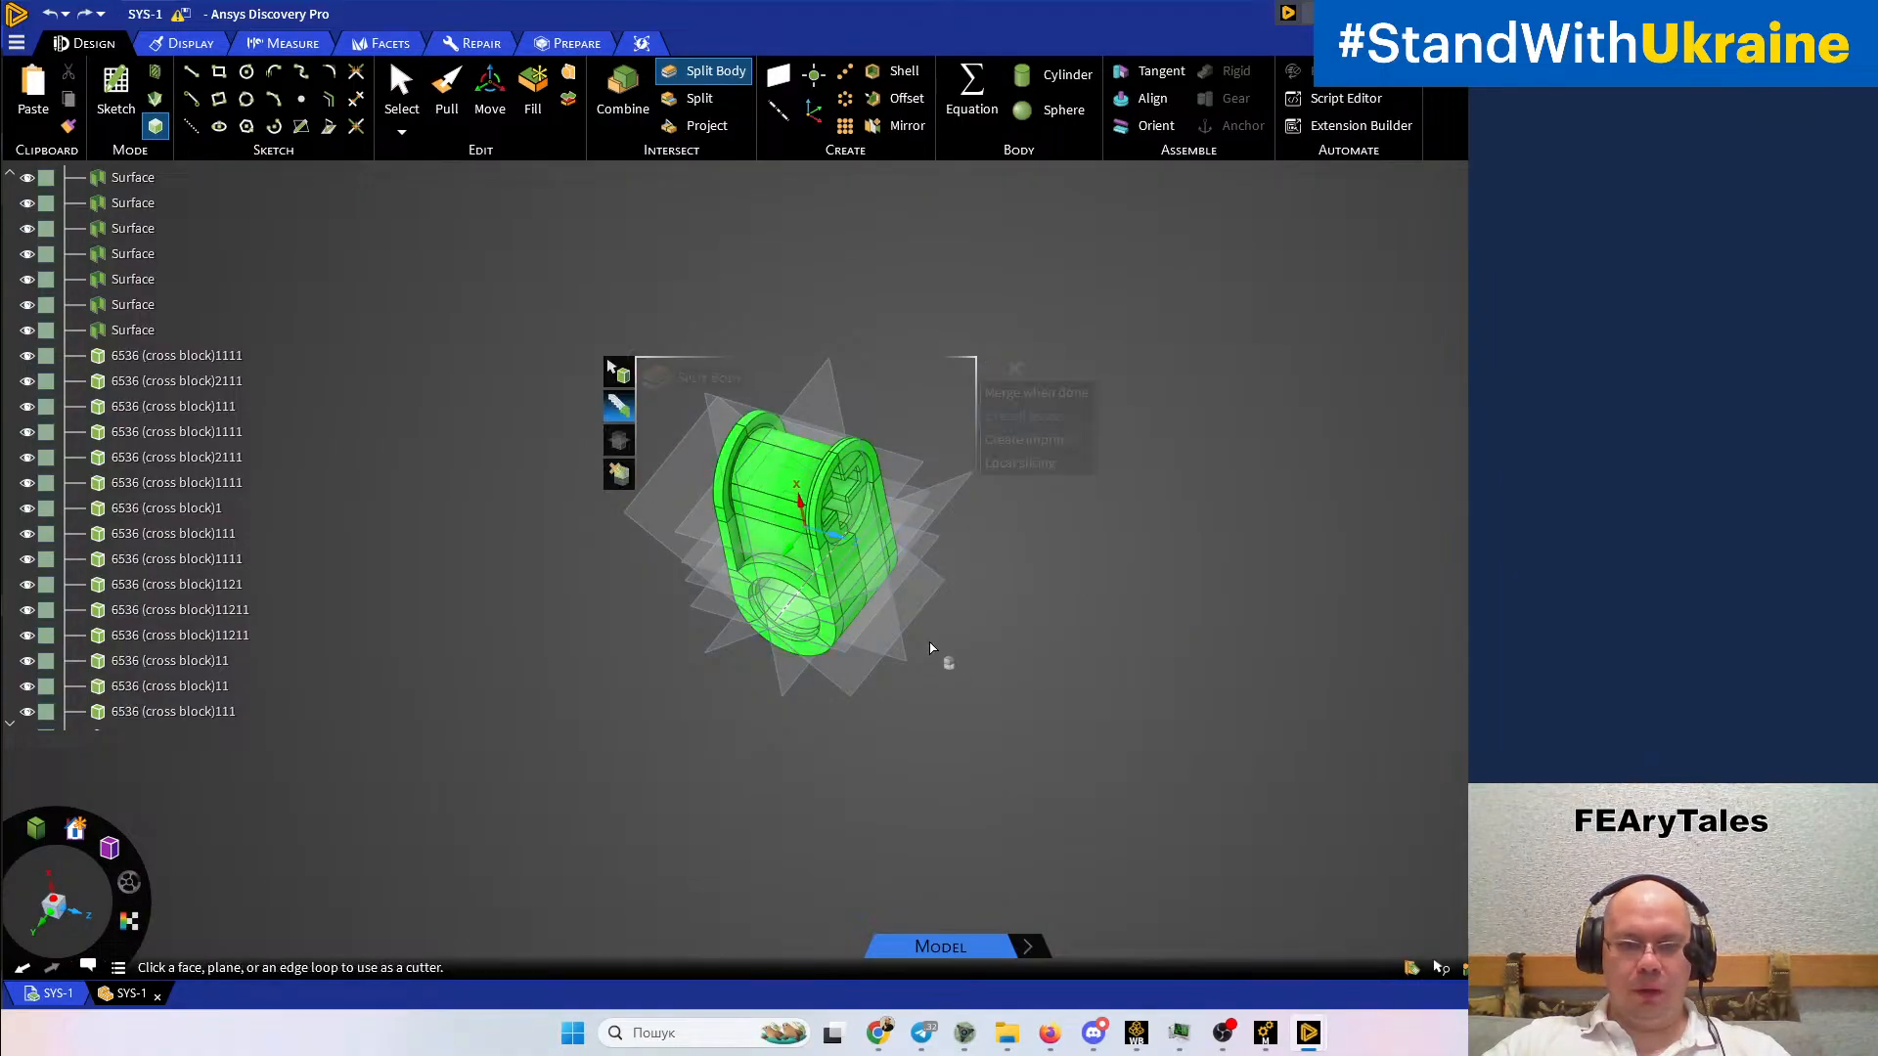
pyautogui.moveTo(861, 636); pyautogui.dragTo(783, 683, button='middle')
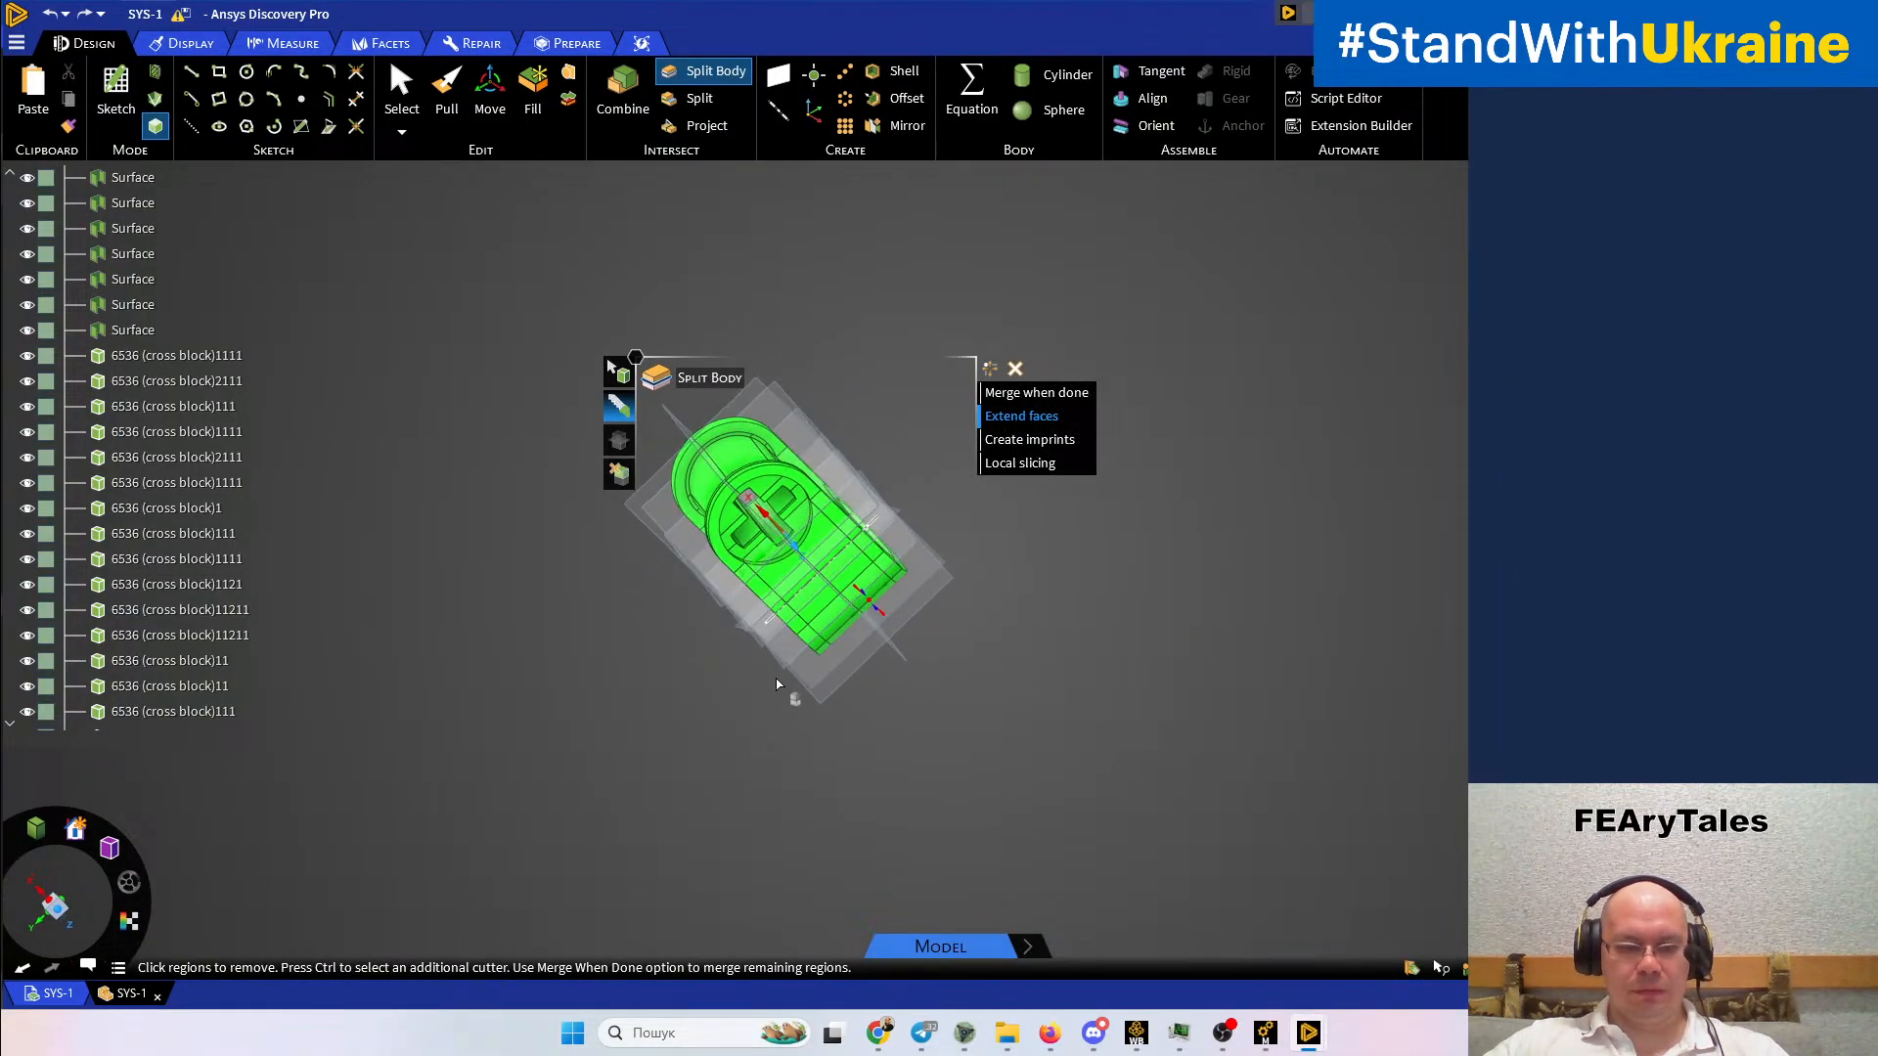
pyautogui.press('Escape')
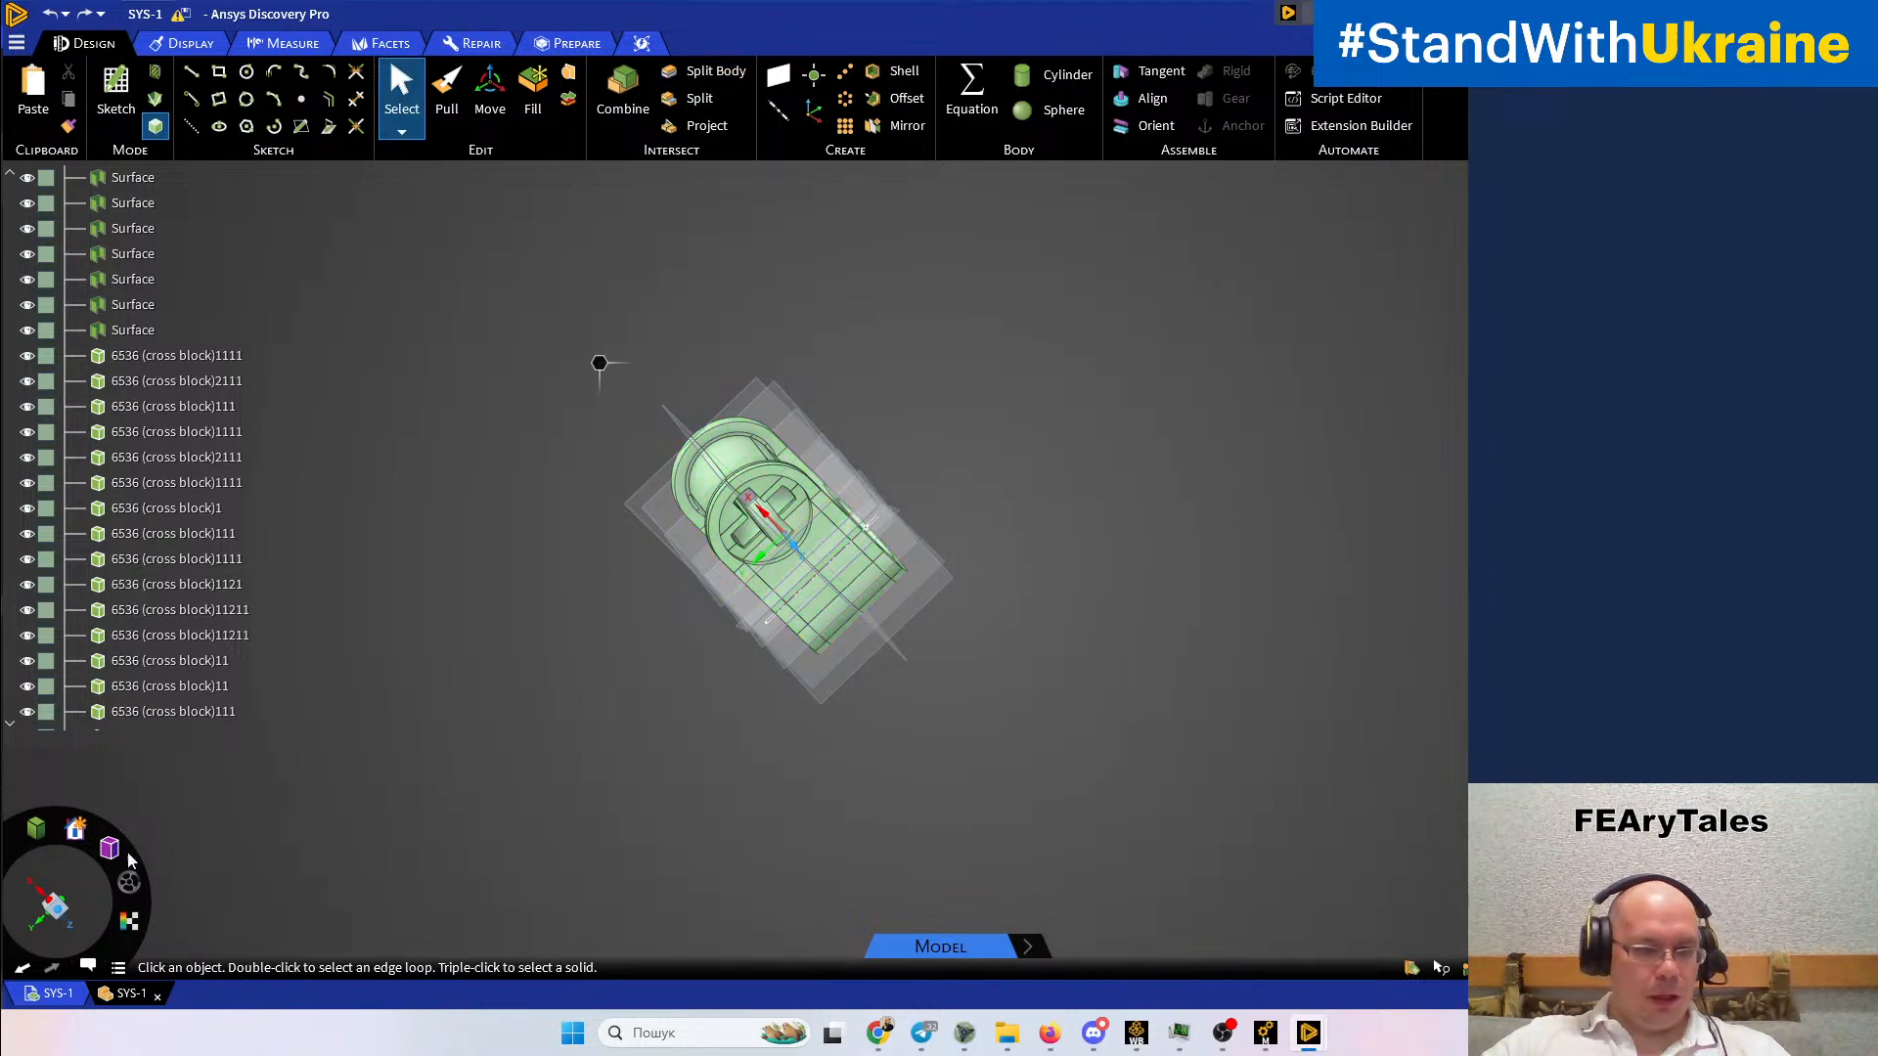
# Delete all bodies and surfaces of the block on one side of the lengthwise mid-plane containing the cross-hole axis
pyautogui.click(57, 918)
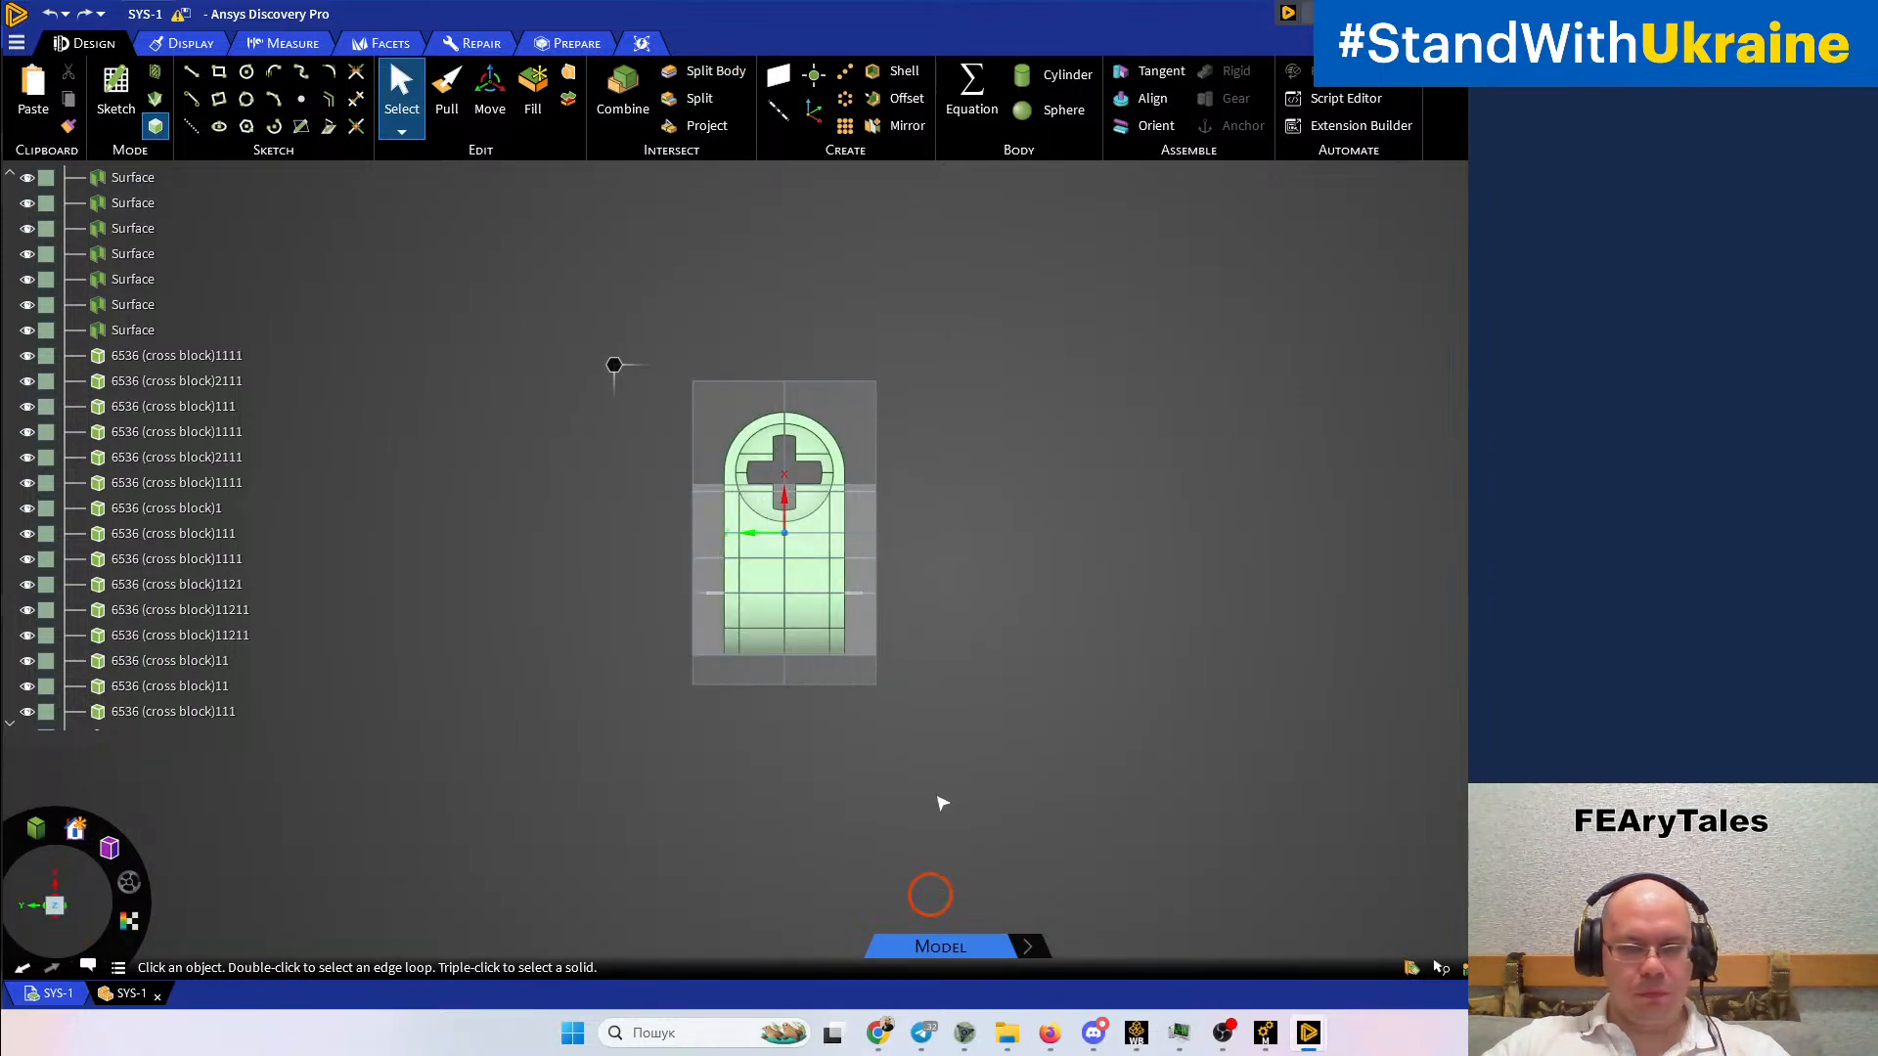
pyautogui.click(818, 427)
pyautogui.click(401, 134)
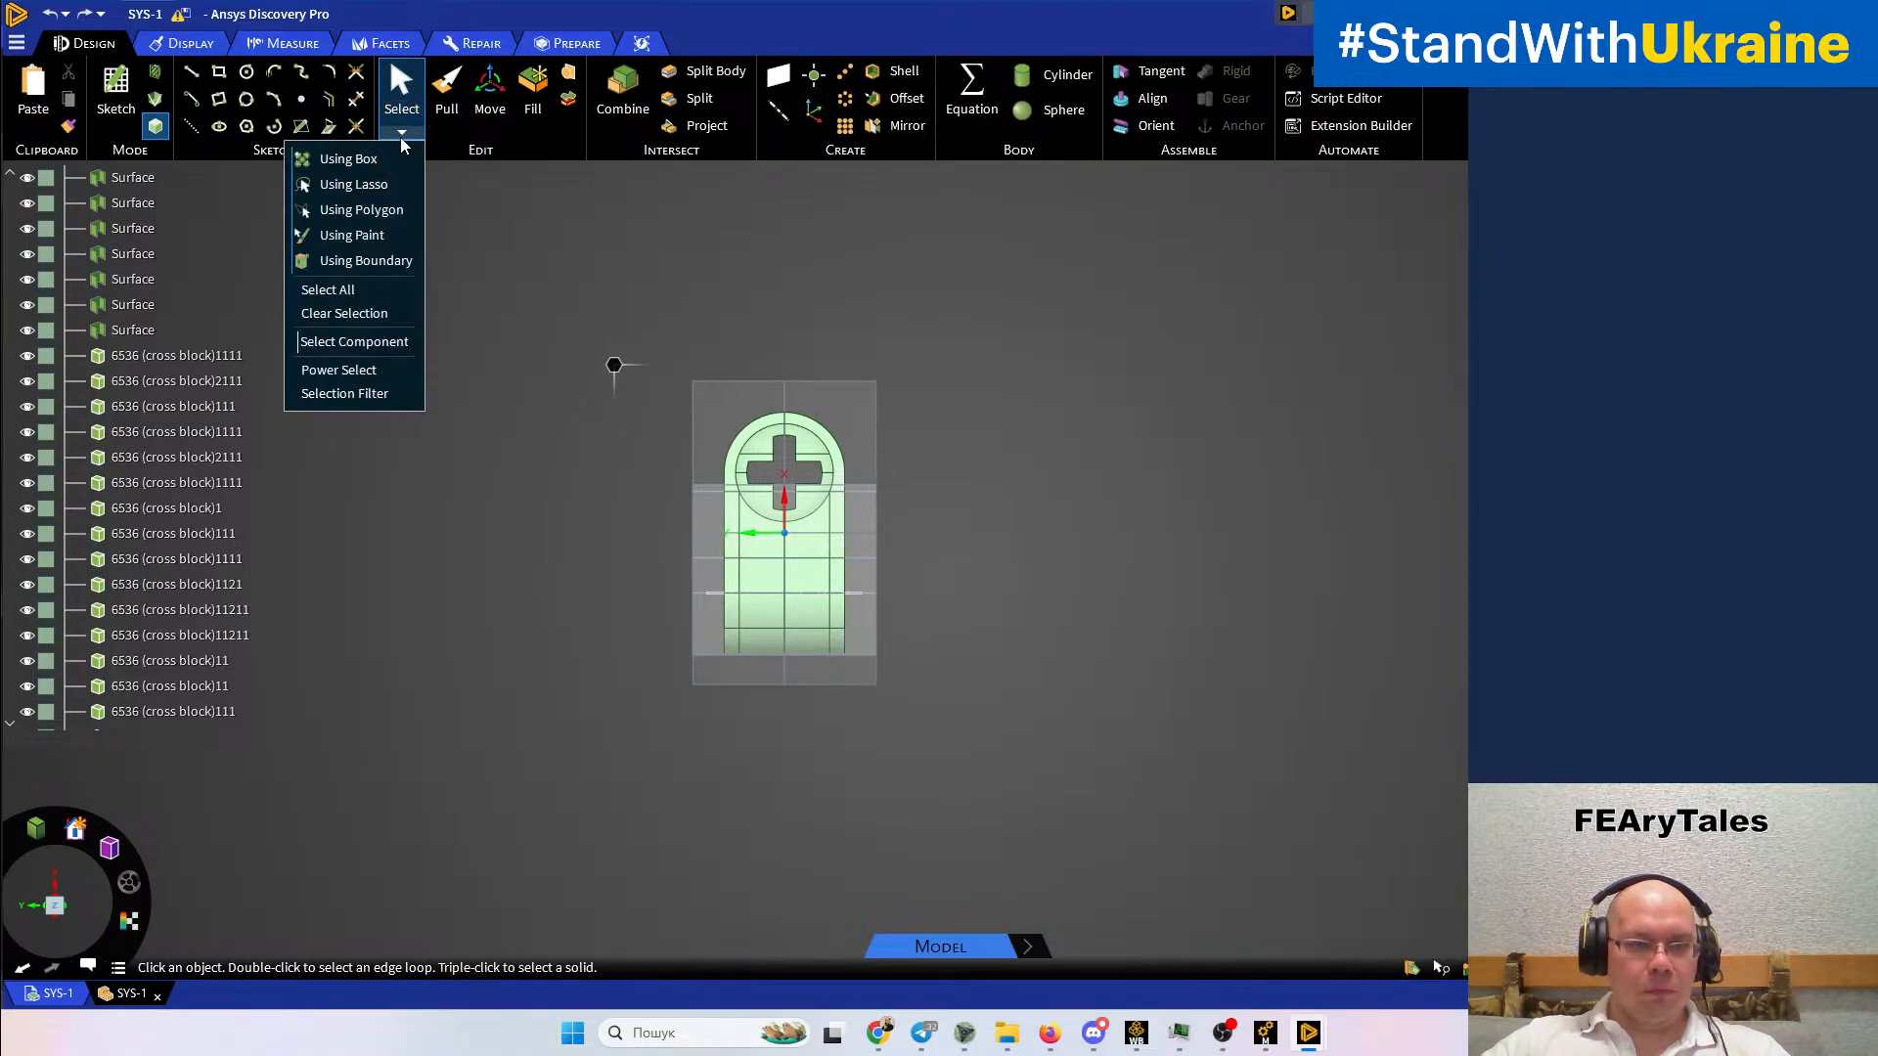
pyautogui.click(867, 285)
pyautogui.moveTo(787, 362); pyautogui.dragTo(914, 768)
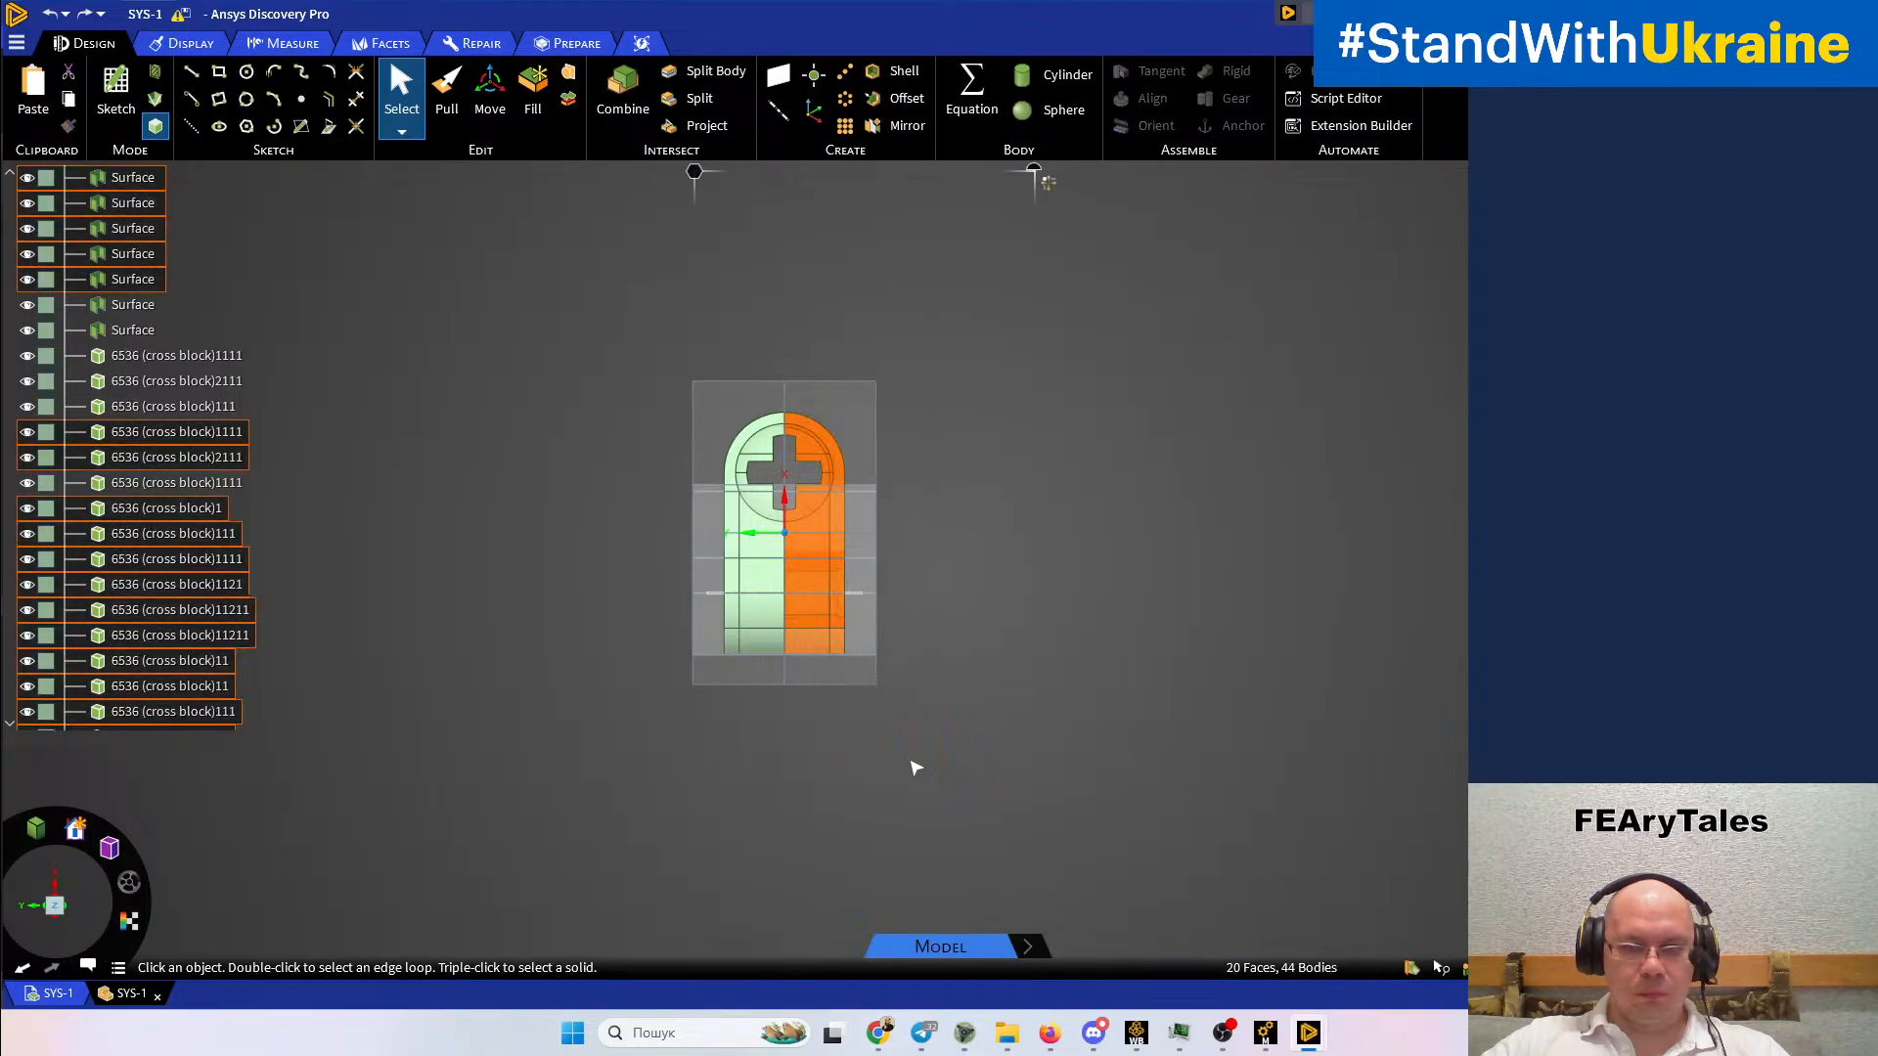
pyautogui.moveTo(917, 763); pyautogui.dragTo(854, 818, button='middle')
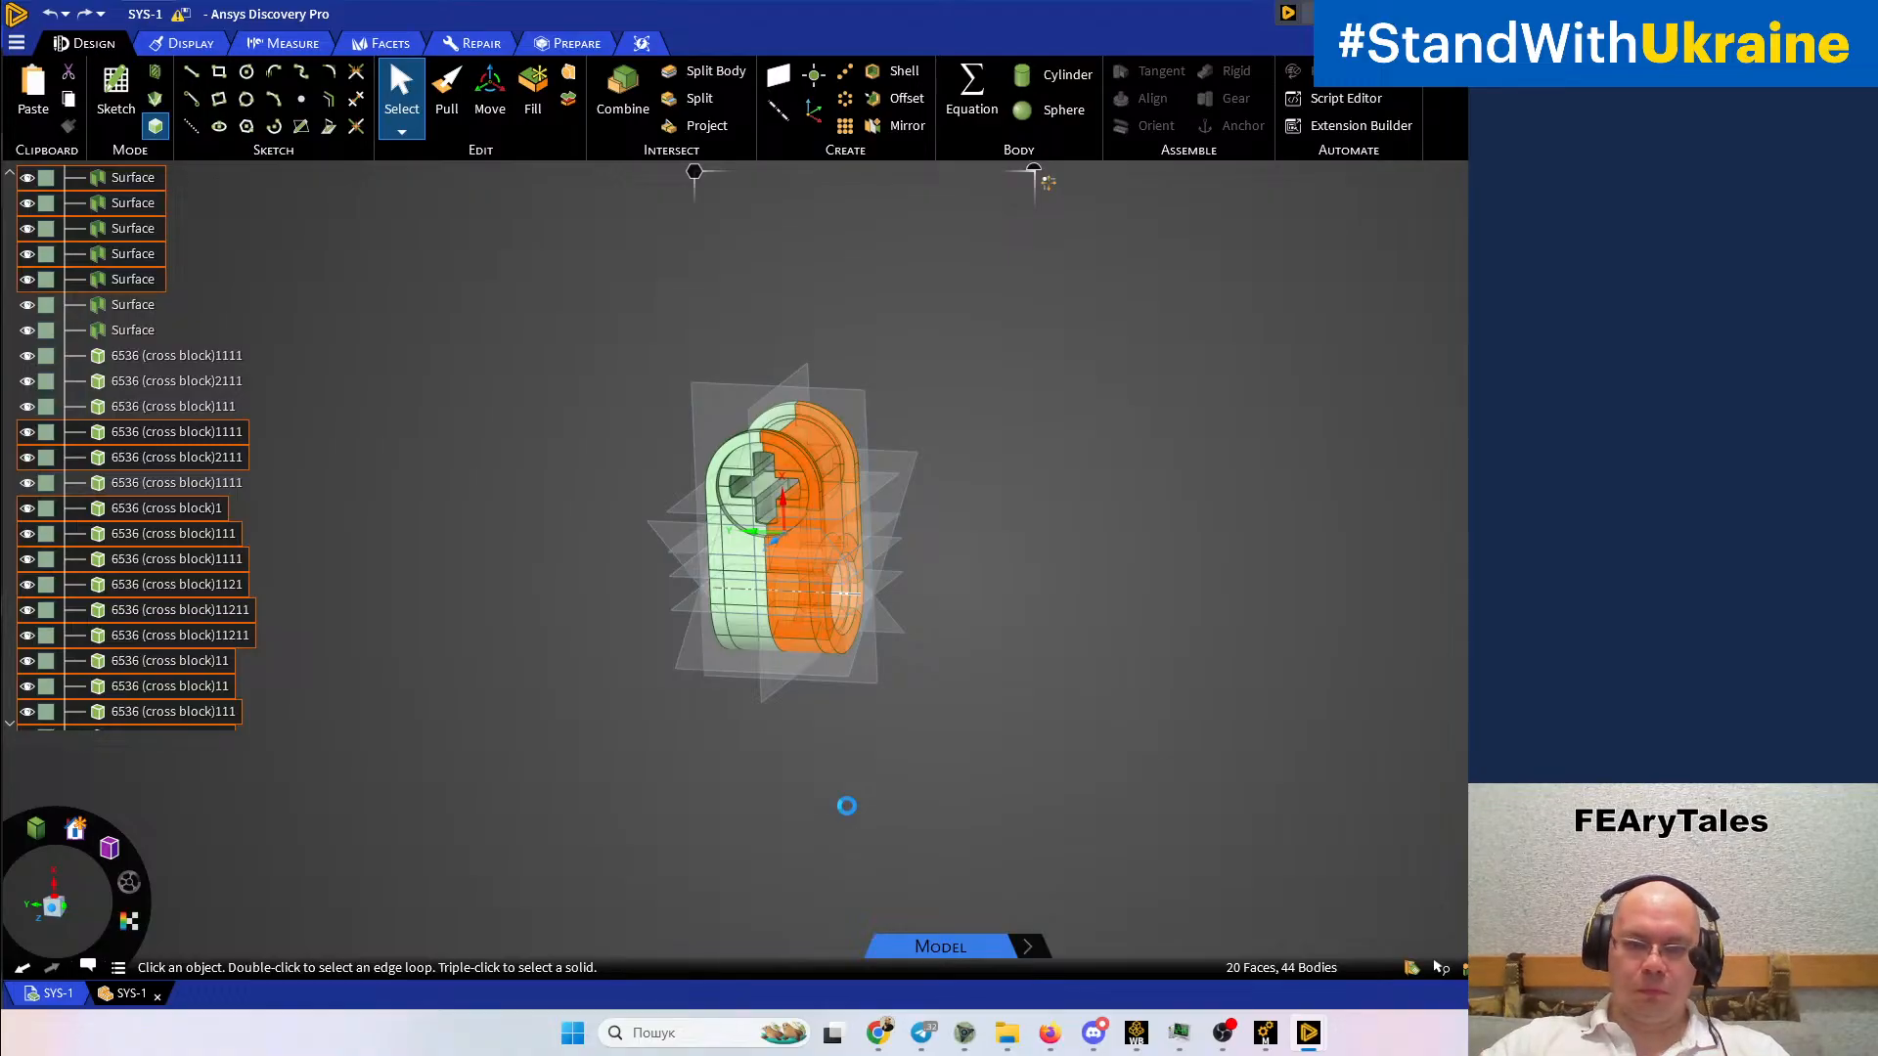
pyautogui.press('Delete')
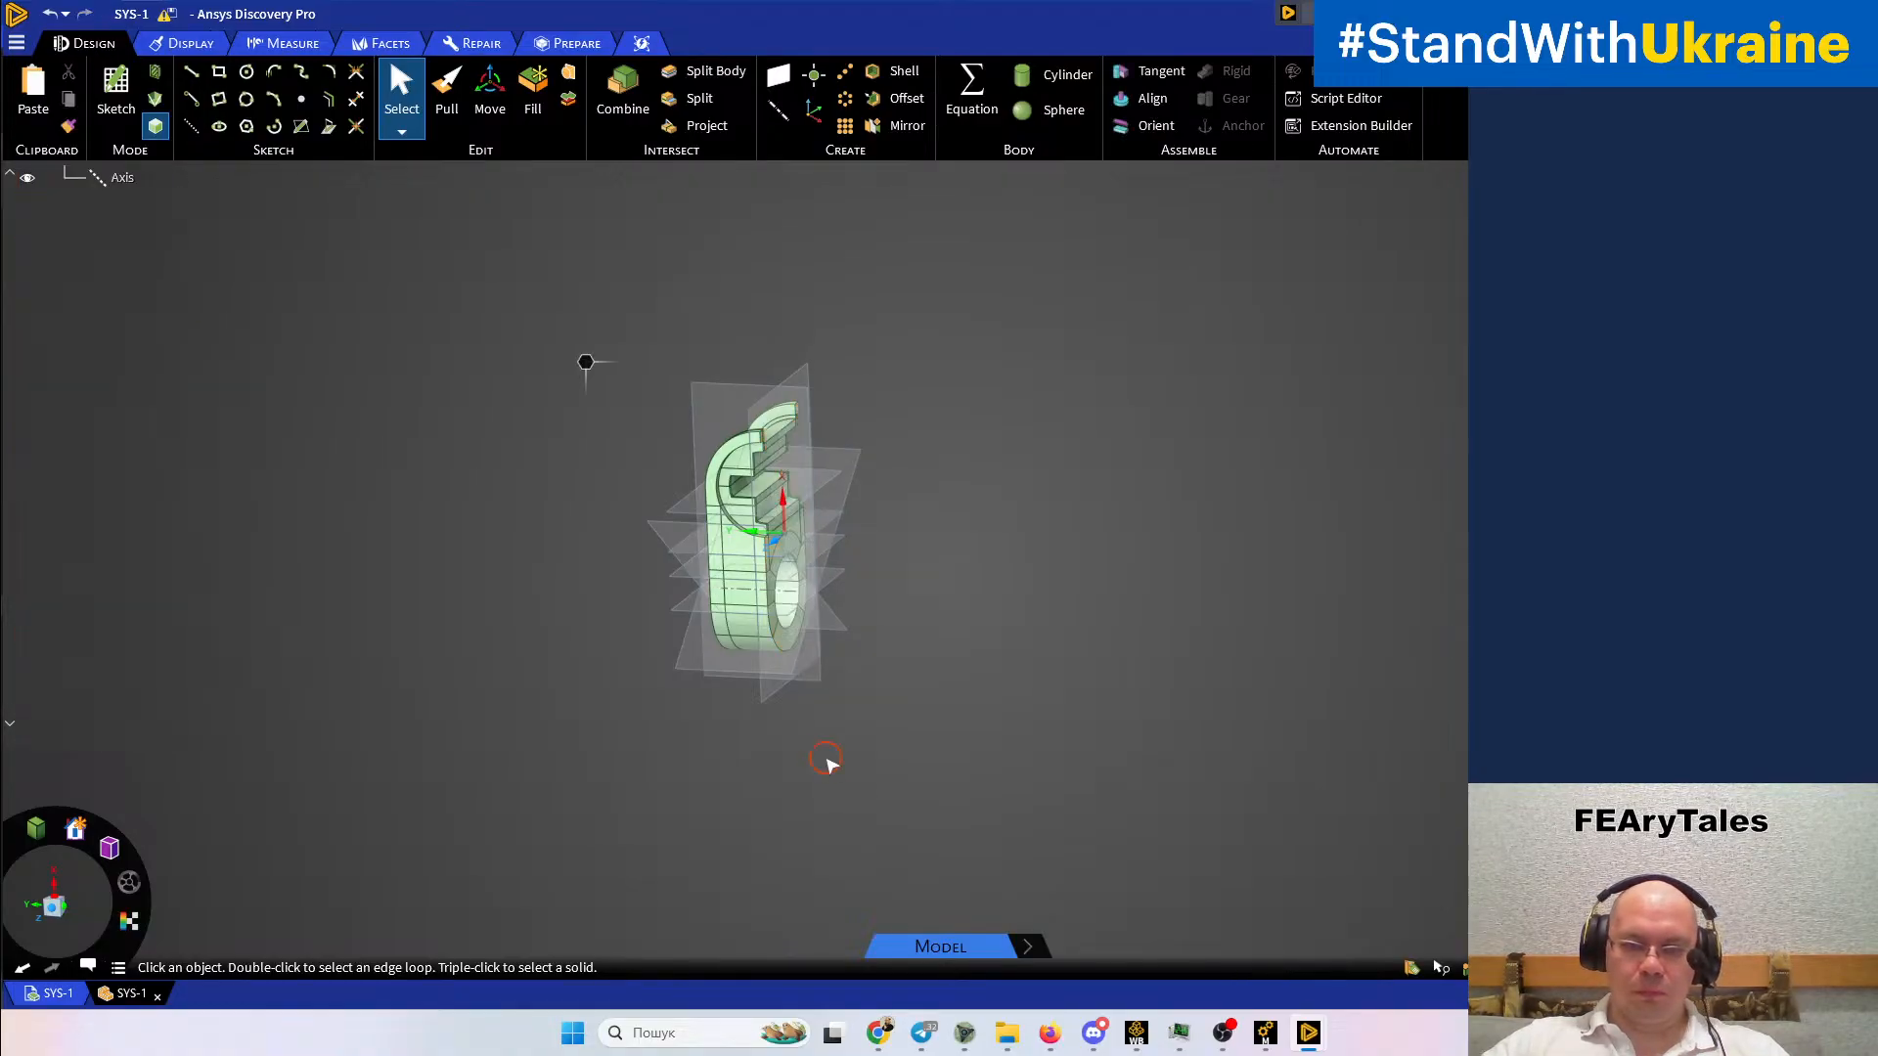
# Delete the side-flange bodies lying on one side of the mid-plane perpendicular to the cross-hole axis
pyautogui.moveTo(1089, 690); pyautogui.dragTo(1096, 689, button='middle')
pyautogui.moveTo(934, 726); pyautogui.dragTo(1005, 764, button='middle')
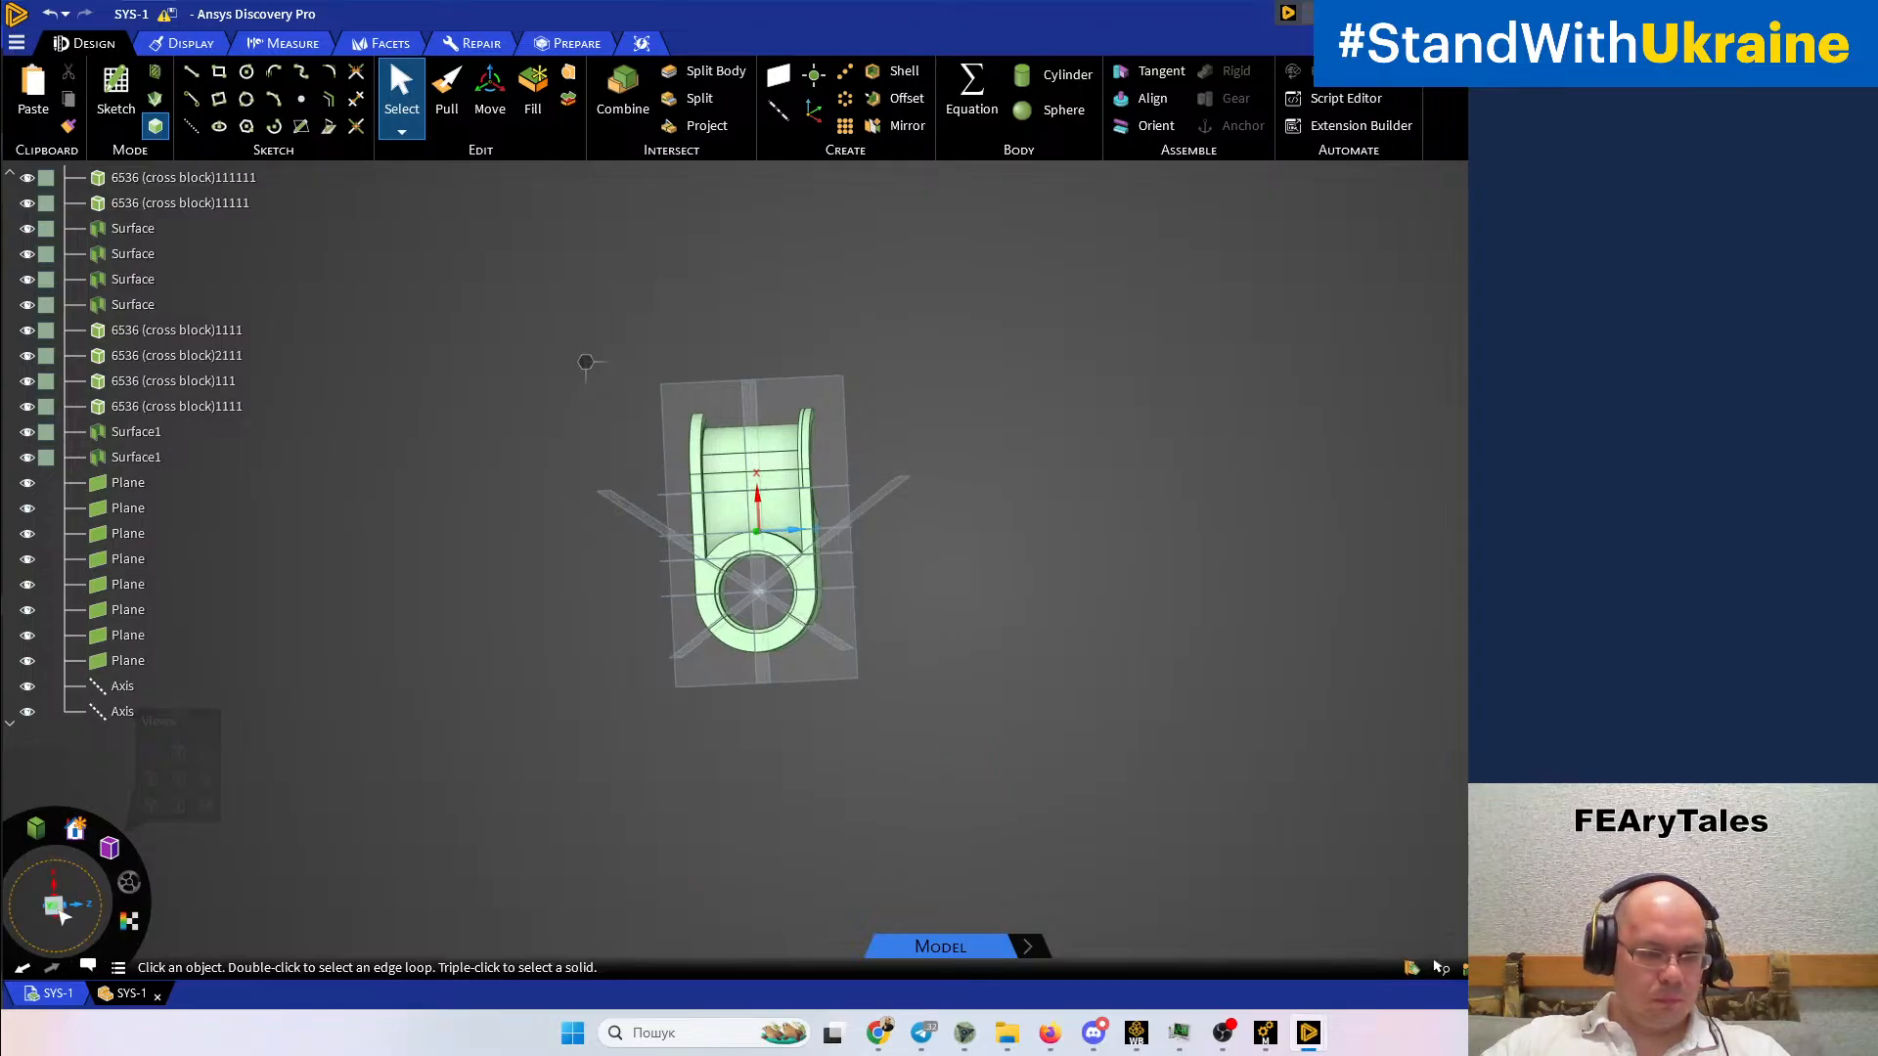
pyautogui.click(57, 909)
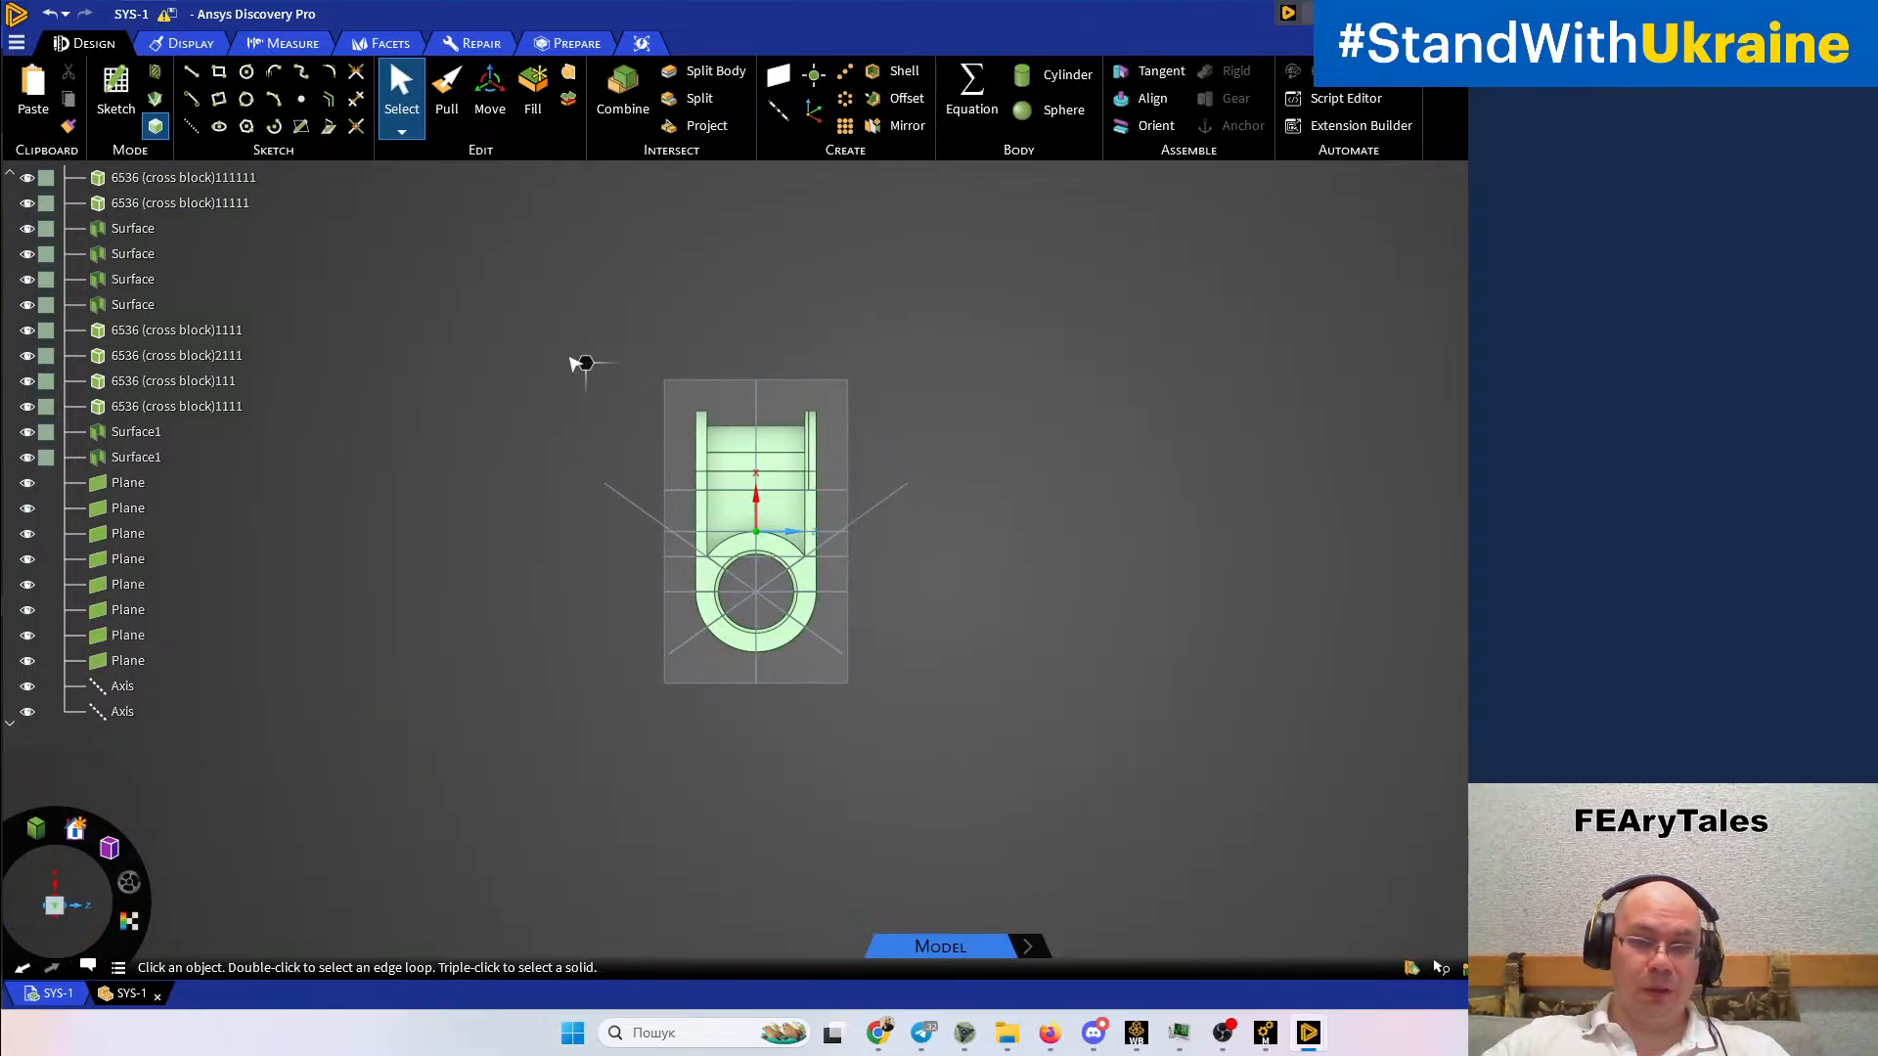
pyautogui.moveTo(615, 288); pyautogui.dragTo(771, 750)
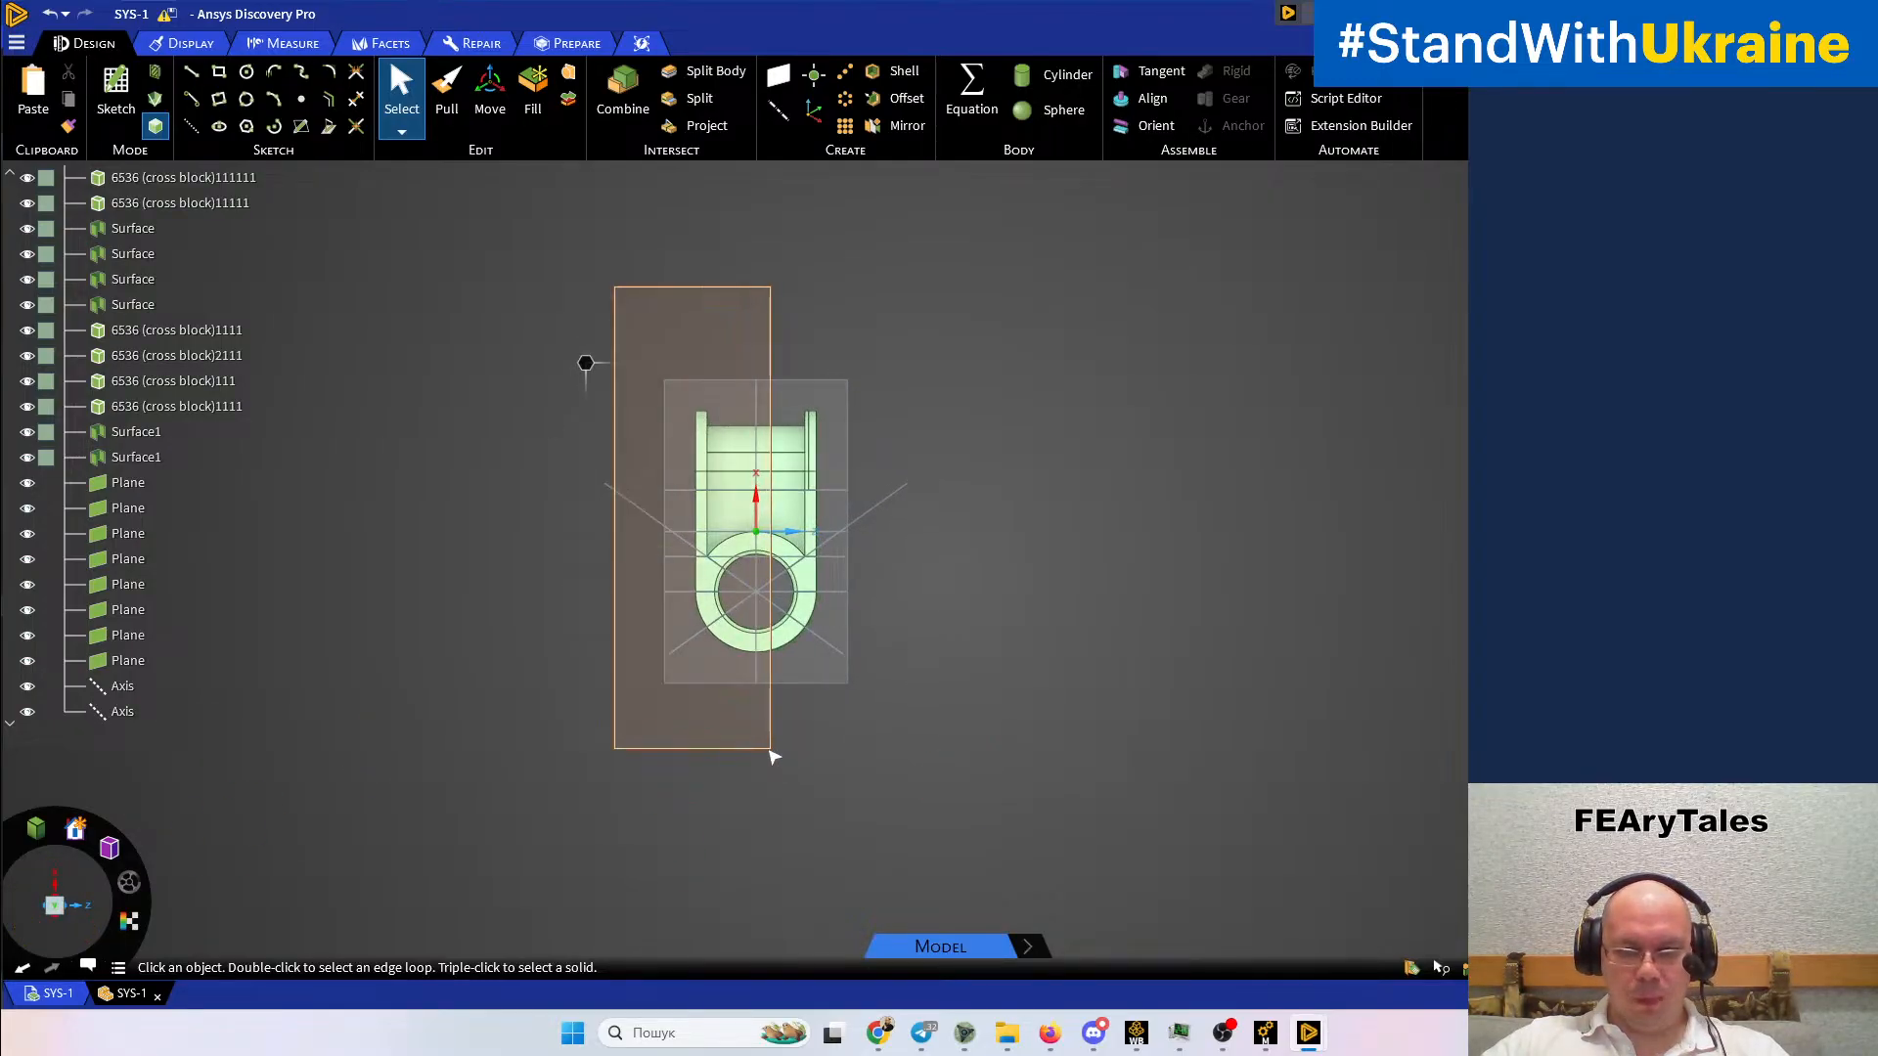
pyautogui.moveTo(766, 750); pyautogui.dragTo(766, 752)
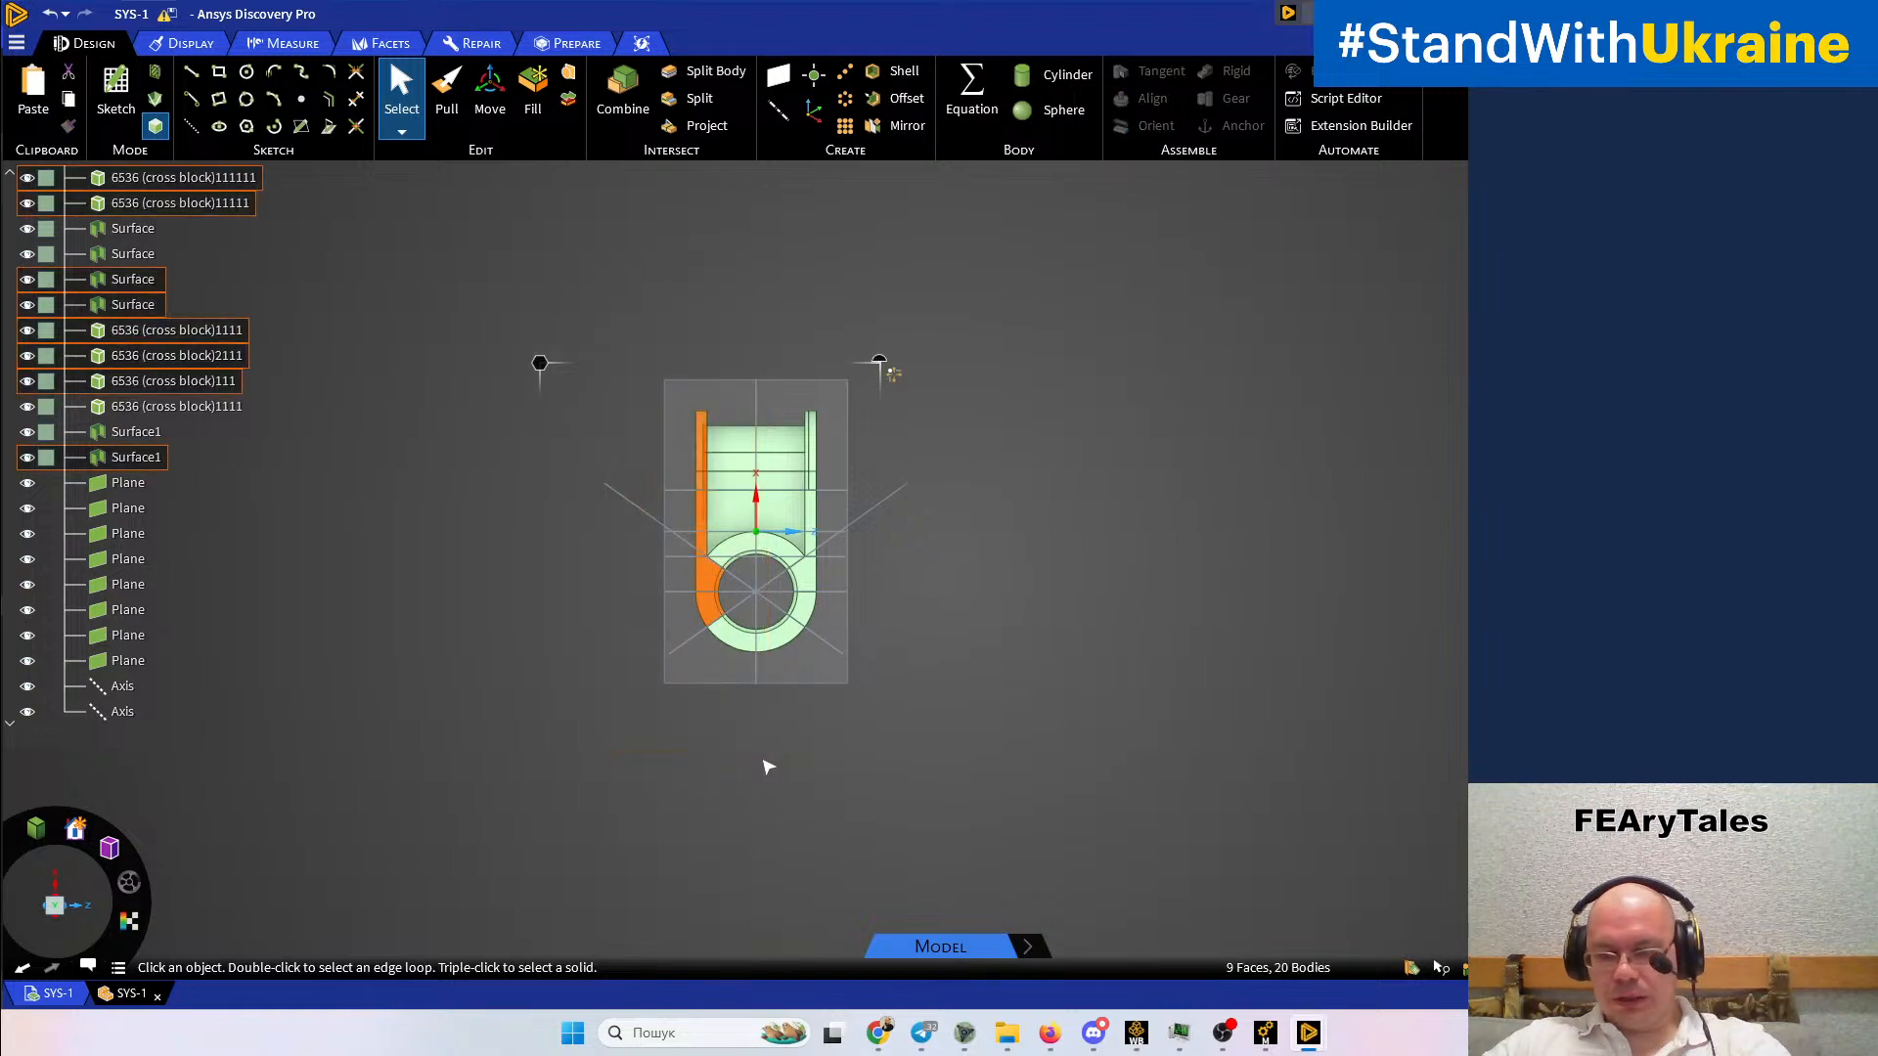
pyautogui.press('Delete')
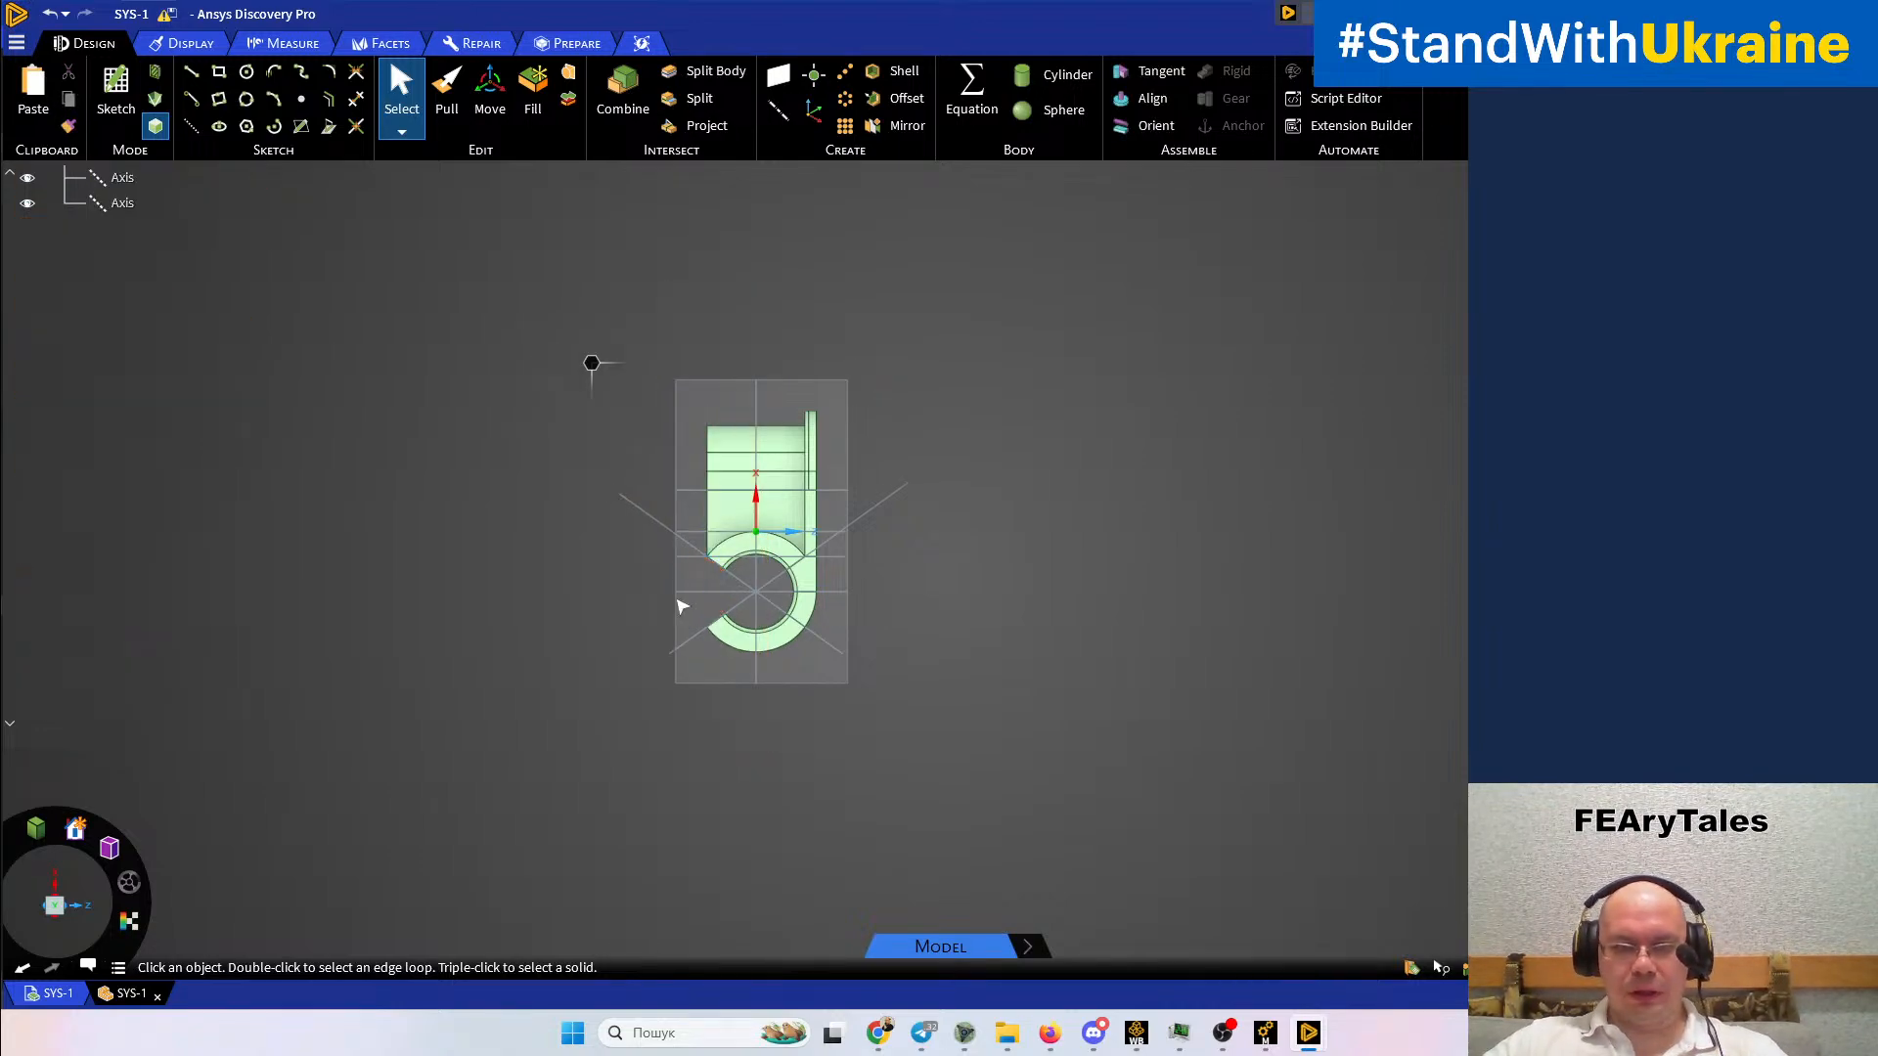
pyautogui.hotkey('ctrl', 'z')
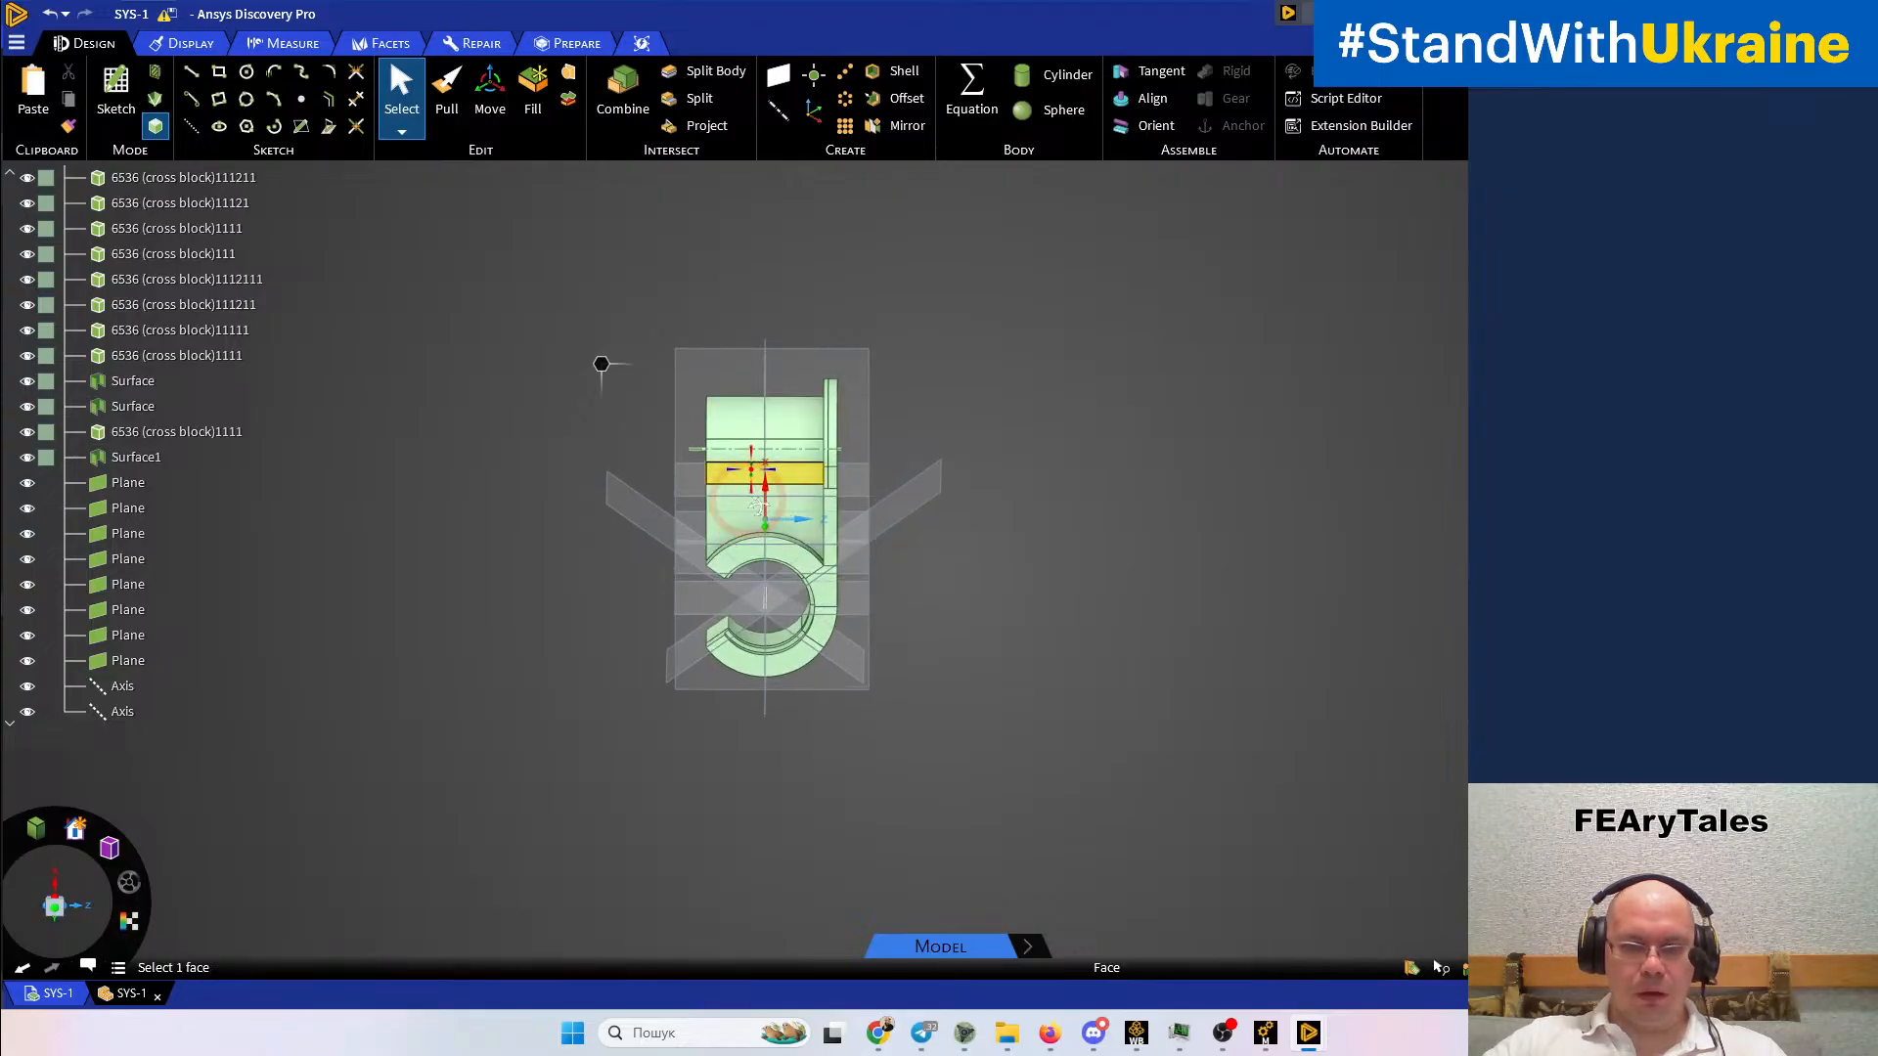
# Split all remaining bodies with the mid-plane perpendicular to the cross-hole axis
pyautogui.click(1023, 877)
pyautogui.click(677, 405)
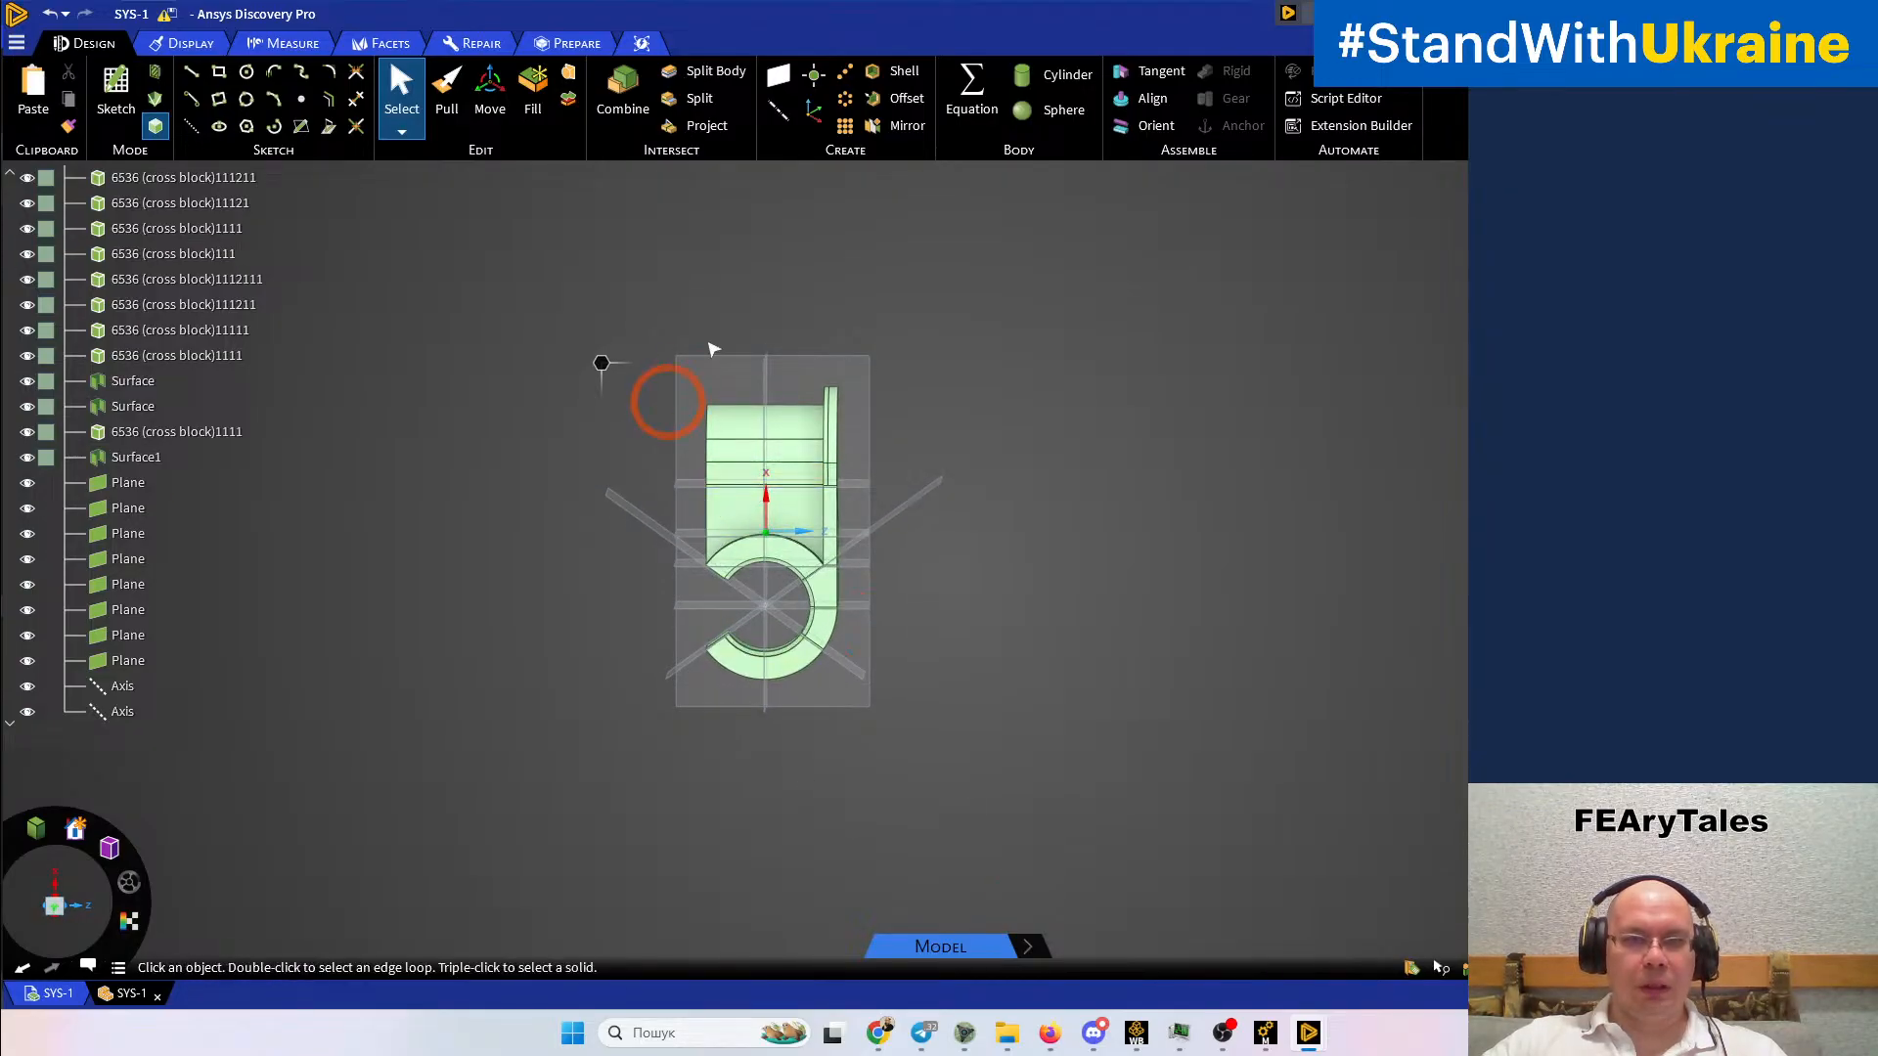
pyautogui.click(715, 71)
pyautogui.moveTo(630, 258); pyautogui.dragTo(885, 759)
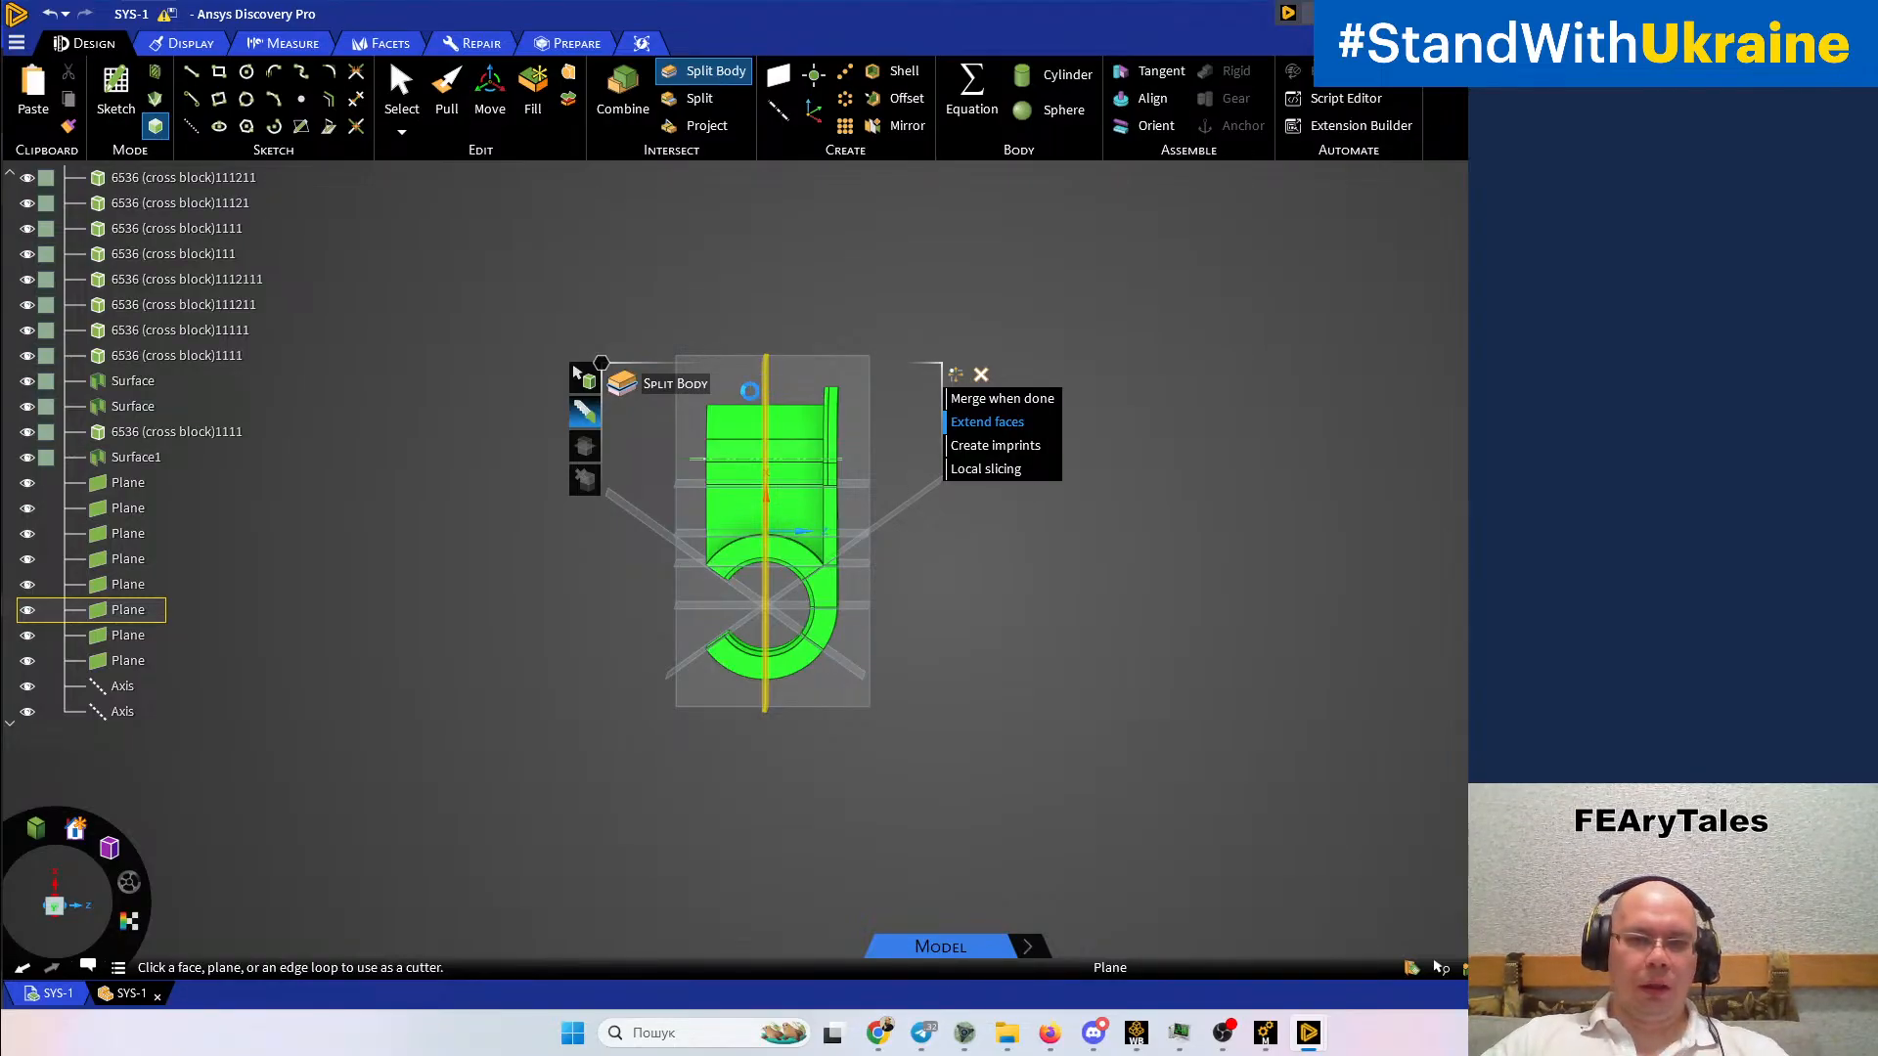
pyautogui.click(765, 411)
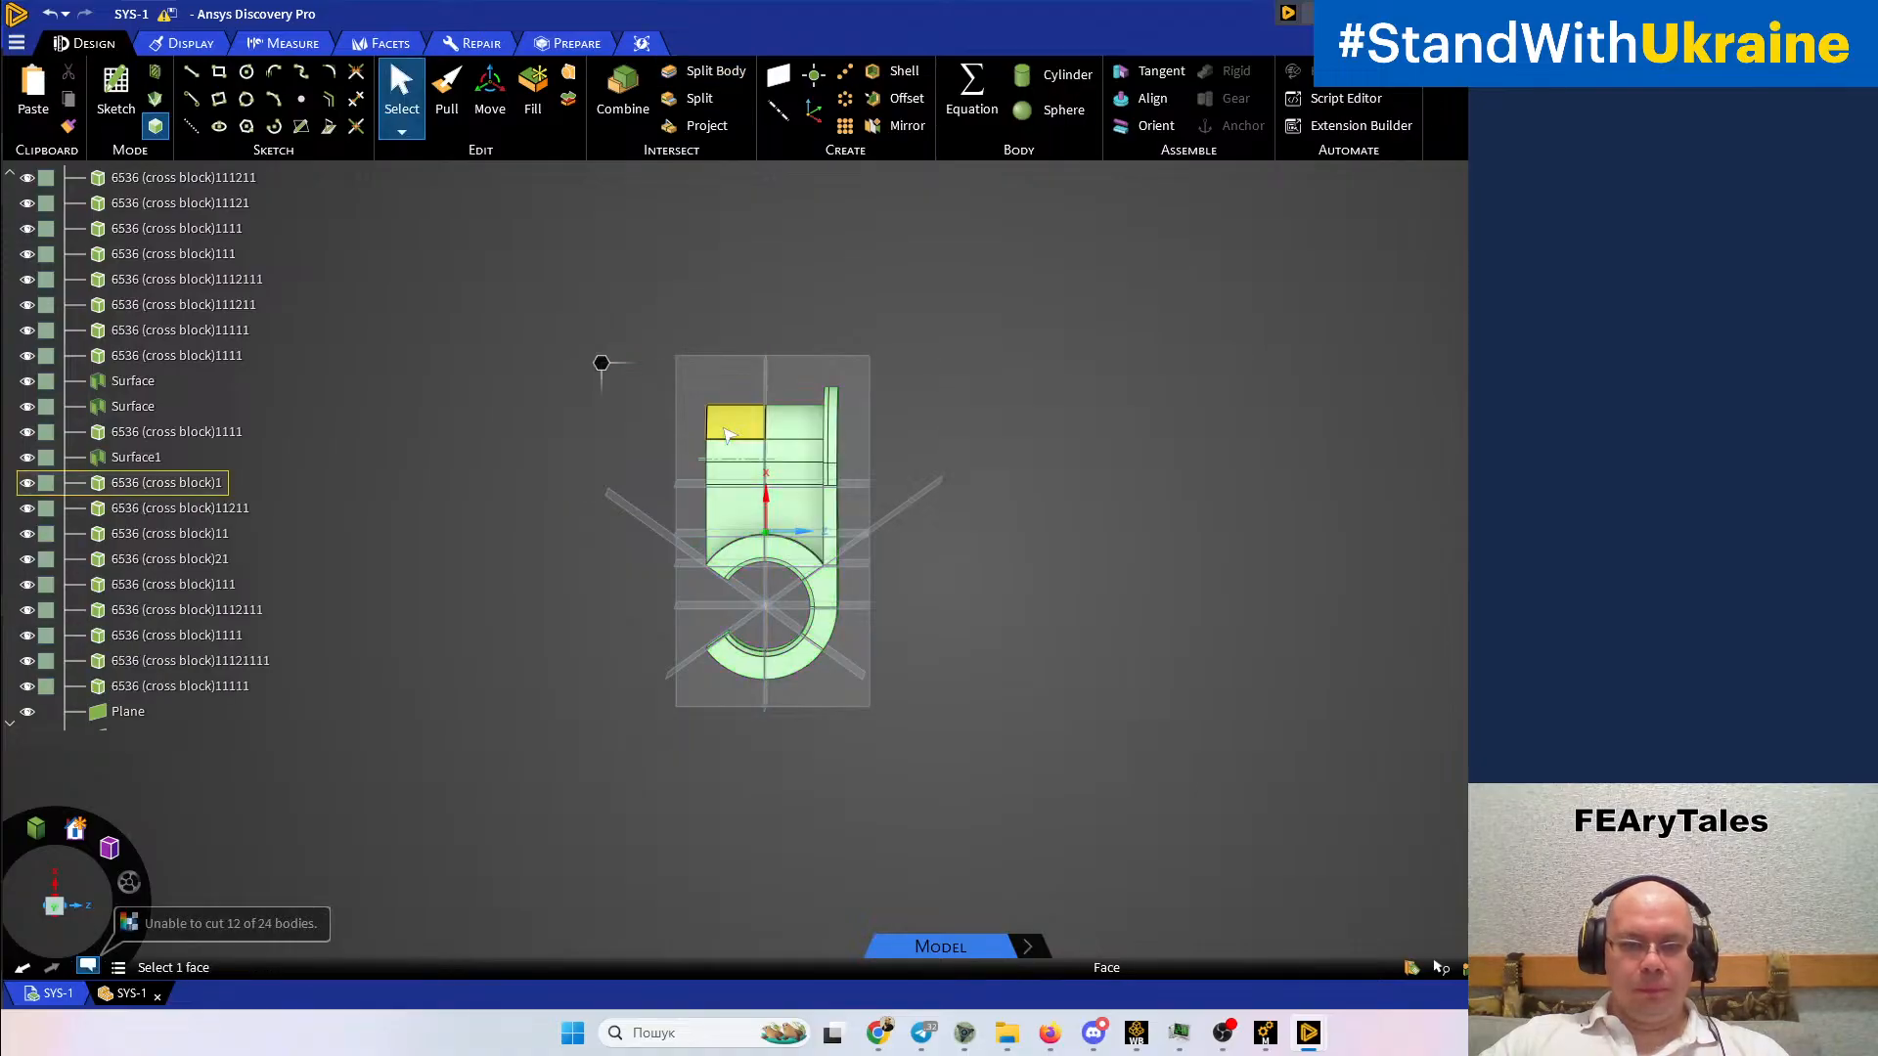
# Delete the newly split bodies on the side without a flange, keeping one quarter of the block
pyautogui.click(684, 455)
pyautogui.moveTo(637, 298); pyautogui.dragTo(774, 750)
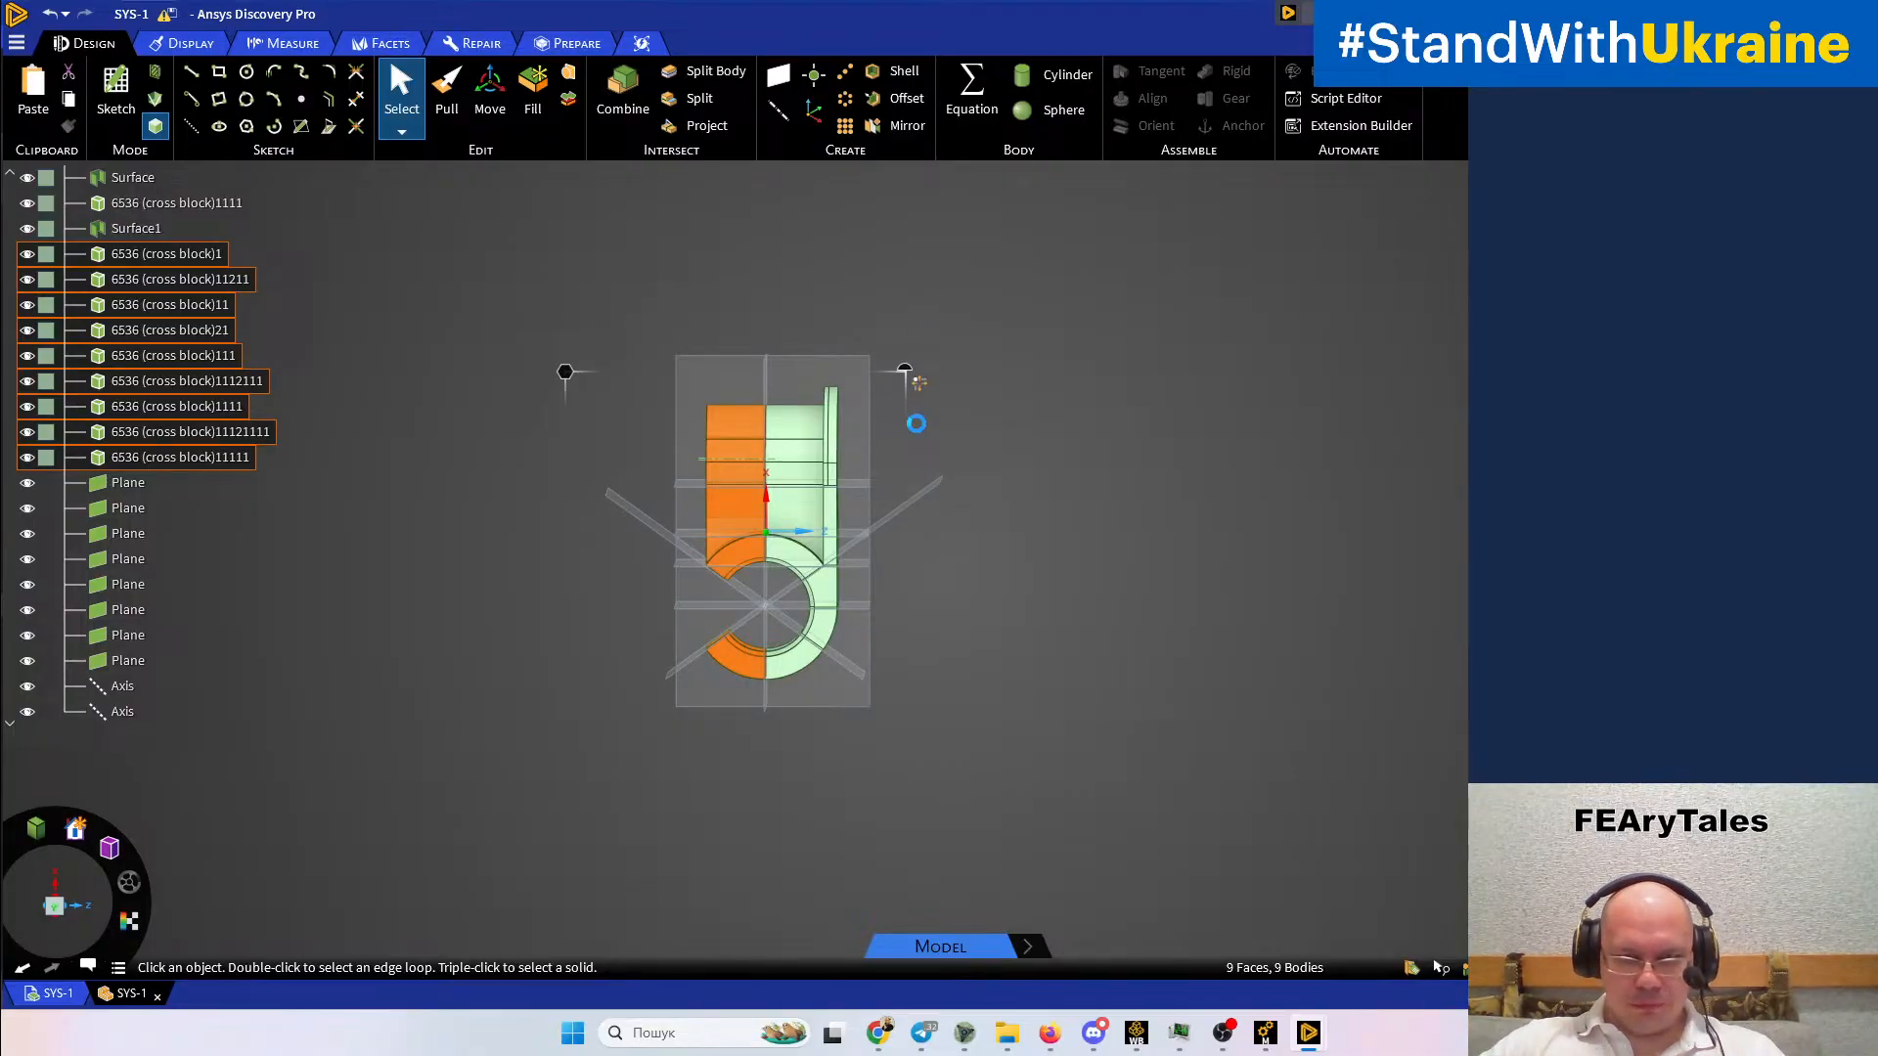
pyautogui.moveTo(865, 566); pyautogui.dragTo(1027, 625, button='middle')
pyautogui.scroll(5, 776, 540)
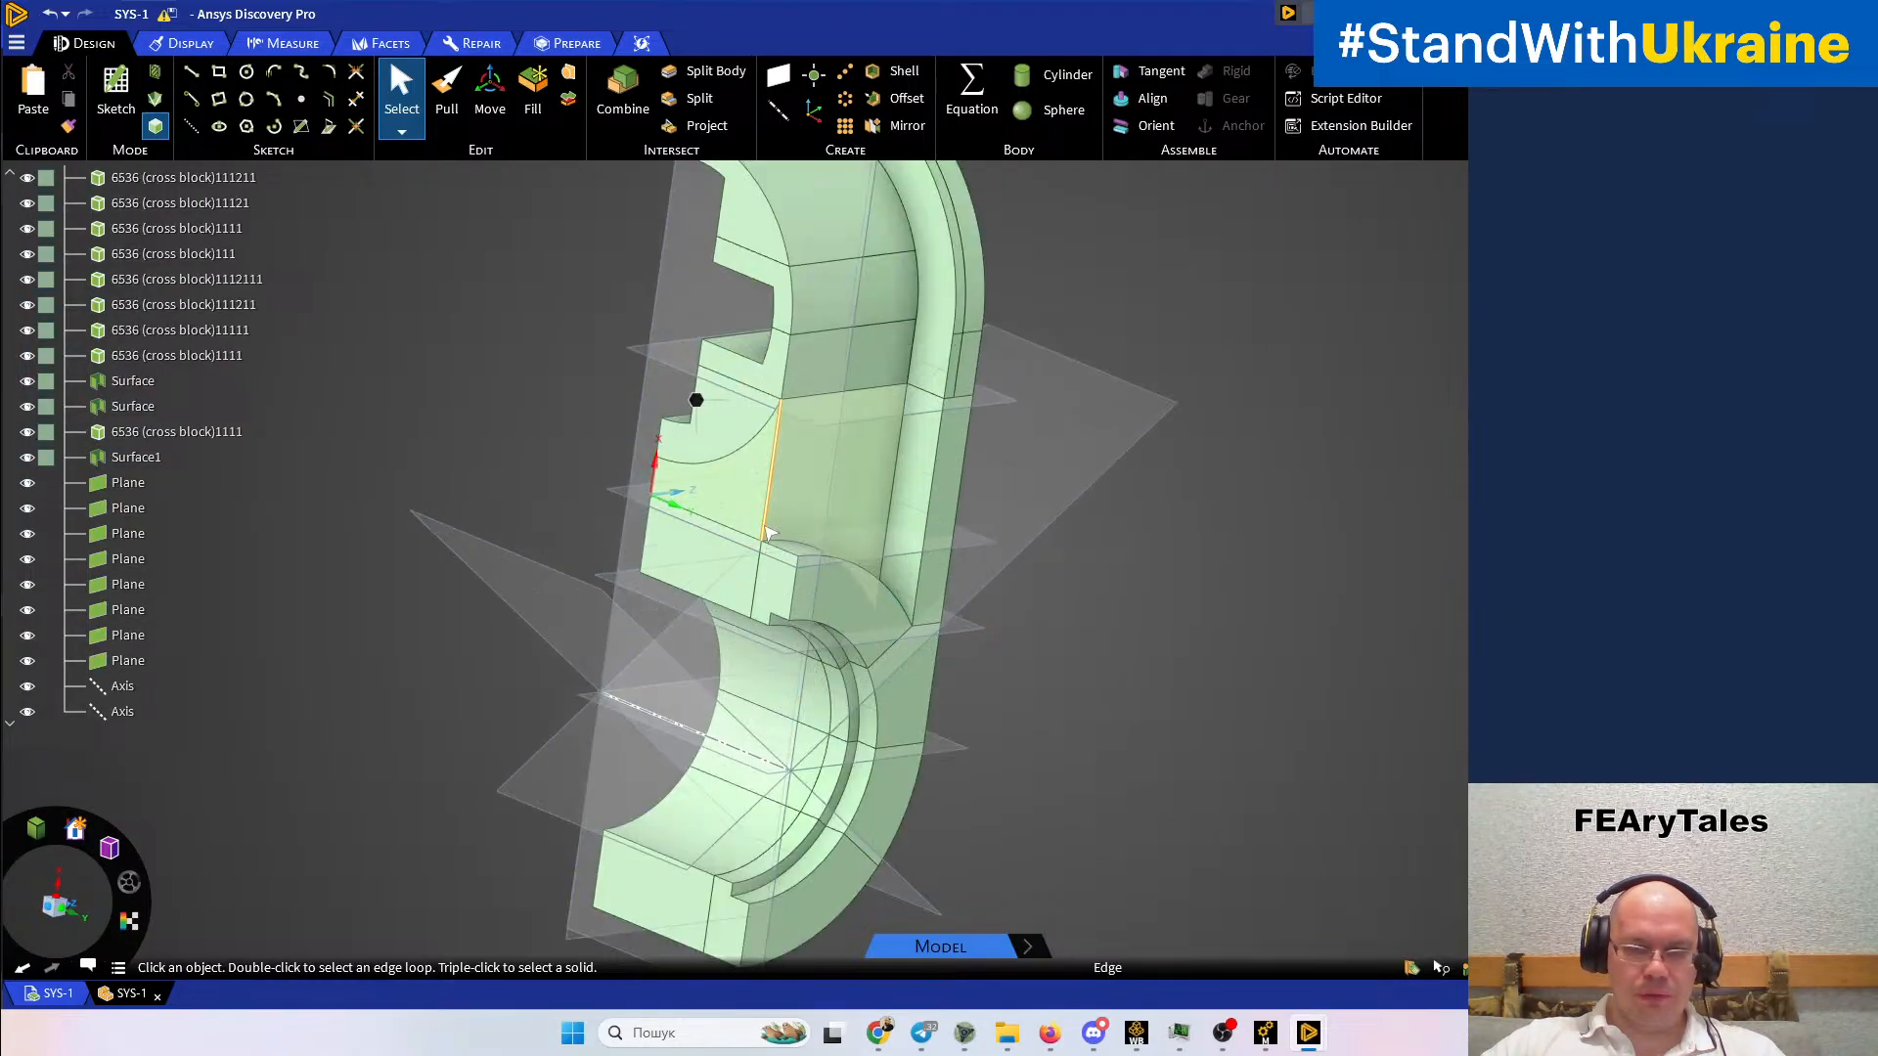
# Examine how the straight flange, its inner faces and the round-hole bodies meet on the remaining quarter
pyautogui.click(853, 507)
pyautogui.moveTo(866, 513); pyautogui.dragTo(697, 562, button='middle')
pyautogui.scroll(-6, 698, 562)
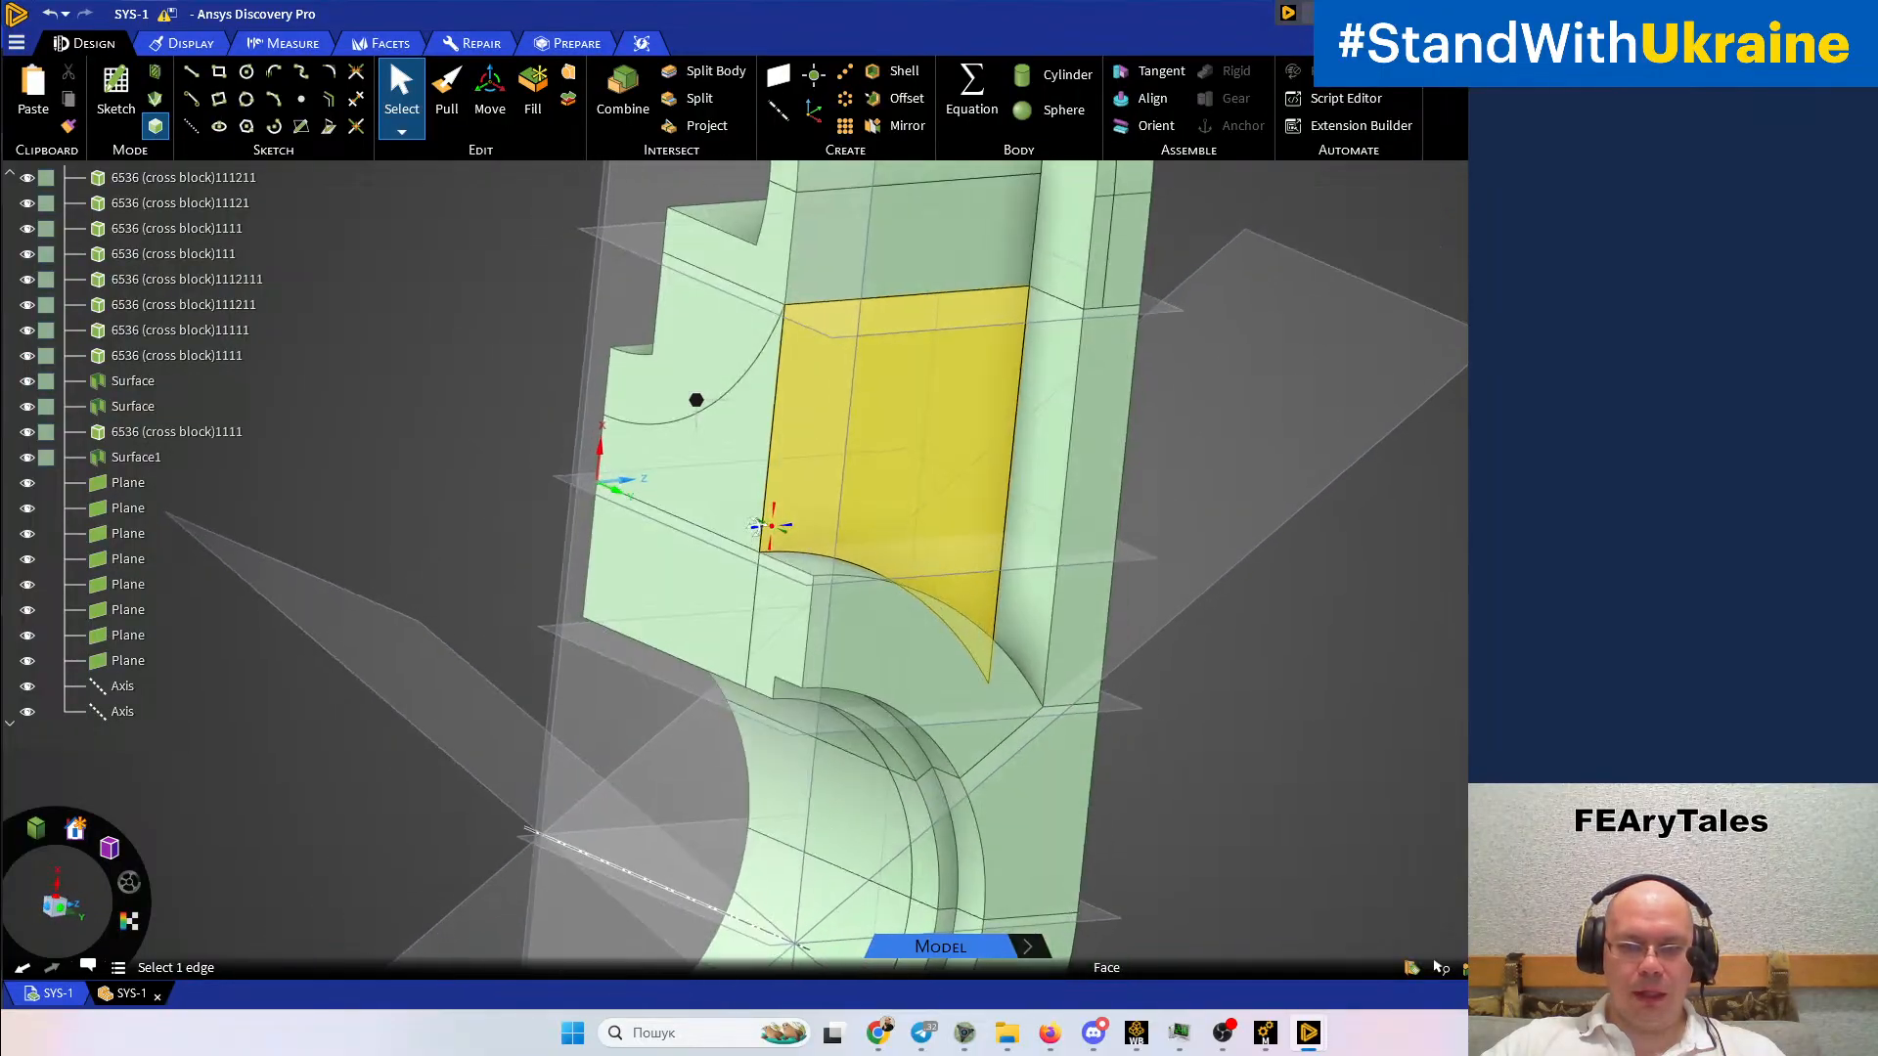
pyautogui.click(1062, 577)
pyautogui.moveTo(1061, 577); pyautogui.dragTo(1006, 608, button='middle')
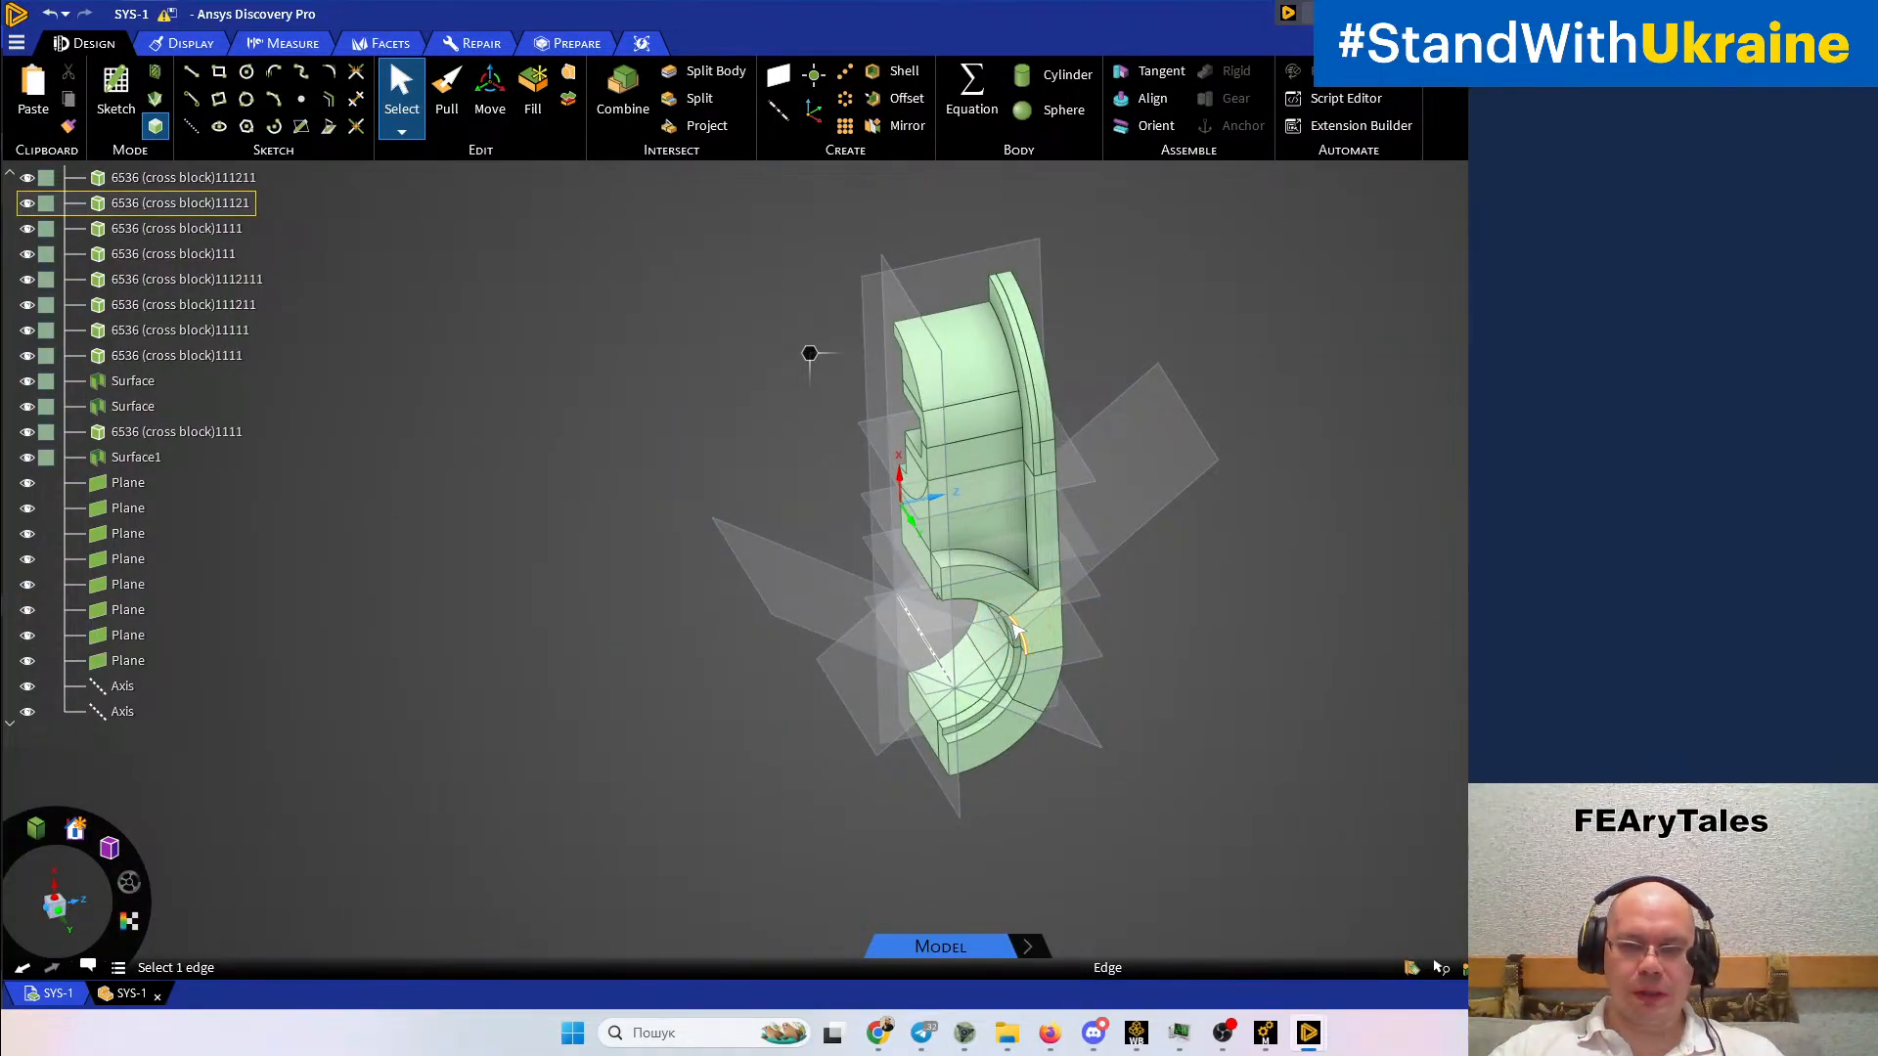
pyautogui.moveTo(1015, 631); pyautogui.dragTo(1054, 592, button='middle')
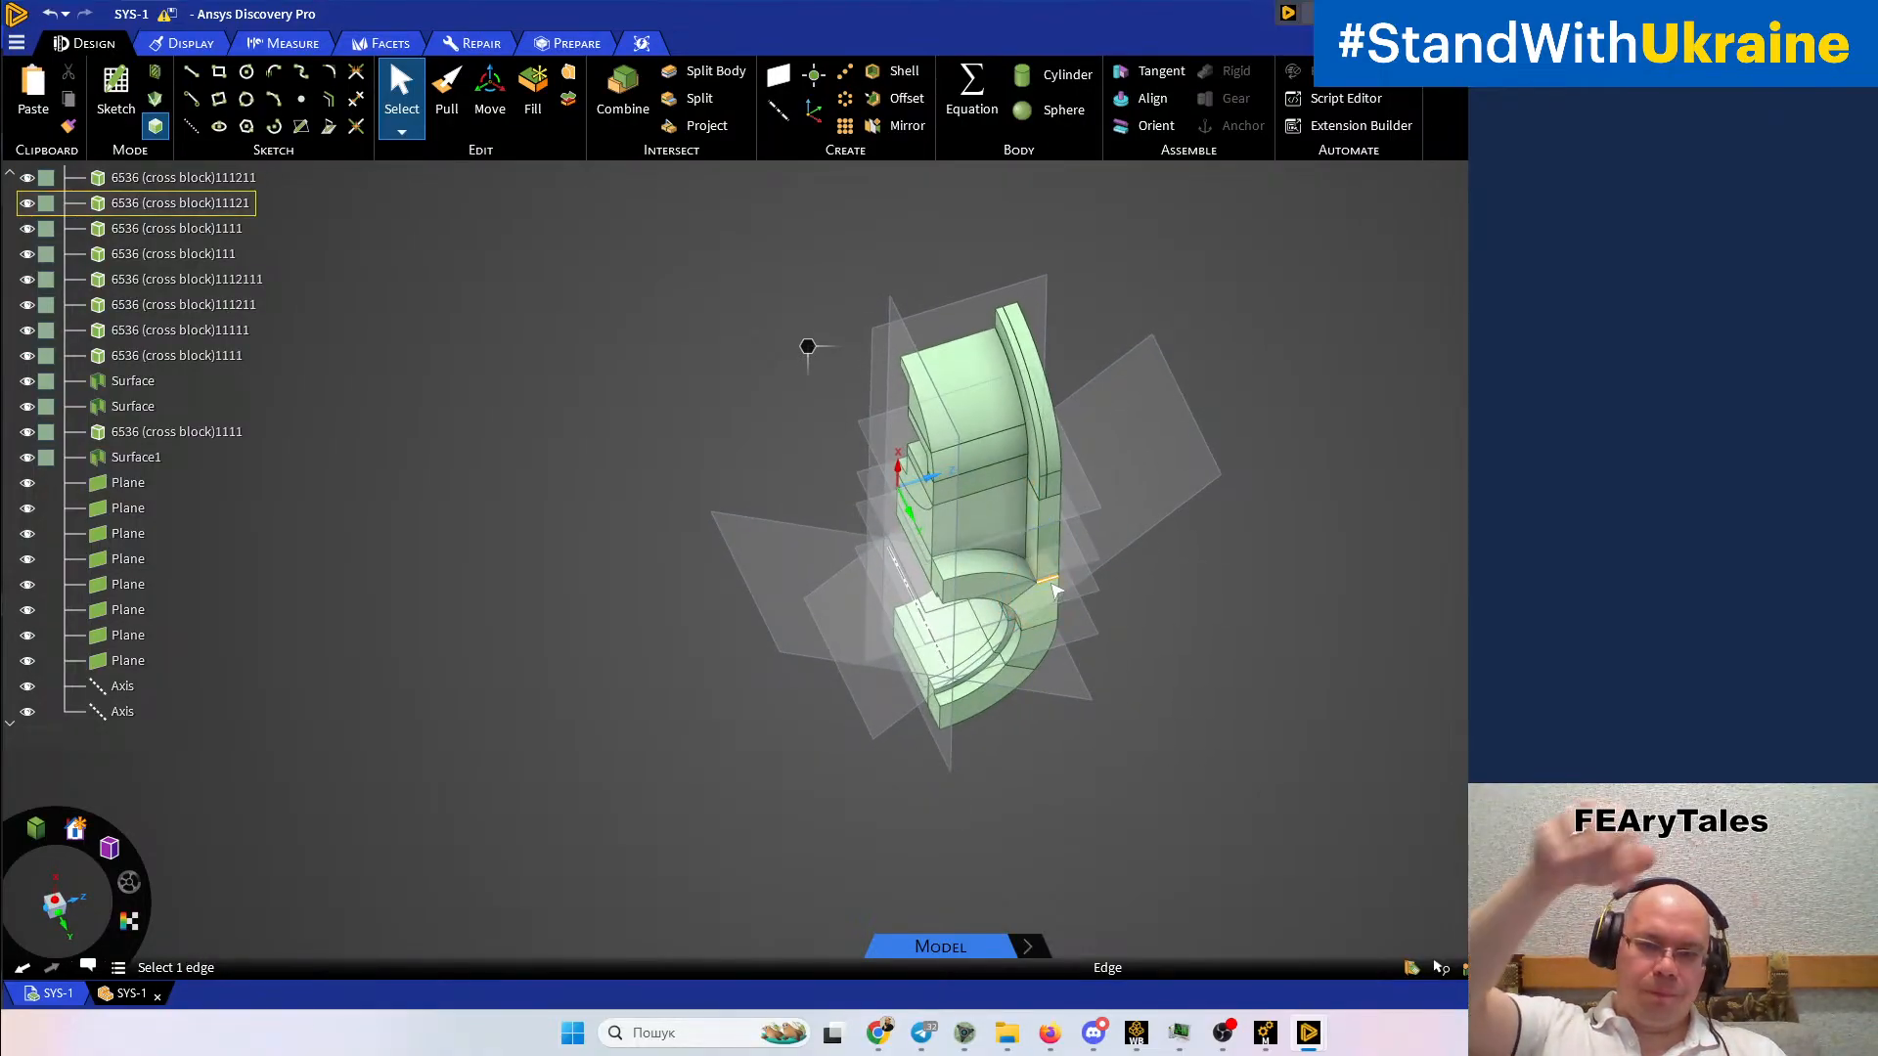
pyautogui.moveTo(1133, 575); pyautogui.dragTo(1066, 475, button='middle')
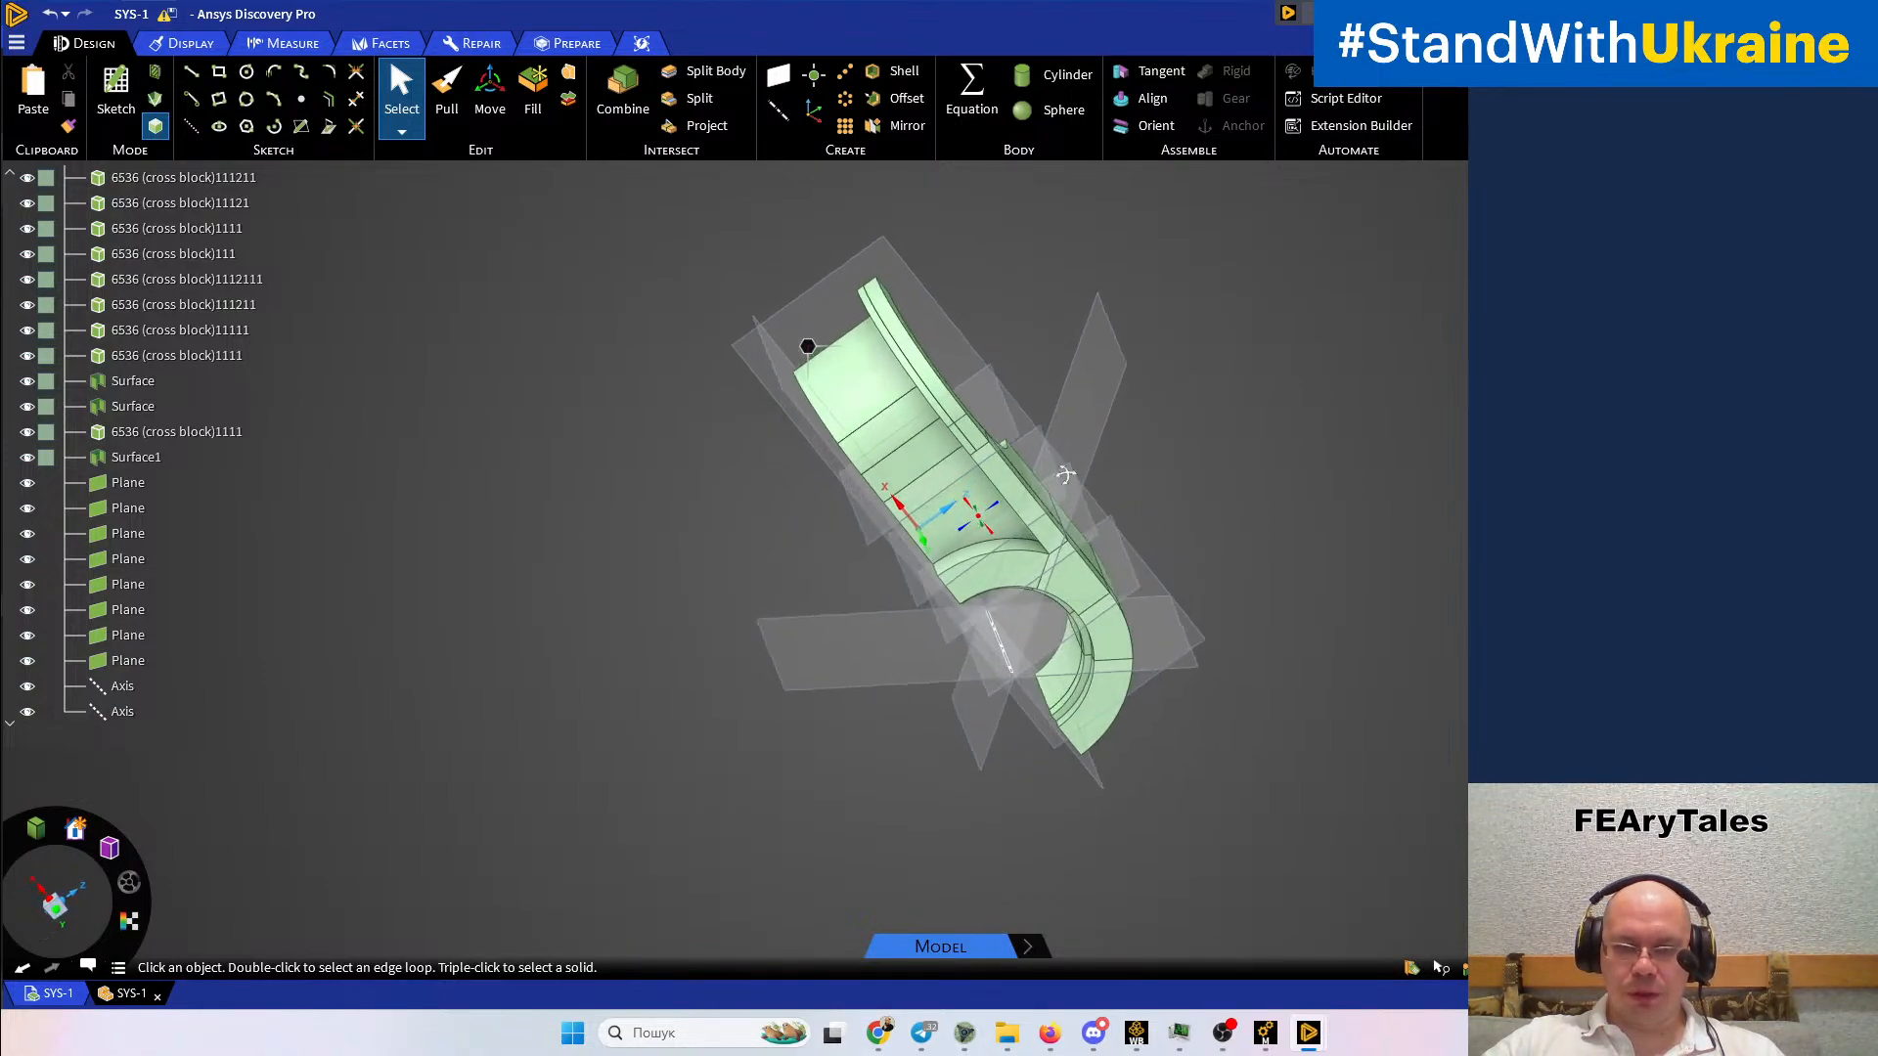
pyautogui.scroll(4, 1082, 600)
pyautogui.keyDown('ctrl'); pyautogui.moveTo(1049, 550); pyautogui.dragTo(1074, 670, button='middle'); pyautogui.keyUp('ctrl')
pyautogui.moveTo(1018, 558); pyautogui.dragTo(983, 582, button='middle')
pyautogui.click(1251, 353)
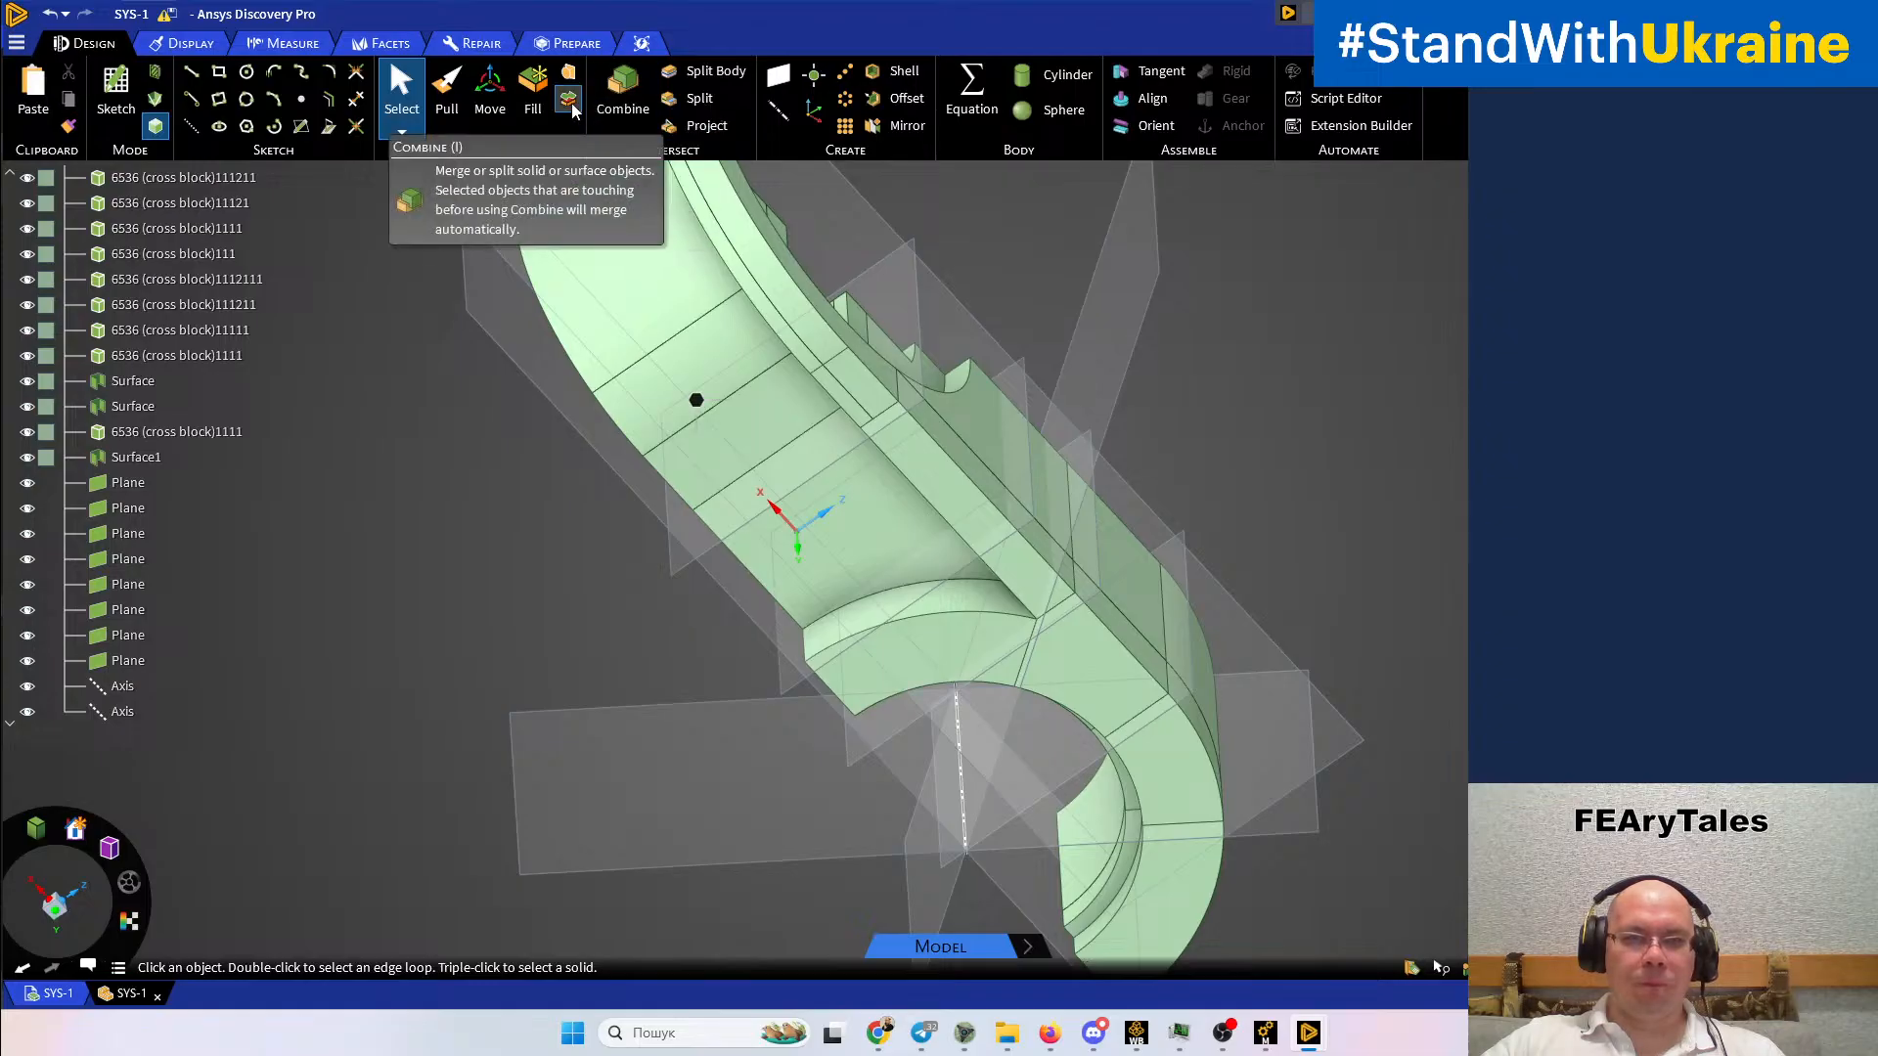
pyautogui.moveTo(861, 470); pyautogui.dragTo(1007, 370, button='middle')
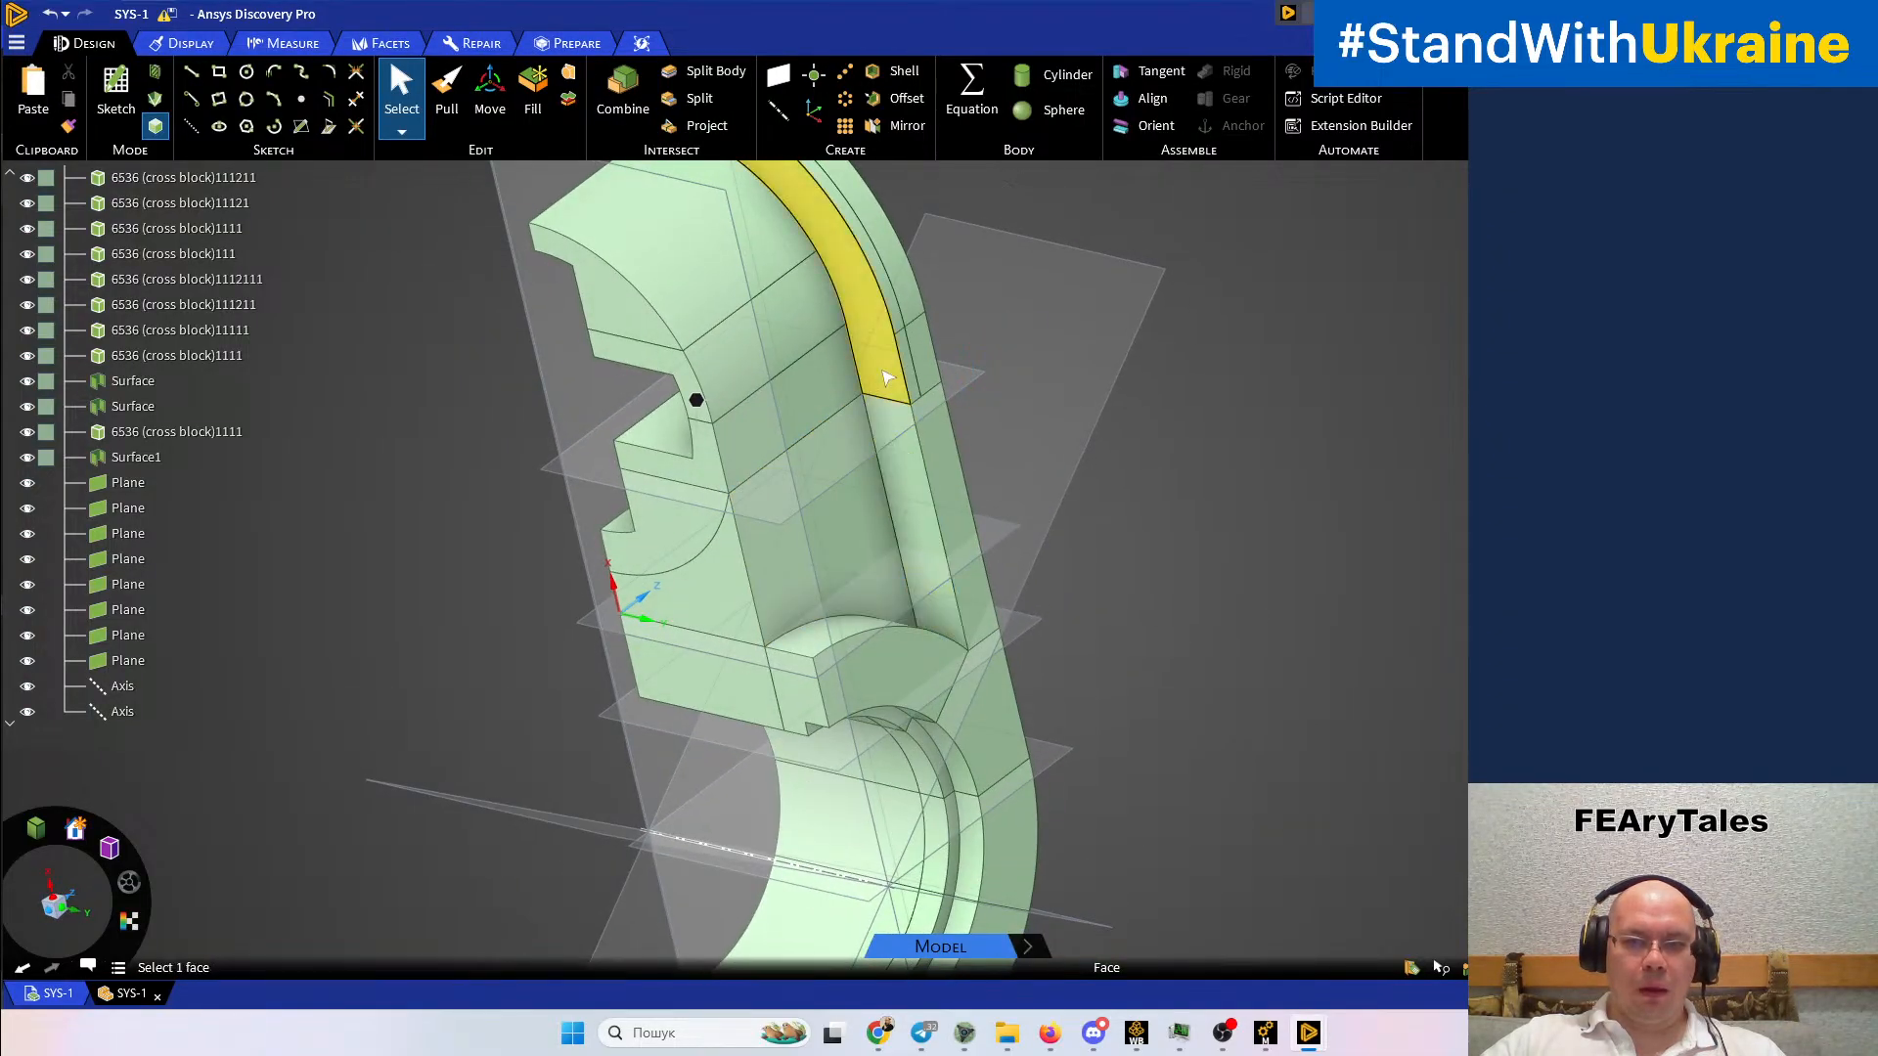
# Hide the inner curved body of the side flange to expose the curved face behind it
pyautogui.click(884, 377)
pyautogui.rightClick(884, 374)
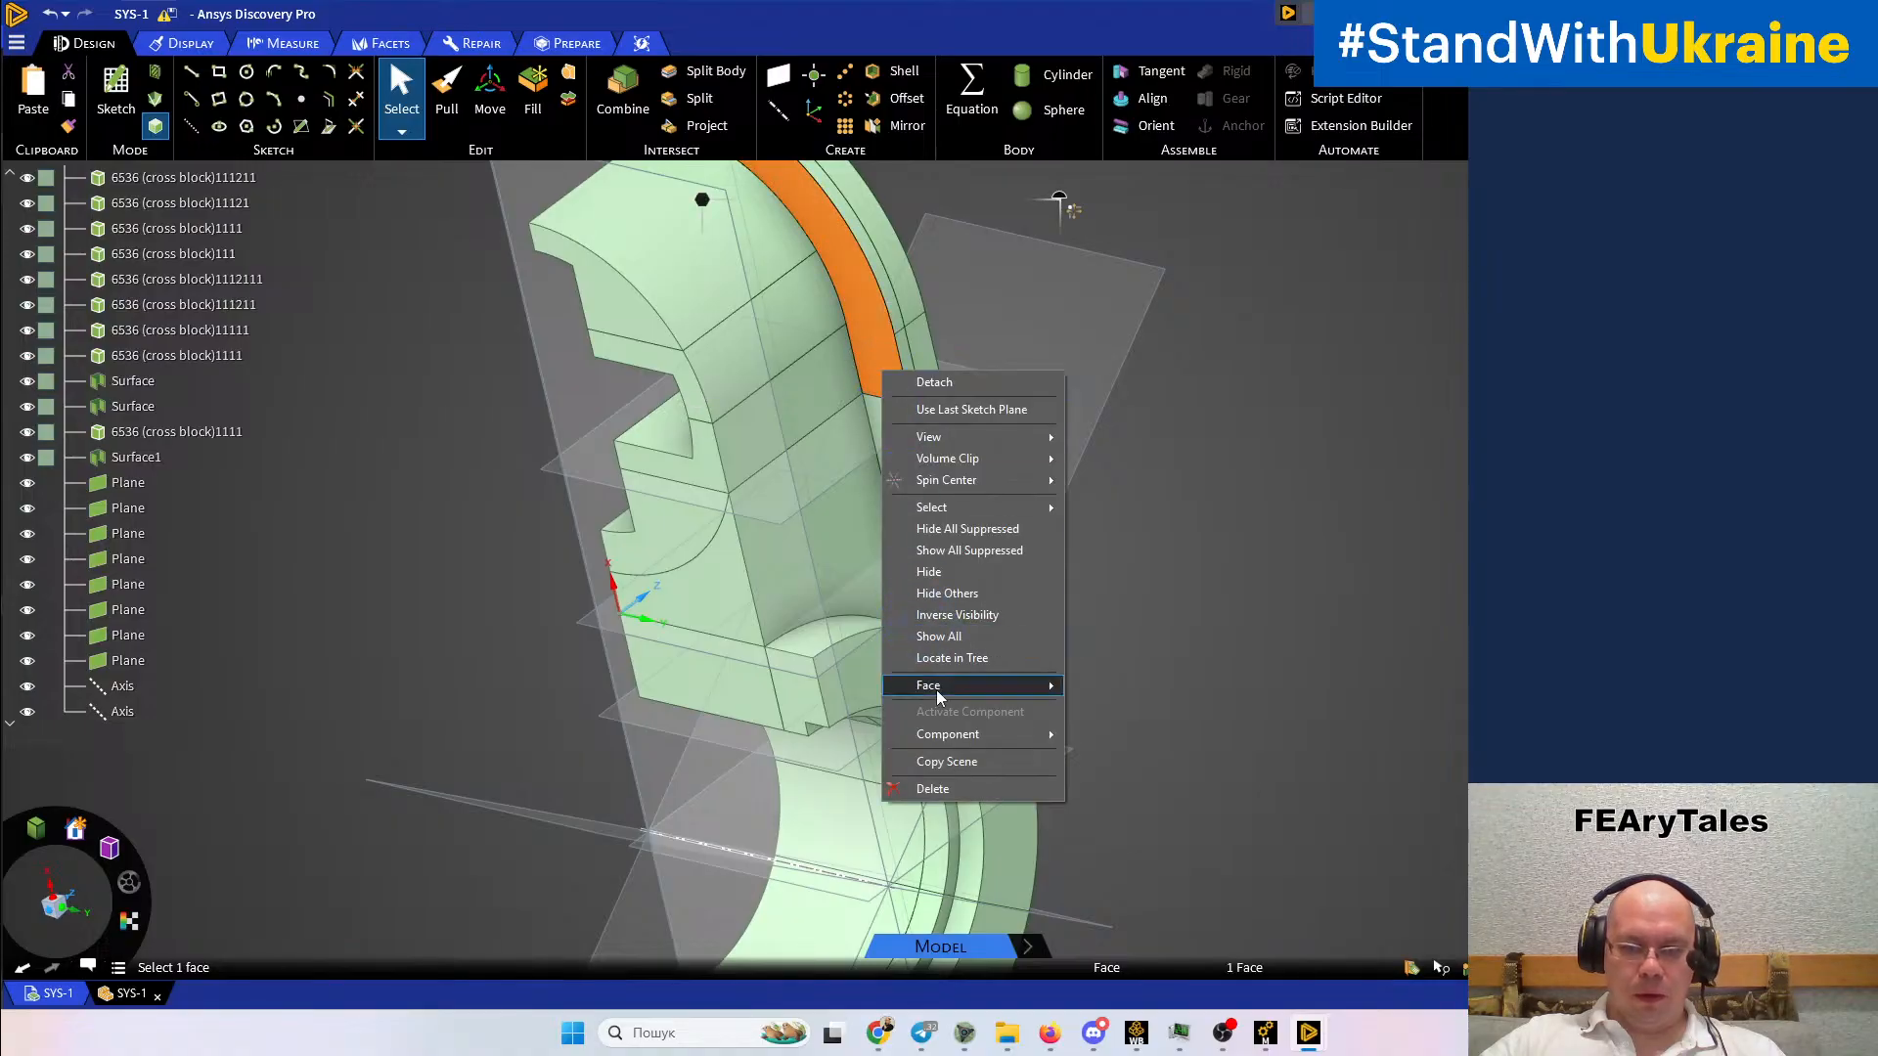
pyautogui.click(937, 571)
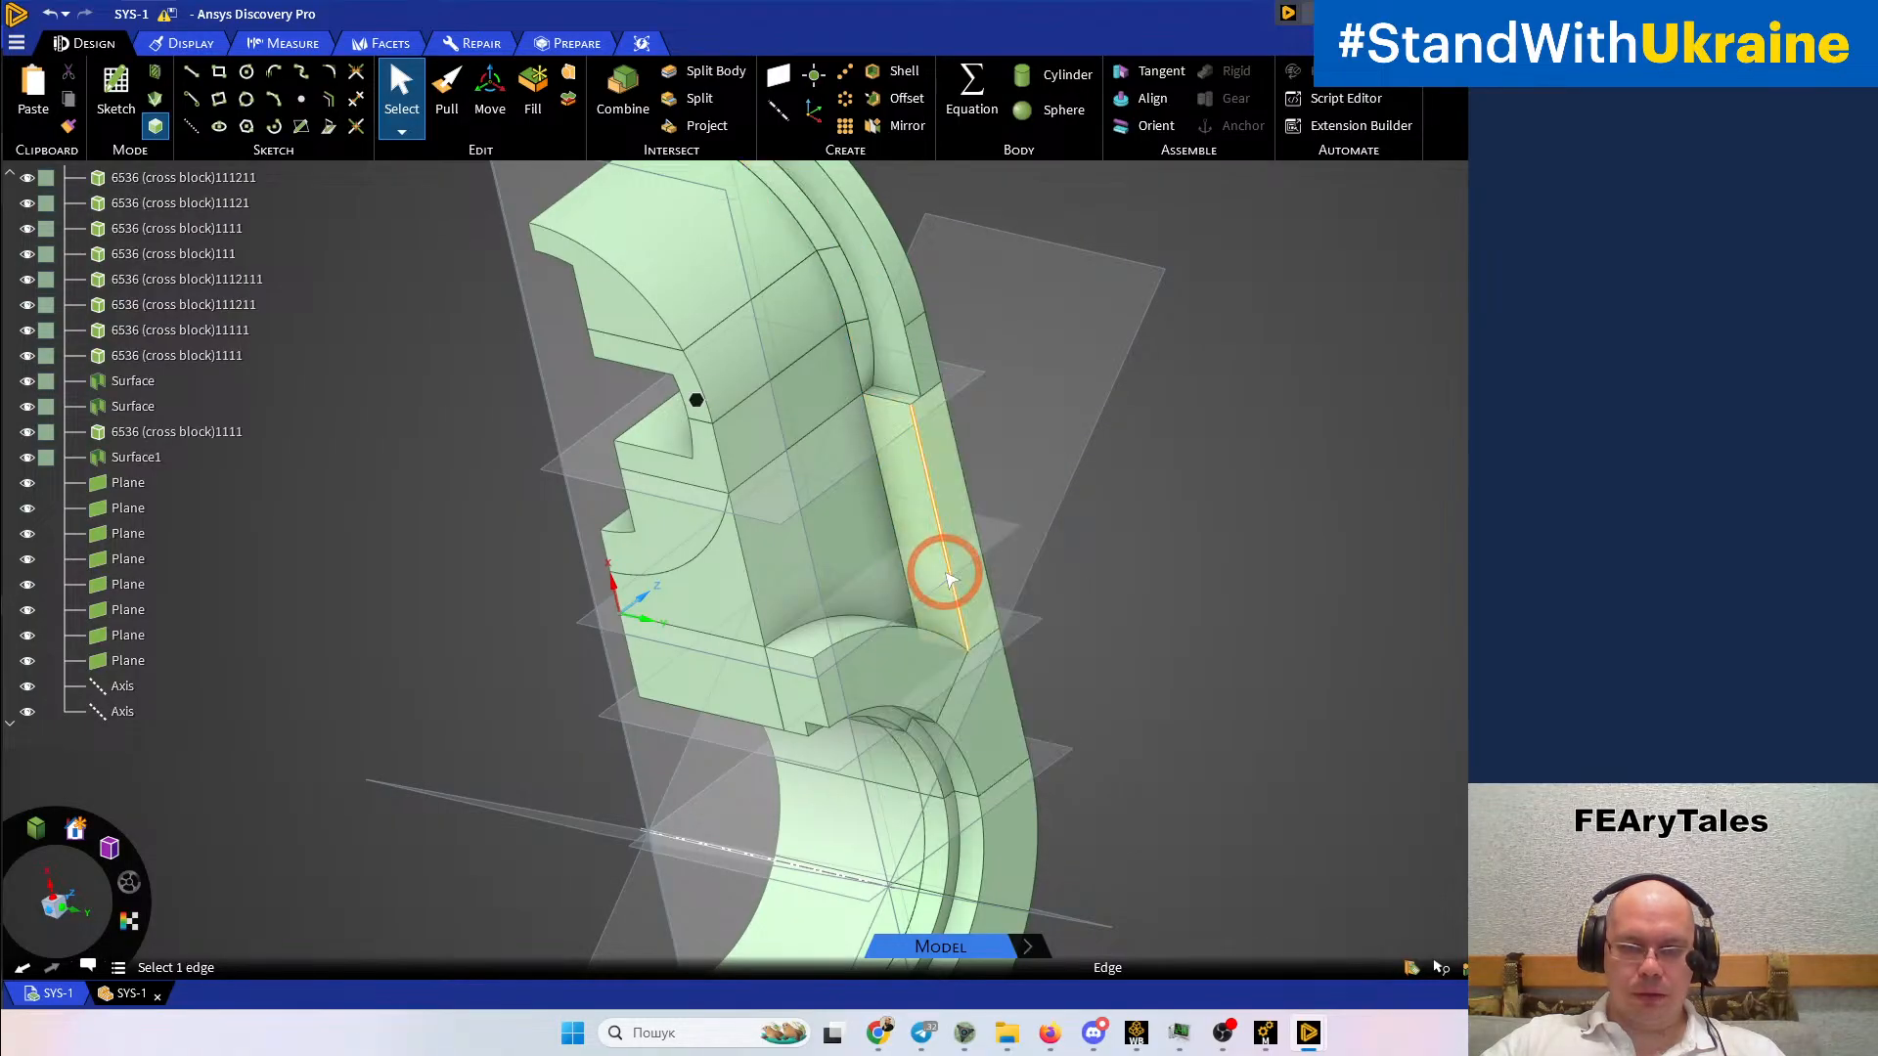
pyautogui.moveTo(961, 548)
pyautogui.mouseDown(button='middle')
pyautogui.moveTo(939, 549)
pyautogui.moveTo(956, 537)
pyautogui.mouseUp(button='middle')
pyautogui.click(1246, 487)
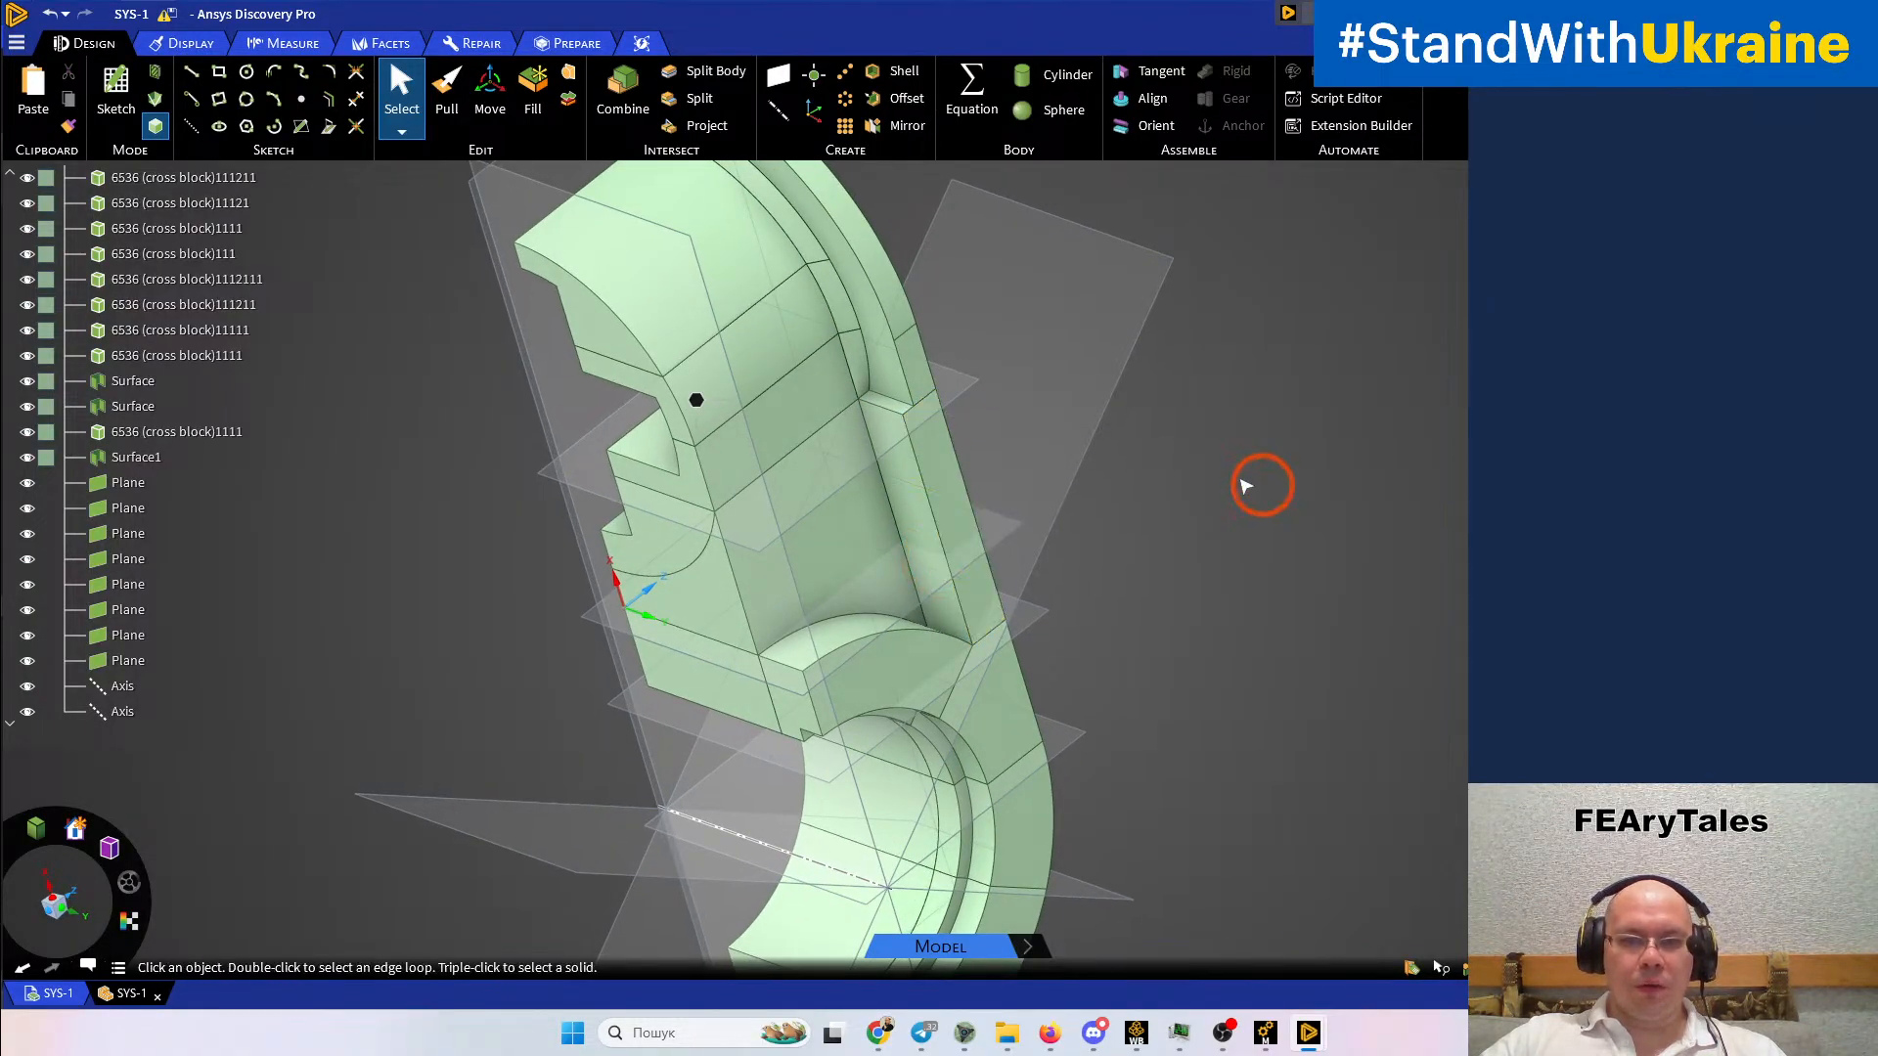
# Split the straight flange body and the two adjoining bodies at the round hole with the exposed curved flange face
pyautogui.click(696, 72)
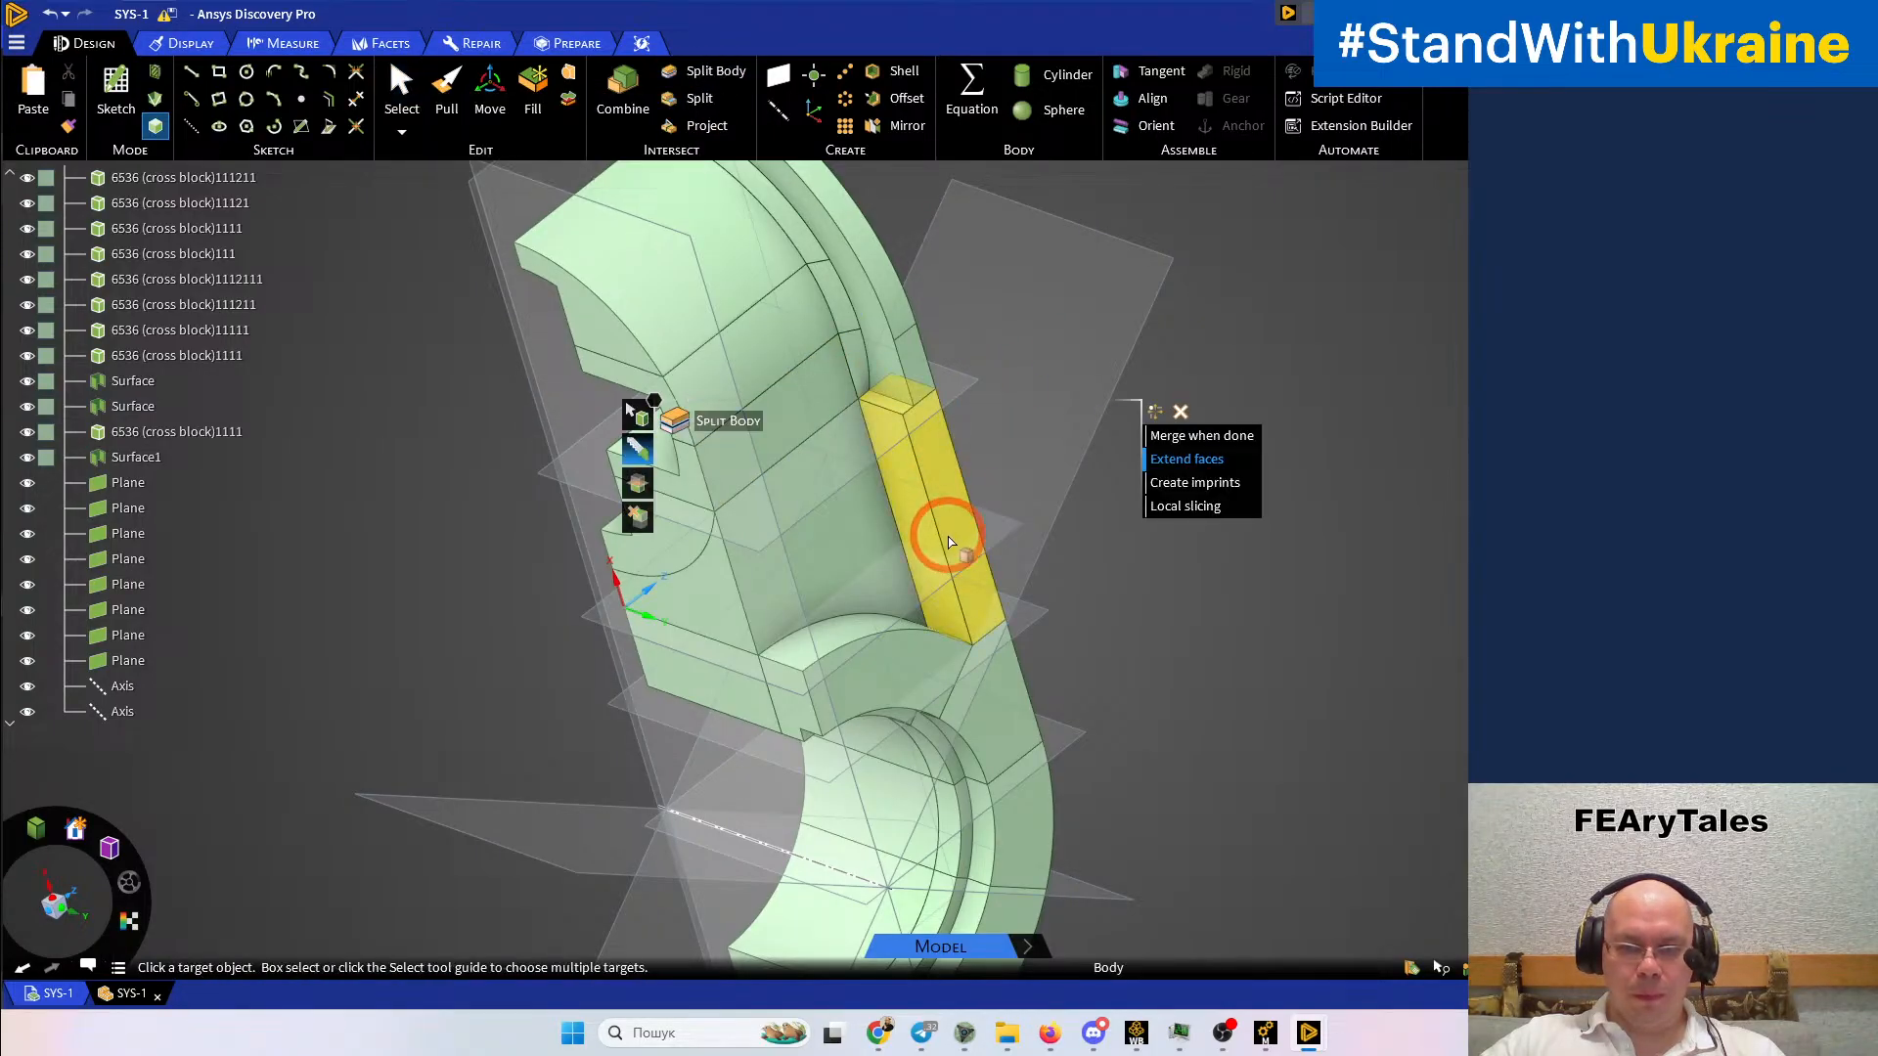
pyautogui.click(963, 553)
pyautogui.click(999, 712)
pyautogui.click(1000, 710)
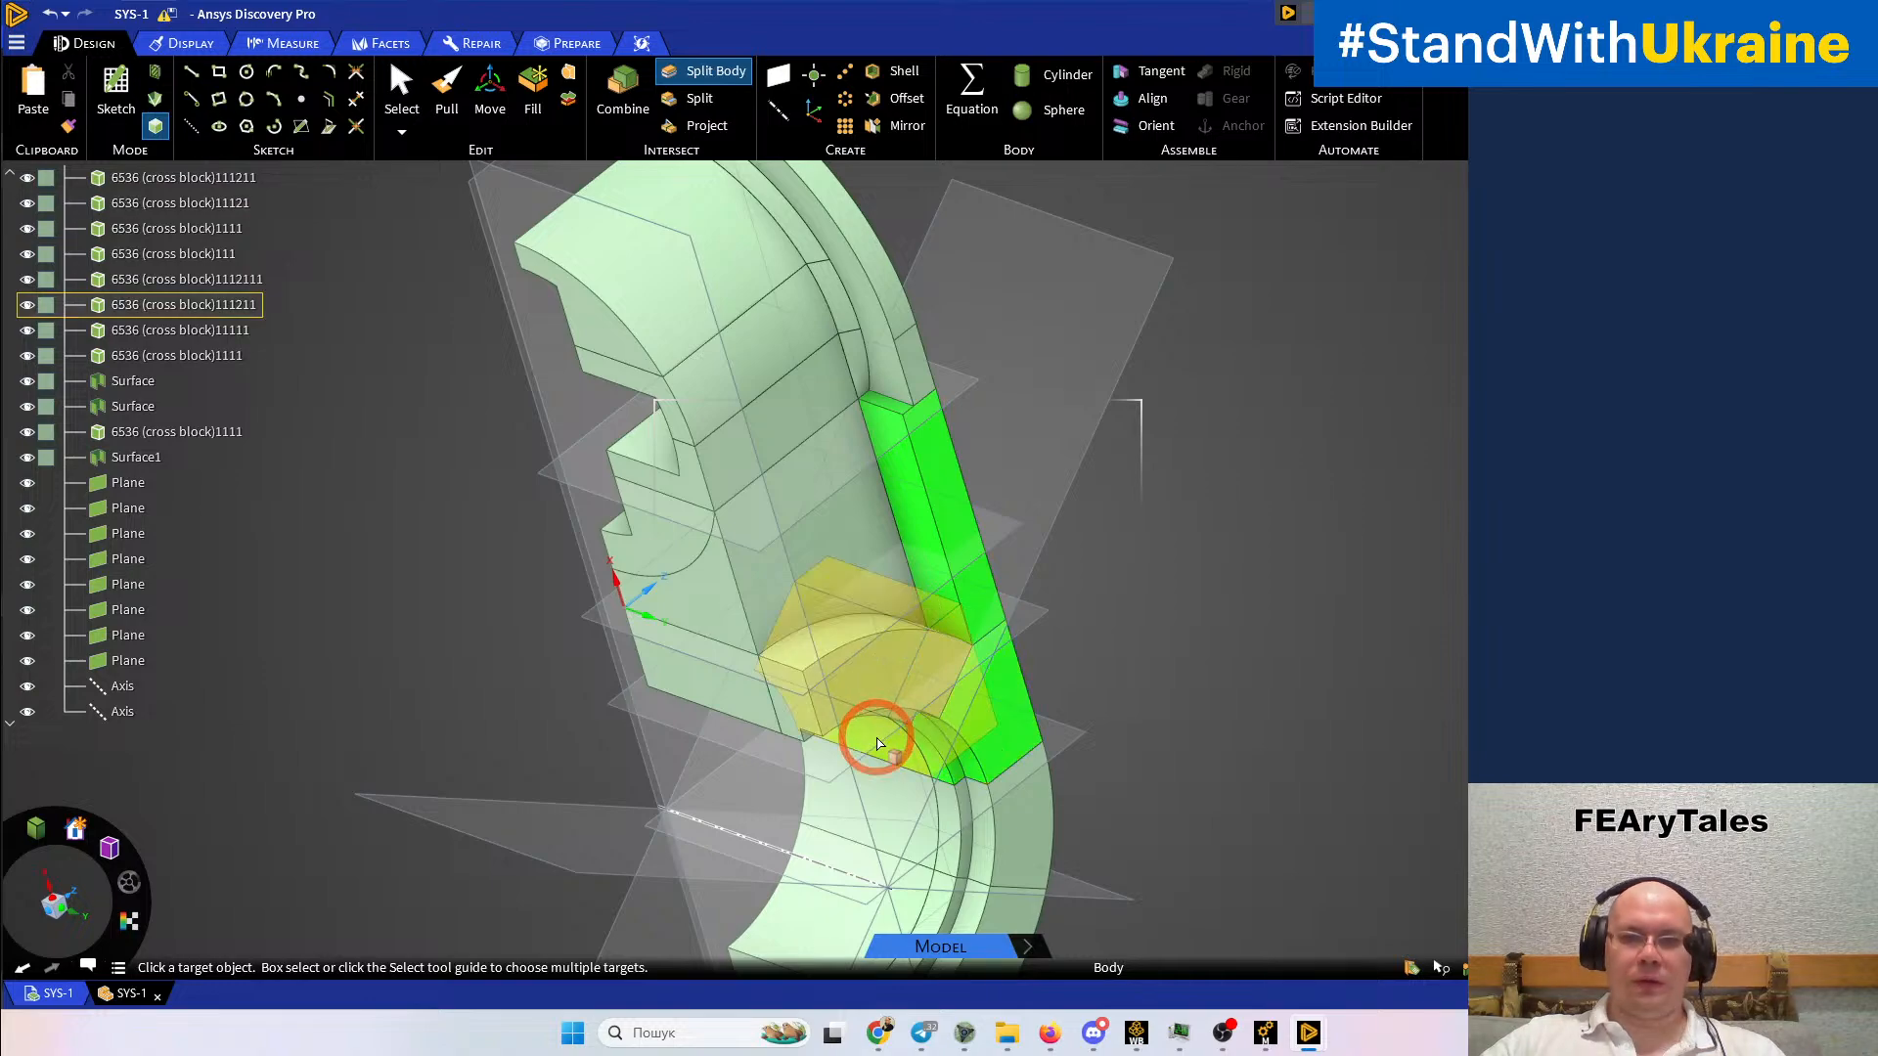
pyautogui.click(878, 740)
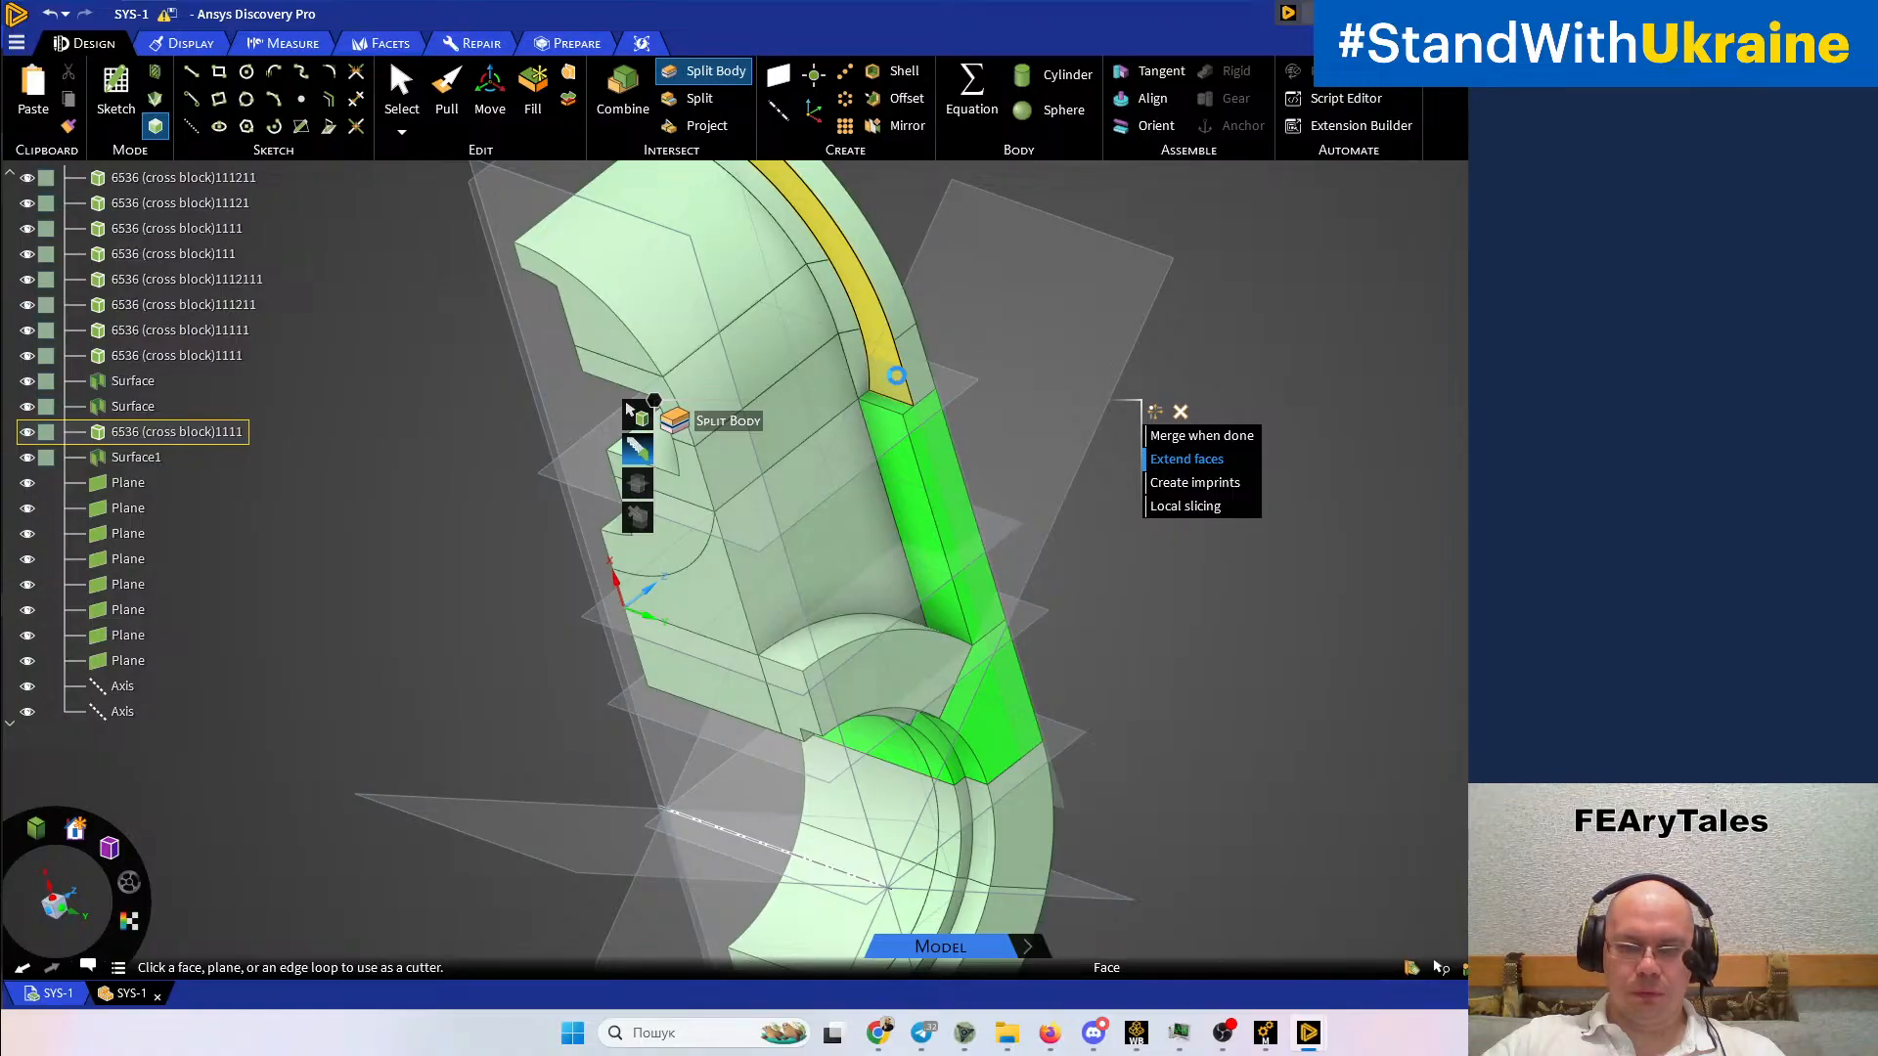
pyautogui.click(934, 454)
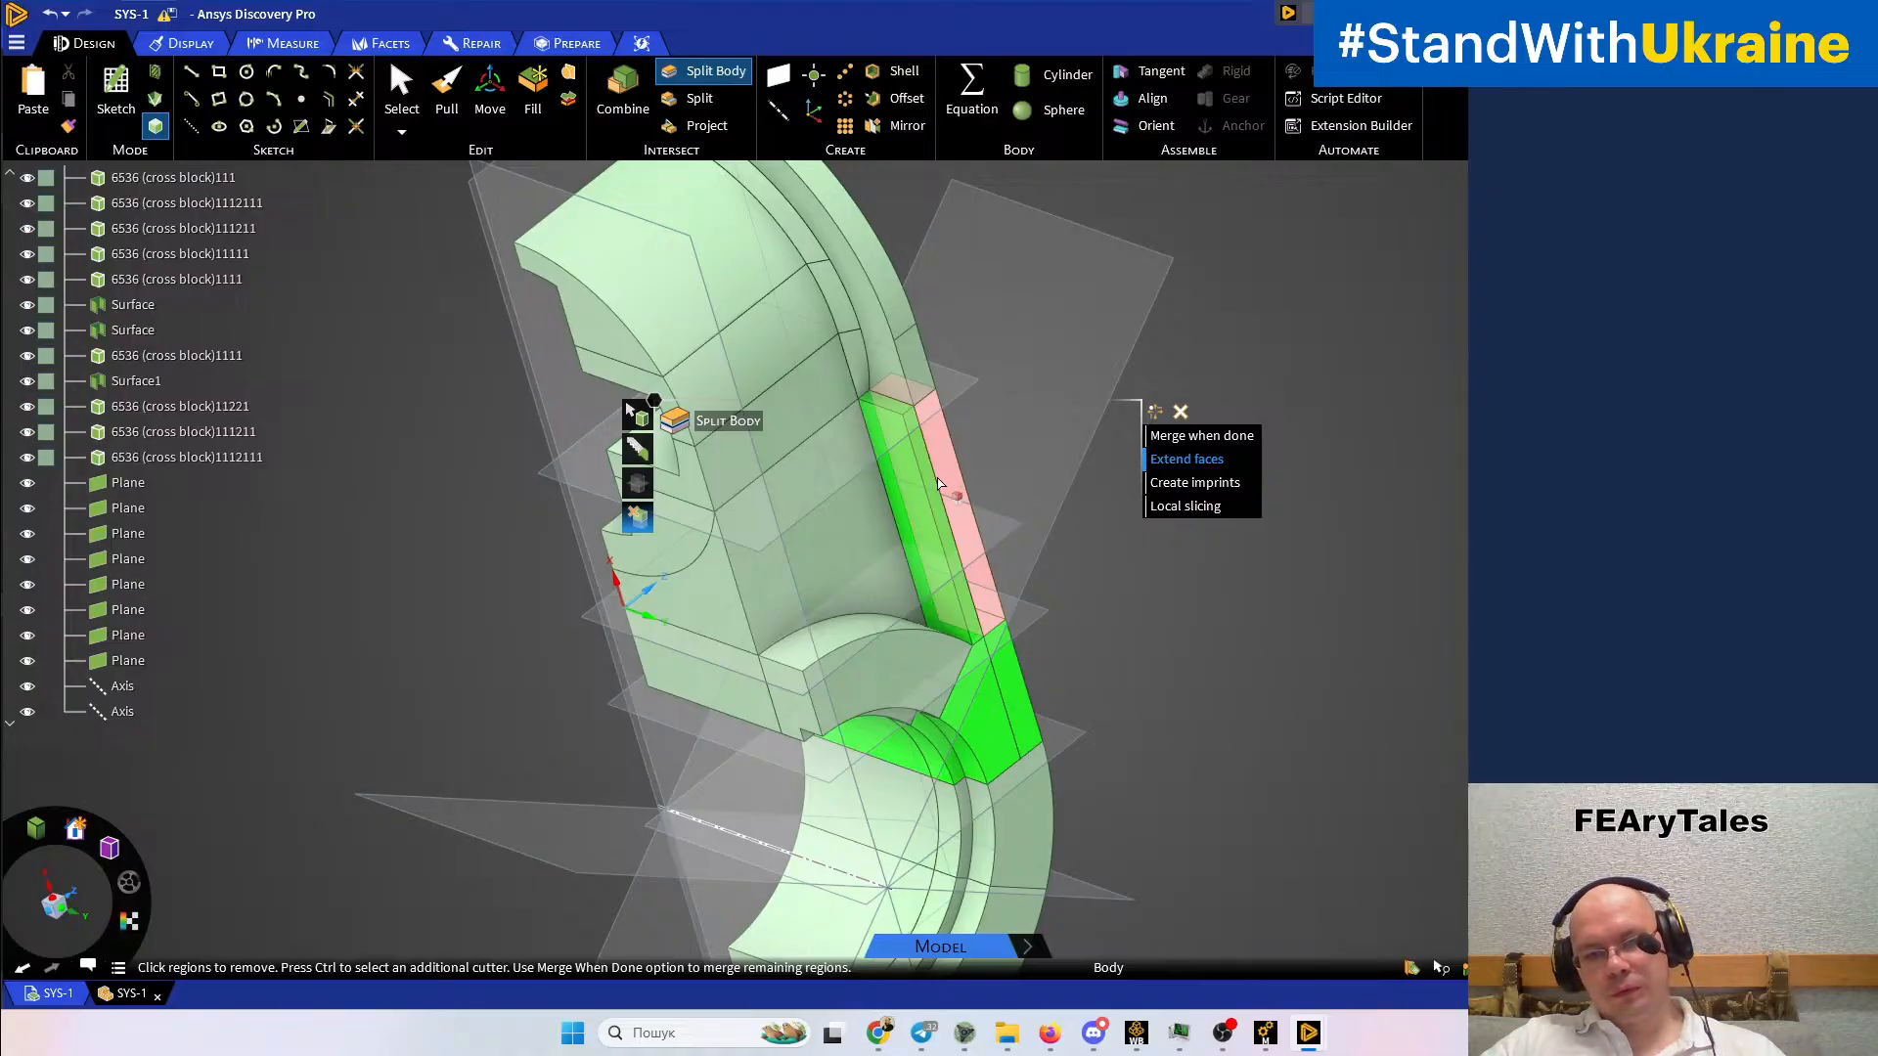
# Split the same flange and round-hole bodies again with the inner face of the straight flange, and leave Split Body
pyautogui.click(944, 600)
pyautogui.click(946, 599)
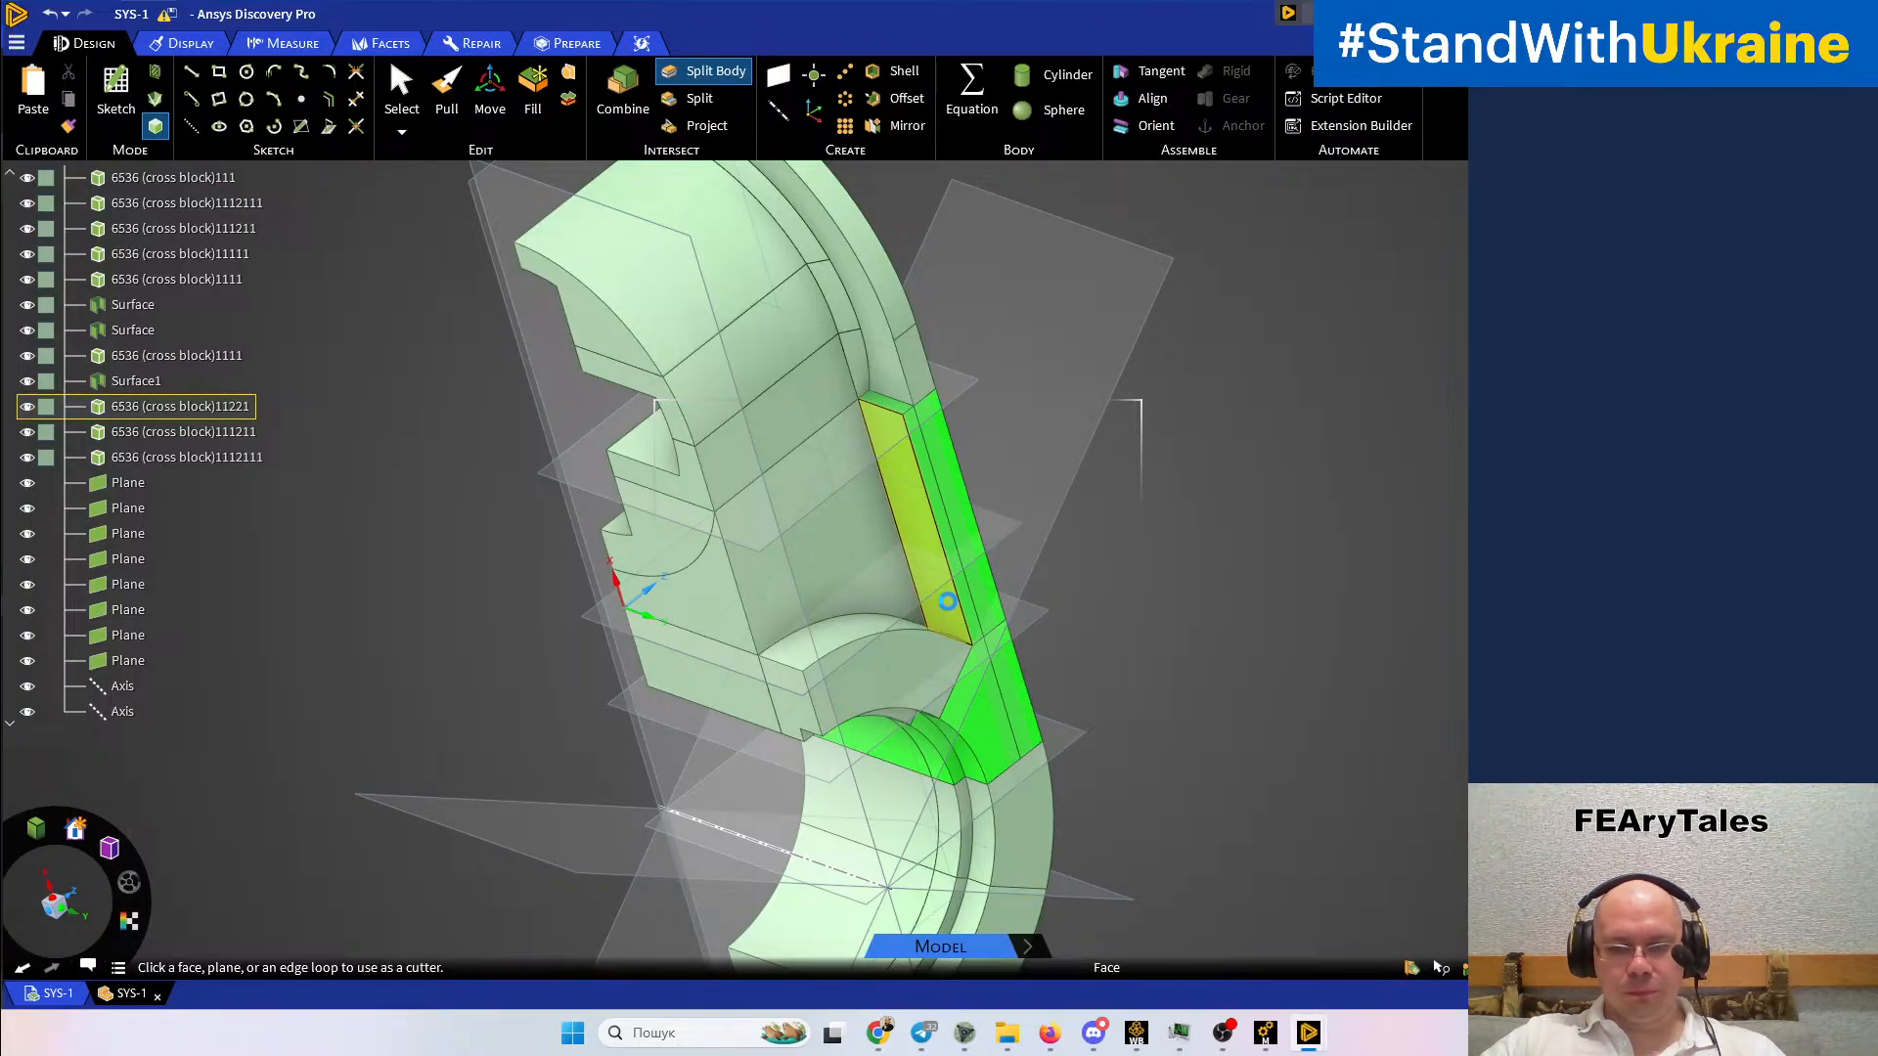
pyautogui.press('Escape')
pyautogui.keyDown('shift'); pyautogui.moveTo(1212, 587); pyautogui.dragTo(1287, 260, button='middle'); pyautogui.keyUp('shift')
pyautogui.press('Escape')
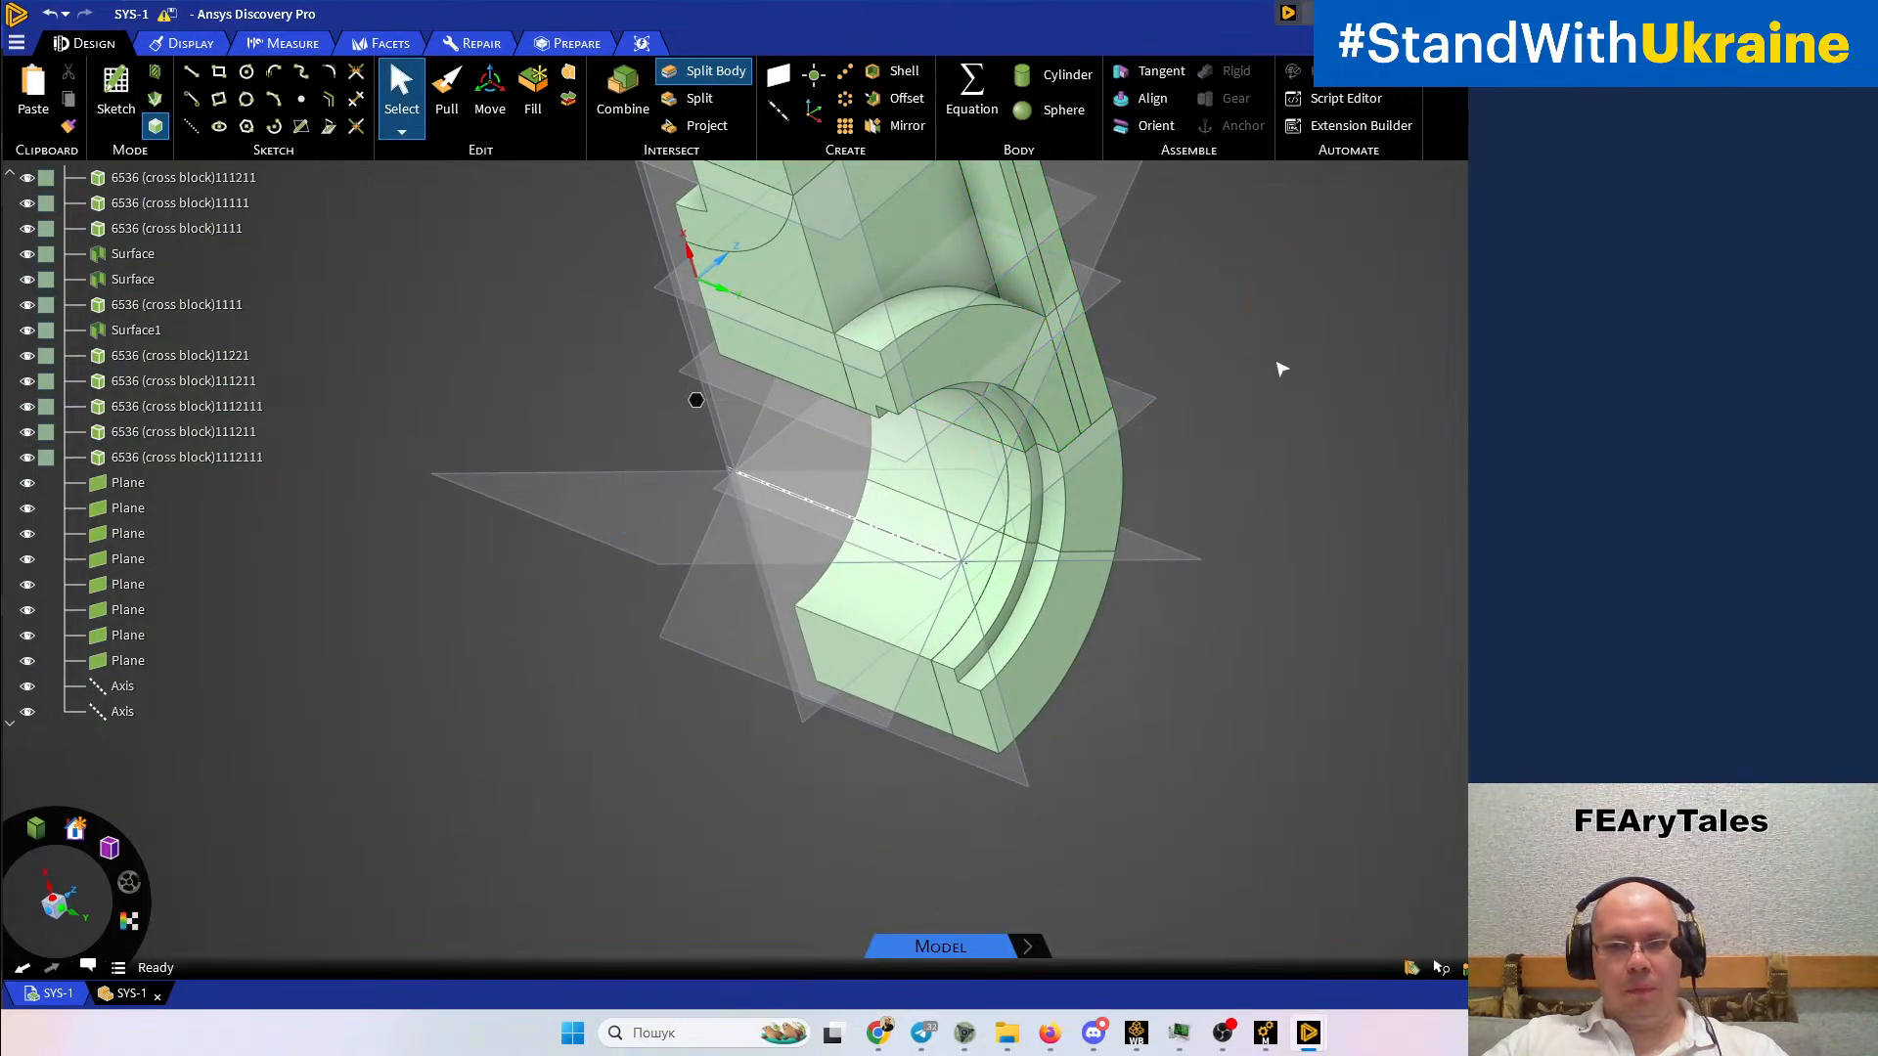
# Sketch a circle about 6.5 mm in diameter, centred on the round-hole axis, on the flat side face around the hole
pyautogui.moveTo(1067, 584); pyautogui.dragTo(1015, 577, button='middle')
pyautogui.click(1093, 516)
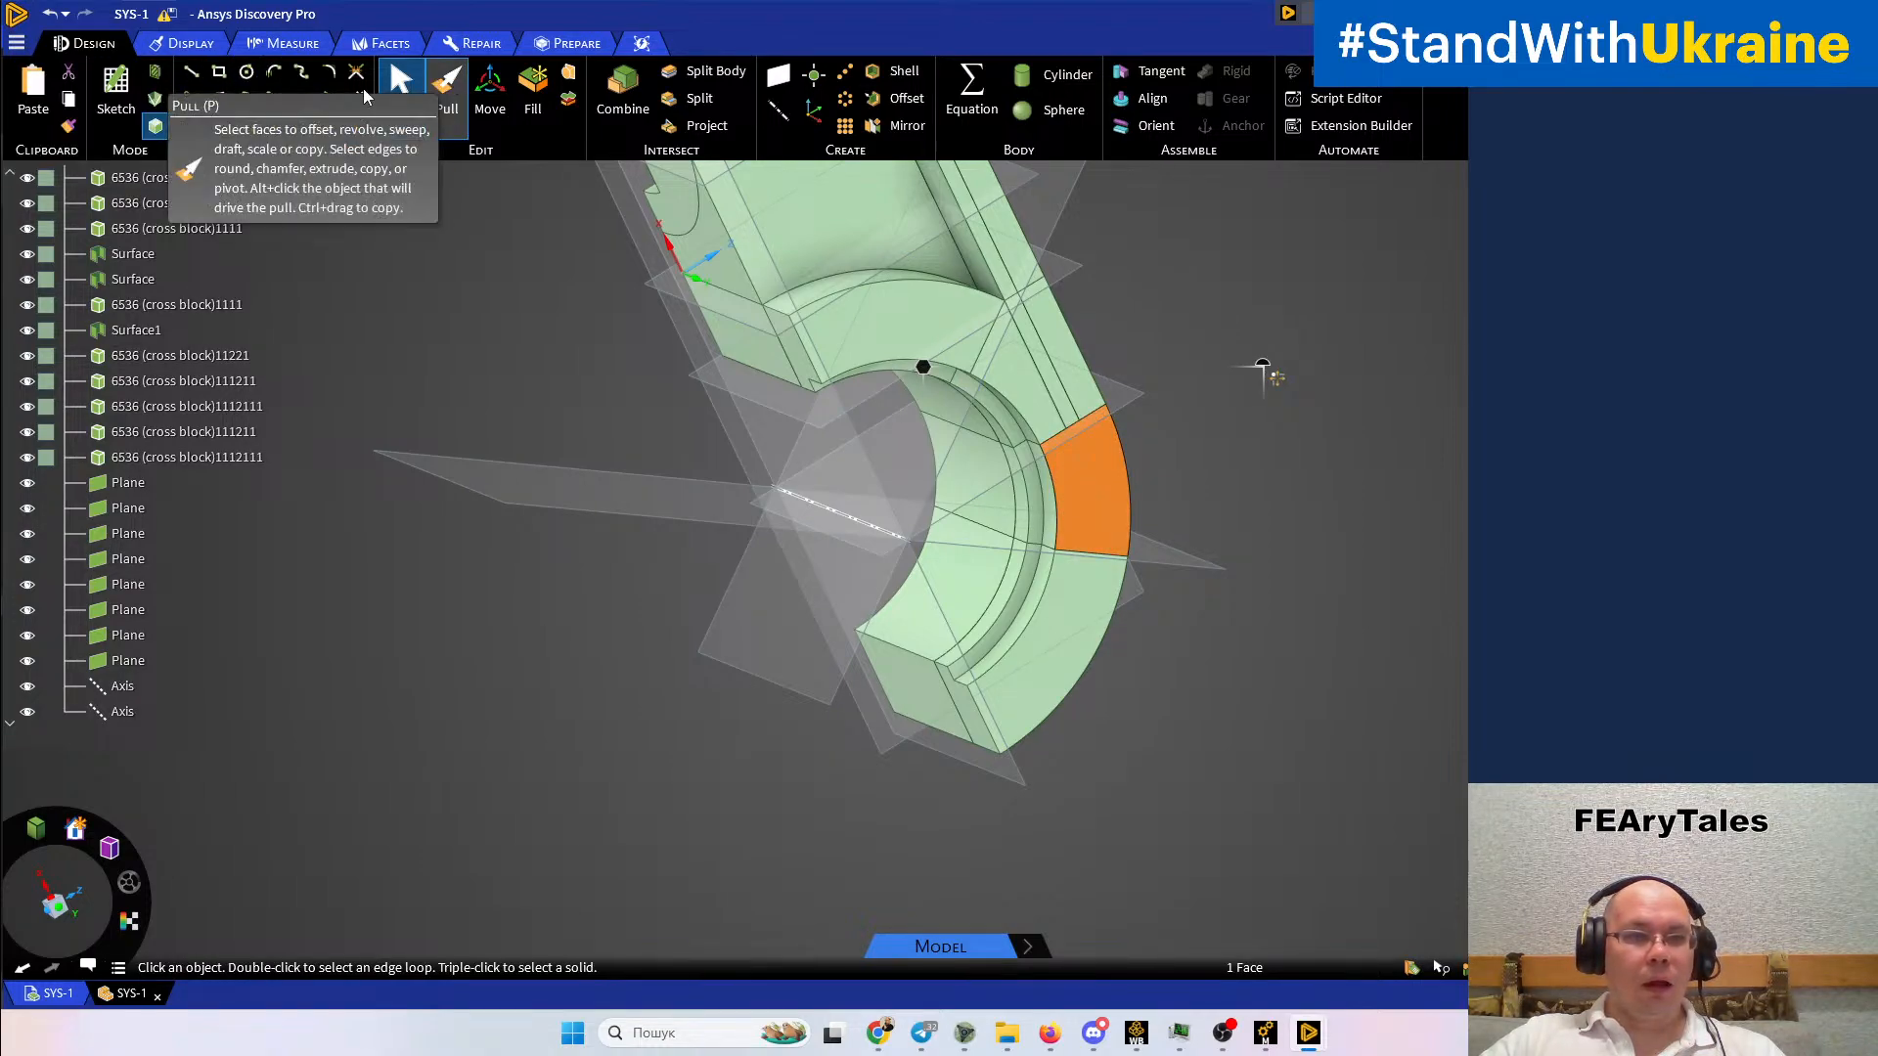
pyautogui.click(247, 74)
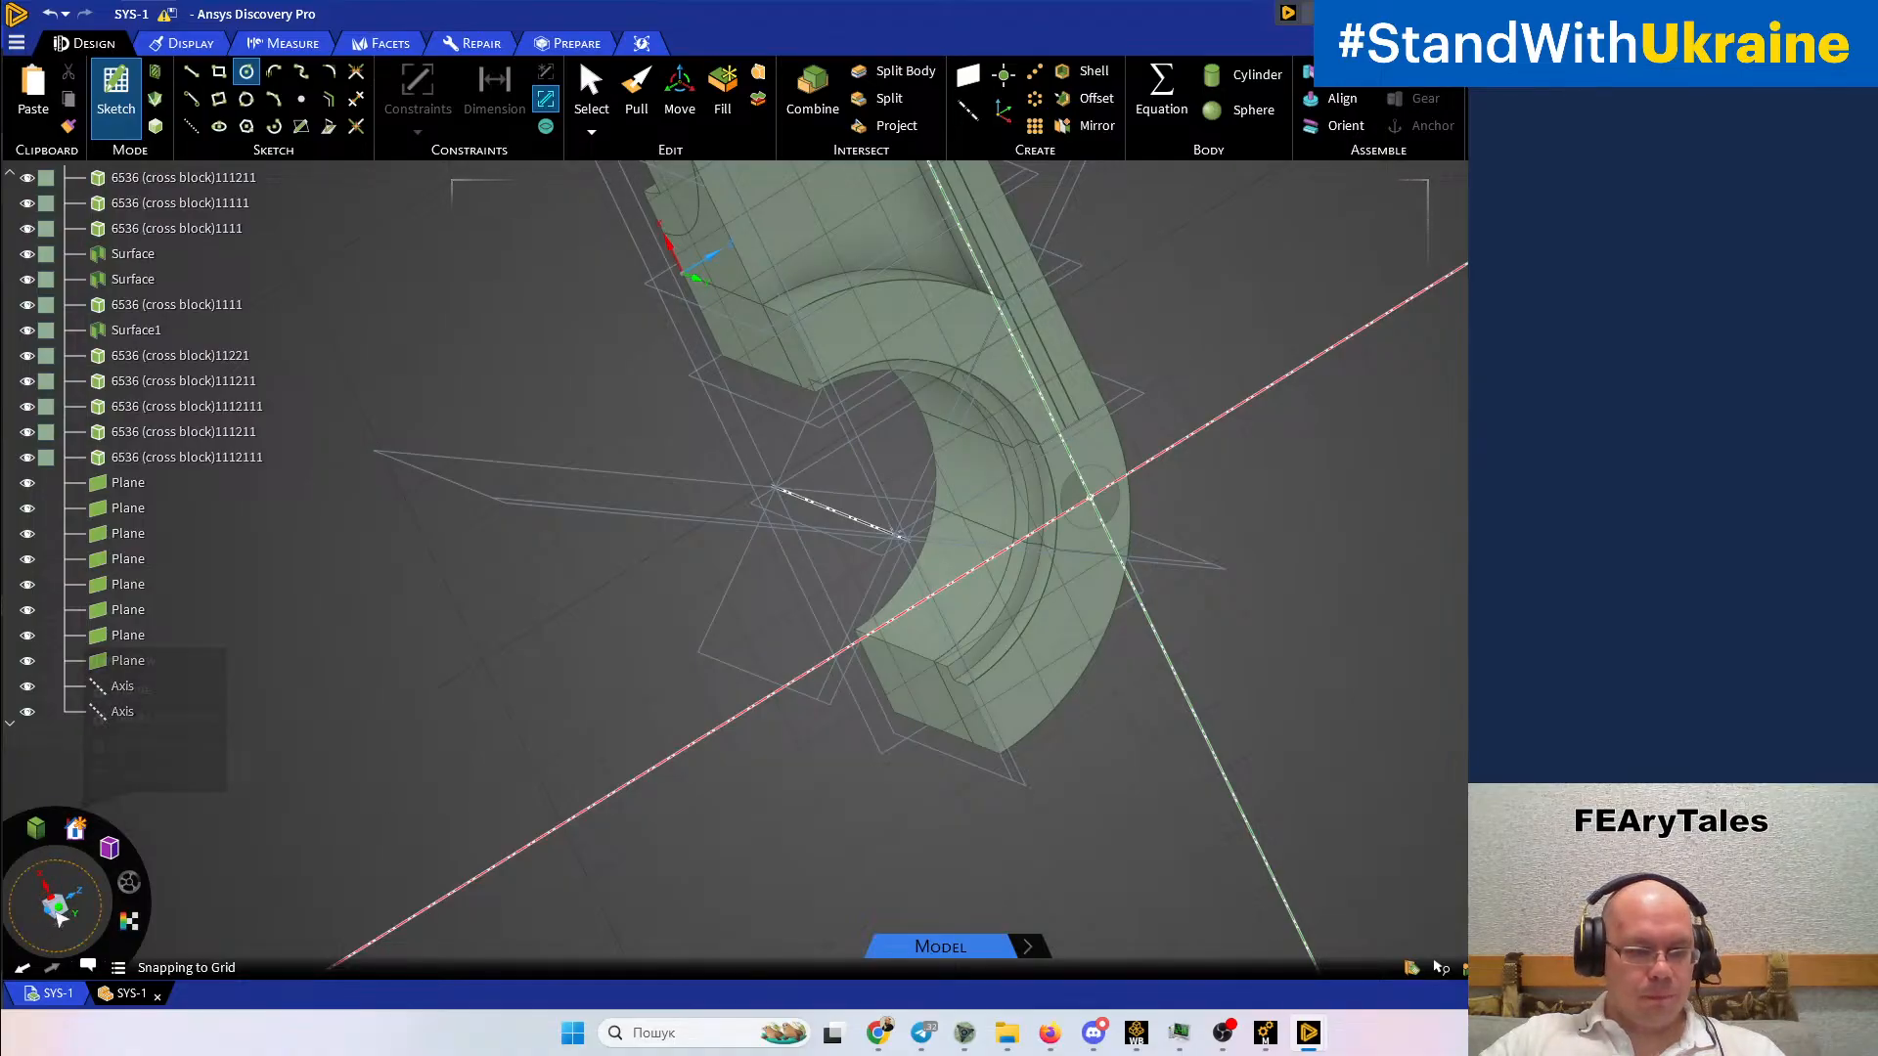
pyautogui.click(57, 908)
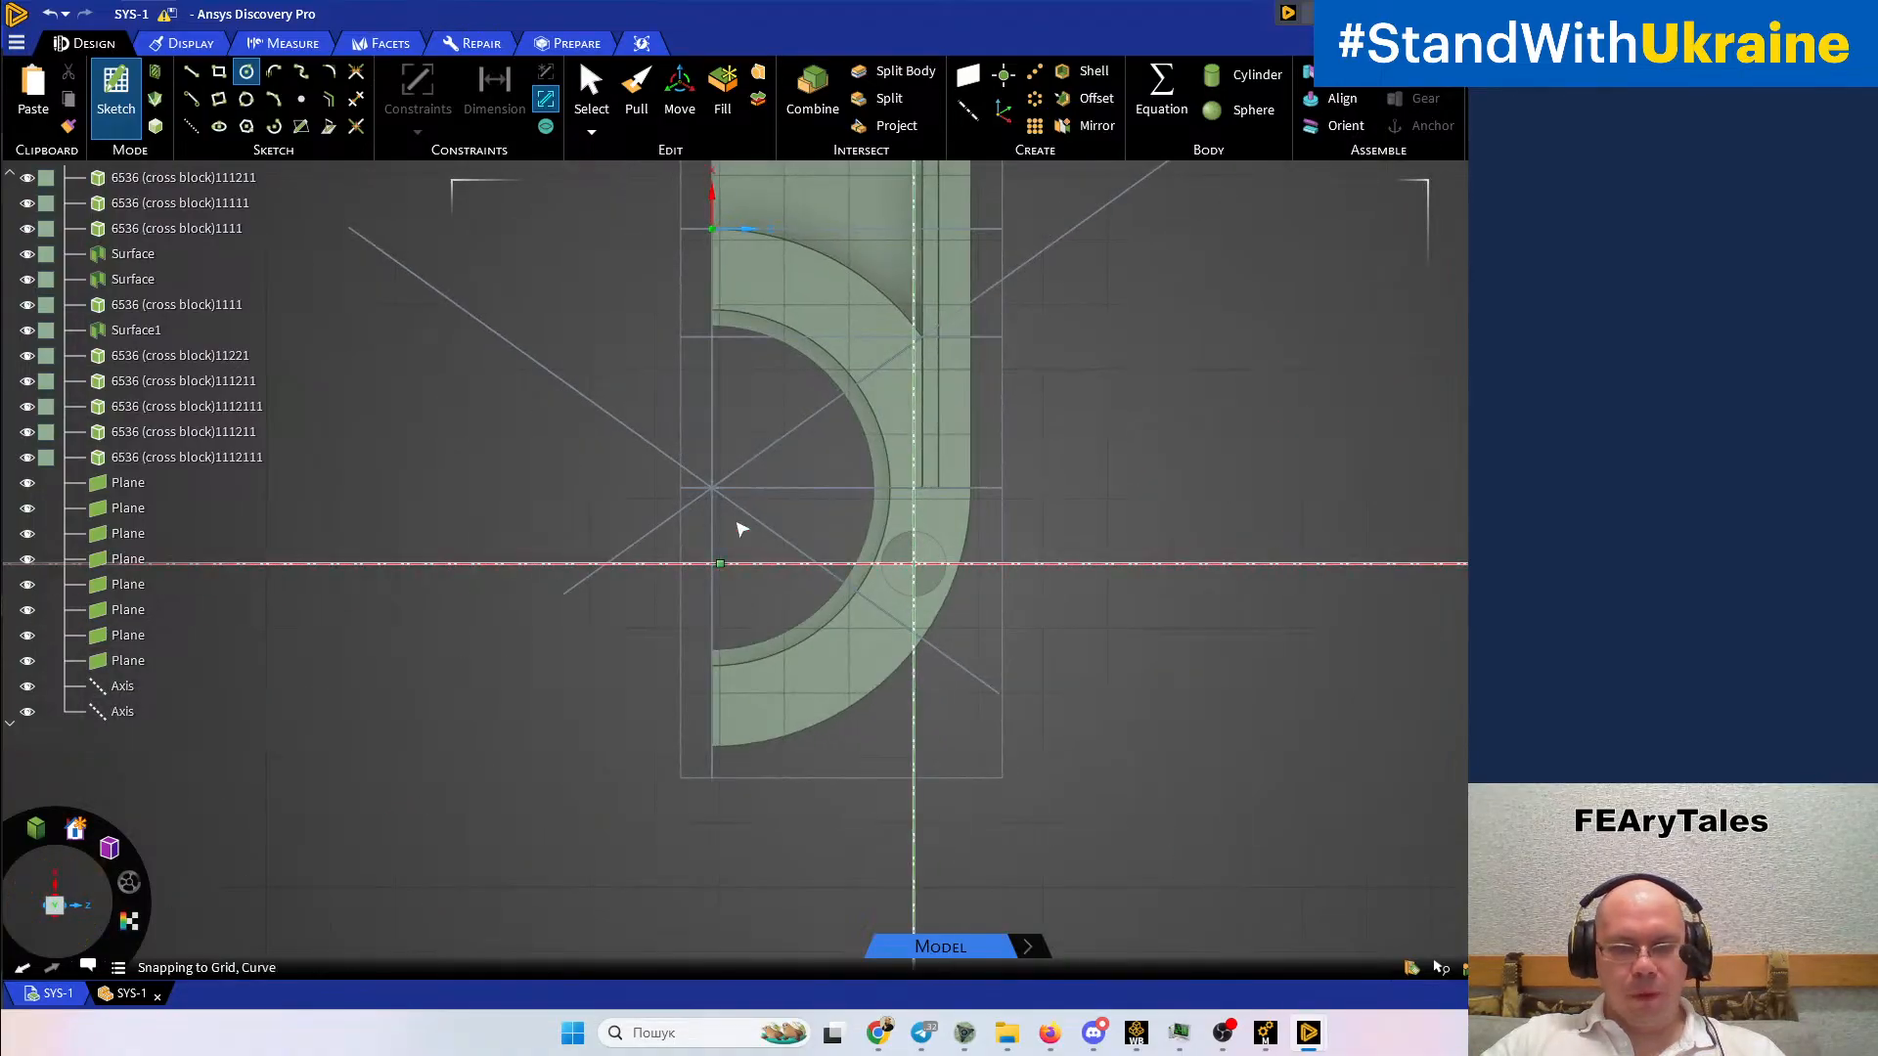
pyautogui.click(713, 490)
pyautogui.click(920, 494)
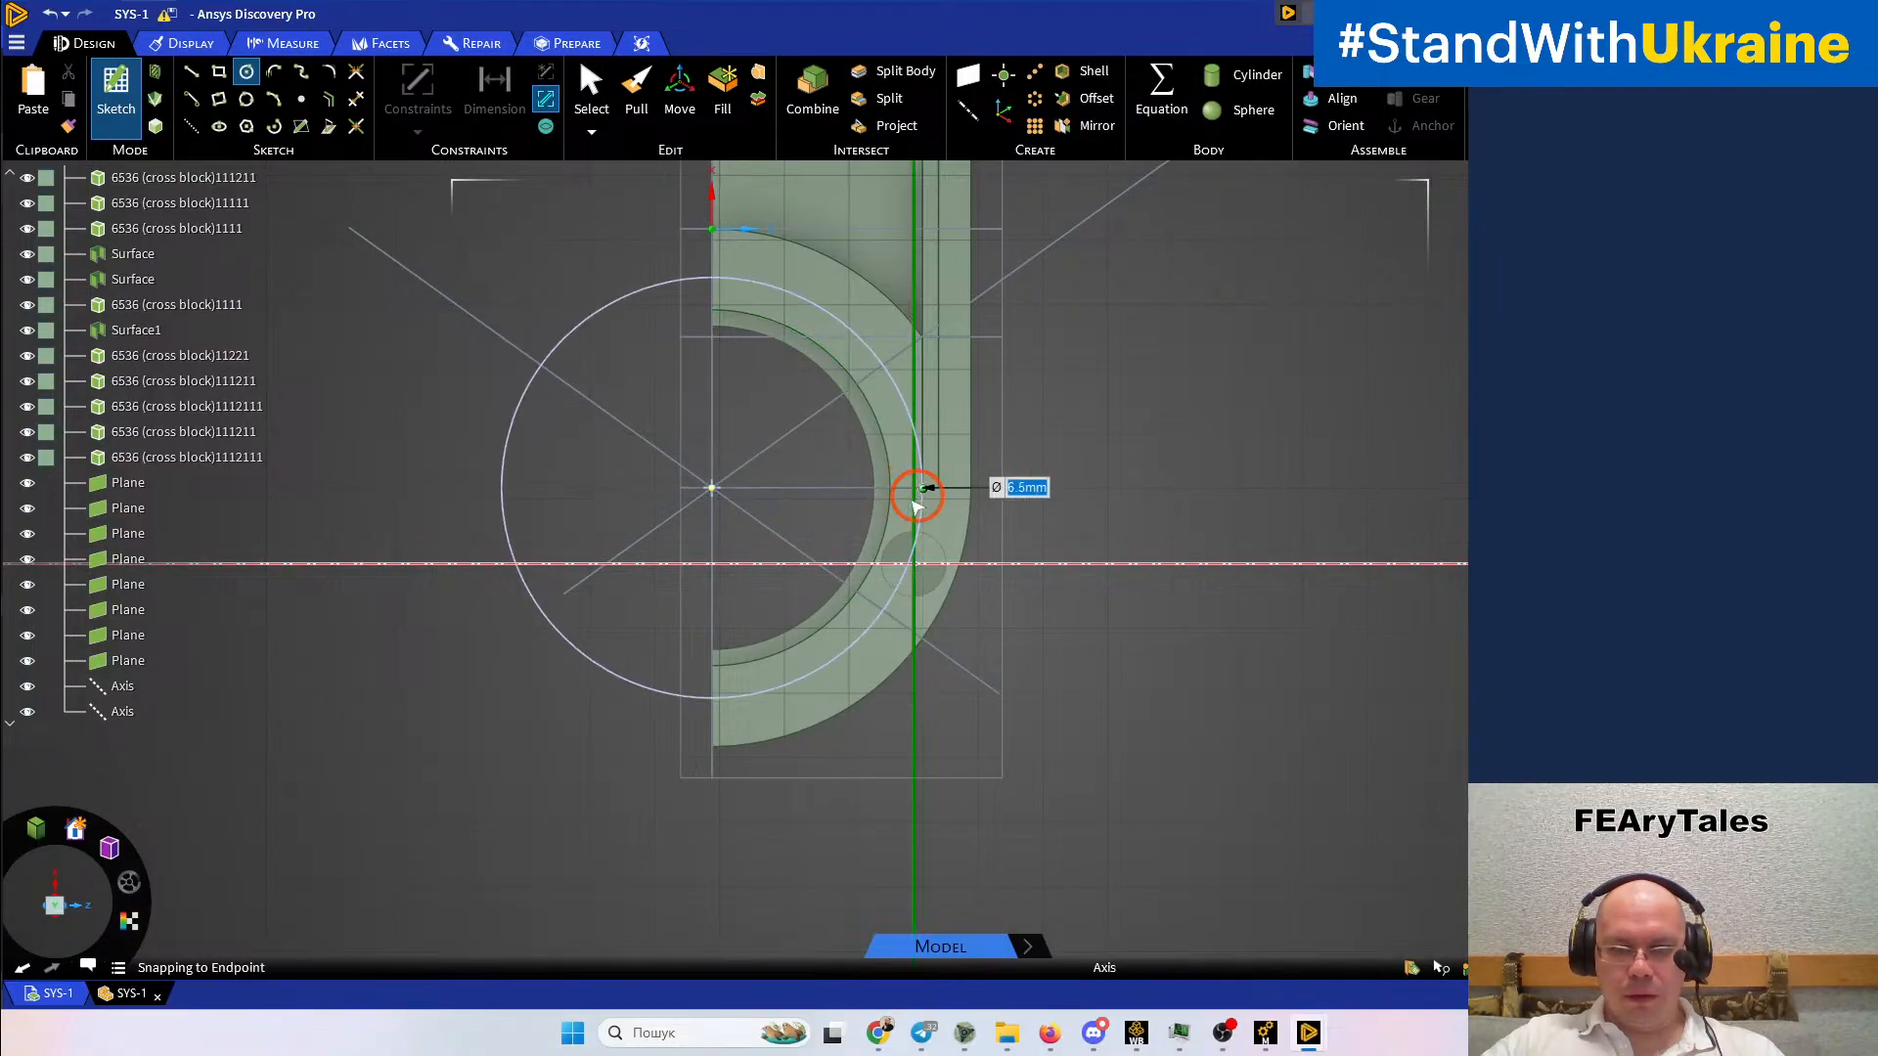
# Sketch a second, larger circle concentric with the first, passing through the lower endpoint of the inner straight flange edge
pyautogui.click(713, 490)
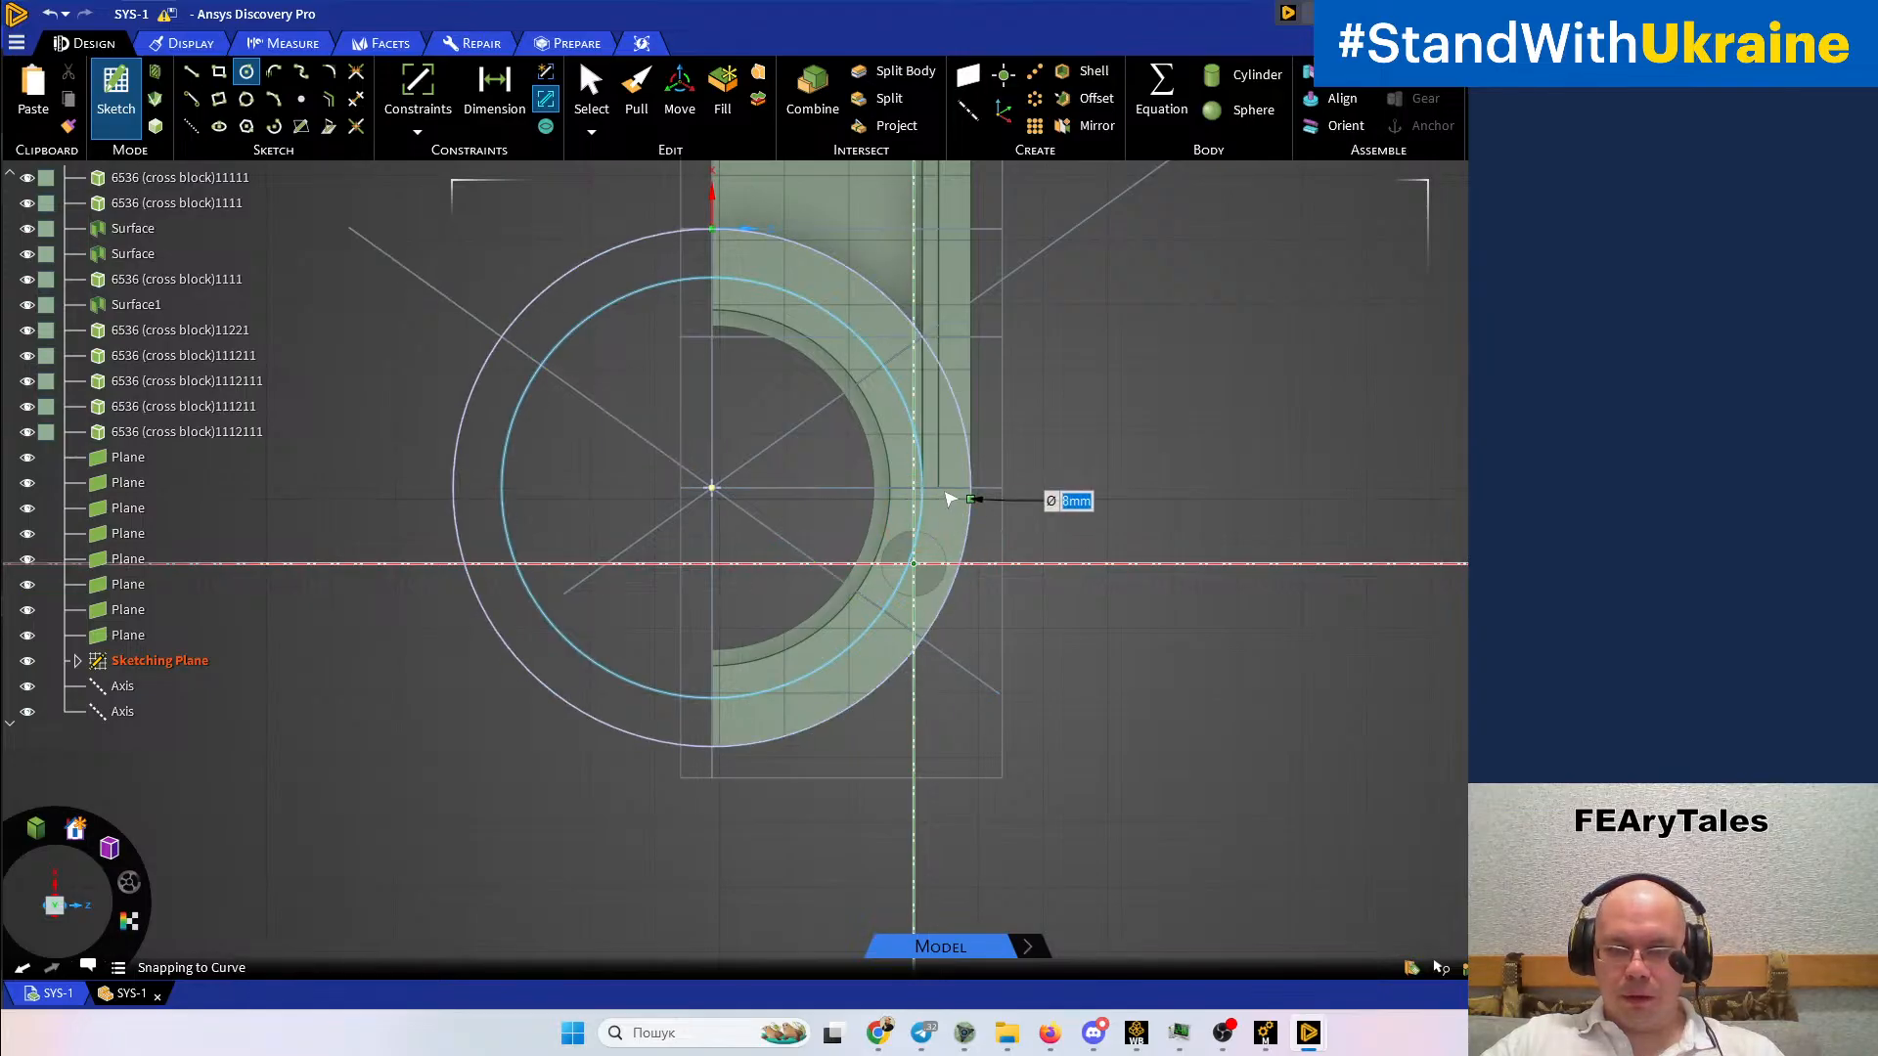
pyautogui.click(940, 488)
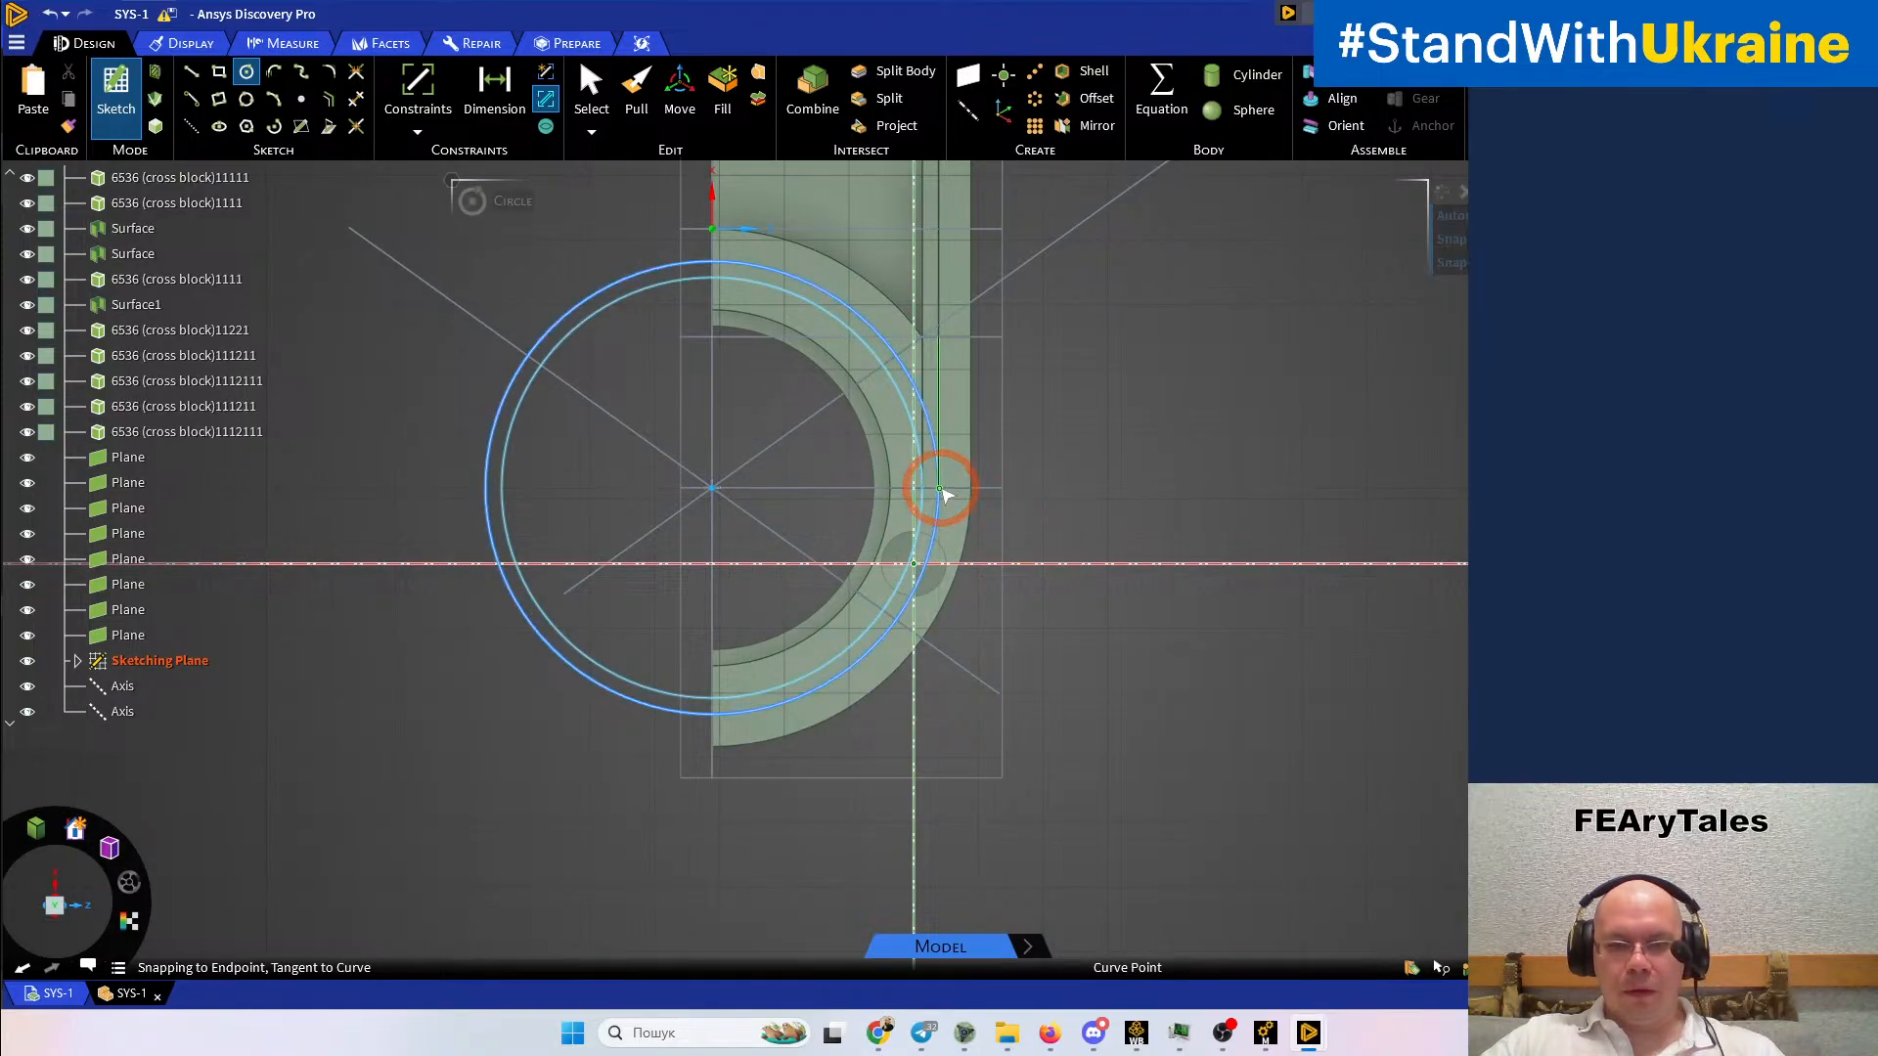
pyautogui.press('Escape')
# Hide all the cross block bodies and surfaces so only the sketched circles and planes remain in view
pyautogui.moveTo(906, 629)
pyautogui.mouseDown(button='middle')
pyautogui.moveTo(989, 670)
pyautogui.moveTo(979, 693)
pyautogui.mouseUp(button='middle')
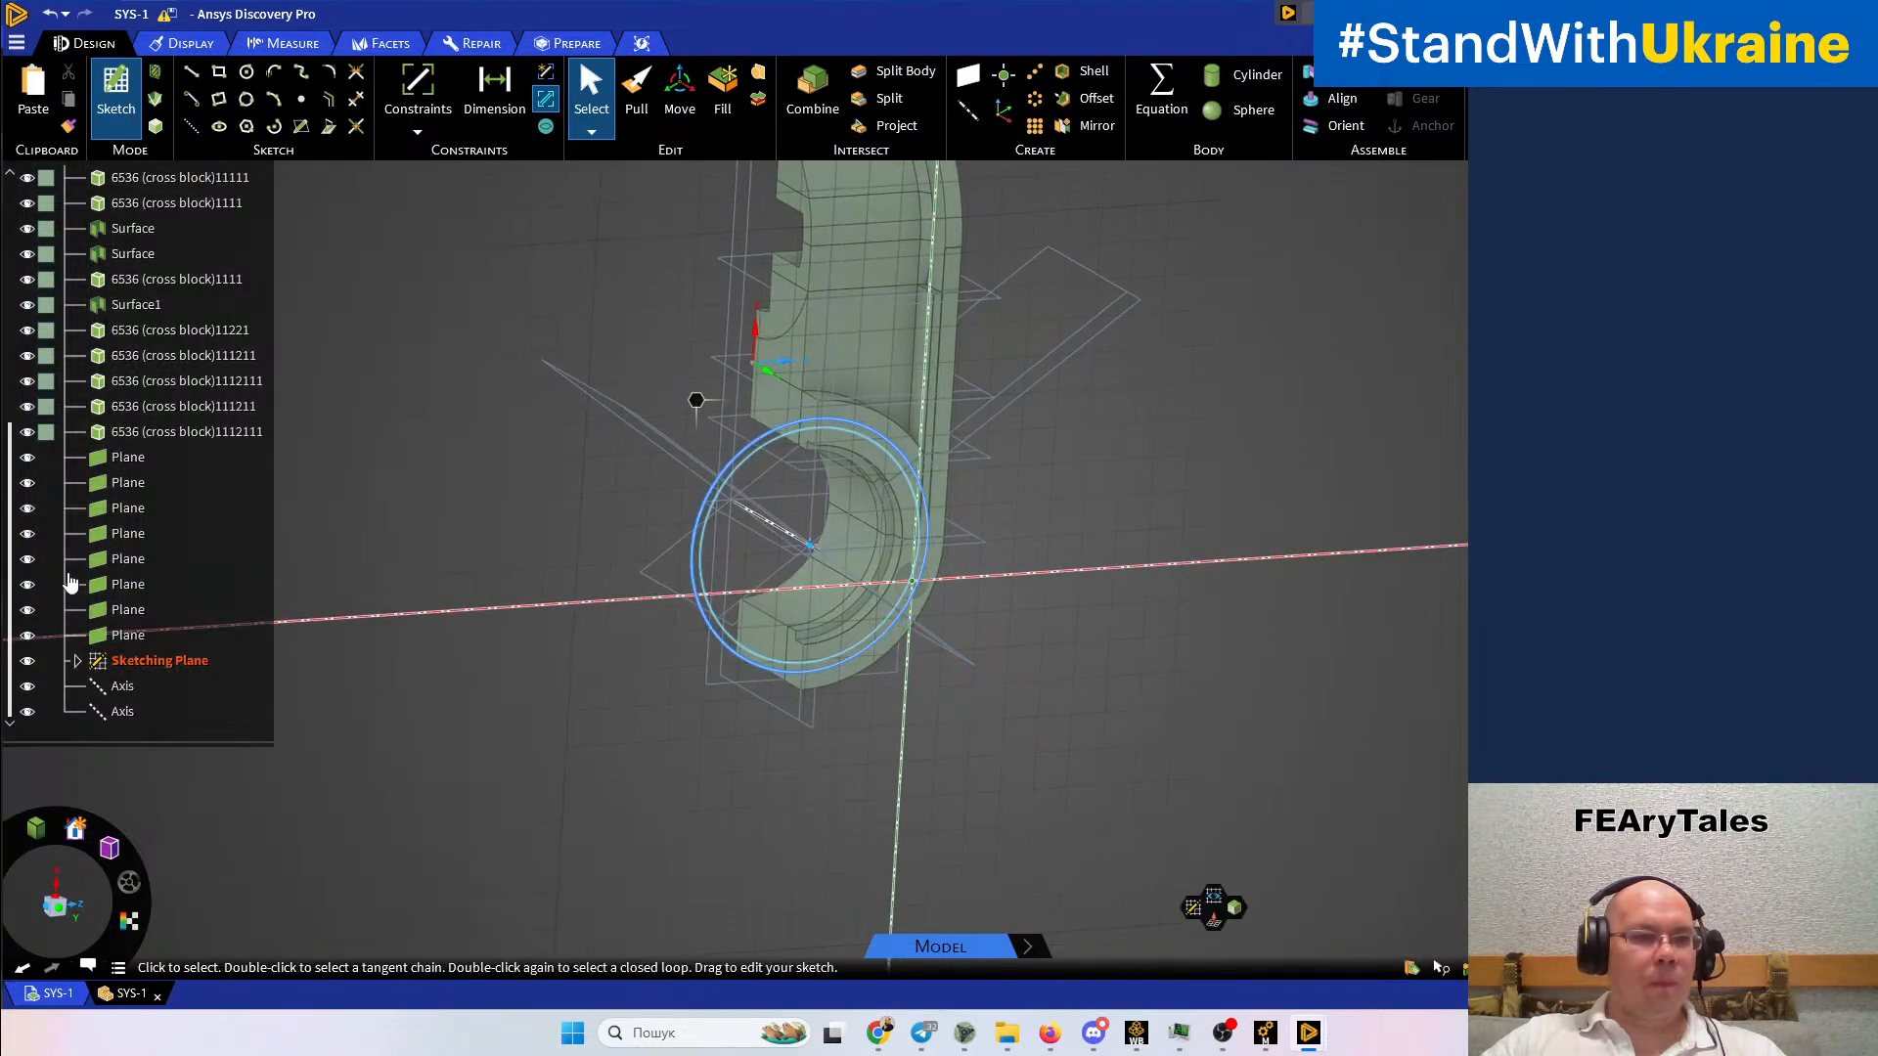
pyautogui.click(110, 434)
pyautogui.scroll(6, 111, 434)
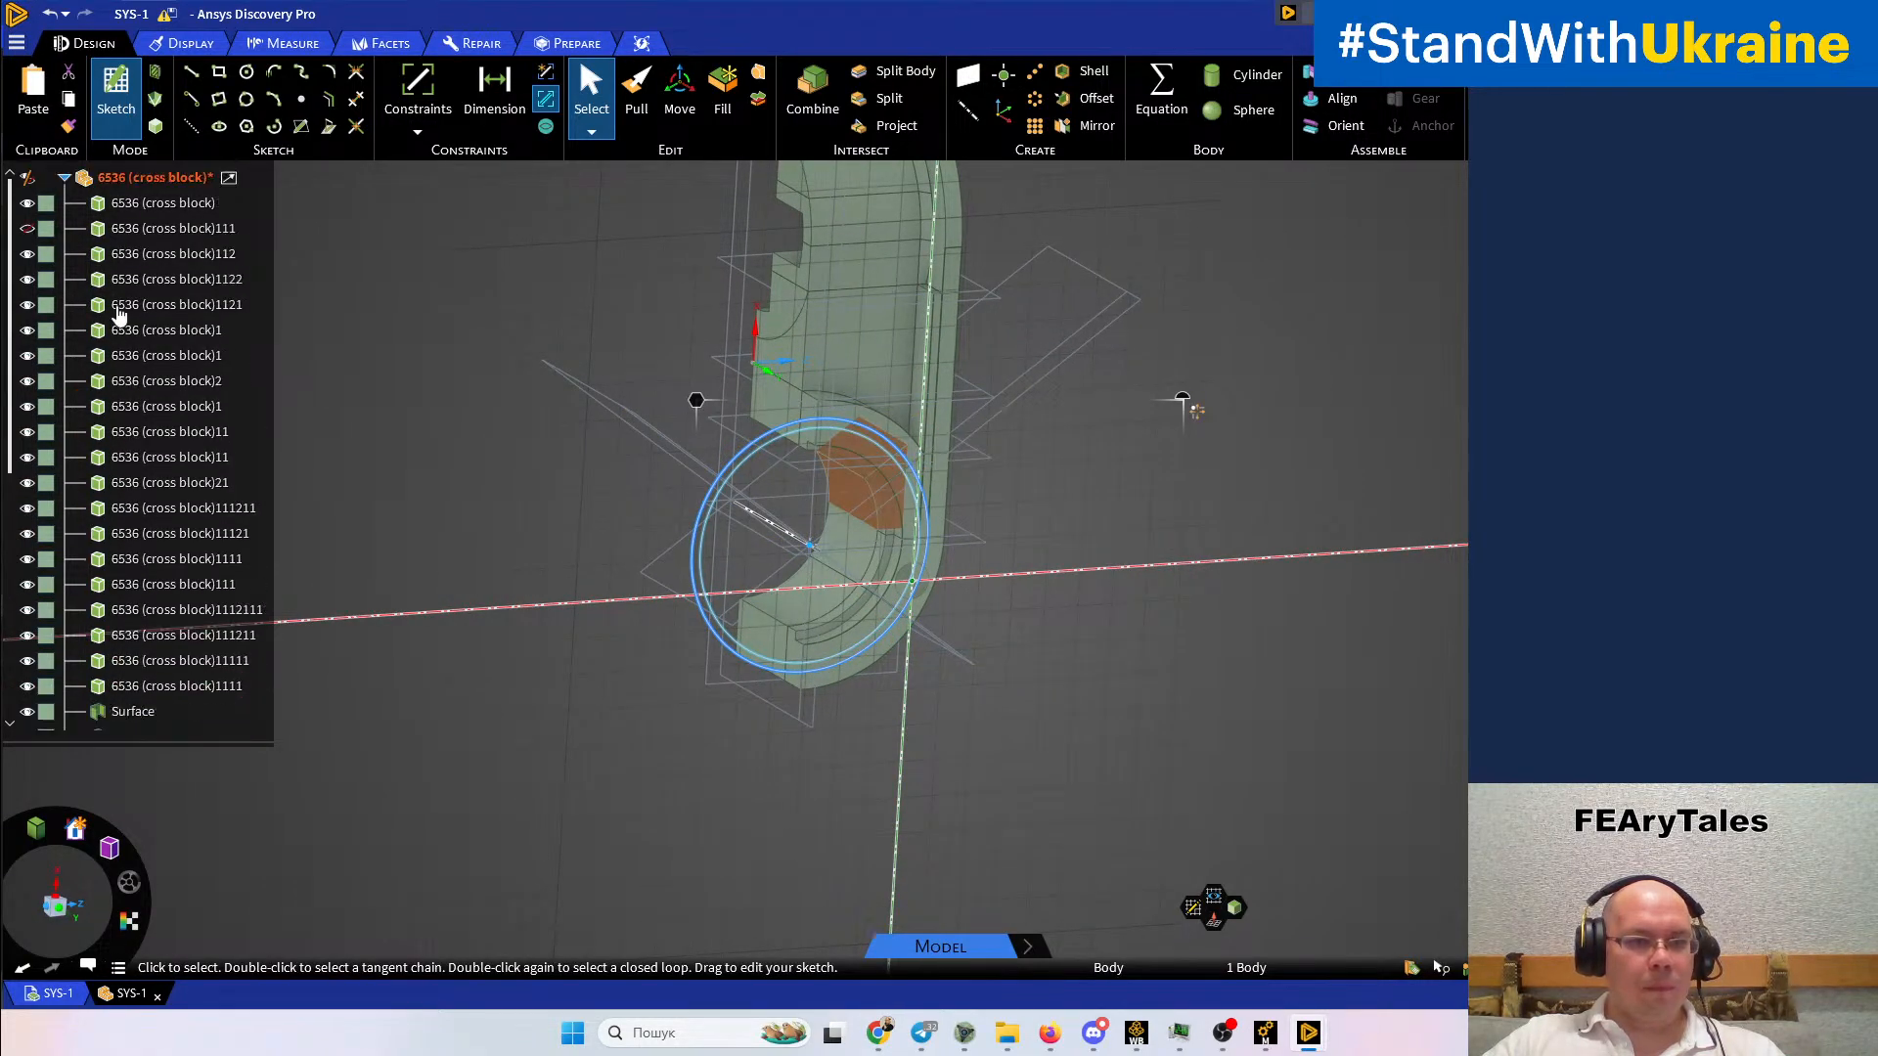
pyautogui.keyDown('shift'); pyautogui.click(153, 207); pyautogui.keyUp('shift')
pyautogui.rightClick(152, 207)
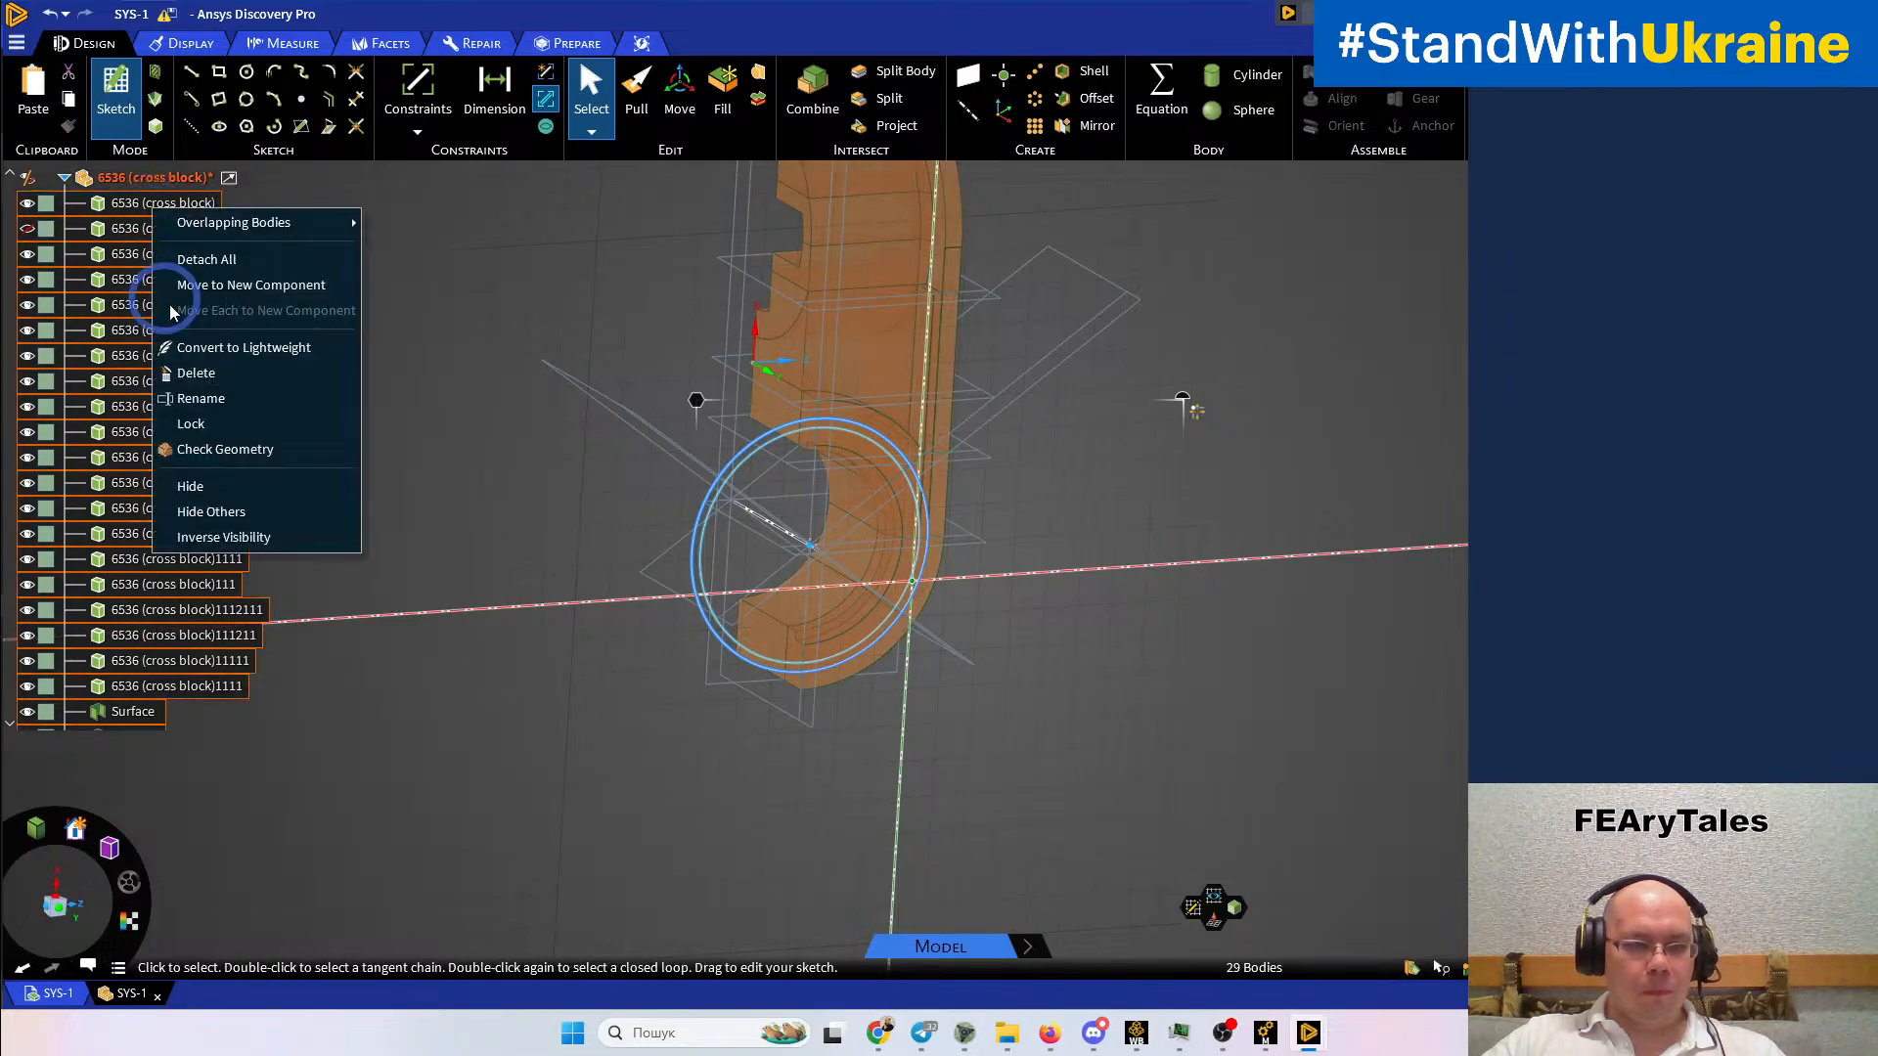
pyautogui.click(204, 489)
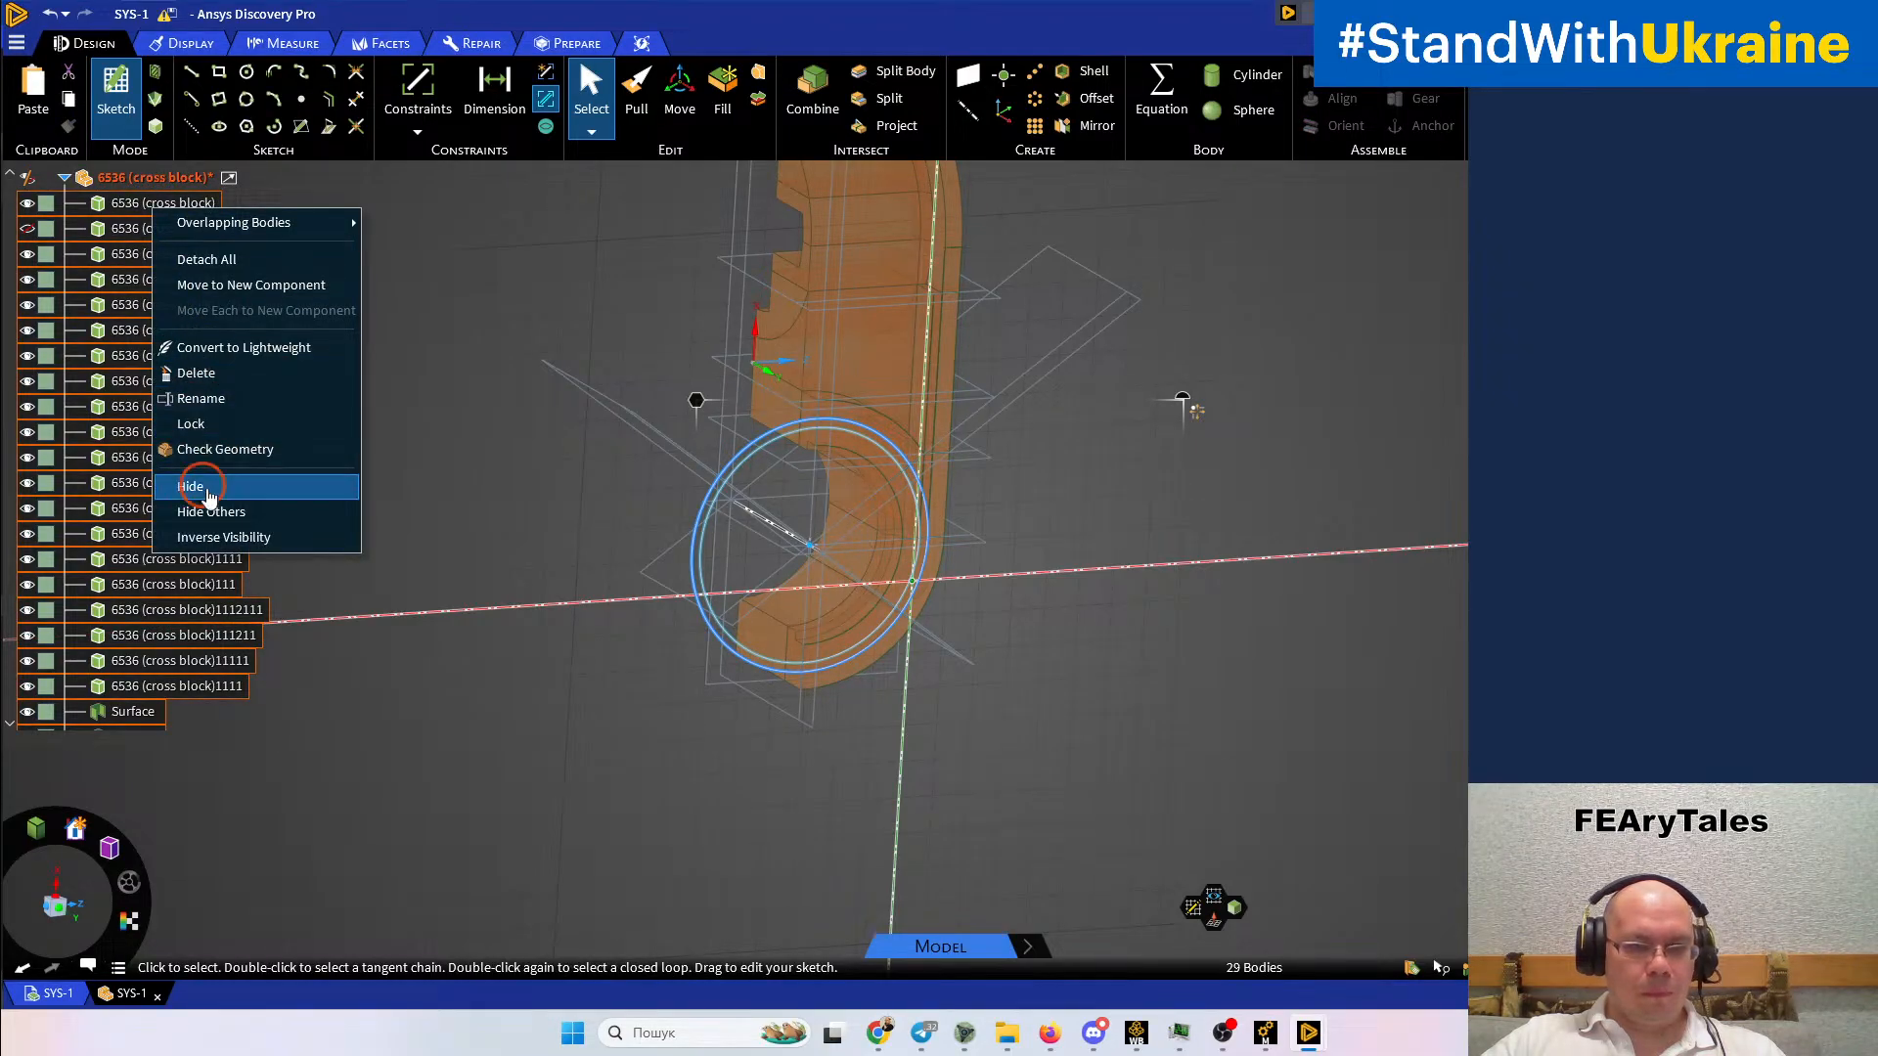
# Pull the inner sketched circle along the hole axis into a cylindrical surface about 19 mm long
pyautogui.click(647, 83)
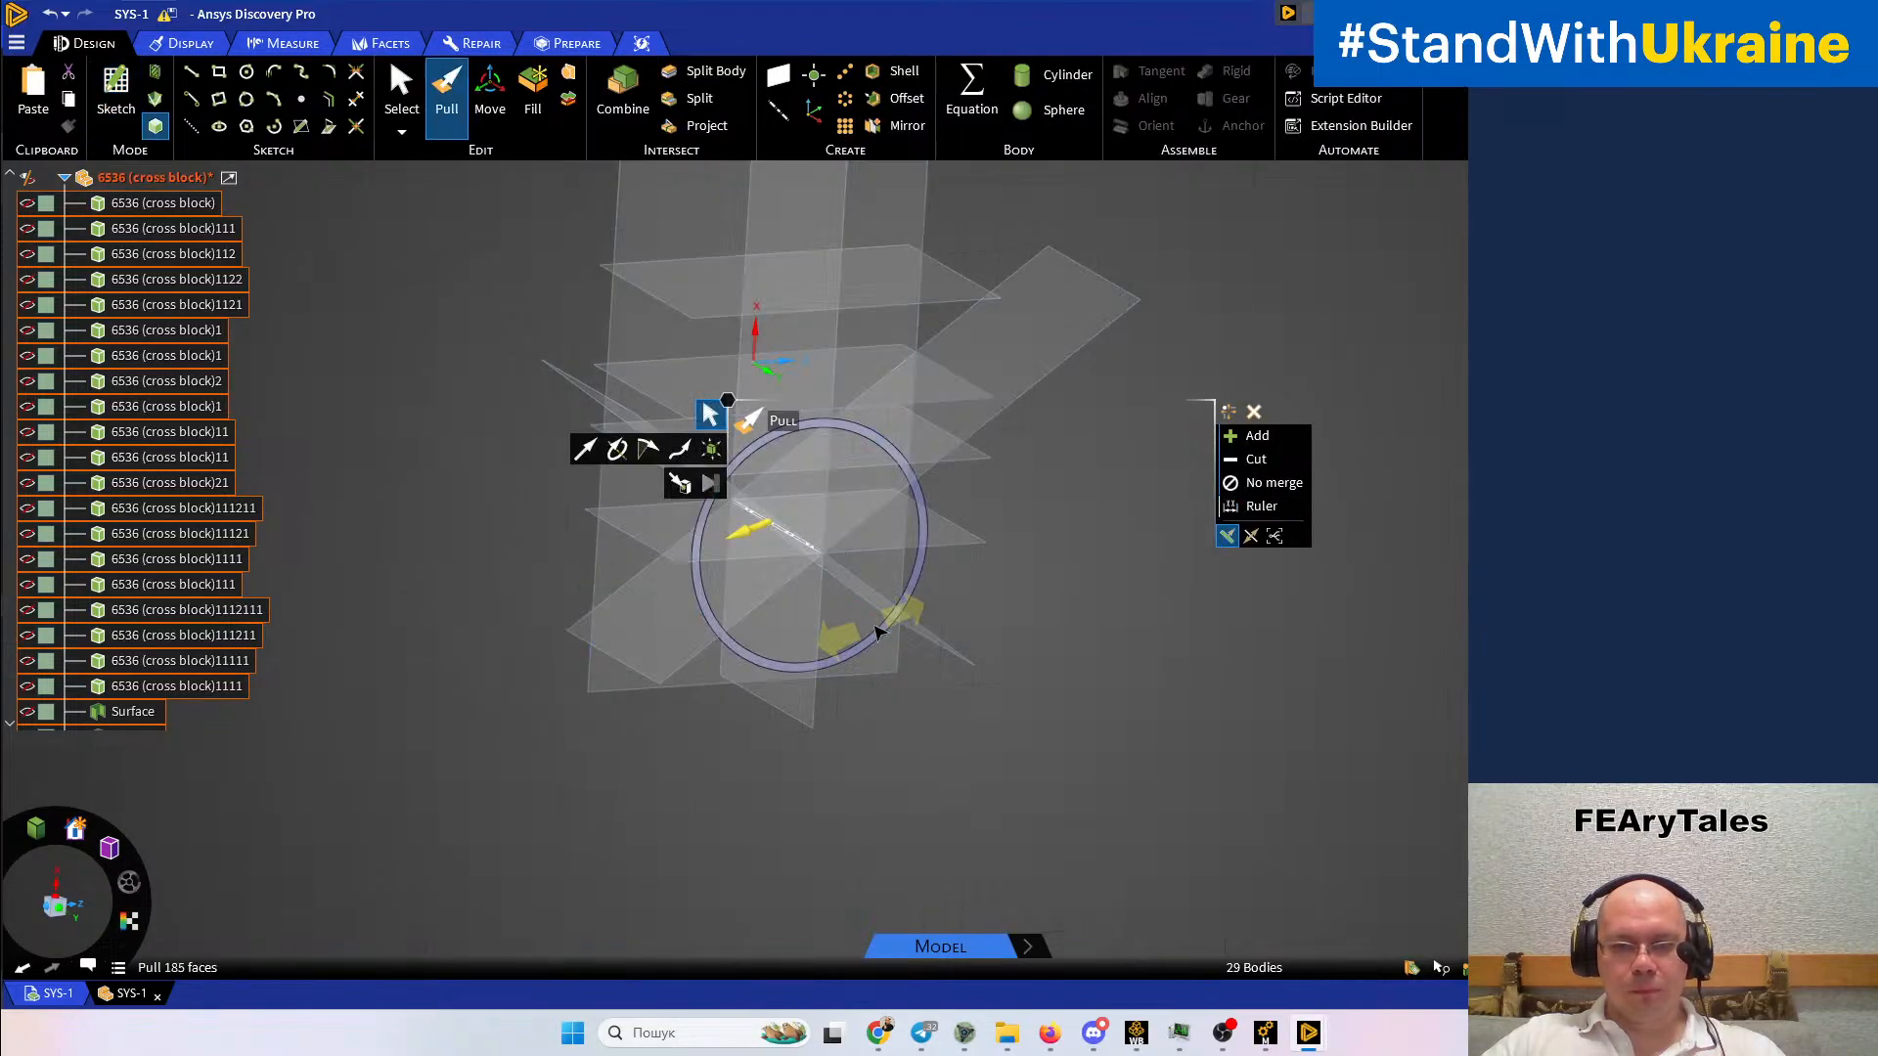
pyautogui.click(883, 631)
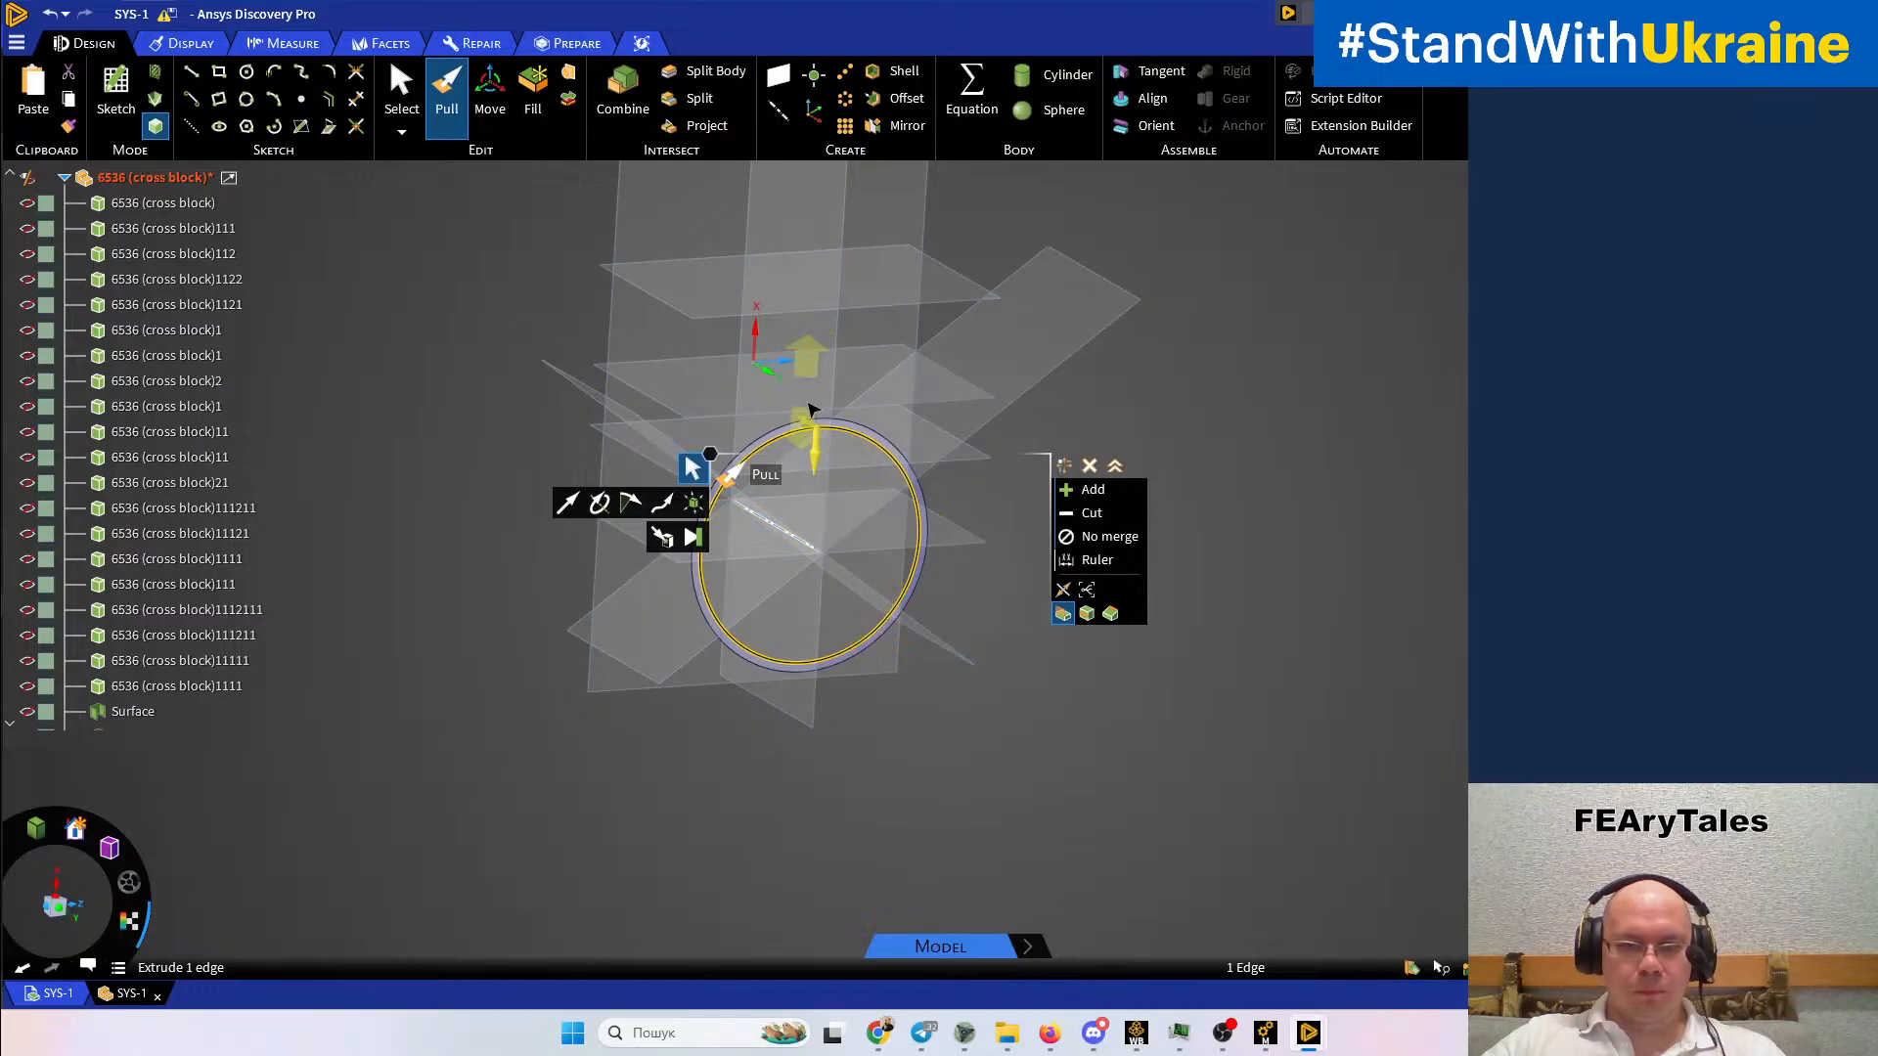
pyautogui.click(807, 422)
pyautogui.moveTo(1250, 658); pyautogui.dragTo(934, 497)
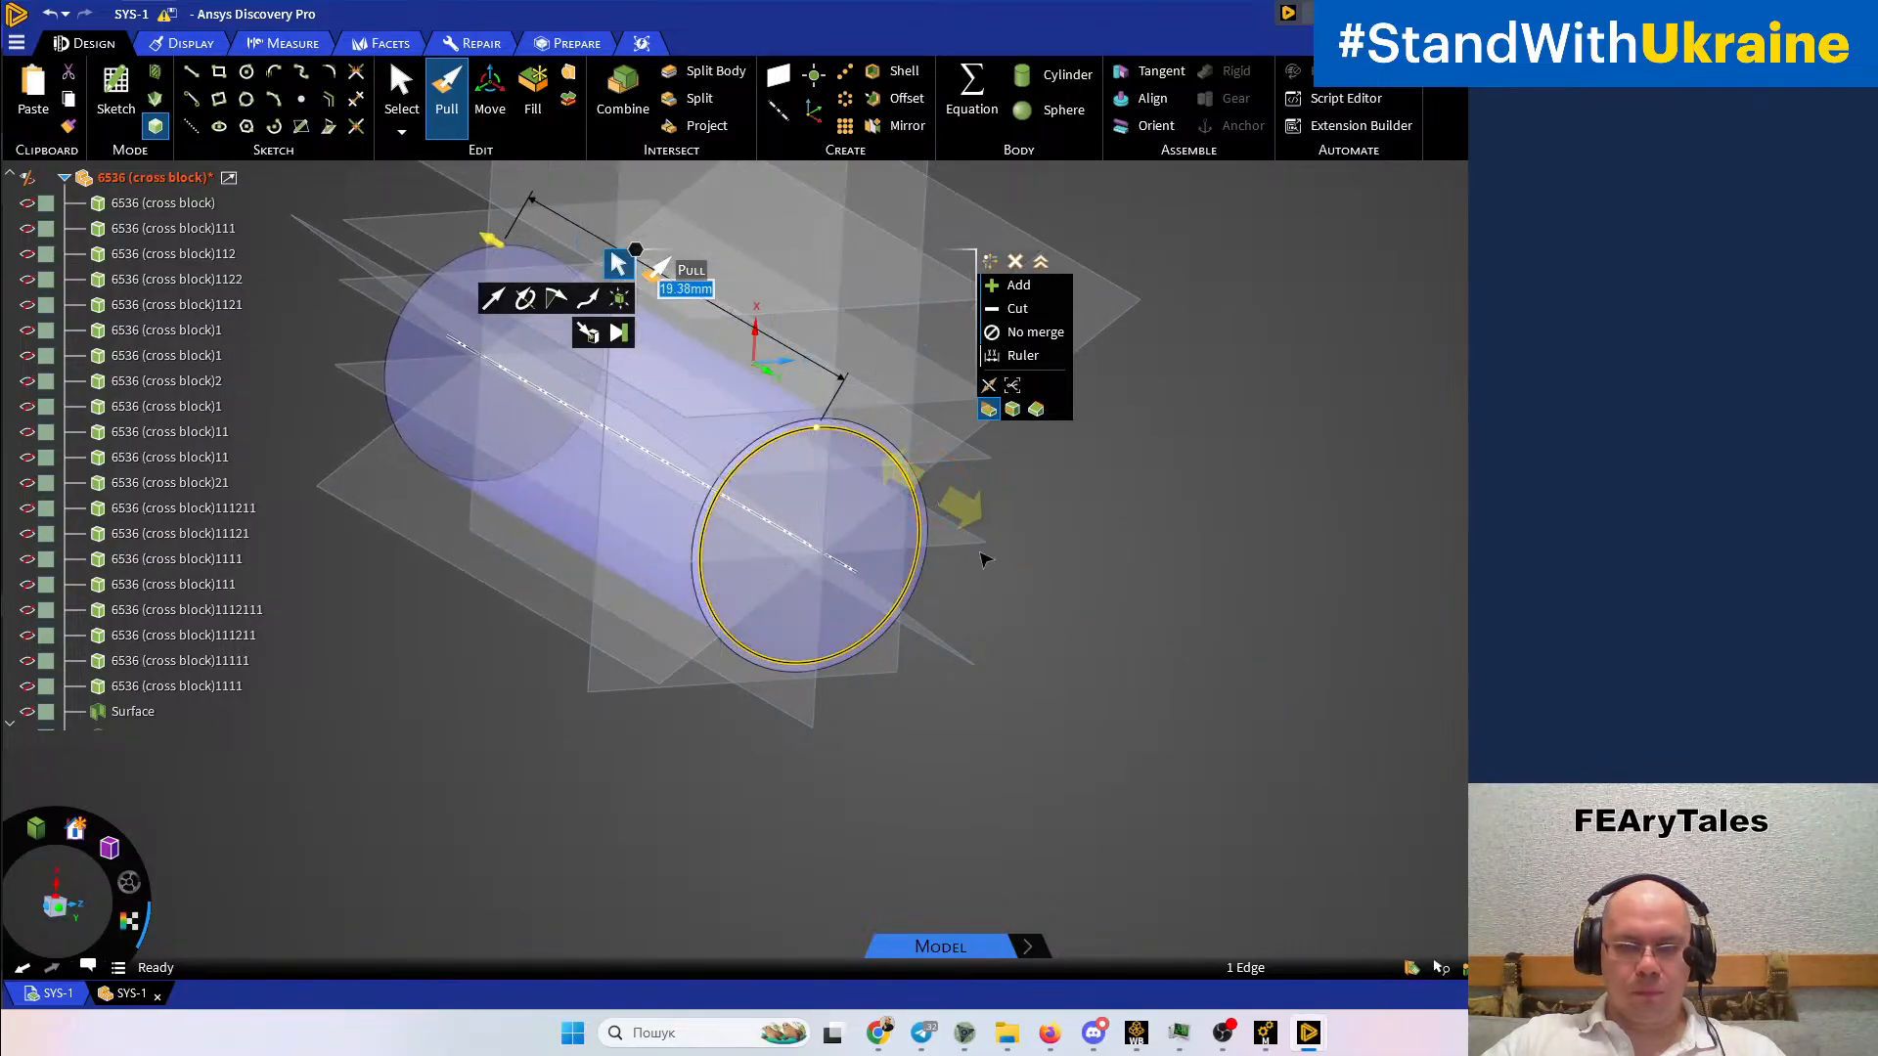
pyautogui.click(981, 604)
# Pull the edge of the outer sketched circle along the hole axis into a cylindrical surface about 14 mm long
pyautogui.scroll(1, 981, 593)
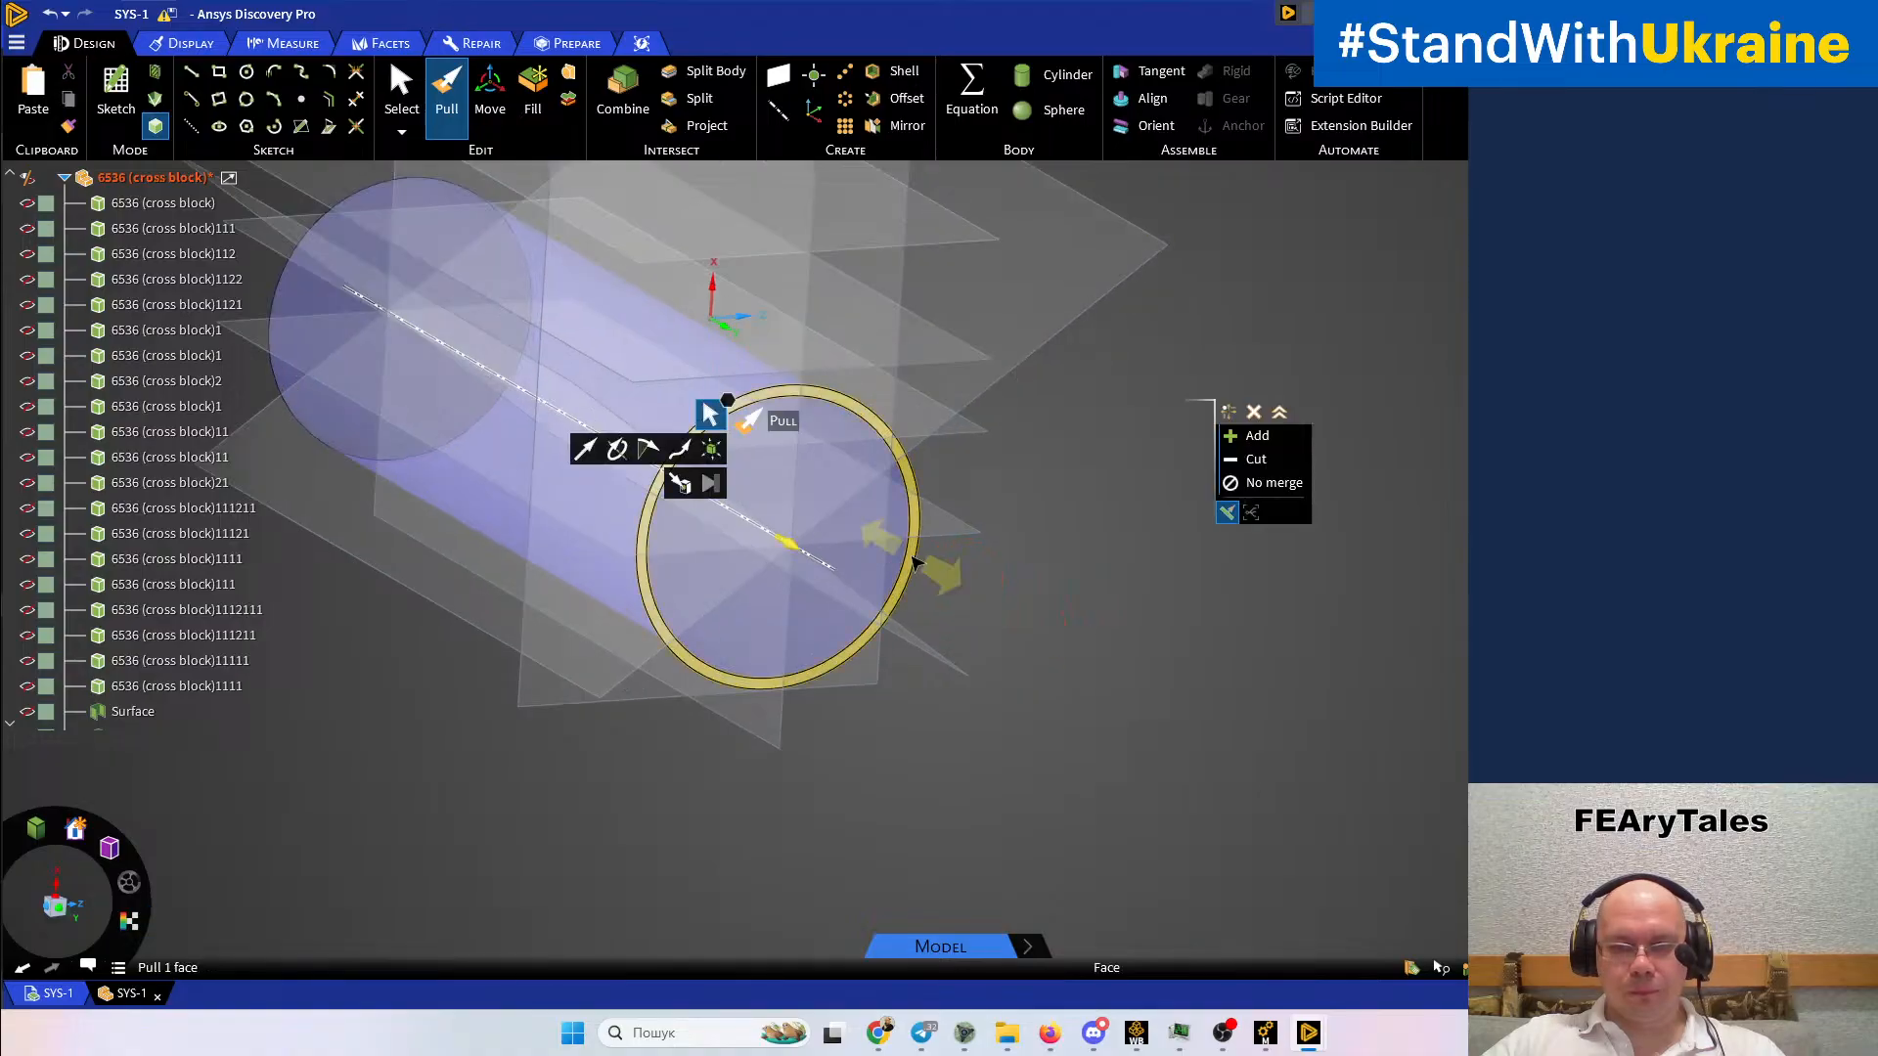
pyautogui.click(921, 565)
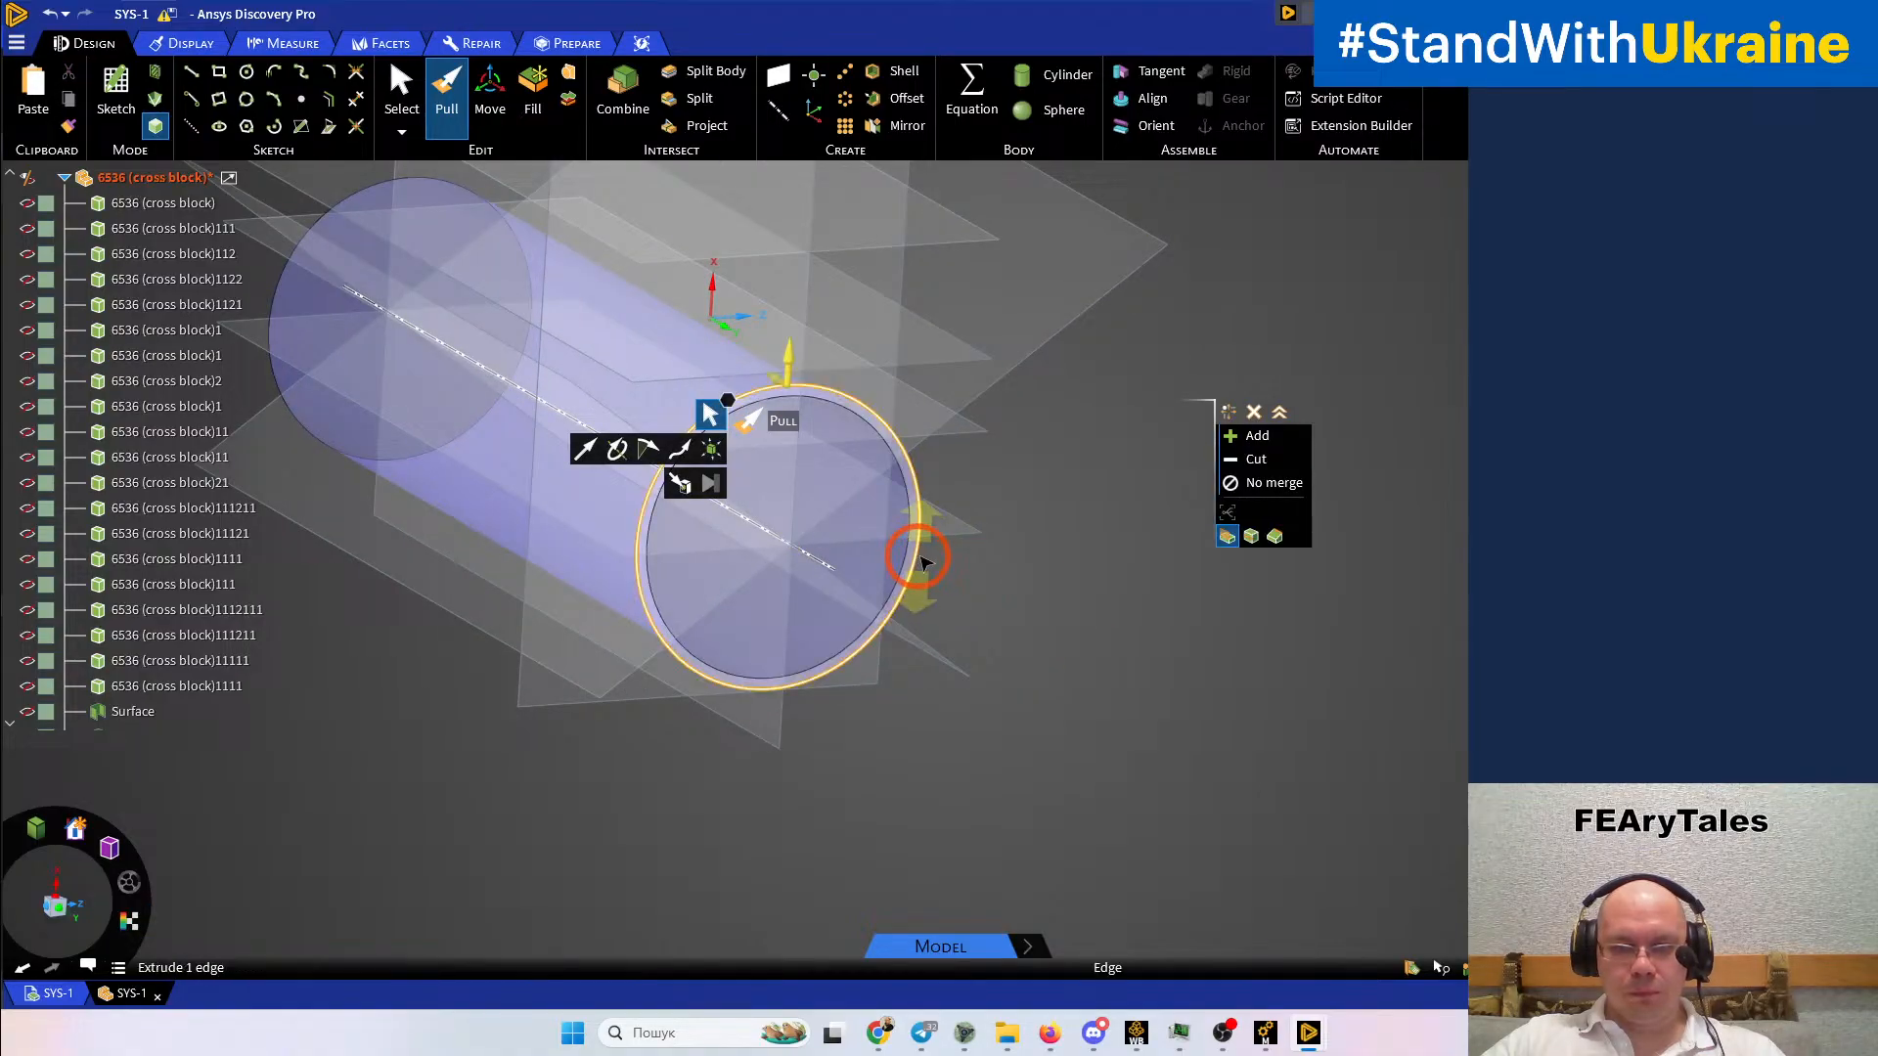
pyautogui.scroll(3, 792, 421)
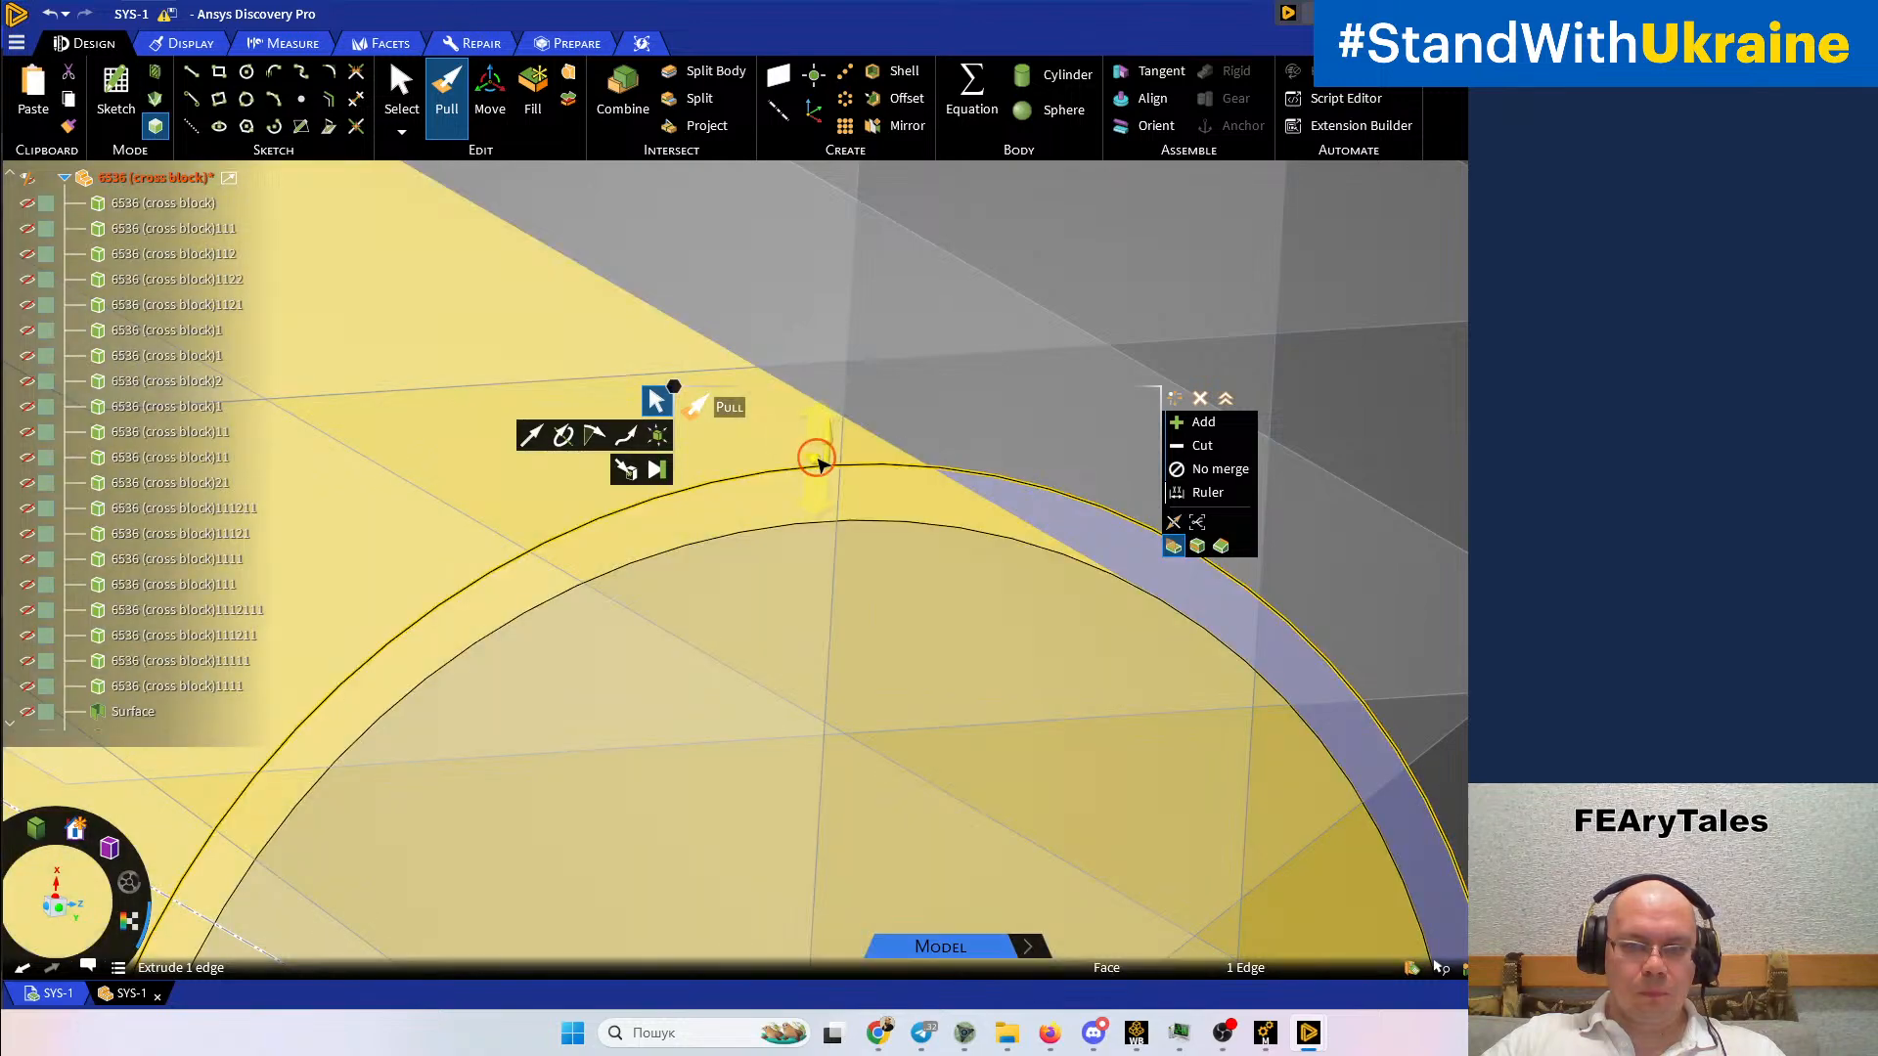
pyautogui.click(818, 461)
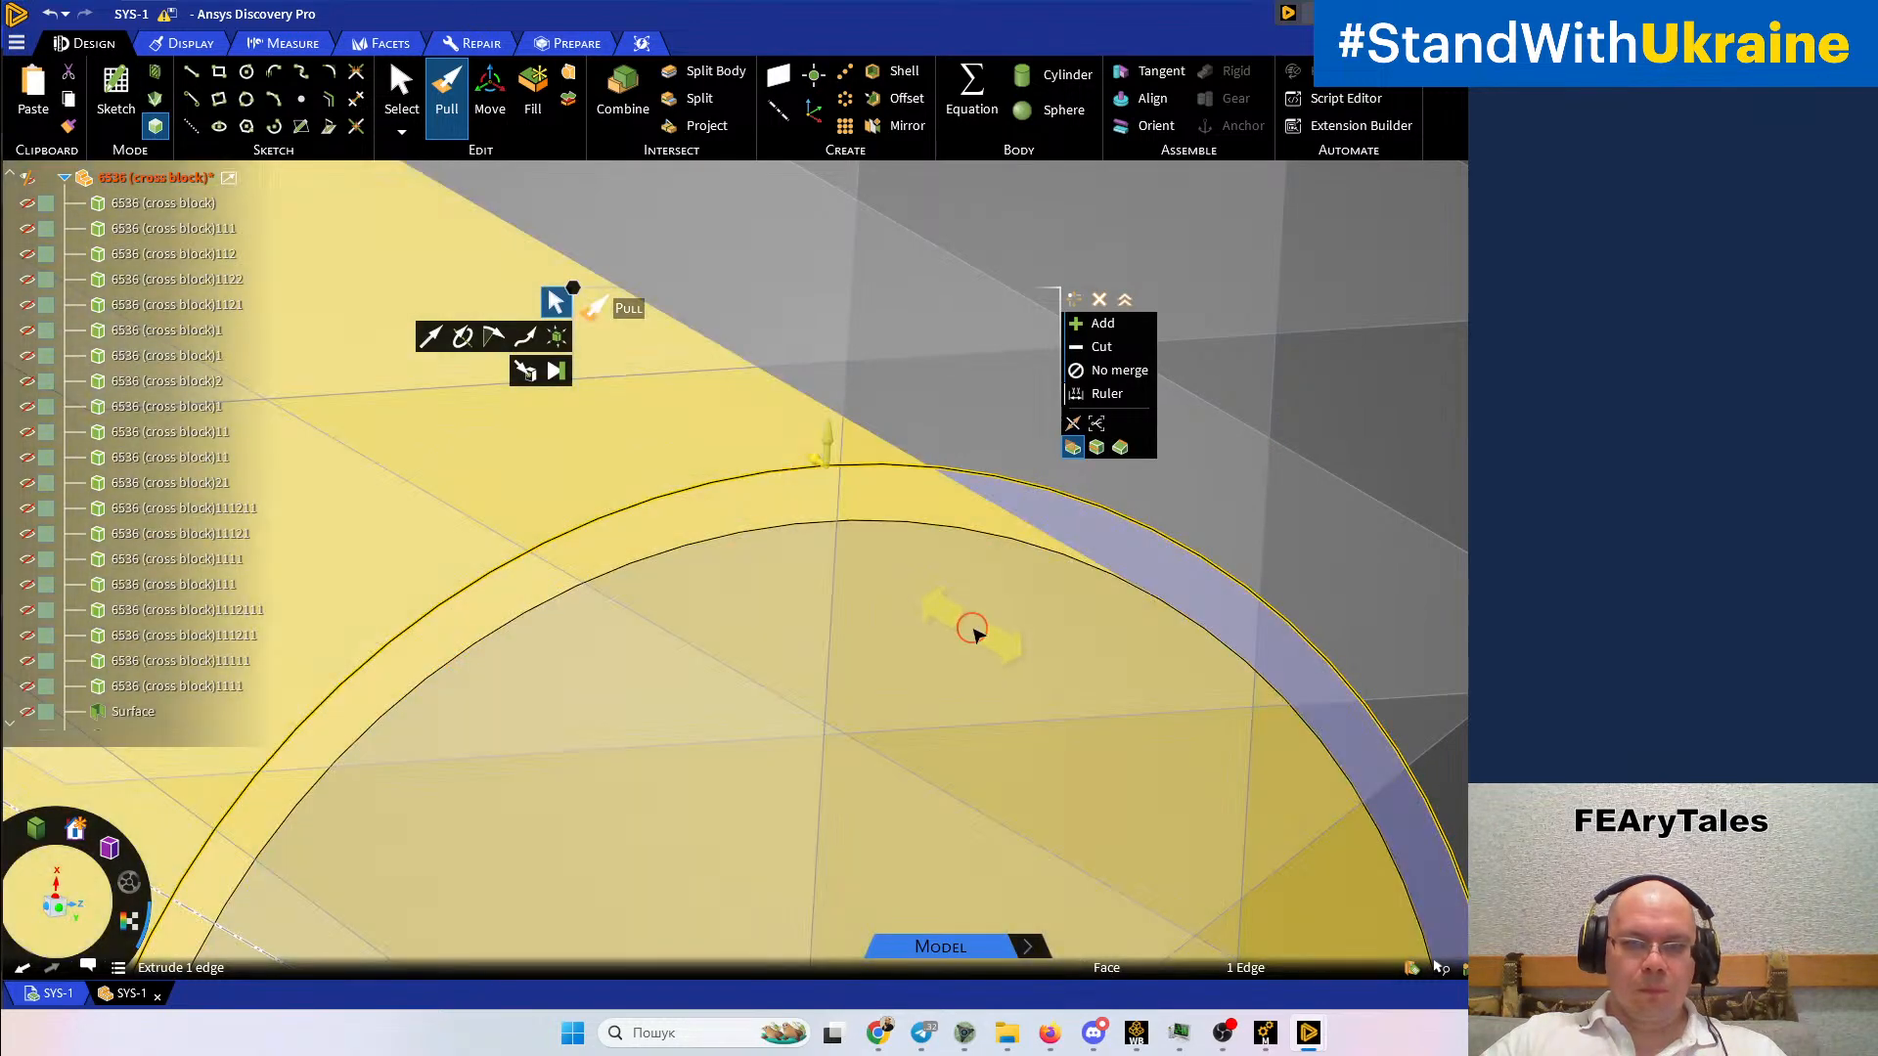
pyautogui.moveTo(976, 633); pyautogui.dragTo(412, 336)
pyautogui.scroll(-5, 744, 561)
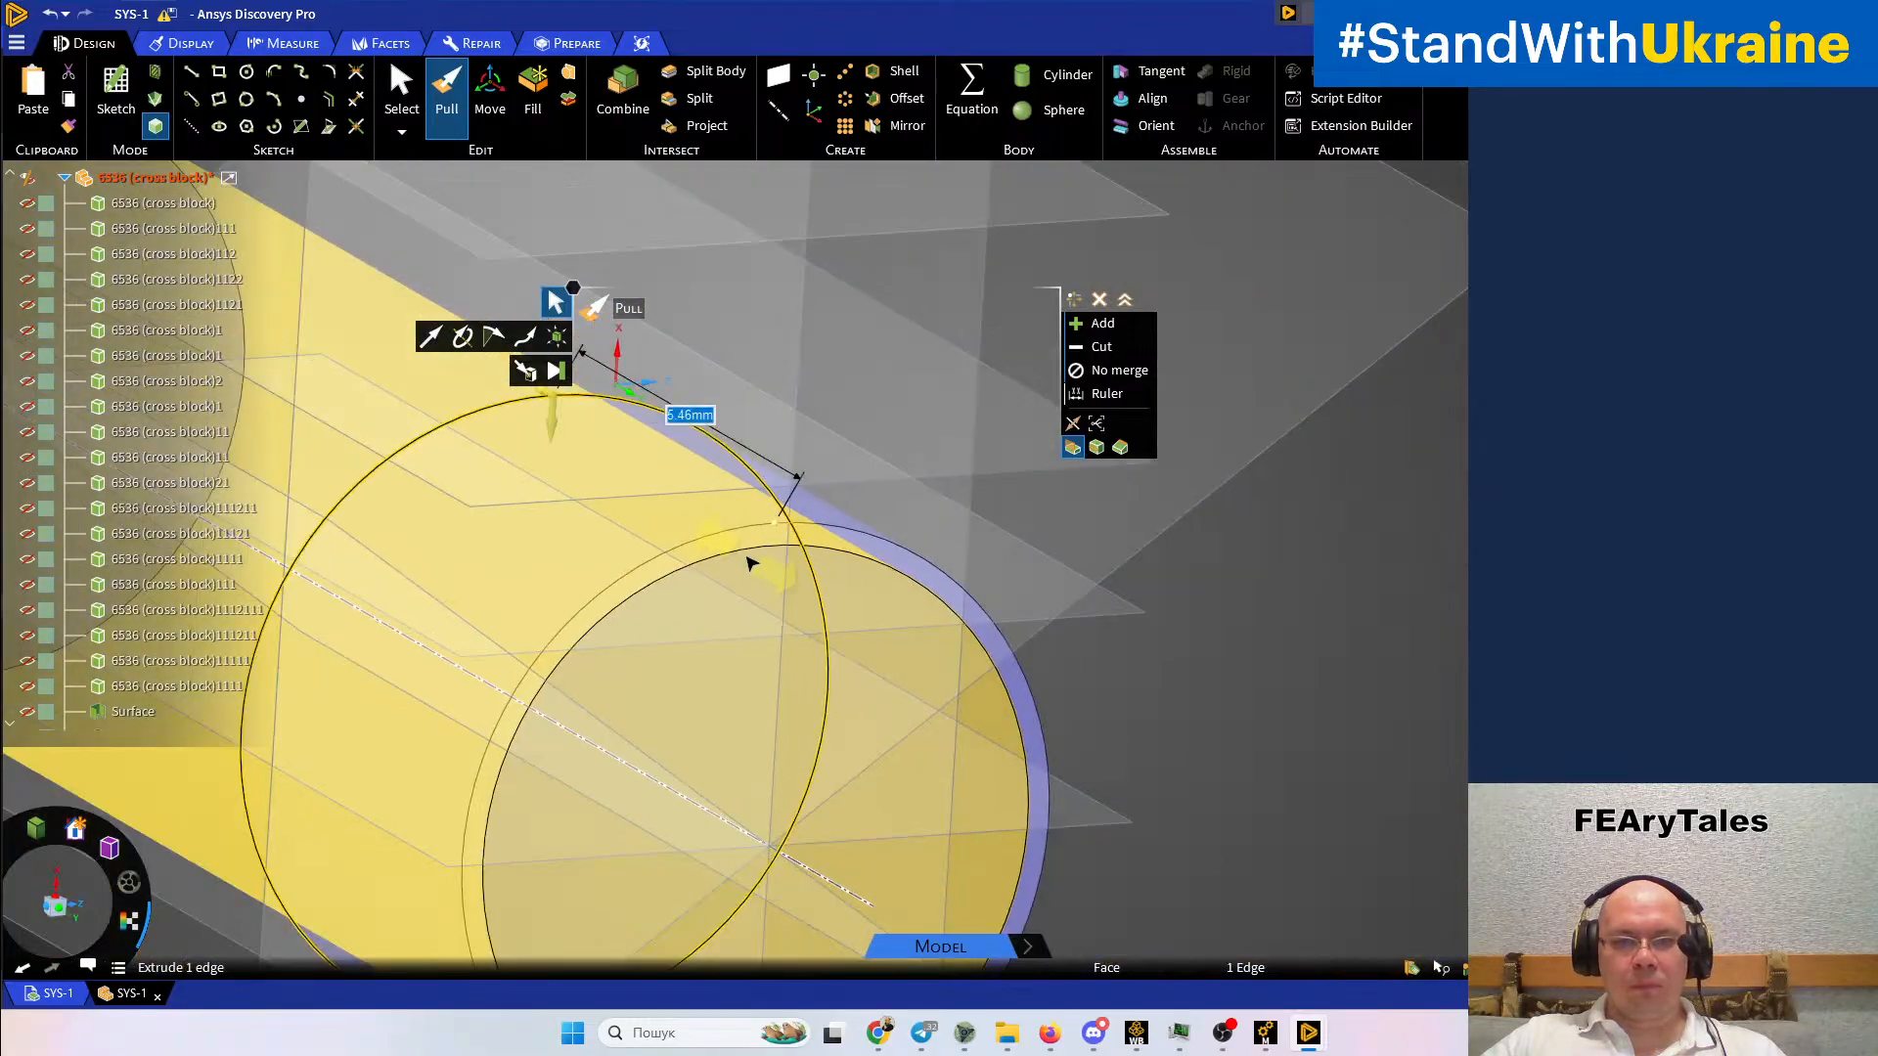
pyautogui.scroll(-3, 751, 564)
pyautogui.moveTo(1156, 636); pyautogui.dragTo(978, 566)
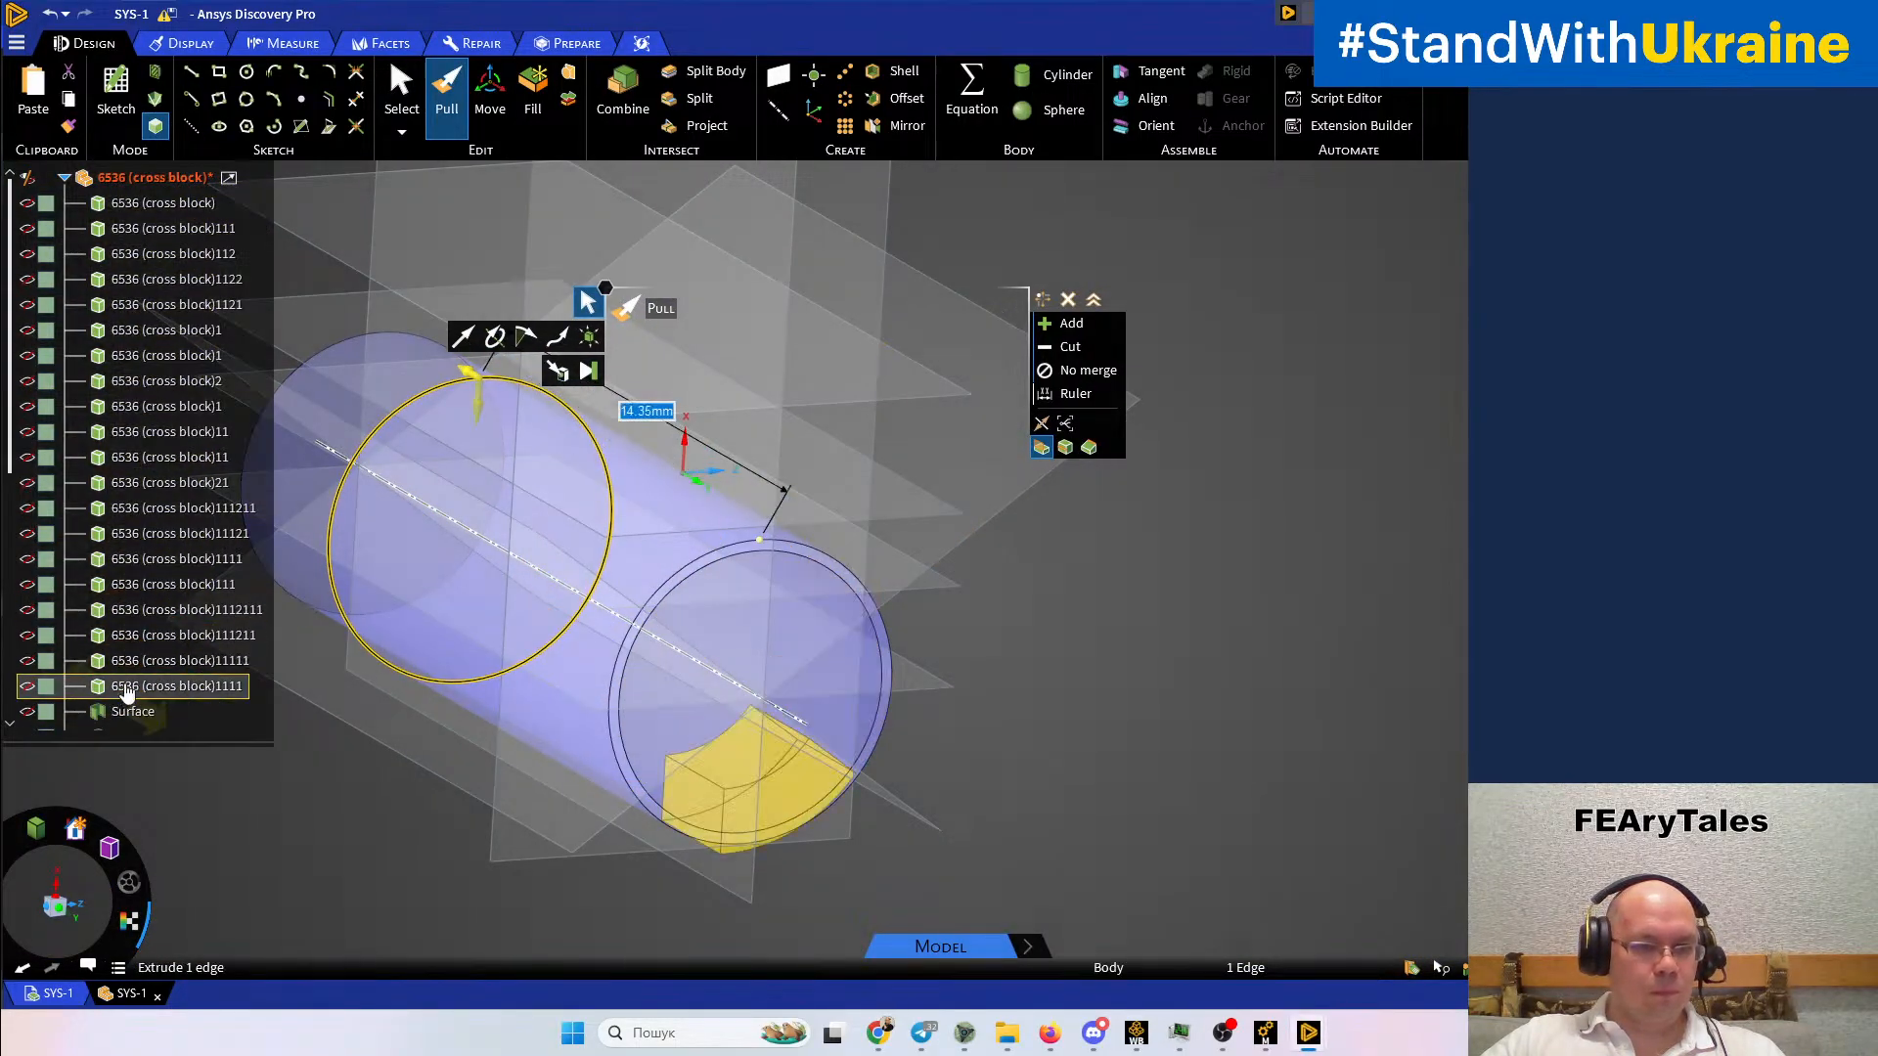
# Show all the hidden cross block bodies and surfaces again
pyautogui.click(146, 202)
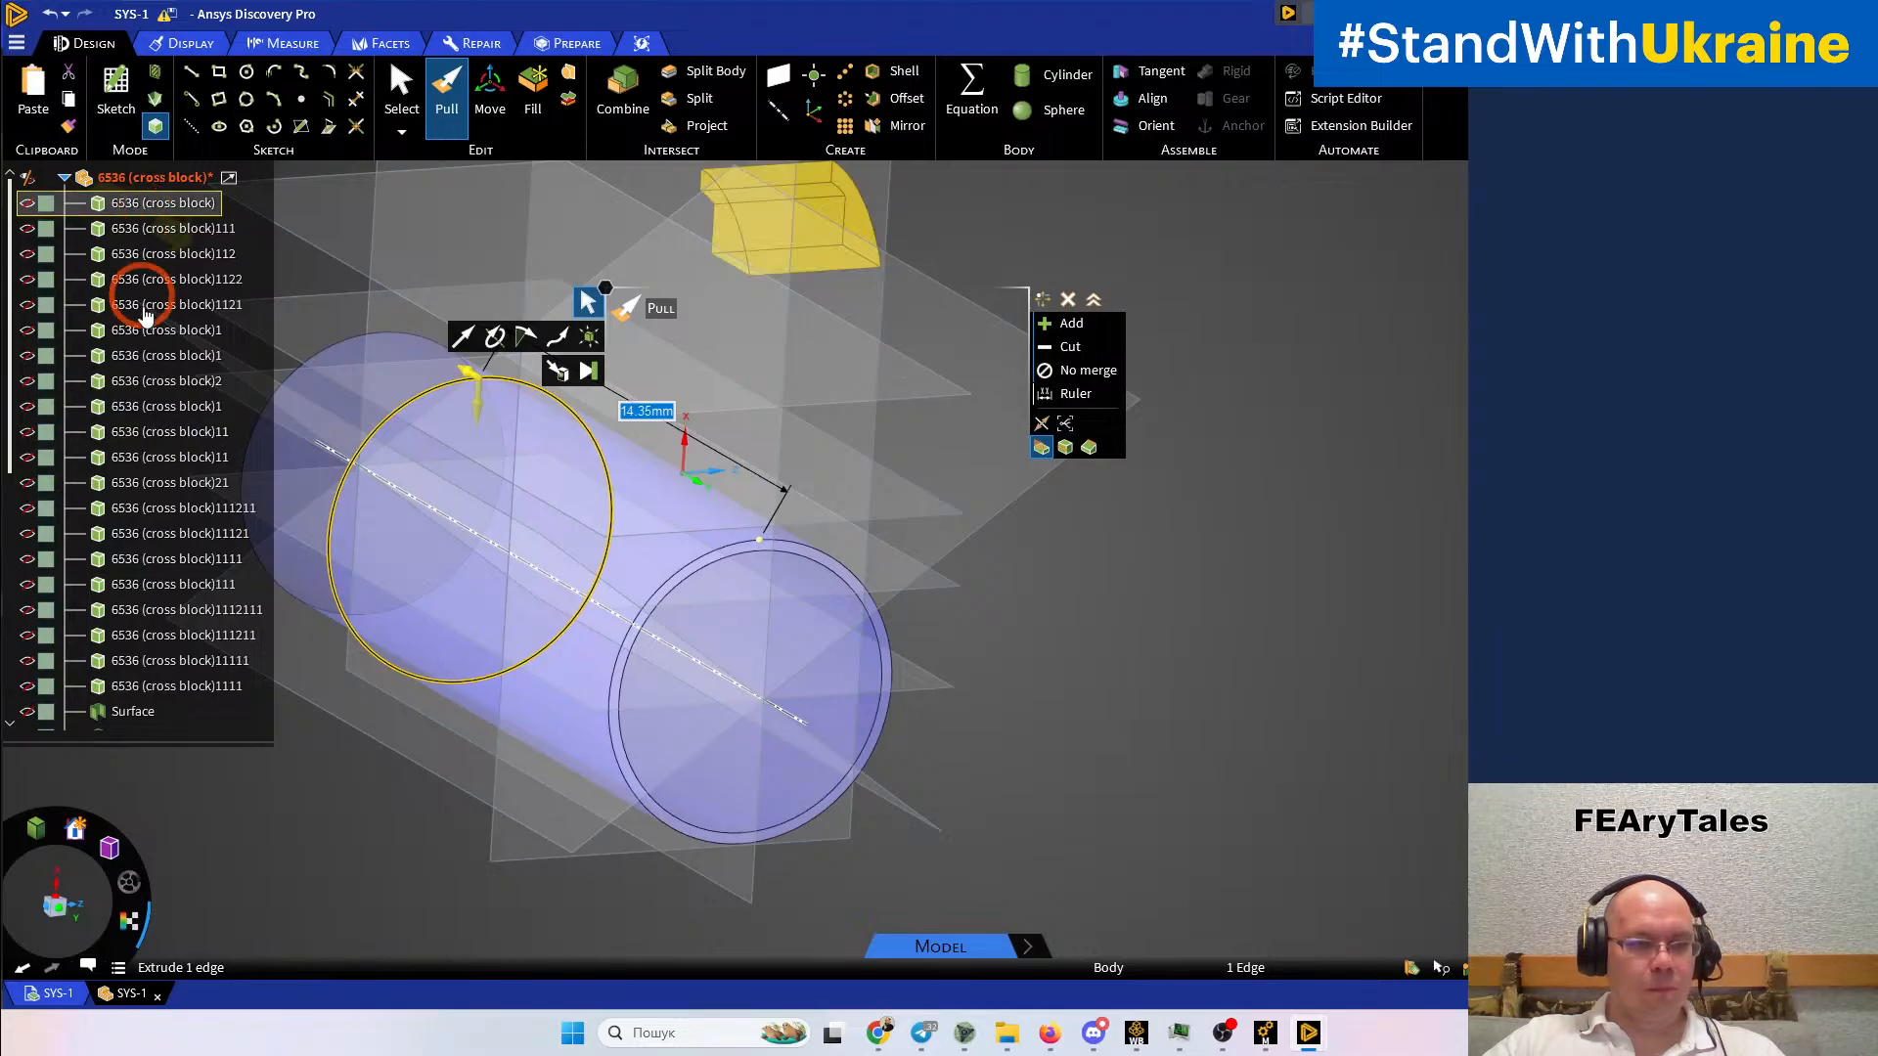
pyautogui.scroll(-4, 159, 594)
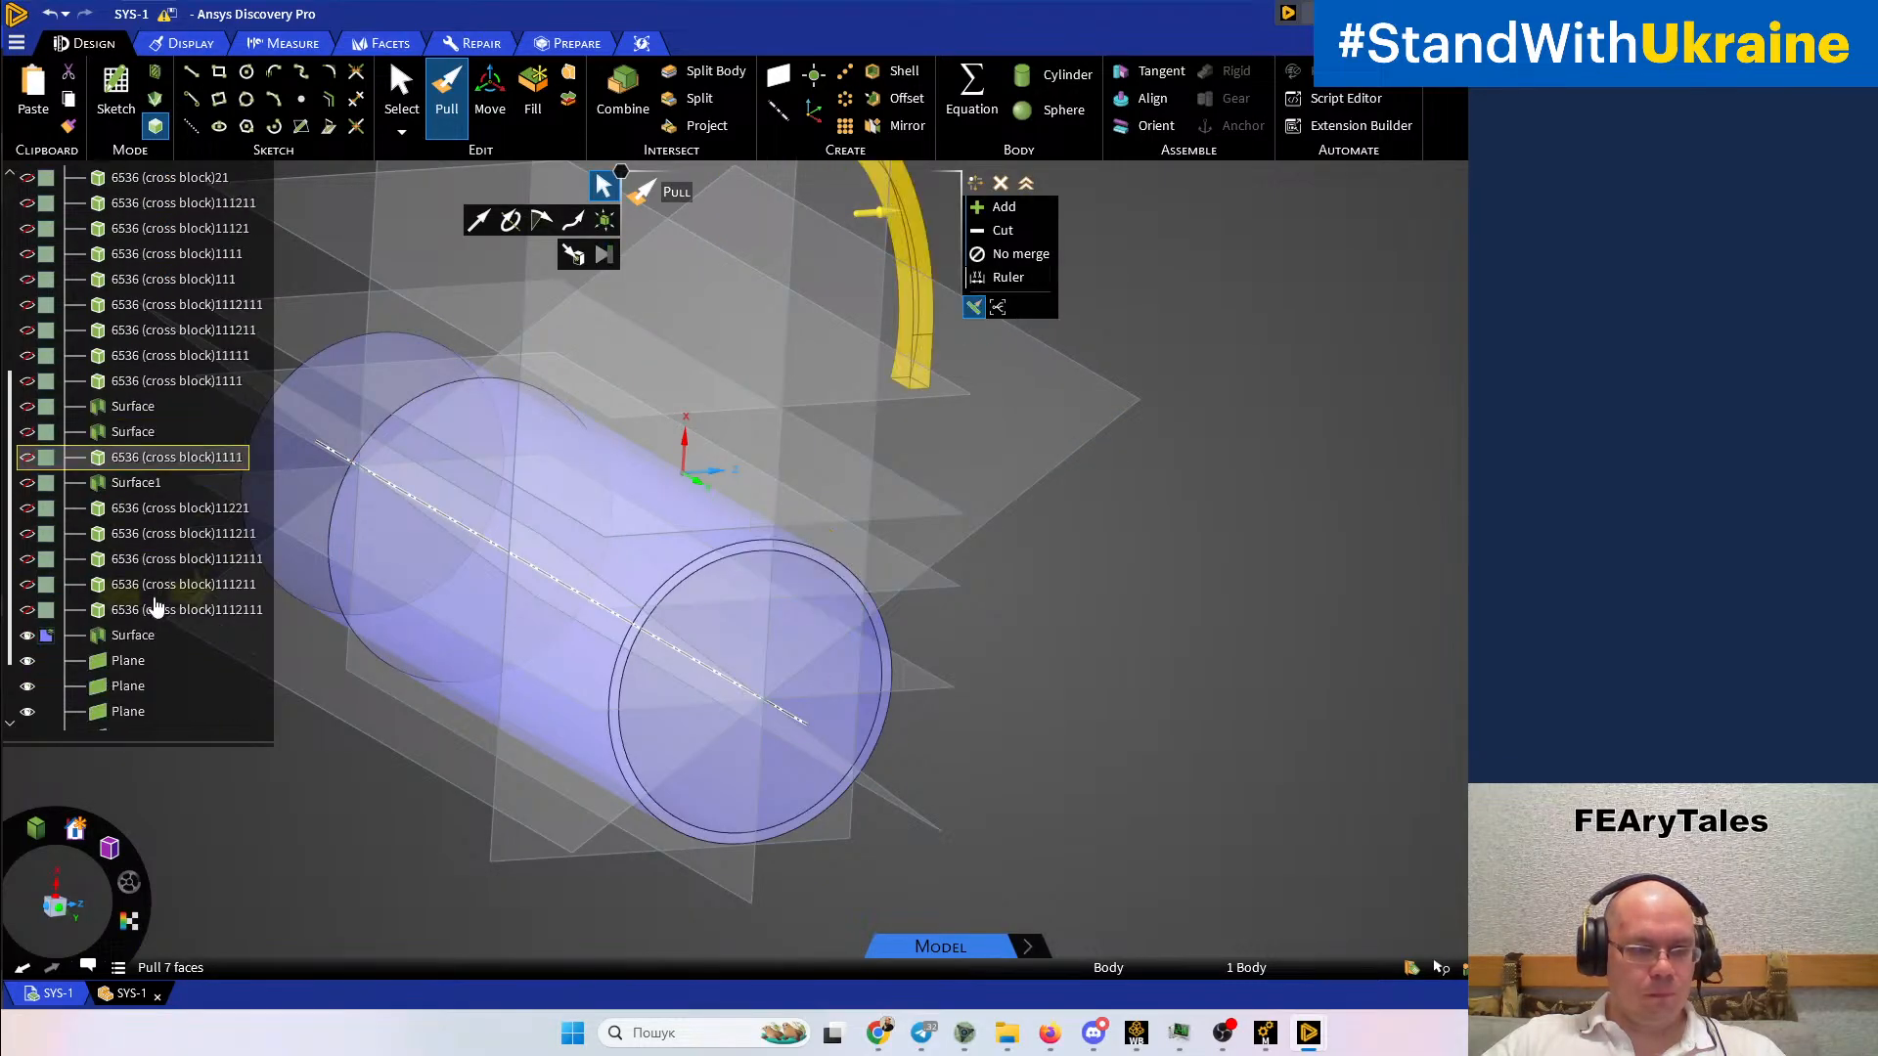
pyautogui.scroll(-2, 163, 587)
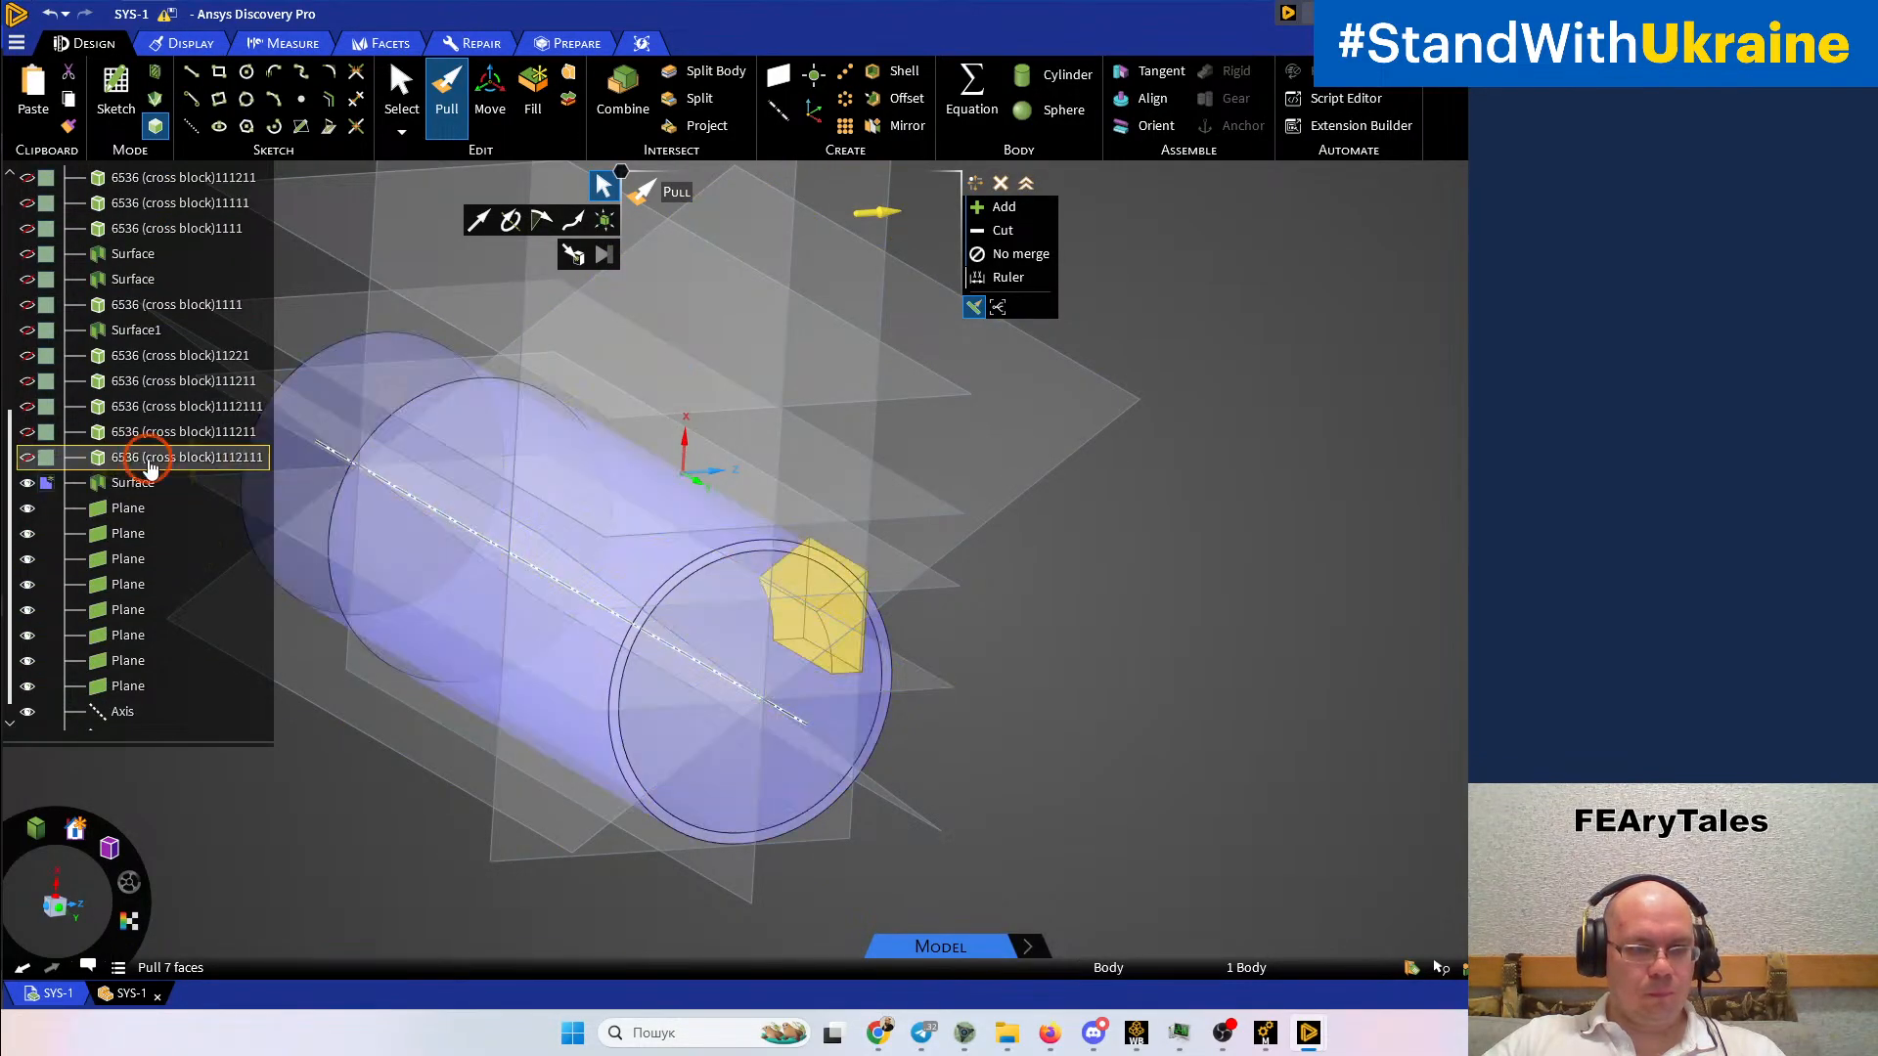
pyautogui.keyDown('shift'); pyautogui.click(148, 466); pyautogui.keyUp('shift')
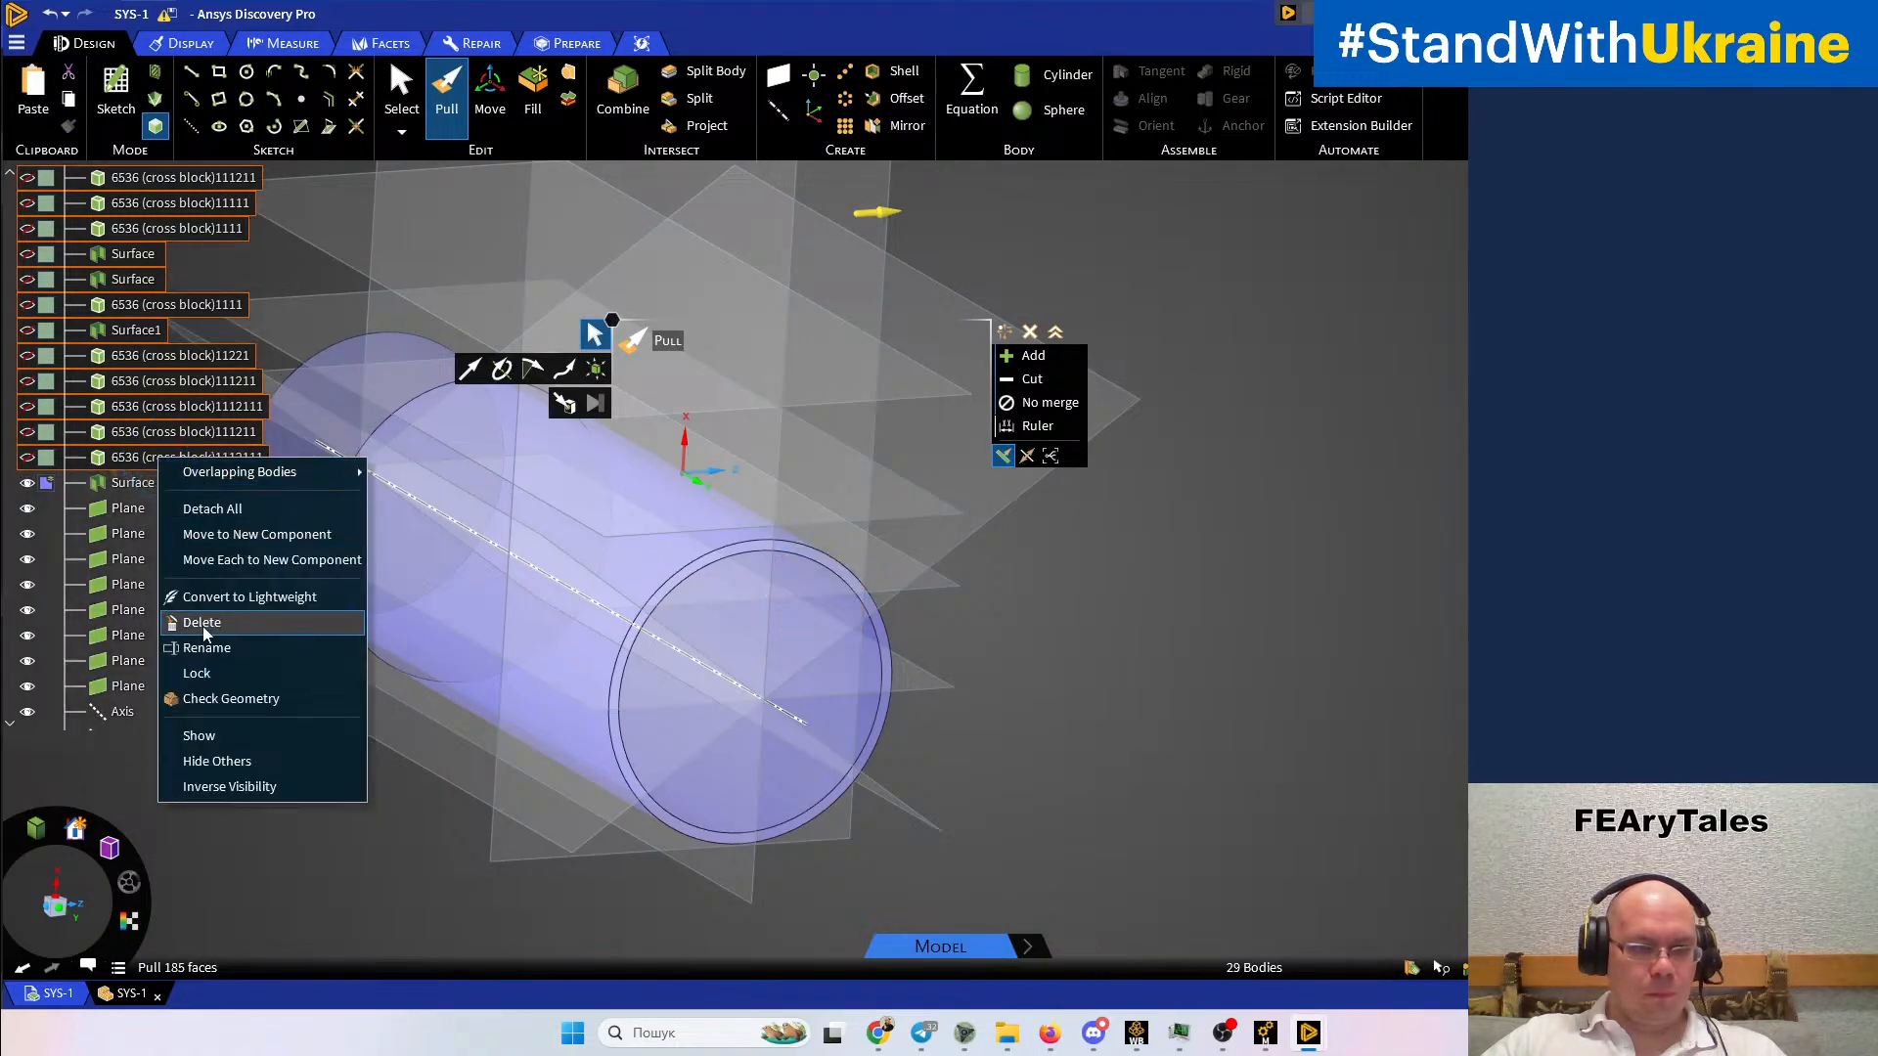
pyautogui.click(207, 741)
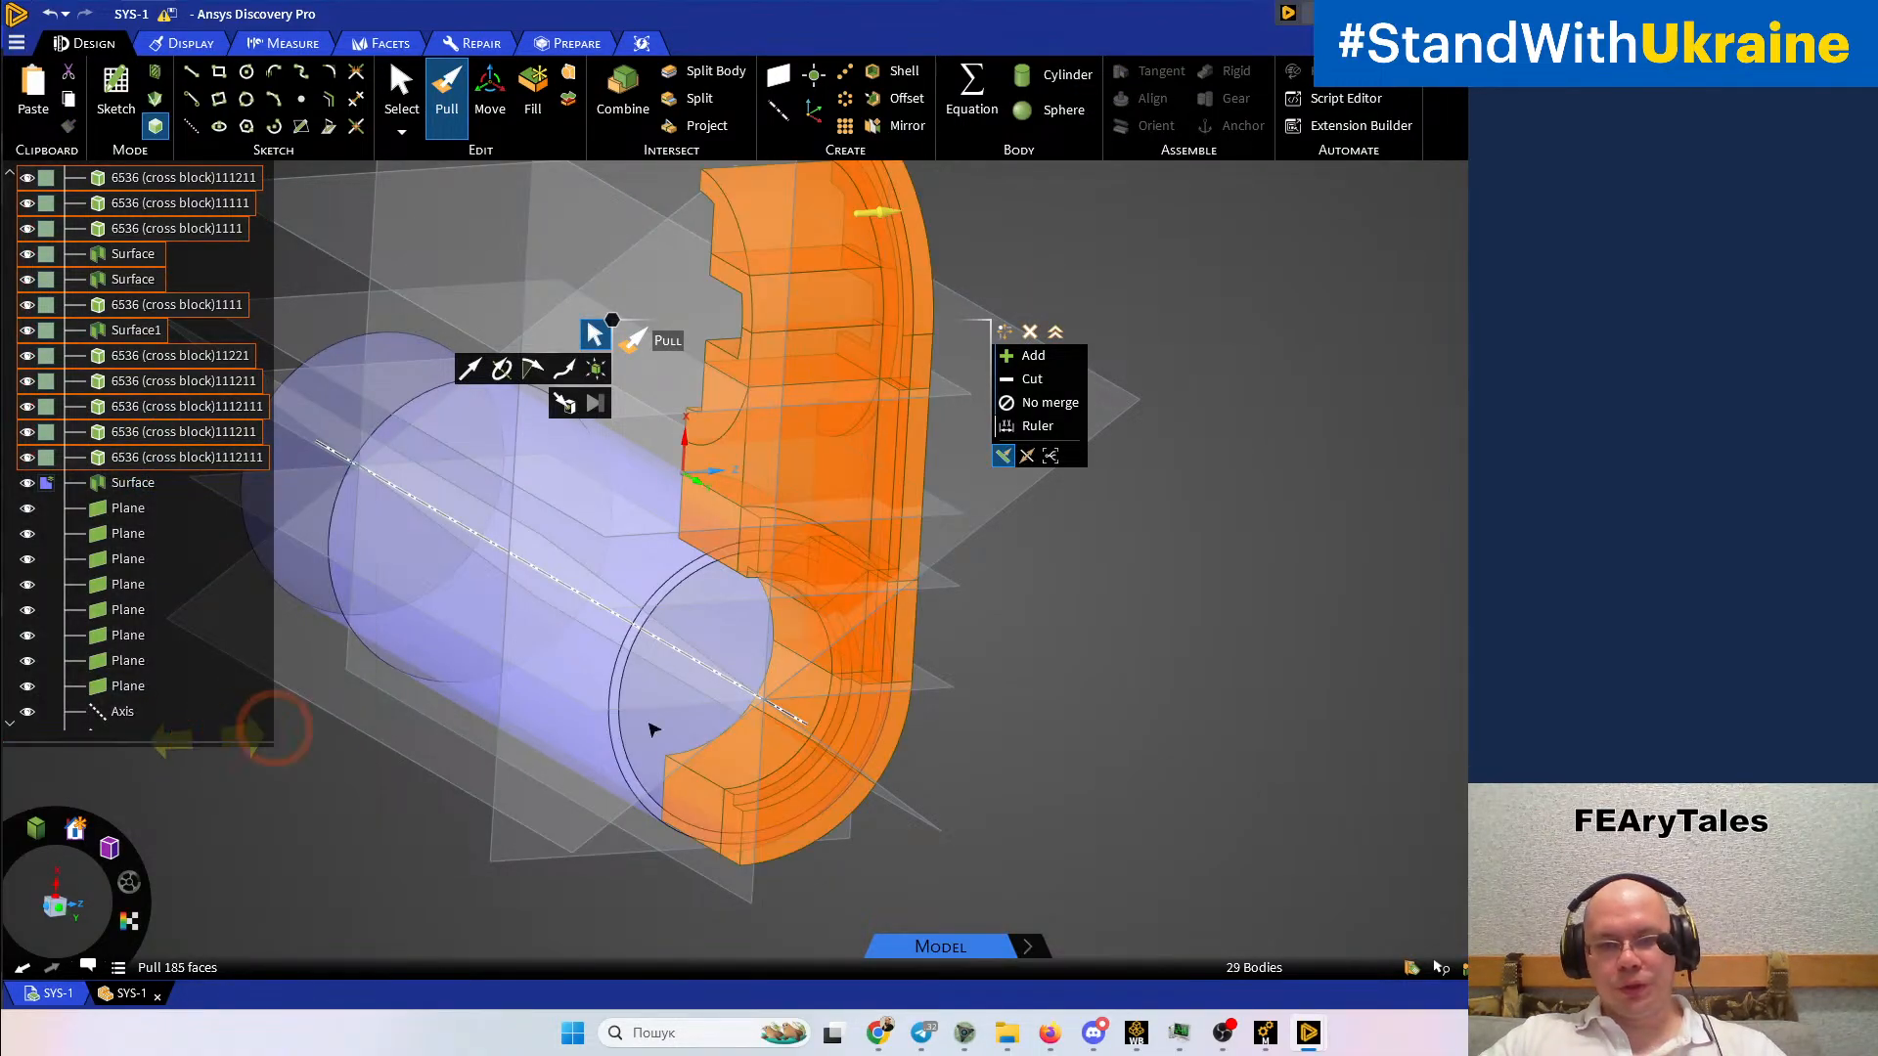
pyautogui.click(1260, 654)
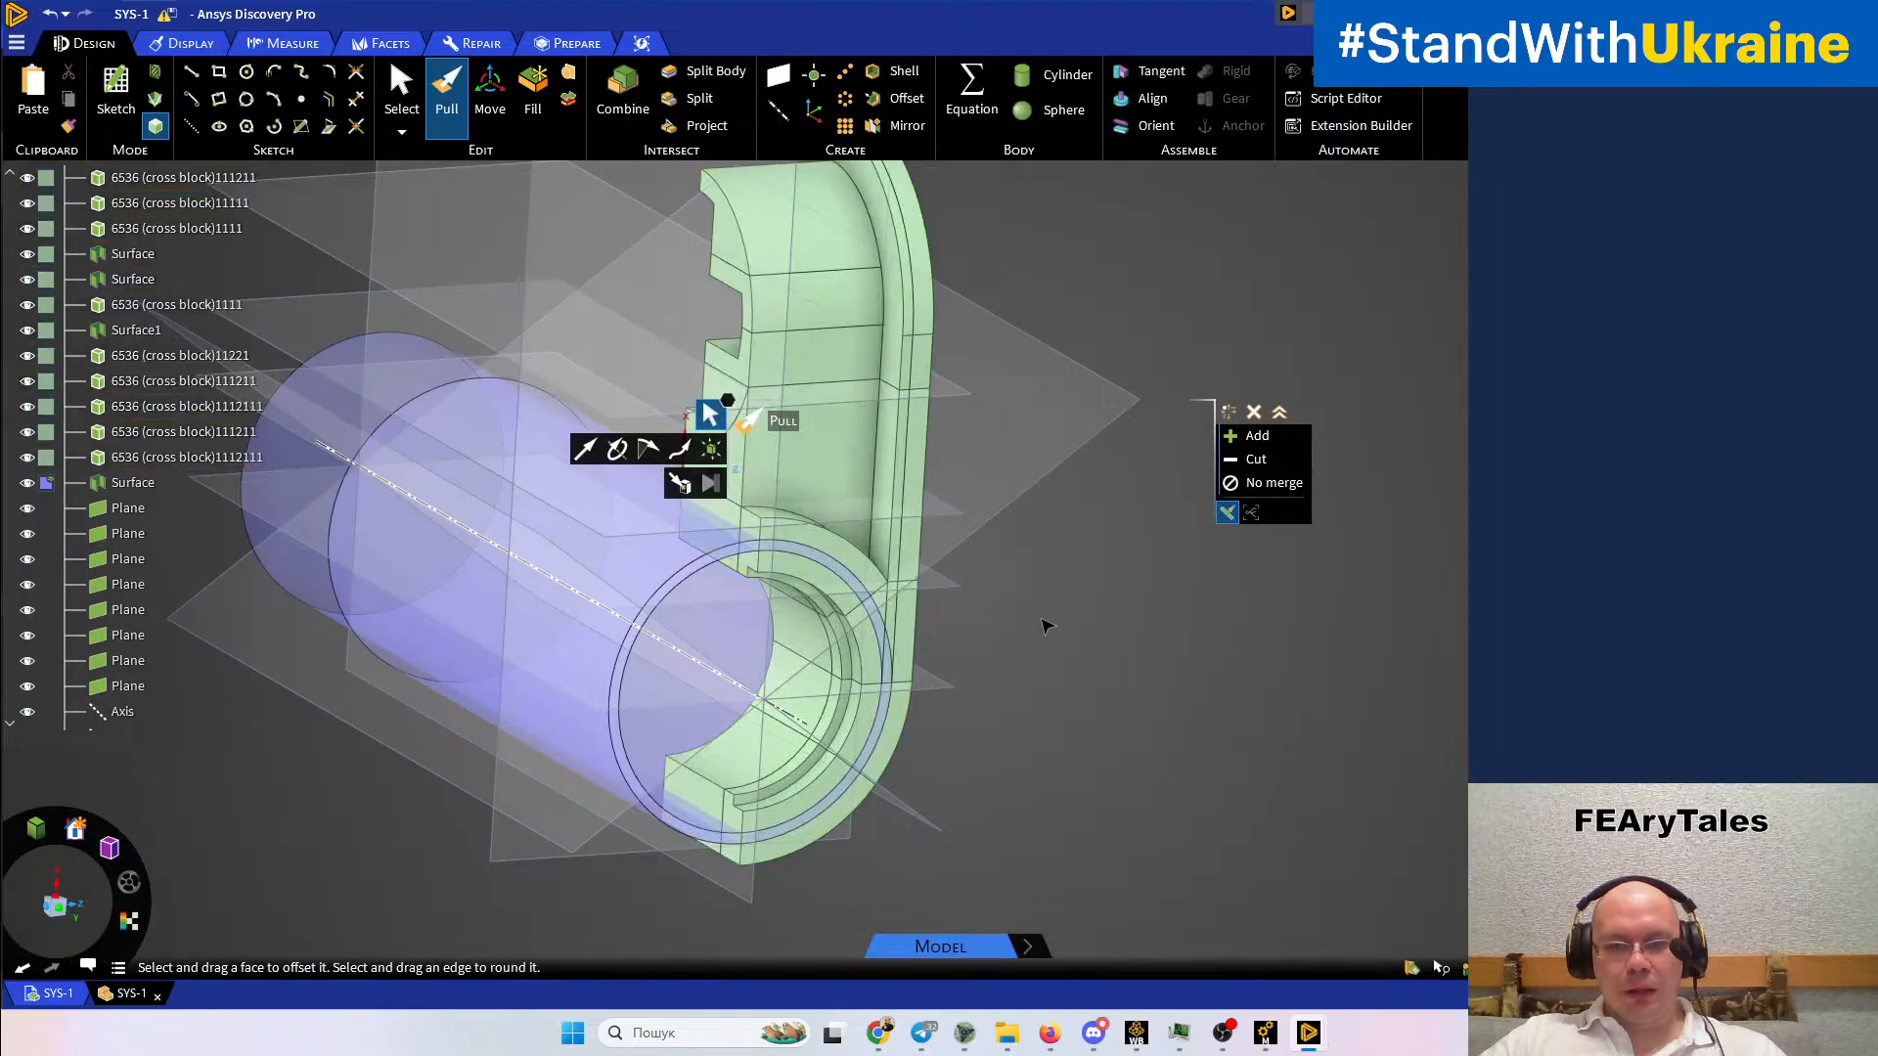
# Split the three lower bodies around the round hole with both the inner and the outer cylindrical surfaces, and leave Split Body
pyautogui.click(685, 77)
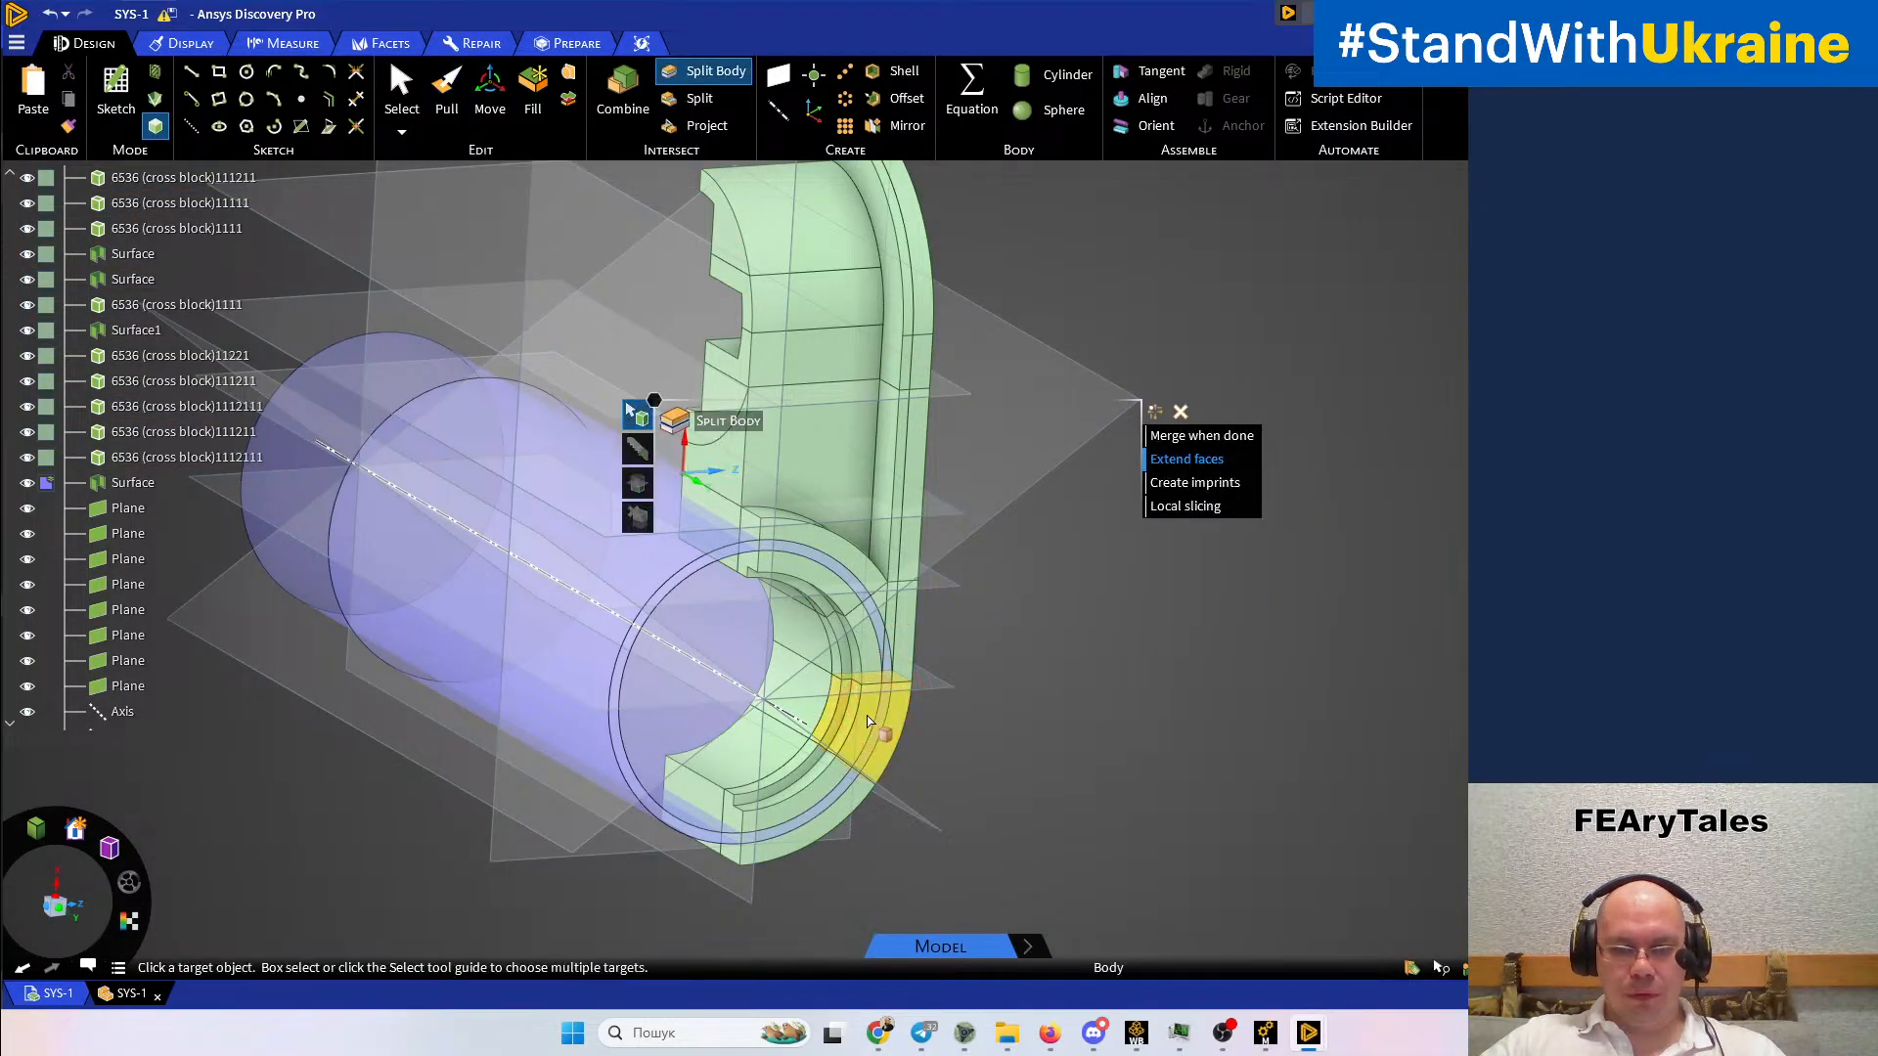
pyautogui.click(867, 721)
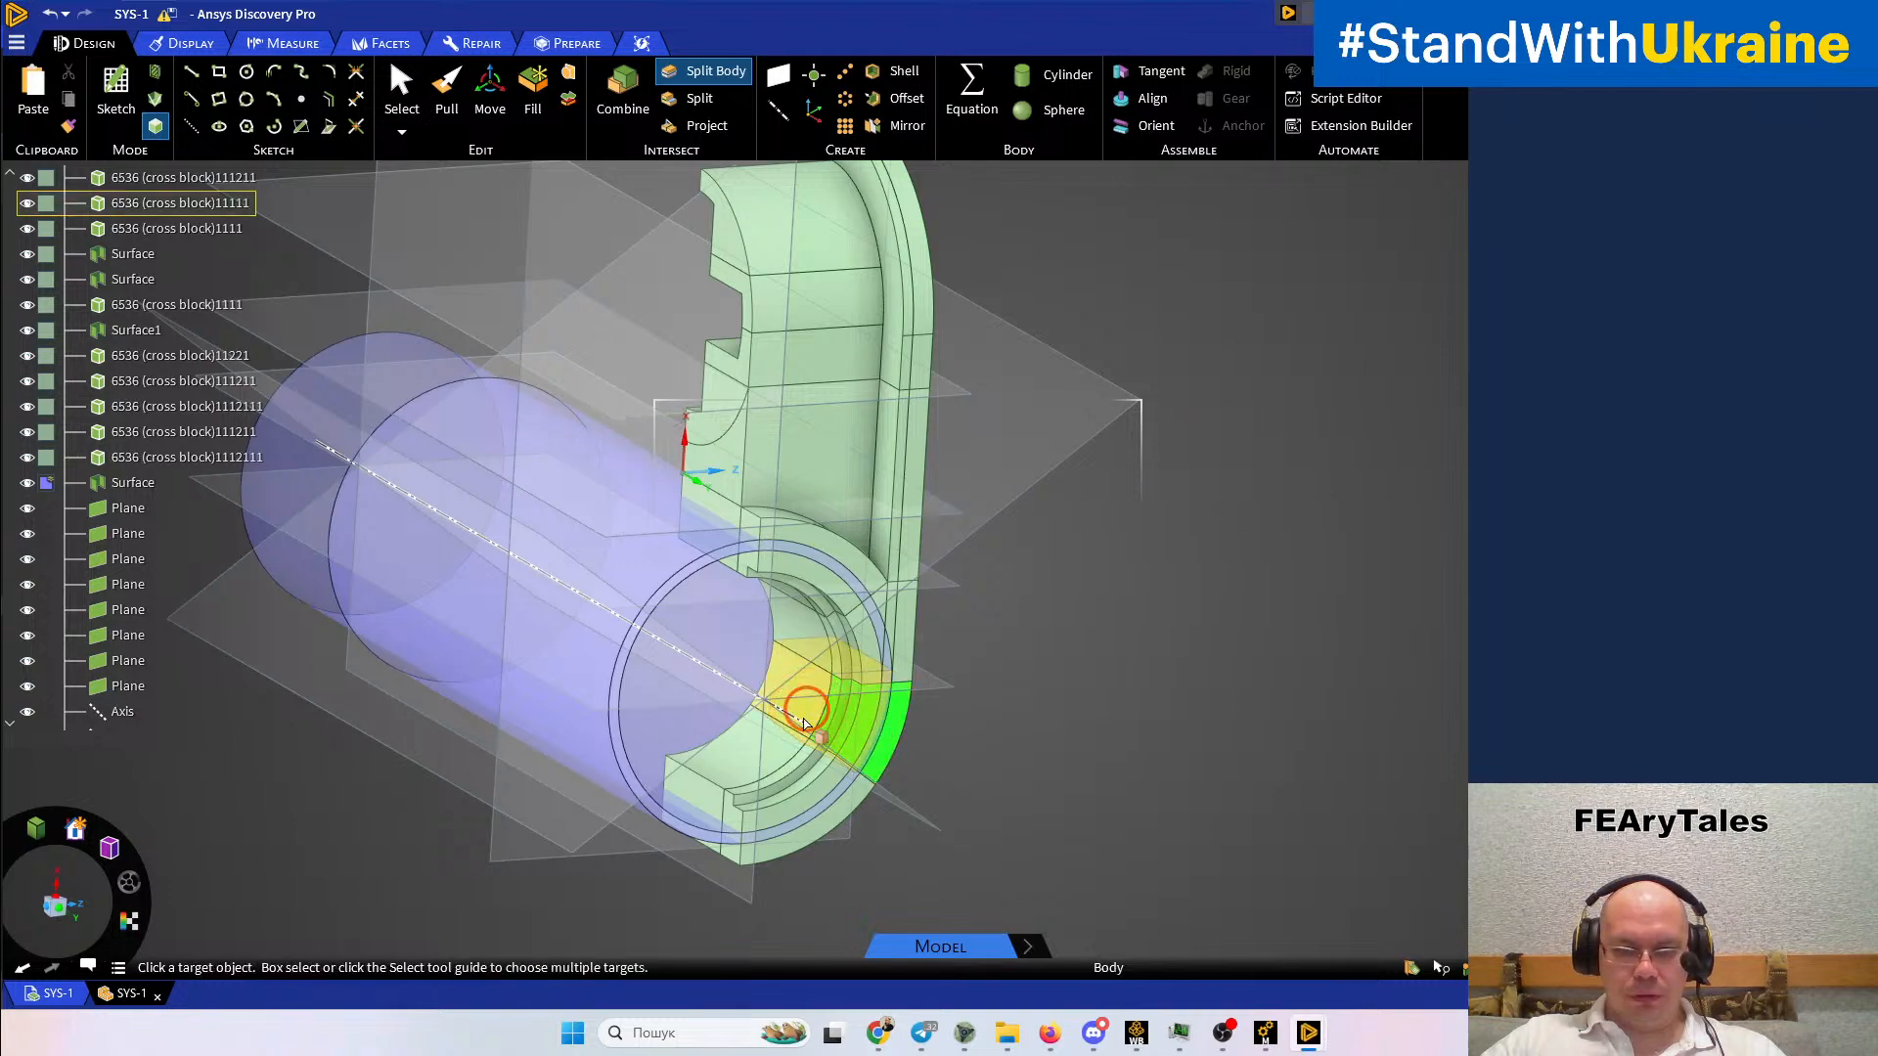
pyautogui.keyDown('ctrl'); pyautogui.click(770, 761); pyautogui.keyUp('ctrl')
pyautogui.keyDown('ctrl'); pyautogui.click(792, 796); pyautogui.keyUp('ctrl')
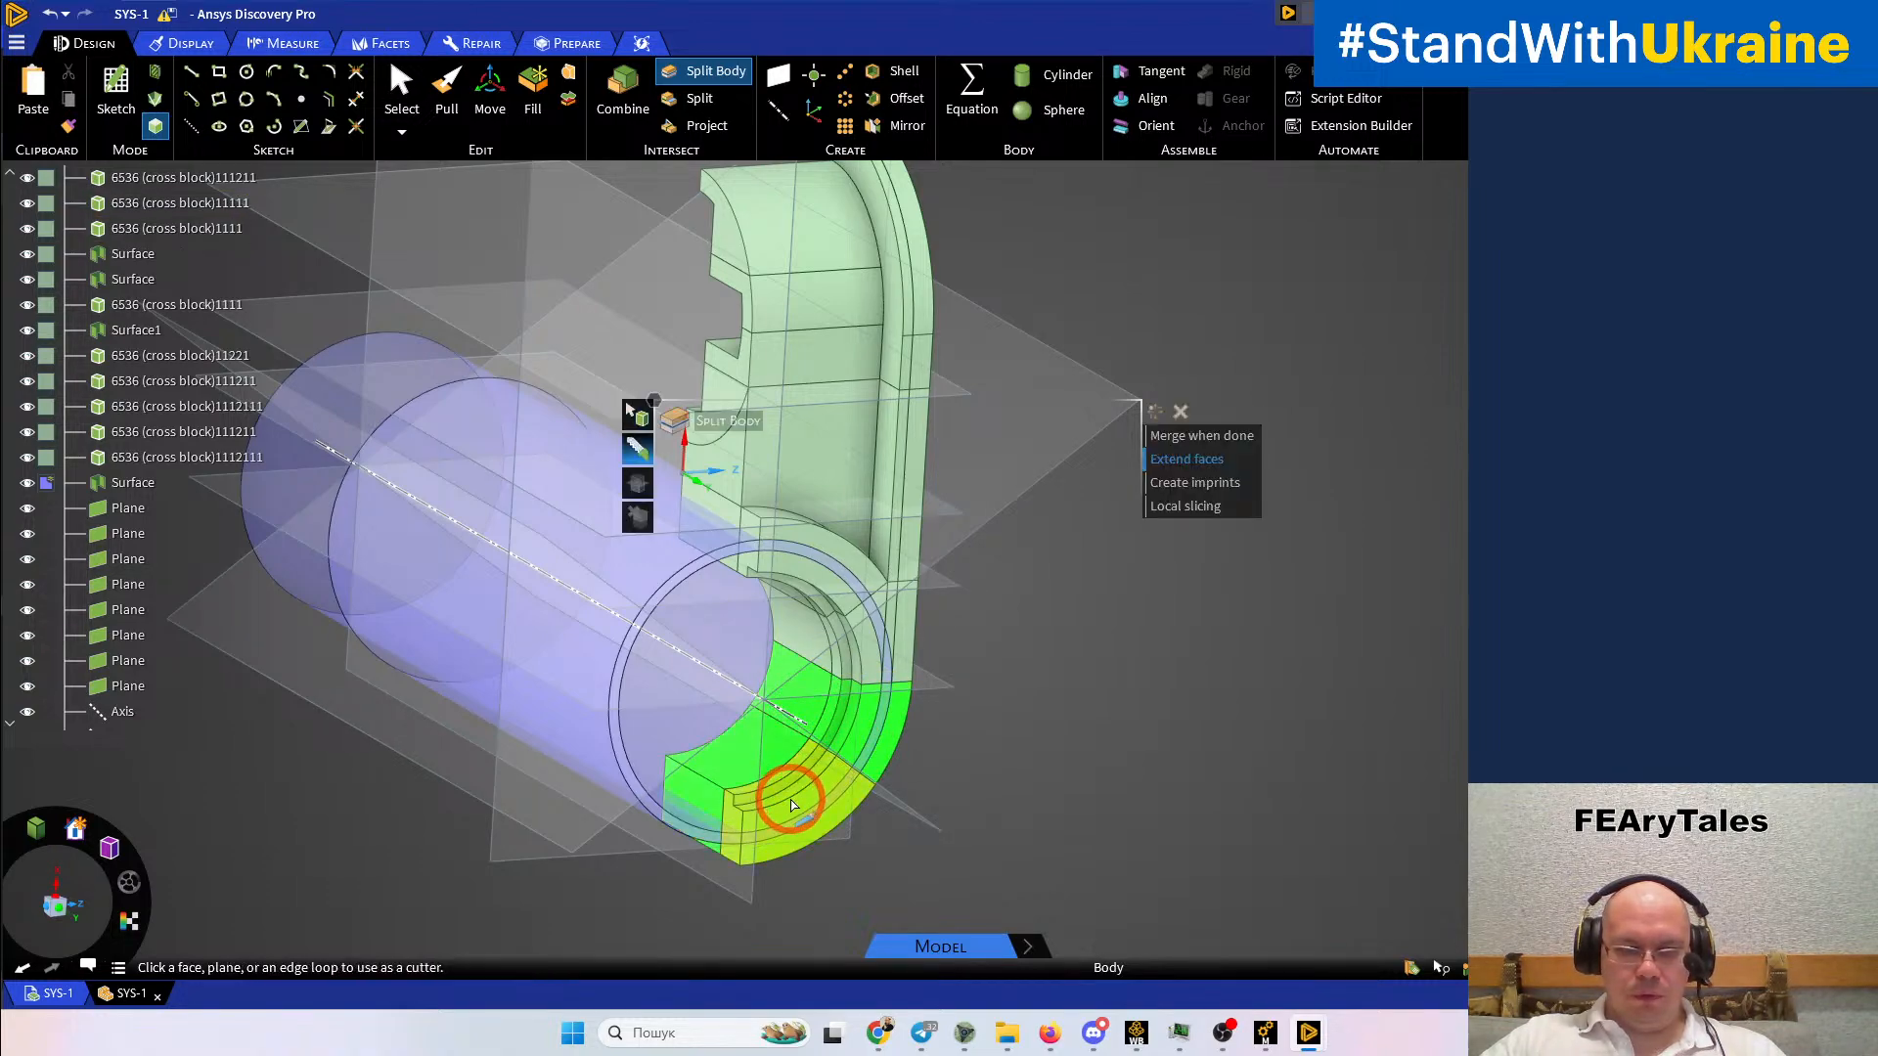
pyautogui.click(639, 755)
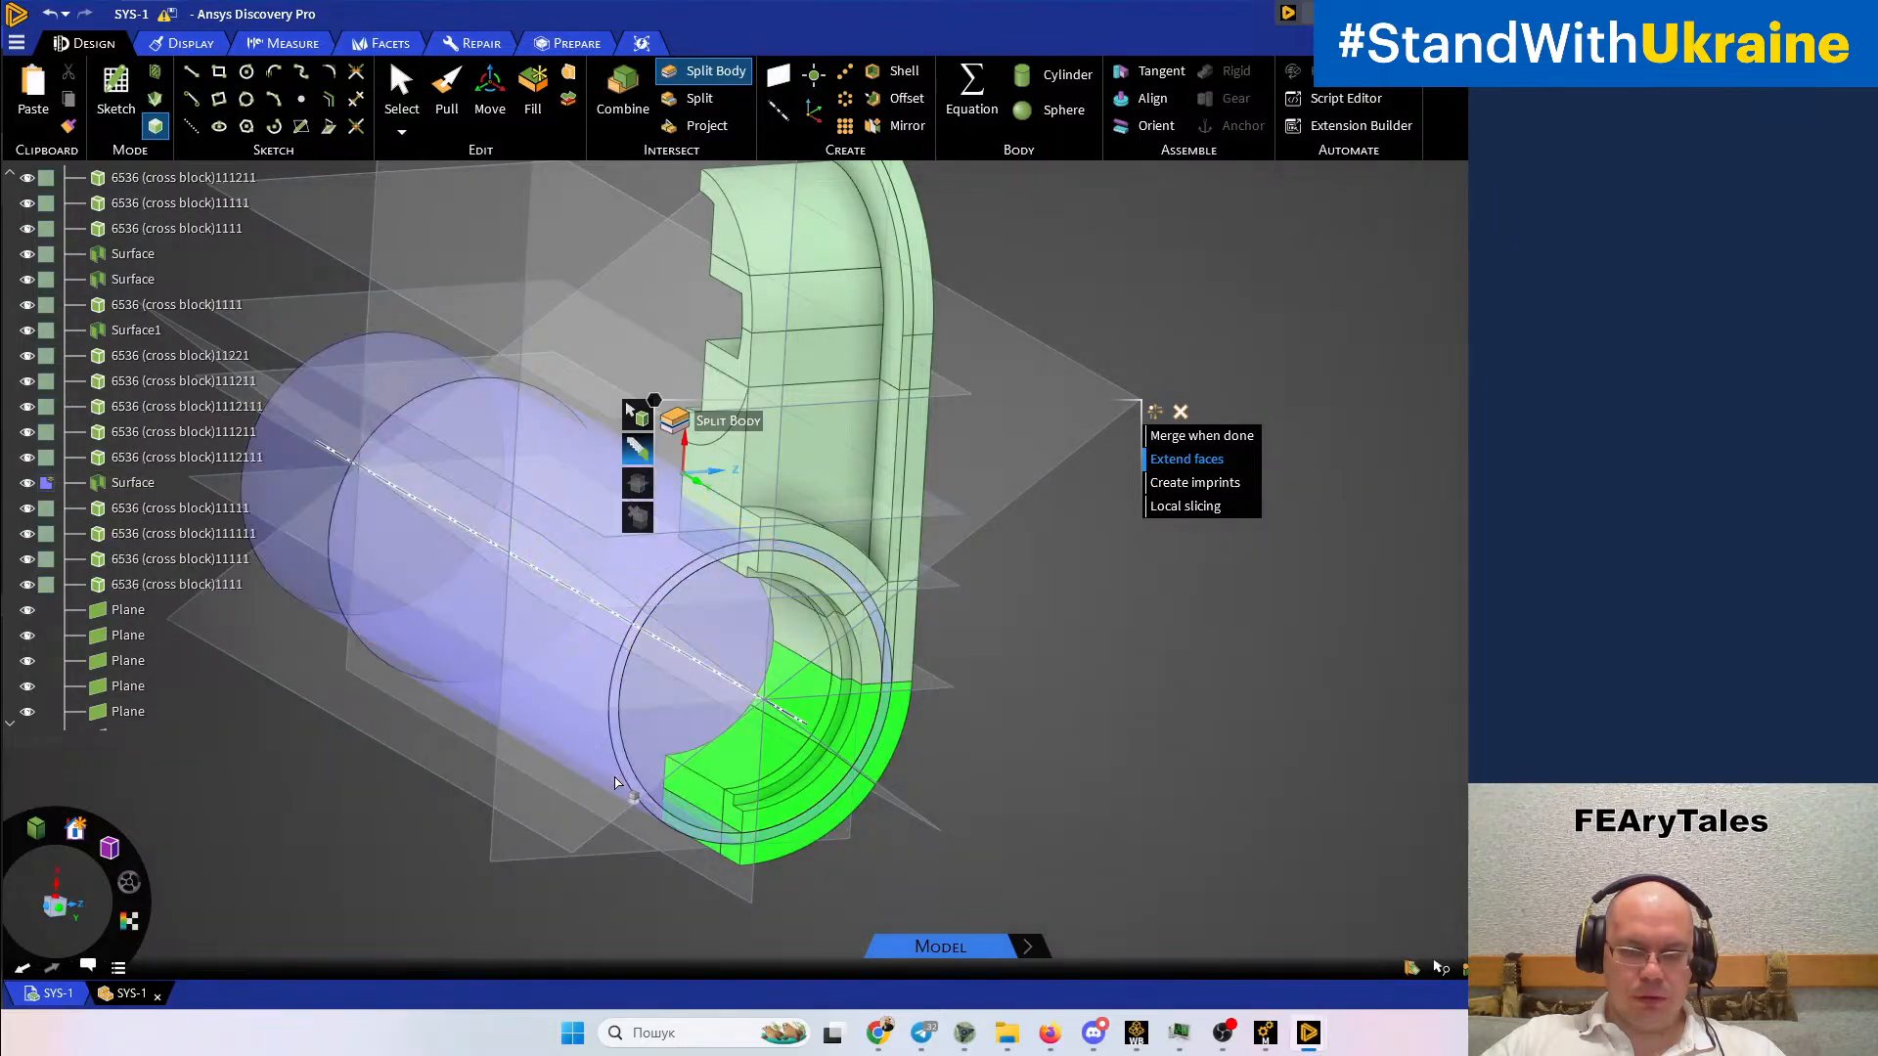
pyautogui.click(609, 788)
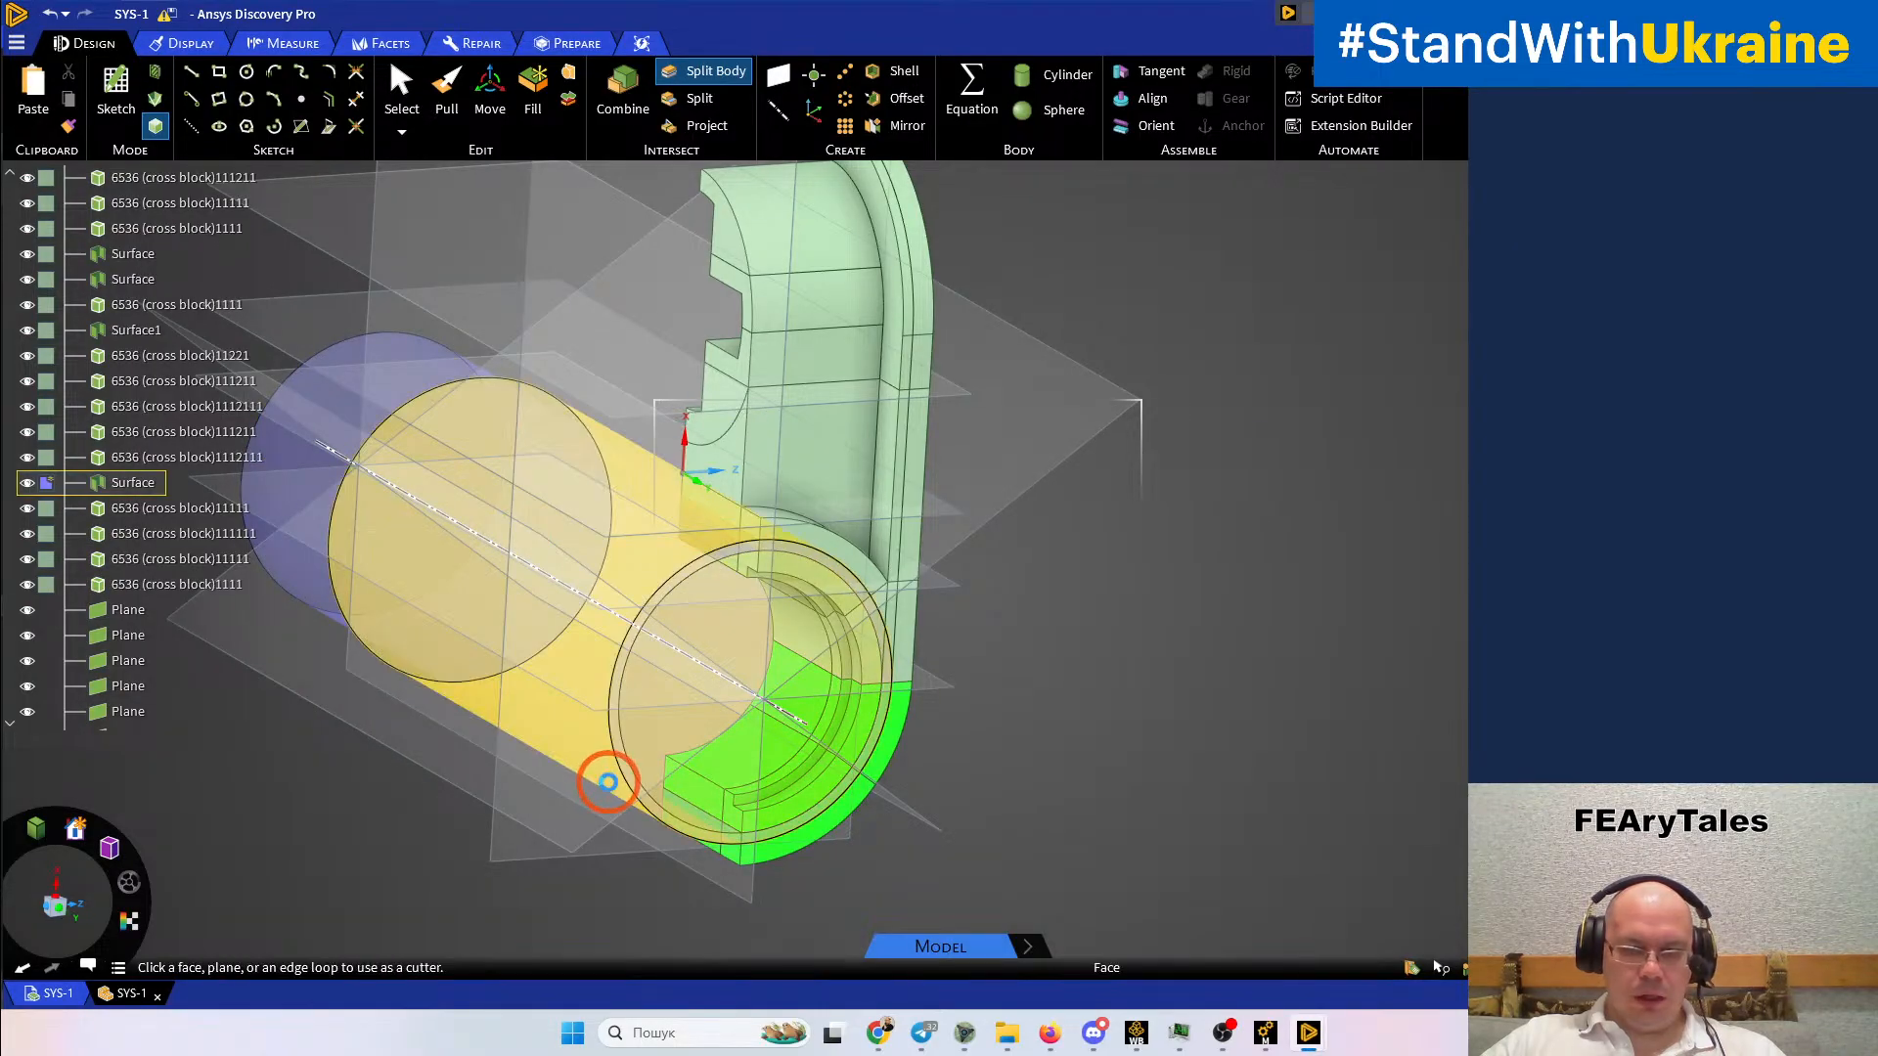
pyautogui.press('Escape')
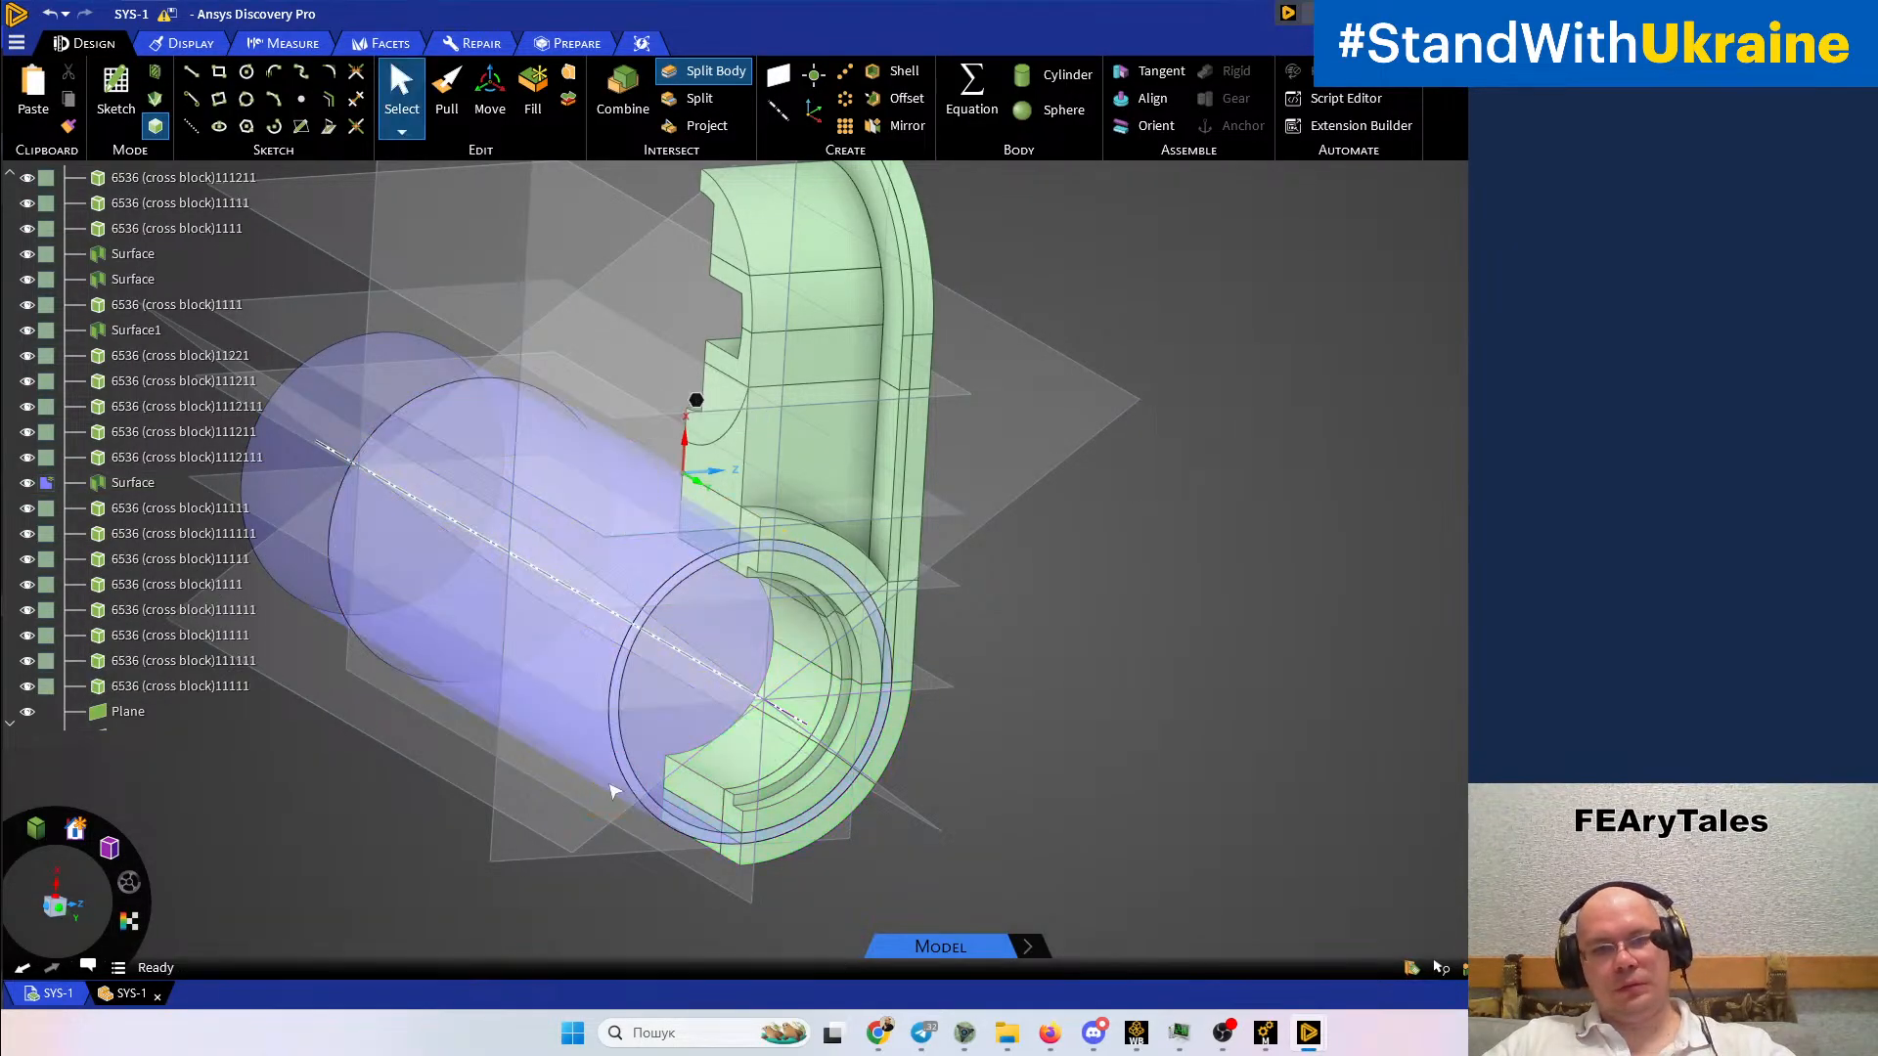
# Delete the helper surface body containing the two cylinders
pyautogui.click(126, 488)
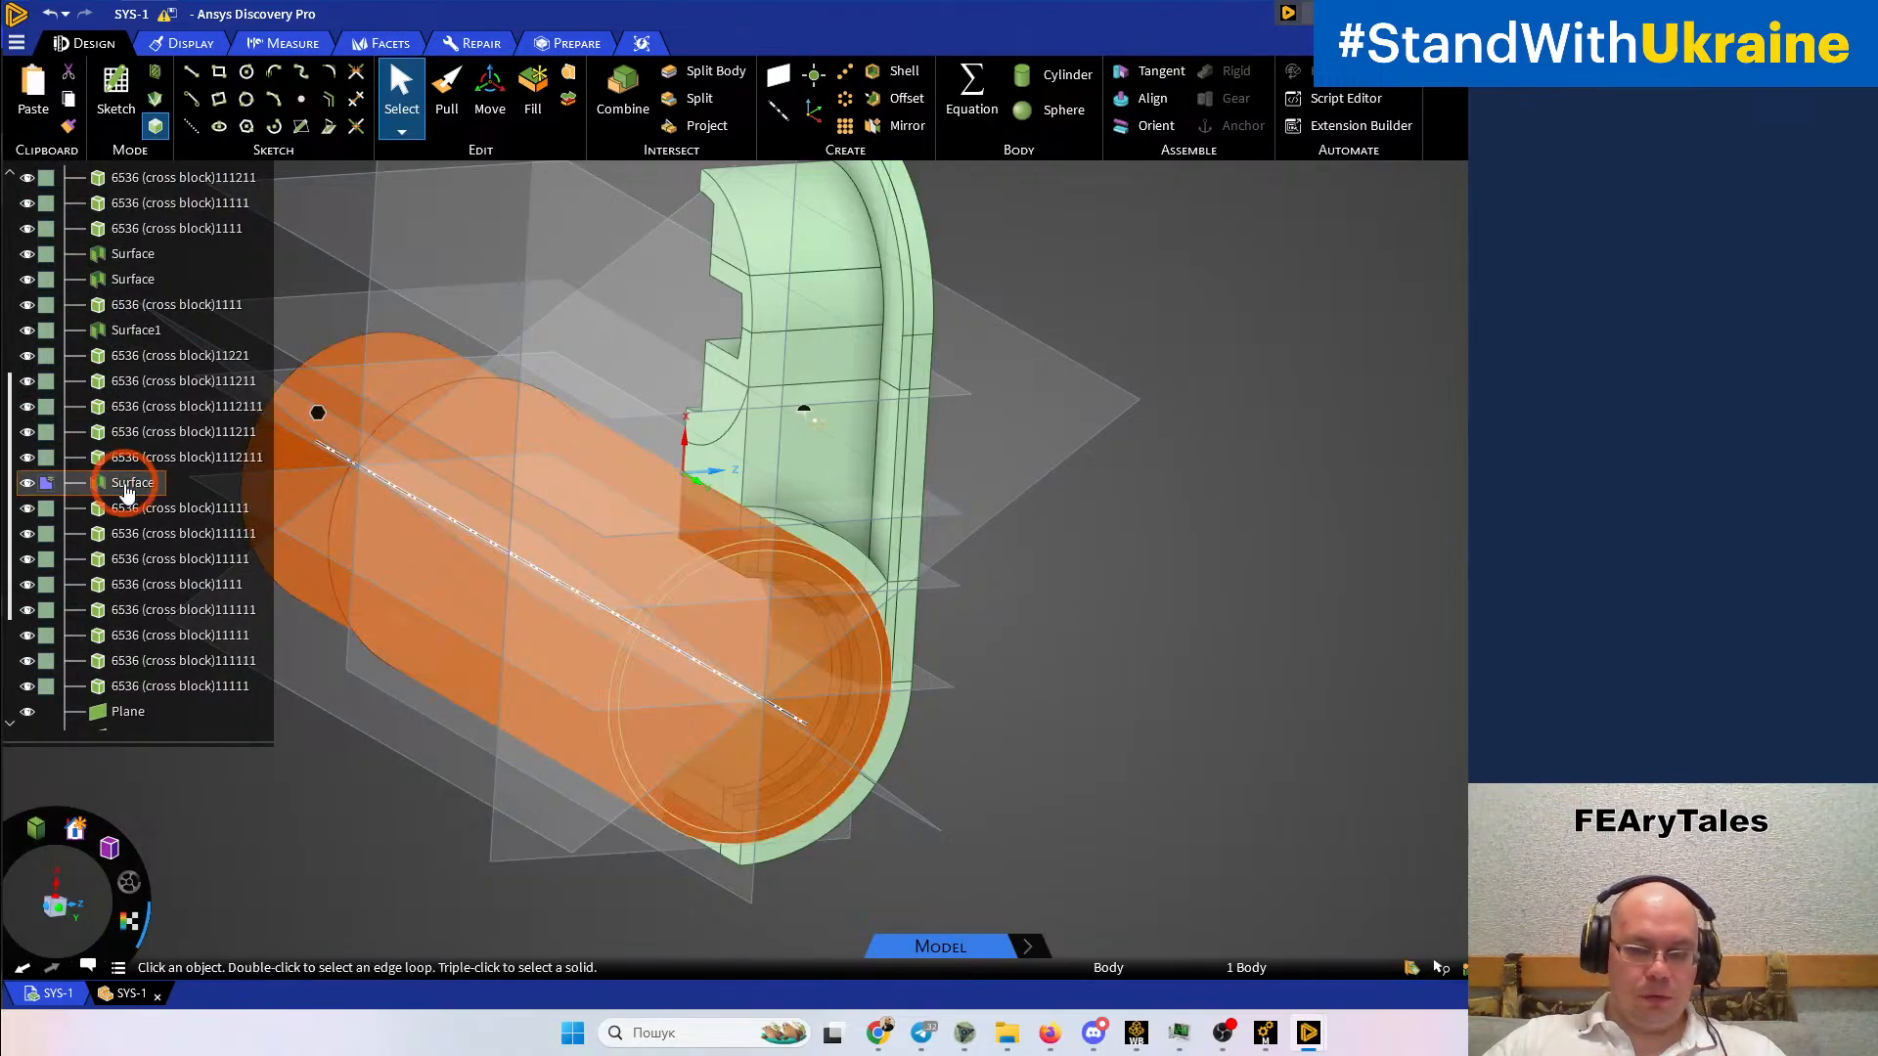
pyautogui.press('Delete')
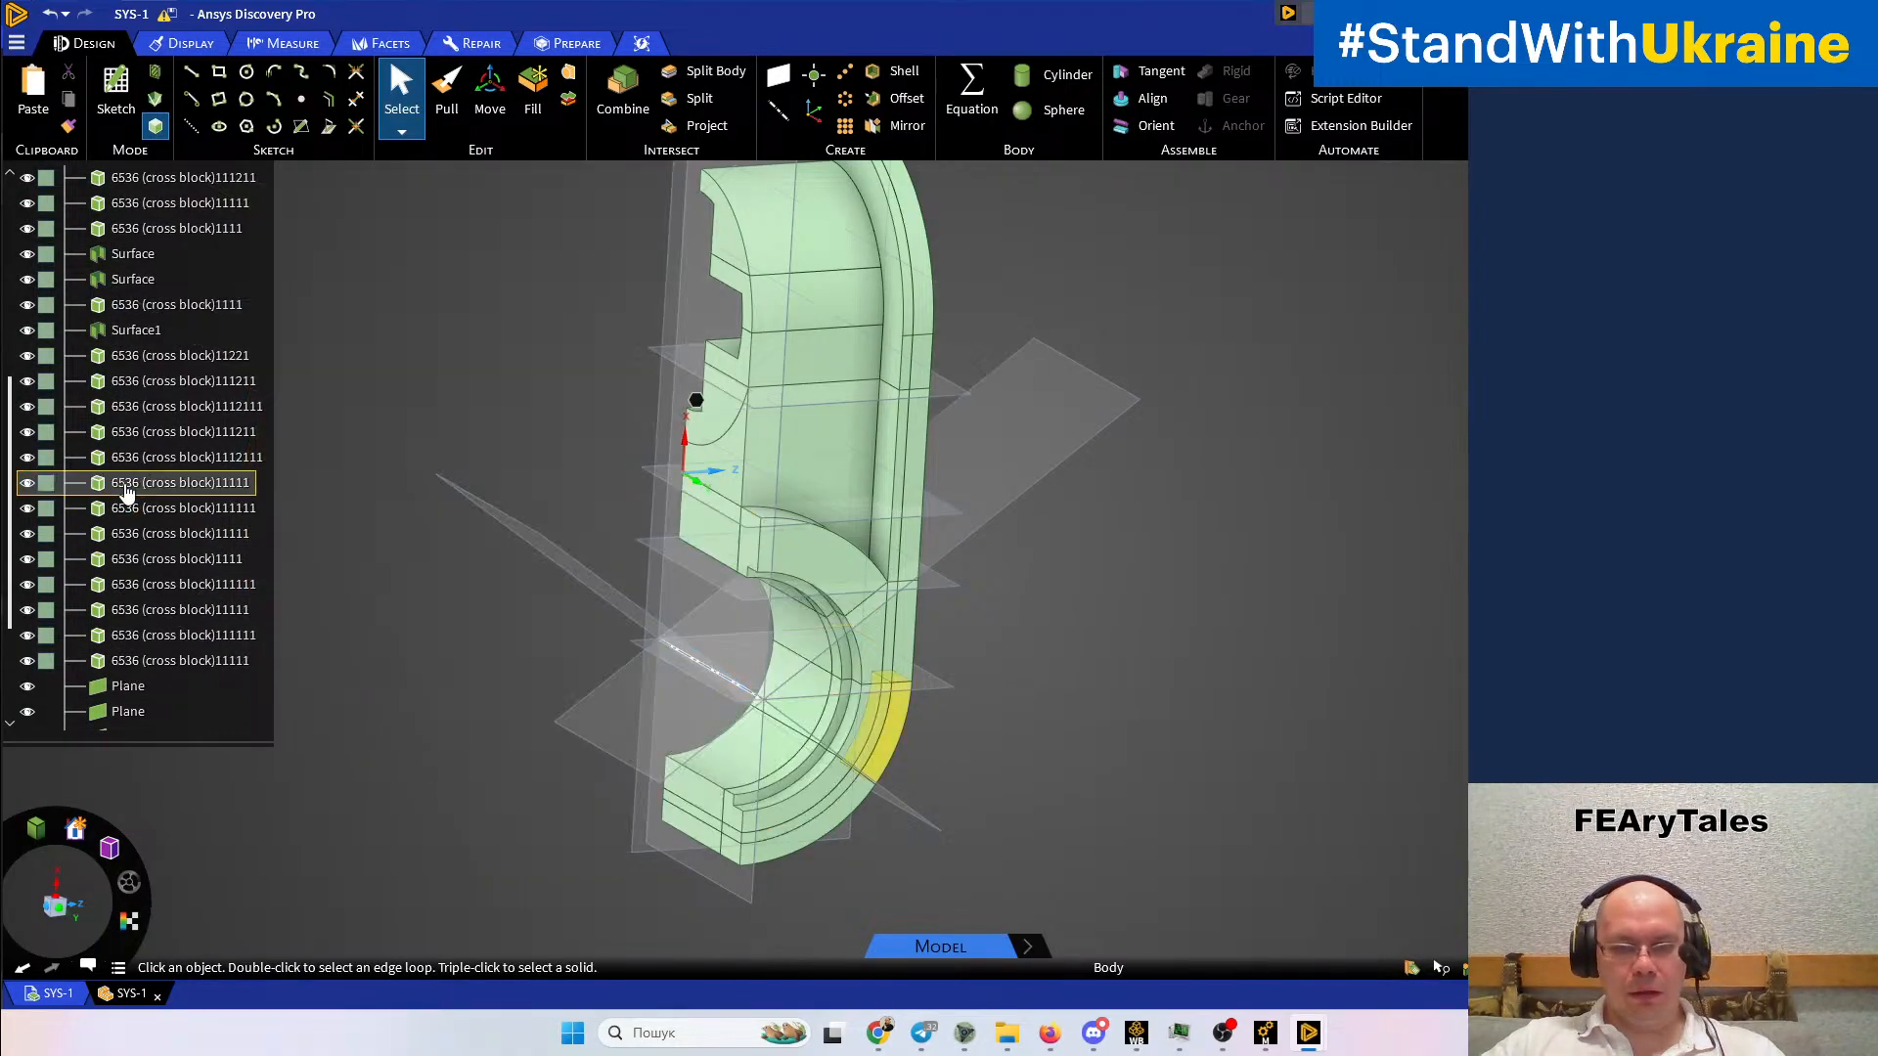
pyautogui.moveTo(770, 514); pyautogui.dragTo(456, 713, button='middle')
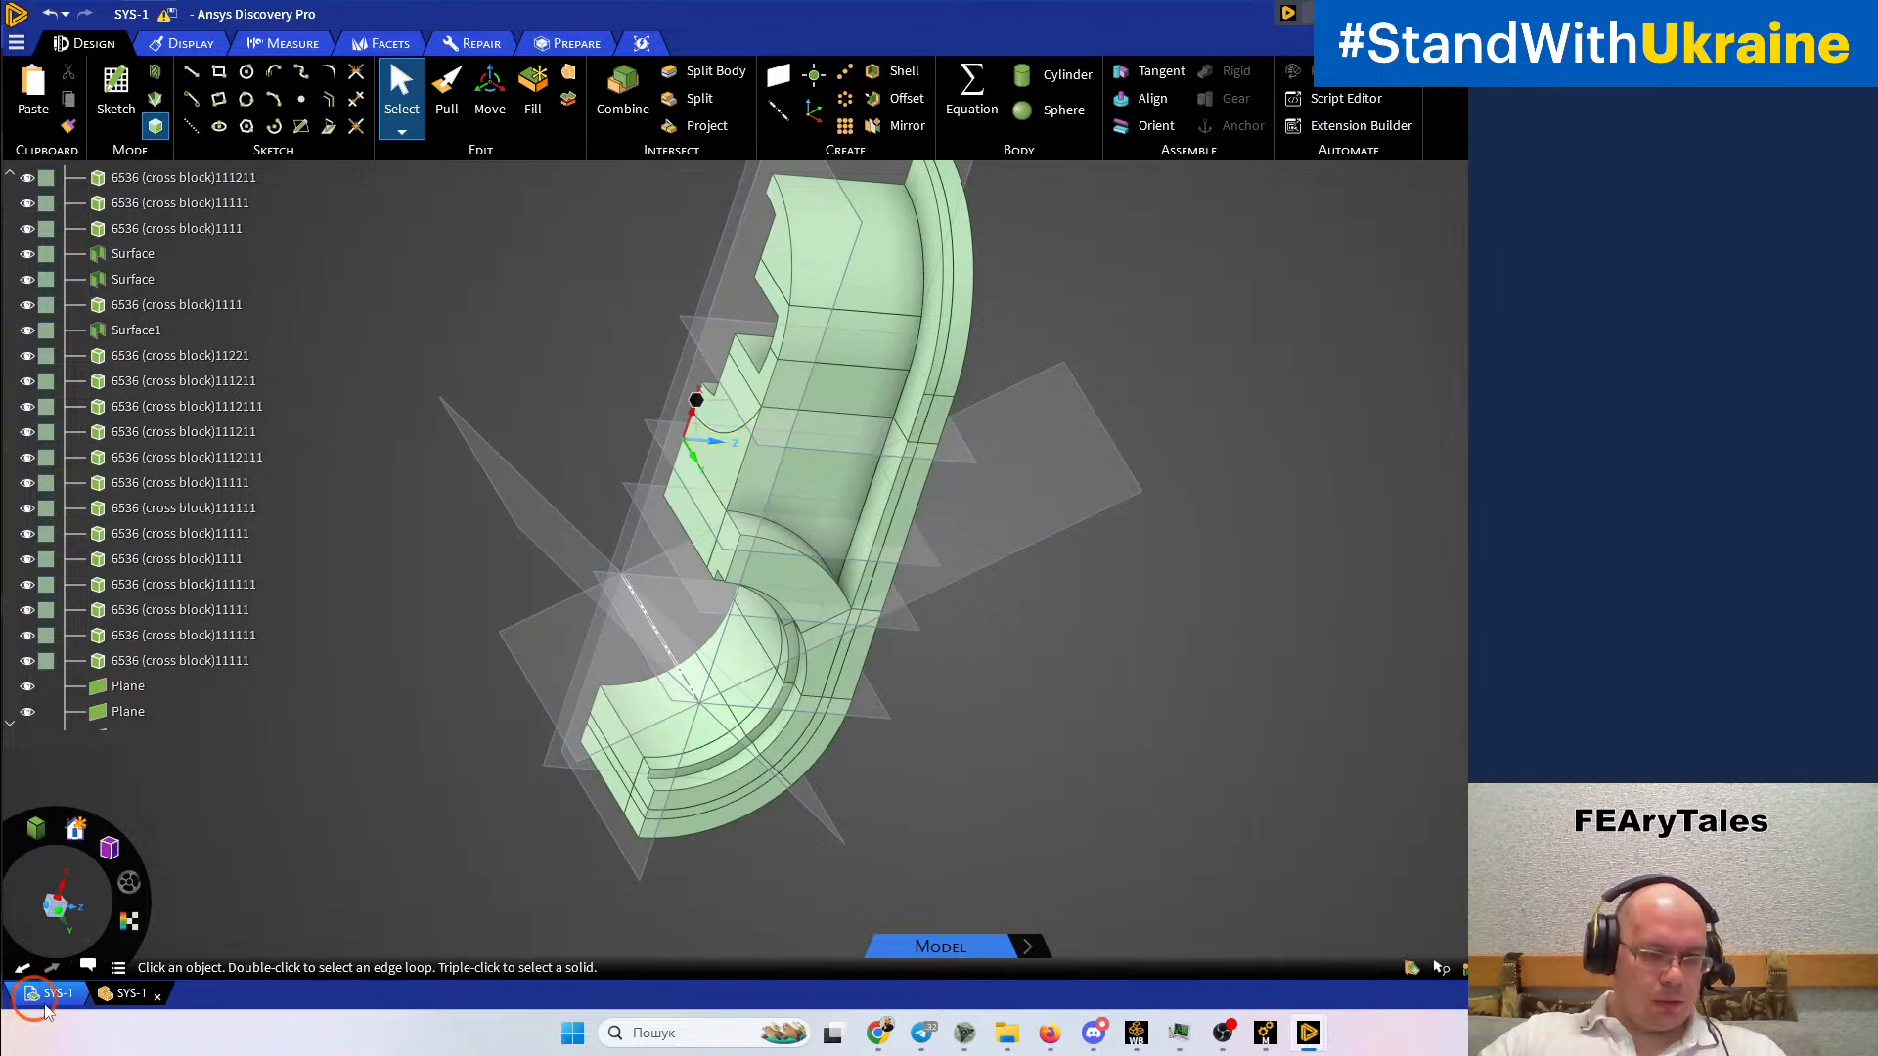
# Return to the full assembly document and switch to the f1-part model in Ansys Mechanical
pyautogui.click(36, 1005)
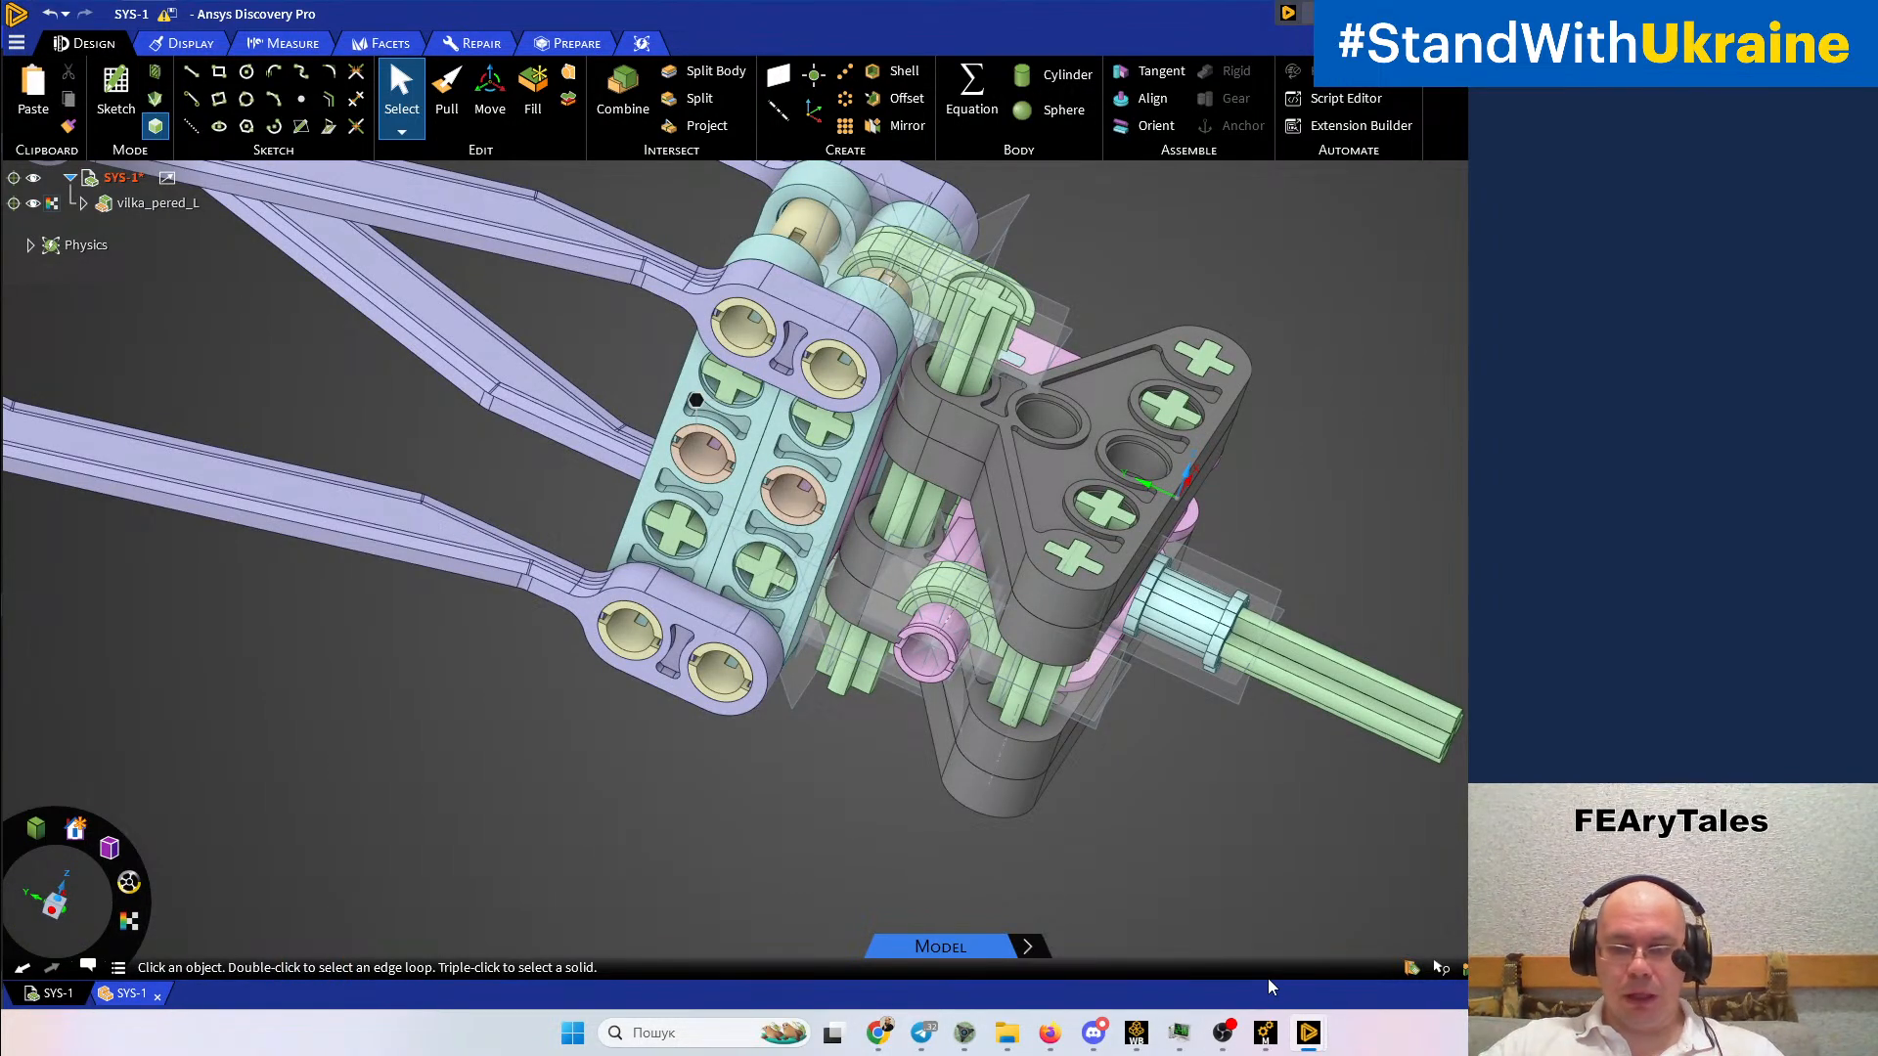
pyautogui.moveTo(1266, 1033)
pyautogui.click(1355, 944)
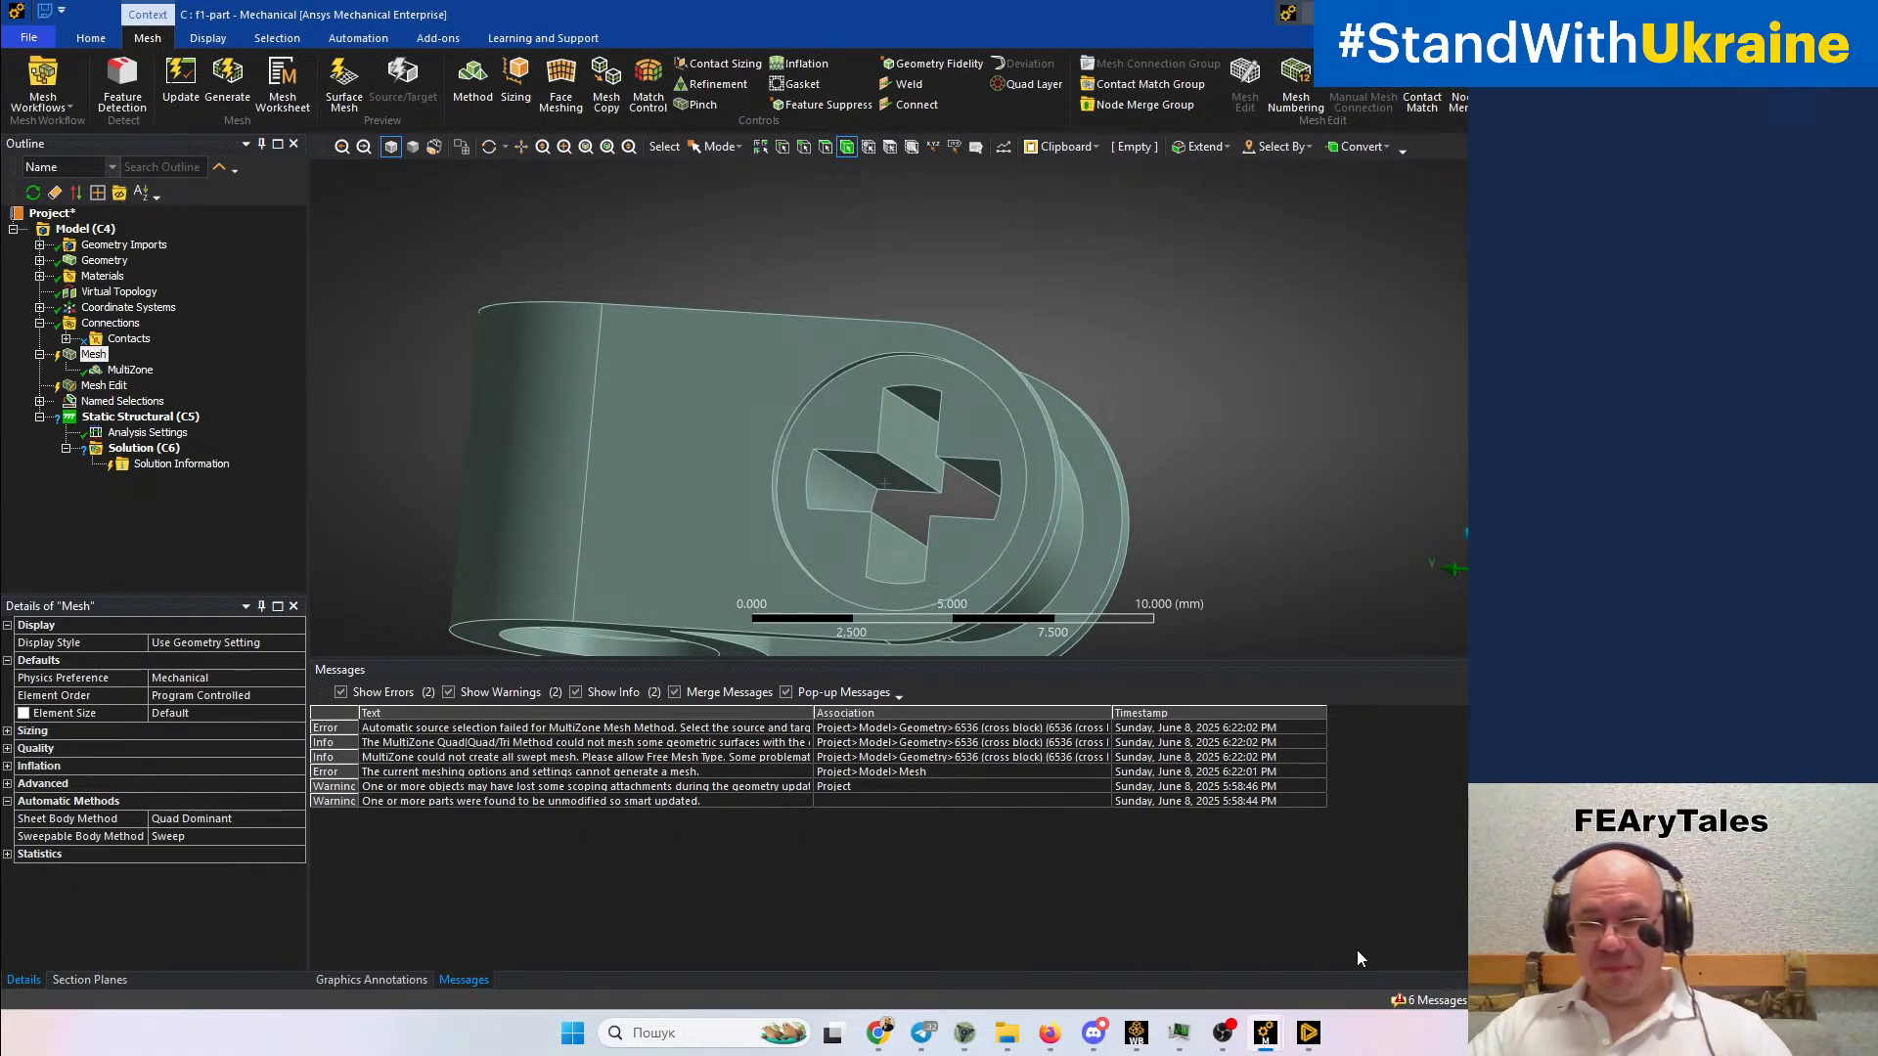
# Update the model's geometry from its Discovery source
pyautogui.click(102, 260)
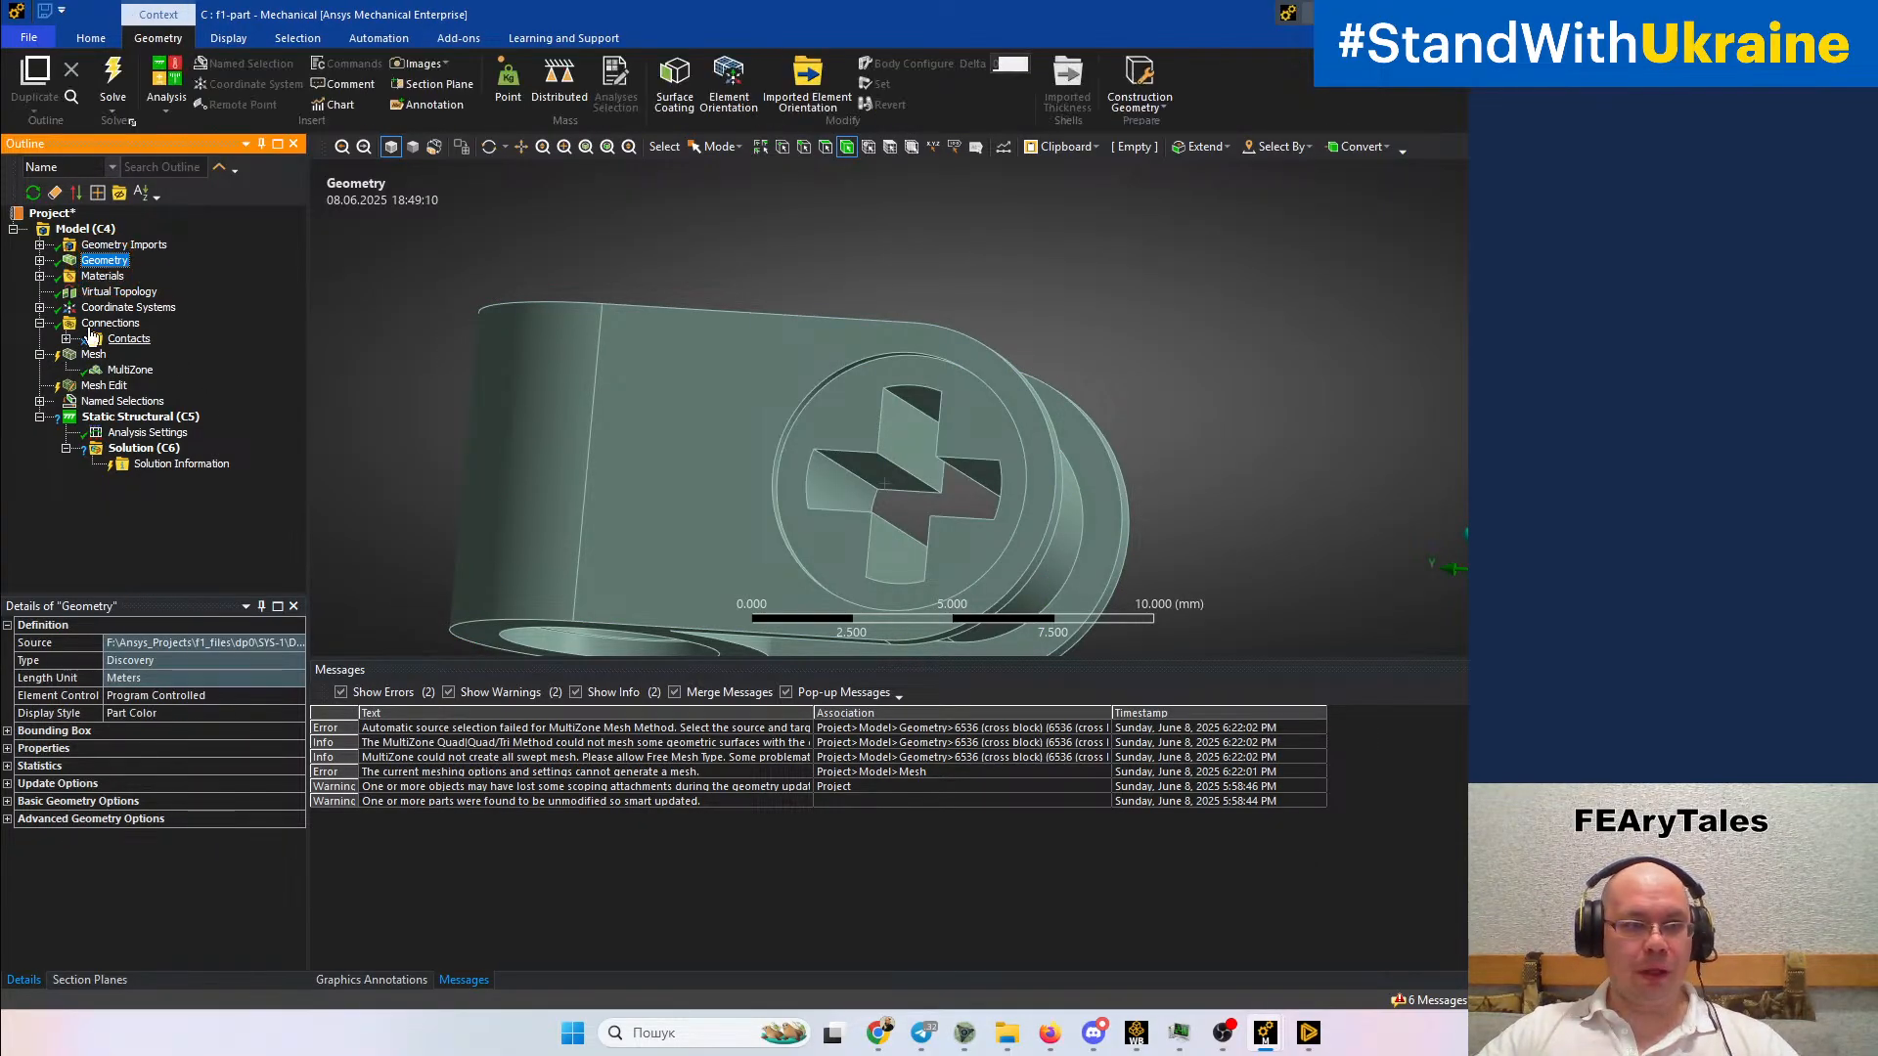
pyautogui.rightClick(93, 262)
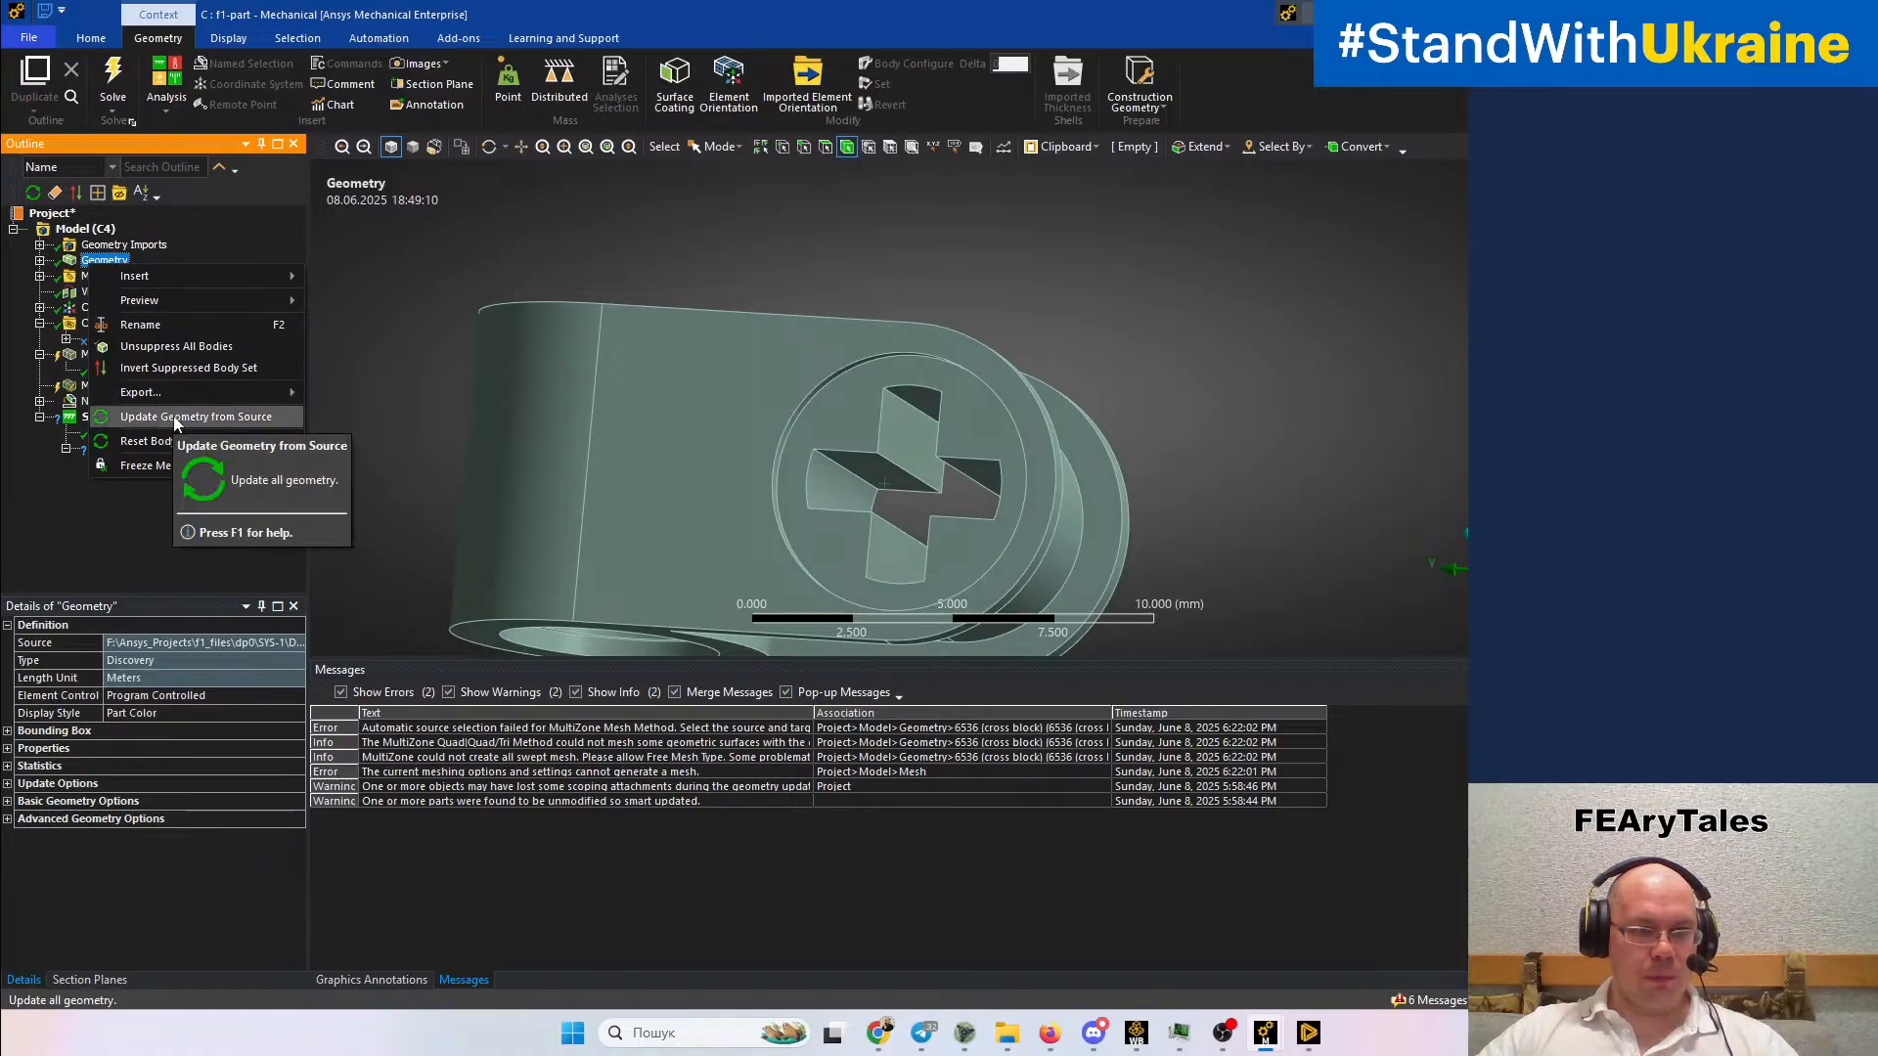
pyautogui.click(176, 419)
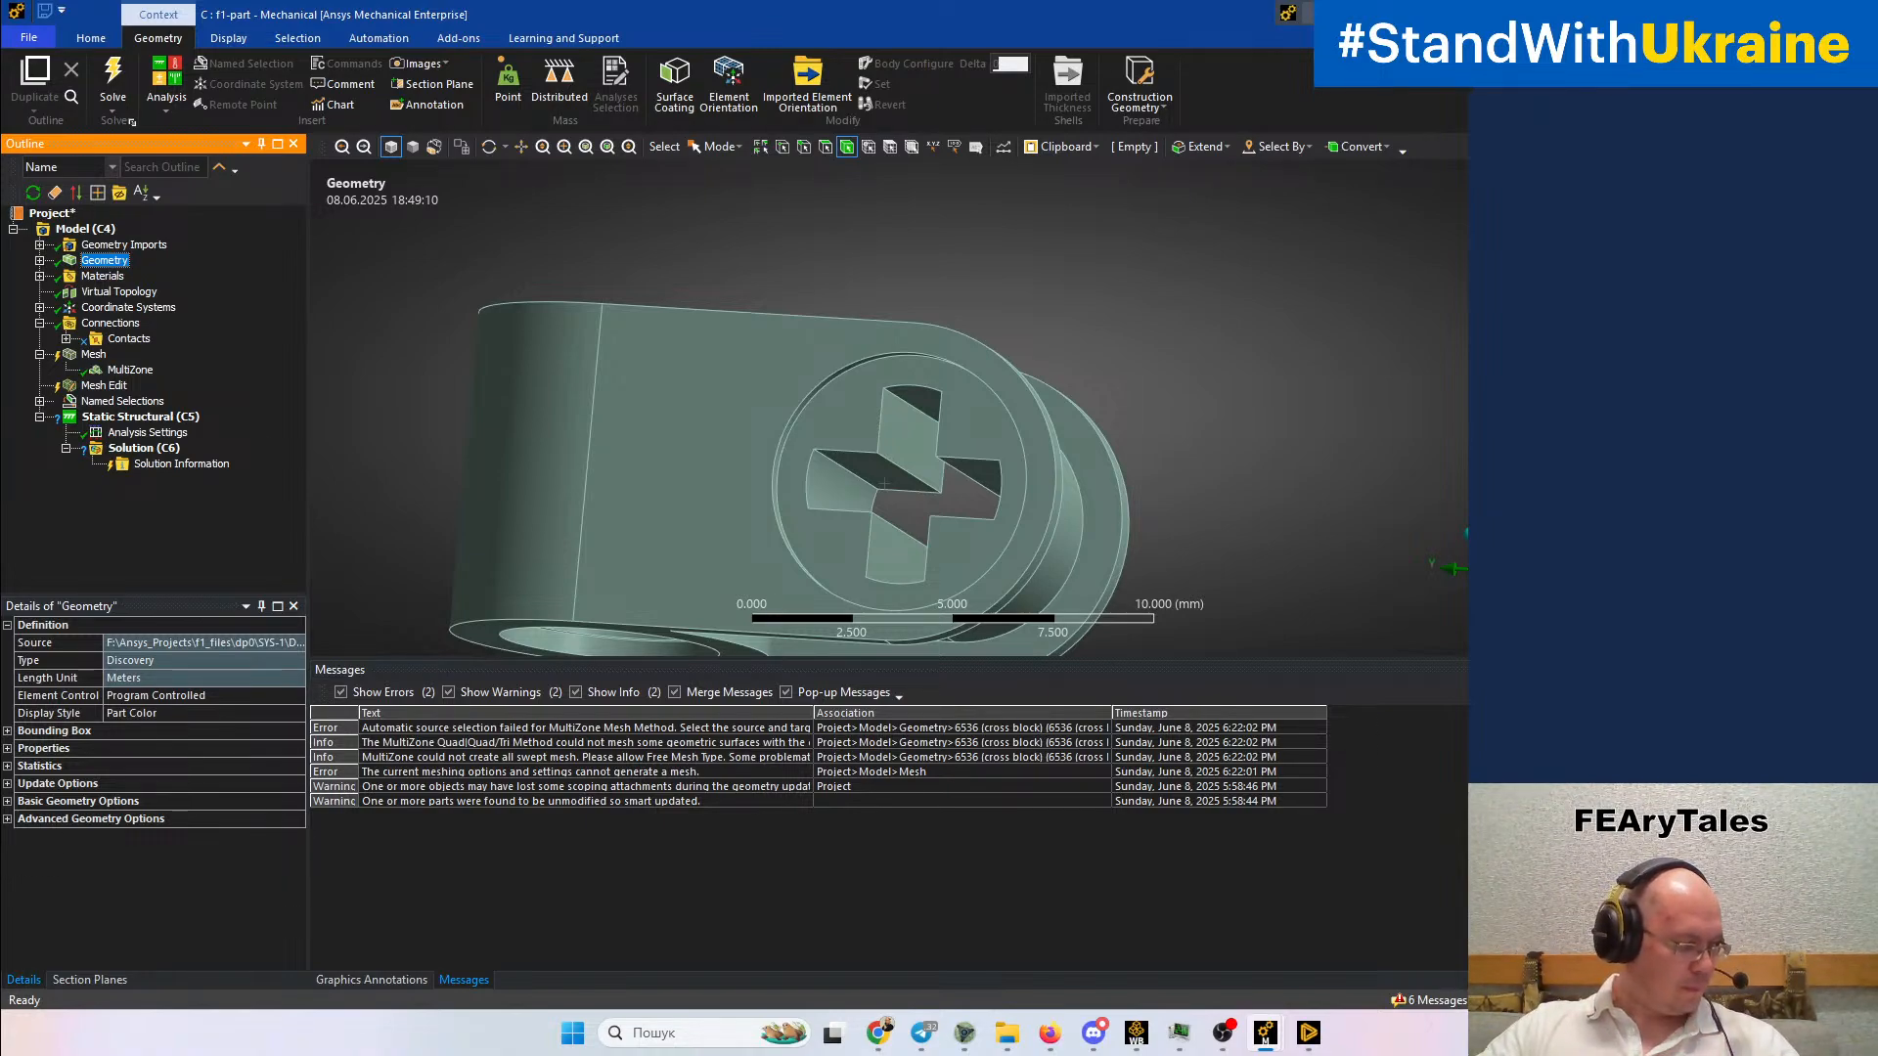
pyautogui.hotkey('alt', 'Tab')
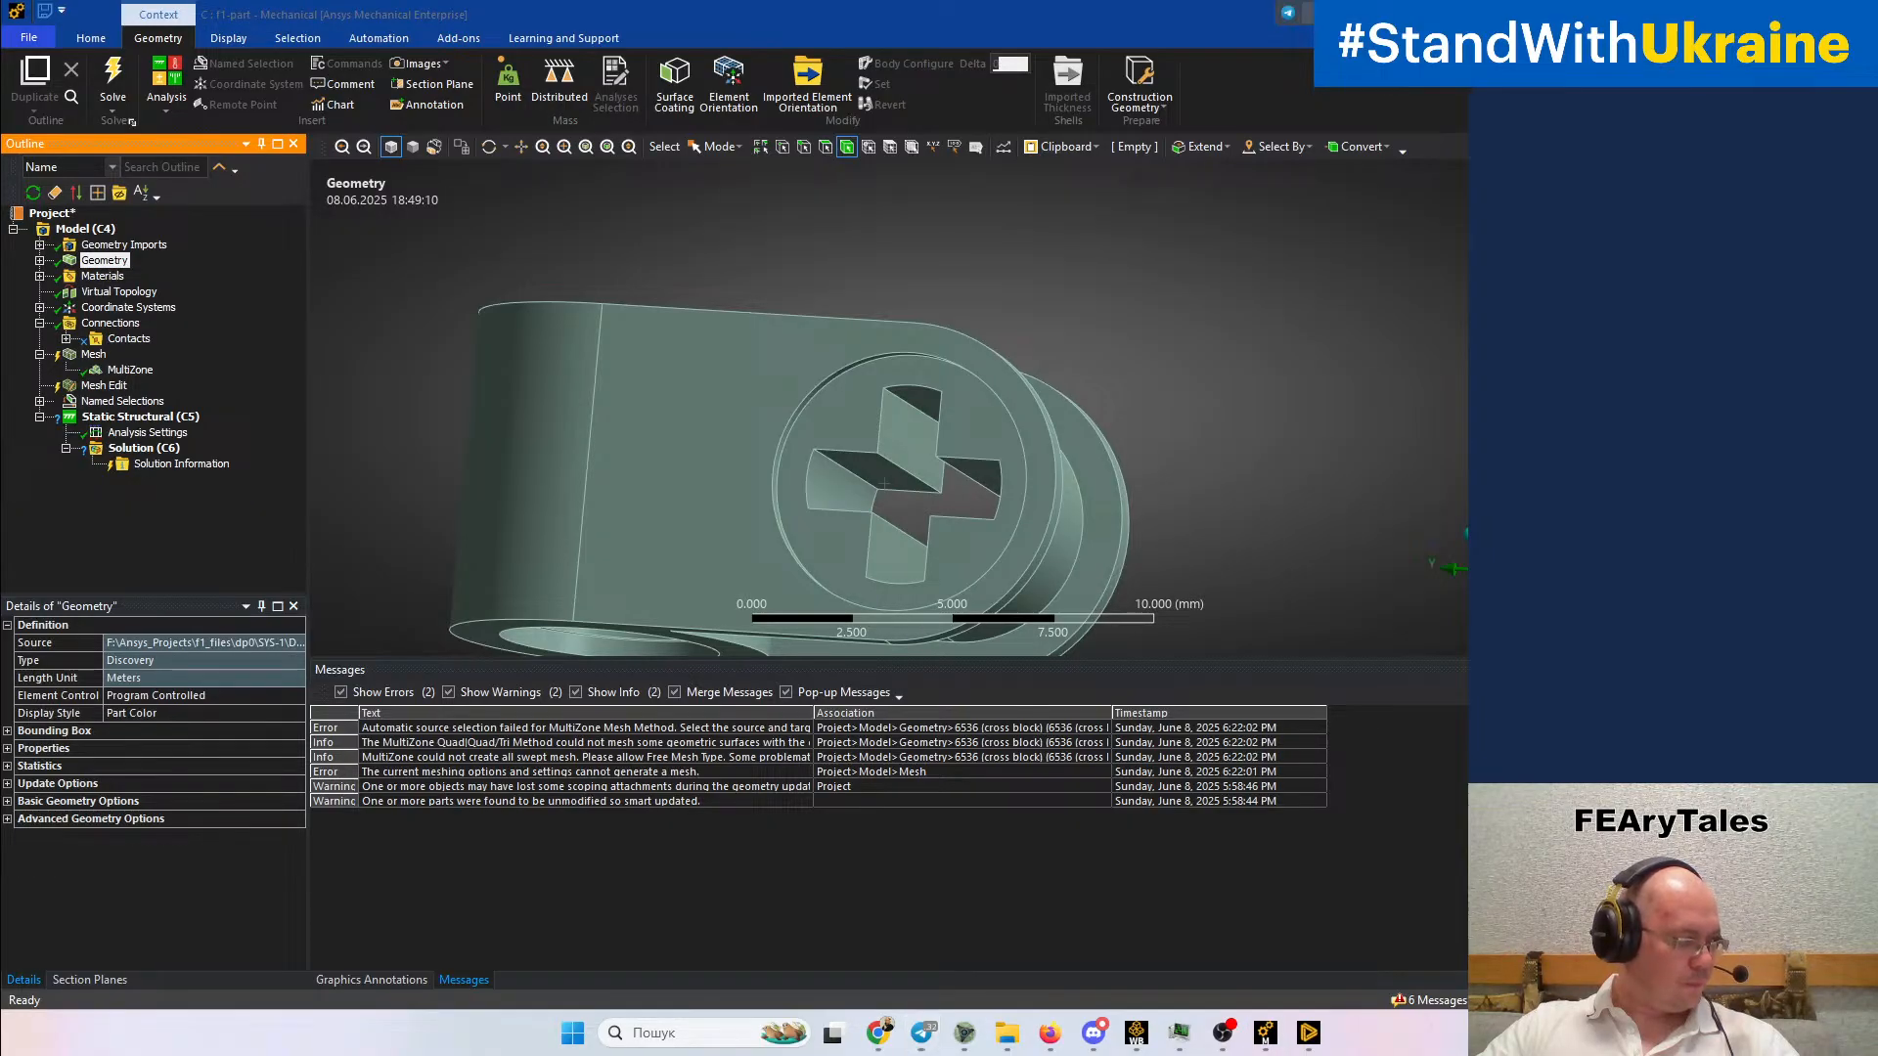
pyautogui.hotkey('alt', 'Tab')
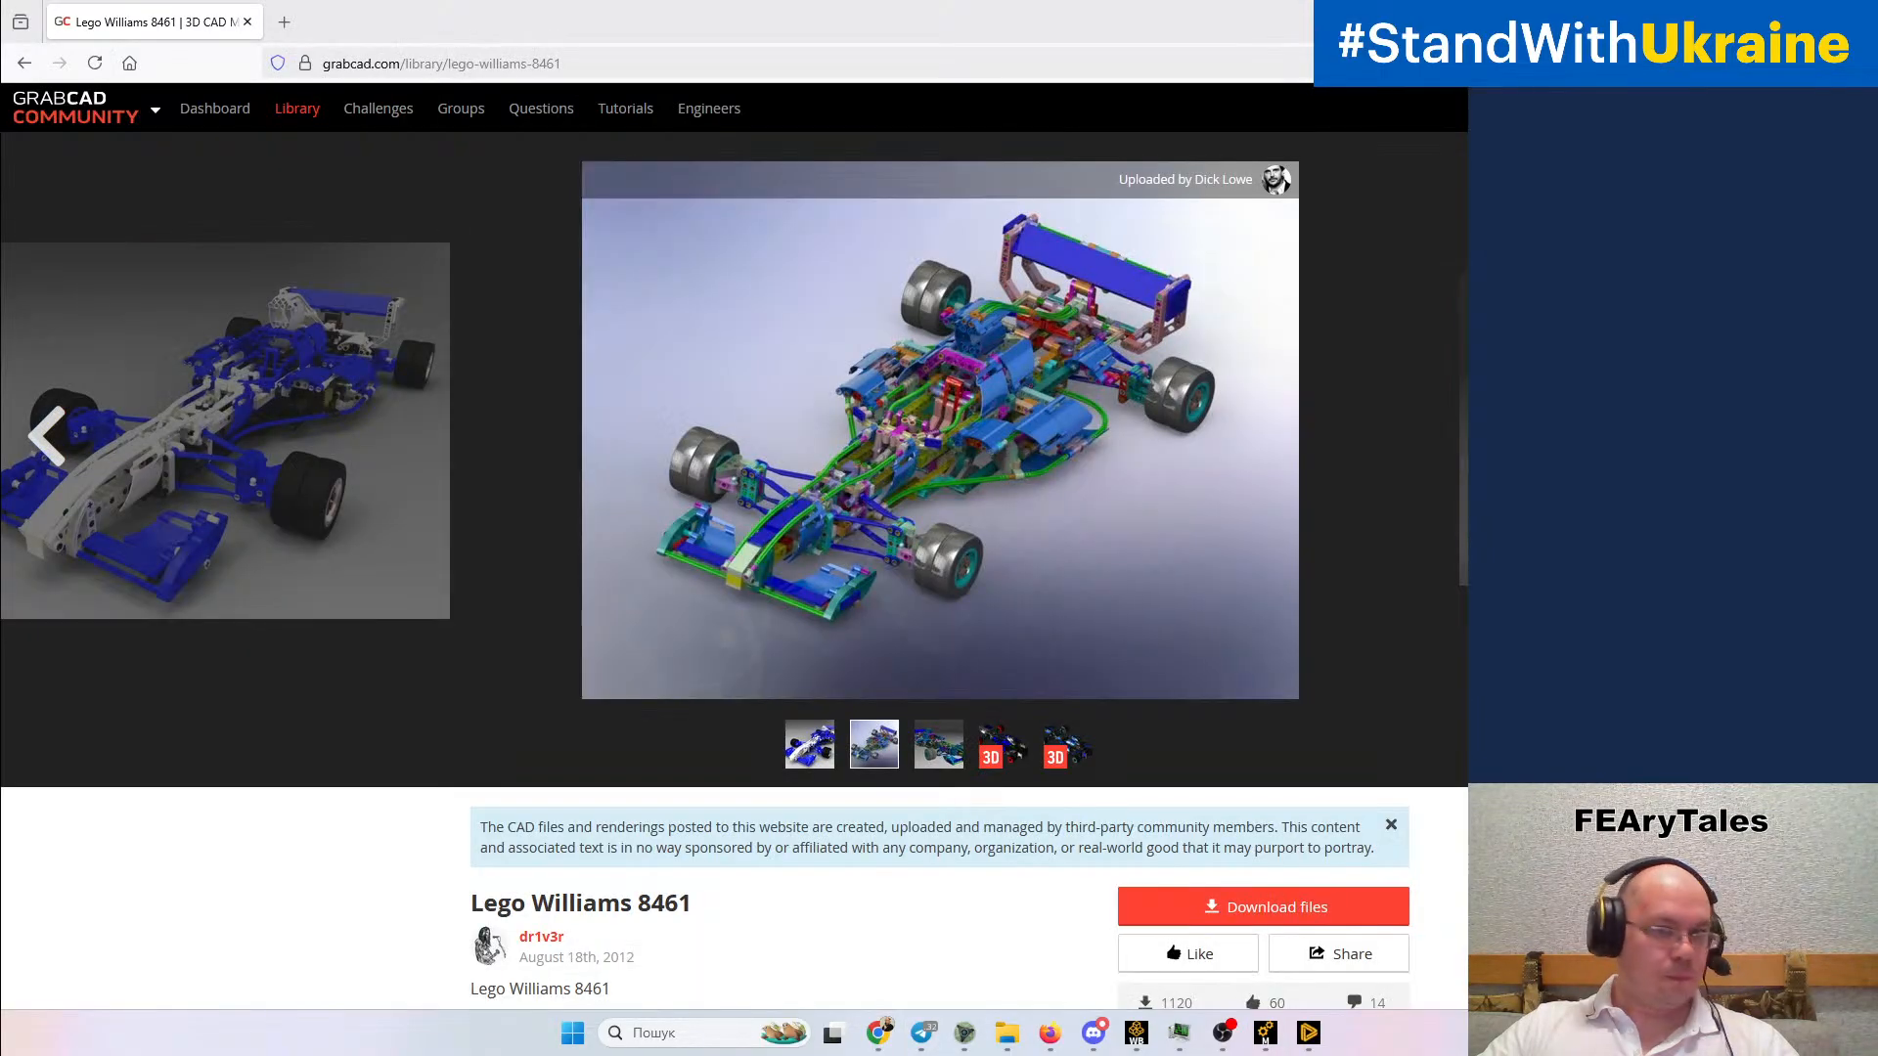
pyautogui.hotkey('alt', 'Tab')
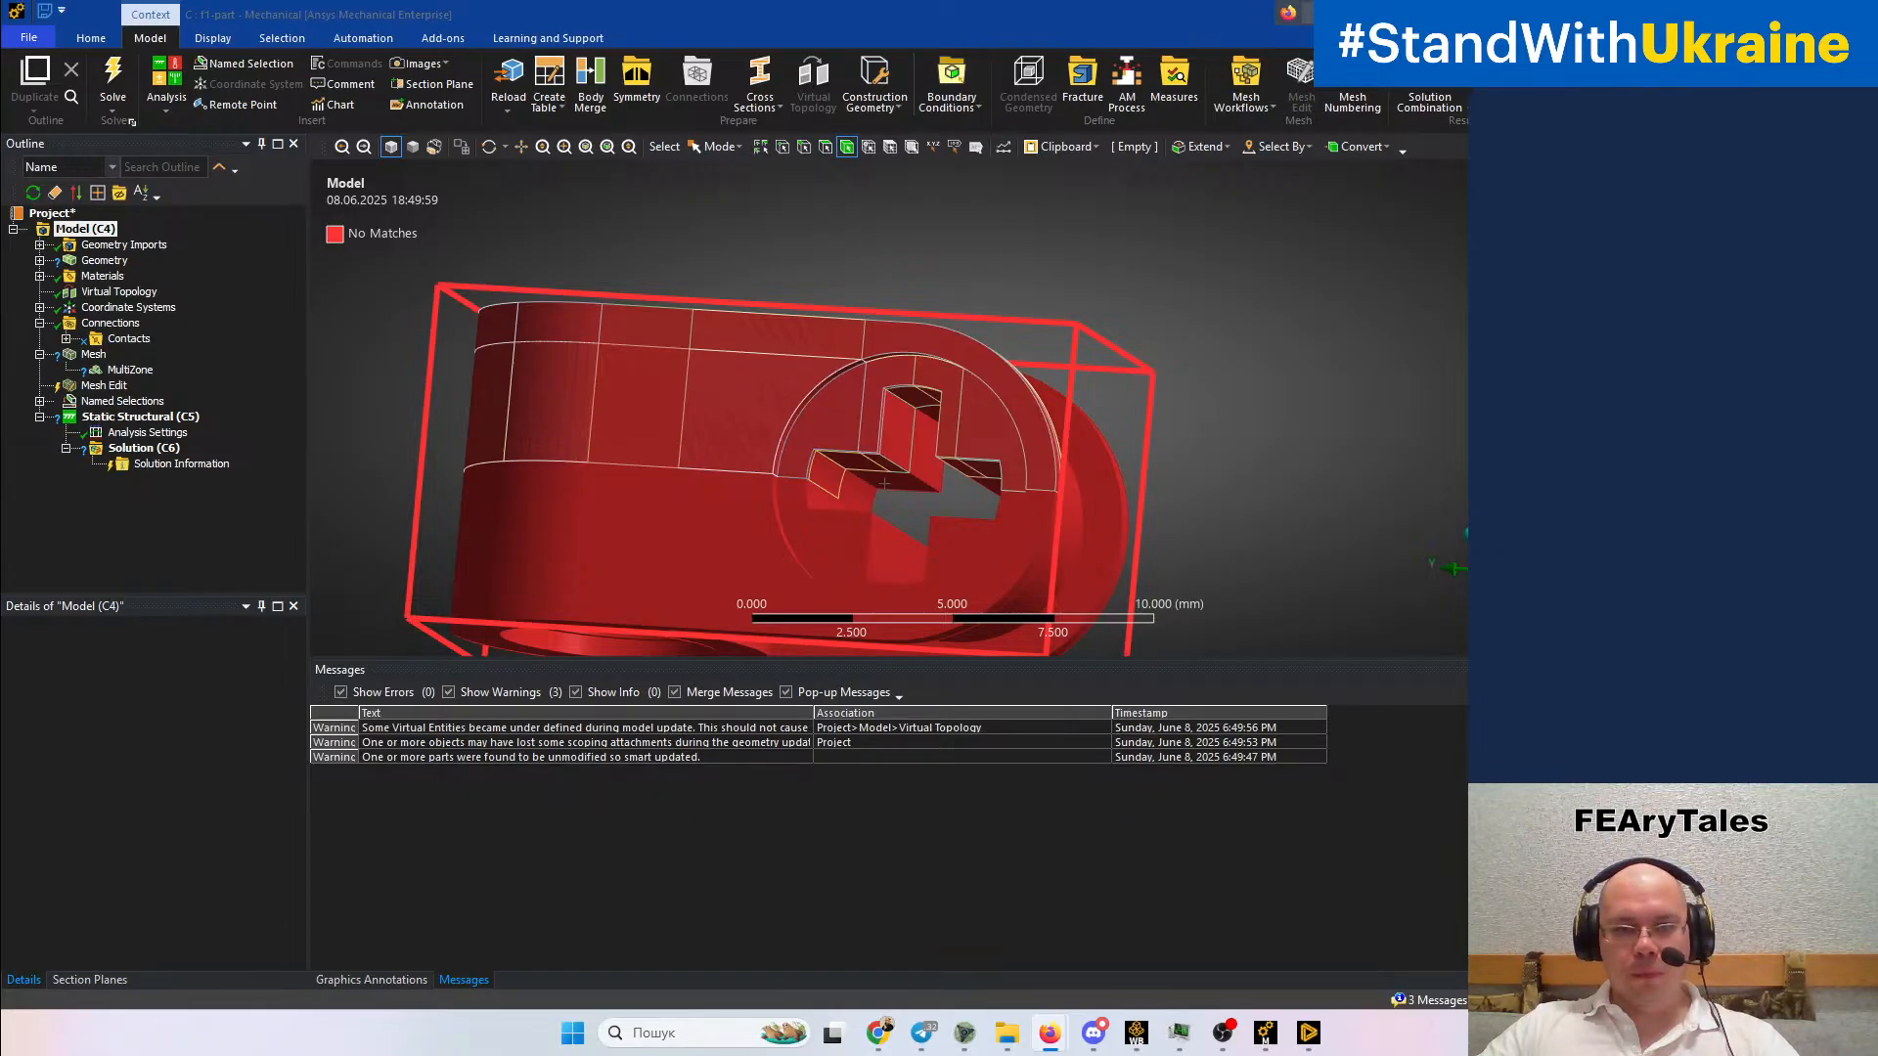
# Delete the MultiZone method from the mesh and confirm its removal
pyautogui.moveTo(647, 331); pyautogui.dragTo(823, 371, button='middle')
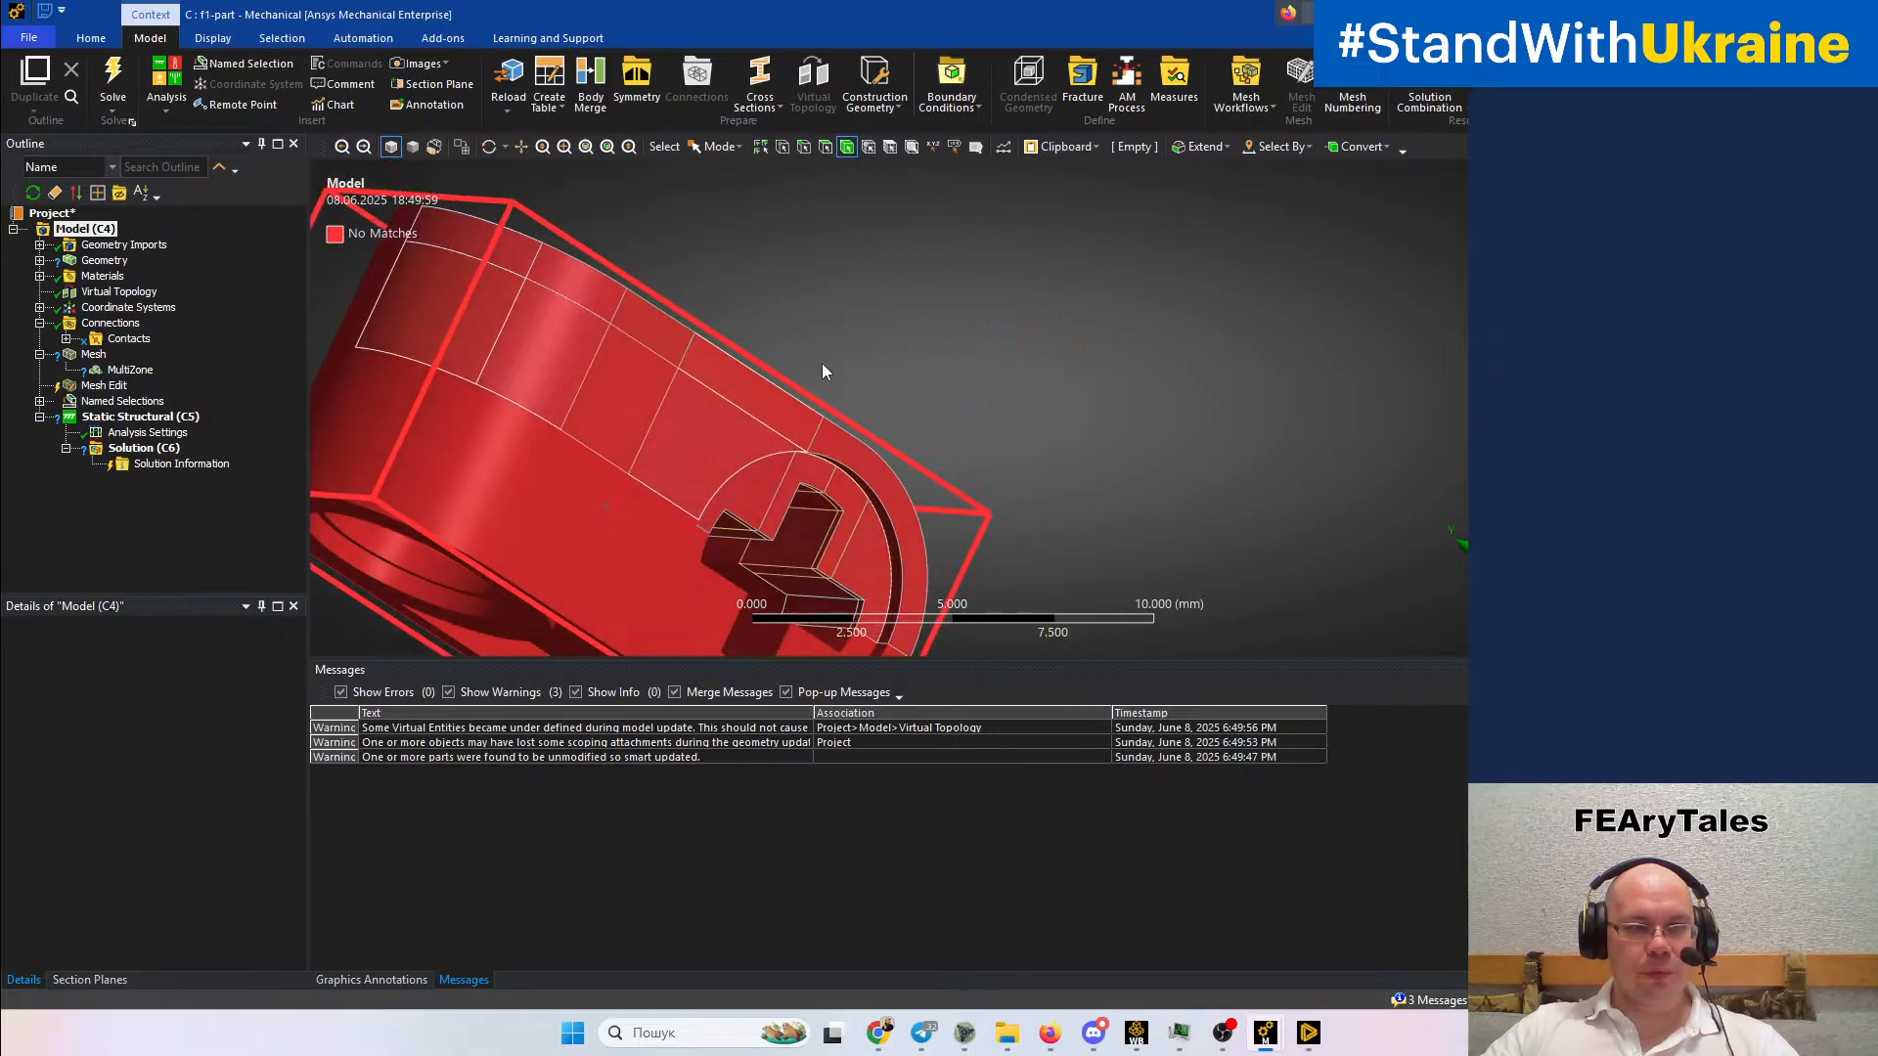
pyautogui.click(129, 370)
pyautogui.press('Delete')
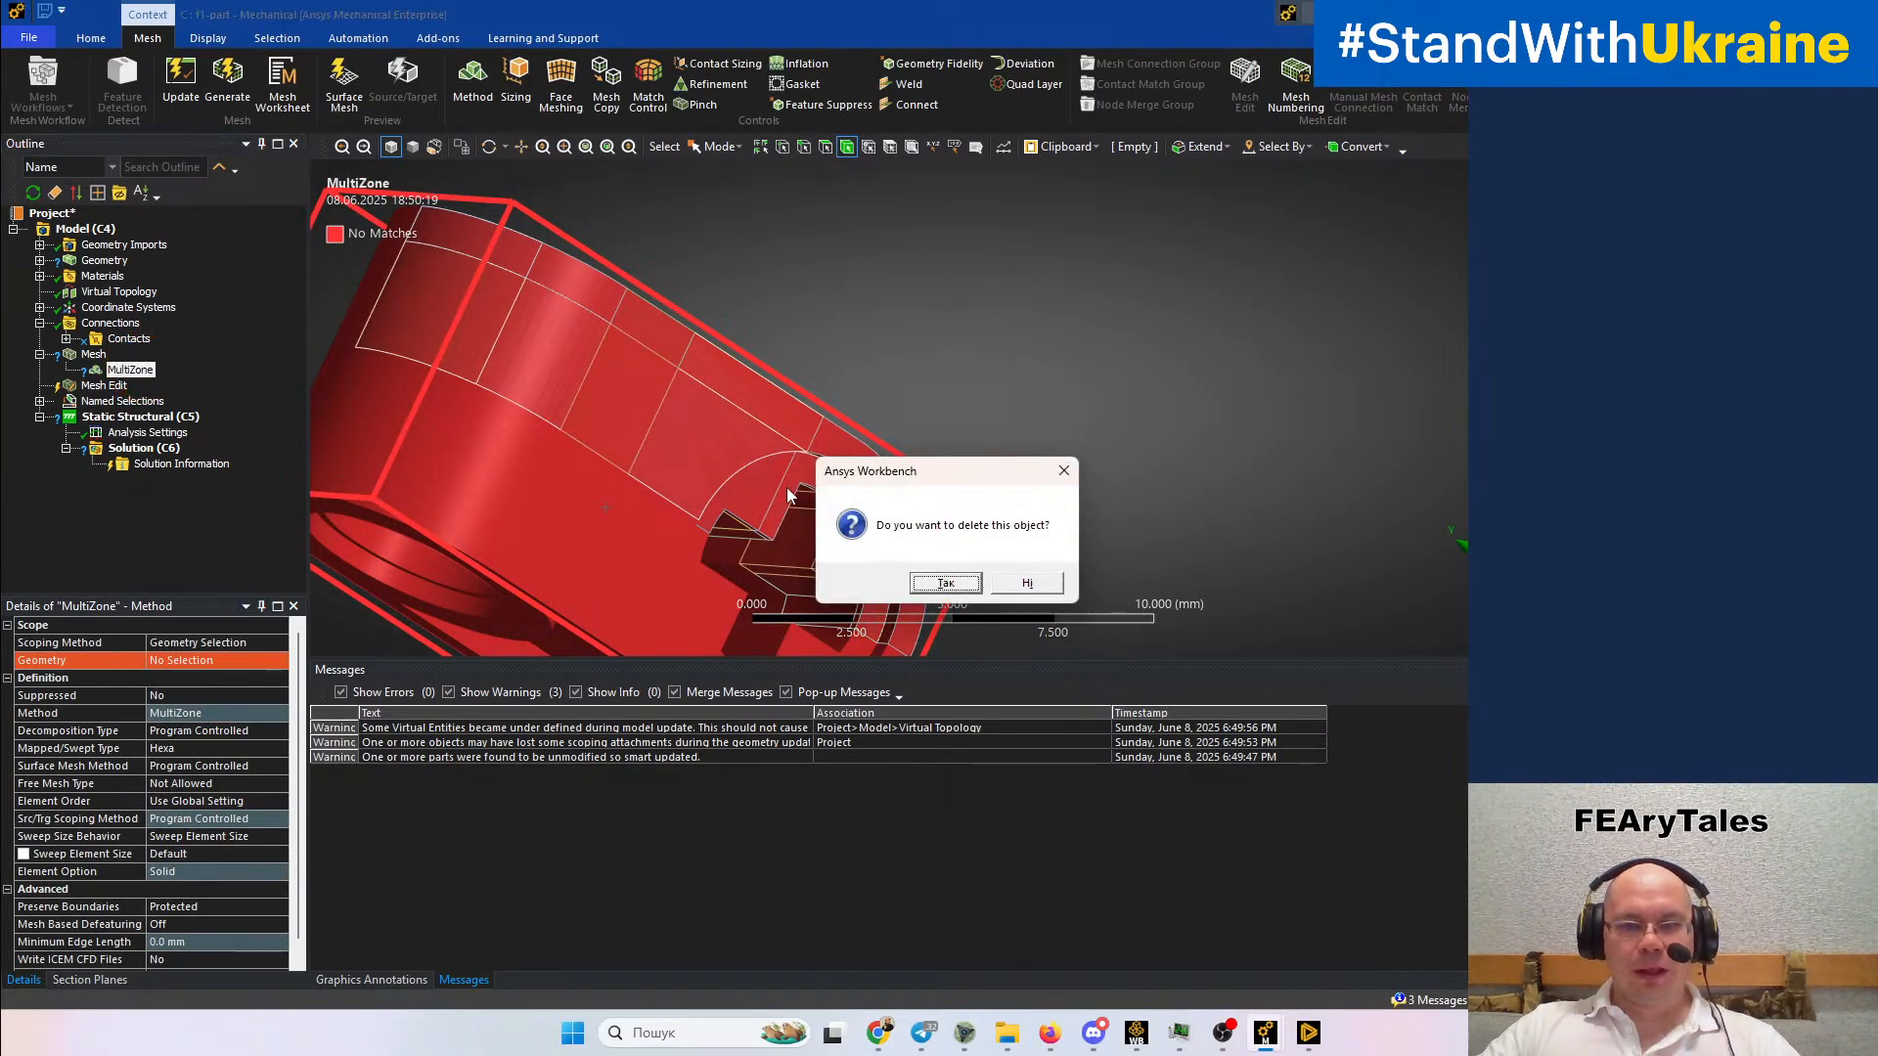
pyautogui.click(944, 583)
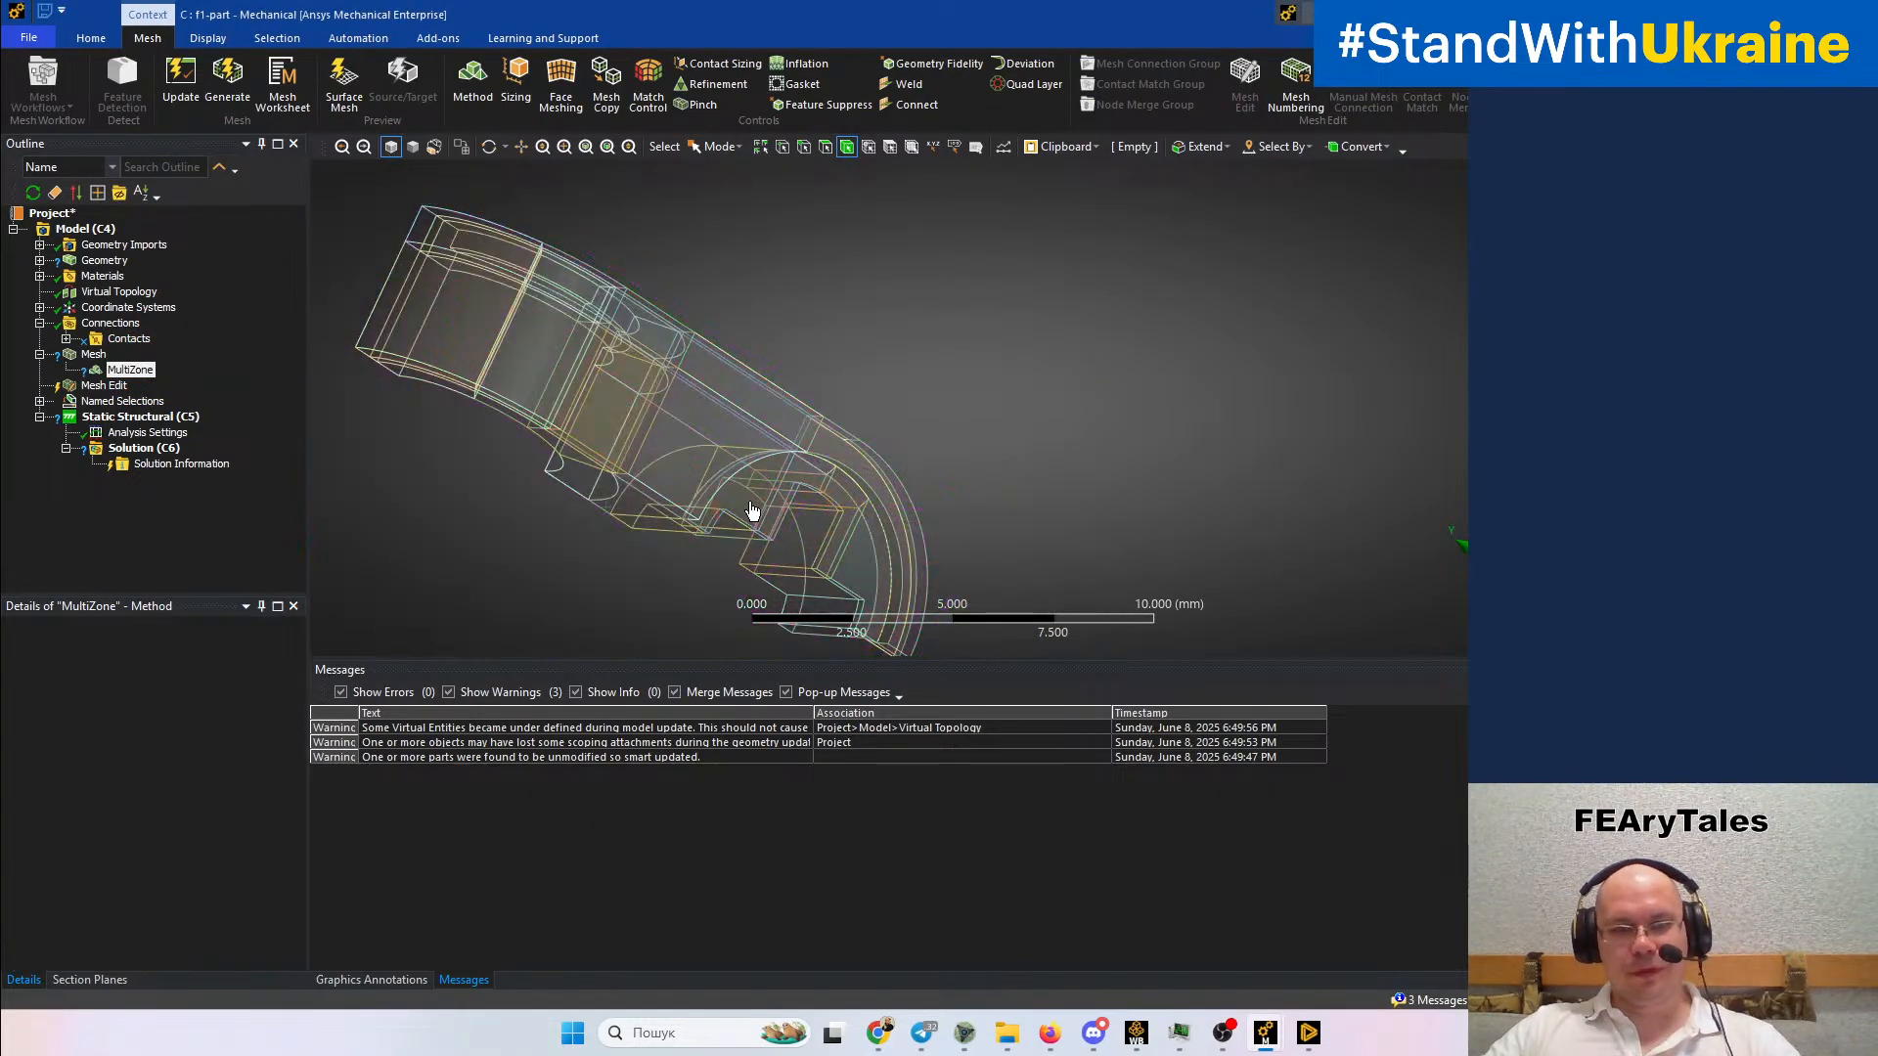
# Suppress all bodies of the upper-left copy among the three copies of the block
pyautogui.moveTo(820, 472); pyautogui.dragTo(1191, 437, button='middle')
pyautogui.scroll(-5, 968, 401)
pyautogui.scroll(-5, 954, 438)
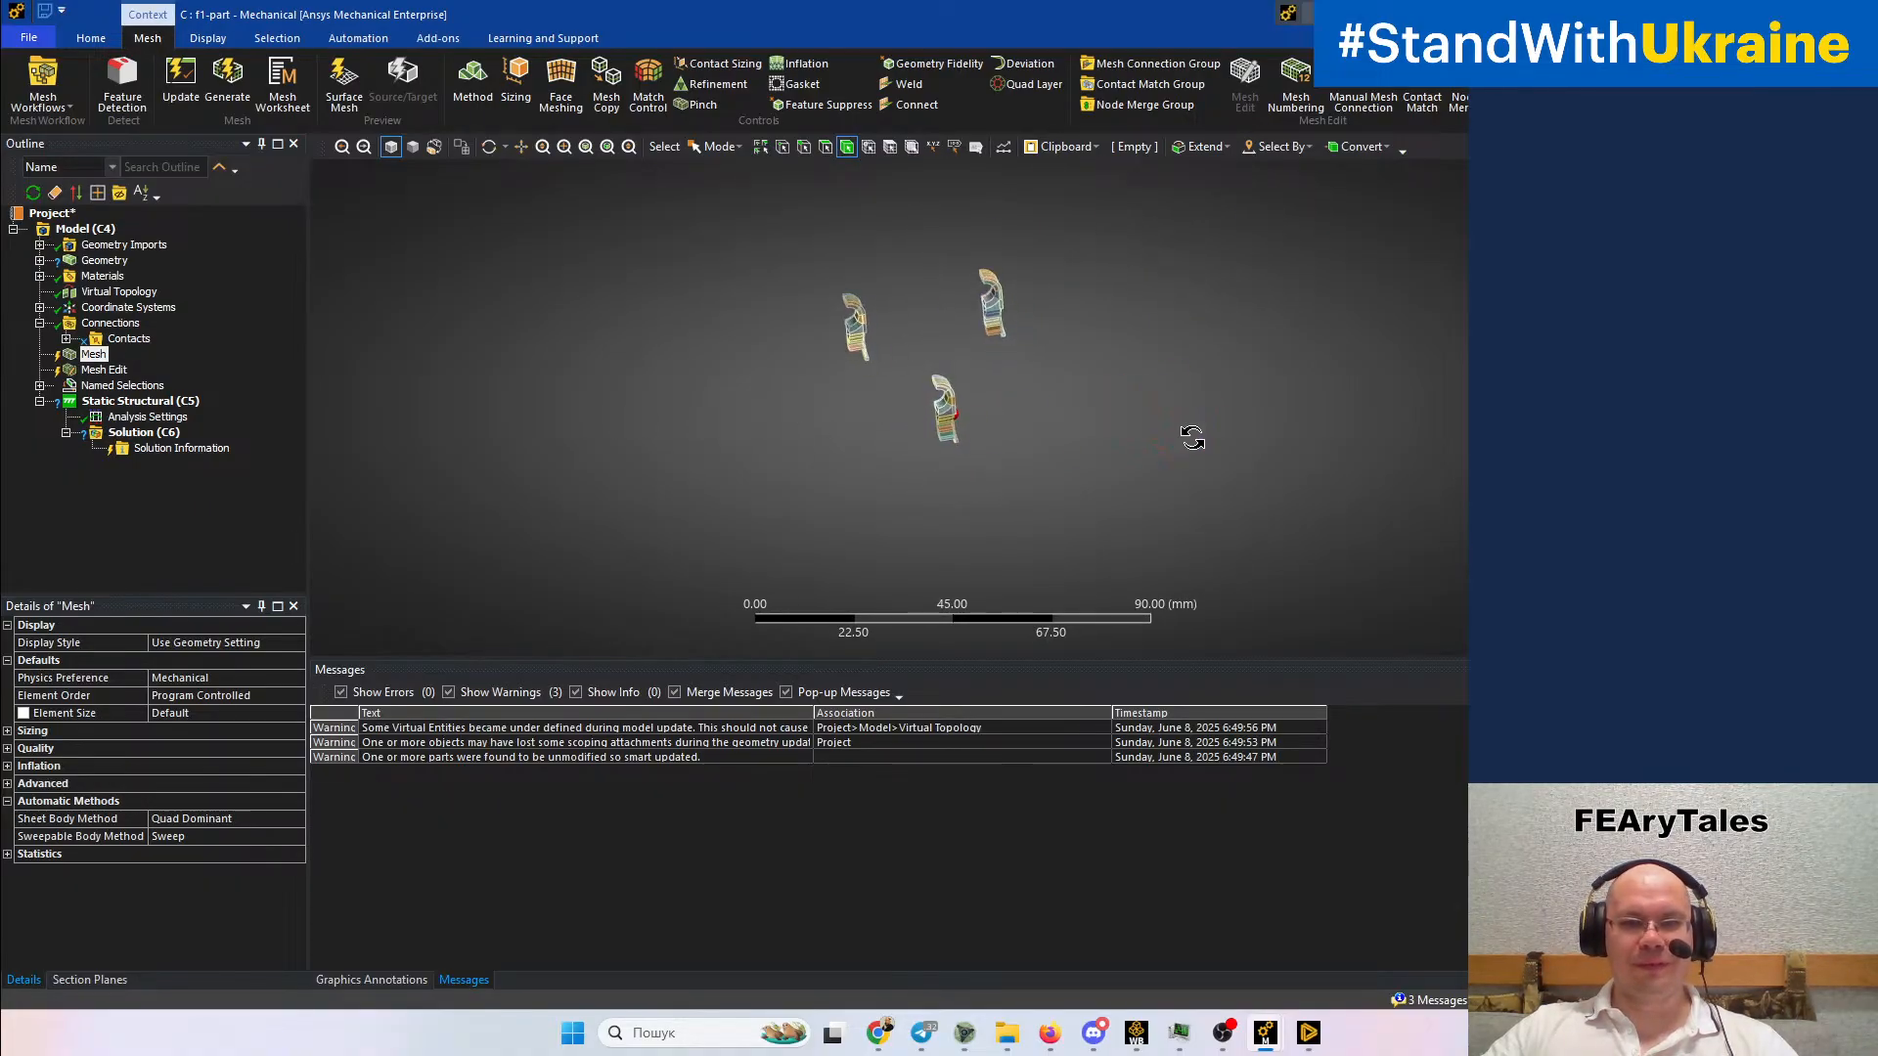
pyautogui.scroll(2, 831, 333)
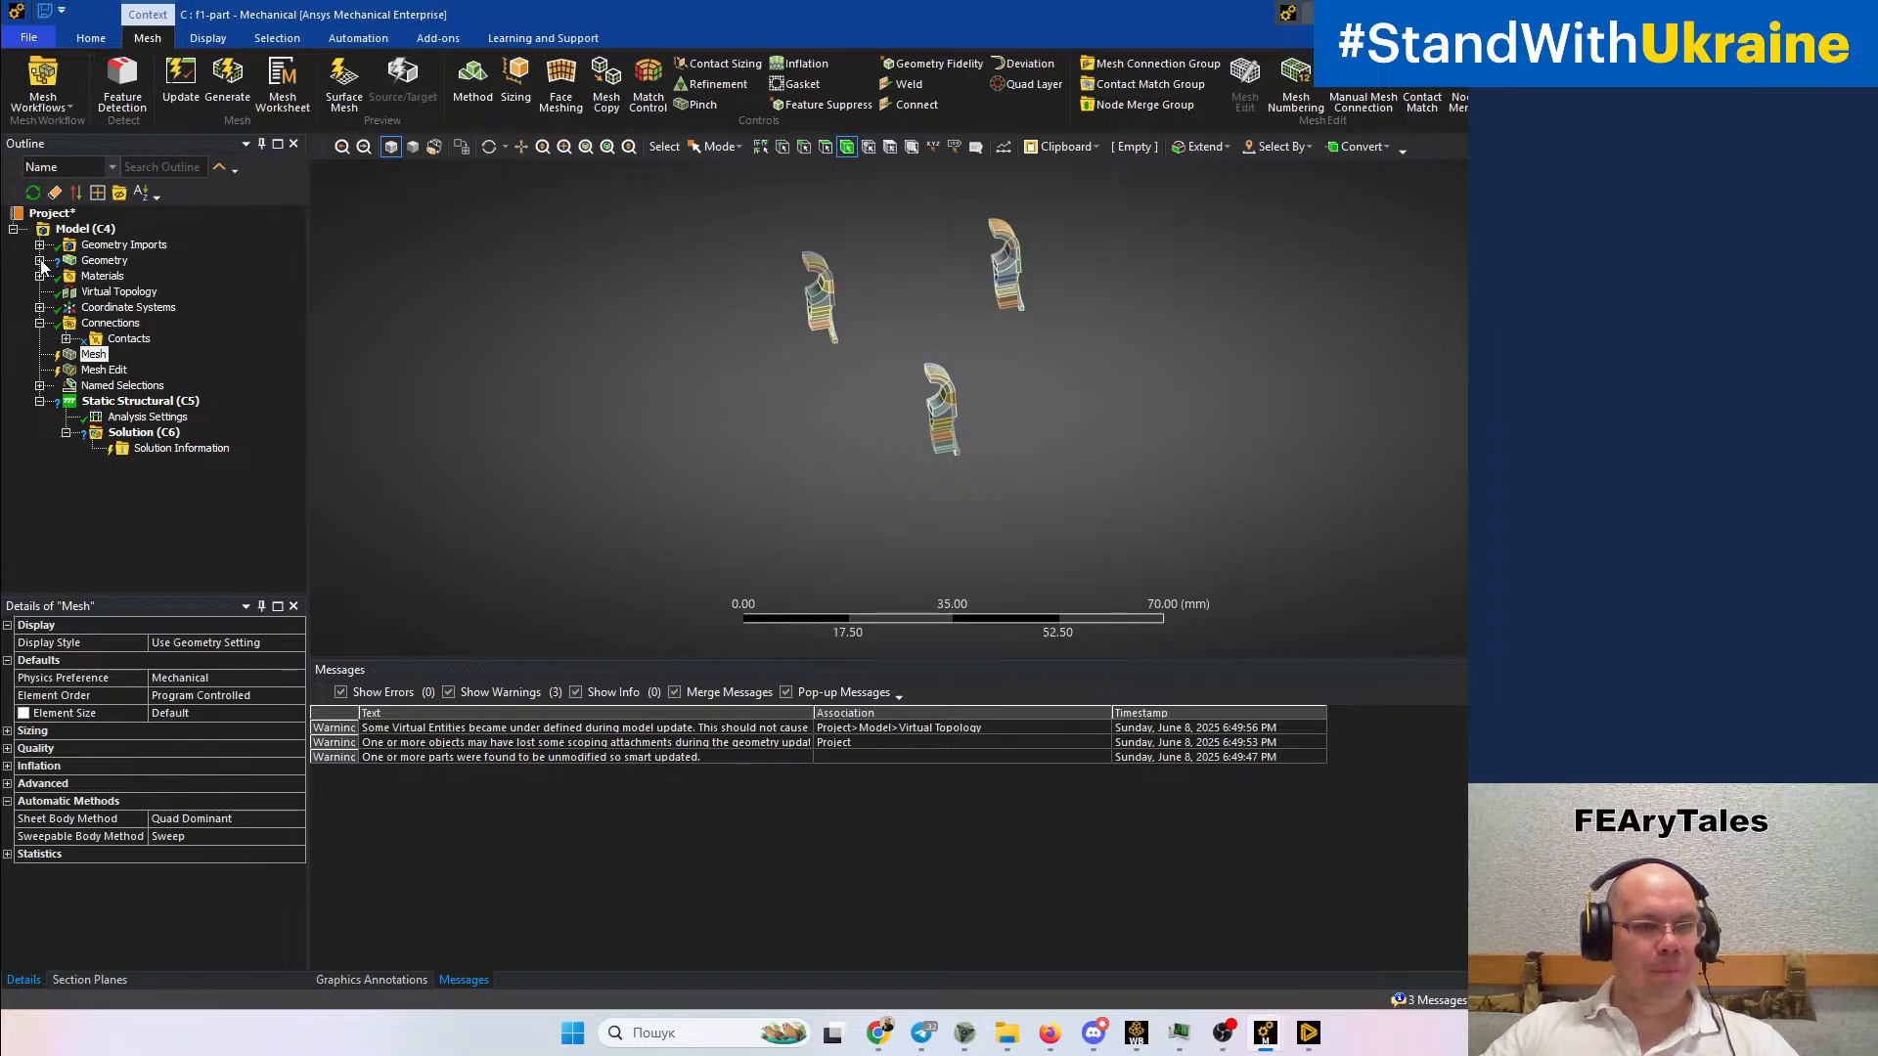
pyautogui.click(715, 147)
pyautogui.click(726, 191)
pyautogui.moveTo(714, 231); pyautogui.dragTo(886, 401)
pyautogui.rightClick(840, 392)
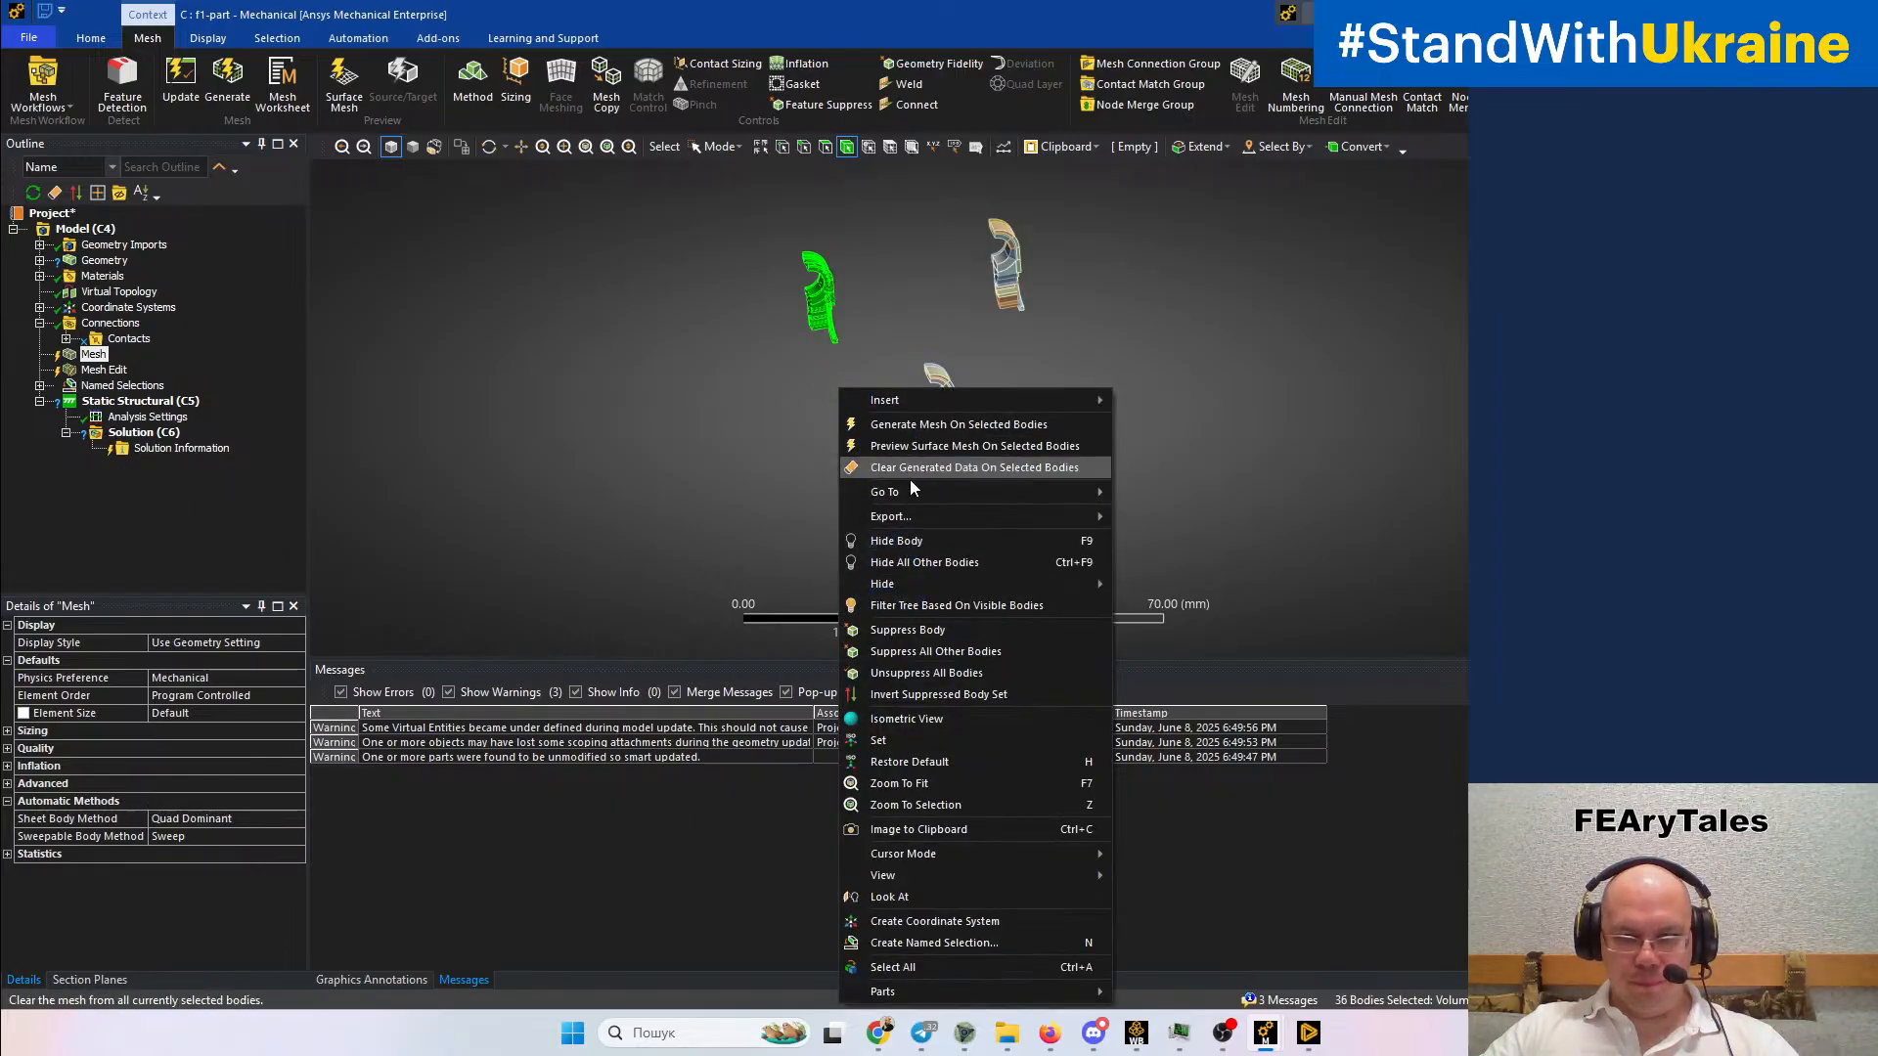
pyautogui.click(917, 637)
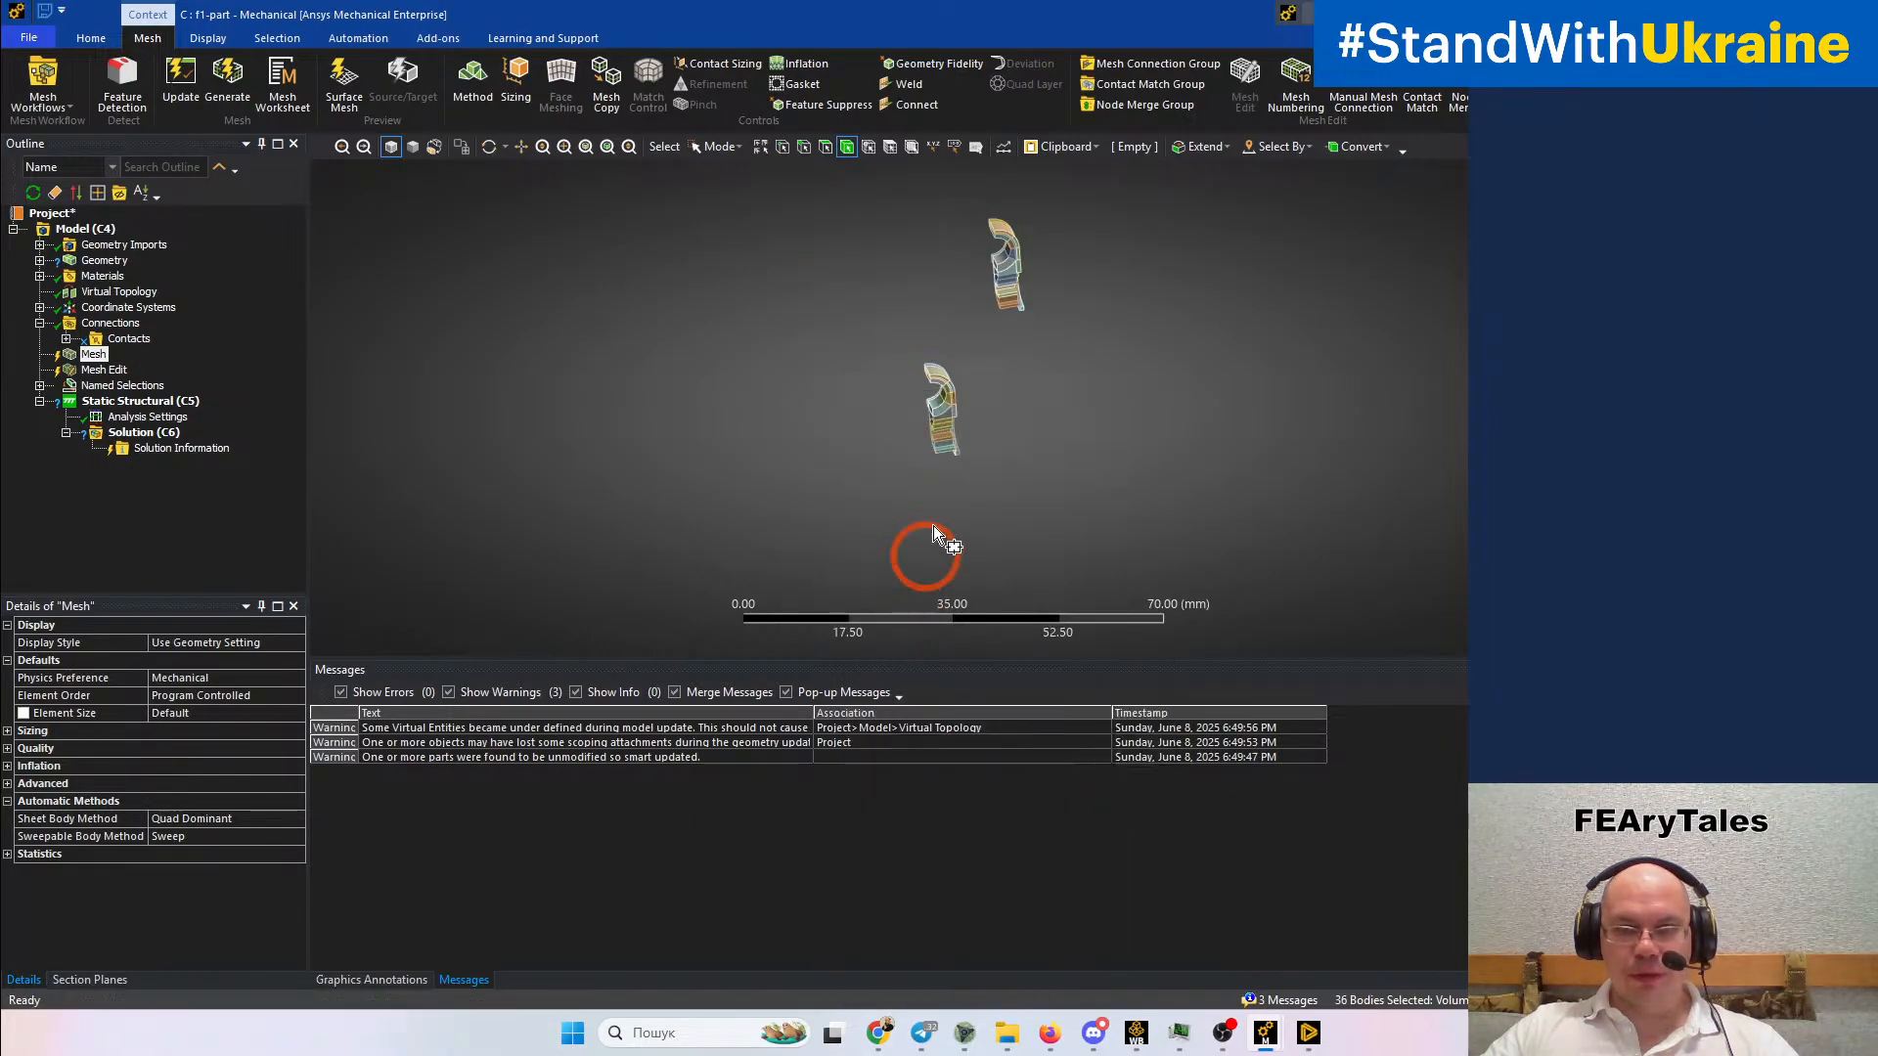
# Suppress all bodies of the upper of the two remaining block copies, so only one copy stays active
pyautogui.keyDown('ctrl'); pyautogui.moveTo(1076, 377); pyautogui.dragTo(1000, 507, button='middle'); pyautogui.keyUp('ctrl')
pyautogui.moveTo(890, 367); pyautogui.dragTo(961, 479)
pyautogui.rightClick(986, 456)
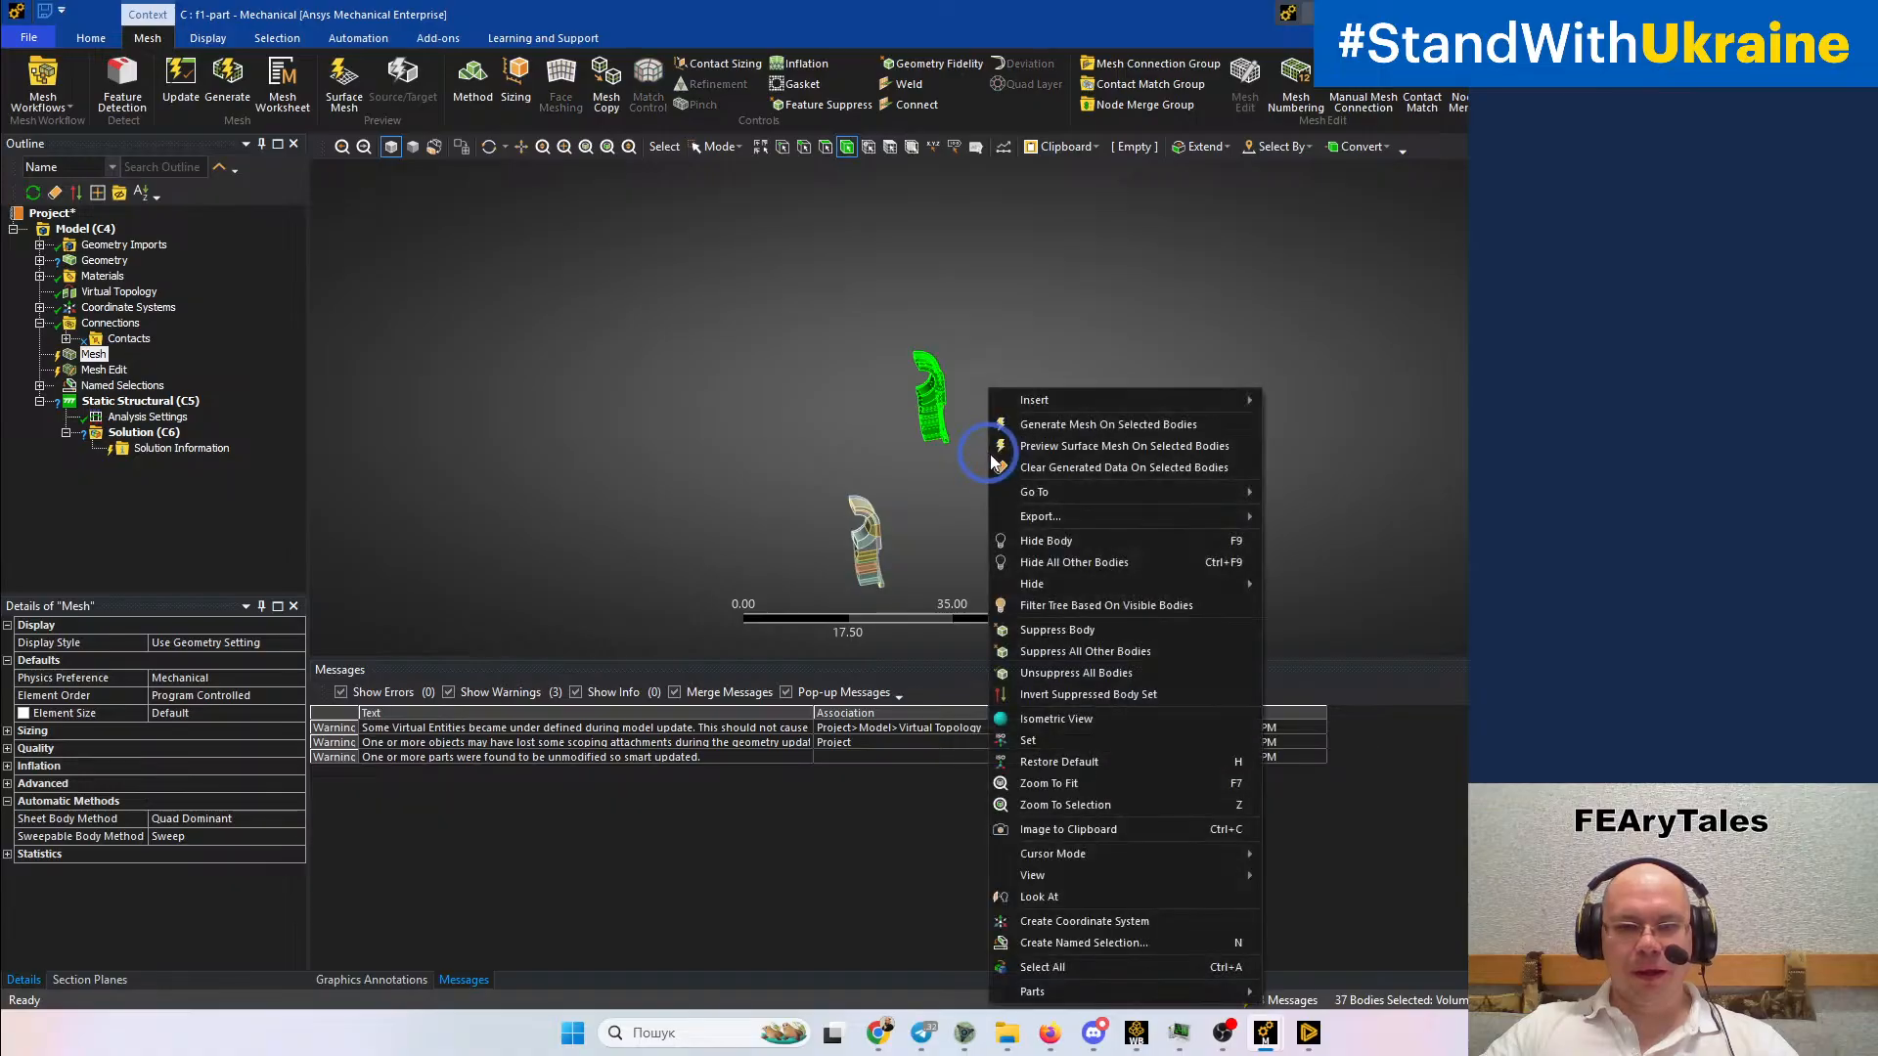
pyautogui.click(1049, 626)
pyautogui.keyDown('ctrl'); pyautogui.moveTo(1008, 503); pyautogui.dragTo(947, 348, button='middle'); pyautogui.keyUp('ctrl')
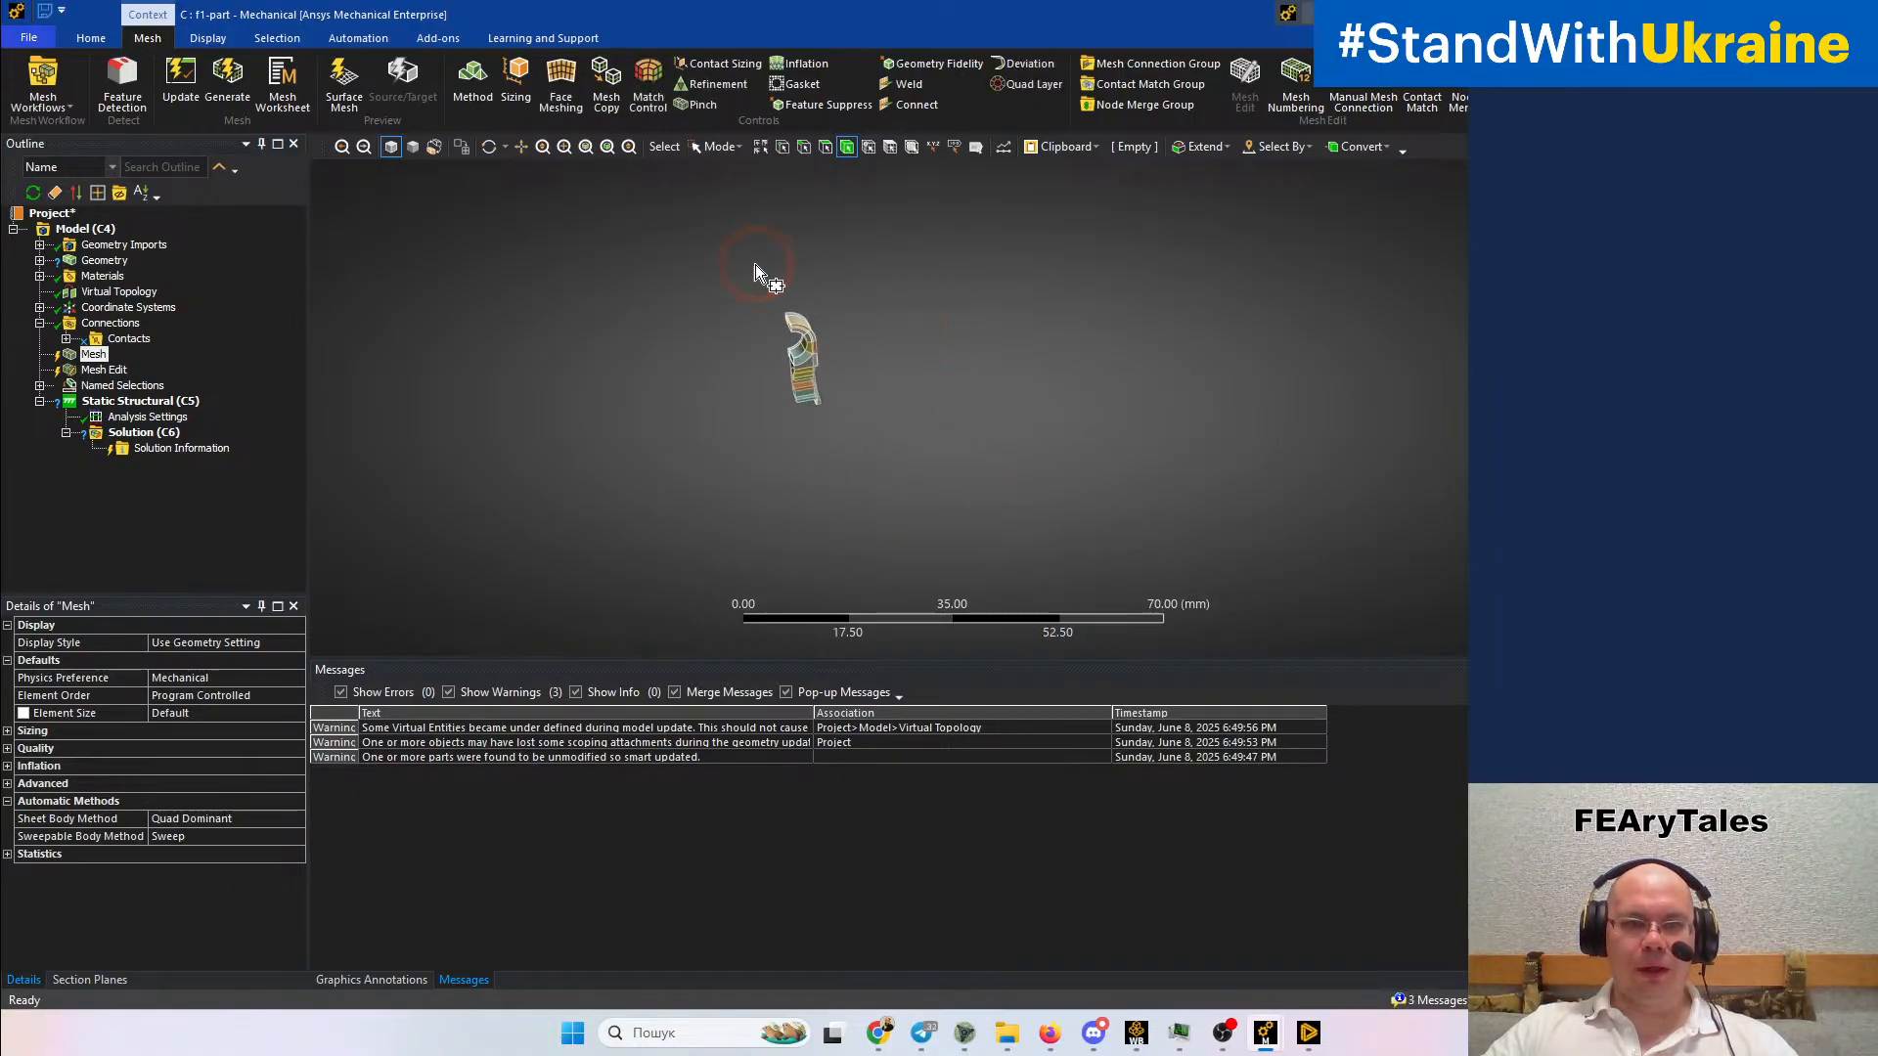
# Generate the mesh on the remaining block copy with the default mesh settings
pyautogui.rightClick(76, 358)
pyautogui.click(93, 419)
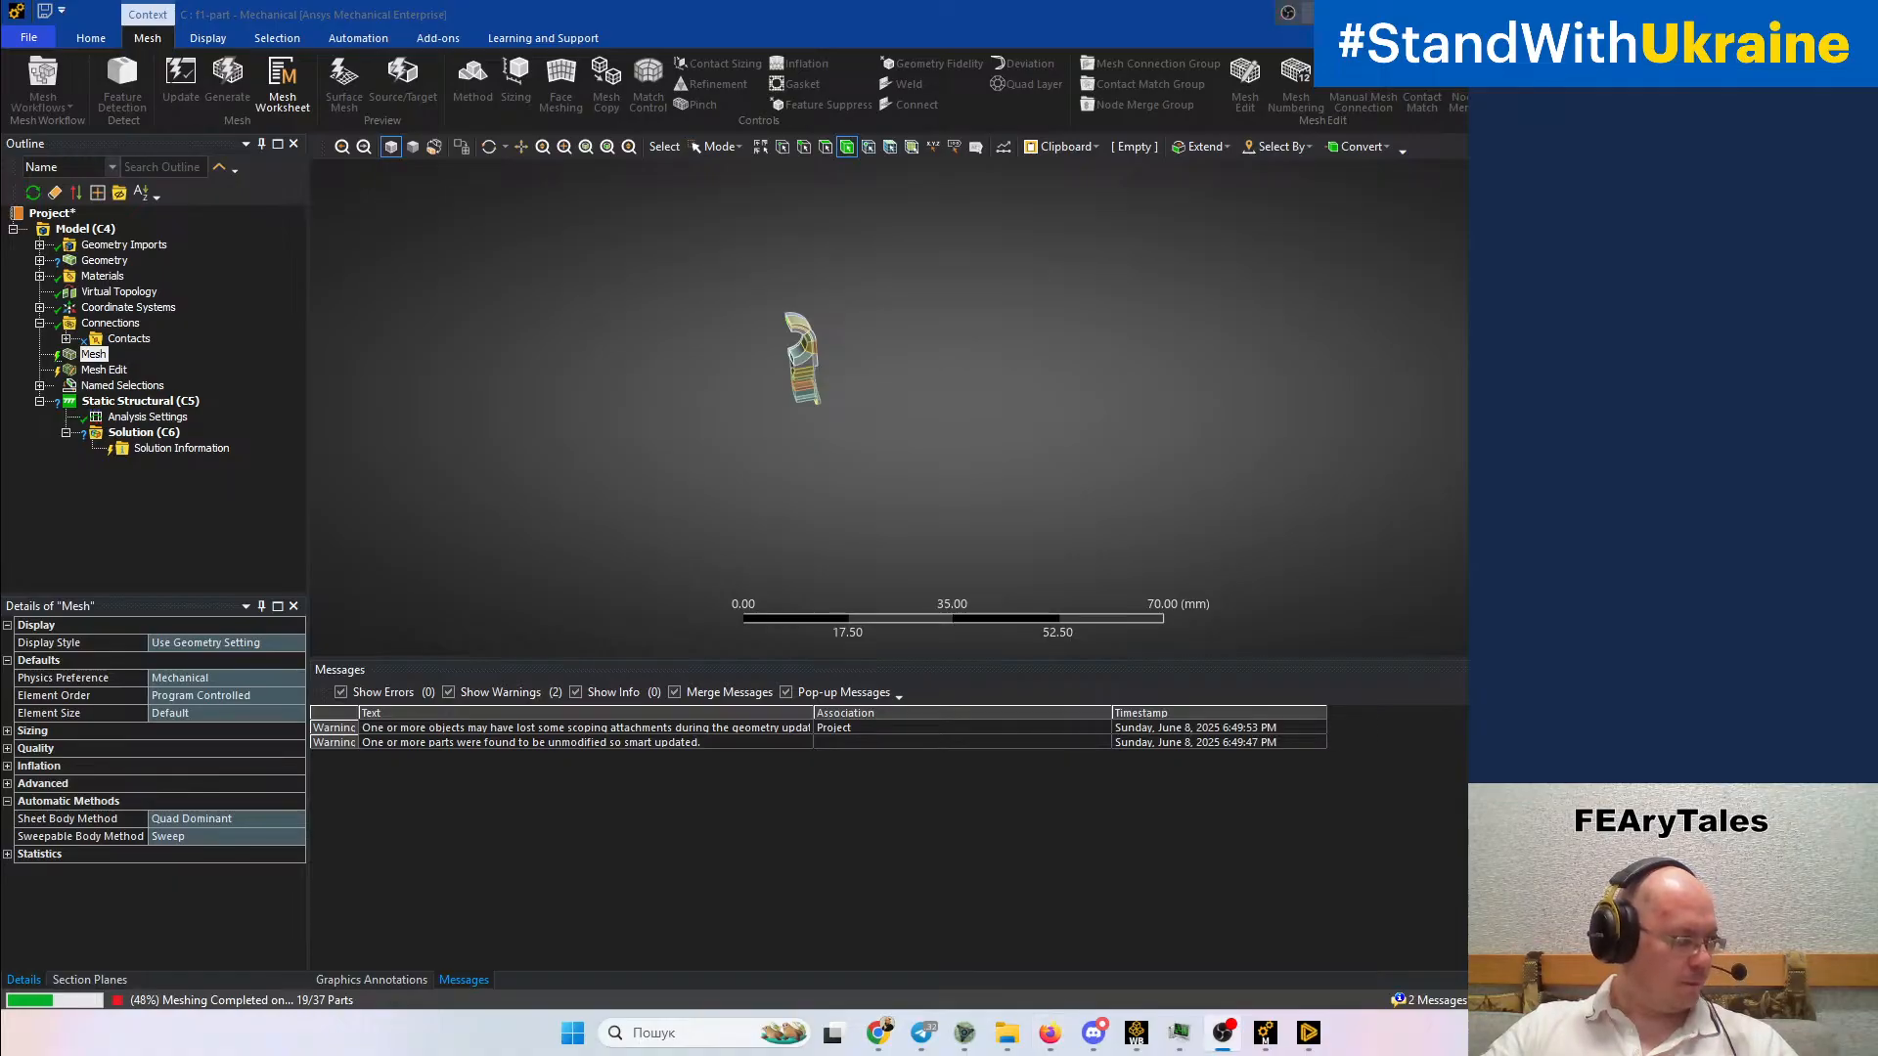
pyautogui.moveTo(851, 453)
pyautogui.mouseDown(button='middle')
pyautogui.moveTo(683, 485)
pyautogui.moveTo(847, 446)
pyautogui.mouseUp(button='middle')
pyautogui.scroll(2, 835, 398)
pyautogui.keyDown('ctrl'); pyautogui.moveTo(713, 401); pyautogui.dragTo(1031, 534, button='middle'); pyautogui.keyUp('ctrl')
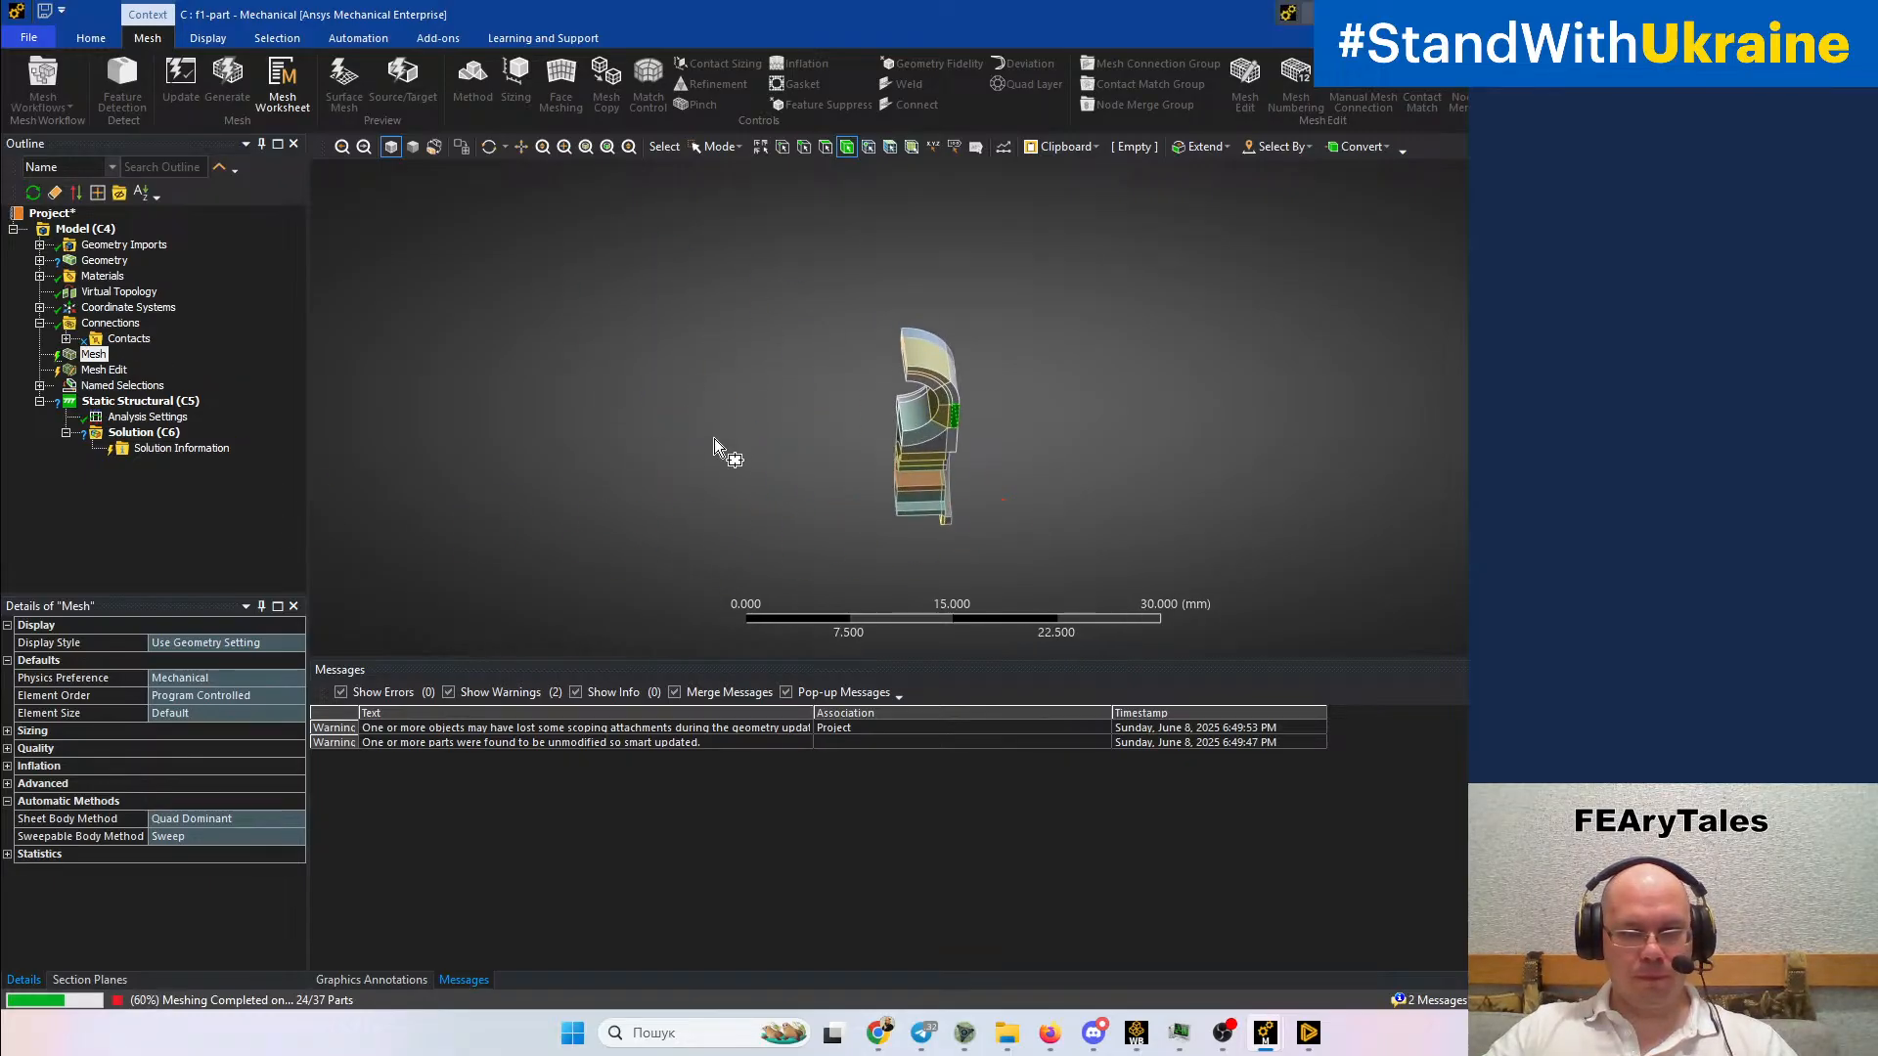
pyautogui.scroll(5, 713, 440)
pyautogui.moveTo(713, 440); pyautogui.dragTo(852, 350, button='middle')
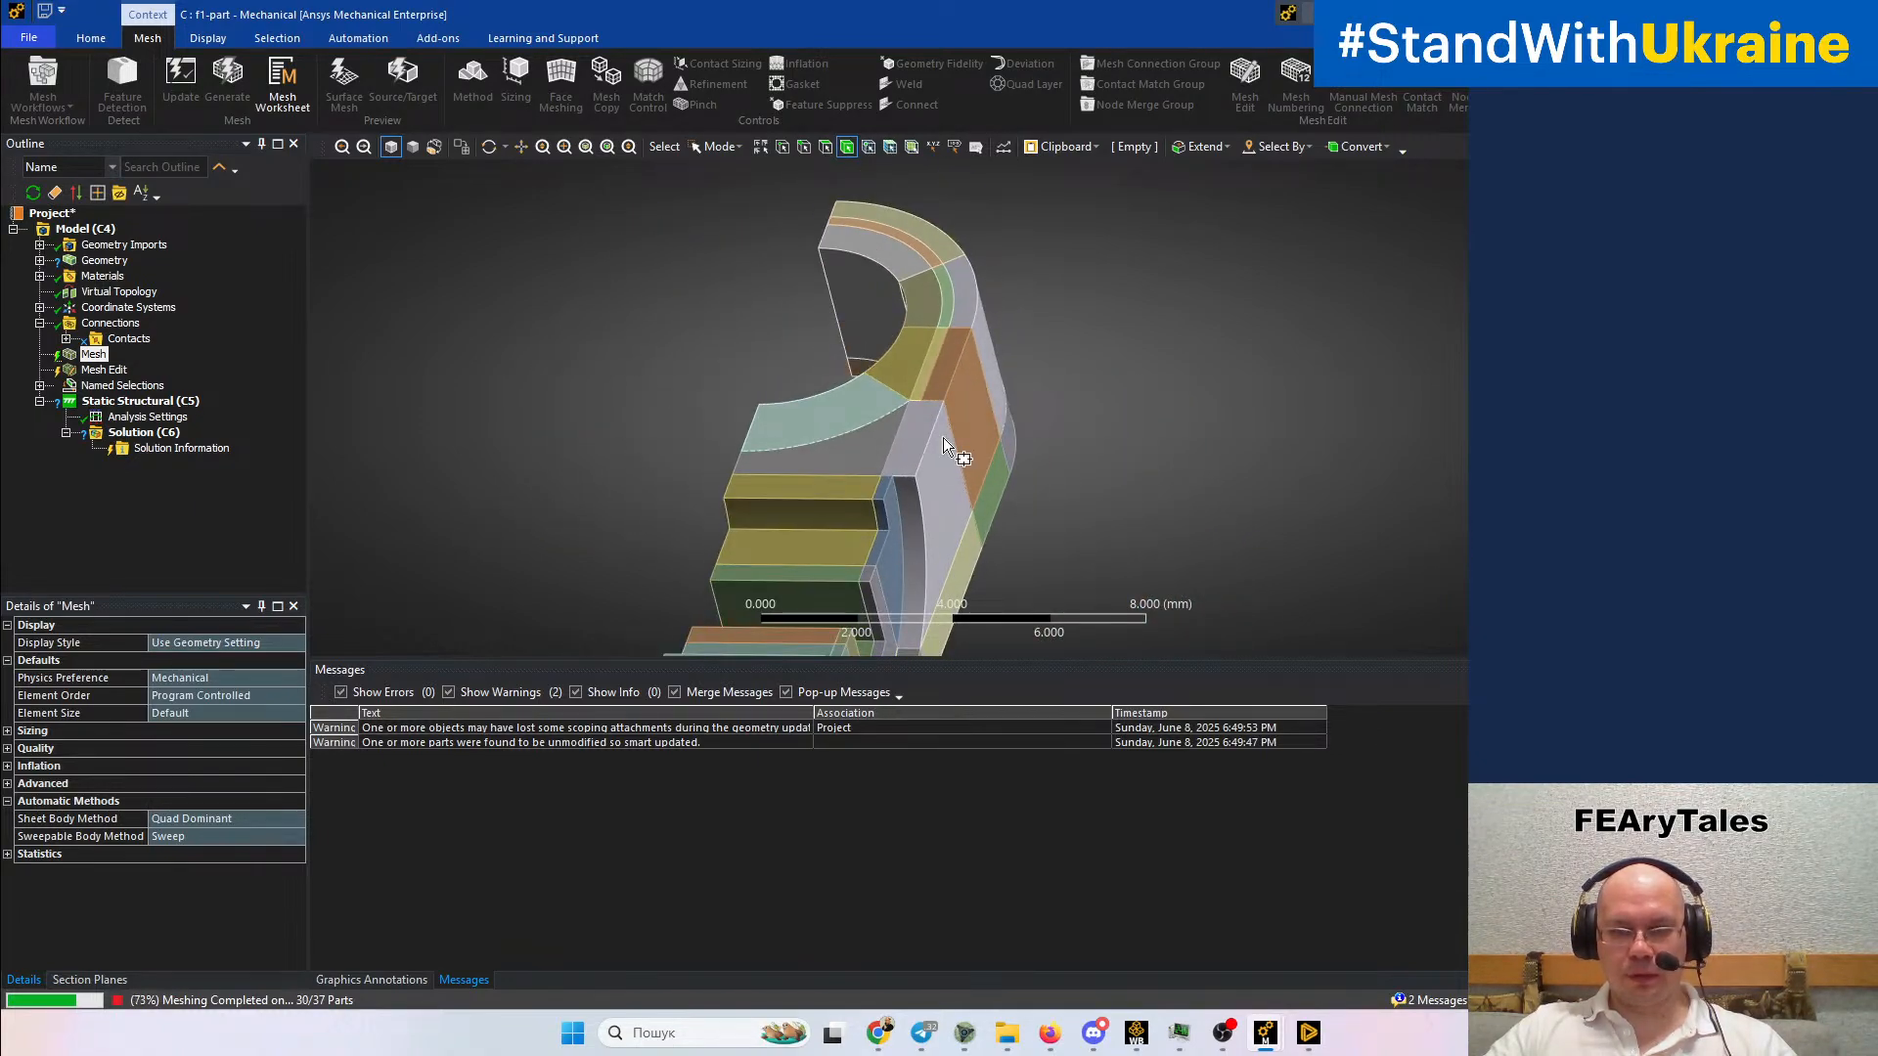
pyautogui.keyDown('ctrl'); pyautogui.moveTo(1006, 524); pyautogui.dragTo(949, 430, button='middle'); pyautogui.keyUp('ctrl')
pyautogui.moveTo(944, 391); pyautogui.dragTo(901, 603)
pyautogui.moveTo(898, 479)
pyautogui.mouseDown()
pyautogui.moveTo(889, 578)
pyautogui.moveTo(898, 448)
pyautogui.mouseUp()
pyautogui.moveTo(898, 448)
pyautogui.mouseDown(button='middle')
pyautogui.moveTo(880, 495)
pyautogui.moveTo(254, 455)
pyautogui.mouseUp(button='middle')
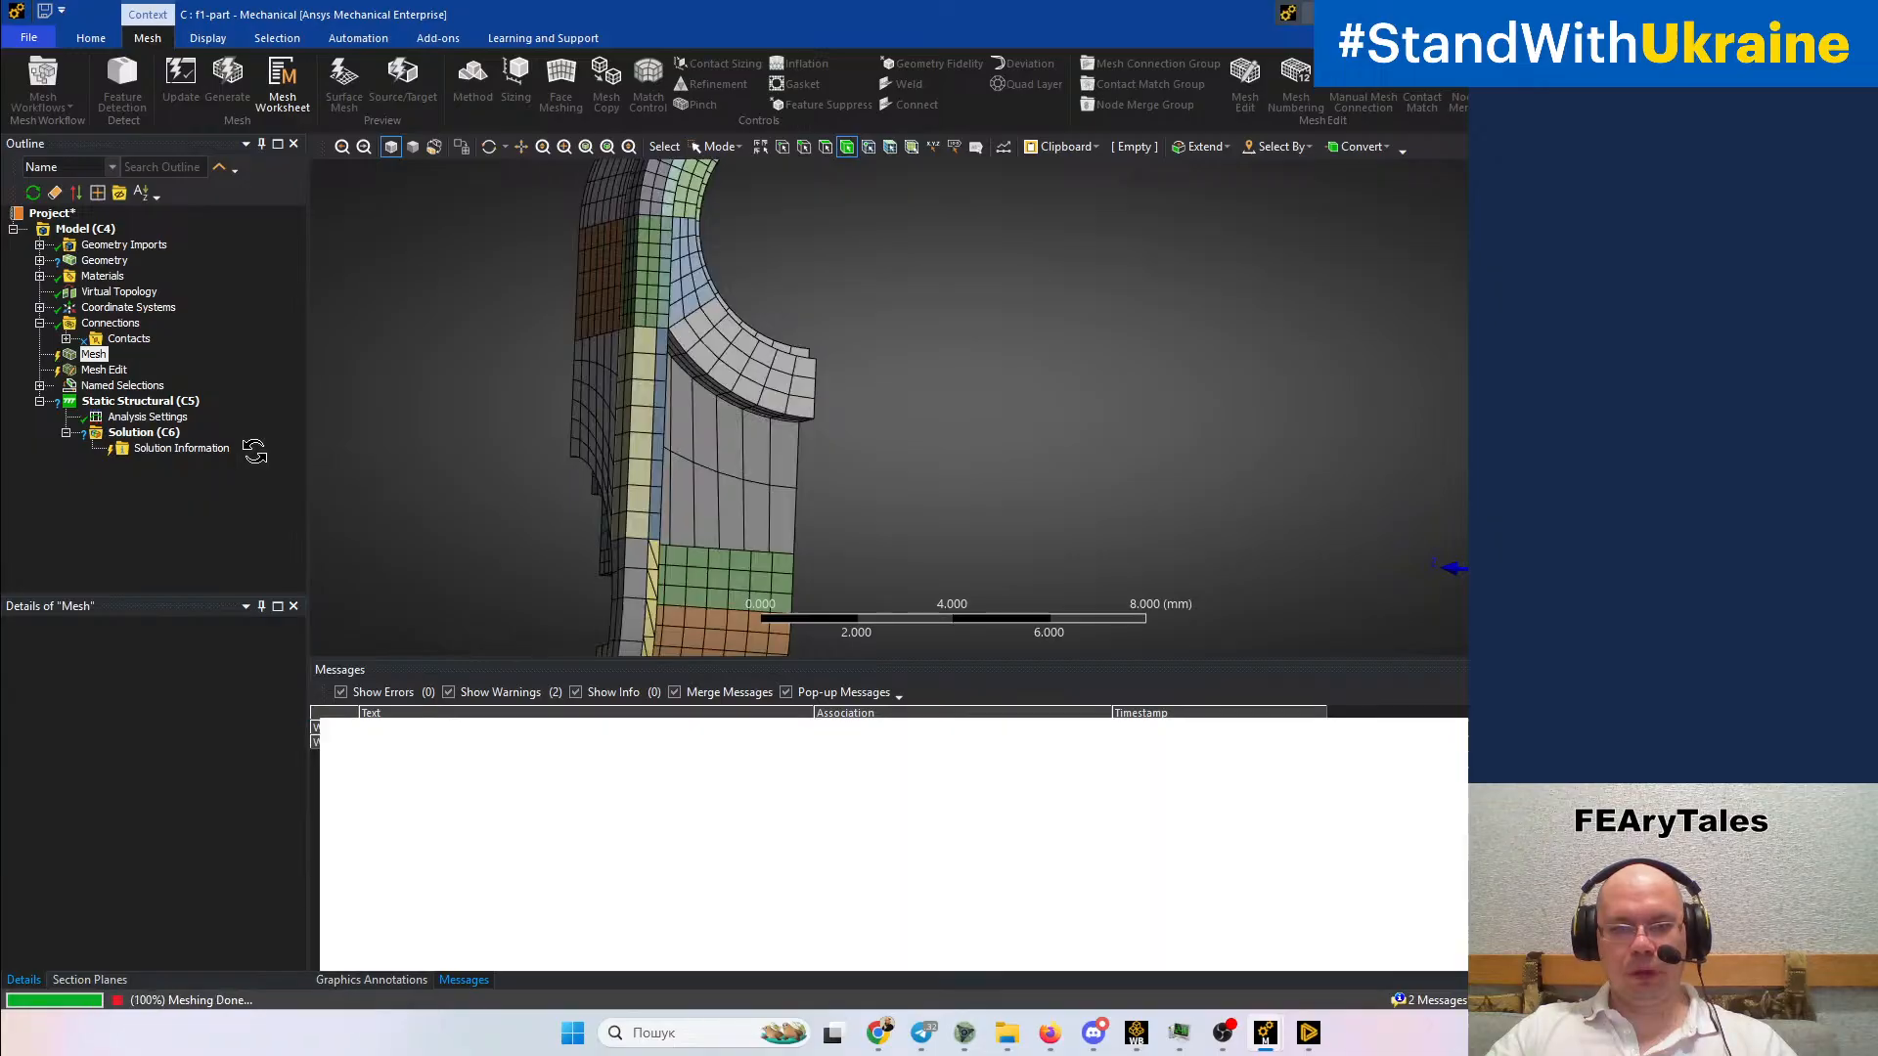
# Examine the generated mesh around the round hole, cross cutout and thin outer bodies for irregular or tetrahedral elements
pyautogui.moveTo(630, 454); pyautogui.dragTo(1147, 467, button='middle')
pyautogui.moveTo(608, 486); pyautogui.dragTo(658, 502, button='middle')
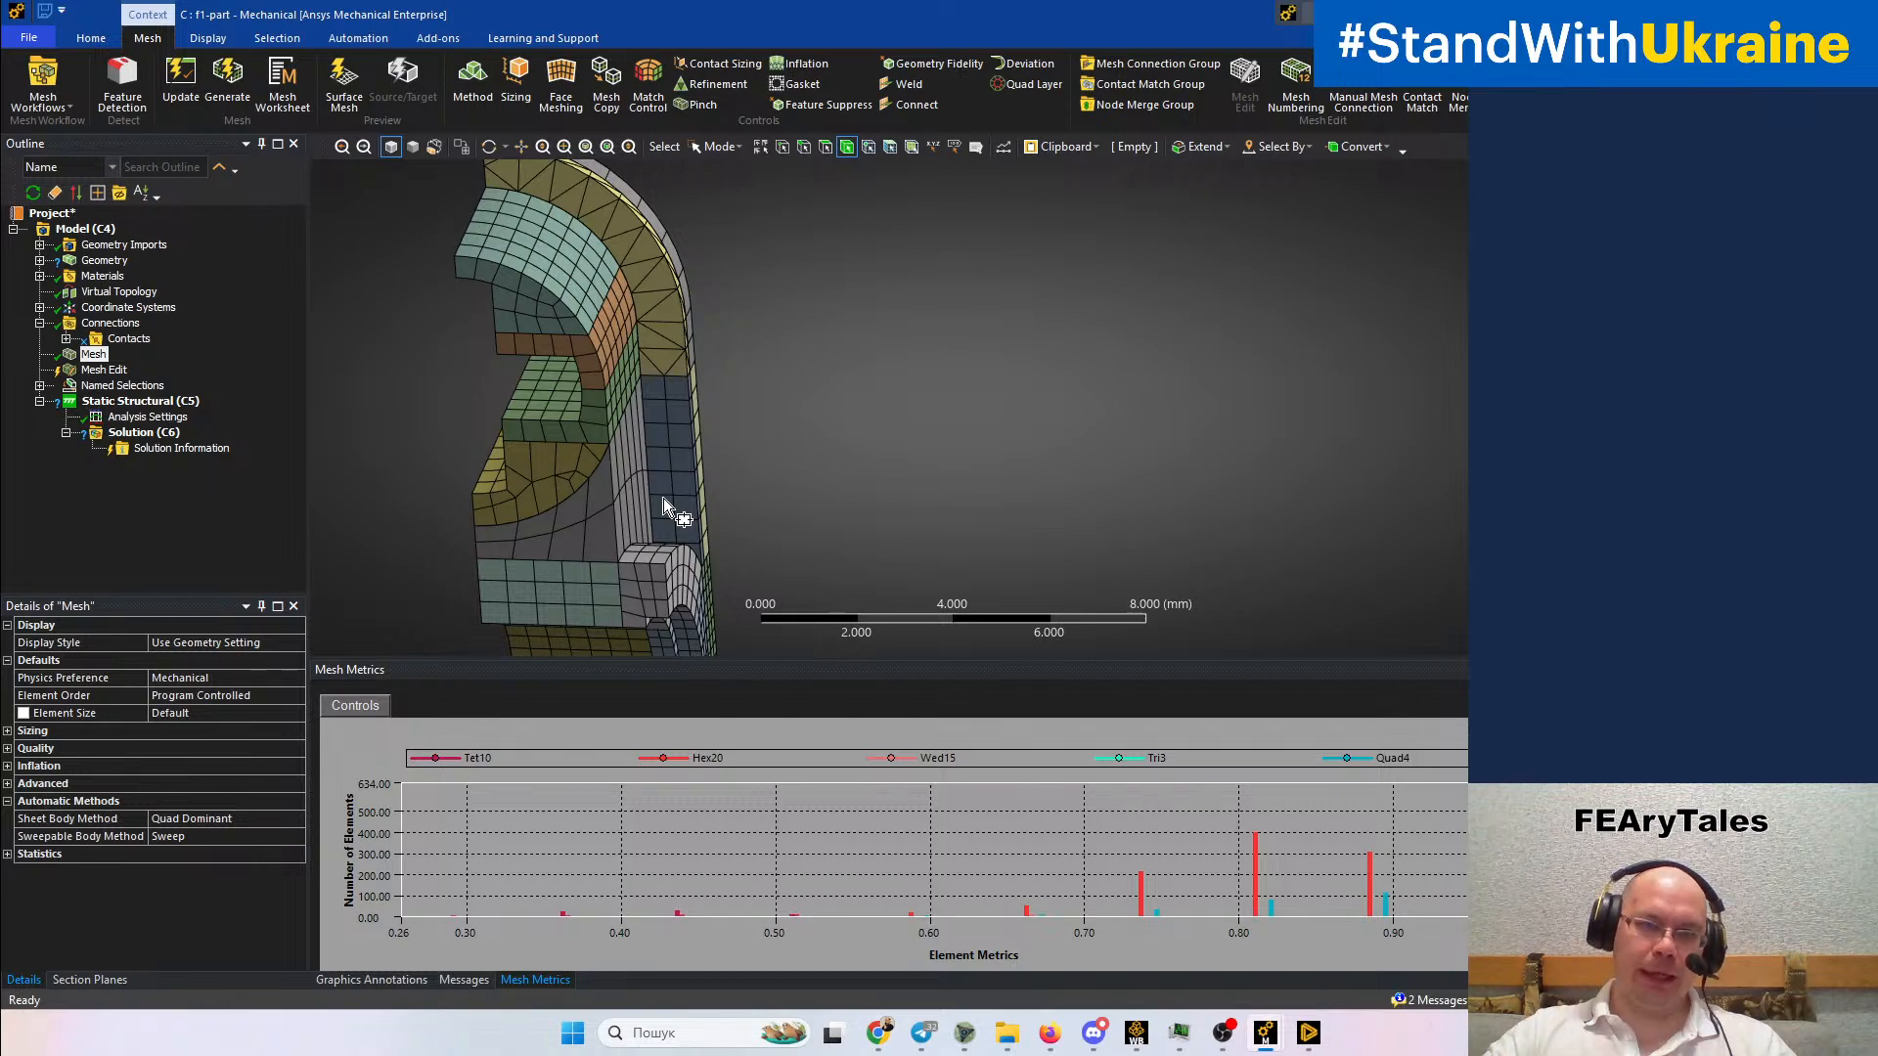
pyautogui.moveTo(663, 496); pyautogui.dragTo(950, 411, button='middle')
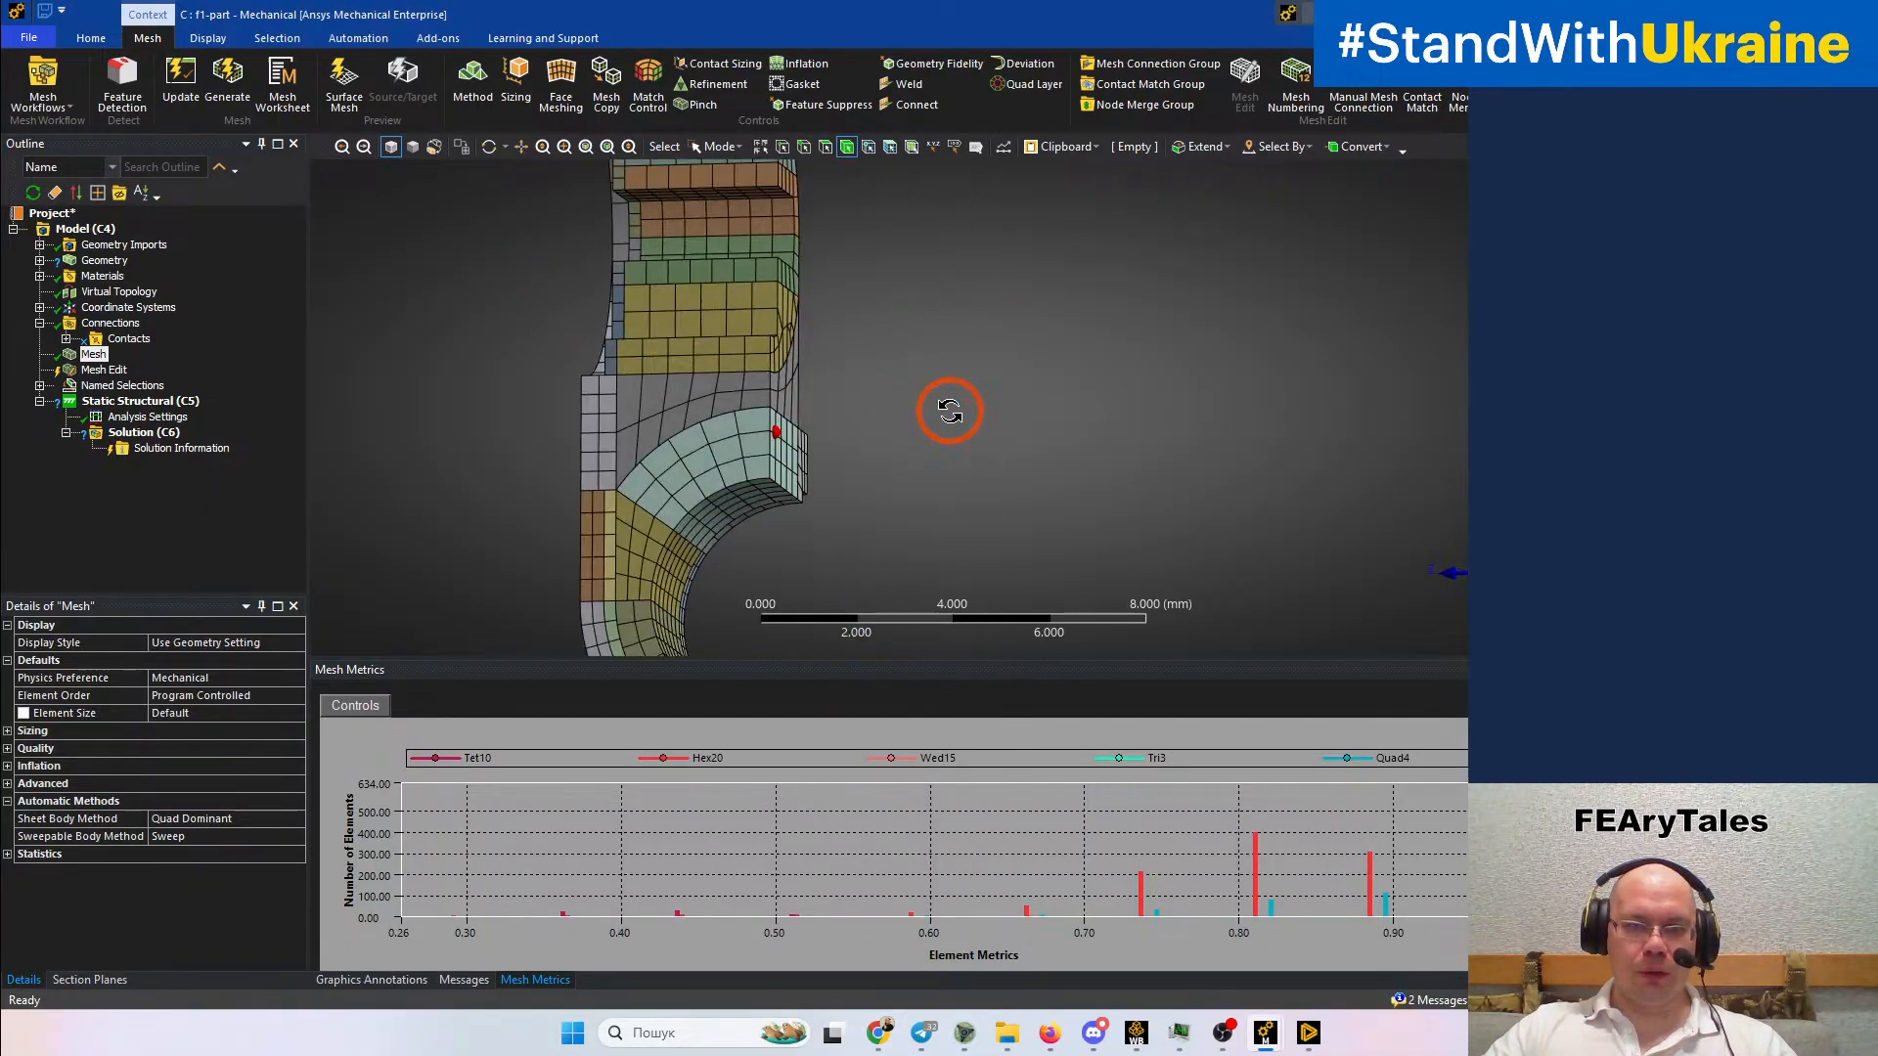
pyautogui.moveTo(798, 438); pyautogui.dragTo(634, 469, button='middle')
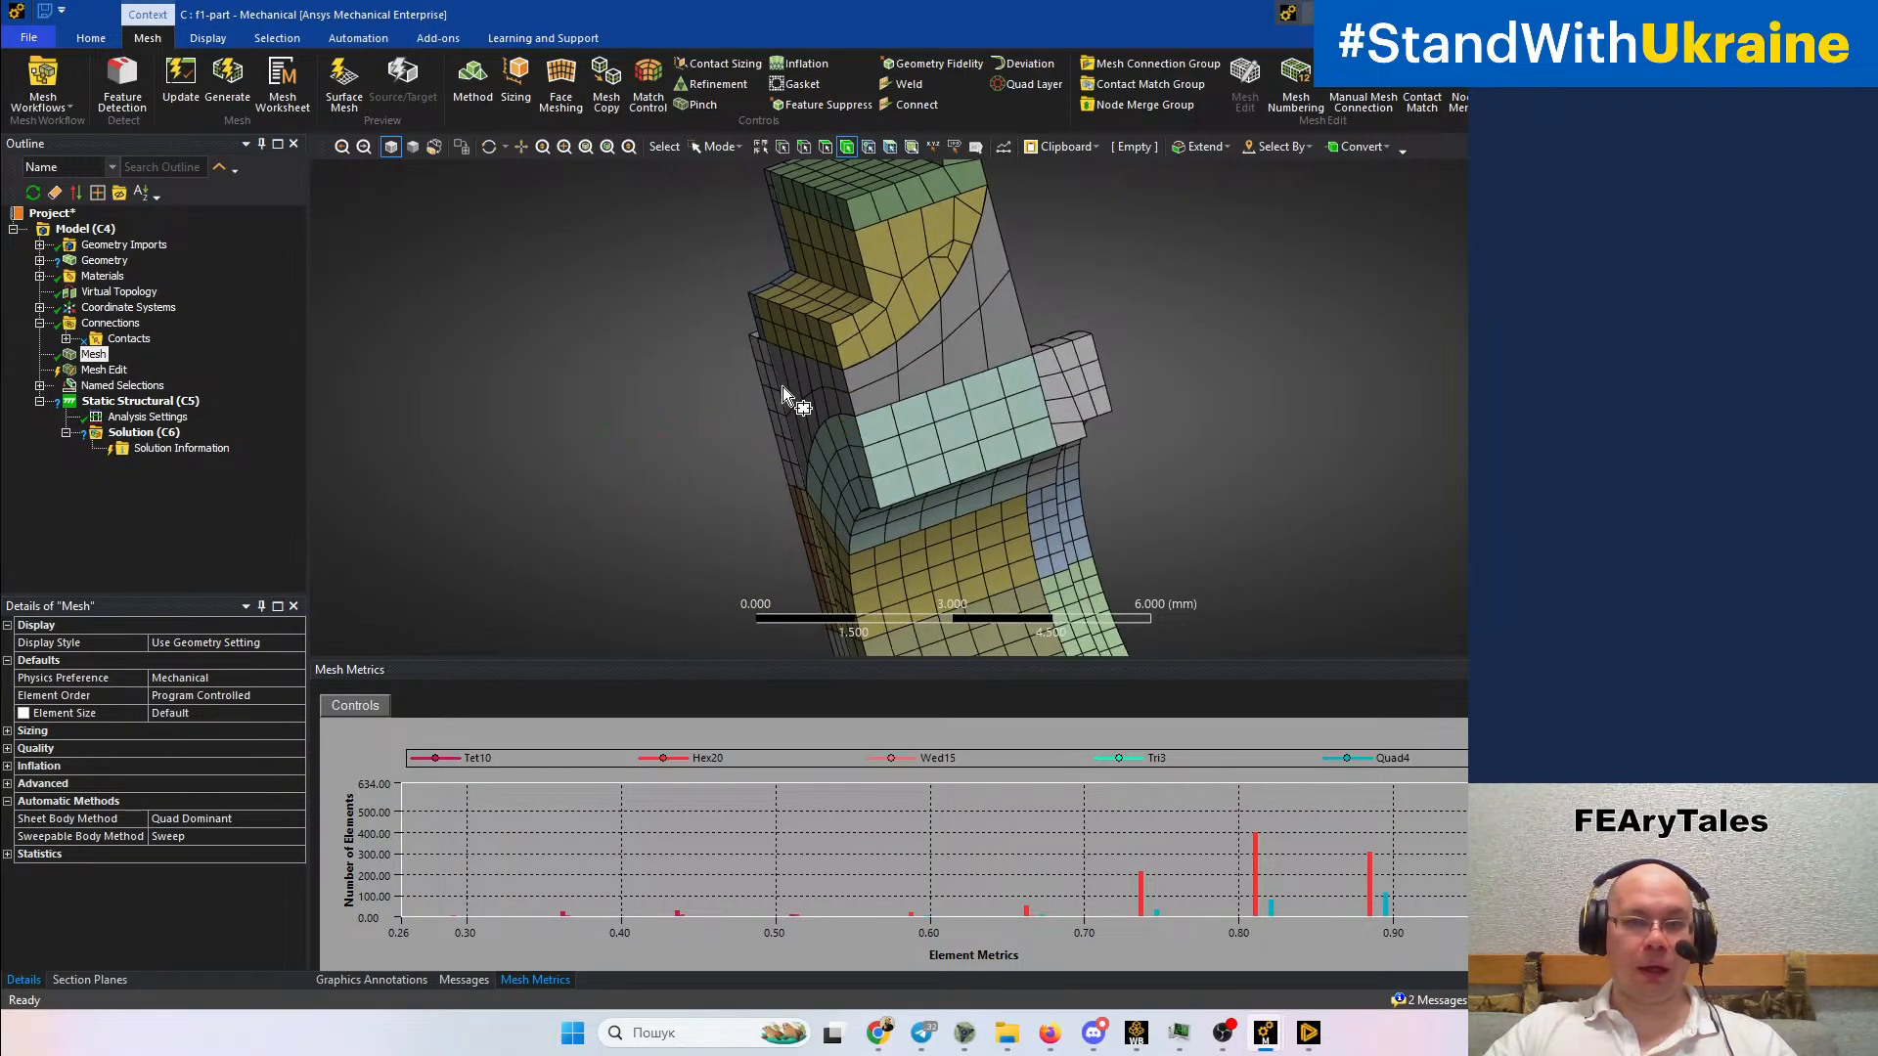
pyautogui.moveTo(827, 408)
pyautogui.mouseDown(button='middle')
pyautogui.moveTo(914, 402)
pyautogui.moveTo(825, 407)
pyautogui.moveTo(826, 391)
pyautogui.moveTo(939, 409)
pyautogui.moveTo(767, 414)
pyautogui.moveTo(988, 360)
pyautogui.moveTo(913, 373)
pyautogui.moveTo(812, 442)
pyautogui.moveTo(839, 420)
pyautogui.mouseUp(button='middle')
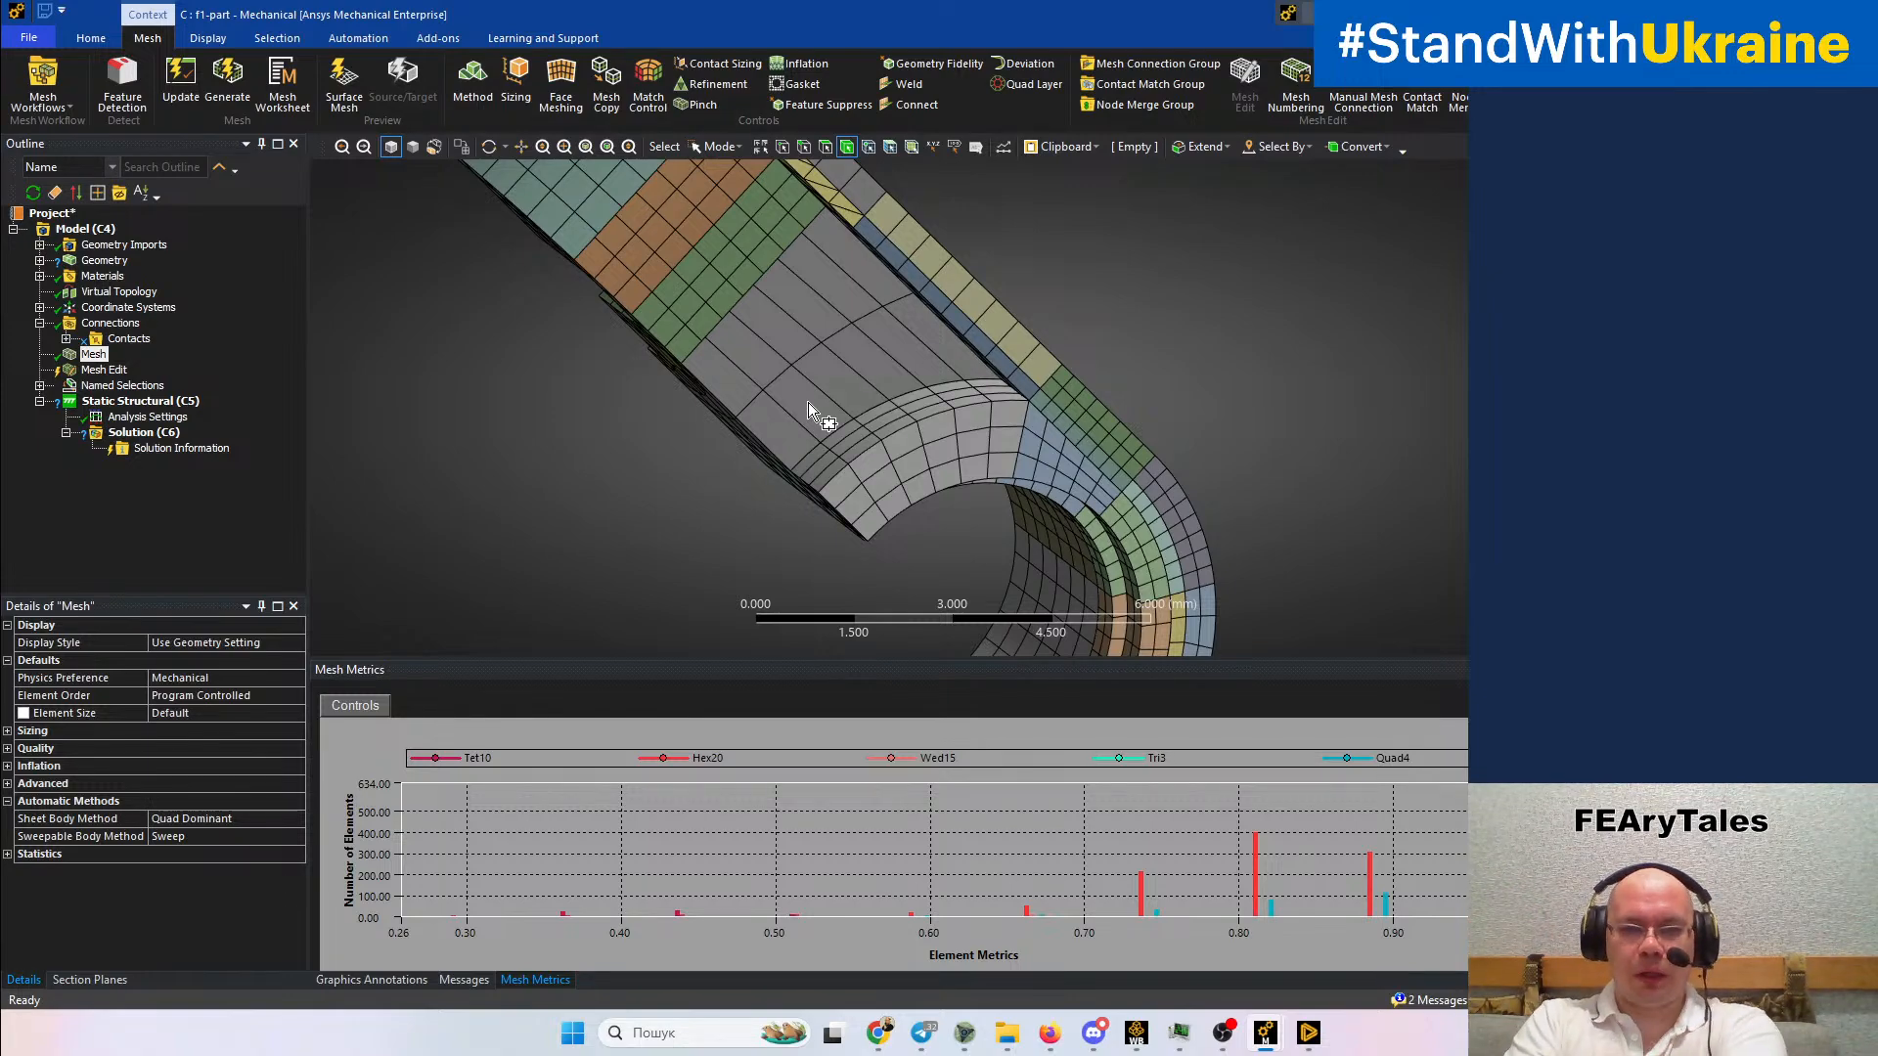
pyautogui.moveTo(789, 425); pyautogui.dragTo(656, 485, button='middle')
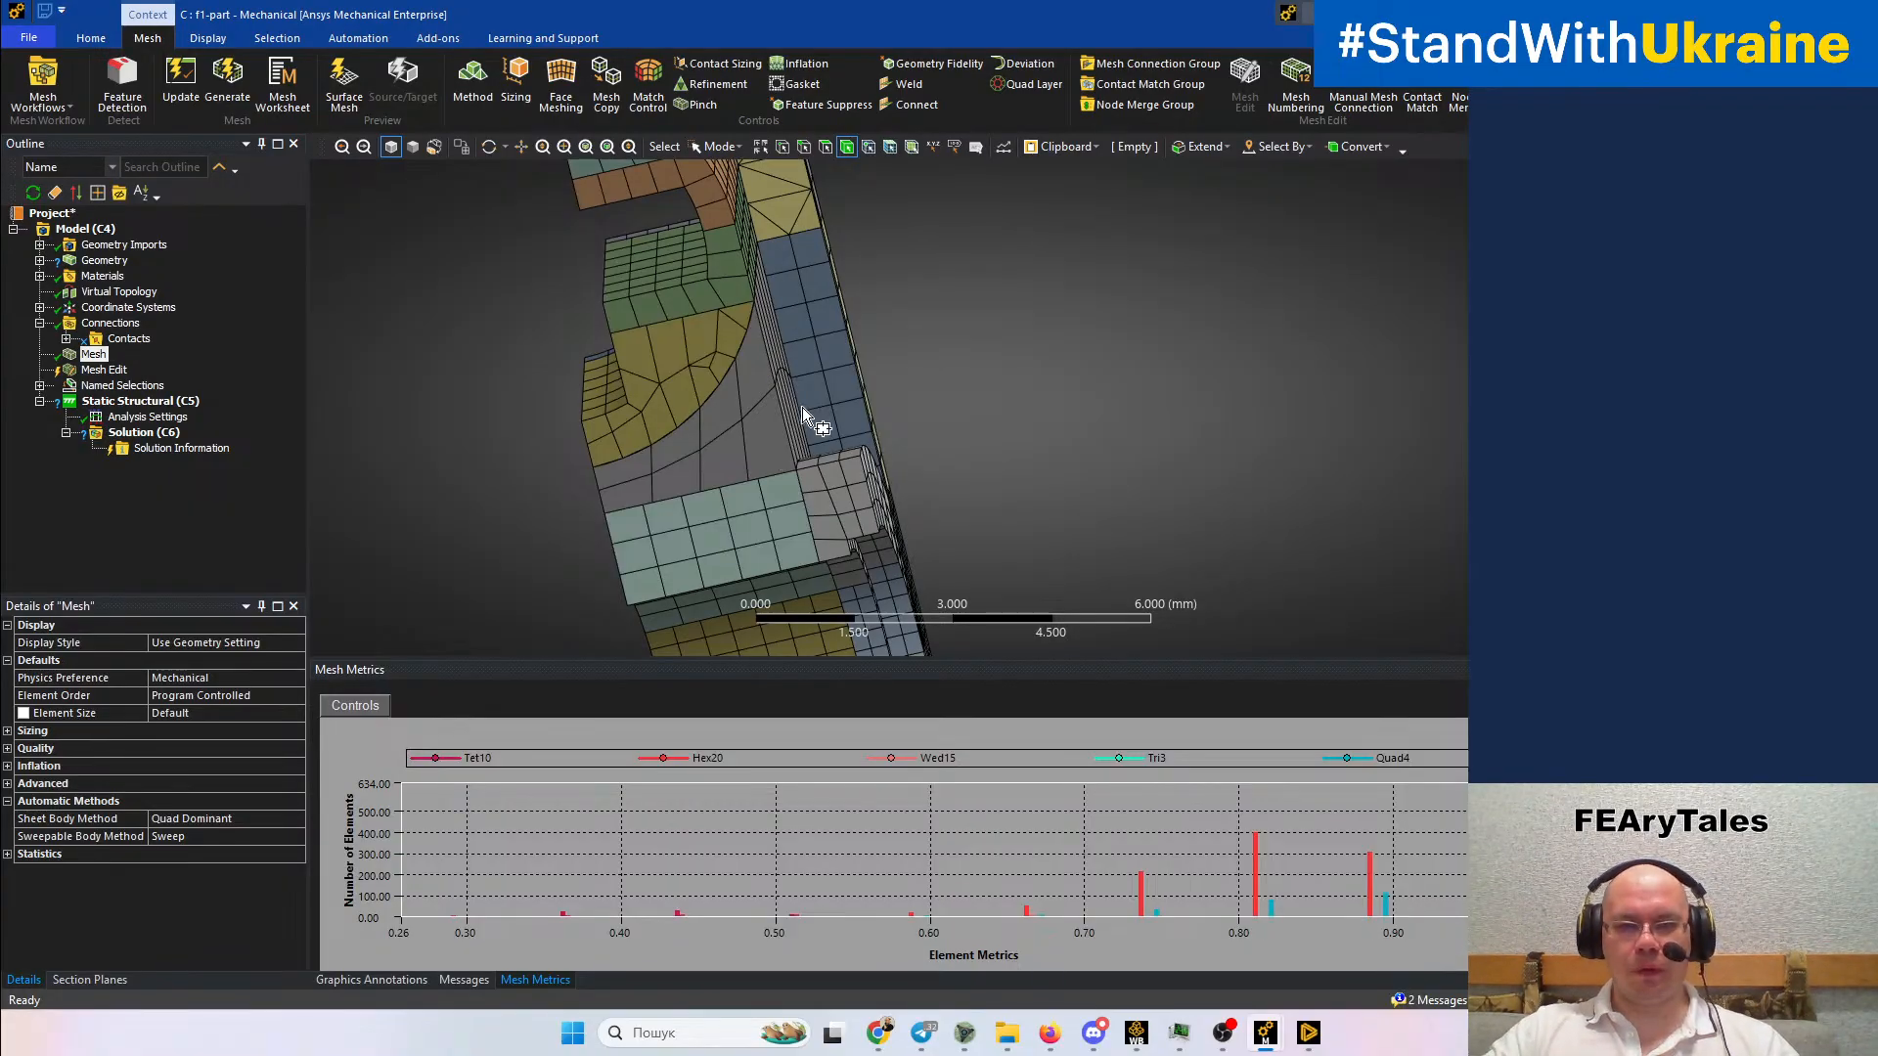
pyautogui.moveTo(813, 376); pyautogui.dragTo(647, 387, button='middle')
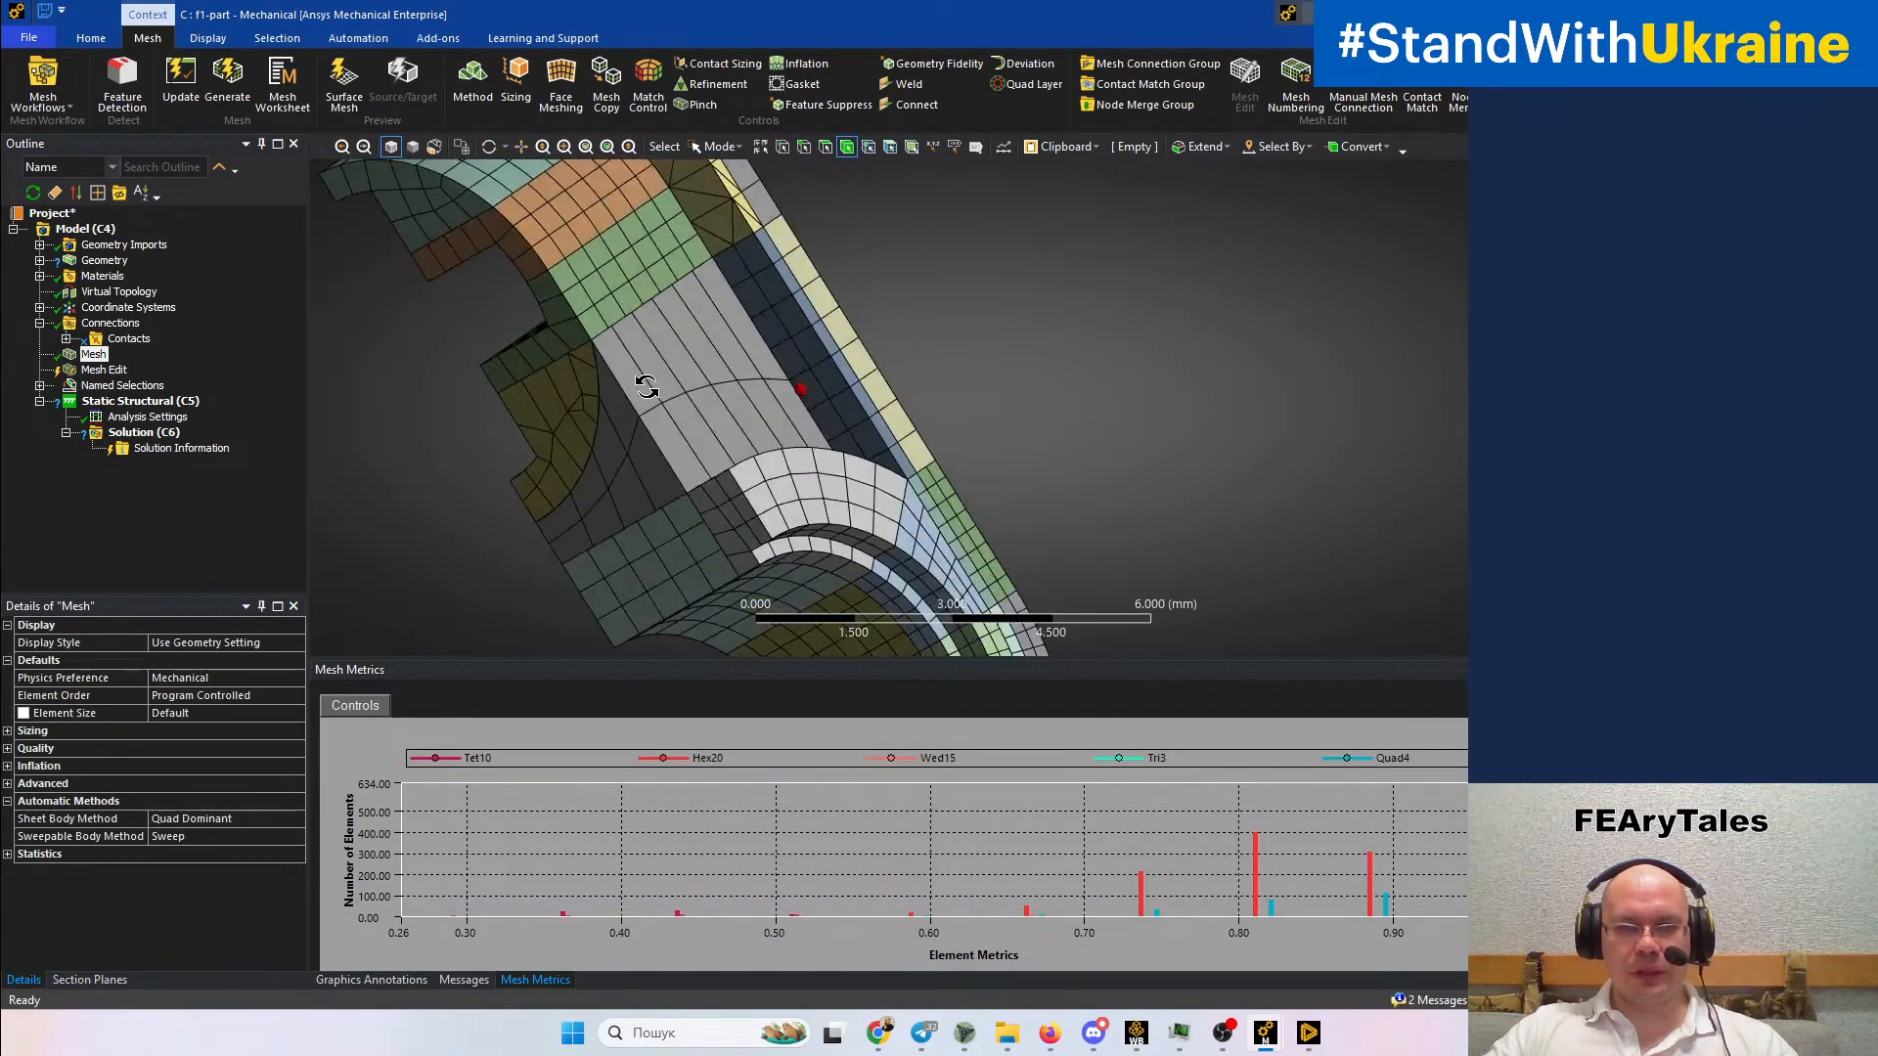
pyautogui.moveTo(726, 325); pyautogui.dragTo(842, 529, button='middle')
pyautogui.scroll(4, 842, 526)
pyautogui.keyDown('ctrl'); pyautogui.moveTo(587, 452); pyautogui.dragTo(1099, 386, button='middle'); pyautogui.keyUp('ctrl')
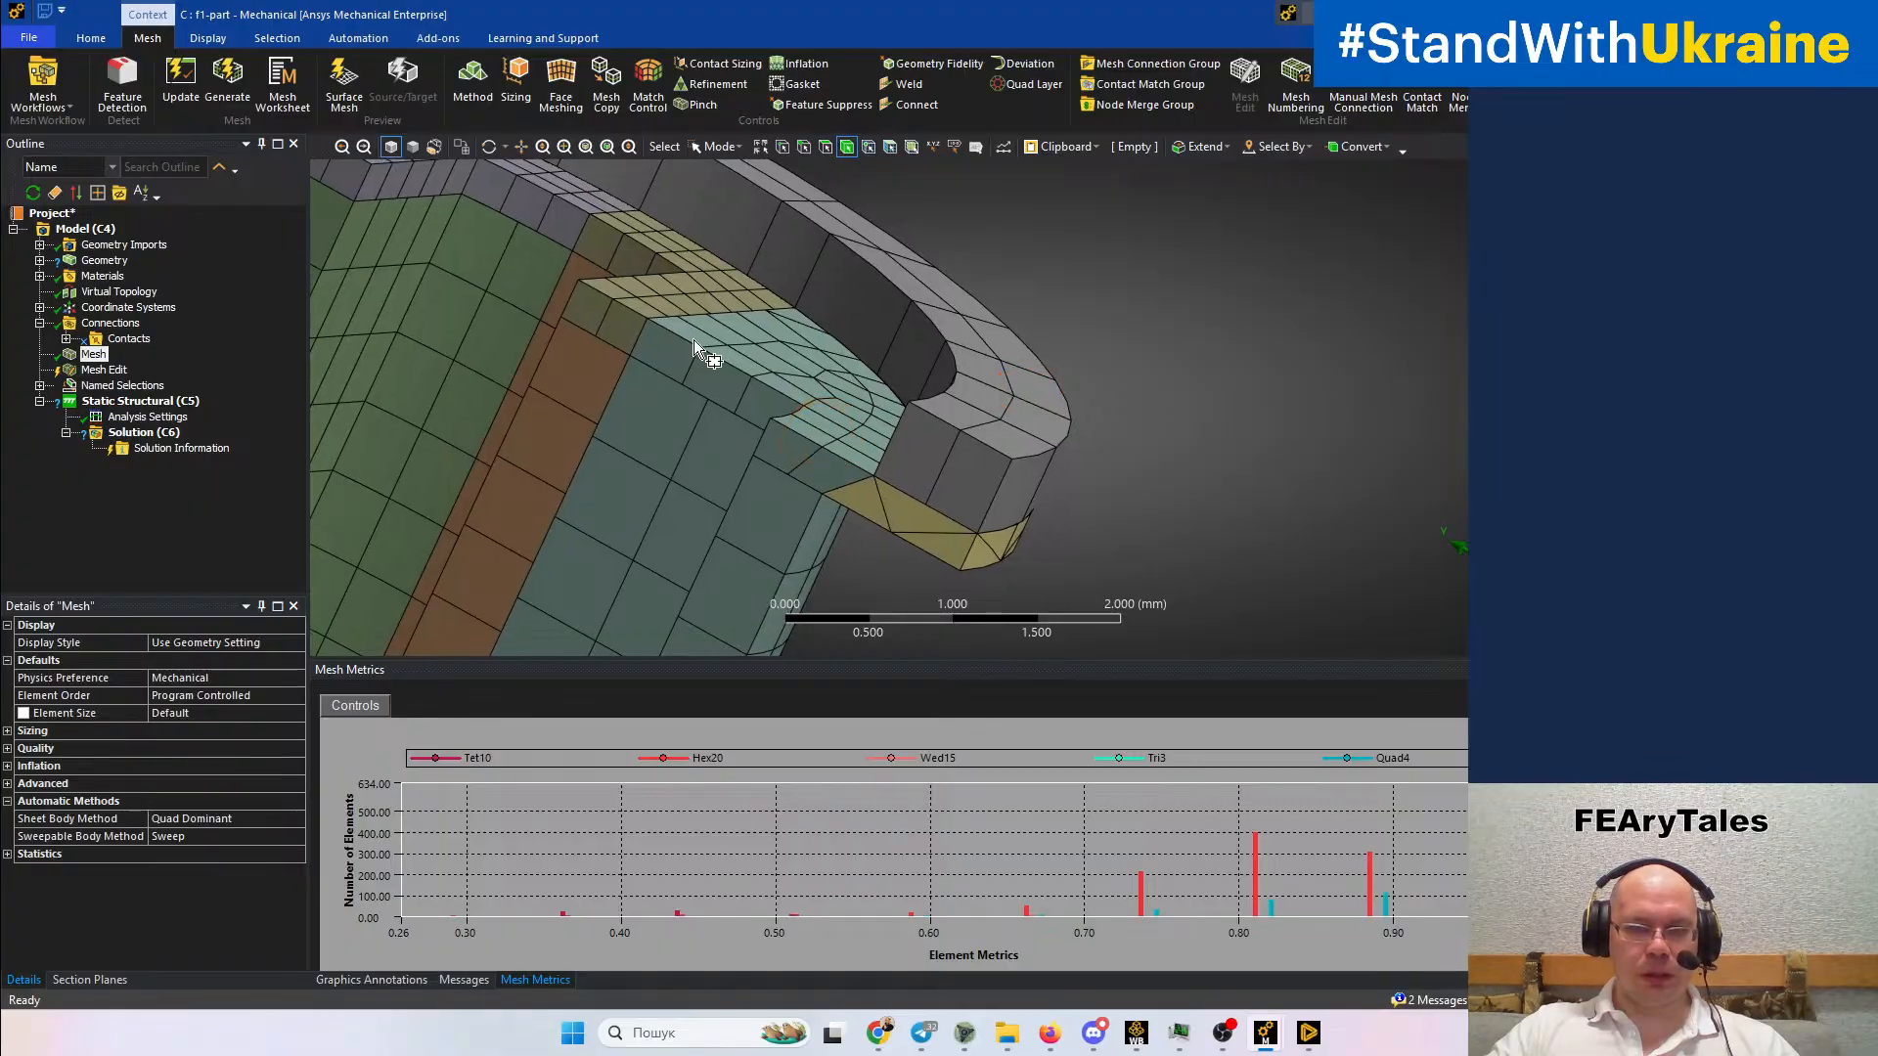
pyautogui.moveTo(784, 464); pyautogui.dragTo(754, 315, button='middle')
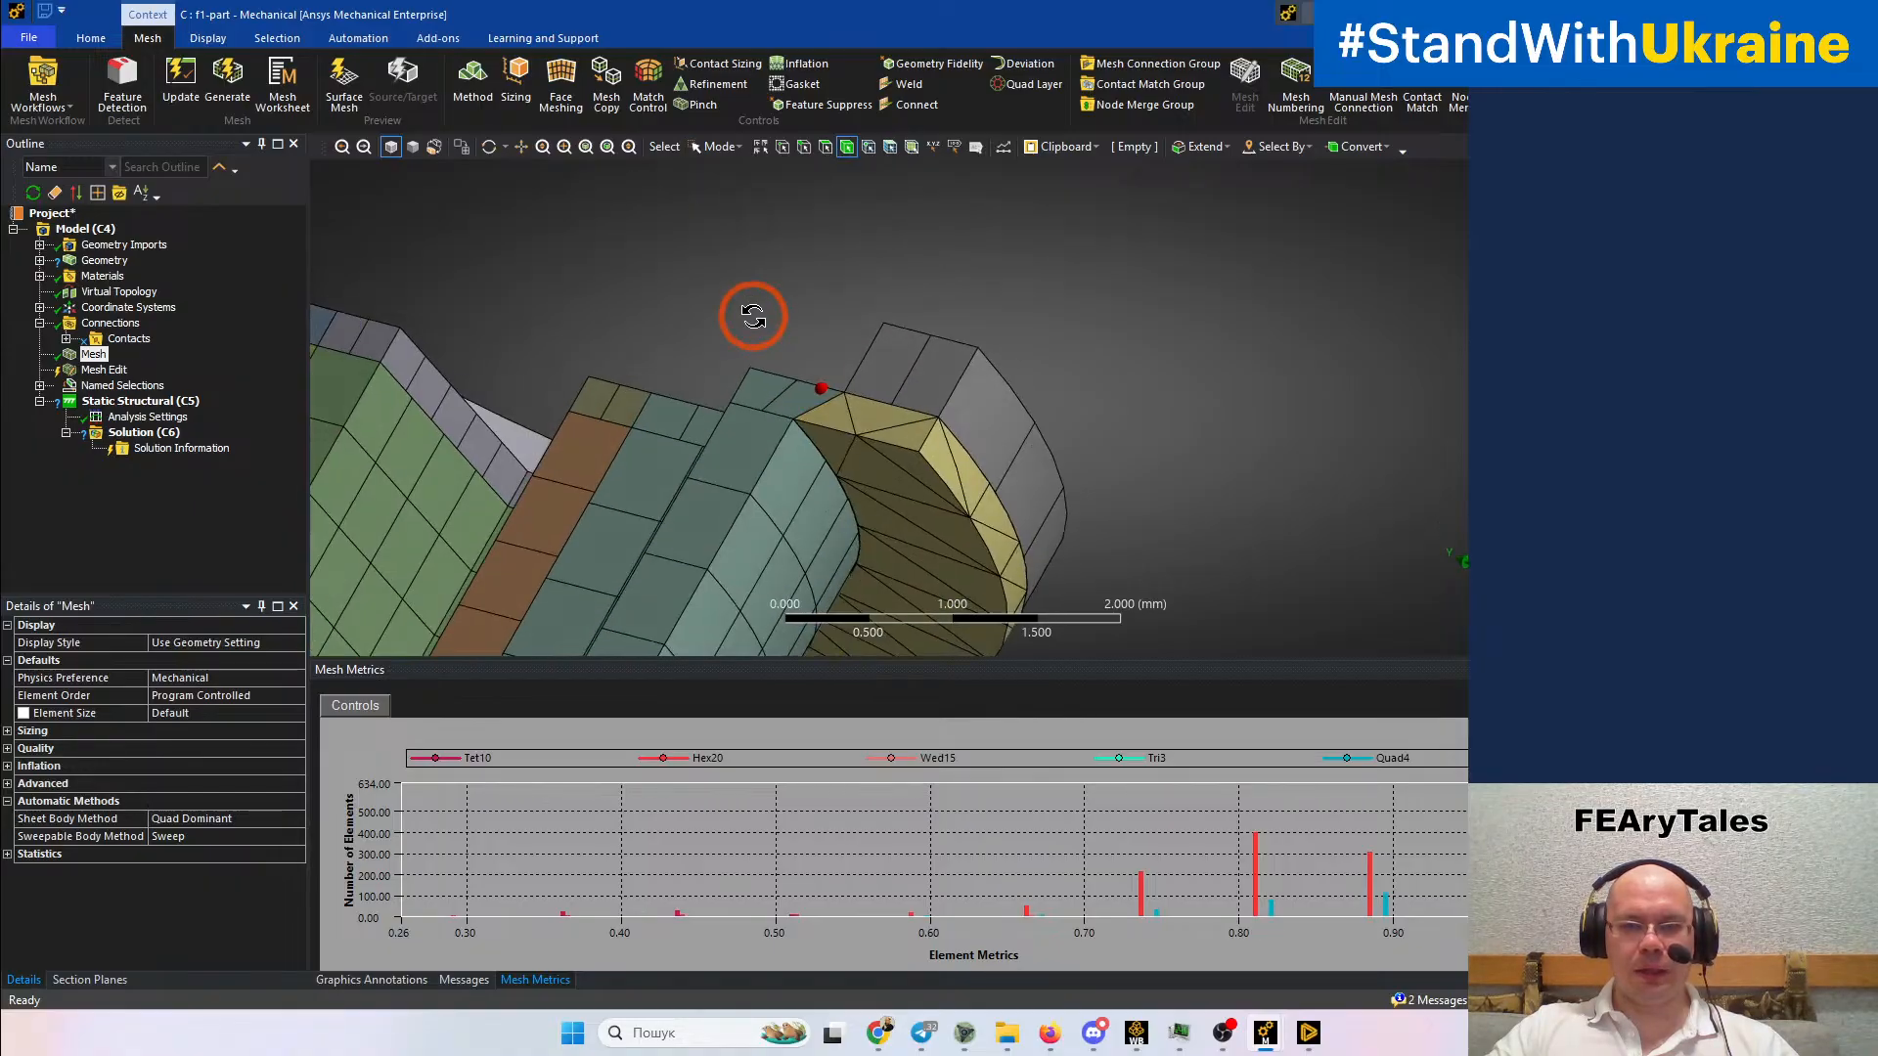
# Isolate the thin arc-shaped body with tetrahedral elements by hiding all other bodies
pyautogui.click(721, 147)
pyautogui.click(722, 176)
pyautogui.click(912, 466)
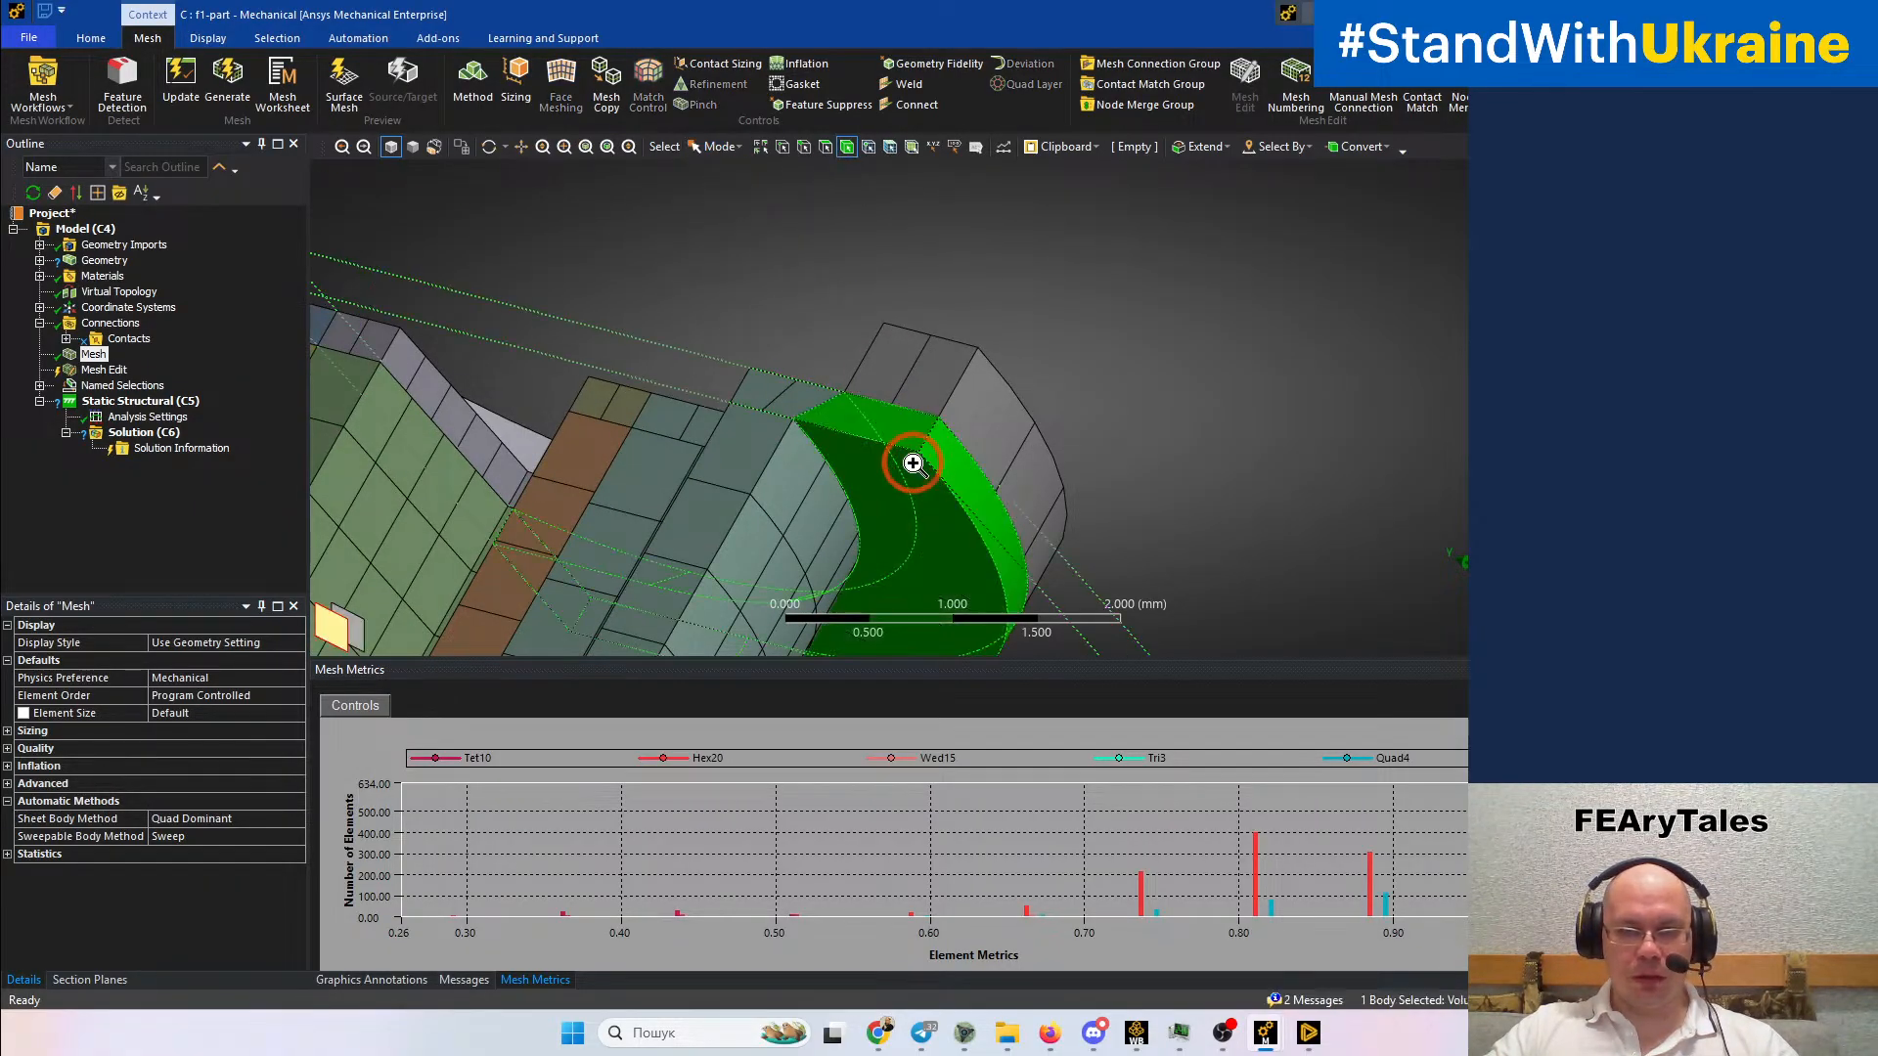
pyautogui.rightClick(912, 466)
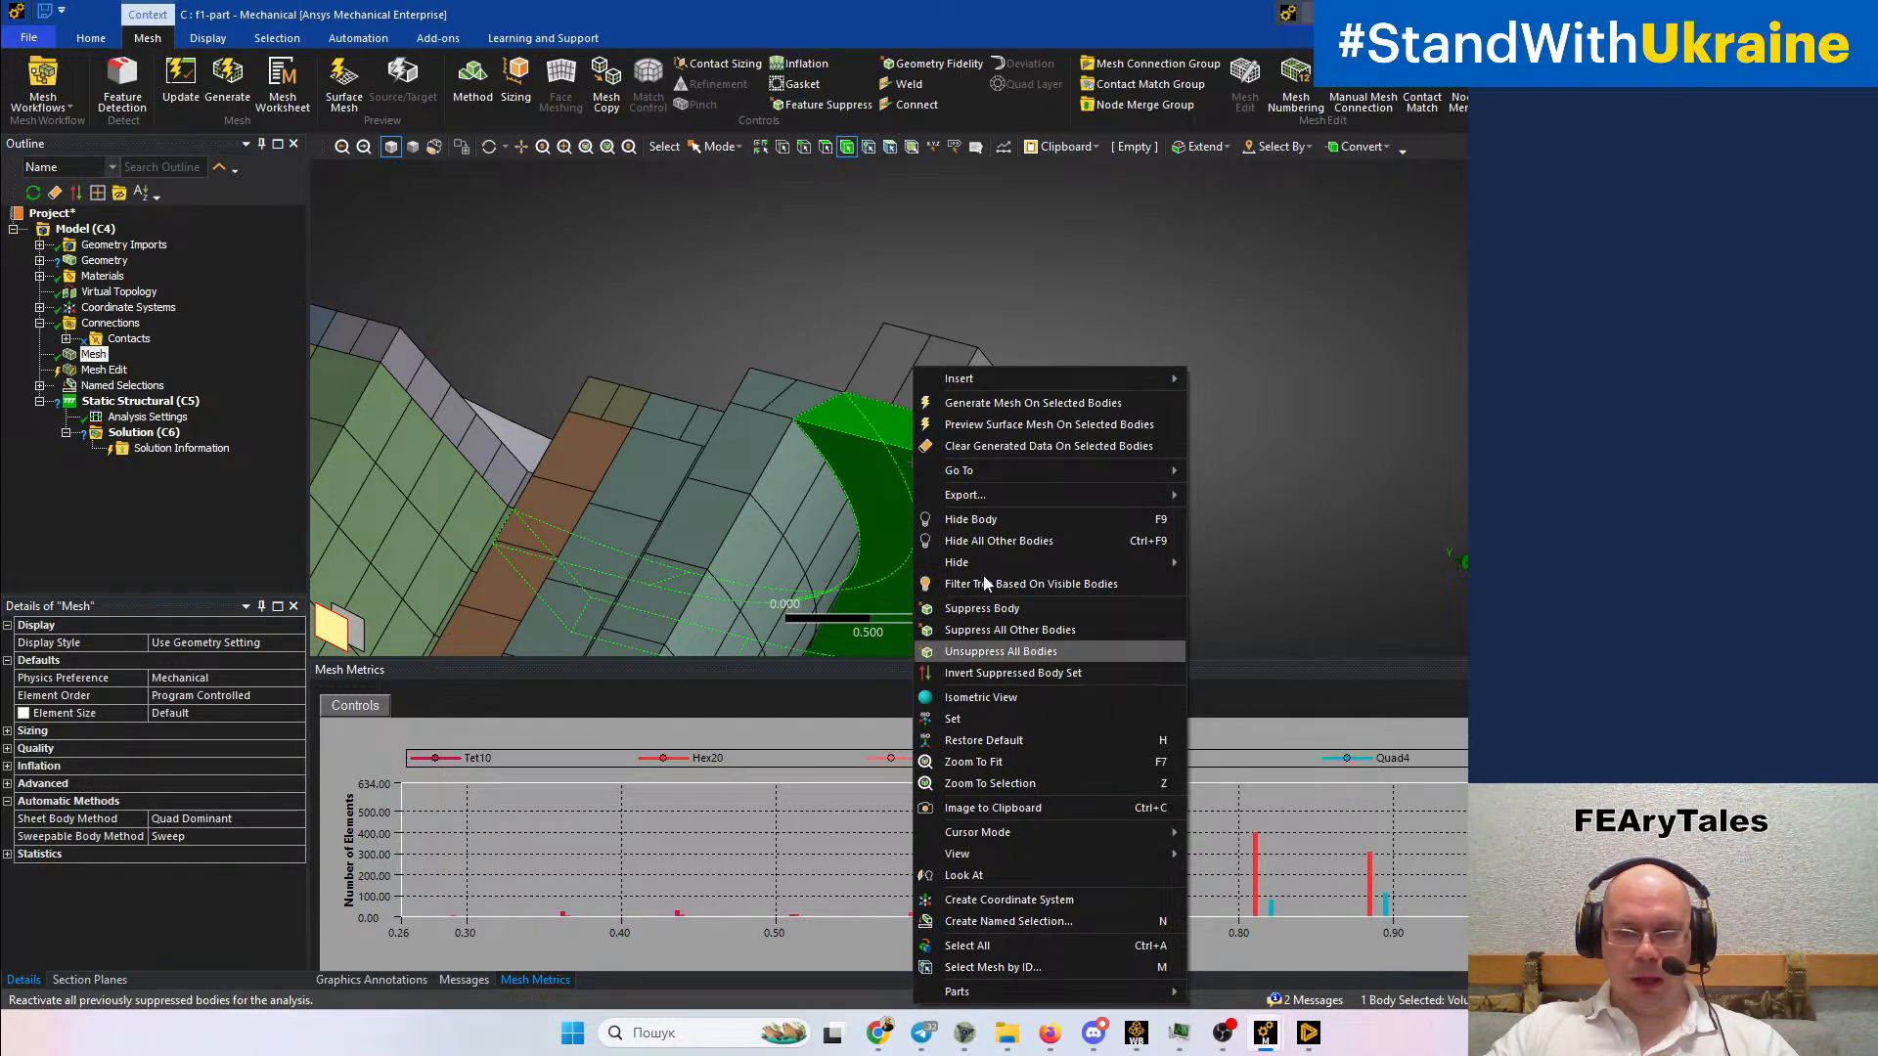
pyautogui.click(994, 543)
pyautogui.moveTo(920, 517); pyautogui.dragTo(913, 511, button='middle')
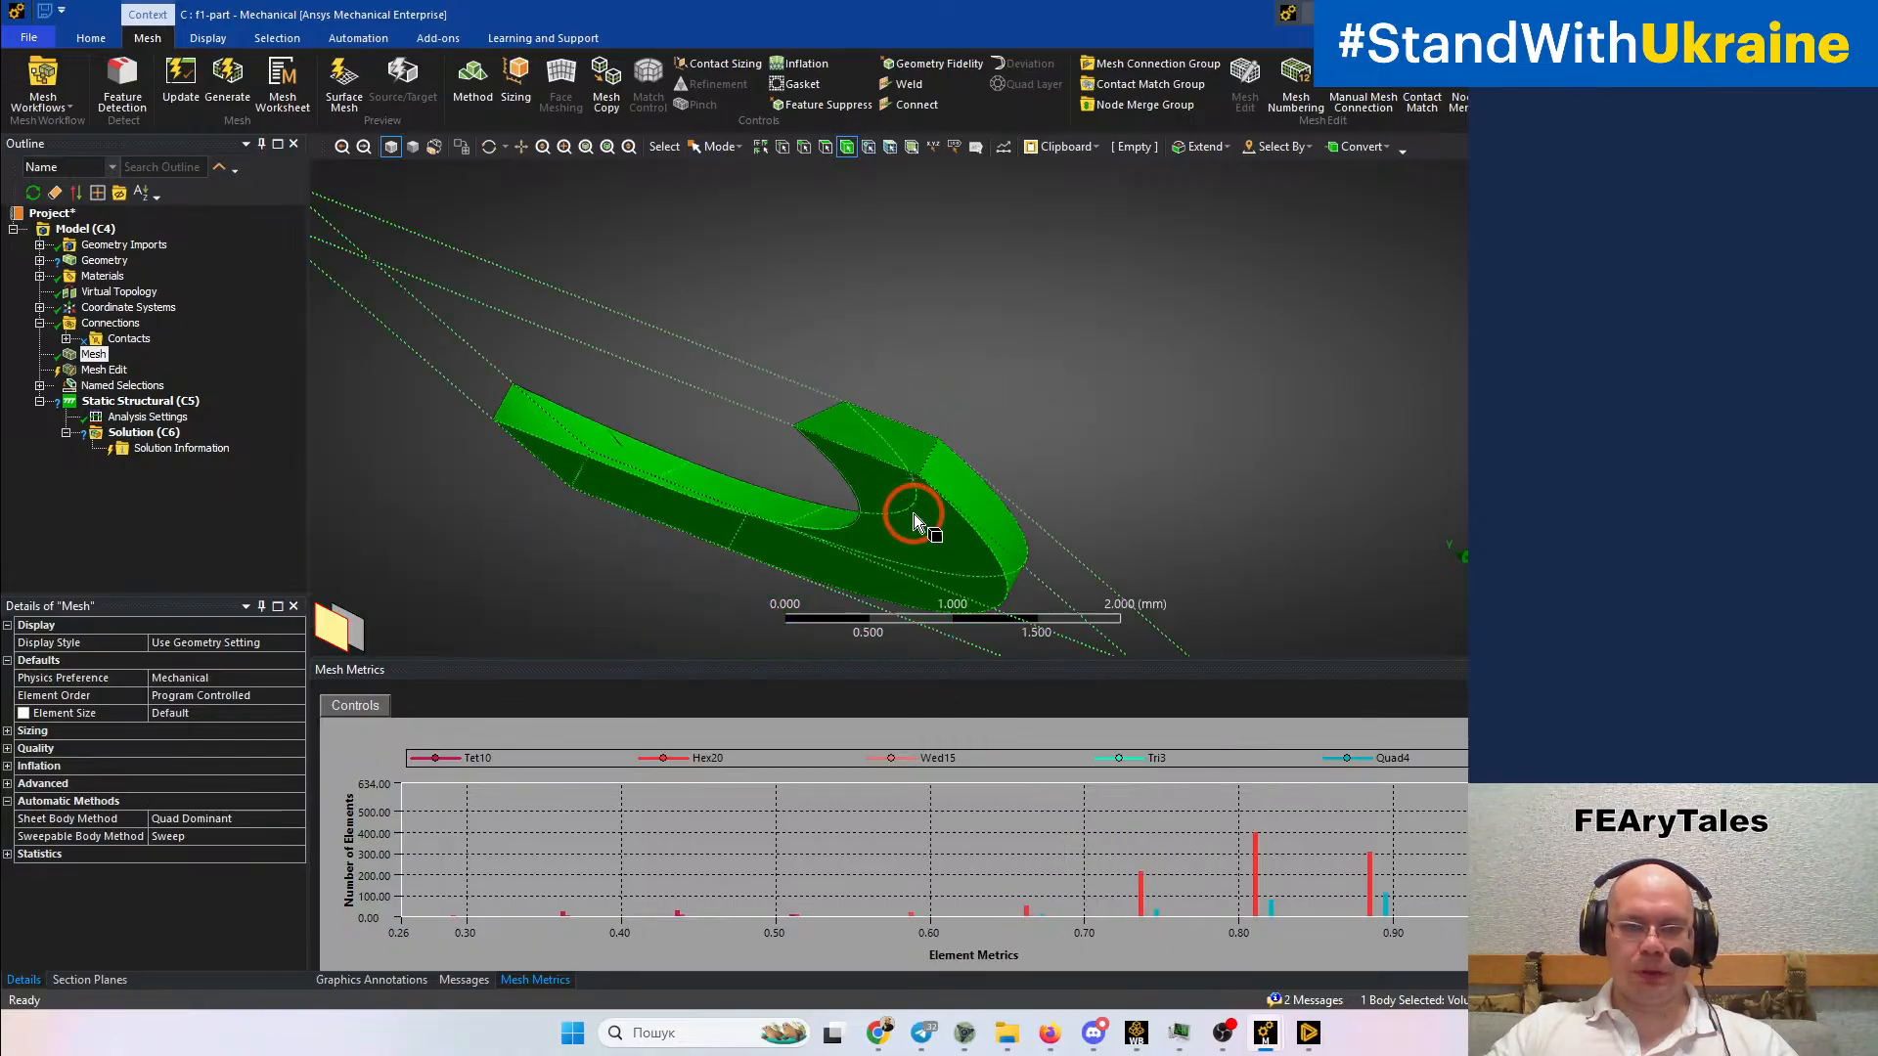
# Inspect the isolated arc-shaped body's geometry without its mesh, checking its faces and edges from several sides
pyautogui.click(882, 299)
pyautogui.moveTo(883, 305); pyautogui.dragTo(448, 456, button='middle')
pyautogui.click(71, 322)
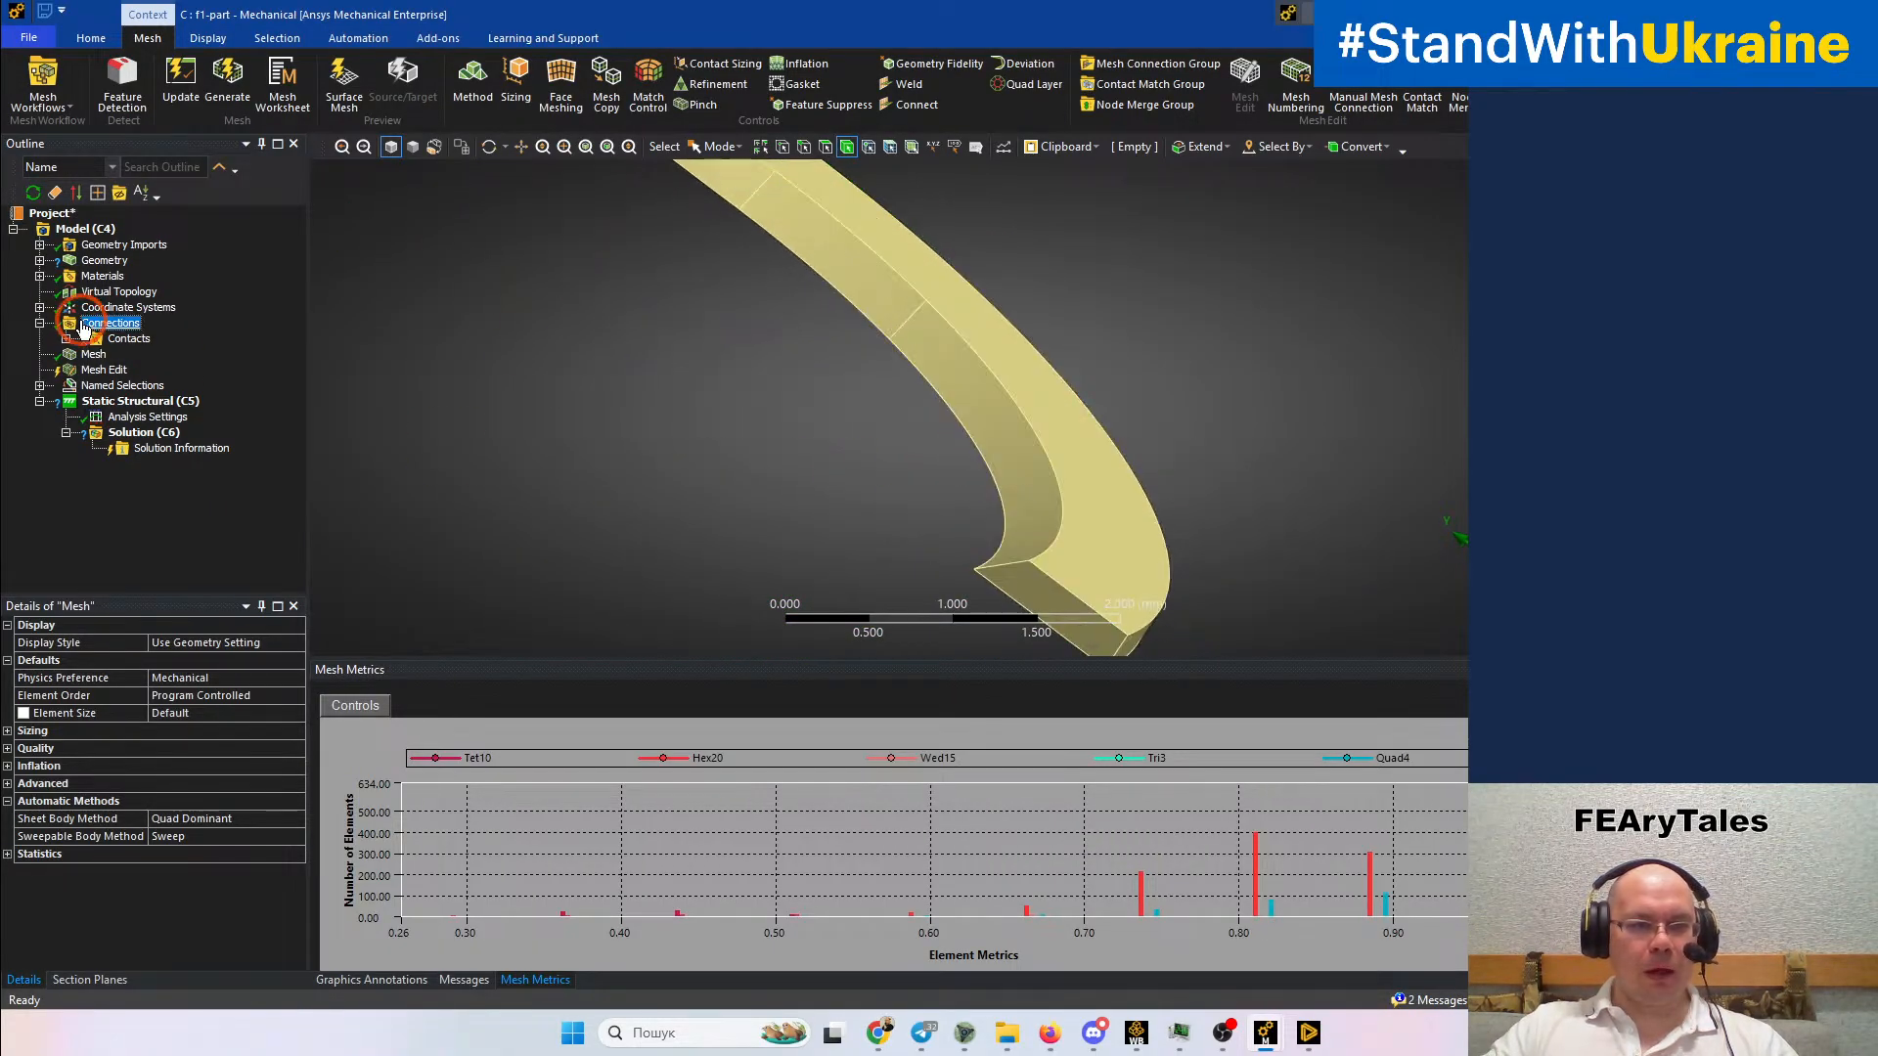
pyautogui.moveTo(884, 386); pyautogui.dragTo(729, 367, button='middle')
pyautogui.moveTo(989, 335); pyautogui.dragTo(1162, 326, button='middle')
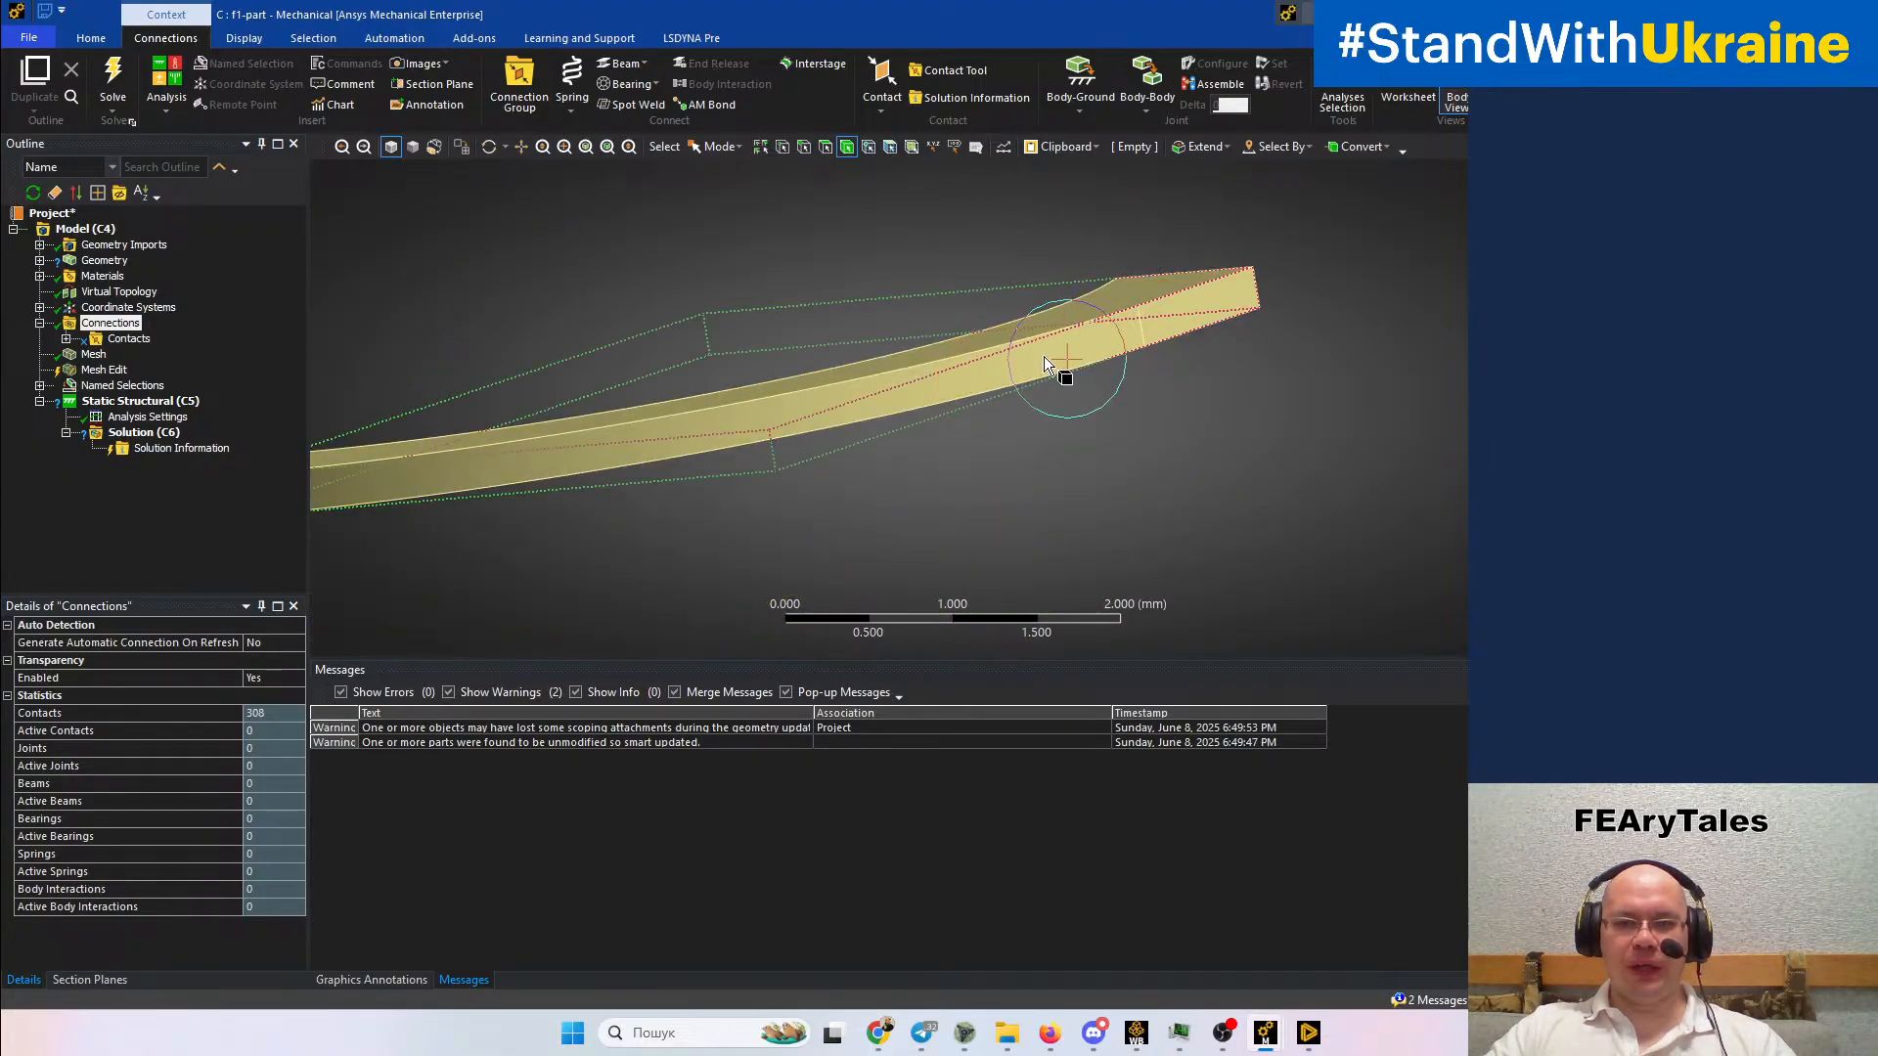
pyautogui.moveTo(917, 390); pyautogui.dragTo(1017, 518, button='middle')
pyautogui.scroll(-3, 1010, 504)
pyautogui.keyDown('ctrl'); pyautogui.moveTo(999, 438); pyautogui.dragTo(976, 508, button='middle'); pyautogui.keyUp('ctrl')
pyautogui.moveTo(845, 459); pyautogui.dragTo(860, 323, button='middle')
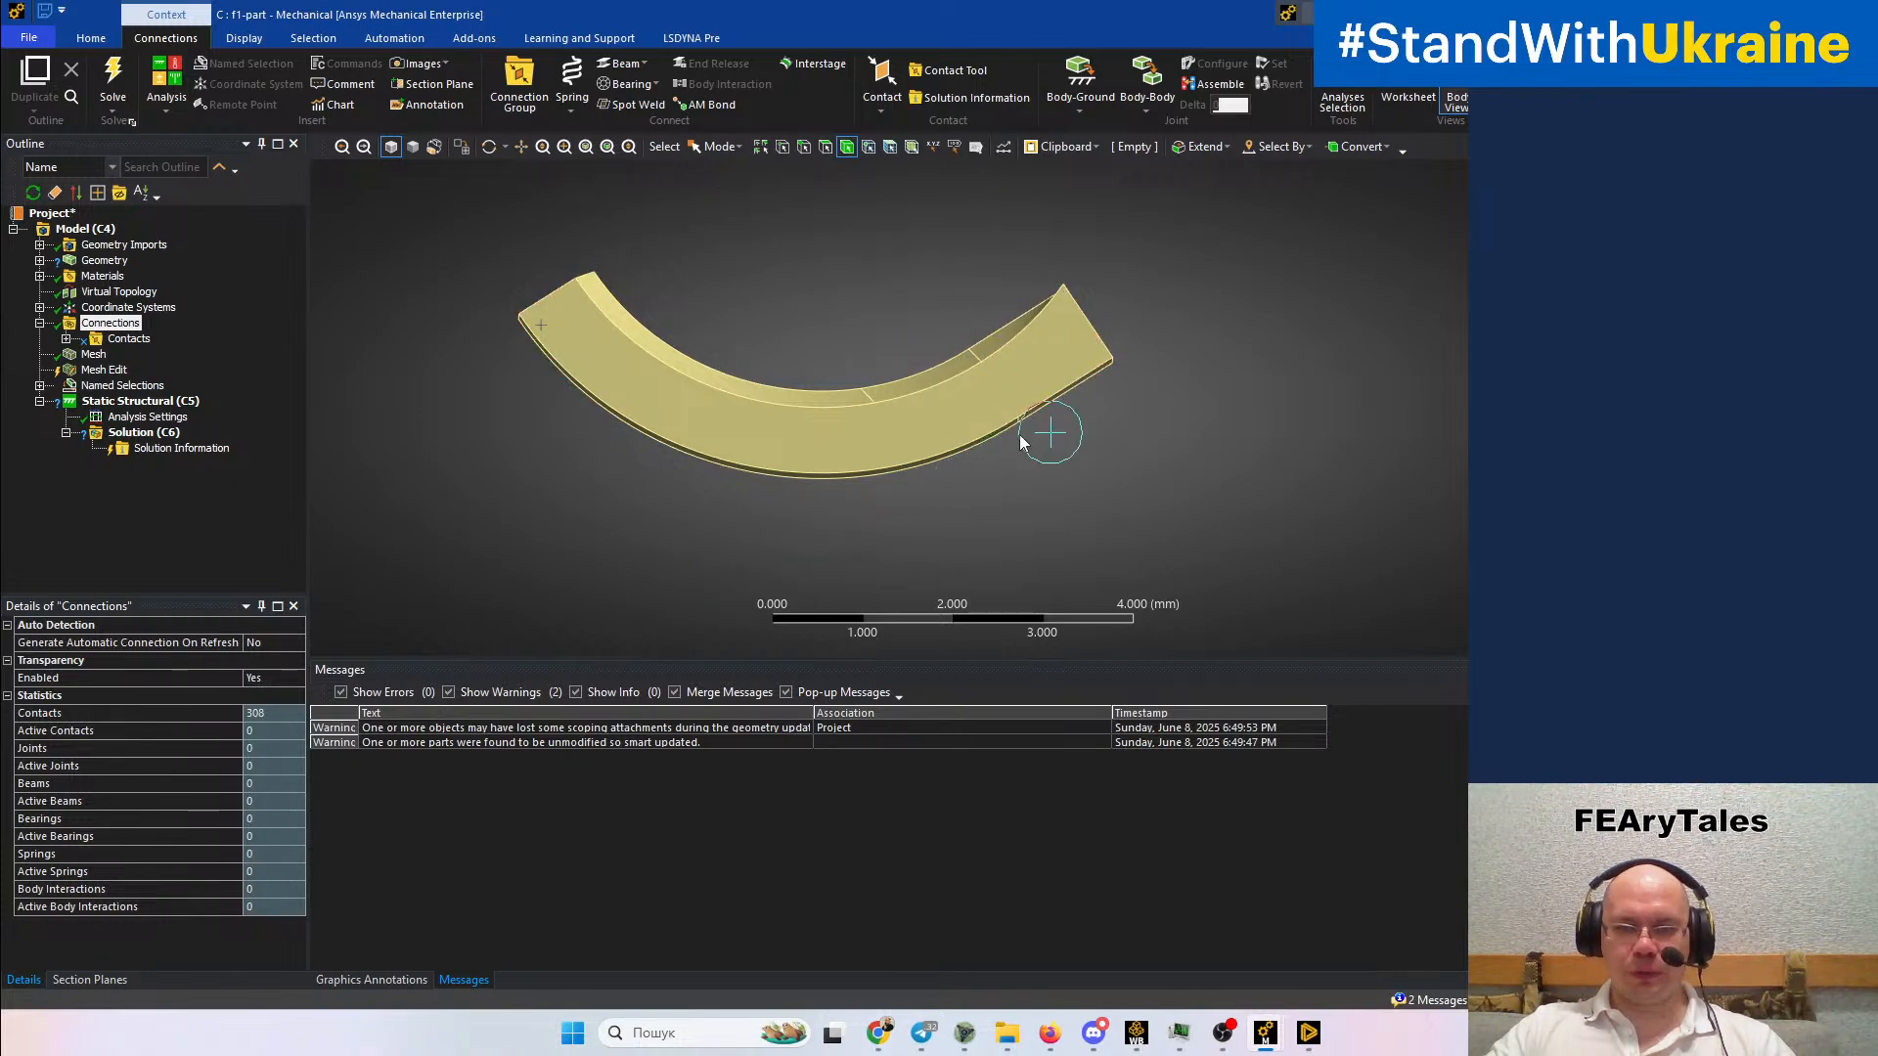
pyautogui.moveTo(880, 453); pyautogui.dragTo(893, 382, button='middle')
# Insert a mesh method on the isolated arc-shaped body and set it to MultiZone
pyautogui.click(737, 432)
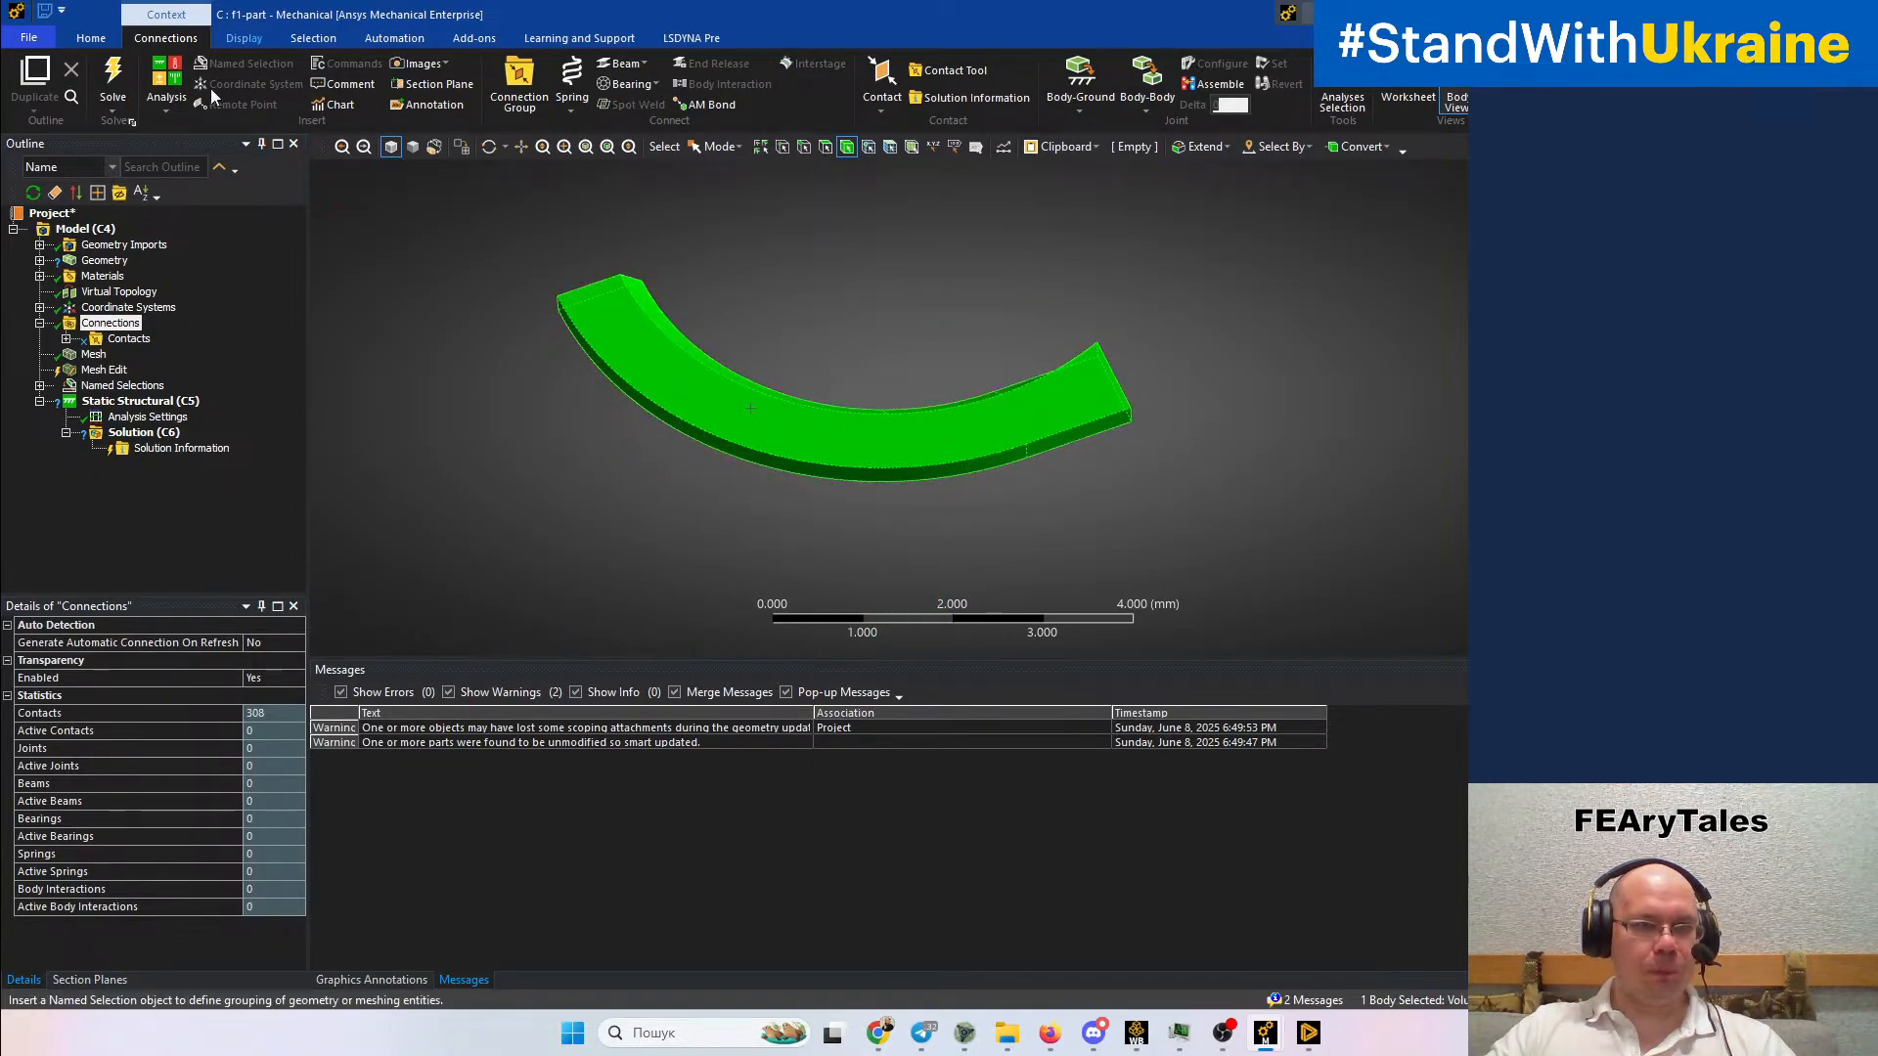
pyautogui.click(93, 354)
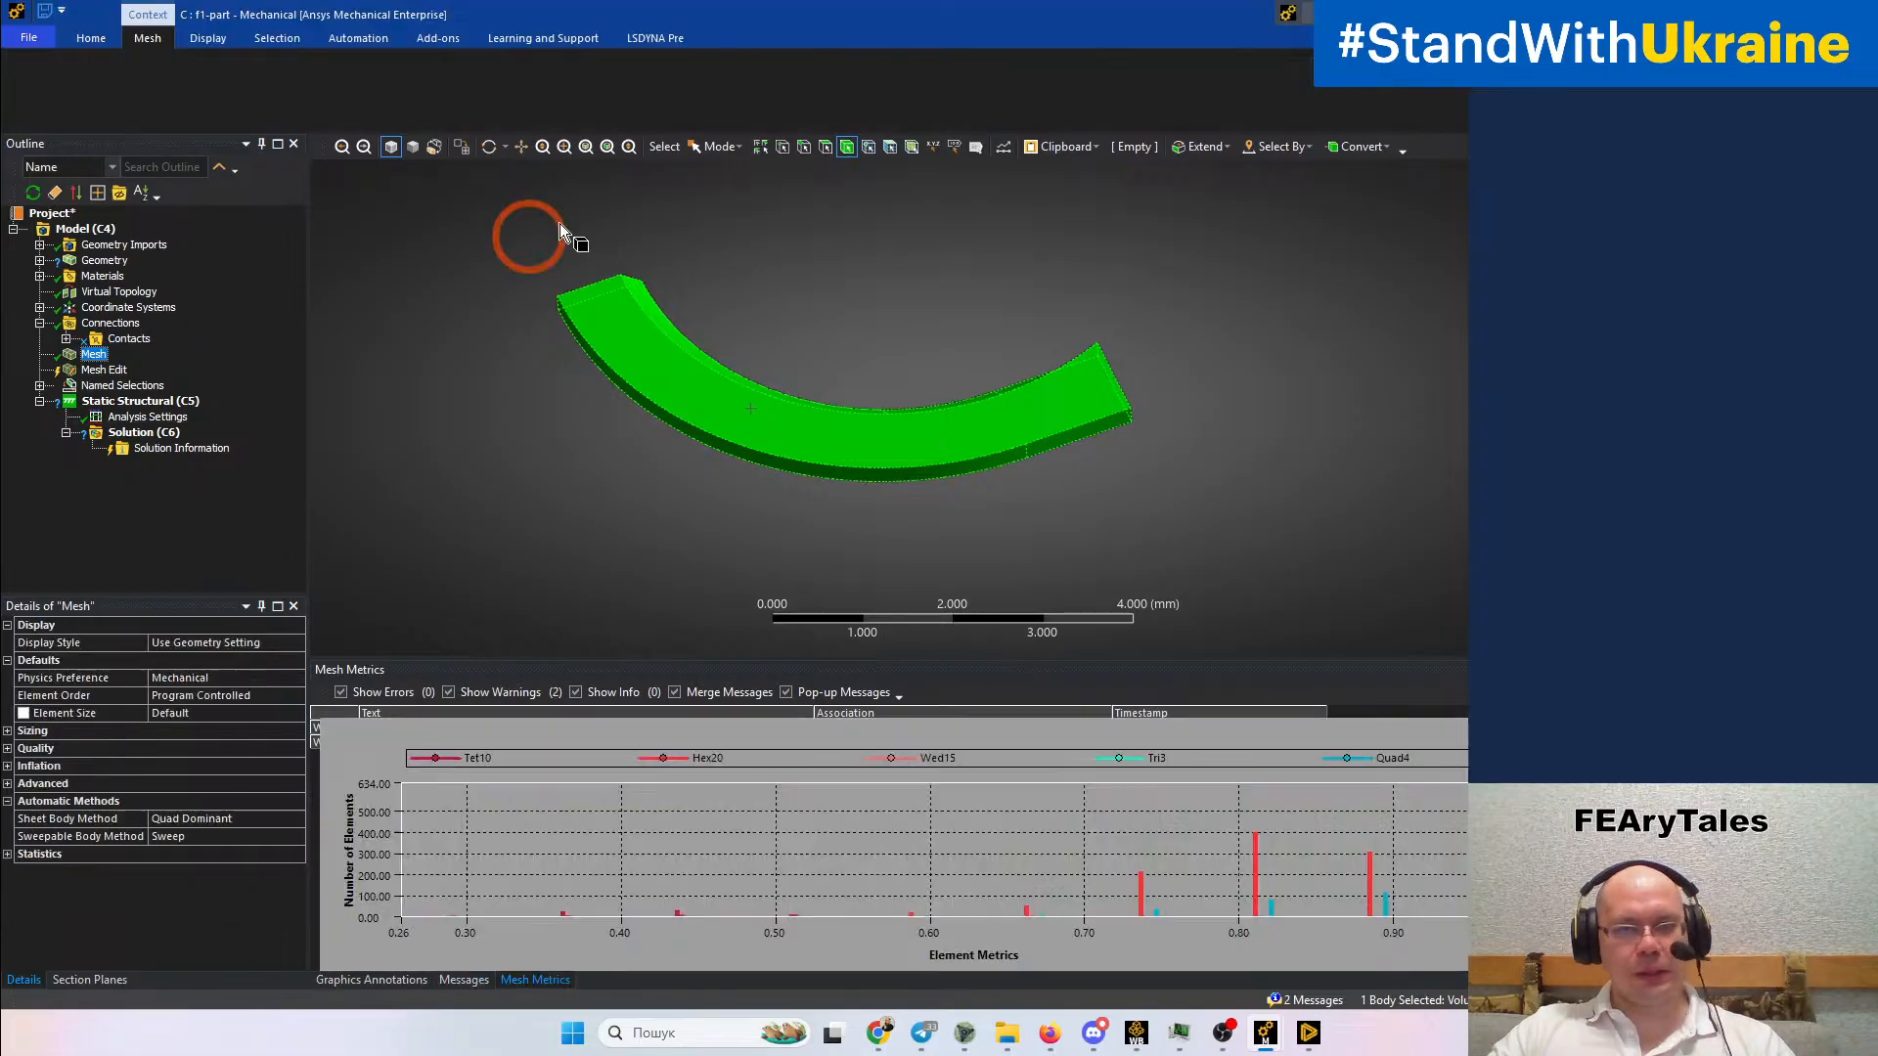
pyautogui.click(470, 98)
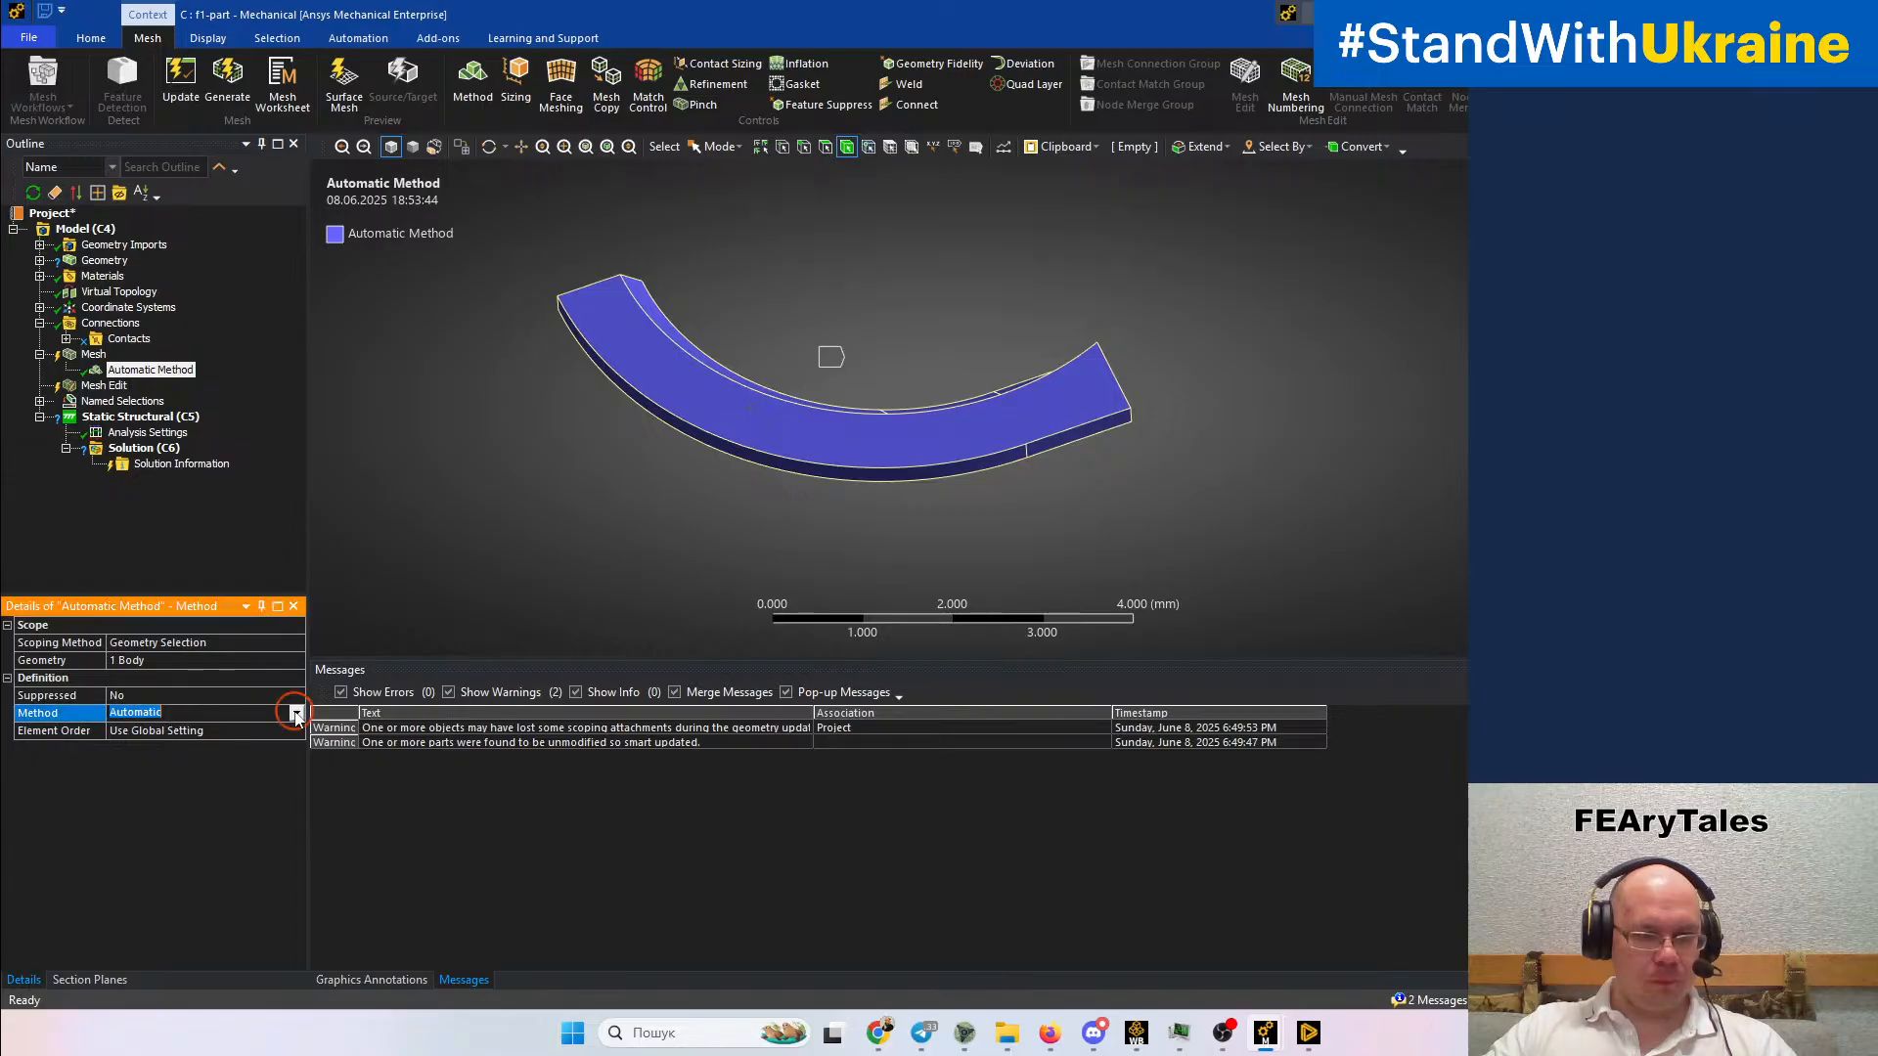
pyautogui.click(296, 717)
pyautogui.click(213, 785)
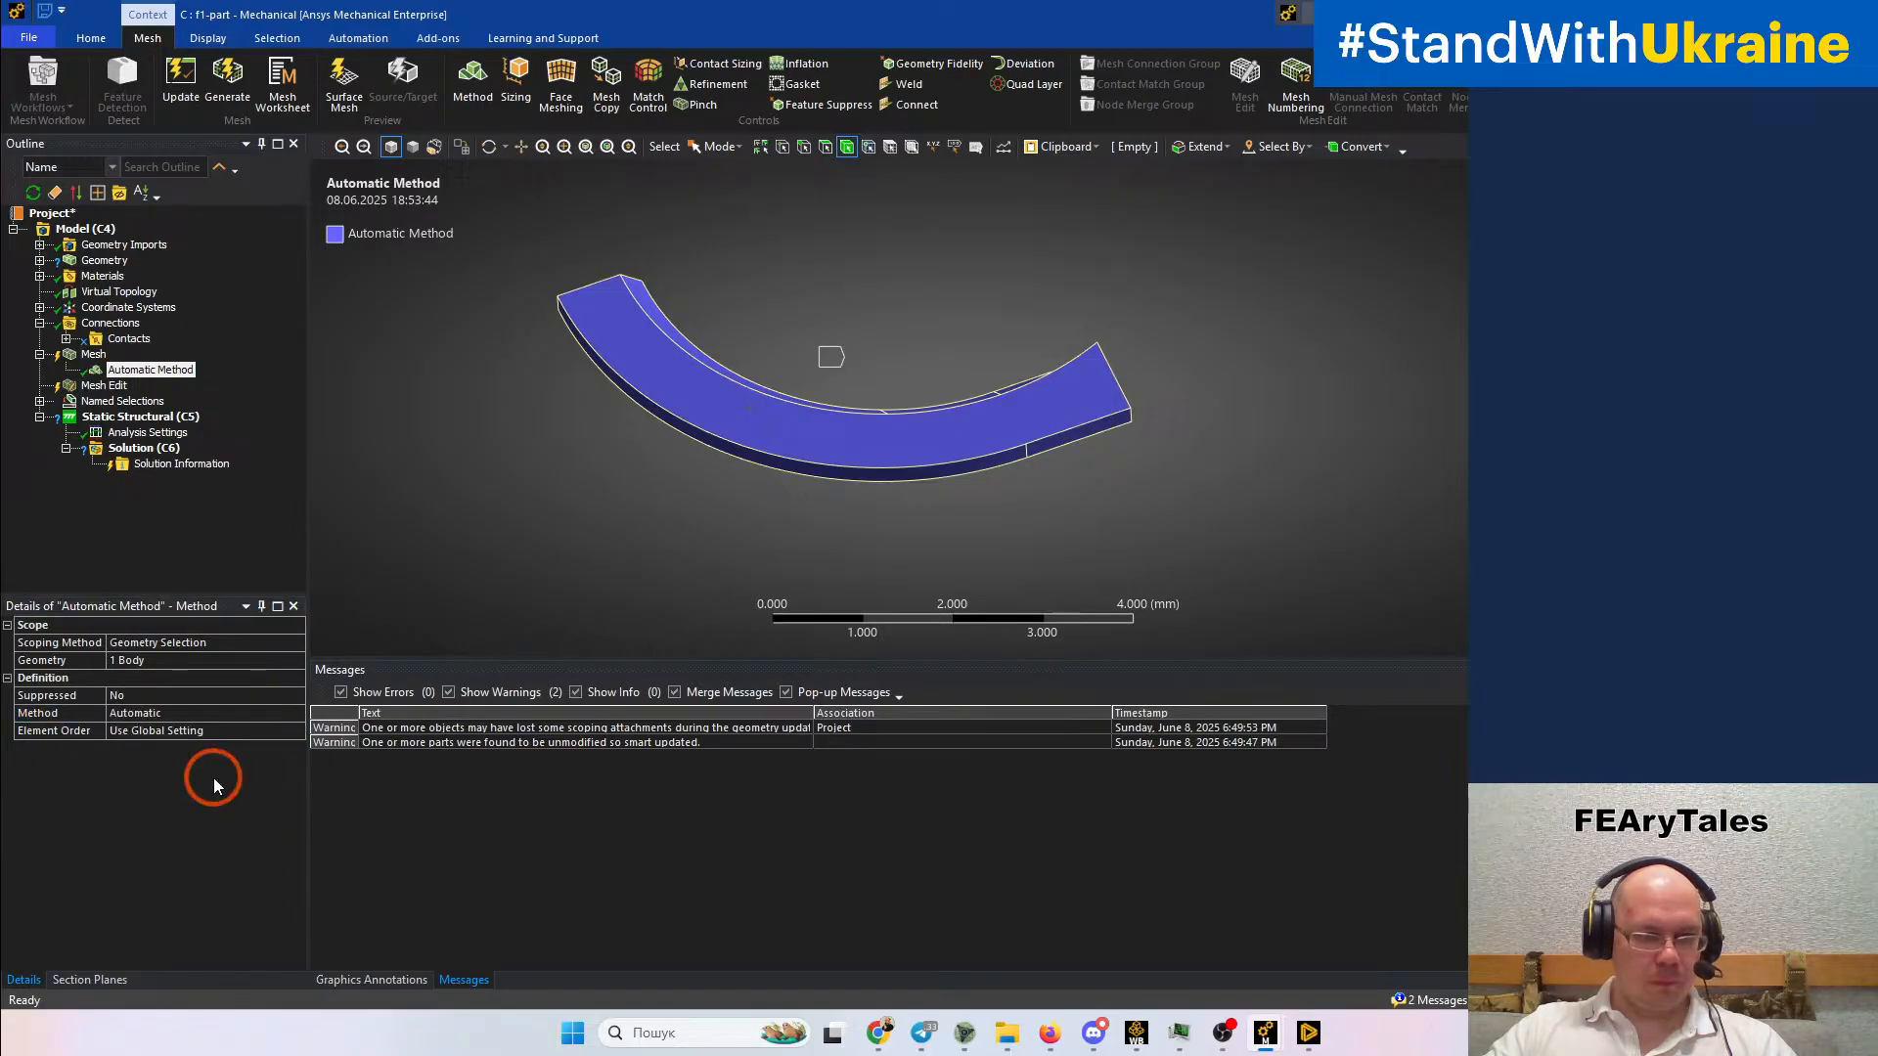
# Generate the mesh with the MultiZone control and check the arc-shaped body's elements from several sides
pyautogui.click(100, 377)
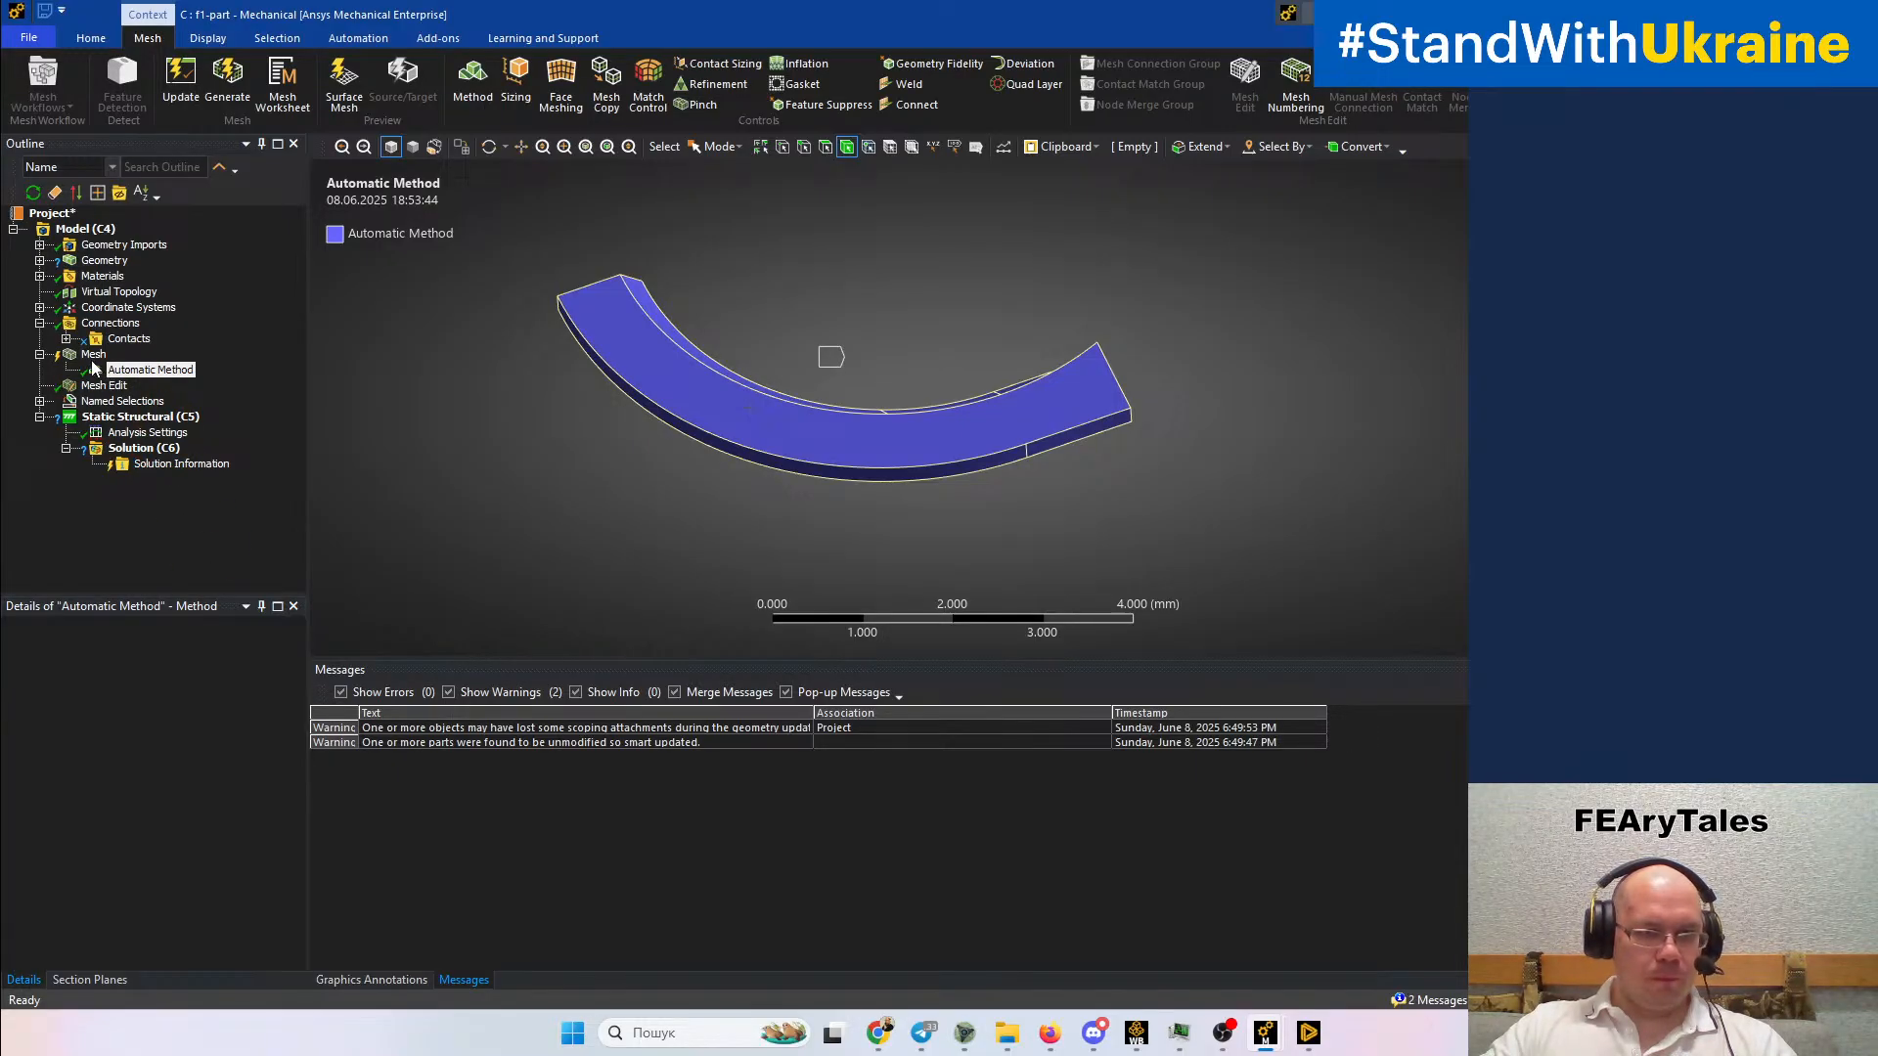
pyautogui.click(93, 354)
pyautogui.rightClick(93, 355)
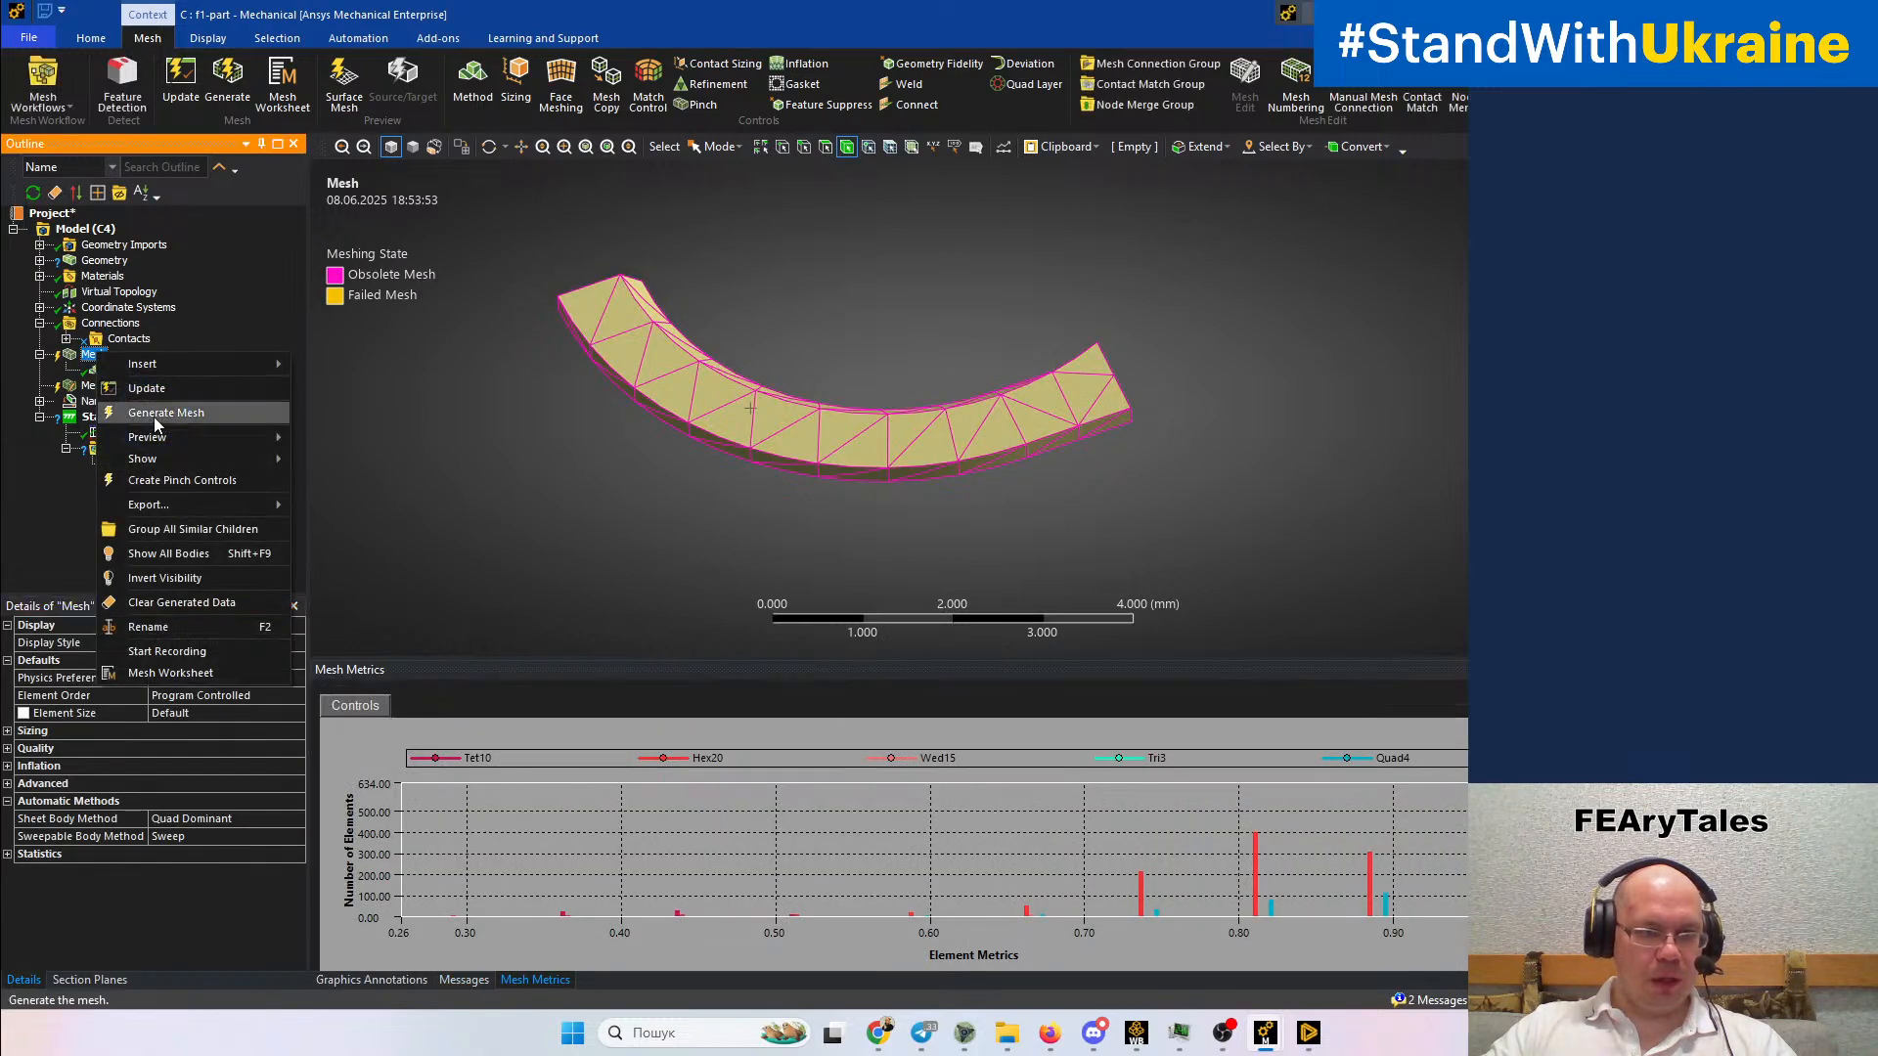
pyautogui.click(154, 414)
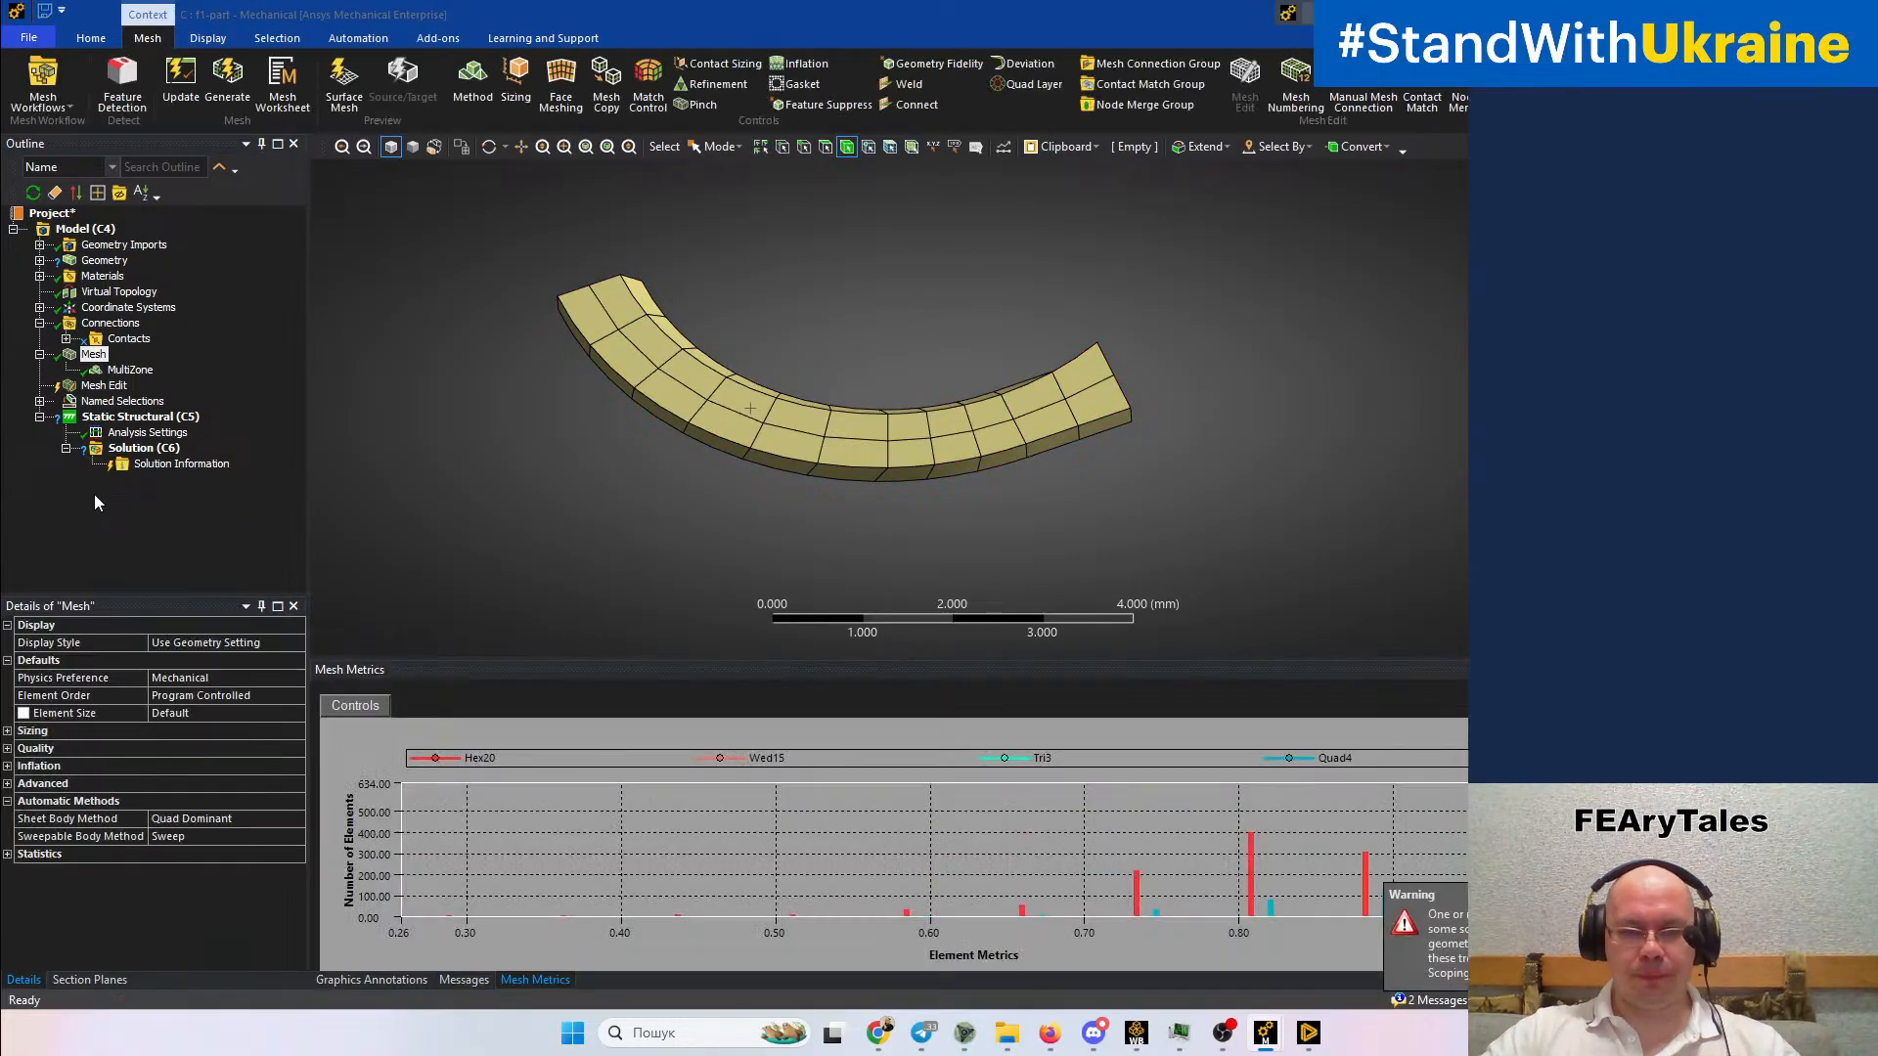
pyautogui.moveTo(541, 360); pyautogui.dragTo(644, 334, button='middle')
pyautogui.moveTo(834, 325)
pyautogui.mouseDown(button='middle')
pyautogui.moveTo(809, 461)
pyautogui.moveTo(960, 402)
pyautogui.mouseUp(button='middle')
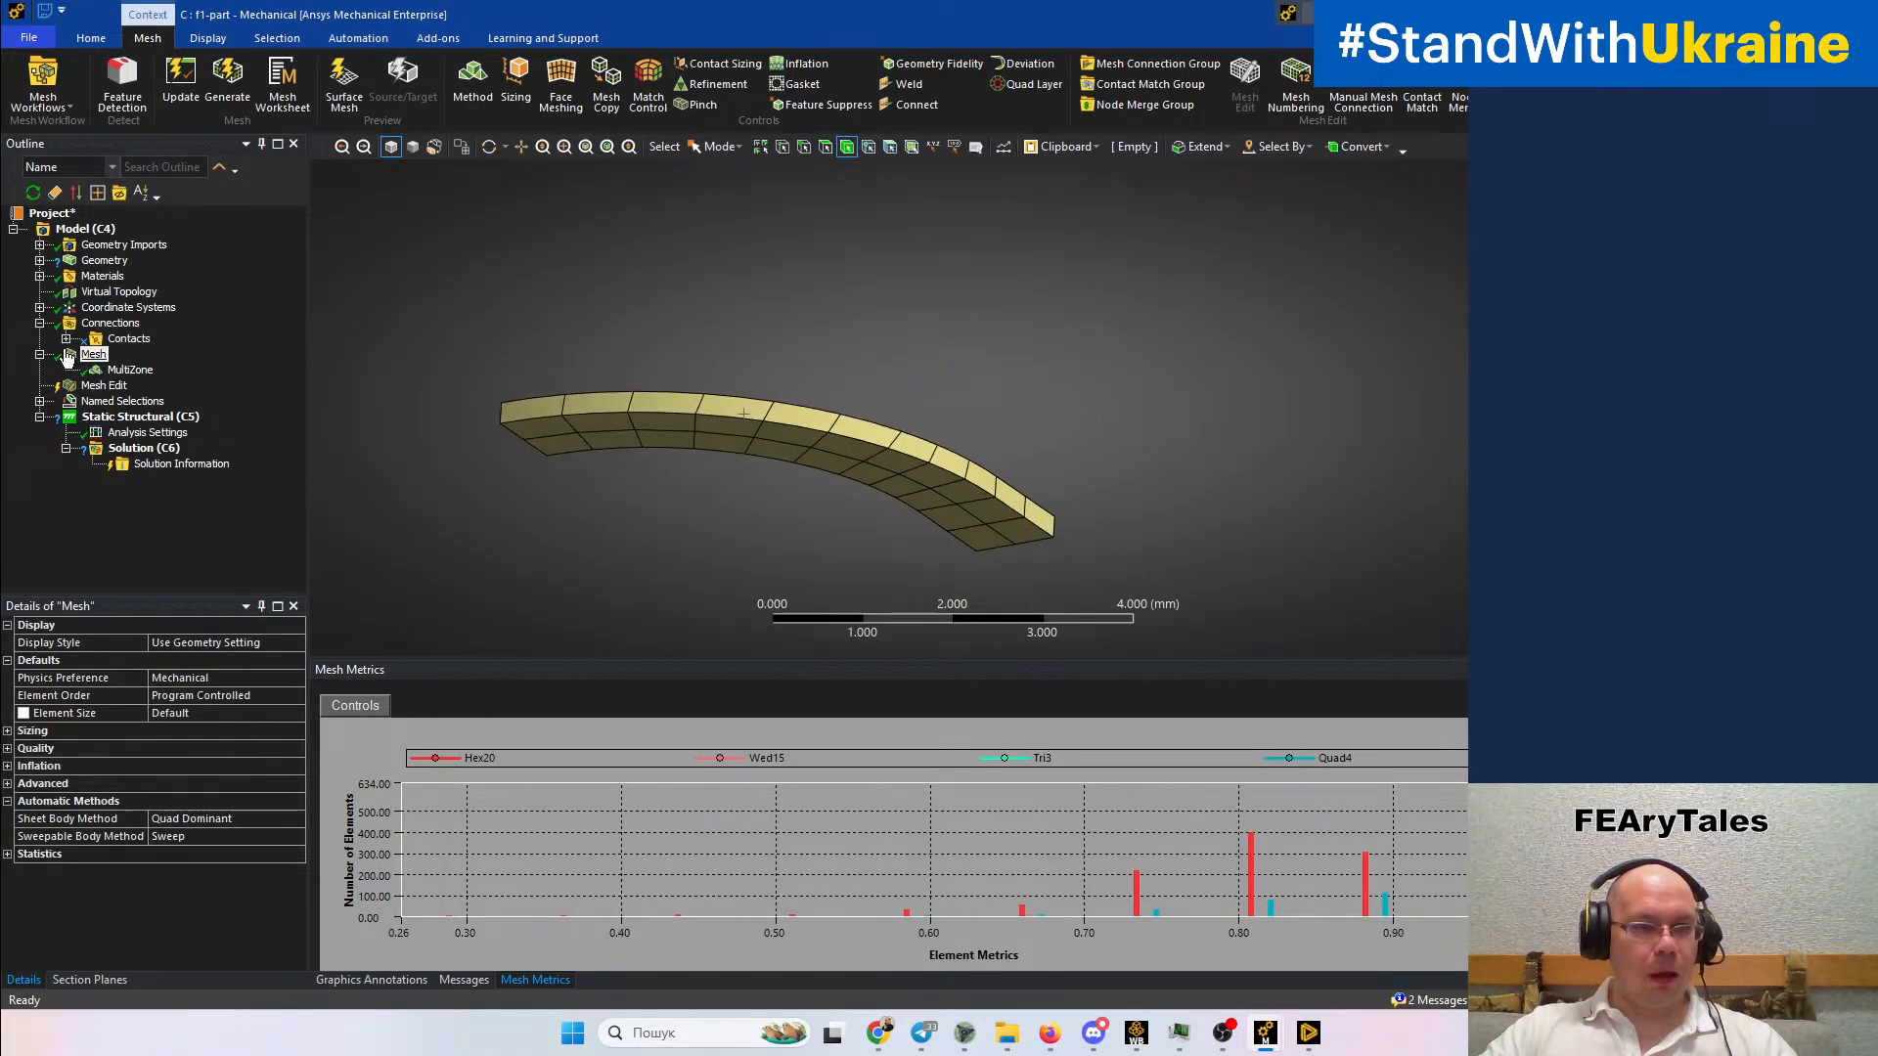
# Show all bodies and select the wedge-shaped body beside the cutout with its adjoining thin bodies to inspect how they meet
pyautogui.rightClick(428, 411)
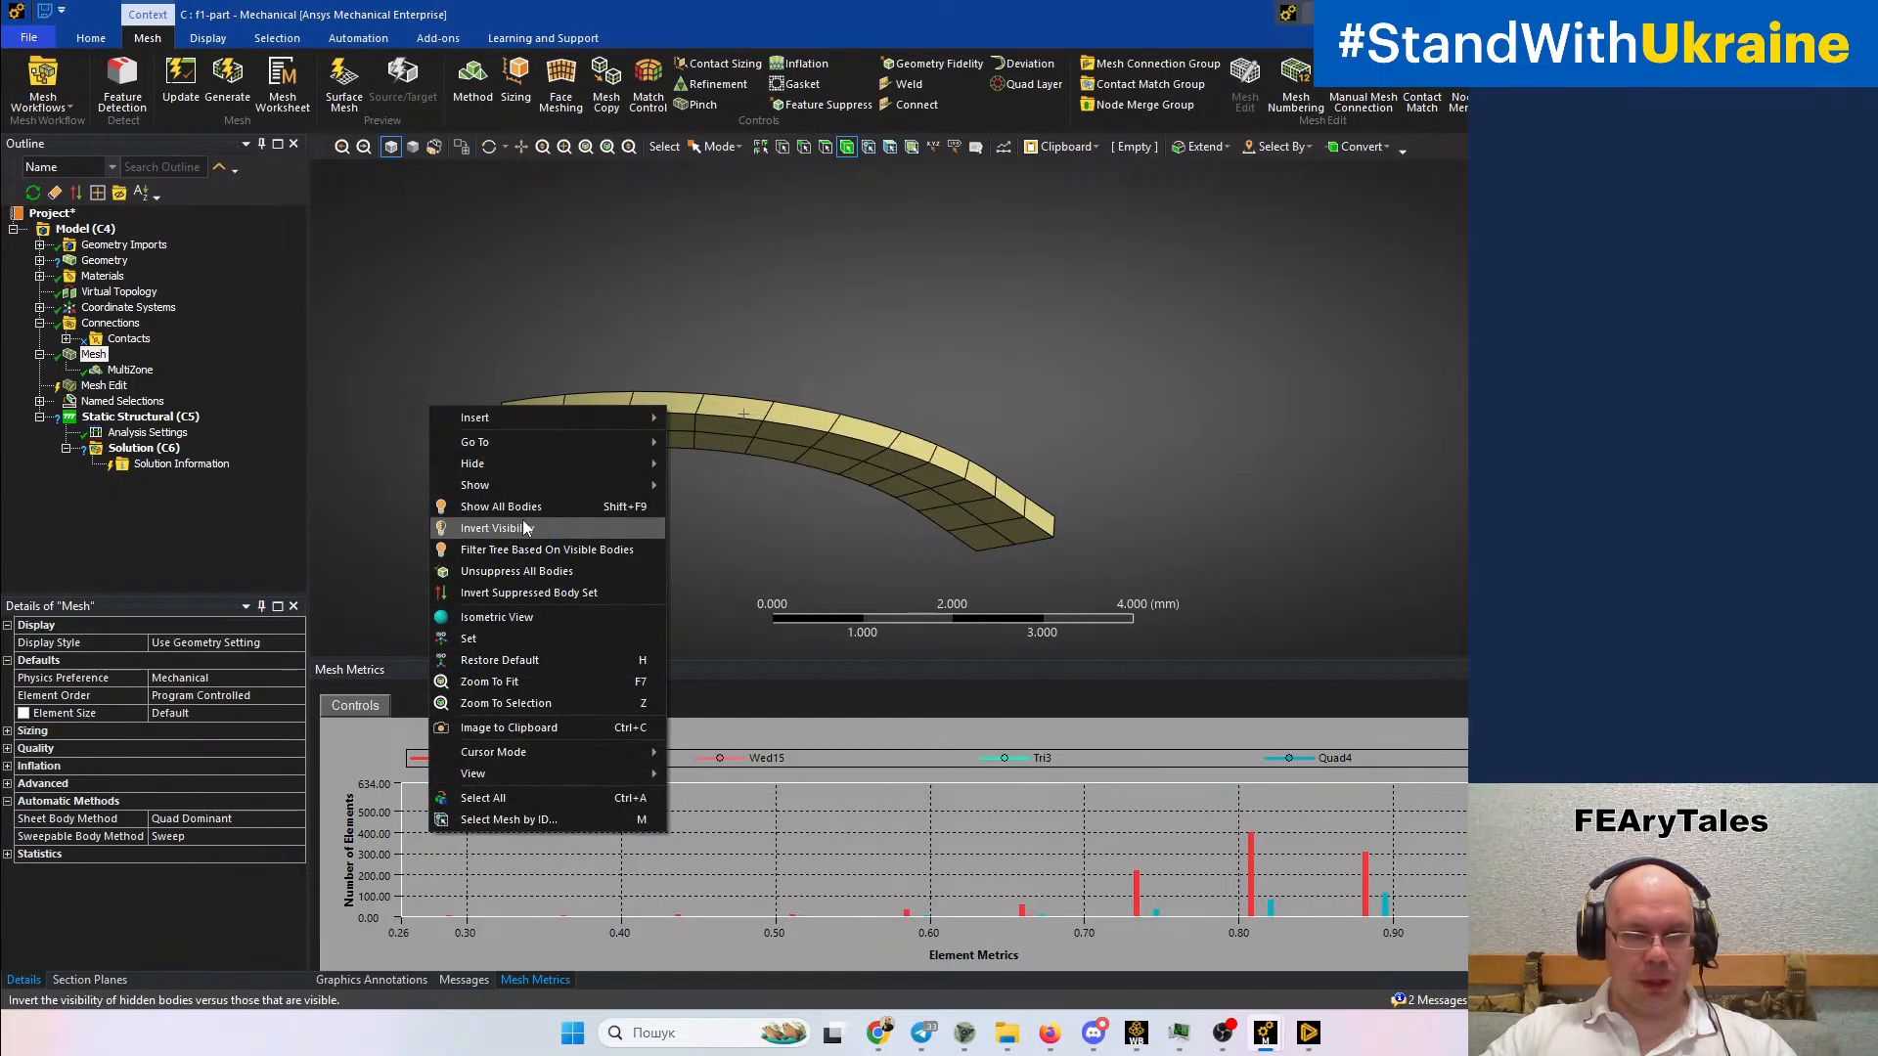
pyautogui.click(564, 507)
pyautogui.moveTo(725, 489)
pyautogui.mouseDown(button='middle')
pyautogui.moveTo(698, 525)
pyautogui.moveTo(718, 460)
pyautogui.mouseUp(button='middle')
pyautogui.keyDown('ctrl'); pyautogui.moveTo(861, 493); pyautogui.dragTo(824, 376, button='middle'); pyautogui.keyUp('ctrl')
pyautogui.moveTo(993, 356)
pyautogui.mouseDown(button='middle')
pyautogui.moveTo(993, 440)
pyautogui.moveTo(973, 389)
pyautogui.moveTo(904, 457)
pyautogui.moveTo(832, 441)
pyautogui.moveTo(860, 502)
pyautogui.moveTo(836, 511)
pyautogui.moveTo(814, 464)
pyautogui.mouseUp(button='middle')
pyautogui.moveTo(986, 446)
pyautogui.mouseDown(button='middle')
pyautogui.moveTo(1106, 506)
pyautogui.moveTo(1066, 381)
pyautogui.mouseUp(button='middle')
pyautogui.click(1006, 302)
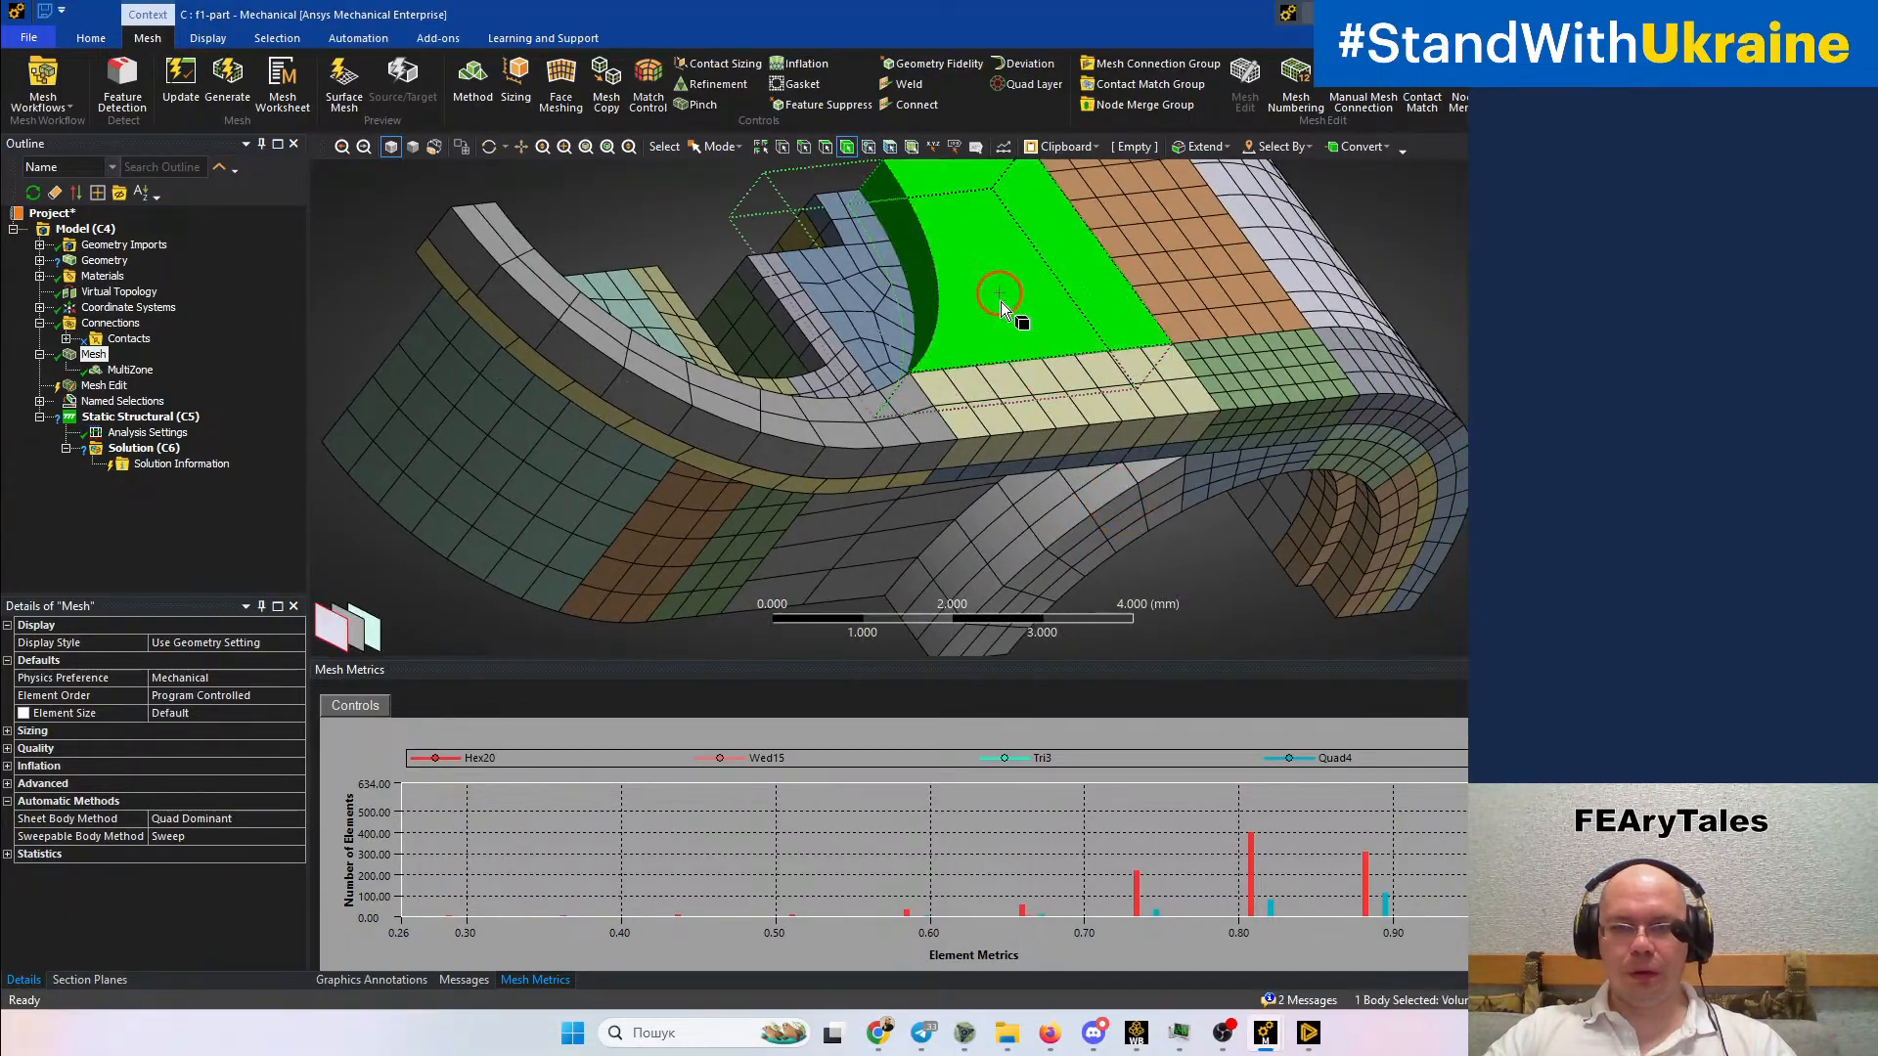
pyautogui.keyDown('ctrl'); pyautogui.click(877, 425); pyautogui.keyUp('ctrl')
pyautogui.keyDown('ctrl'); pyautogui.click(876, 424); pyautogui.keyUp('ctrl')
pyautogui.moveTo(998, 448)
pyautogui.mouseDown(button='middle')
pyautogui.moveTo(948, 385)
pyautogui.moveTo(962, 423)
pyautogui.moveTo(1250, 479)
pyautogui.moveTo(1145, 509)
pyautogui.moveTo(1086, 479)
pyautogui.moveTo(1115, 519)
pyautogui.moveTo(1098, 528)
pyautogui.mouseUp(button='middle')
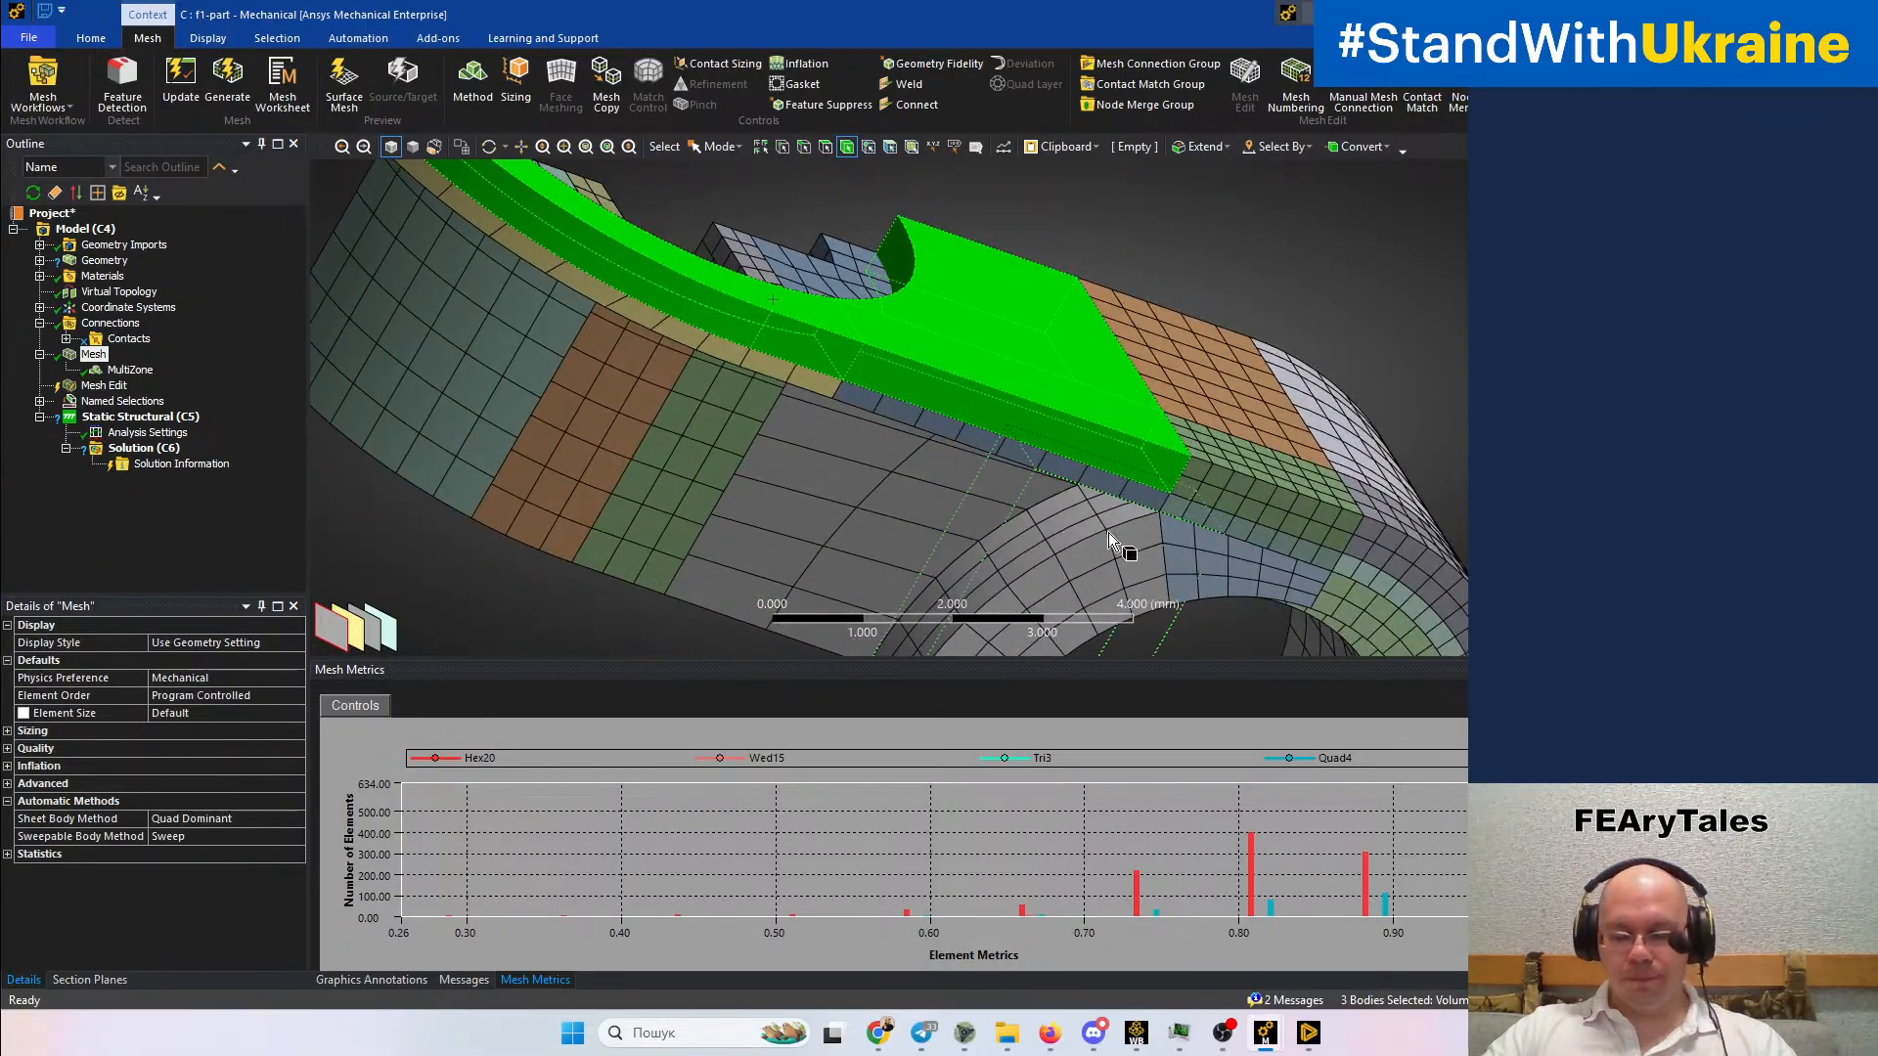
# Switch to the SYS-1 model in Ansys Discovery, open the 6536 cross block document and bring the split rim area into view
pyautogui.moveTo(1311, 1037)
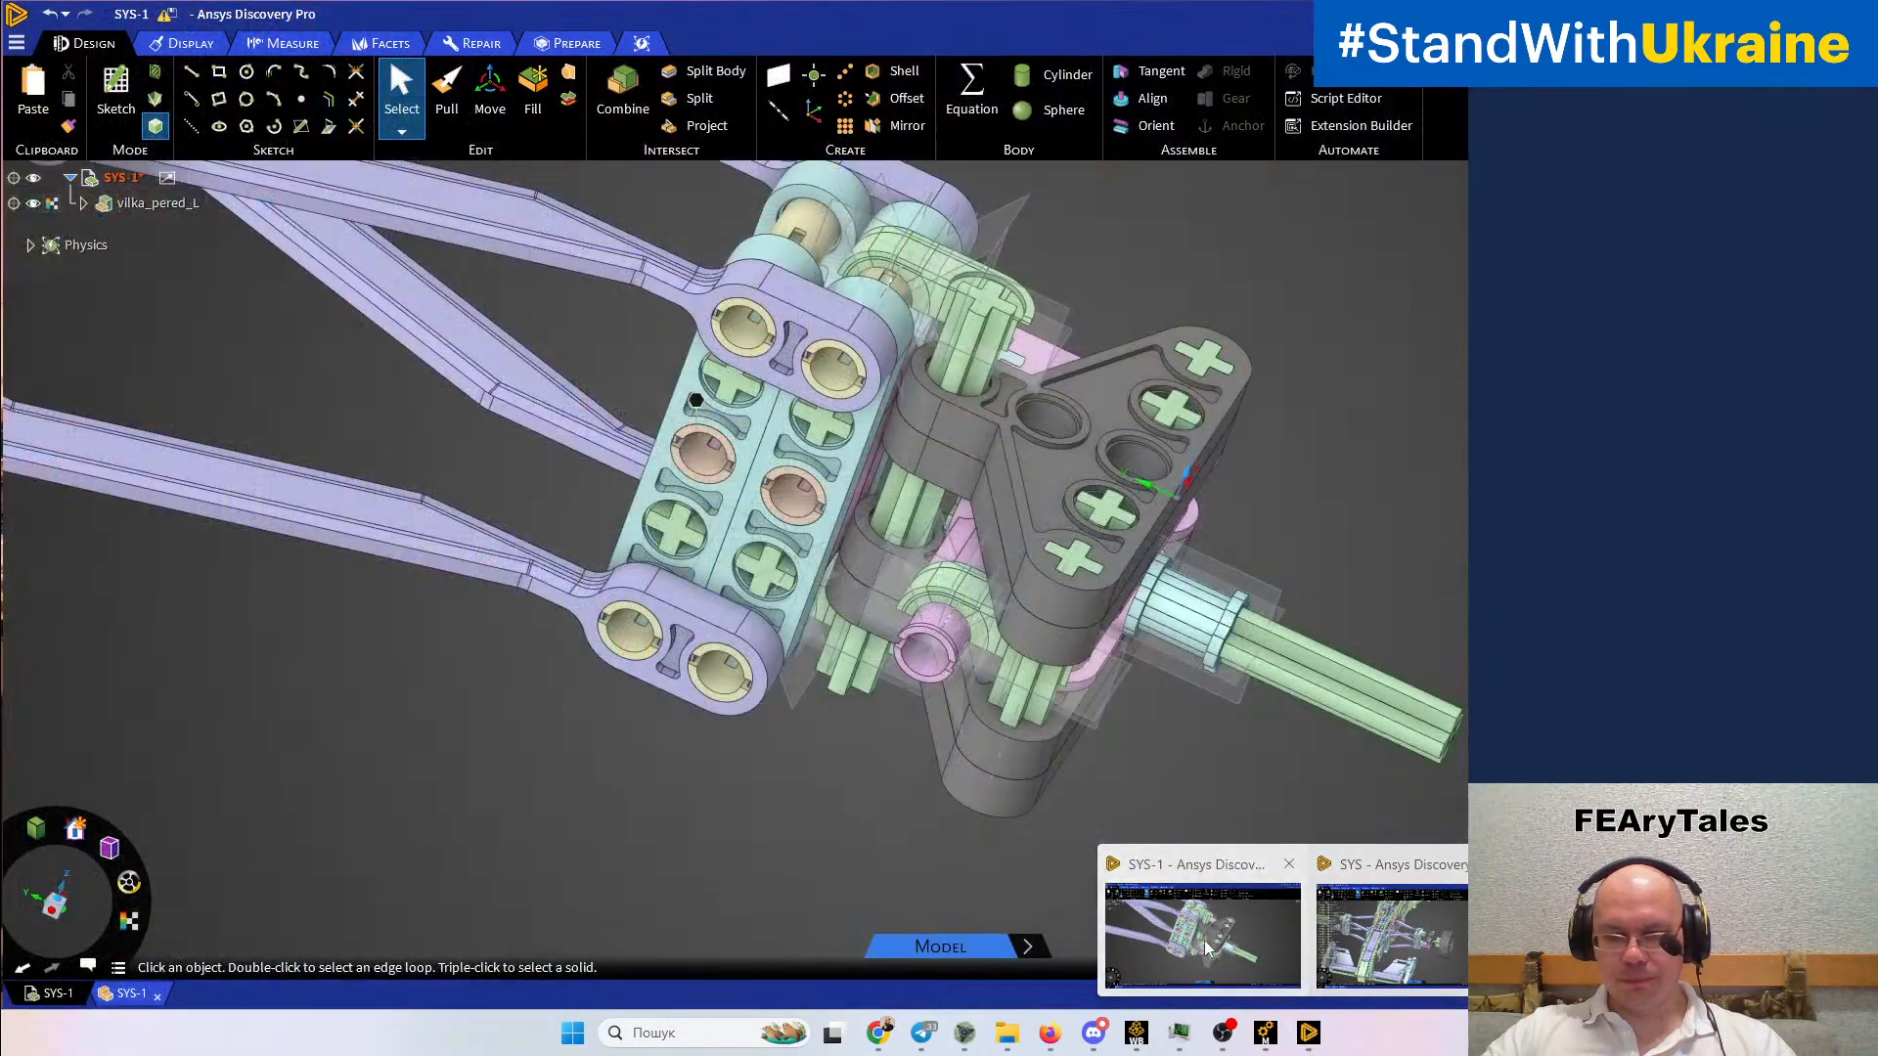
pyautogui.click(1211, 934)
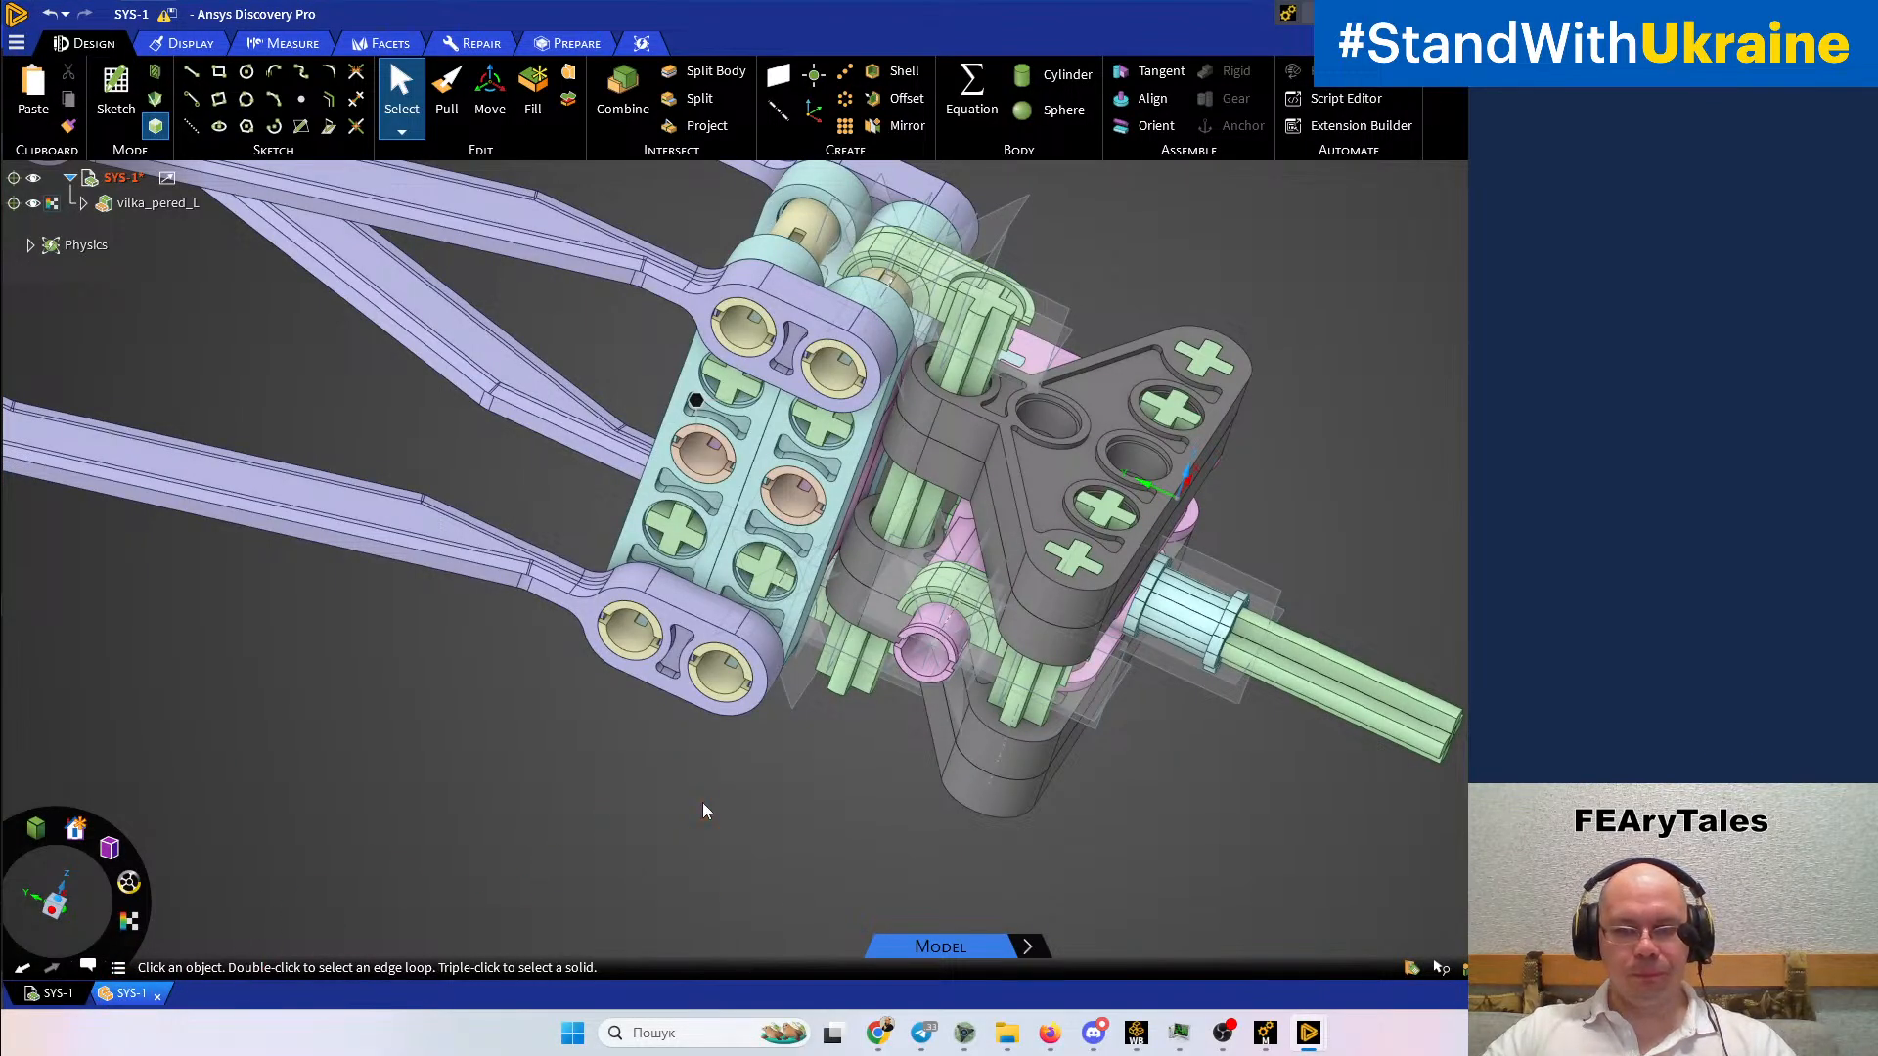
pyautogui.hotkey('ctrl', 'Tab')
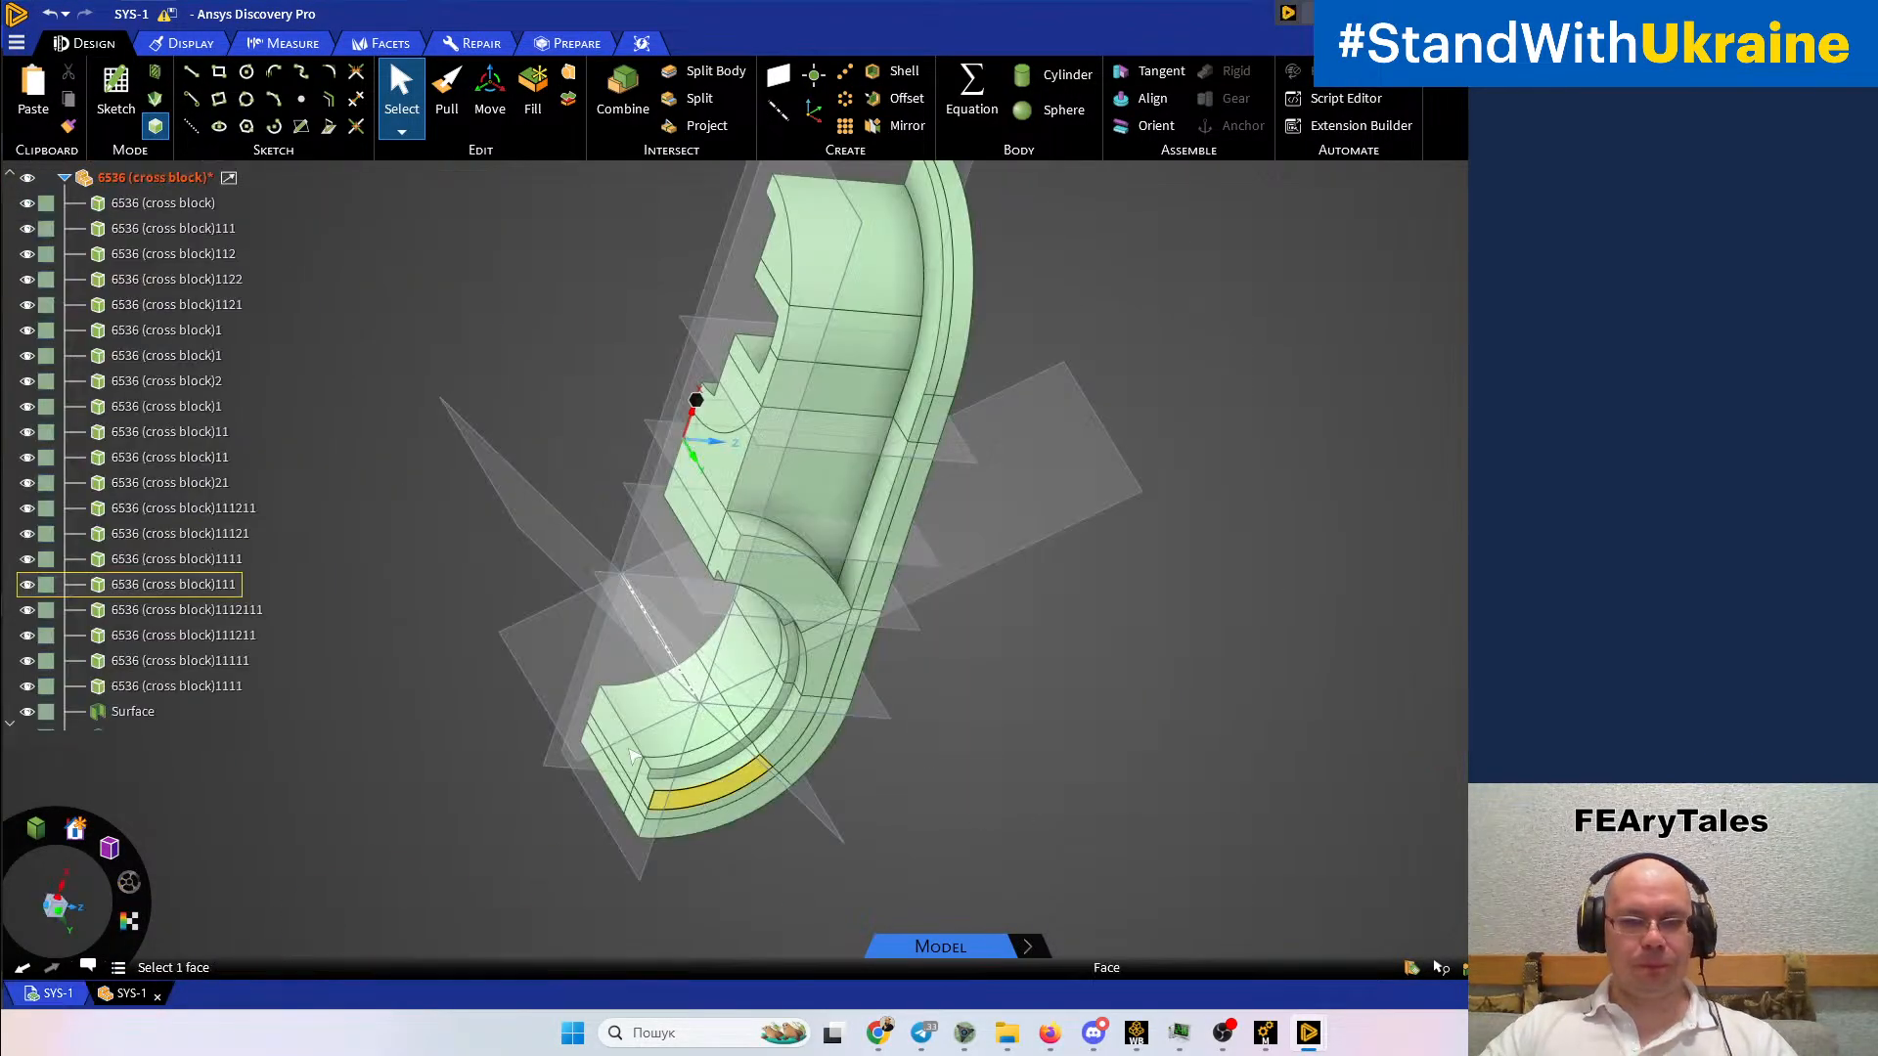
pyautogui.moveTo(881, 616); pyautogui.dragTo(970, 651, button='middle')
pyautogui.moveTo(973, 653); pyautogui.dragTo(983, 905, button='middle')
pyautogui.keyDown('ctrl'); pyautogui.moveTo(929, 681); pyautogui.dragTo(993, 763, button='middle'); pyautogui.keyUp('ctrl')
pyautogui.scroll(8, 858, 609)
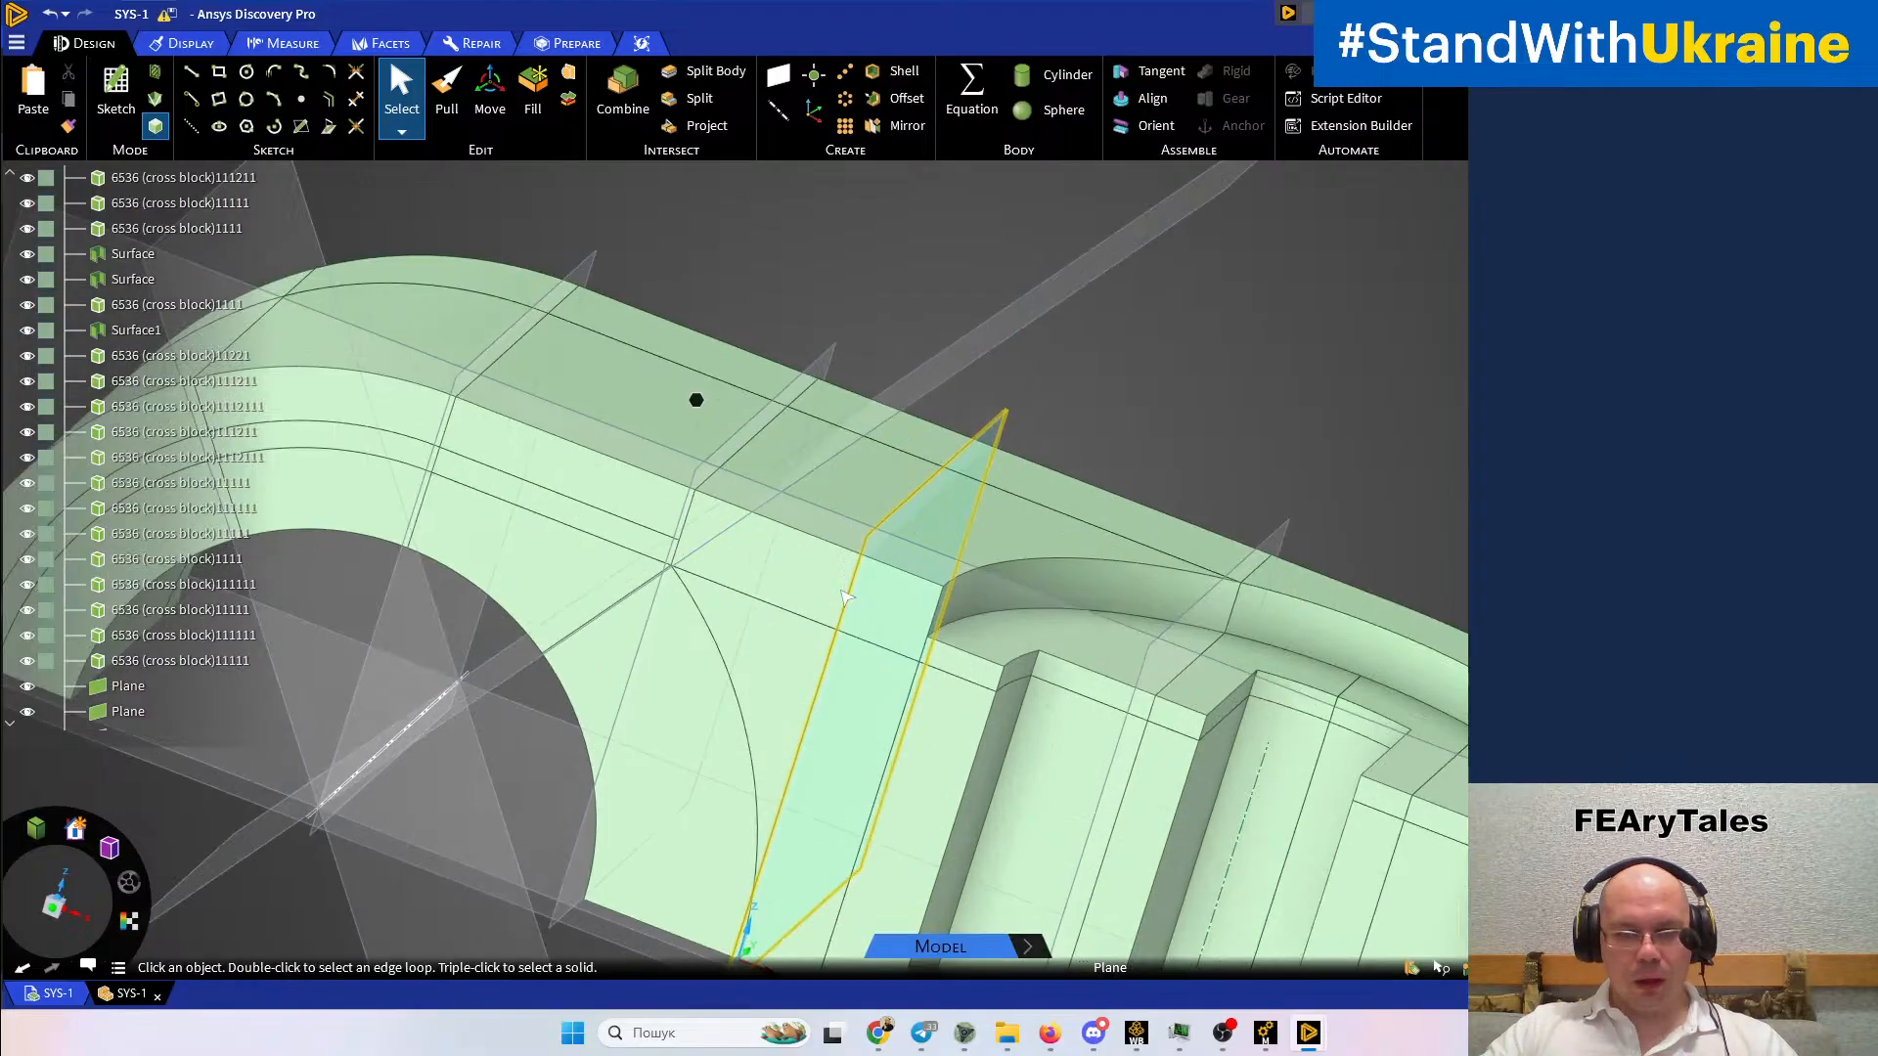
# Split the wedge-shaped body between the round hole and the cross cutout, using the recessed floor face as cutter
pyautogui.click(817, 644)
pyautogui.scroll(-3, 808, 651)
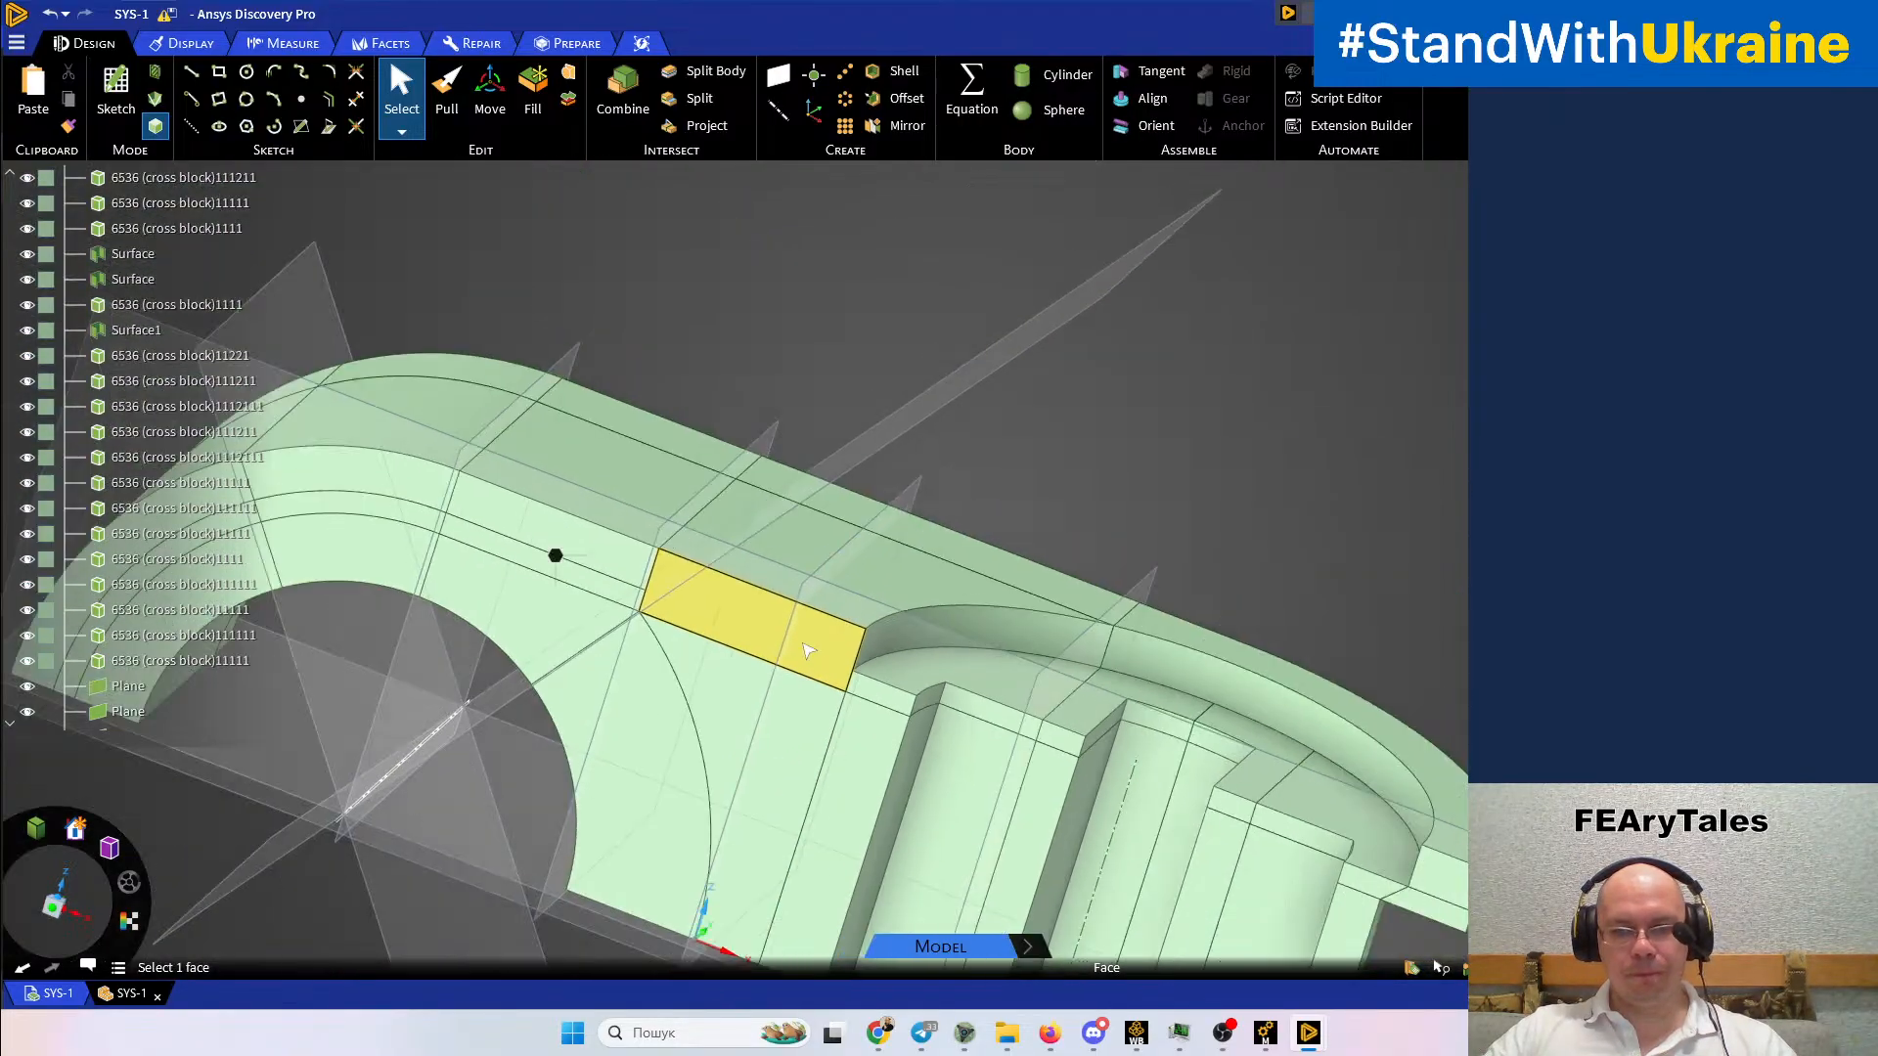
pyautogui.moveTo(923, 666); pyautogui.dragTo(870, 654, button='middle')
pyautogui.click(870, 654)
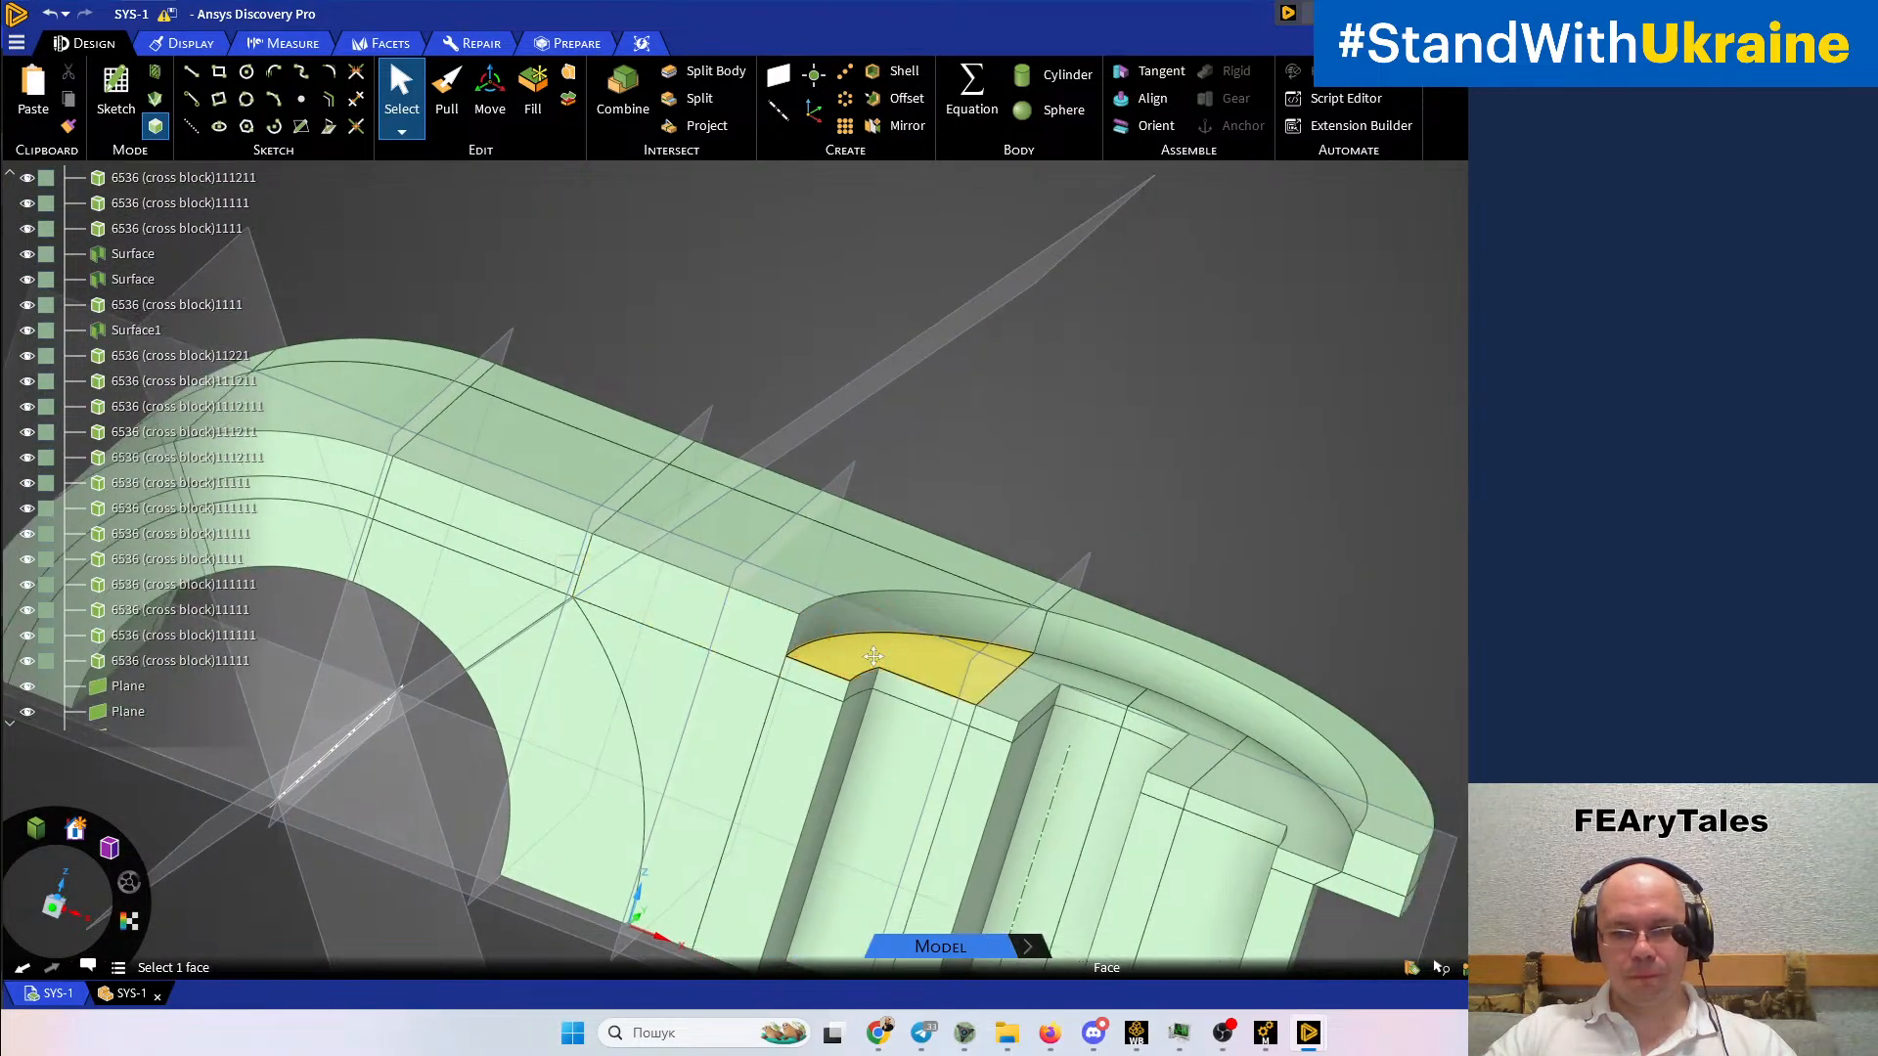
pyautogui.moveTo(873, 657)
pyautogui.mouseDown(button='middle')
pyautogui.moveTo(871, 679)
pyautogui.moveTo(686, 695)
pyautogui.moveTo(977, 658)
pyautogui.moveTo(949, 665)
pyautogui.mouseUp(button='middle')
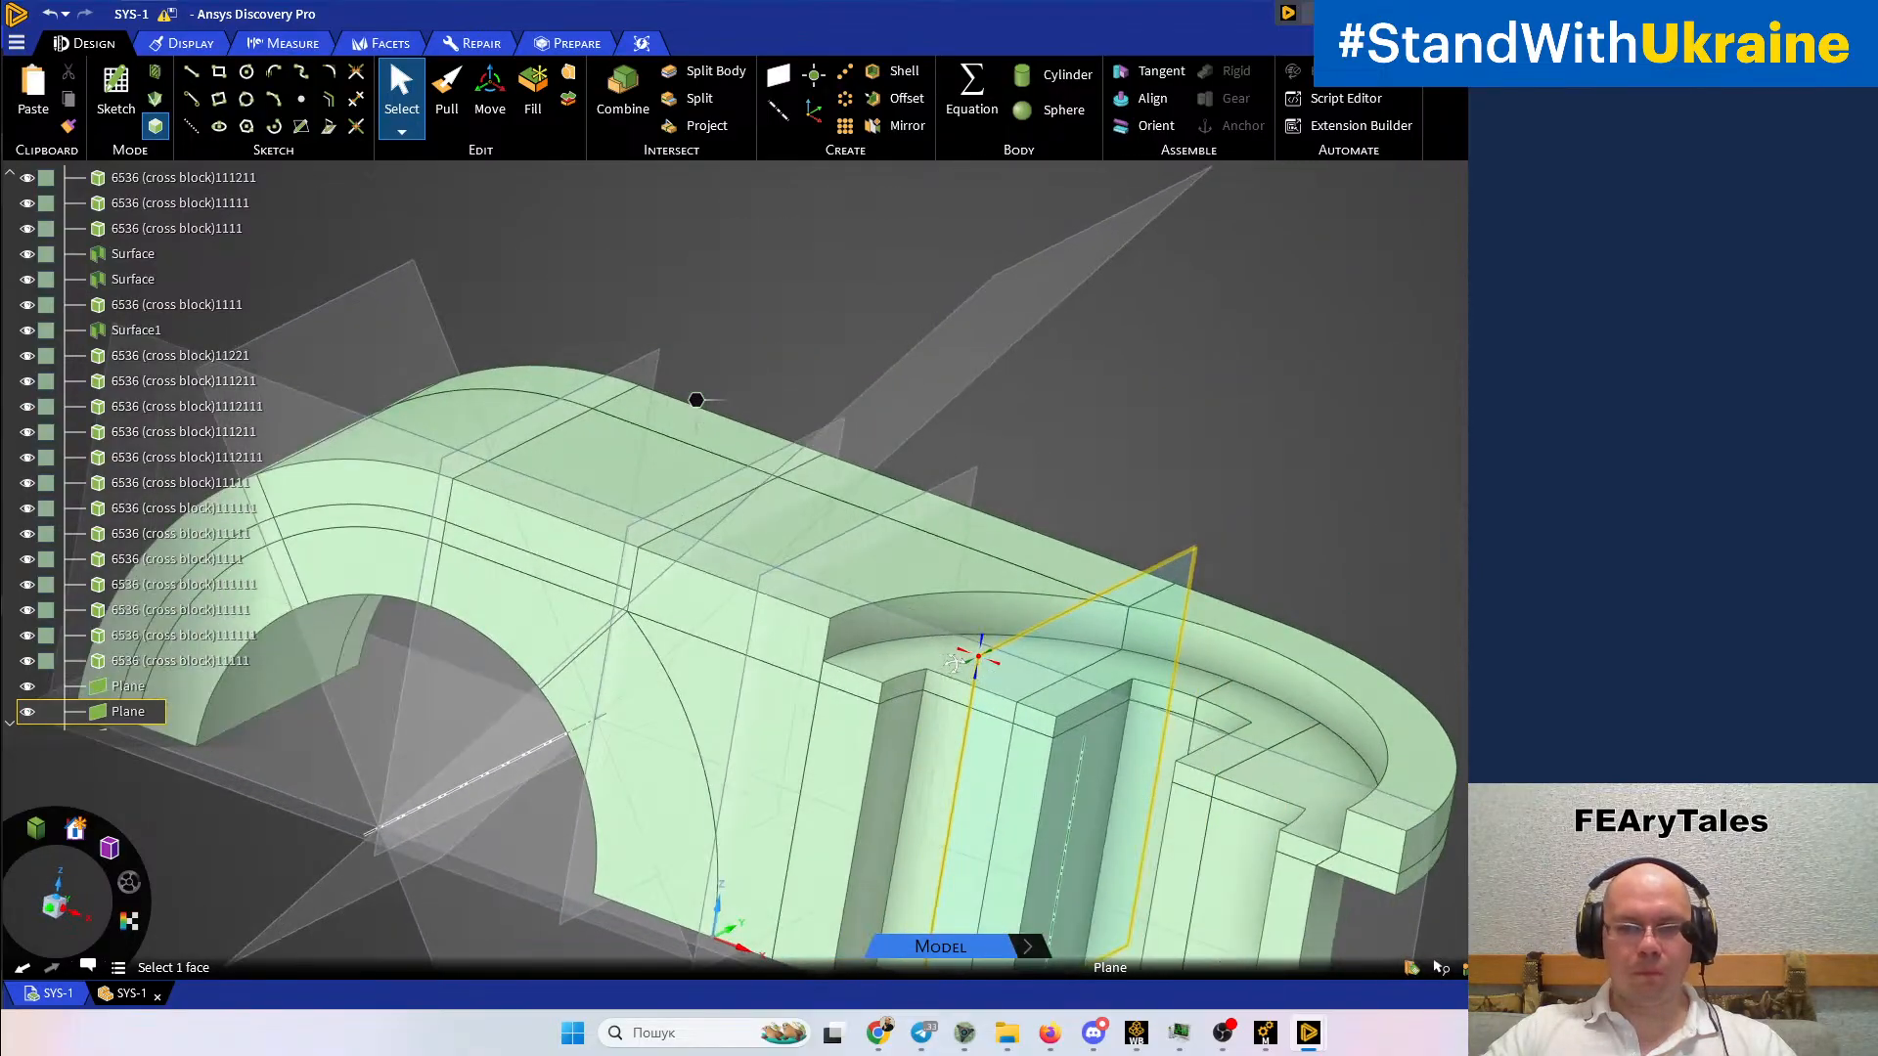
pyautogui.click(700, 72)
pyautogui.click(786, 577)
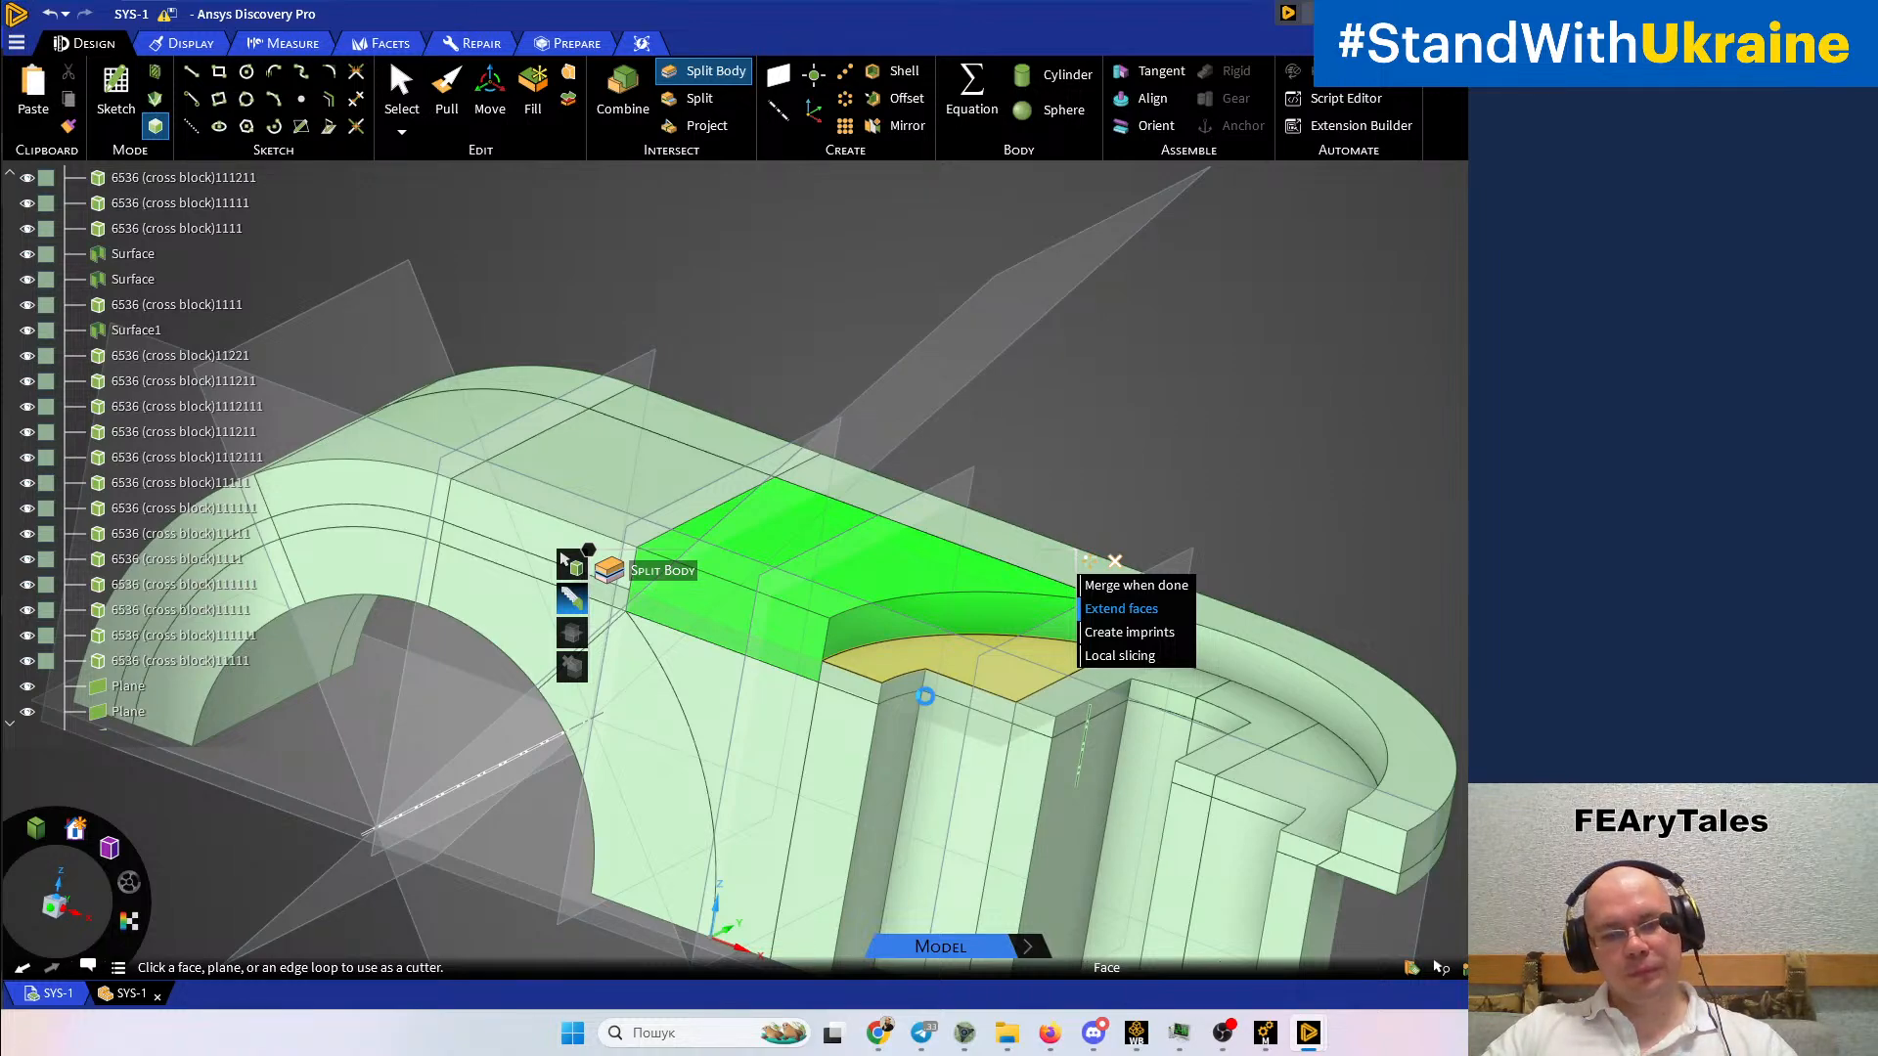
pyautogui.click(929, 703)
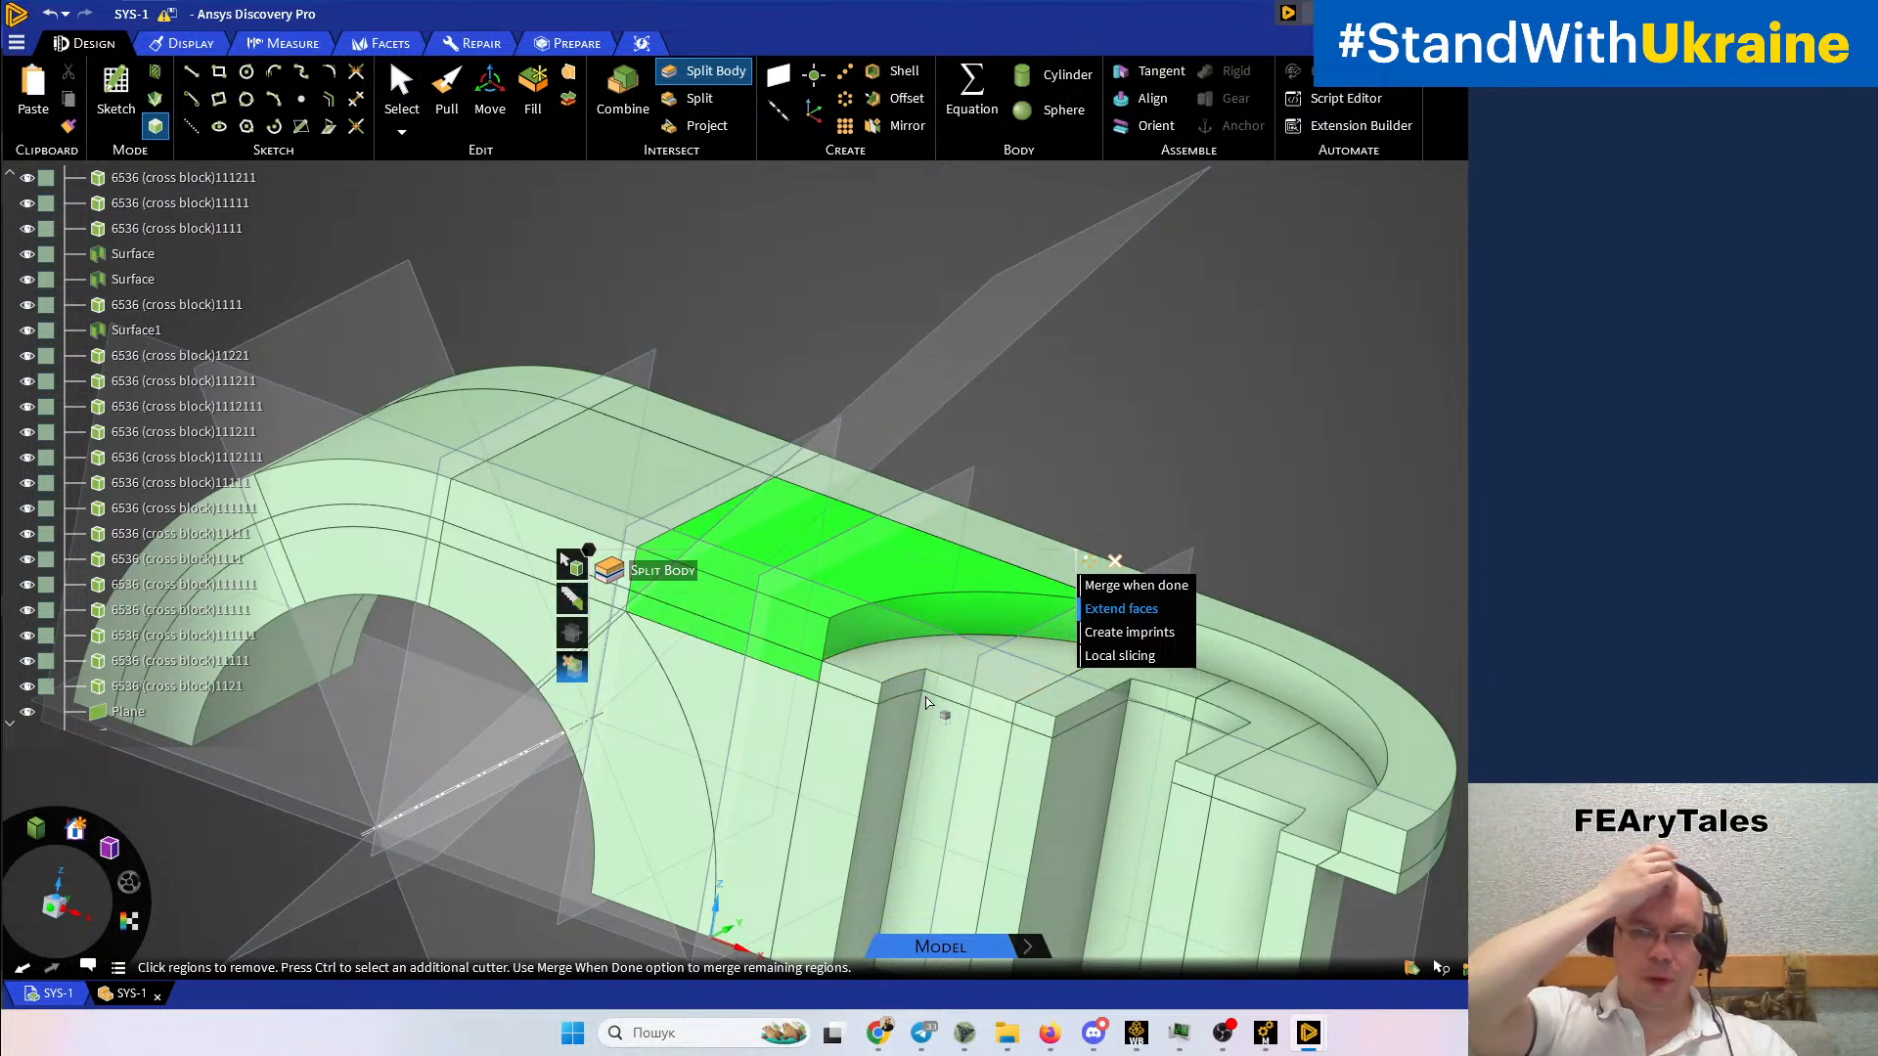
pyautogui.press('Escape')
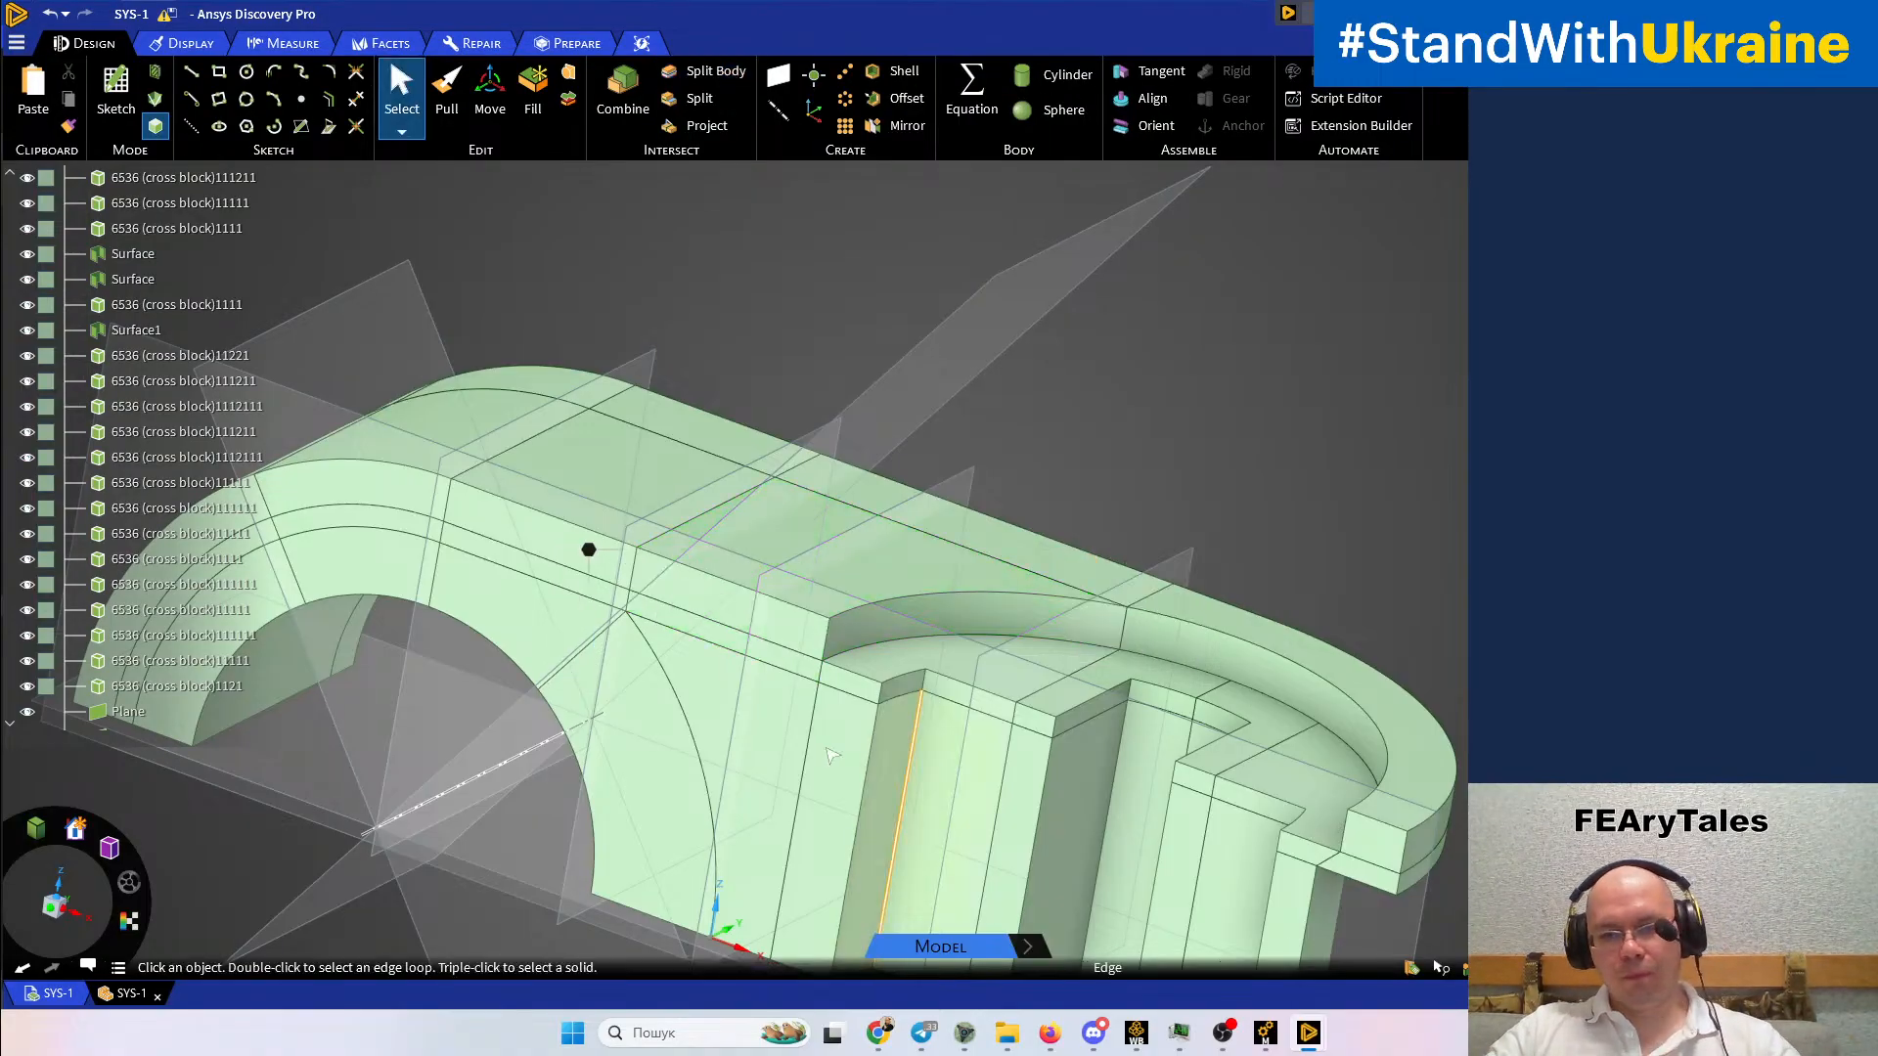
# Hide the small V-shaped body beside the cross cutout inside the curved rim
pyautogui.keyDown('shift'); pyautogui.moveTo(1301, 705); pyautogui.dragTo(1108, 676, button='middle'); pyautogui.keyUp('shift')
pyautogui.click(1051, 693)
pyautogui.rightClick(1073, 706)
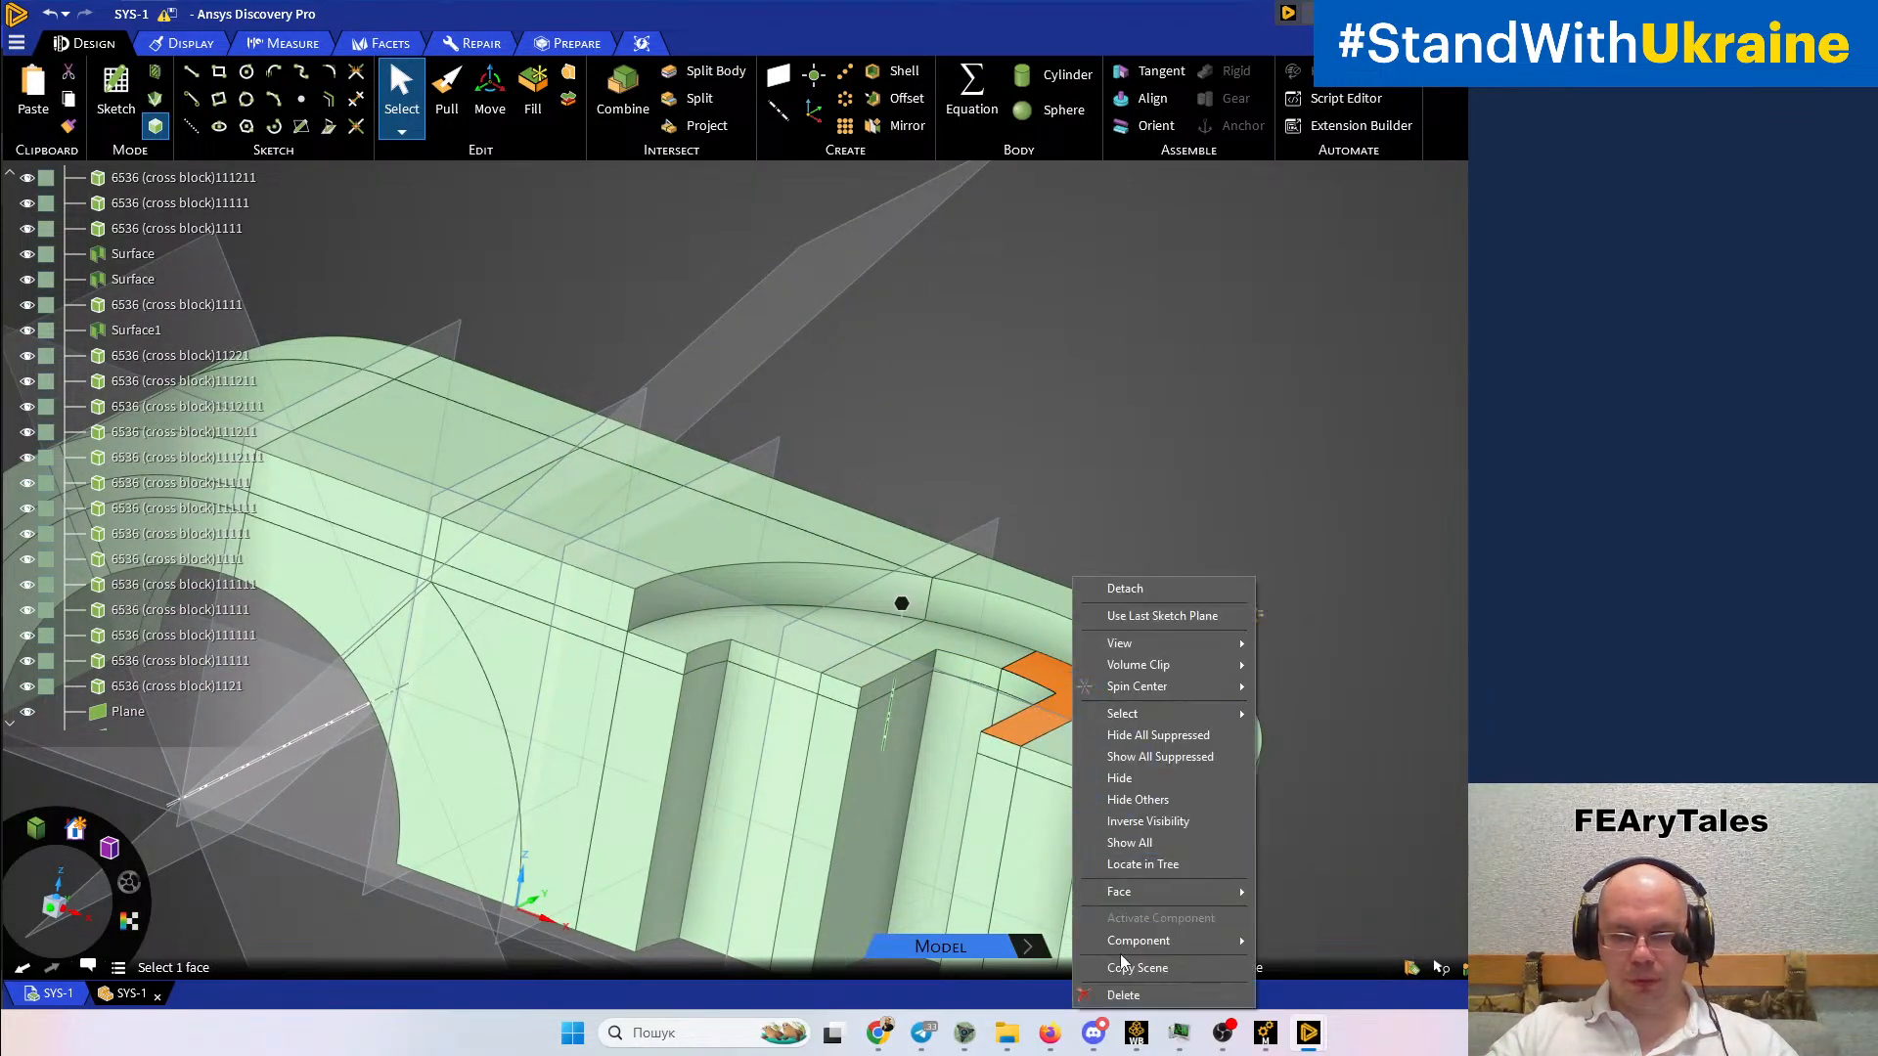
pyautogui.click(1135, 779)
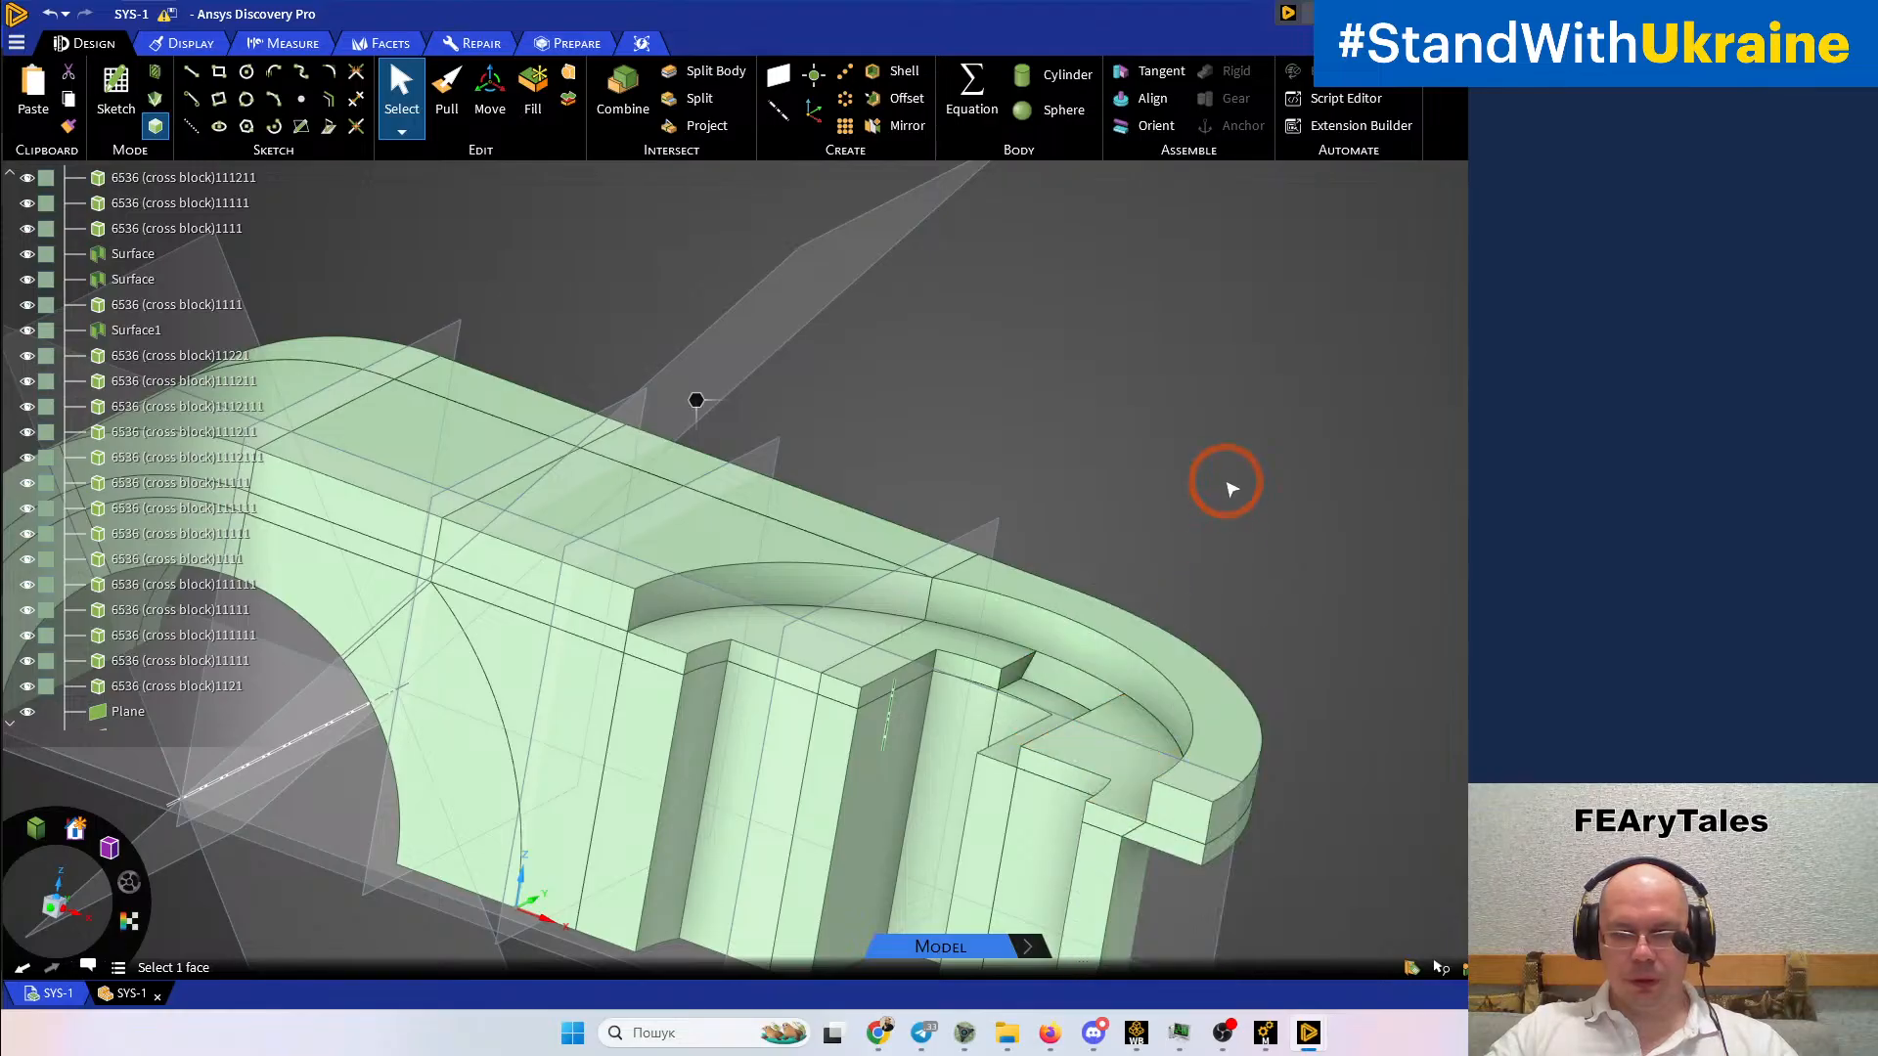
# Split the curved outer rim body with the two side faces exposed by the hidden body as cutters
pyautogui.click(712, 71)
pyautogui.click(1052, 642)
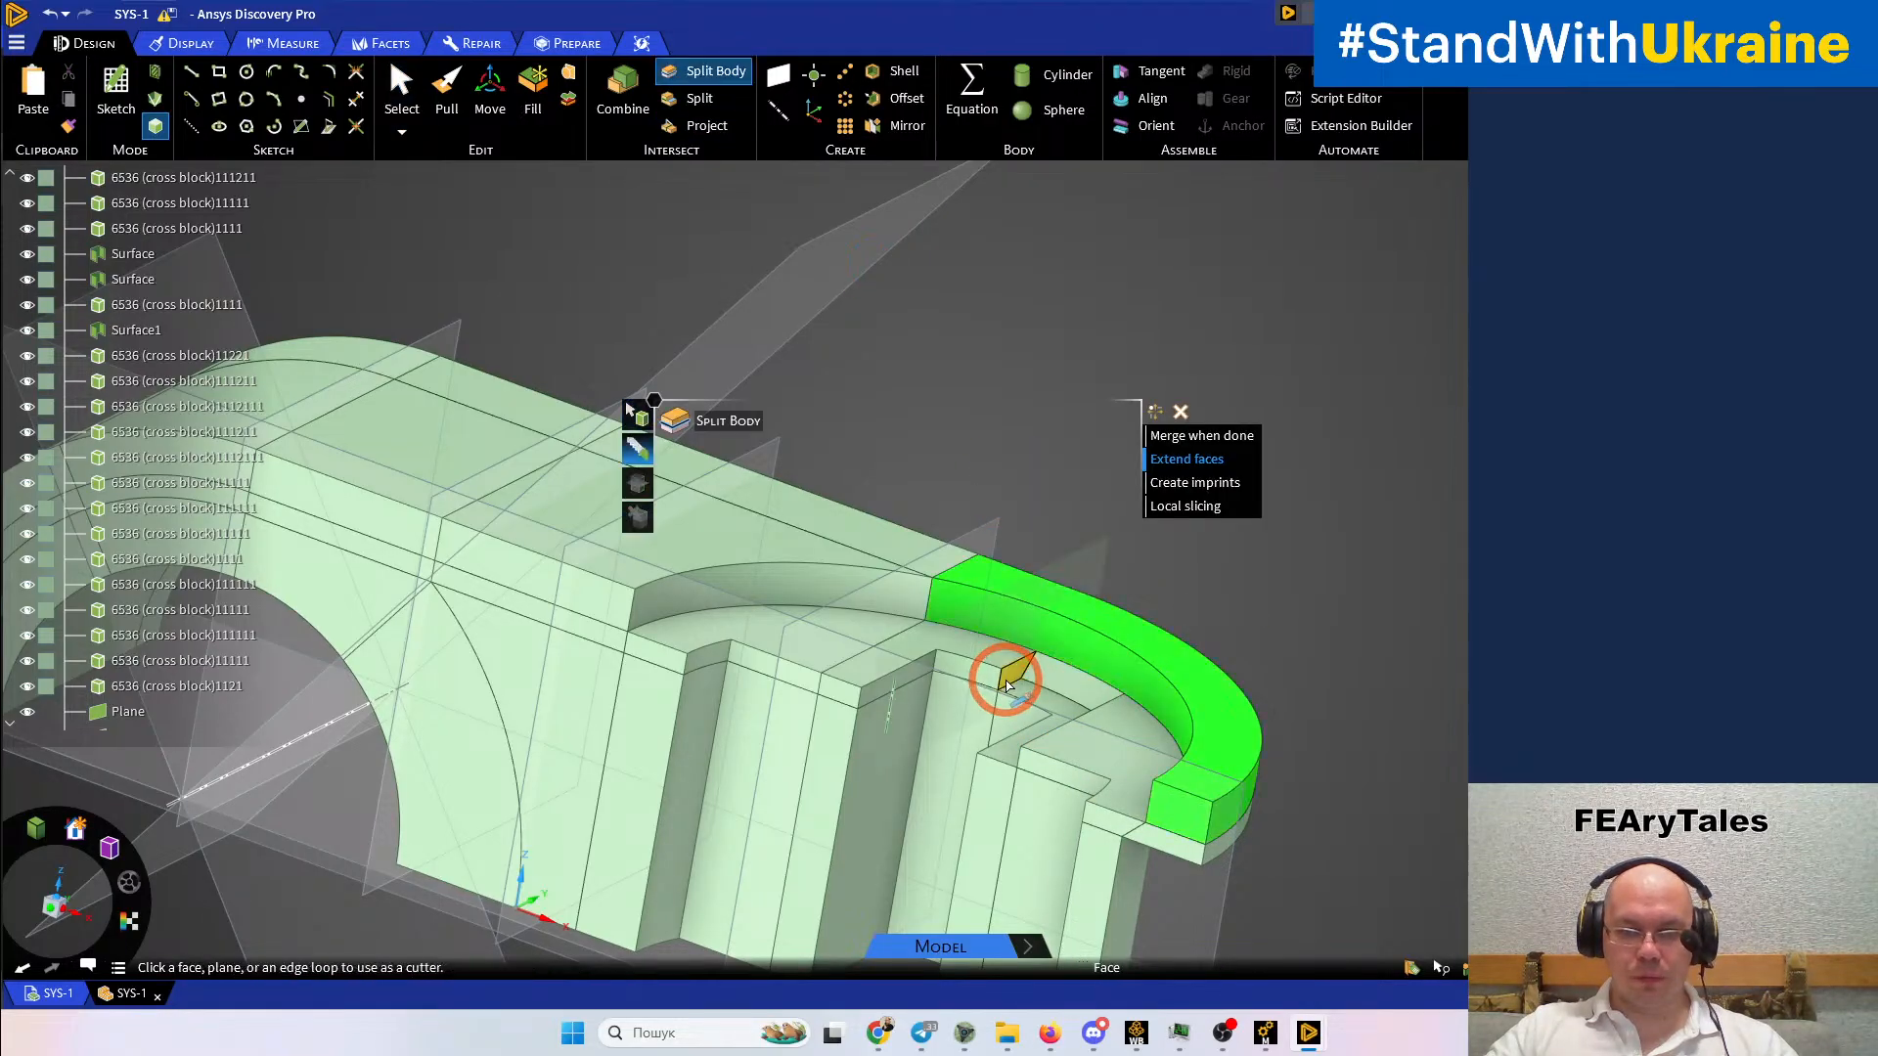
pyautogui.scroll(5, 1018, 673)
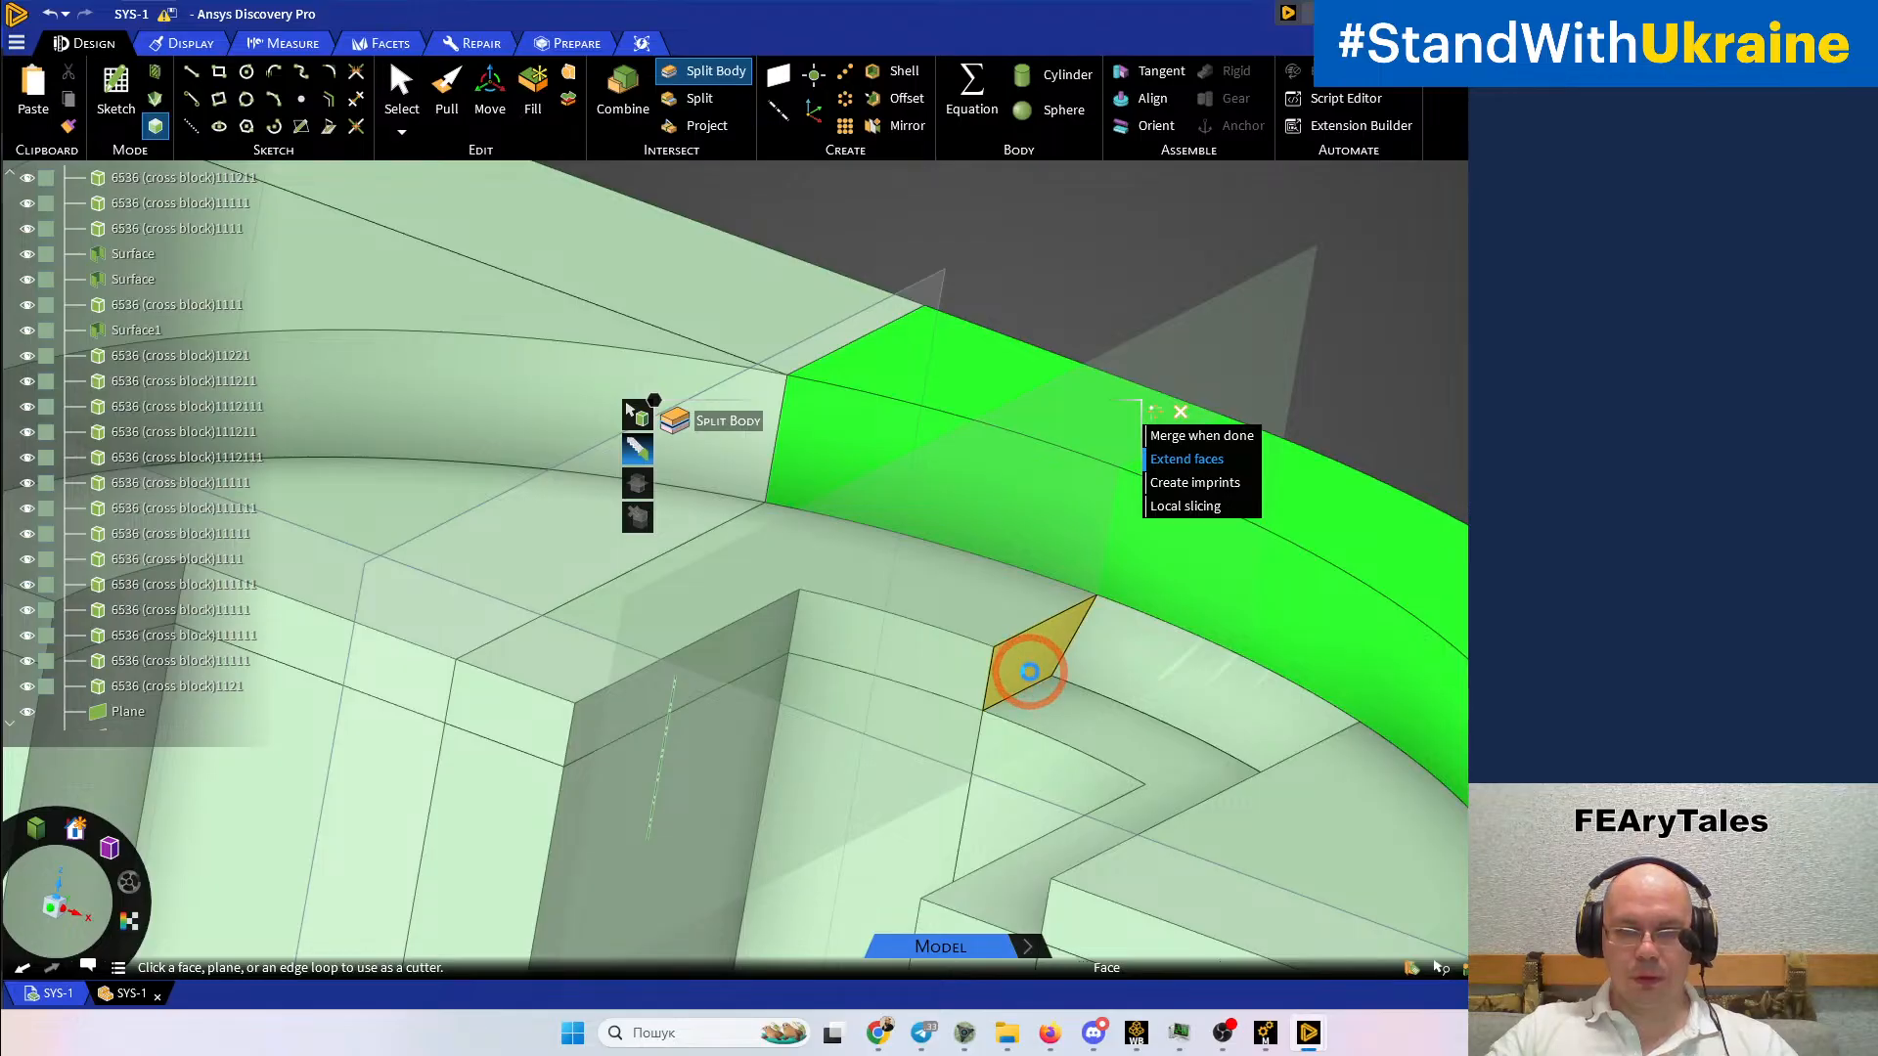
pyautogui.click(1030, 672)
pyautogui.scroll(-4, 1030, 675)
pyautogui.moveTo(1047, 691); pyautogui.dragTo(1194, 766, button='middle')
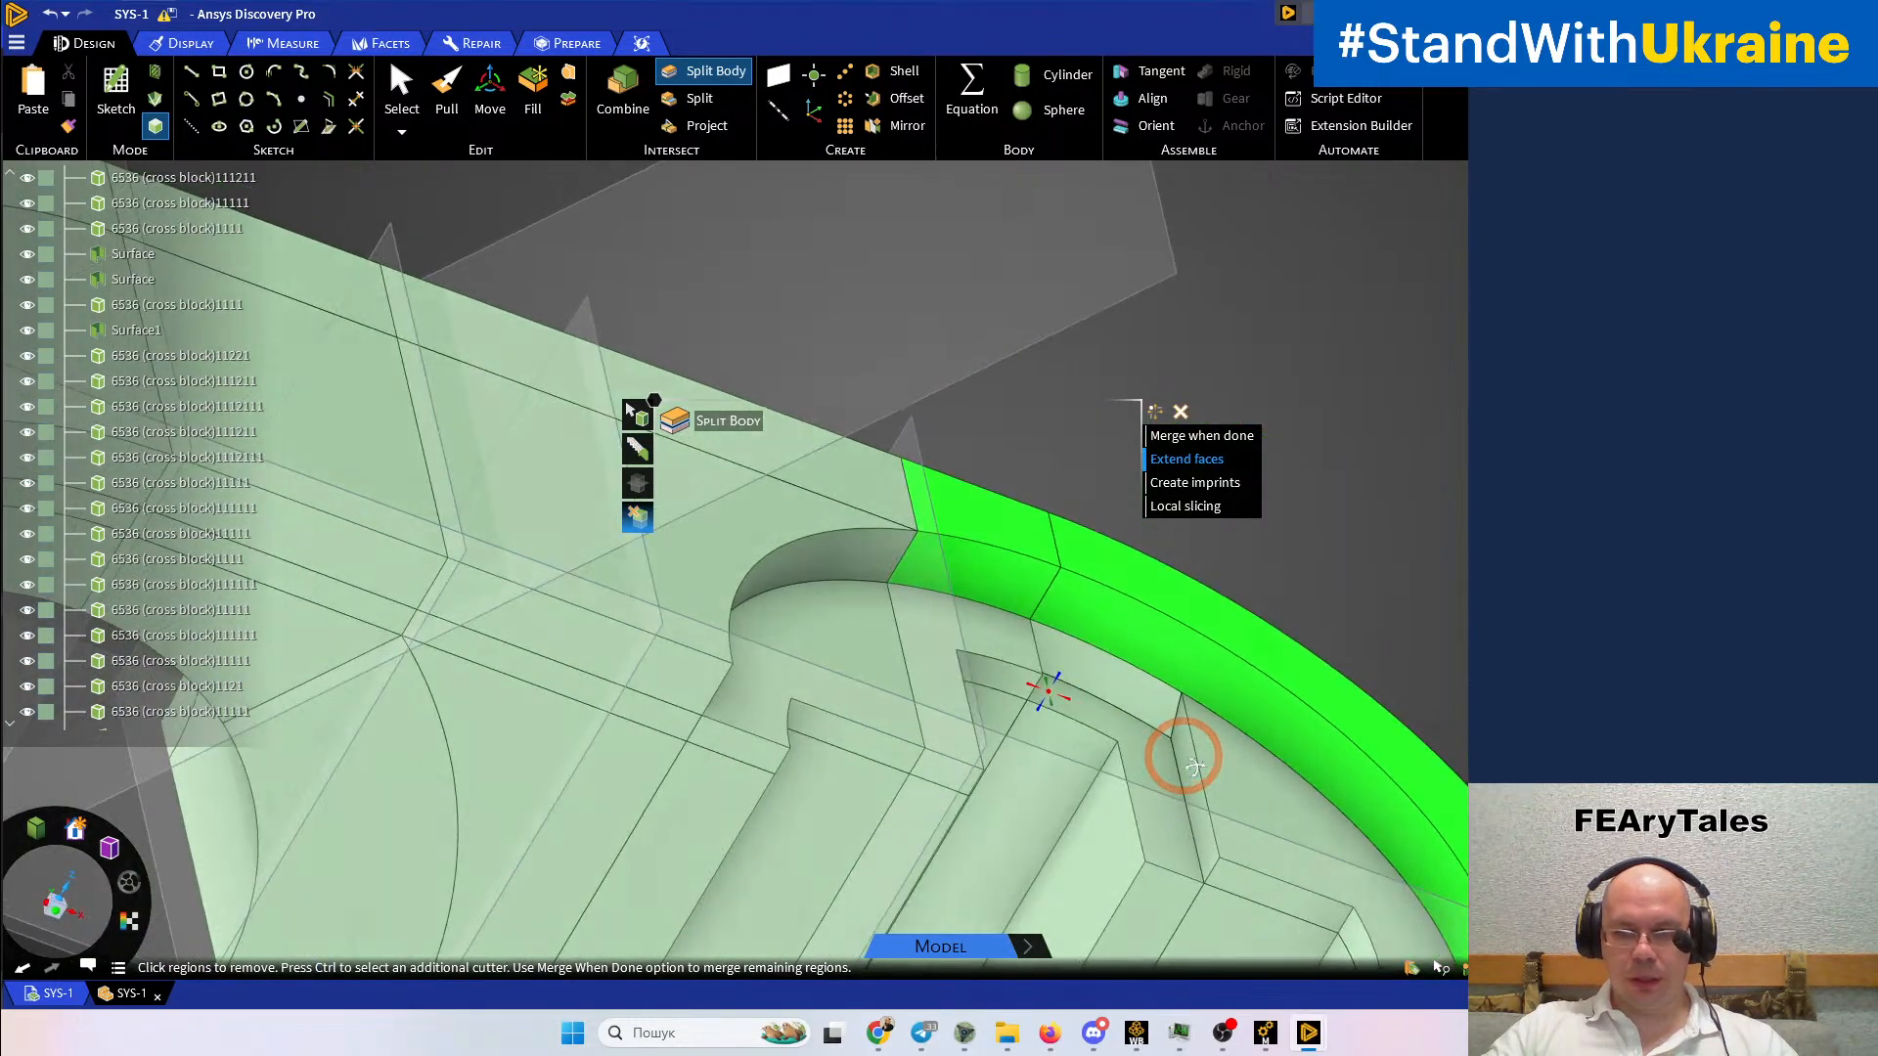
pyautogui.press('ctrl')
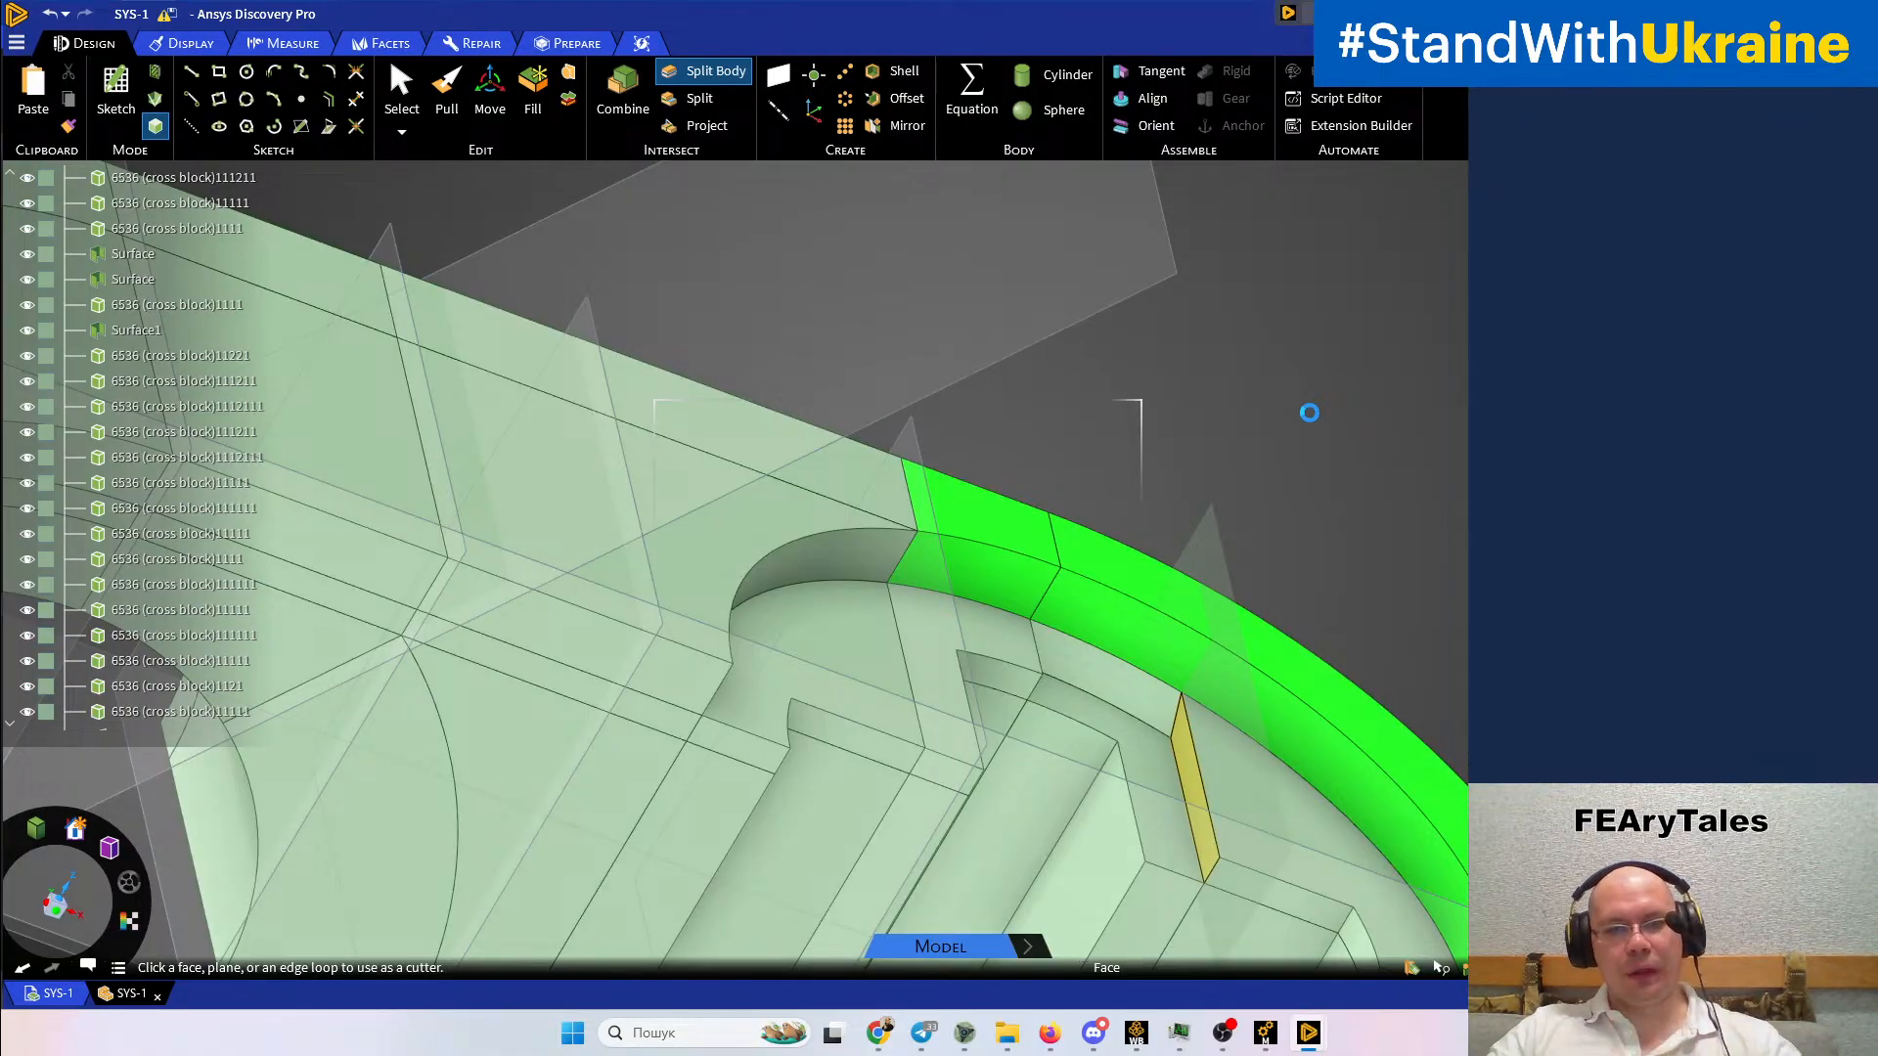
# Switch to the f1-part Mechanical window and examine the meshed thin bodies around the rim by selecting them individually
pyautogui.moveTo(1266, 1035)
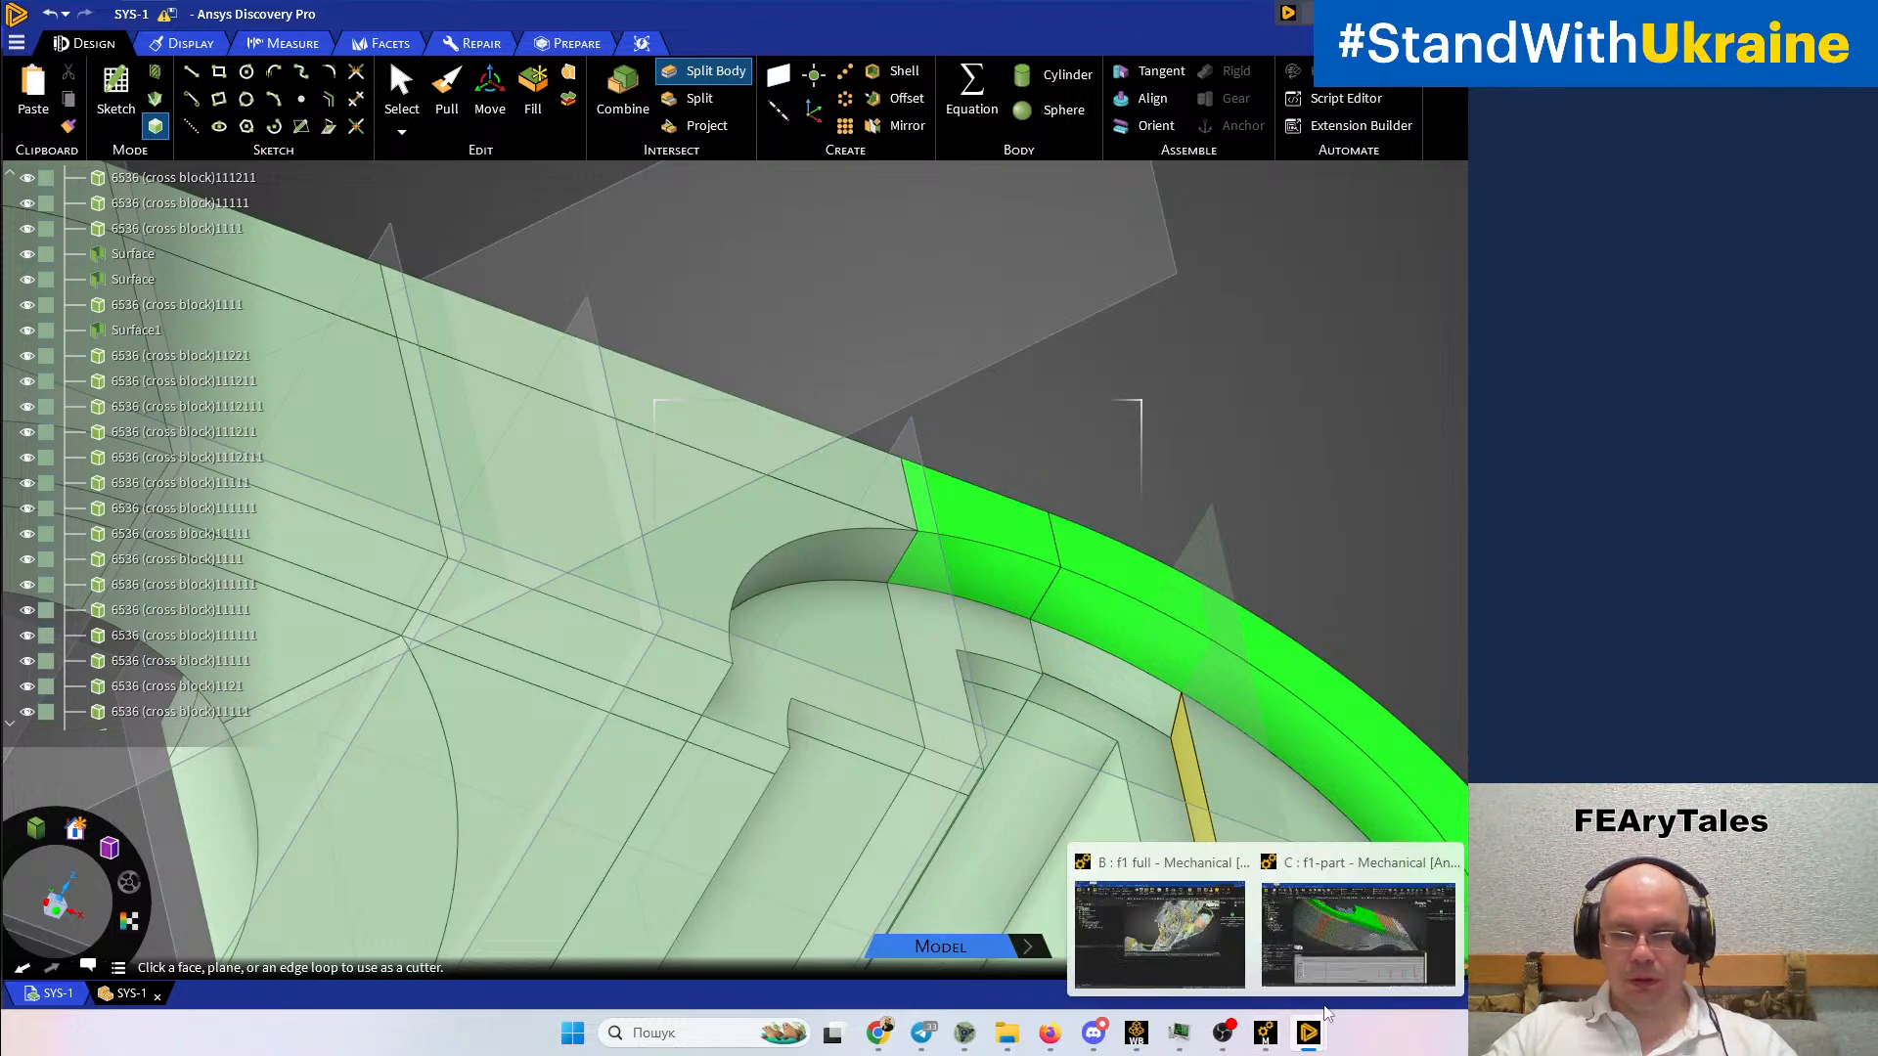
pyautogui.click(1346, 946)
pyautogui.moveTo(978, 475); pyautogui.dragTo(1019, 448, button='middle')
pyautogui.click(743, 245)
pyautogui.keyDown('ctrl'); pyautogui.moveTo(837, 374); pyautogui.dragTo(851, 433, button='middle'); pyautogui.keyUp('ctrl')
pyautogui.moveTo(864, 440); pyautogui.dragTo(1099, 495, button='middle')
pyautogui.click(836, 344)
pyautogui.moveTo(838, 347); pyautogui.dragTo(834, 380, button='middle')
pyautogui.click(880, 455)
pyautogui.click(859, 382)
pyautogui.click(871, 446)
pyautogui.click(847, 379)
pyautogui.click(866, 450)
pyautogui.moveTo(877, 431); pyautogui.dragTo(983, 505, button='middle')
pyautogui.scroll(2, 930, 583)
pyautogui.scroll(-4, 925, 571)
# Return to the cross block in Ansys Discovery, leave the Split Body command and show all bodies
pyautogui.moveTo(1328, 1036)
pyautogui.click(1383, 930)
pyautogui.click(1000, 624)
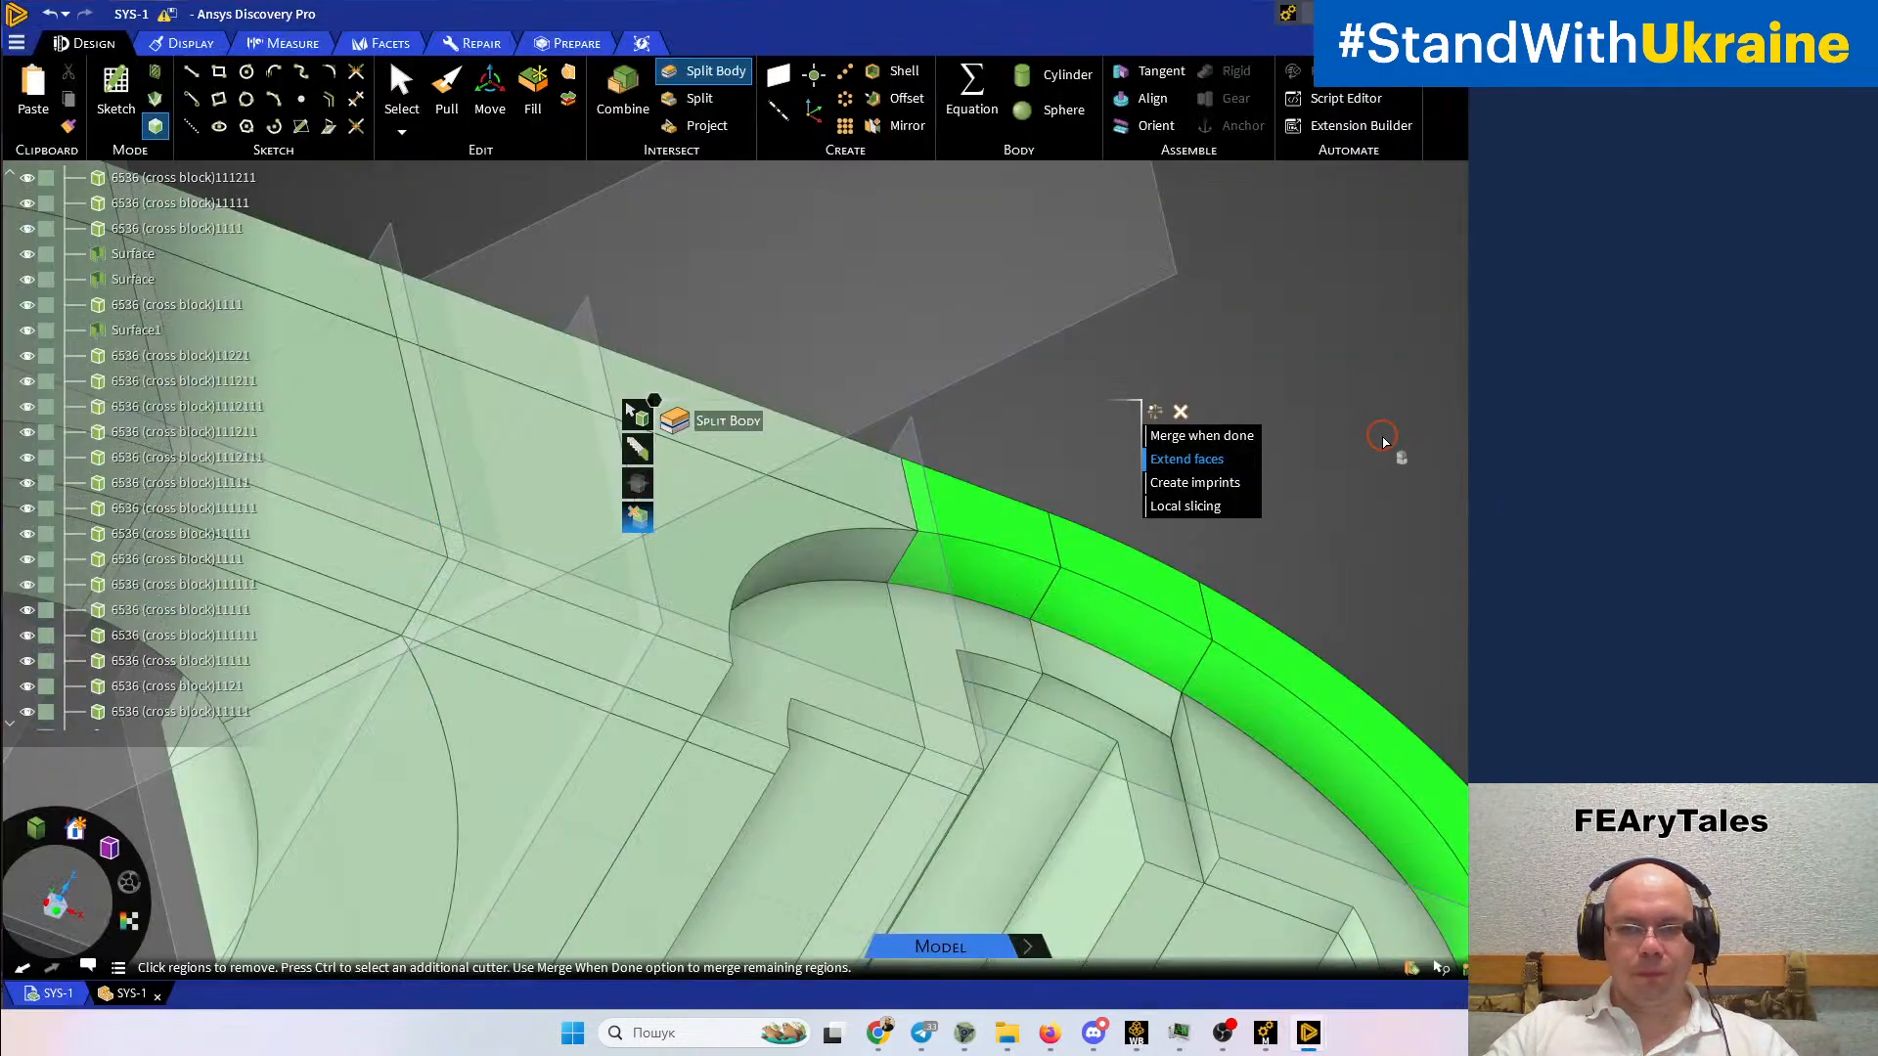
pyautogui.moveTo(1325, 461); pyautogui.dragTo(1094, 722, button='middle')
pyautogui.scroll(-5, 1096, 719)
pyautogui.click(1216, 609)
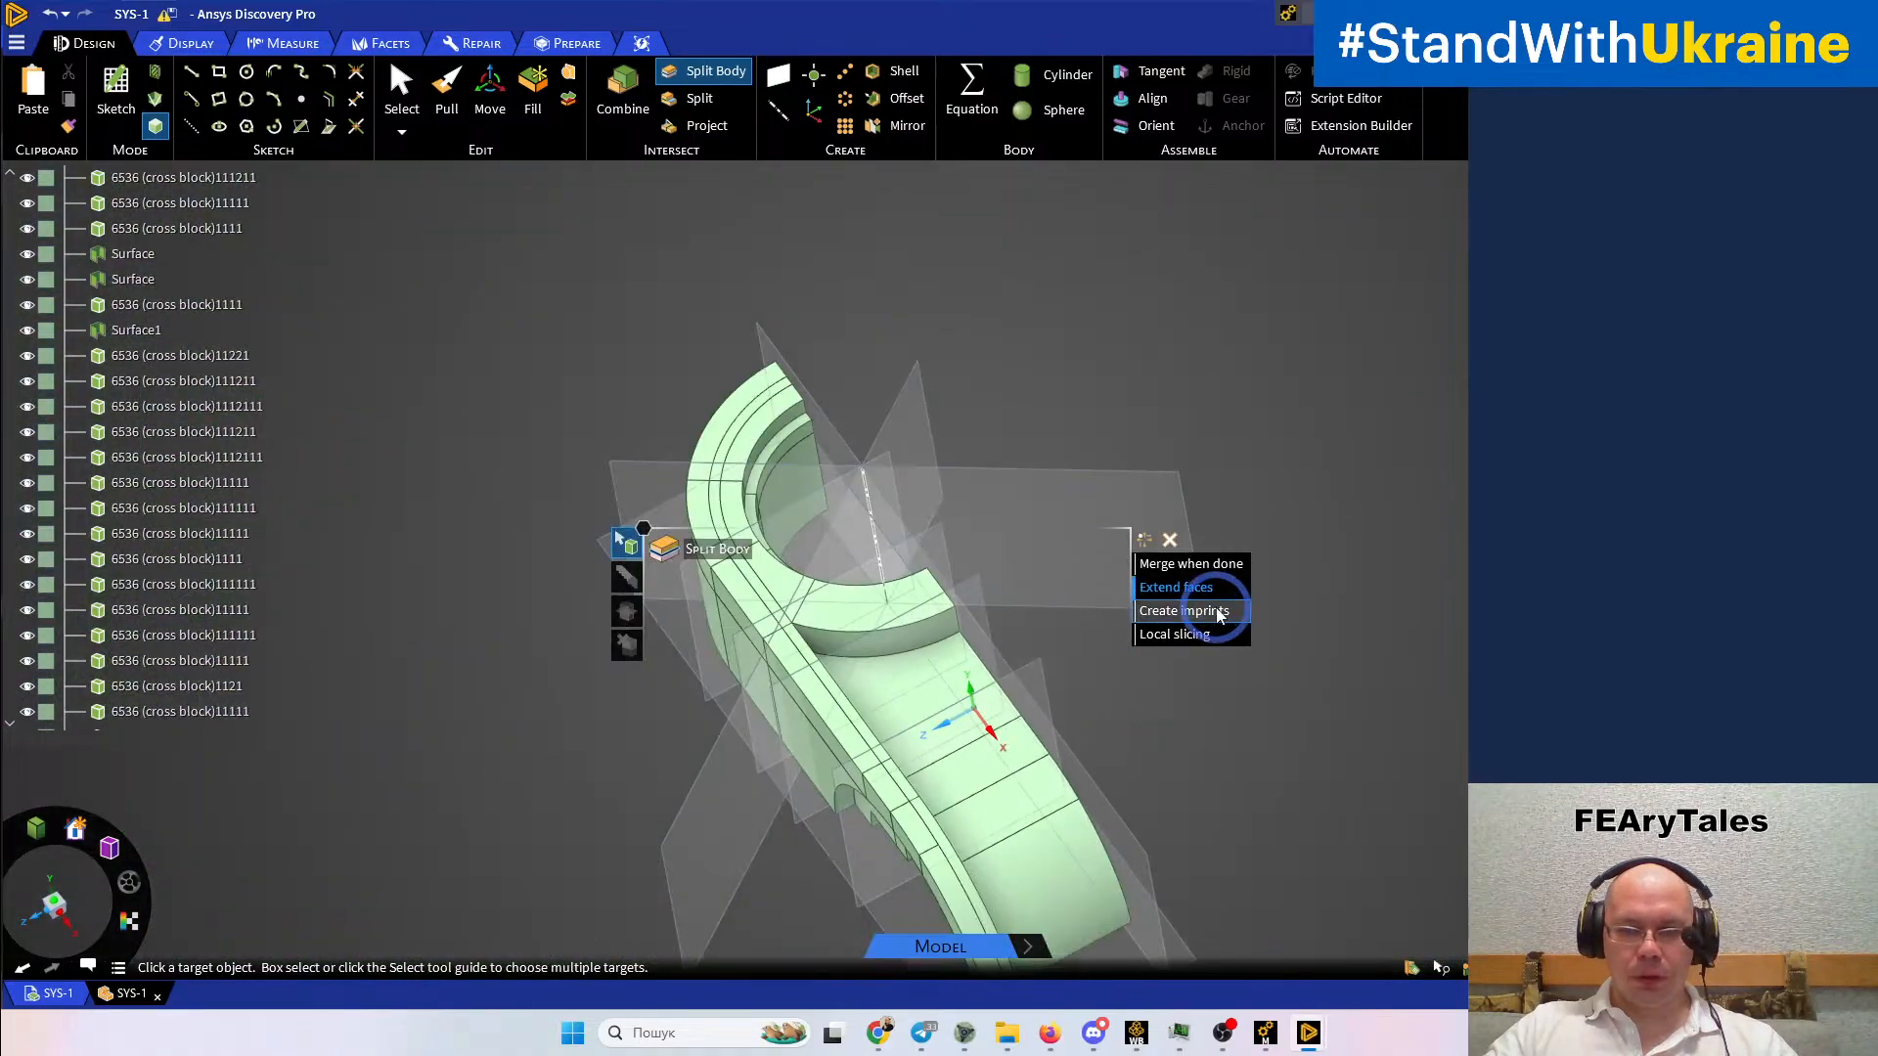
pyautogui.press('Escape')
pyautogui.rightClick(1352, 692)
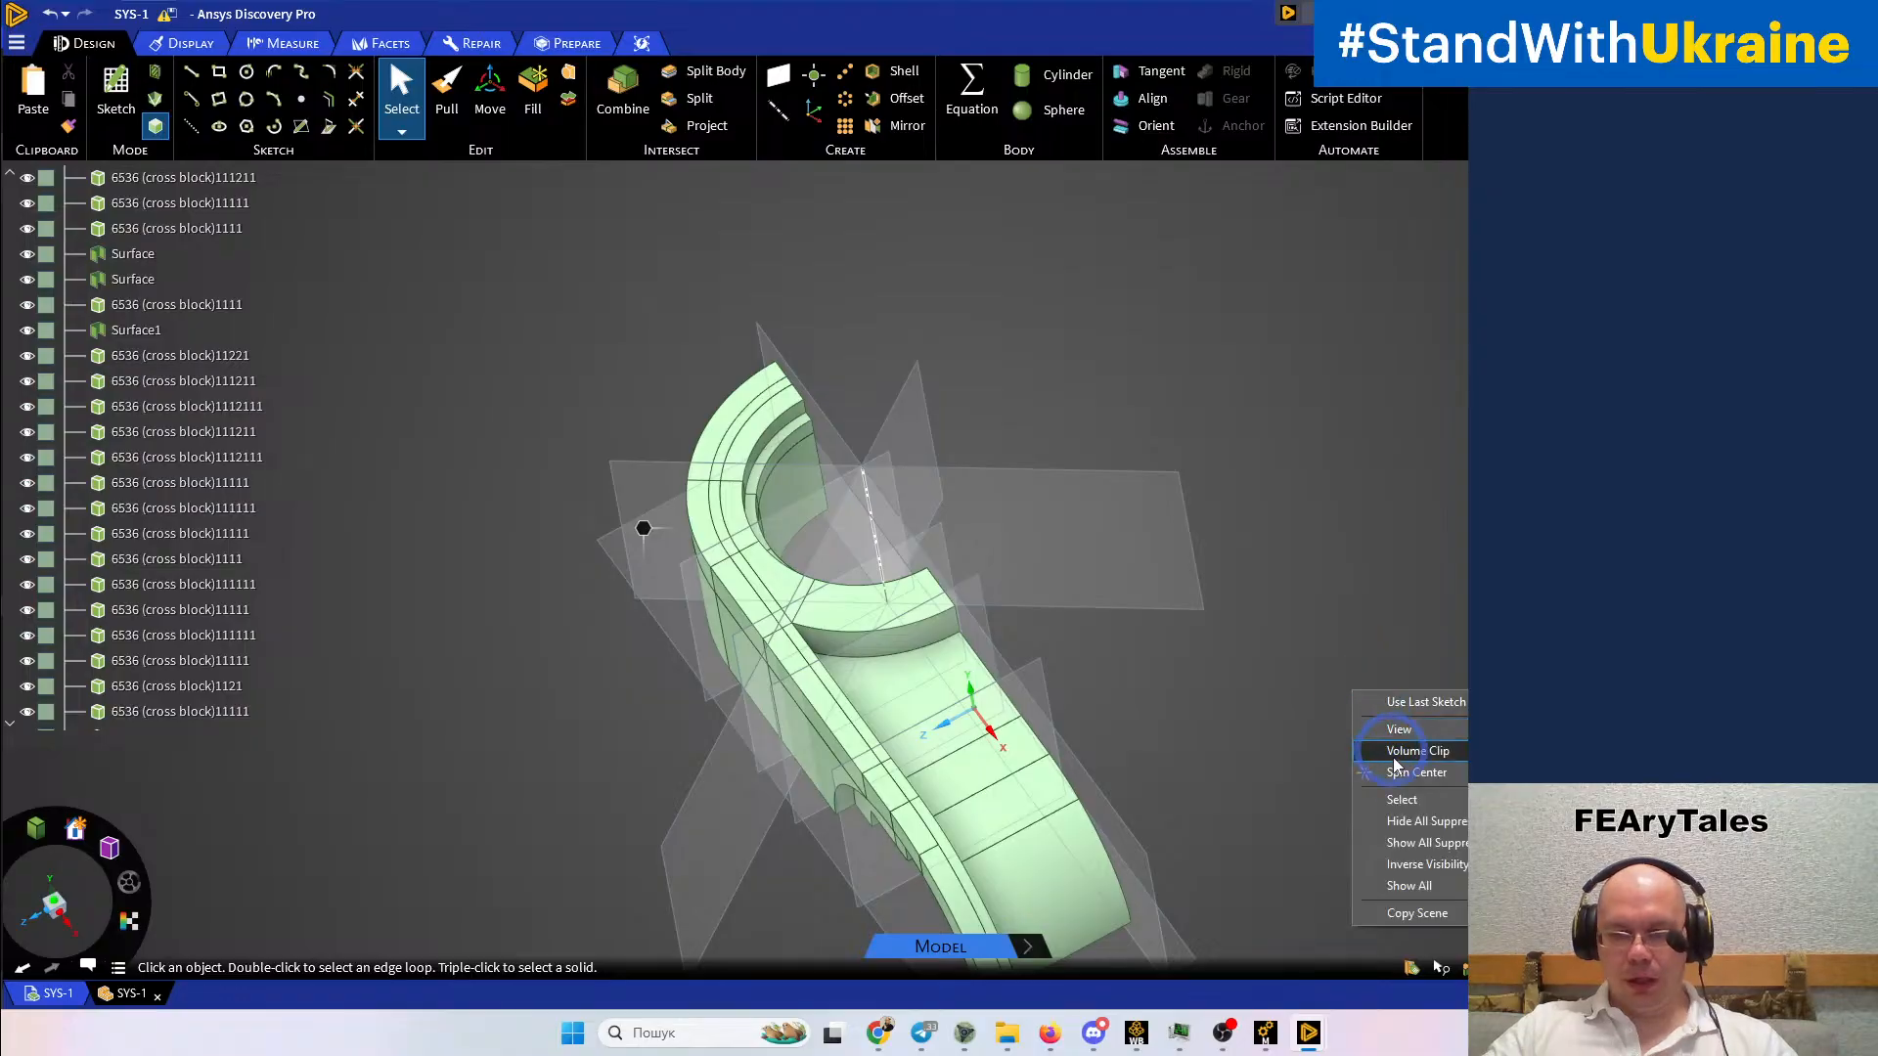
pyautogui.click(1421, 885)
# Return to the assembly document, switch to the f1-part Mechanical window and update the geometry from its source
pyautogui.click(854, 768)
pyautogui.click(455, 774)
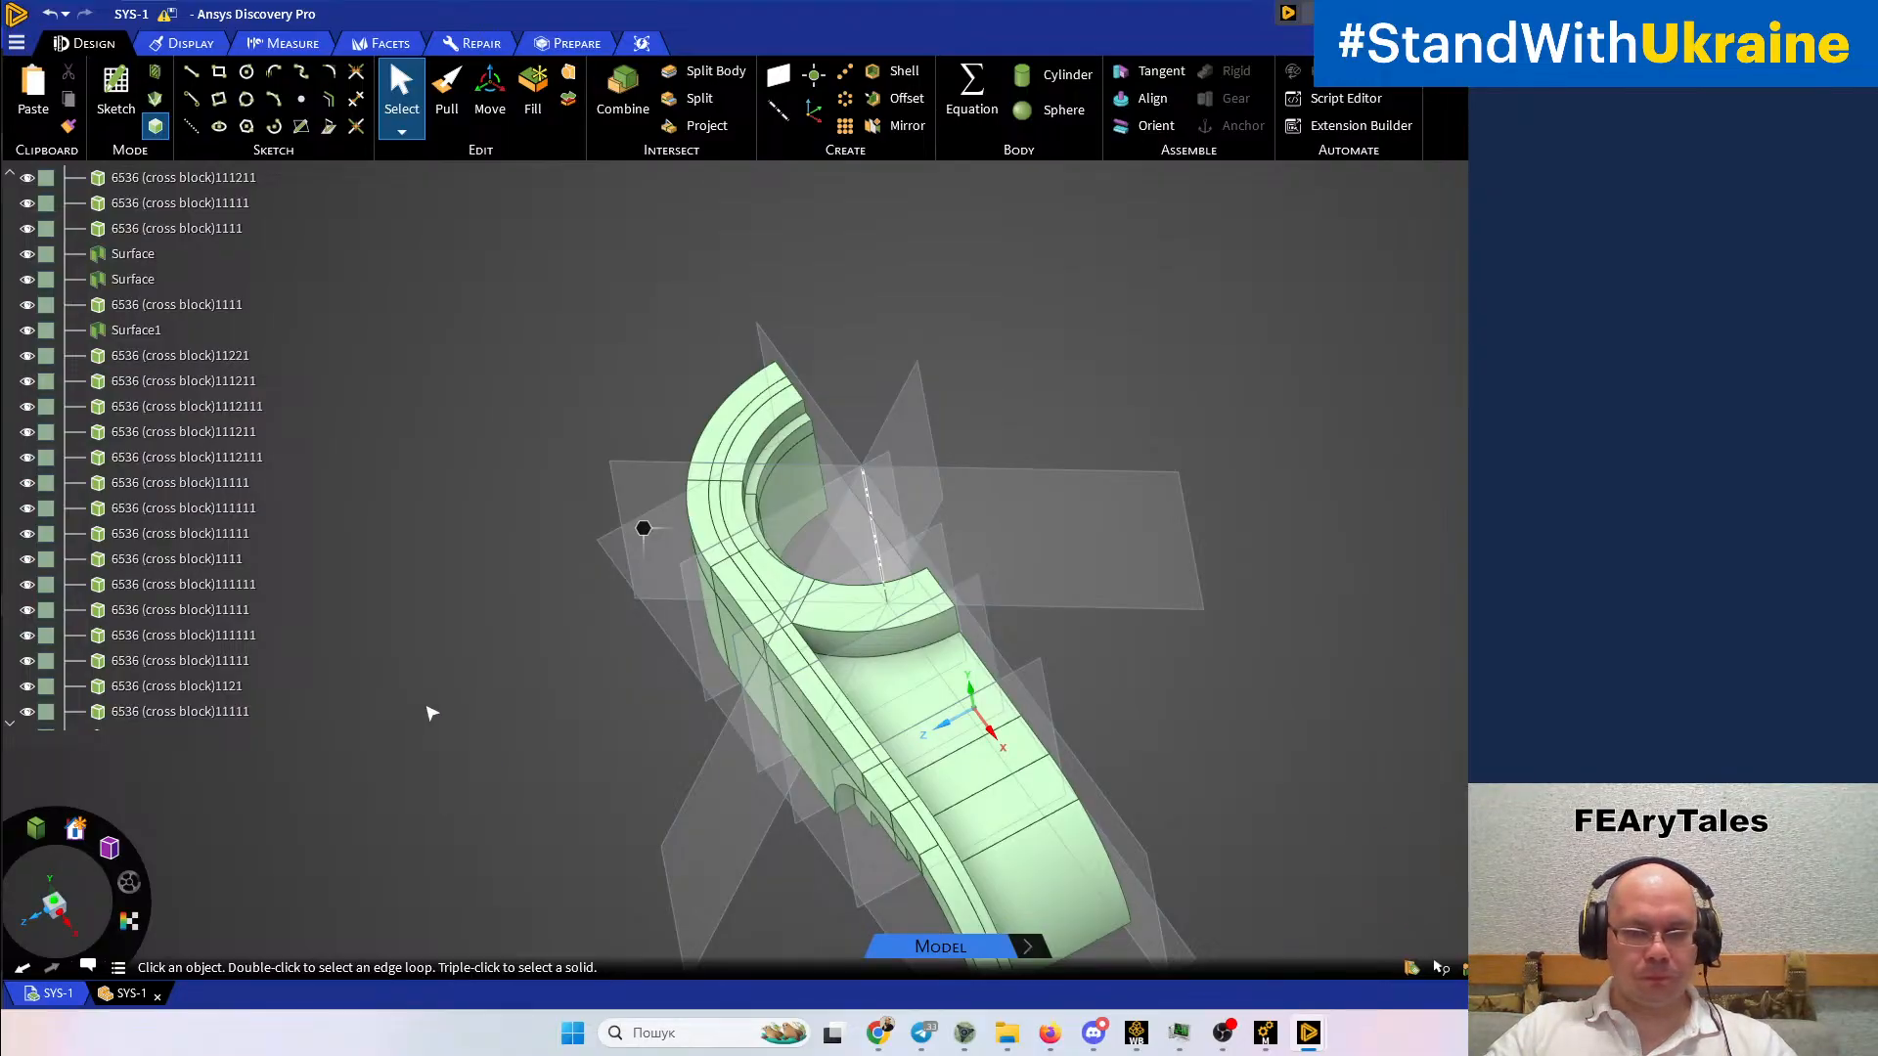
pyautogui.moveTo(440, 674); pyautogui.dragTo(646, 820, button='middle')
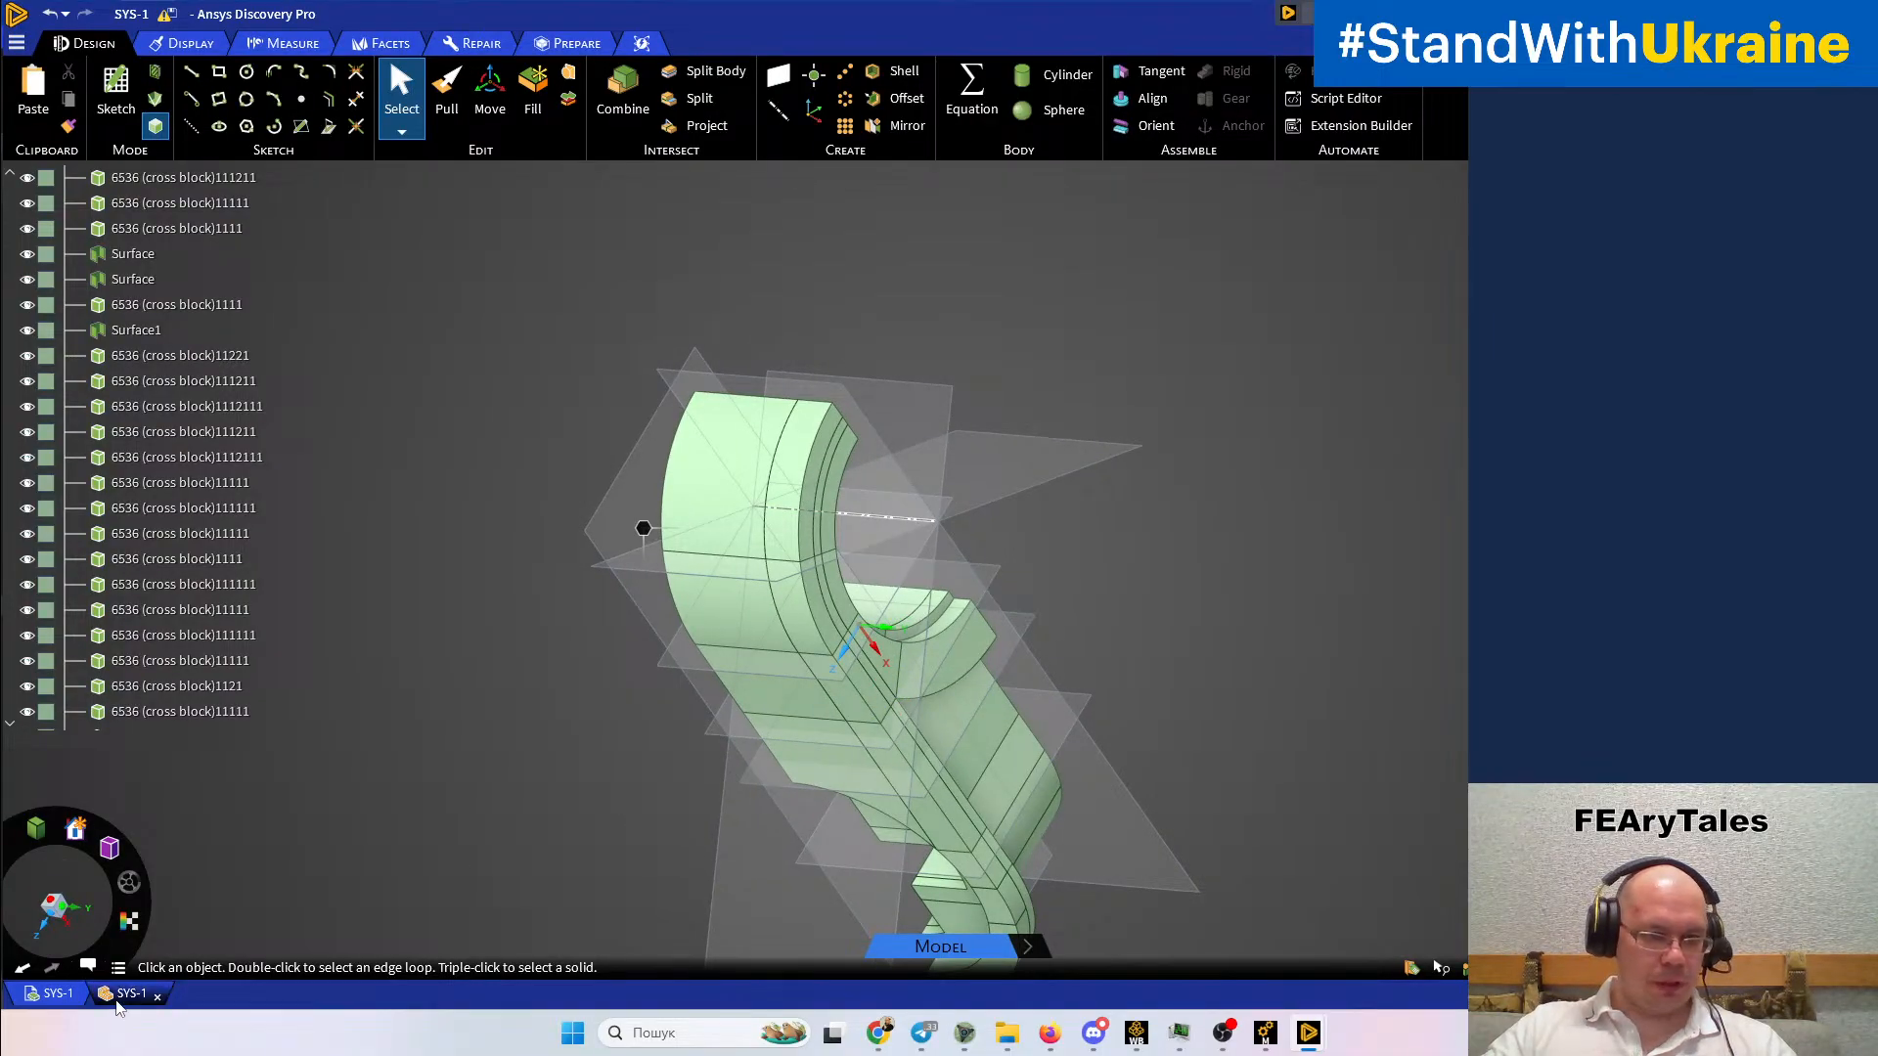
pyautogui.click(56, 995)
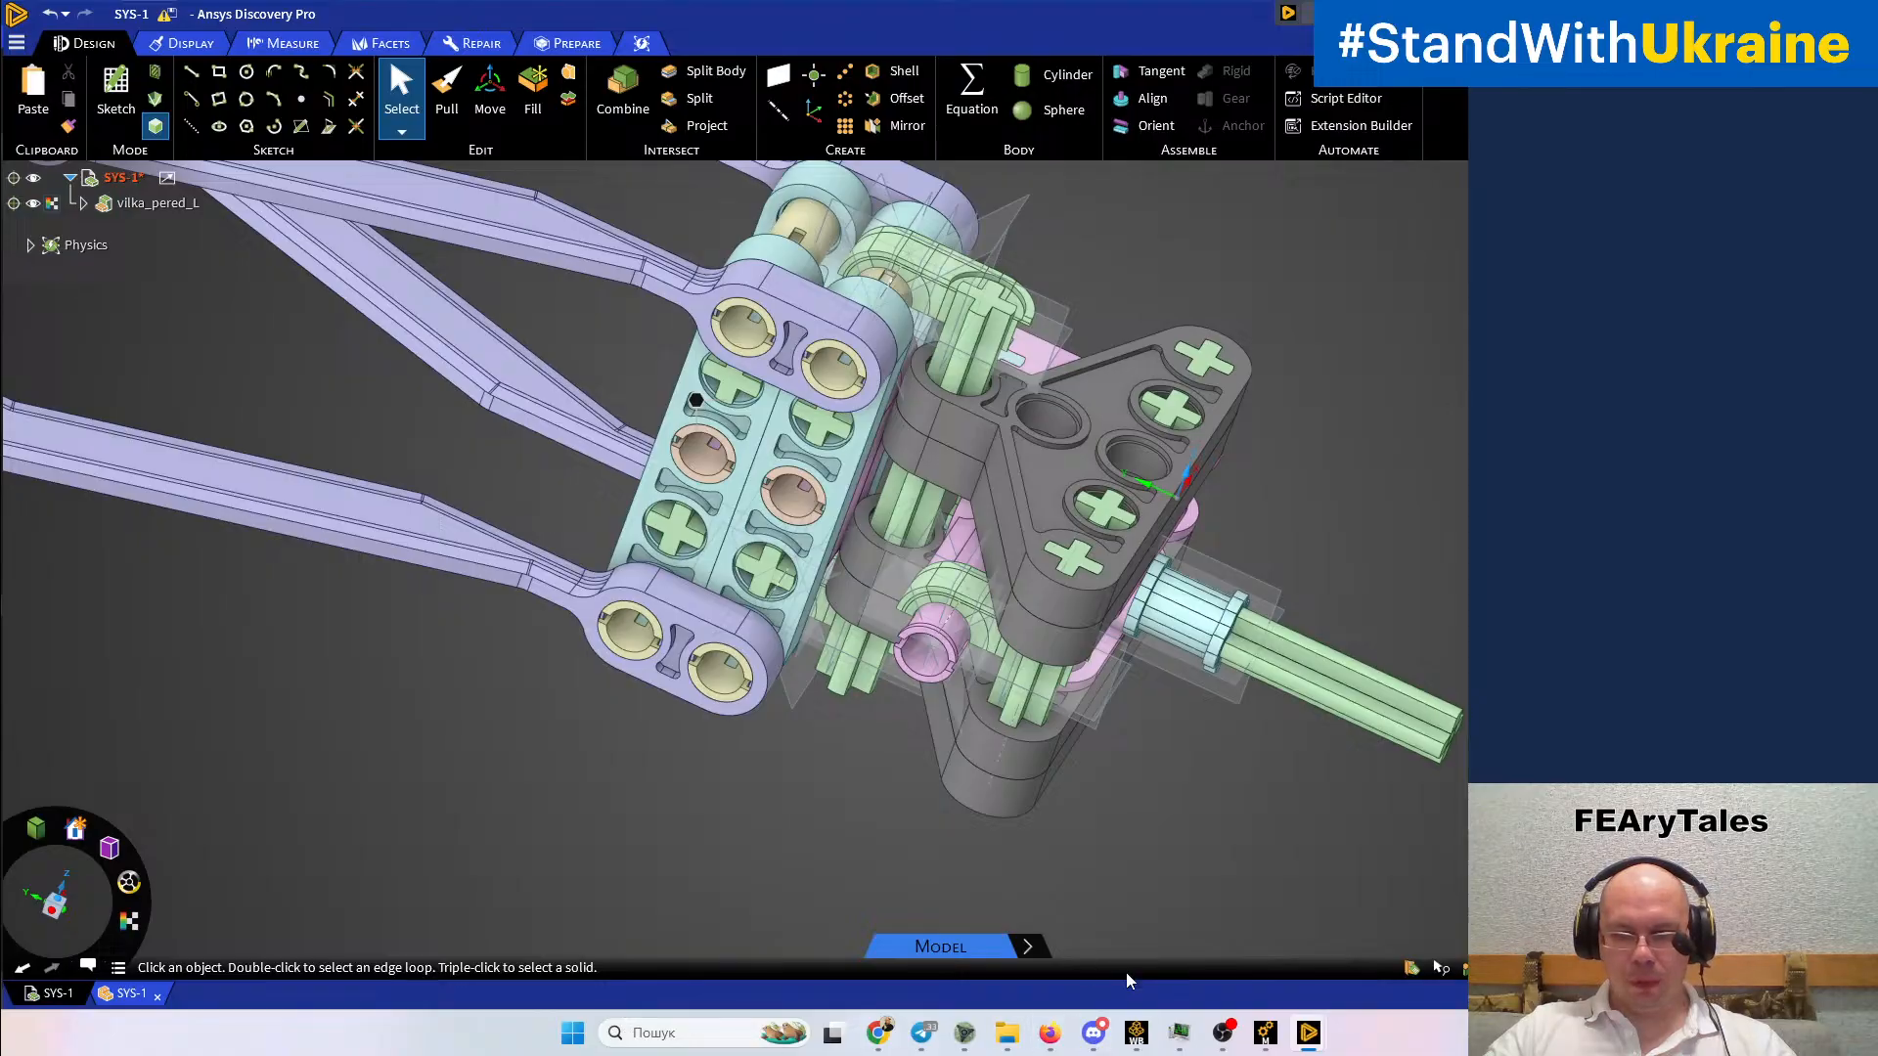
pyautogui.moveTo(1308, 1037)
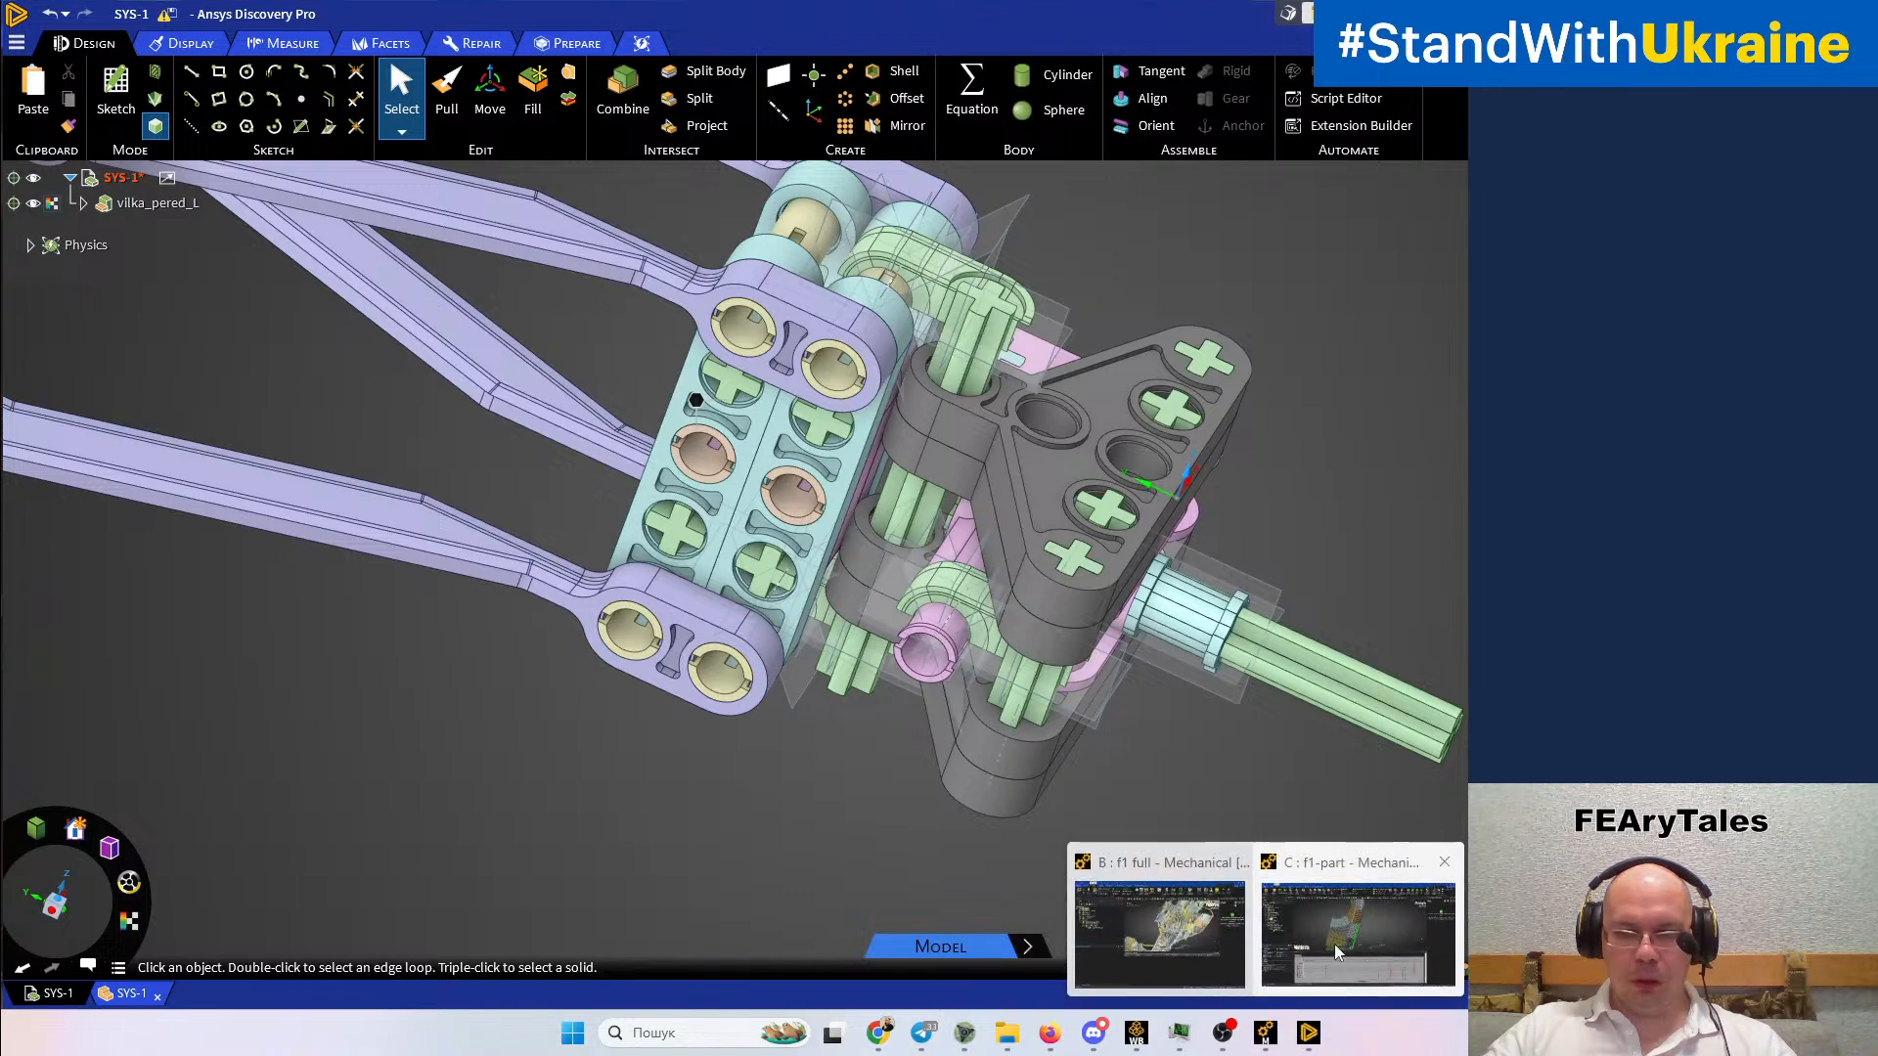
pyautogui.click(1338, 952)
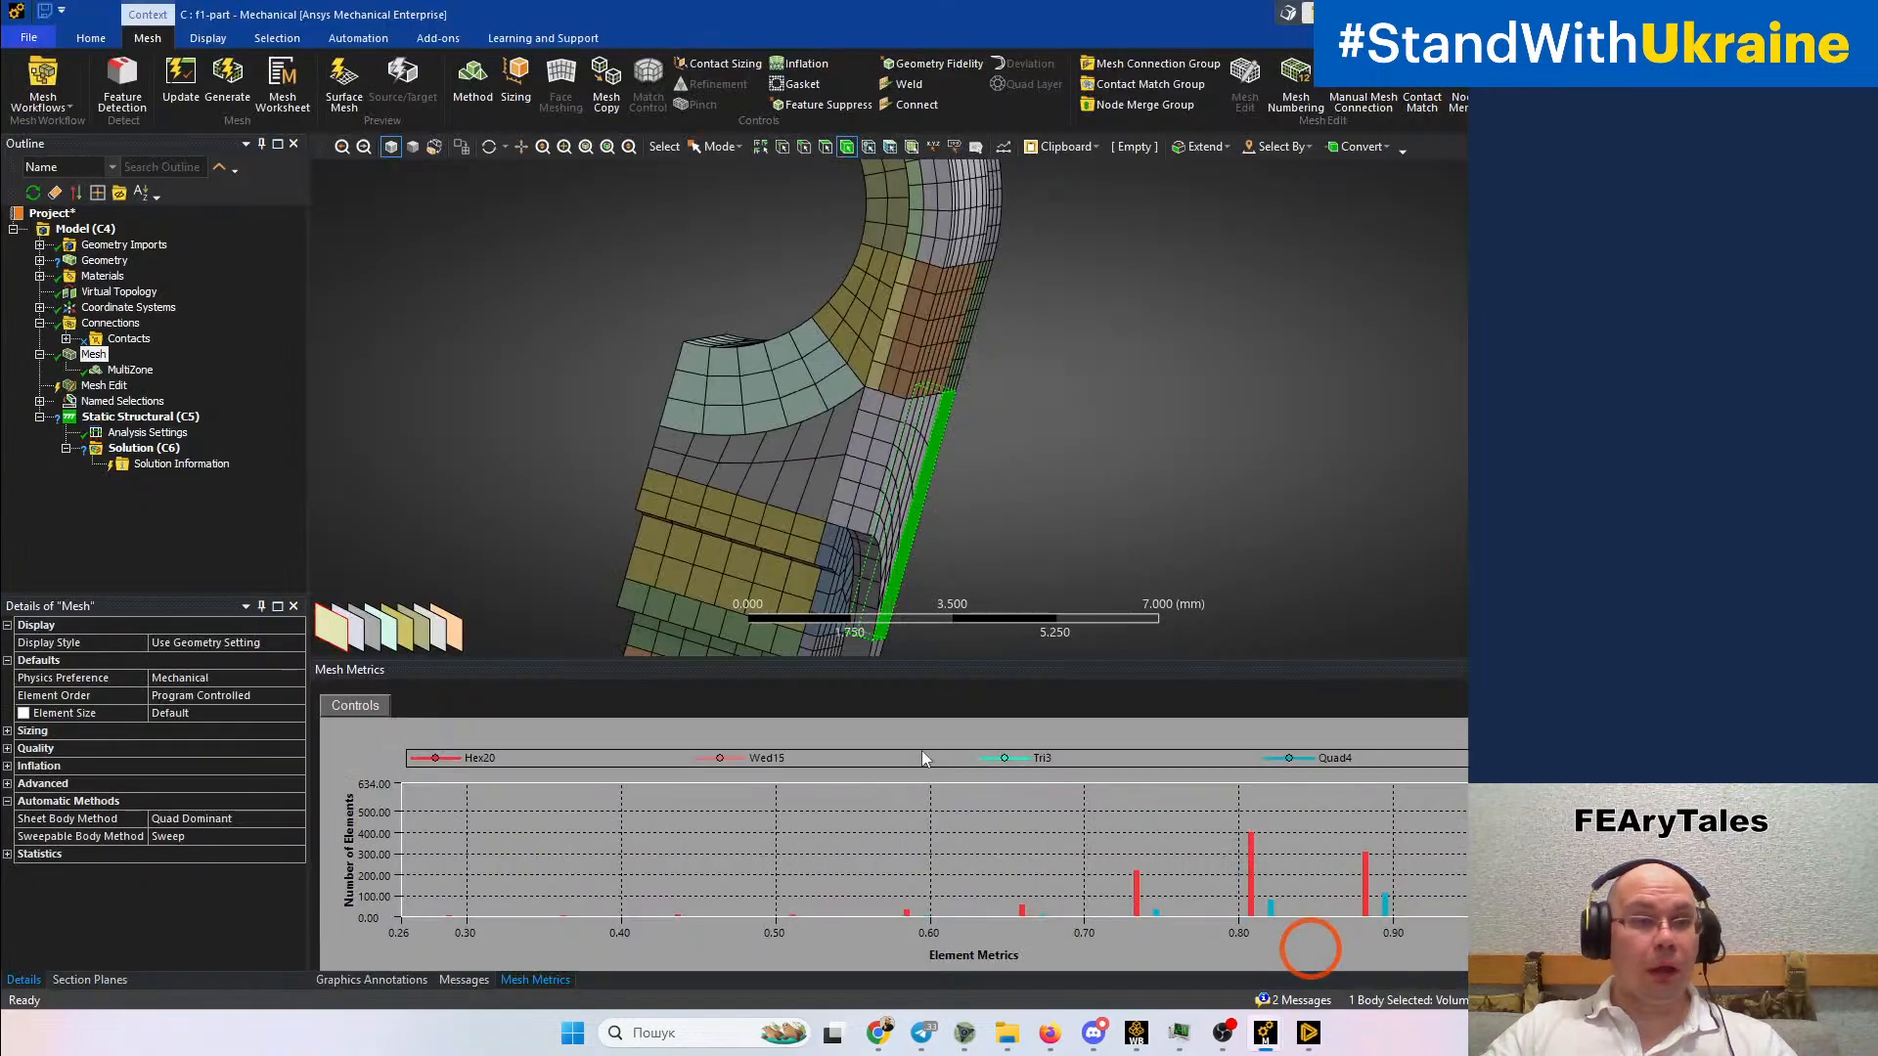
pyautogui.click(101, 262)
pyautogui.rightClick(102, 273)
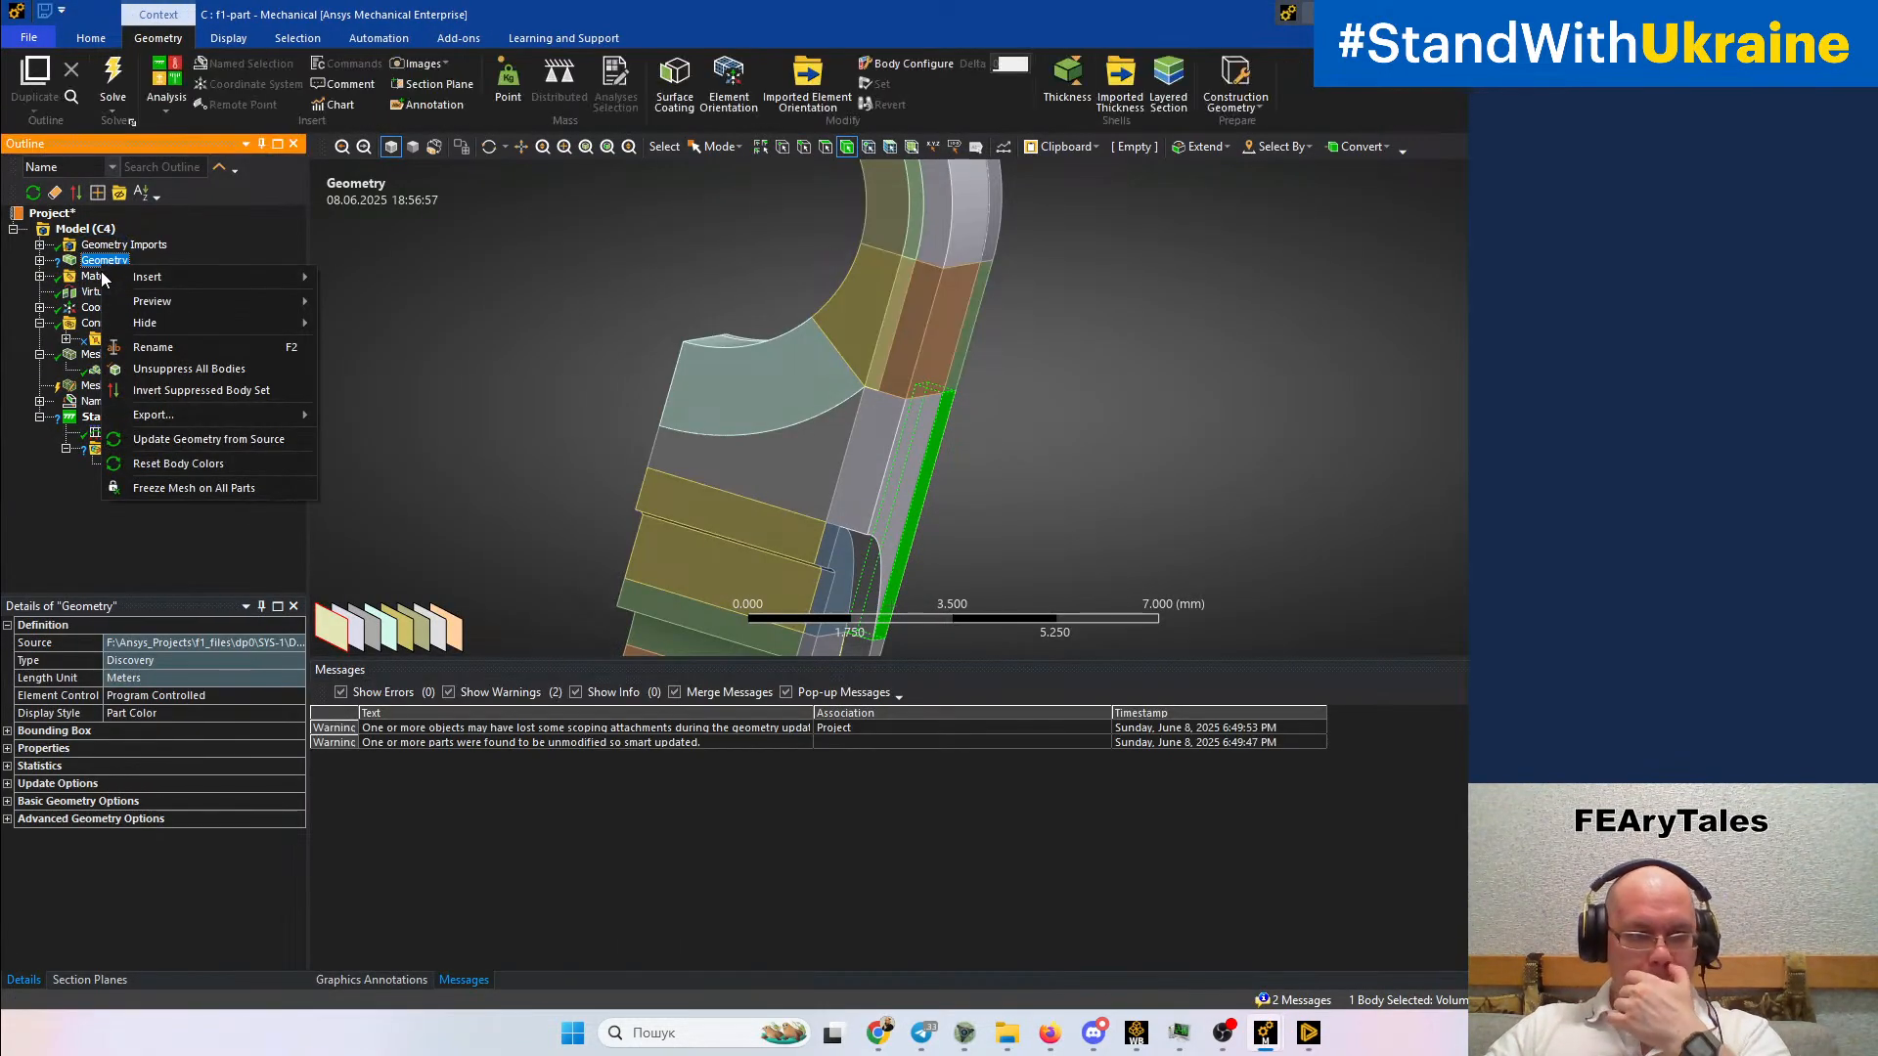
pyautogui.click(144, 441)
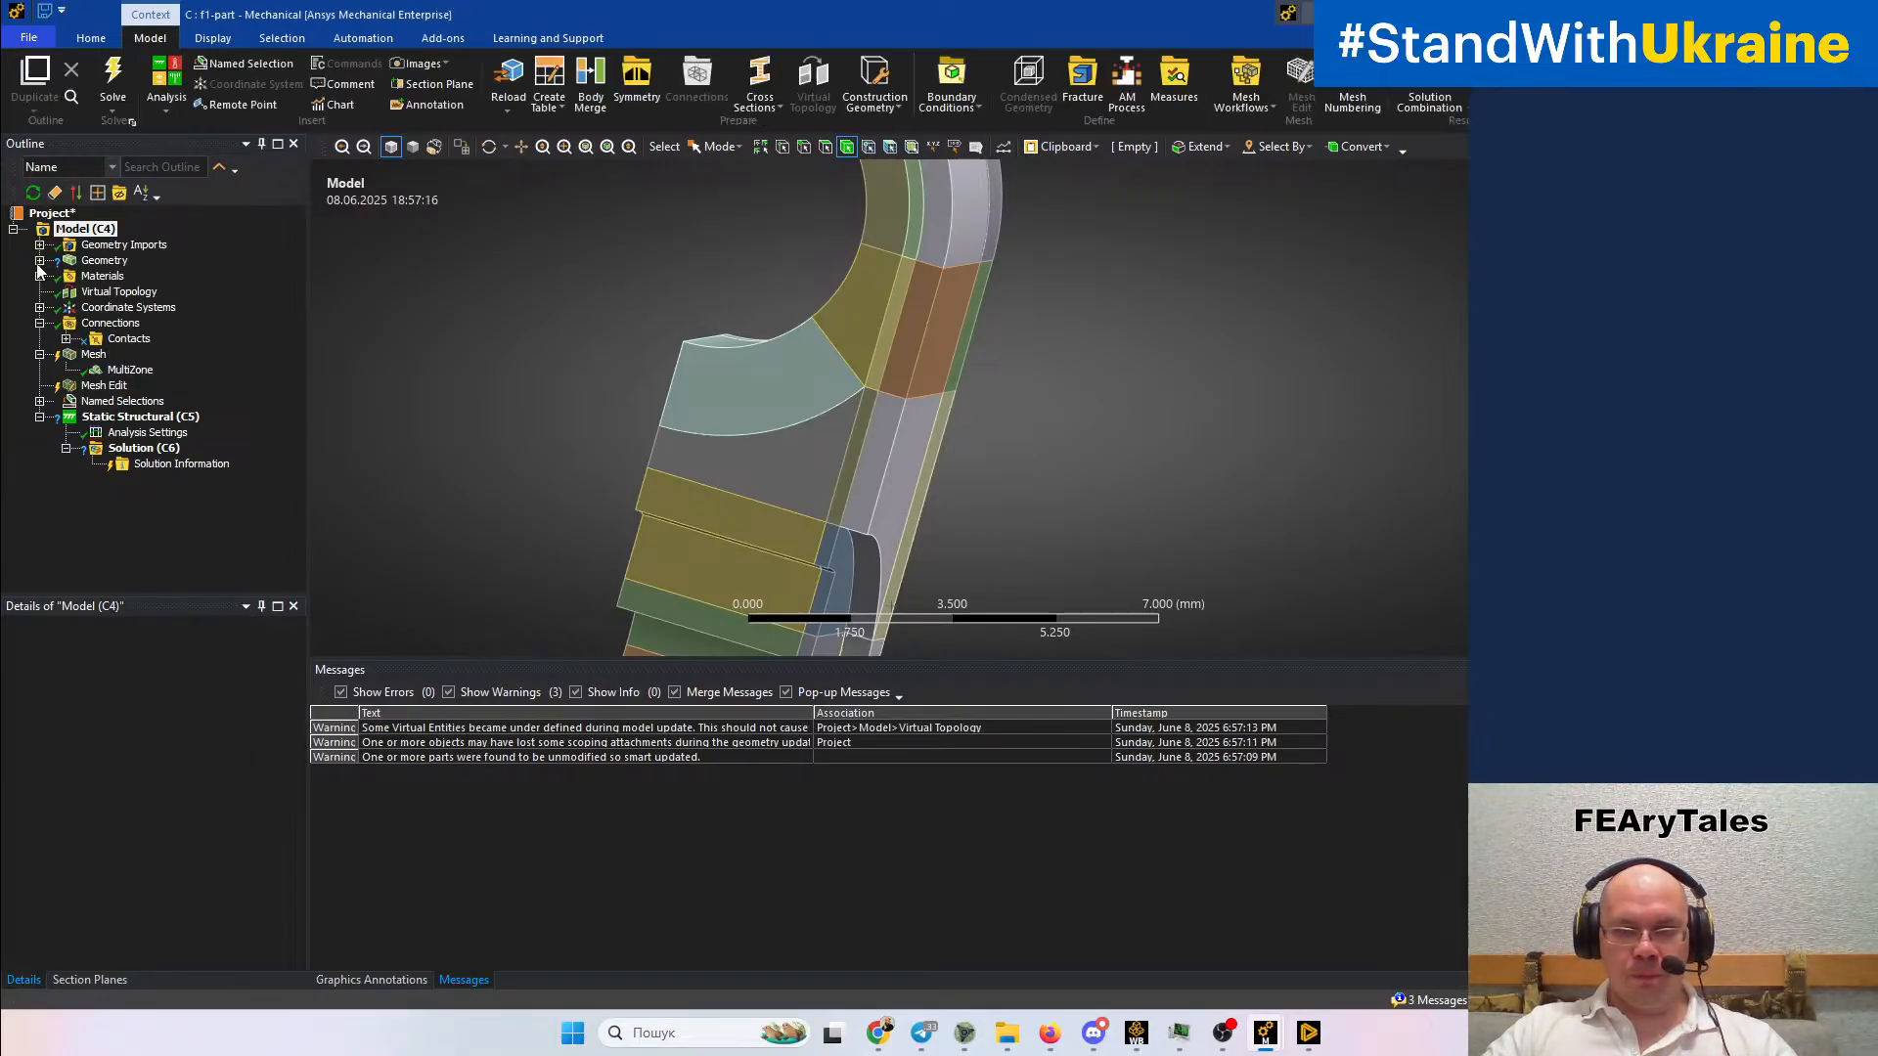
# Box-select the six bodies of the small group lying apart from the main cross block quarter and suppress them
pyautogui.moveTo(851, 466); pyautogui.dragTo(928, 461, button='middle')
pyautogui.scroll(-5, 929, 461)
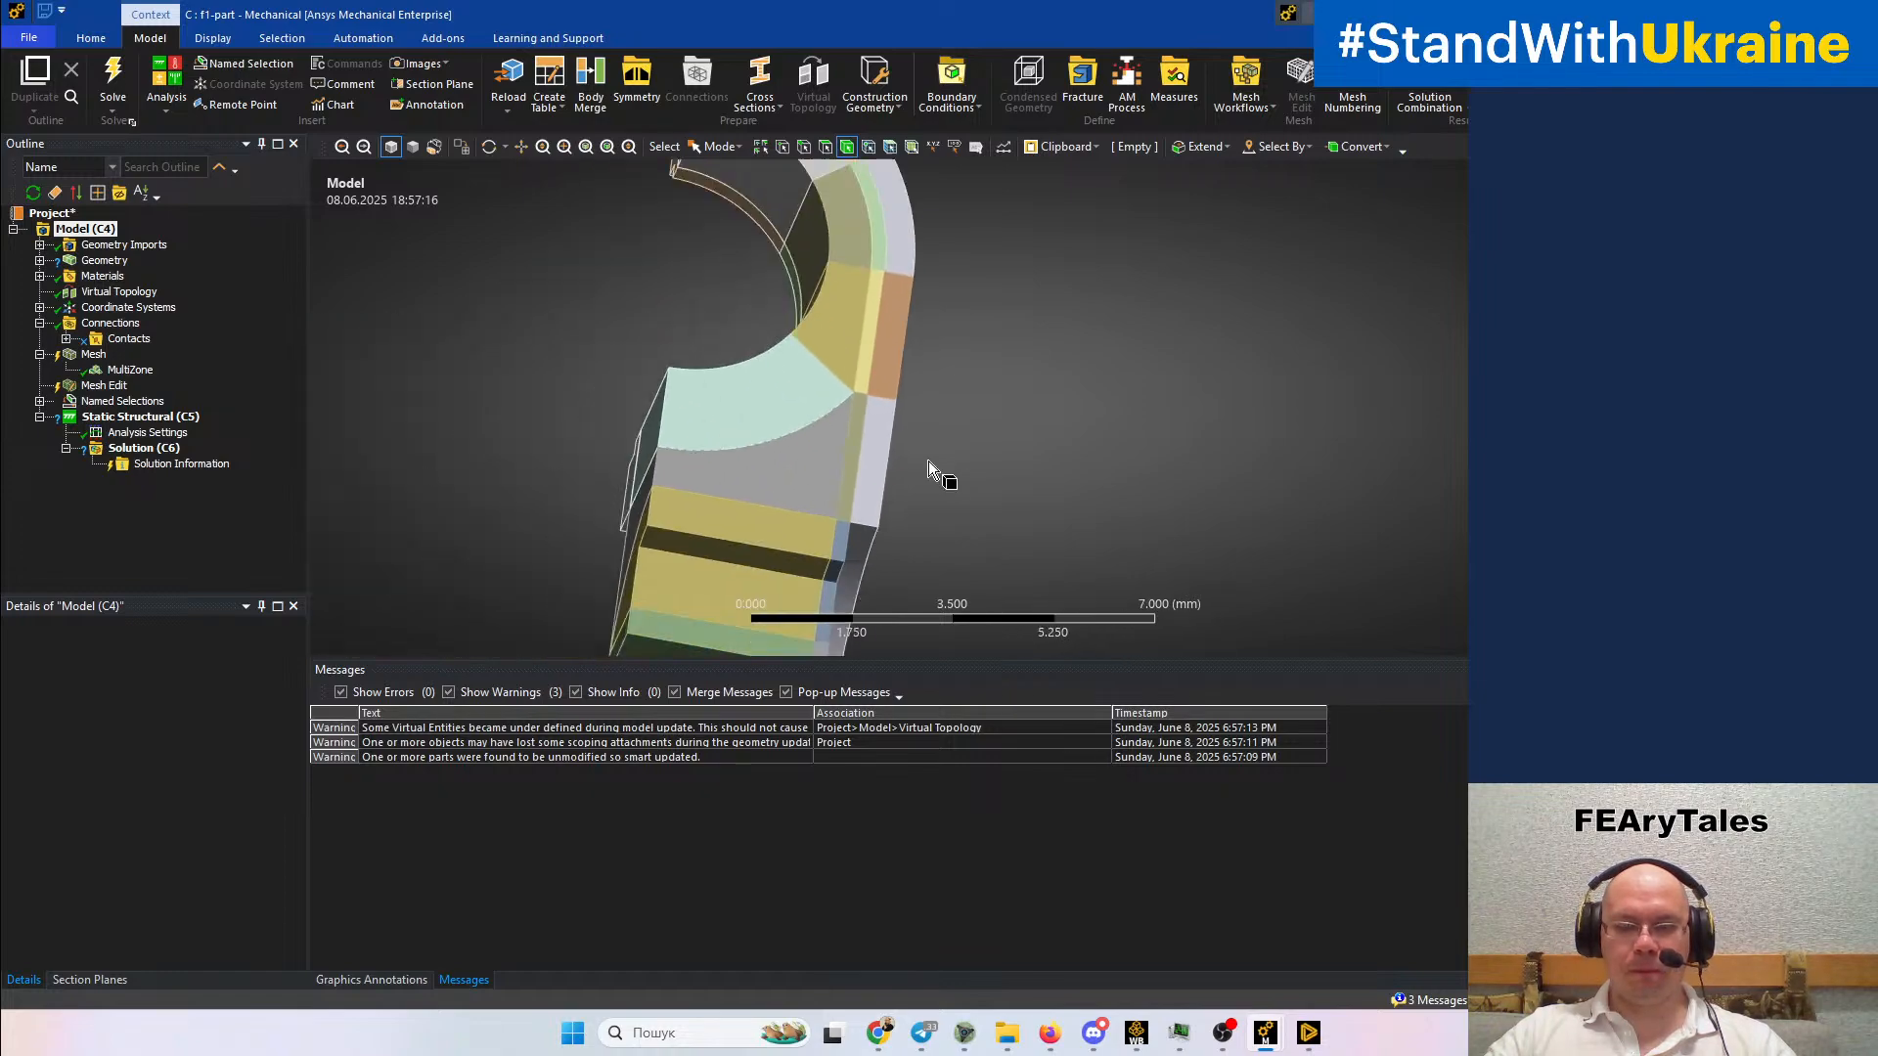
pyautogui.moveTo(1041, 440); pyautogui.dragTo(1146, 541, button='middle')
pyautogui.keyDown('ctrl'); pyautogui.moveTo(875, 485); pyautogui.dragTo(973, 599, button='middle'); pyautogui.keyUp('ctrl')
pyautogui.moveTo(620, 305); pyautogui.dragTo(809, 386, button='middle')
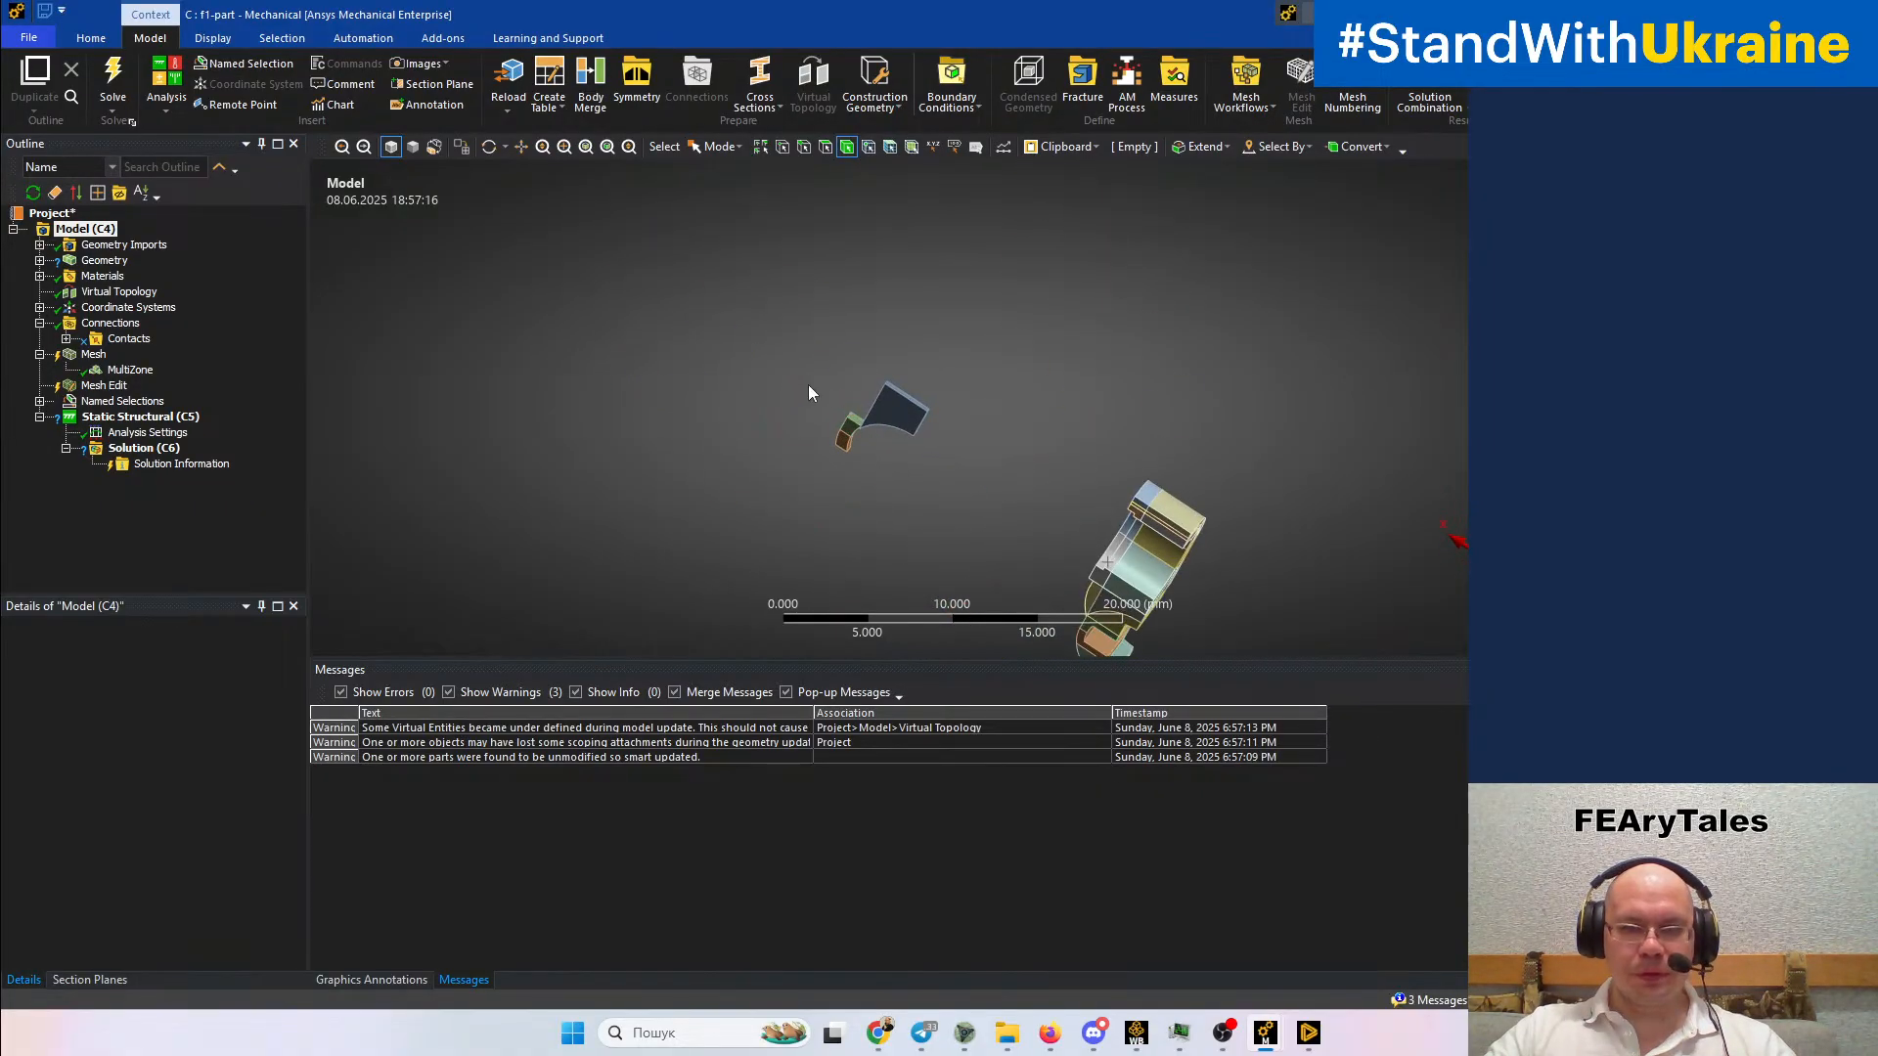
pyautogui.click(724, 148)
pyautogui.click(730, 192)
pyautogui.moveTo(775, 303); pyautogui.dragTo(990, 543)
pyautogui.moveTo(998, 499); pyautogui.dragTo(848, 663, button='middle')
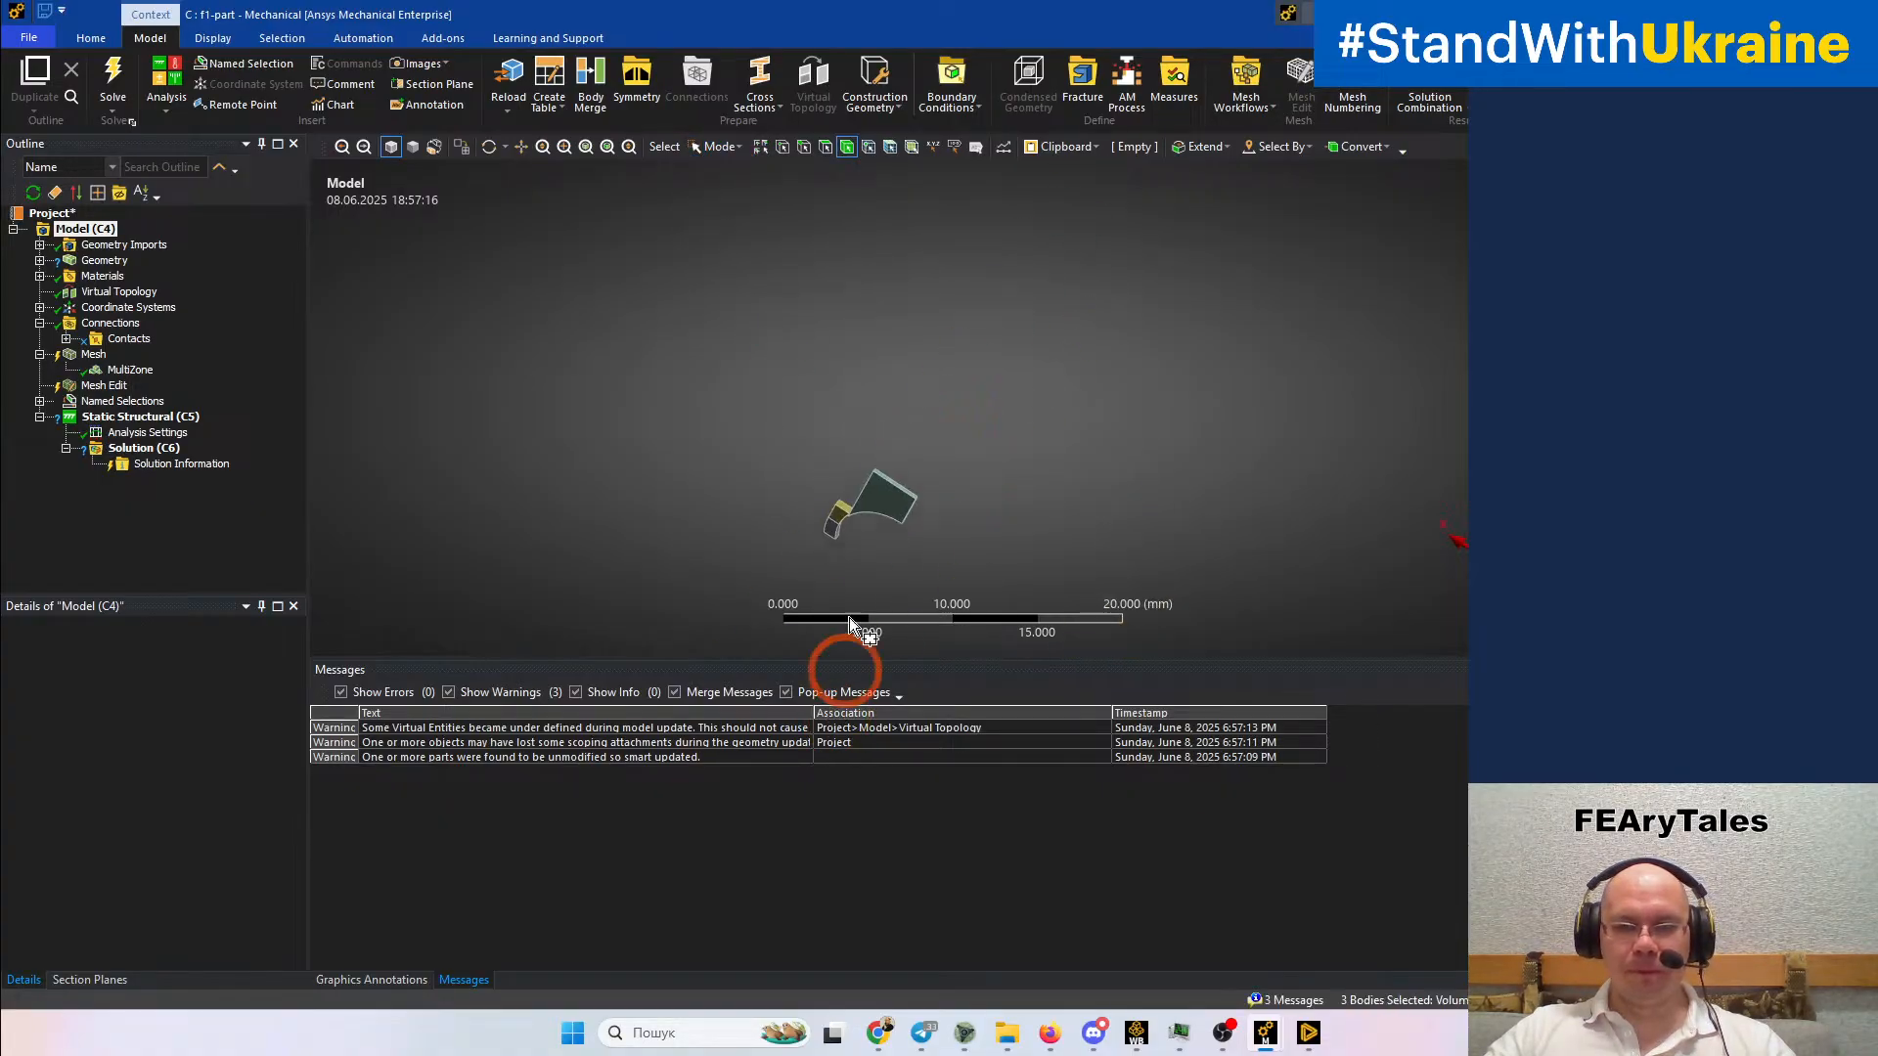
pyautogui.moveTo(813, 478); pyautogui.dragTo(1006, 574)
pyautogui.rightClick(990, 518)
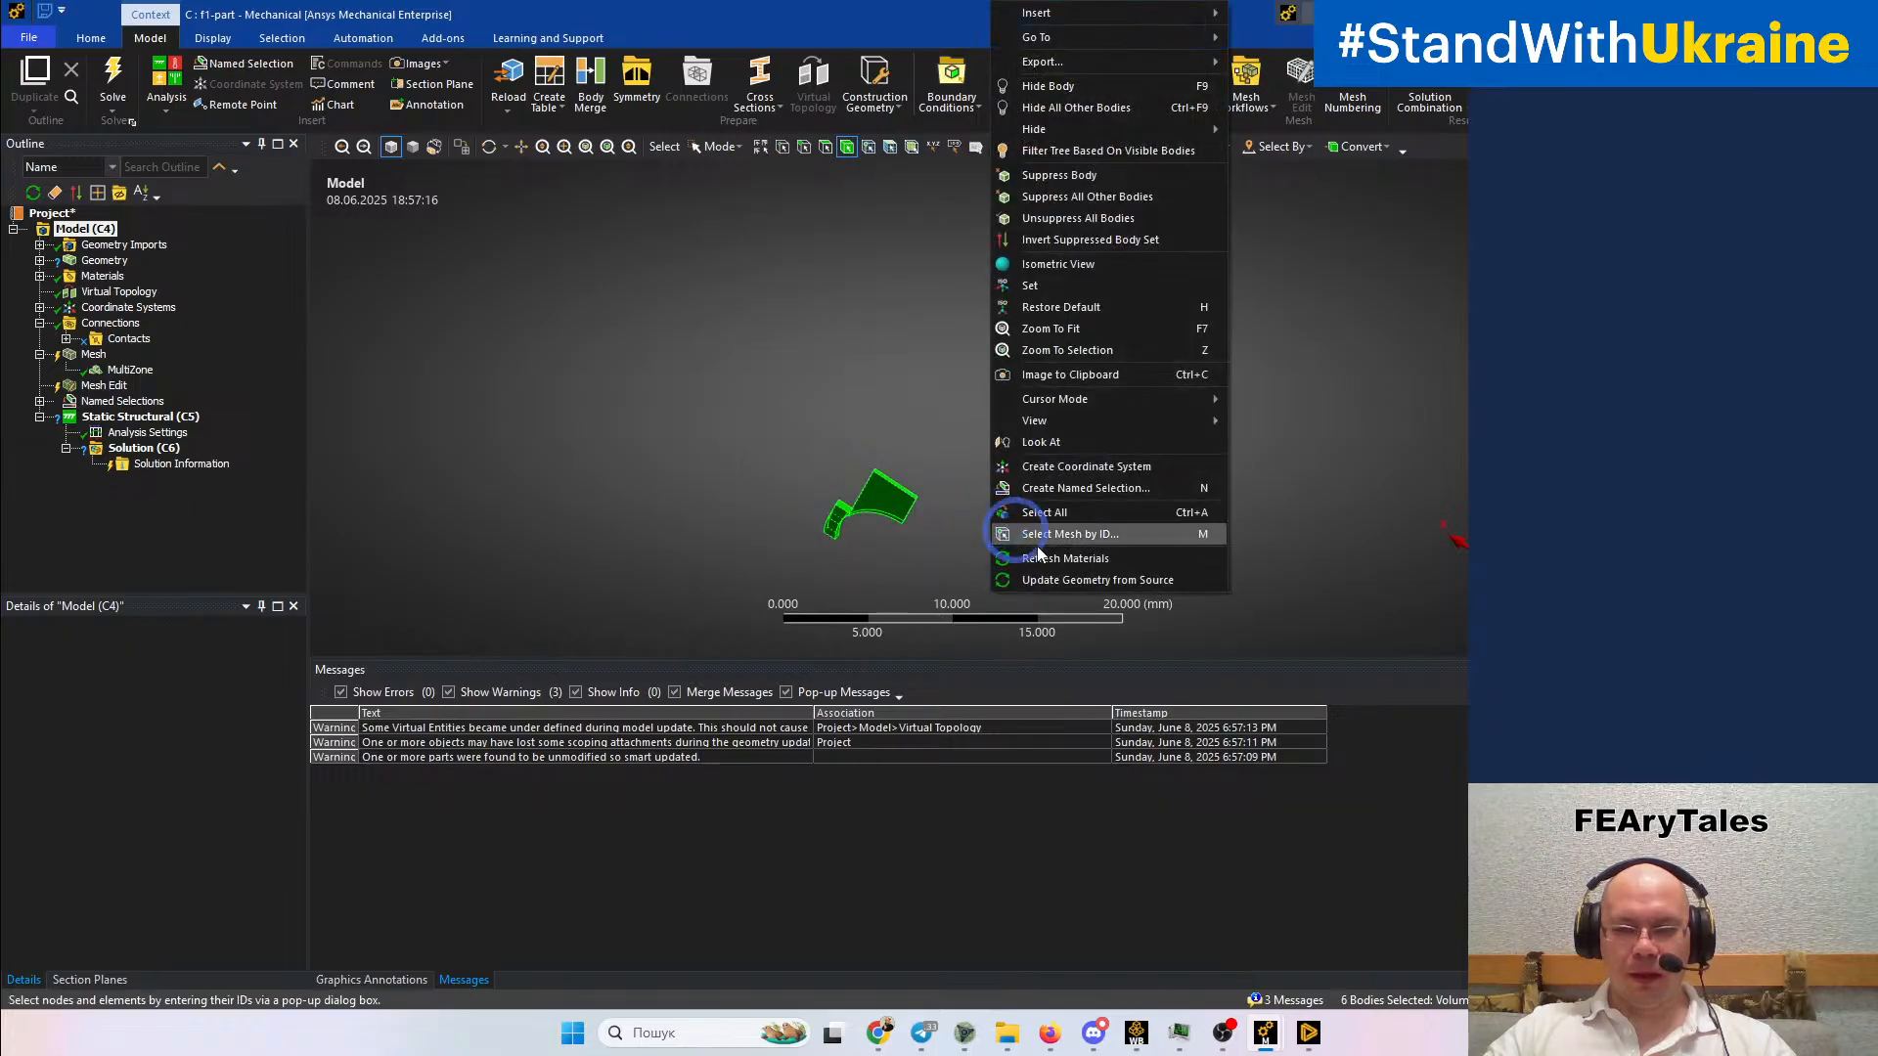
pyautogui.click(1046, 180)
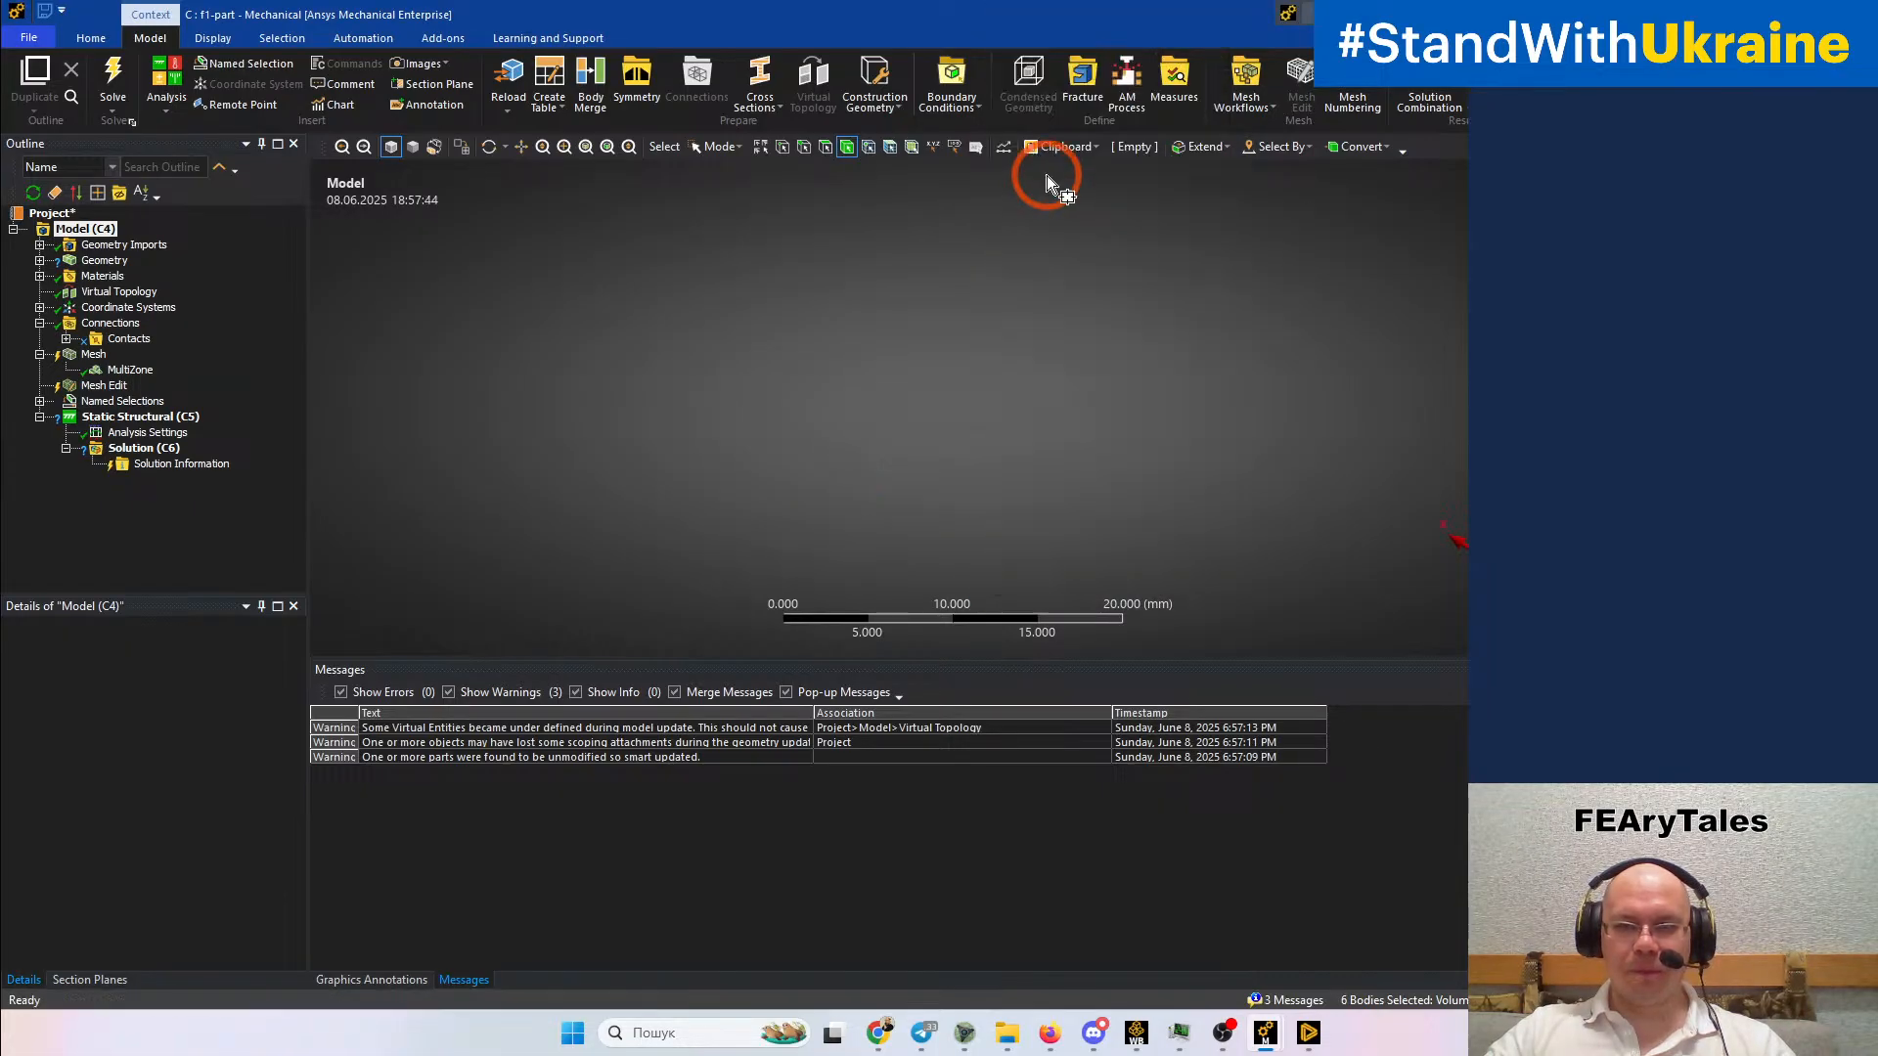
# Box-select all edges of the remaining cross block quarter and add an edge sizing with an element size of 1.0 mm
pyautogui.scroll(-5, 997, 331)
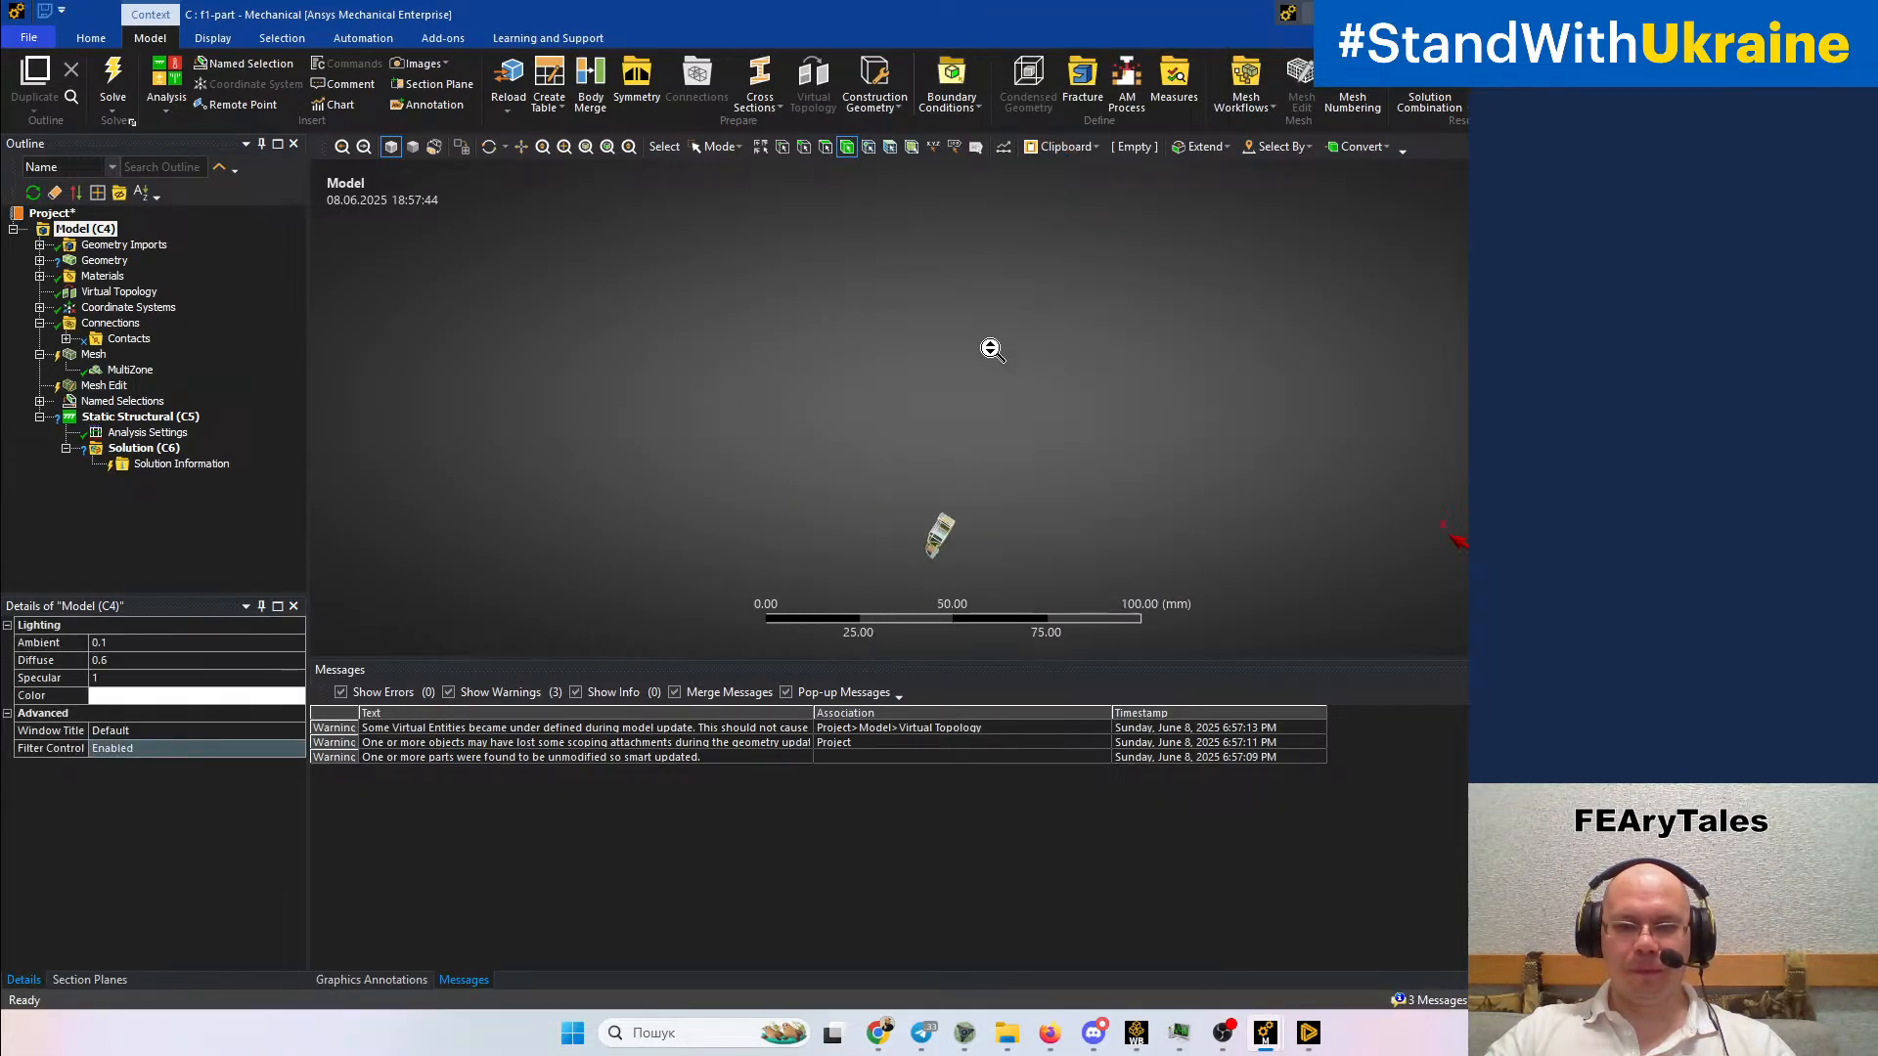
pyautogui.scroll(5, 920, 459)
pyautogui.keyDown('ctrl'); pyautogui.moveTo(1035, 508); pyautogui.dragTo(972, 391, button='middle'); pyautogui.keyUp('ctrl')
pyautogui.moveTo(972, 456)
pyautogui.mouseDown(button='middle')
pyautogui.moveTo(866, 402)
pyautogui.moveTo(901, 319)
pyautogui.moveTo(1077, 306)
pyautogui.moveTo(1060, 298)
pyautogui.moveTo(972, 423)
pyautogui.moveTo(813, 514)
pyautogui.moveTo(967, 480)
pyautogui.mouseUp(button='middle')
pyautogui.scroll(8, 973, 423)
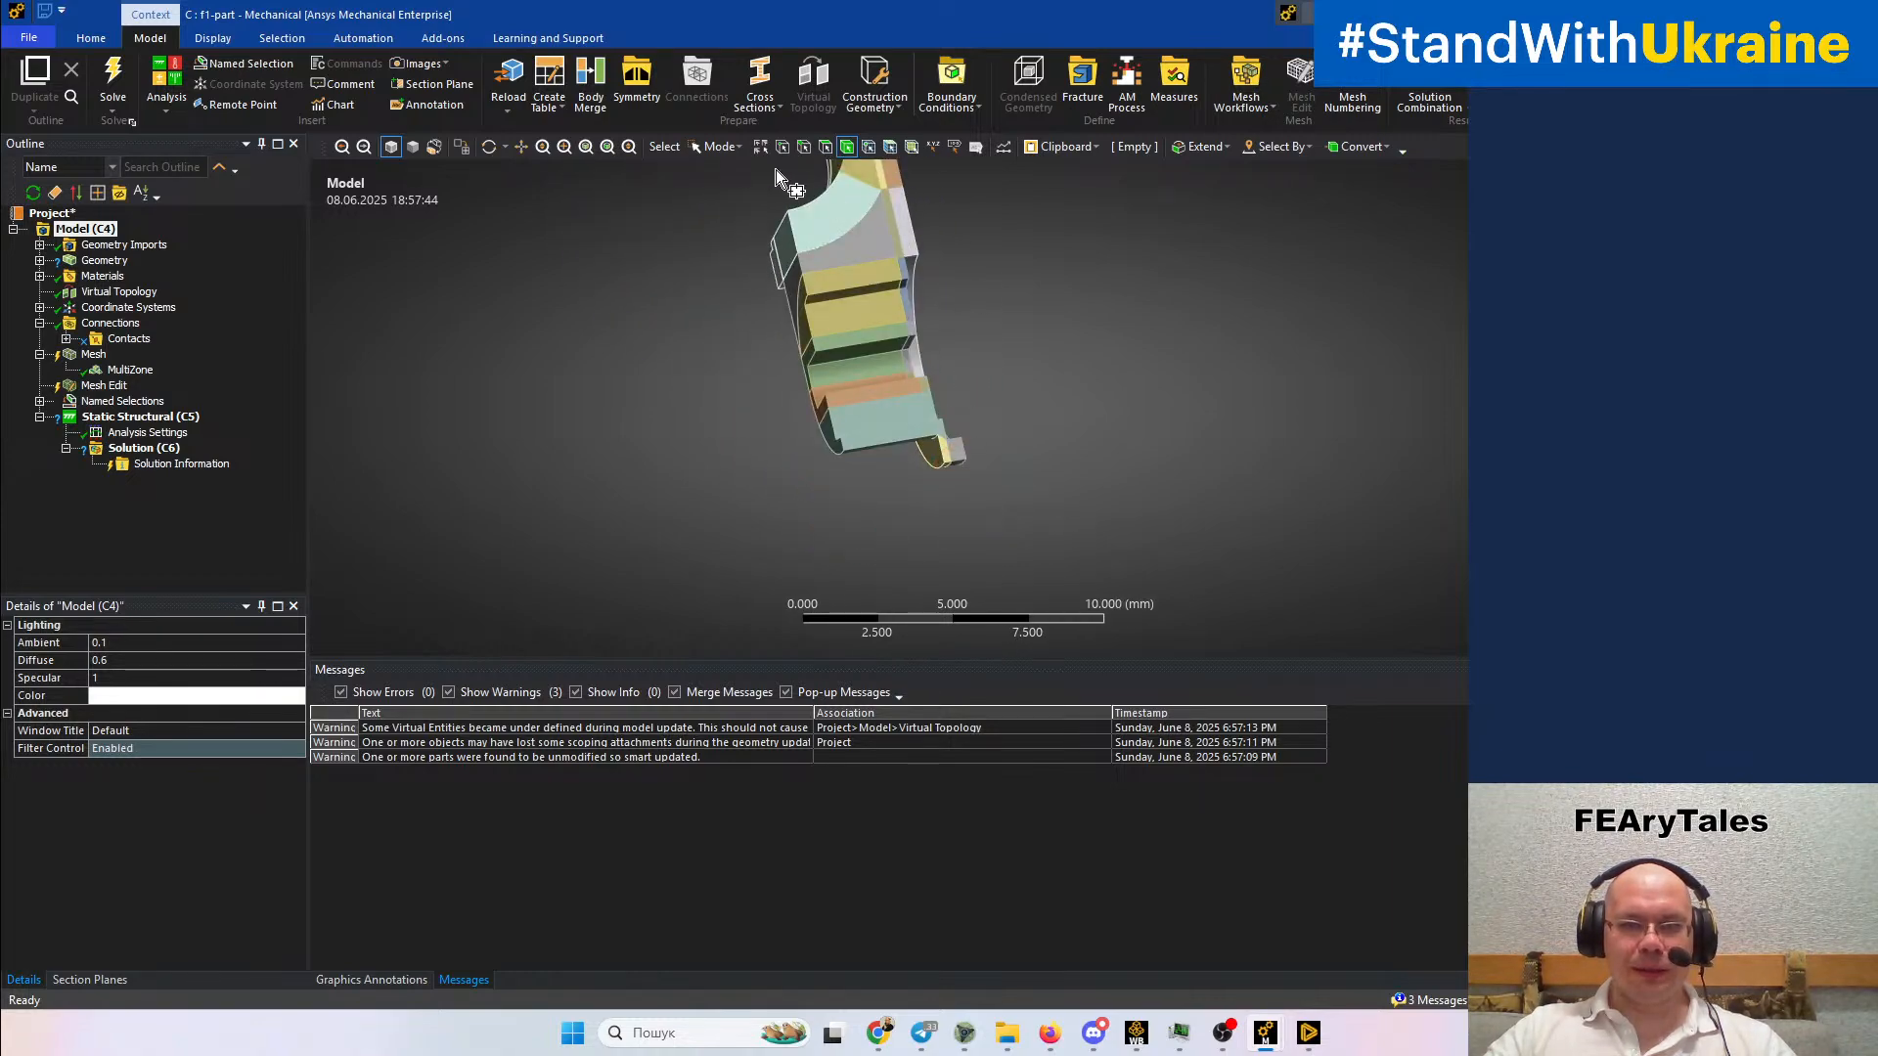
pyautogui.click(719, 147)
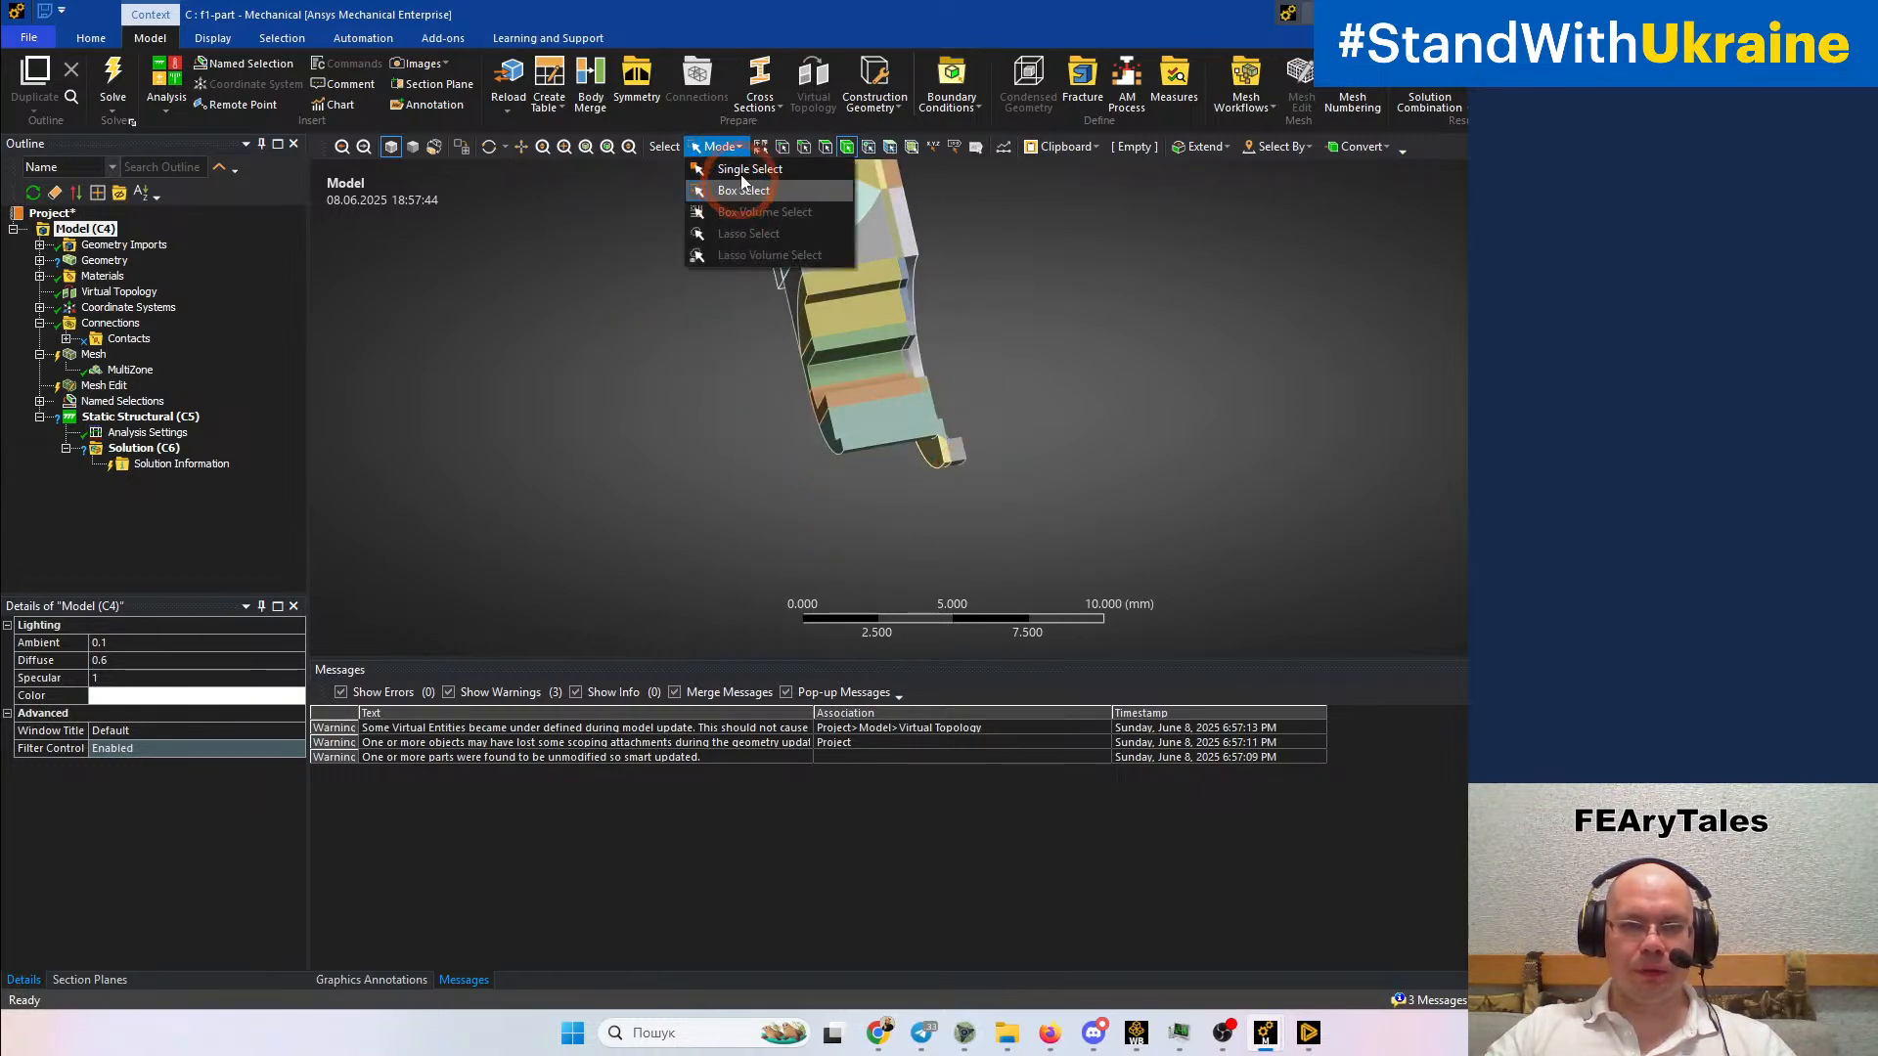
pyautogui.click(746, 171)
pyautogui.scroll(-5, 837, 349)
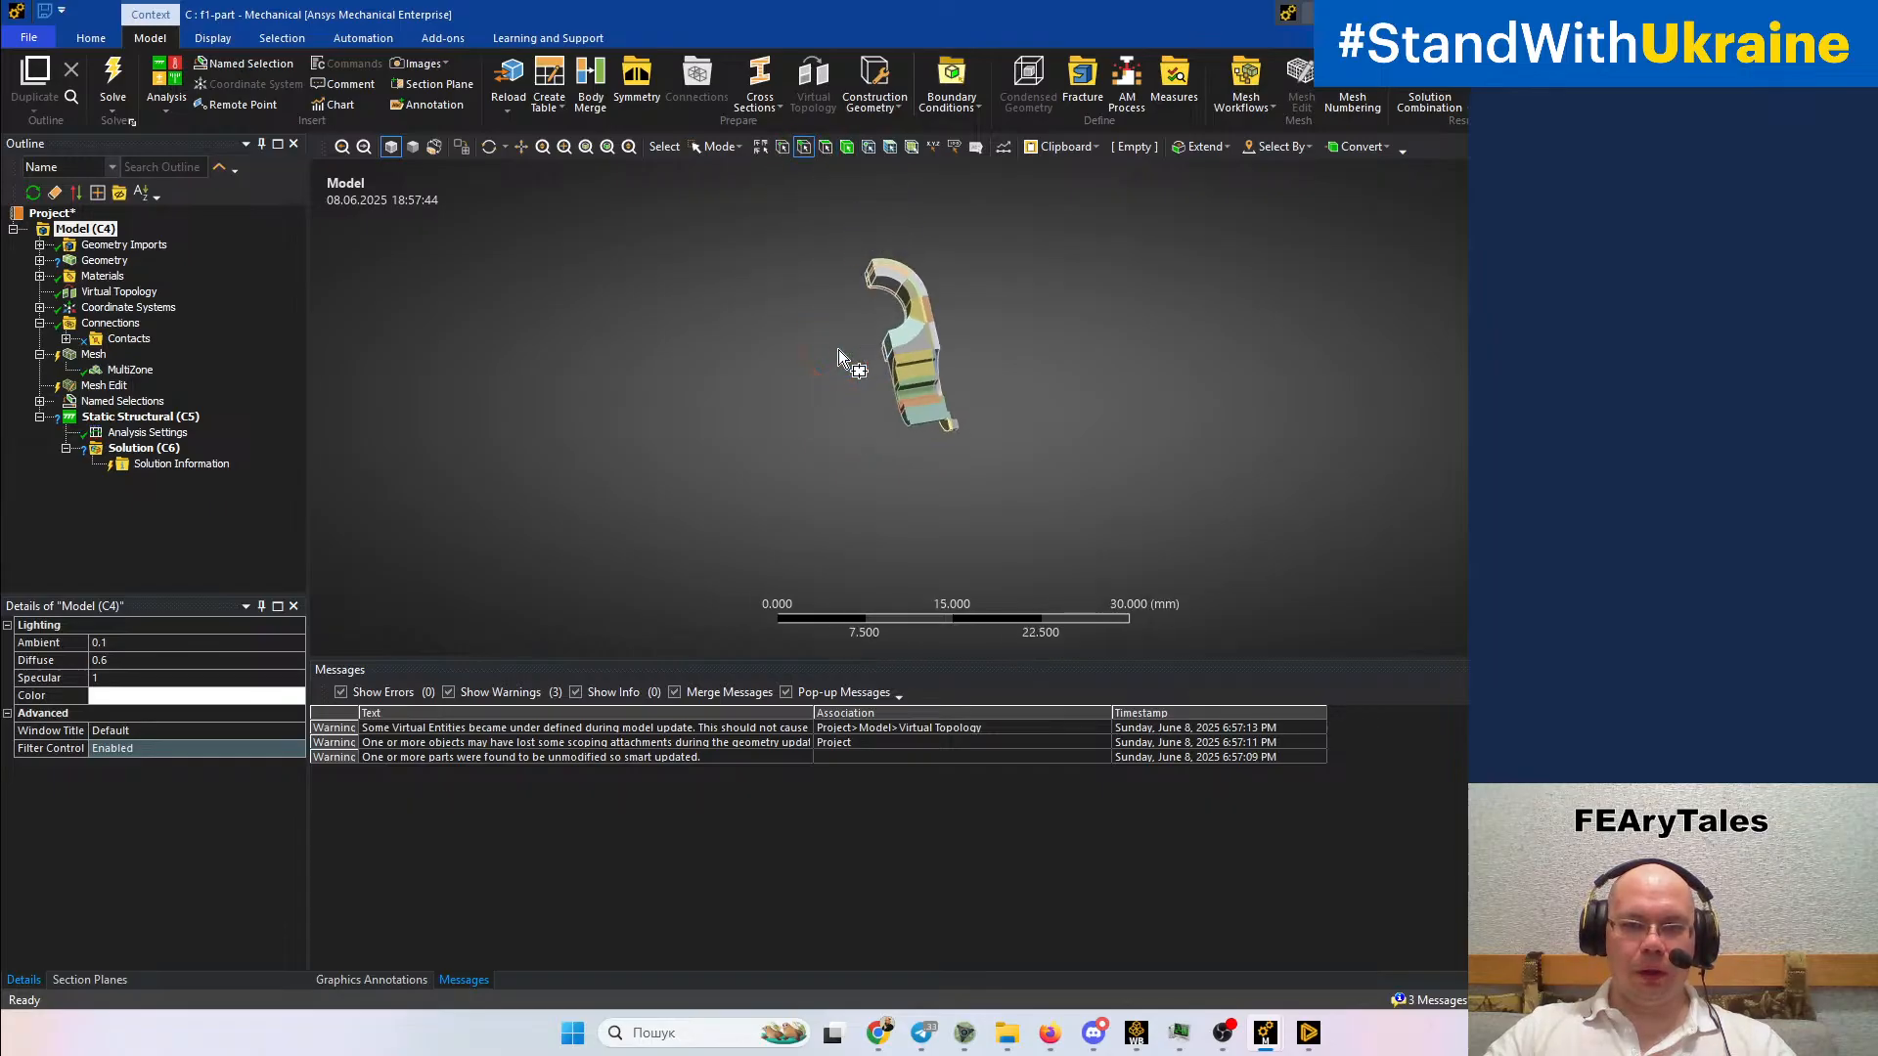
pyautogui.moveTo(1064, 528); pyautogui.dragTo(1064, 526)
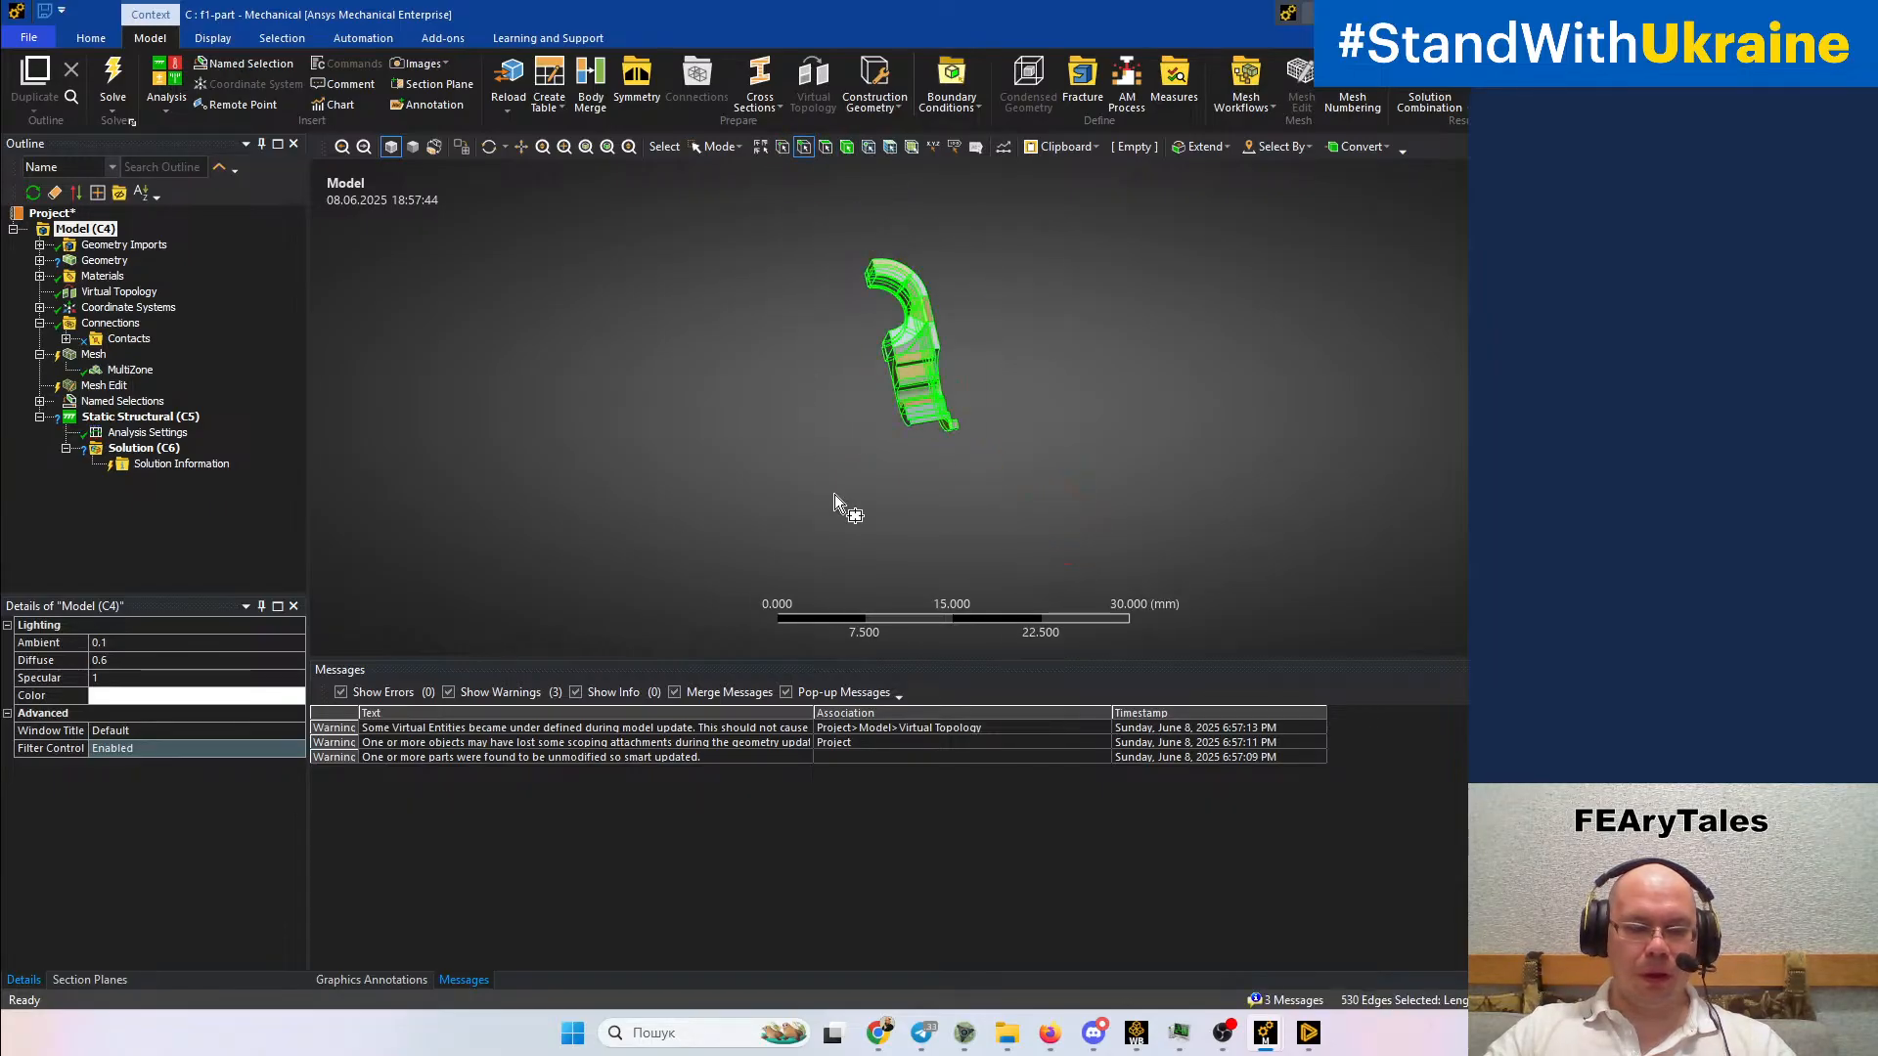
pyautogui.click(97, 356)
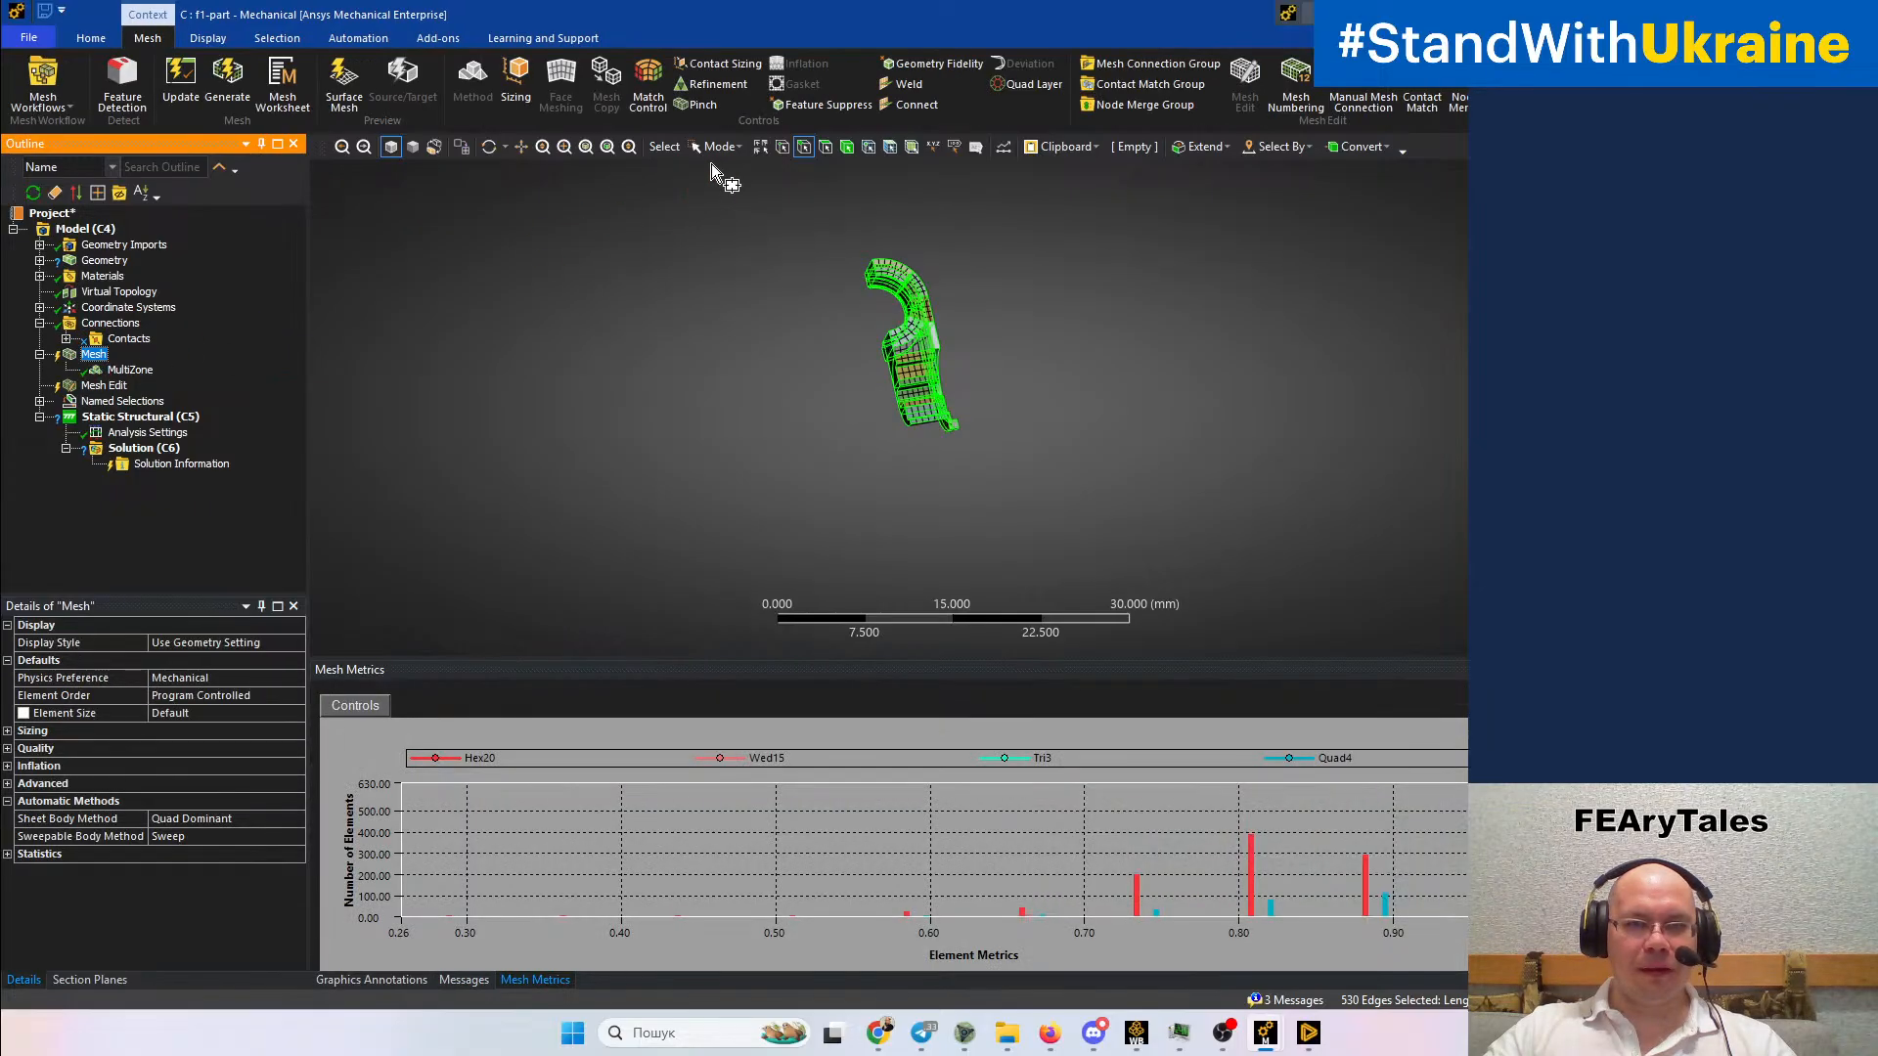
pyautogui.click(515, 86)
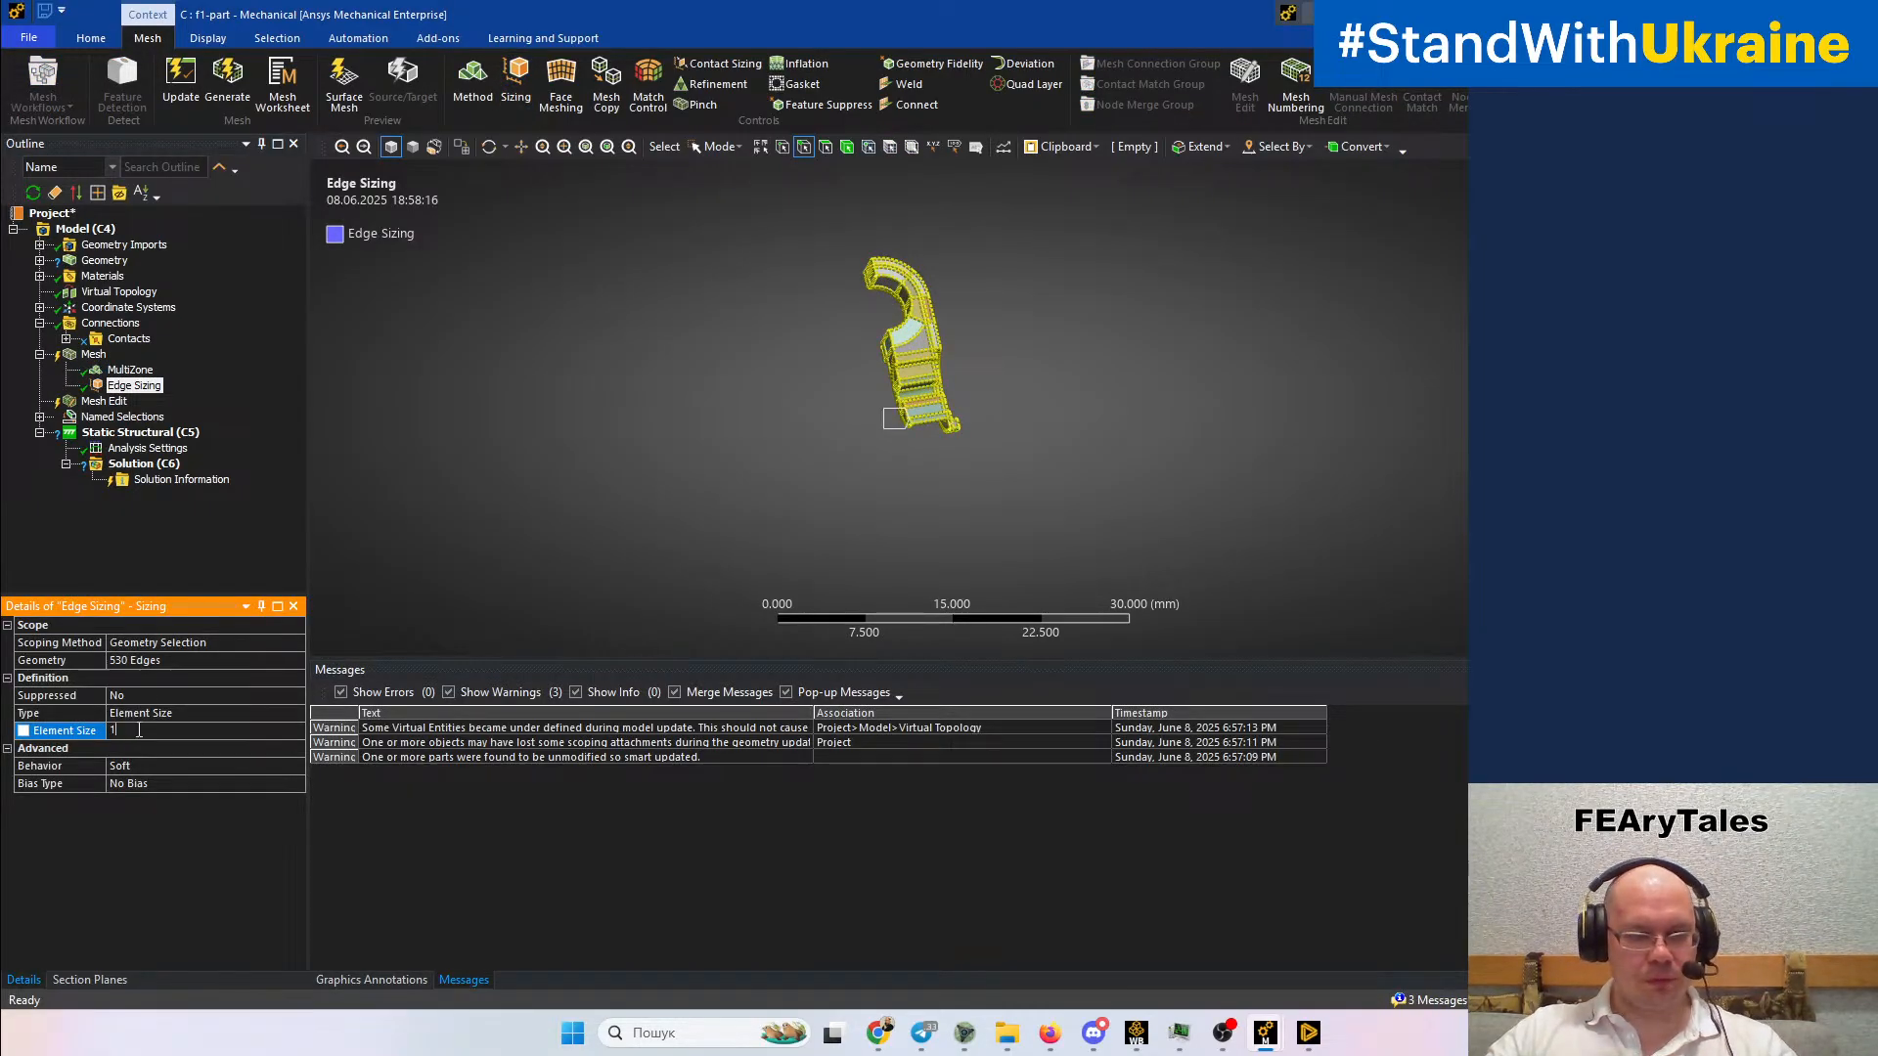
pyautogui.press('Return')
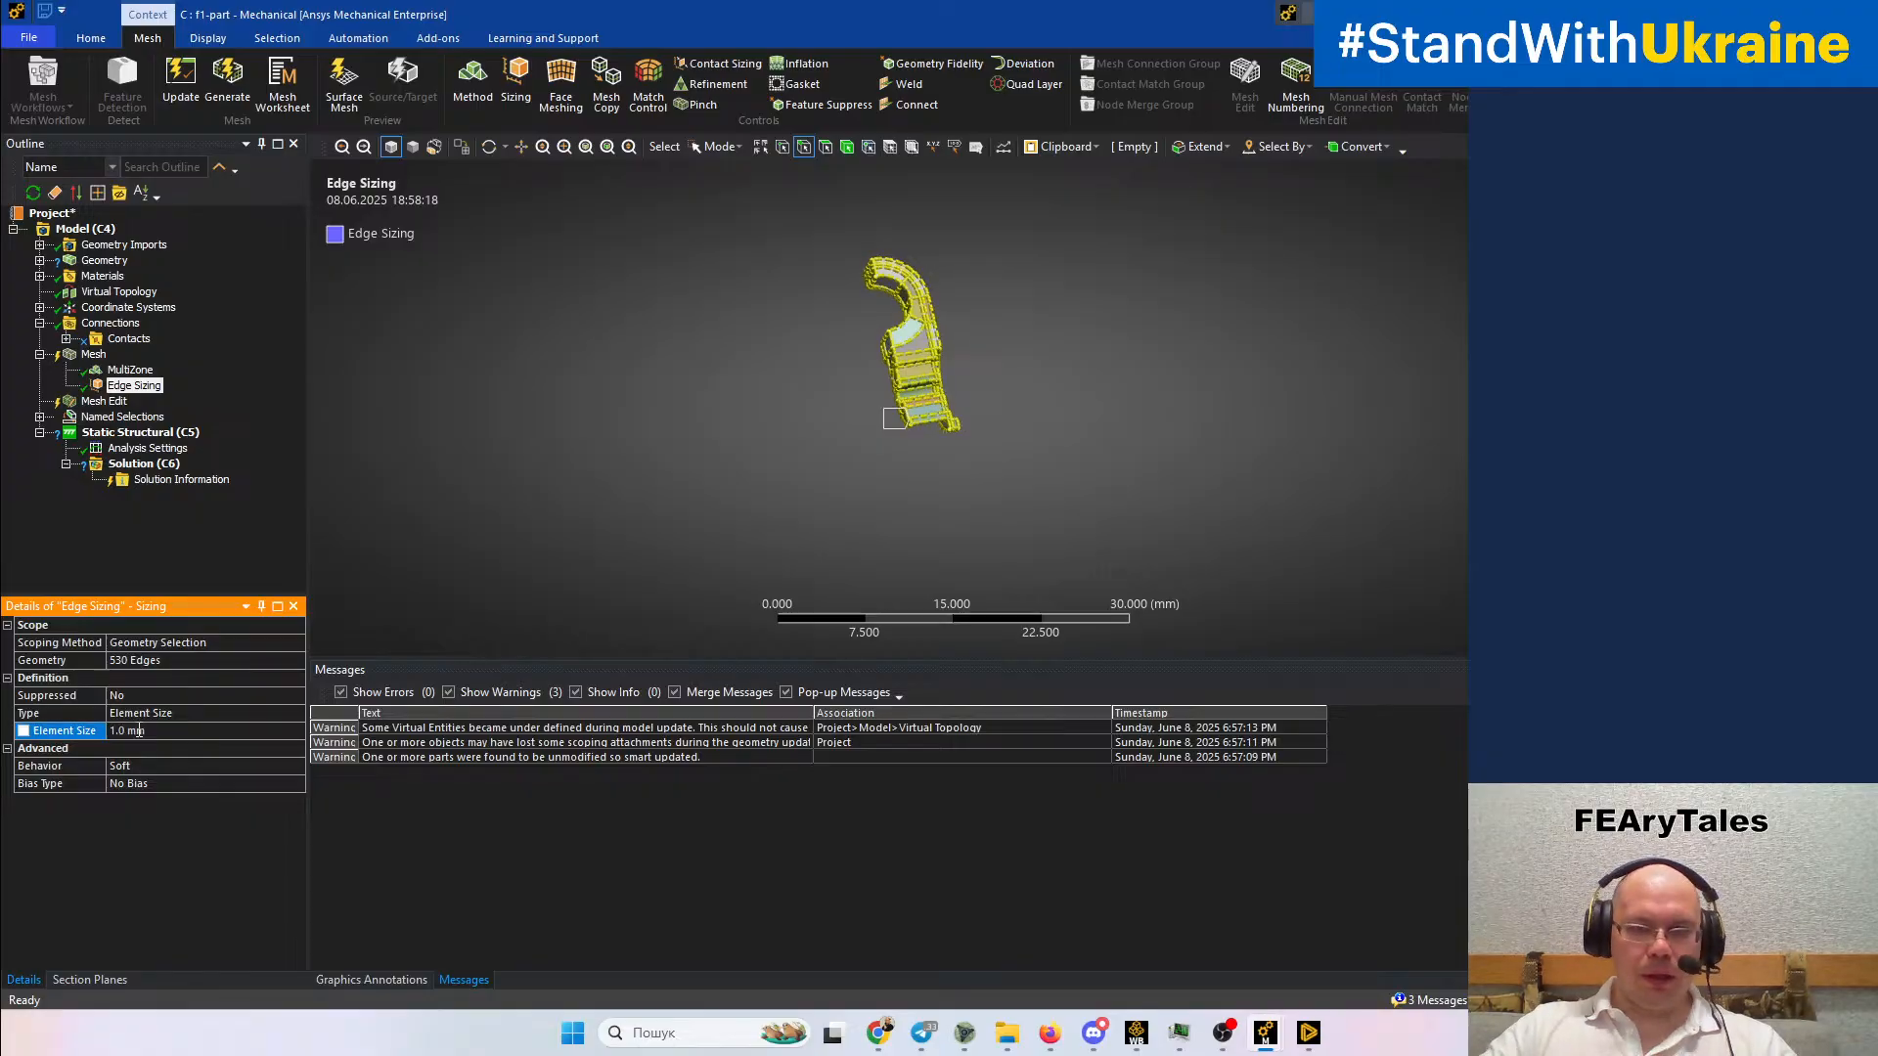
# Regenerate the mesh of the cross block quarter with the new edge sizing
pyautogui.moveTo(897, 424); pyautogui.dragTo(1065, 444, button='middle')
pyautogui.scroll(2, 1062, 456)
pyautogui.scroll(2, 1076, 459)
pyautogui.moveTo(776, 385); pyautogui.dragTo(953, 413, button='middle')
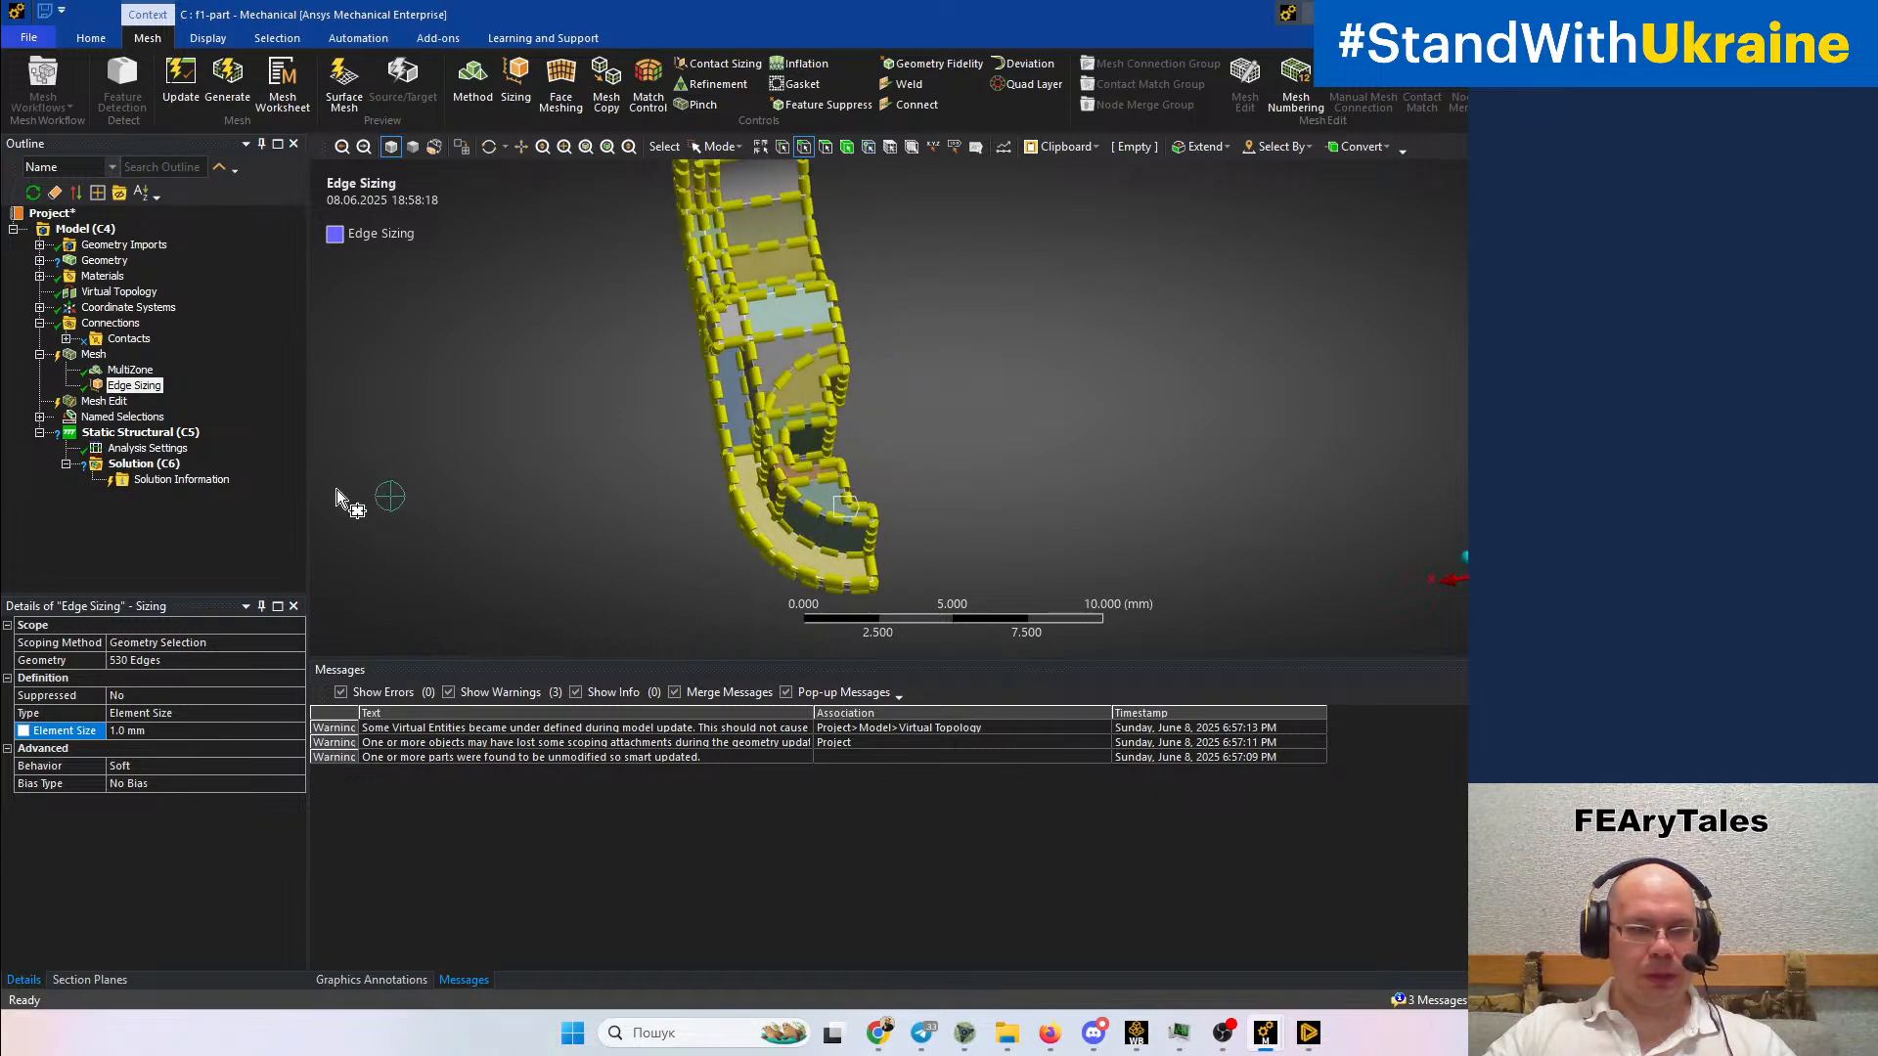
pyautogui.click(92, 354)
pyautogui.rightClick(90, 354)
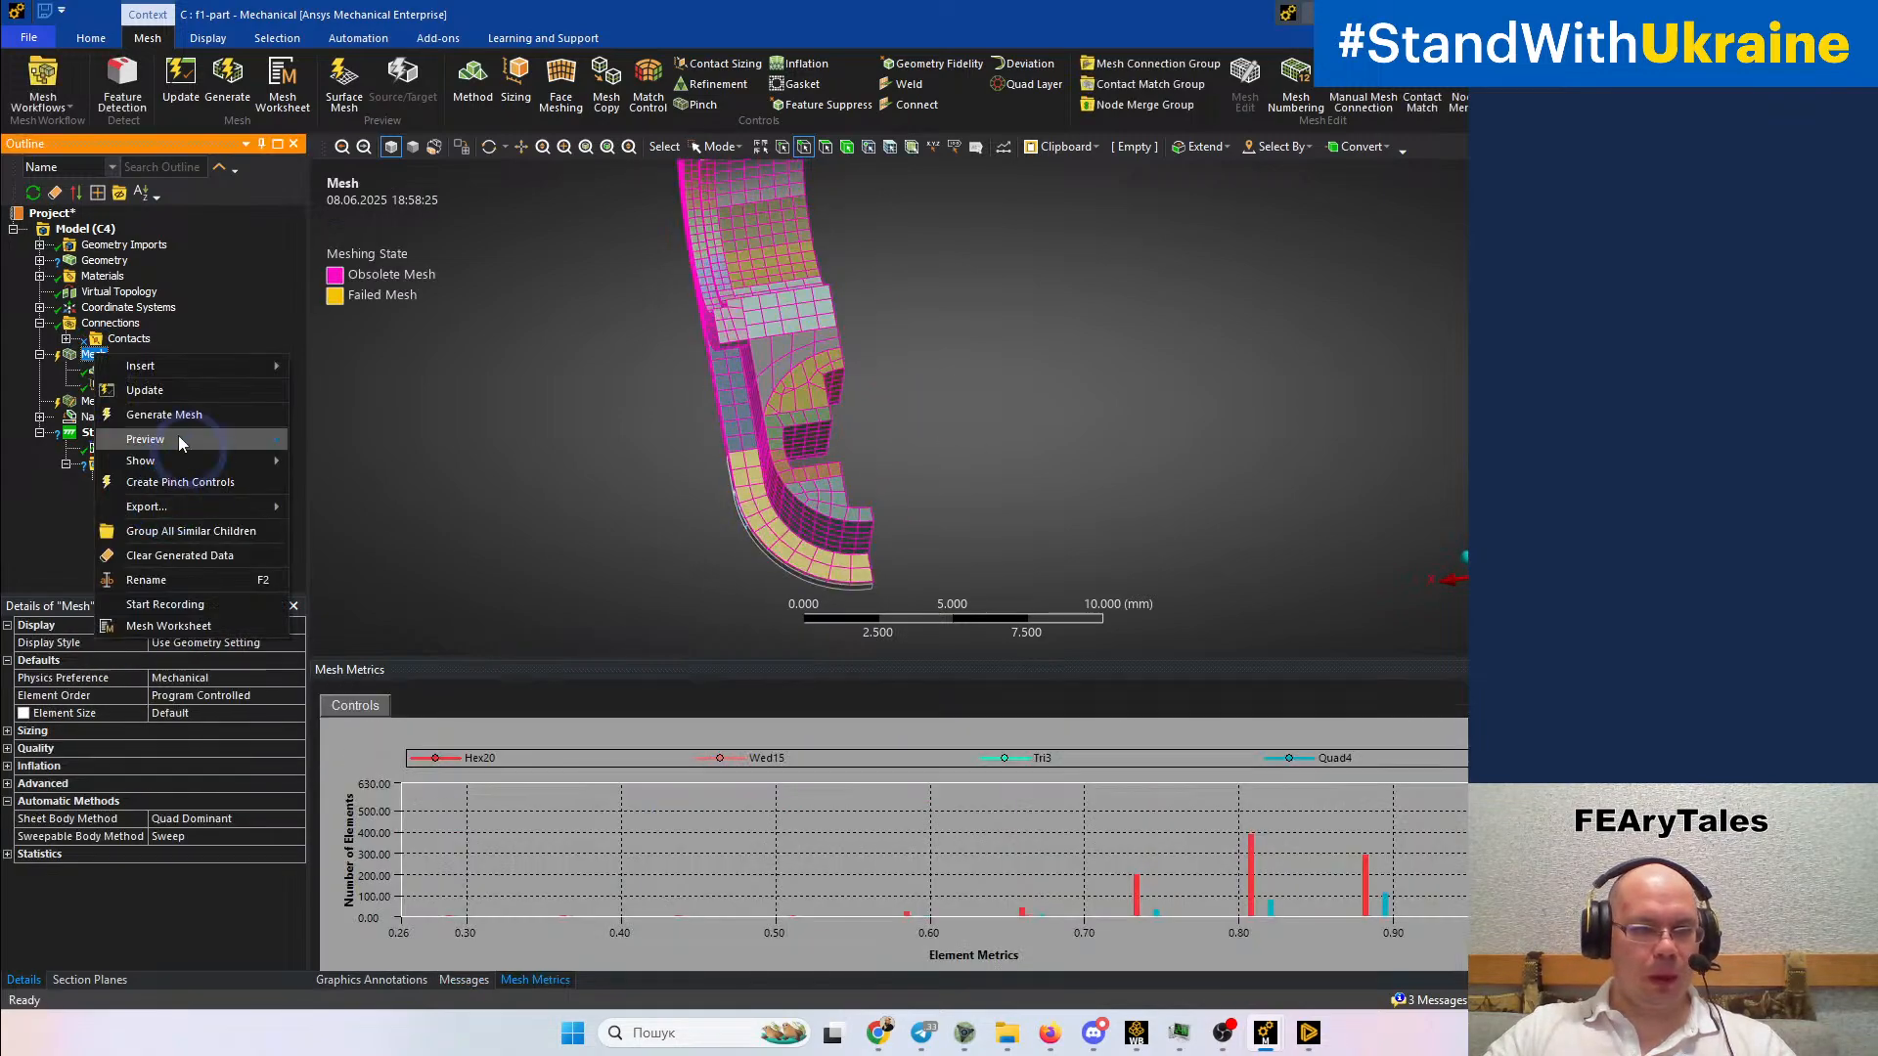
pyautogui.click(168, 415)
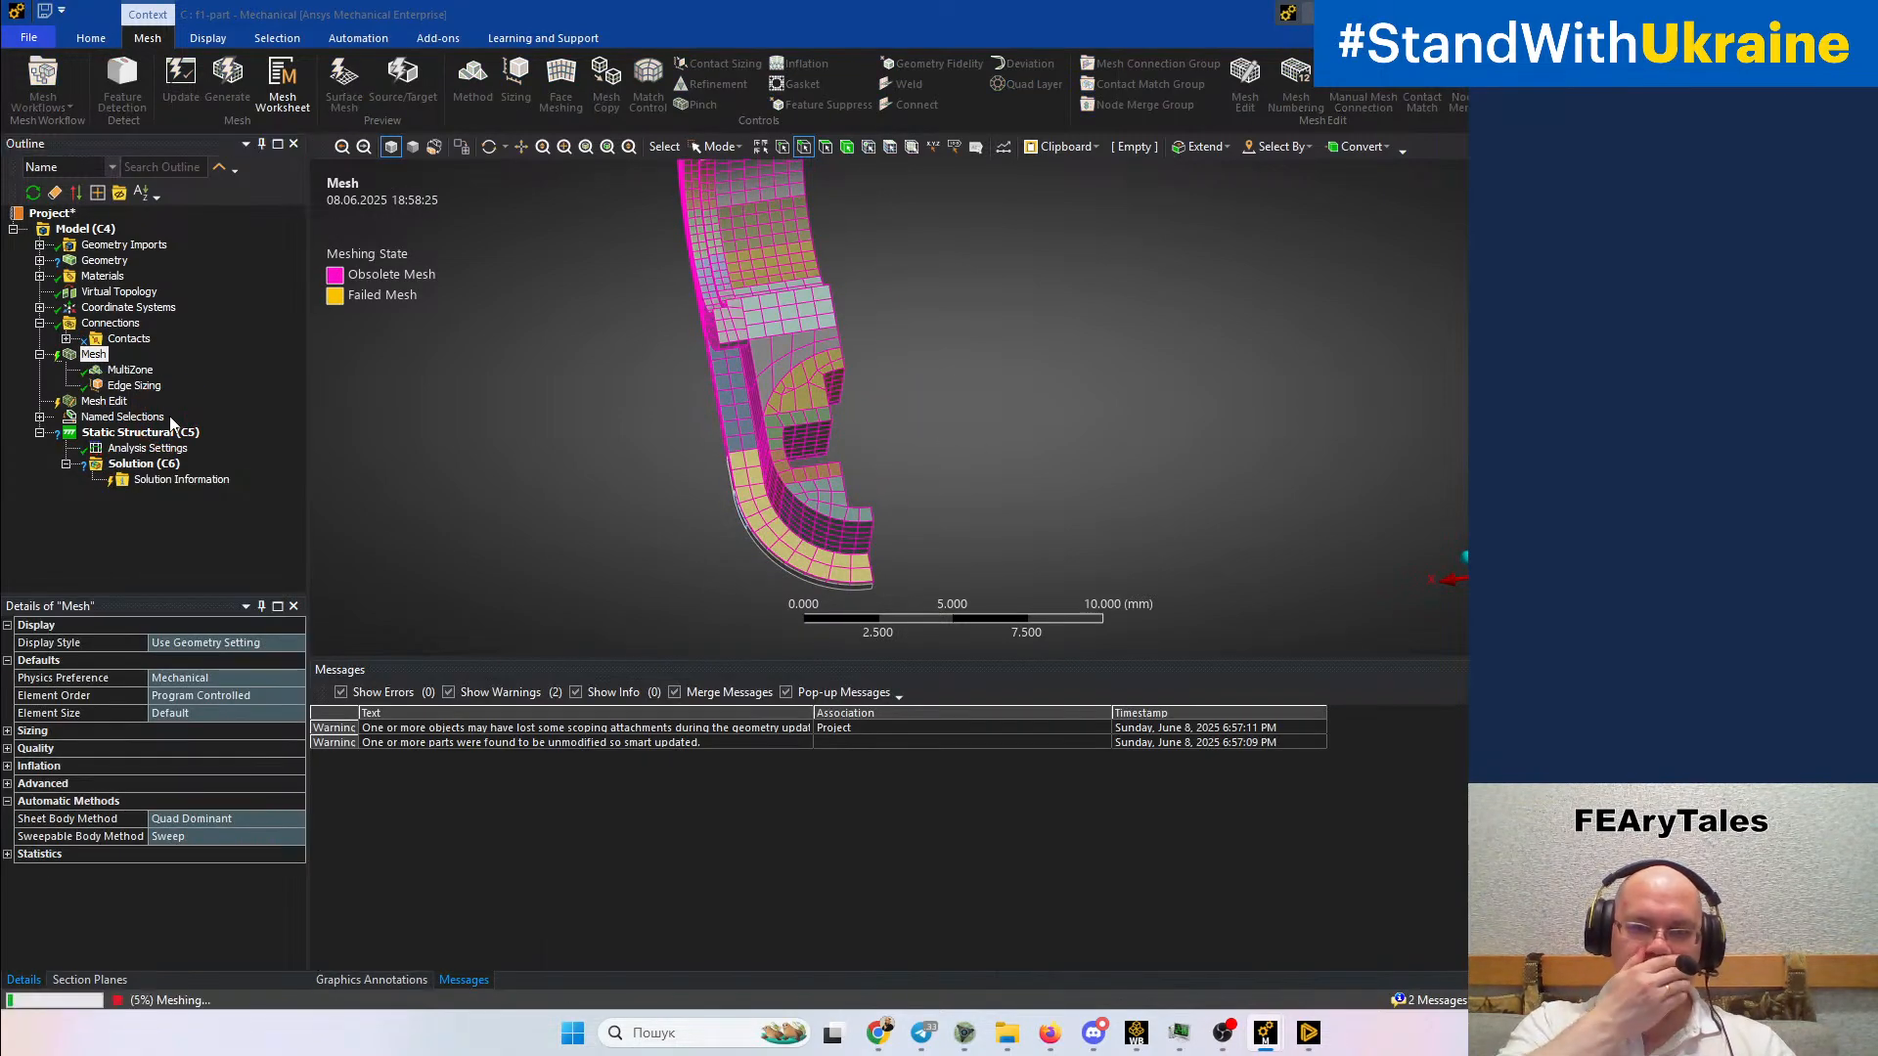
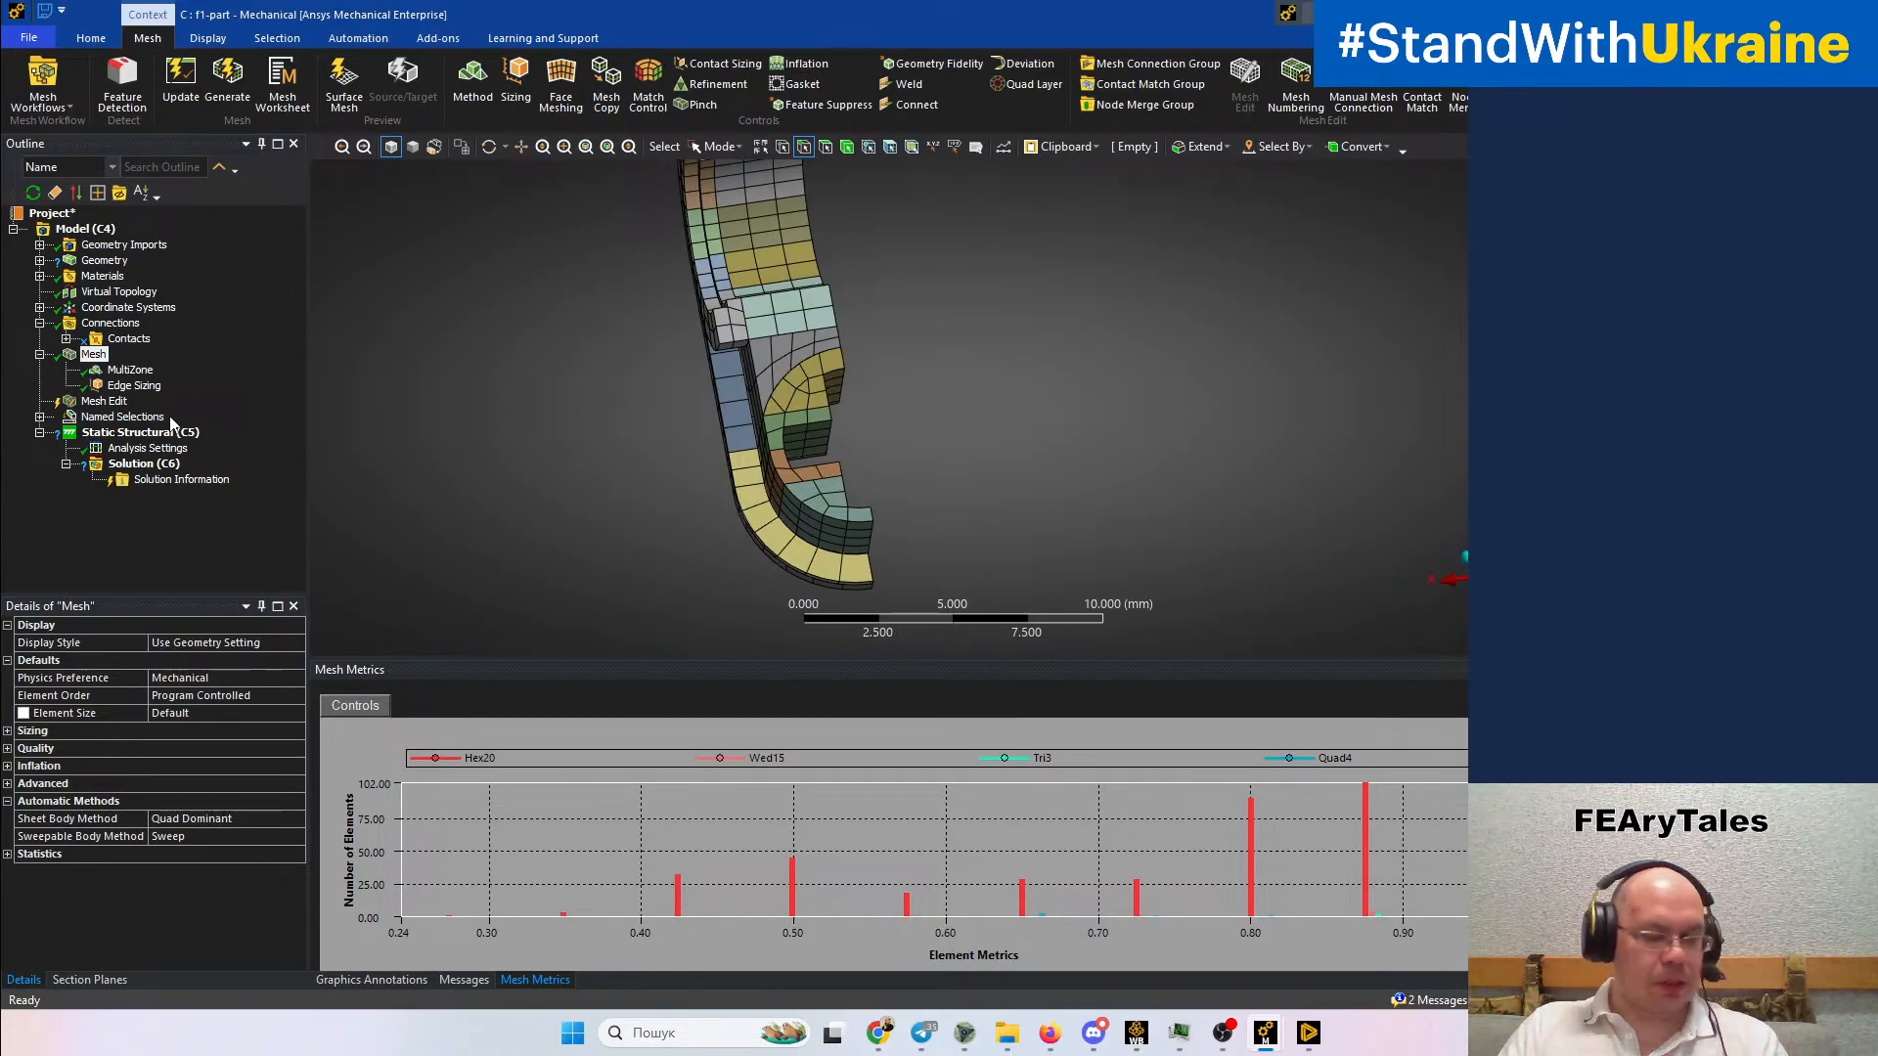
# Examine the regenerated mesh around the cross cutout, the curved rim and the stepped side of the block
pyautogui.moveTo(606, 452); pyautogui.dragTo(949, 368, button='middle')
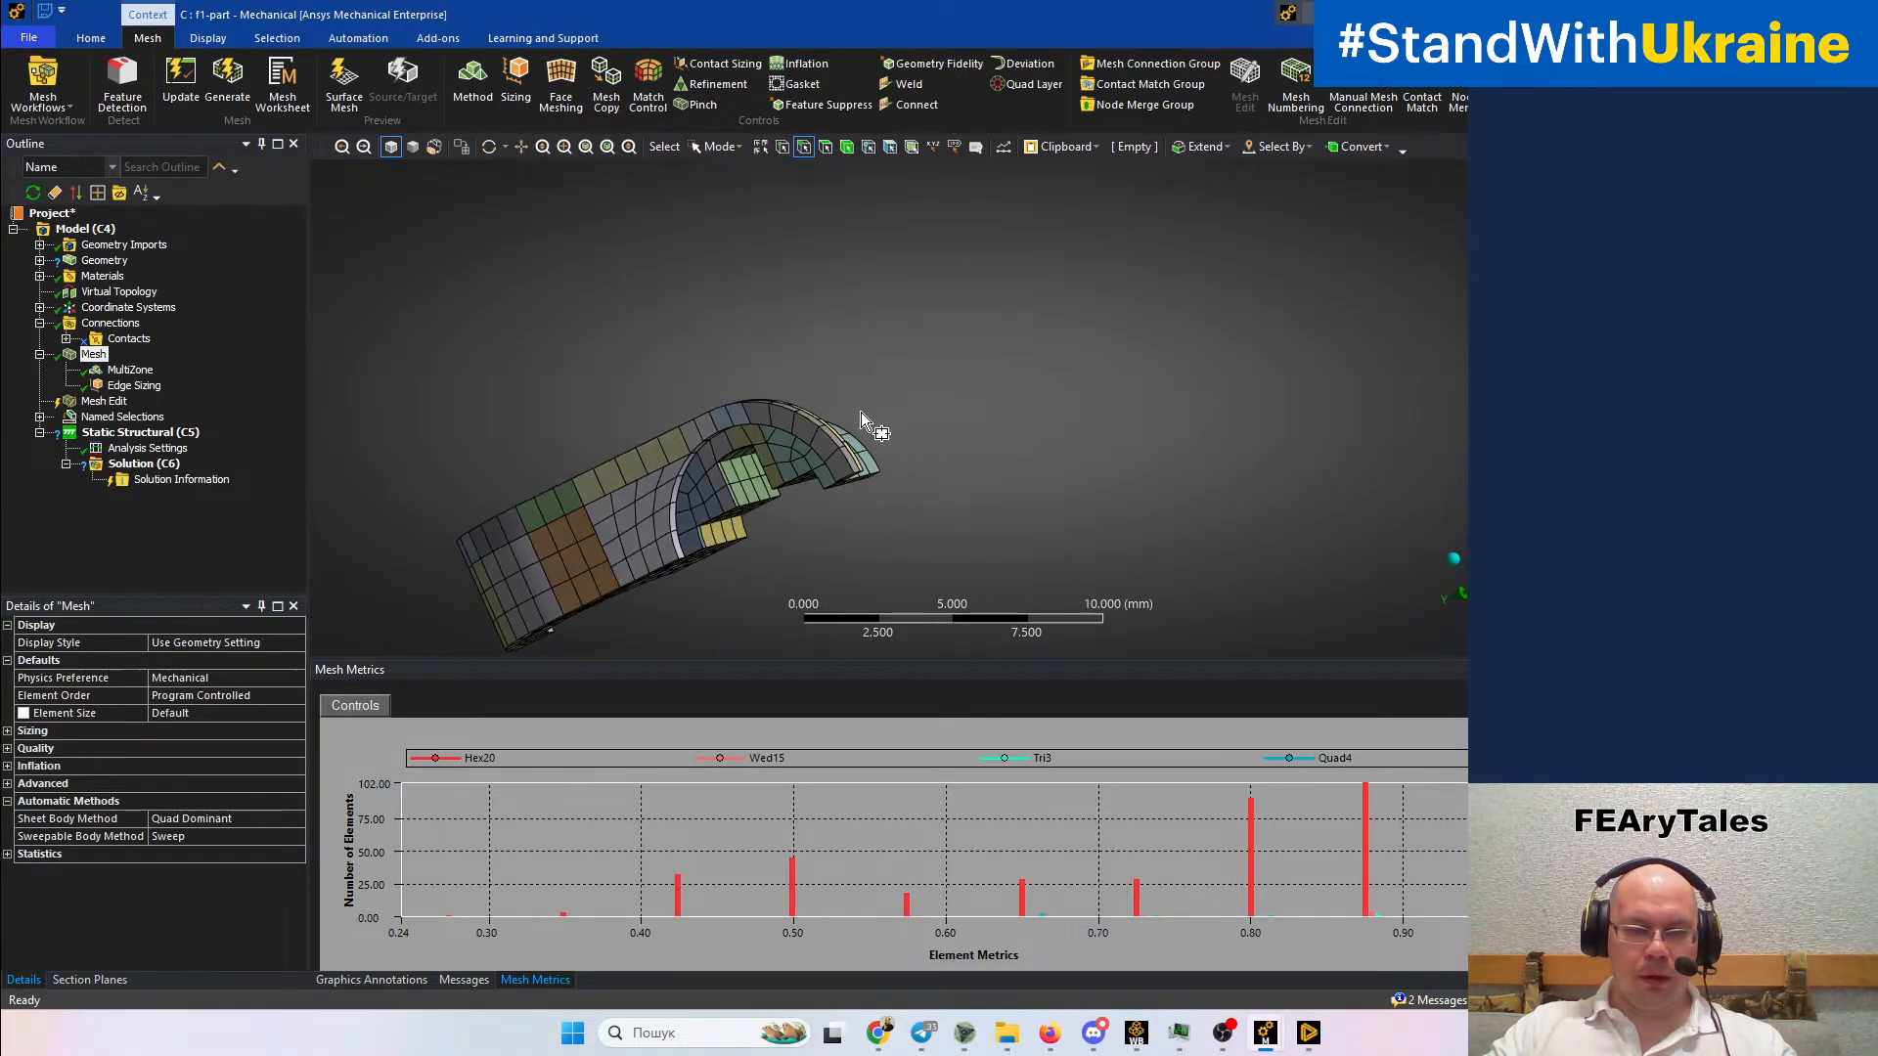
pyautogui.scroll(5, 842, 426)
pyautogui.keyDown('ctrl'); pyautogui.moveTo(704, 463); pyautogui.dragTo(791, 517, button='middle'); pyautogui.keyUp('ctrl')
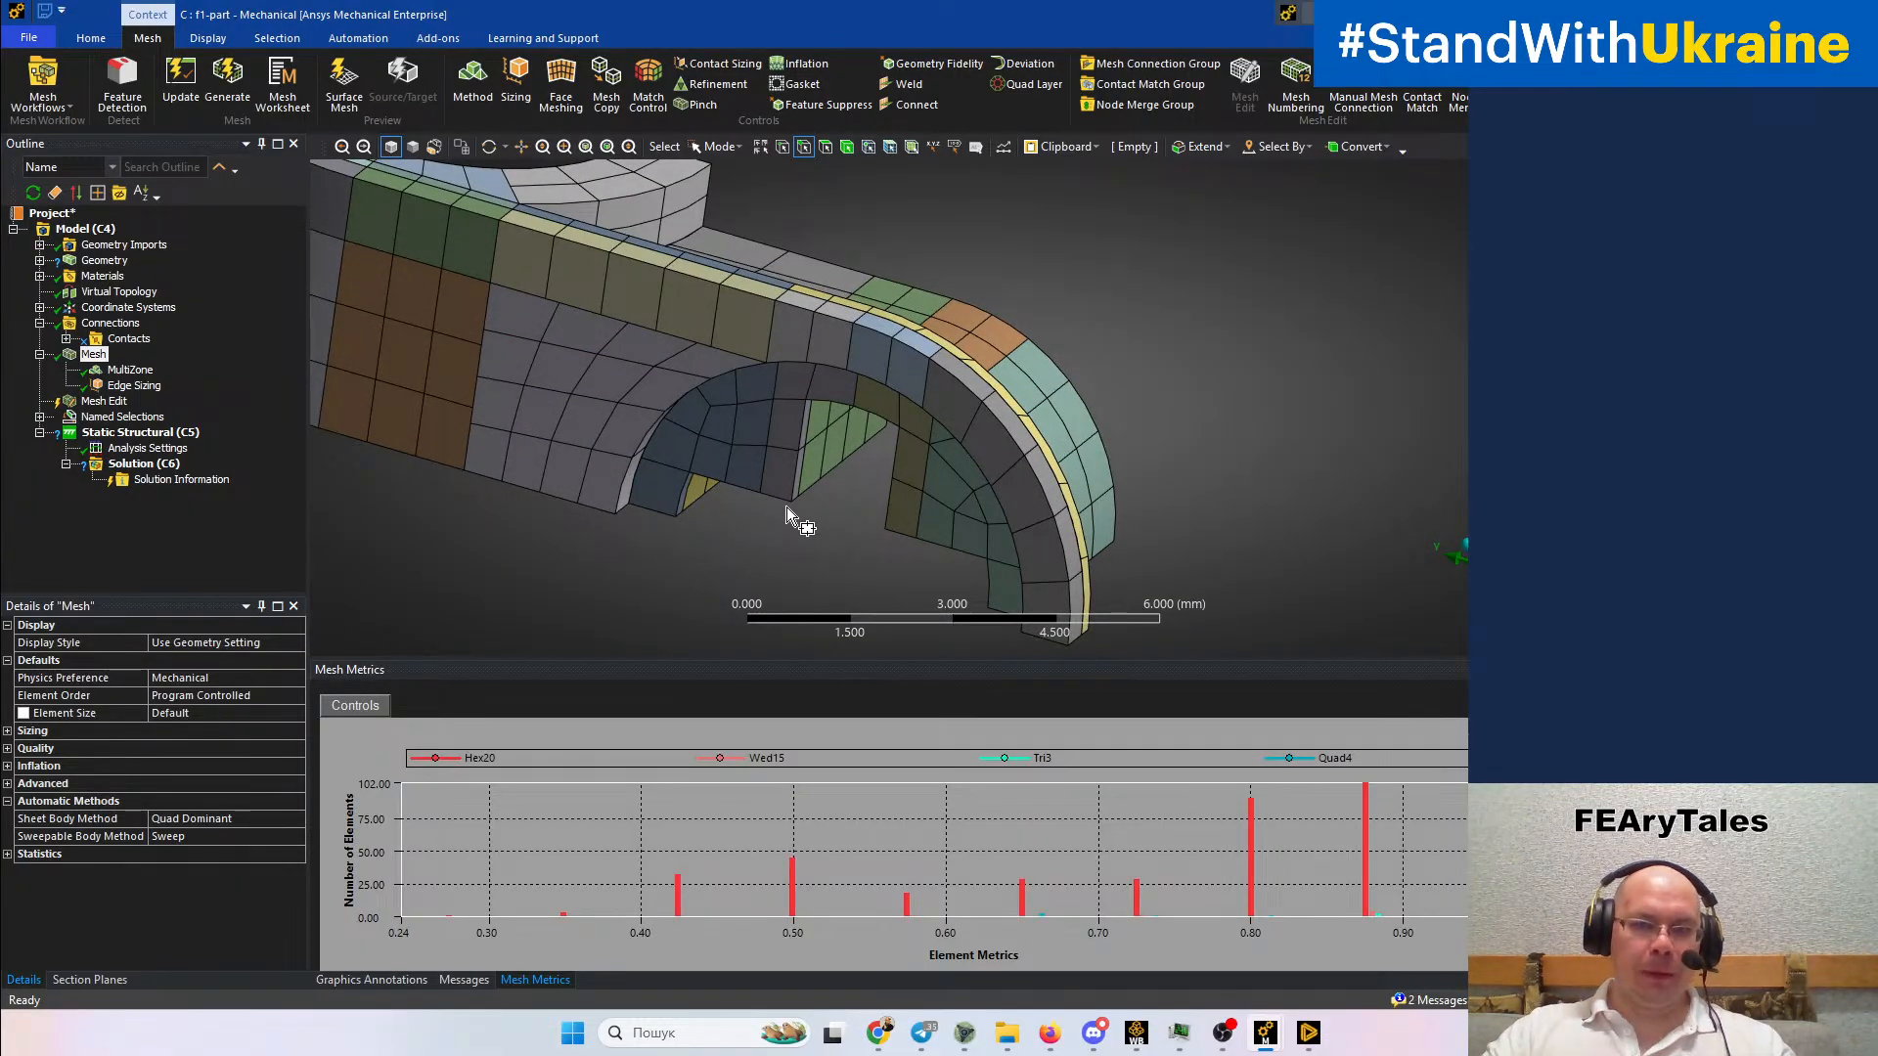
pyautogui.moveTo(914, 473); pyautogui.dragTo(721, 398, button='middle')
pyautogui.moveTo(890, 474); pyautogui.dragTo(424, 309, button='middle')
pyautogui.keyDown('ctrl'); pyautogui.moveTo(927, 407); pyautogui.dragTo(839, 350, button='middle'); pyautogui.keyUp('ctrl')
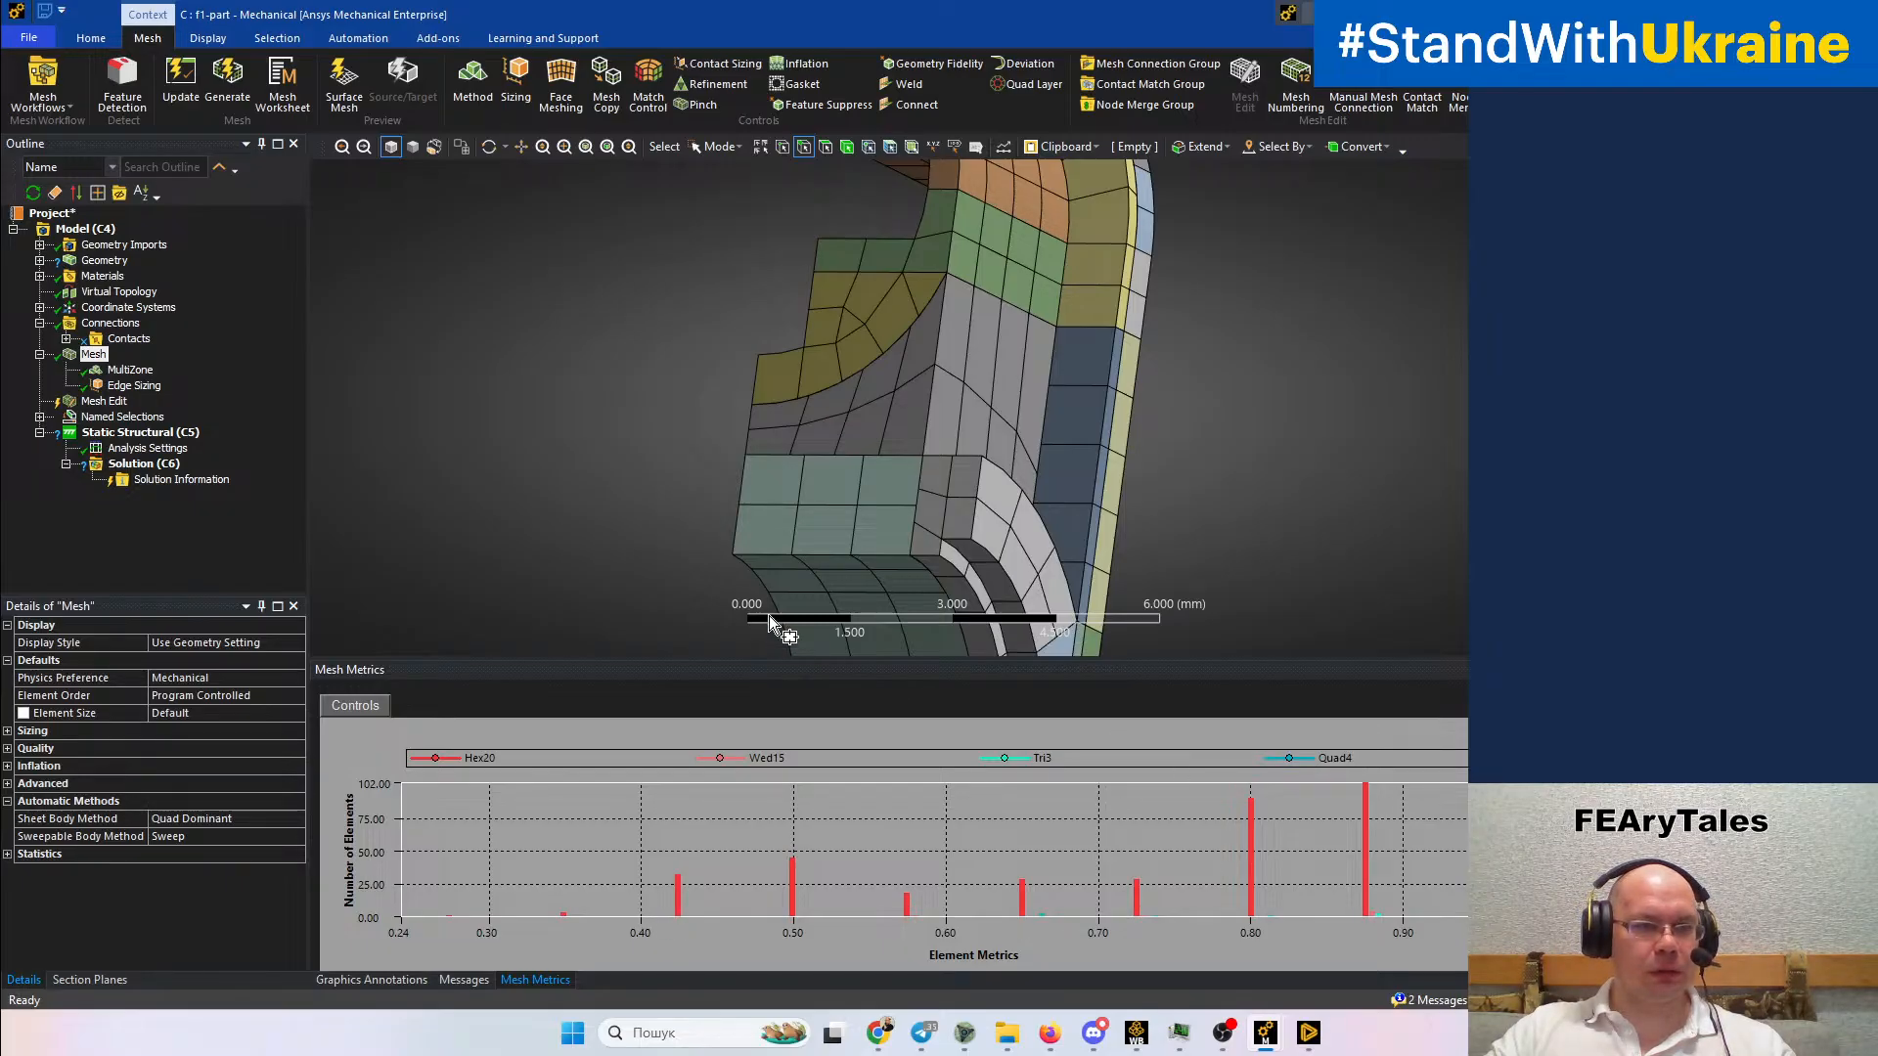
pyautogui.scroll(-2, 769, 626)
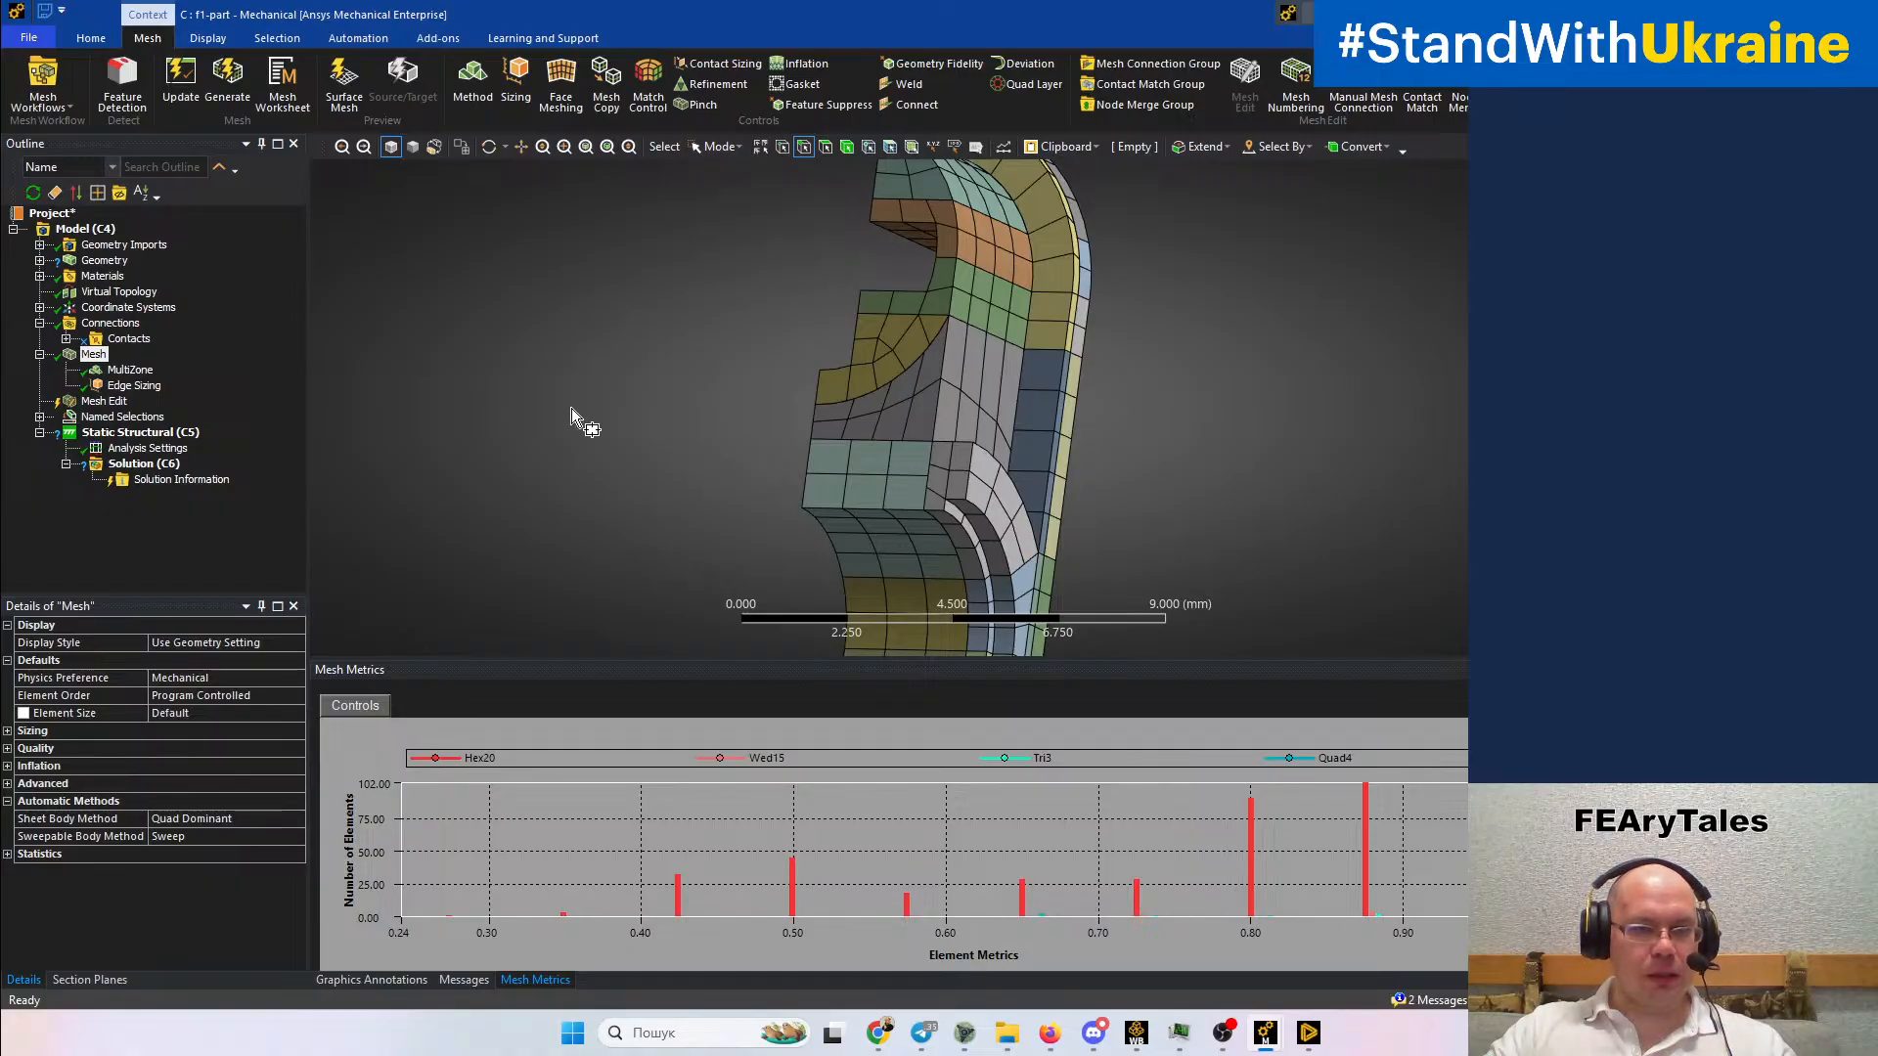
# Isolate the elements belonging to a bar of the mesh metrics chart and examine where they lie in the block
pyautogui.scroll(-10, 666, 418)
pyautogui.moveTo(816, 422); pyautogui.dragTo(787, 502, button='middle')
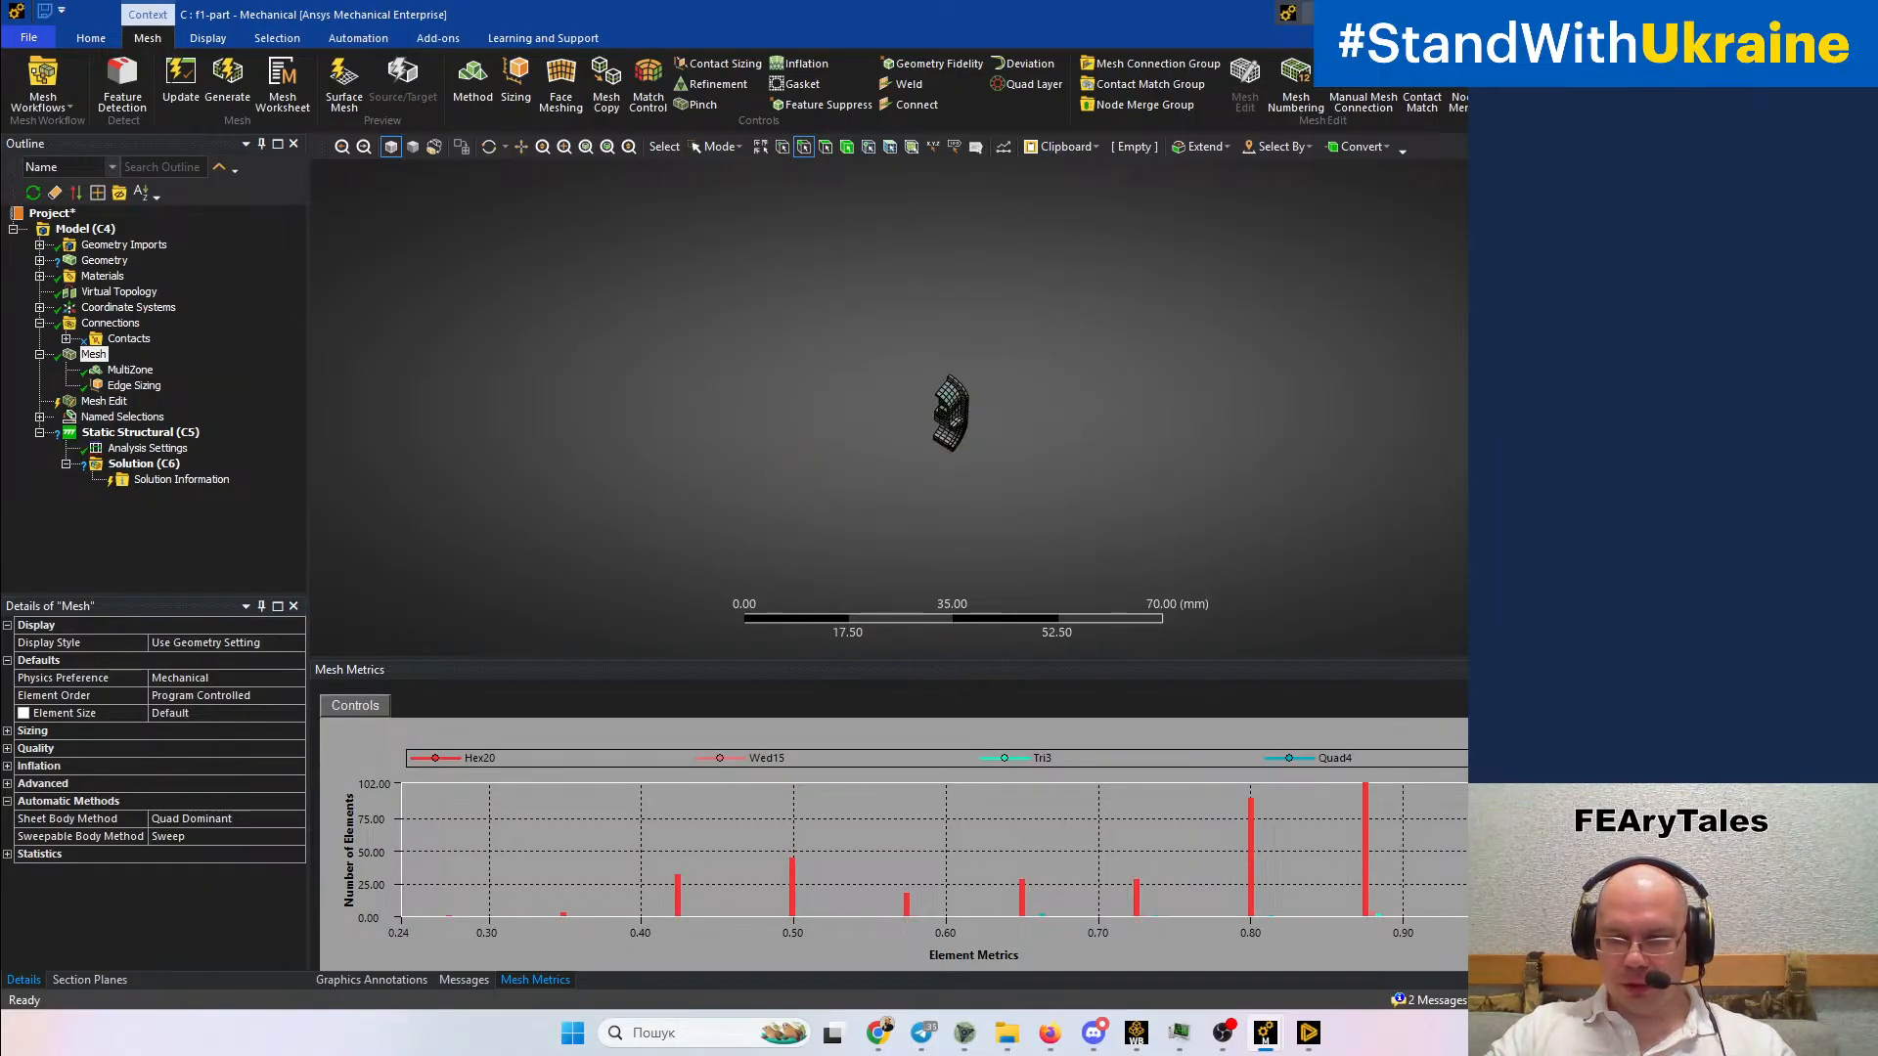
pyautogui.click(1174, 536)
pyautogui.scroll(9, 1077, 437)
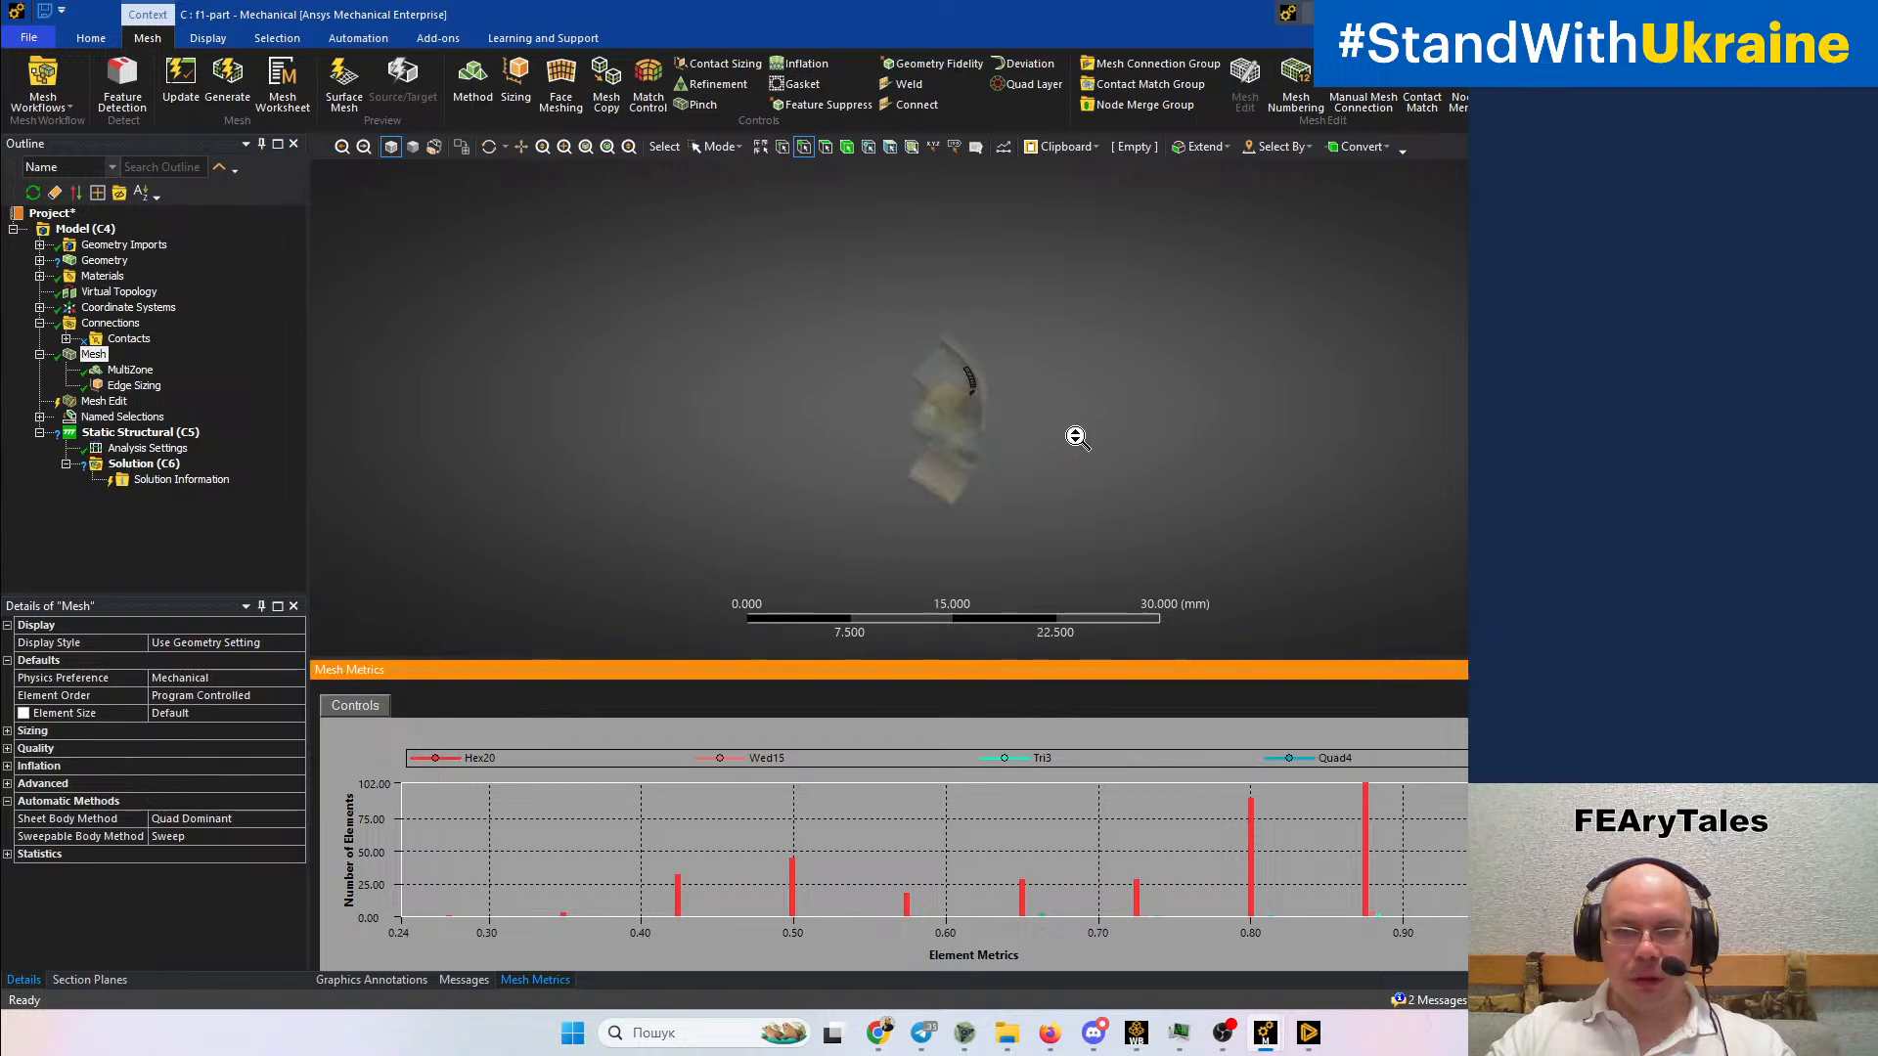
pyautogui.moveTo(968, 528); pyautogui.dragTo(851, 327, button='middle')
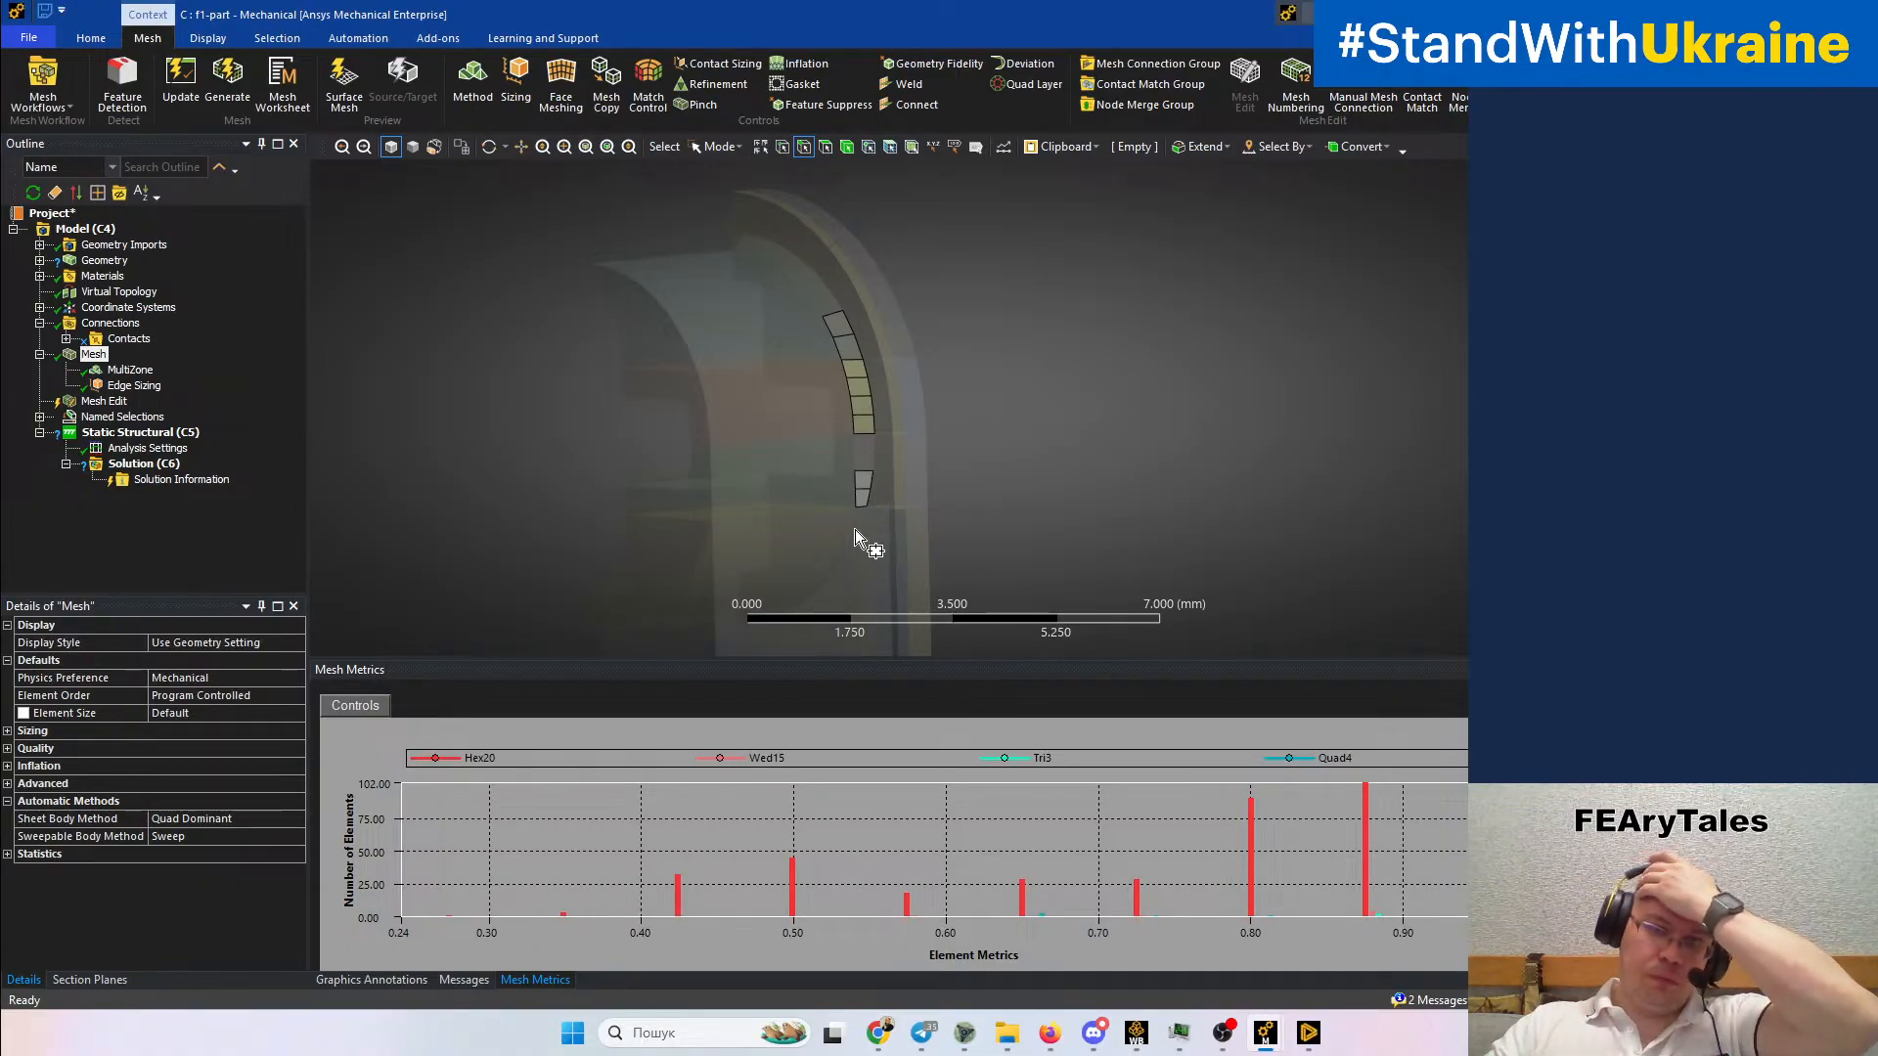
# Switch back to the SYS-1 window of Ansys Discovery and open the 6536 cross block document
pyautogui.moveTo(1316, 1044)
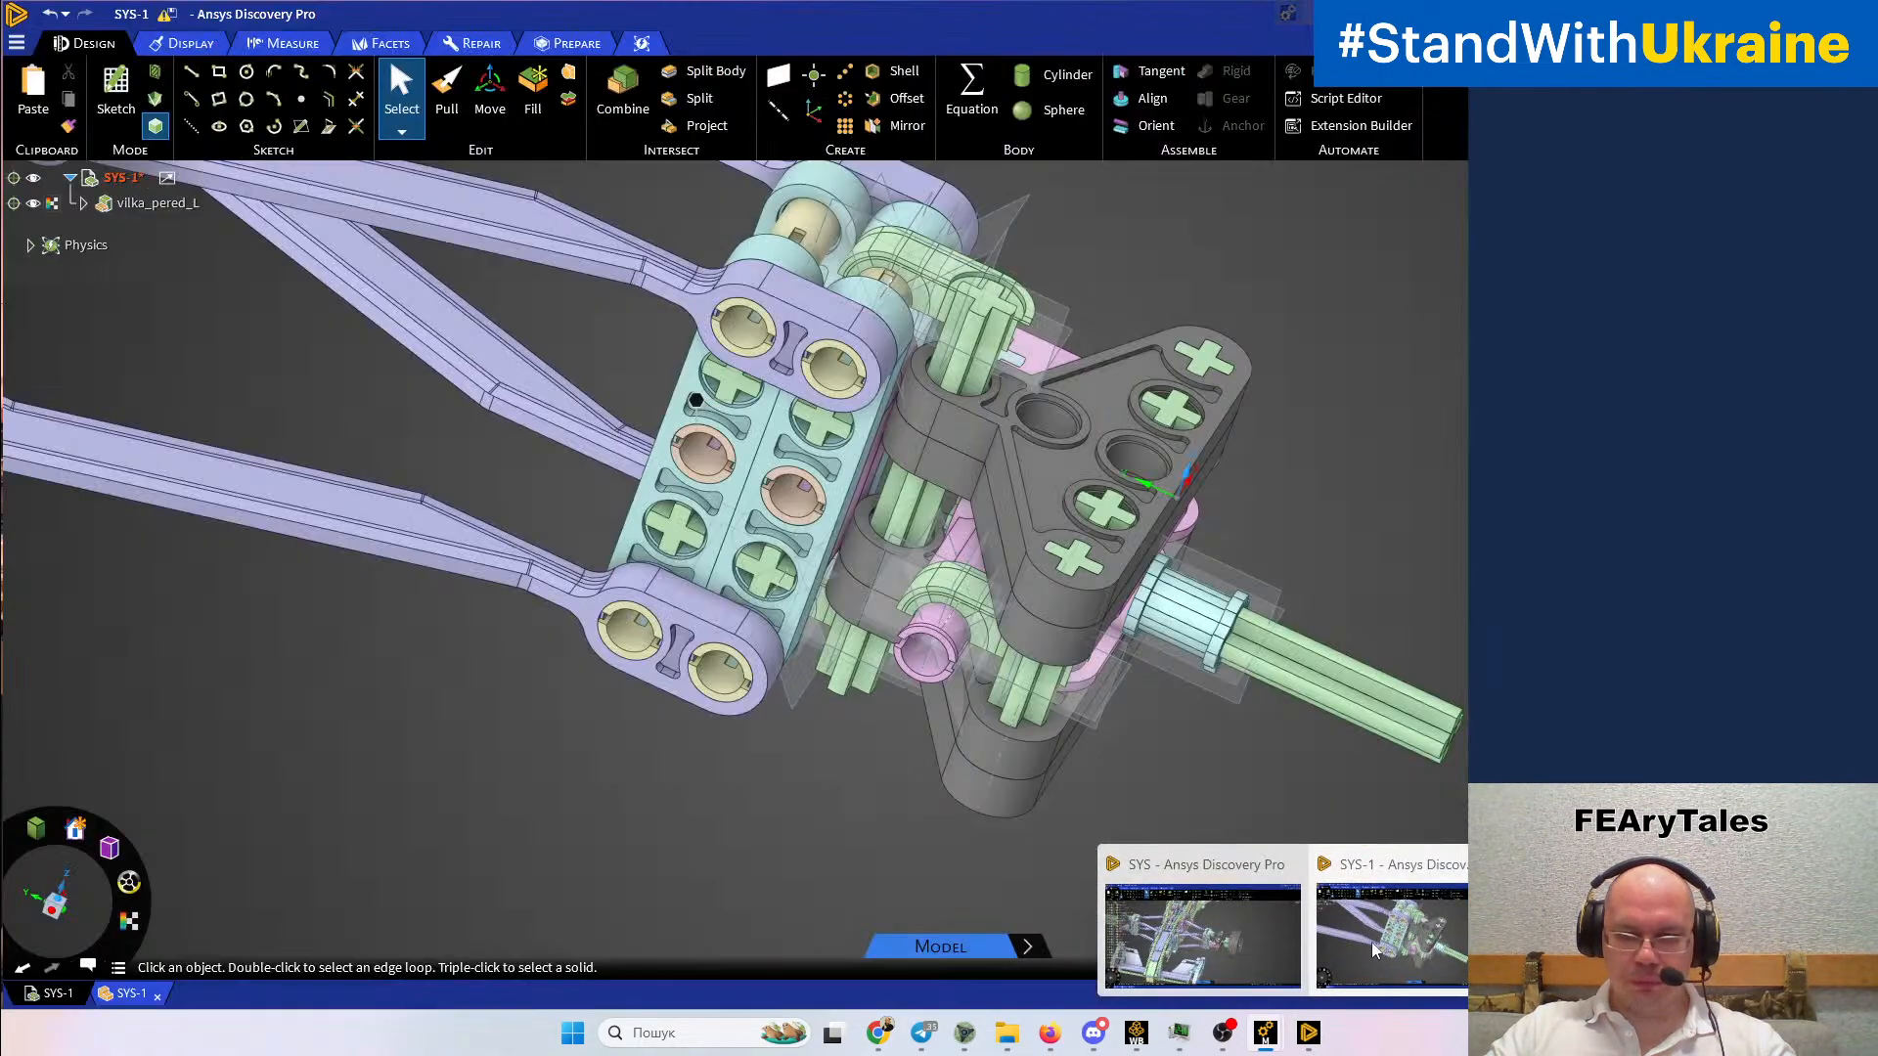
pyautogui.moveTo(1205, 937)
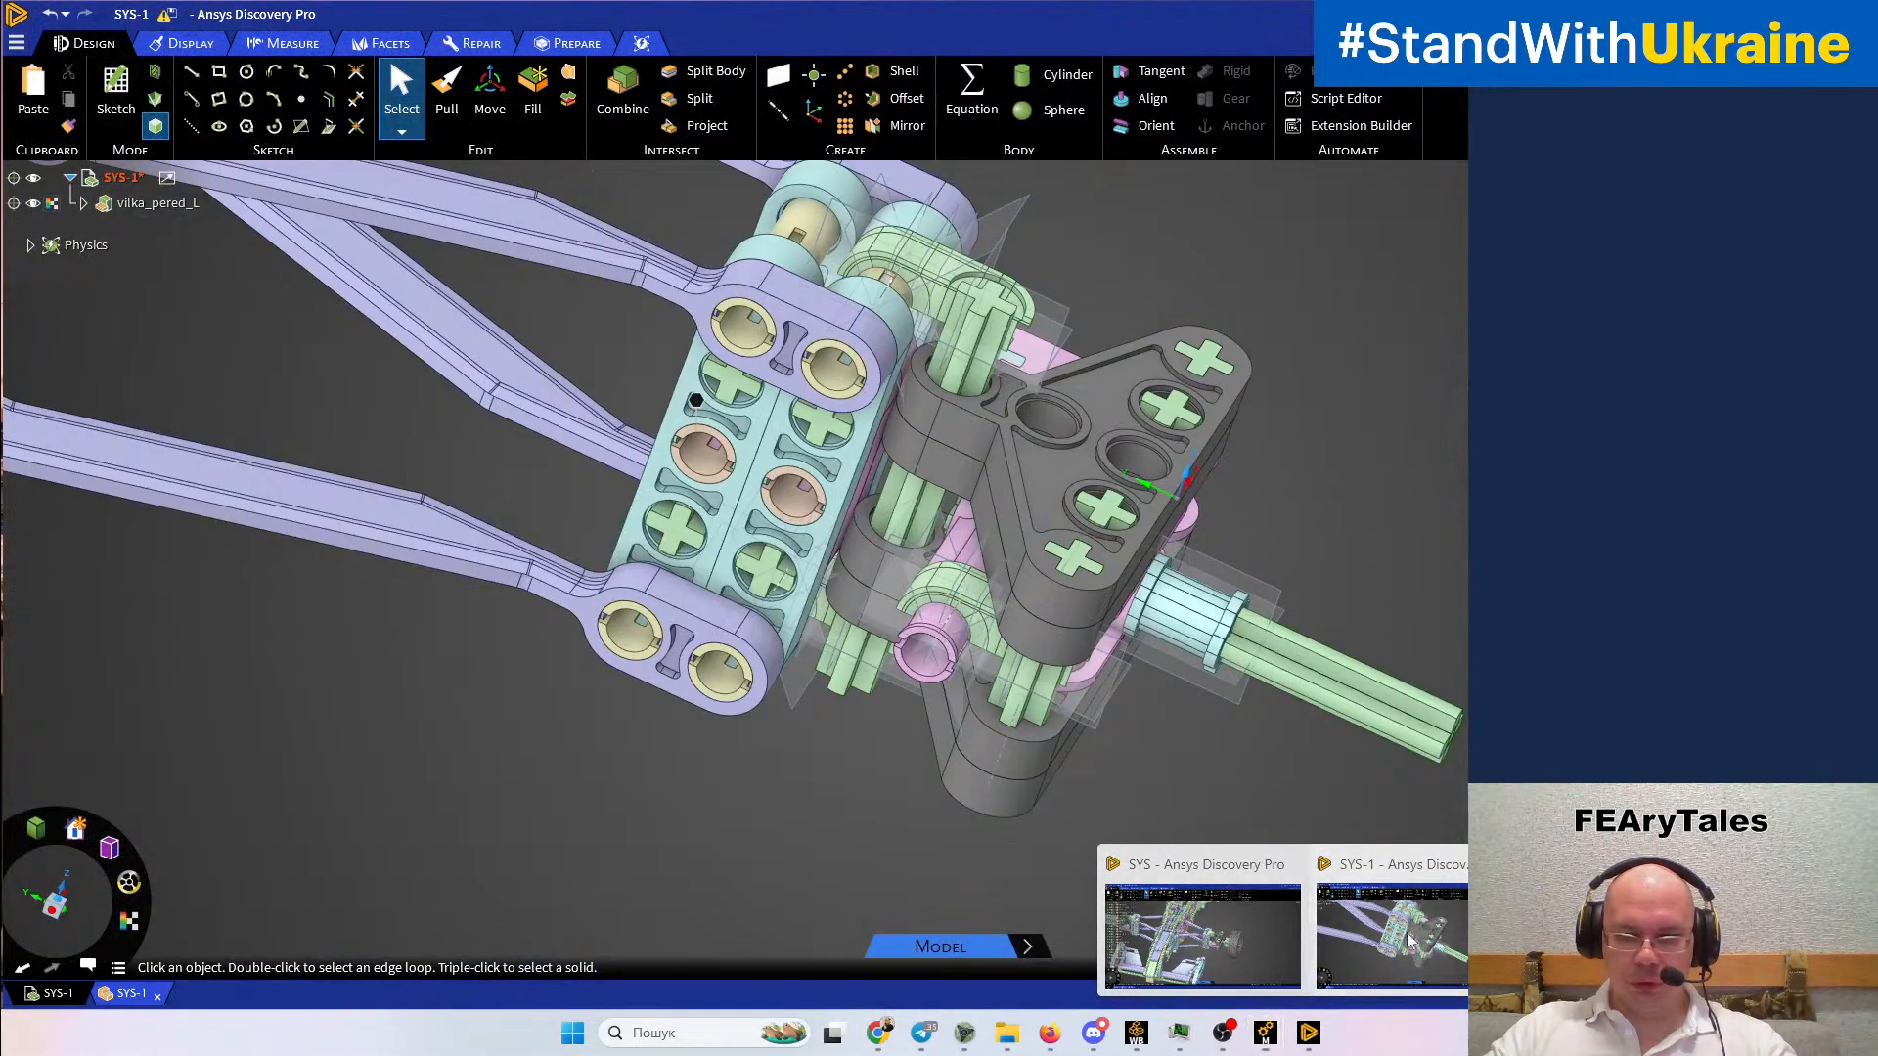
pyautogui.click(1406, 934)
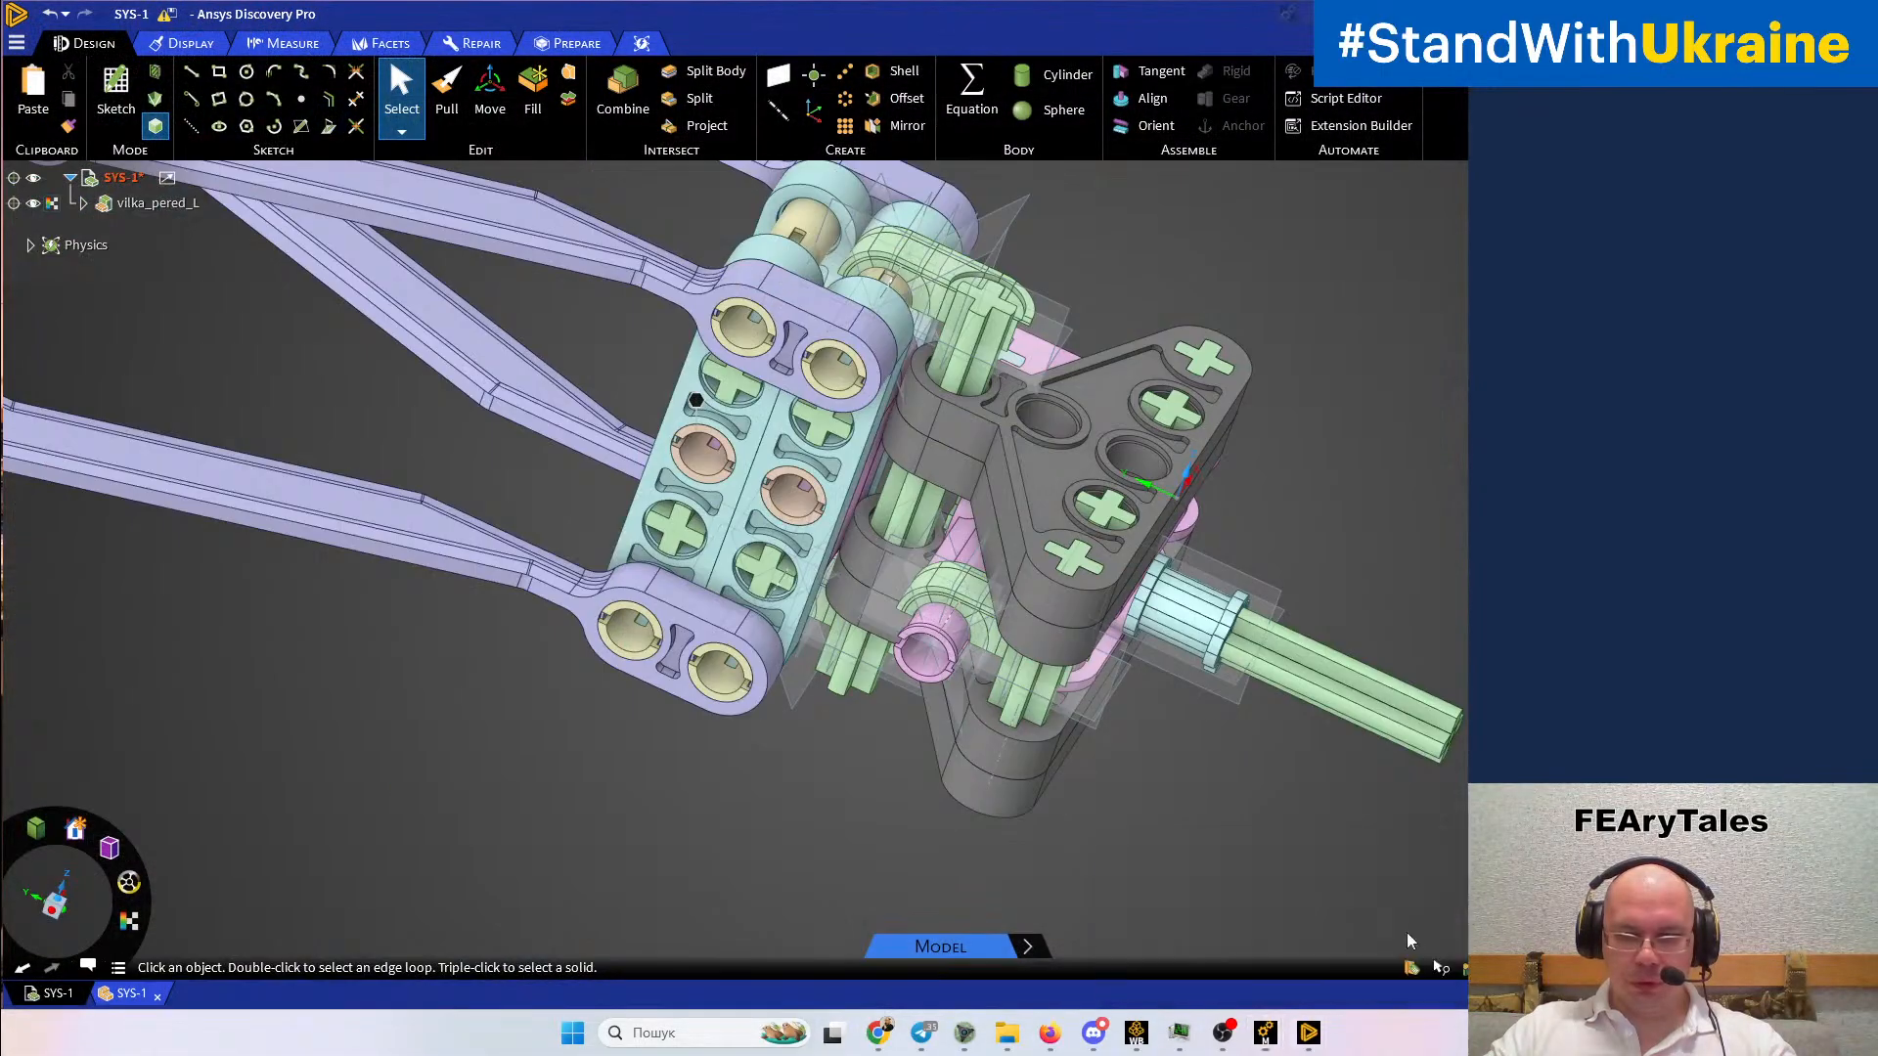
pyautogui.click(125, 995)
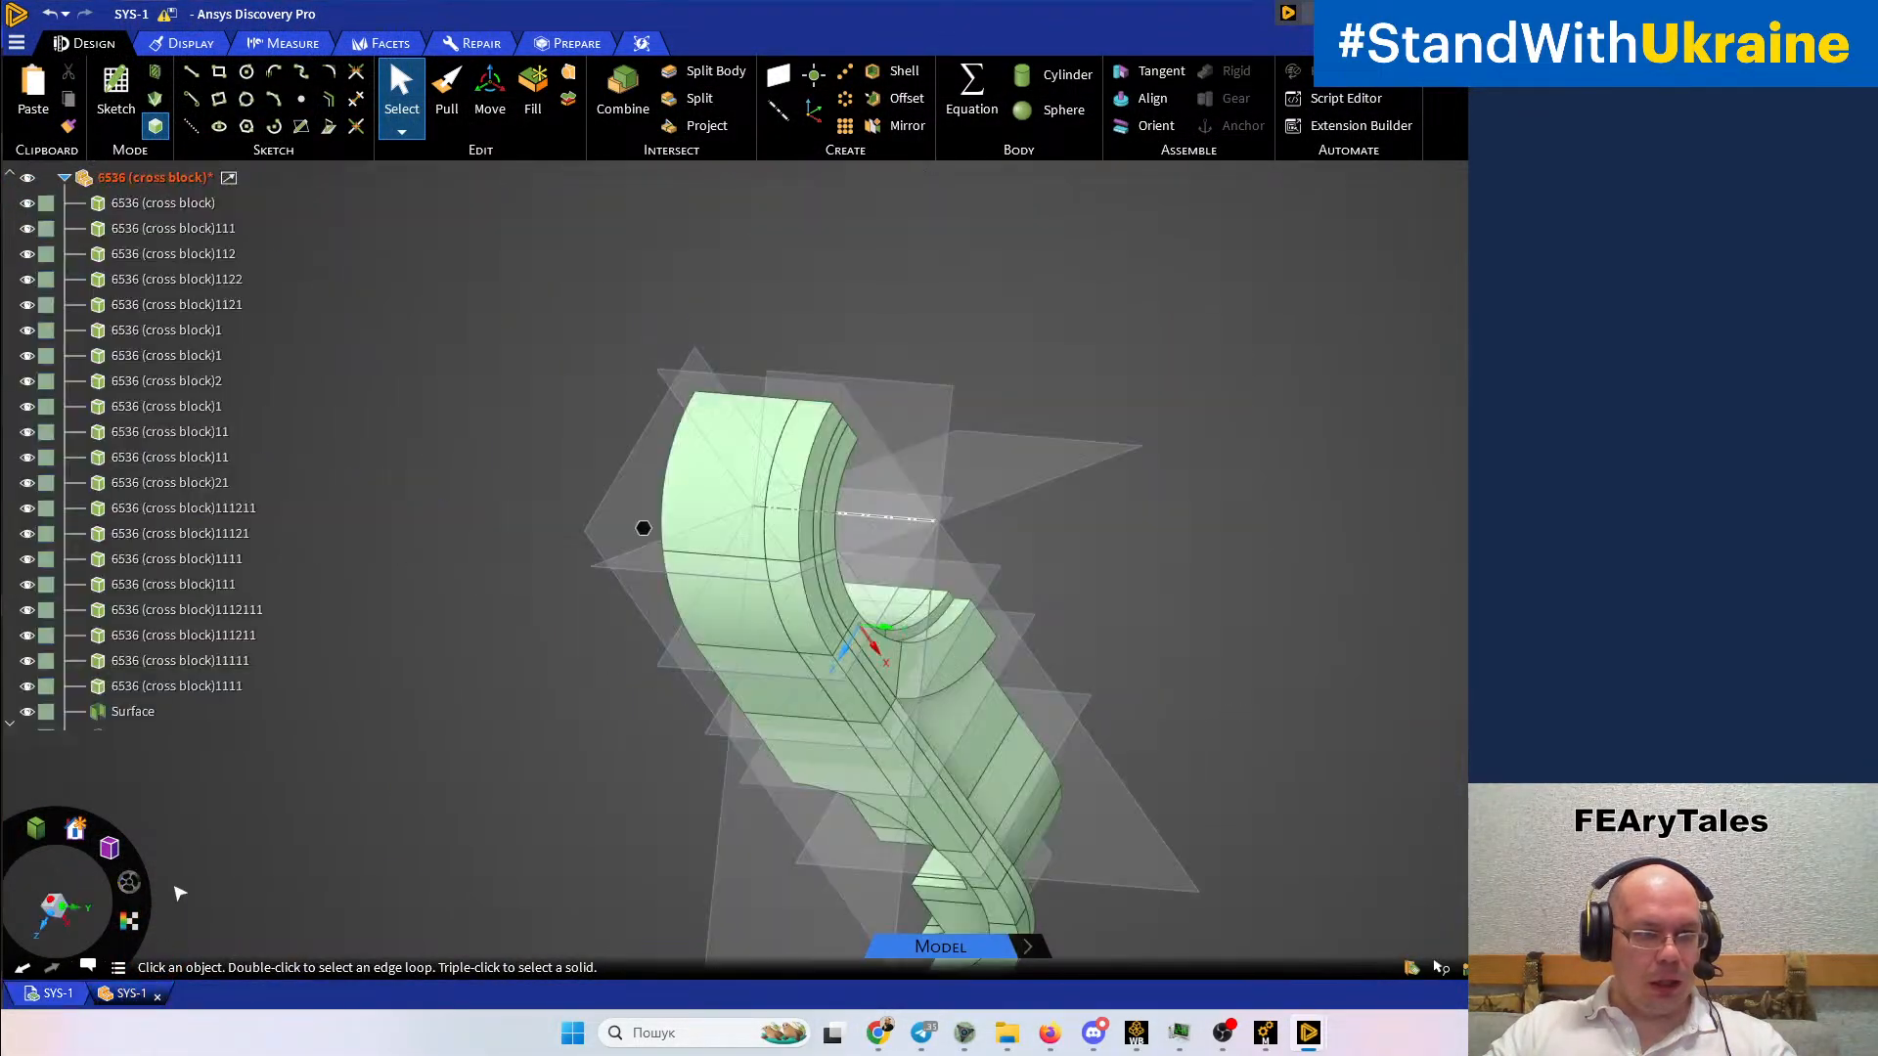
# Delete the three leftover surface bodies, two named Surface and one named Surface1, from the cross block document
pyautogui.scroll(-10, 127, 697)
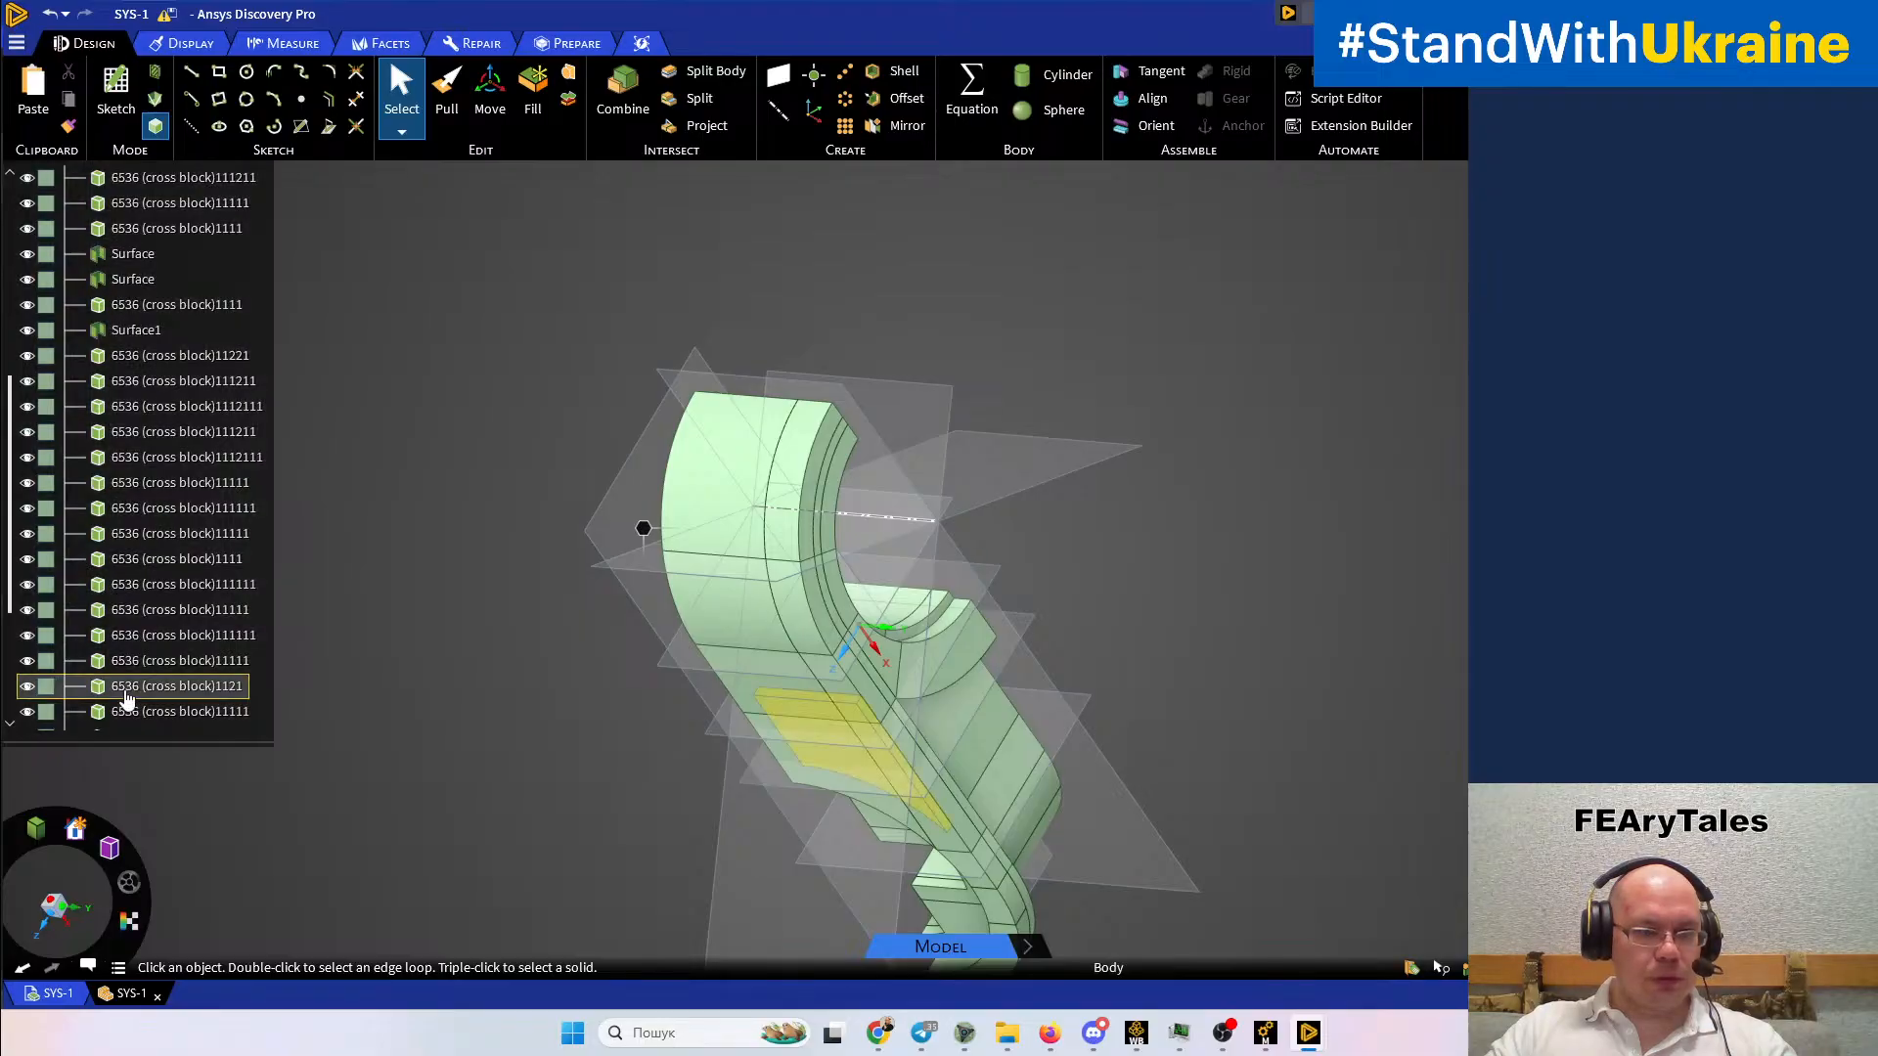
pyautogui.click(223, 485)
pyautogui.scroll(2, 220, 489)
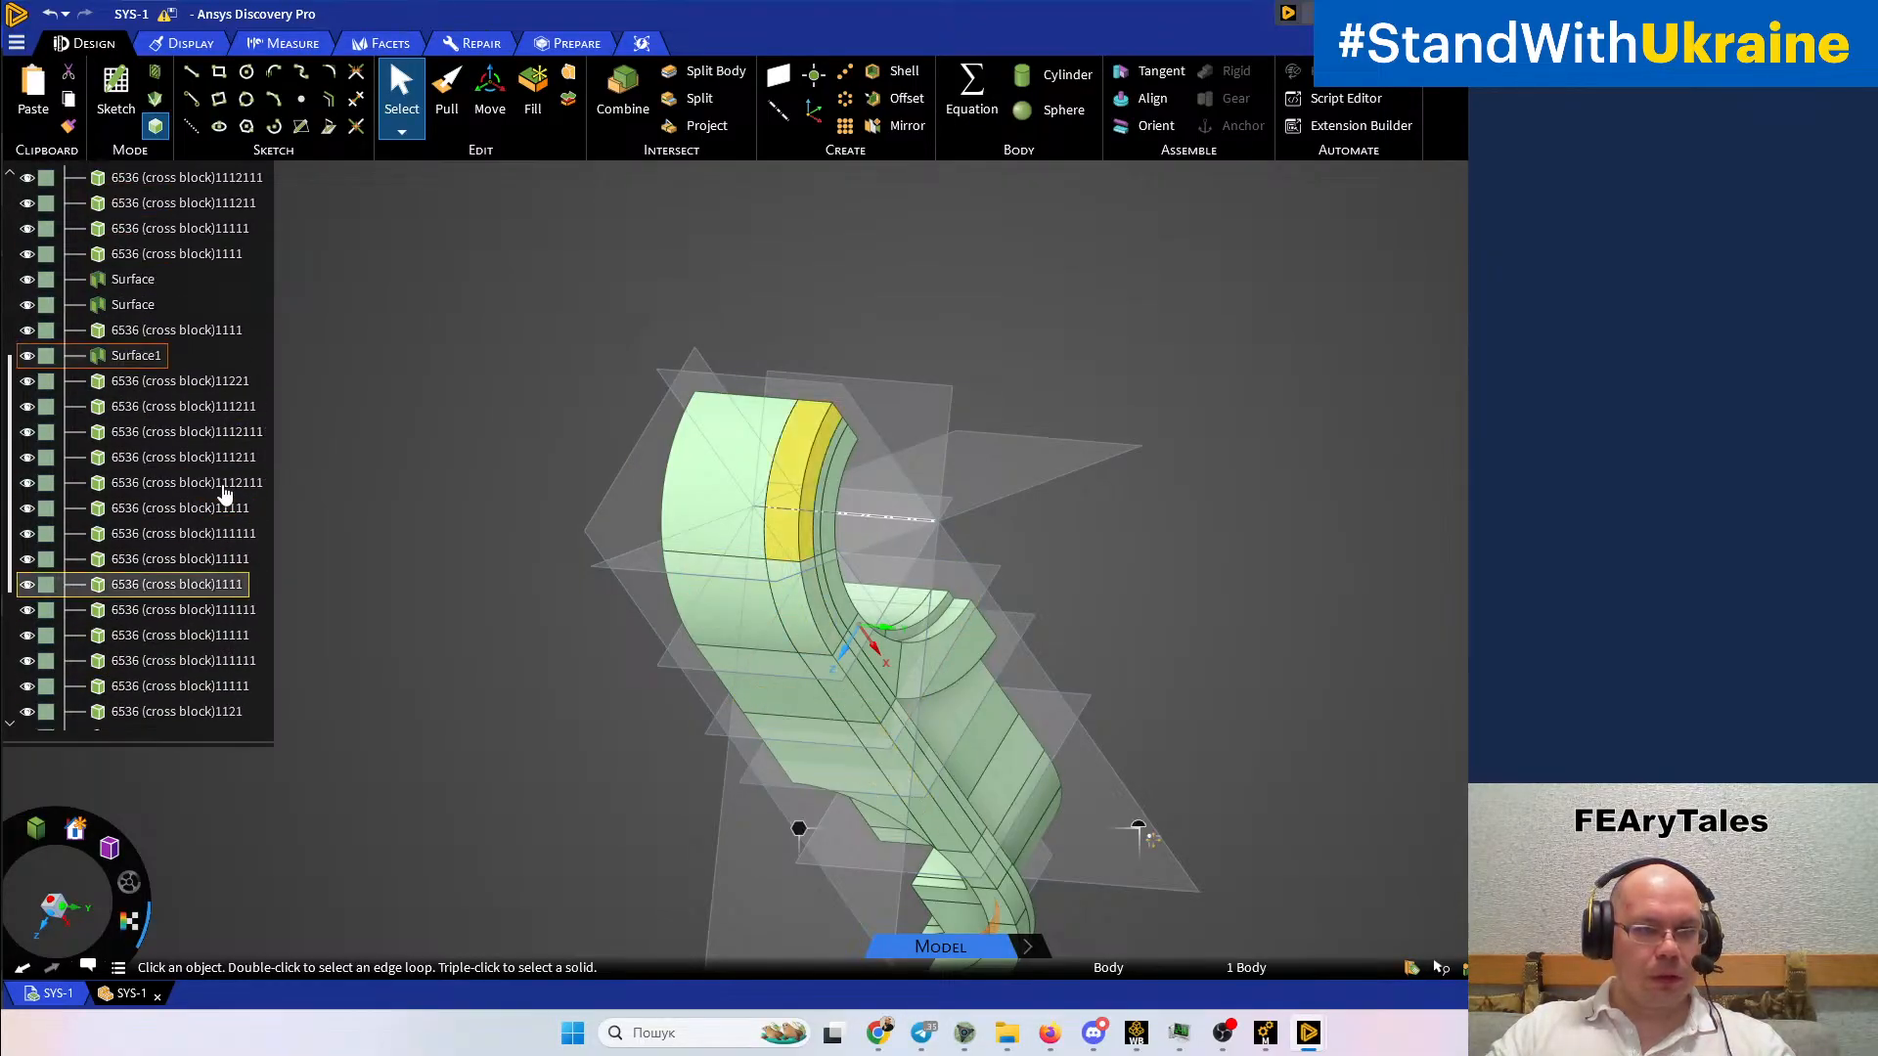
pyautogui.keyDown('ctrl'); pyautogui.click(135, 307); pyautogui.keyUp('ctrl')
pyautogui.keyDown('ctrl'); pyautogui.click(133, 281); pyautogui.keyUp('ctrl')
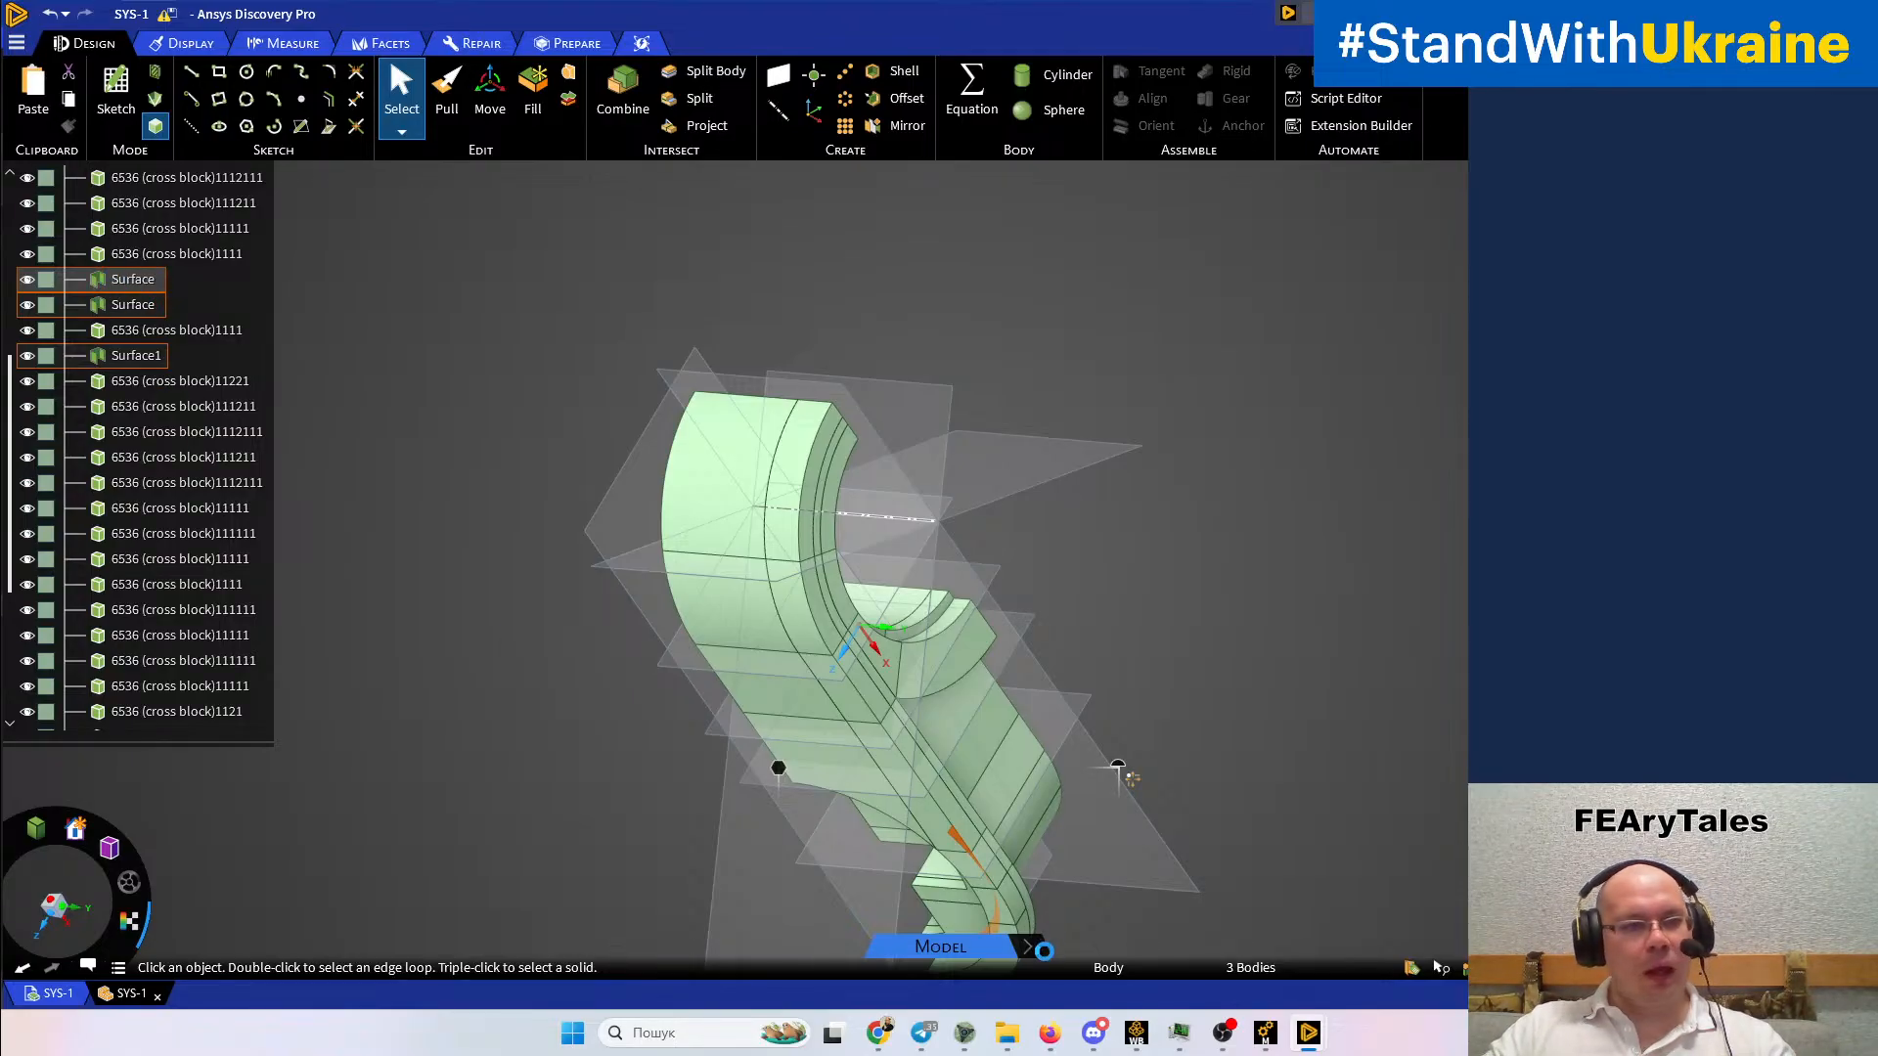
# Switch to the Mechanical window and isolate the elements of several mesh metrics bars to examine where they lie in the block
pyautogui.moveTo(1315, 1035)
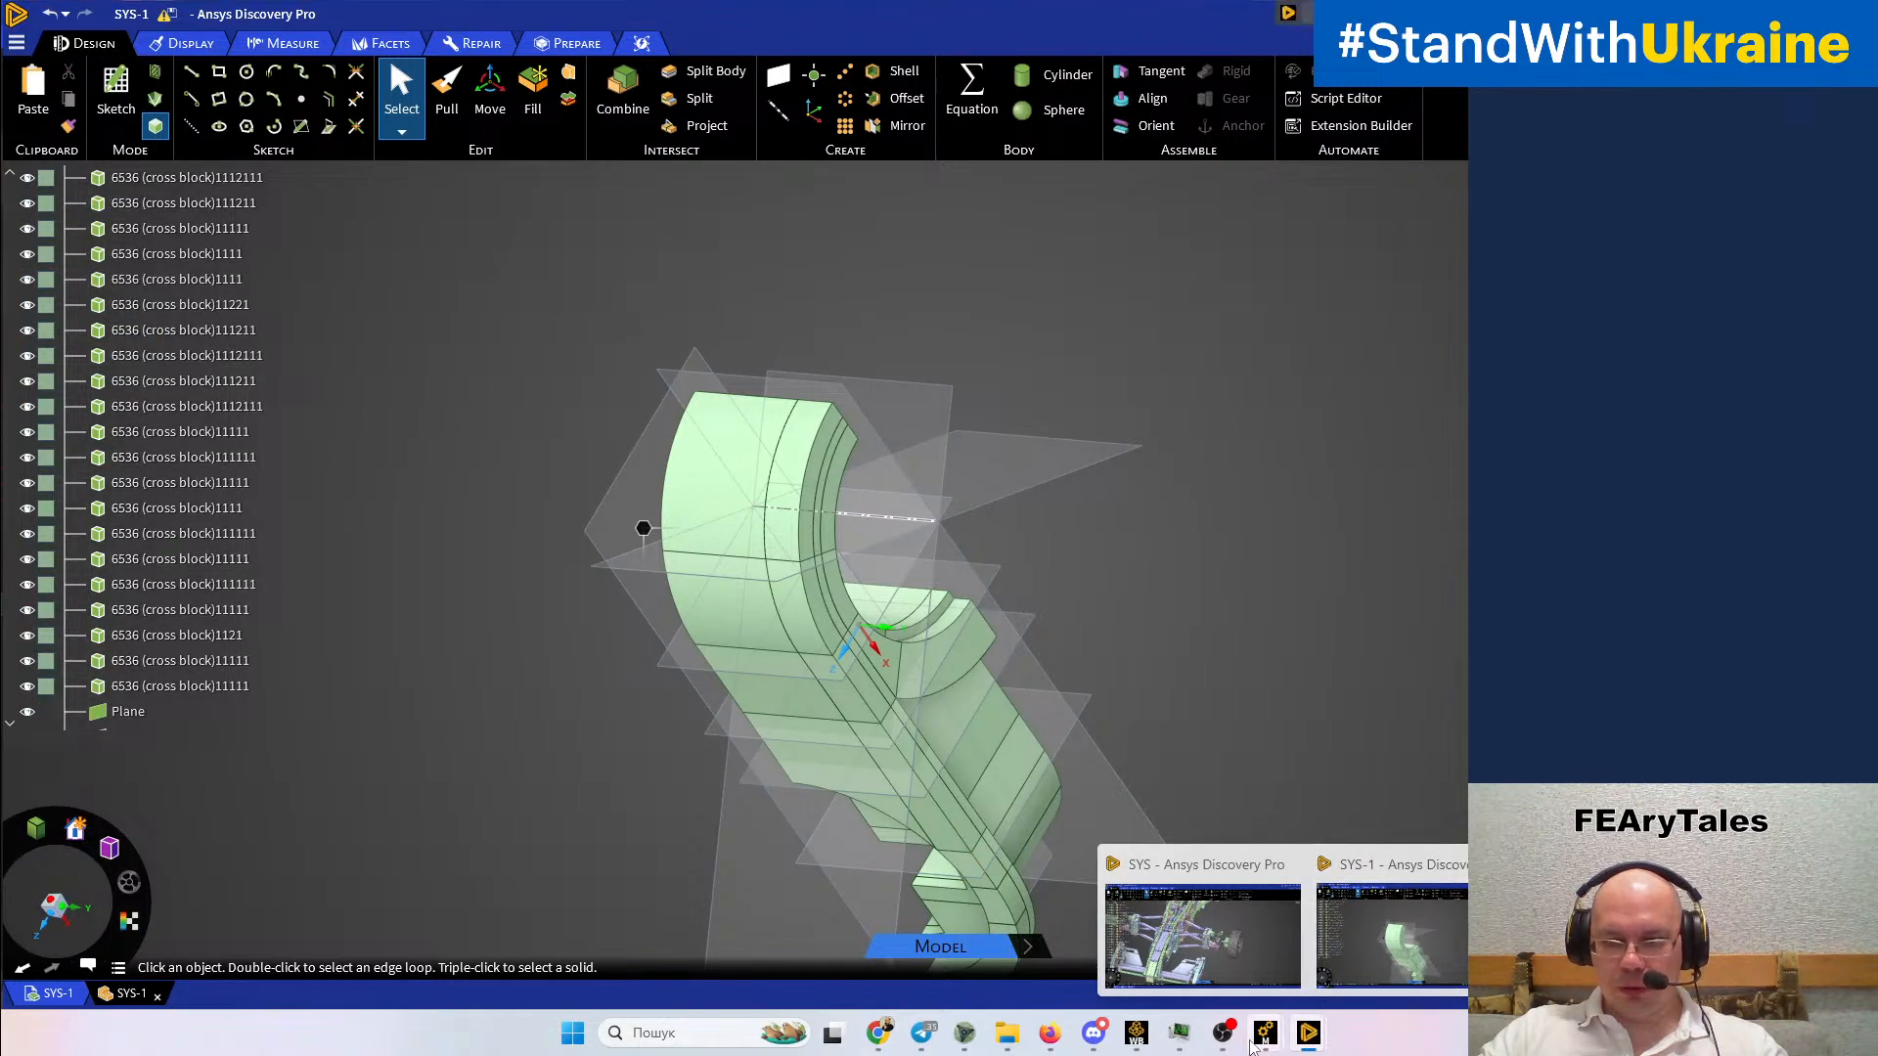
pyautogui.click(1311, 964)
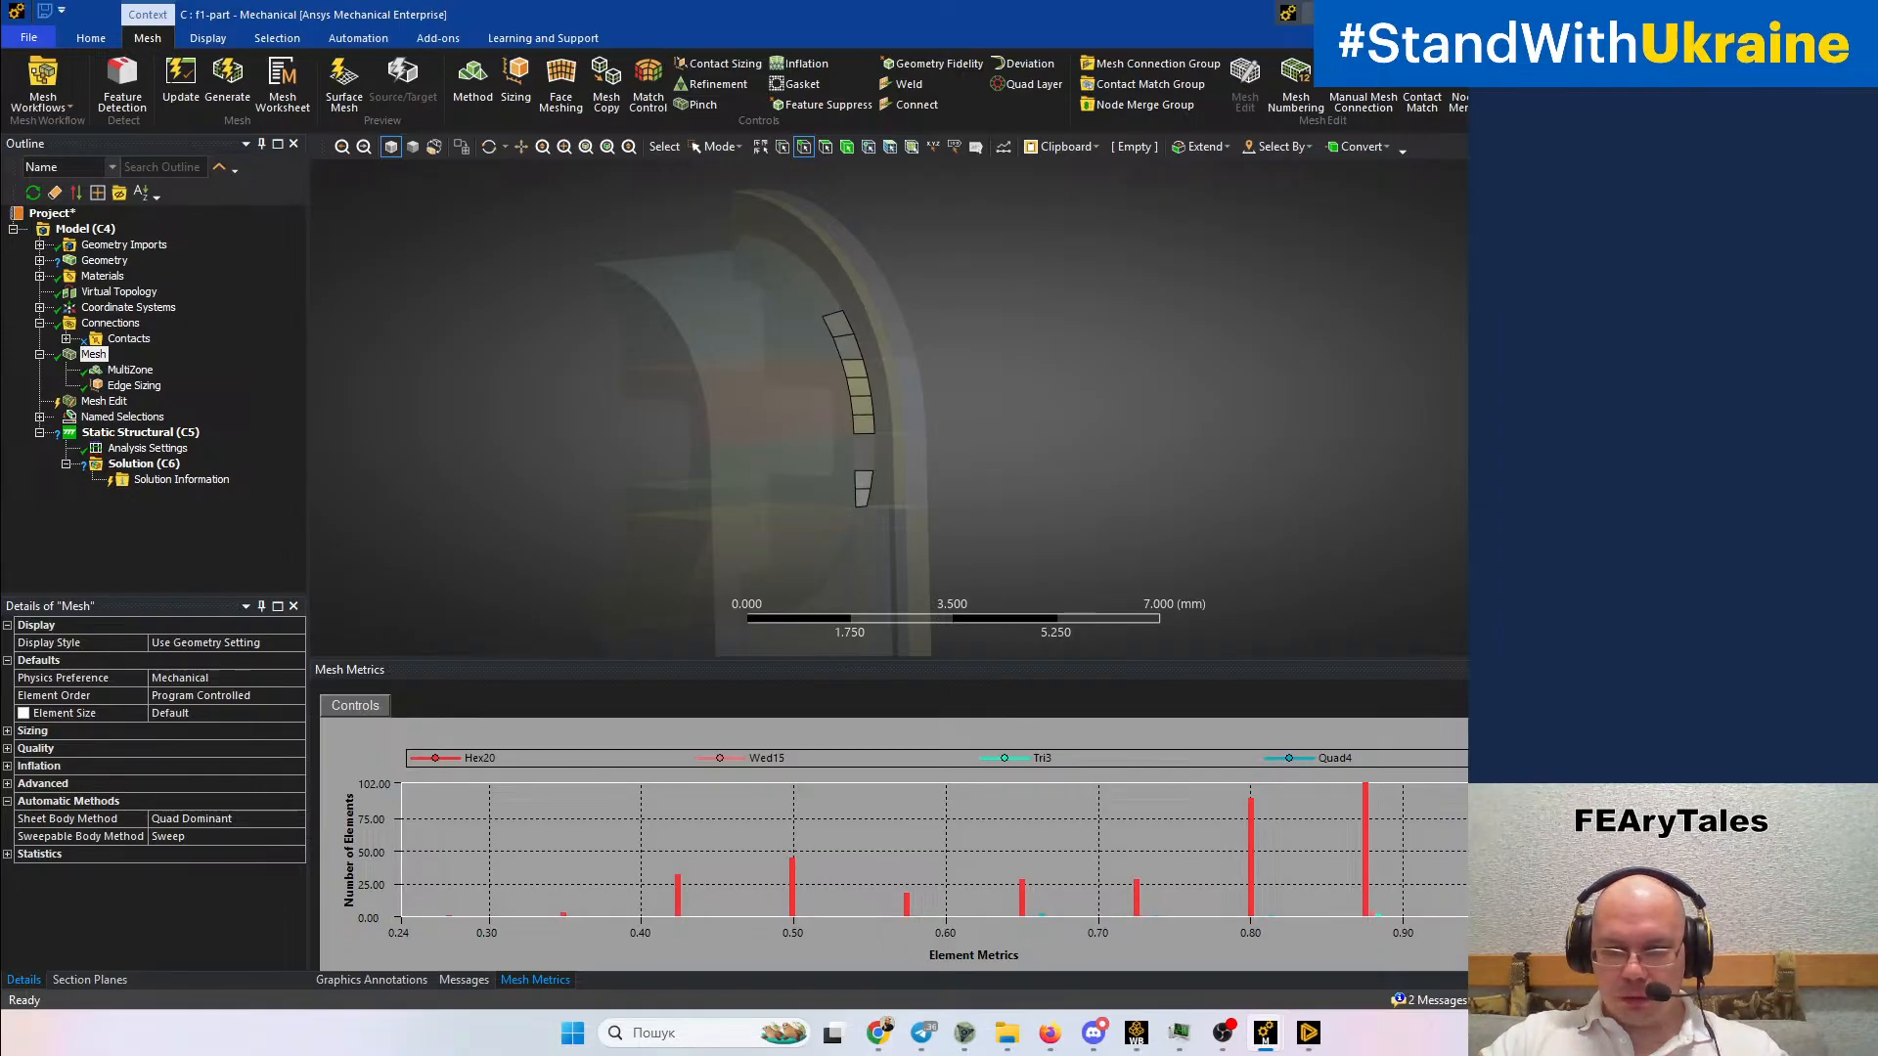
pyautogui.click(1475, 914)
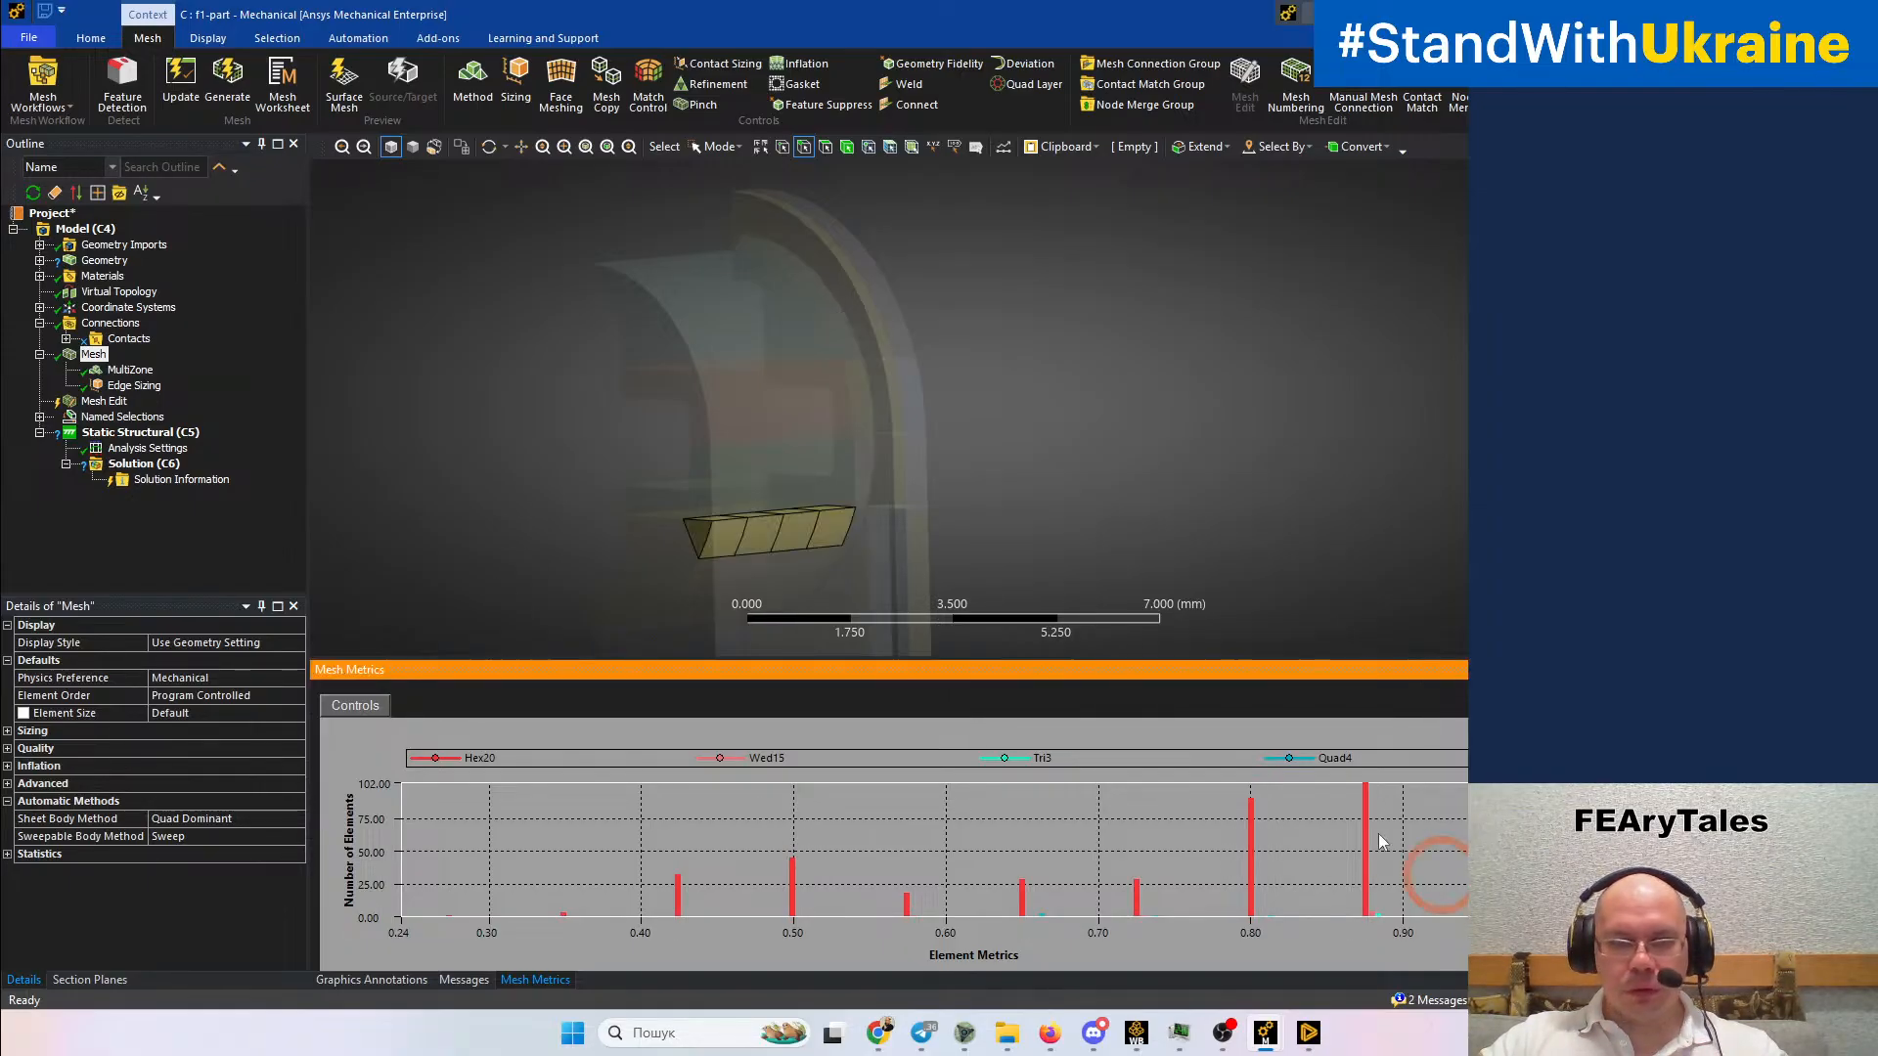
pyautogui.moveTo(1083, 514); pyautogui.dragTo(1255, 509, button='middle')
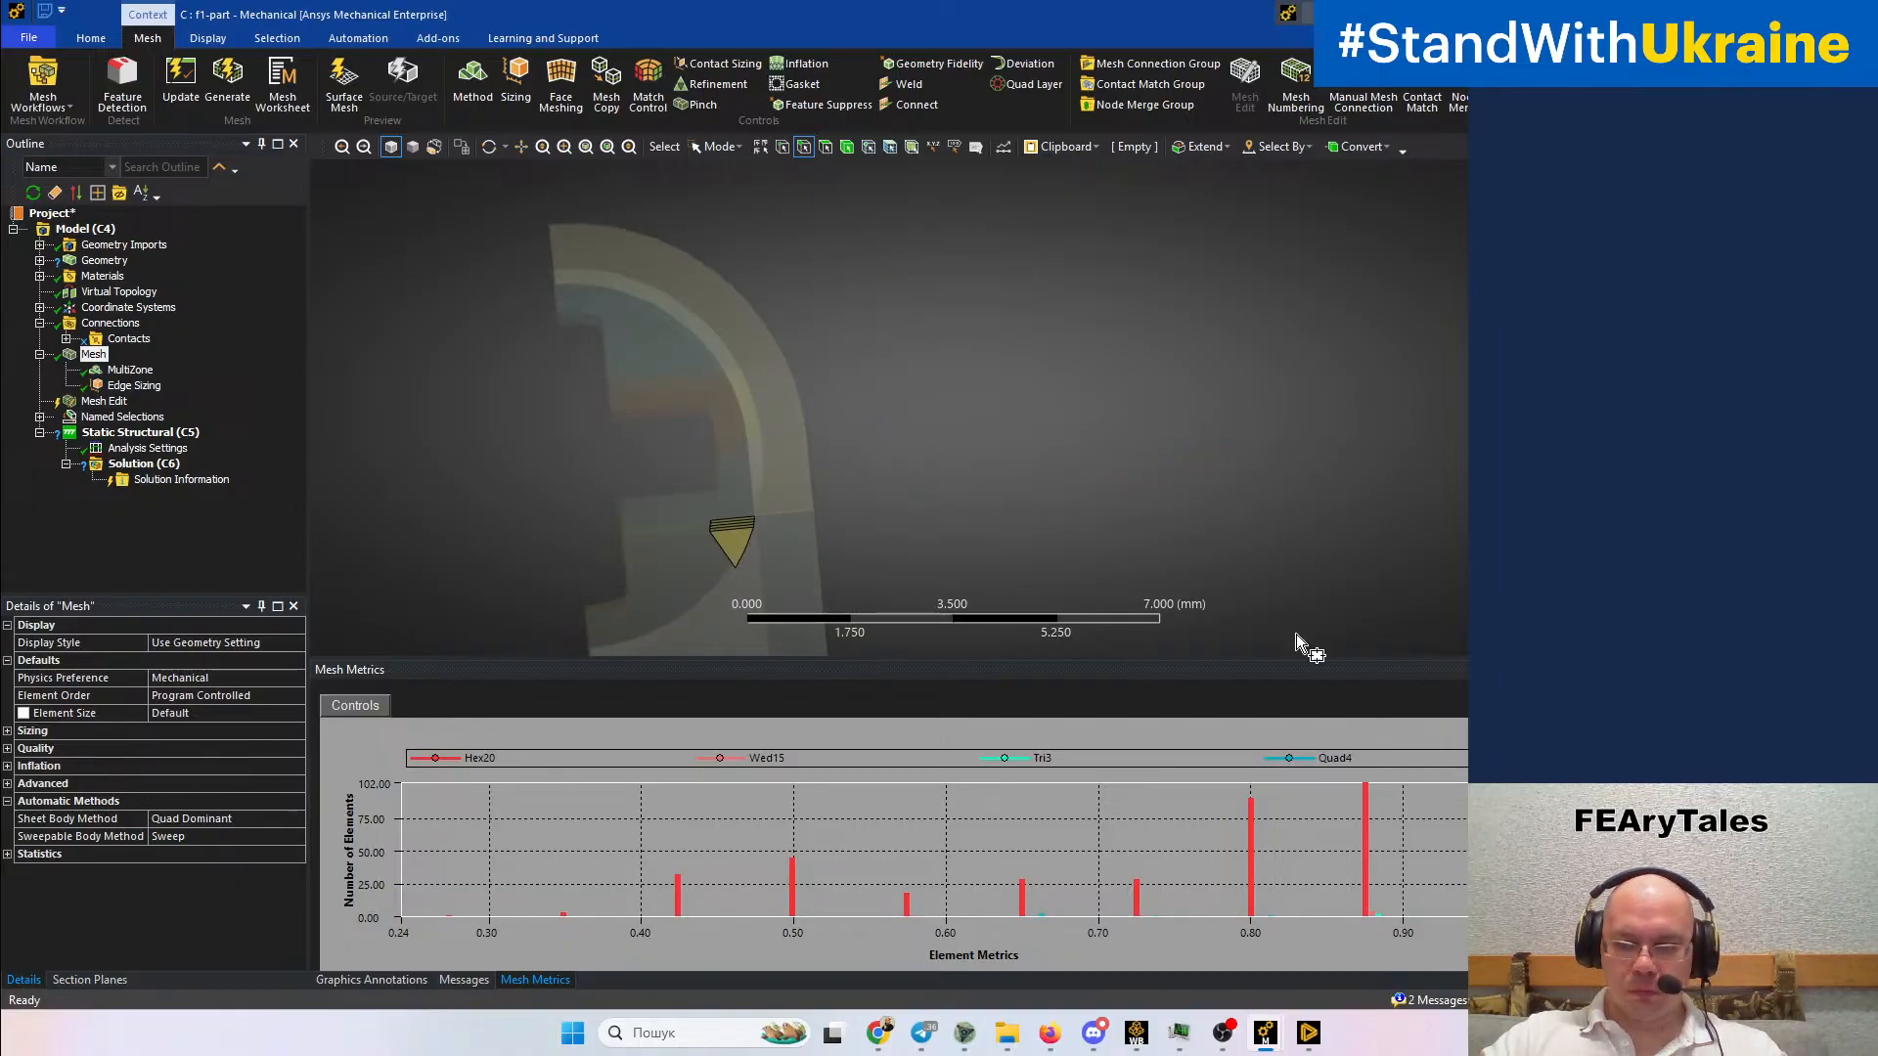
pyautogui.click(1363, 902)
pyautogui.keyDown('ctrl'); pyautogui.moveTo(1123, 524); pyautogui.dragTo(1257, 458, button='middle'); pyautogui.keyUp('ctrl')
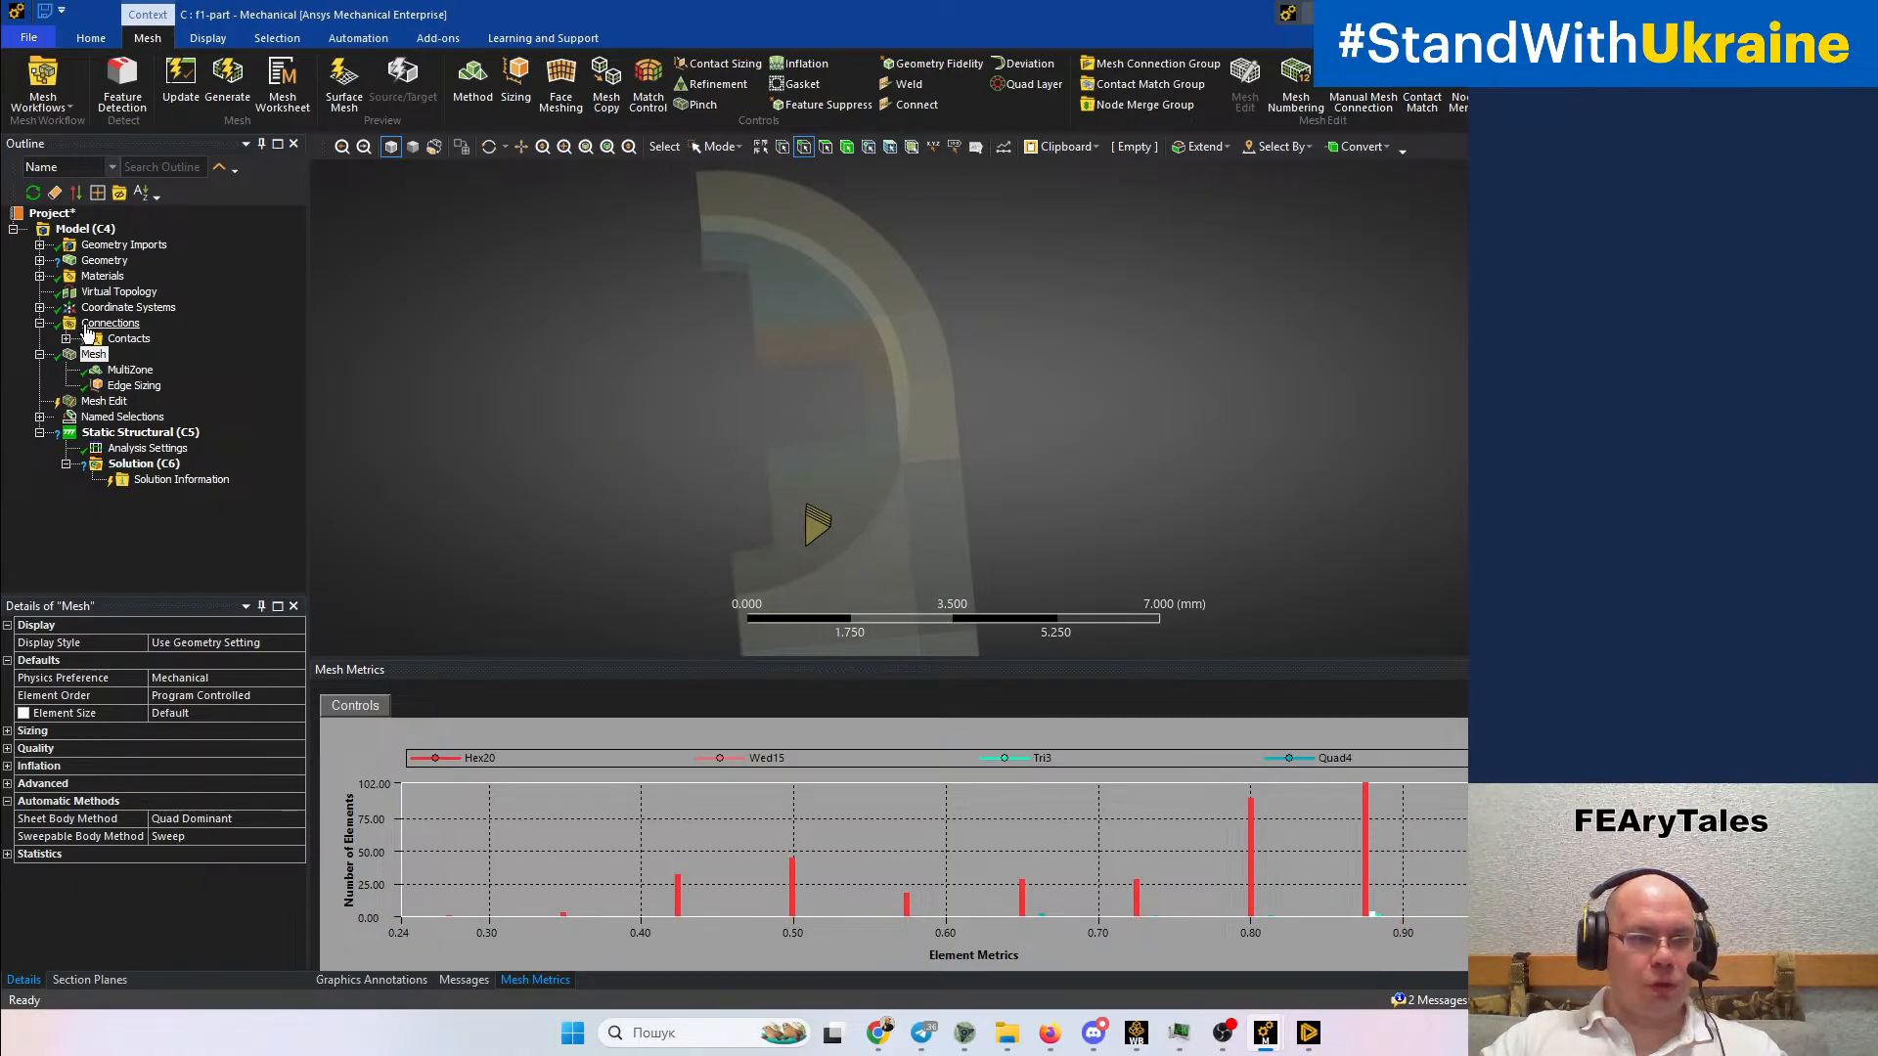
pyautogui.click(891, 534)
pyautogui.click(730, 543)
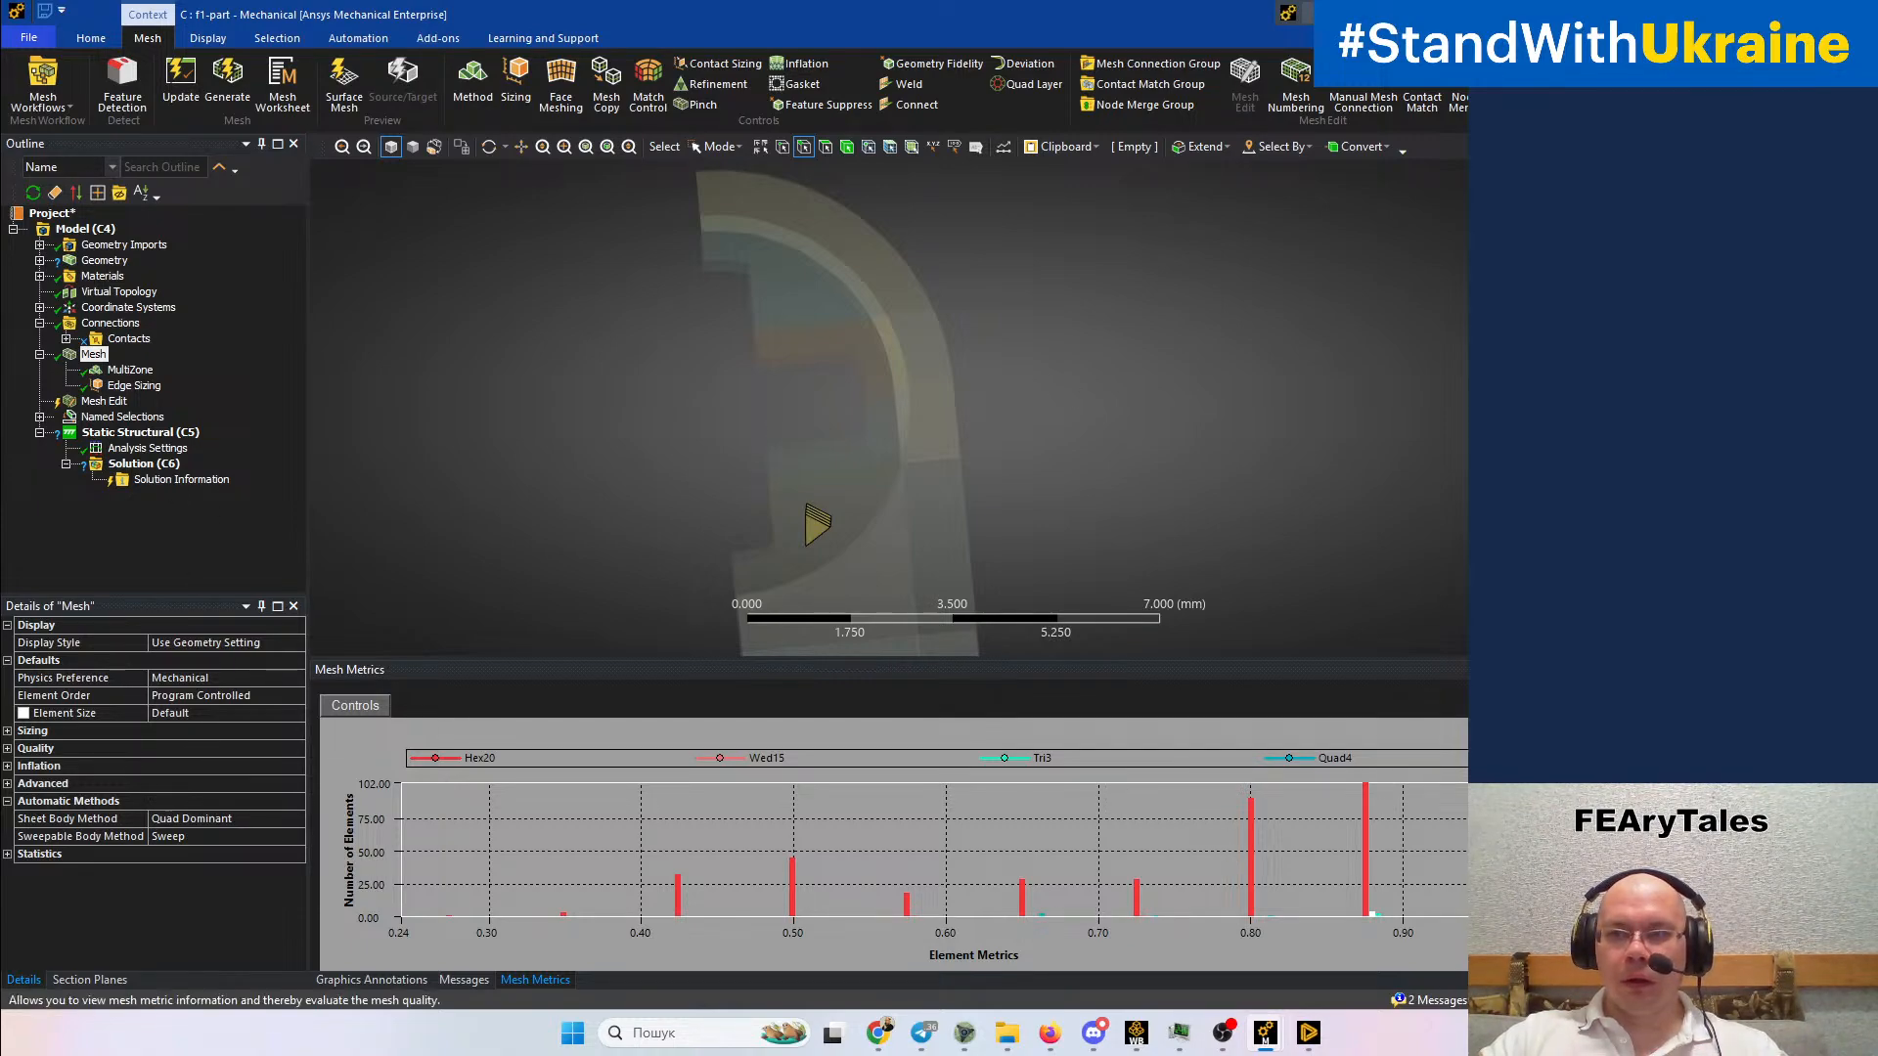
# Turn off the mesh metrics chart to bring back the display of the block's whole mesh
pyautogui.click(1254, 342)
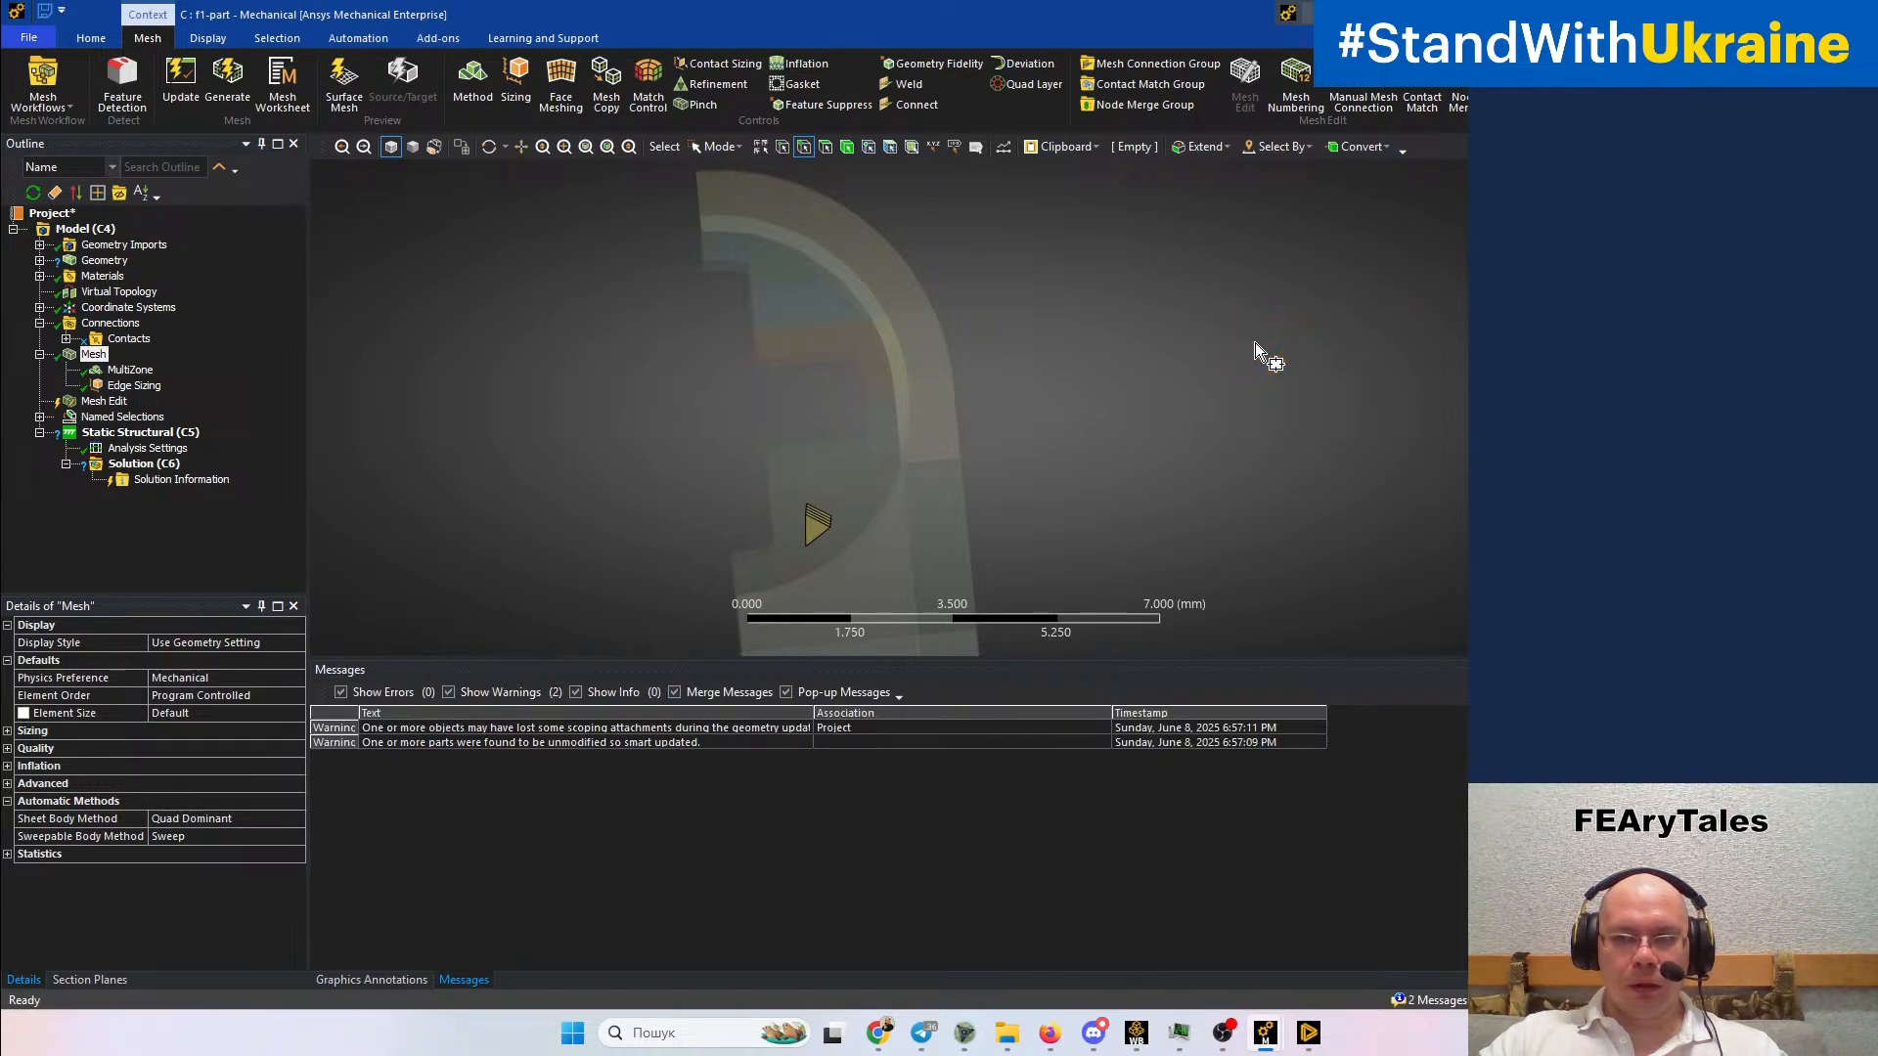
pyautogui.click(1425, 427)
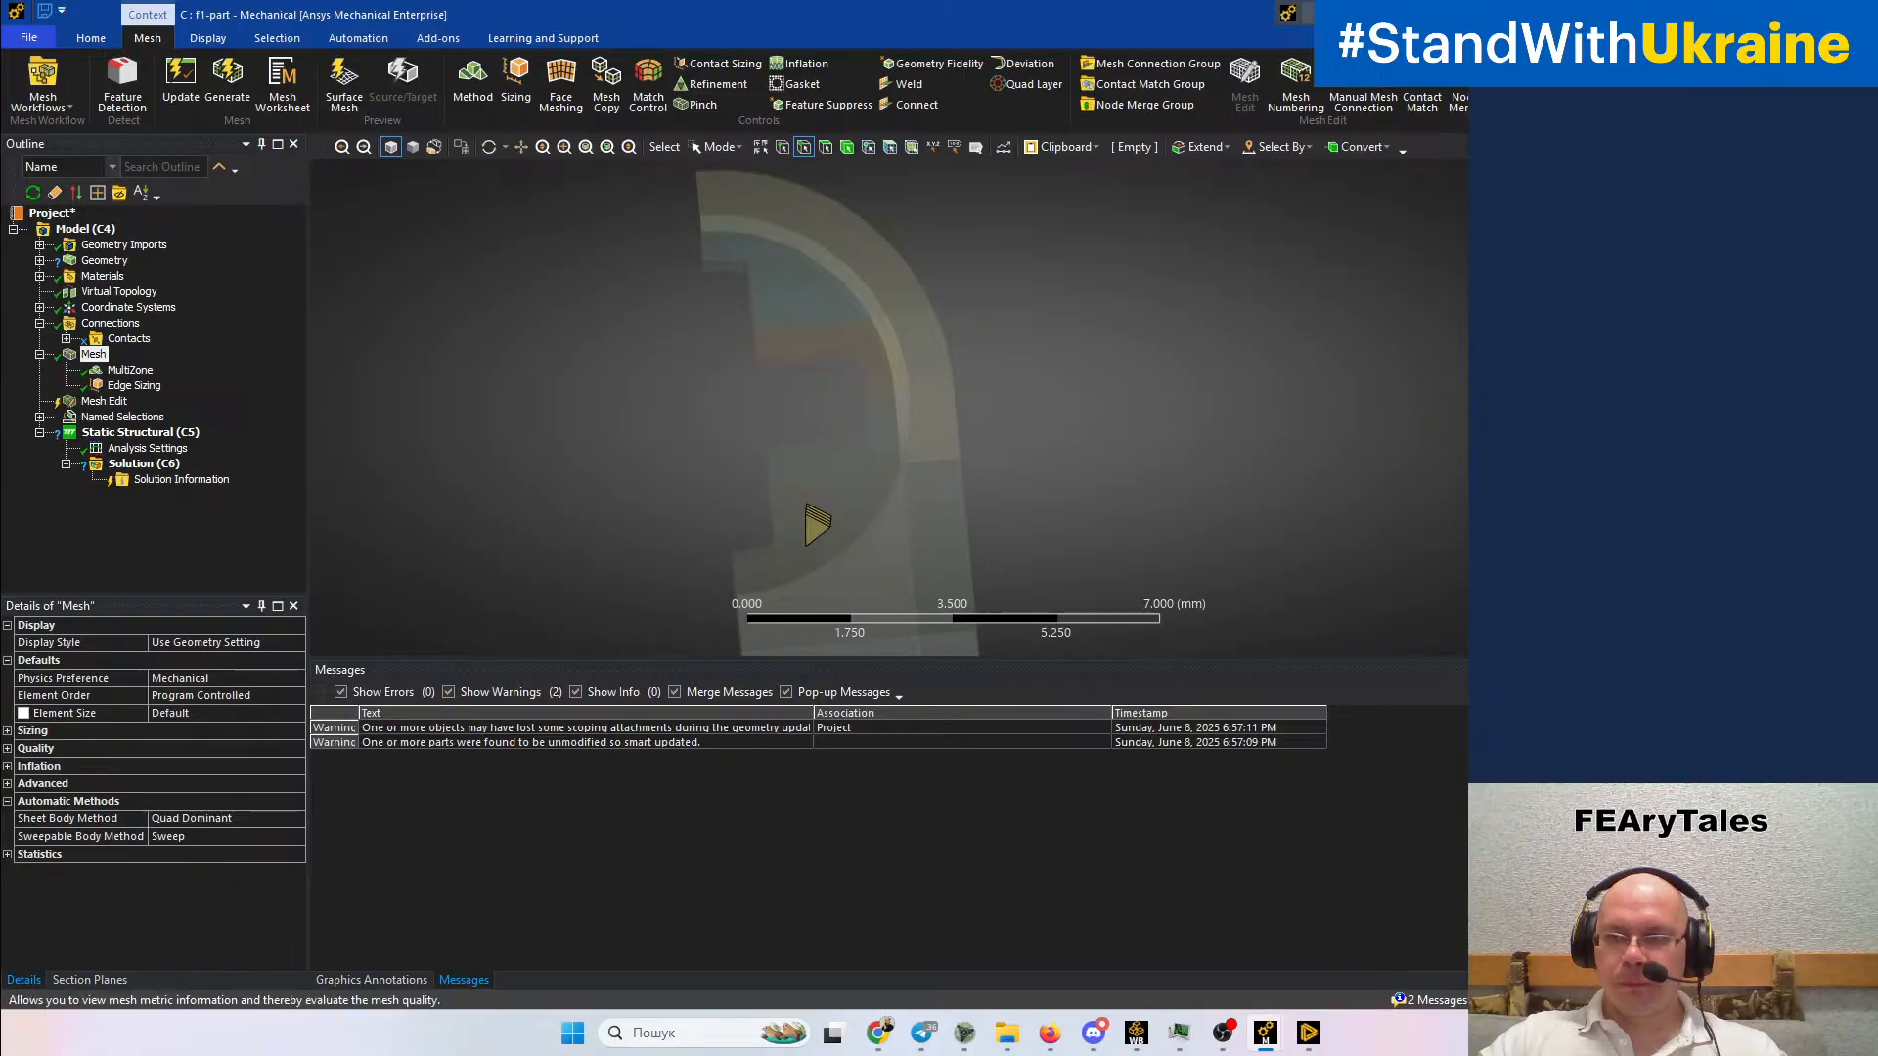
pyautogui.click(1435, 280)
# Examine the mesh of the curved body below the cross cutout and of the stepped bodies next to it
pyautogui.keyDown('ctrl'); pyautogui.moveTo(1156, 401); pyautogui.dragTo(1195, 315, button='middle'); pyautogui.keyUp('ctrl')
pyautogui.click(917, 418)
pyautogui.moveTo(885, 425); pyautogui.dragTo(906, 414, button='middle')
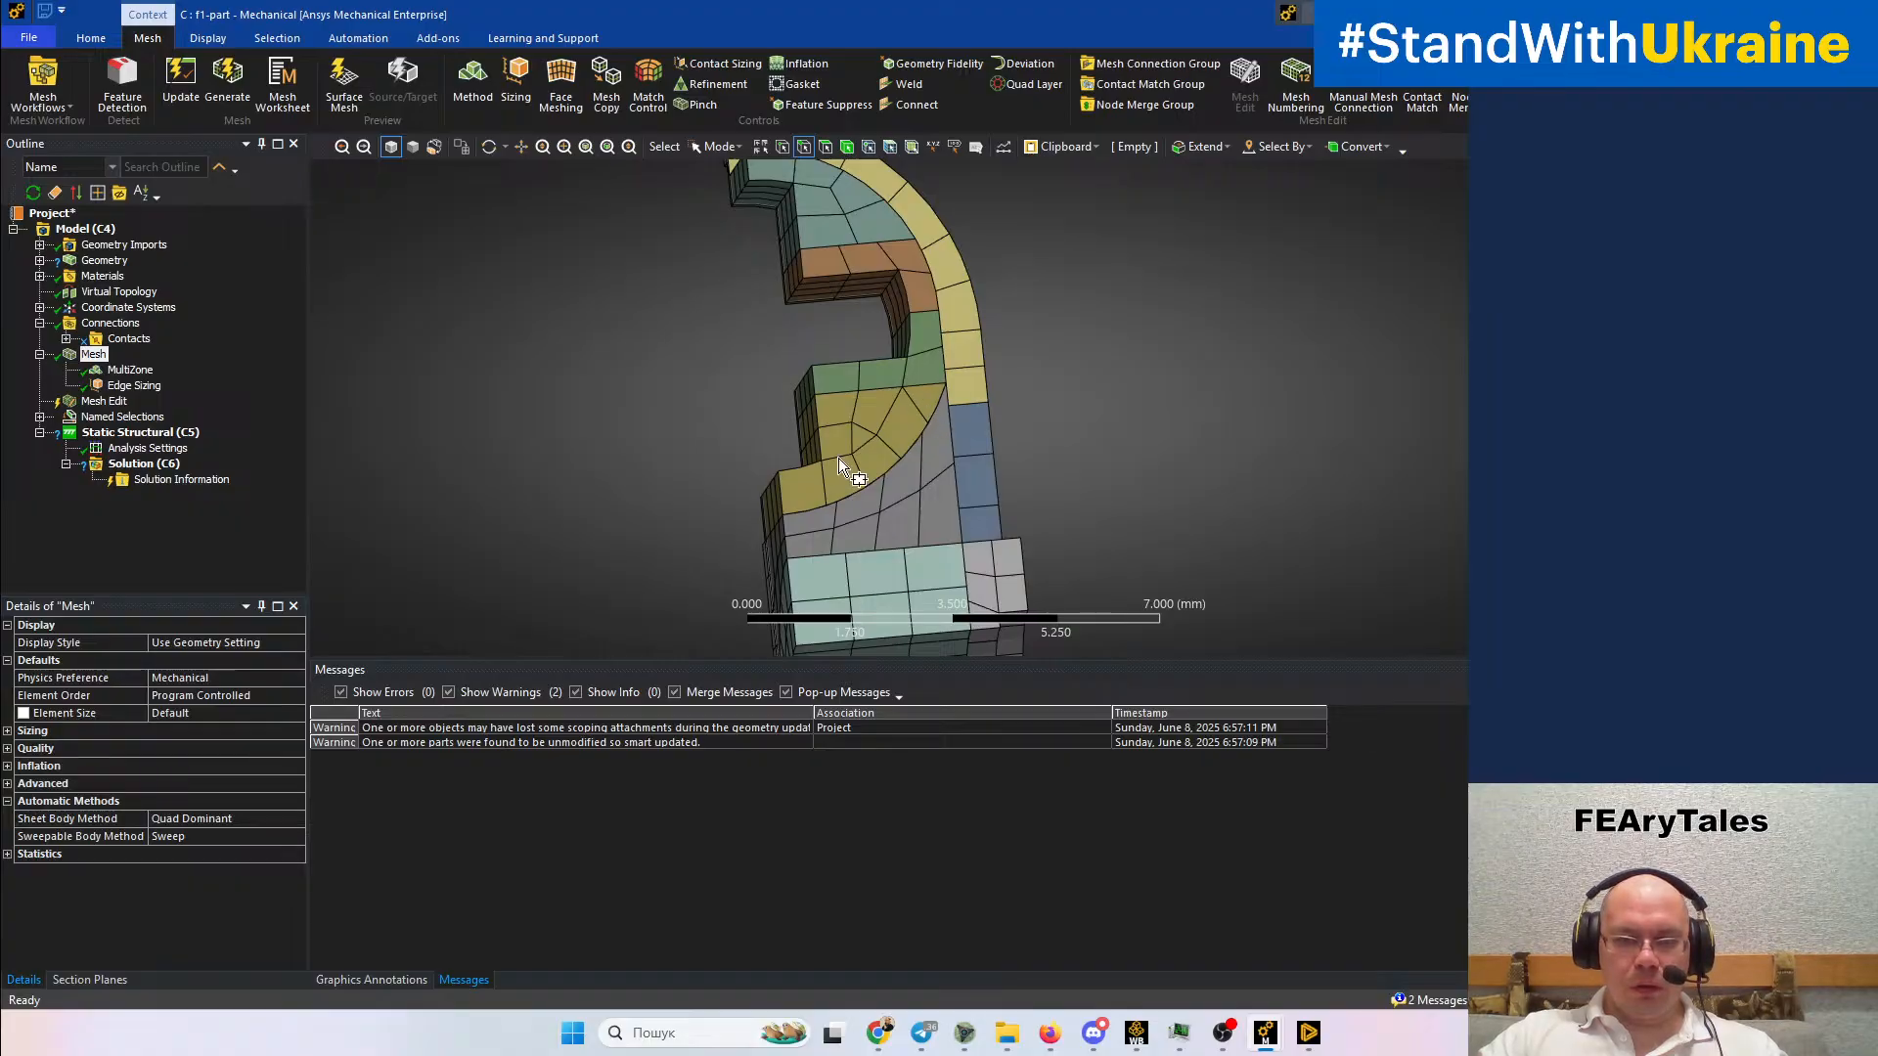
pyautogui.moveTo(867, 427); pyautogui.dragTo(938, 448, button='middle')
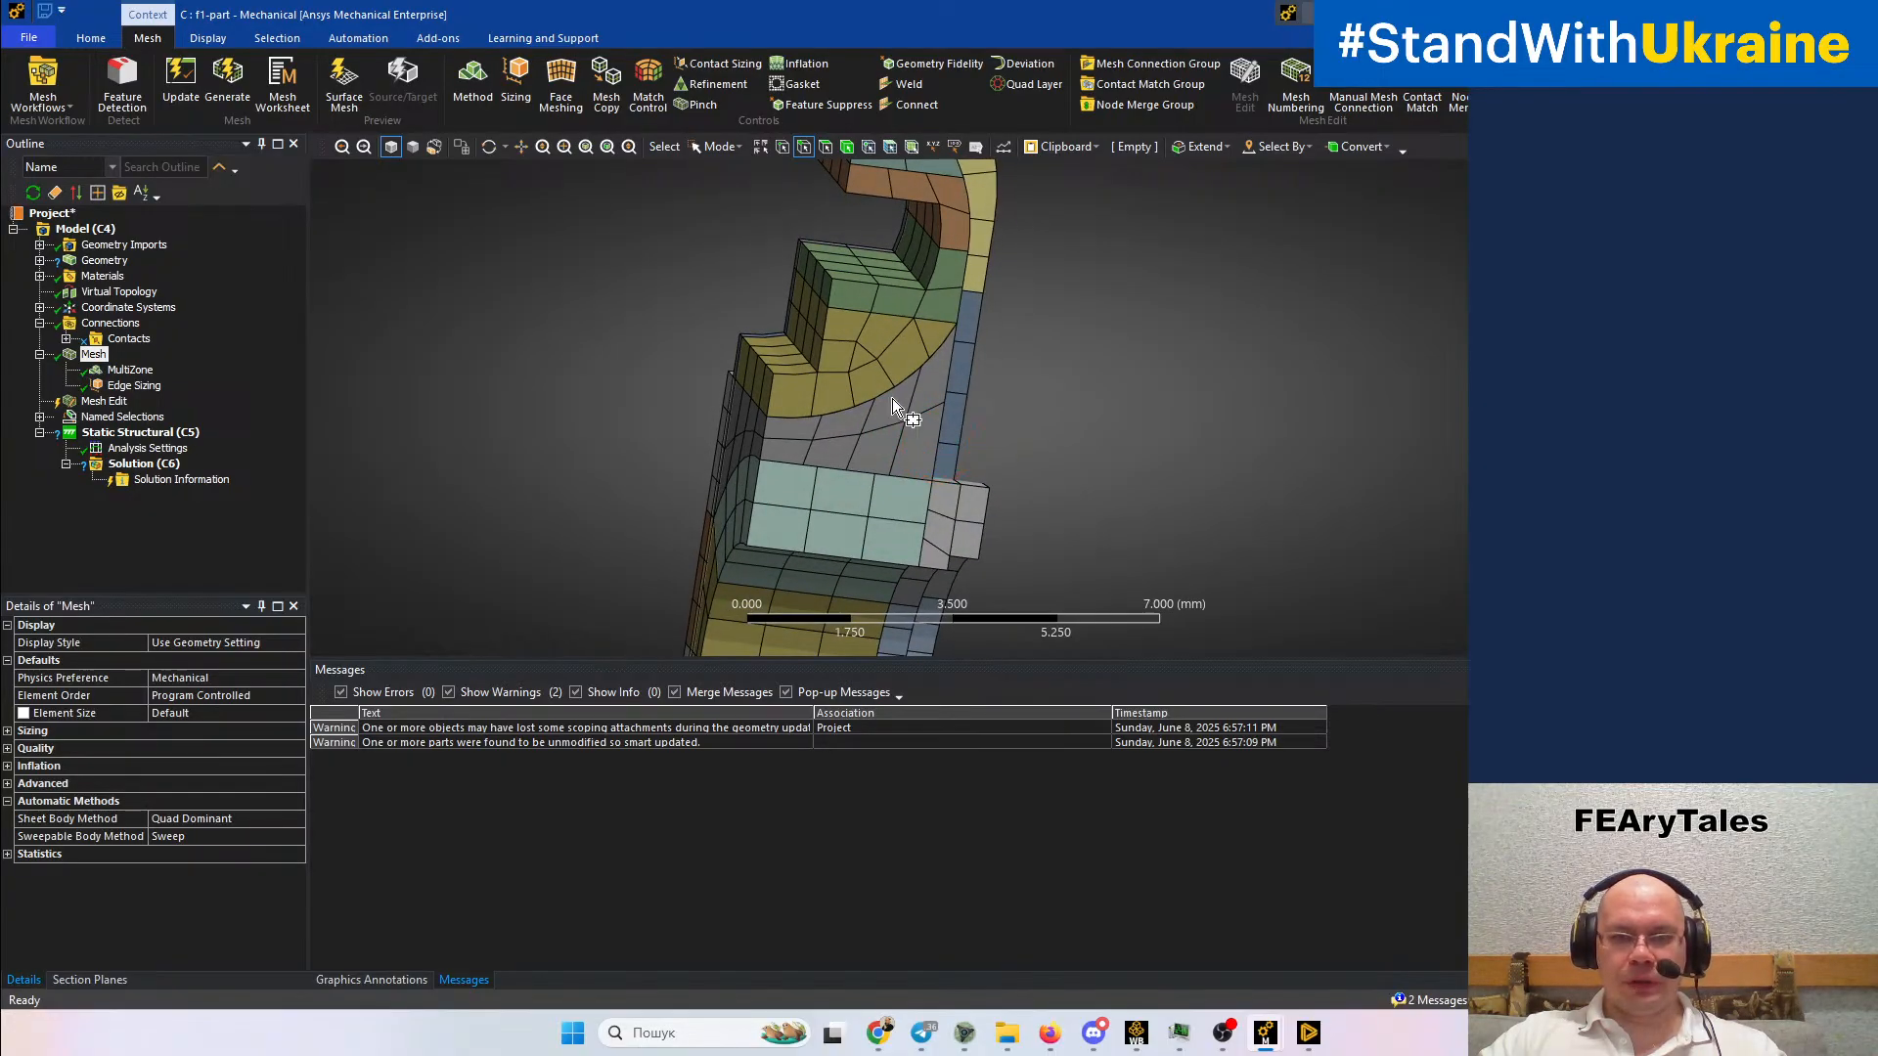
pyautogui.scroll(-1, 858, 383)
pyautogui.scroll(2, 855, 384)
pyautogui.keyDown('ctrl'); pyautogui.moveTo(855, 384); pyautogui.dragTo(941, 492, button='middle'); pyautogui.keyUp('ctrl')
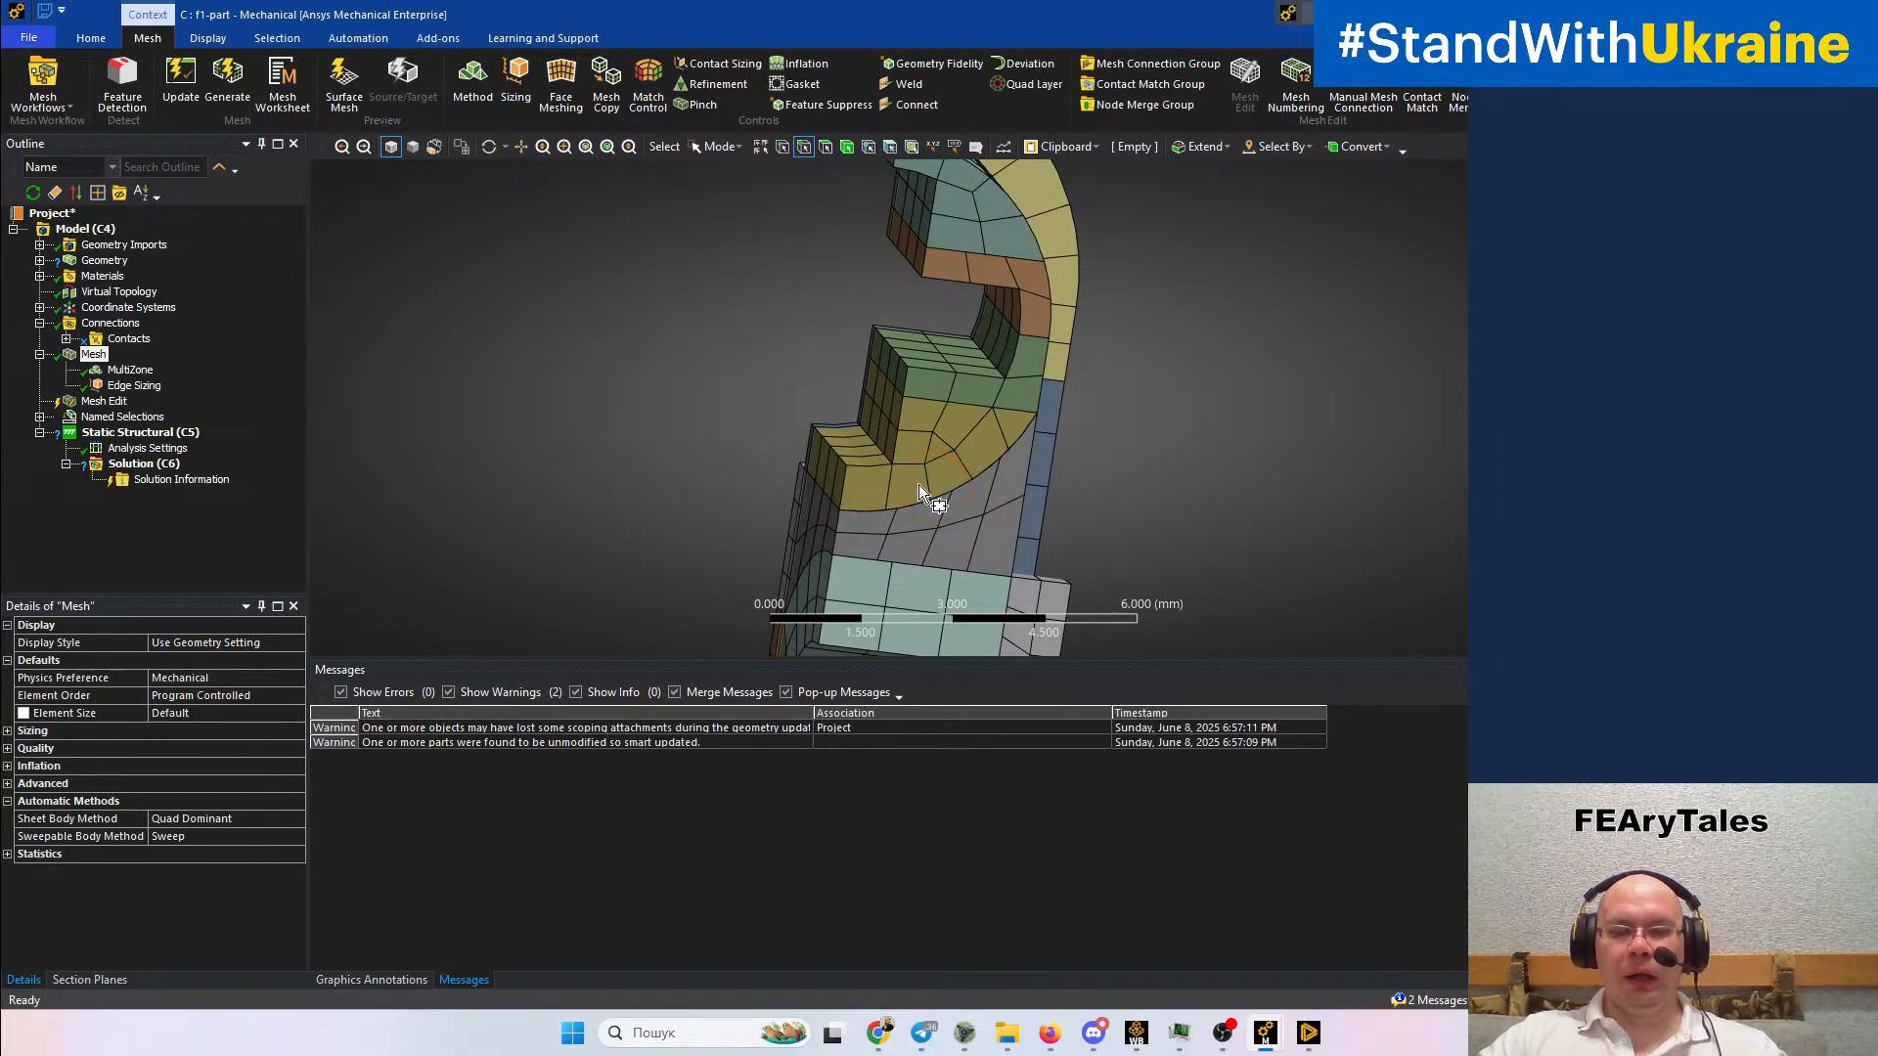
pyautogui.scroll(-2, 906, 471)
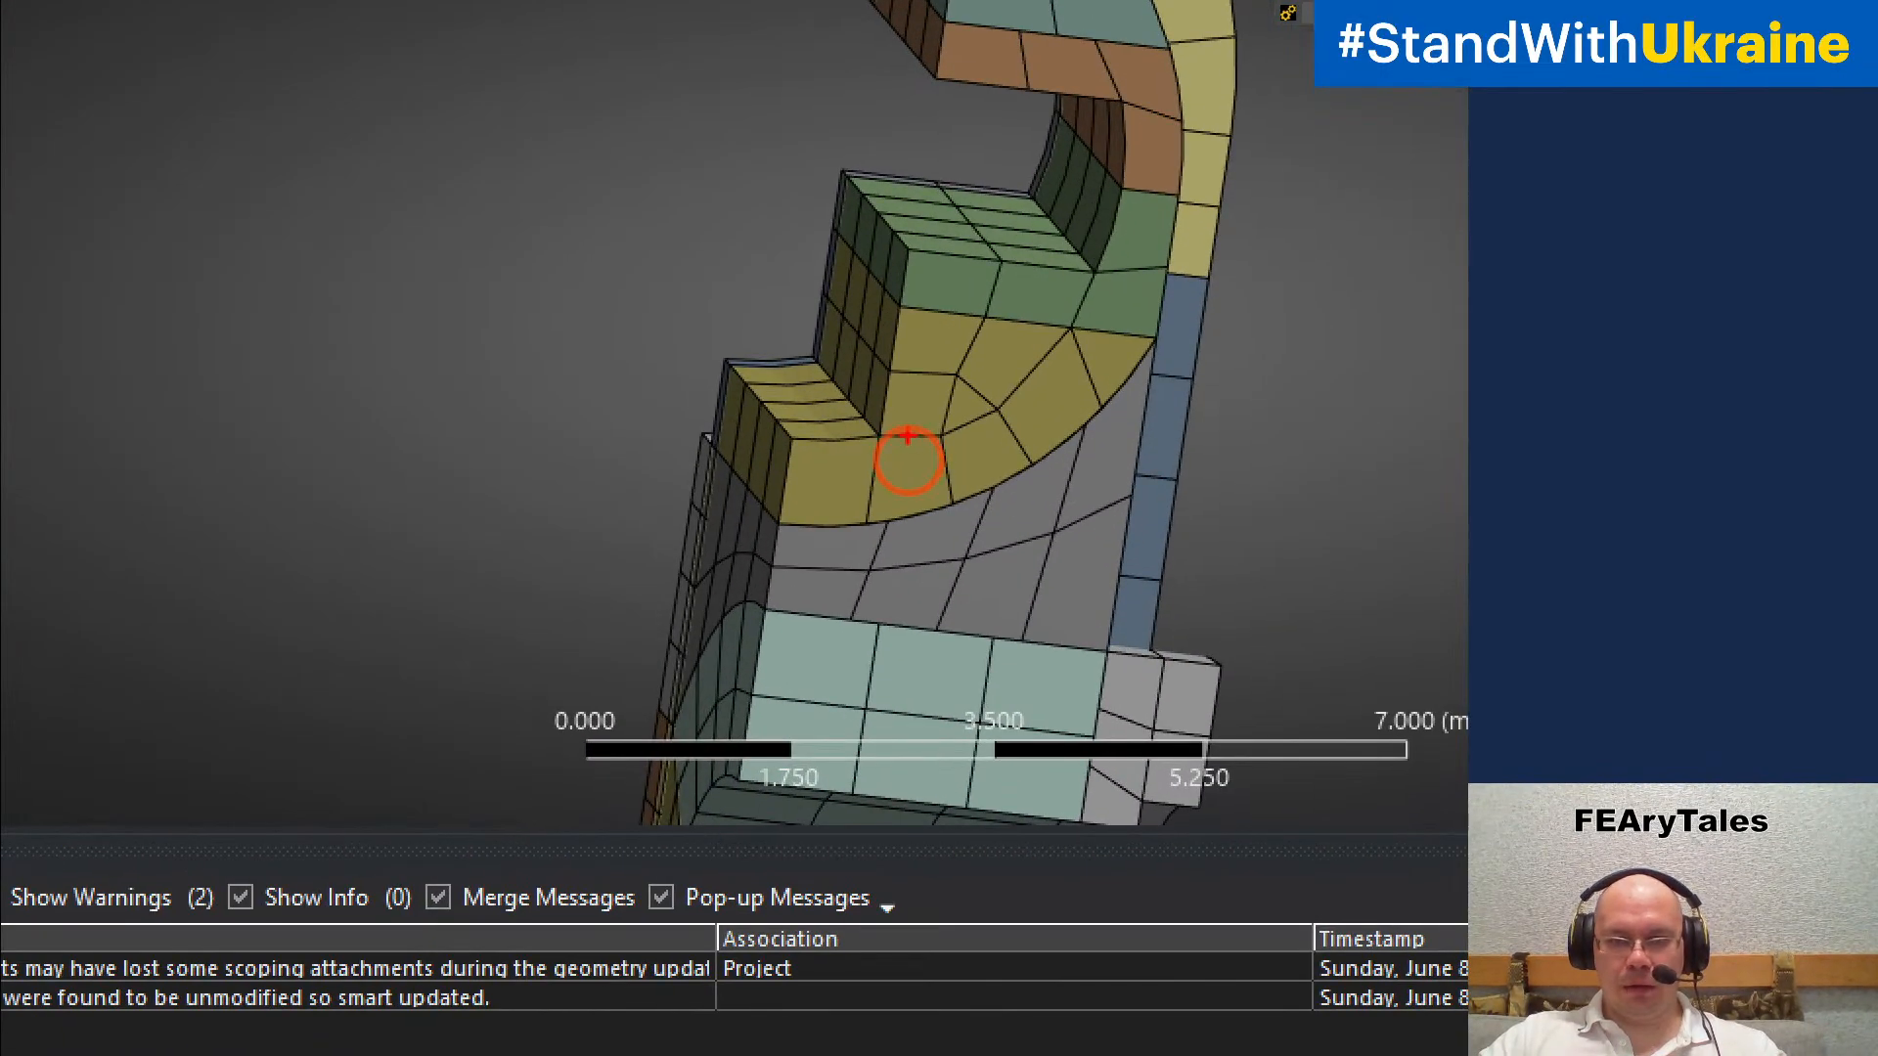
pyautogui.moveTo(879, 440)
pyautogui.mouseDown()
pyautogui.moveTo(972, 496)
pyautogui.moveTo(924, 878)
pyautogui.mouseUp()
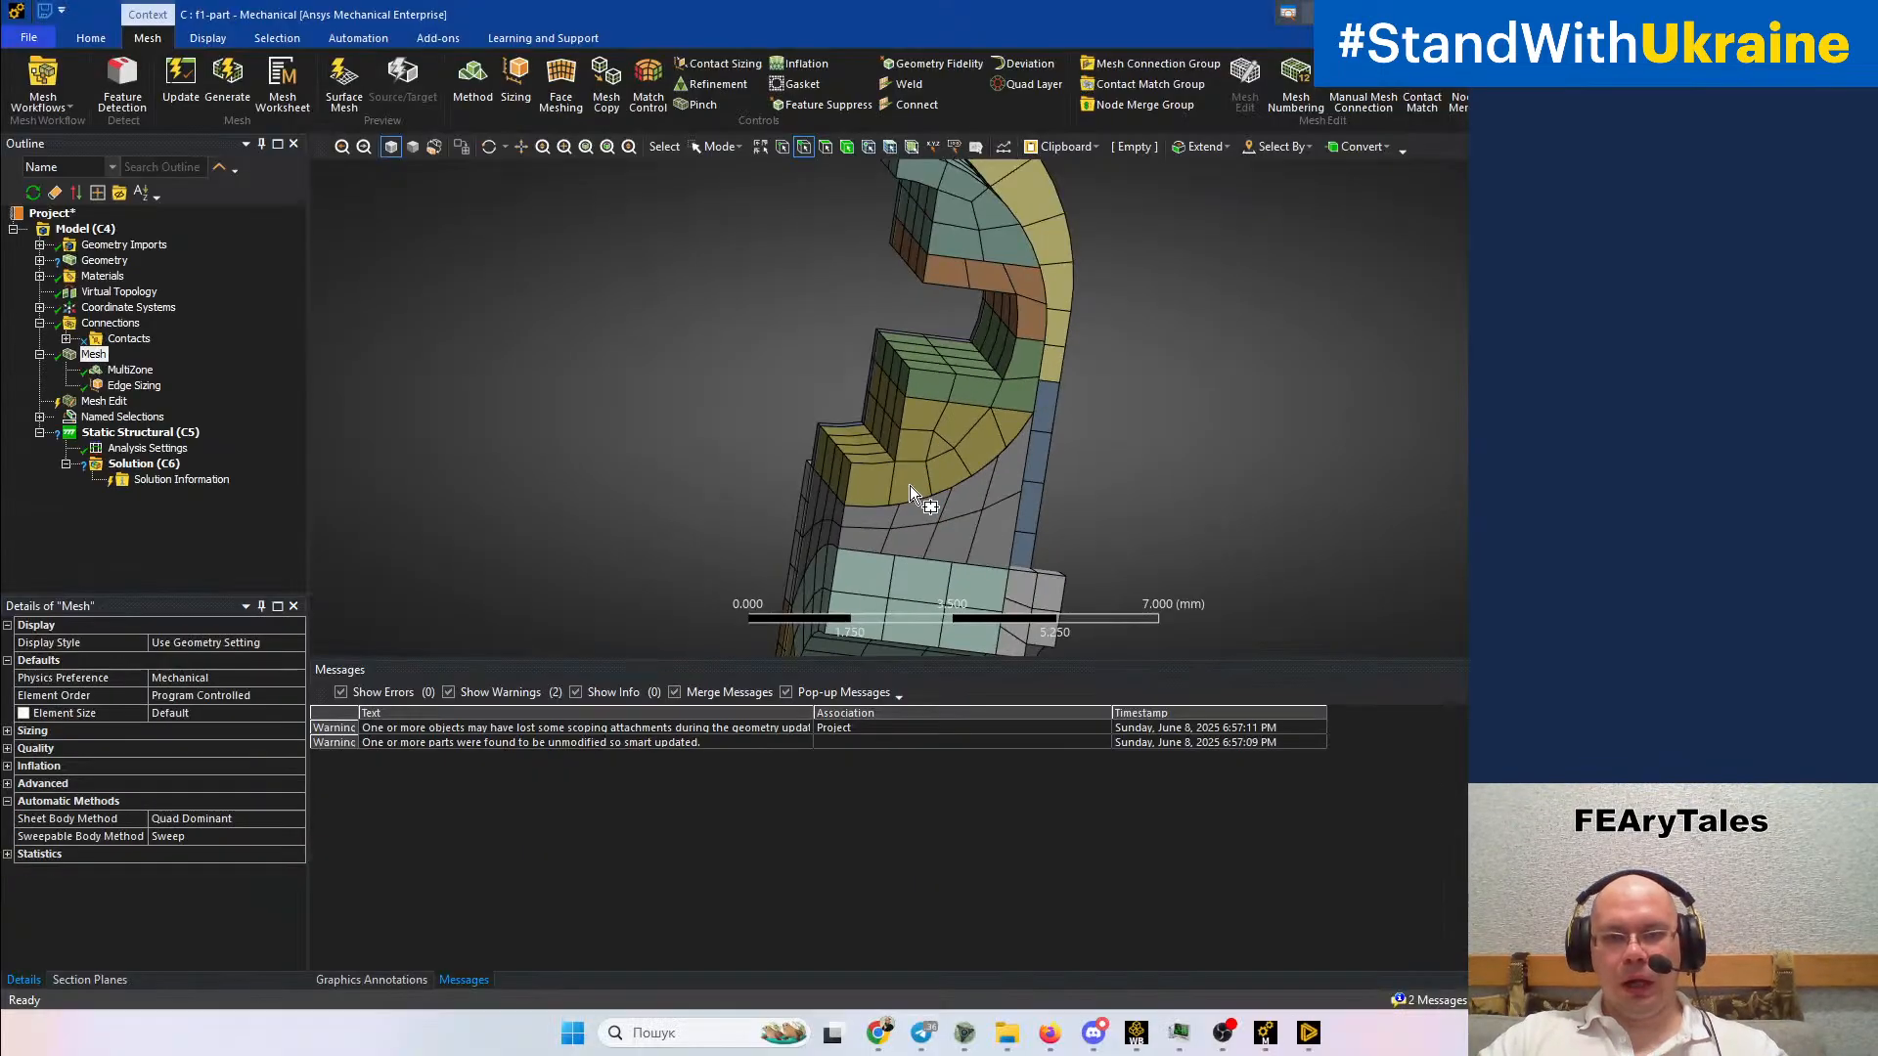
pyautogui.moveTo(910, 485)
pyautogui.mouseDown(button='middle')
pyautogui.moveTo(1025, 423)
pyautogui.moveTo(1174, 461)
pyautogui.moveTo(1320, 537)
pyautogui.moveTo(972, 442)
pyautogui.mouseUp(button='middle')
pyautogui.moveTo(803, 419); pyautogui.dragTo(930, 437)
pyautogui.scroll(-2, 936, 446)
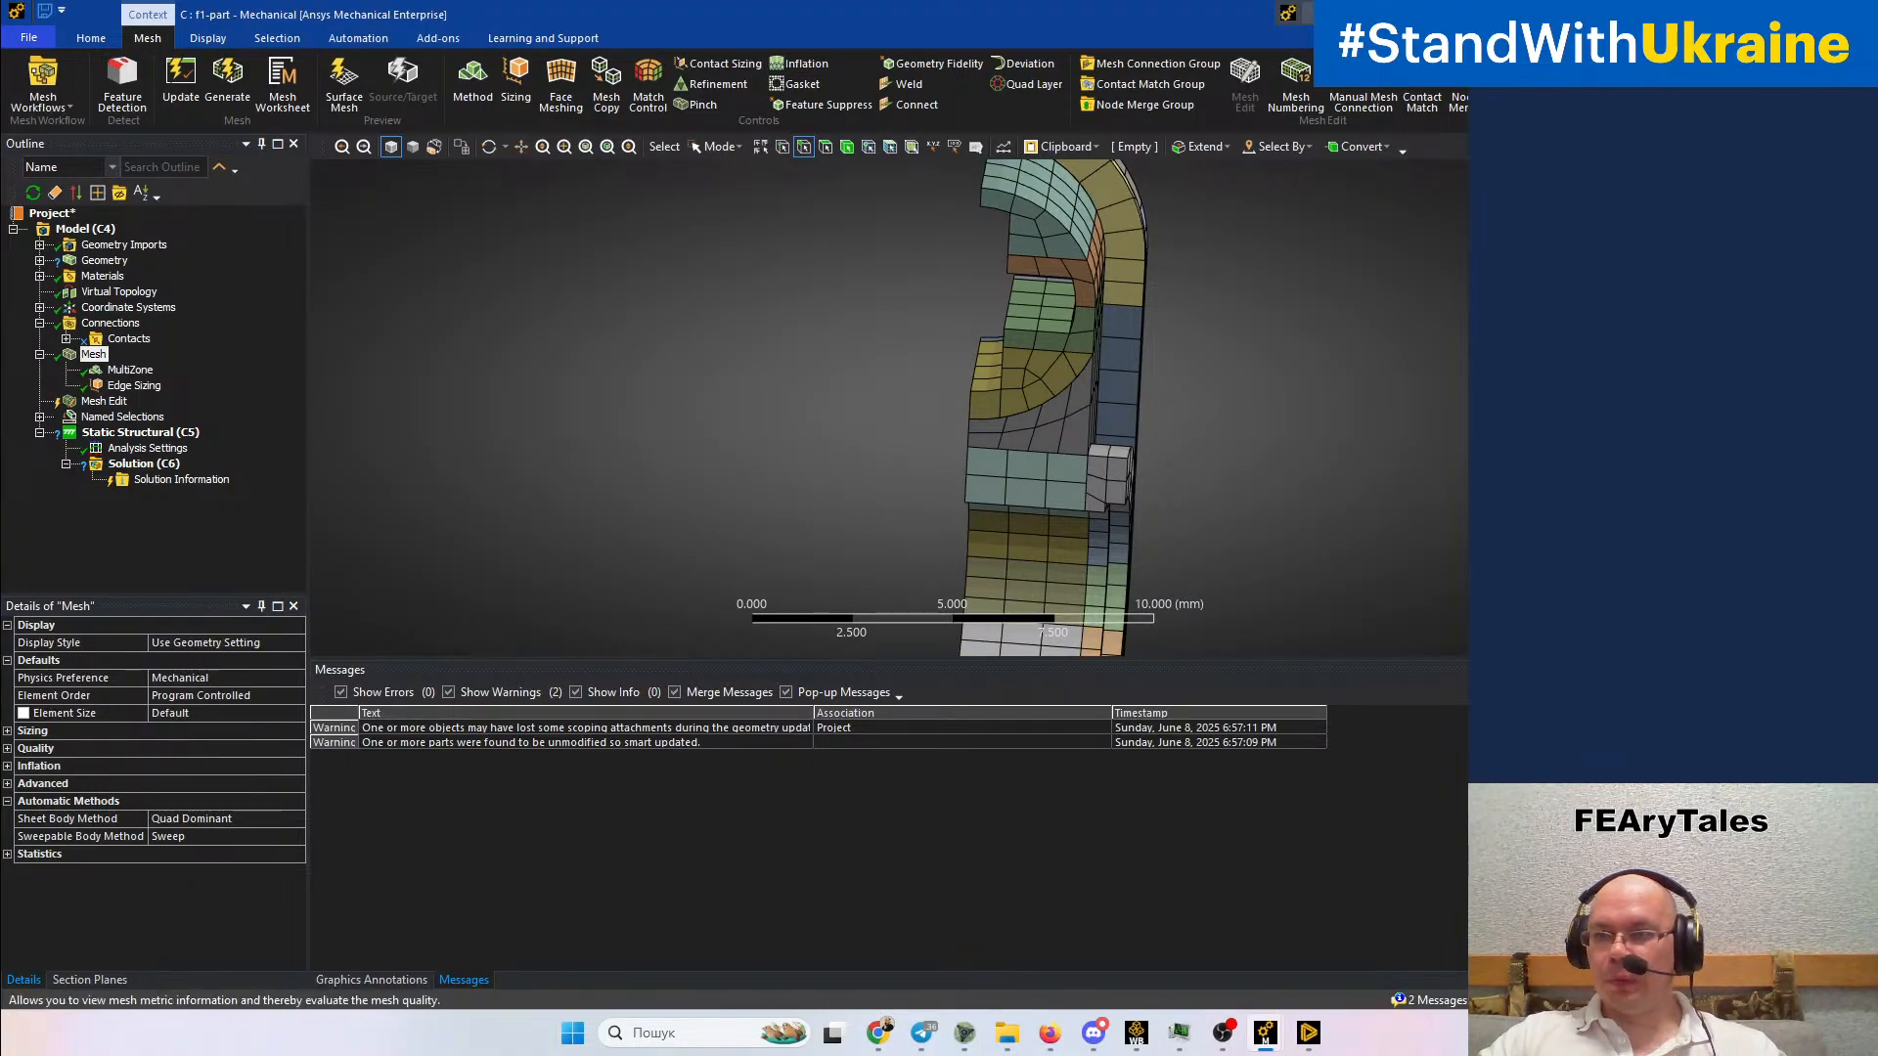
# Display the mesh metrics chart again in an enlarged pane, review its chart controls, and expand the mesh statistics
pyautogui.click(1224, 319)
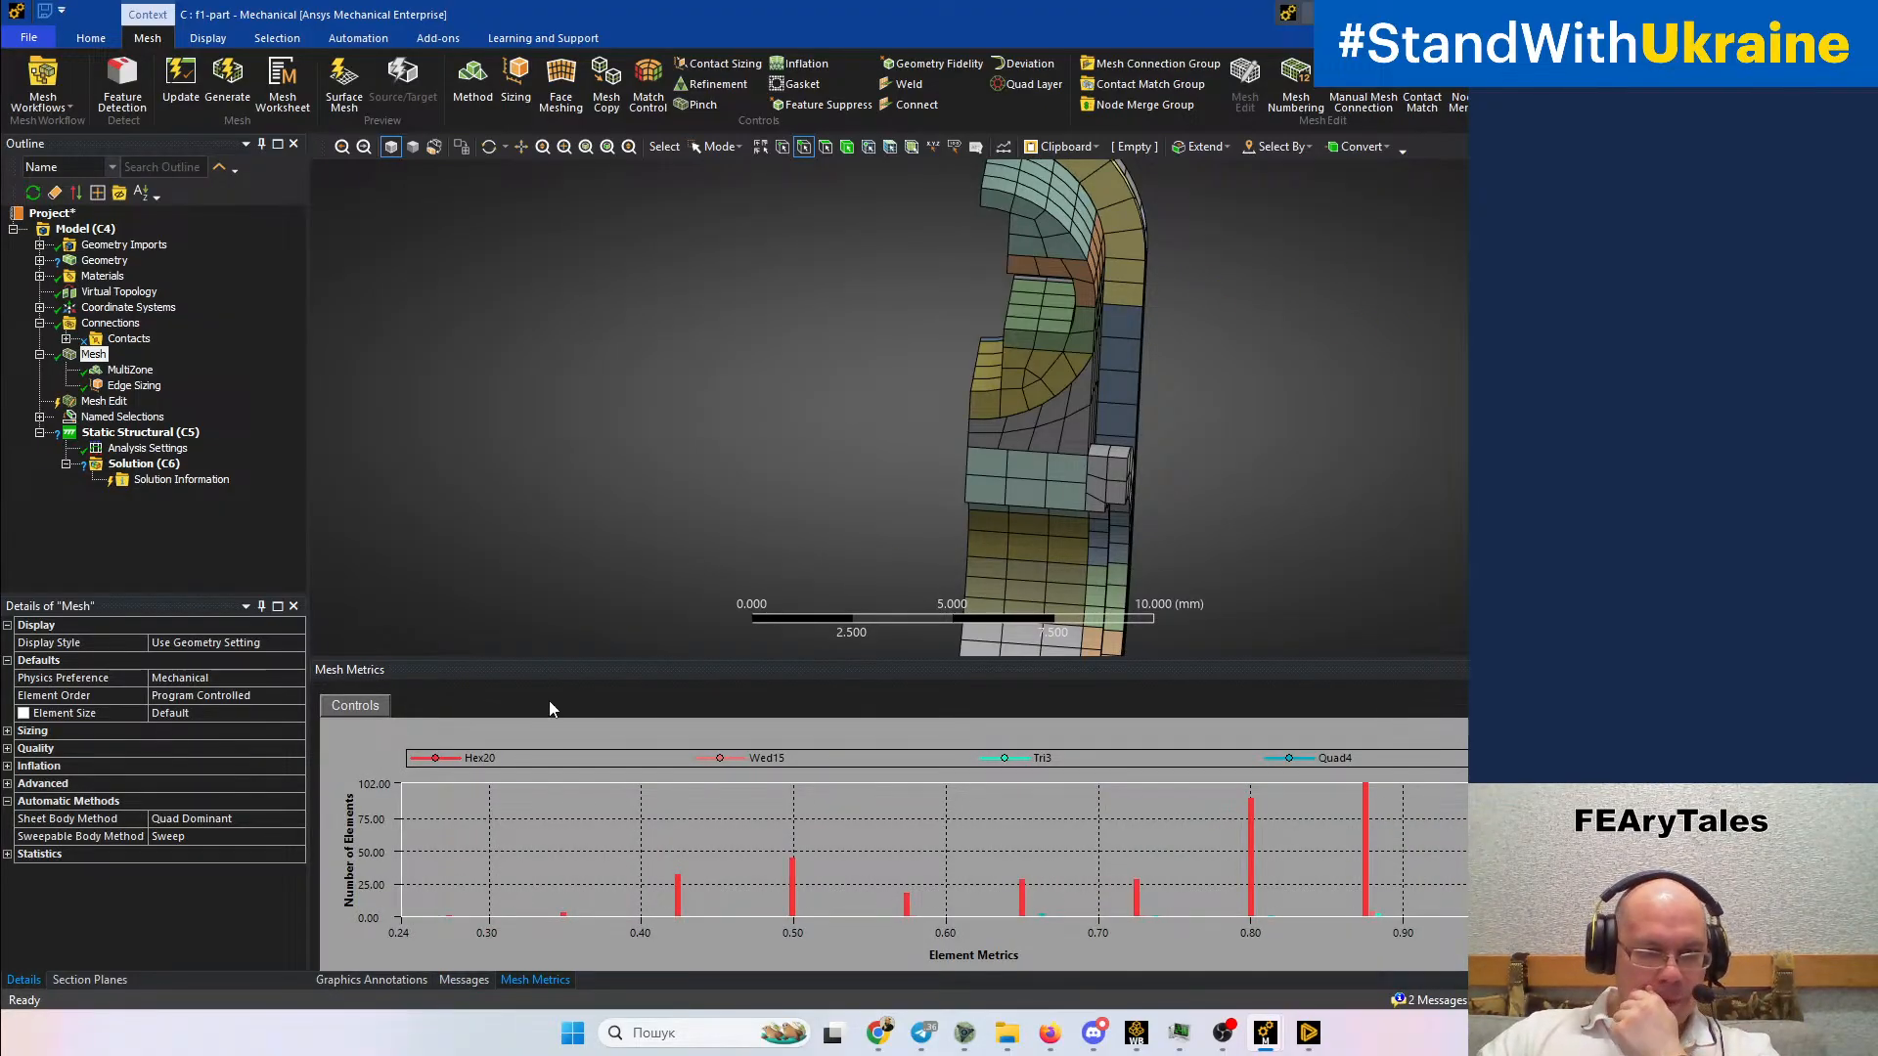
pyautogui.click(371, 706)
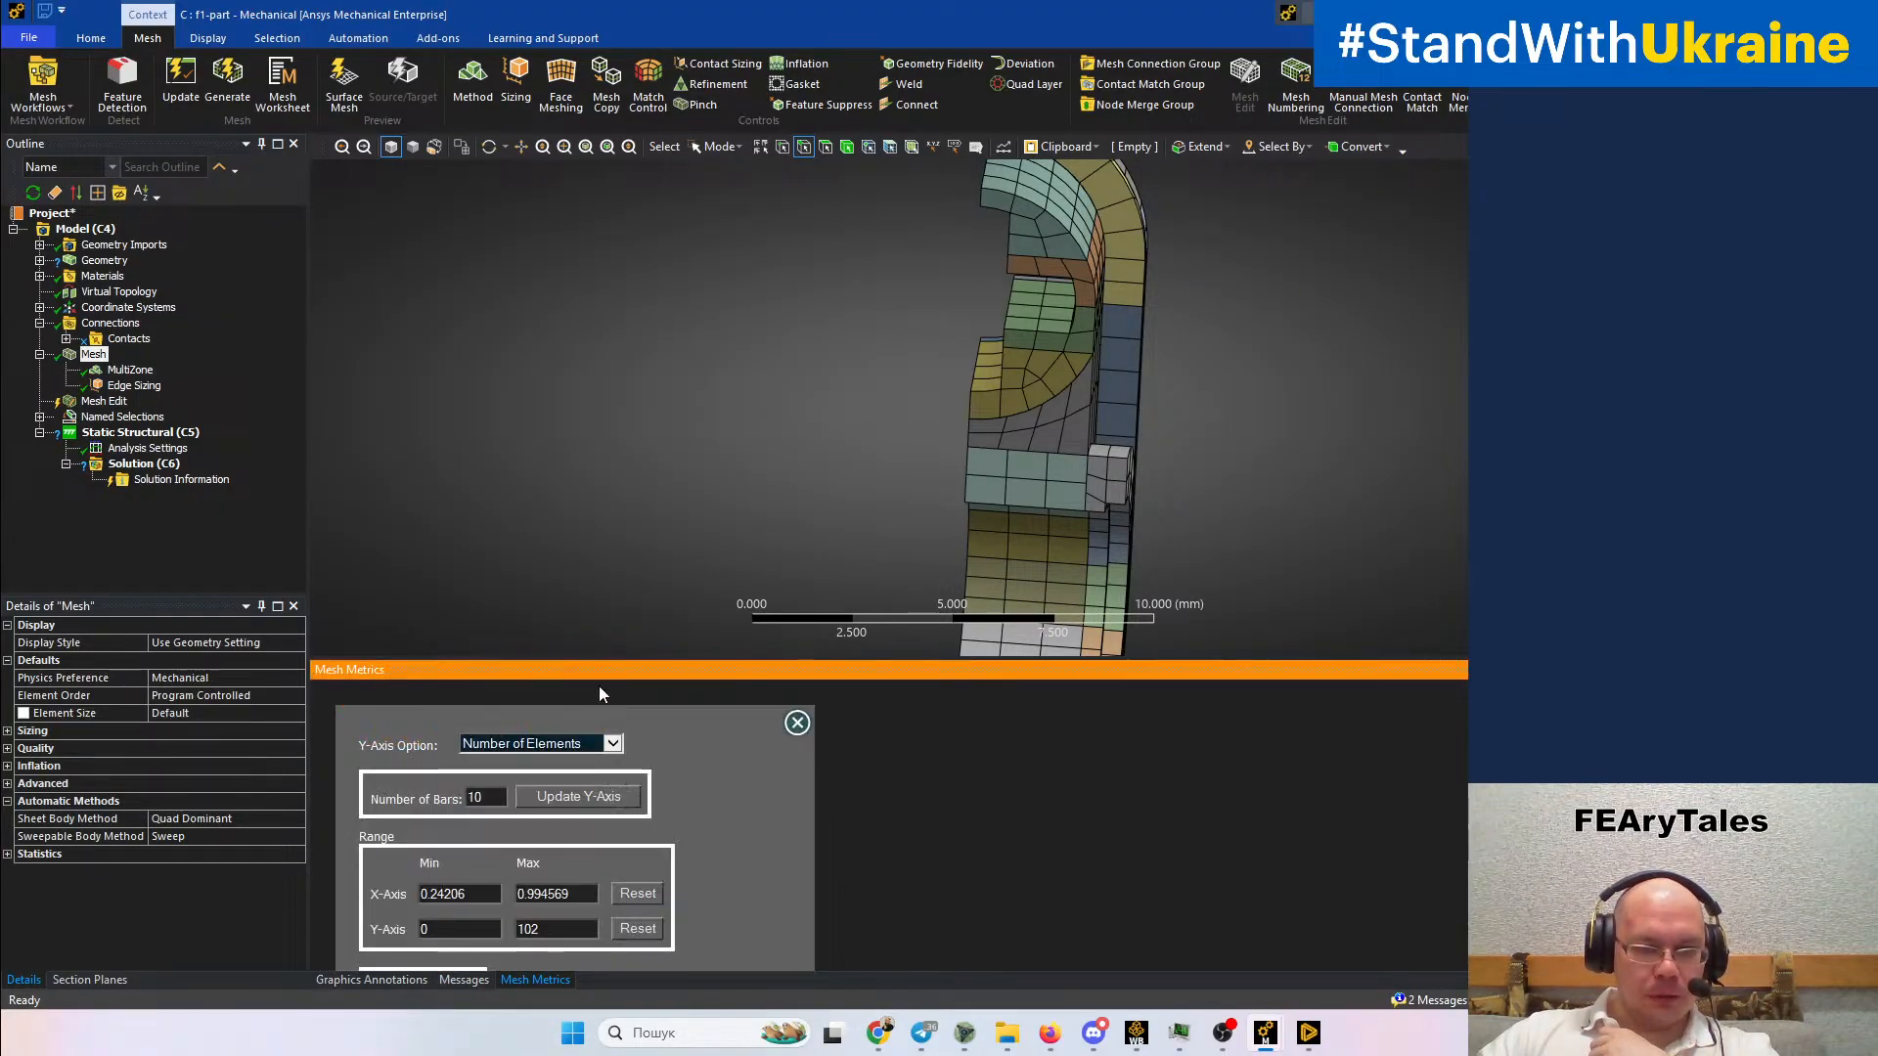
pyautogui.moveTo(616, 660); pyautogui.dragTo(678, 399)
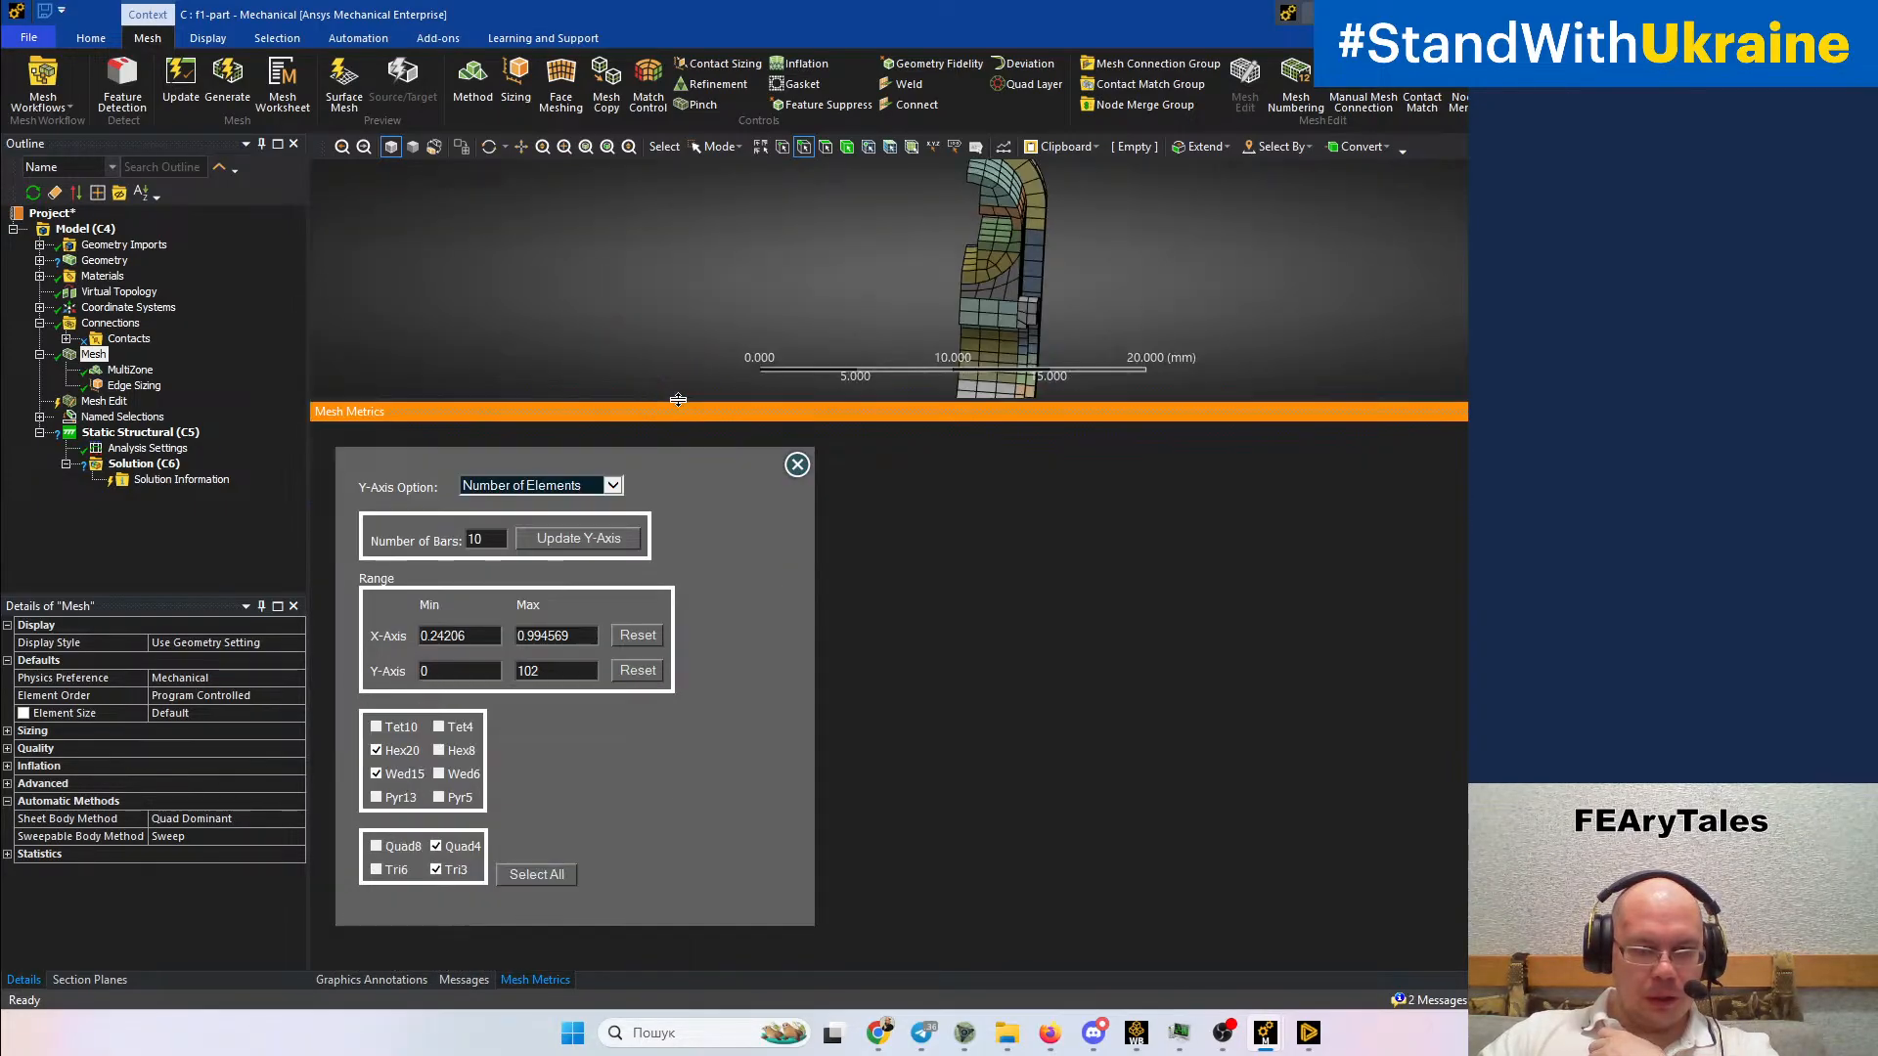
pyautogui.click(798, 465)
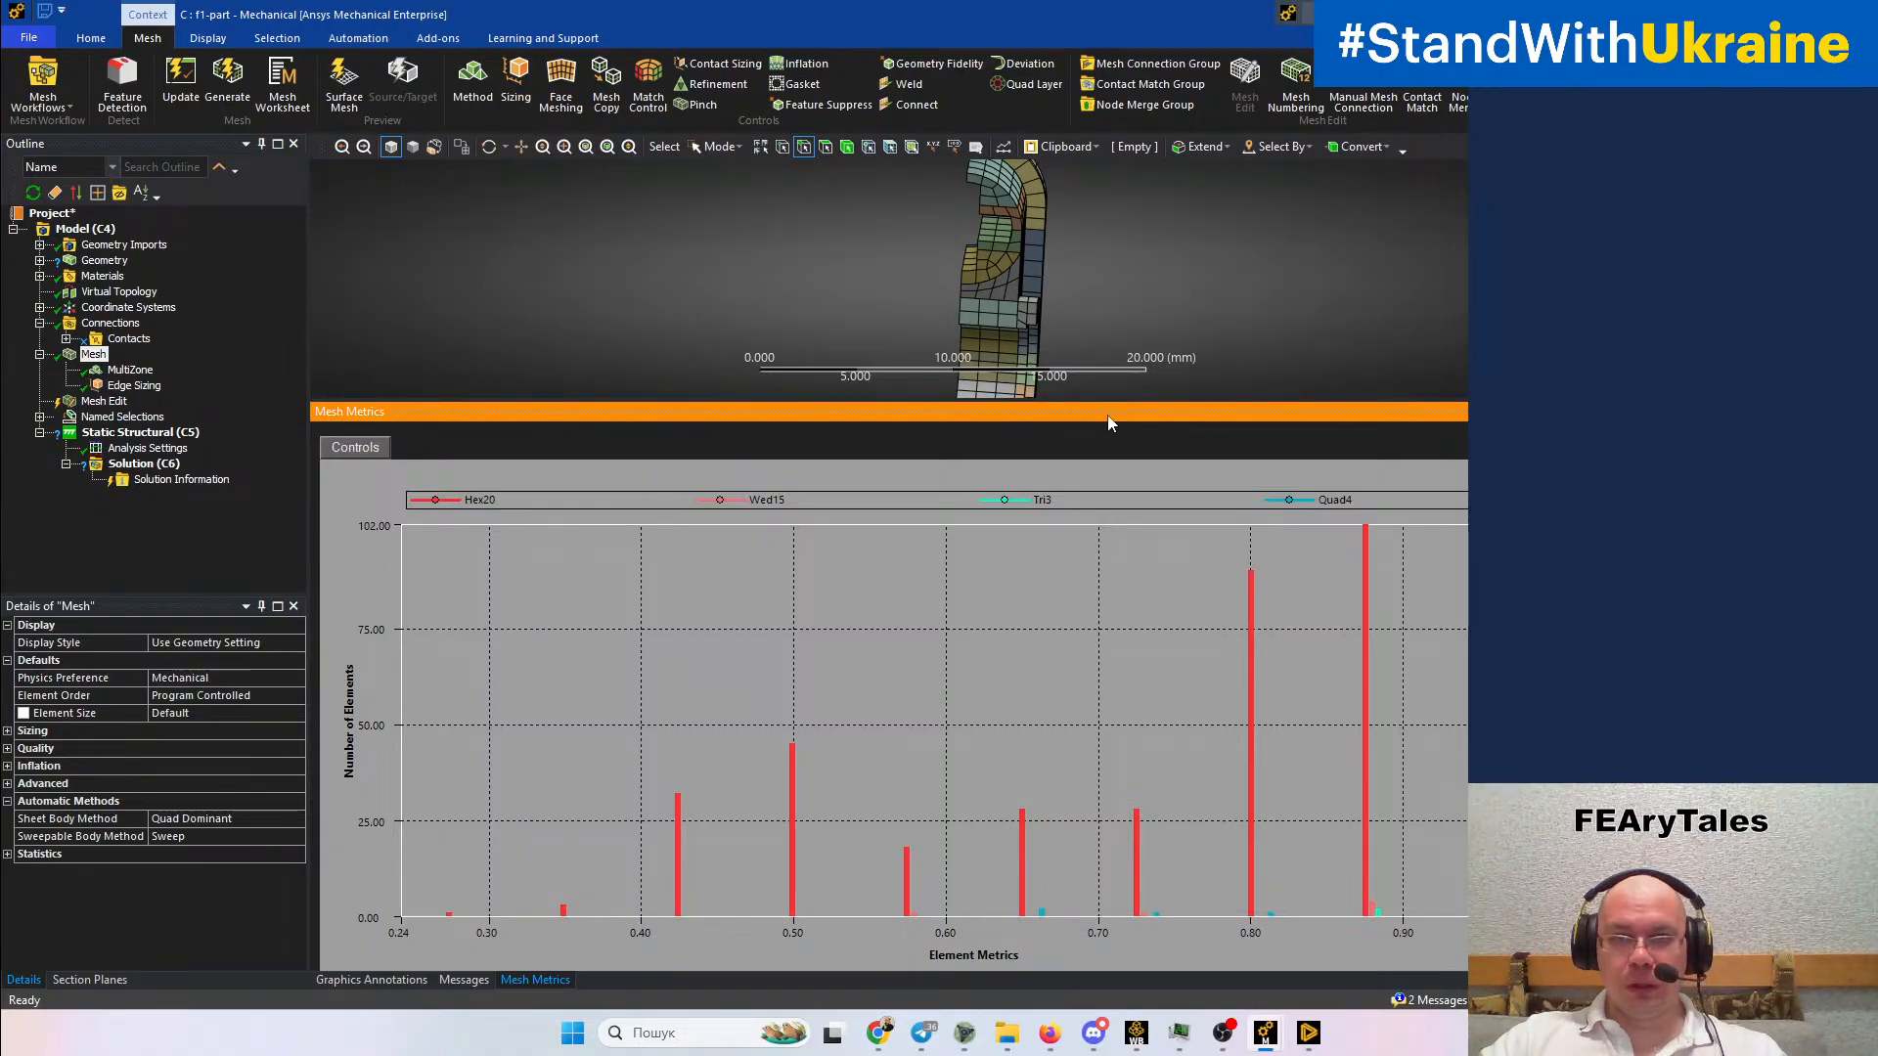
pyautogui.moveTo(1141, 211); pyautogui.dragTo(1086, 231, button='middle')
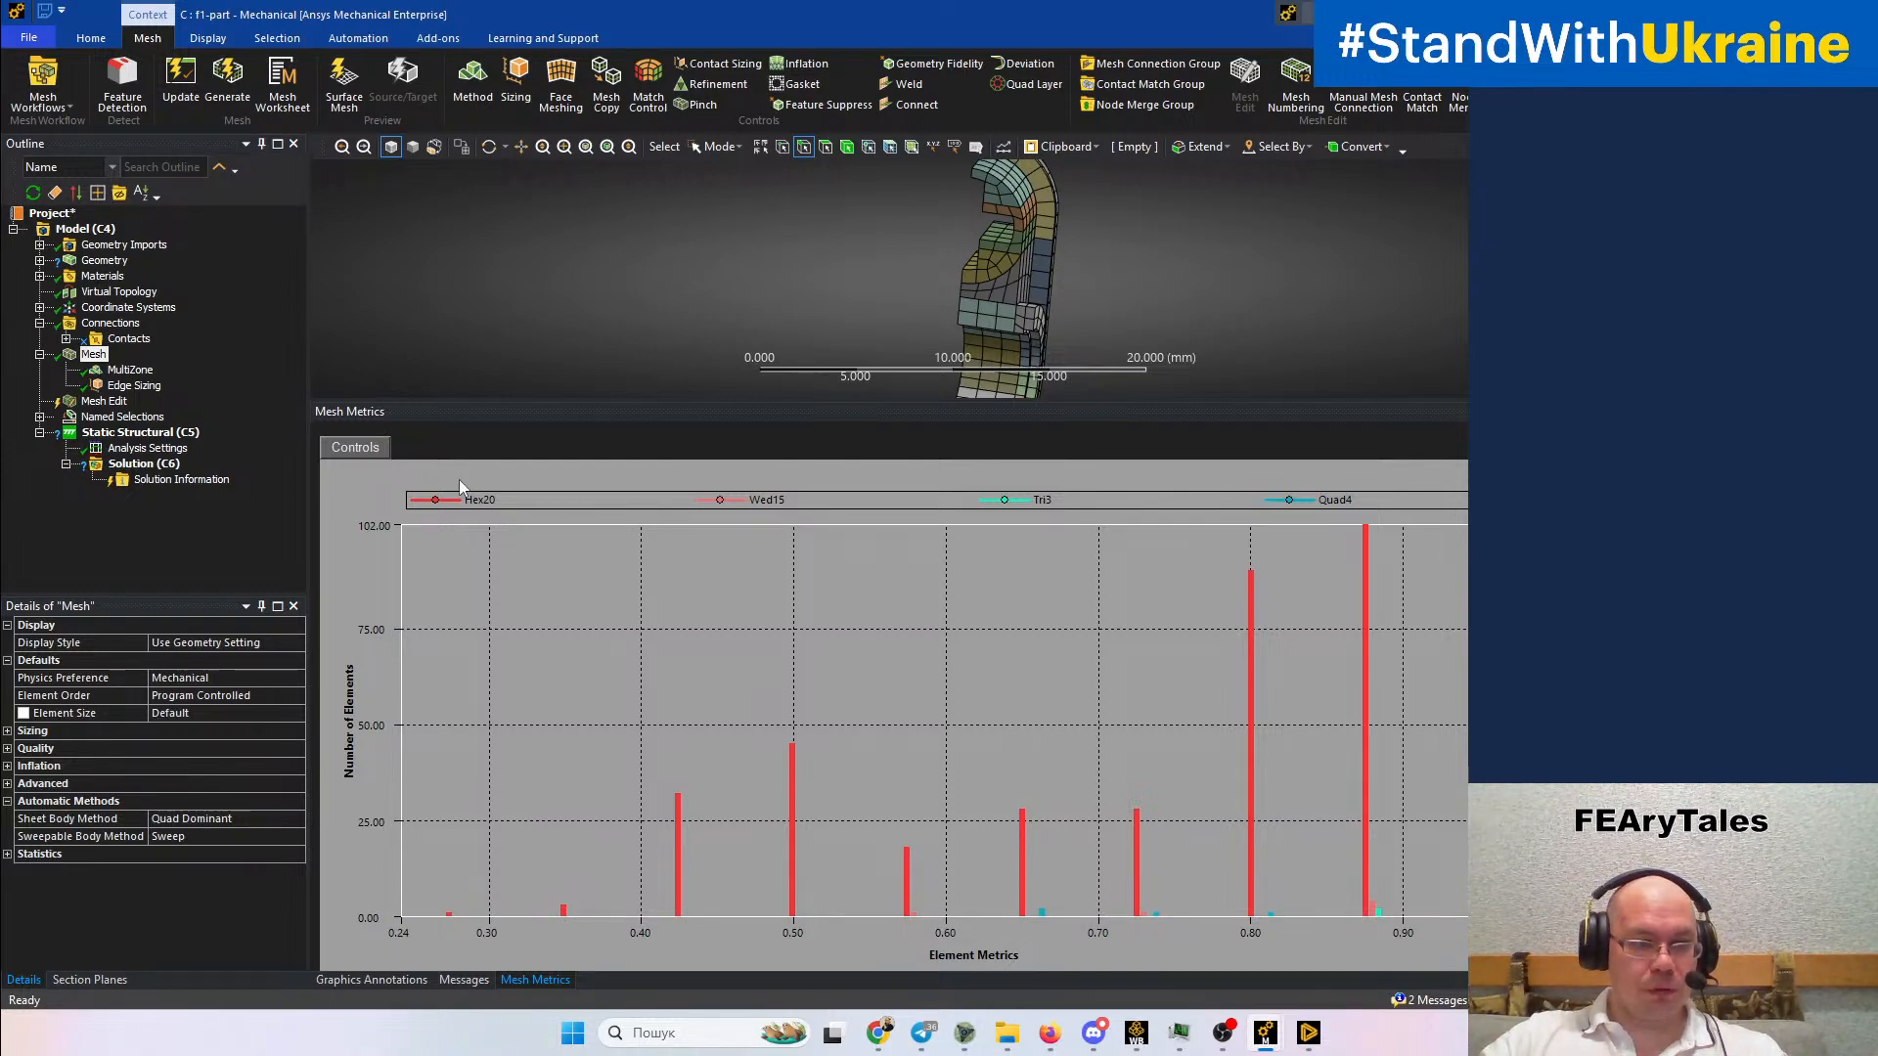
pyautogui.click(8, 854)
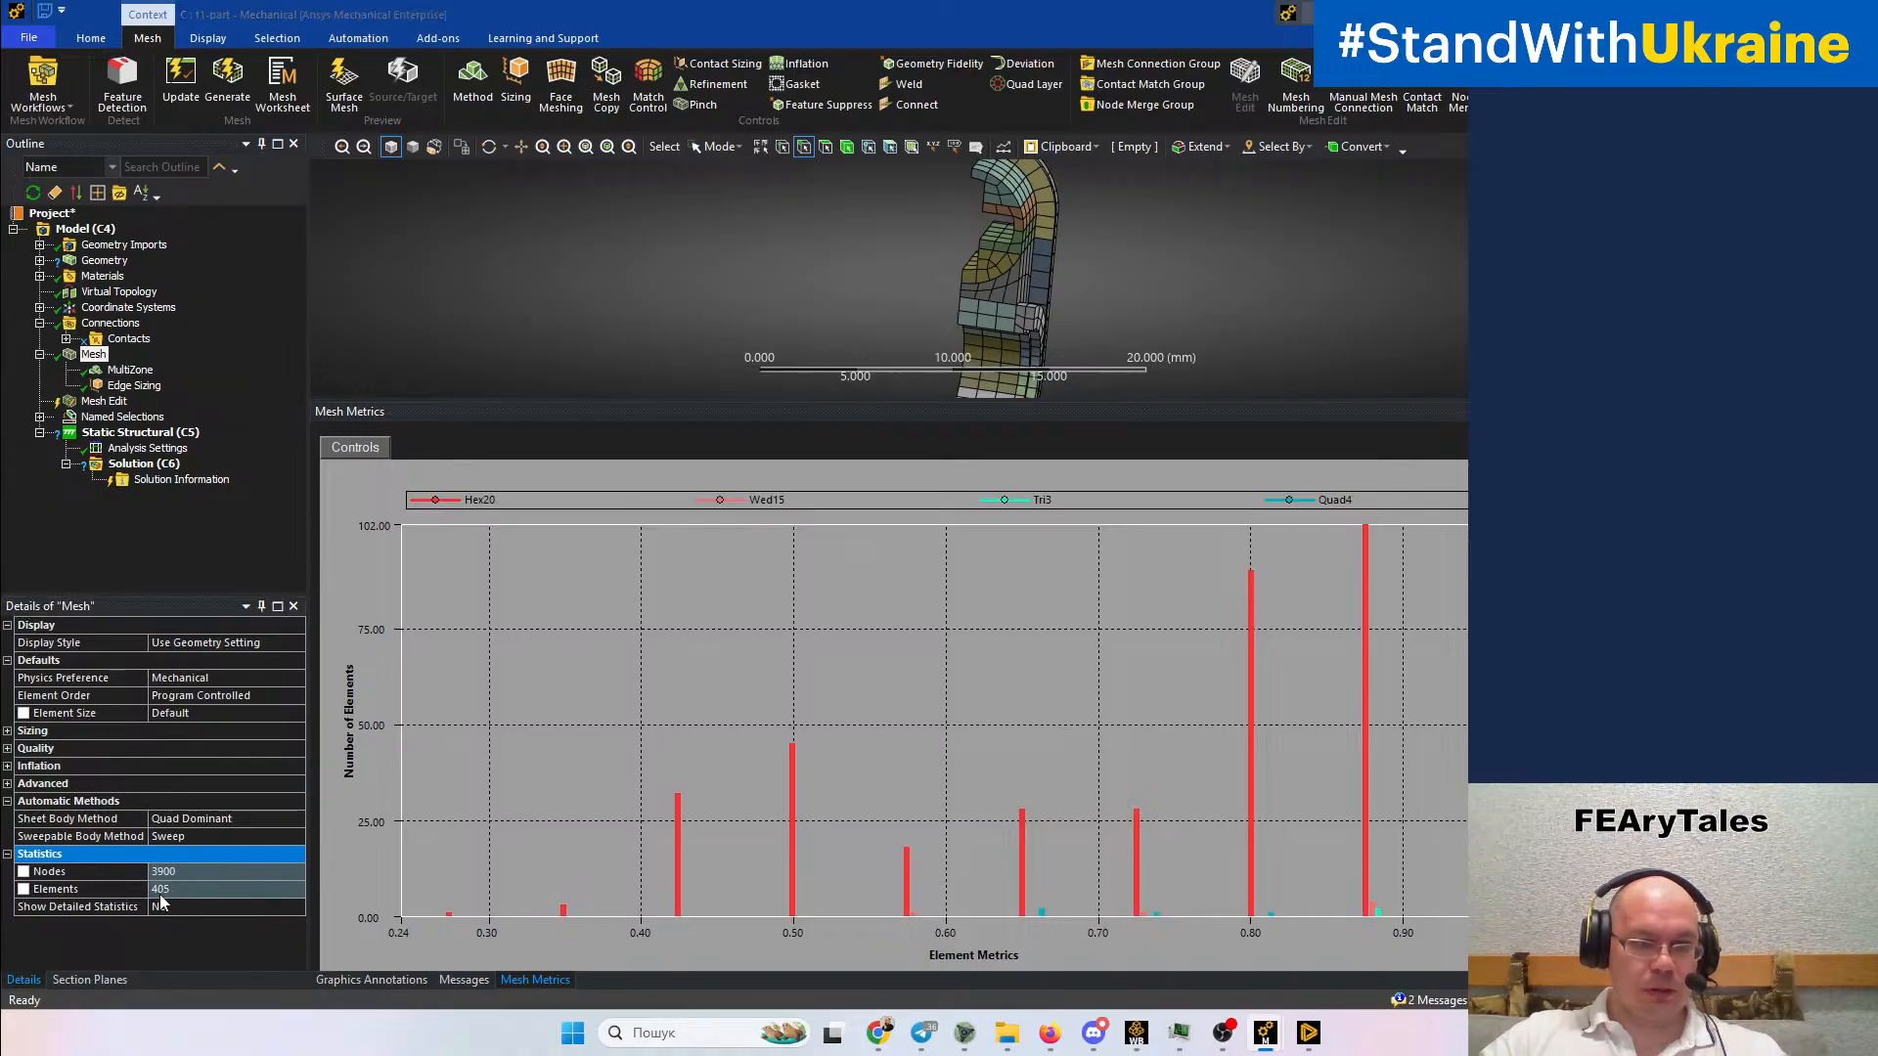
# Examine the block's mesh from several sides around the steps, the cross cutout and the curved bodies beneath it
pyautogui.moveTo(827, 309); pyautogui.dragTo(889, 391, button='middle')
pyautogui.scroll(5, 980, 276)
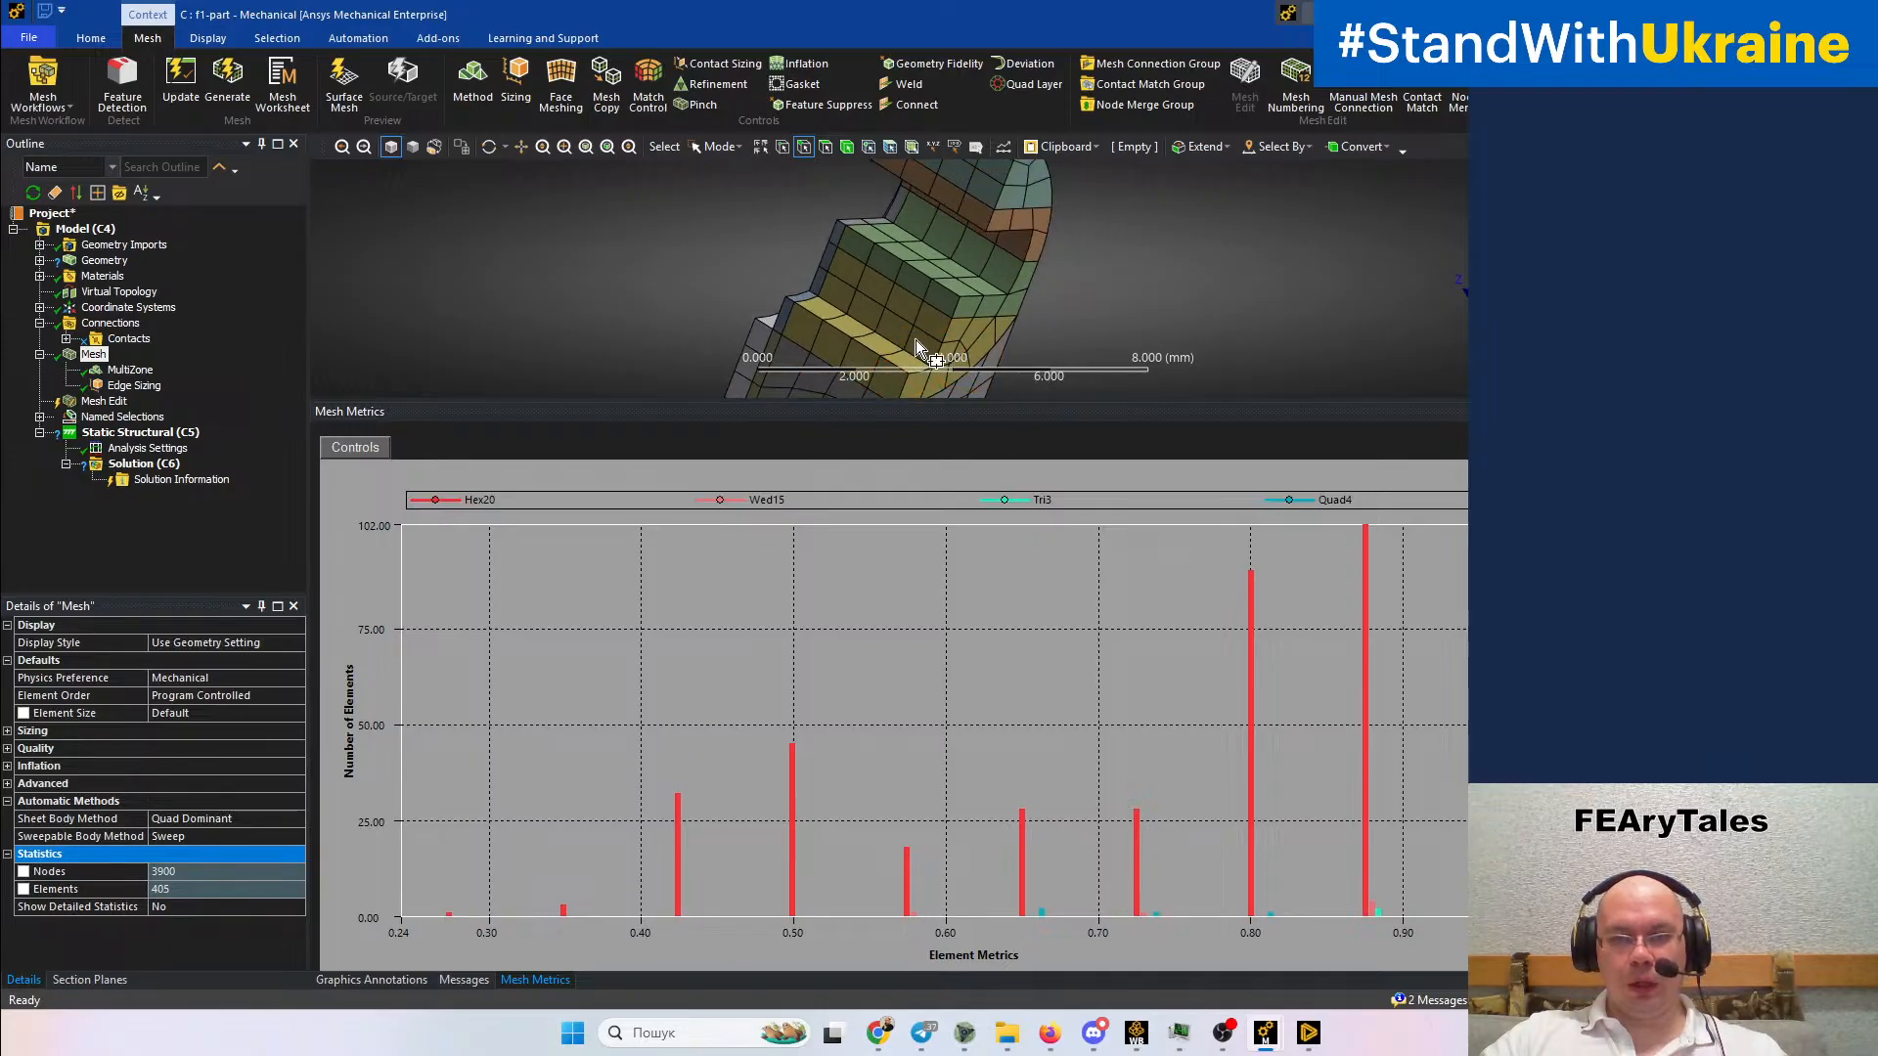
pyautogui.moveTo(842, 315); pyautogui.dragTo(846, 184, button='middle')
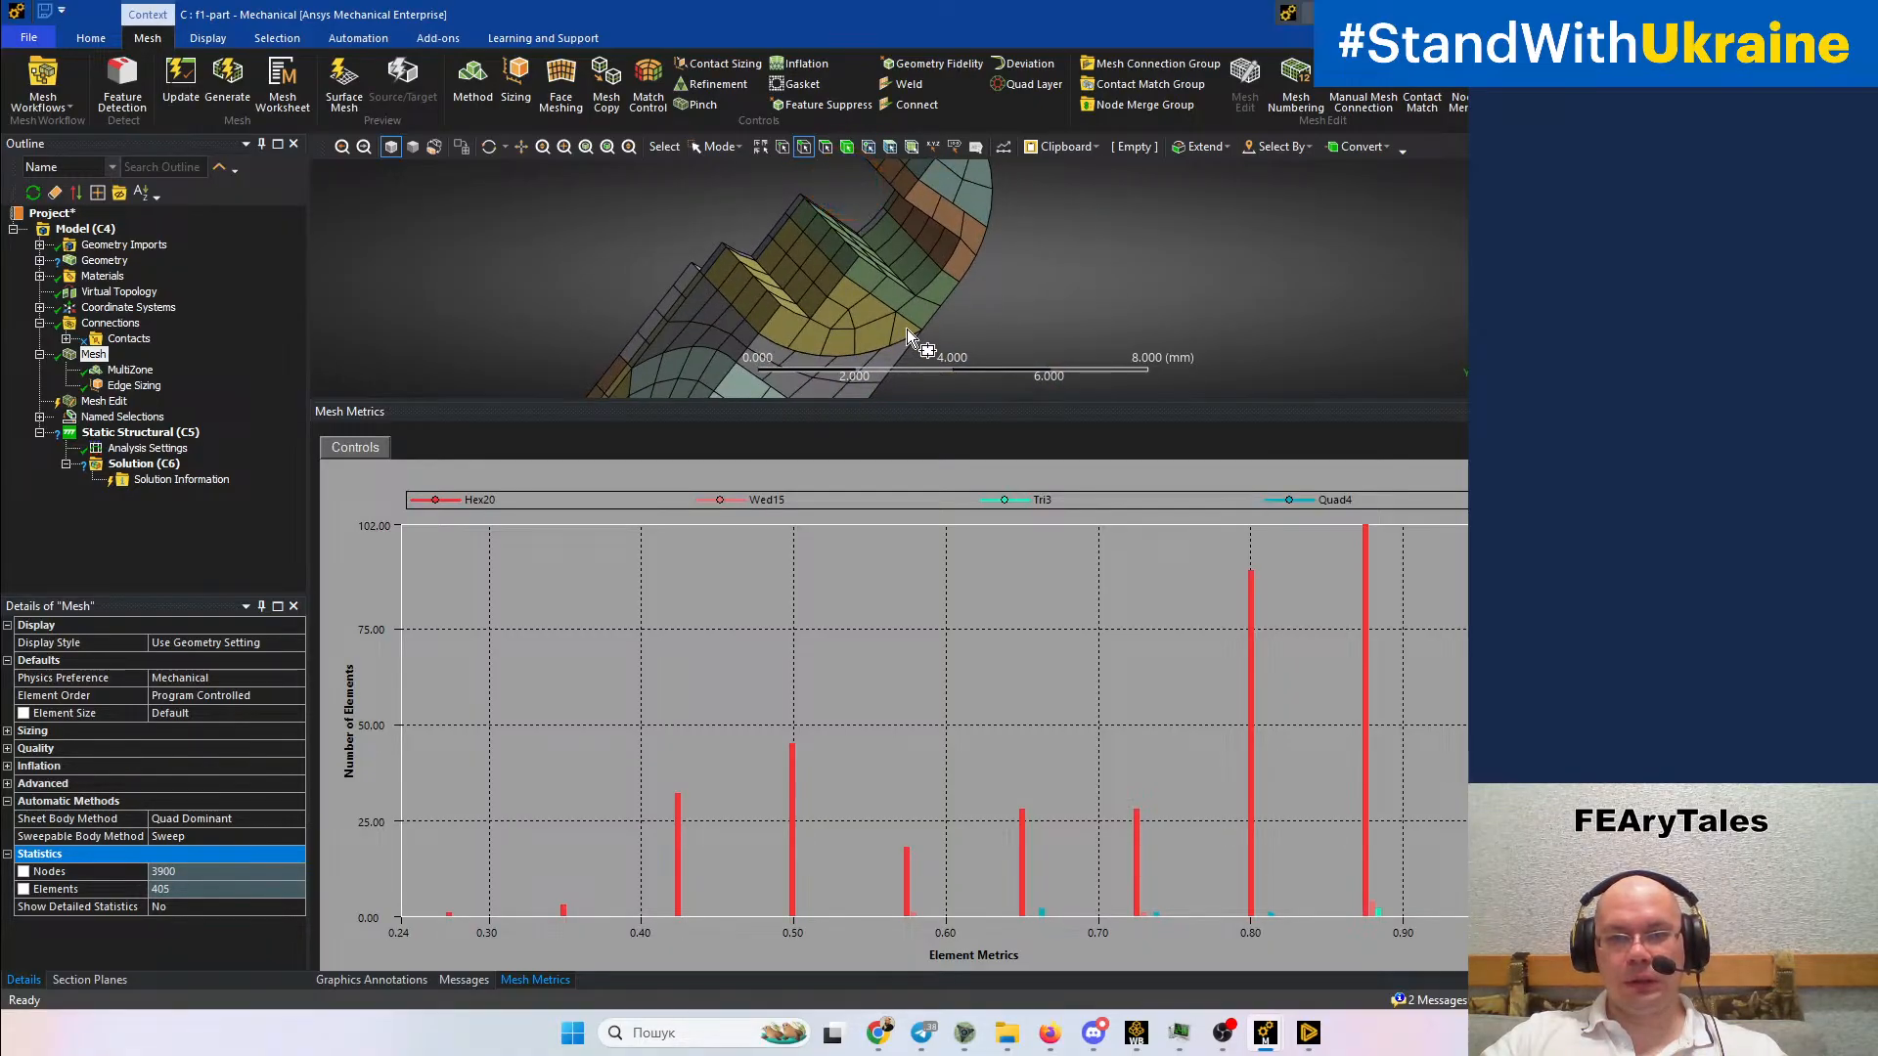
pyautogui.moveTo(907, 333)
pyautogui.mouseDown(button='middle')
pyautogui.moveTo(955, 353)
pyautogui.moveTo(919, 328)
pyautogui.mouseUp(button='middle')
pyautogui.moveTo(714, 272); pyautogui.dragTo(940, 411, button='middle')
pyautogui.scroll(5, 820, 249)
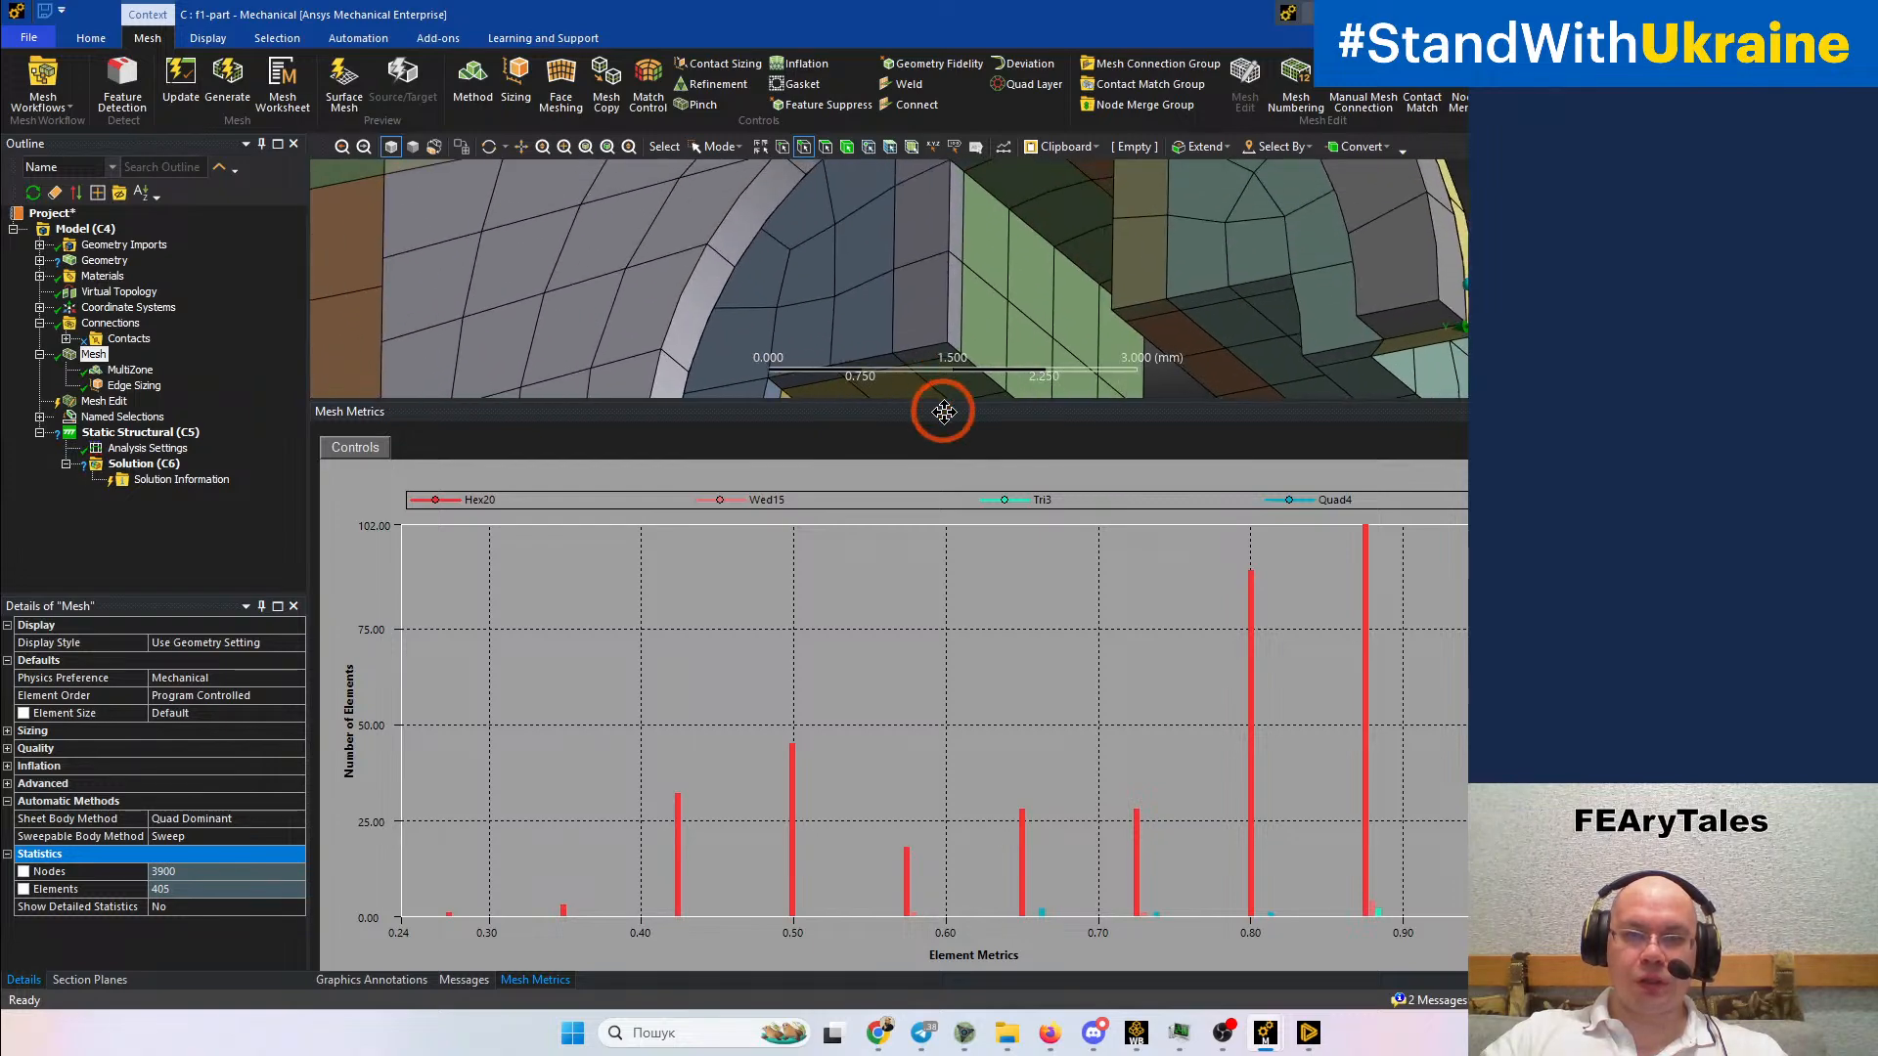
pyautogui.scroll(-3, 836, 308)
pyautogui.moveTo(839, 308); pyautogui.dragTo(779, 201, button='middle')
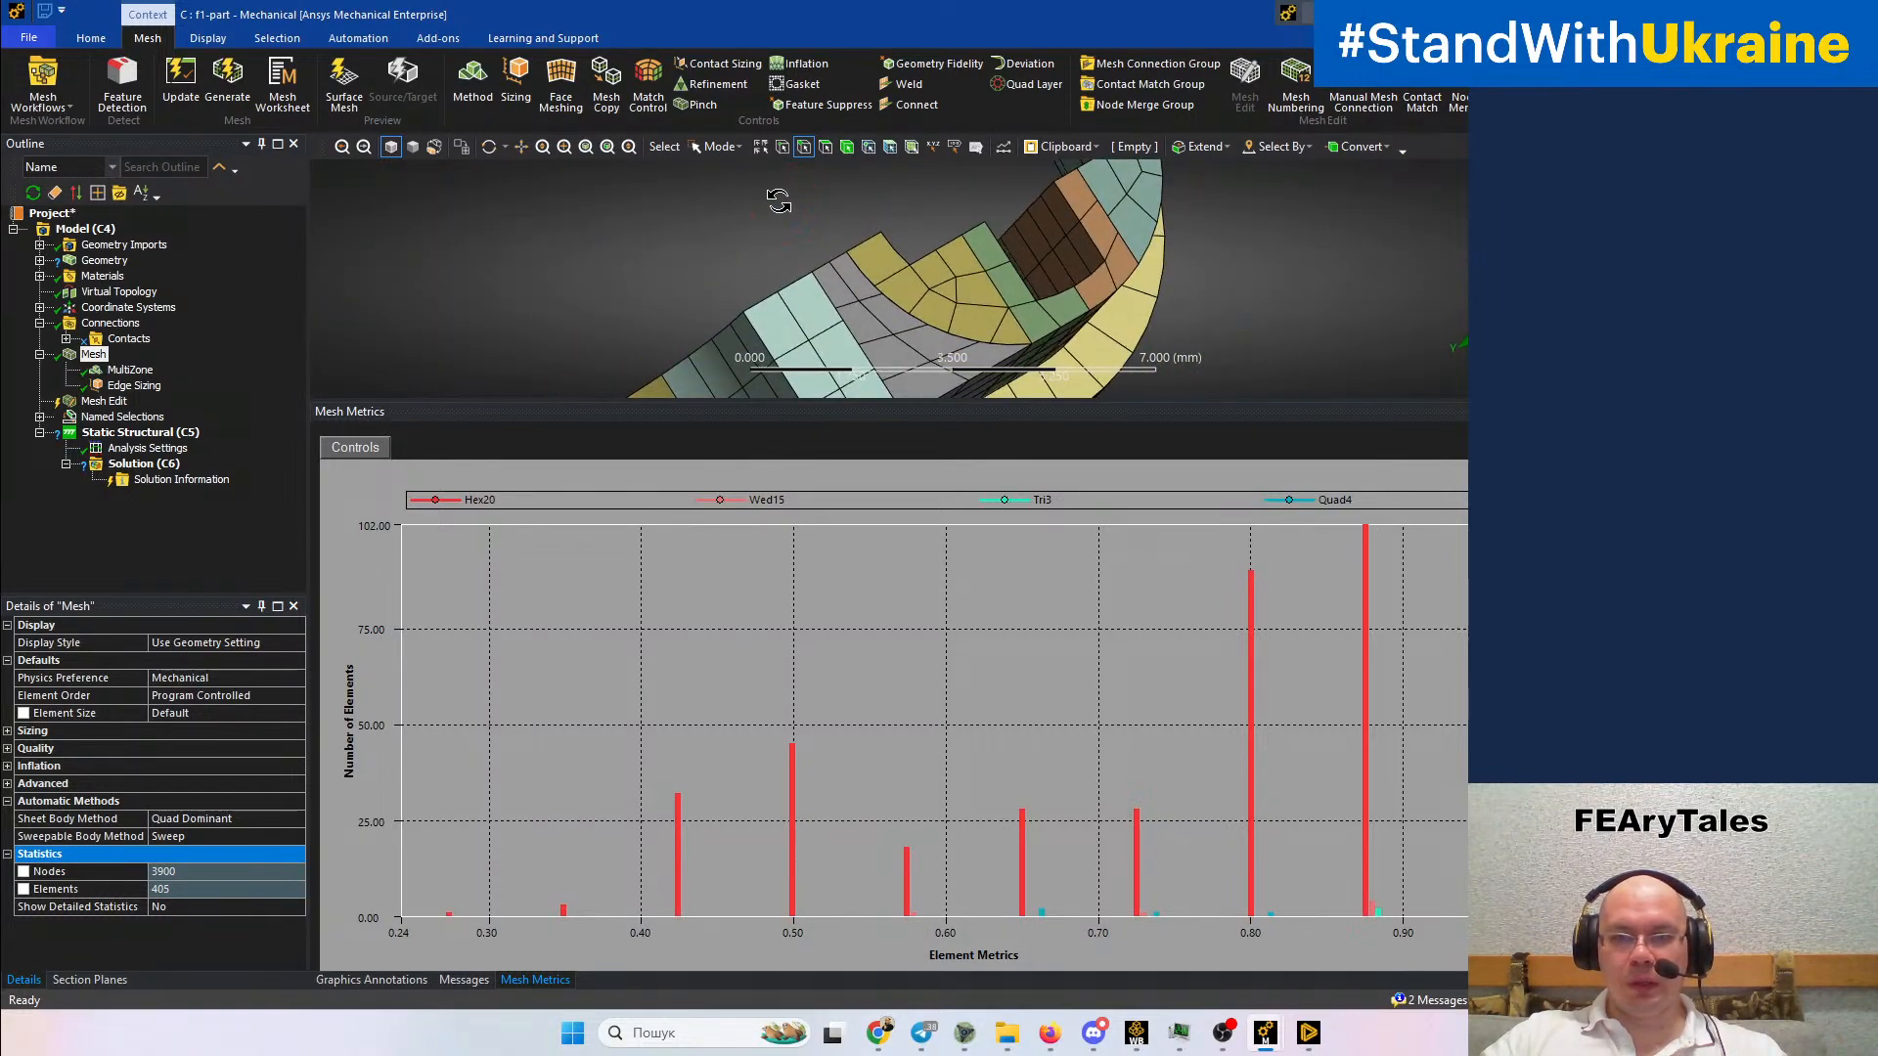
pyautogui.moveTo(925, 279); pyautogui.dragTo(915, 260, button='middle')
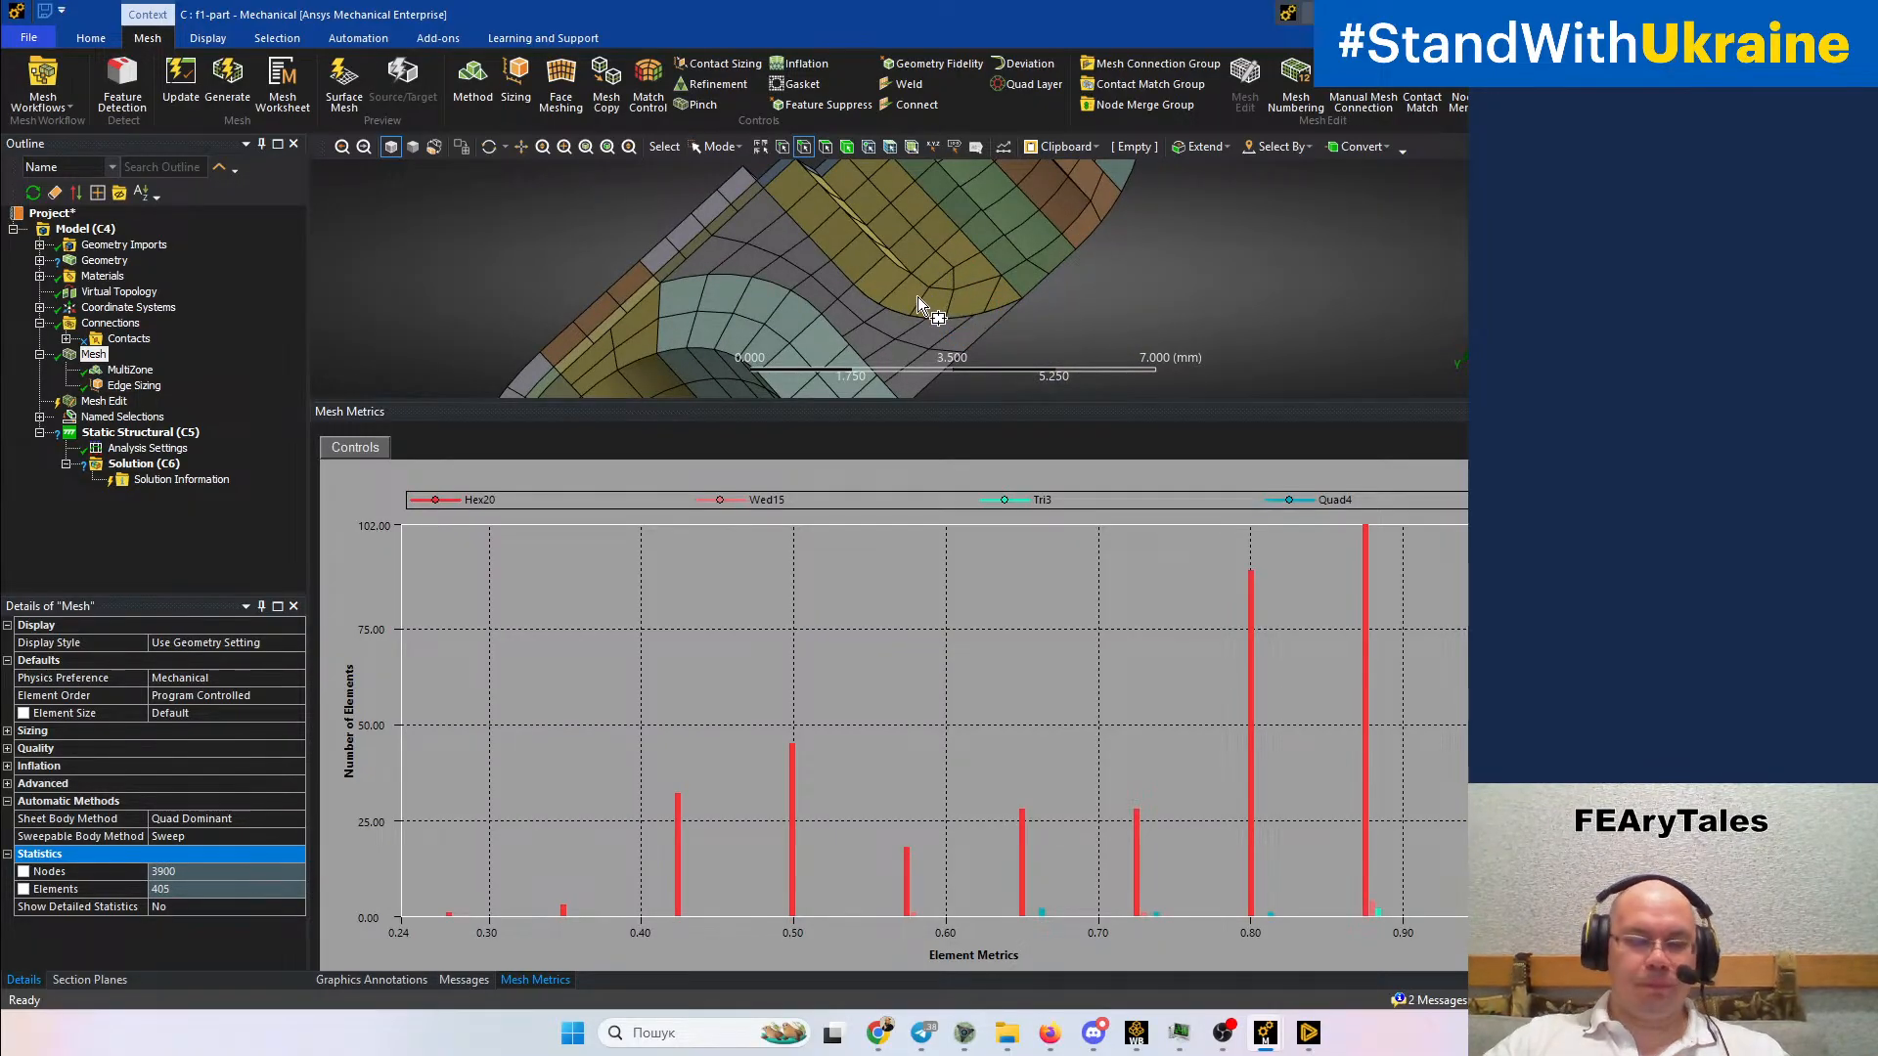
pyautogui.moveTo(945, 278)
pyautogui.mouseDown(button='middle')
pyautogui.moveTo(983, 302)
pyautogui.moveTo(946, 286)
pyautogui.moveTo(956, 270)
pyautogui.moveTo(1025, 285)
pyautogui.mouseUp(button='middle')
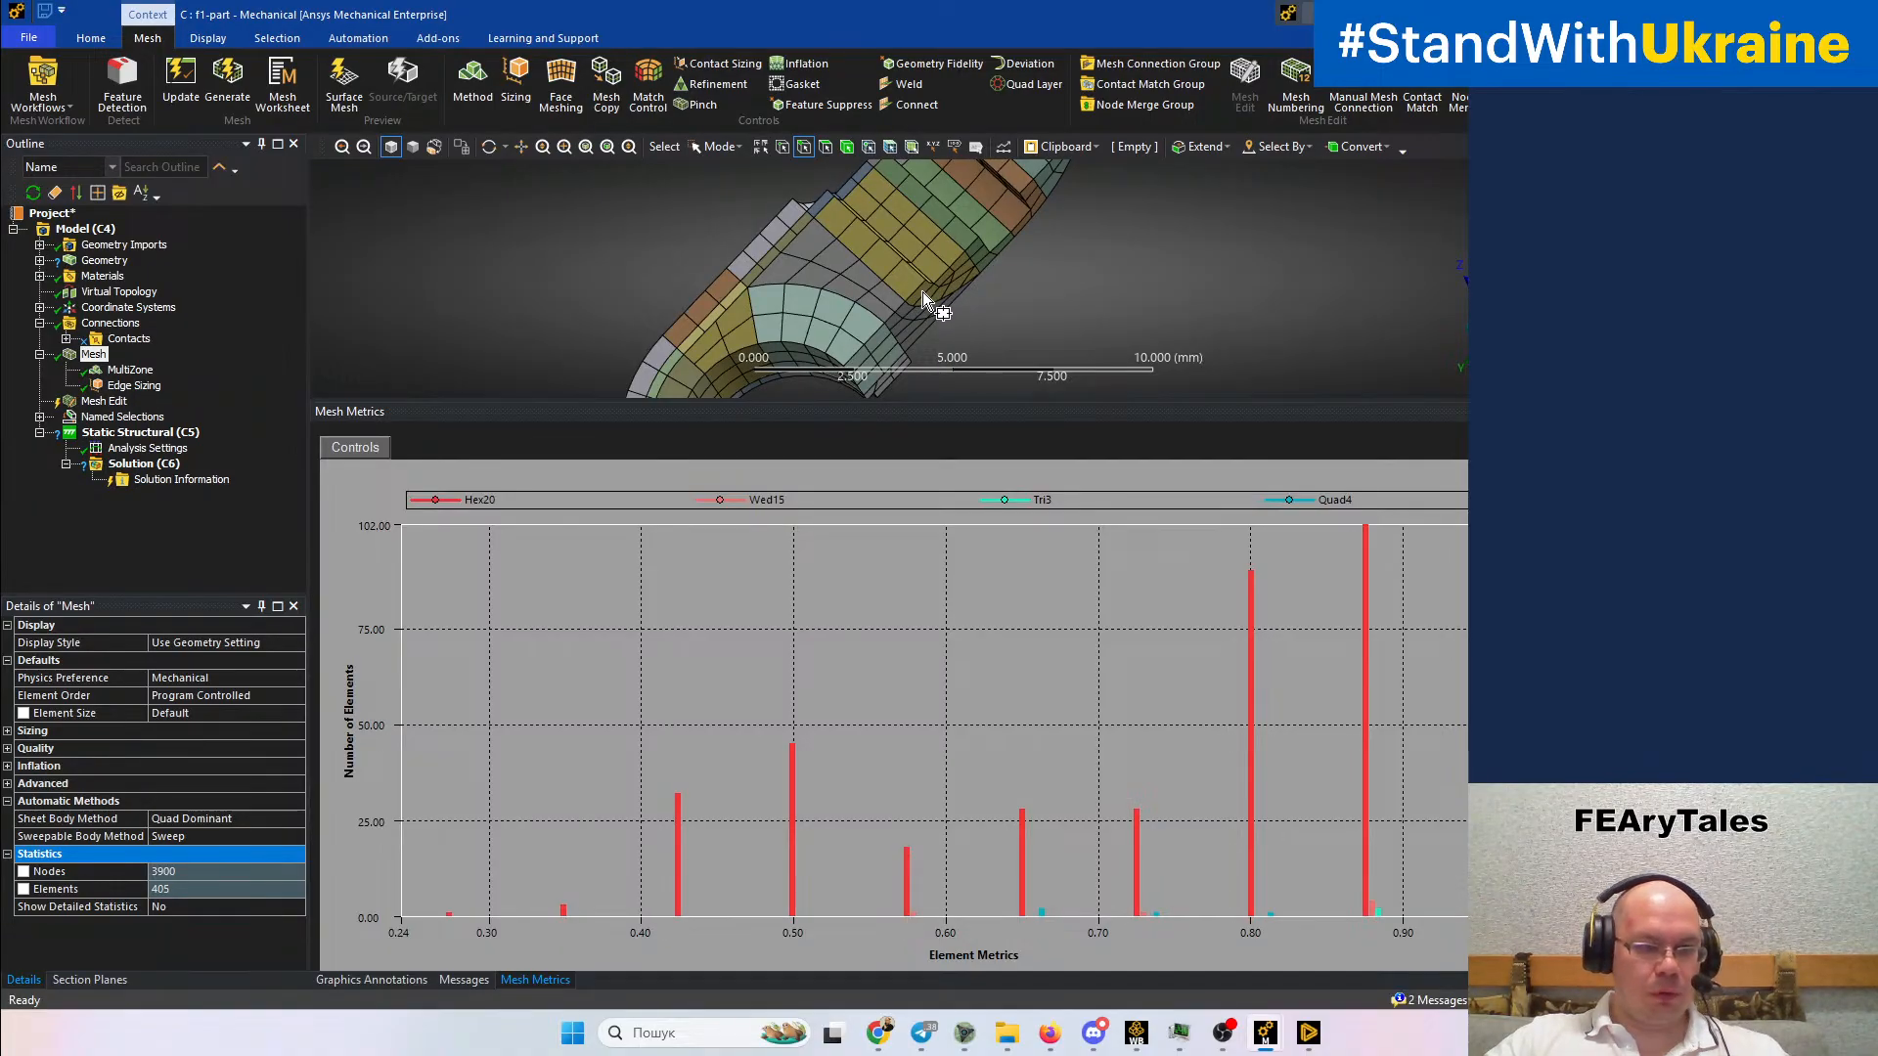
pyautogui.moveTo(923, 291); pyautogui.dragTo(796, 272, button='middle')
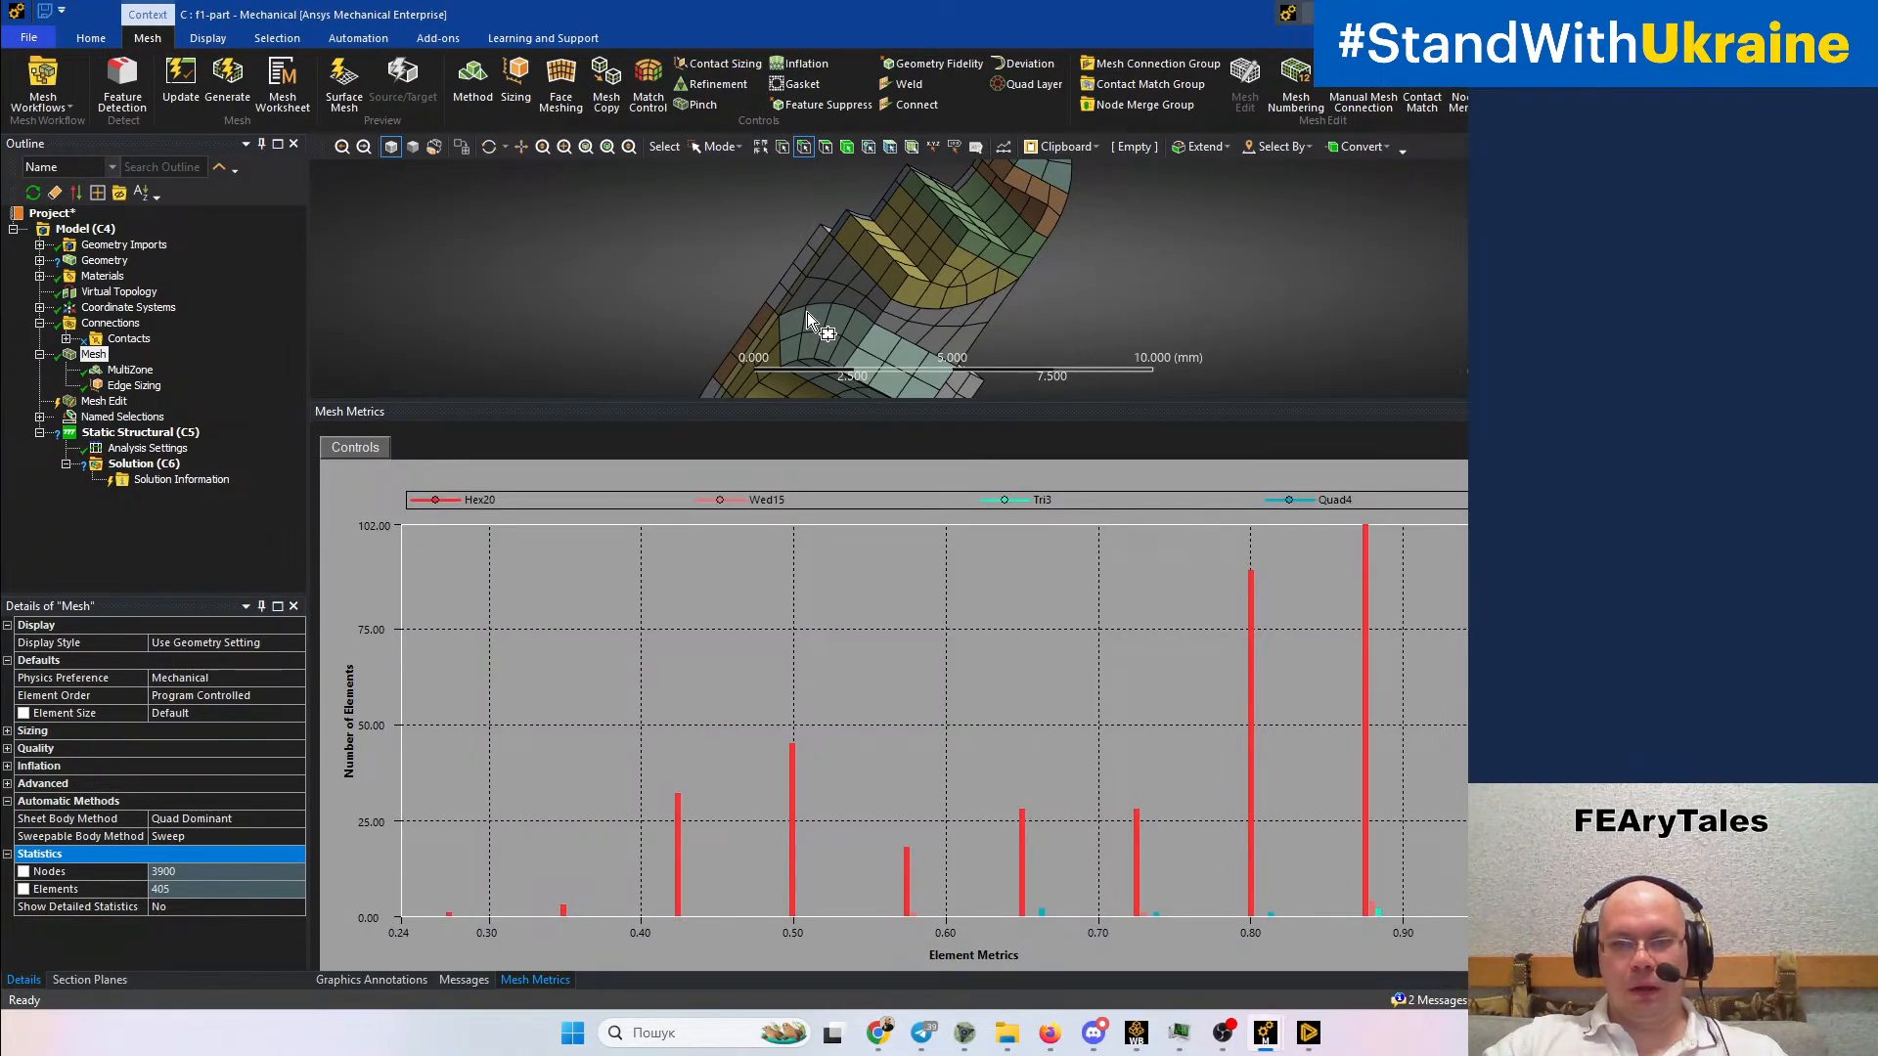
pyautogui.scroll(-3, 1002, 307)
pyautogui.scroll(3, 1001, 307)
pyautogui.moveTo(994, 302); pyautogui.dragTo(955, 249, button='middle')
pyautogui.scroll(-3, 934, 250)
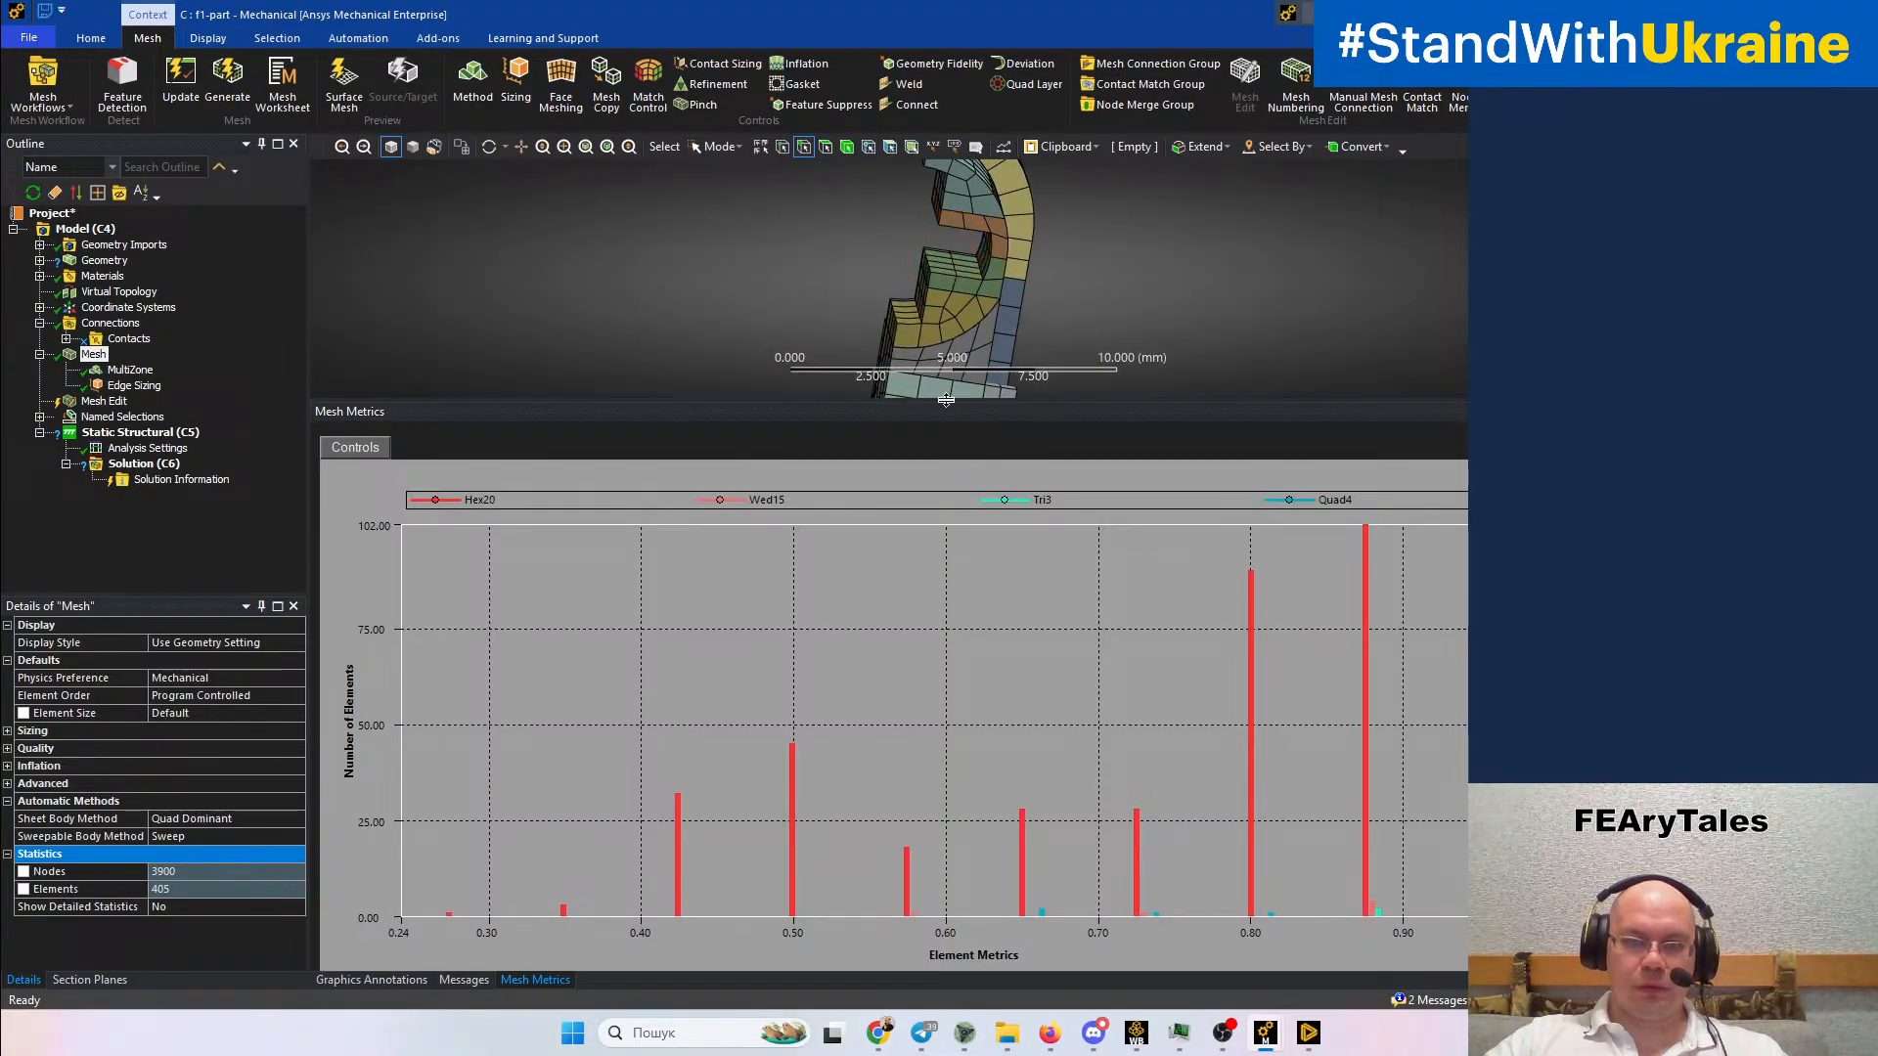
pyautogui.moveTo(890, 409); pyautogui.dragTo(1043, 236, button='middle')
pyautogui.scroll(-3, 976, 297)
pyautogui.moveTo(976, 296)
pyautogui.mouseDown(button='middle')
pyautogui.moveTo(1249, 306)
pyautogui.moveTo(1008, 306)
pyautogui.mouseUp(button='middle')
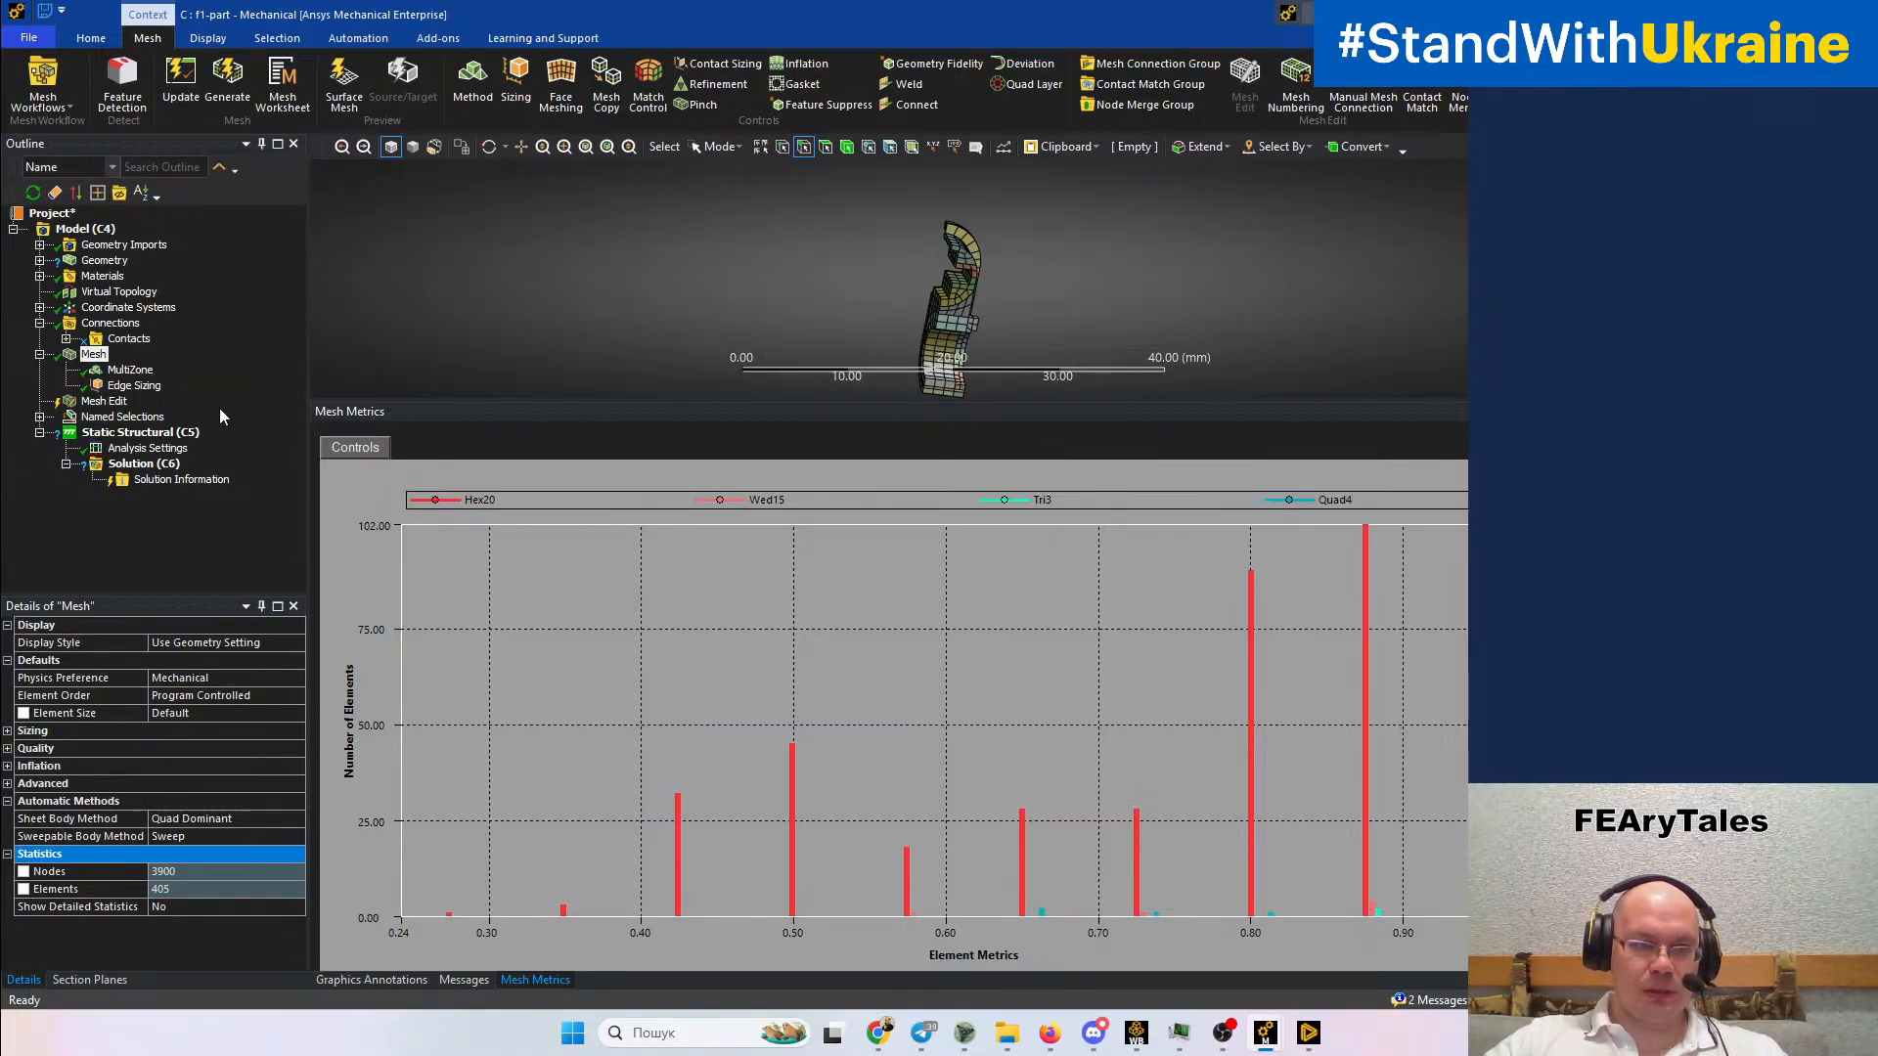
# Delete the Edge Sizing control from the mesh
pyautogui.click(136, 387)
pyautogui.press('Delete')
pyautogui.press('Escape')
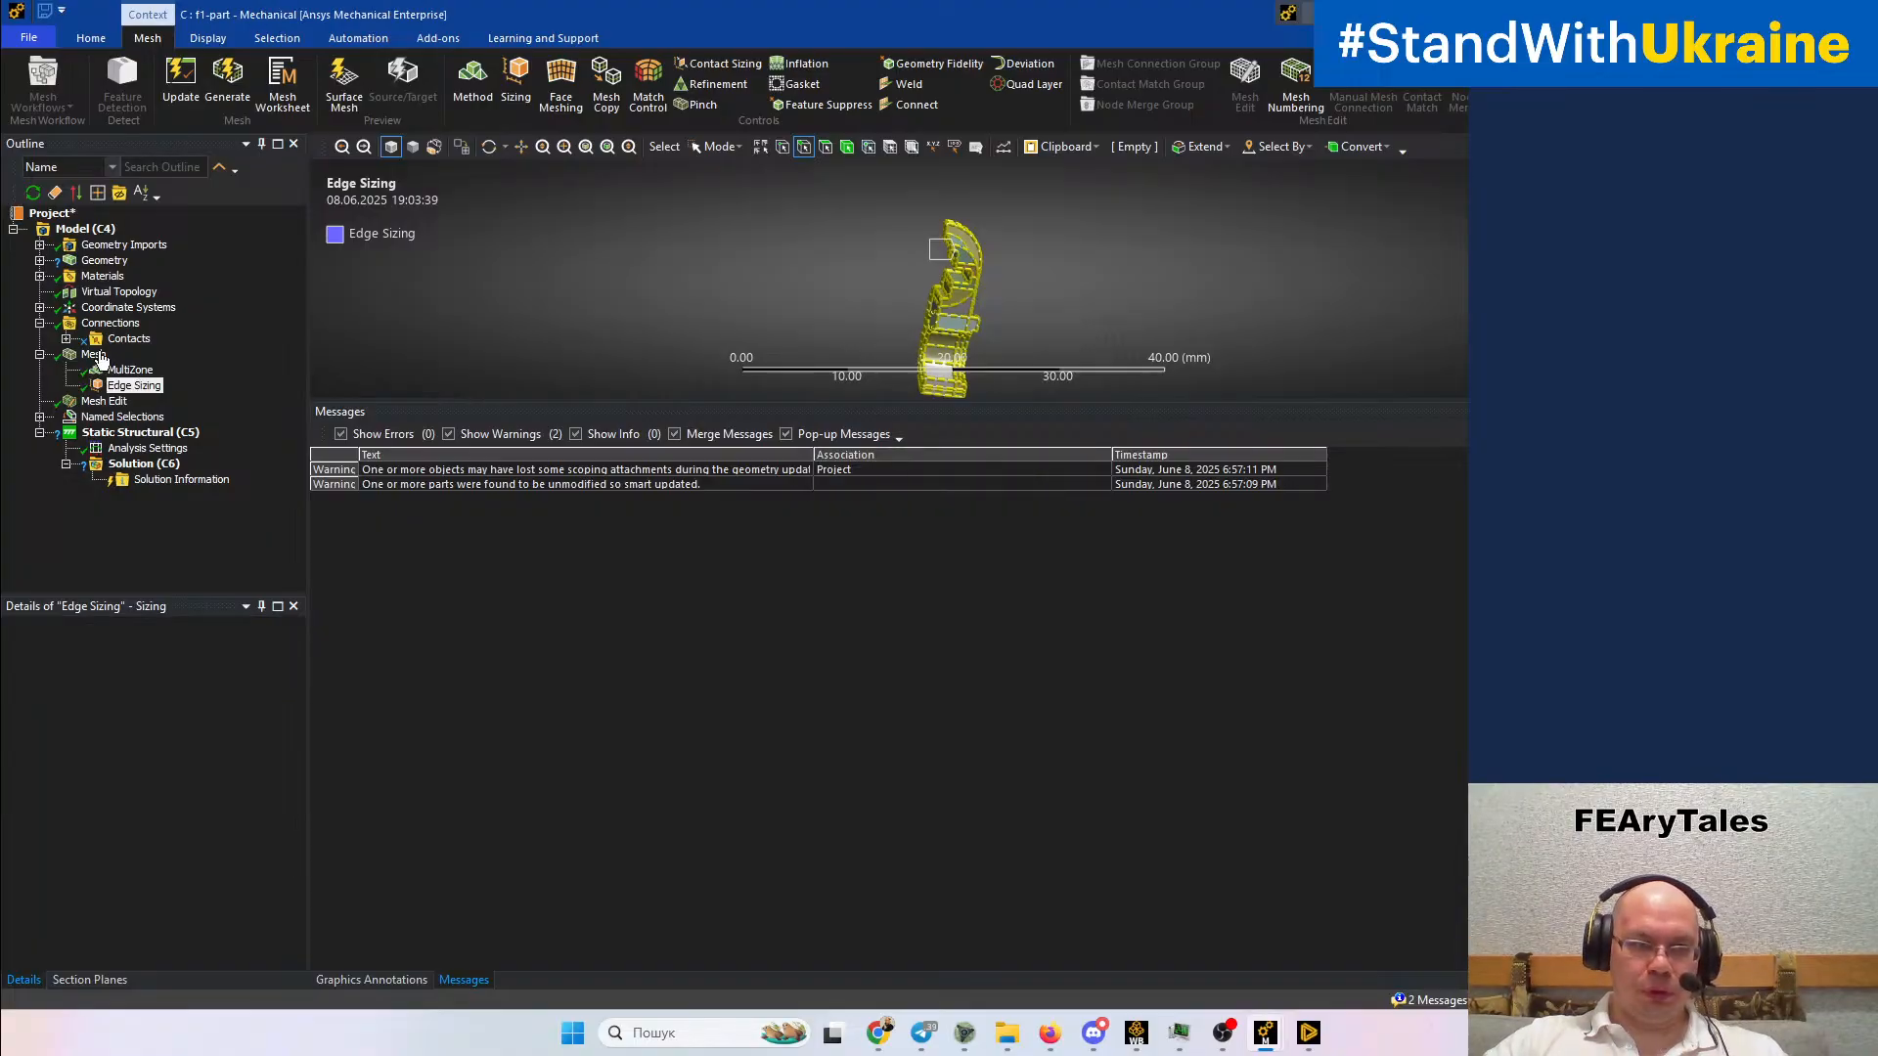
# Set the mesh's global element size to 0.5 mm and generate the mesh
pyautogui.click(94, 355)
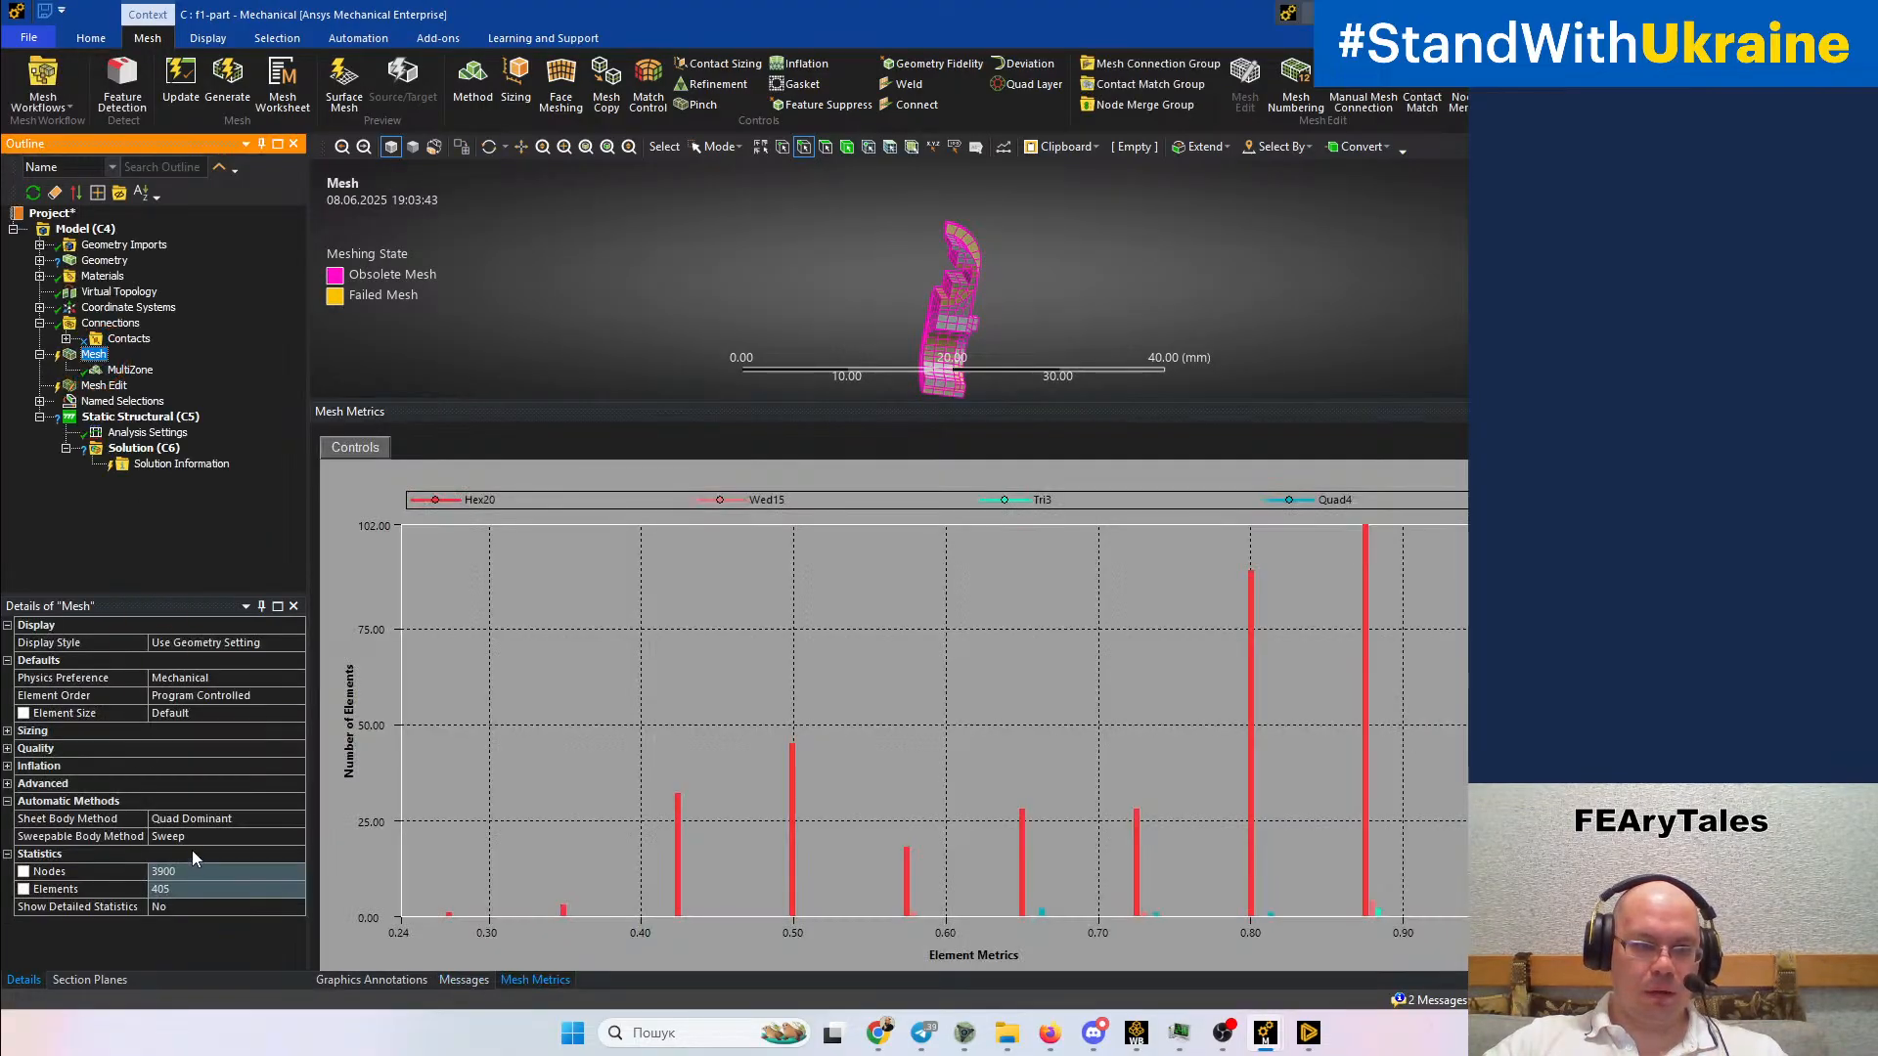
pyautogui.click(197, 715)
pyautogui.write('0ю')
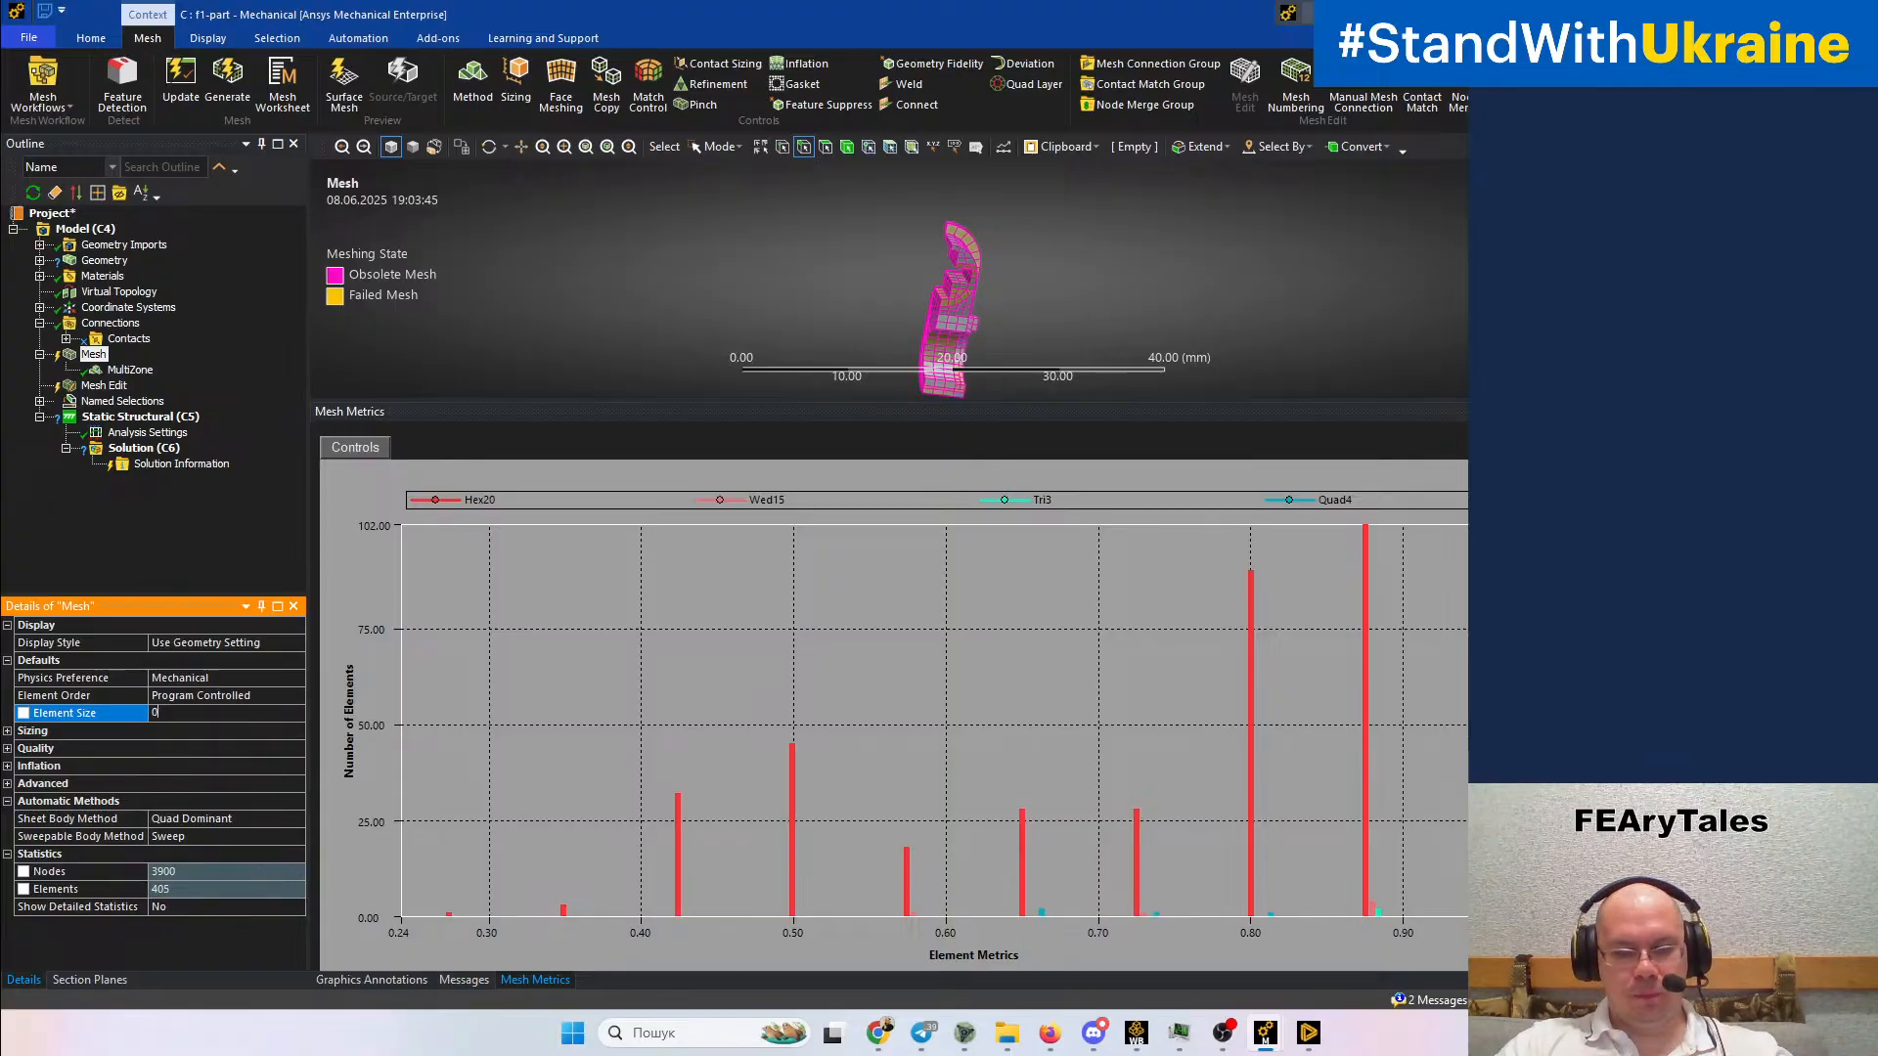
pyautogui.write('5')
pyautogui.press('Return')
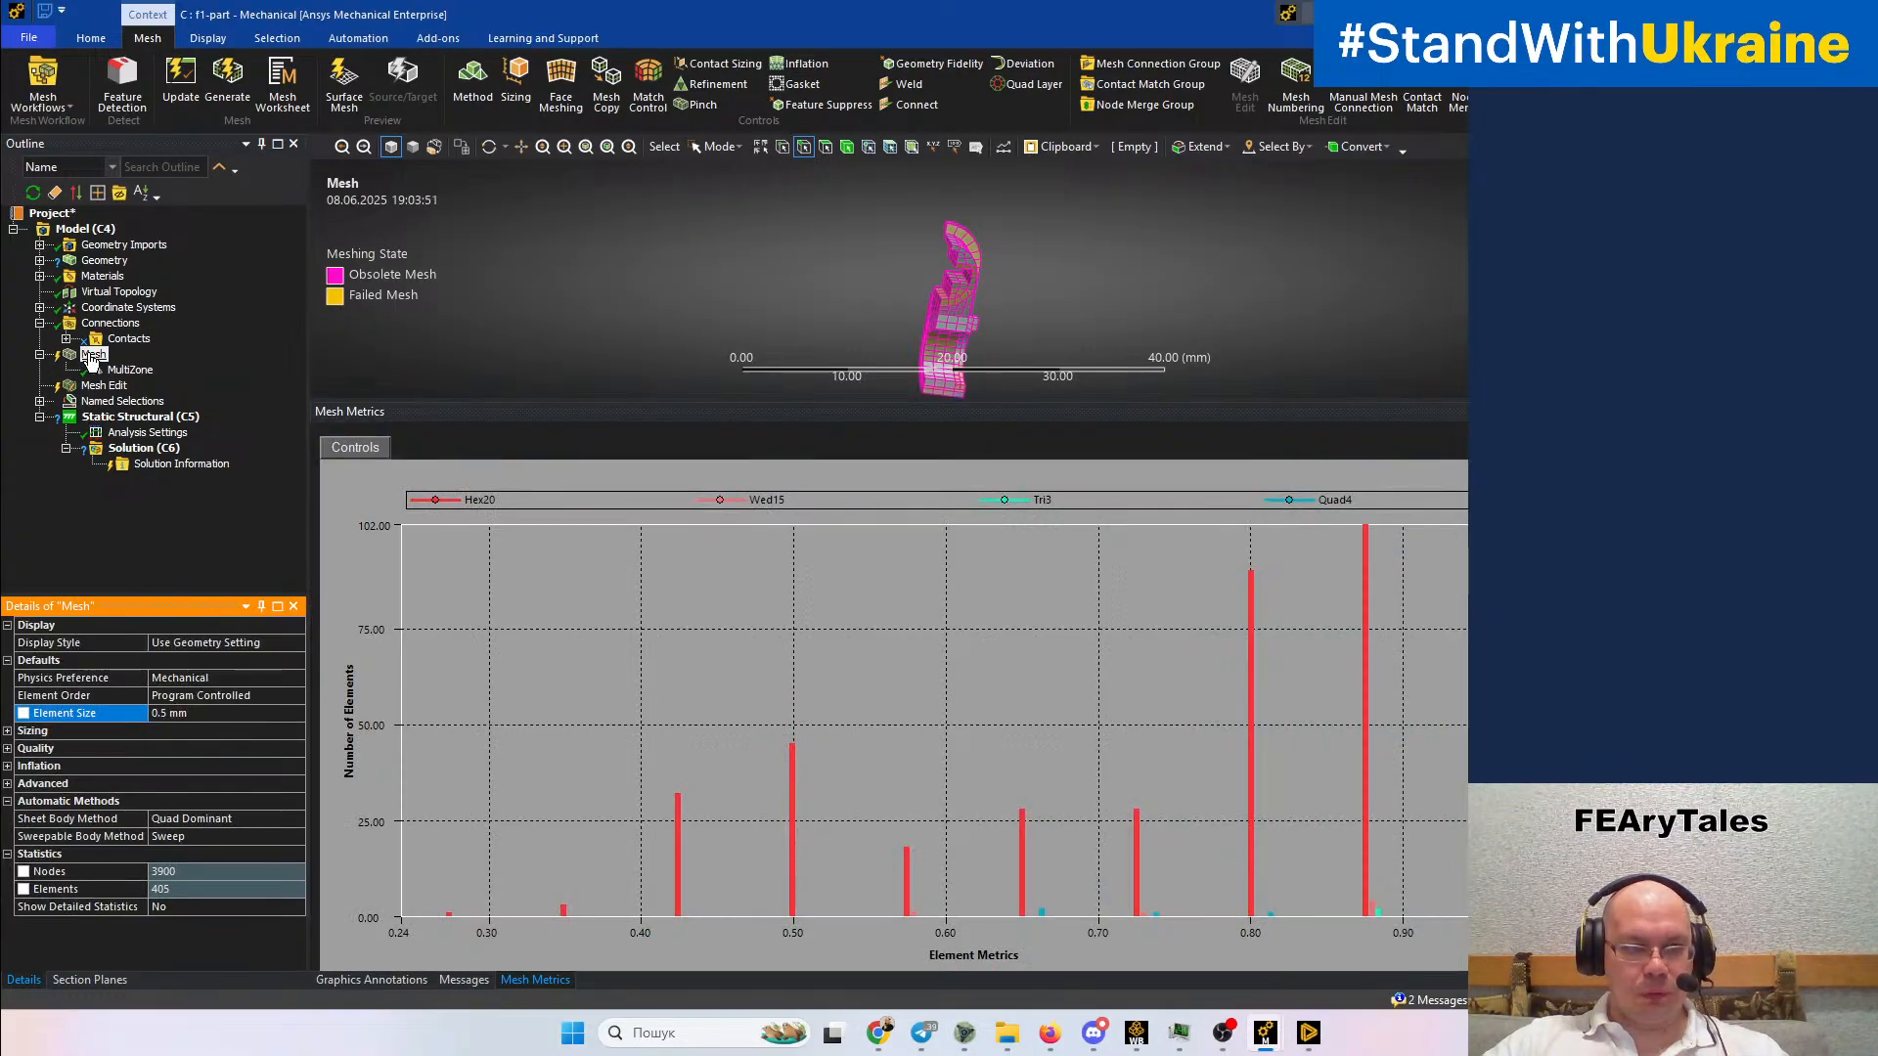
pyautogui.rightClick(90, 358)
pyautogui.click(186, 415)
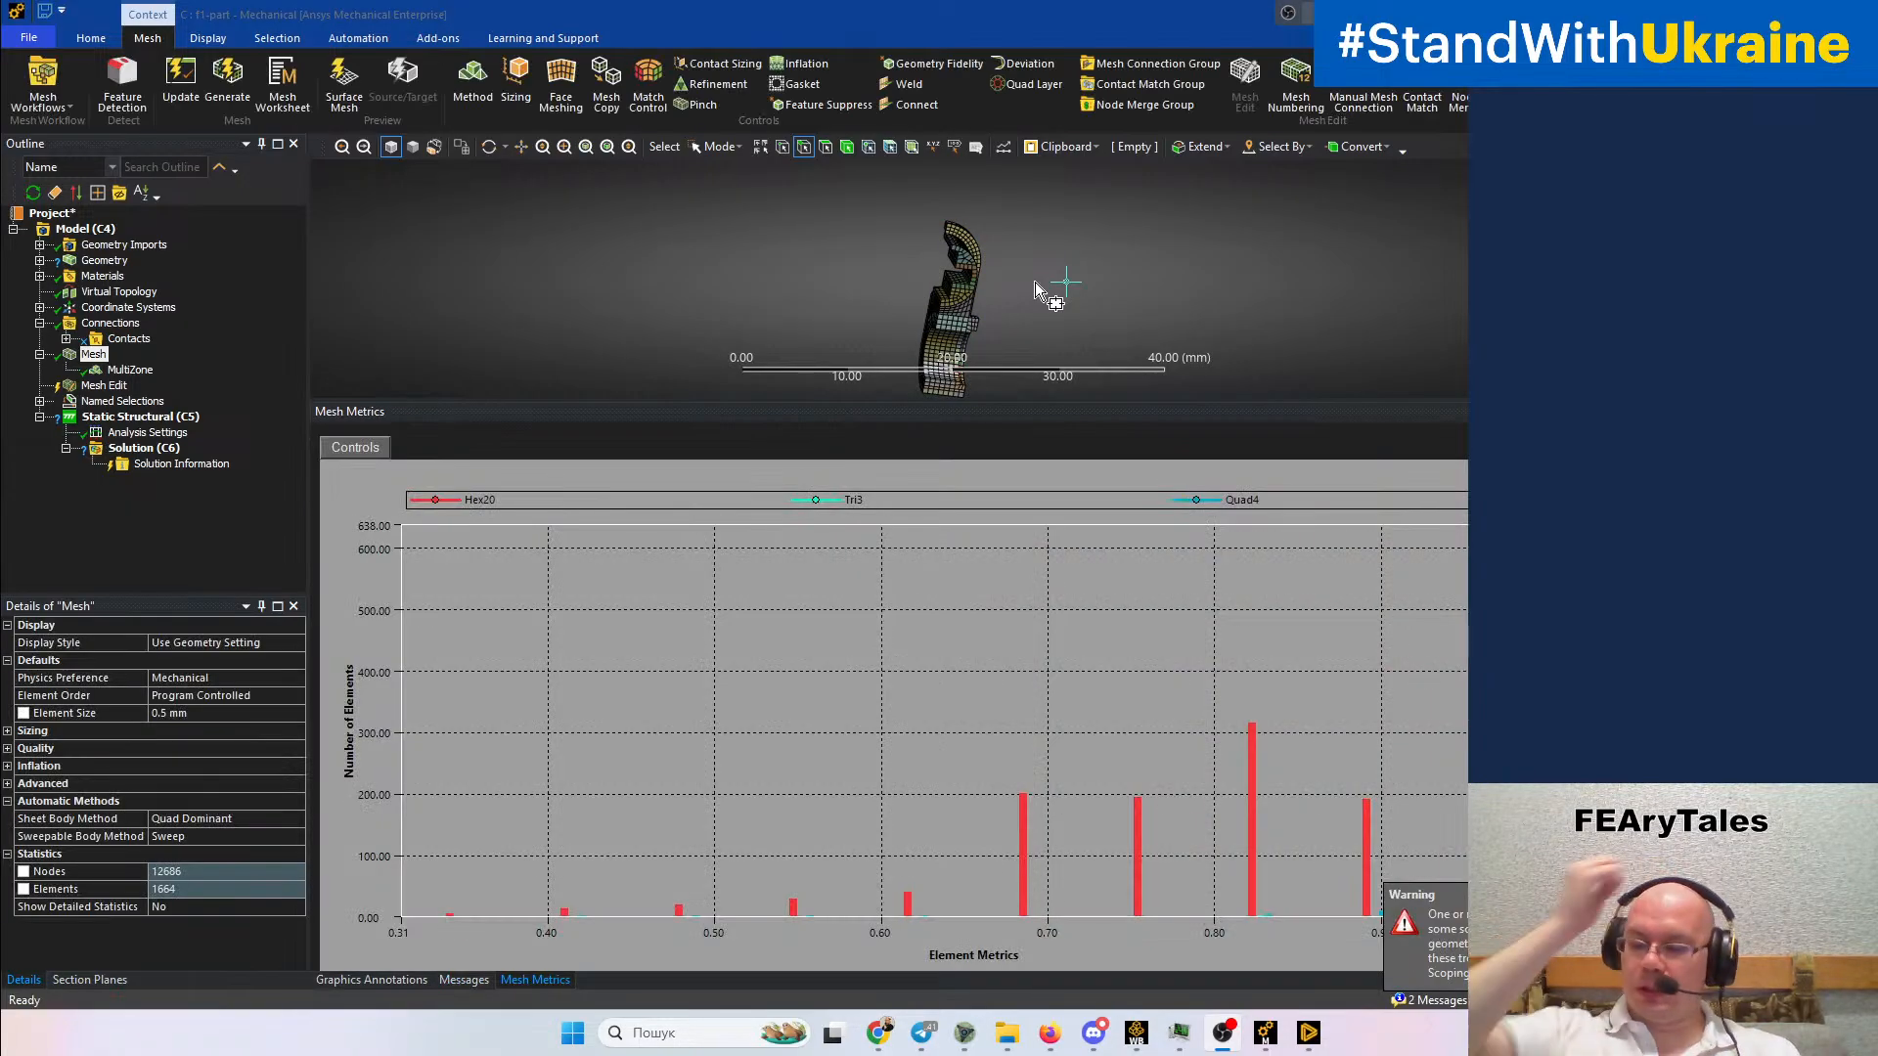
# Enlarge the graphics area and examine the new mesh around the steps, the cross cutout and the curved bodies
pyautogui.scroll(4, 998, 292)
pyautogui.moveTo(1007, 323); pyautogui.dragTo(1083, 300, button='middle')
pyautogui.scroll(5, 935, 358)
pyautogui.scroll(-2, 935, 282)
pyautogui.scroll(-3, 1001, 330)
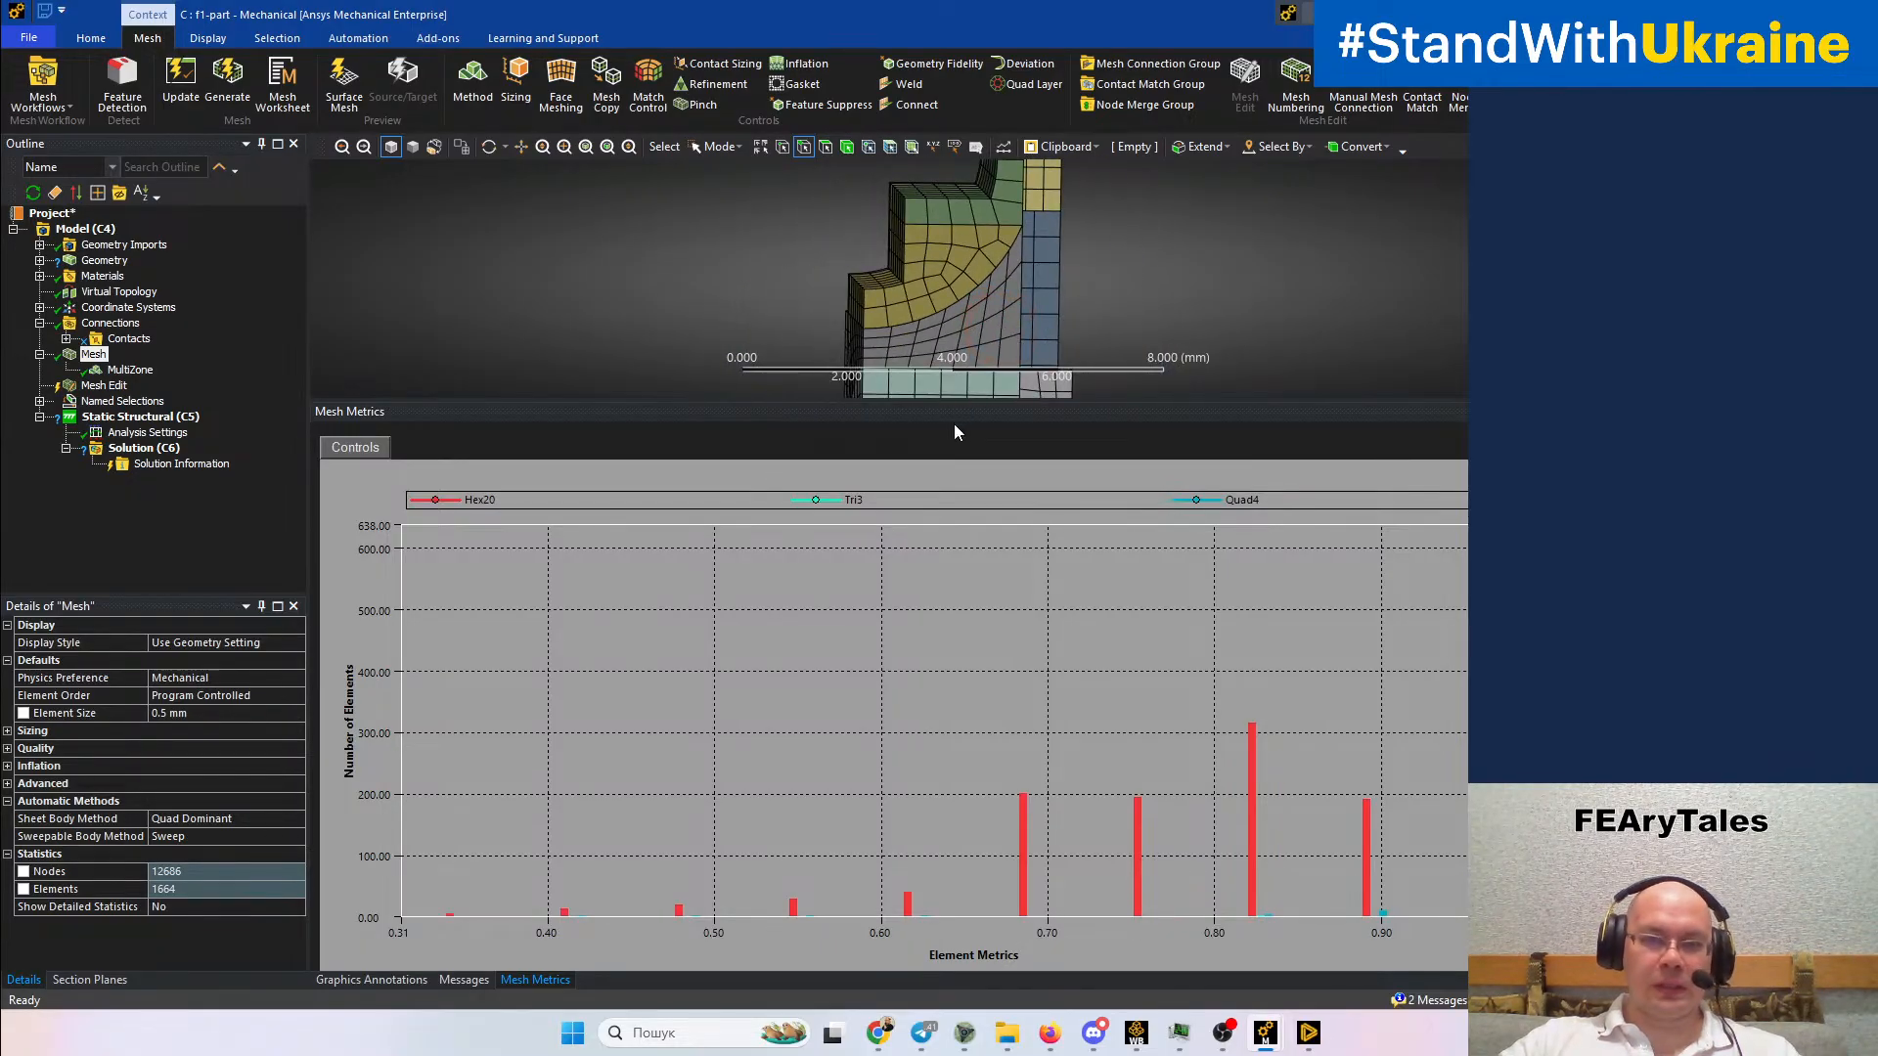
pyautogui.moveTo(990, 405); pyautogui.dragTo(990, 554)
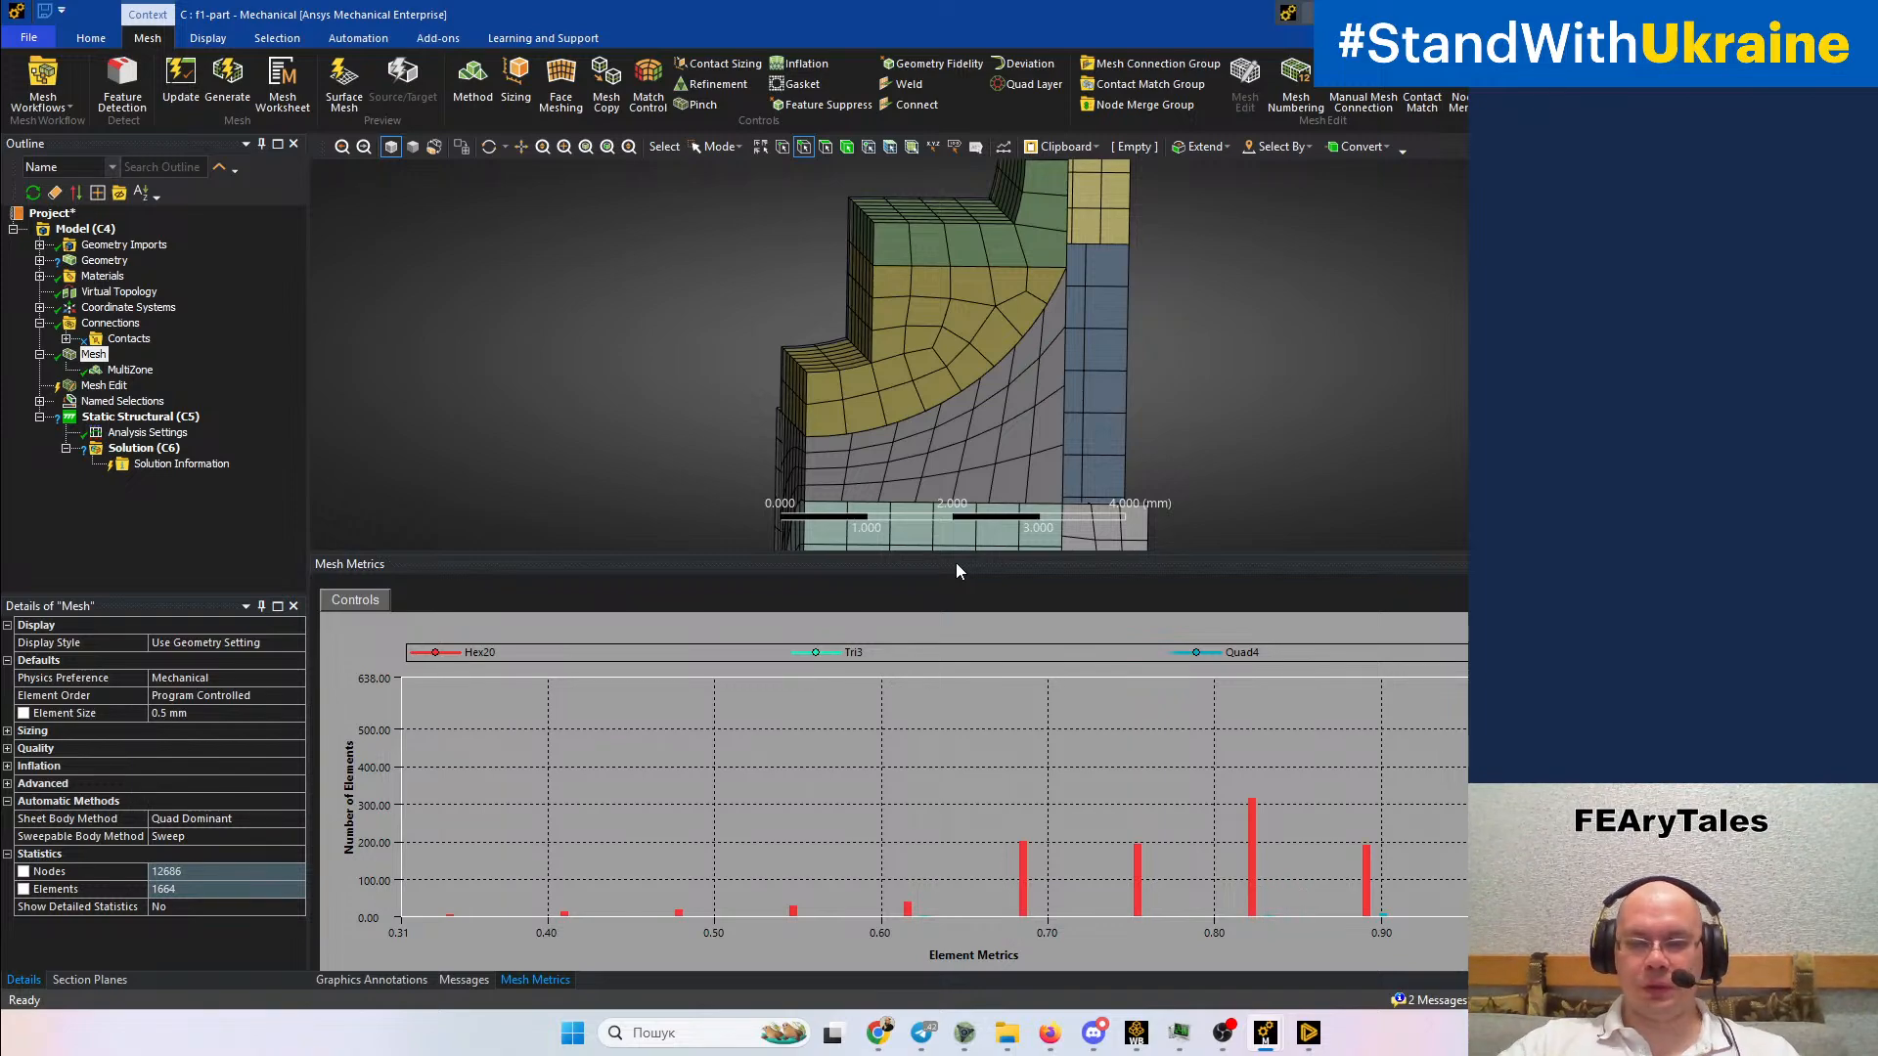
pyautogui.moveTo(1130, 437); pyautogui.dragTo(602, 501, button='middle')
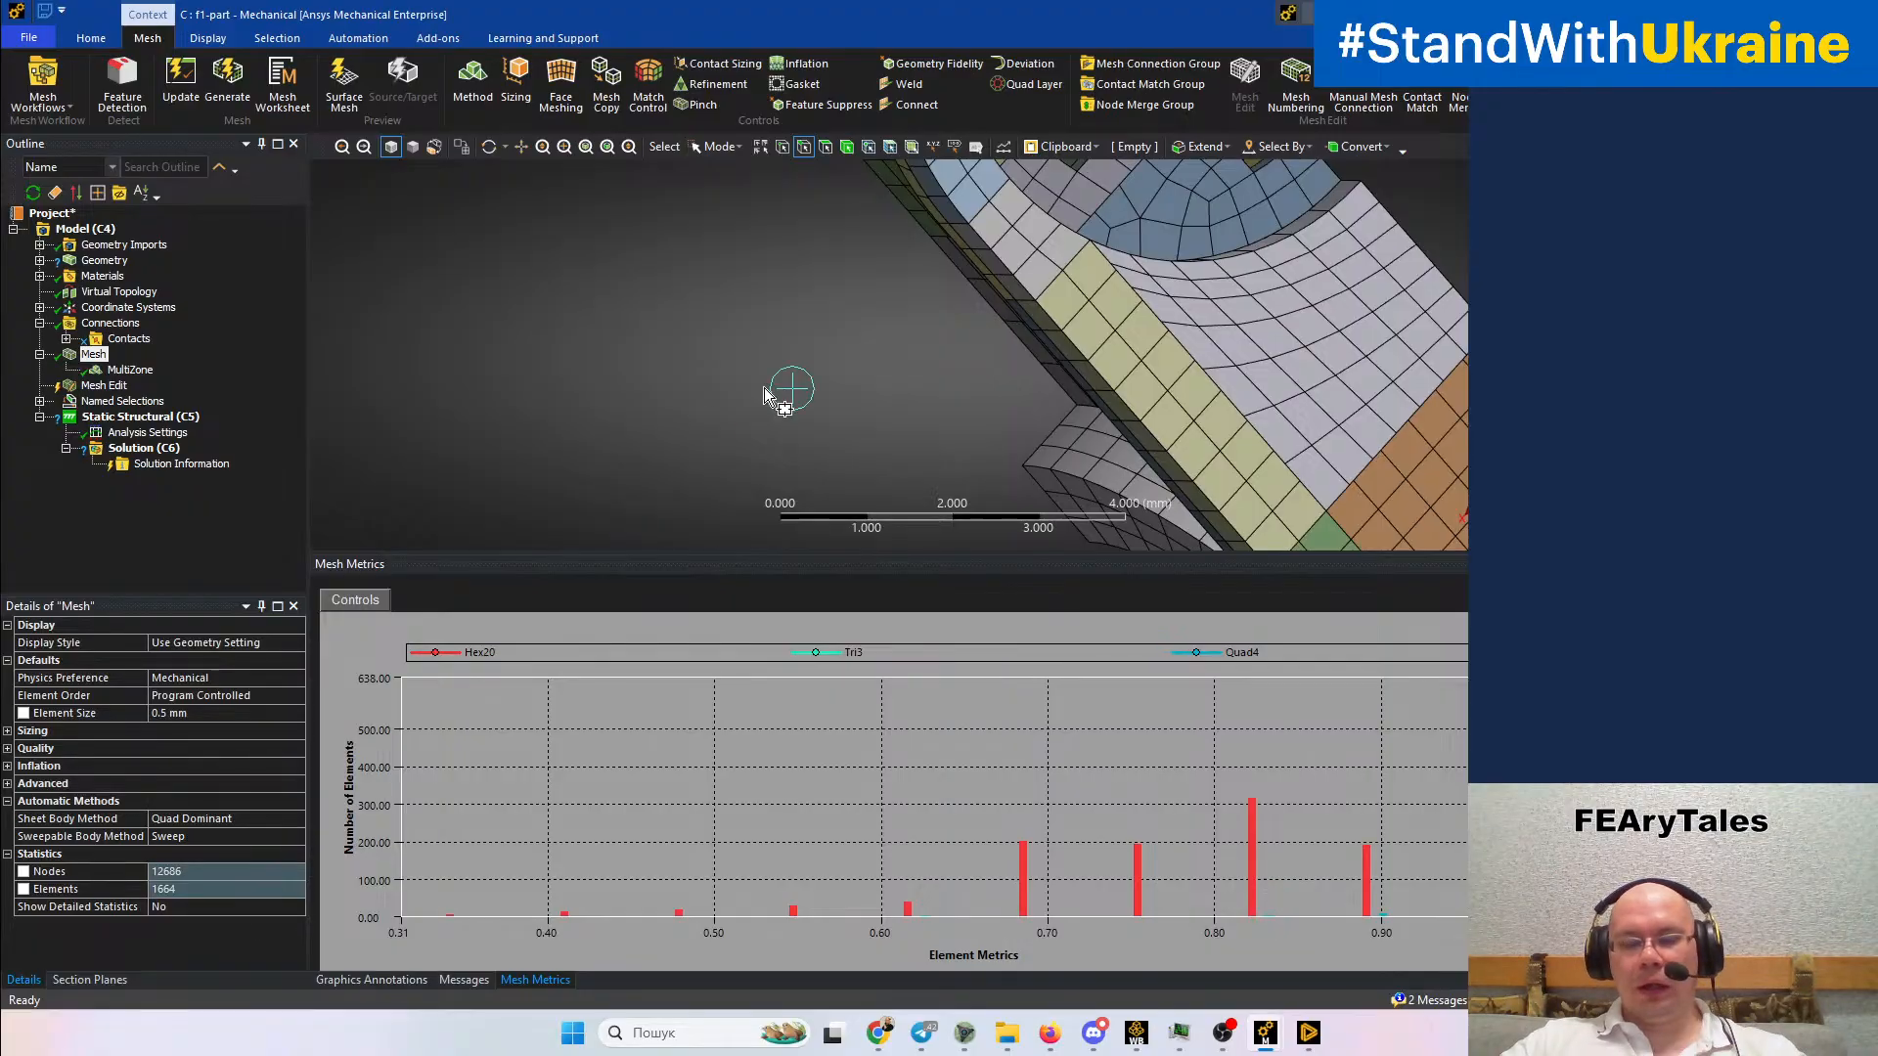
pyautogui.moveTo(861, 399); pyautogui.dragTo(1182, 348, button='middle')
pyautogui.moveTo(1060, 352); pyautogui.dragTo(972, 574, button='middle')
pyautogui.scroll(2, 970, 490)
pyautogui.scroll(-5, 973, 478)
pyautogui.keyDown('ctrl'); pyautogui.moveTo(975, 470); pyautogui.dragTo(1128, 431, button='middle'); pyautogui.keyUp('ctrl')
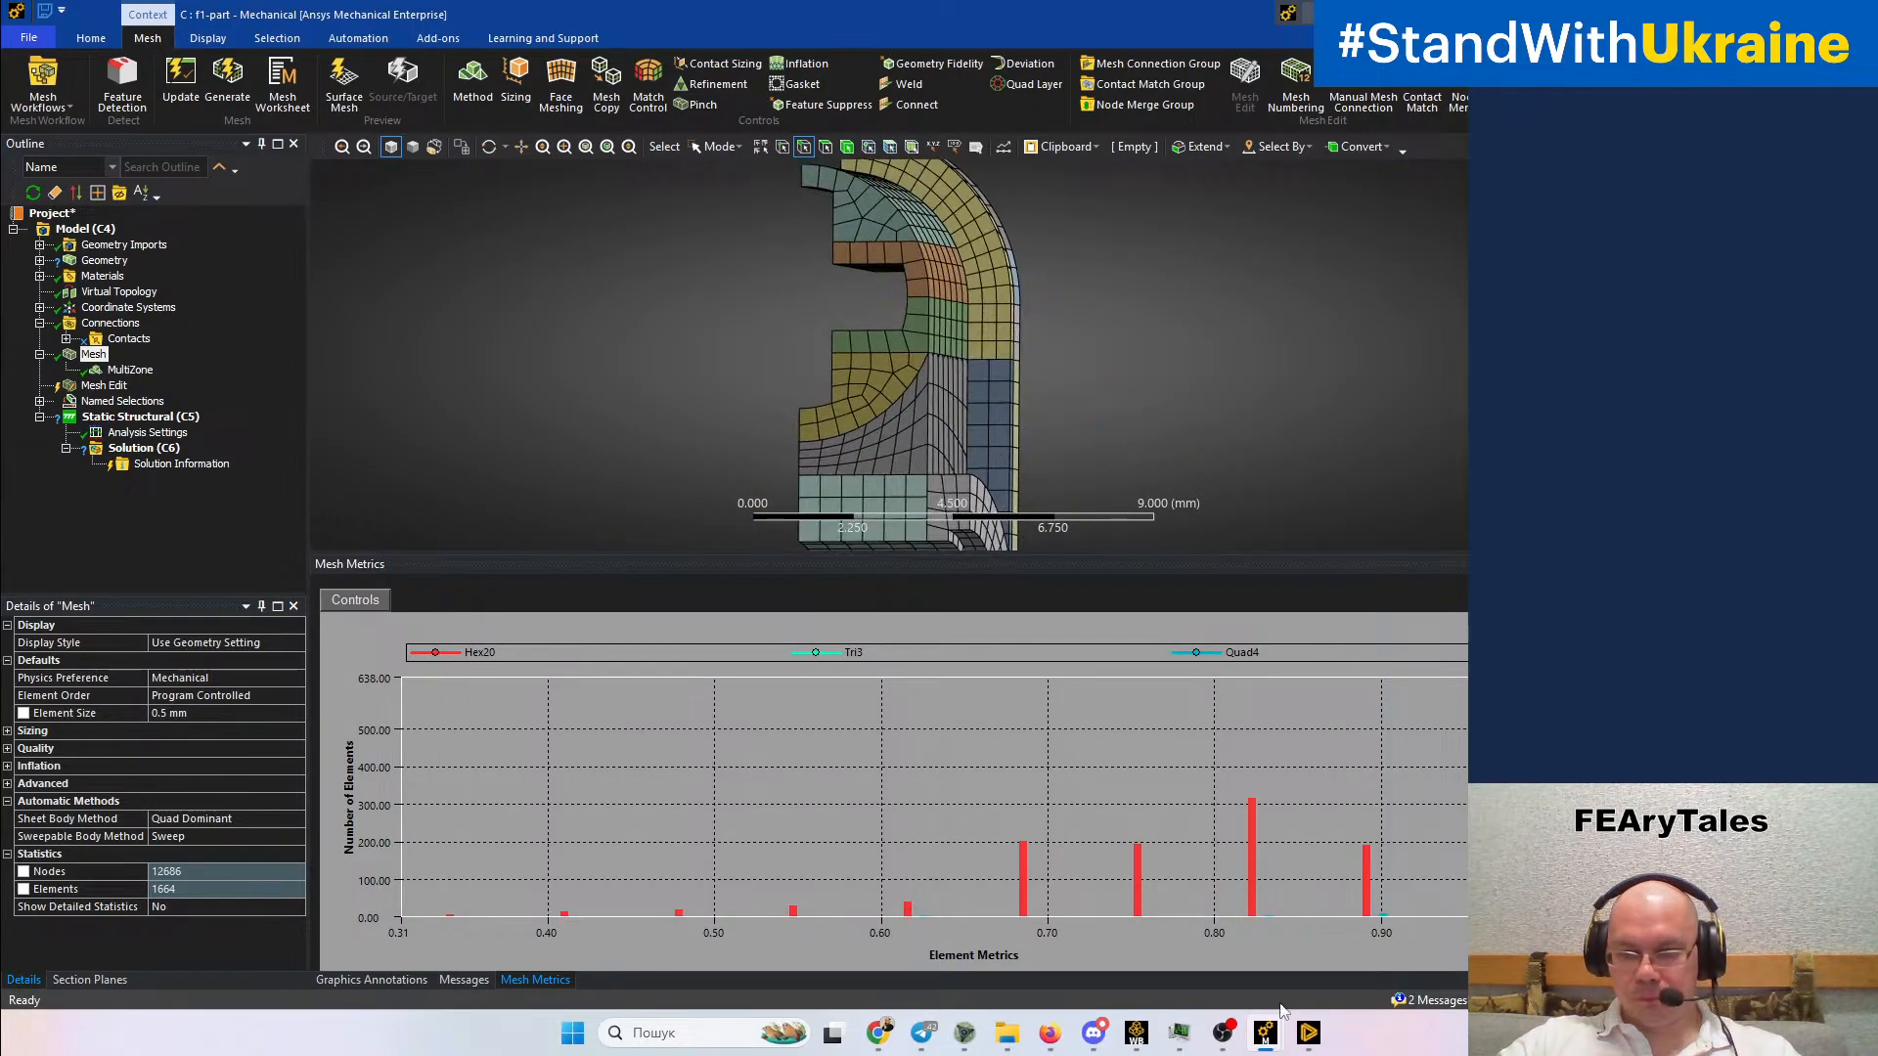
# Switch to the SYS-1 model in Ansys Discovery and share the topology of the 6536 cross block's split bodies
pyautogui.moveTo(1314, 1032)
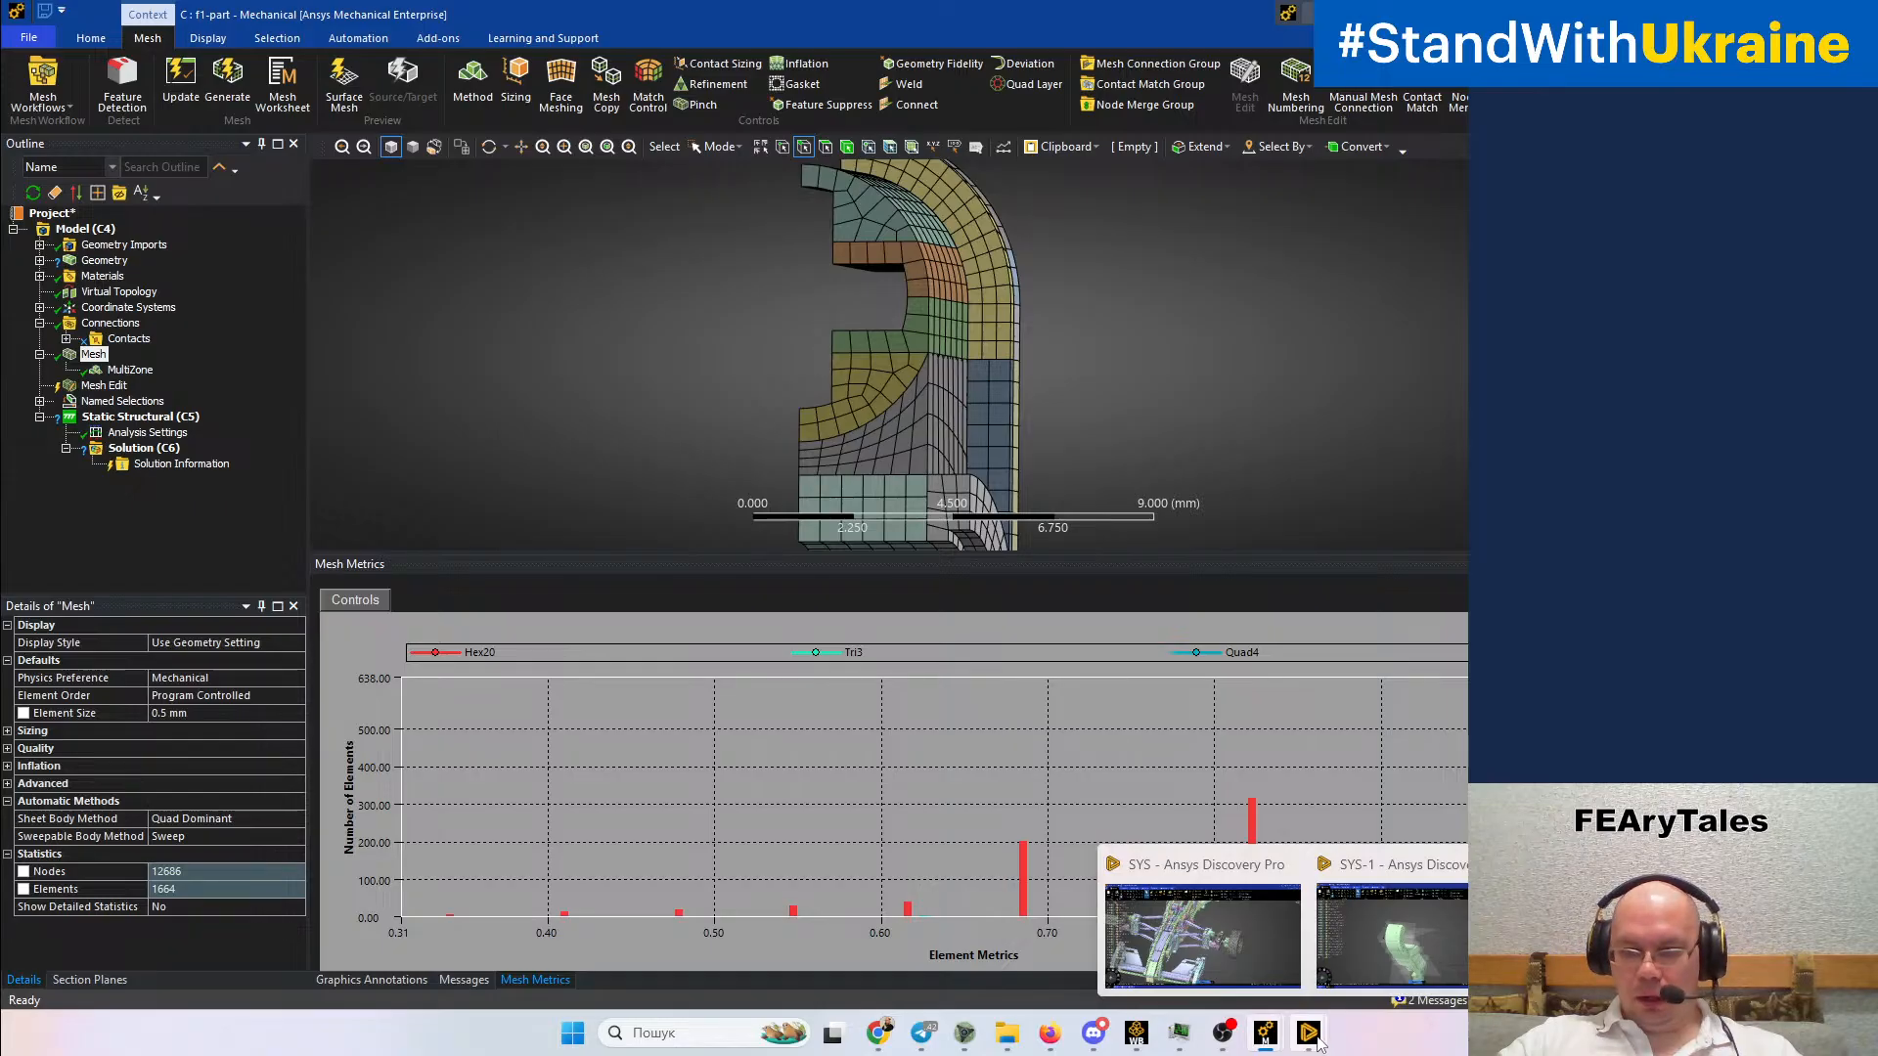
pyautogui.click(1315, 1035)
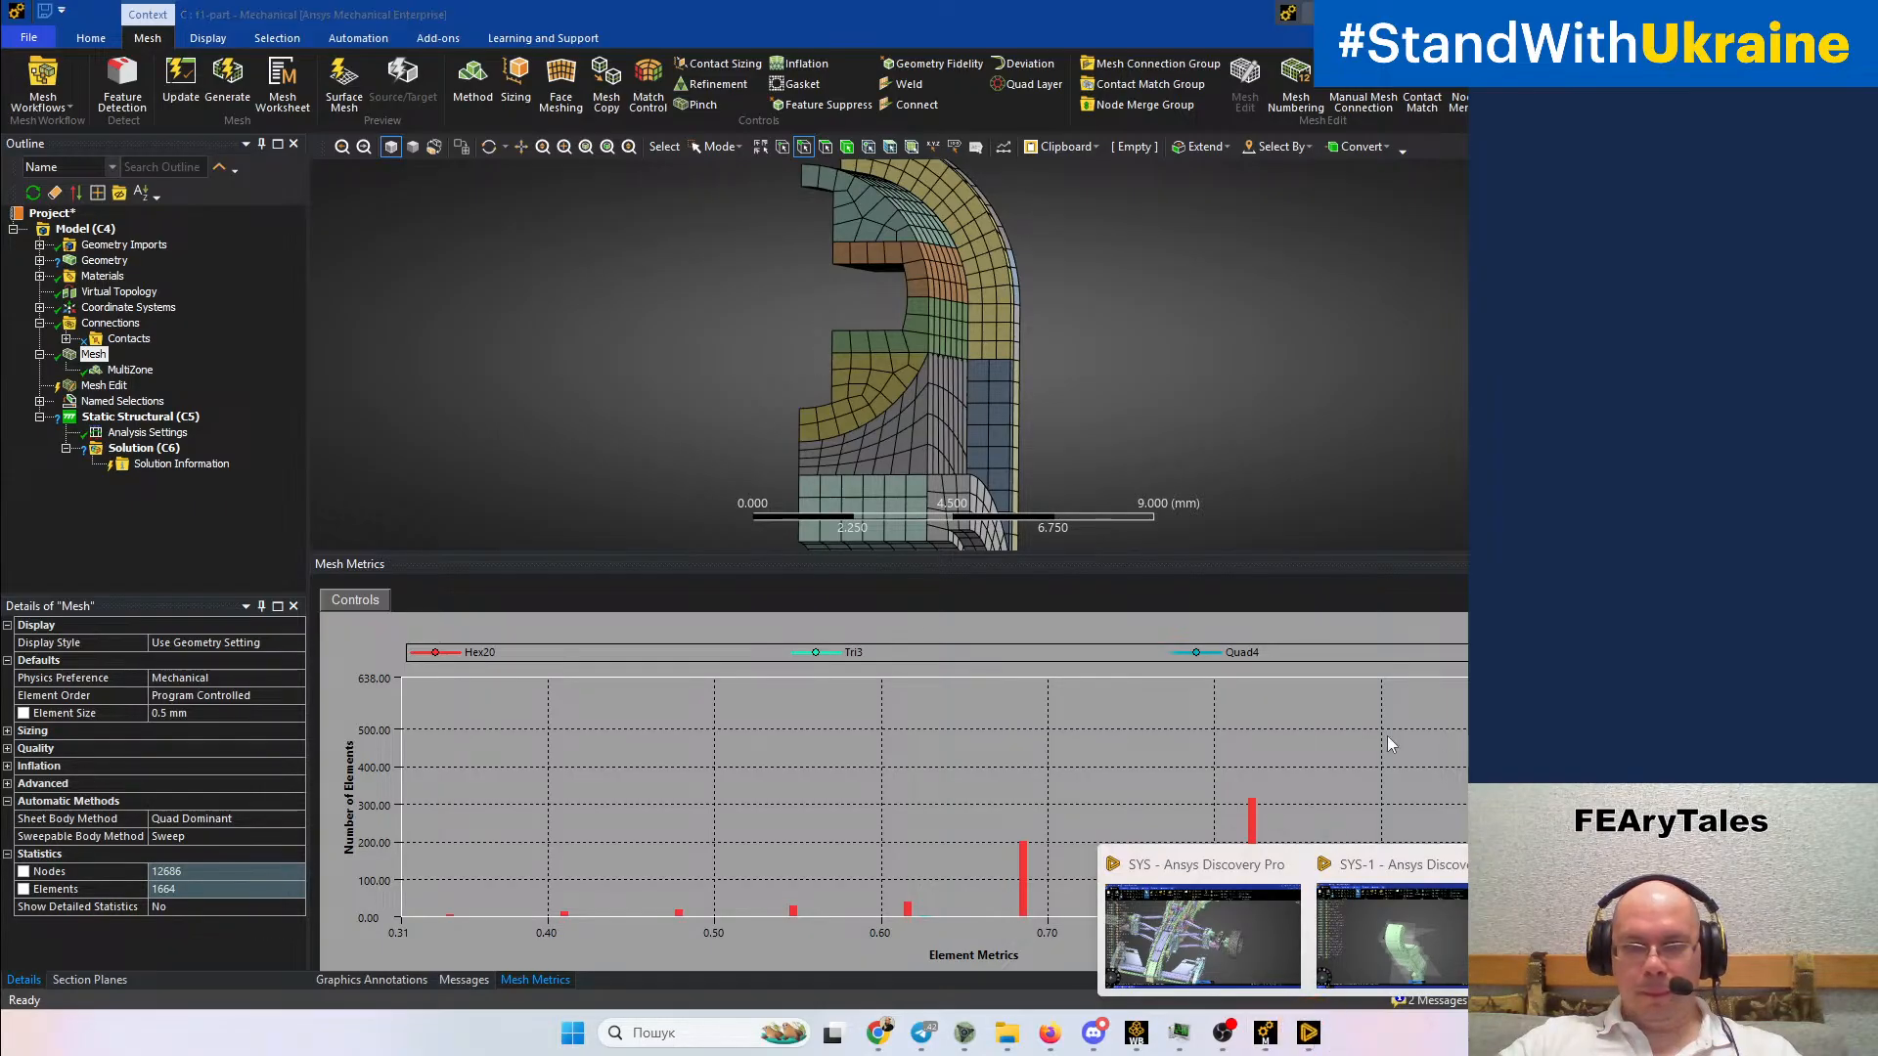
pyautogui.click(1411, 955)
pyautogui.click(1410, 954)
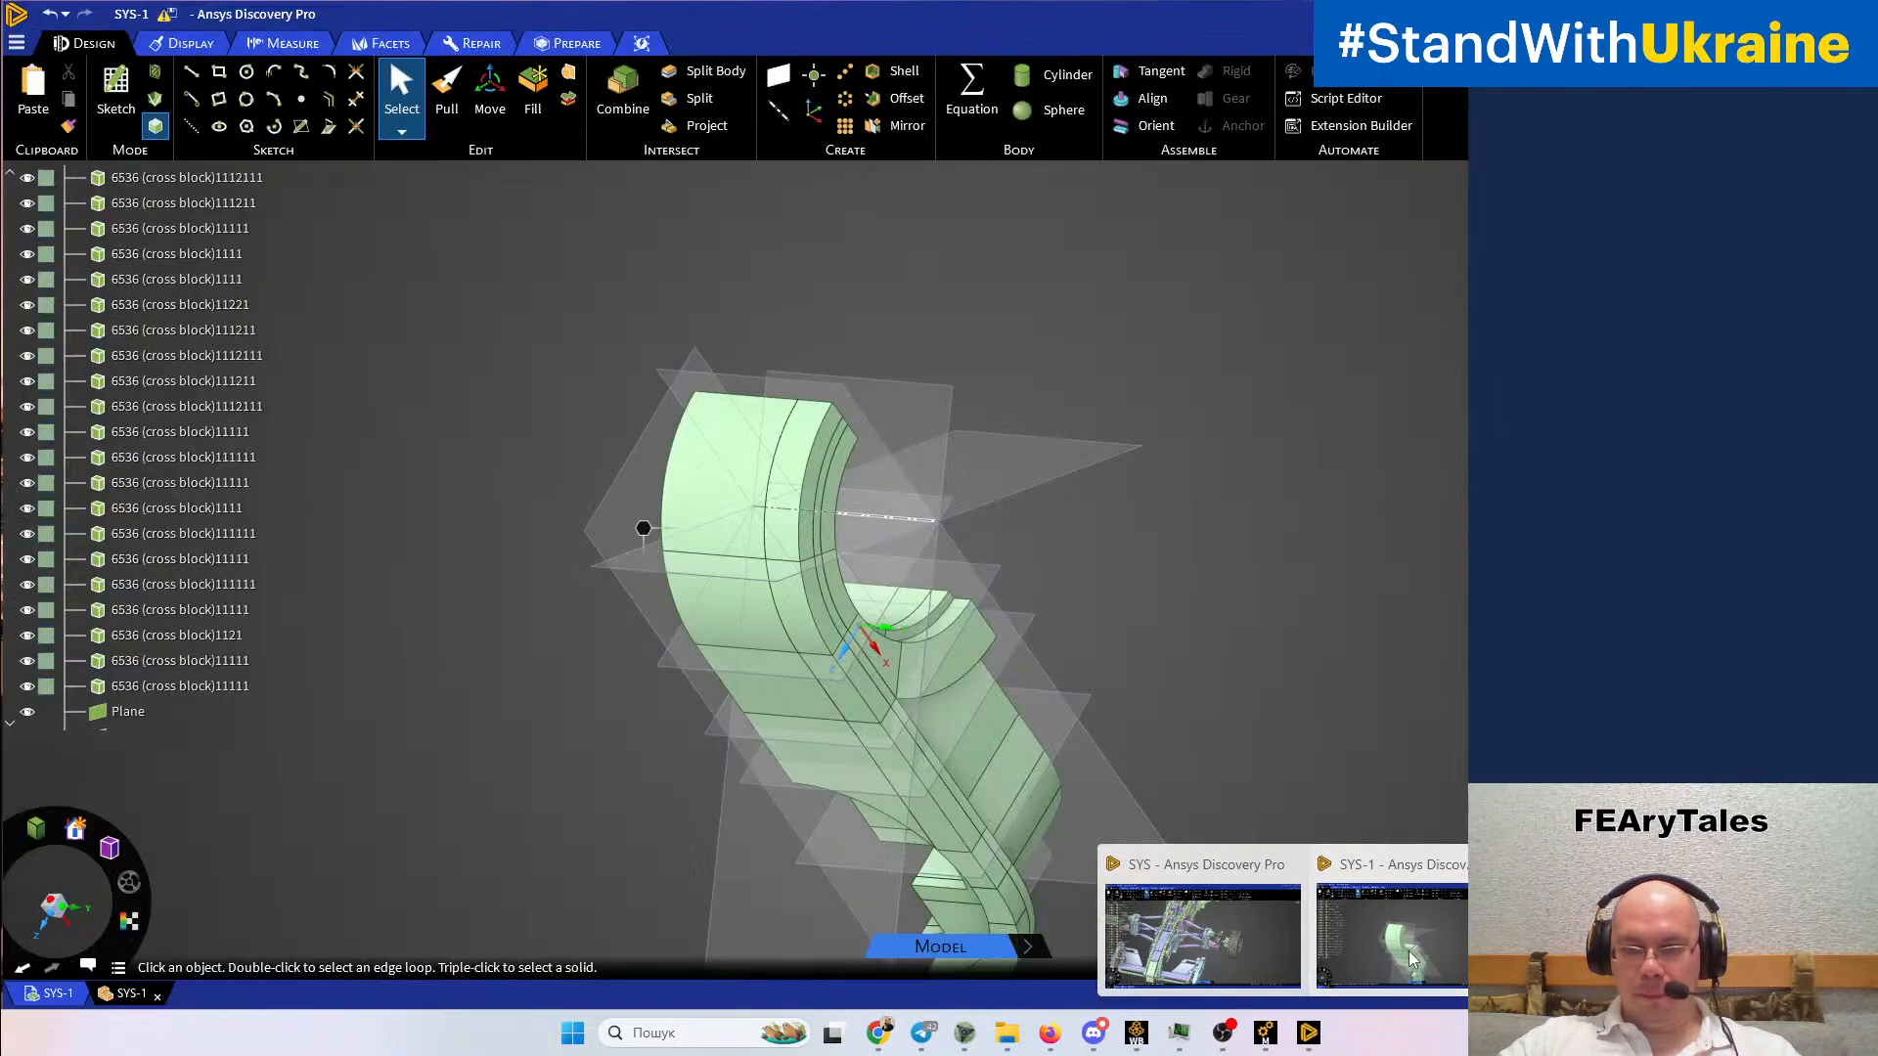
pyautogui.keyDown('shift'); pyautogui.moveTo(1237, 705); pyautogui.dragTo(1219, 529, button='middle'); pyautogui.keyUp('shift')
pyautogui.moveTo(1019, 637)
pyautogui.mouseDown(button='middle')
pyautogui.moveTo(897, 621)
pyautogui.moveTo(796, 671)
pyautogui.moveTo(732, 808)
pyautogui.moveTo(944, 722)
pyautogui.moveTo(868, 721)
pyautogui.moveTo(743, 808)
pyautogui.moveTo(793, 788)
pyautogui.moveTo(774, 786)
pyautogui.moveTo(777, 755)
pyautogui.moveTo(582, 795)
pyautogui.moveTo(851, 763)
pyautogui.moveTo(1123, 473)
pyautogui.moveTo(1376, 315)
pyautogui.mouseUp(button='middle')
pyautogui.moveTo(1166, 532); pyautogui.dragTo(1194, 487, button='middle')
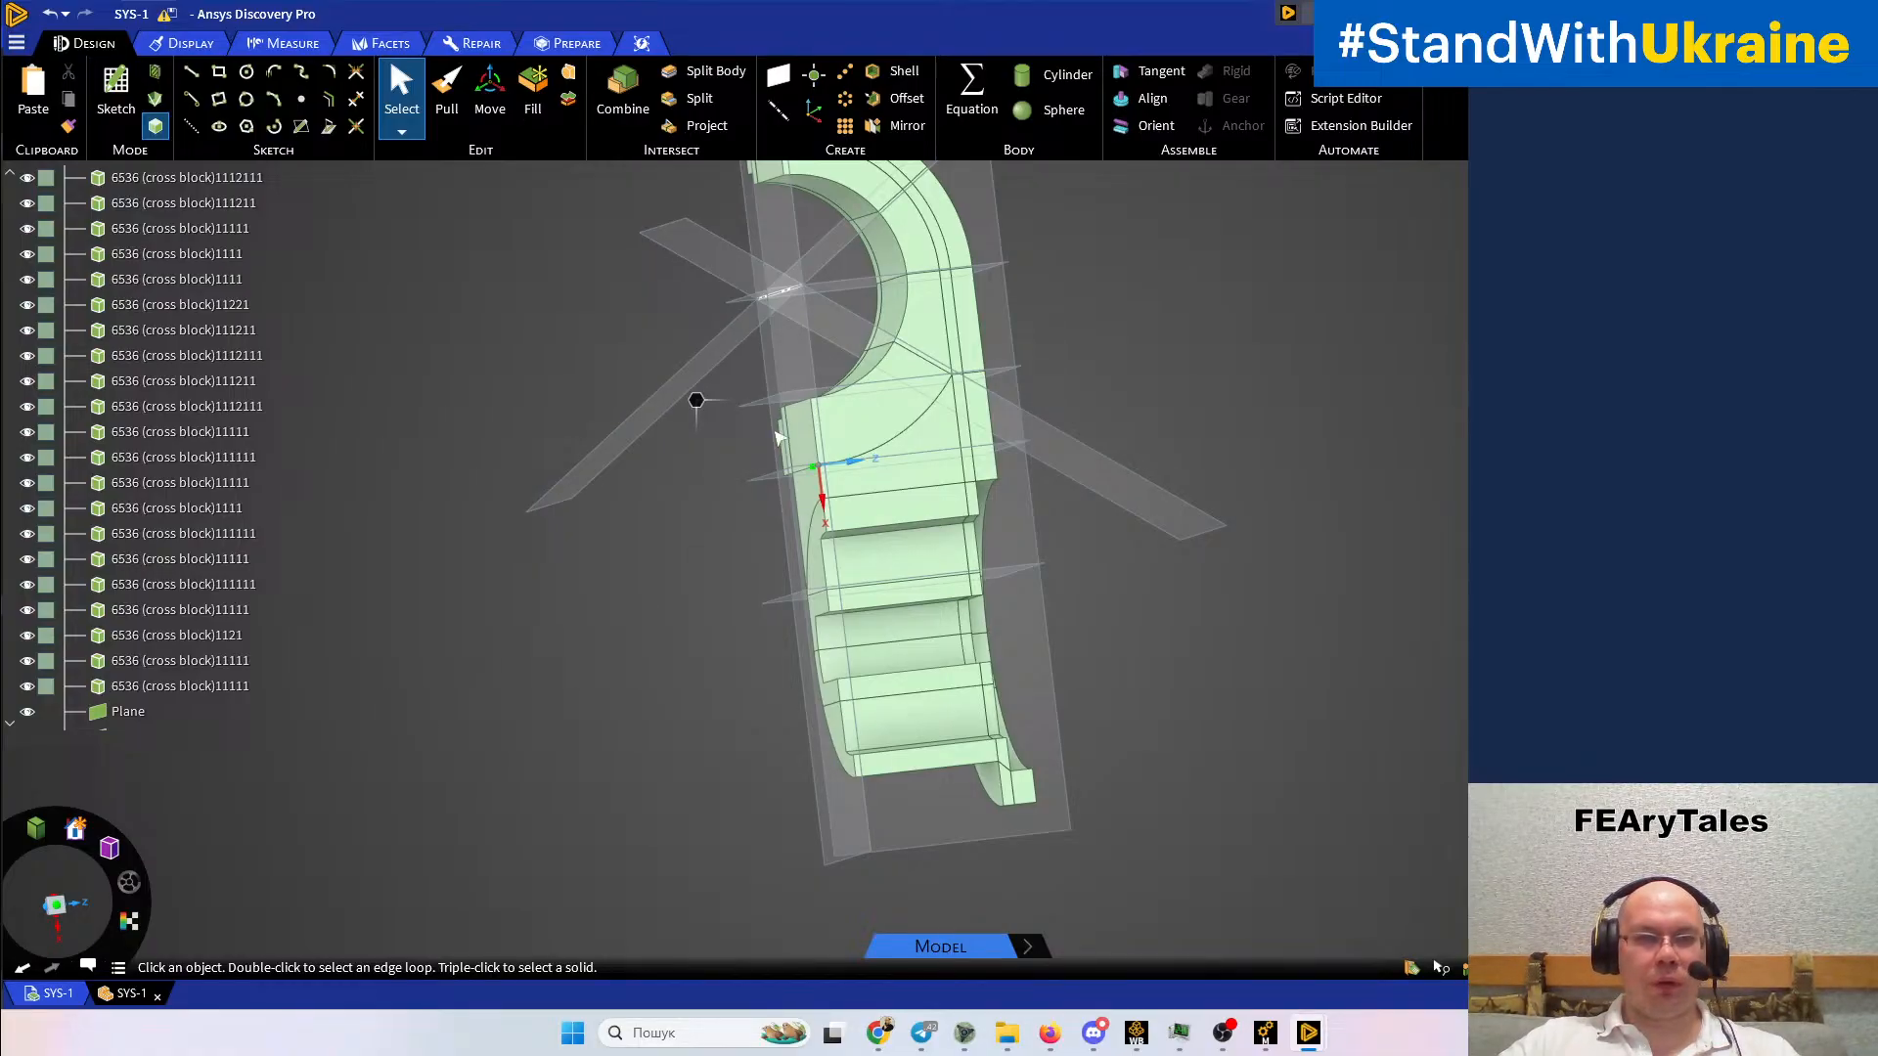
pyautogui.click(569, 43)
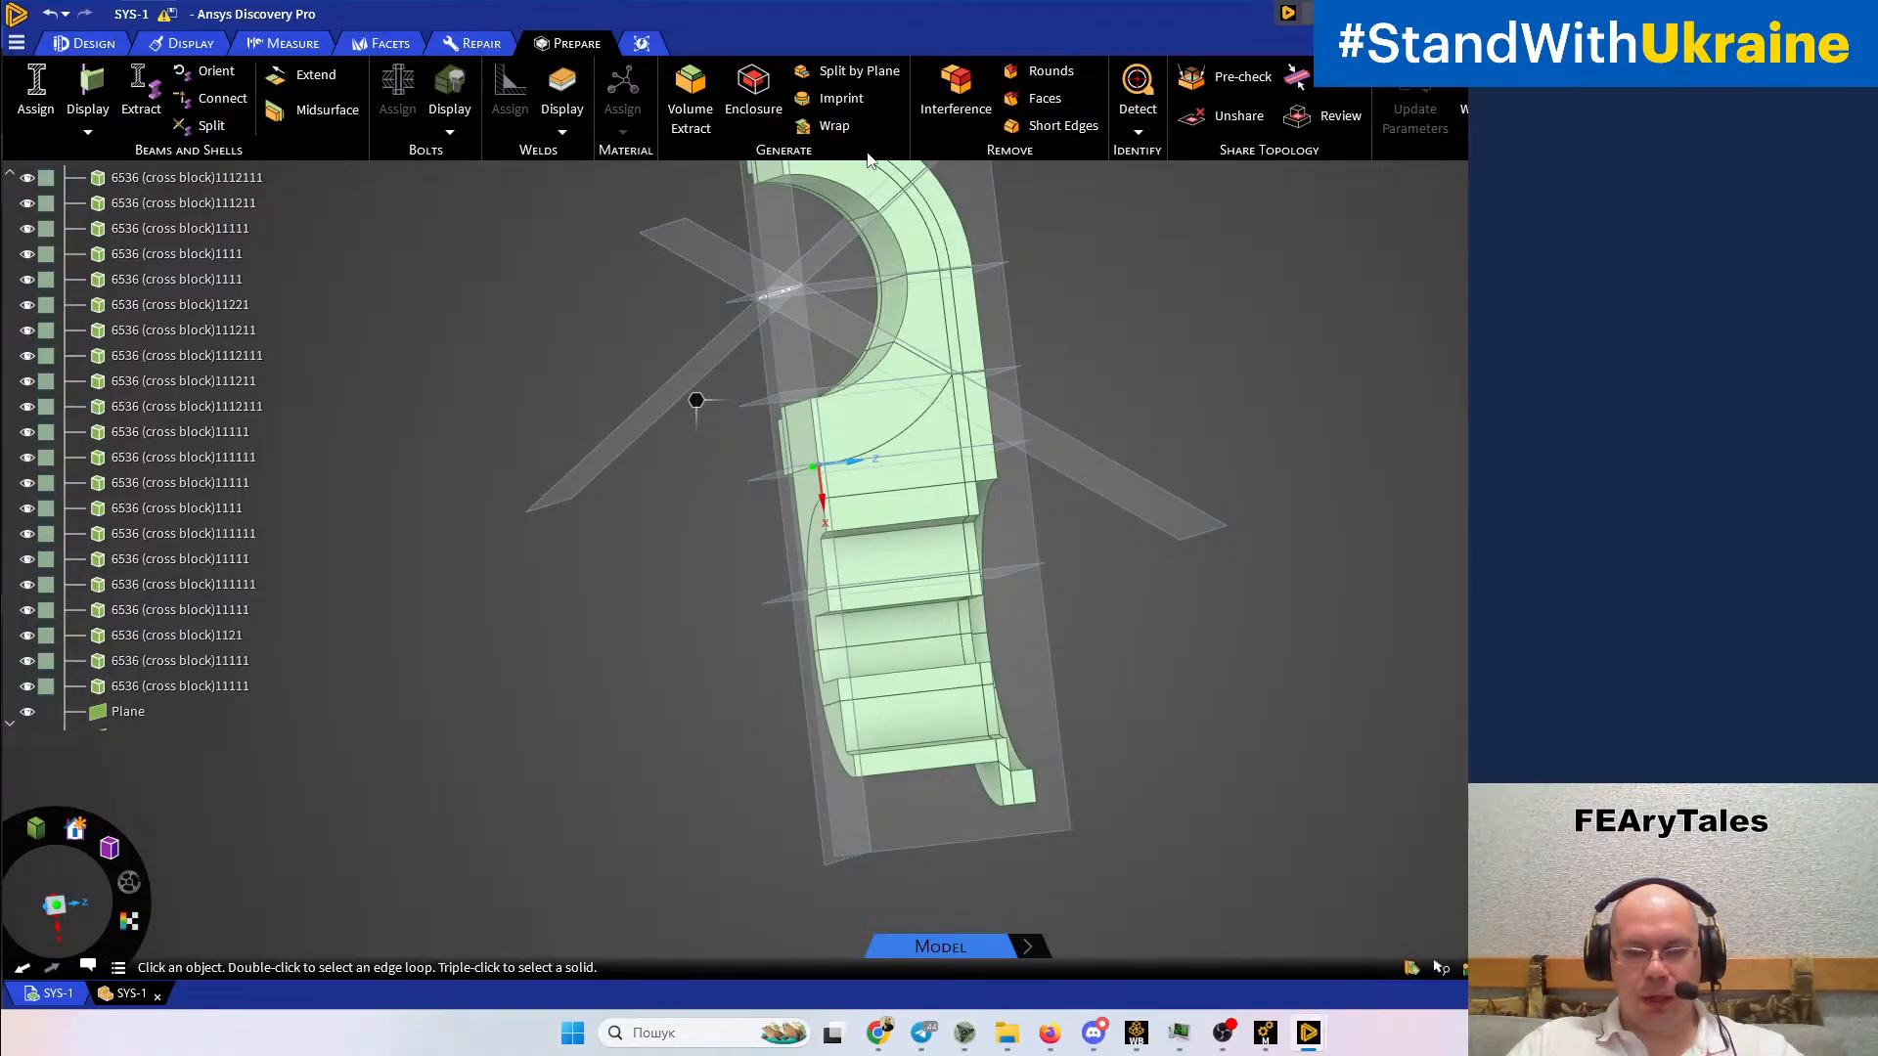
pyautogui.moveTo(1023, 303); pyautogui.dragTo(1007, 345, button='middle')
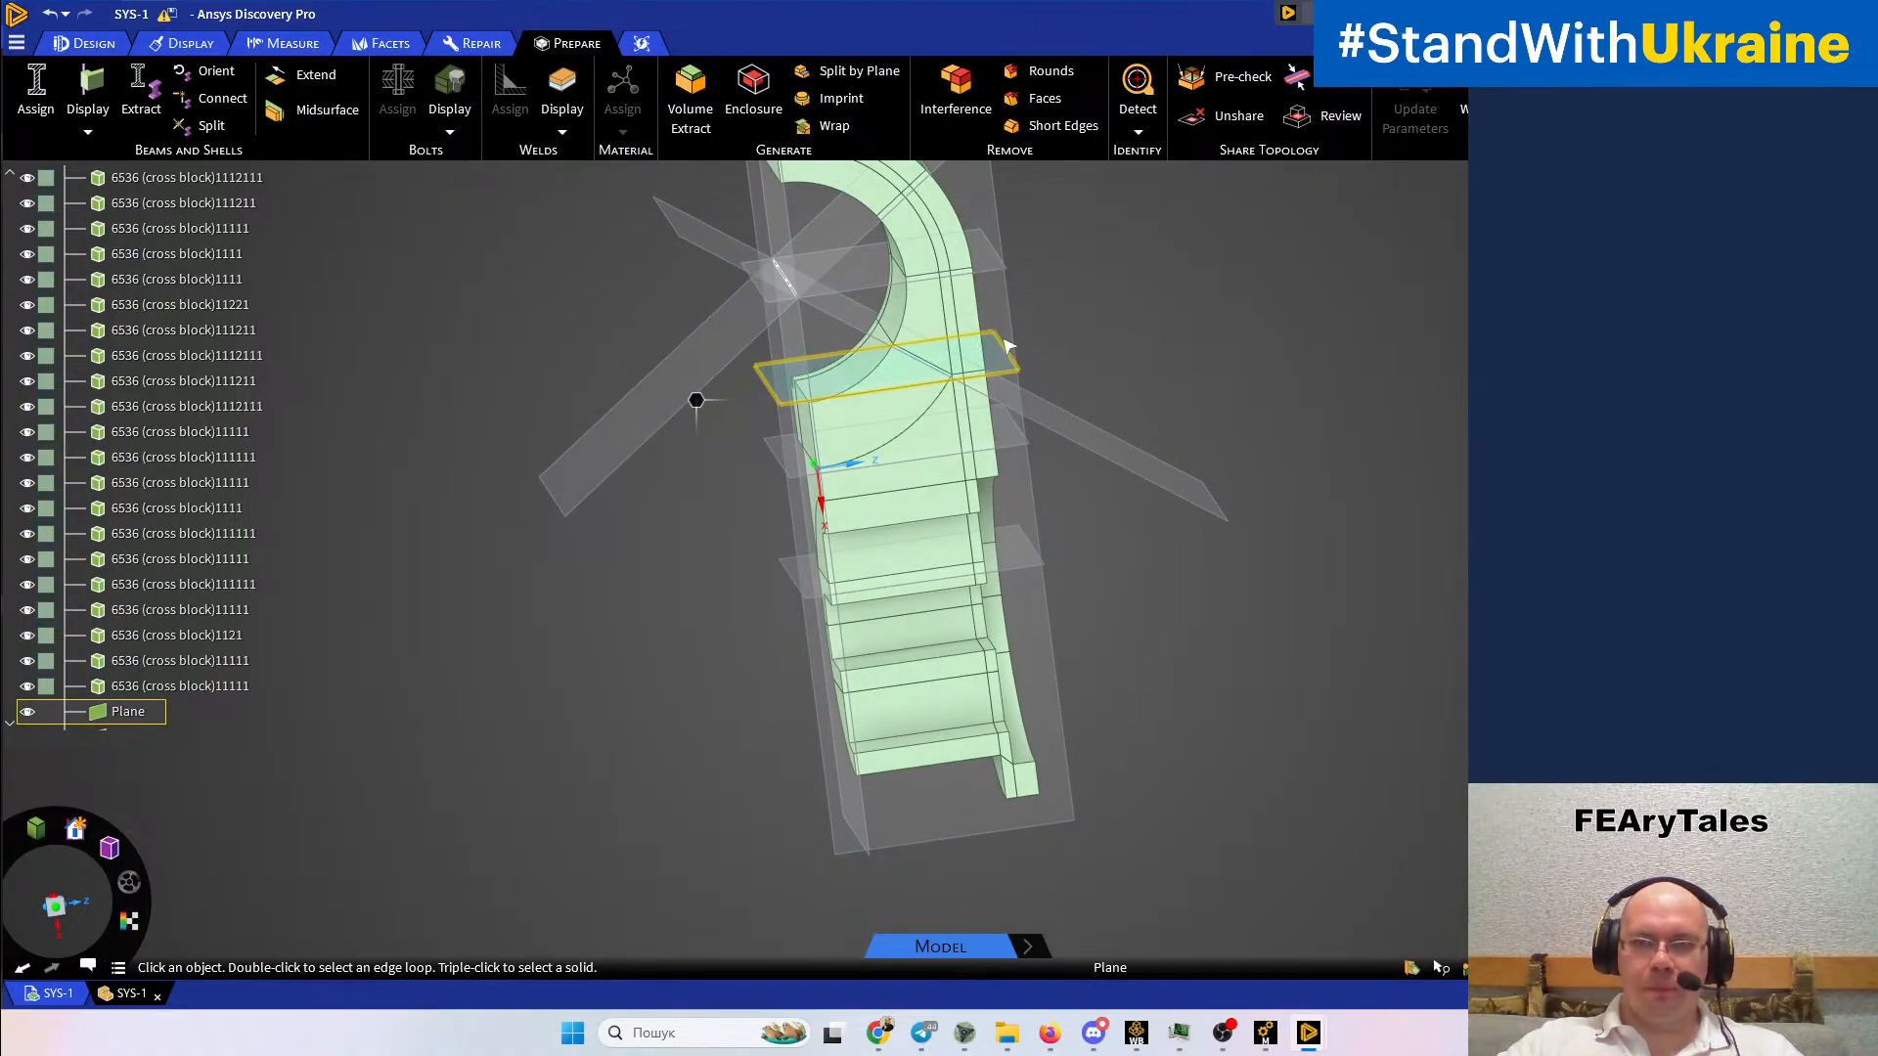
pyautogui.click(1299, 80)
pyautogui.click(603, 489)
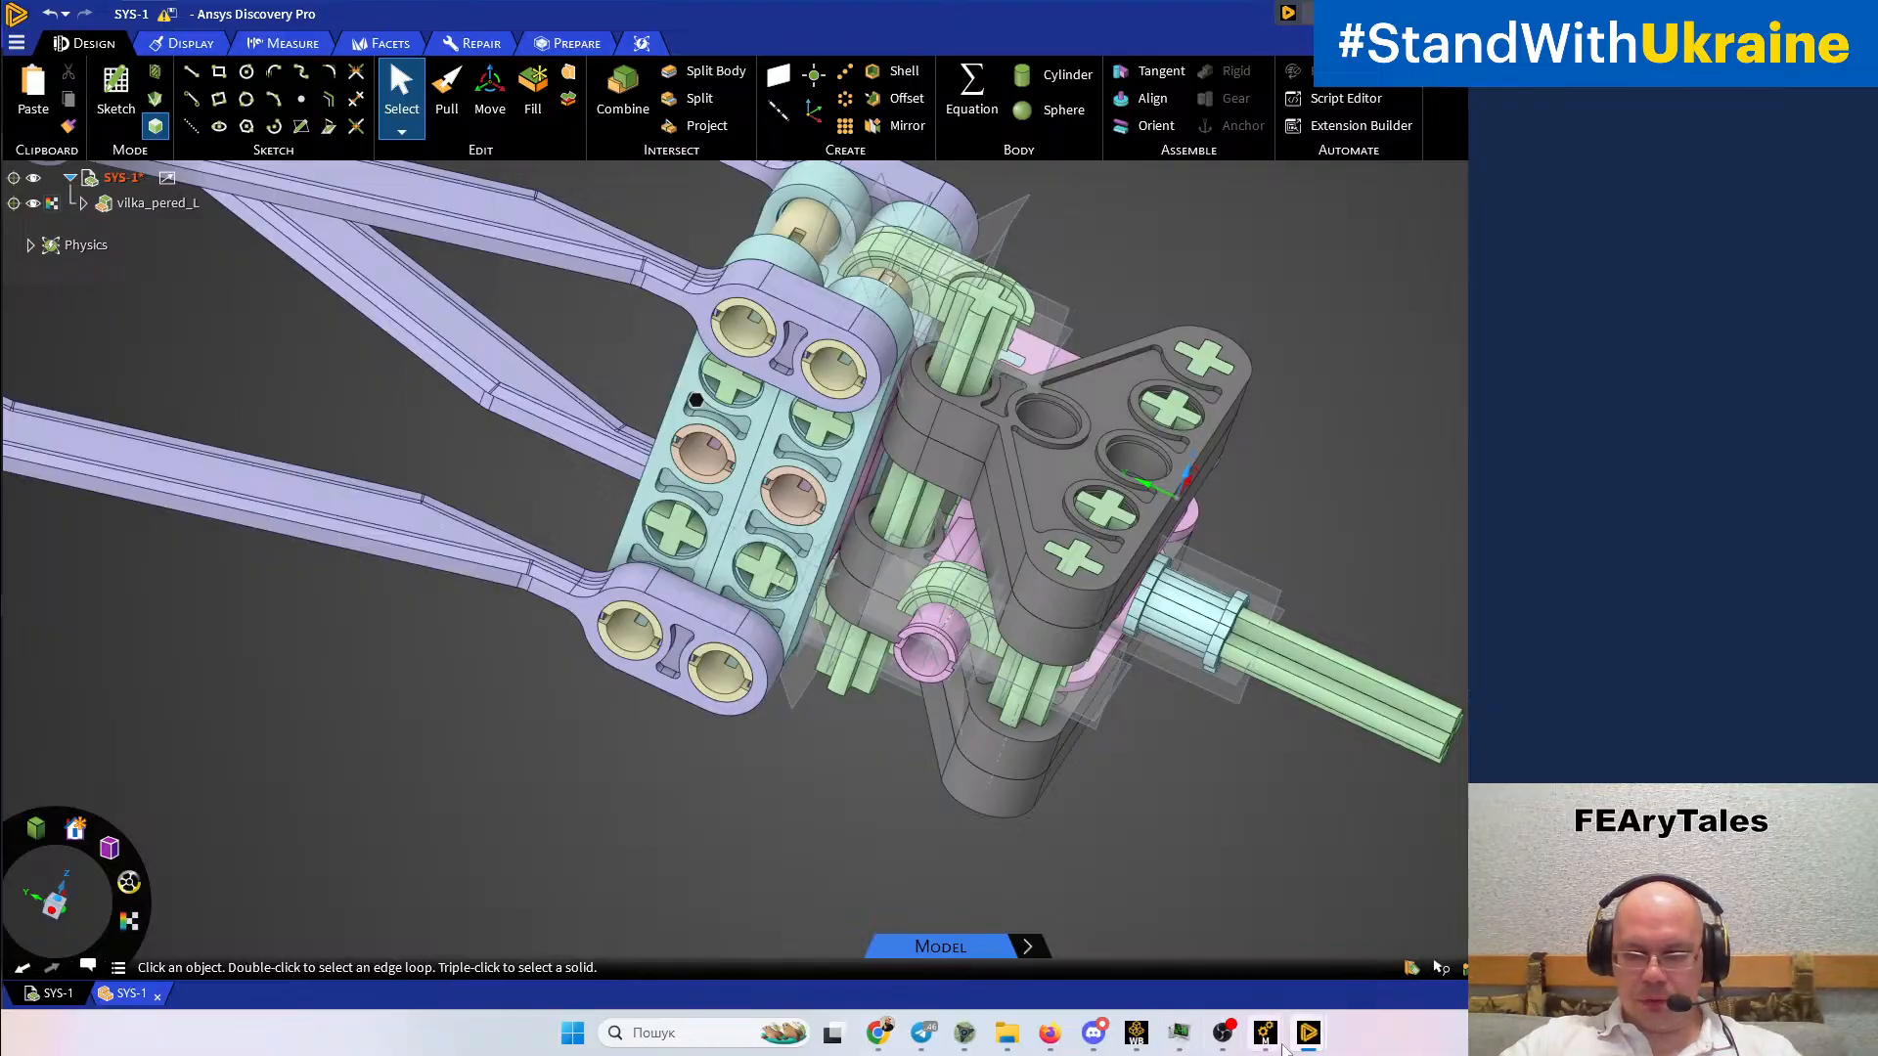
# Switch back to the f1-part model in Mechanical and examine the mesh of the stepped and curved bodies from several sides
pyautogui.moveTo(1269, 1045)
pyautogui.click(1347, 939)
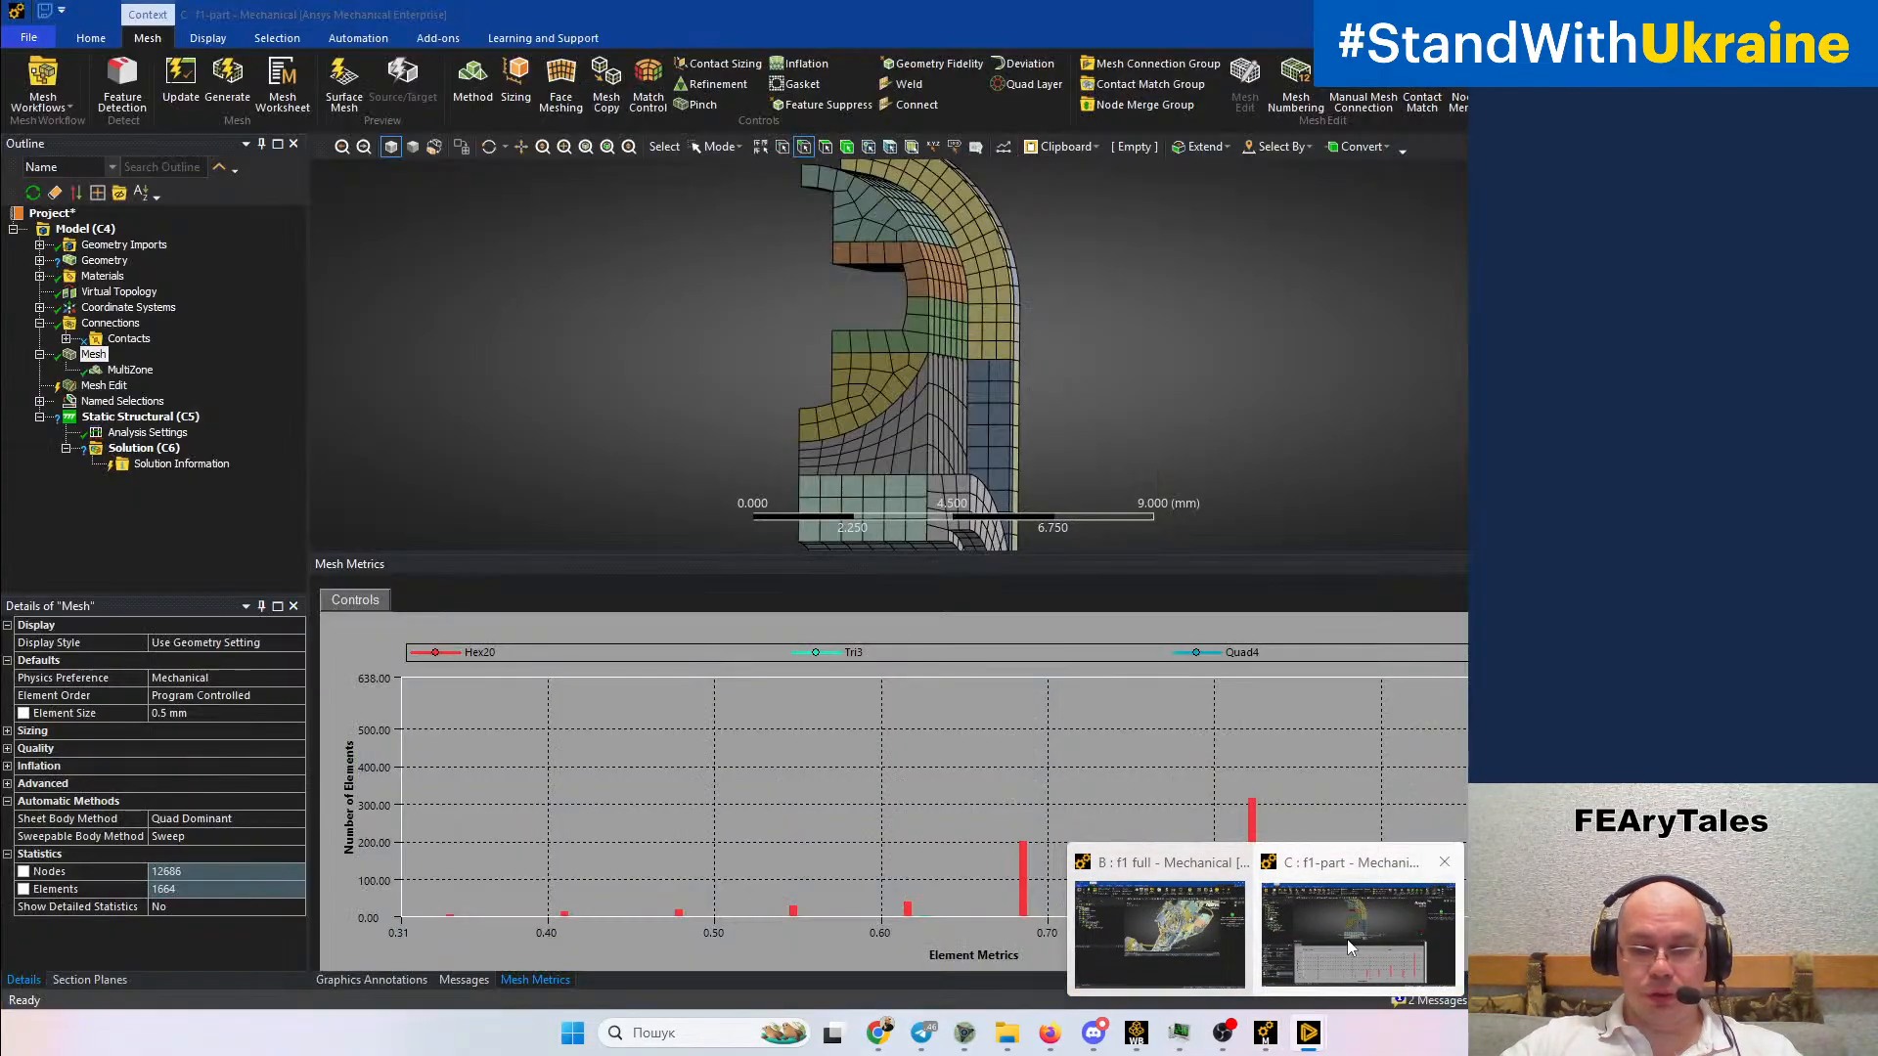
pyautogui.click(1347, 939)
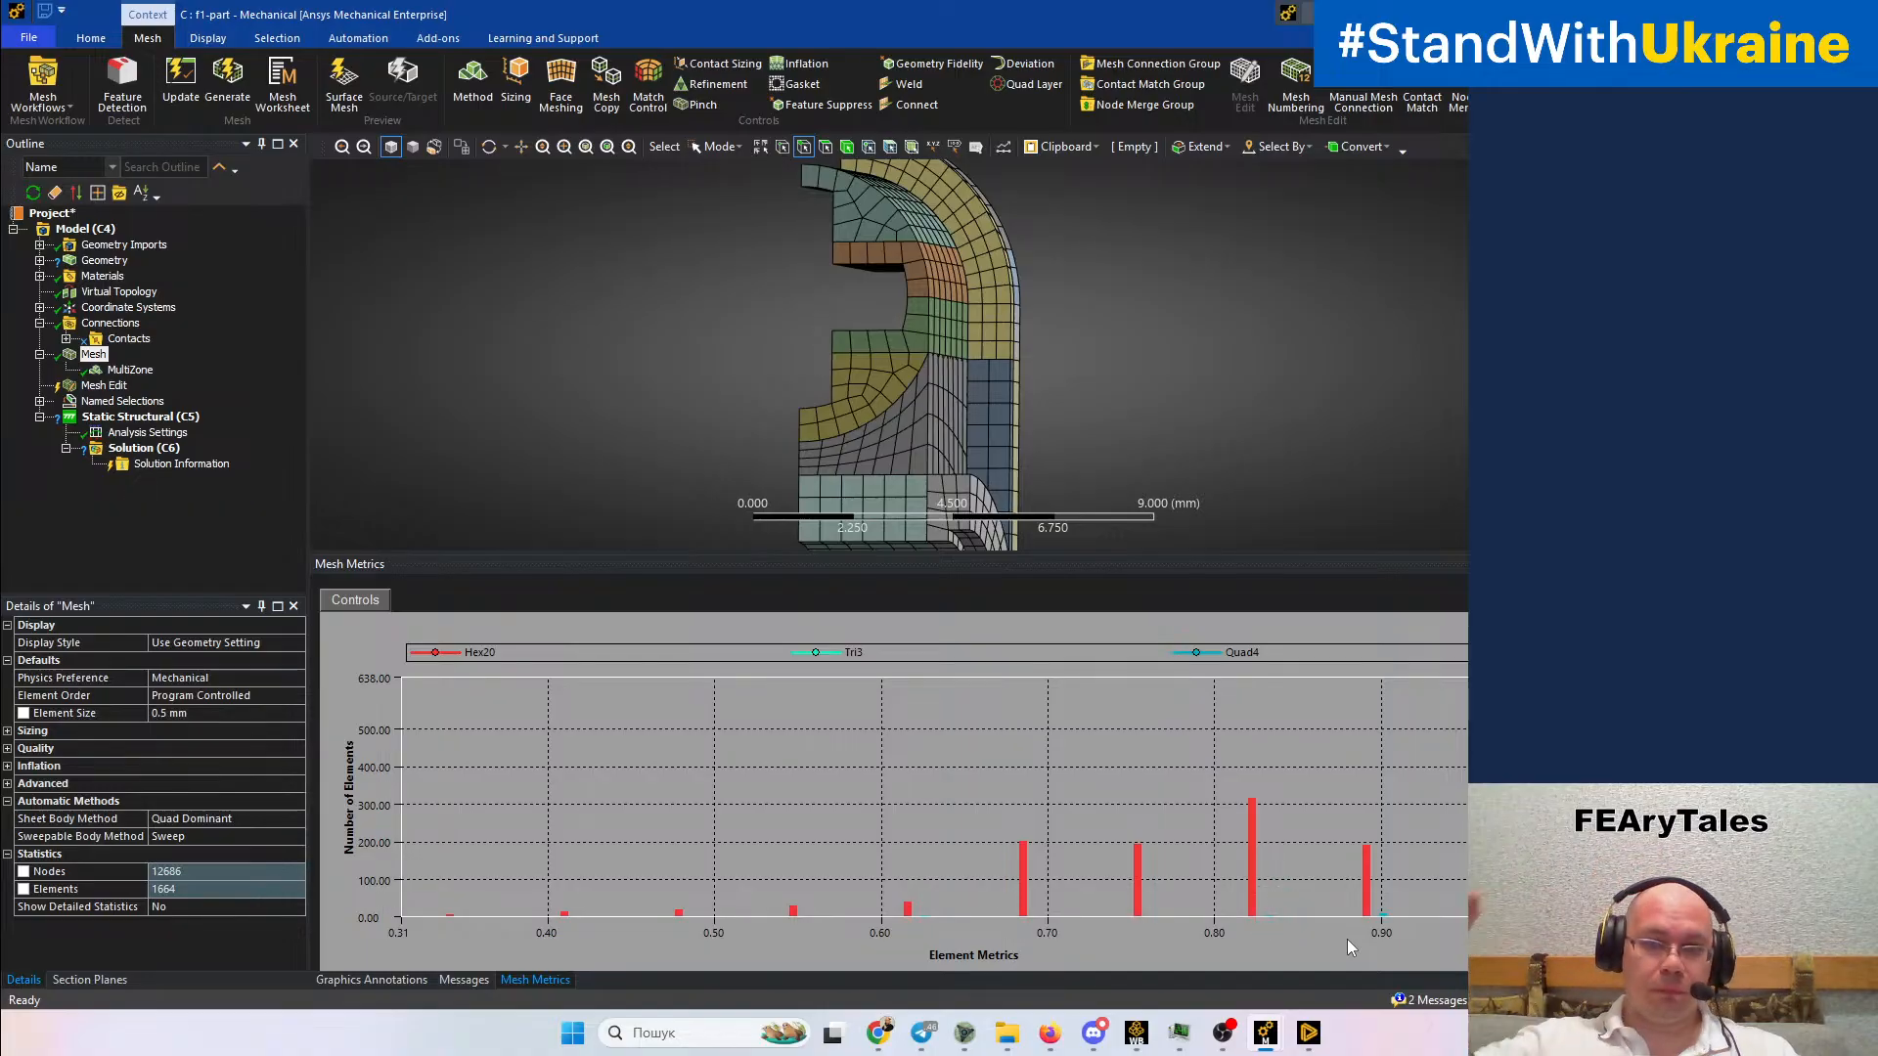
pyautogui.moveTo(976, 440); pyautogui.dragTo(978, 394, button='middle')
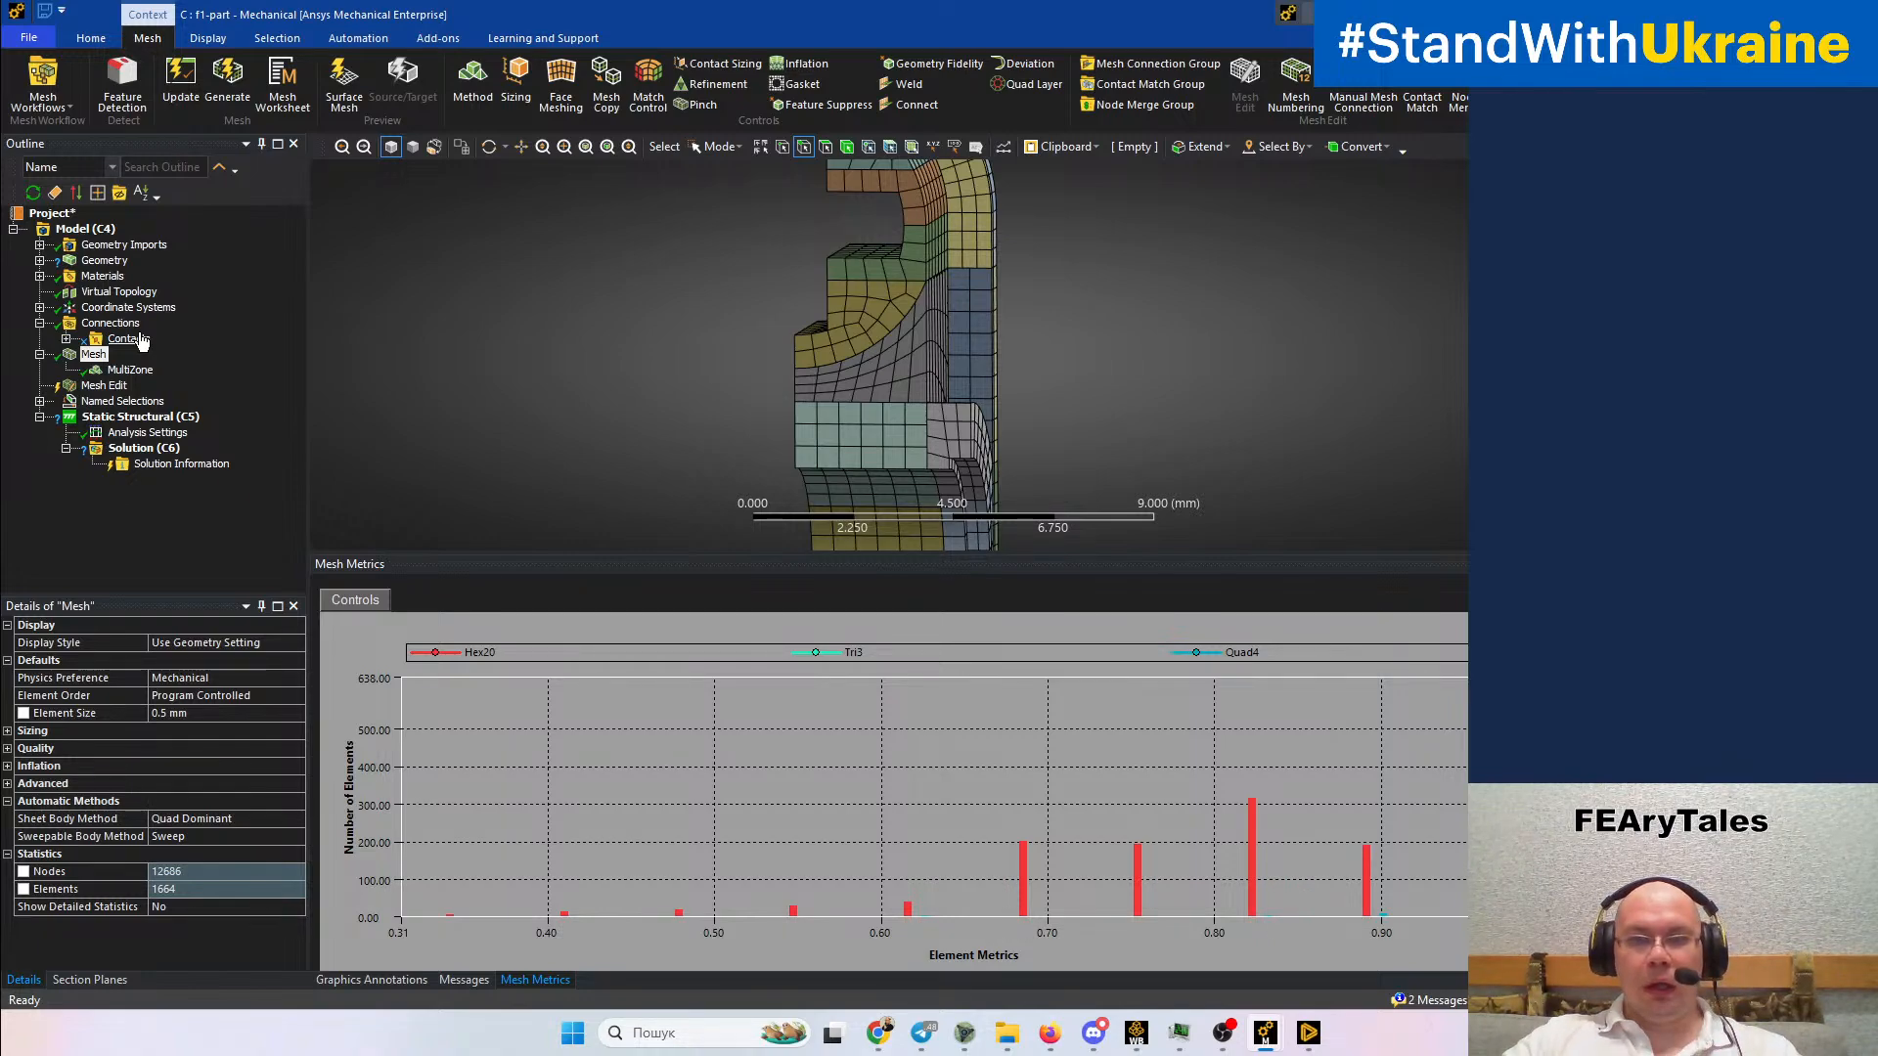
pyautogui.scroll(3, 649, 335)
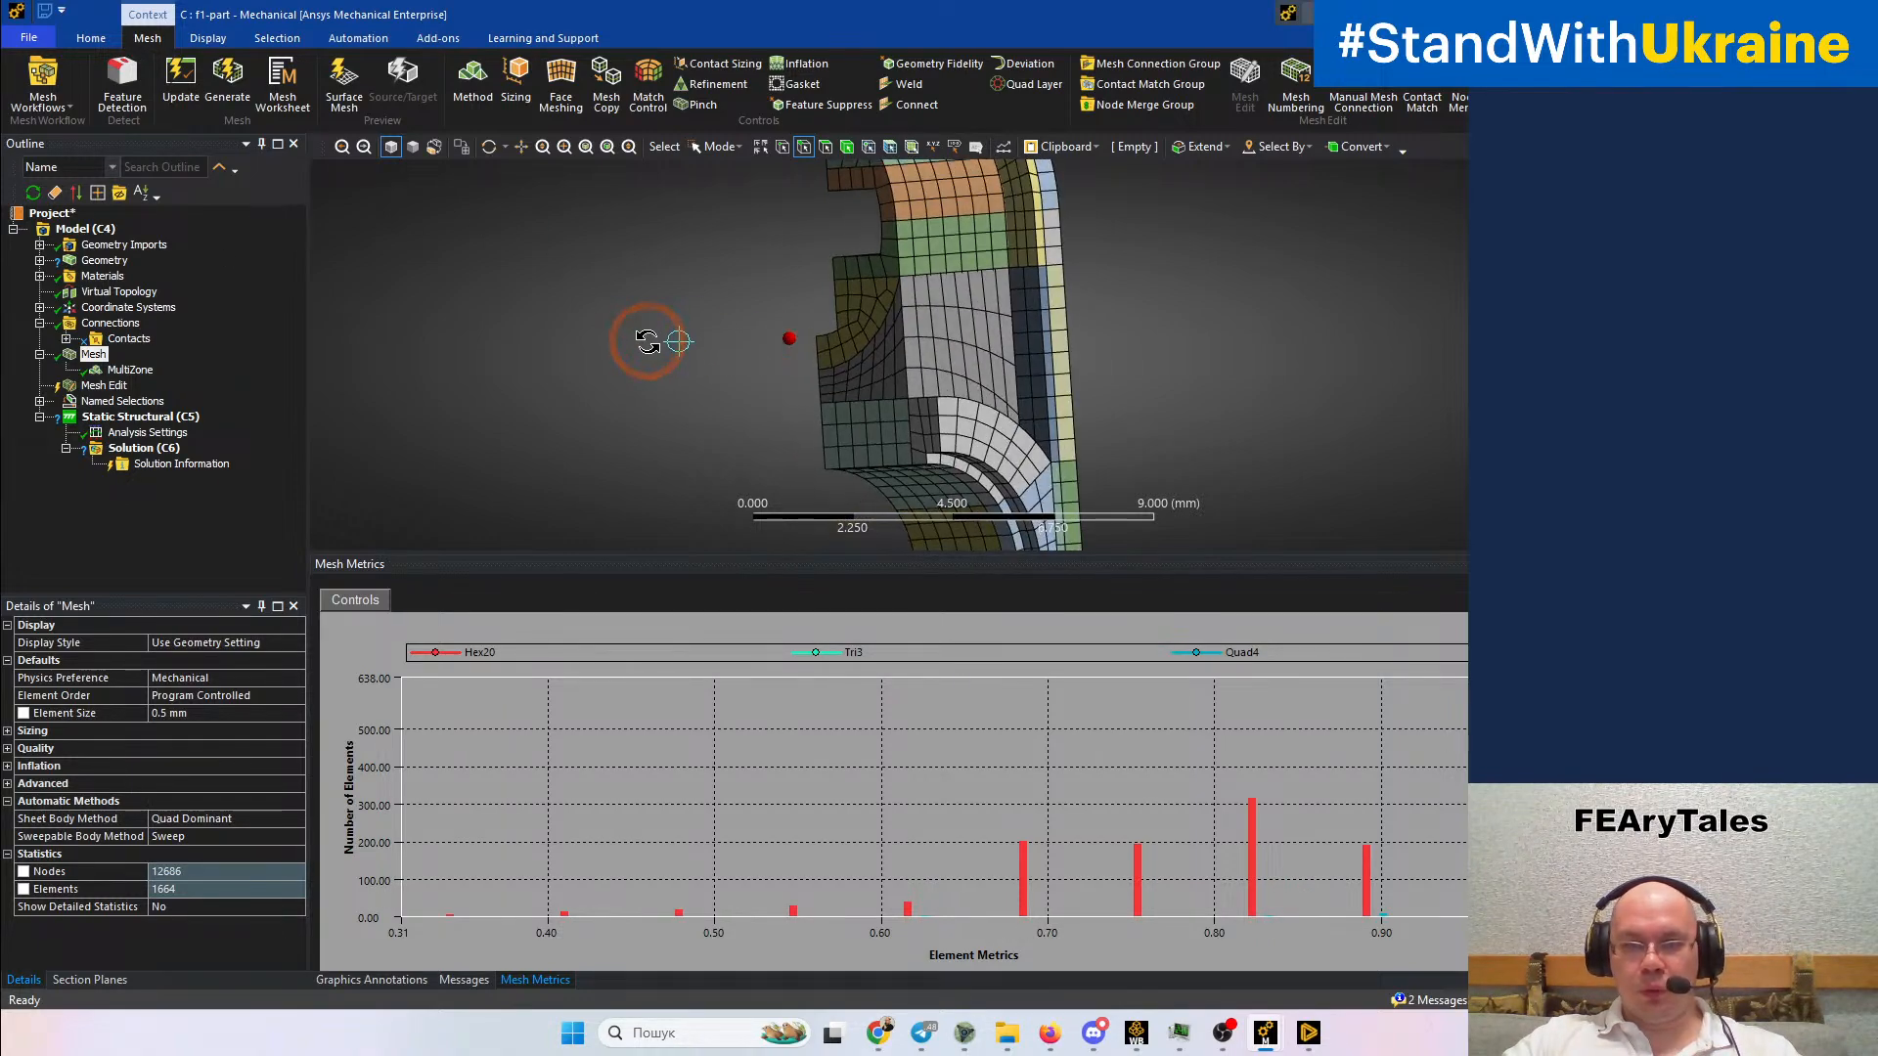
pyautogui.scroll(2, 683, 348)
pyautogui.moveTo(650, 448); pyautogui.dragTo(838, 461, button='middle')
pyautogui.keyDown('ctrl'); pyautogui.moveTo(680, 437); pyautogui.dragTo(771, 395, button='middle'); pyautogui.keyUp('ctrl')
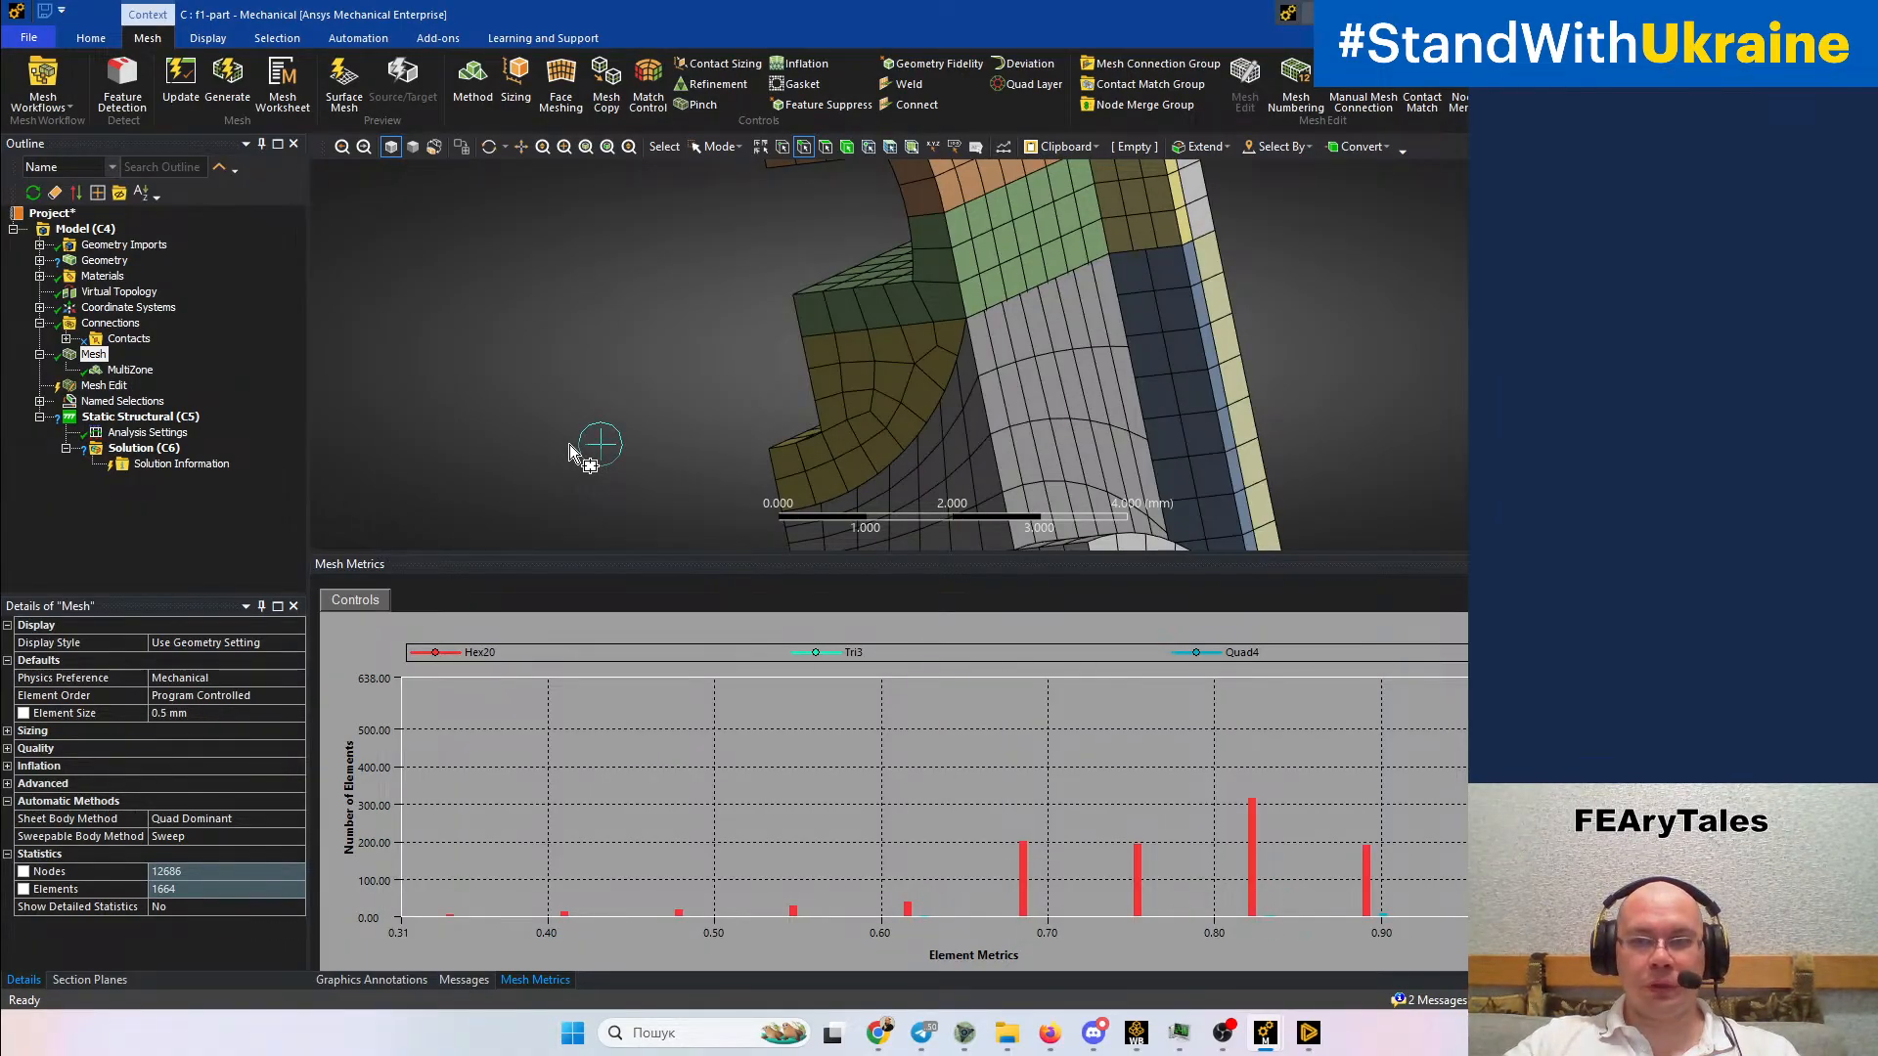
pyautogui.moveTo(523, 439); pyautogui.dragTo(728, 408, button='middle')
pyautogui.keyDown('ctrl'); pyautogui.moveTo(604, 436); pyautogui.dragTo(653, 387, button='middle'); pyautogui.keyUp('ctrl')
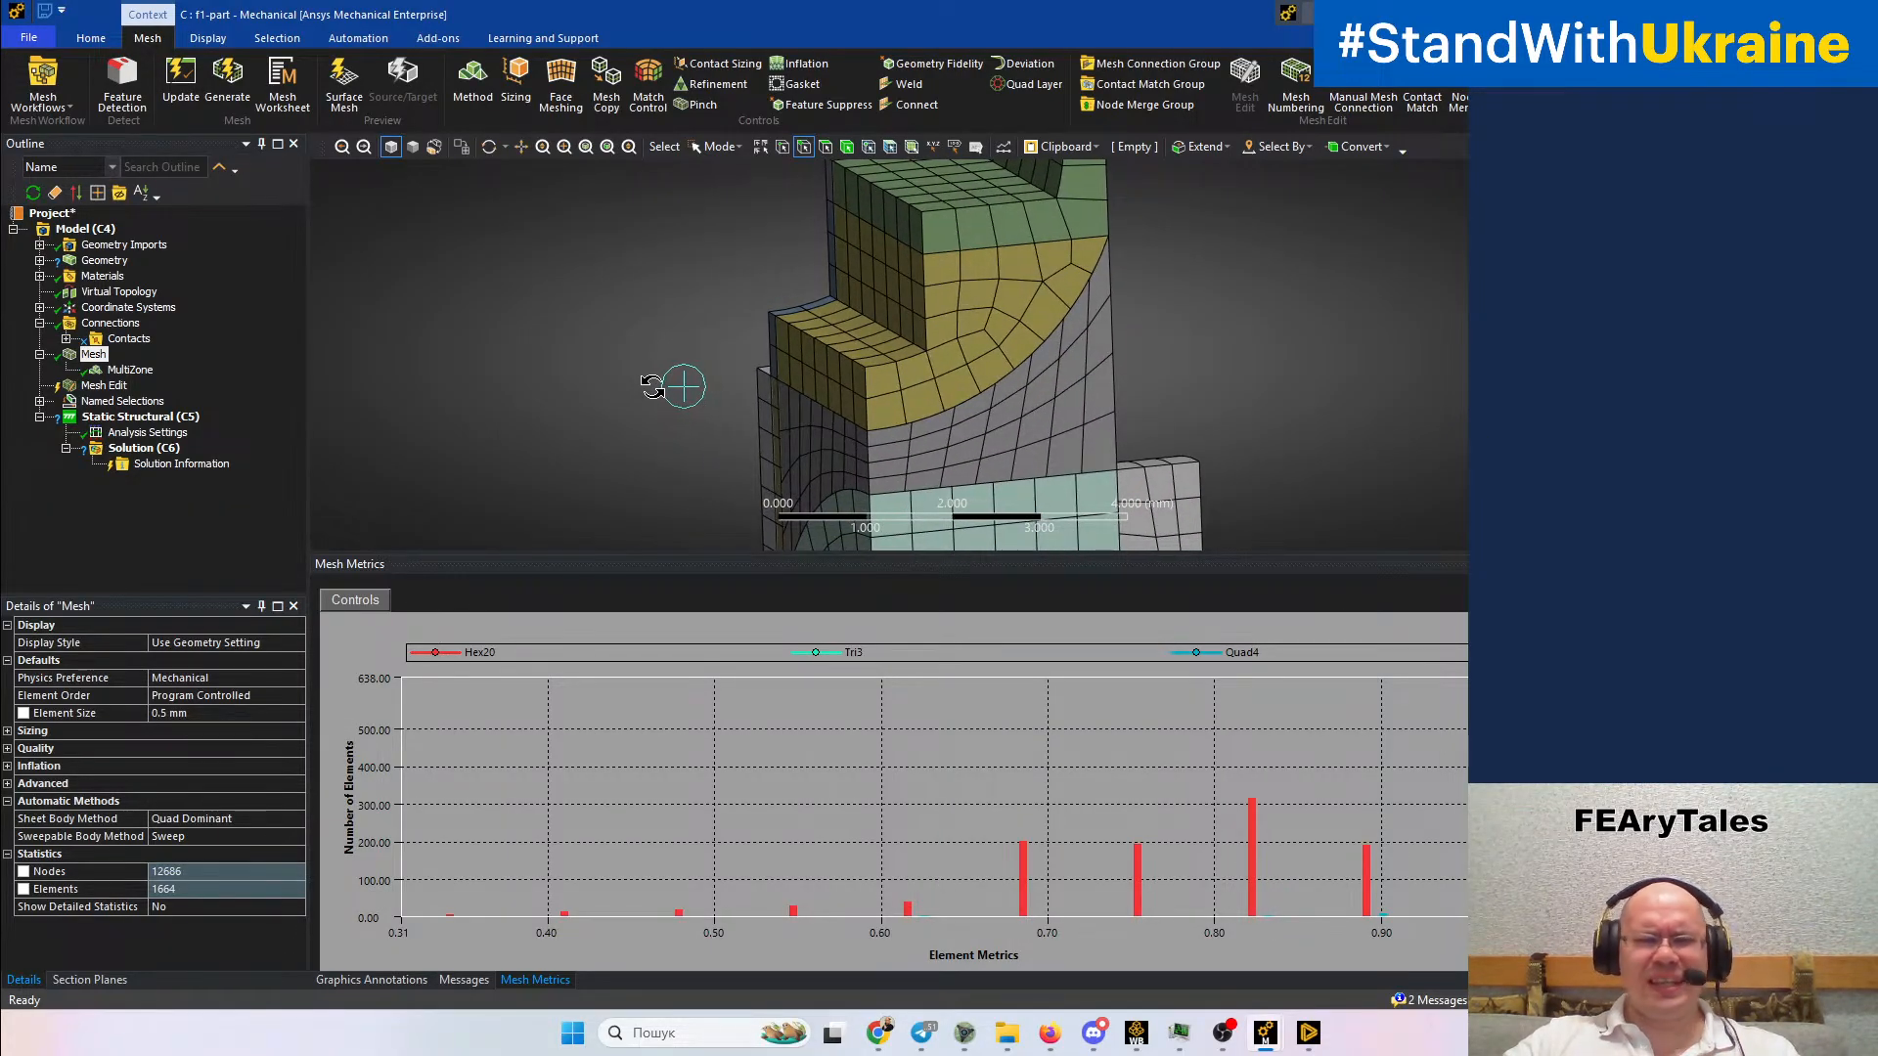
pyautogui.moveTo(653, 386); pyautogui.dragTo(653, 388, button='middle')
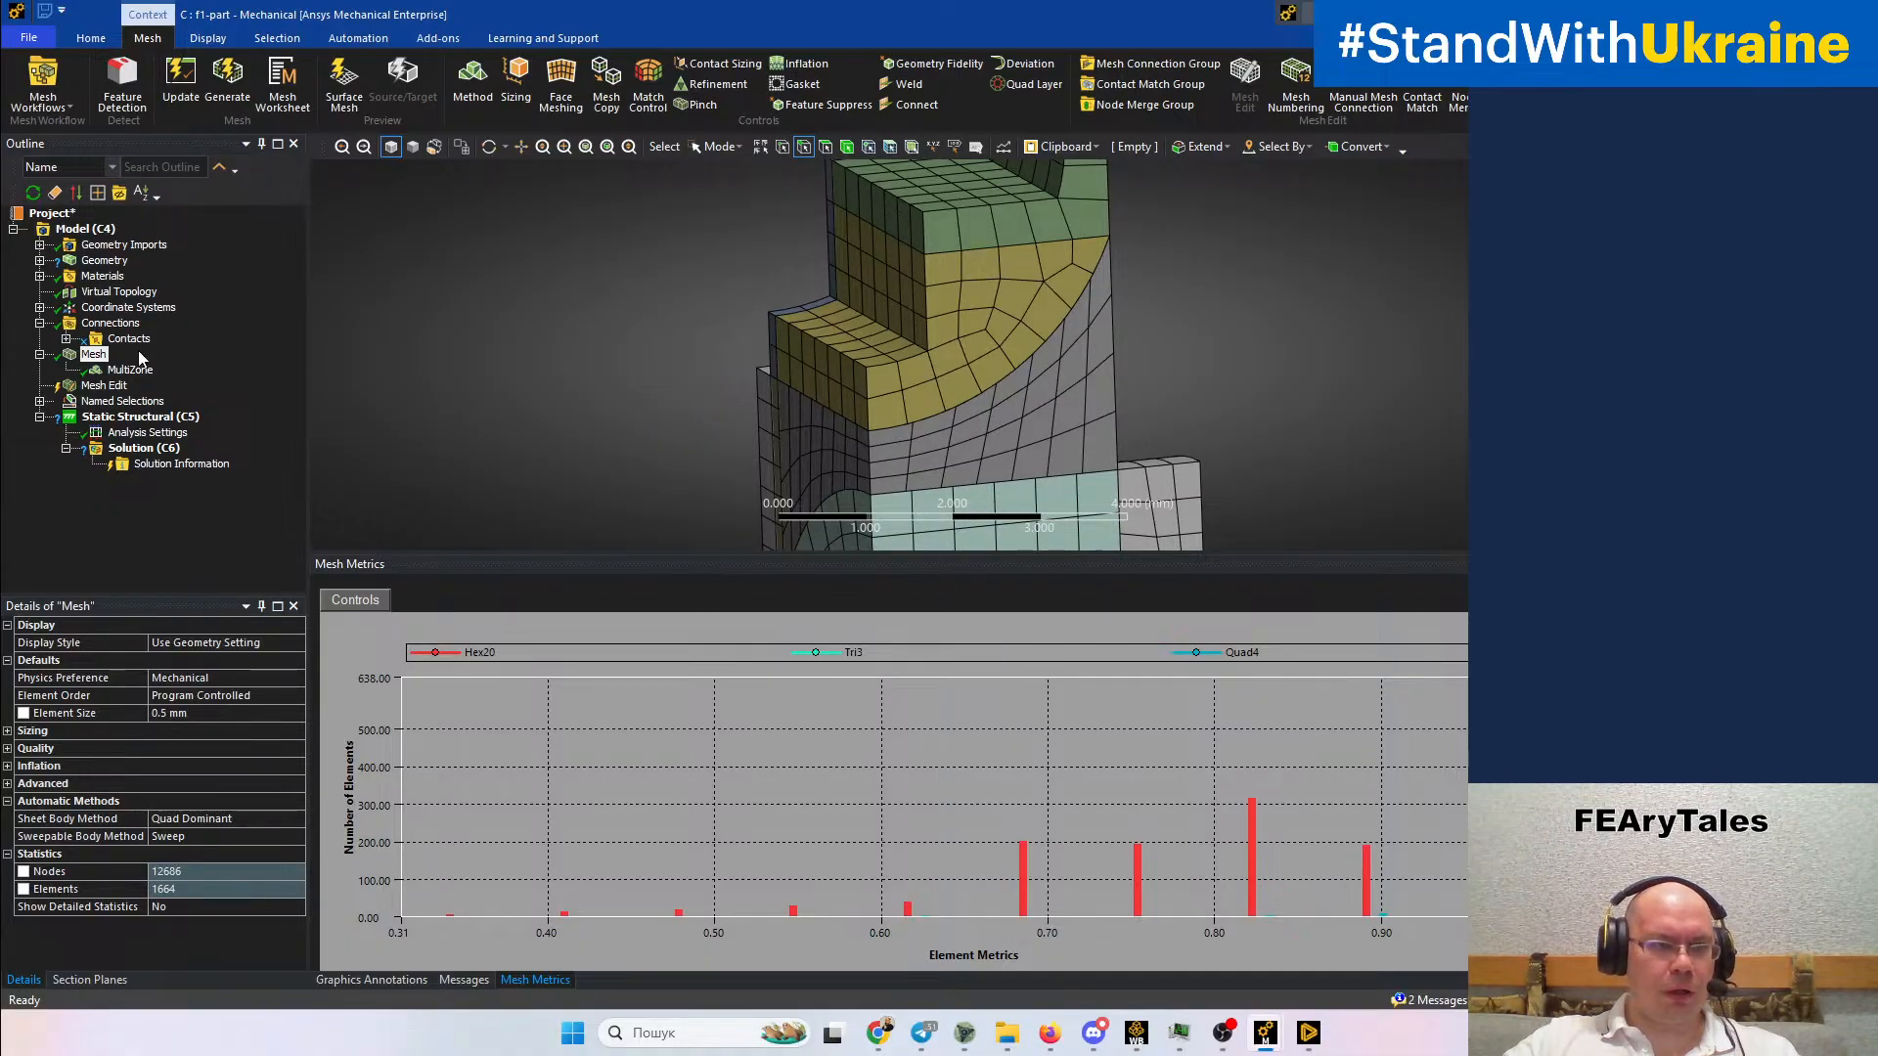
# Update the f1-part model's geometry from its source
pyautogui.click(98, 260)
pyautogui.rightClick(108, 260)
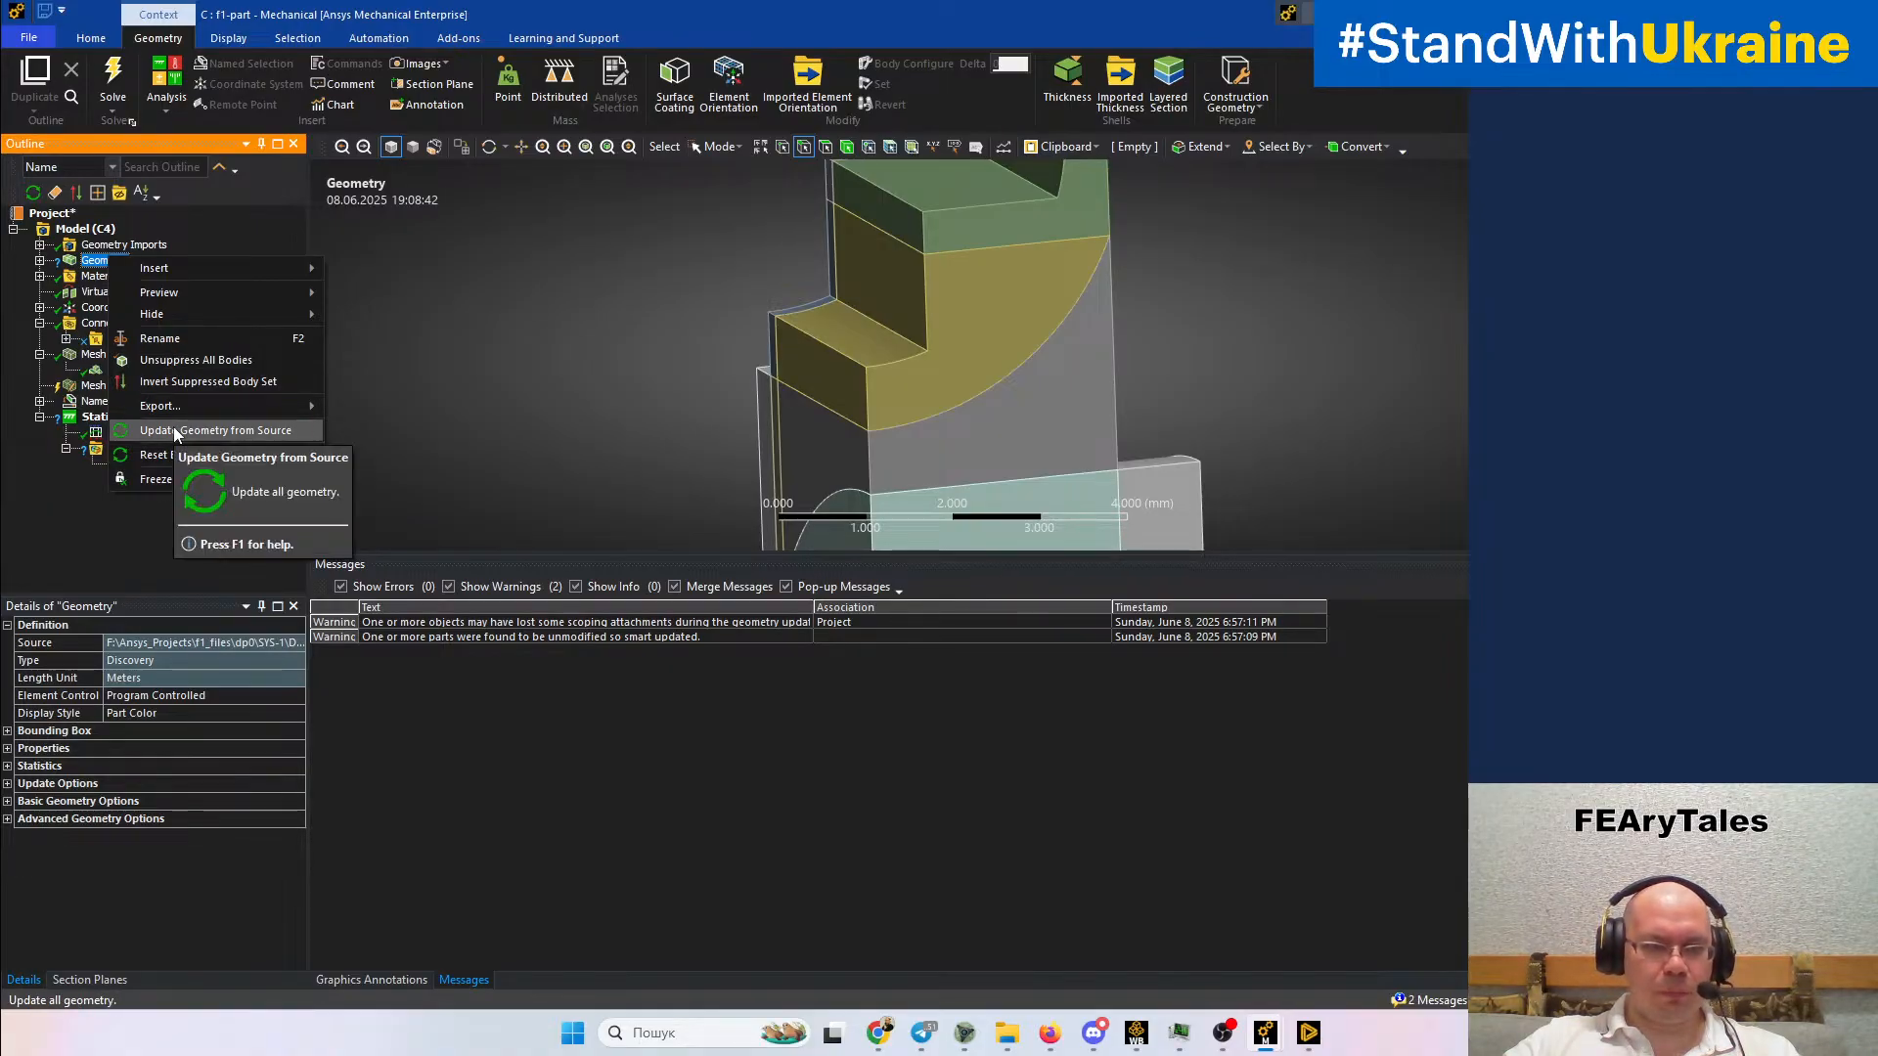
pyautogui.click(236, 448)
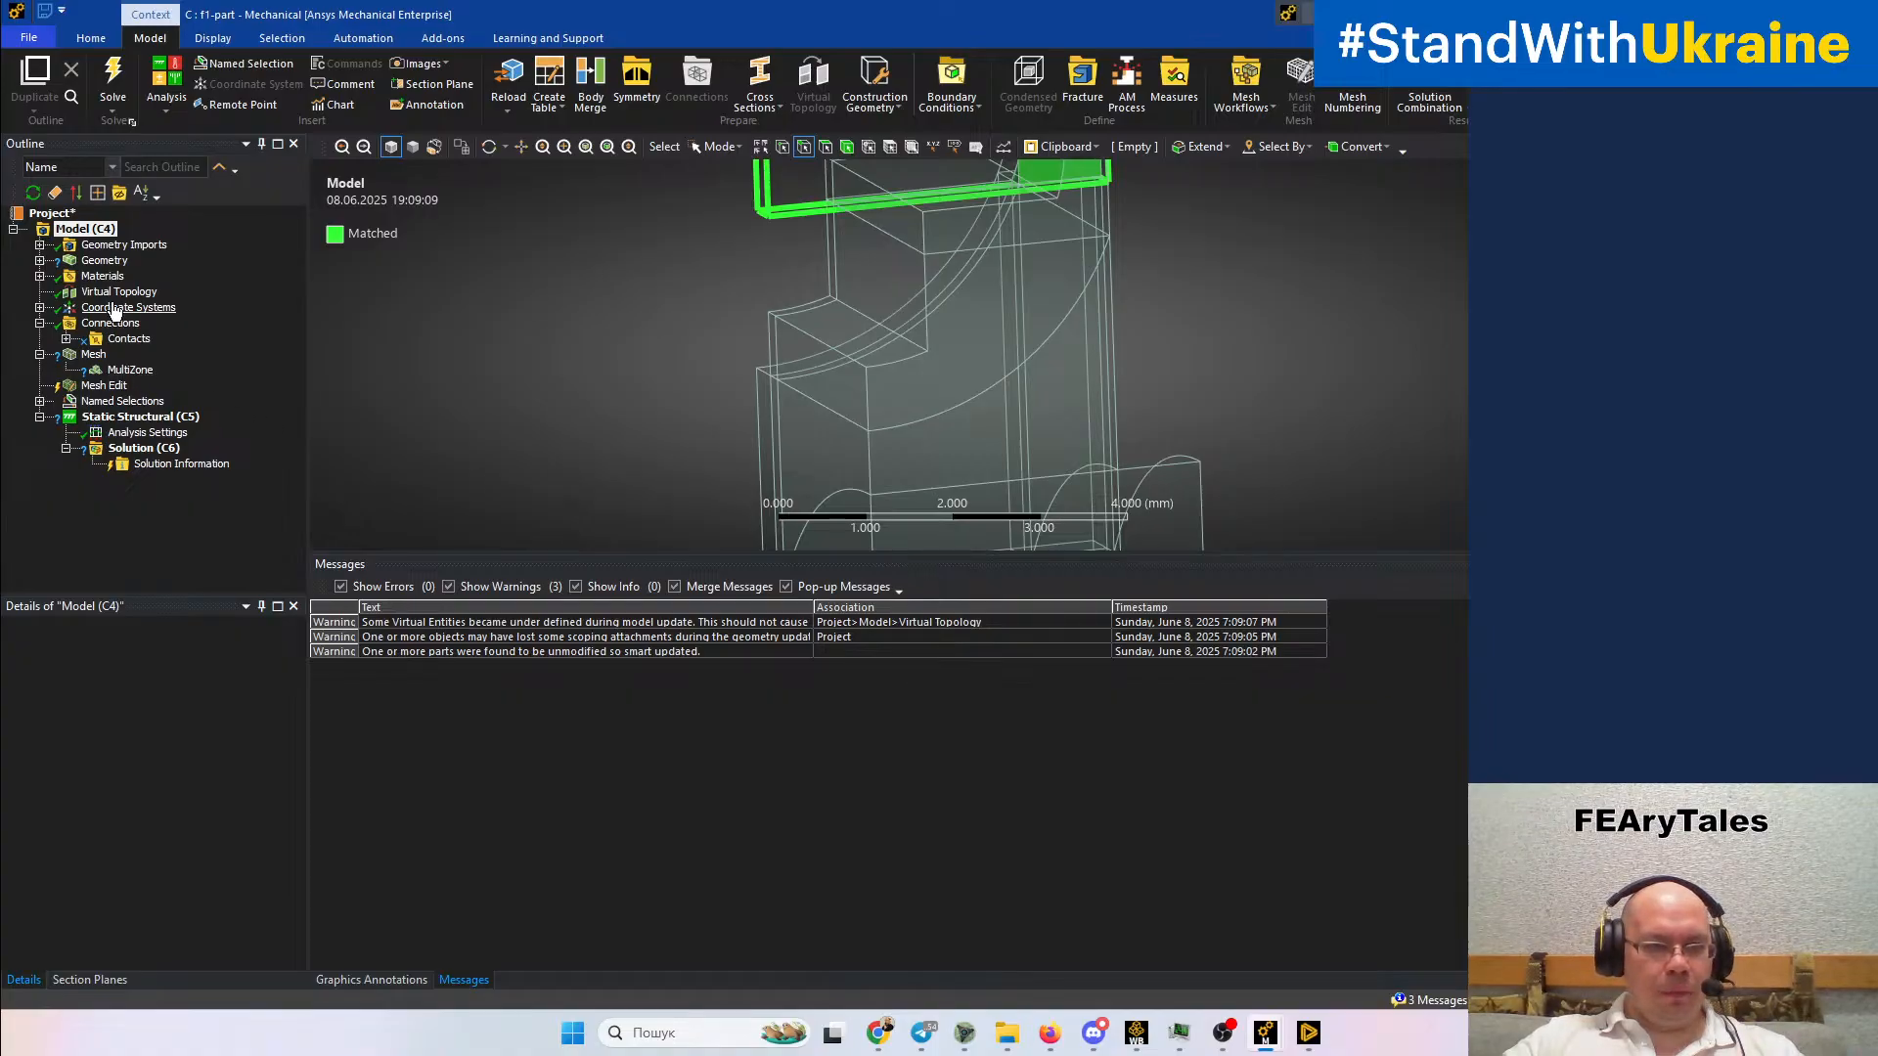
# Expand the model's geometry to find the 6536 (cross block) parts and look through the bodies of the second one
pyautogui.click(39, 260)
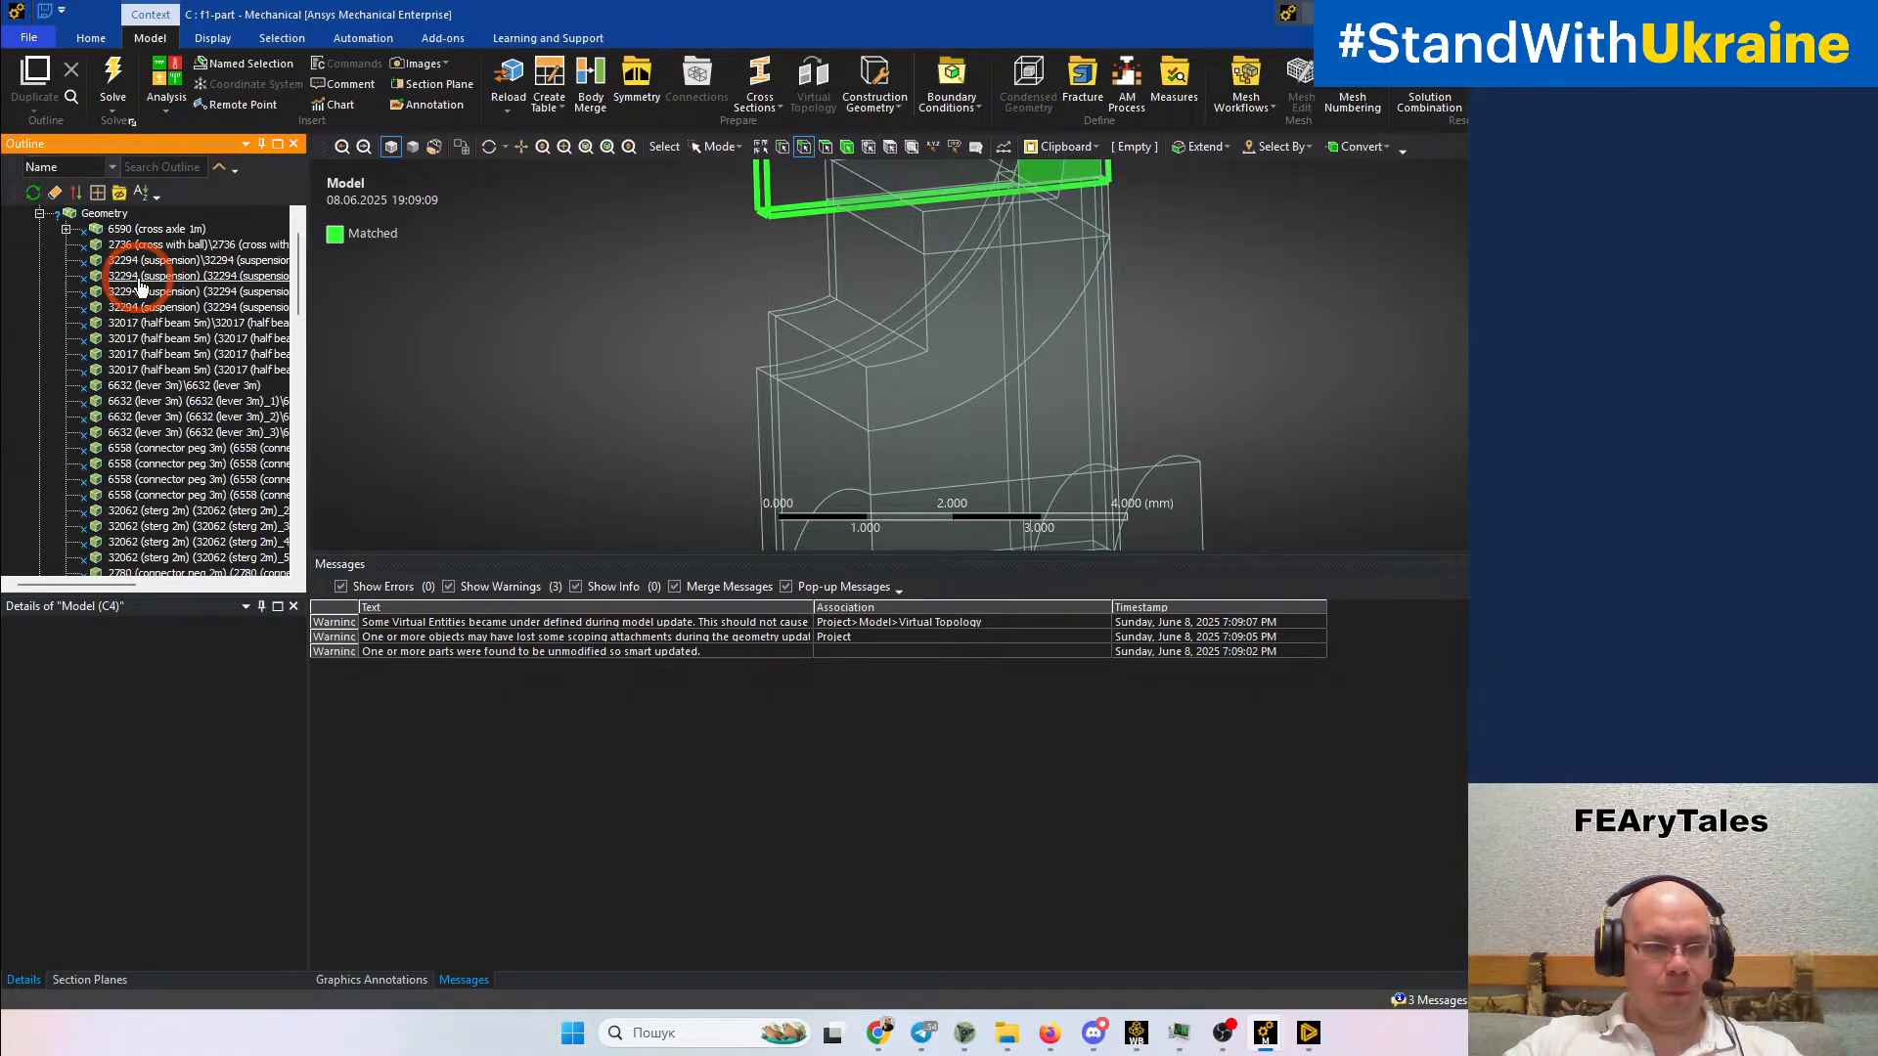
pyautogui.click(54, 276)
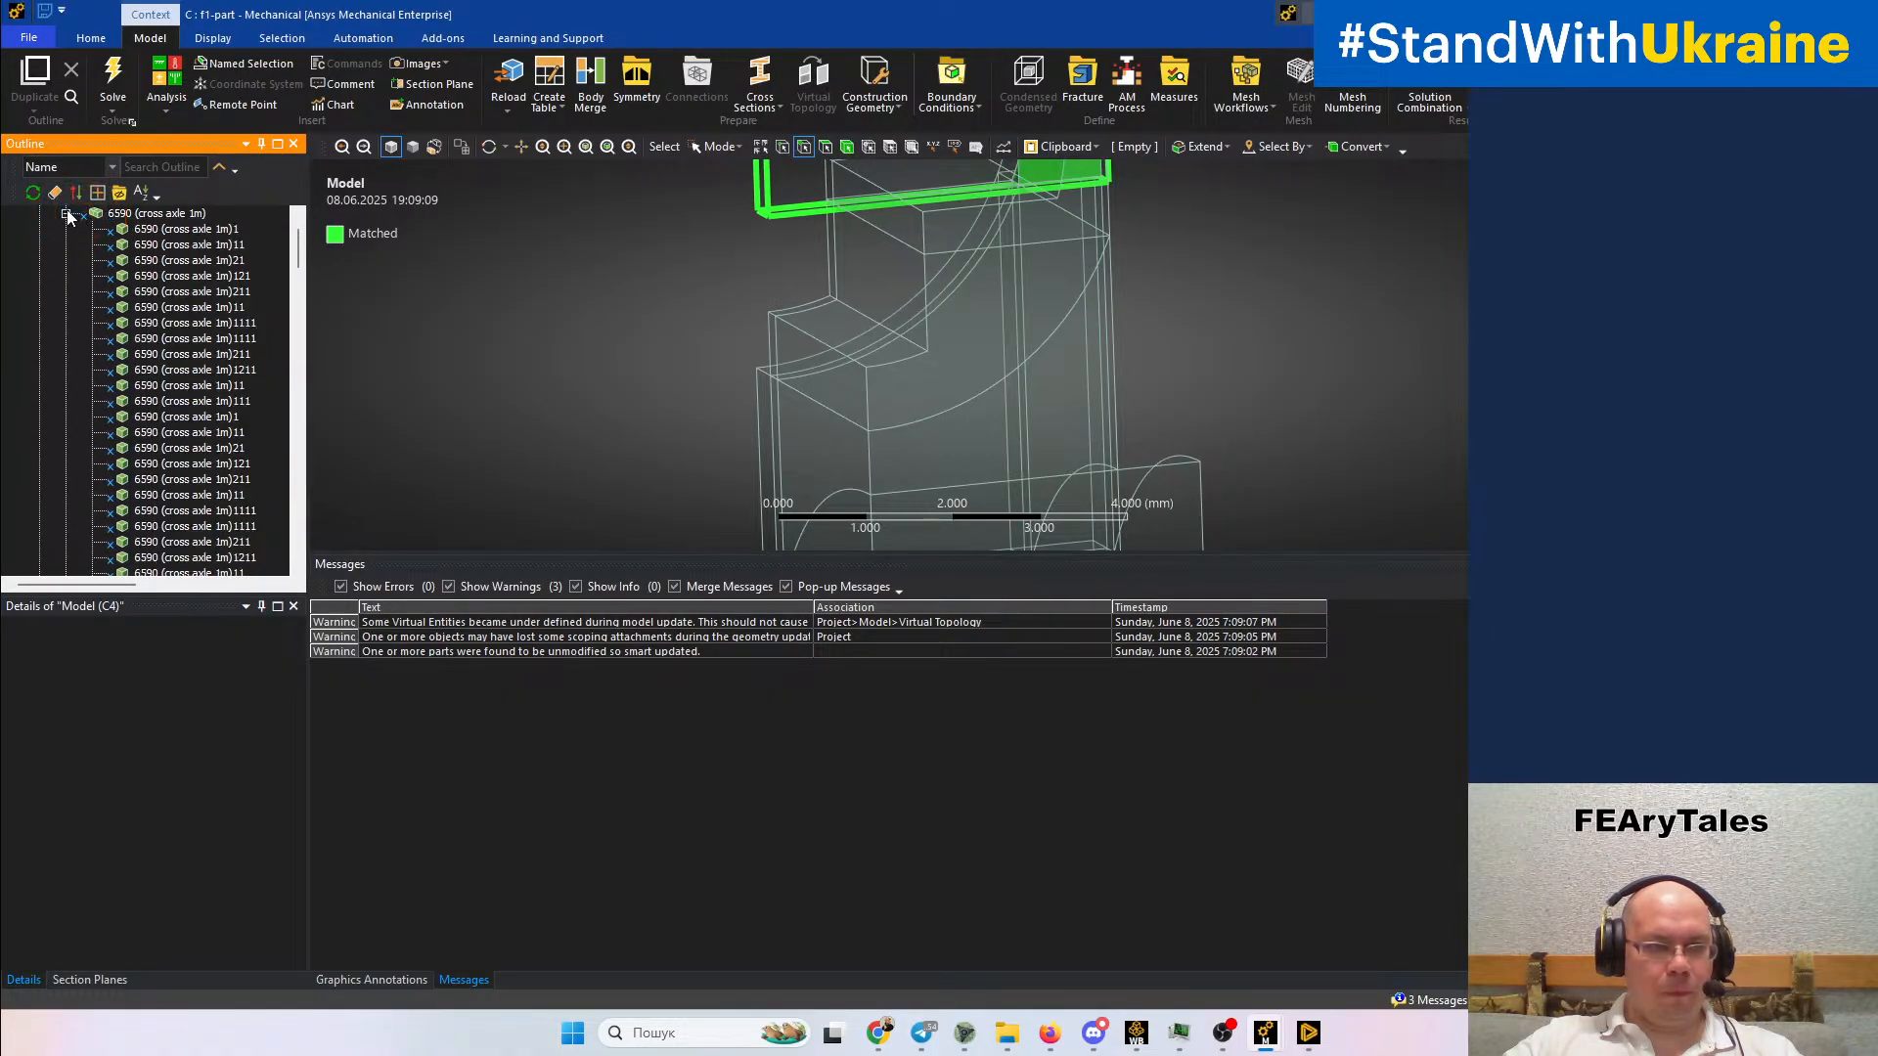
pyautogui.click(67, 213)
pyautogui.scroll(-5, 162, 314)
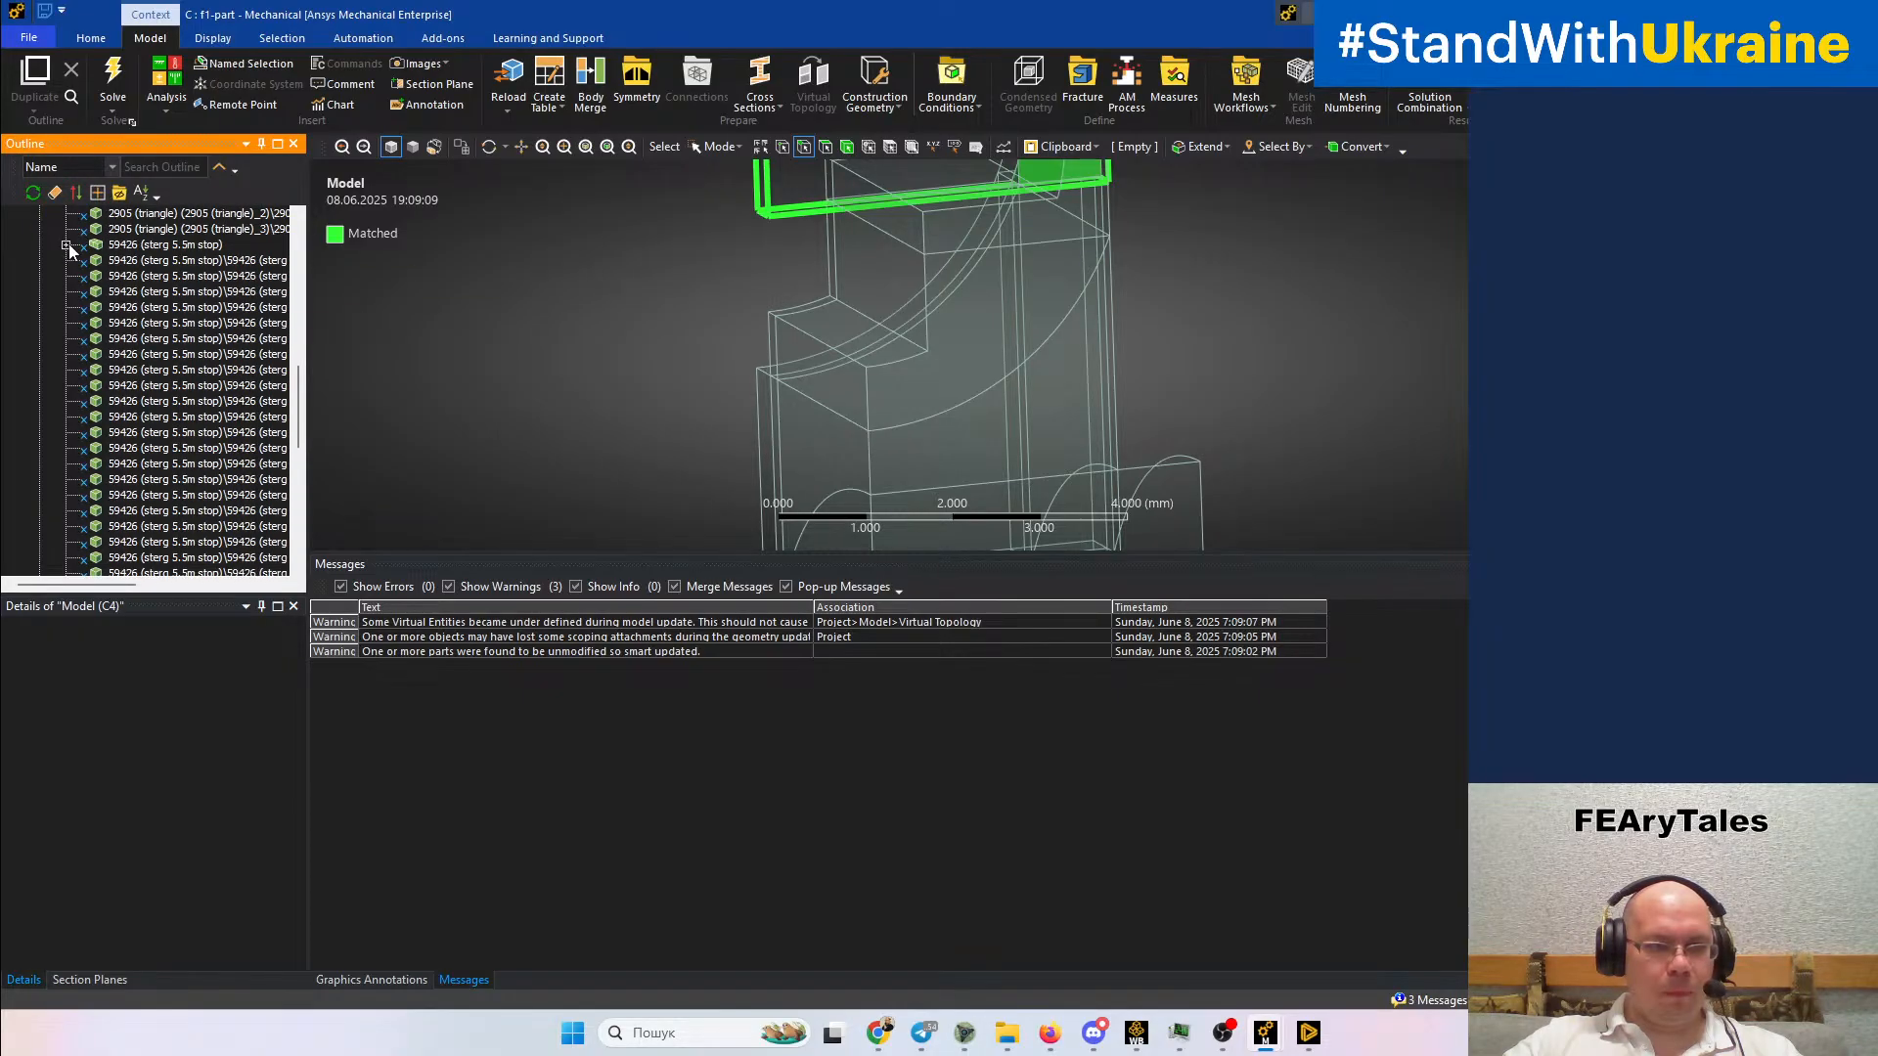
pyautogui.scroll(-3, 117, 323)
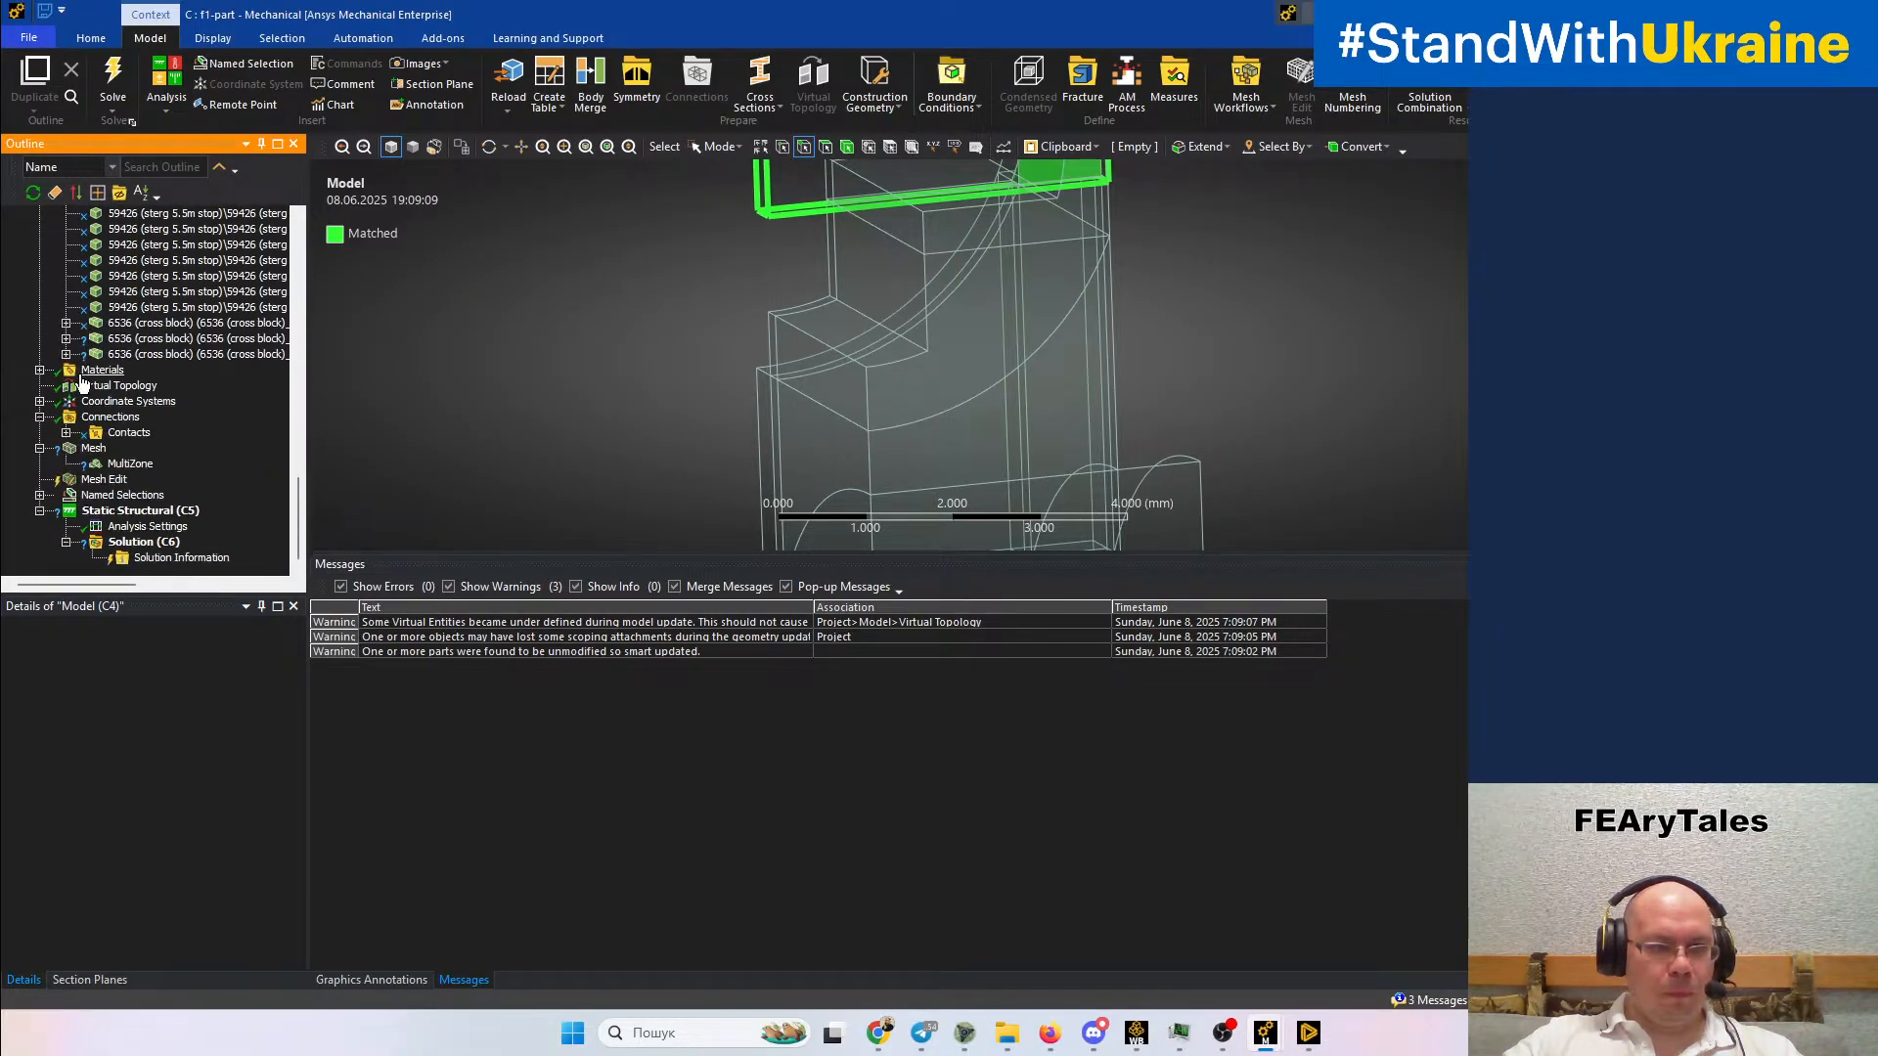
pyautogui.click(66, 339)
pyautogui.scroll(-3, 215, 362)
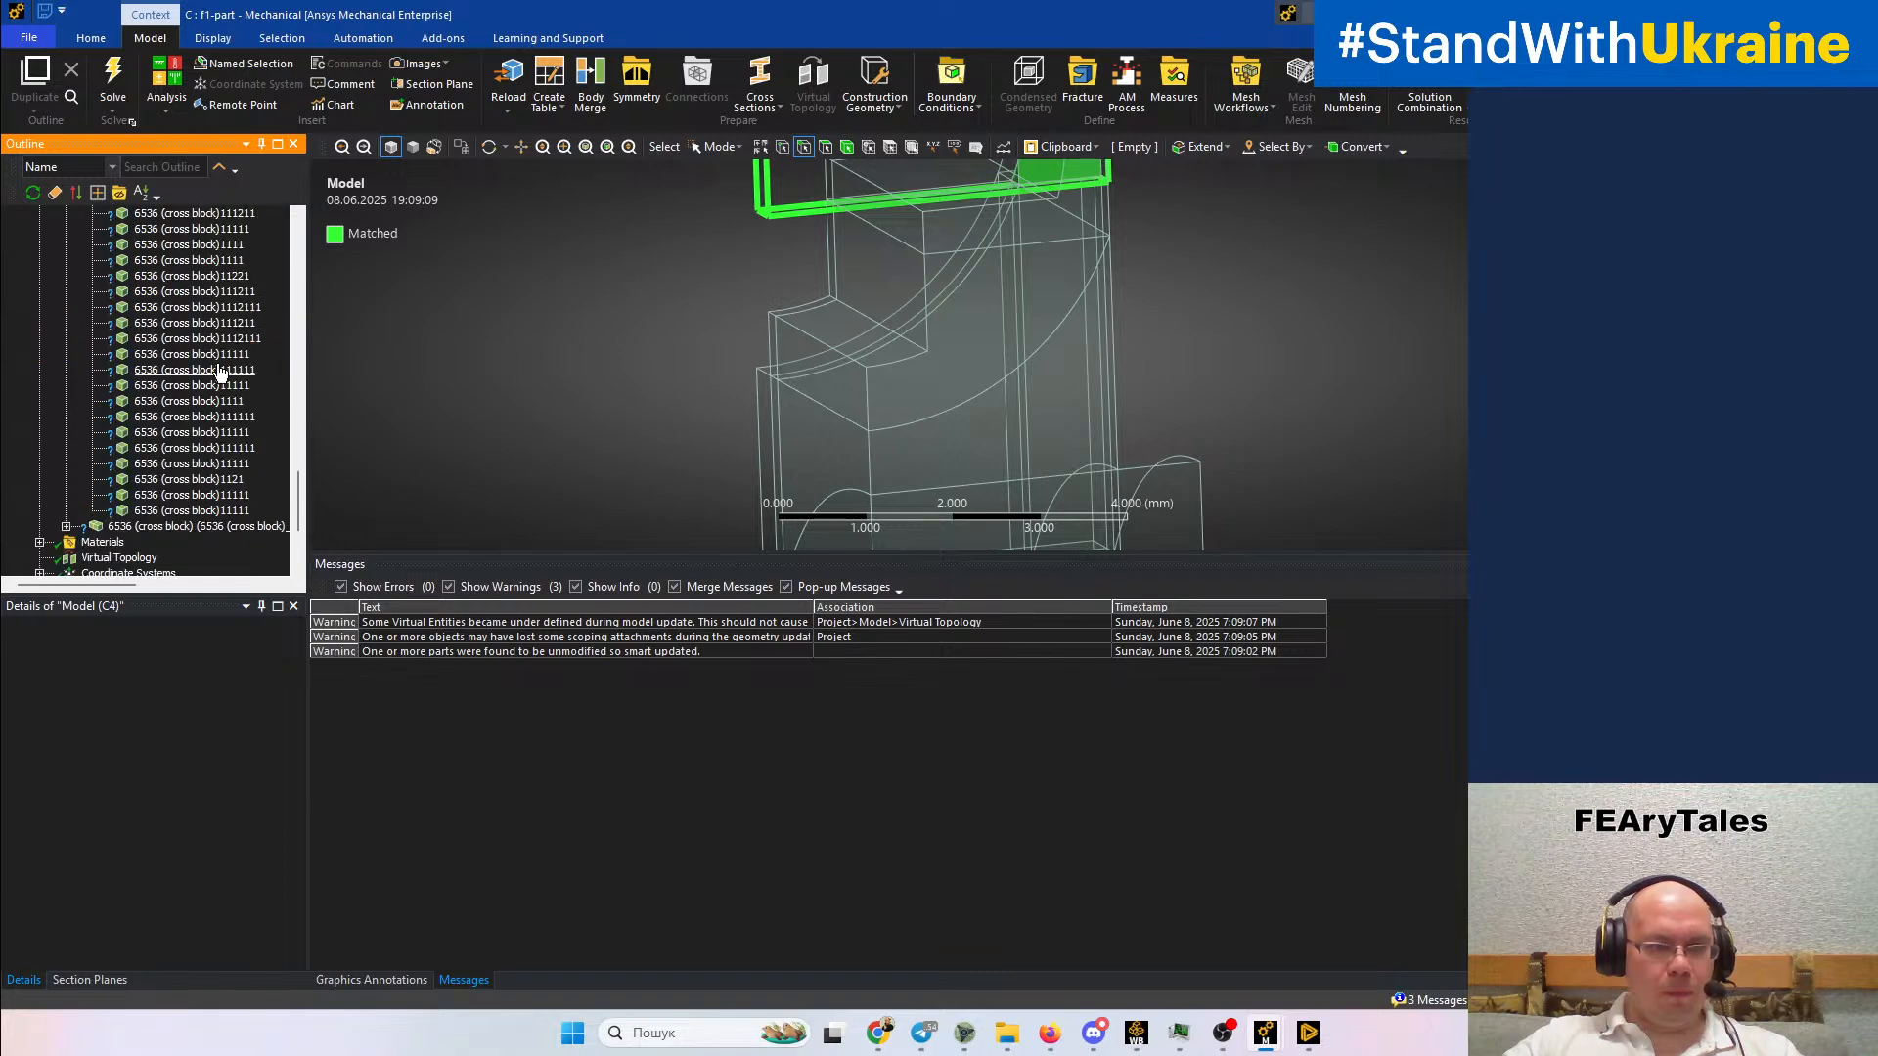
pyautogui.scroll(3, 622, 427)
pyautogui.scroll(-8, 622, 426)
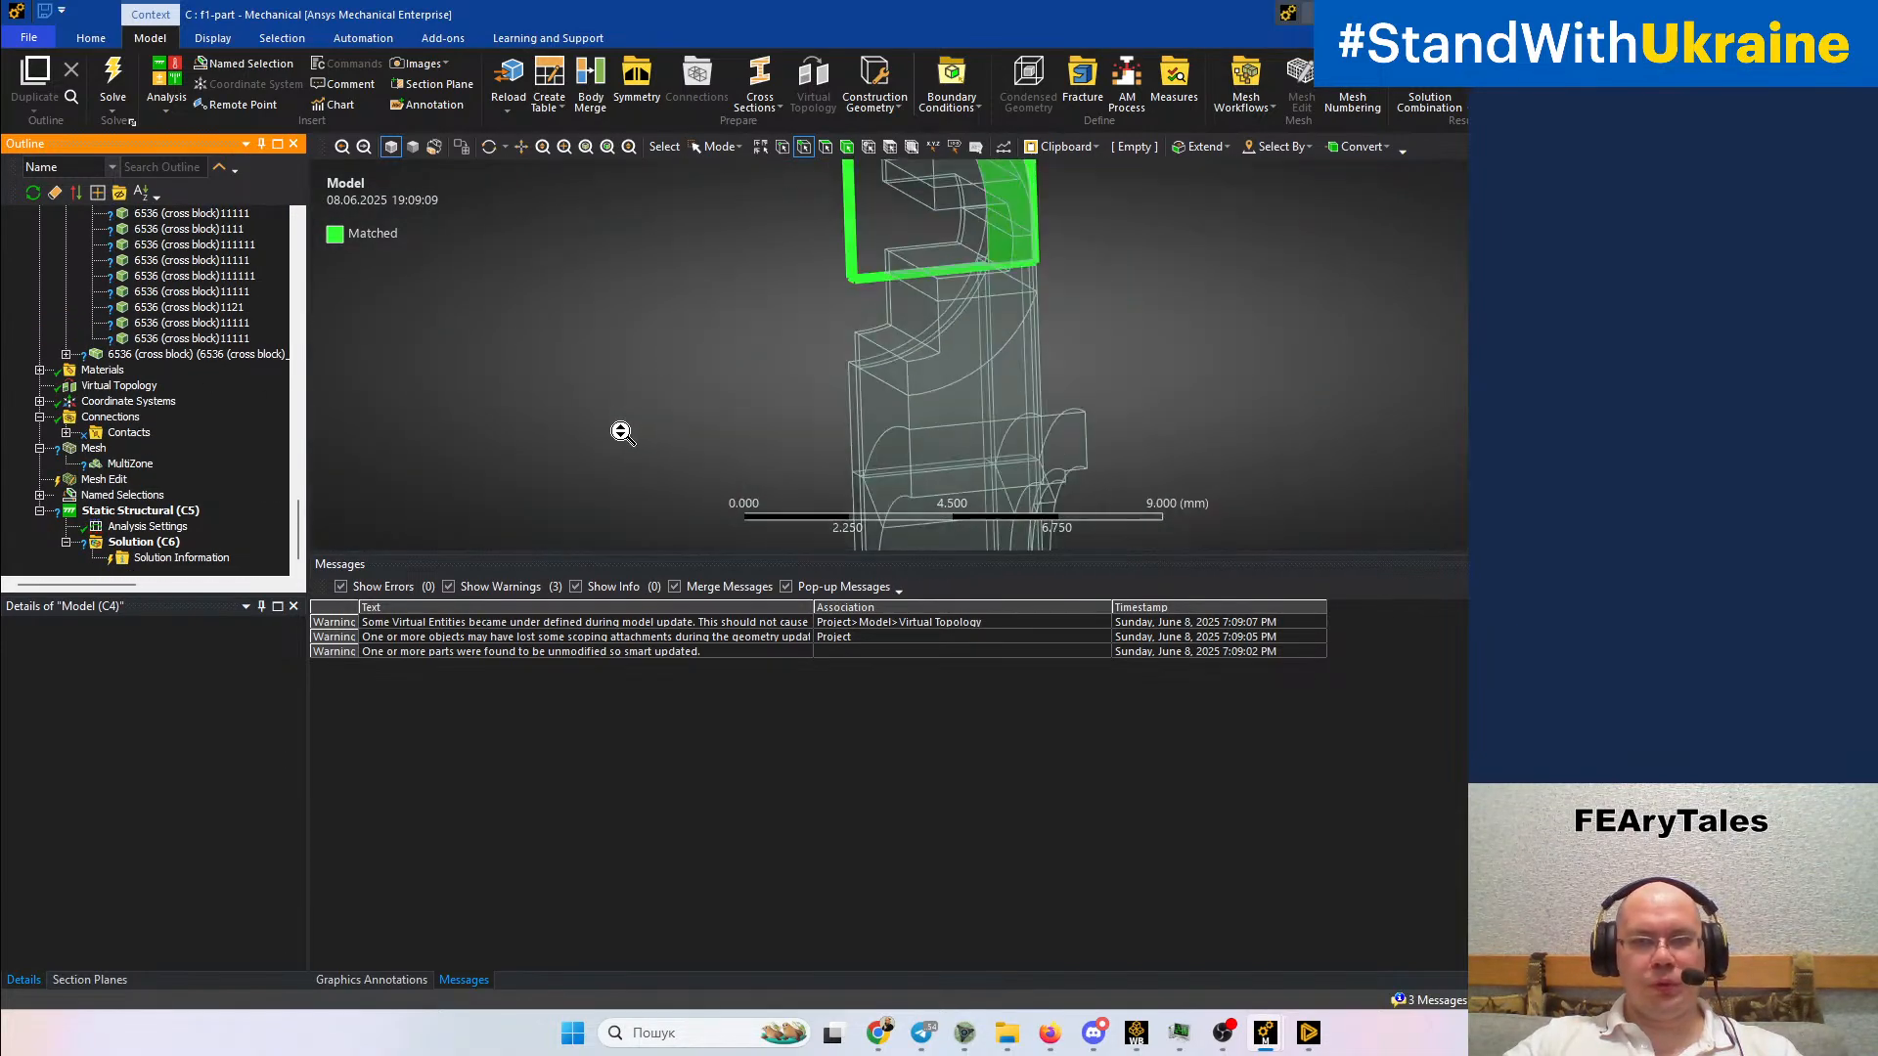
# Suppress the 6536 (cross block)_8 part and check which cross block geometry stays active
pyautogui.moveTo(753, 350); pyautogui.dragTo(691, 379, button='middle')
pyautogui.scroll(4, 192, 361)
pyautogui.scroll(-2, 193, 367)
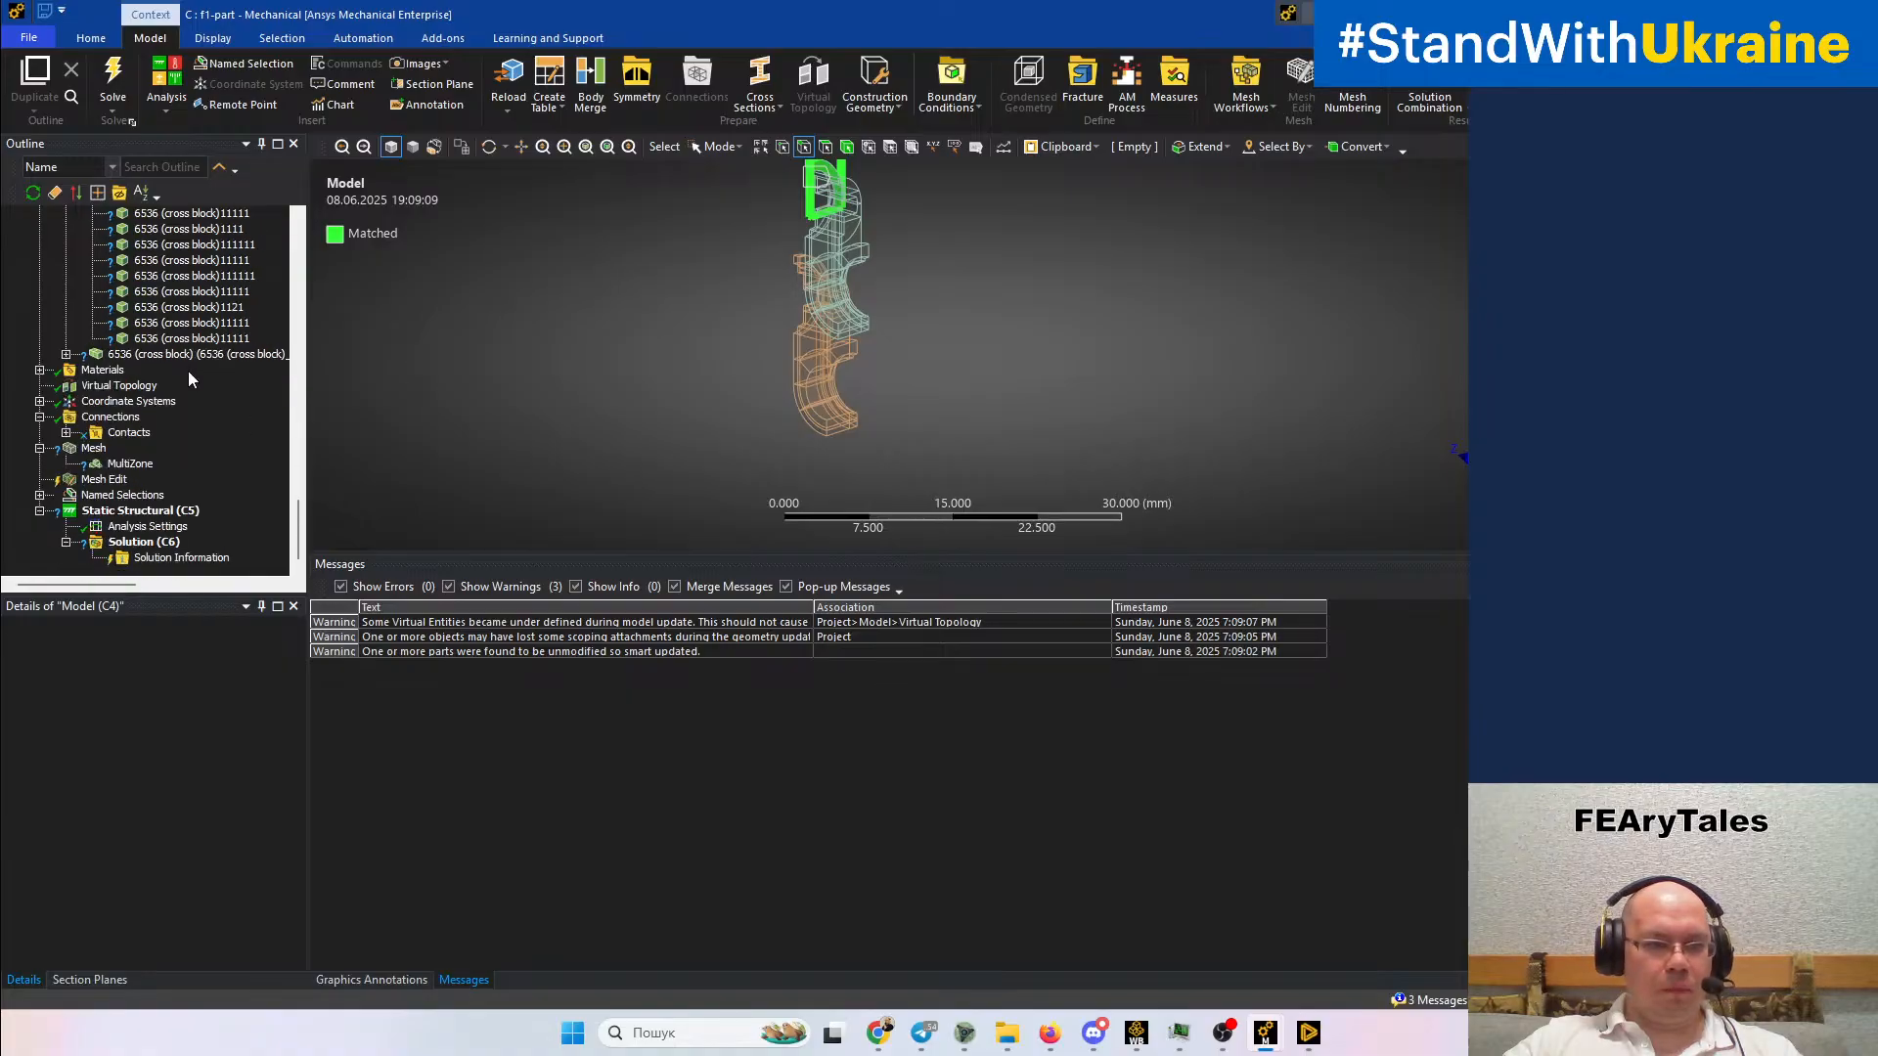
pyautogui.click(193, 356)
pyautogui.rightClick(199, 357)
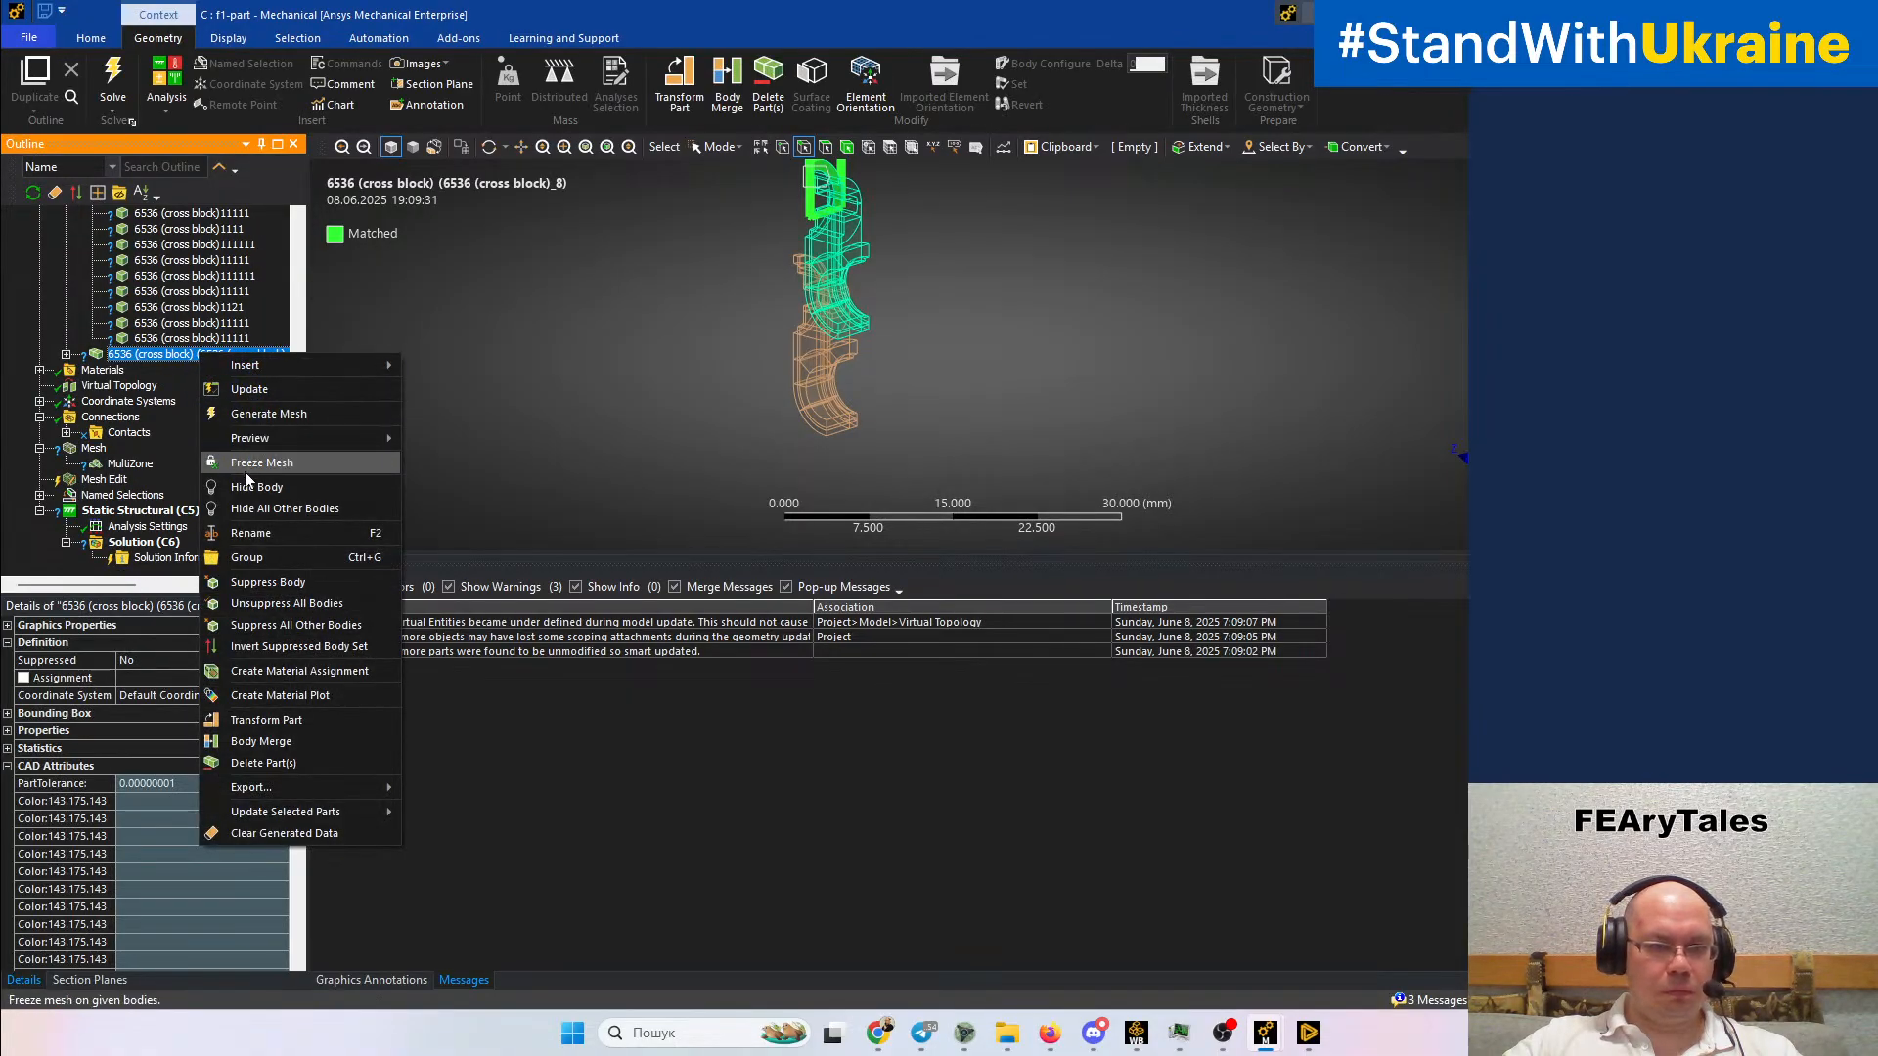
pyautogui.click(267, 583)
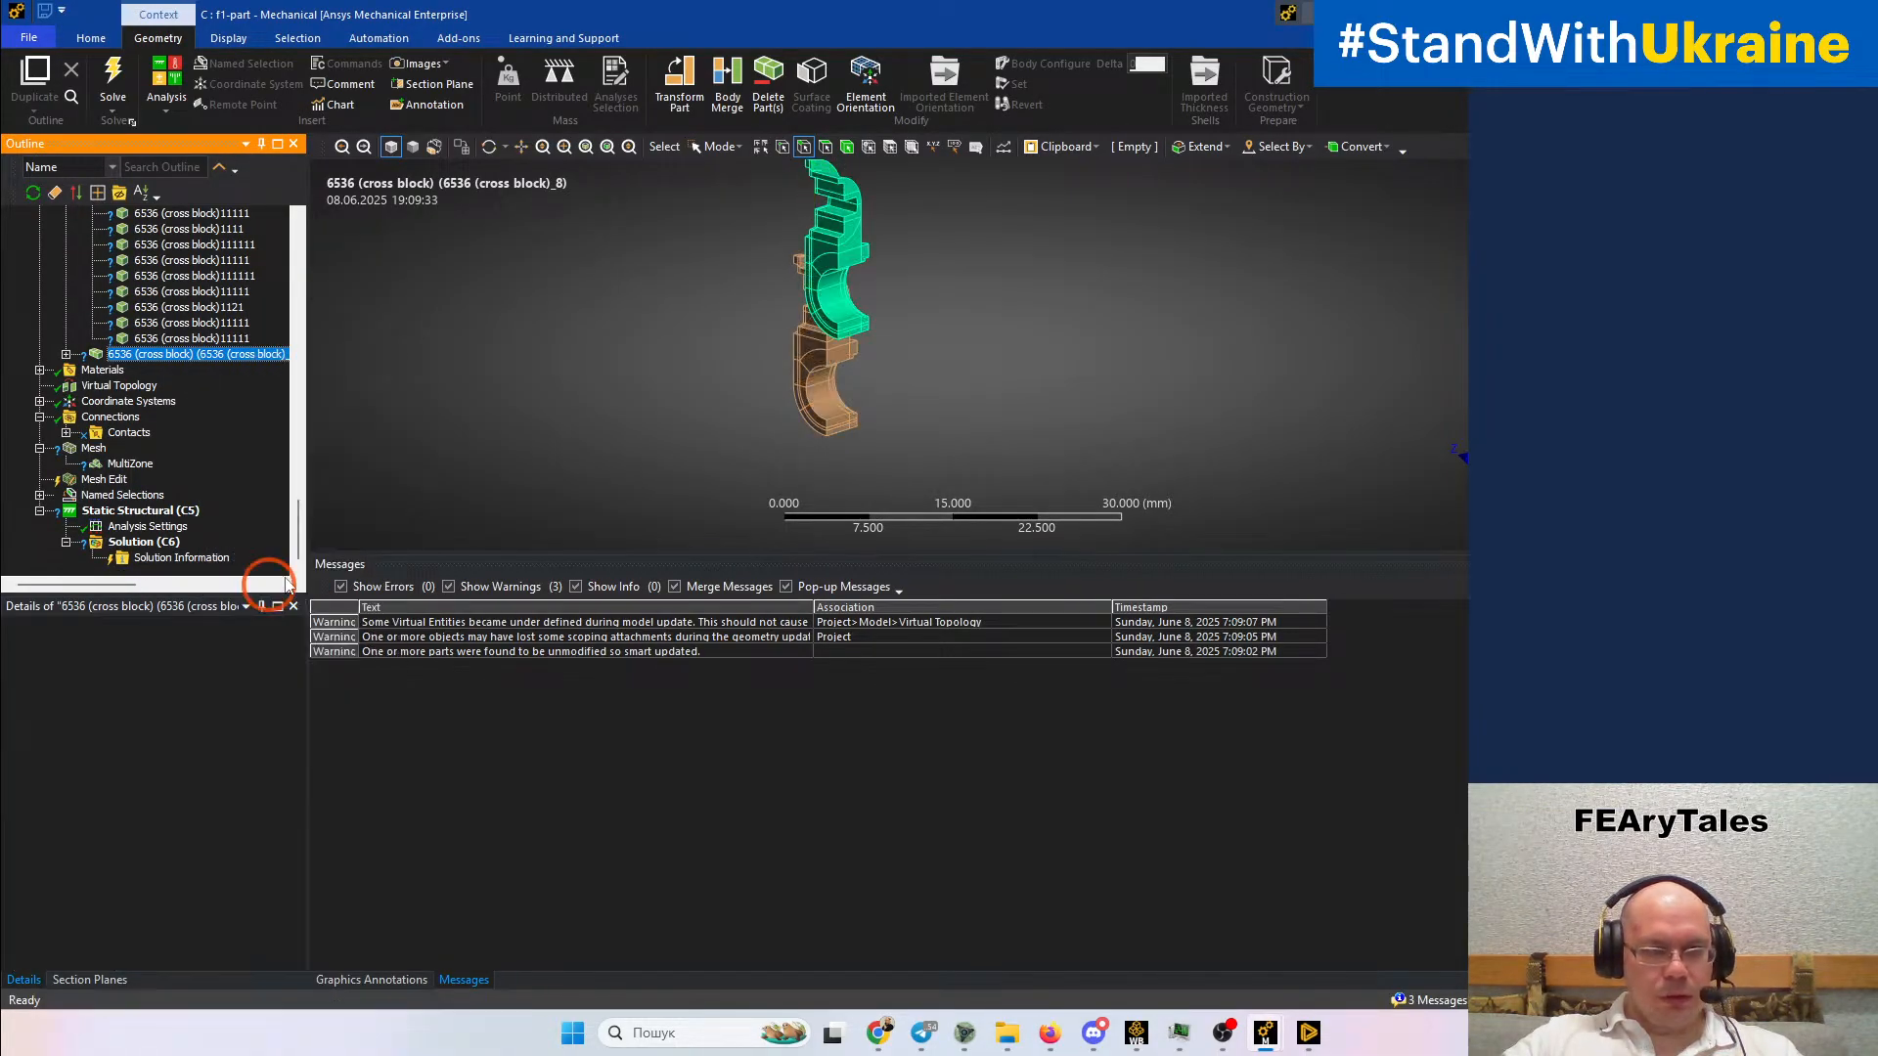
pyautogui.moveTo(894, 411); pyautogui.dragTo(1005, 391, button='middle')
pyautogui.scroll(4, 205, 321)
pyautogui.scroll(-4, 206, 321)
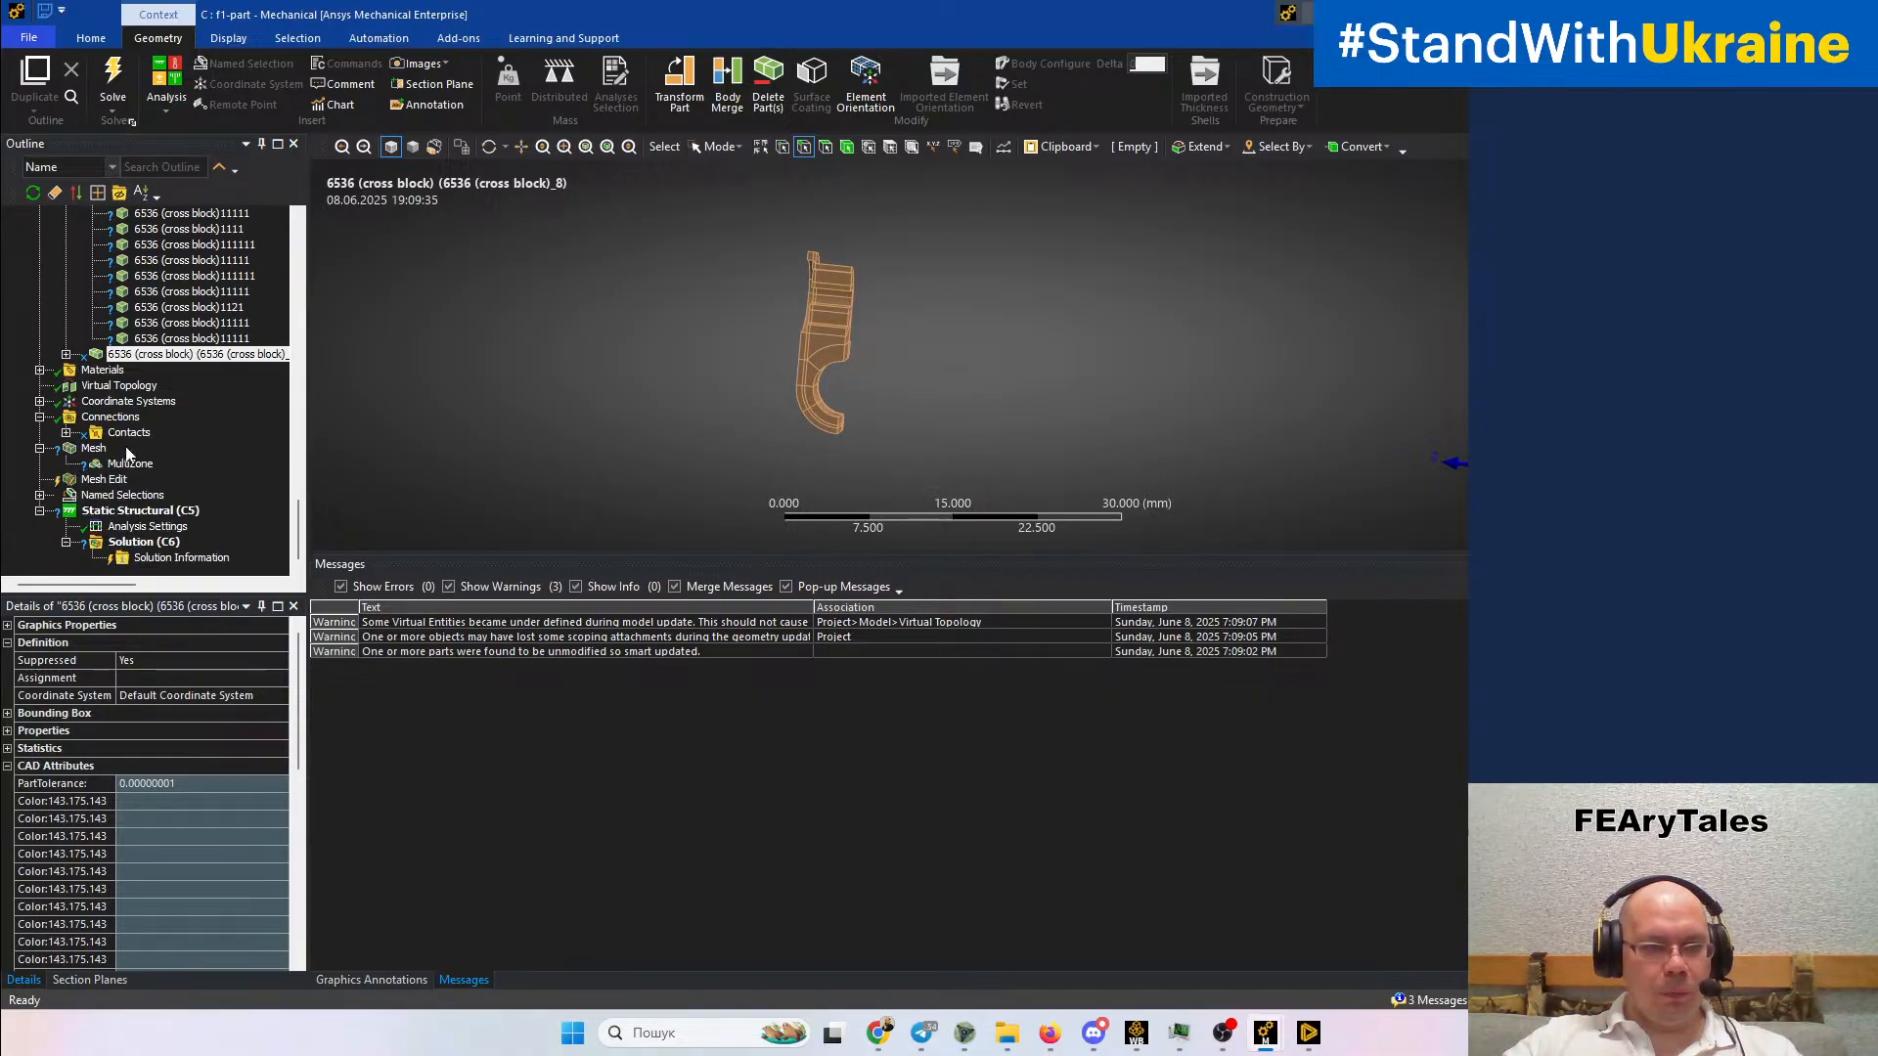
# Scope the MultiZone mesh method to all active 6536 (cross block) bodies using a box selection
pyautogui.click(94, 448)
pyautogui.click(122, 465)
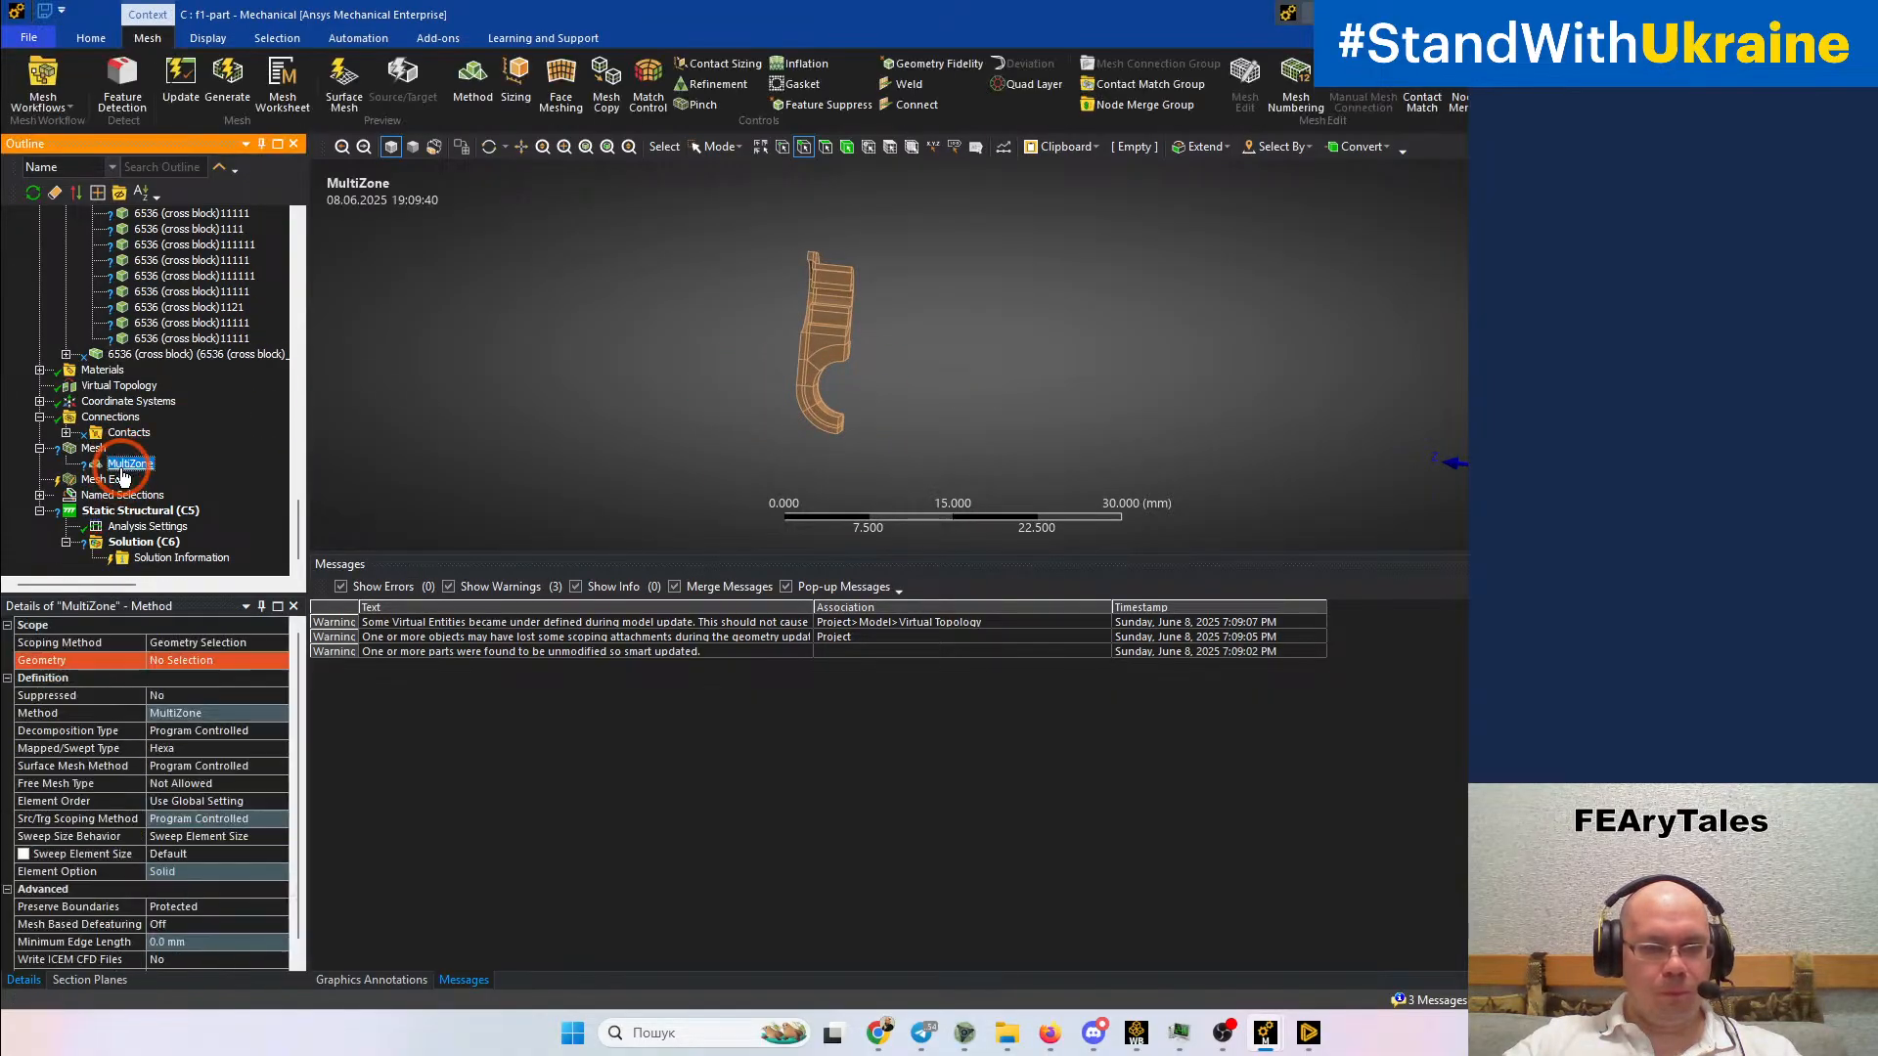
pyautogui.click(847, 145)
pyautogui.click(701, 153)
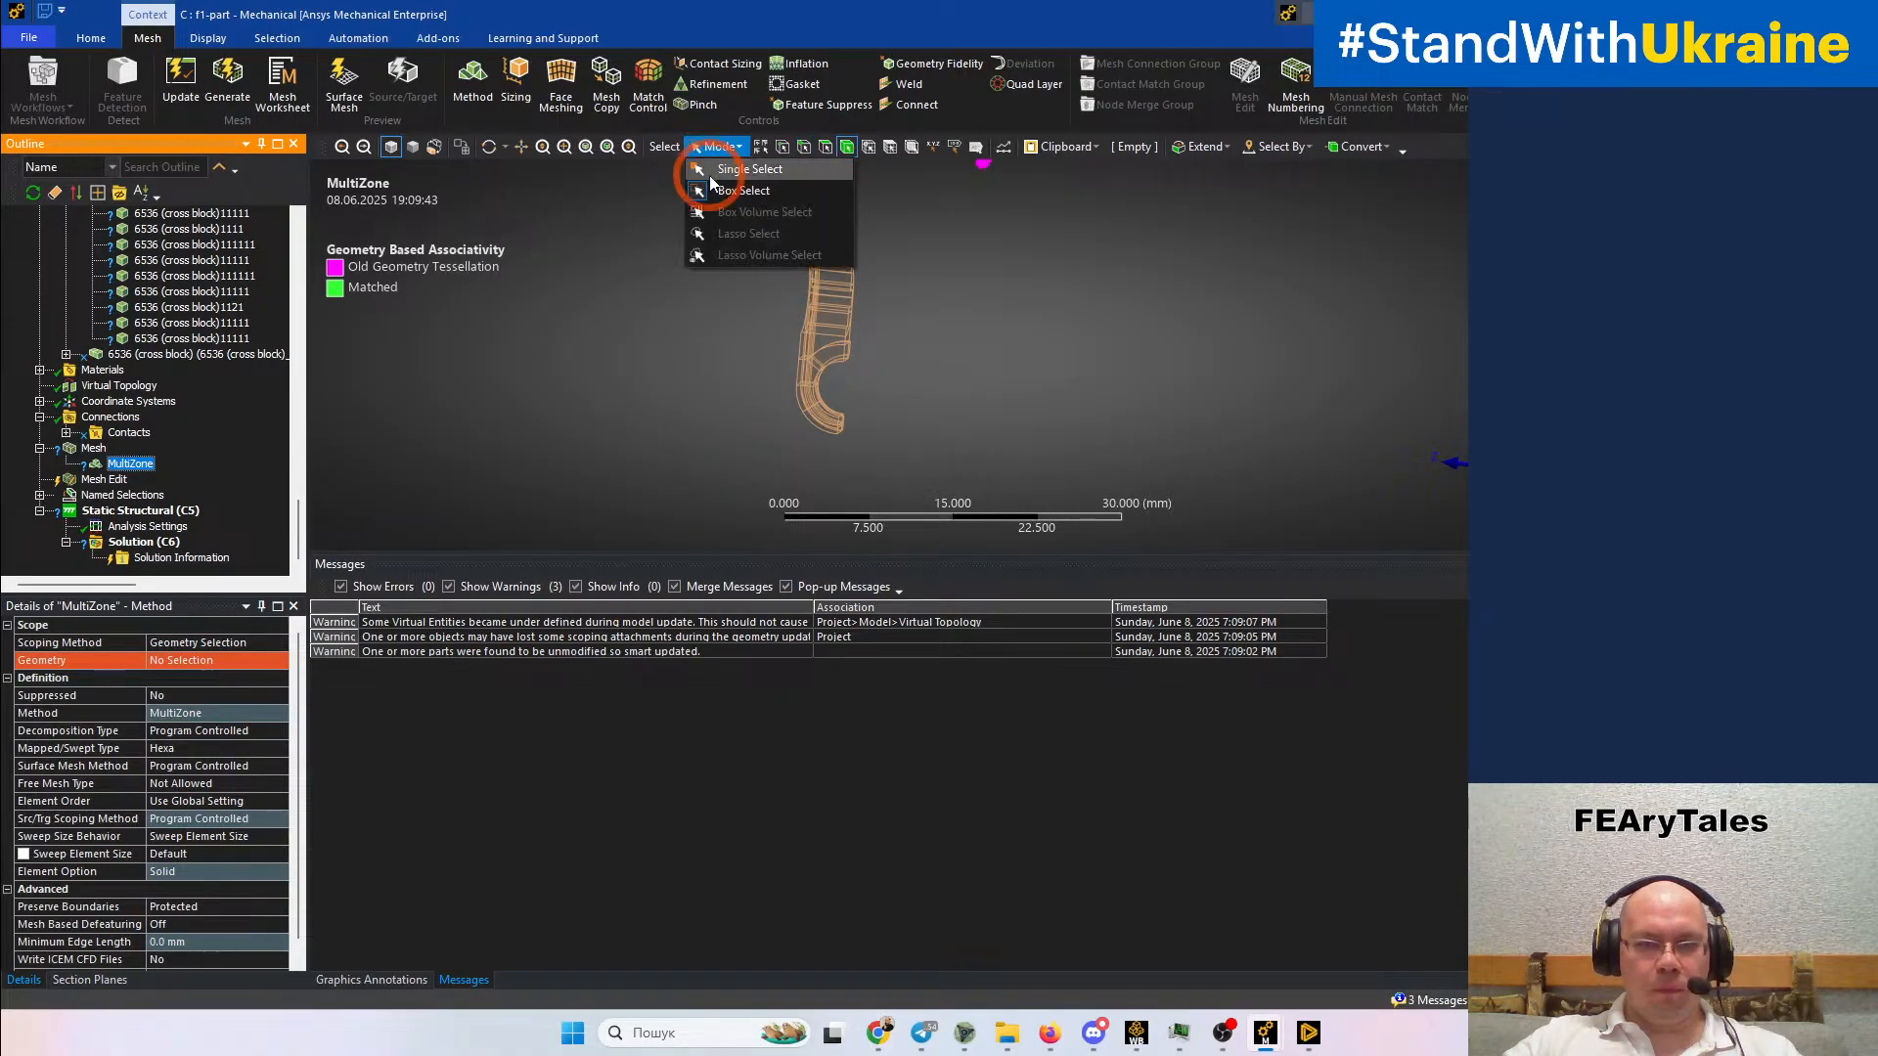
pyautogui.click(715, 192)
pyautogui.moveTo(744, 225); pyautogui.dragTo(942, 482)
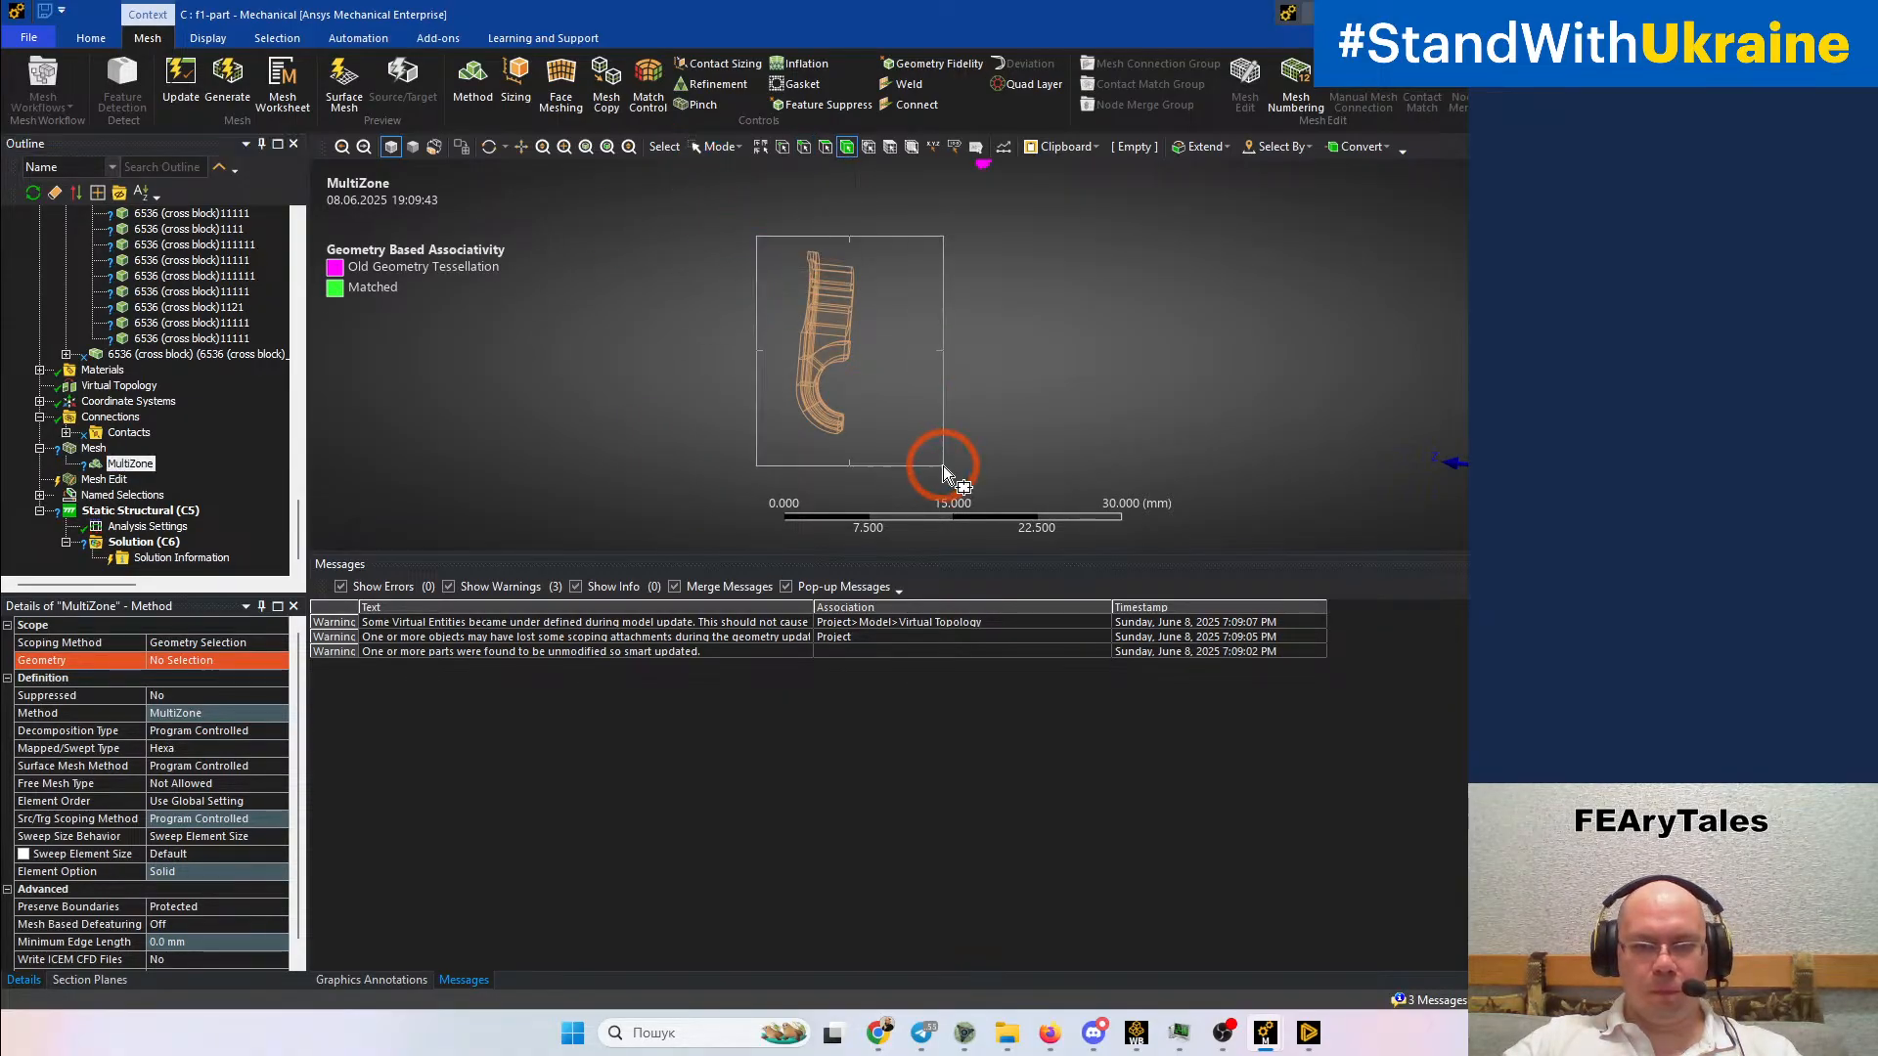
pyautogui.click(176, 660)
pyautogui.click(176, 661)
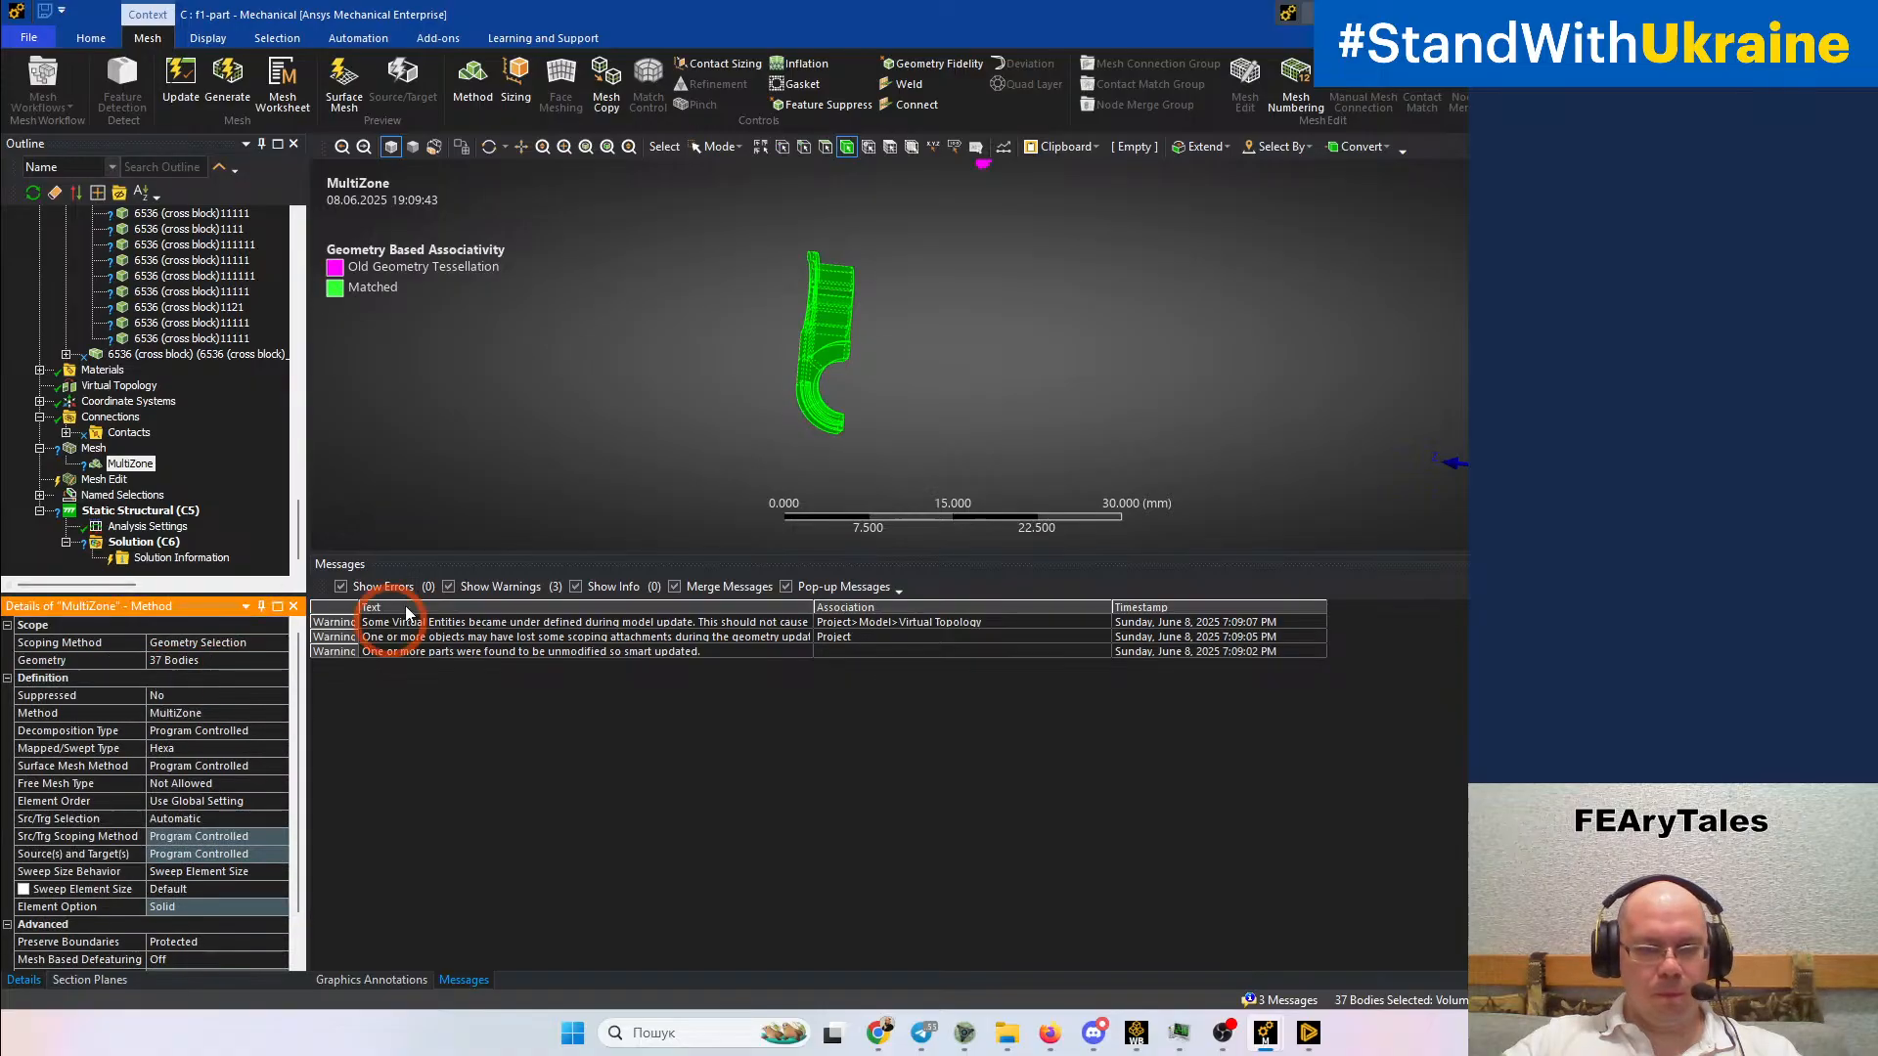
# Generate the mesh for the cross block with the rescoped MultiZone method
pyautogui.click(90, 460)
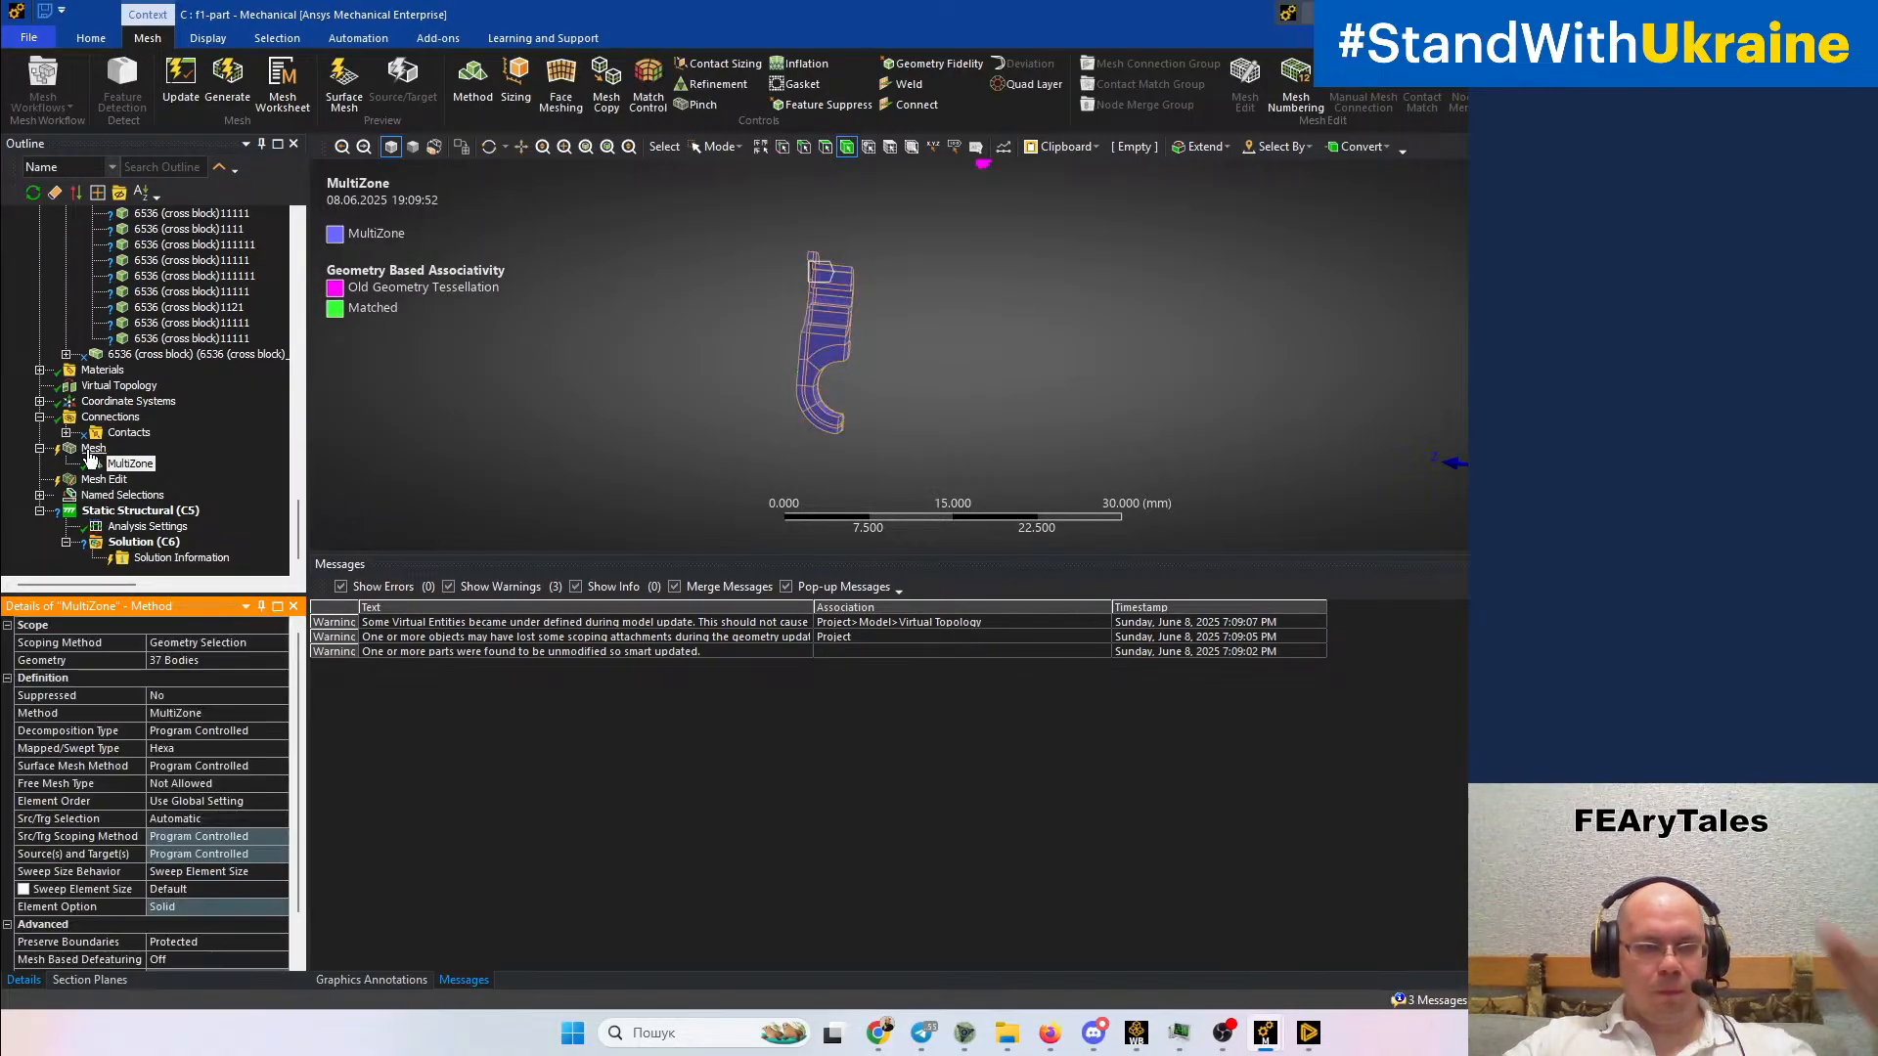
pyautogui.rightClick(91, 450)
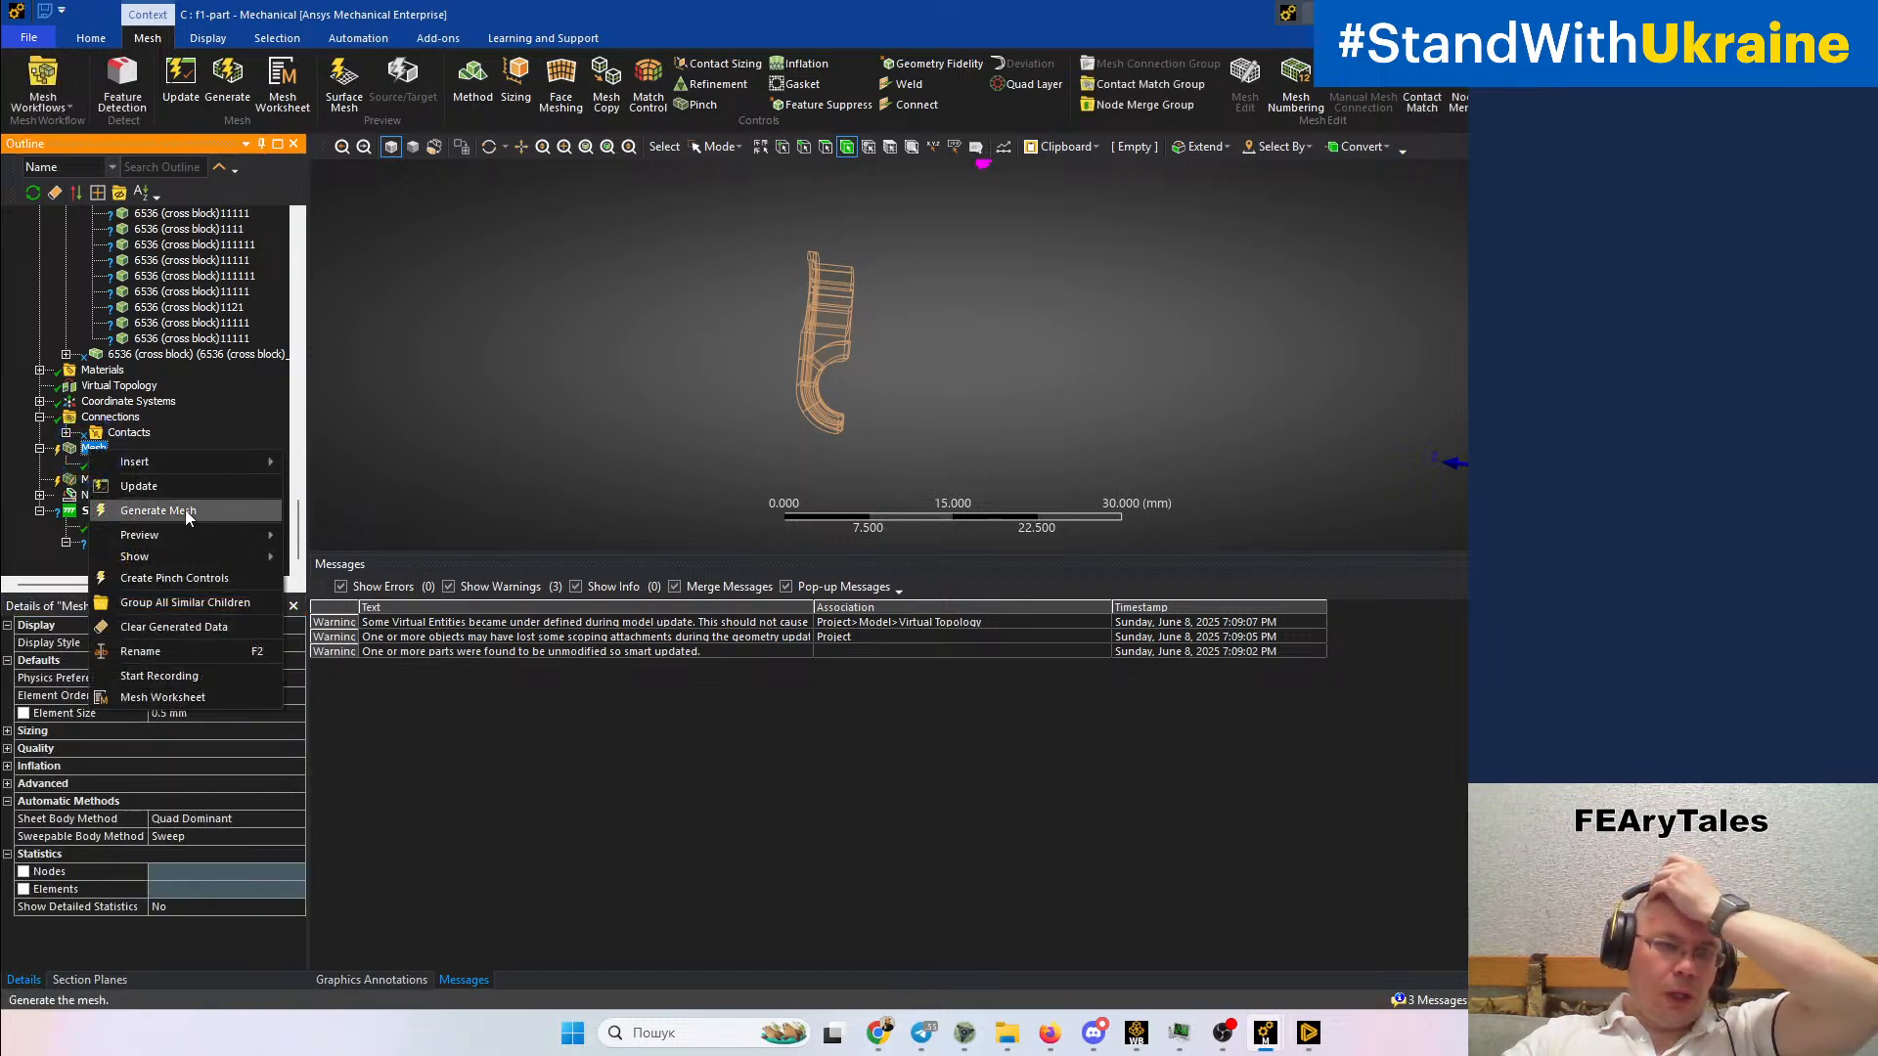
pyautogui.click(186, 512)
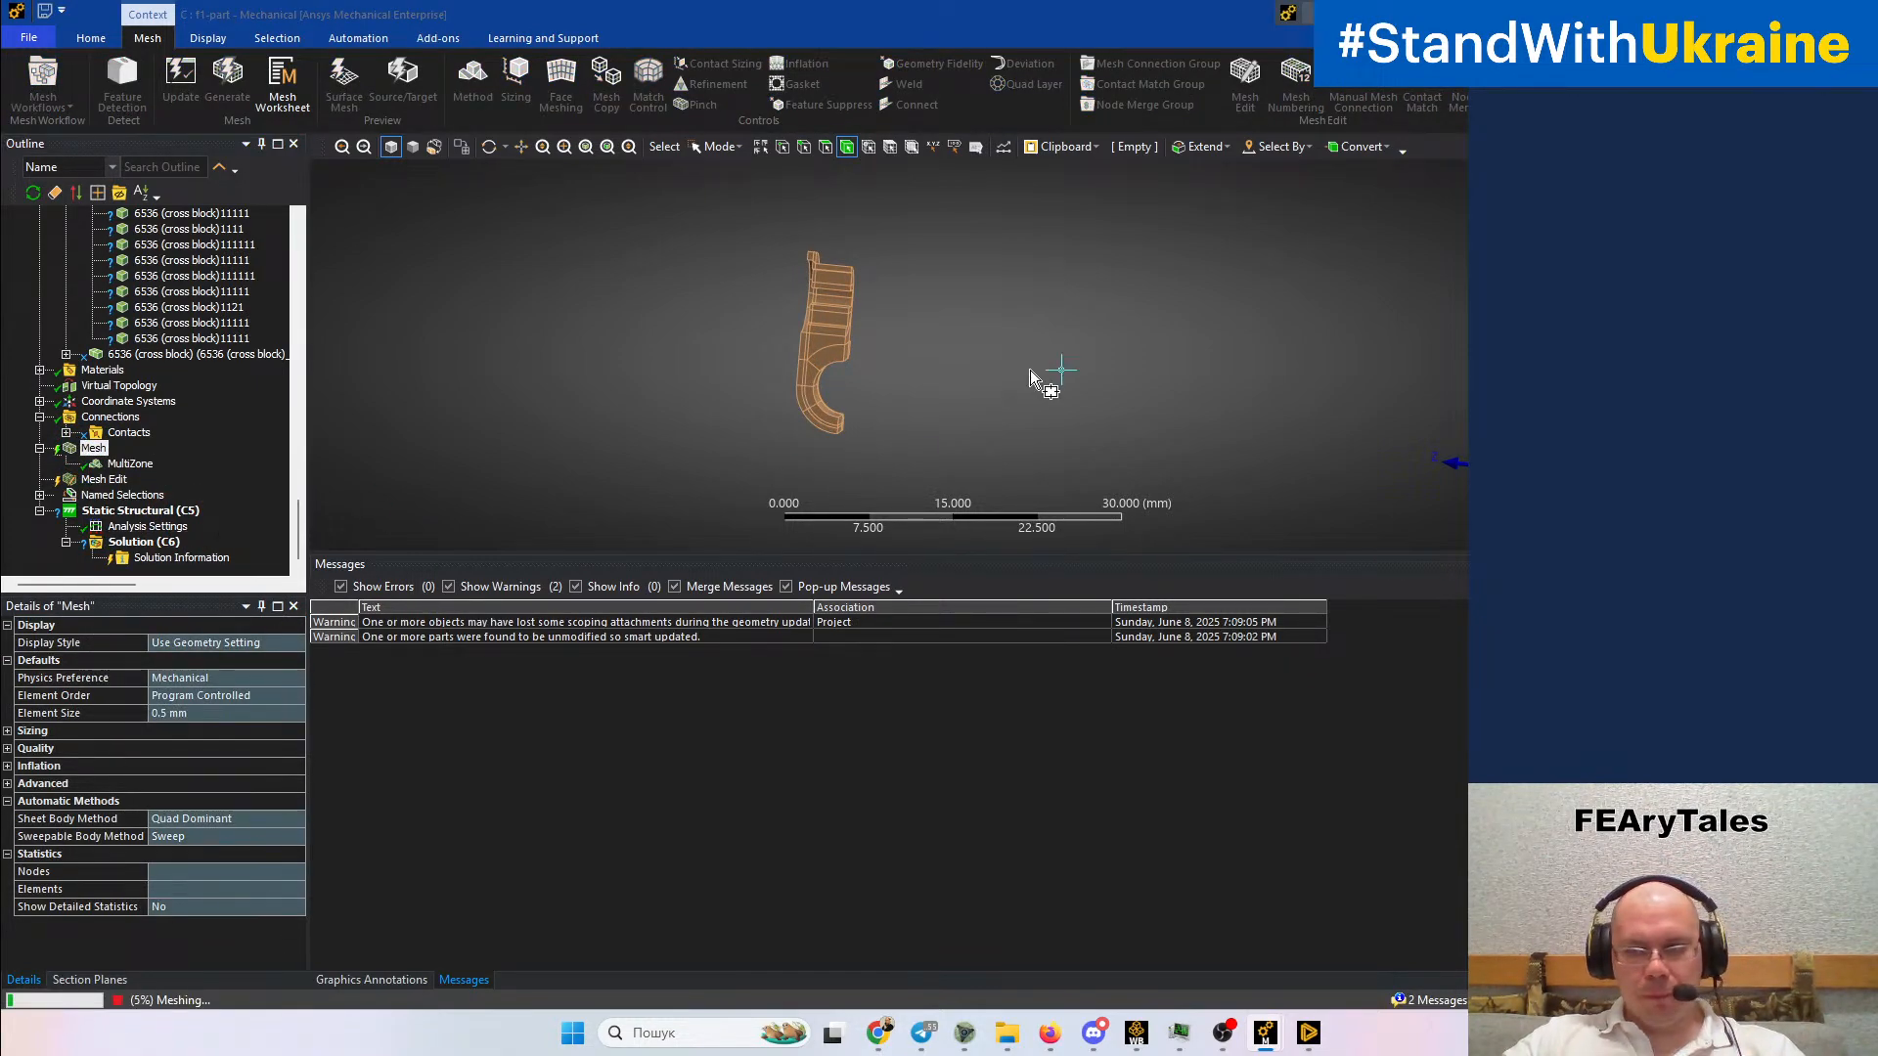
# Examine the new cross block mesh up close around the rounded corner, the steps and the curved cut-out
pyautogui.scroll(-1, 1030, 369)
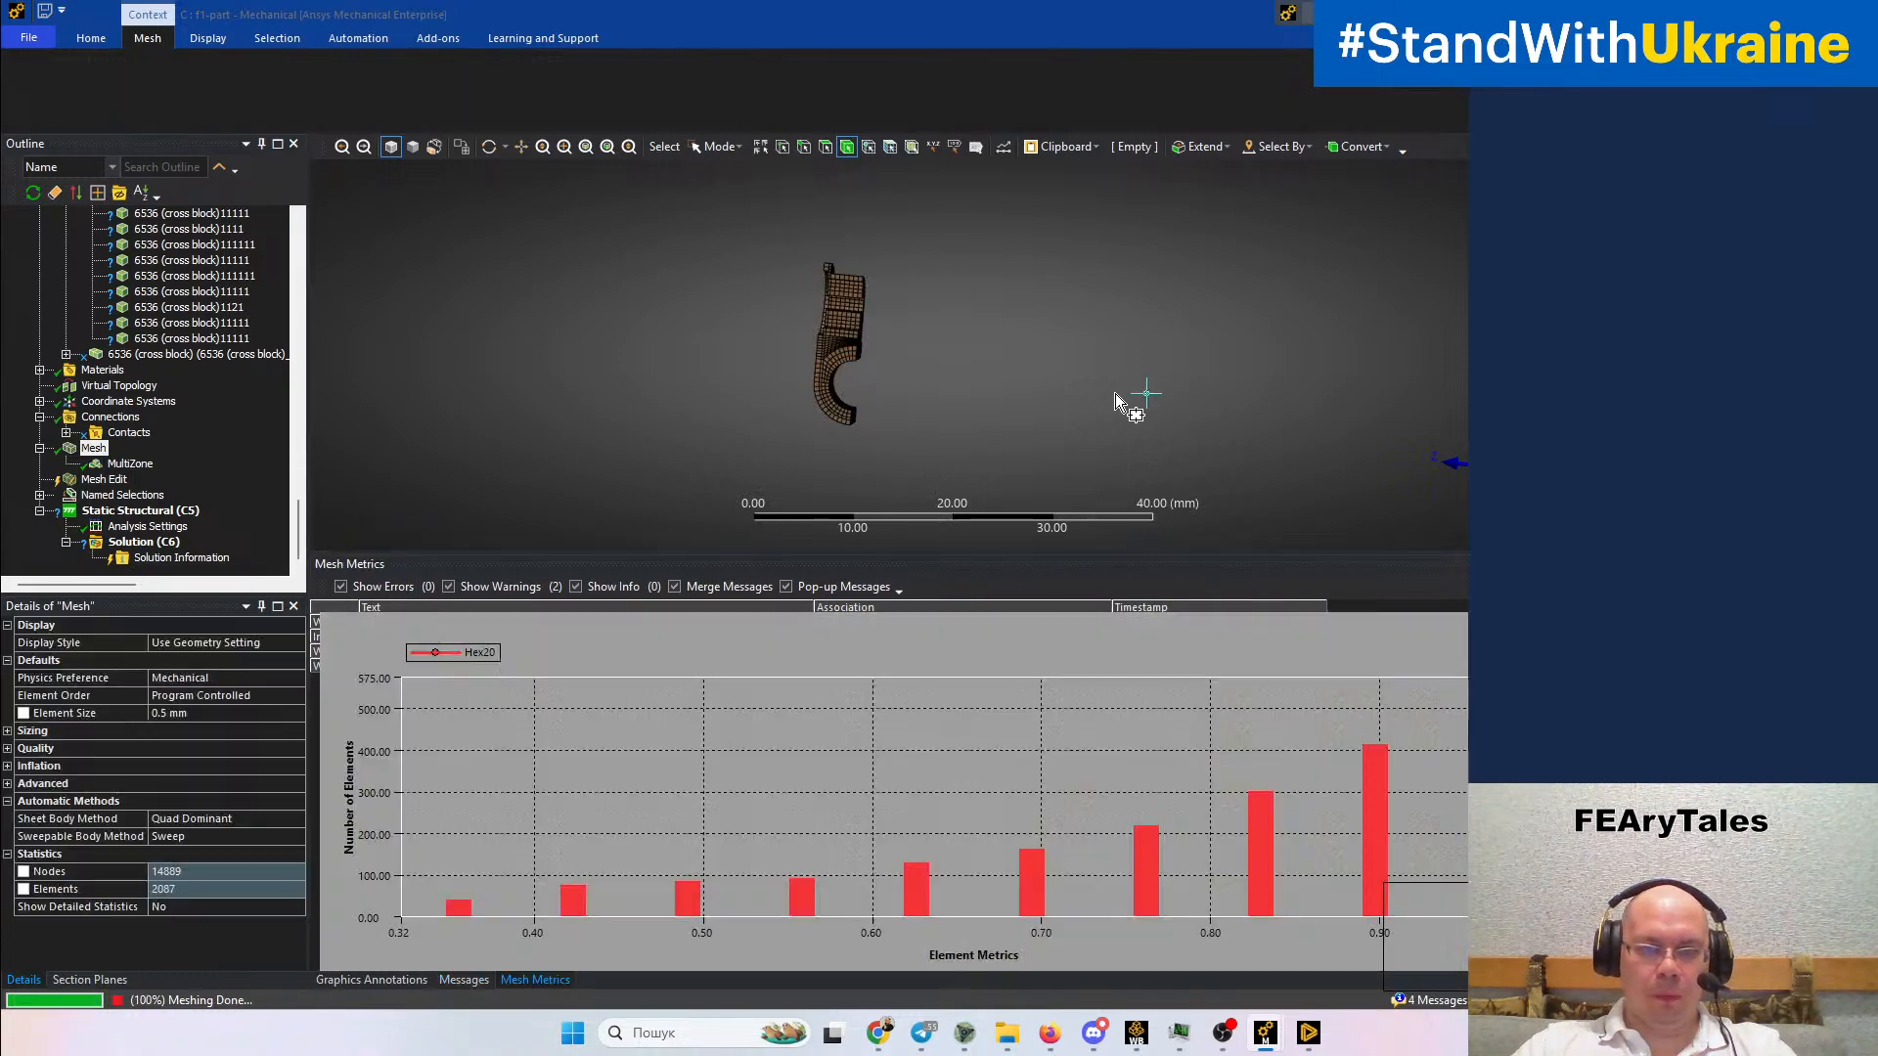
pyautogui.scroll(4, 847, 338)
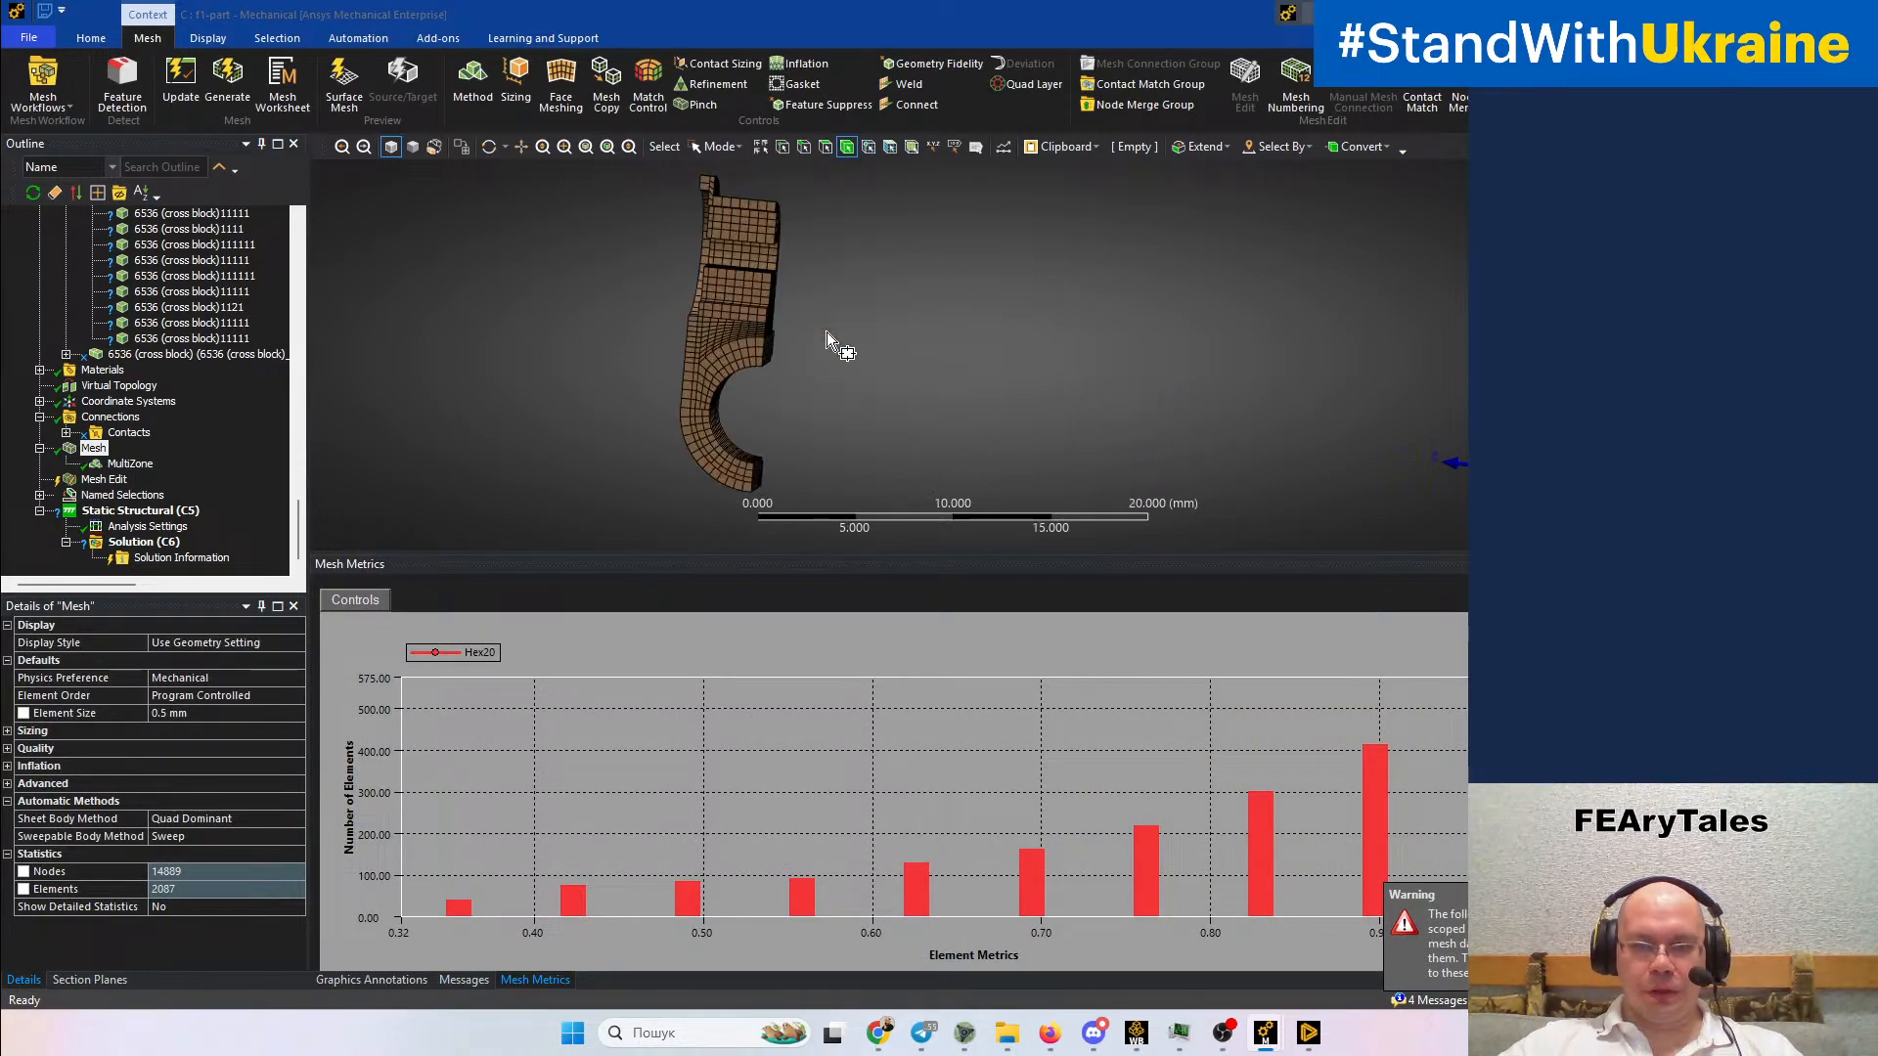
pyautogui.keyDown('ctrl'); pyautogui.moveTo(714, 378); pyautogui.dragTo(965, 419, button='middle'); pyautogui.keyUp('ctrl')
pyautogui.scroll(3, 867, 391)
pyautogui.moveTo(825, 344); pyautogui.dragTo(813, 436, button='middle')
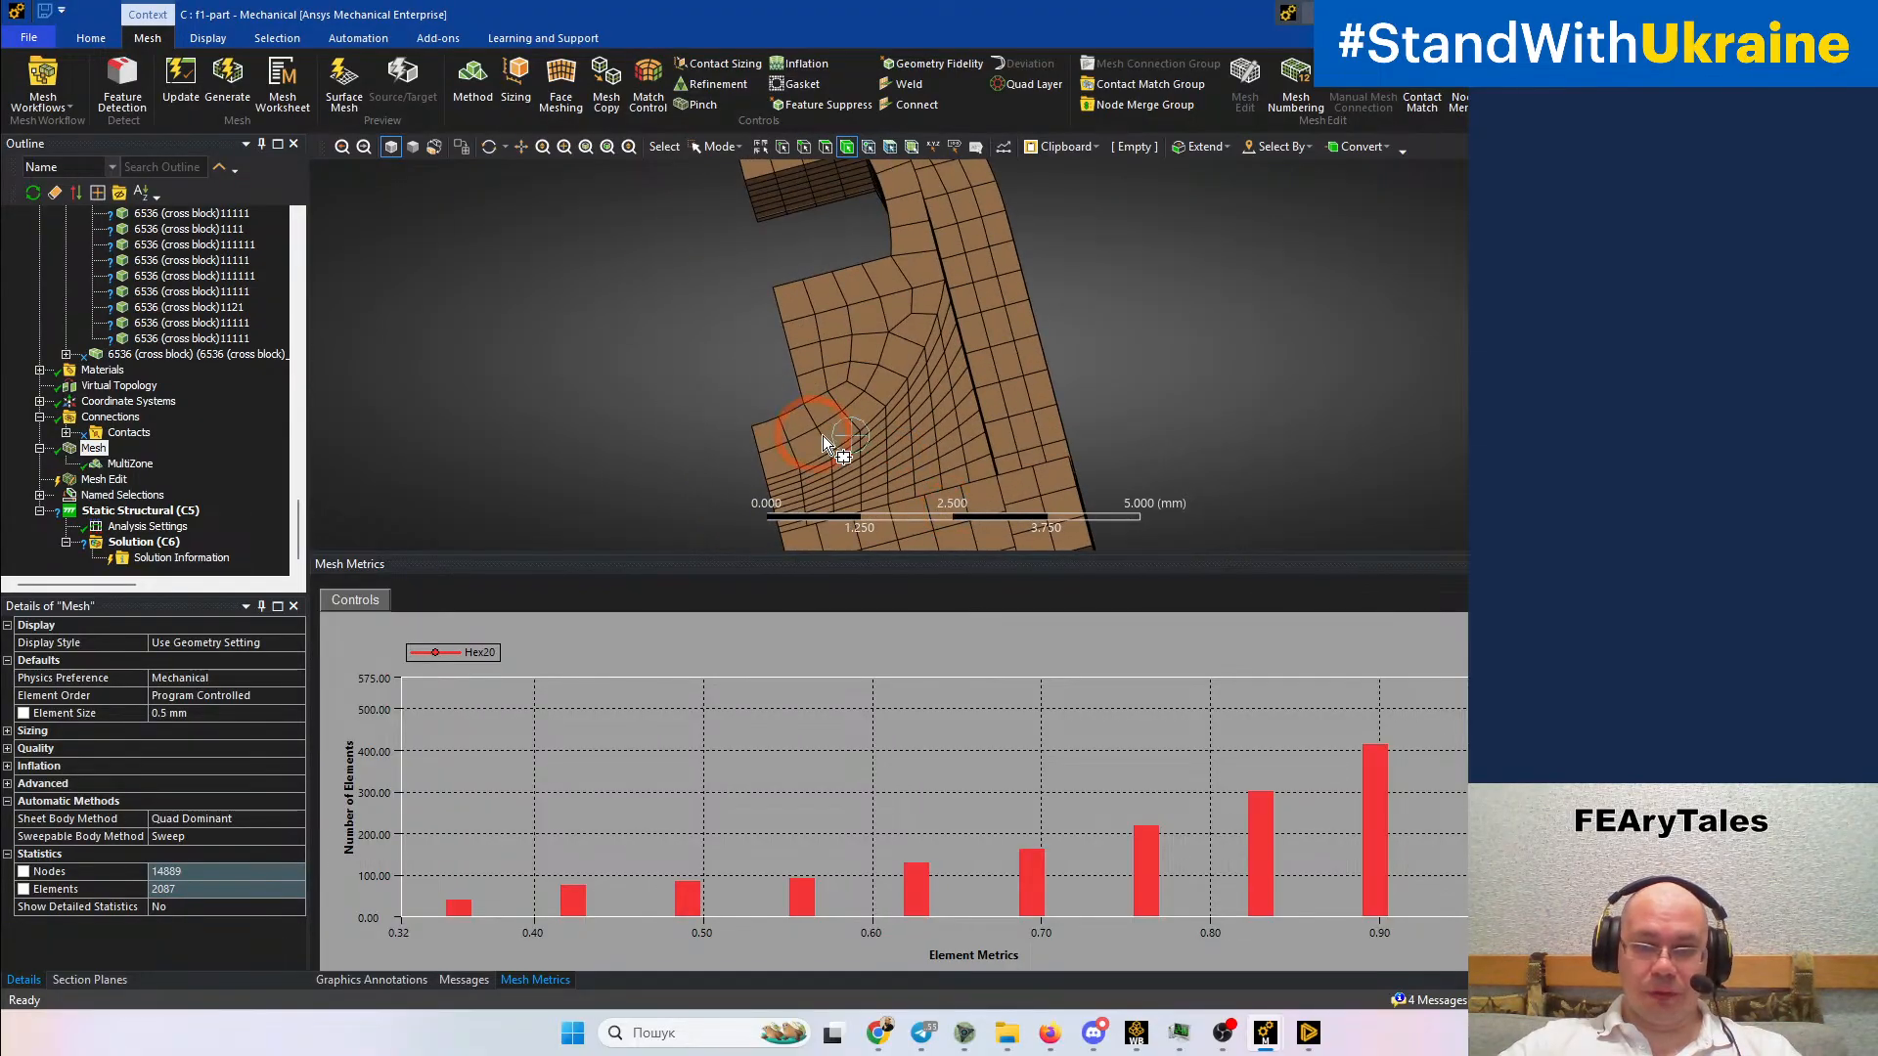
pyautogui.moveTo(744, 506); pyautogui.dragTo(1181, 352, button='middle')
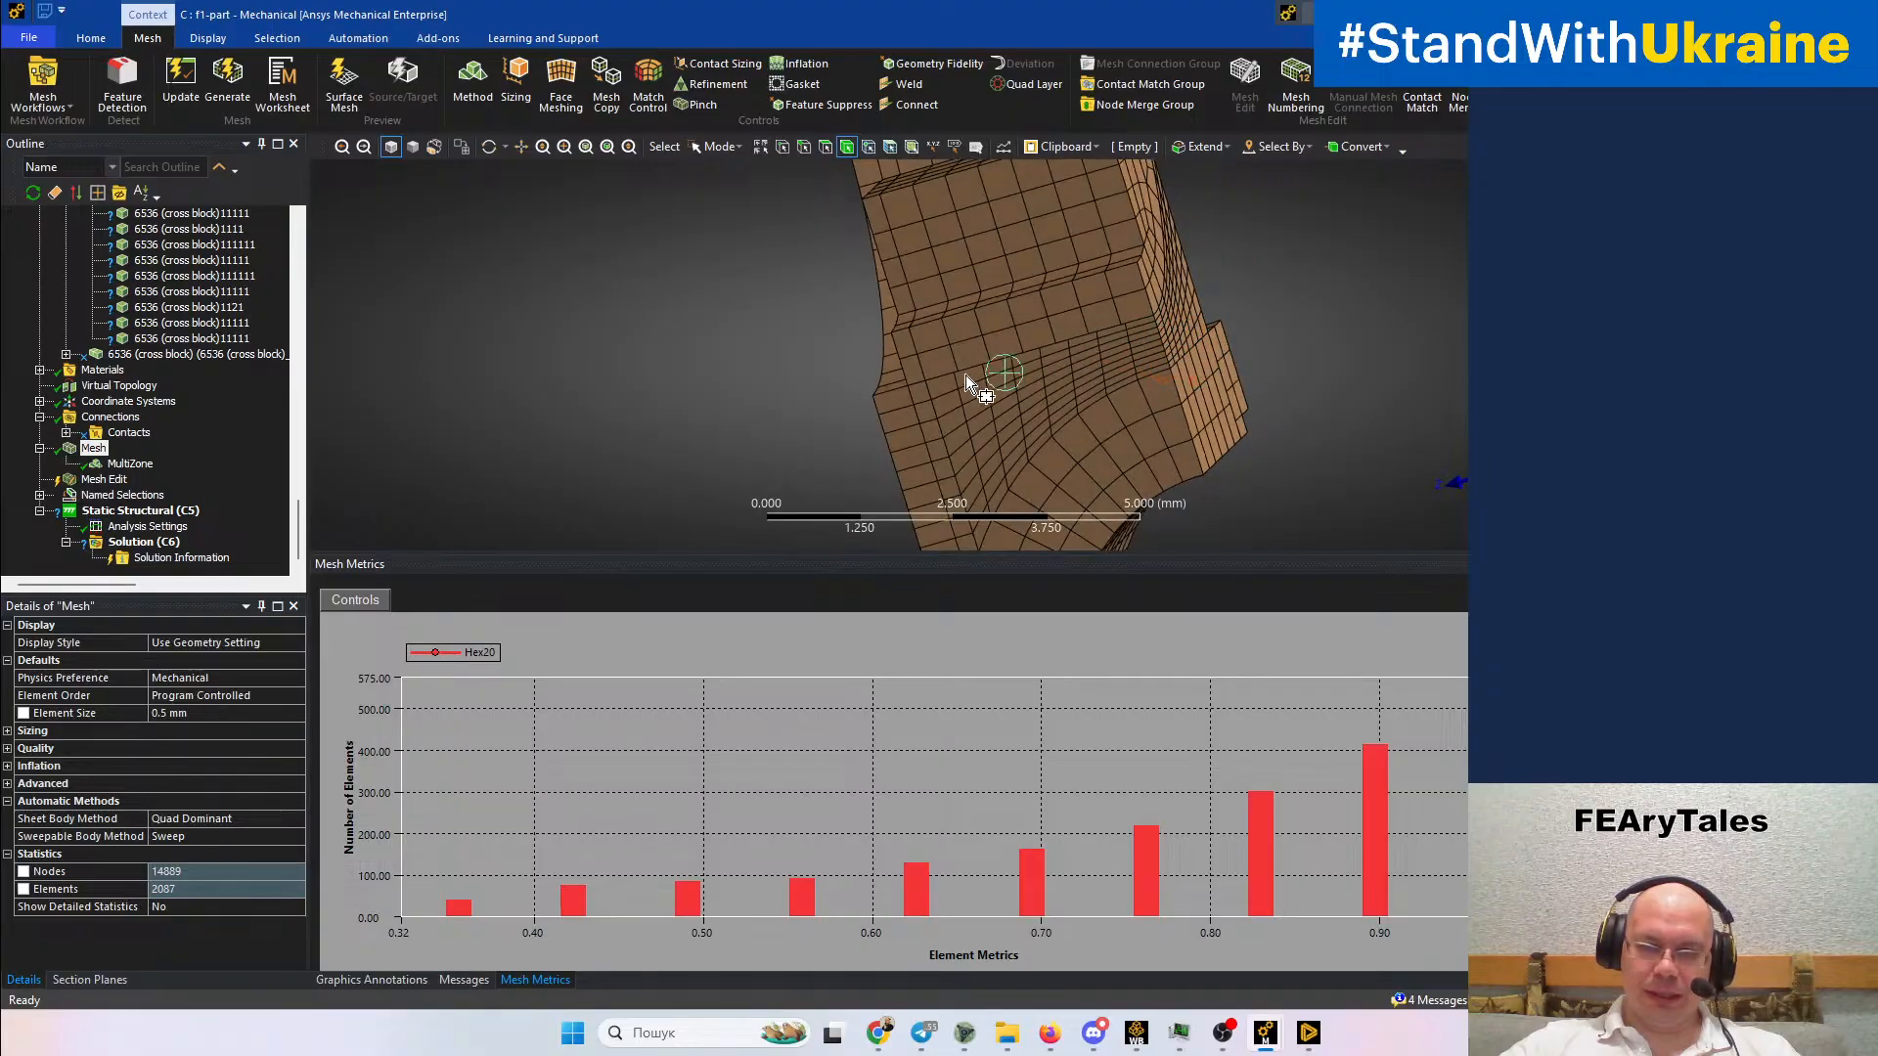
pyautogui.moveTo(1058, 397); pyautogui.dragTo(714, 360, button='middle')
pyautogui.moveTo(963, 352); pyautogui.dragTo(800, 454, button='middle')
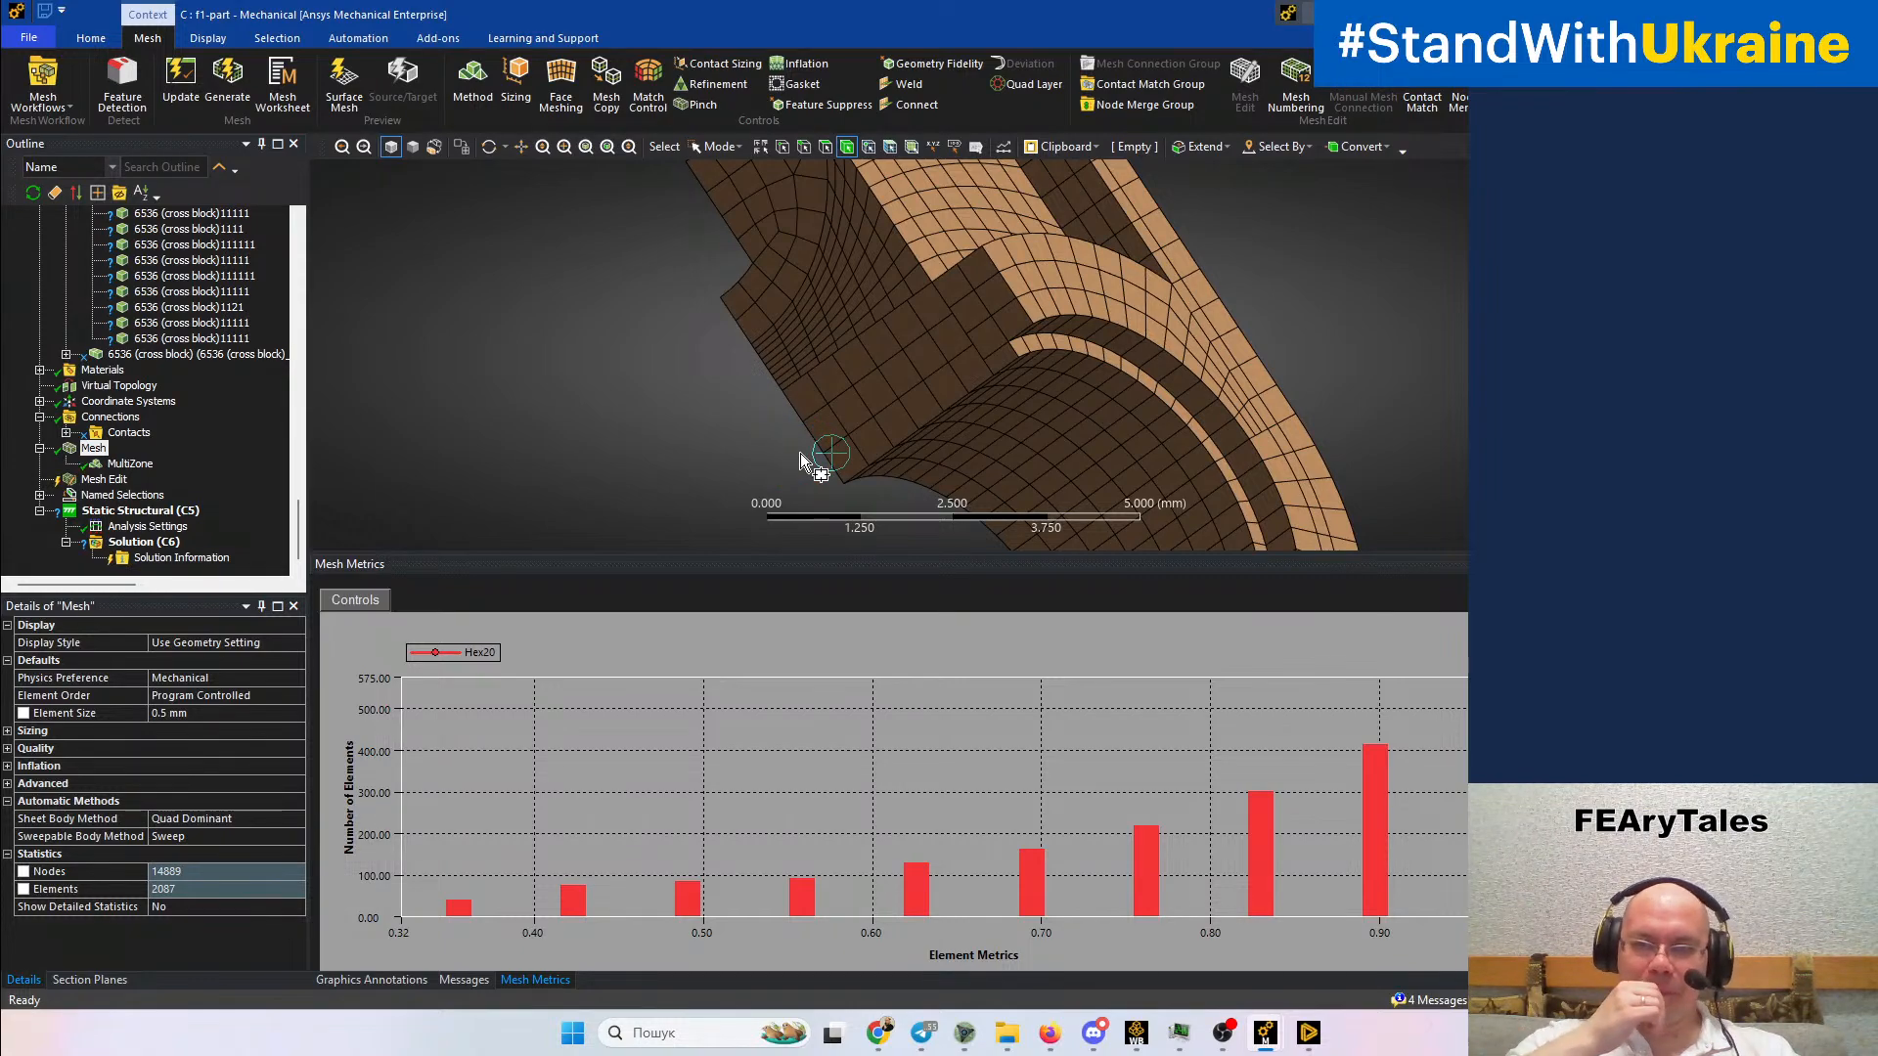
pyautogui.moveTo(1096, 445); pyautogui.dragTo(1076, 479, button='middle')
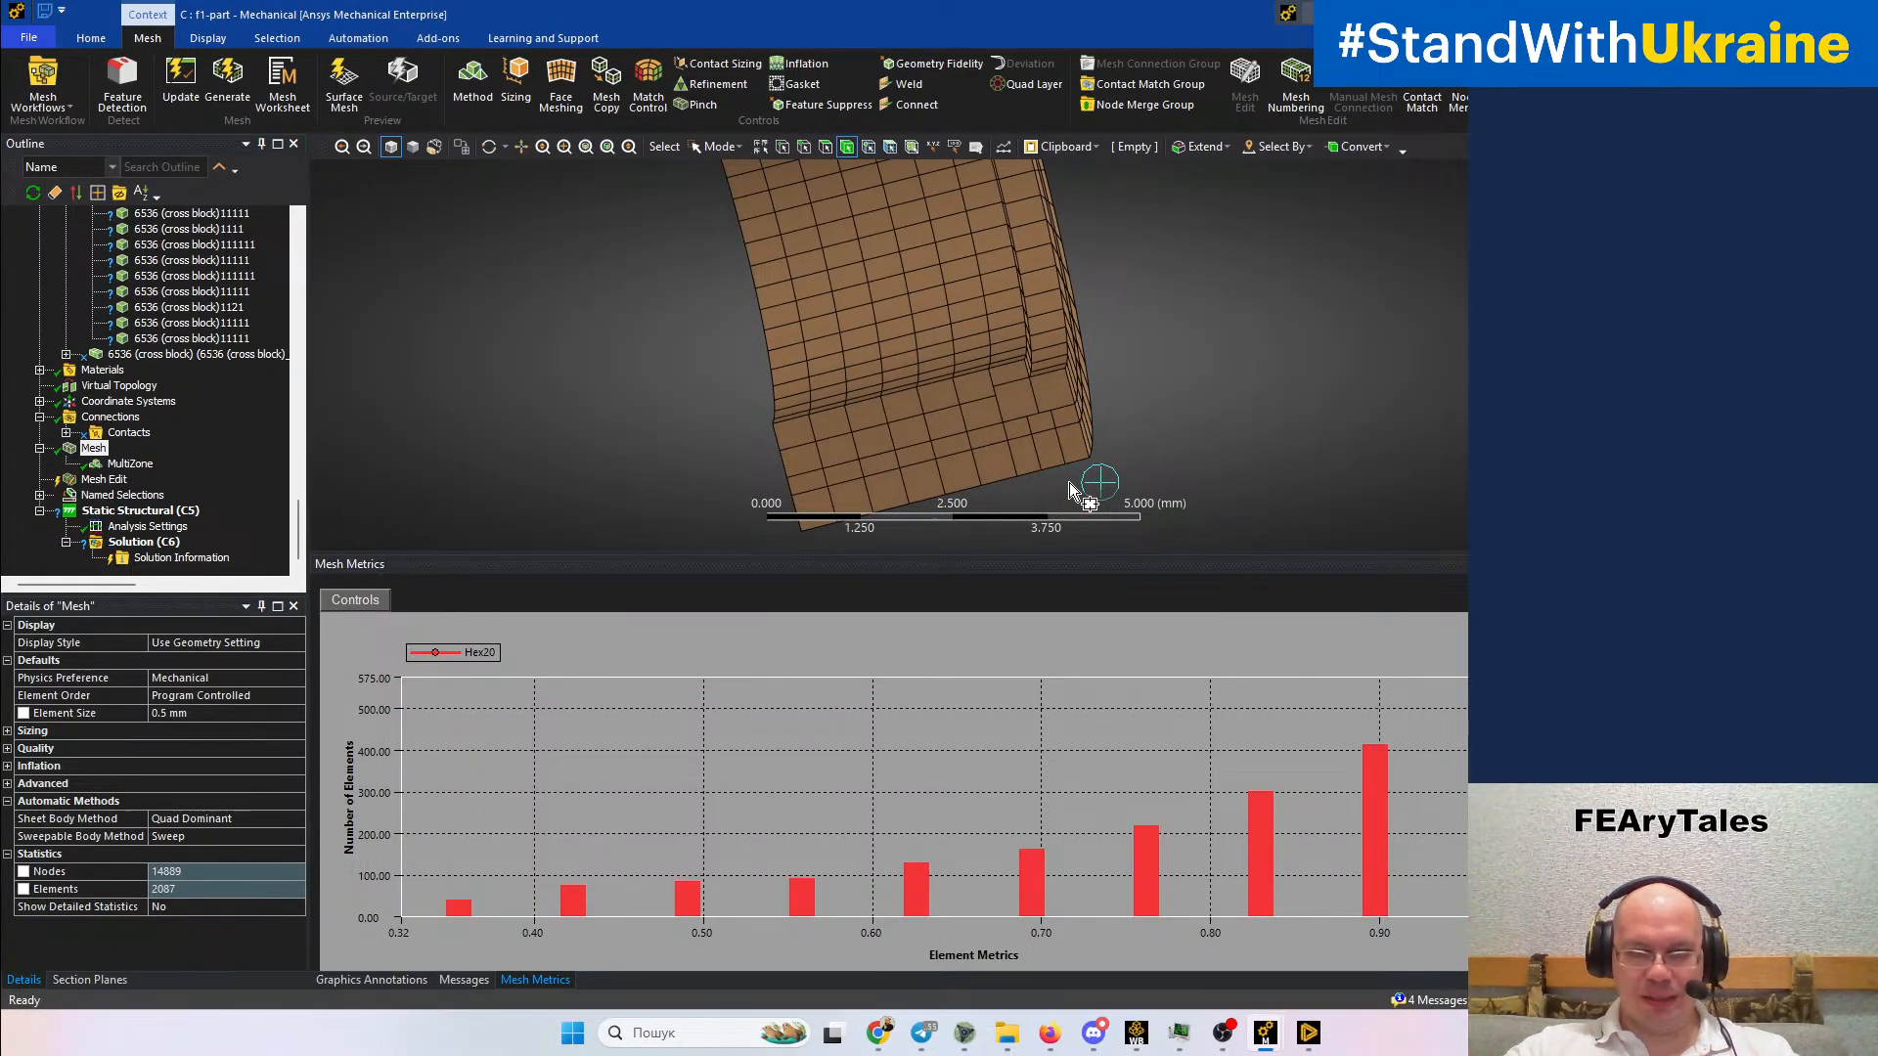
# Inspect the mesh around the notches and the curved end wall of the cross block from both sides
pyautogui.moveTo(1084, 461); pyautogui.dragTo(1207, 394, button='middle')
pyautogui.keyDown('ctrl'); pyautogui.moveTo(1031, 277); pyautogui.dragTo(831, 430, button='middle'); pyautogui.keyUp('ctrl')
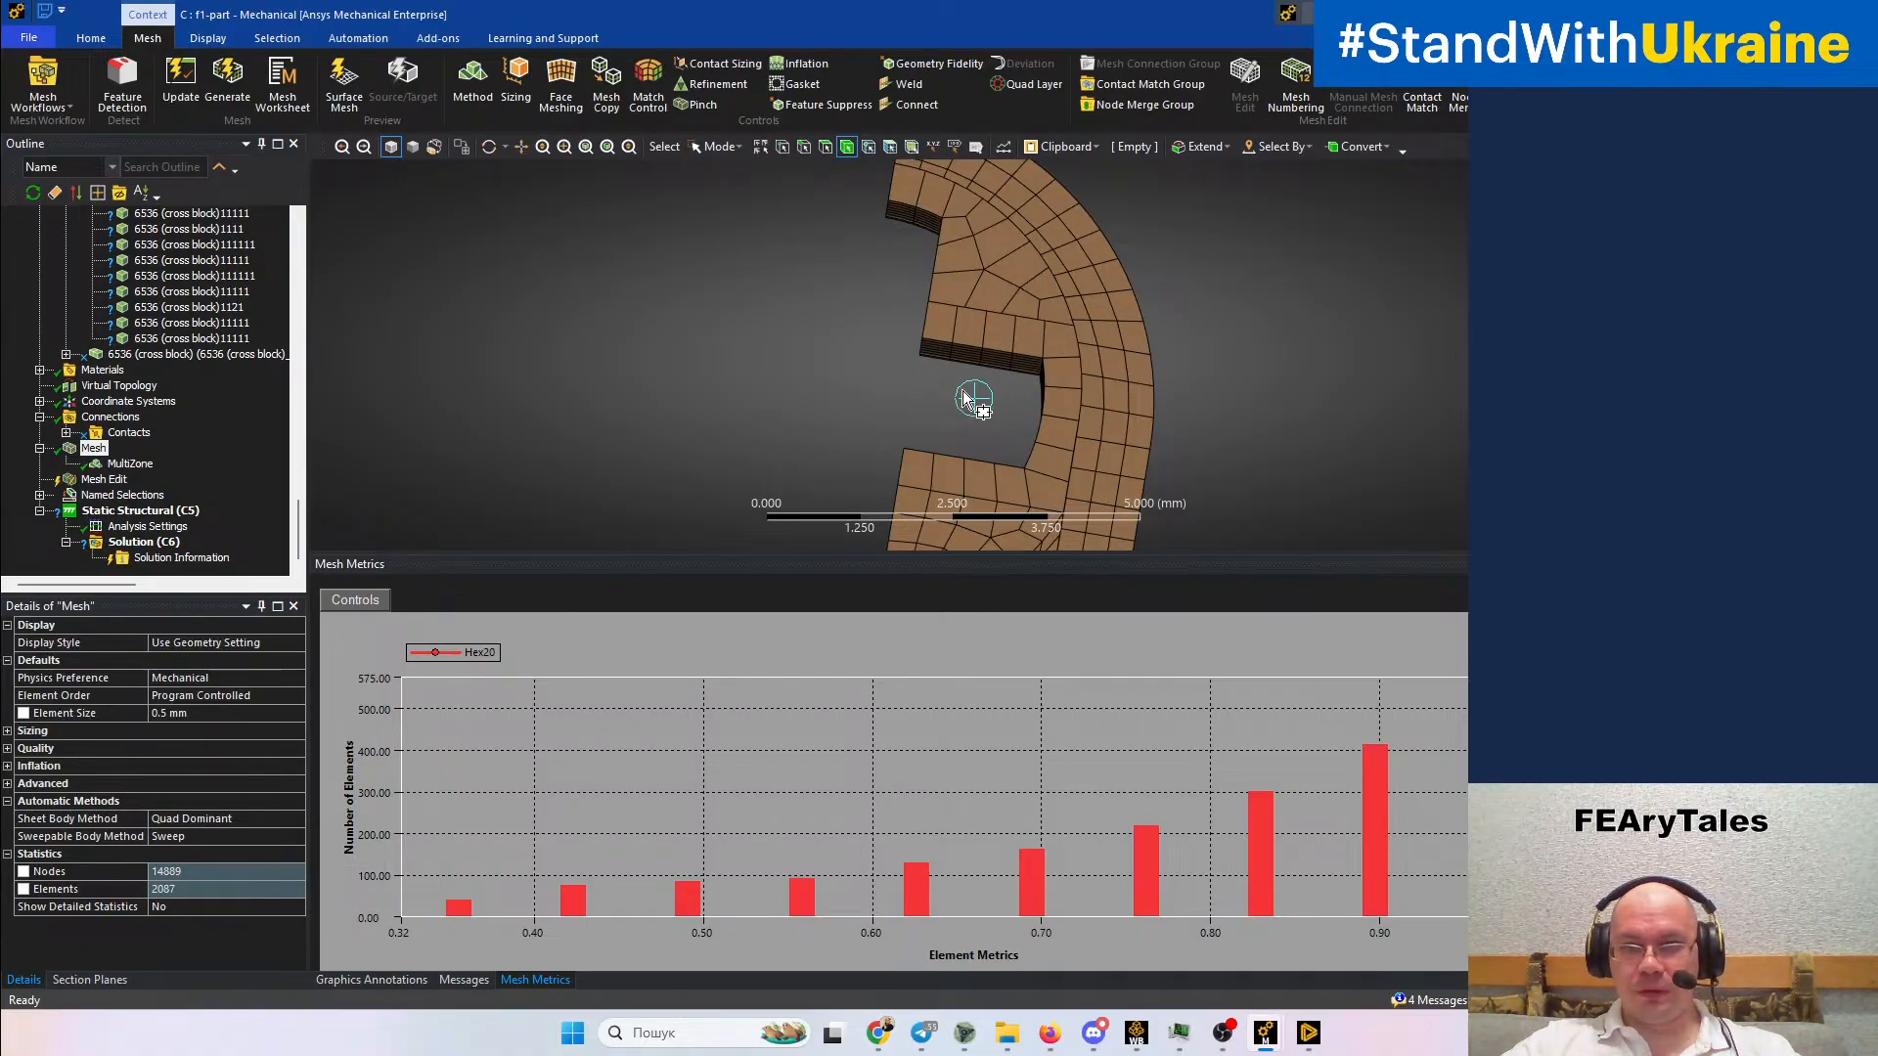
pyautogui.moveTo(1011, 416); pyautogui.dragTo(981, 363, button='middle')
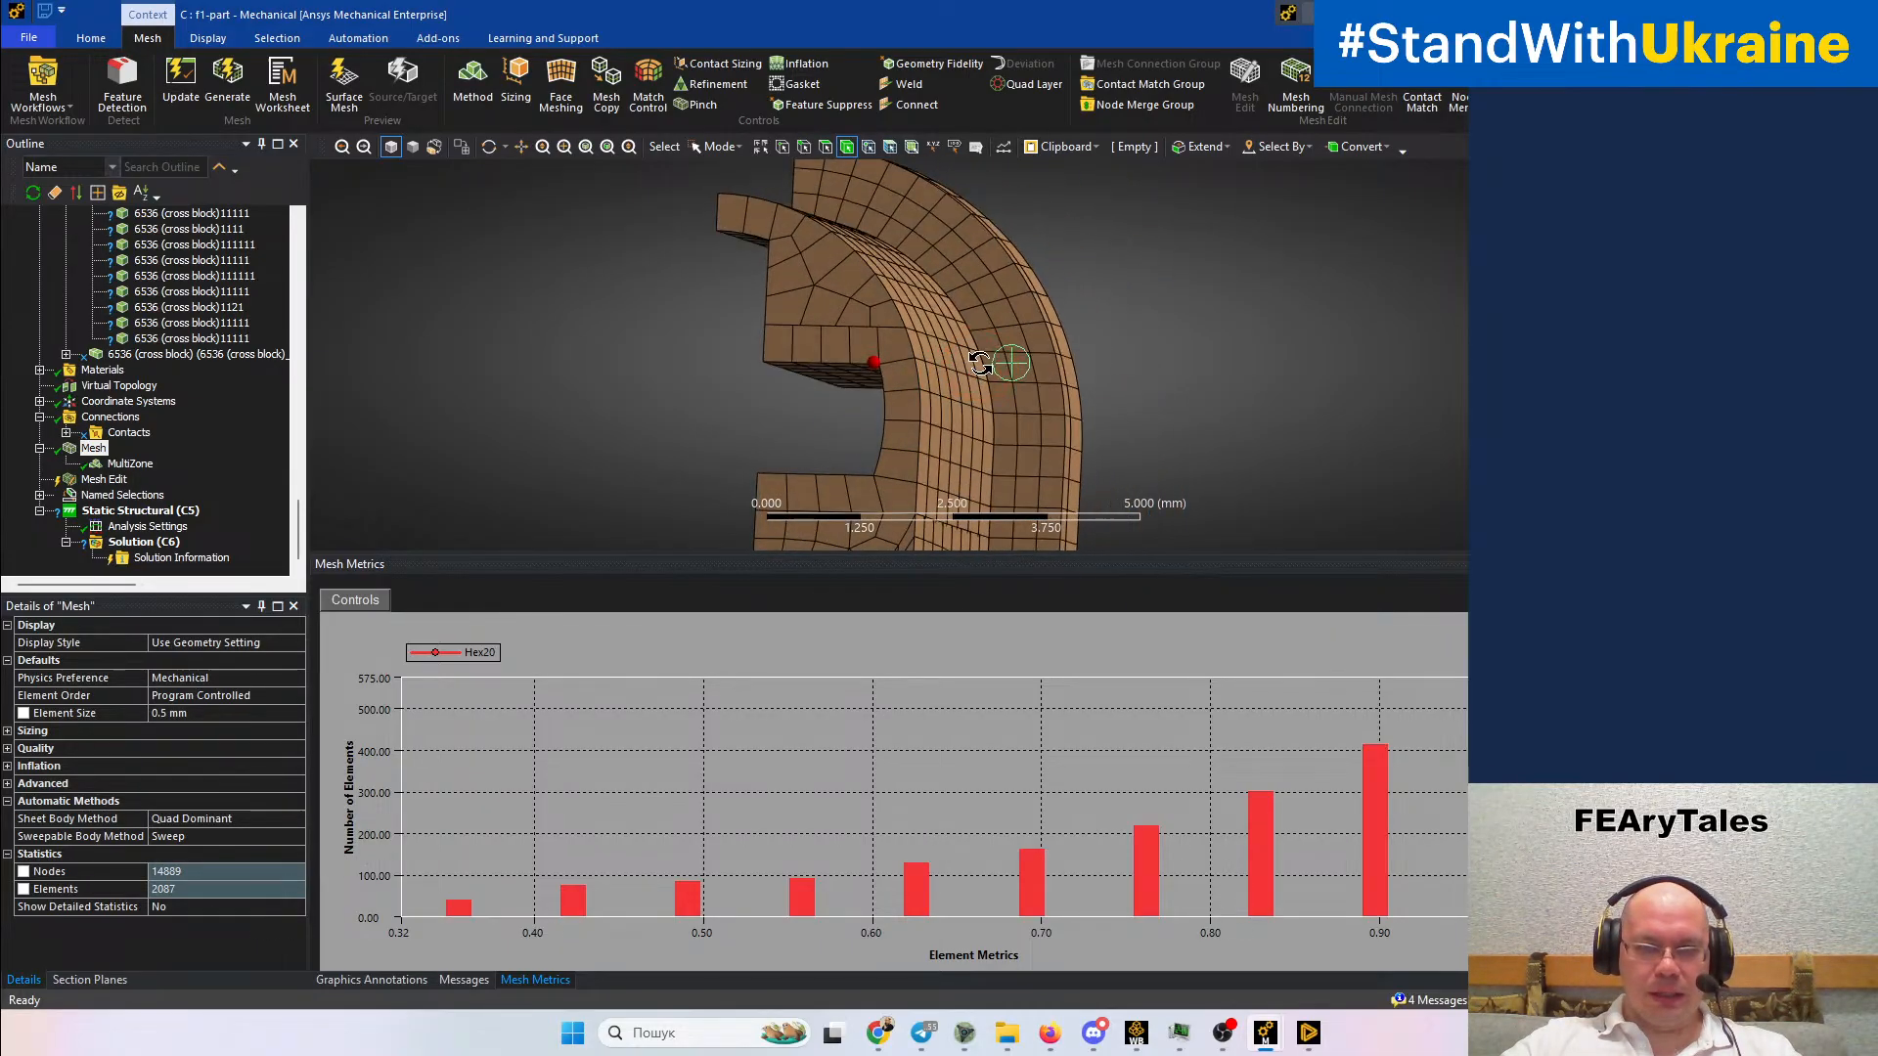
pyautogui.keyDown('ctrl'); pyautogui.moveTo(867, 410); pyautogui.dragTo(977, 402, button='middle'); pyautogui.keyUp('ctrl')
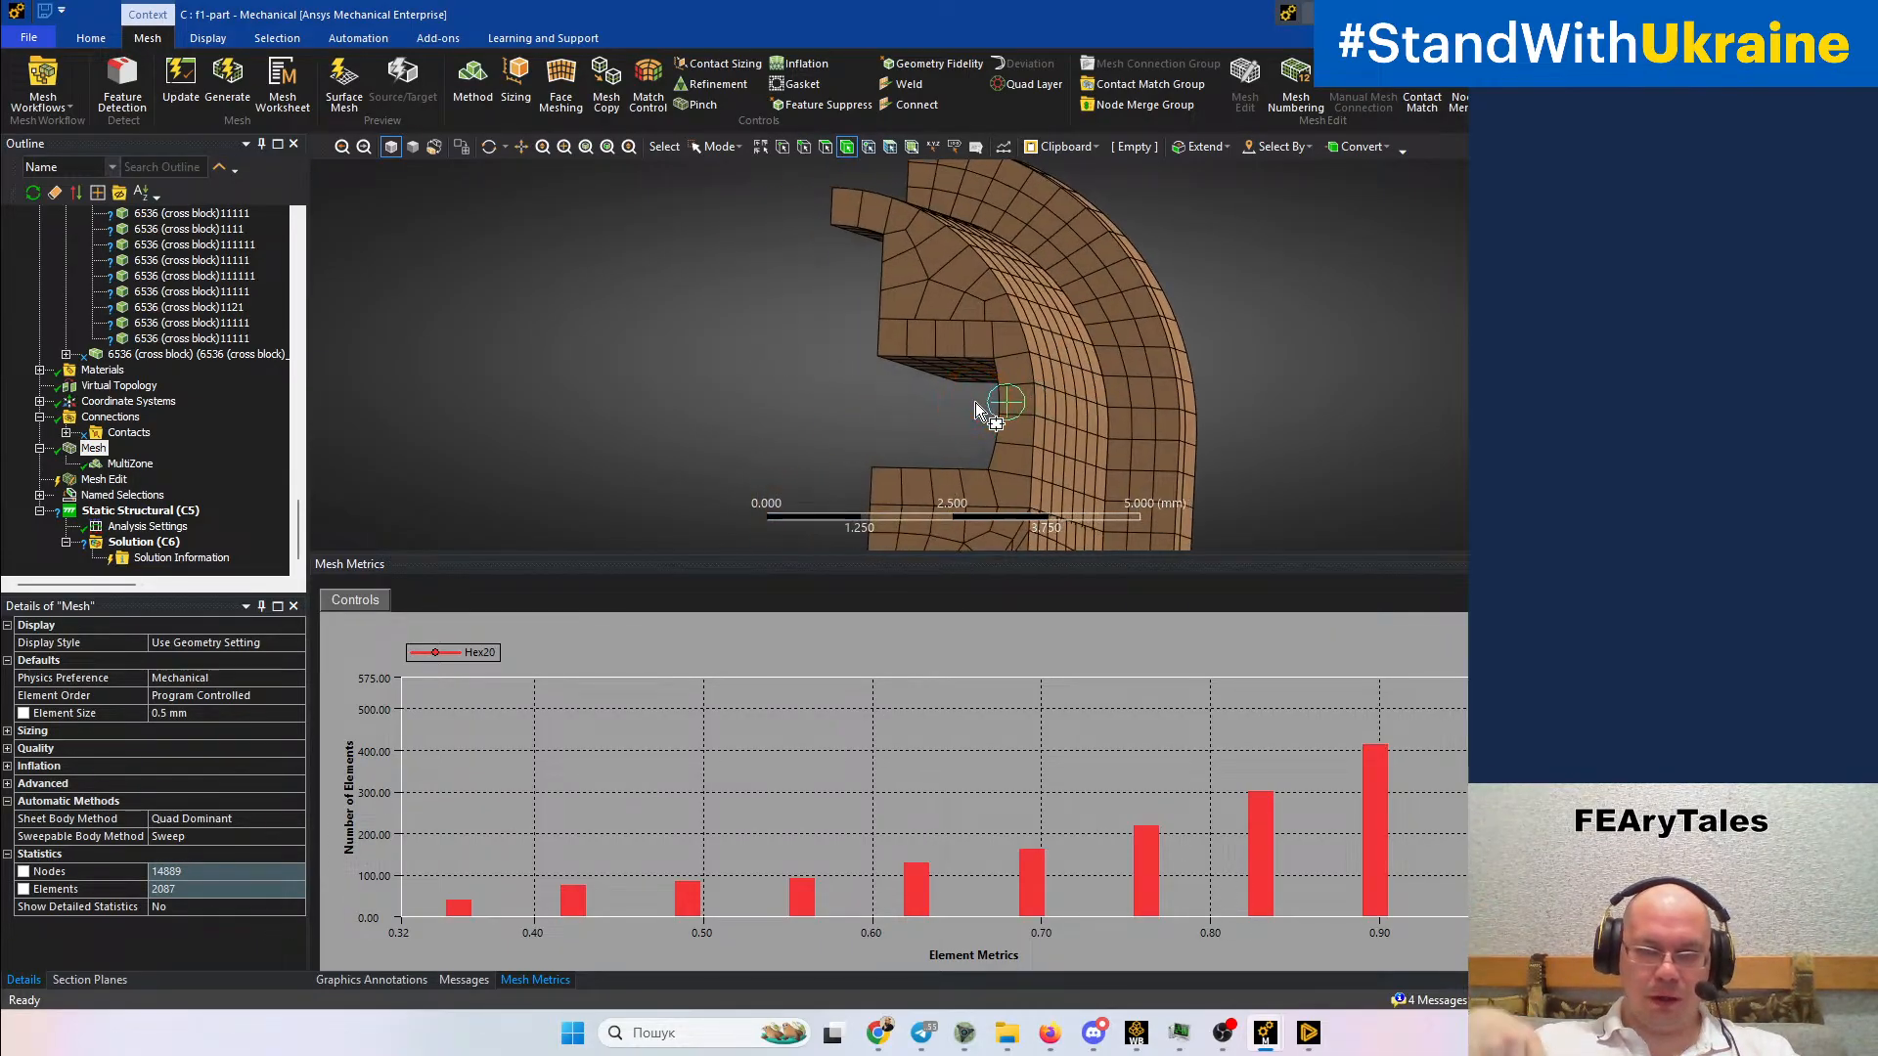
pyautogui.moveTo(976, 402); pyautogui.dragTo(1101, 404, button='middle')
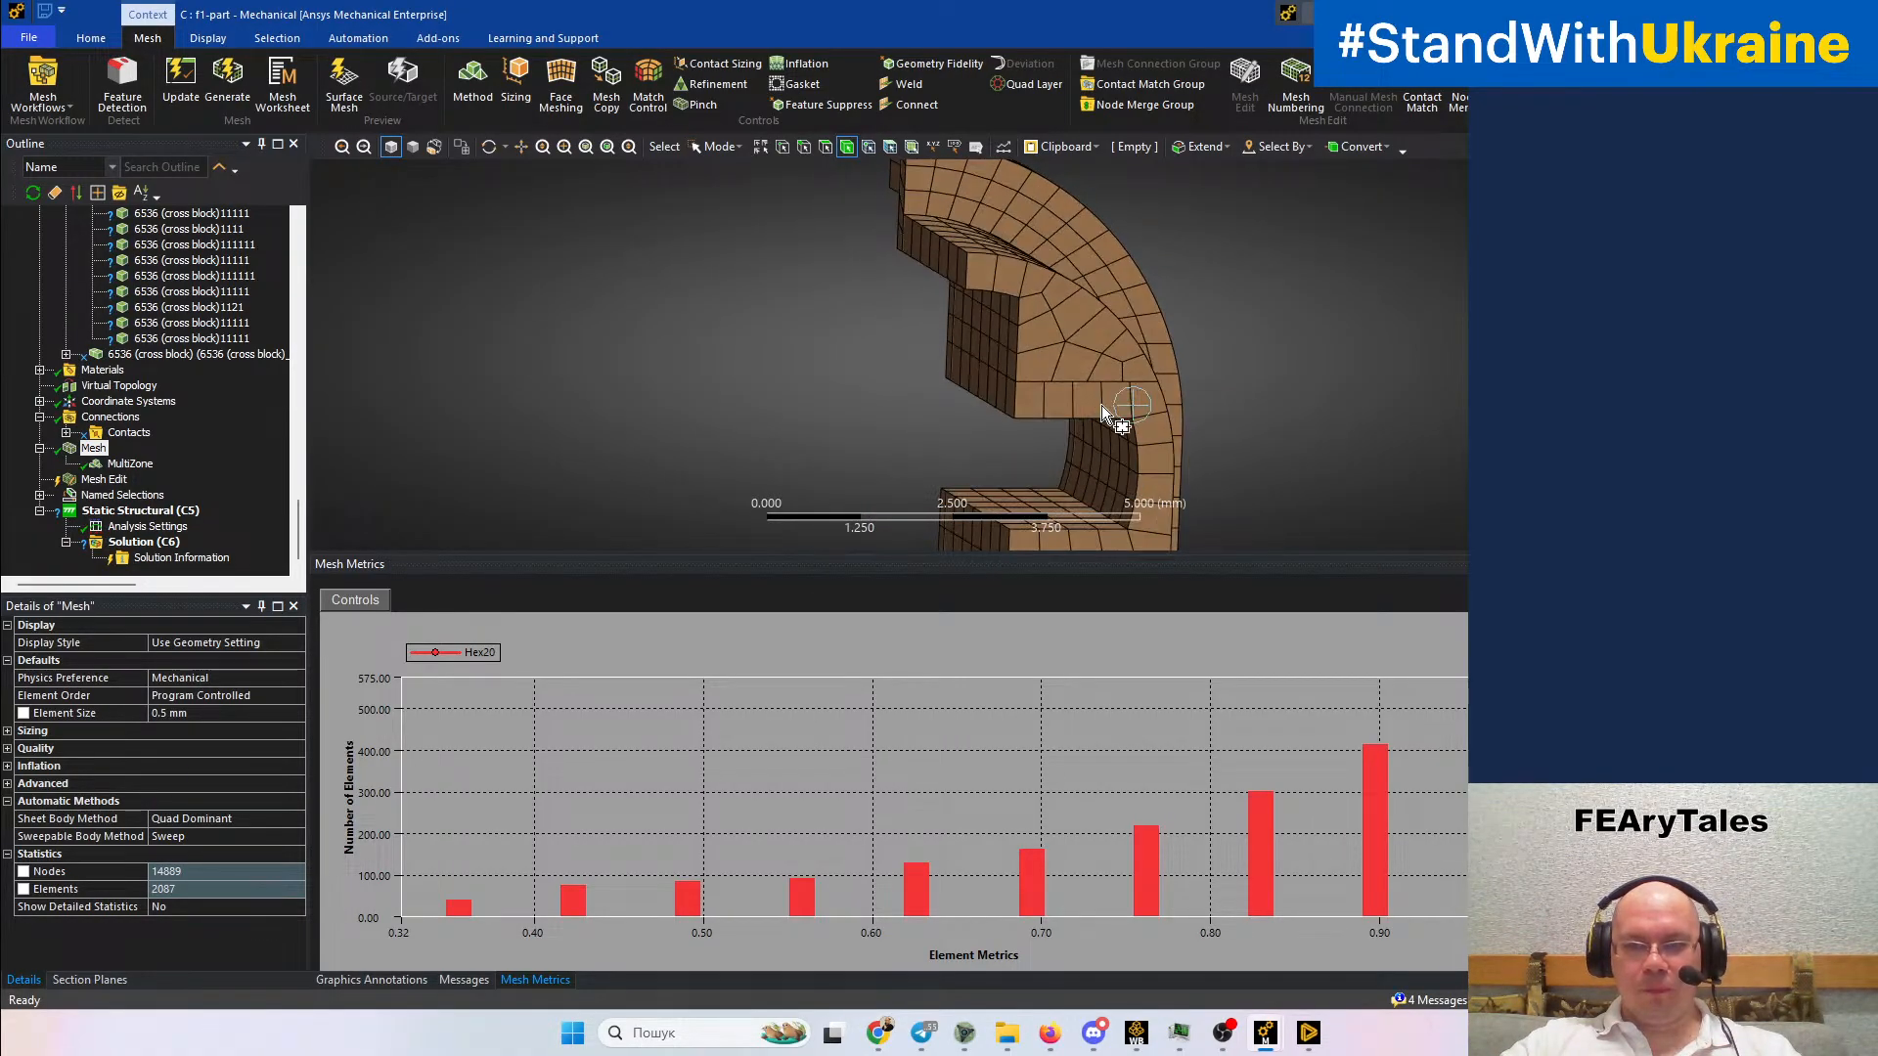
pyautogui.moveTo(1093, 403)
pyautogui.mouseDown(button='middle')
pyautogui.moveTo(904, 398)
pyautogui.moveTo(1022, 401)
pyautogui.moveTo(1052, 460)
pyautogui.moveTo(1083, 328)
pyautogui.moveTo(1023, 391)
pyautogui.moveTo(1168, 392)
pyautogui.moveTo(1027, 407)
pyautogui.moveTo(997, 385)
pyautogui.moveTo(1082, 302)
pyautogui.moveTo(1082, 415)
pyautogui.moveTo(1082, 394)
pyautogui.mouseUp(button='middle')
pyautogui.scroll(-3, 1047, 368)
pyautogui.scroll(3, 1086, 396)
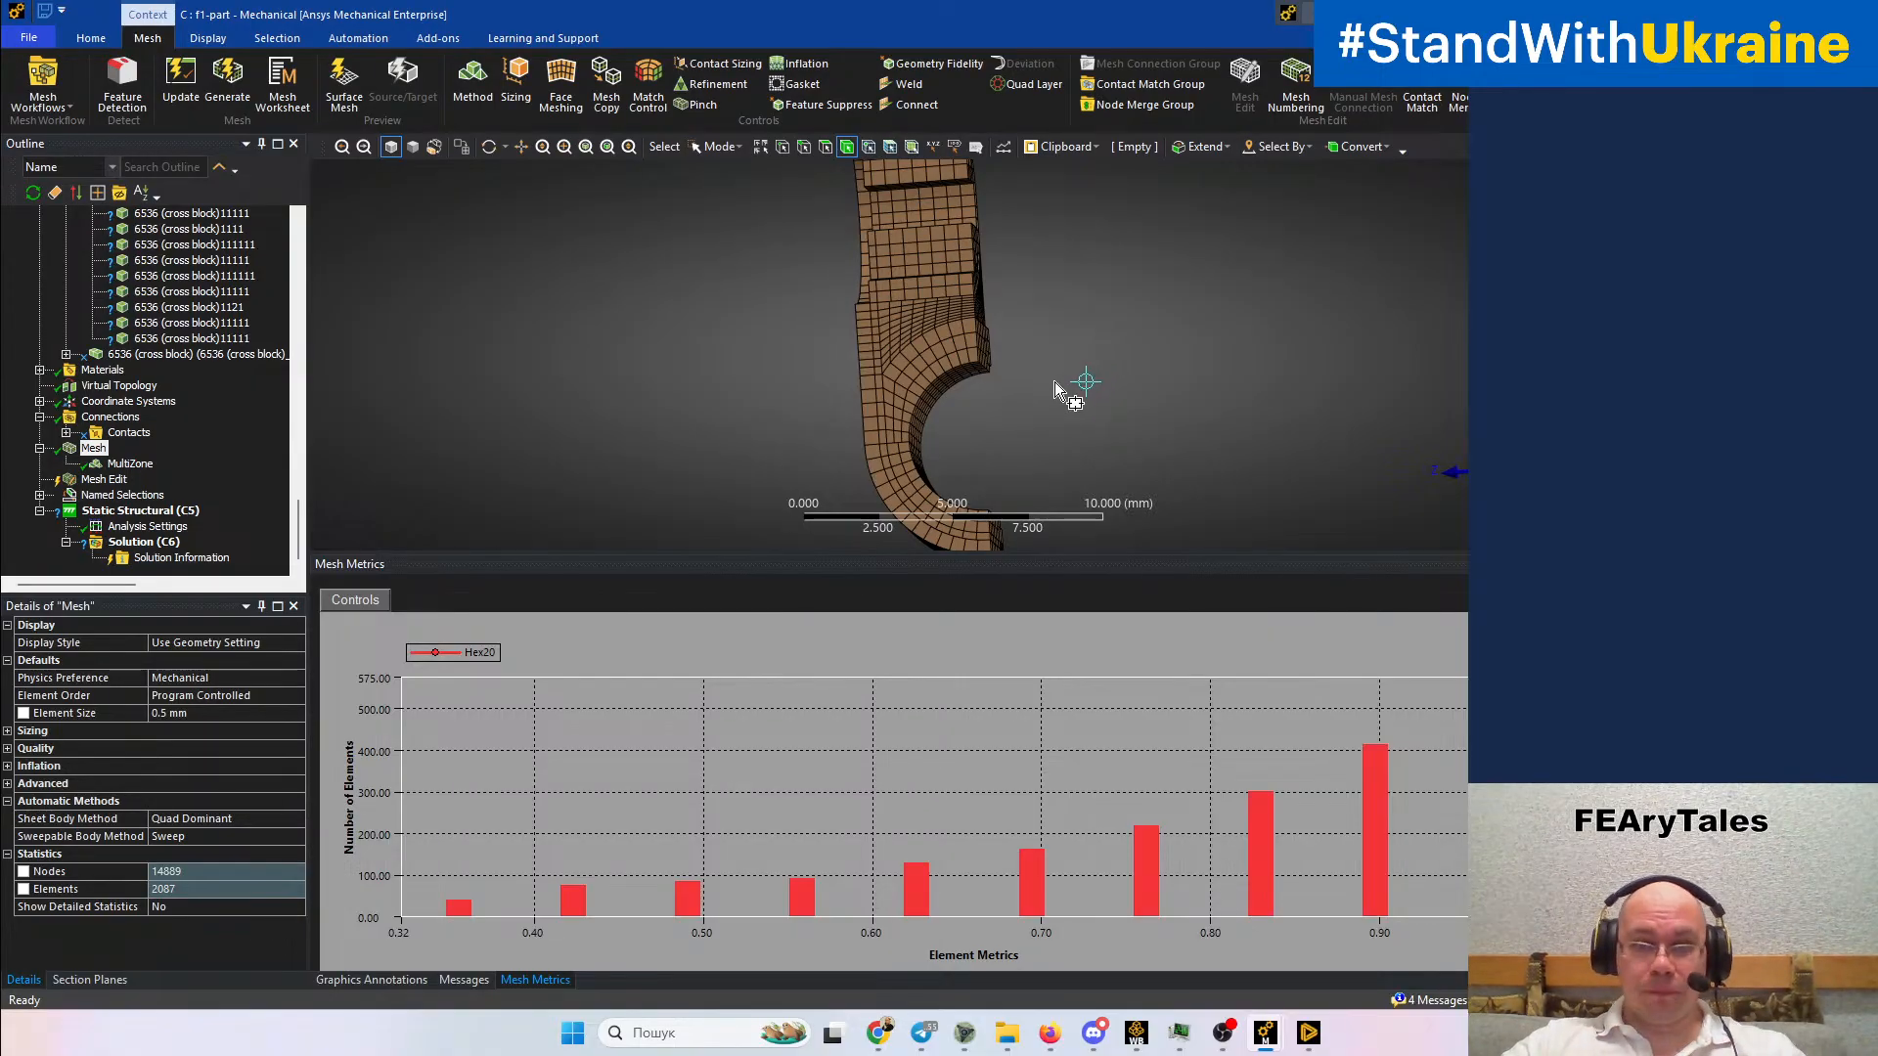
# Enlarge the graphics area and check the element layout over the cross block's steps, outer face and arc transition
pyautogui.moveTo(1039, 399); pyautogui.dragTo(994, 537, button='middle')
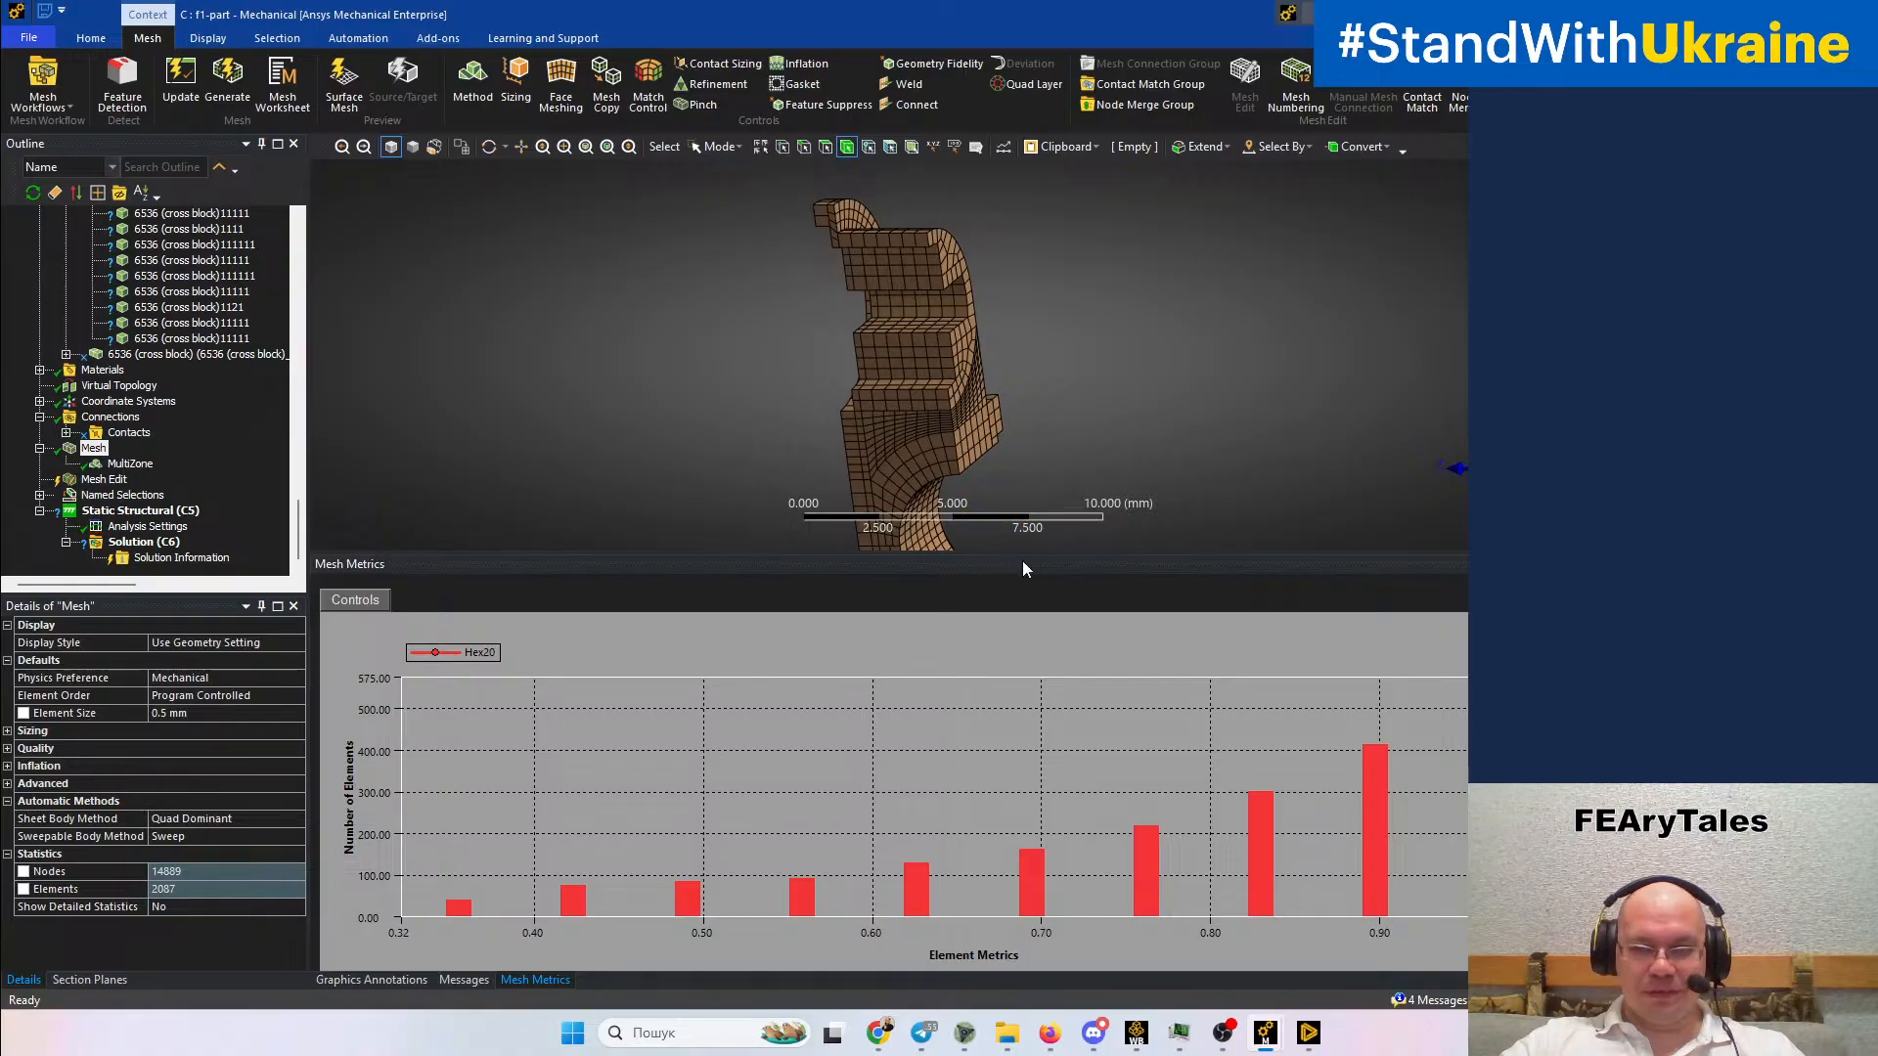
pyautogui.moveTo(1024, 566); pyautogui.dragTo(1019, 704)
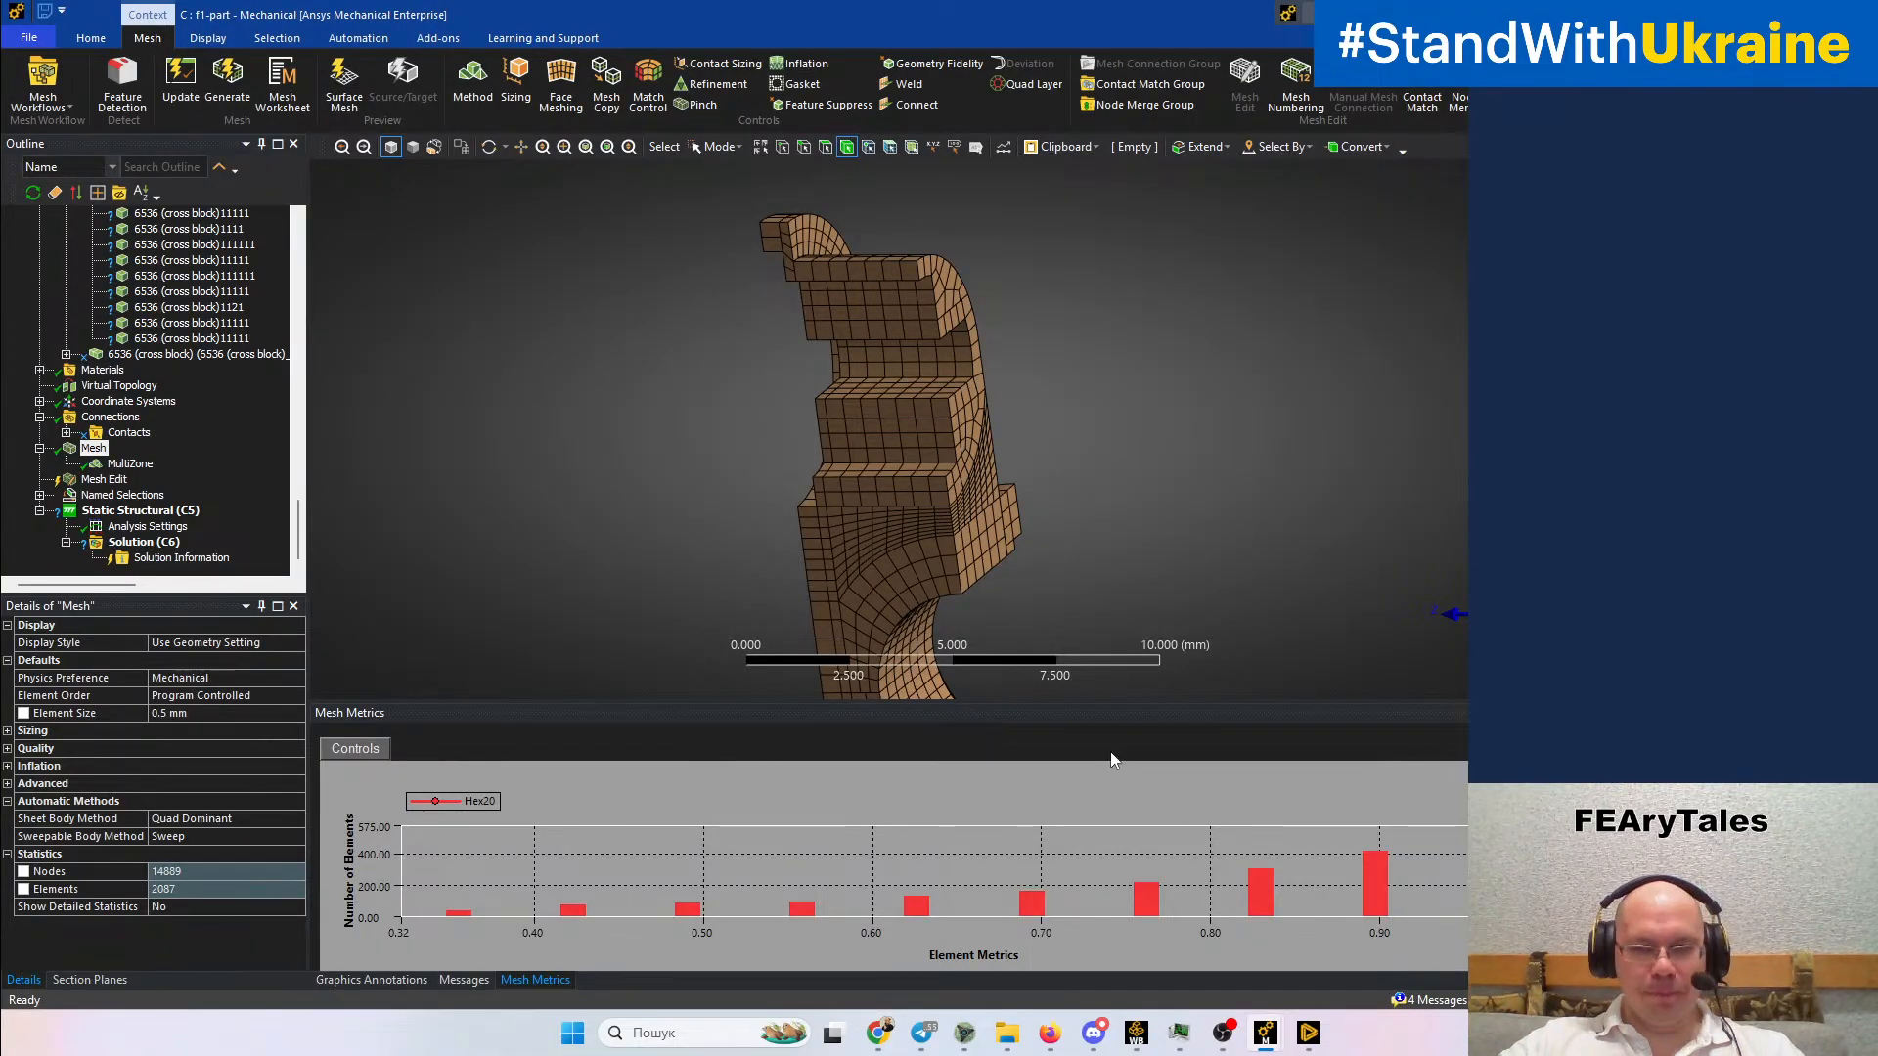
pyautogui.keyDown('ctrl'); pyautogui.moveTo(1183, 591); pyautogui.dragTo(1181, 465, button='middle'); pyautogui.keyUp('ctrl')
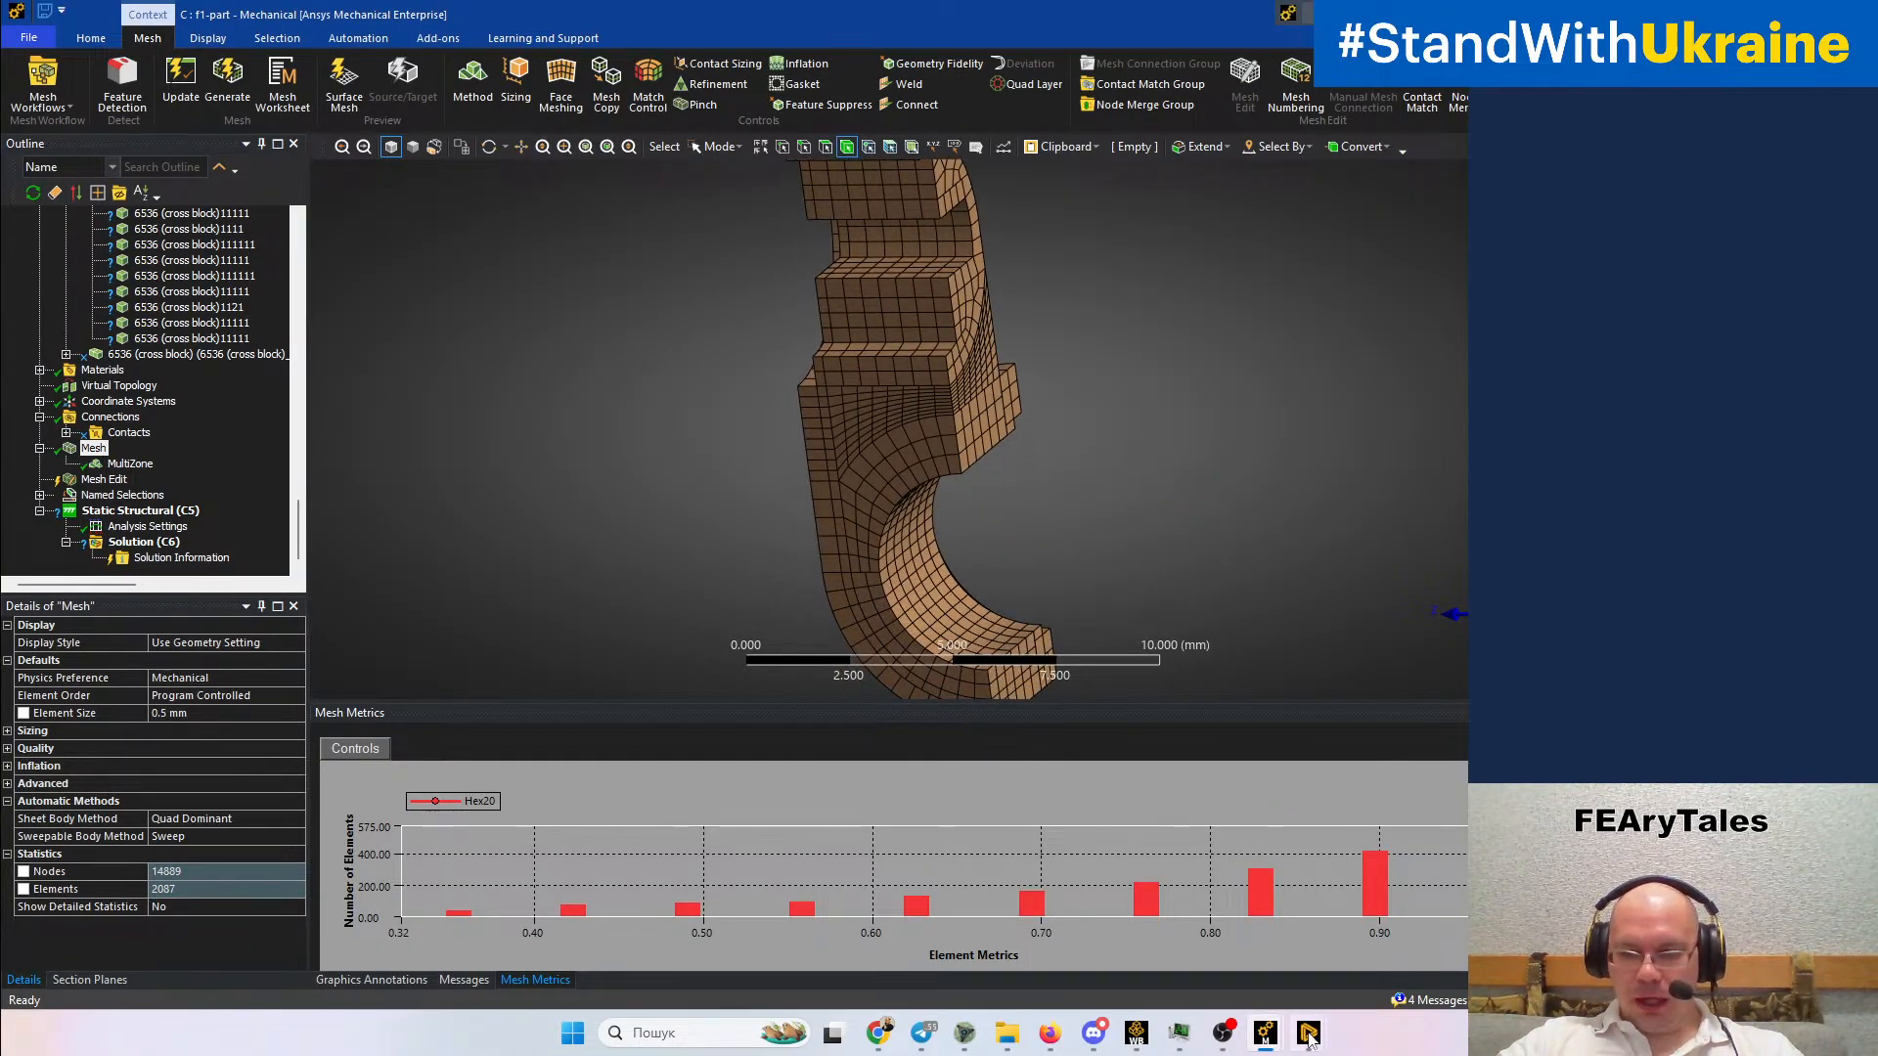
pyautogui.moveTo(989, 572)
pyautogui.mouseDown(button='middle')
pyautogui.moveTo(958, 572)
pyautogui.moveTo(1036, 511)
pyautogui.moveTo(1039, 532)
pyautogui.moveTo(747, 543)
pyautogui.moveTo(960, 557)
pyautogui.moveTo(965, 662)
pyautogui.moveTo(927, 656)
pyautogui.moveTo(1090, 574)
pyautogui.moveTo(1342, 608)
pyautogui.mouseUp(button='middle')
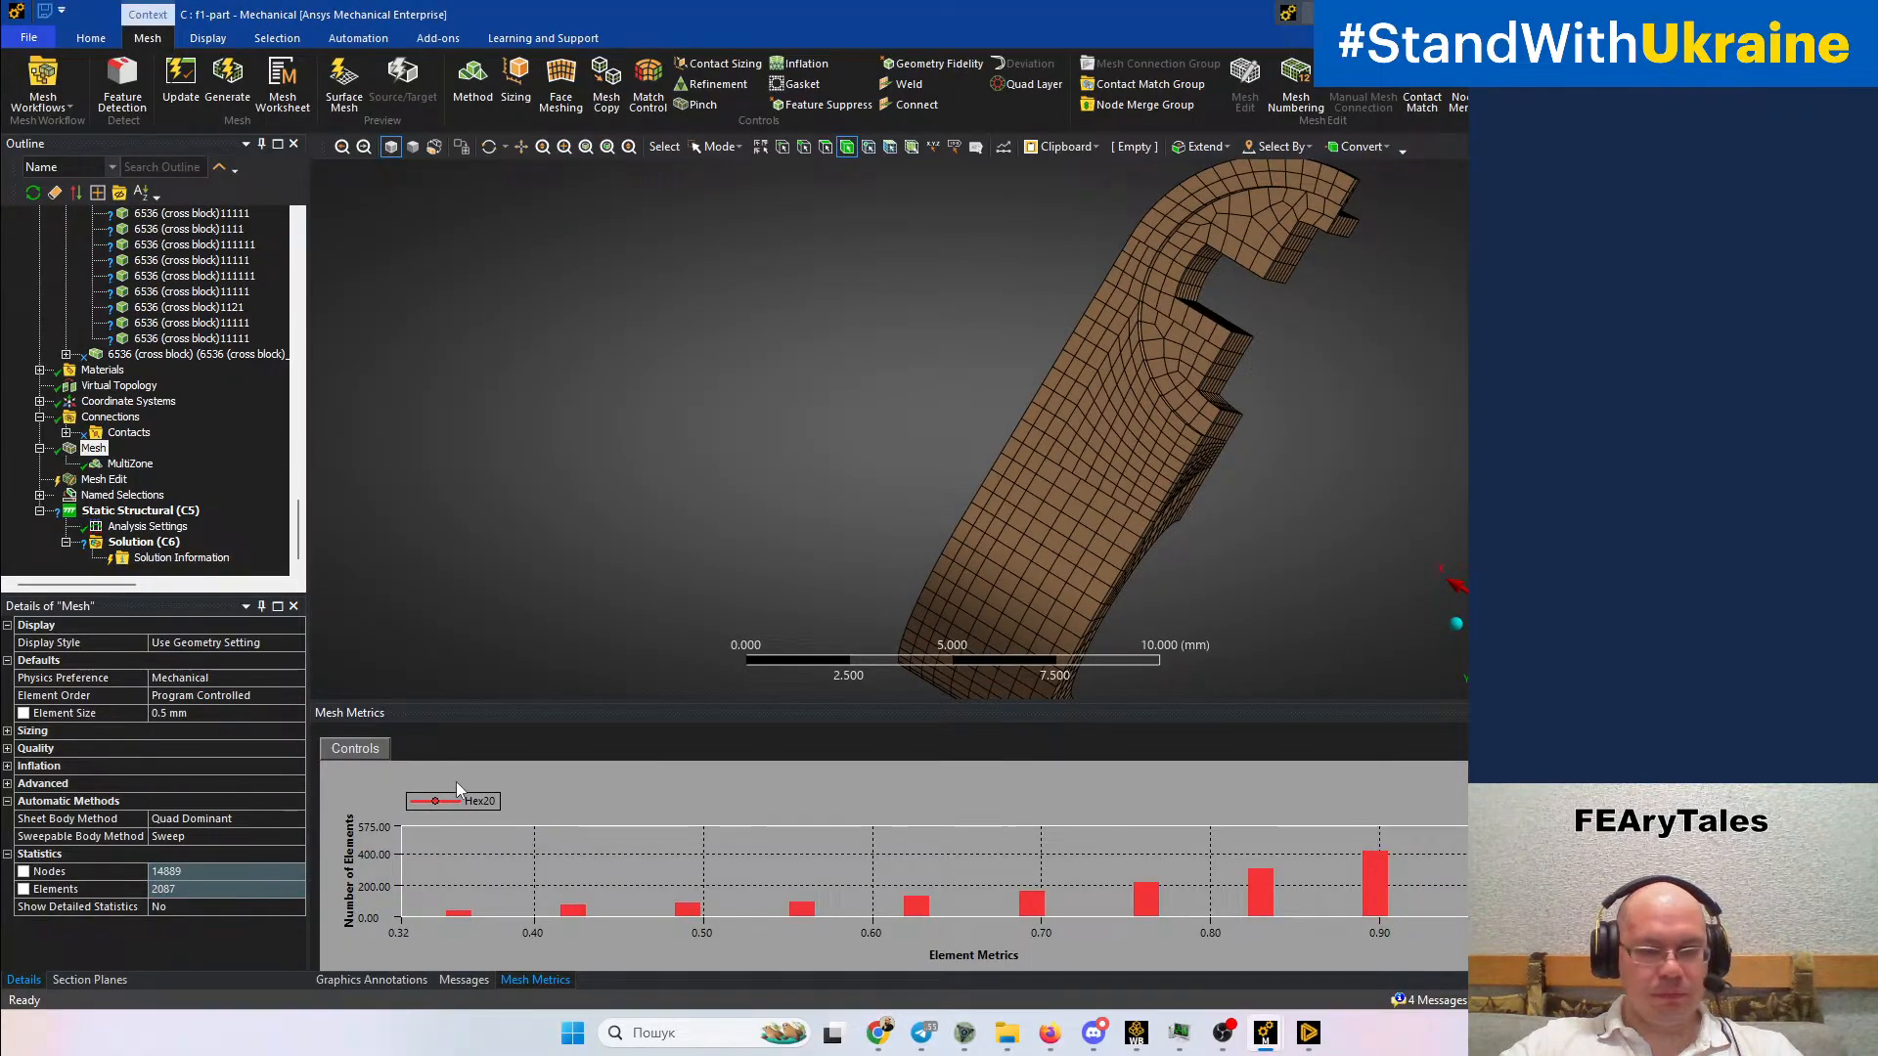
pyautogui.moveTo(931, 461); pyautogui.dragTo(742, 411, button='middle')
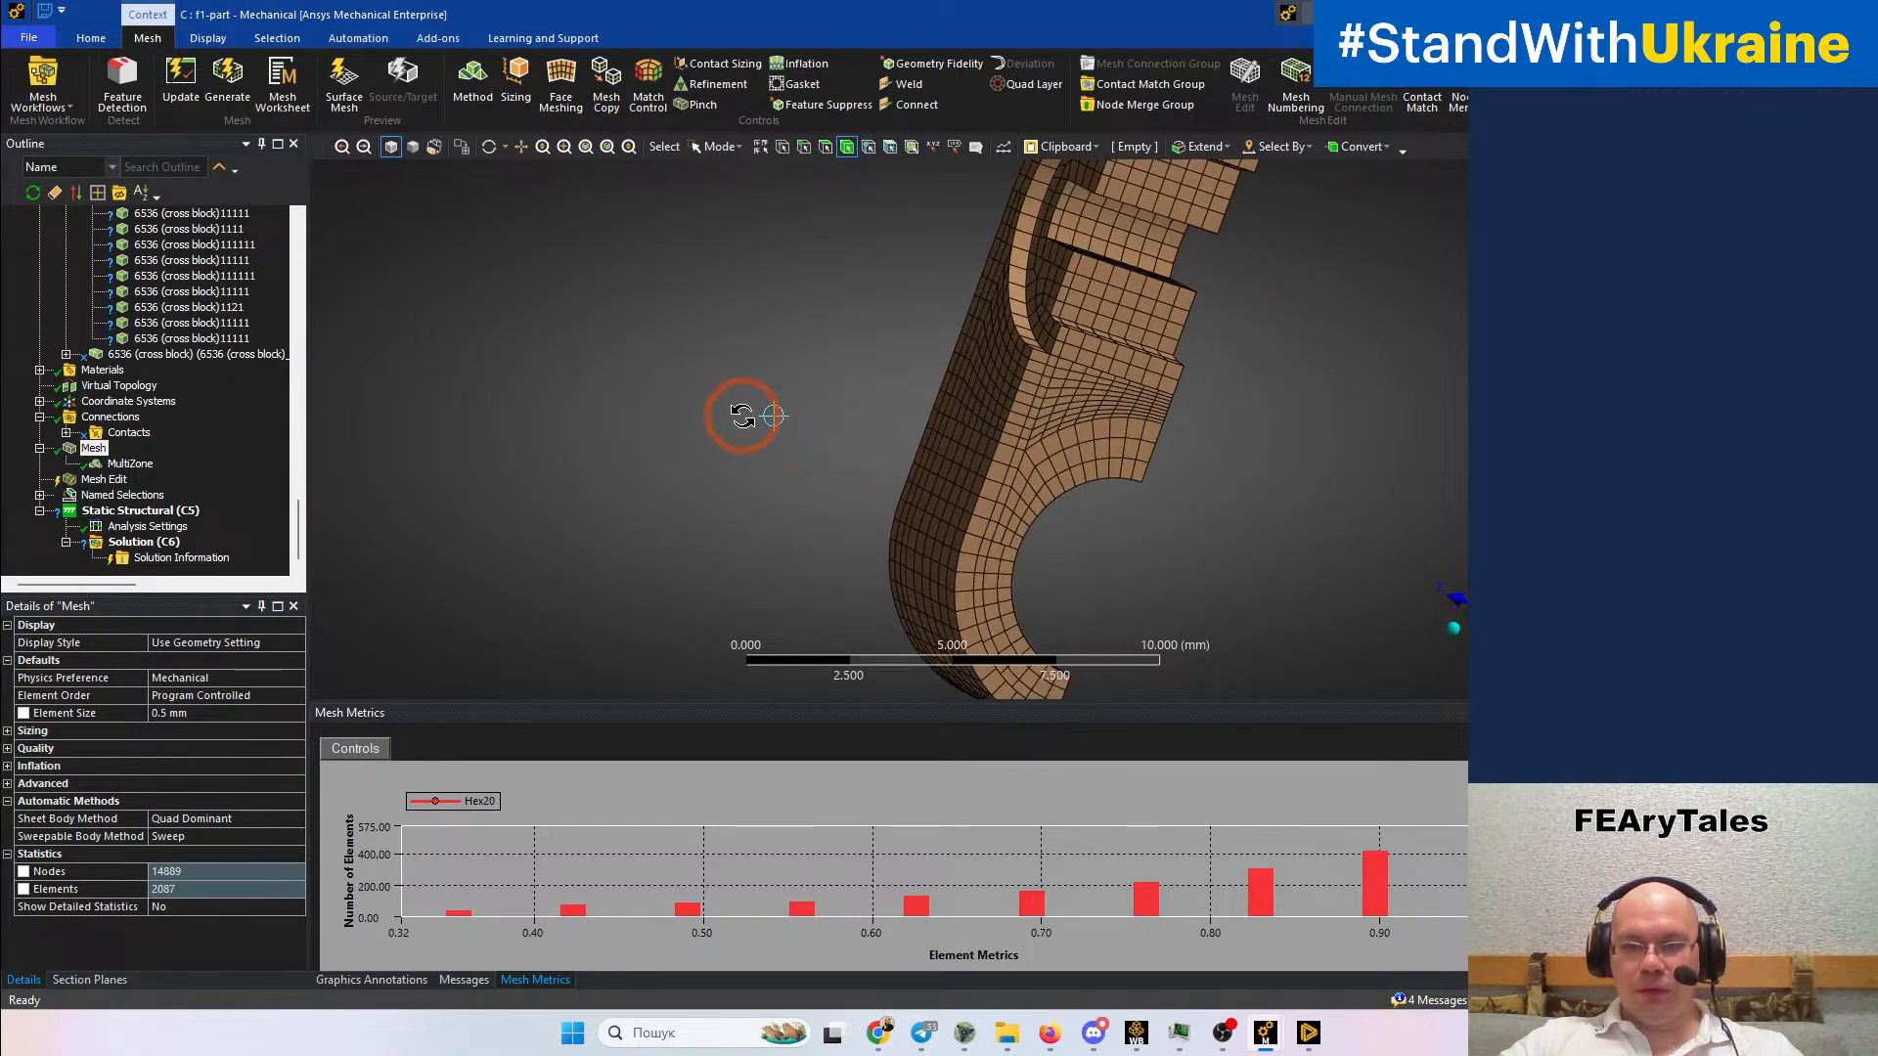
pyautogui.moveTo(1040, 508); pyautogui.dragTo(977, 486, button='middle')
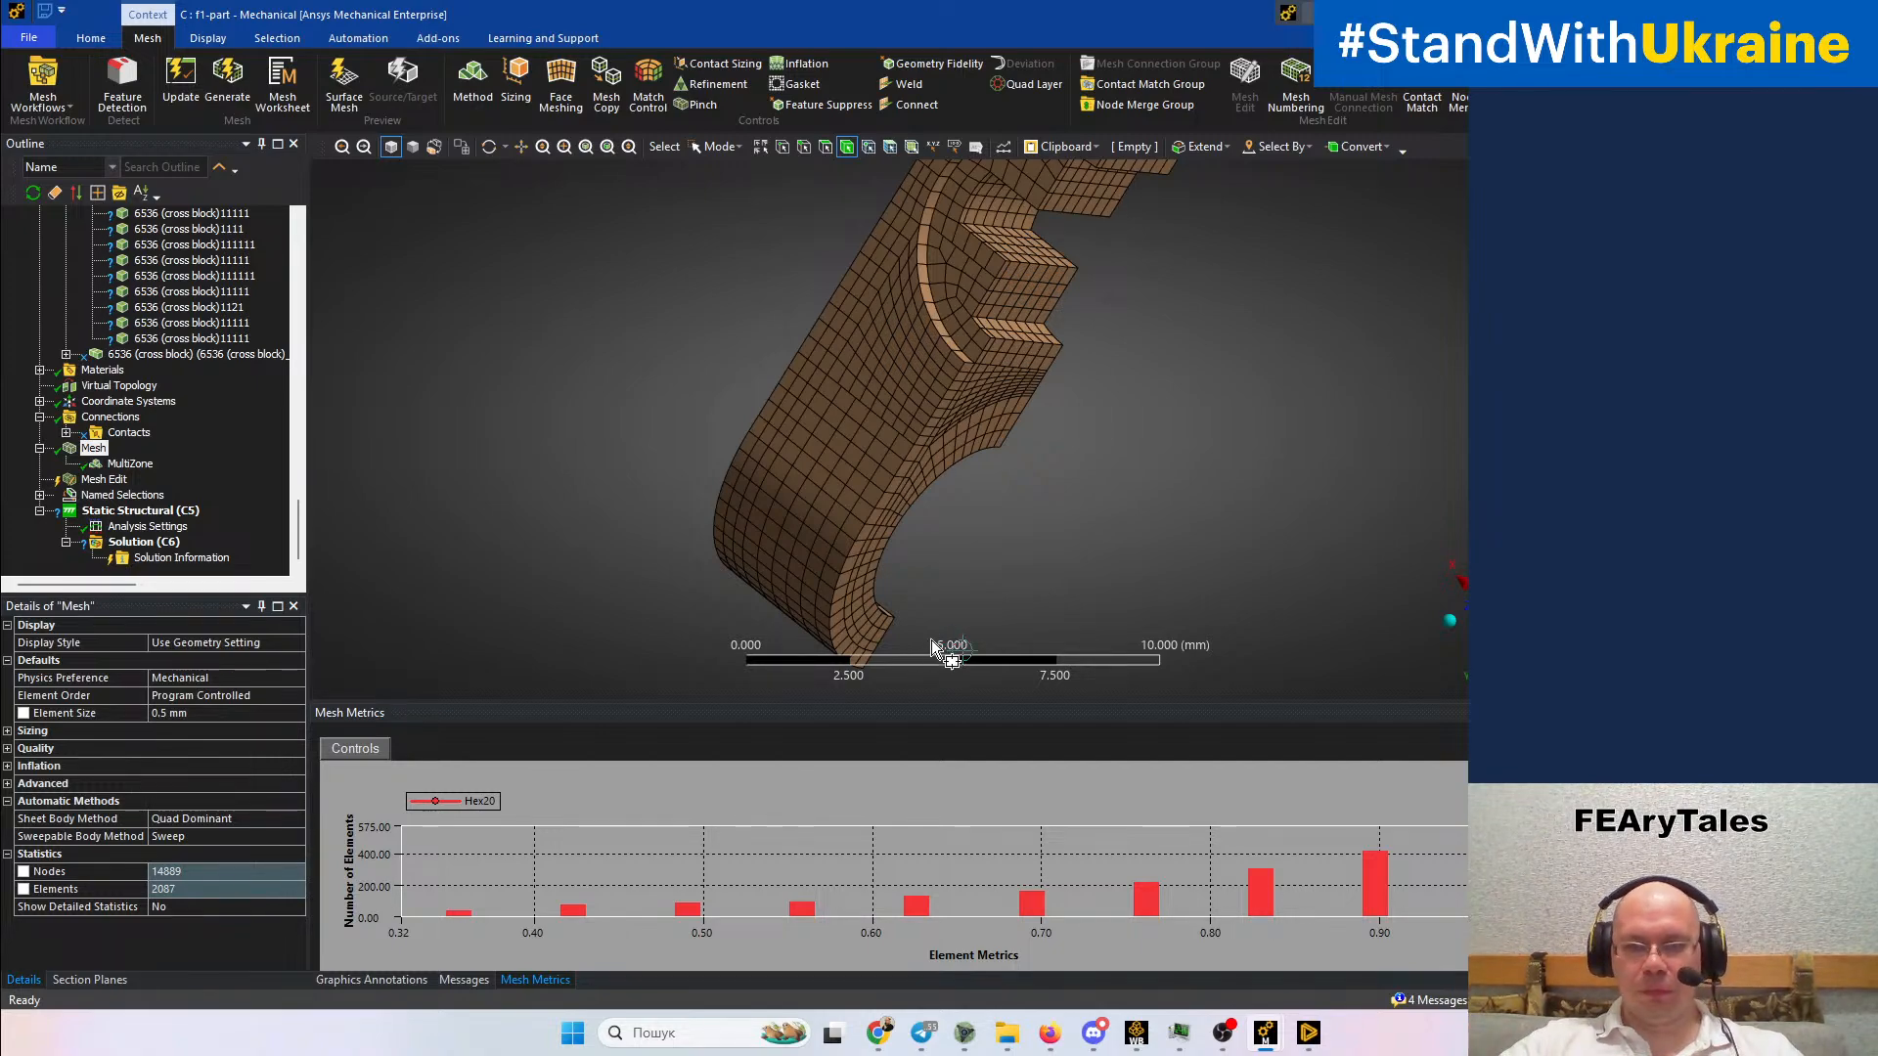
pyautogui.scroll(5, 909, 436)
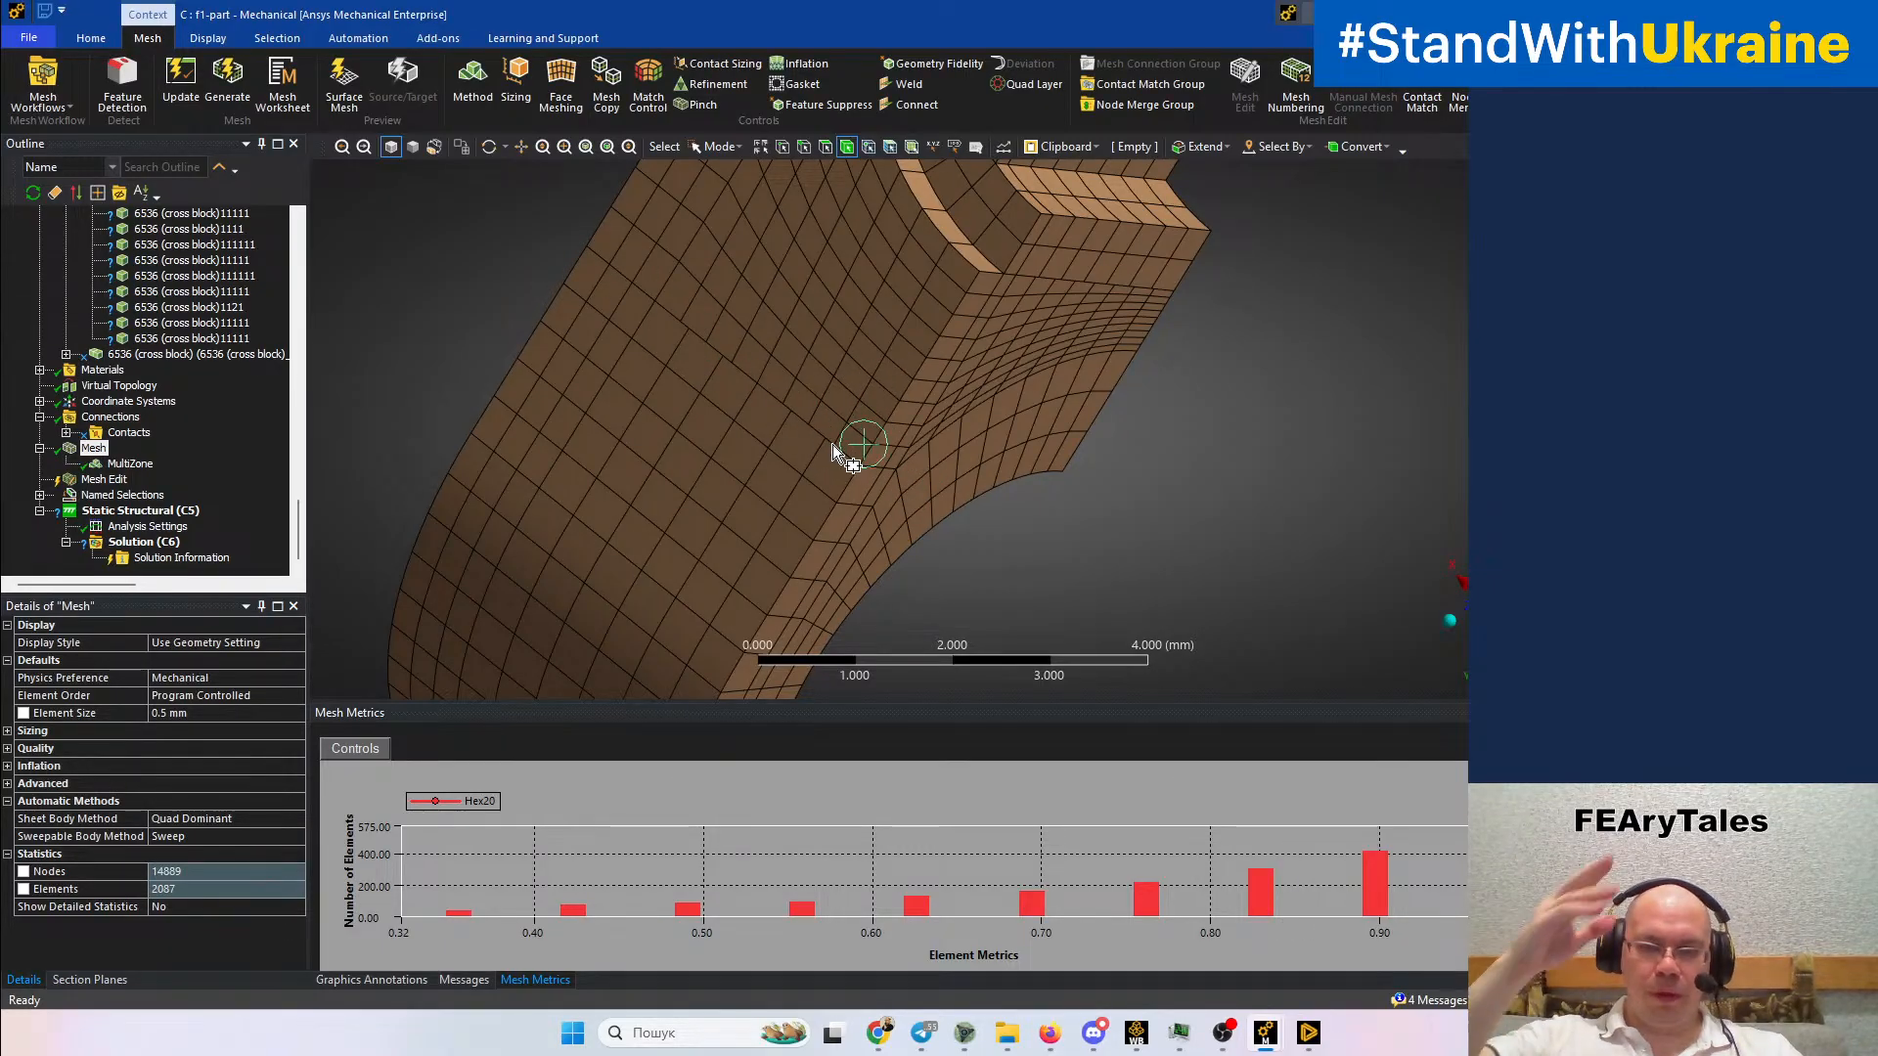
pyautogui.moveTo(851, 430); pyautogui.dragTo(665, 437, button='middle')
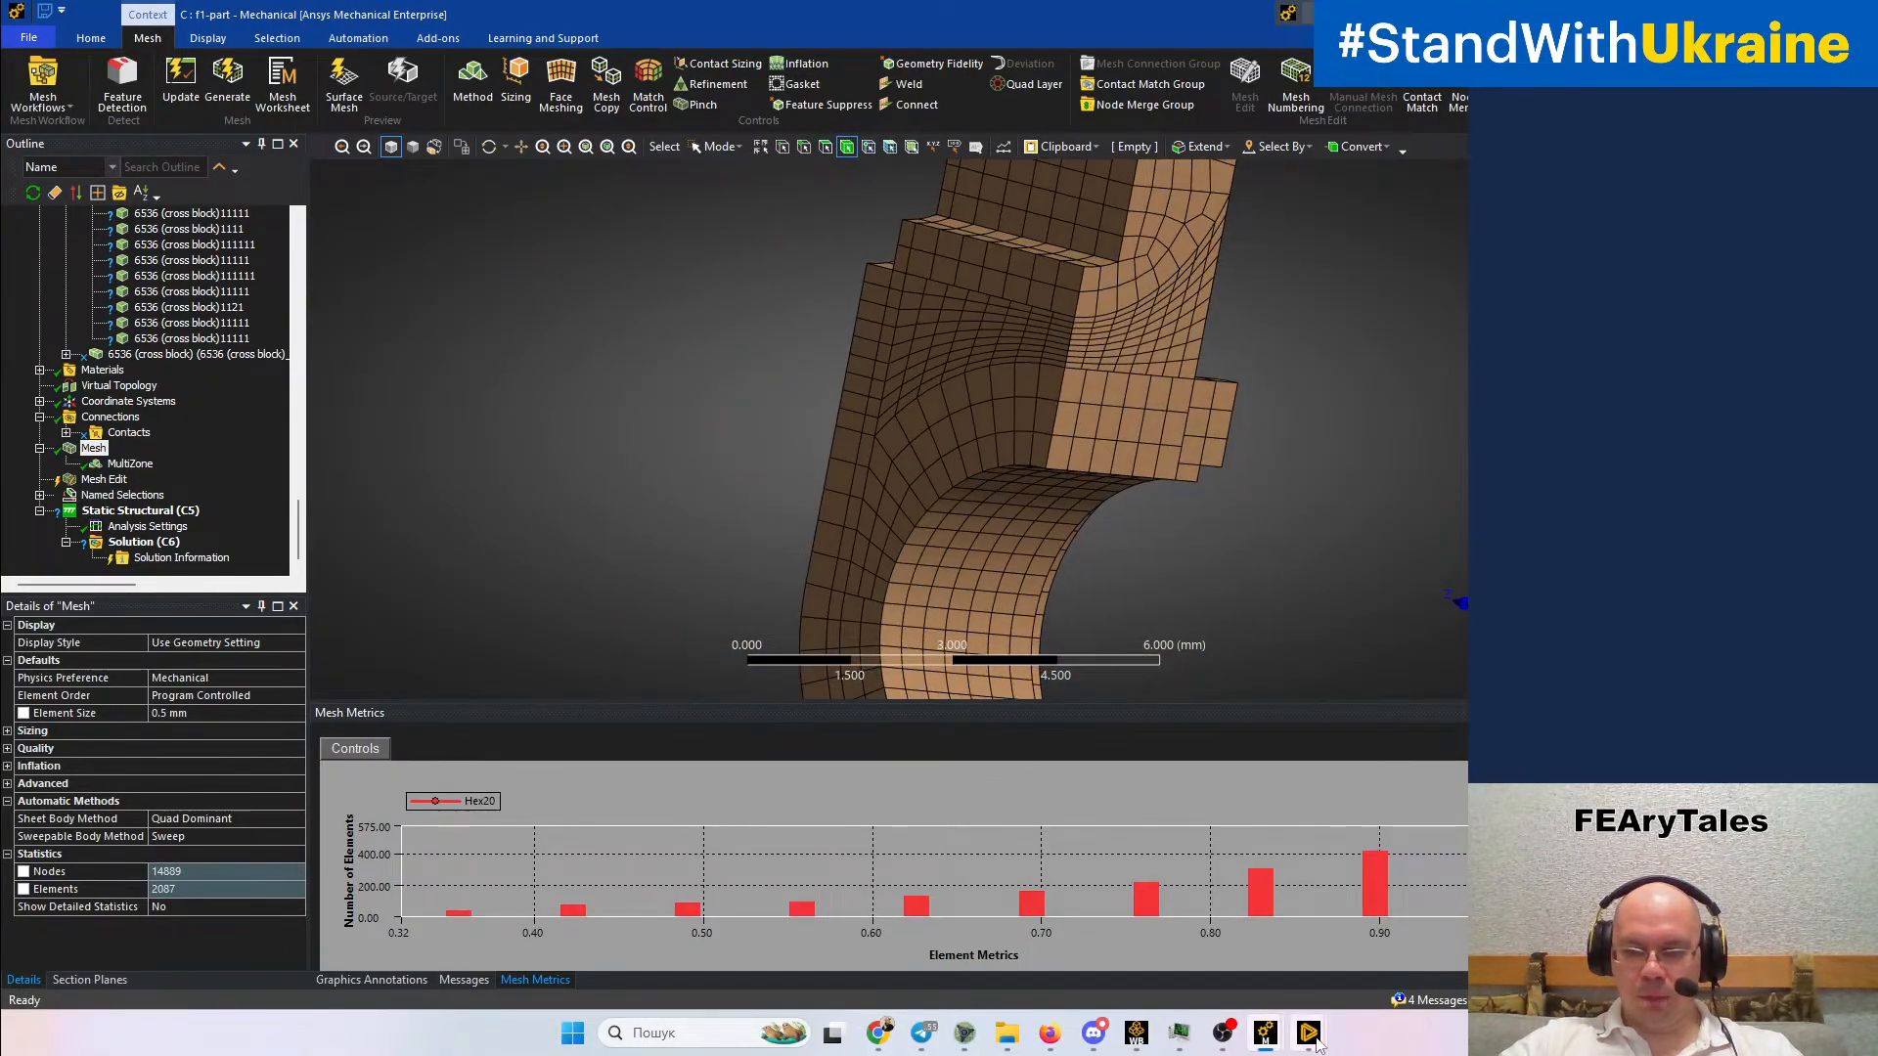
# Switch to Discovery and bring up the separate 6536 (cross block) design
pyautogui.moveTo(1311, 1043)
pyautogui.click(1364, 944)
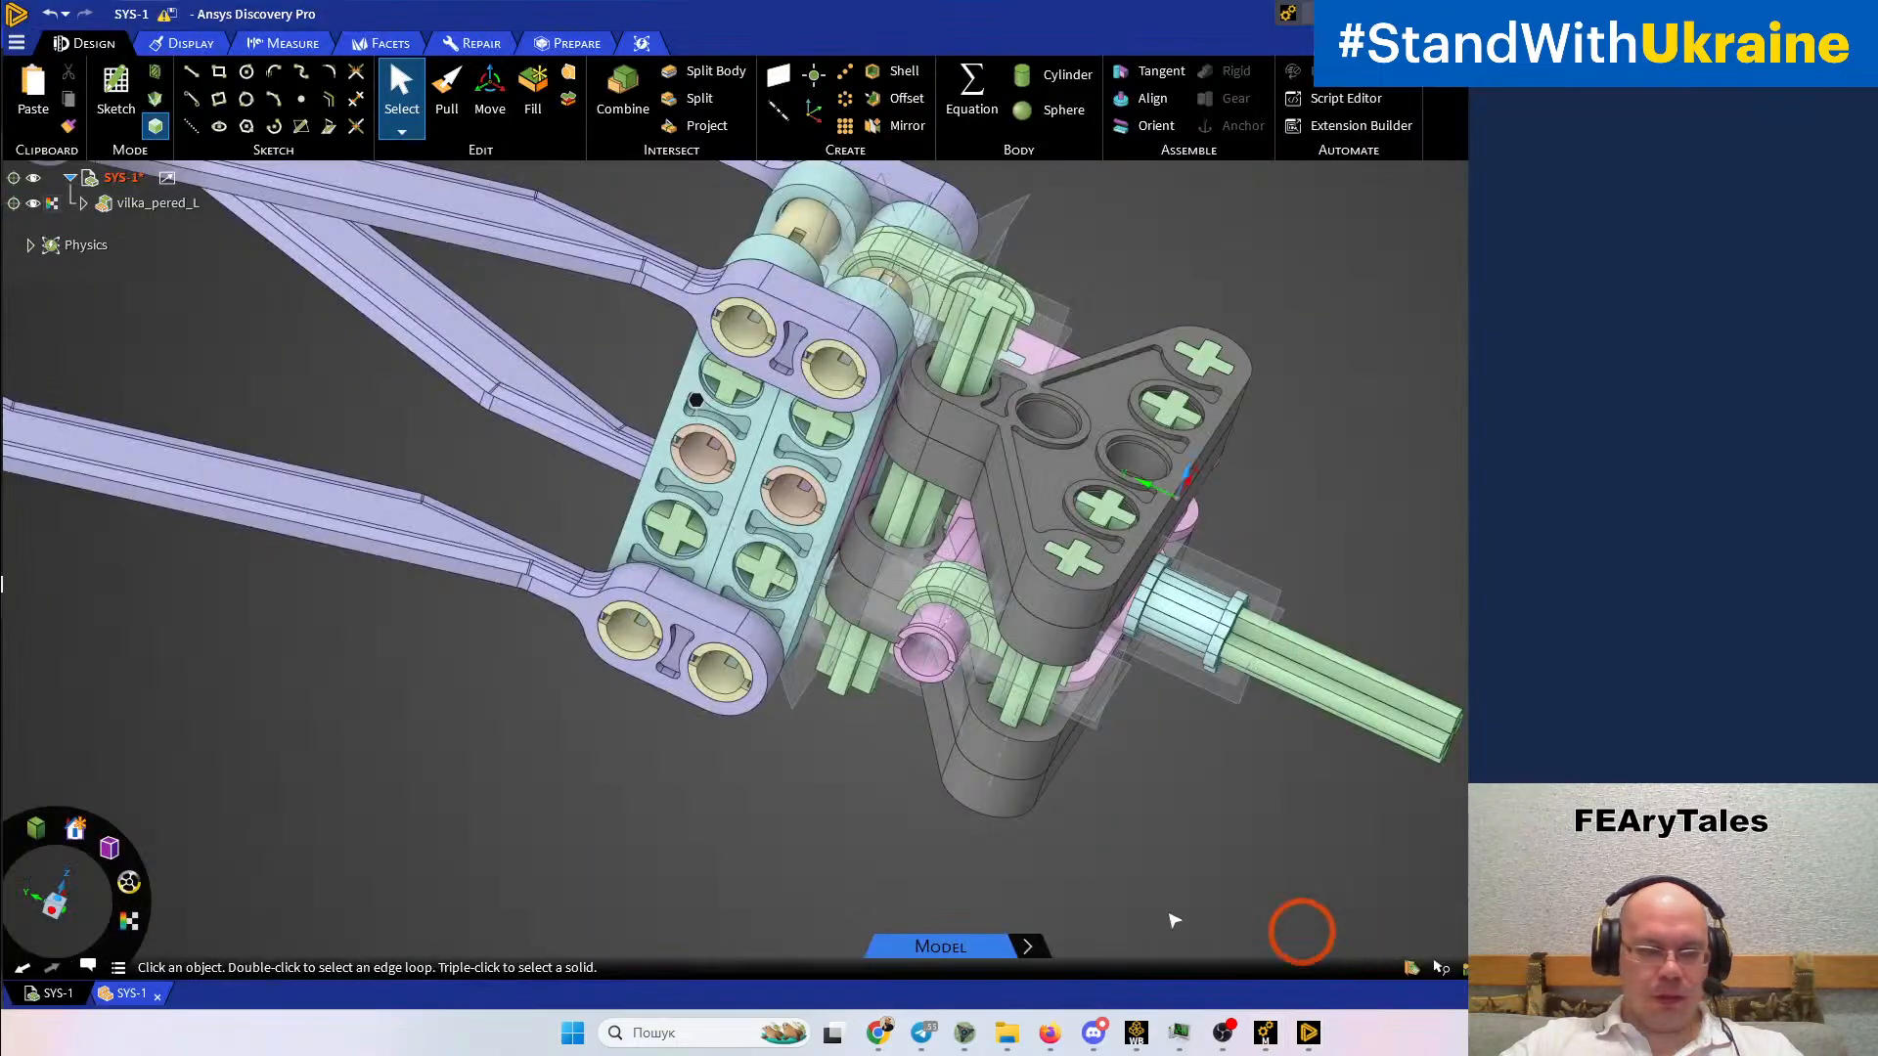
pyautogui.click(138, 997)
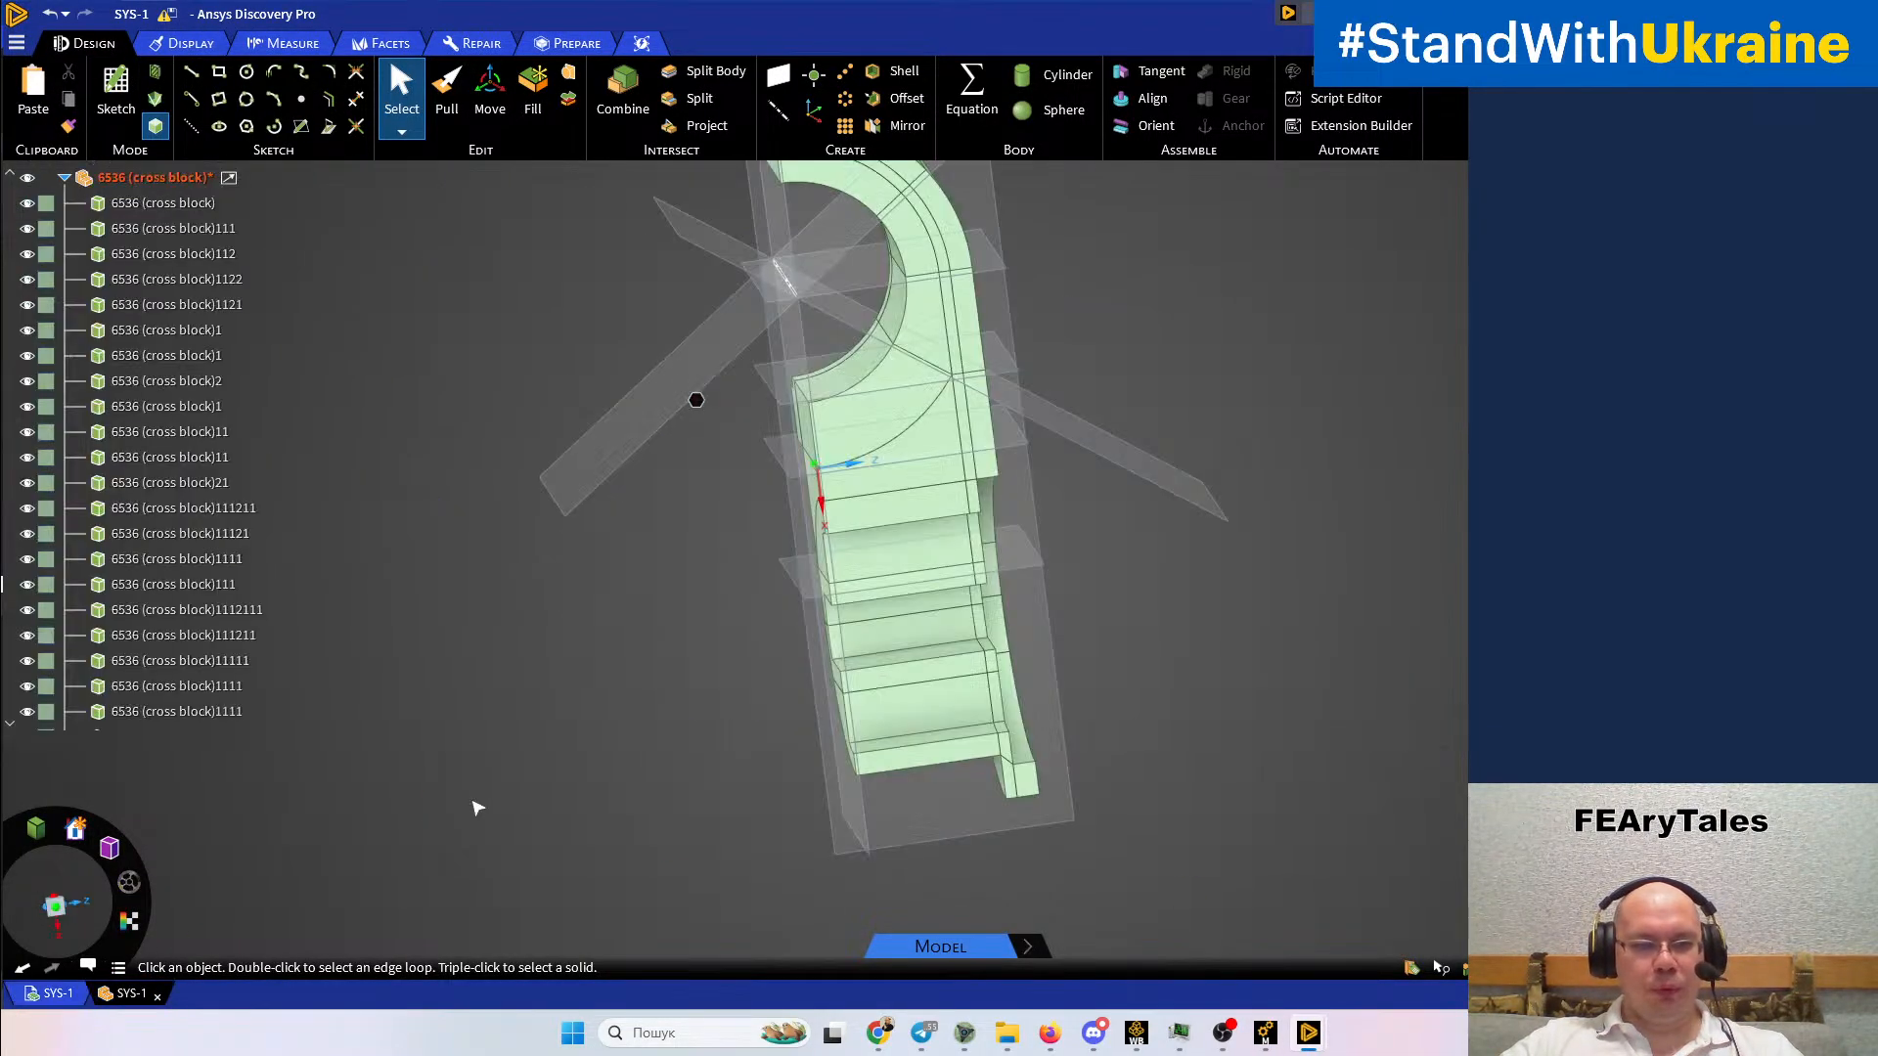
# Move all solid bodies of the 6536 (cross block) design into one new component
pyautogui.scroll(-6, 293, 650)
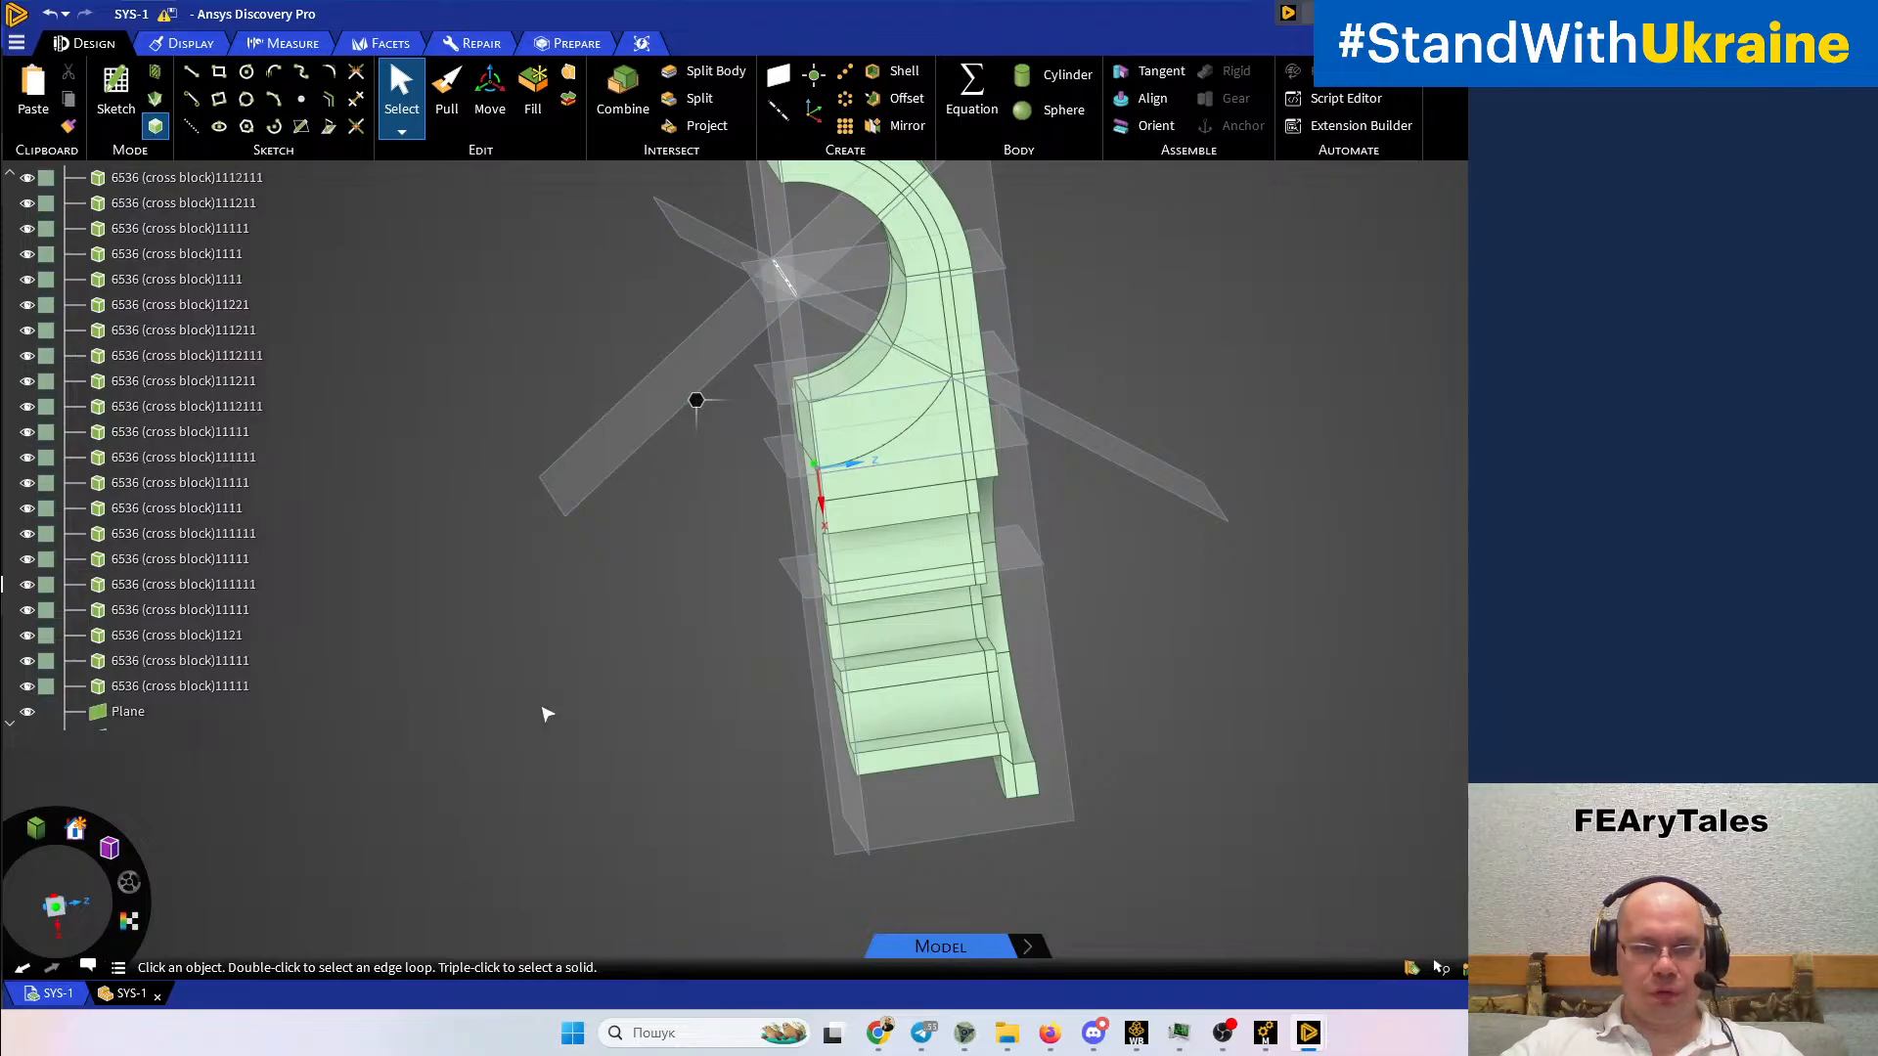
pyautogui.click(188, 689)
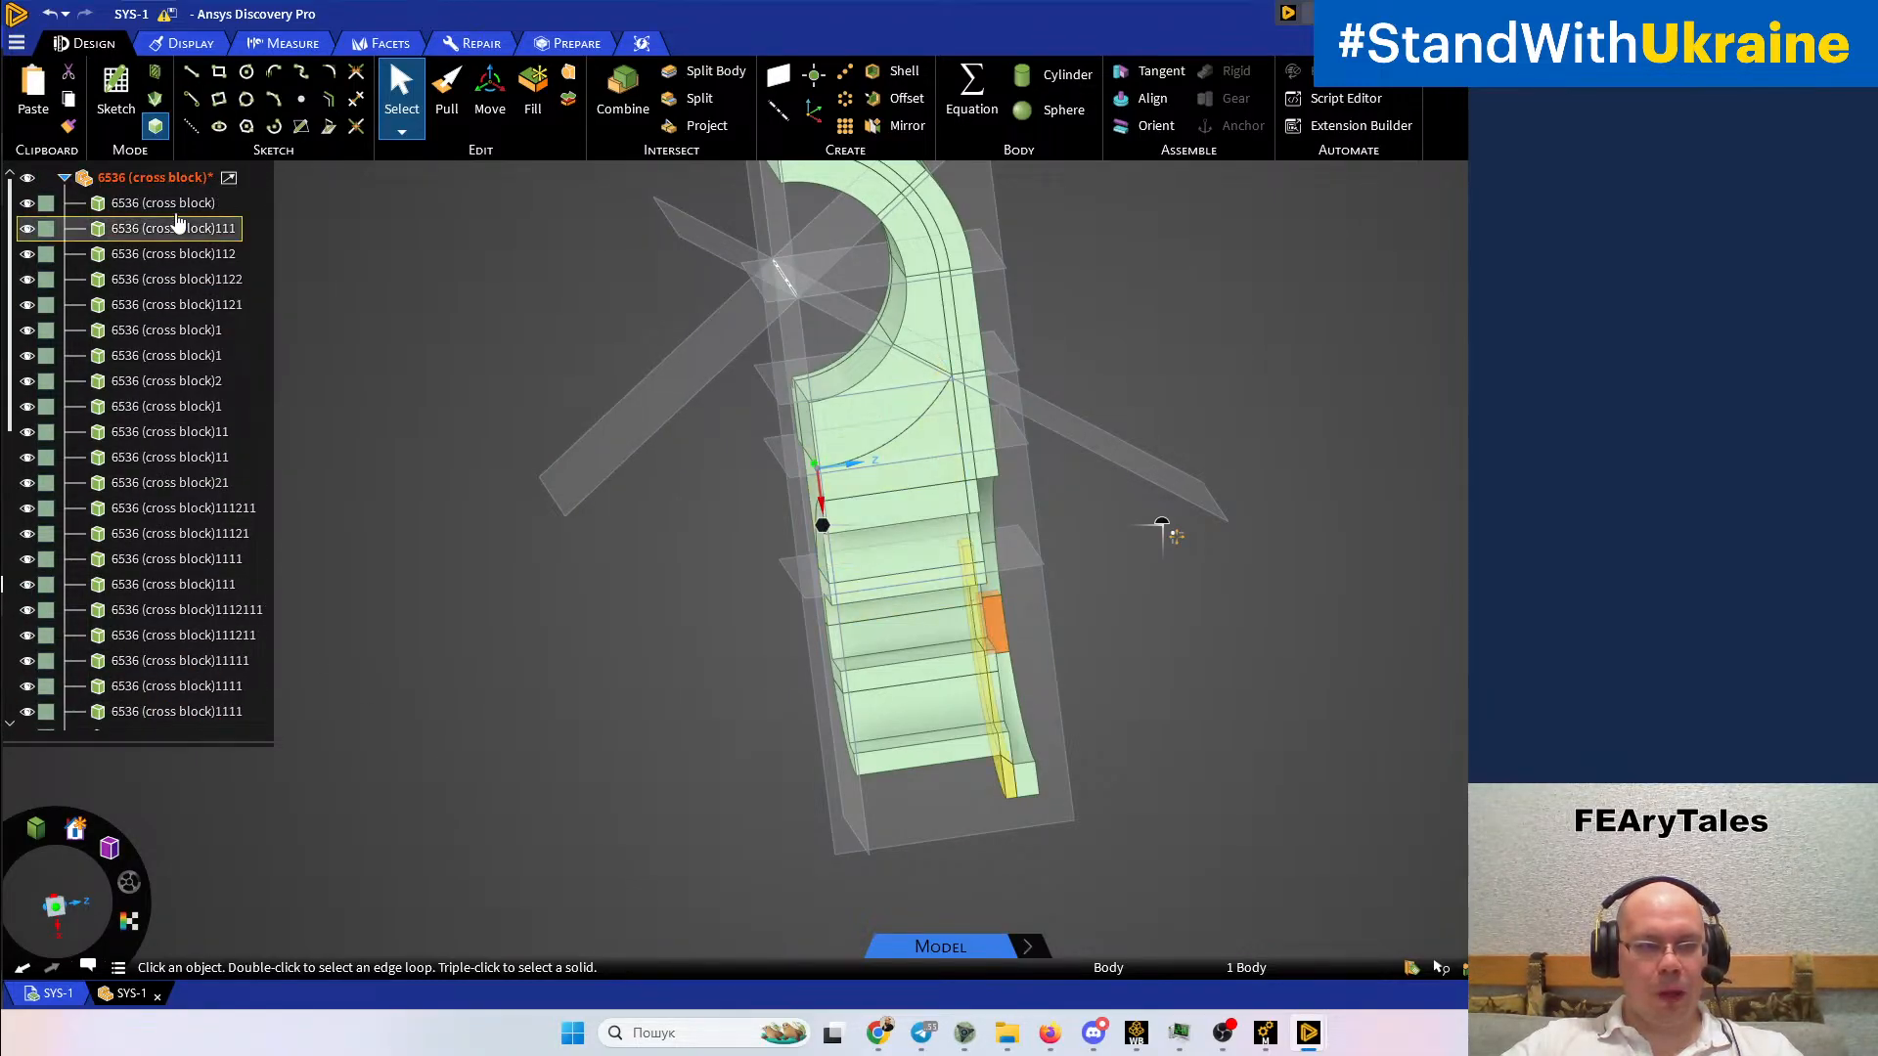
pyautogui.click(176, 213)
pyautogui.hotkey('ctrl', 'a')
pyautogui.rightClick(176, 209)
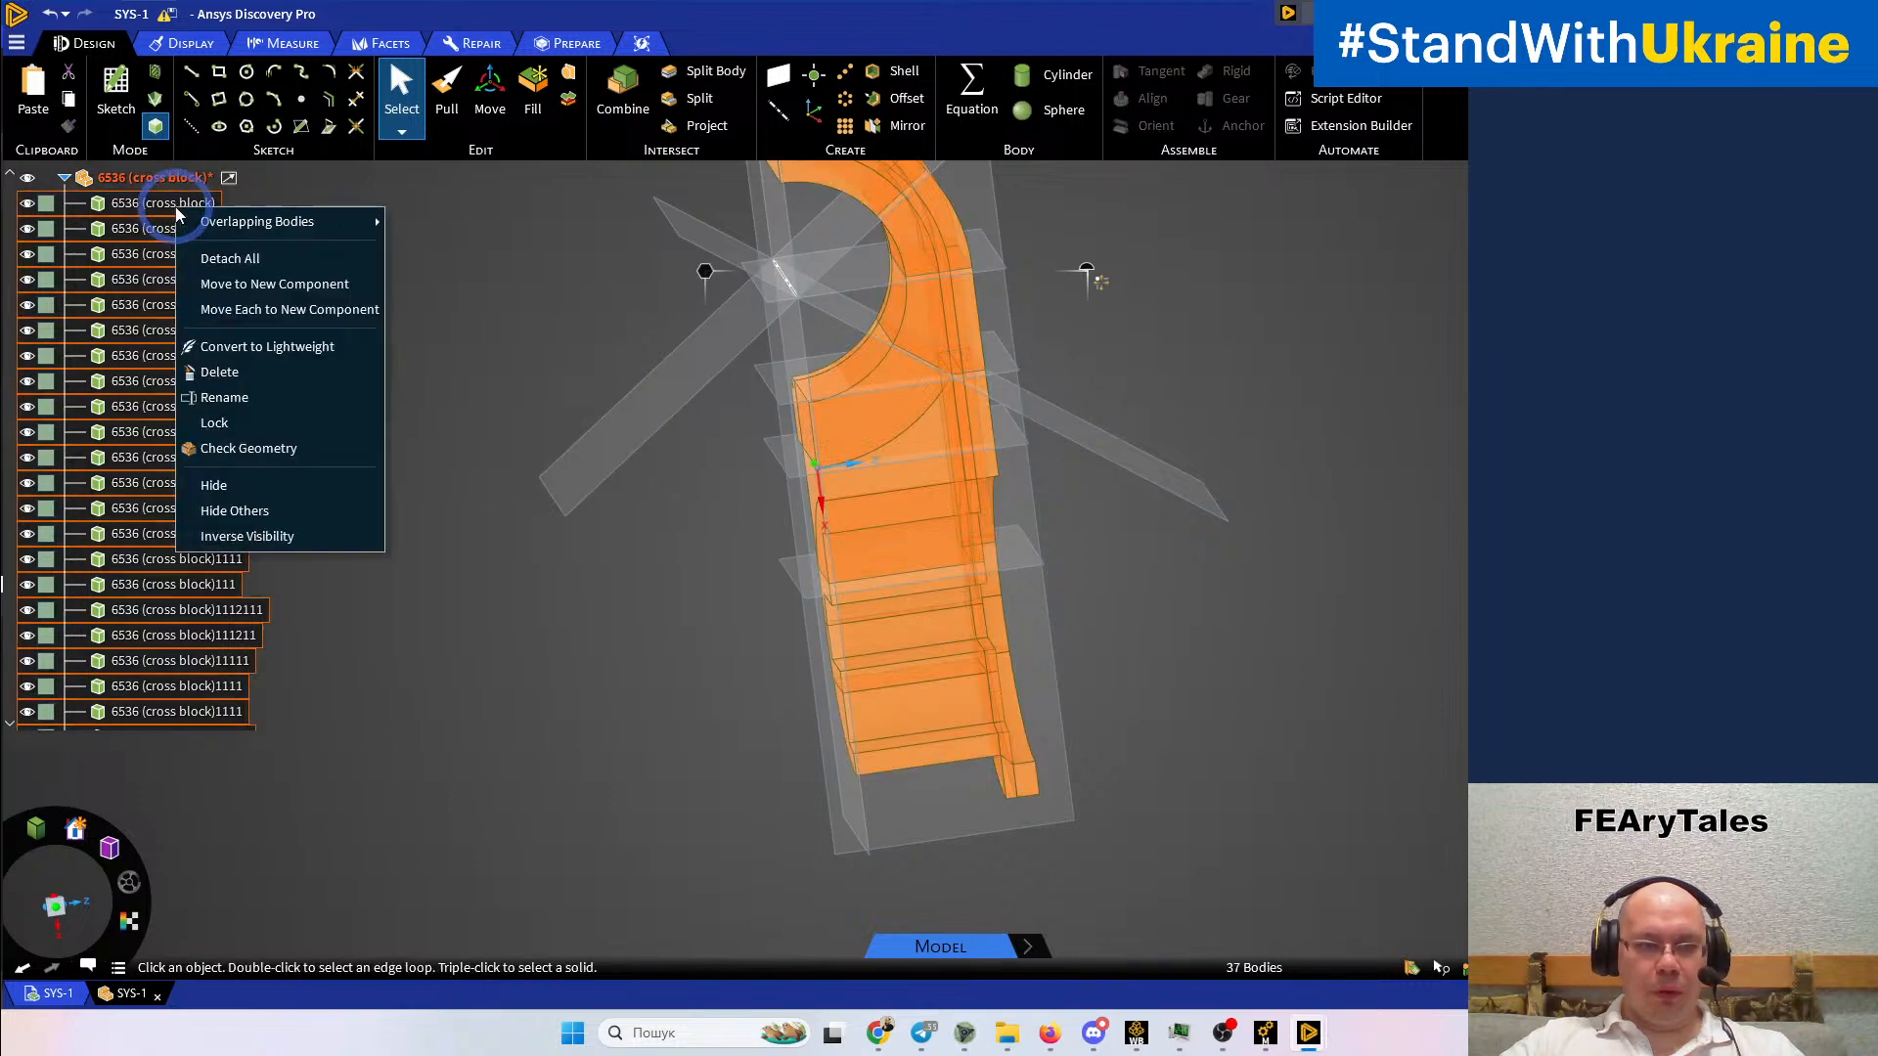
pyautogui.click(317, 285)
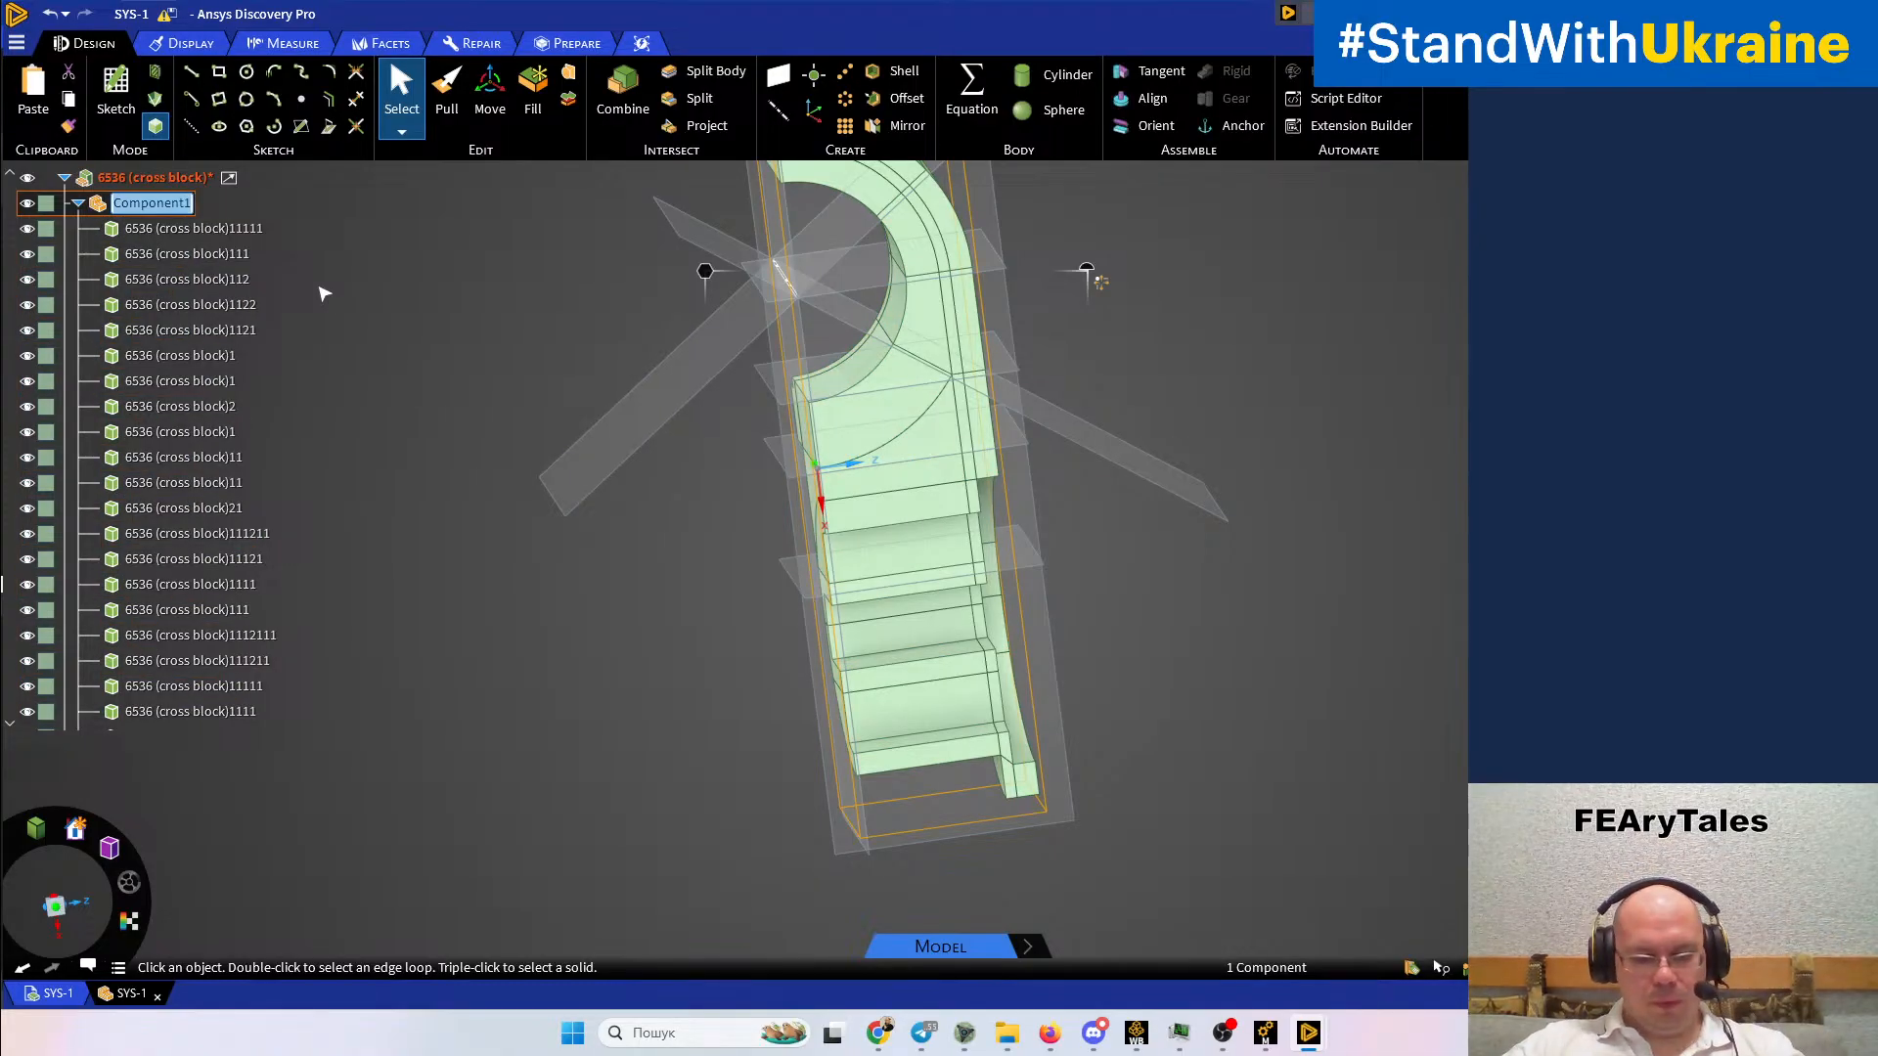
# Name the new component "quarter" and collapse its body list
pyautogui.write('йгфкеу')
pyautogui.press('Pause')
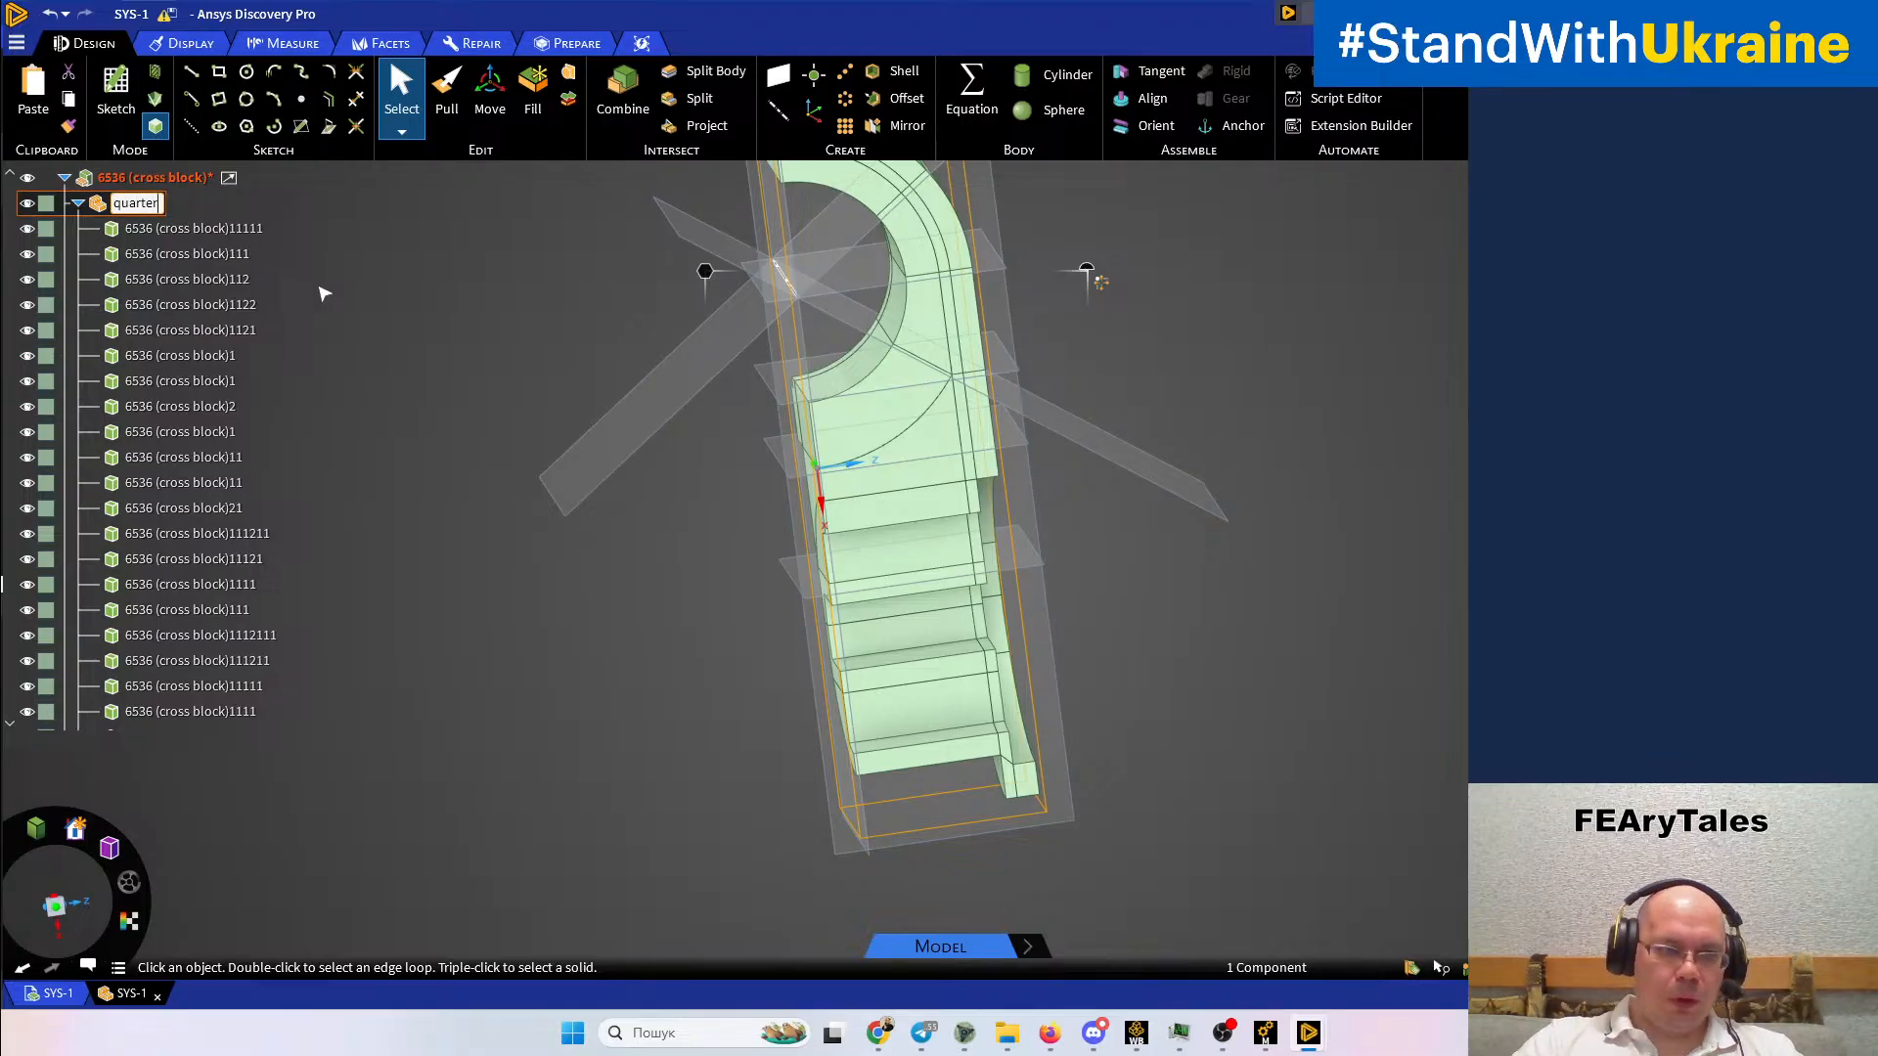
pyautogui.press('Return')
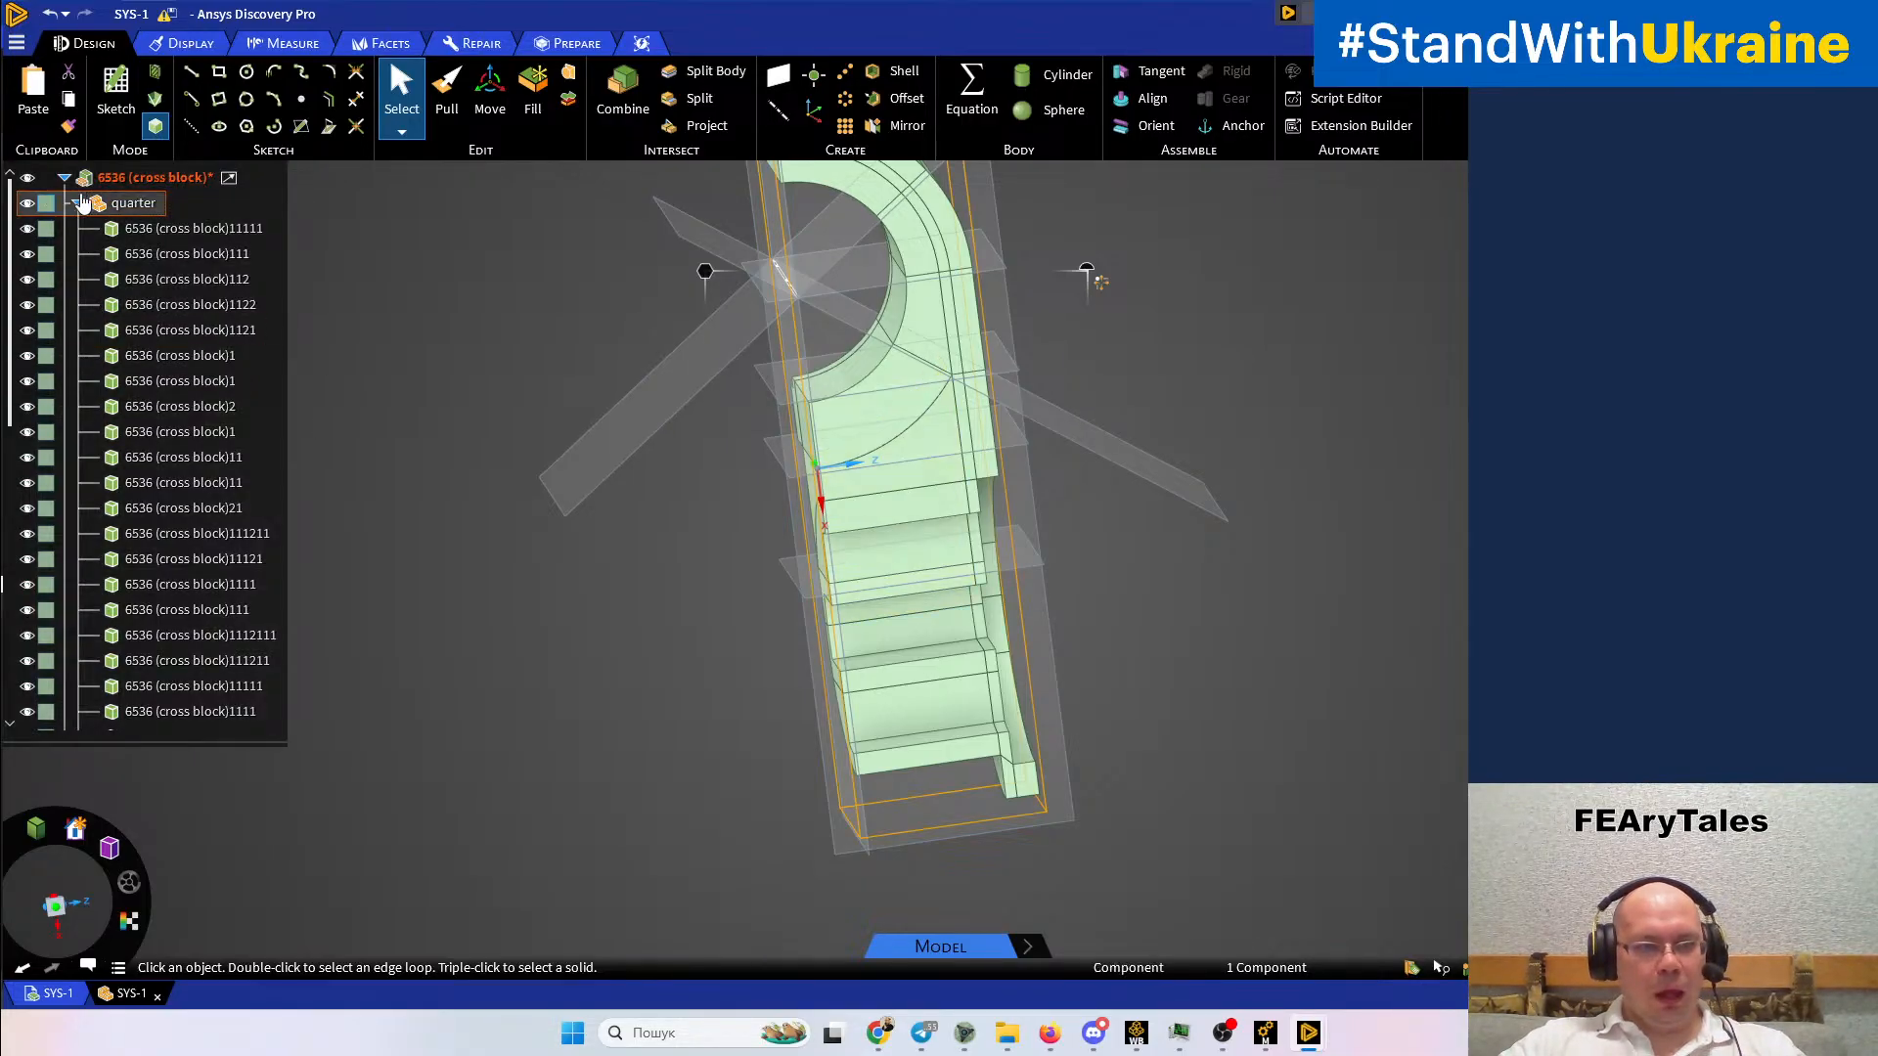
pyautogui.click(71, 203)
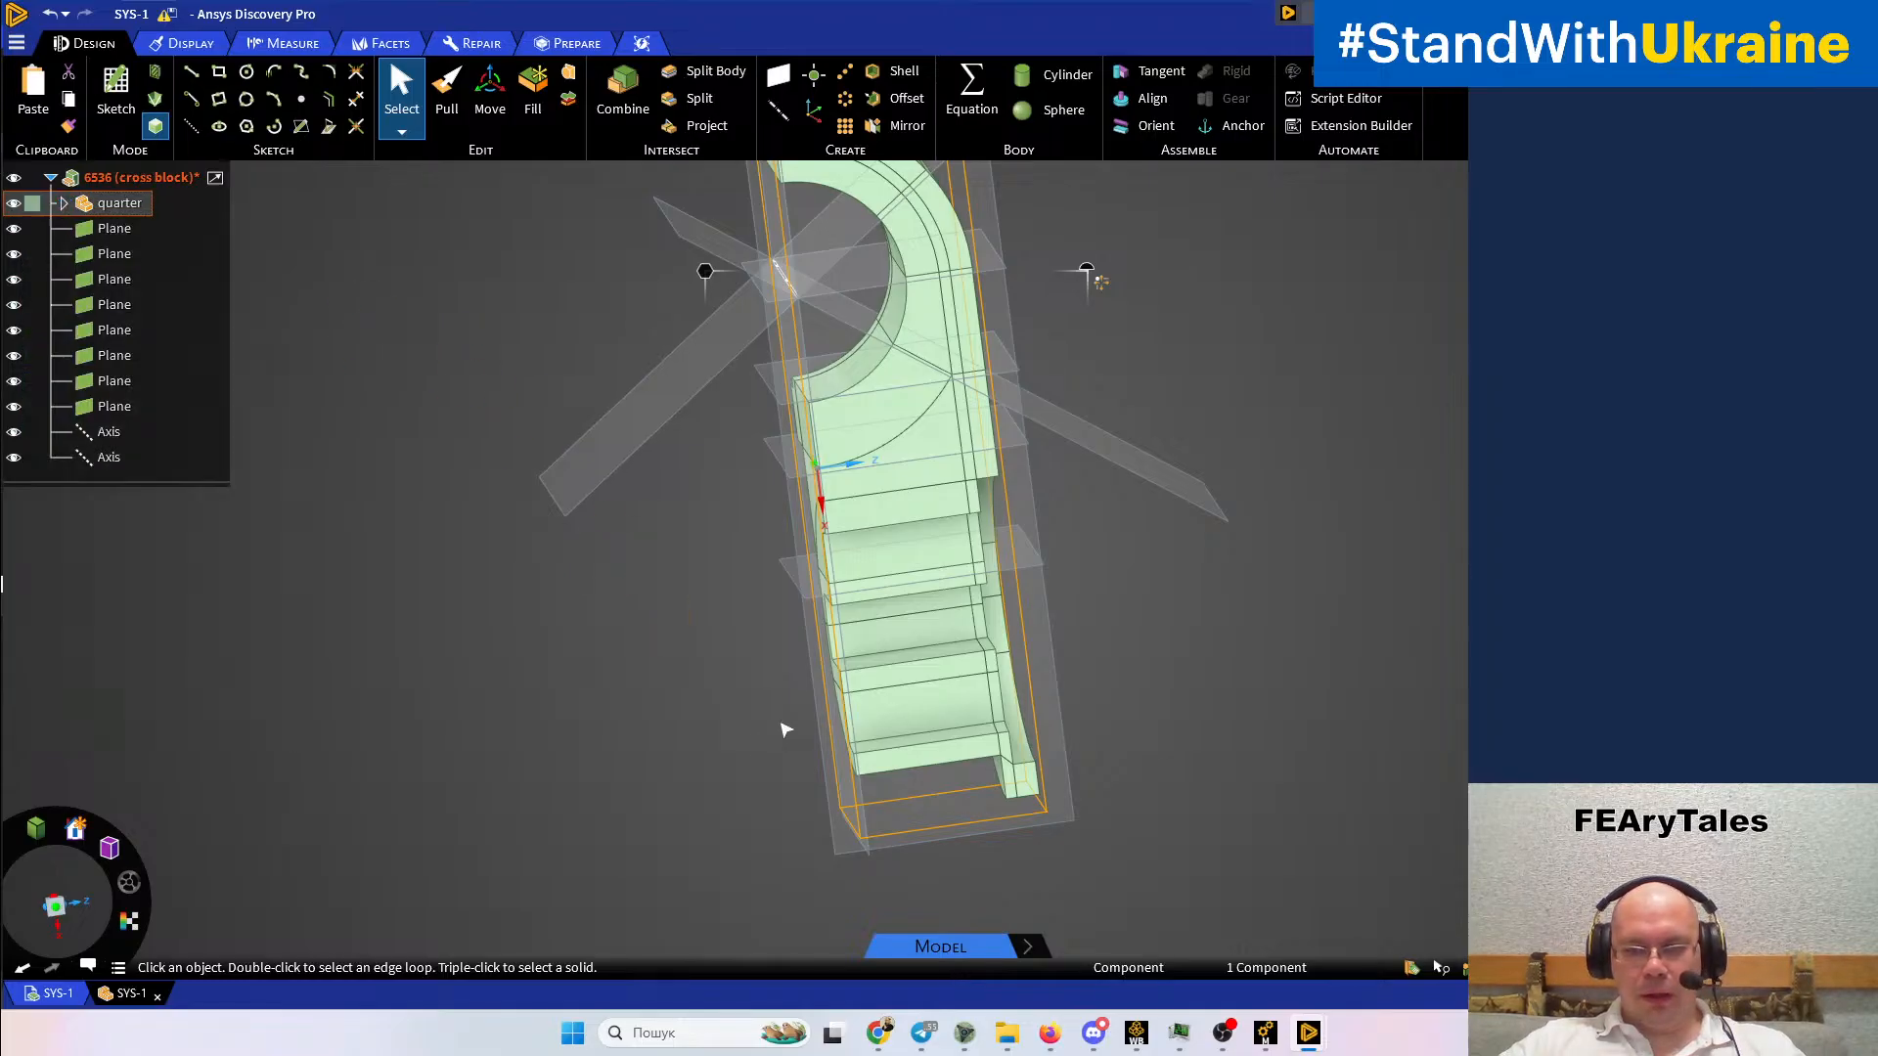
# Delete the two inclined planes that cross the cross block's round hole
pyautogui.click(121, 231)
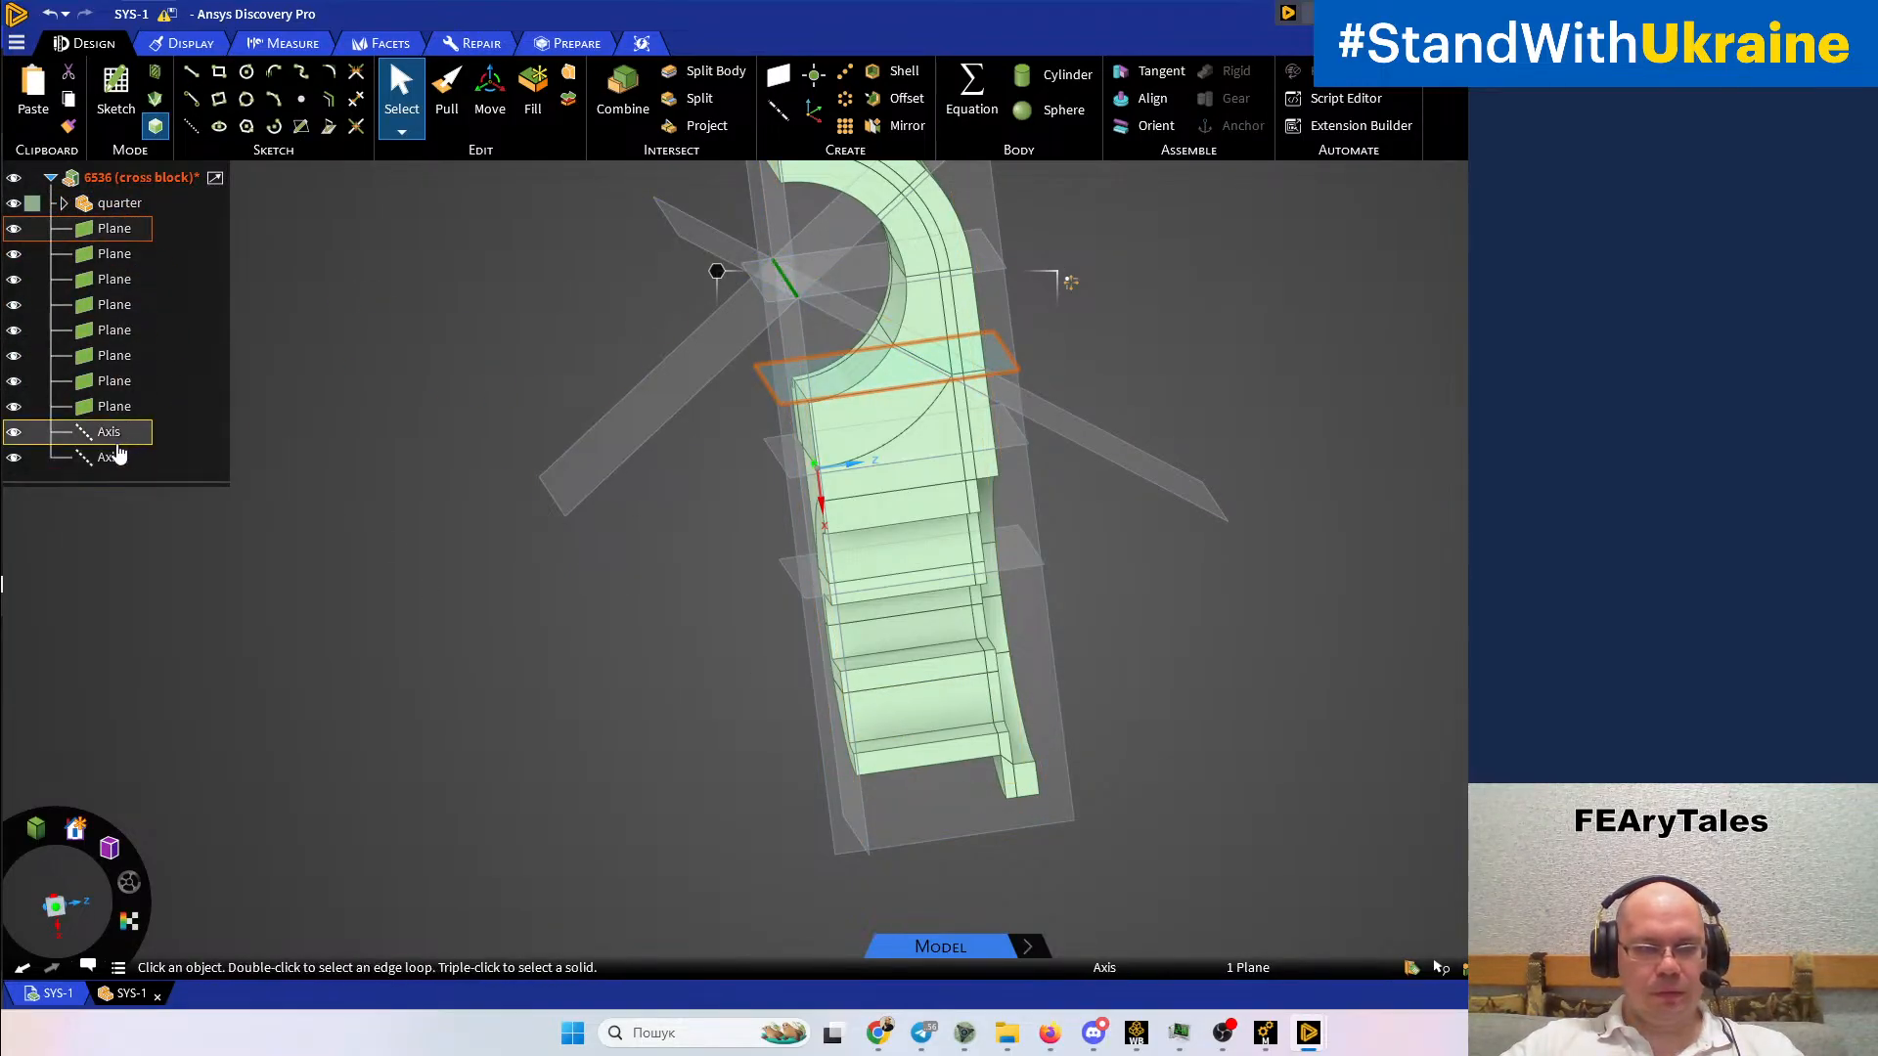
pyautogui.click(557, 583)
pyautogui.moveTo(567, 613); pyautogui.dragTo(701, 566, button='middle')
pyautogui.click(696, 545)
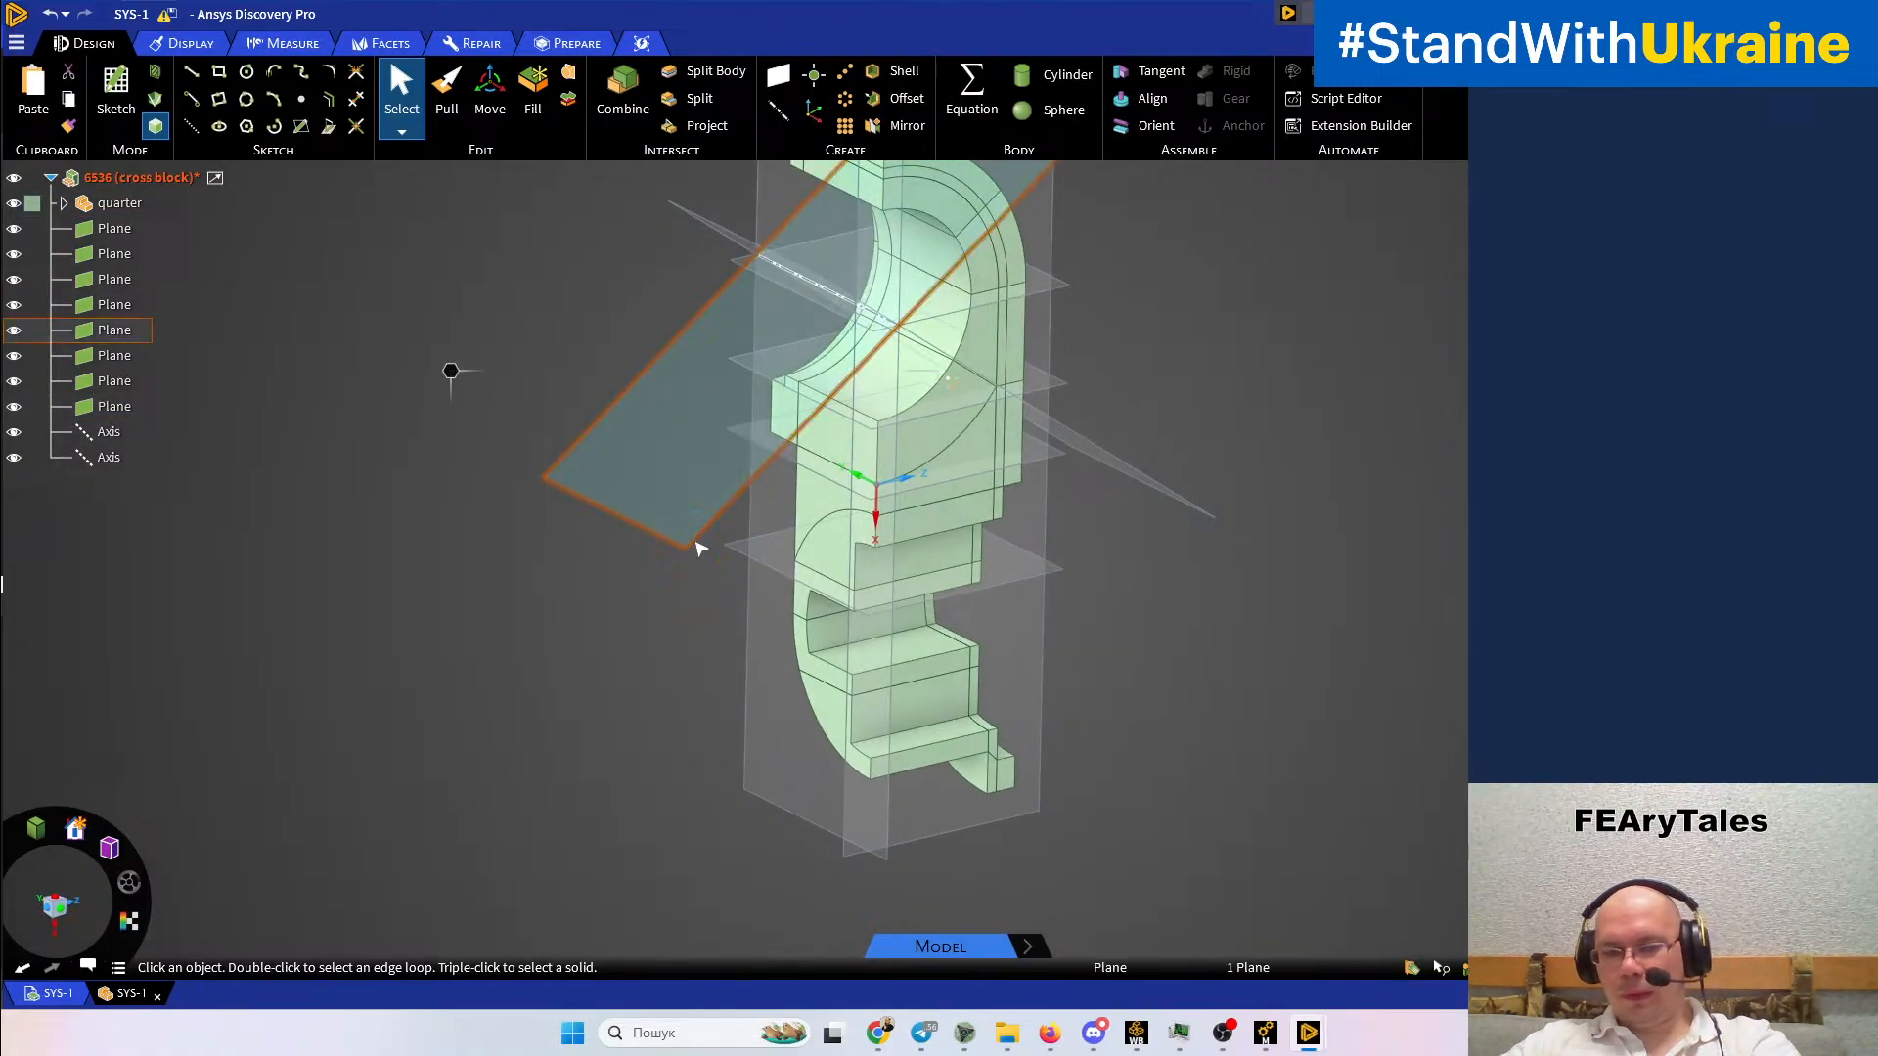
pyautogui.press('Delete')
pyautogui.click(1205, 509)
pyautogui.press('Delete')
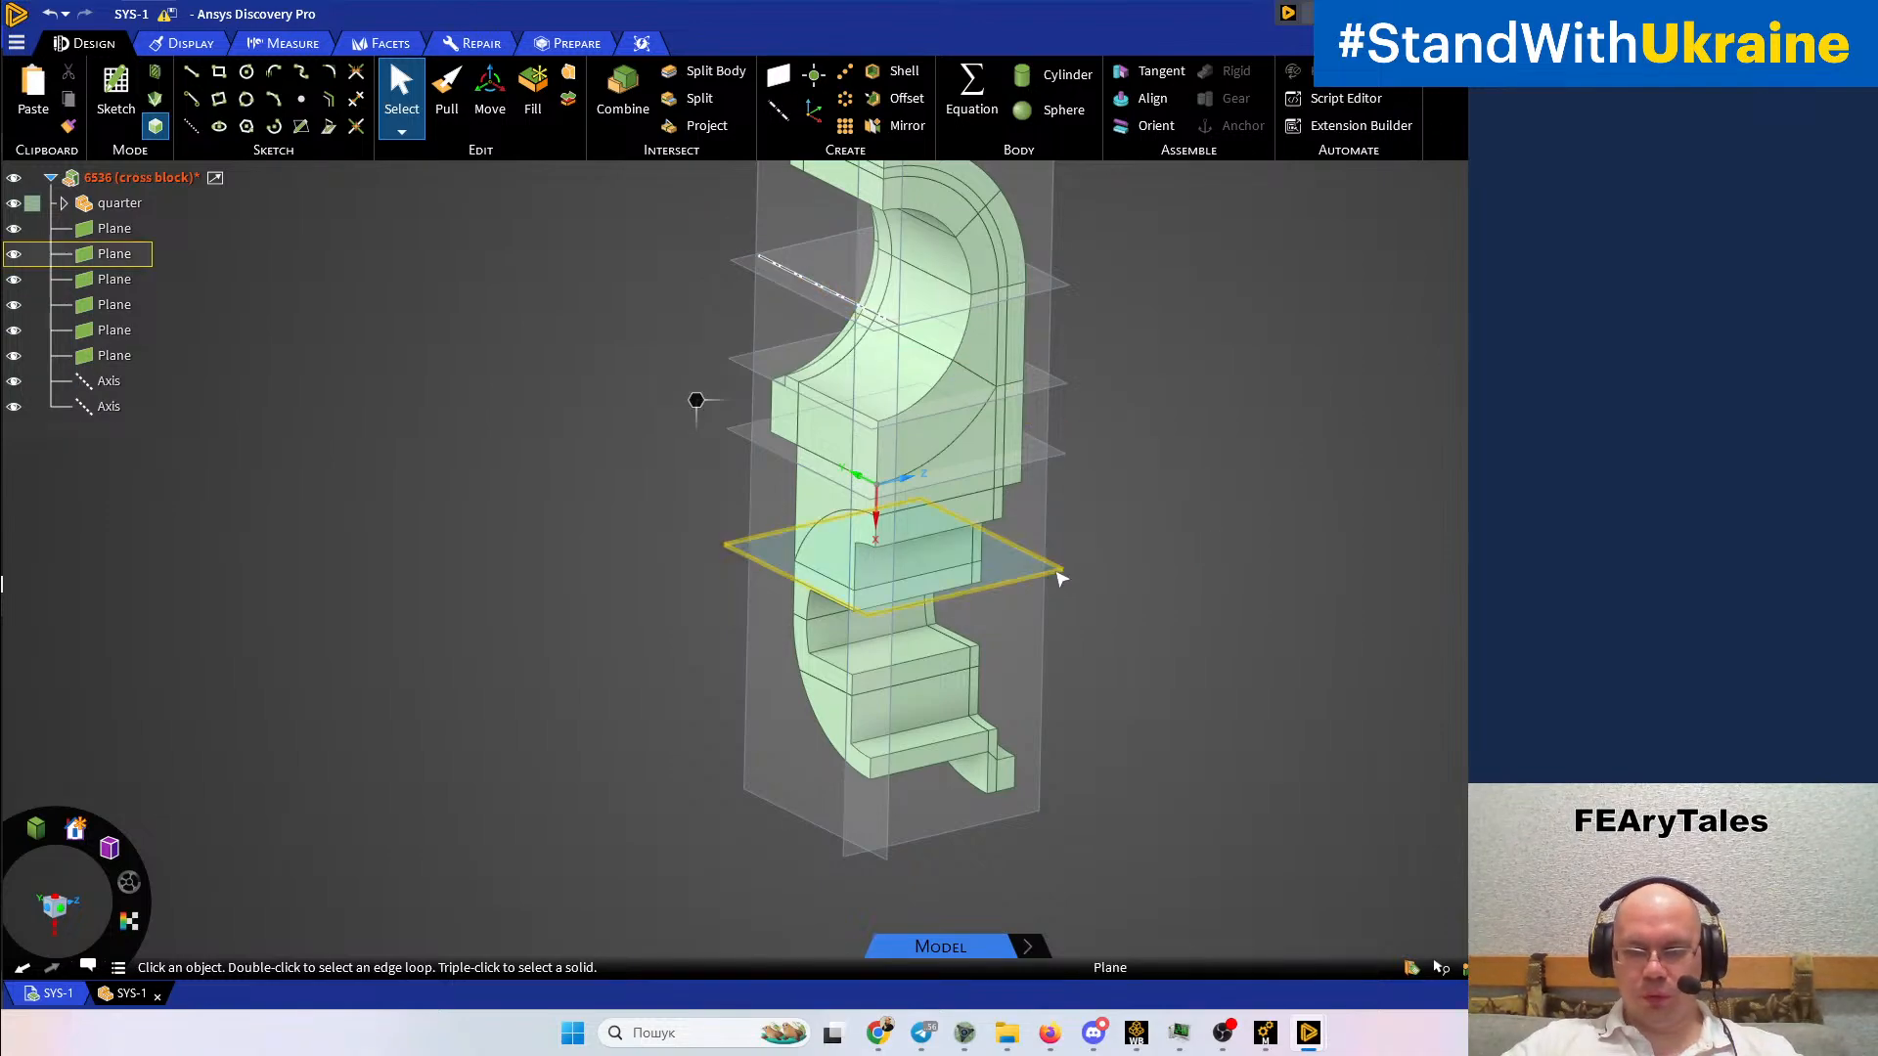
# Delete the four parallel planes that cut across the block's length
pyautogui.click(1060, 571)
pyautogui.press('Delete')
pyautogui.click(1064, 452)
pyautogui.press('Delete')
pyautogui.click(1073, 345)
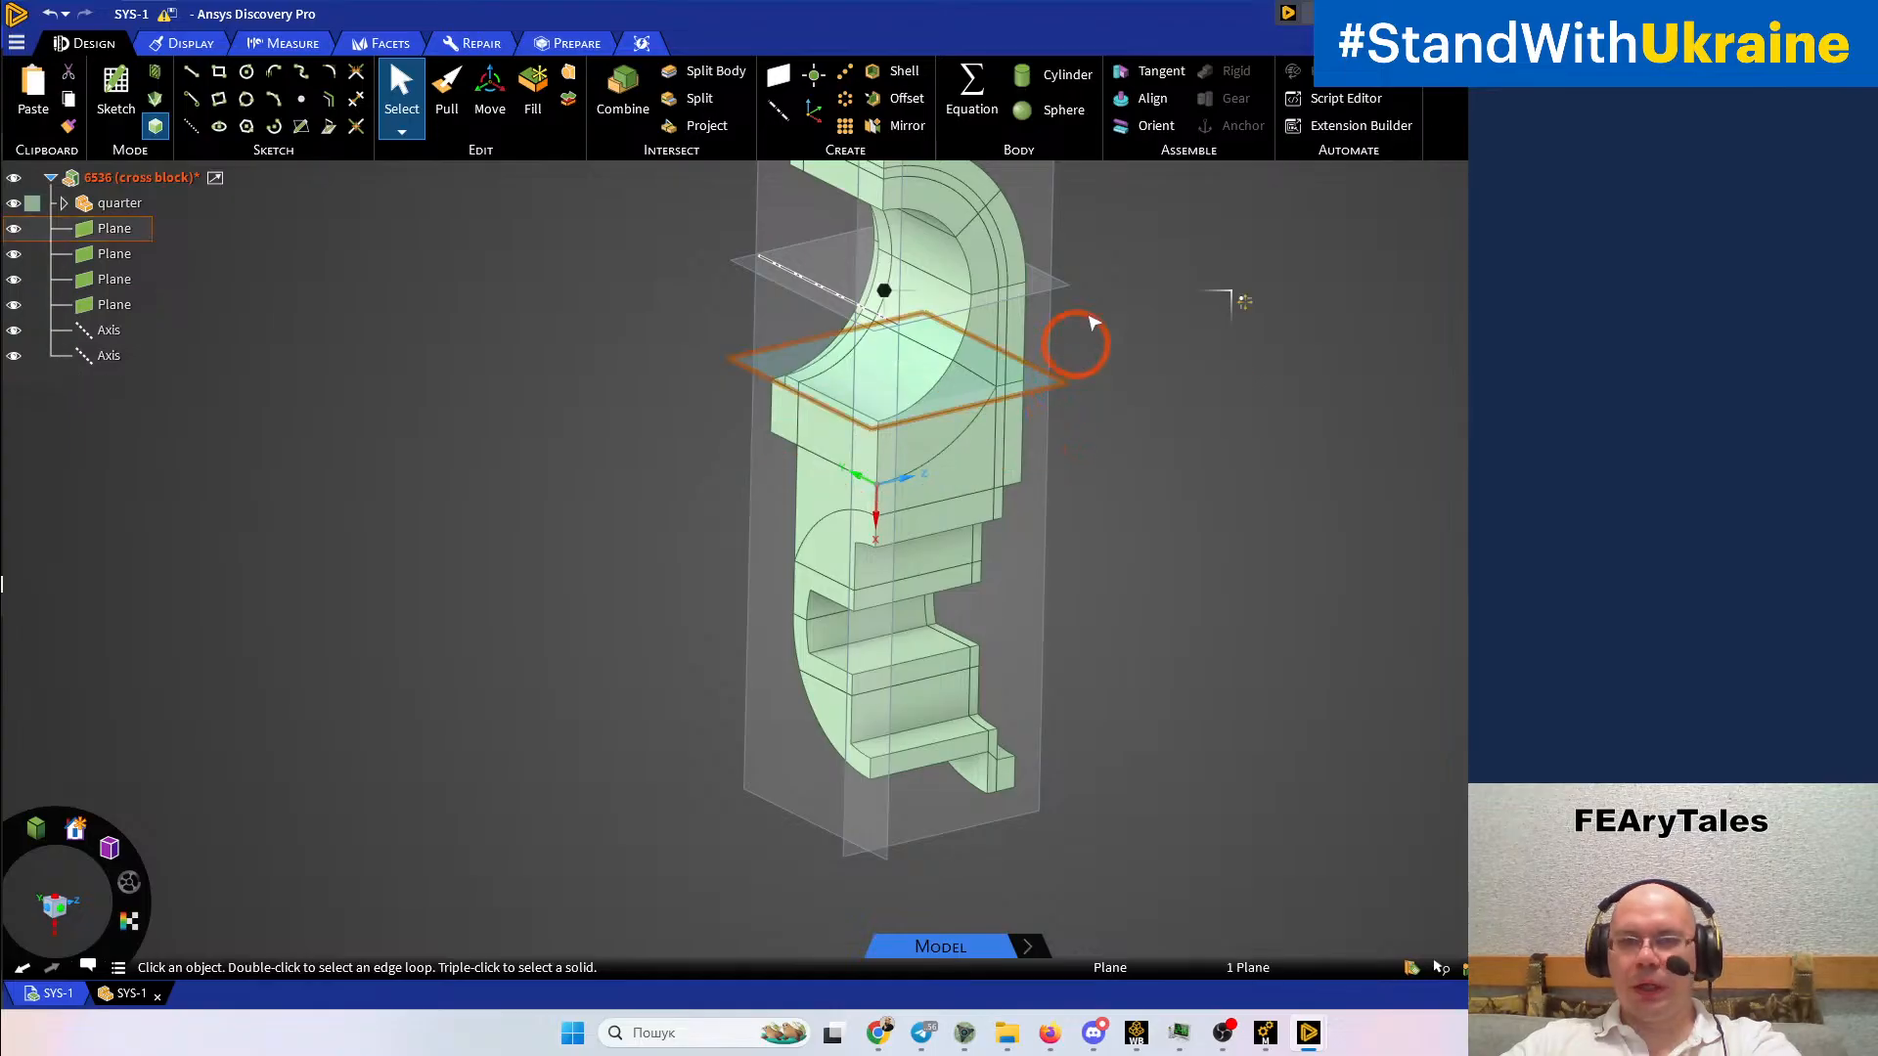
pyautogui.press('Delete')
pyautogui.click(1073, 303)
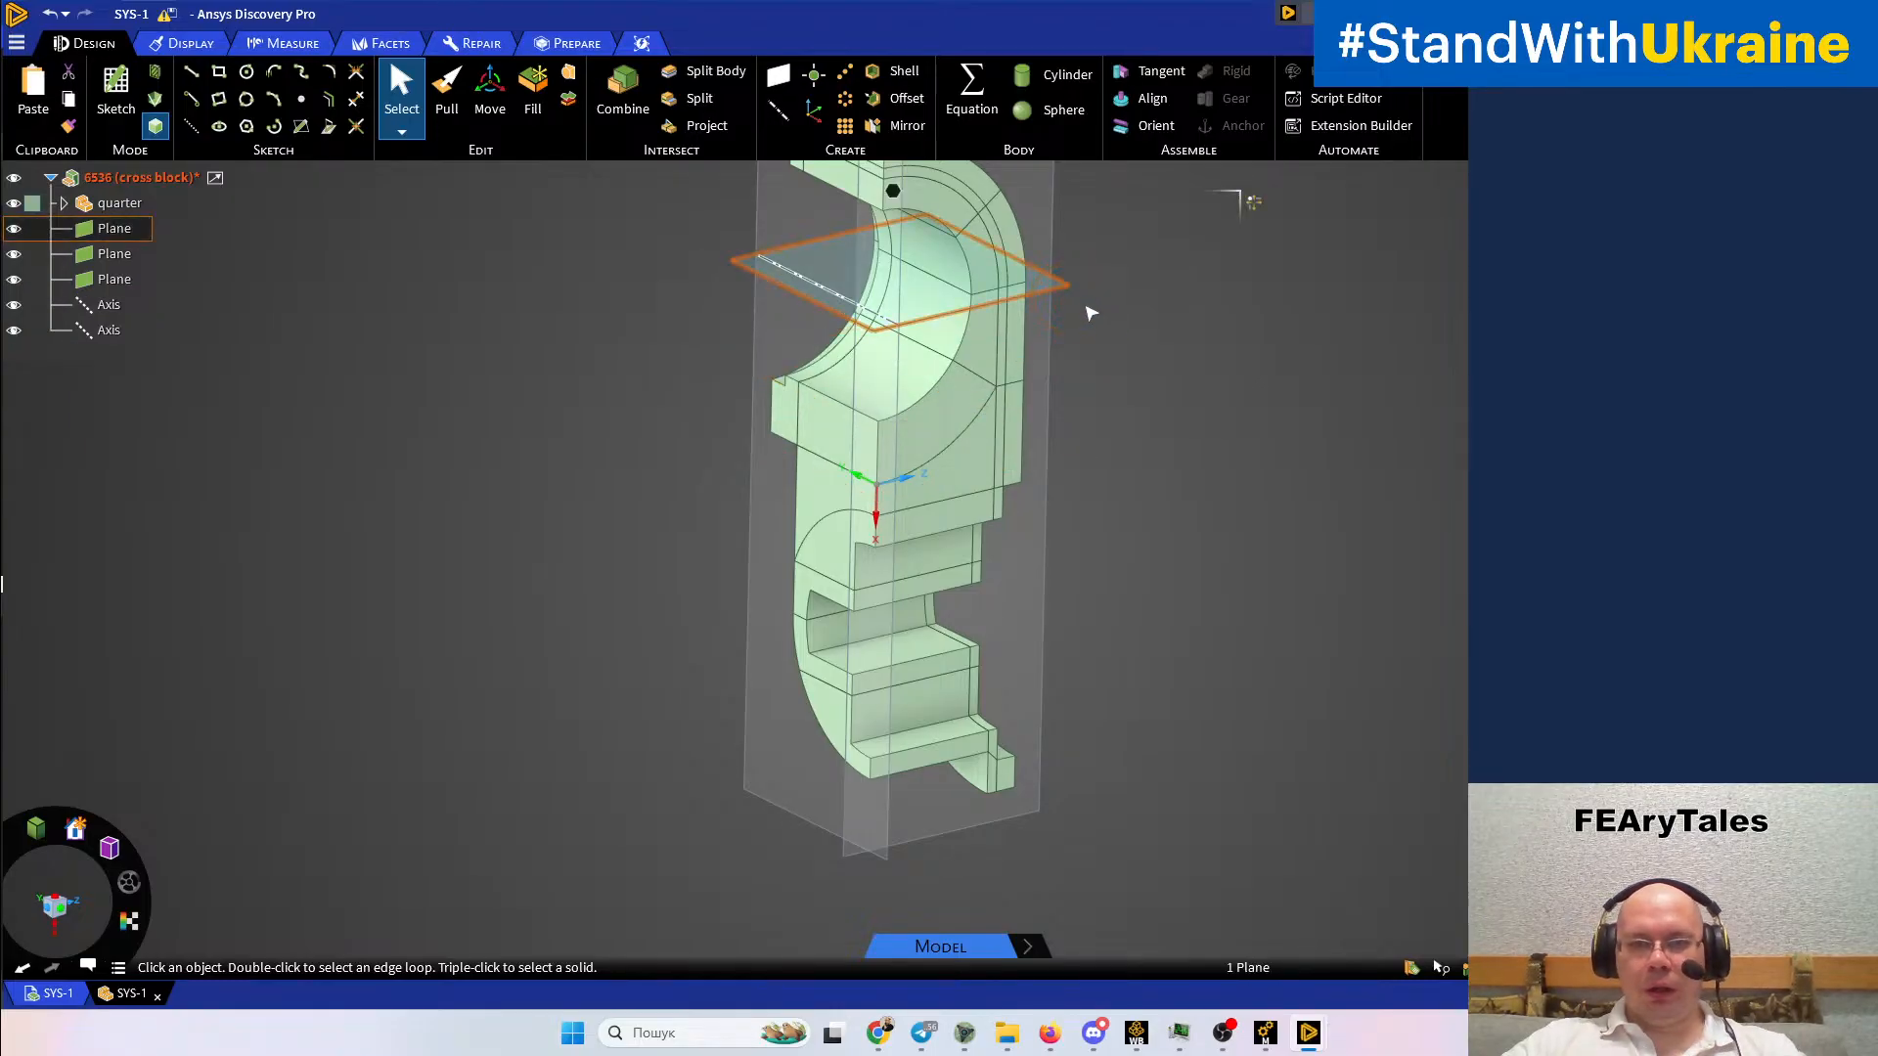
pyautogui.keyDown('shift'); pyautogui.moveTo(1130, 311); pyautogui.dragTo(1112, 490, button='middle'); pyautogui.keyUp('shift')
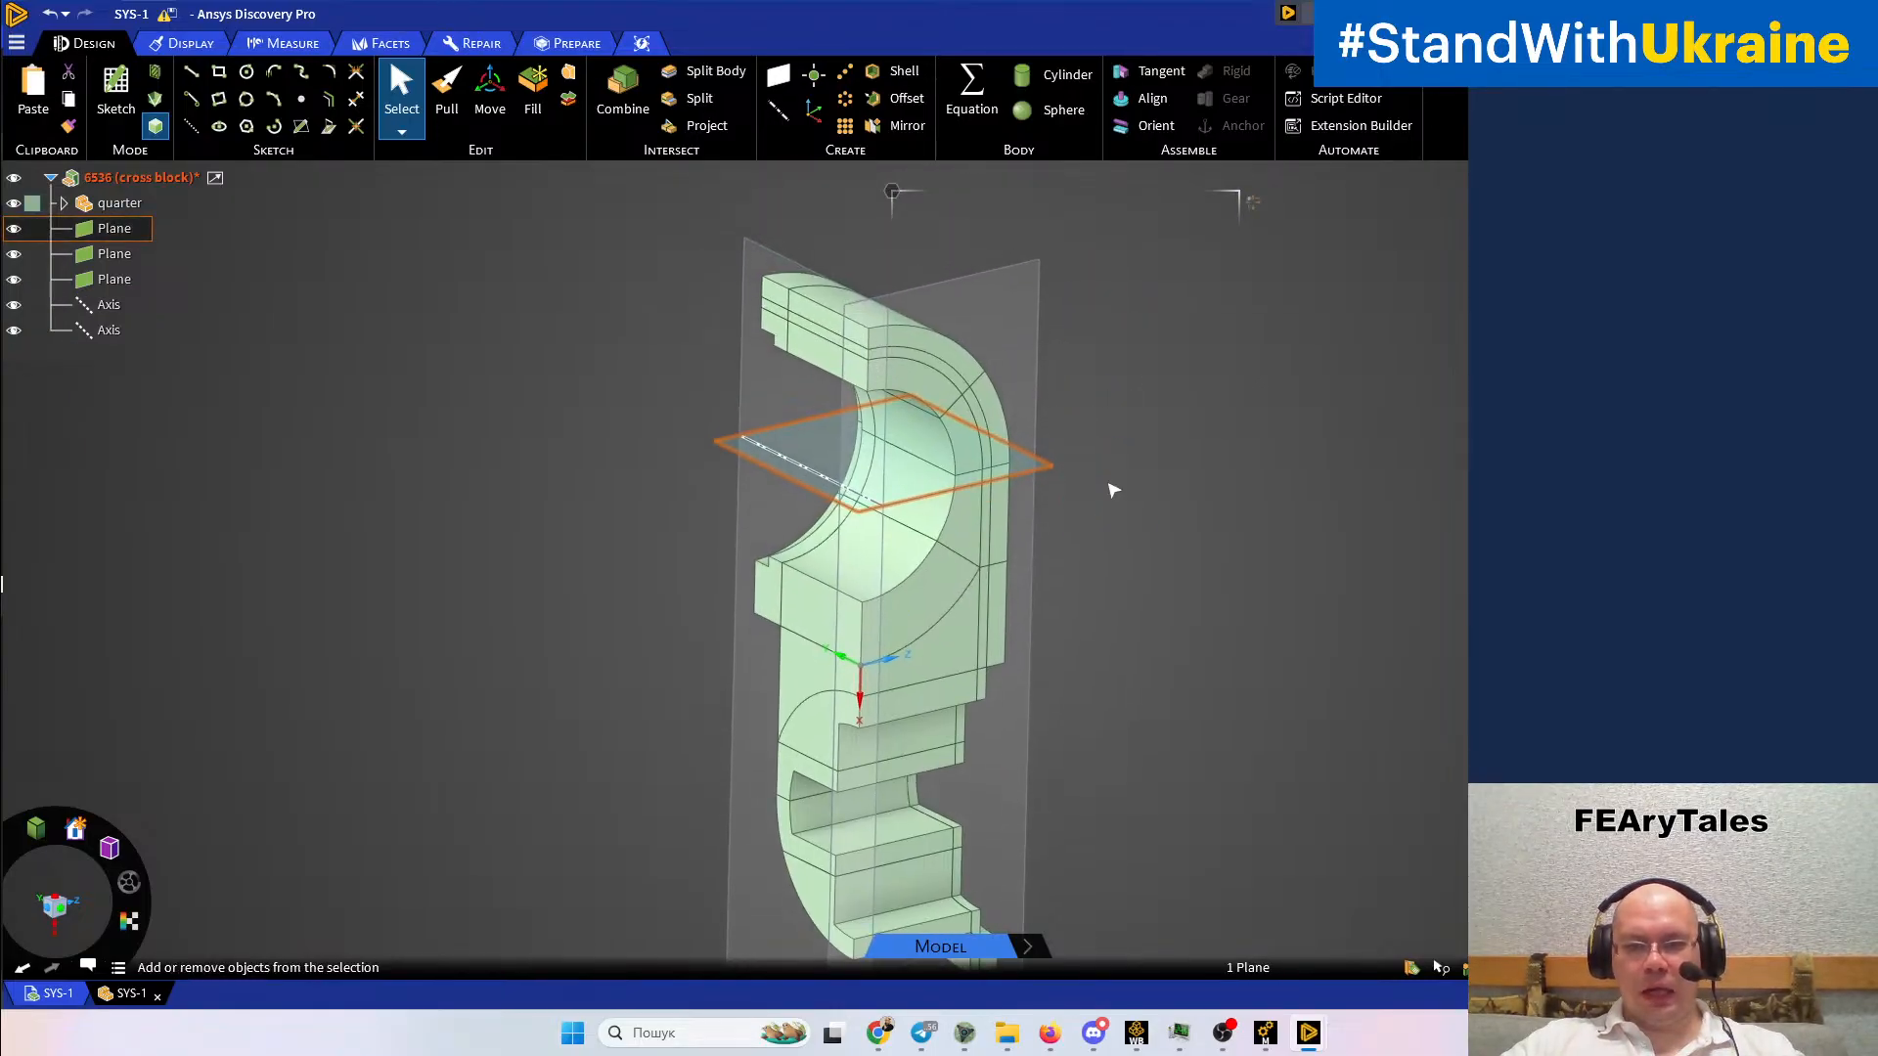
pyautogui.press('Delete')
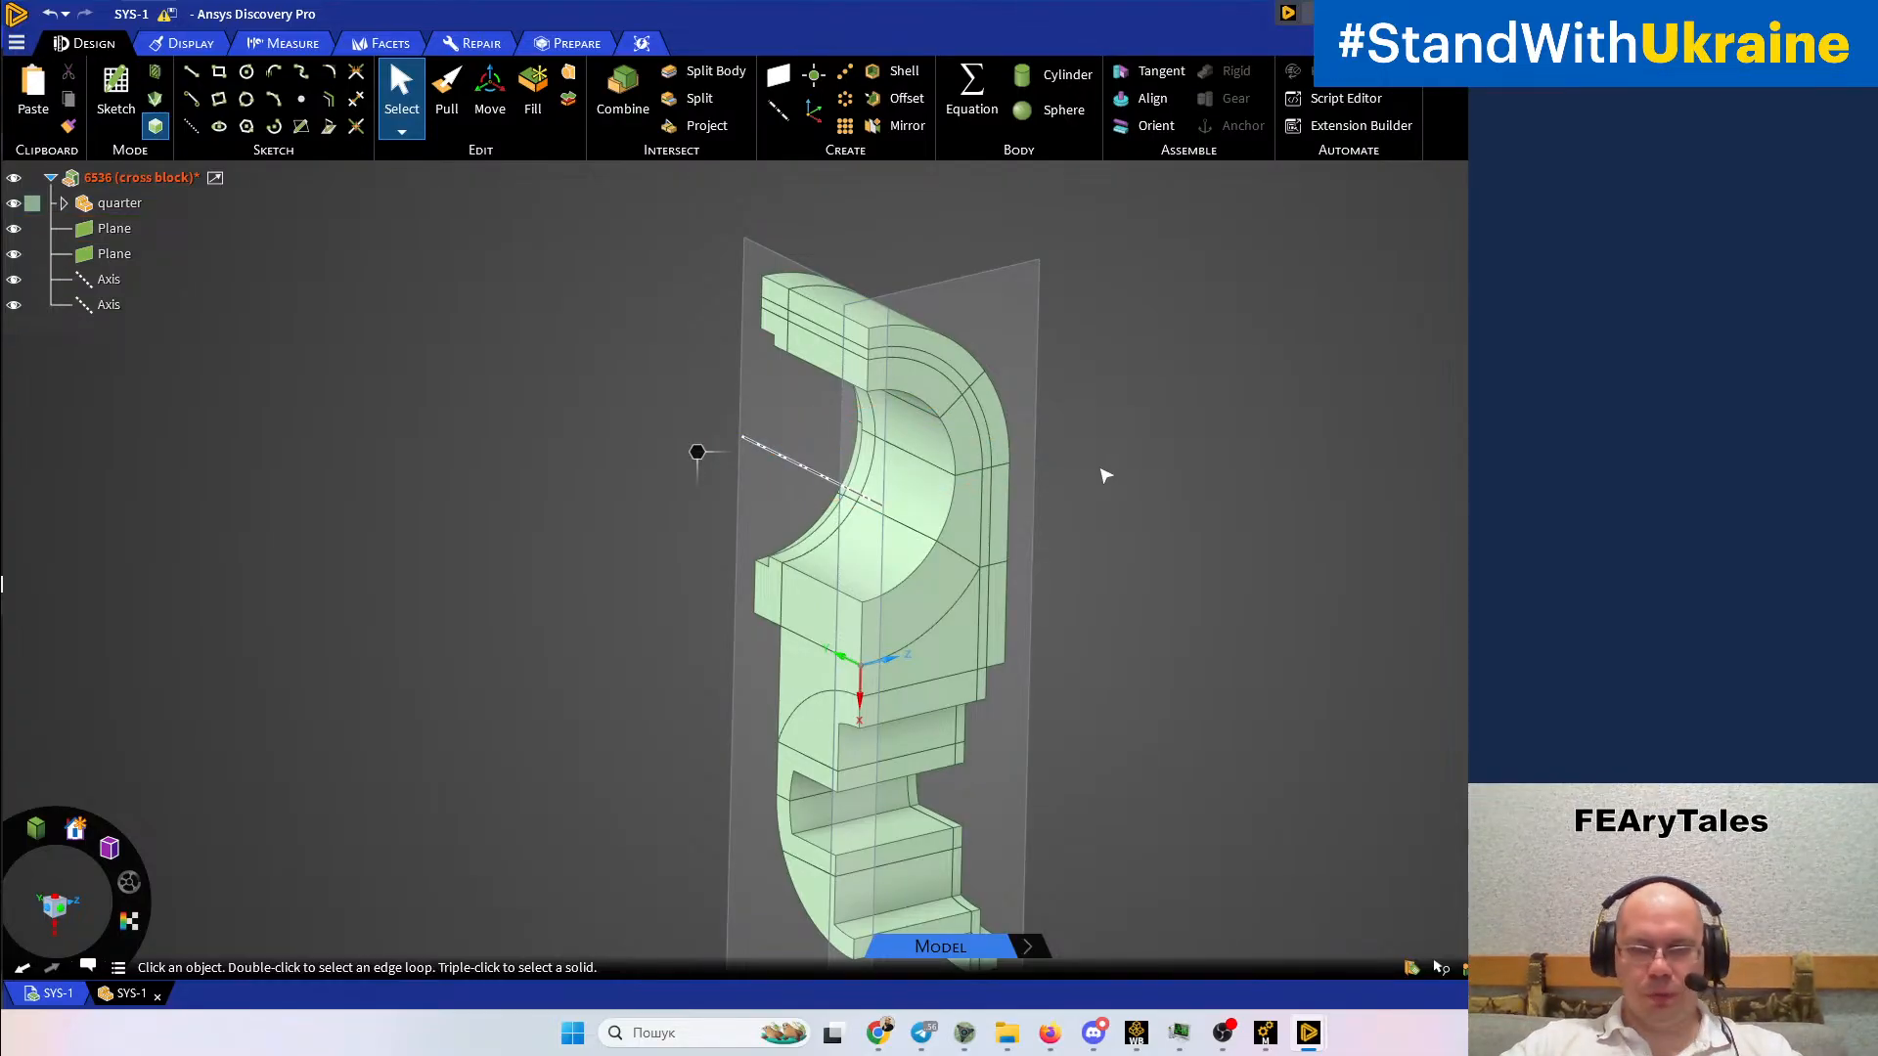
# Mirror the quarter component about the lengthwise plane perpendicular to the round hole's axis, using component selection in the Mirror tool
pyautogui.scroll(-3, 1106, 477)
pyautogui.keyDown('shift'); pyautogui.moveTo(1108, 481); pyautogui.dragTo(919, 474, button='middle'); pyautogui.keyUp('shift')
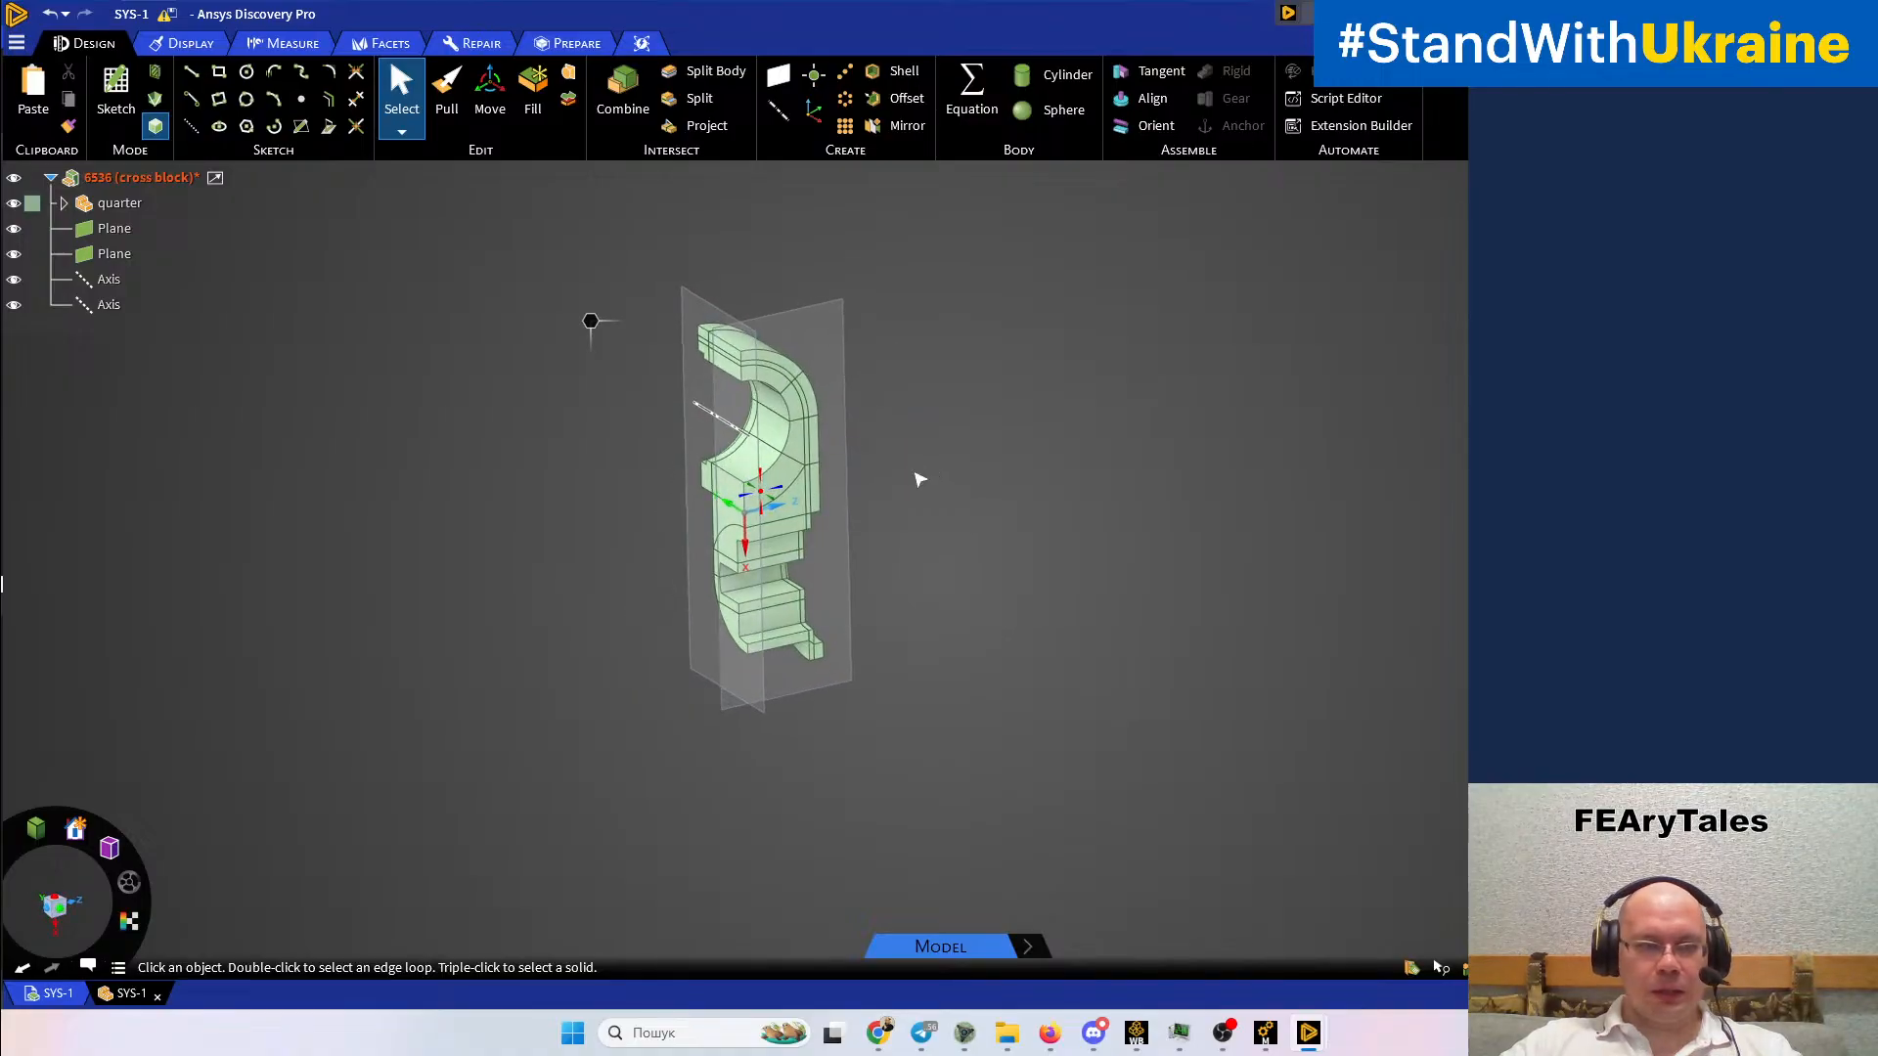
pyautogui.click(137, 205)
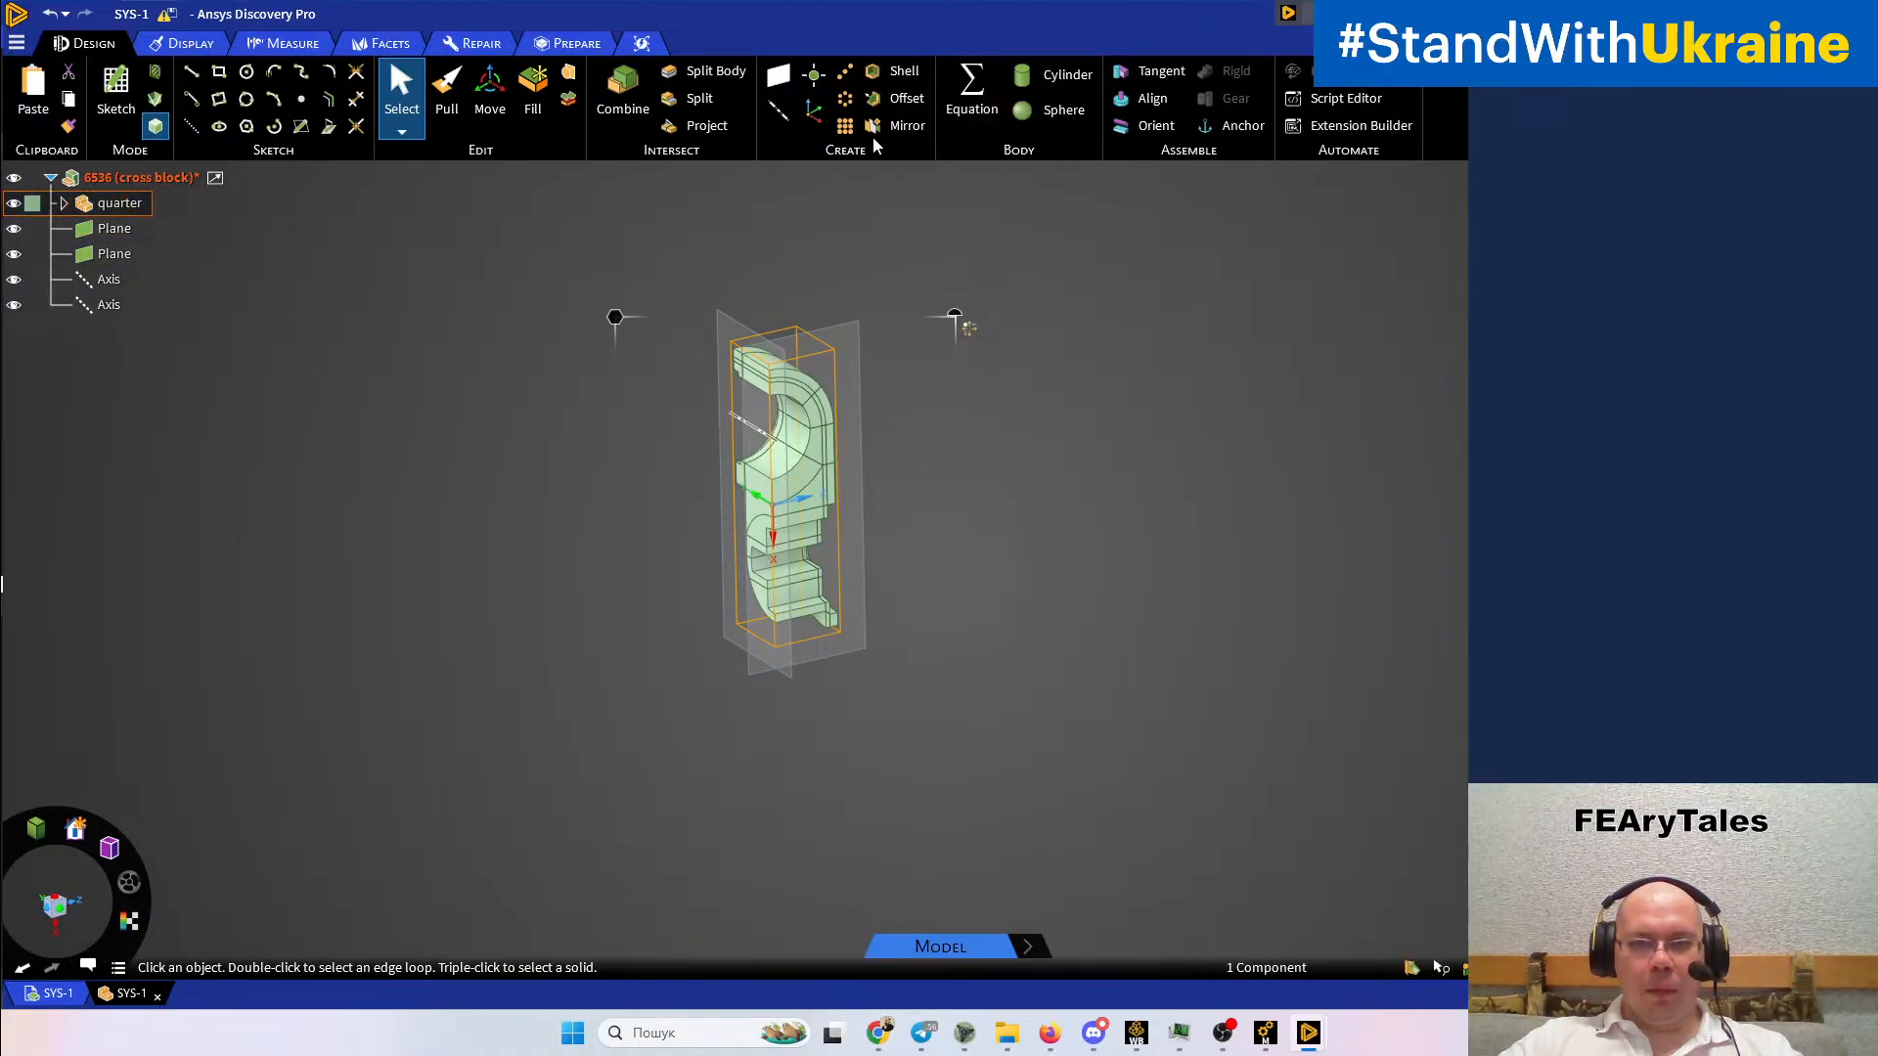
pyautogui.click(896, 126)
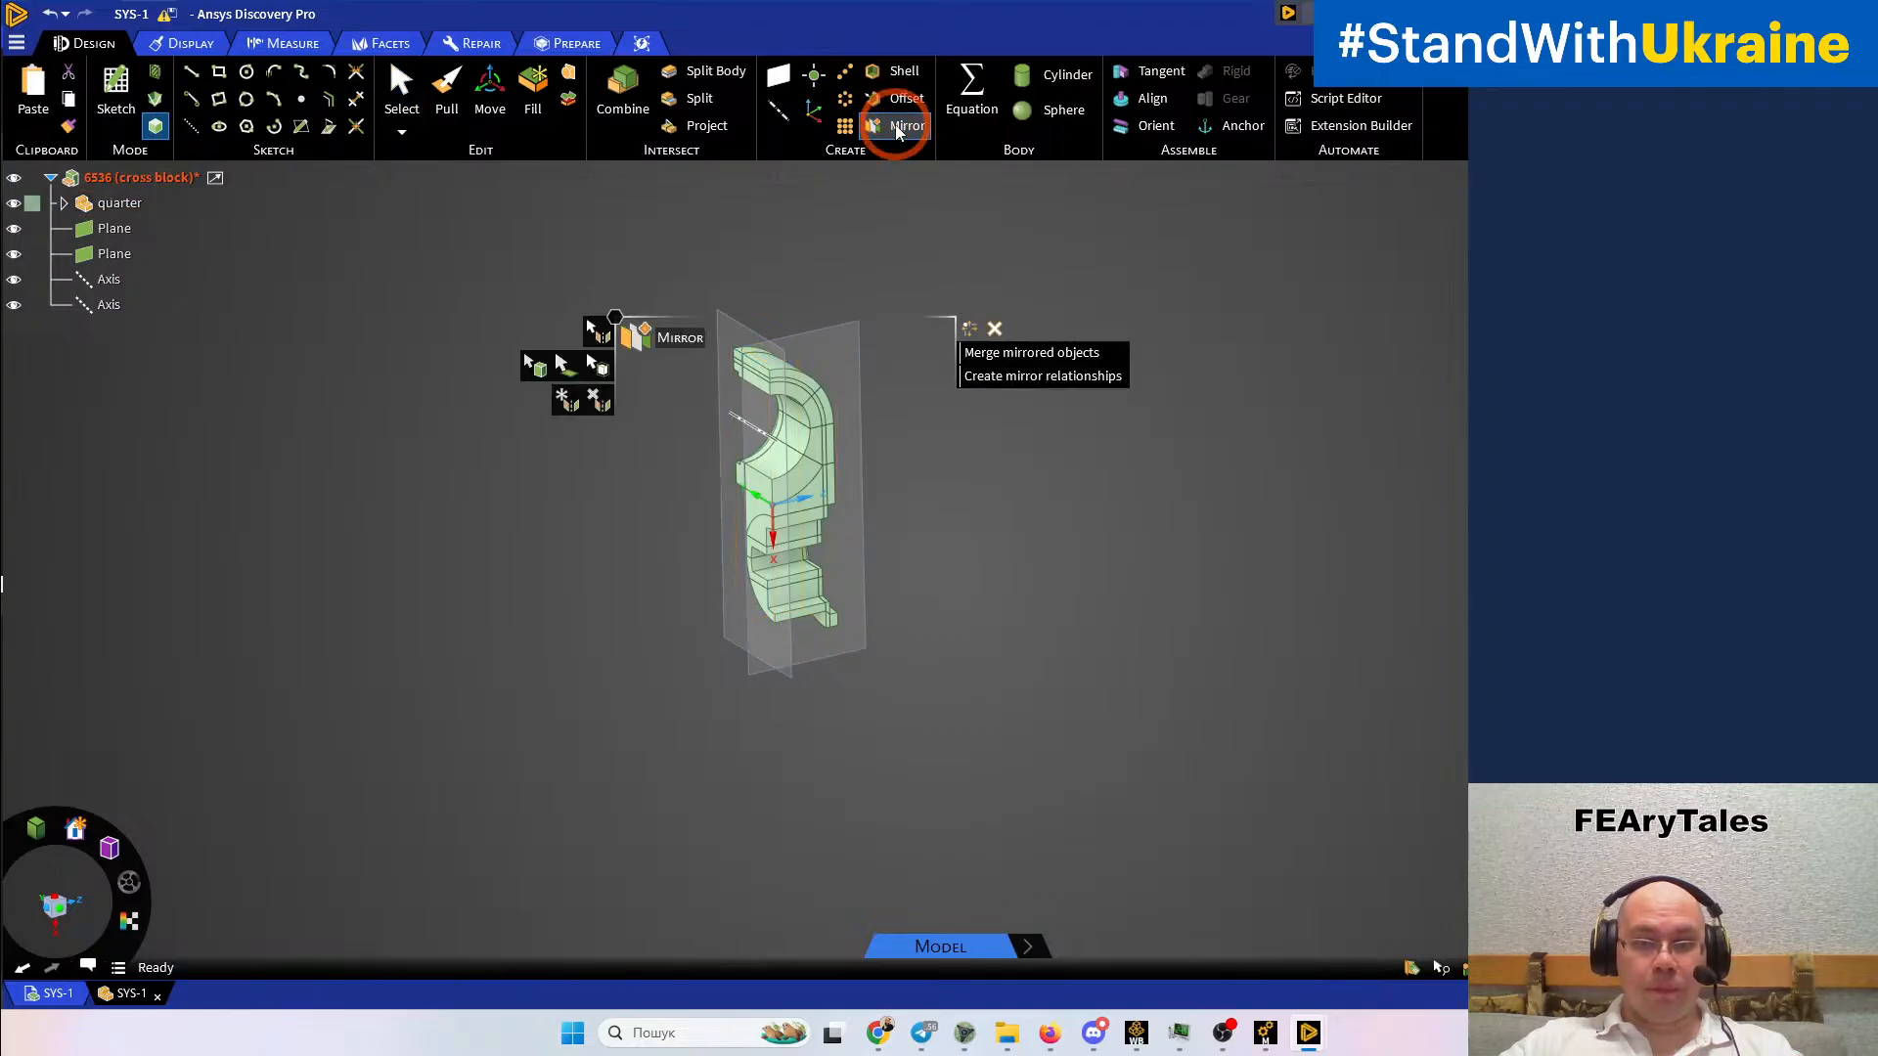
pyautogui.click(844, 333)
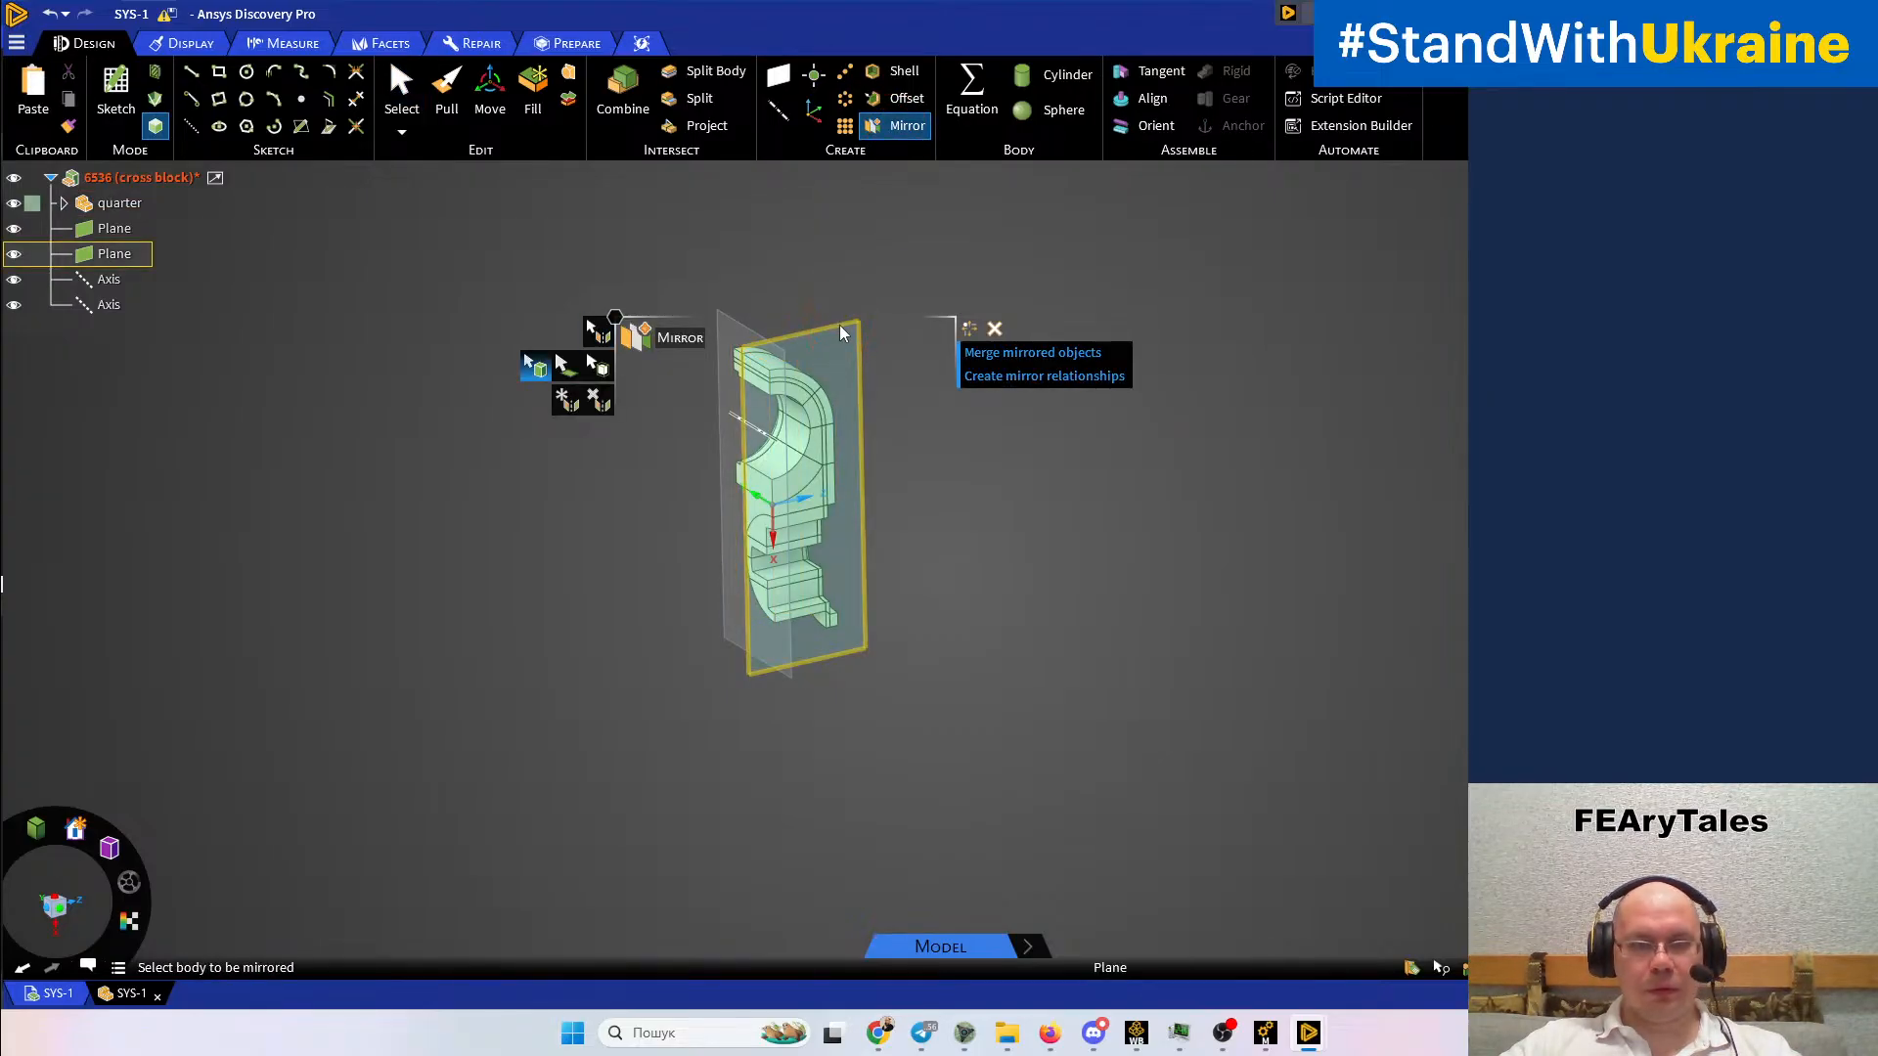
pyautogui.click(599, 370)
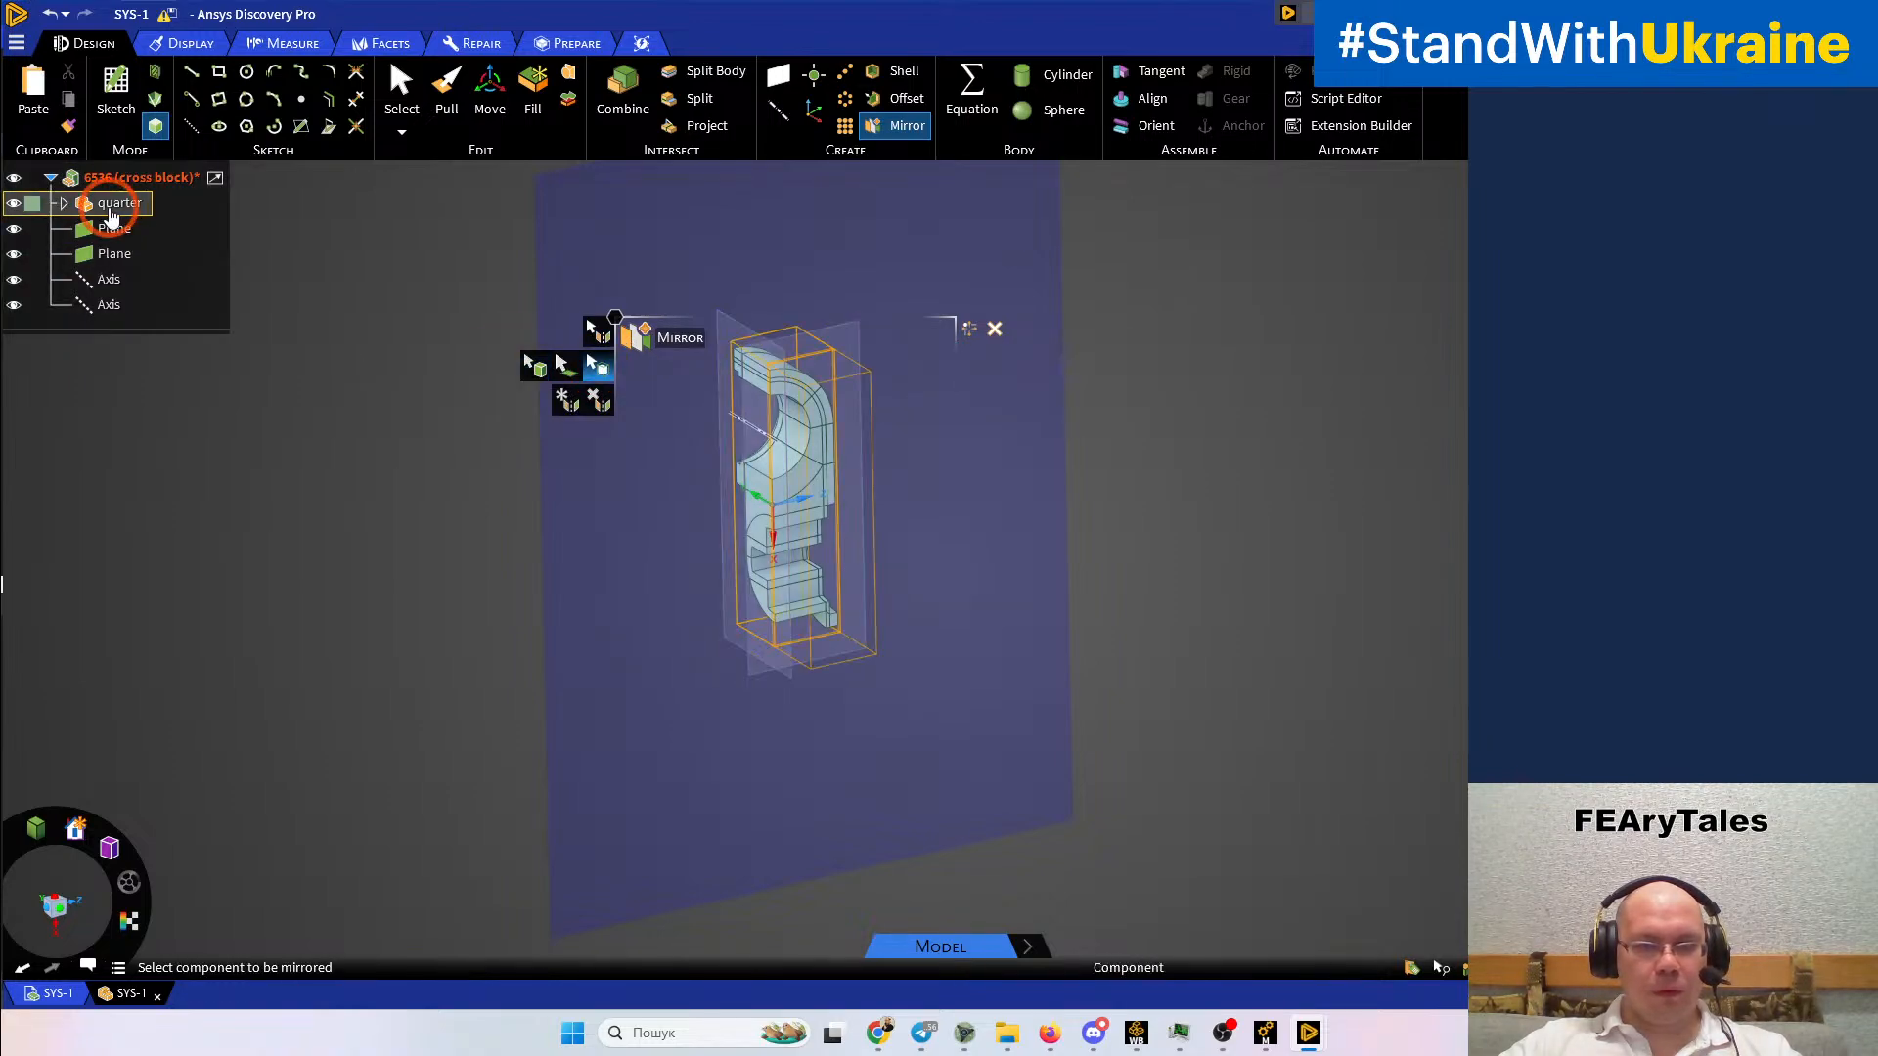
pyautogui.click(109, 212)
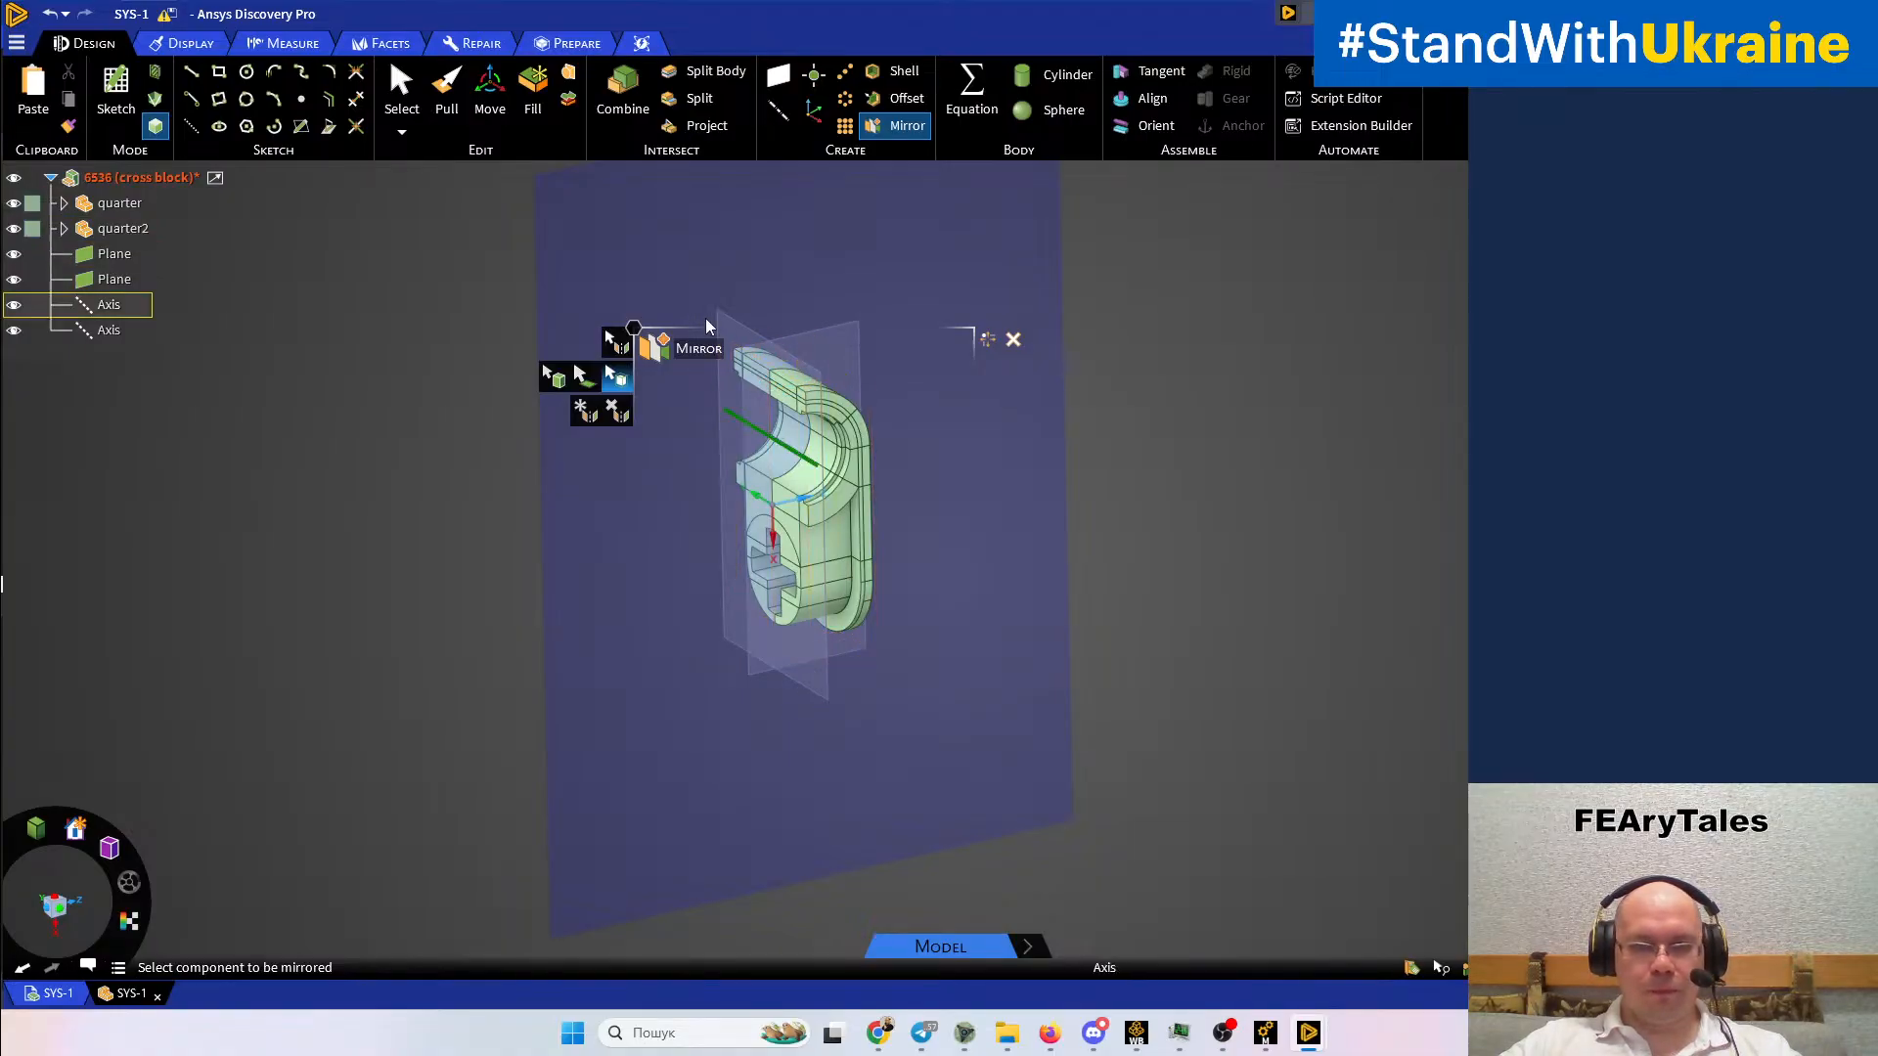
# Mirror both the quarter and quarter2 components about the lengthwise plane containing the round hole's axis to complete the block
pyautogui.click(739, 340)
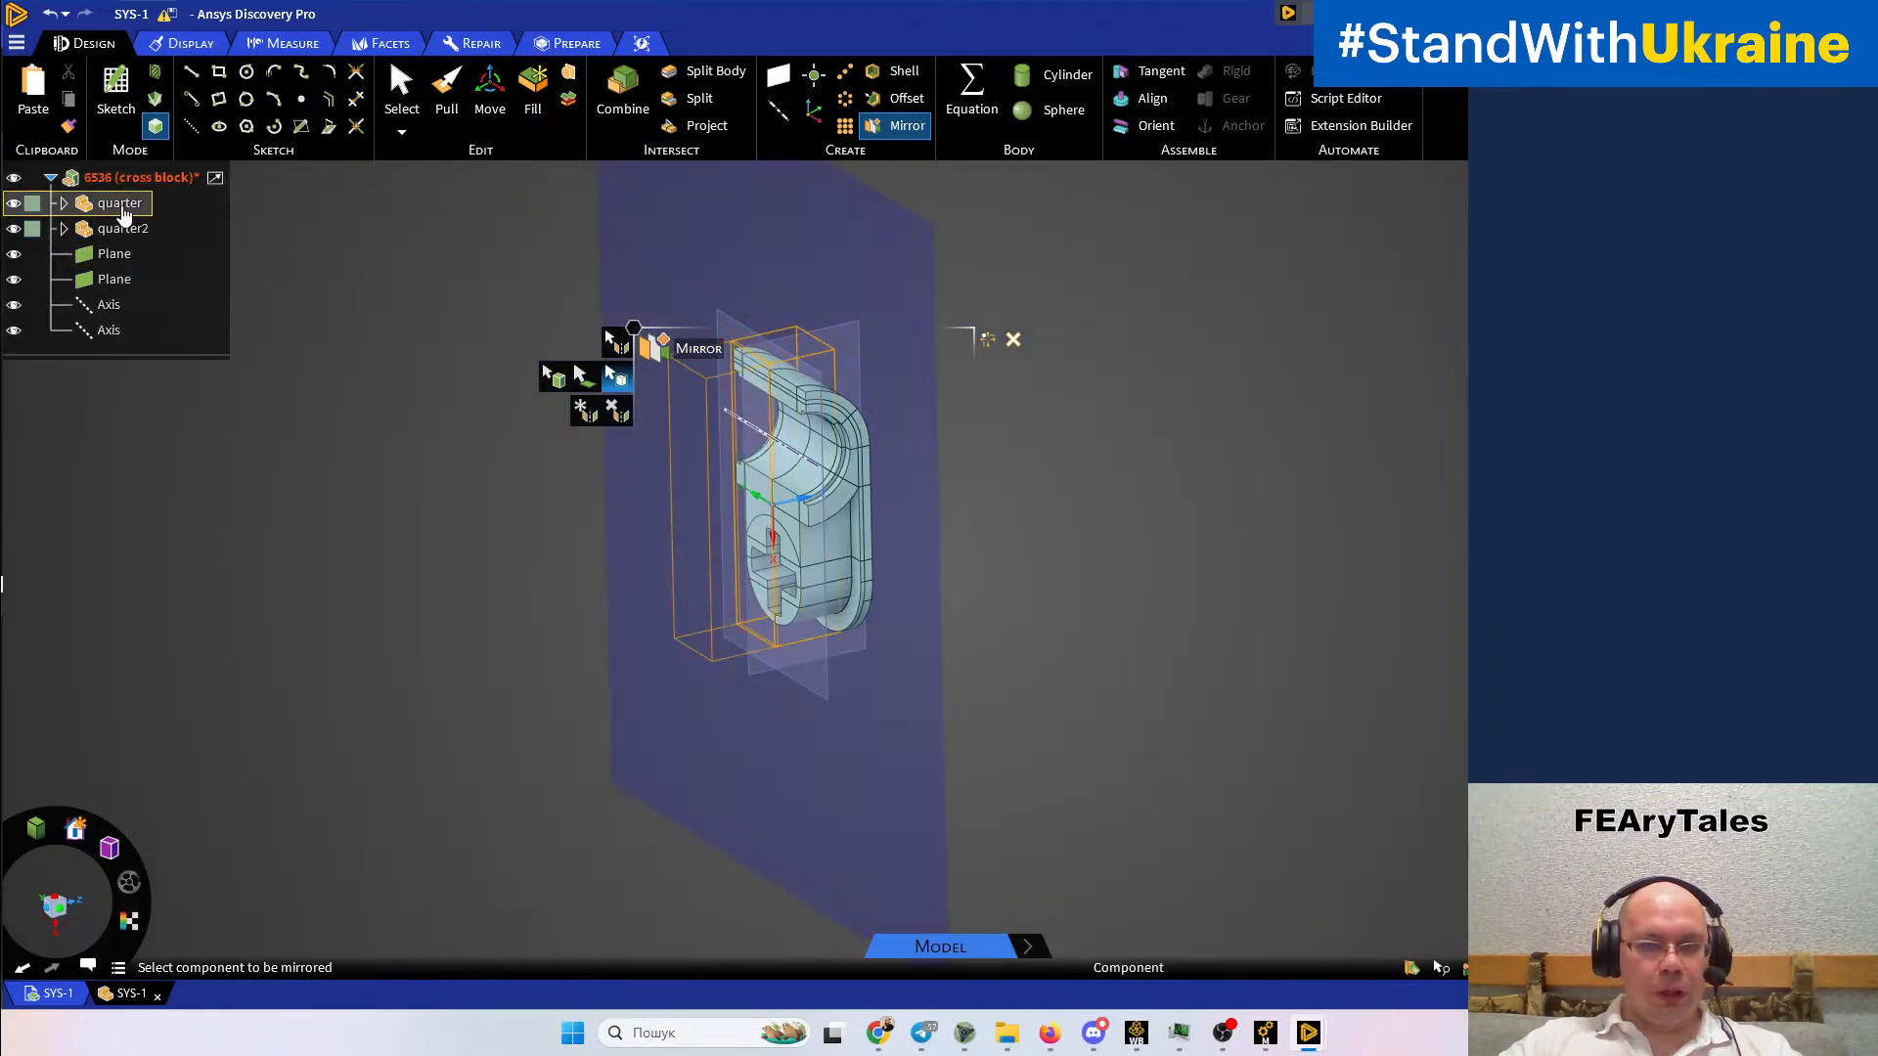
pyautogui.click(121, 205)
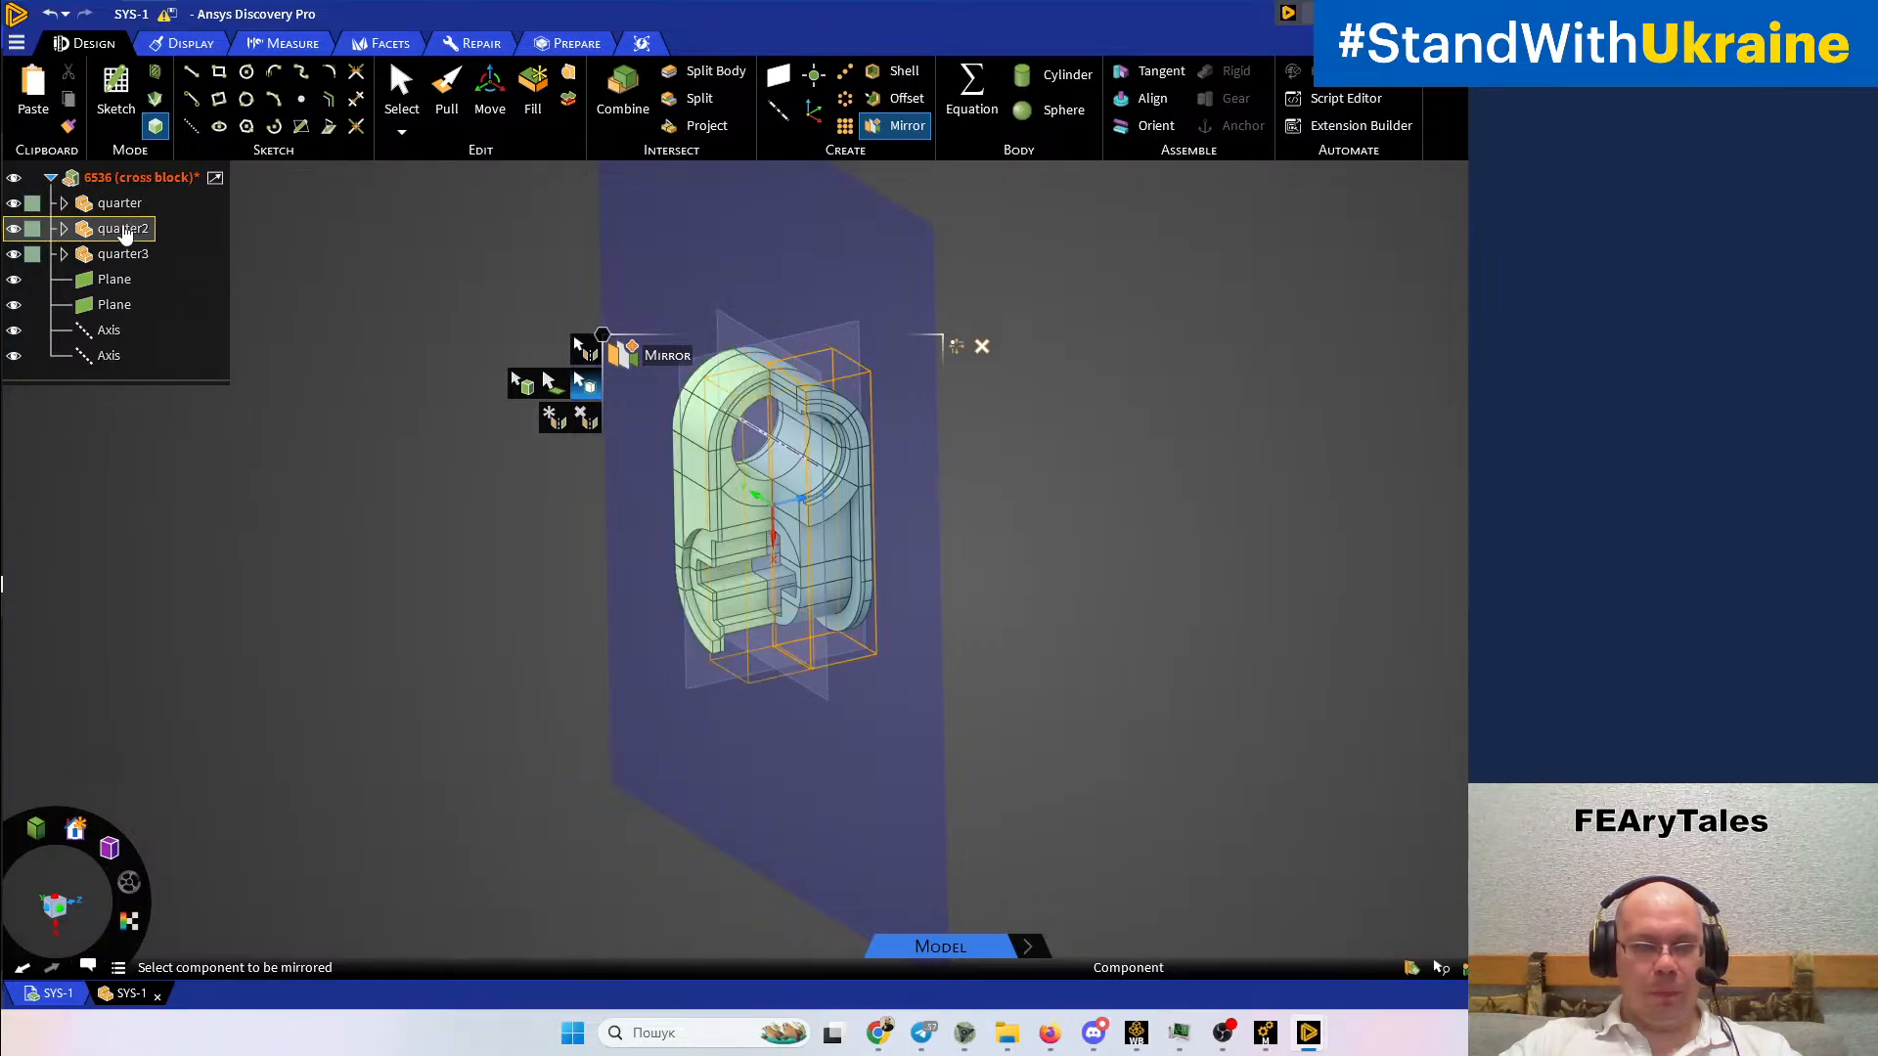
pyautogui.click(123, 233)
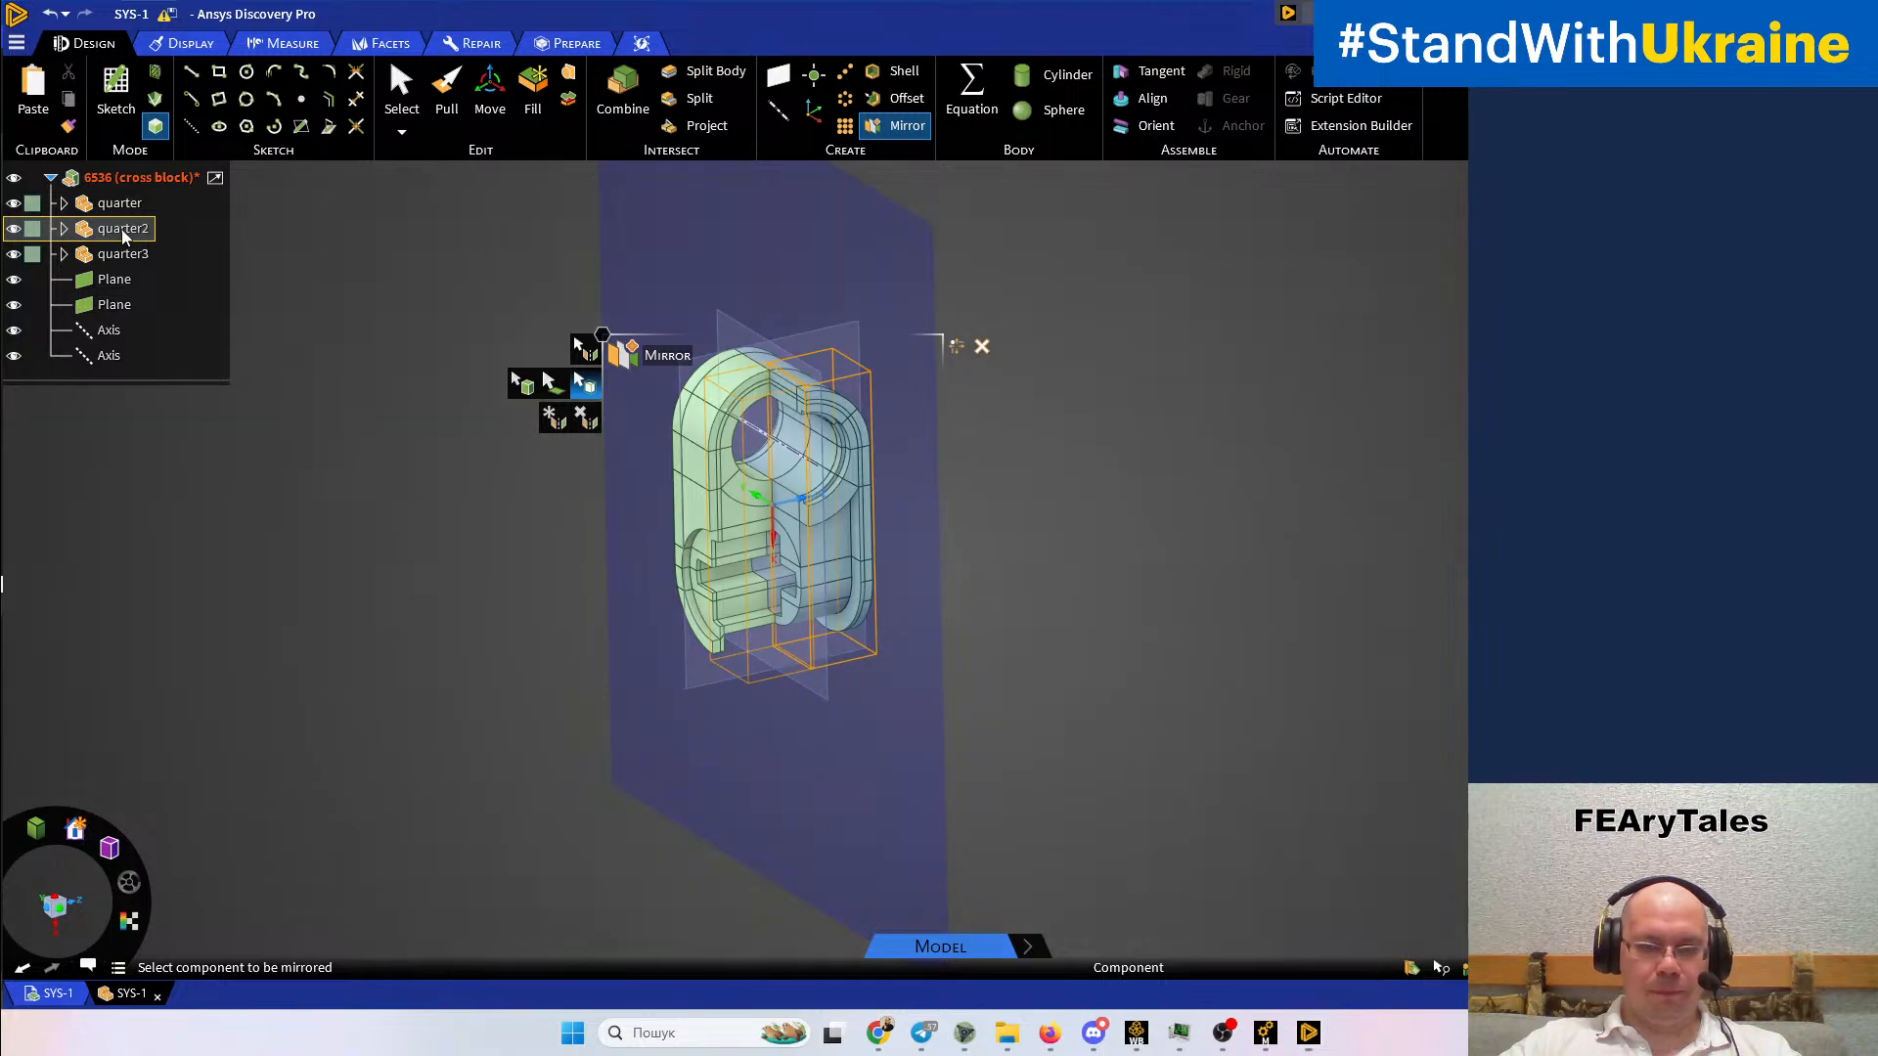
pyautogui.click(122, 229)
pyautogui.click(371, 386)
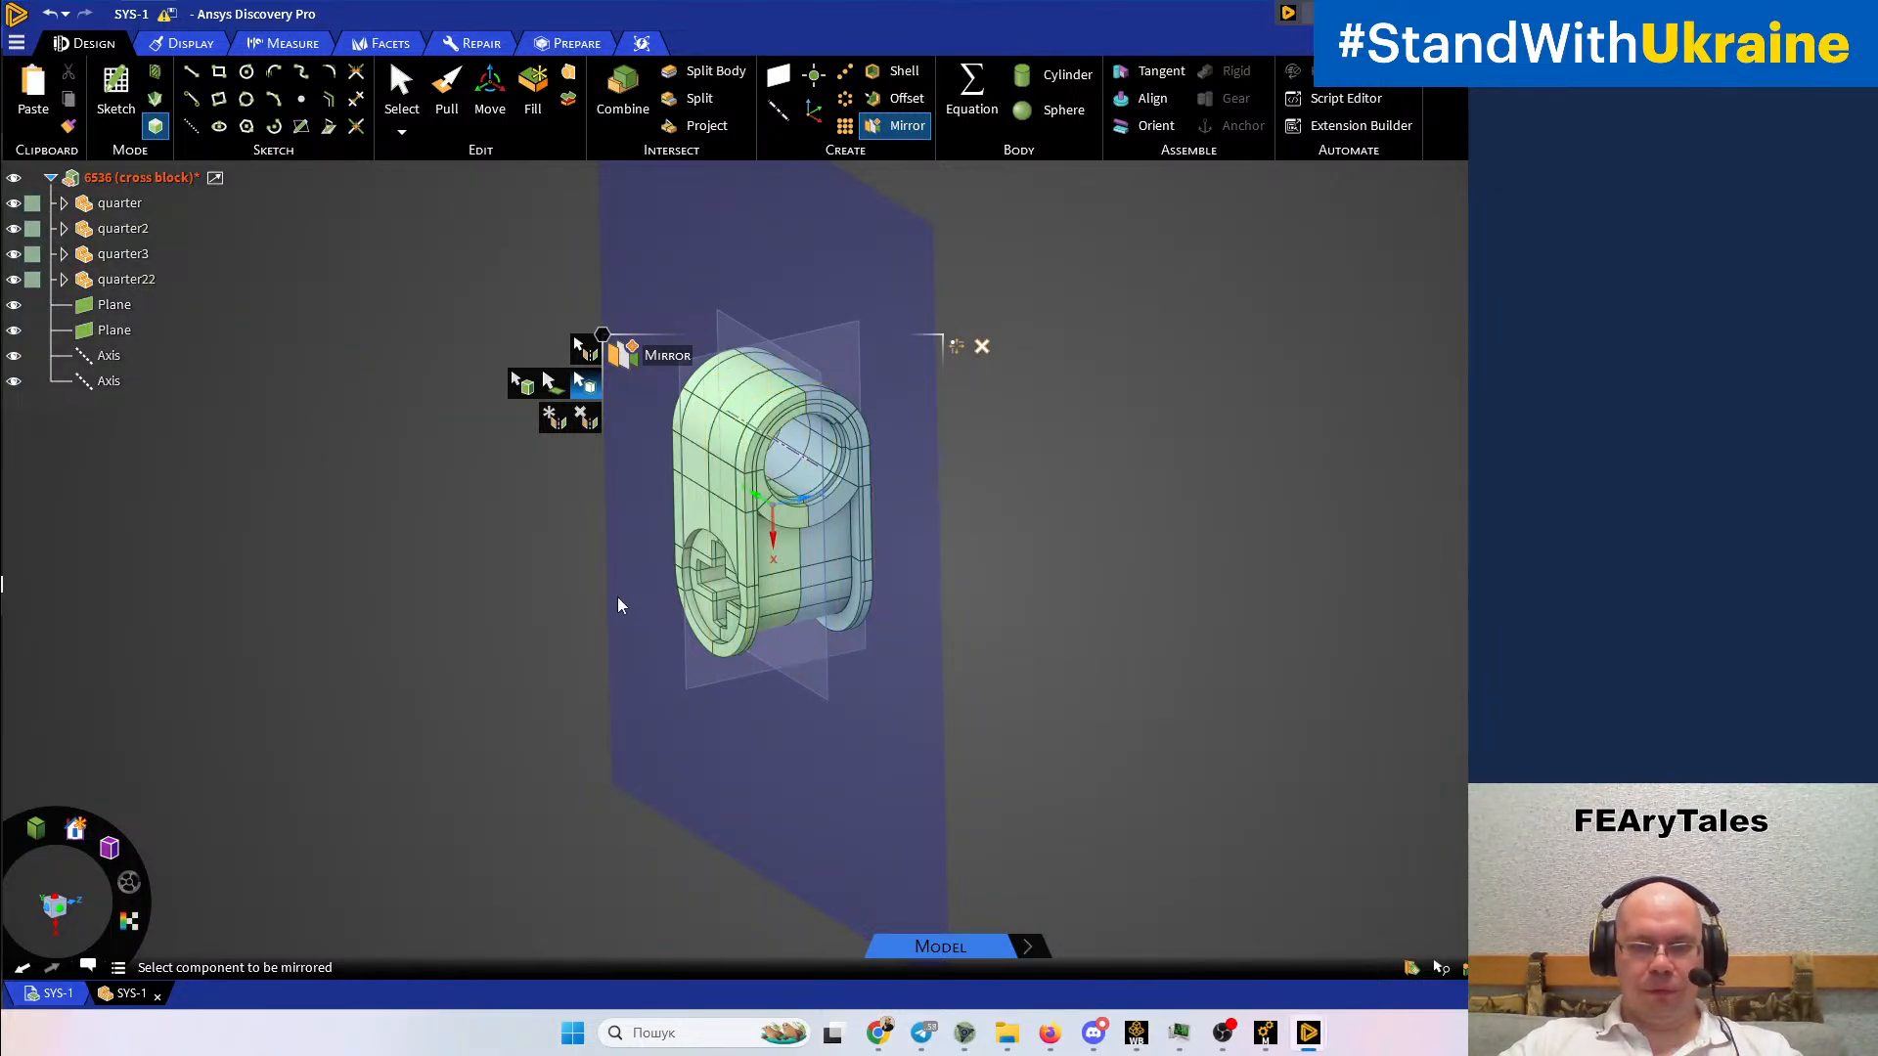
pyautogui.moveTo(691, 602); pyautogui.dragTo(757, 572, button='middle')
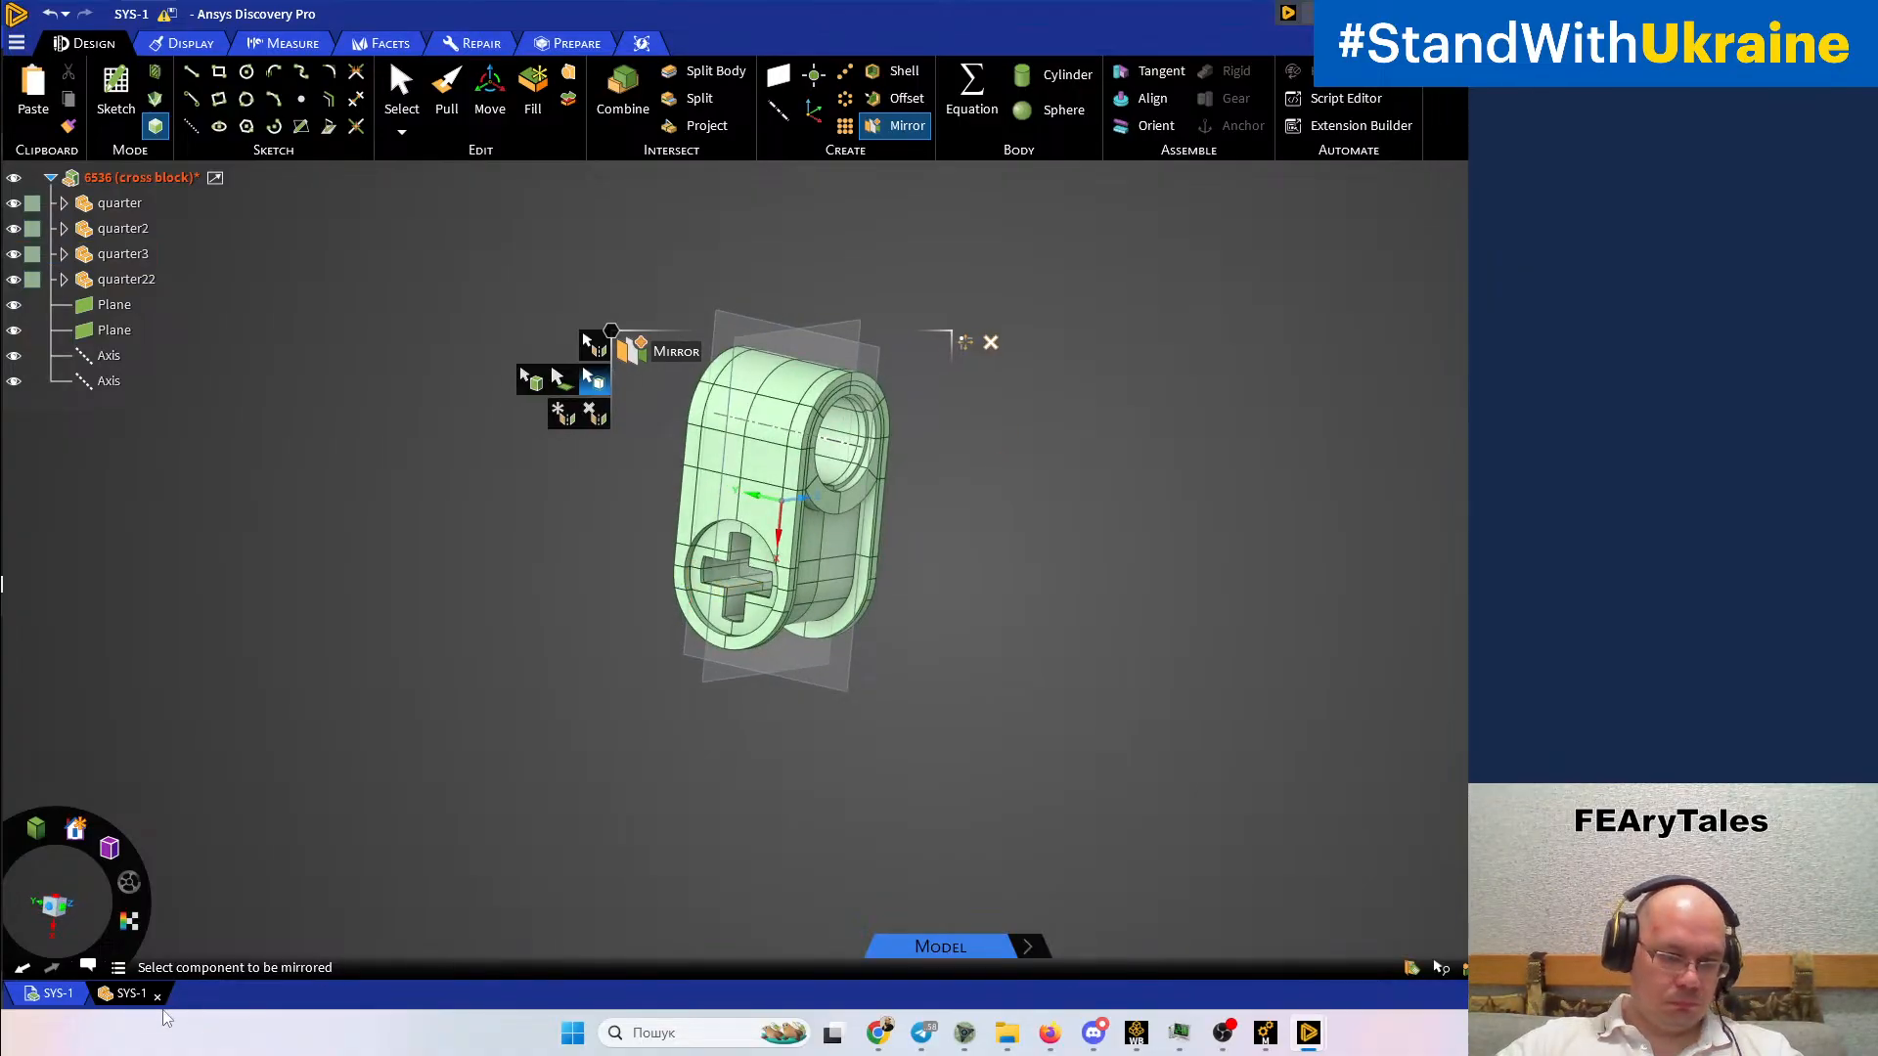
# Mirror the original quarter component once more about the plane containing the hole's axis, and leave the Mirror tool
pyautogui.click(120, 203)
pyautogui.click(118, 306)
pyautogui.click(125, 284)
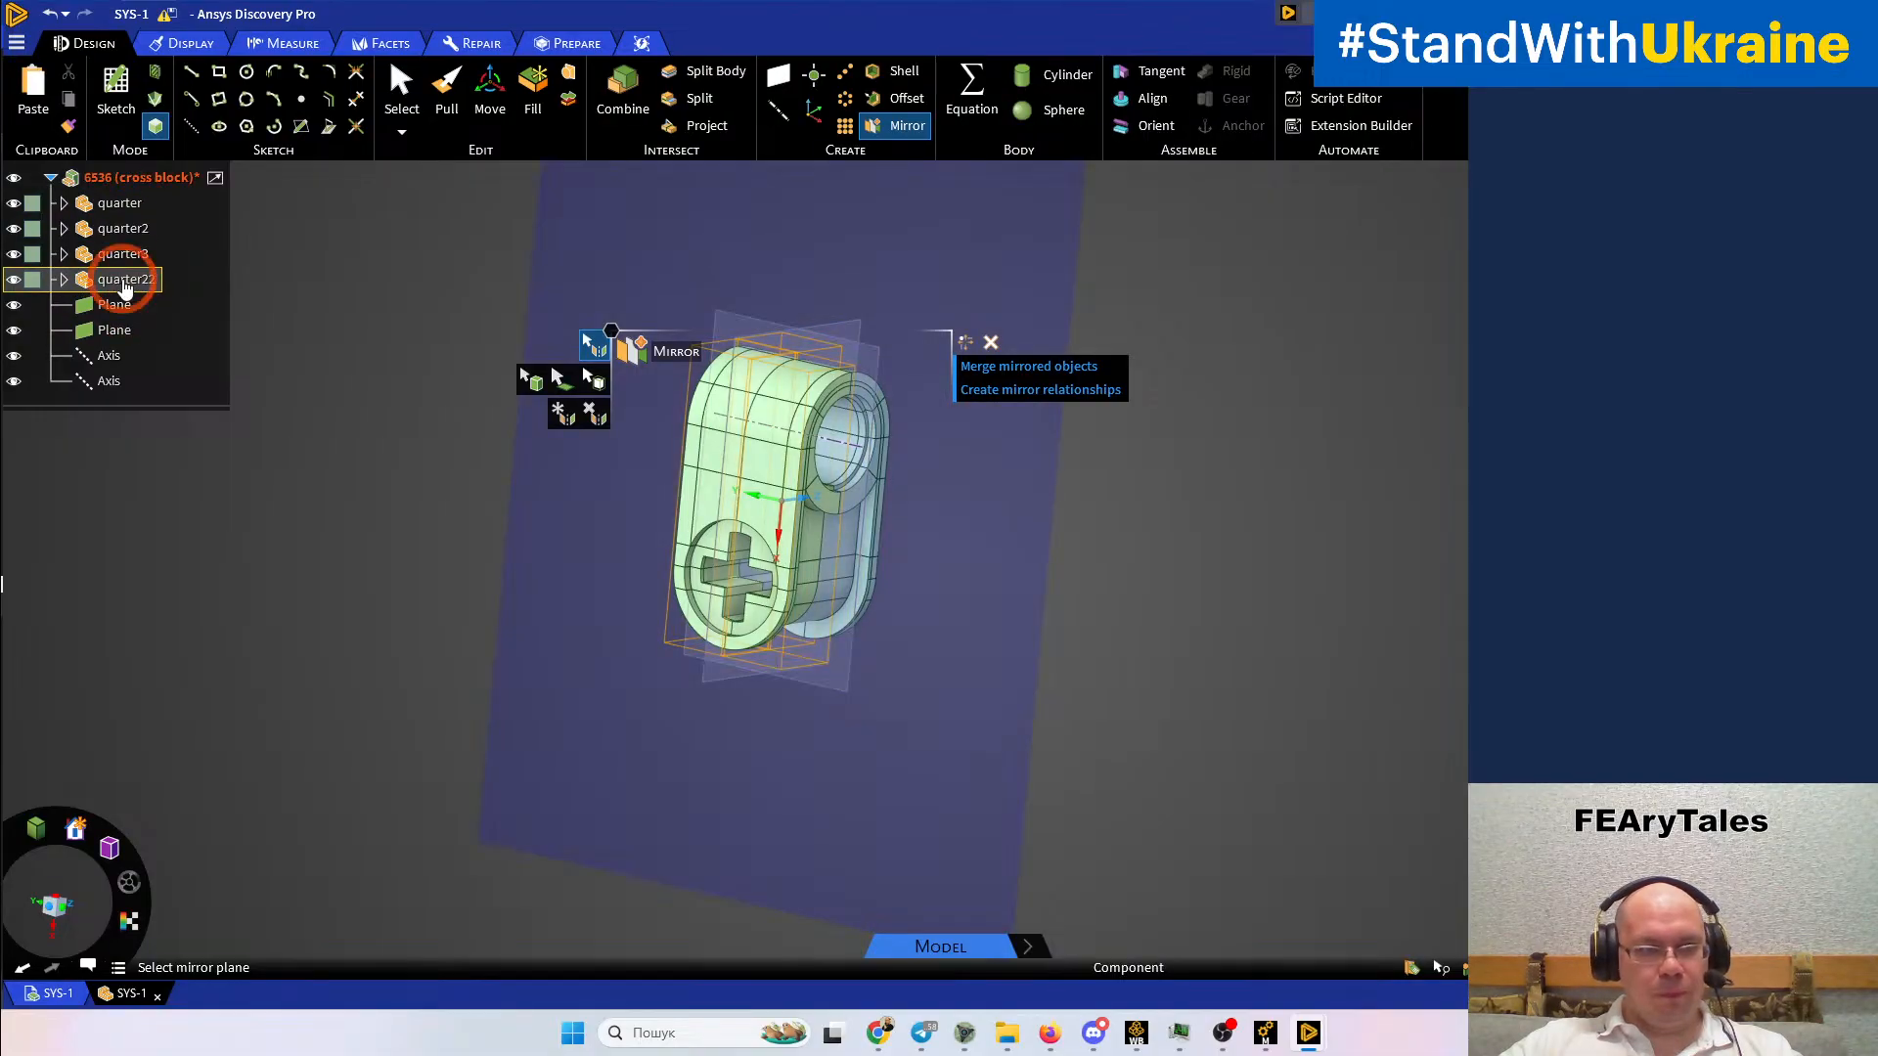
pyautogui.click(107, 203)
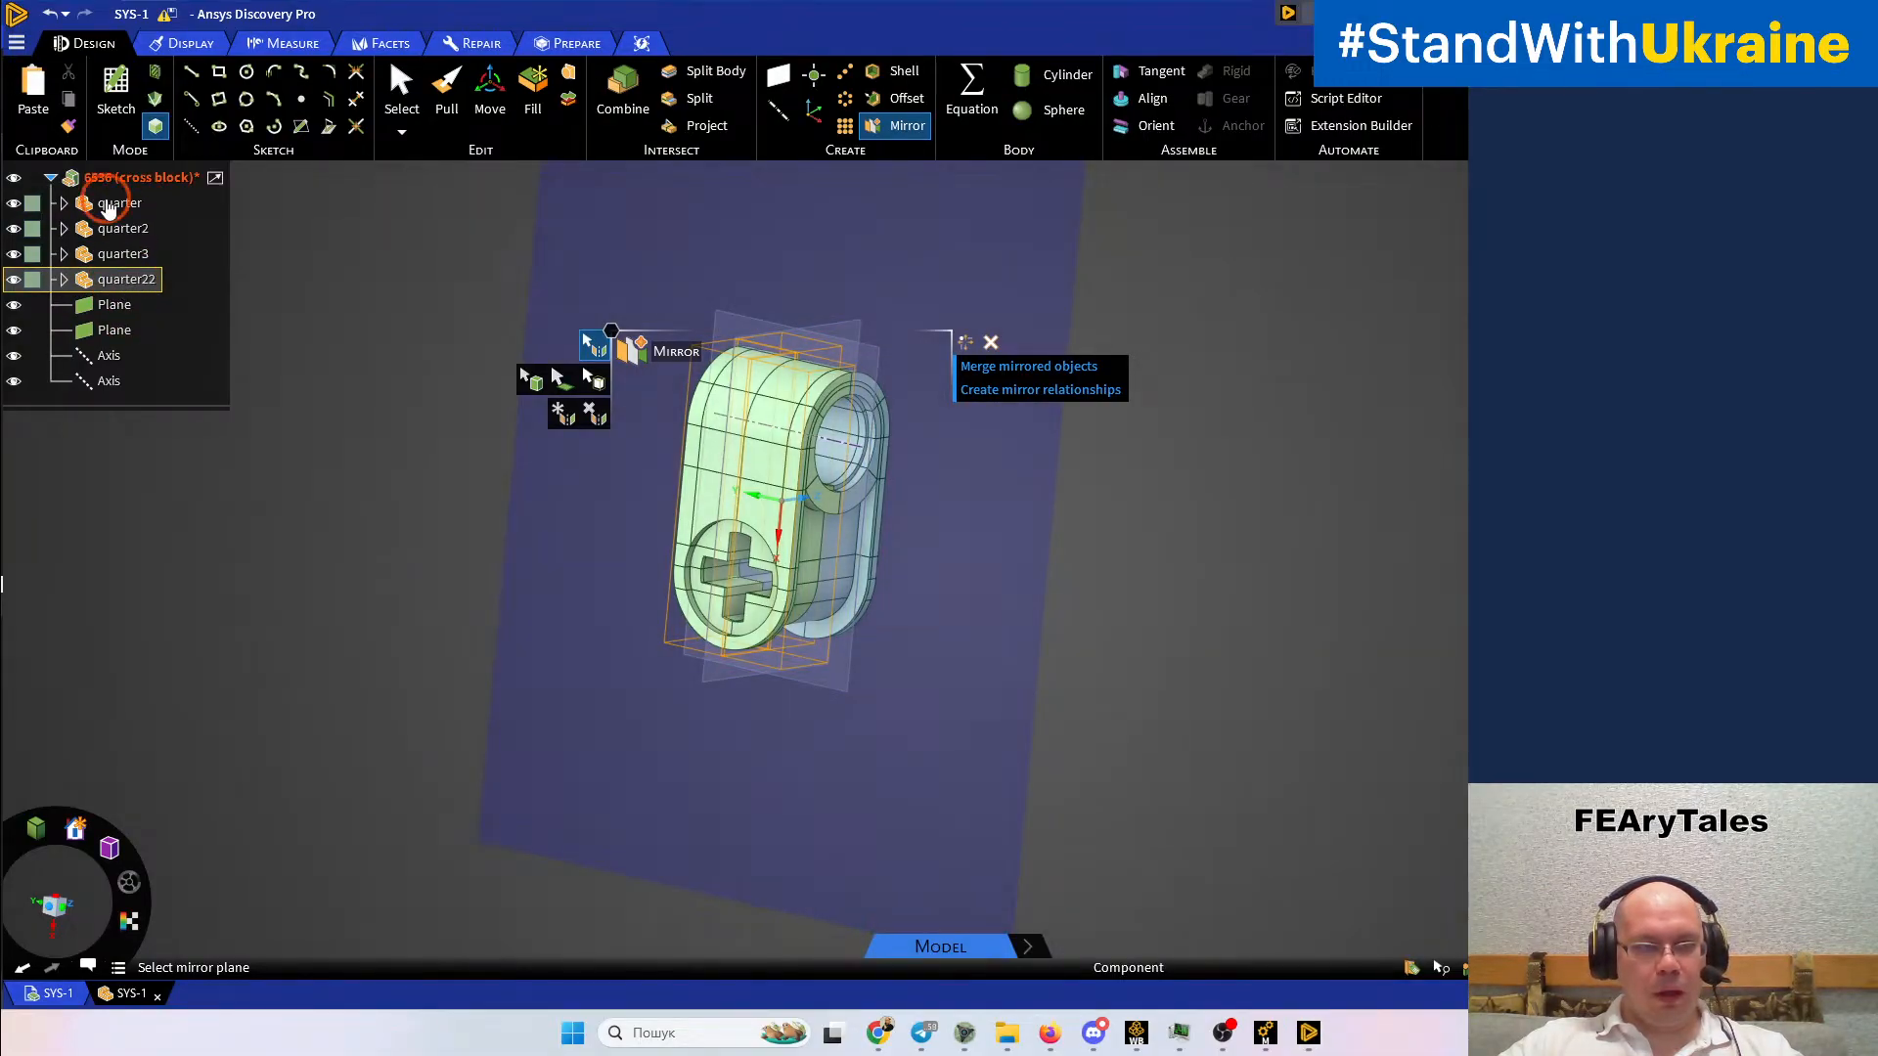
pyautogui.click(102, 358)
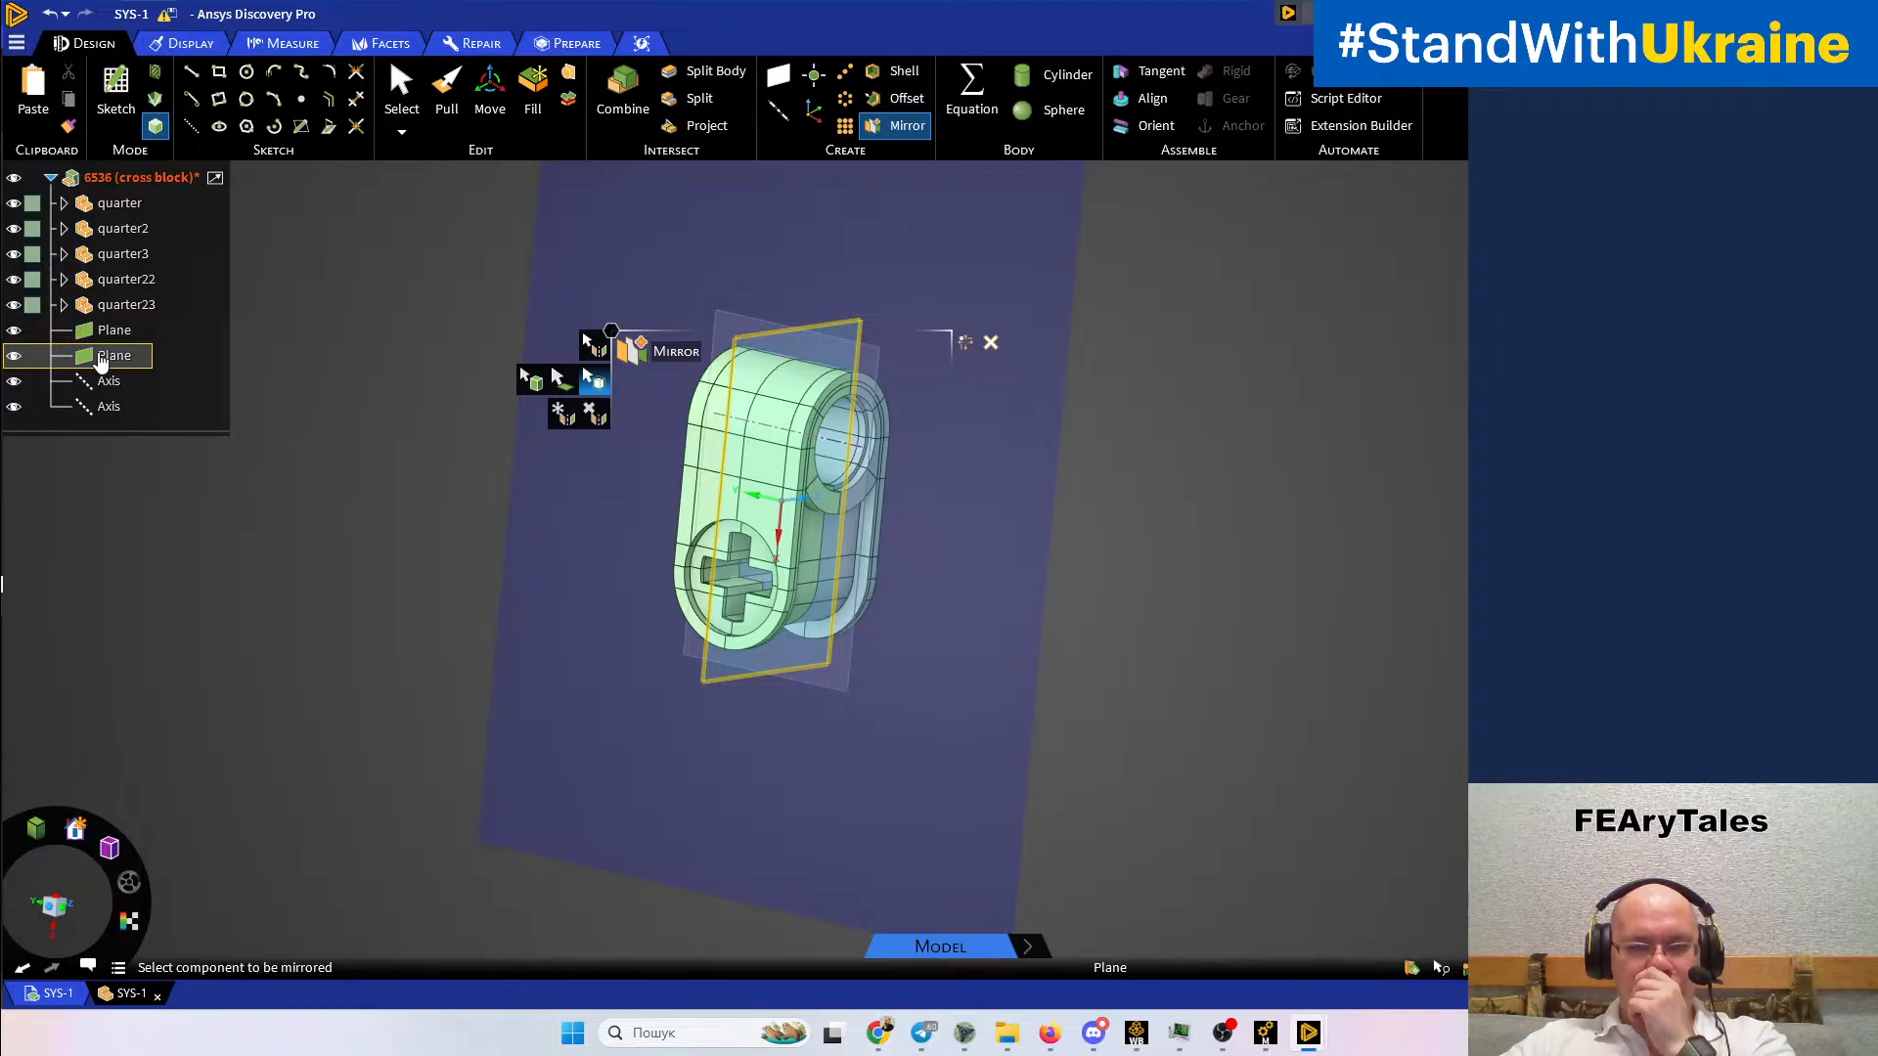
pyautogui.click(424, 585)
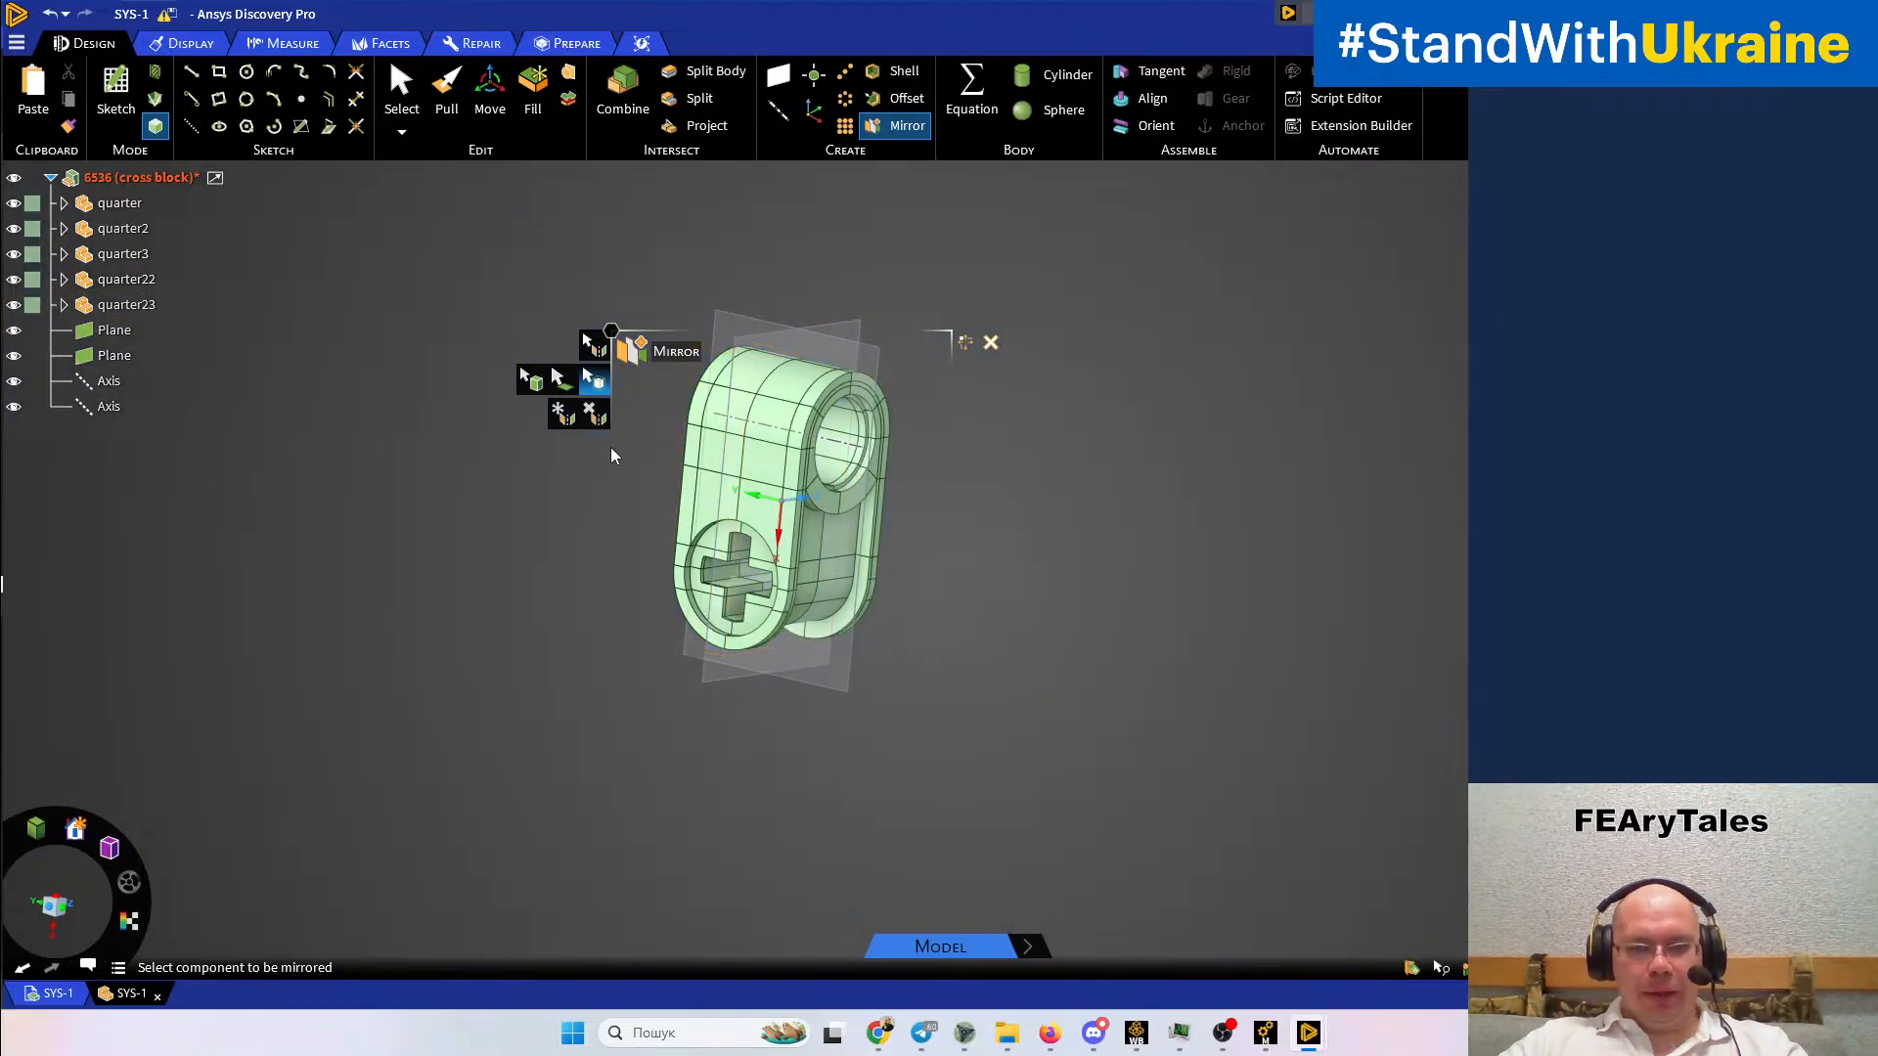
pyautogui.press('Escape')
# Check the body list of the quarter23 component and select all five quarter components
pyautogui.click(64, 308)
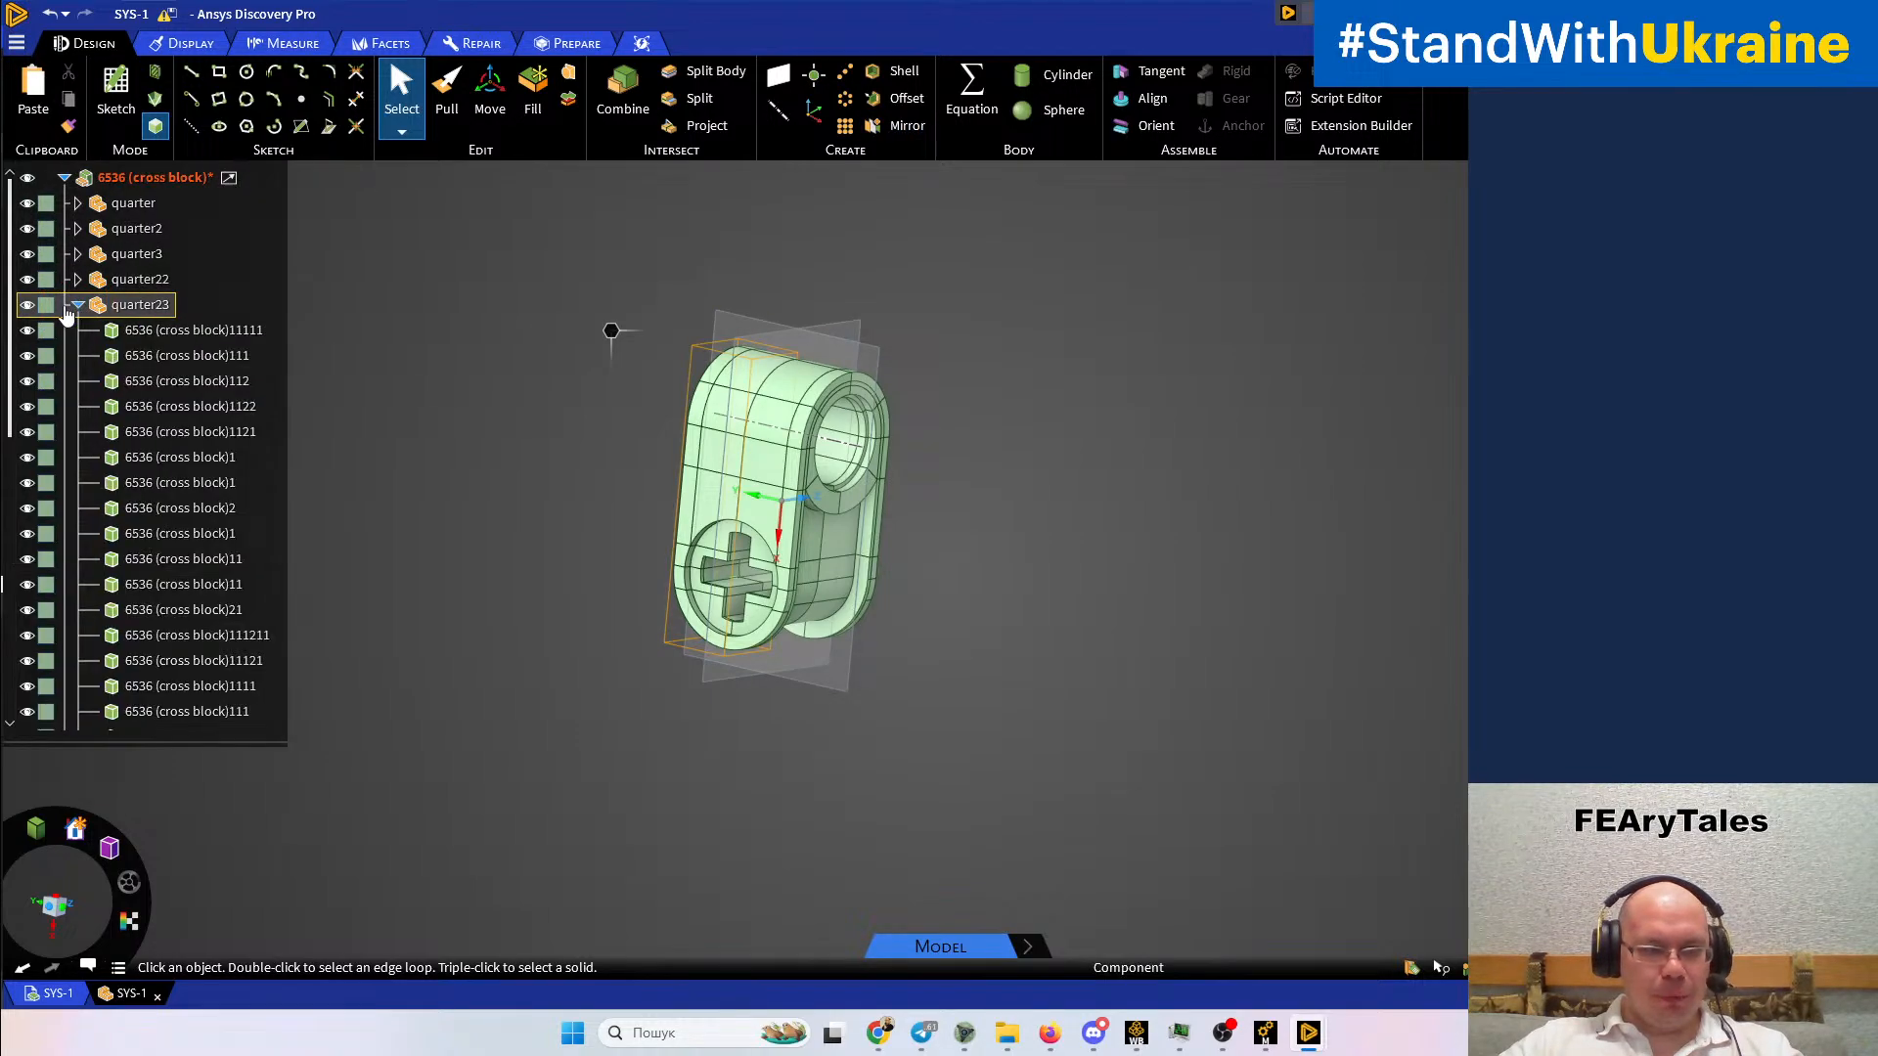
pyautogui.scroll(-5, 189, 457)
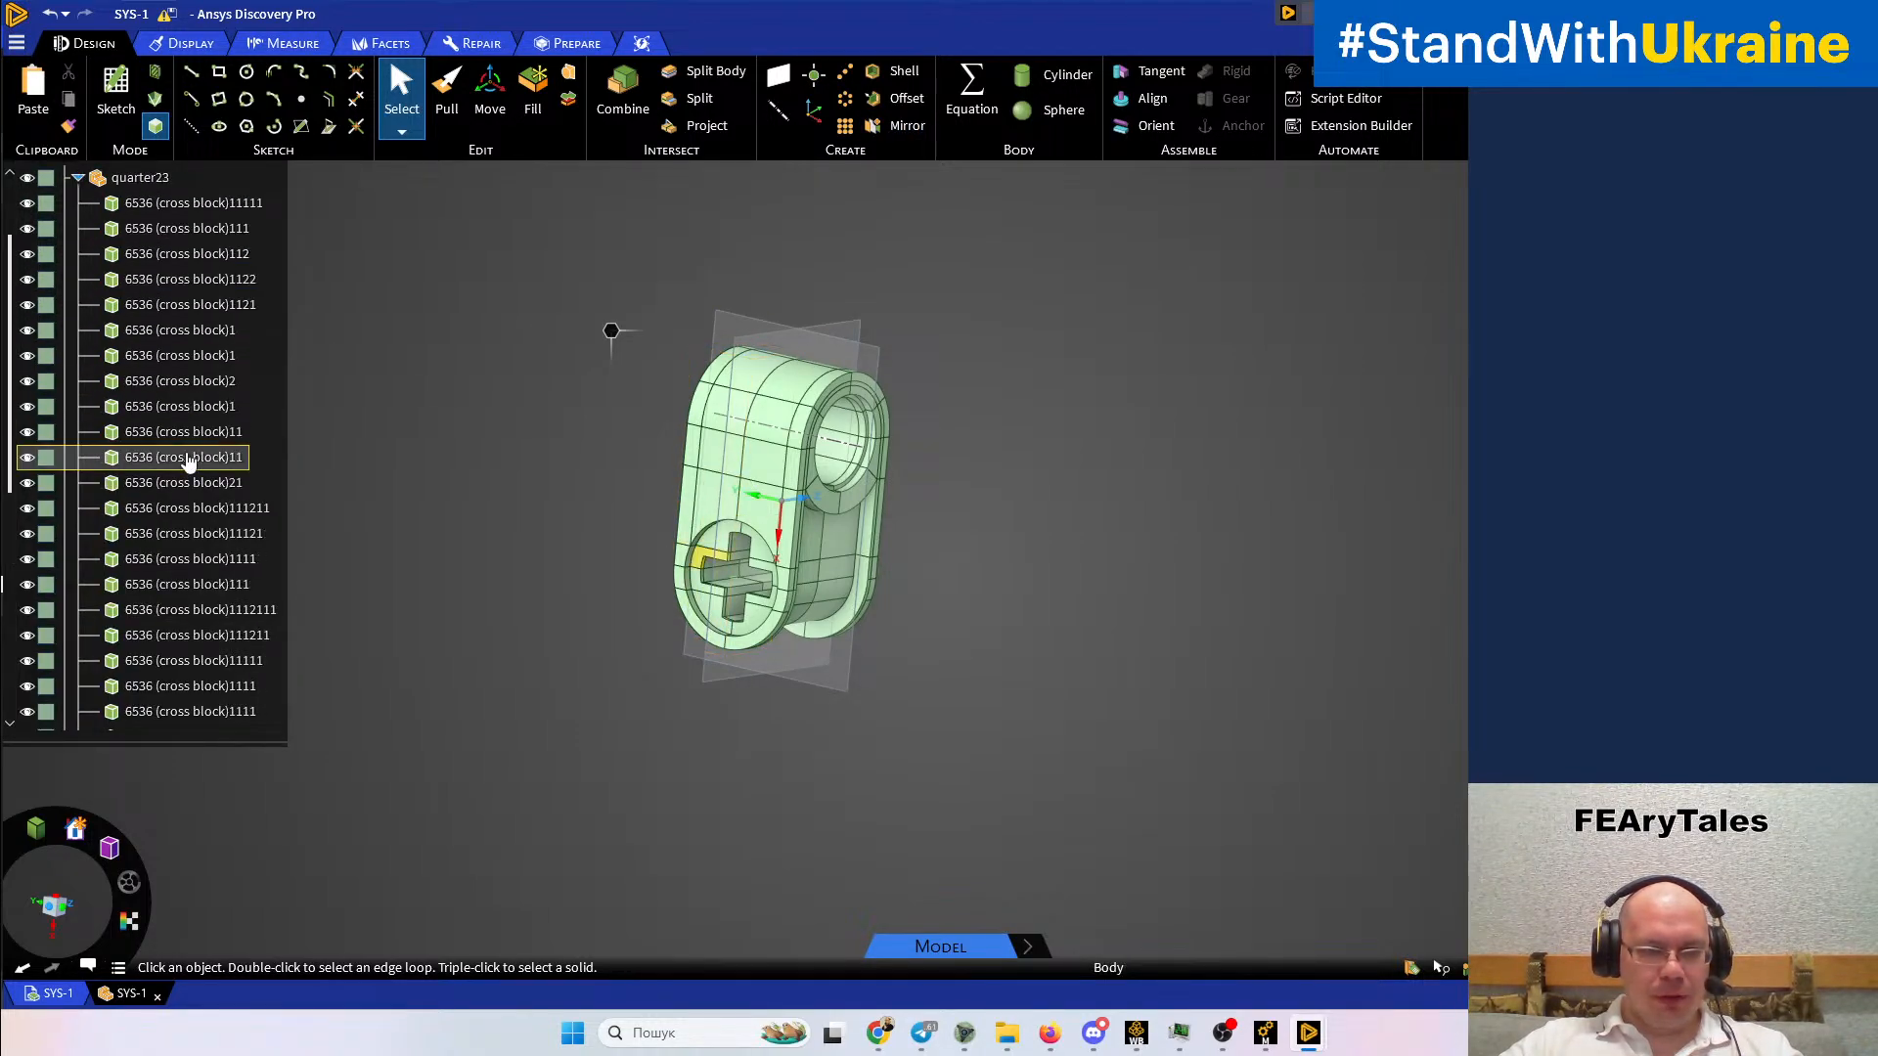
pyautogui.scroll(5, 189, 457)
pyautogui.click(78, 310)
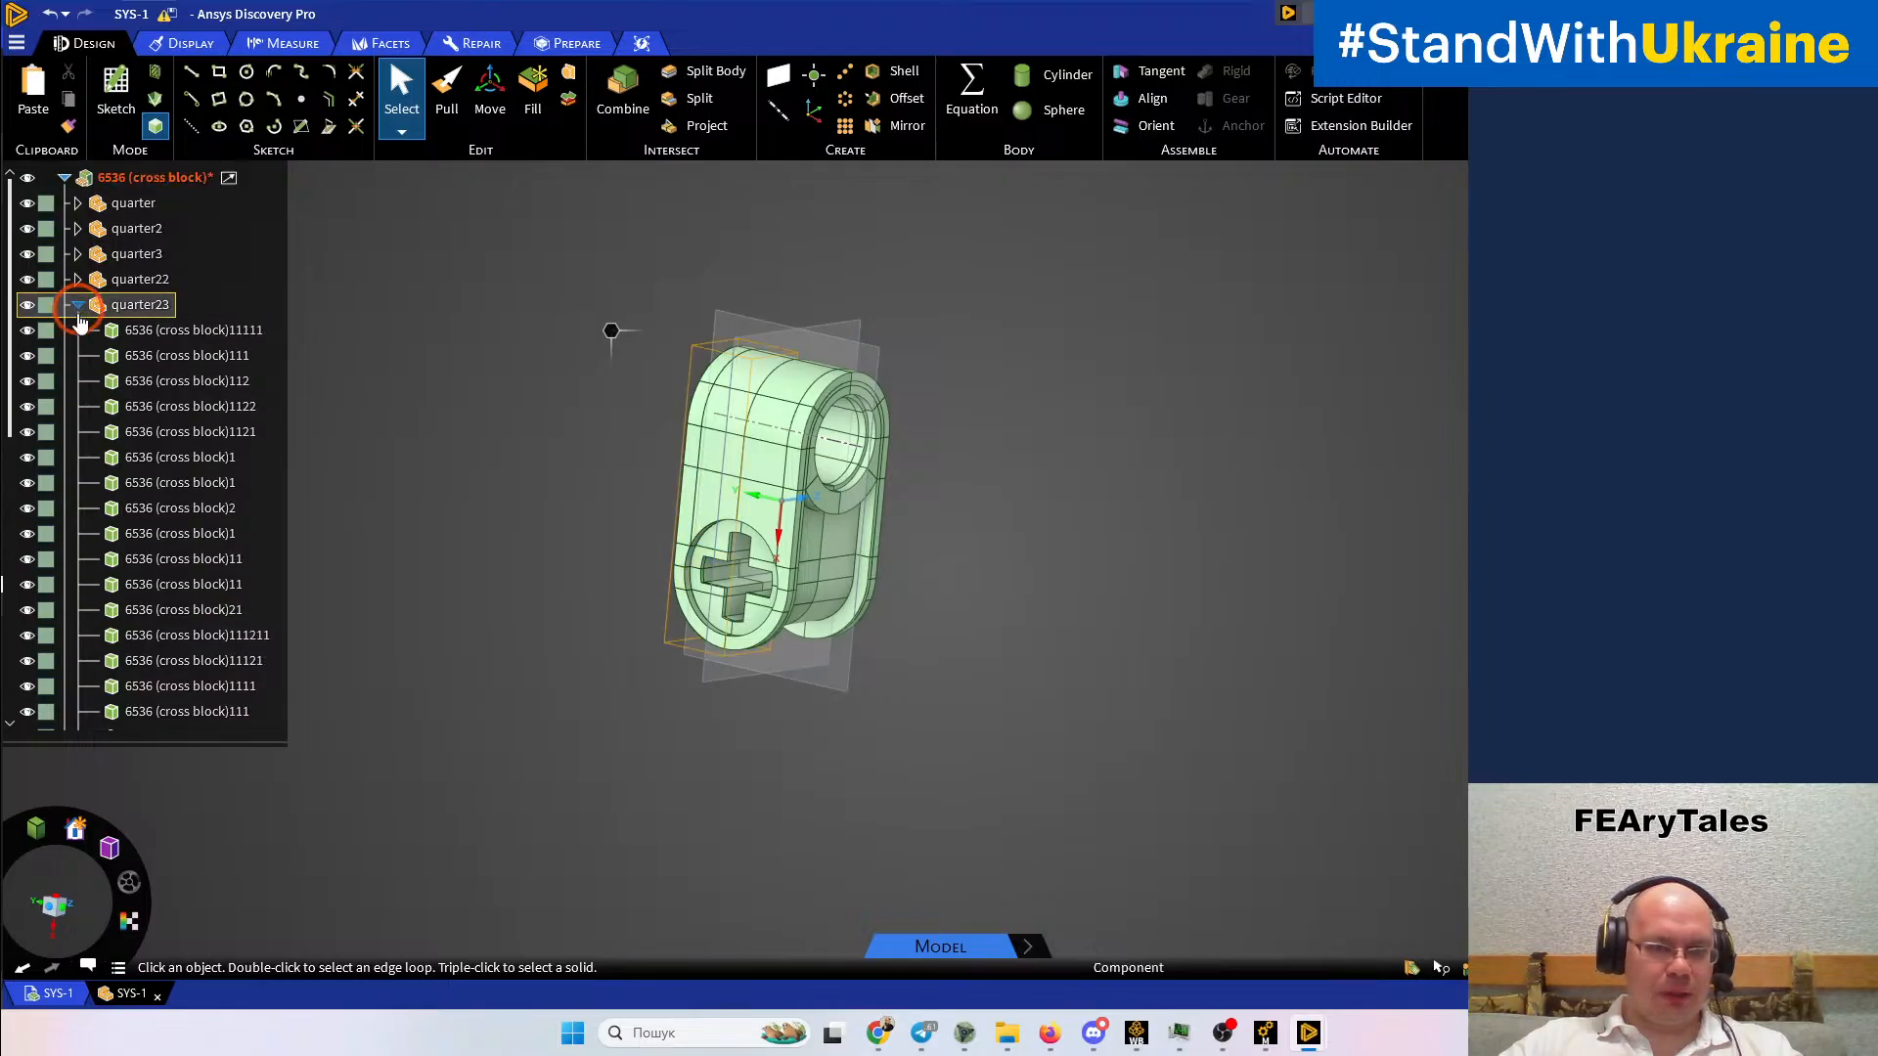
pyautogui.click(125, 311)
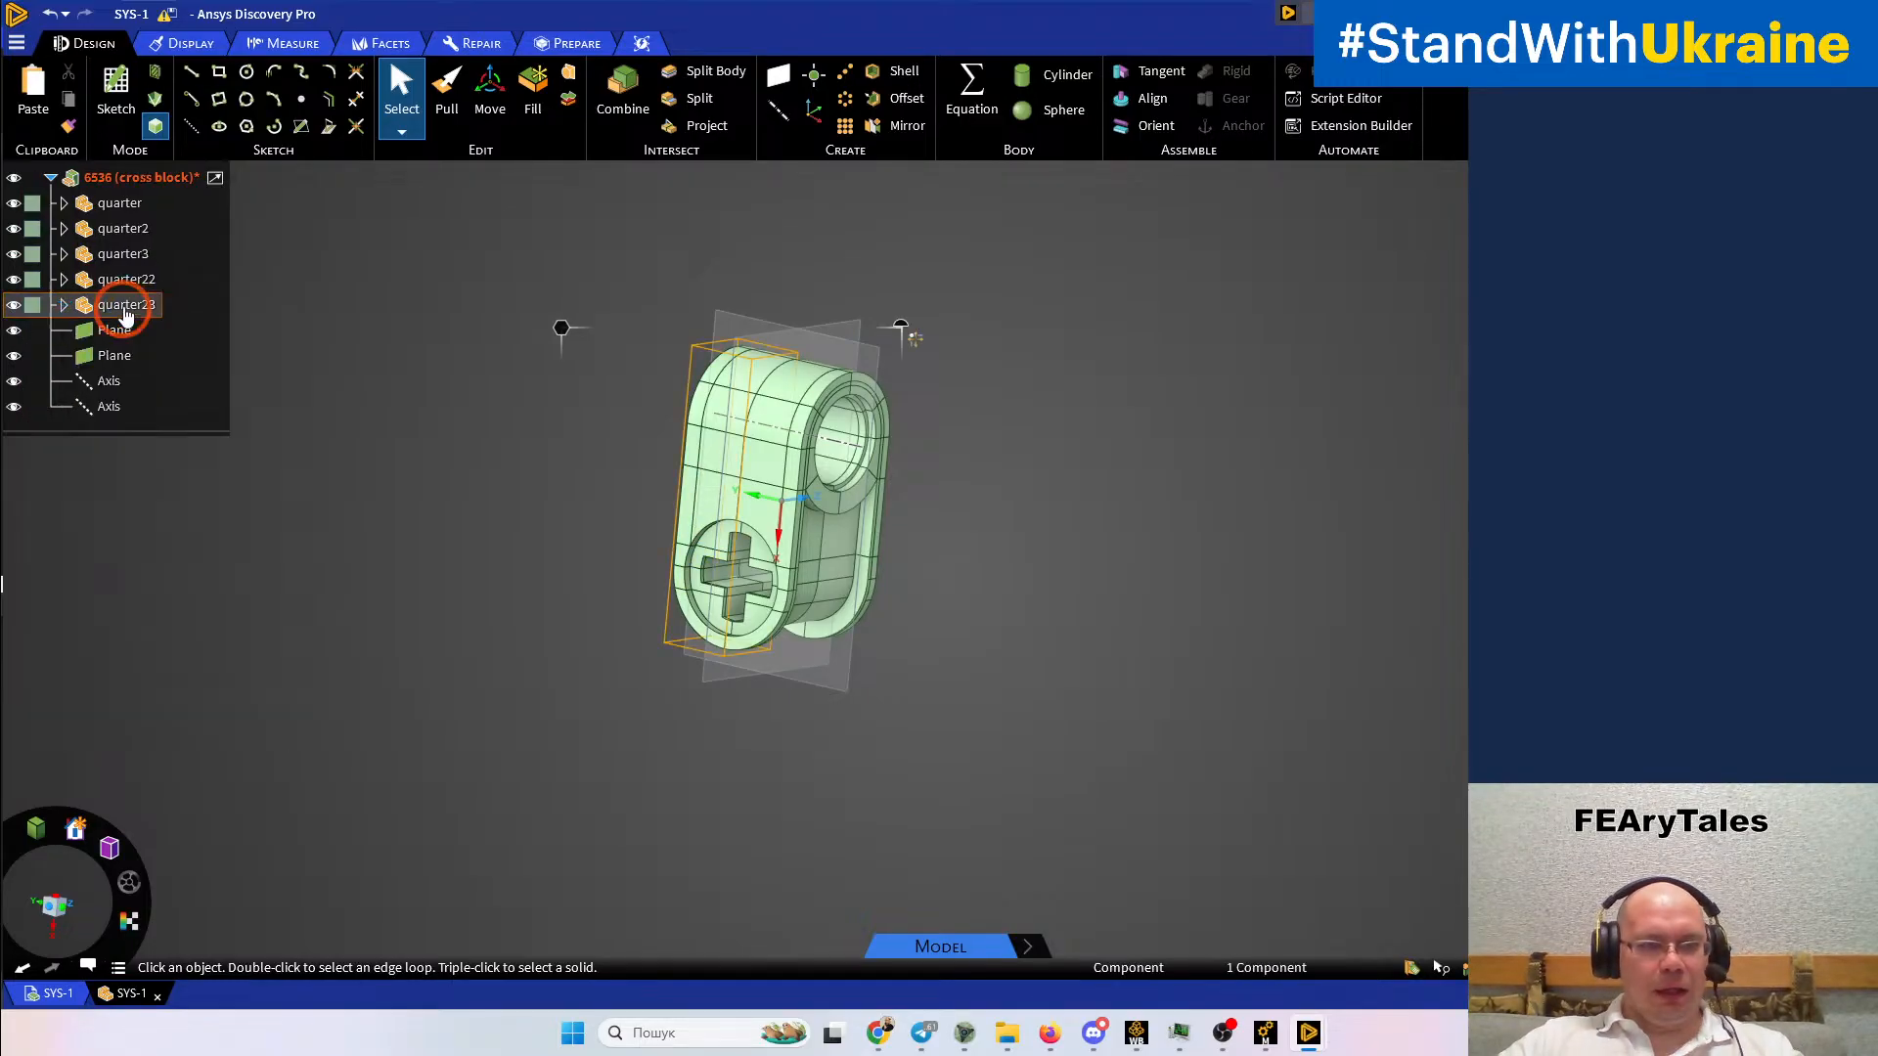
pyautogui.keyDown('shift'); pyautogui.click(116, 206); pyautogui.keyUp('shift')
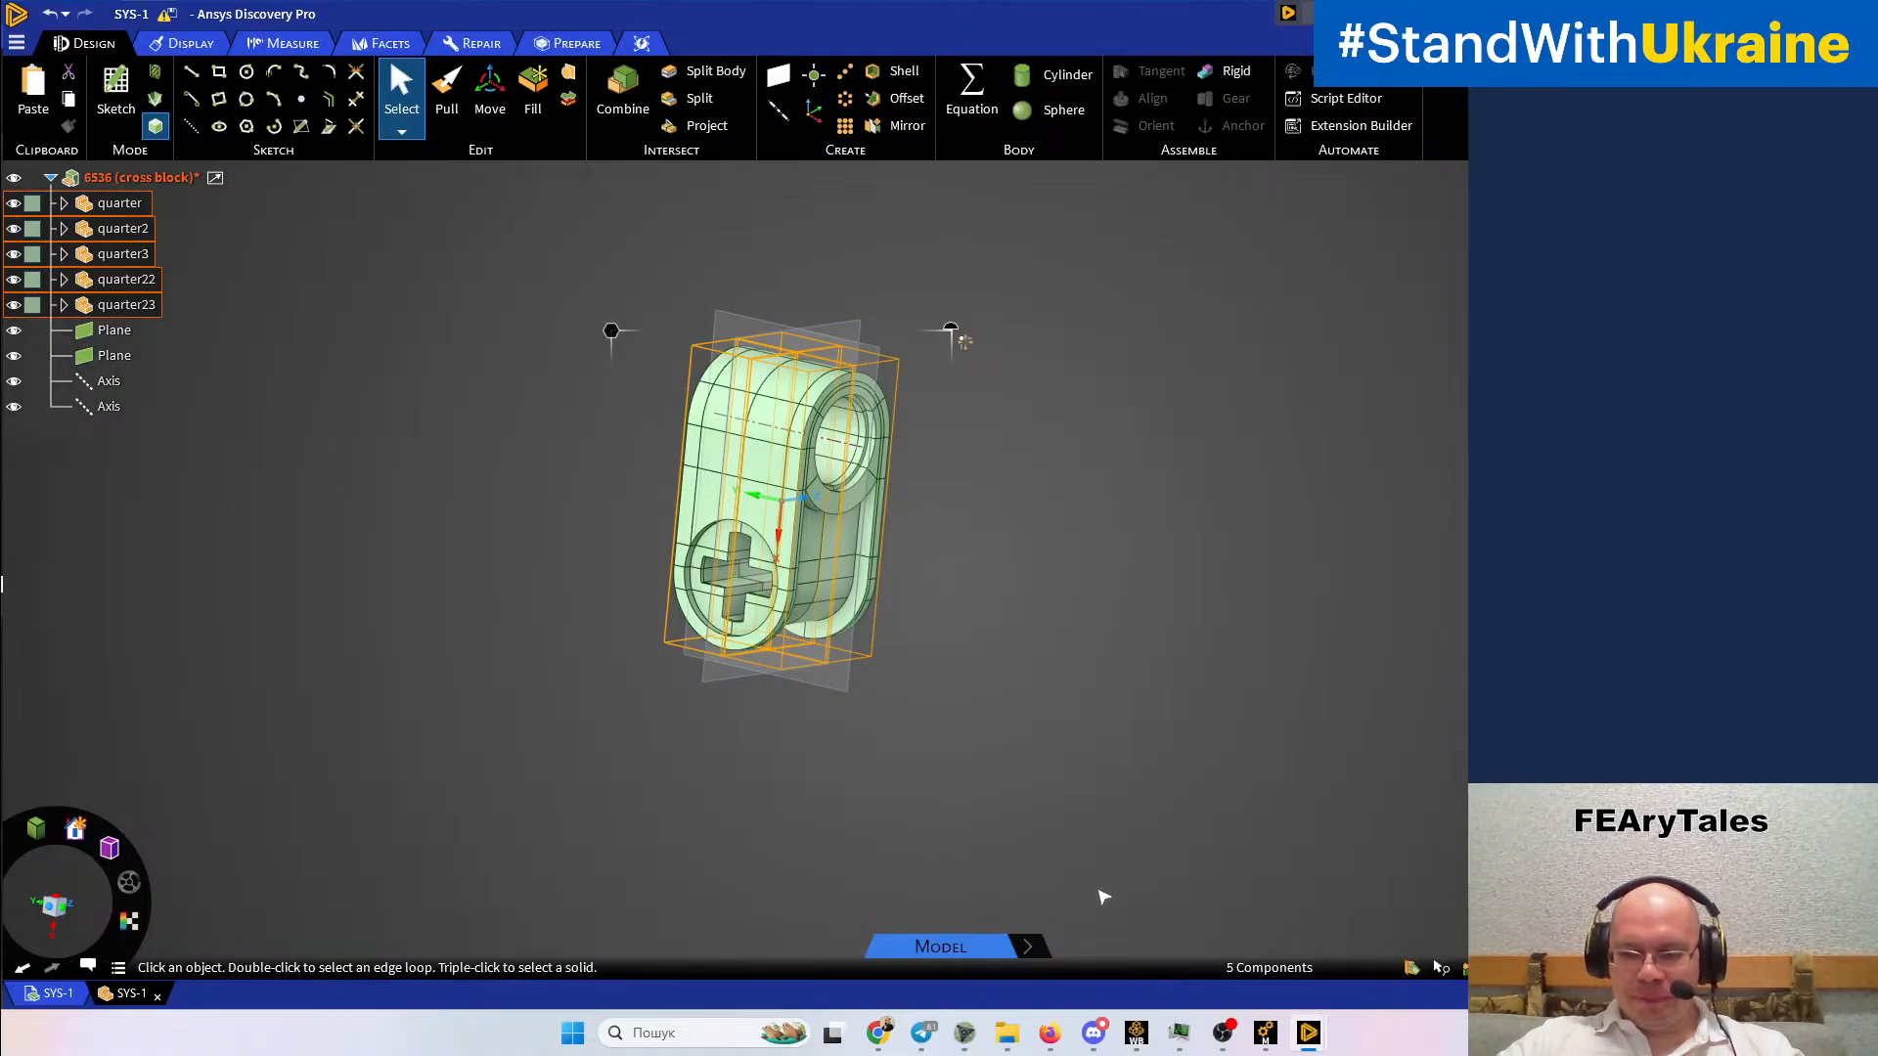
# Switch to the other Discovery window, which holds the full SYS car assembly
pyautogui.moveTo(1265, 1035)
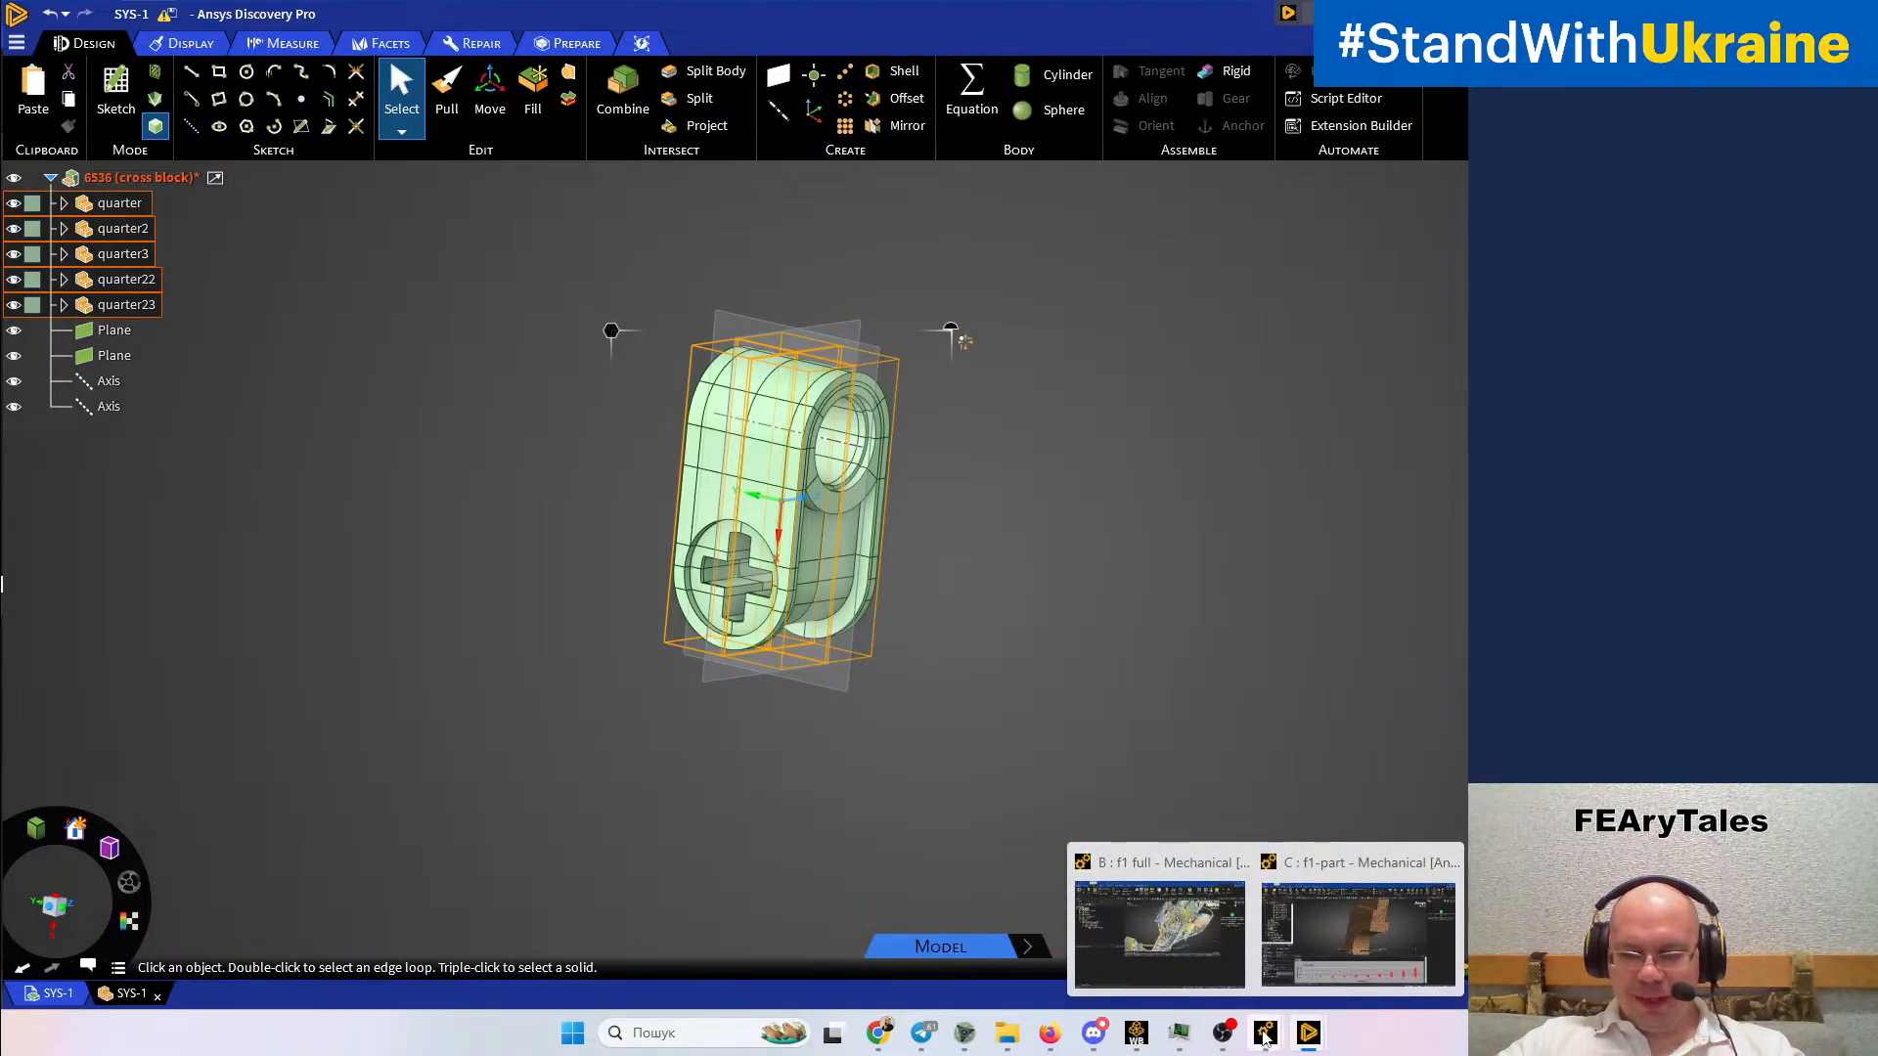
pyautogui.click(1263, 1035)
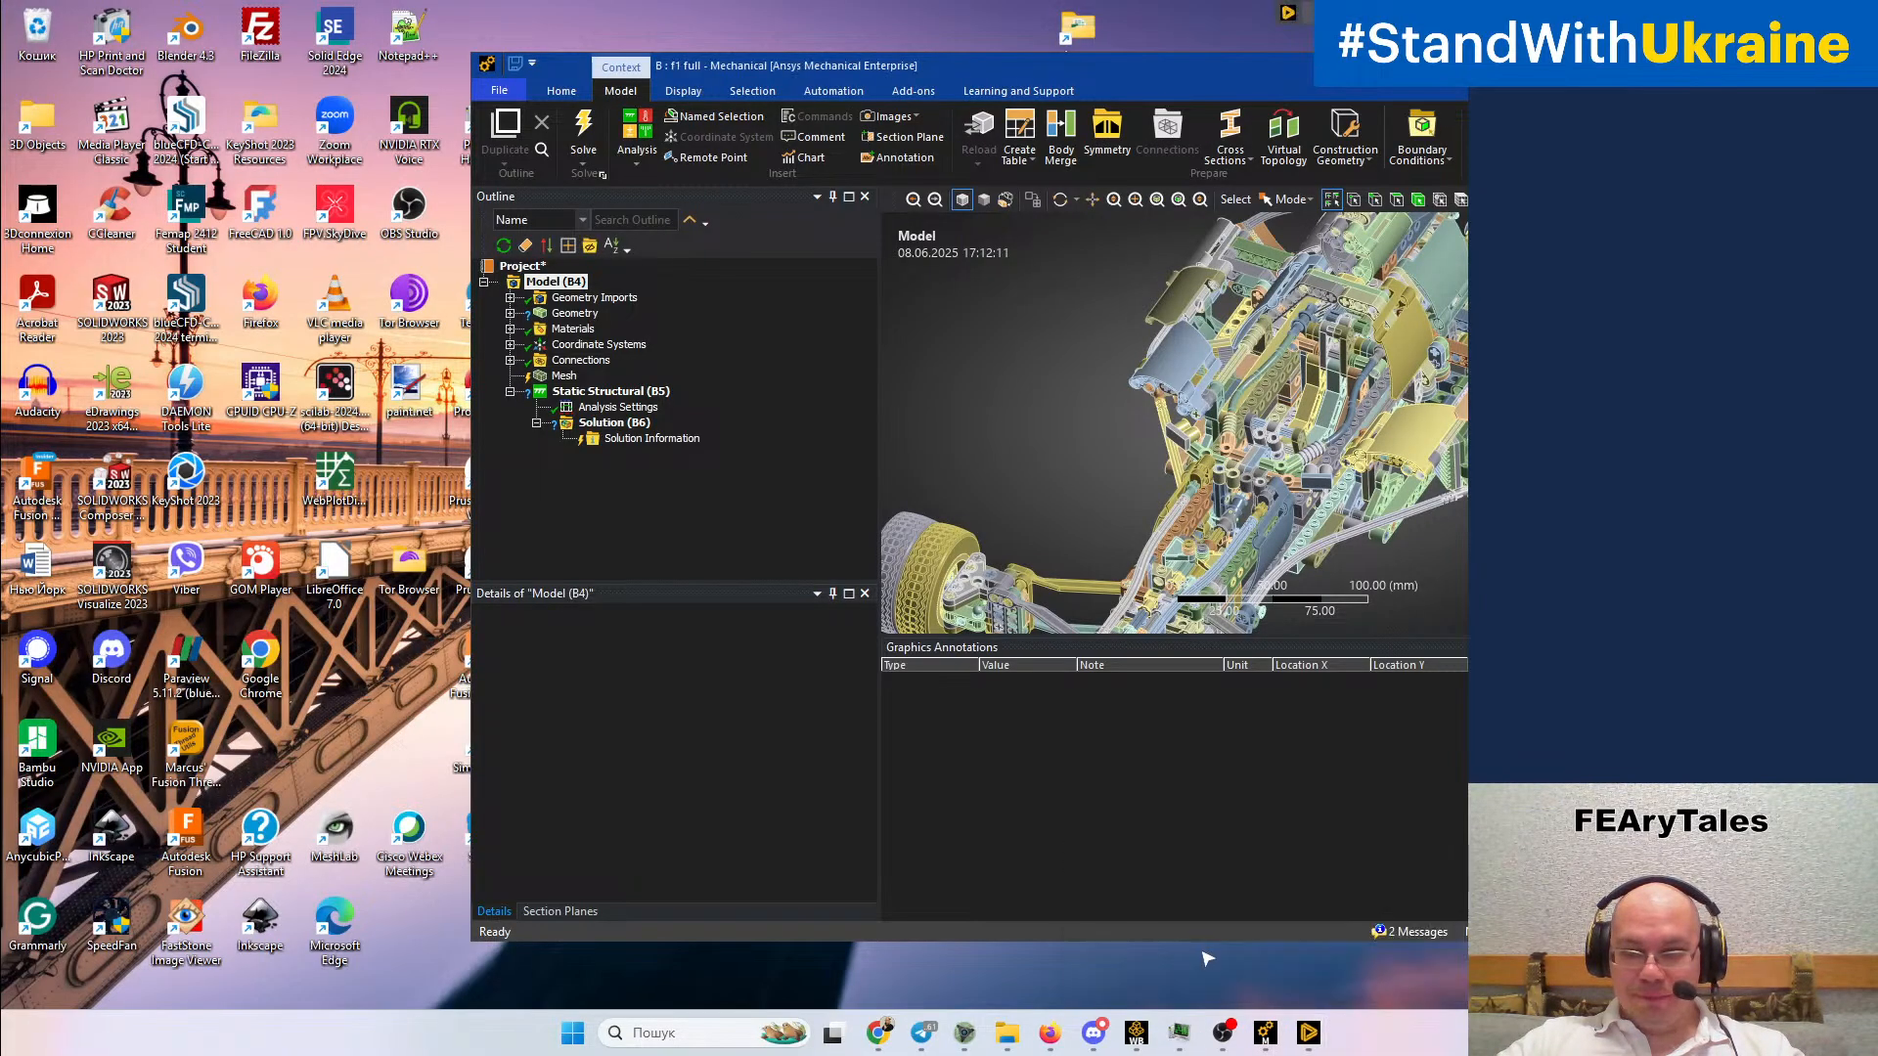
pyautogui.moveTo(1309, 1035)
pyautogui.click(1256, 948)
pyautogui.click(942, 738)
# Open the green cross block beside the front suspension arm as its own design from the SYS assembly
pyautogui.scroll(5, 1027, 502)
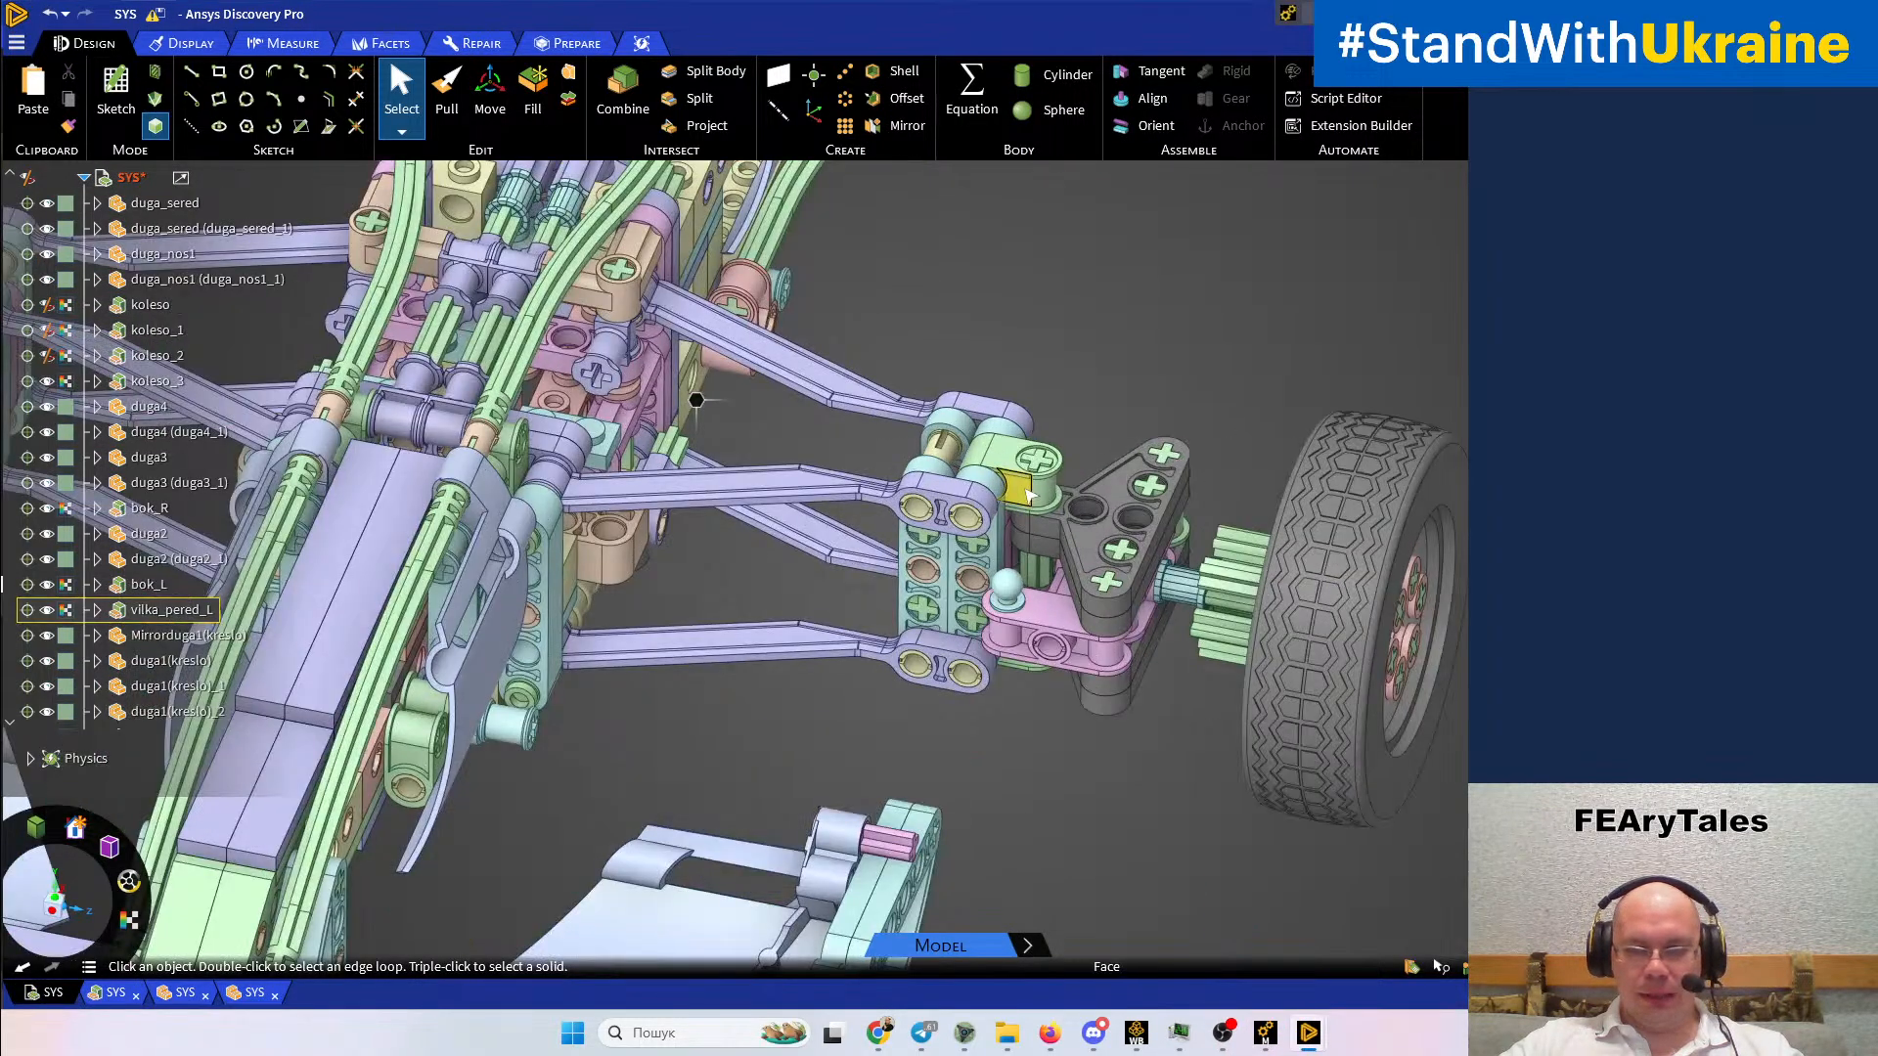
pyautogui.scroll(2, 1027, 501)
pyautogui.rightClick(1024, 497)
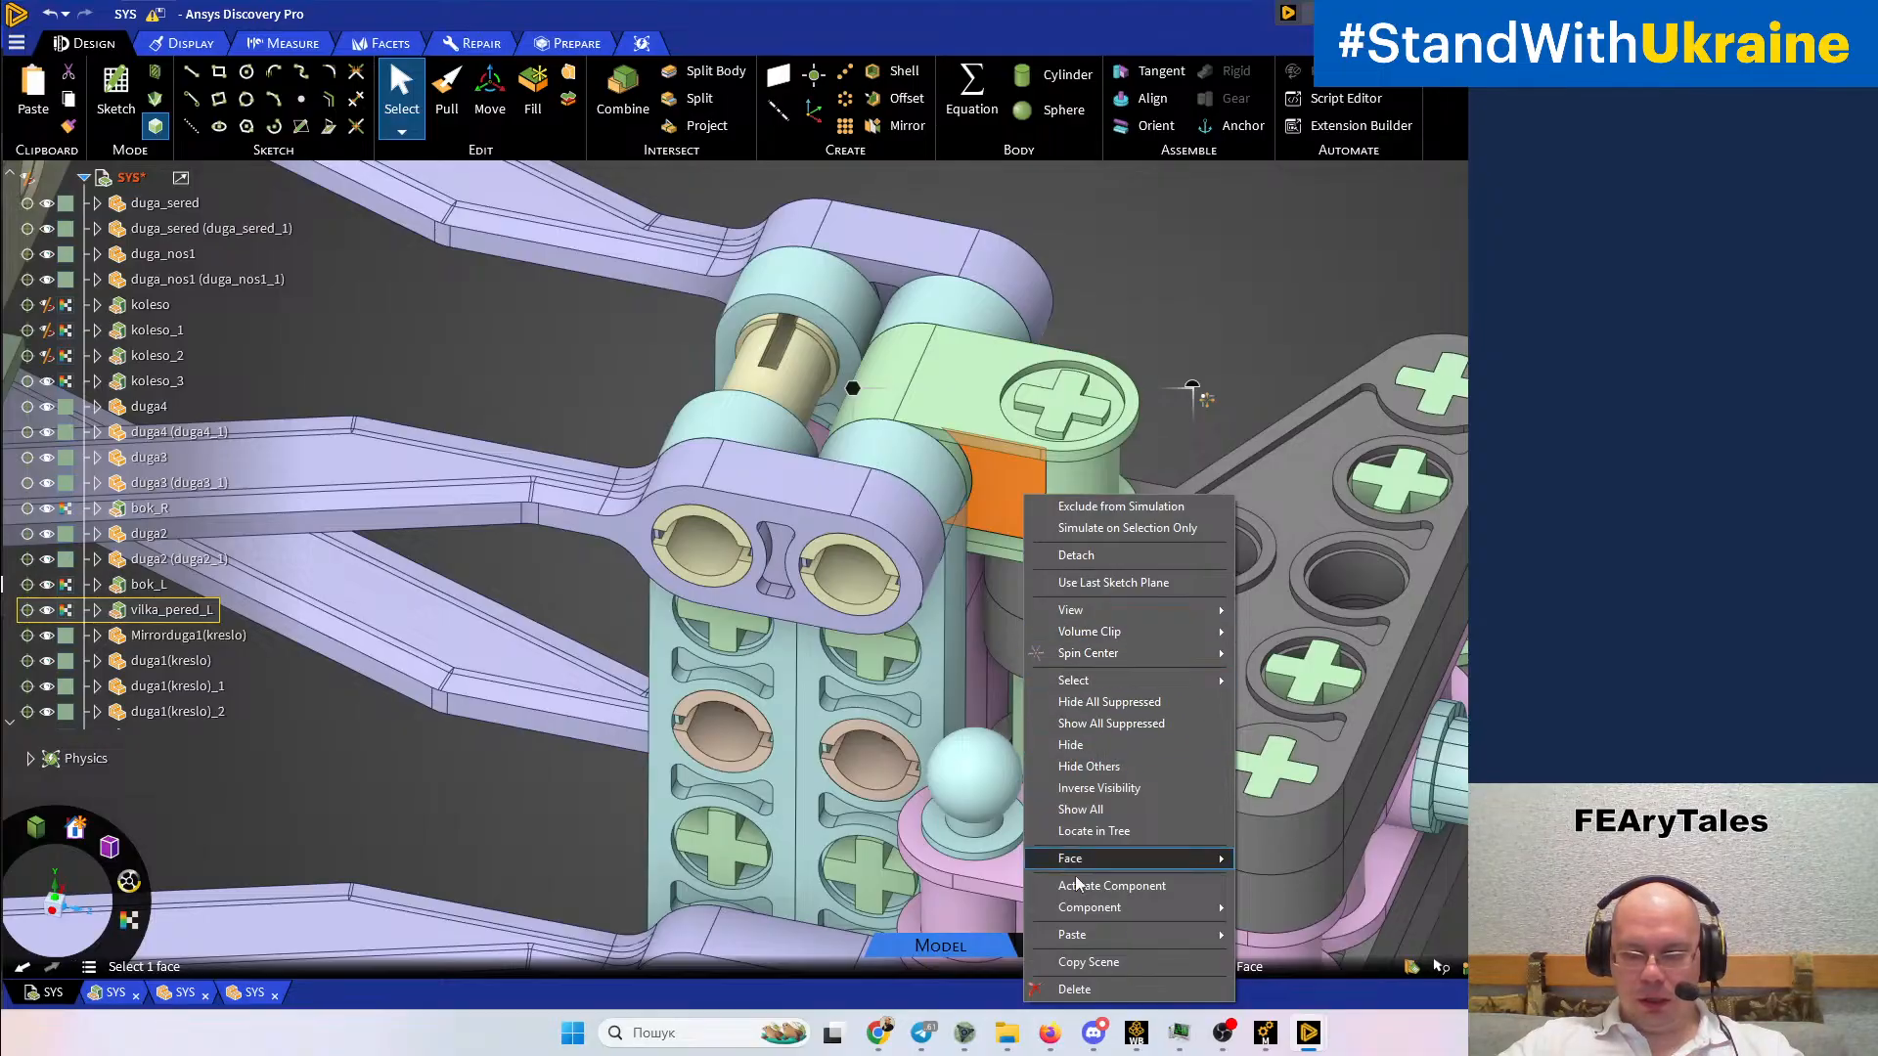
pyautogui.moveTo(1093, 916)
pyautogui.click(1276, 907)
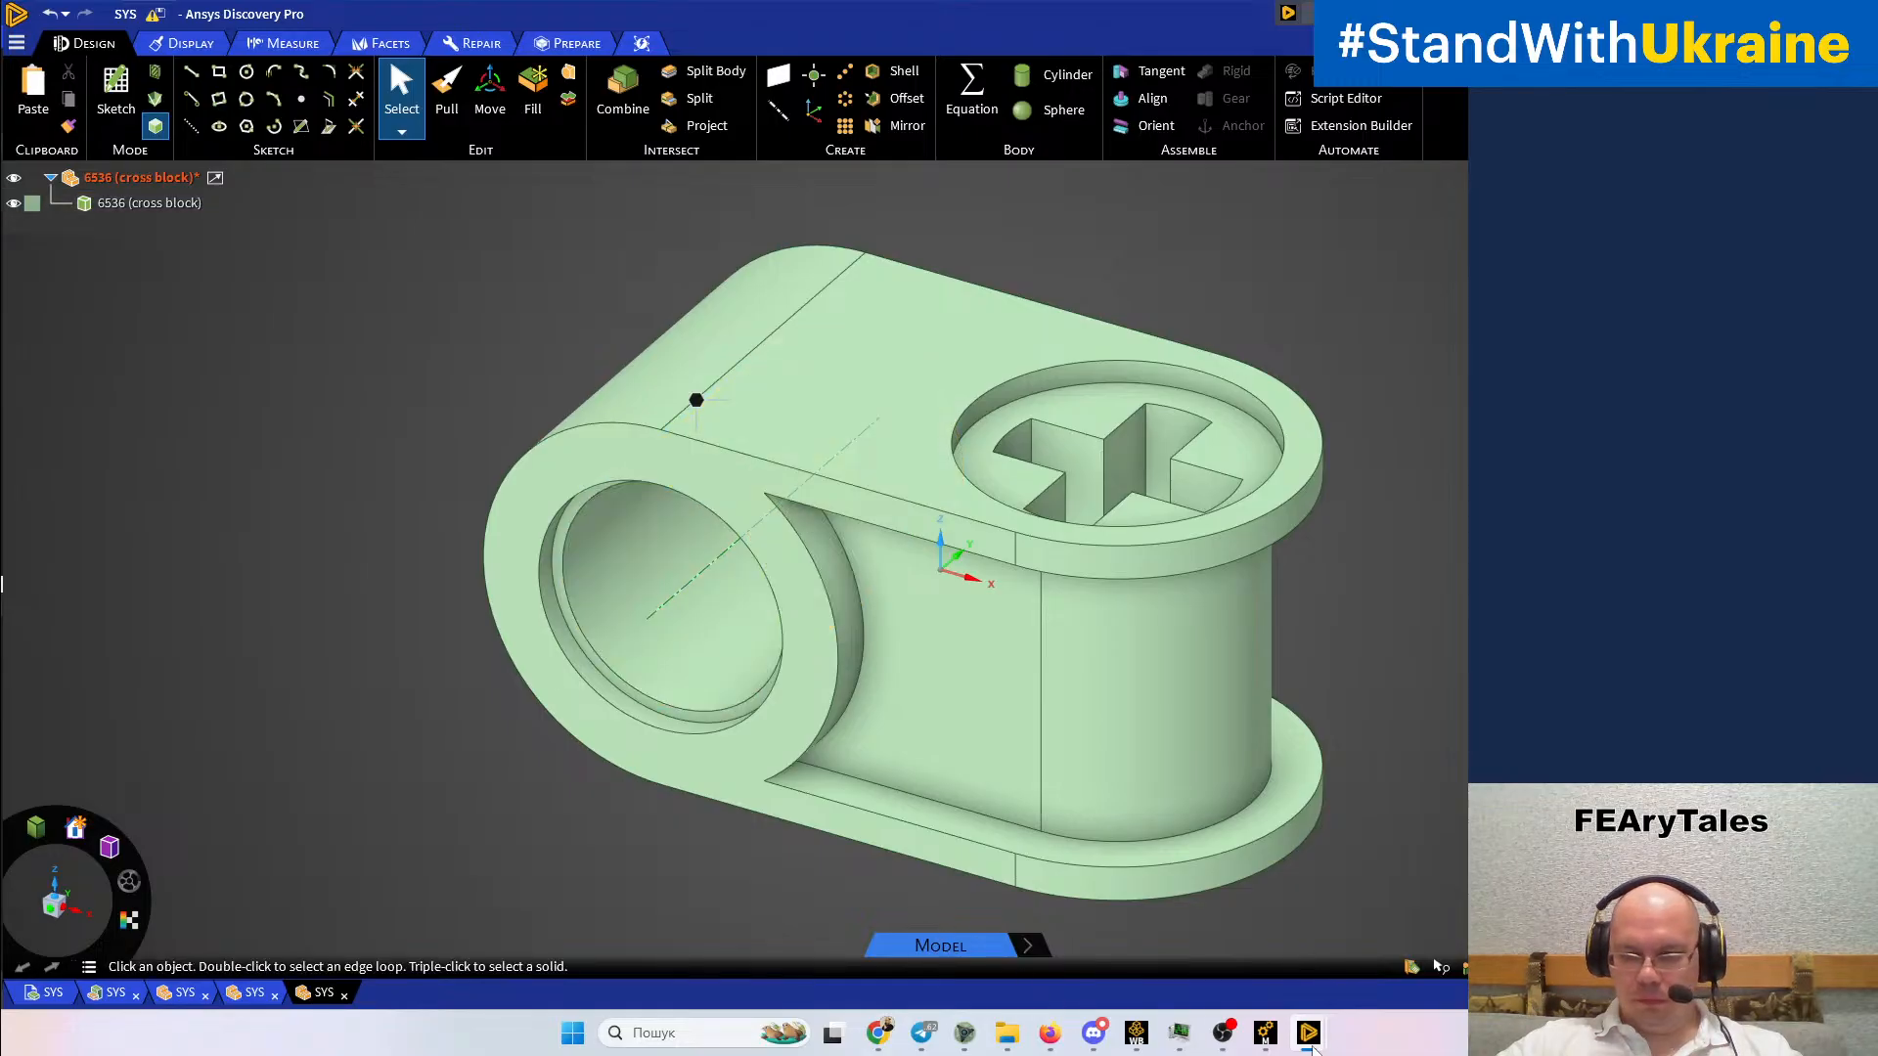
# Go back to the SYS-1 design with the mirrored quarters, and return to the original single-body cross block design
pyautogui.moveTo(1311, 1043)
pyautogui.click(1254, 954)
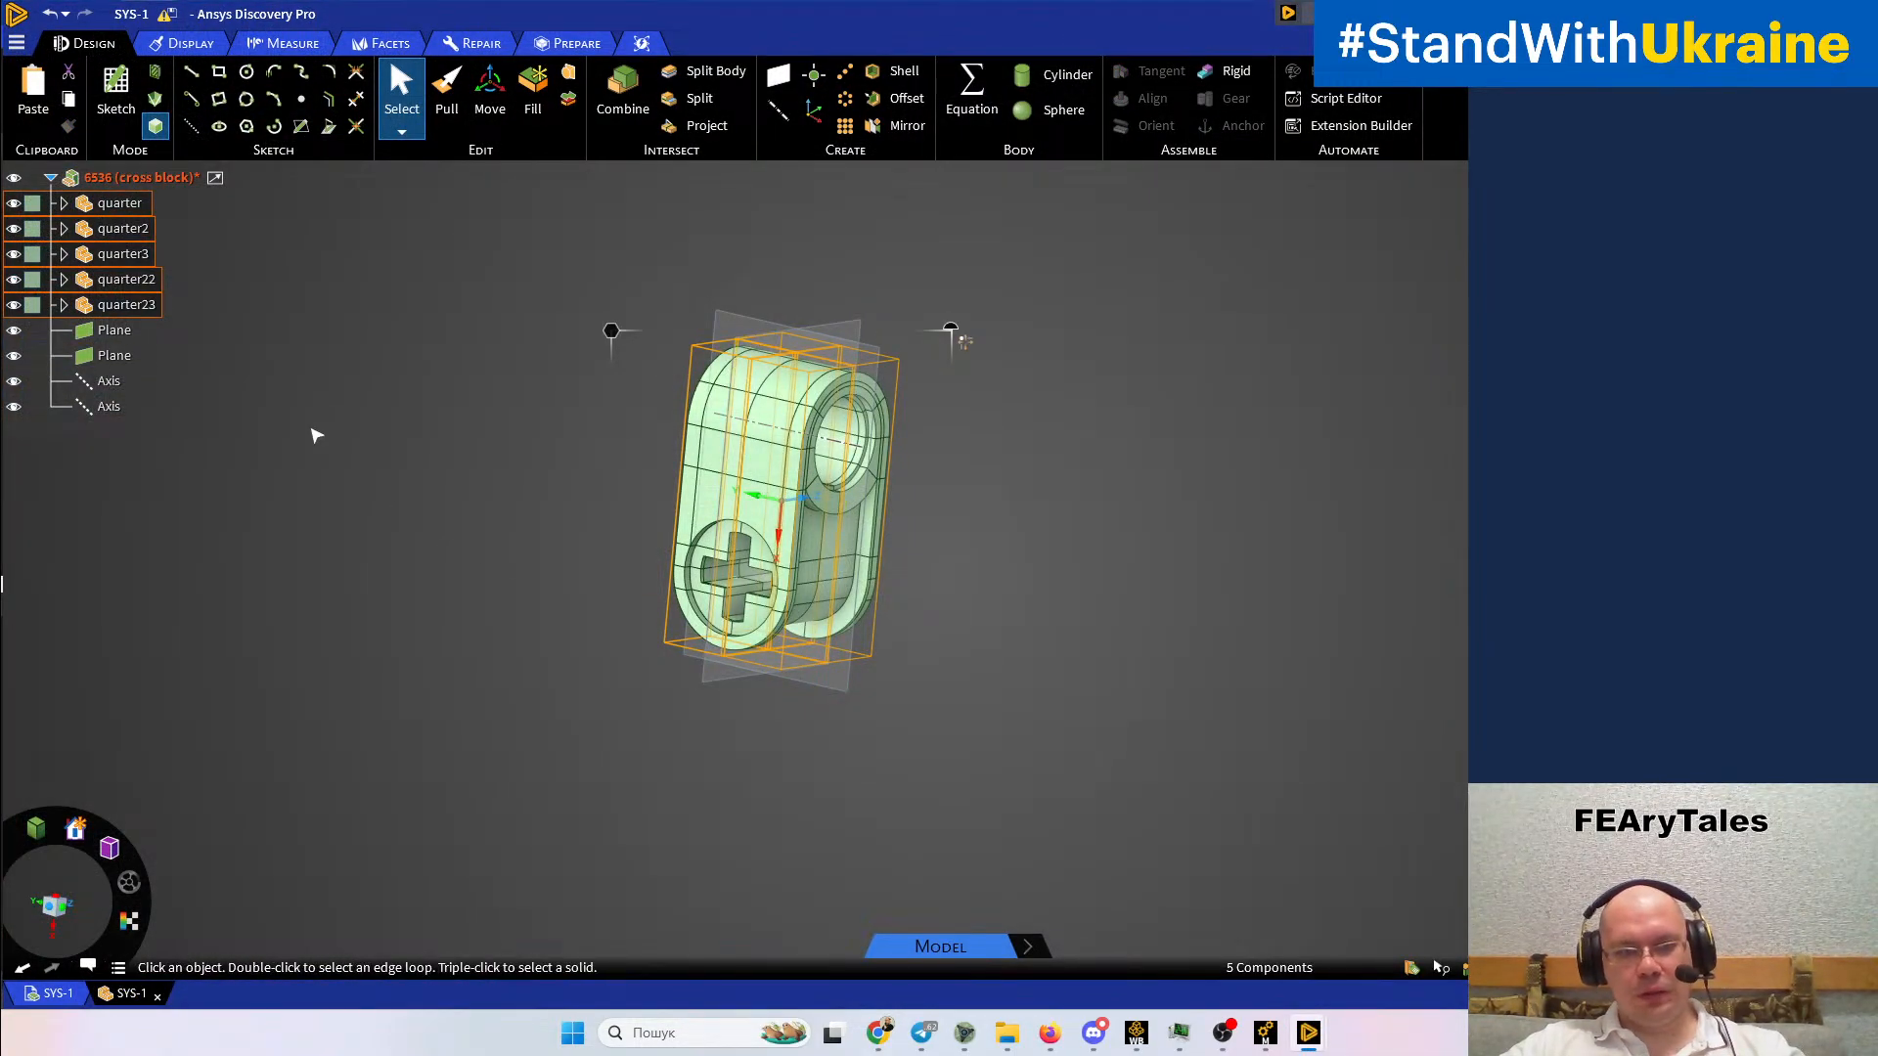
pyautogui.moveTo(1310, 1042)
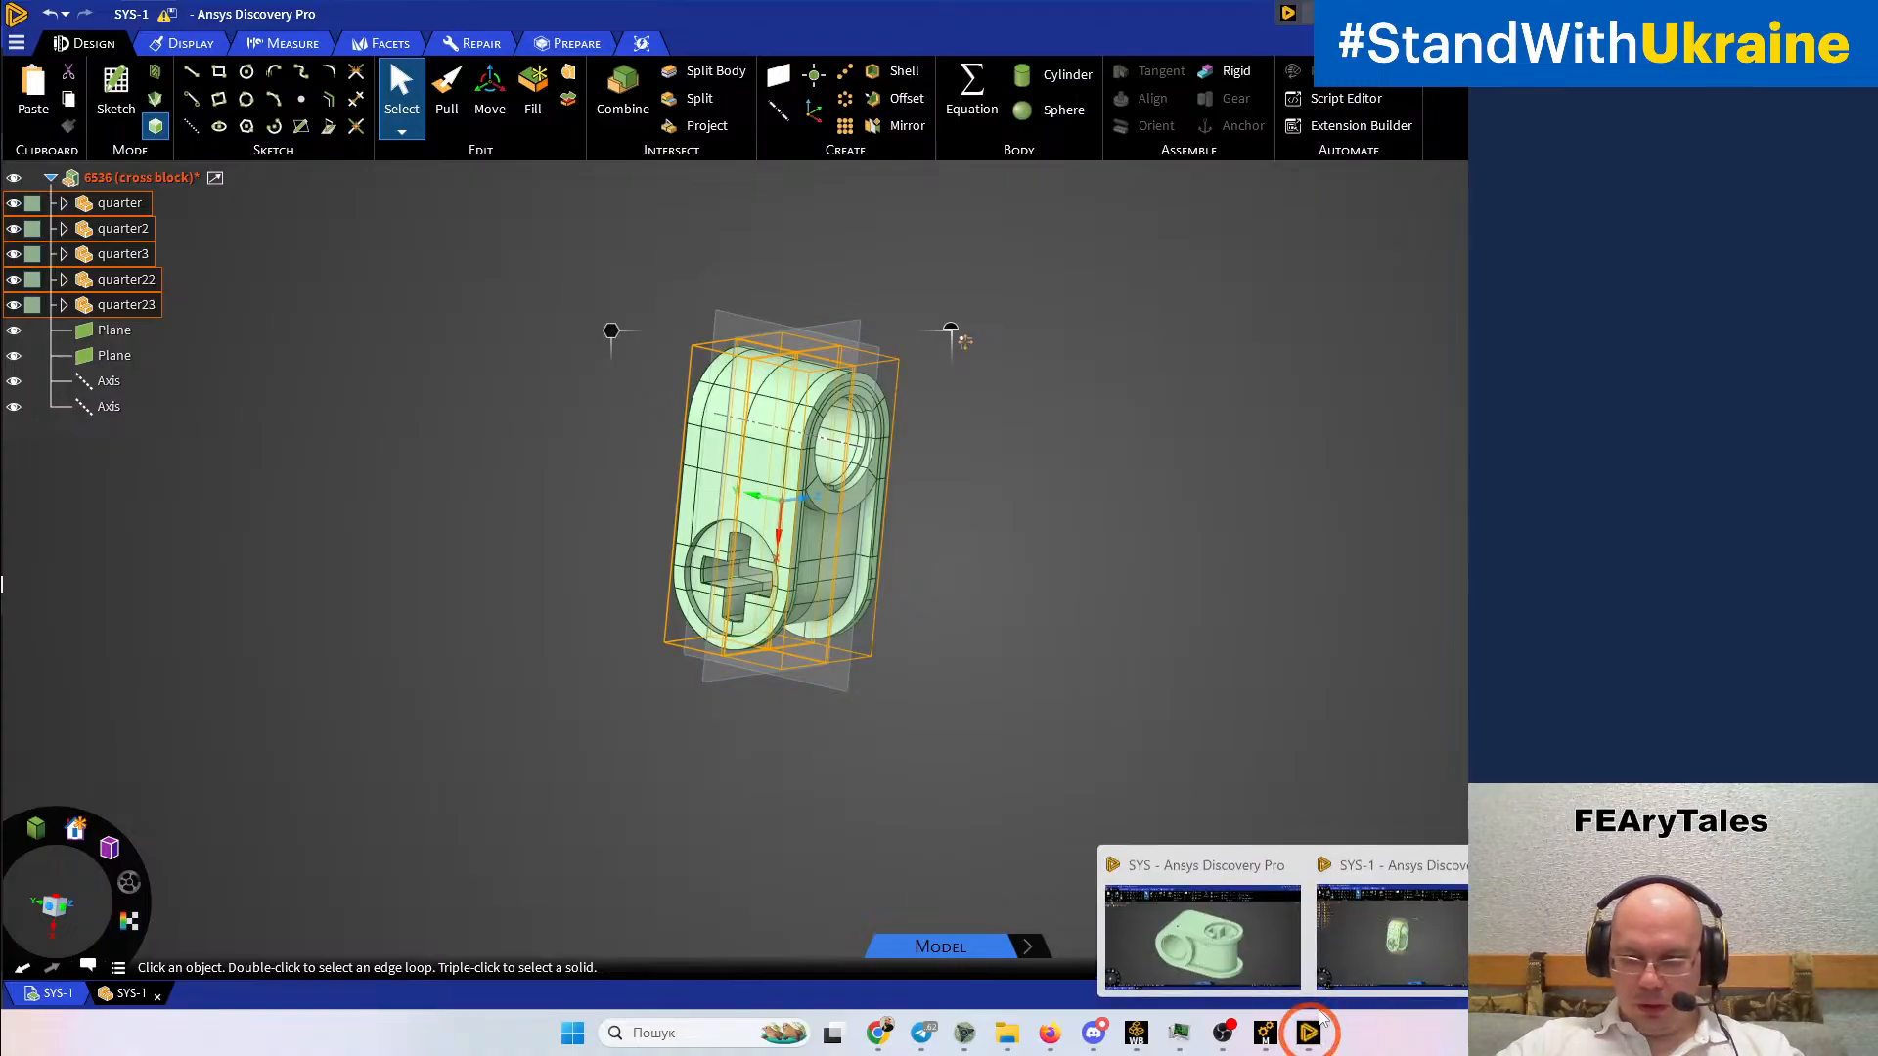
pyautogui.click(1236, 937)
pyautogui.click(676, 638)
pyautogui.click(370, 516)
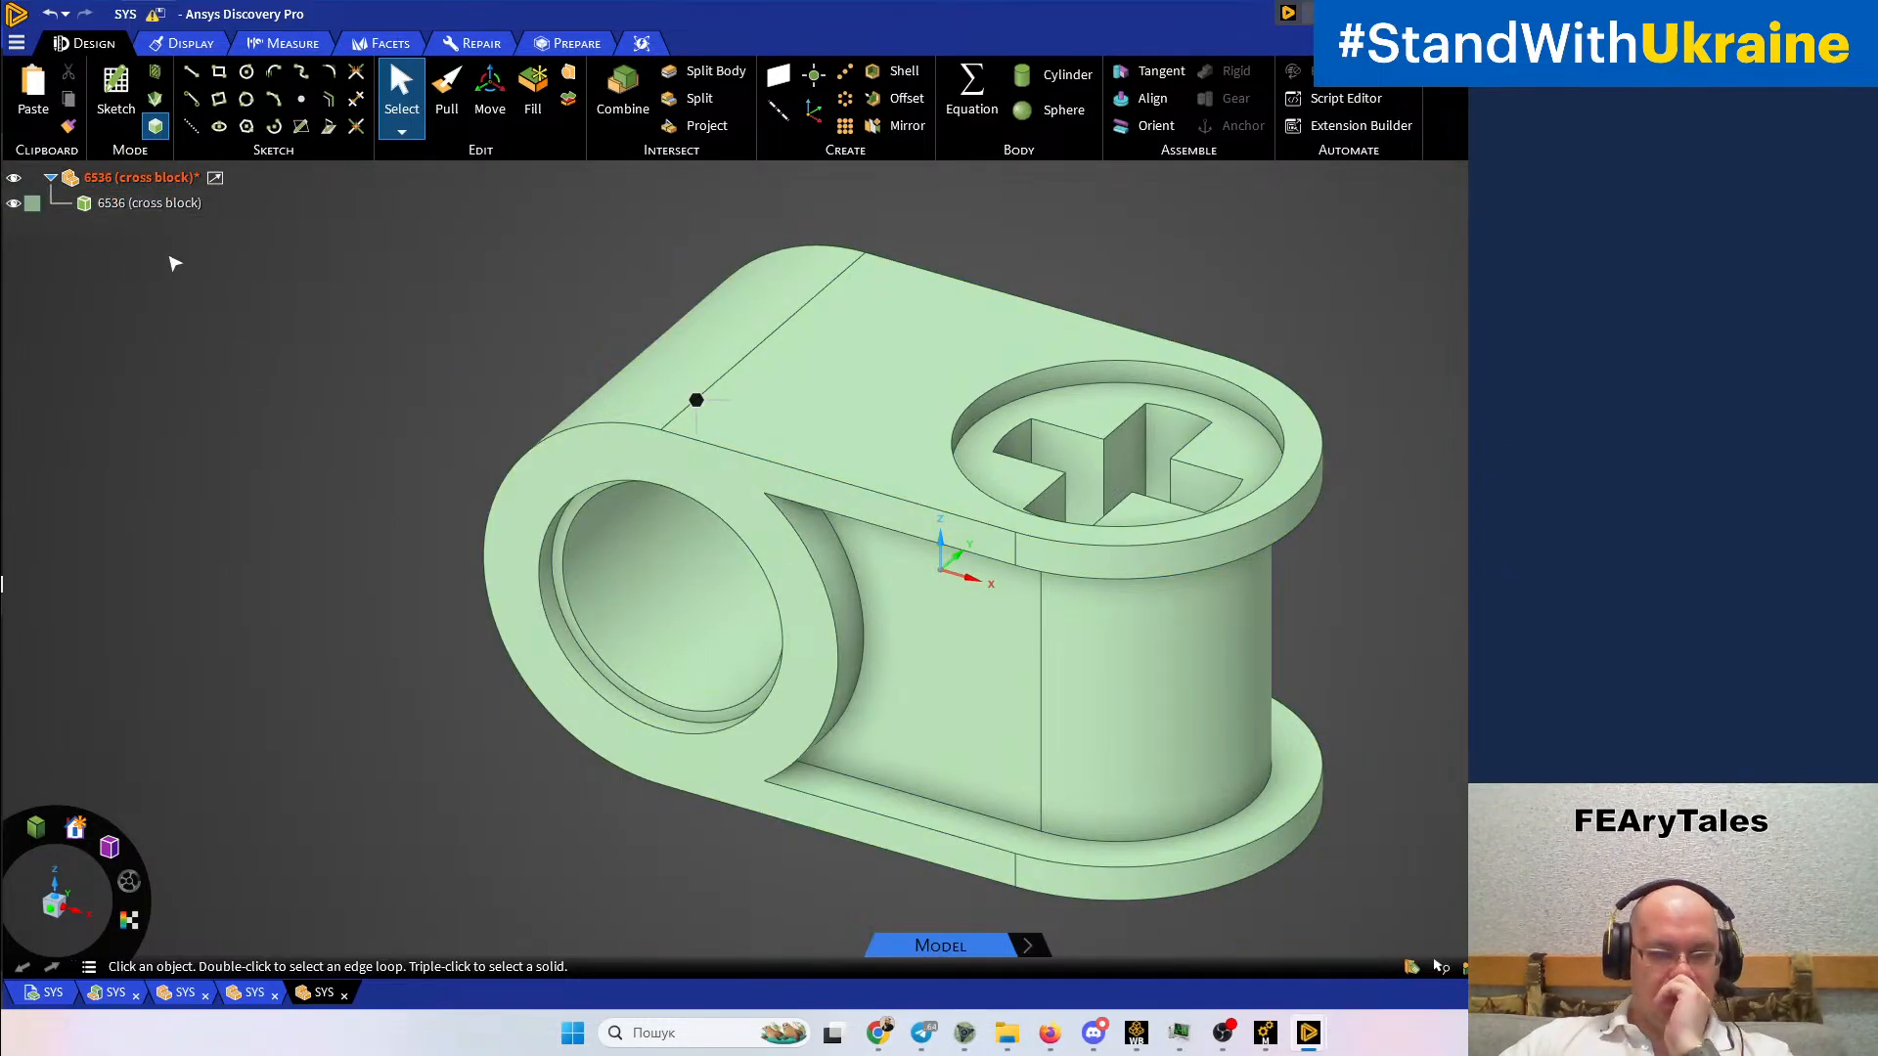
# Switch to the SYS-1 design and copy the five quarter components together with the two mirror planes
pyautogui.moveTo(1306, 1036)
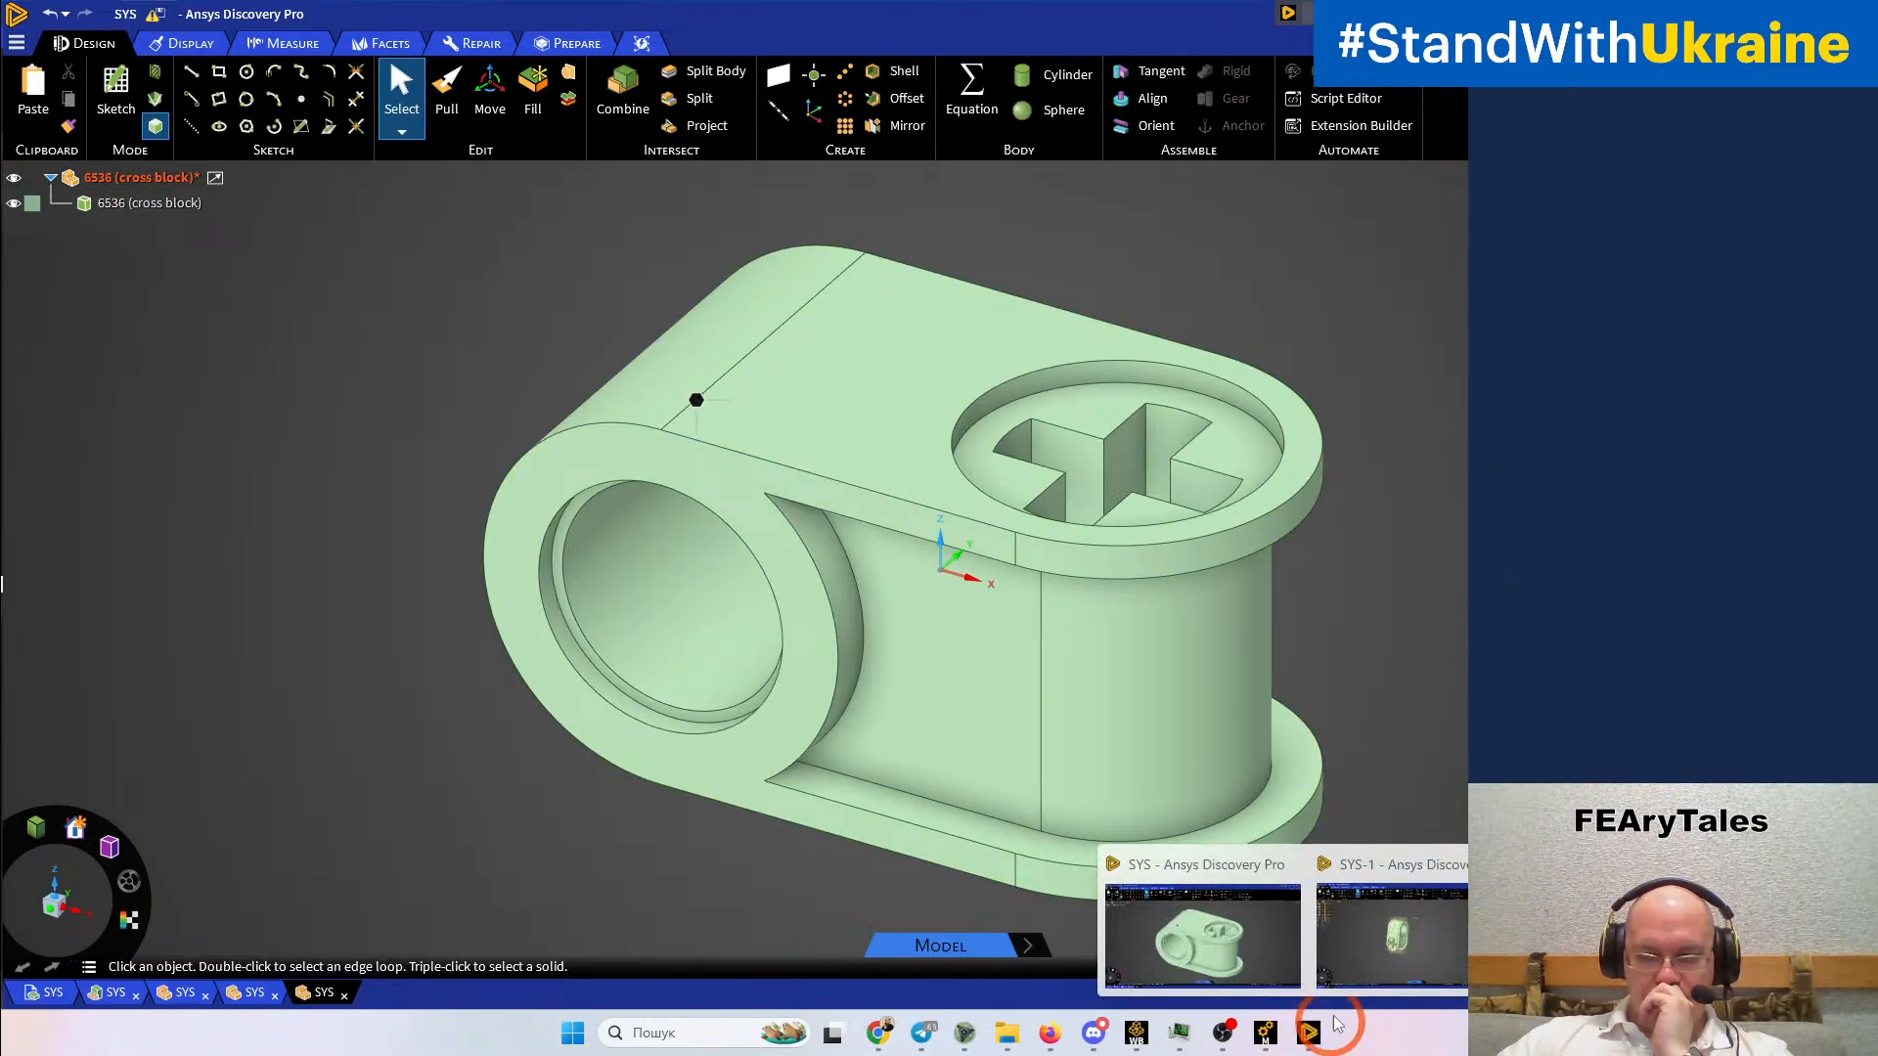
pyautogui.click(1371, 961)
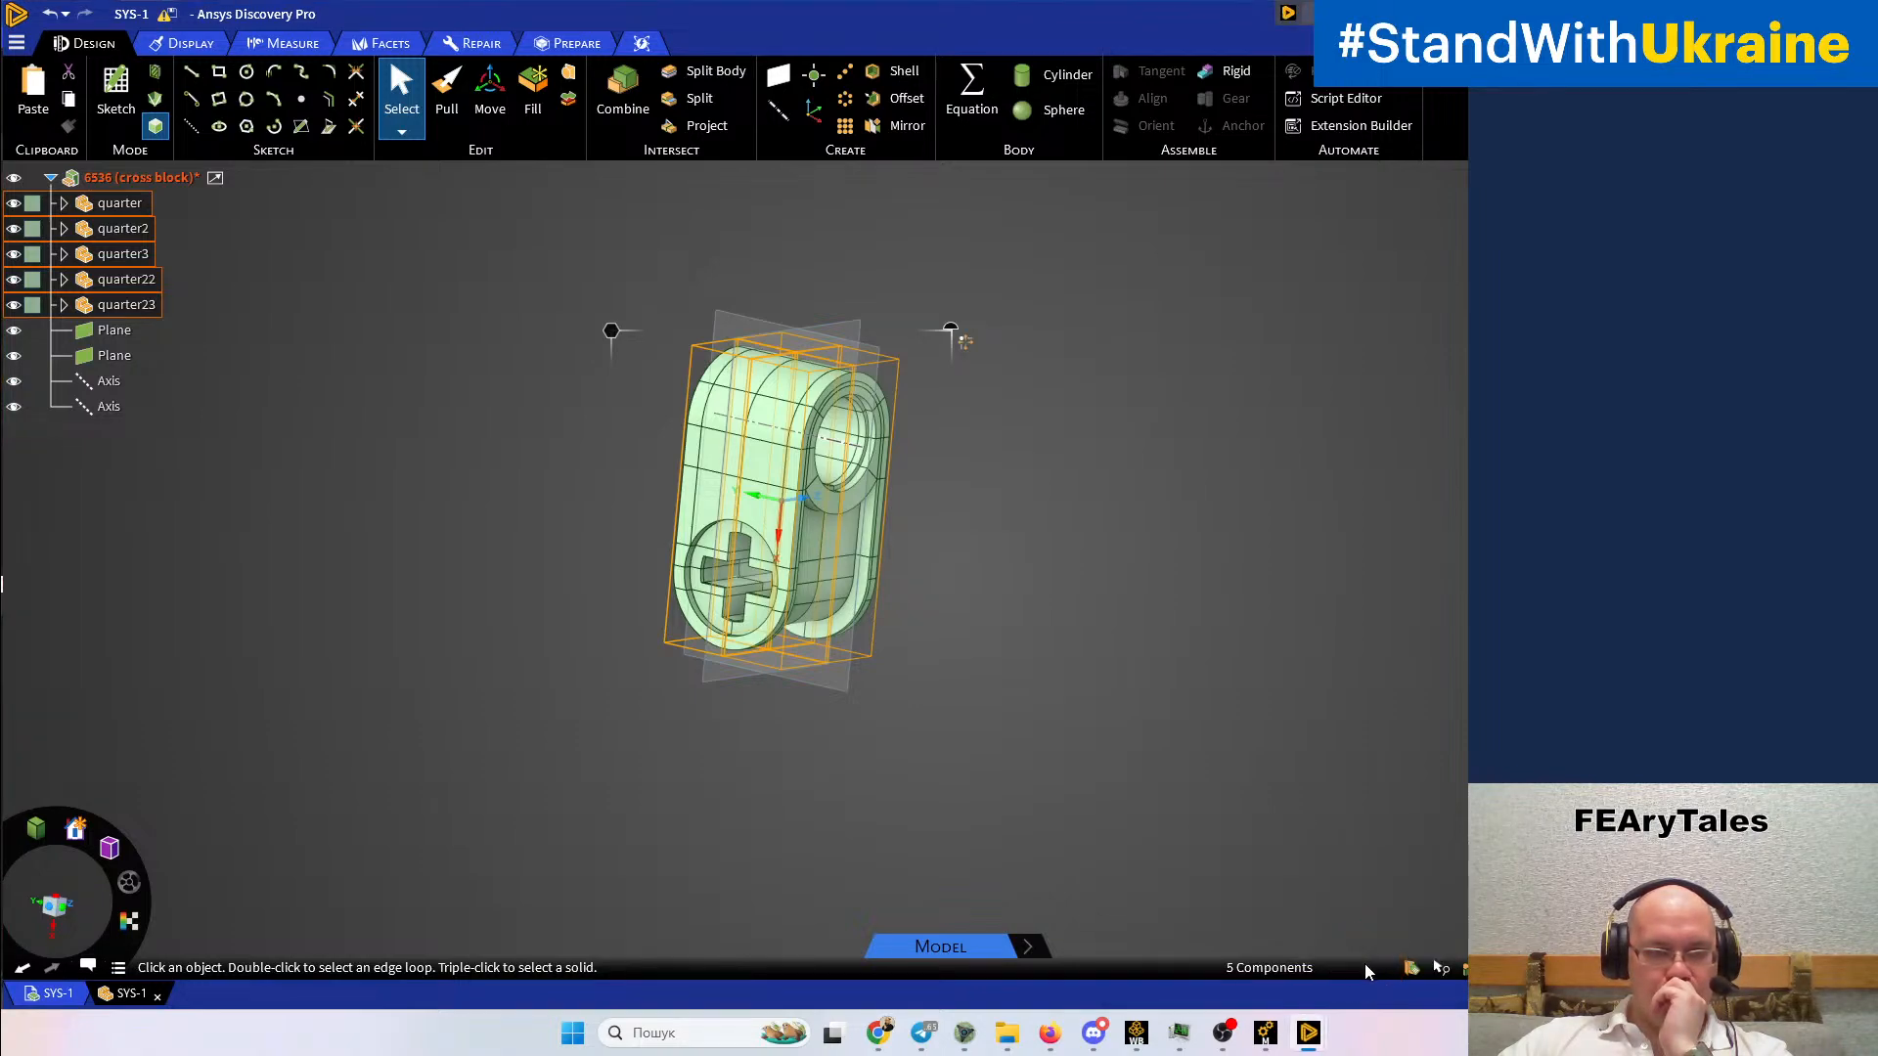
pyautogui.rightClick(88, 284)
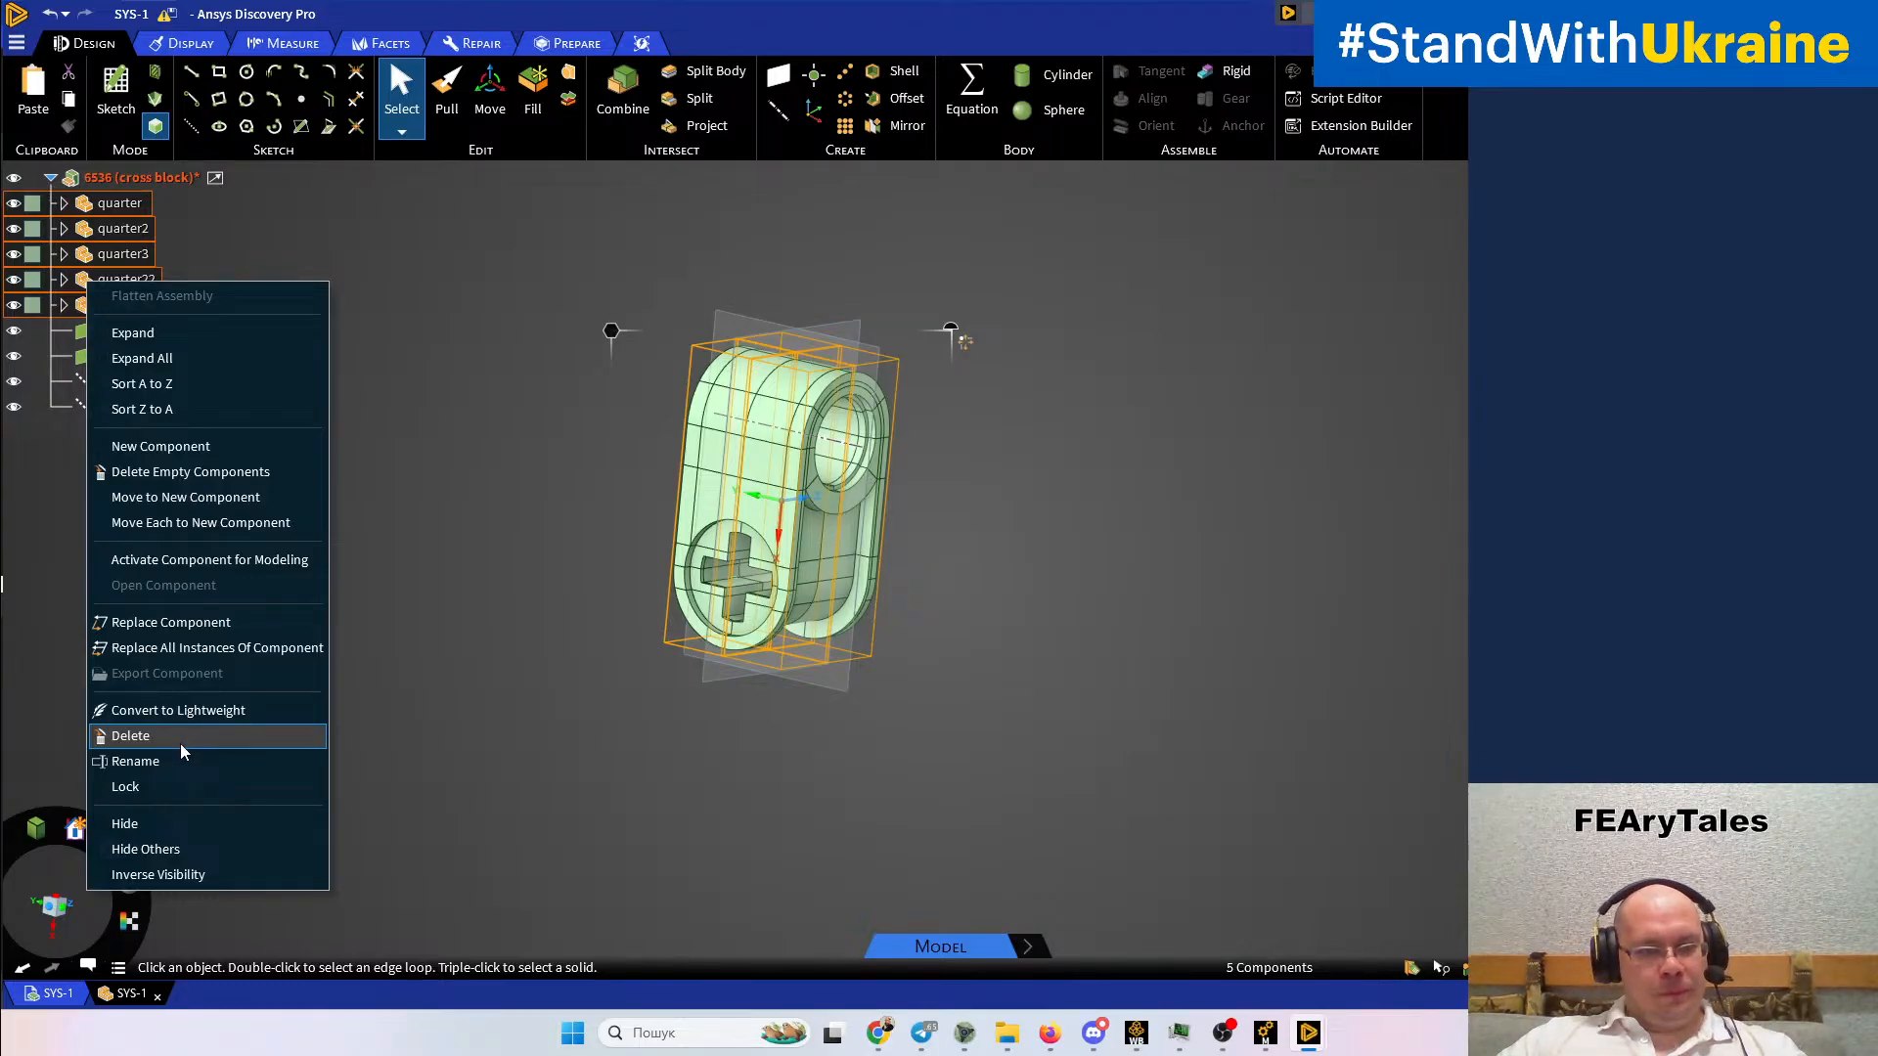
pyautogui.click(419, 461)
pyautogui.click(128, 361)
pyautogui.click(128, 364)
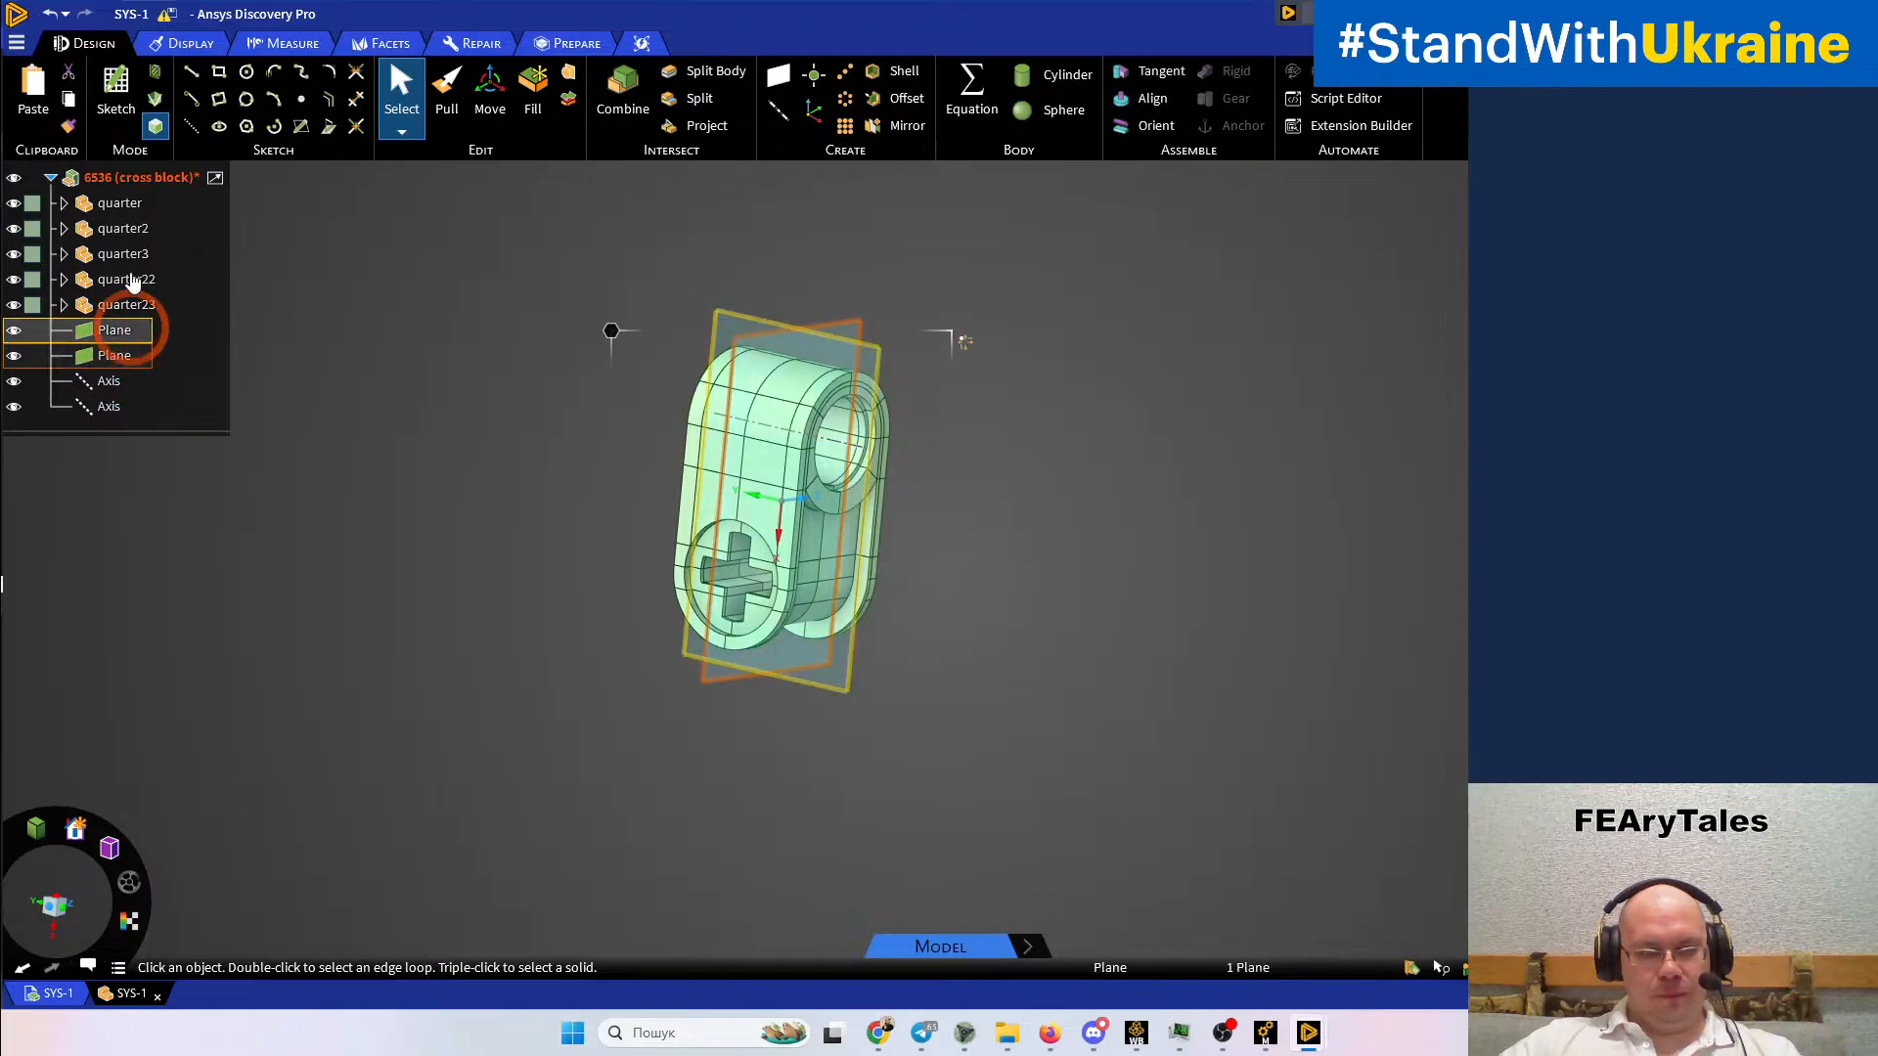
pyautogui.keyDown('shift'); pyautogui.click(121, 206); pyautogui.keyUp('shift')
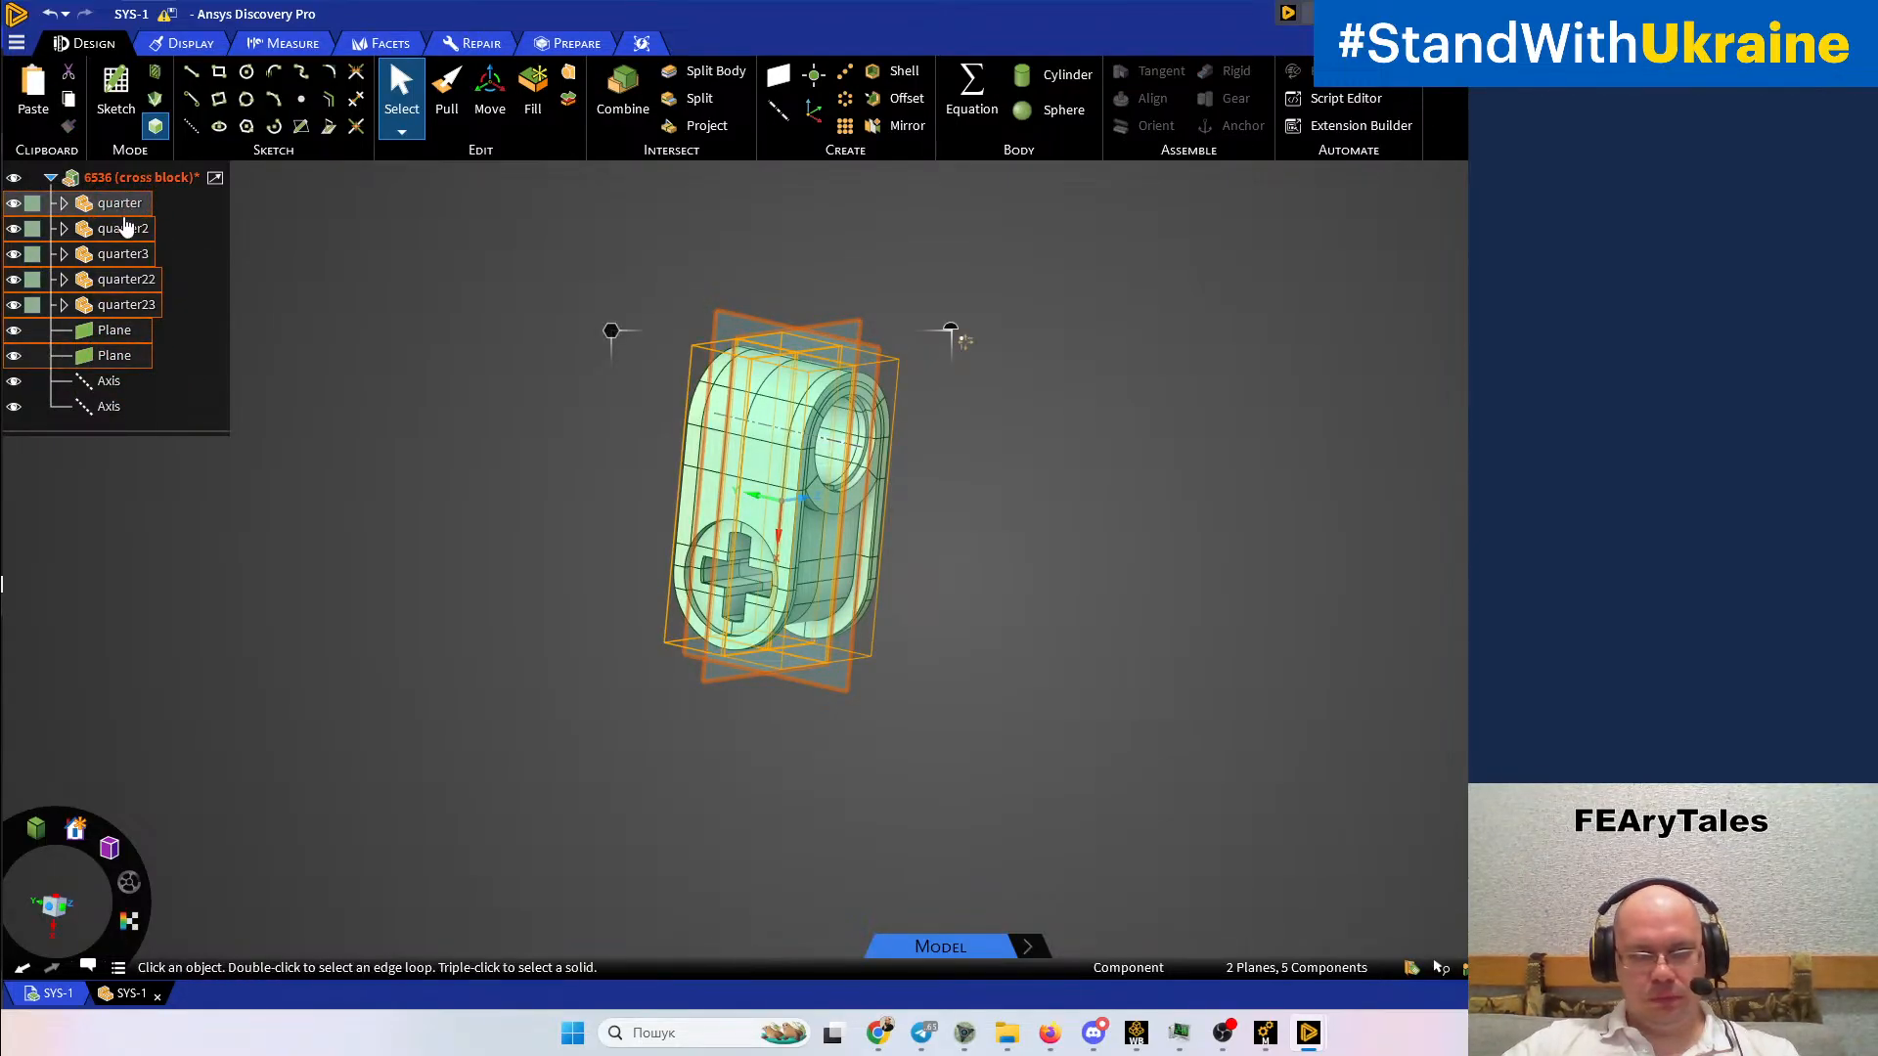
pyautogui.rightClick(124, 222)
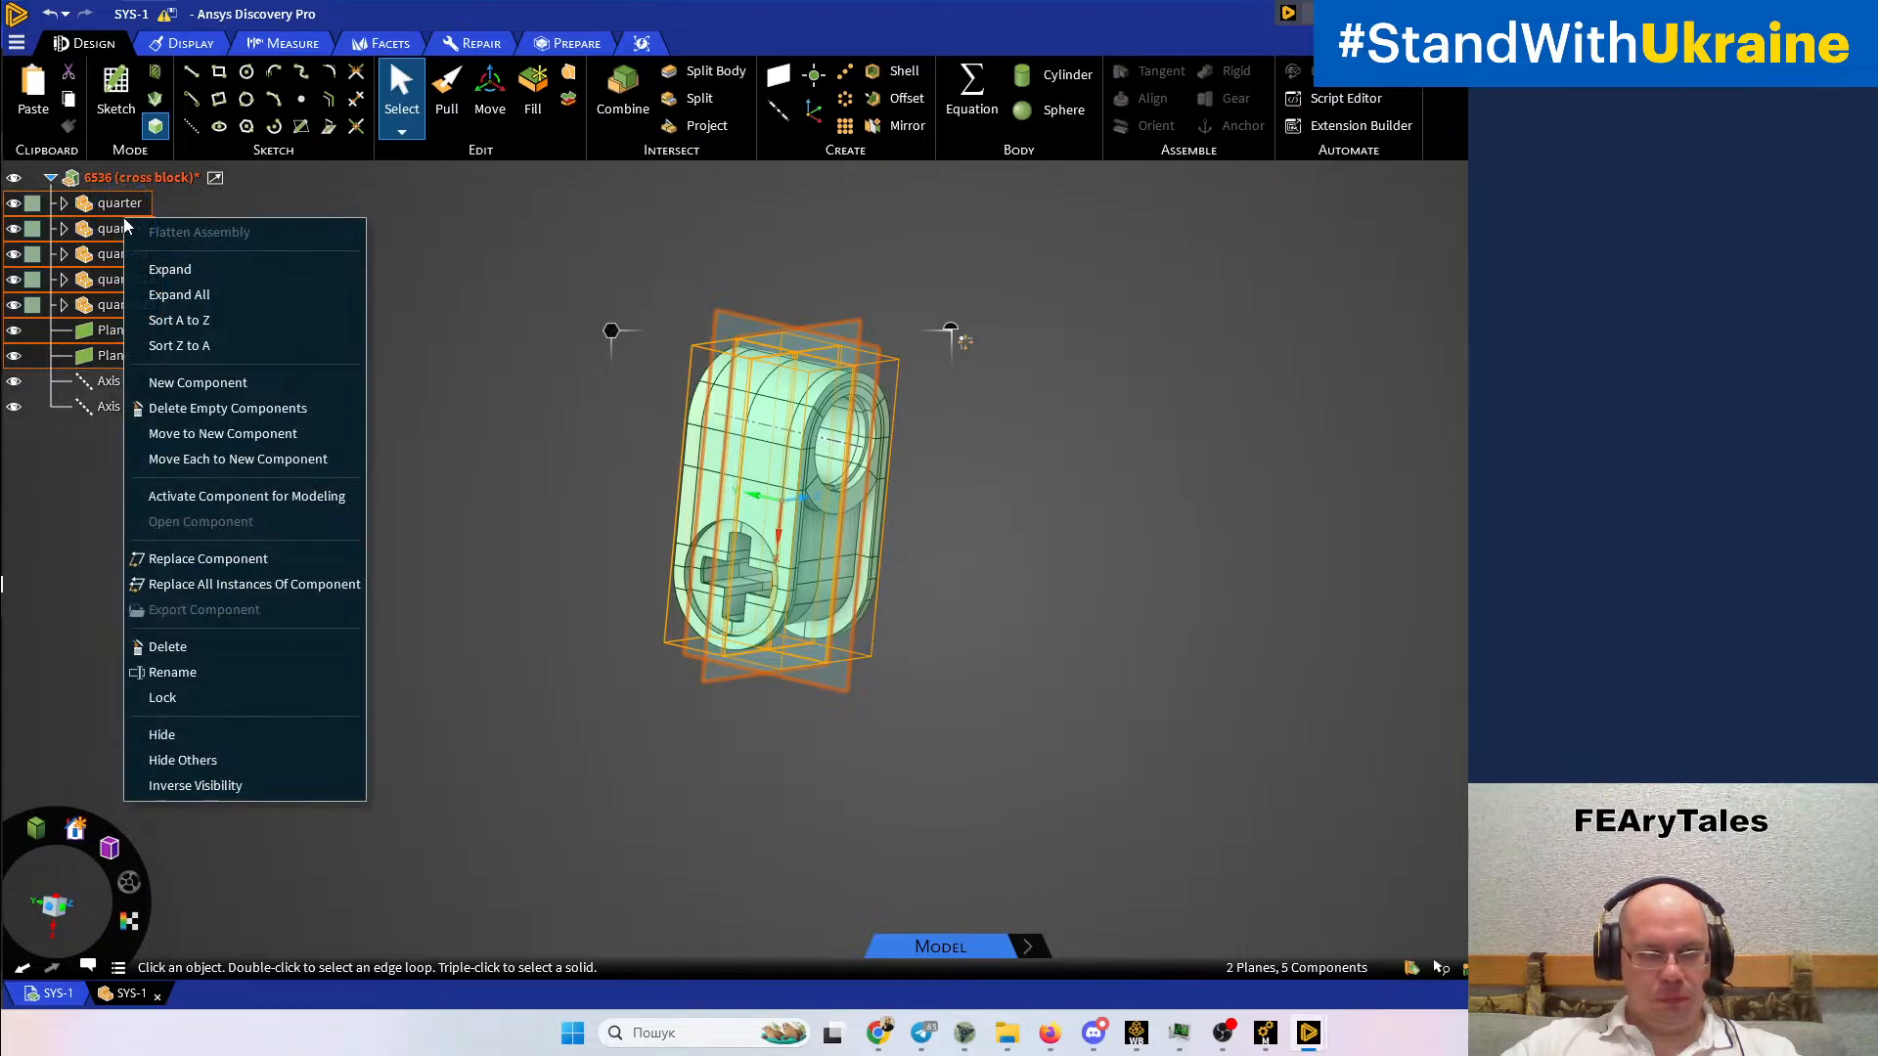
pyautogui.click(512, 765)
pyautogui.click(920, 871)
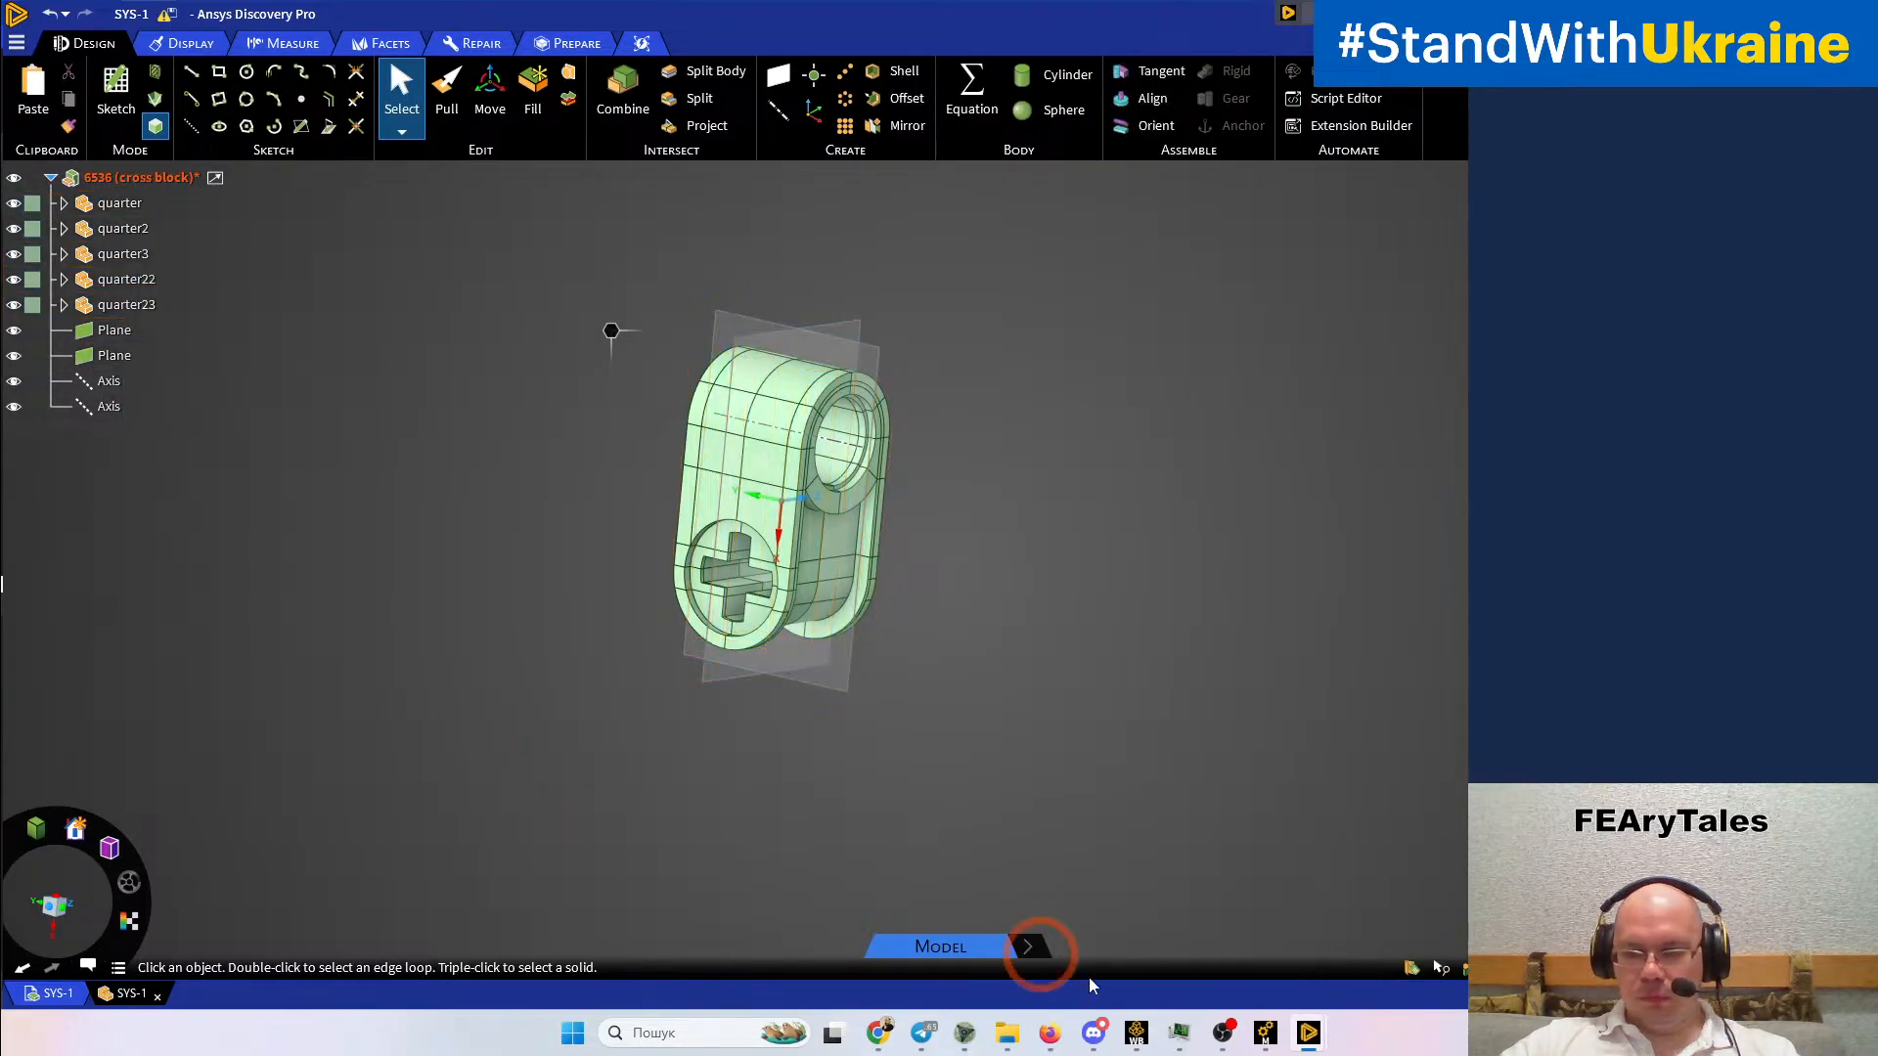
# Switch to the SYS design and paste the copied planes into the original single-body cross block
pyautogui.moveTo(1309, 1032)
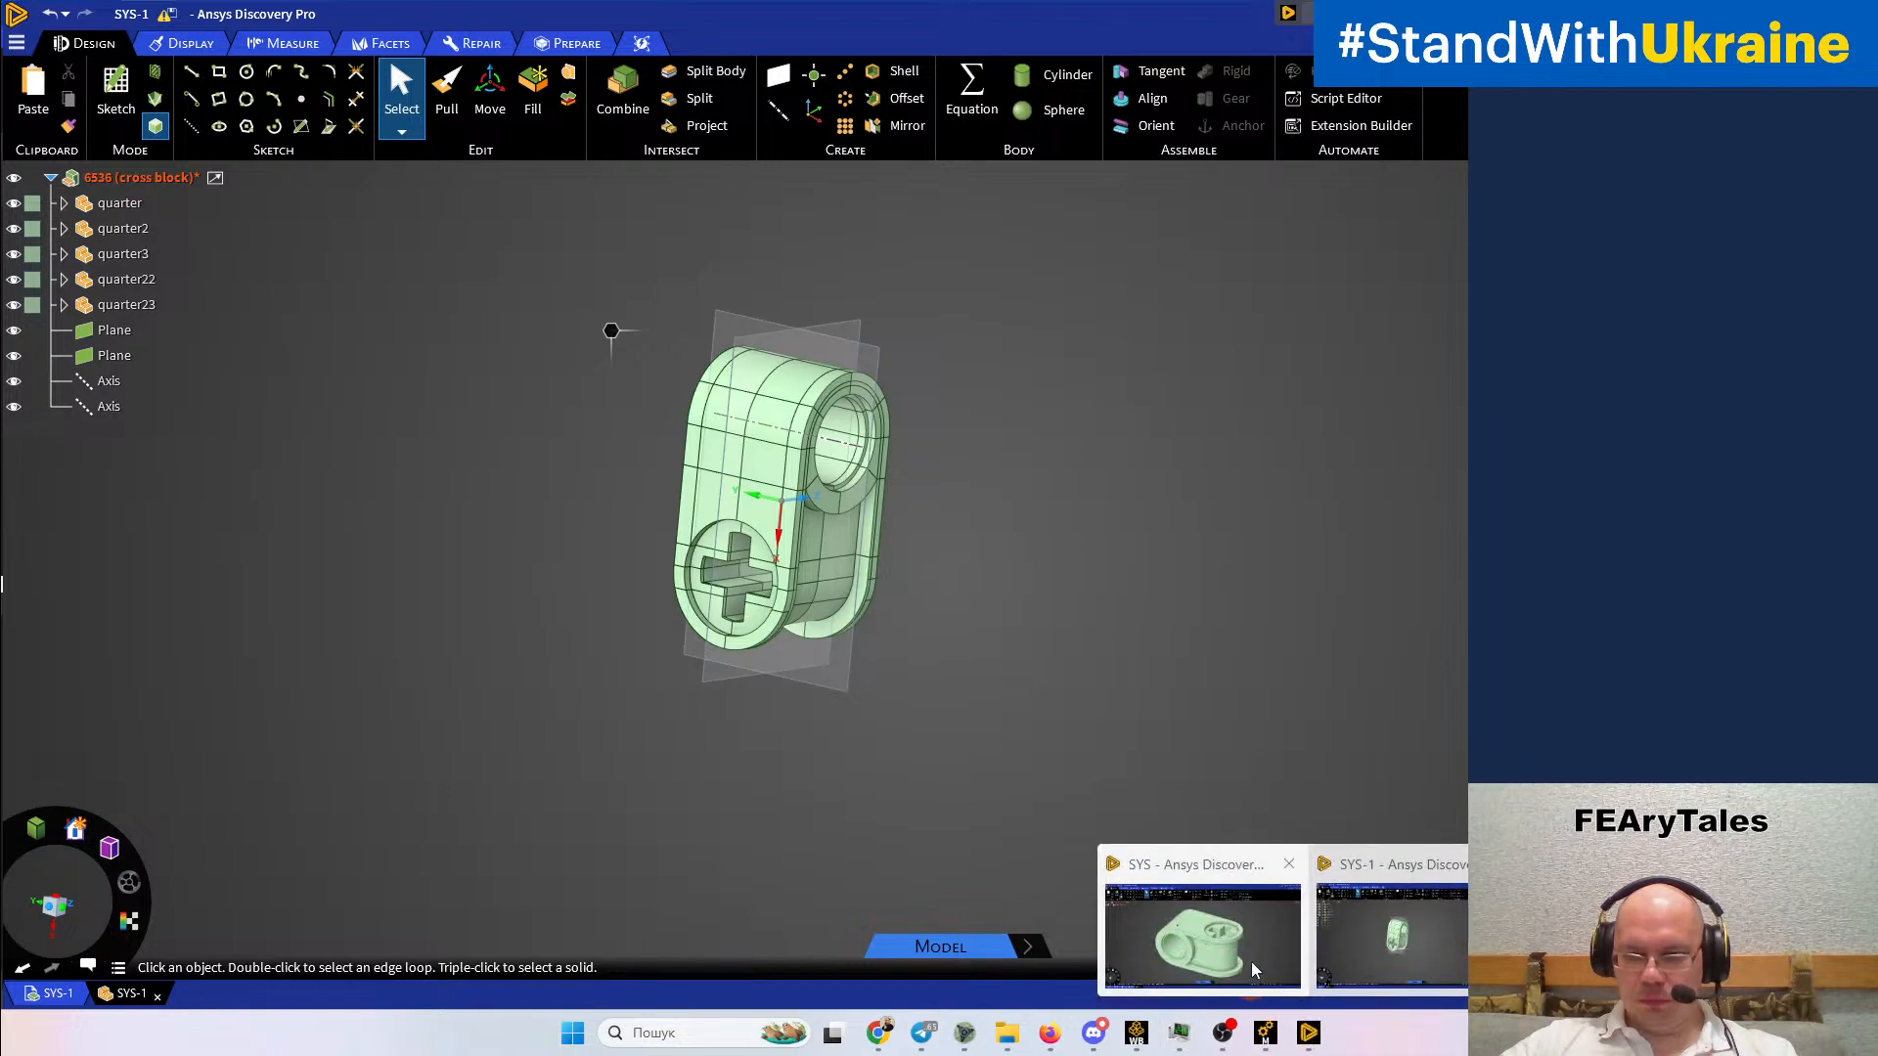
pyautogui.click(1255, 970)
pyautogui.click(650, 650)
pyautogui.click(289, 399)
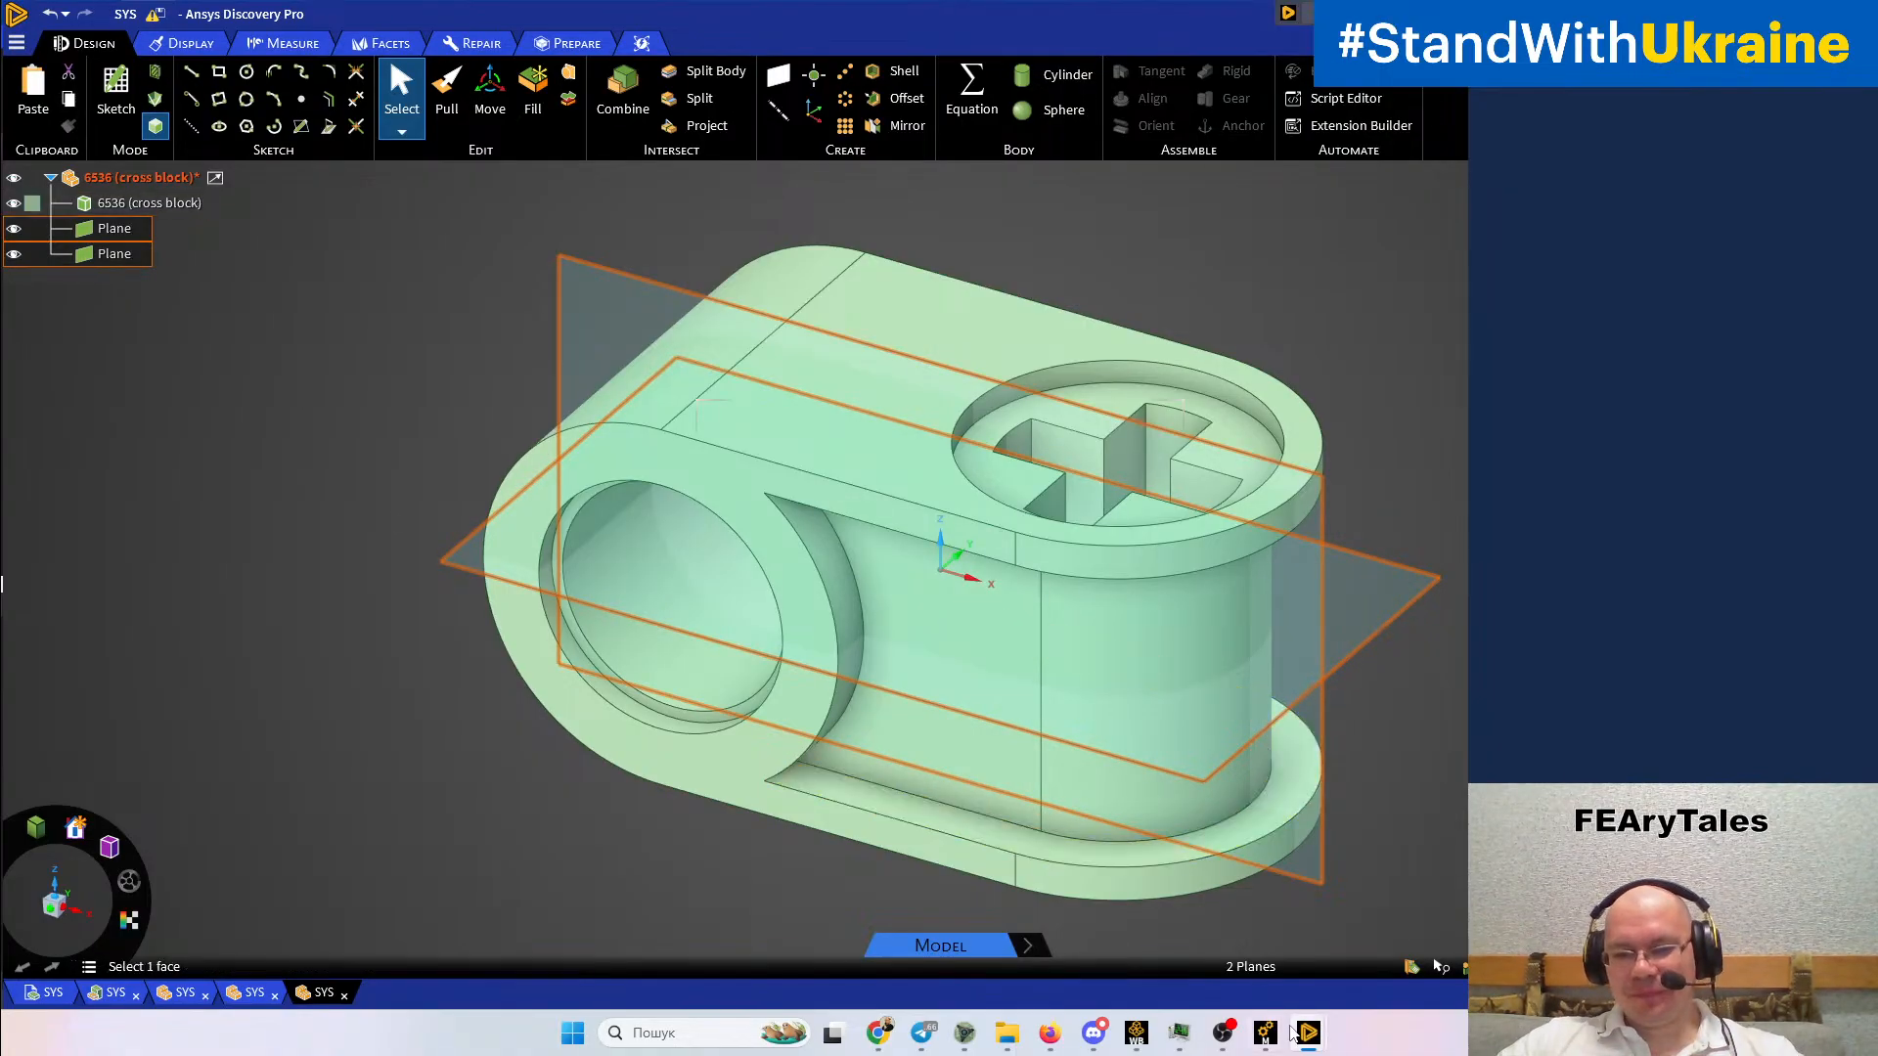
# Return to the SYS-1 design, expand the quarter component and select its bodies starting from the first one
pyautogui.moveTo(1301, 1033)
pyautogui.click(1359, 943)
pyautogui.click(1079, 792)
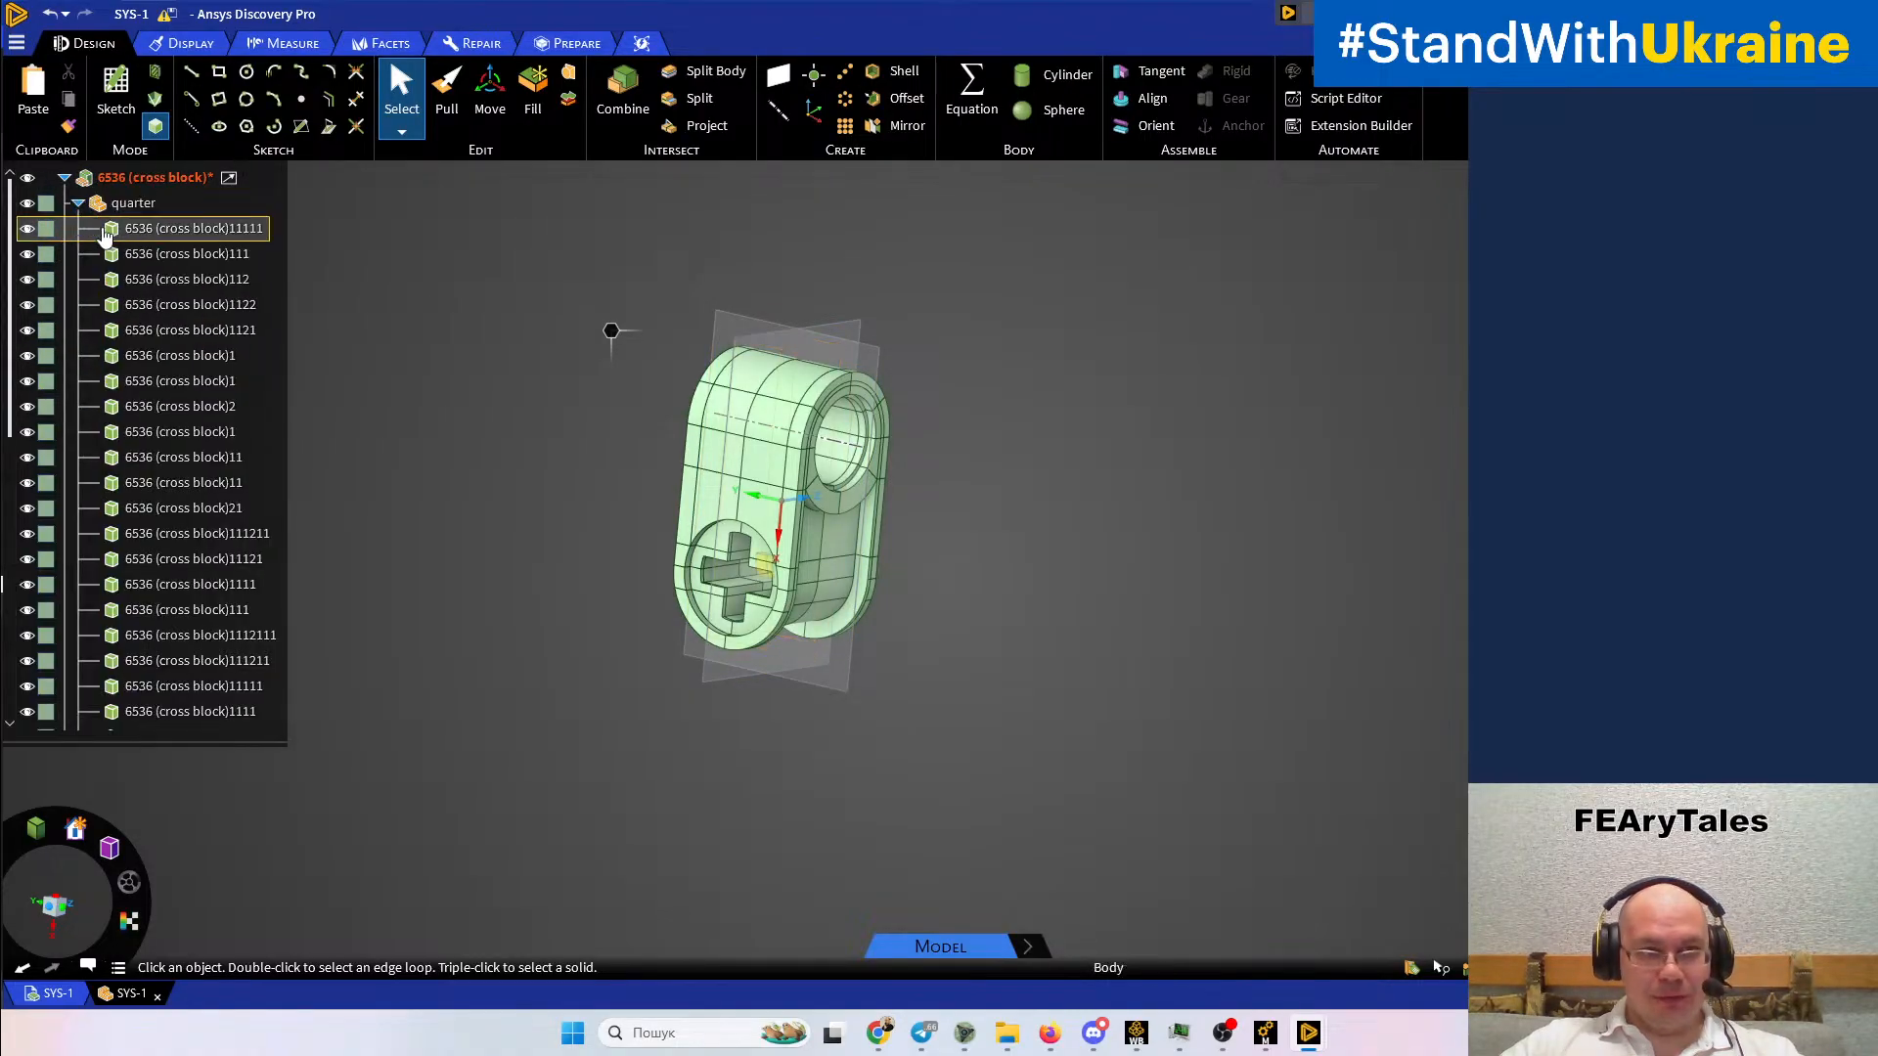
pyautogui.scroll(-4, 159, 411)
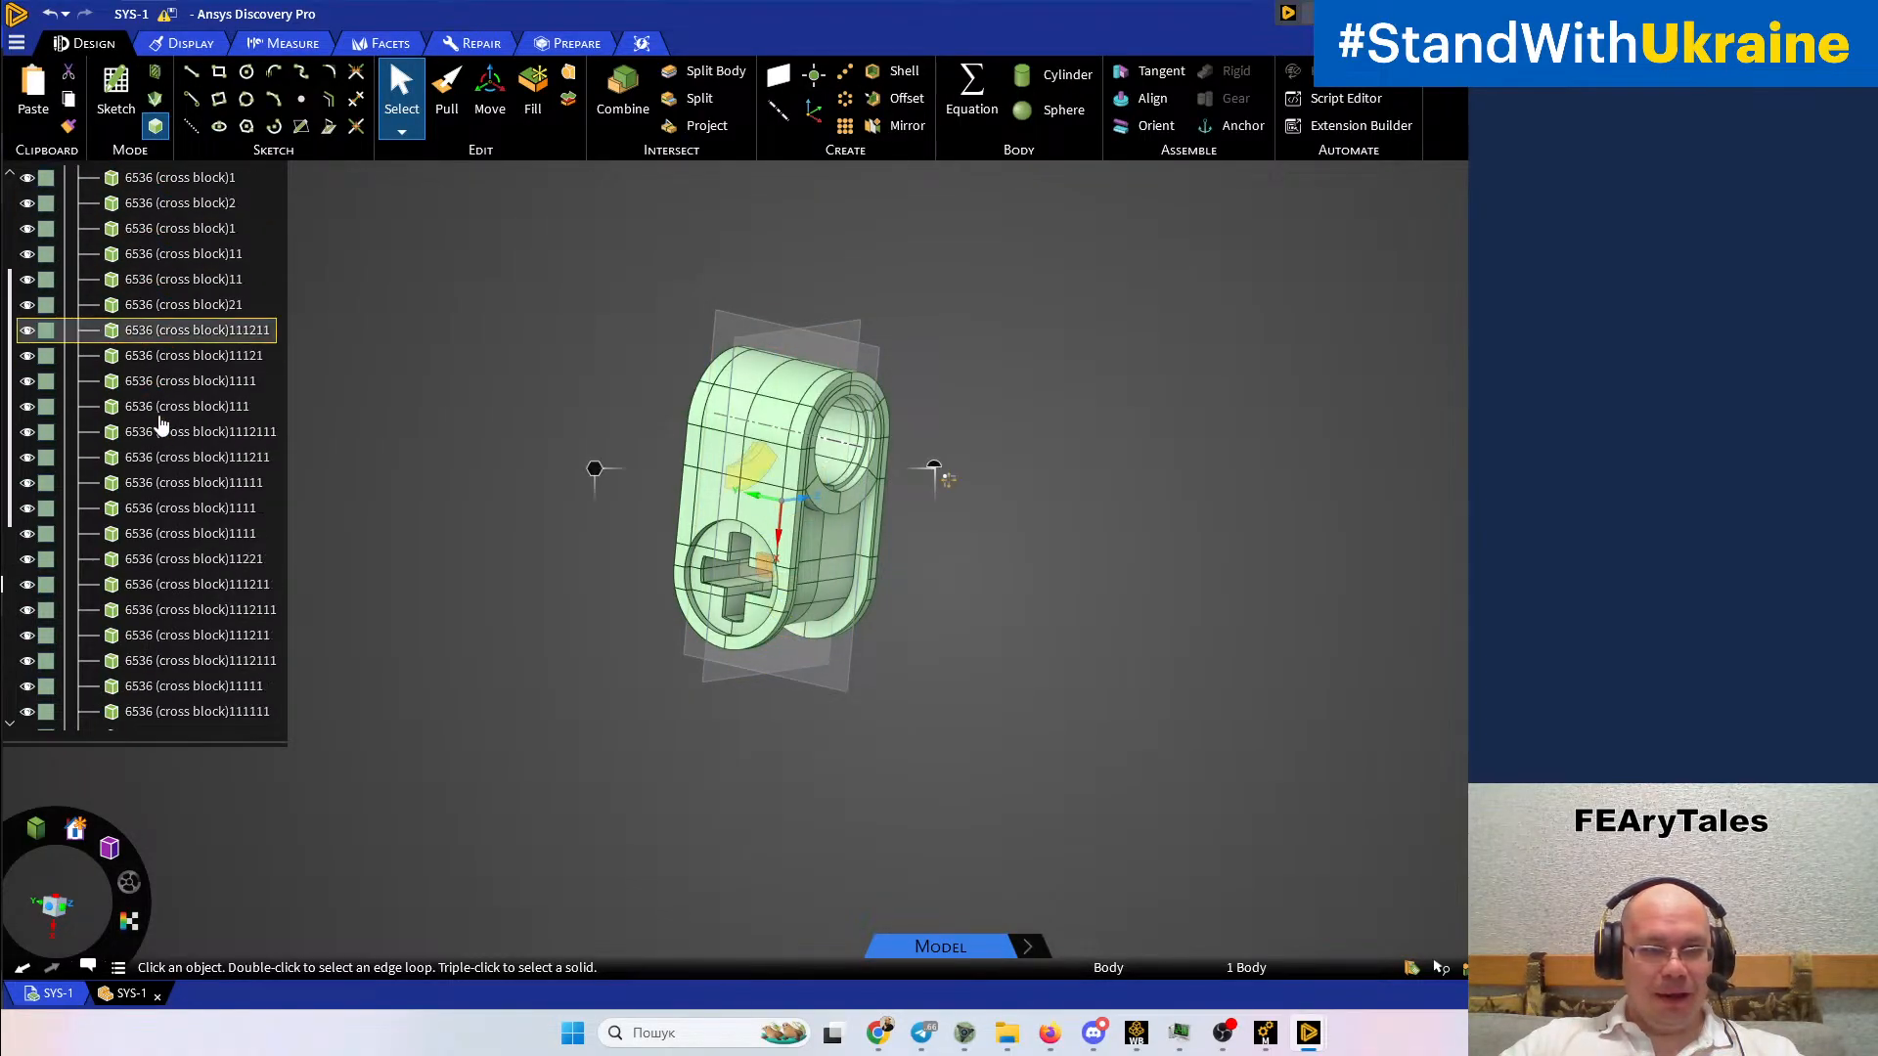
pyautogui.scroll(-4, 161, 449)
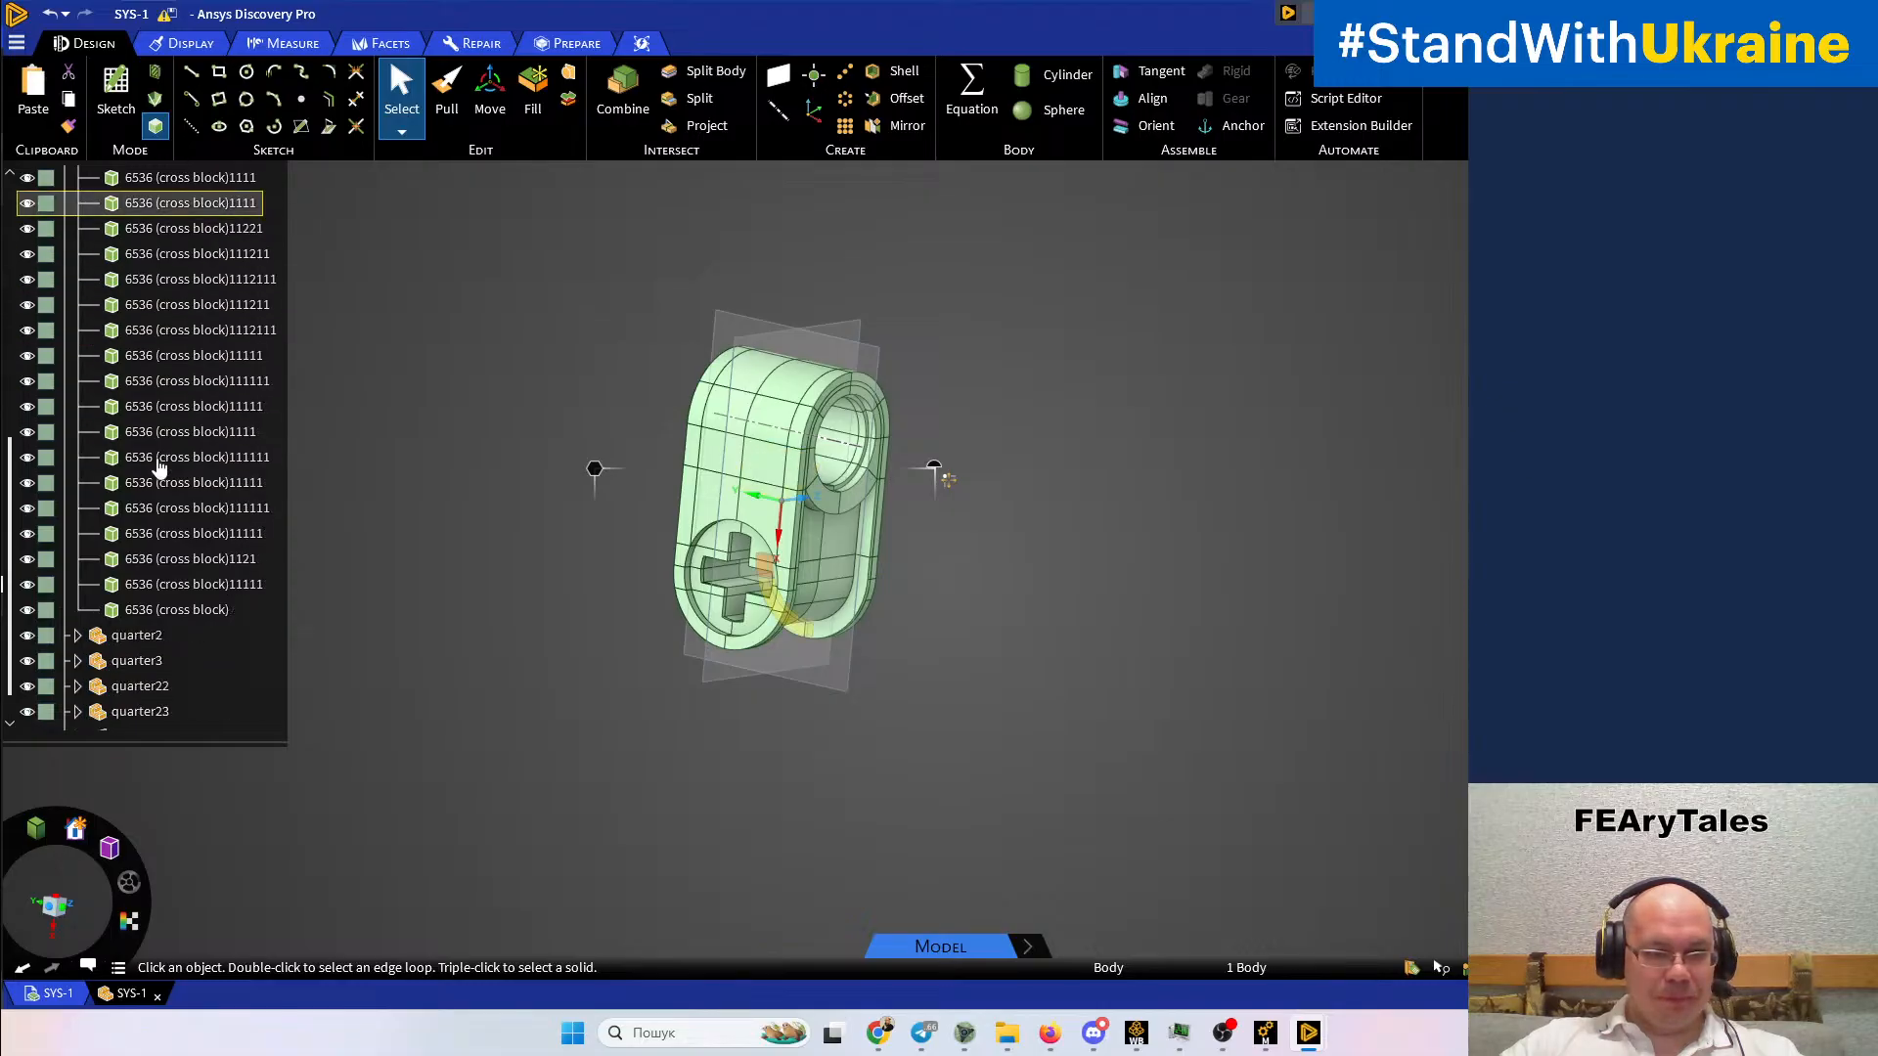
# Copy all the sliced cross block quarter bodies from the SYS-1 window into the 6536 (cross block) component in the SYS window
pyautogui.keyDown('shift'); pyautogui.click(176, 534); pyautogui.keyUp('shift')
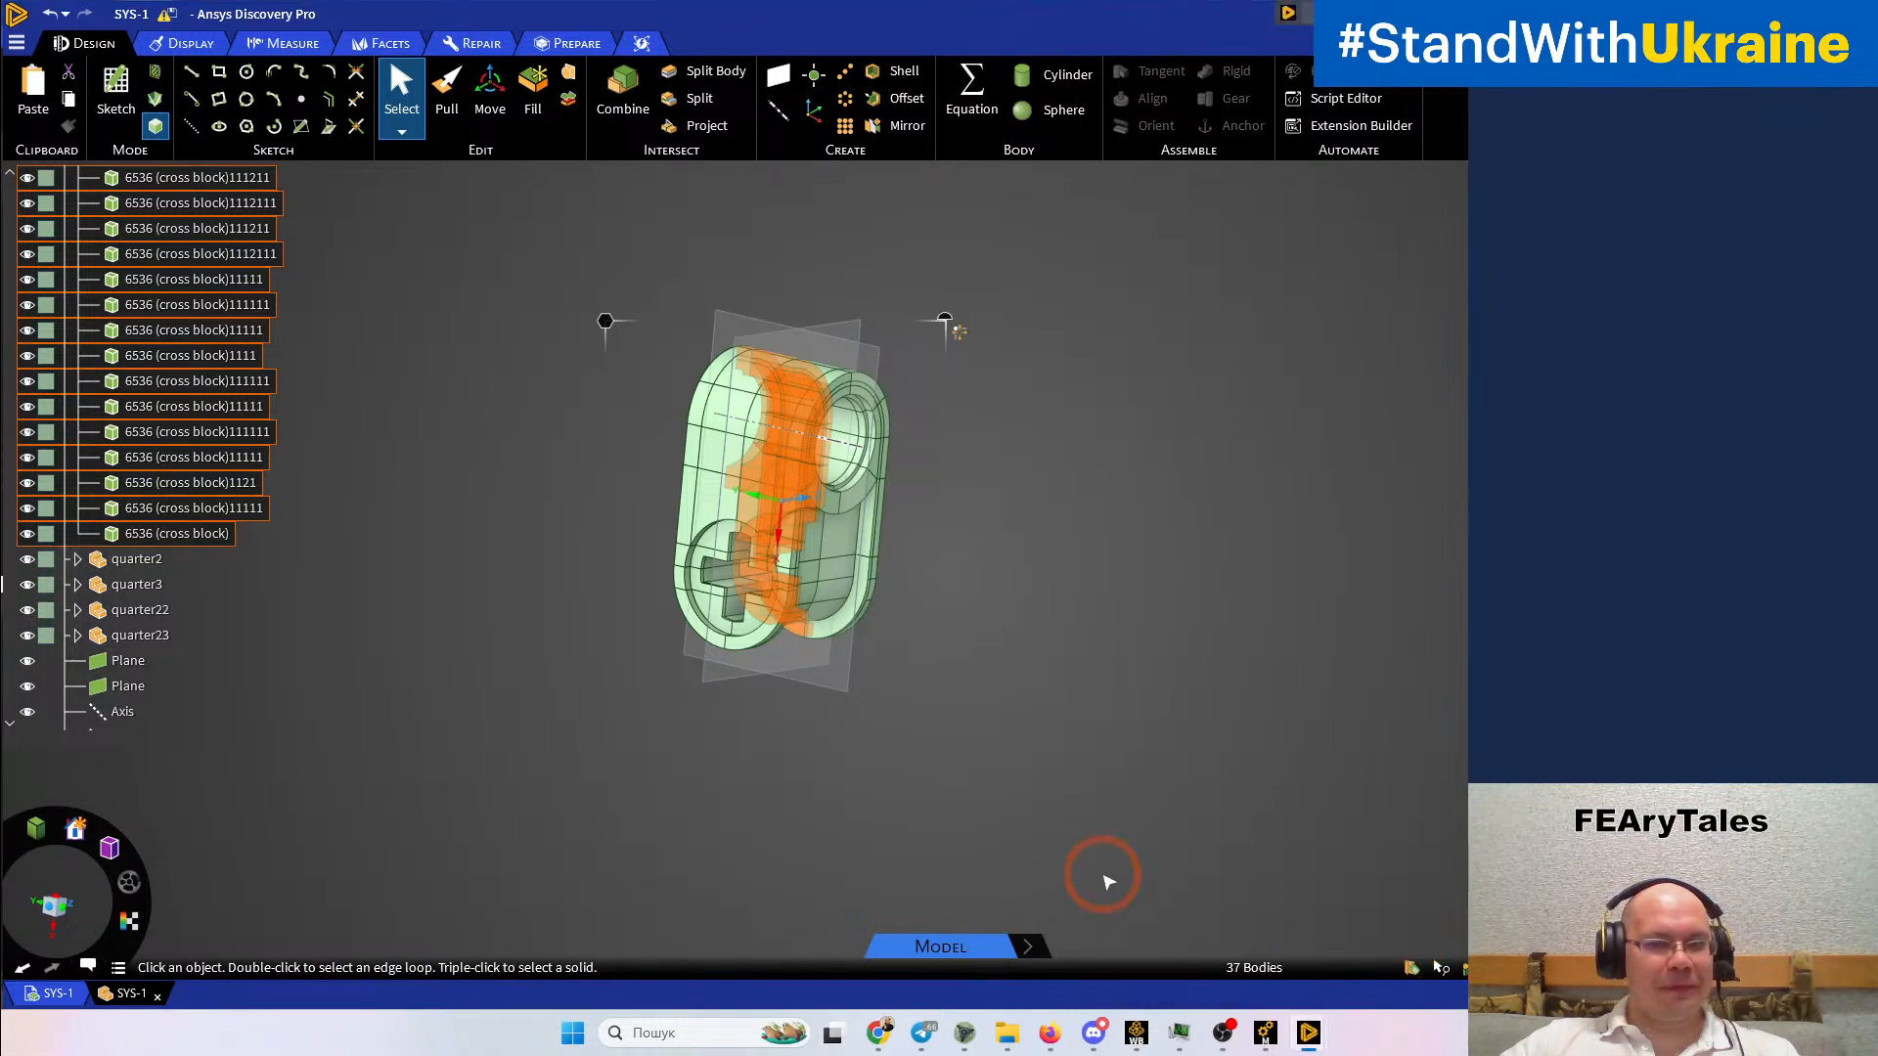
pyautogui.click(1232, 939)
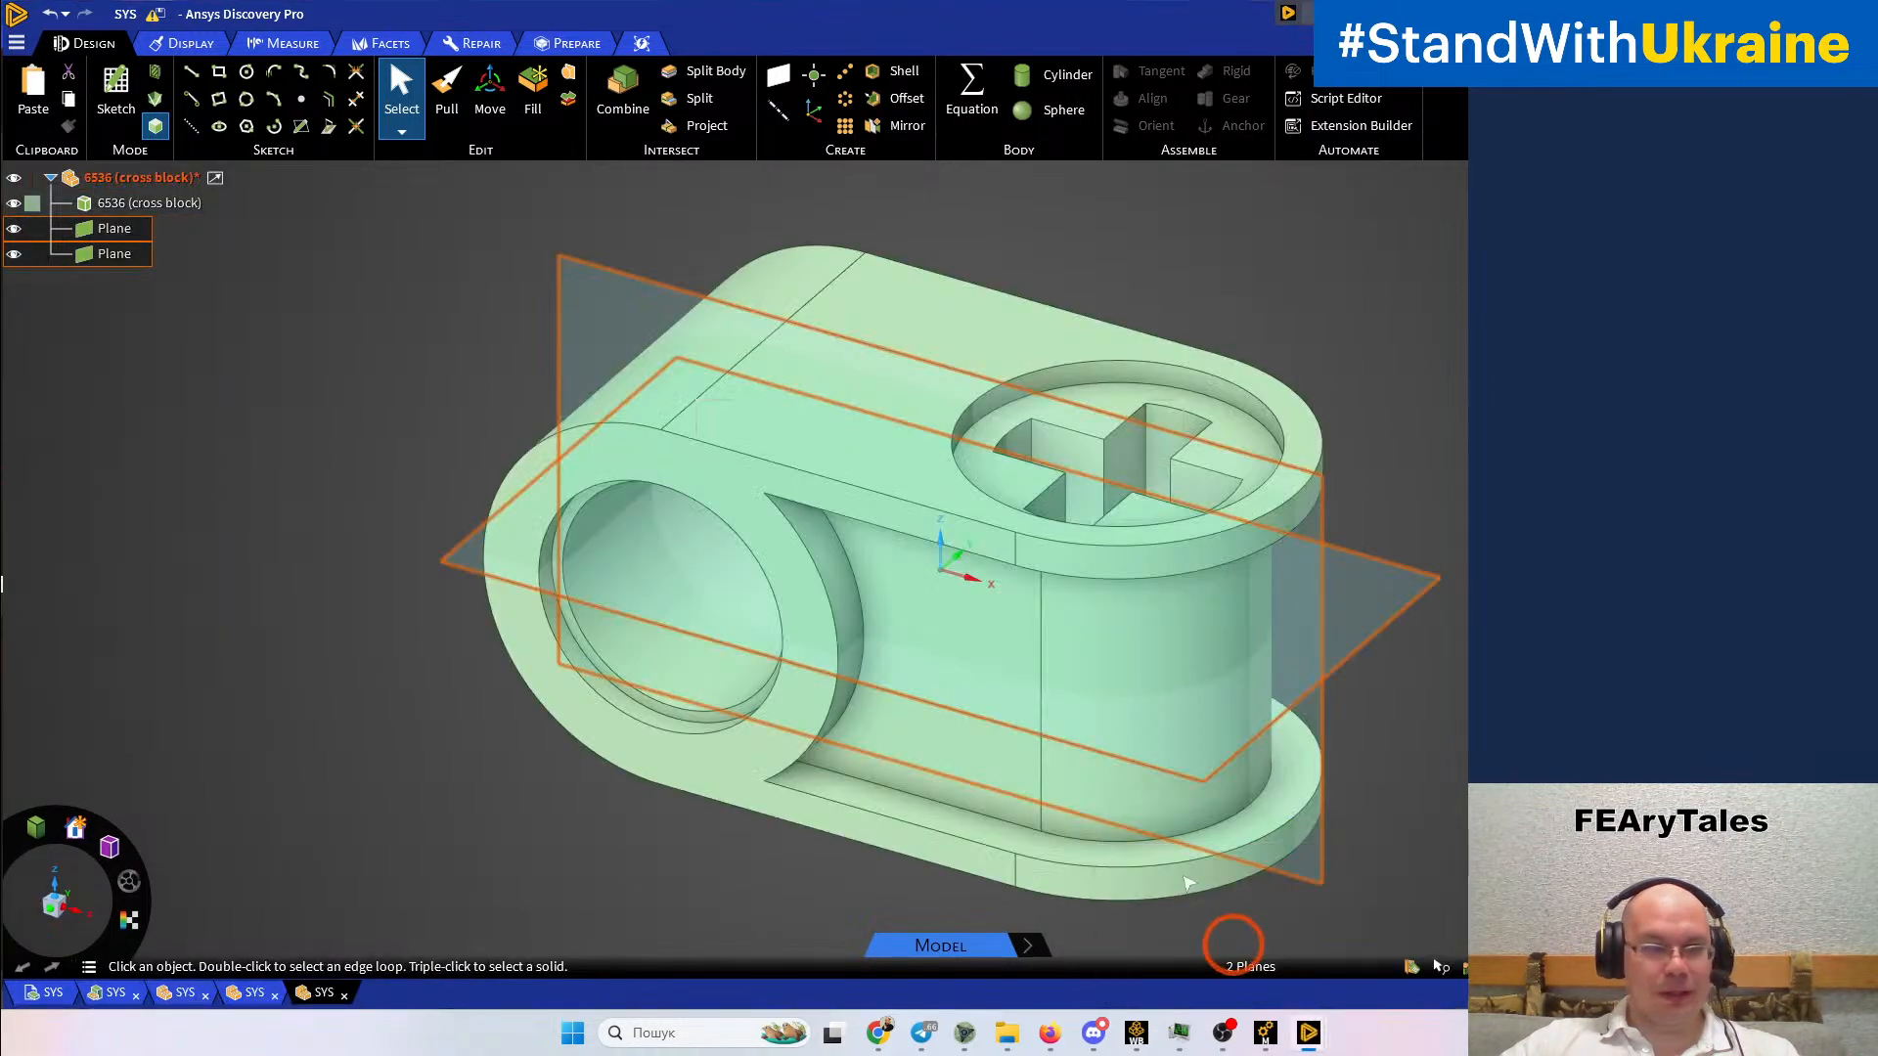
pyautogui.click(154, 181)
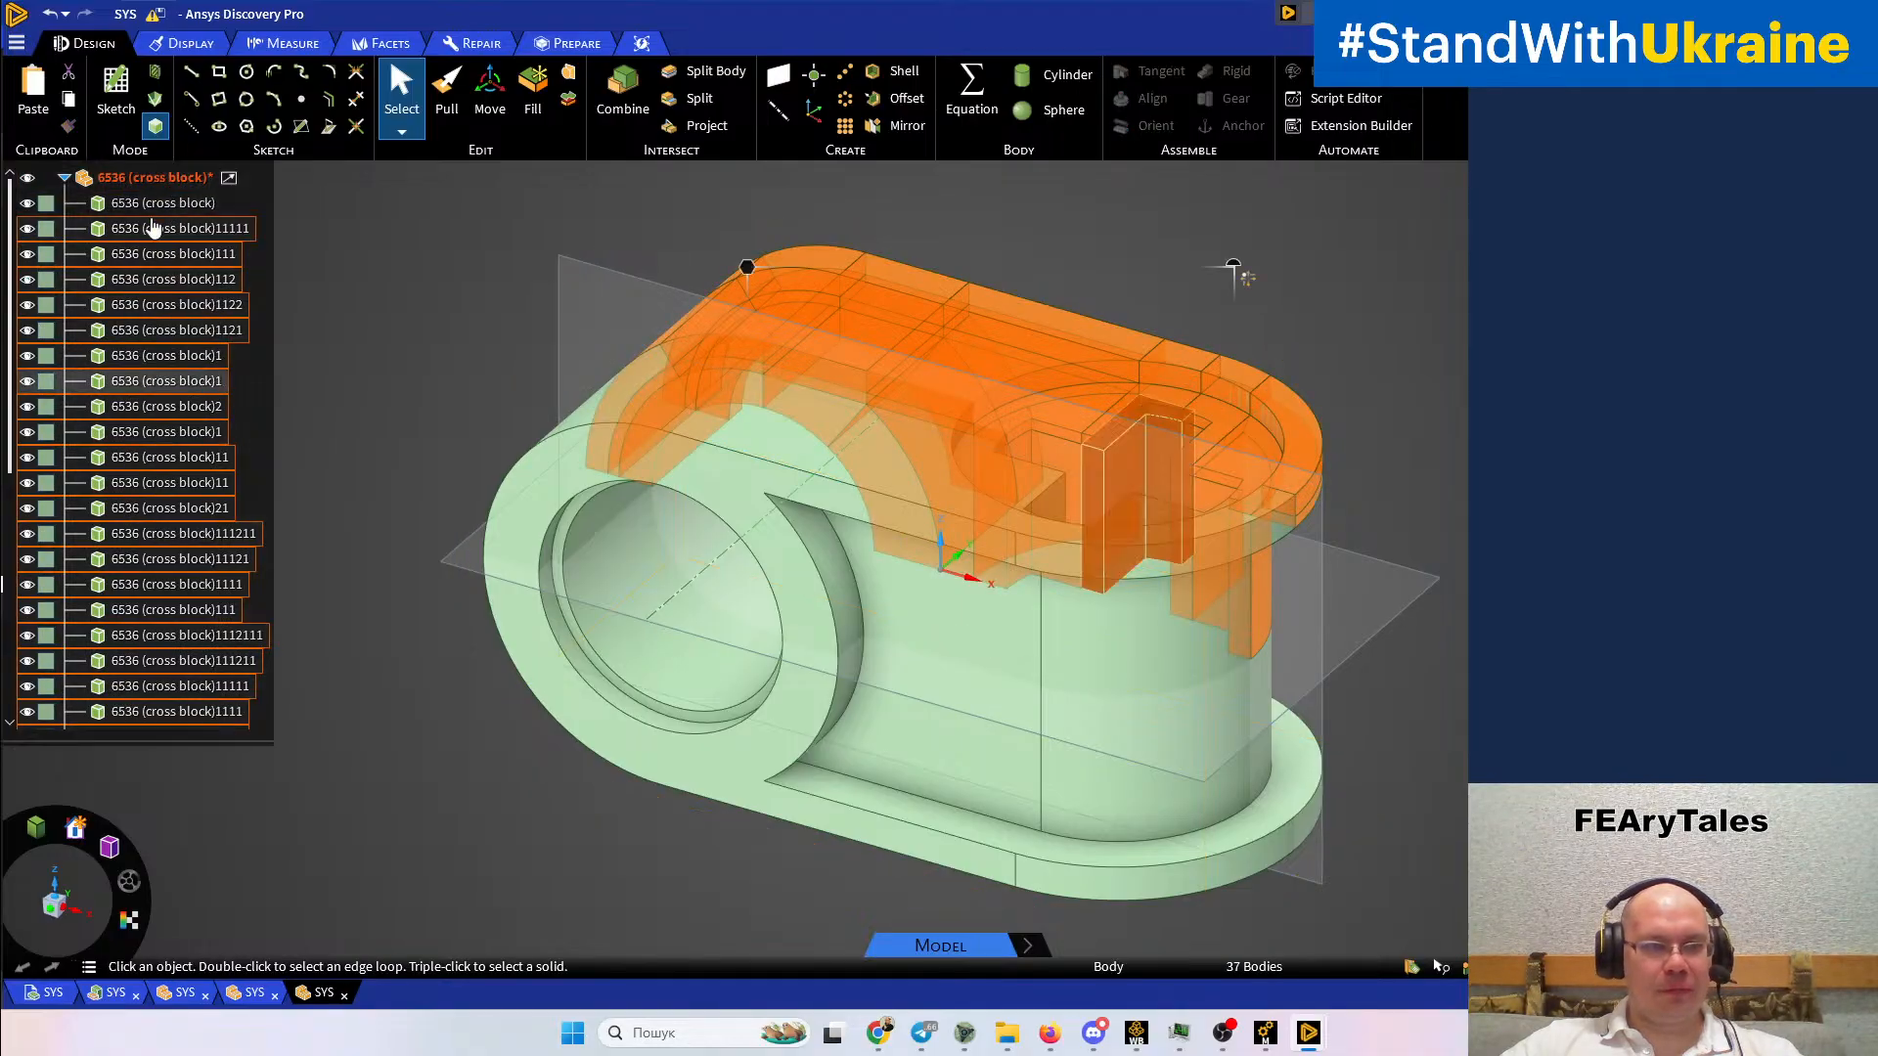
# Delete the original unsliced 6536 (cross block) solid, keeping only the pasted quarter bodies
pyautogui.click(158, 205)
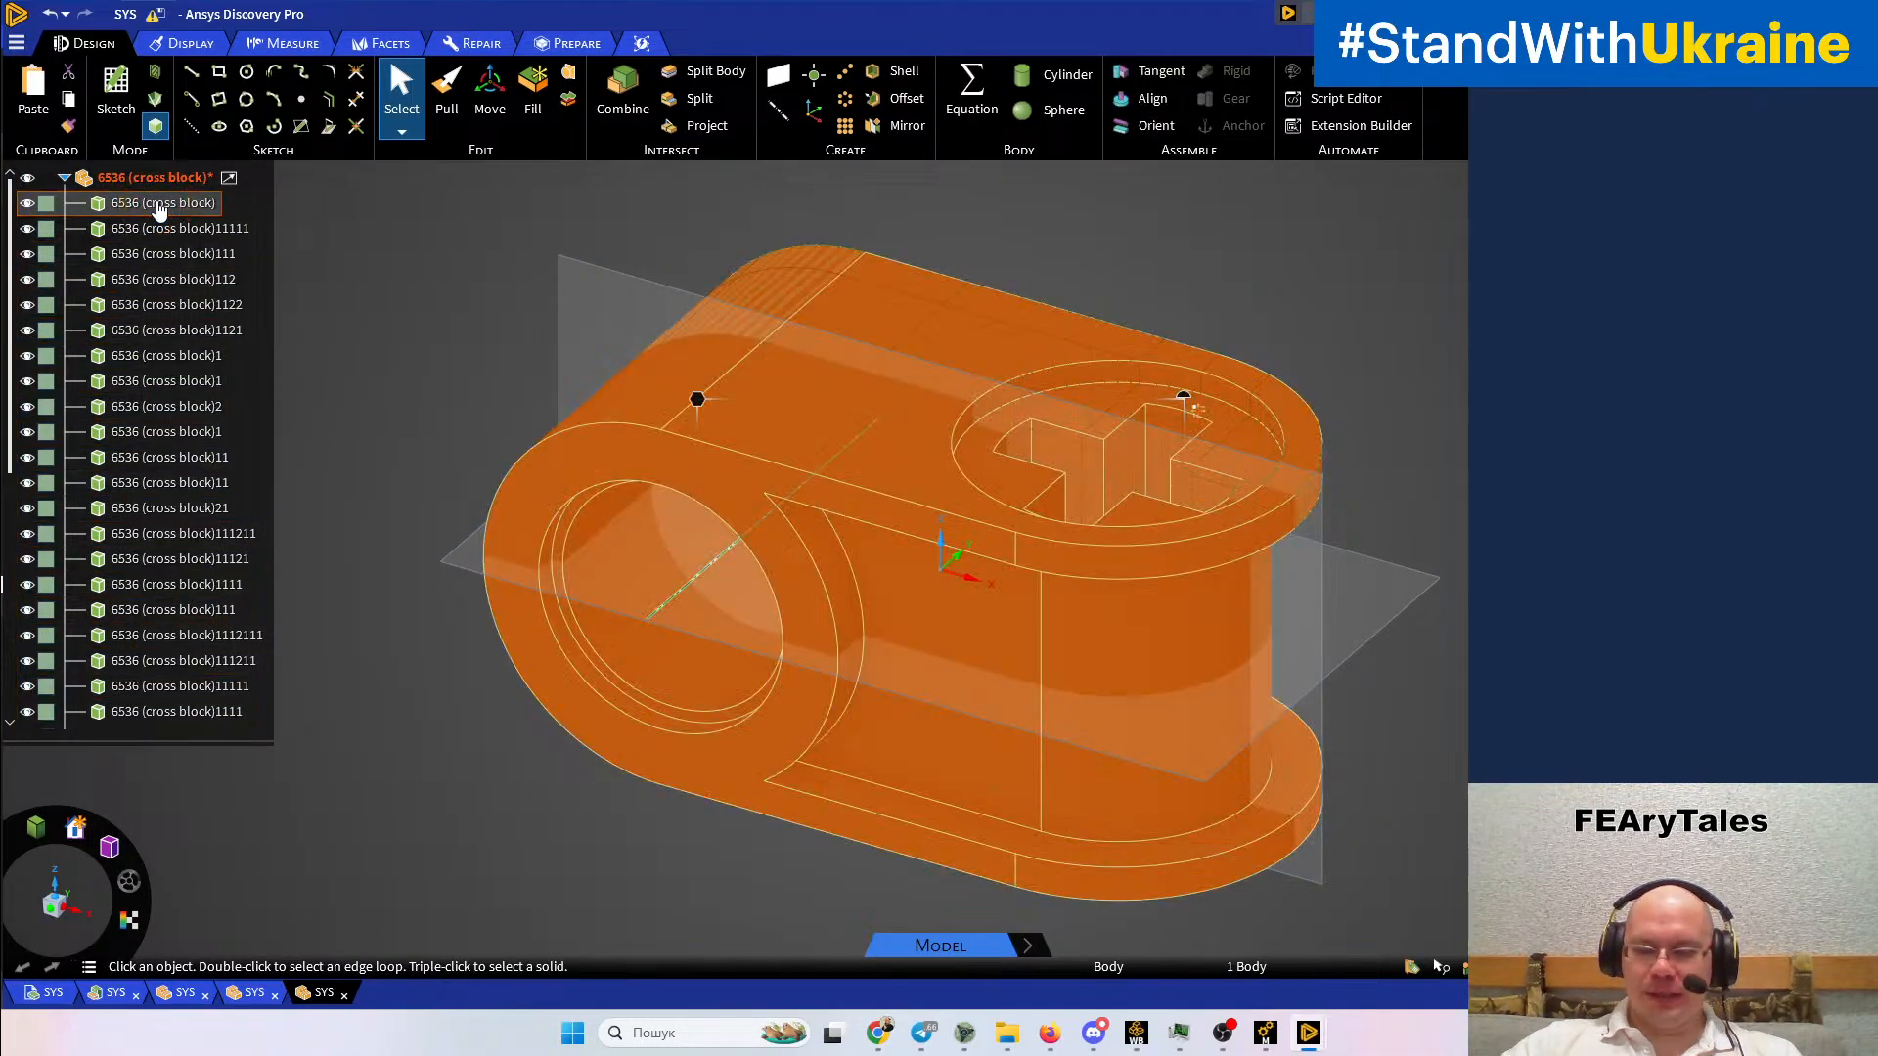
pyautogui.press('Delete')
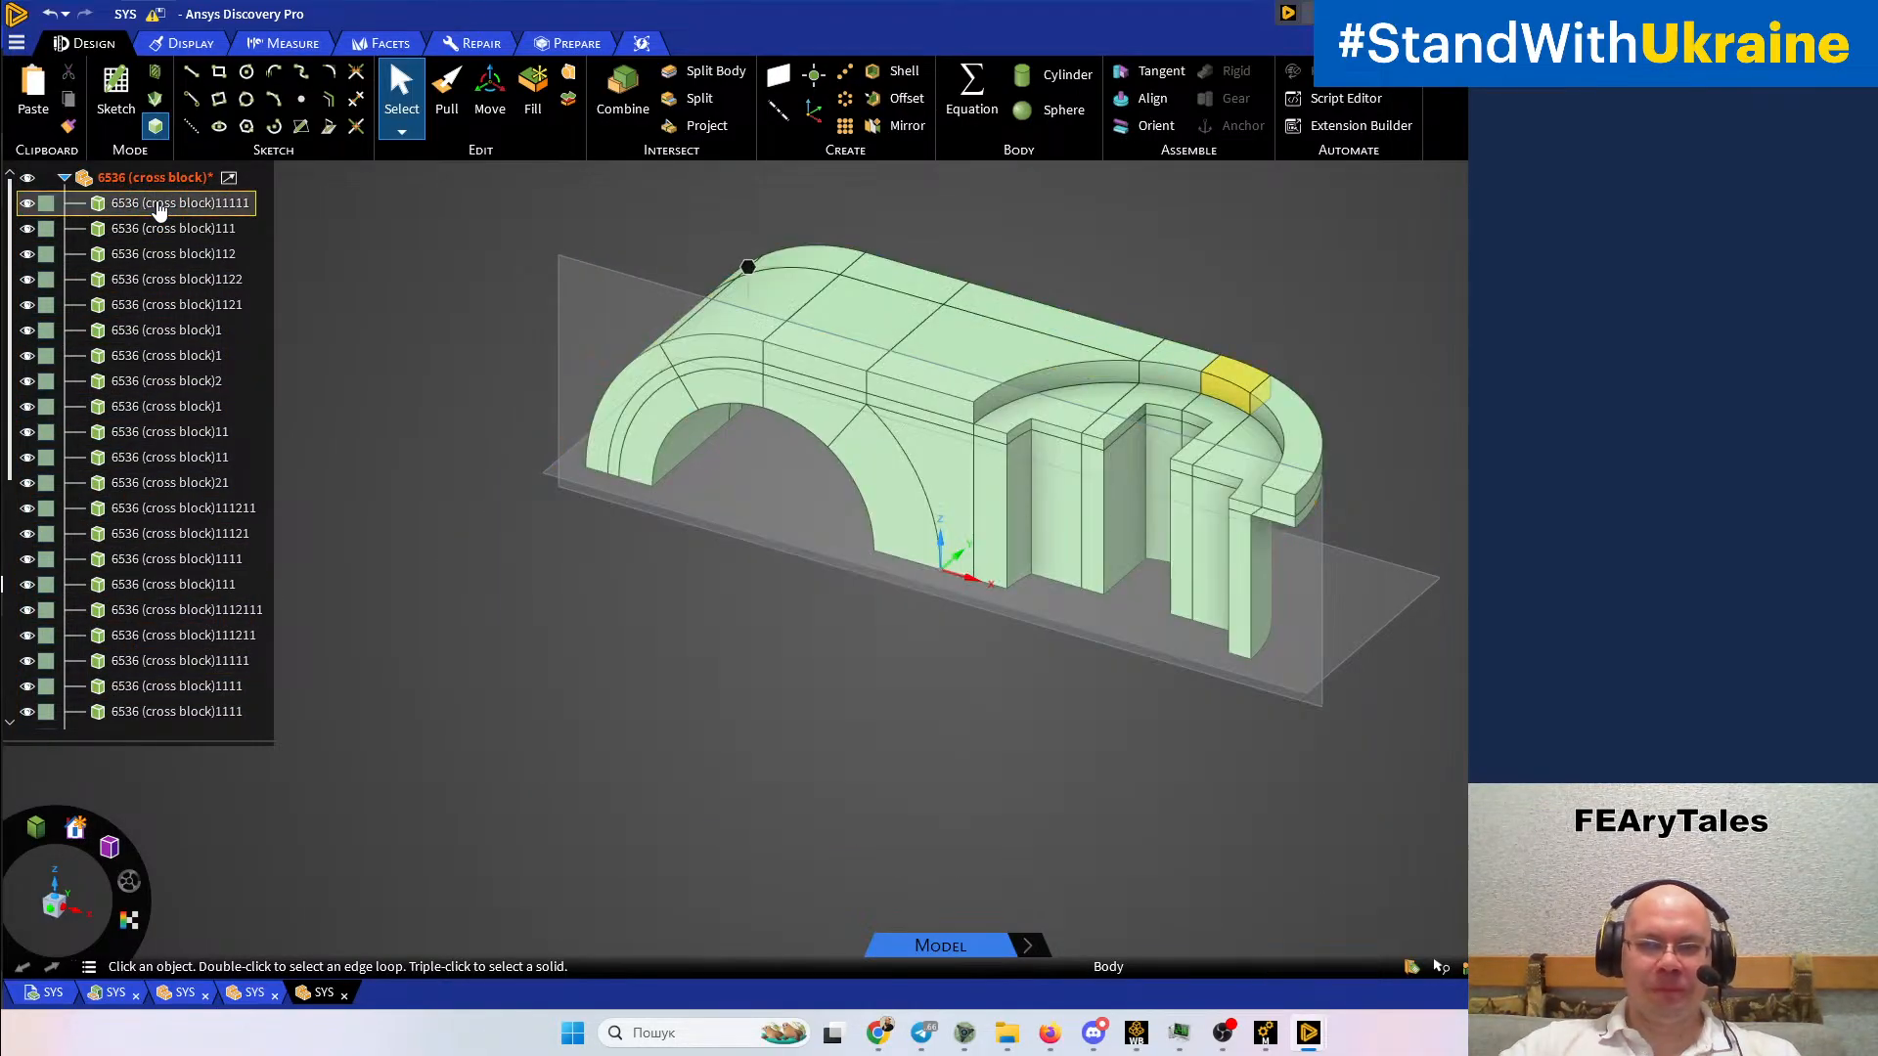
pyautogui.scroll(-5, 164, 548)
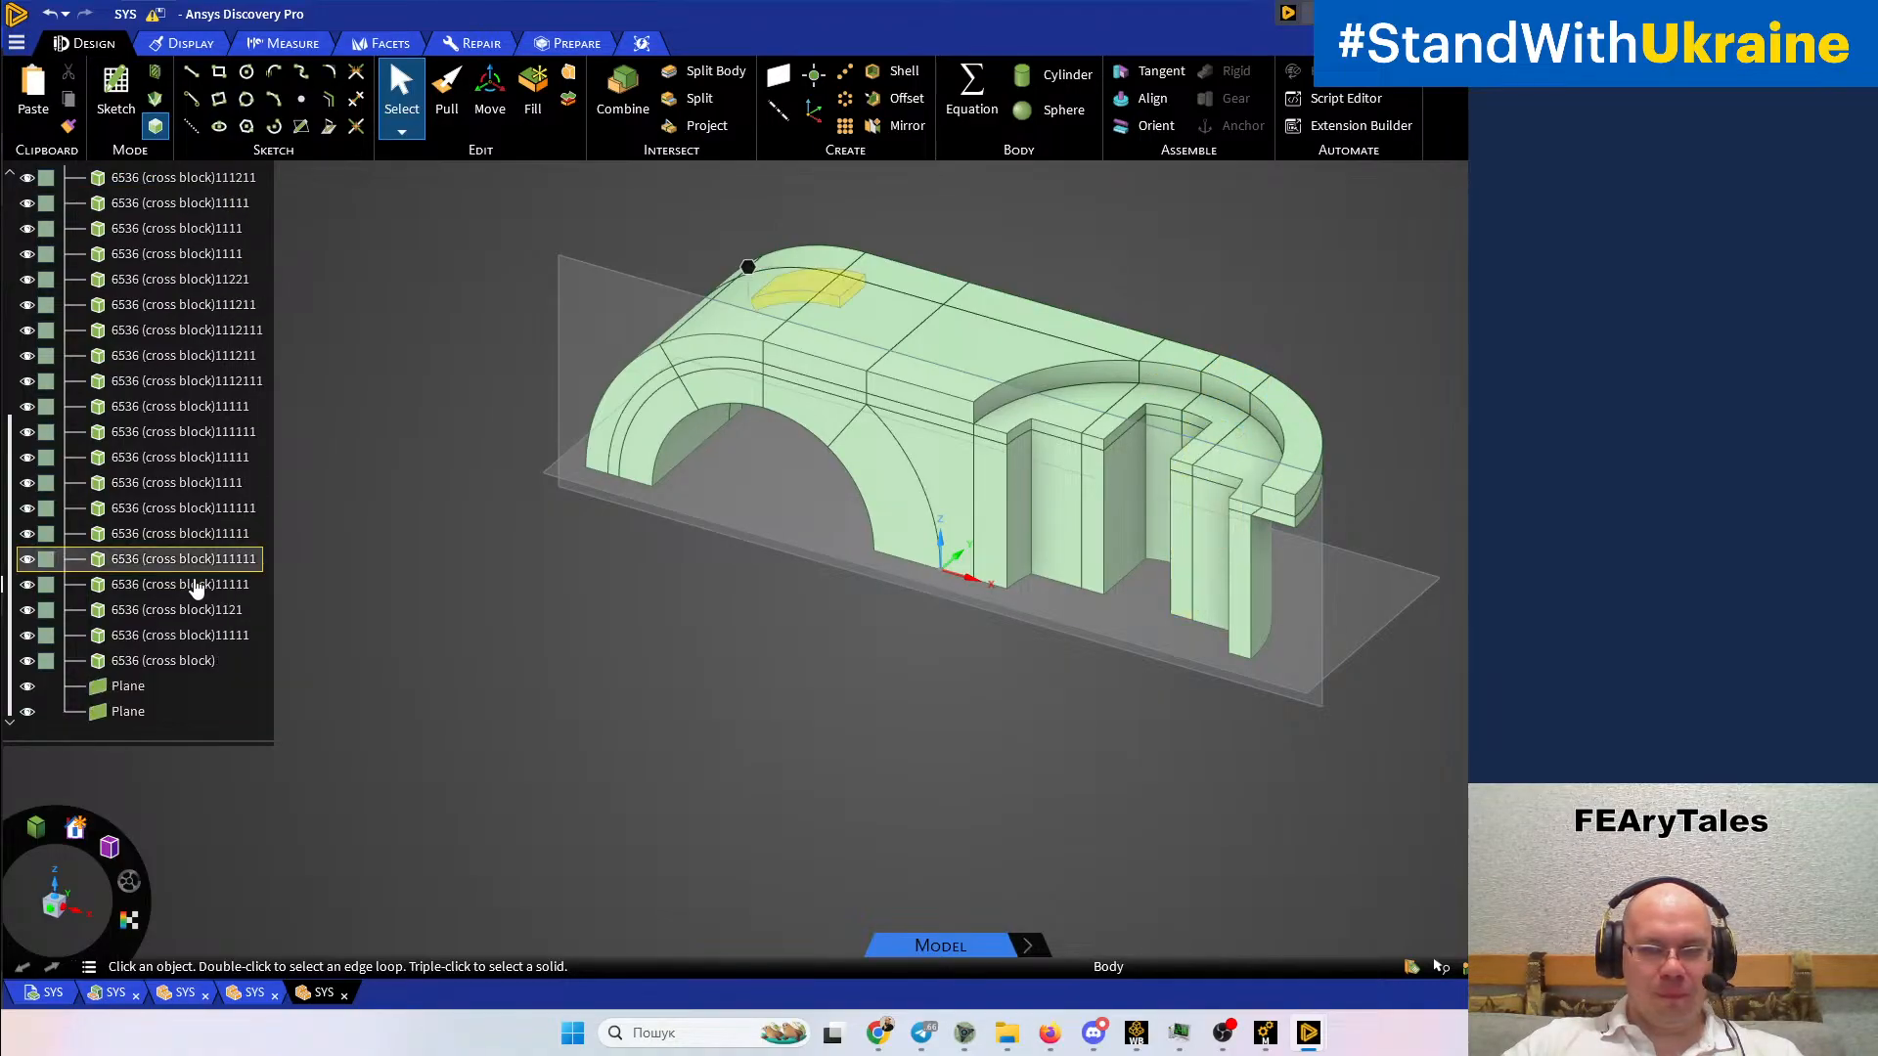
# Hide the sliced body on the quarter's flat outer face and undo the hiding
pyautogui.click(893, 320)
pyautogui.rightClick(890, 318)
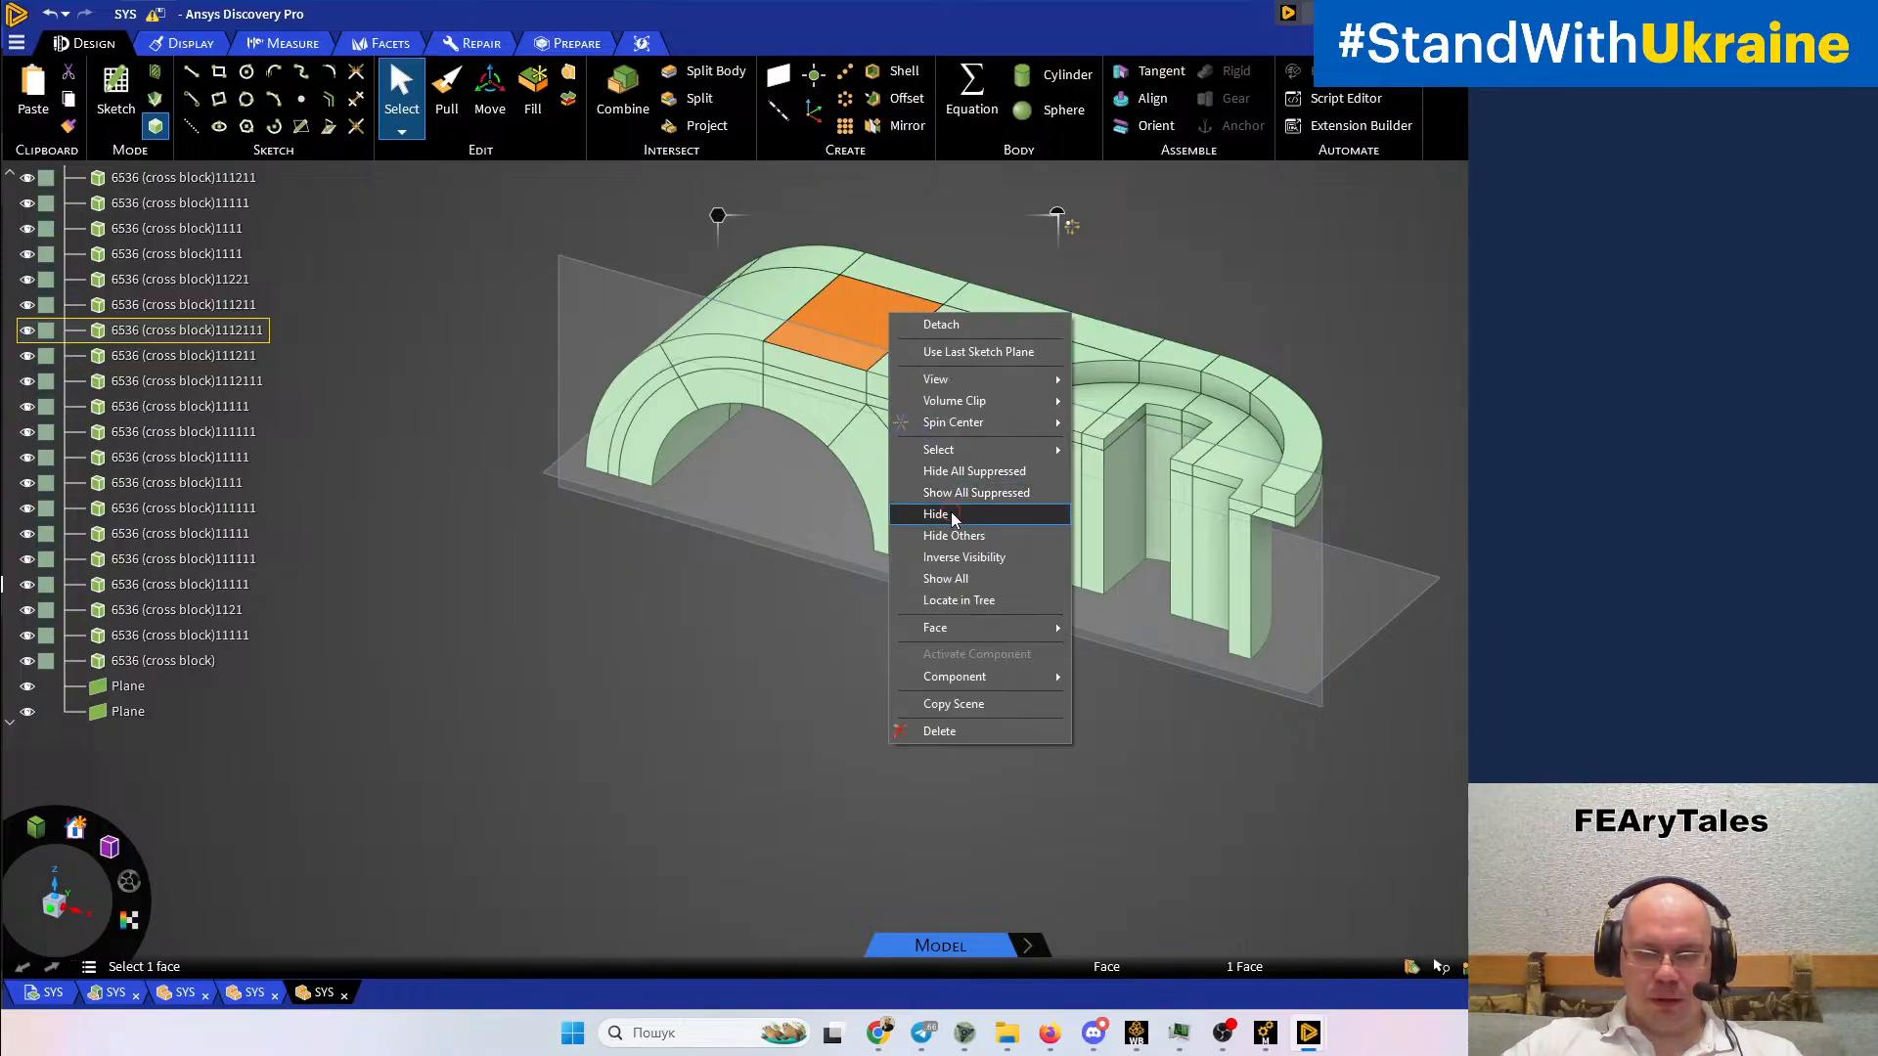
pyautogui.click(954, 515)
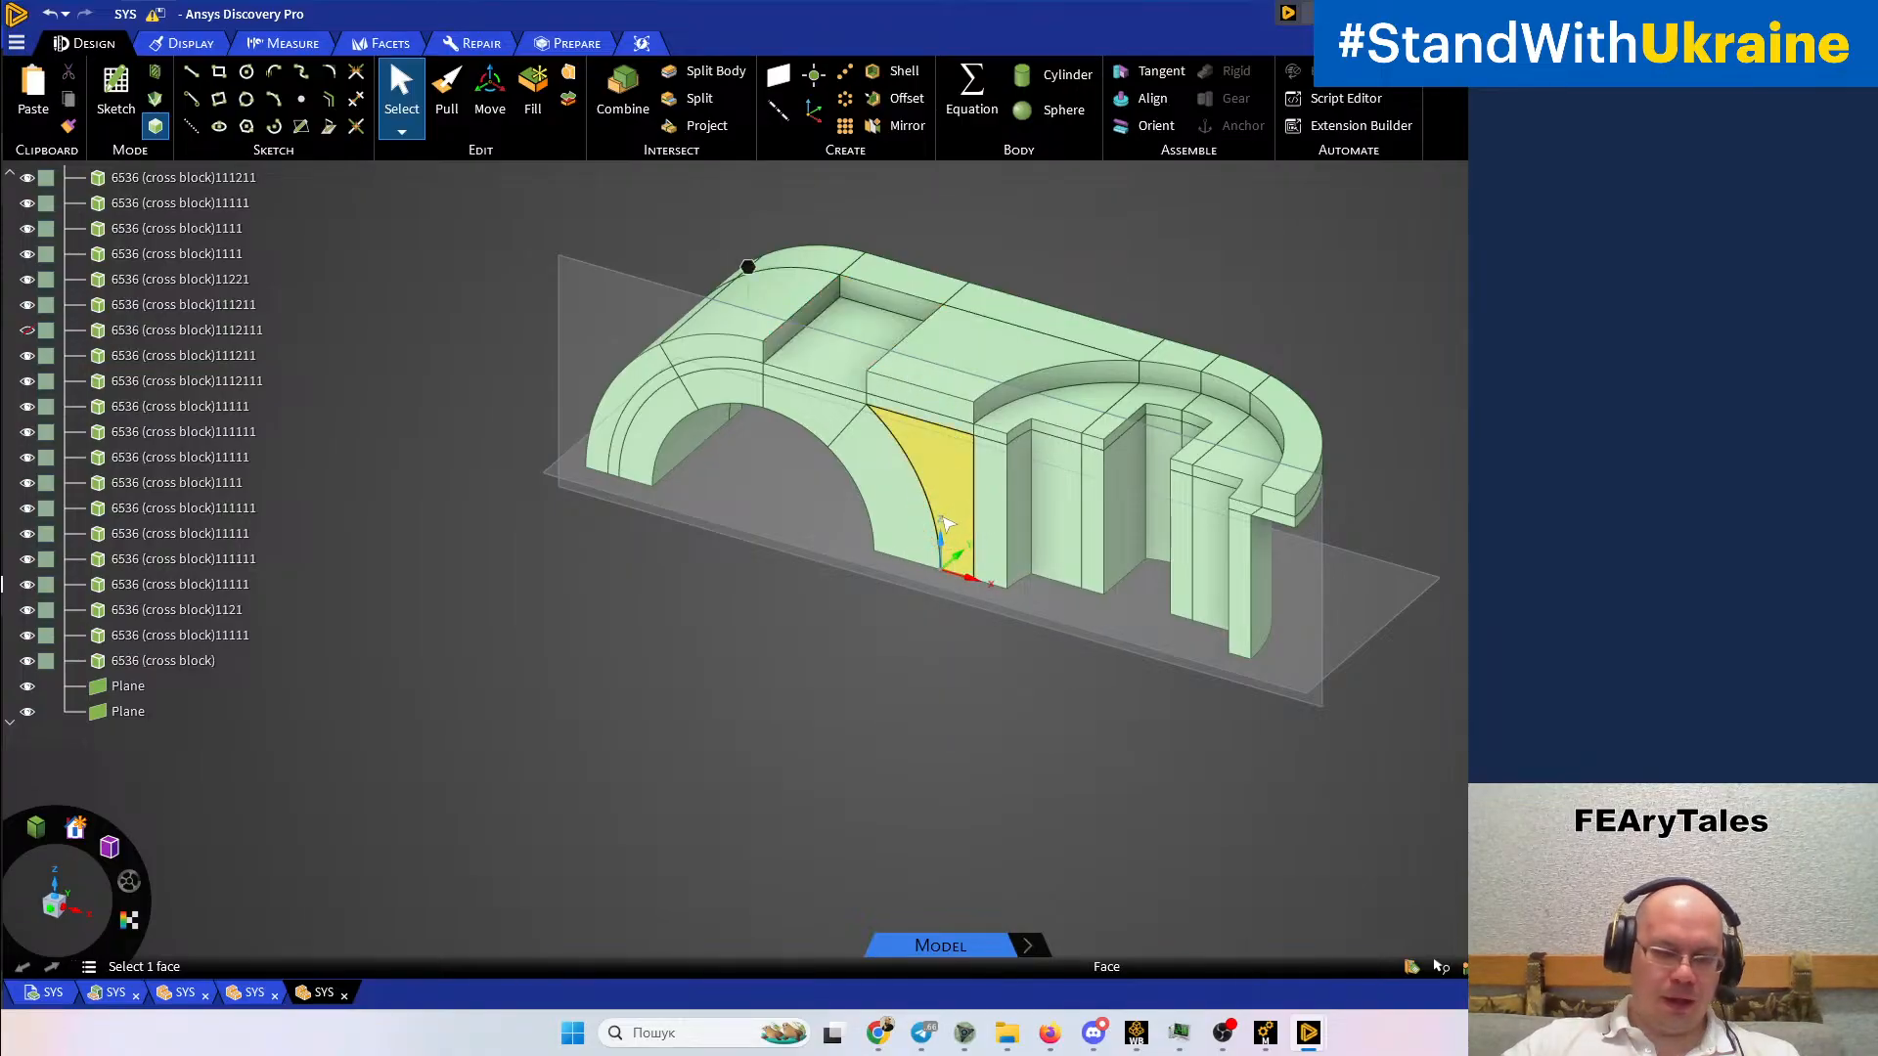
pyautogui.hotkey('ctrl', 'z')
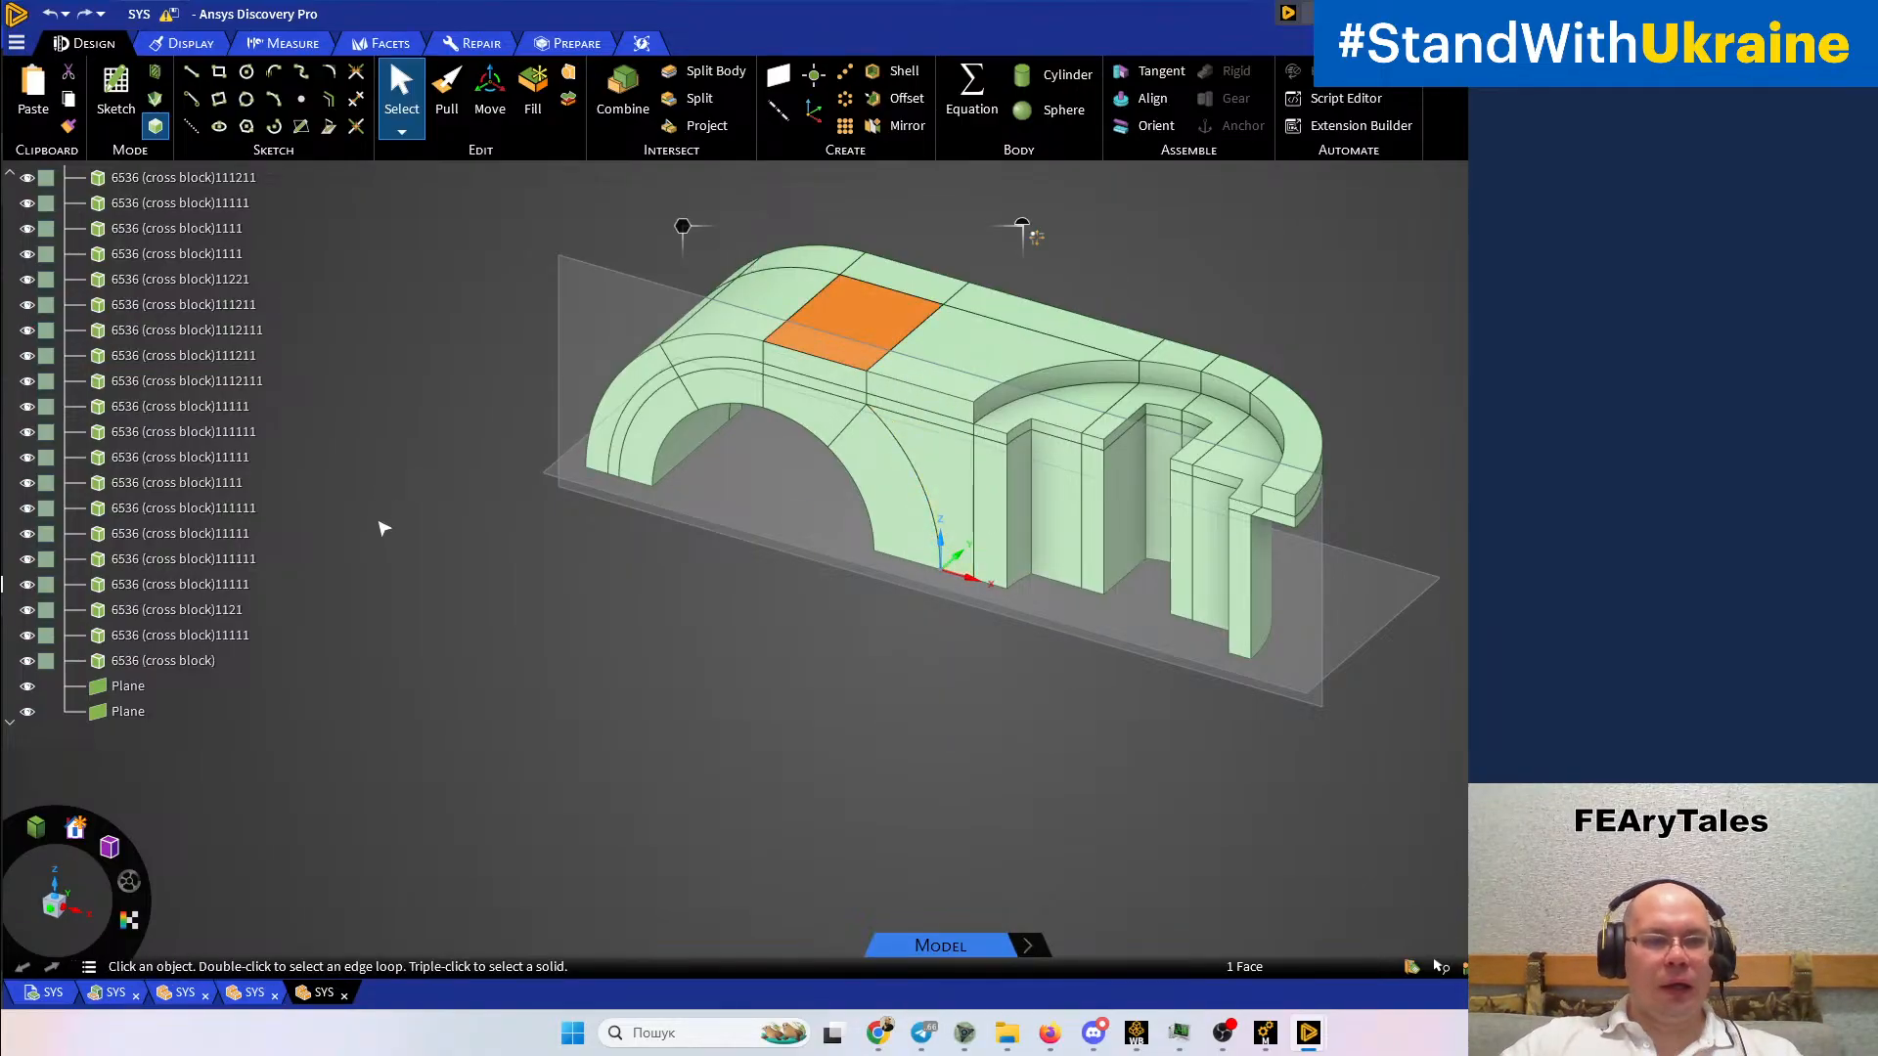
# Move all the sliced quarter bodies into one new component and collapse it in the structure tree
pyautogui.click(162, 665)
pyautogui.scroll(2, 140, 570)
pyautogui.scroll(5, 140, 569)
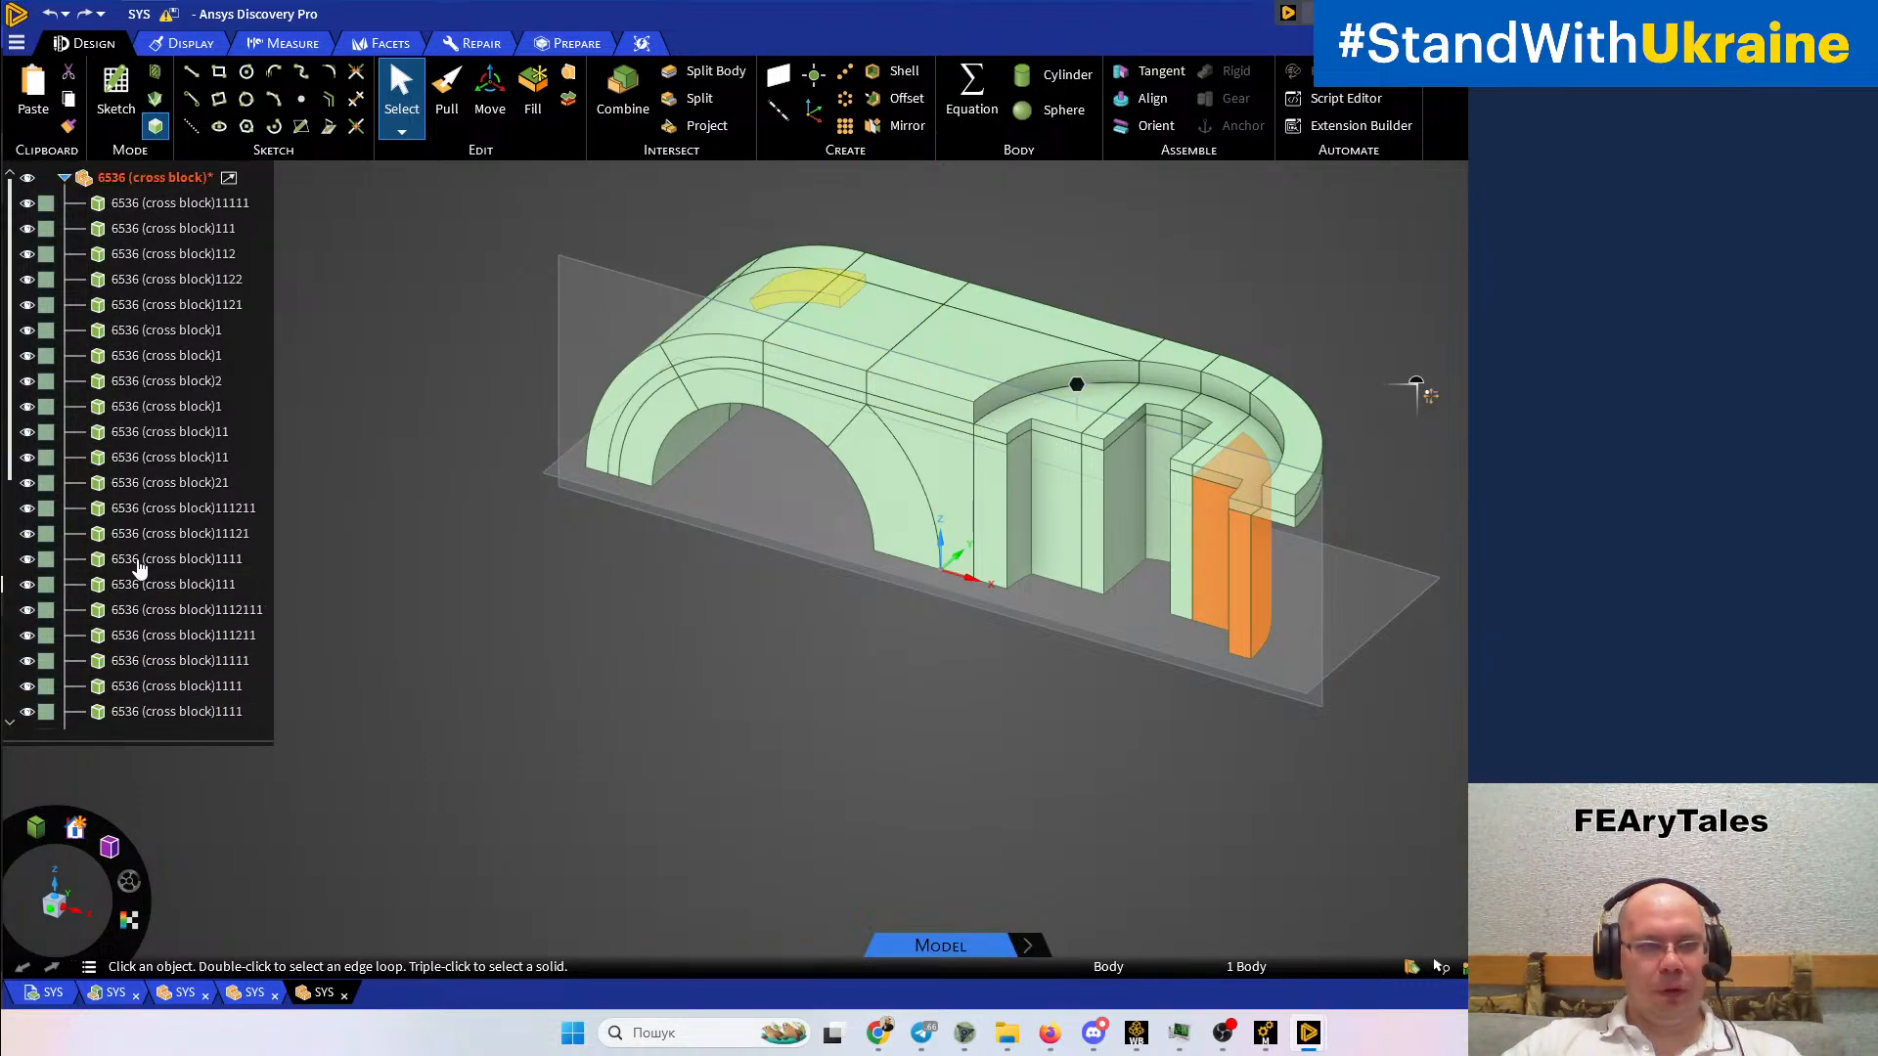
pyautogui.keyDown('shift'); pyautogui.click(141, 204); pyautogui.keyUp('shift')
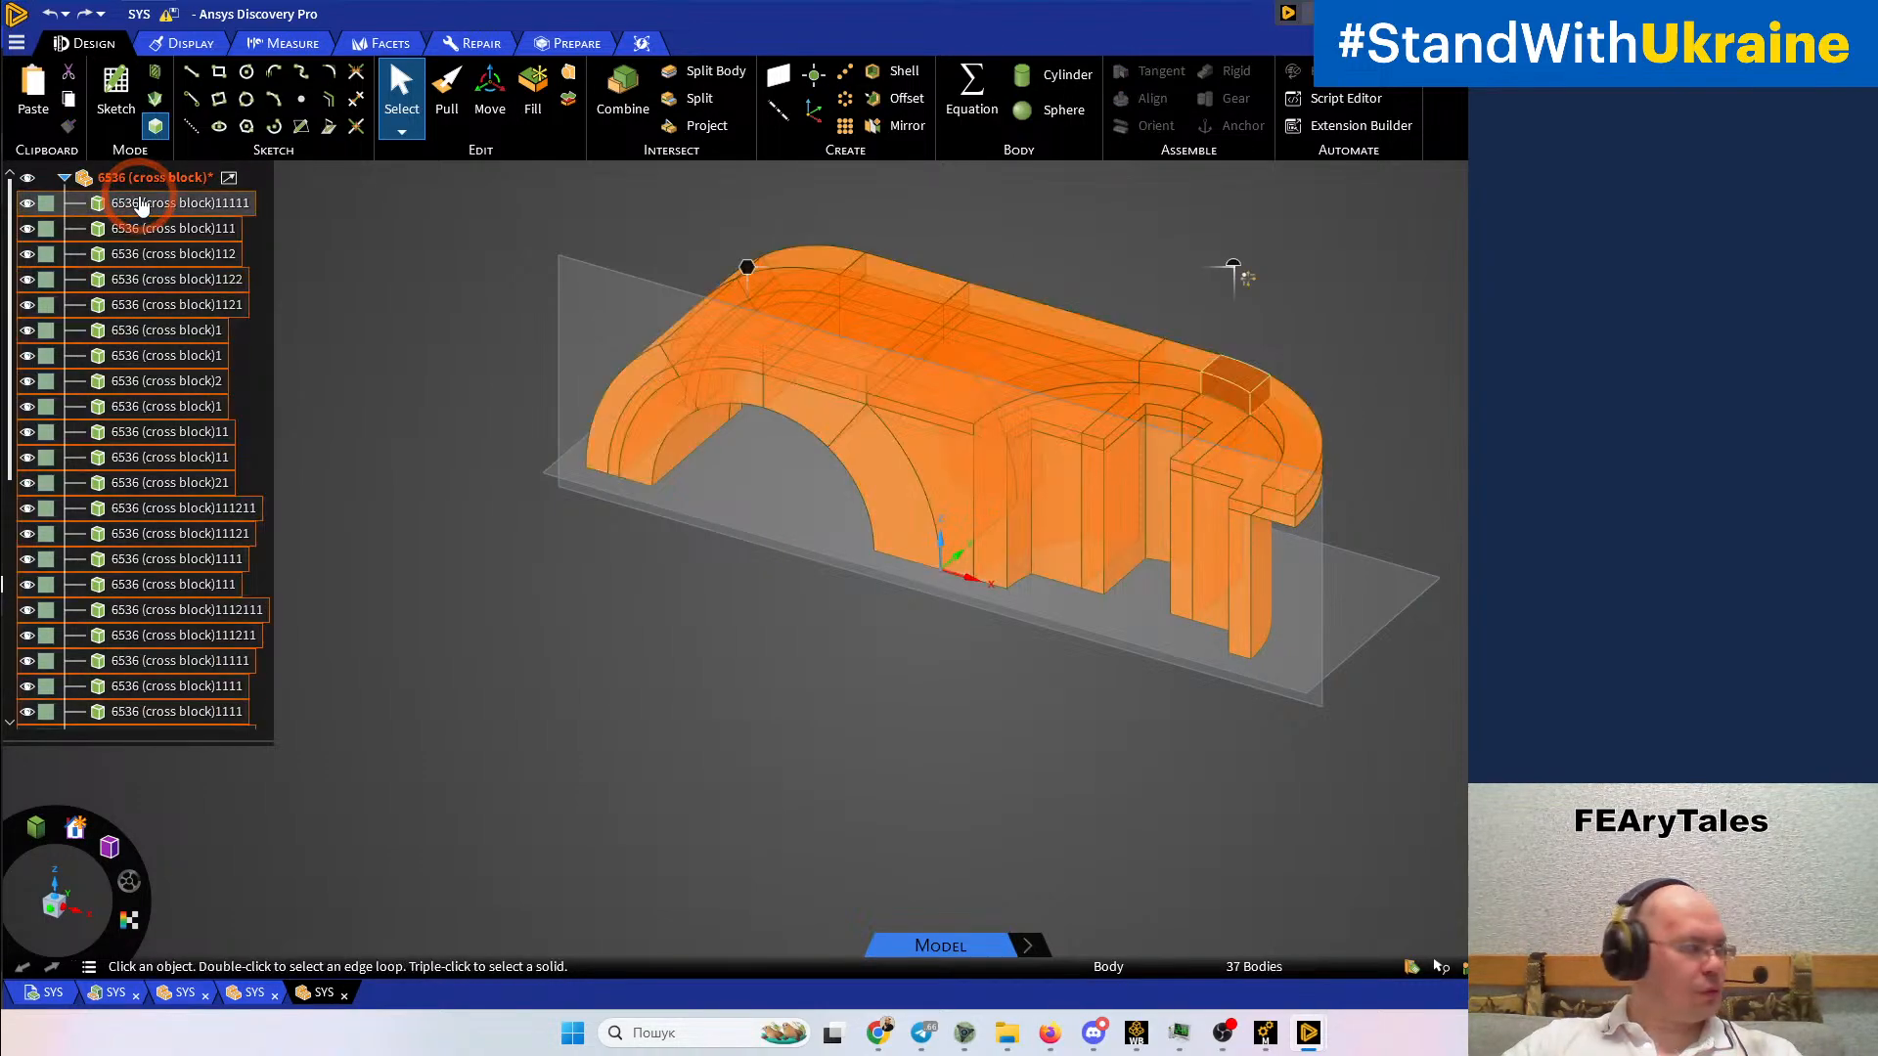
pyautogui.rightClick(141, 203)
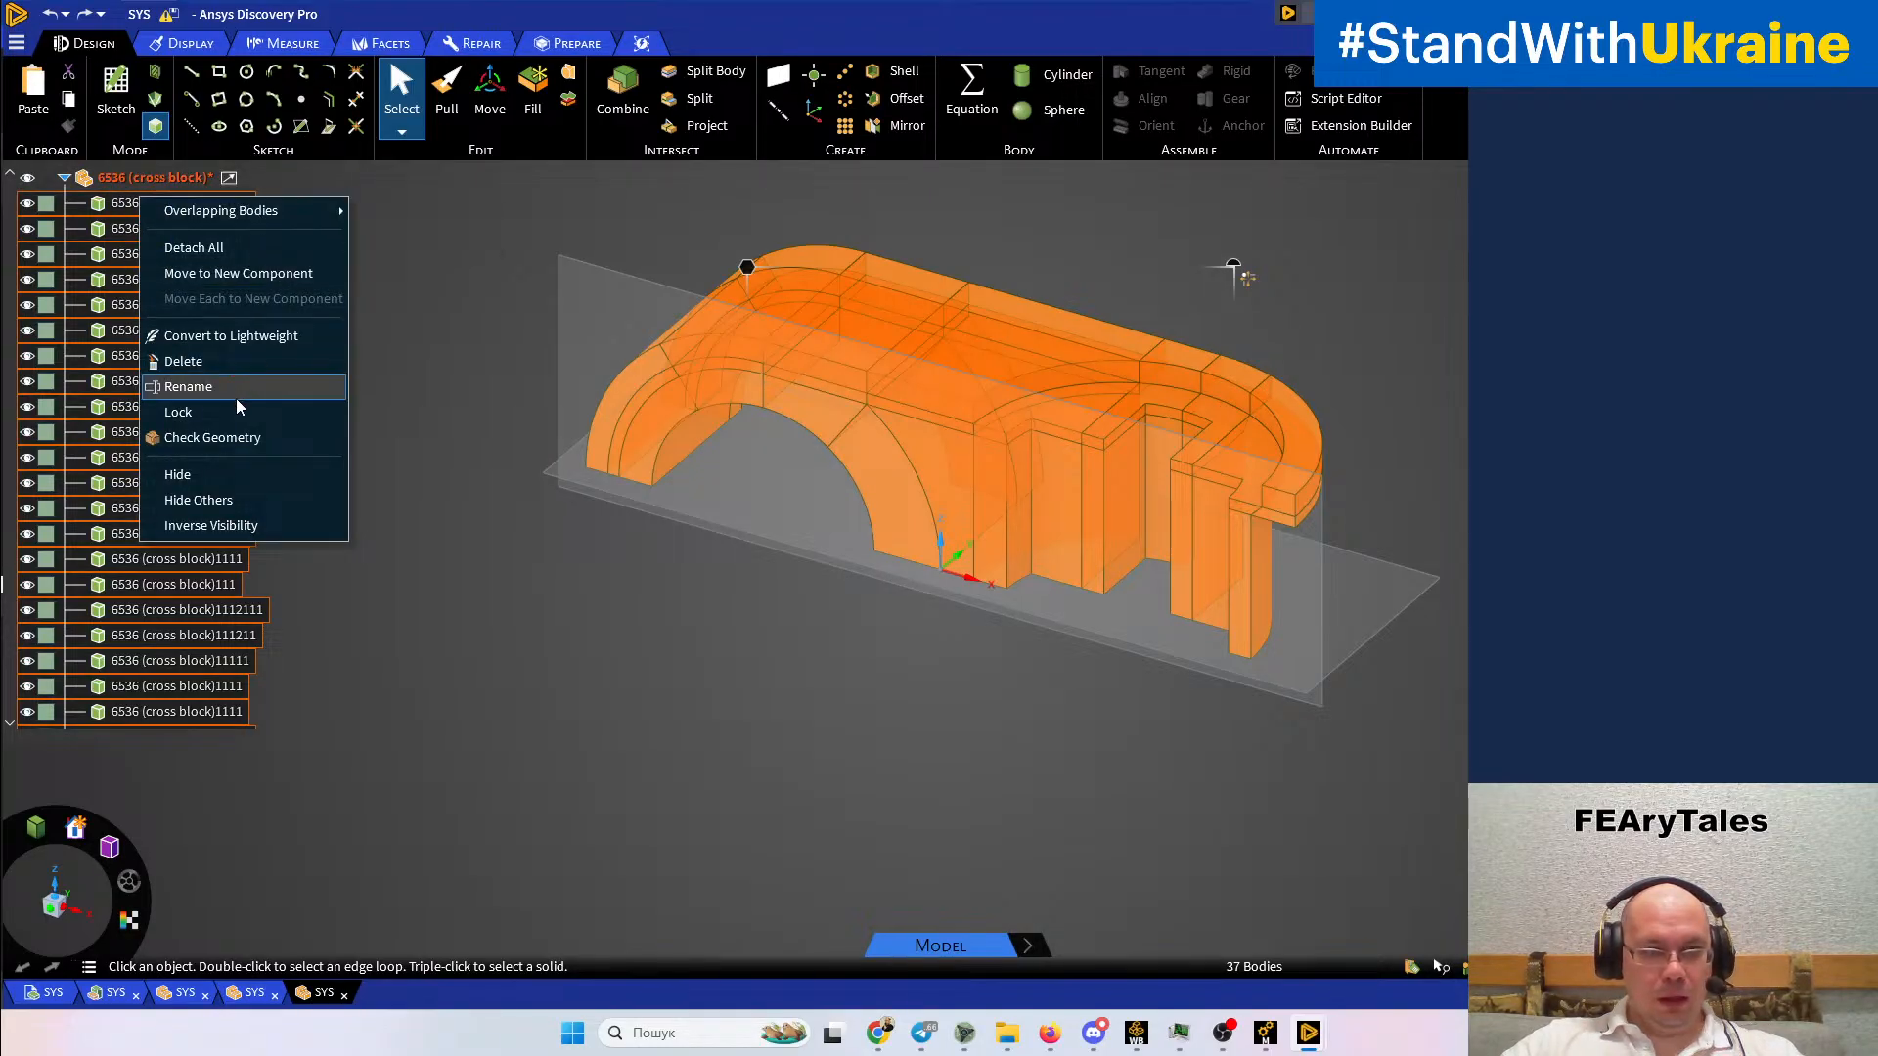
pyautogui.click(253, 278)
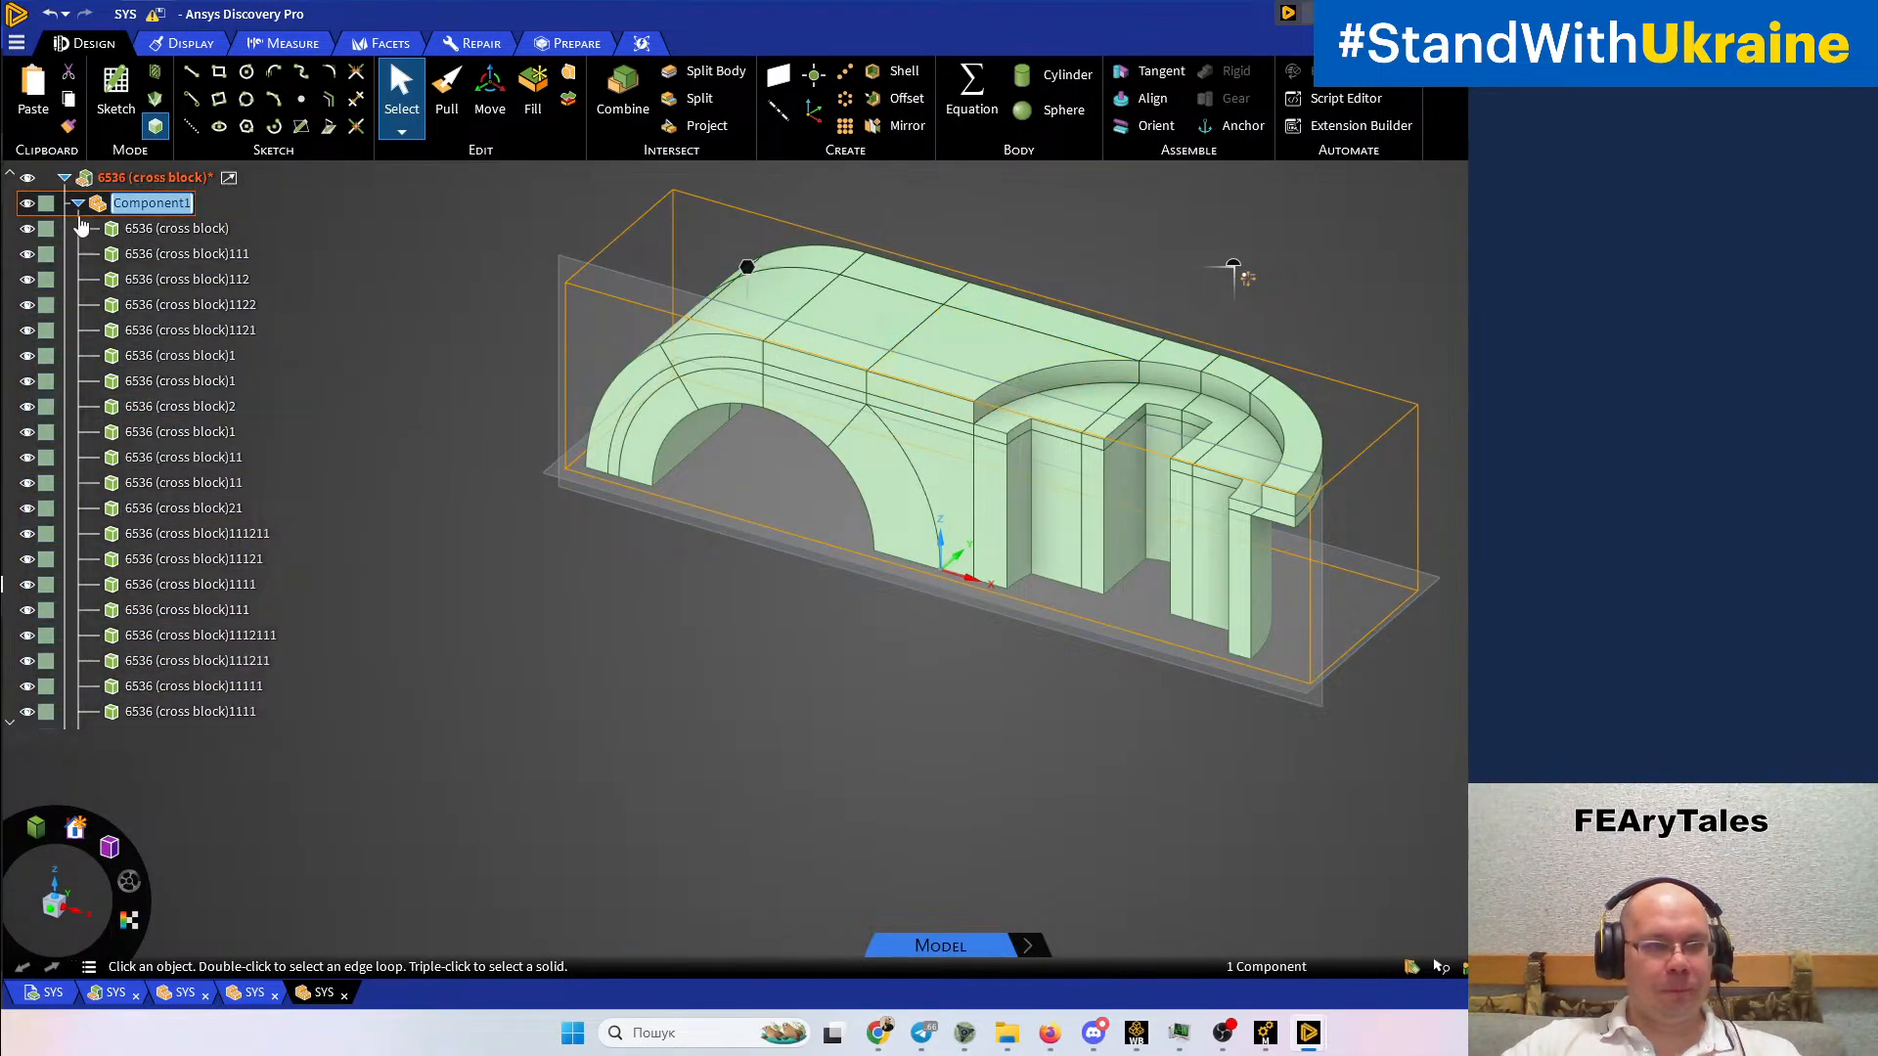
pyautogui.click(78, 202)
pyautogui.click(360, 337)
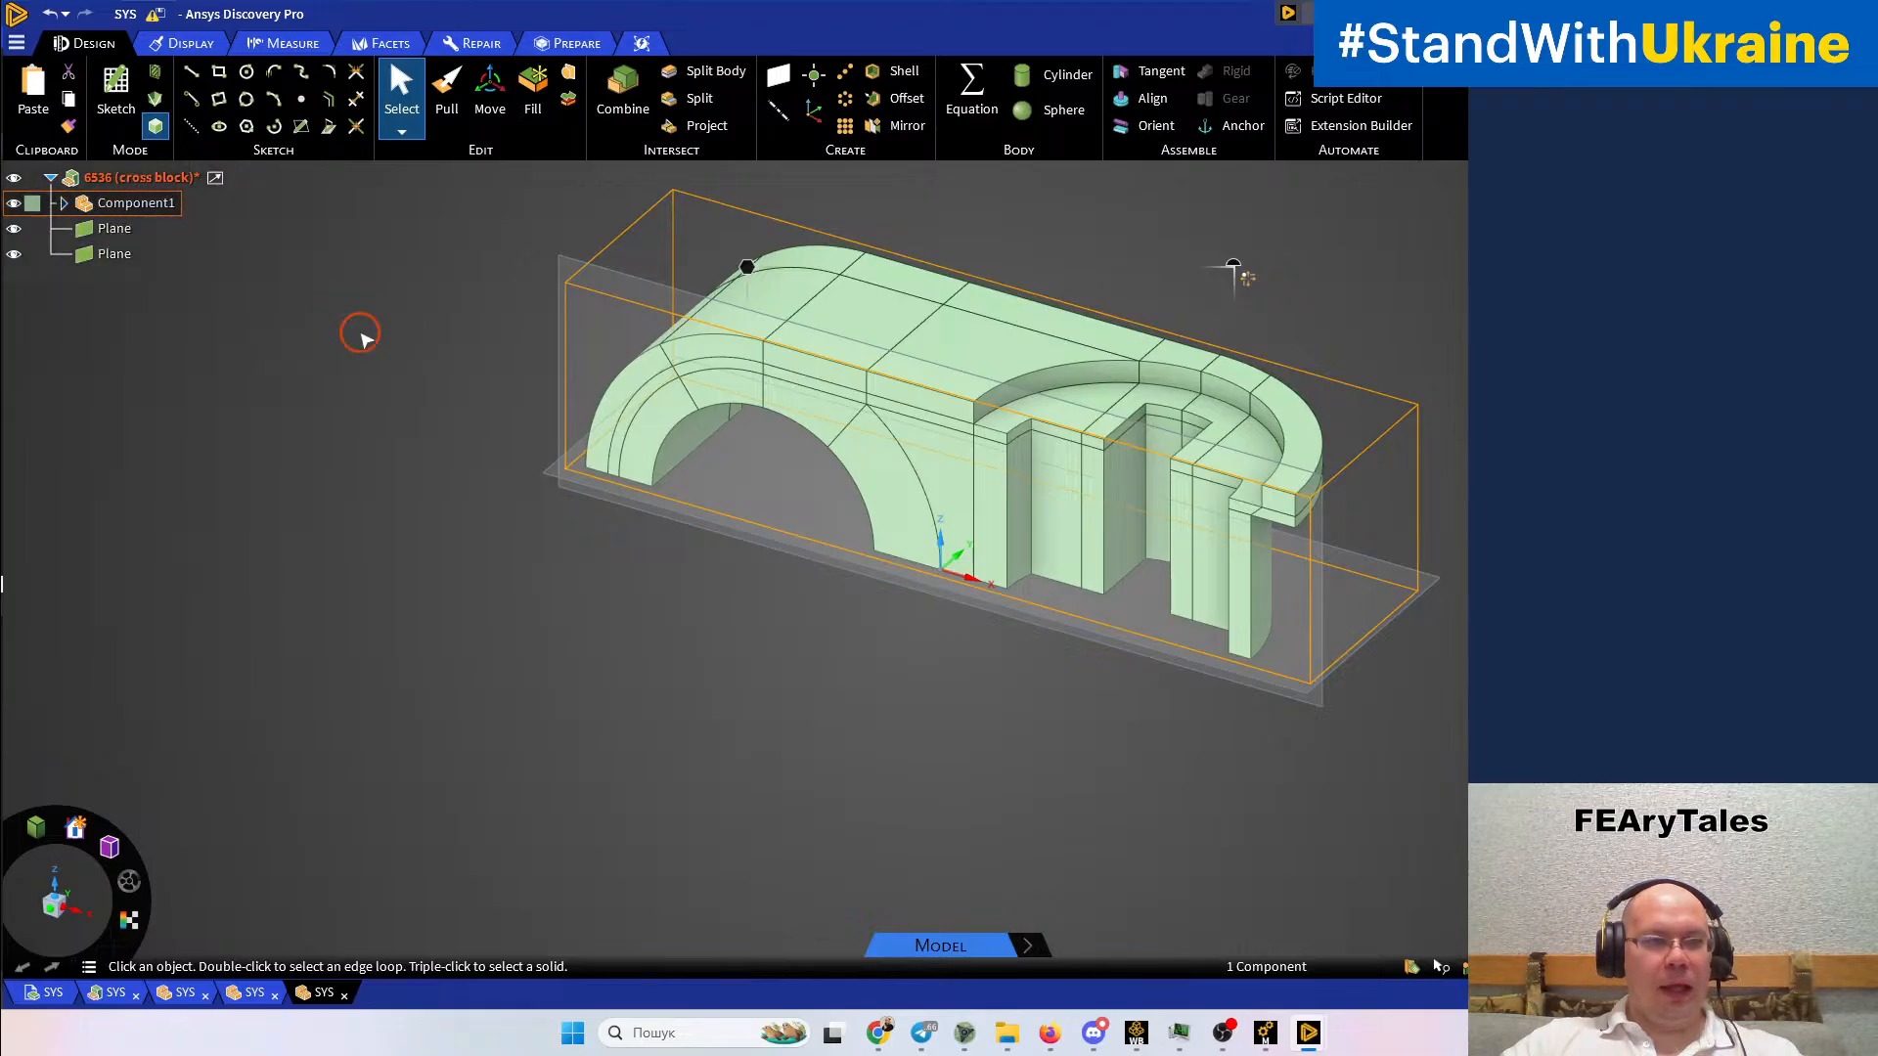
# Mirror the quarter component about the vertical plane to form half of the cross block
pyautogui.click(894, 144)
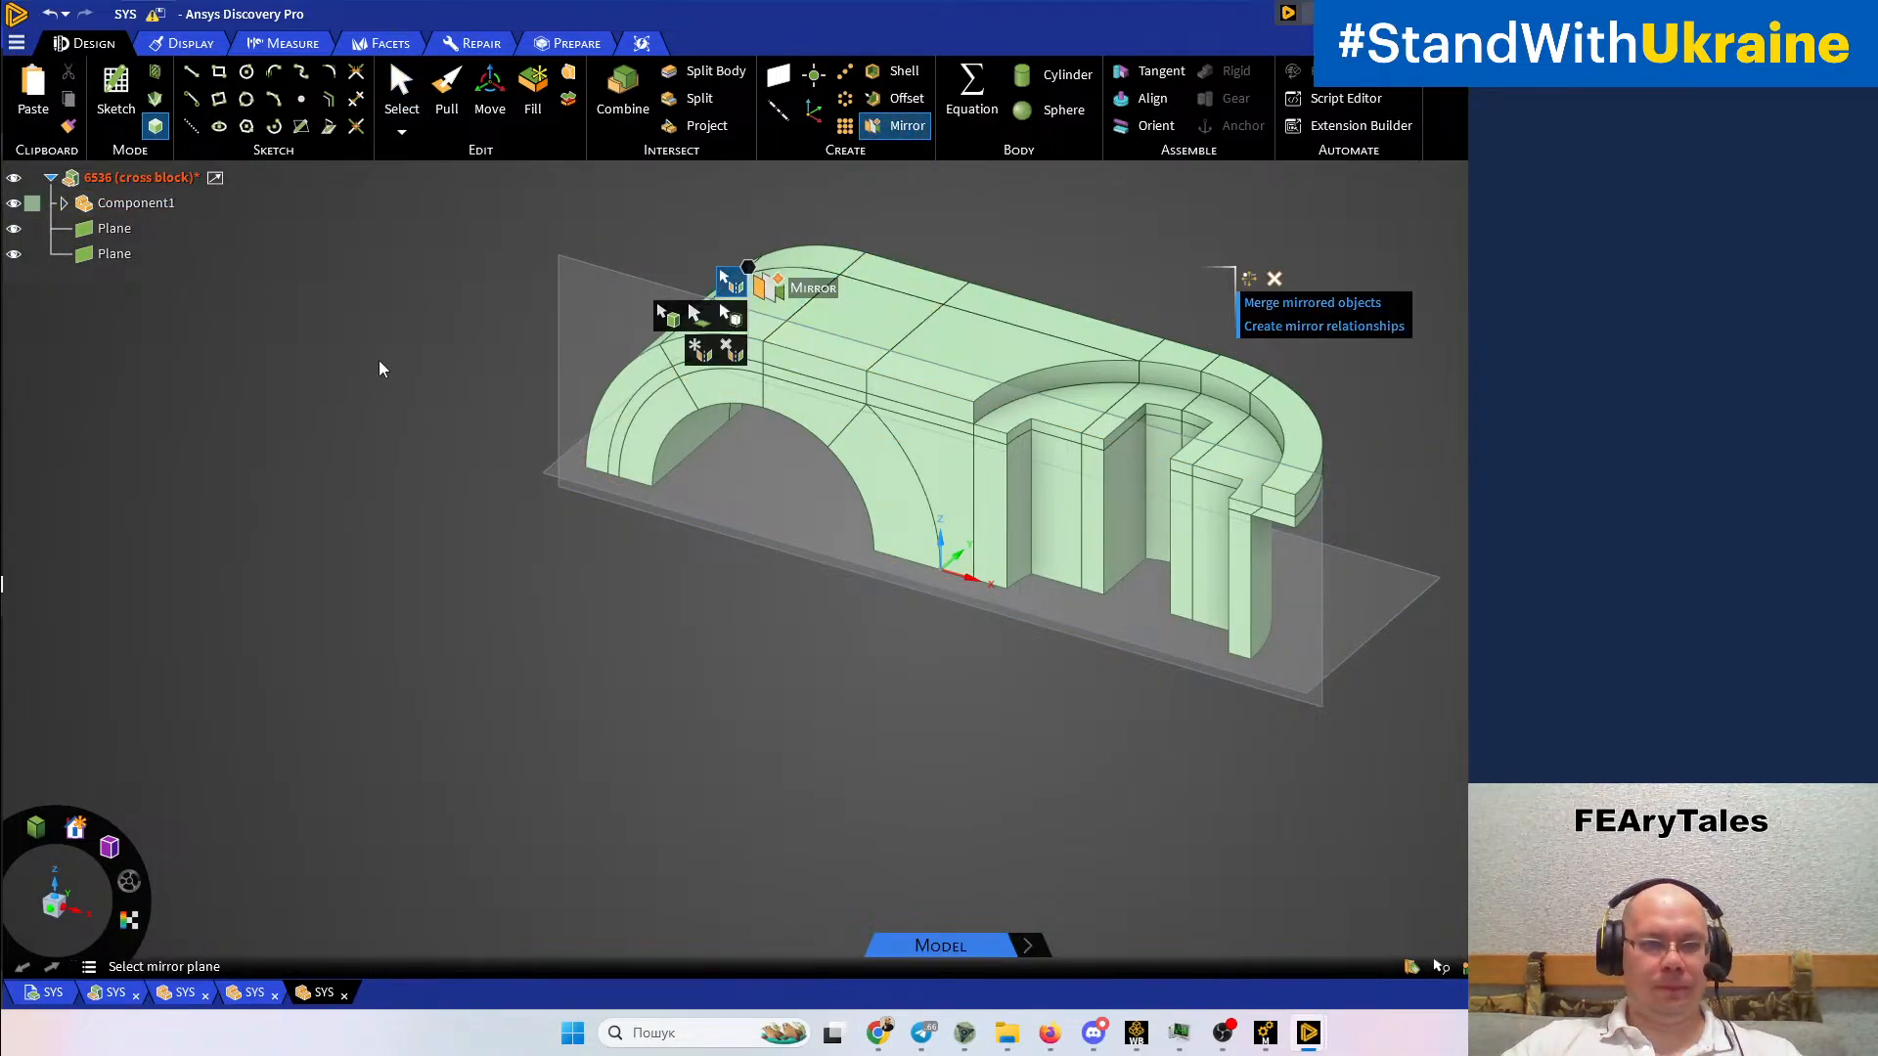
pyautogui.click(607, 270)
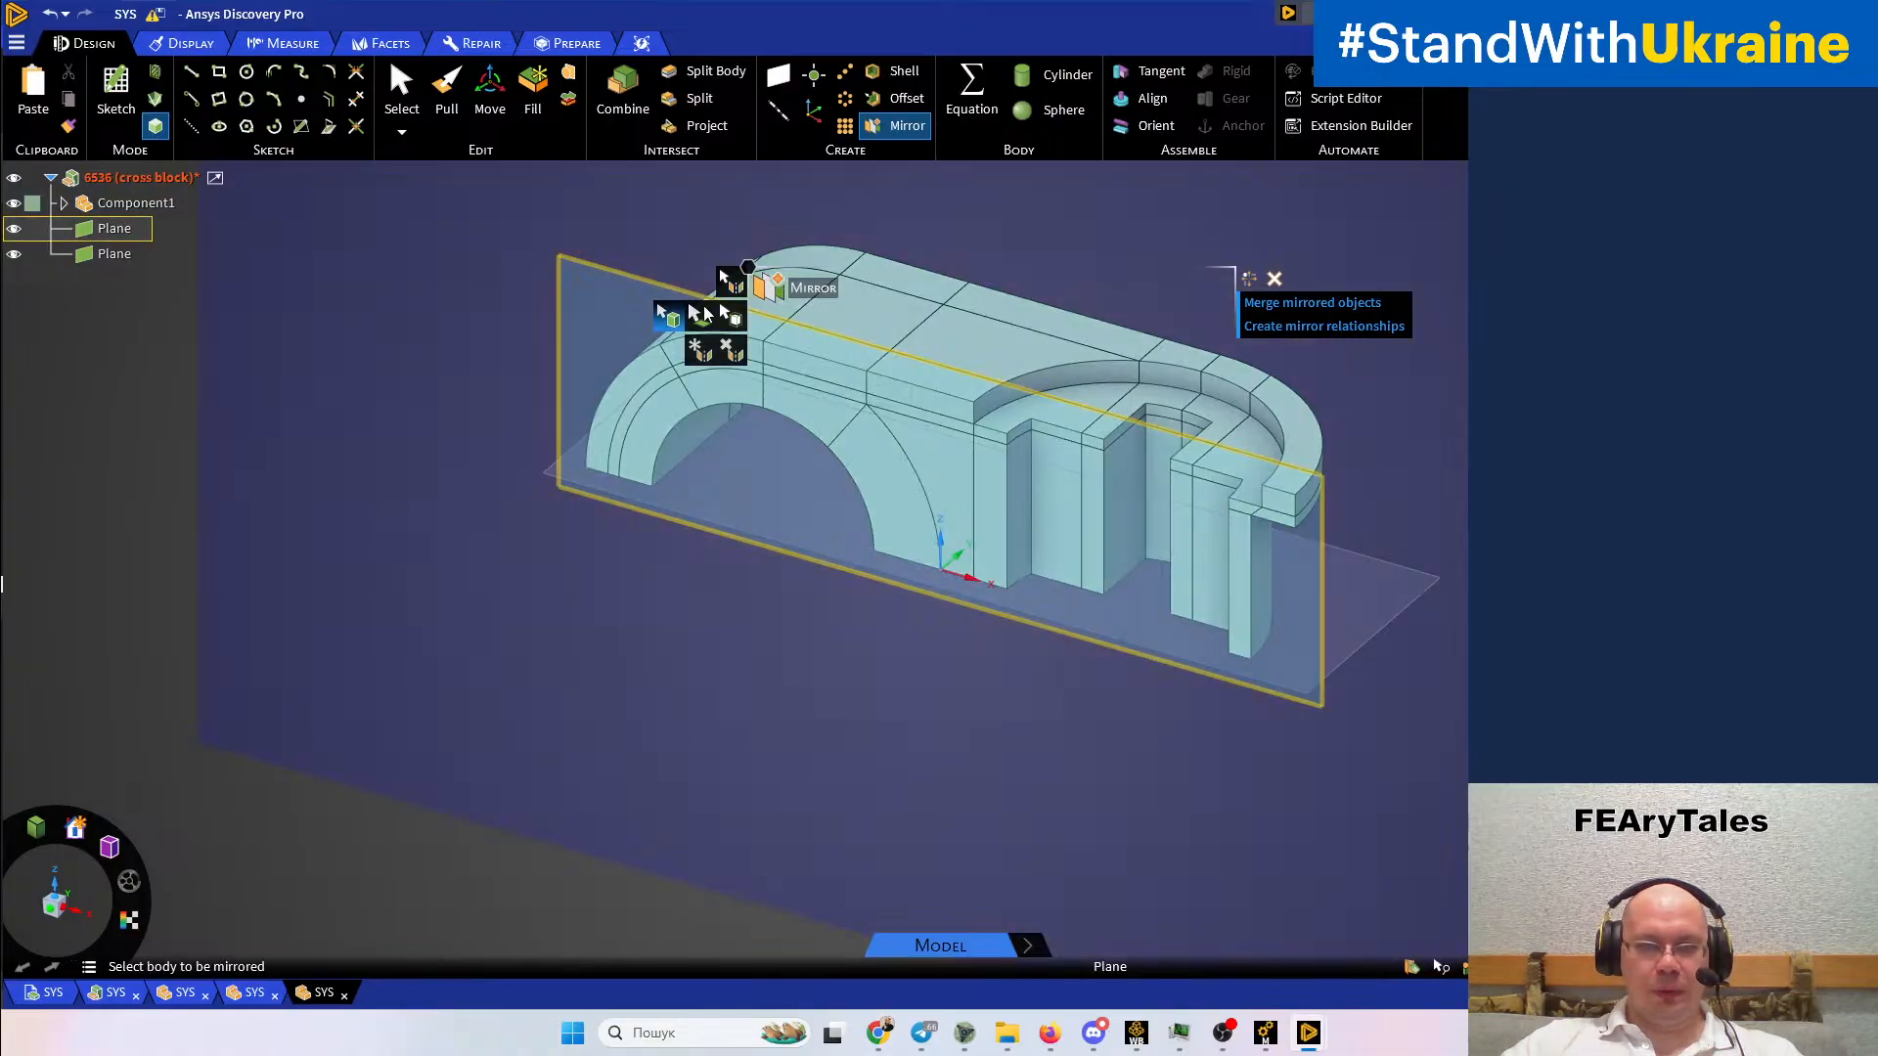
pyautogui.click(730, 318)
pyautogui.click(145, 205)
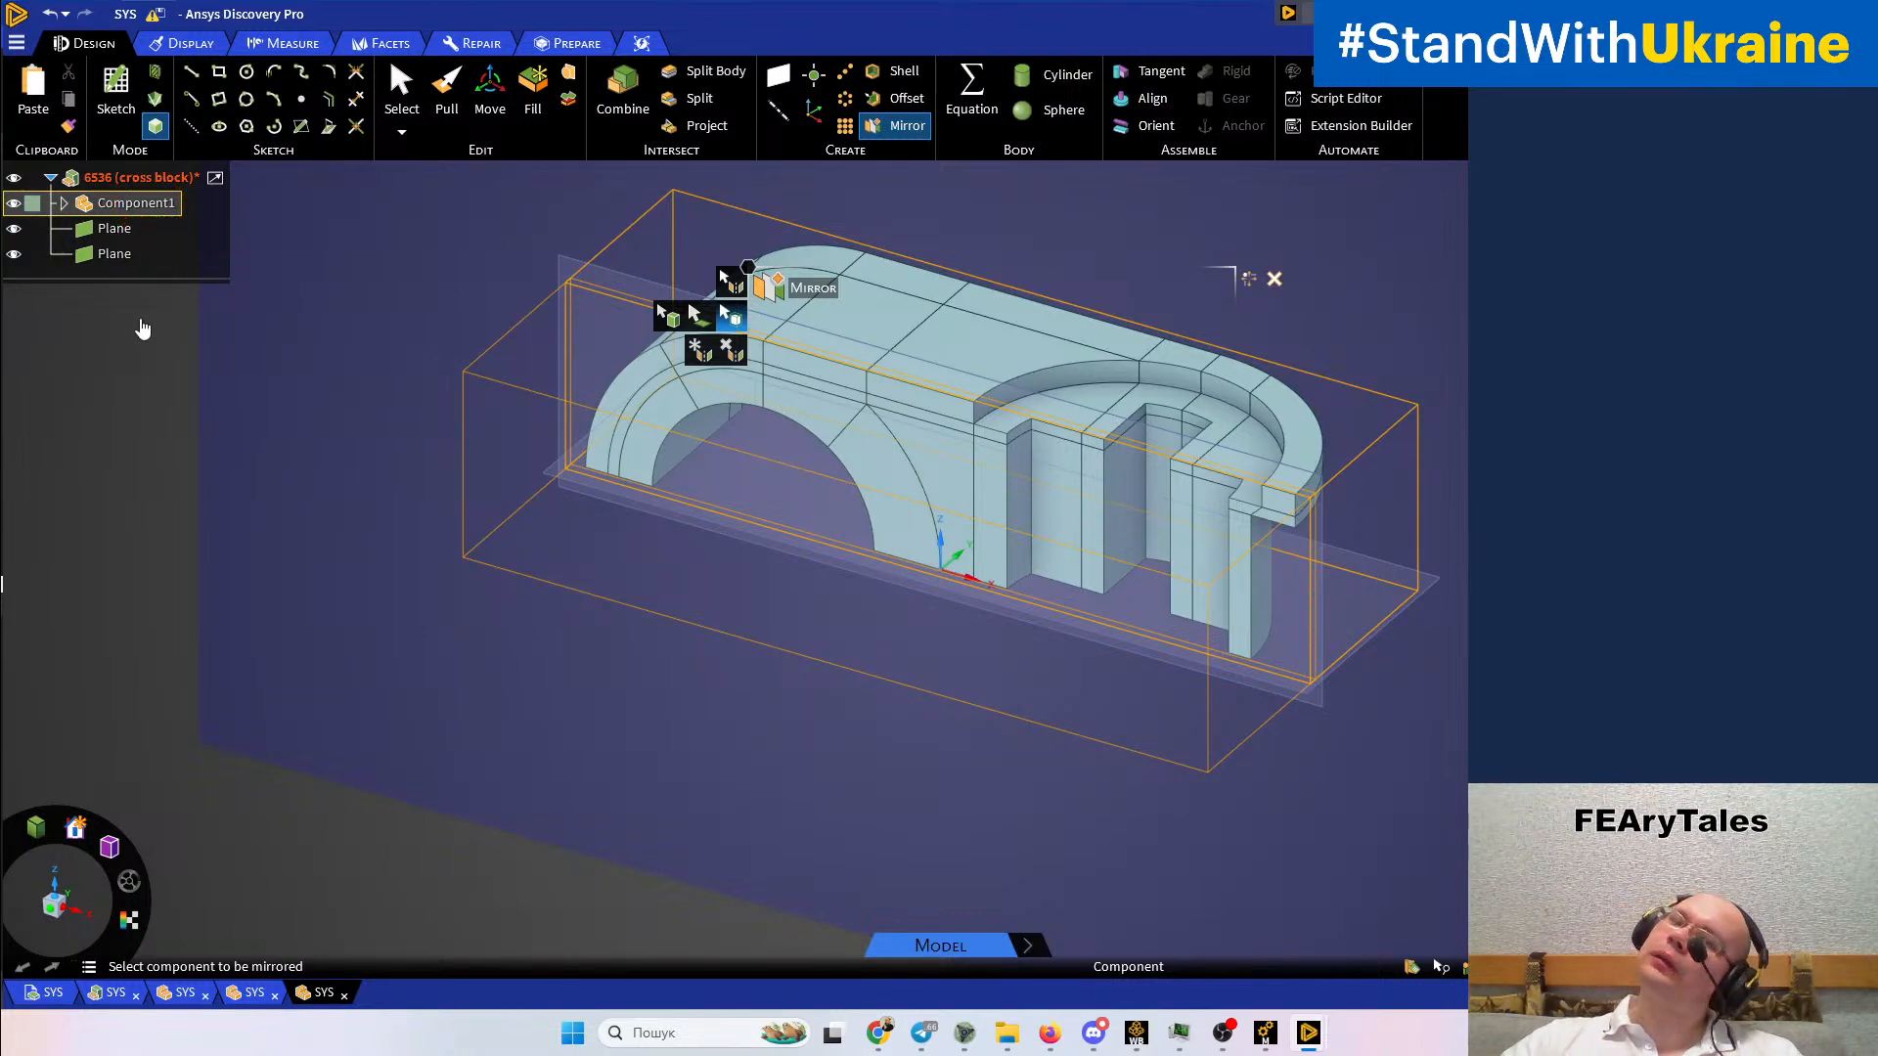
pyautogui.click(473, 508)
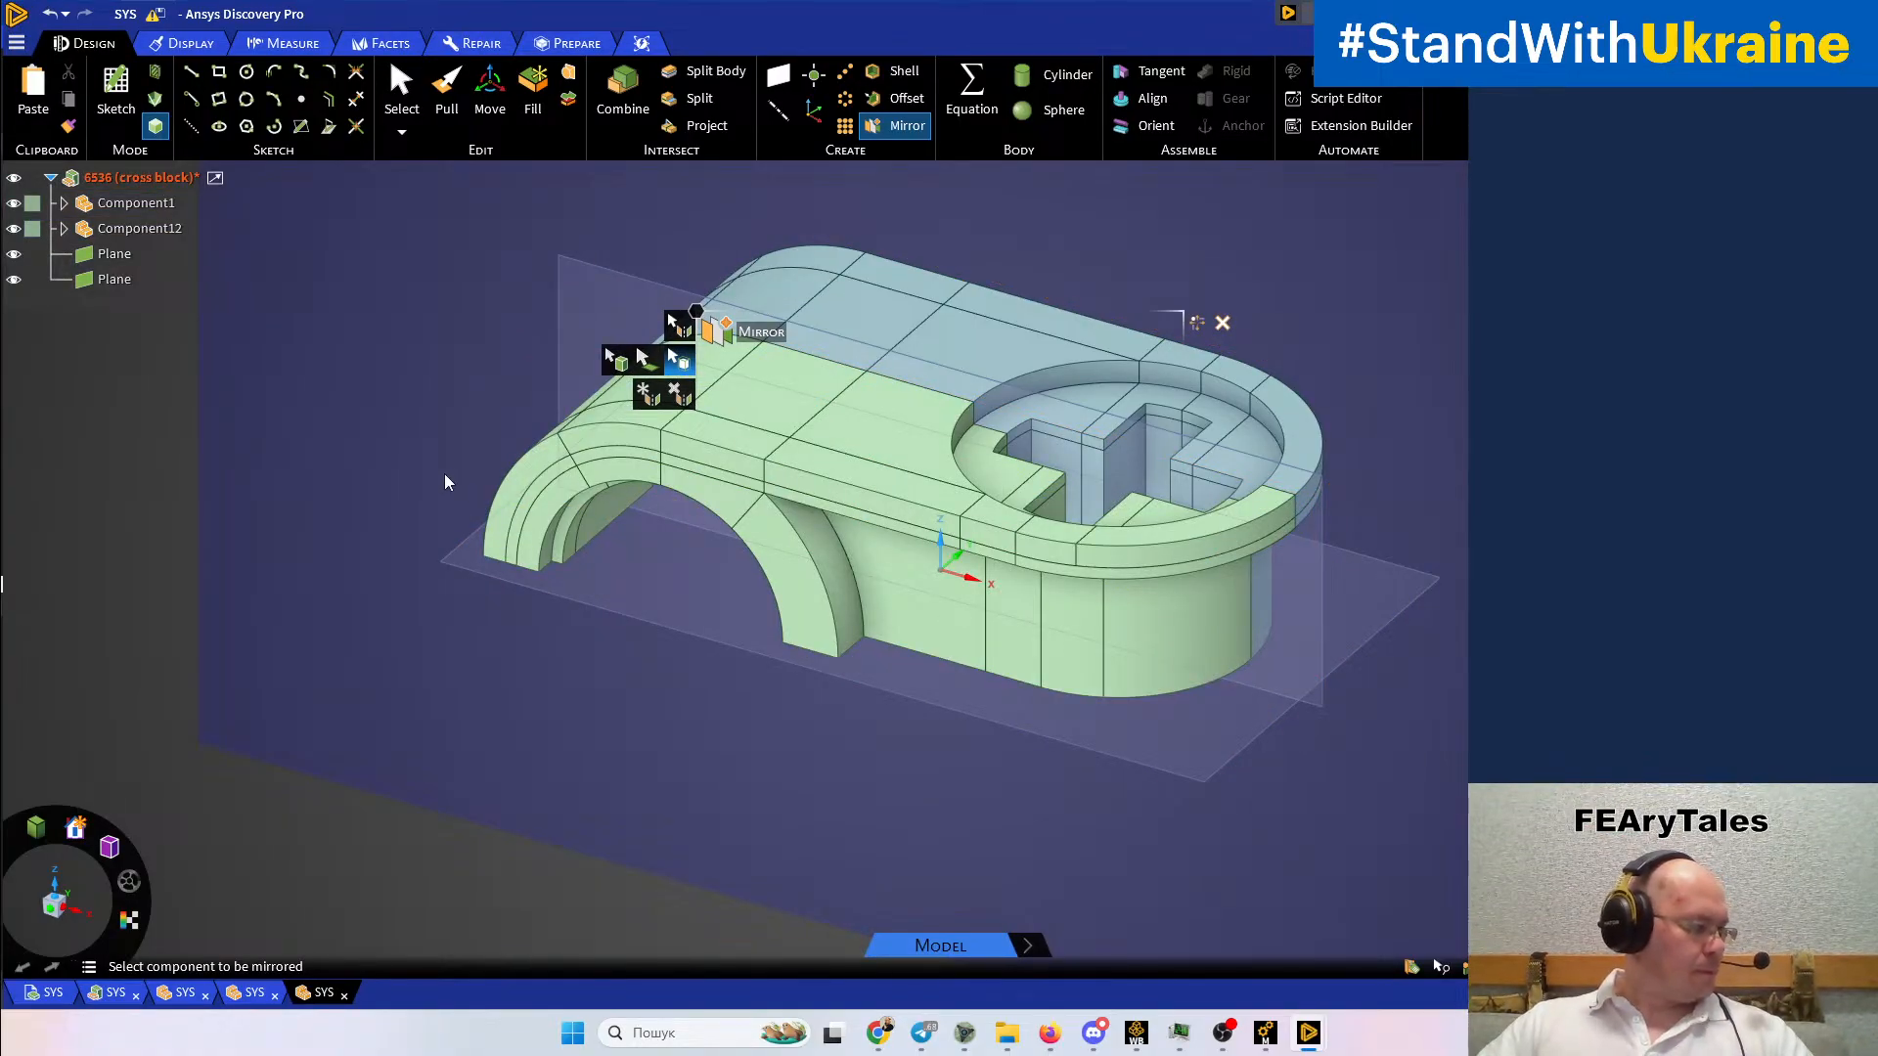
# Mirror both quarter components about the other, horizontal plane to complete the full cross block
pyautogui.scroll(-3, 907, 486)
pyautogui.moveTo(906, 478); pyautogui.dragTo(1266, 472, button='middle')
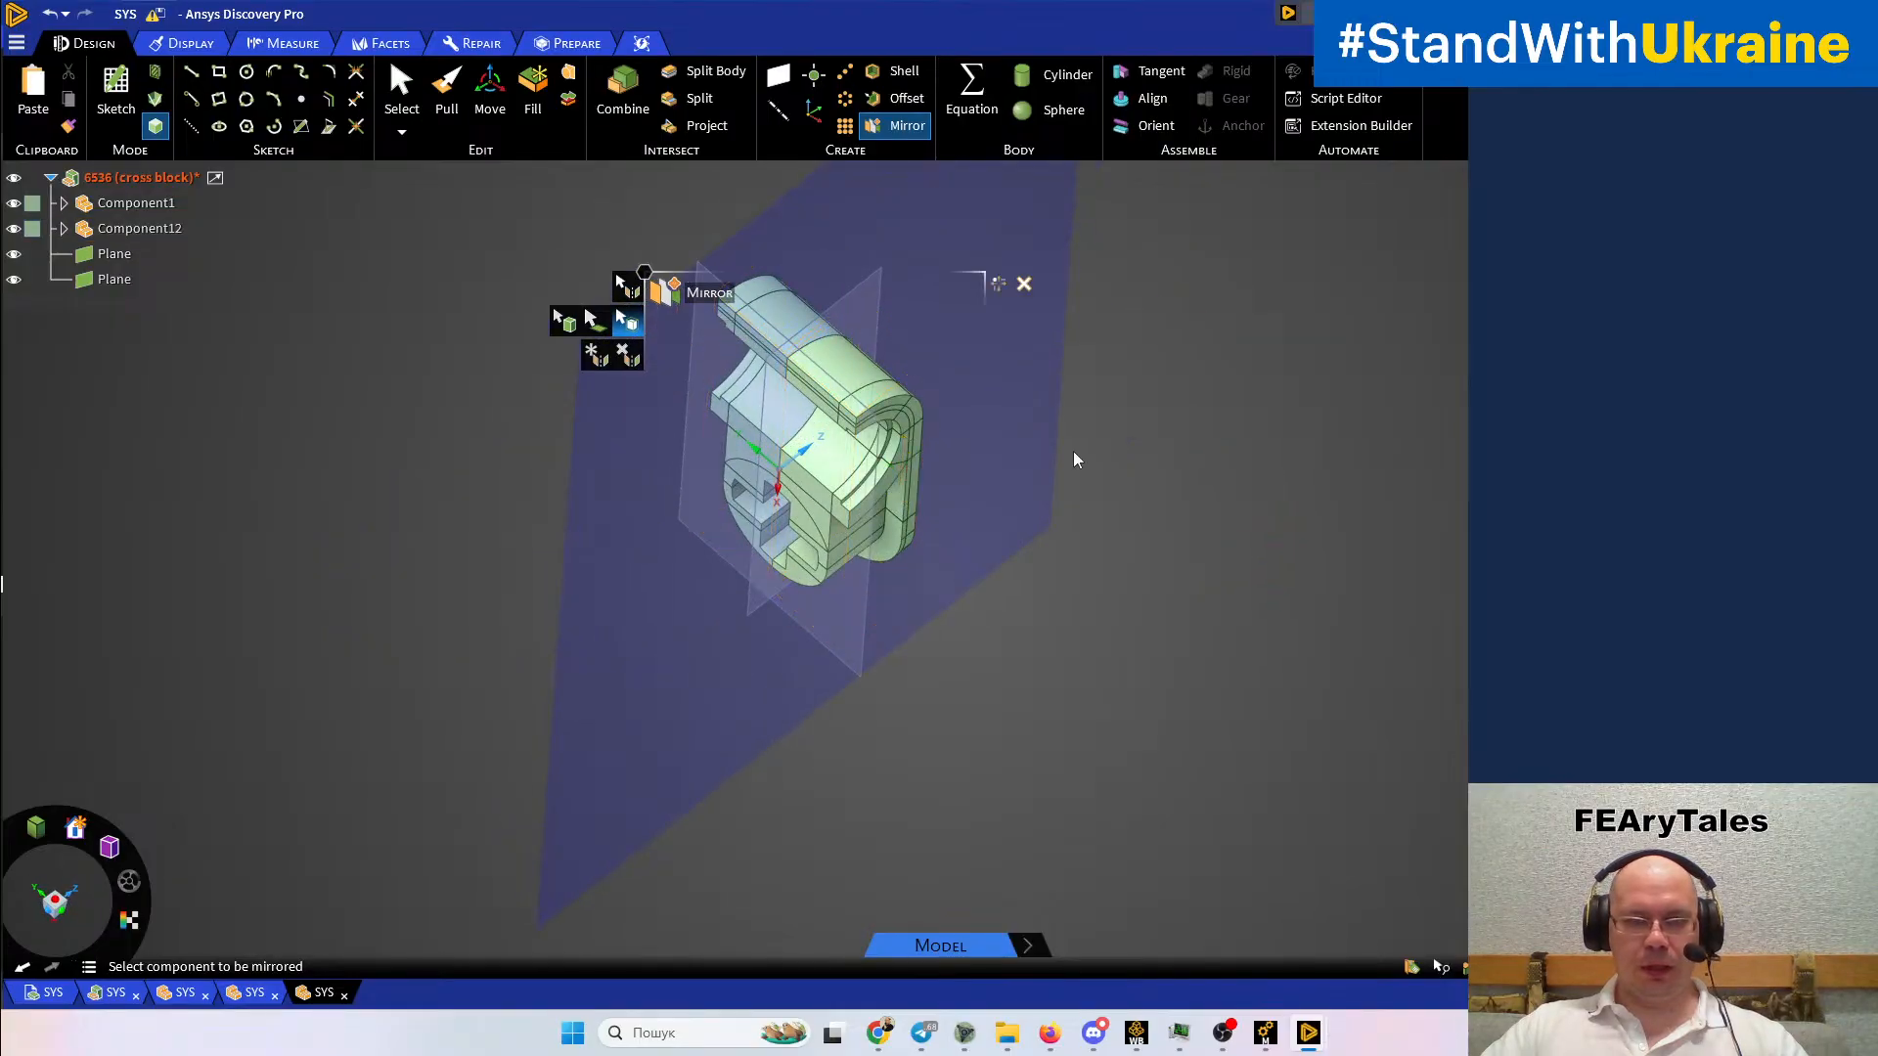
pyautogui.click(722, 267)
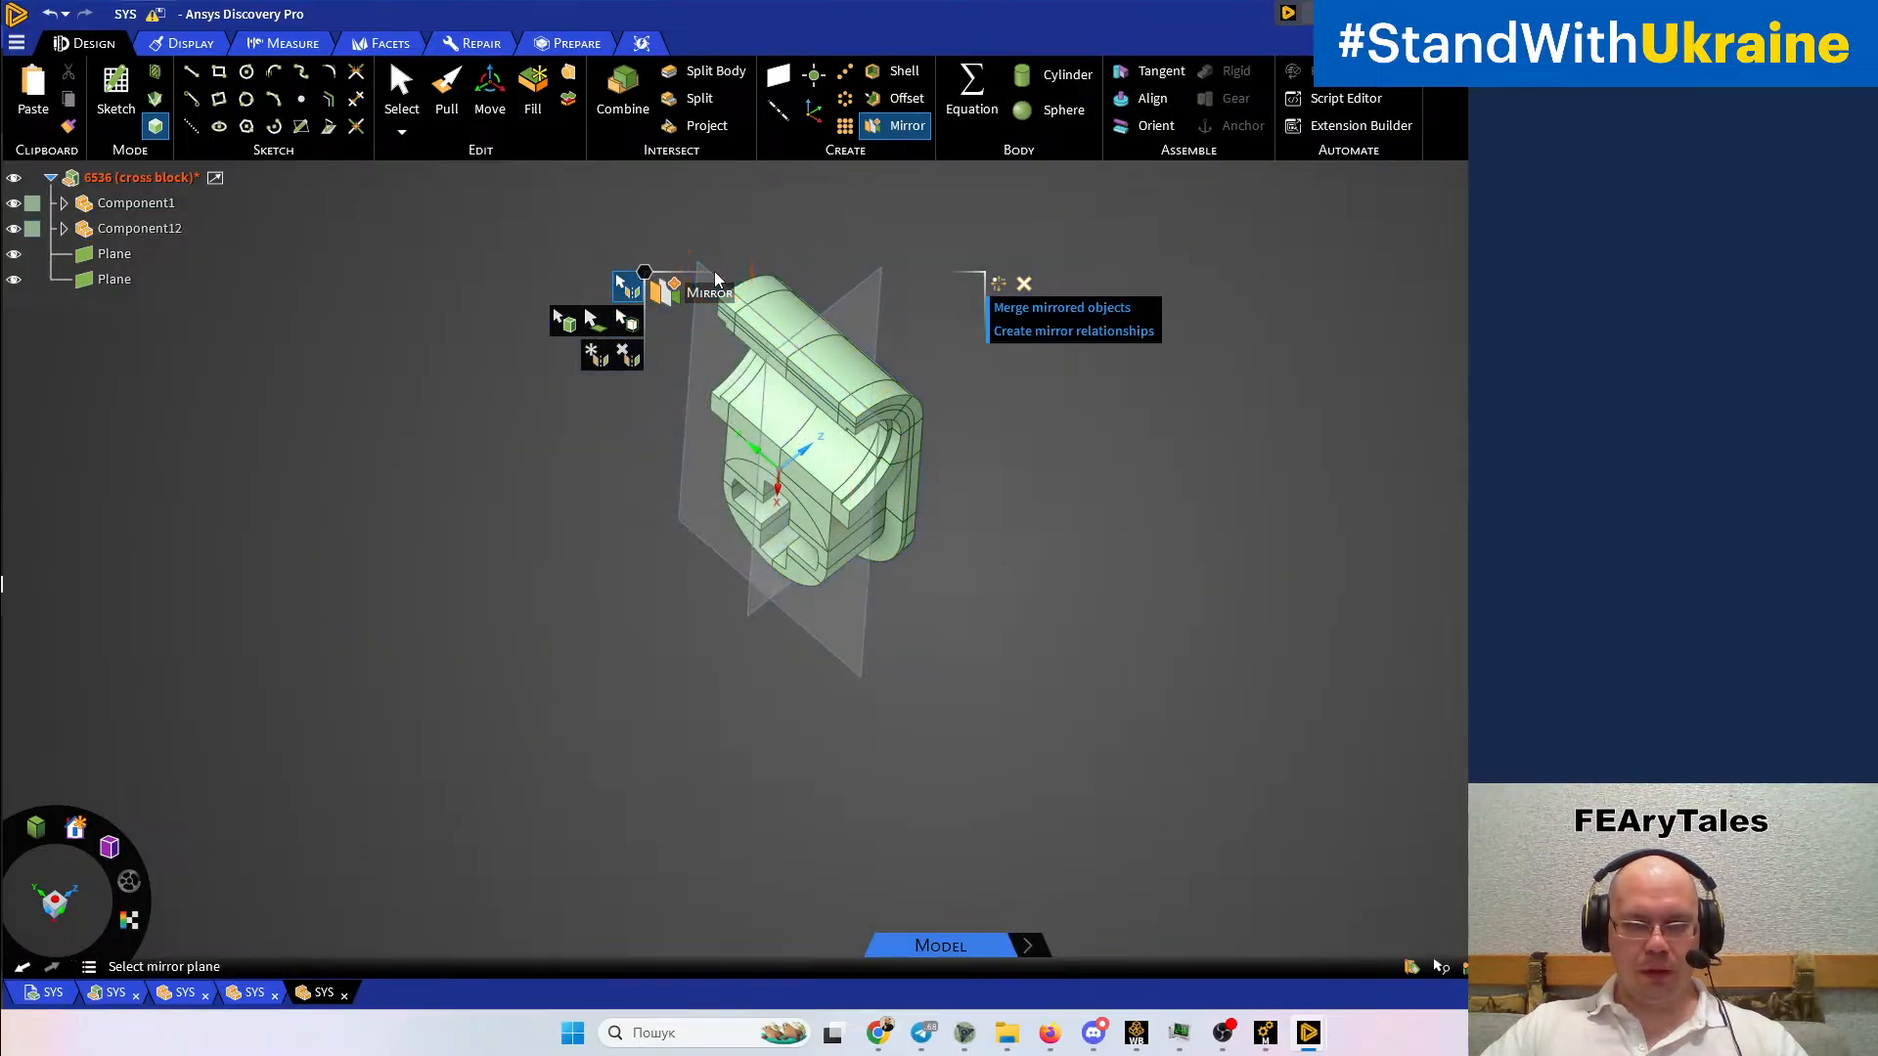
pyautogui.click(710, 276)
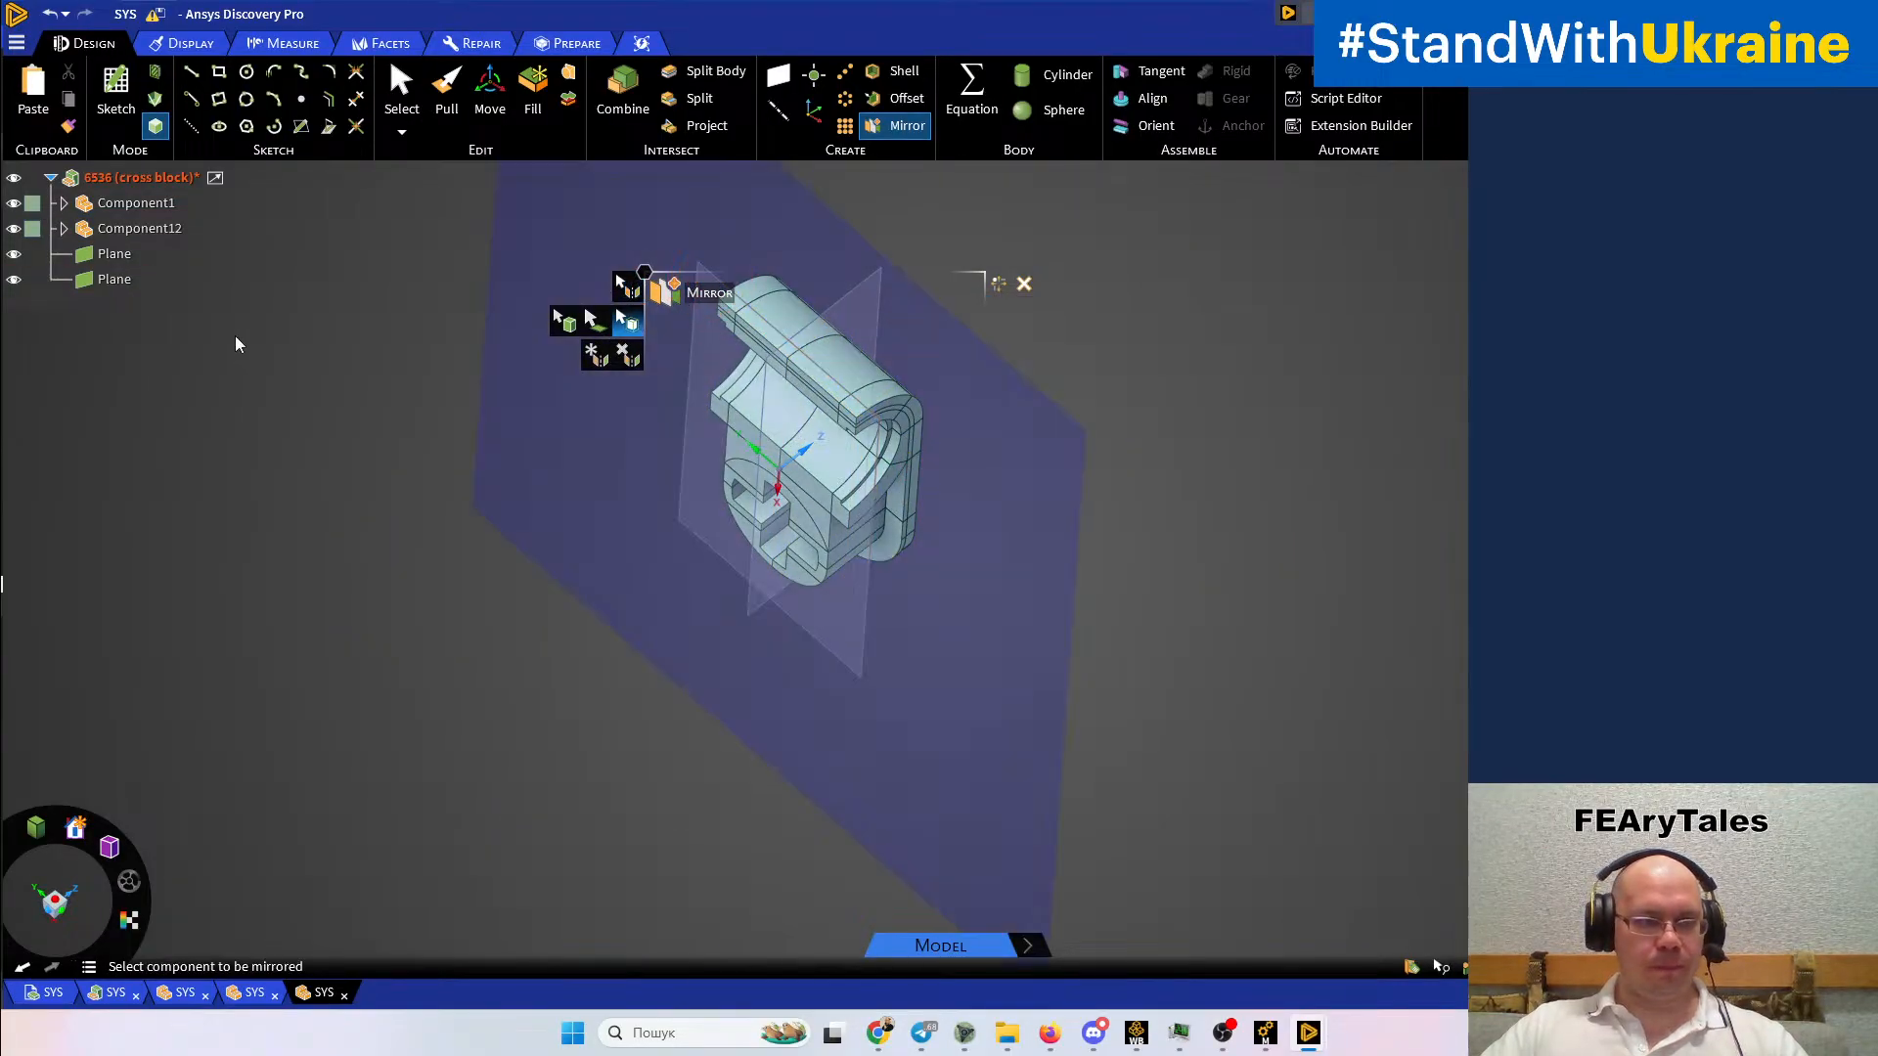
pyautogui.click(130, 203)
pyautogui.click(123, 227)
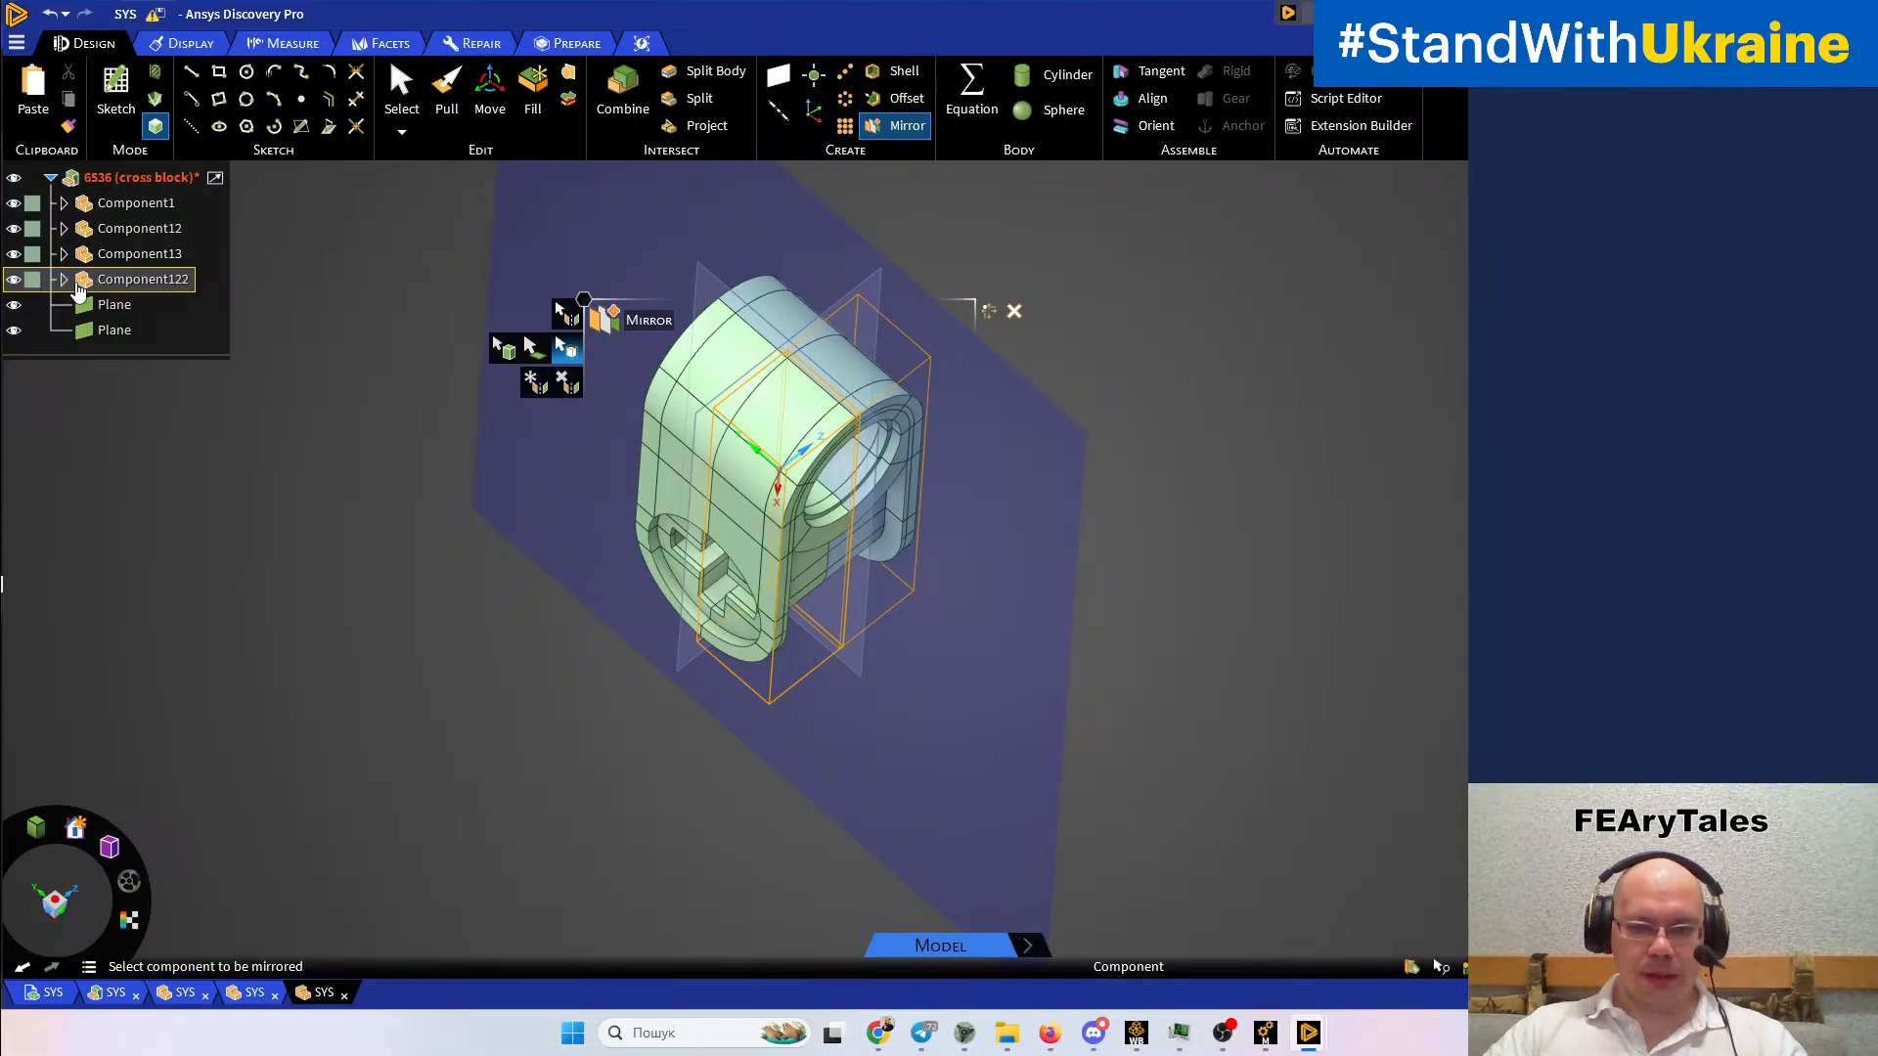
pyautogui.moveTo(527, 699); pyautogui.dragTo(543, 596, button='middle')
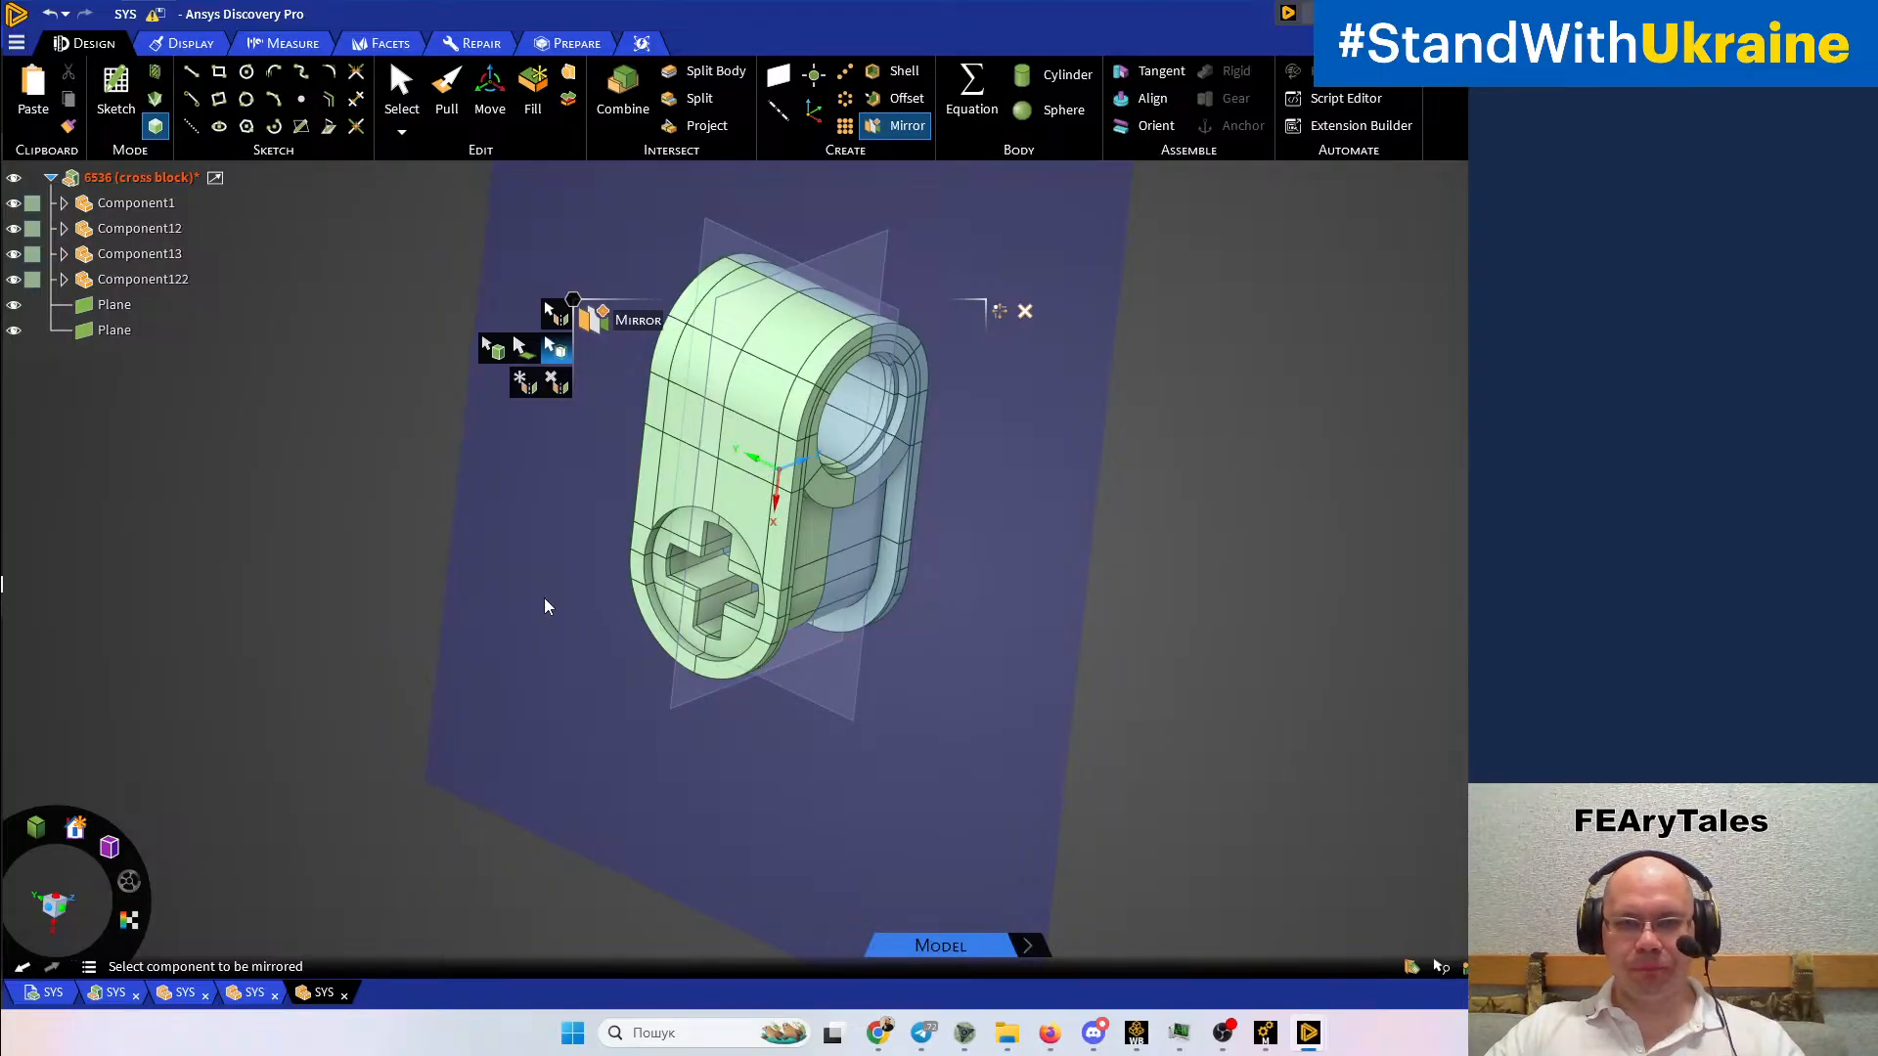
# Close the cross block document and the two other part documents, returning to the vilka_pered_L assembly
pyautogui.click(360, 990)
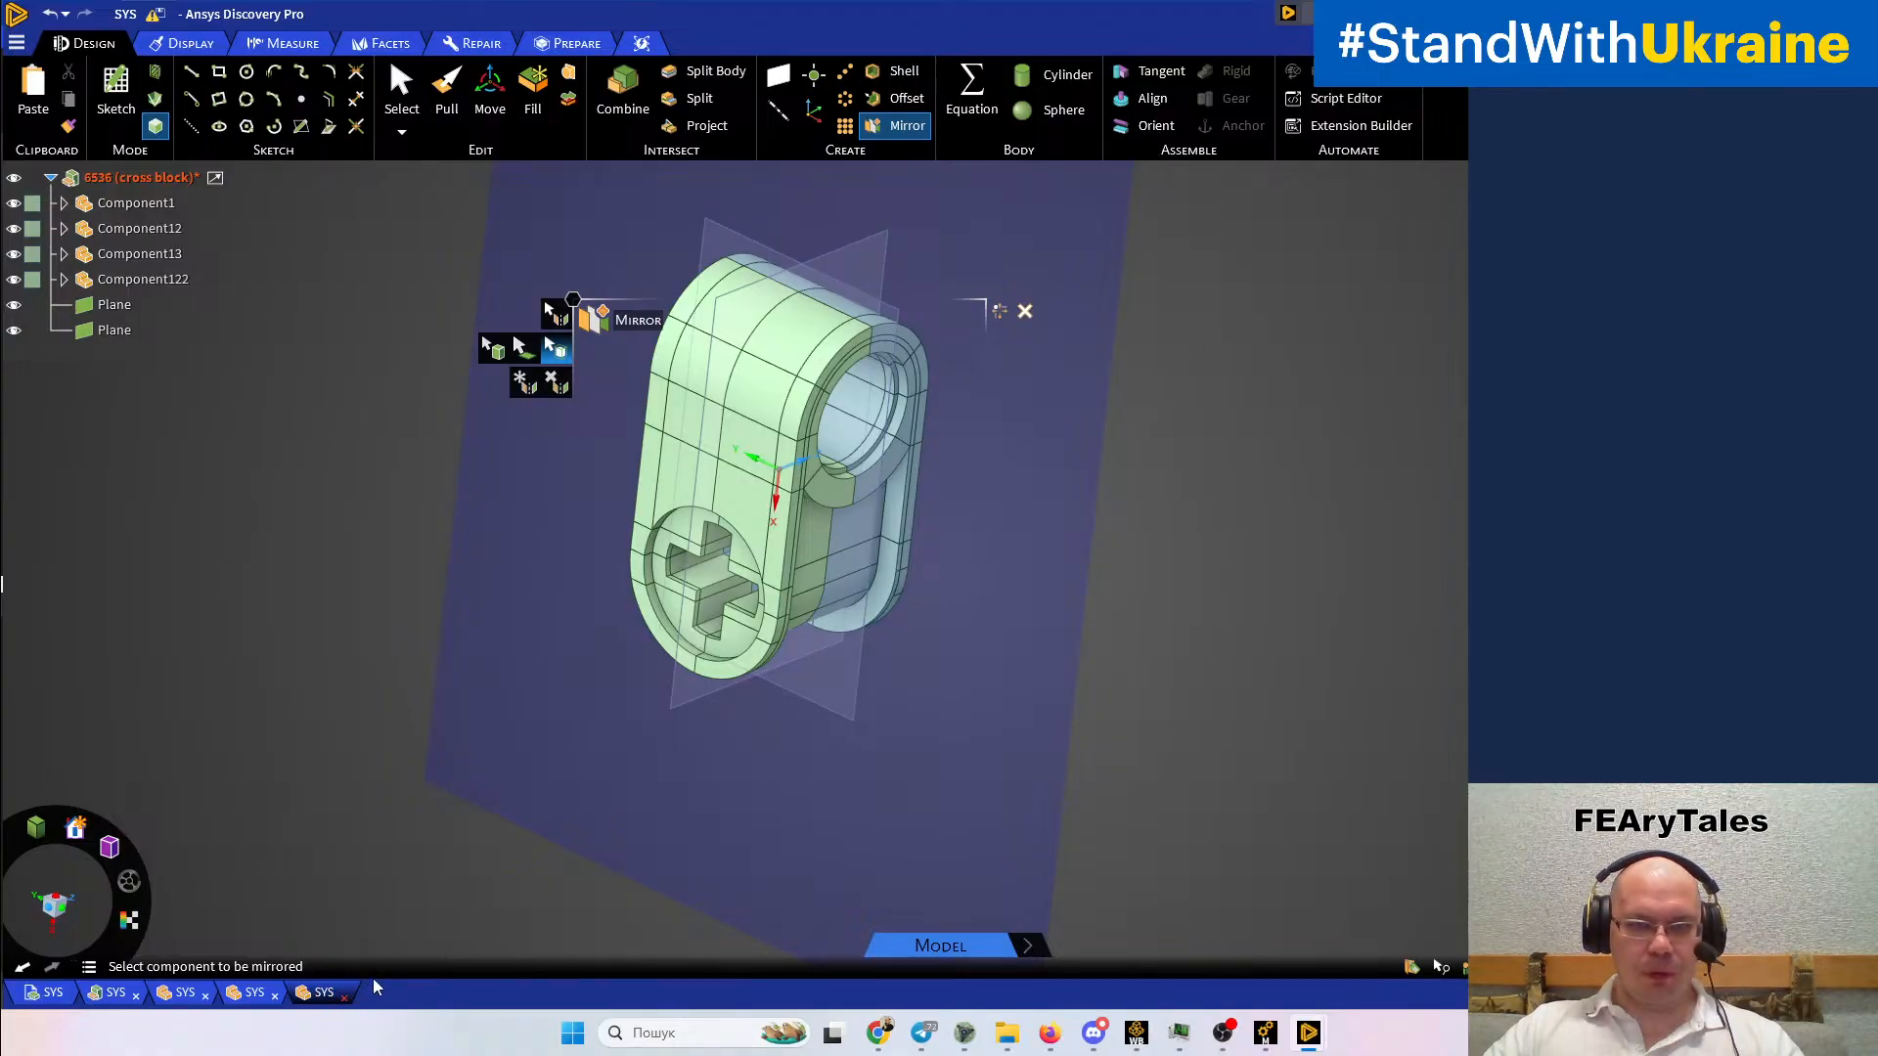
pyautogui.click(366, 984)
pyautogui.click(274, 996)
pyautogui.click(205, 995)
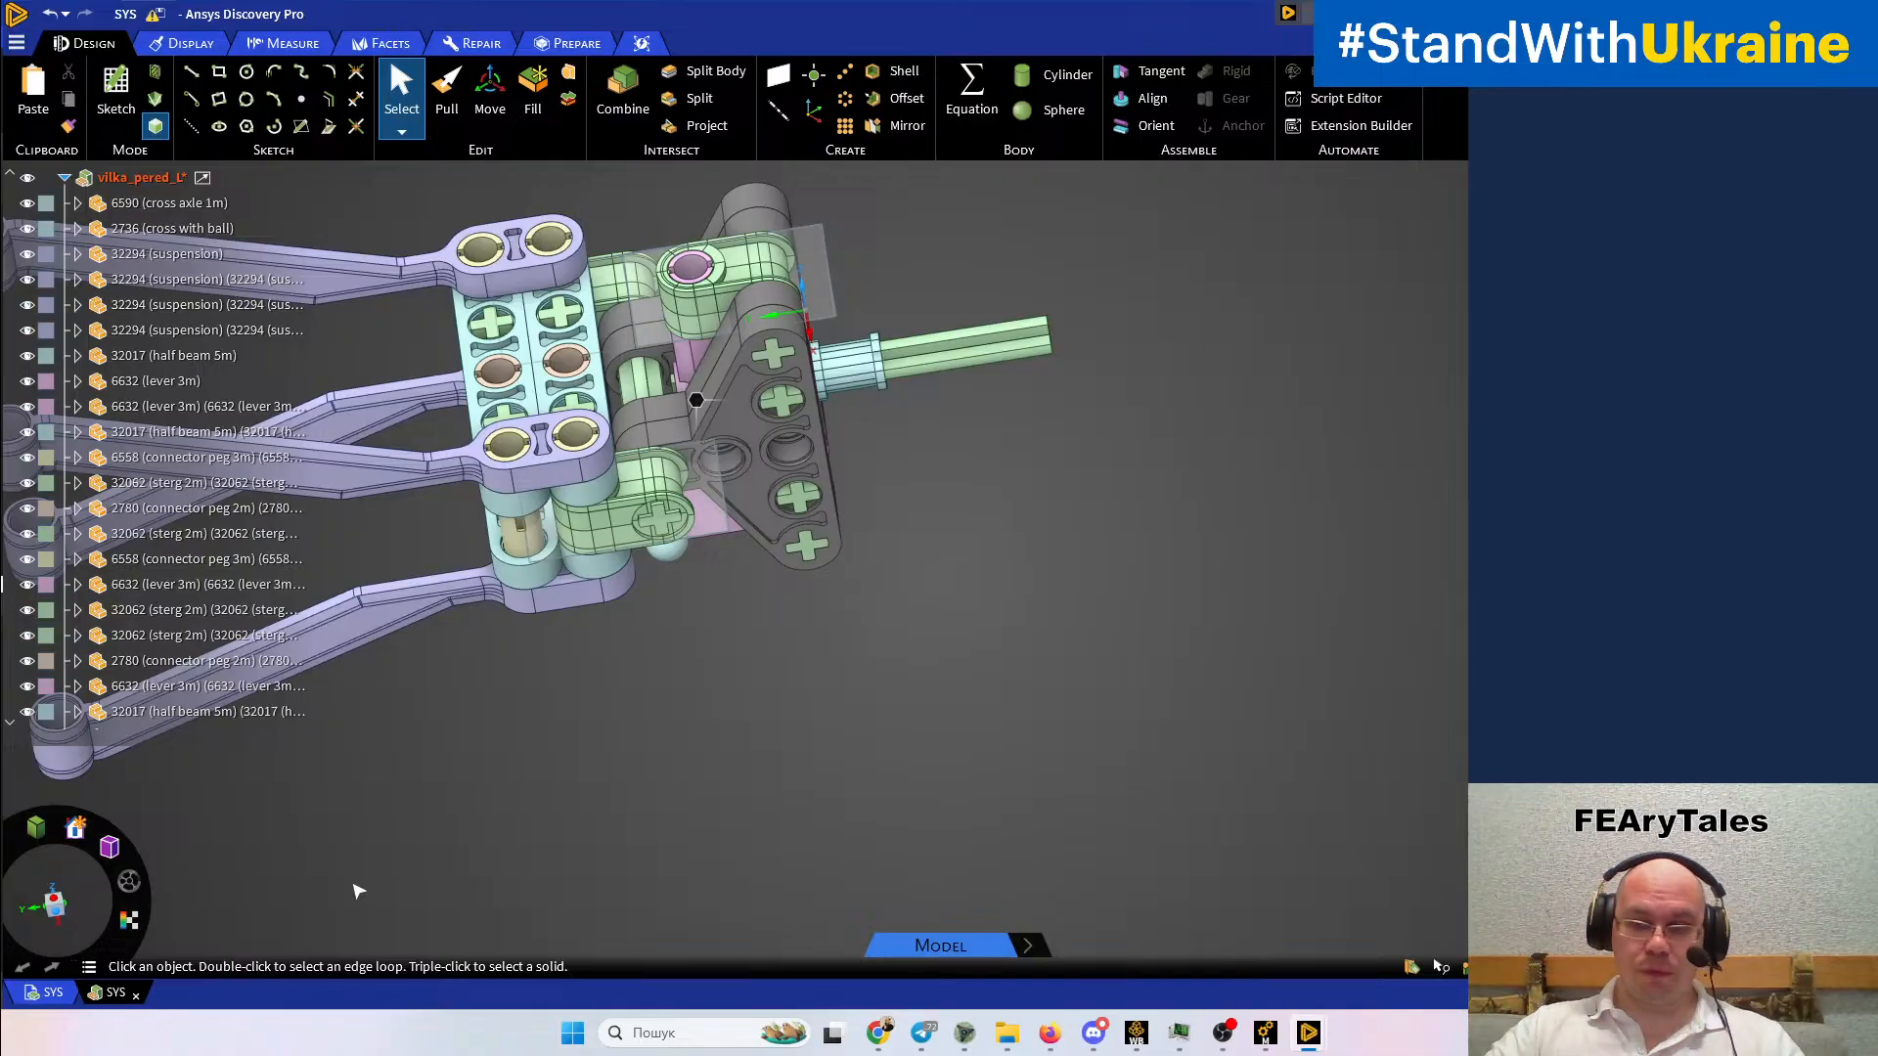
# Switch to the f1-part Mechanical window to review the cross block mesh, and return to the SYS window of Ansys Discovery
pyautogui.moveTo(1264, 1033)
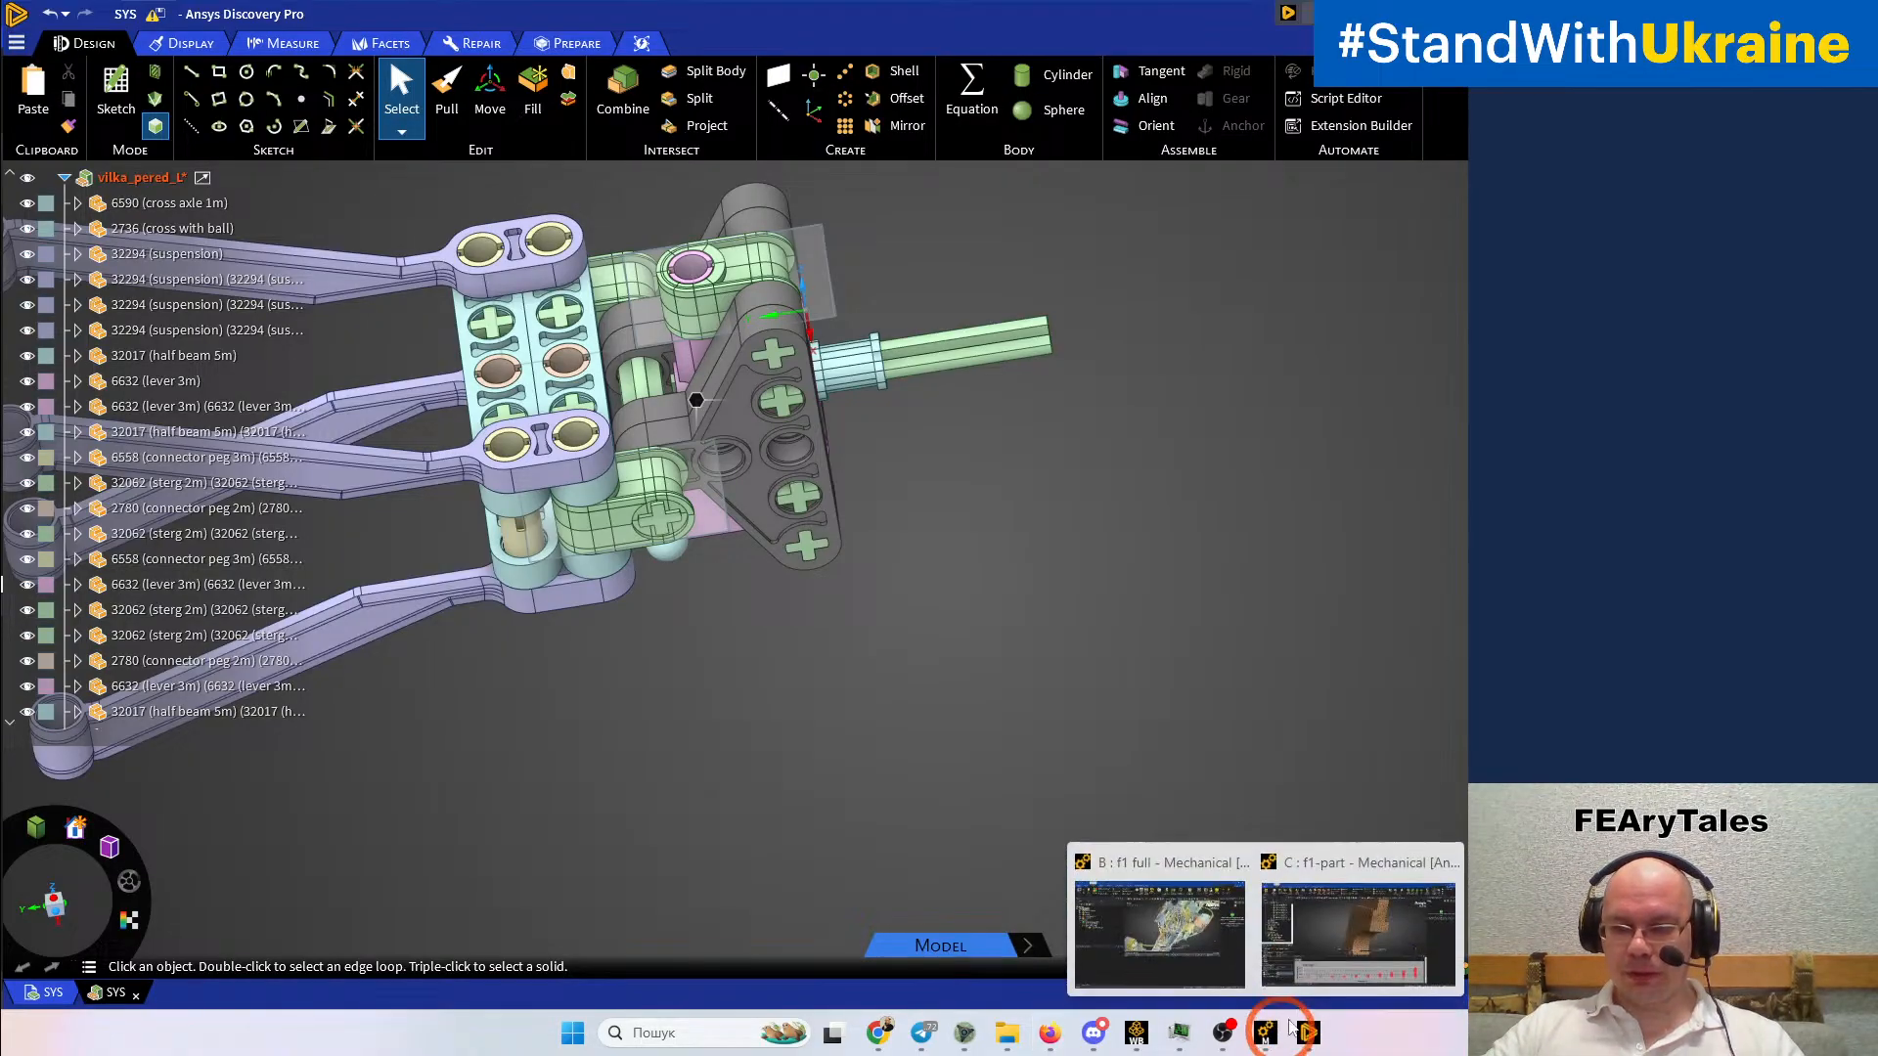
pyautogui.click(1375, 929)
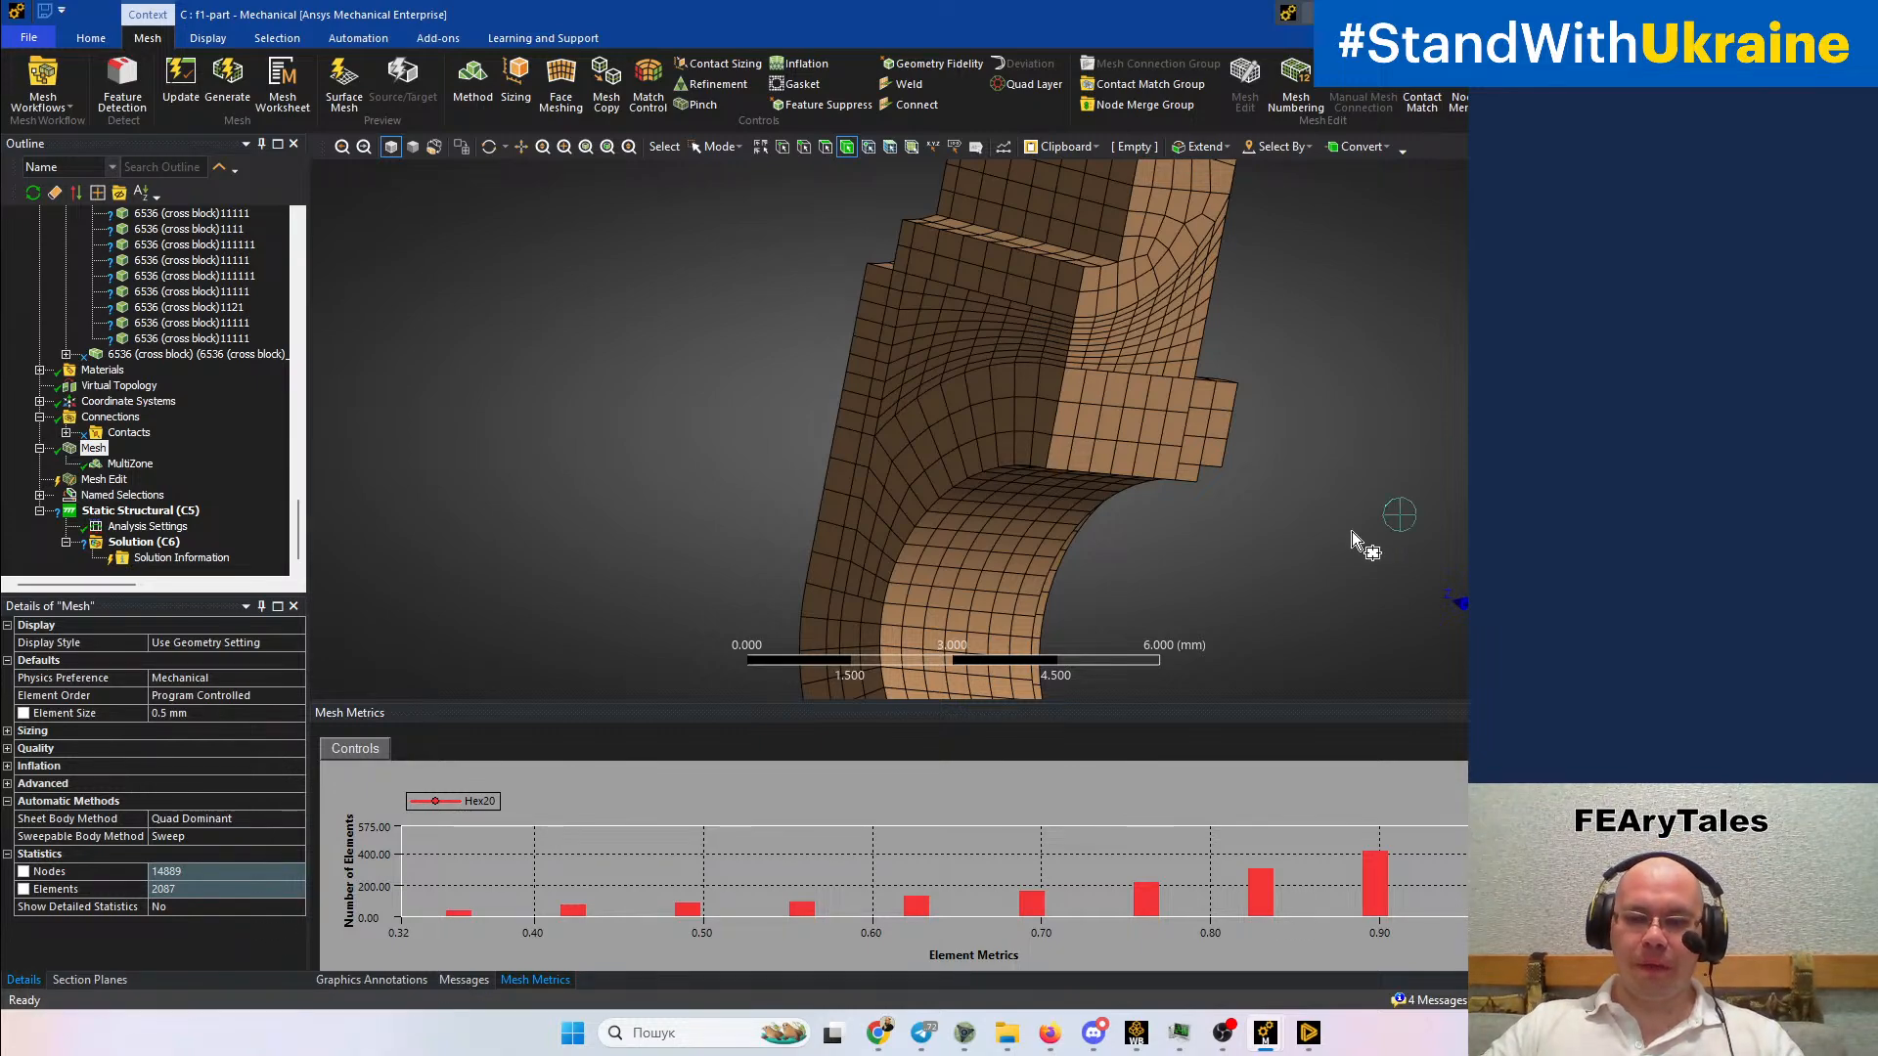
pyautogui.moveTo(1311, 1042)
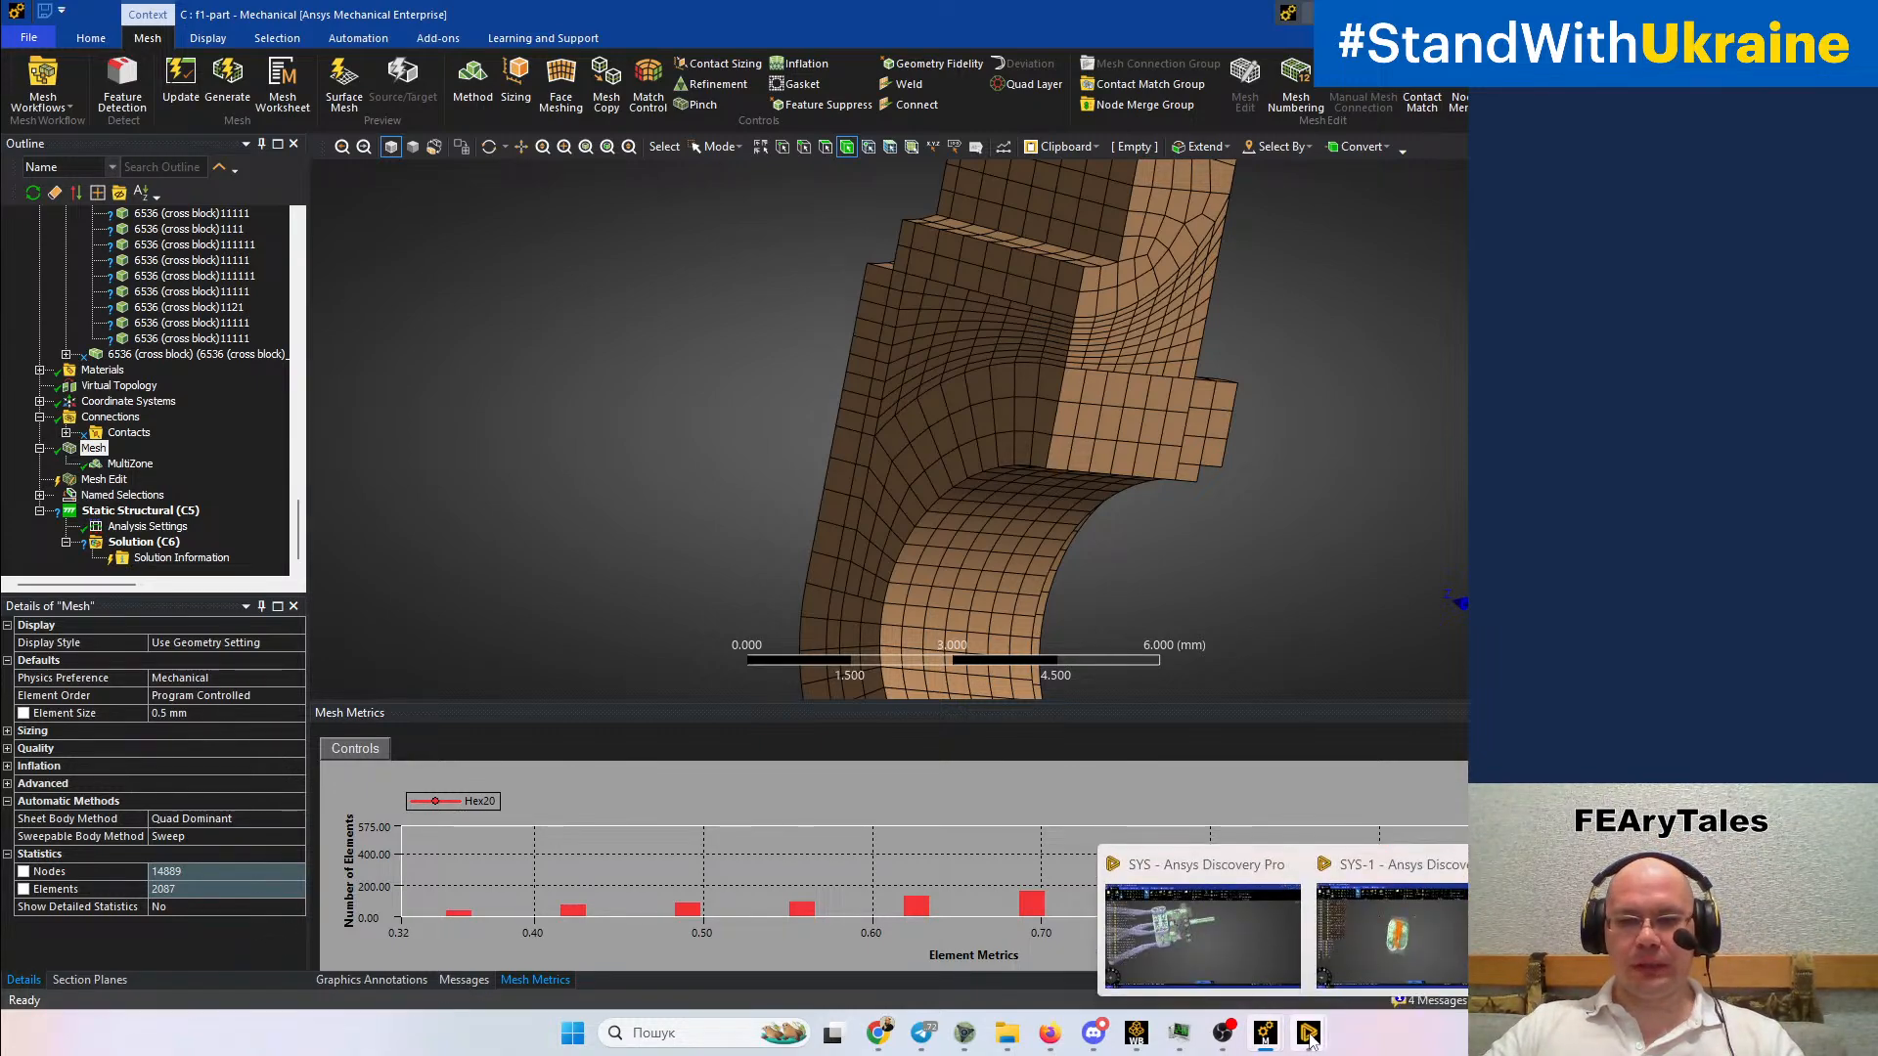
pyautogui.click(1238, 928)
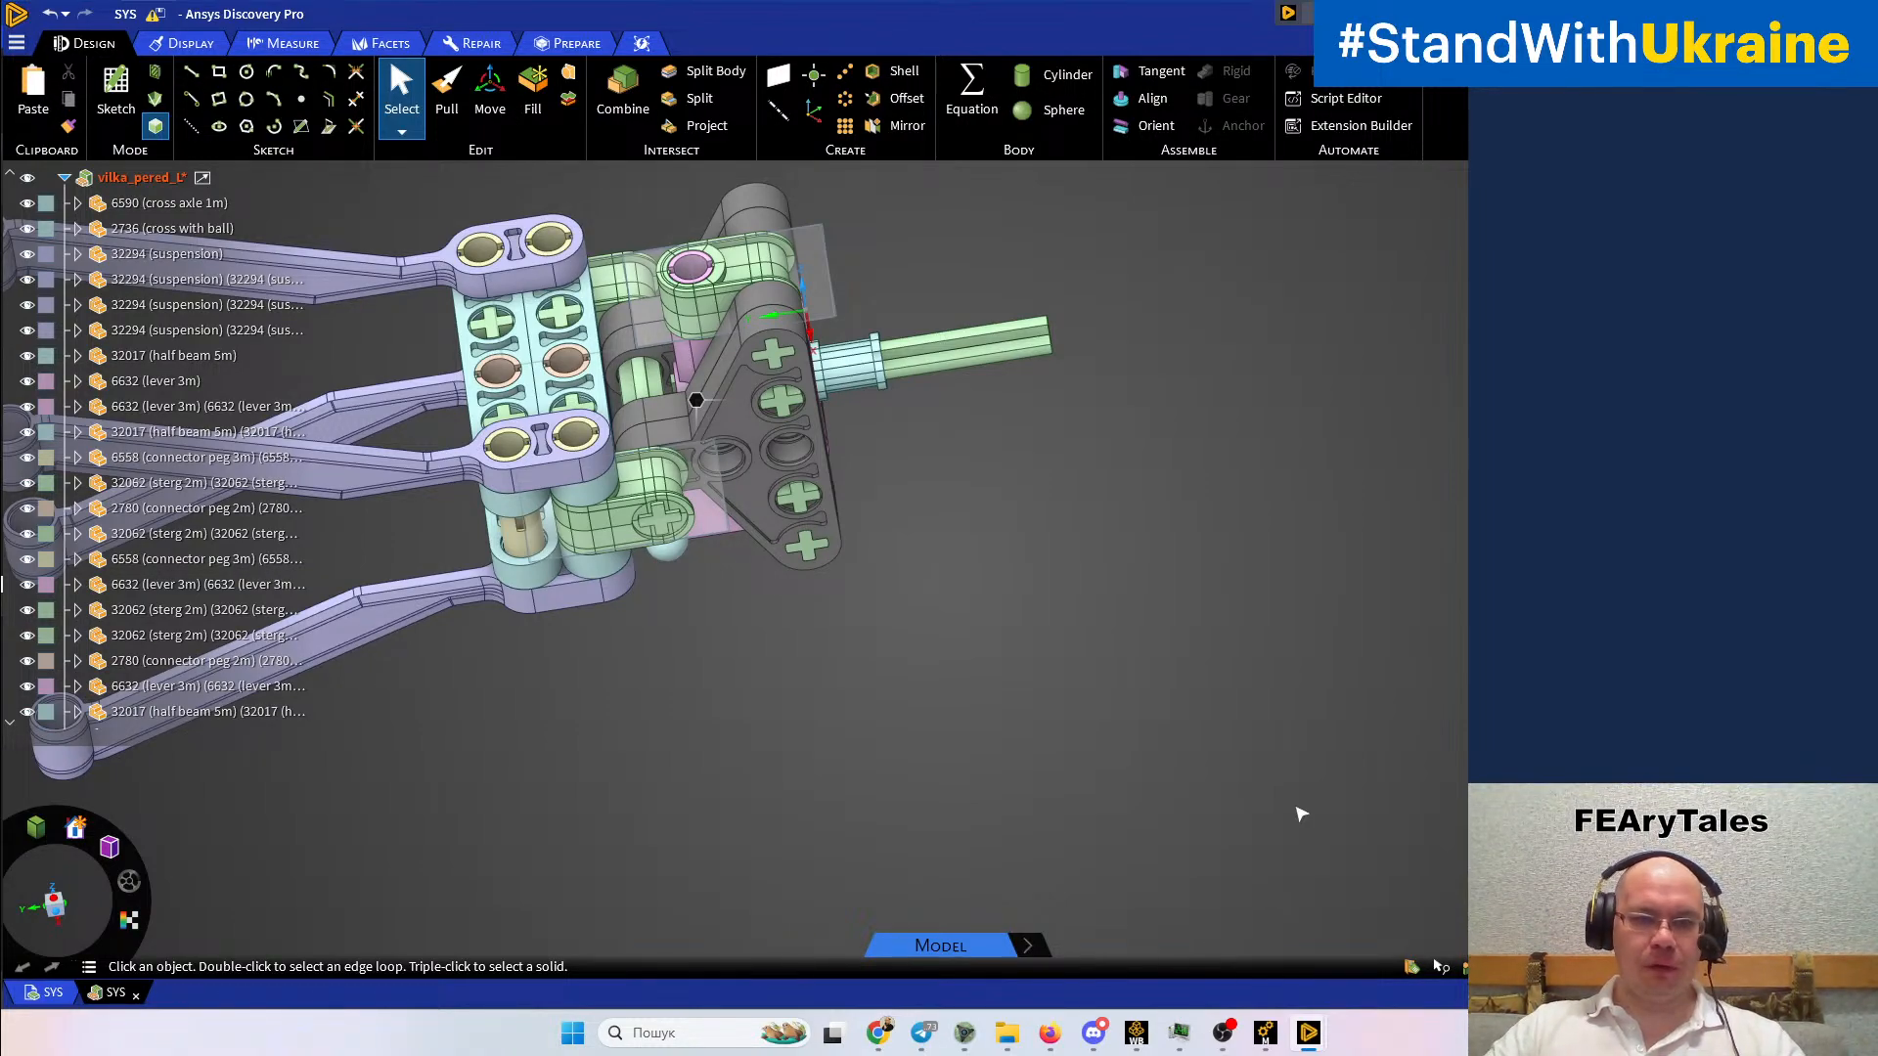
# Open the grey 2905 (triangle) component of the assembly in its own document and examine its flat face
pyautogui.moveTo(1370, 807); pyautogui.dragTo(1315, 909, button='middle')
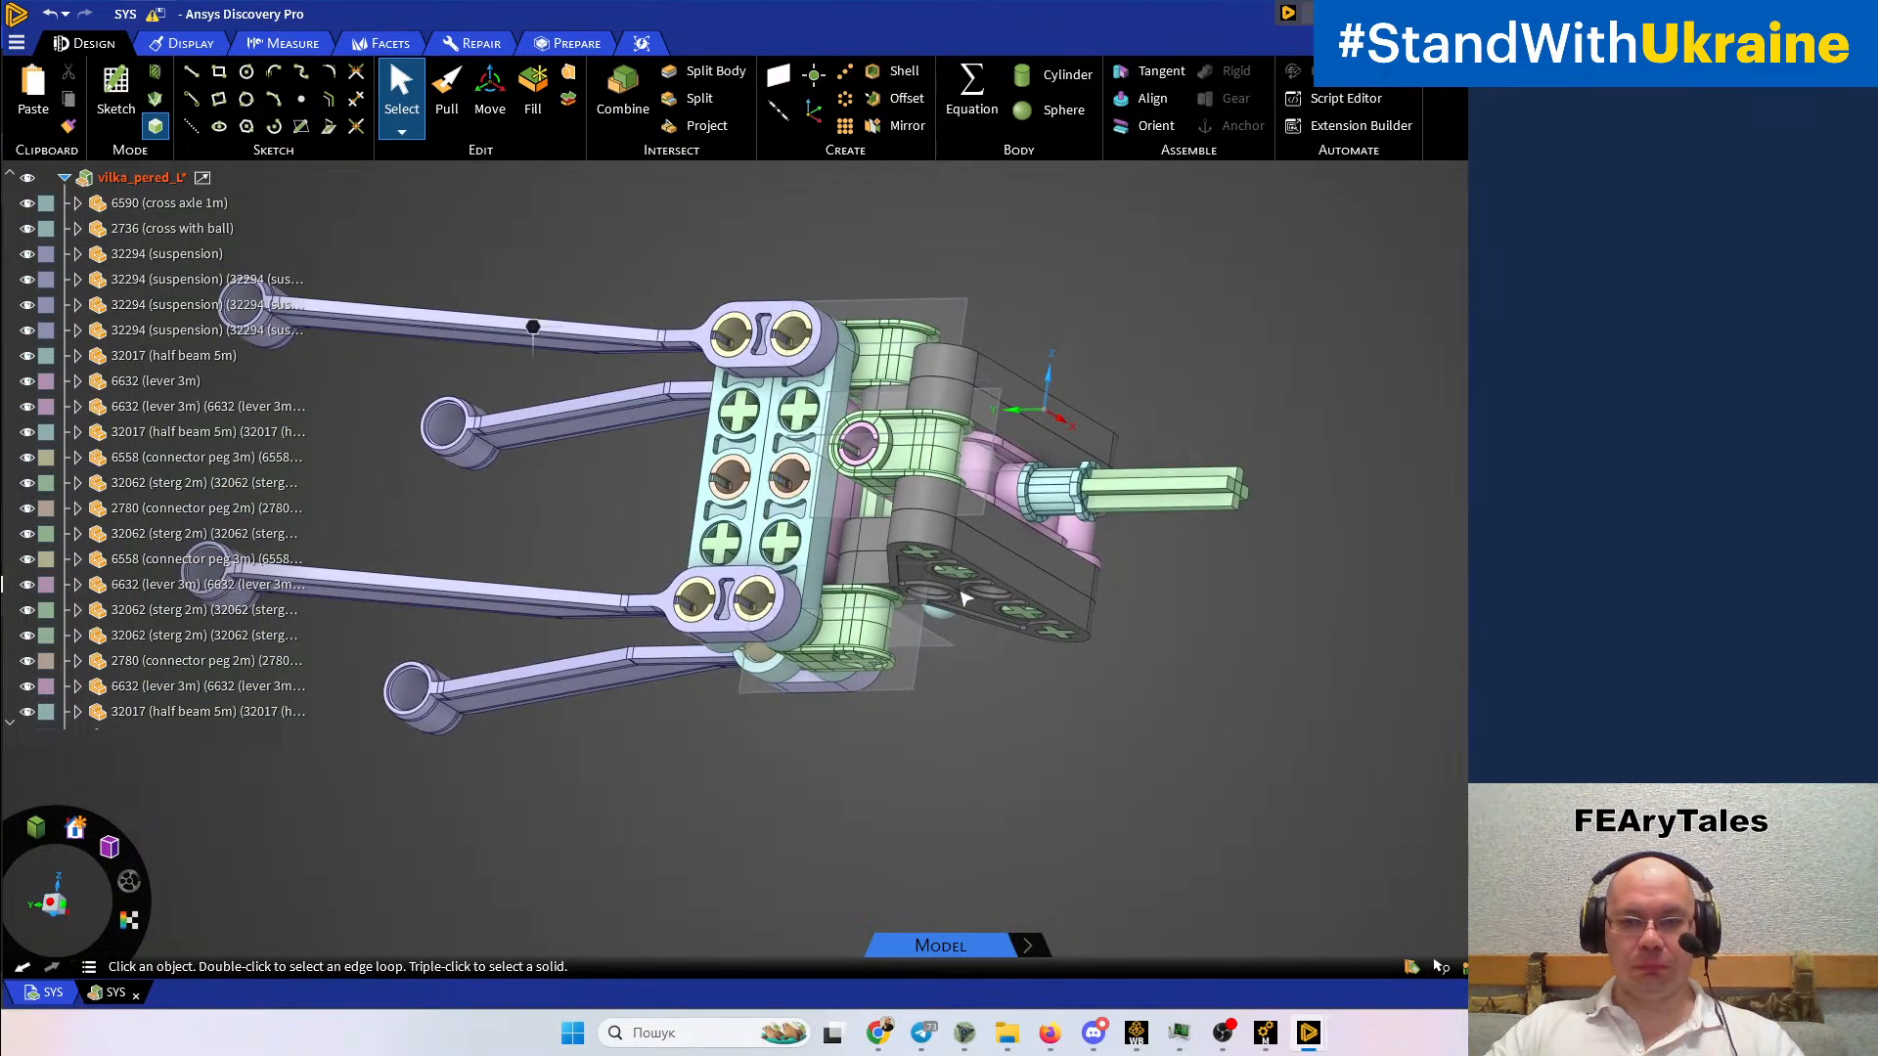
pyautogui.scroll(3, 983, 577)
pyautogui.click(1017, 528)
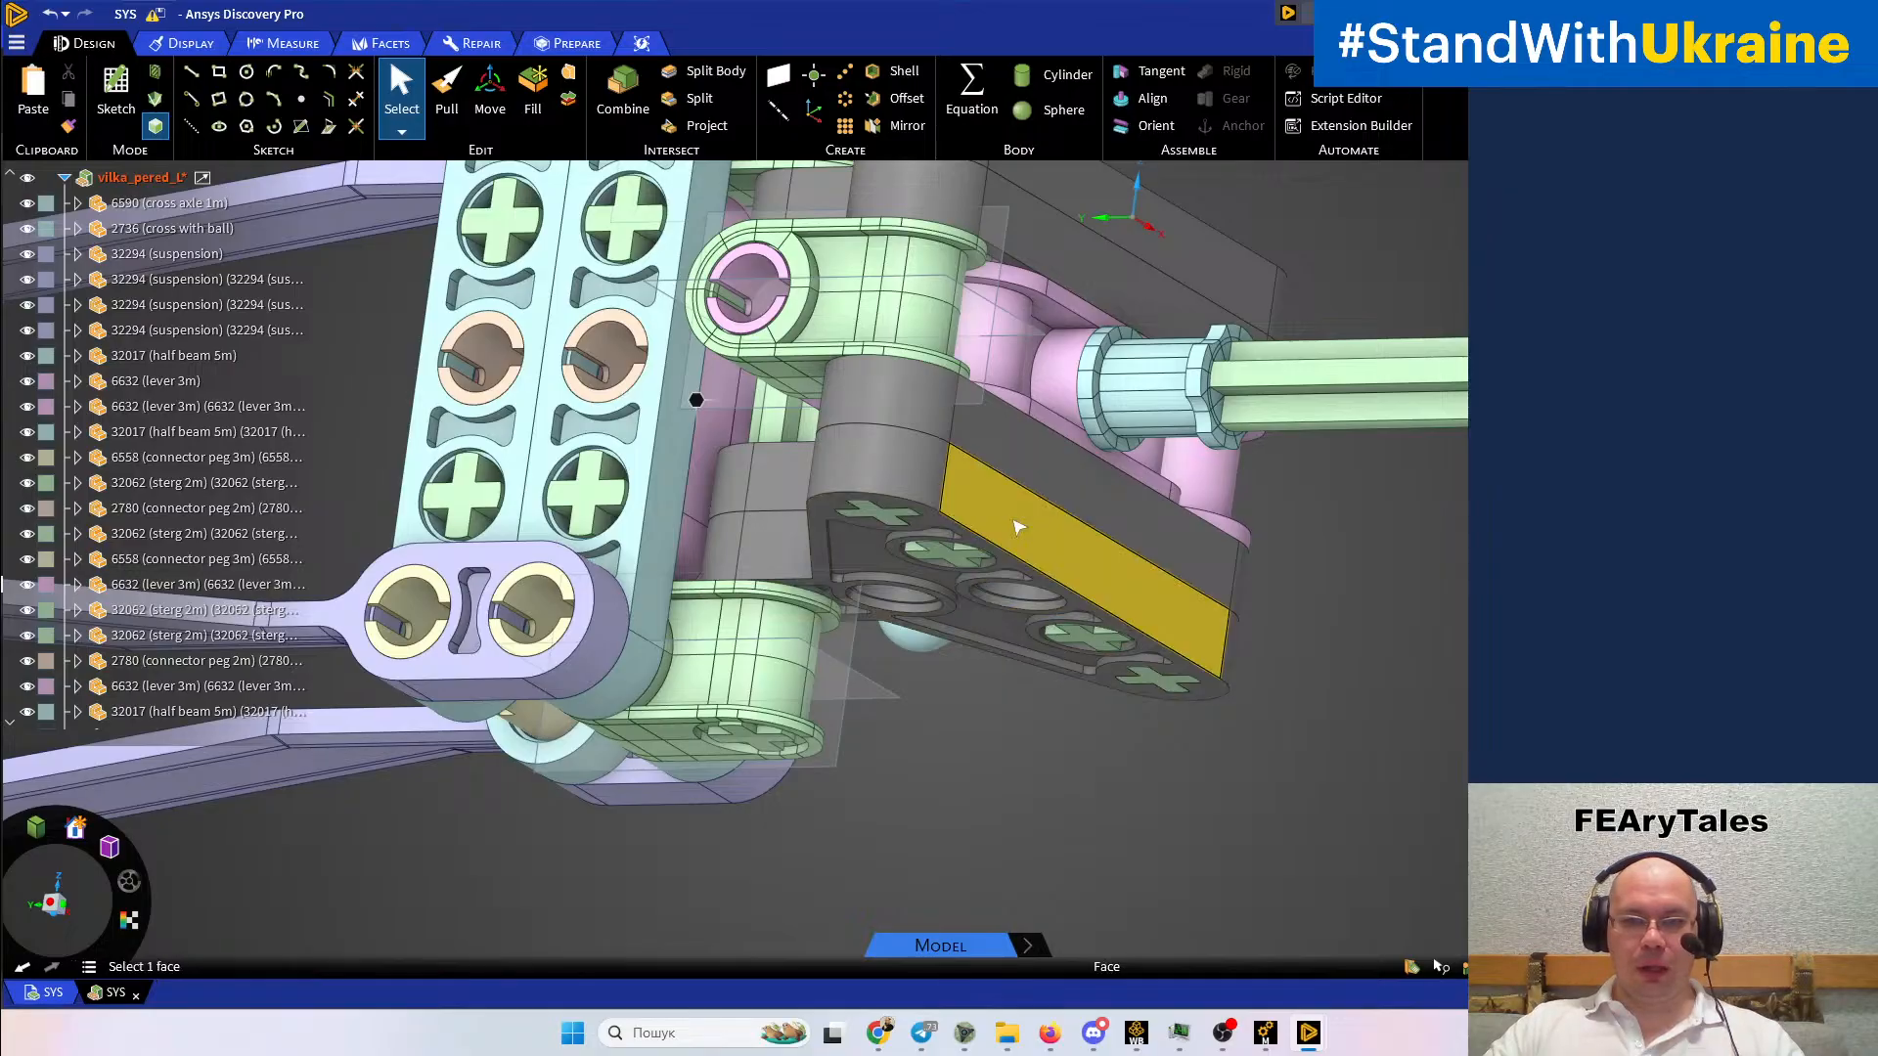
pyautogui.click(1017, 528)
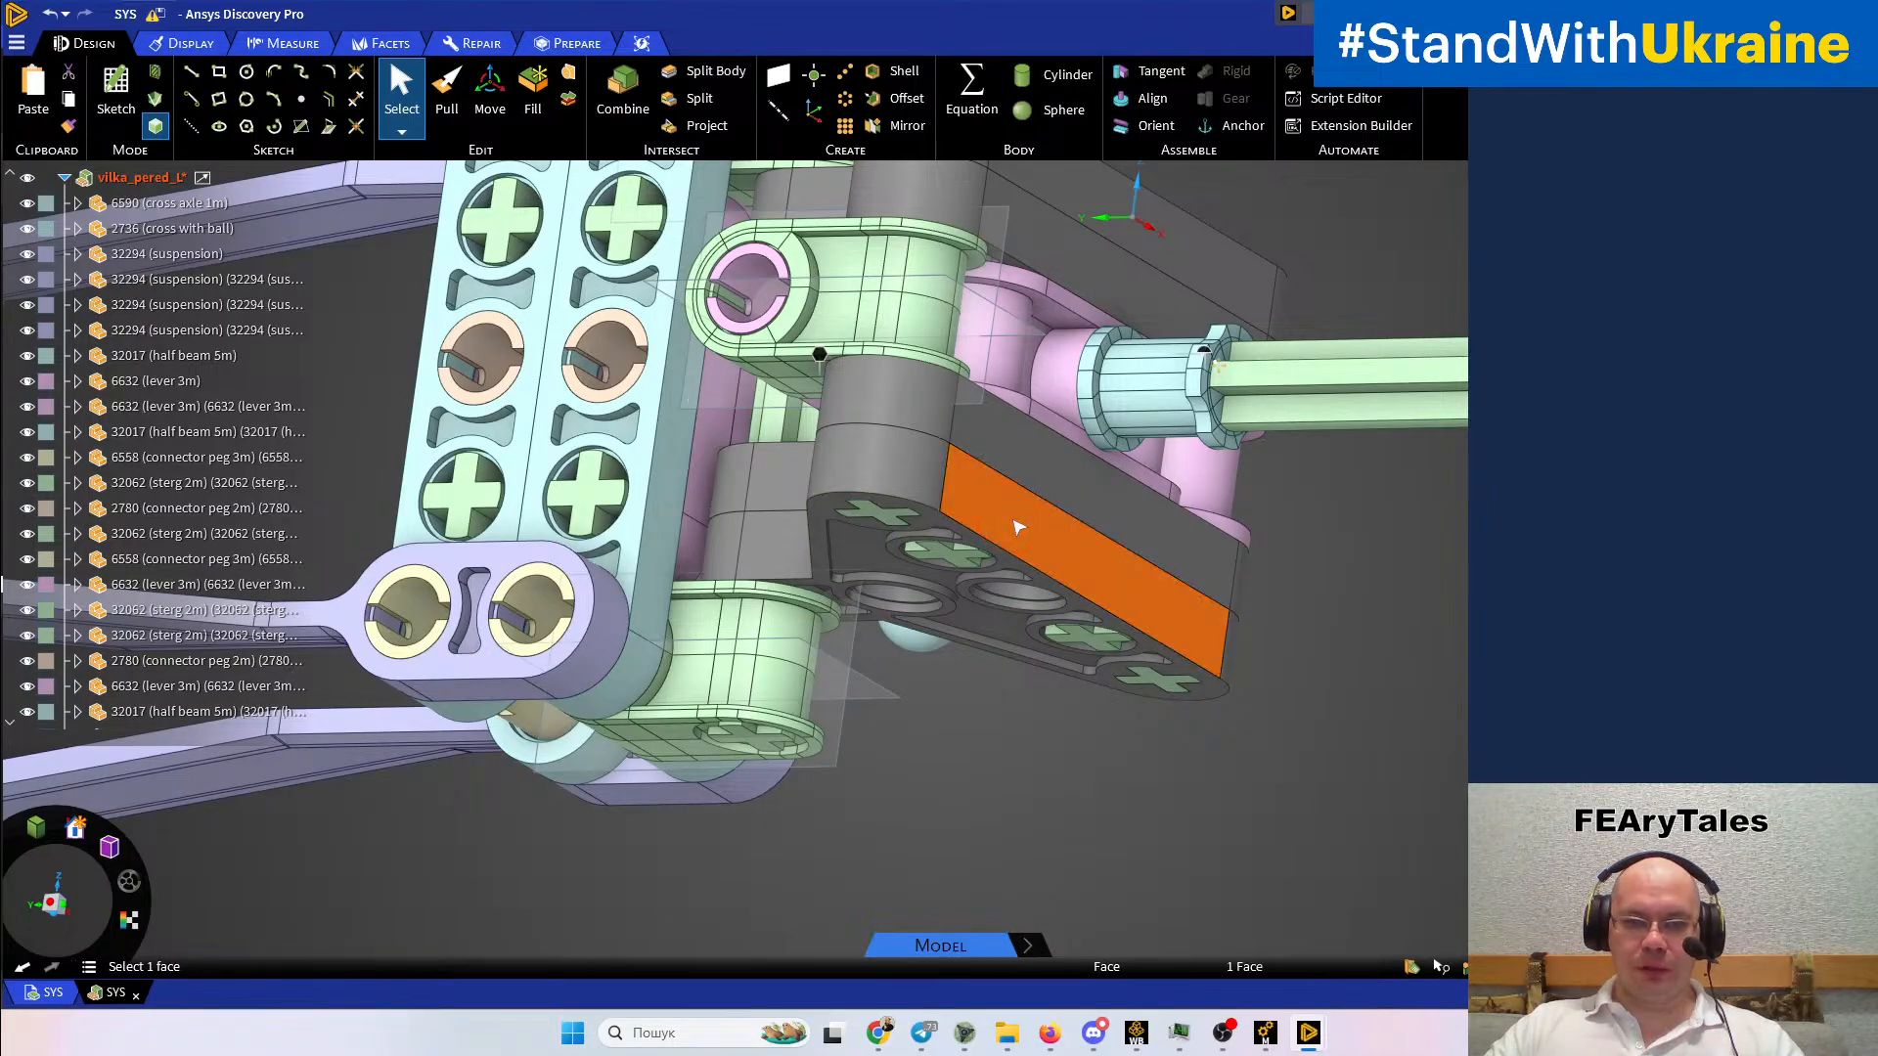
pyautogui.rightClick(1015, 521)
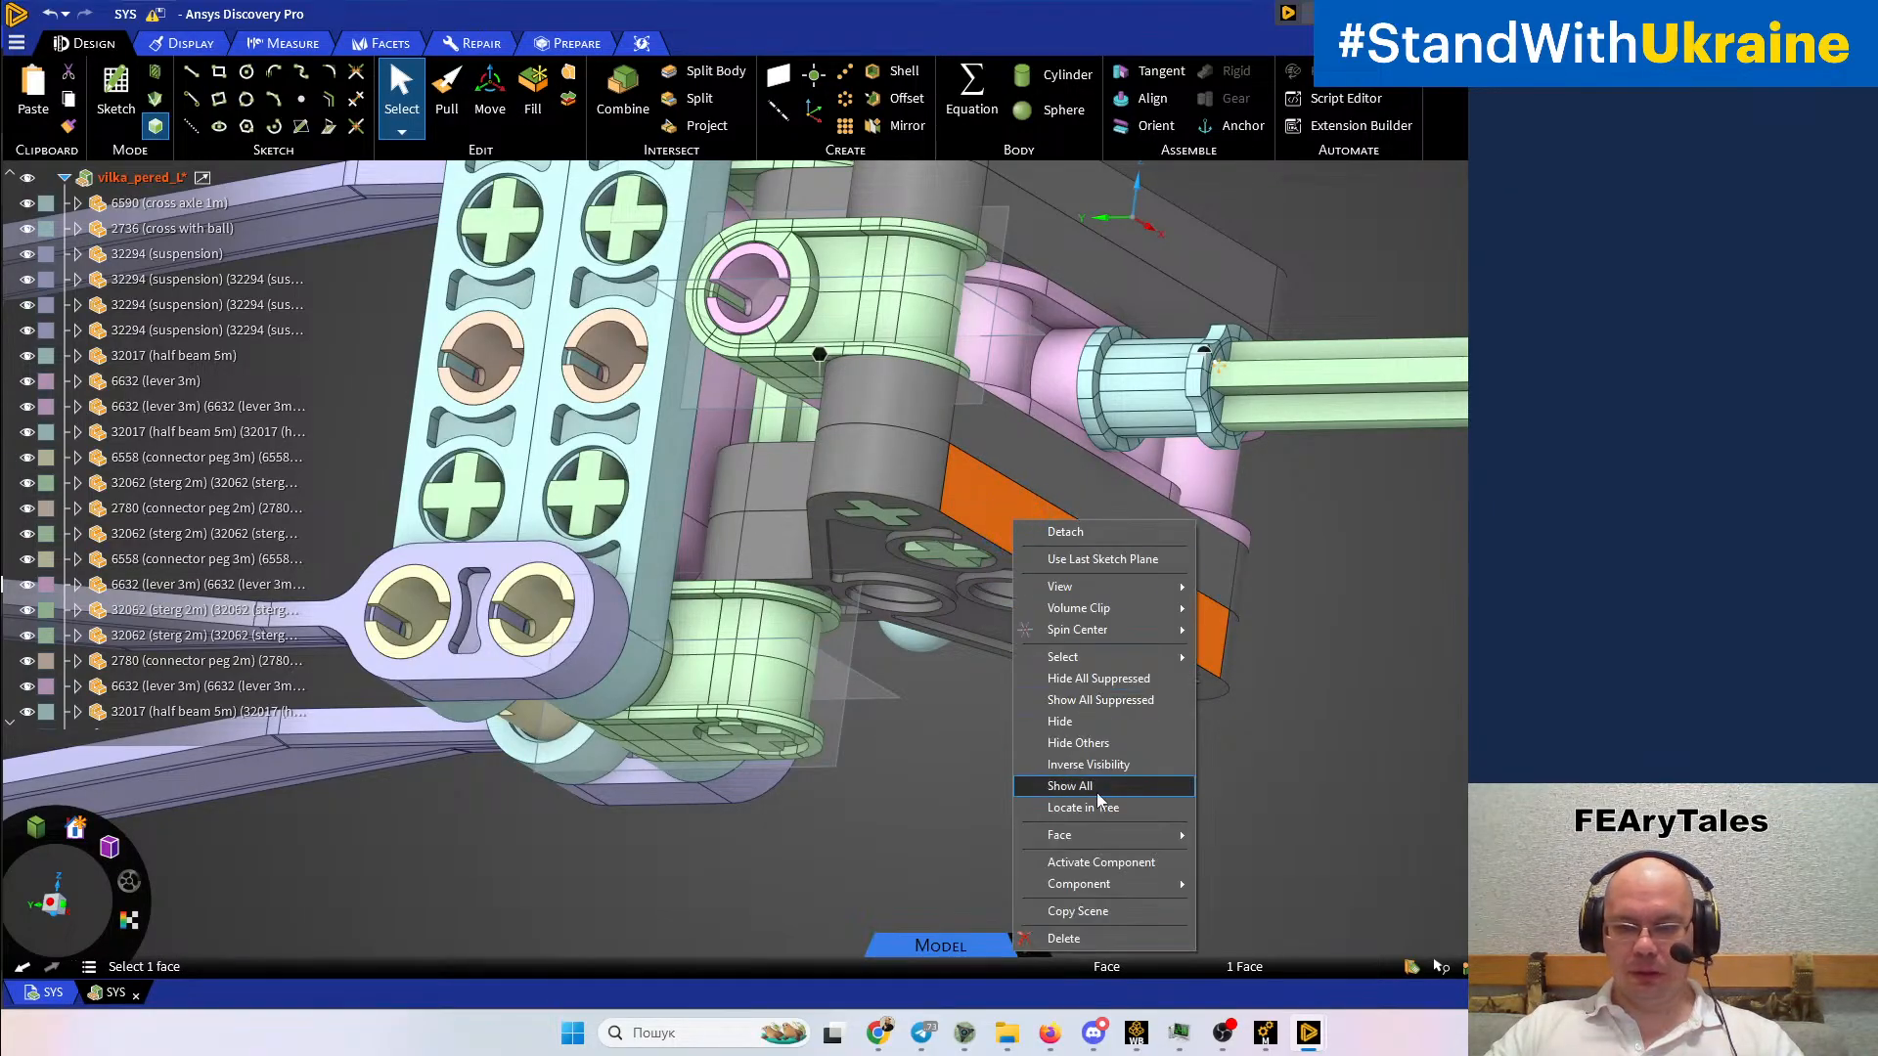
pyautogui.moveTo(1116, 883)
pyautogui.click(1246, 886)
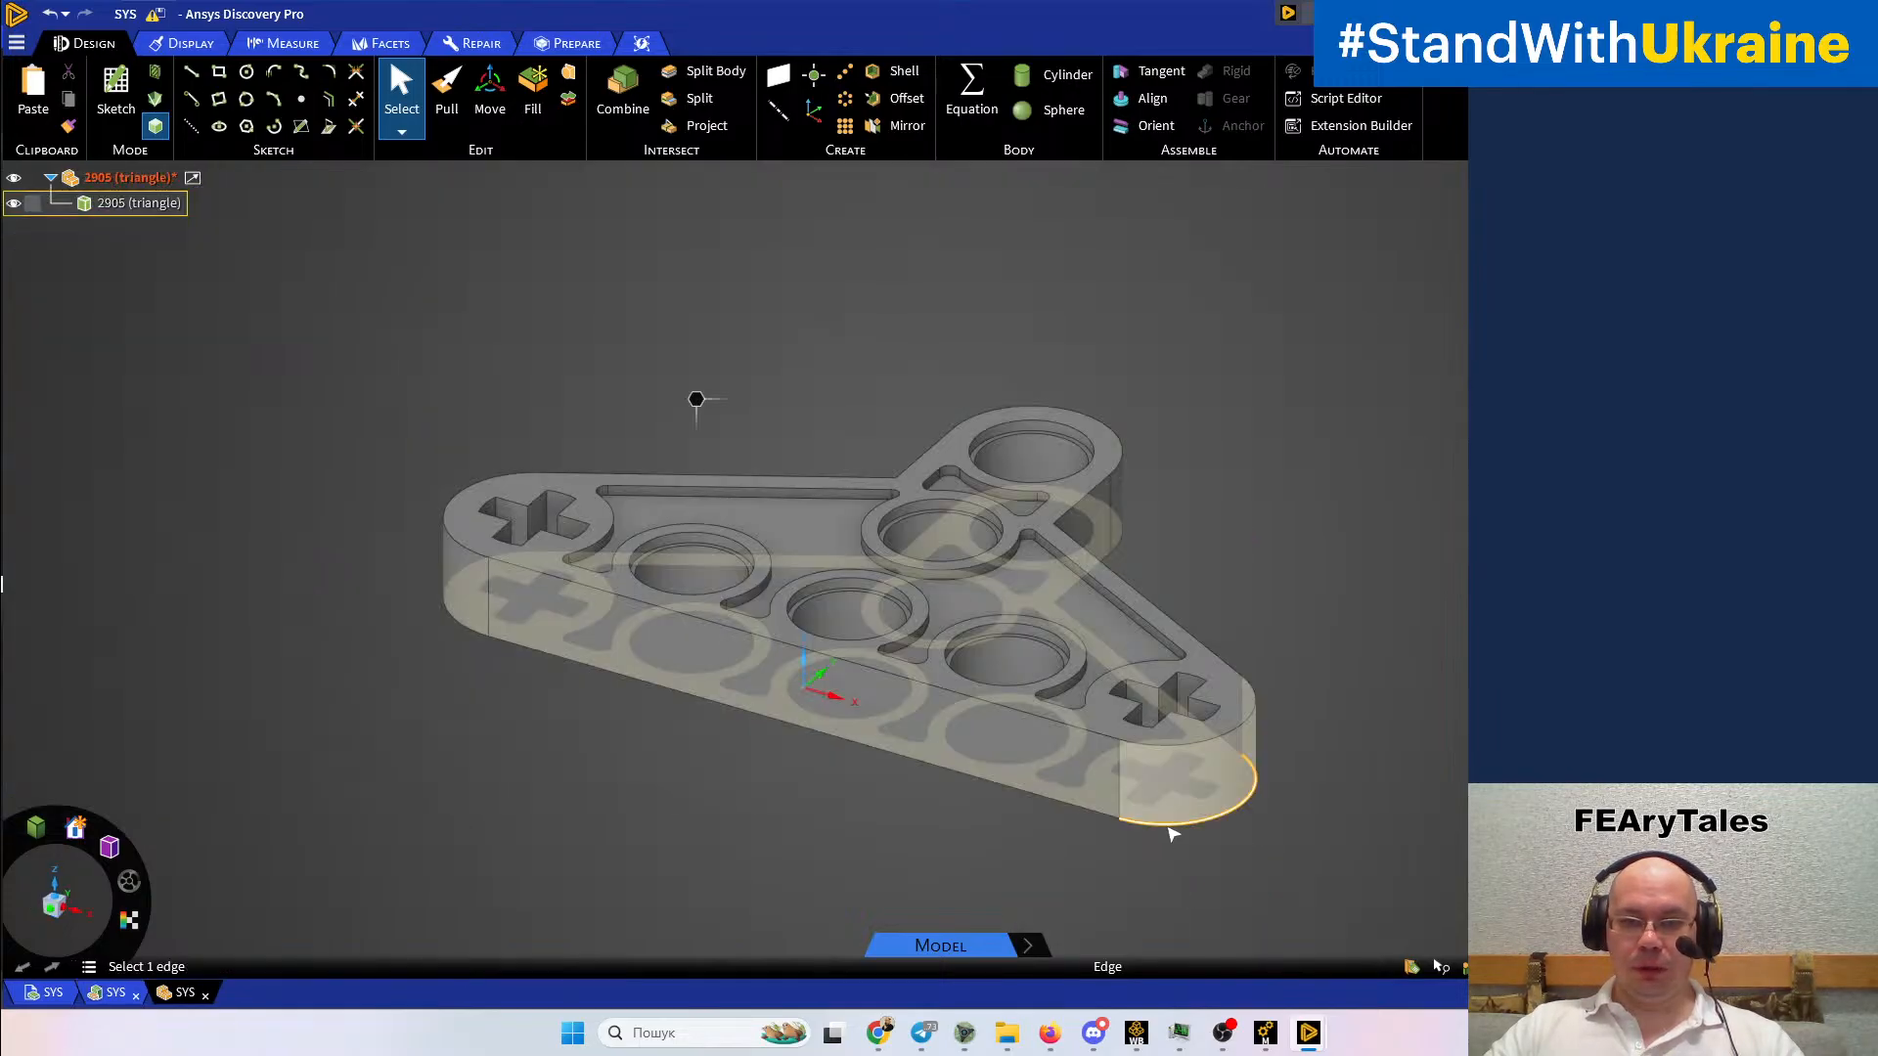
pyautogui.moveTo(1073, 777); pyautogui.dragTo(1224, 978, button='middle')
pyautogui.moveTo(1236, 821); pyautogui.dragTo(1425, 861, button='middle')
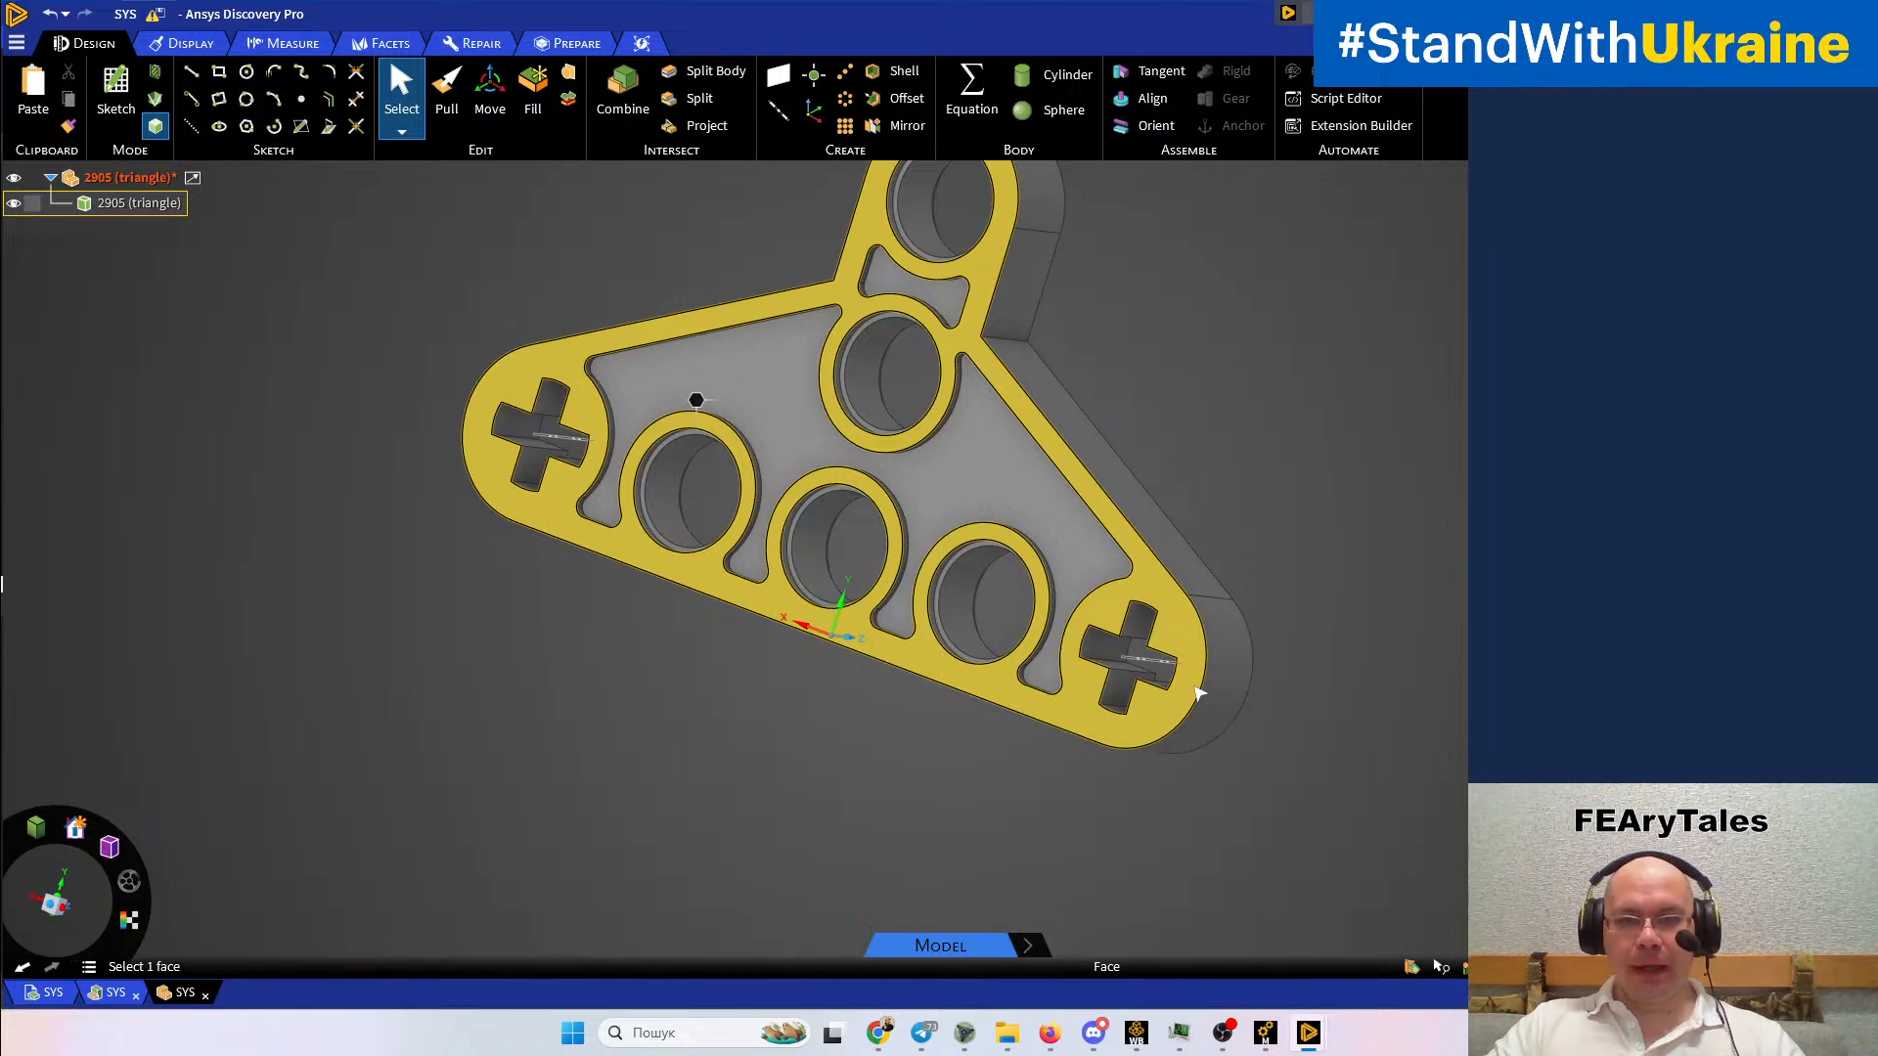
# Examine the triangle part's side walls, flat front face and holes from several angles
pyautogui.click(1190, 570)
pyautogui.moveTo(1190, 570); pyautogui.dragTo(934, 562, button='middle')
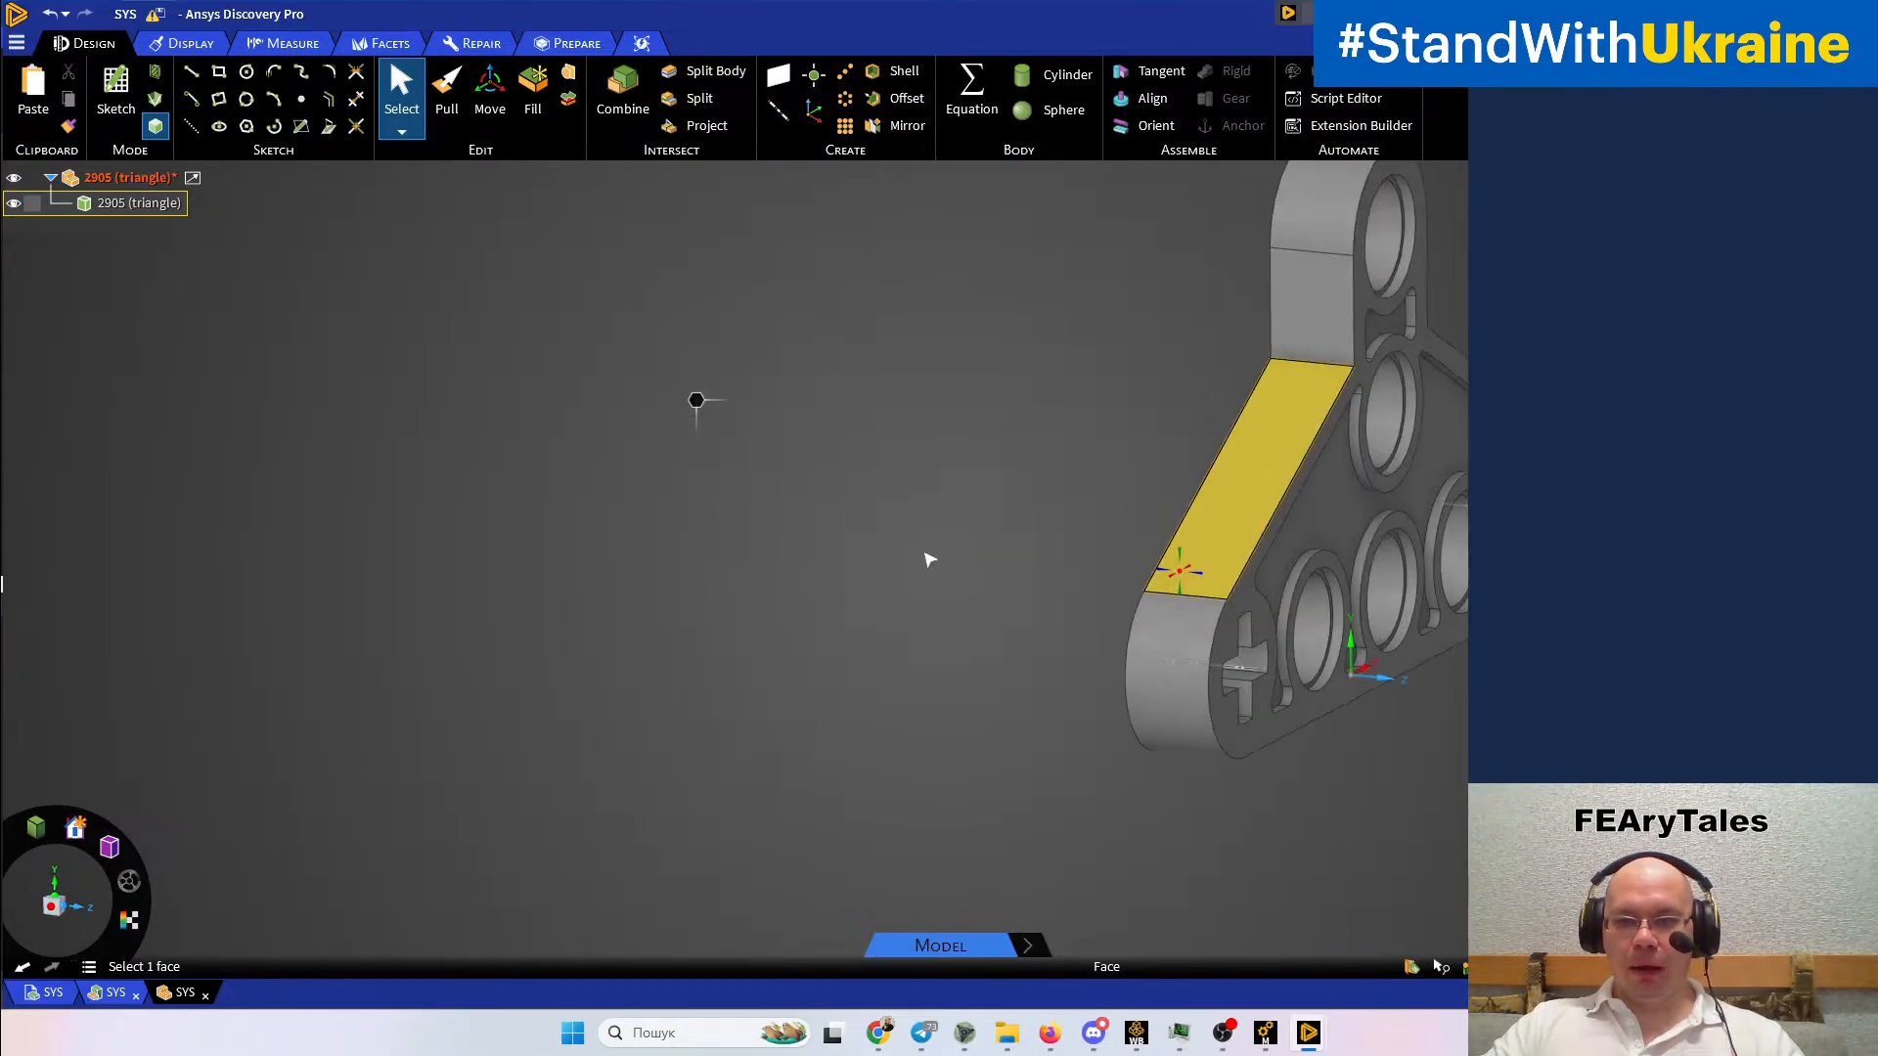
pyautogui.keyDown('shift'); pyautogui.moveTo(1131, 588); pyautogui.dragTo(1278, 600, button='middle'); pyautogui.keyUp('shift')
pyautogui.moveTo(1177, 515); pyautogui.dragTo(1018, 619, button='middle')
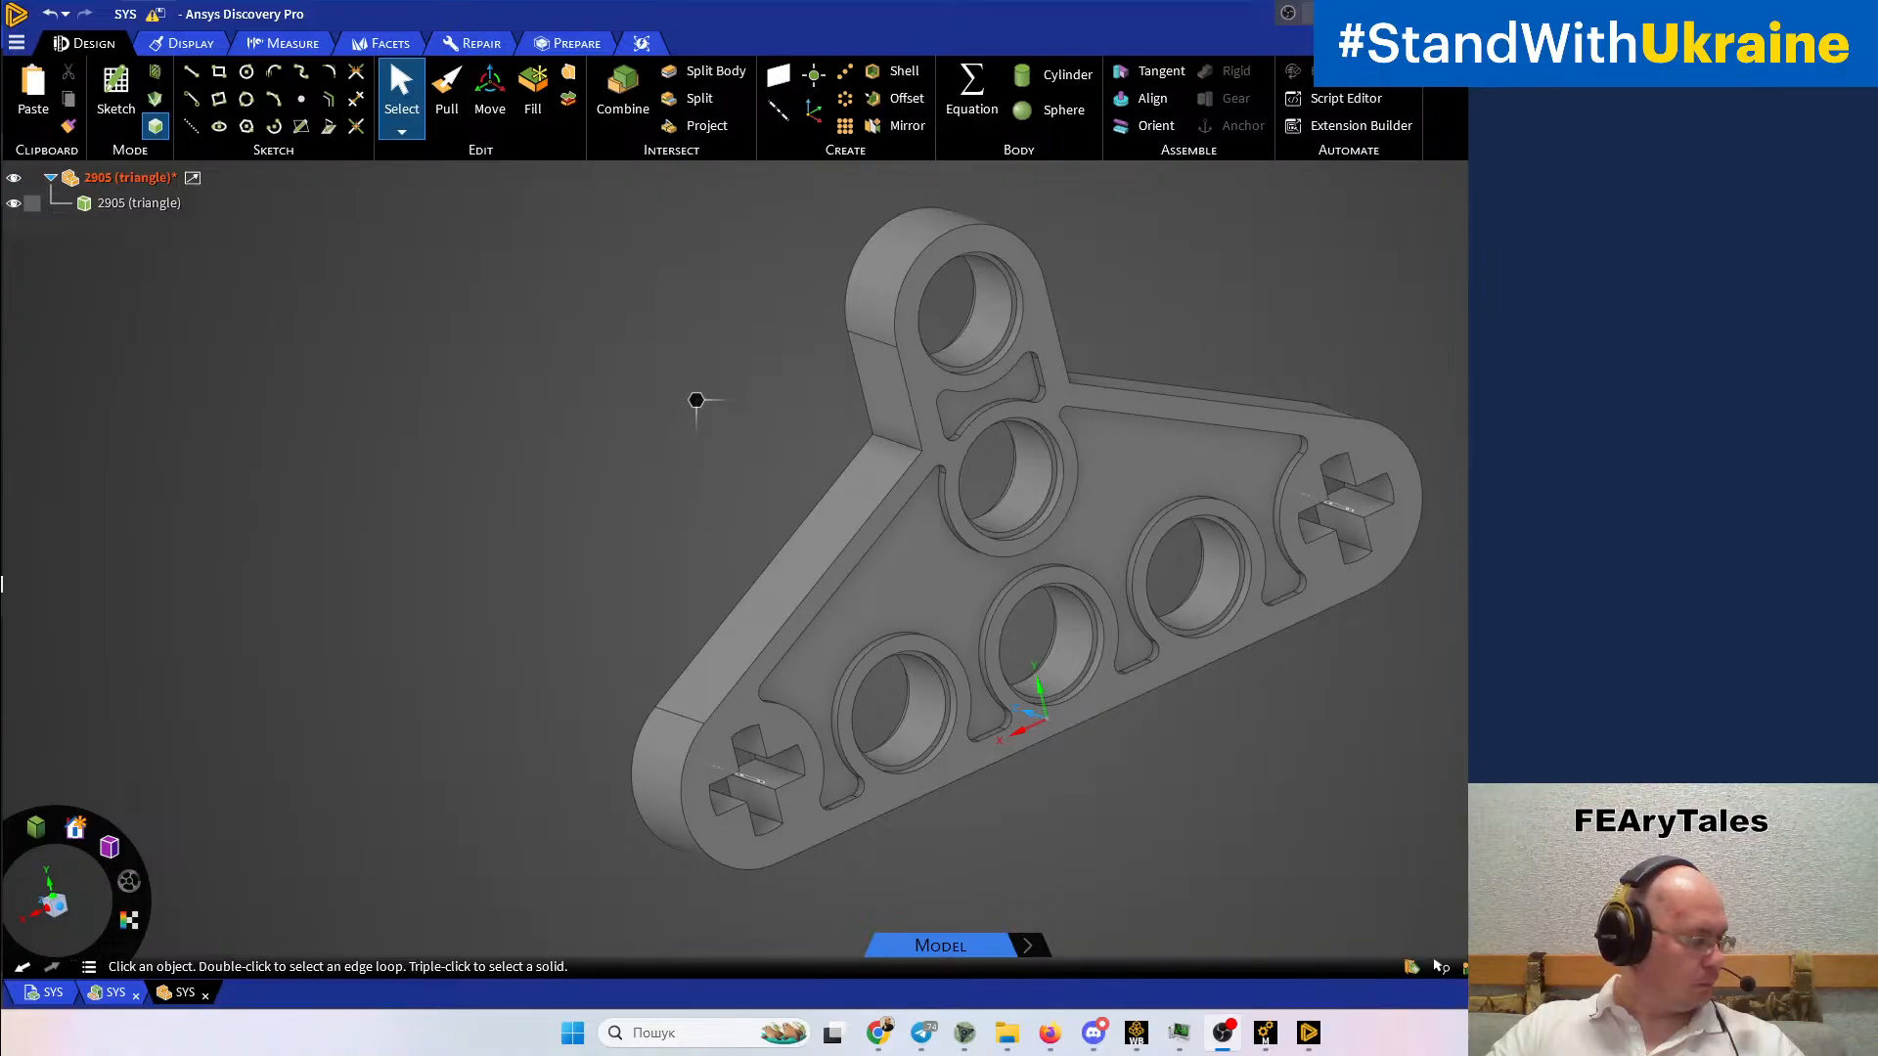
pyautogui.click(878, 663)
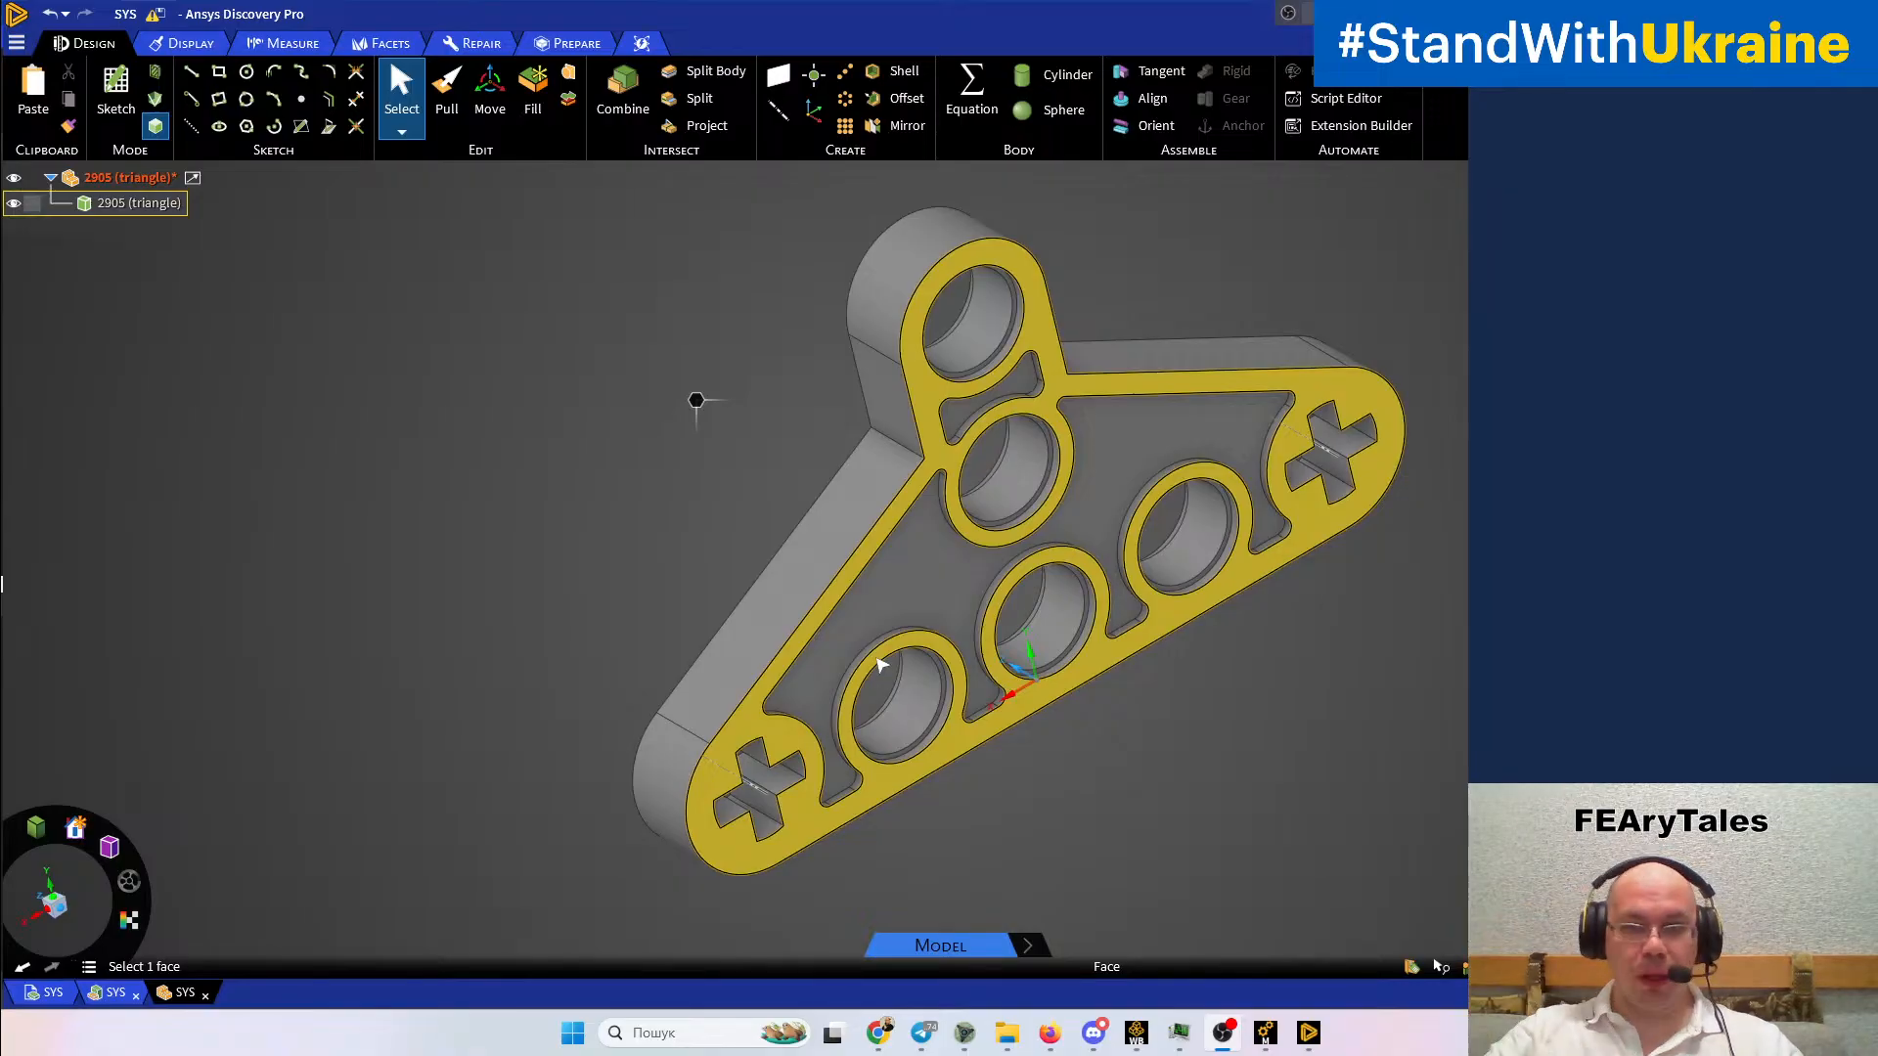
pyautogui.moveTo(1017, 626); pyautogui.dragTo(1071, 578, button='middle')
# Switch to the SYS-1 window of Ansys Discovery and close its cross block document to return to the vilka_pered_L assembly
pyautogui.click(65, 1004)
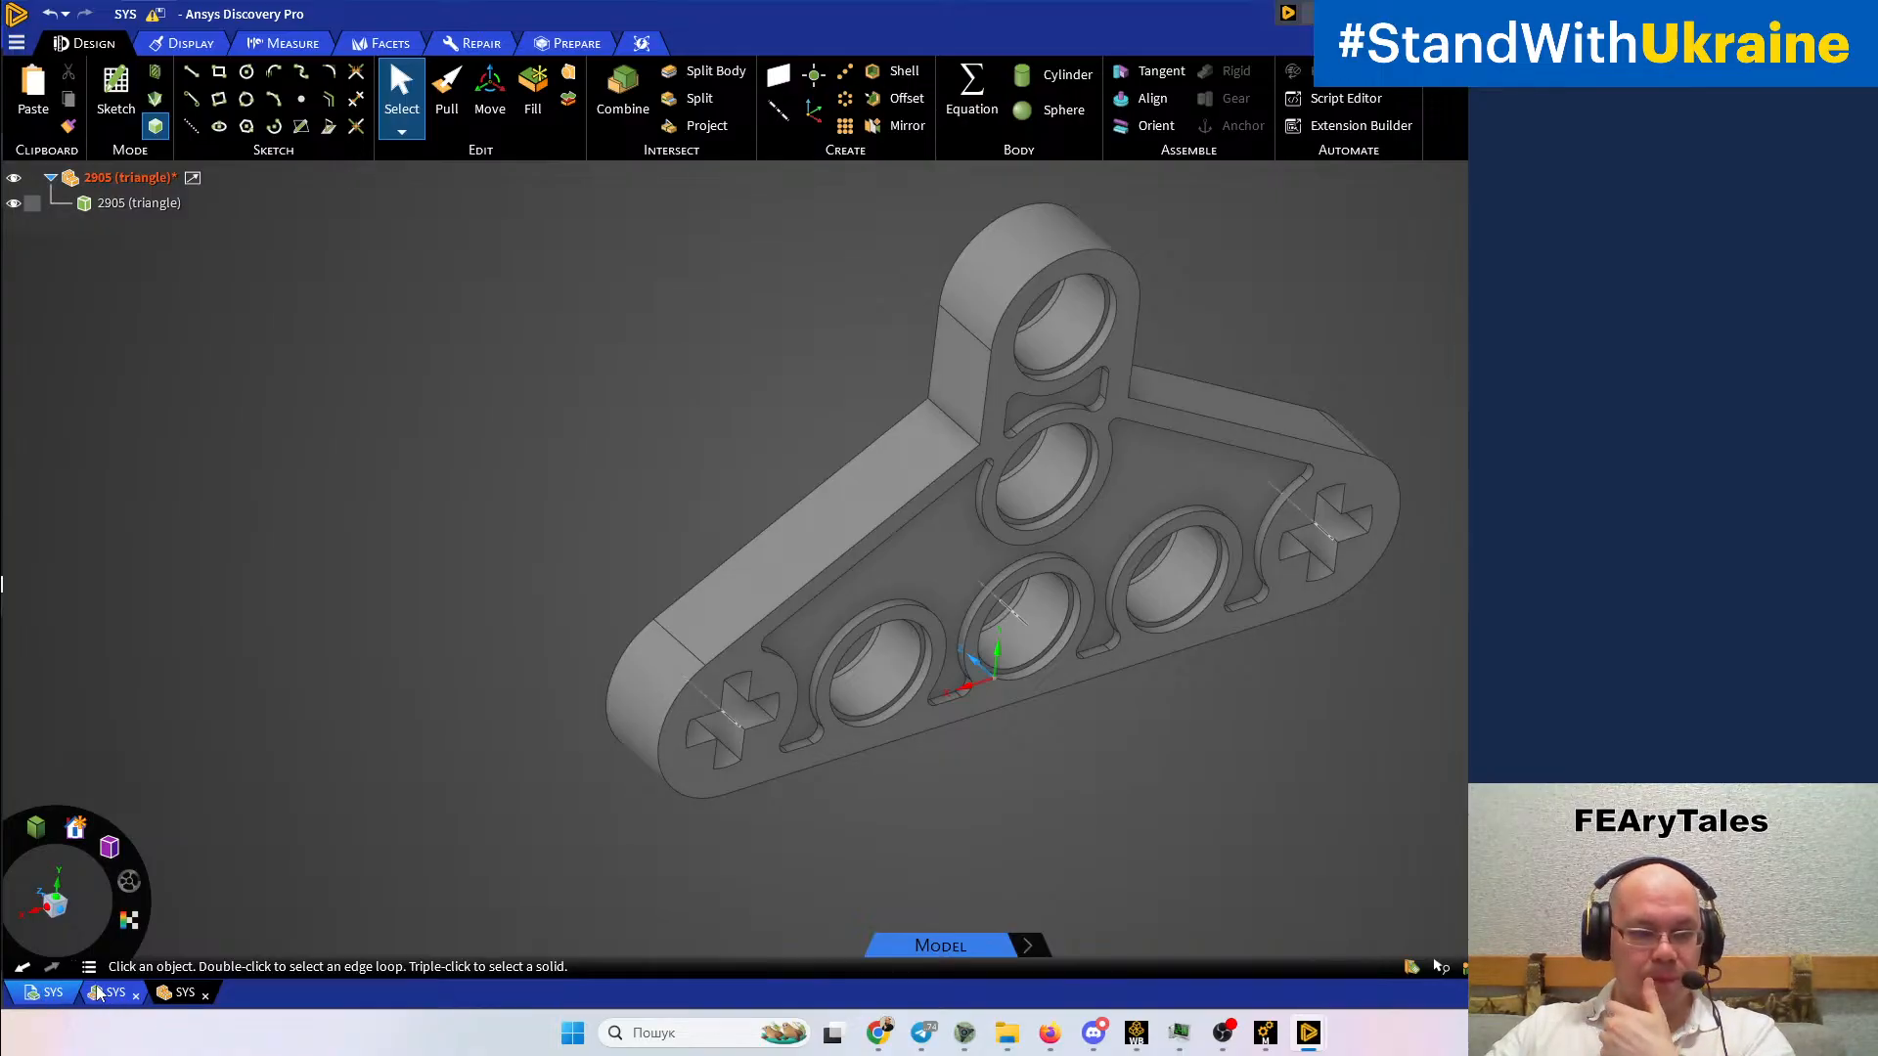
pyautogui.click(104, 994)
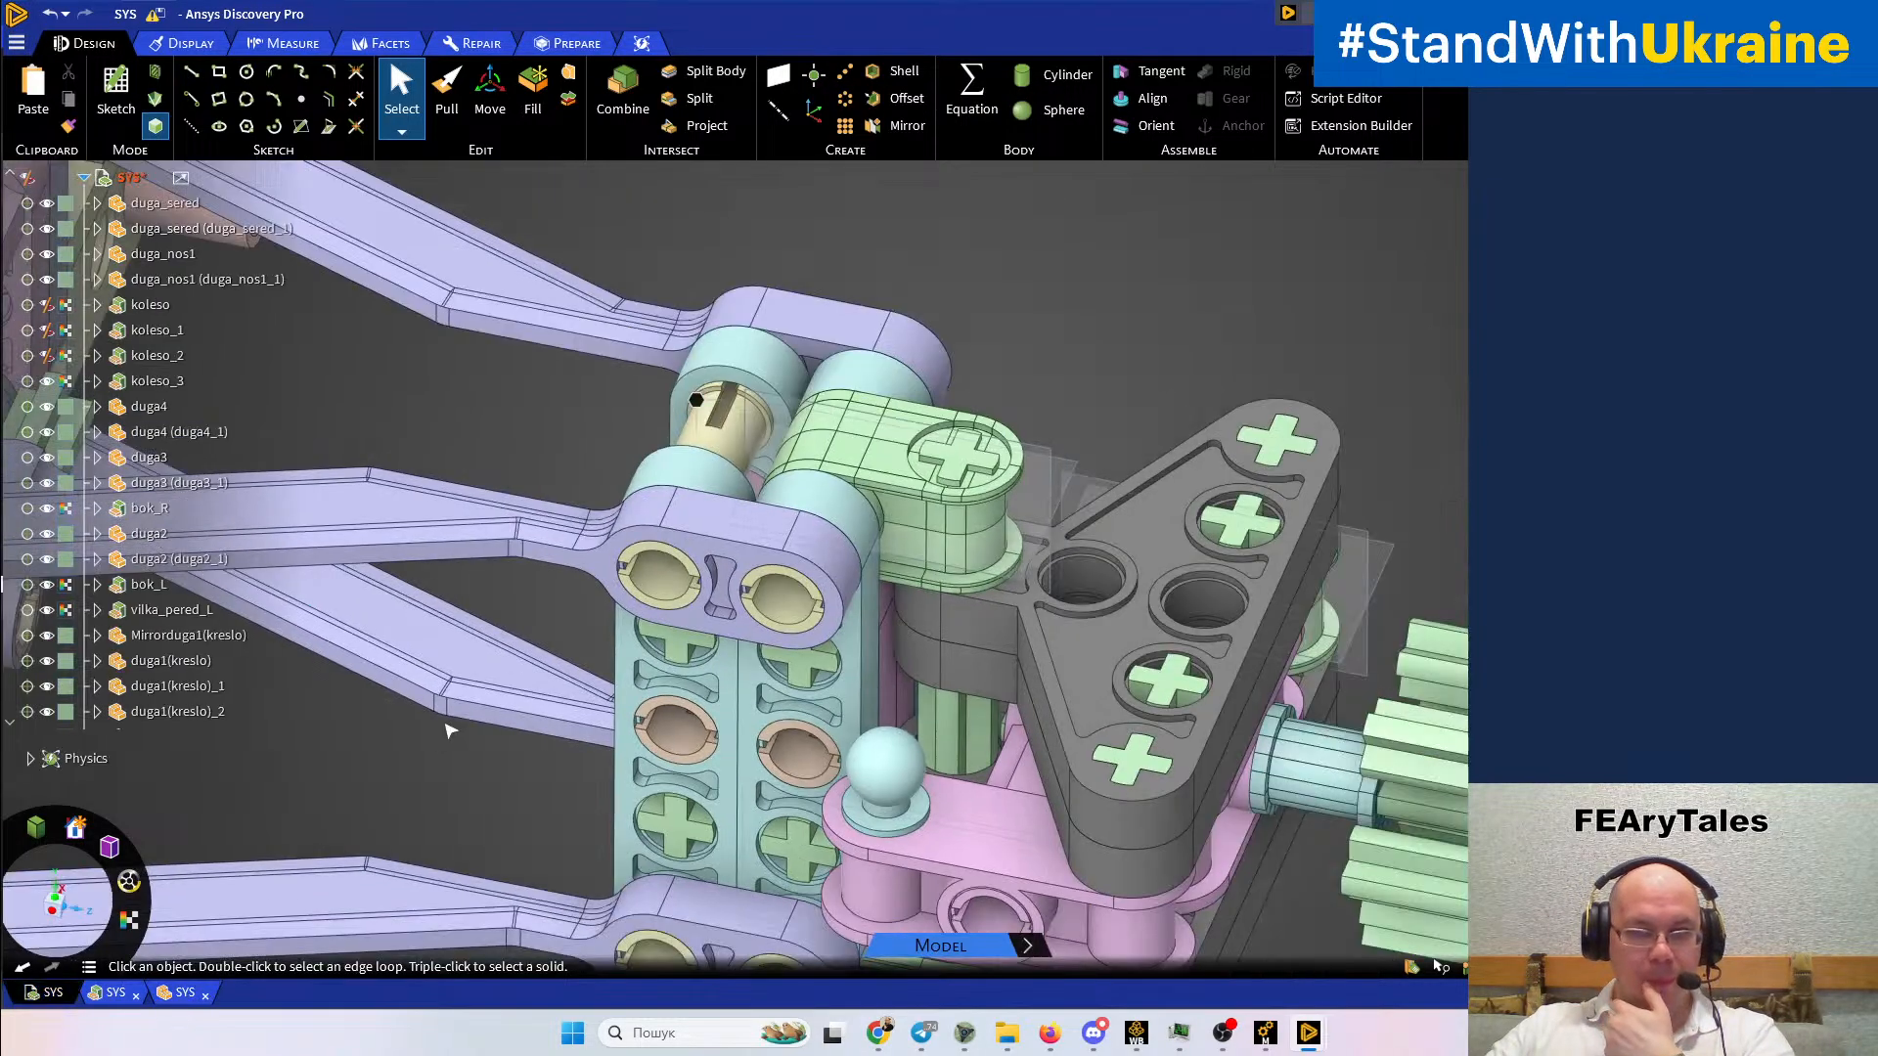
pyautogui.scroll(-5, 449, 732)
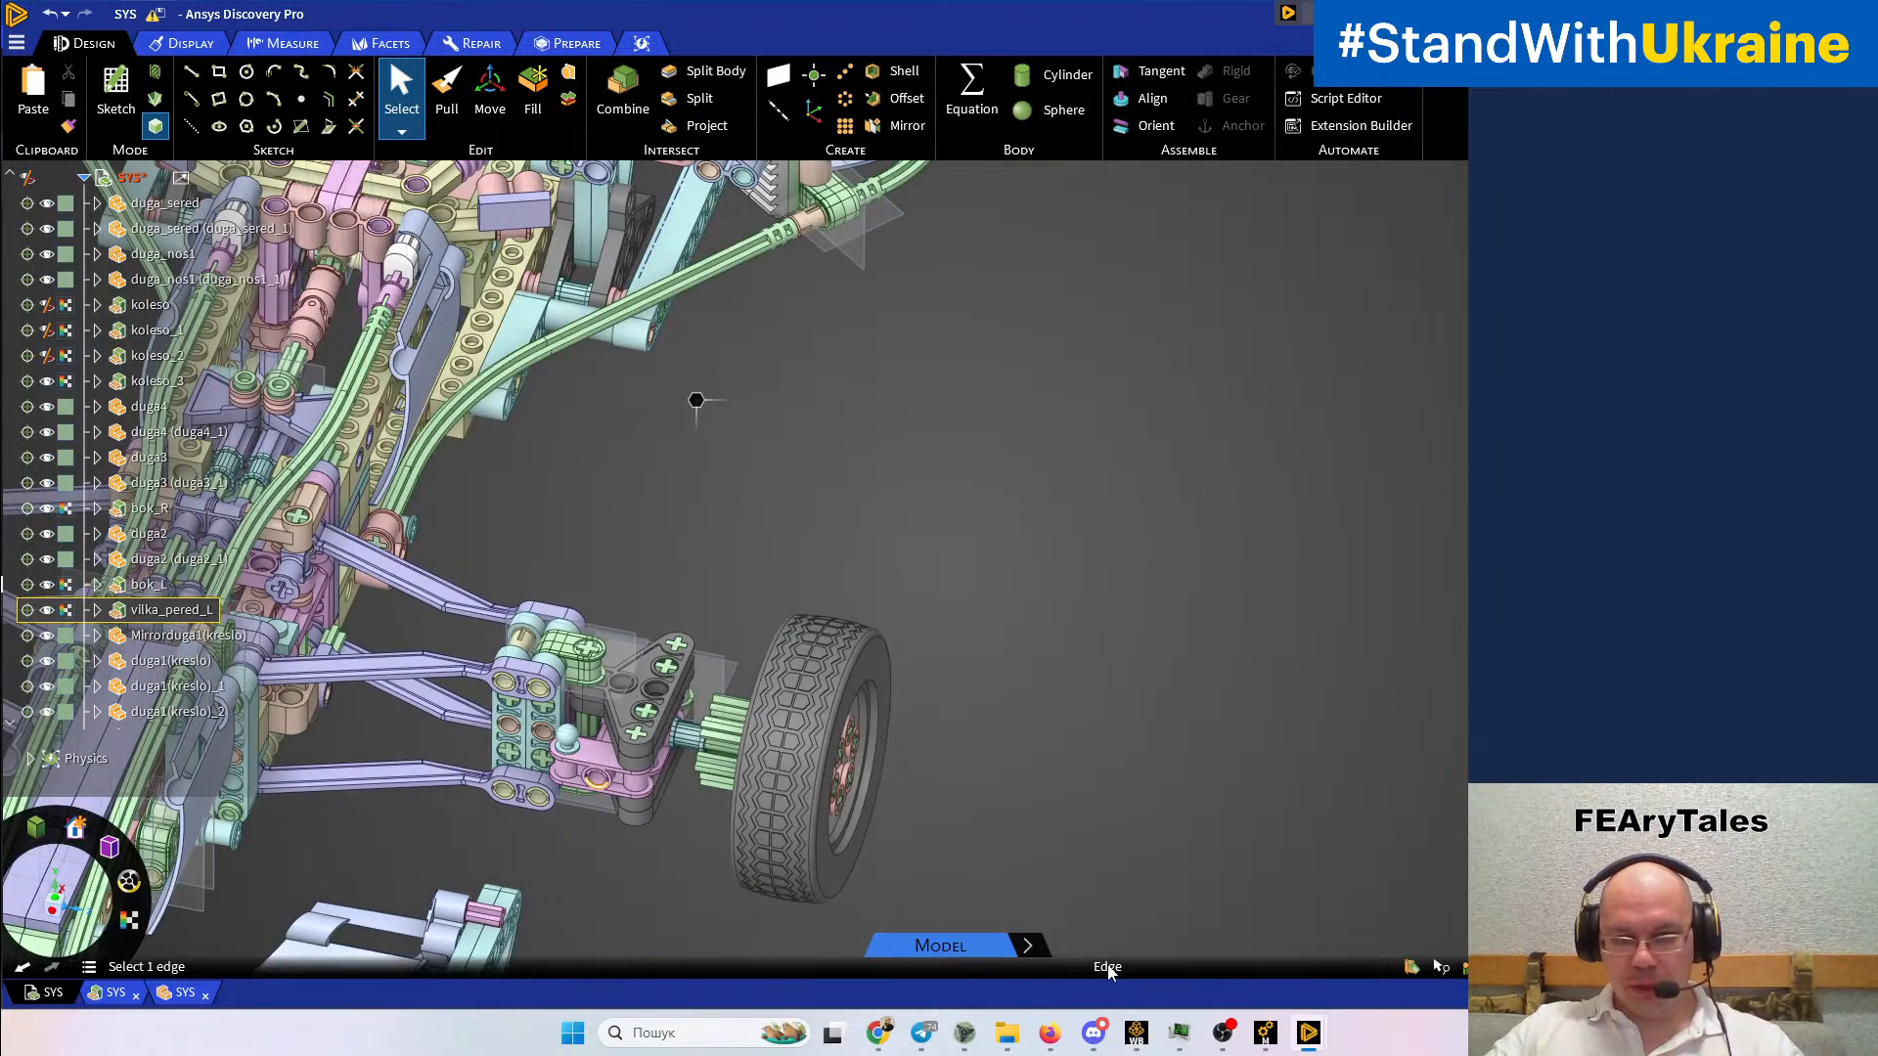
pyautogui.moveTo(1309, 1032)
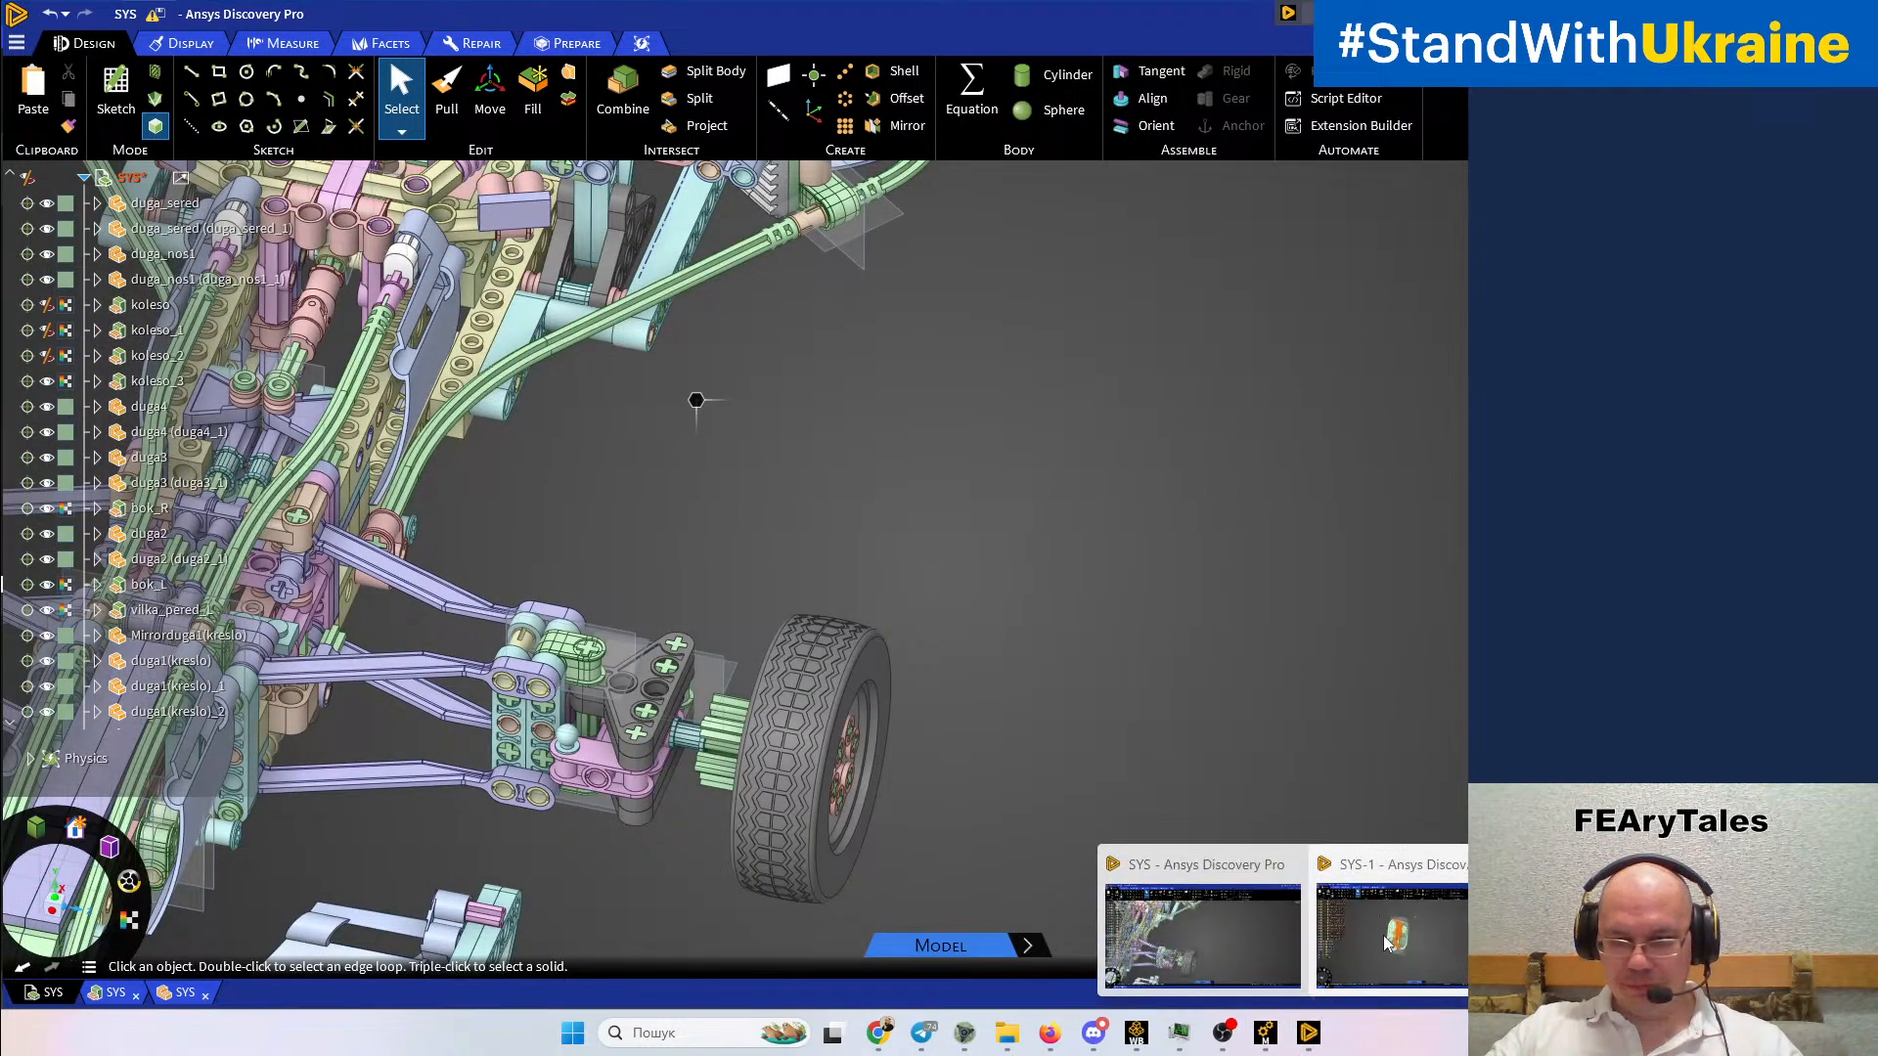
pyautogui.click(1387, 942)
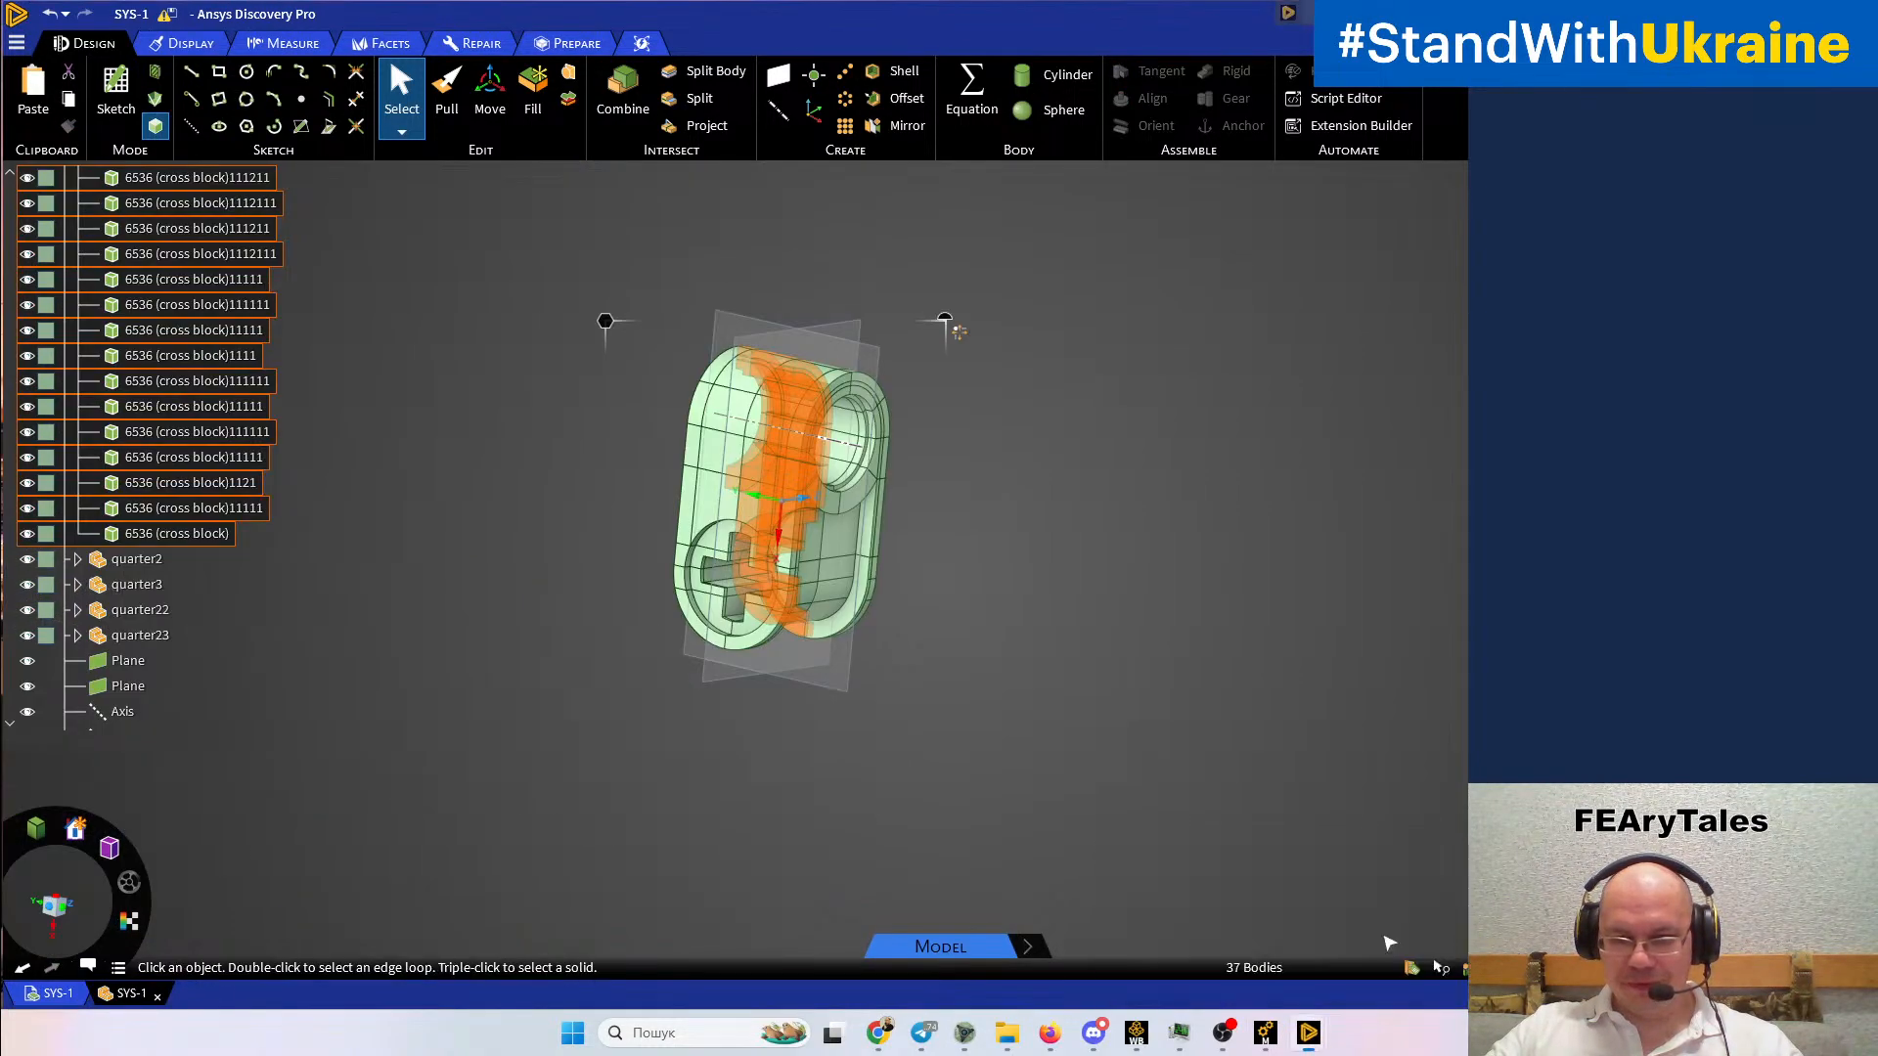
pyautogui.click(157, 996)
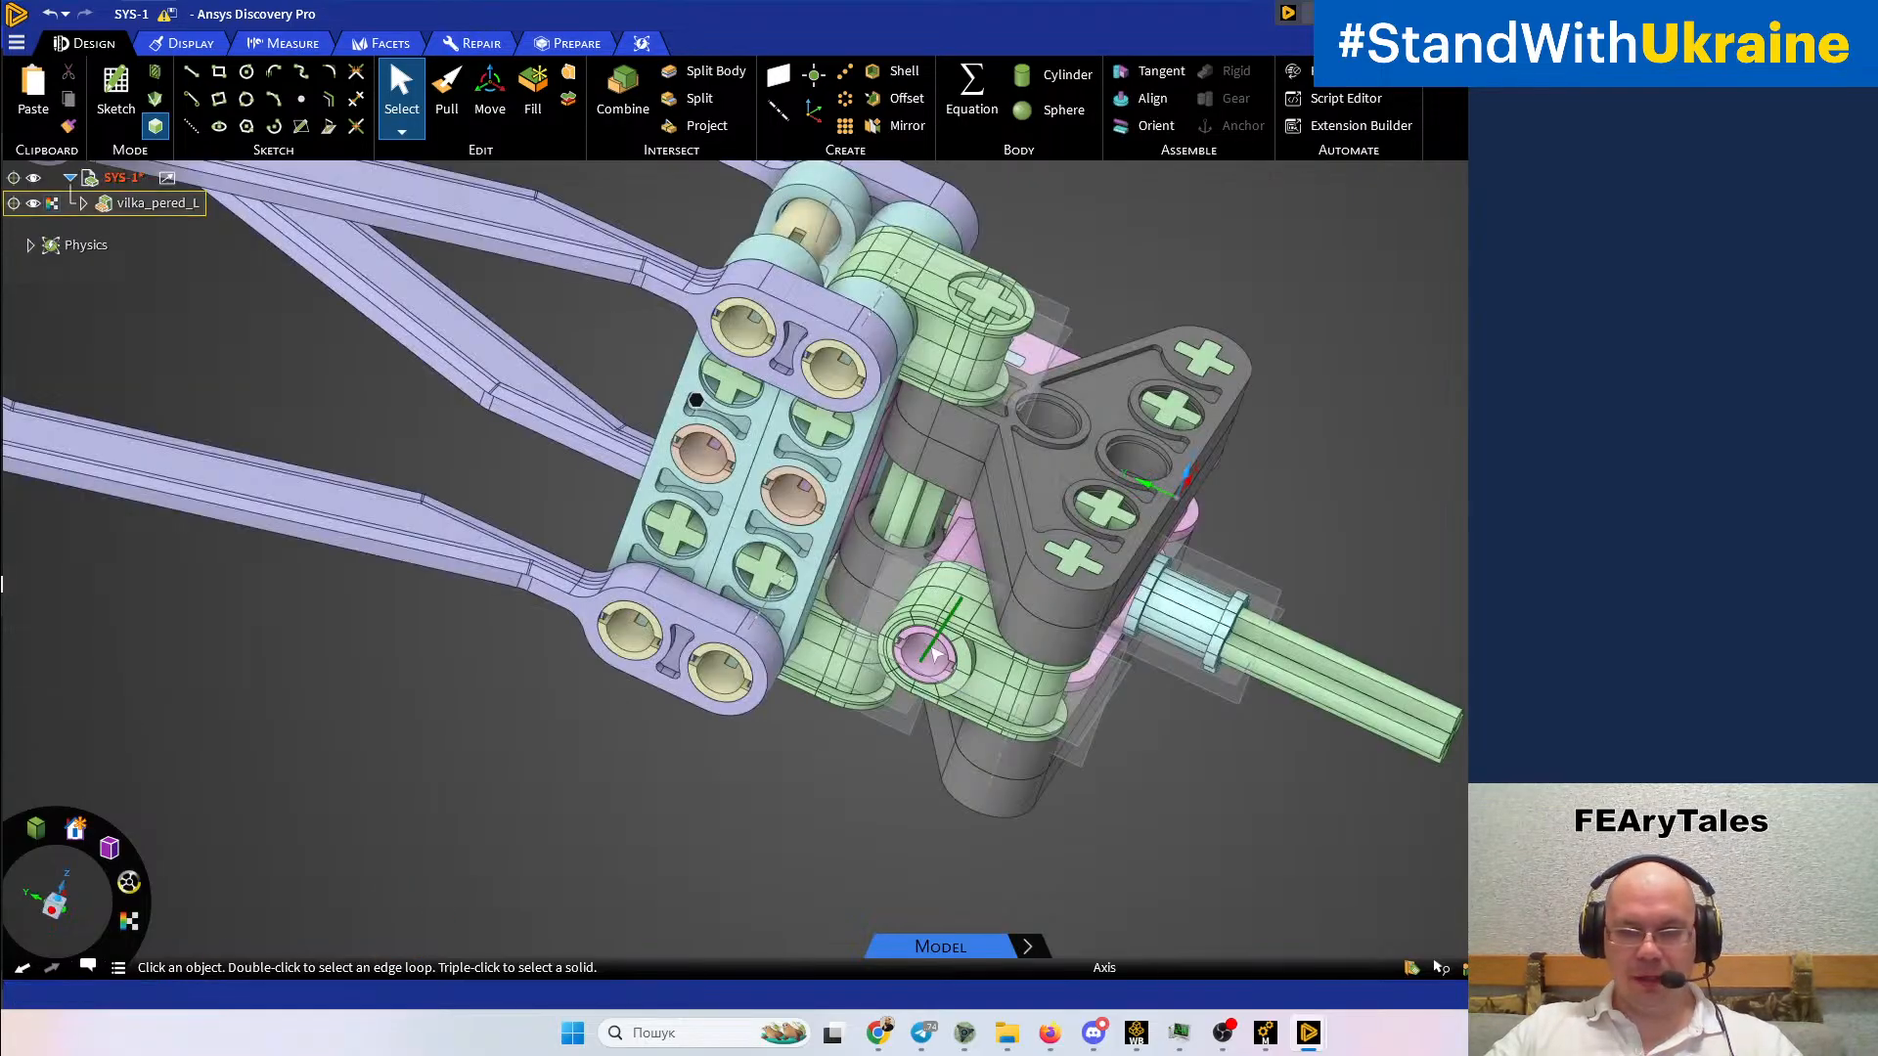
# Open the grey triangle component of the SYS-1 assembly in its own document
pyautogui.click(1050, 504)
pyautogui.rightClick(1047, 499)
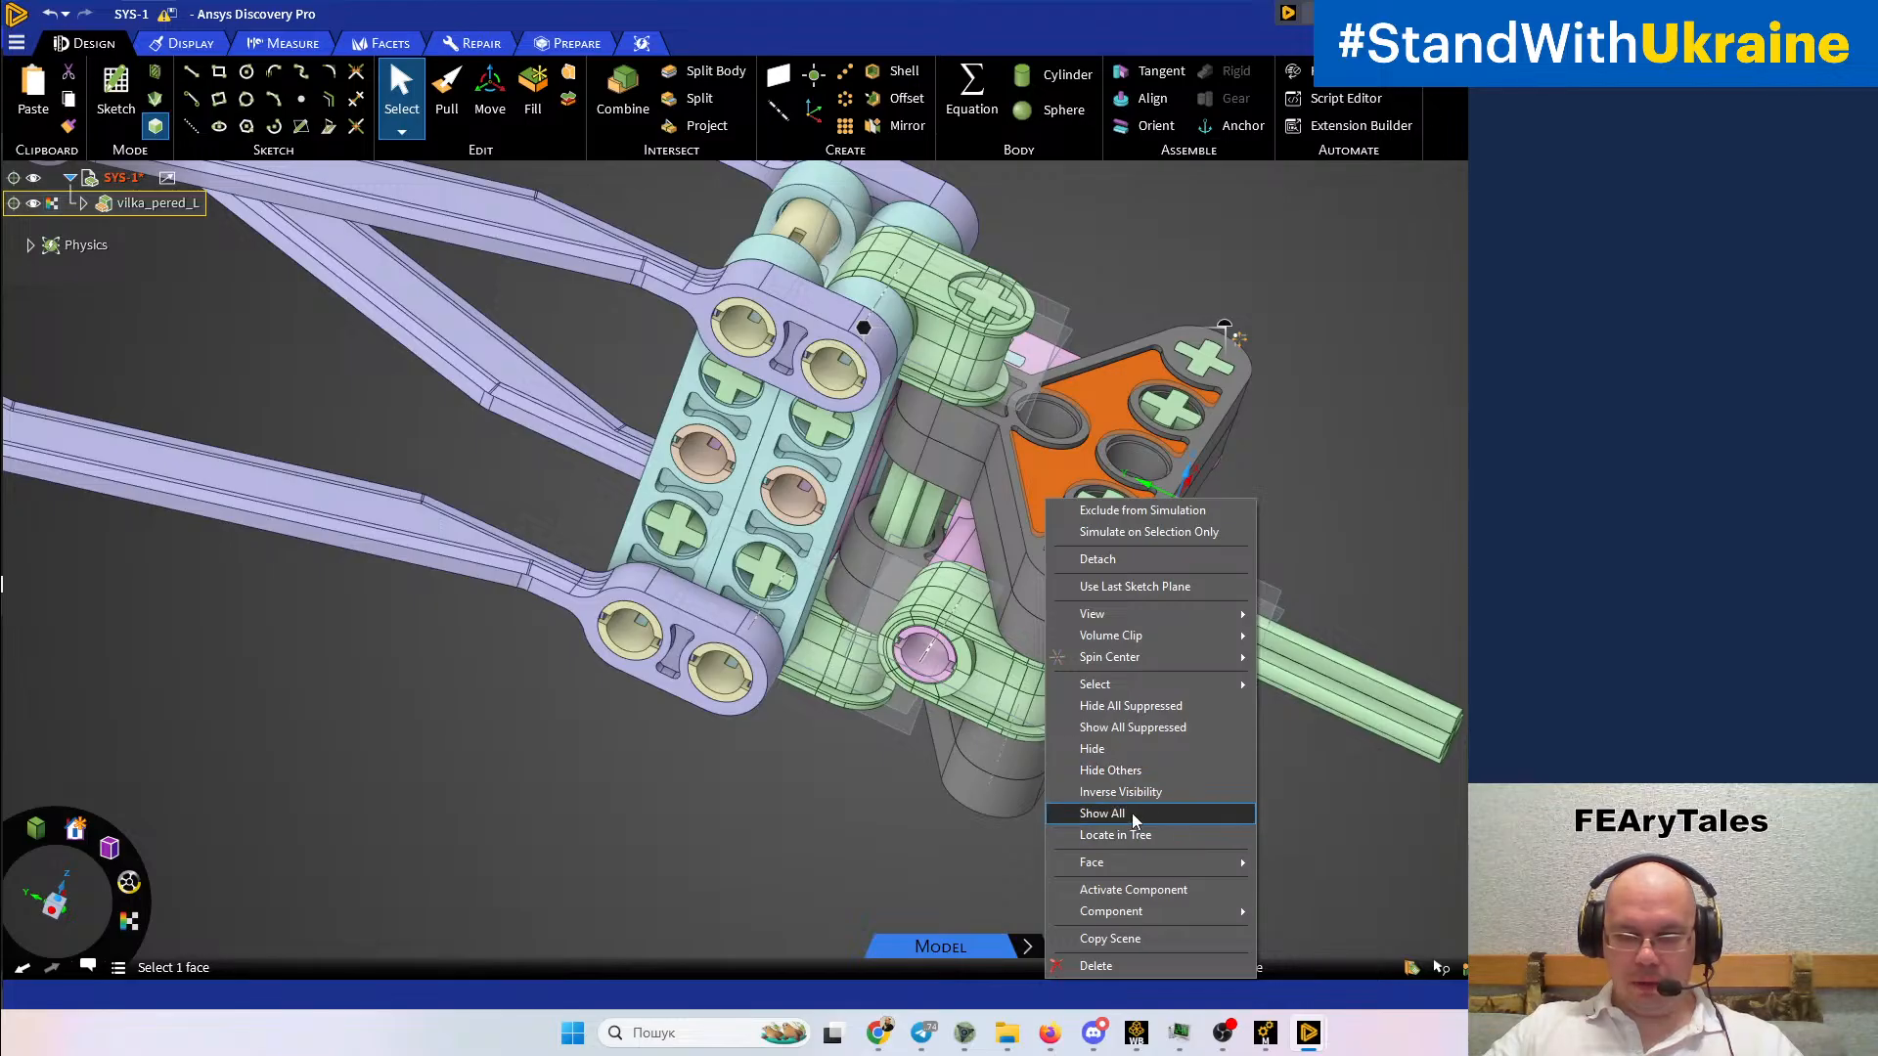
pyautogui.click(1234, 911)
pyautogui.click(1274, 919)
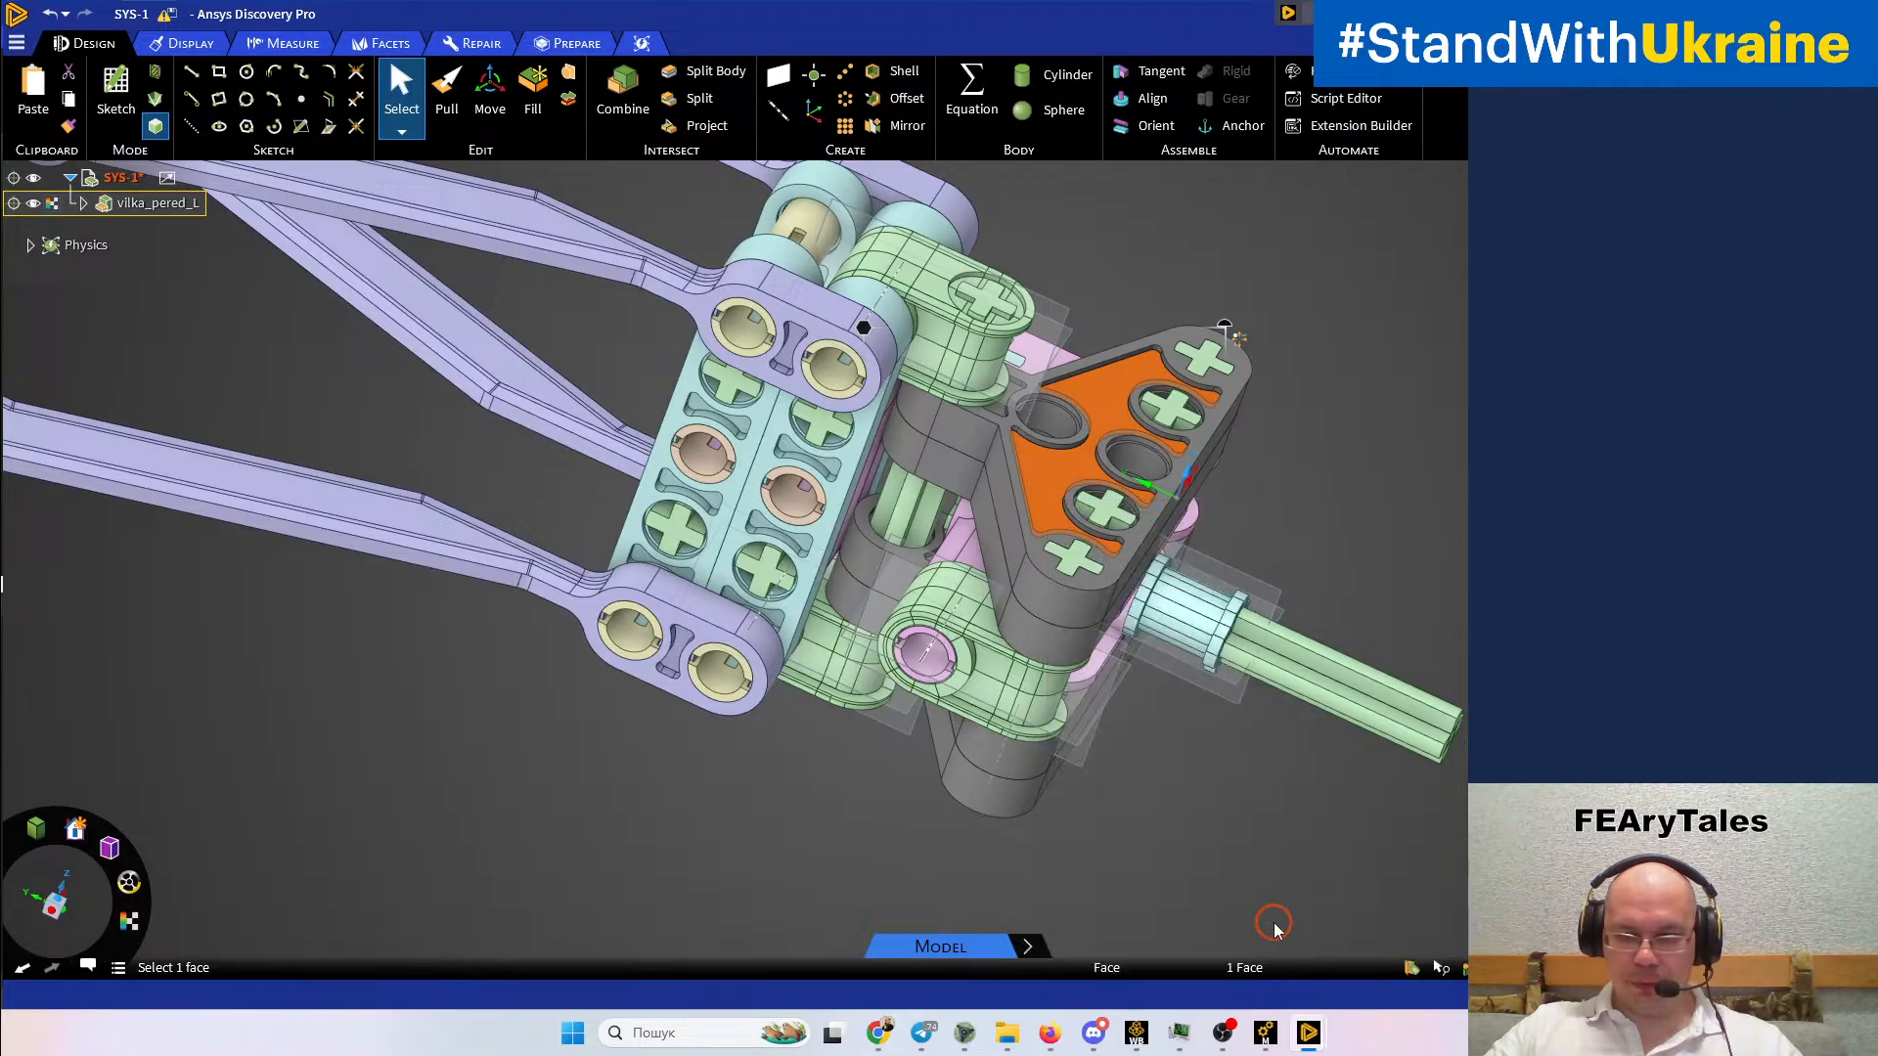
# Switch to the f1-part Mechanical window and unsuppress all bodies of the model
pyautogui.click(1307, 1032)
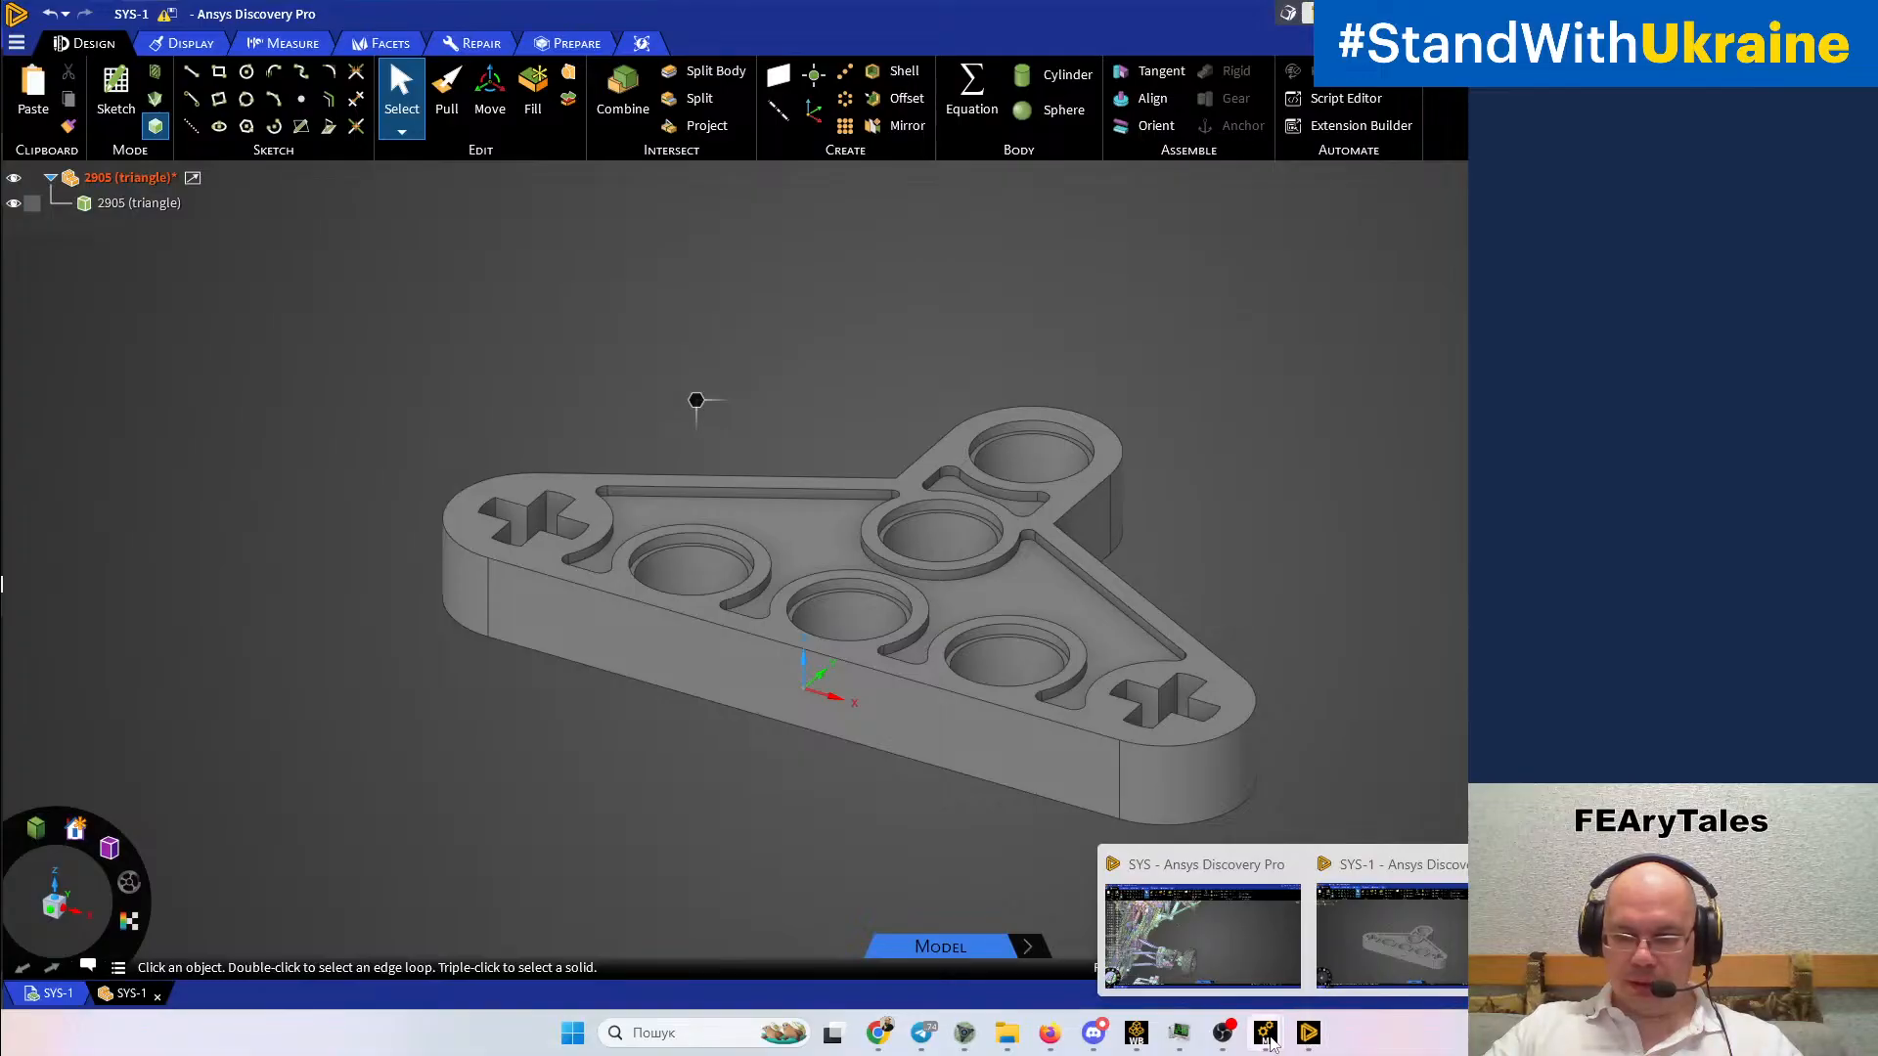
pyautogui.click(1267, 1037)
pyautogui.click(1321, 961)
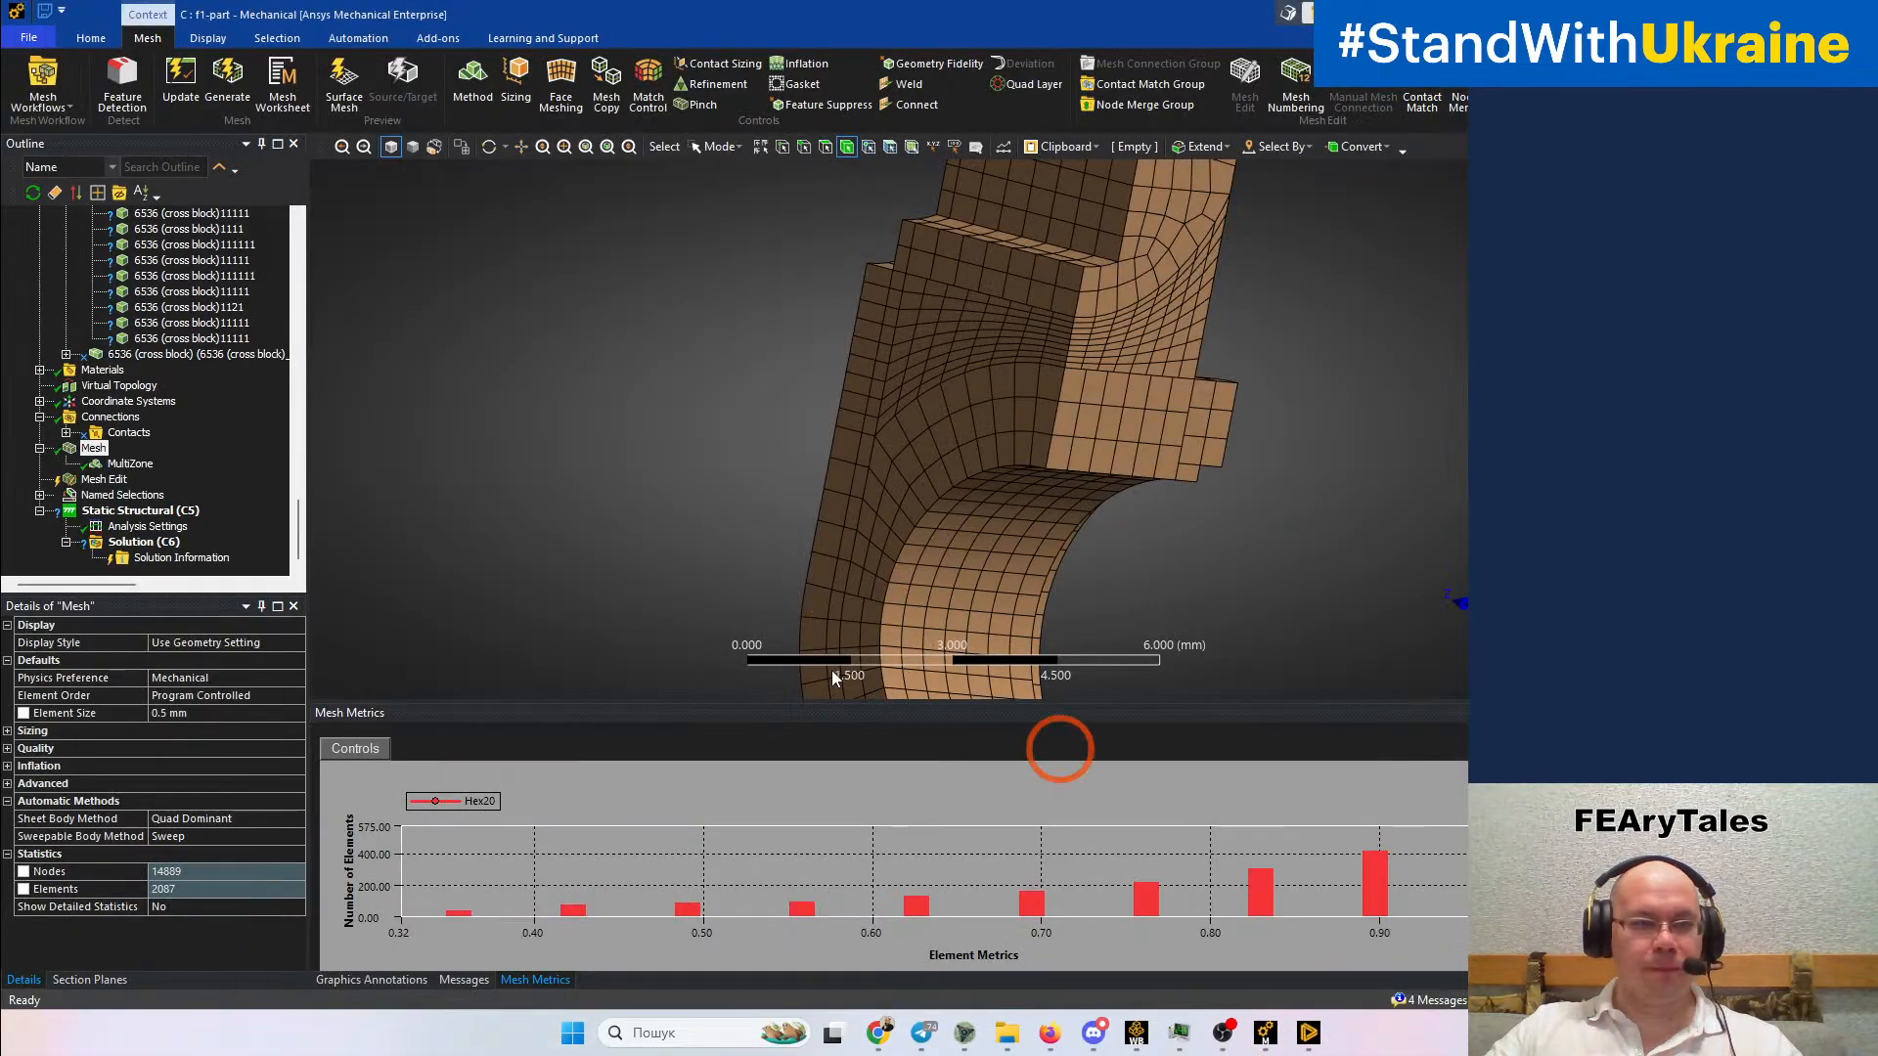
pyautogui.rightClick(626, 416)
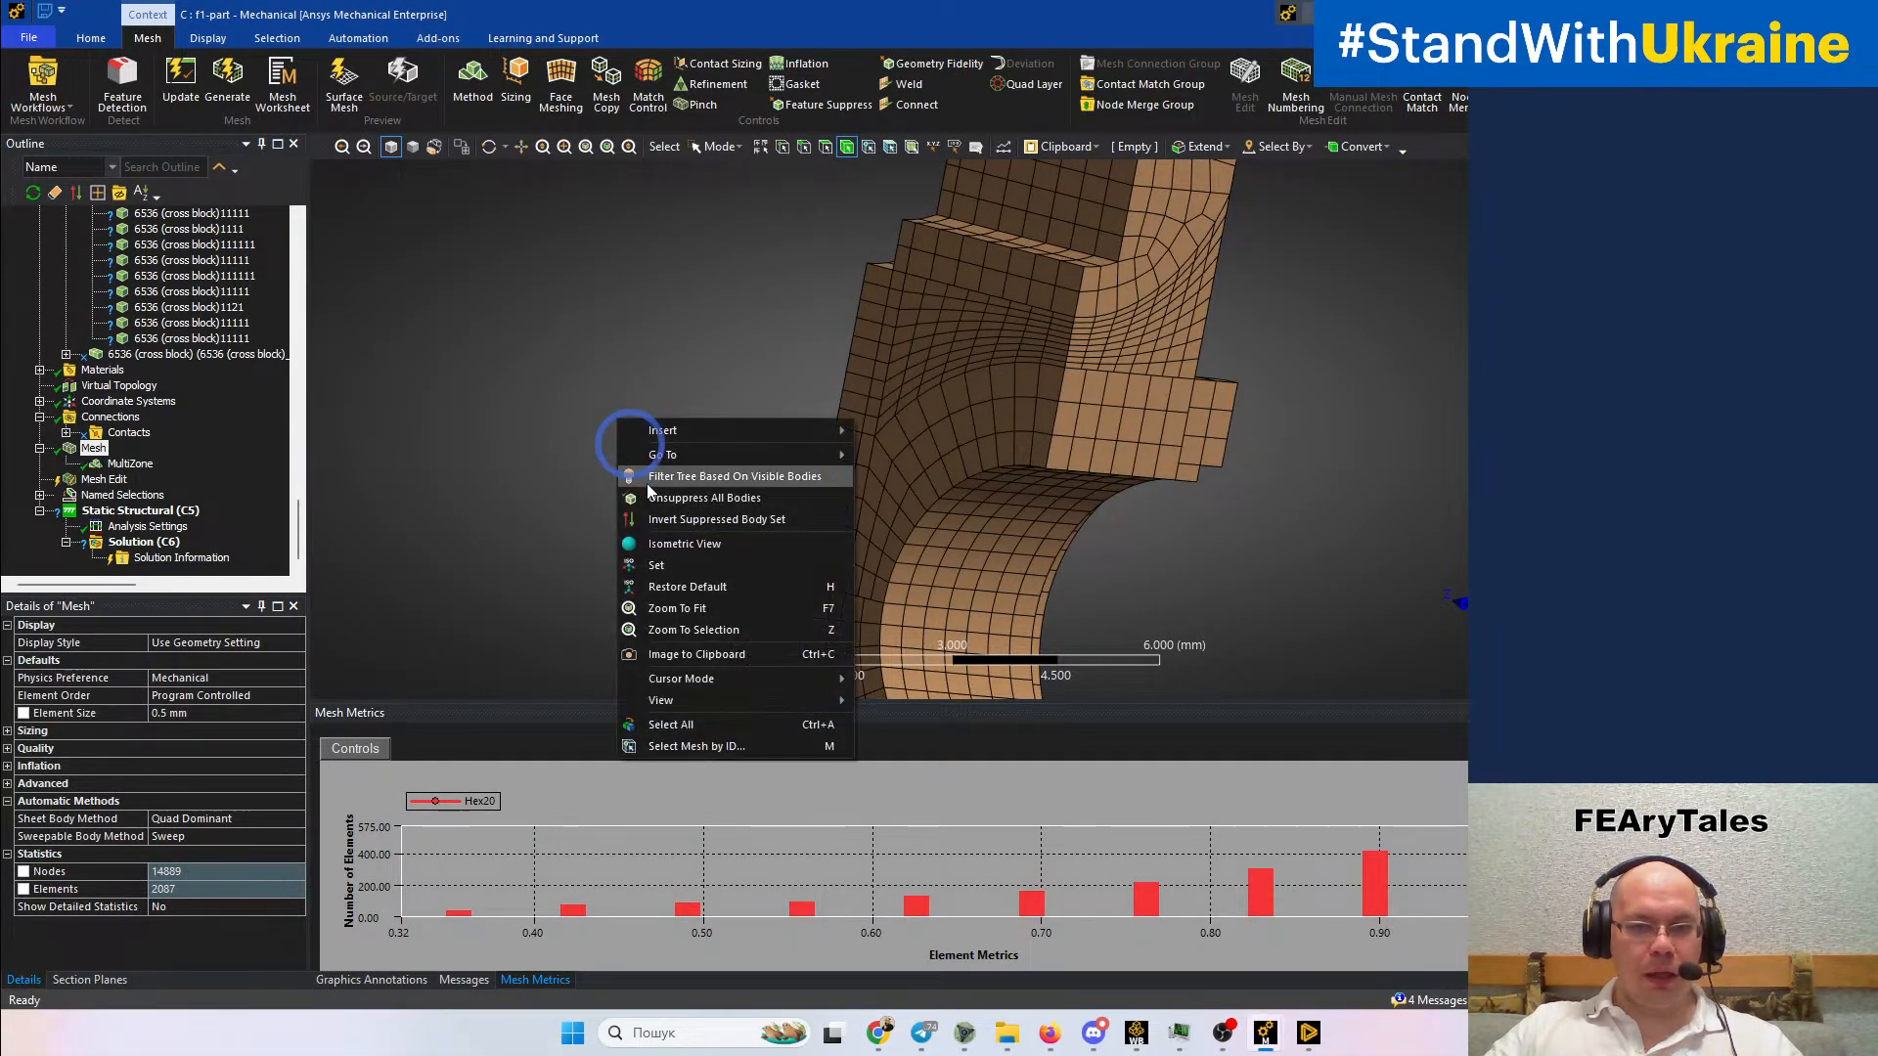
pyautogui.click(712, 510)
pyautogui.scroll(2, 567, 496)
pyautogui.scroll(-10, 568, 497)
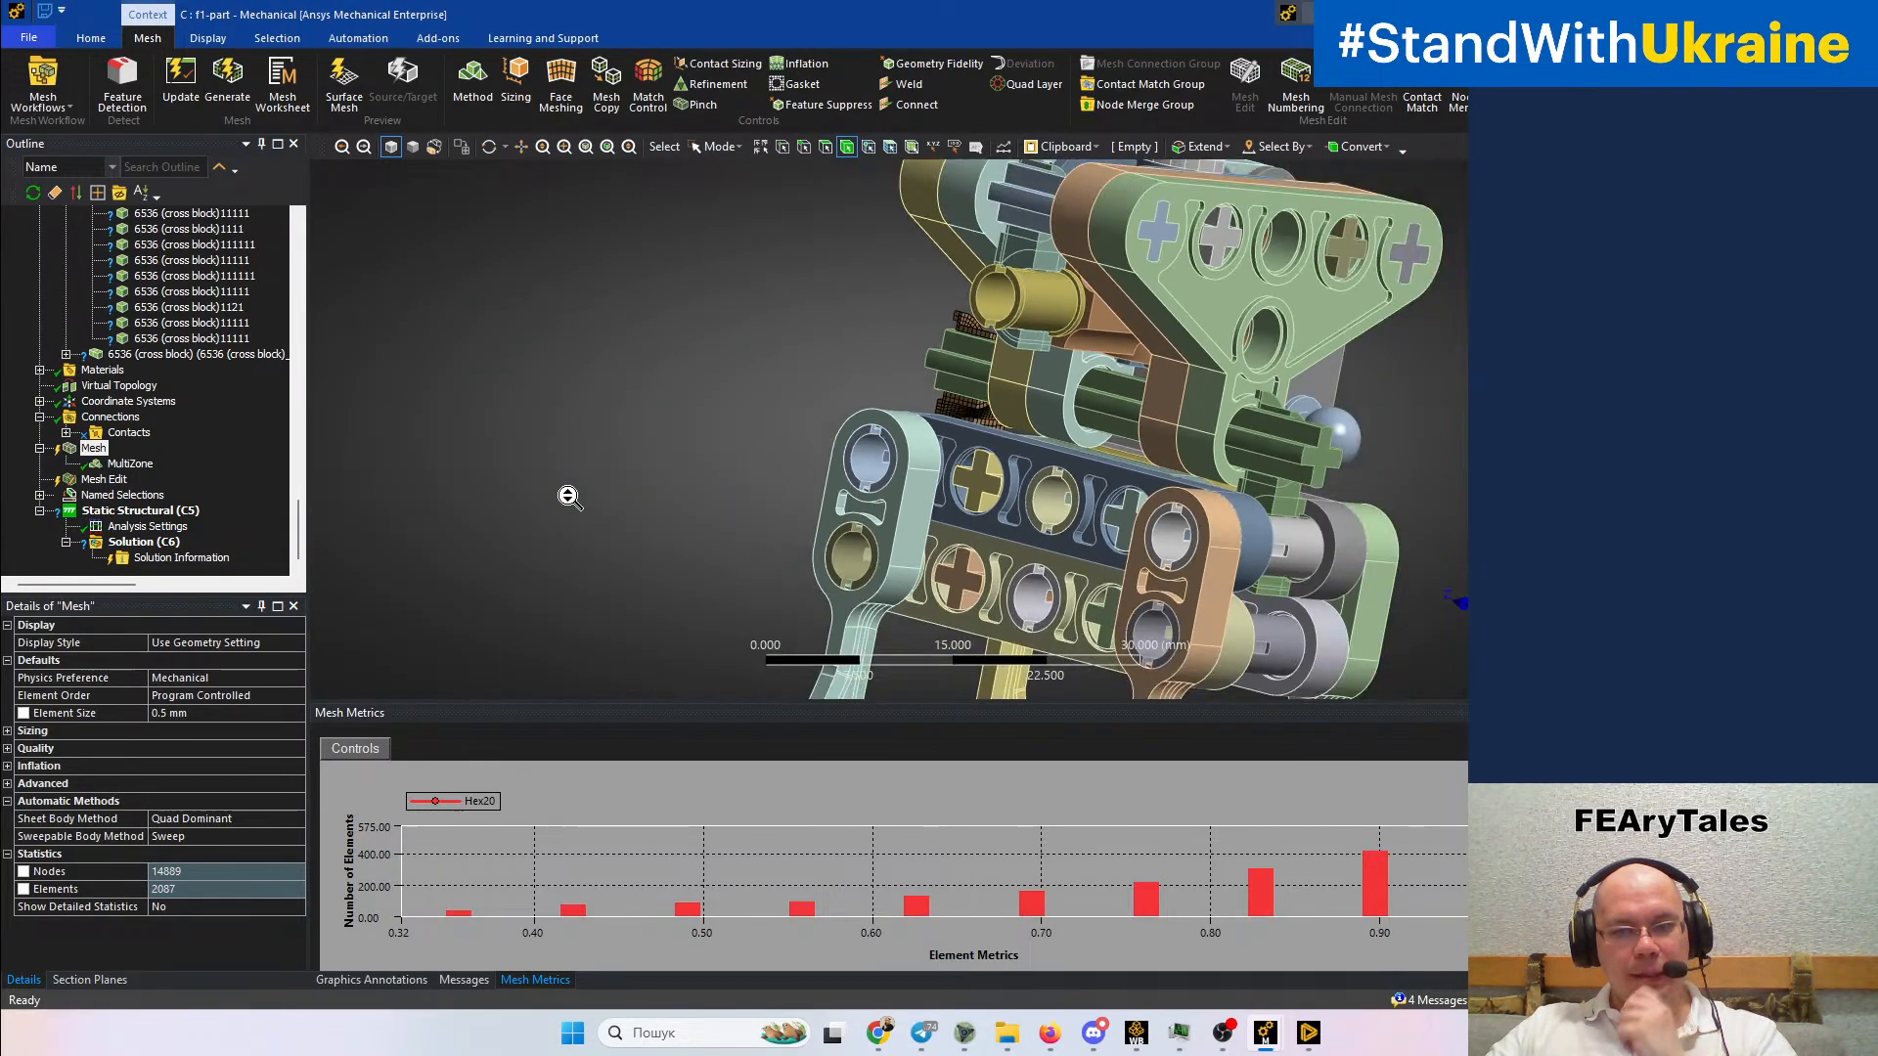
# Suppress all bodies except the upper triangle, picking it with the body selection filter
pyautogui.moveTo(591, 518); pyautogui.dragTo(477, 436, button='middle')
pyautogui.moveTo(166, 567); pyautogui.dragTo(370, 513, button='middle')
pyautogui.keyDown('ctrl'); pyautogui.moveTo(675, 586); pyautogui.dragTo(759, 563, button='middle'); pyautogui.keyUp('ctrl')
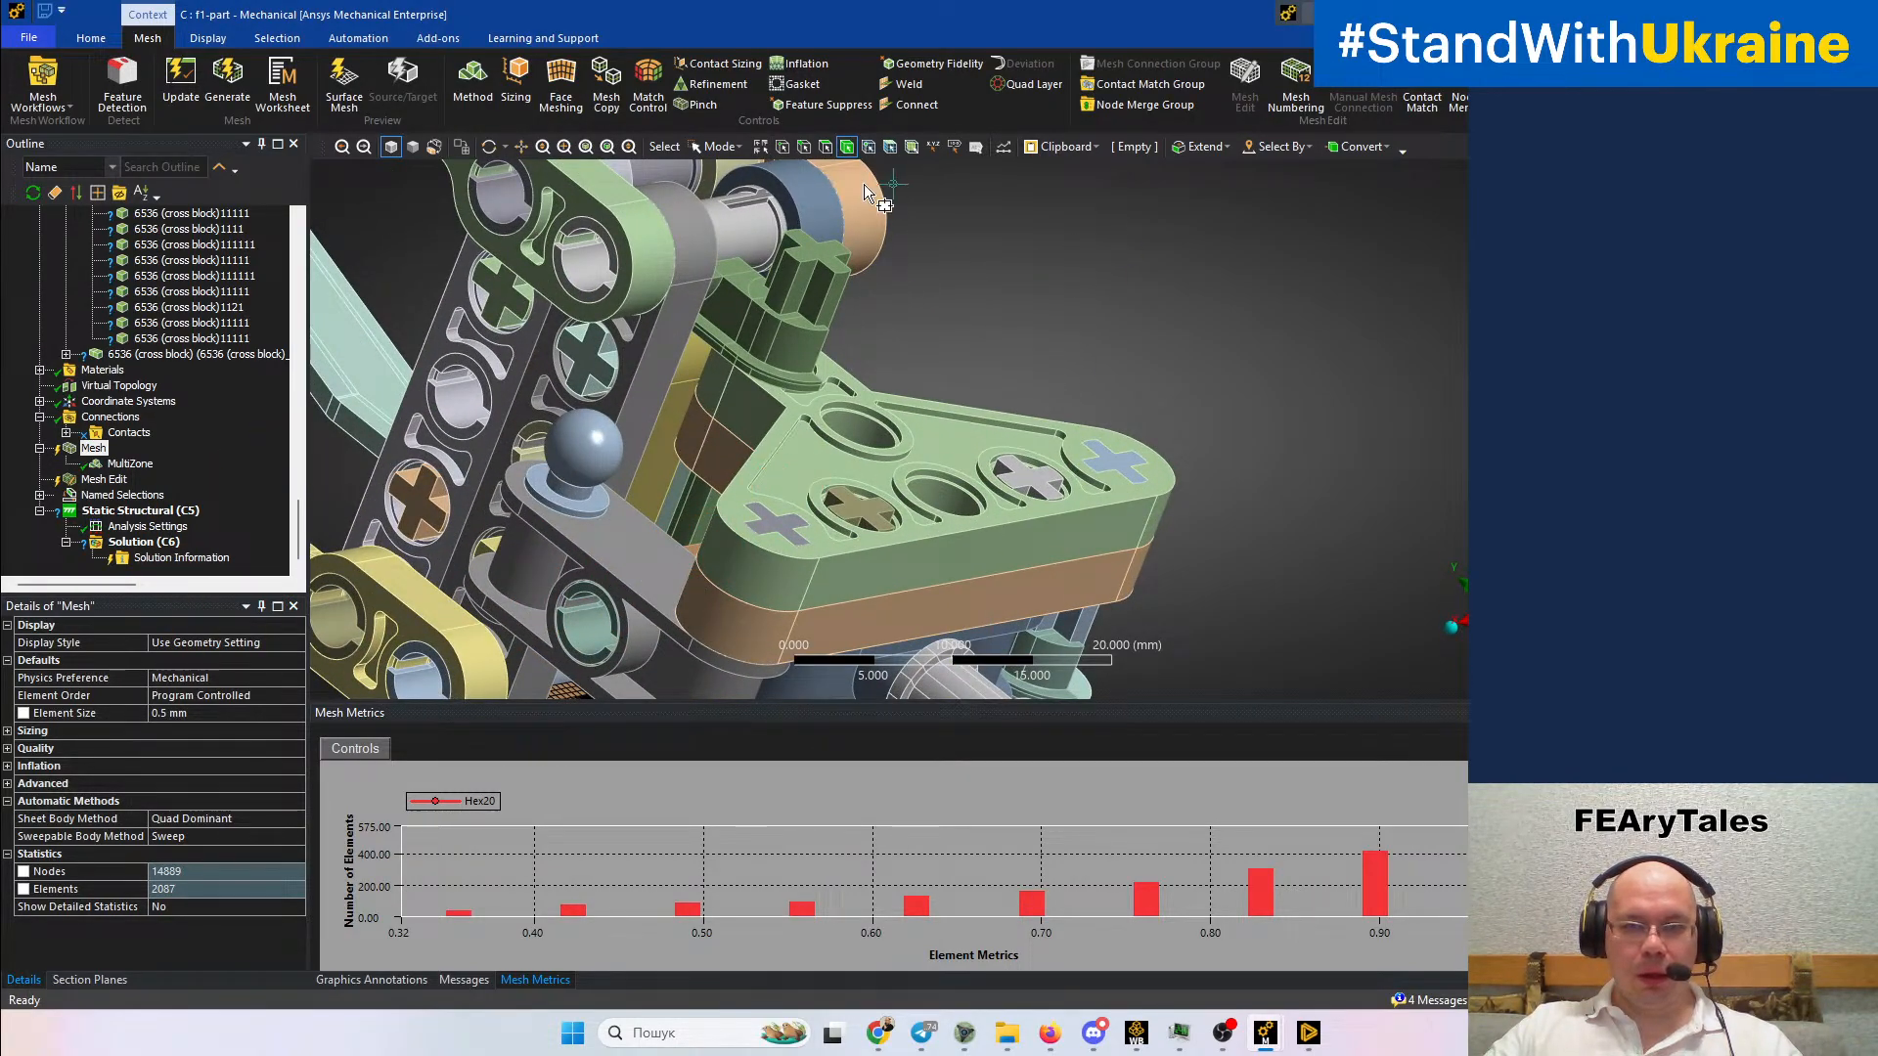
pyautogui.click(725, 152)
pyautogui.click(734, 172)
pyautogui.click(772, 486)
pyautogui.rightClick(772, 487)
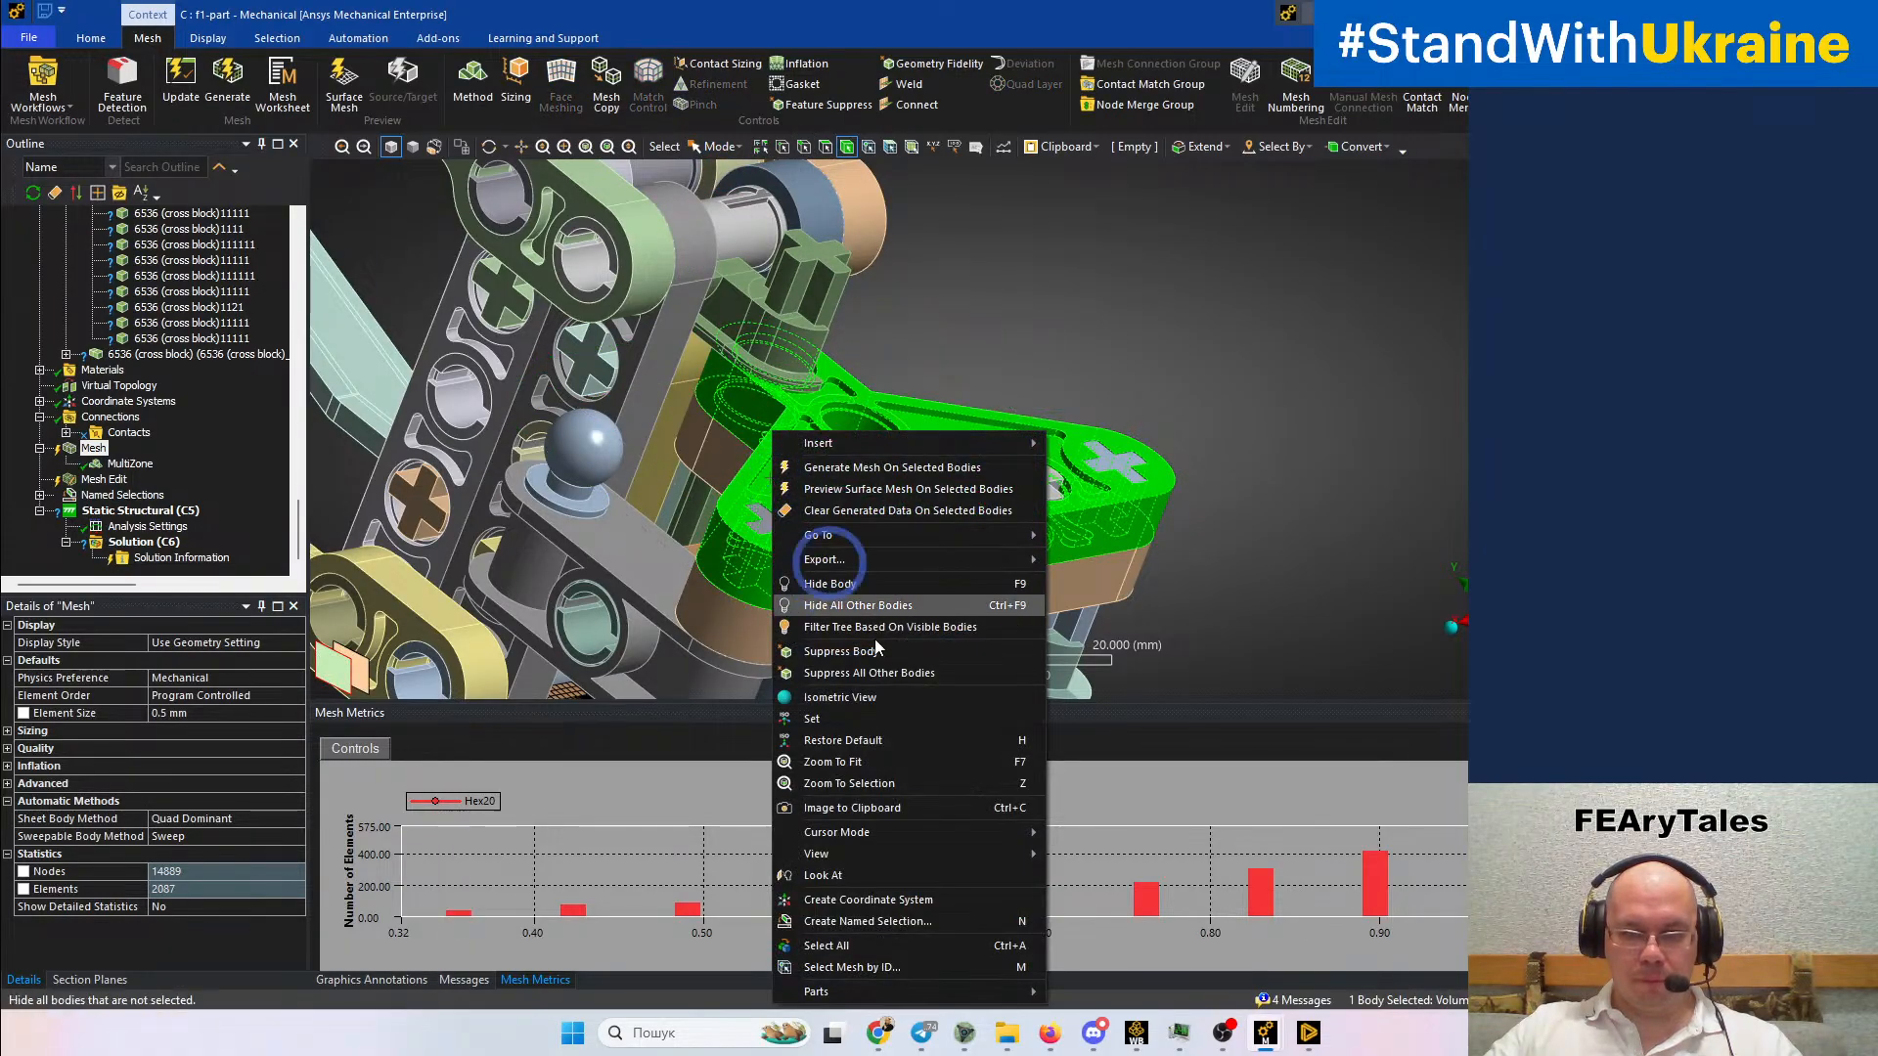
pyautogui.click(865, 675)
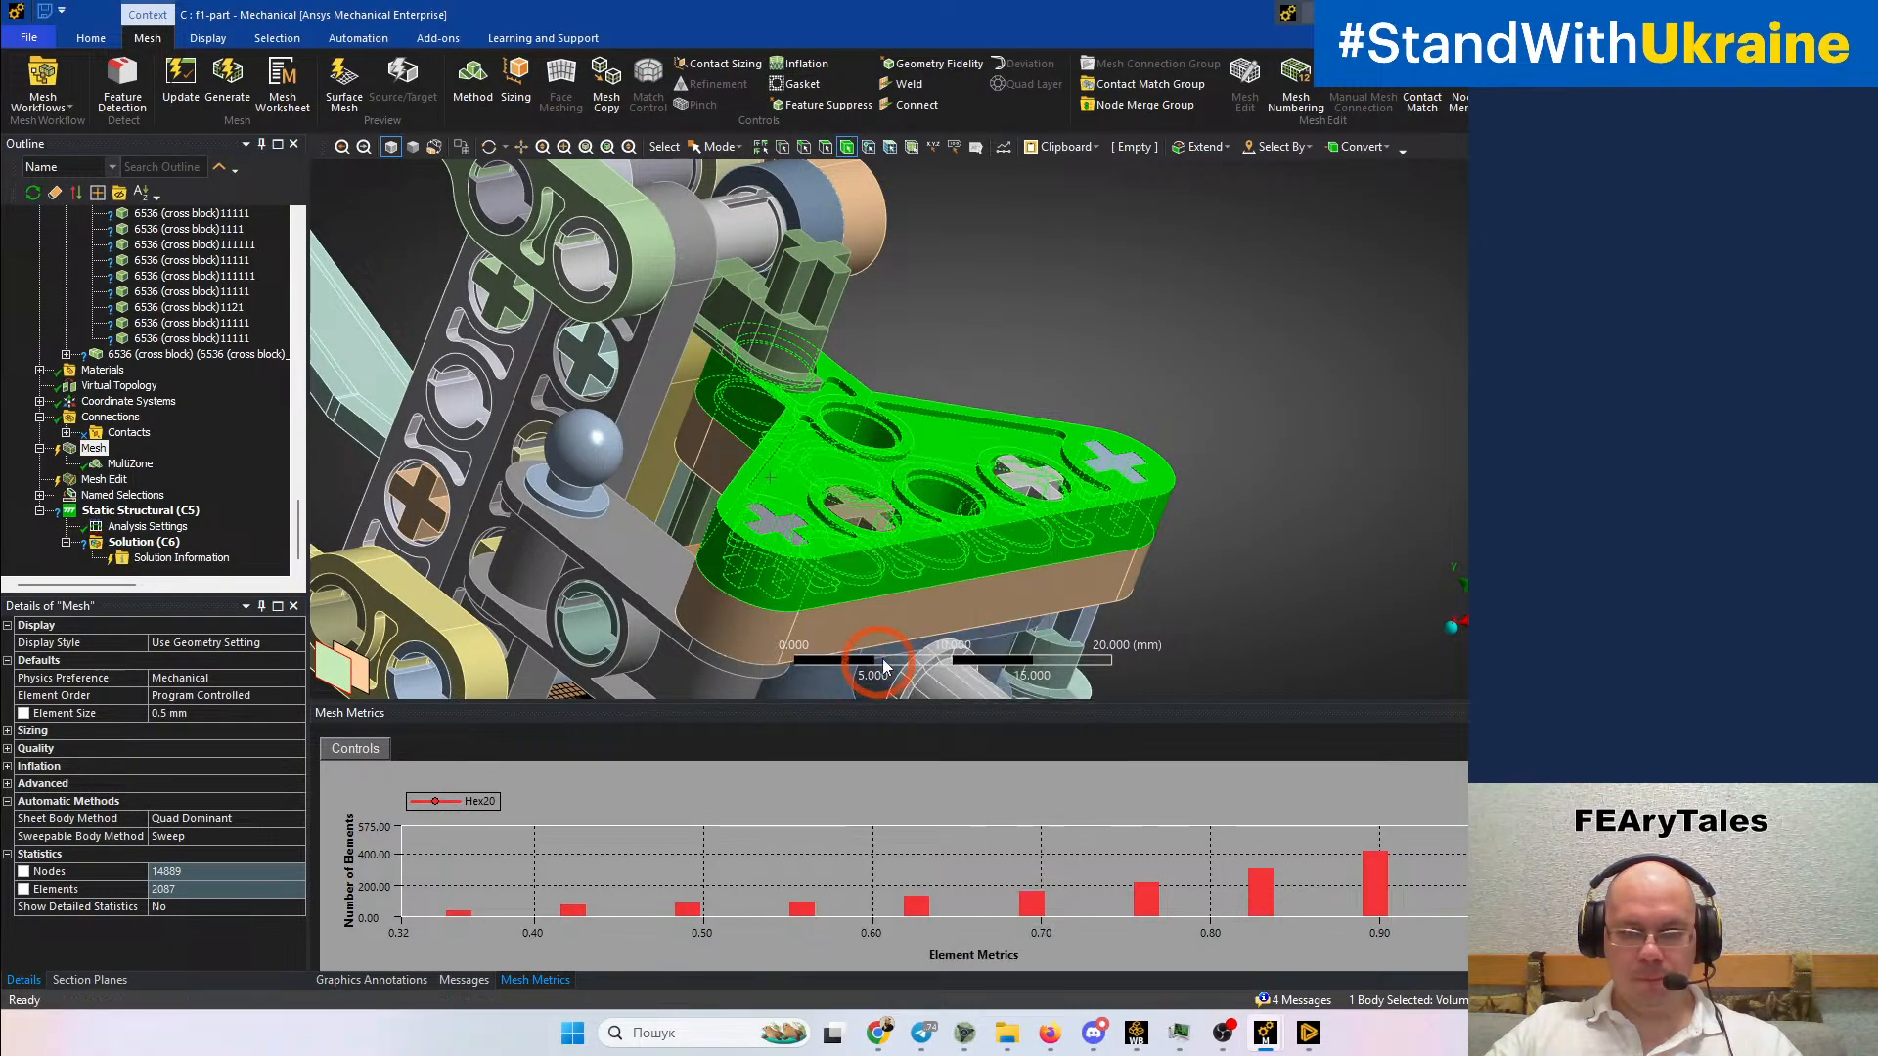
pyautogui.moveTo(950, 587)
pyautogui.mouseDown(button='middle')
pyautogui.moveTo(1047, 516)
pyautogui.moveTo(981, 585)
pyautogui.mouseUp(button='middle')
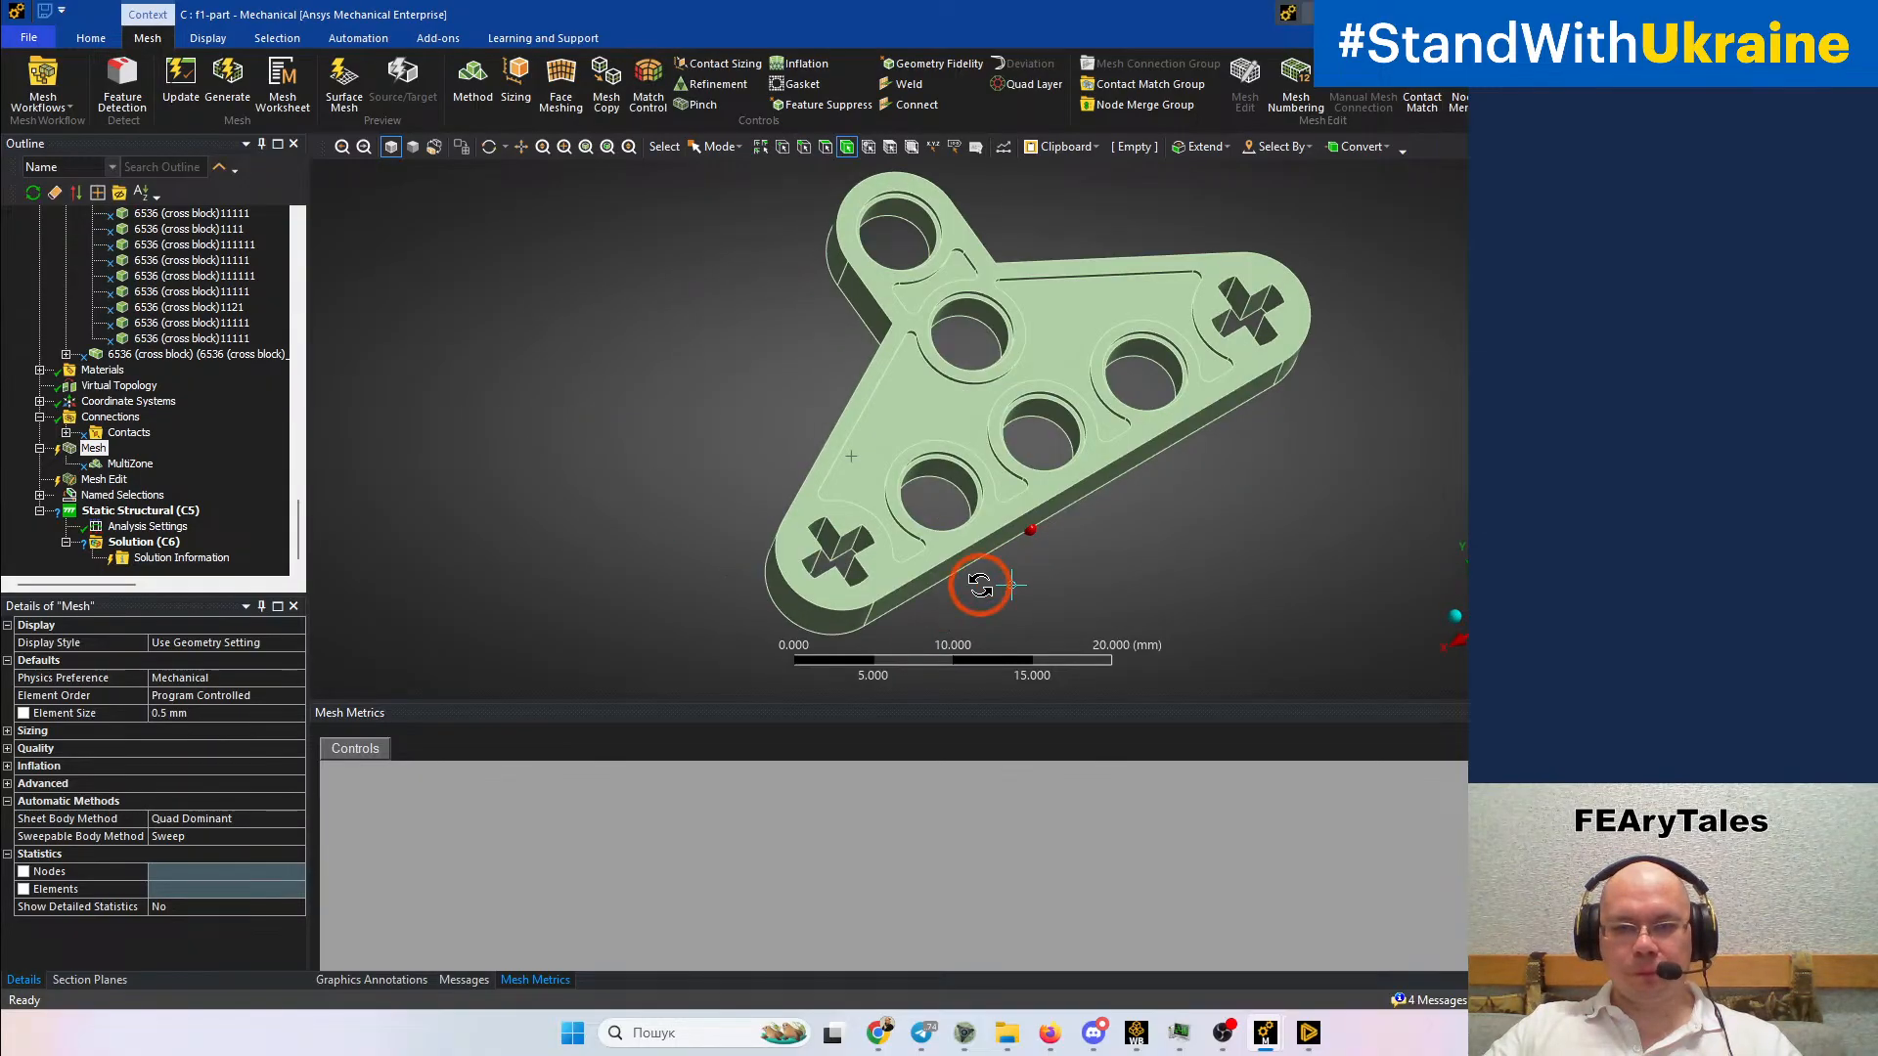
# Scope the existing MultiZone mesh method to the triangle body
pyautogui.click(132, 467)
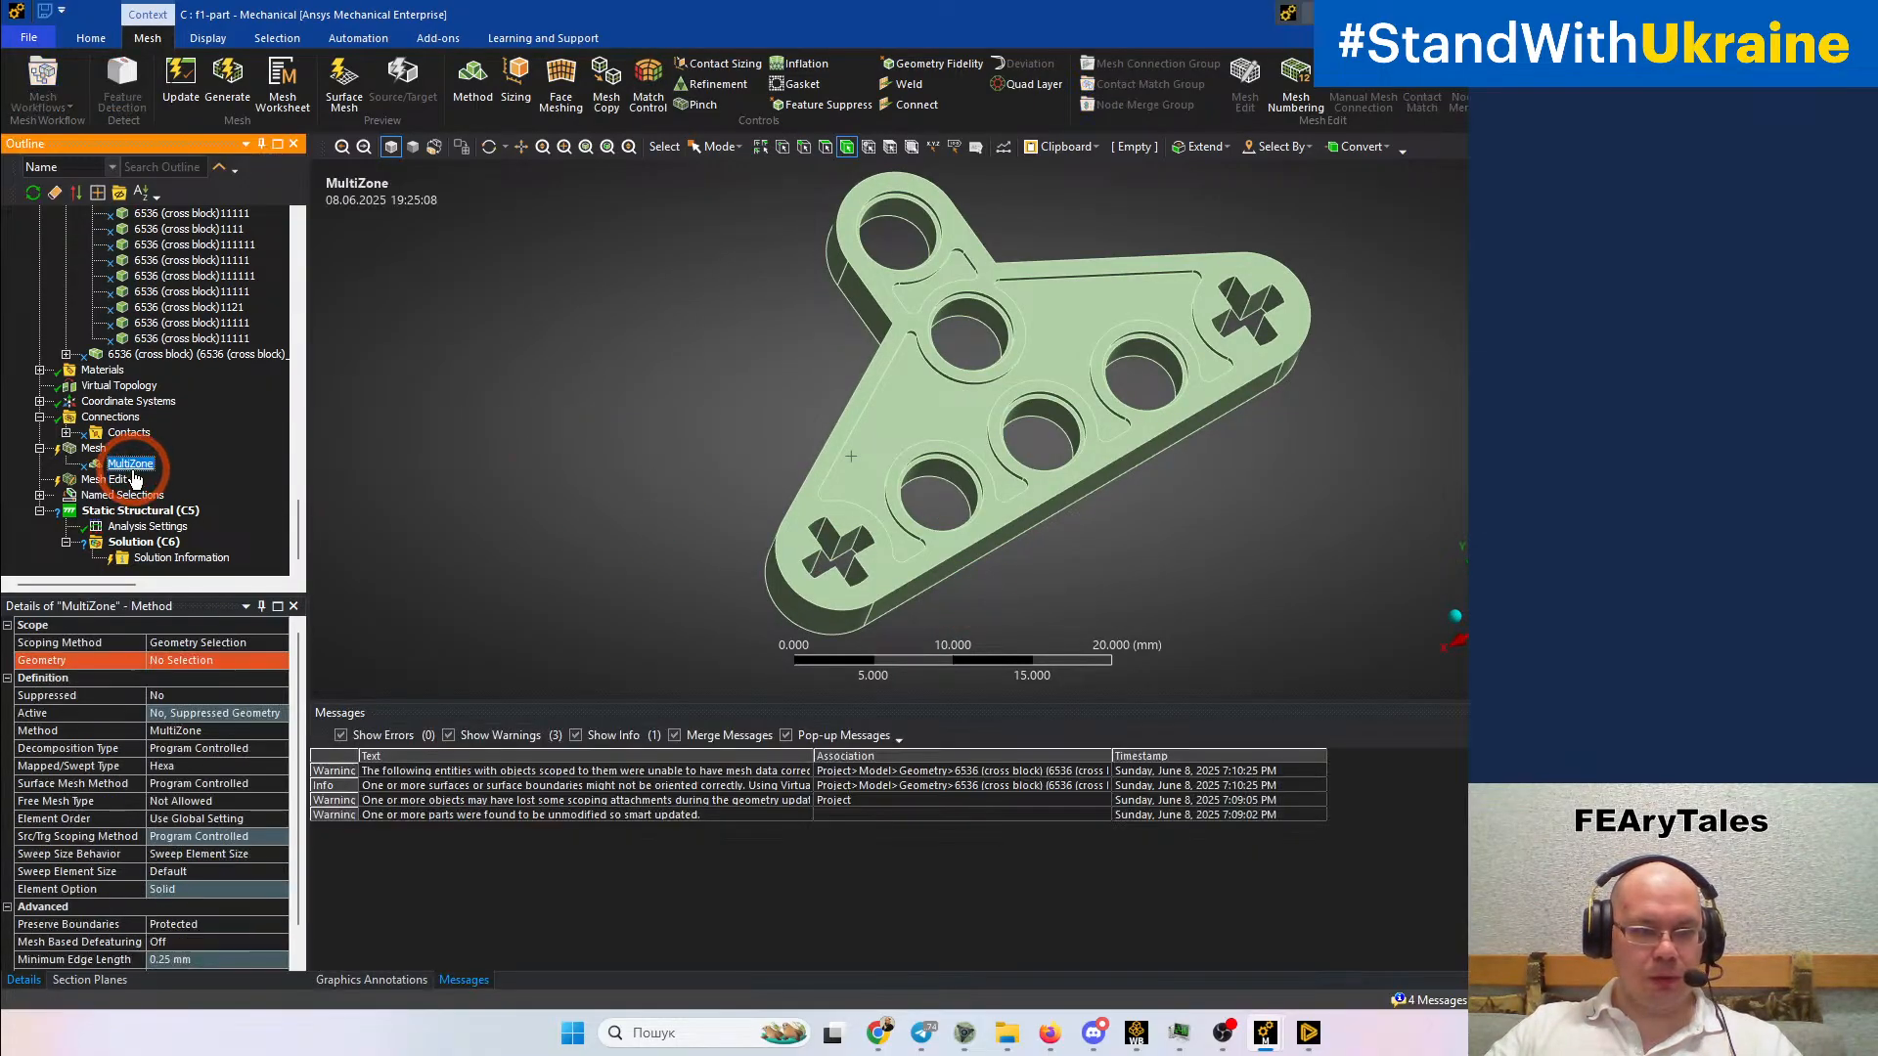
pyautogui.click(658, 620)
pyautogui.click(900, 548)
pyautogui.click(448, 608)
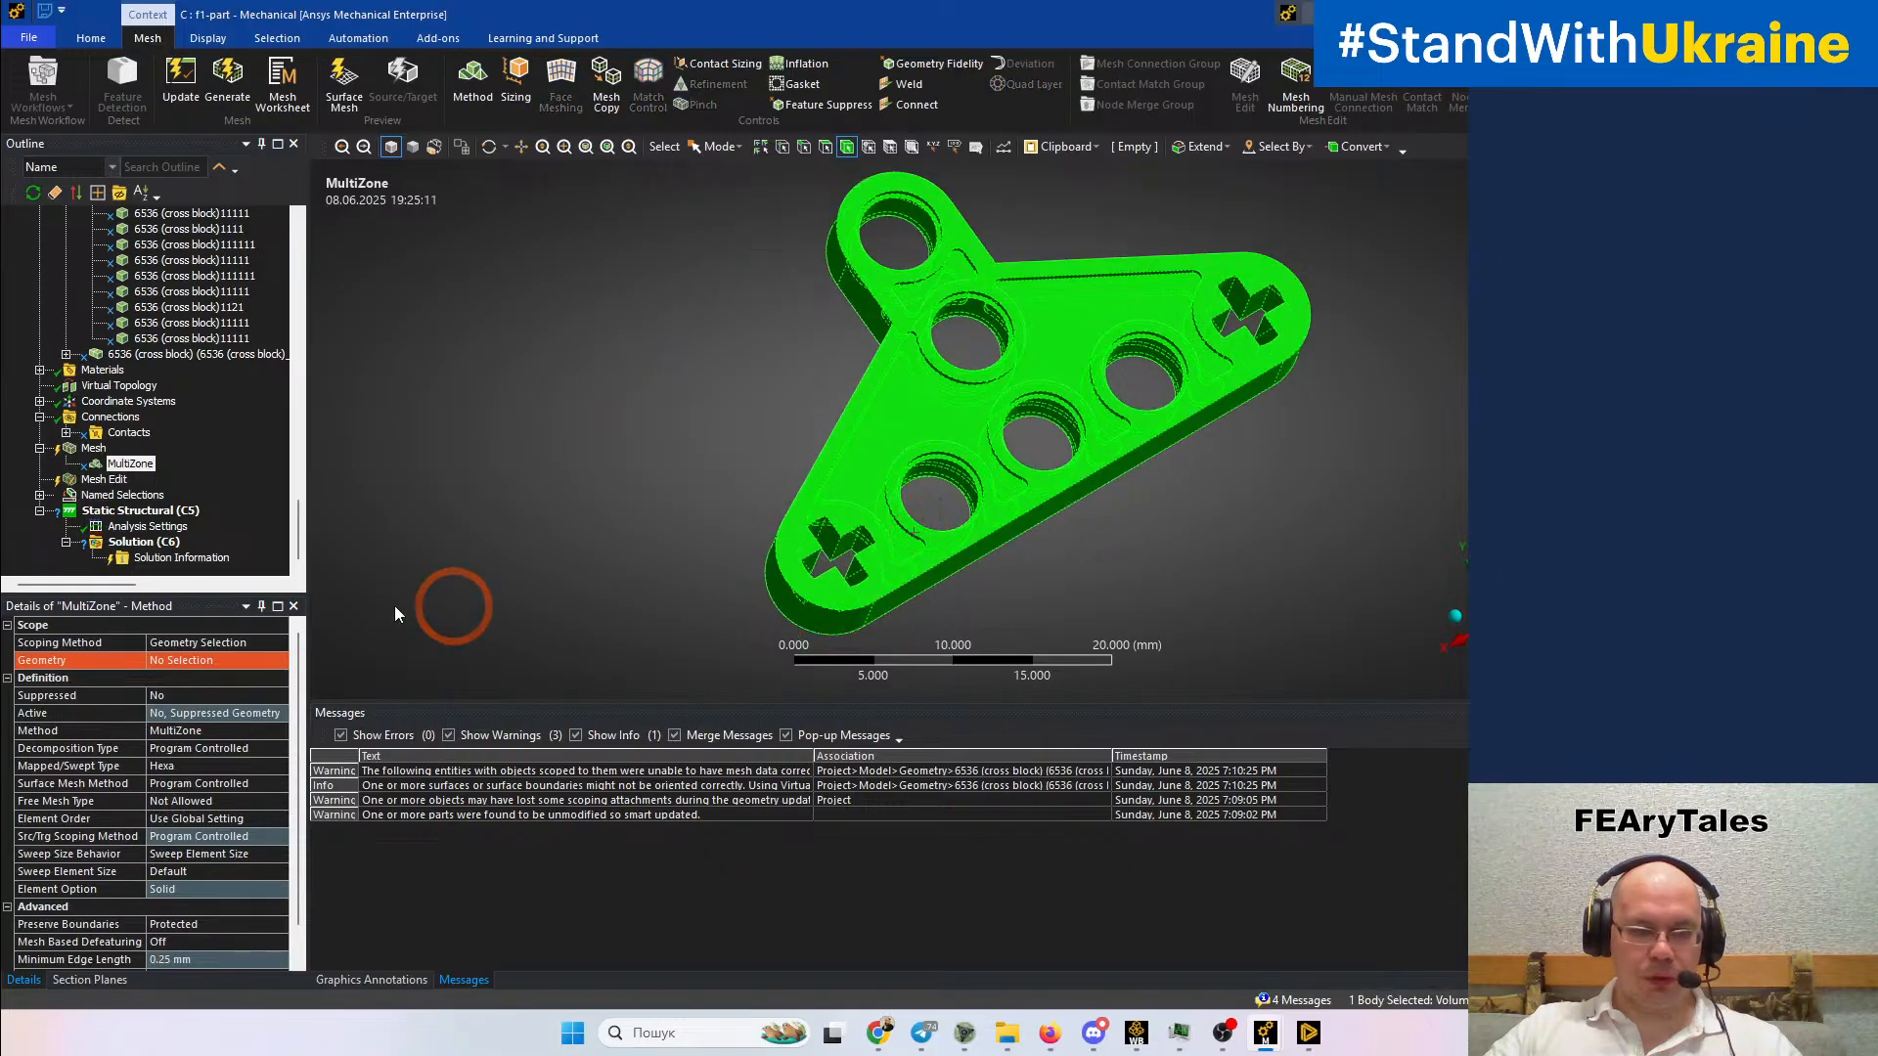
pyautogui.click(205, 664)
pyautogui.click(200, 663)
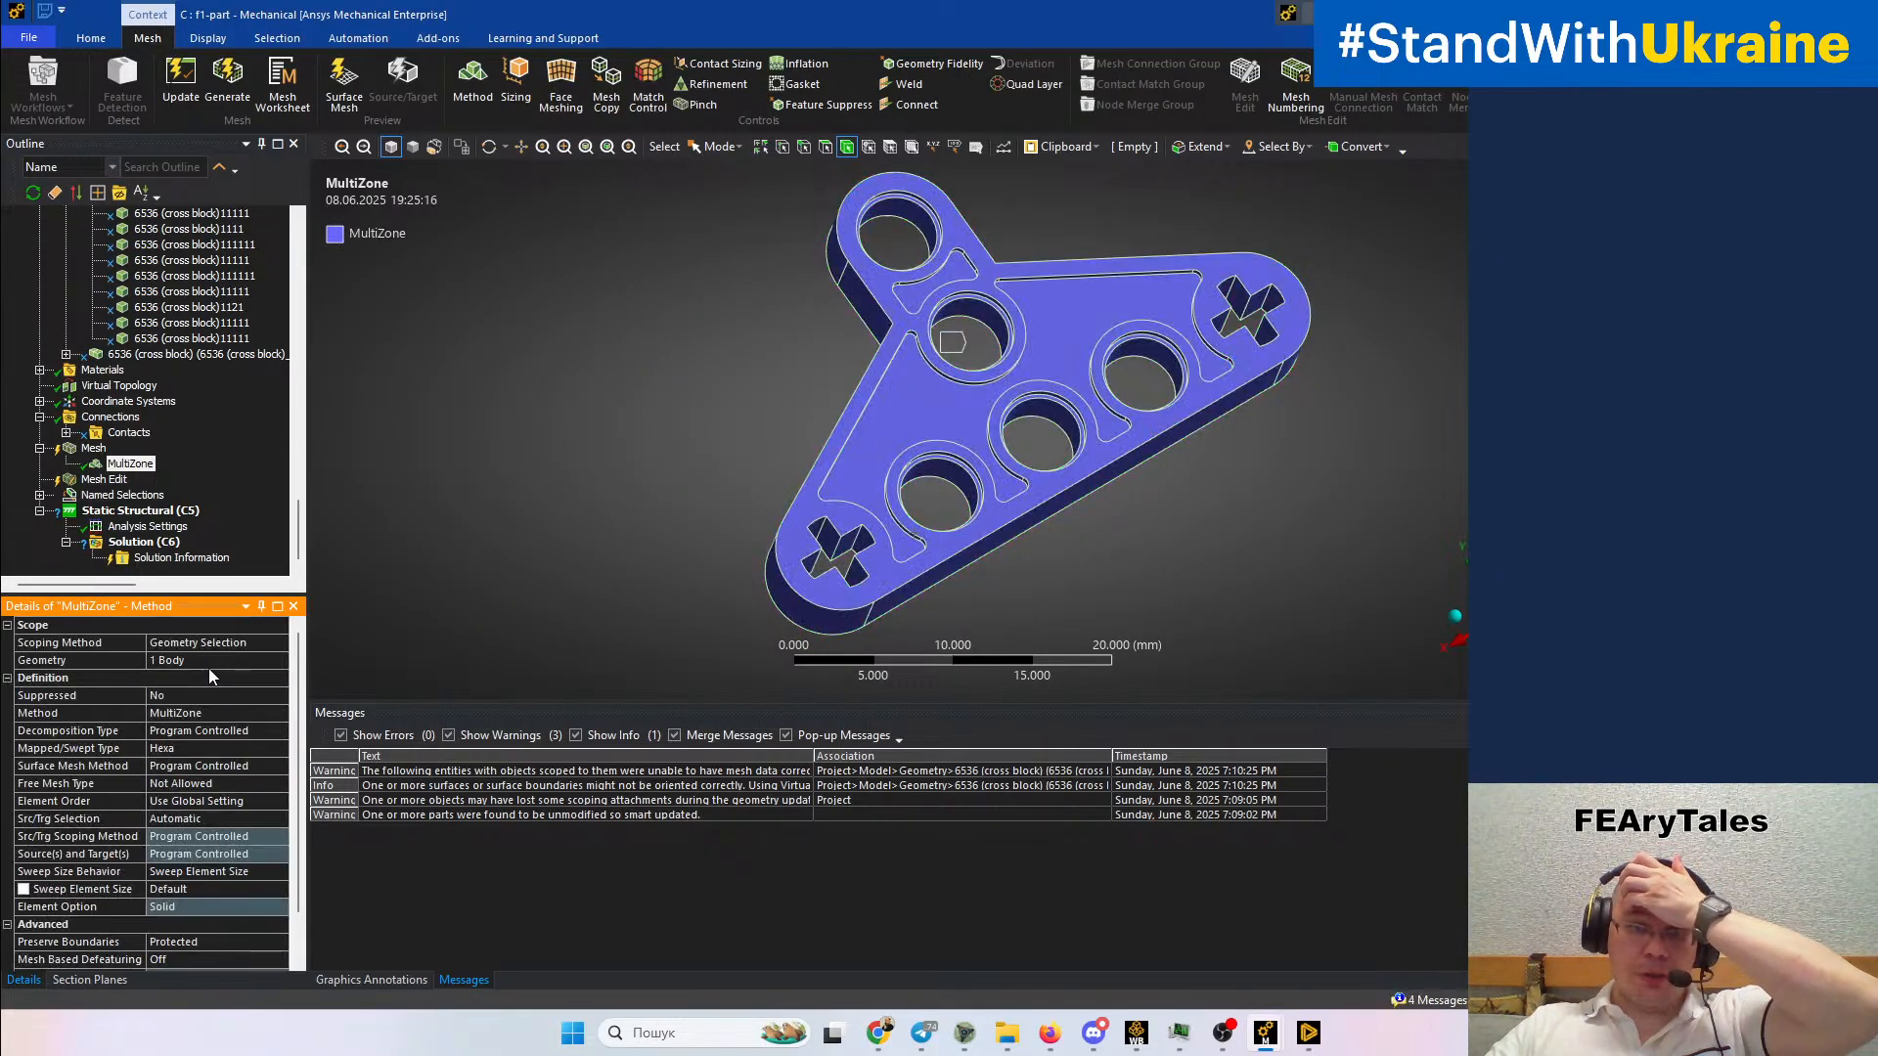
# View the triangle edge-on under the Mesh object and return to the SYS-1 window of Ansys Discovery
pyautogui.click(88, 450)
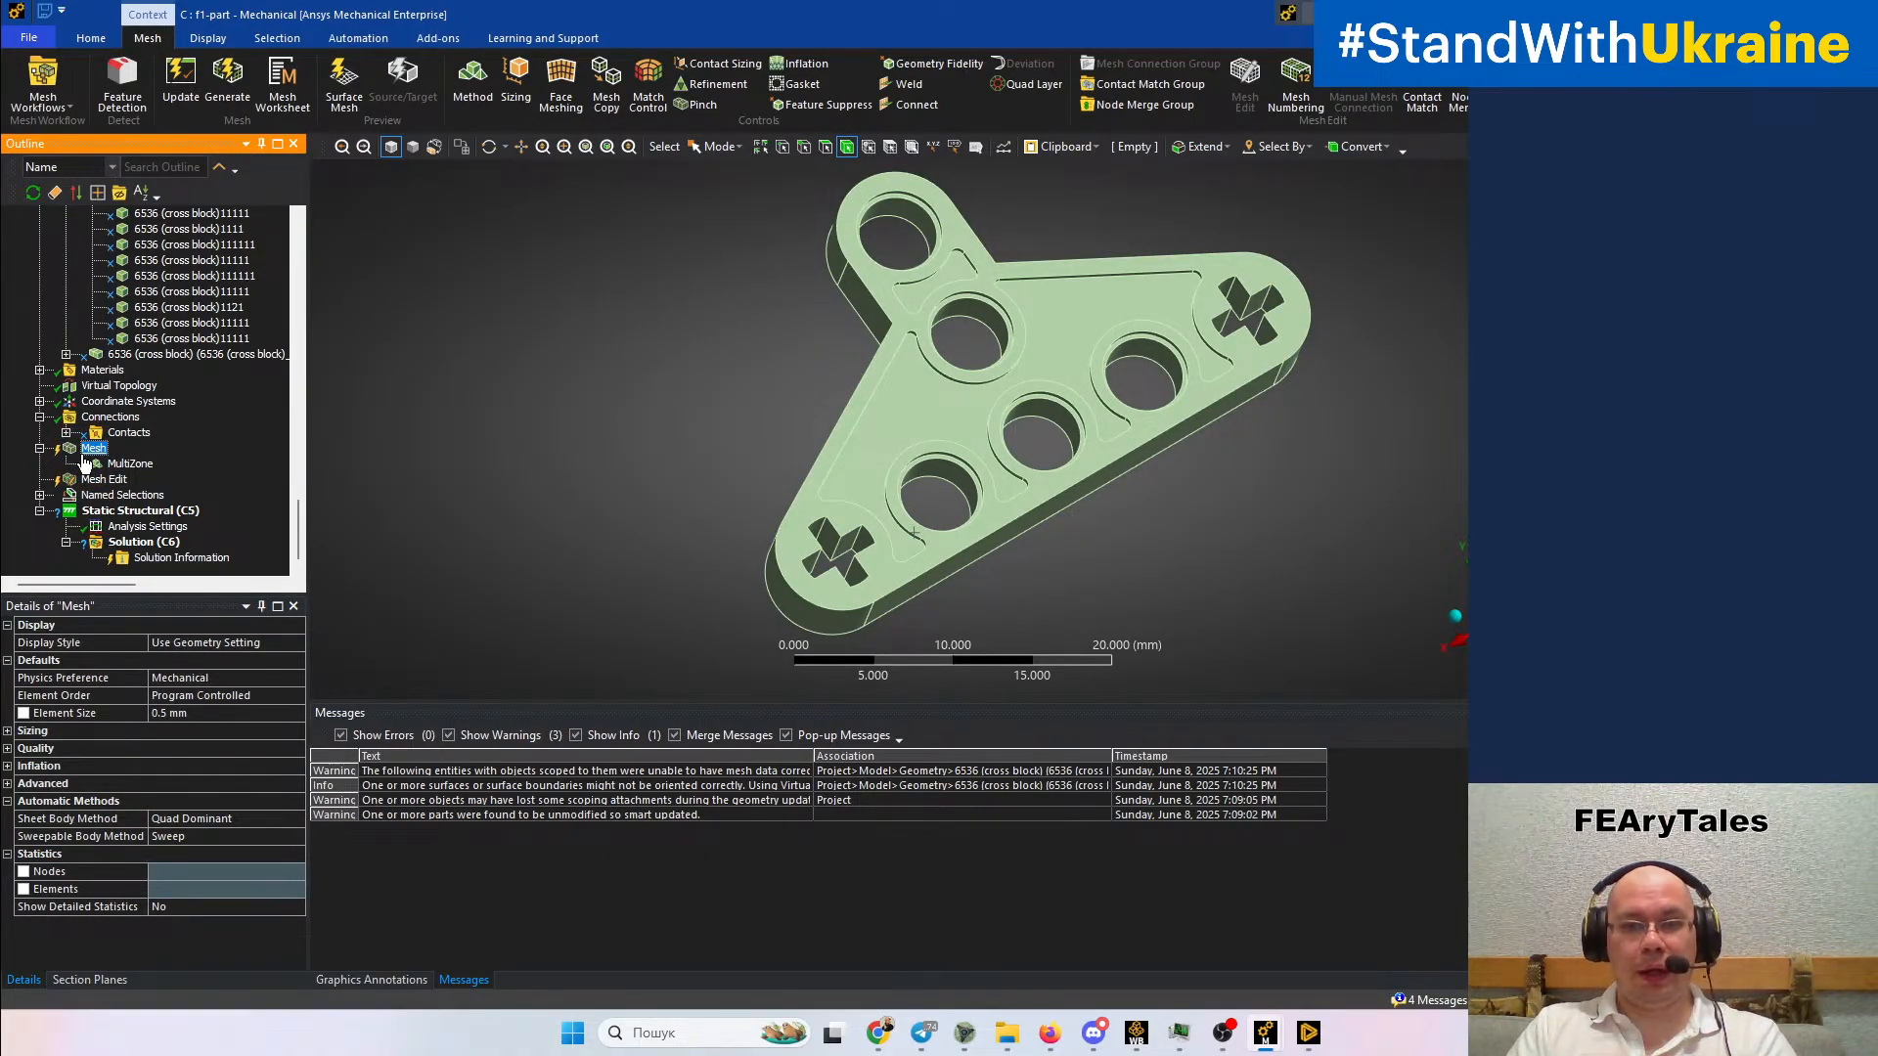
pyautogui.moveTo(701, 386); pyautogui.dragTo(1000, 448, button='middle')
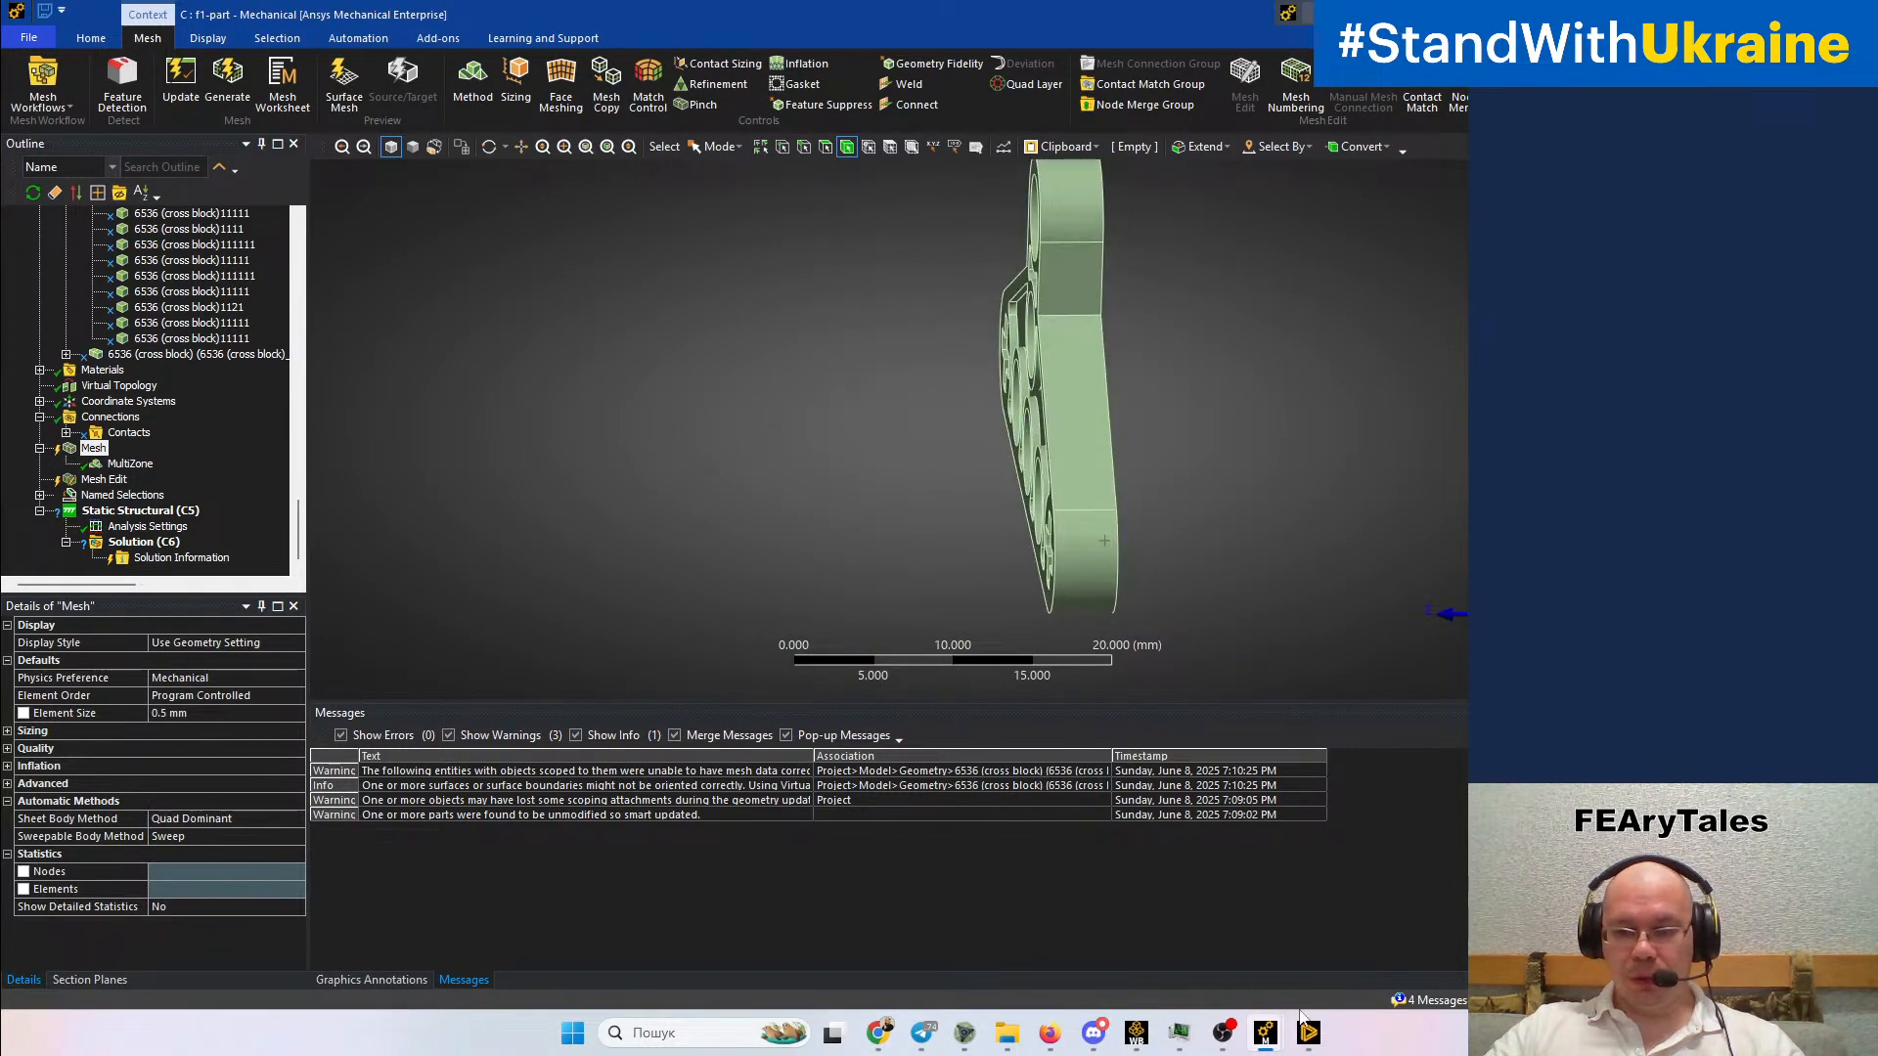
pyautogui.click(1381, 955)
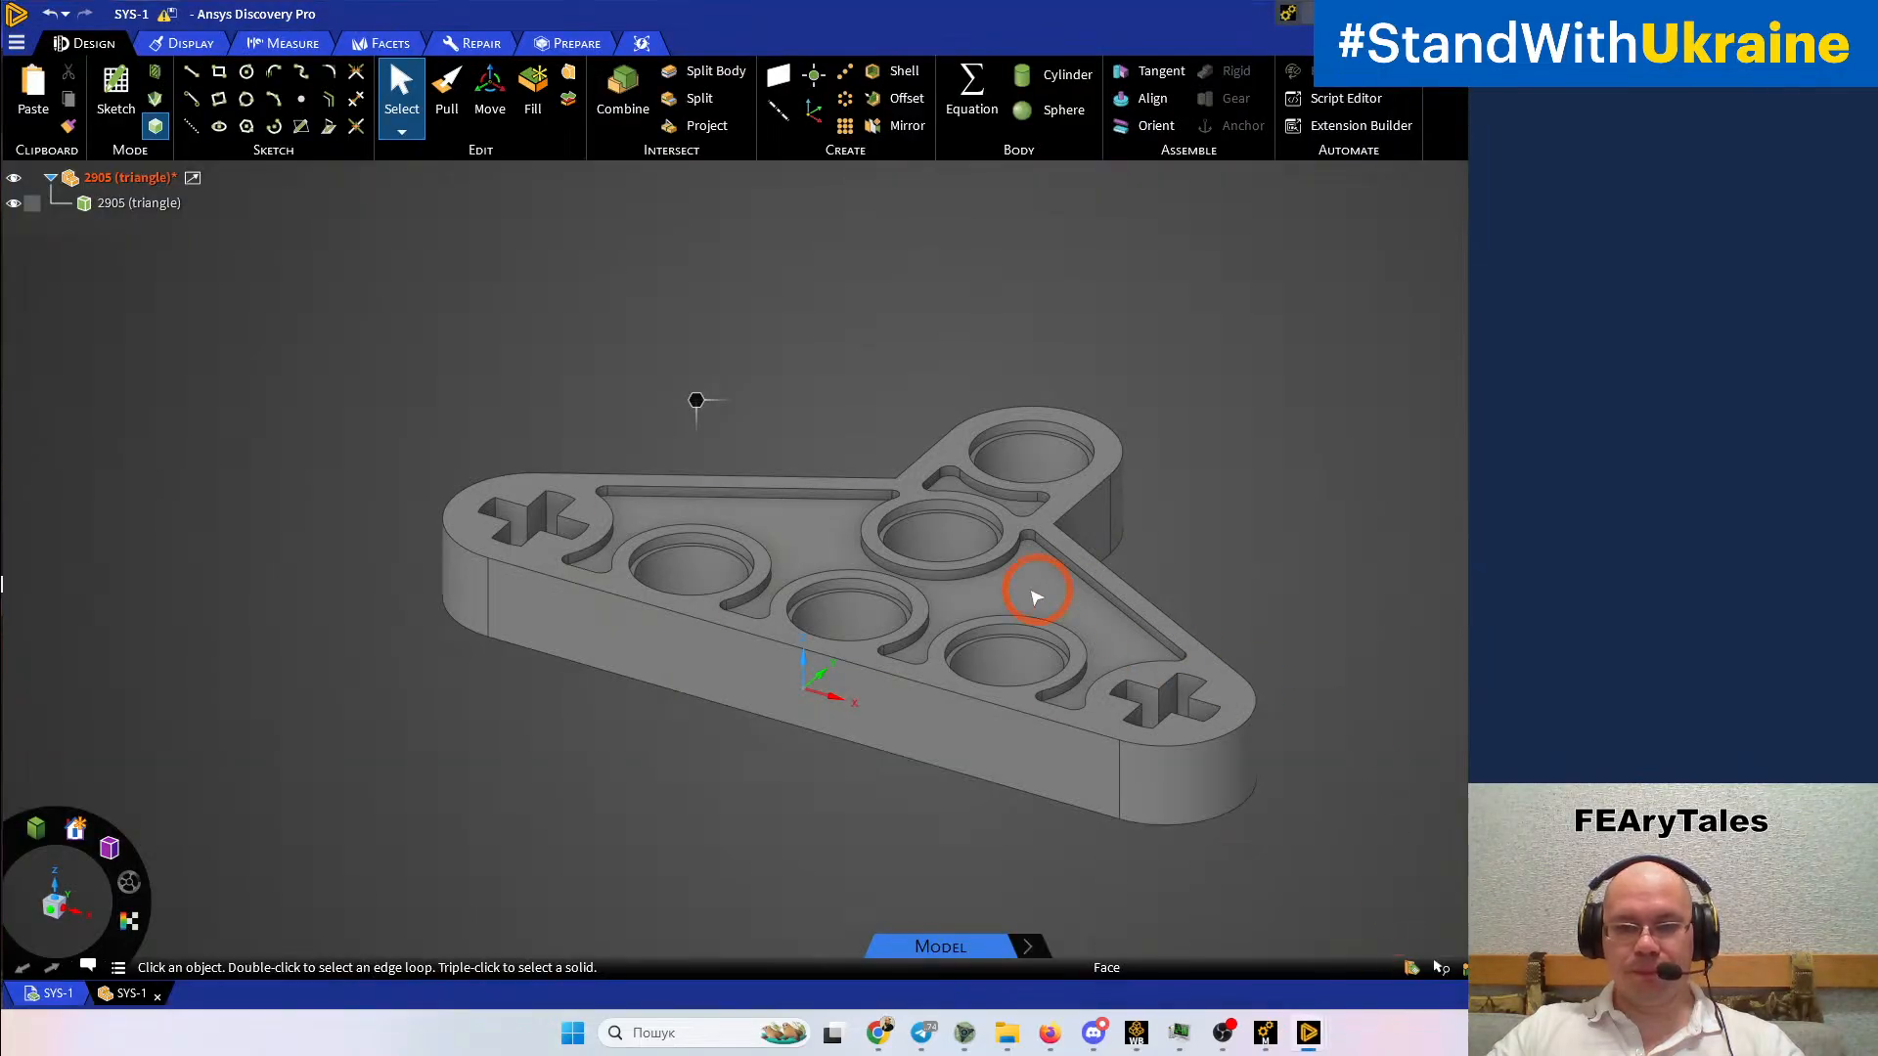
# Examine the triangle's recessed pocket face, its side walls and the stepped rims of the round holes as possible cutting faces
pyautogui.moveTo(1160, 623); pyautogui.dragTo(906, 495, button='middle')
pyautogui.scroll(5, 914, 501)
pyautogui.click(919, 508)
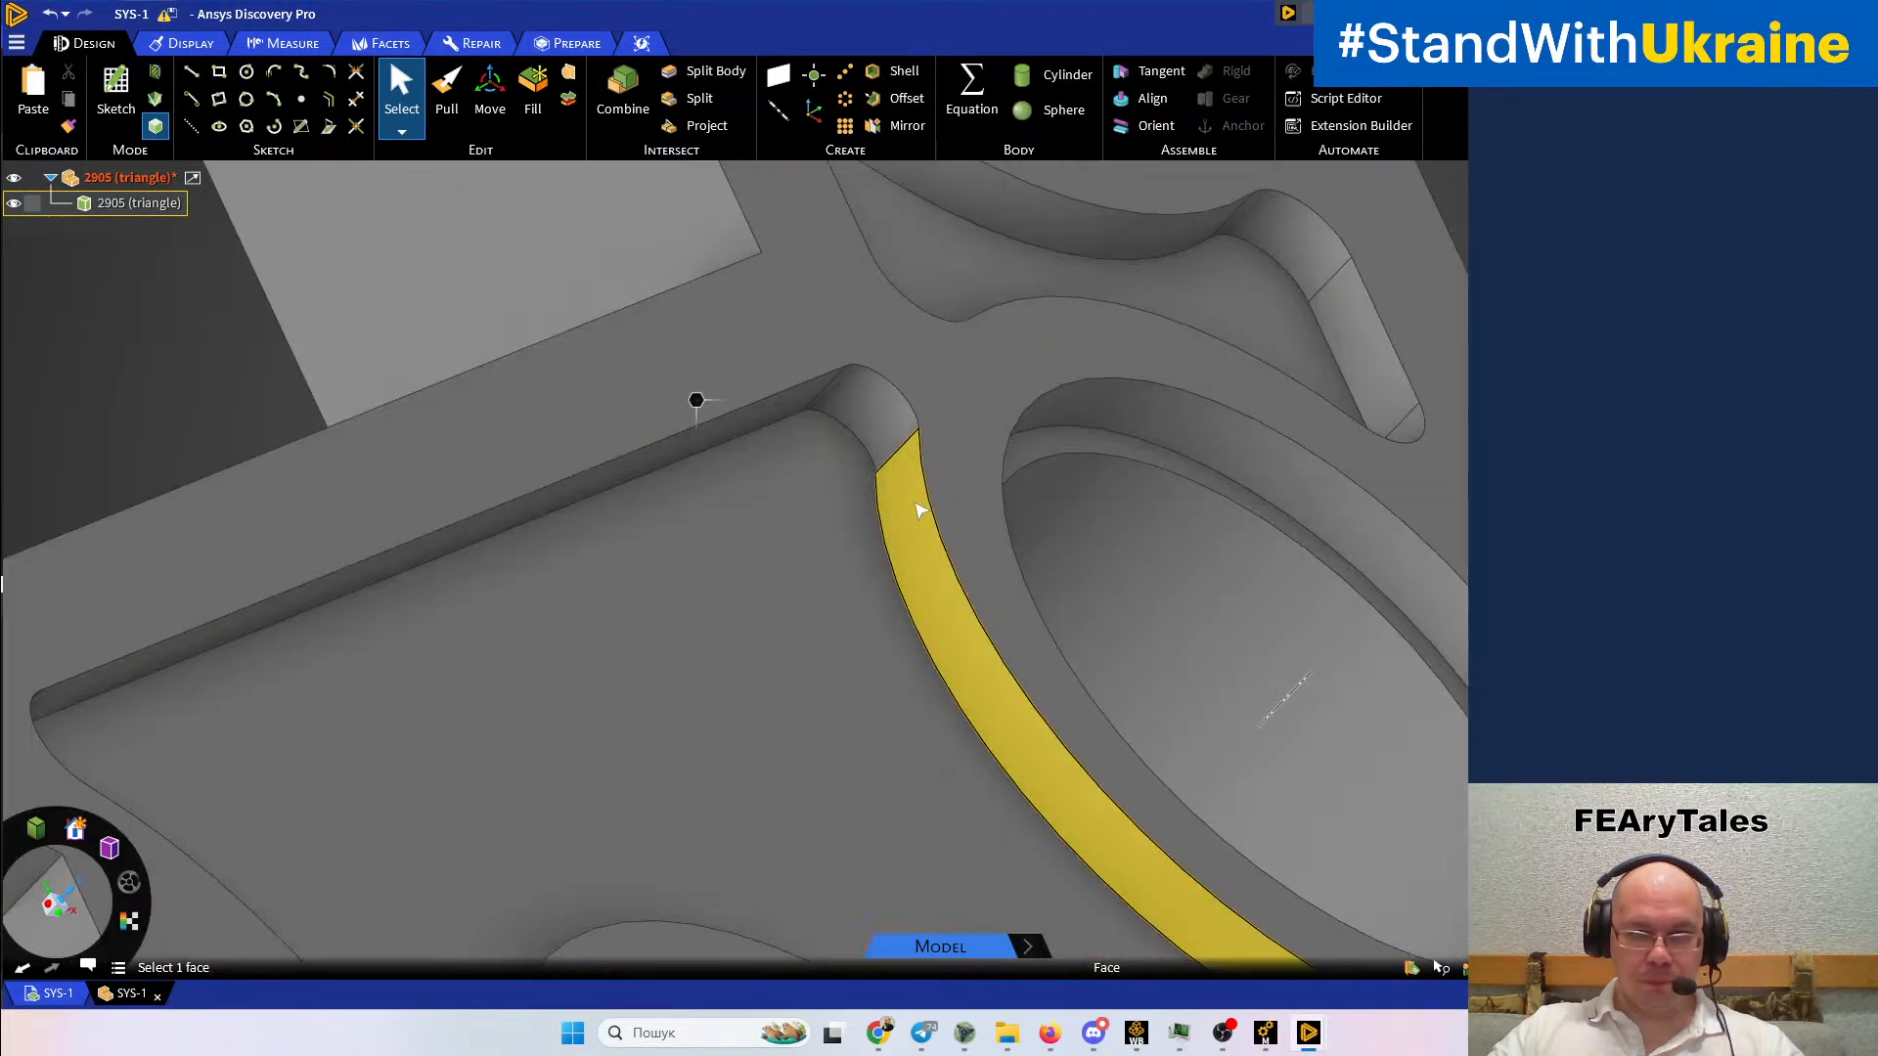
pyautogui.scroll(-5, 919, 509)
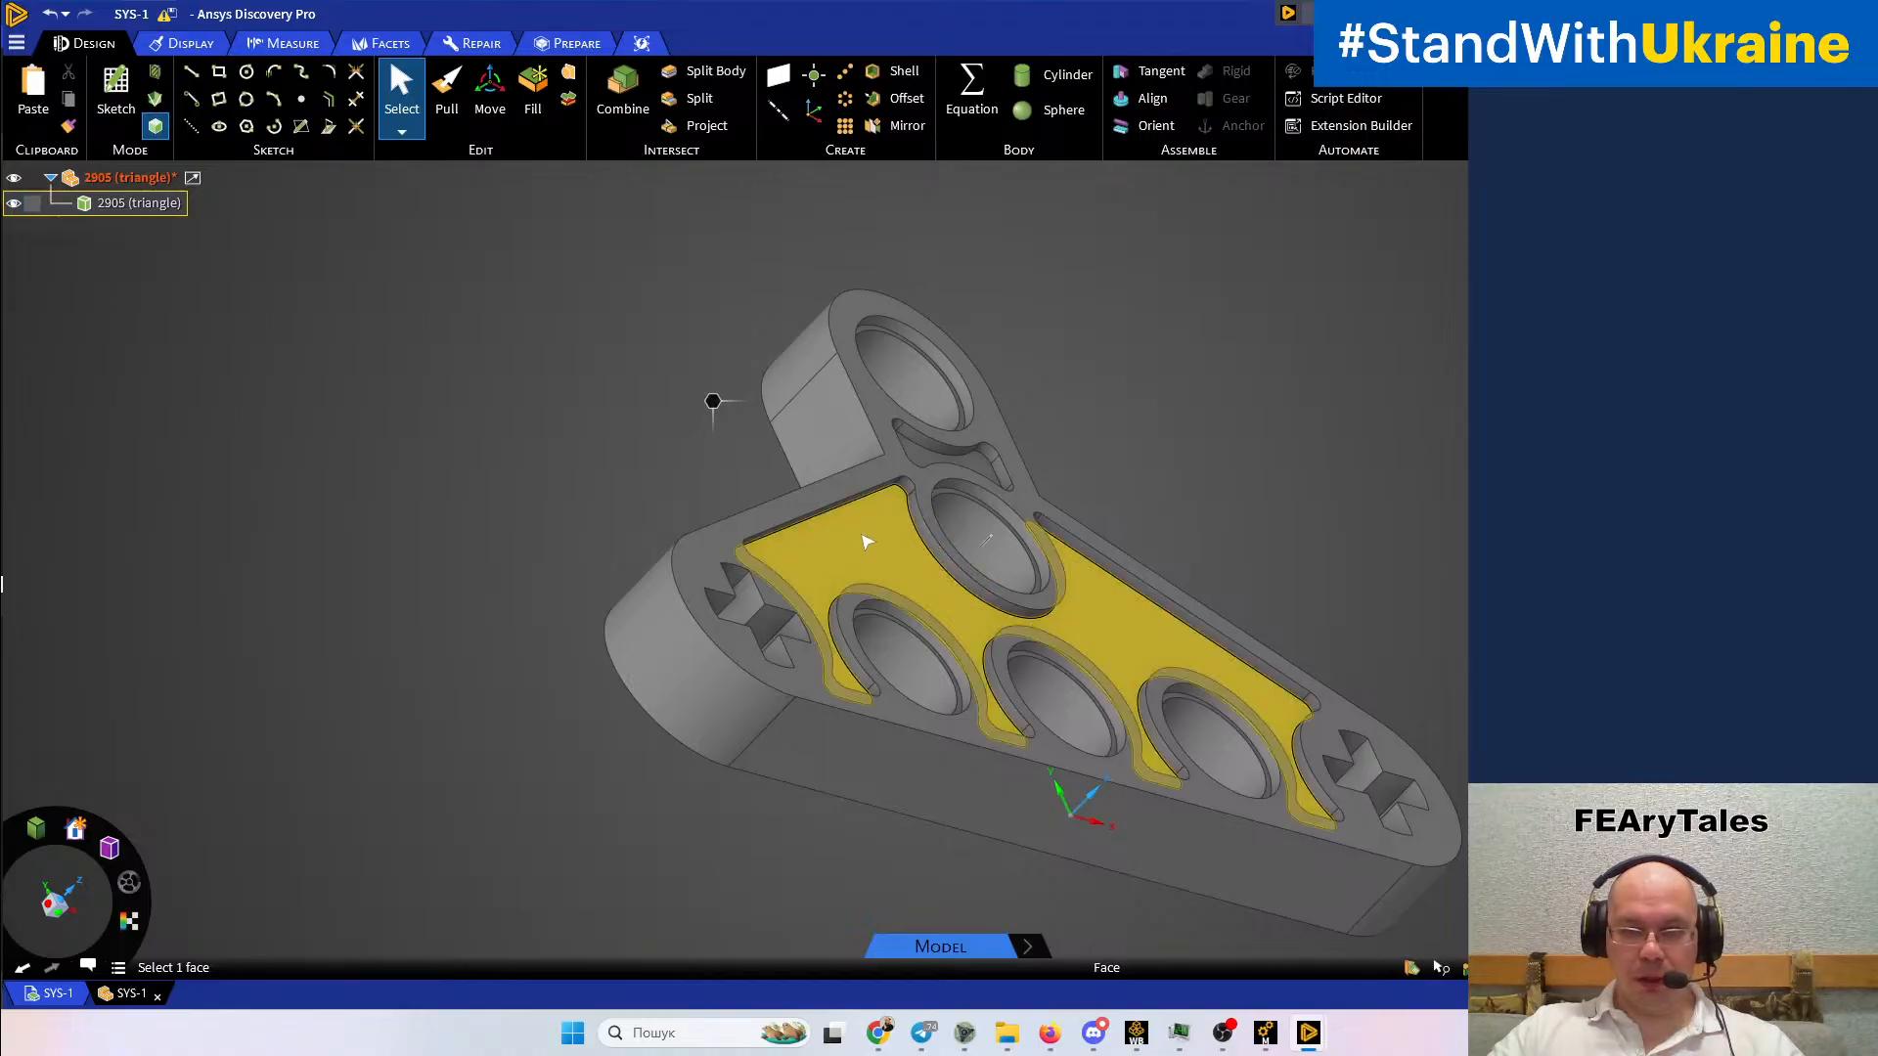
pyautogui.scroll(5, 973, 425)
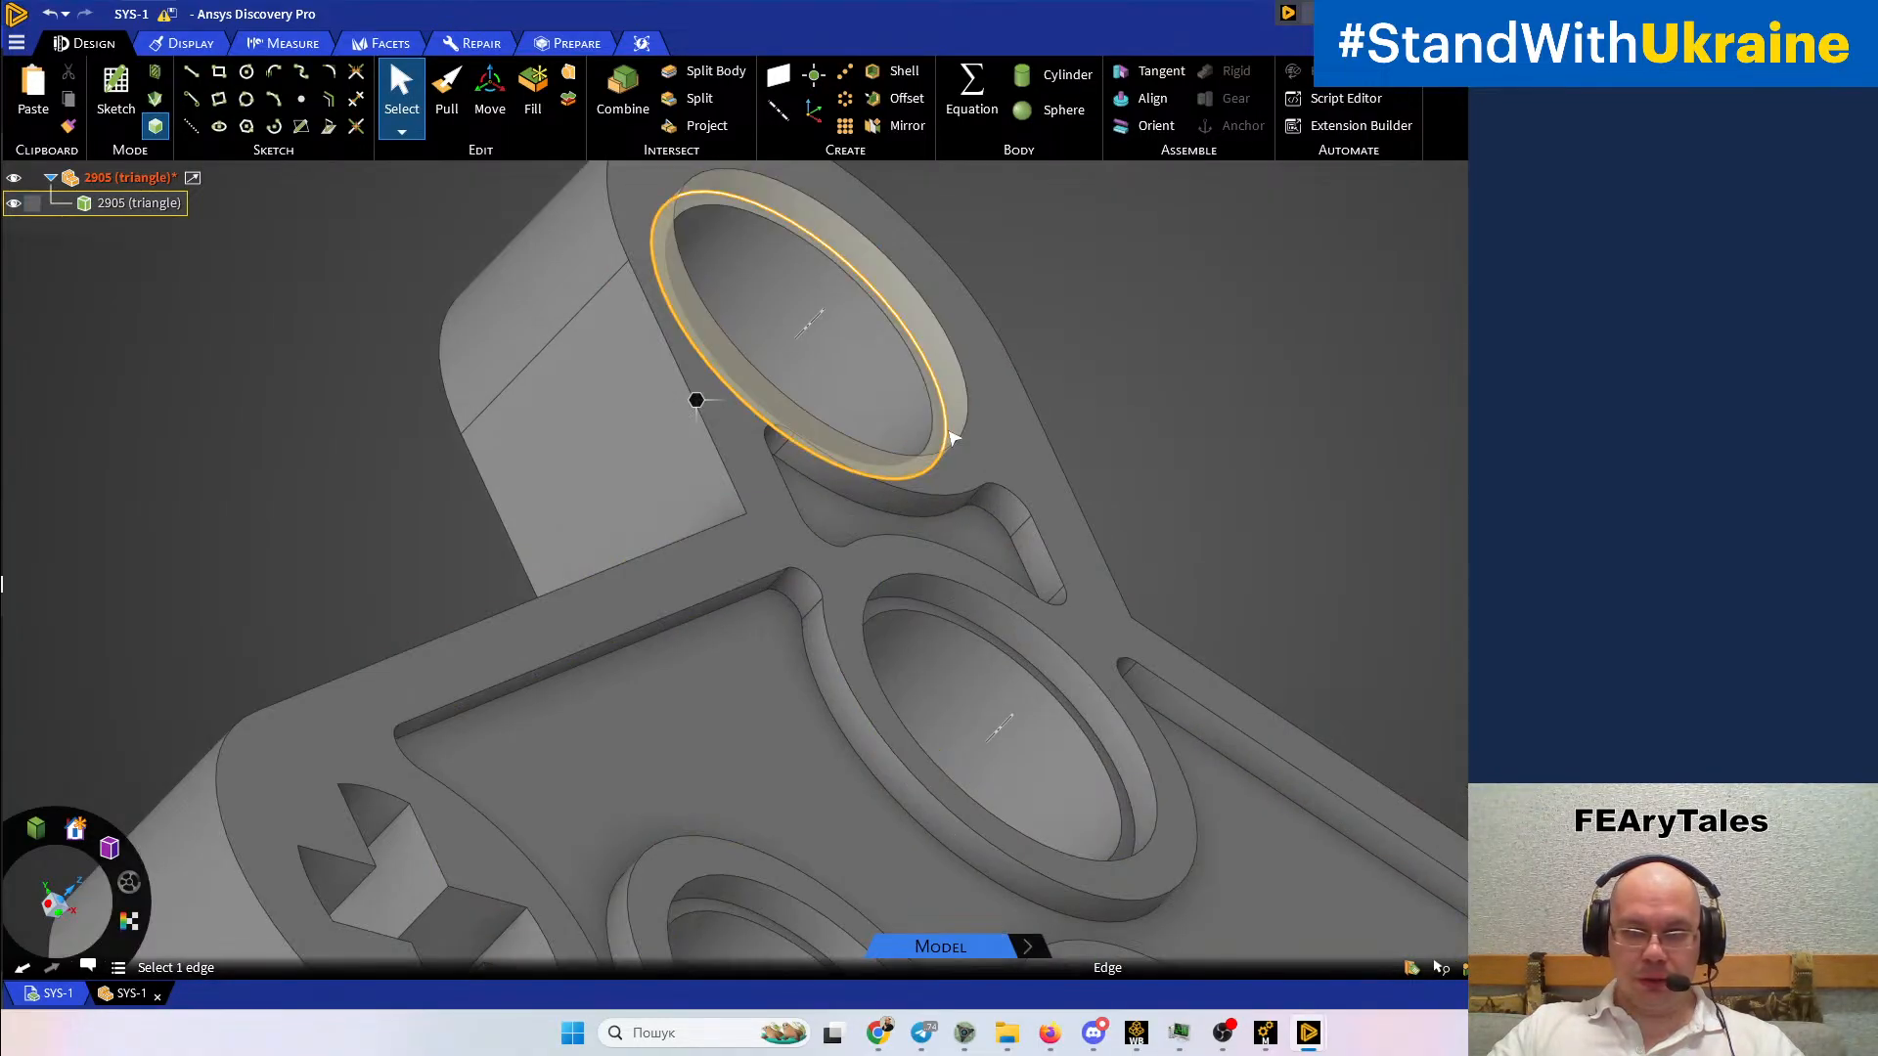
pyautogui.click(935, 435)
pyautogui.scroll(-3, 692, 726)
pyautogui.keyDown('ctrl'); pyautogui.click(700, 726); pyautogui.keyUp('ctrl')
pyautogui.scroll(3, 917, 858)
pyautogui.moveTo(916, 859); pyautogui.dragTo(938, 878, button='middle')
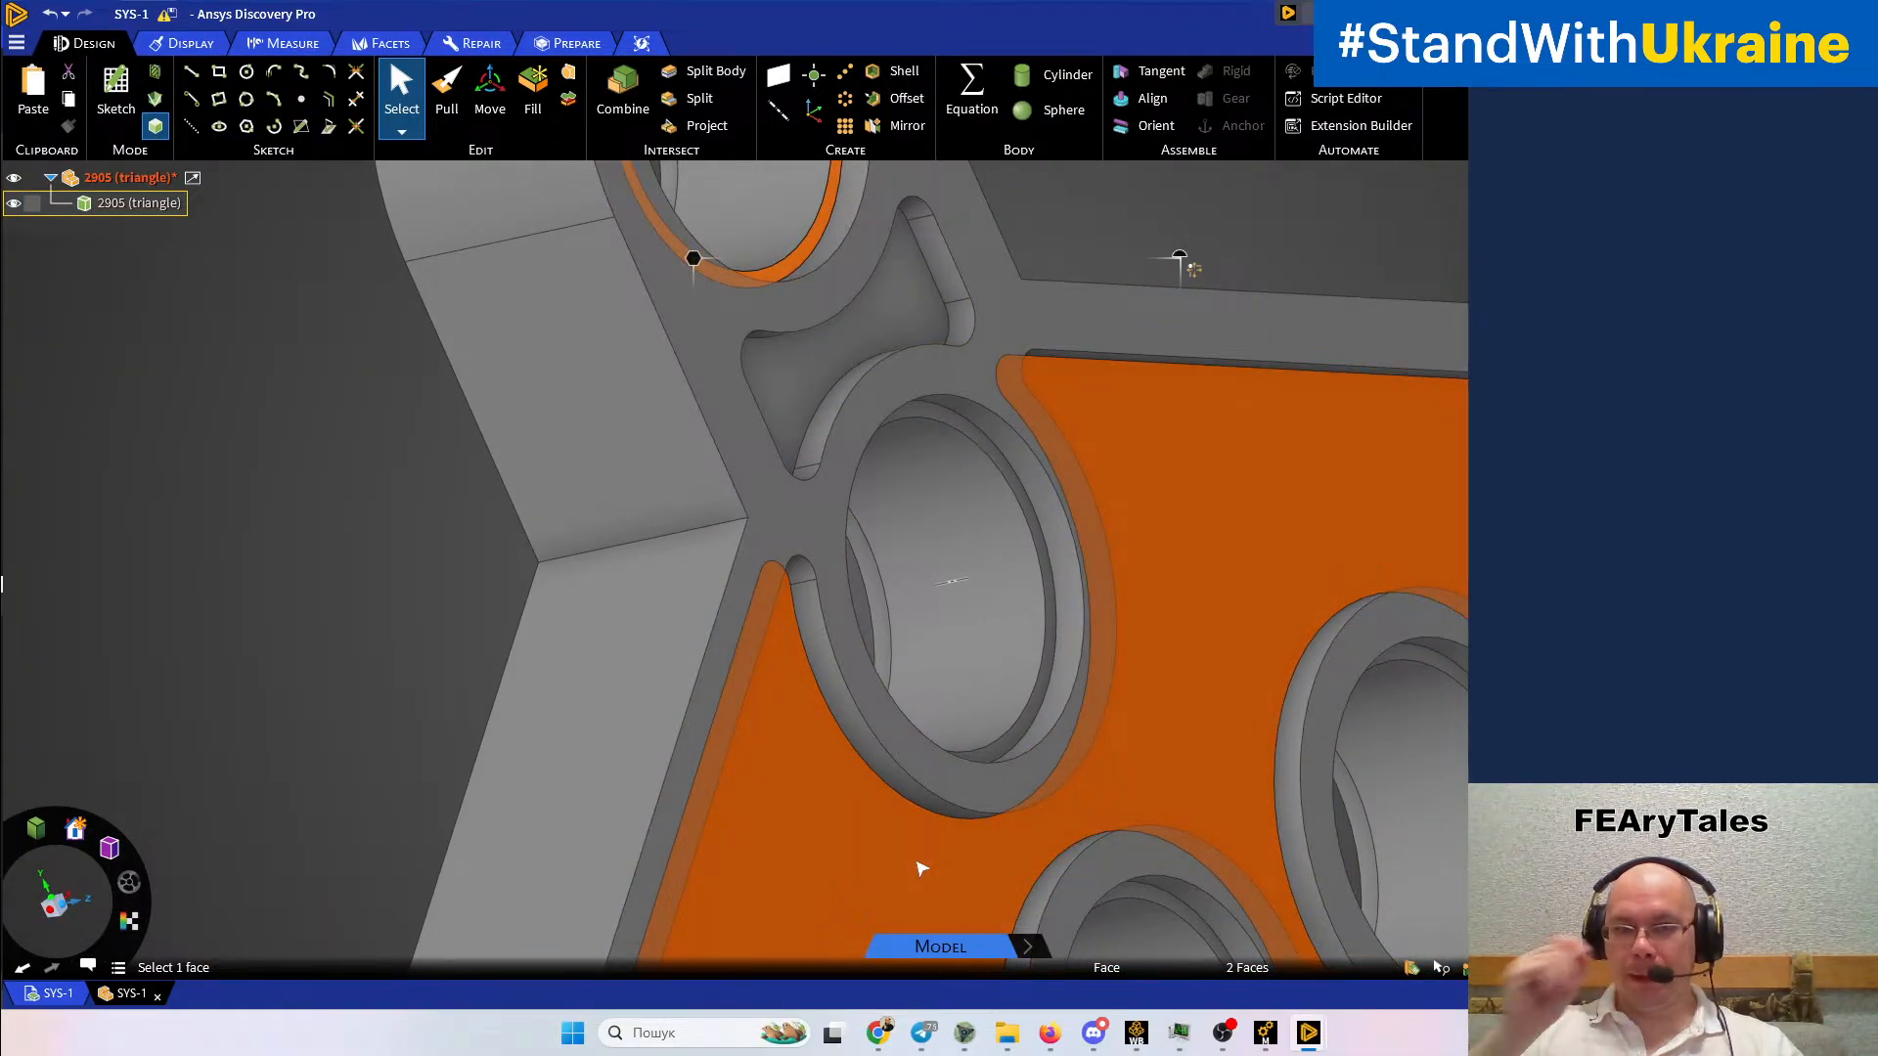
pyautogui.keyDown('shift'); pyautogui.moveTo(1155, 840); pyautogui.dragTo(1142, 756, button='middle'); pyautogui.keyUp('shift')
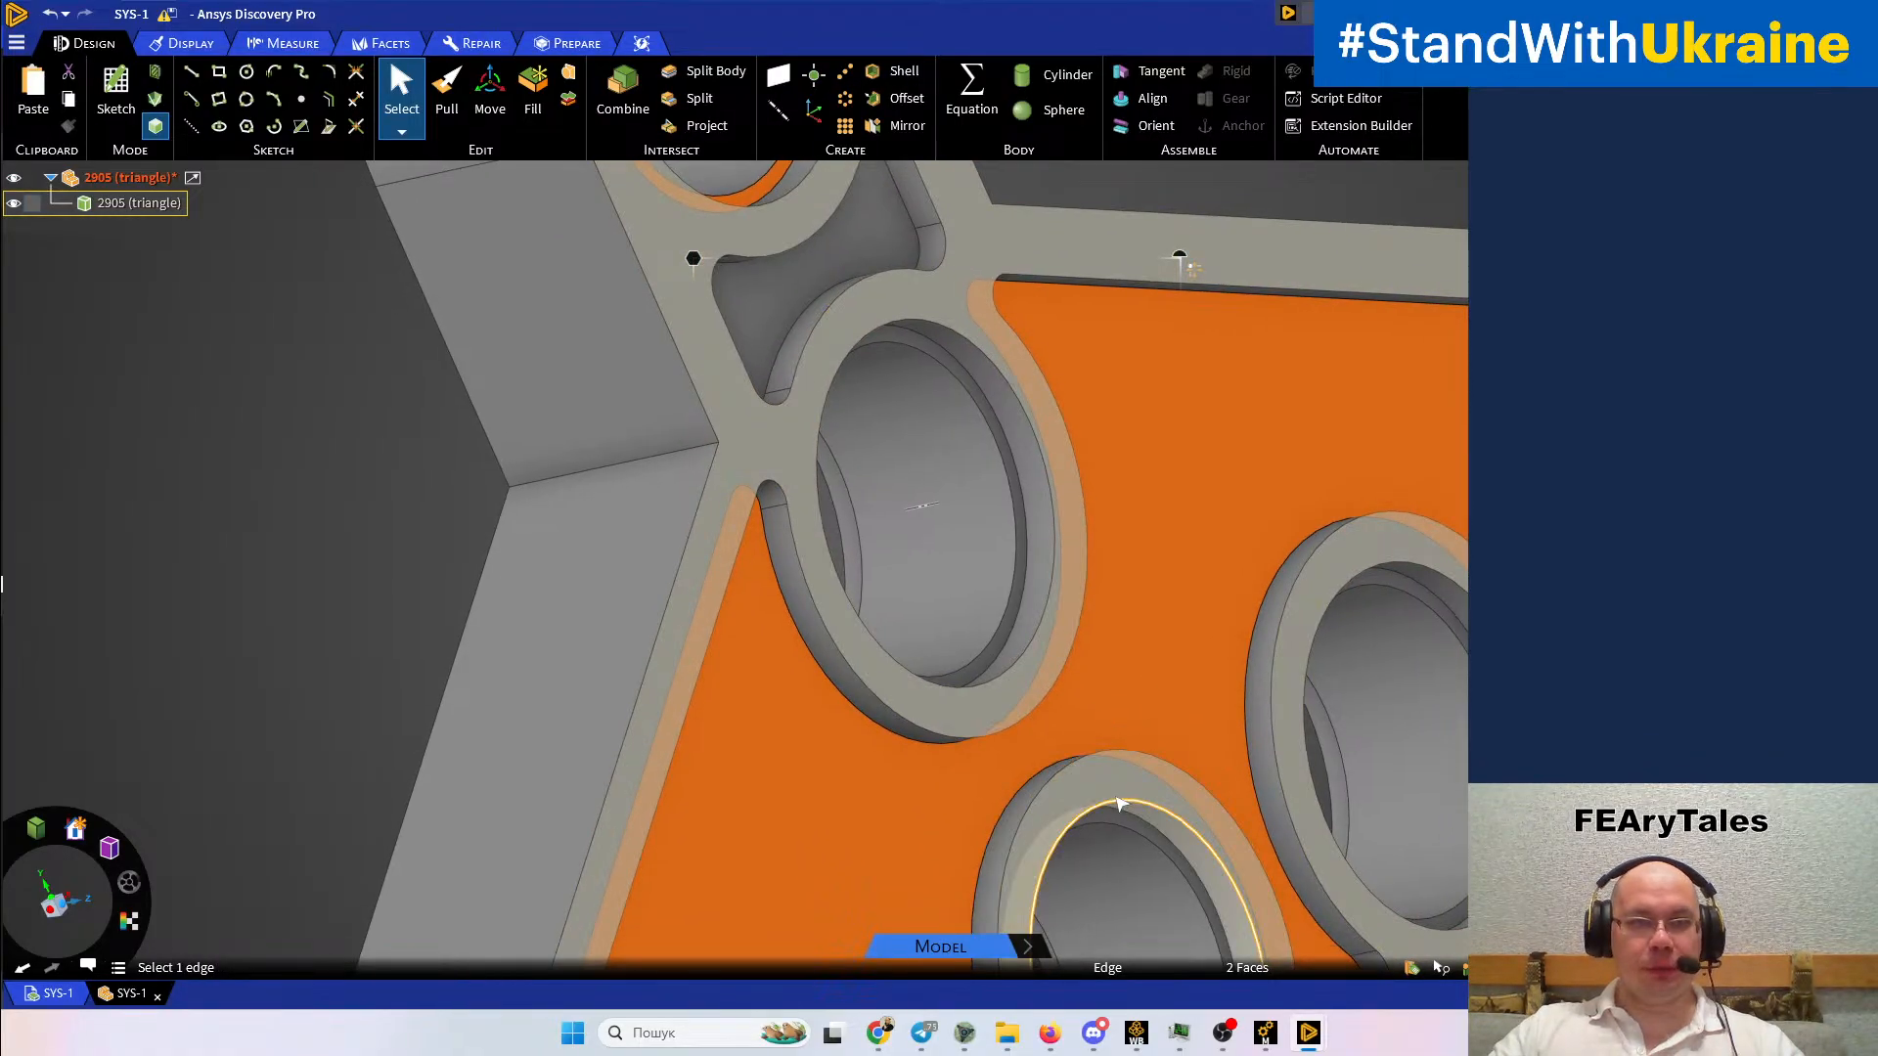
pyautogui.moveTo(365, 532); pyautogui.dragTo(385, 549, button='middle')
pyautogui.scroll(-3, 700, 520)
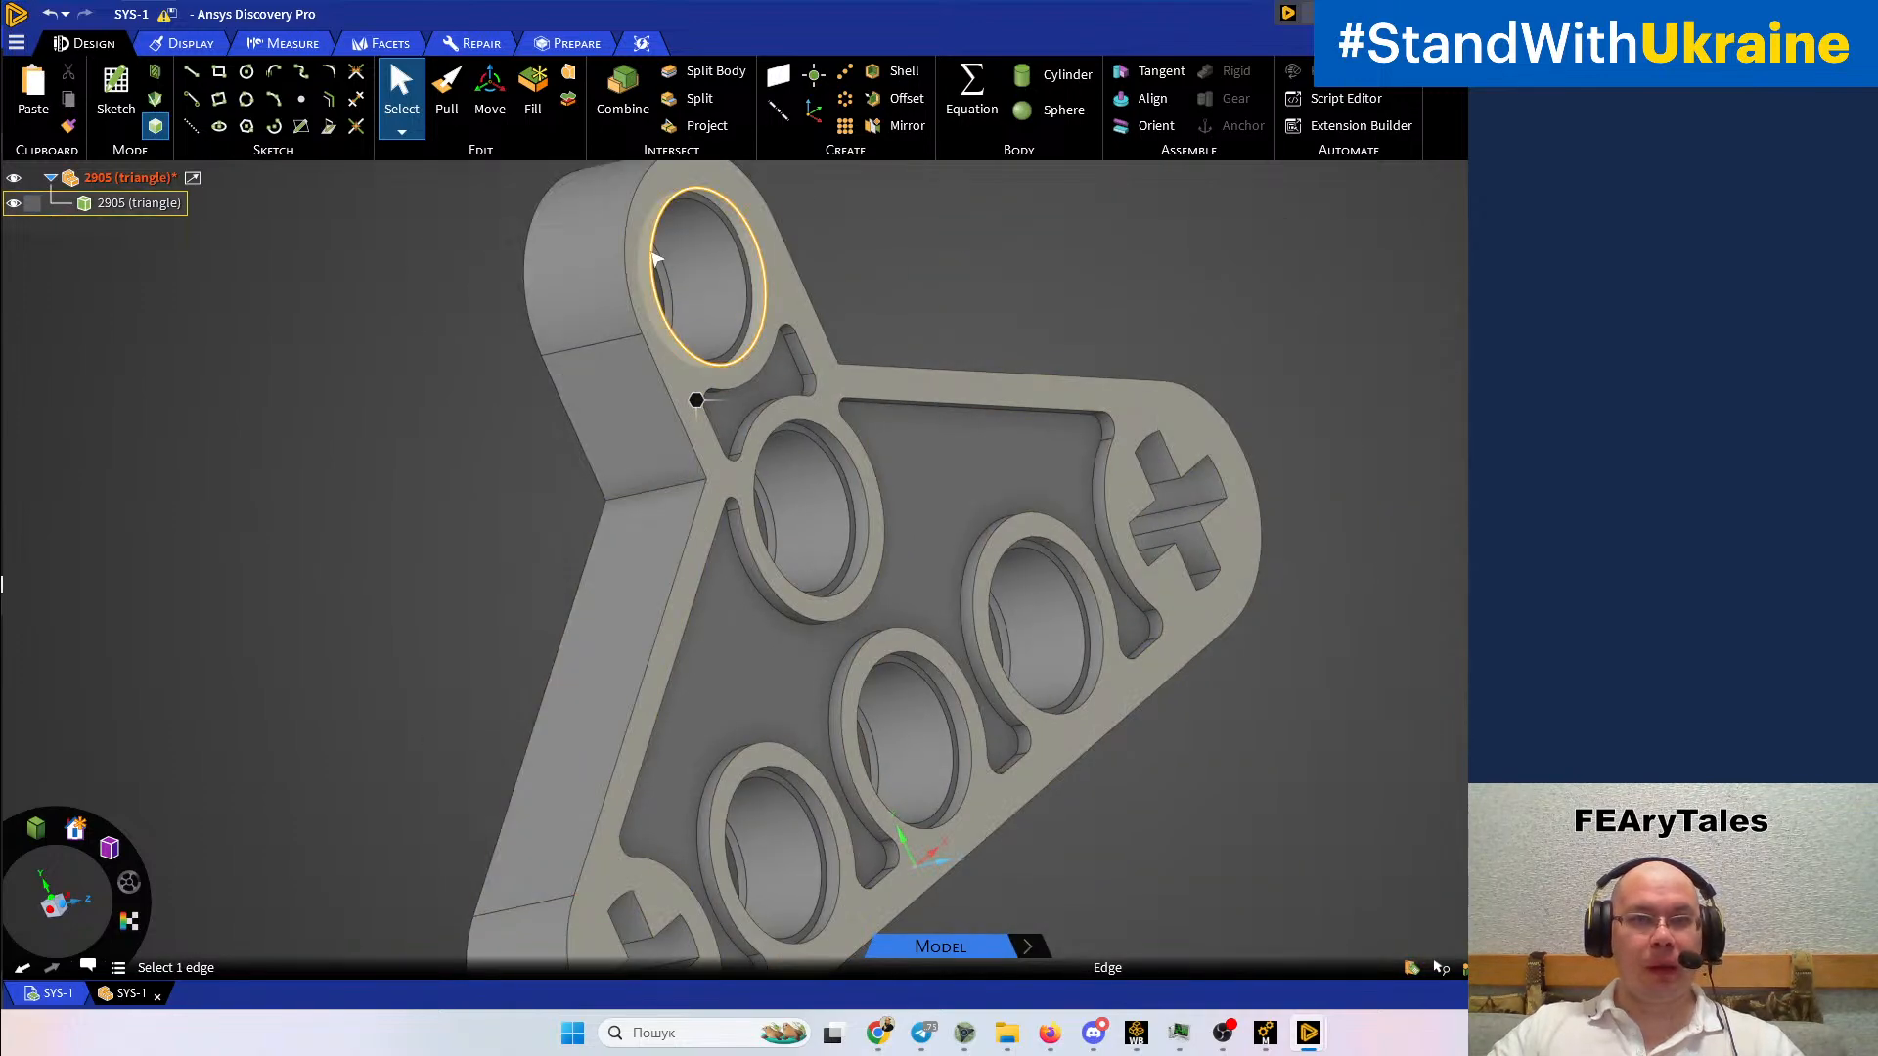
# Split the triangle body with Split Body, using the large recessed pocket face as the cutter
pyautogui.click(700, 85)
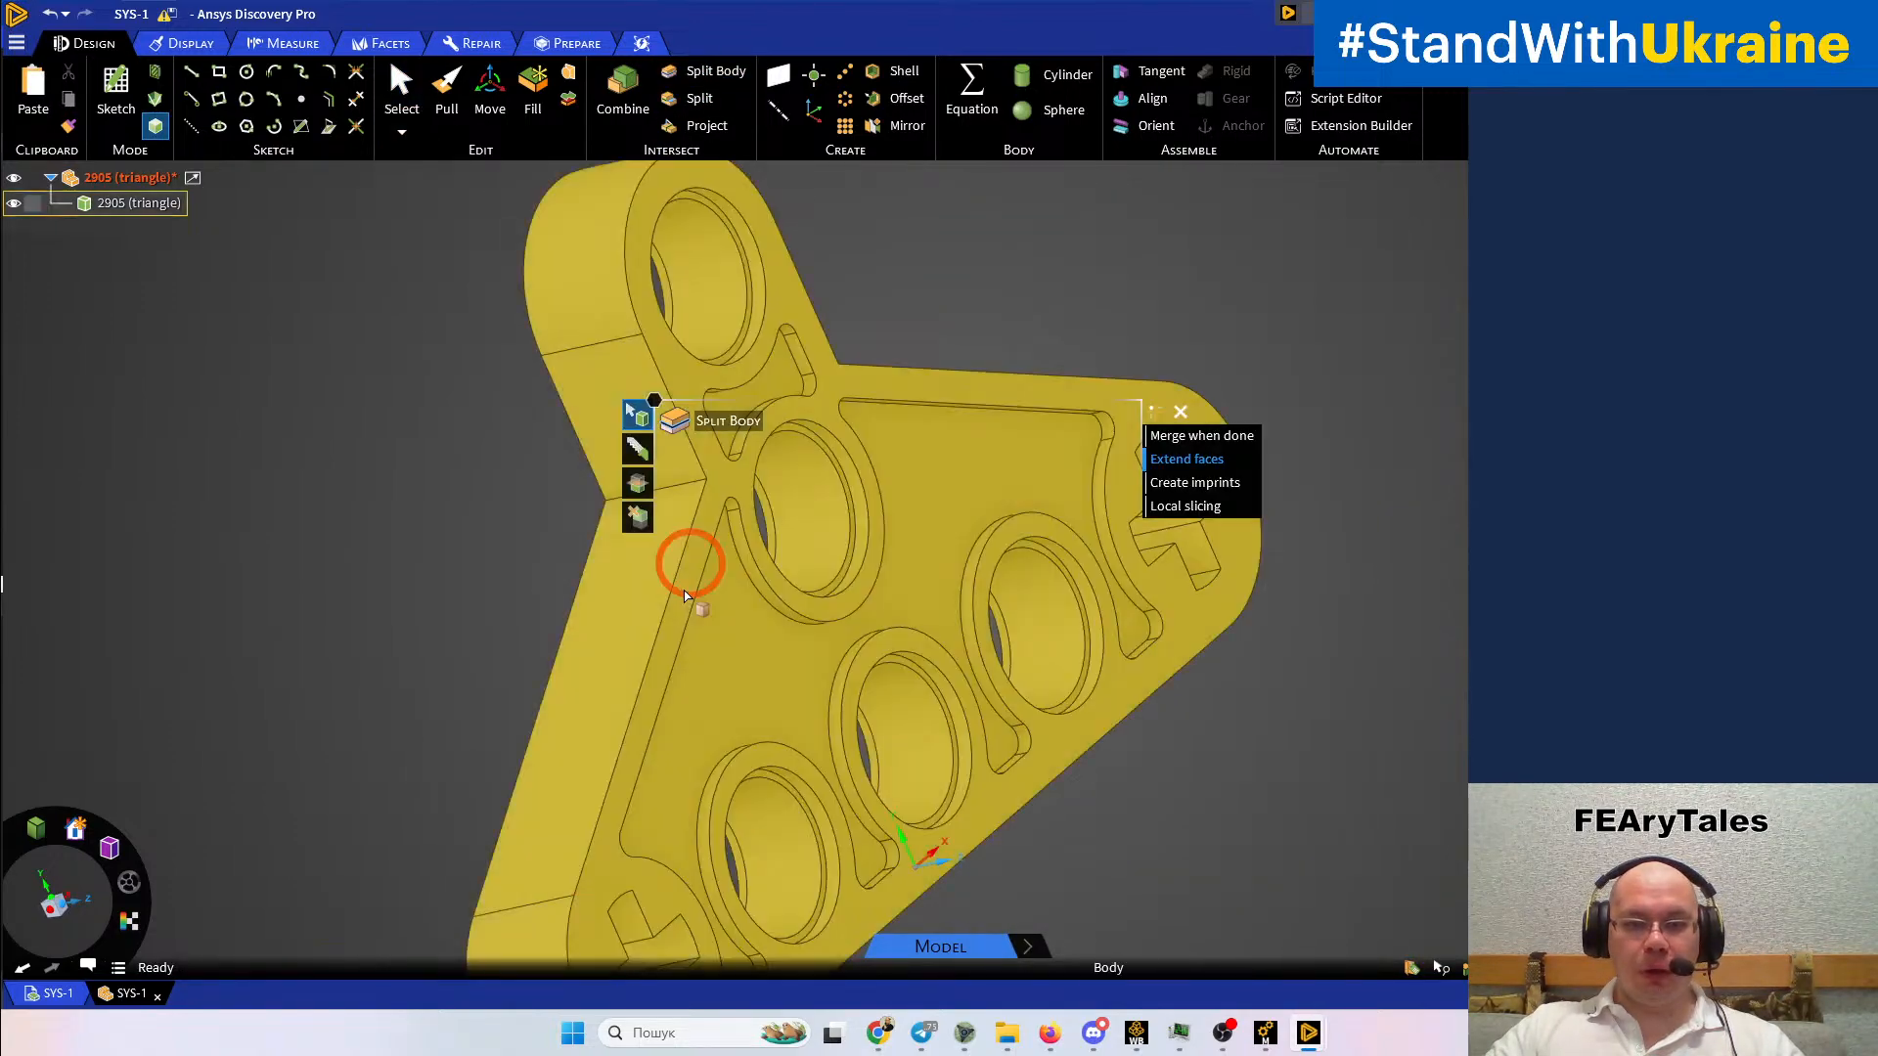
pyautogui.click(724, 646)
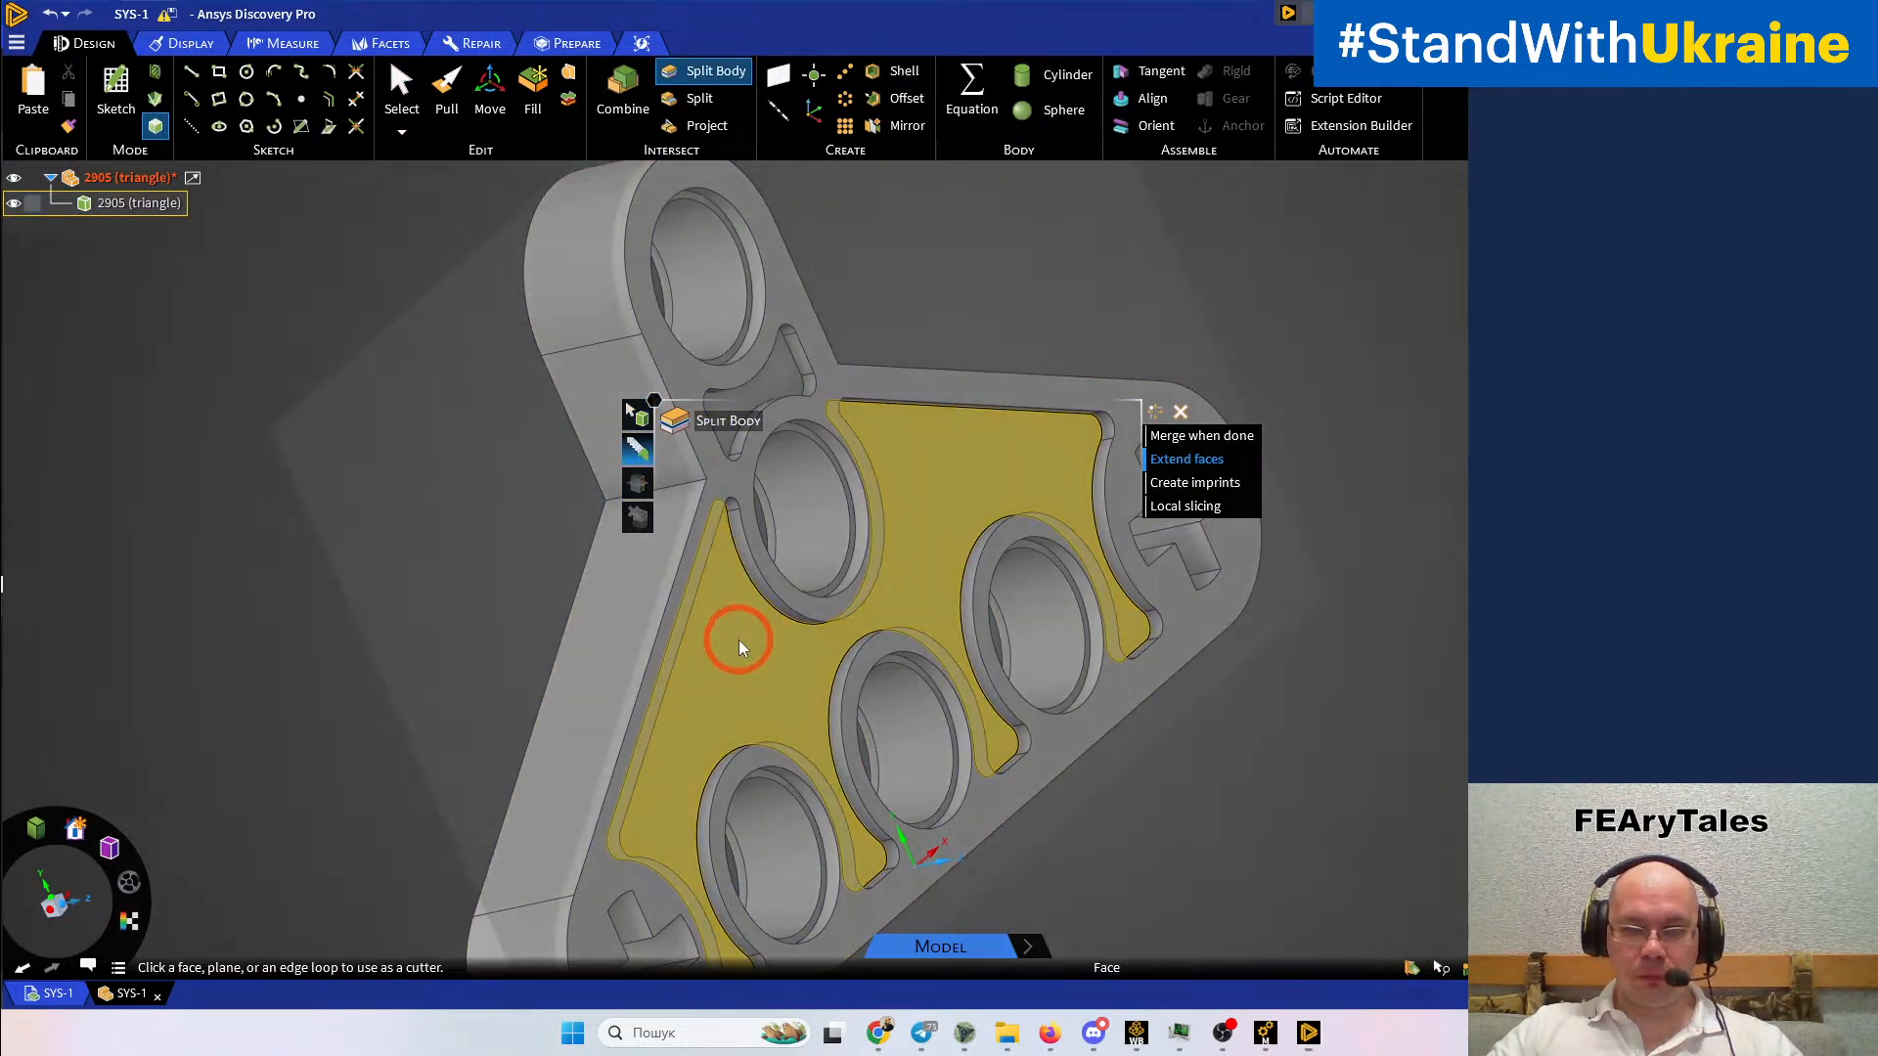
pyautogui.click(739, 645)
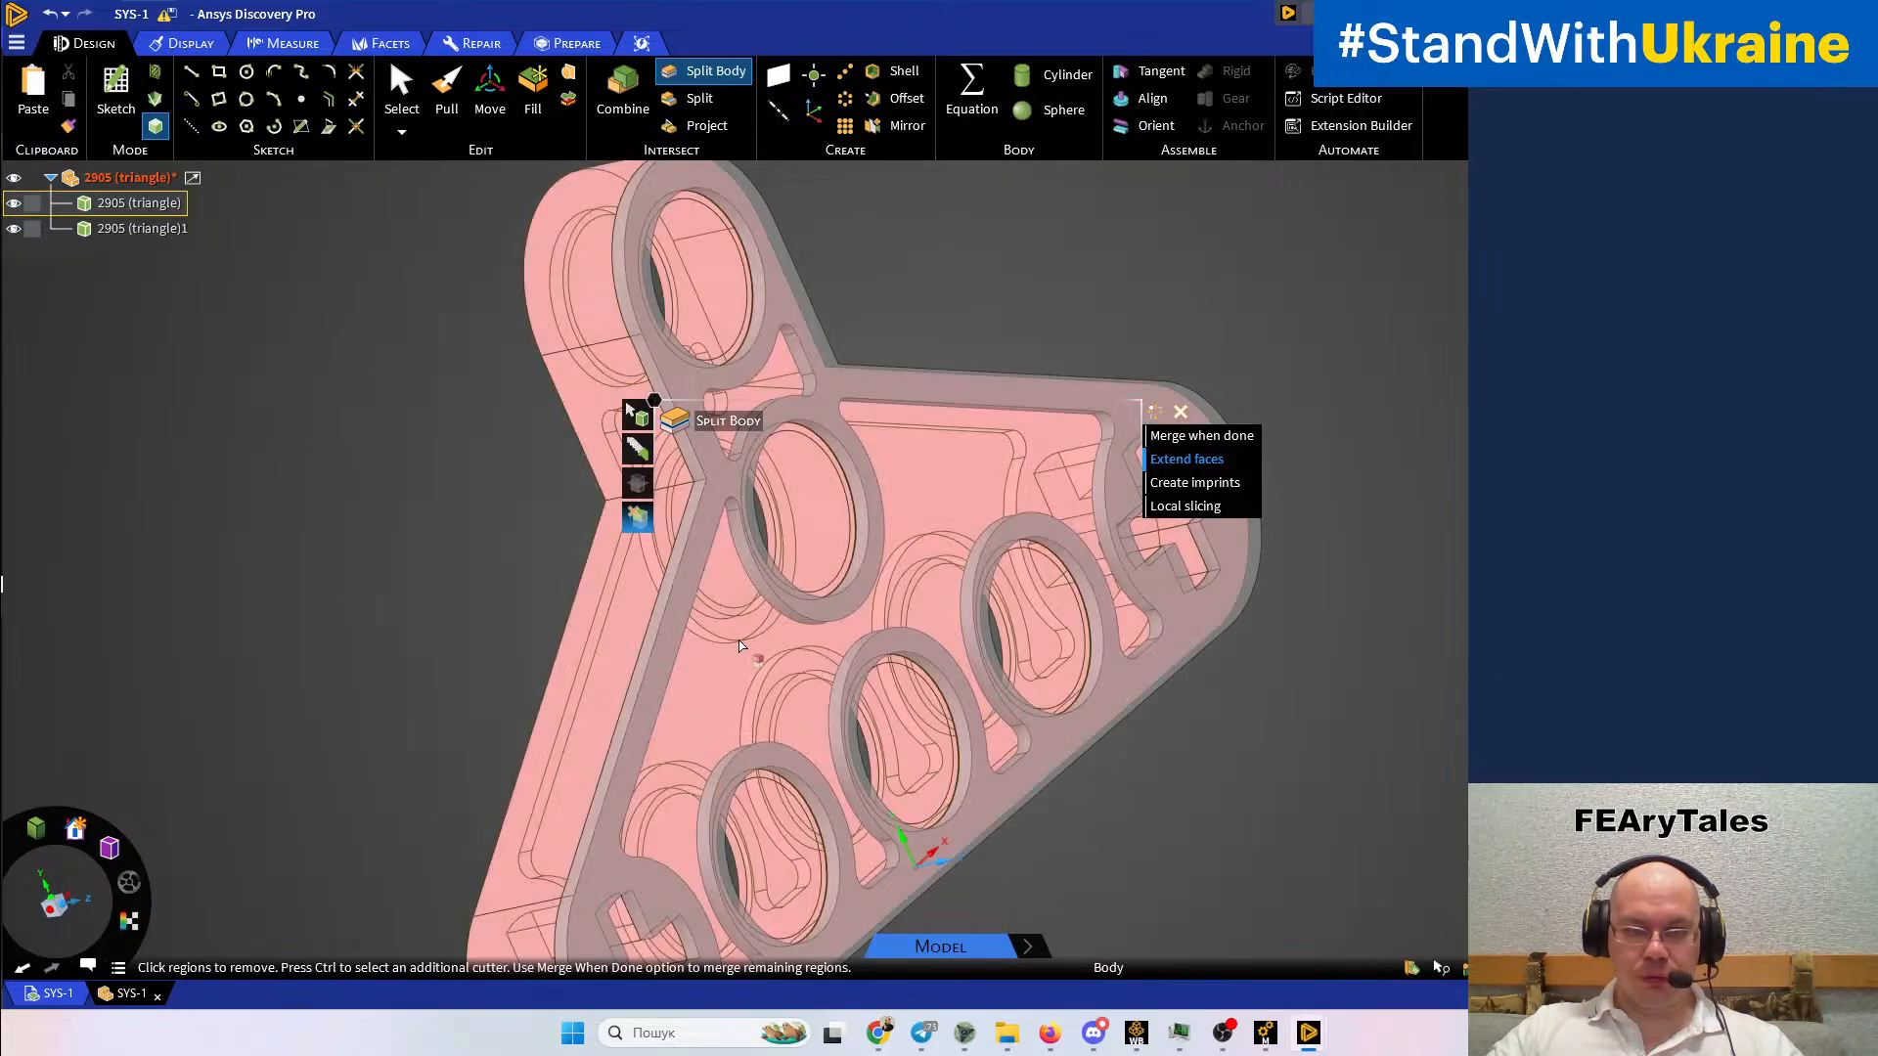
pyautogui.scroll(4, 773, 333)
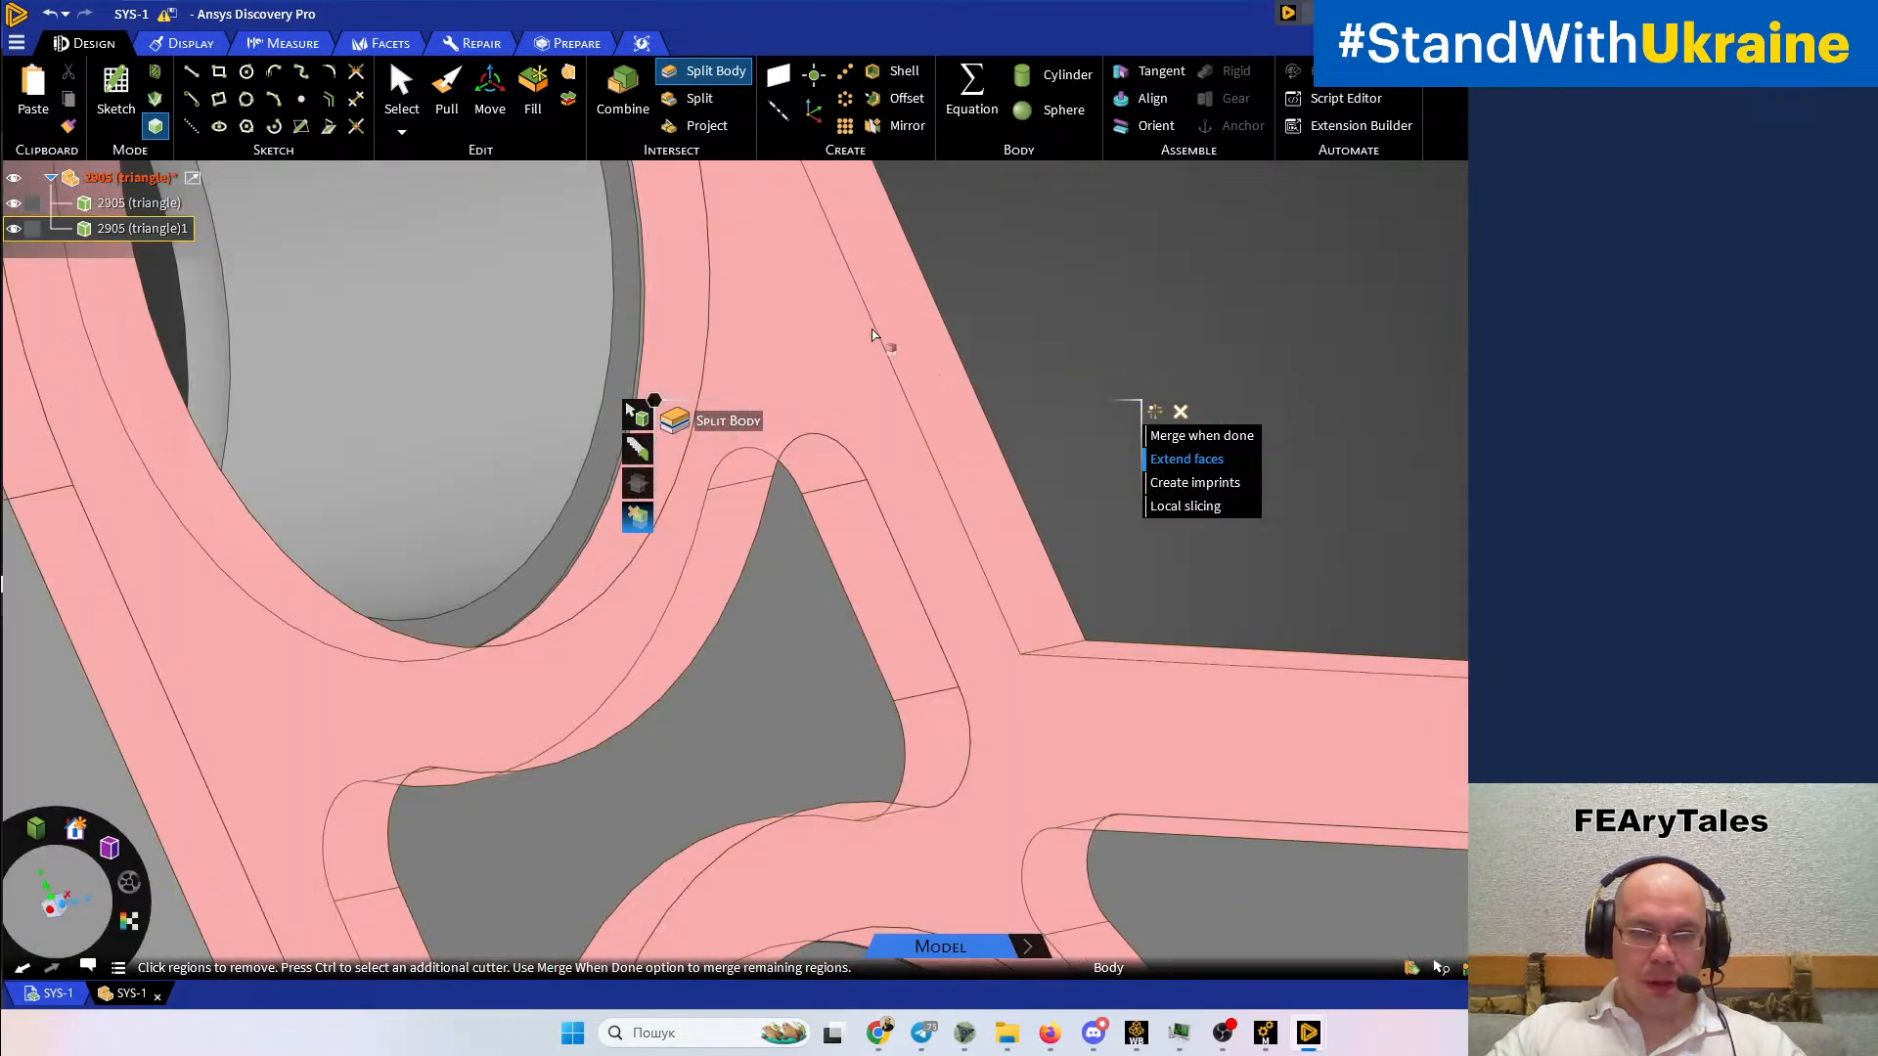
# Move the stepped rim face of one round hole along the hole axis up to the recessed pocket face
pyautogui.press('Escape')
pyautogui.scroll(5, 612, 545)
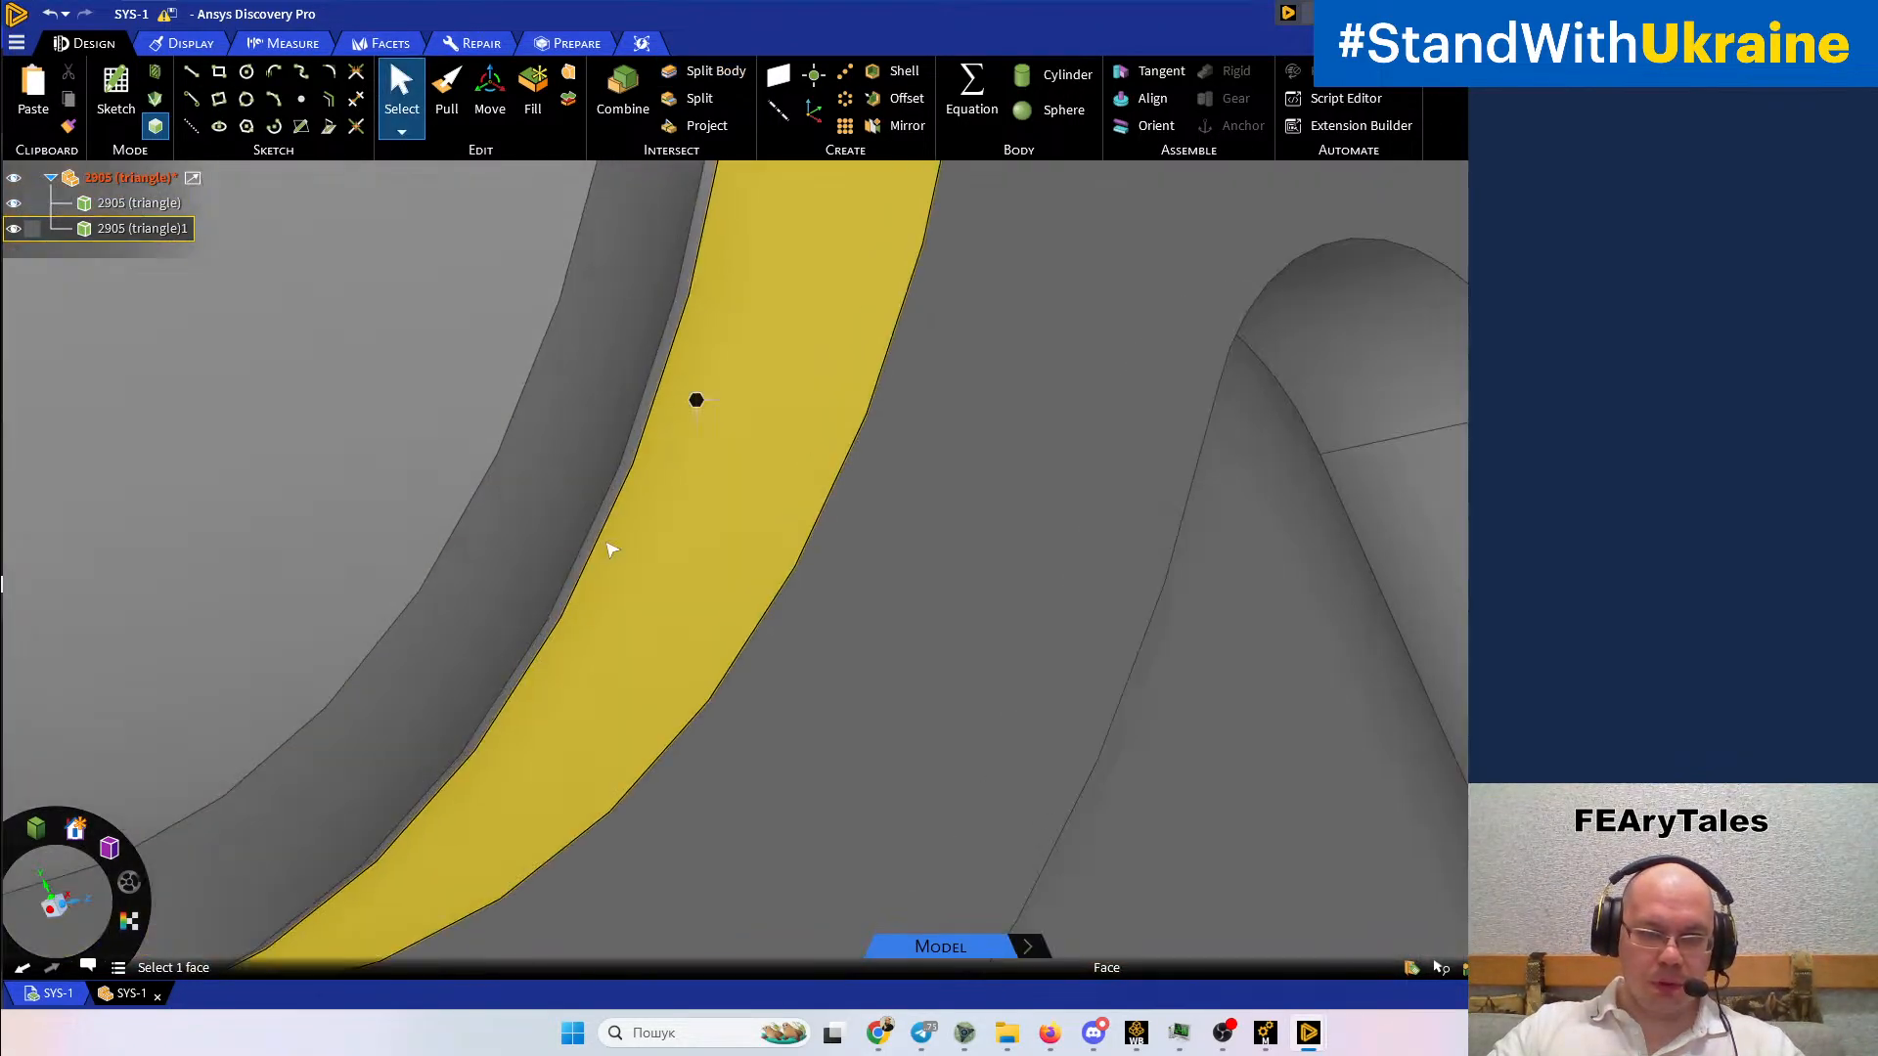
pyautogui.moveTo(597, 553); pyautogui.dragTo(549, 524, button='middle')
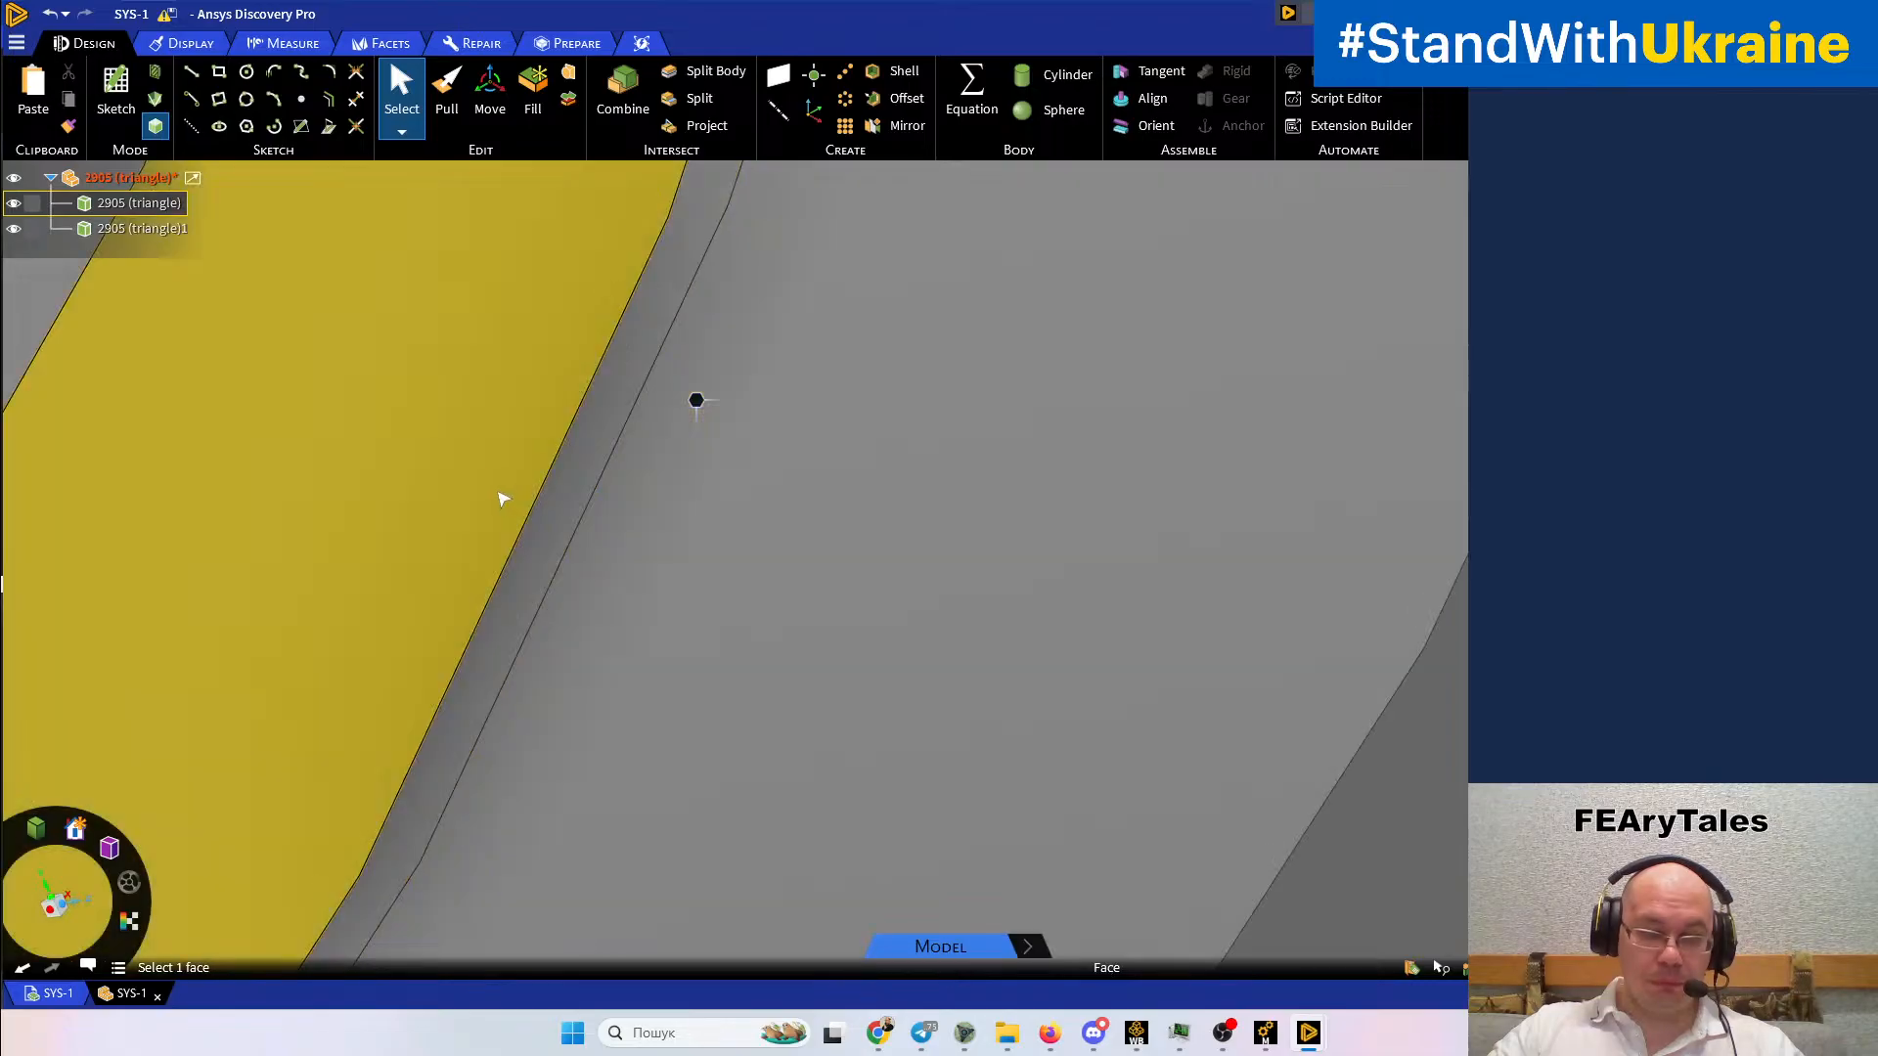
pyautogui.click(500, 499)
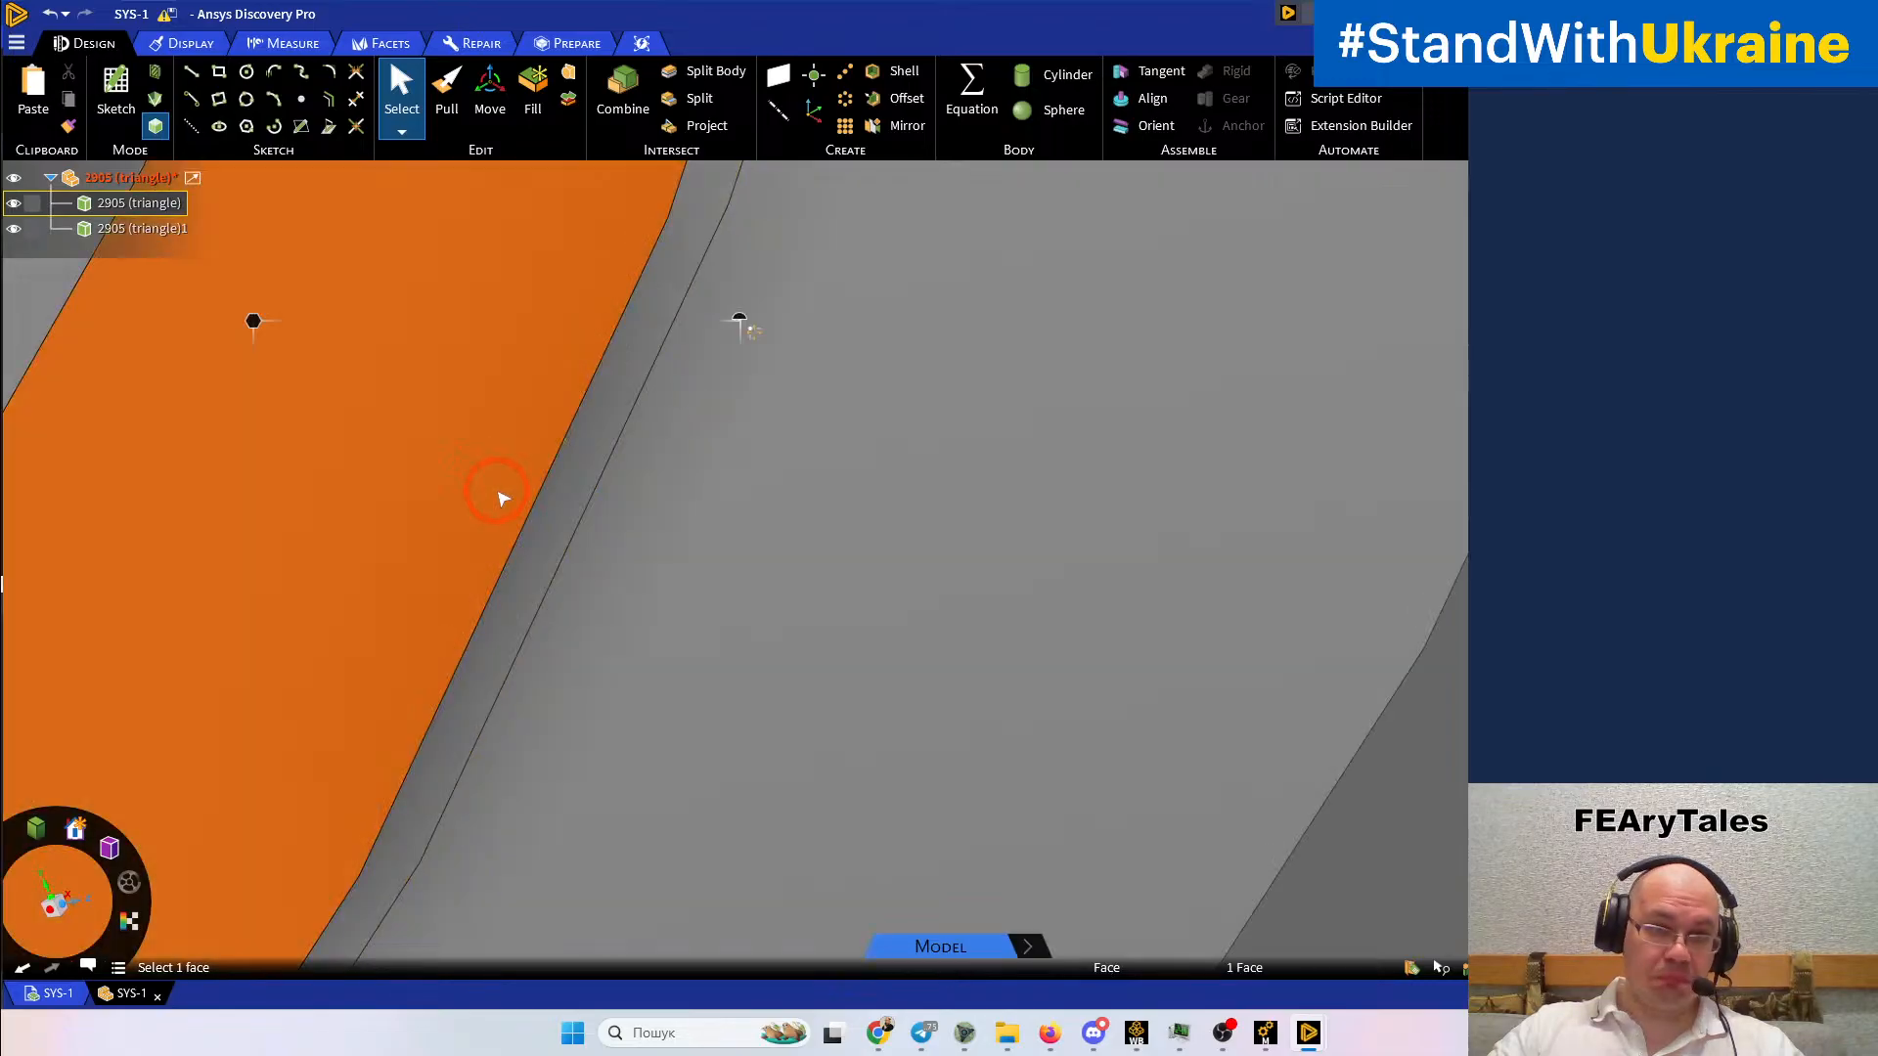
pyautogui.click(490, 93)
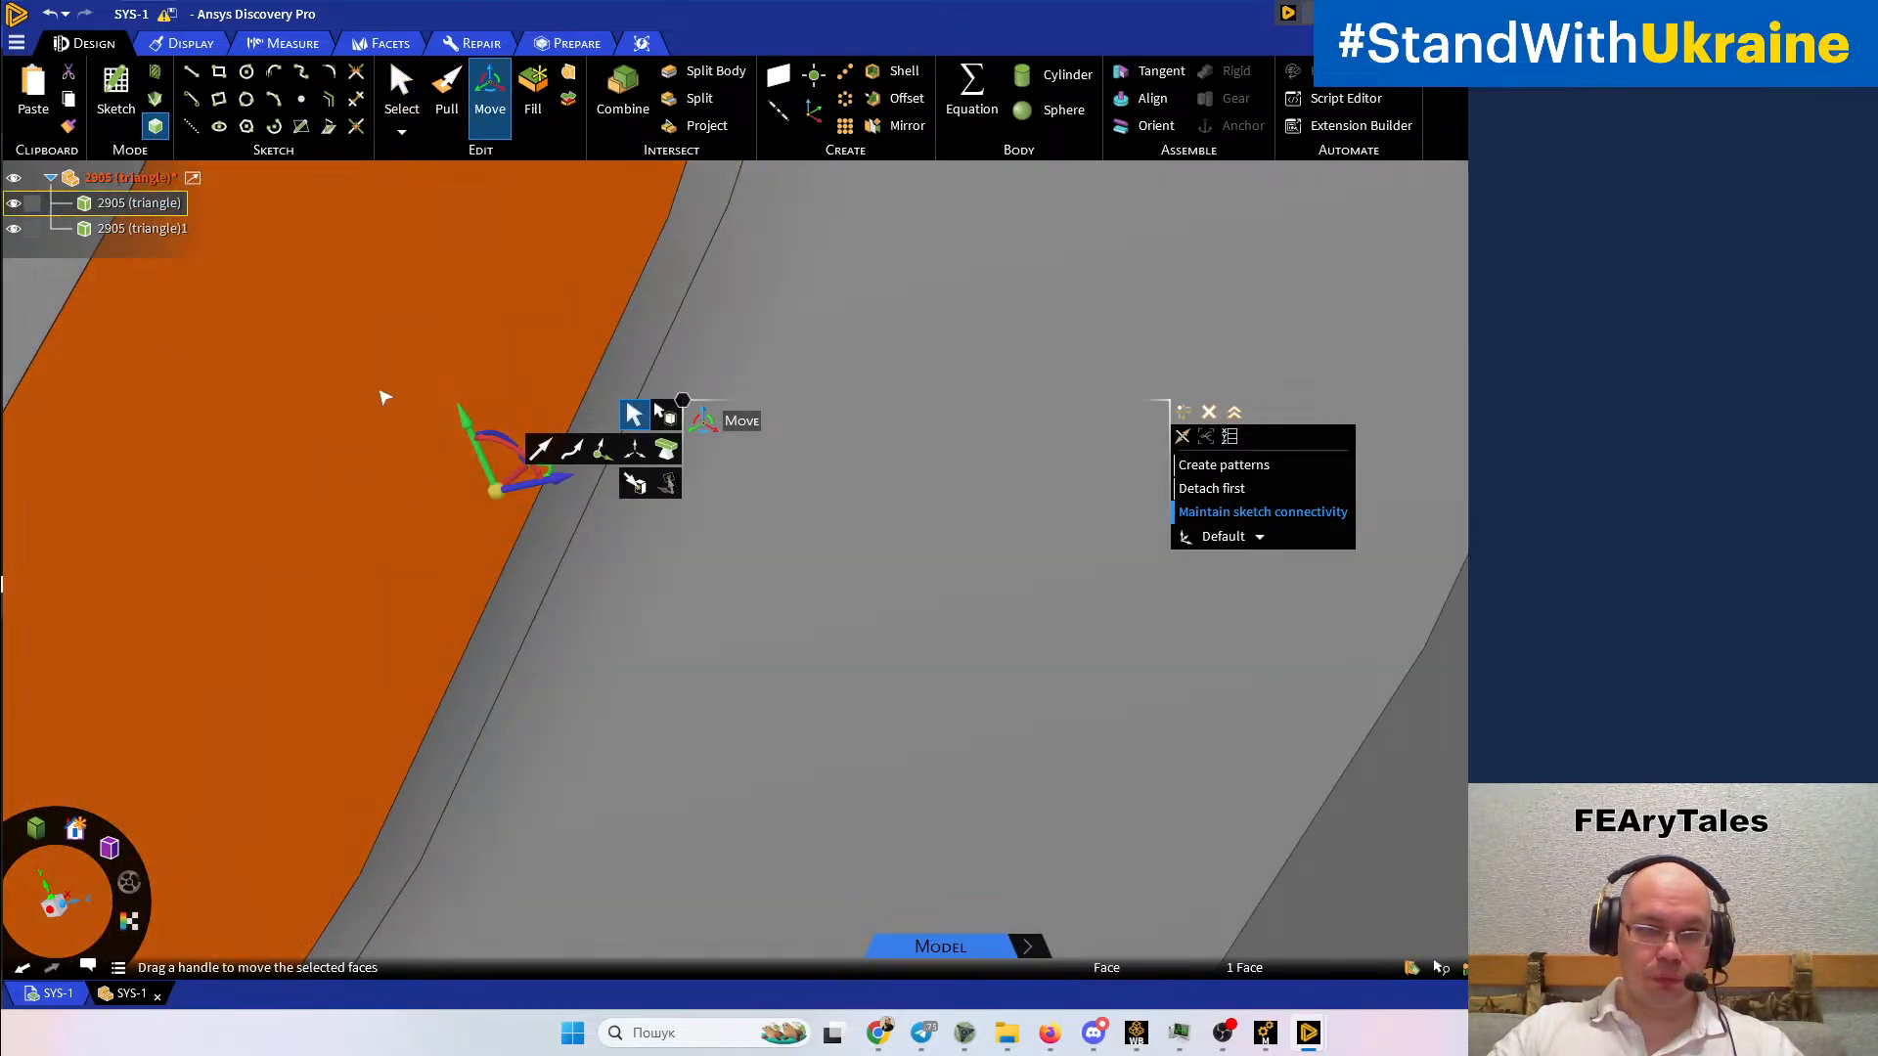
pyautogui.click(589, 531)
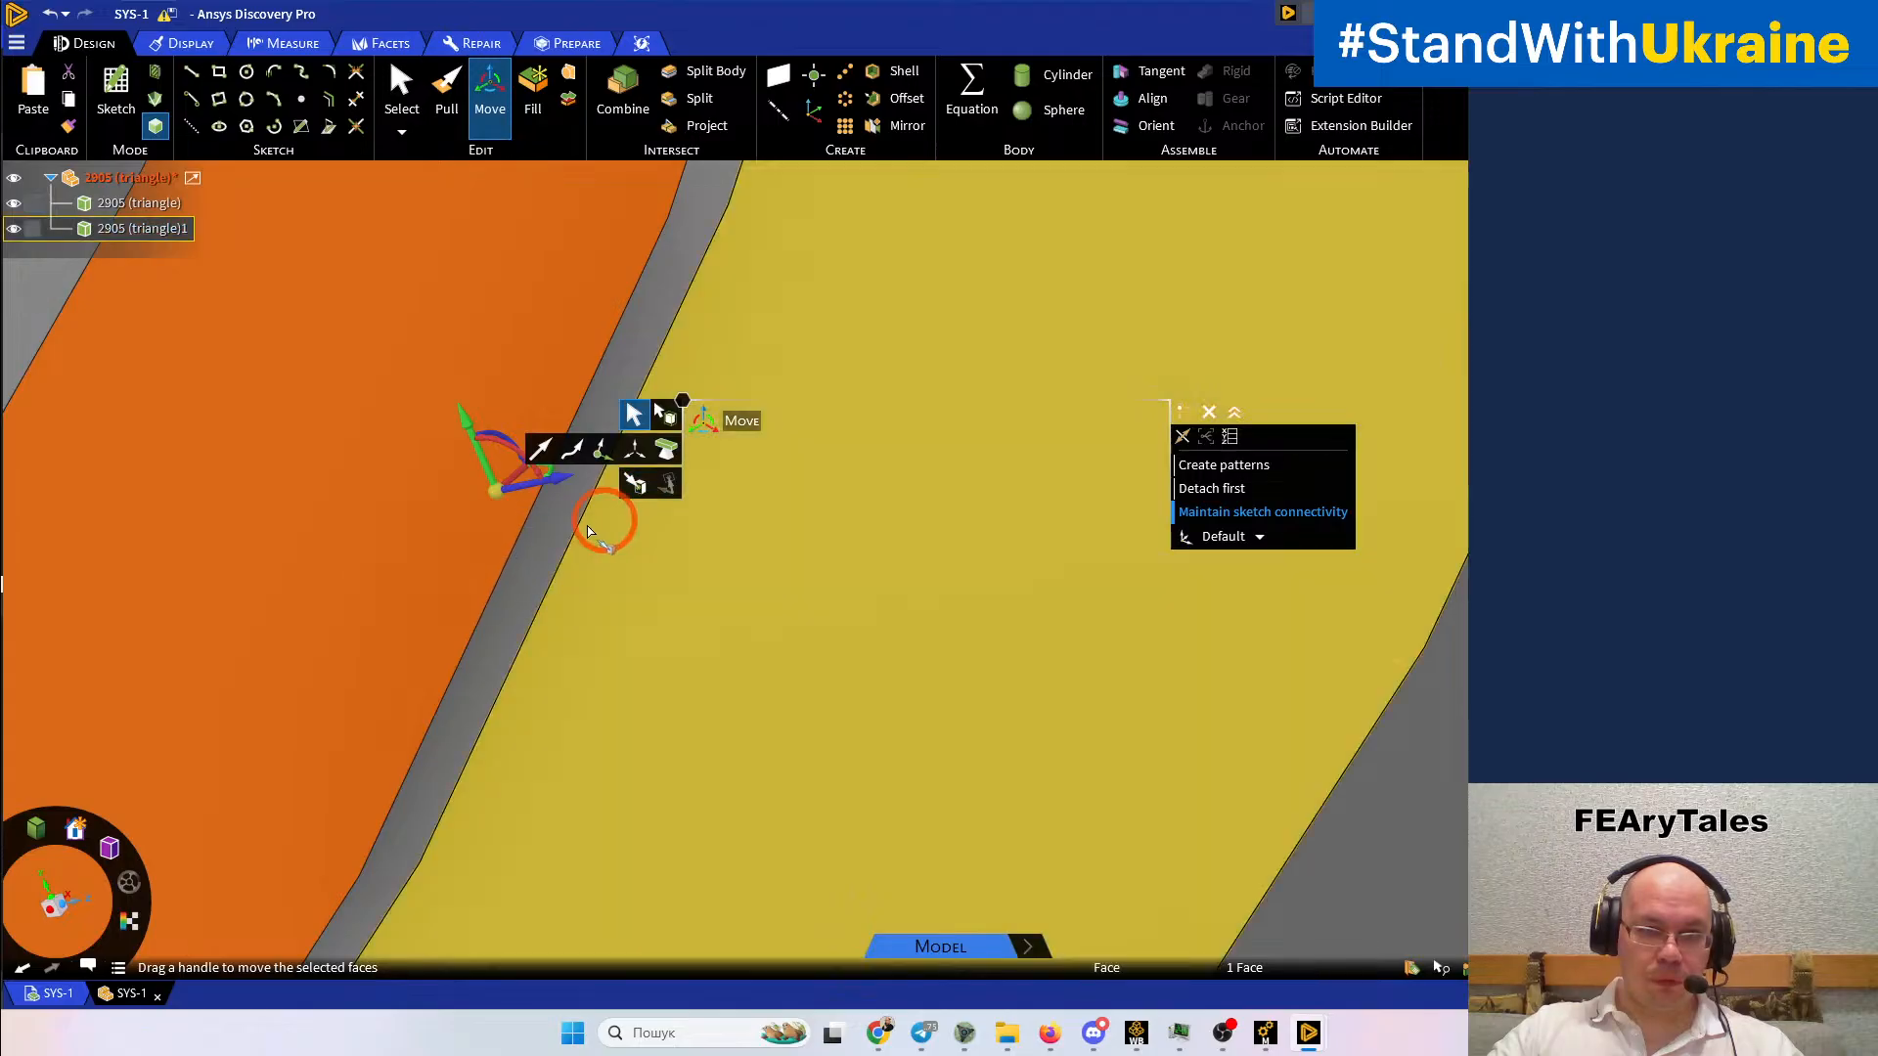
pyautogui.click(581, 532)
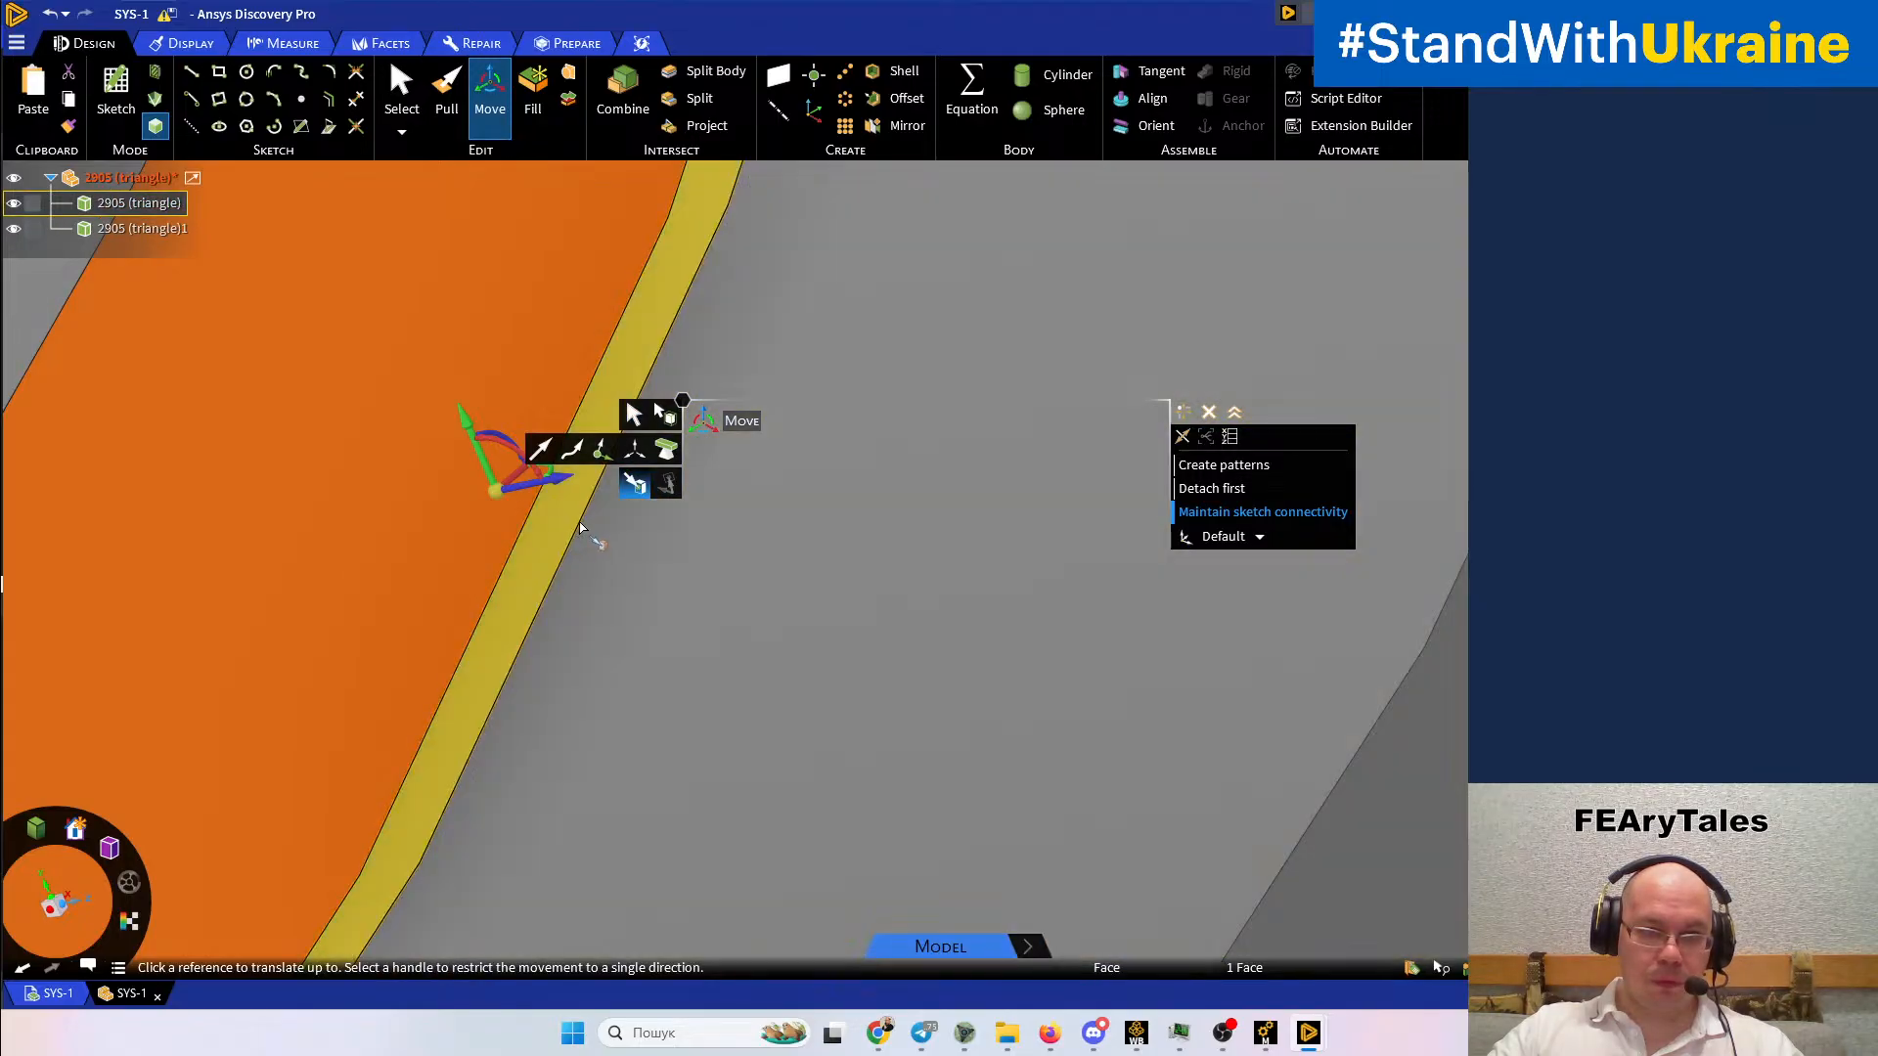
pyautogui.scroll(-6, 579, 532)
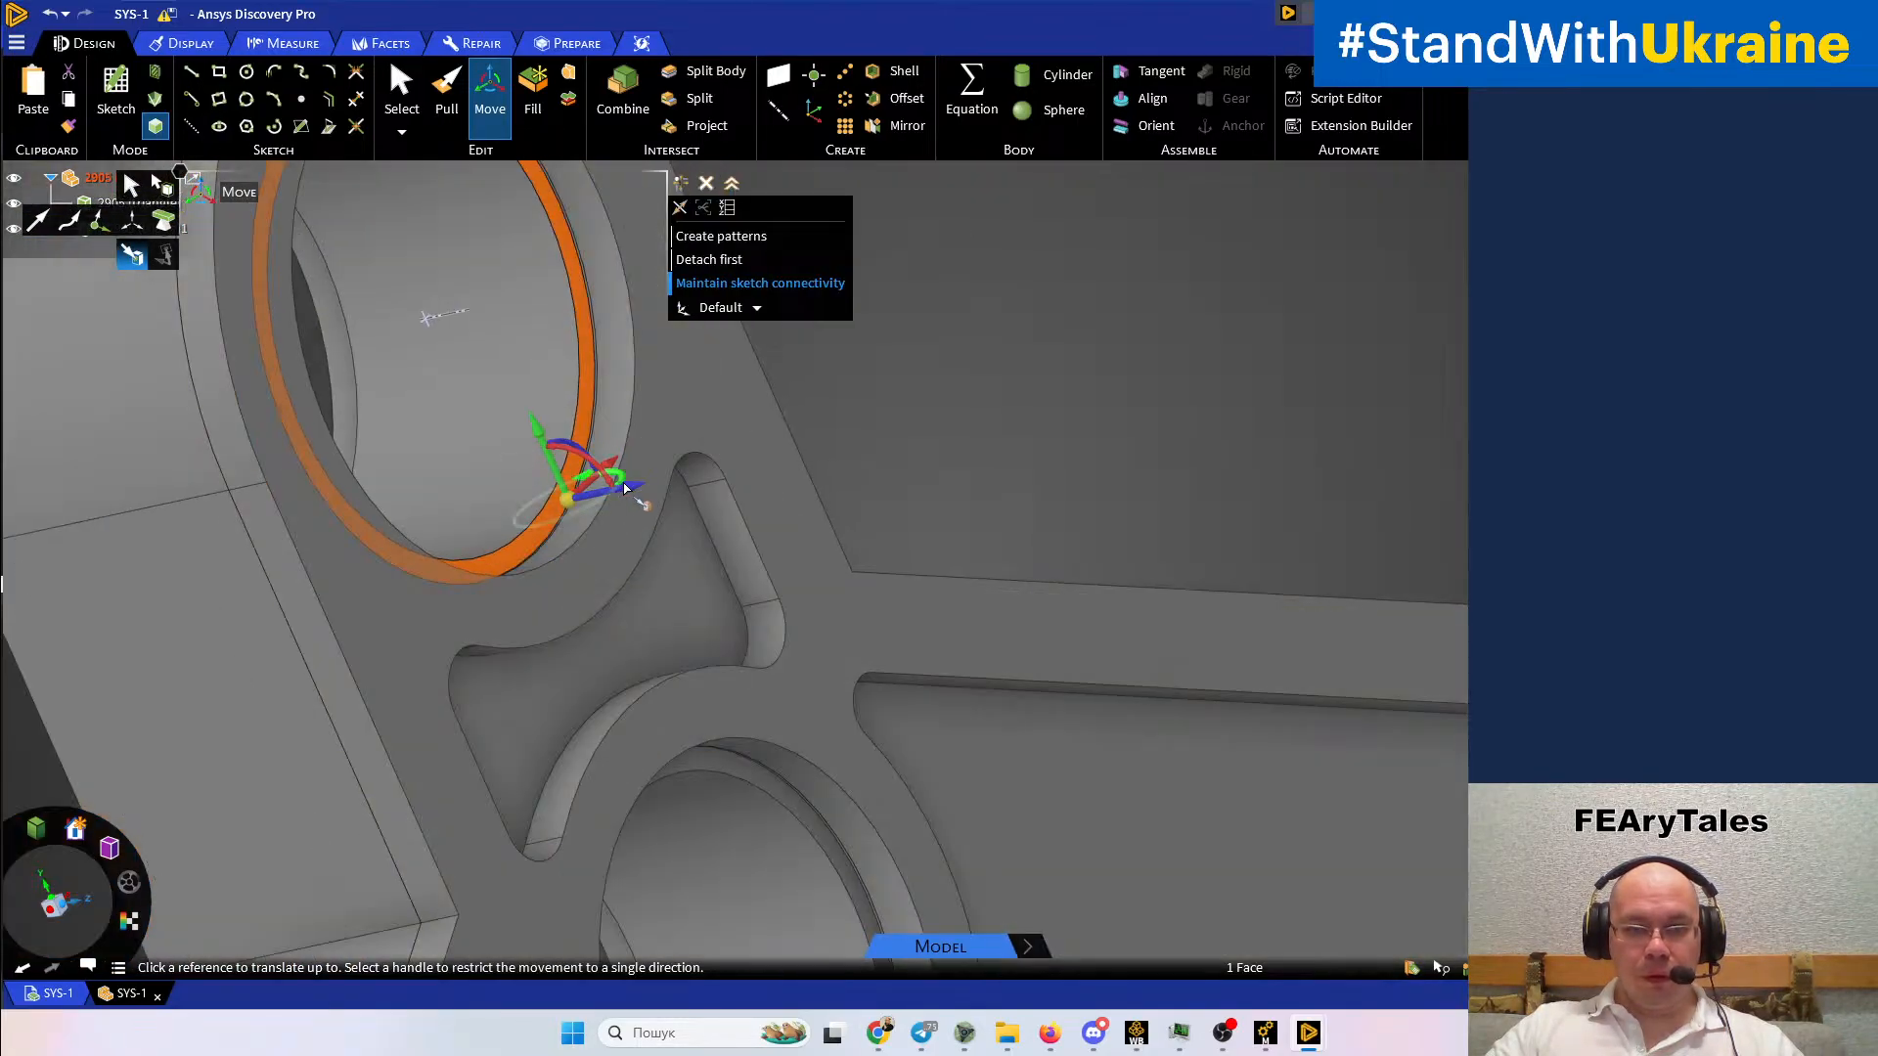
pyautogui.click(630, 488)
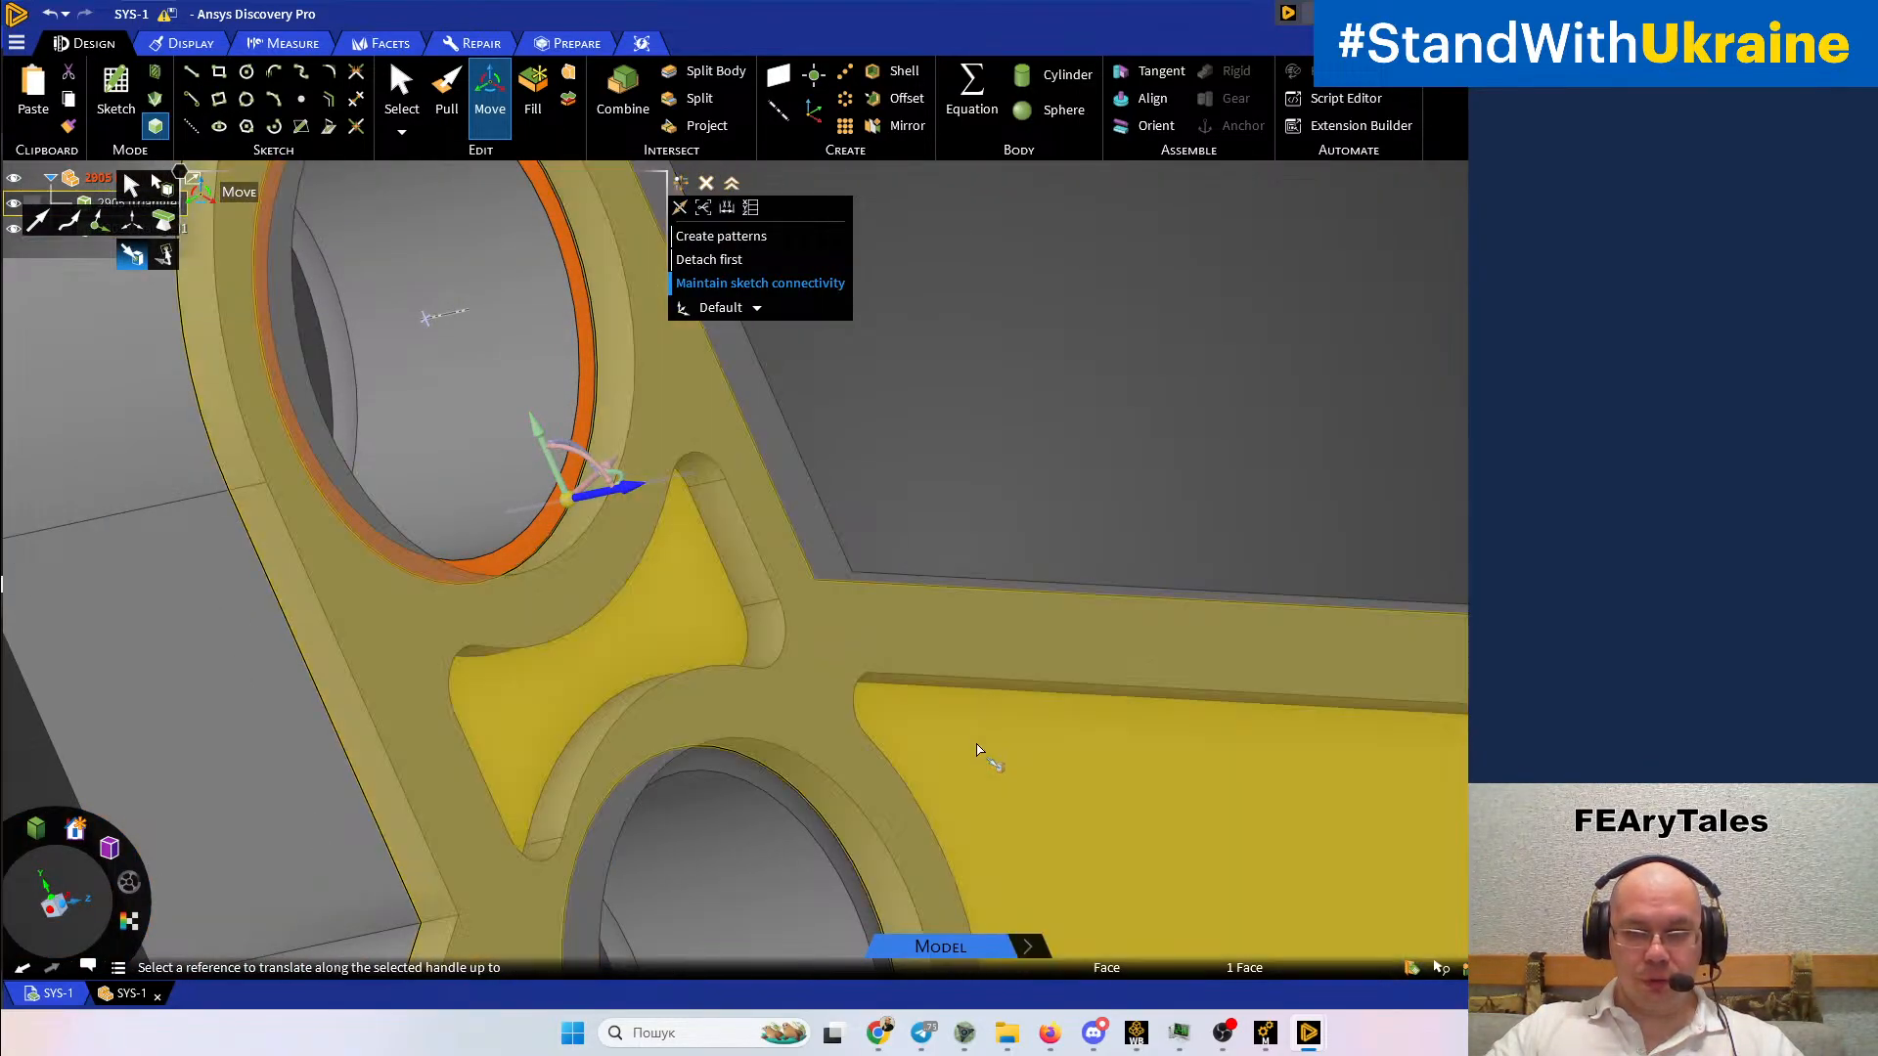
pyautogui.click(981, 753)
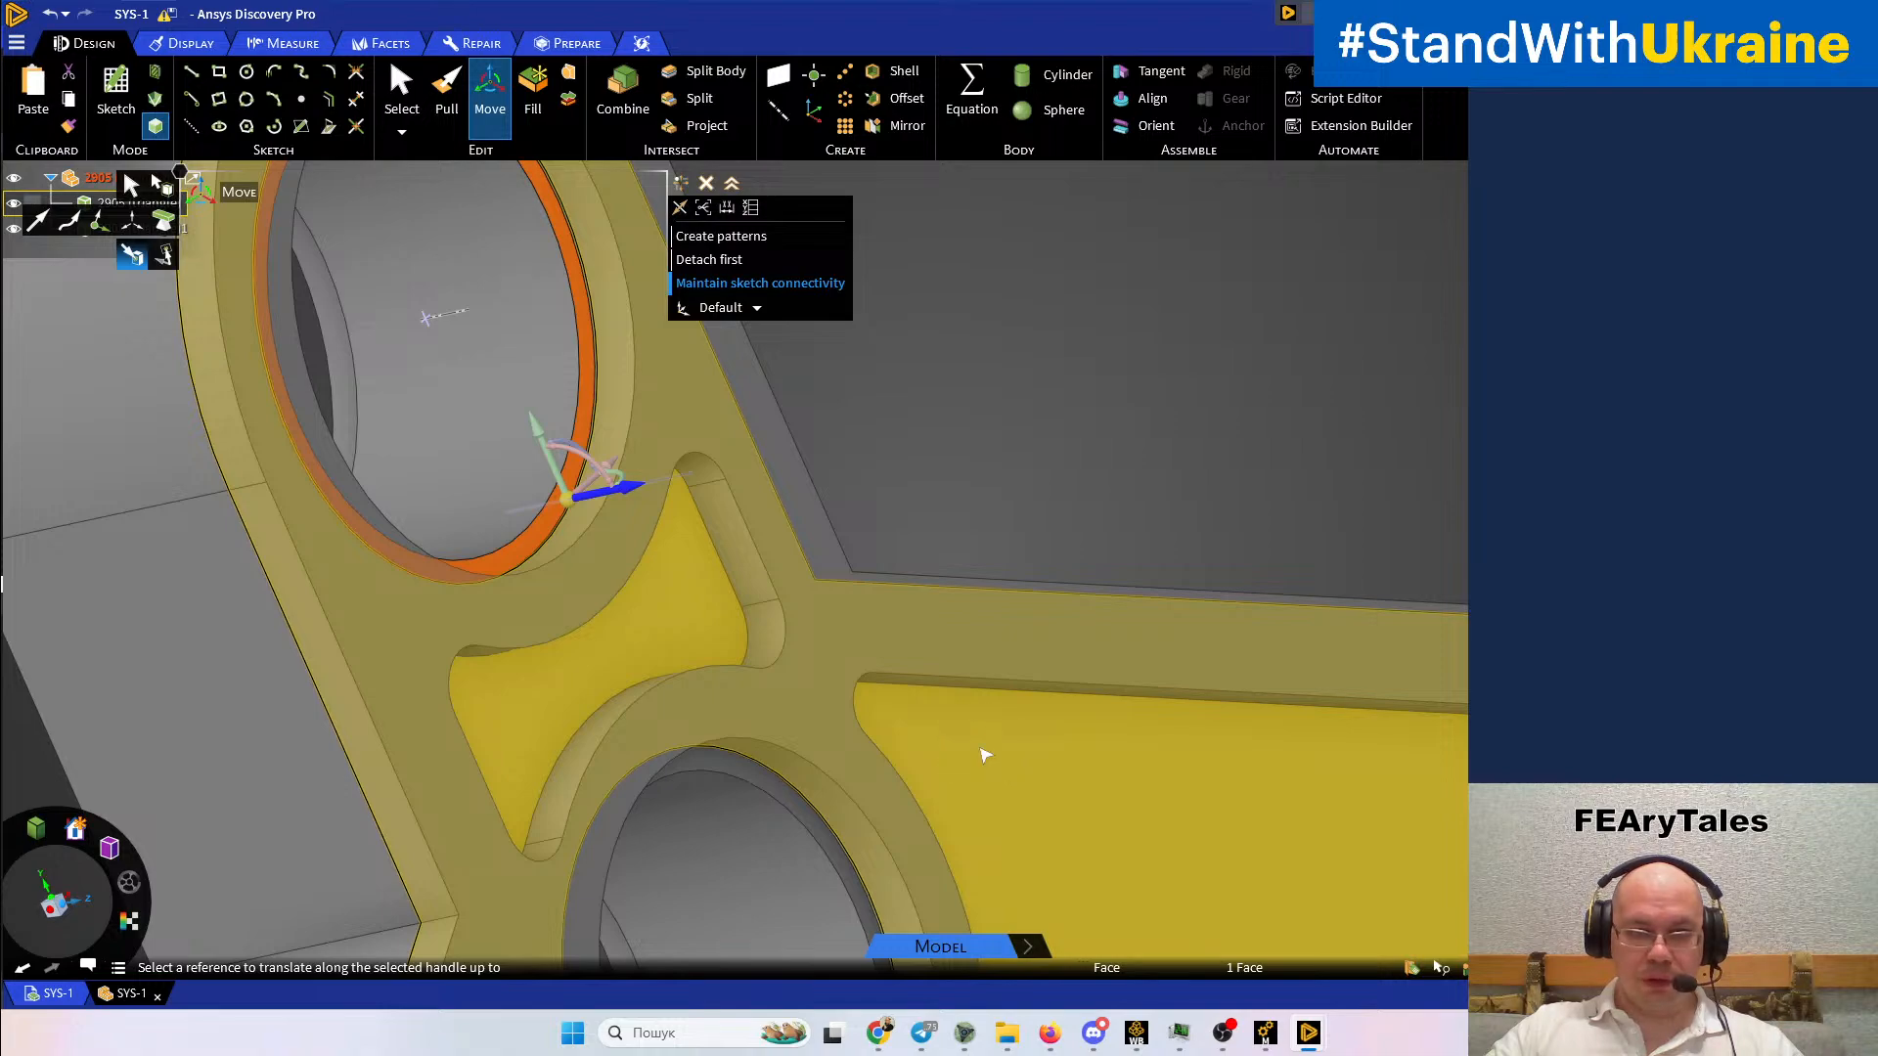
pyautogui.click(939, 399)
pyautogui.scroll(-3, 939, 401)
pyautogui.keyDown('shift'); pyautogui.moveTo(964, 508); pyautogui.dragTo(879, 409, button='middle'); pyautogui.keyUp('shift')
pyautogui.scroll(5, 773, 640)
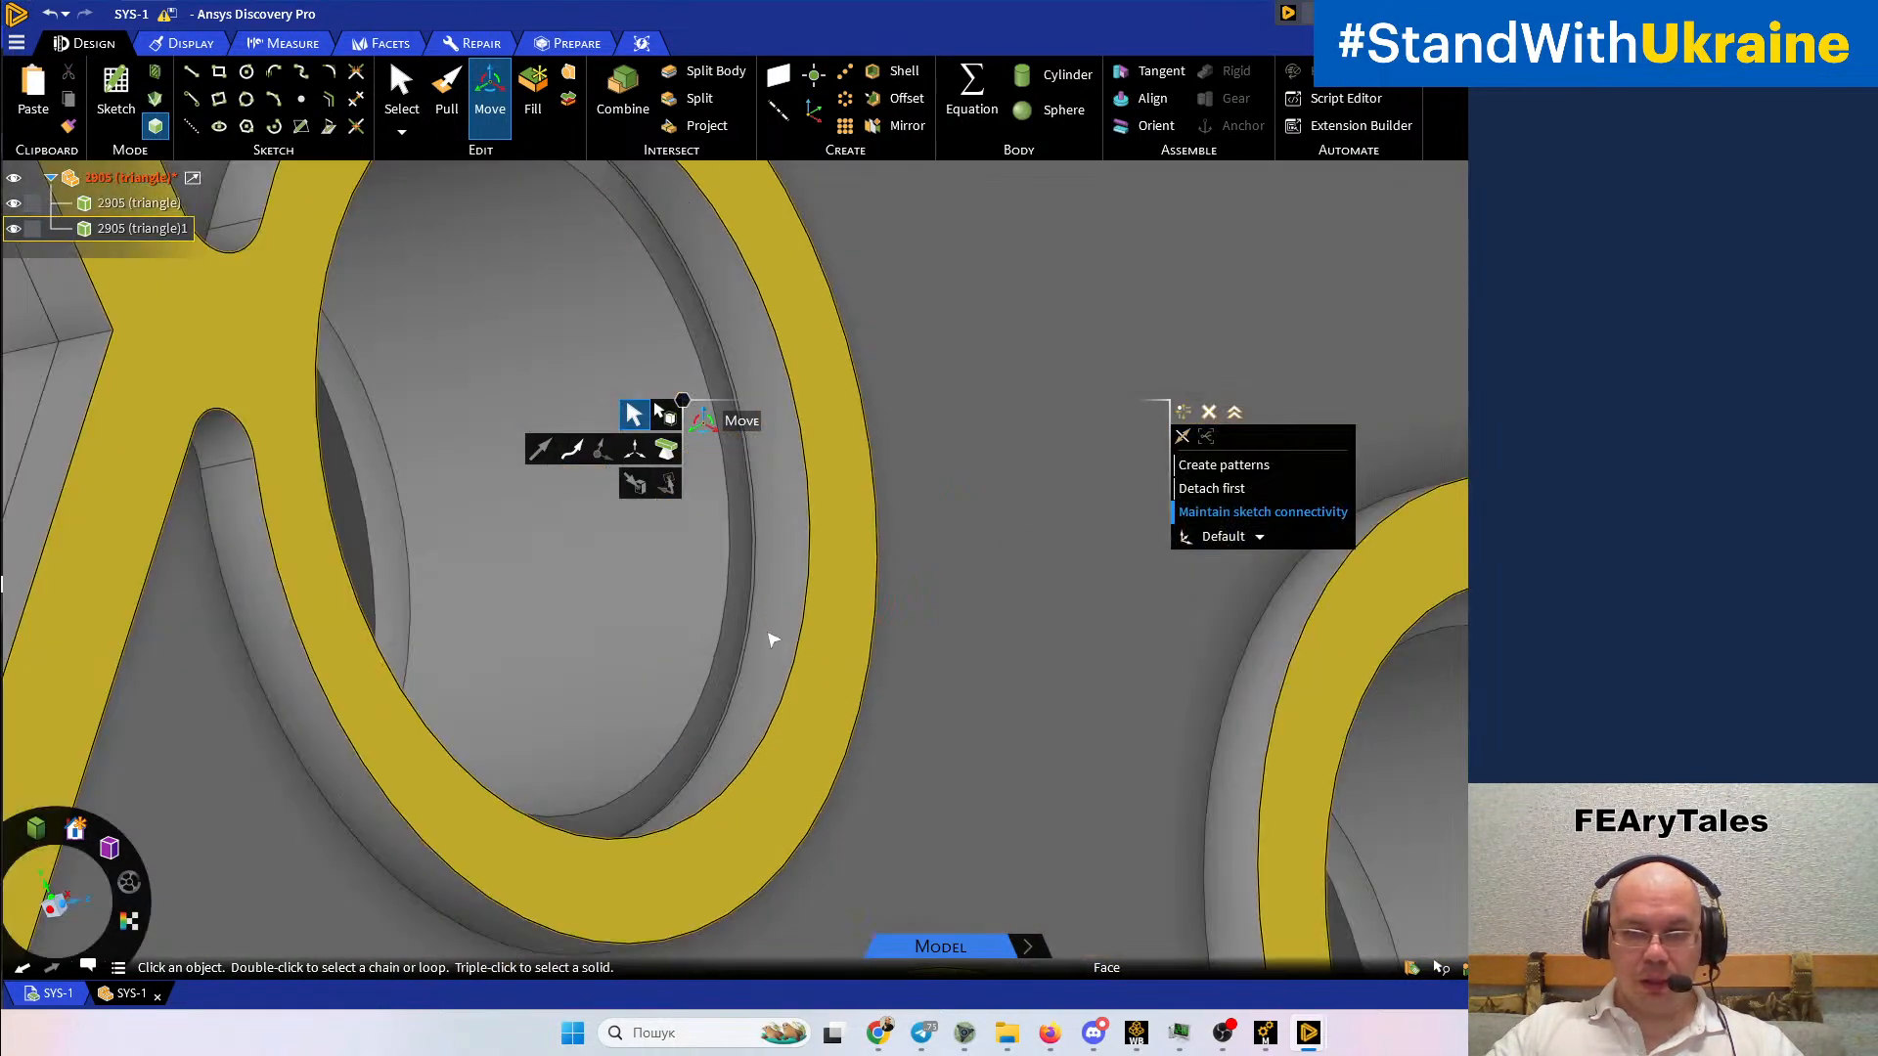
pyautogui.click(631, 579)
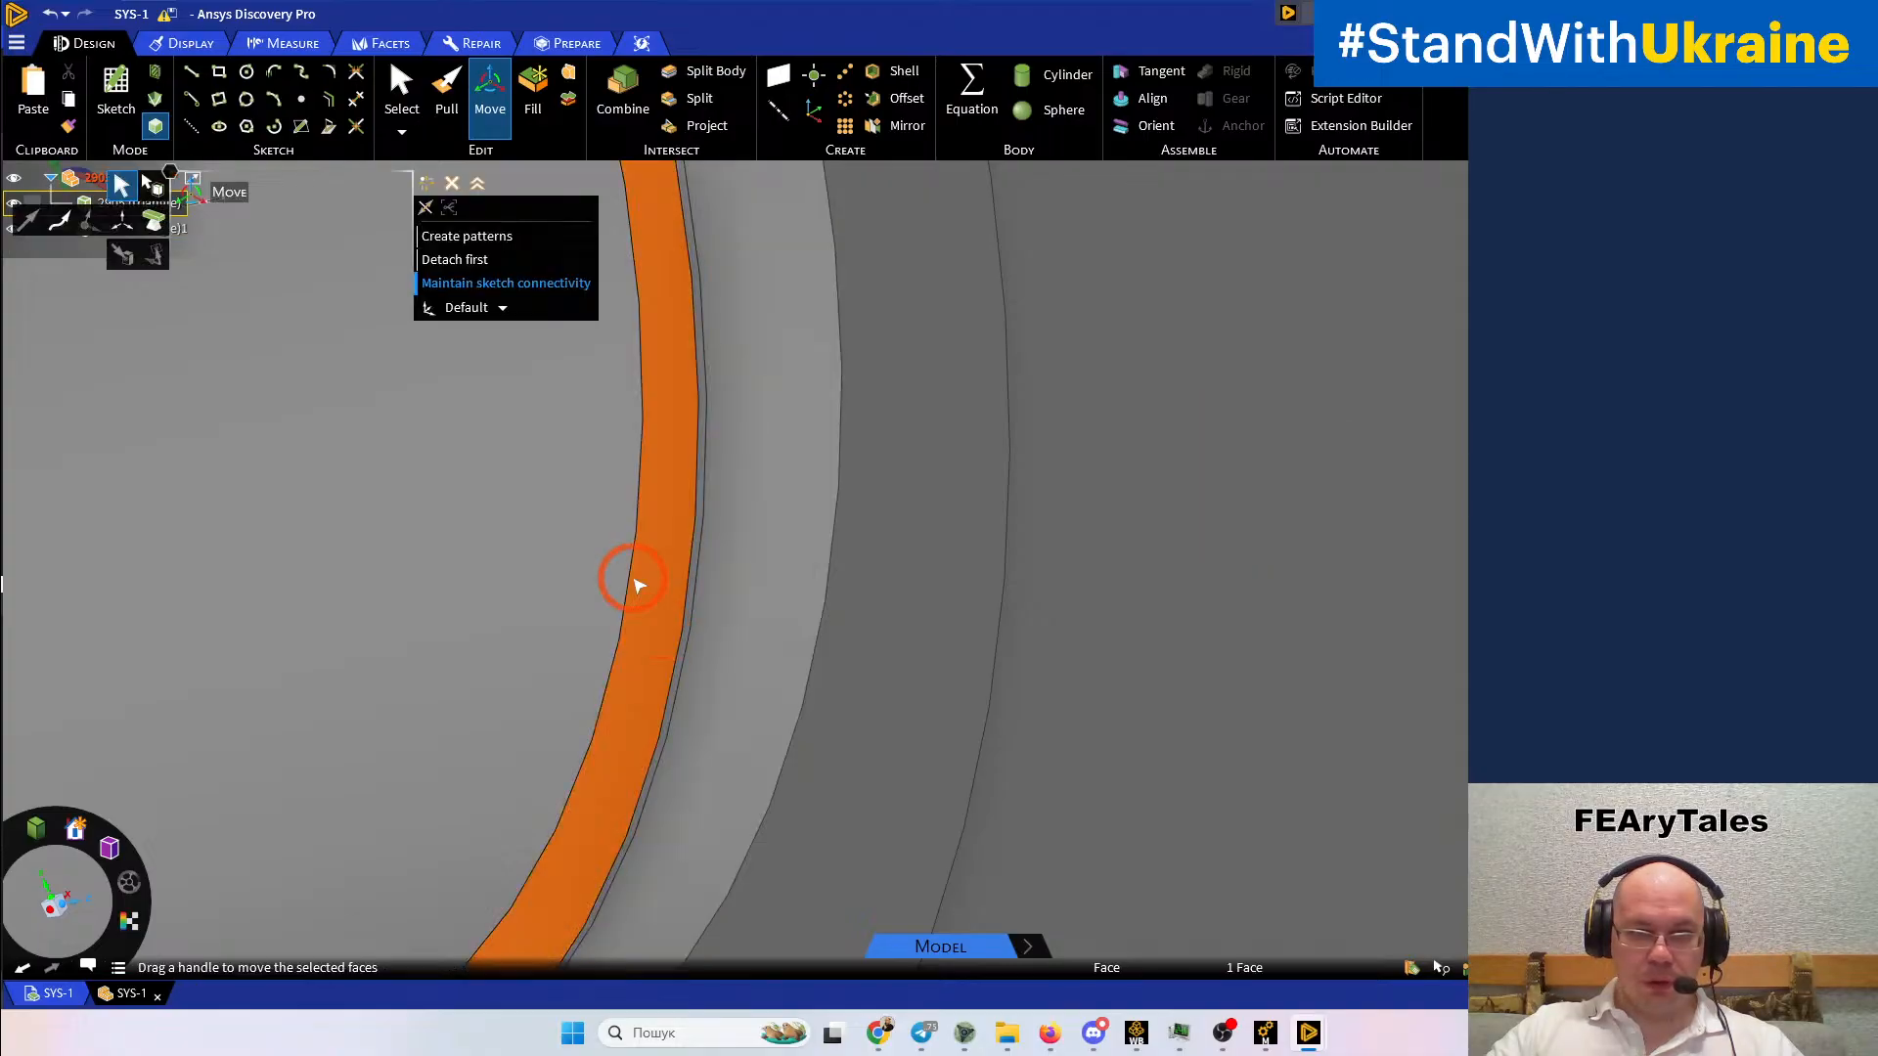
pyautogui.scroll(-5, 631, 579)
pyautogui.scroll(10, 930, 665)
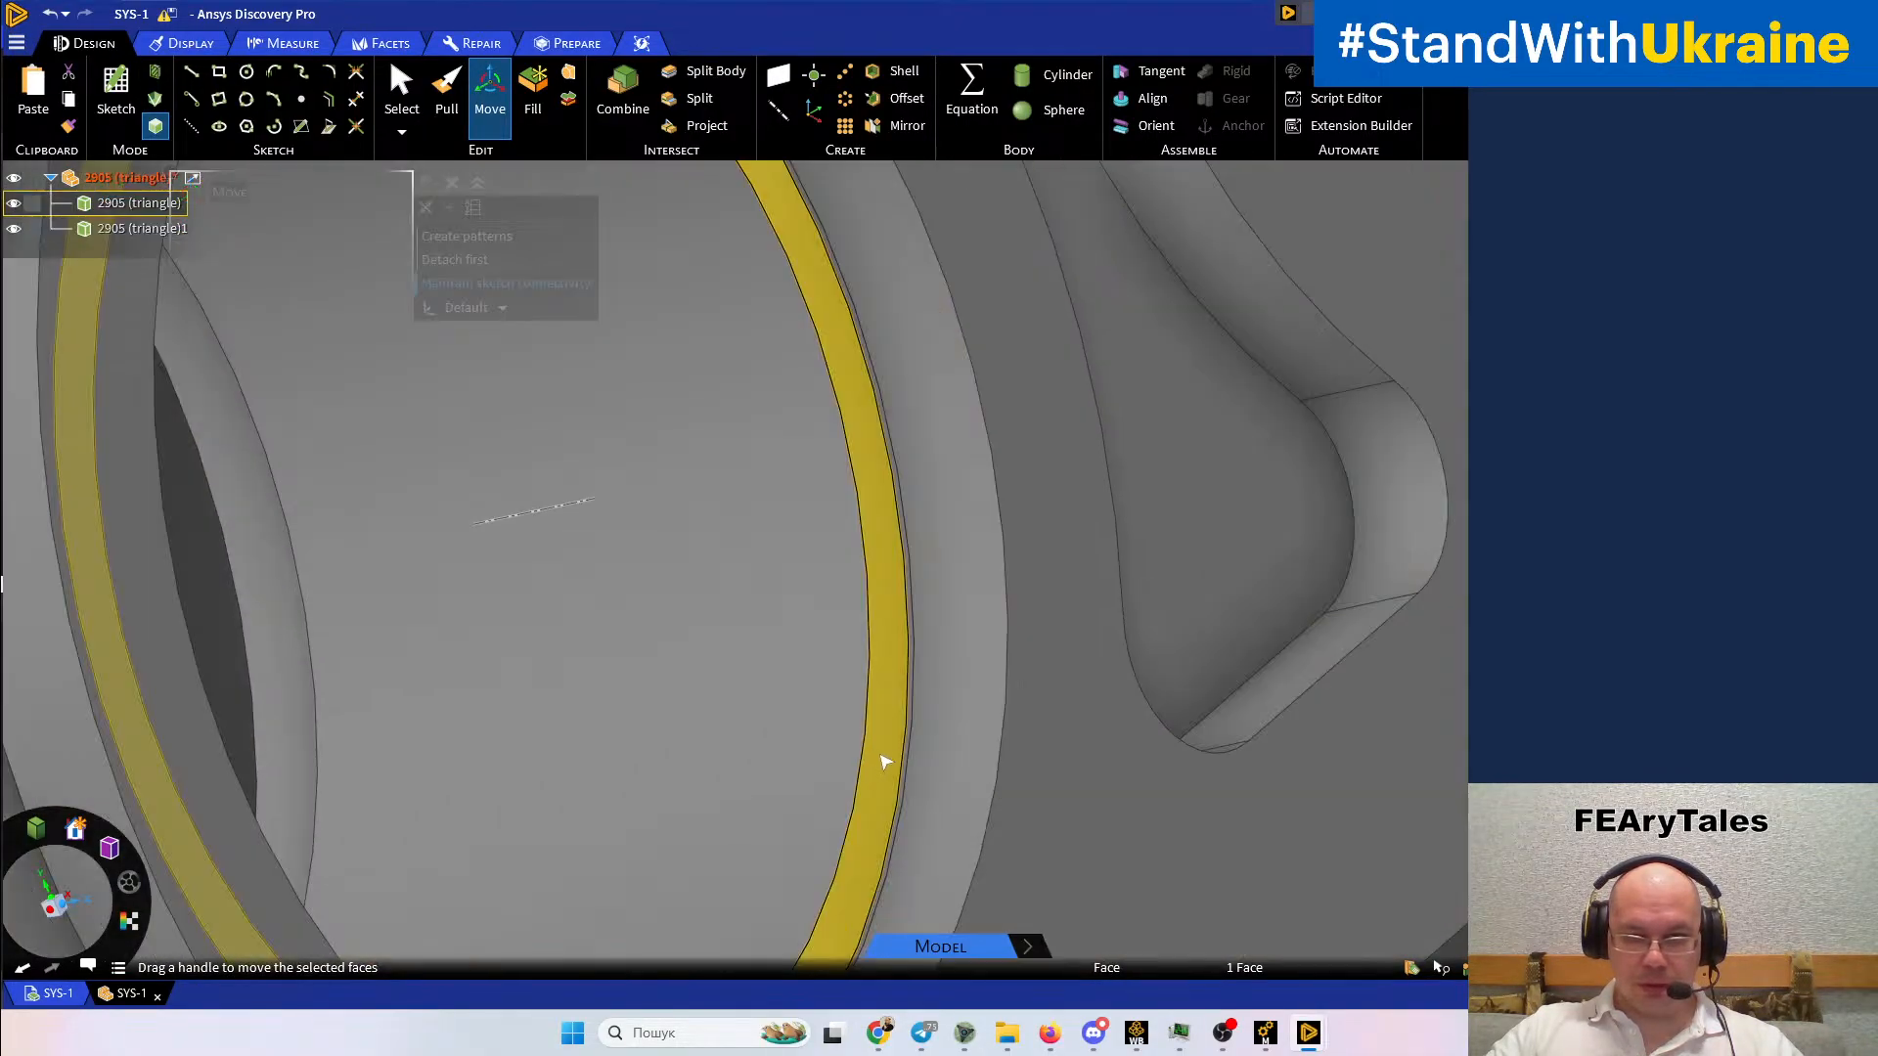
pyautogui.keyDown('ctrl'); pyautogui.click(888, 762); pyautogui.keyUp('ctrl')
pyautogui.scroll(-8, 924, 494)
pyautogui.scroll(-5, 929, 497)
pyautogui.scroll(12, 583, 851)
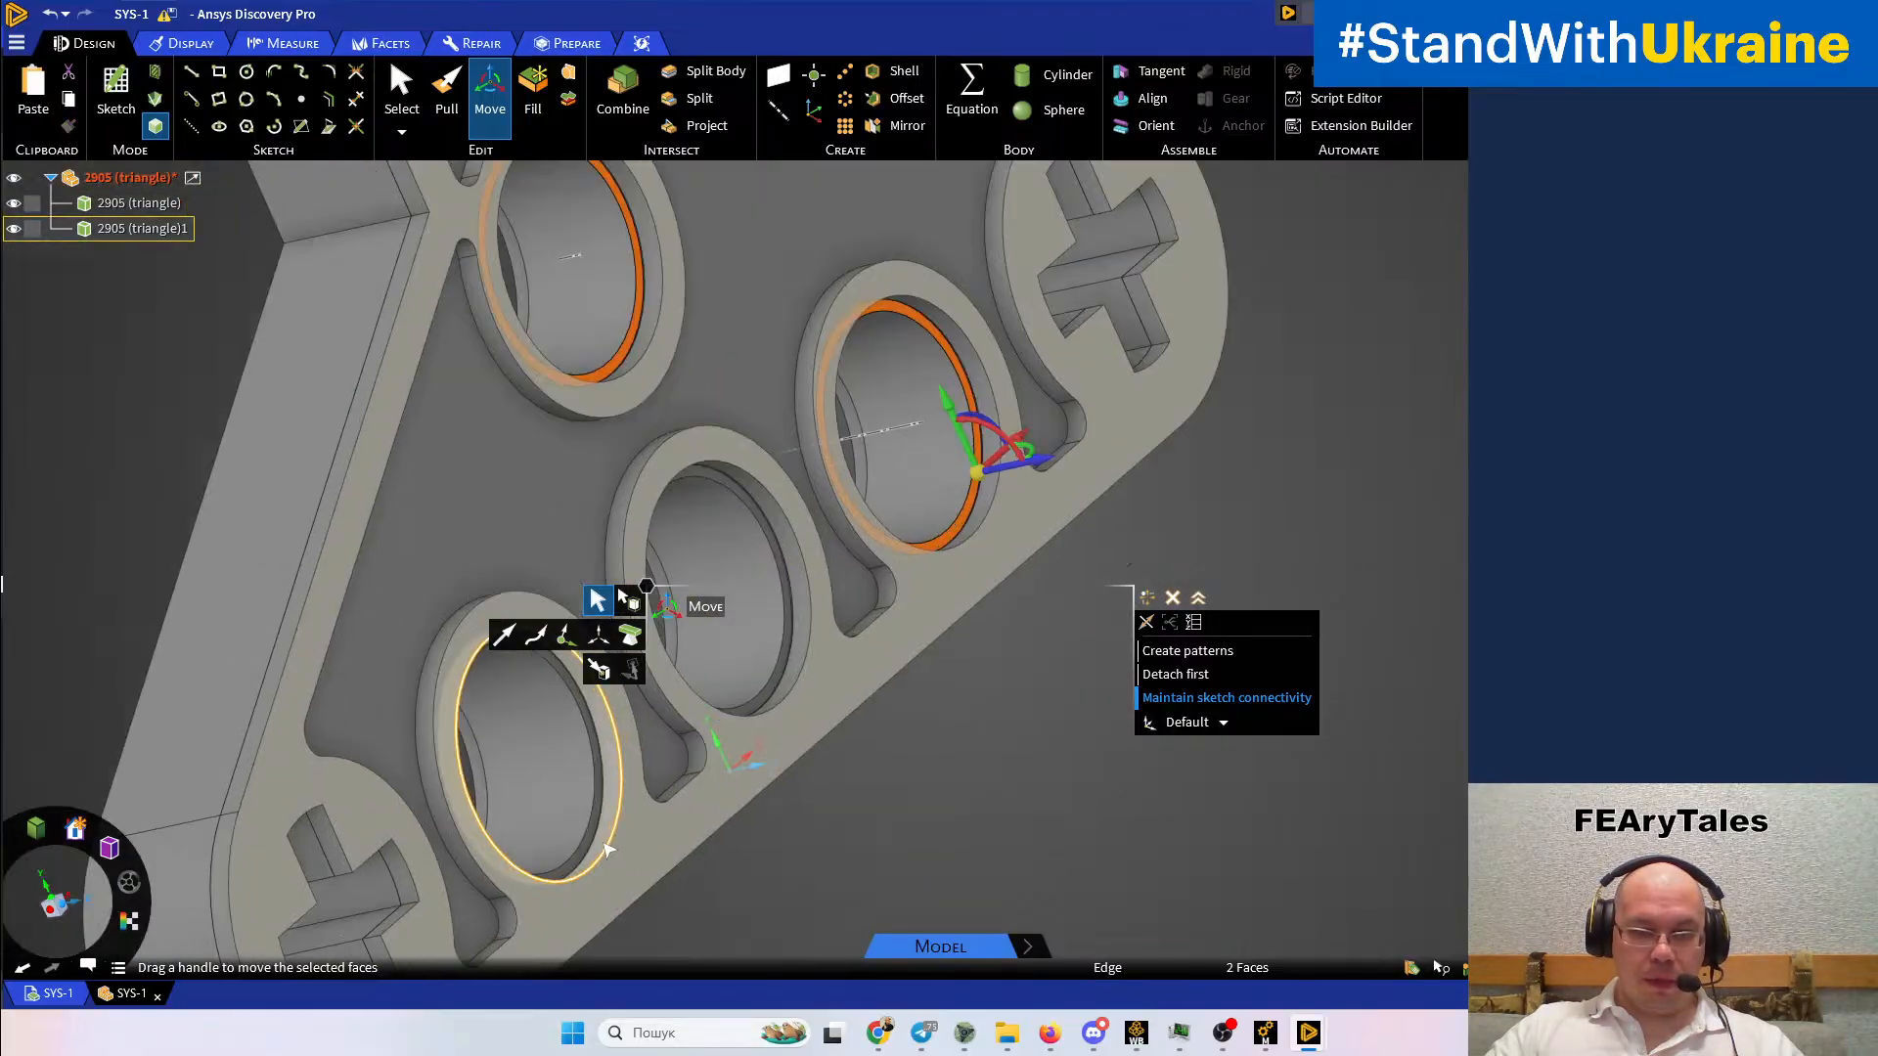
pyautogui.scroll(4, 575, 858)
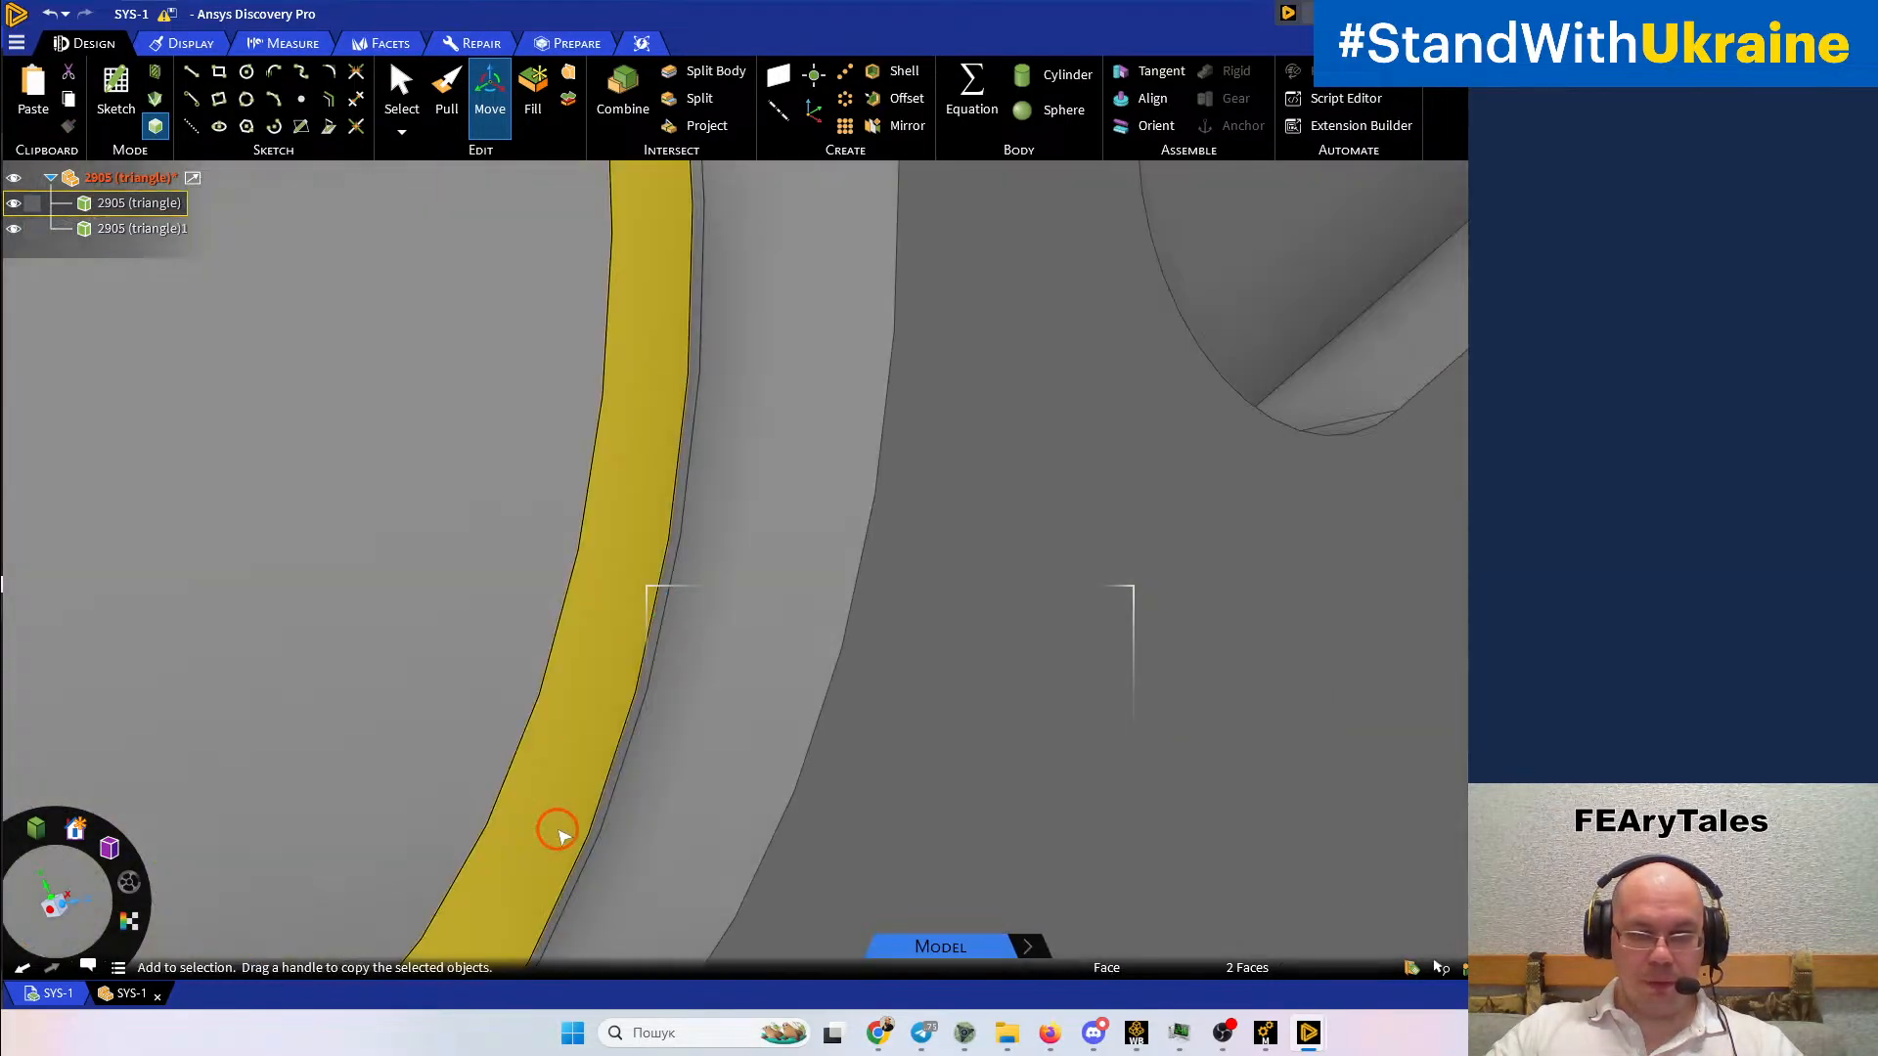
pyautogui.scroll(-10, 799, 553)
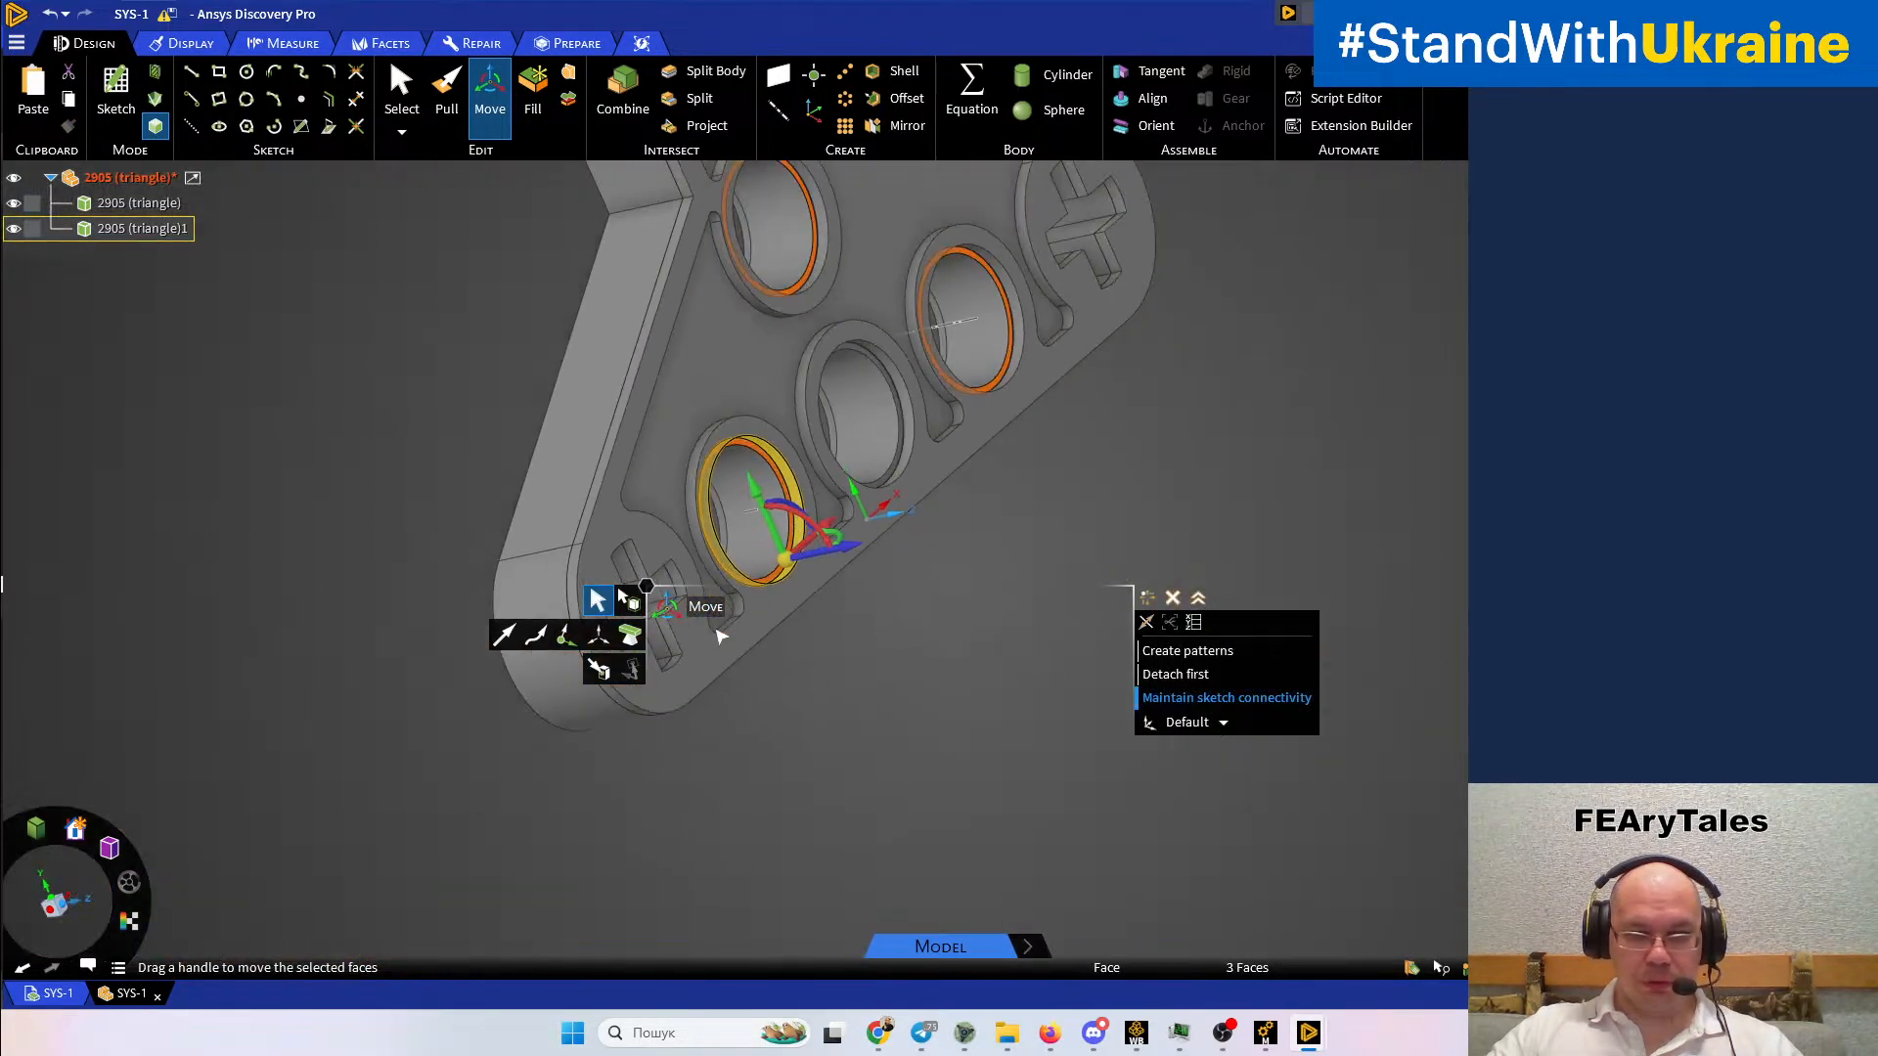
pyautogui.scroll(3, 684, 662)
pyautogui.scroll(5, 684, 661)
pyautogui.moveTo(1063, 426); pyautogui.dragTo(750, 877, button='middle')
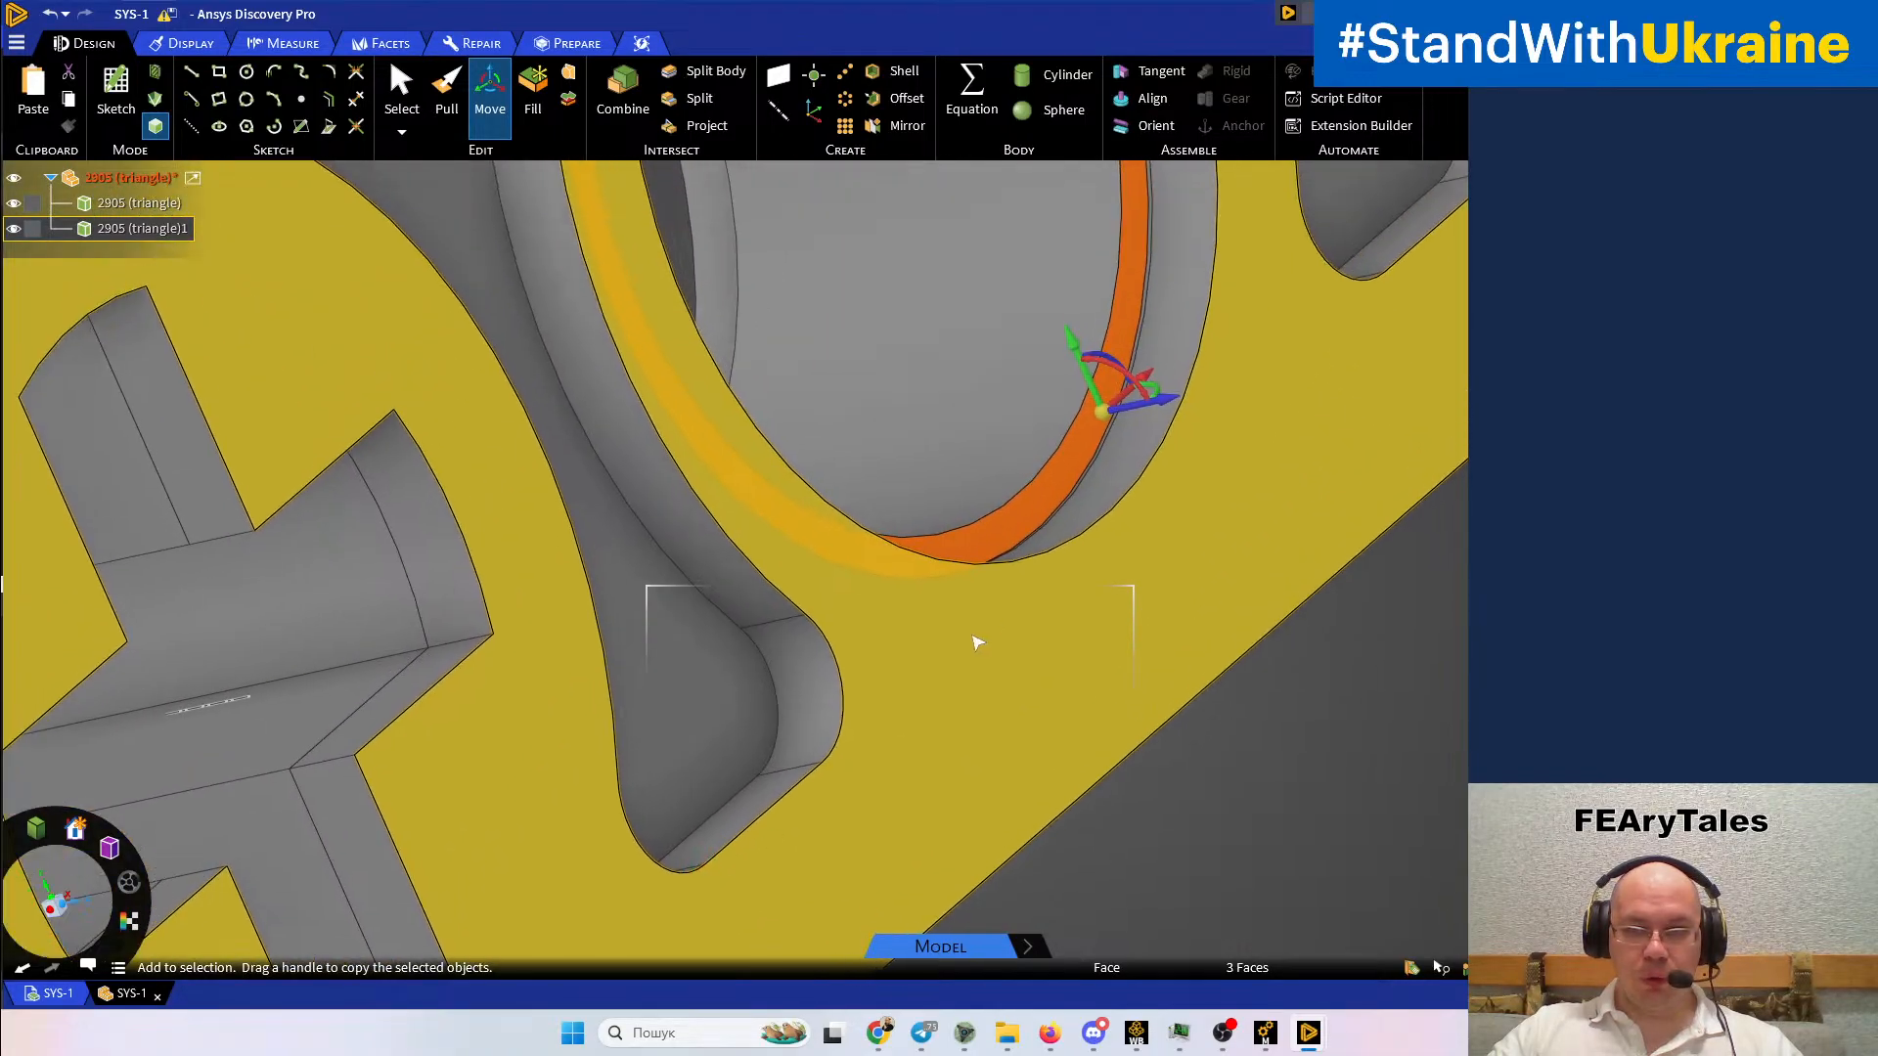
pyautogui.scroll(-8, 608, 818)
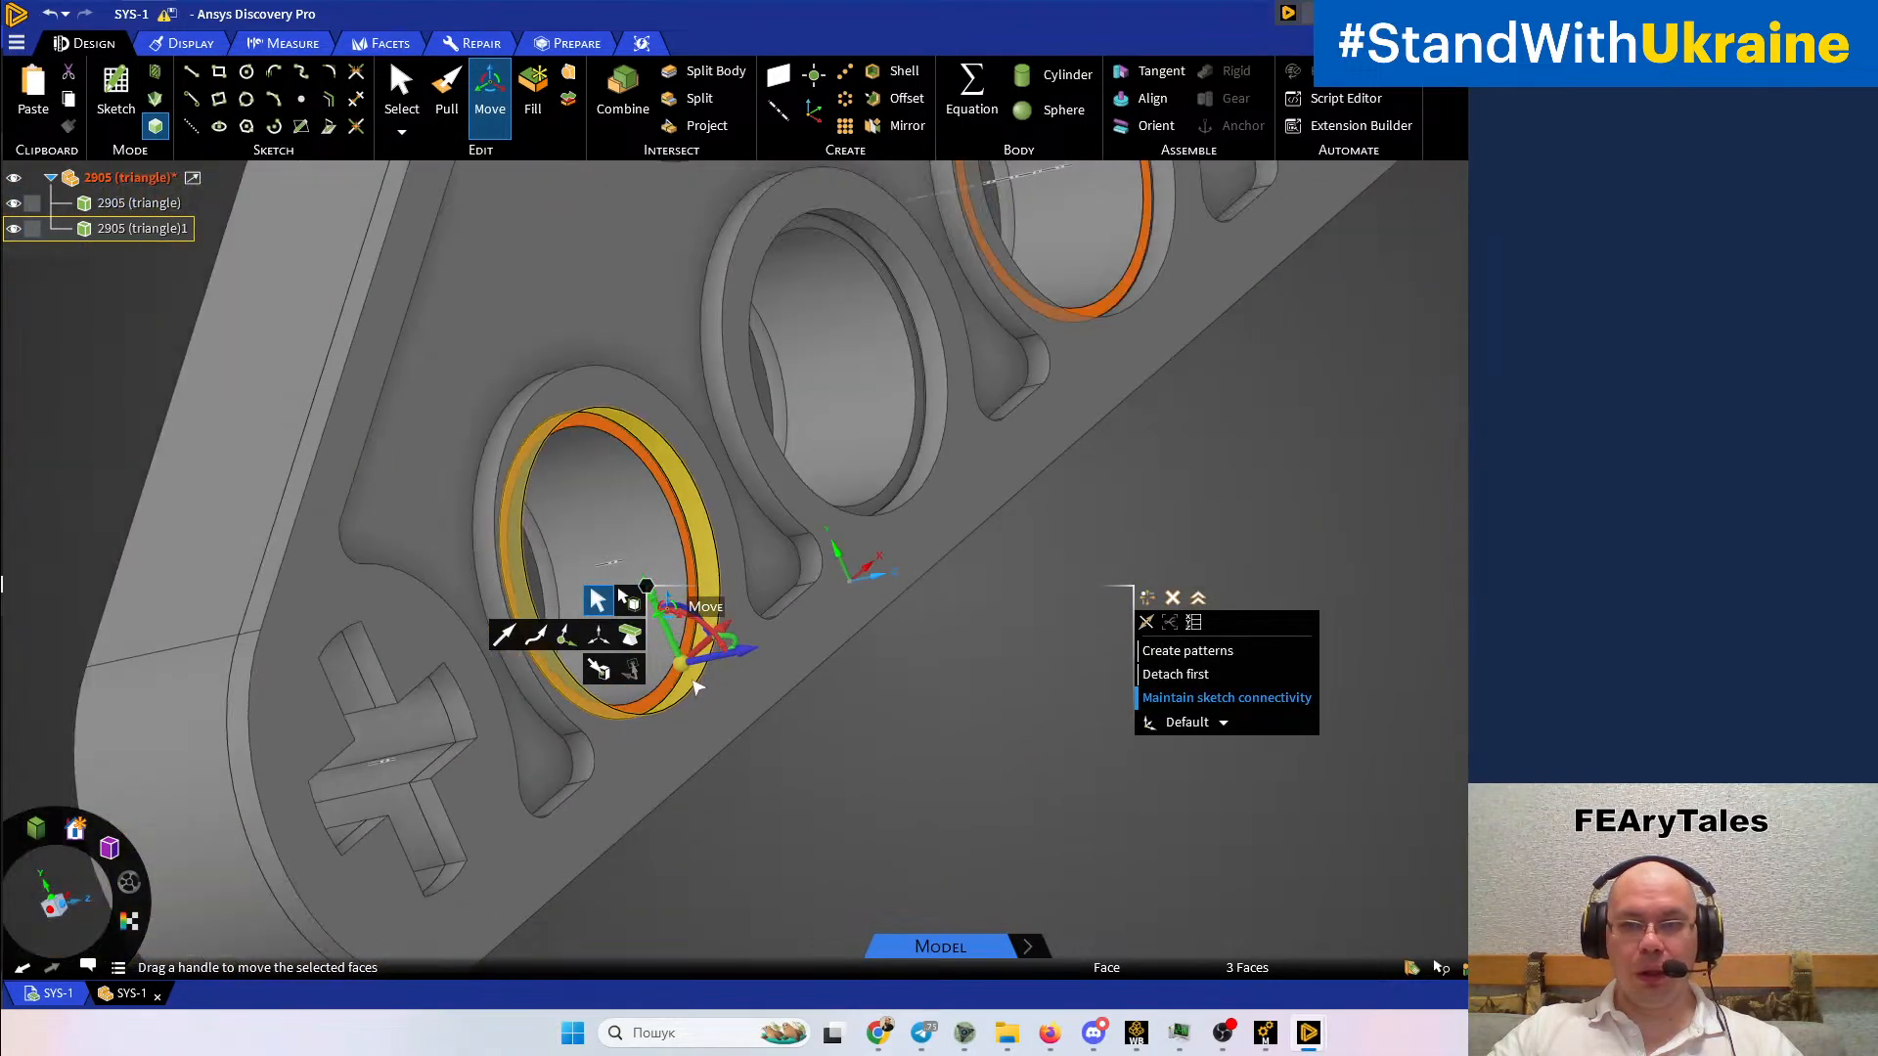
pyautogui.scroll(6, 836, 528)
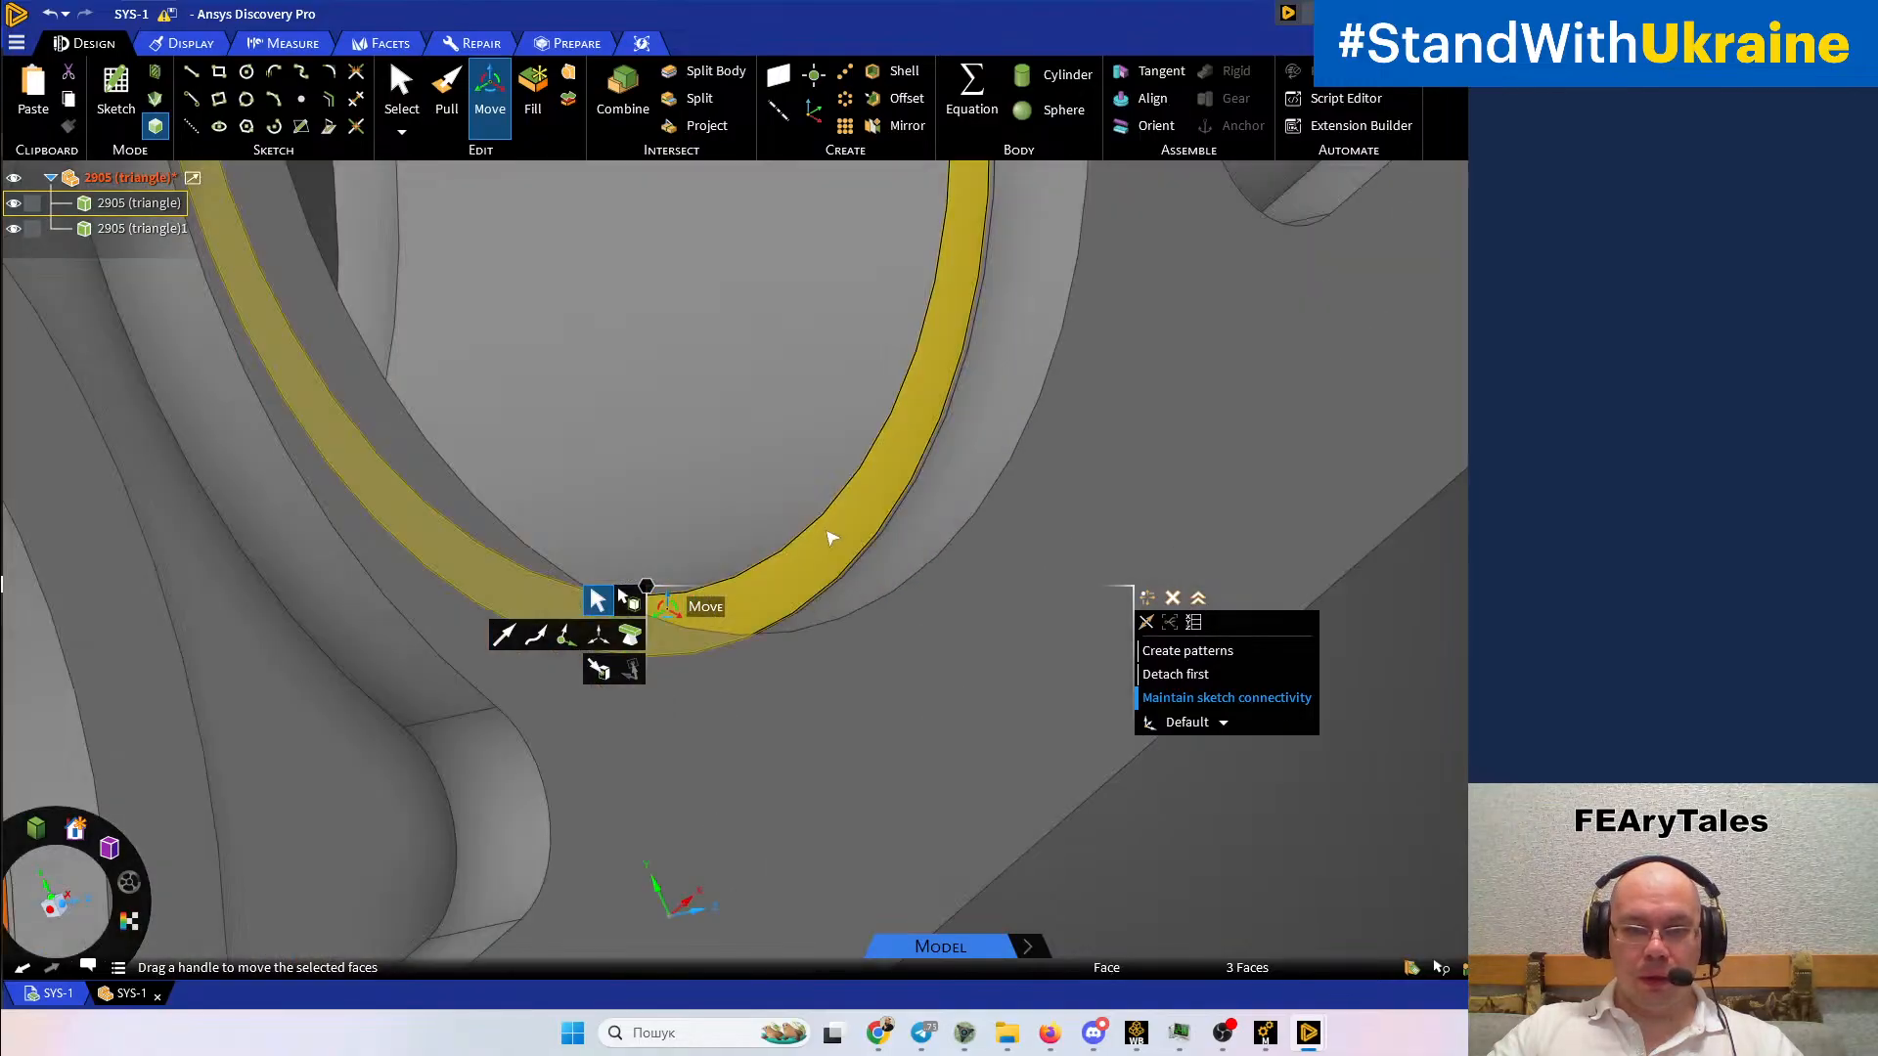
pyautogui.scroll(2, 836, 538)
pyautogui.click(844, 547)
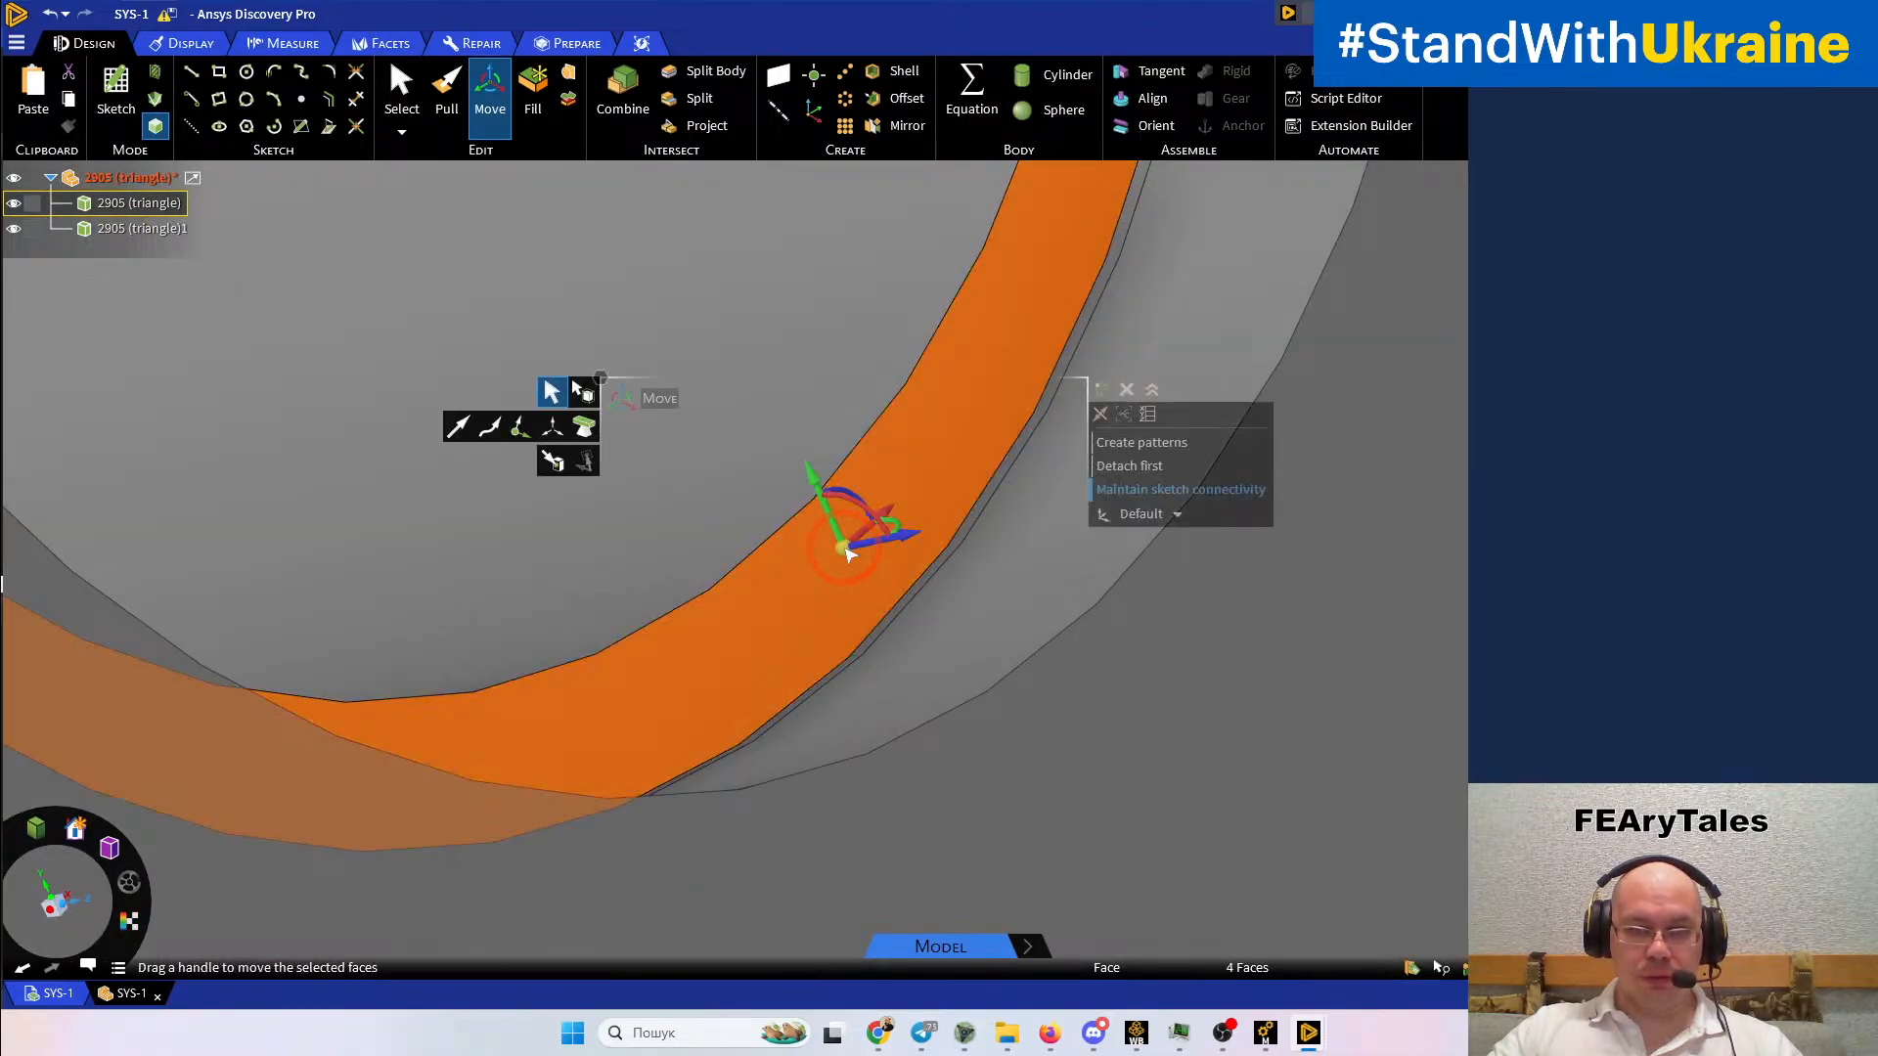
pyautogui.scroll(-8, 1111, 587)
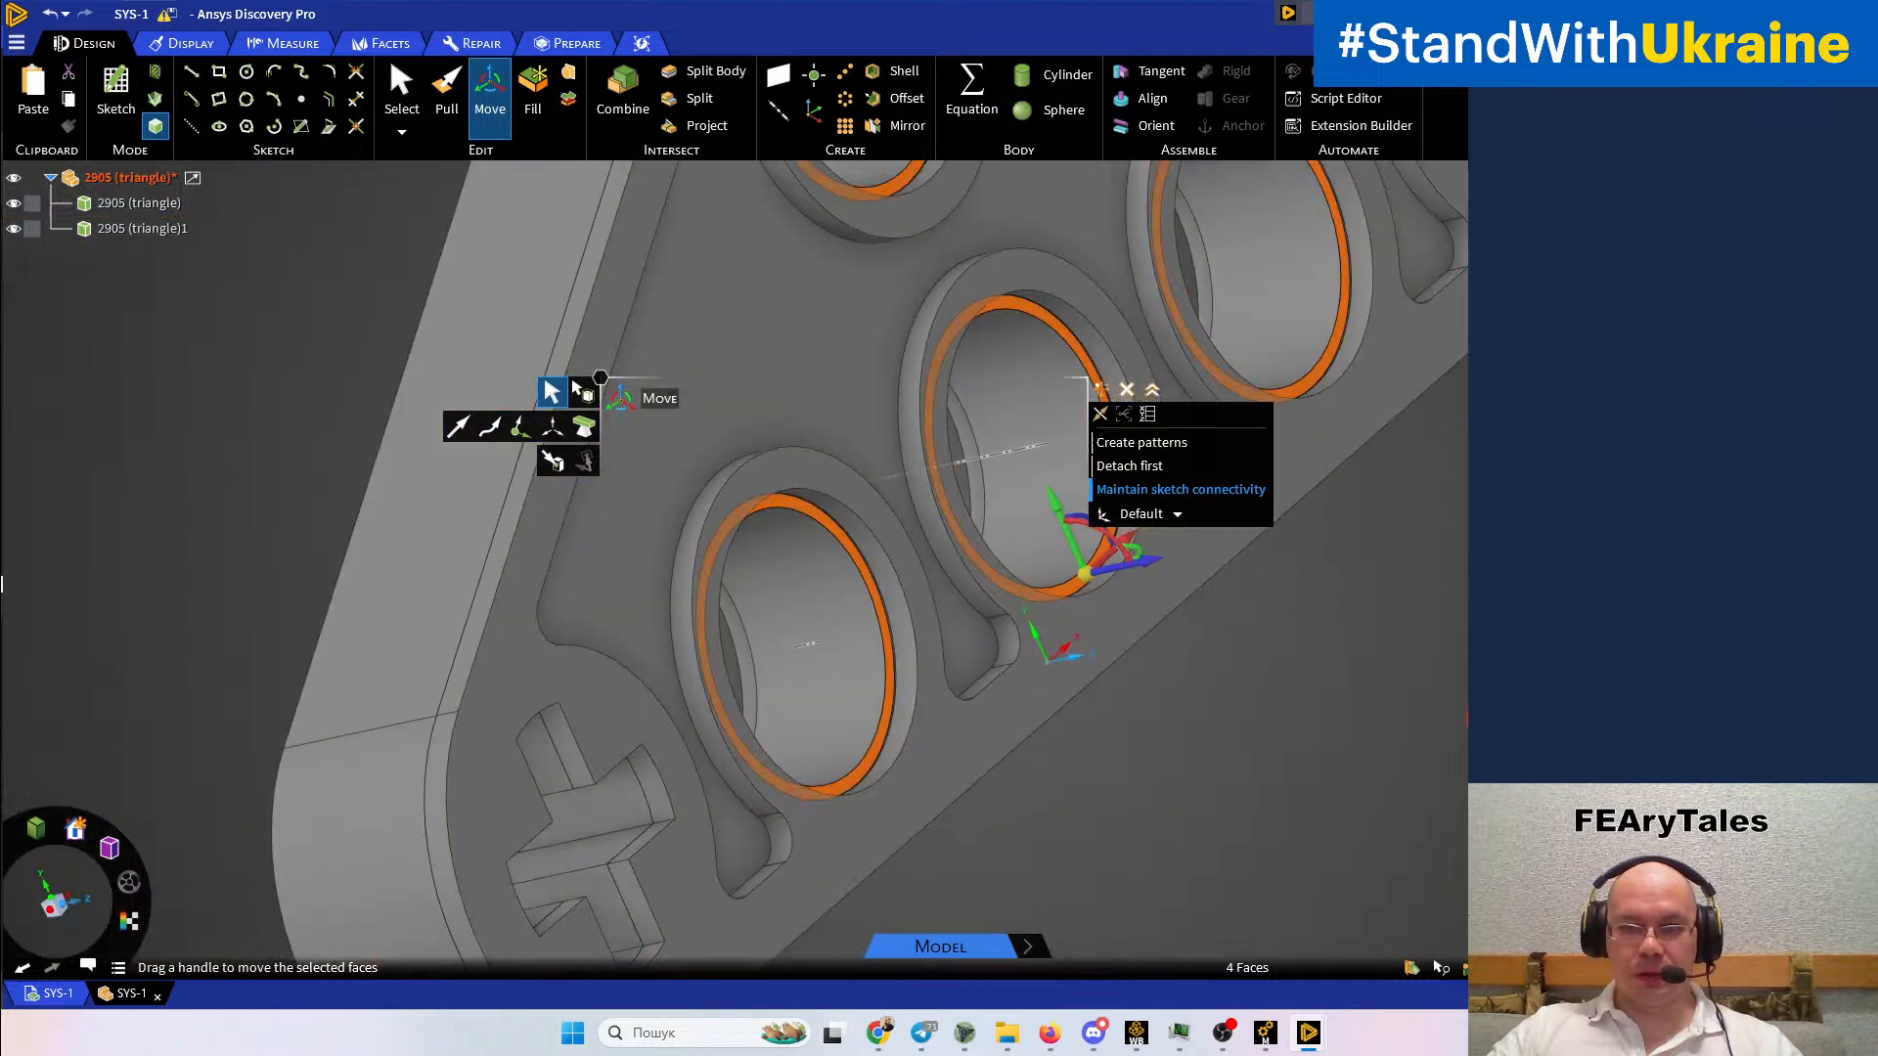
pyautogui.click(1039, 474)
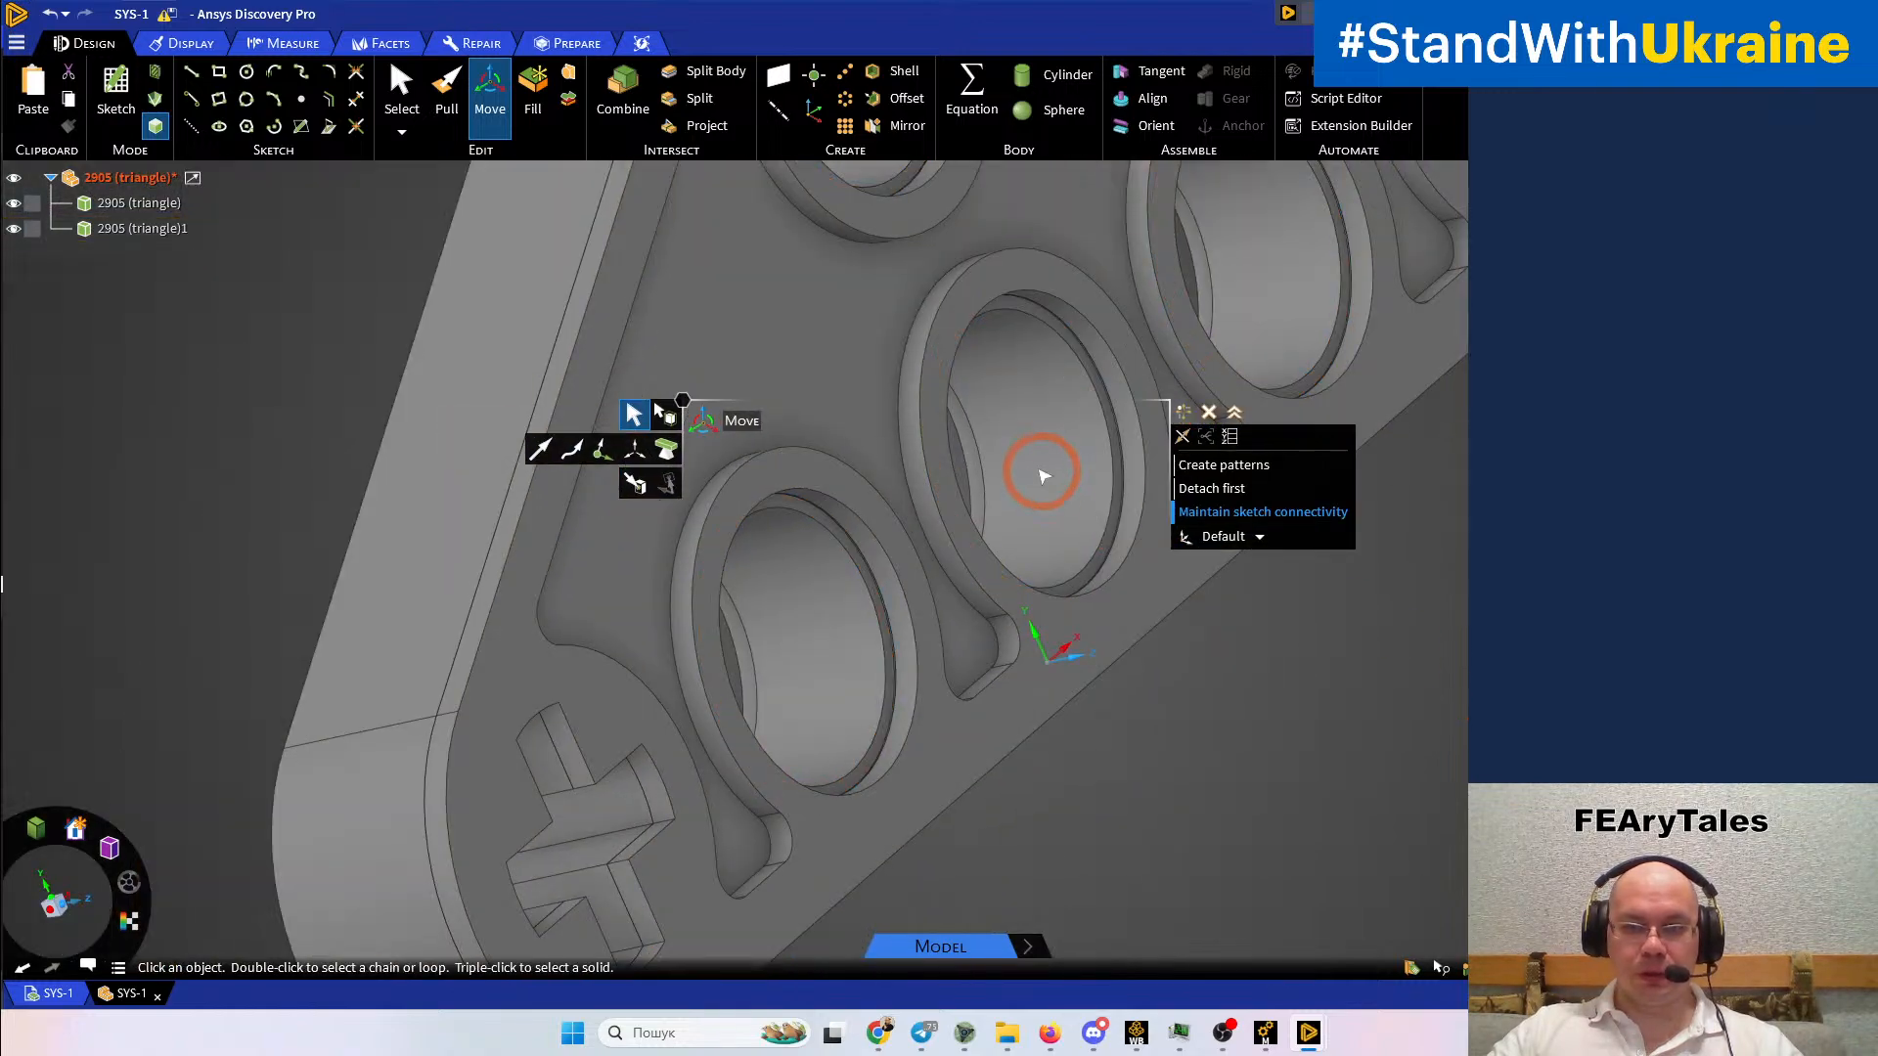
pyautogui.scroll(5, 1040, 473)
pyautogui.click(1112, 528)
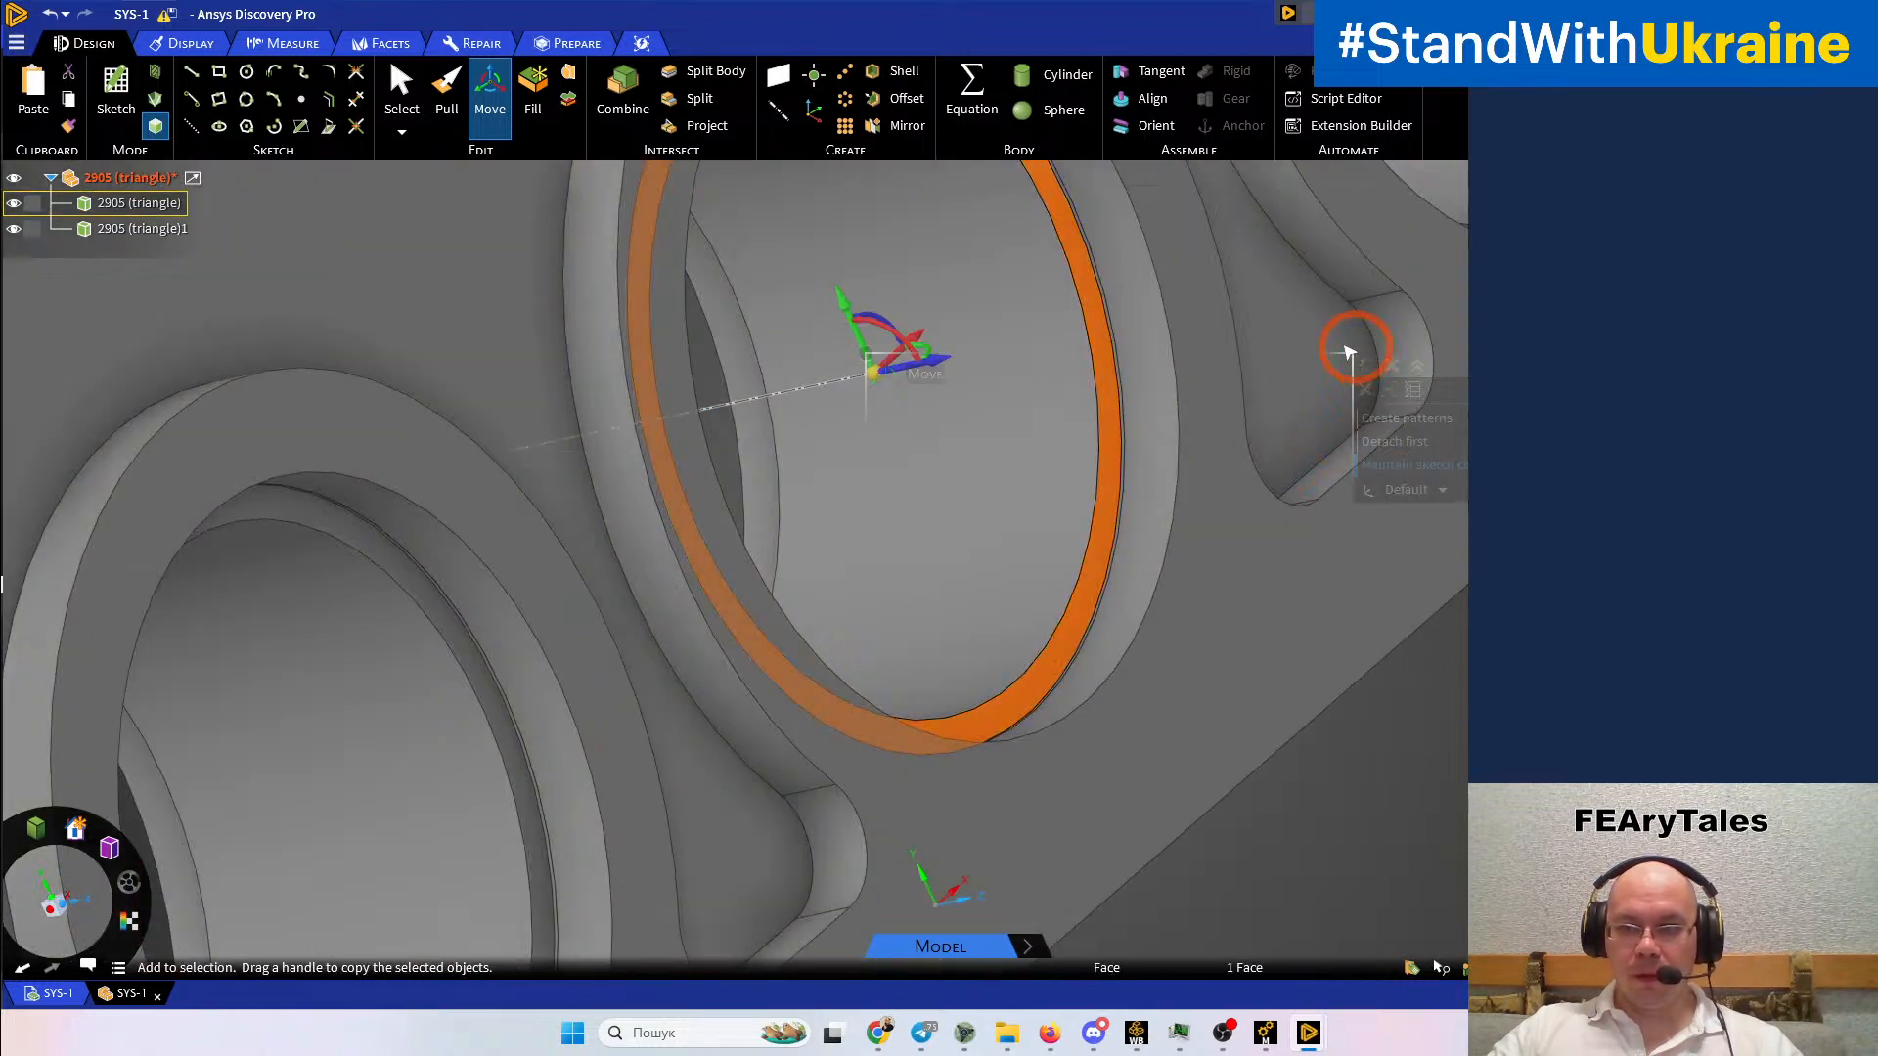
pyautogui.keyDown('ctrl'); pyautogui.click(1314, 342); pyautogui.keyUp('ctrl')
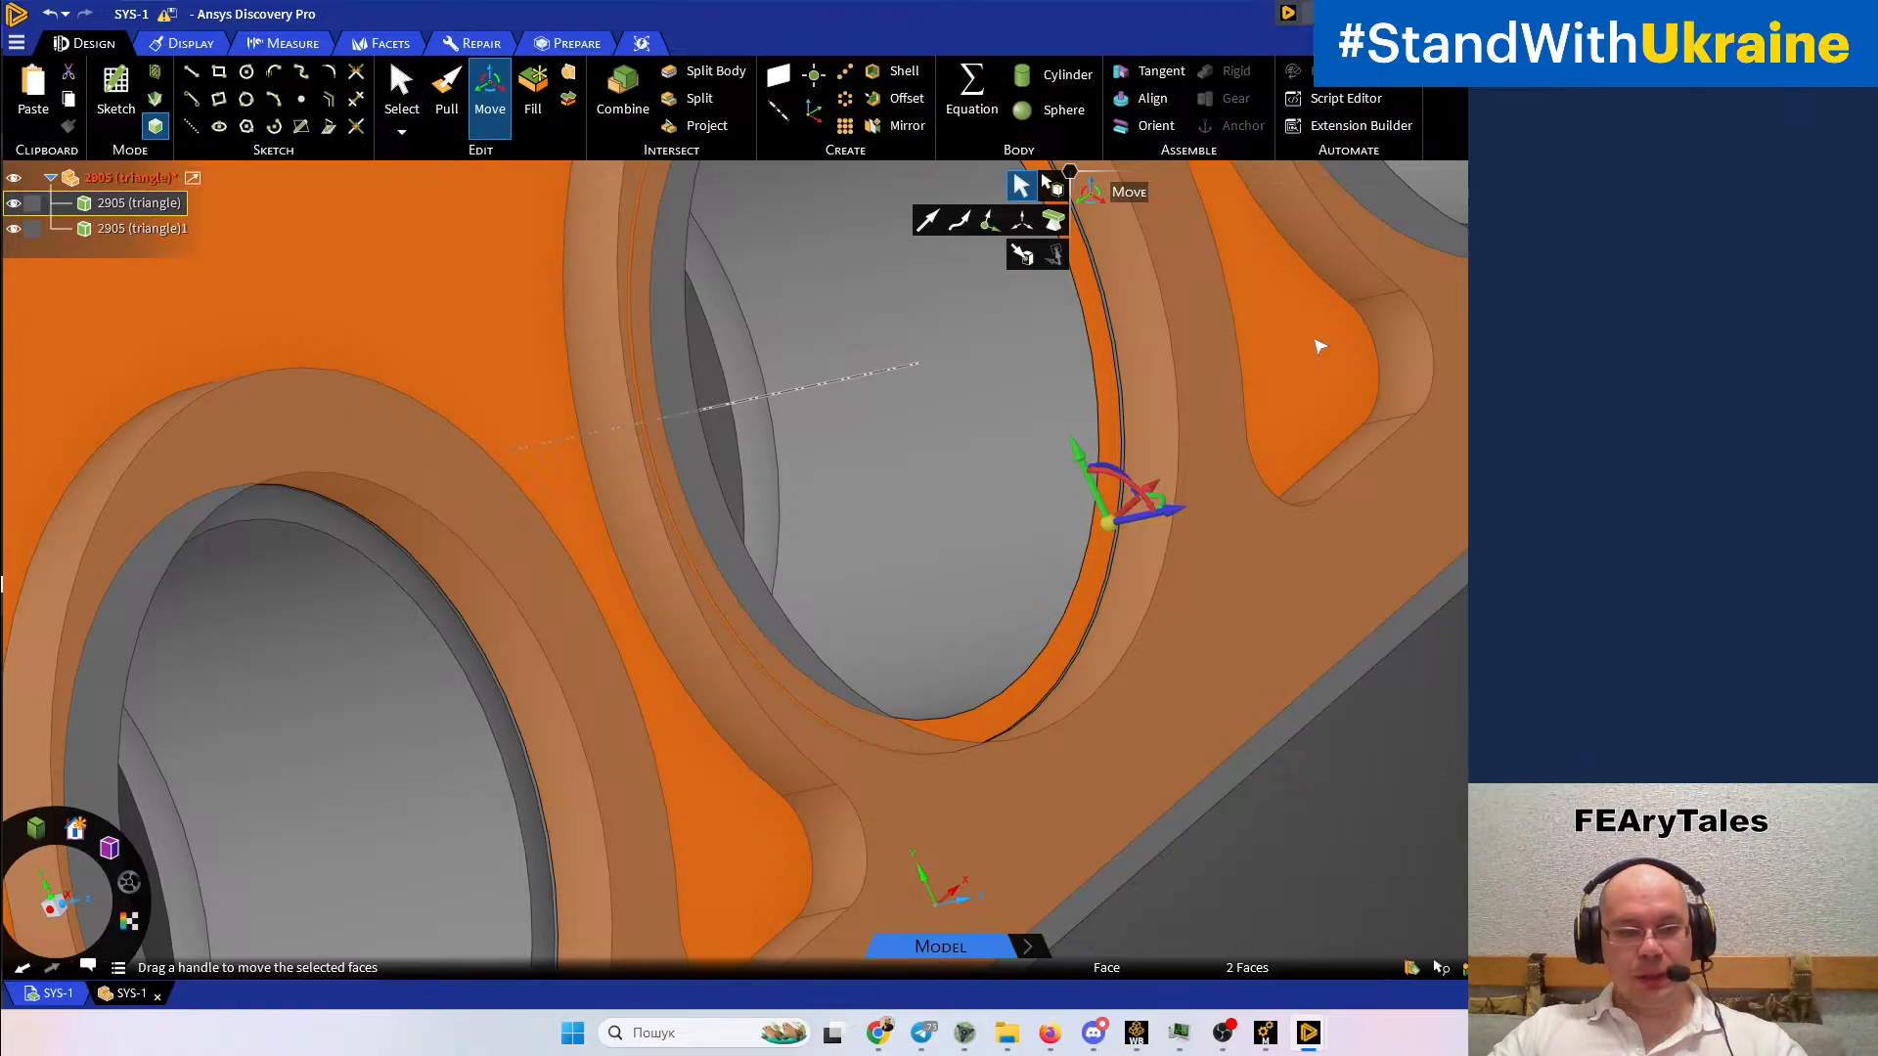
pyautogui.press('Escape')
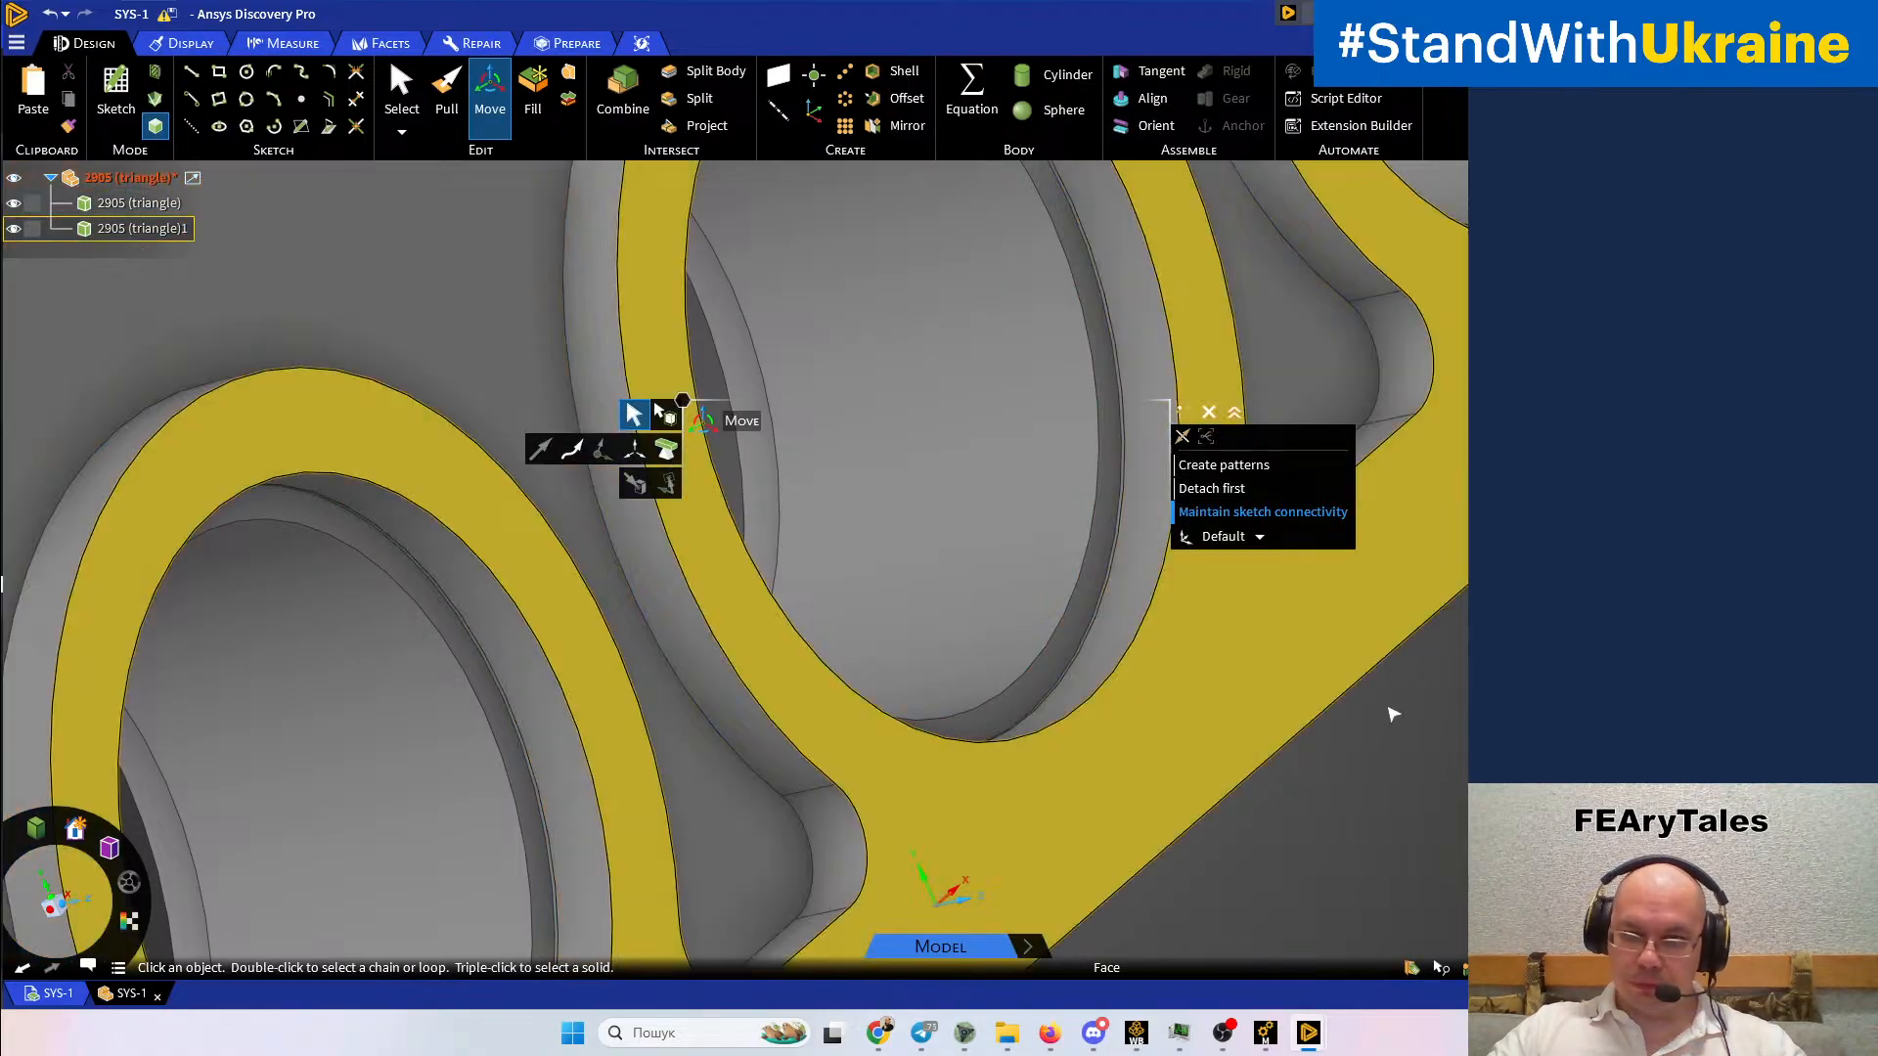
# Move the stepped rim faces of the four other round holes together along the hole axis up to the recessed pocket face
pyautogui.scroll(-2, 1212, 634)
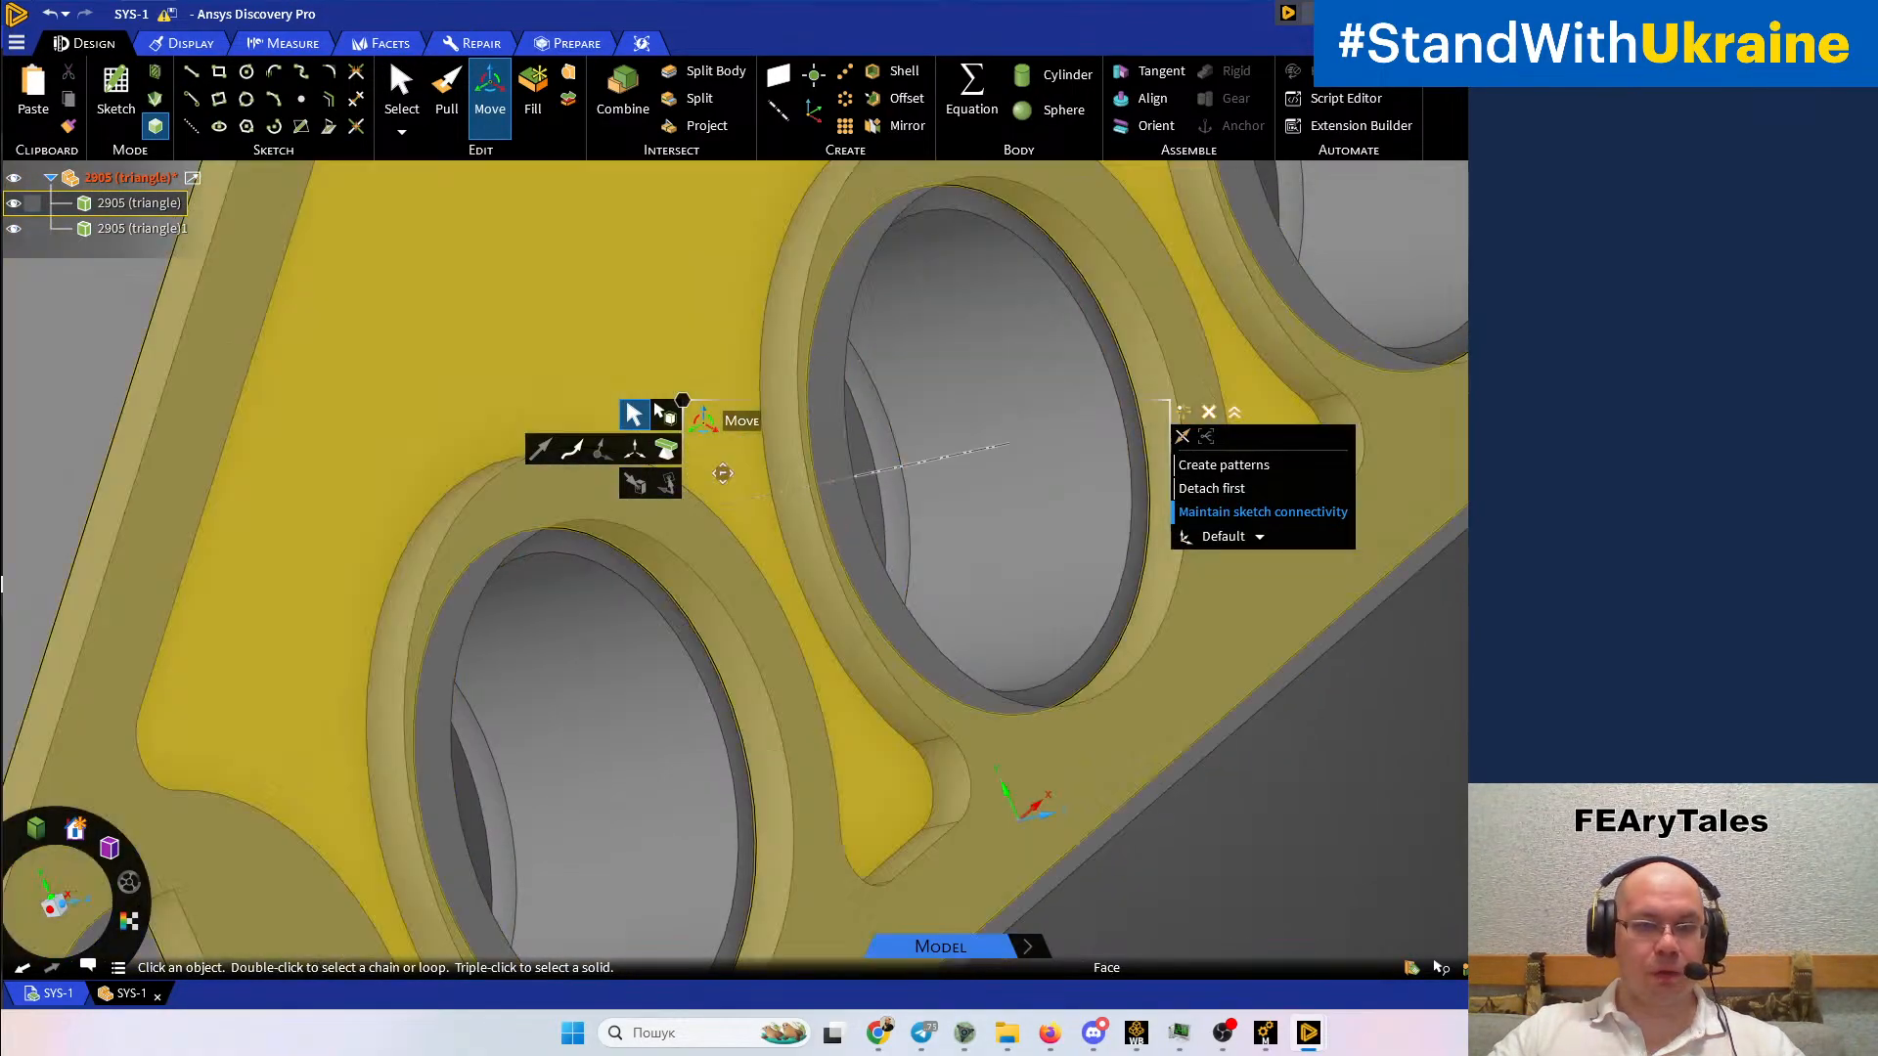
pyautogui.click(740, 789)
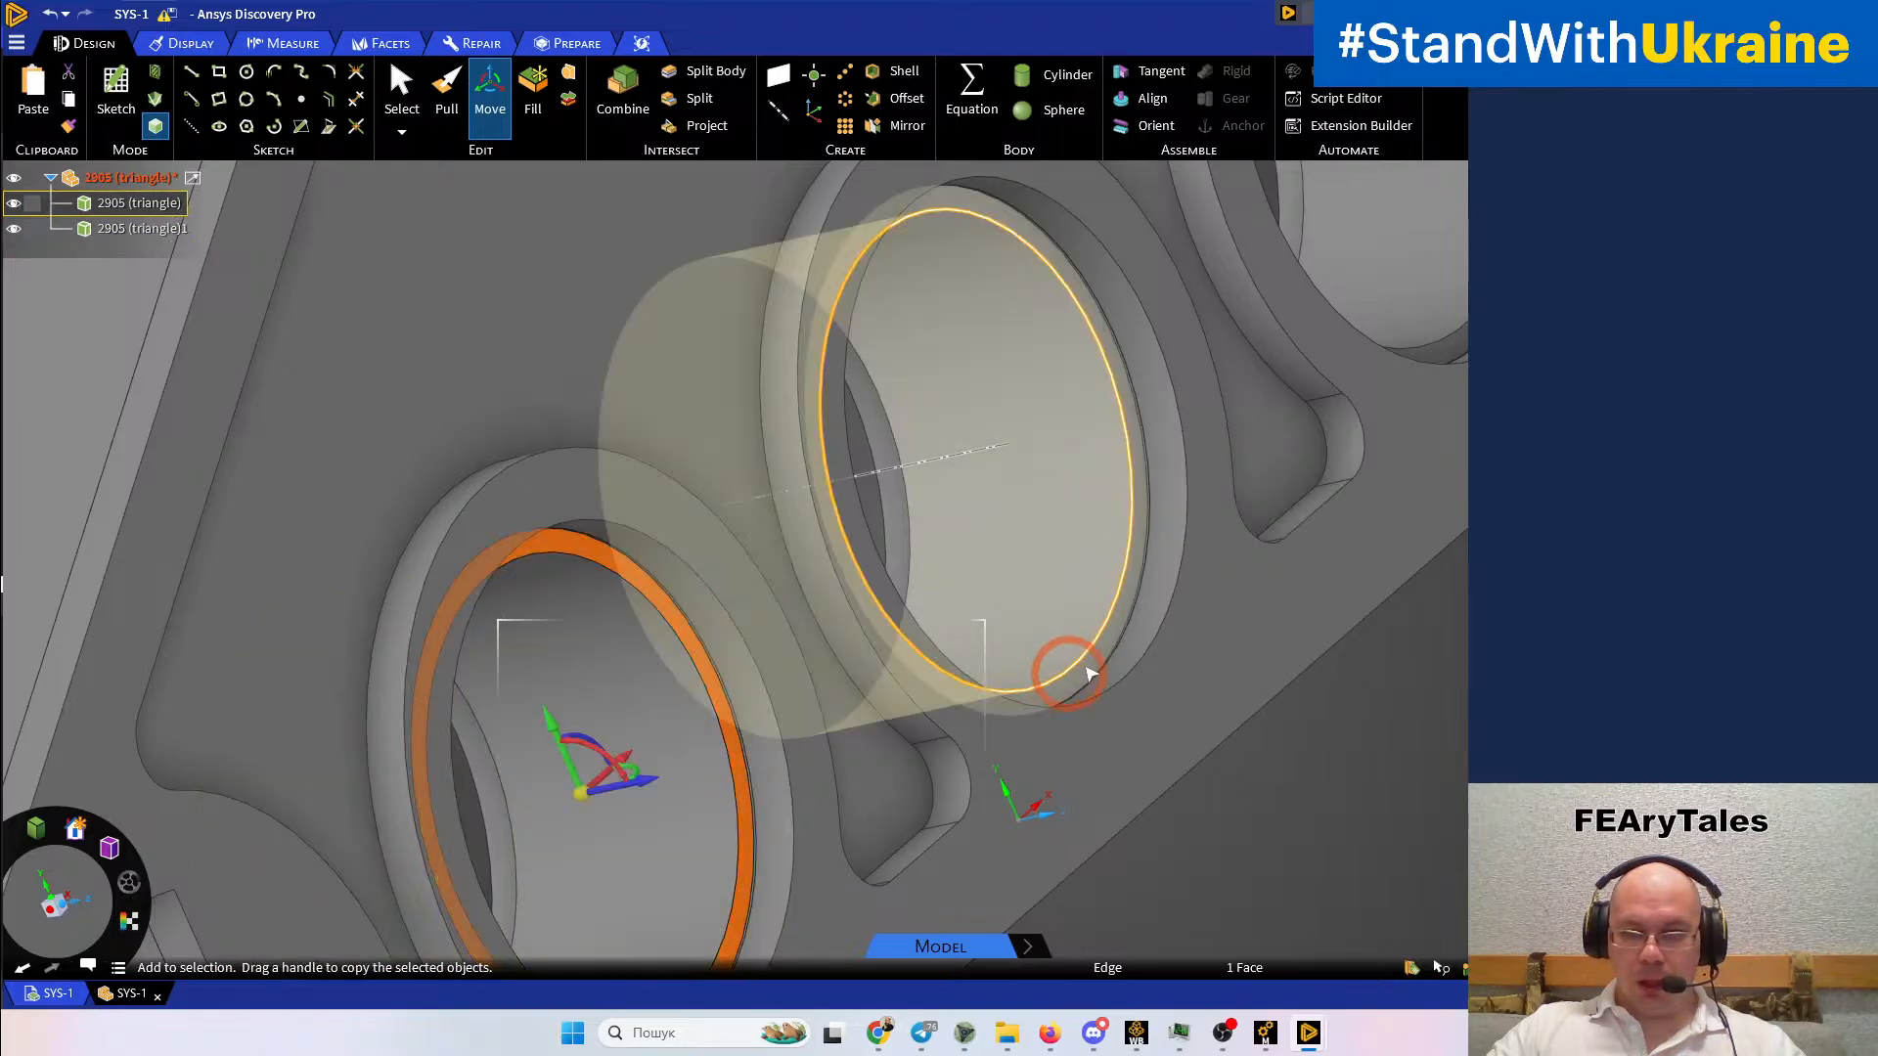
pyautogui.keyDown('ctrl'); pyautogui.click(1120, 624); pyautogui.keyUp('ctrl')
pyautogui.keyDown('shift'); pyautogui.moveTo(1268, 539); pyautogui.dragTo(924, 889, button='middle'); pyautogui.keyUp('shift')
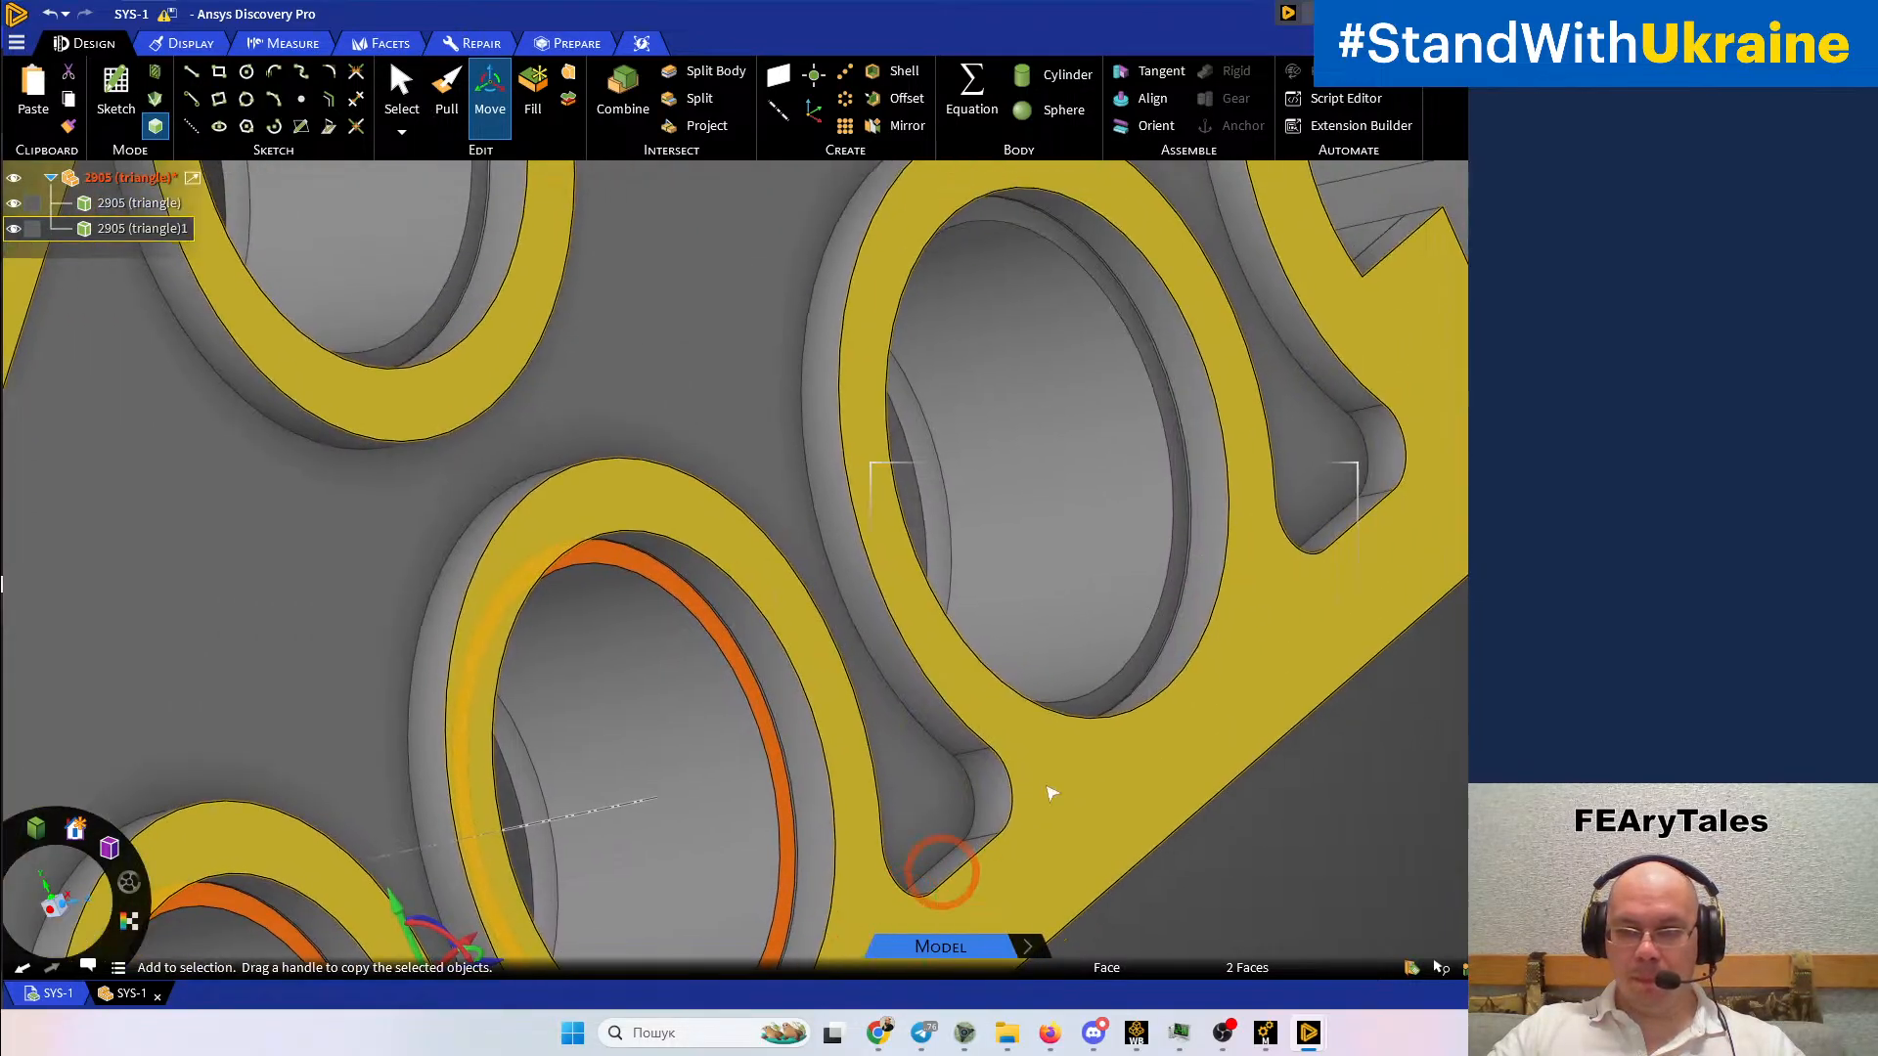
pyautogui.keyDown('ctrl'); pyautogui.click(1145, 677); pyautogui.keyUp('ctrl')
pyautogui.keyDown('shift'); pyautogui.moveTo(1048, 671); pyautogui.dragTo(1247, 968, button='middle'); pyautogui.keyUp('shift')
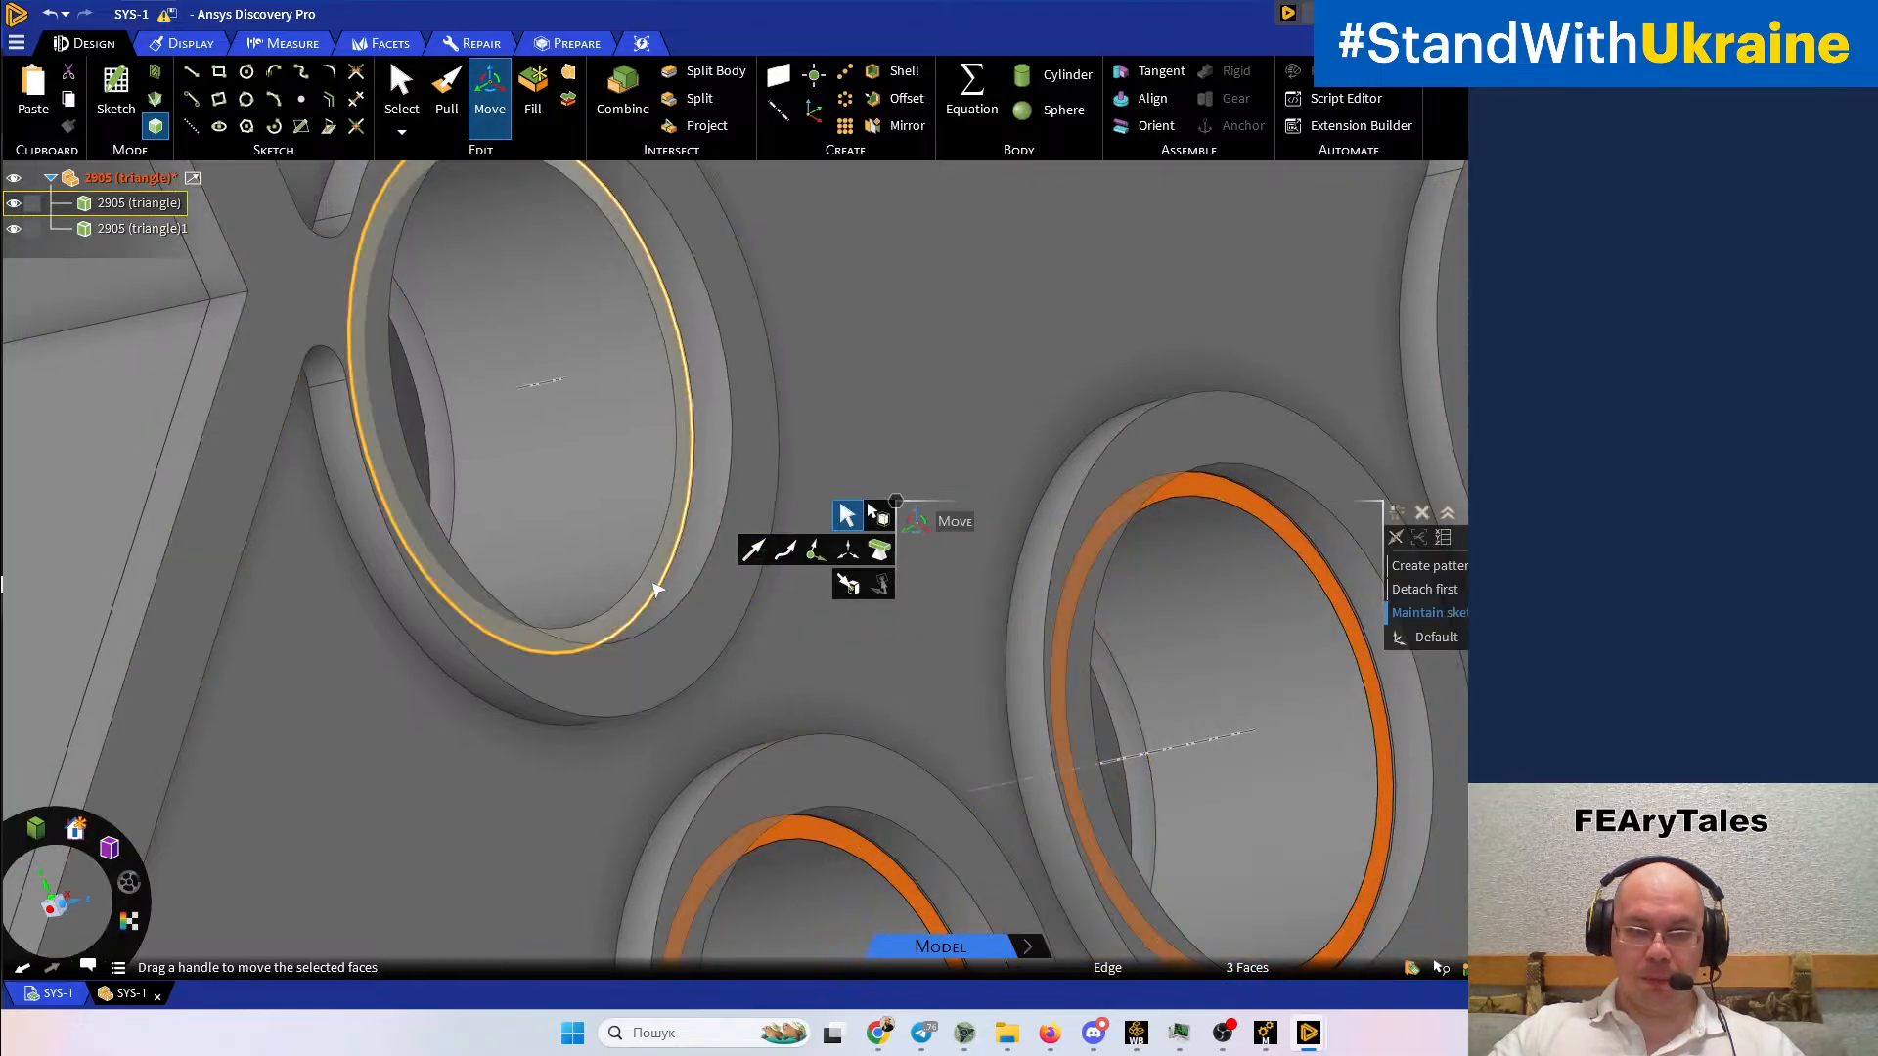
pyautogui.scroll(5, 653, 599)
pyautogui.keyDown('ctrl'); pyautogui.click(675, 616); pyautogui.keyUp('ctrl')
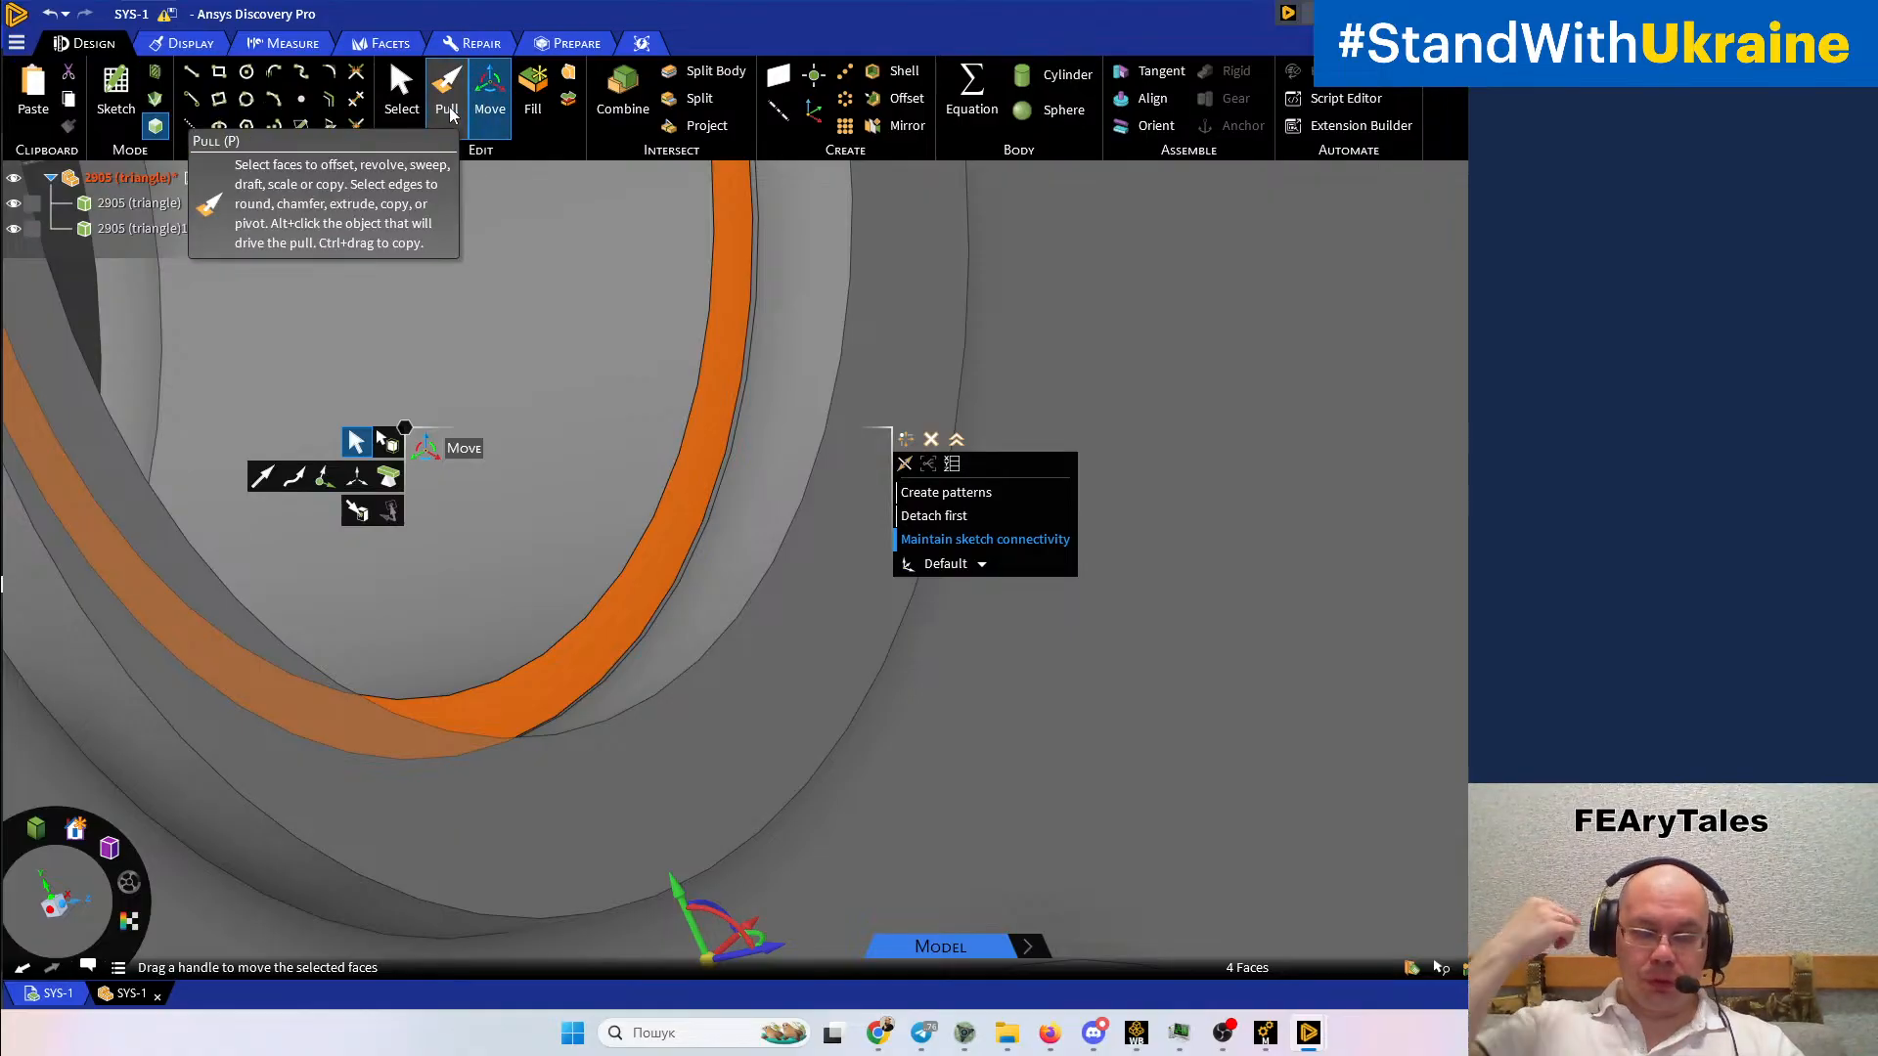
pyautogui.click(624, 369)
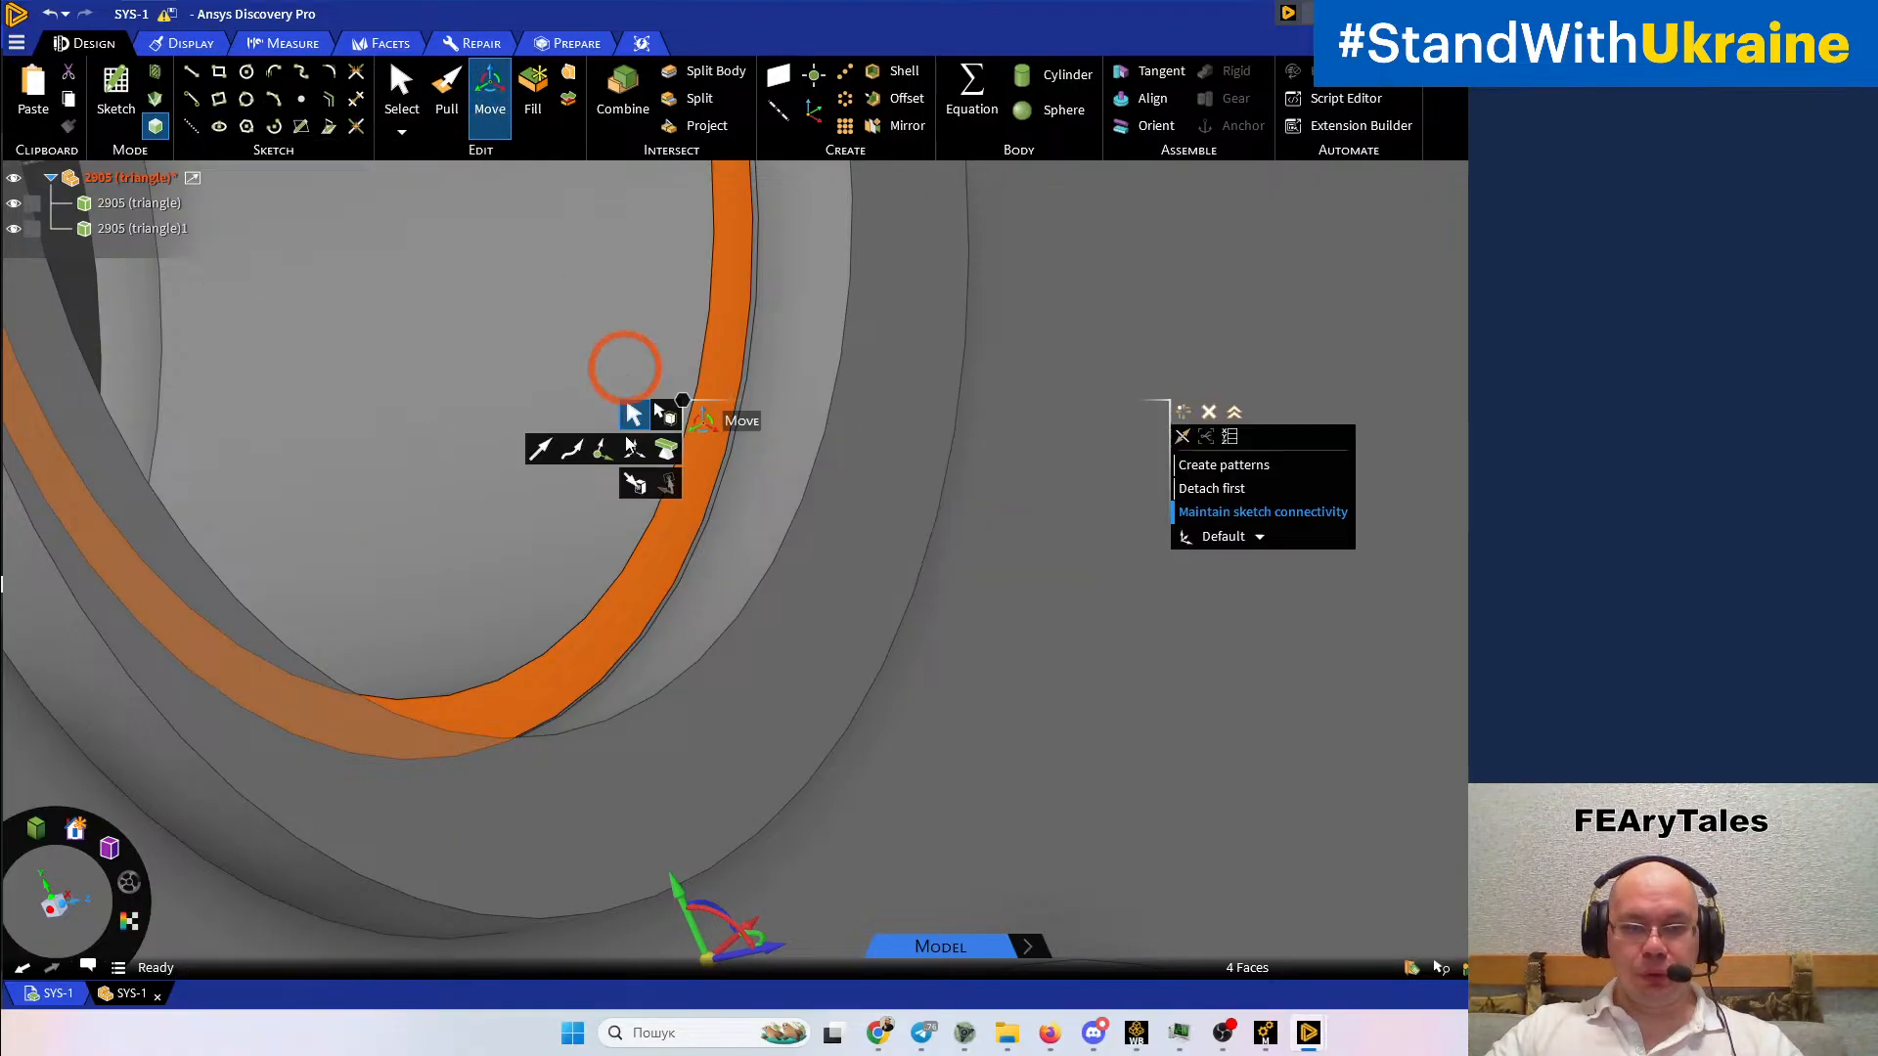
pyautogui.scroll(-3, 541, 368)
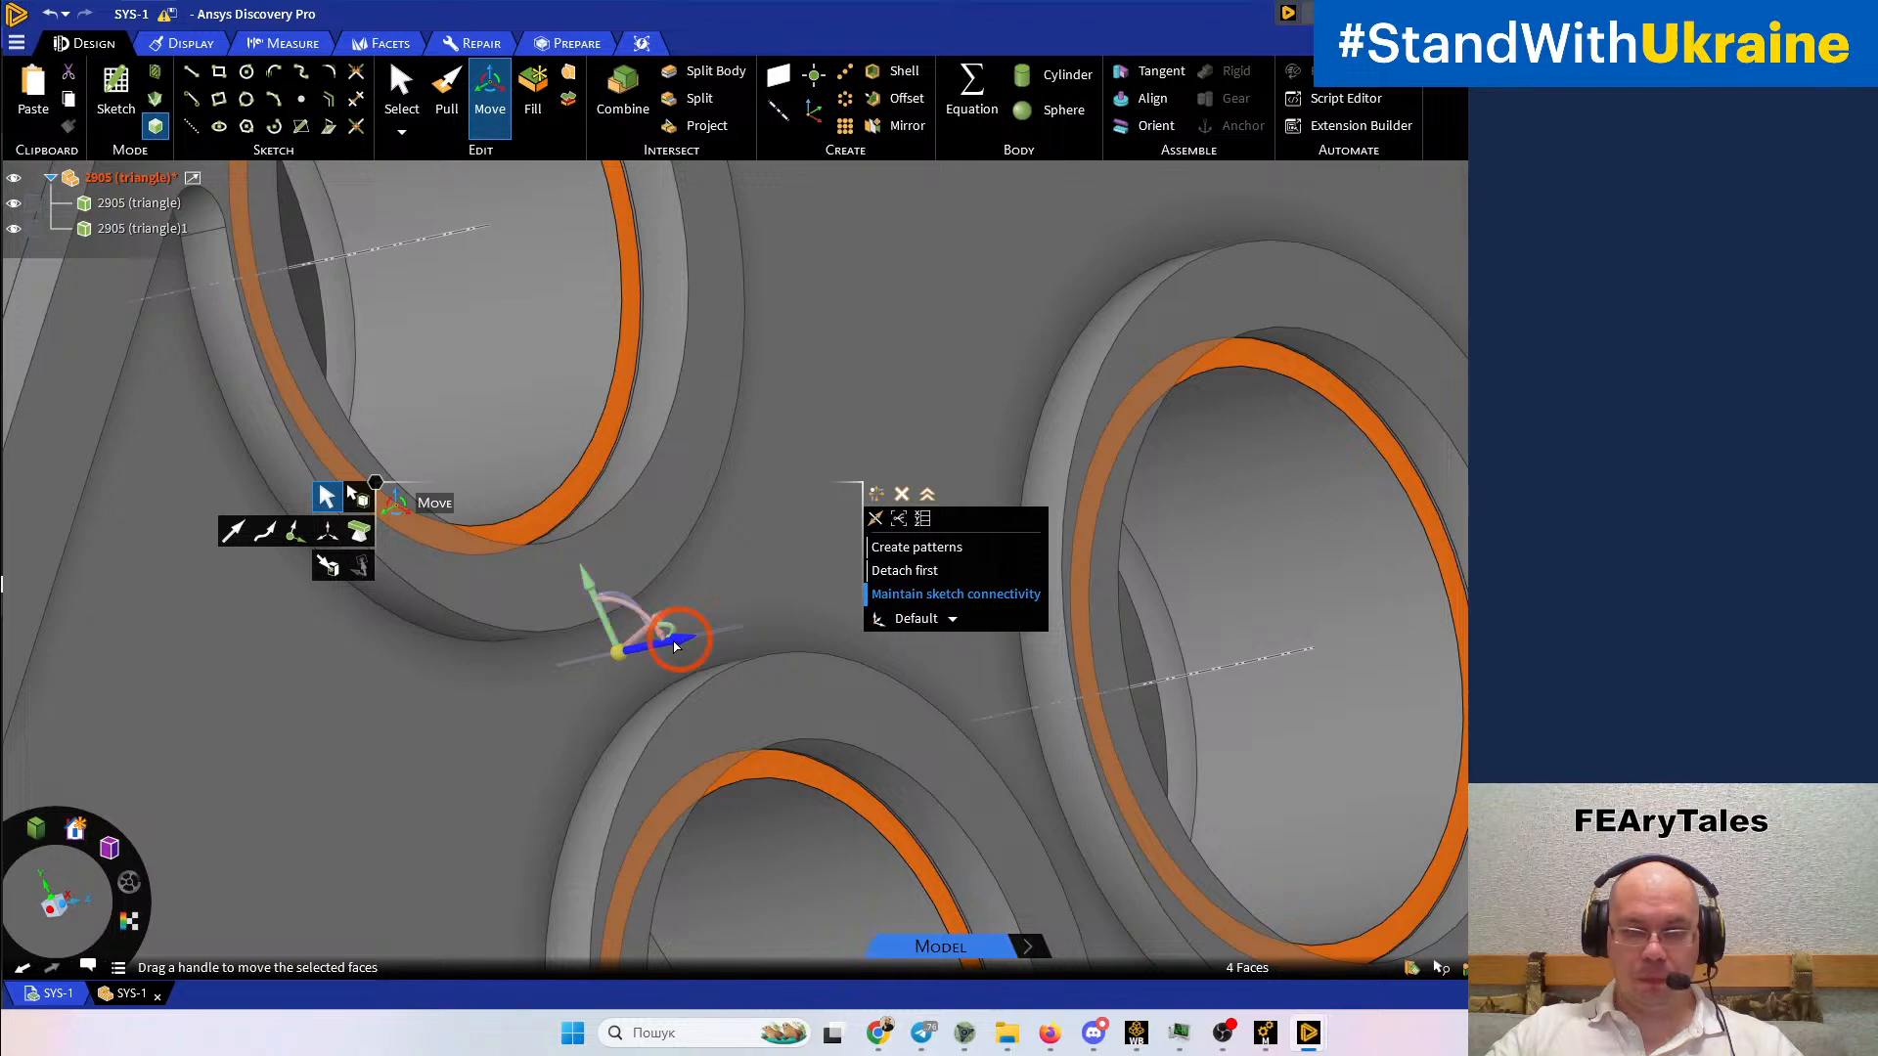
pyautogui.click(673, 646)
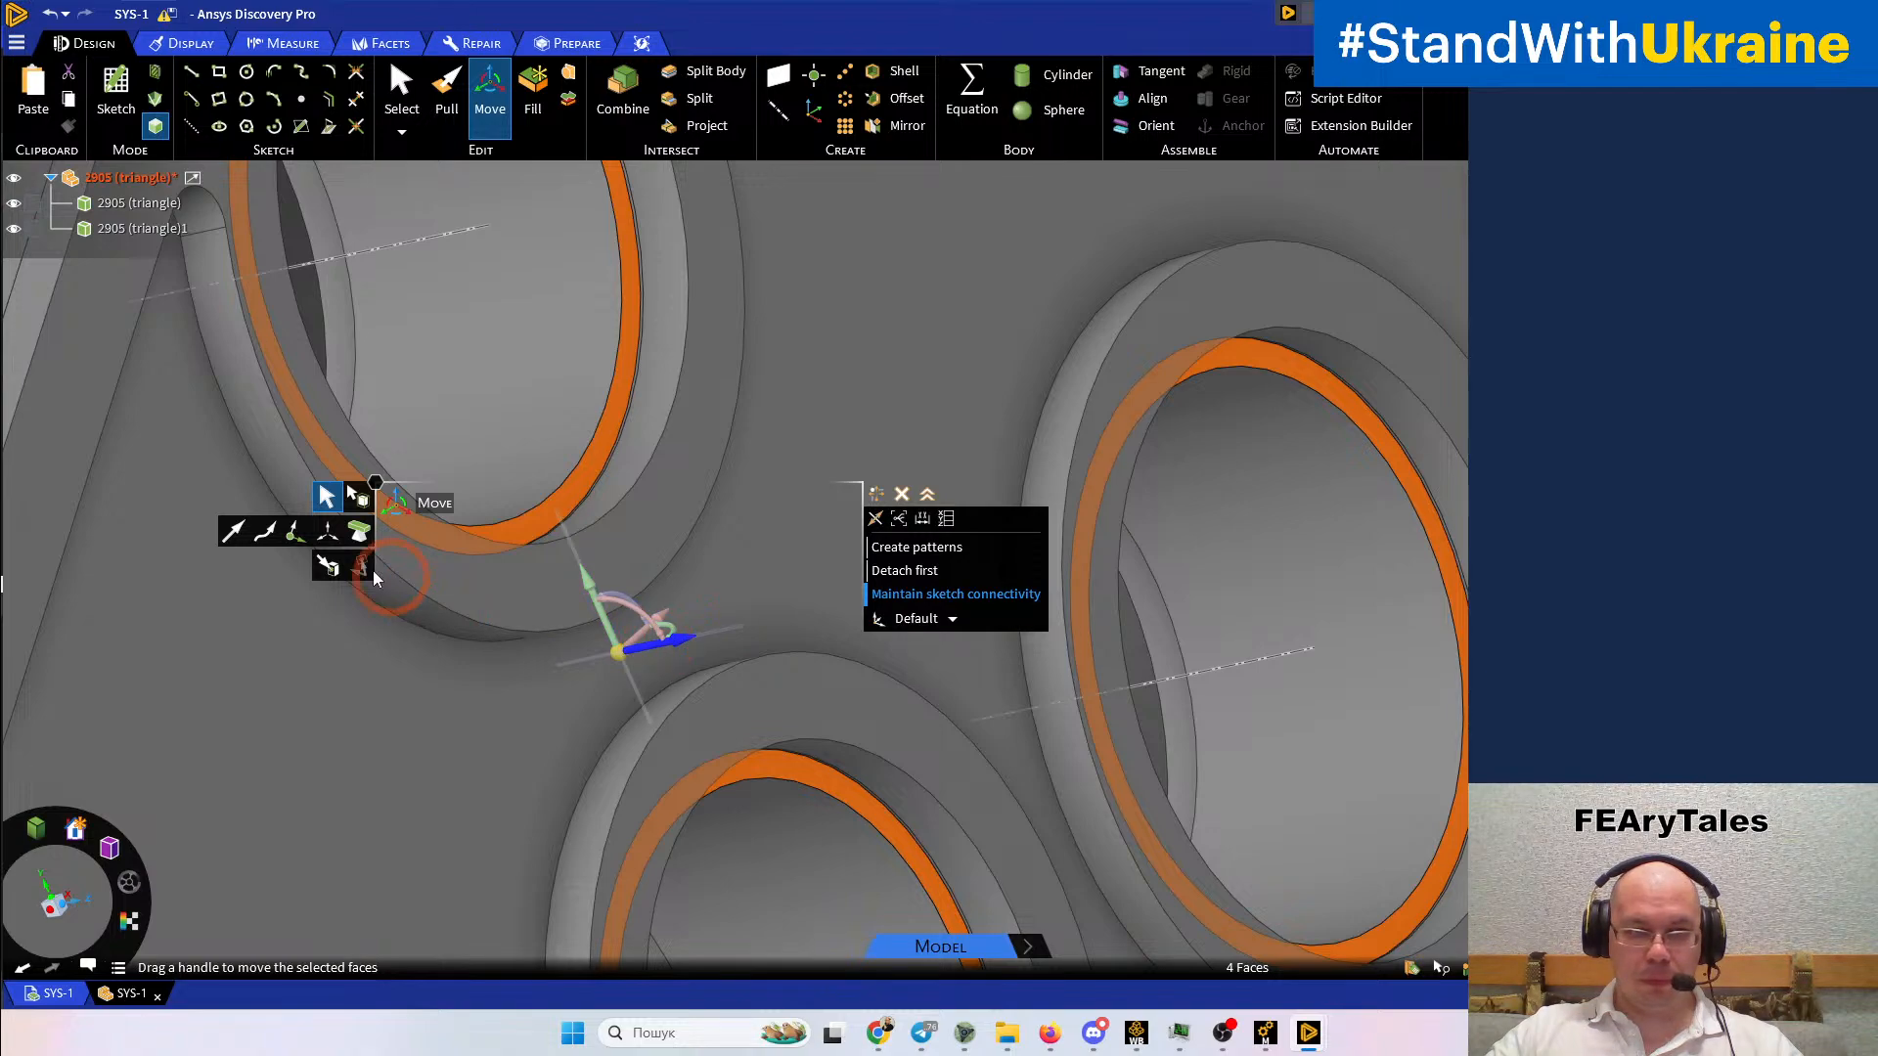
pyautogui.click(328, 569)
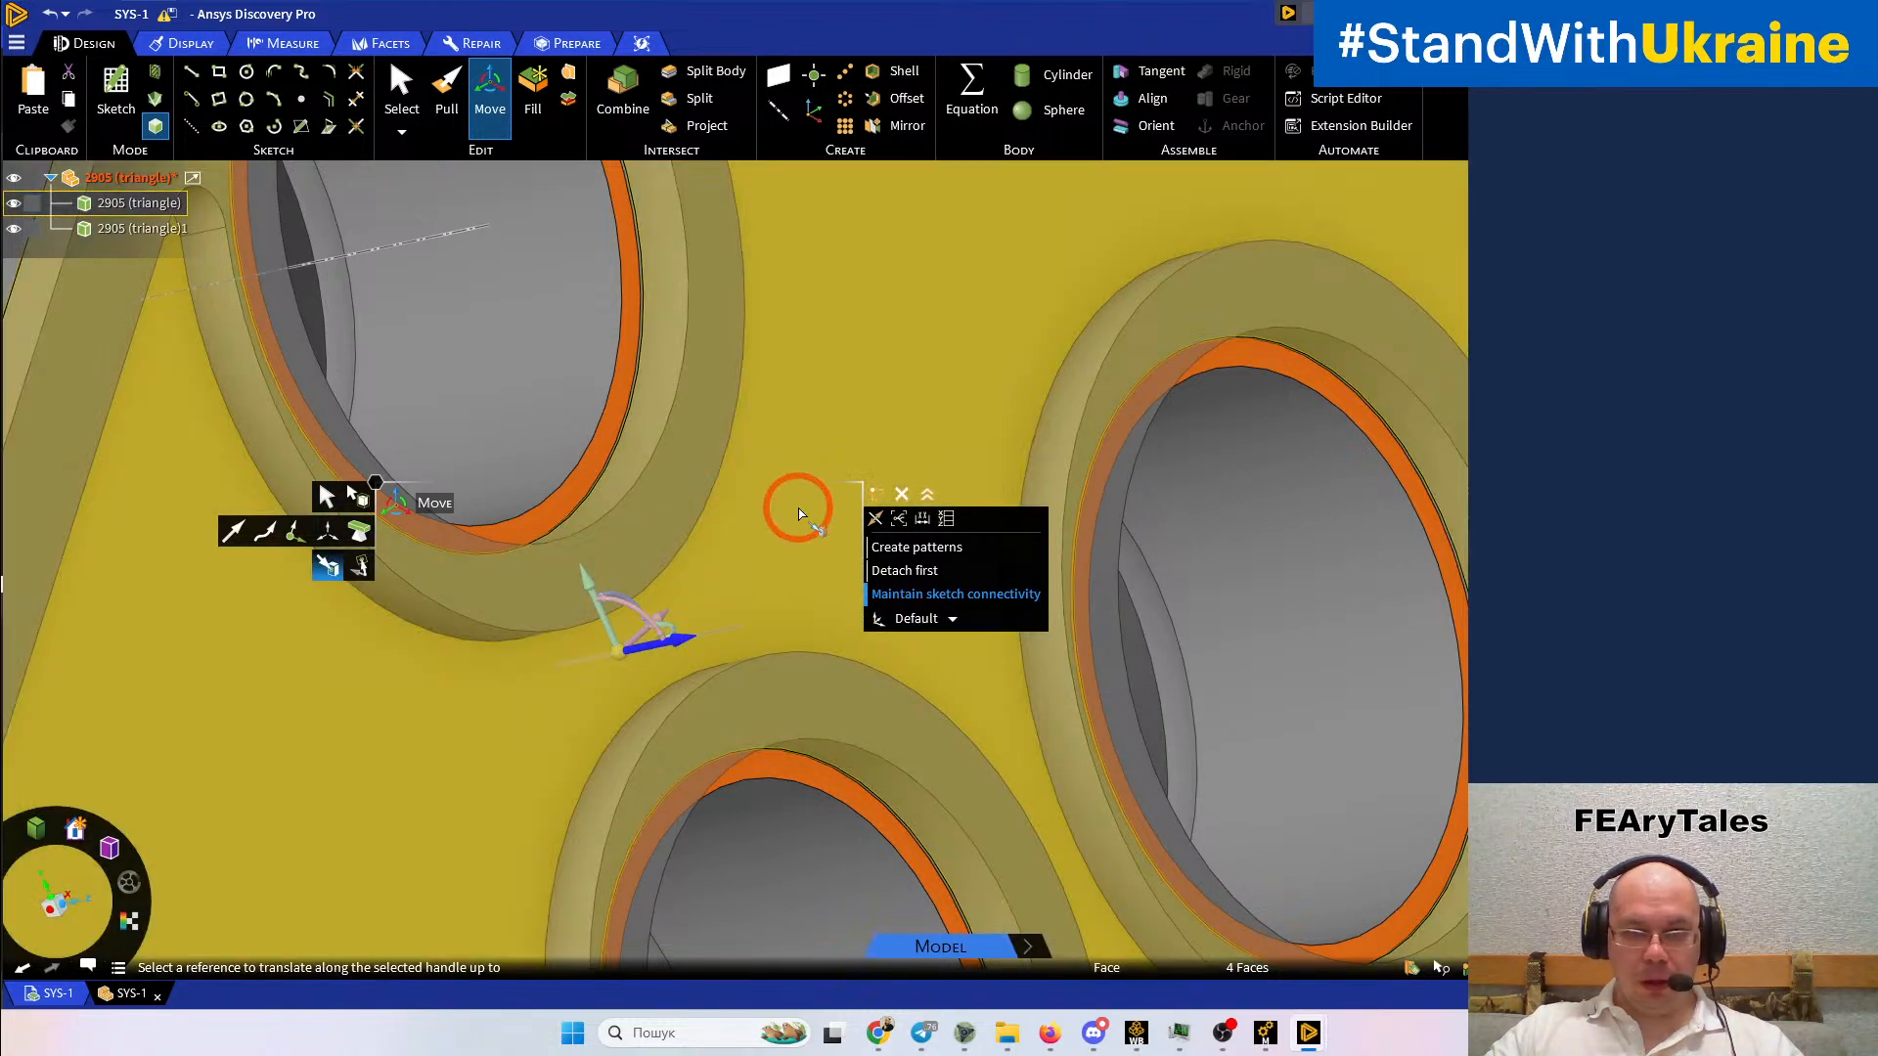
pyautogui.click(804, 515)
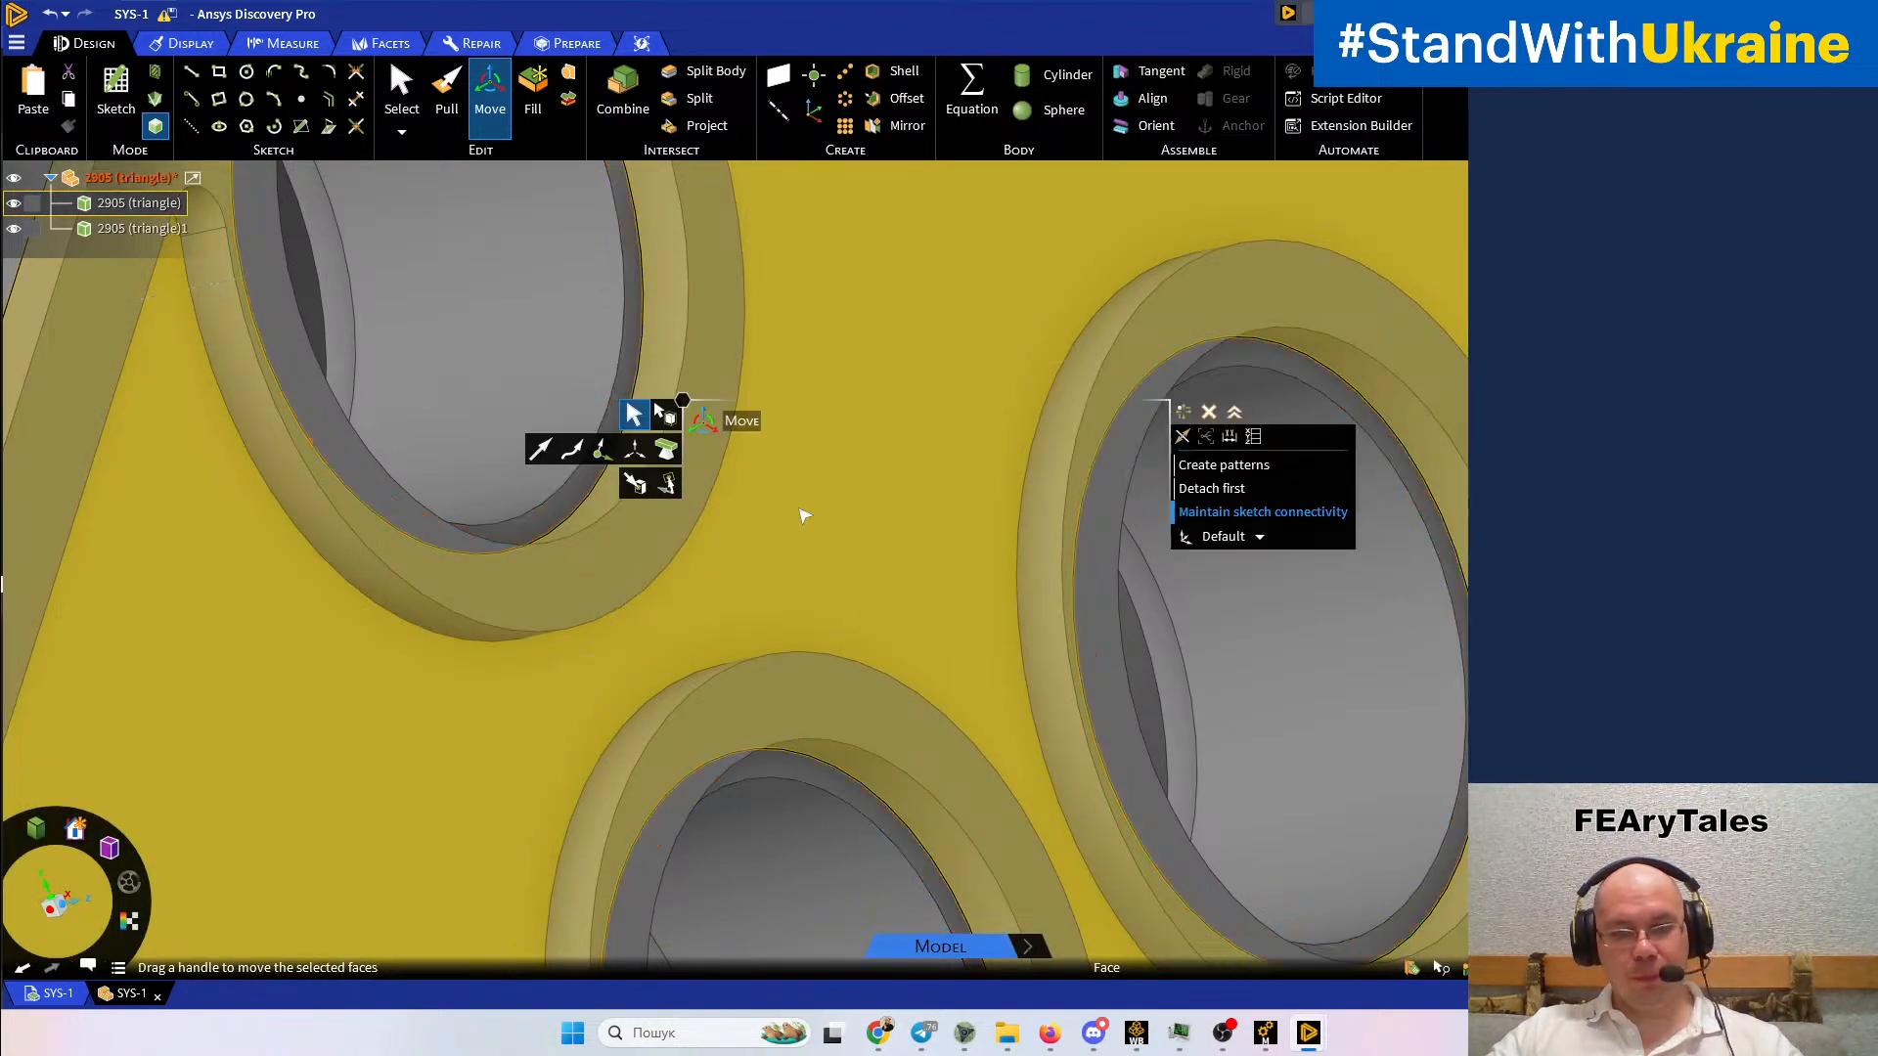
# Move the stepped rim faces of the five round holes on the triangle's opposite side along the hole axis up to the recessed pocket face
pyautogui.scroll(-3, 804, 515)
pyautogui.moveTo(758, 550); pyautogui.dragTo(1077, 508, button='middle')
pyautogui.scroll(1, 528, 450)
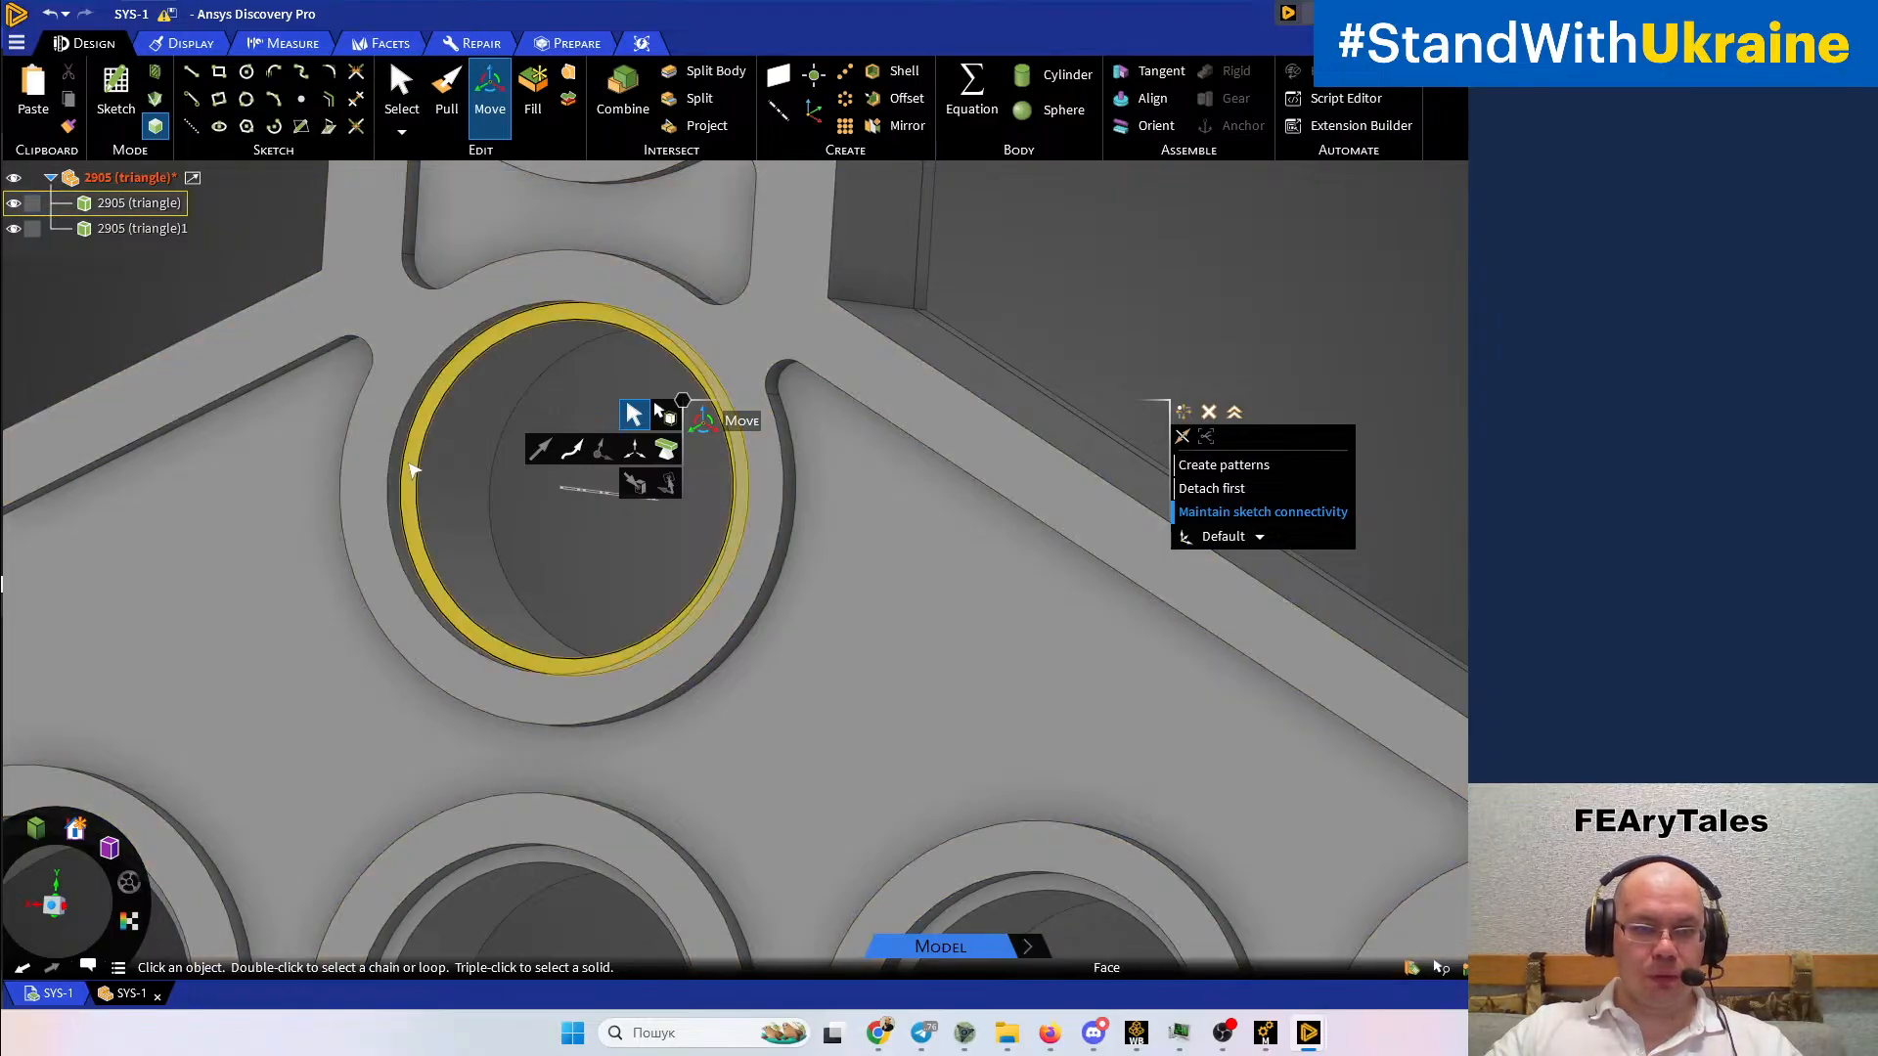
pyautogui.click(413, 470)
pyautogui.scroll(-3, 533, 470)
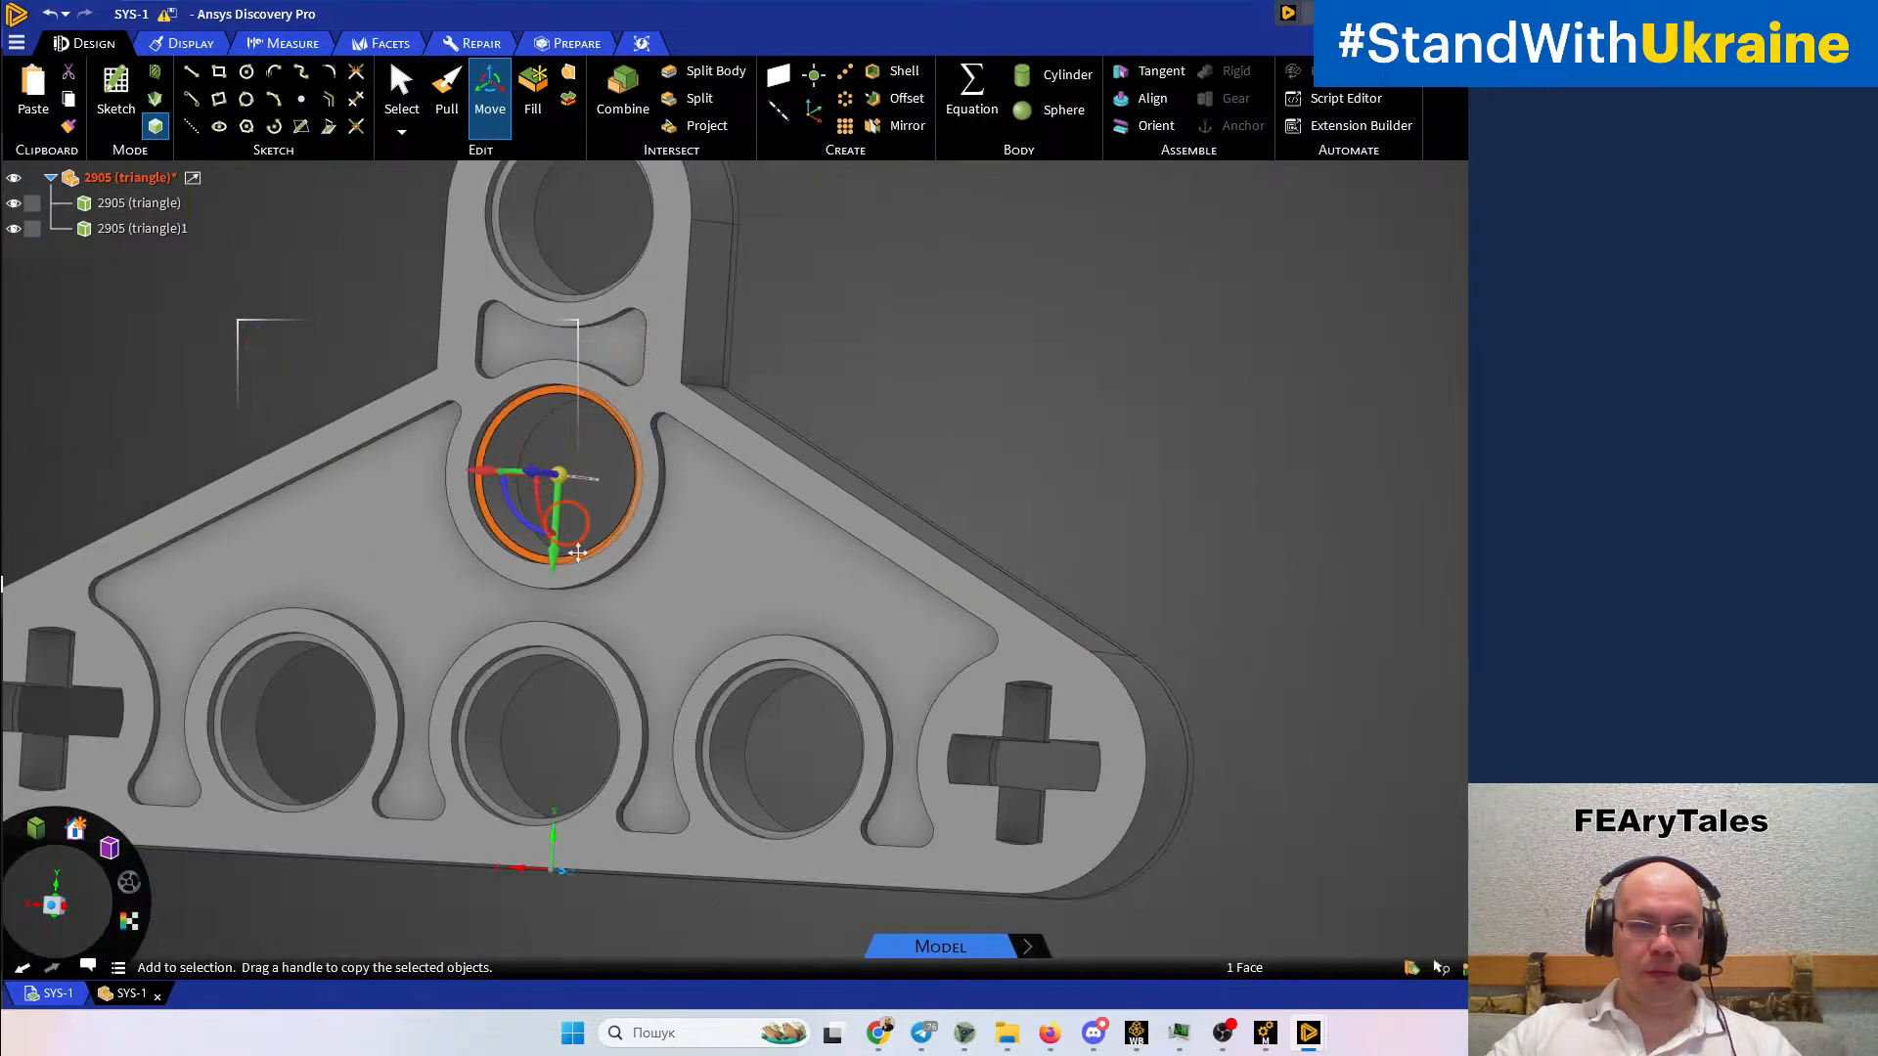
pyautogui.scroll(5, 558, 440)
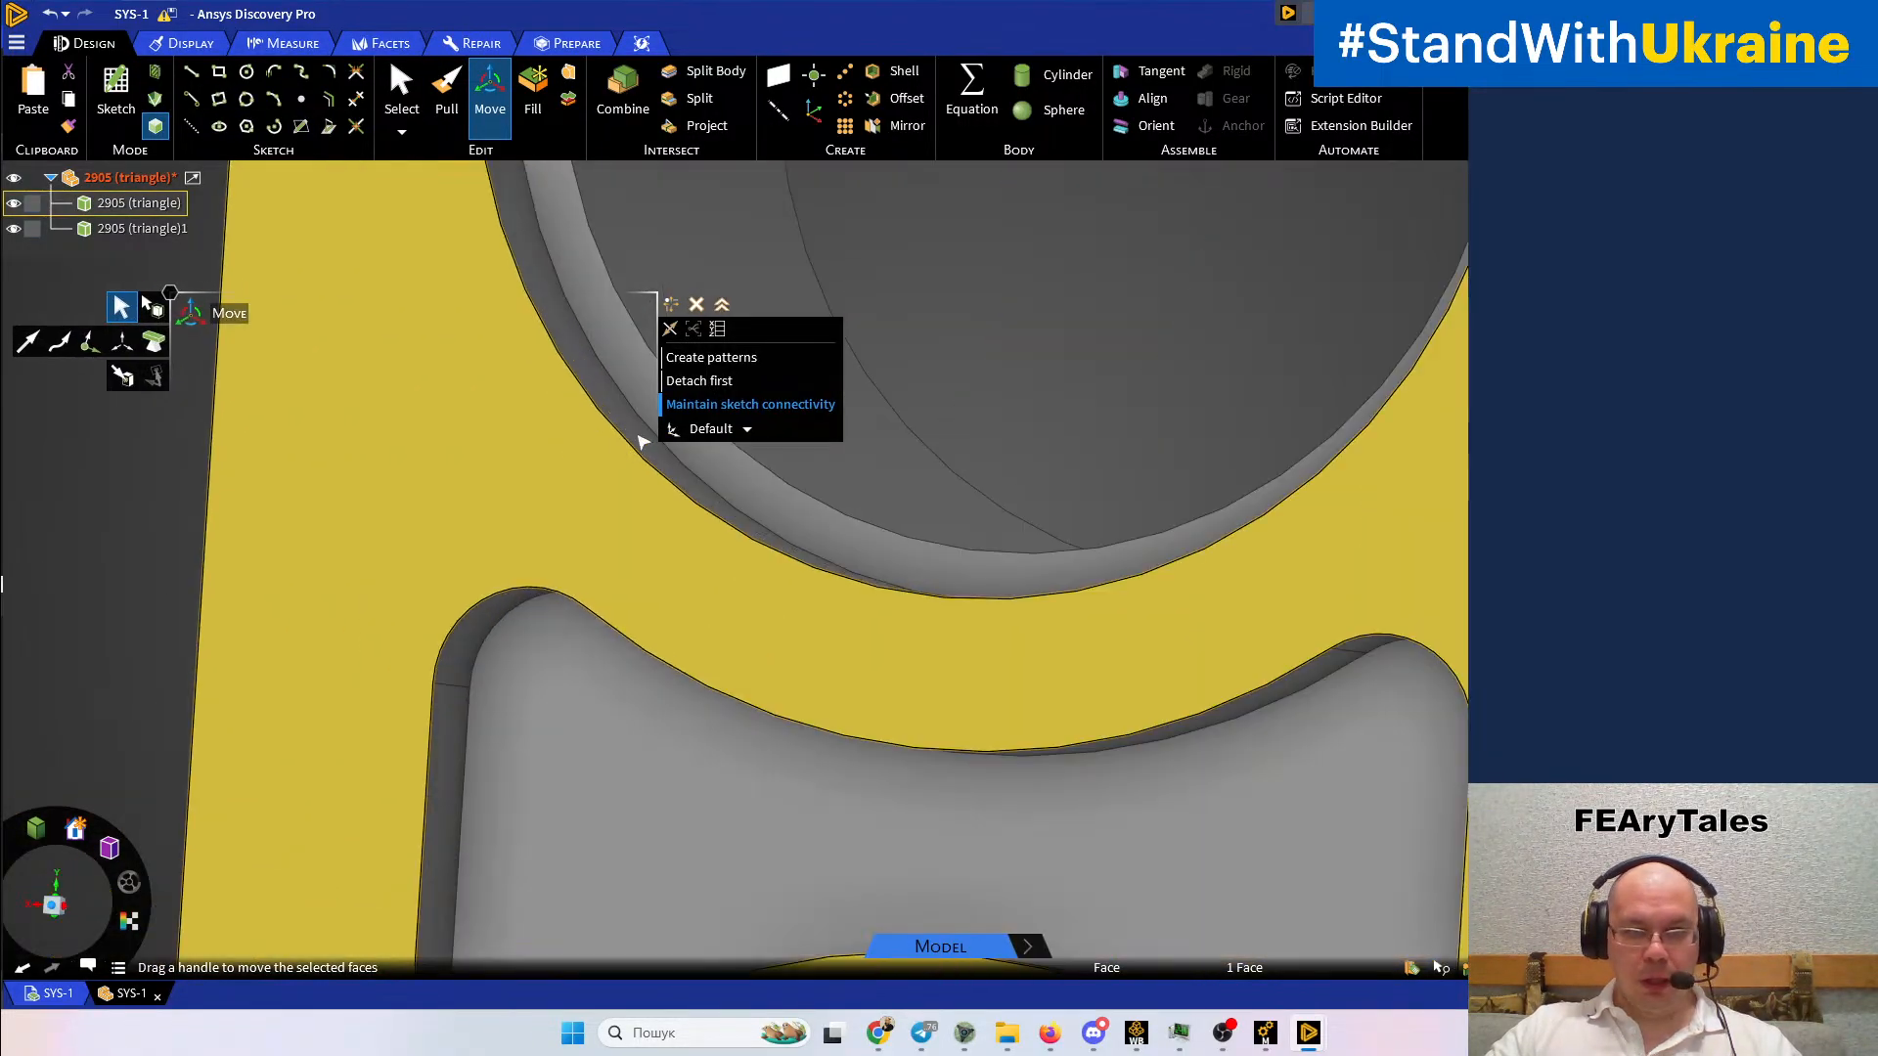
pyautogui.keyDown('ctrl'); pyautogui.click(646, 405); pyautogui.keyUp('ctrl')
pyautogui.scroll(-5, 640, 397)
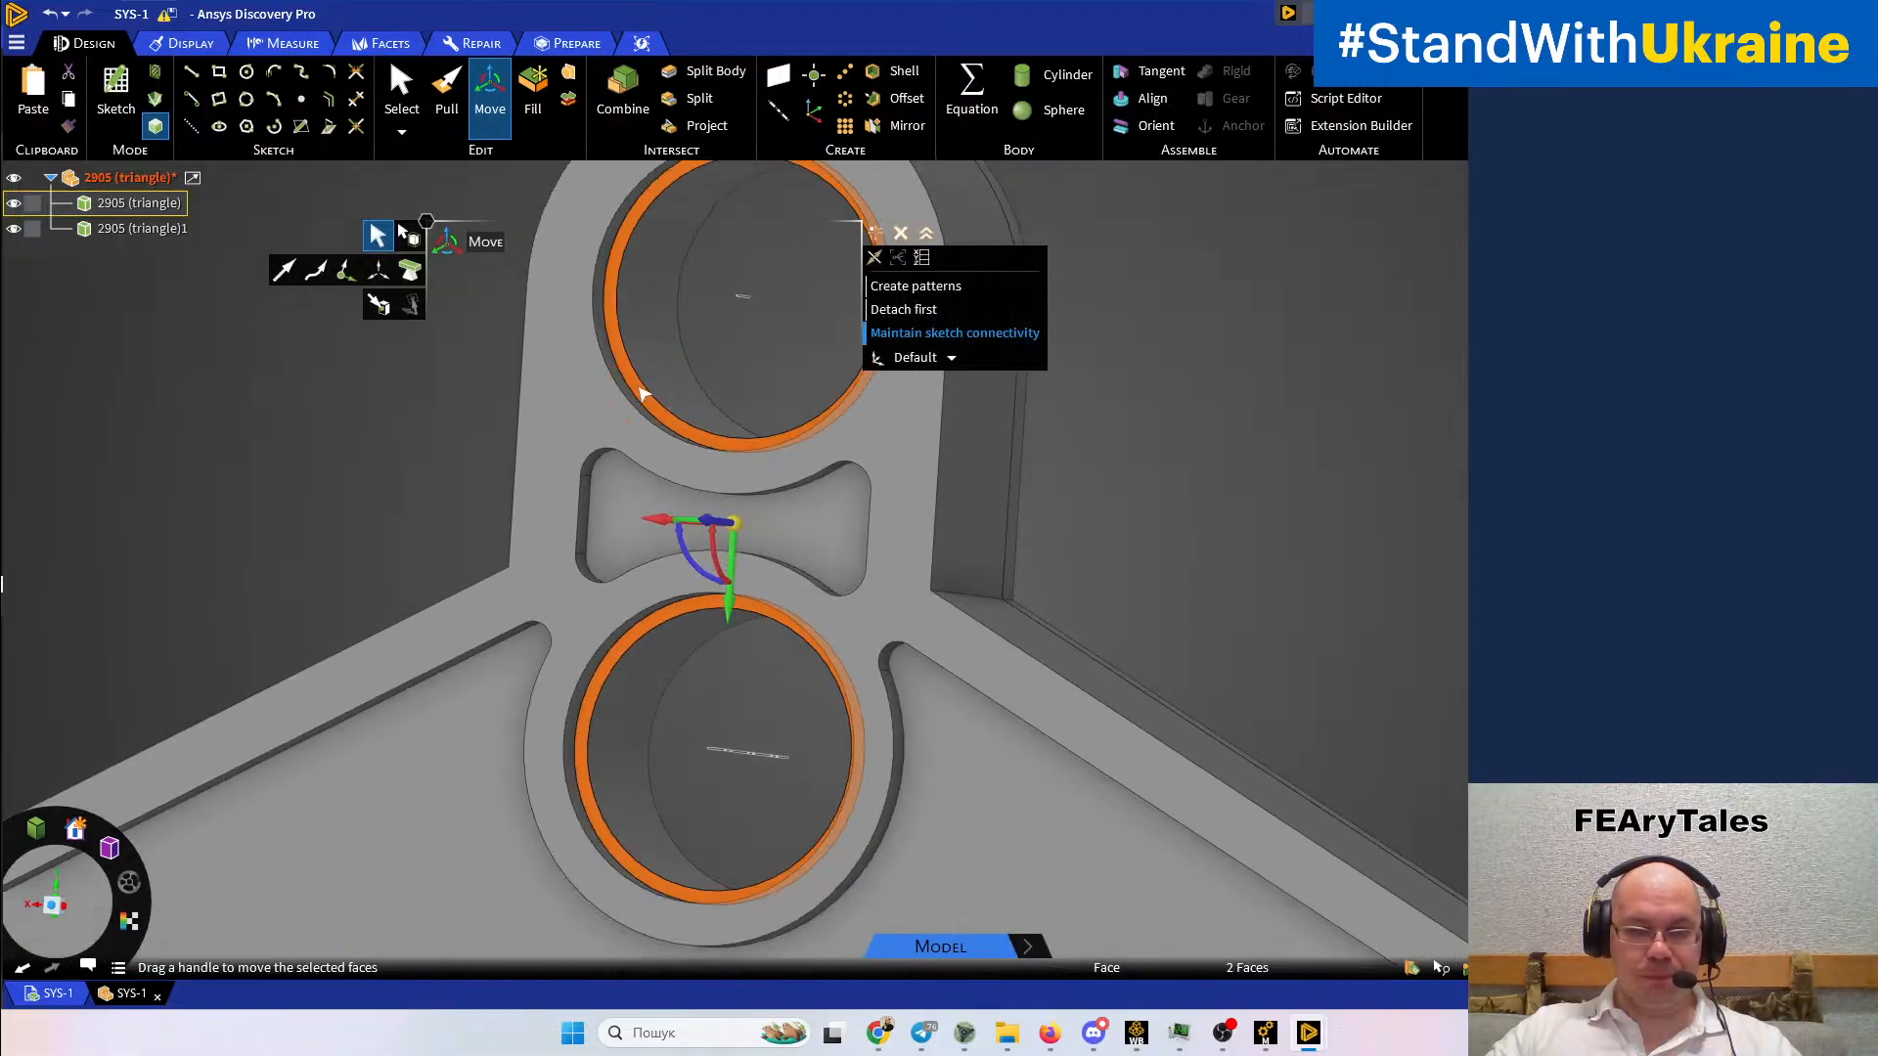
pyautogui.scroll(8, 509, 587)
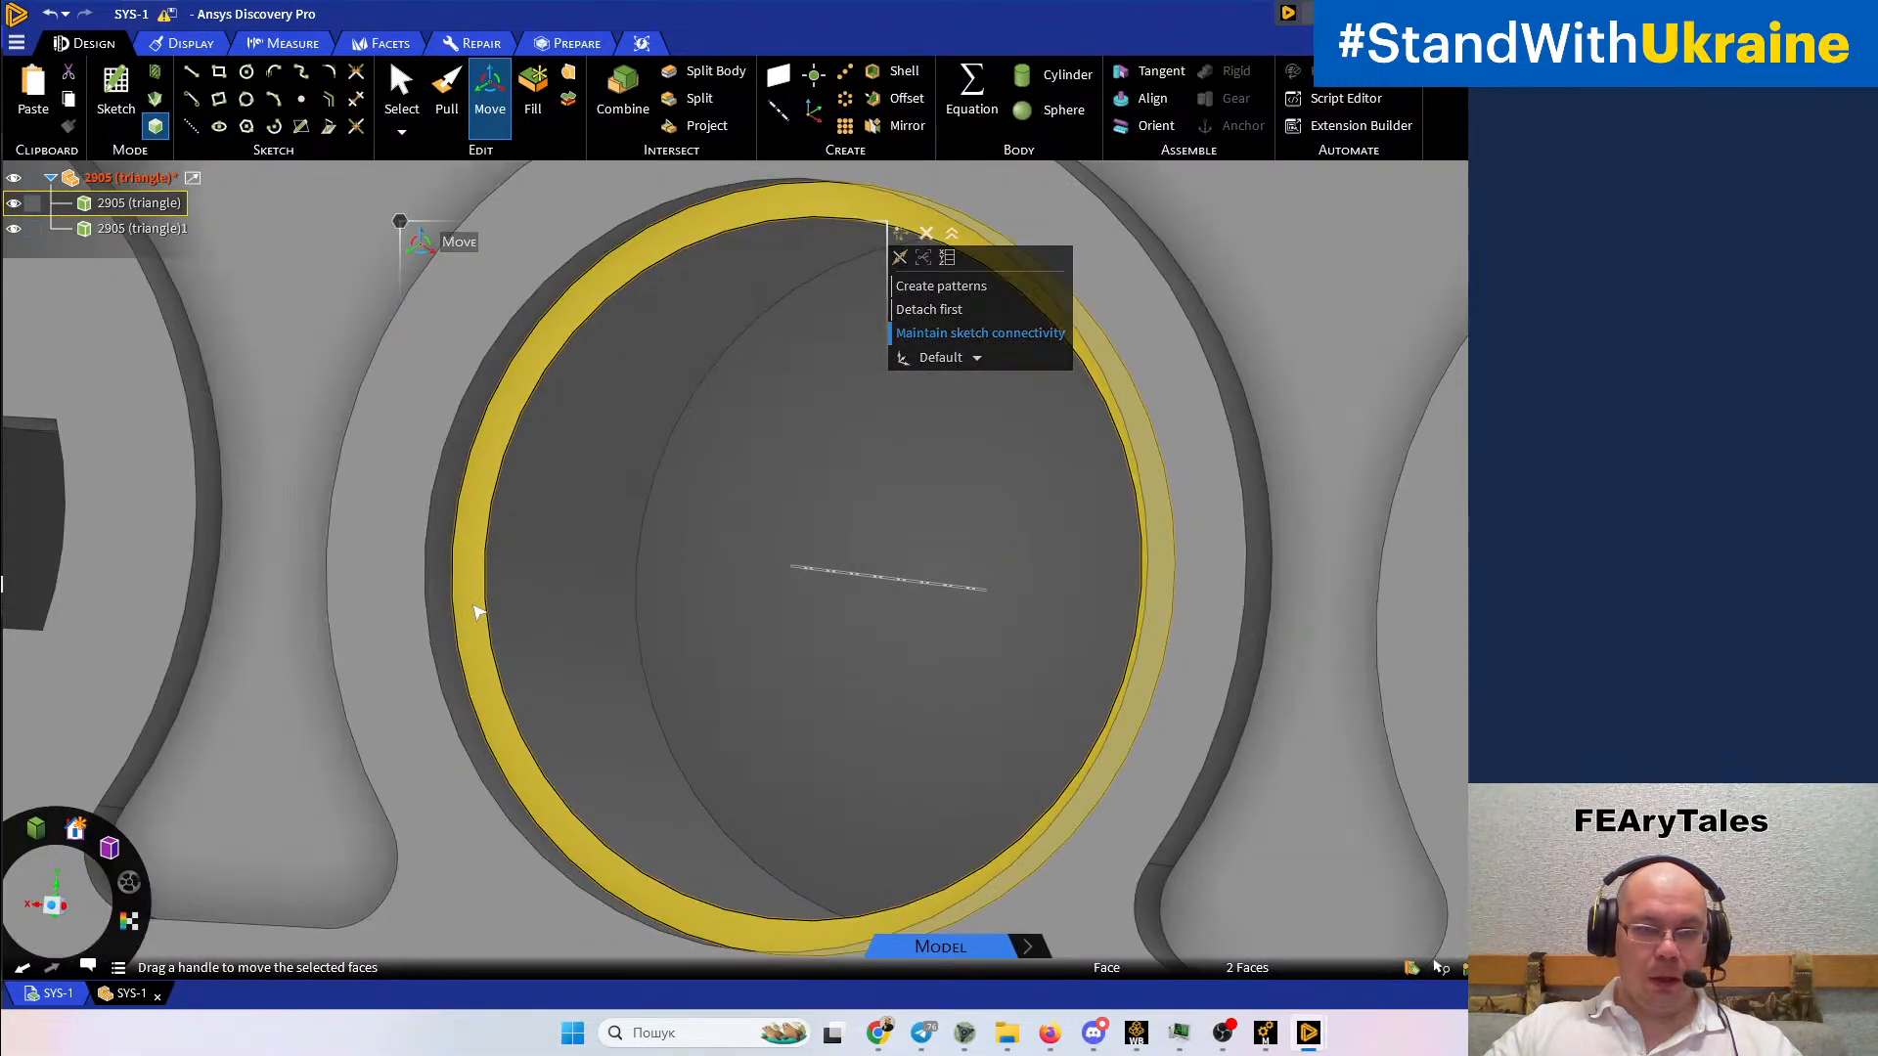
pyautogui.keyDown('ctrl'); pyautogui.click(477, 612); pyautogui.keyUp('ctrl')
pyautogui.scroll(-5, 445, 479)
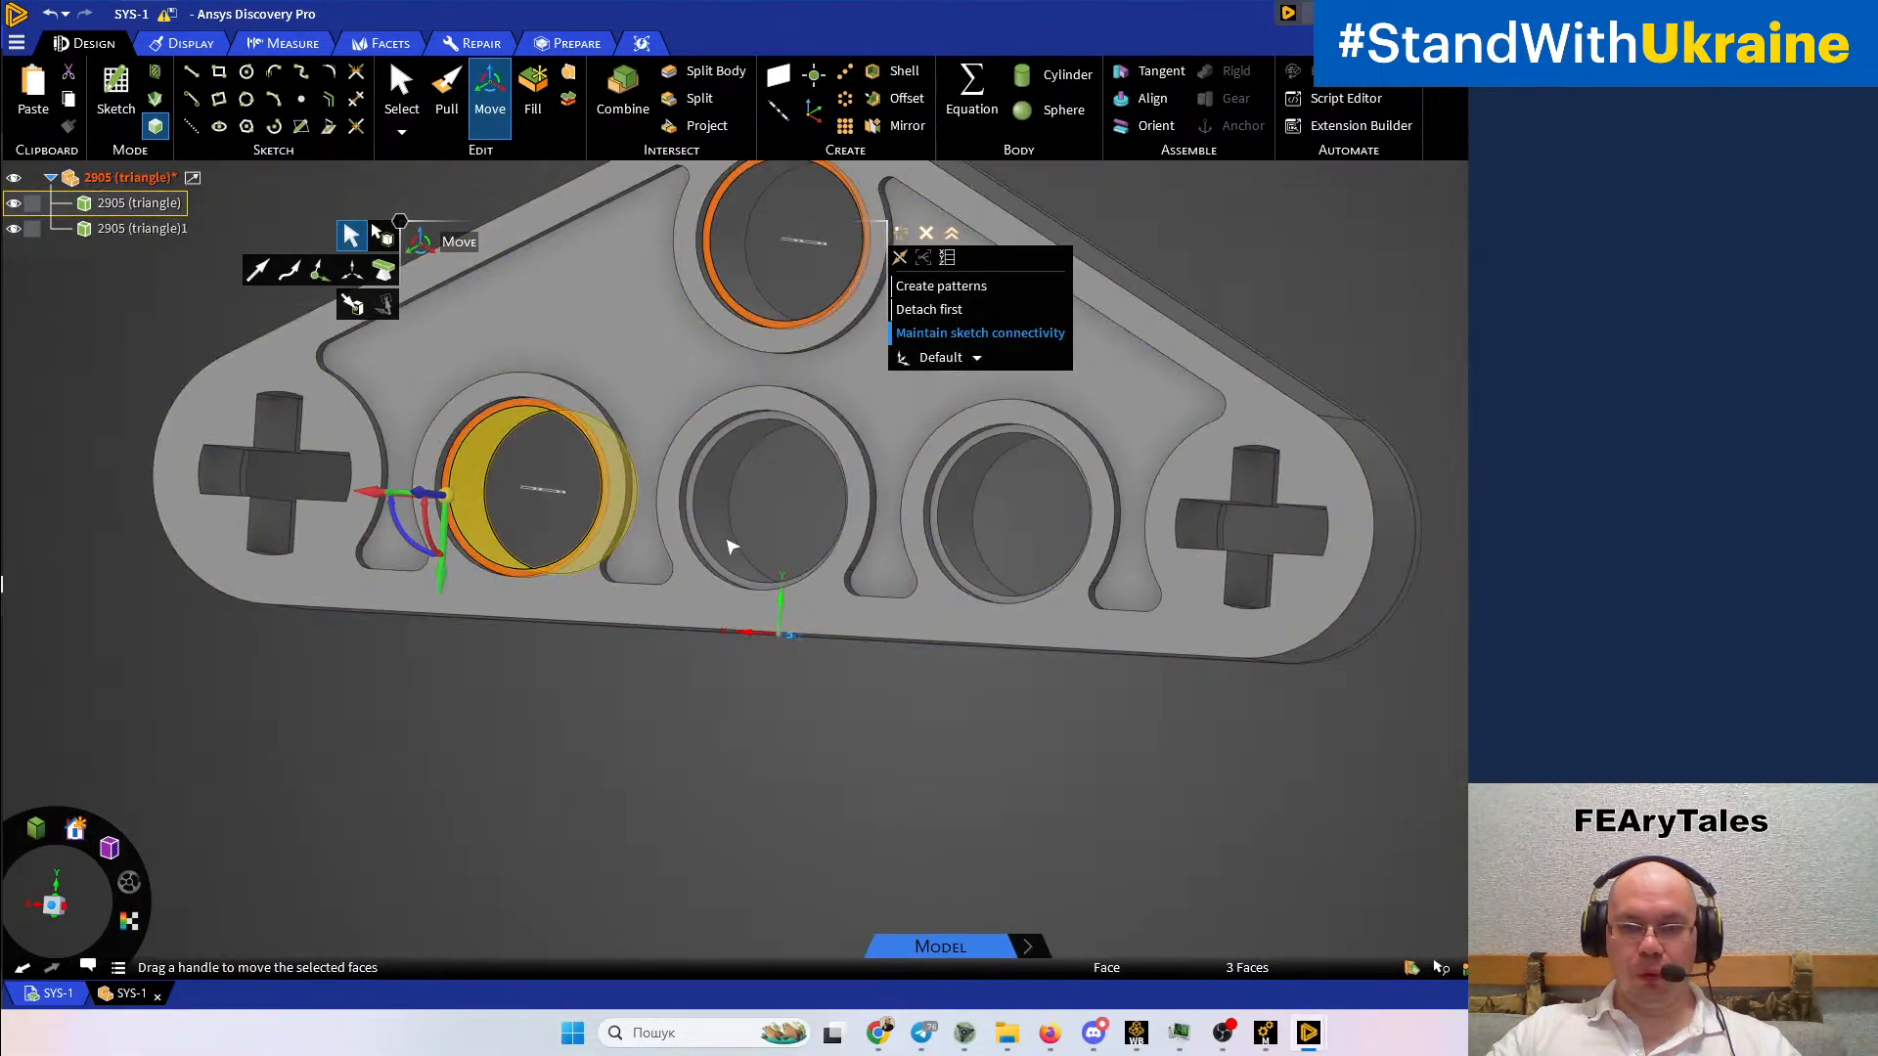
pyautogui.scroll(5, 709, 562)
pyautogui.scroll(6, 662, 583)
pyautogui.keyDown('ctrl'); pyautogui.click(648, 575); pyautogui.keyUp('ctrl')
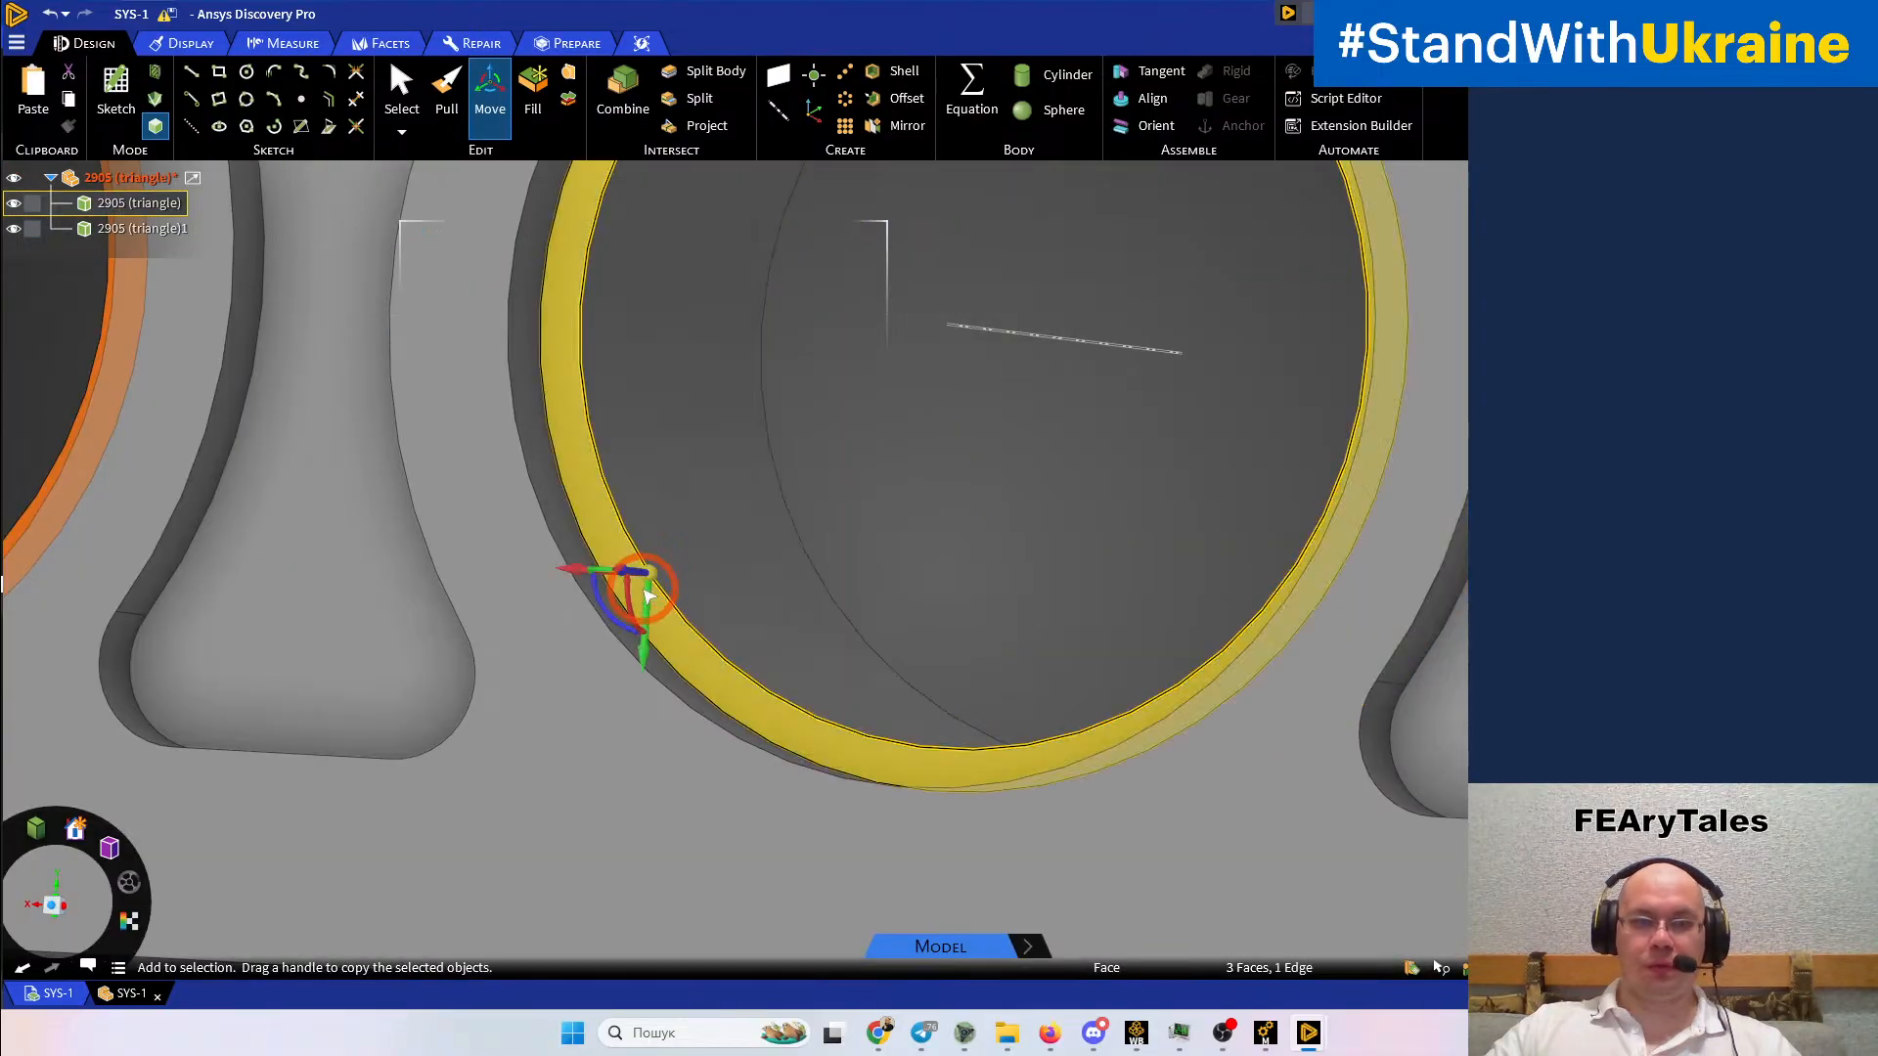
pyautogui.keyDown('ctrl'); pyautogui.click(658, 589); pyautogui.keyUp('ctrl')
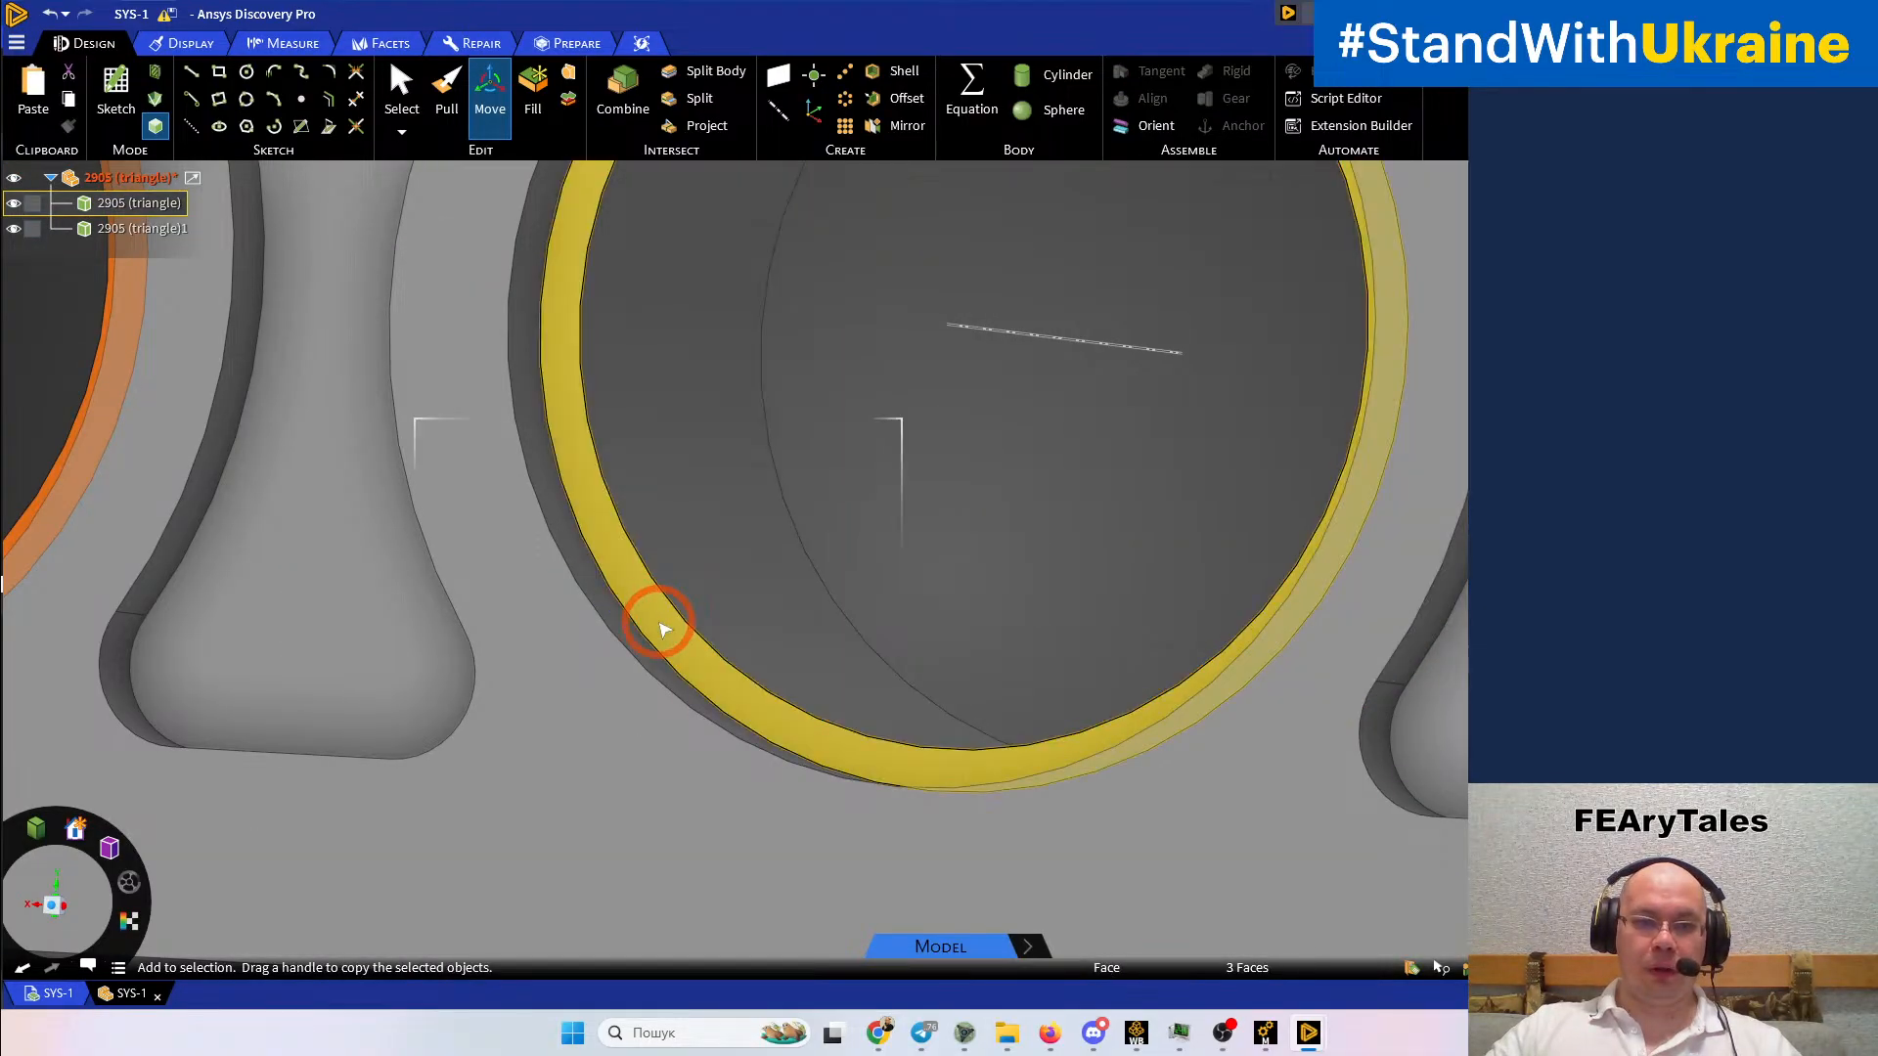
pyautogui.keyDown('ctrl'); pyautogui.click(604, 585); pyautogui.keyUp('ctrl')
pyautogui.scroll(-5, 606, 587)
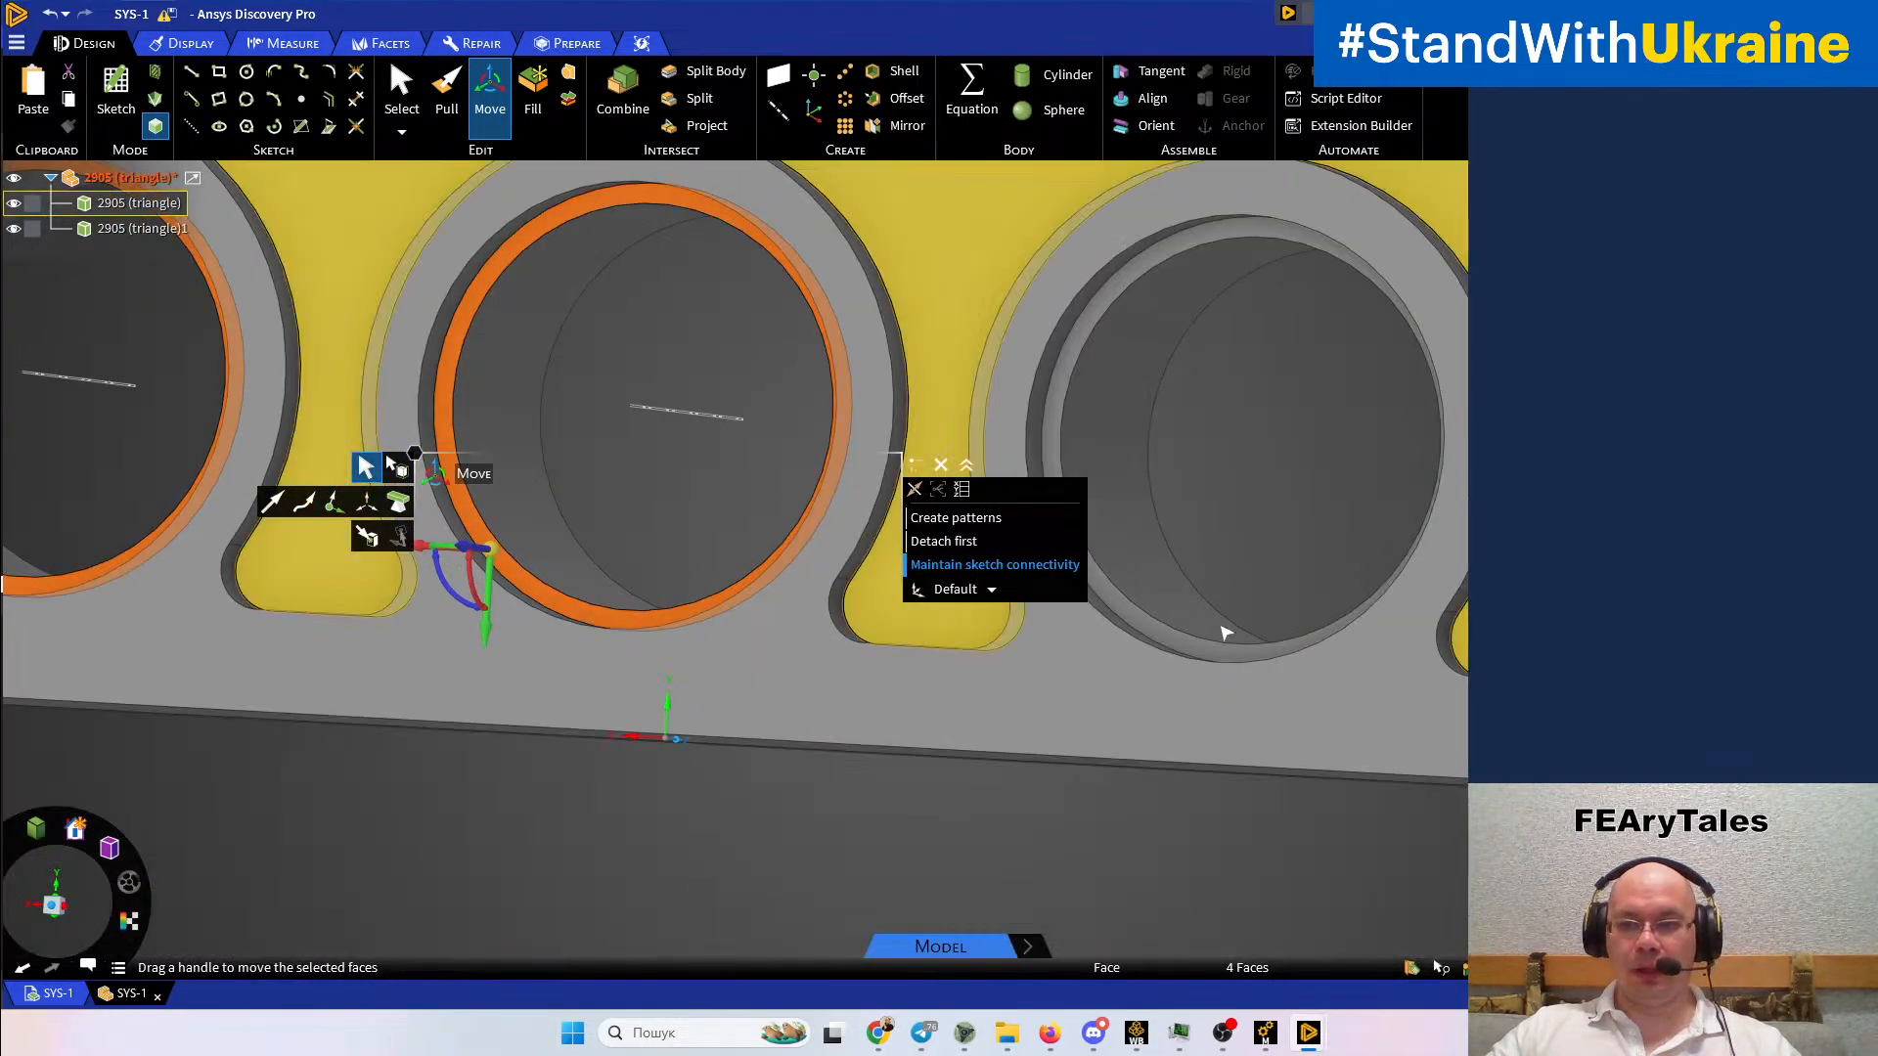
pyautogui.scroll(5, 1154, 628)
pyautogui.keyDown('ctrl'); pyautogui.click(1127, 675); pyautogui.keyUp('ctrl')
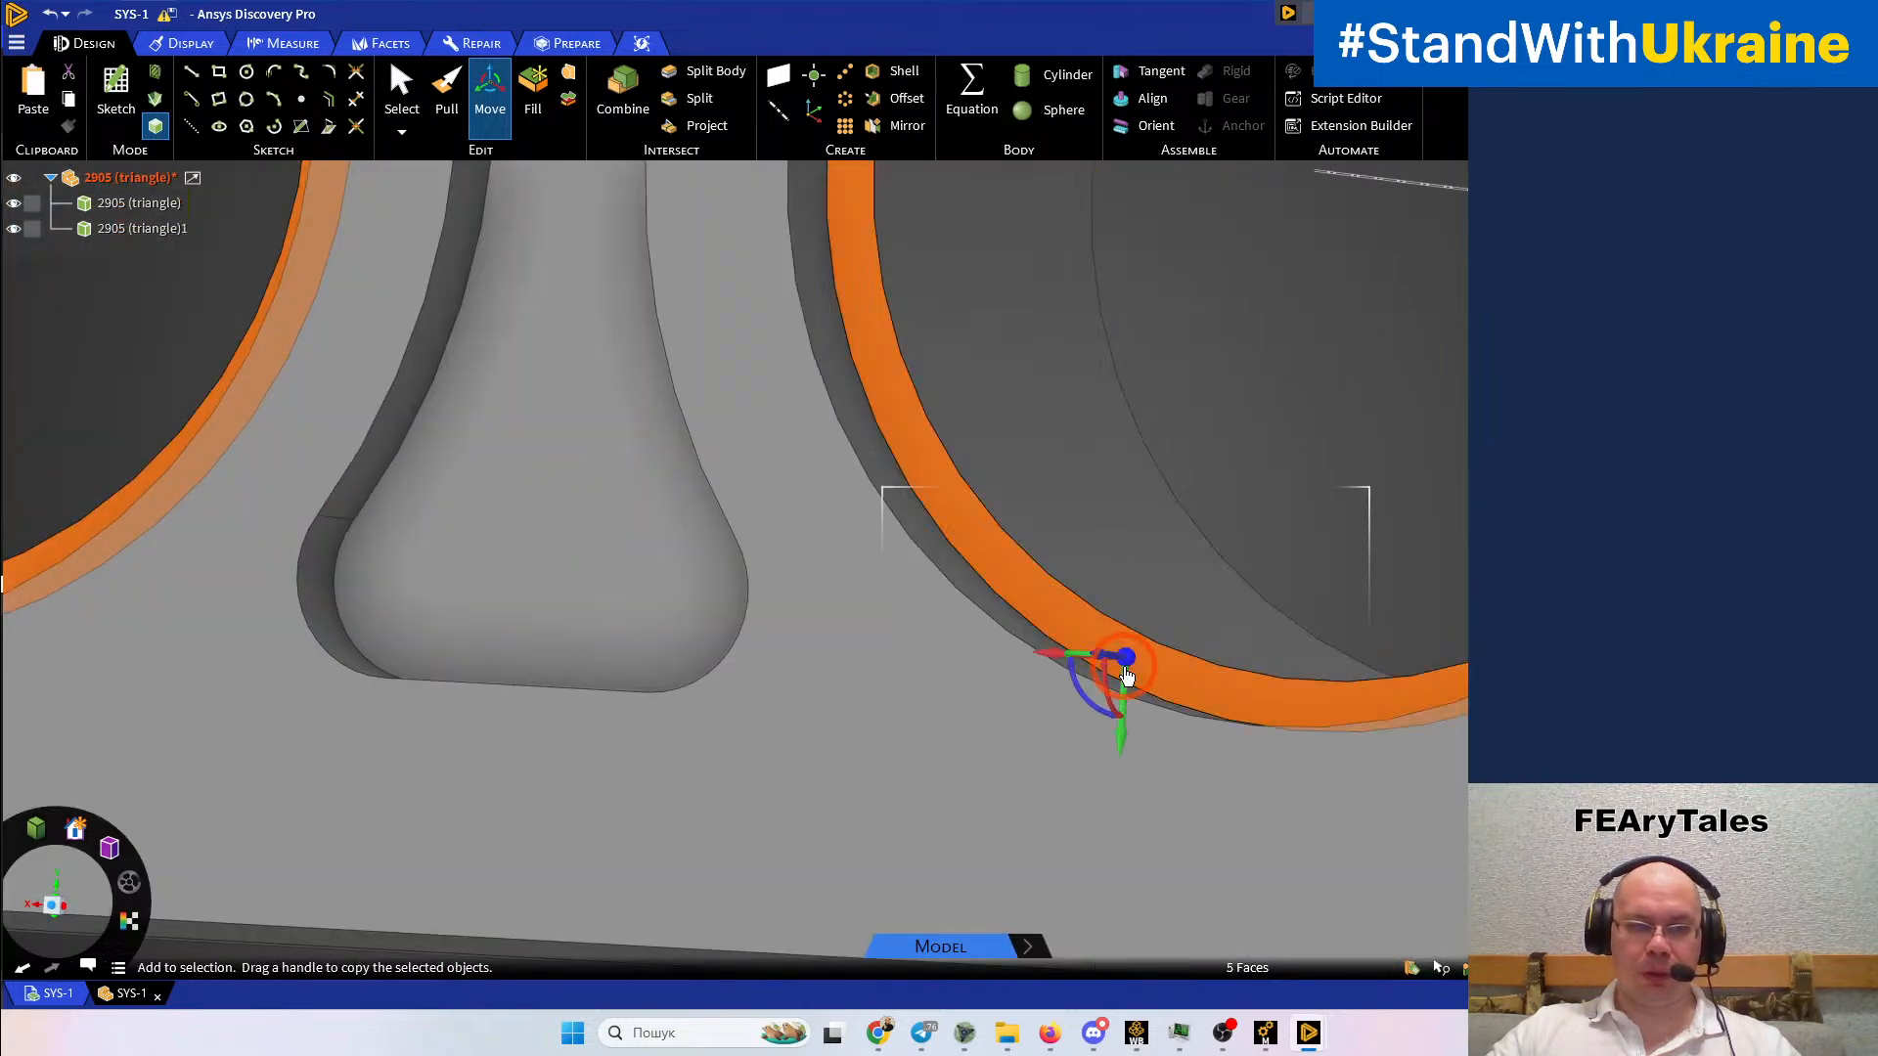
pyautogui.rightClick(852, 595)
pyautogui.click(555, 567)
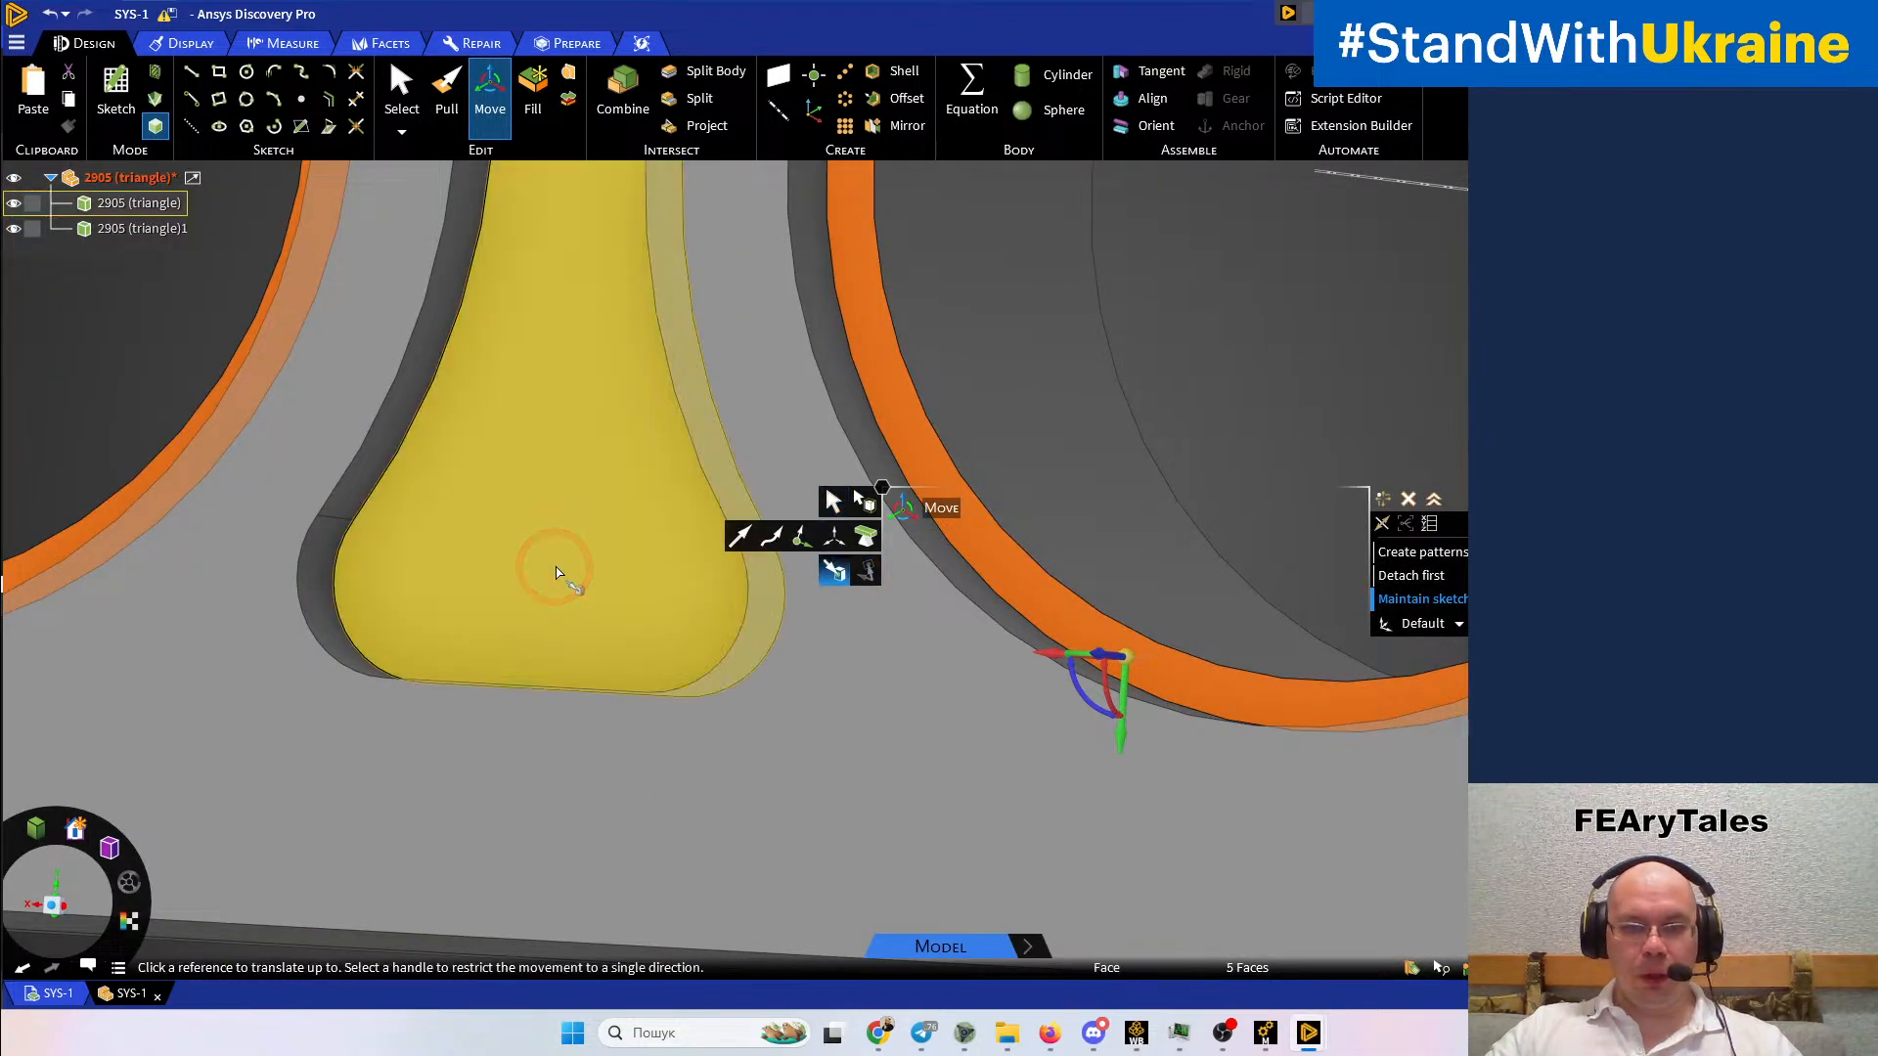
pyautogui.click(1106, 663)
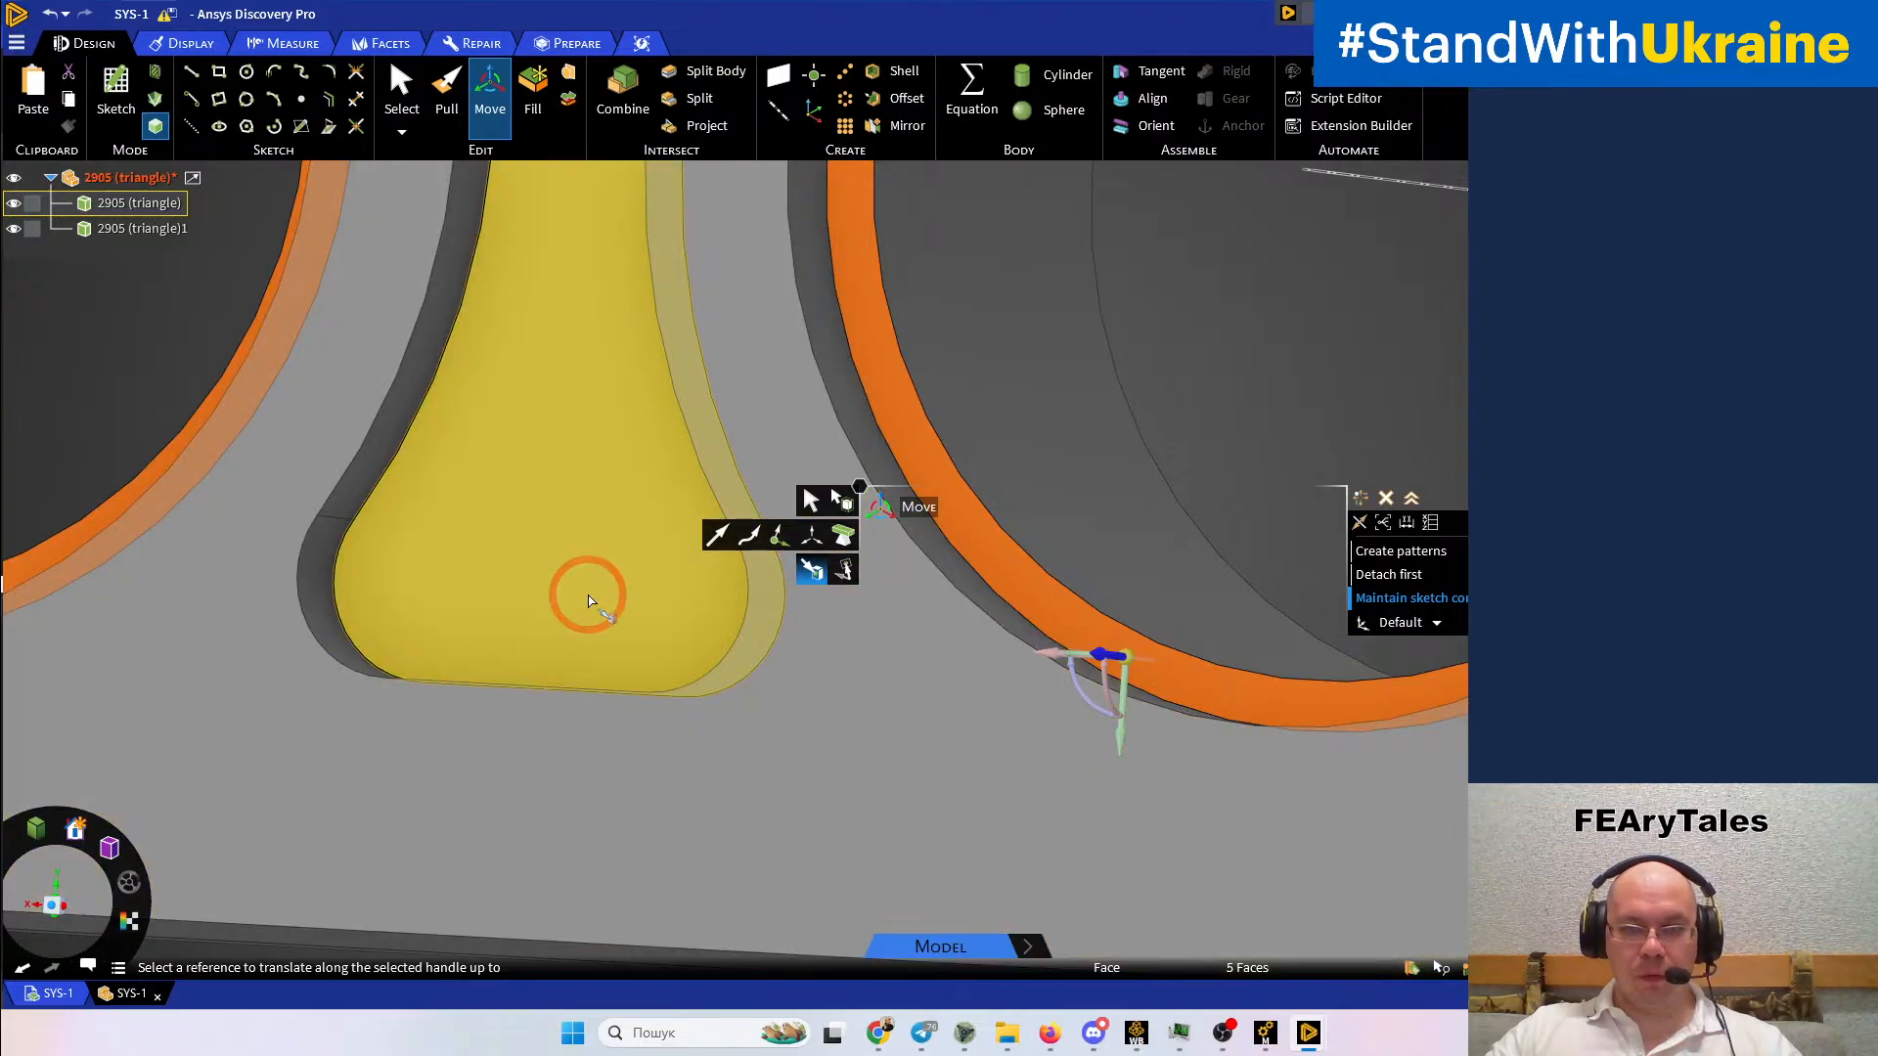
pyautogui.press('Escape')
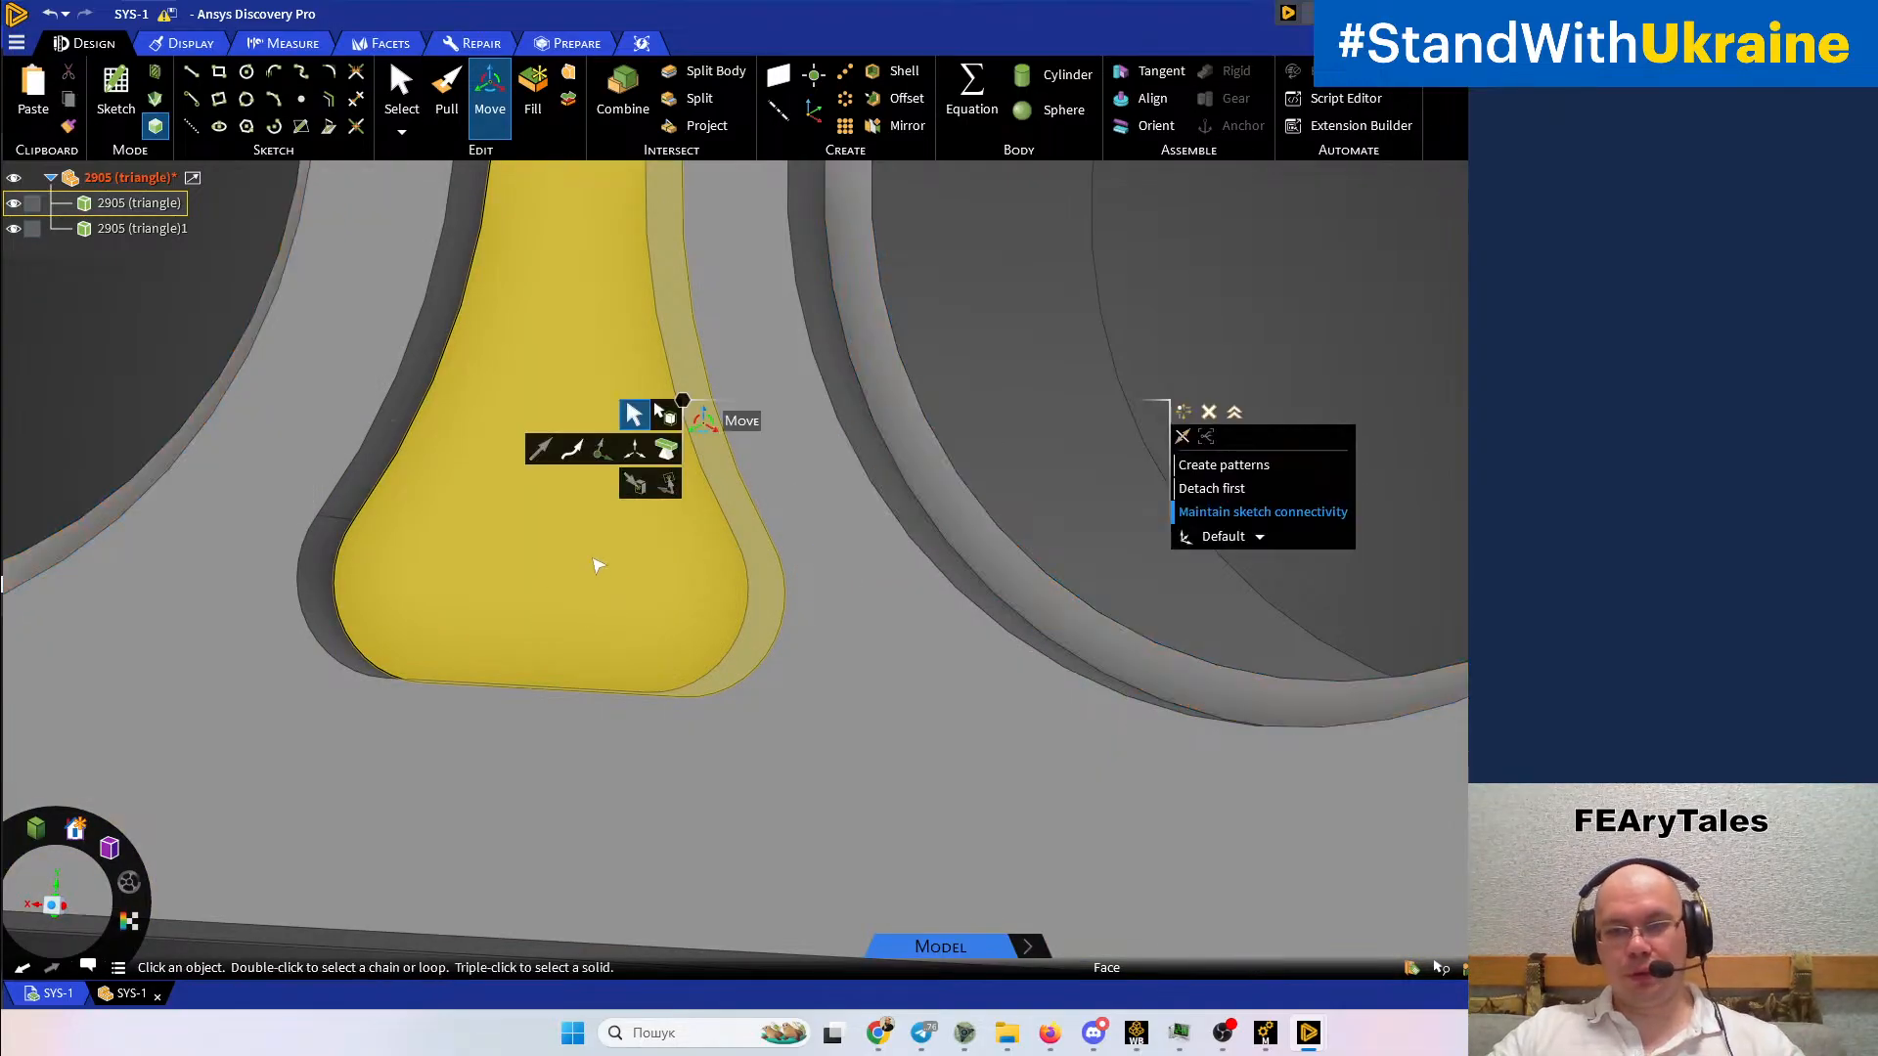
# Copy the large recessed pocket face into the triangle component as a separate surface and hide that surface
pyautogui.scroll(-4, 595, 563)
pyautogui.keyDown('shift'); pyautogui.moveTo(700, 583); pyautogui.dragTo(776, 808, button='middle'); pyautogui.keyUp('shift')
pyautogui.scroll(-4, 780, 734)
pyautogui.keyDown('shift'); pyautogui.moveTo(742, 516); pyautogui.dragTo(791, 665, button='middle'); pyautogui.keyUp('shift')
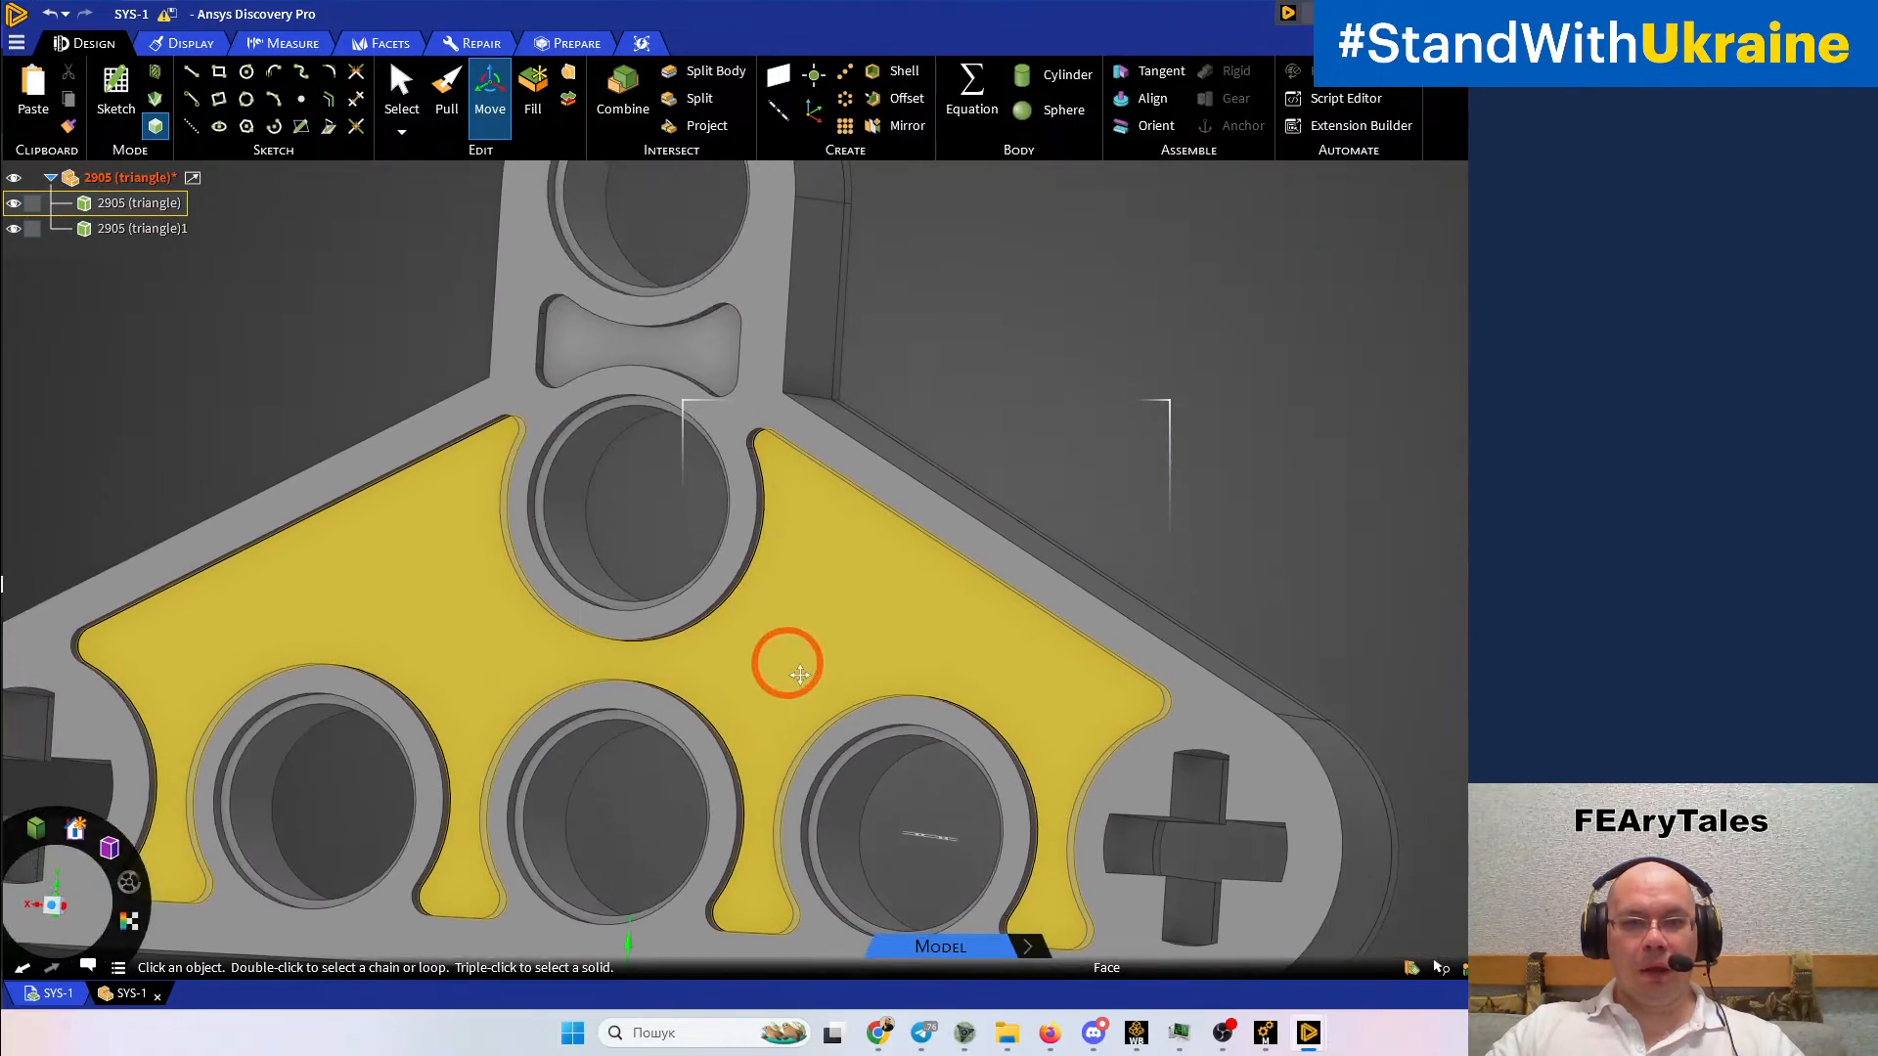
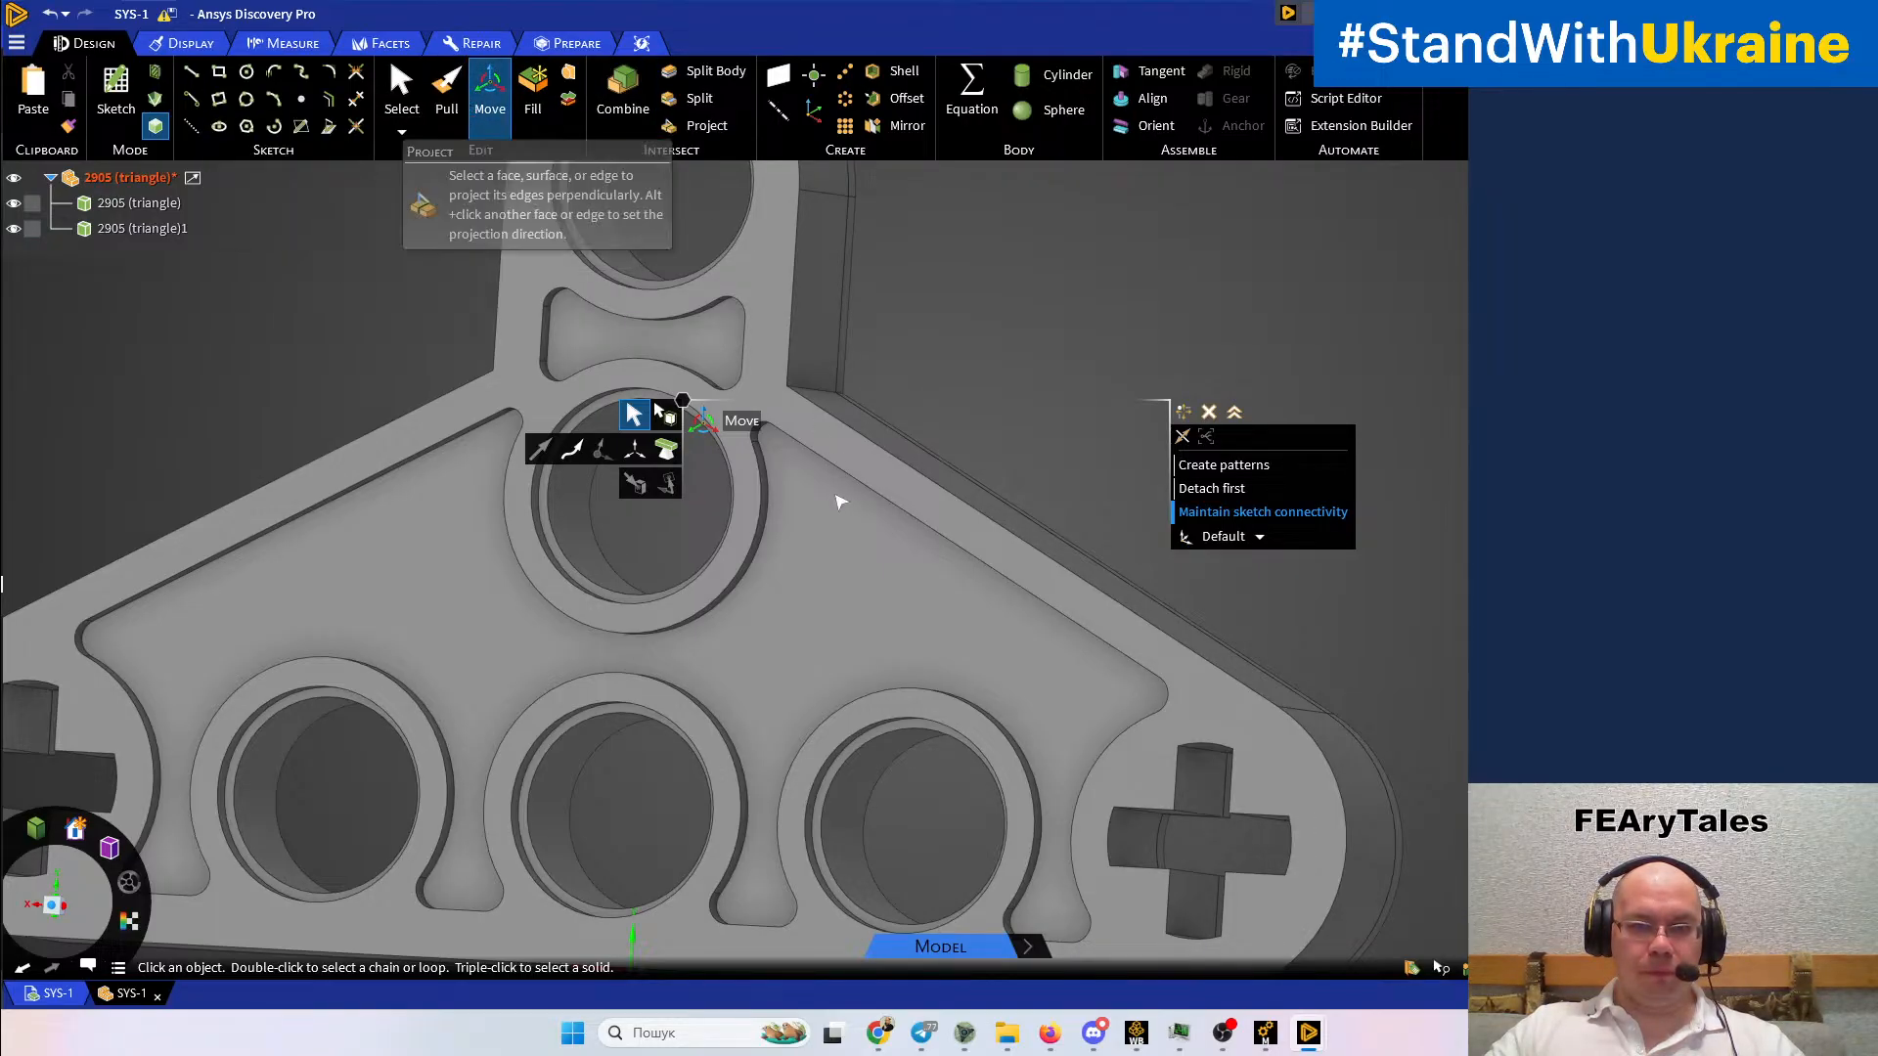
pyautogui.click(843, 552)
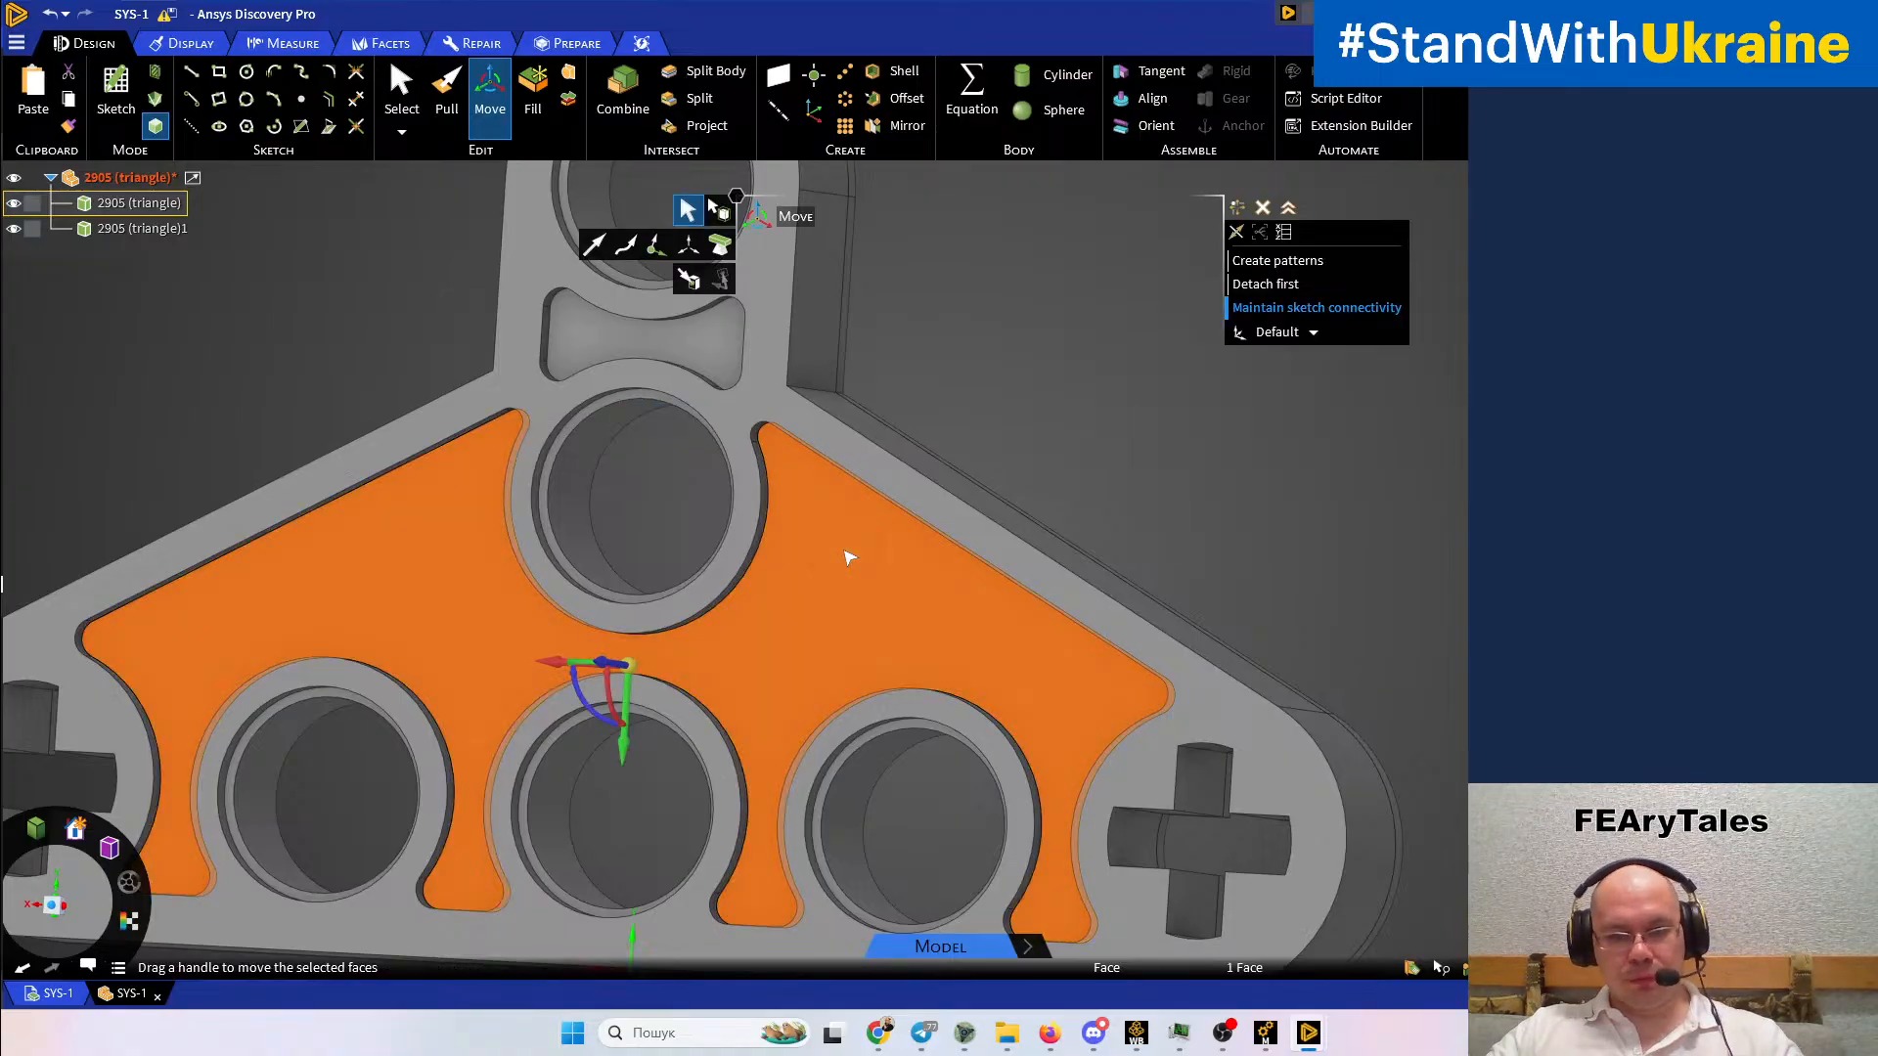
pyautogui.press('ctrl')
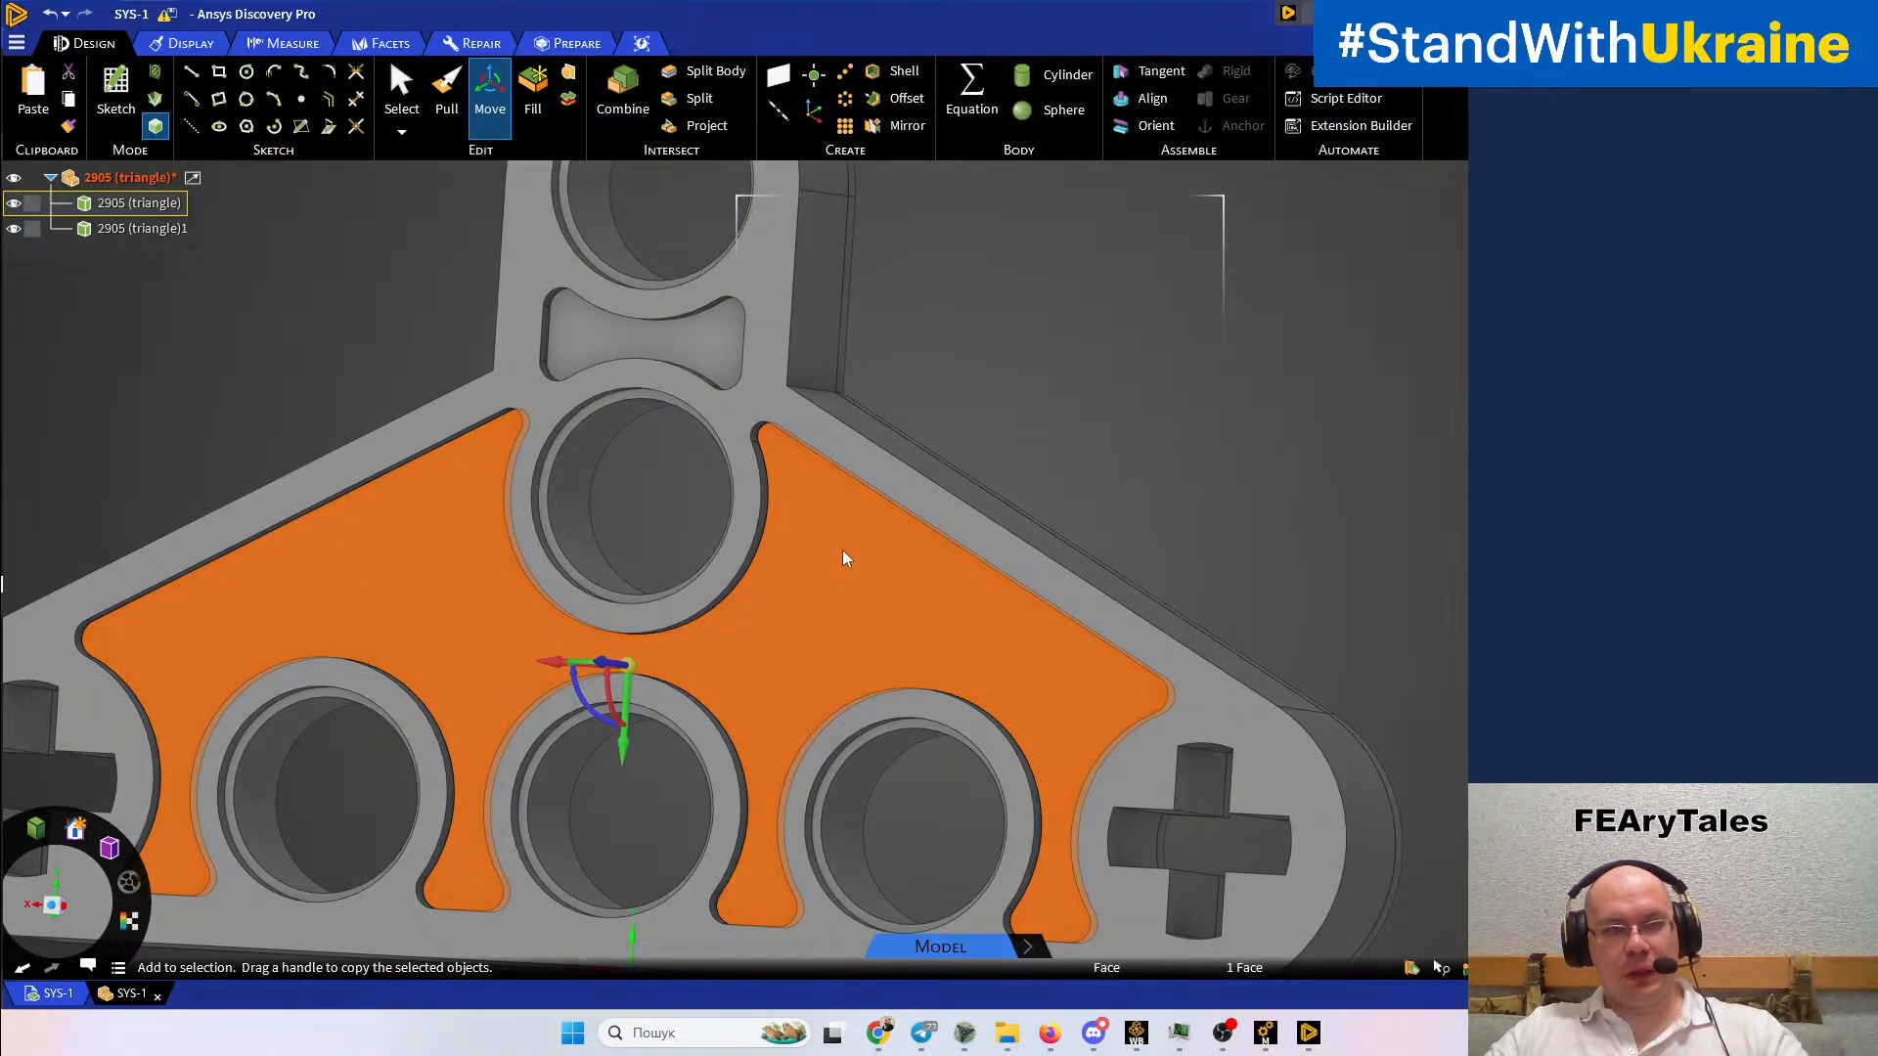
pyautogui.hotkey('ctrl', 'v')
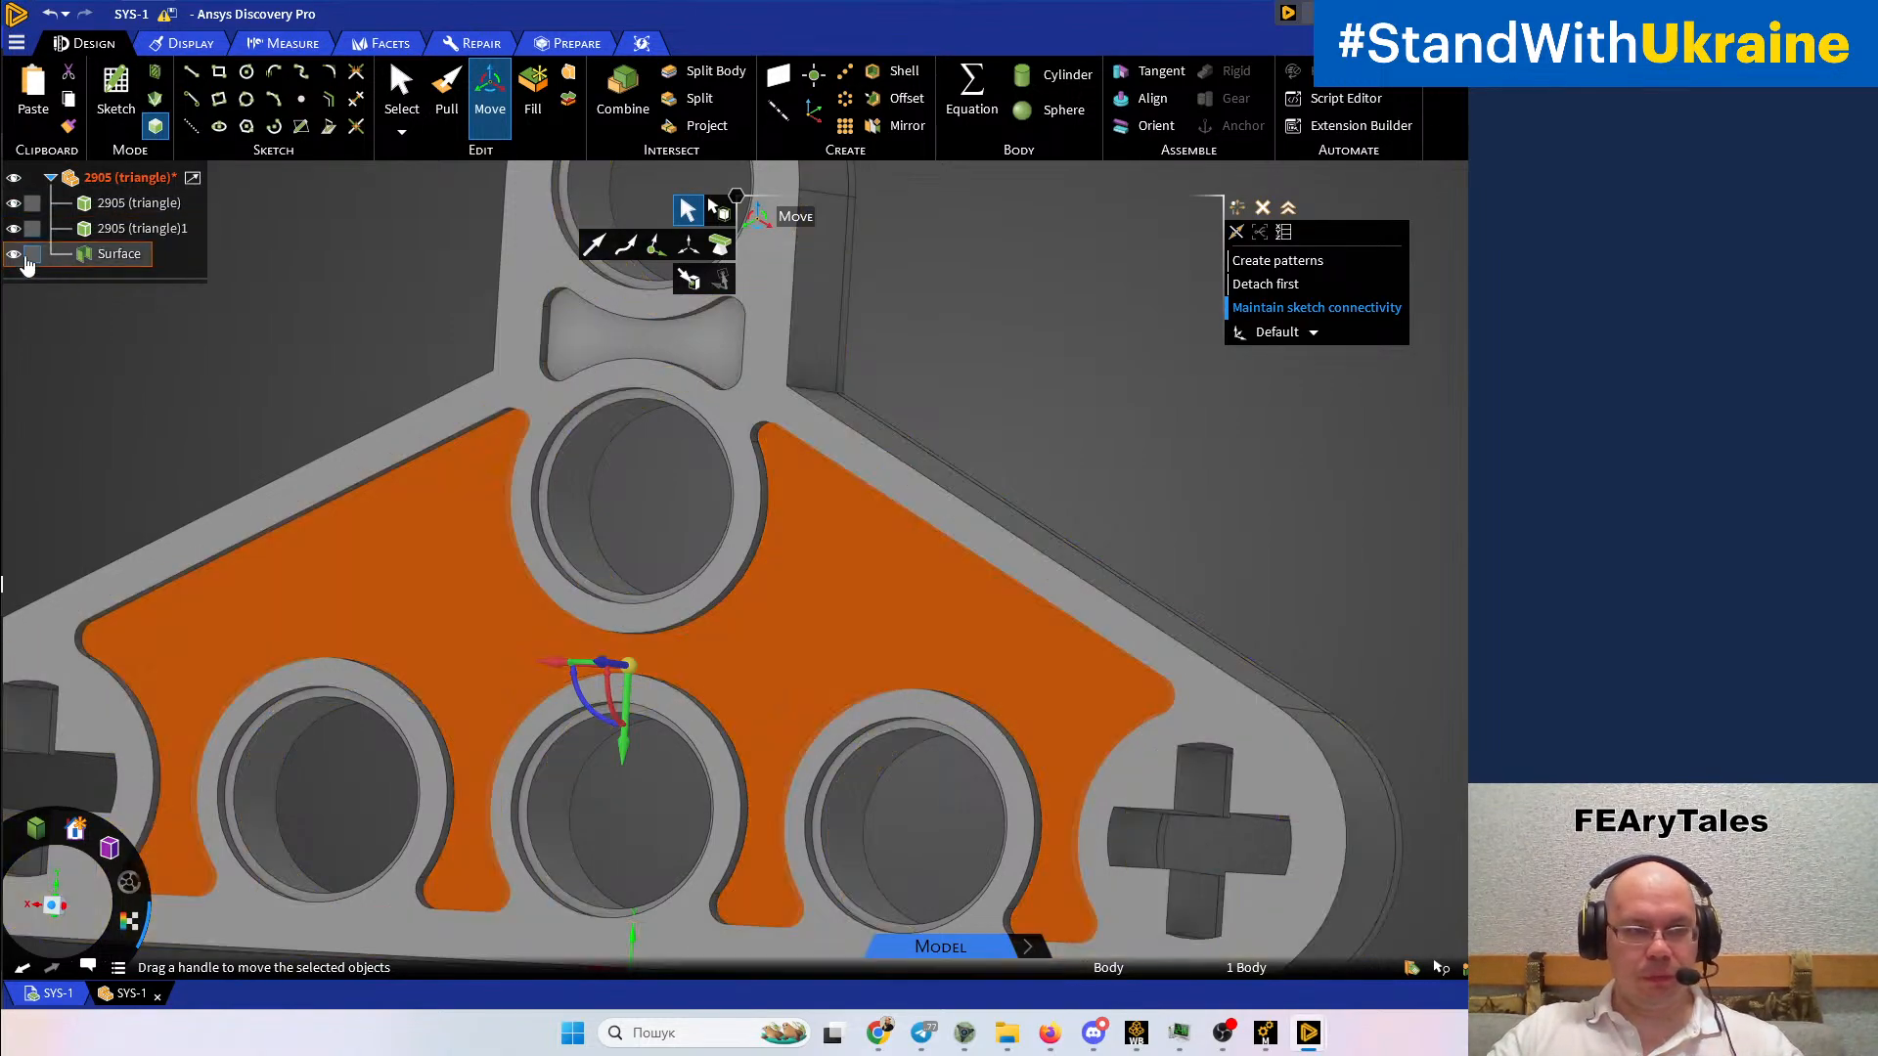
pyautogui.click(981, 321)
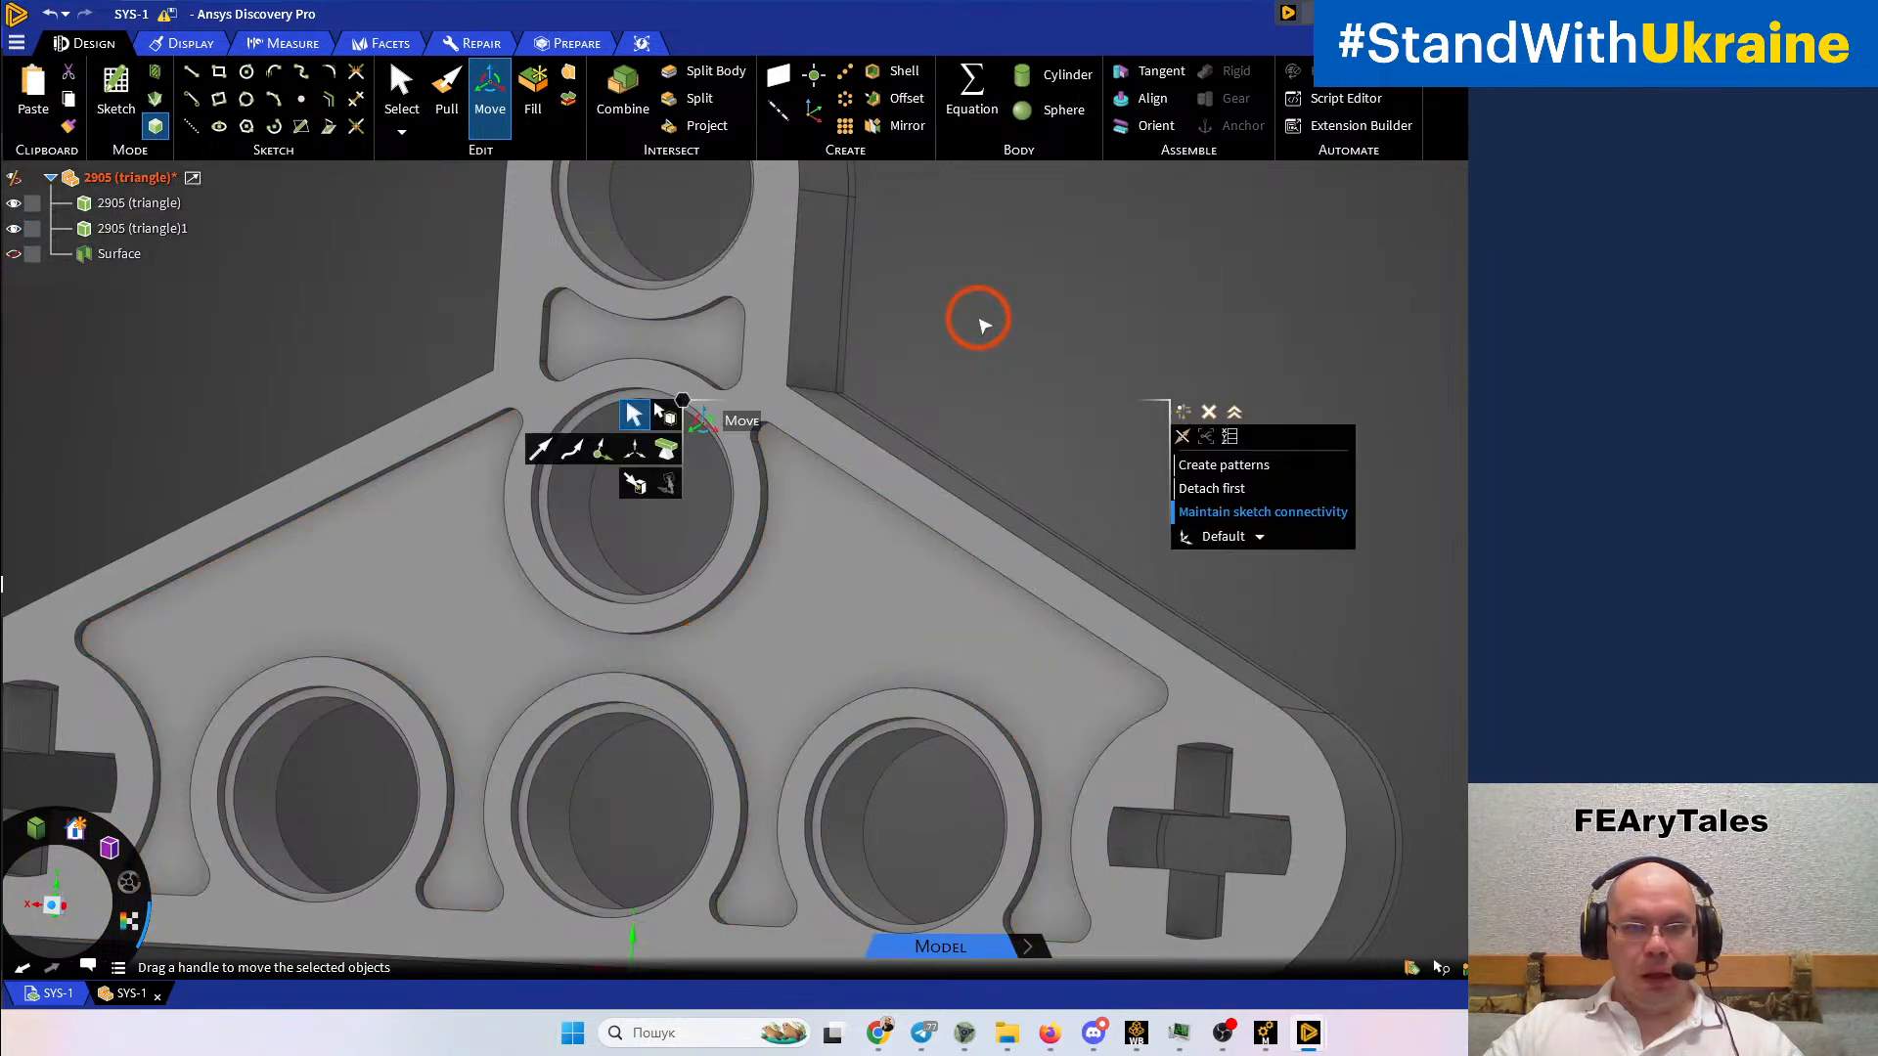
# Split the thick triangle body with Split Body, using the large recessed pocket face on this side as the cutter
pyautogui.keyDown('shift'); pyautogui.moveTo(1039, 321); pyautogui.dragTo(1115, 281, button='middle'); pyautogui.keyUp('shift')
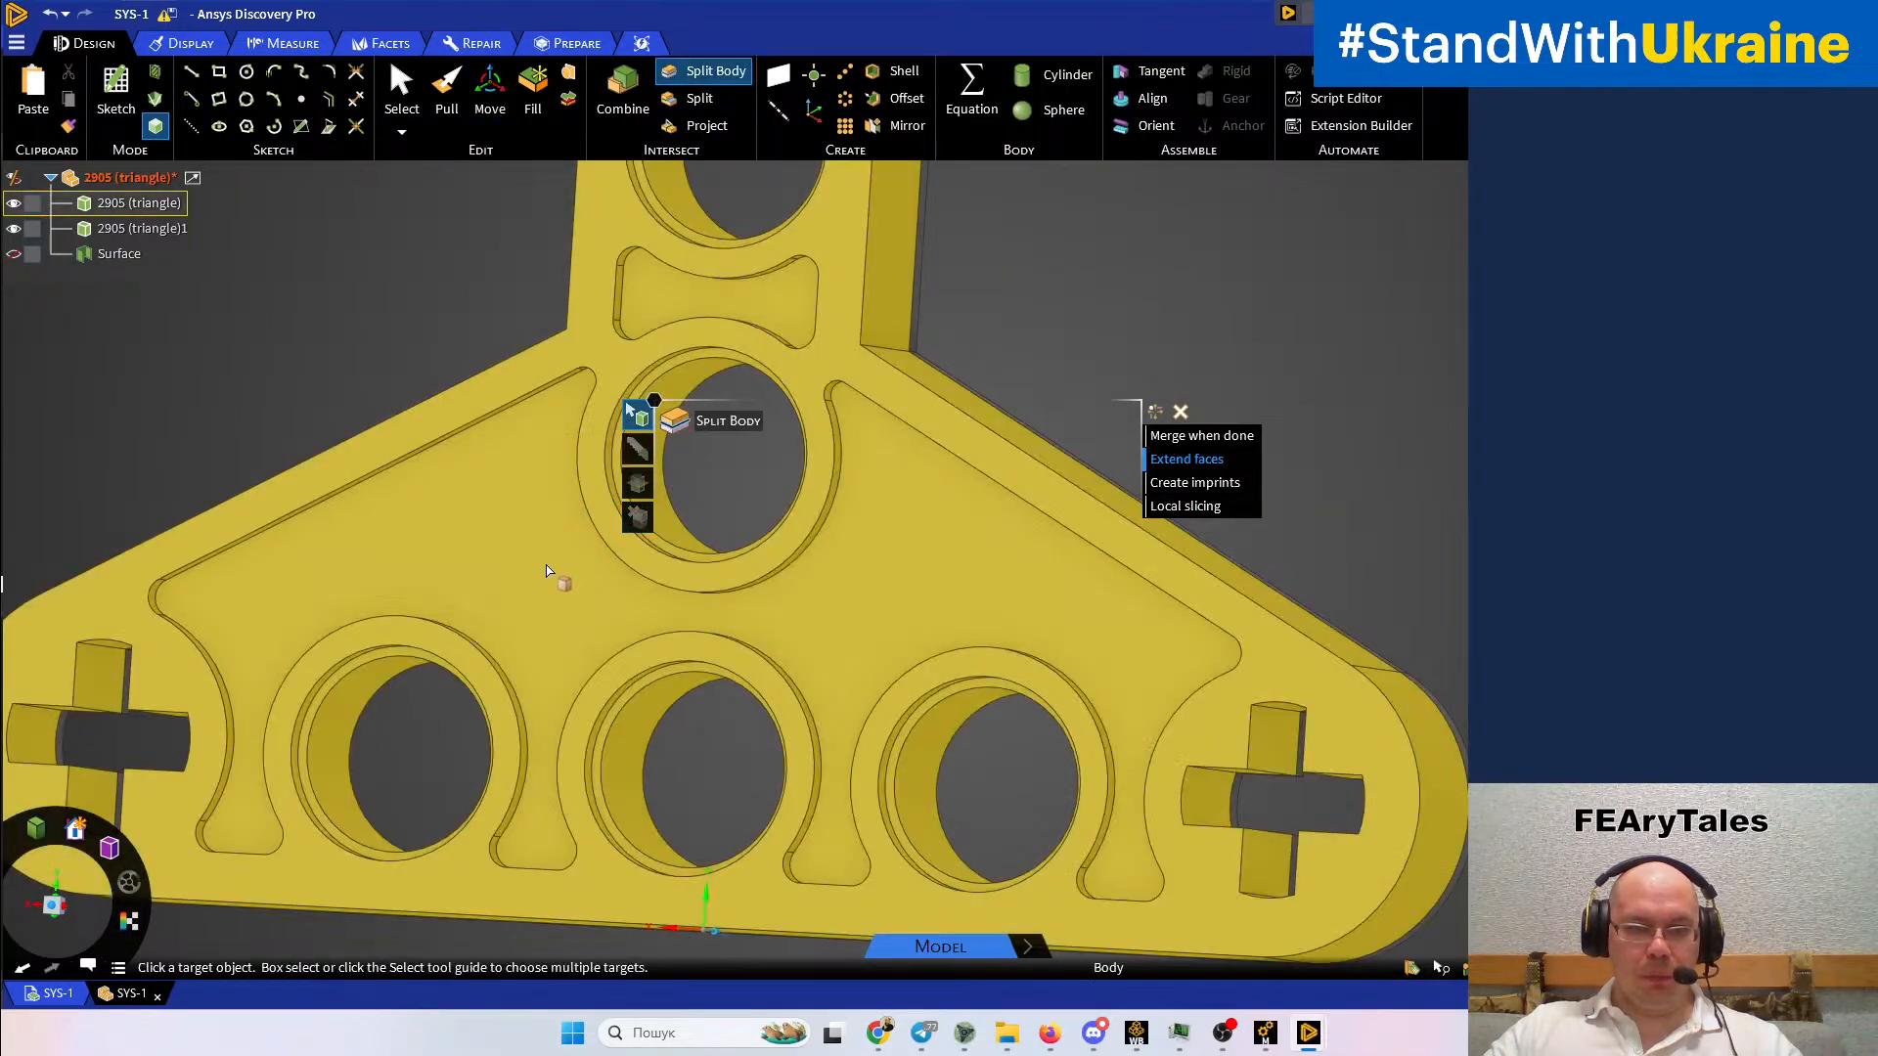
pyautogui.click(548, 574)
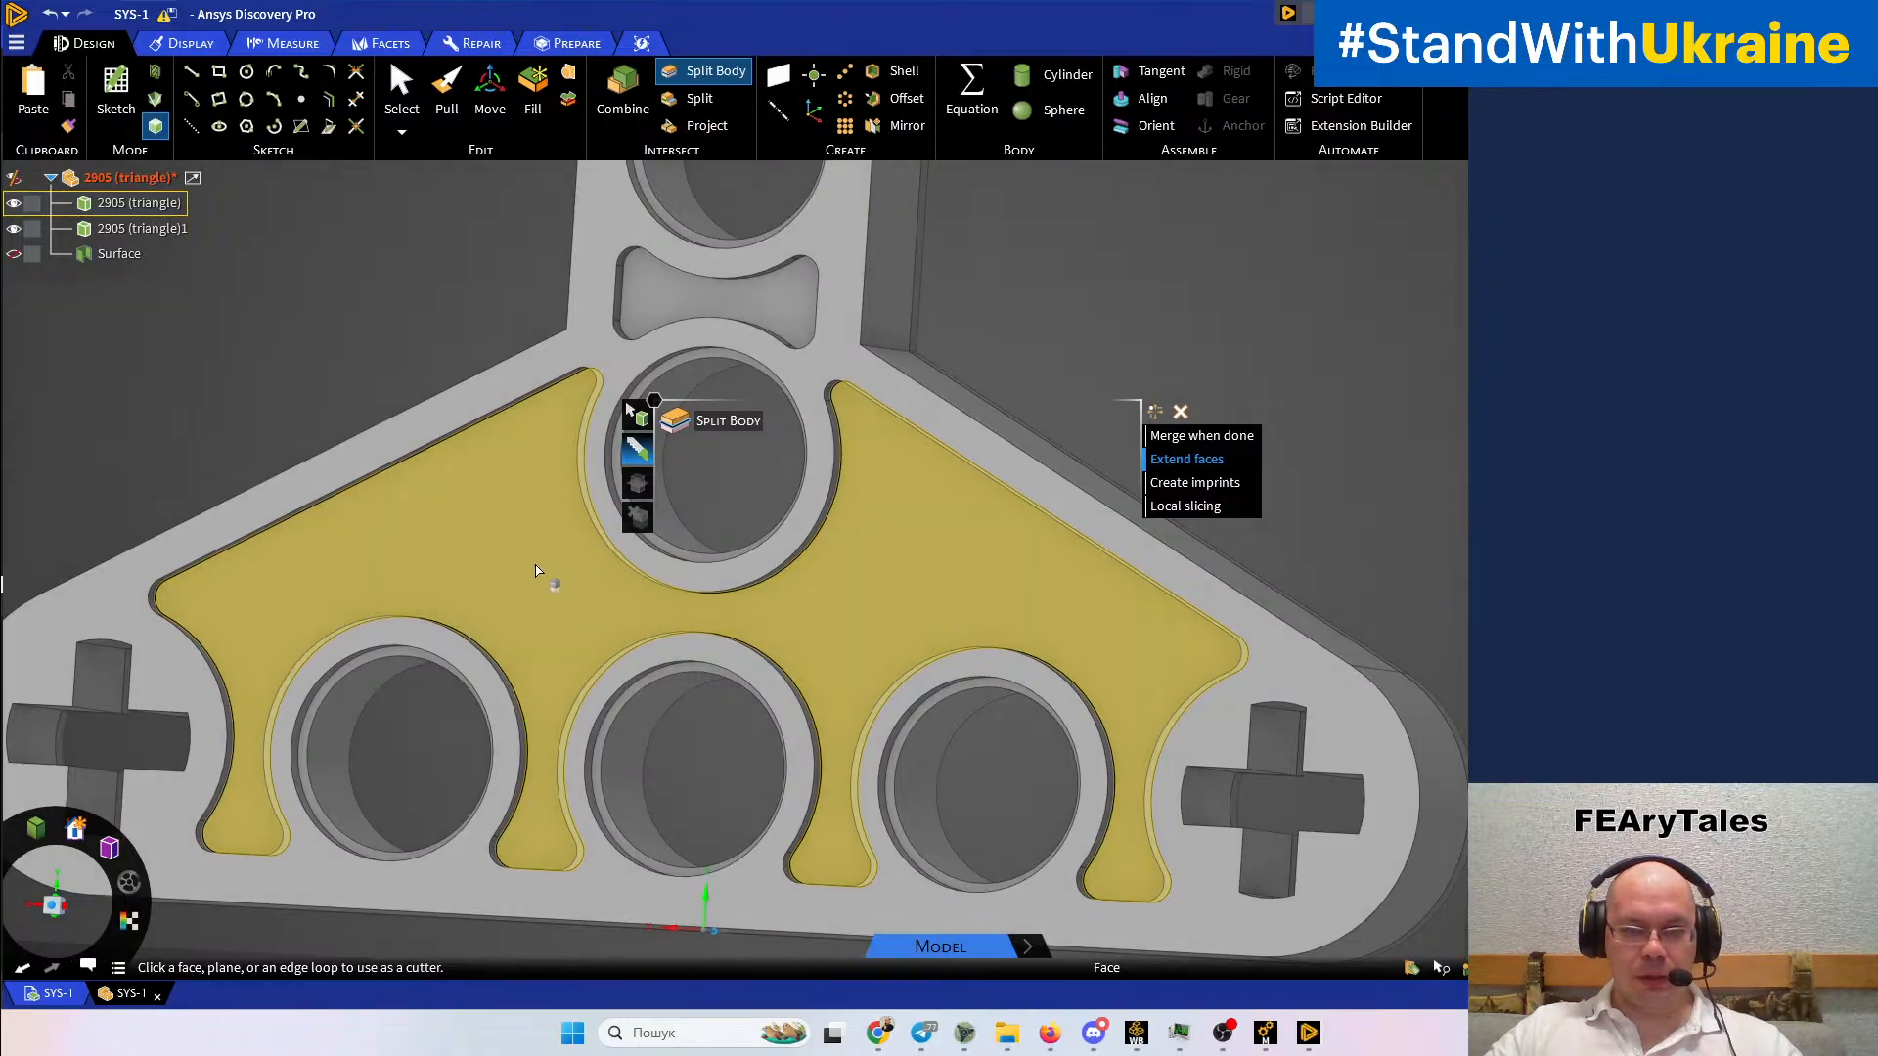
pyautogui.click(536, 571)
pyautogui.scroll(-5, 536, 571)
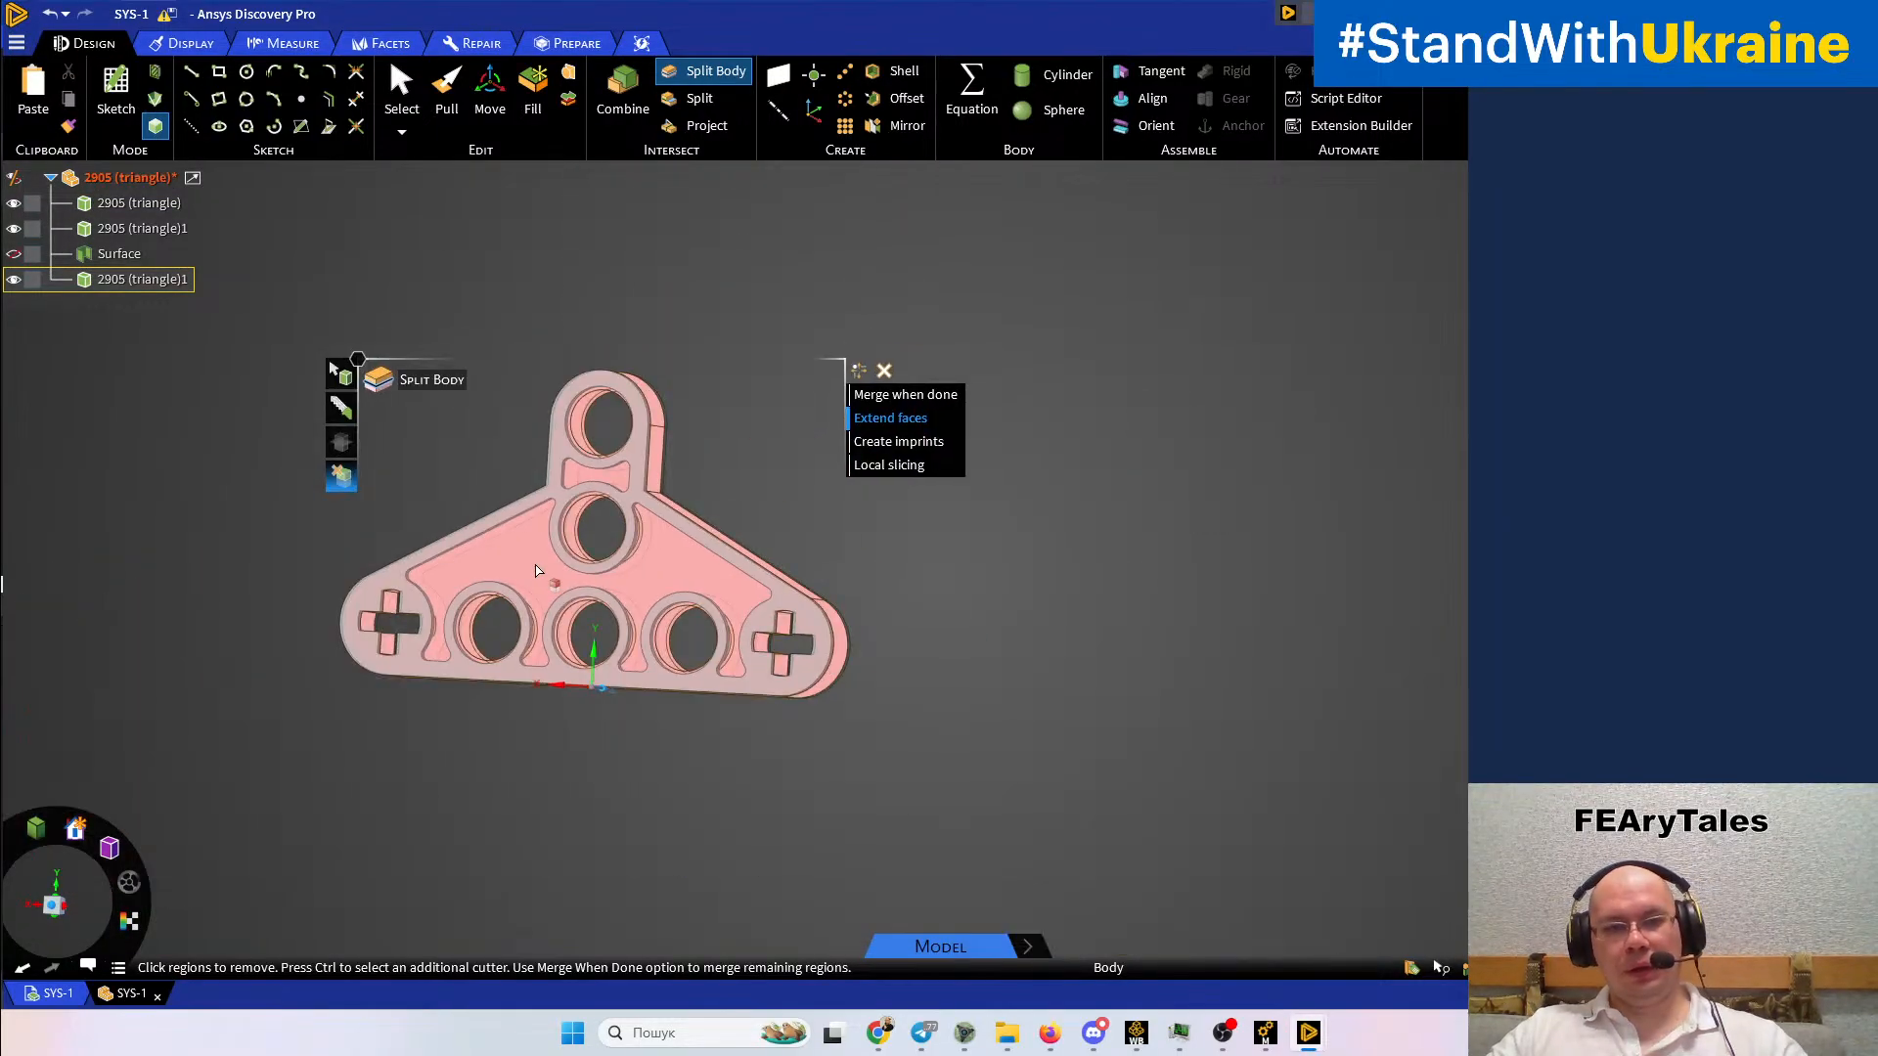
pyautogui.press('Escape')
# Examine the cut face of the split triangle at the pocket level and its outer side edges
pyautogui.moveTo(629, 585); pyautogui.dragTo(614, 533, button='middle')
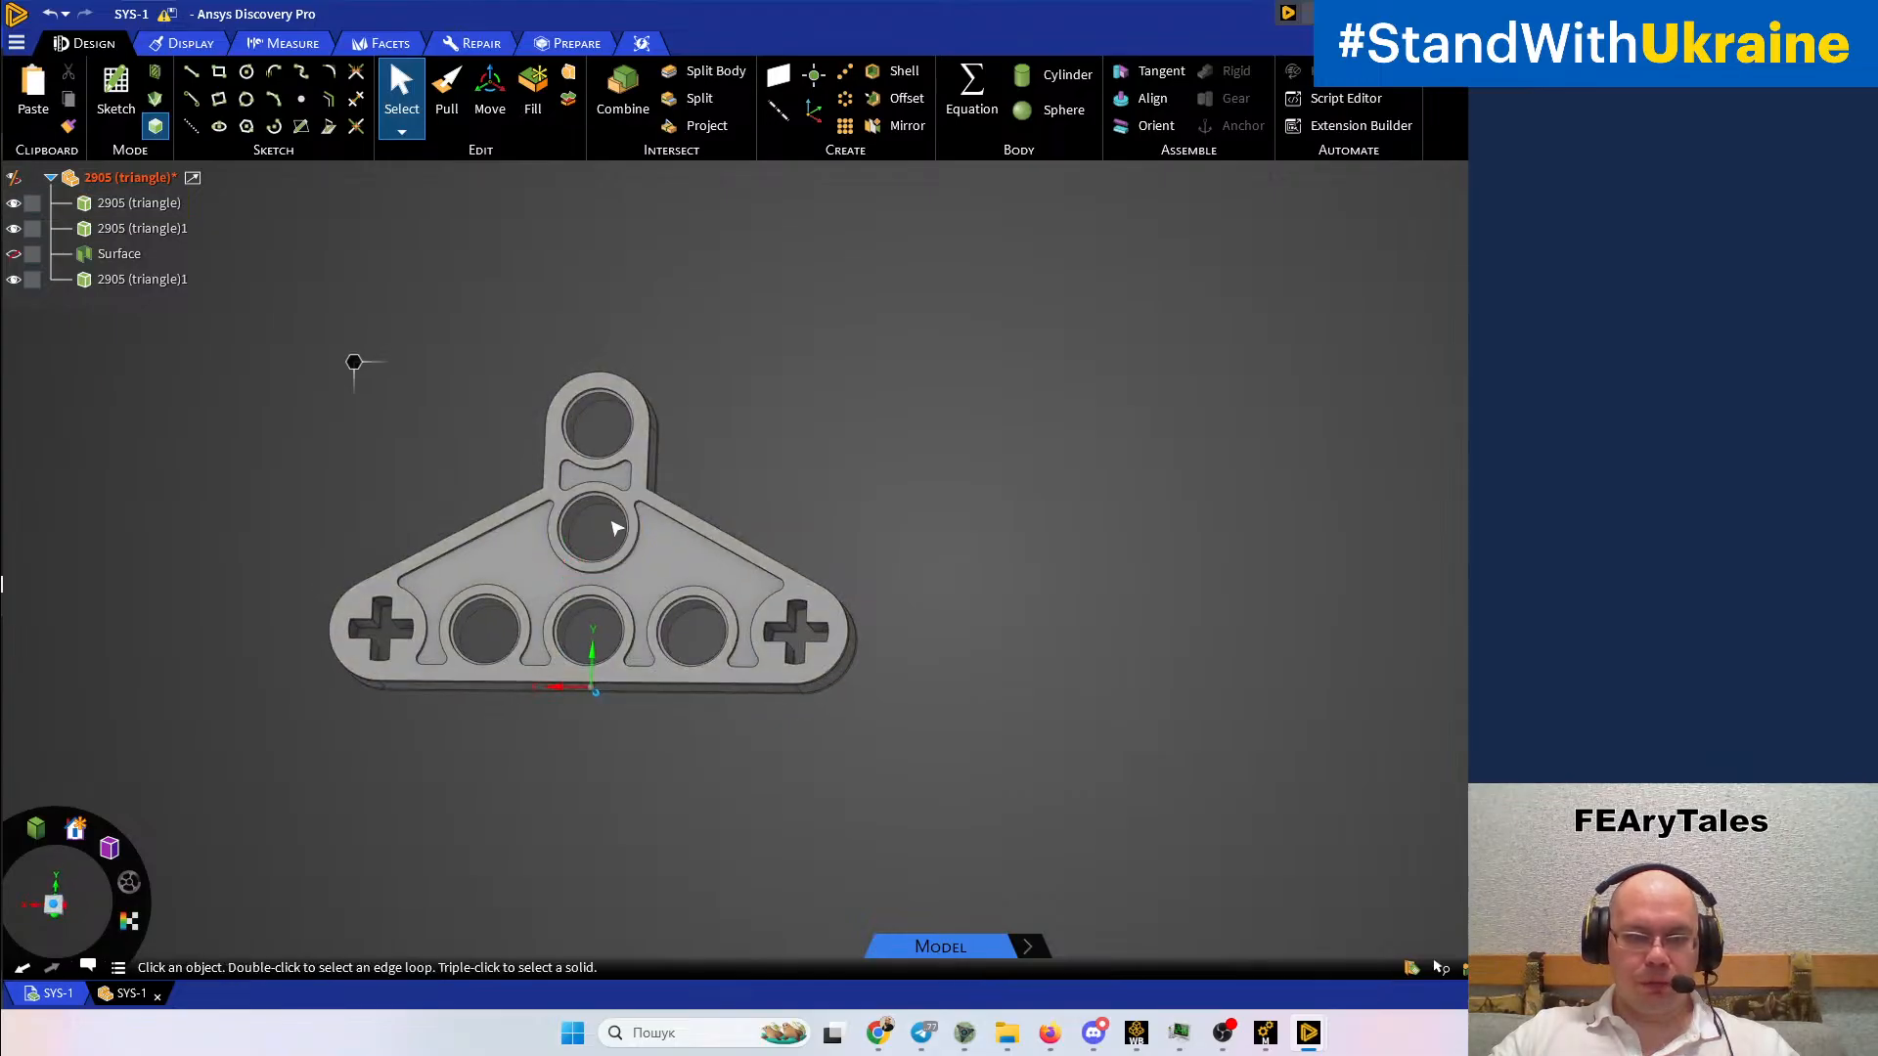
pyautogui.scroll(5, 614, 528)
pyautogui.click(613, 551)
pyautogui.moveTo(650, 523); pyautogui.dragTo(776, 431, button='middle')
pyautogui.click(741, 447)
pyautogui.click(911, 386)
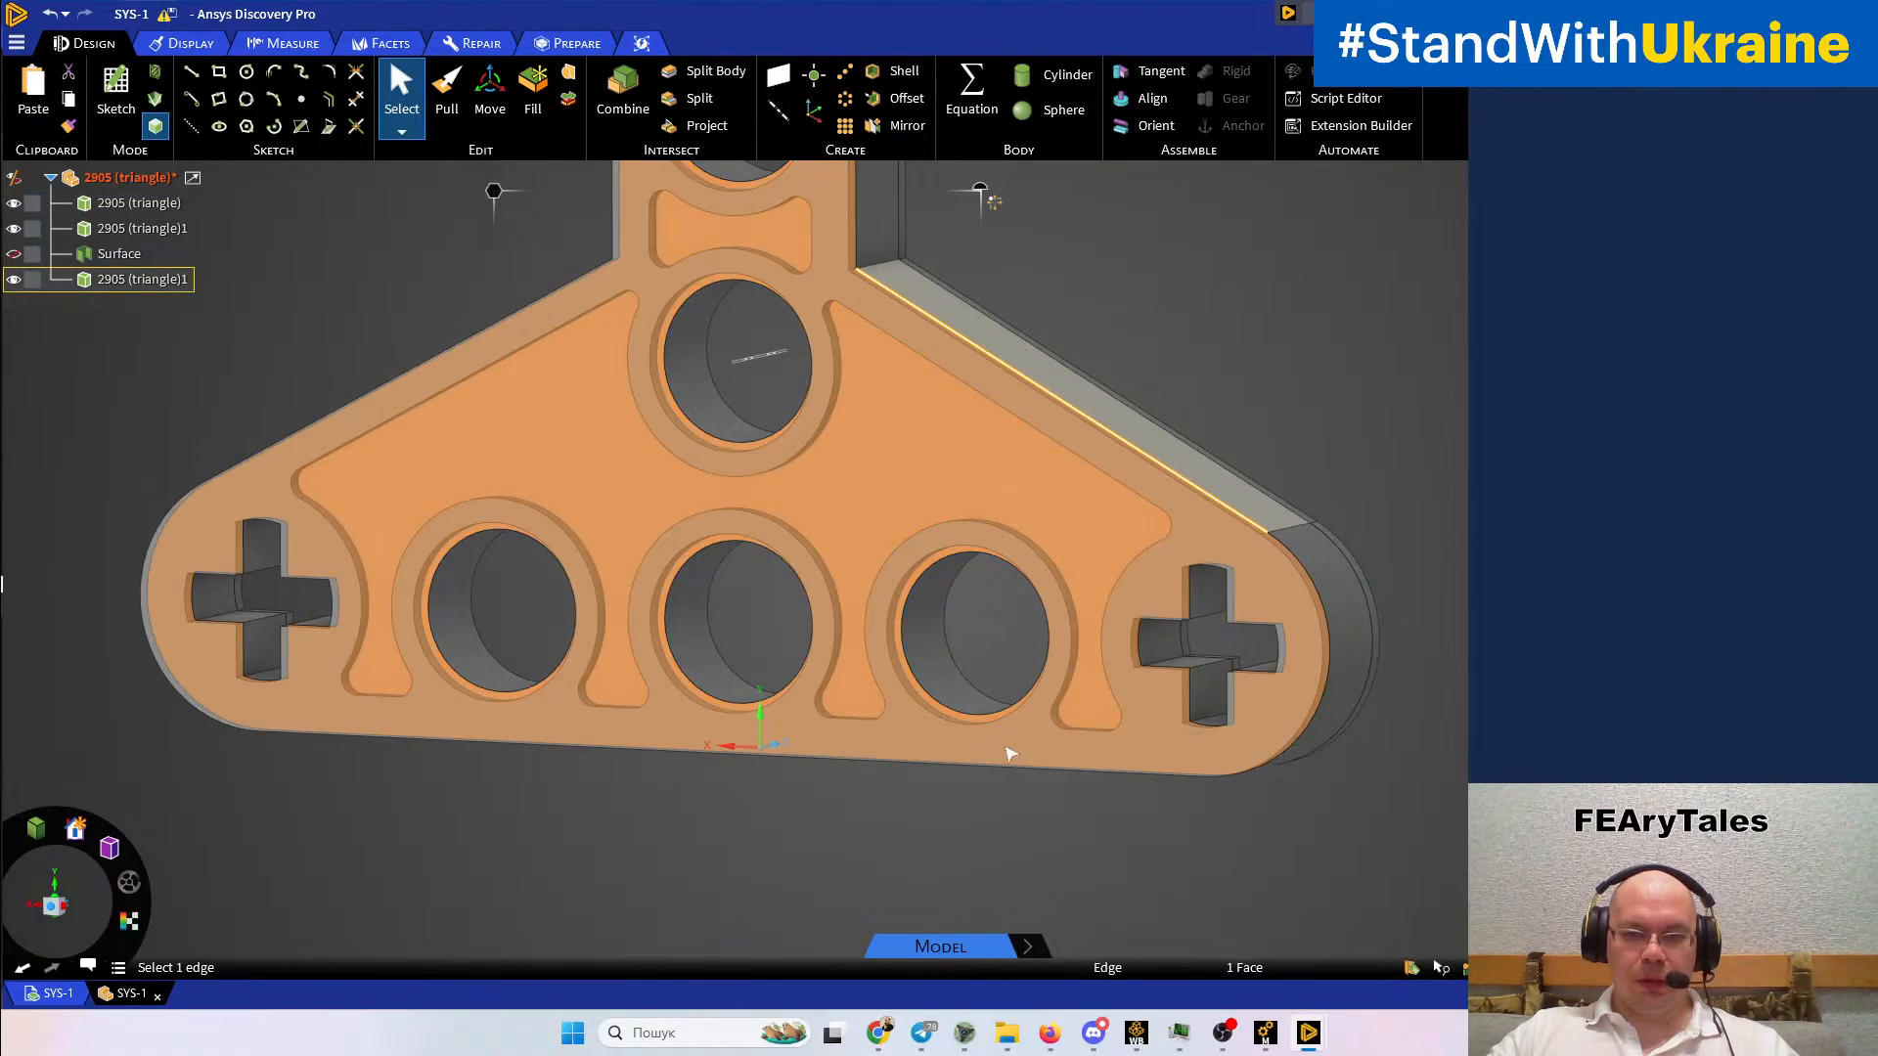
pyautogui.keyDown('ctrl'); pyautogui.moveTo(893, 568); pyautogui.dragTo(946, 616, button='middle'); pyautogui.keyUp('ctrl')
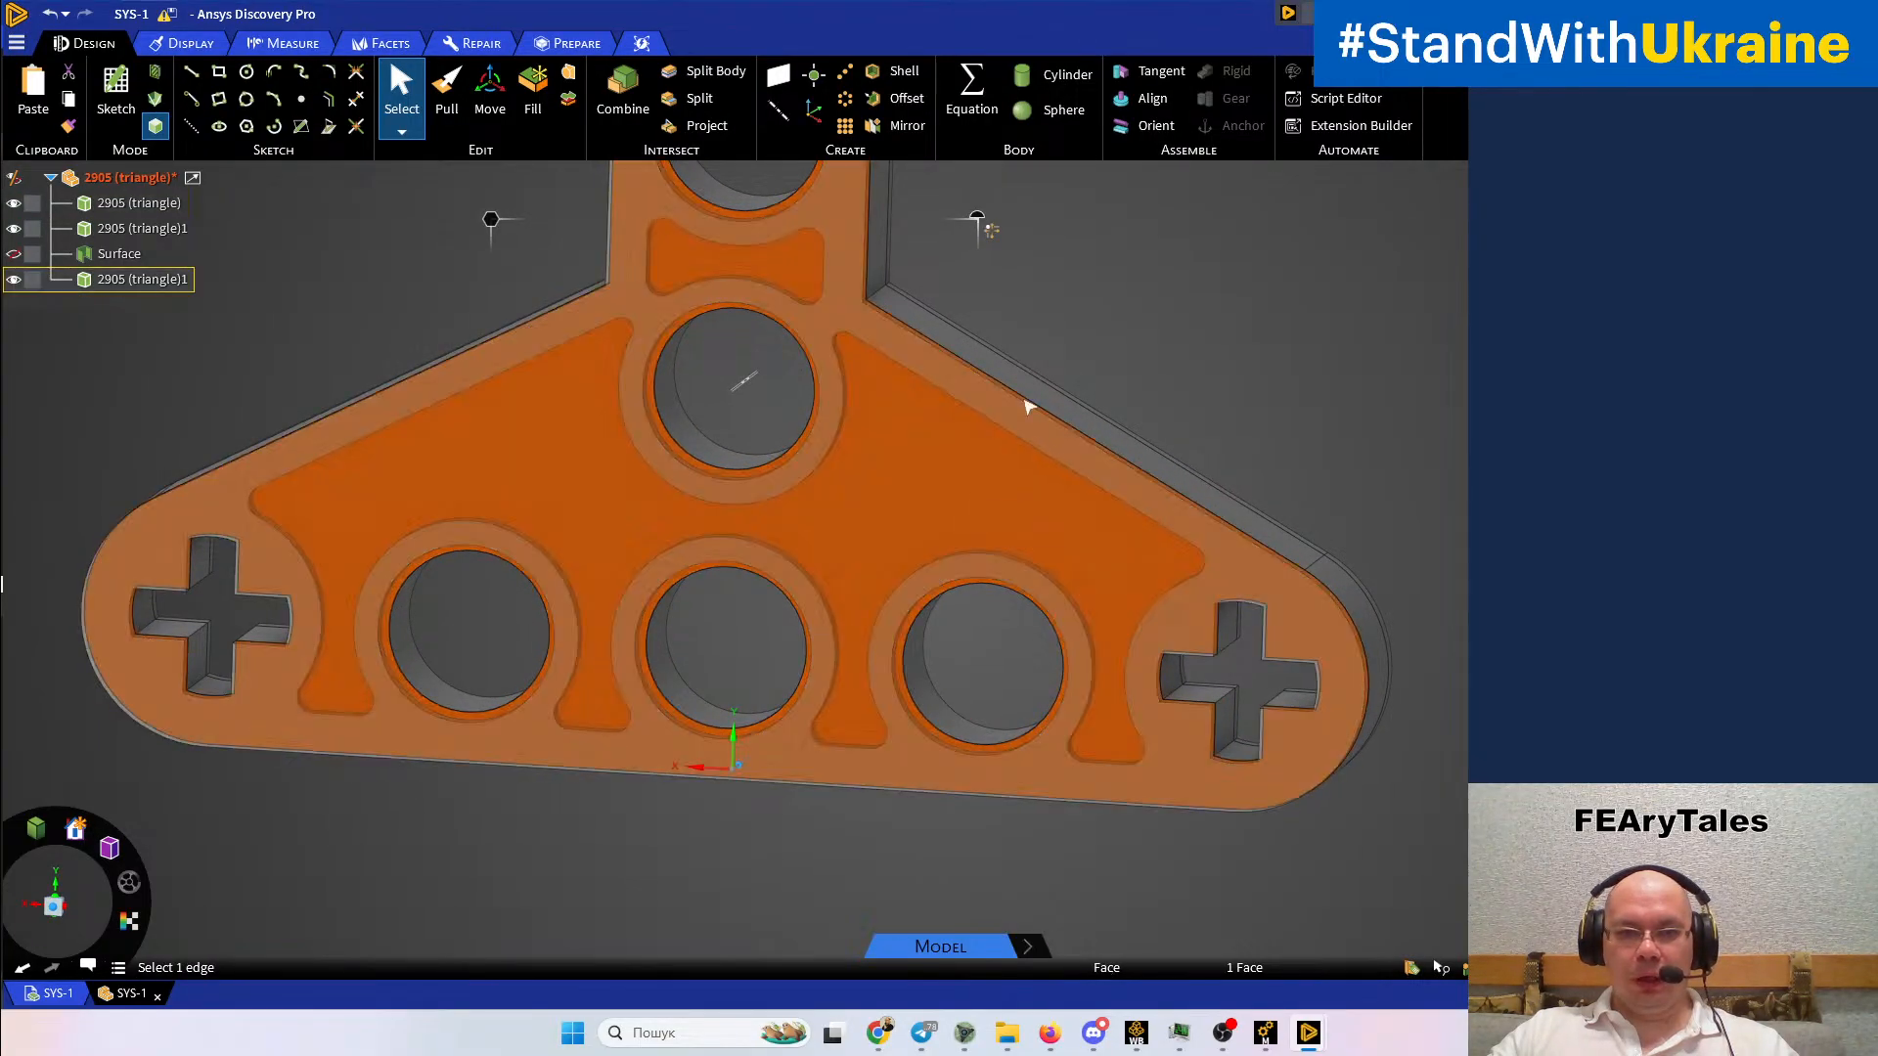
# Duplicate the hidden pocket surface and select the visible copy for Pull
pyautogui.click(118, 255)
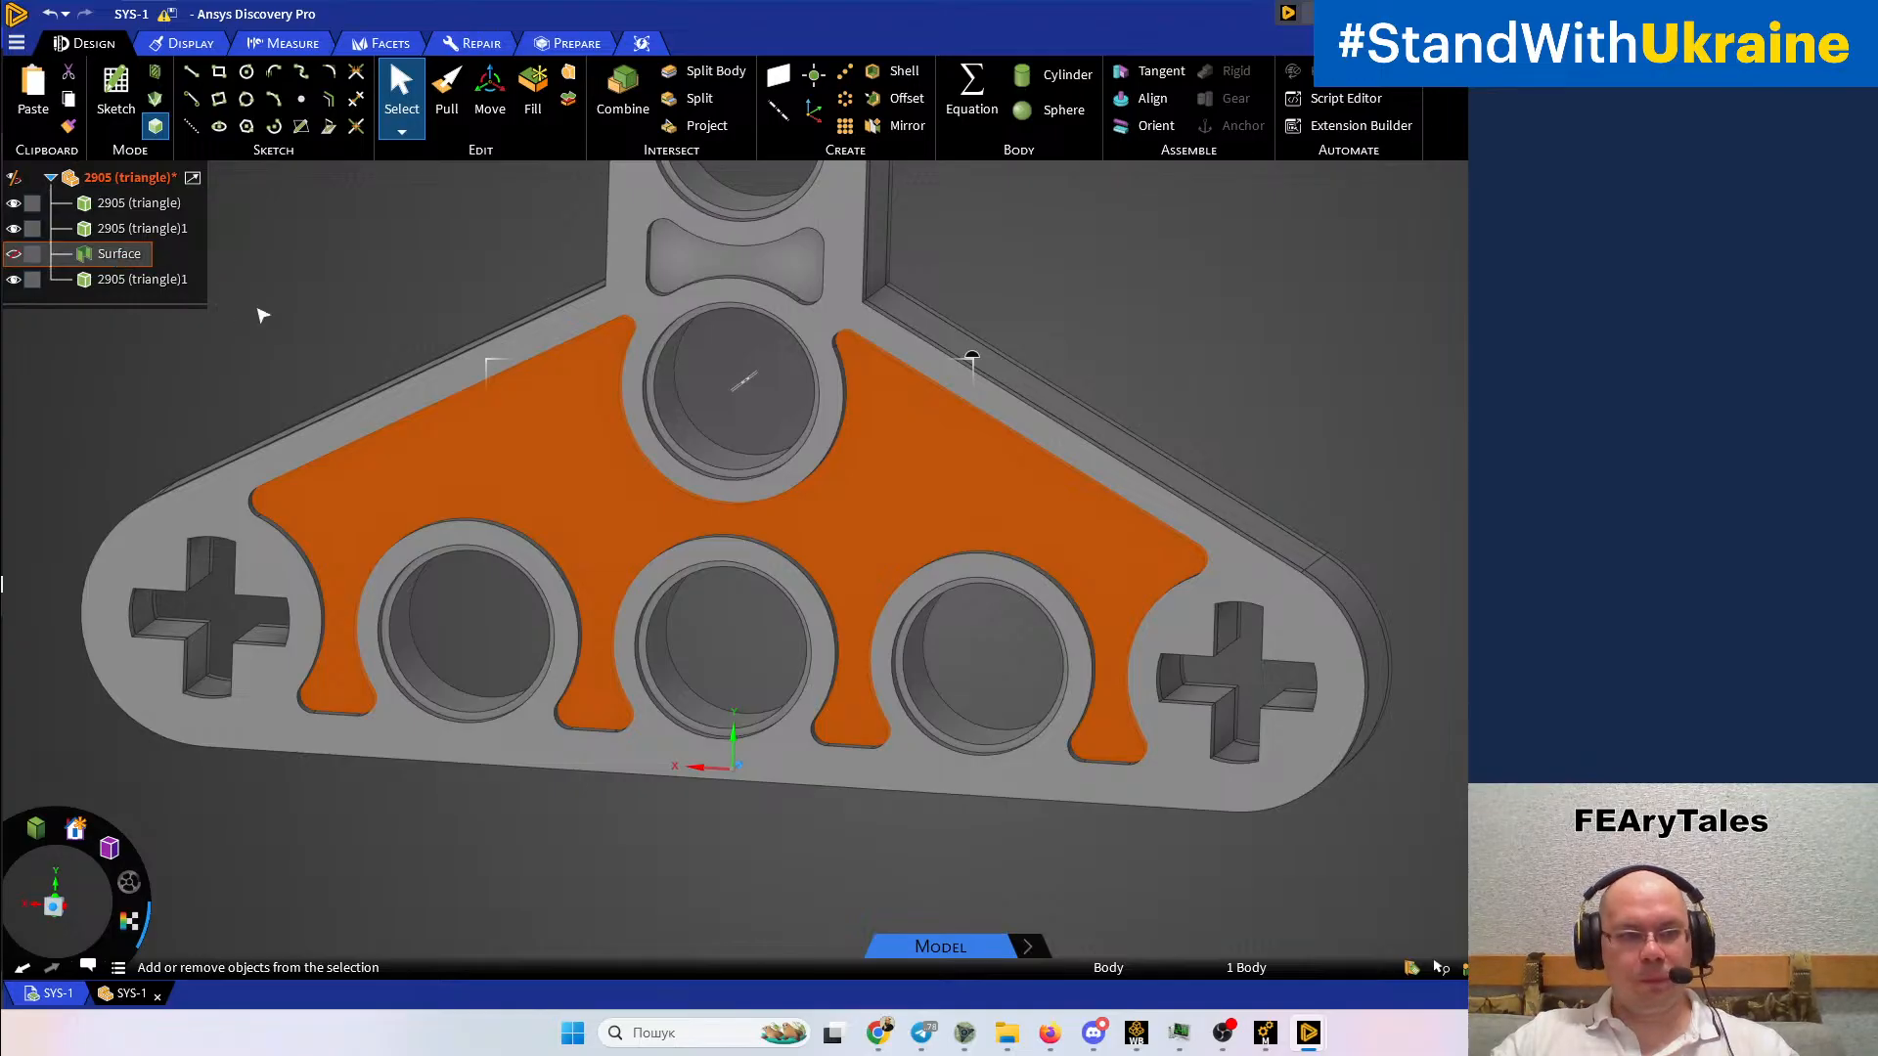
pyautogui.hotkey('ctrl', 'v')
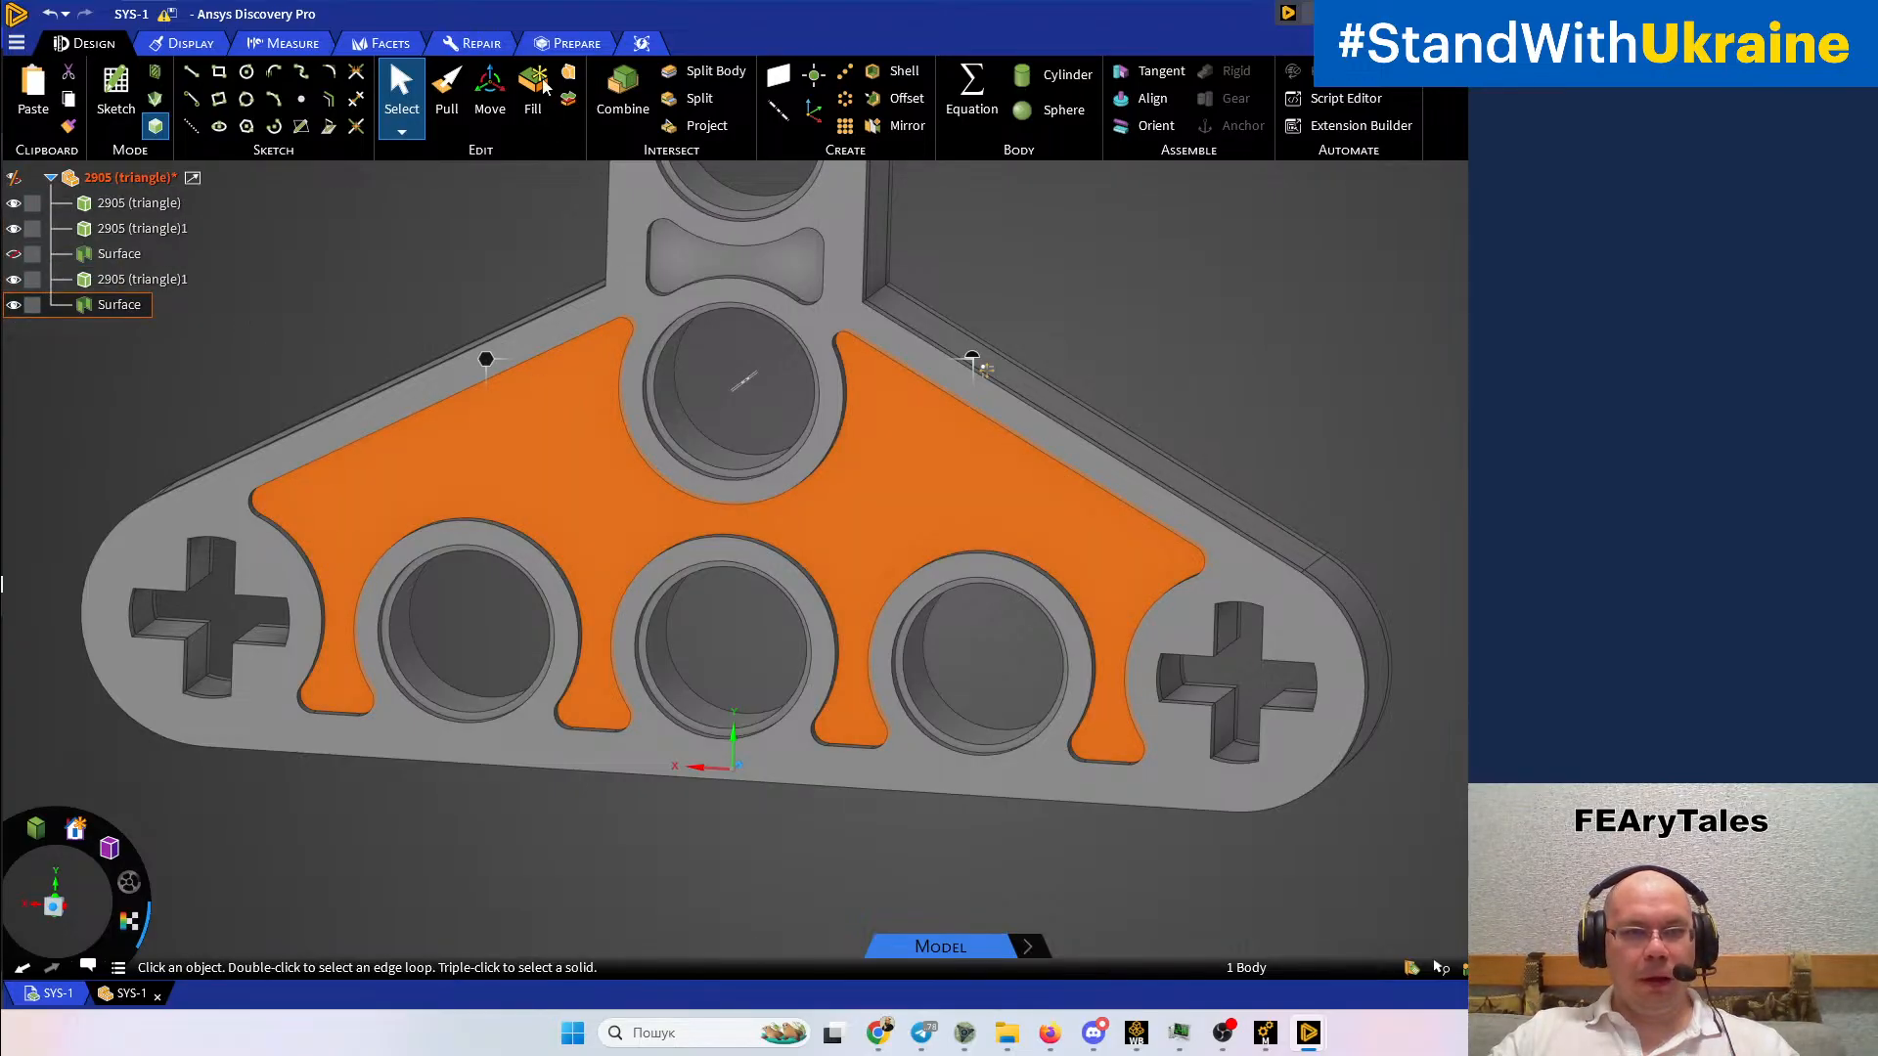
pyautogui.click(455, 108)
pyautogui.click(442, 439)
pyautogui.moveTo(442, 438); pyautogui.dragTo(480, 445, button='middle')
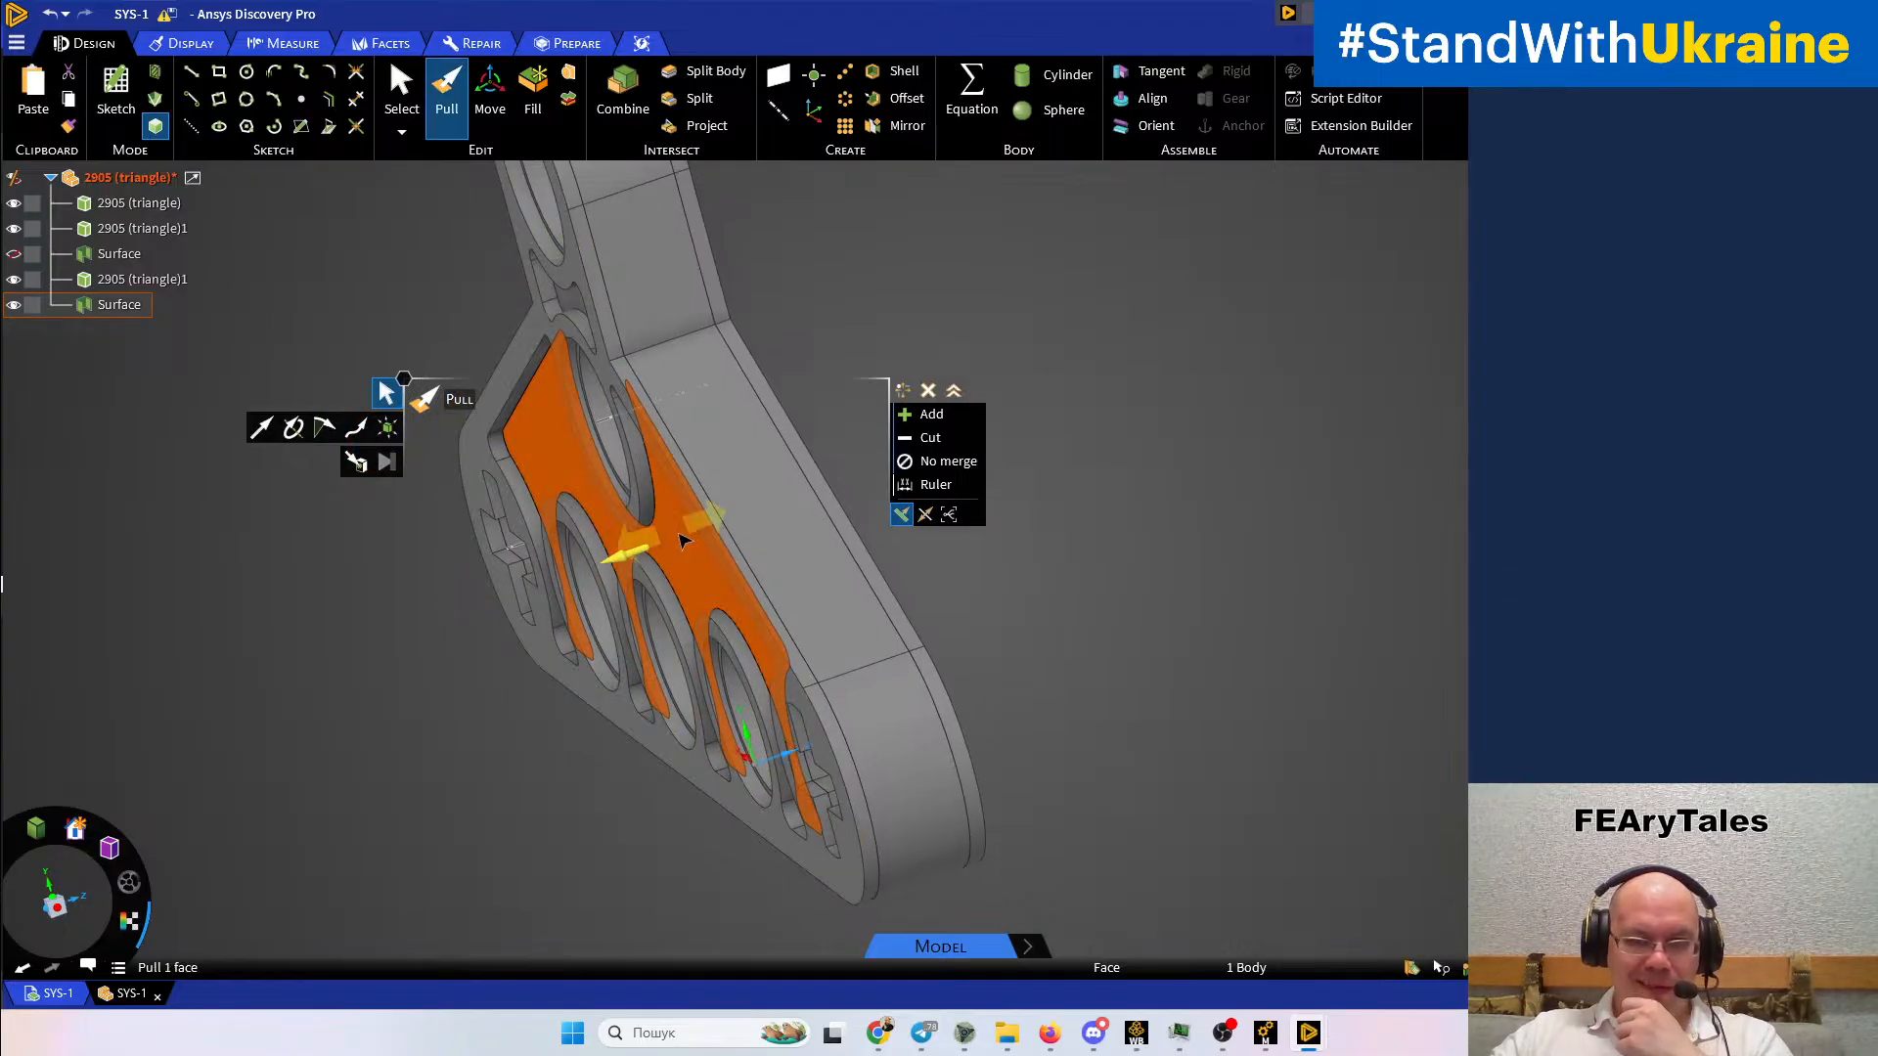
# Try to pull the copied pocket surface about 9.3 mm through the triangle's thickness, and undo the pull
pyautogui.moveTo(847, 493); pyautogui.dragTo(978, 472)
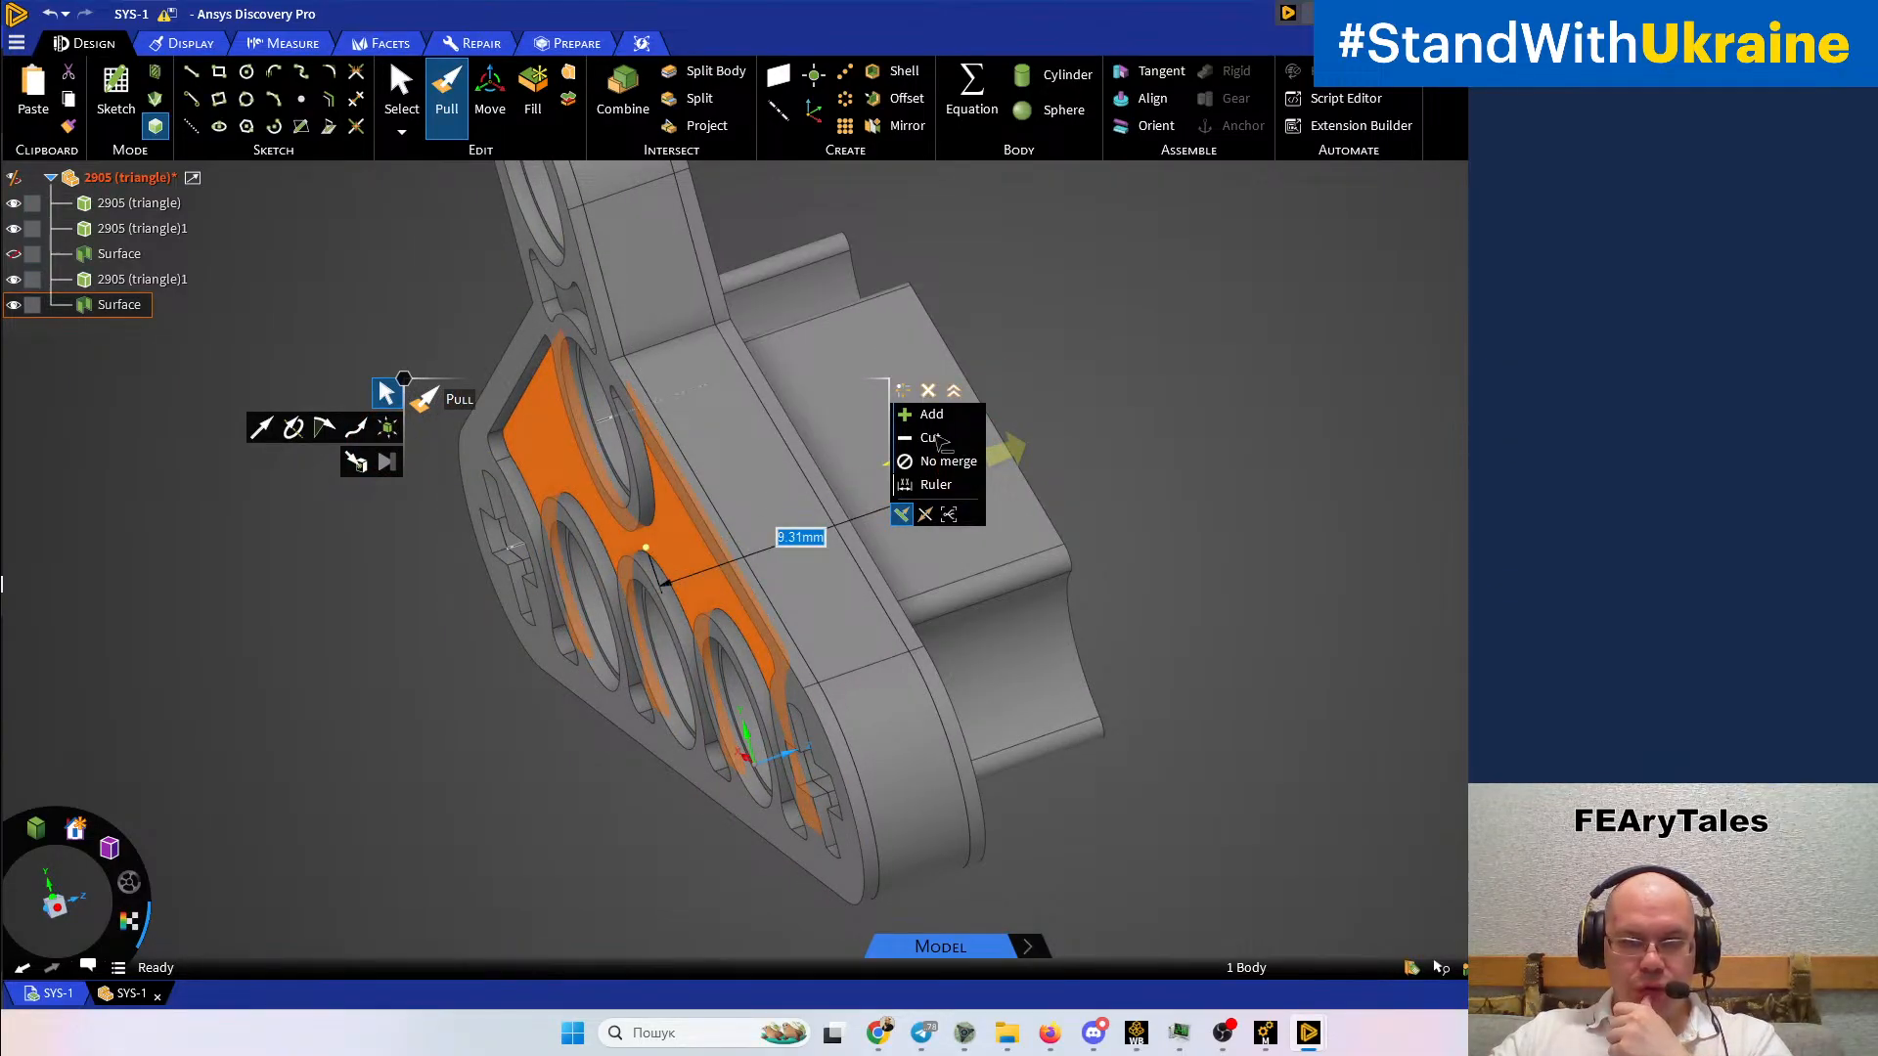
pyautogui.click(936, 442)
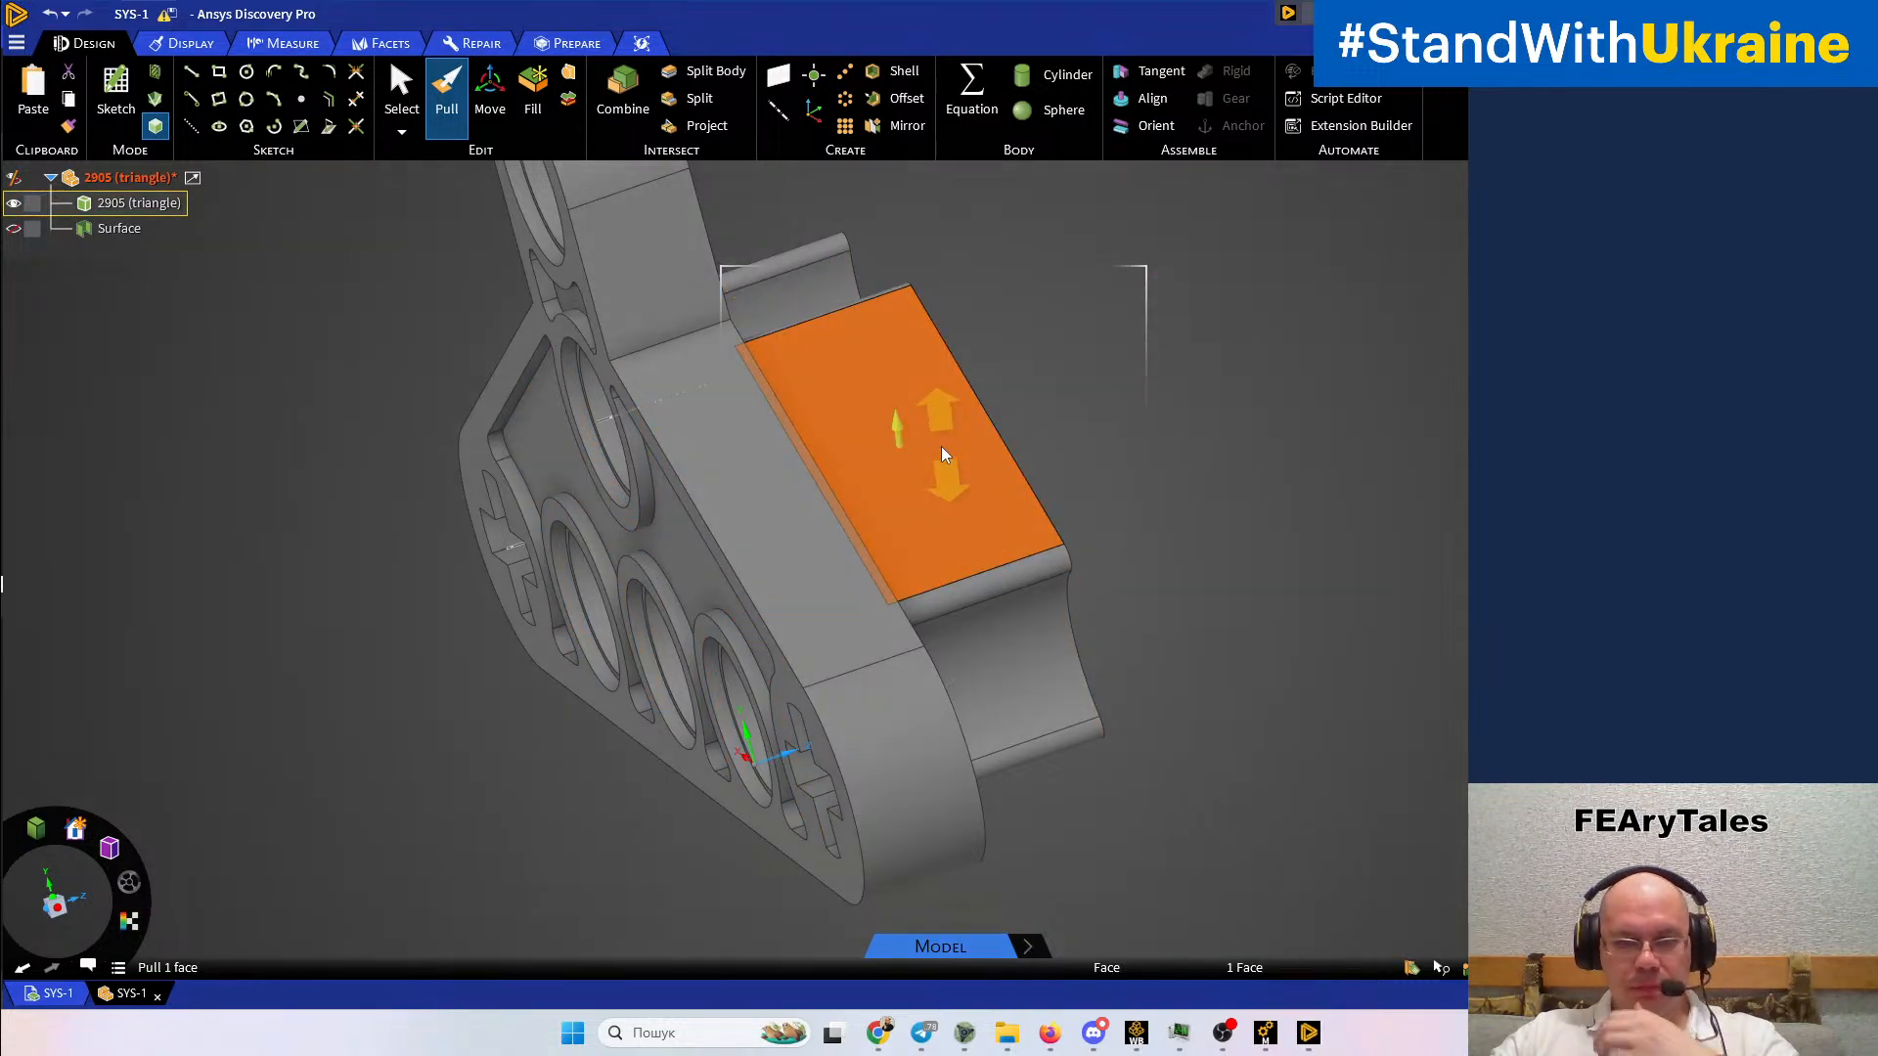
pyautogui.hotkey('ctrl', 'z')
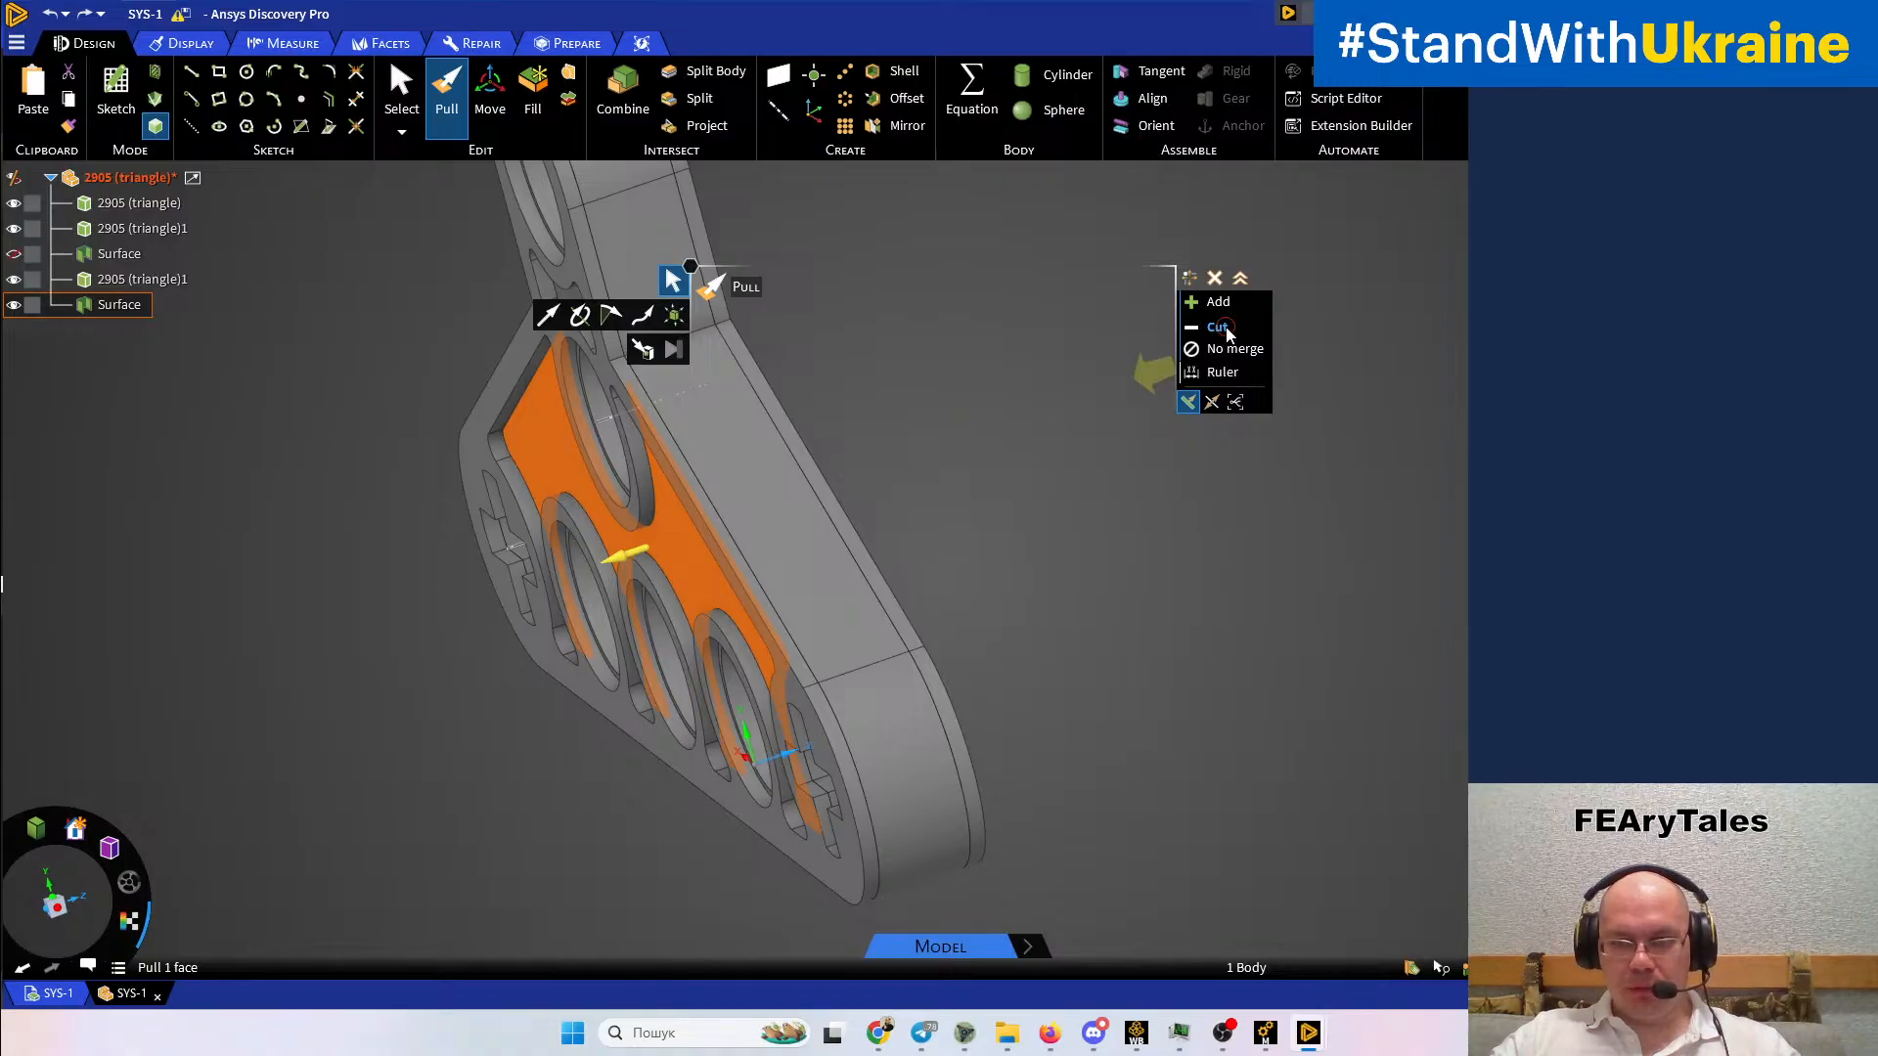
# Pull the copied pocket surface about 8.7 mm through the triangle with the Cut option to remove the pocket-shaped web
pyautogui.click(802, 561)
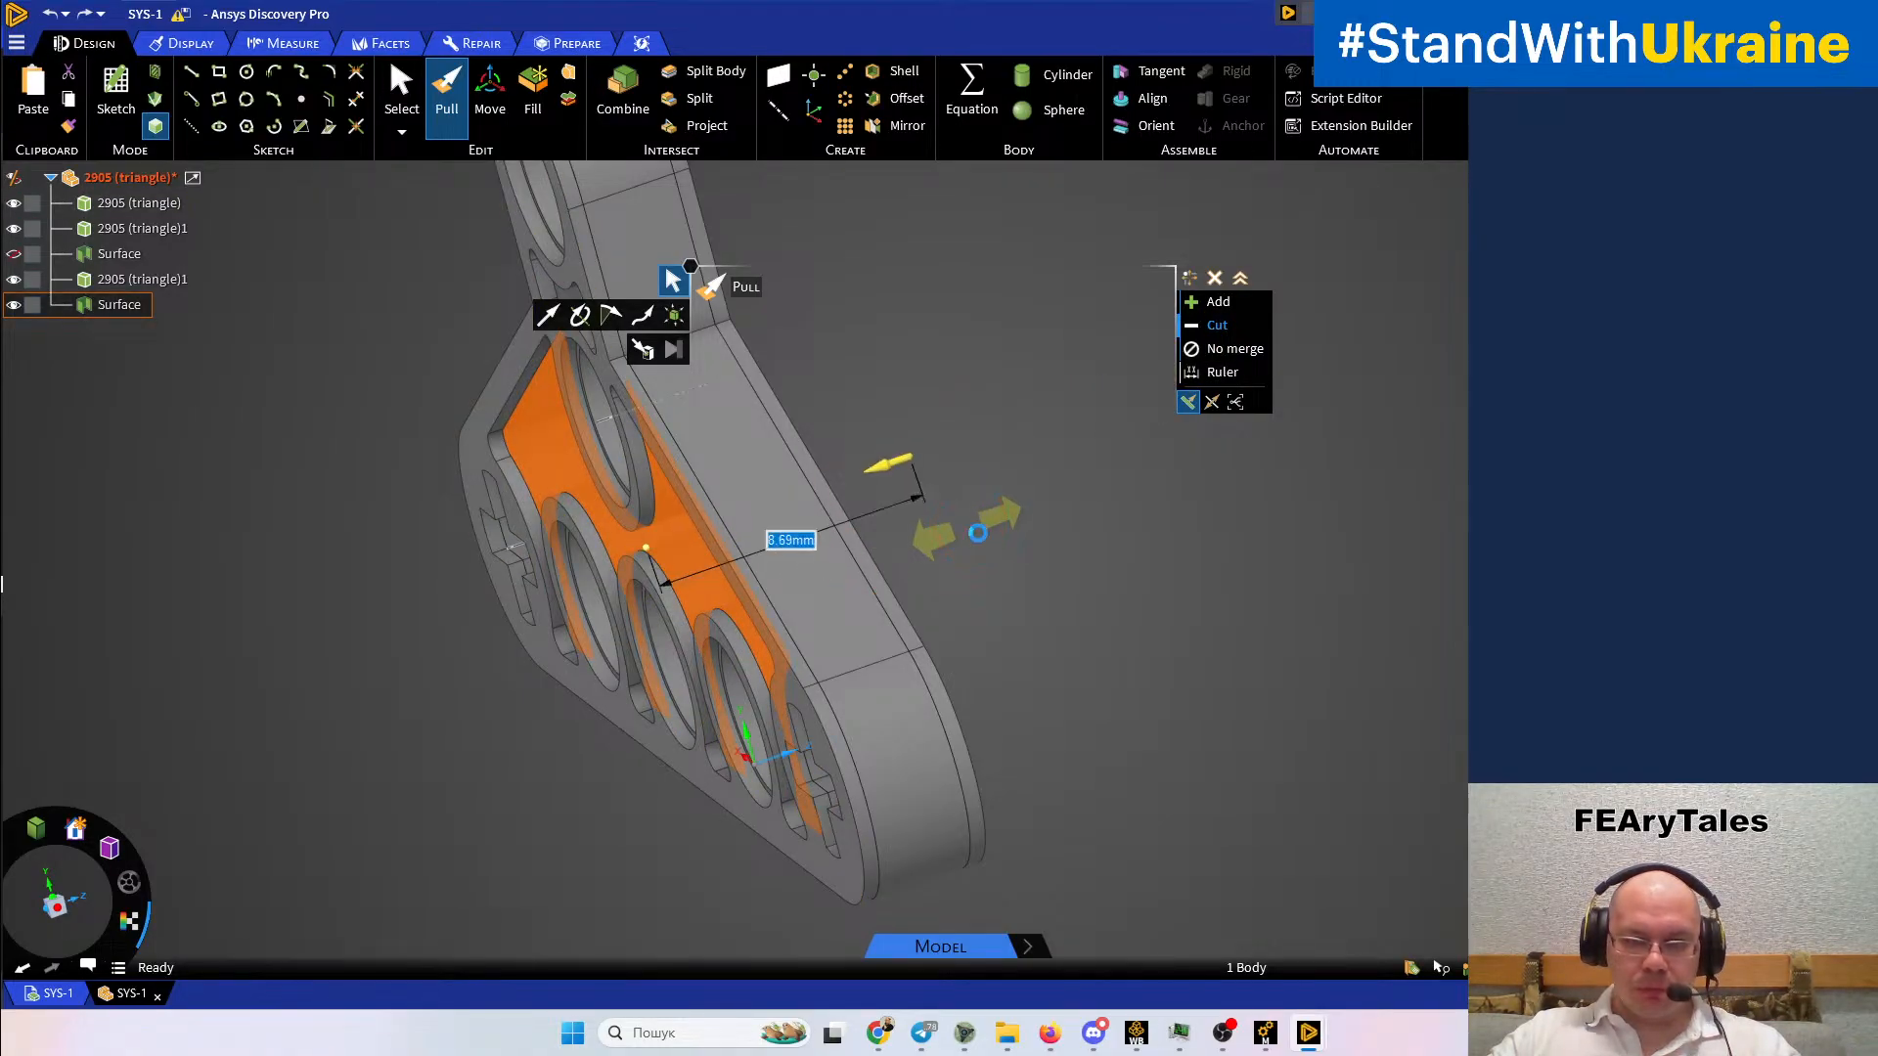
pyautogui.moveTo(1051, 566); pyautogui.dragTo(1041, 563)
pyautogui.moveTo(1041, 563); pyautogui.dragTo(1163, 570, button='middle')
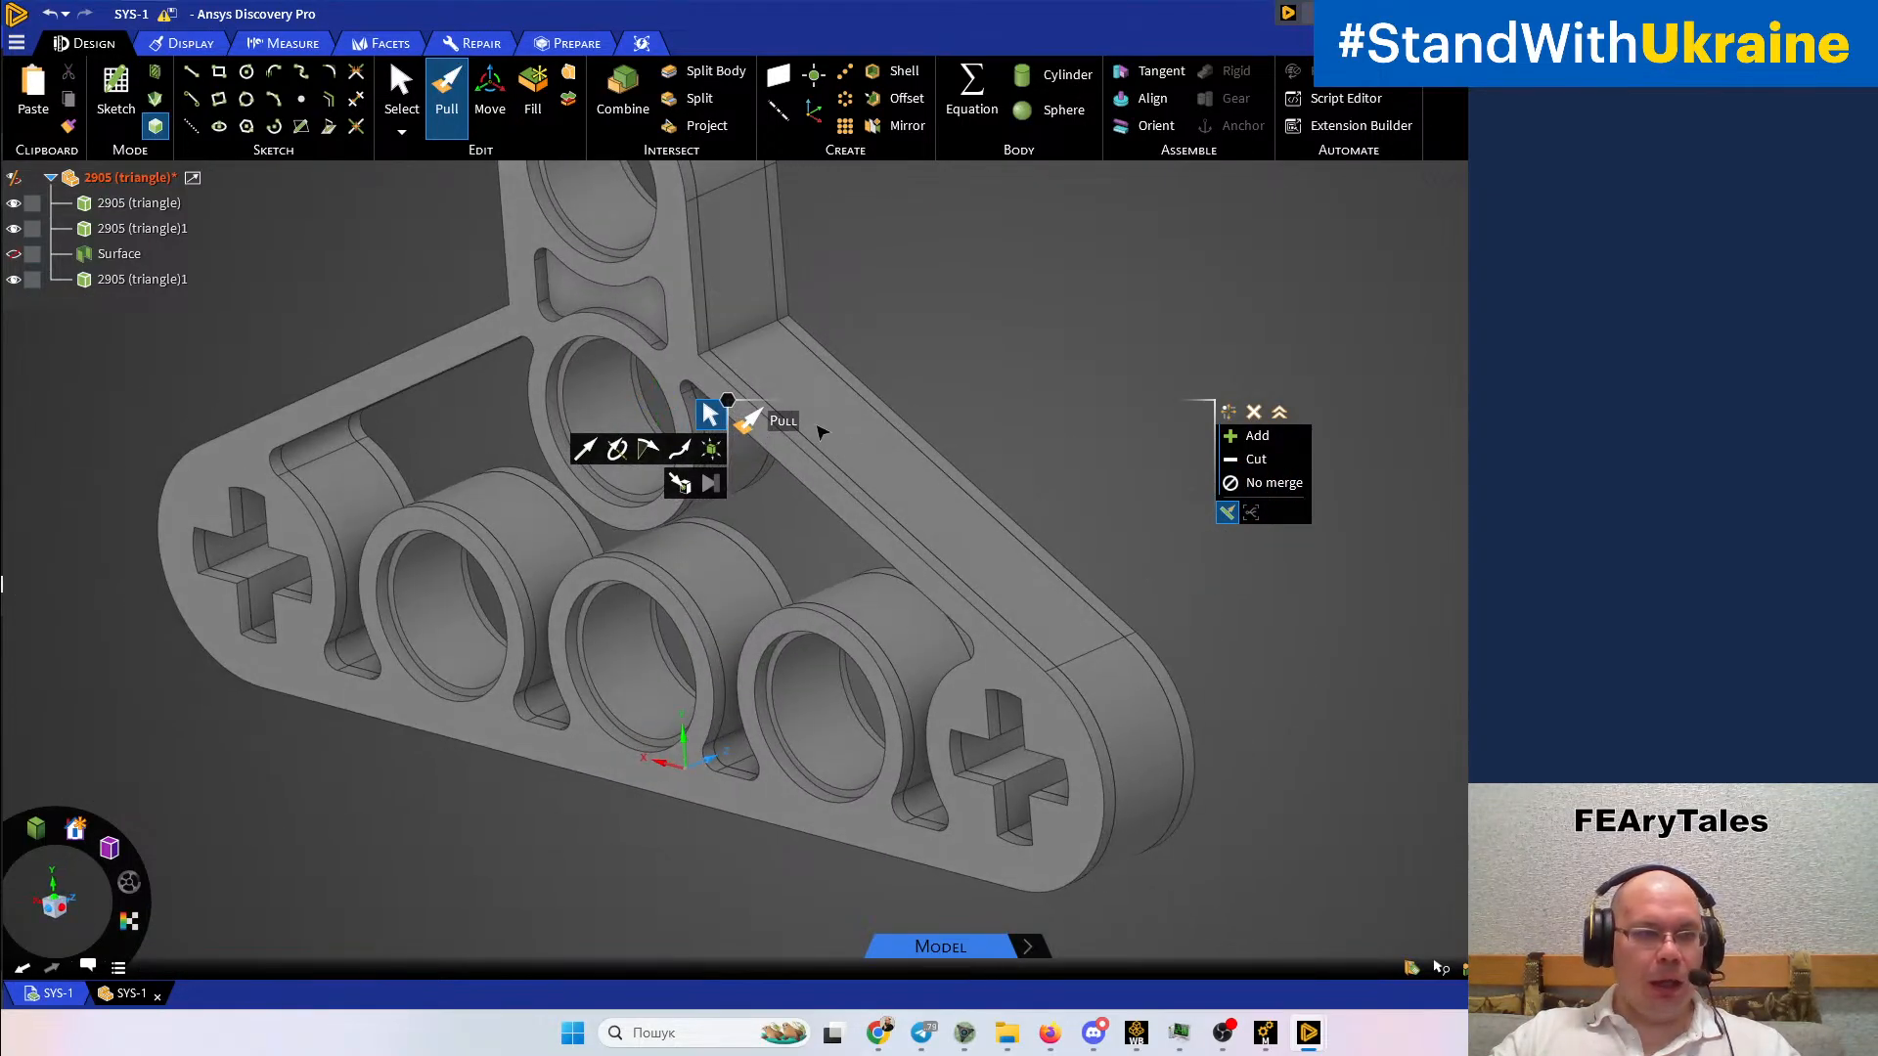
# Show the hidden pocket surface and pull it up to the ring-shaped counterbore face with No merge to form a separate solid
pyautogui.click(14, 254)
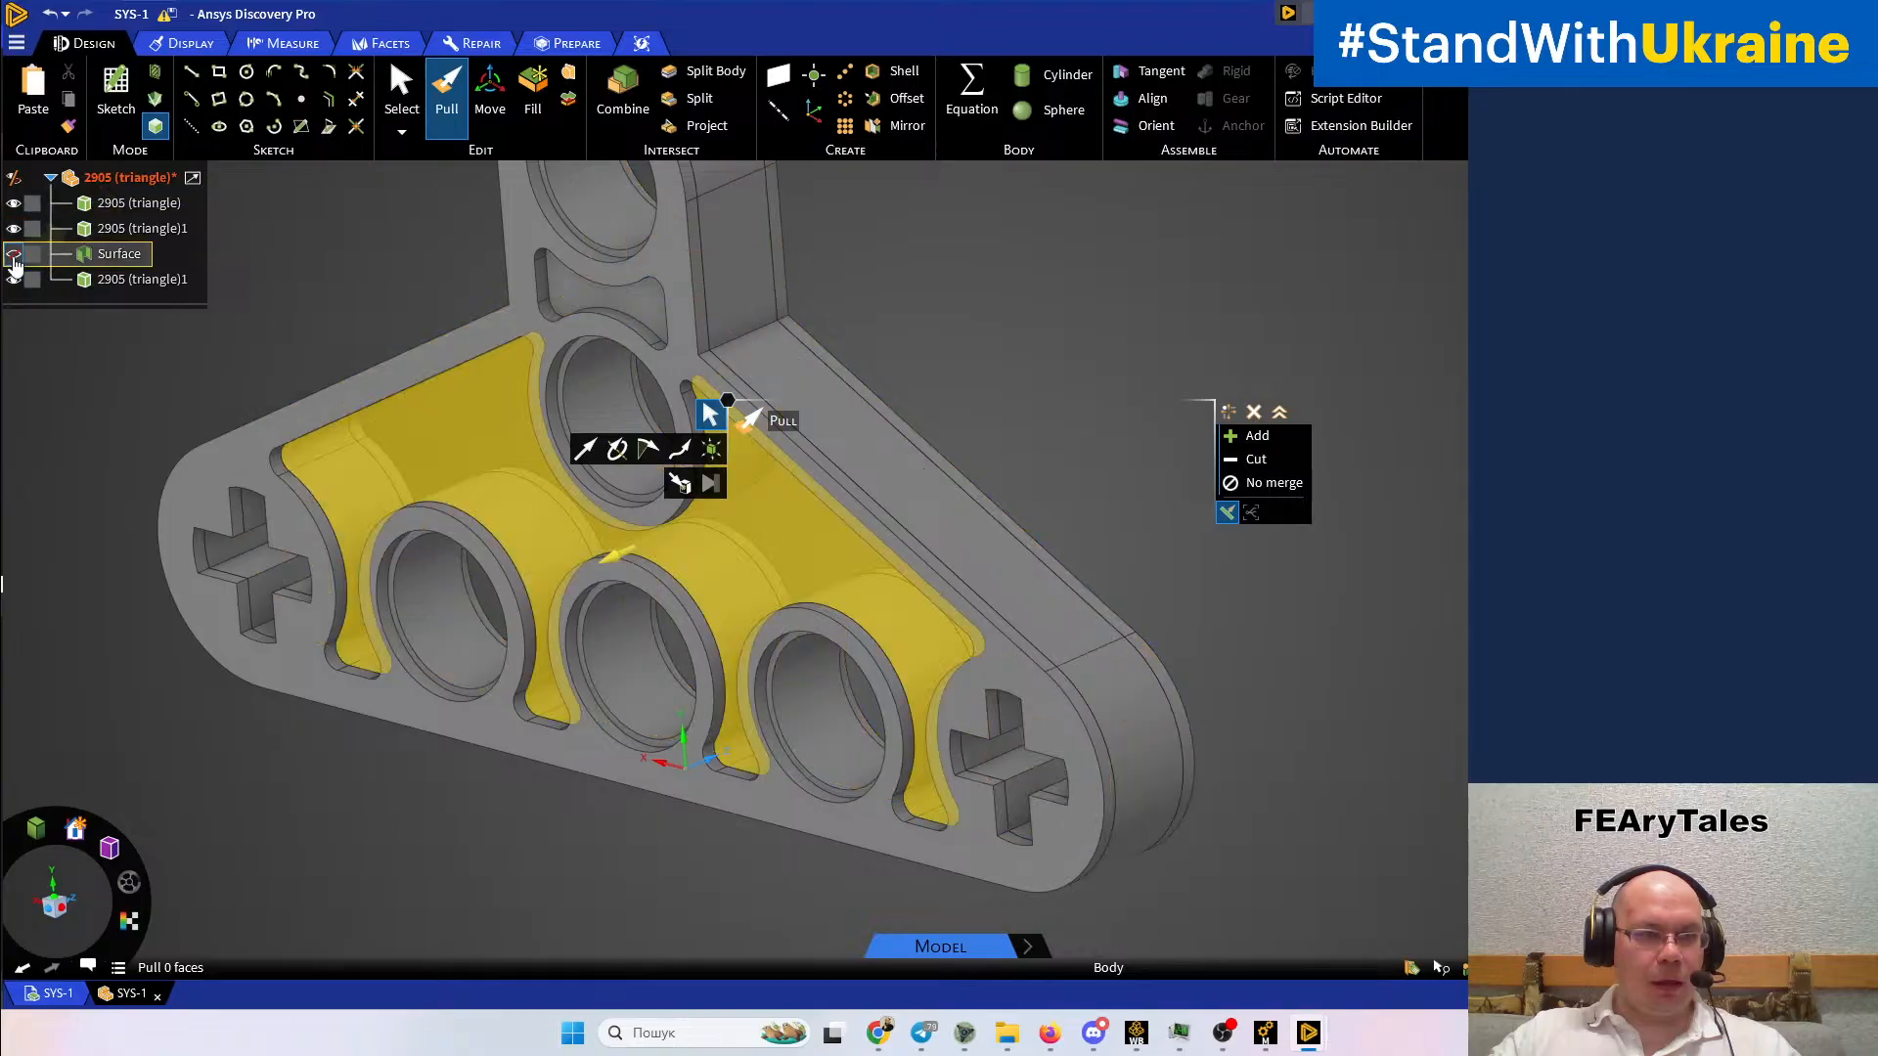
pyautogui.click(115, 255)
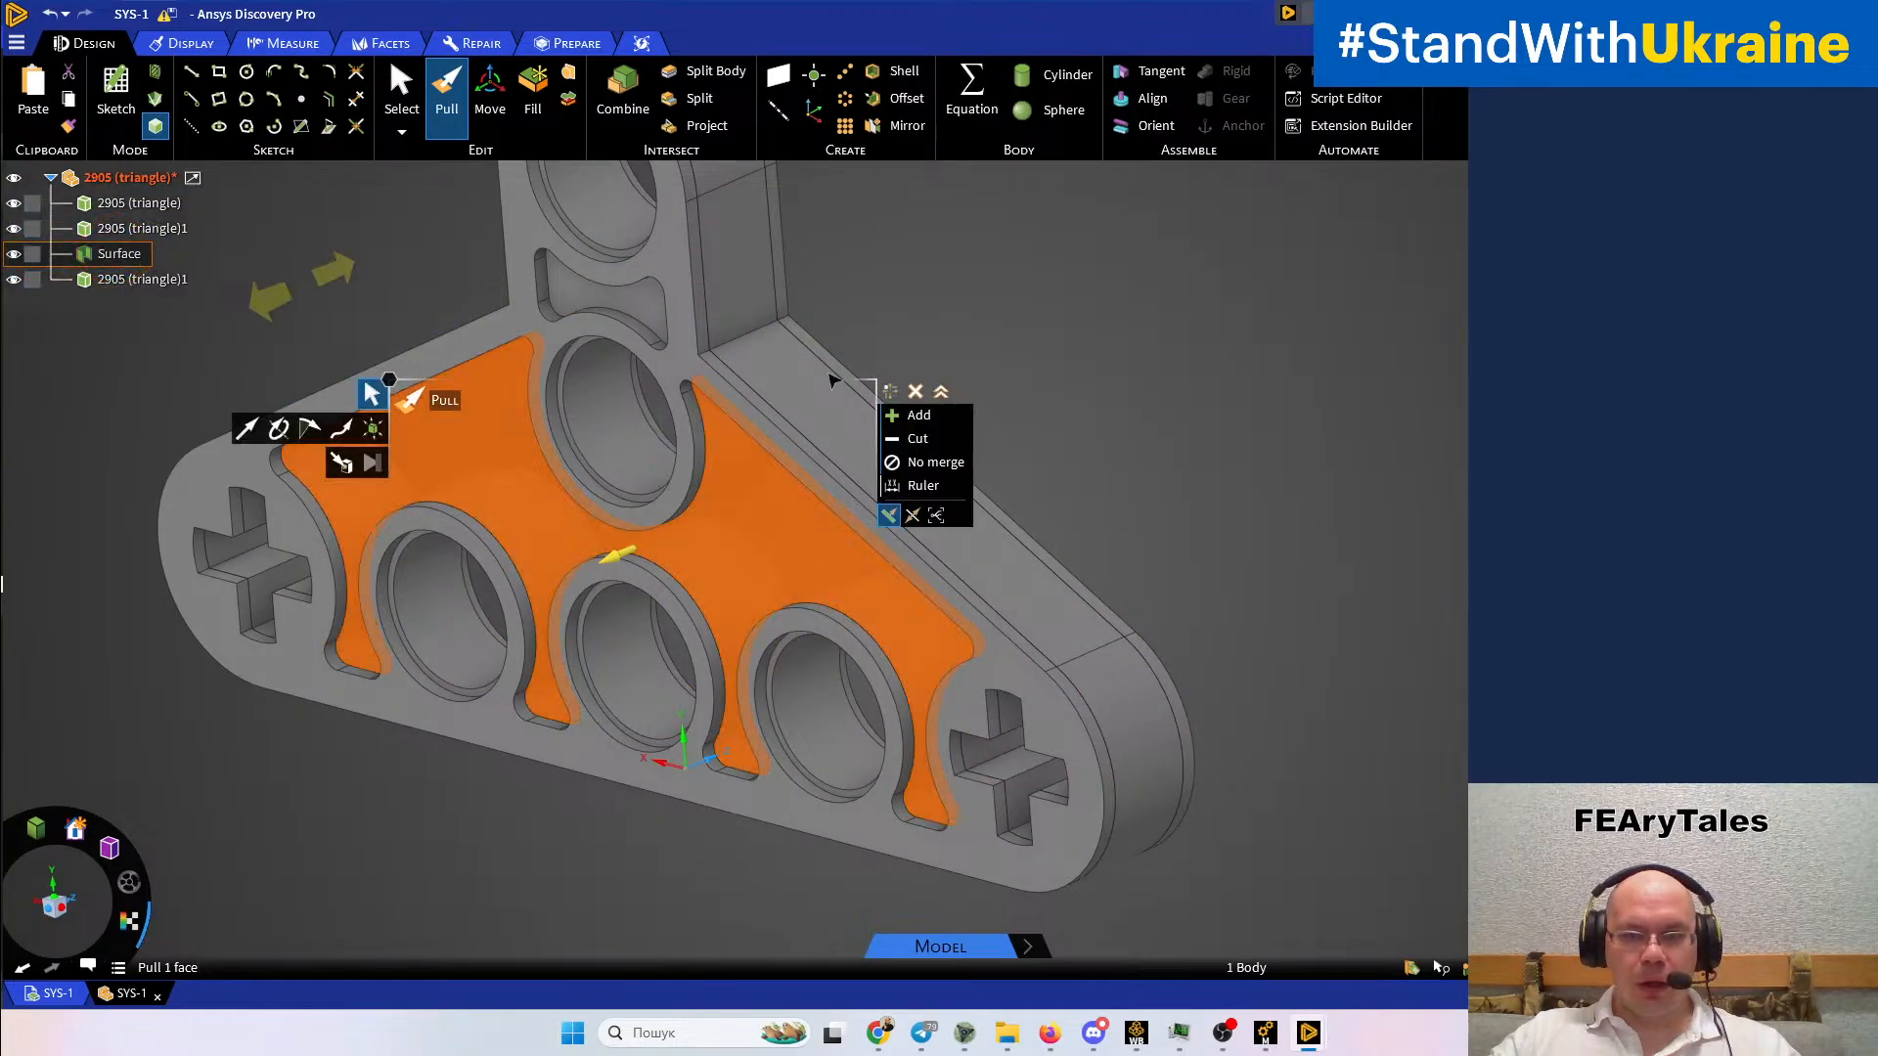
pyautogui.moveTo(1194, 536); pyautogui.dragTo(890, 685, button='middle')
pyautogui.click(417, 406)
pyautogui.scroll(4, 851, 709)
pyautogui.scroll(5, 834, 717)
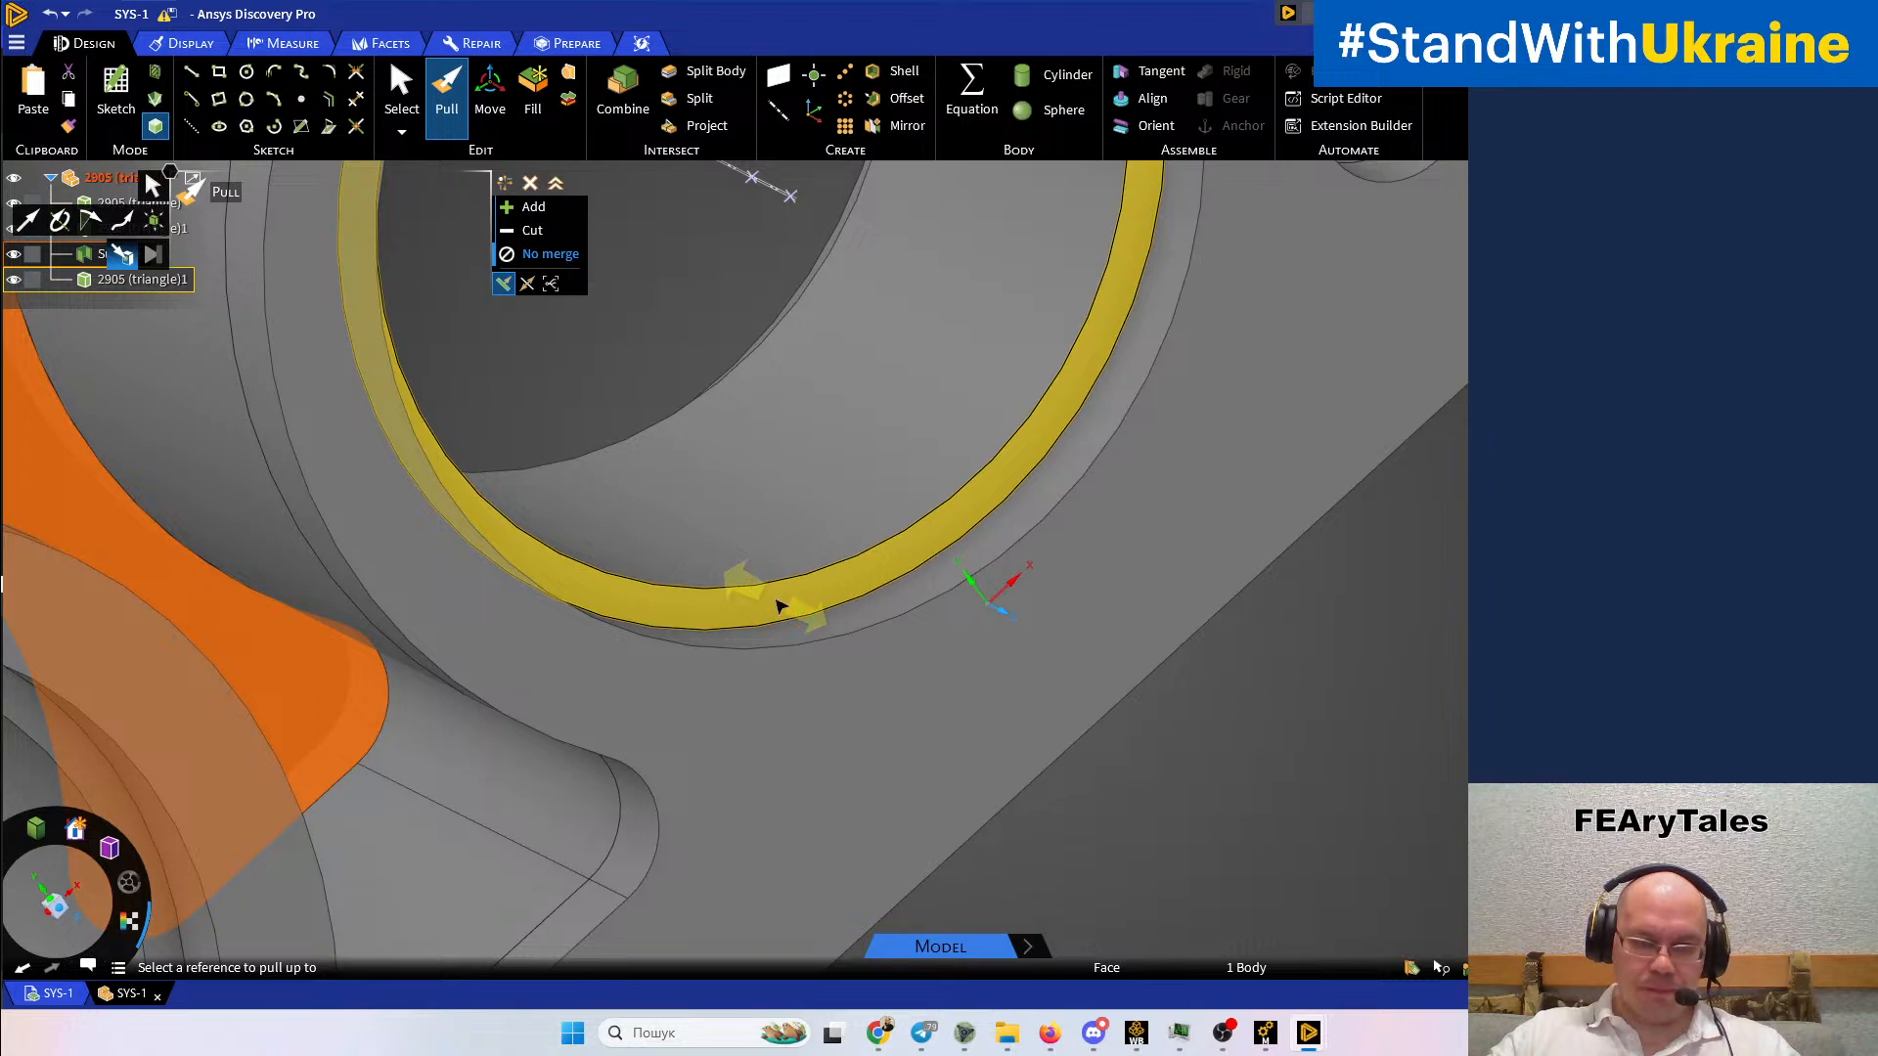
pyautogui.click(775, 605)
pyautogui.scroll(-6, 777, 606)
pyautogui.scroll(-5, 780, 606)
pyautogui.press('Escape')
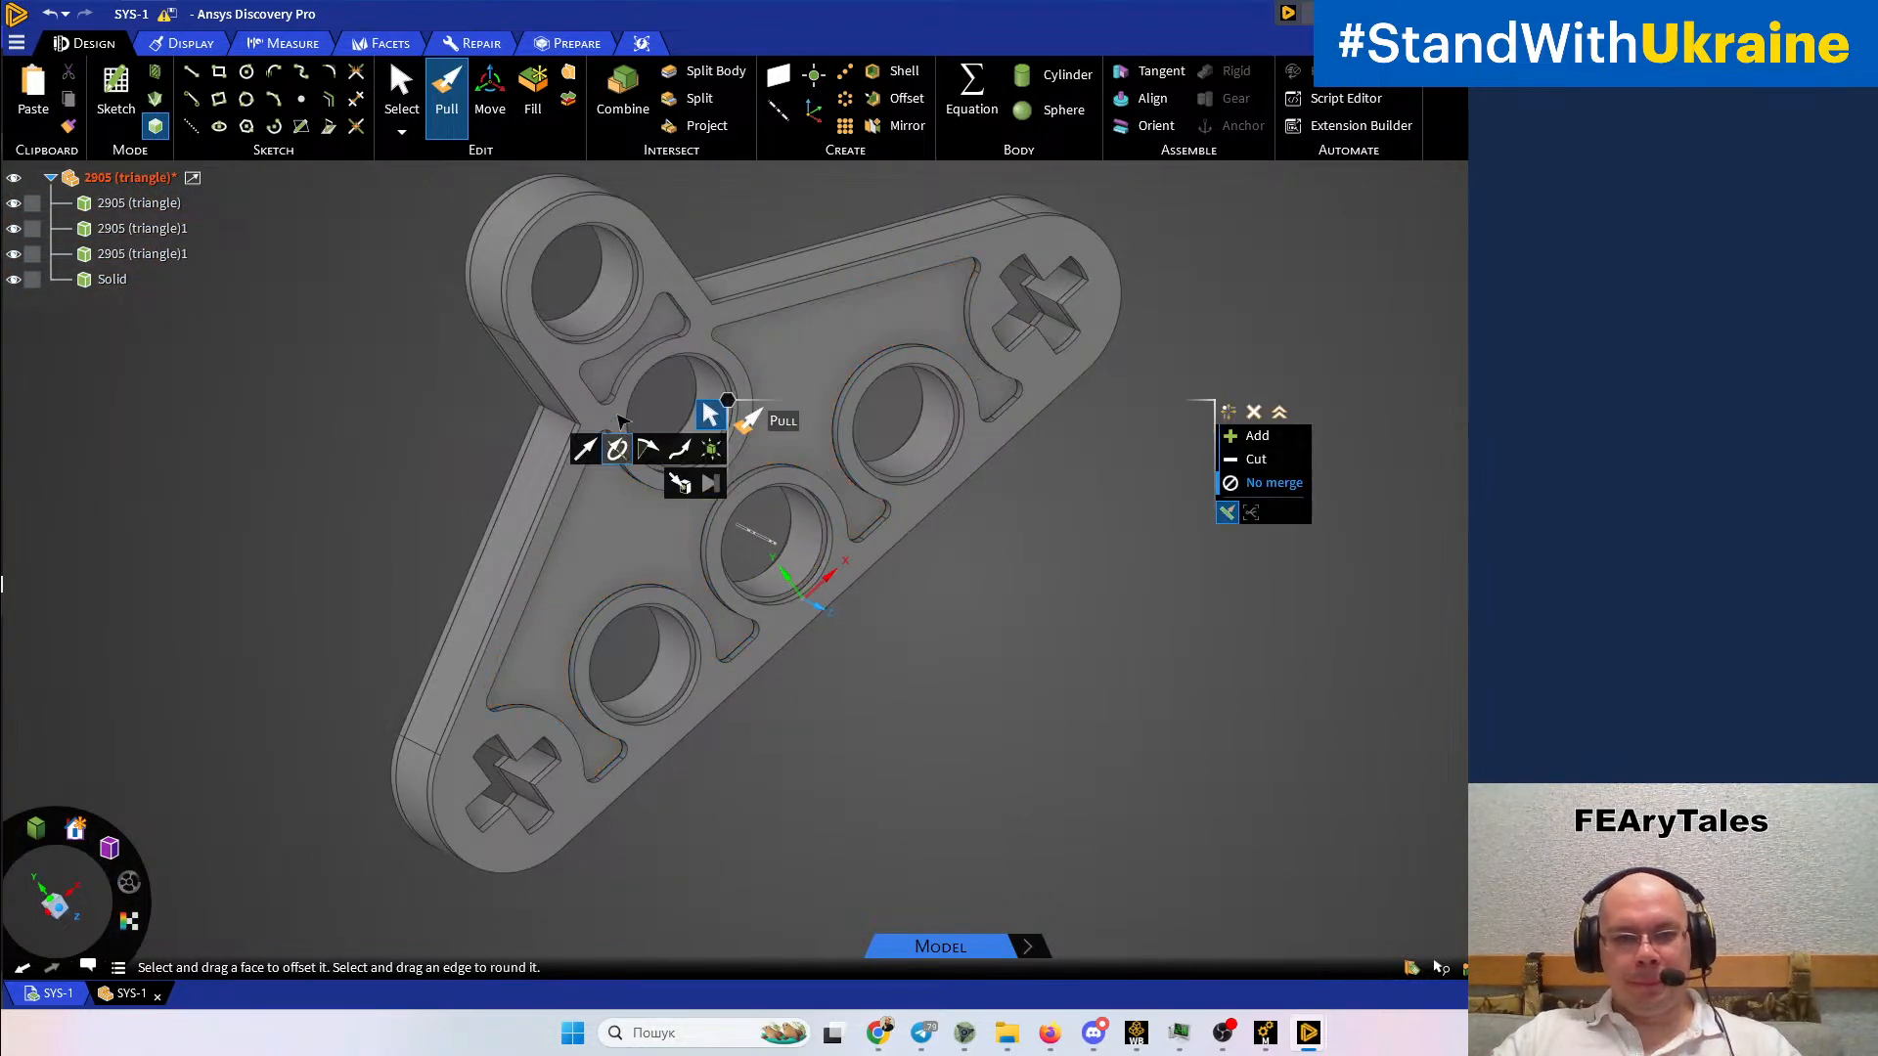
pyautogui.keyDown('shift'); pyautogui.moveTo(616, 390); pyautogui.dragTo(620, 489, button='middle'); pyautogui.keyUp('shift')
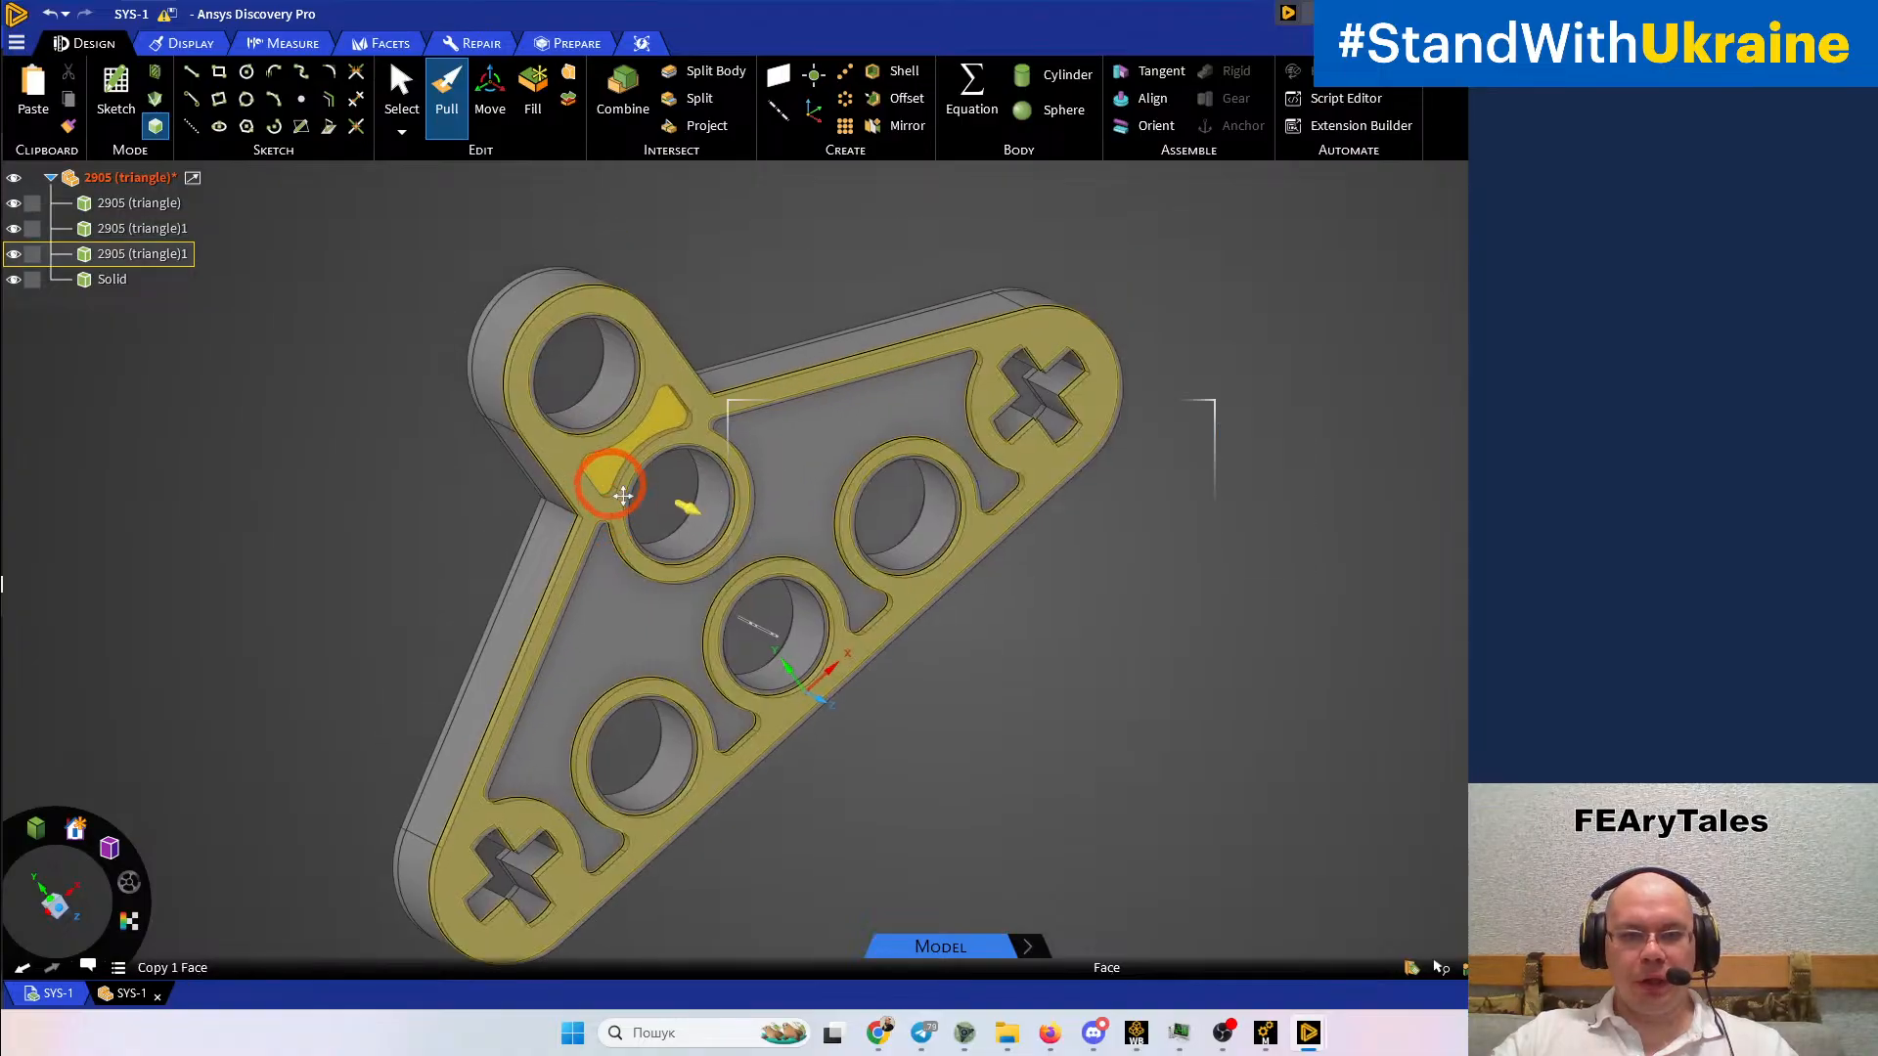
pyautogui.click(608, 481)
pyautogui.press('v')
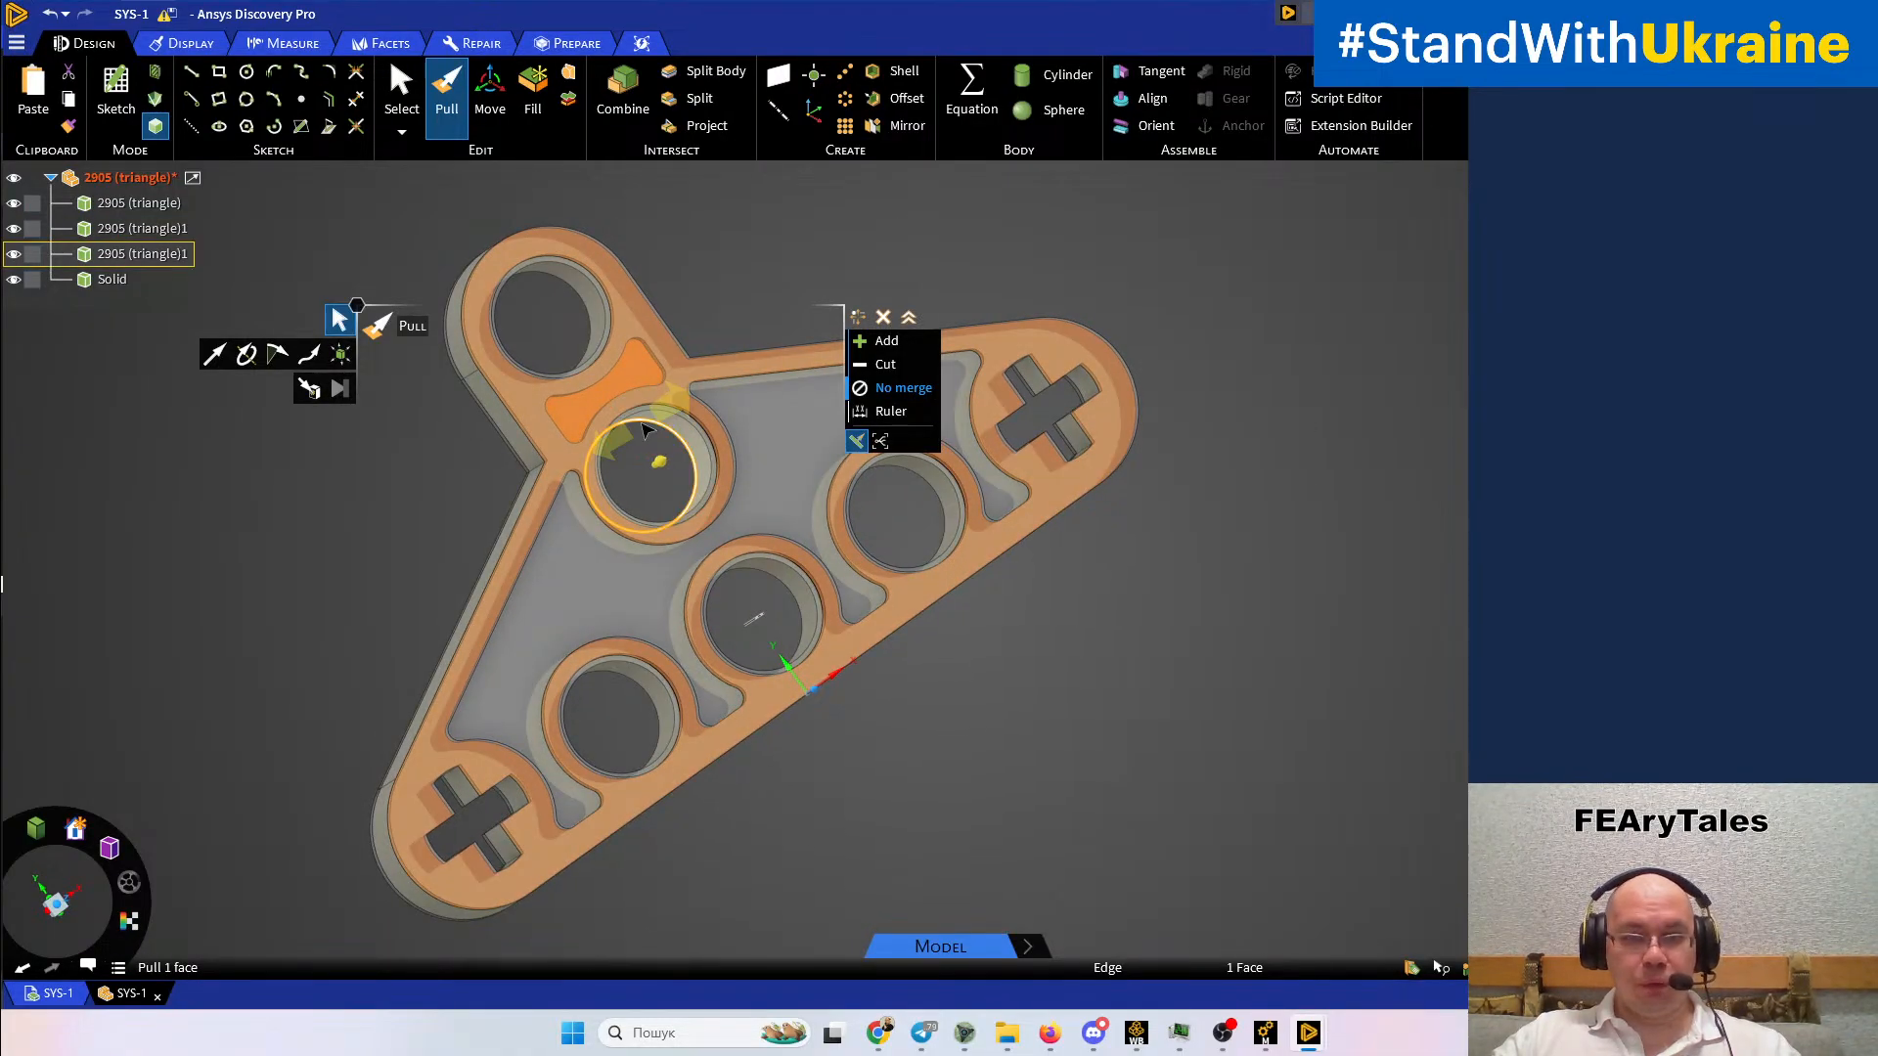
pyautogui.press('Escape')
# Duplicate the eight side walls of the small pocket between the two upper holes as a surface body
pyautogui.scroll(7, 603, 418)
pyautogui.moveTo(541, 486); pyautogui.dragTo(519, 545, button='middle')
pyautogui.click(497, 526)
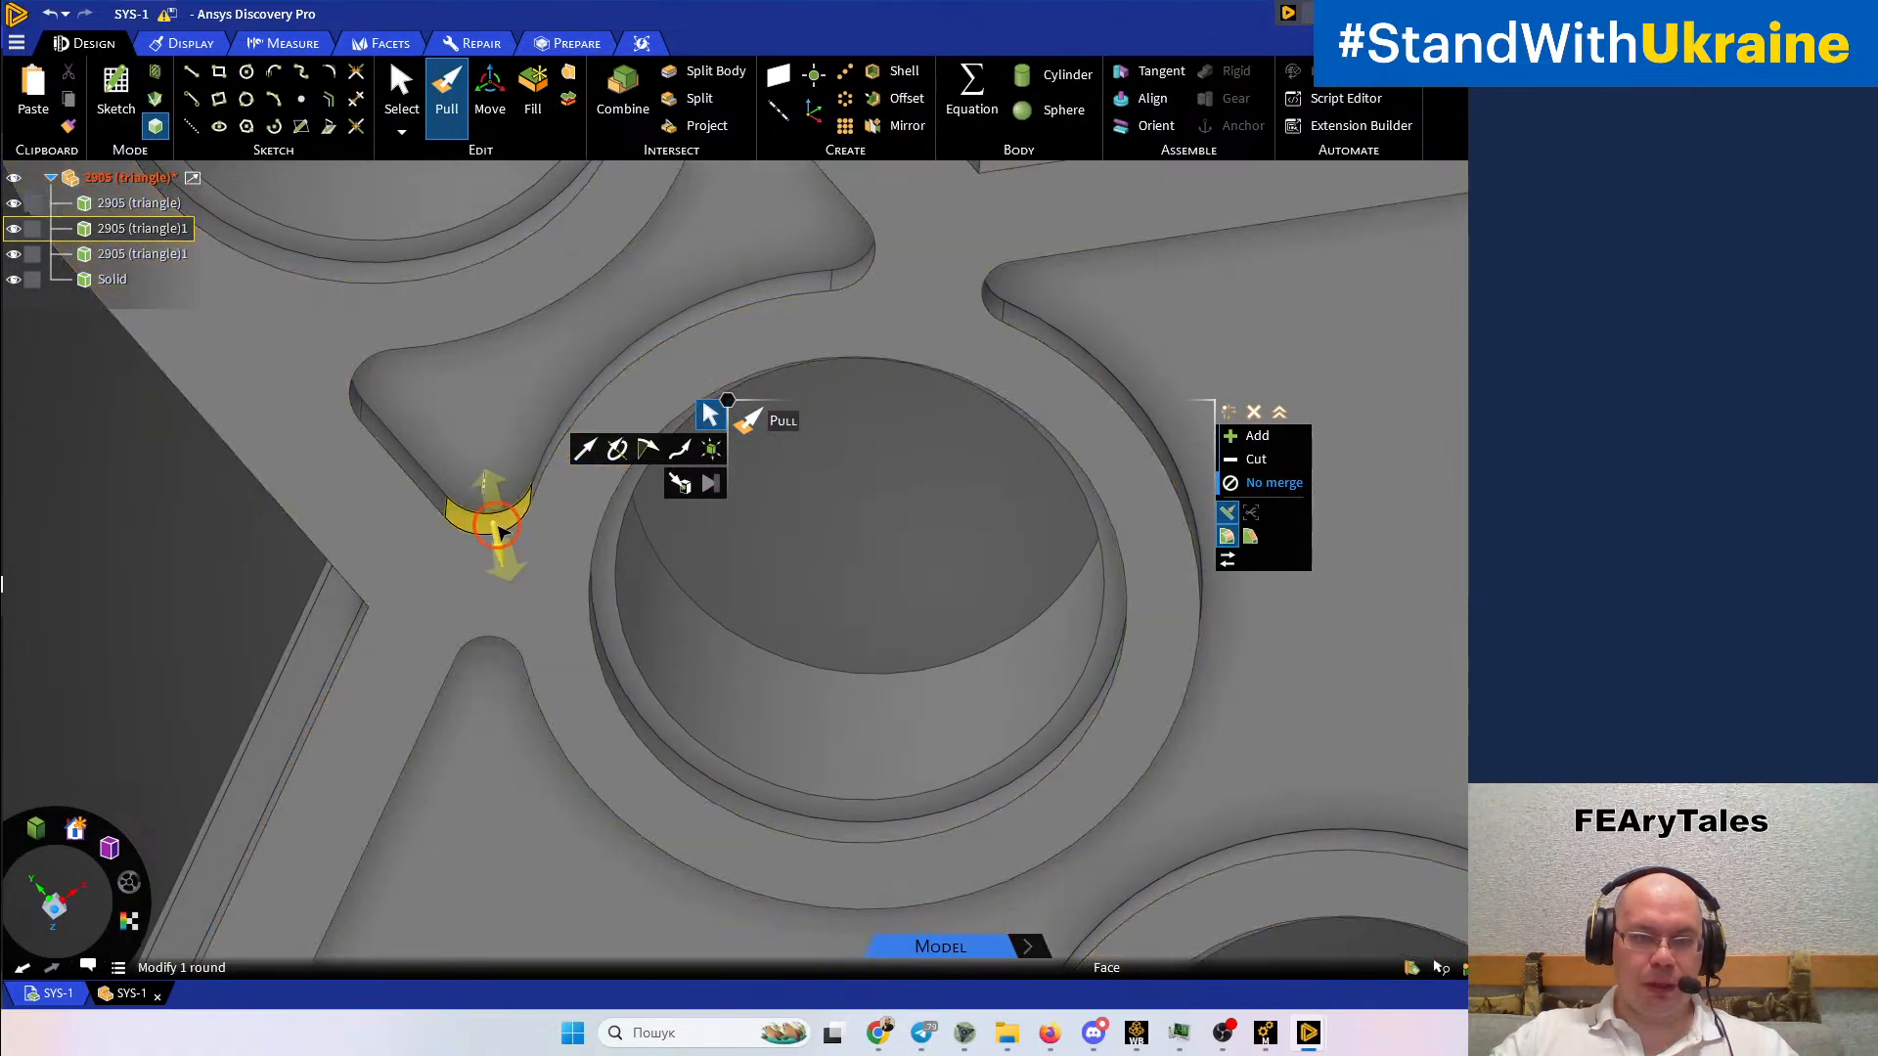
pyautogui.doubleClick(501, 537)
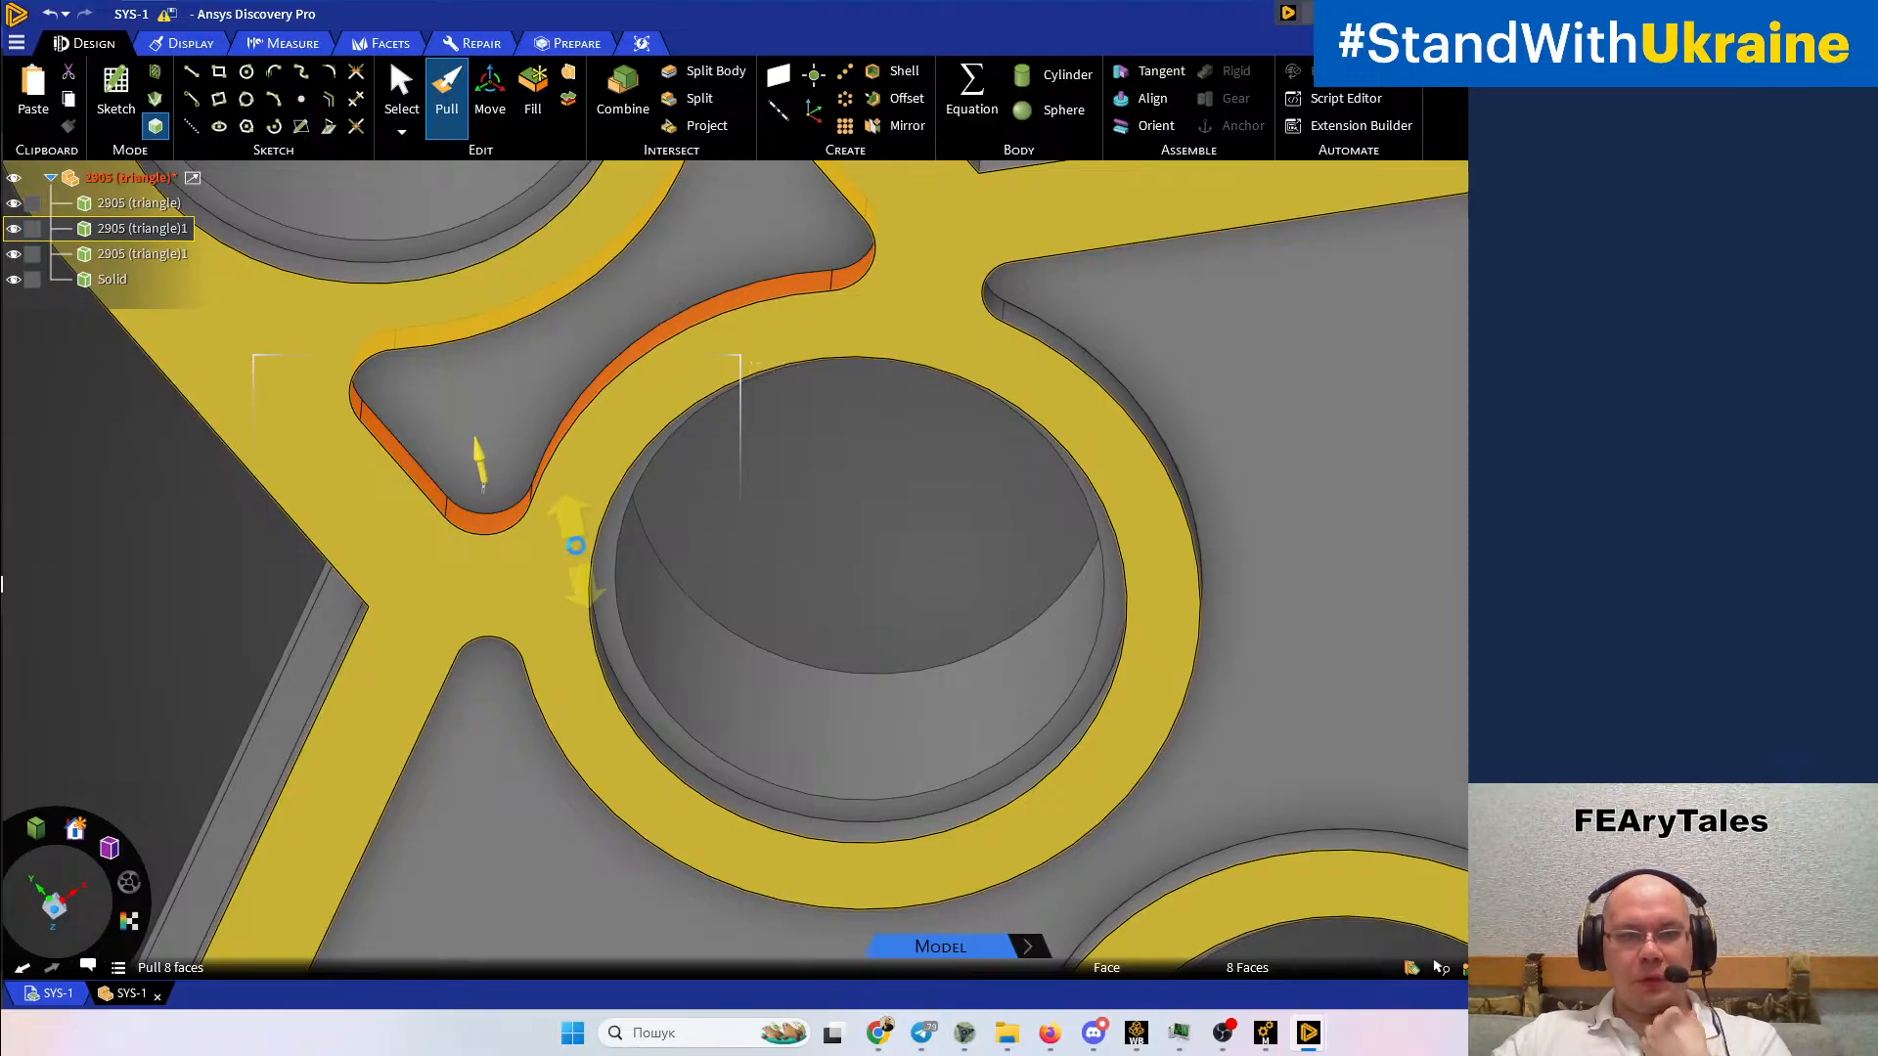
pyautogui.hotkey('ctrl', 'c')
pyautogui.hotkey('ctrl', 'v')
pyautogui.click(232, 524)
# Hide the pocket solid and the three triangle bodies so that only the copied small-pocket surface stays shown
pyautogui.scroll(-3, 232, 524)
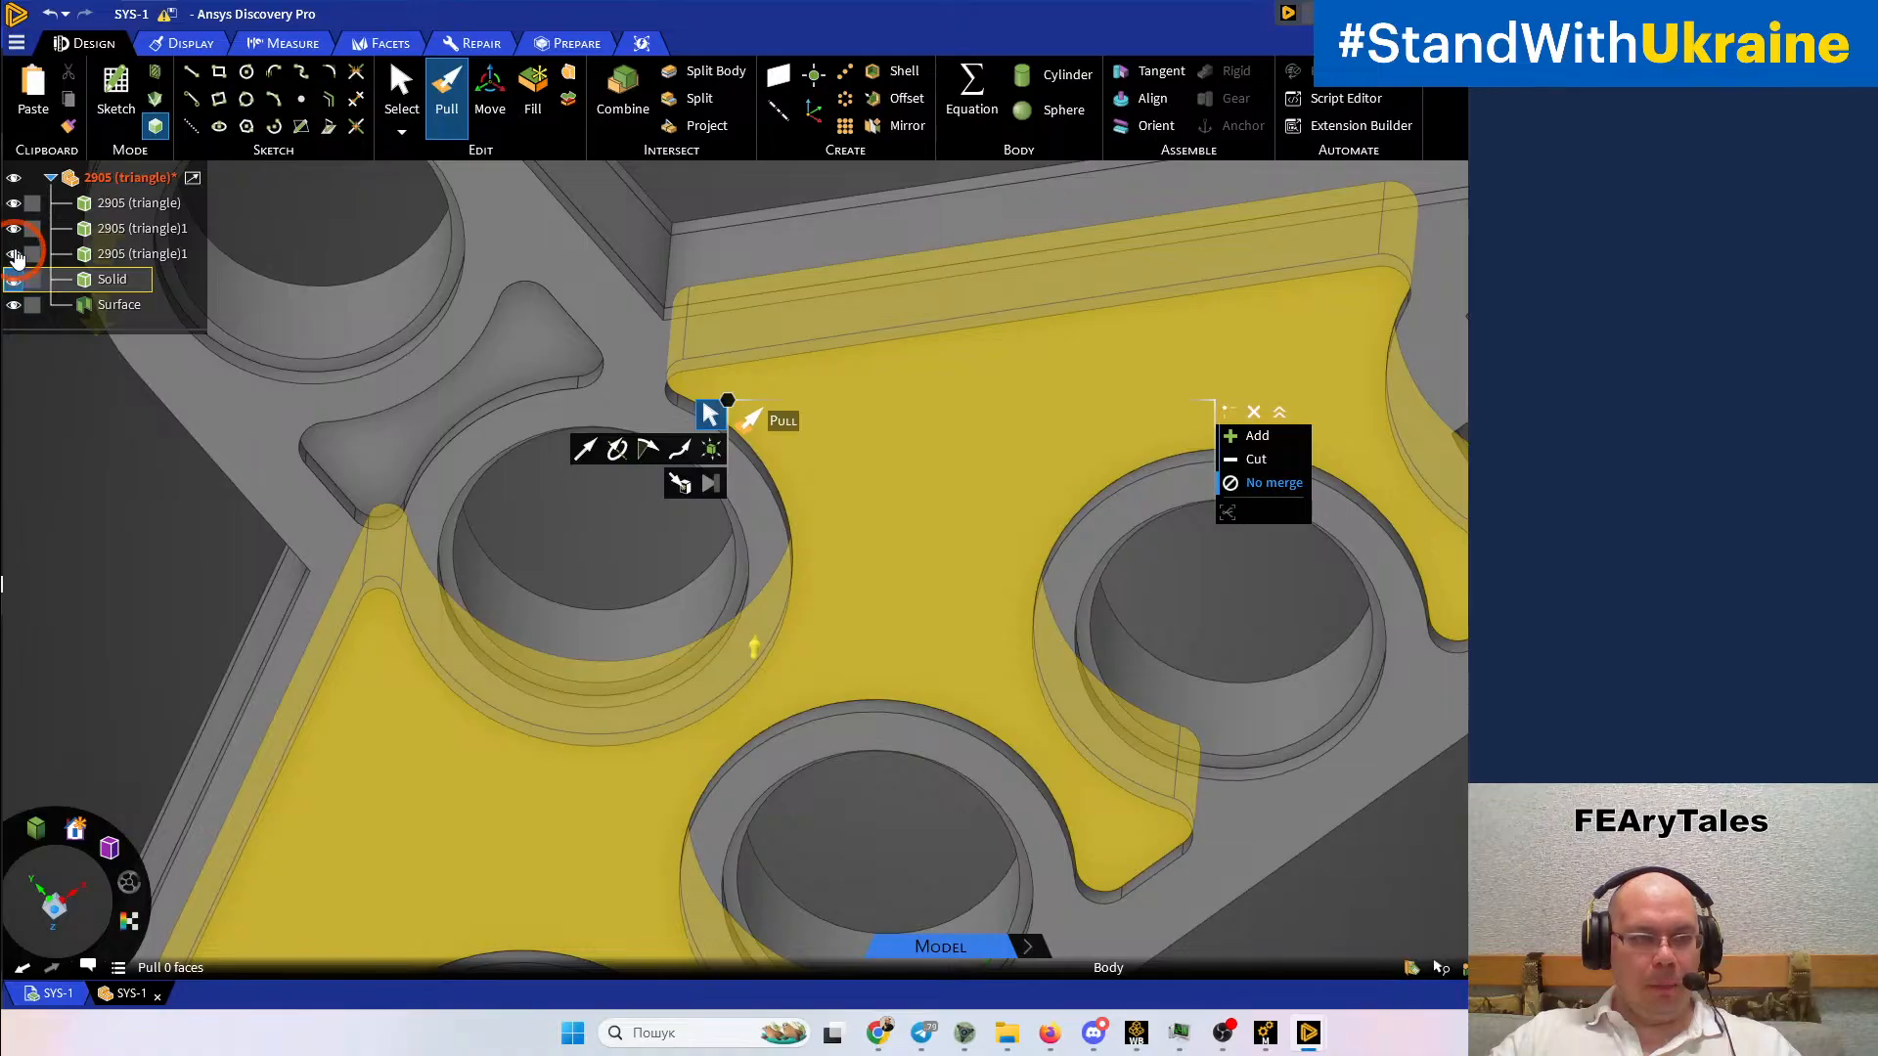
pyautogui.click(14, 255)
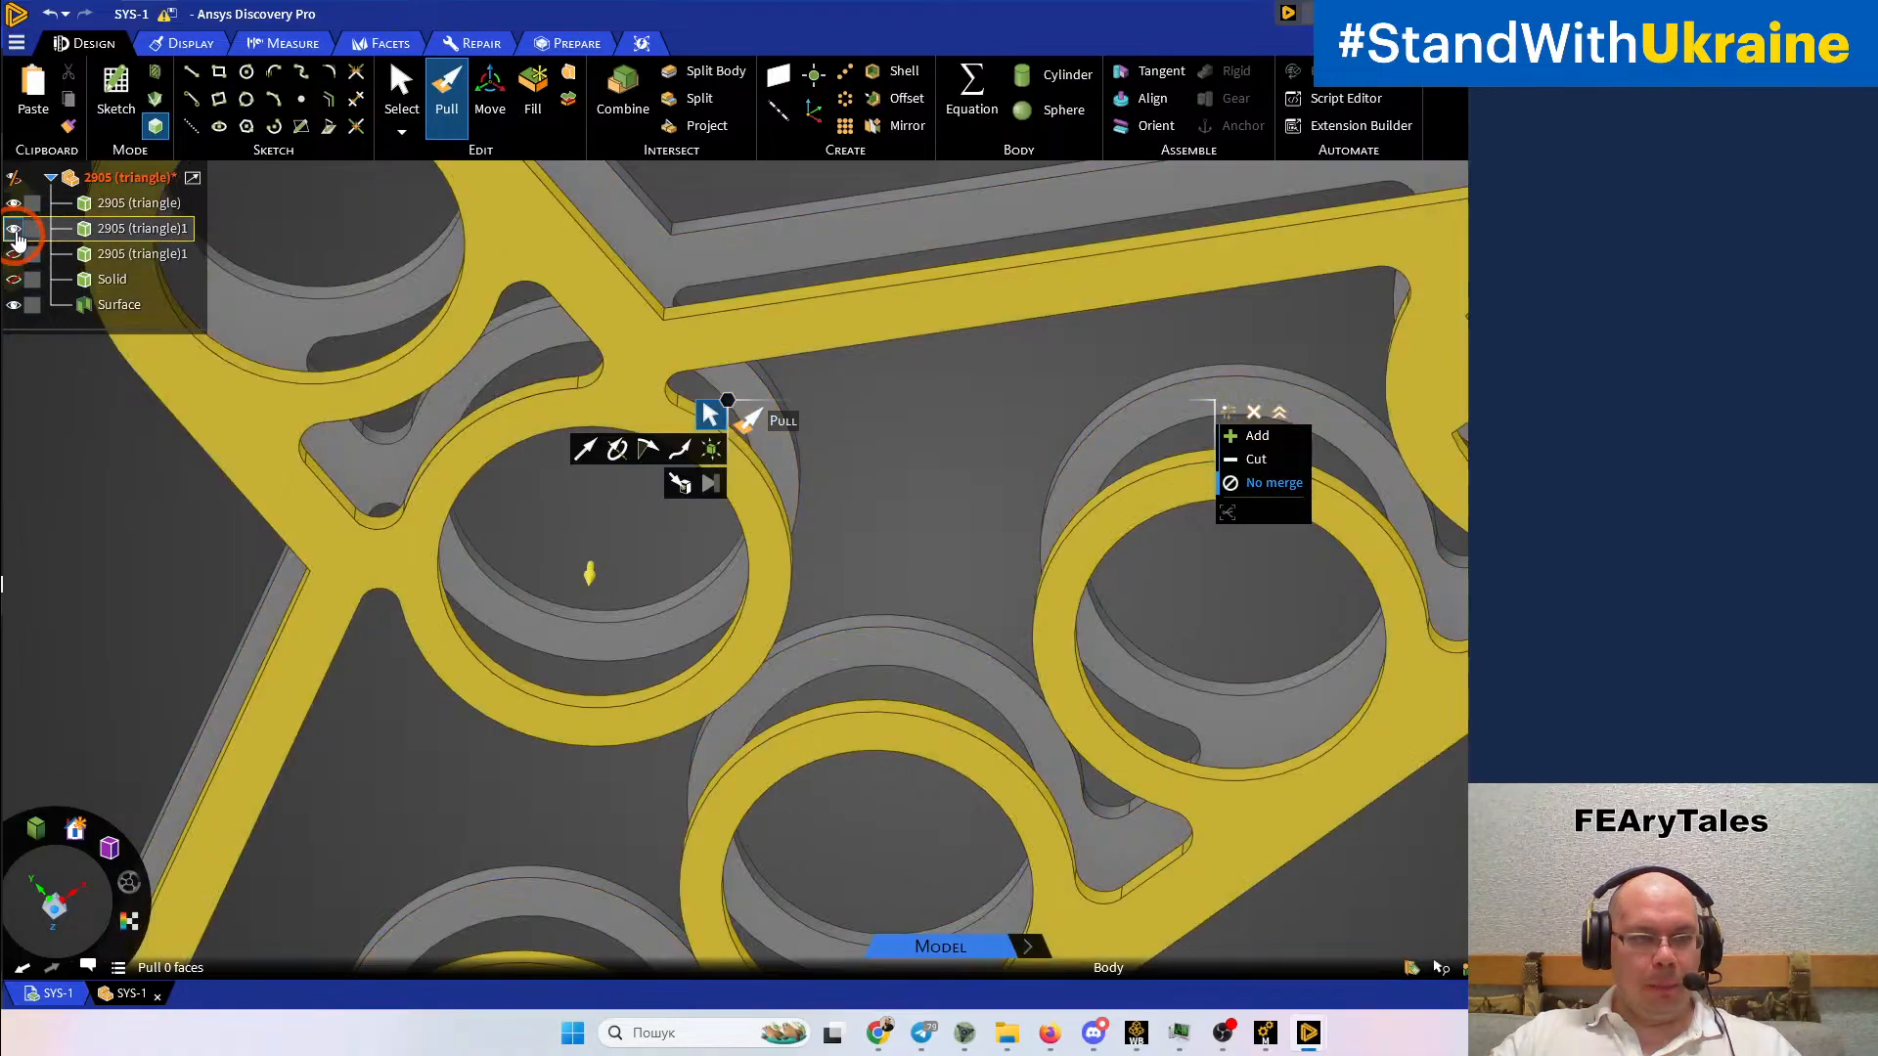
pyautogui.click(15, 229)
pyautogui.click(14, 203)
pyautogui.scroll(-2, 490, 490)
pyautogui.moveTo(490, 490); pyautogui.dragTo(695, 600, button='middle')
# Select the eight-edge loop on one end of the copied surface and pull it about 1.4 mm with No merge
pyautogui.scroll(5, 519, 511)
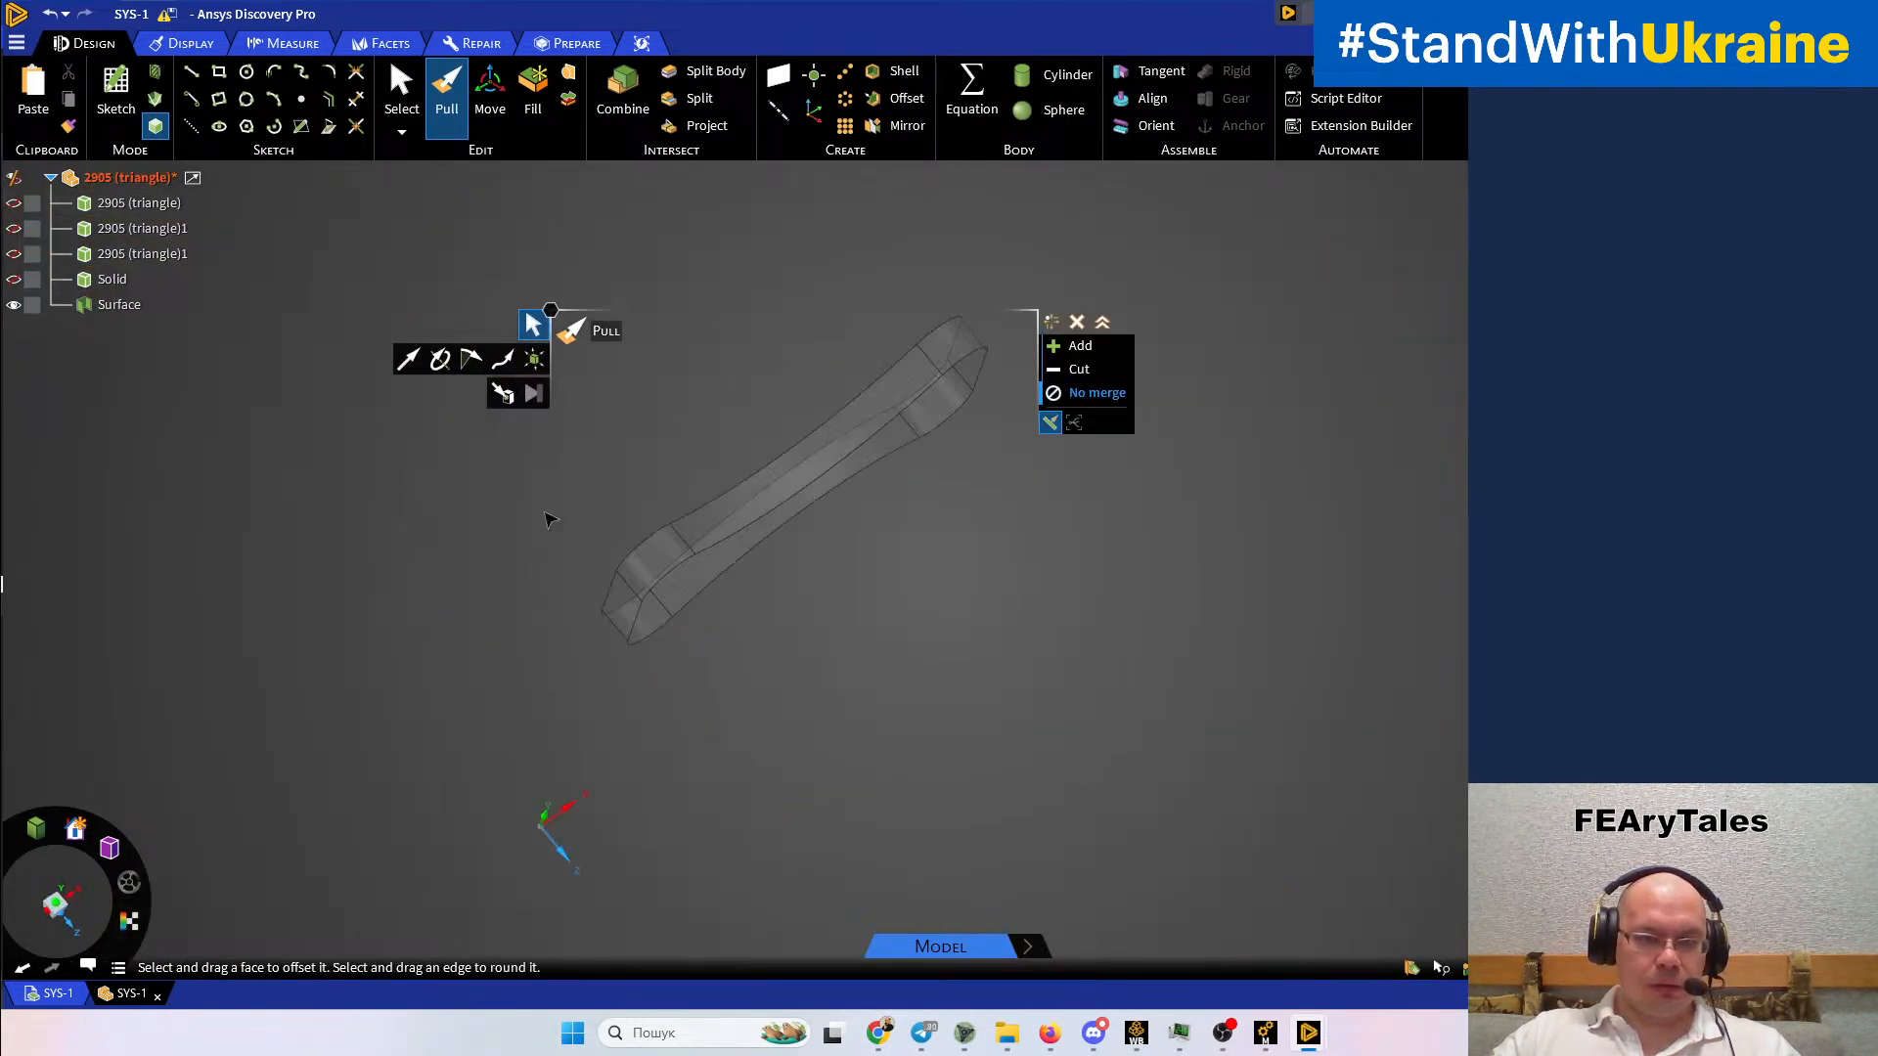
pyautogui.scroll(3, 658, 592)
pyautogui.click(656, 536)
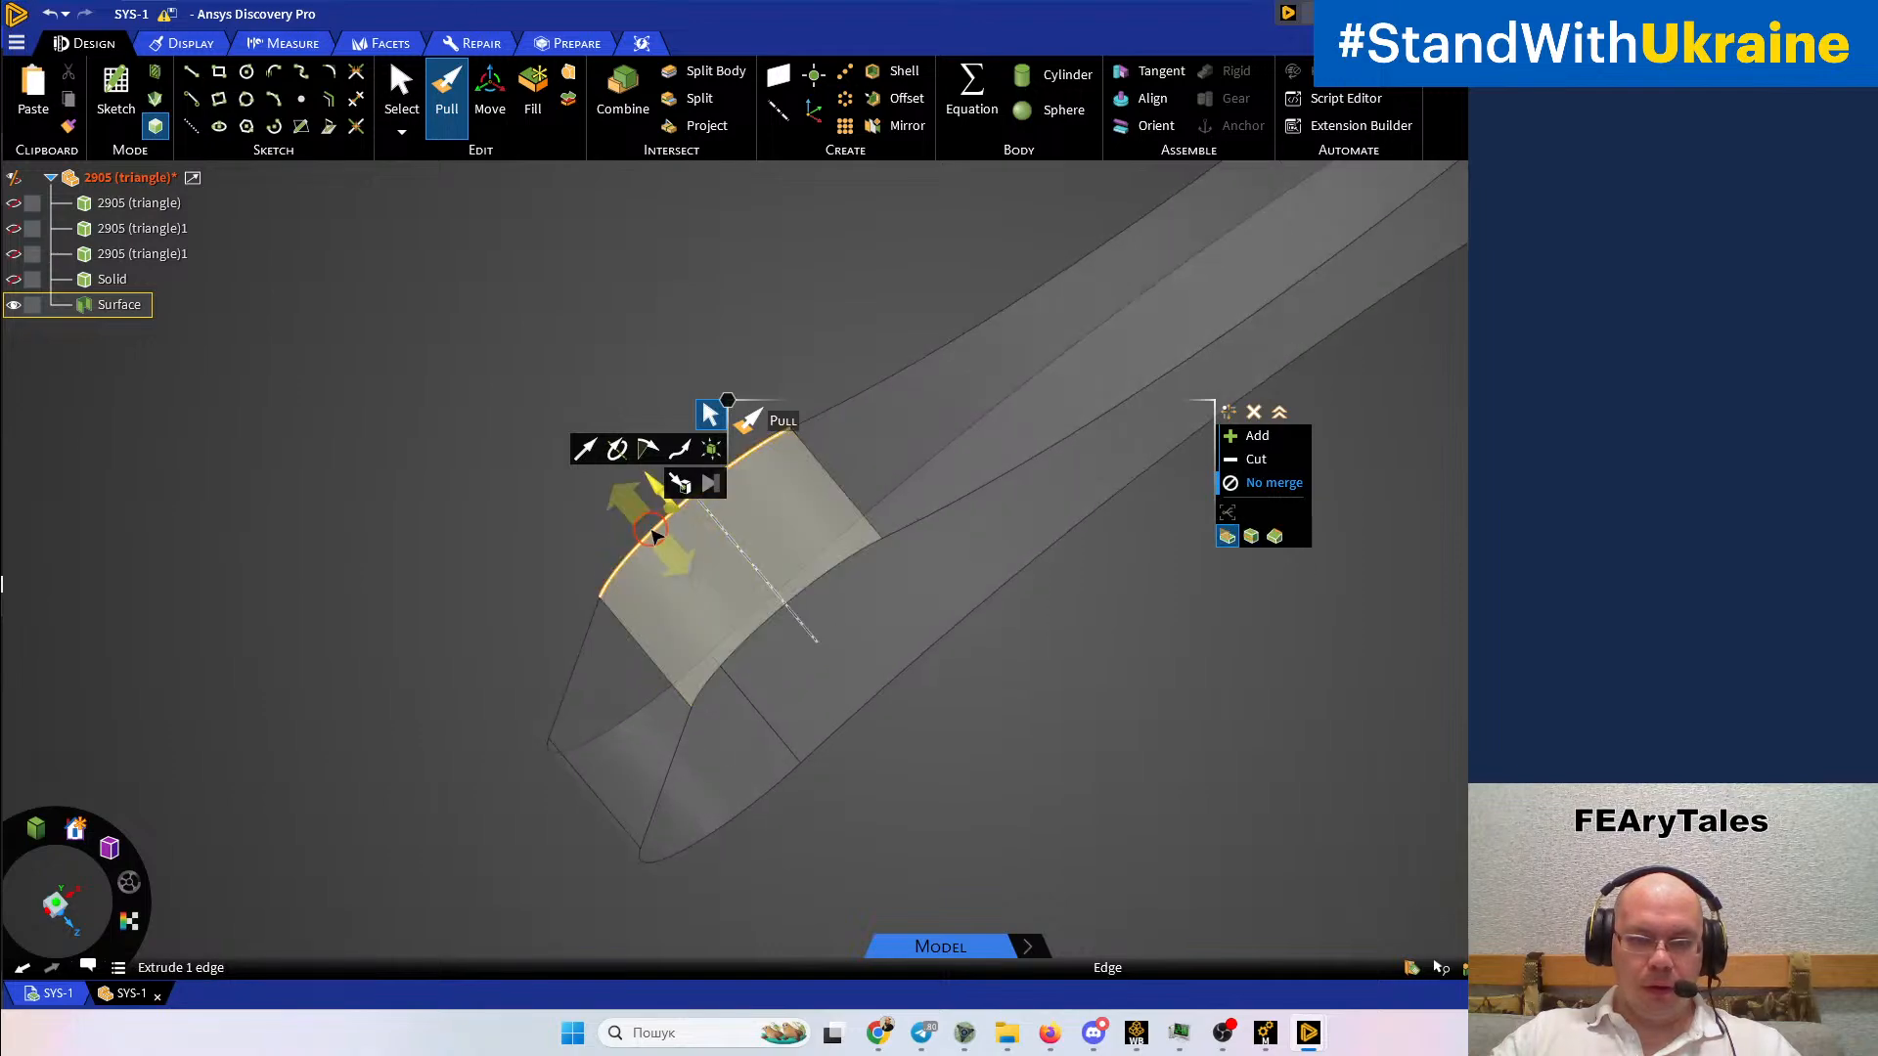
pyautogui.doubleClick(656, 536)
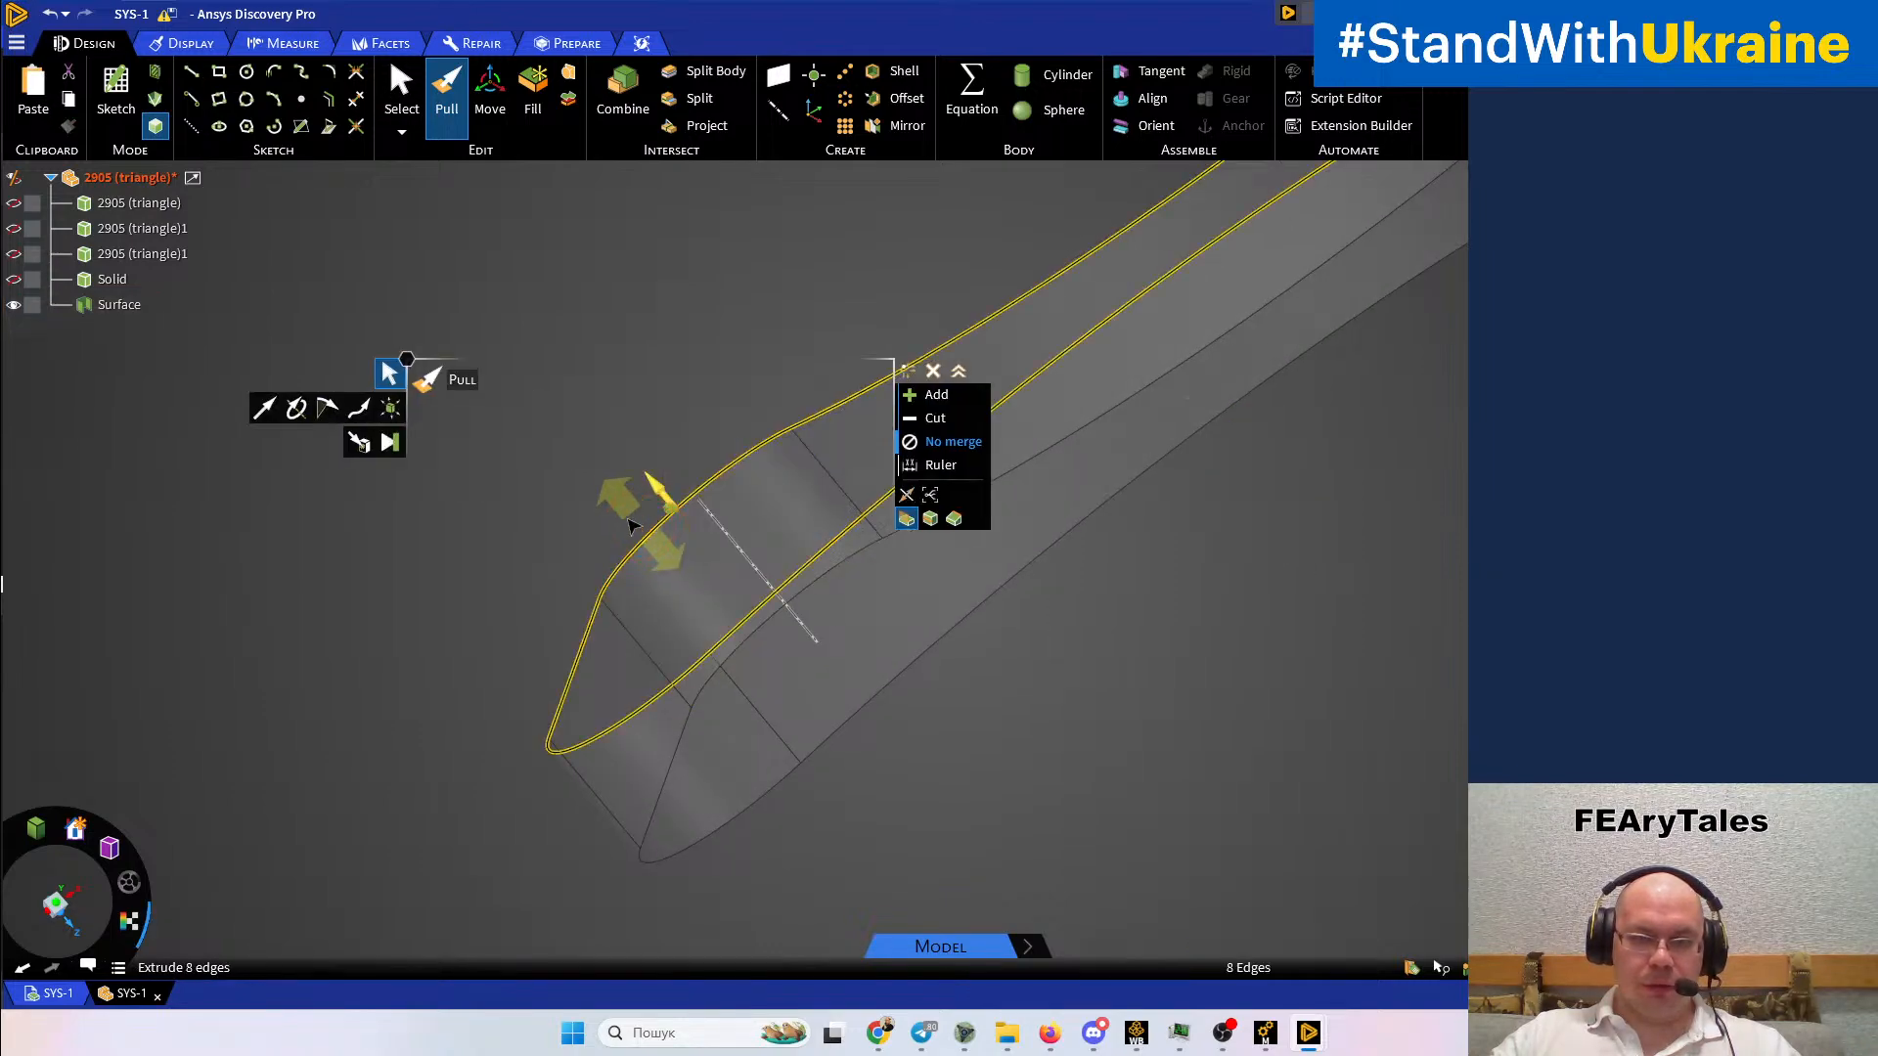
pyautogui.moveTo(600, 492); pyautogui.dragTo(401, 296)
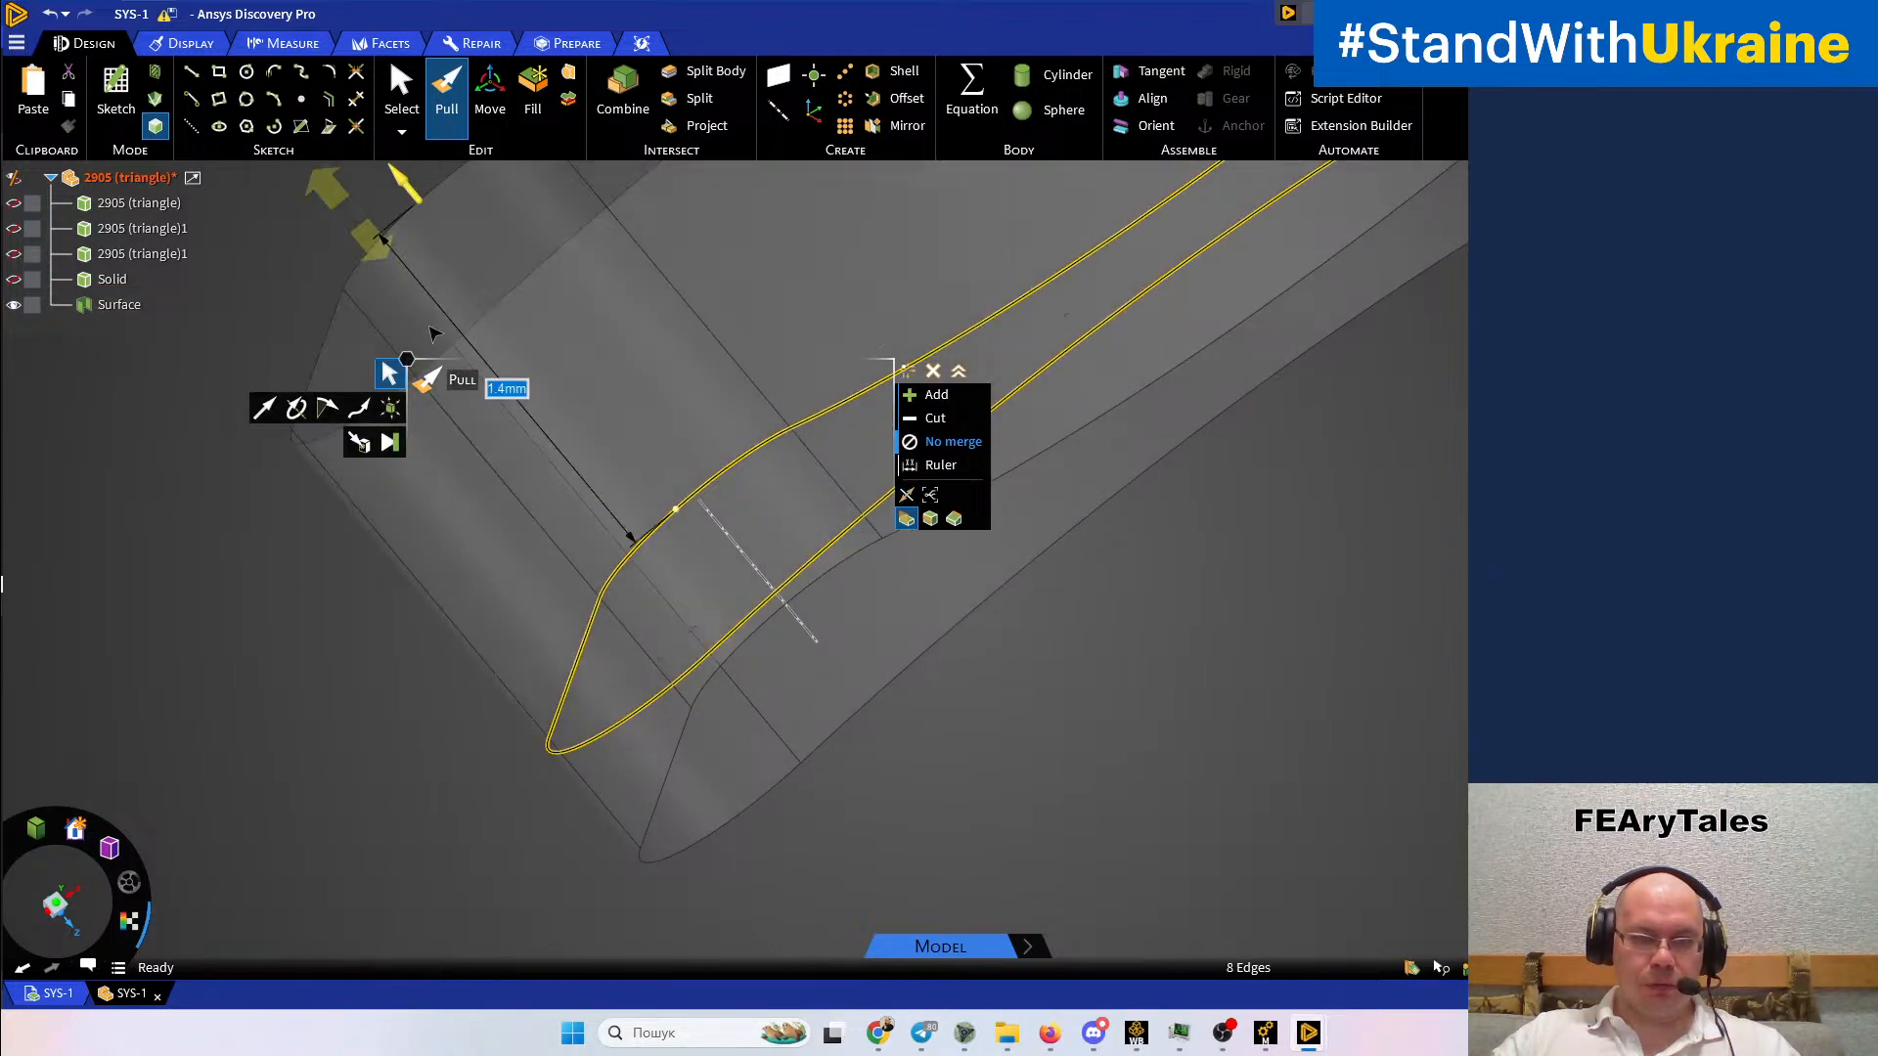
pyautogui.click(761, 541)
pyautogui.scroll(-5, 759, 537)
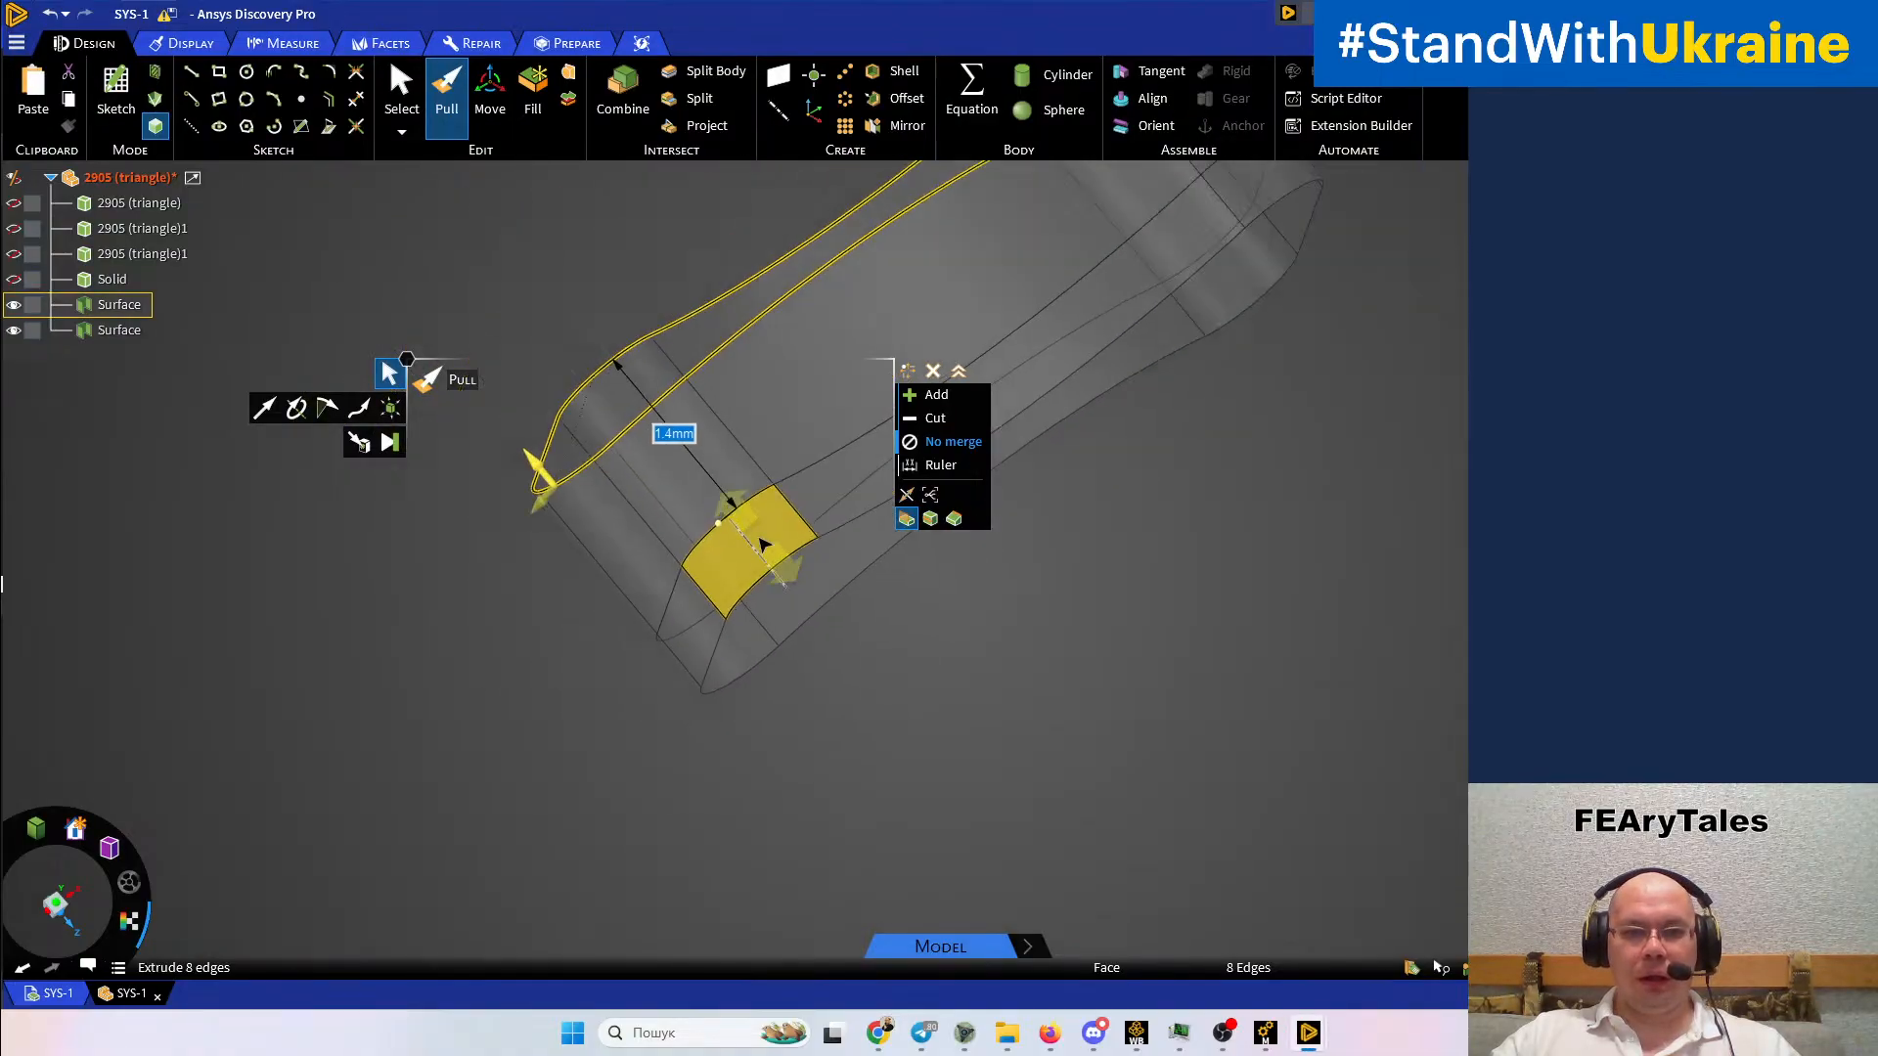
# Undo a second No merge extension of the edge loop and pull the loop about 1.8 mm with No merge off
pyautogui.moveTo(565, 318); pyautogui.dragTo(582, 425)
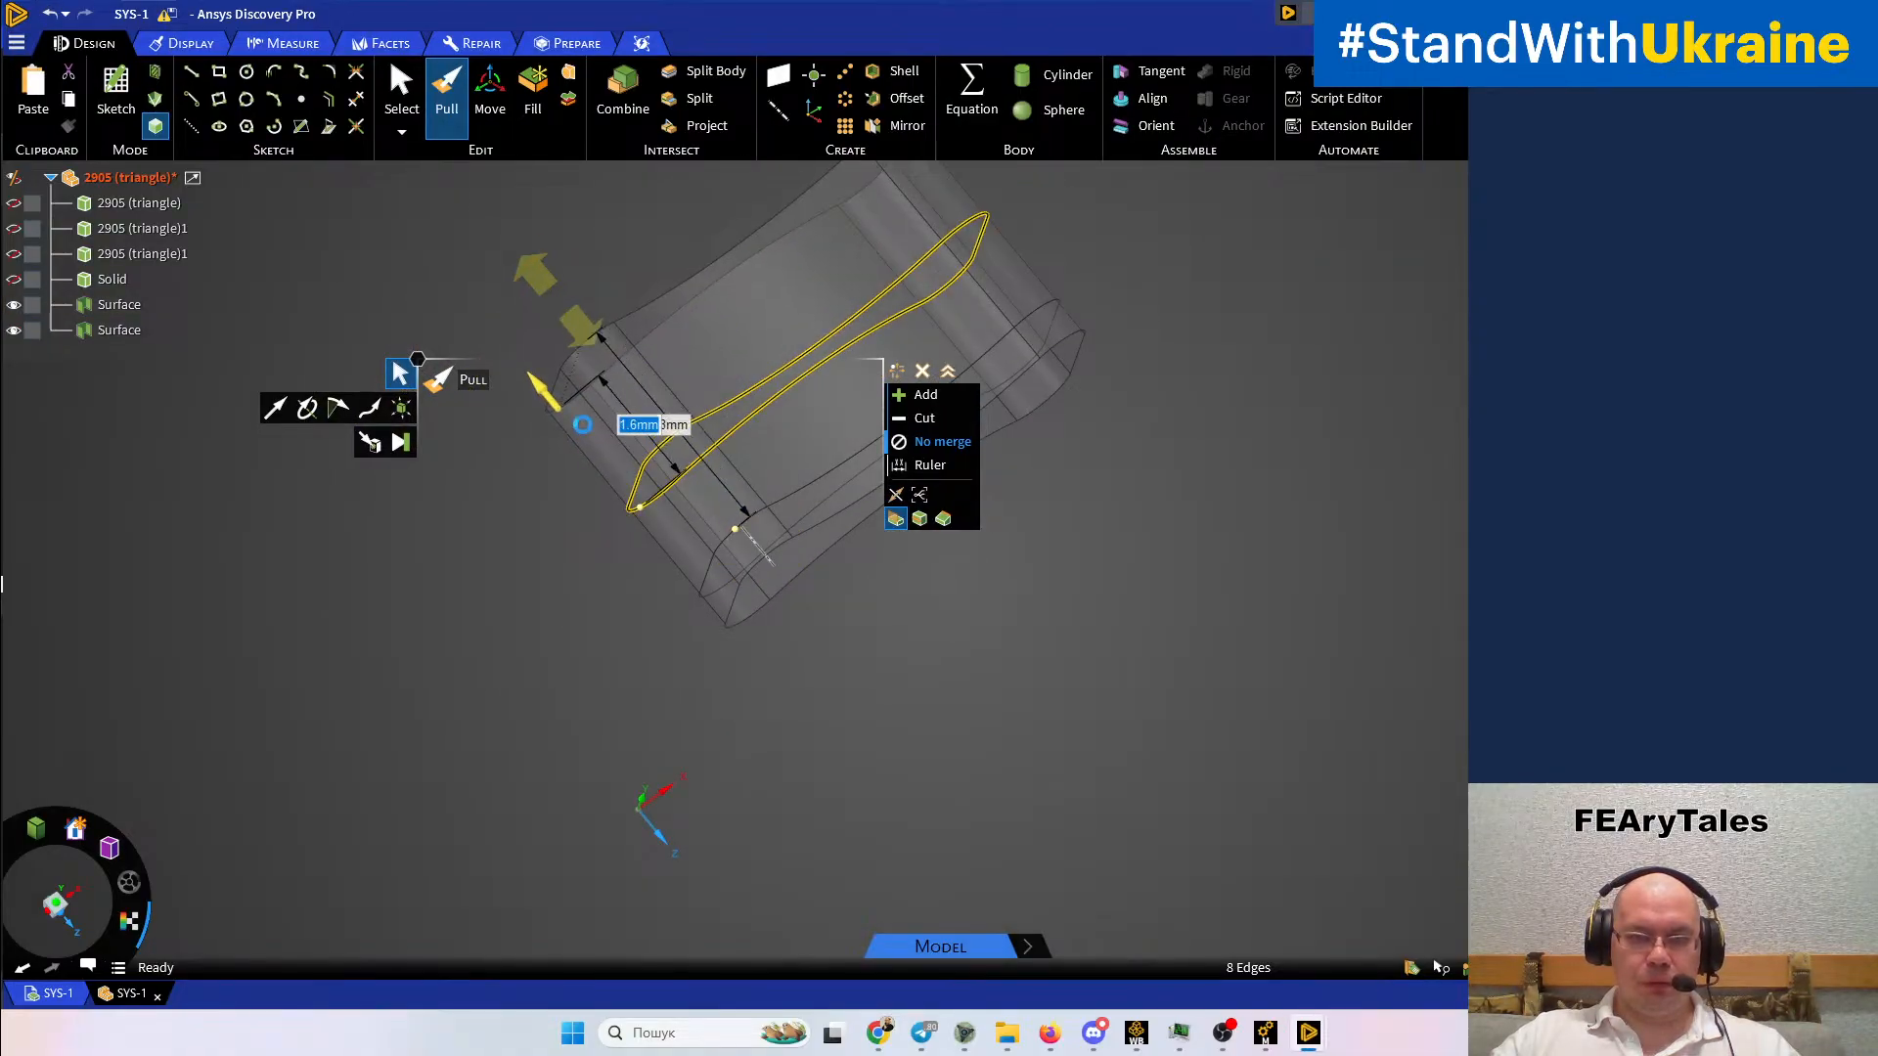
pyautogui.click(575, 602)
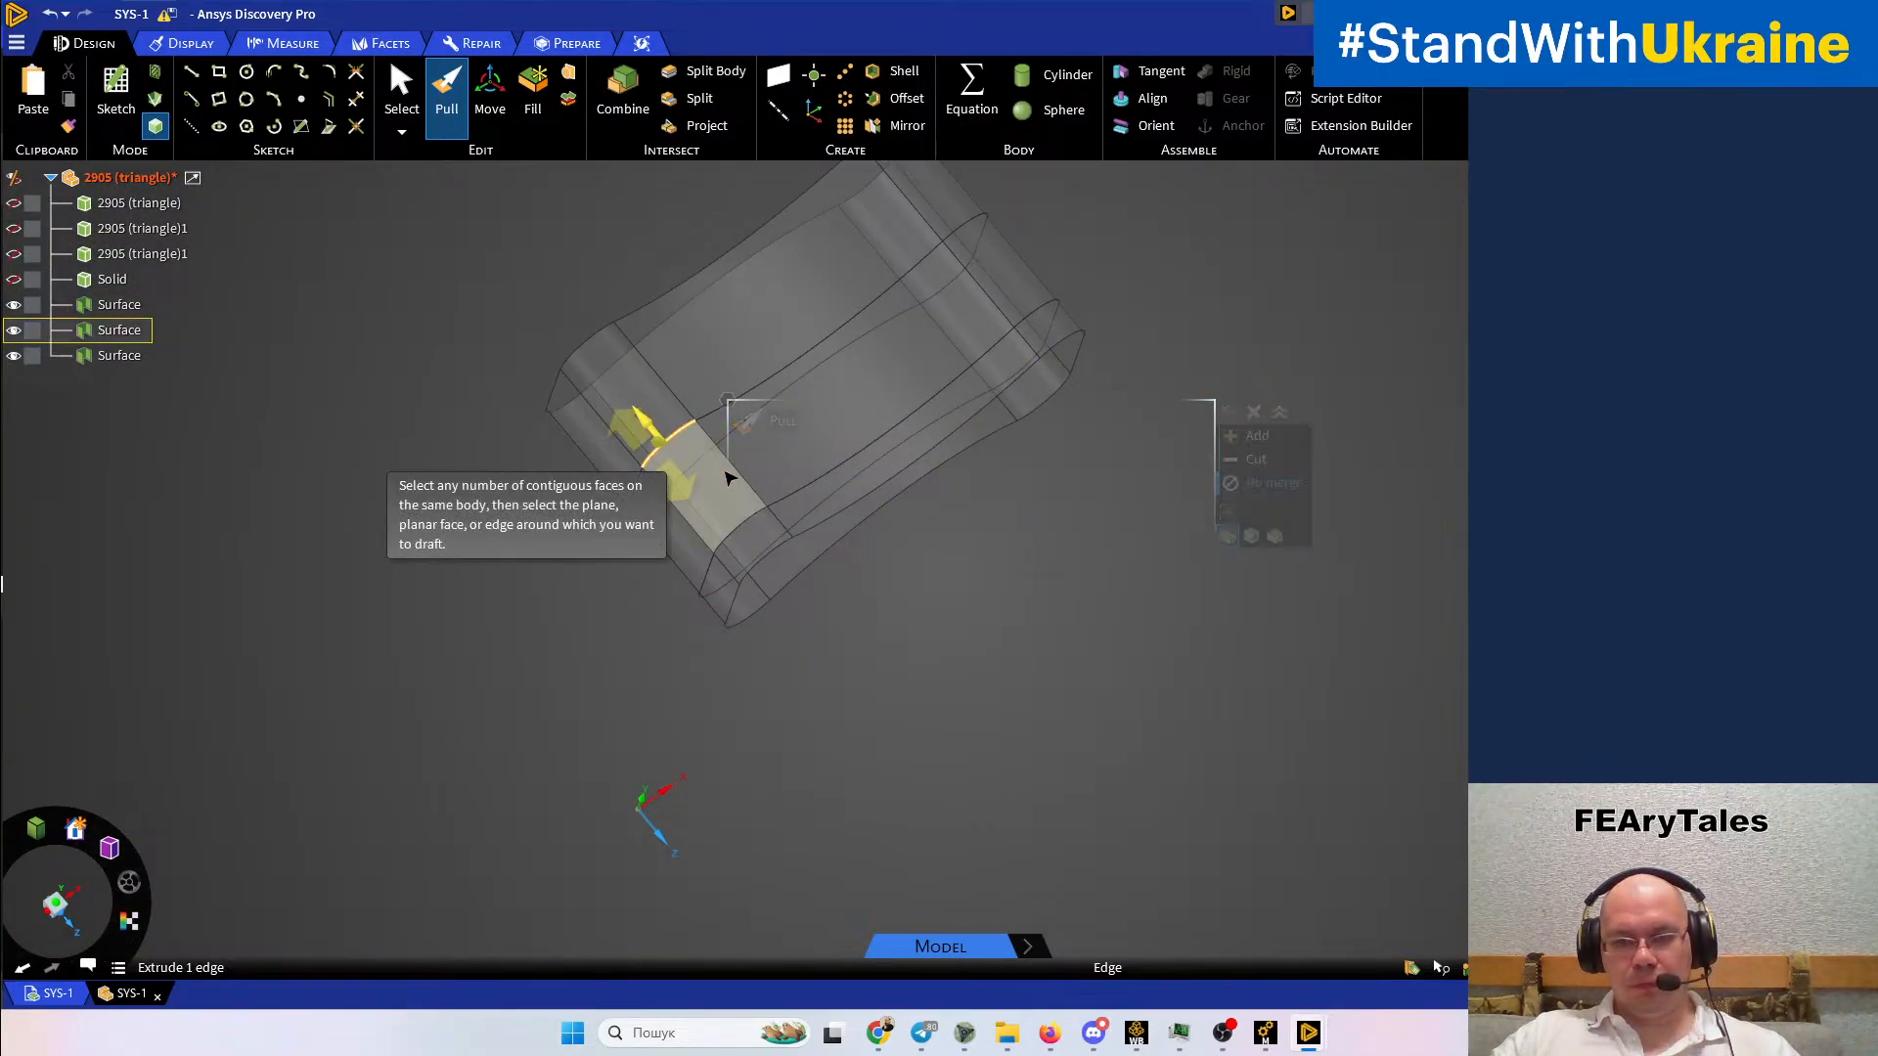
pyautogui.hotkey('ctrl', 'z')
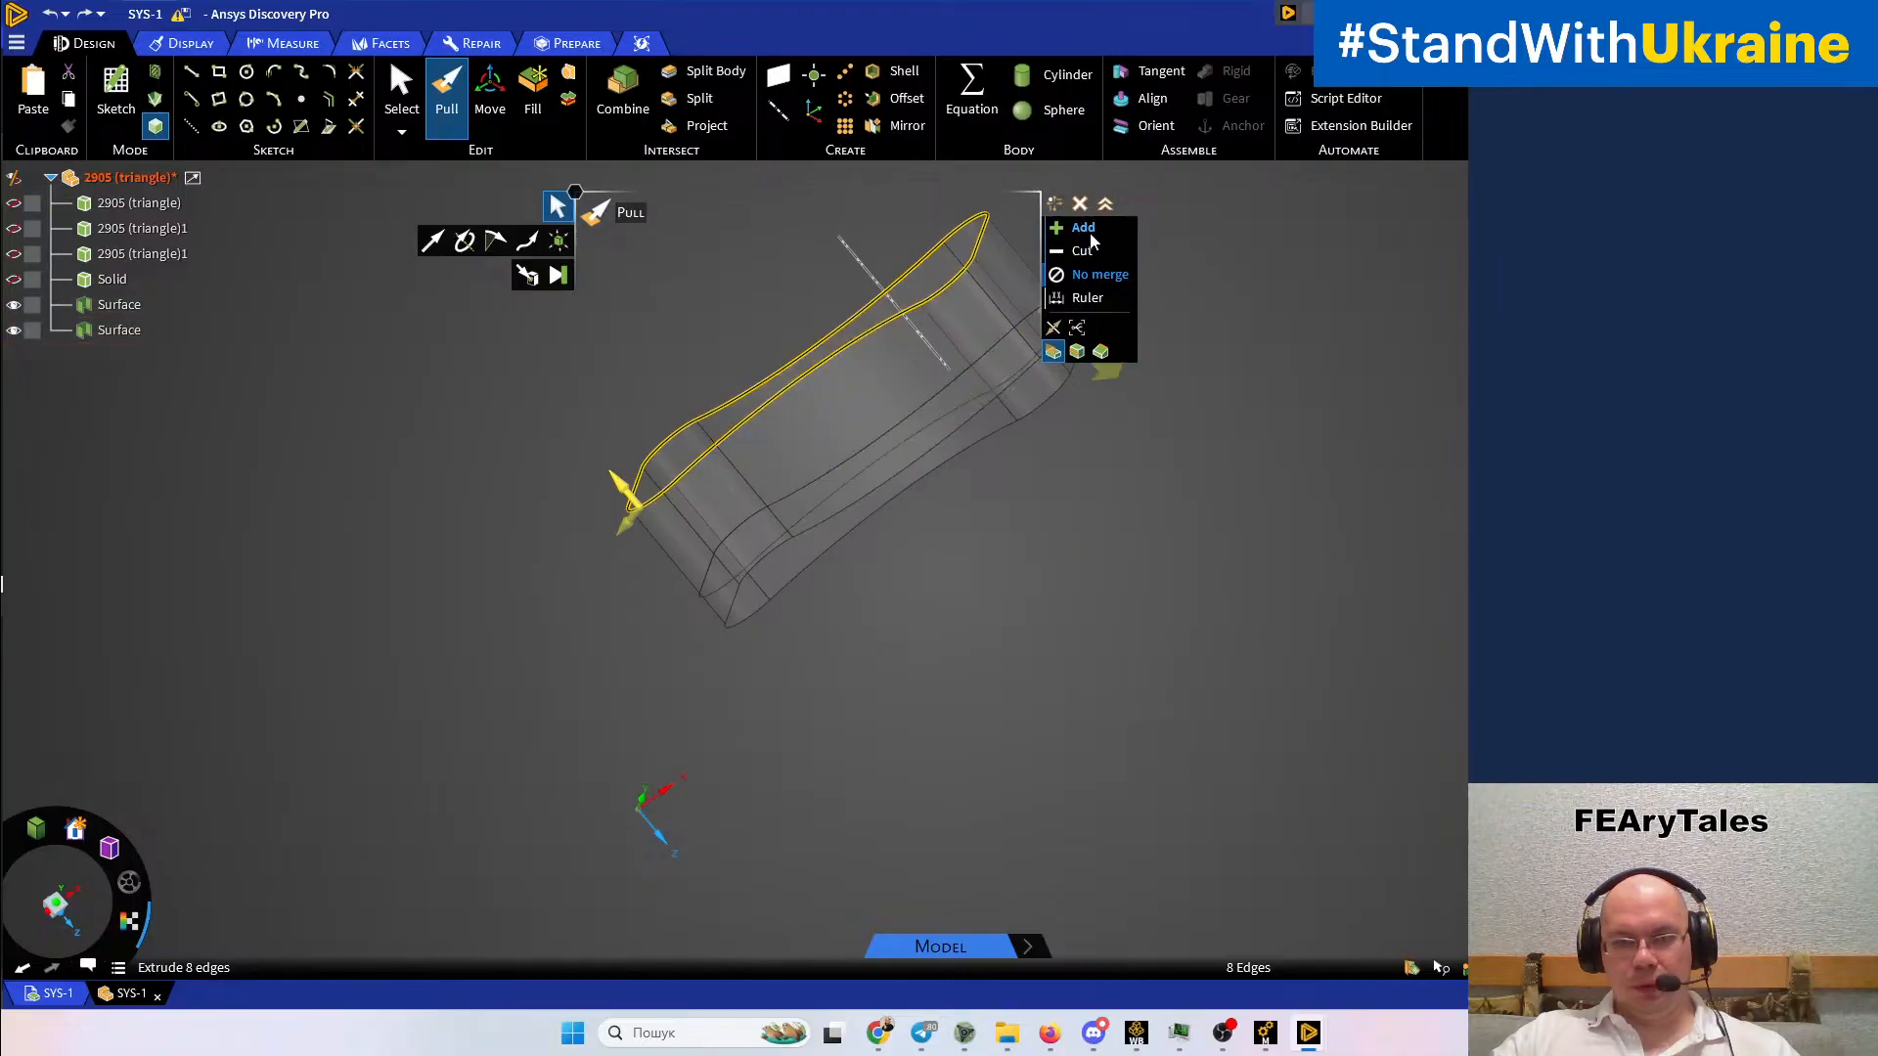
pyautogui.moveTo(981, 303); pyautogui.dragTo(482, 376)
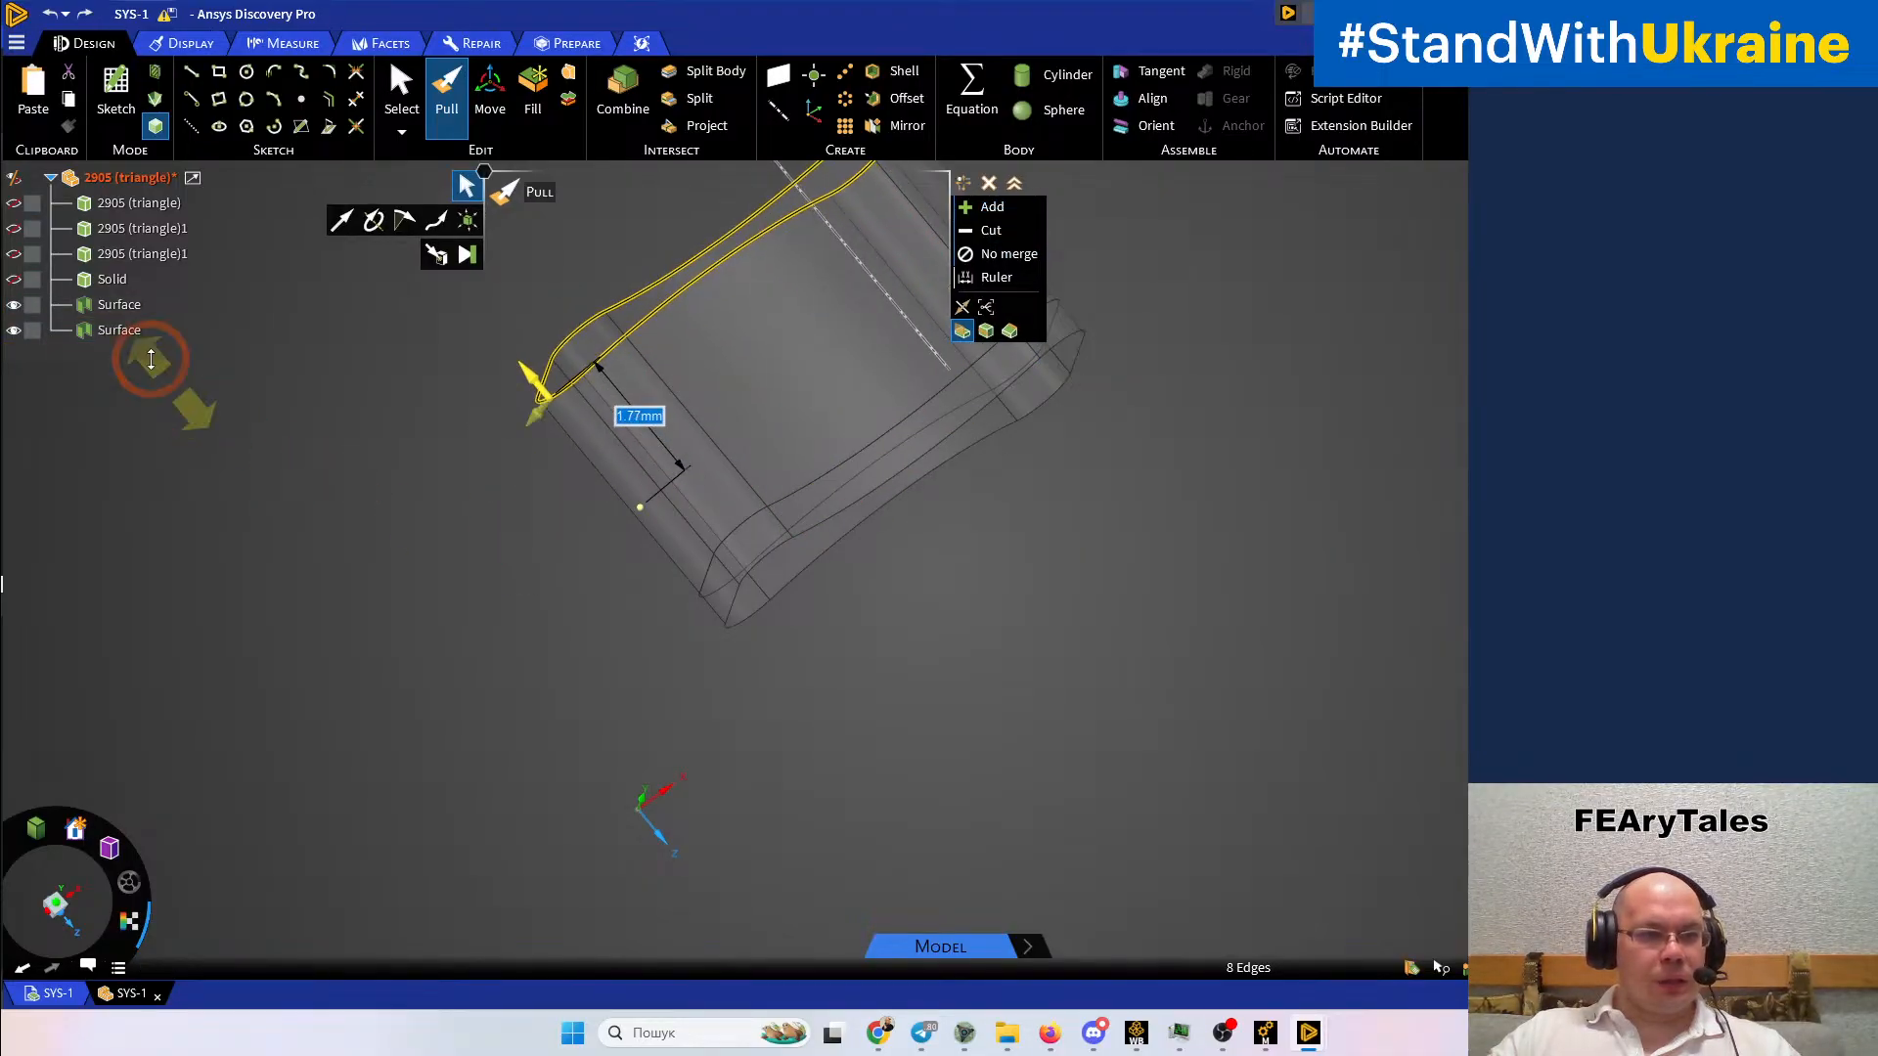
# Show all bodies again and delete the original short copy of the small pocket's walls, keeping the extended surface
pyautogui.rightClick(153, 370)
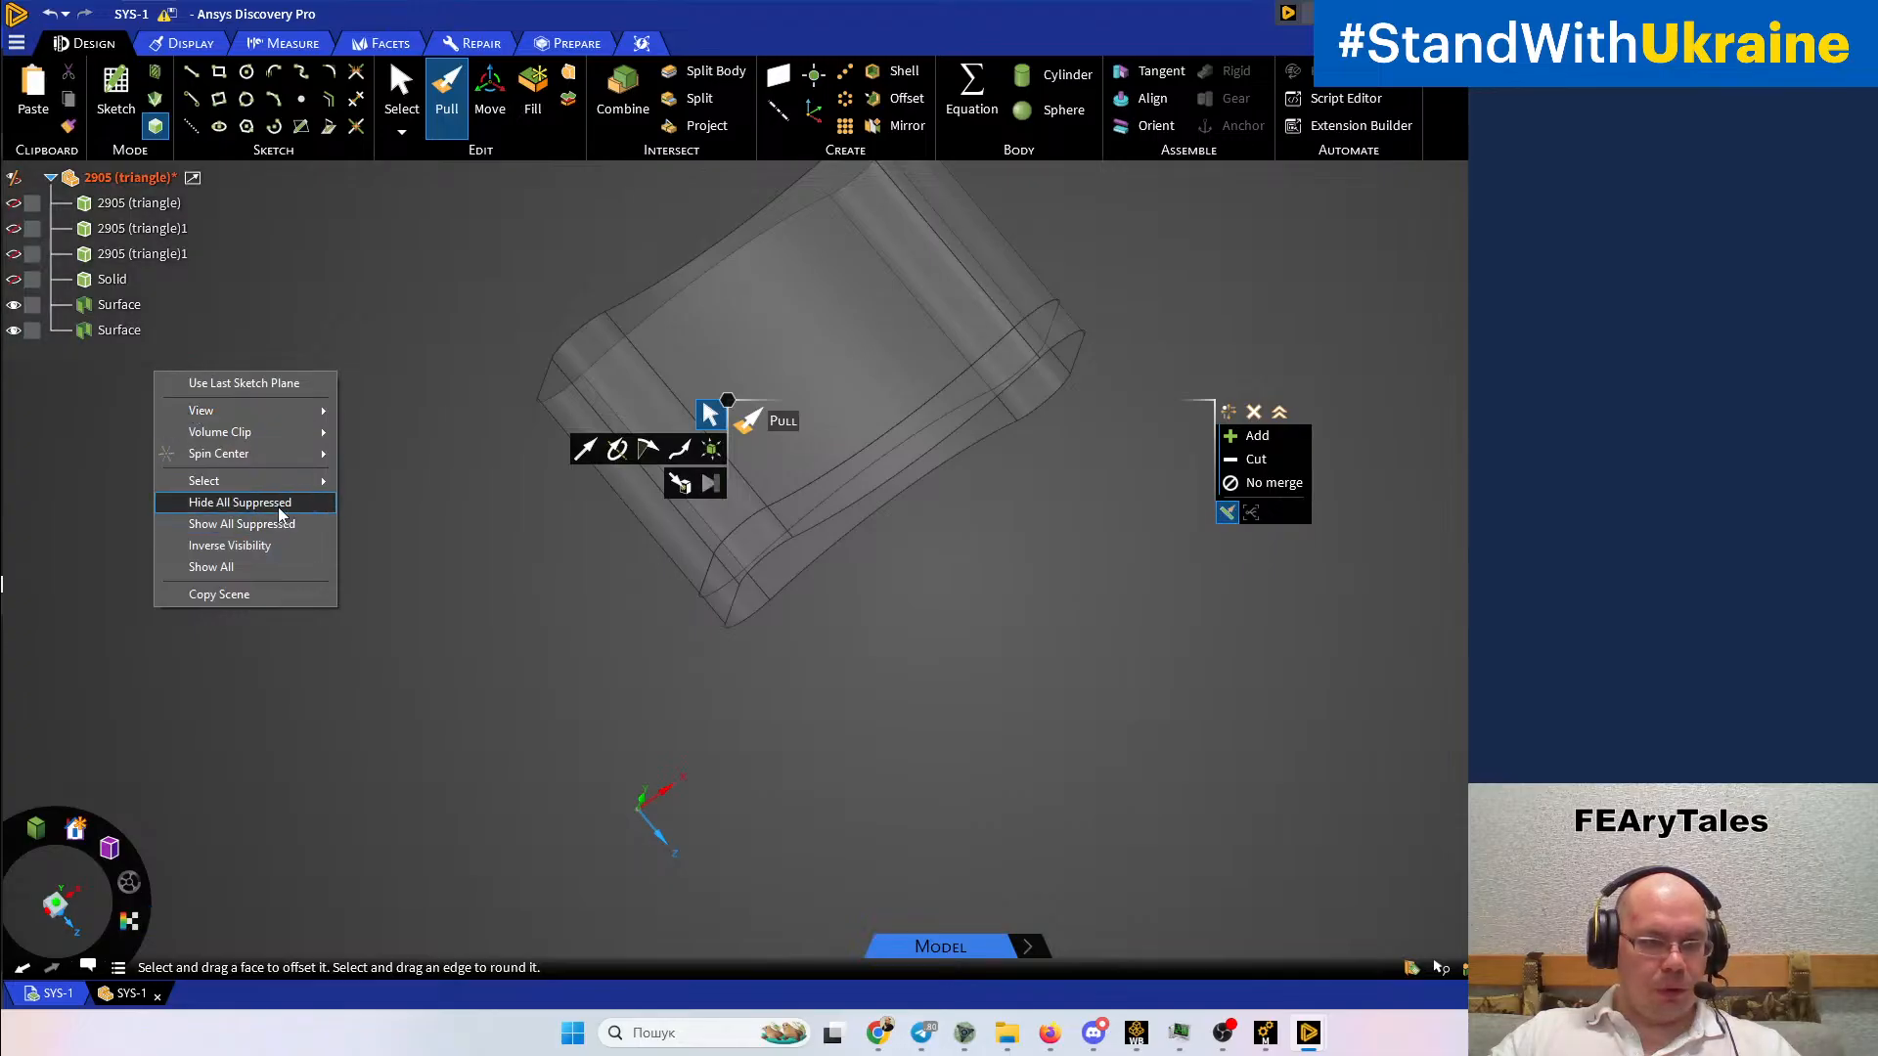
pyautogui.click(257, 569)
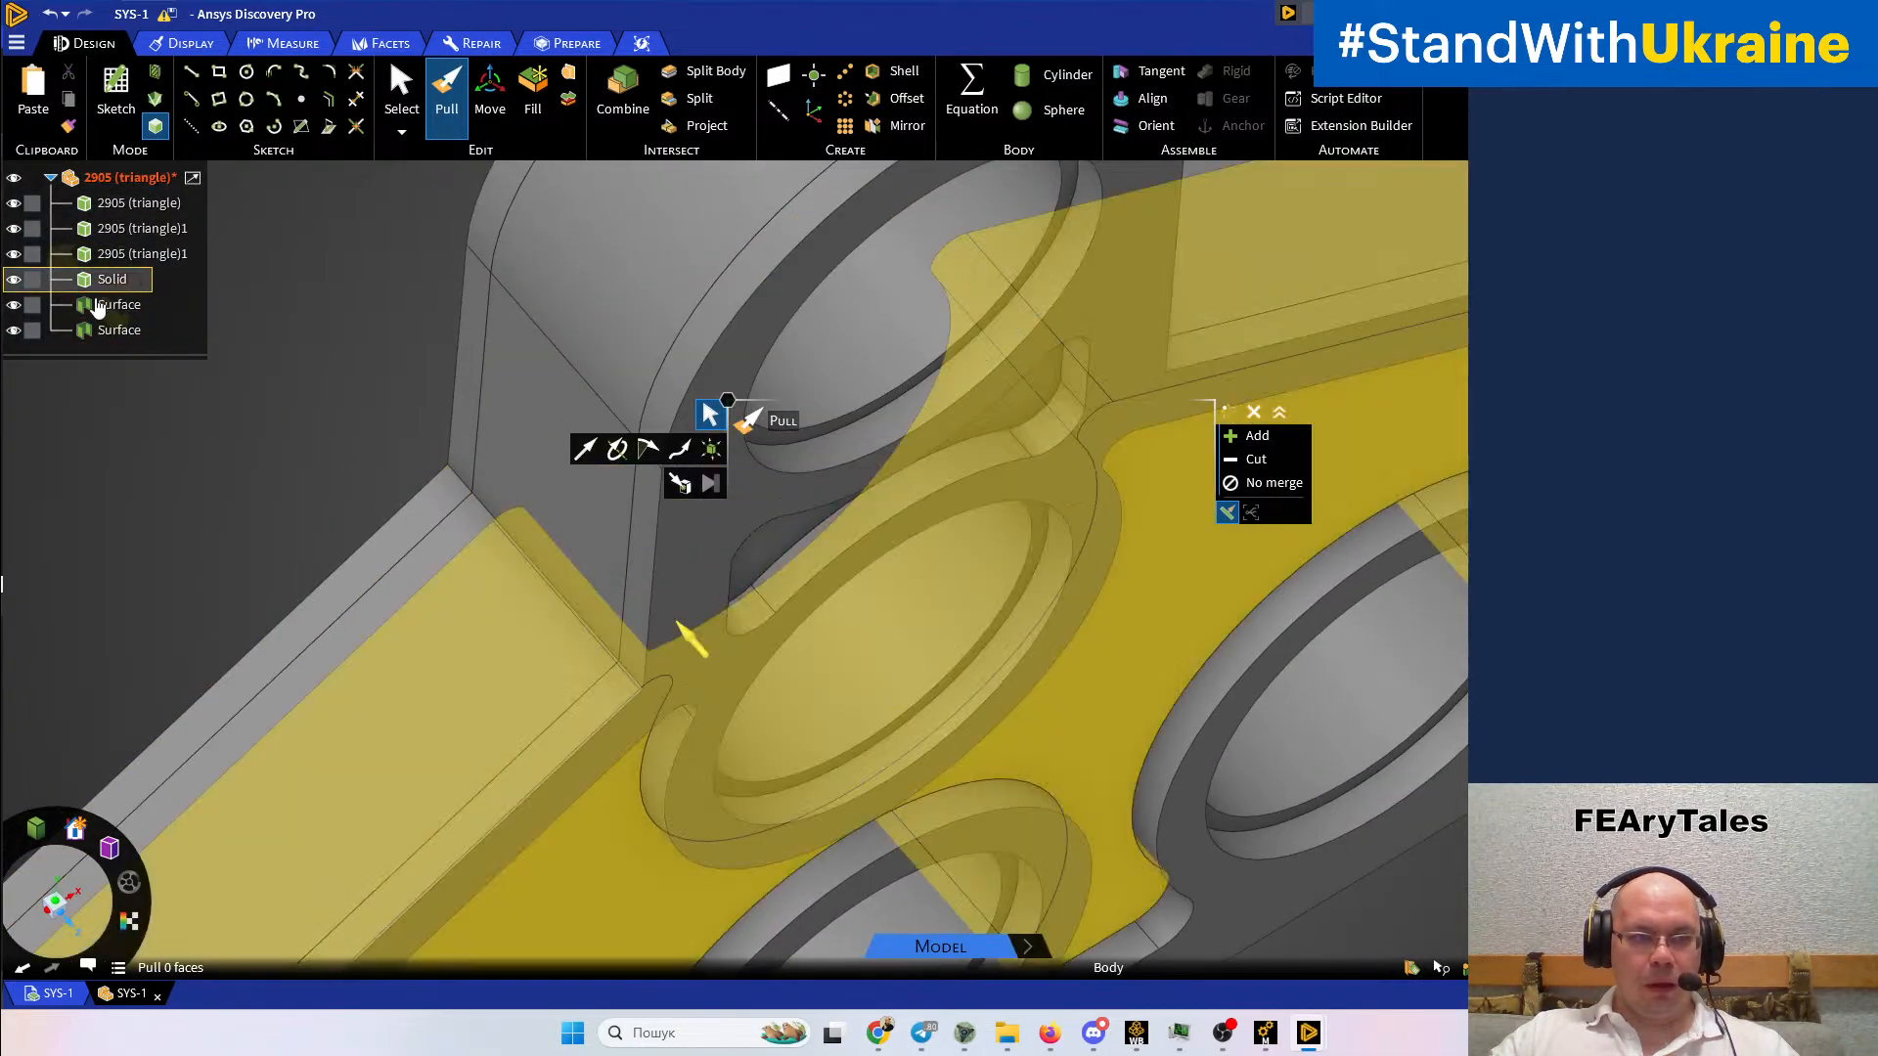
pyautogui.click(103, 306)
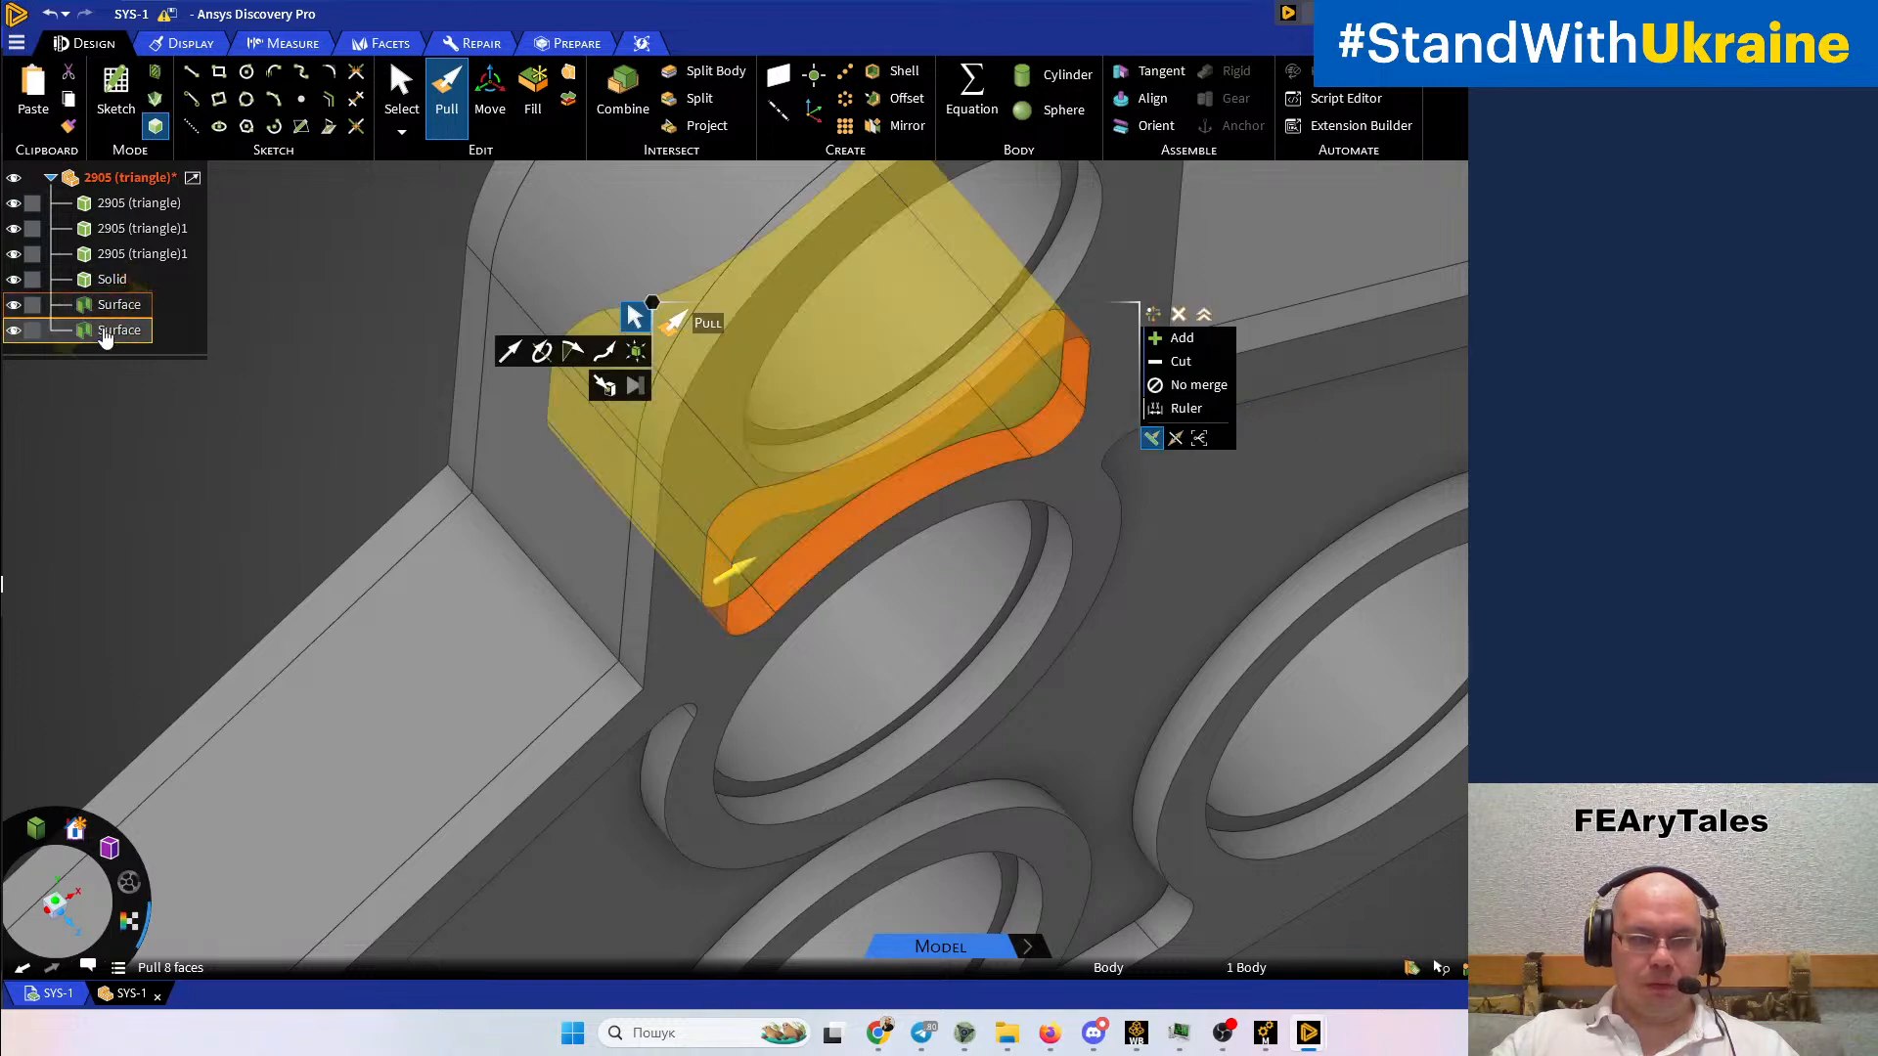
pyautogui.click(131, 338)
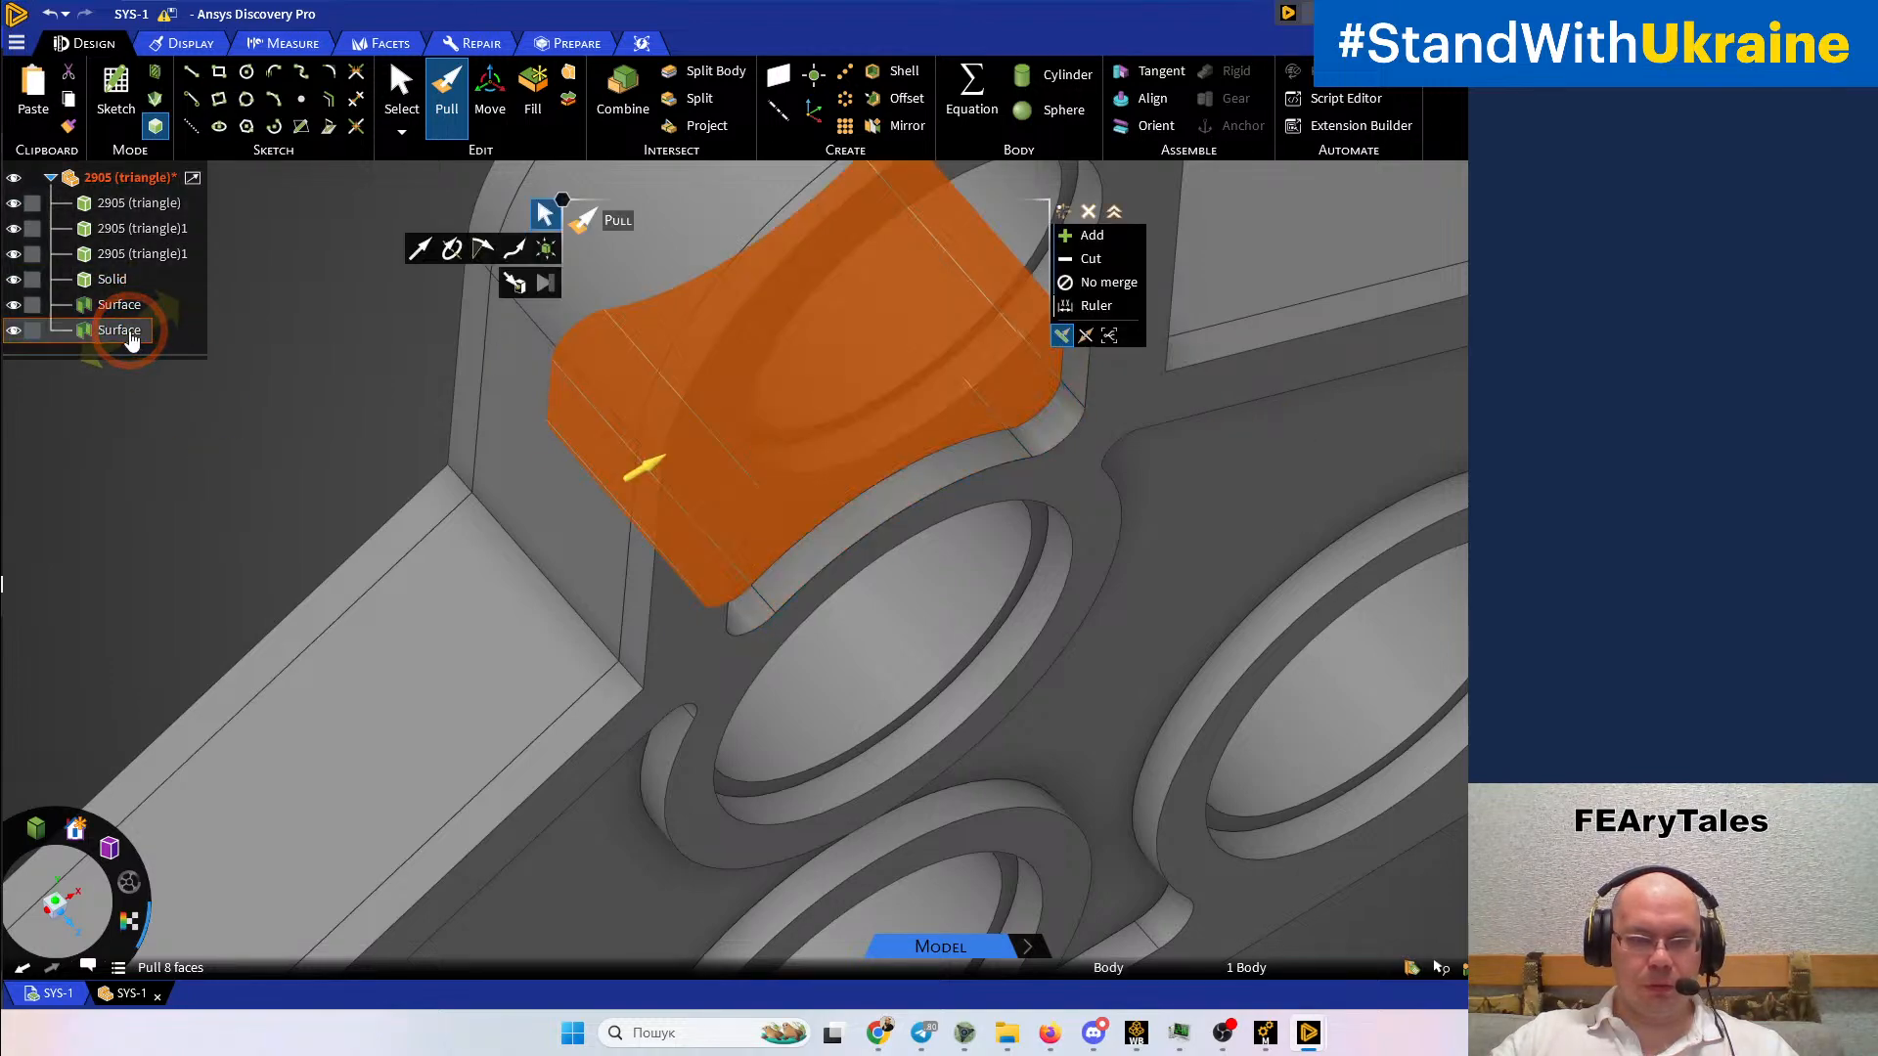
pyautogui.click(127, 311)
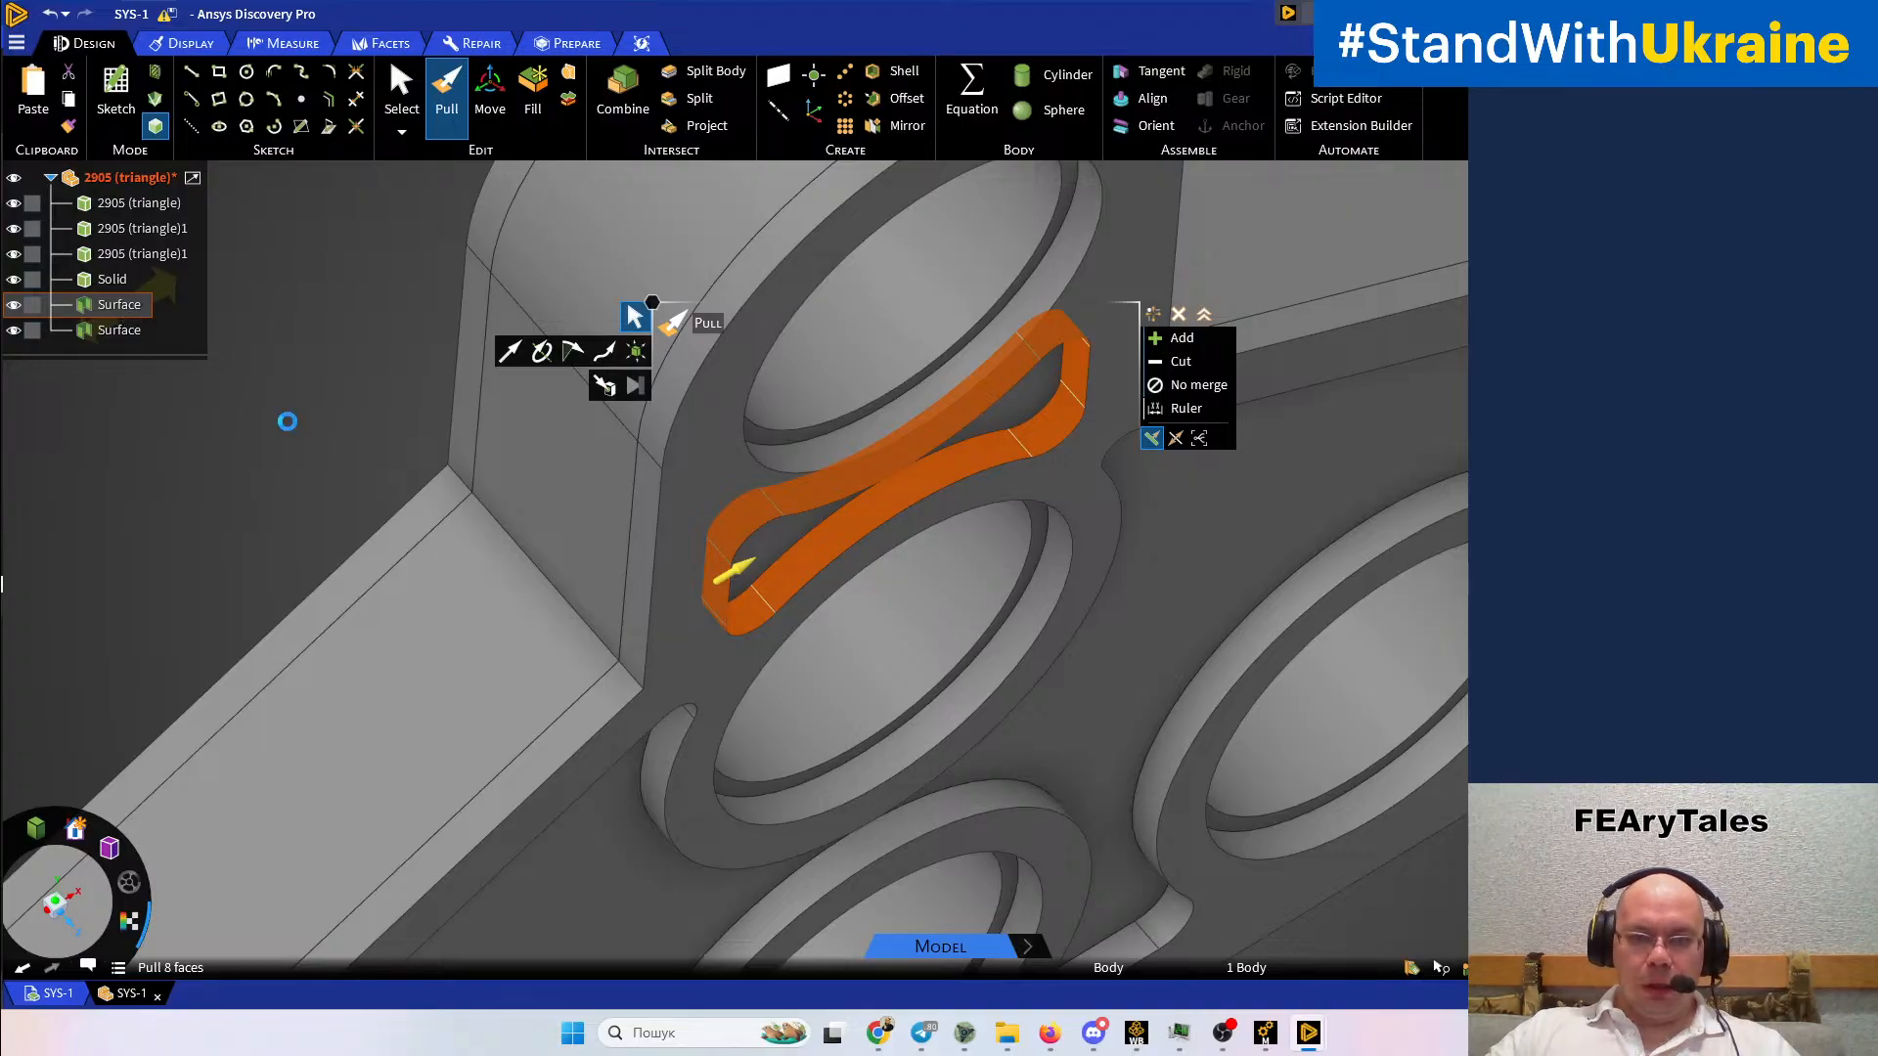
pyautogui.press('Delete')
pyautogui.scroll(-4, 359, 456)
pyautogui.moveTo(361, 456); pyautogui.dragTo(496, 581, button='middle')
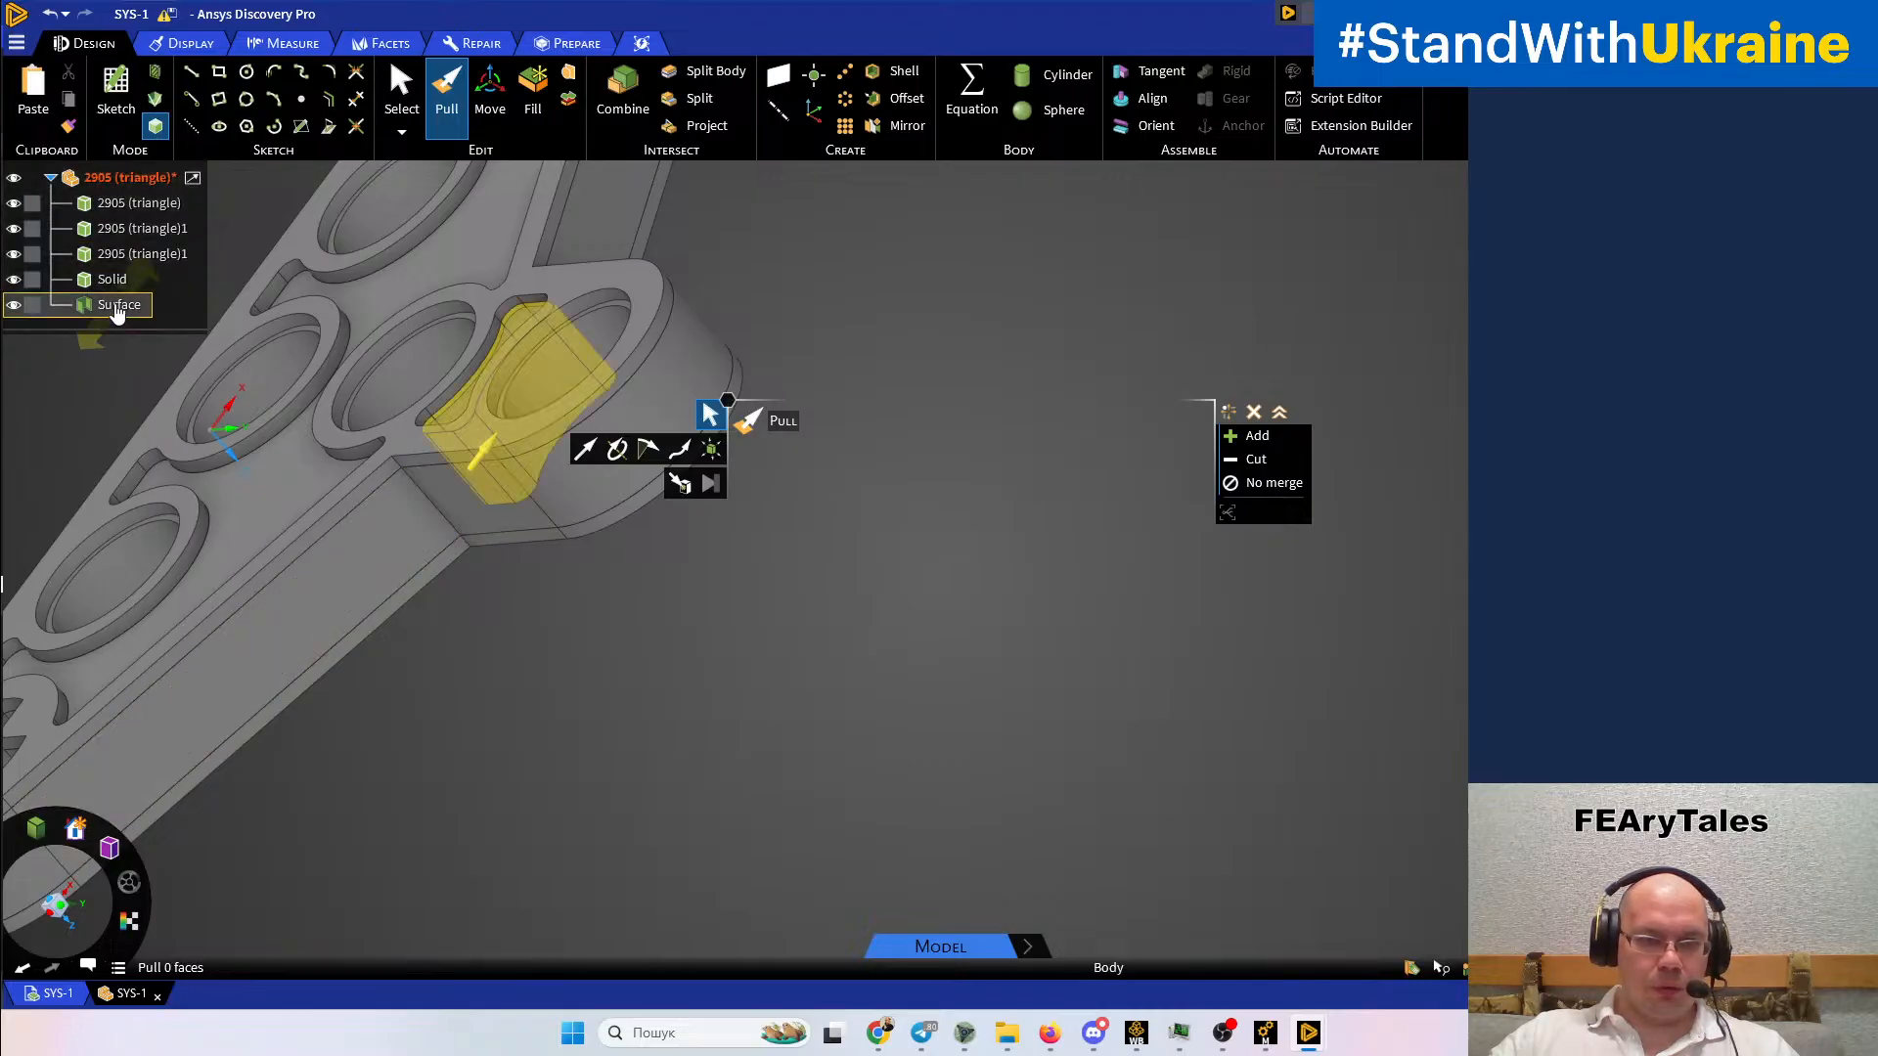
pyautogui.moveTo(910, 666); pyautogui.dragTo(696, 455, button='middle')
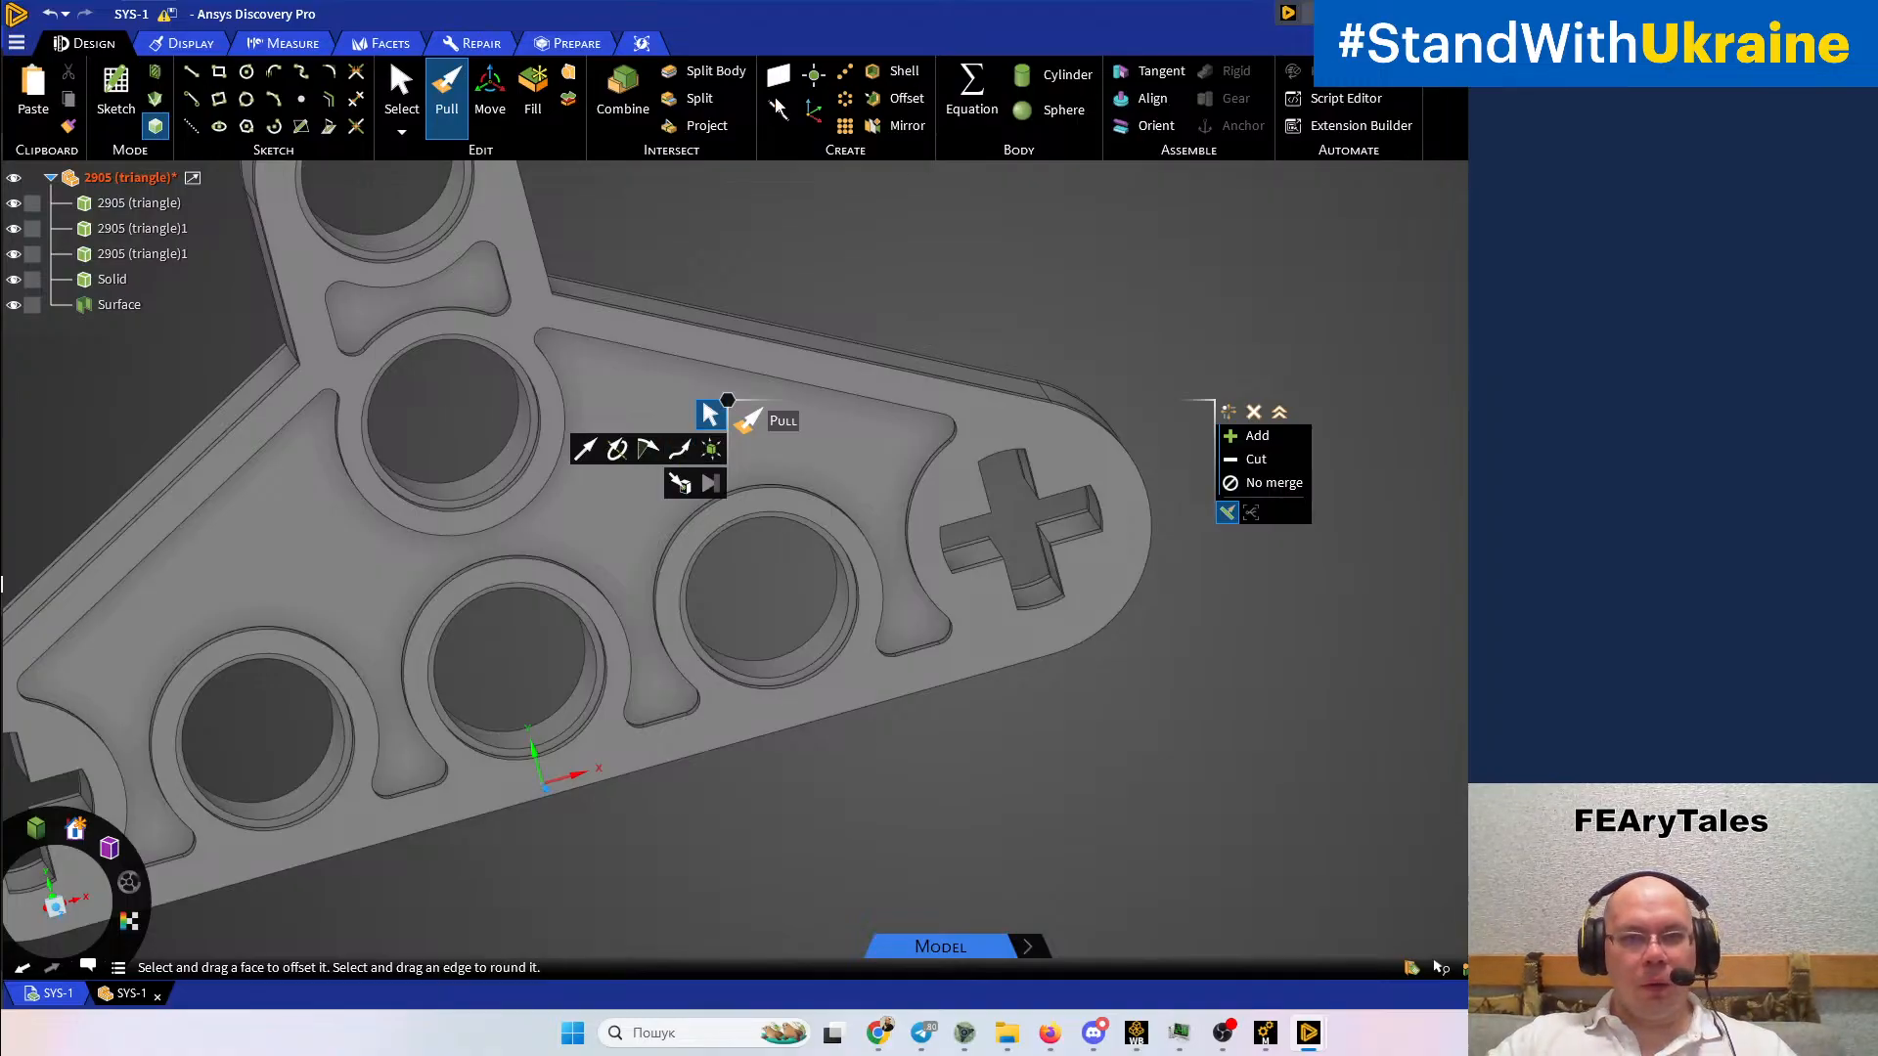
pyautogui.click(711, 71)
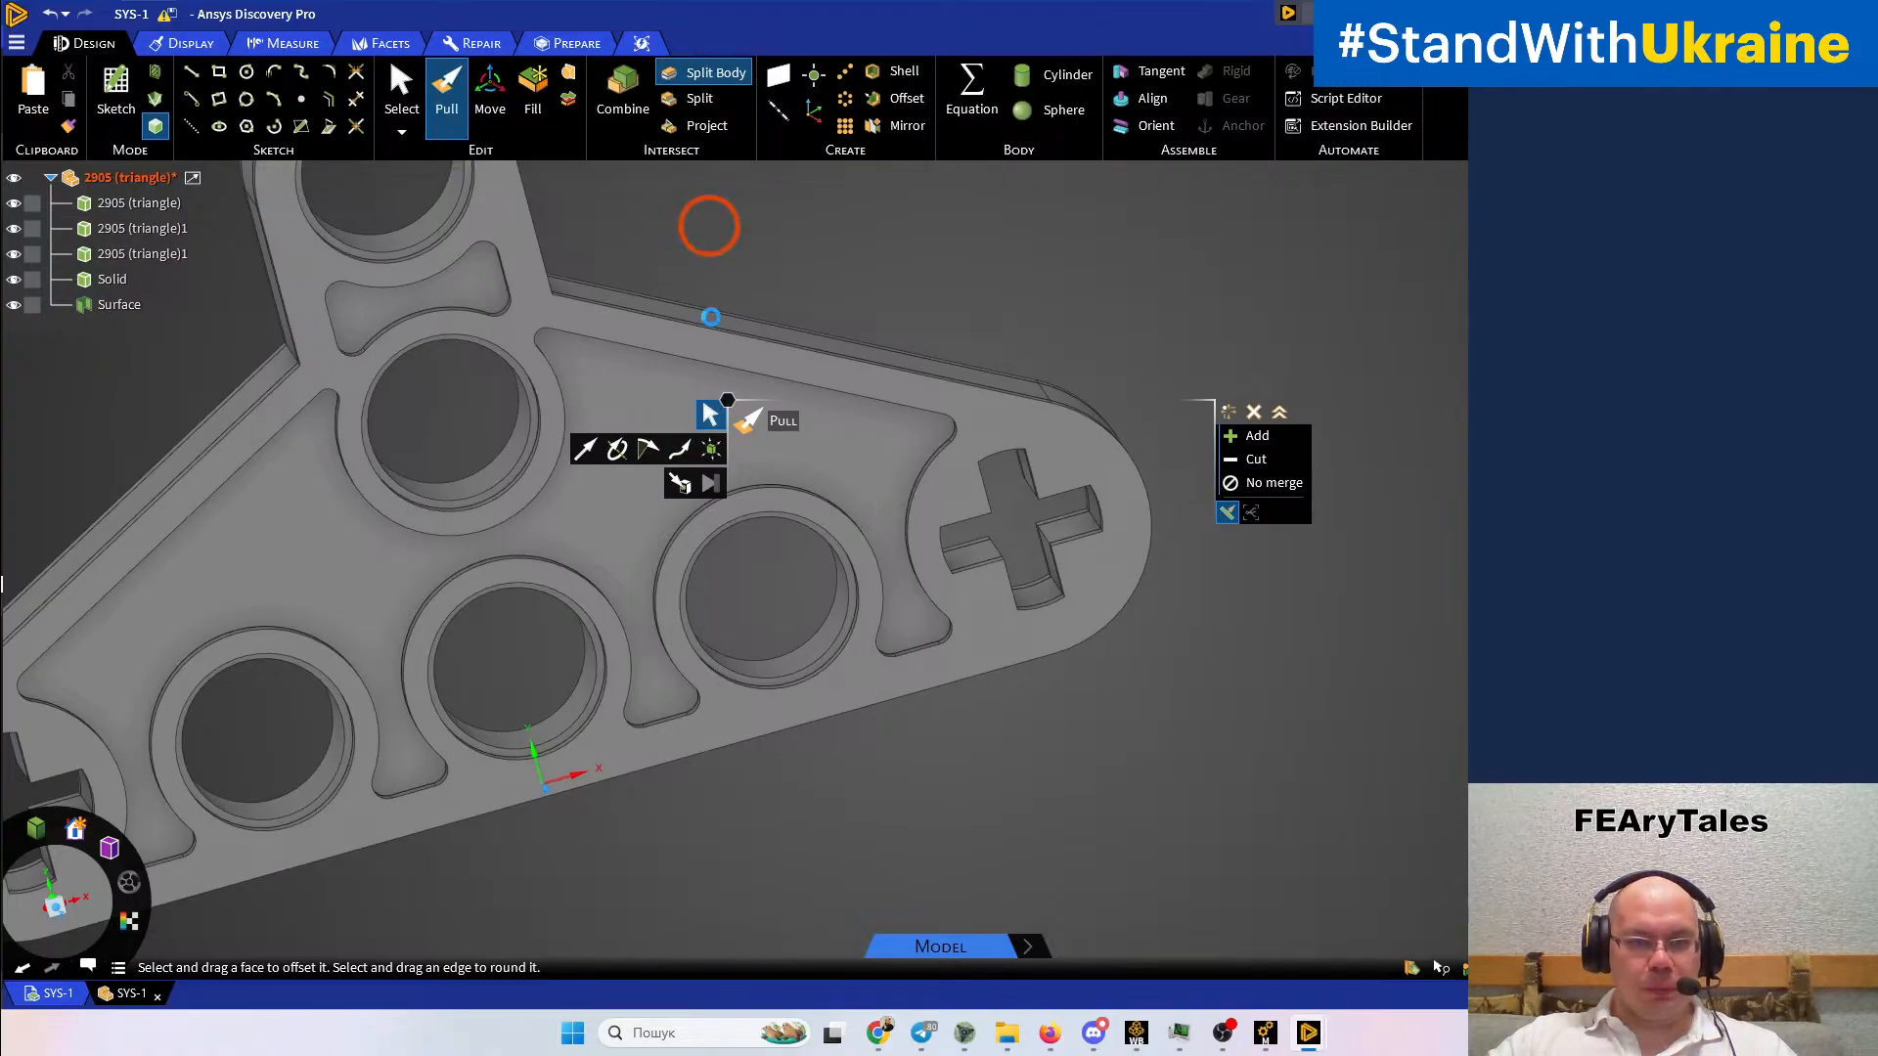
pyautogui.click(673, 382)
pyautogui.click(476, 300)
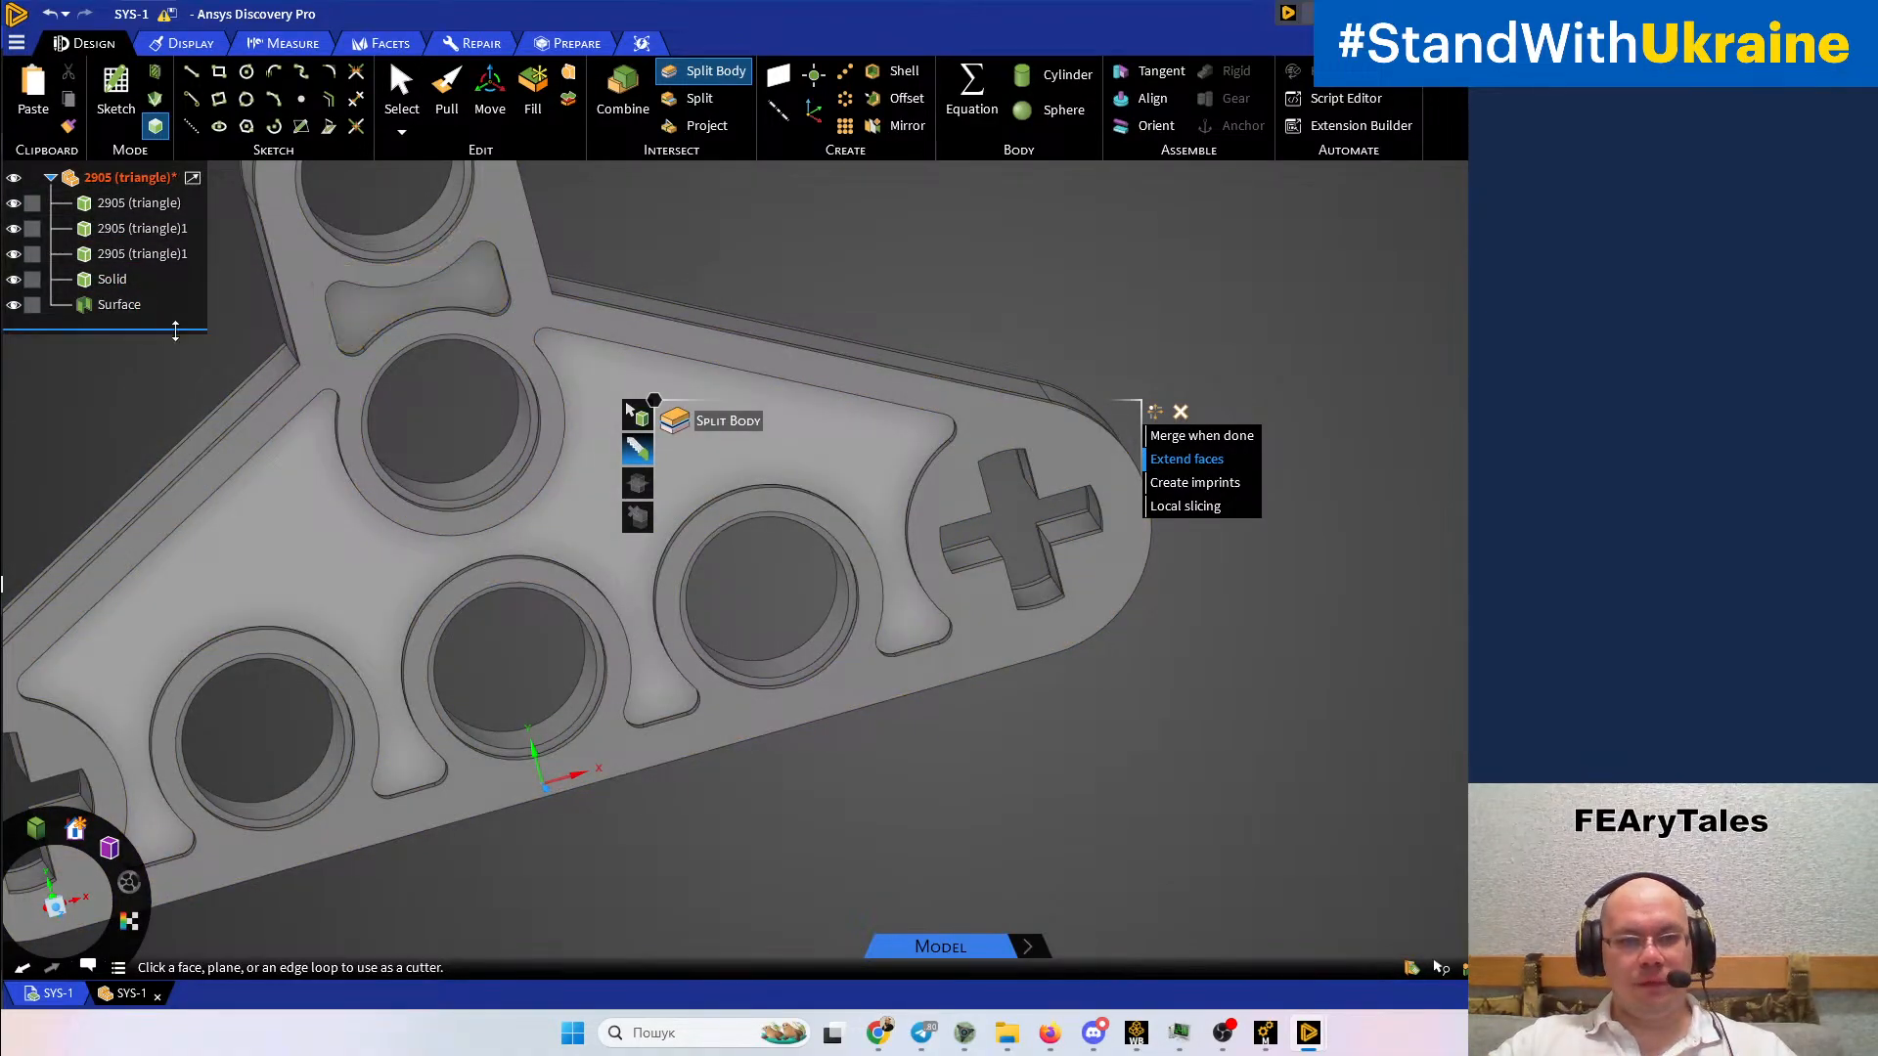
pyautogui.press('Escape')
# Hide the triangle's outer layer that contains the pocket walls to expose the layer behind it
pyautogui.keyDown('shift'); pyautogui.moveTo(301, 344); pyautogui.dragTo(598, 480, button='middle'); pyautogui.keyUp('shift')
pyautogui.click(603, 487)
pyautogui.rightClick(603, 487)
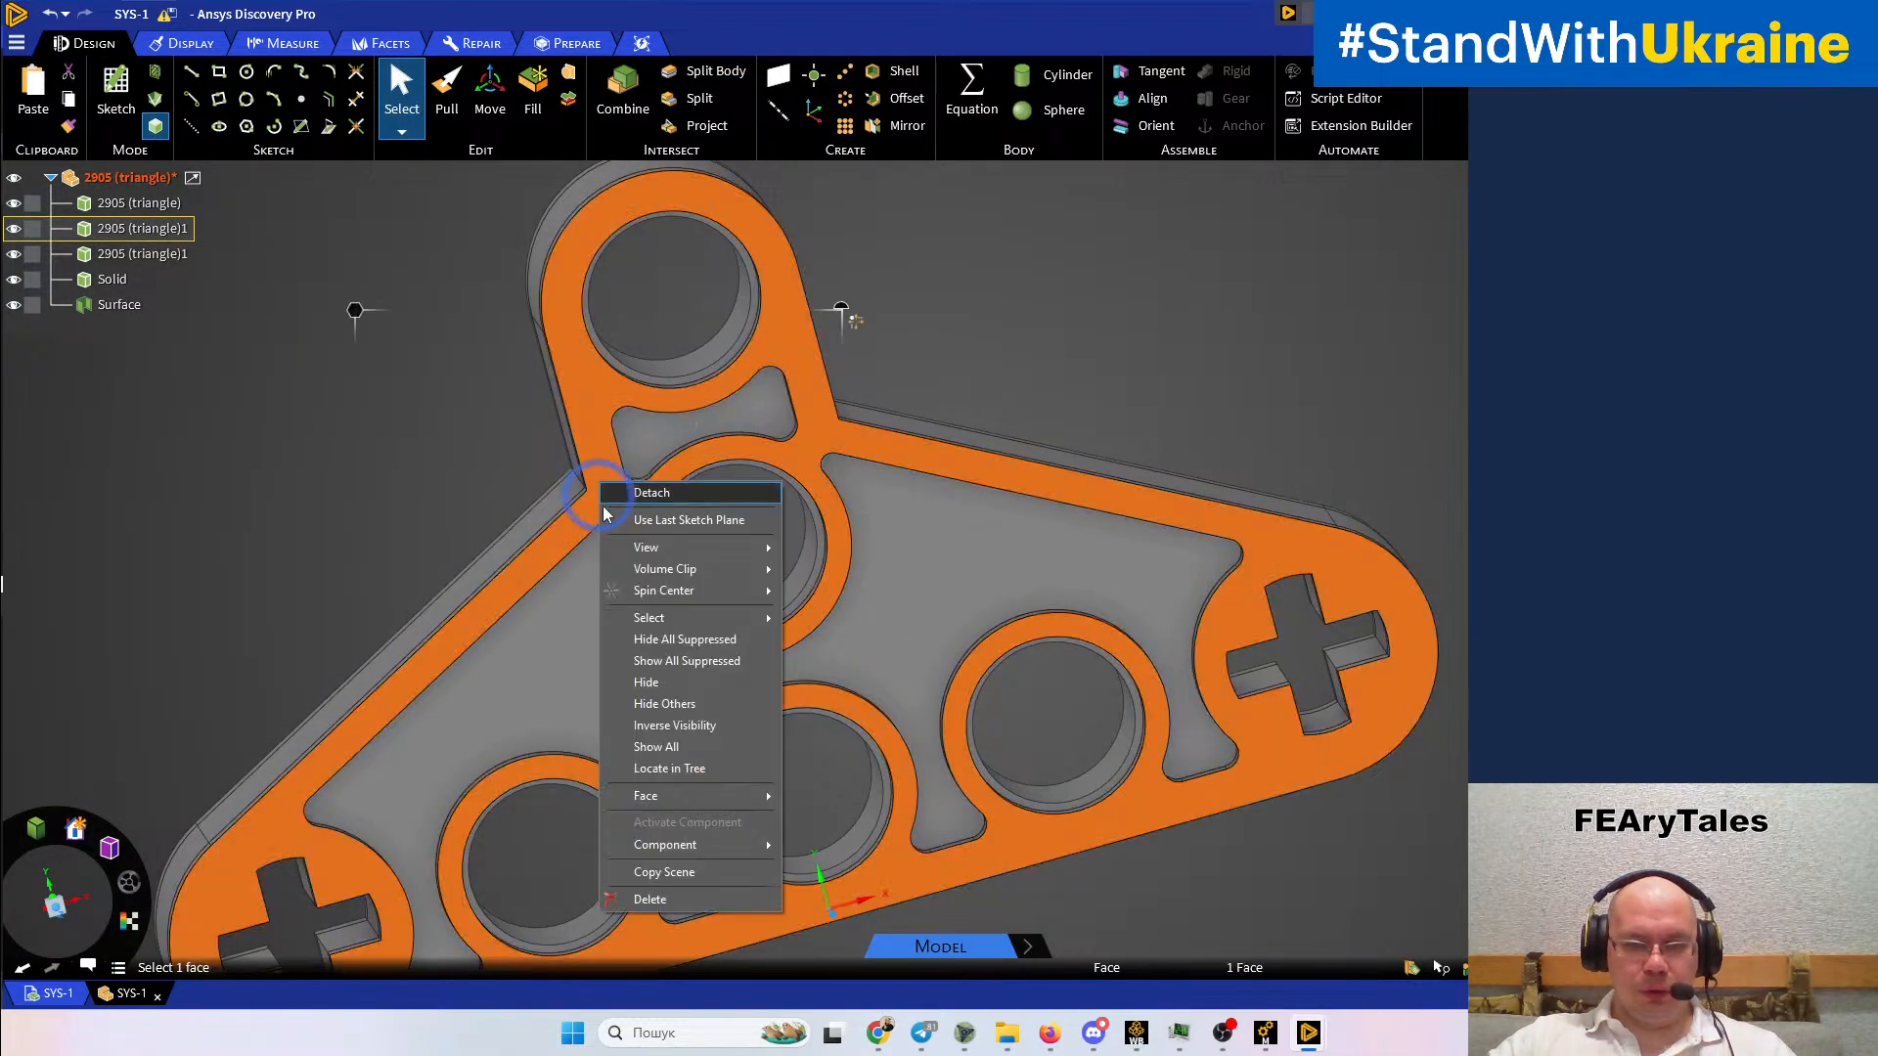
pyautogui.click(672, 690)
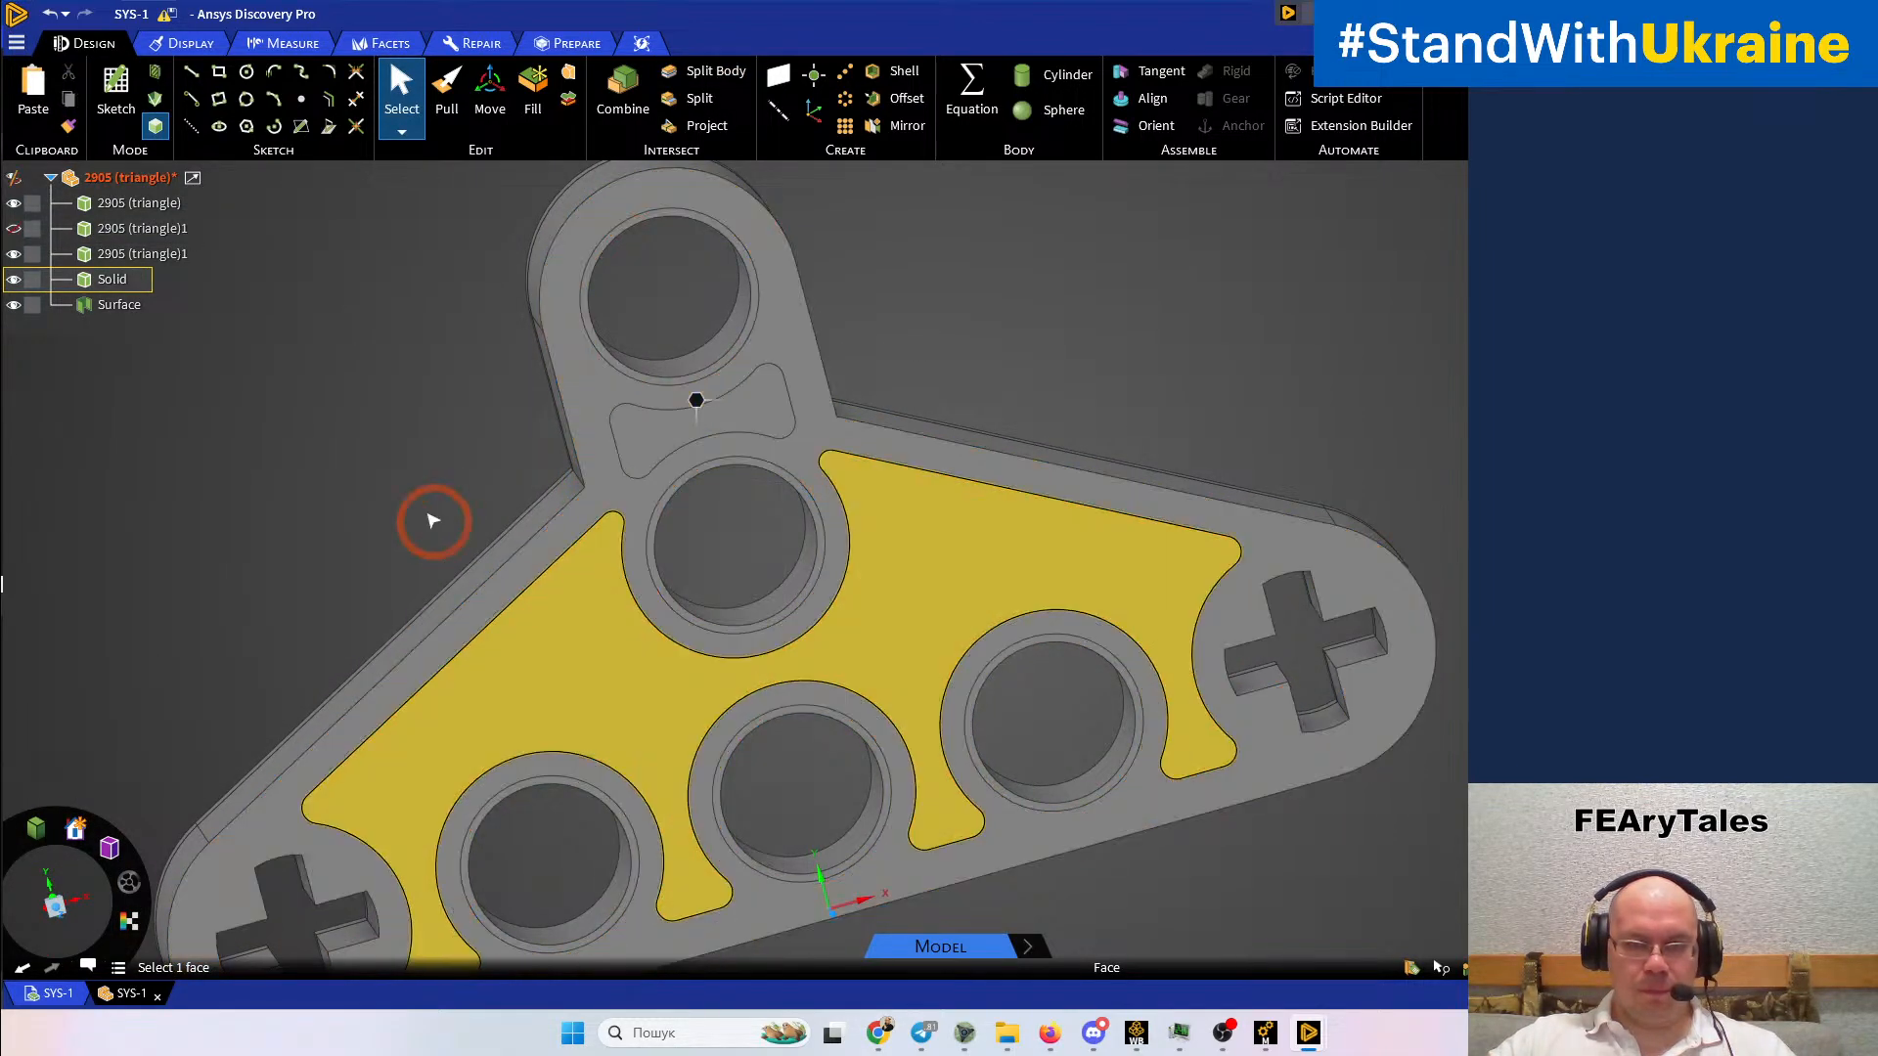
# Pull the small-pocket surface's exposed eight-edge outline about 1.25 mm outward past the exposed triangle face
pyautogui.moveTo(579, 508); pyautogui.dragTo(808, 579, button='middle')
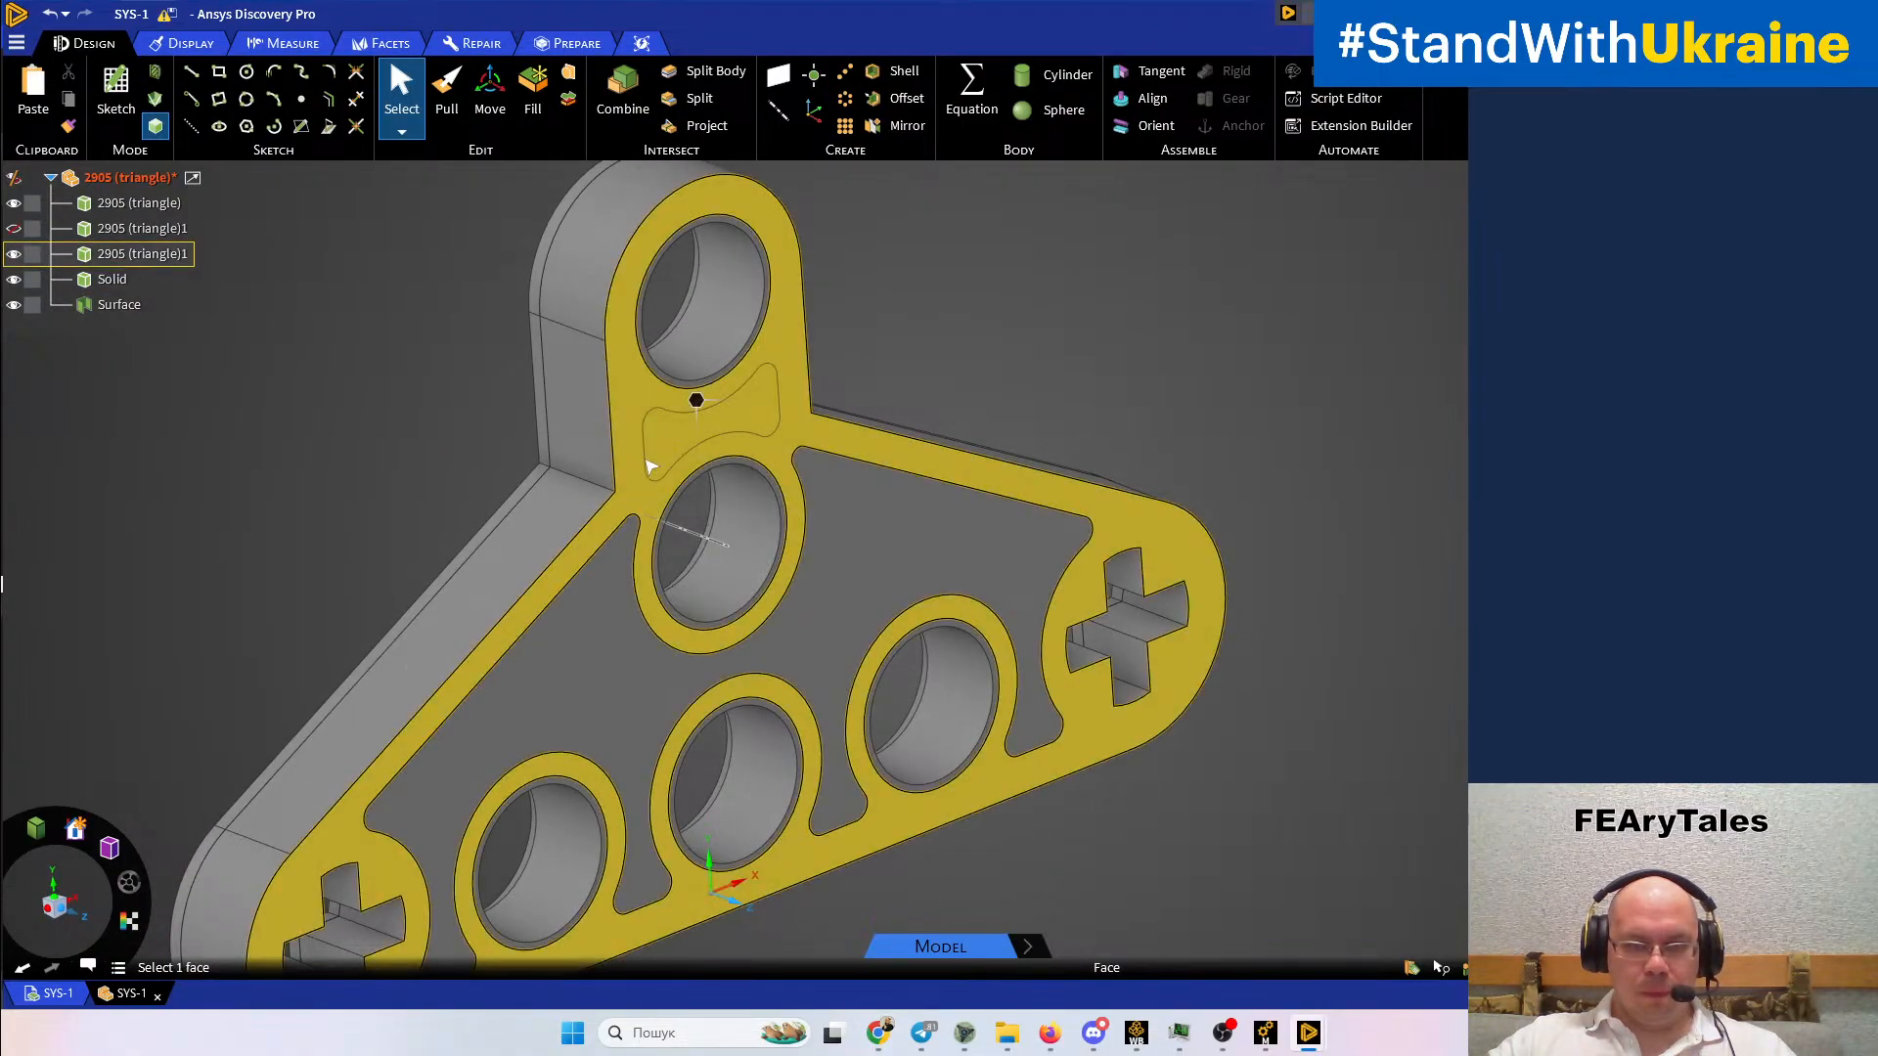
pyautogui.scroll(3, 644, 472)
pyautogui.click(659, 348)
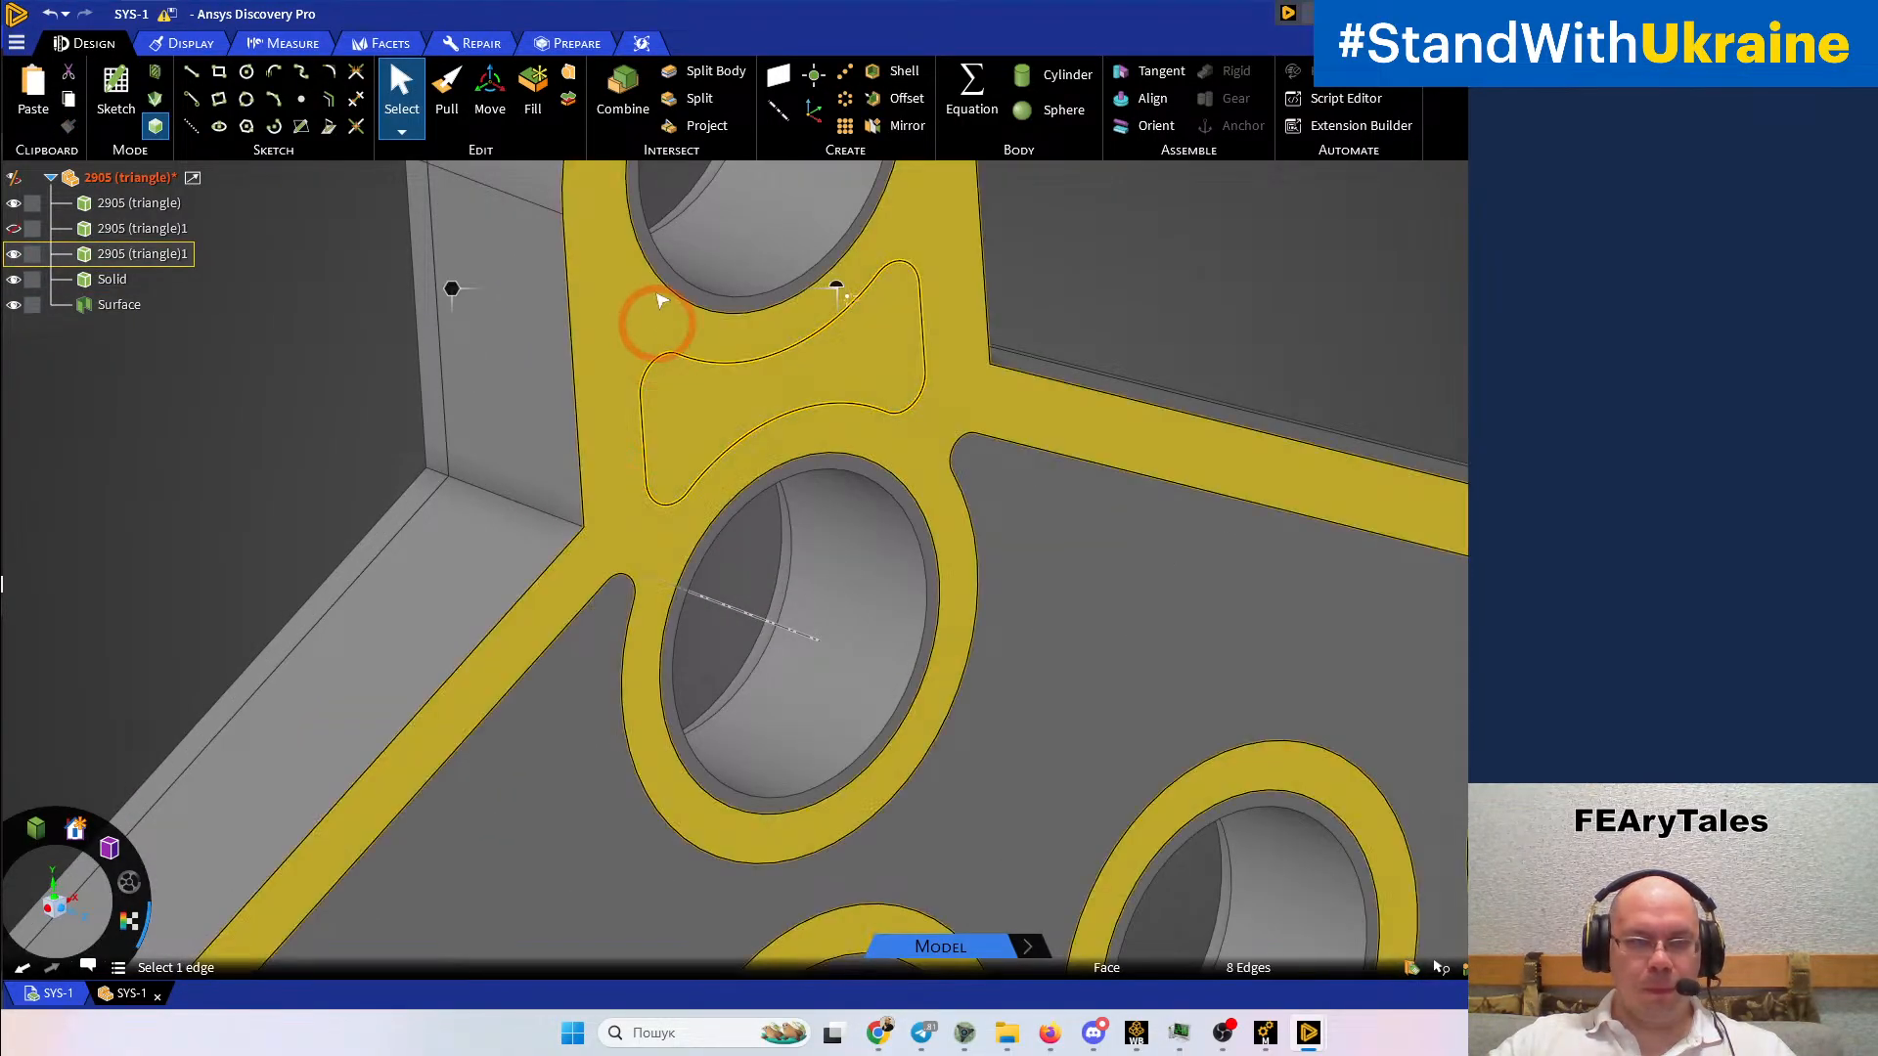
pyautogui.click(443, 106)
pyautogui.moveTo(1223, 297); pyautogui.dragTo(1291, 352)
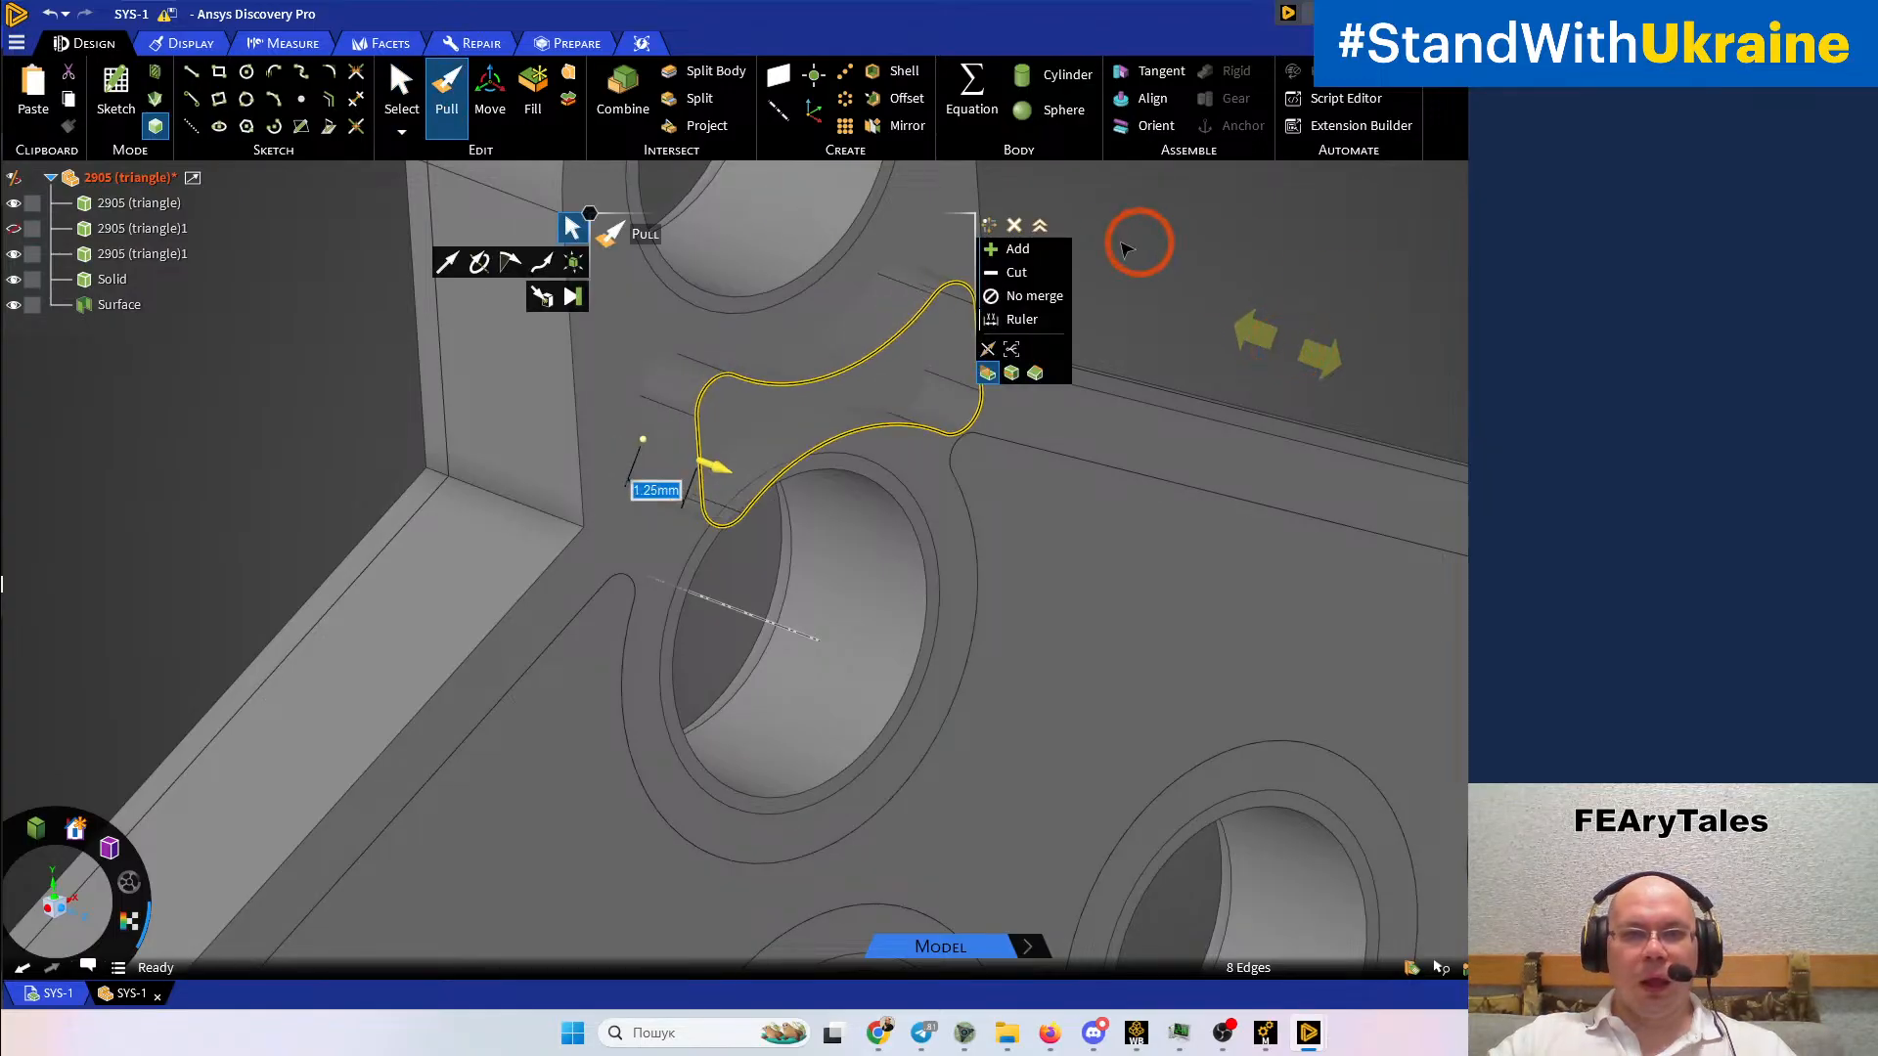
# Try to split the exposed triangle layer with the extended small-pocket surface using Split Body
pyautogui.click(714, 70)
pyautogui.click(834, 310)
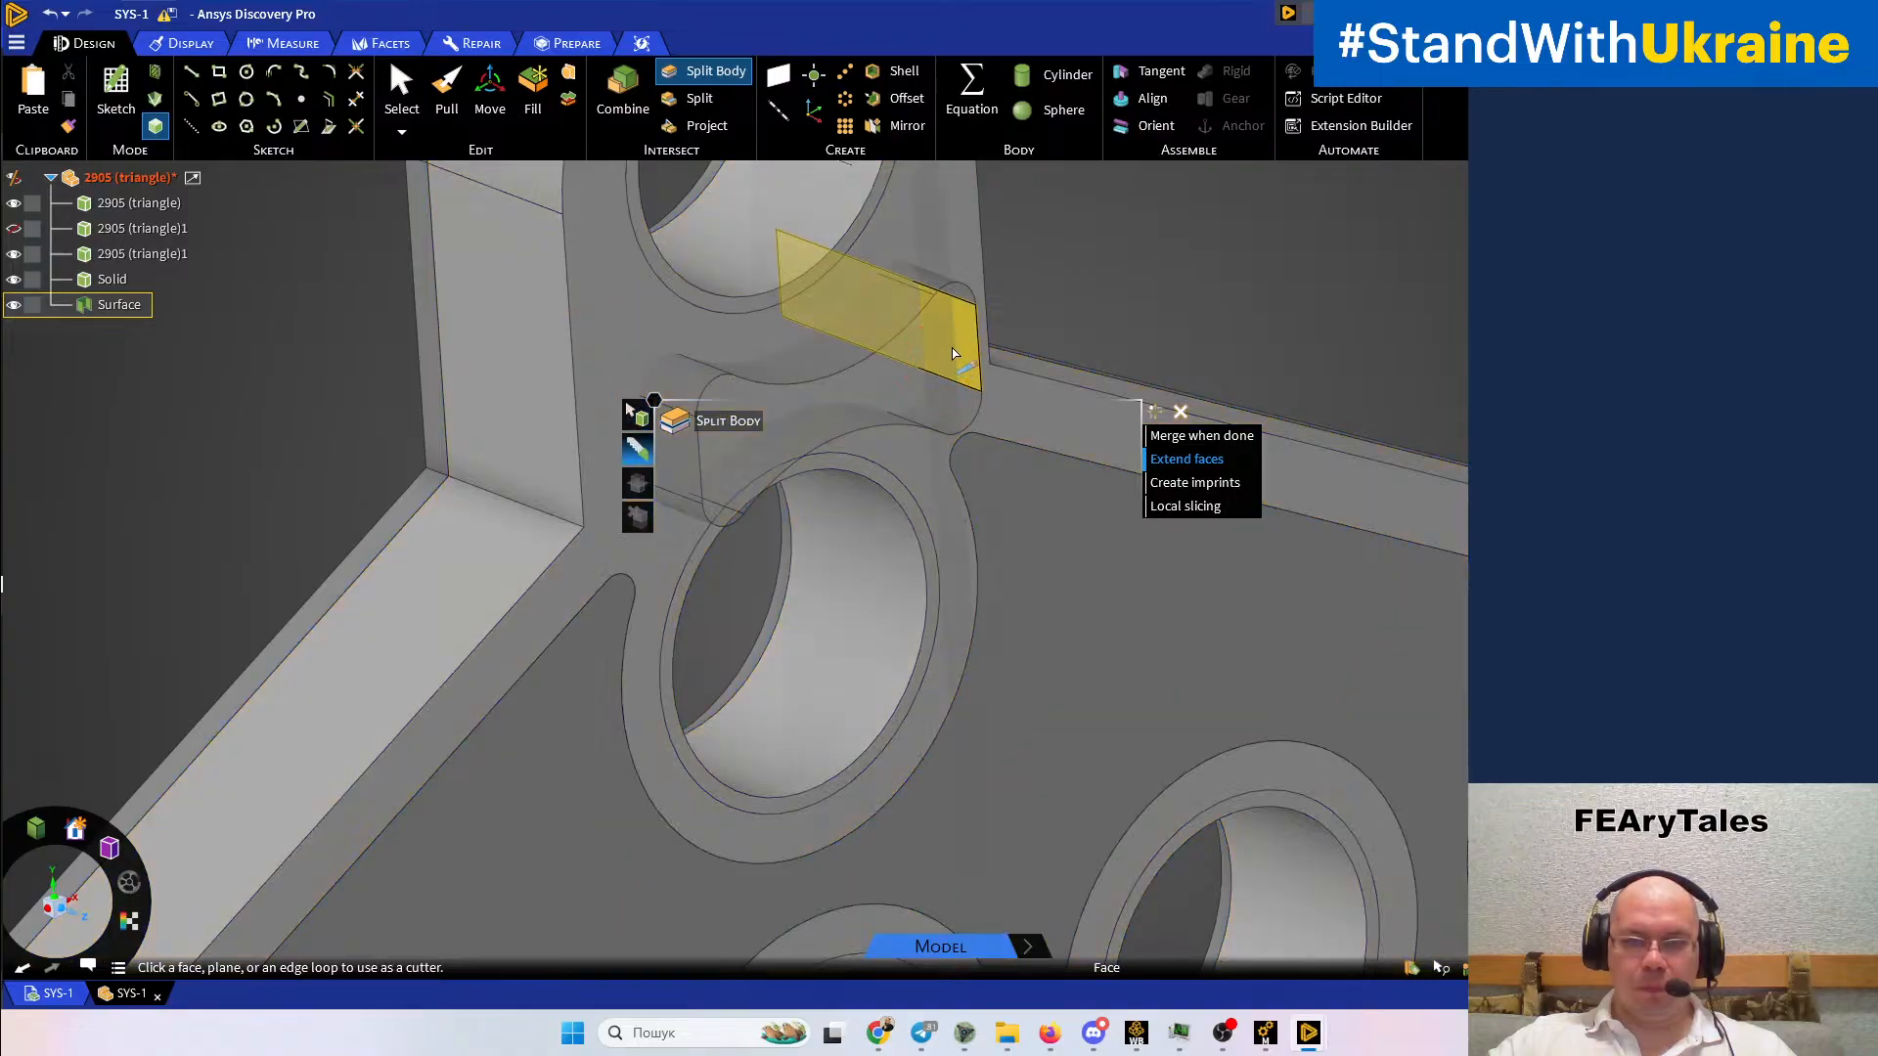
pyautogui.click(115, 307)
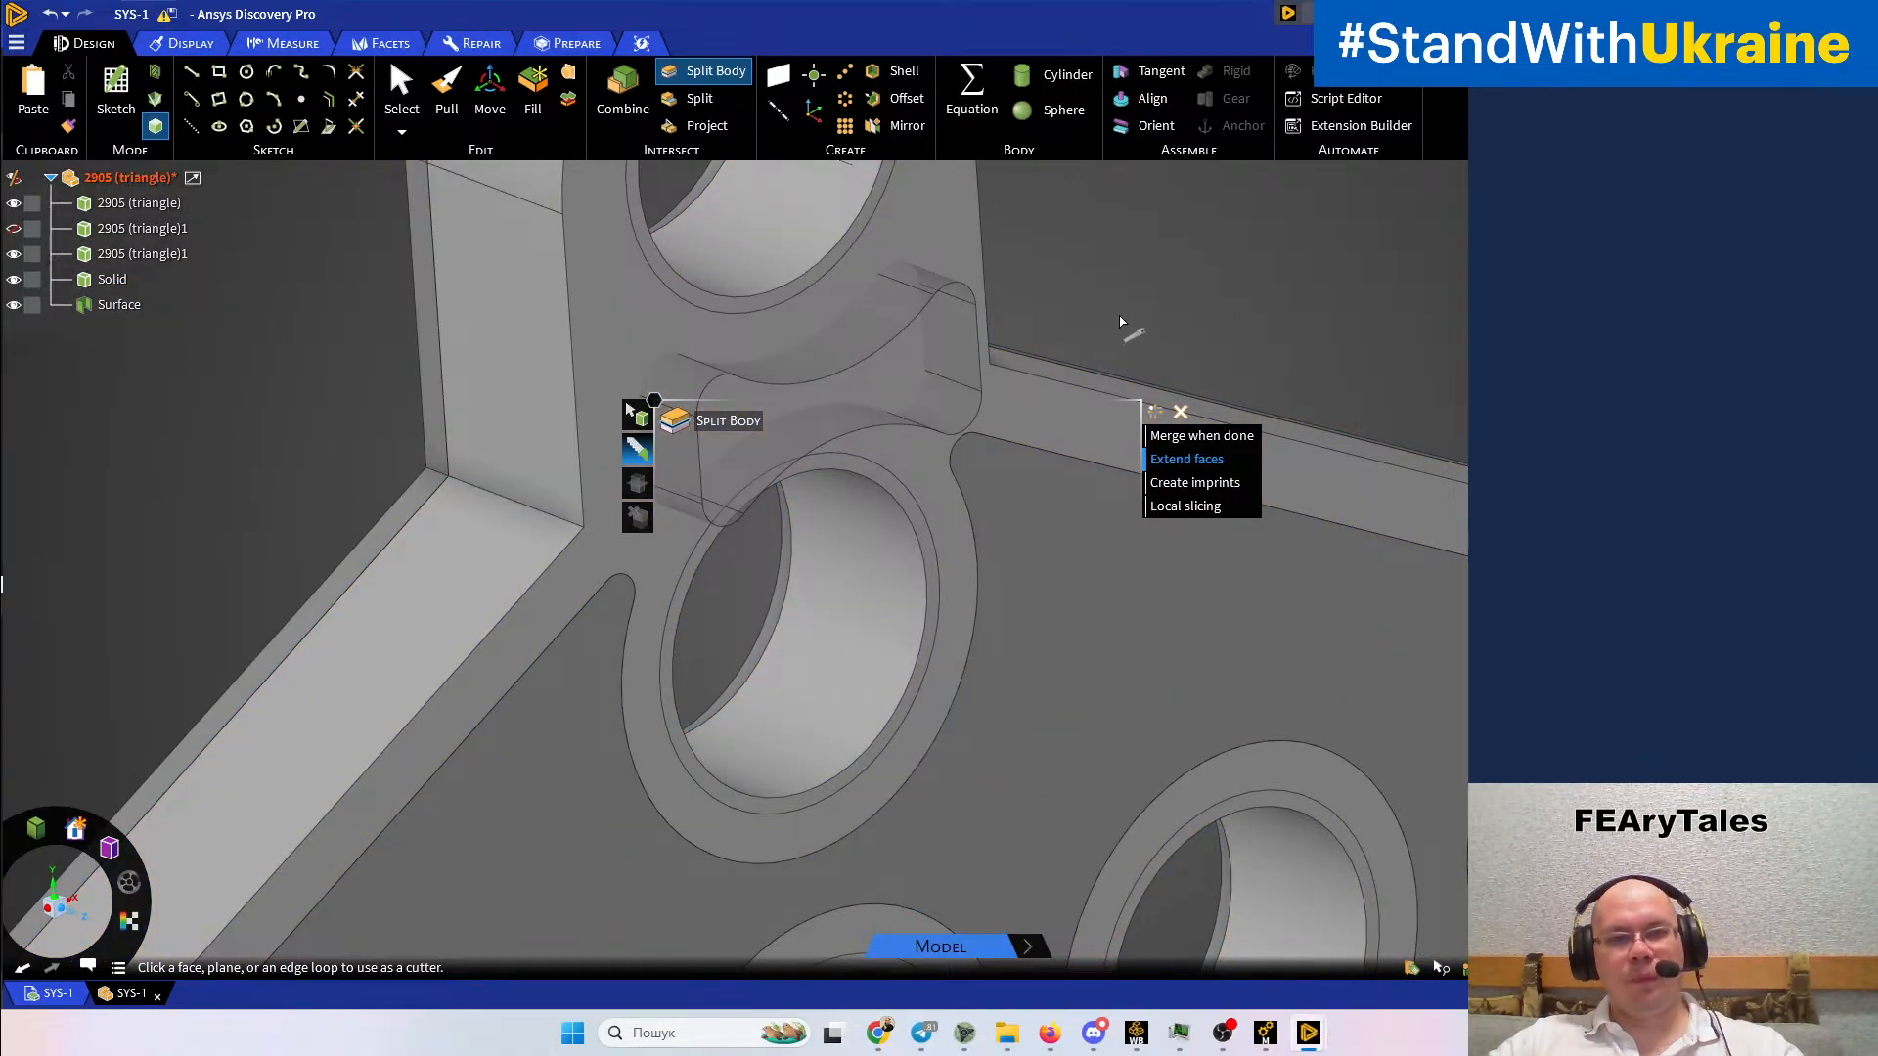
pyautogui.press('Escape')
pyautogui.moveTo(947, 350)
pyautogui.mouseDown(button='middle')
pyautogui.moveTo(904, 314)
pyautogui.moveTo(920, 349)
pyautogui.mouseUp(button='middle')
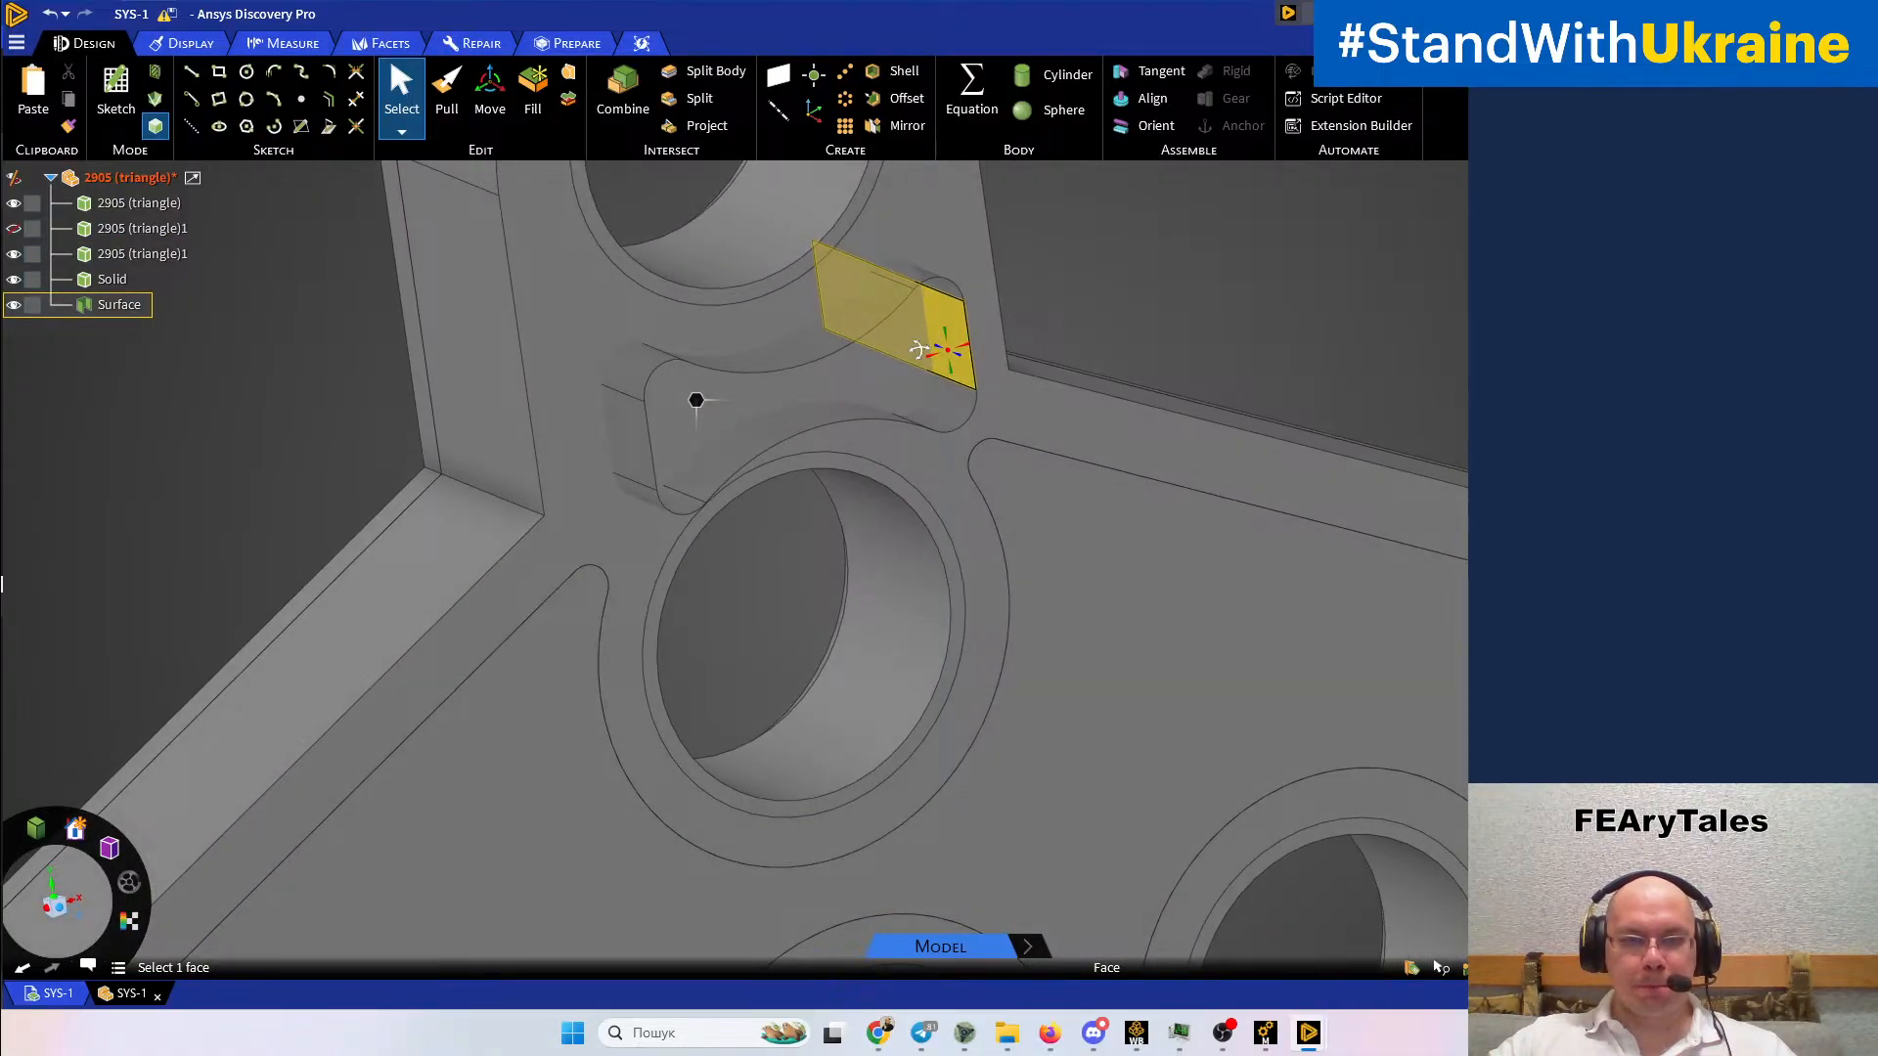
pyautogui.moveTo(920, 349); pyautogui.dragTo(903, 340, button='middle')
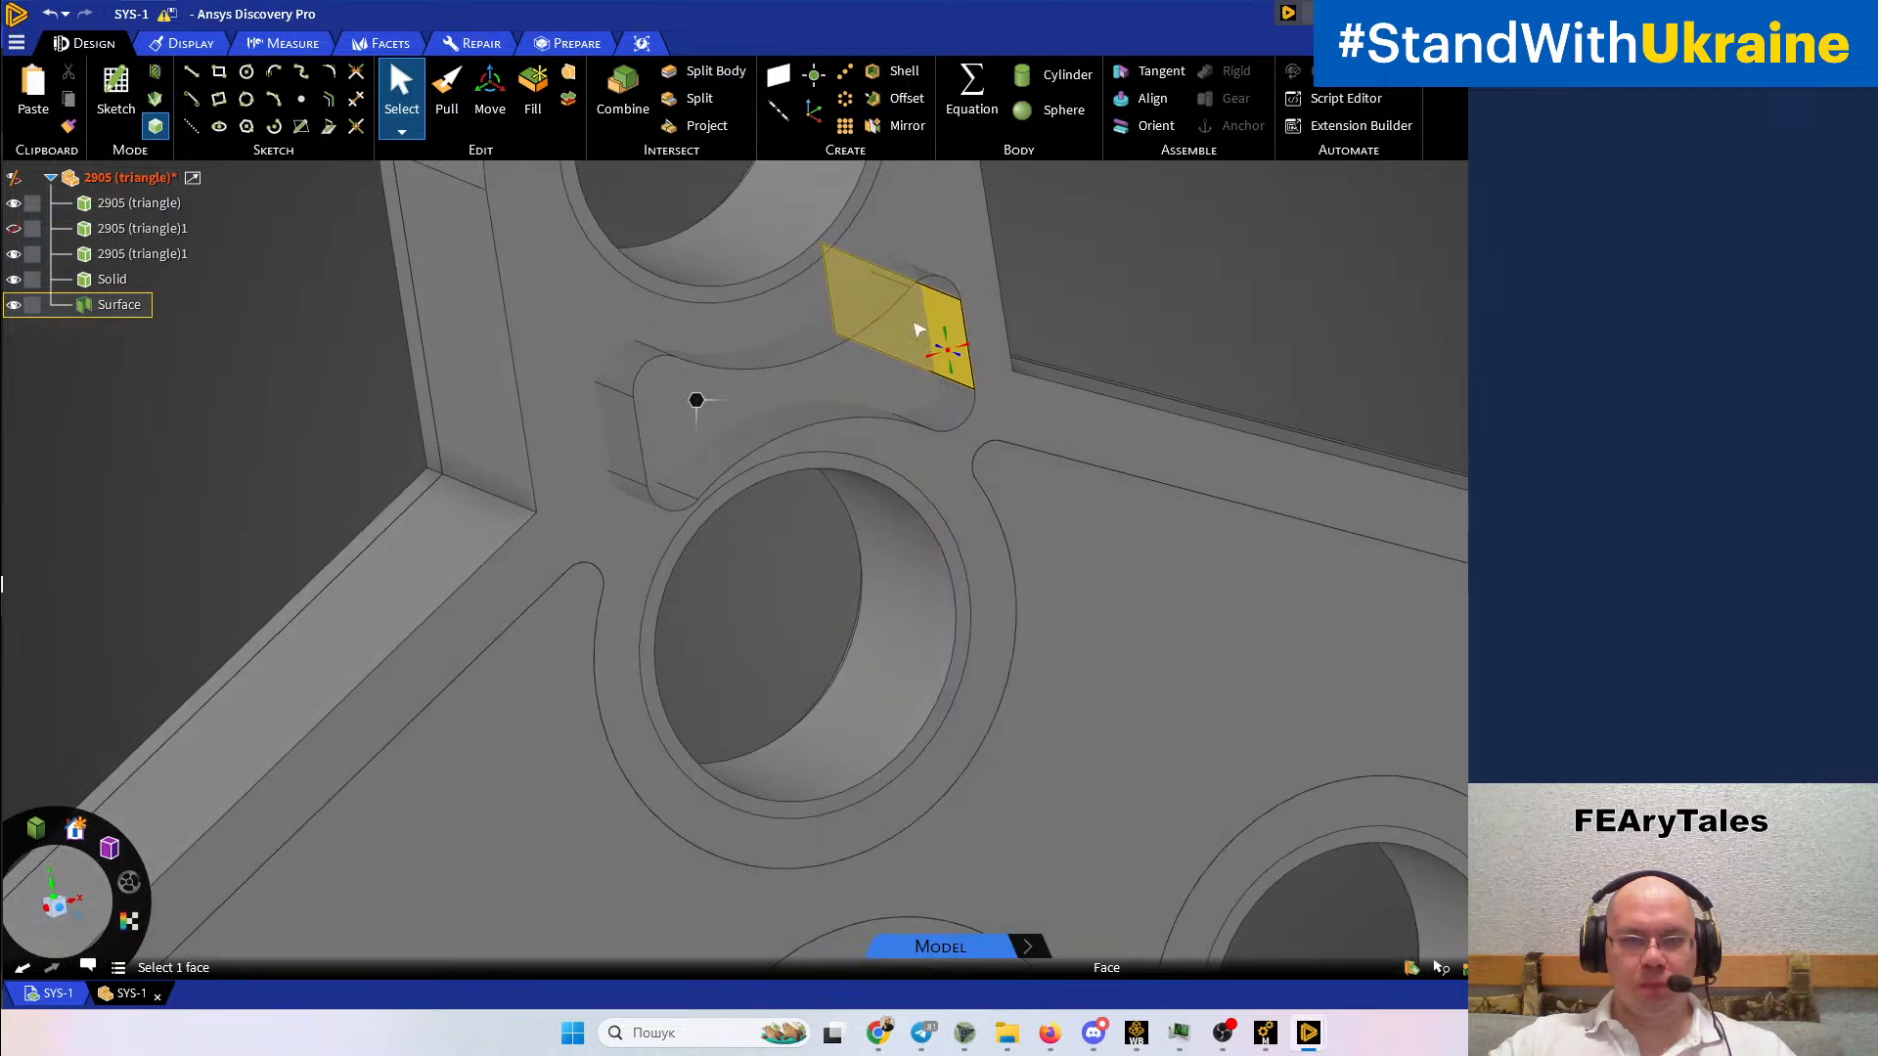
pyautogui.click(707, 102)
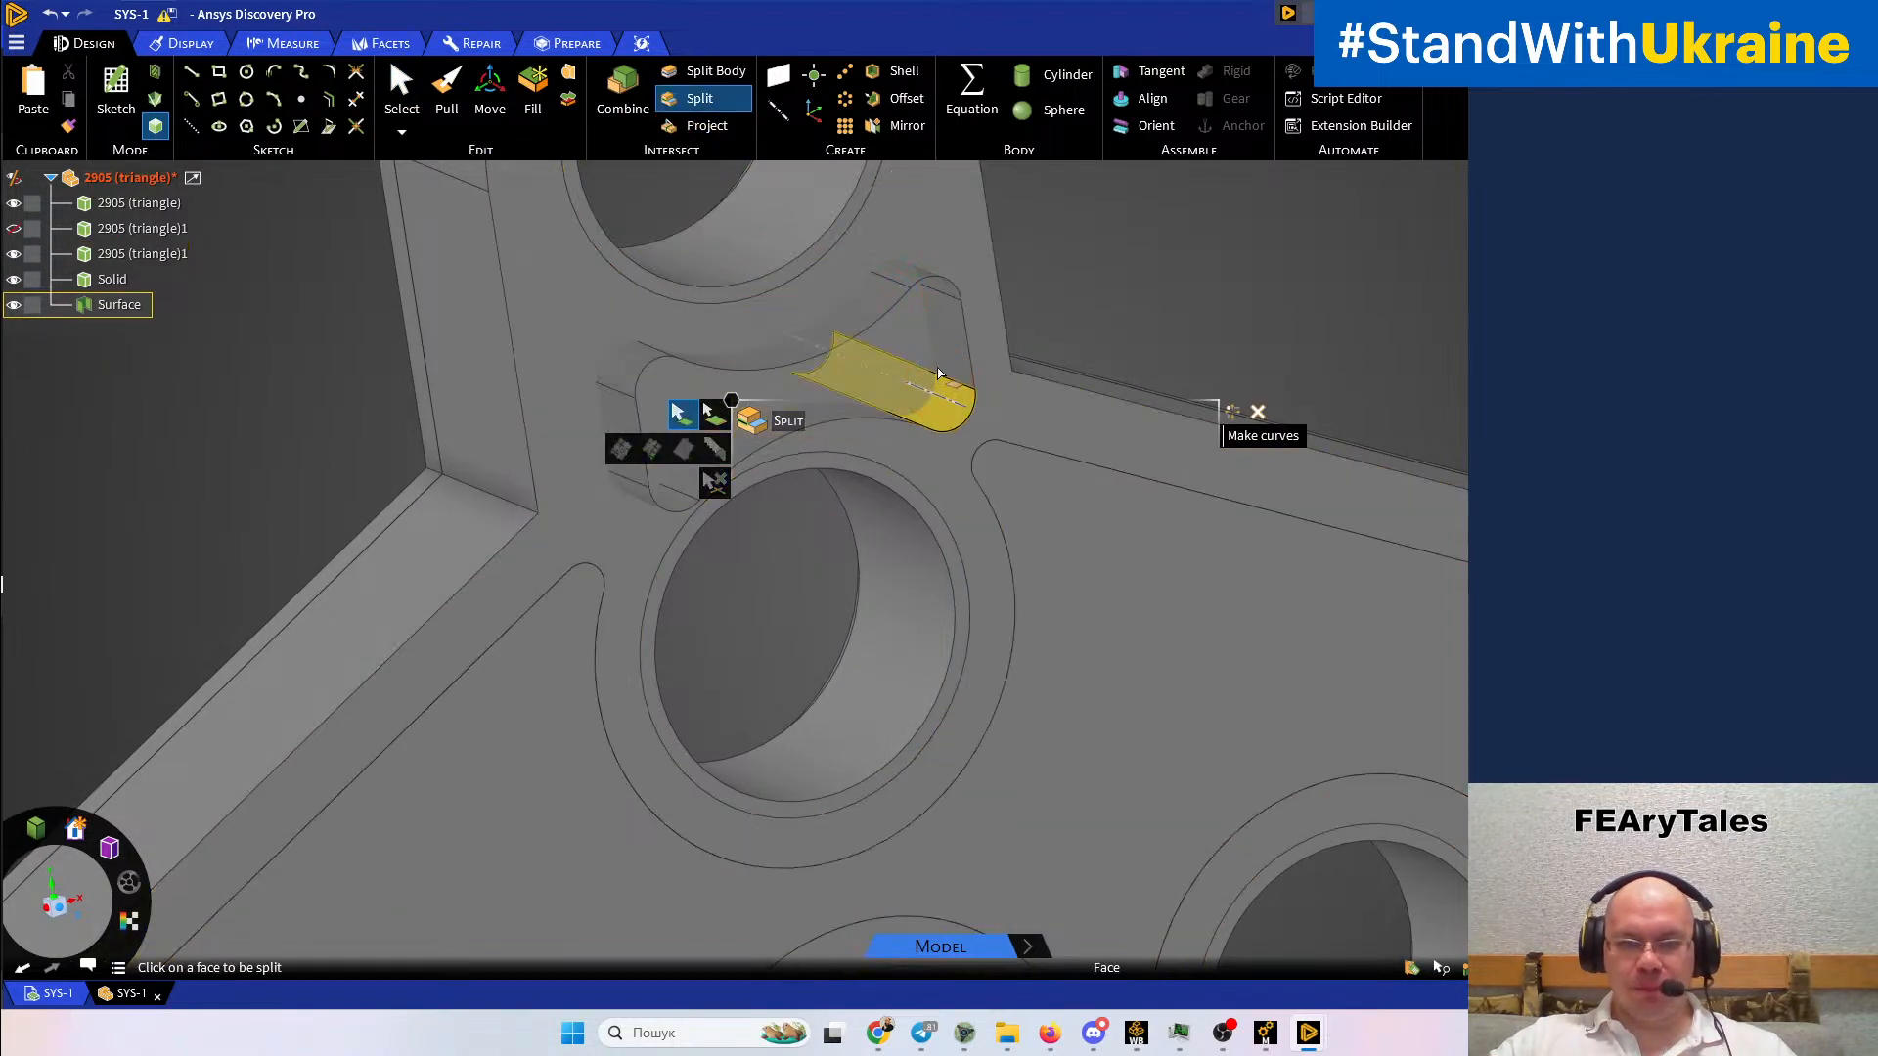
pyautogui.click(908, 362)
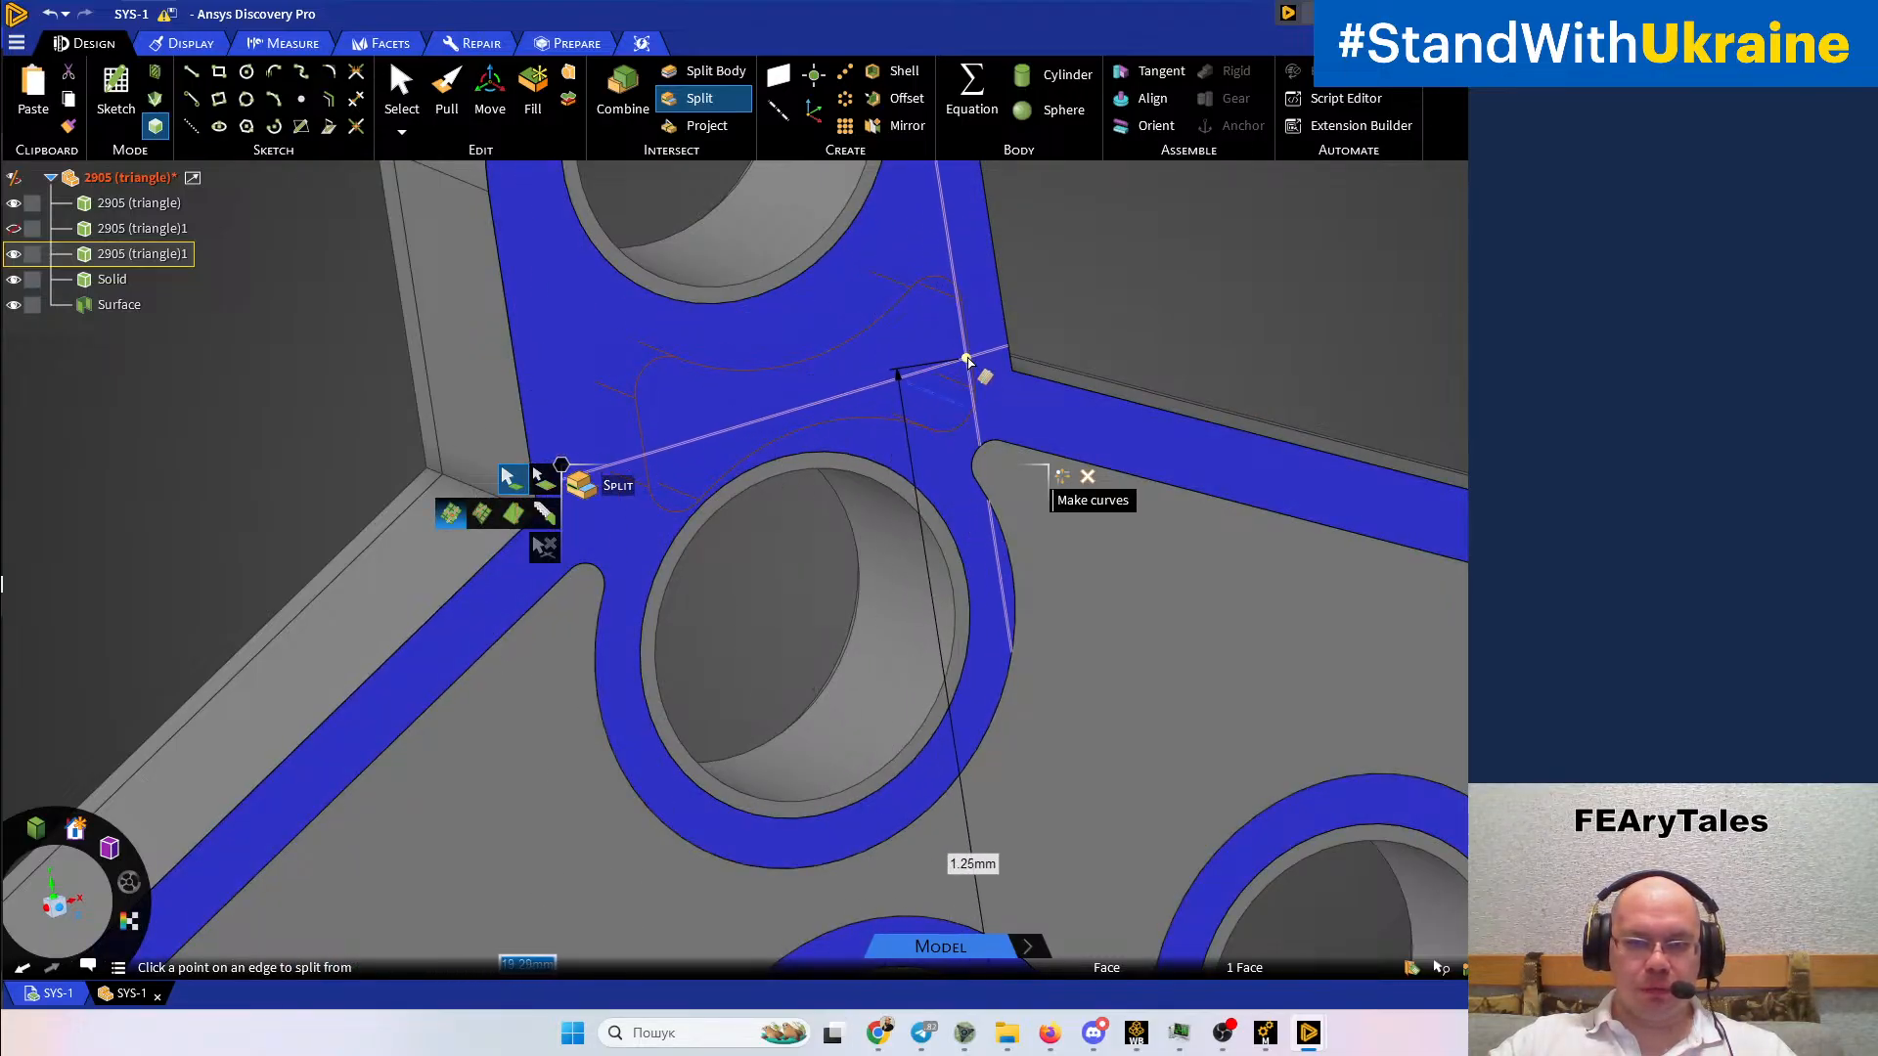
pyautogui.click(910, 363)
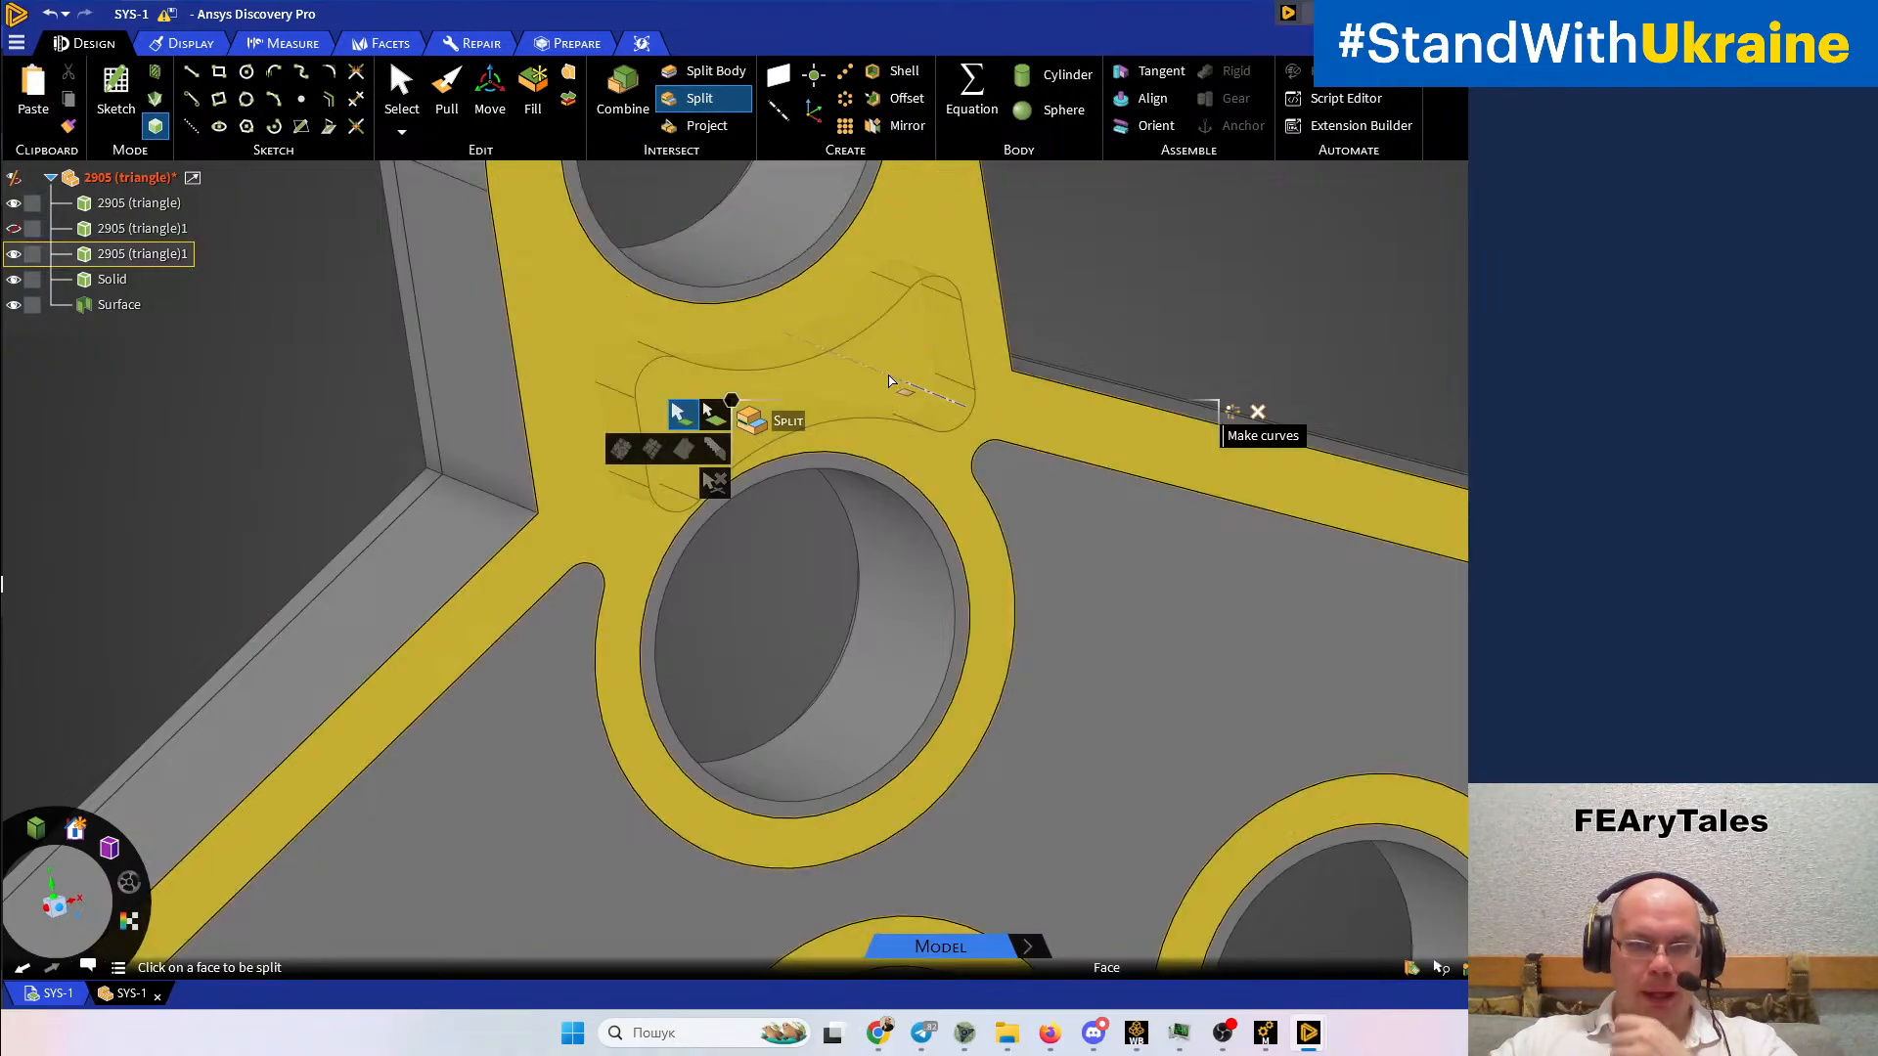
pyautogui.click(887, 379)
pyautogui.press('Escape')
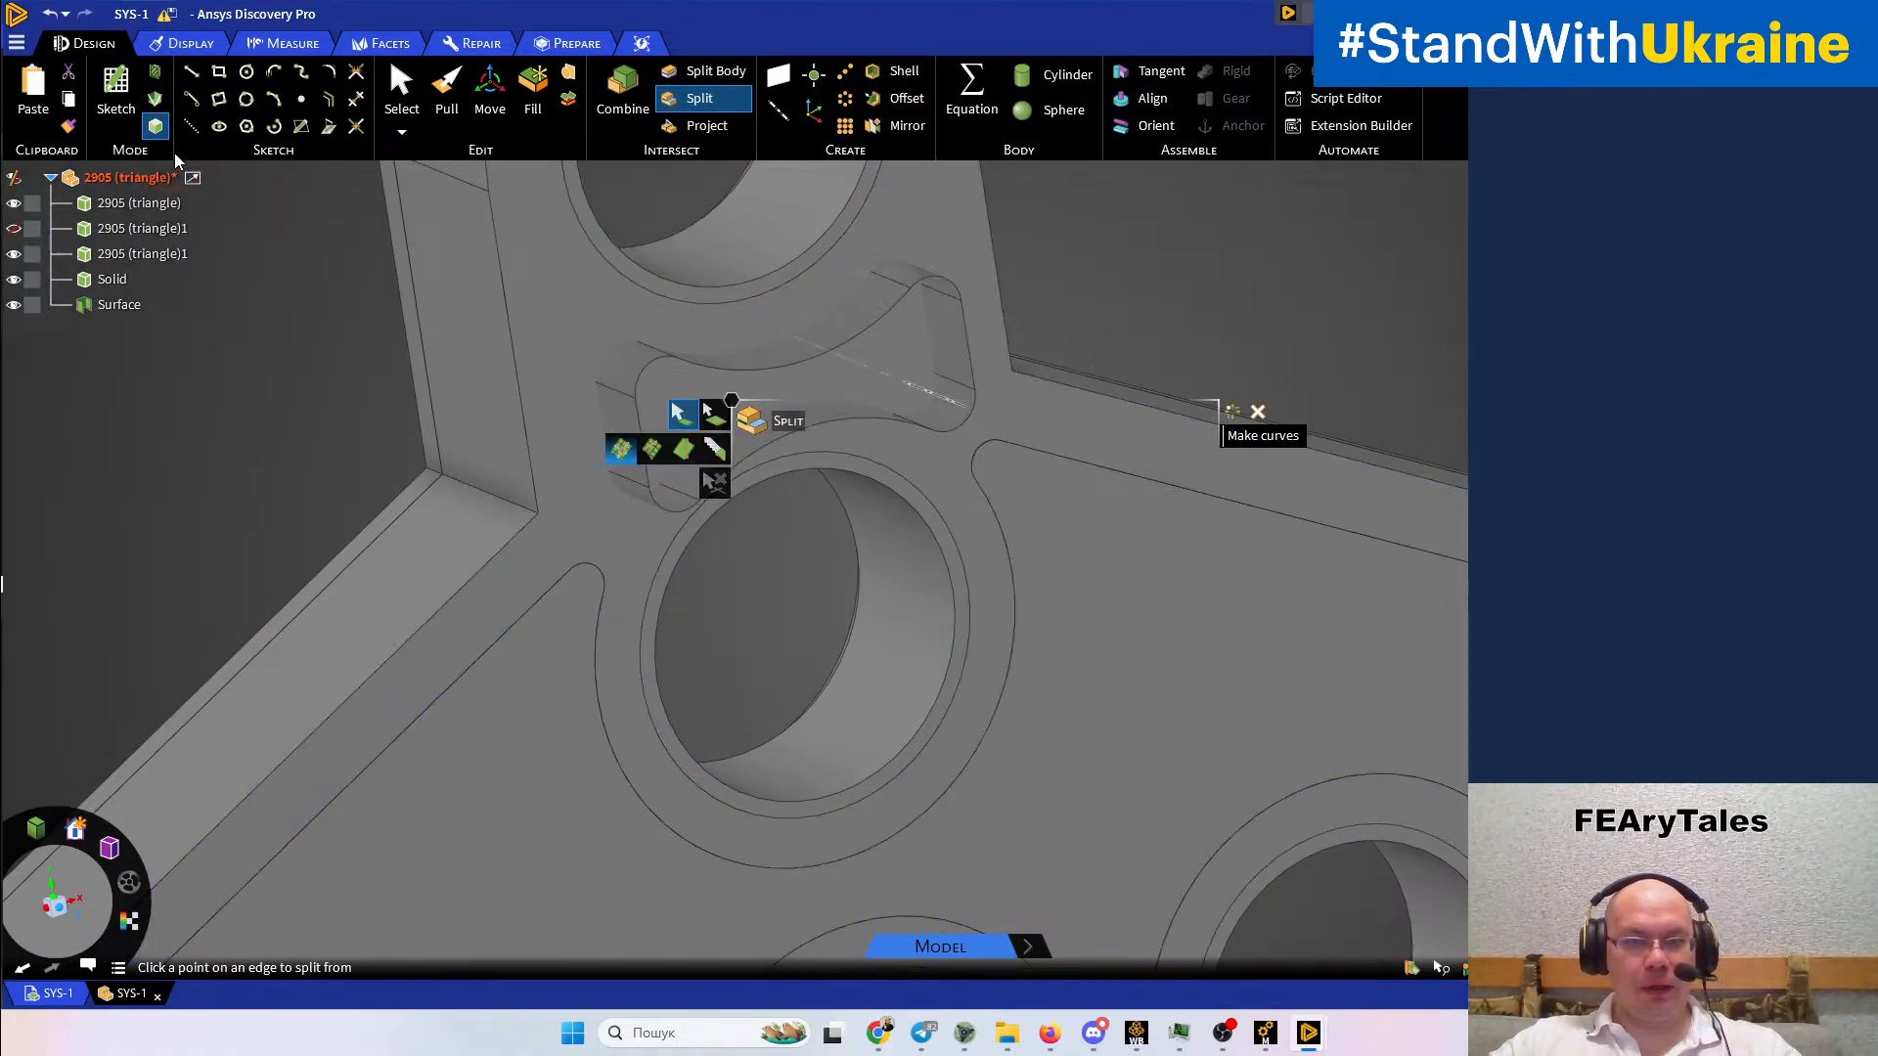
pyautogui.press('Escape')
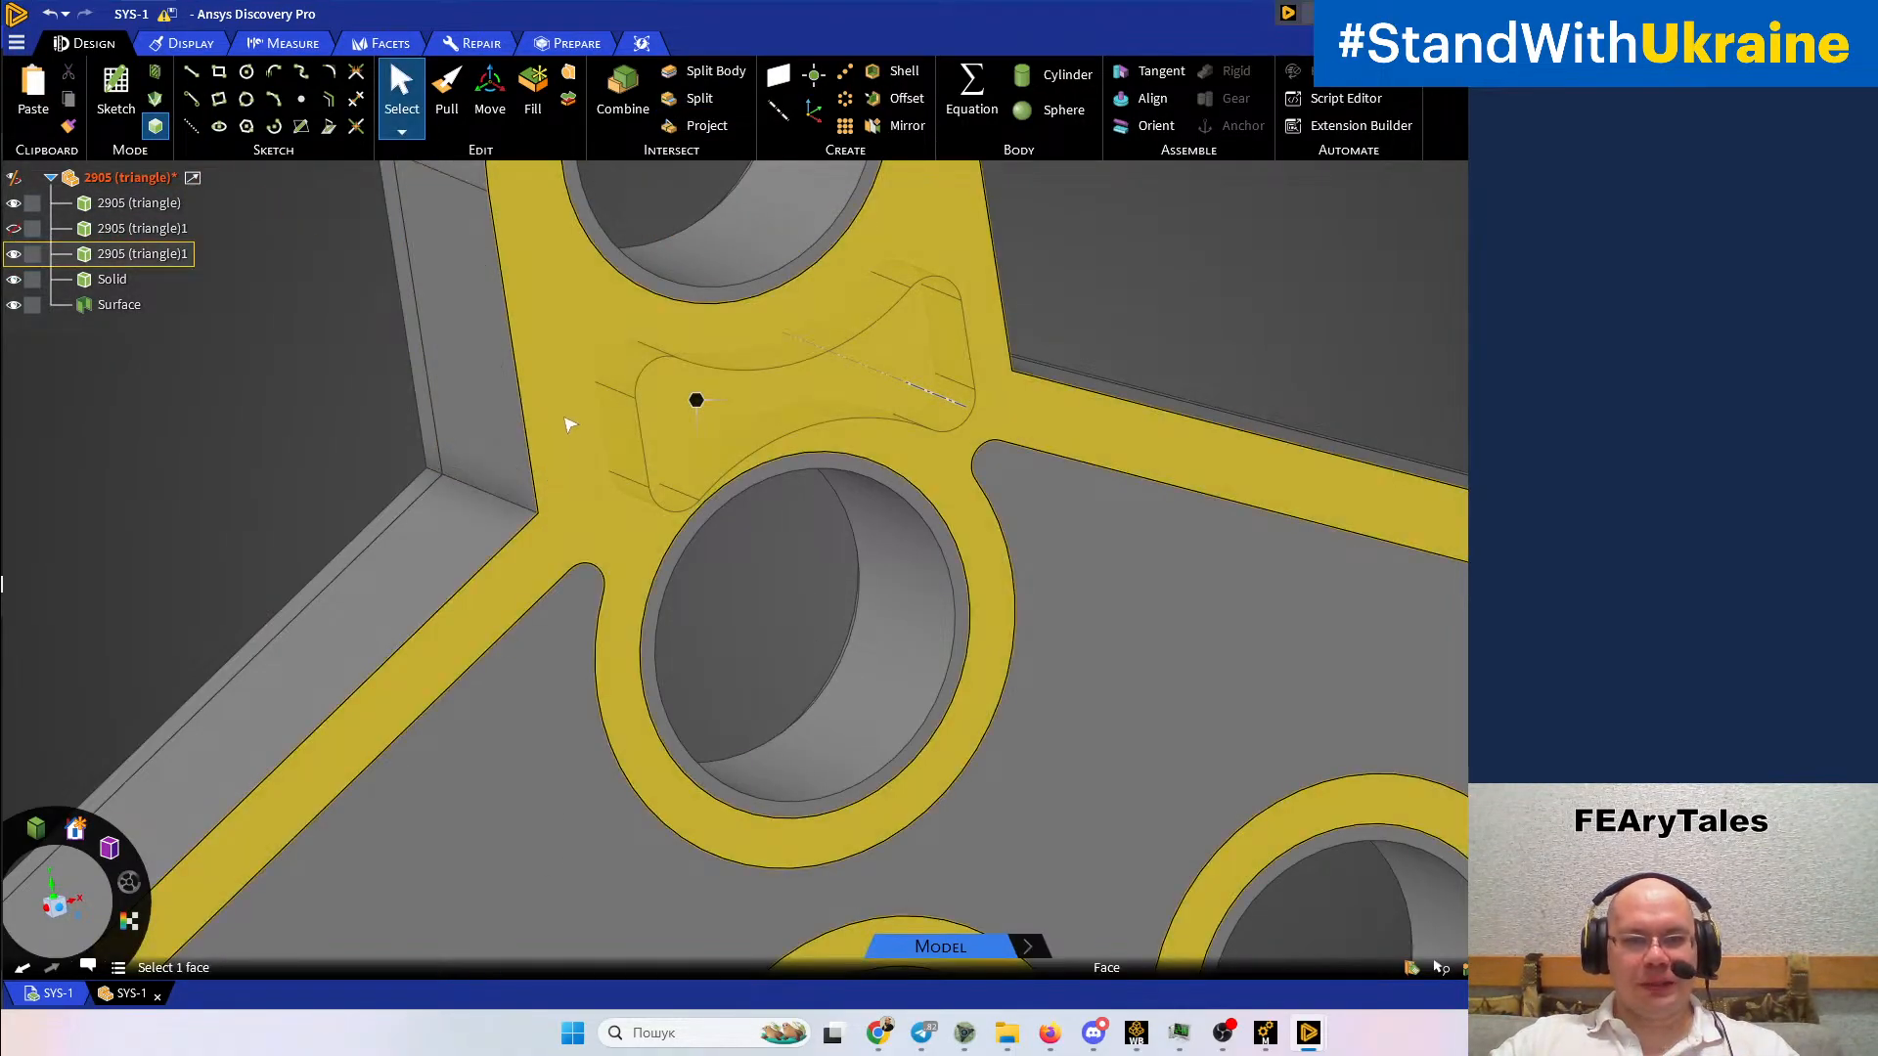
# Start a sketch on the exposed triangle face and select all eight curves of the small-pocket outline
pyautogui.click(571, 424)
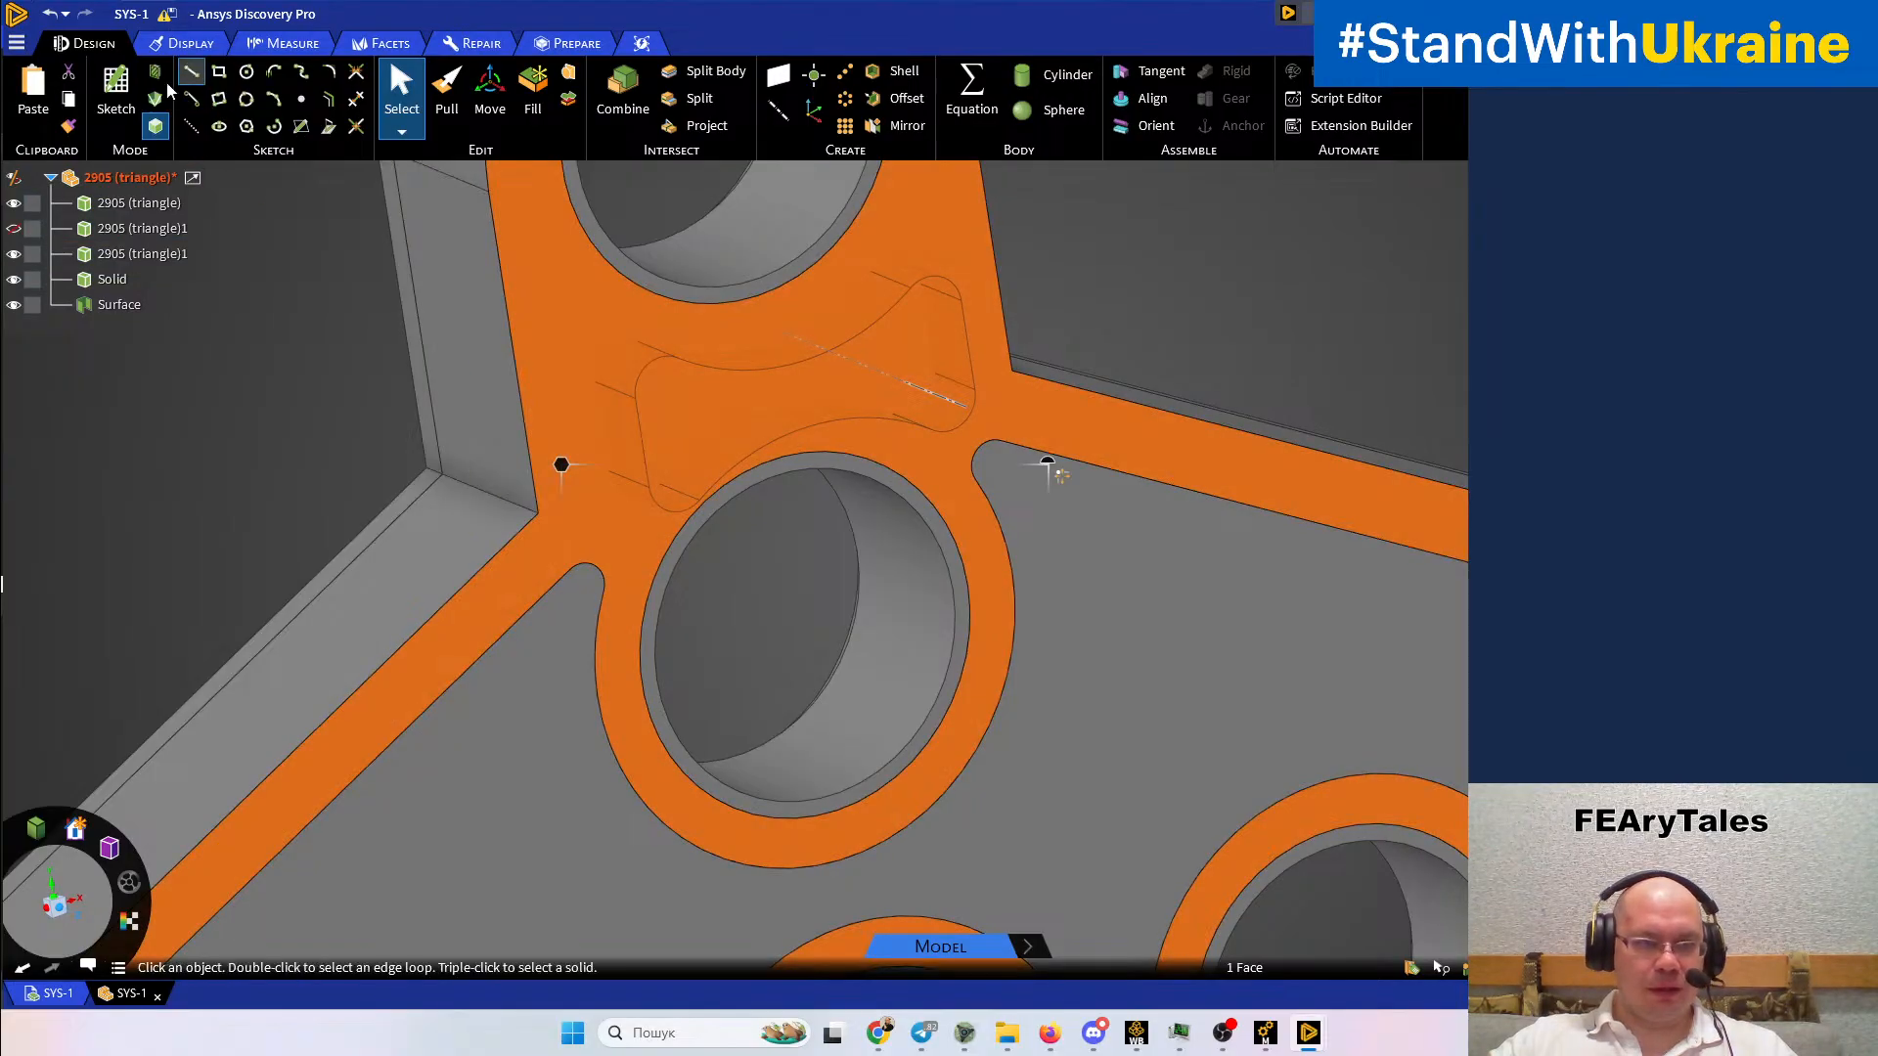
pyautogui.click(117, 92)
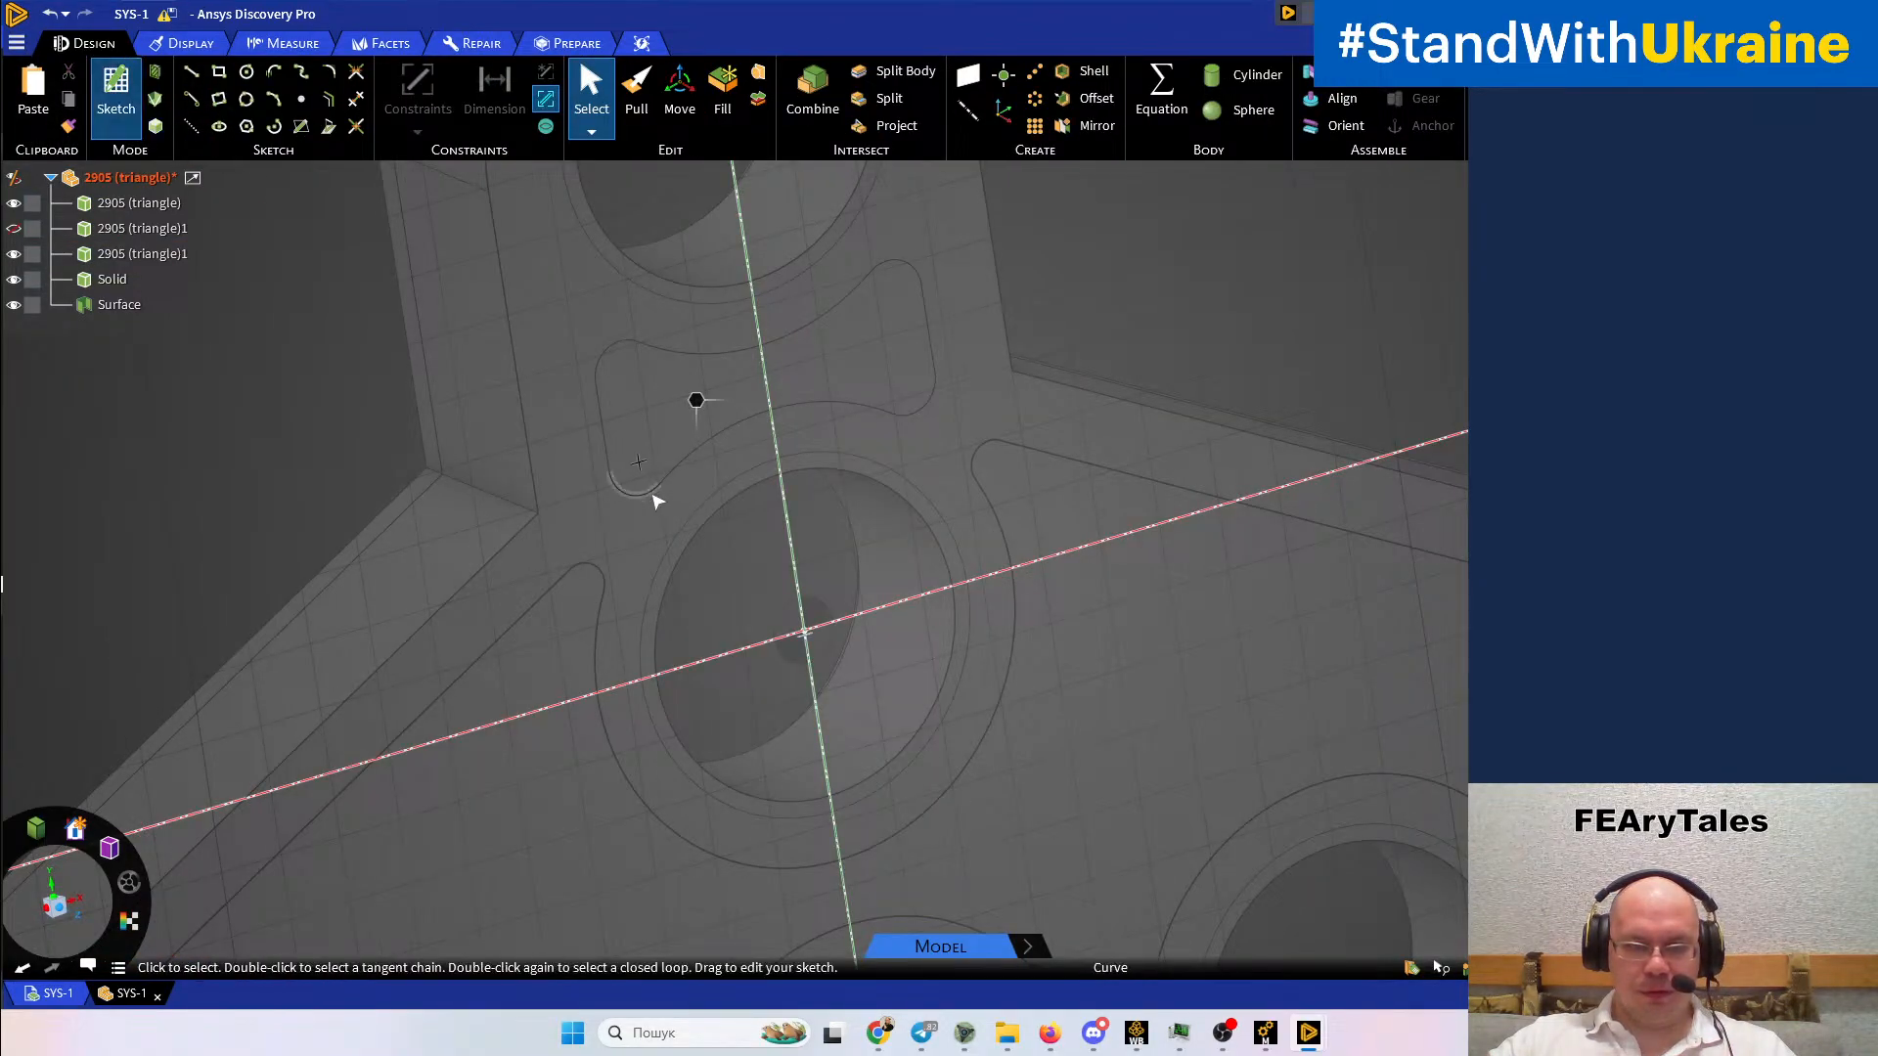
pyautogui.click(654, 496)
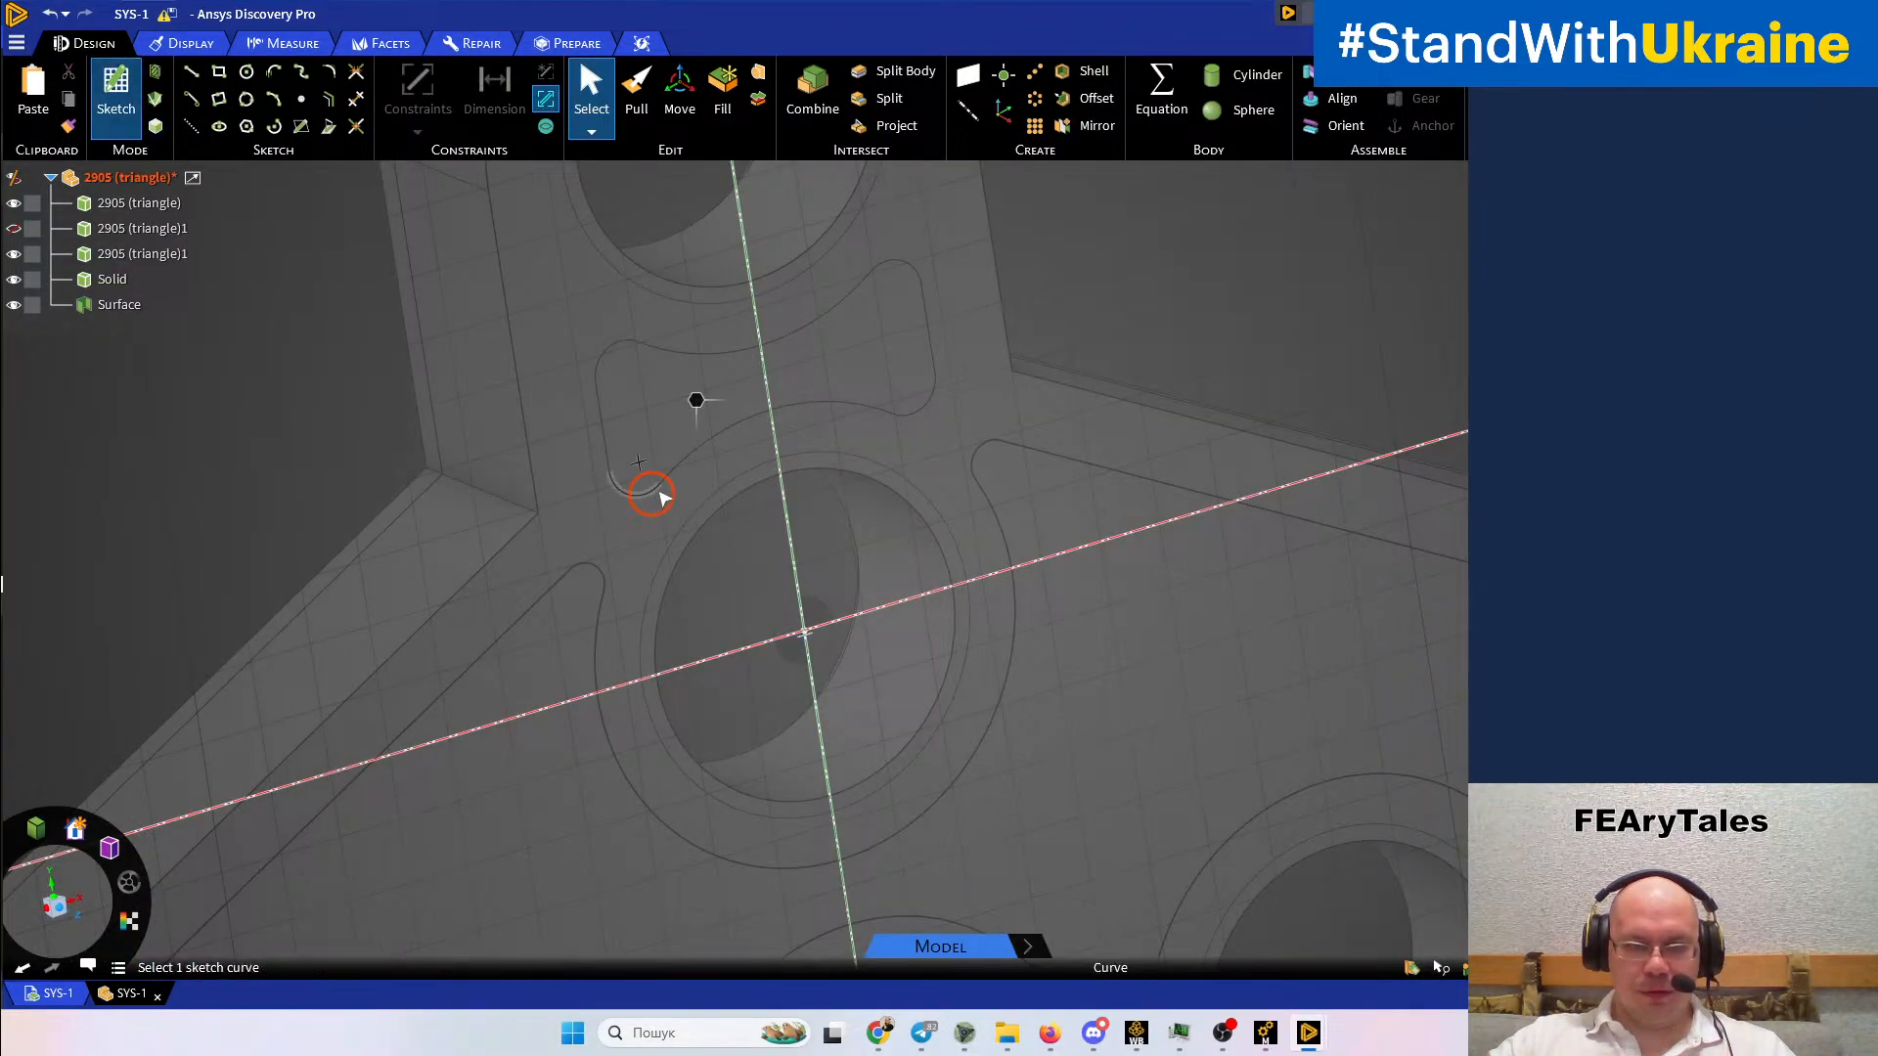
pyautogui.keyDown('ctrl'); pyautogui.click(682, 467); pyautogui.keyUp('ctrl')
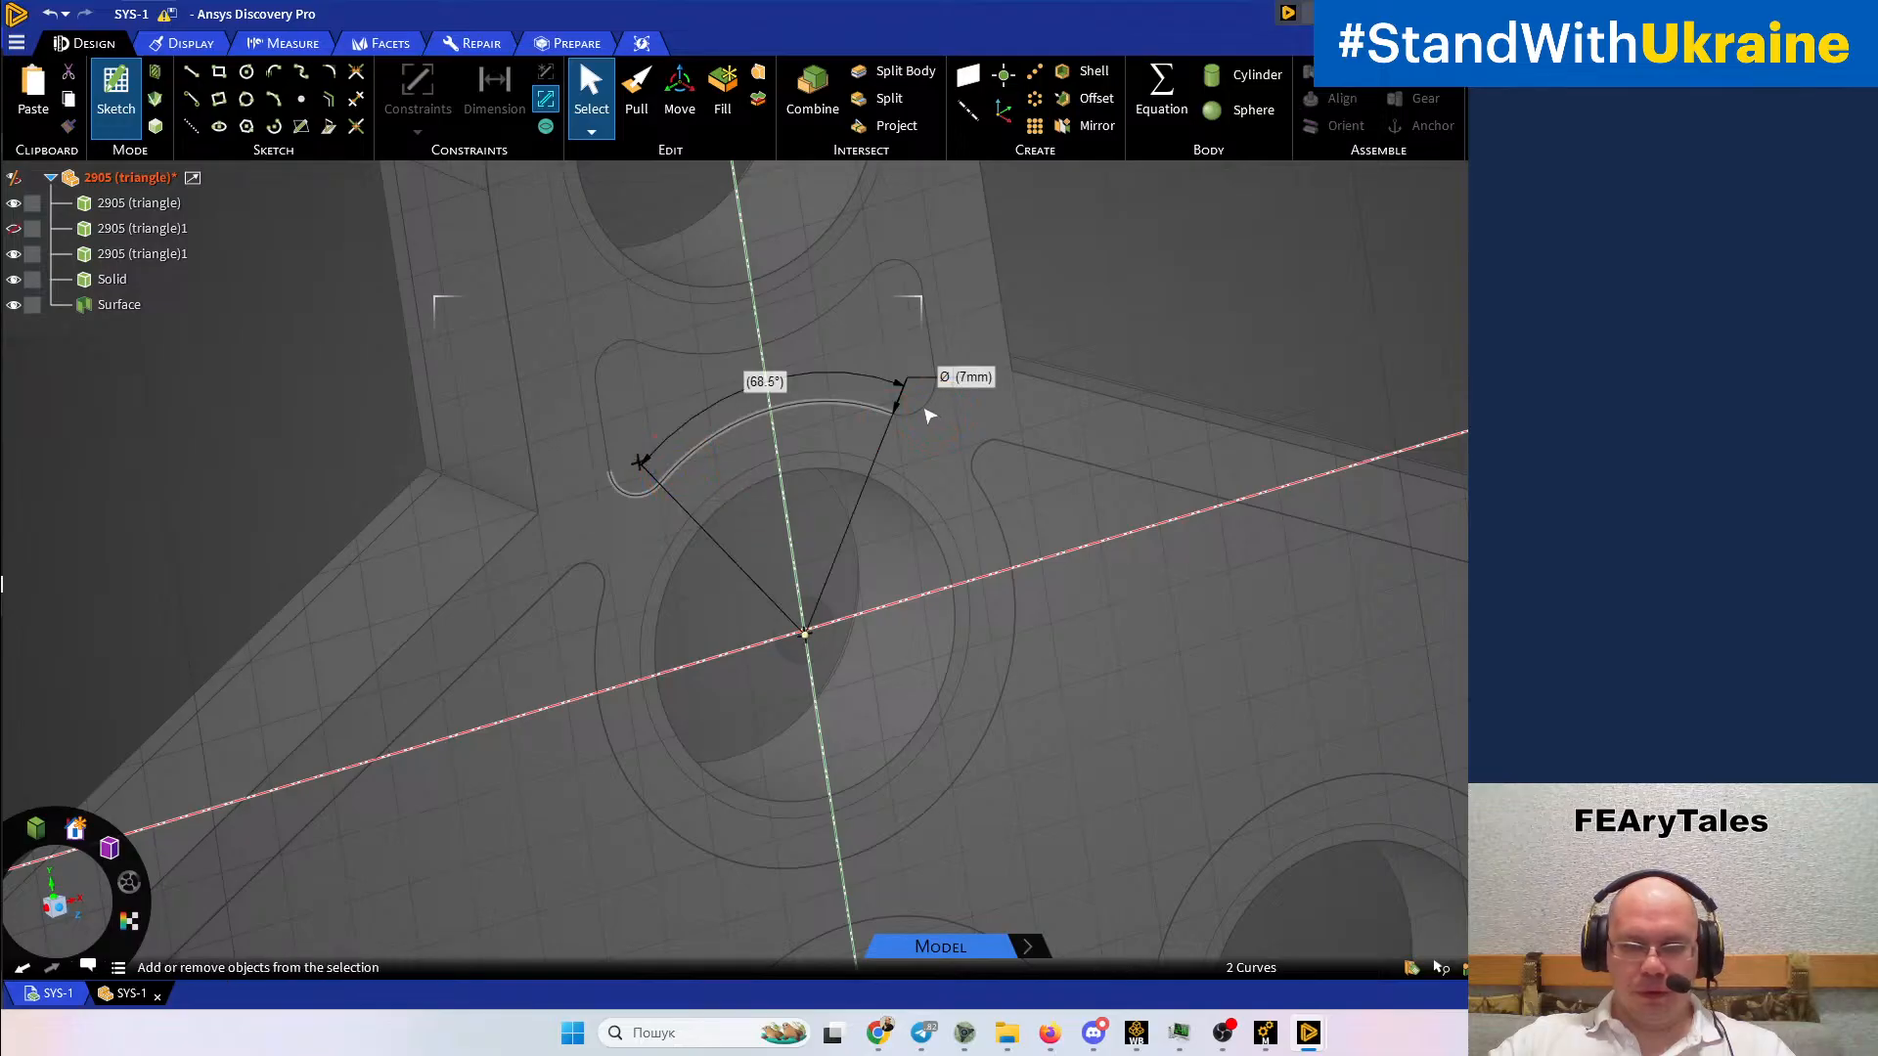
pyautogui.keyDown('ctrl'); pyautogui.click(924, 348); pyautogui.keyUp('ctrl')
pyautogui.keyDown('ctrl'); pyautogui.click(909, 267); pyautogui.keyUp('ctrl')
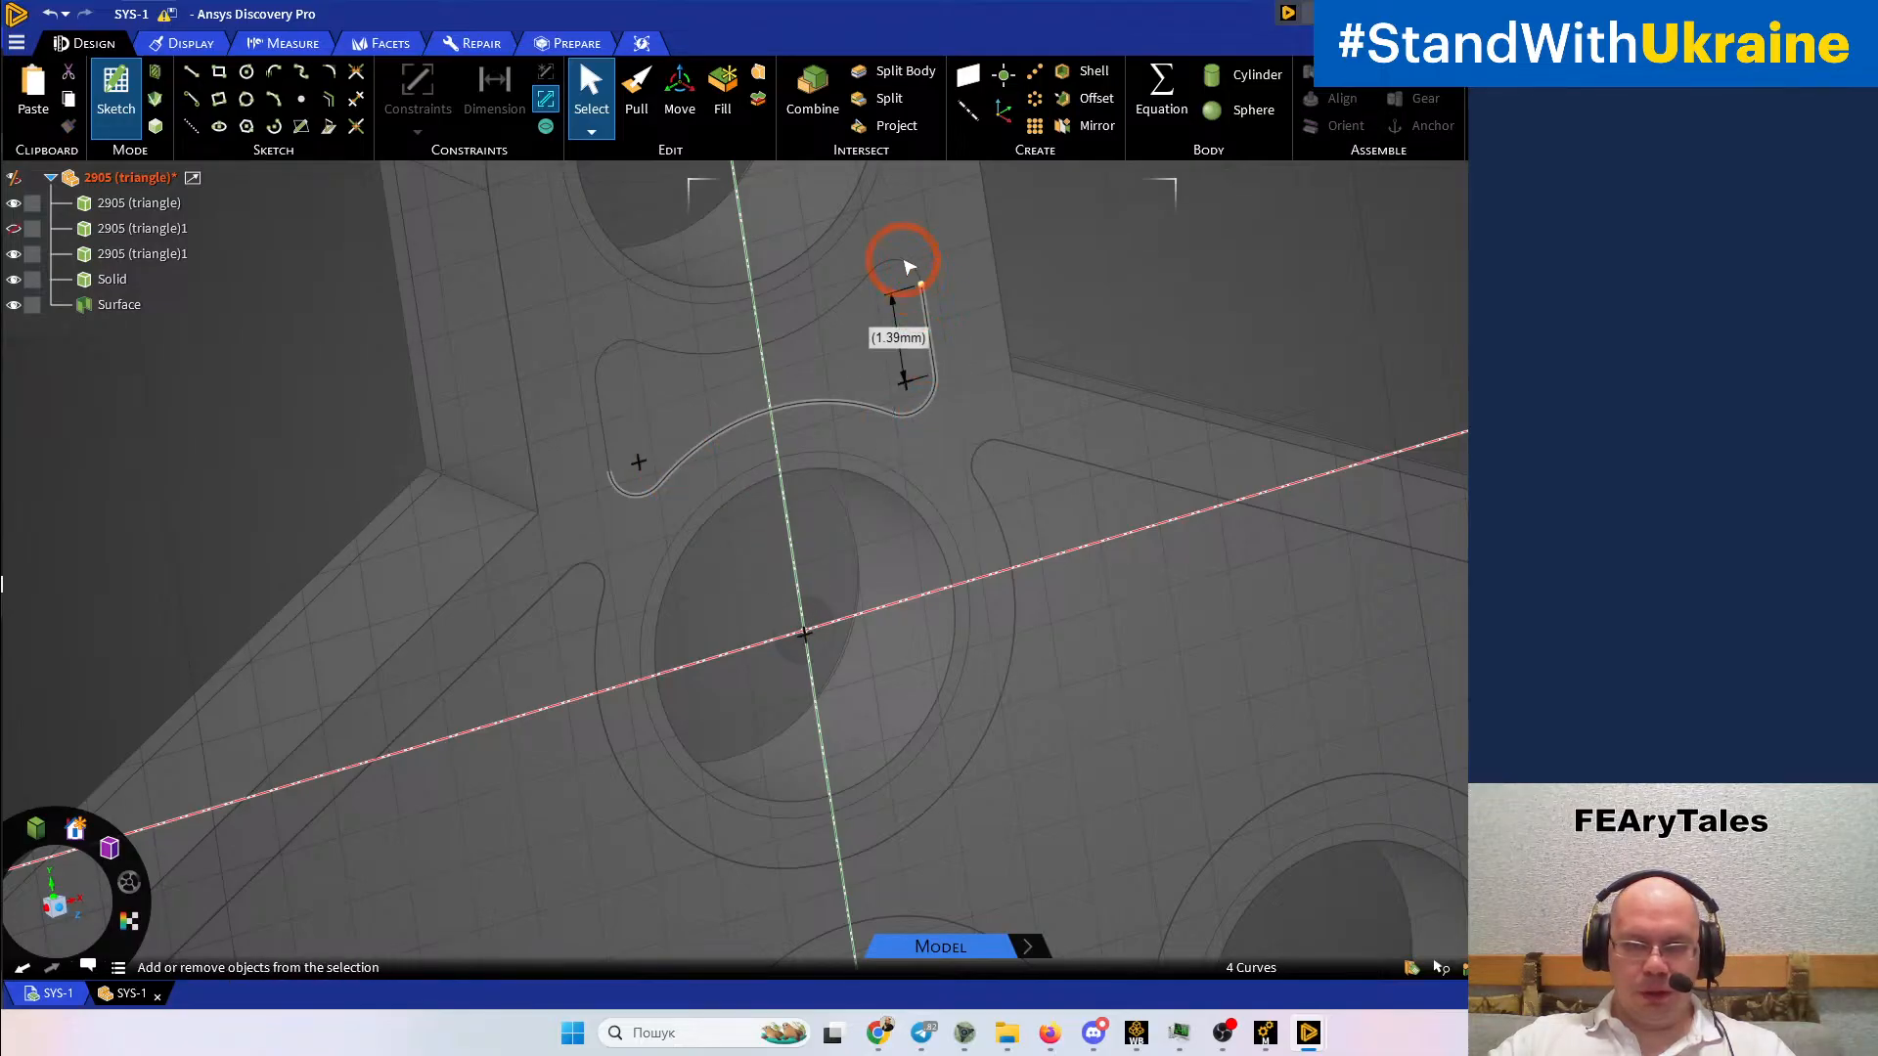
pyautogui.keyDown('ctrl'); pyautogui.click(857, 286); pyautogui.keyUp('ctrl')
pyautogui.keyDown('ctrl'); pyautogui.click(607, 365); pyautogui.keyUp('ctrl')
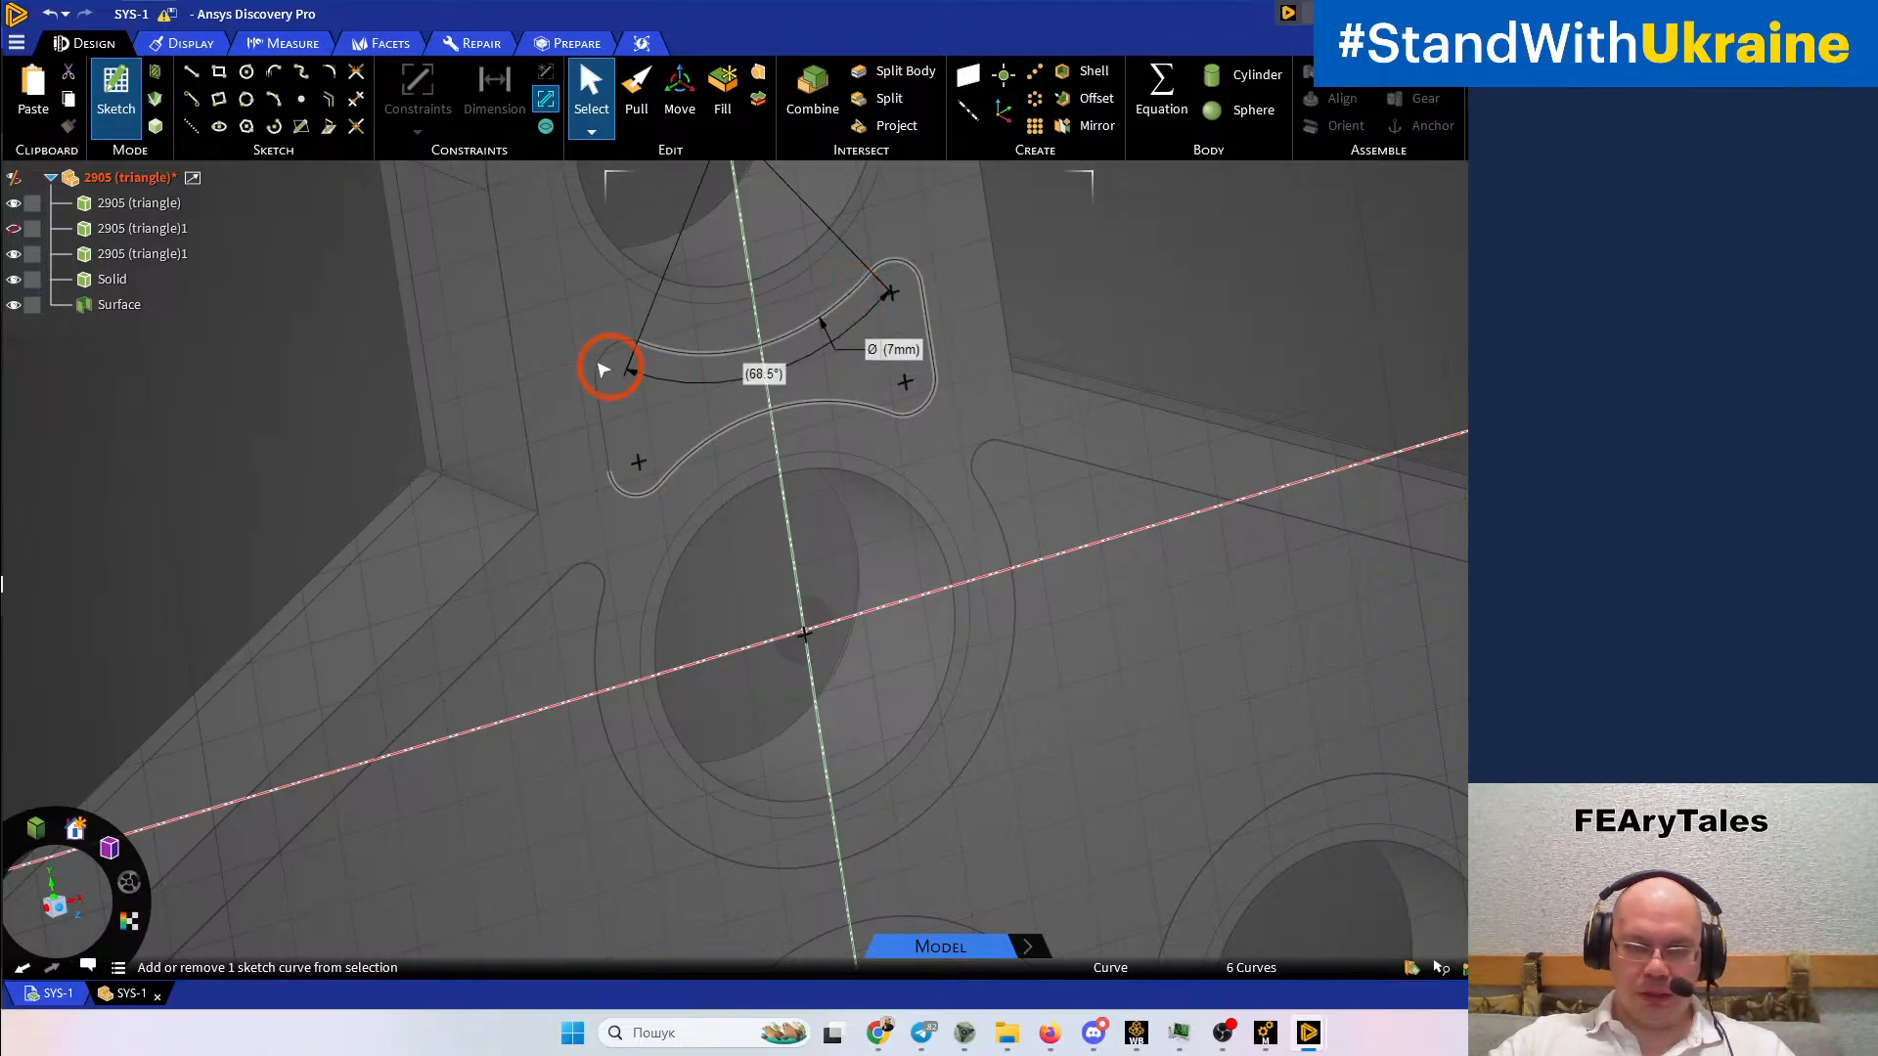
pyautogui.keyDown('ctrl'); pyautogui.click(604, 362); pyautogui.keyUp('ctrl')
pyautogui.keyDown('ctrl'); pyautogui.click(599, 411); pyautogui.keyUp('ctrl')
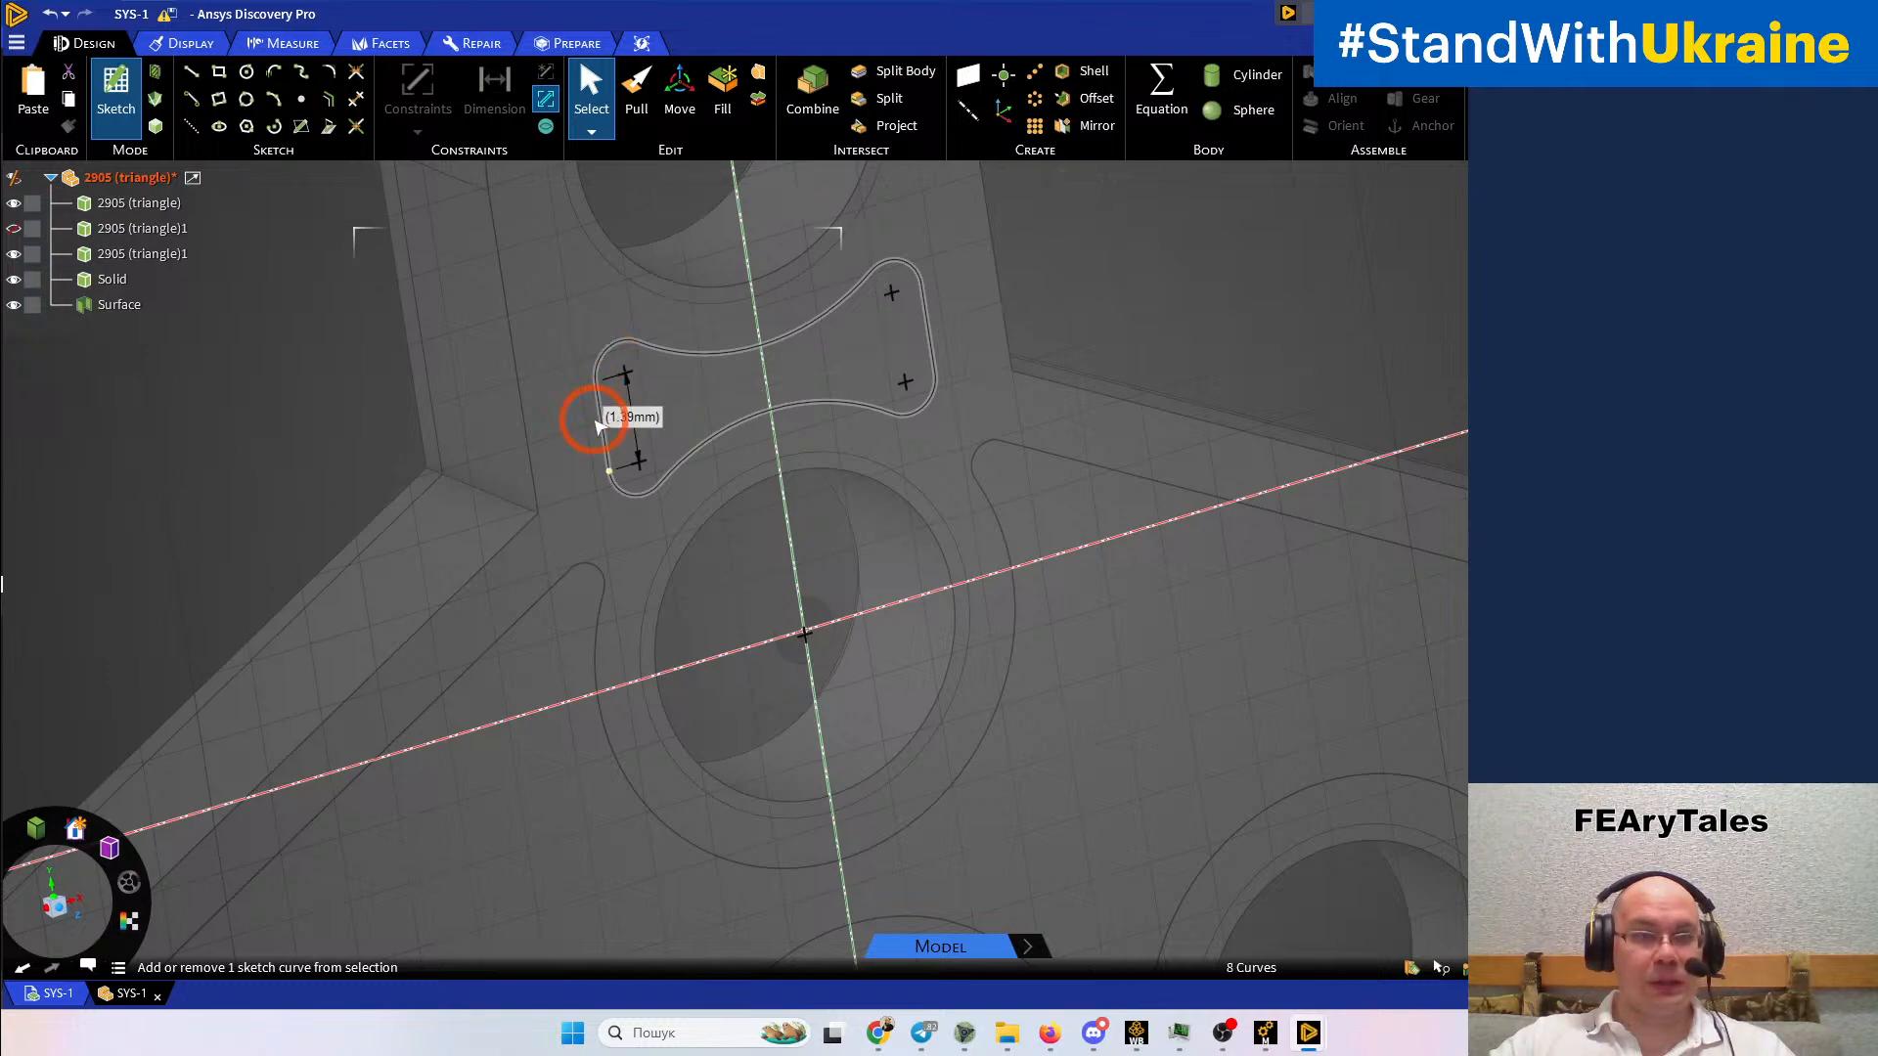
# Project the small-pocket outline onto the sketch plane and finish the sketch to imprint it on the triangle face
pyautogui.click(329, 132)
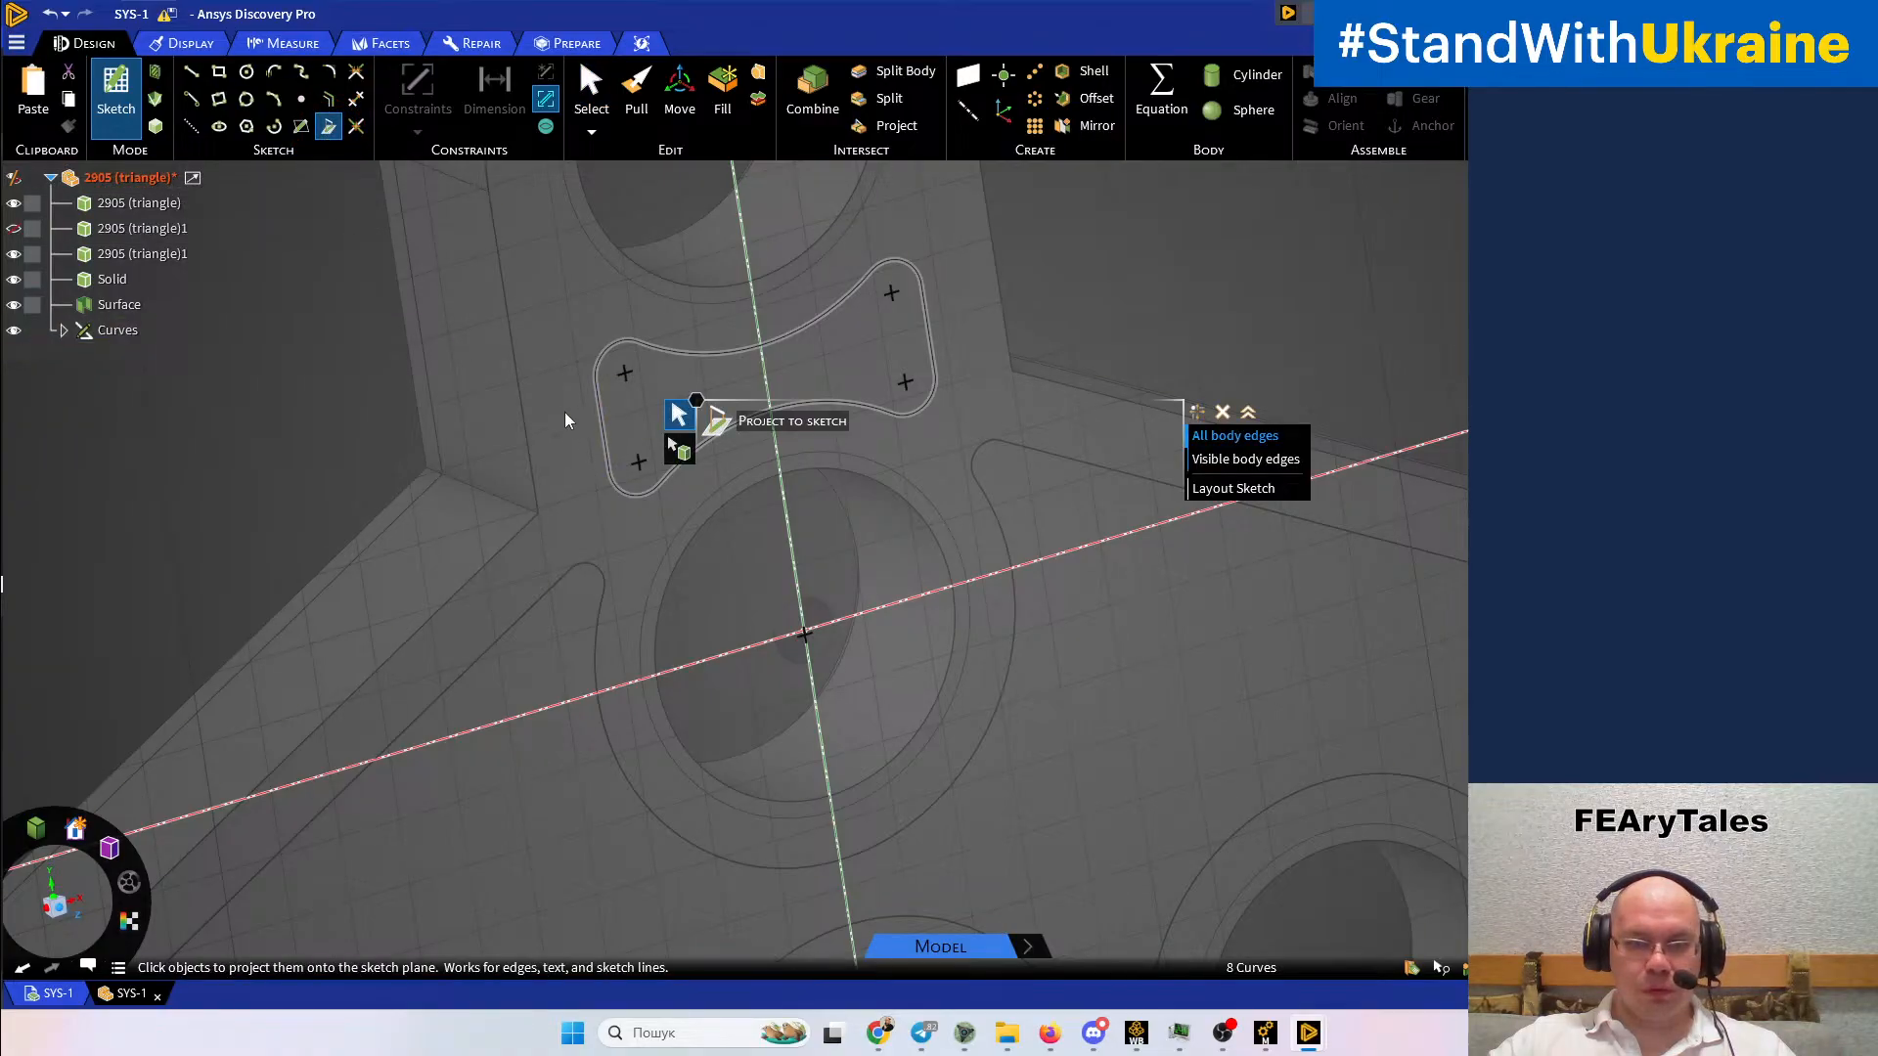
pyautogui.click(602, 411)
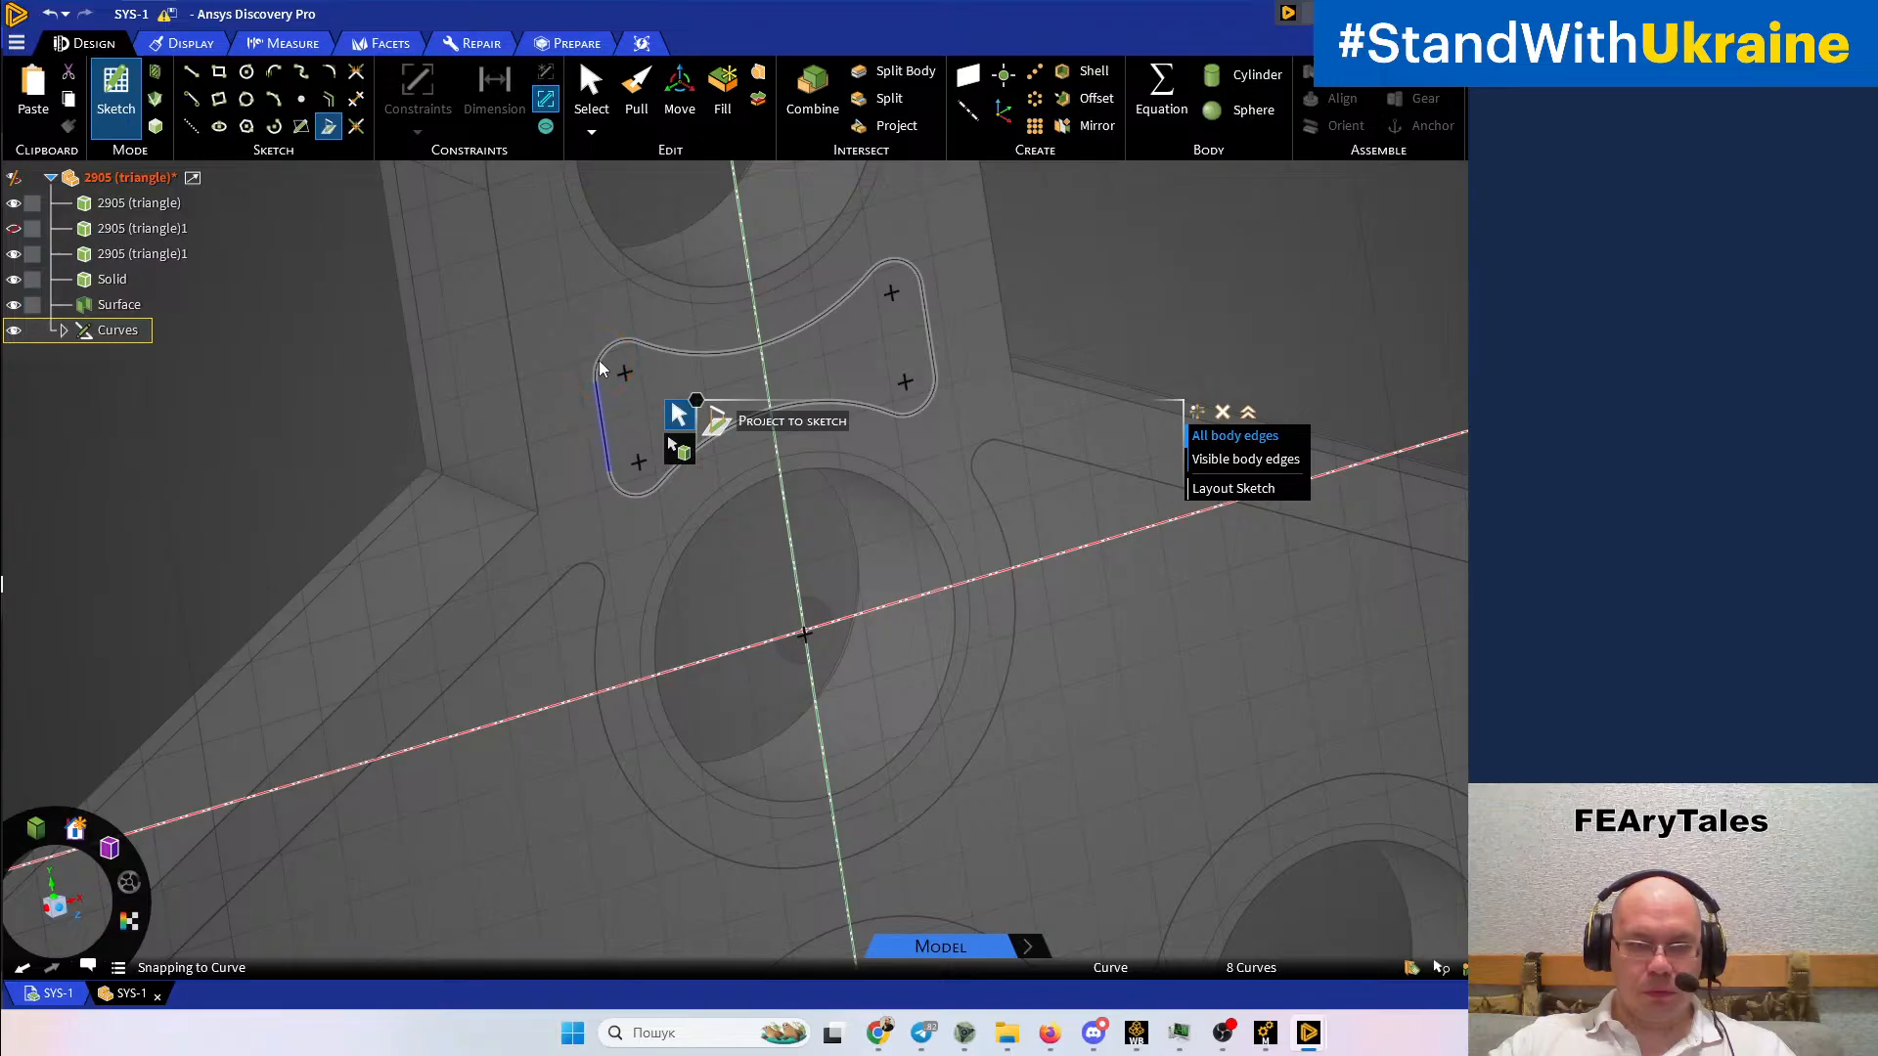
pyautogui.click(605, 368)
pyautogui.moveTo(1194, 244); pyautogui.dragTo(990, 298, button='middle')
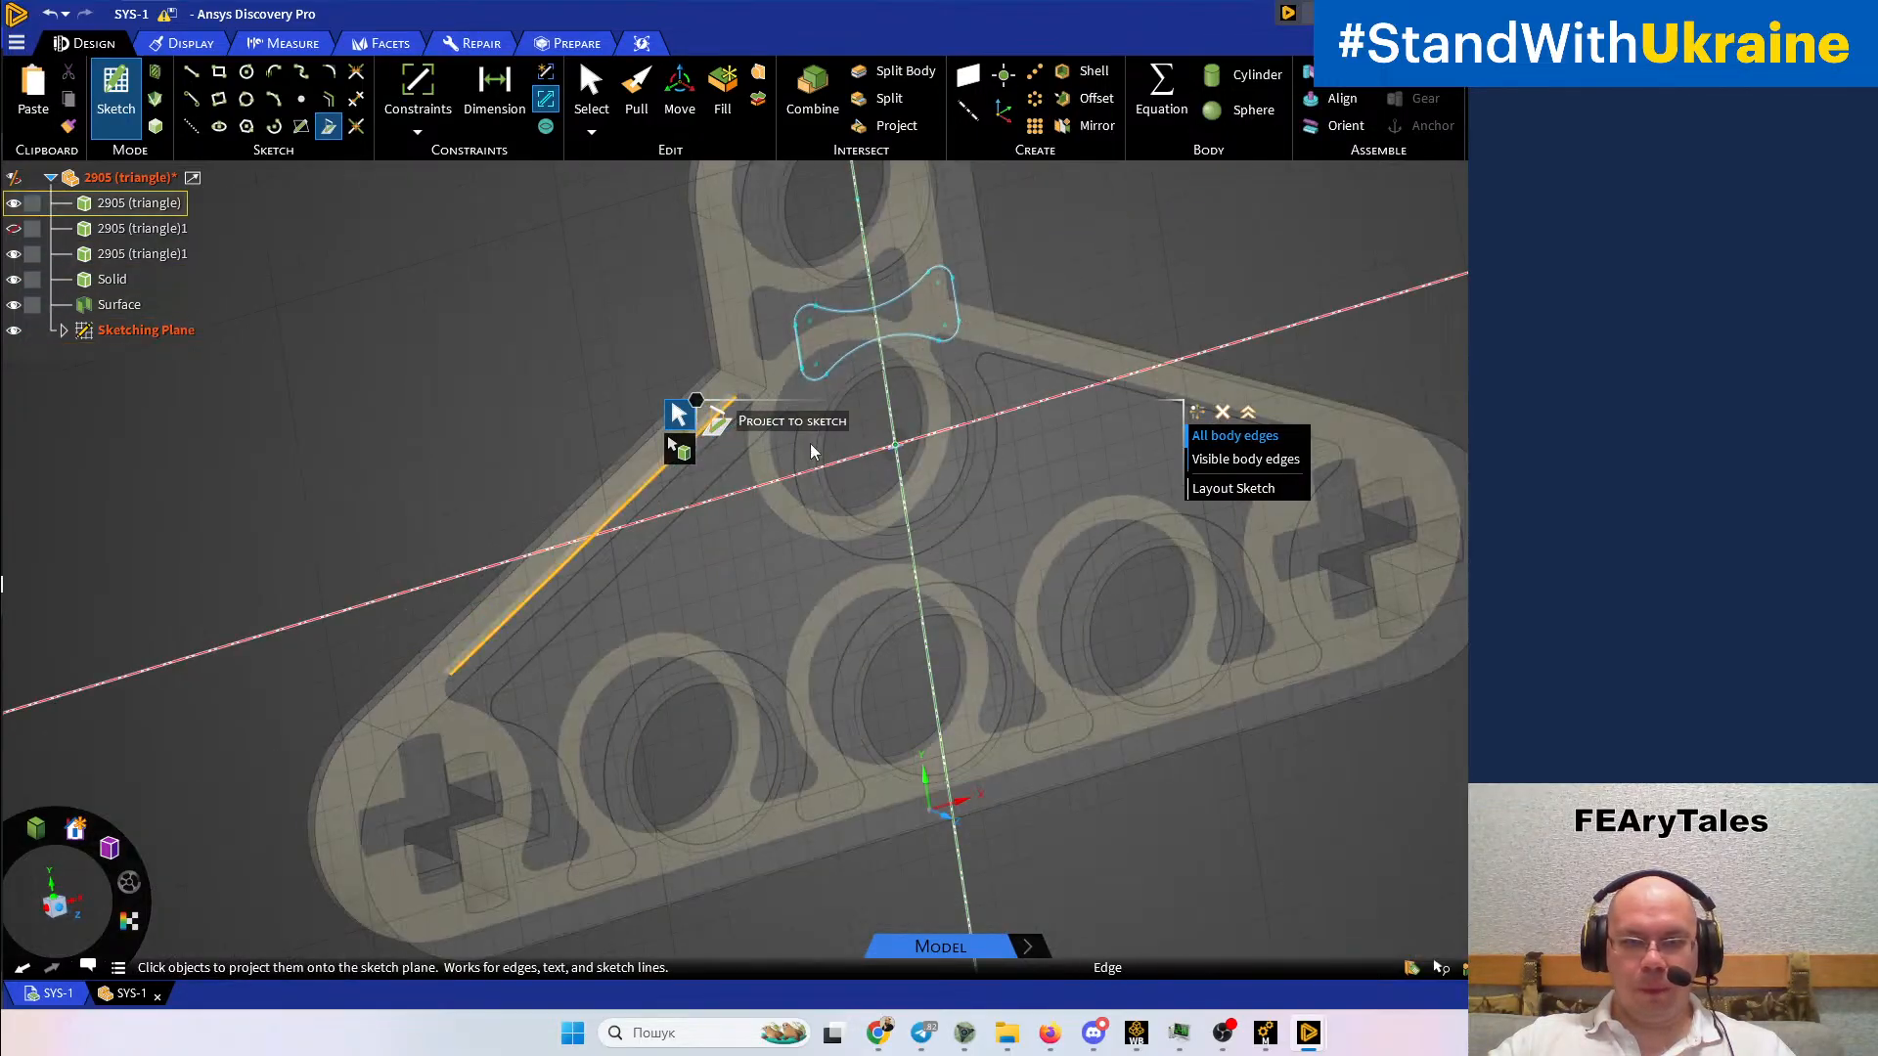
pyautogui.click(622, 113)
pyautogui.click(511, 294)
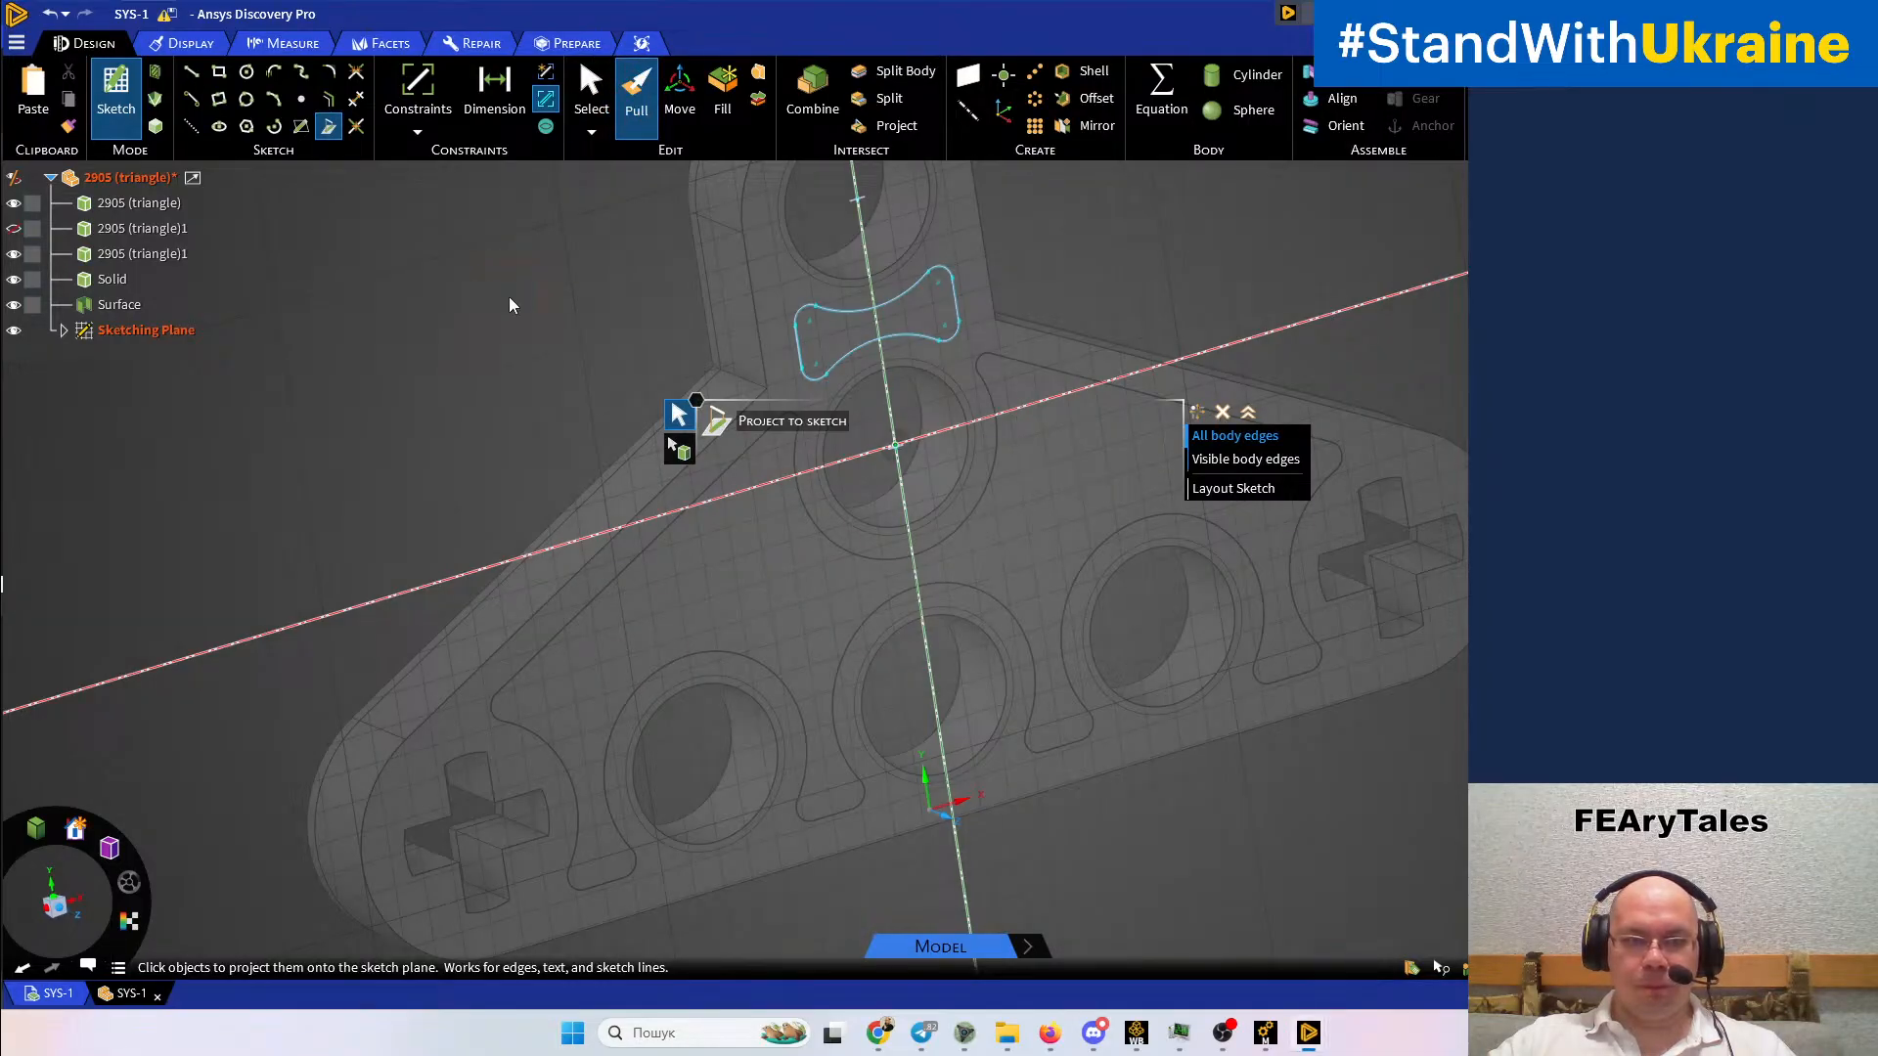
pyautogui.press('Escape')
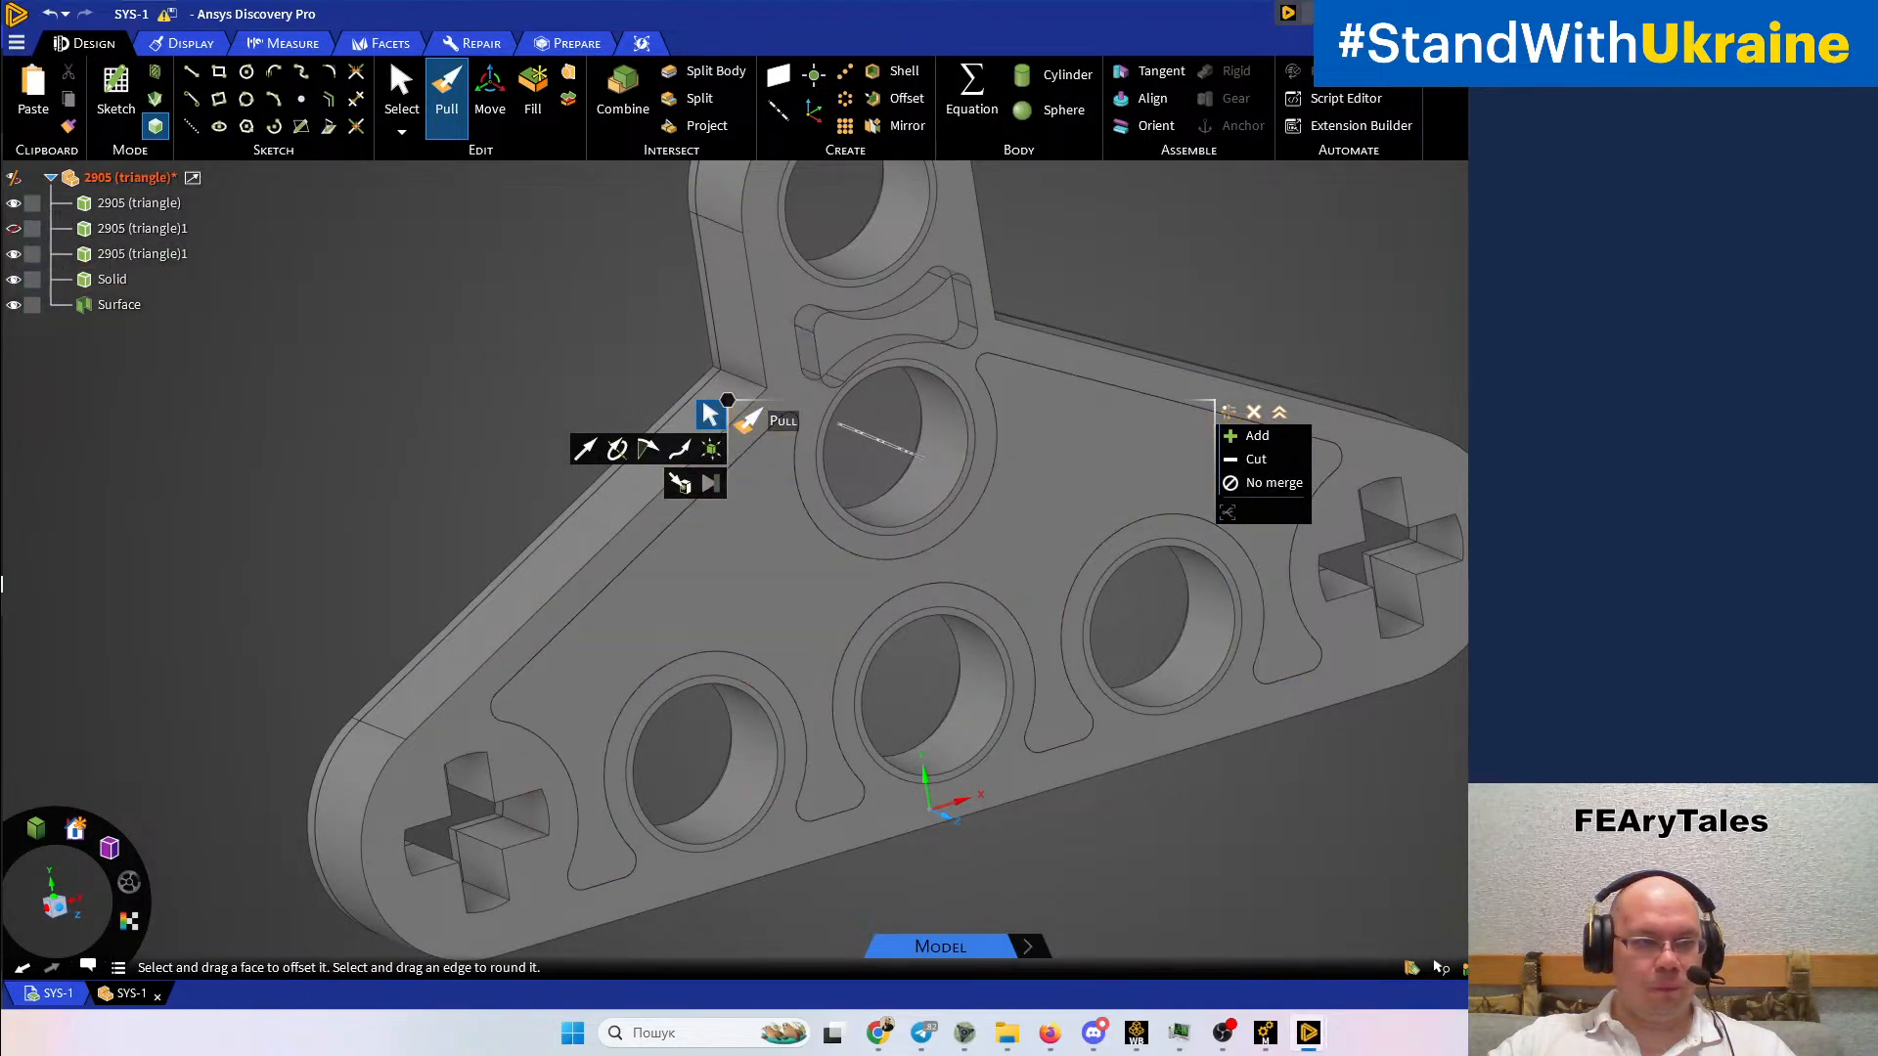
# Hide the extended pocket surface, then copy the imprinted small-pocket face and paste it as a separate surface
pyautogui.click(13, 304)
pyautogui.click(789, 324)
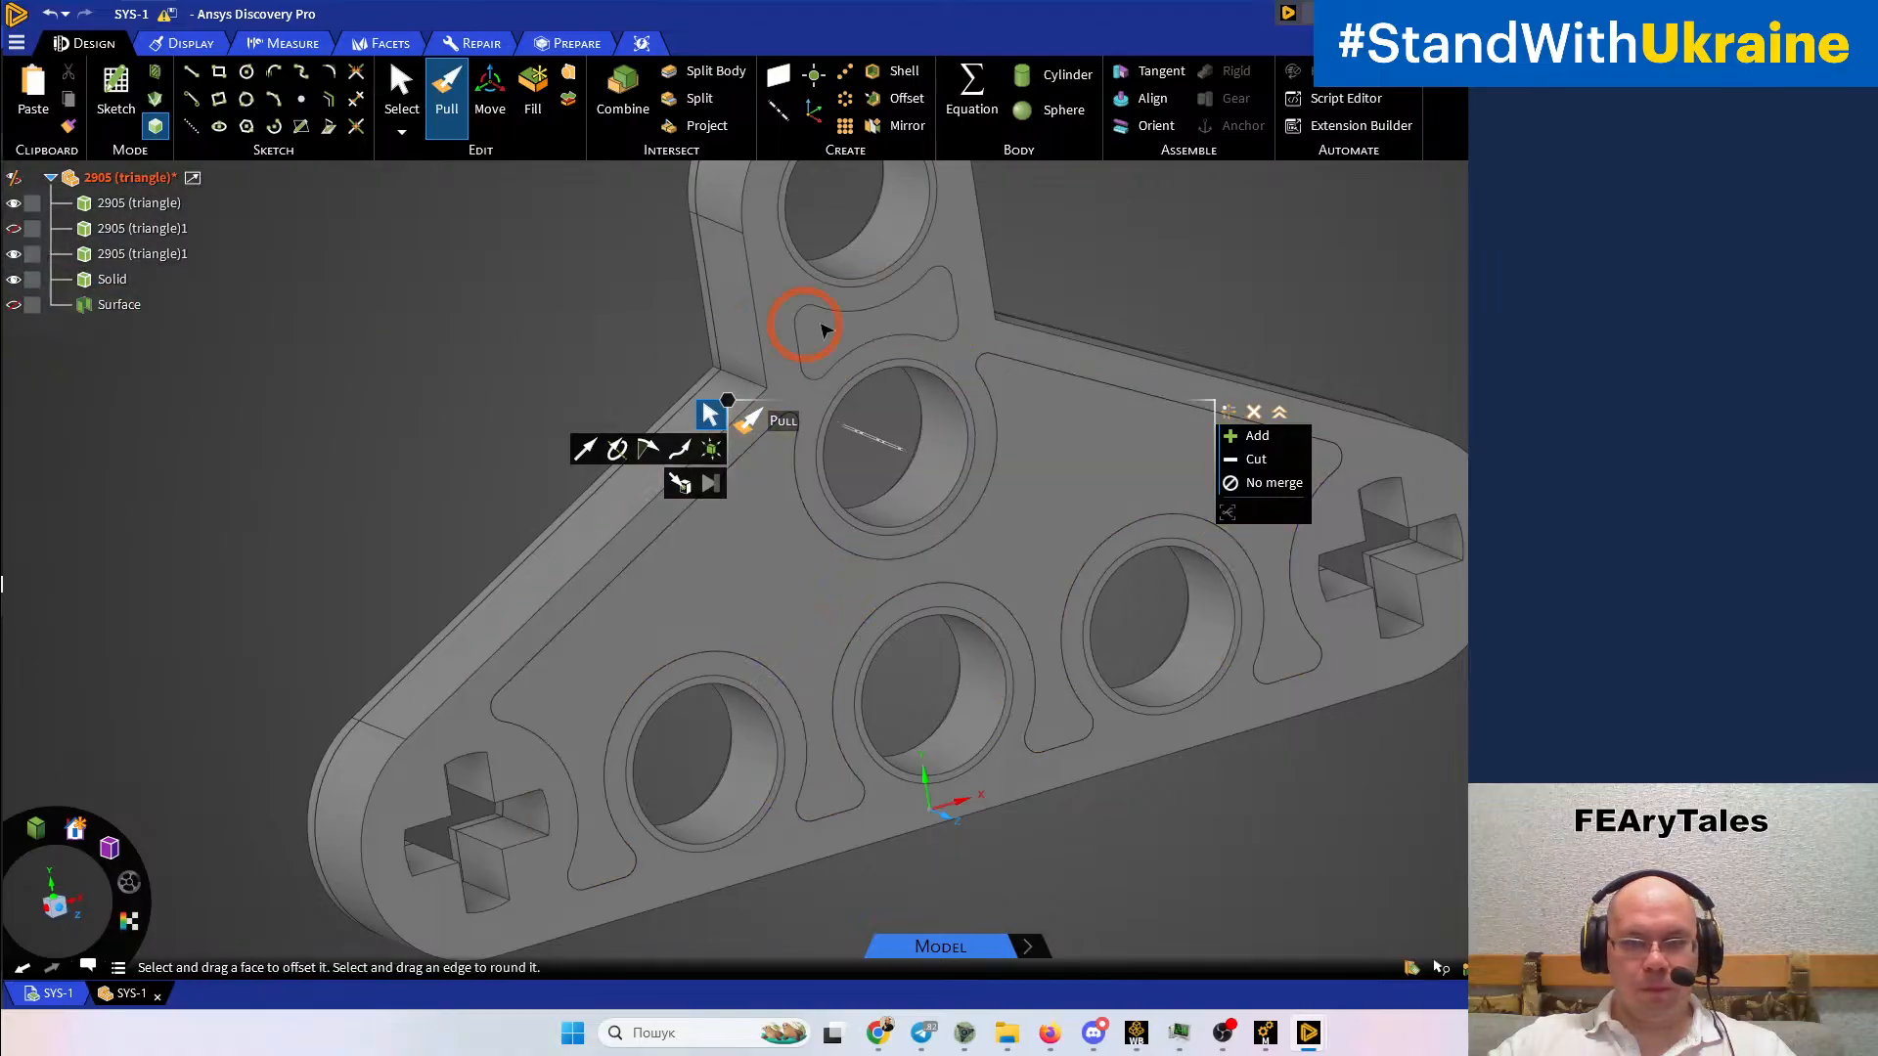
pyautogui.click(841, 338)
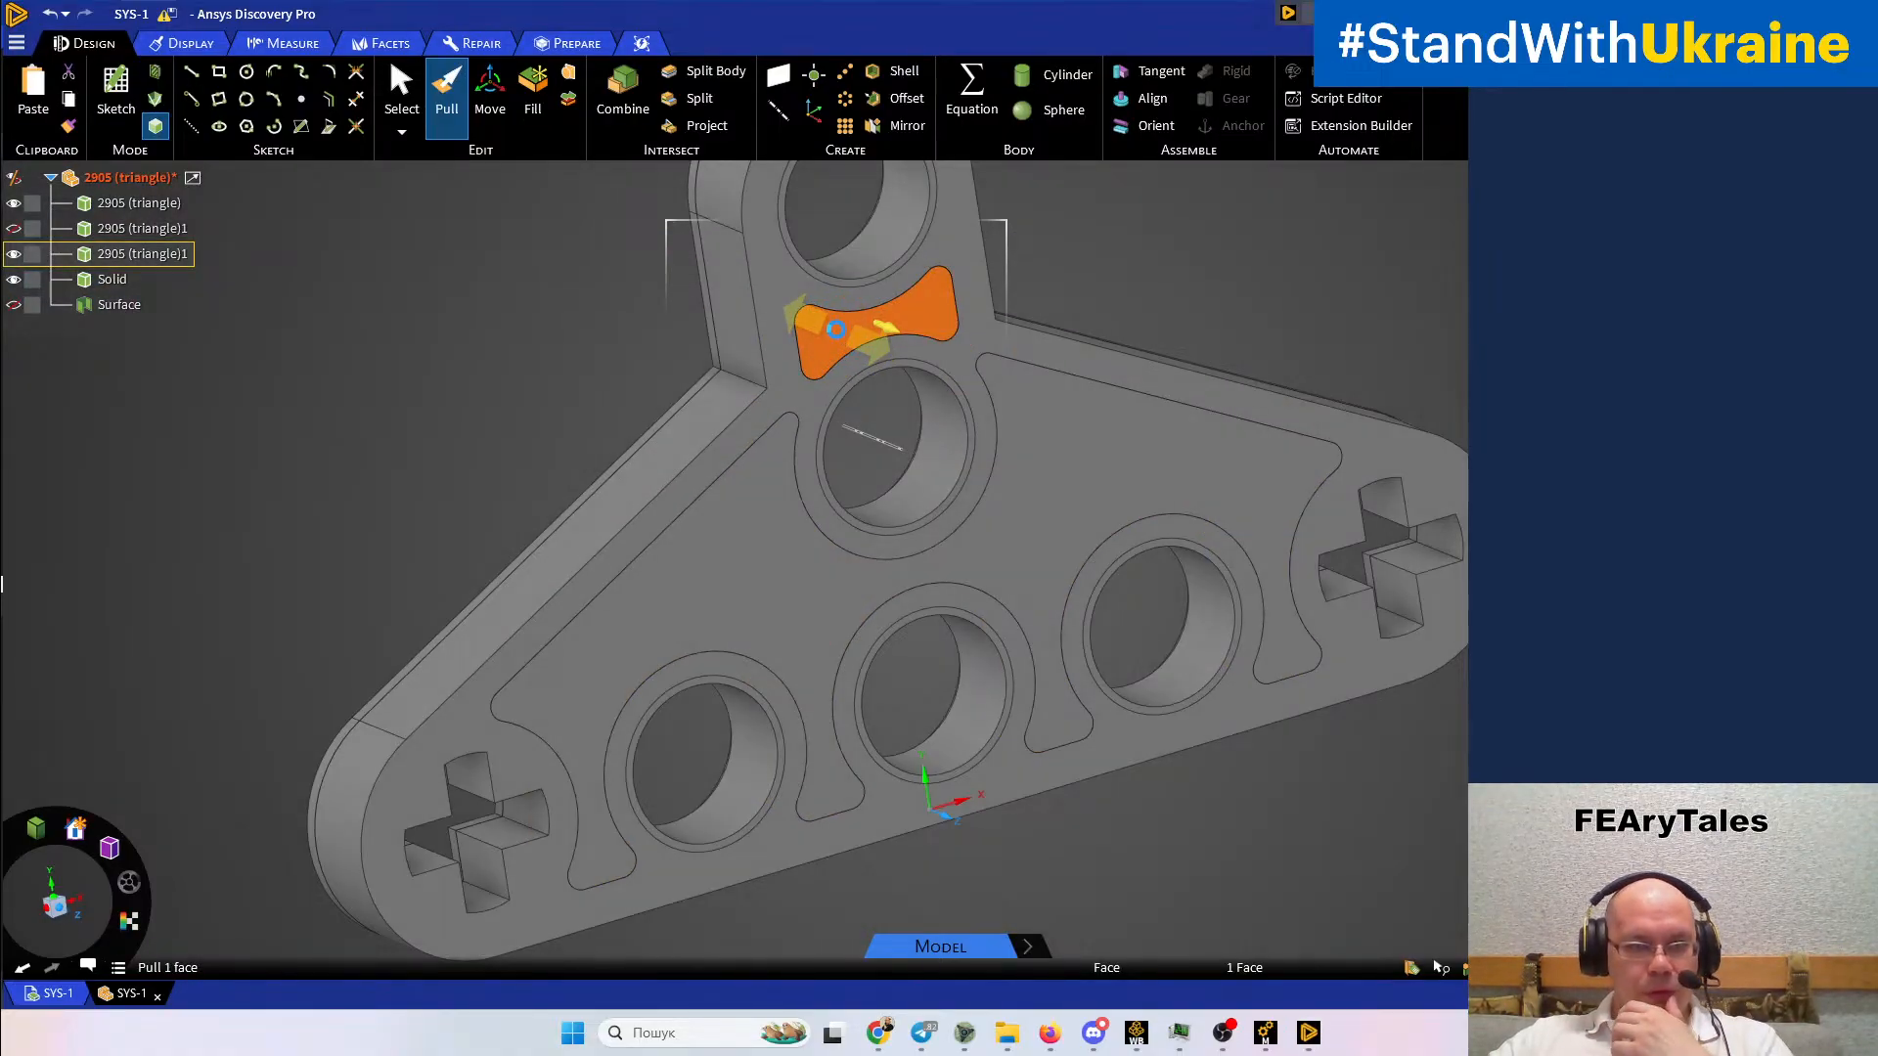
pyautogui.hotkey('ctrl', 'c')
pyautogui.hotkey('ctrl', 'v')
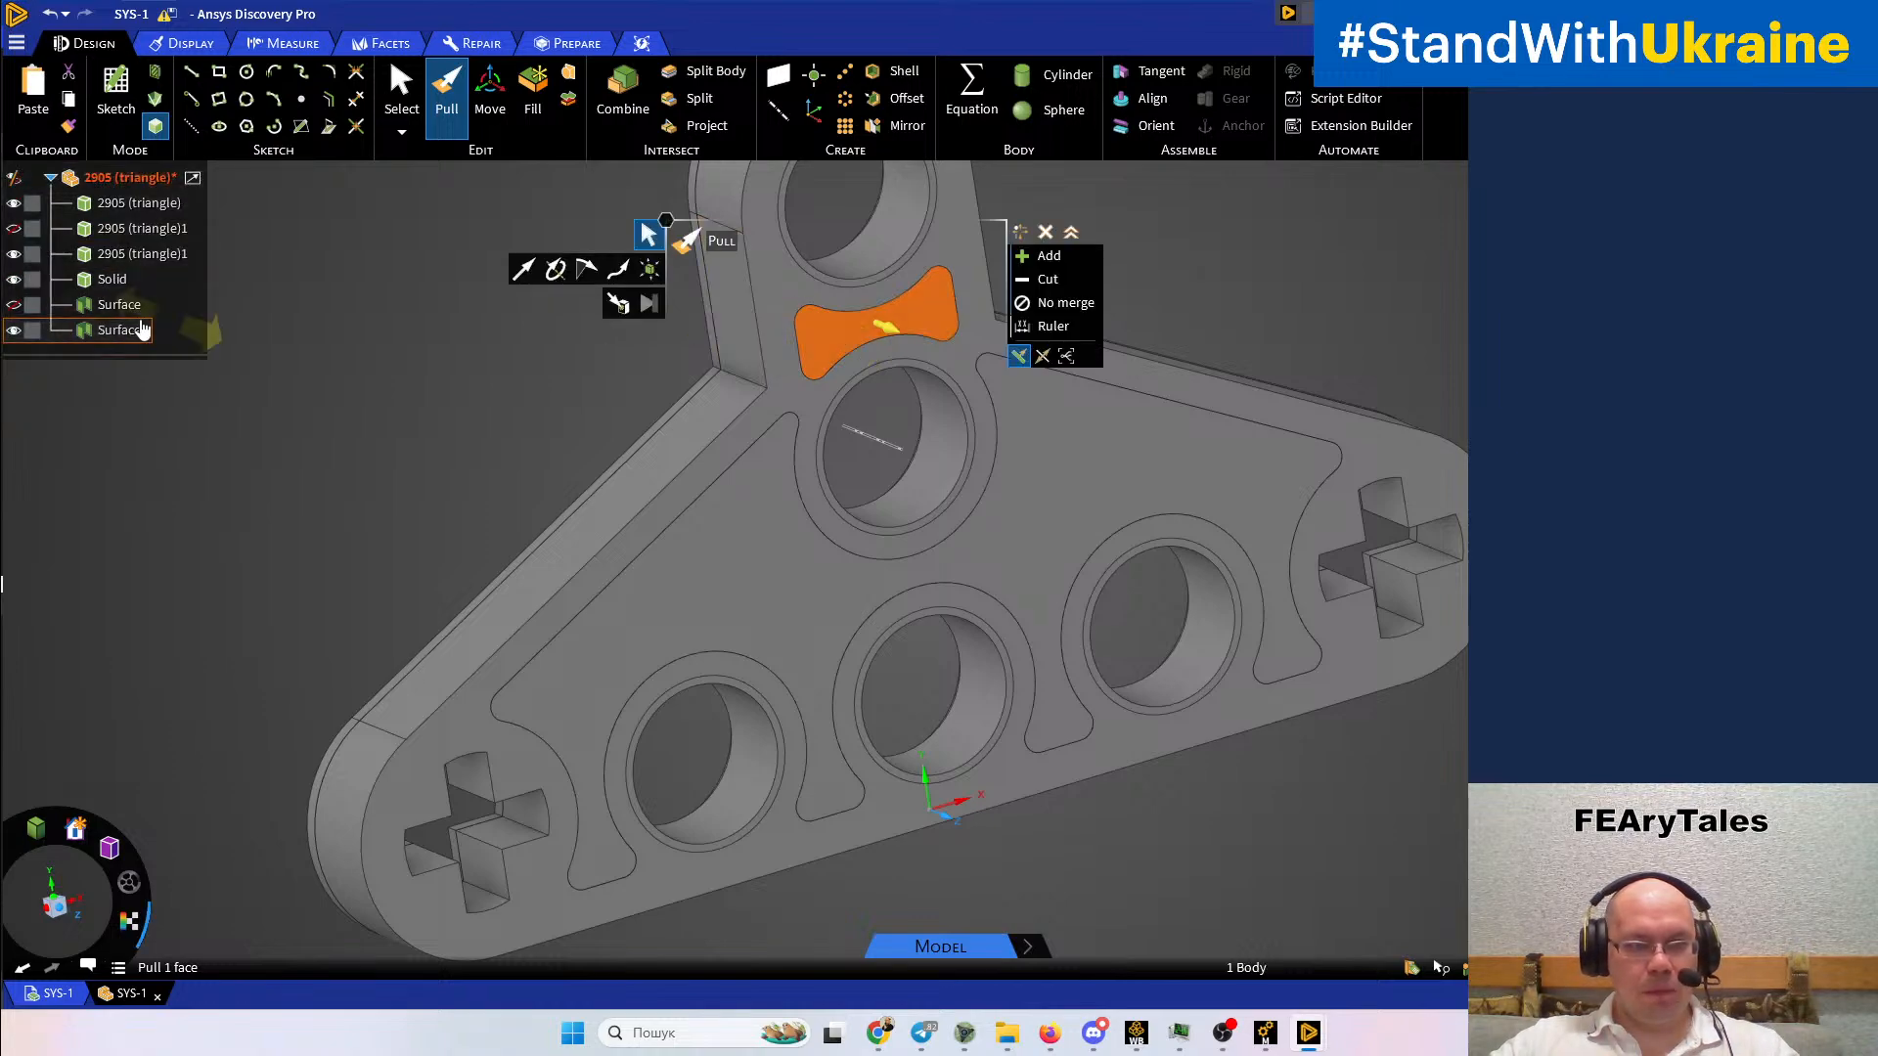
# Paste another copy of the small-pocket surface and try to pull it with the Cut option
pyautogui.click(119, 333)
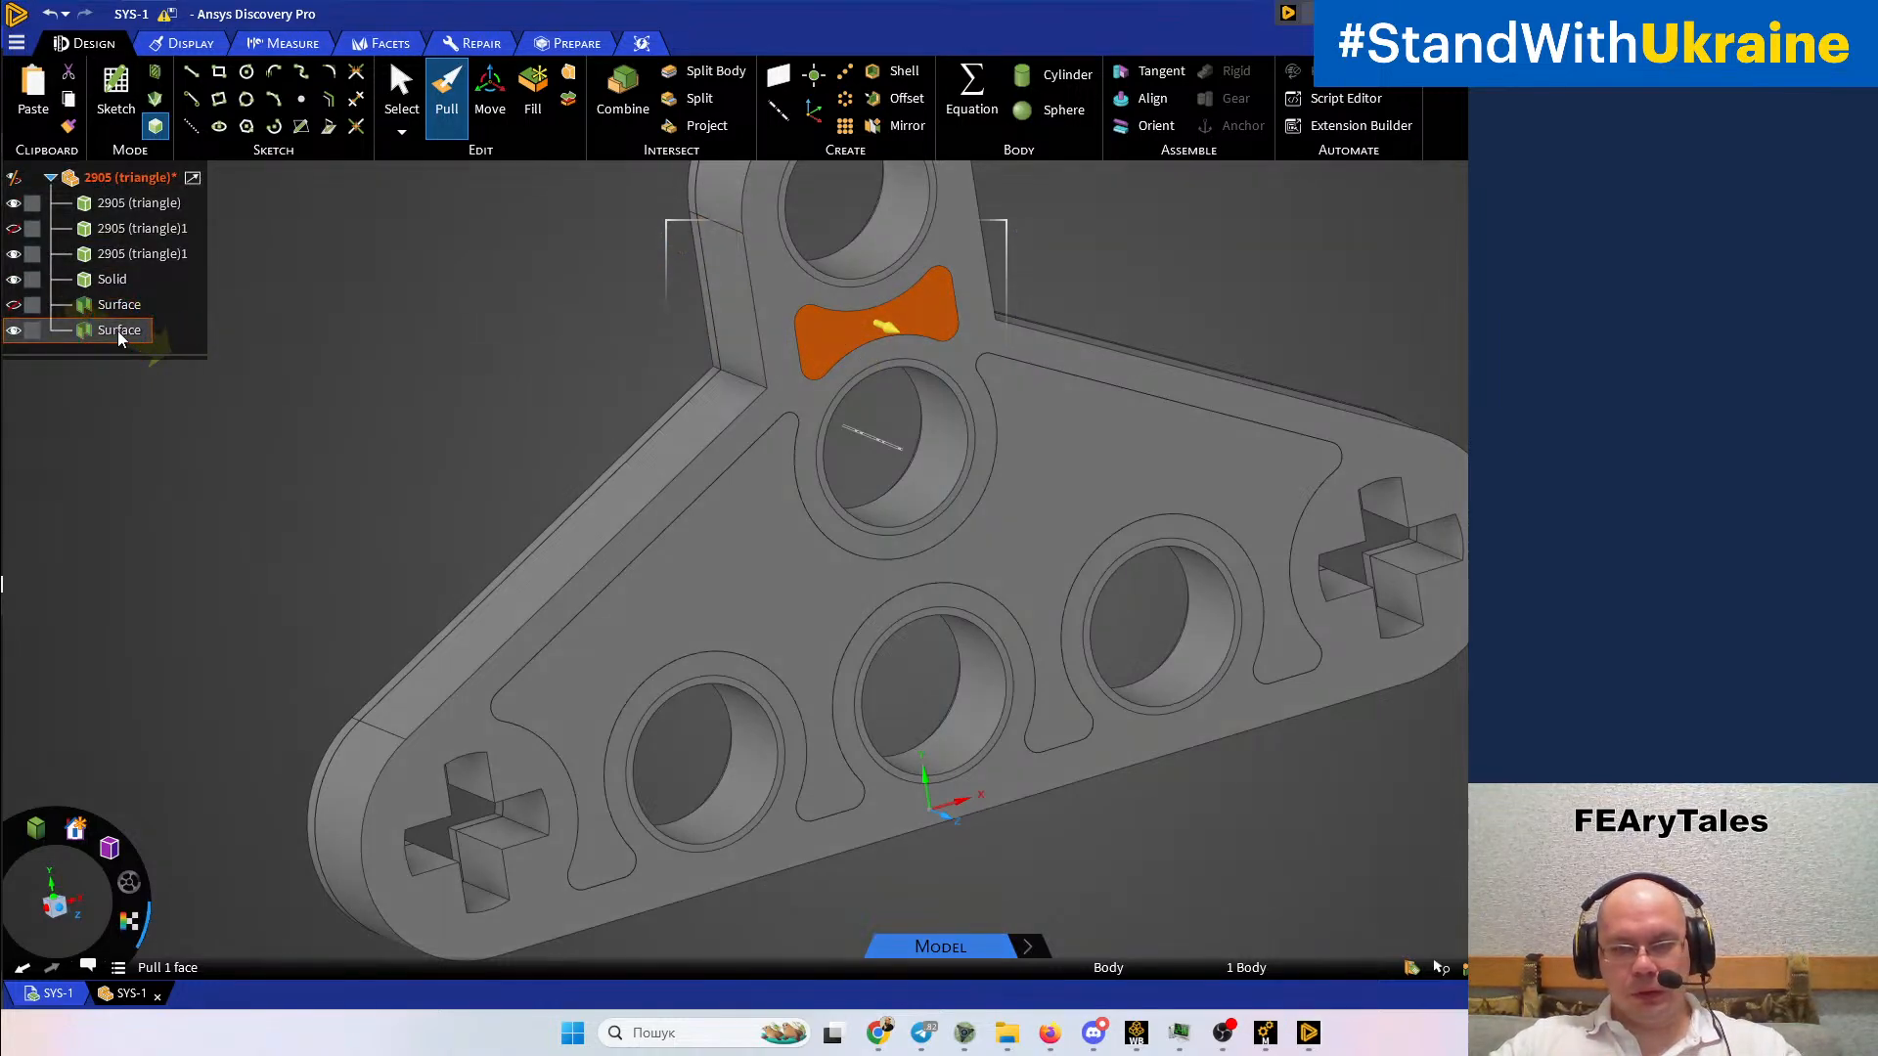
pyautogui.hotkey('ctrl', 'v')
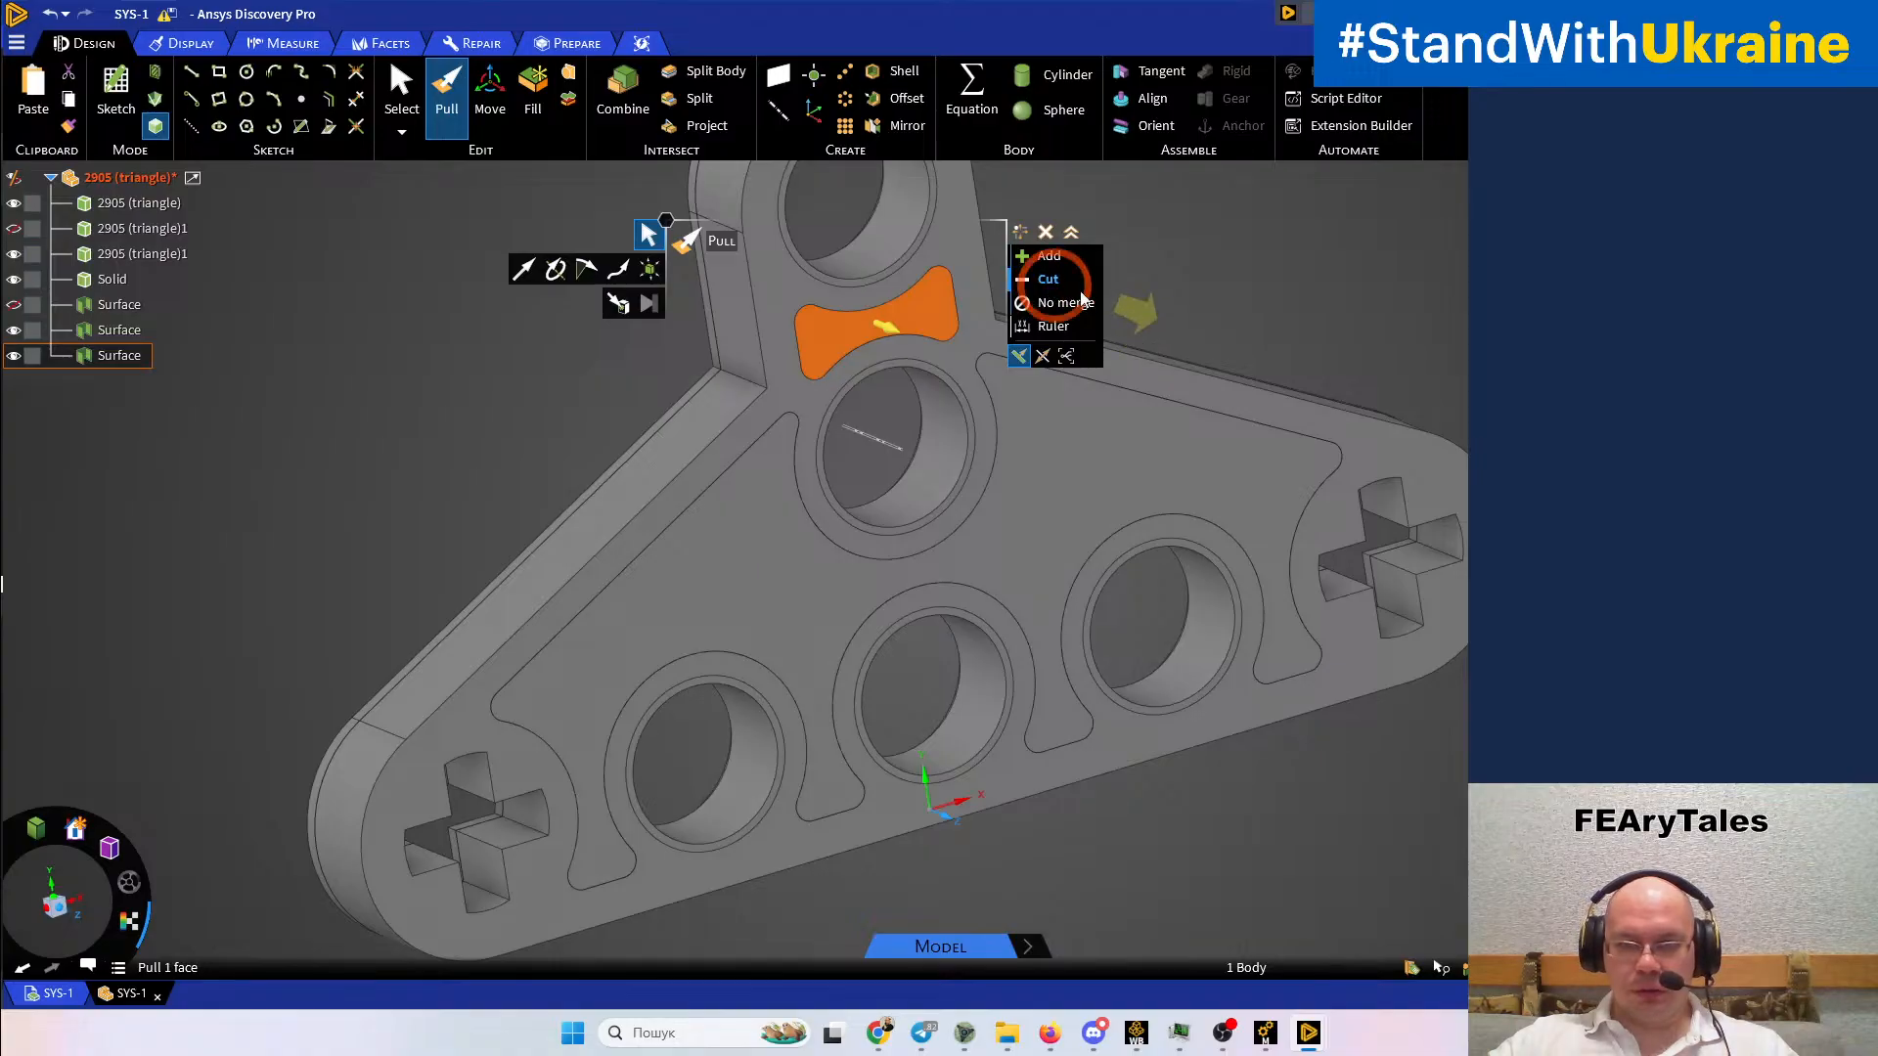
pyautogui.moveTo(1094, 263); pyautogui.dragTo(810, 220)
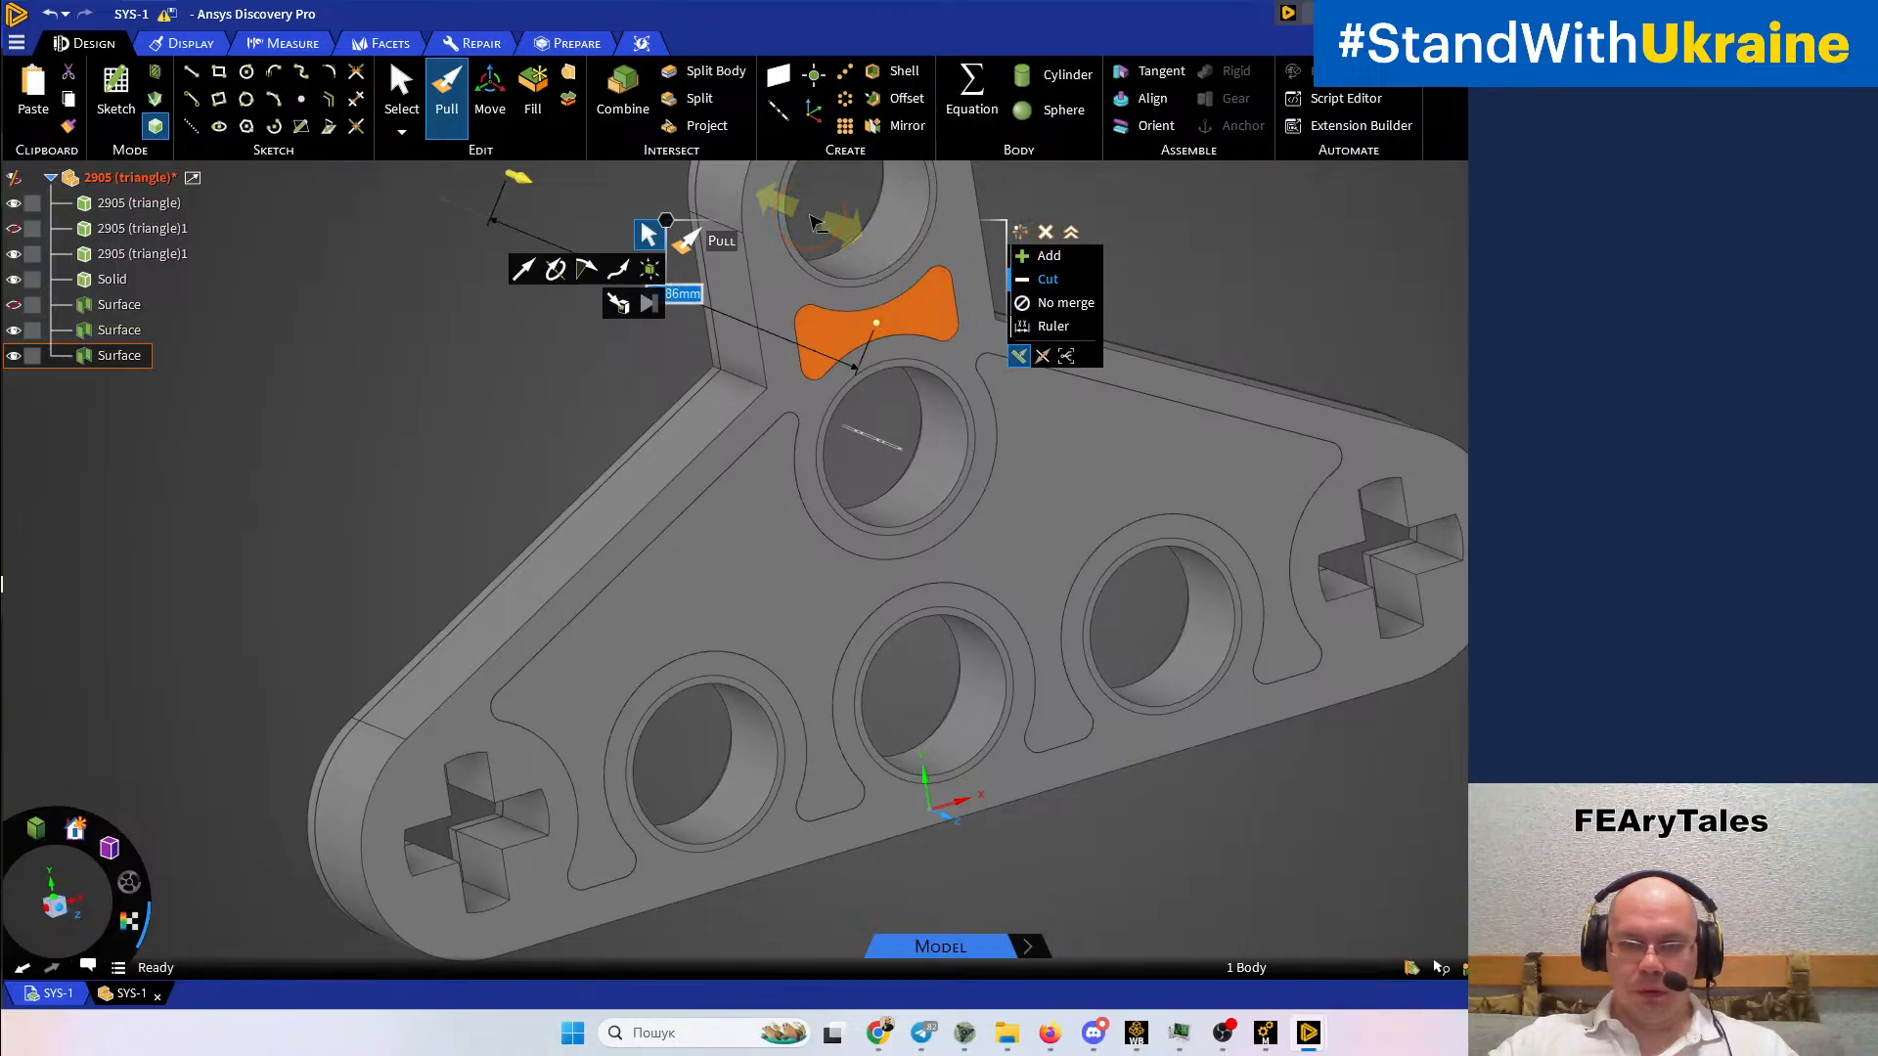
pyautogui.click(1227, 291)
pyautogui.moveTo(1224, 299); pyautogui.dragTo(1269, 335, button='middle')
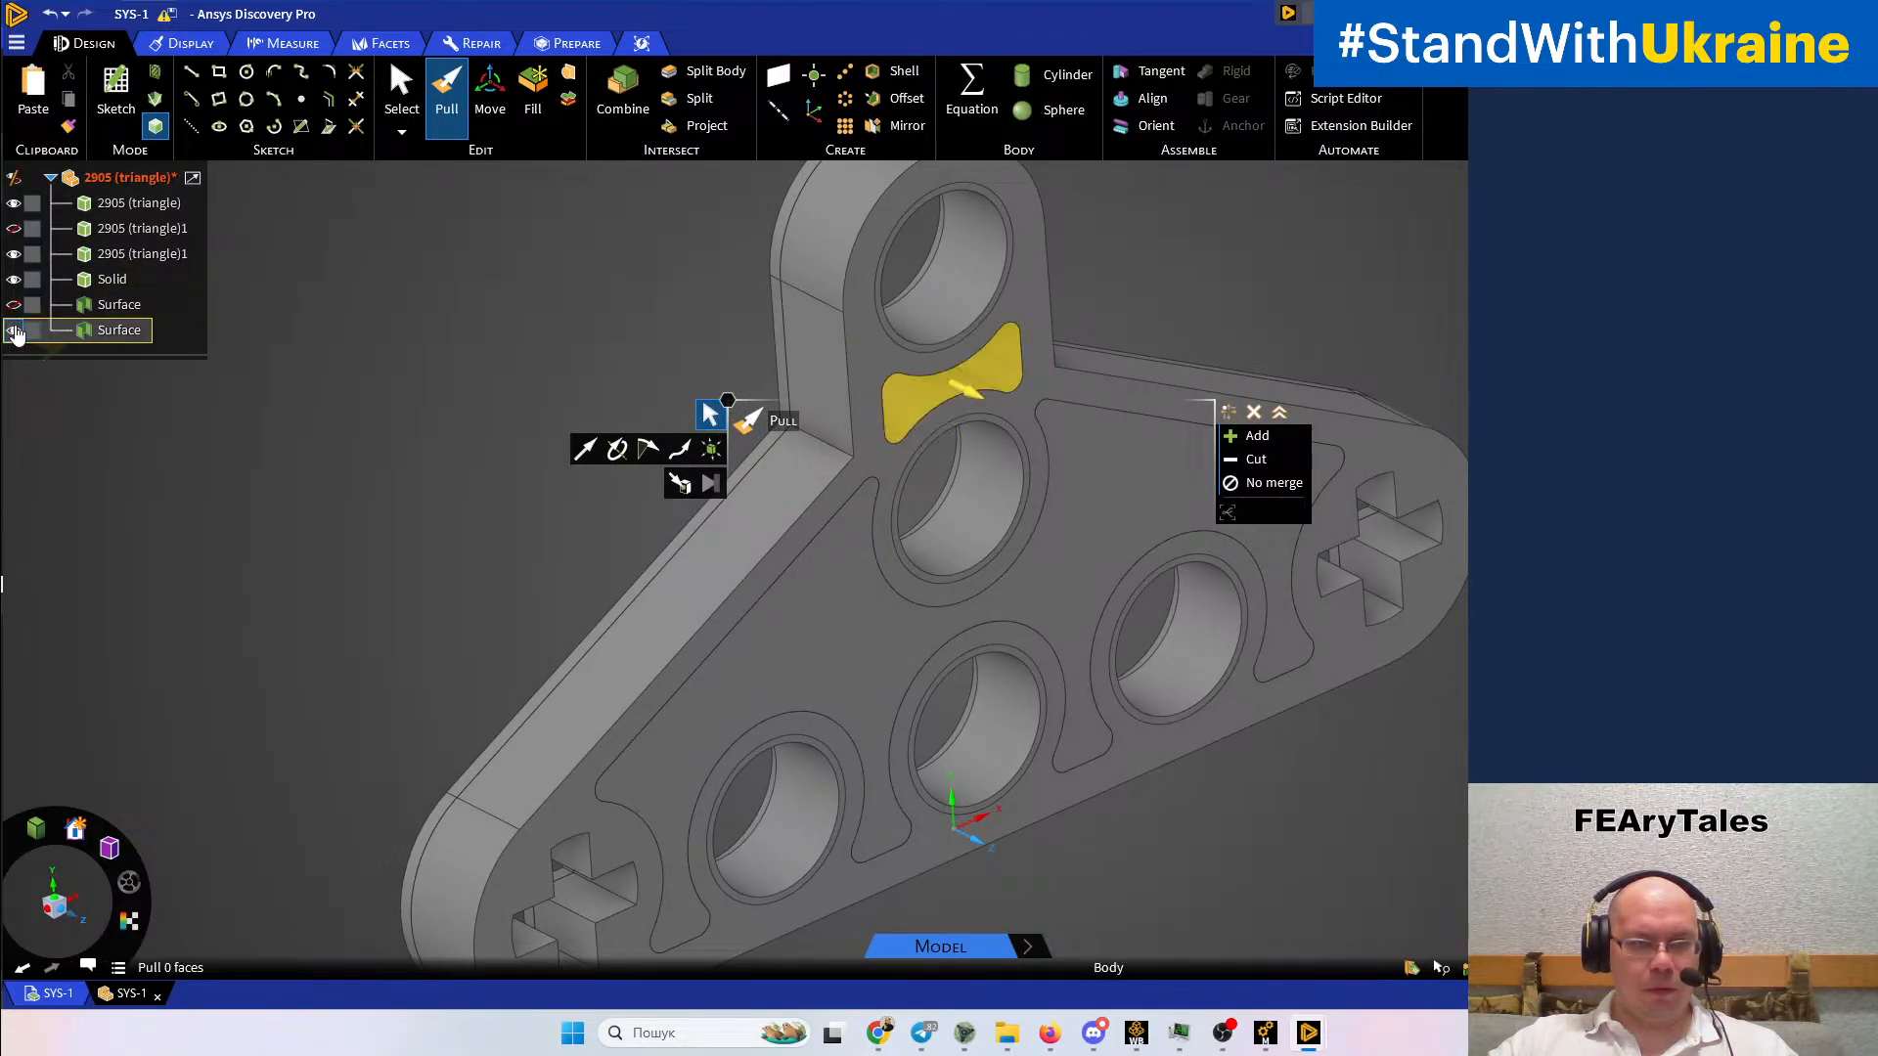
# Pull the pasted small-pocket surface with No merge up to the narrow ring ledge inside the neighbouring hole, forming a separate solid
pyautogui.click(923, 407)
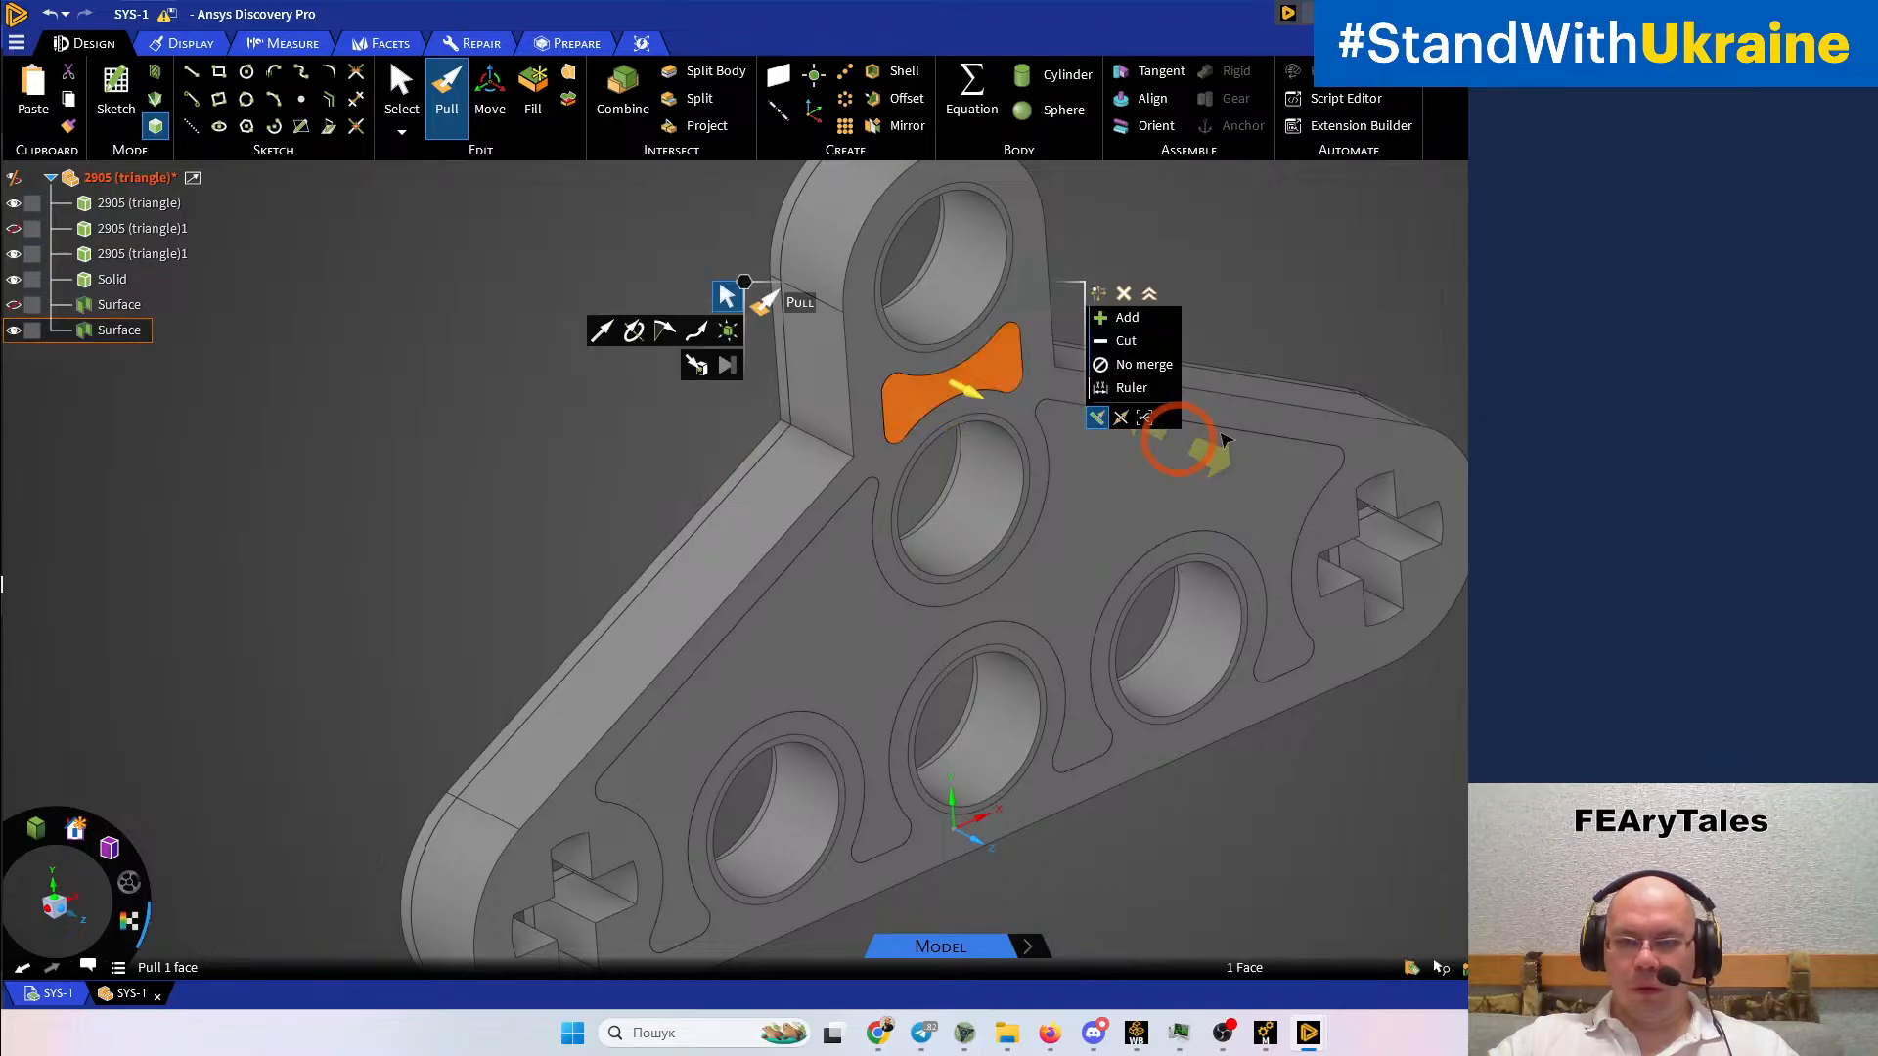
pyautogui.click(1160, 369)
pyautogui.moveTo(1160, 372); pyautogui.dragTo(1287, 538, button='middle')
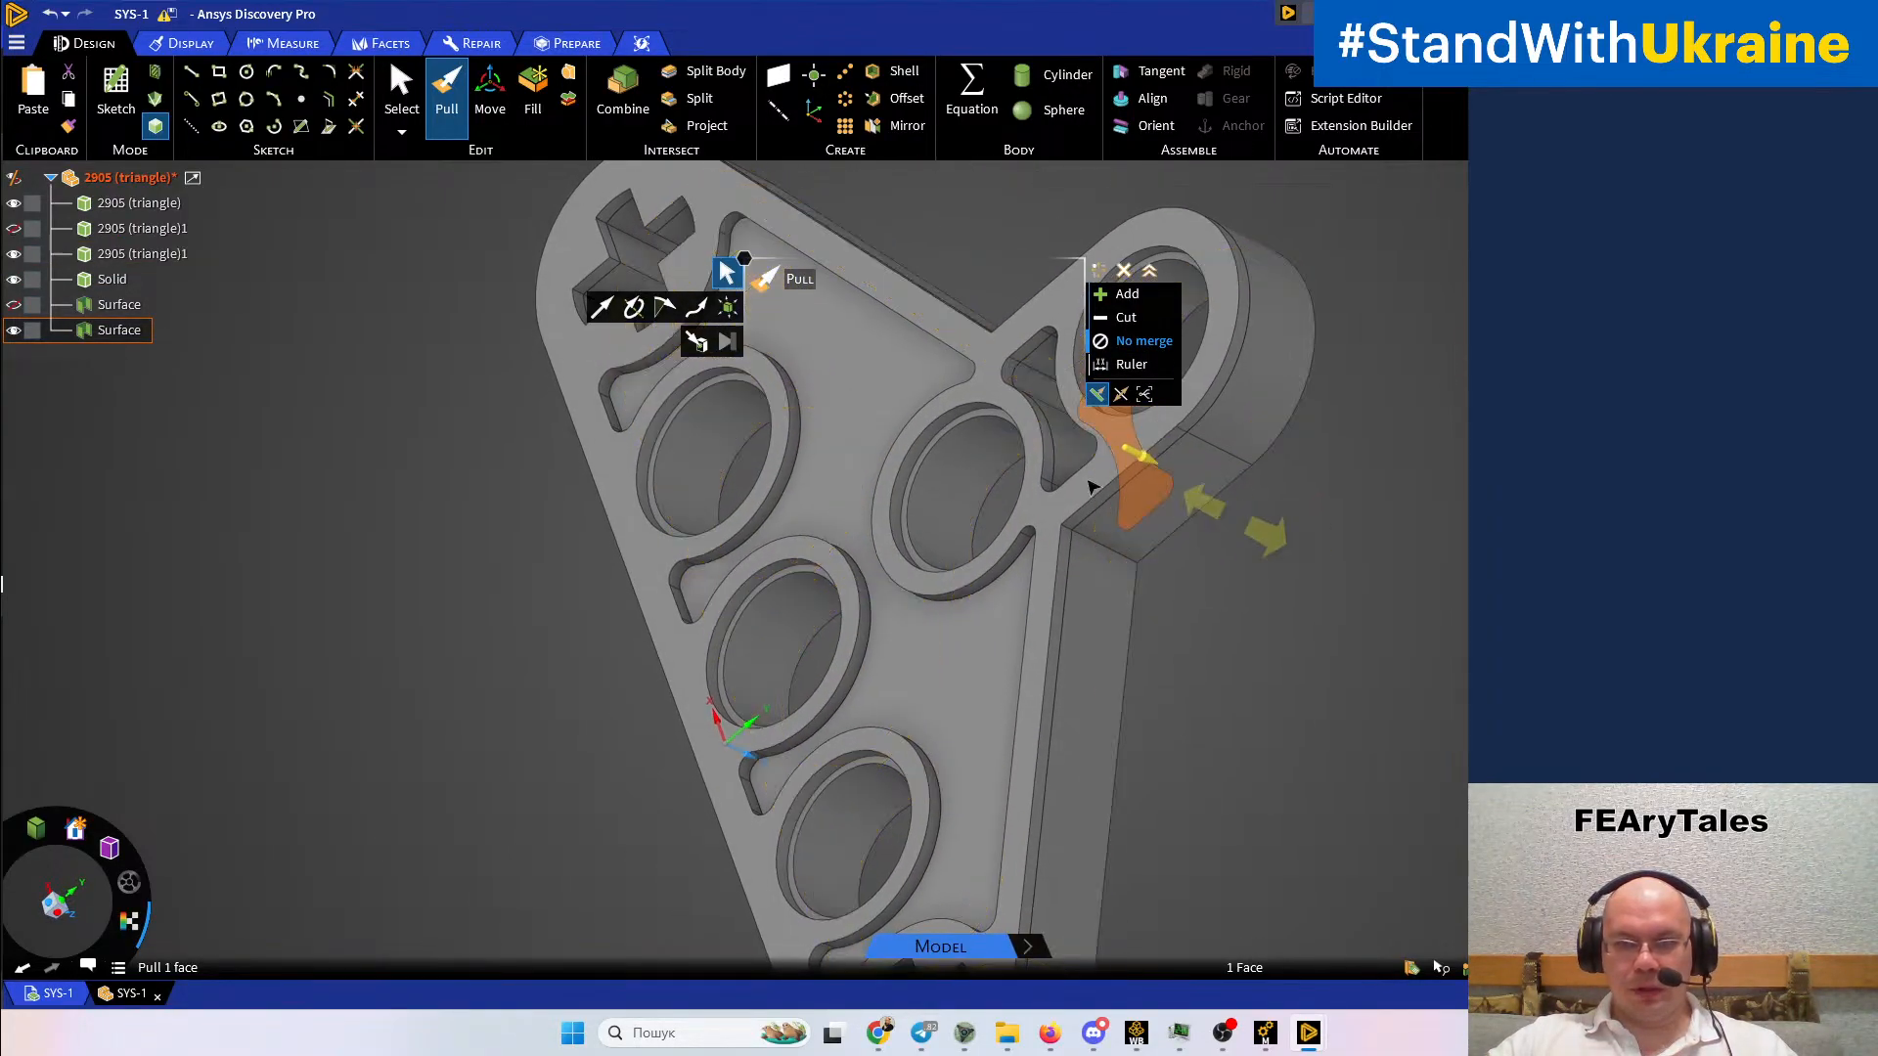
pyautogui.scroll(5, 847, 462)
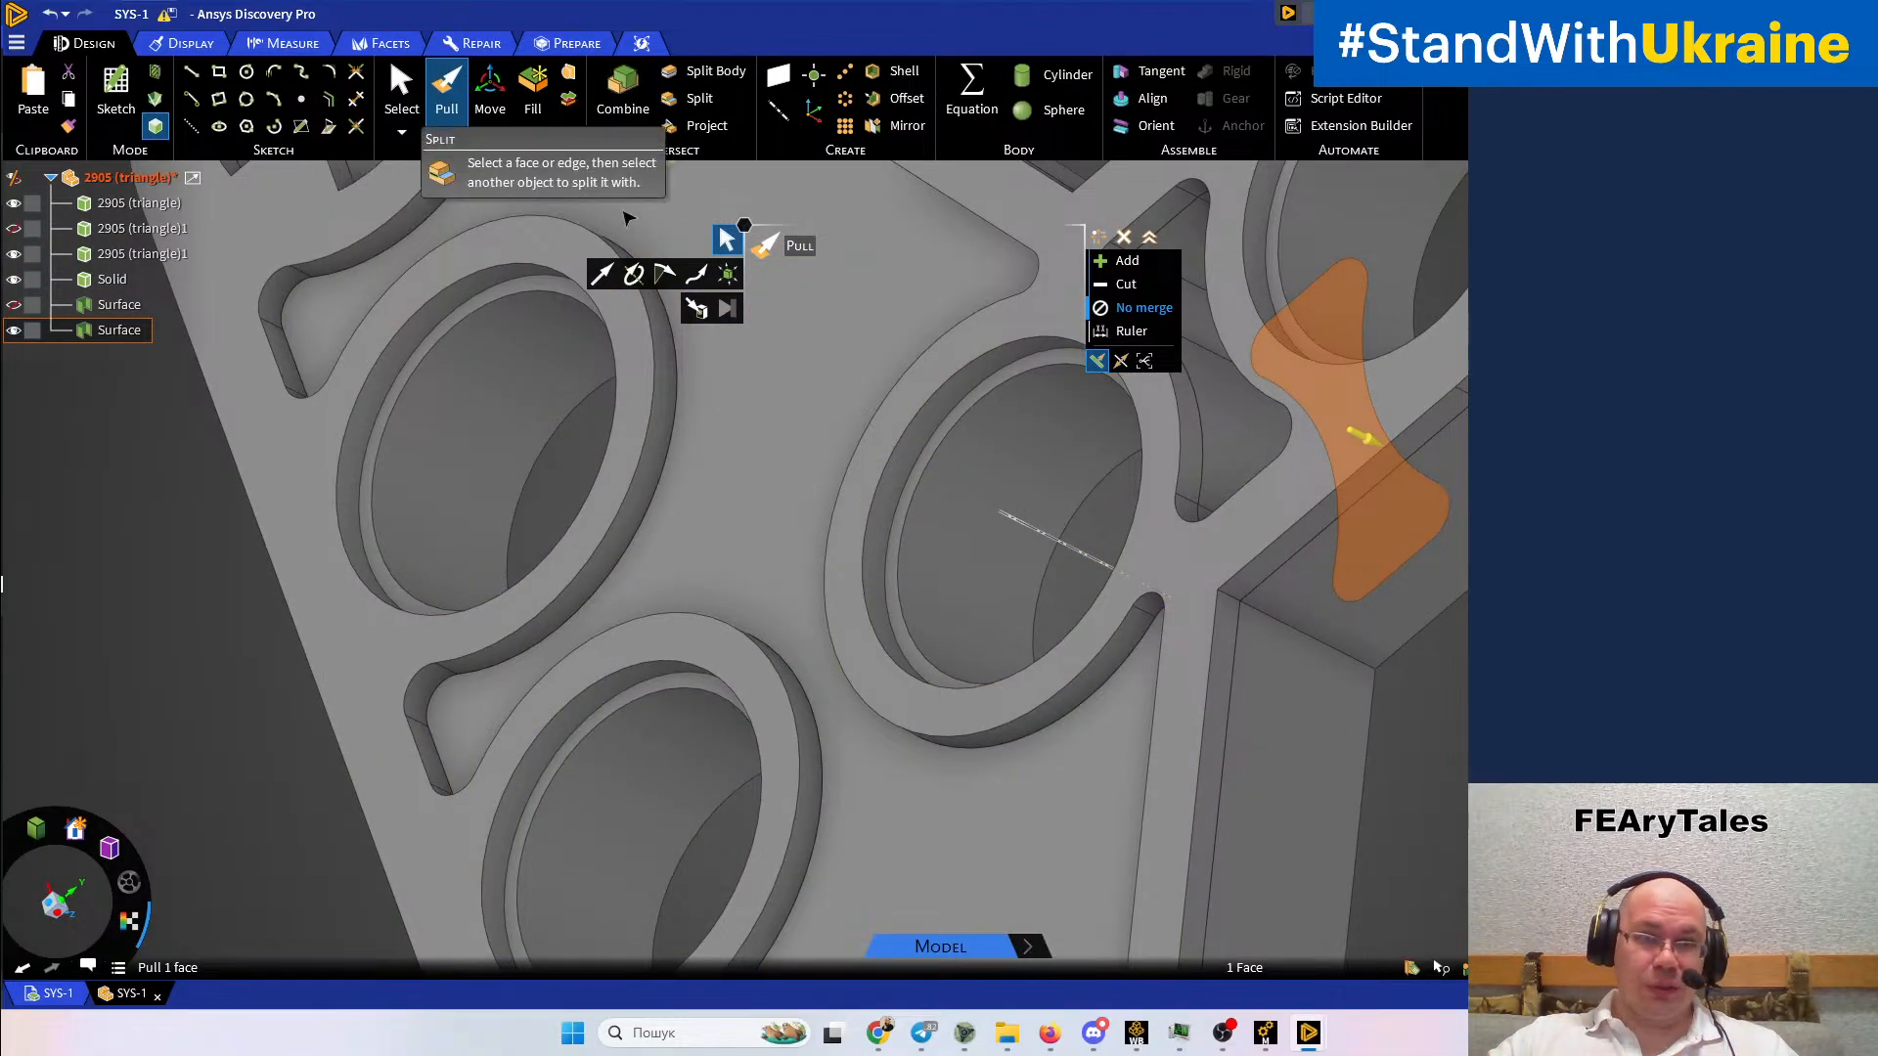
pyautogui.click(697, 308)
pyautogui.scroll(5, 986, 487)
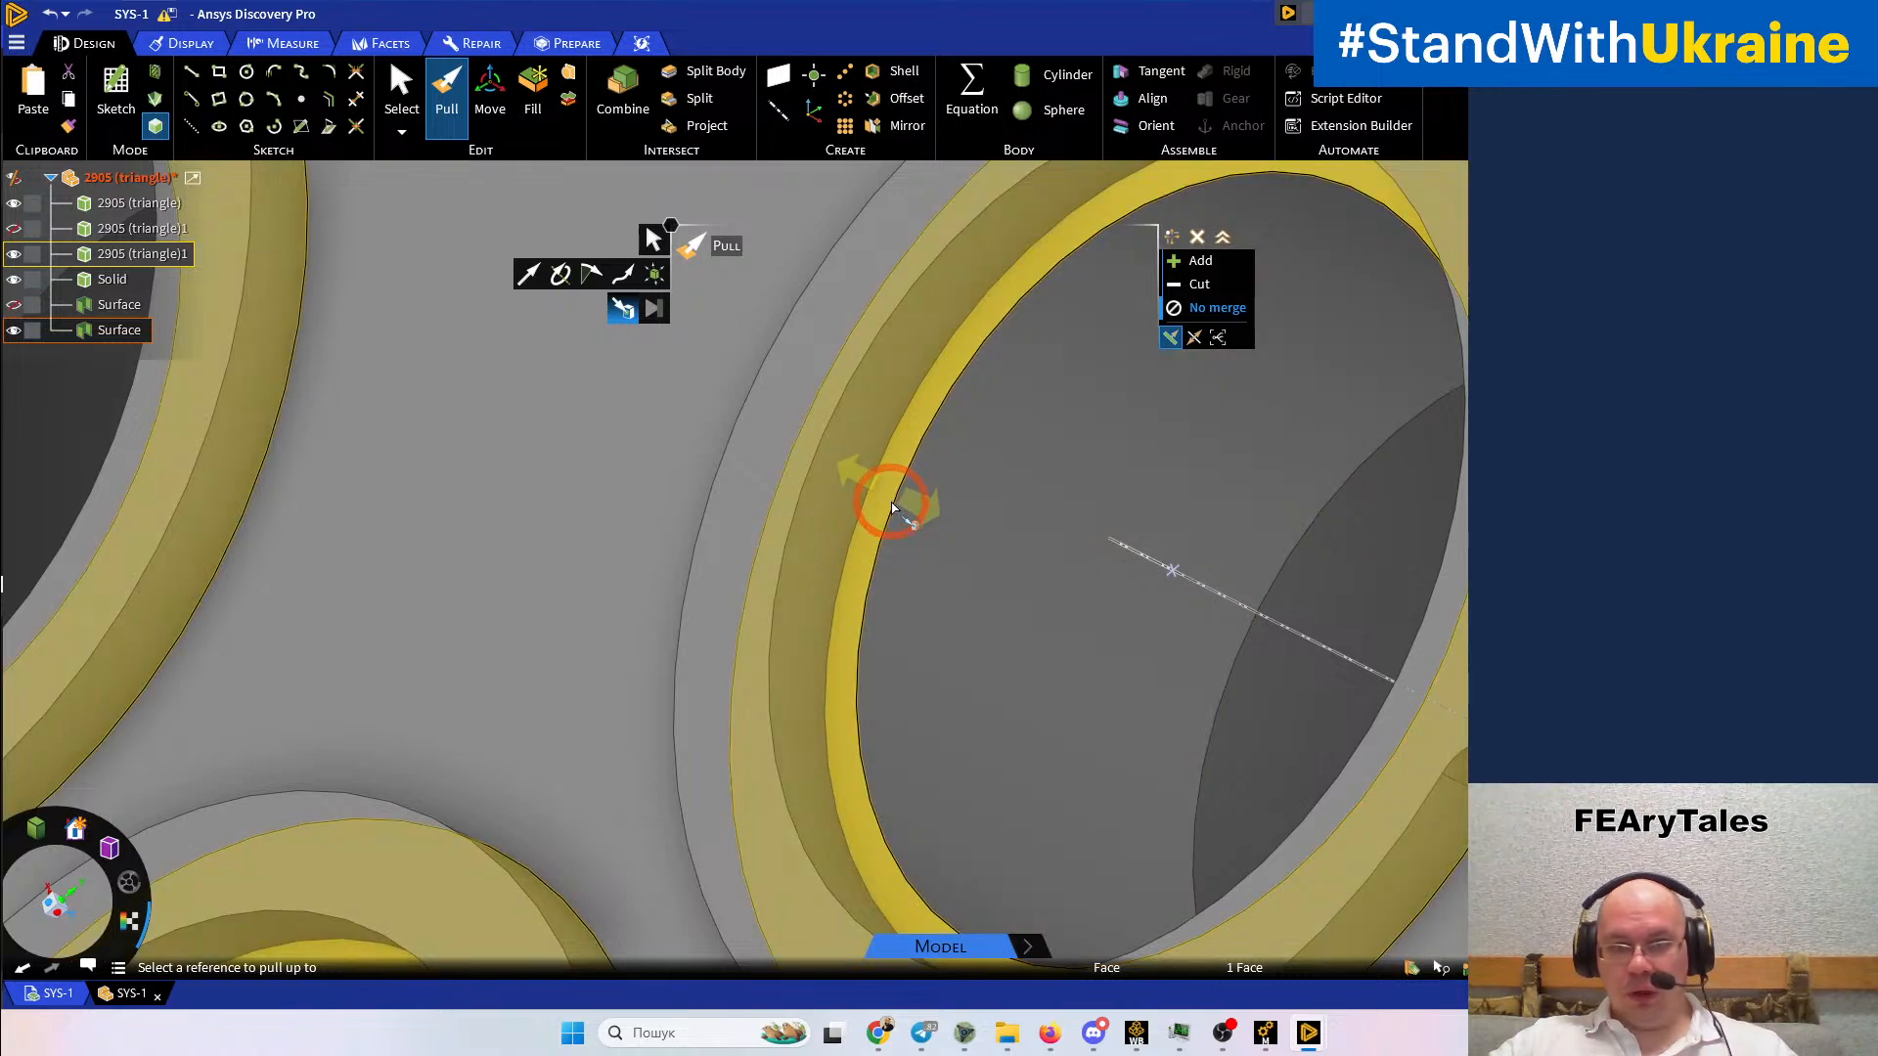
pyautogui.click(892, 507)
pyautogui.scroll(-4, 859, 486)
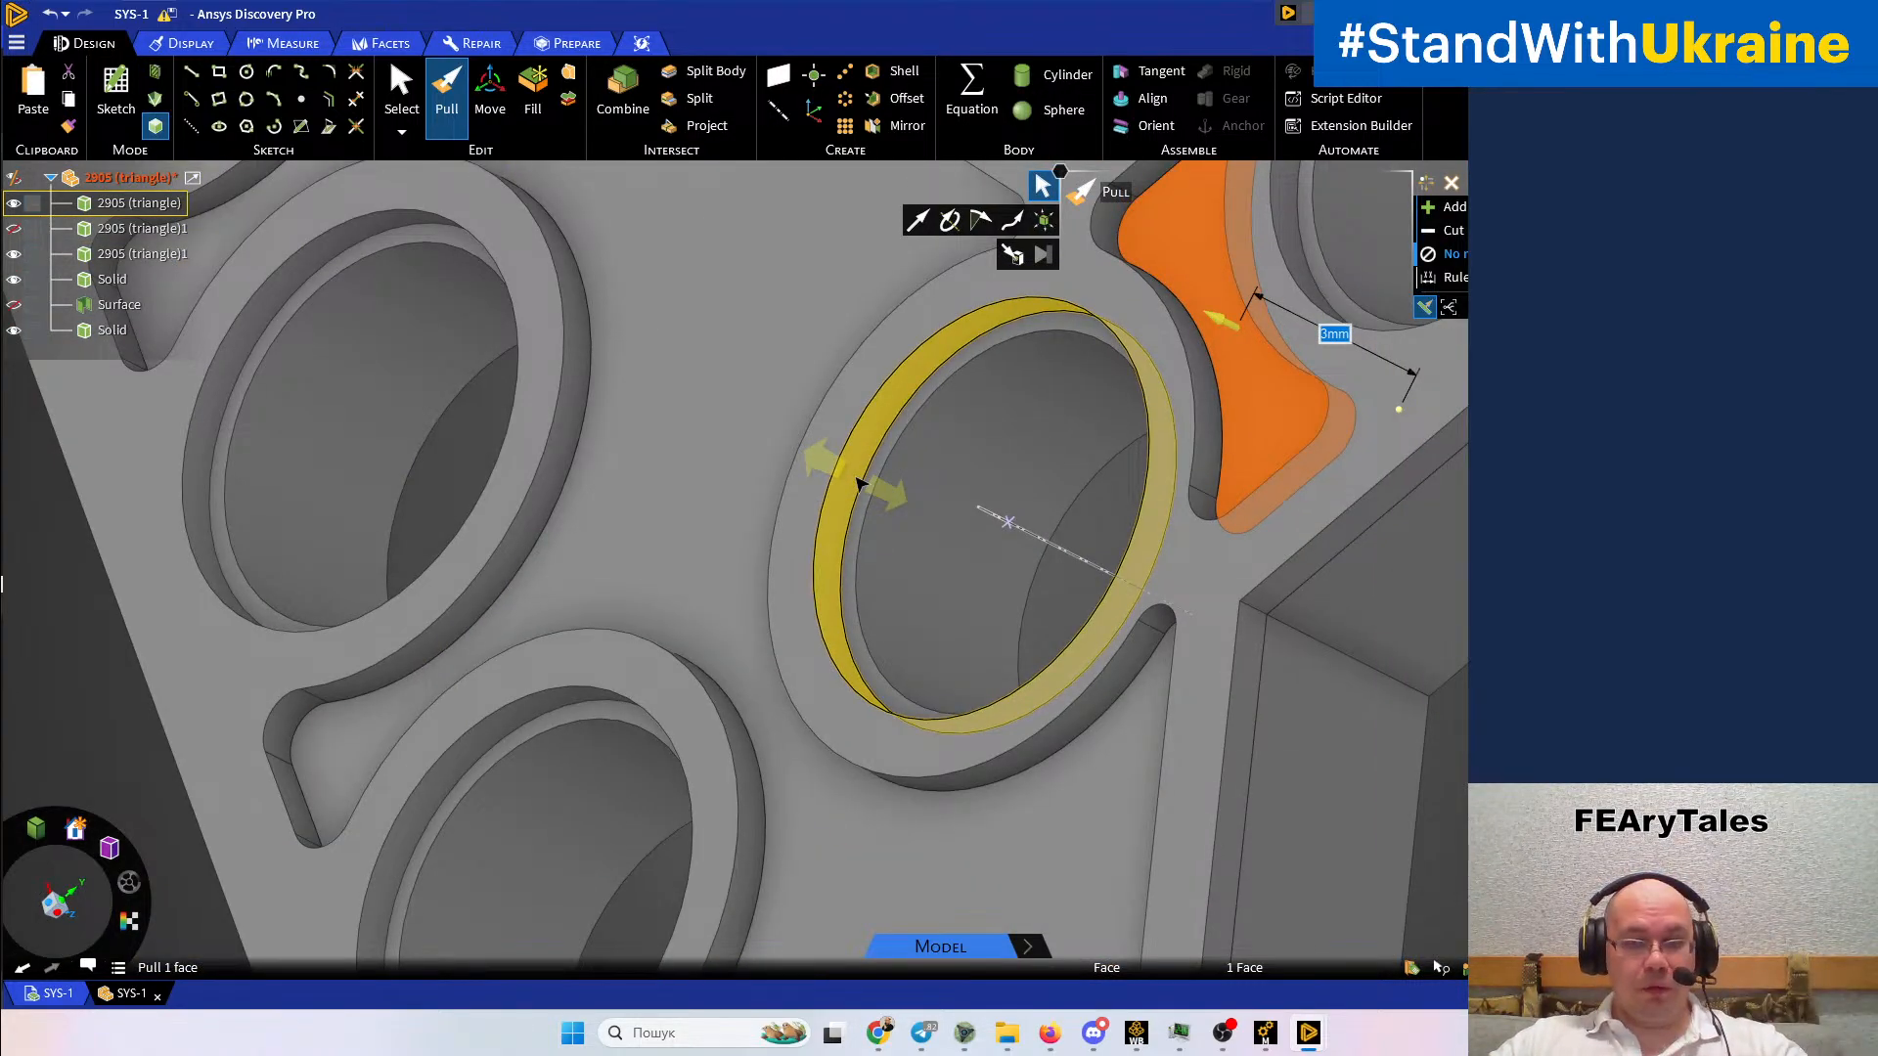
pyautogui.click(858, 483)
pyautogui.scroll(-4, 859, 484)
pyautogui.moveTo(914, 494); pyautogui.dragTo(1177, 706, button='middle')
# Split the triangle body along the ring ledges inside the two holes on either side of the small pocket
pyautogui.click(983, 515)
pyautogui.click(868, 508)
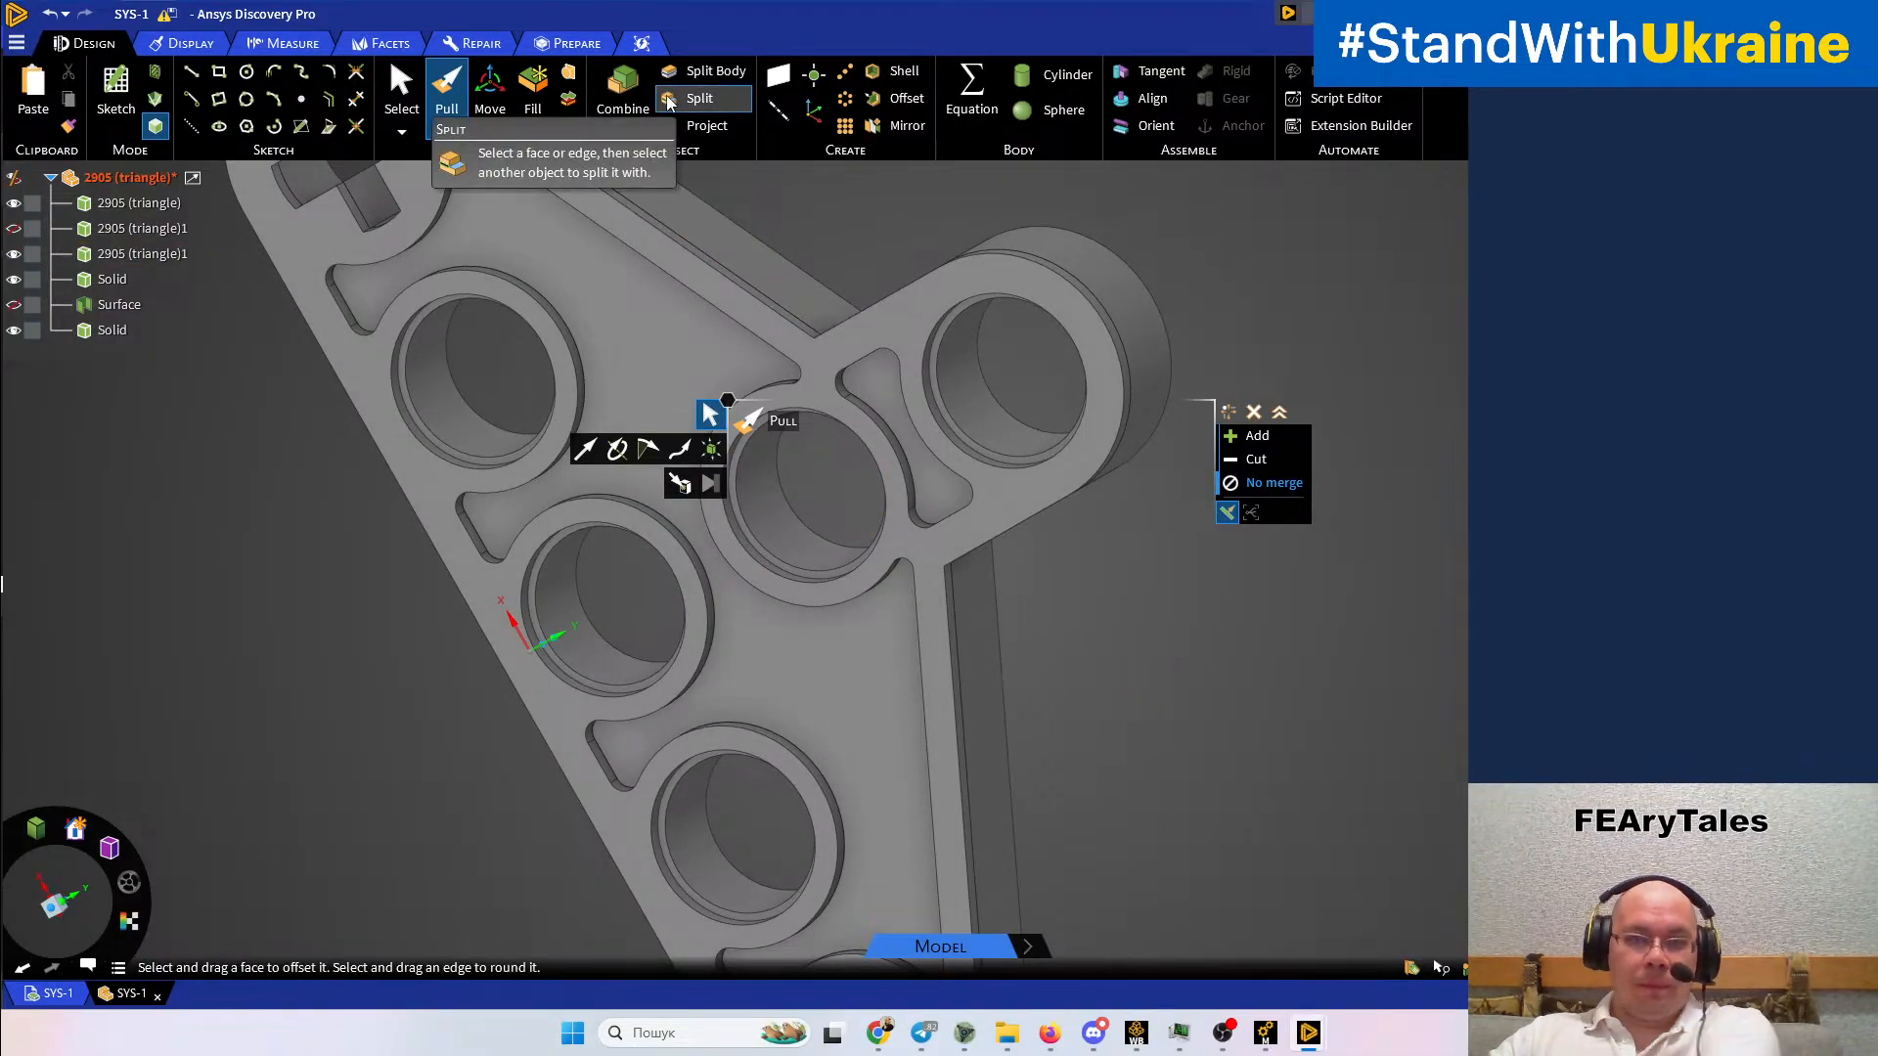
pyautogui.click(703, 70)
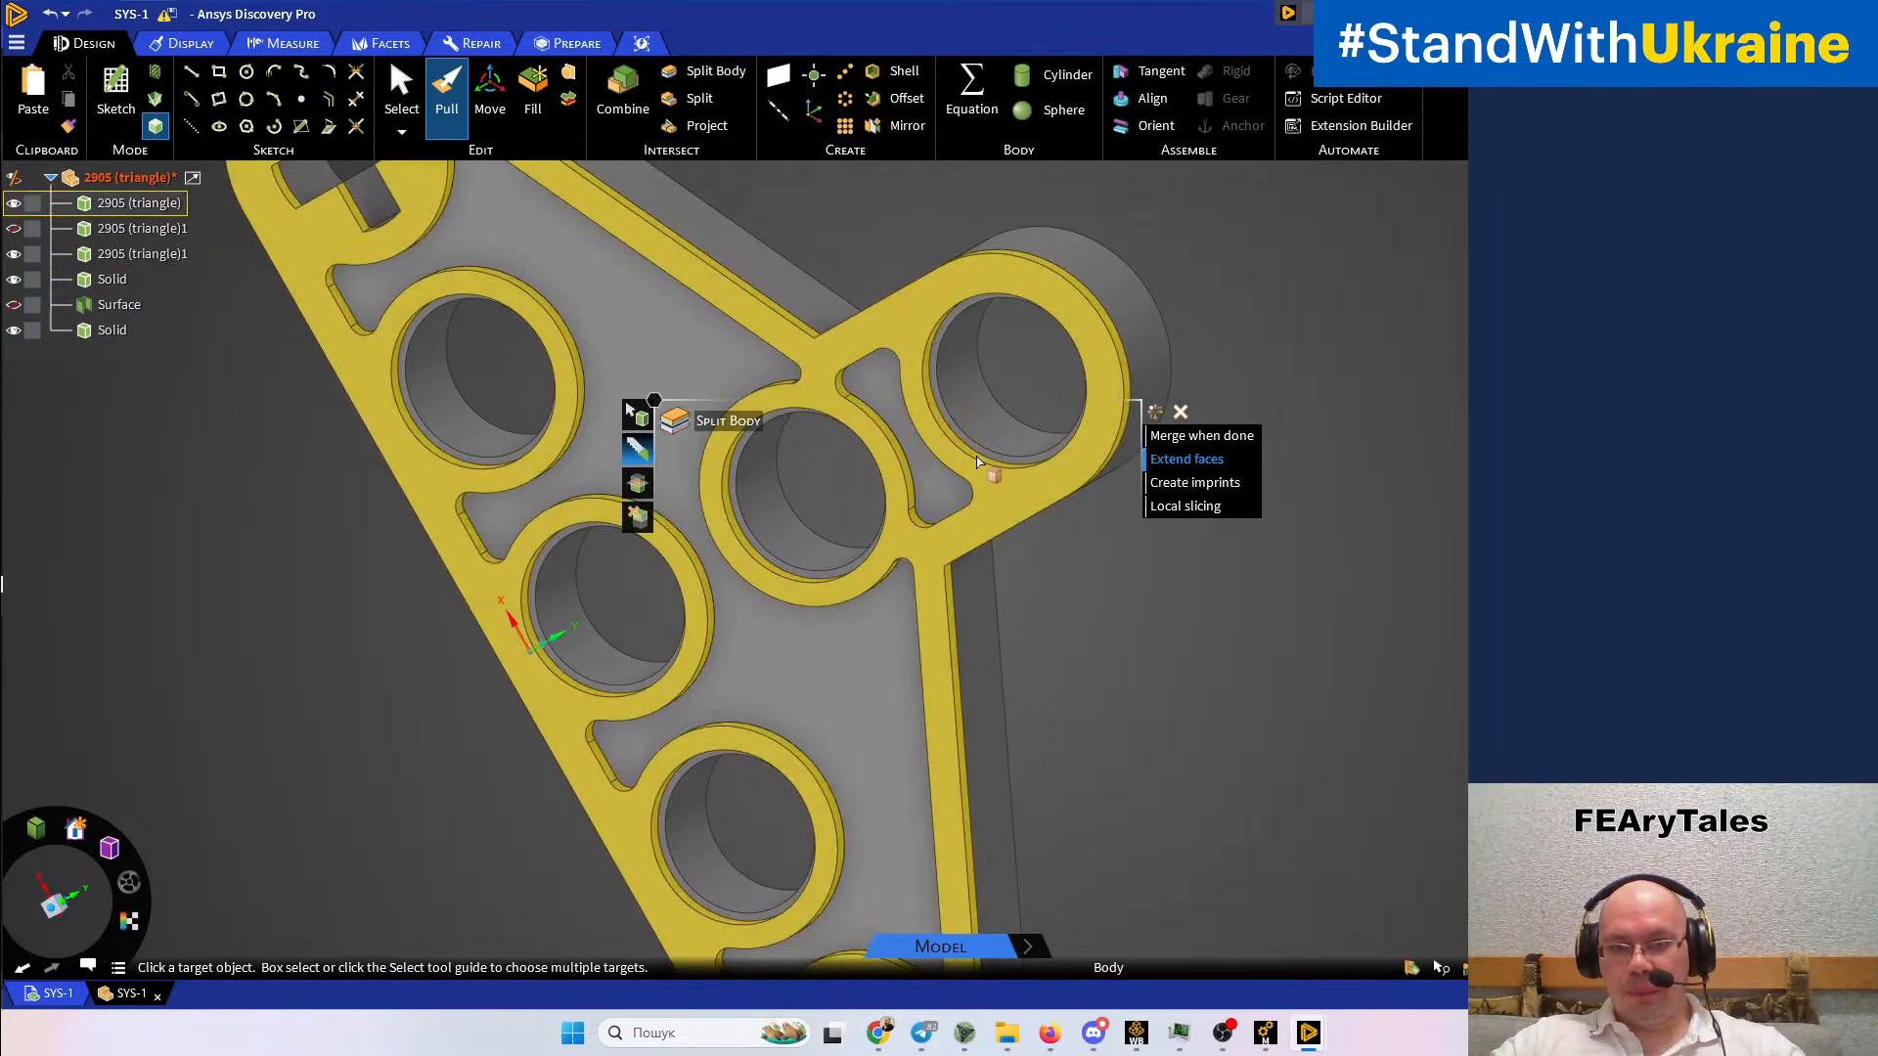
pyautogui.scroll(5, 986, 440)
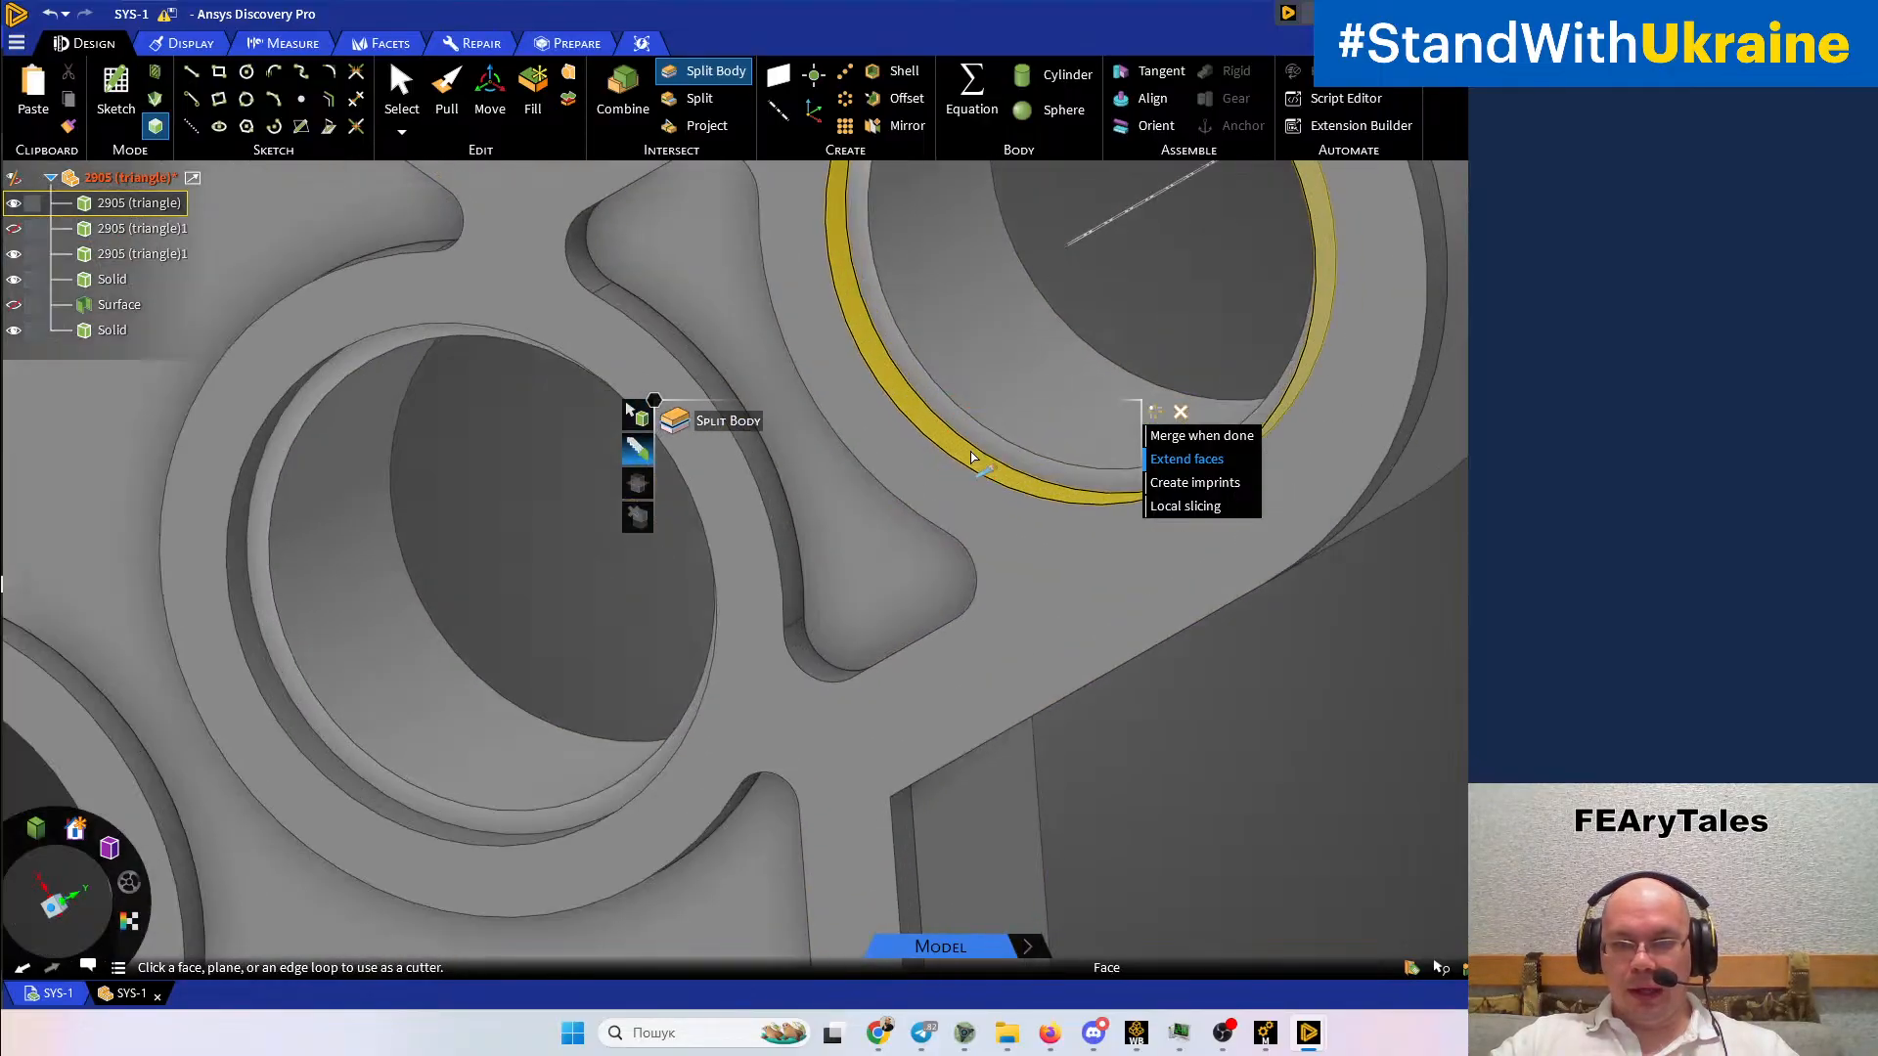
pyautogui.click(973, 457)
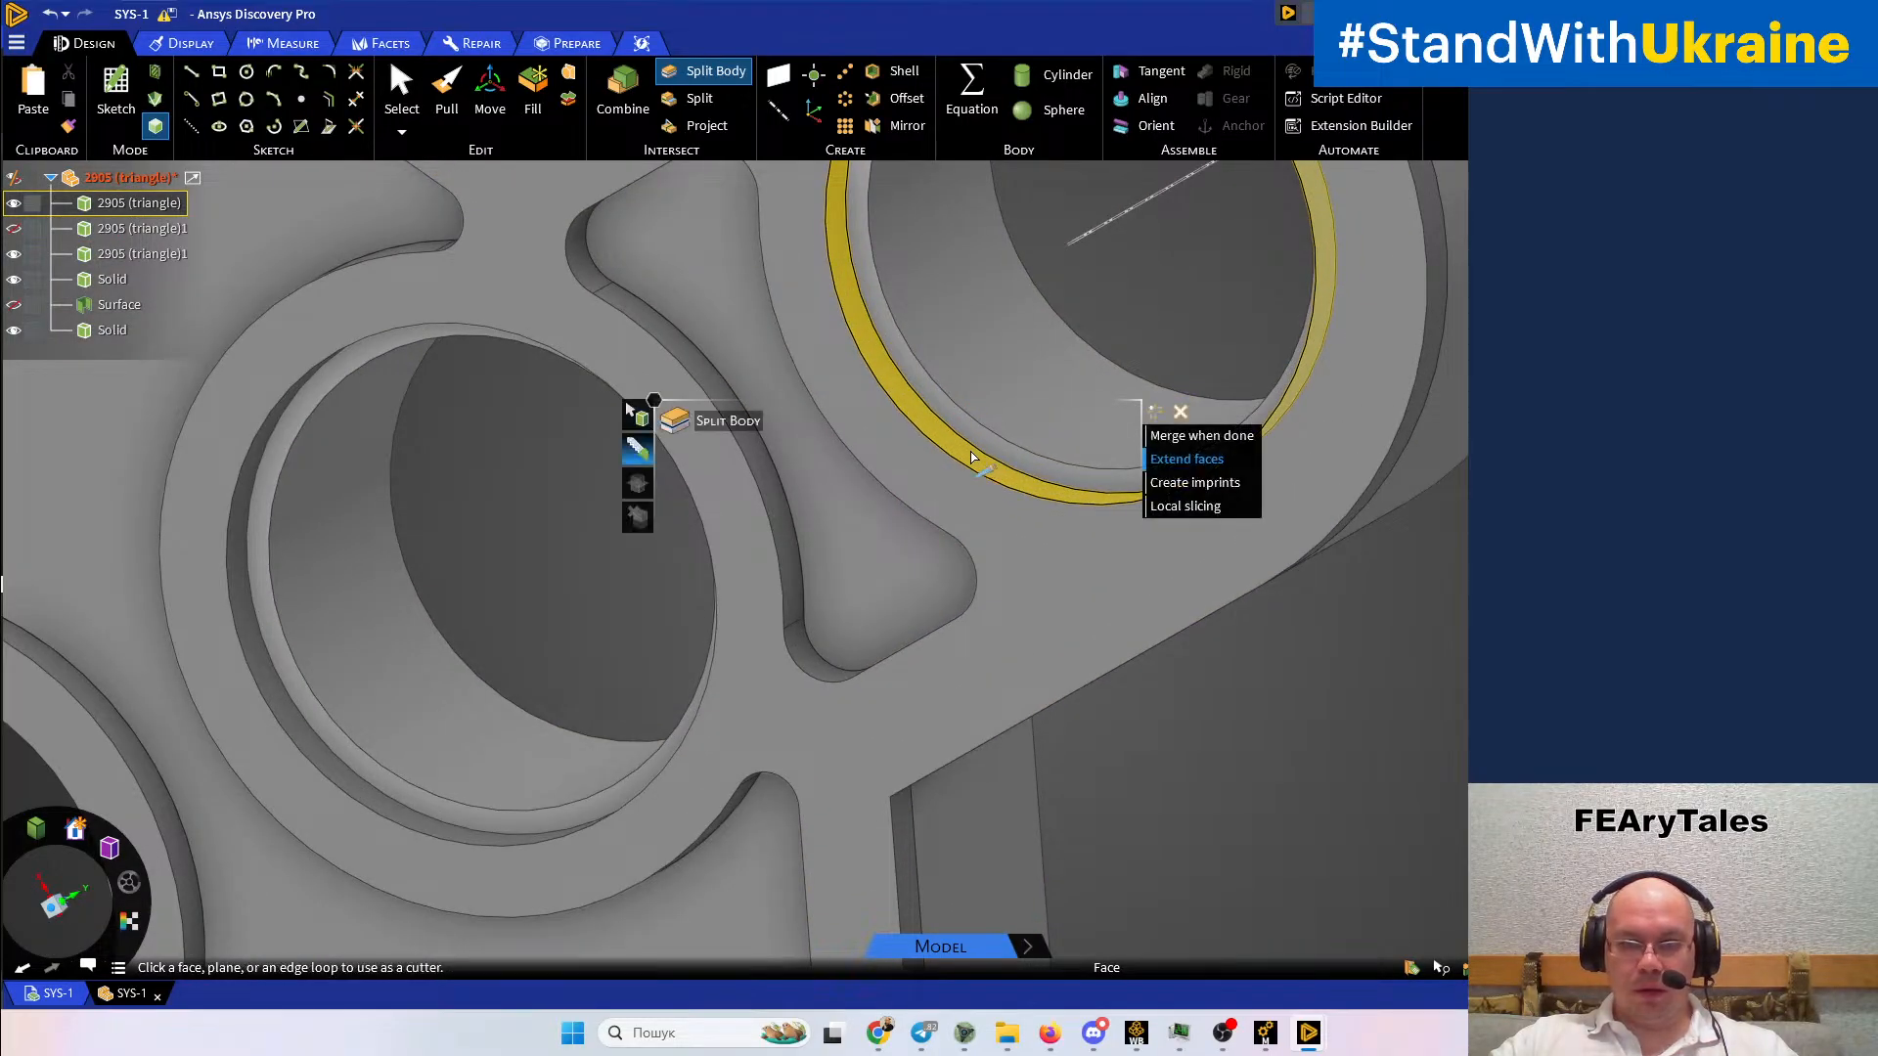
pyautogui.click(973, 457)
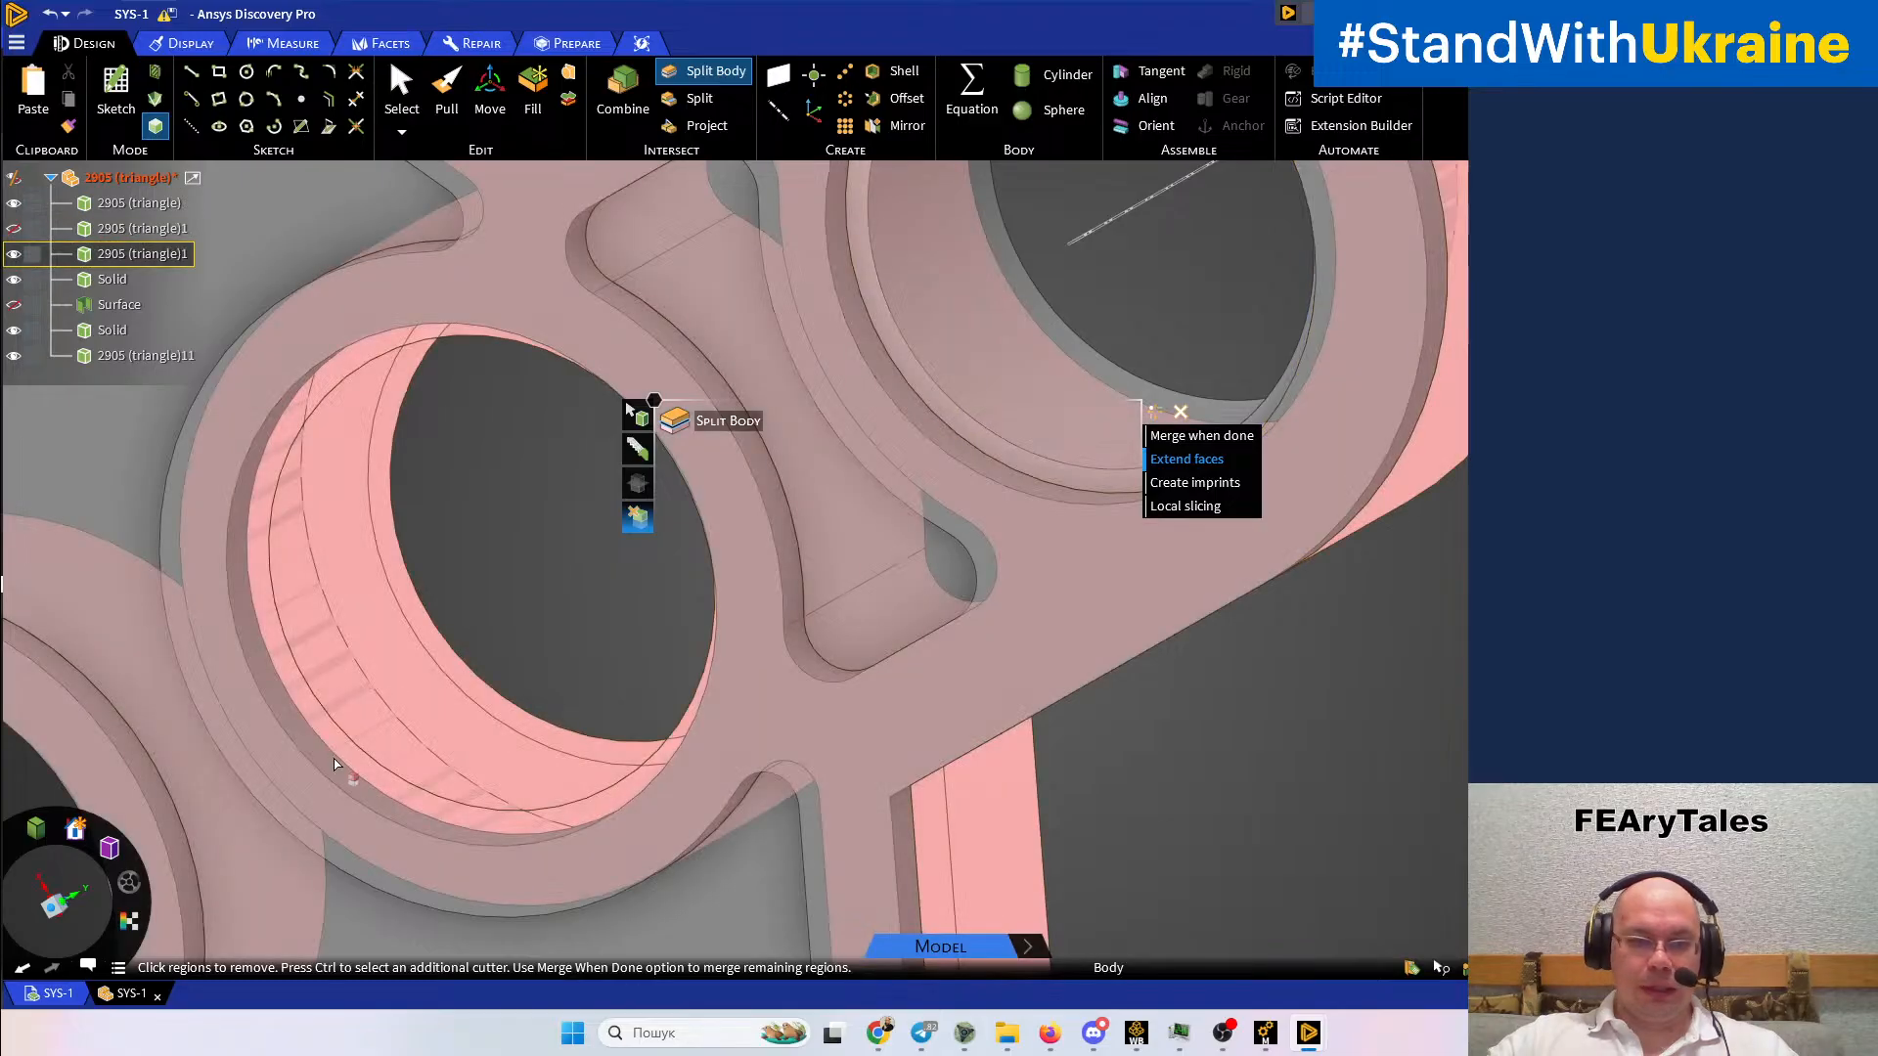
pyautogui.click(327, 773)
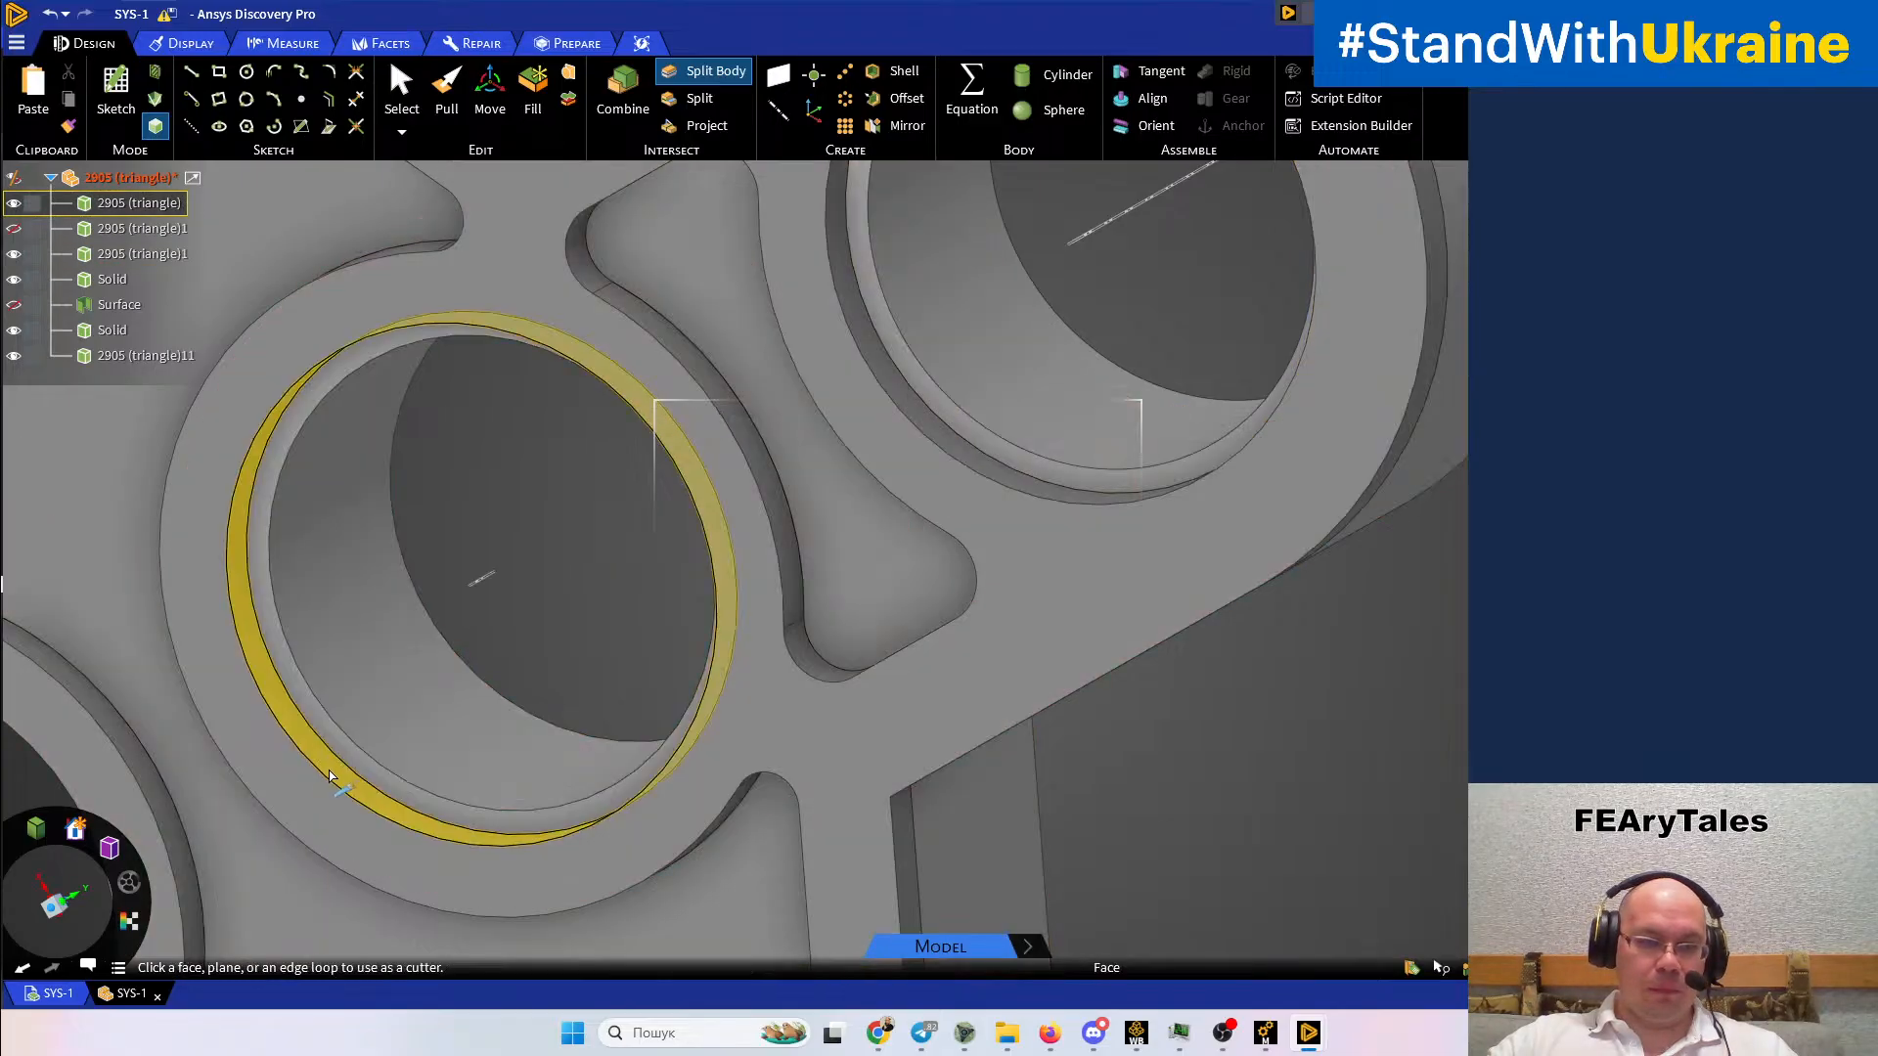
pyautogui.click(612, 665)
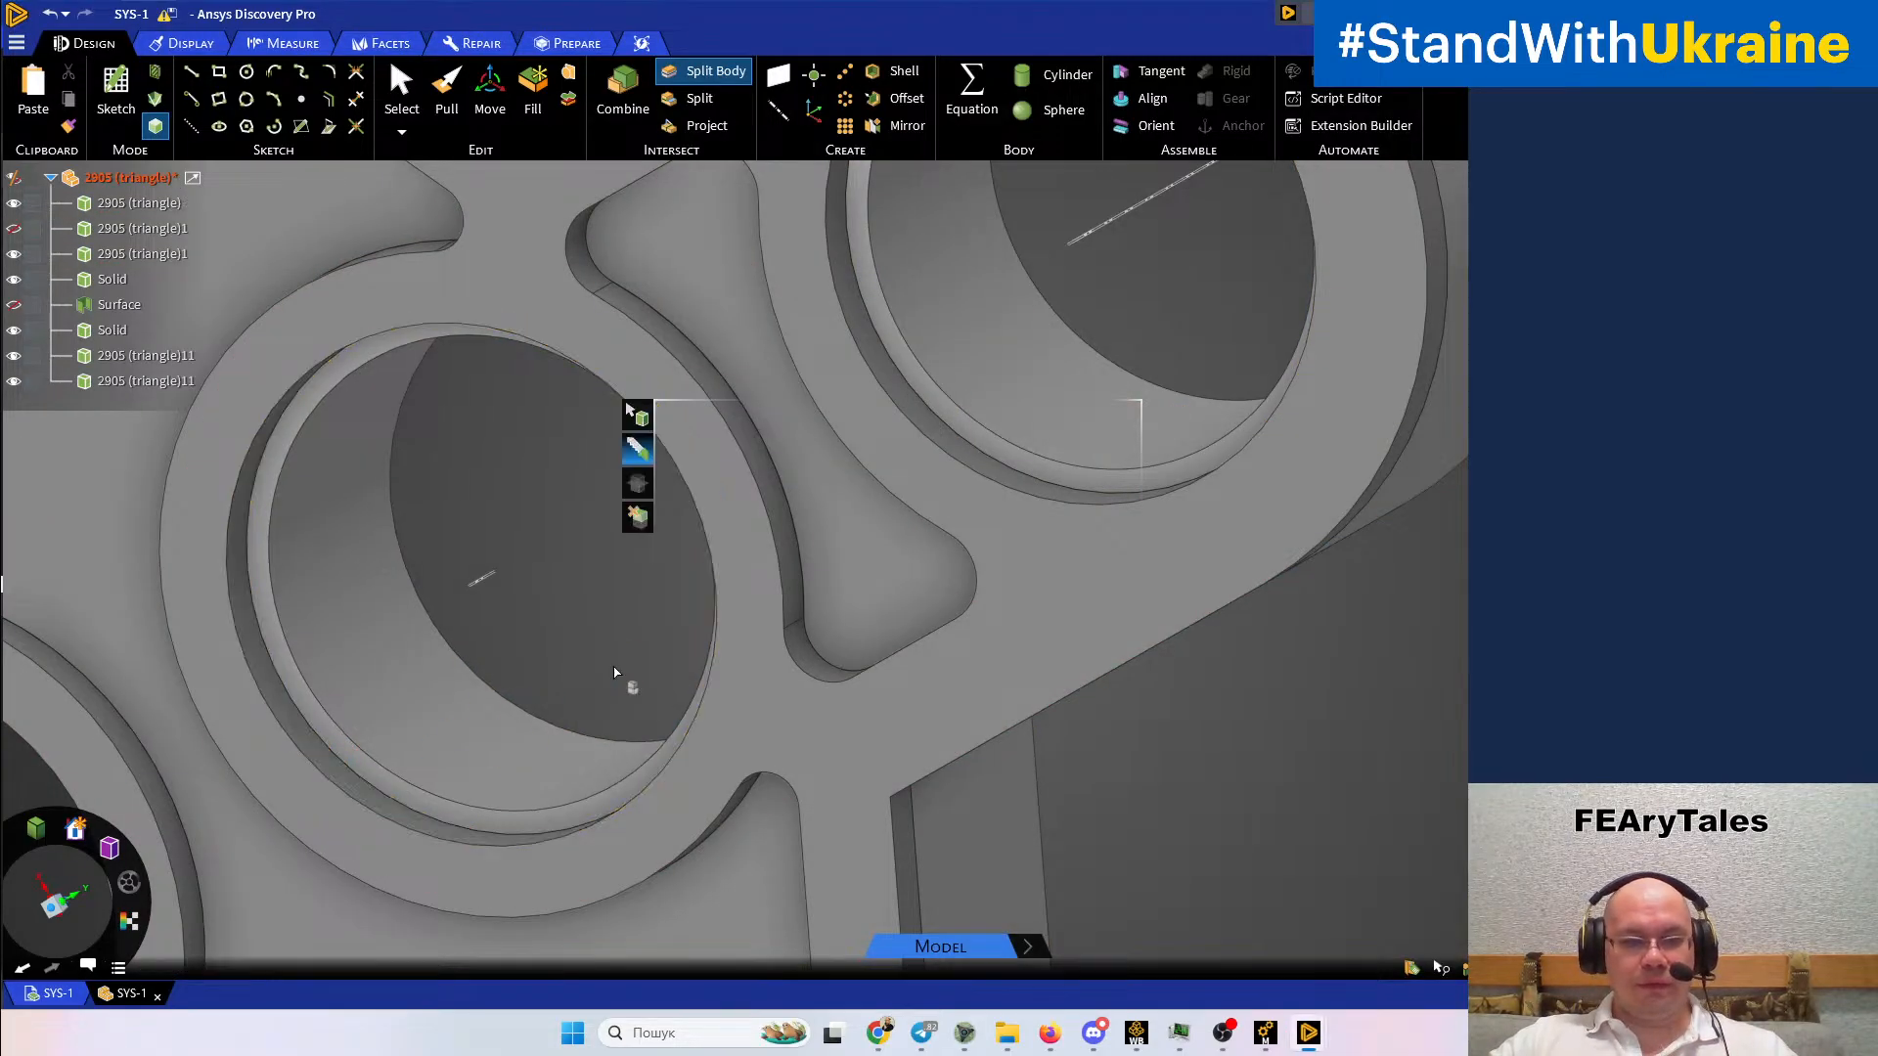
# Split the triangle body along the ring ledge of the lower end hole in the three-hole row
pyautogui.scroll(-8, 614, 669)
pyautogui.keyDown('ctrl'); pyautogui.moveTo(729, 747); pyautogui.dragTo(851, 587, button='middle'); pyautogui.keyUp('ctrl')
pyautogui.click(781, 632)
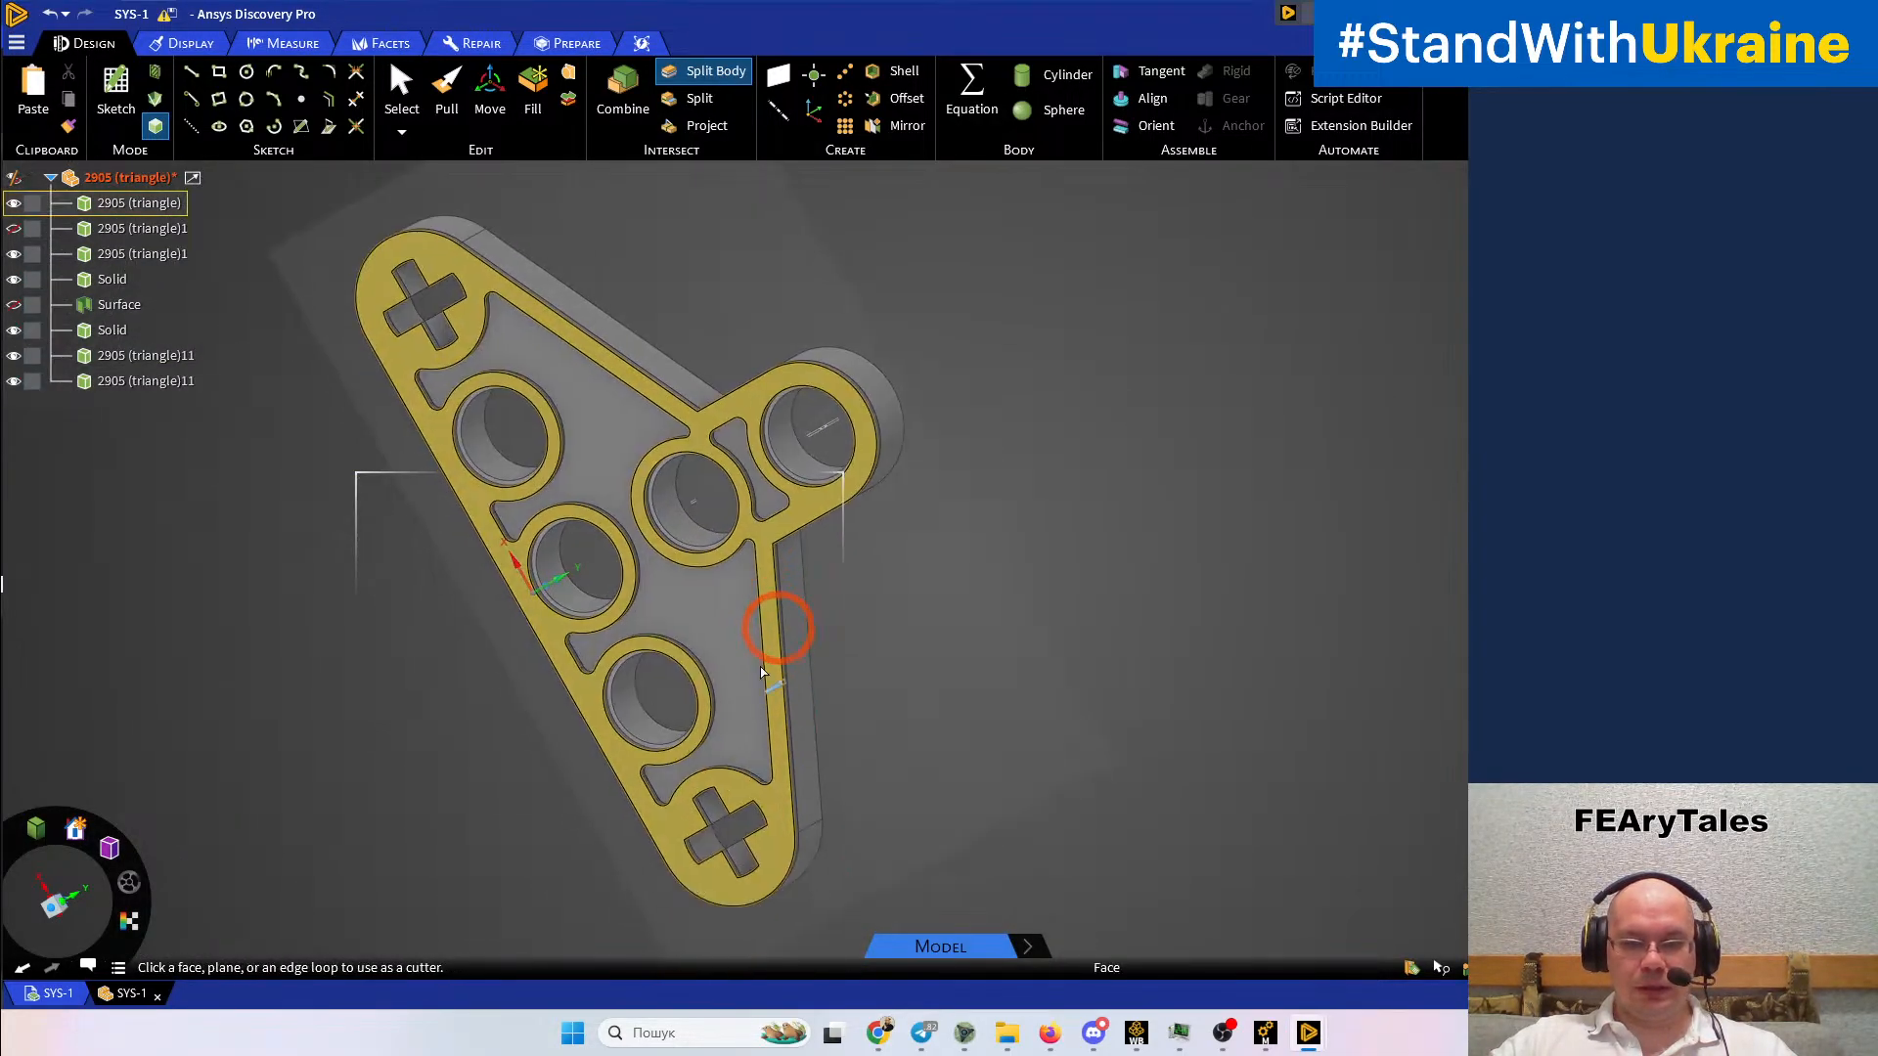
pyautogui.scroll(8, 611, 782)
pyautogui.scroll(4, 653, 661)
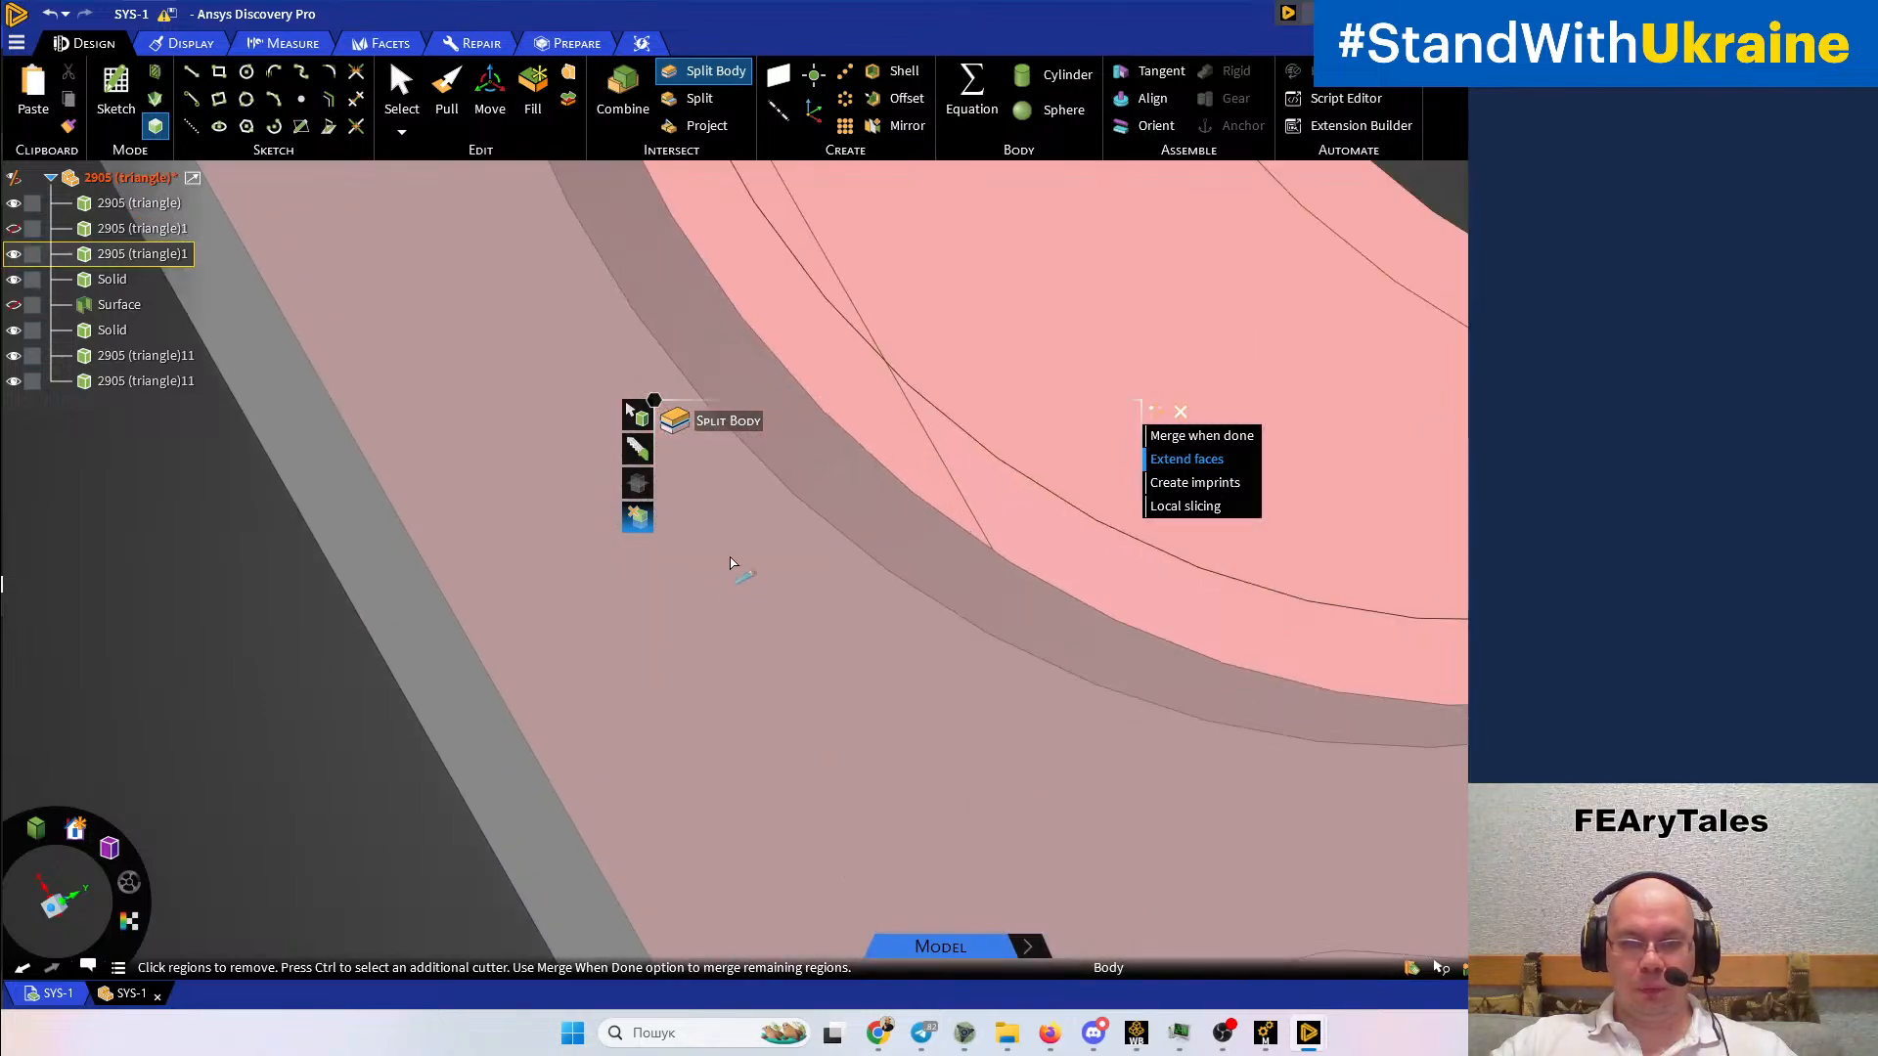
pyautogui.press('Escape')
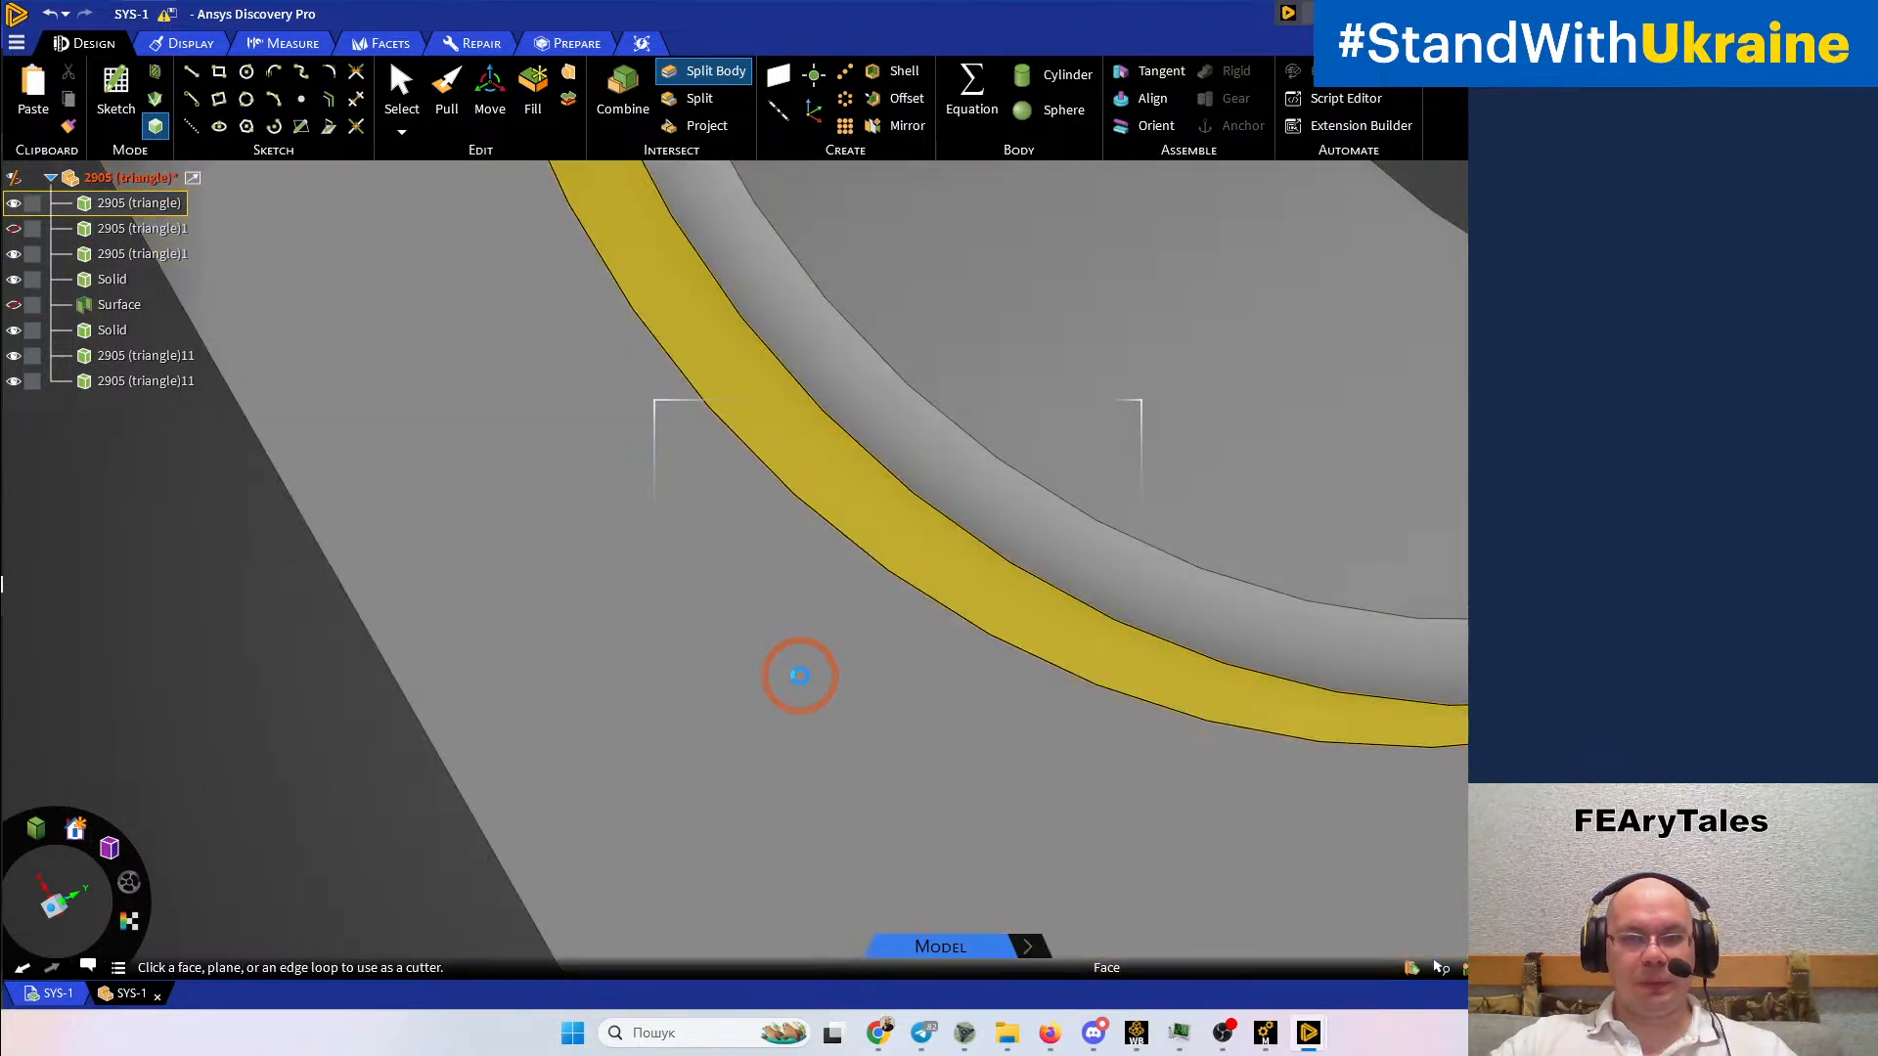
# Split the triangle body along the ring ledge of the middle hole in the three-hole row
pyautogui.scroll(-5, 800, 682)
pyautogui.scroll(-5, 800, 682)
pyautogui.keyDown('shift'); pyautogui.moveTo(654, 574); pyautogui.dragTo(801, 950, button='middle'); pyautogui.keyUp('shift')
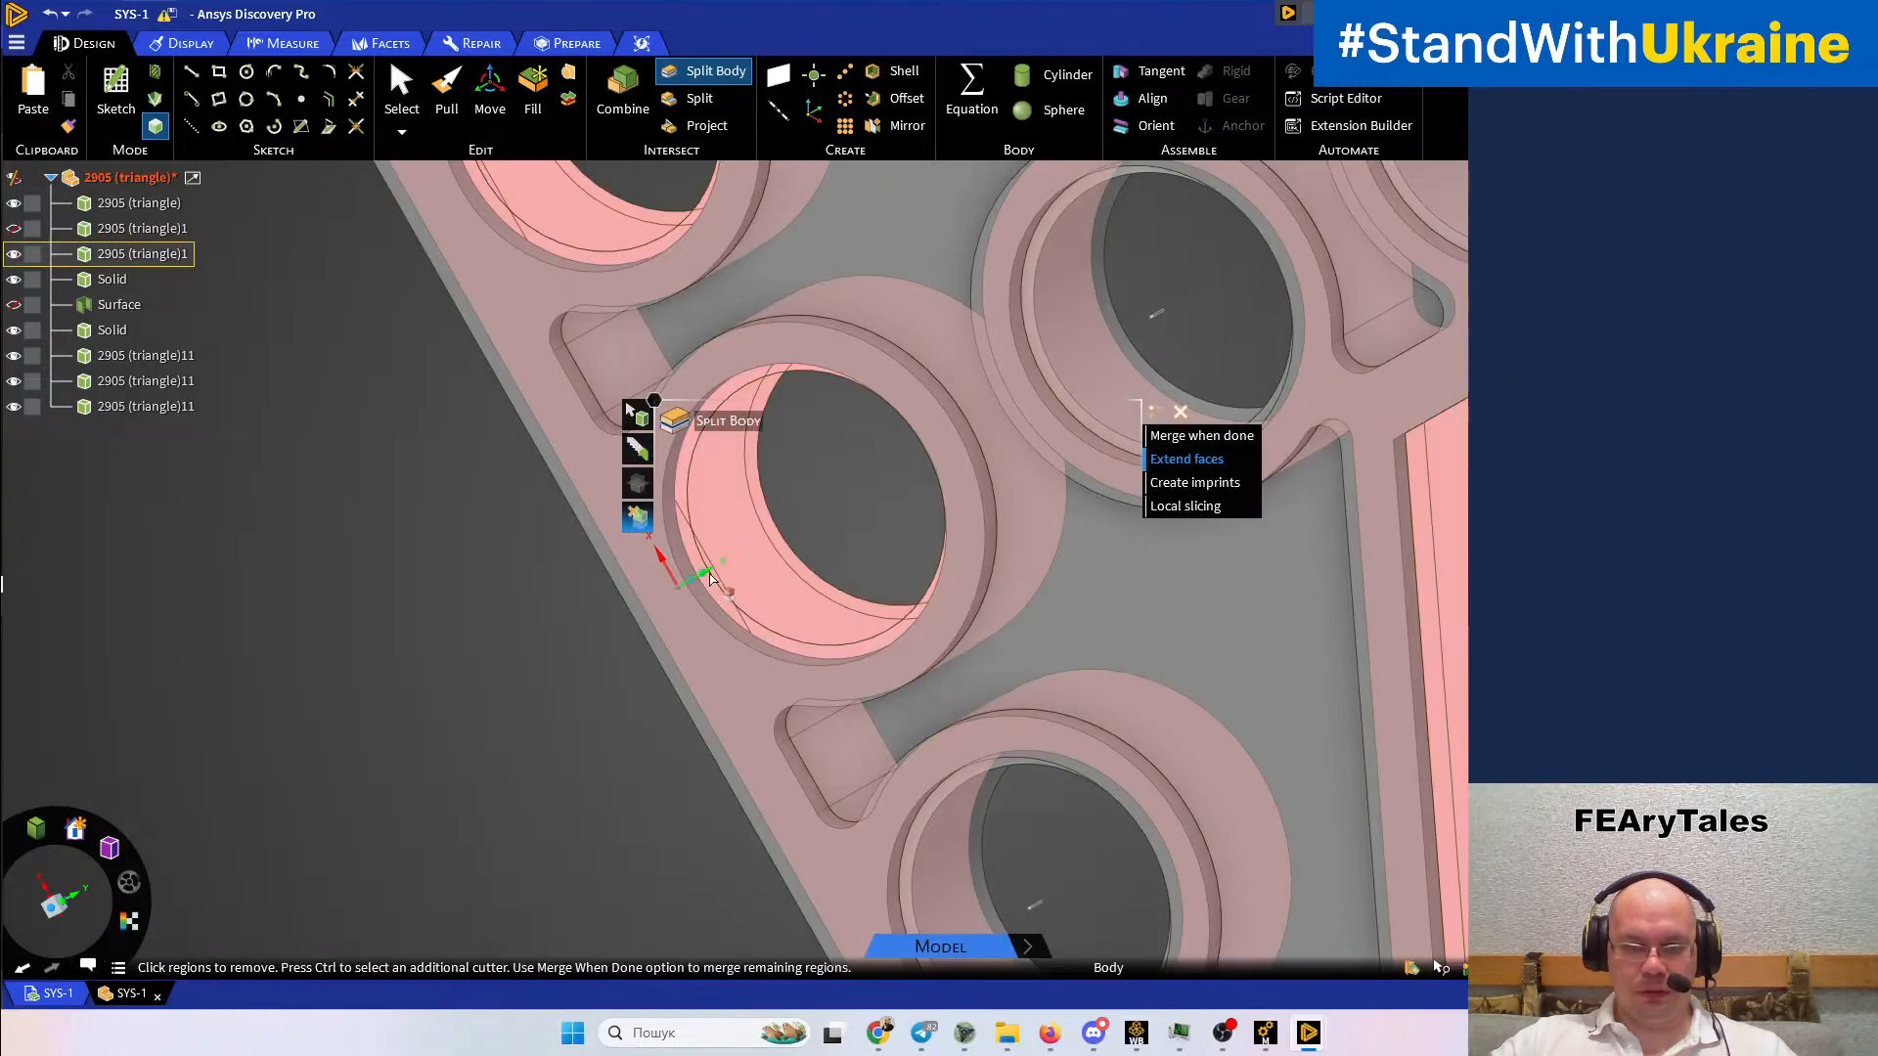
pyautogui.scroll(5, 709, 577)
pyautogui.press('Escape')
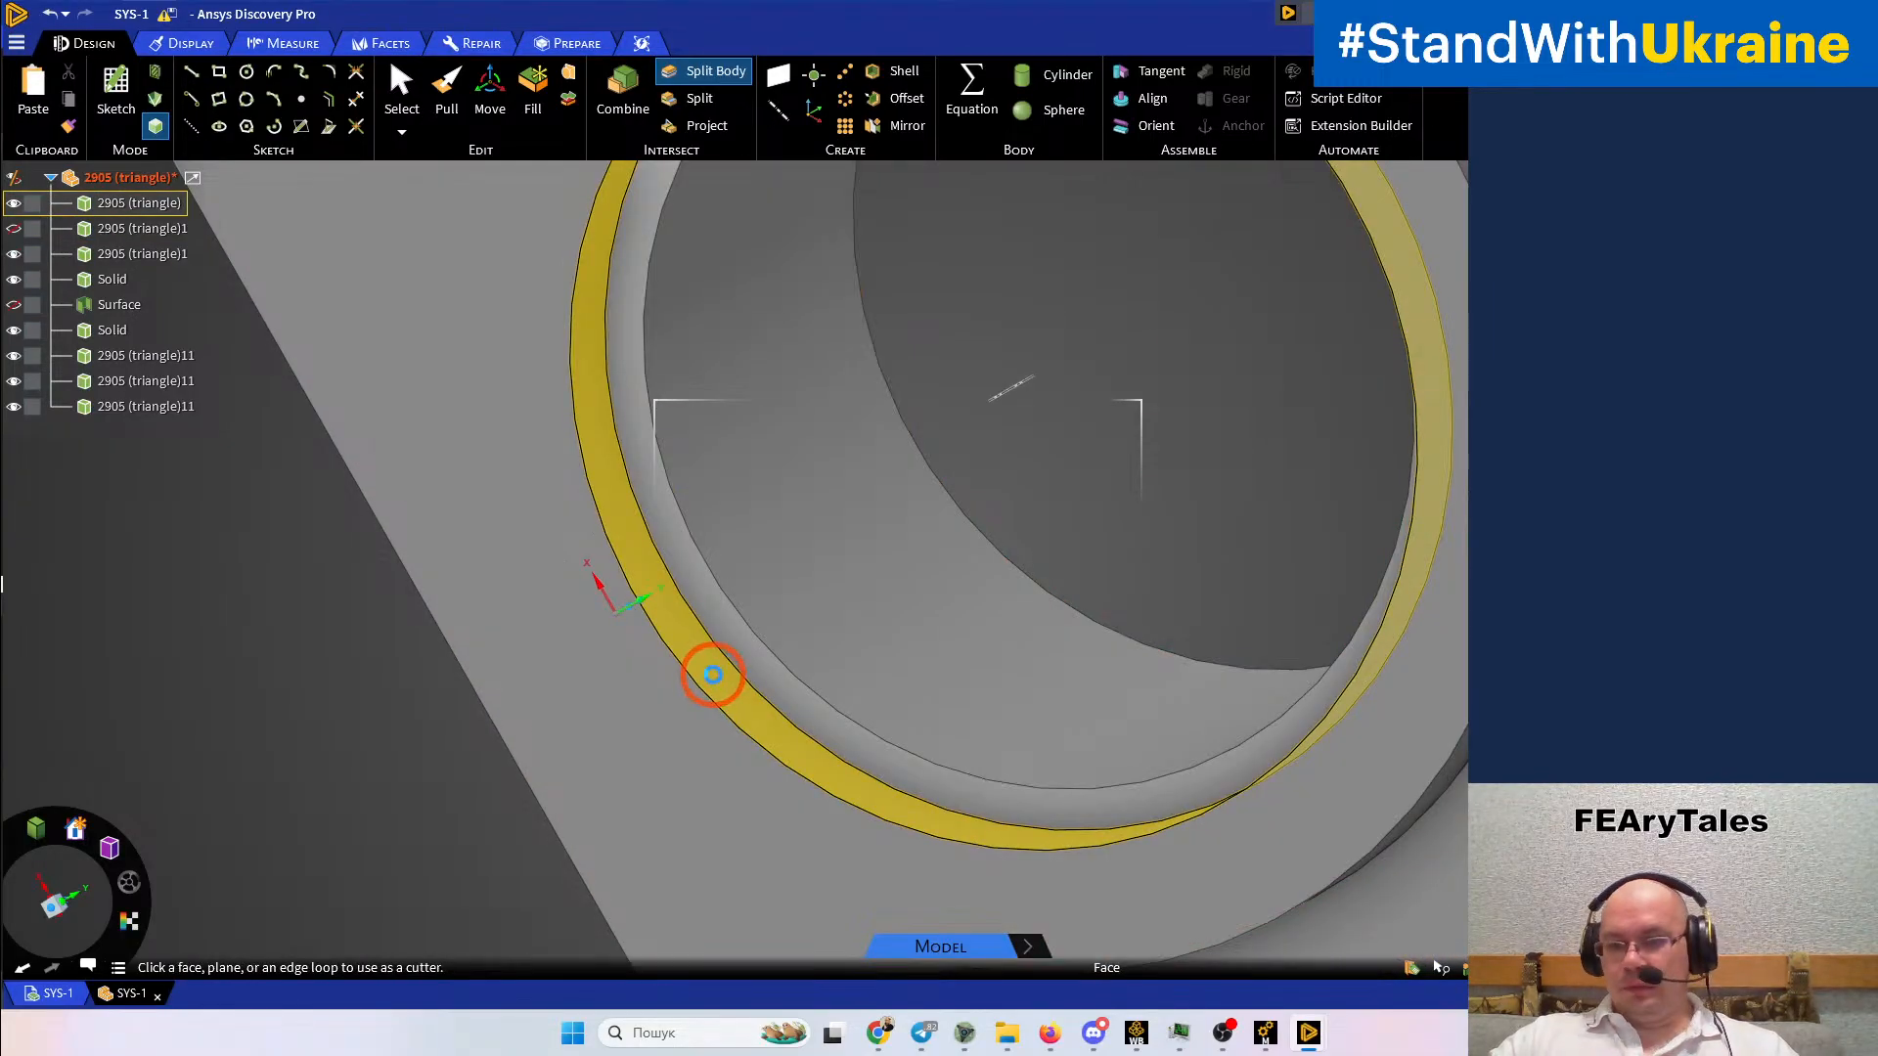
pyautogui.click(712, 674)
# Split the triangle body along the ring ledge of the remaining end hole in the row and end Split Body
pyautogui.scroll(-5, 712, 674)
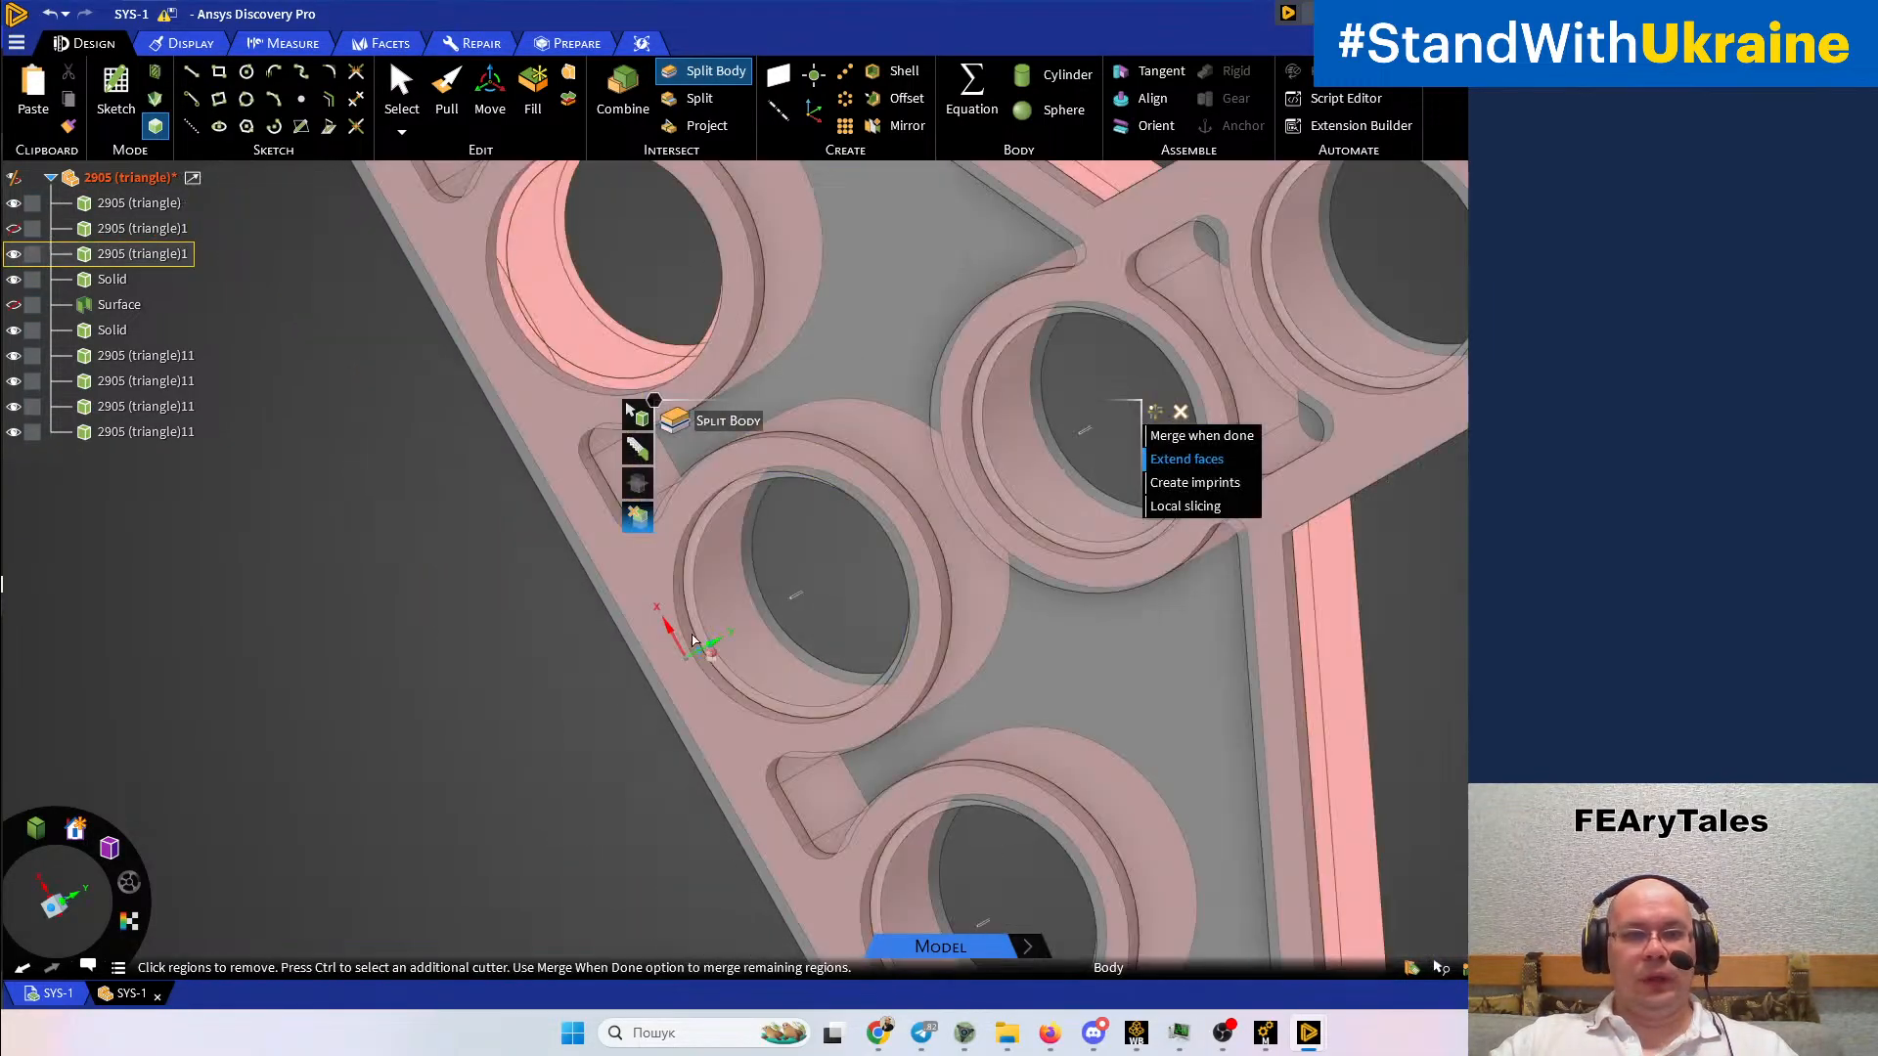
pyautogui.keyDown('ctrl'); pyautogui.moveTo(735, 603); pyautogui.dragTo(804, 924, button='middle'); pyautogui.keyUp('ctrl')
pyautogui.scroll(5, 577, 653)
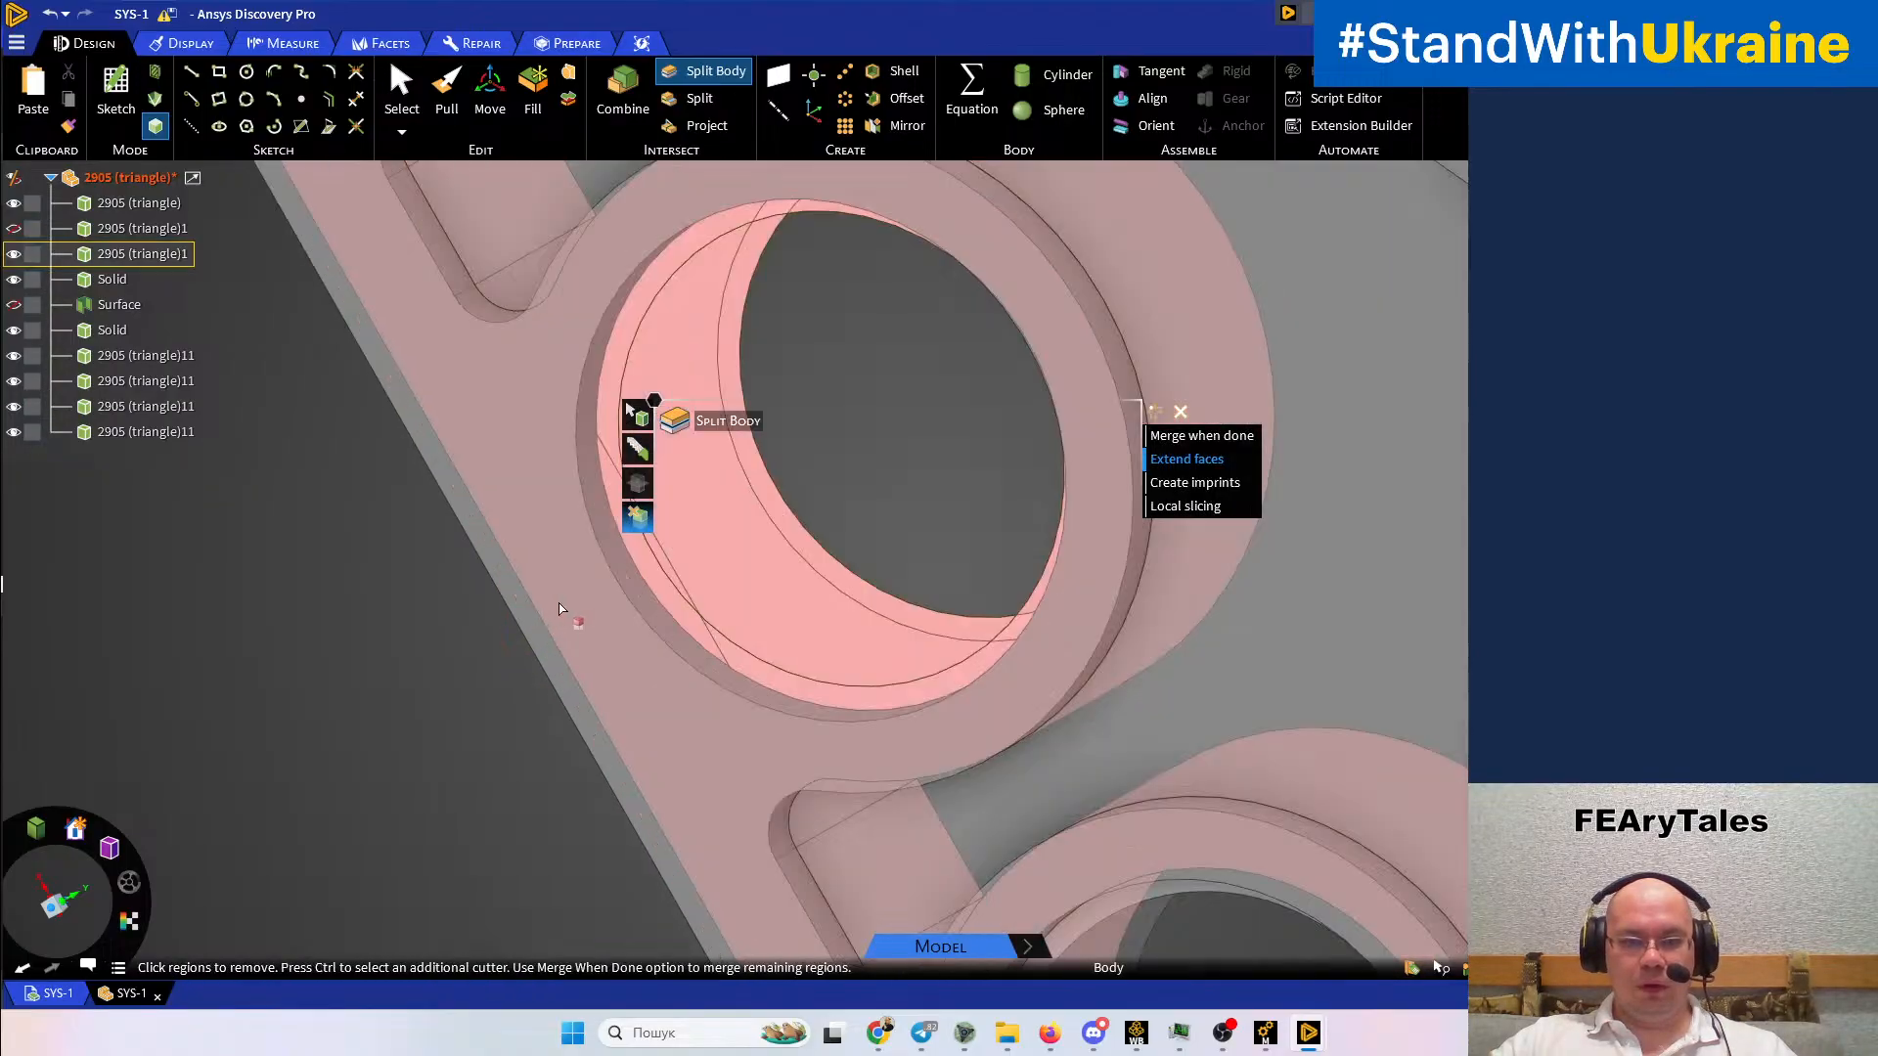
pyautogui.scroll(3, 683, 636)
pyautogui.press('Escape')
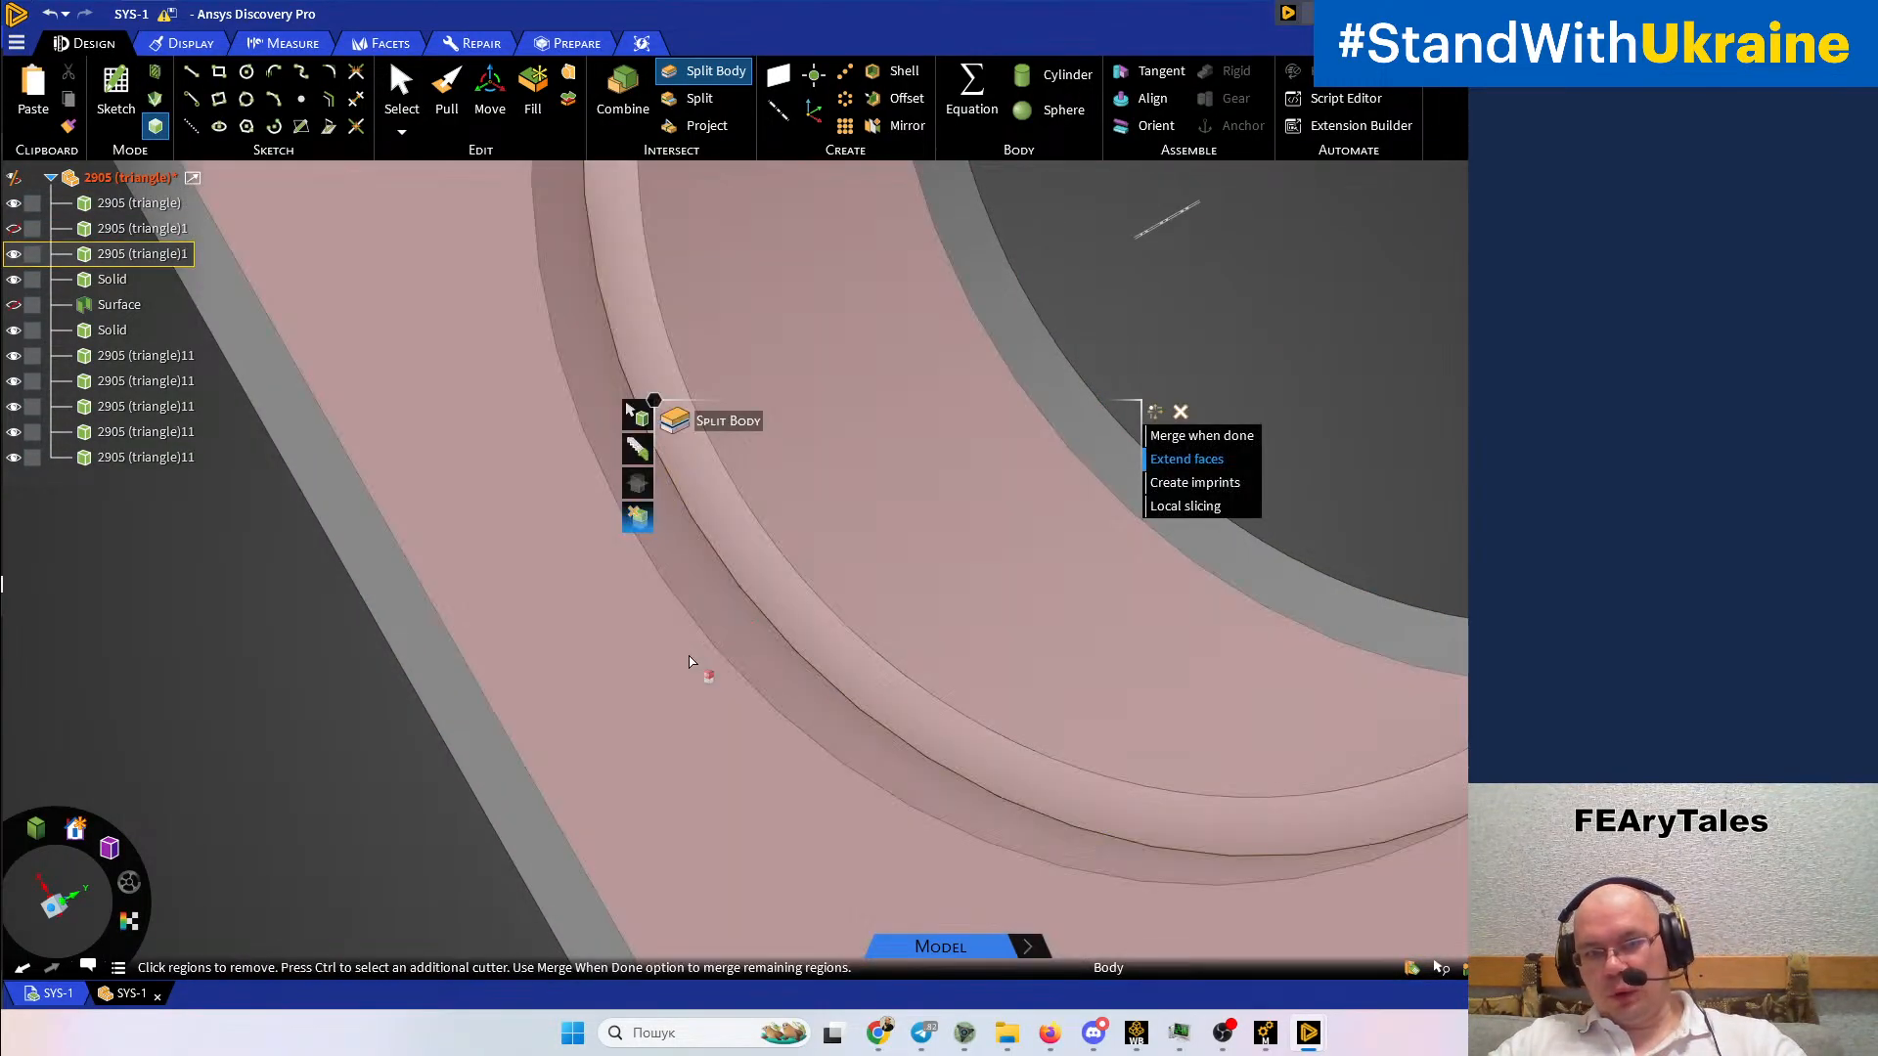
pyautogui.press('Escape')
# Show the hidden triangle body and the hidden pocket surface so that all parts of the triangle are displayed
pyautogui.scroll(-3, 690, 657)
pyautogui.scroll(-5, 692, 664)
pyautogui.moveTo(705, 650)
pyautogui.mouseDown(button='middle')
pyautogui.moveTo(818, 466)
pyautogui.moveTo(901, 641)
pyautogui.moveTo(704, 662)
pyautogui.mouseUp(button='middle')
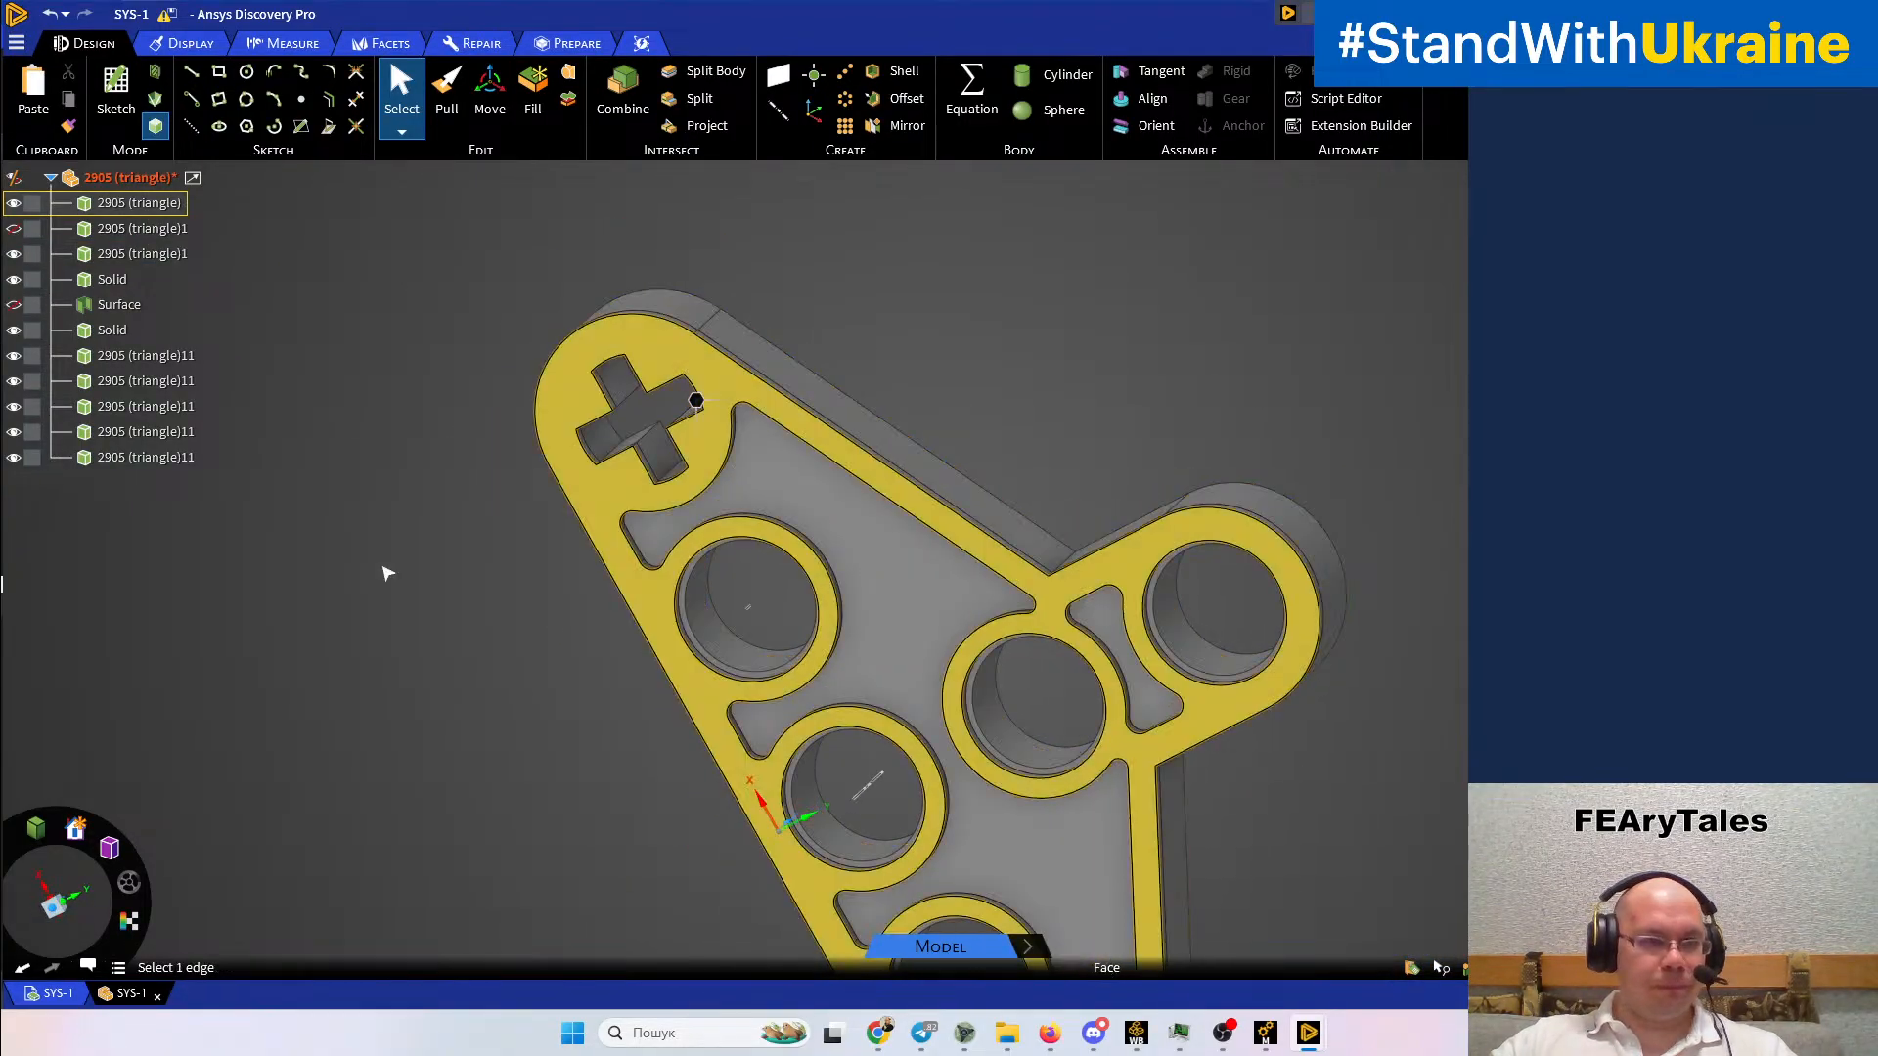
pyautogui.click(148, 260)
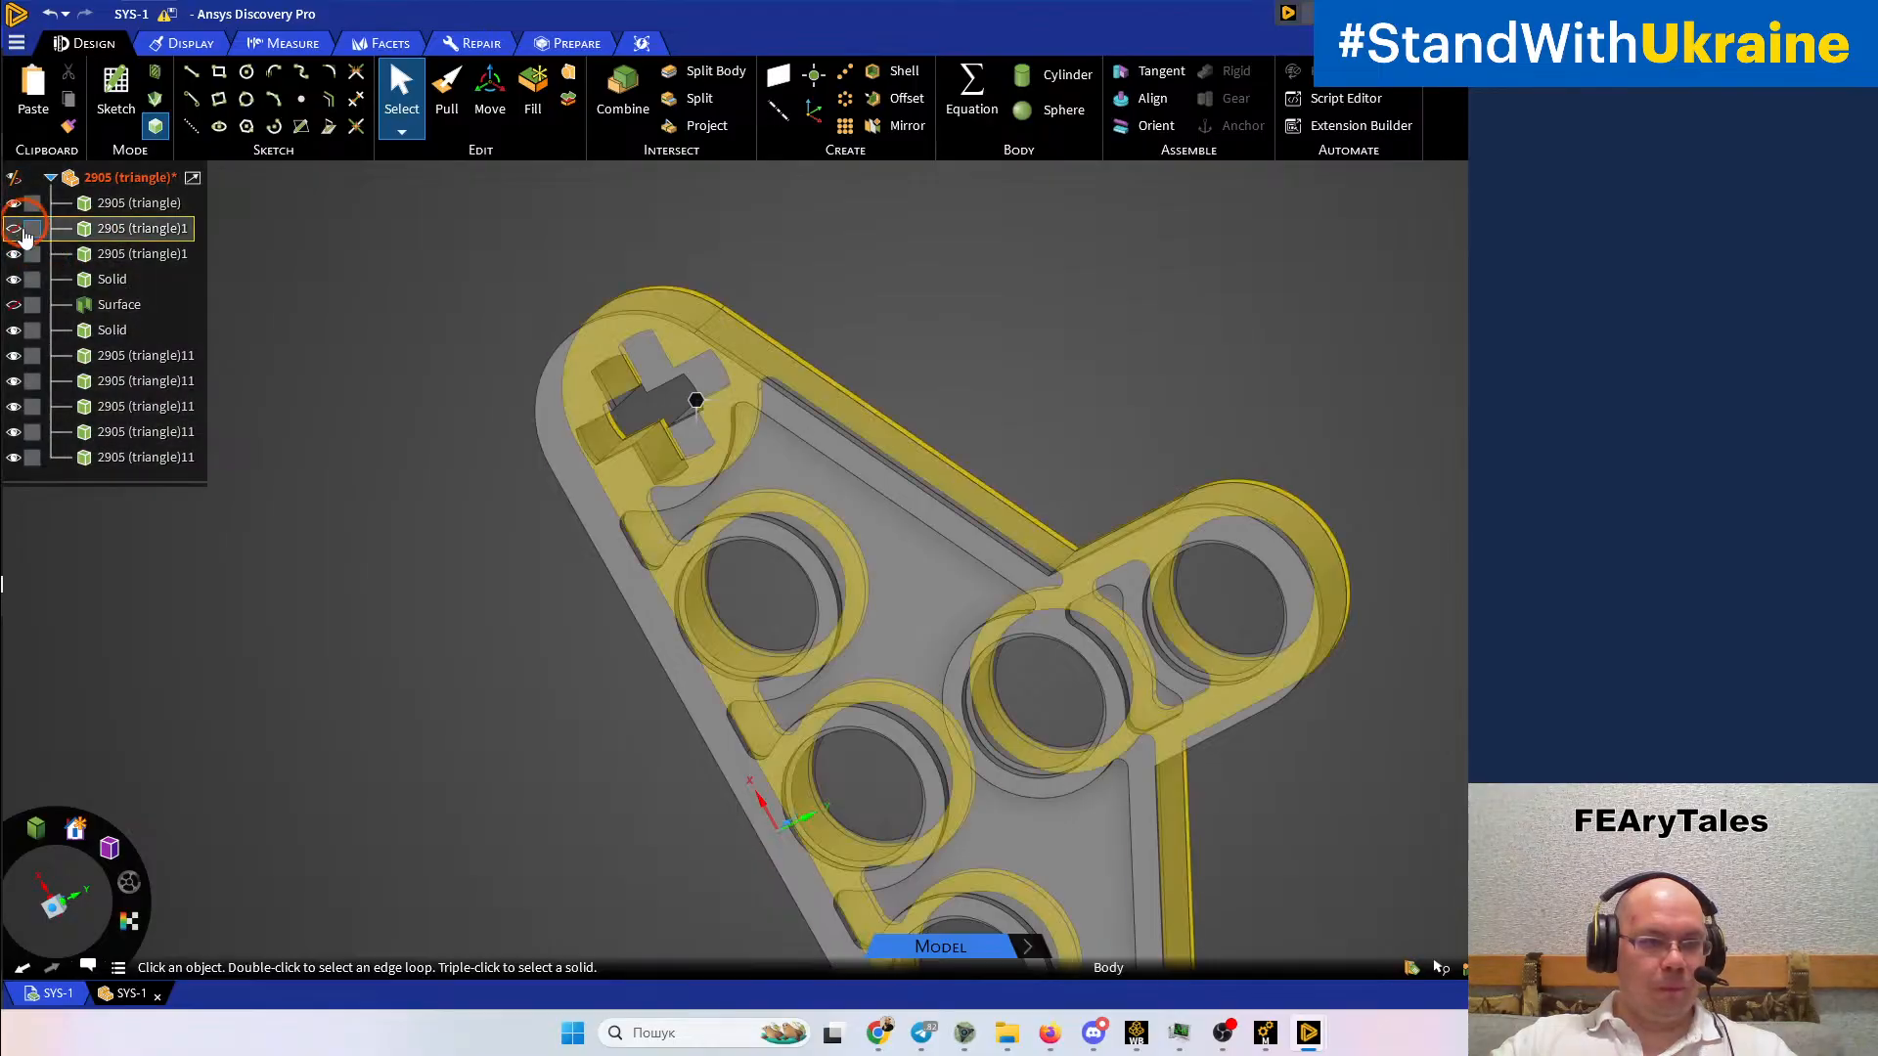
pyautogui.click(28, 306)
pyautogui.click(252, 290)
pyautogui.click(14, 253)
pyautogui.click(14, 228)
pyautogui.click(13, 278)
pyautogui.click(14, 304)
pyautogui.click(252, 364)
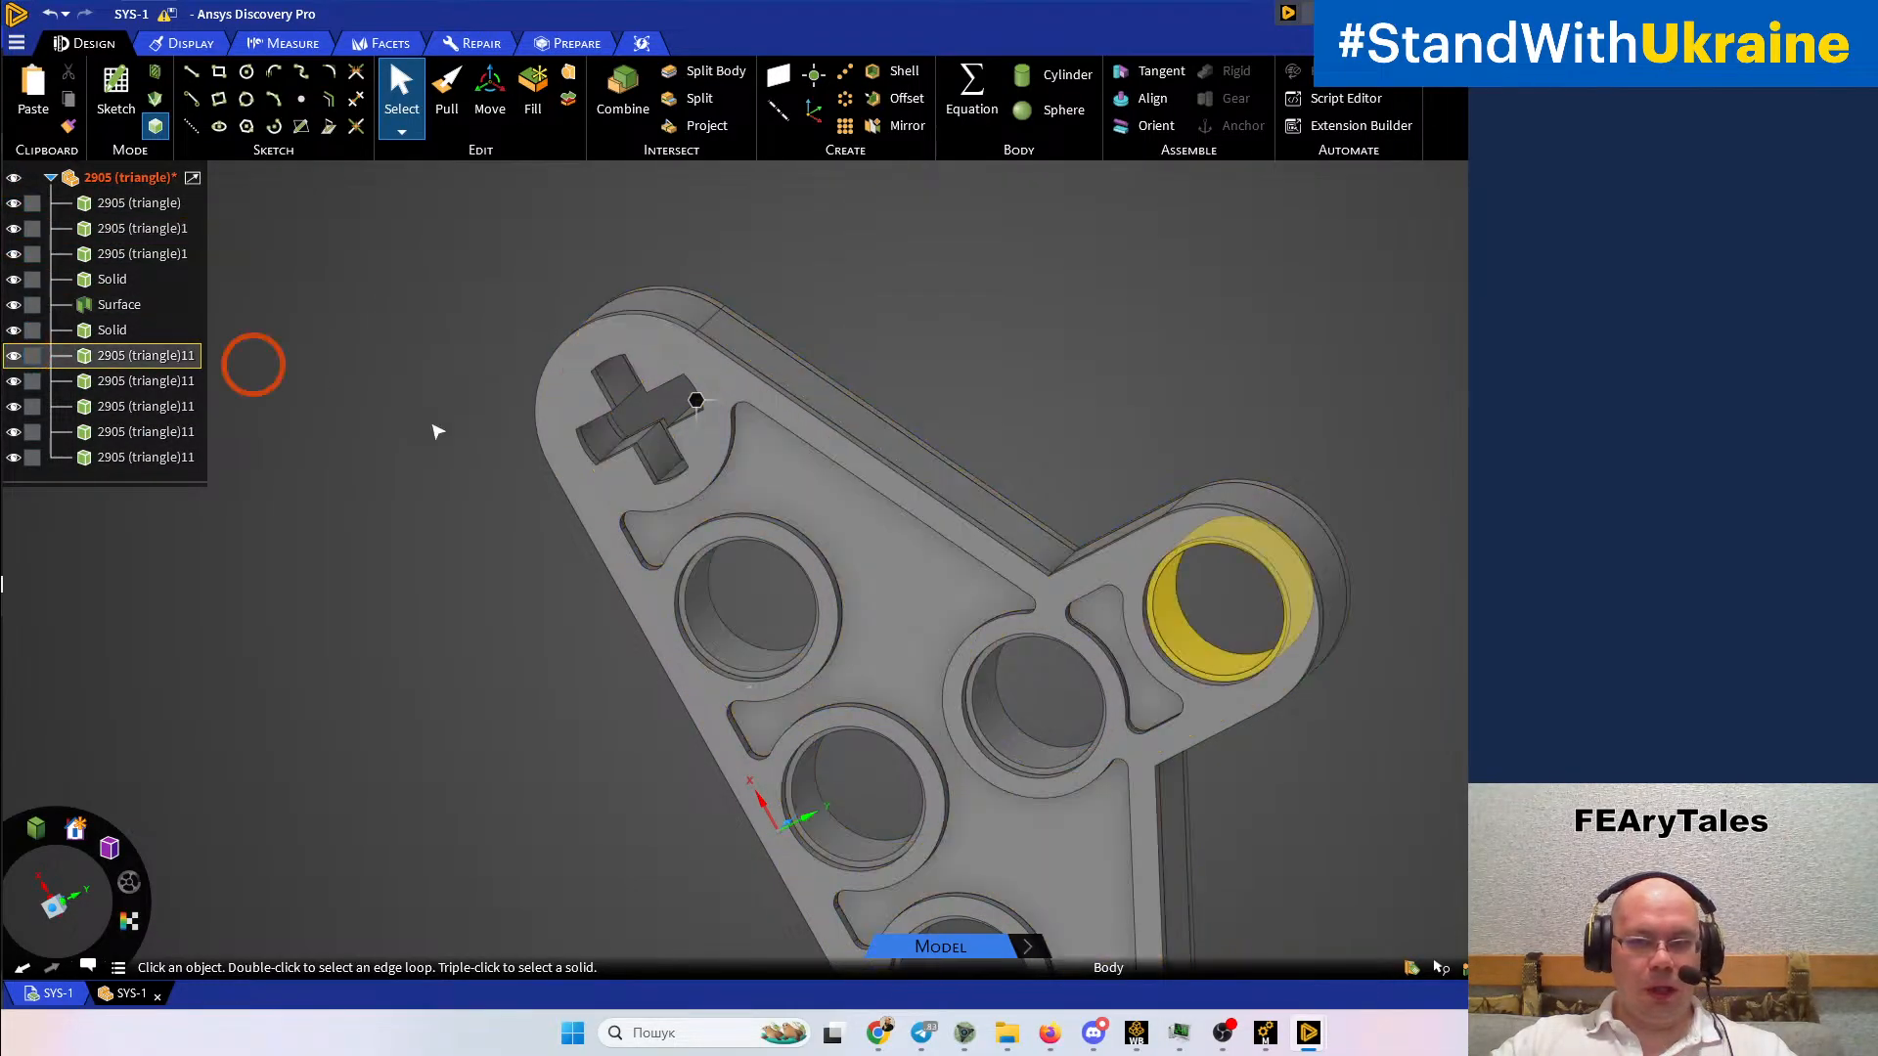
# Delete the leftover extended pocket surface from the triangle component
pyautogui.moveTo(661, 532); pyautogui.dragTo(607, 507, button='middle')
pyautogui.click(103, 306)
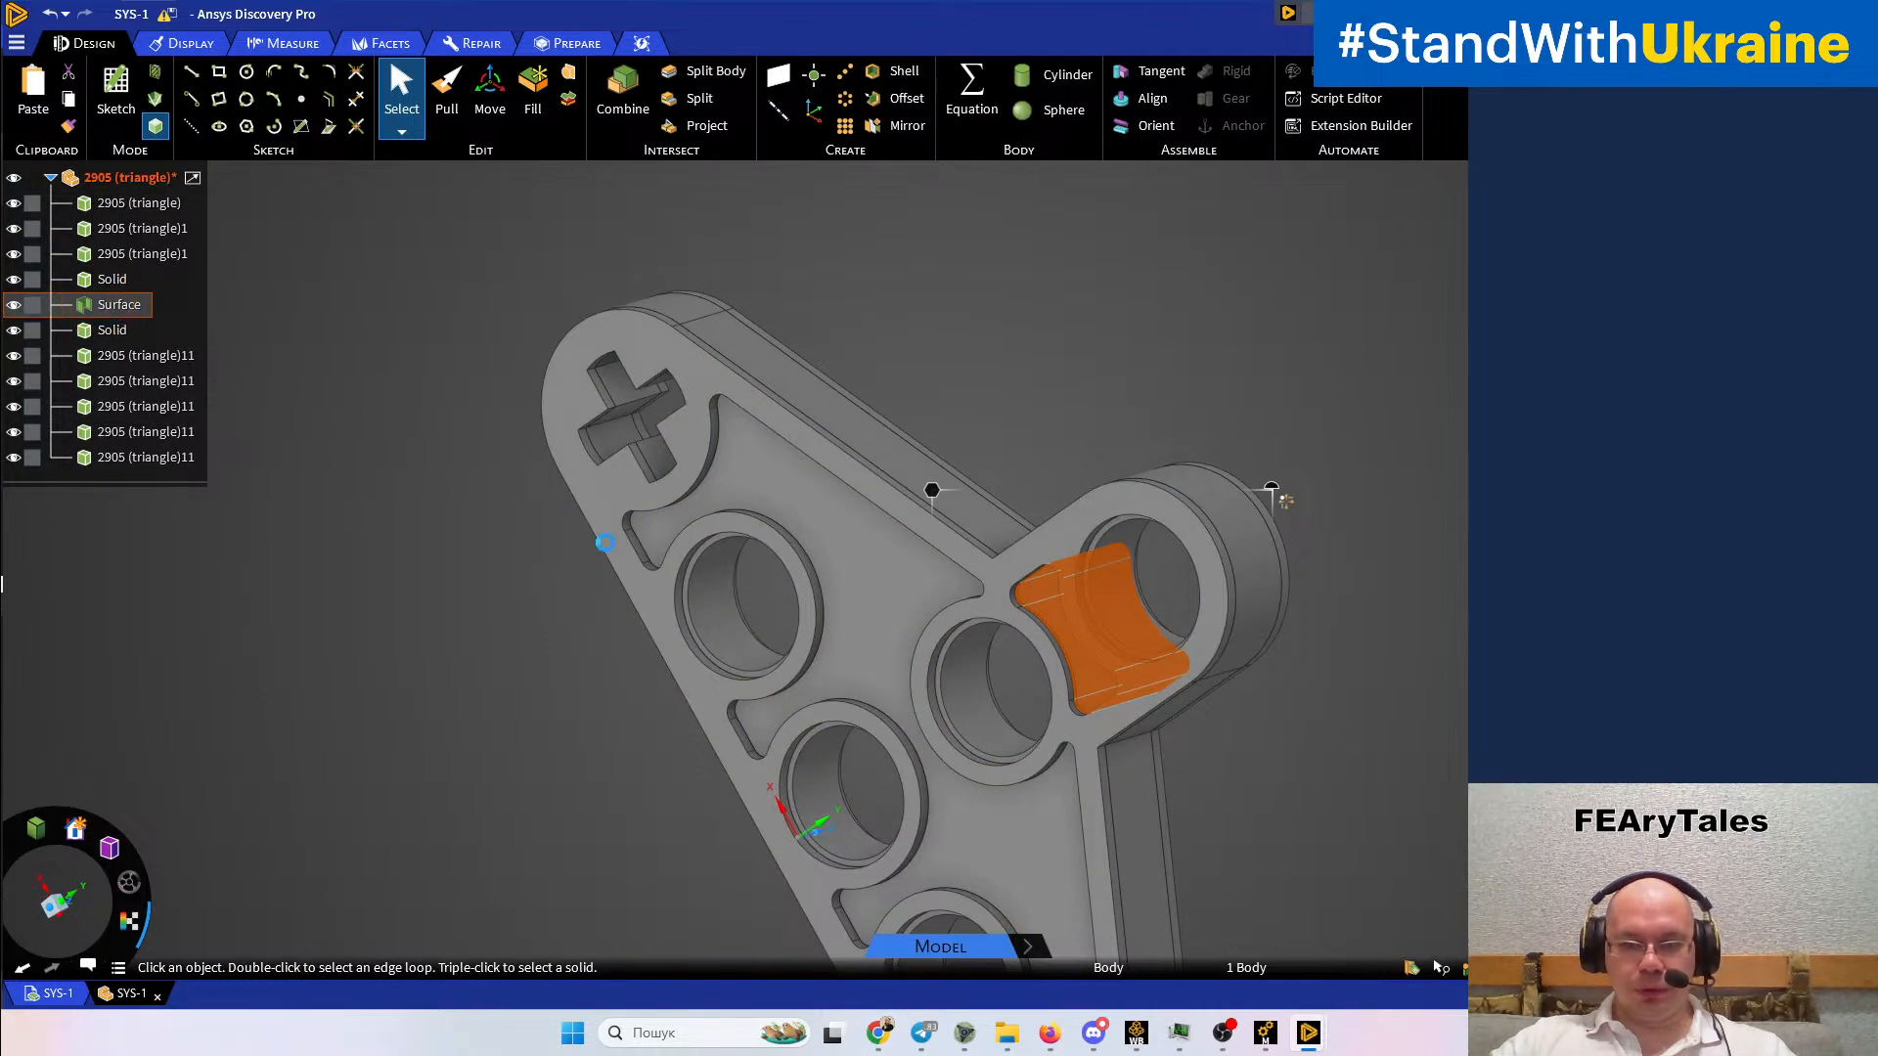
pyautogui.press('Delete')
pyautogui.moveTo(818, 570); pyautogui.dragTo(386, 489, button='middle')
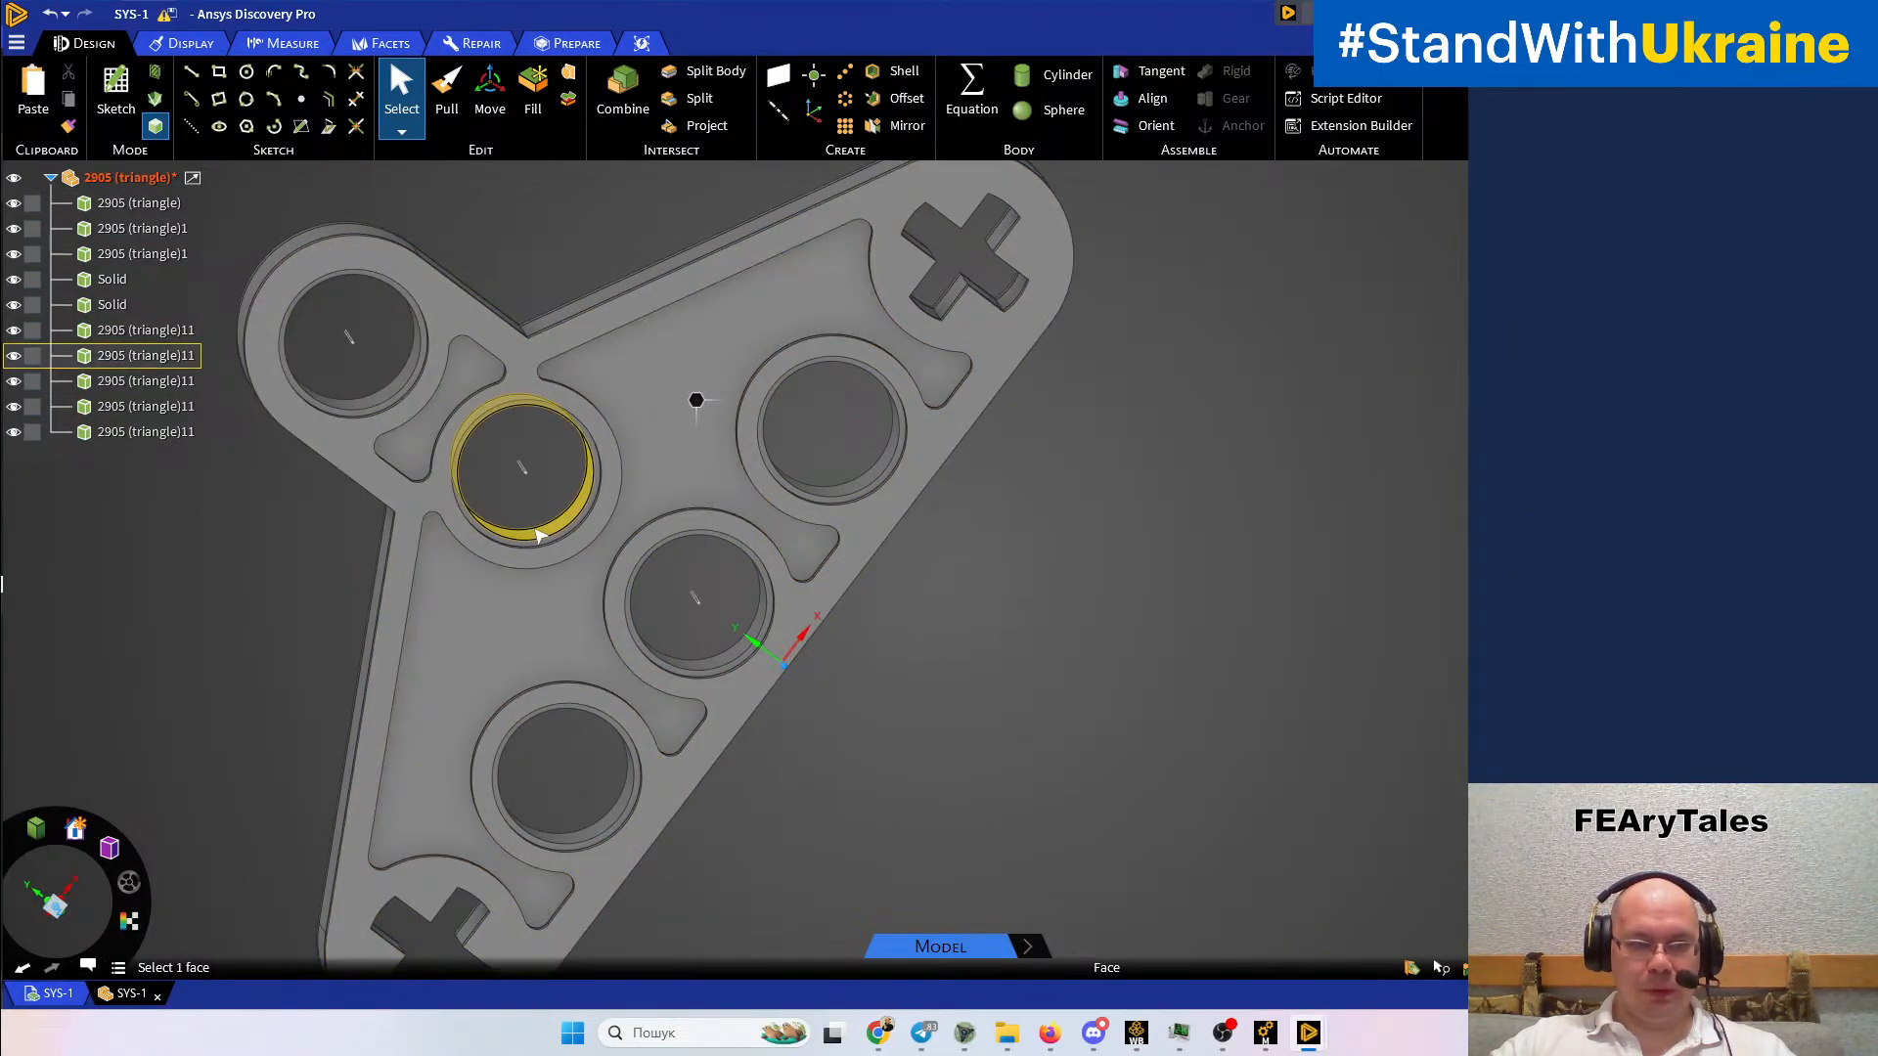
pyautogui.moveTo(952, 501); pyautogui.dragTo(1203, 583, button='middle')
# Switch to the f1-part model in Ansys Mechanical and try to update its geometry from the source
pyautogui.moveTo(1269, 1045)
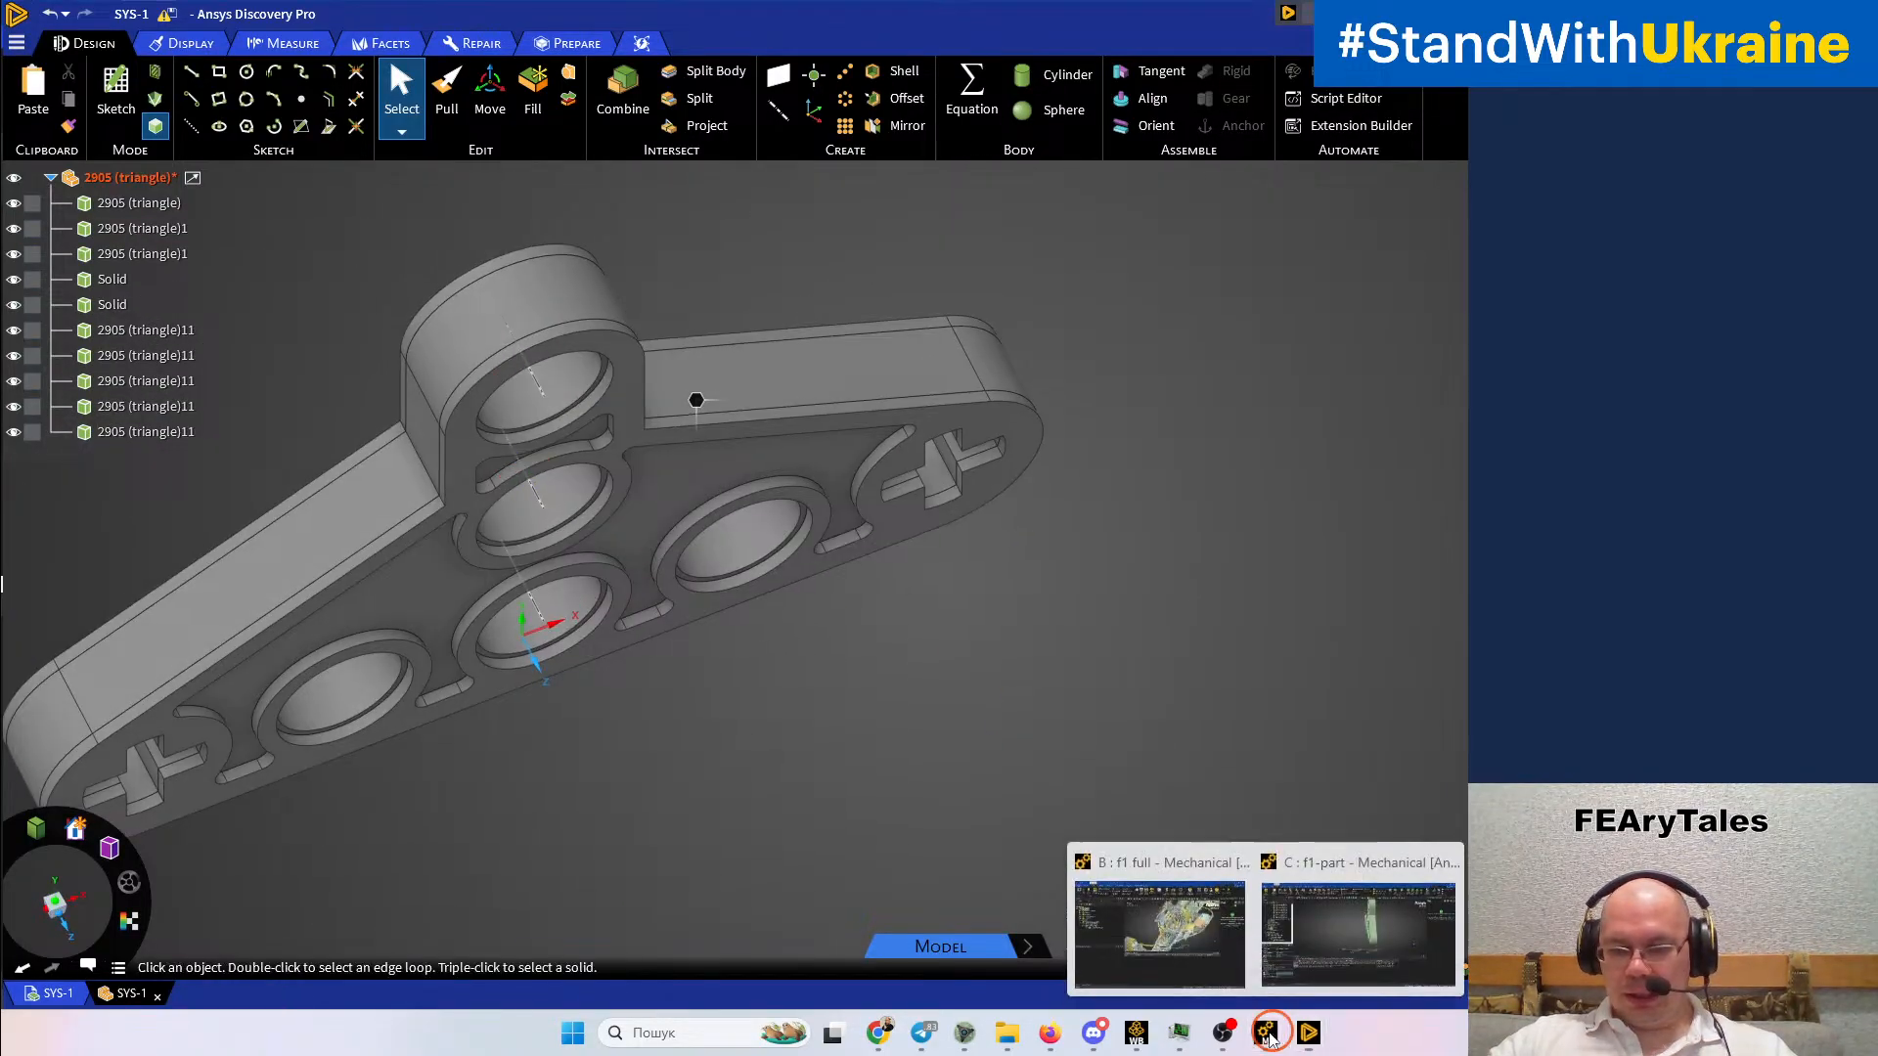
pyautogui.click(1316, 939)
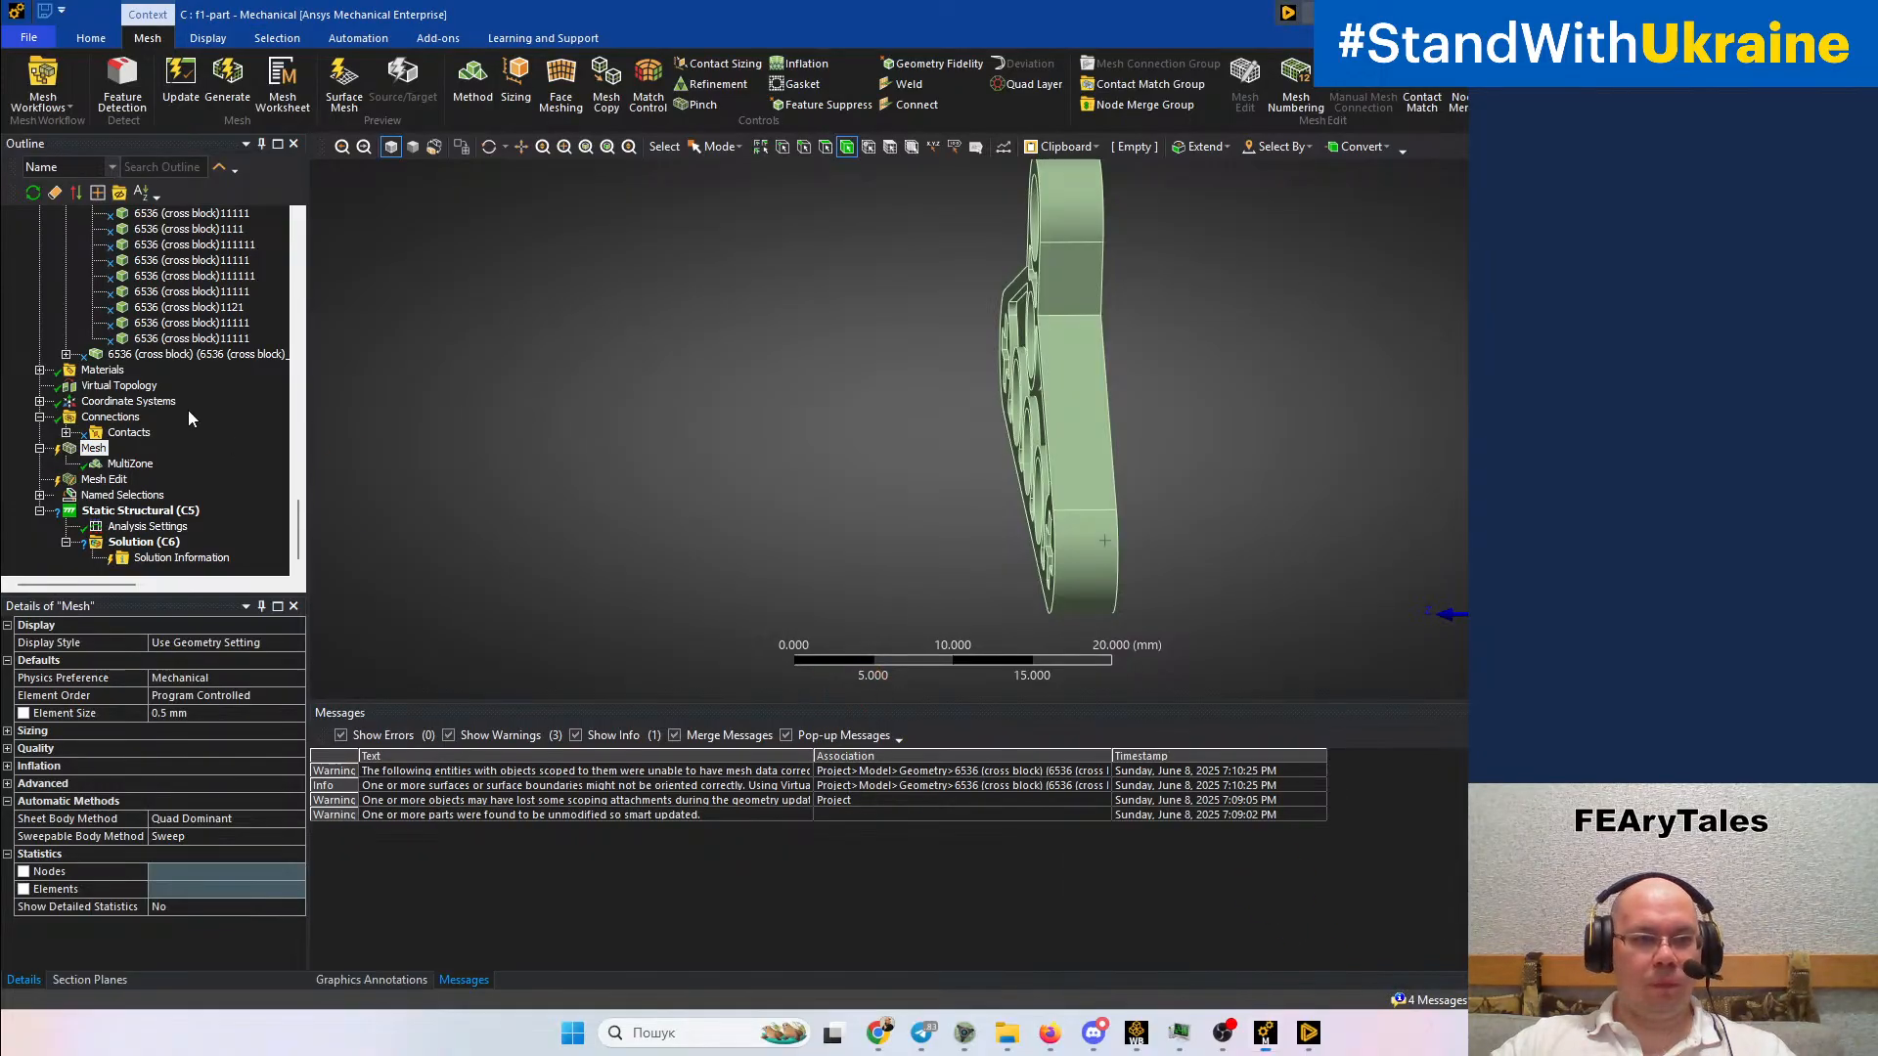
pyautogui.scroll(5, 193, 418)
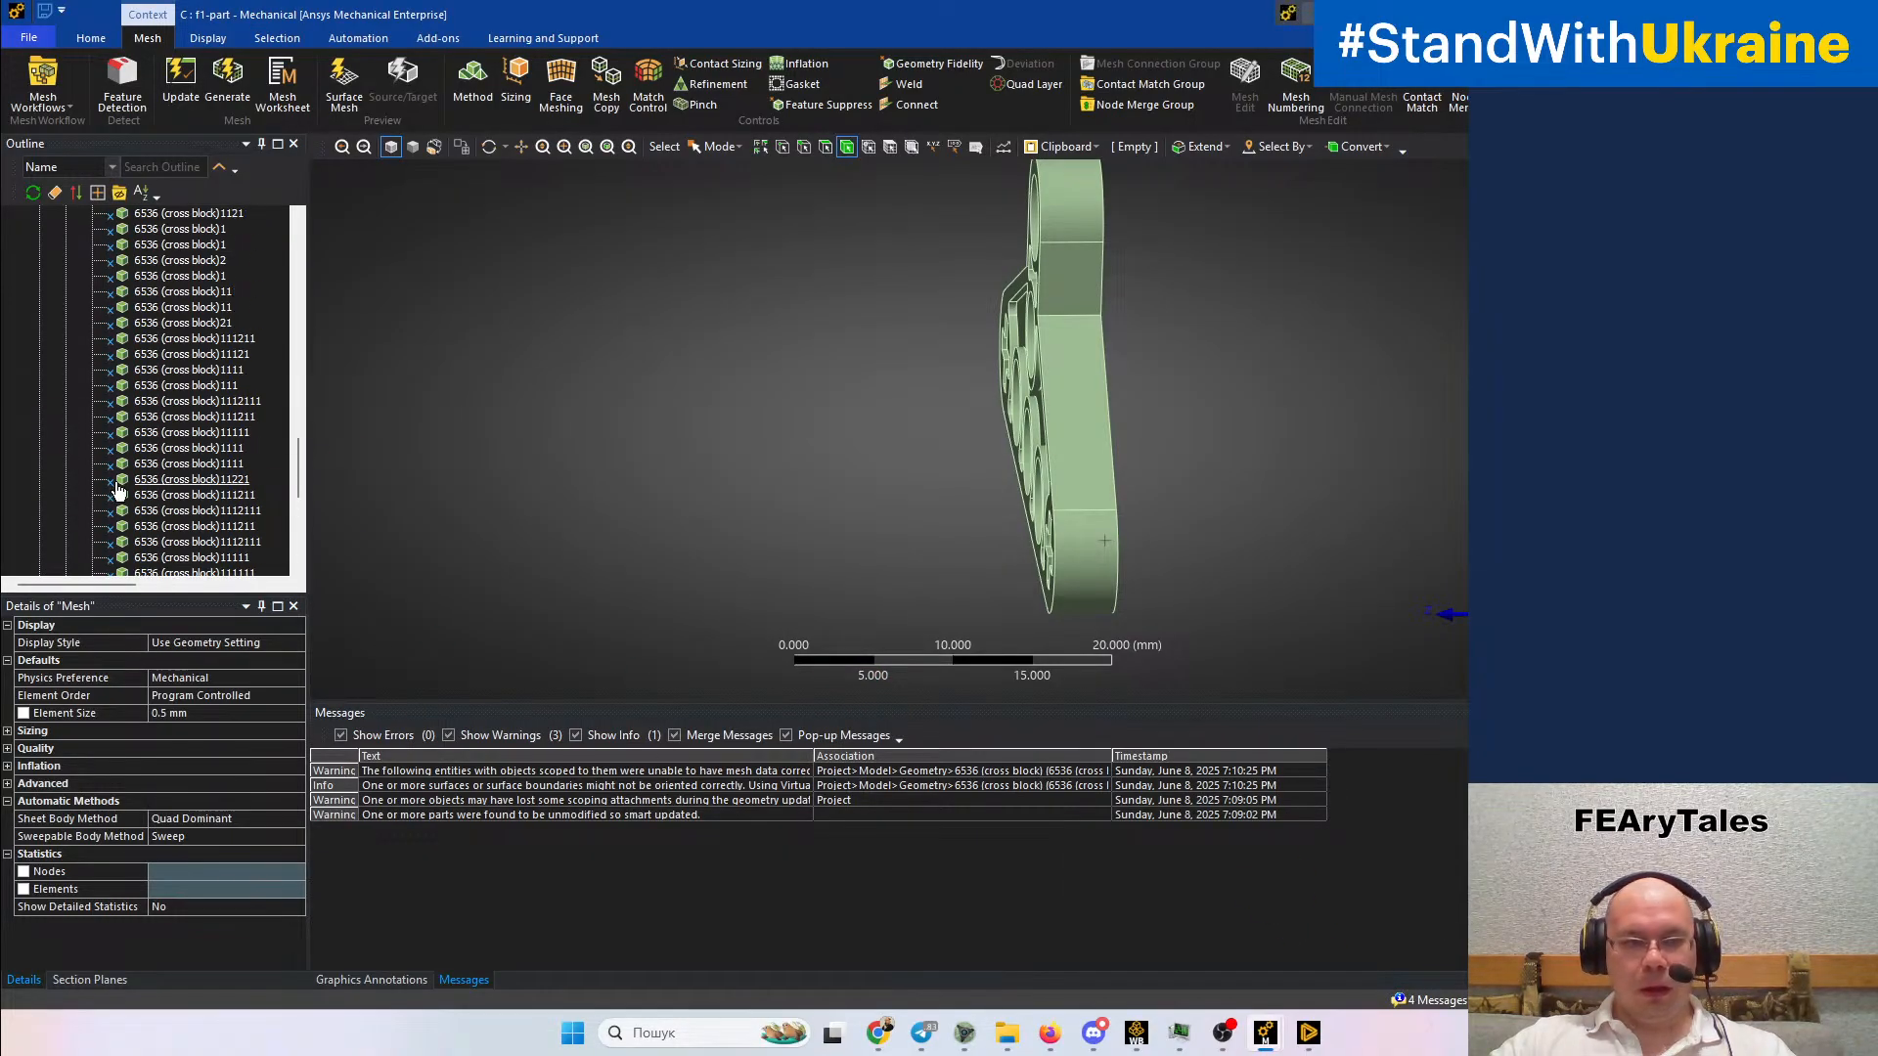
pyautogui.scroll(15, 123, 499)
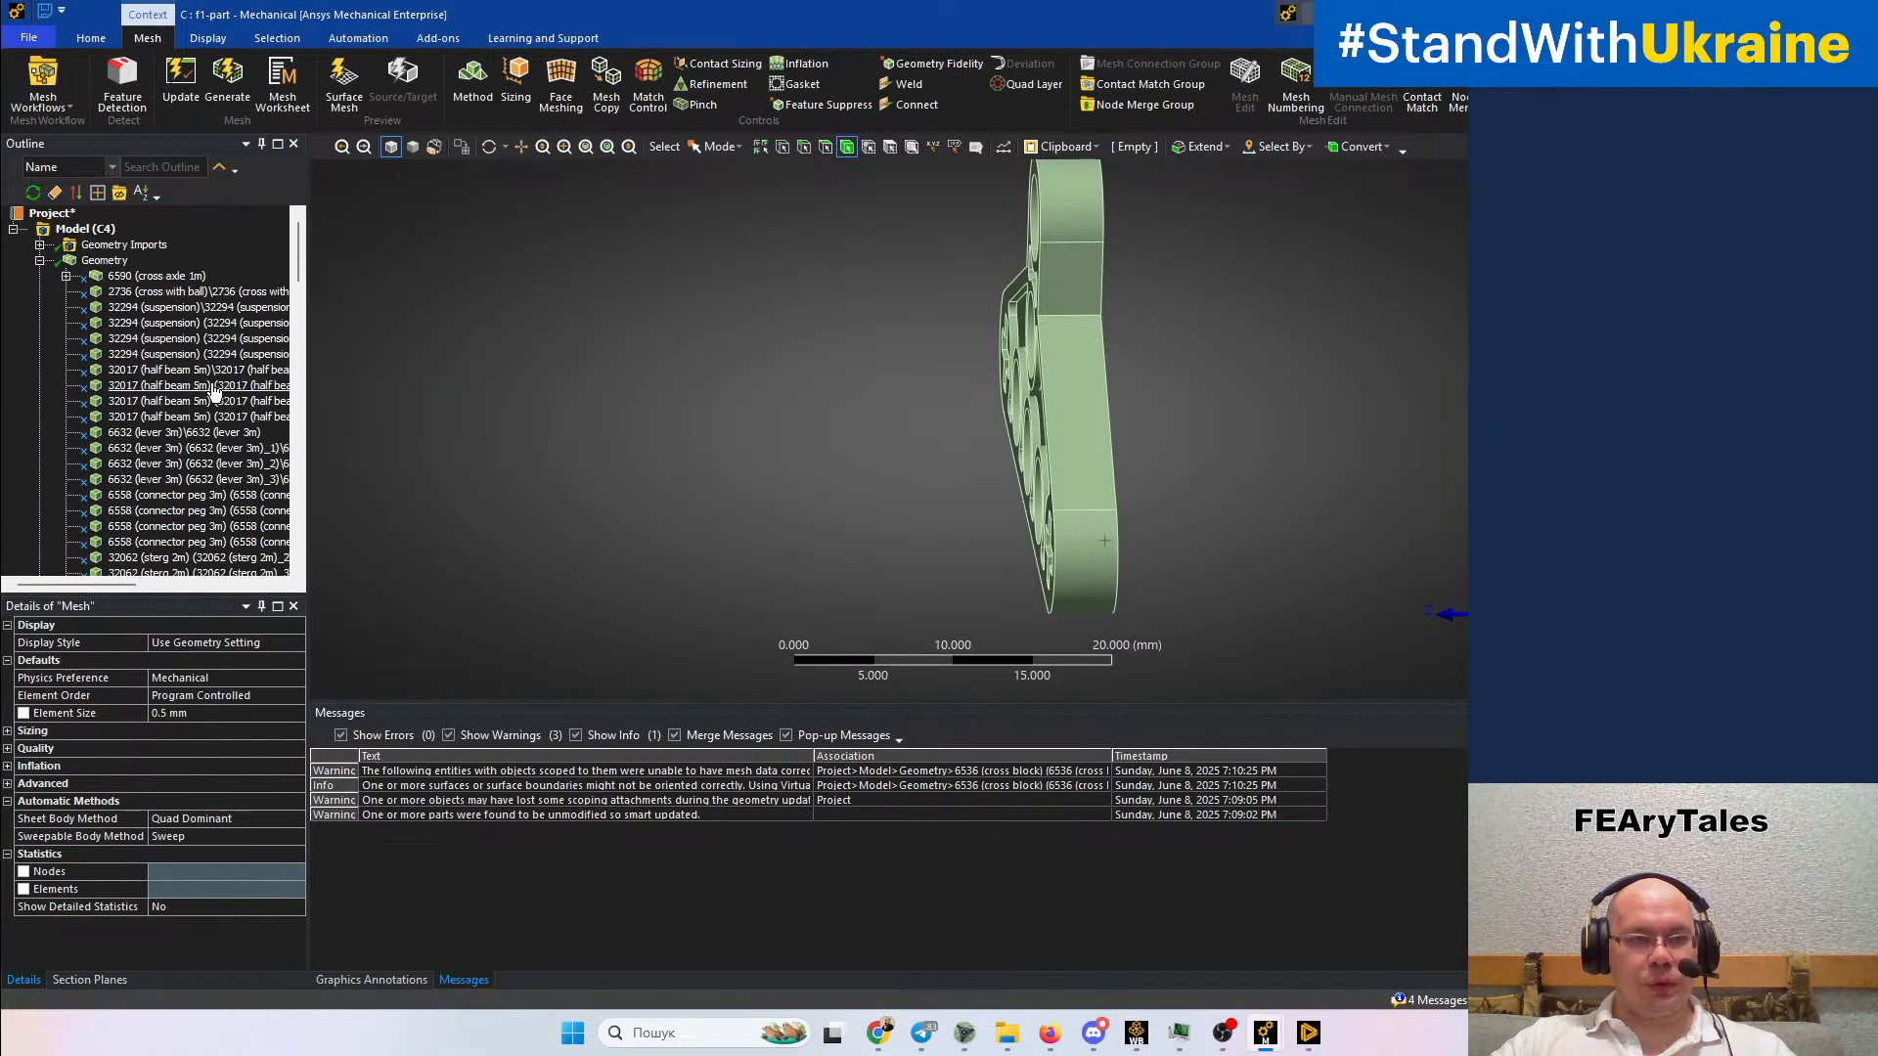
pyautogui.click(99, 262)
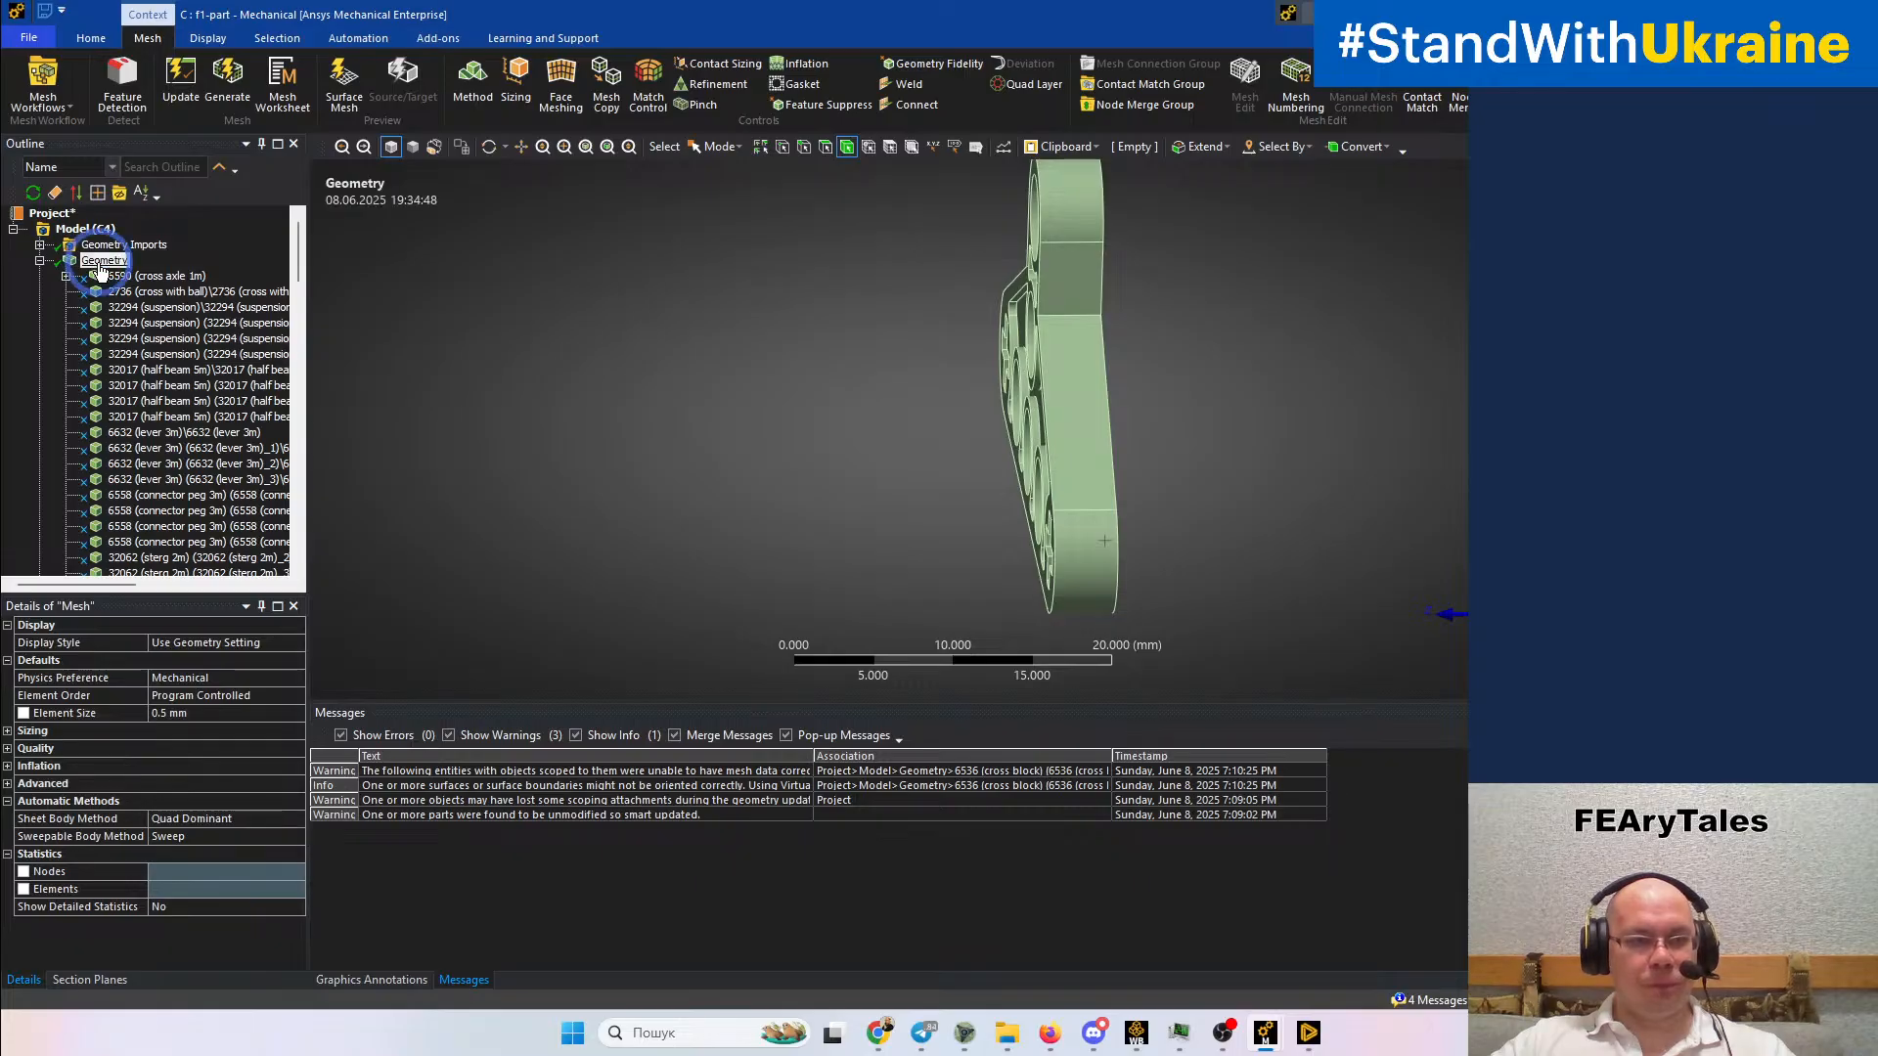
pyautogui.rightClick(97, 262)
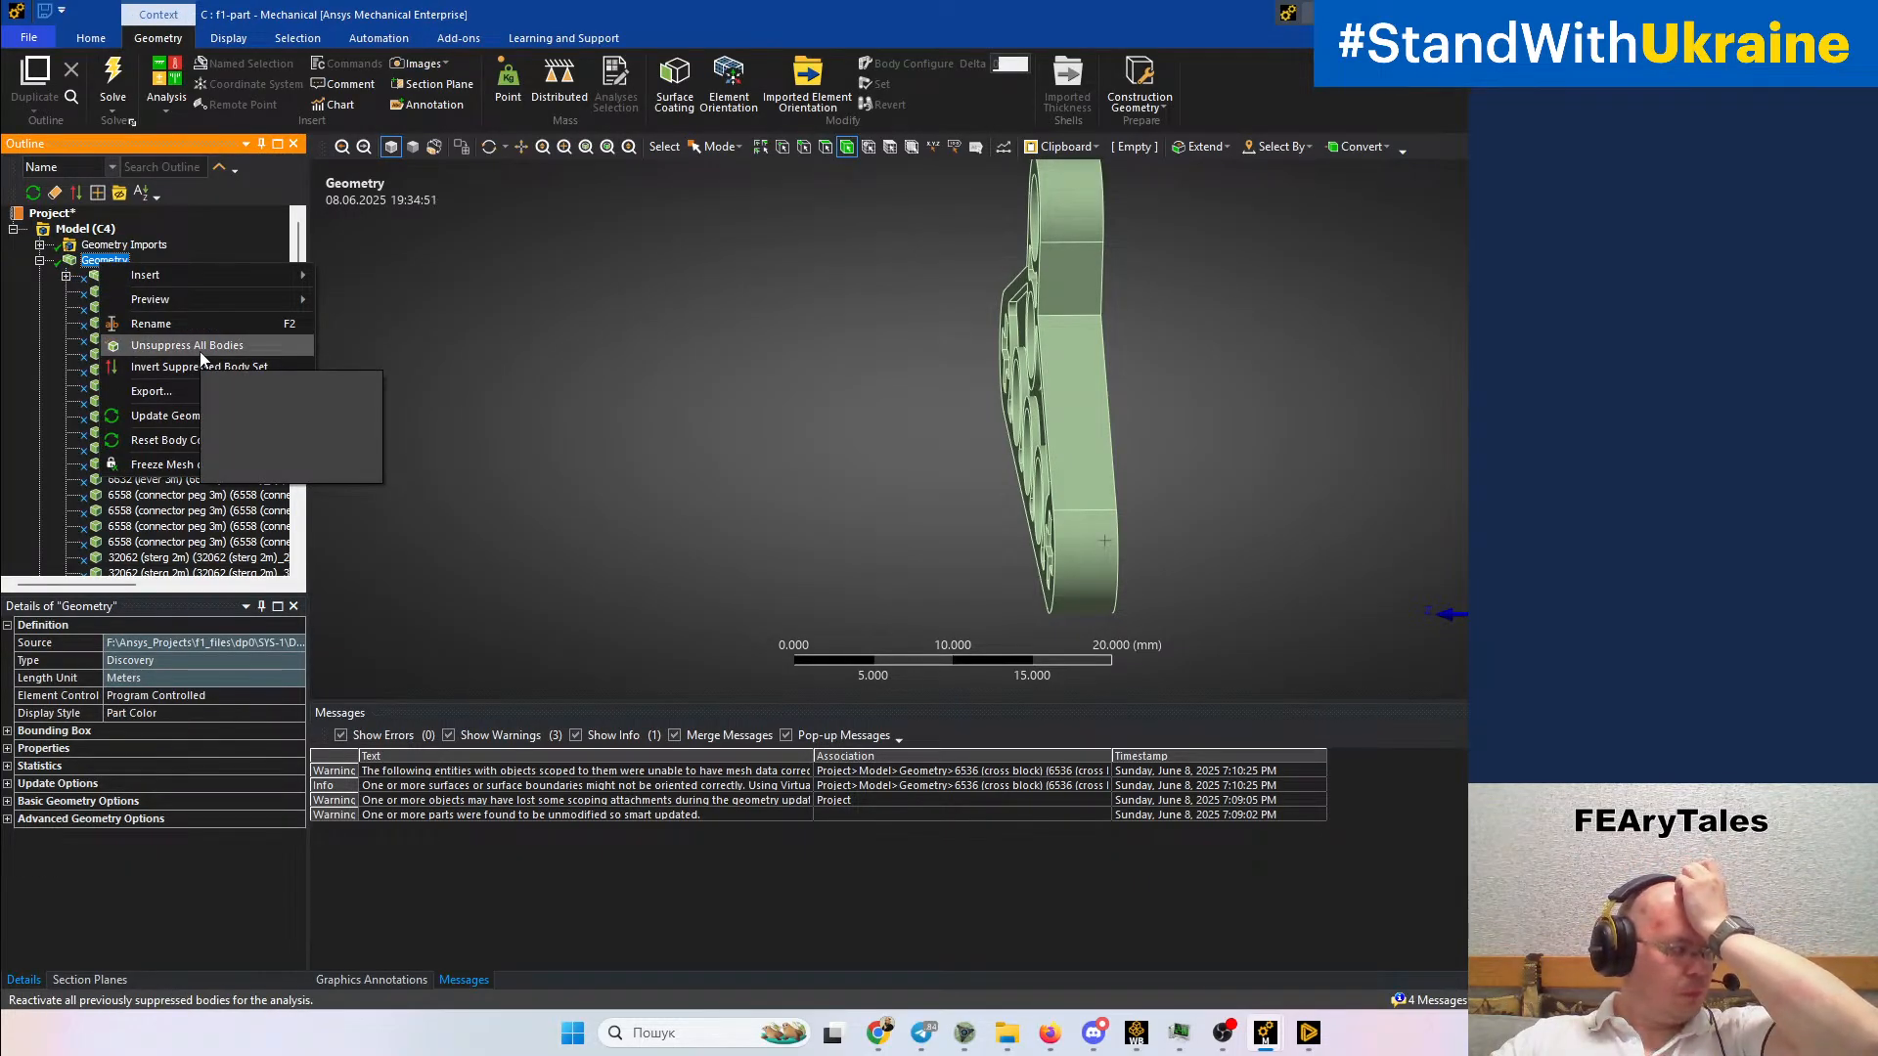
pyautogui.click(182, 415)
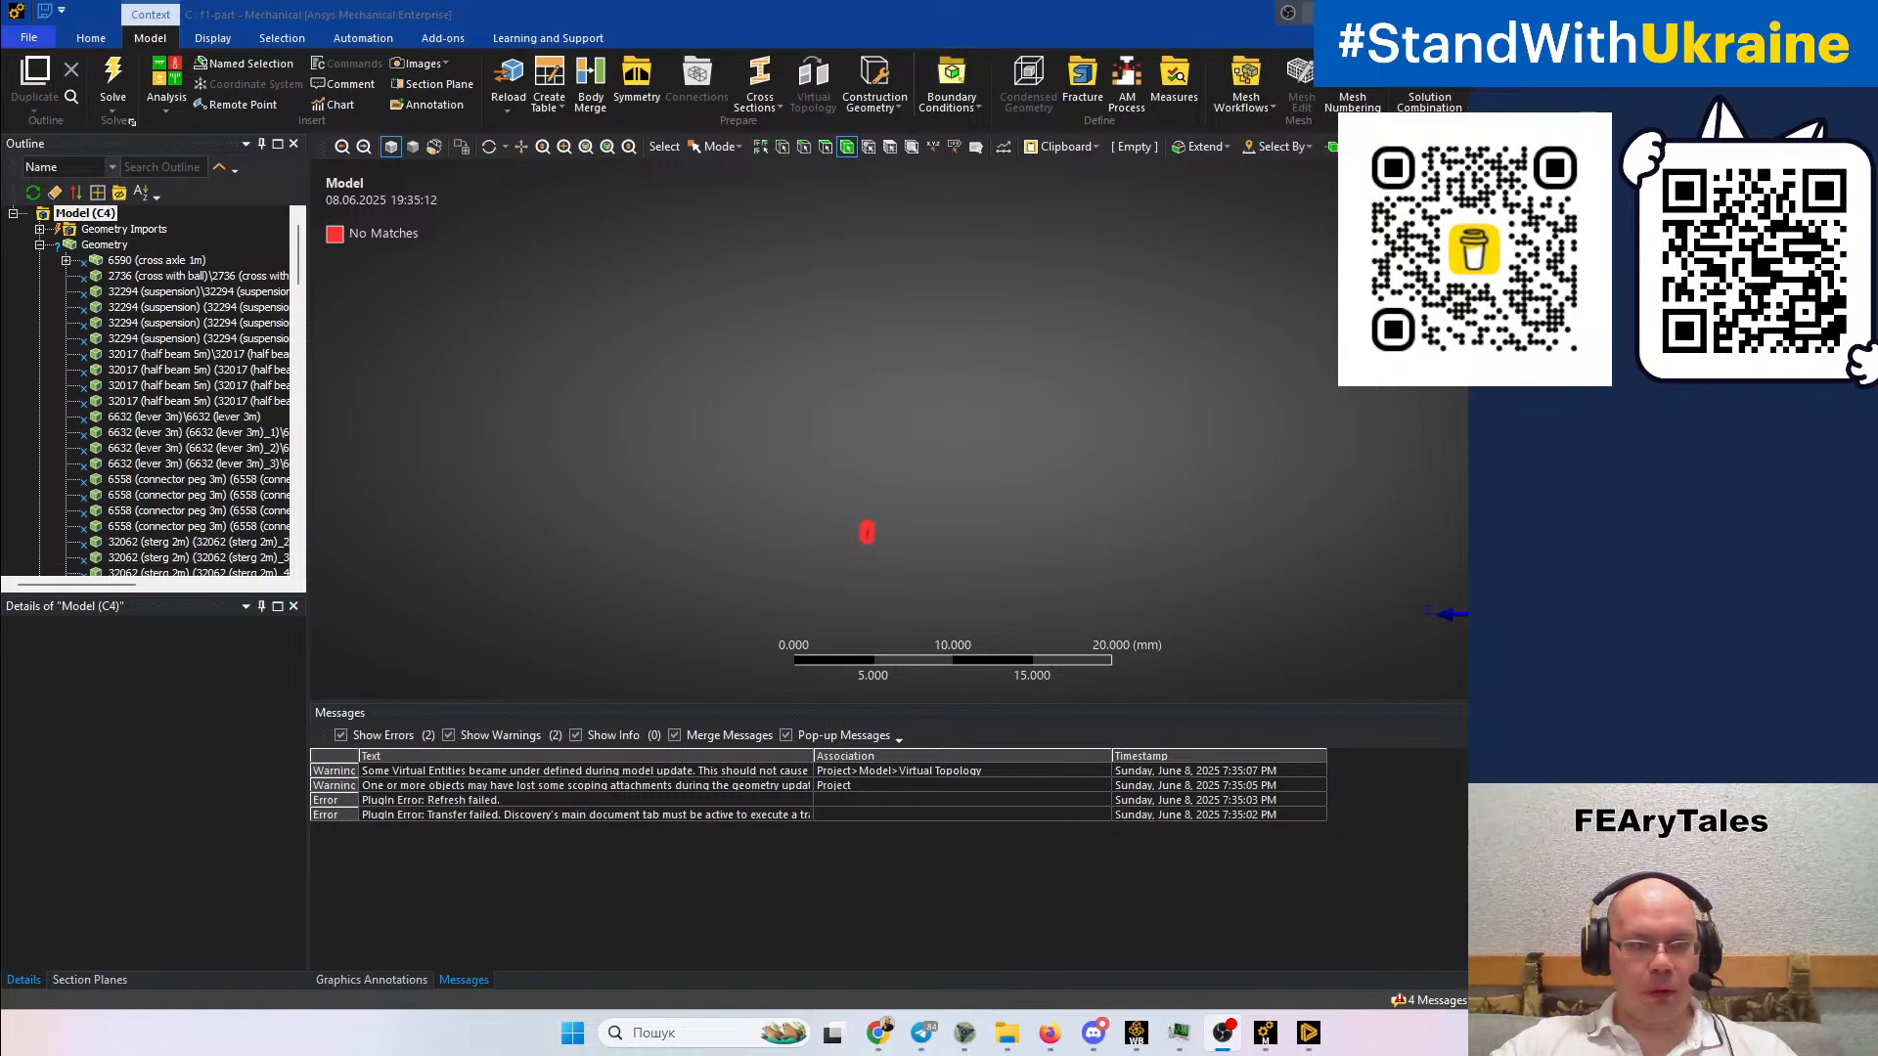
# Examine the f1-part geometry view and outline for the bodies brought in by the update
pyautogui.click(105, 245)
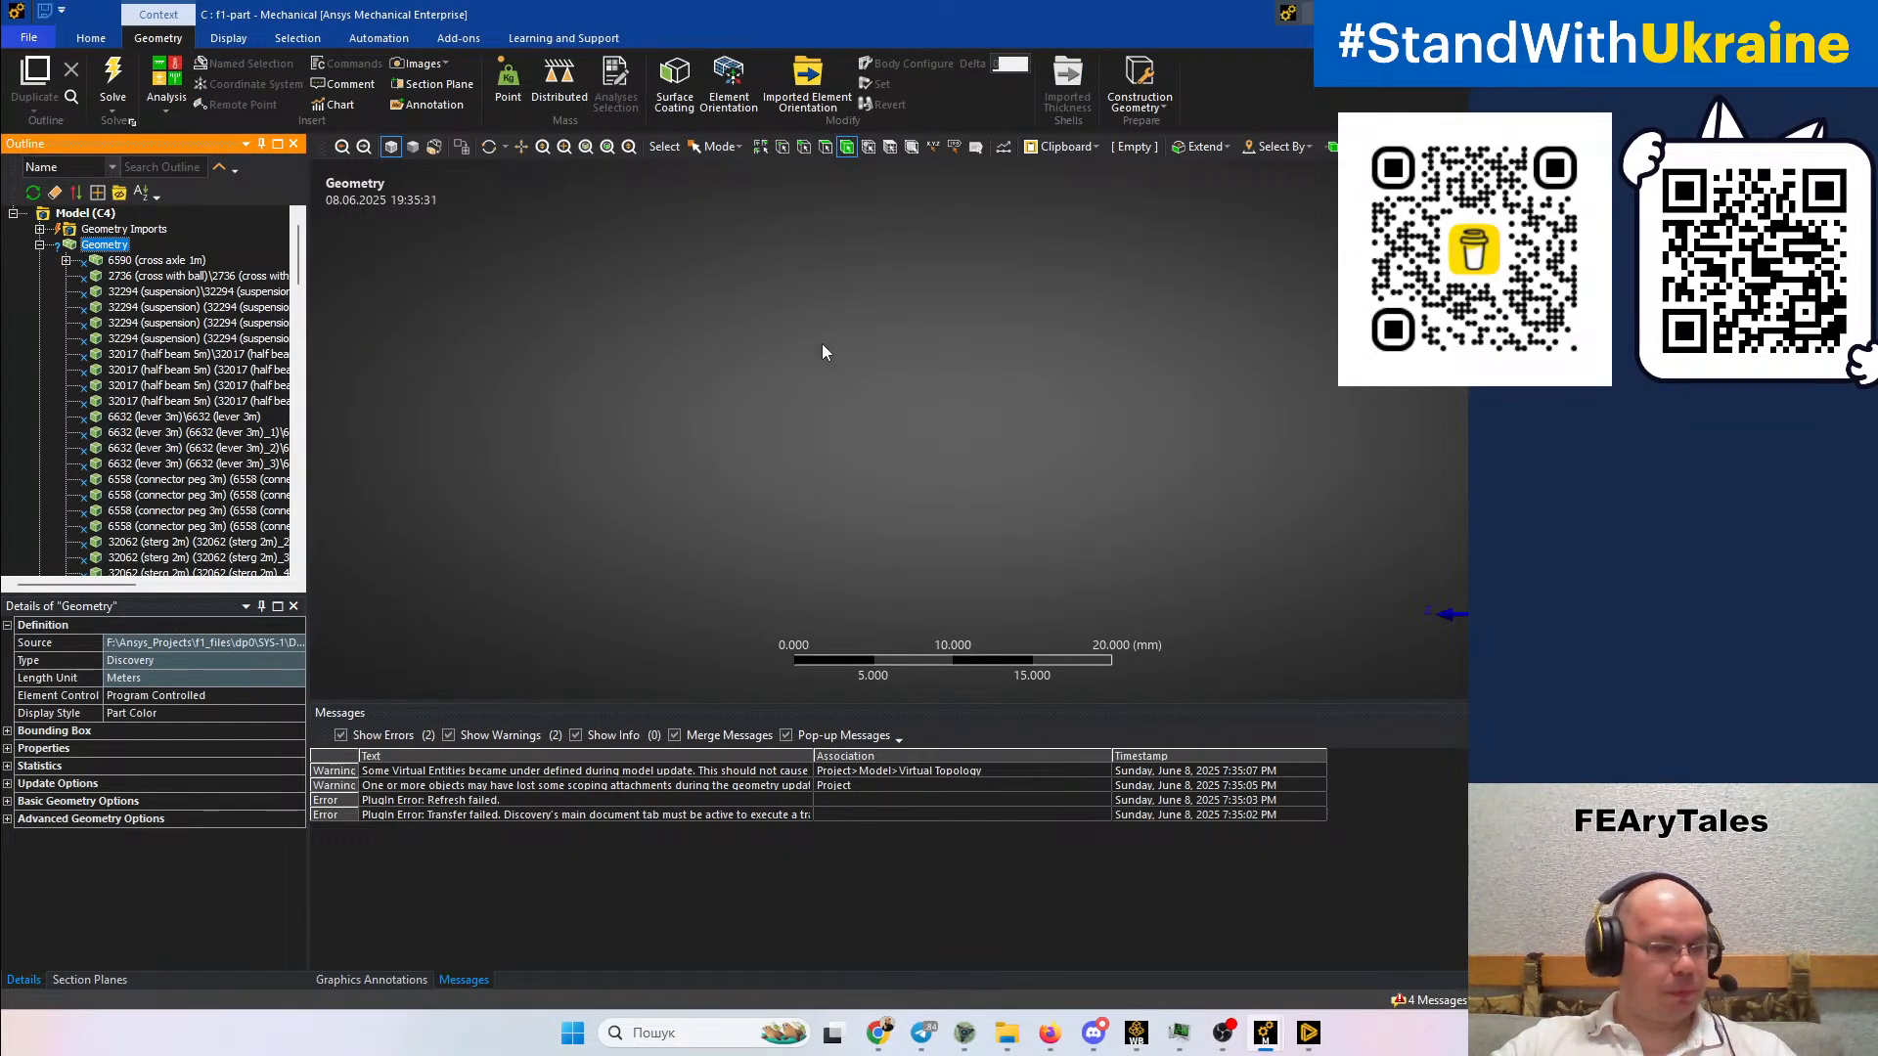
pyautogui.click(629, 147)
pyautogui.click(719, 344)
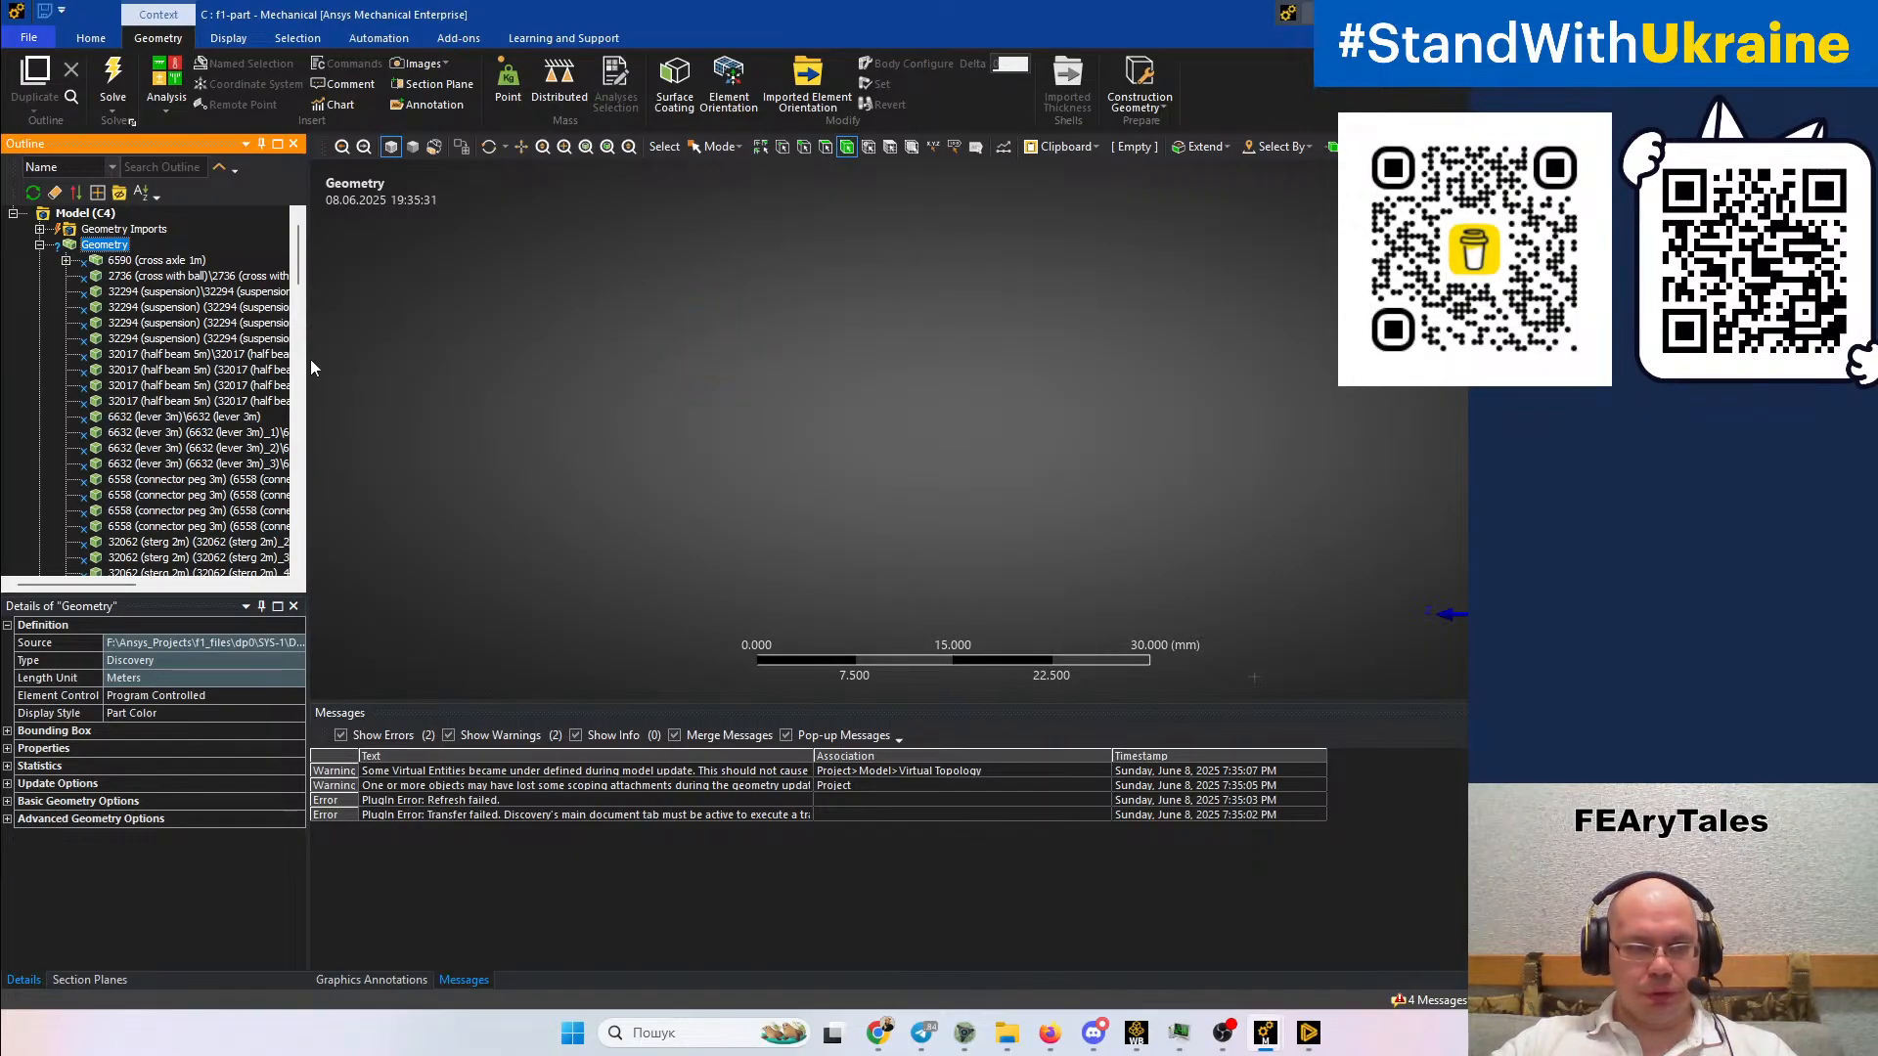
pyautogui.click(586, 147)
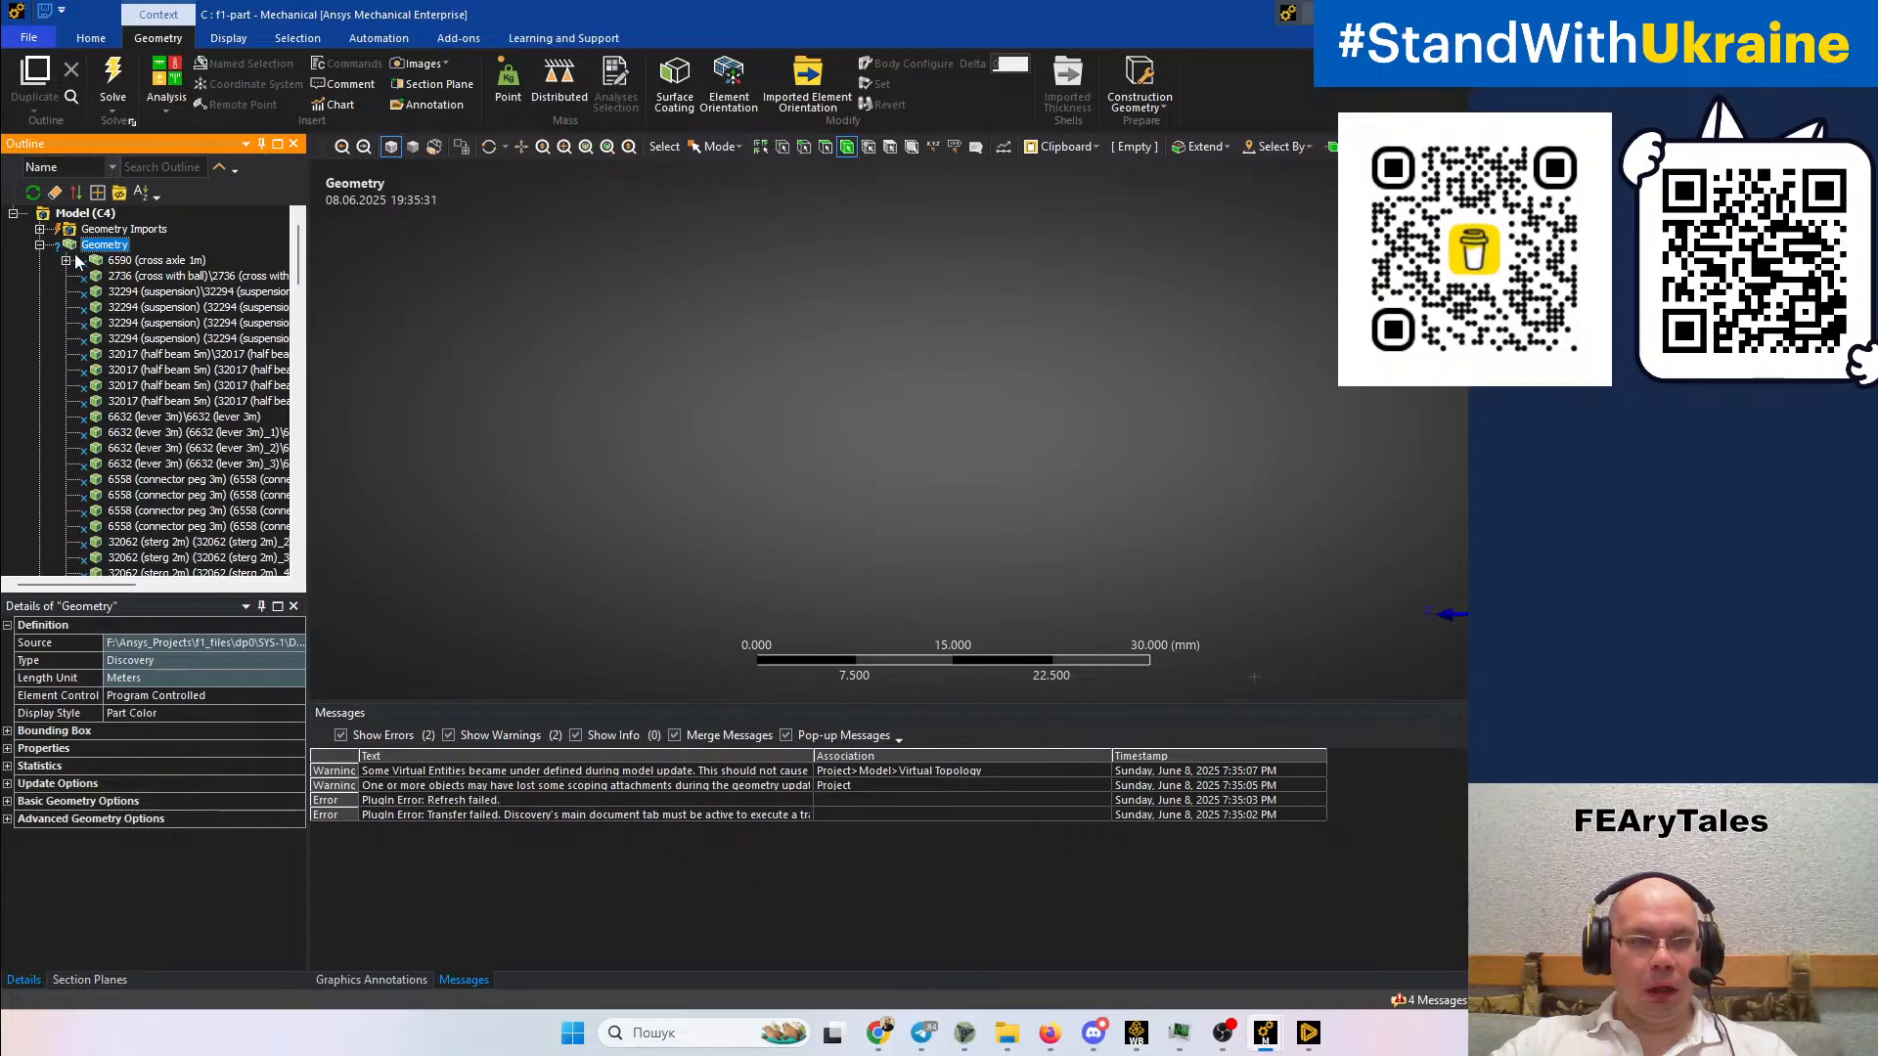
pyautogui.rightClick(526, 388)
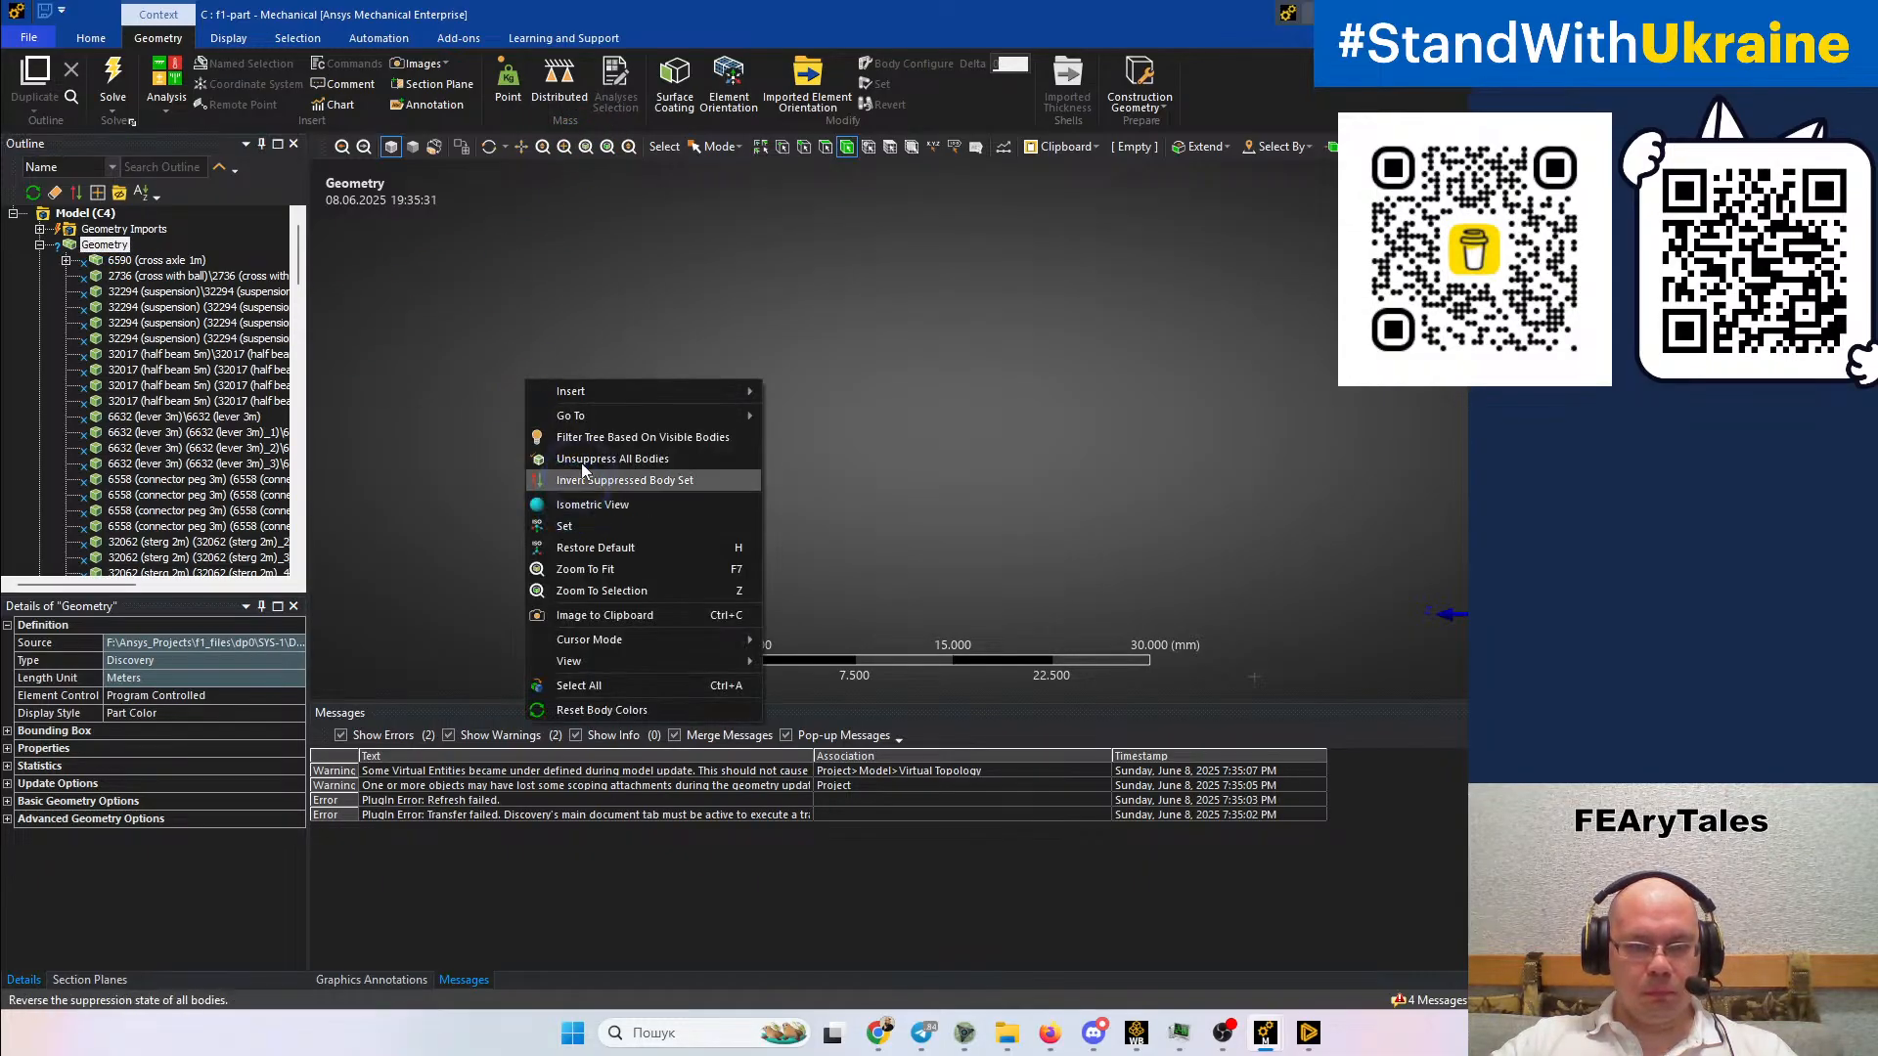
pyautogui.click(172, 373)
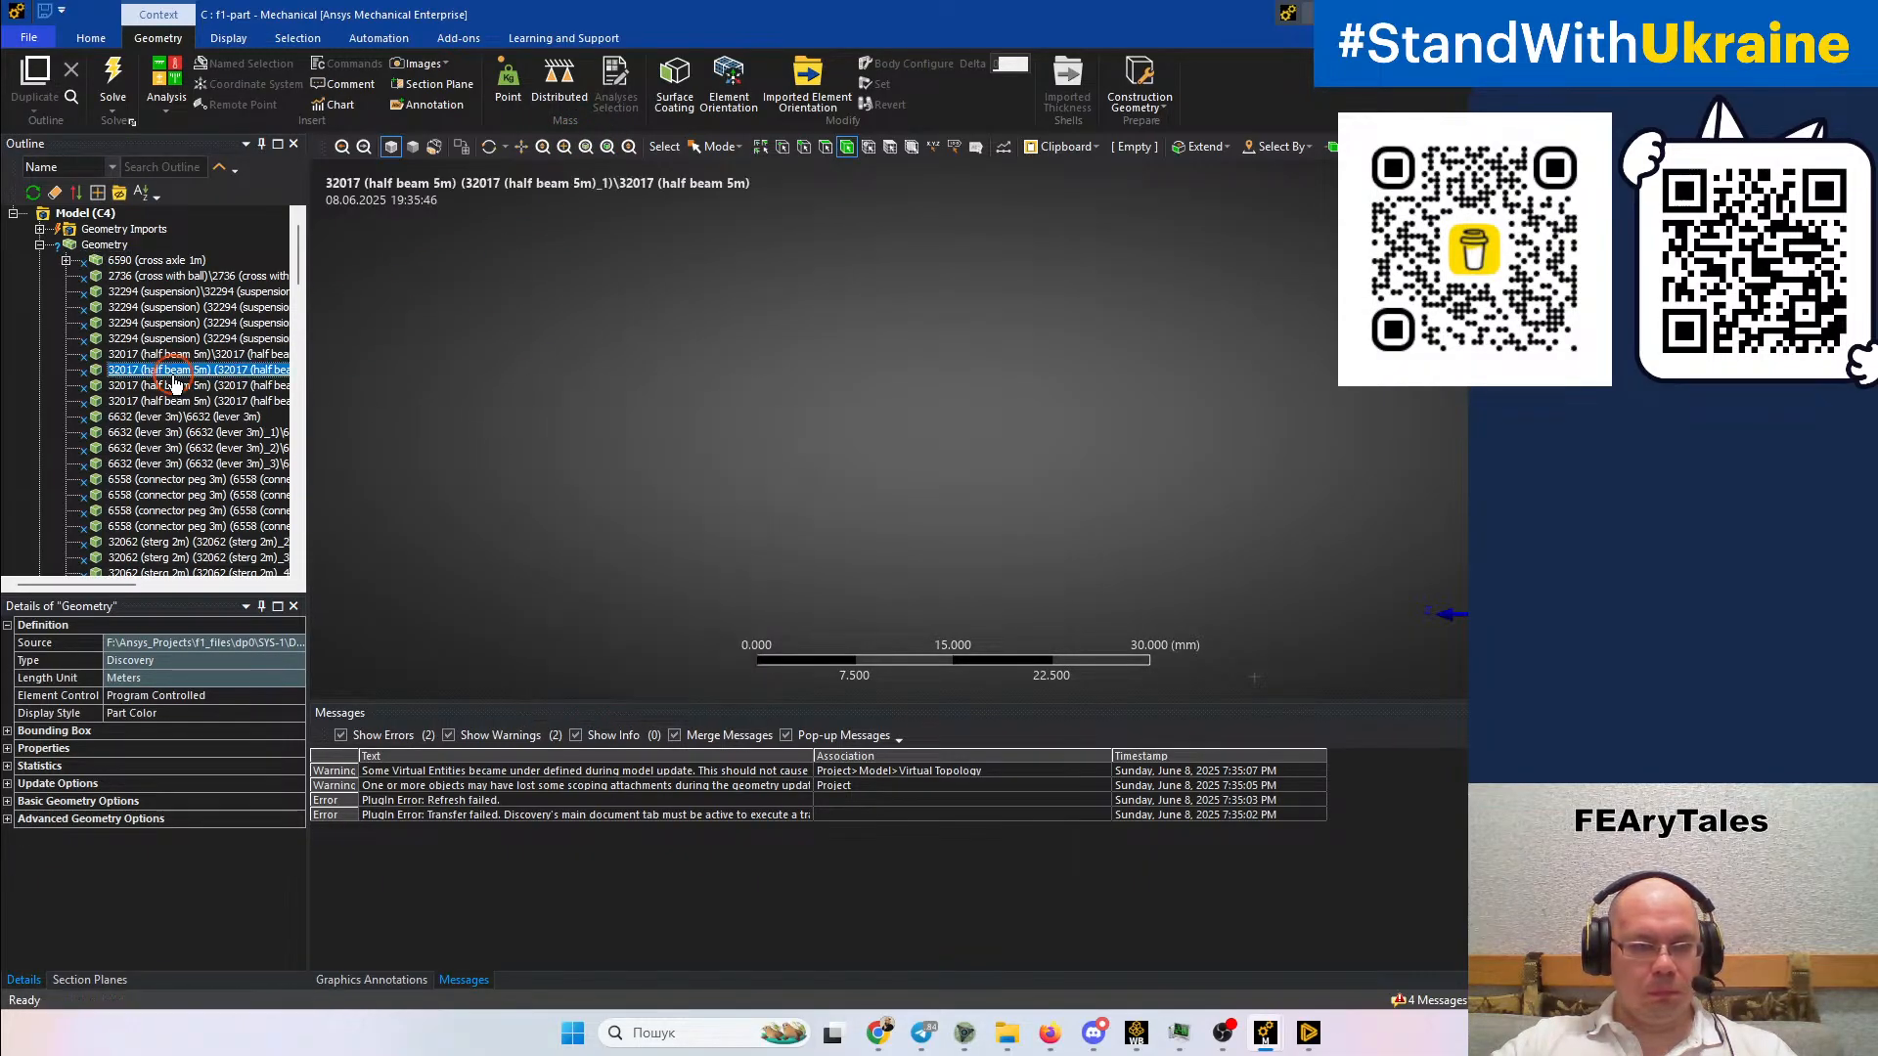
pyautogui.scroll(-6, 296, 292)
pyautogui.moveTo(298, 292); pyautogui.dragTo(432, 560)
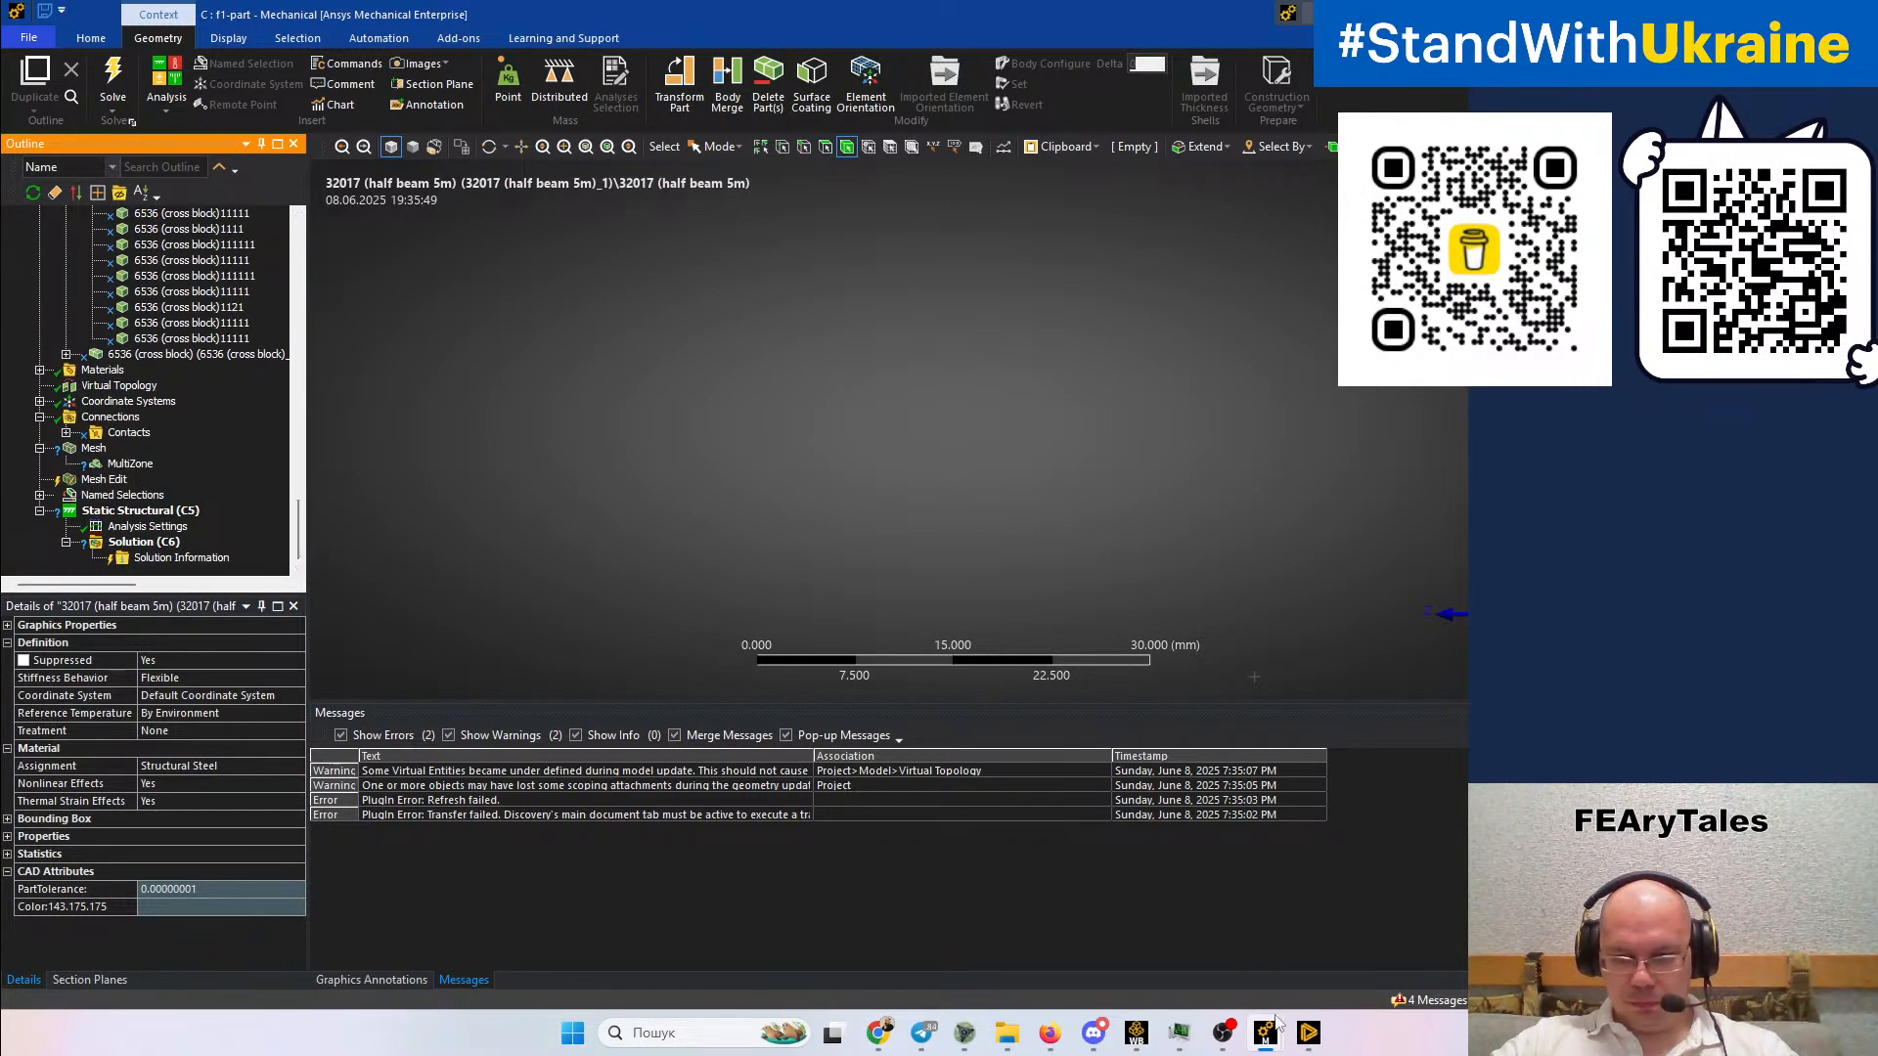
# Switch back to Ansys Discovery and activate the main SYS-1 document containing the full suspension assembly
pyautogui.click(1309, 1033)
pyautogui.click(1392, 934)
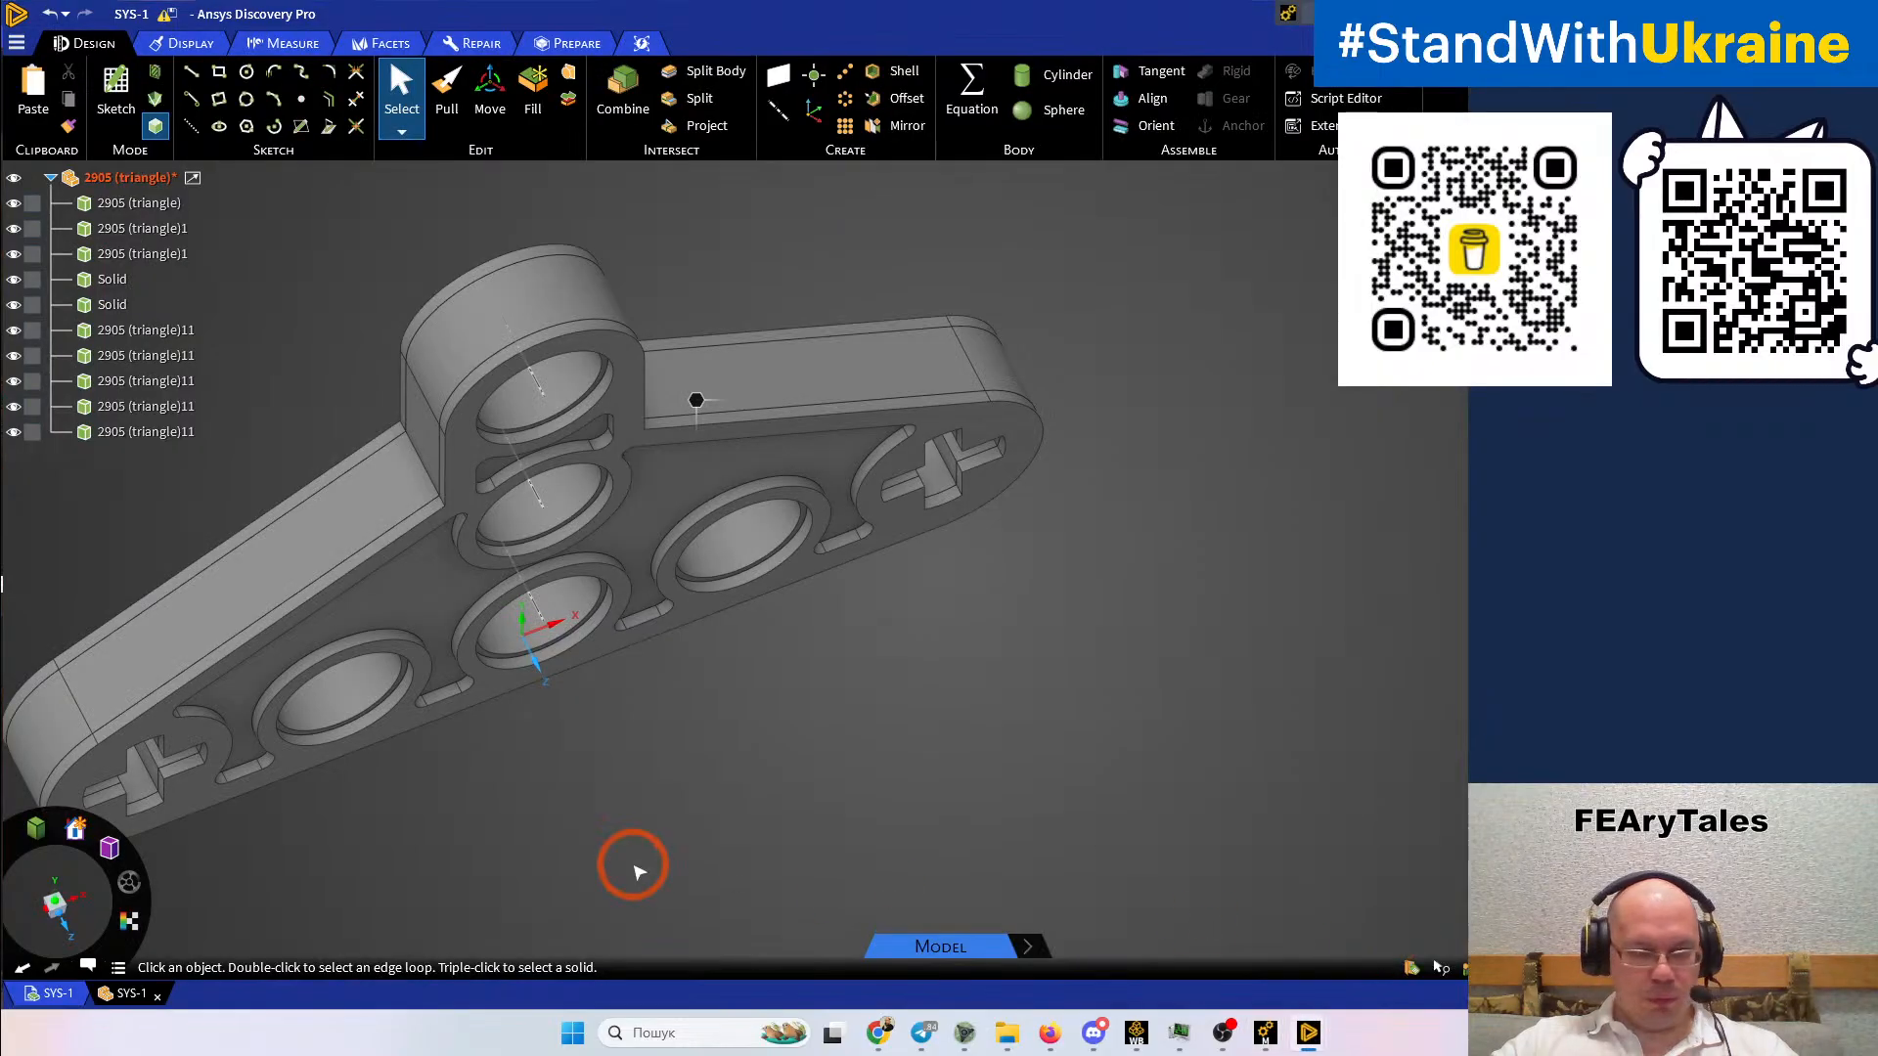
pyautogui.click(78, 995)
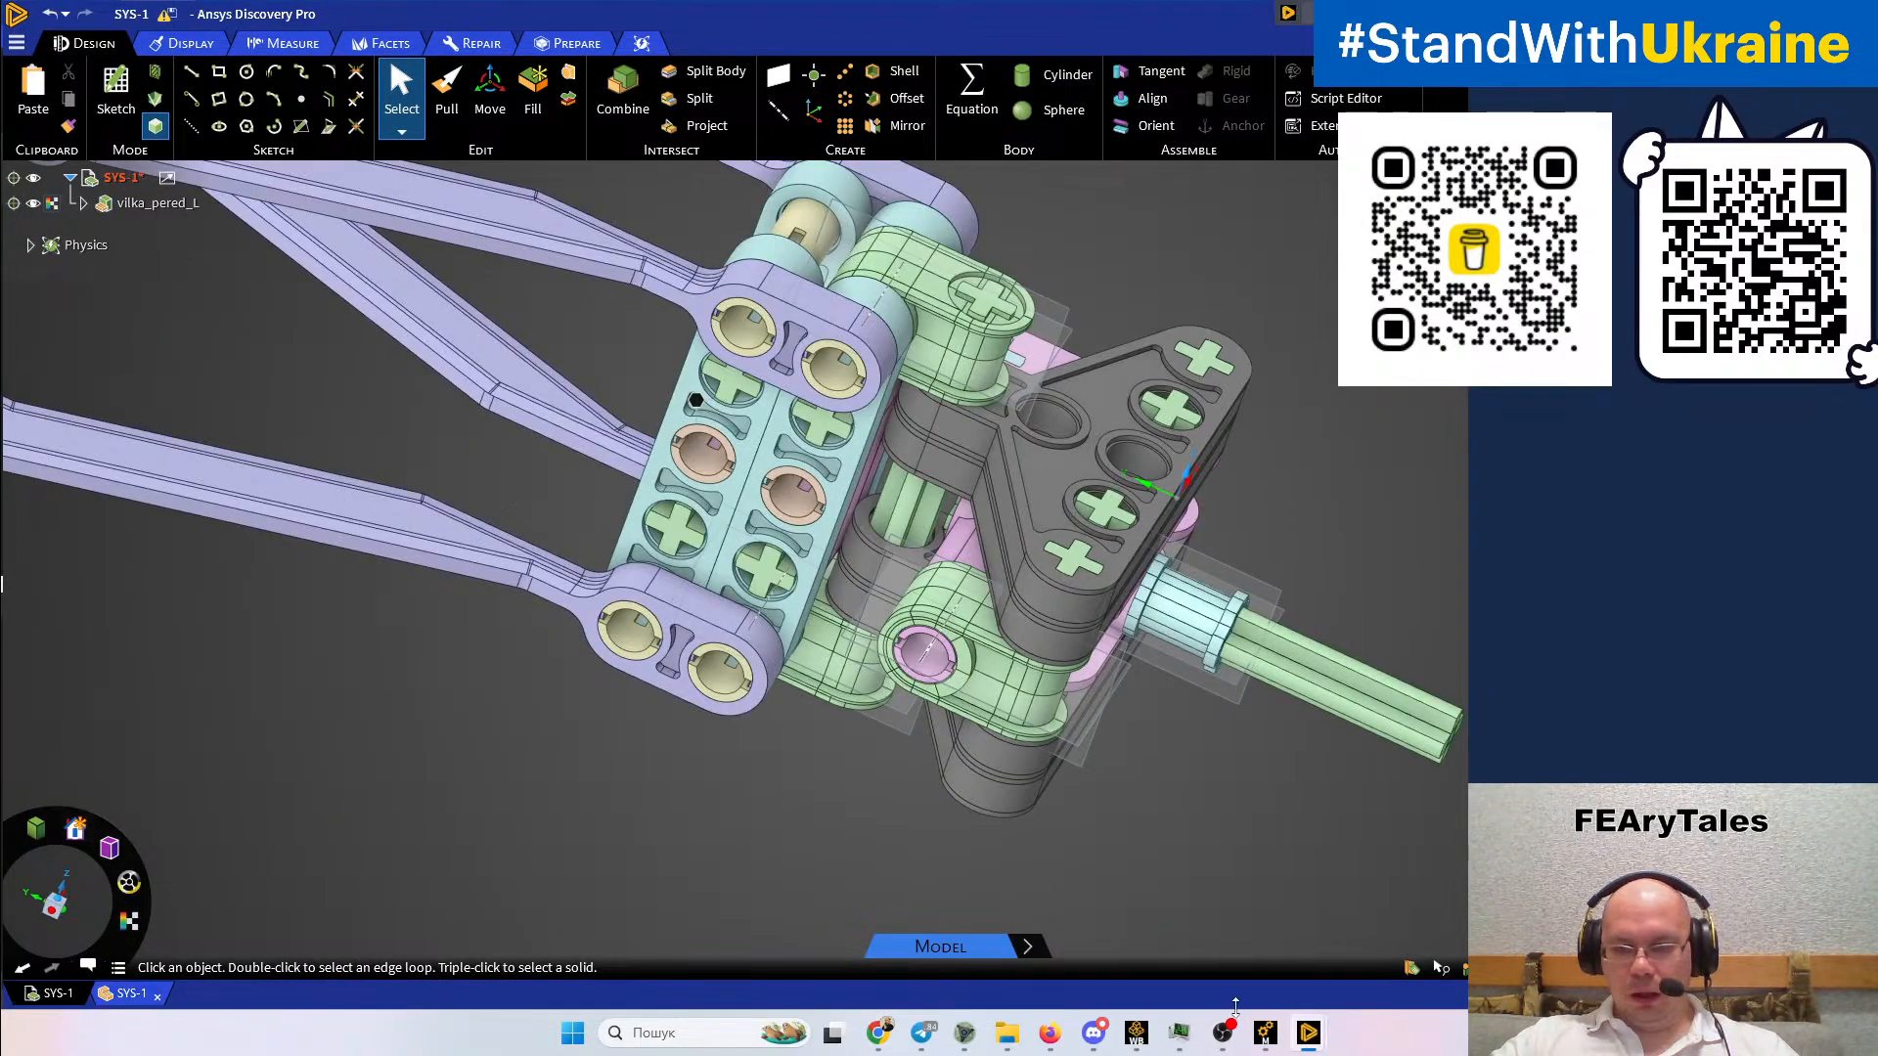
# Switch to the f1-part model in Ansys Mechanical and update its geometry from the source
pyautogui.moveTo(1309, 1033)
pyautogui.click(1394, 964)
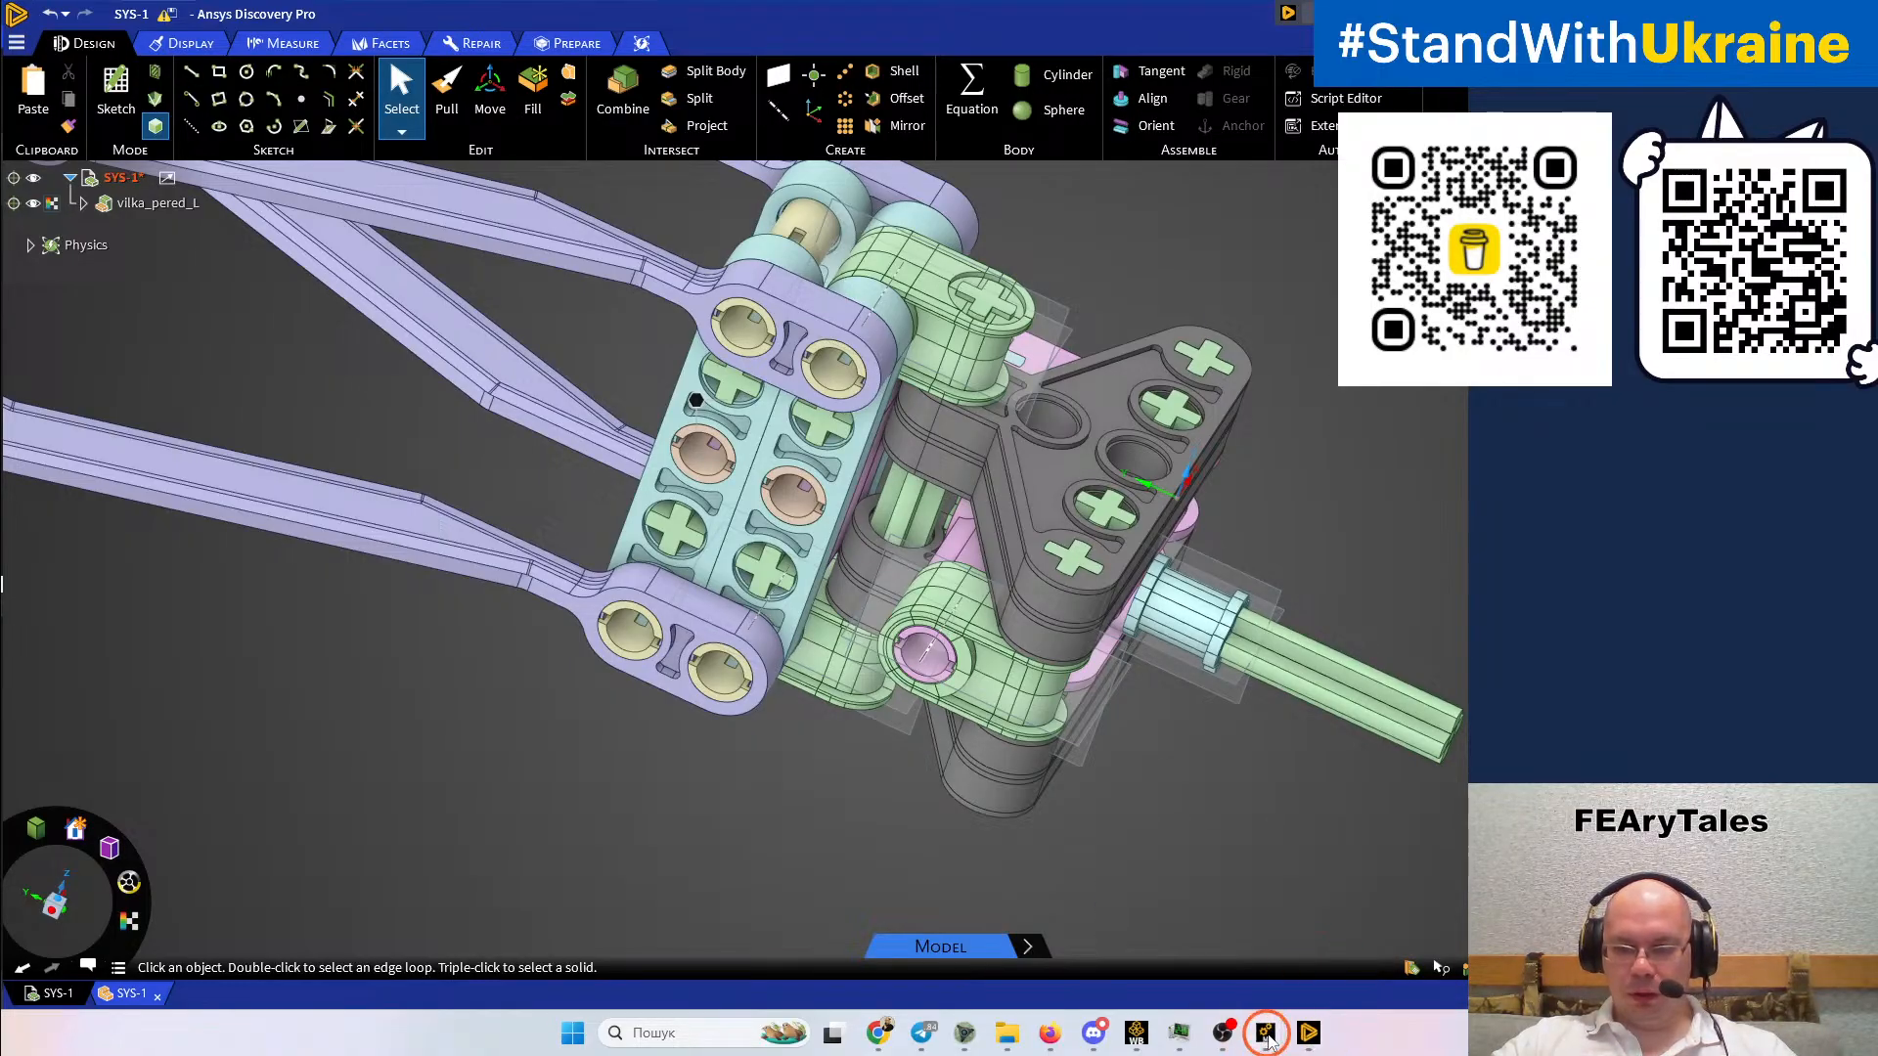
pyautogui.moveTo(1267, 1035)
pyautogui.click(1335, 934)
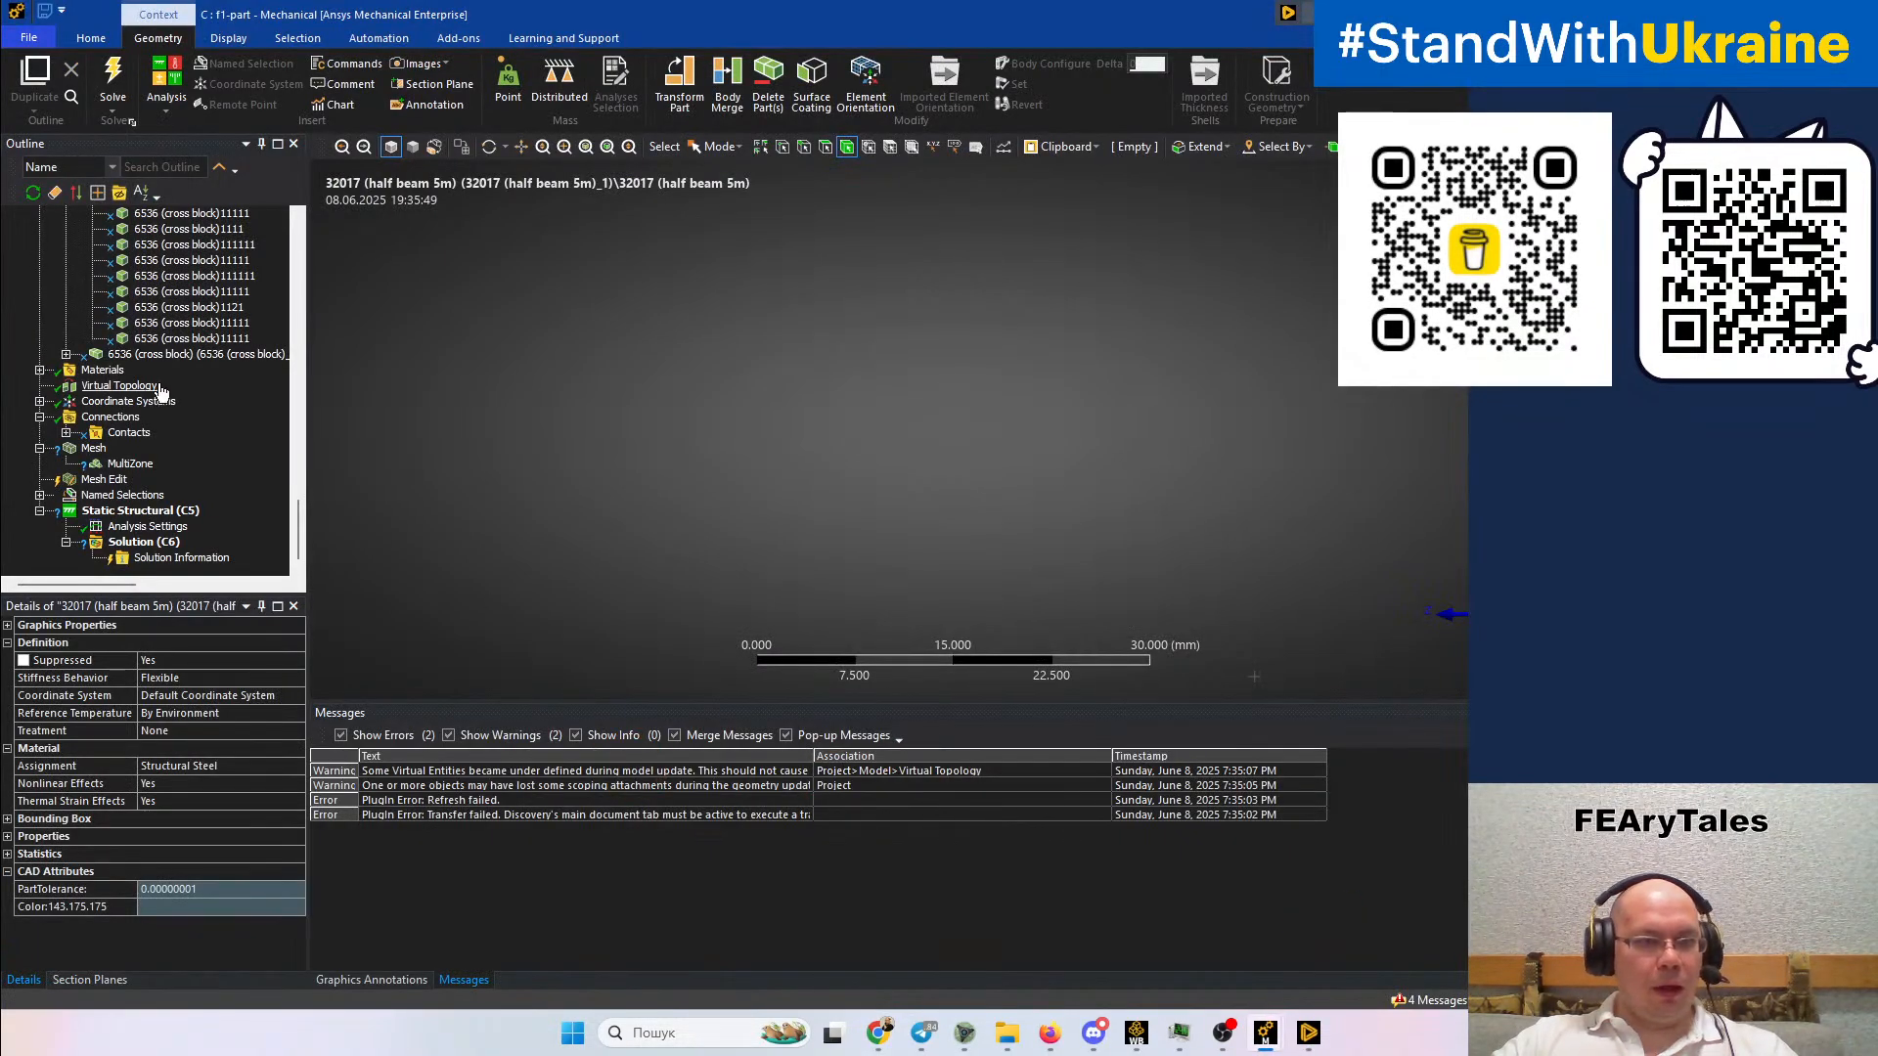
pyautogui.scroll(5, 157, 386)
pyautogui.moveTo(297, 460); pyautogui.dragTo(292, 256)
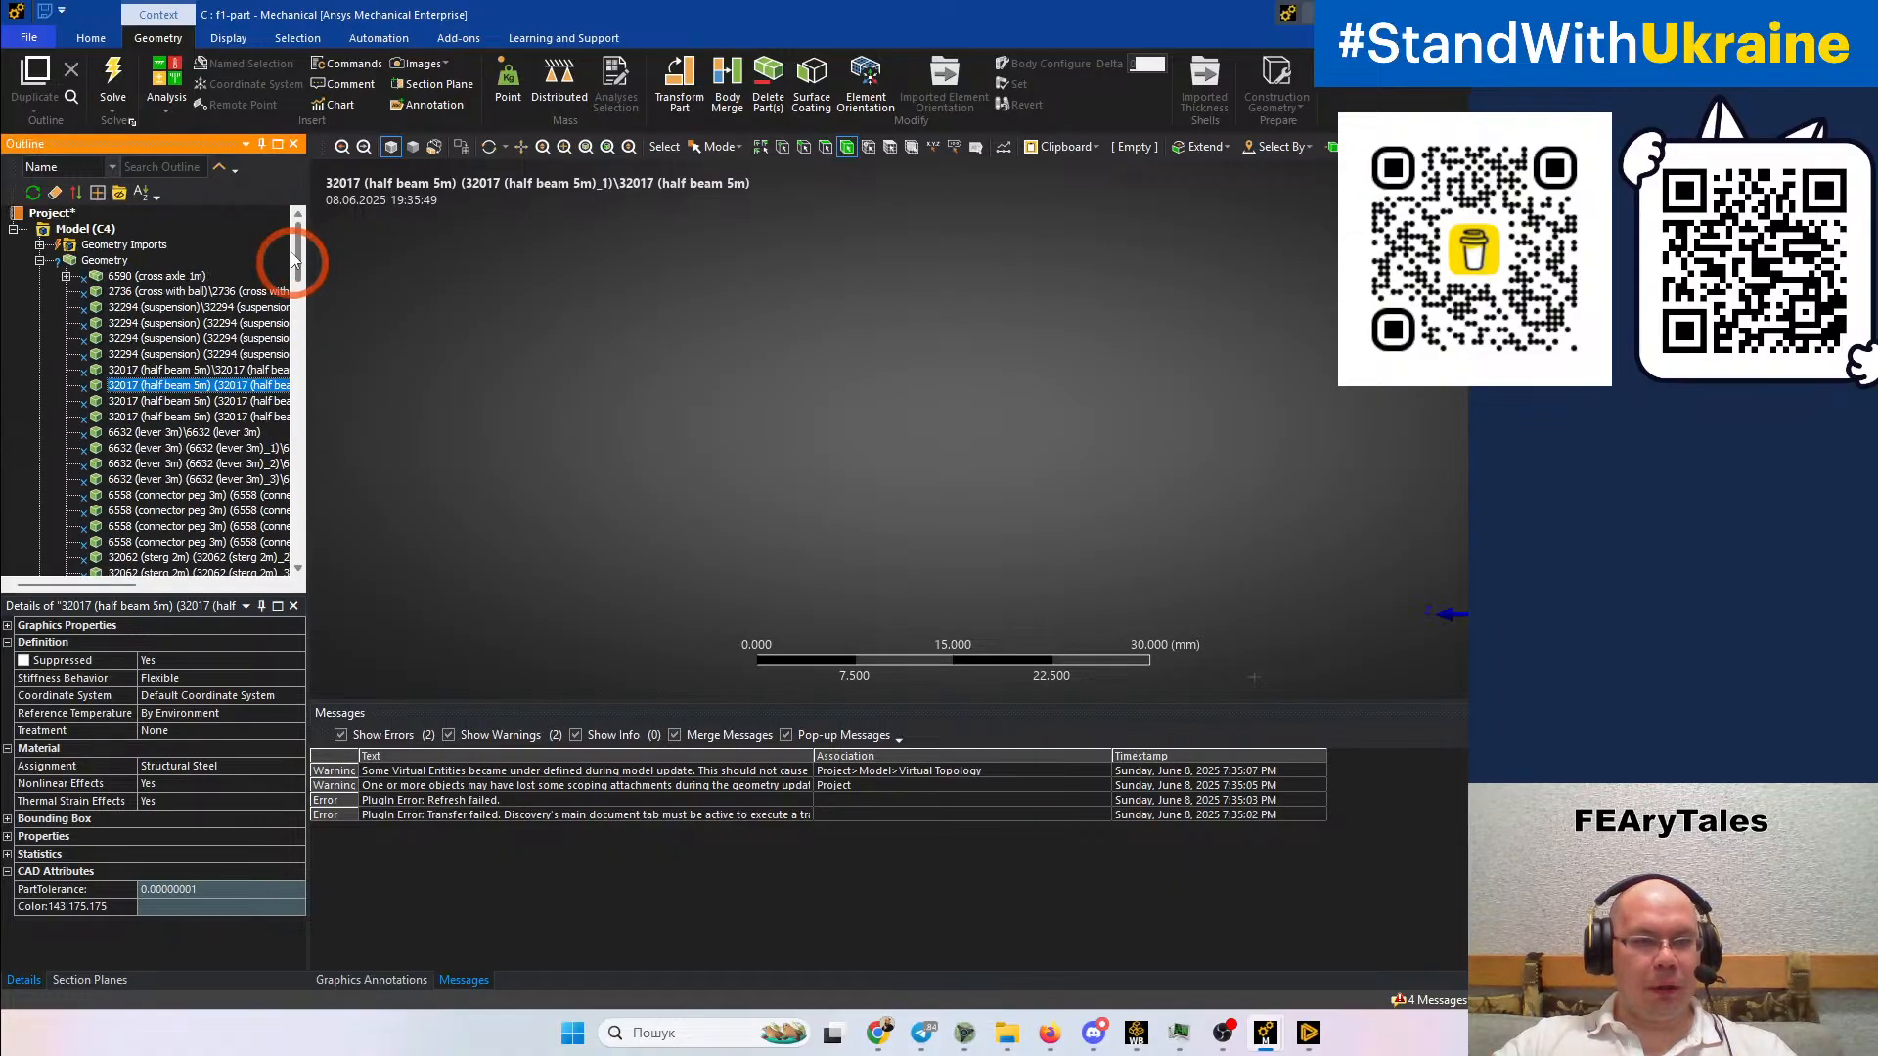
pyautogui.click(93, 260)
pyautogui.rightClick(98, 260)
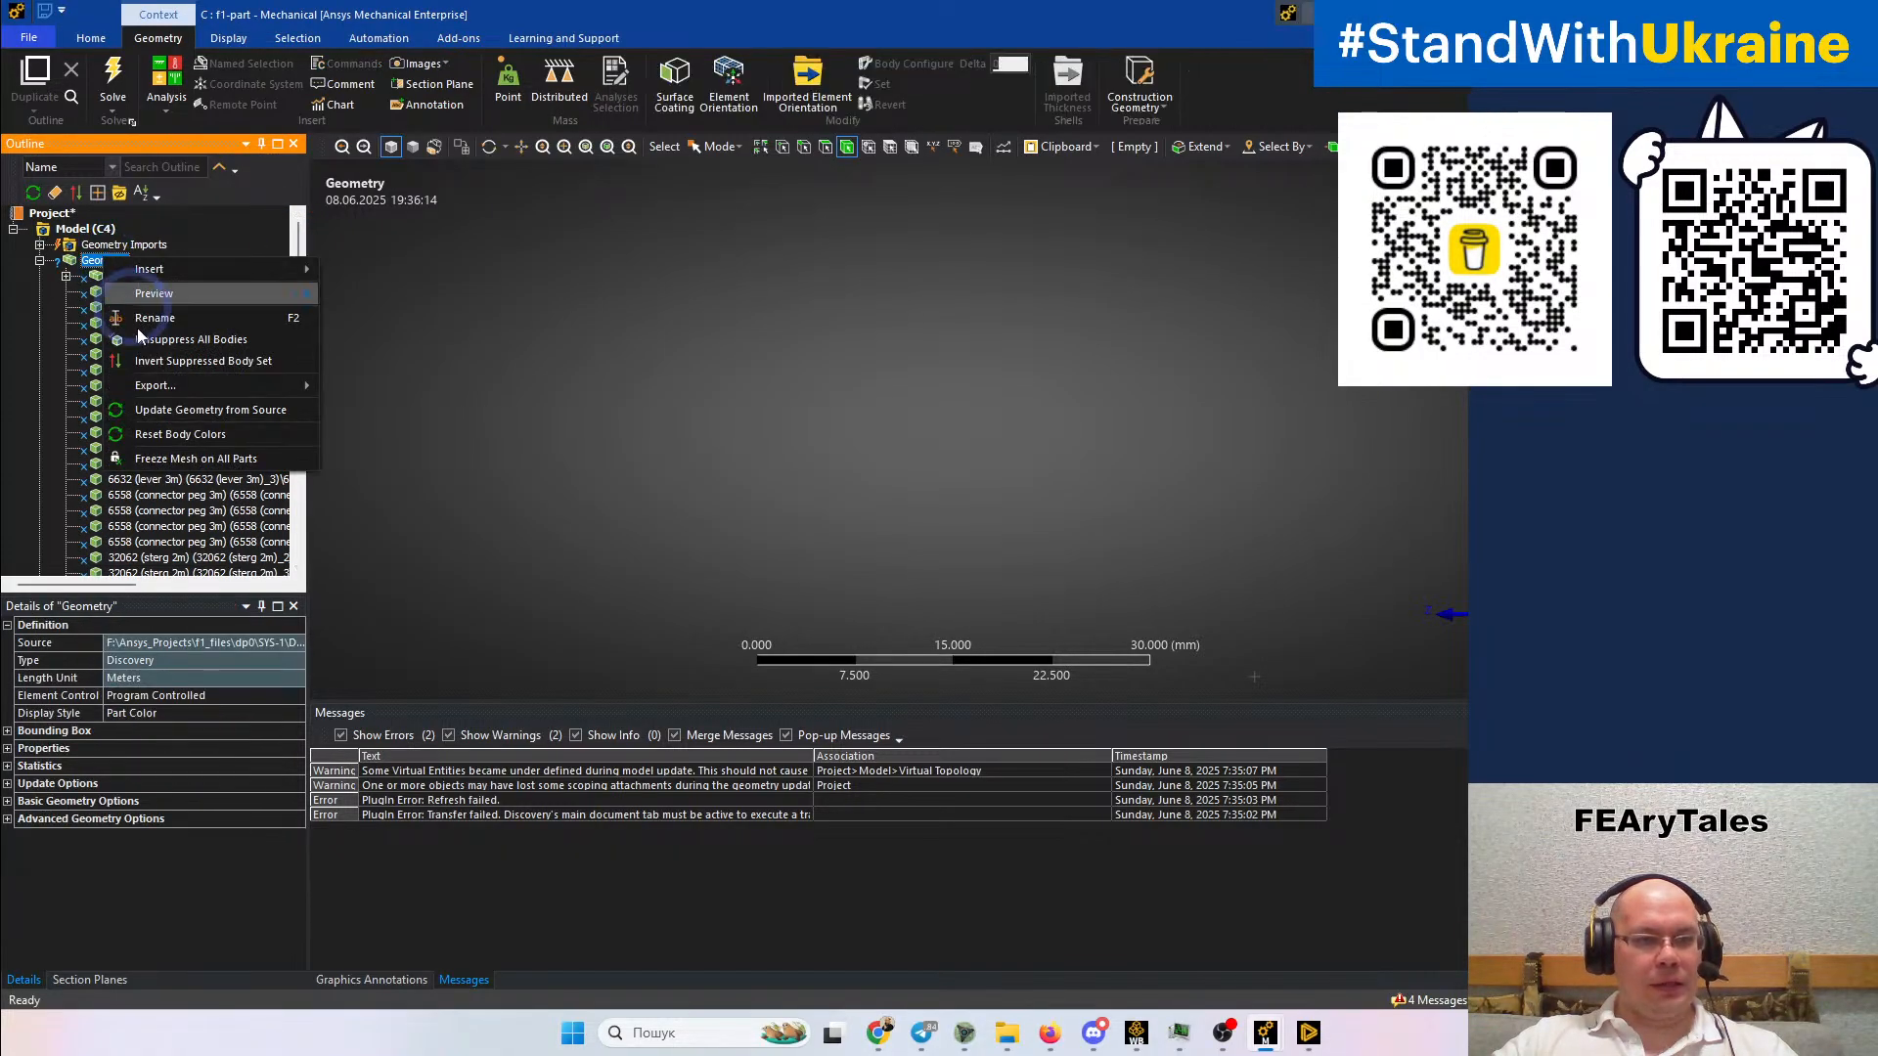
pyautogui.click(157, 412)
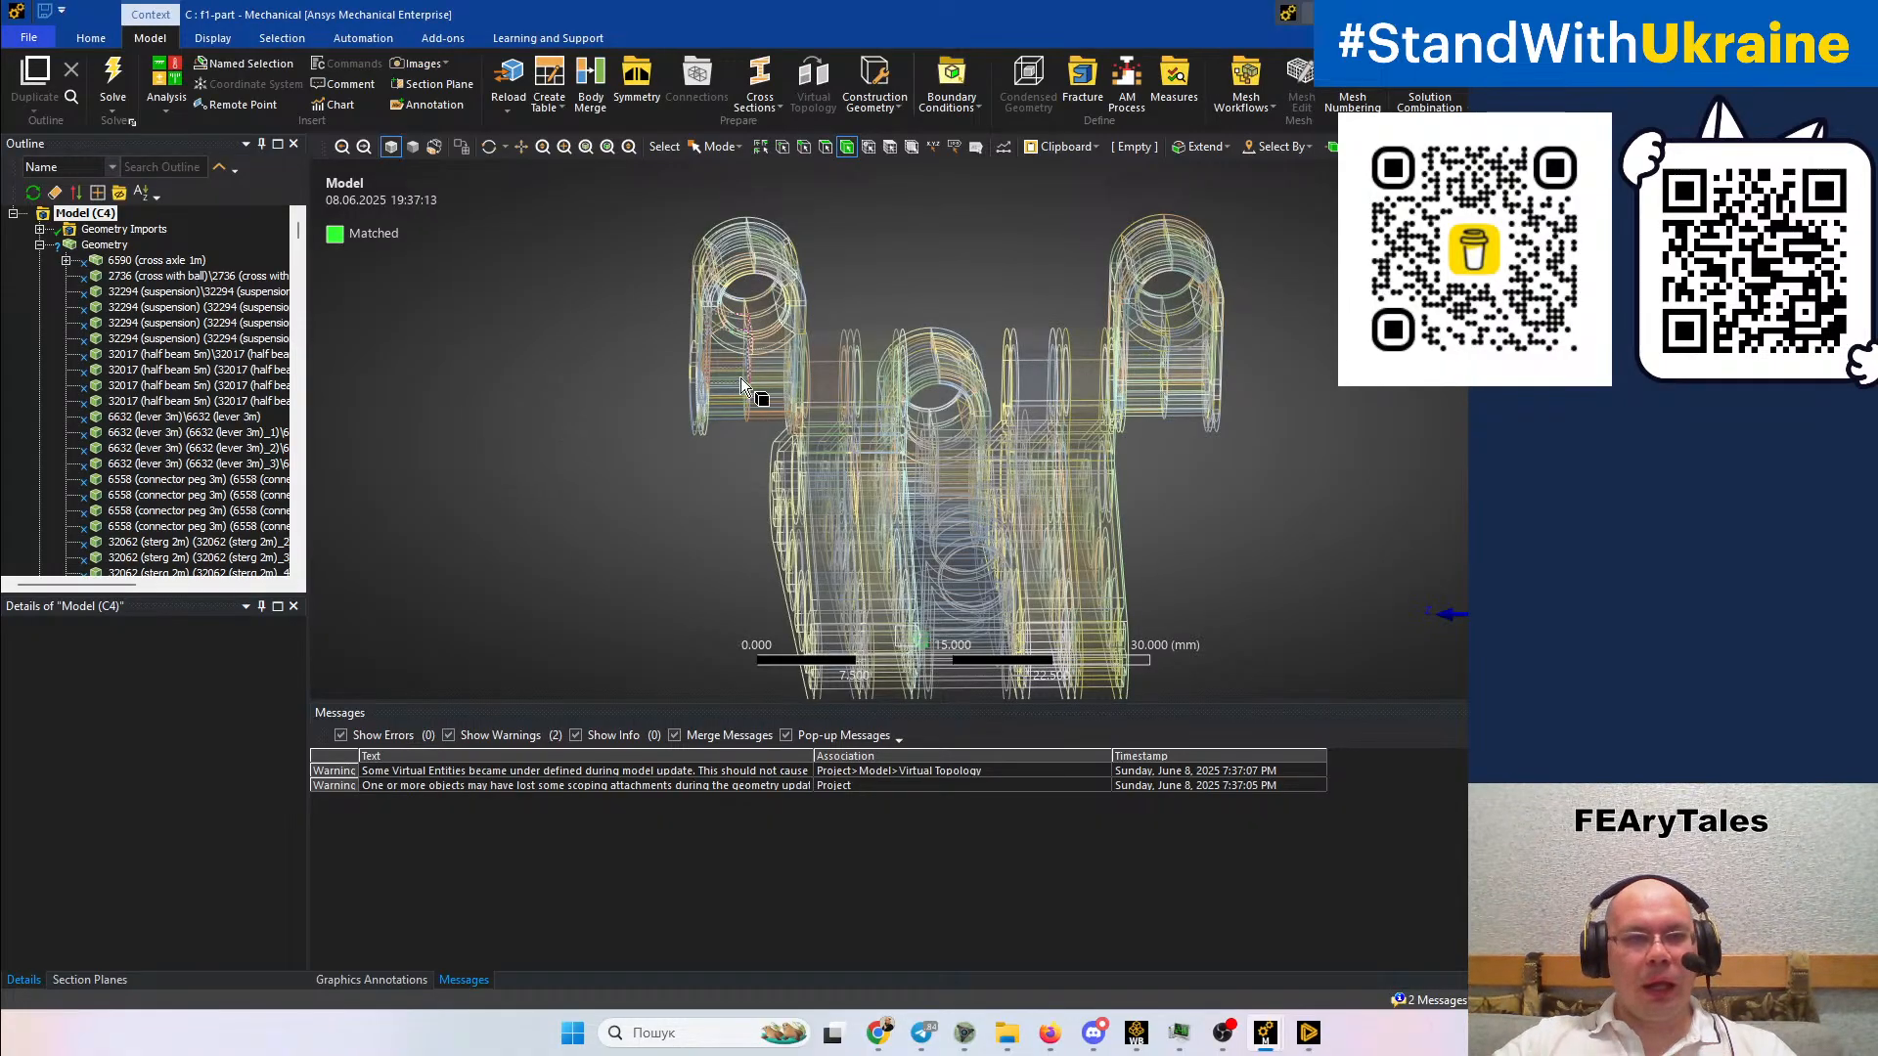
# Examine the updated geometry and the outline's body list to see which parts are active and which are suppressed
pyautogui.moveTo(851, 350); pyautogui.dragTo(1066, 442, button='middle')
pyautogui.moveTo(746, 419); pyautogui.dragTo(857, 483, button='middle')
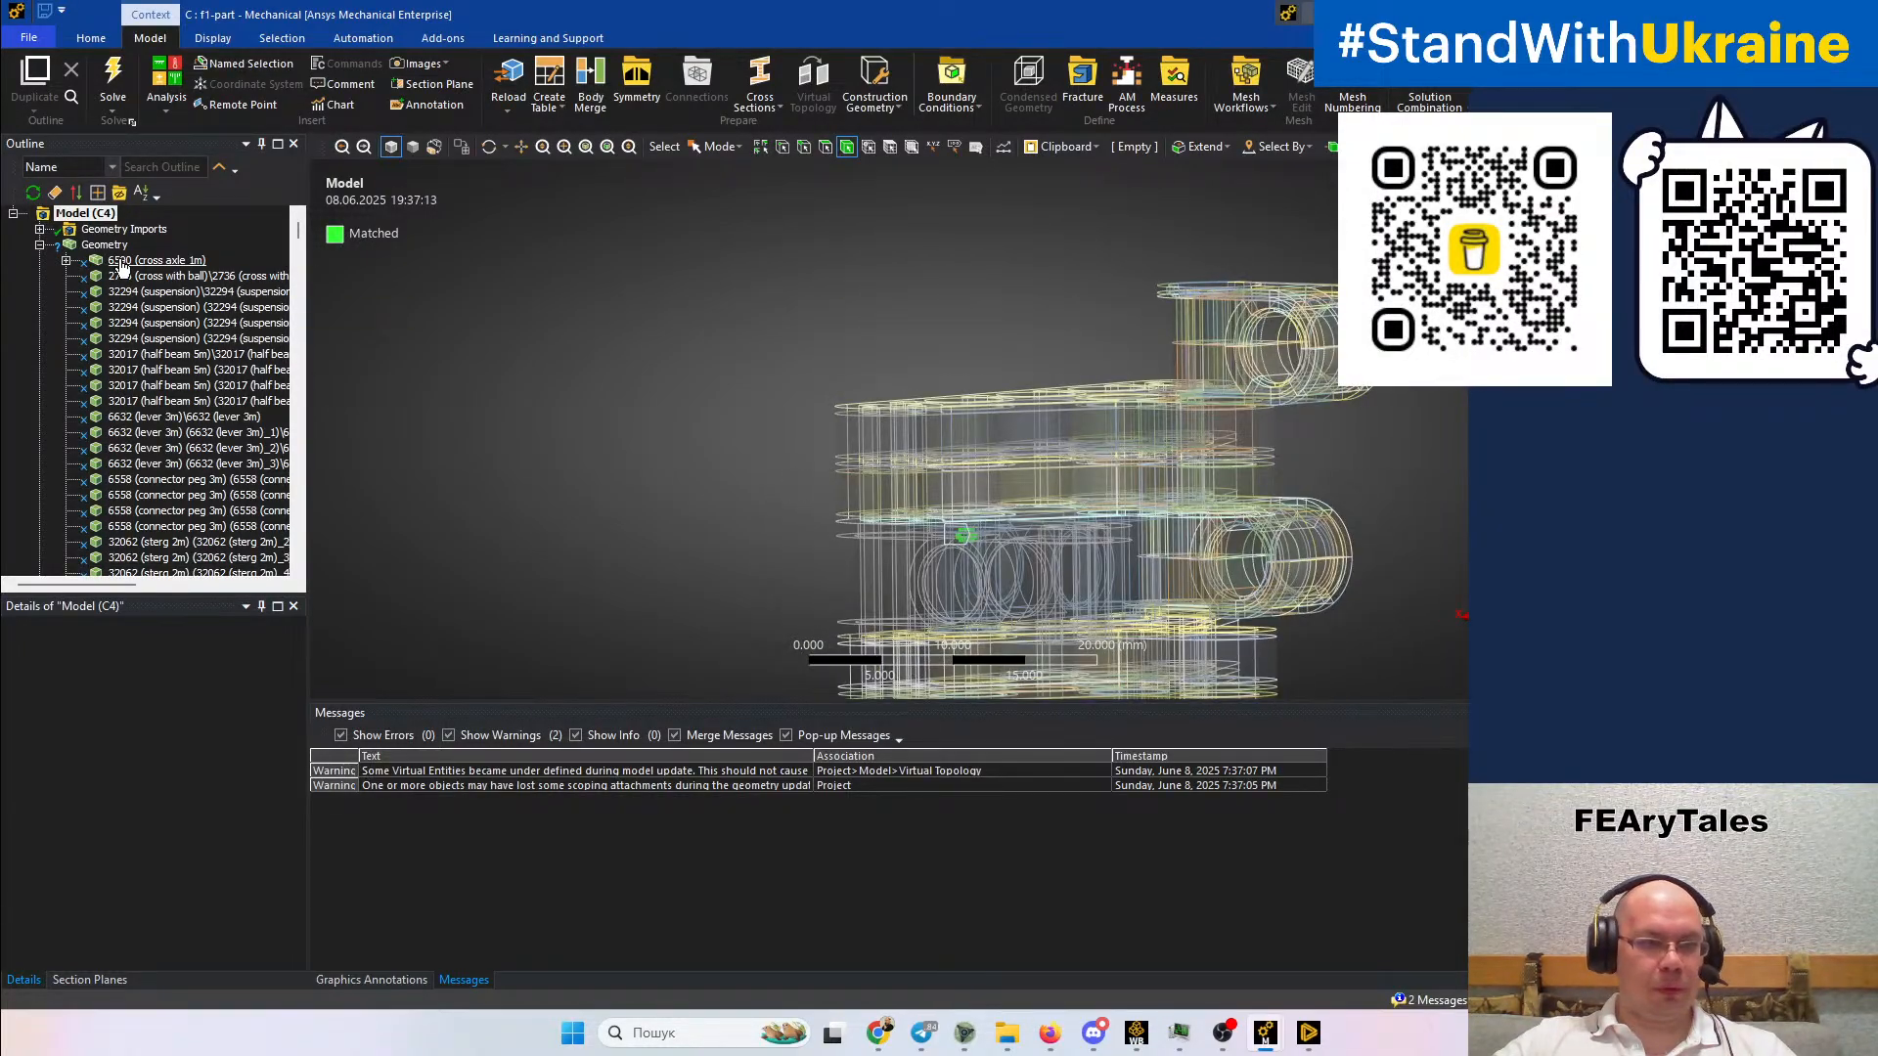
pyautogui.scroll(-2, 118, 335)
pyautogui.scroll(-4, 118, 334)
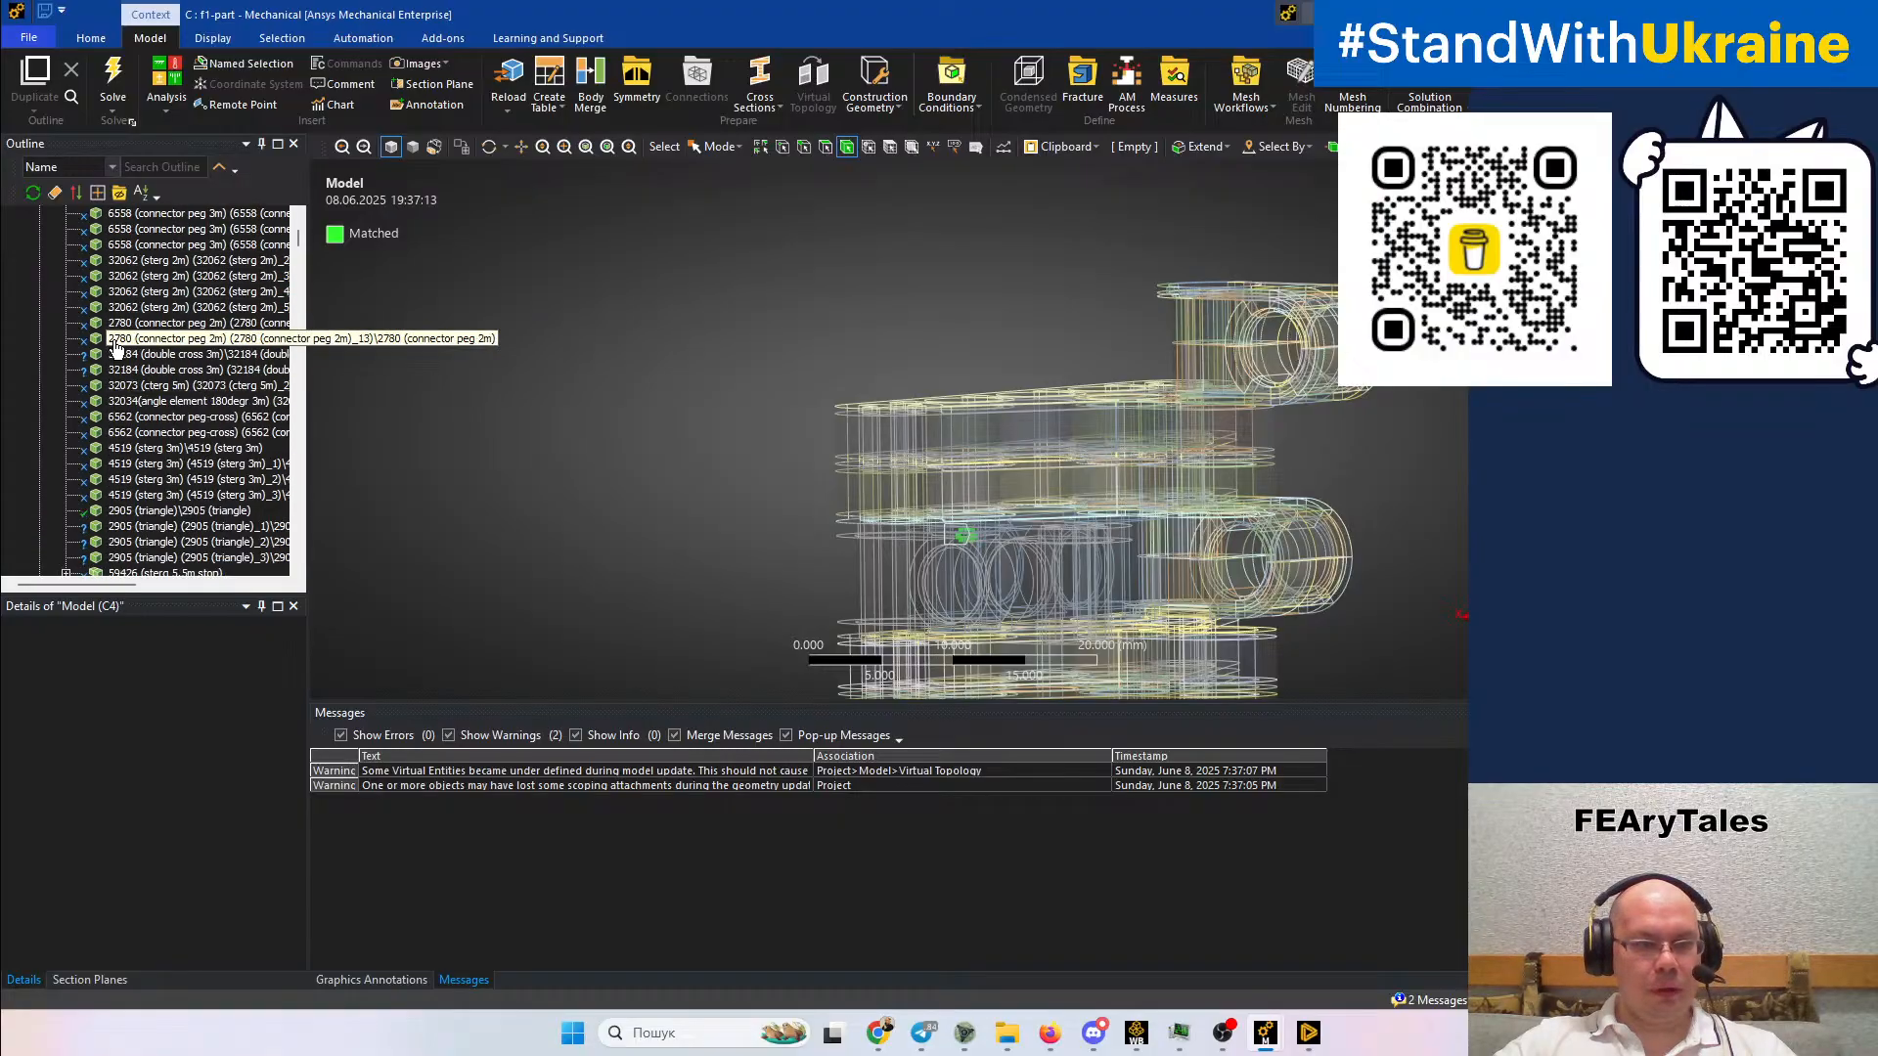
pyautogui.scroll(5, 95, 313)
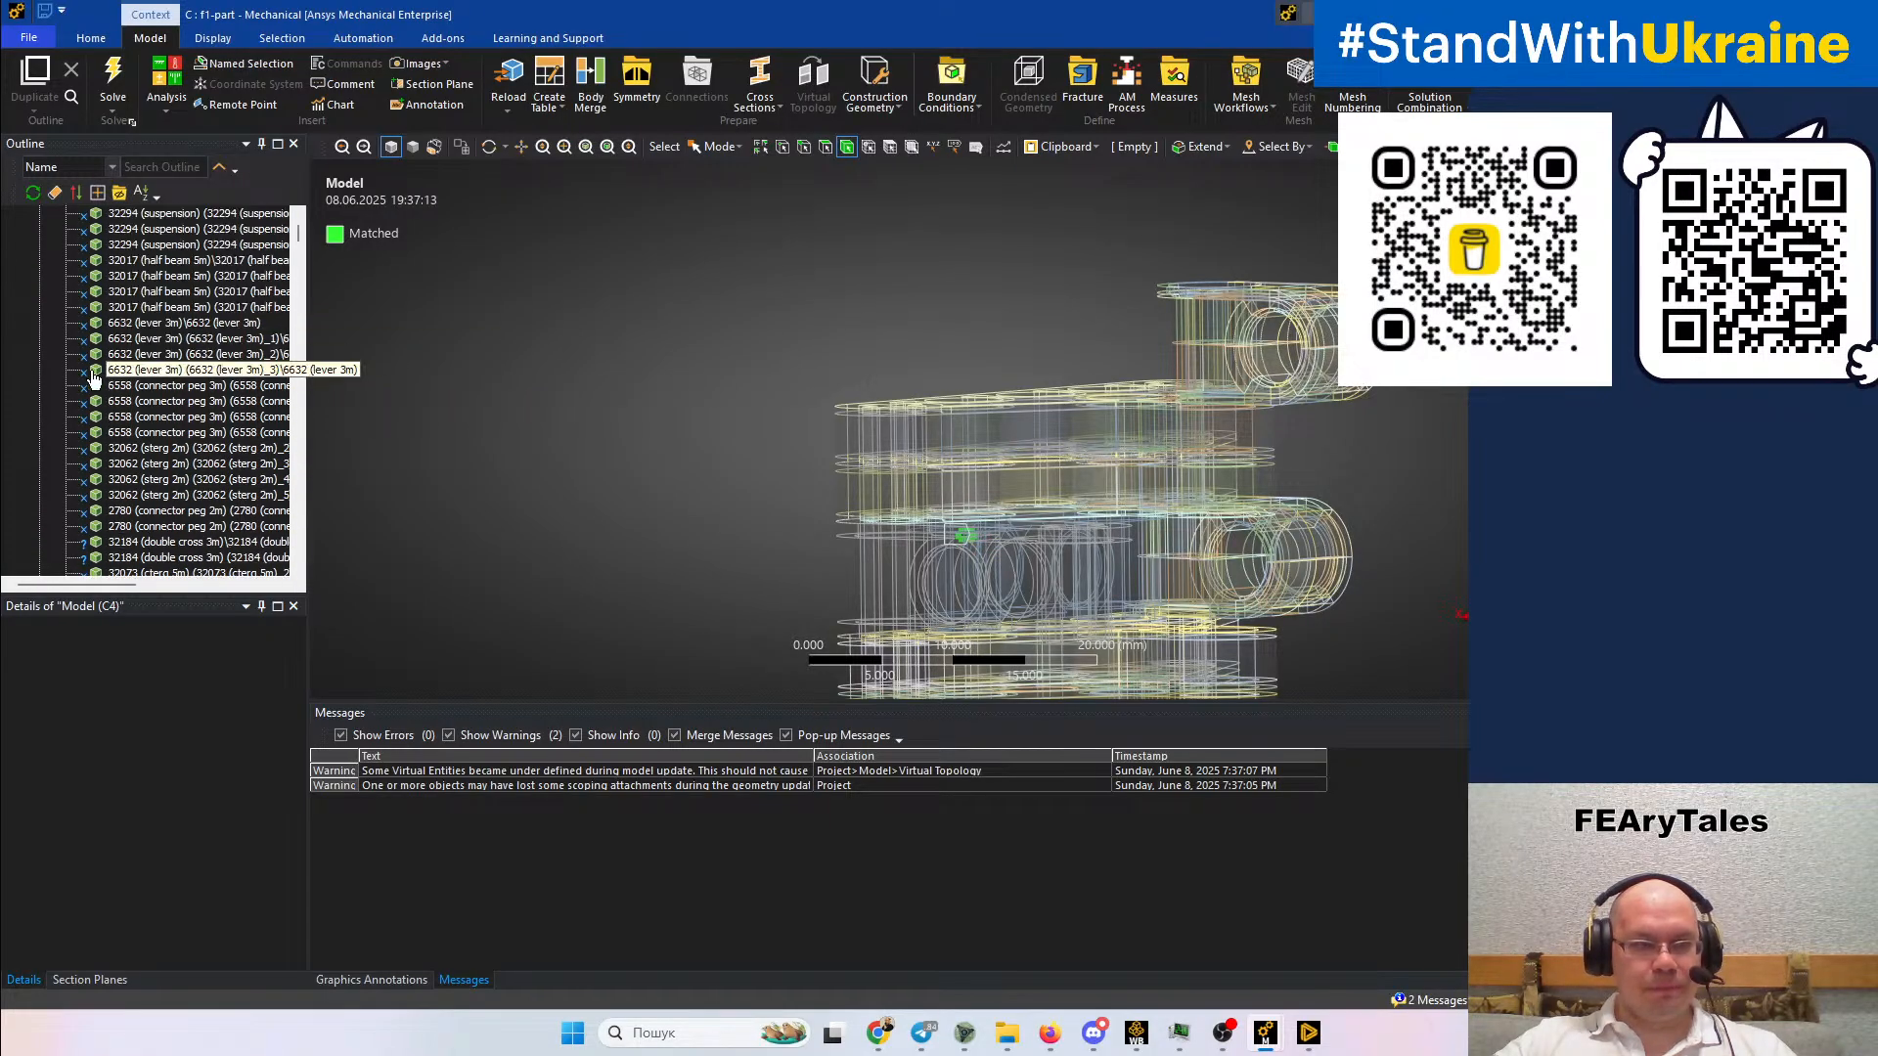
pyautogui.scroll(2, 95, 313)
pyautogui.click(103, 259)
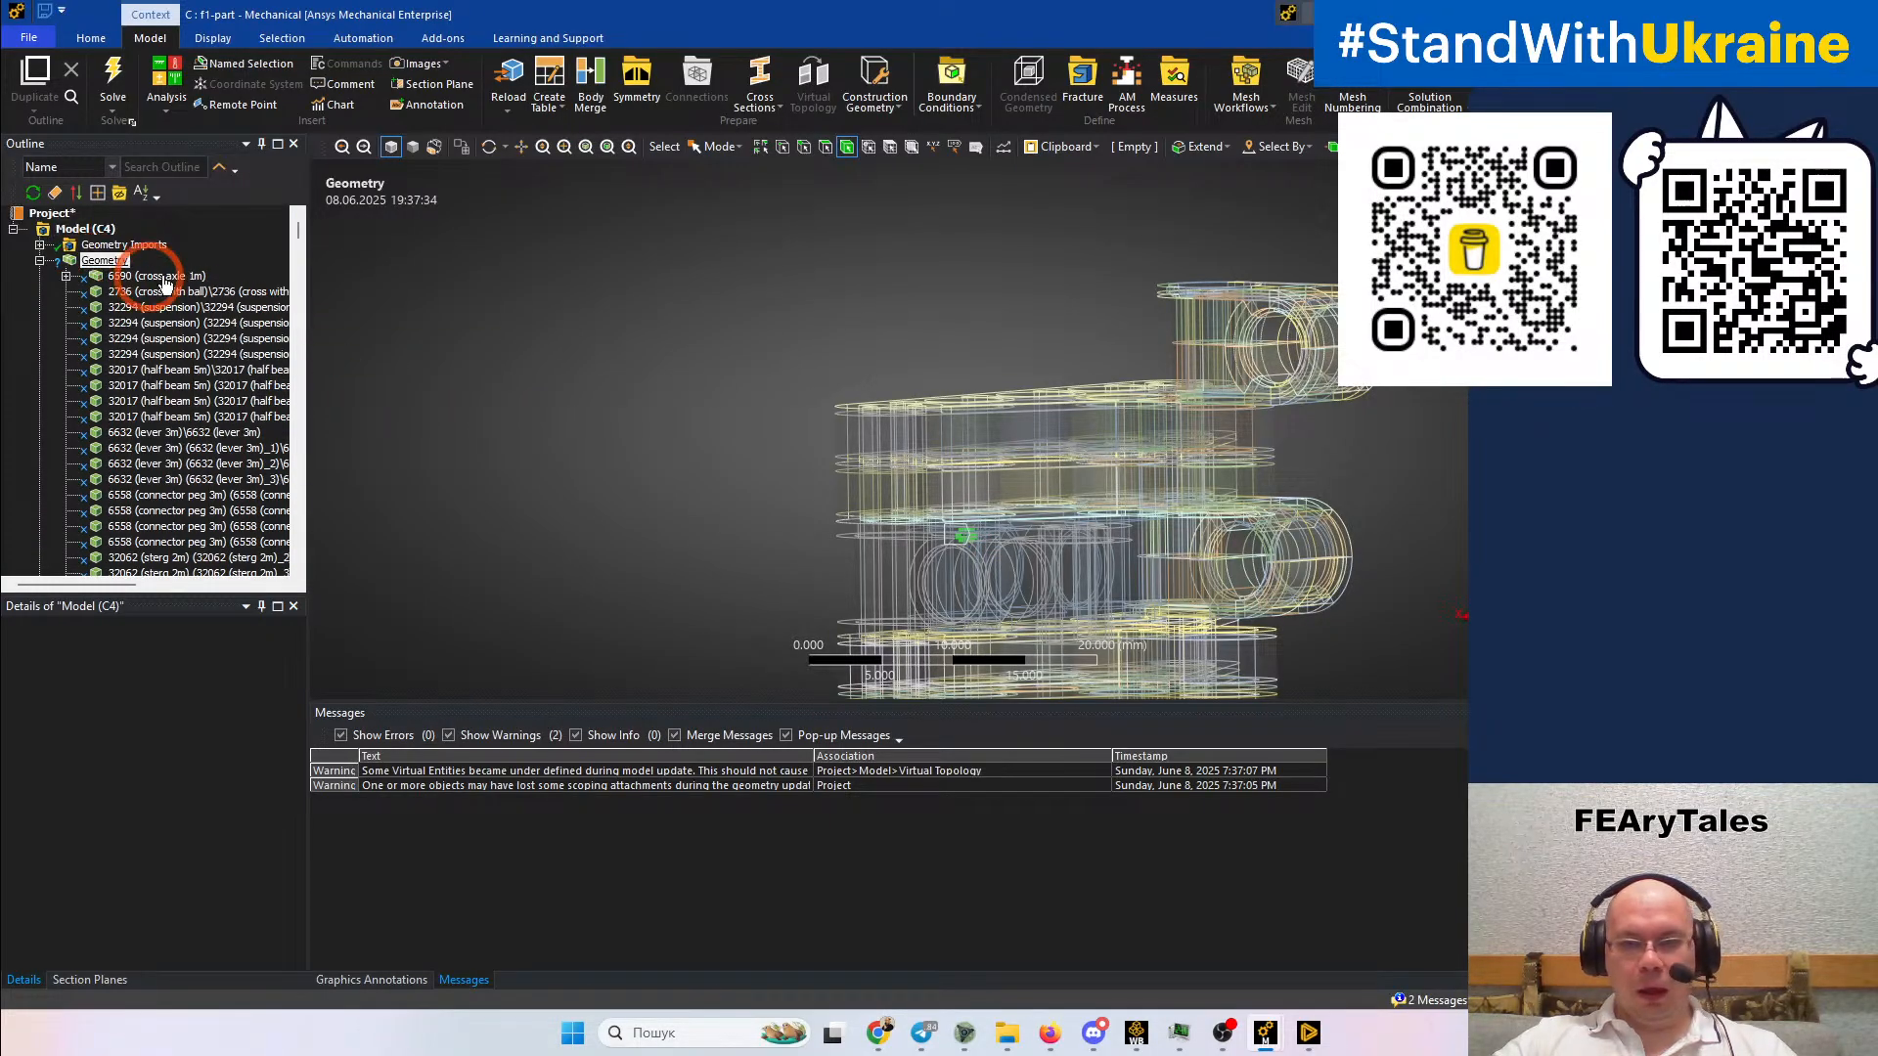
pyautogui.click(644, 301)
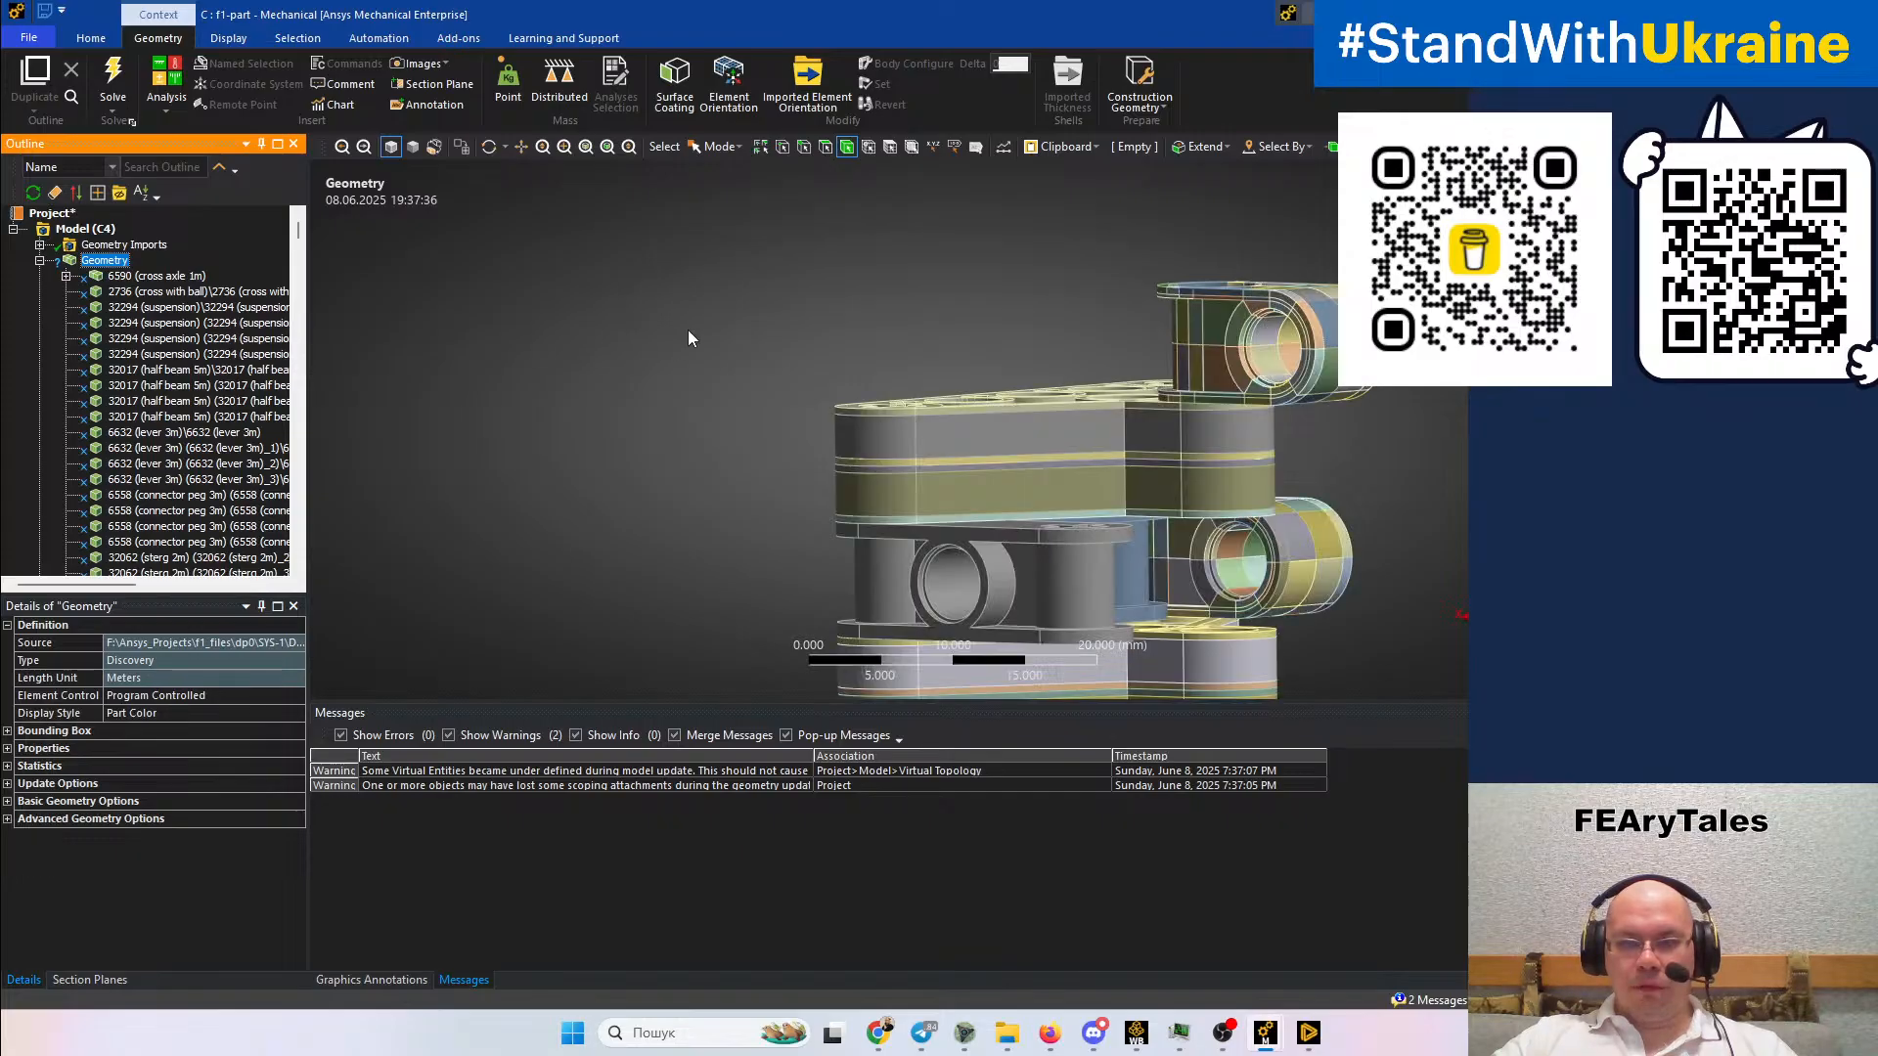
pyautogui.moveTo(982, 365); pyautogui.dragTo(977, 301, button='middle')
pyautogui.keyDown('ctrl'); pyautogui.moveTo(972, 419); pyautogui.dragTo(977, 326, button='middle'); pyautogui.keyUp('ctrl')
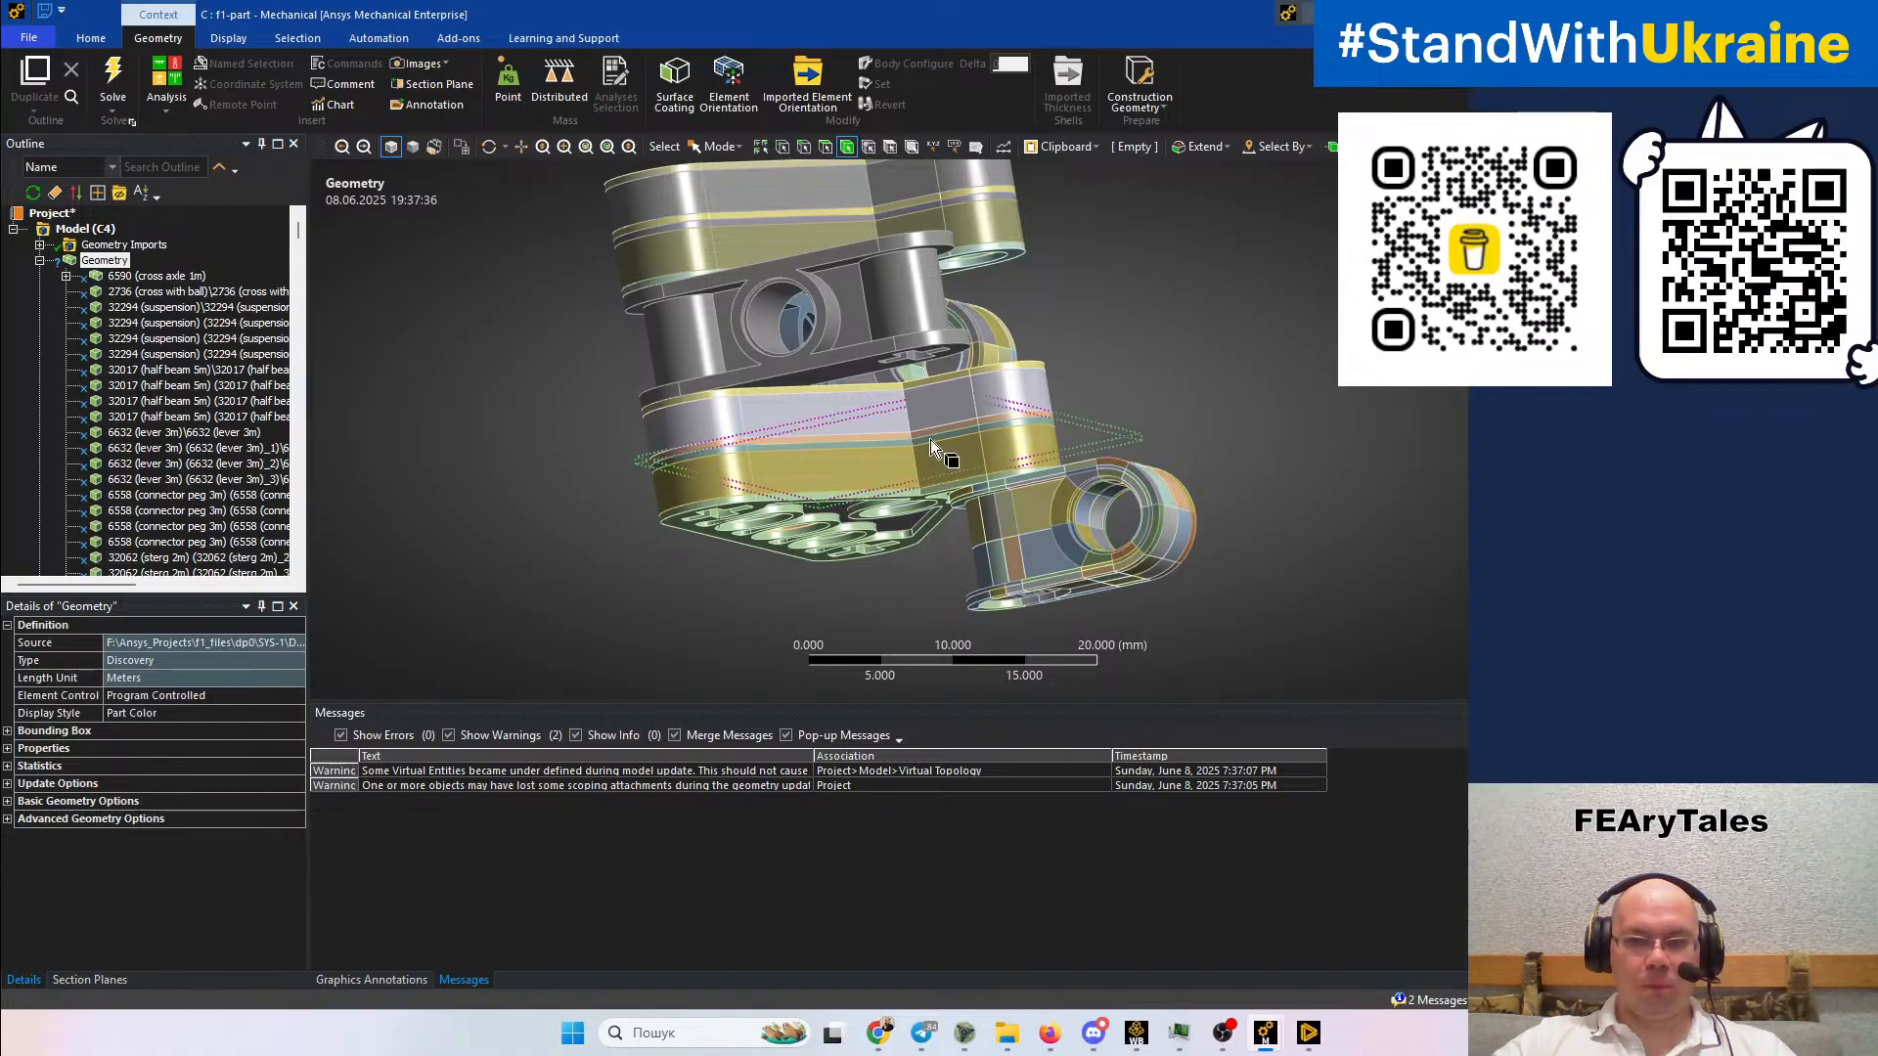
pyautogui.click(1035, 505)
pyautogui.scroll(-10, 186, 431)
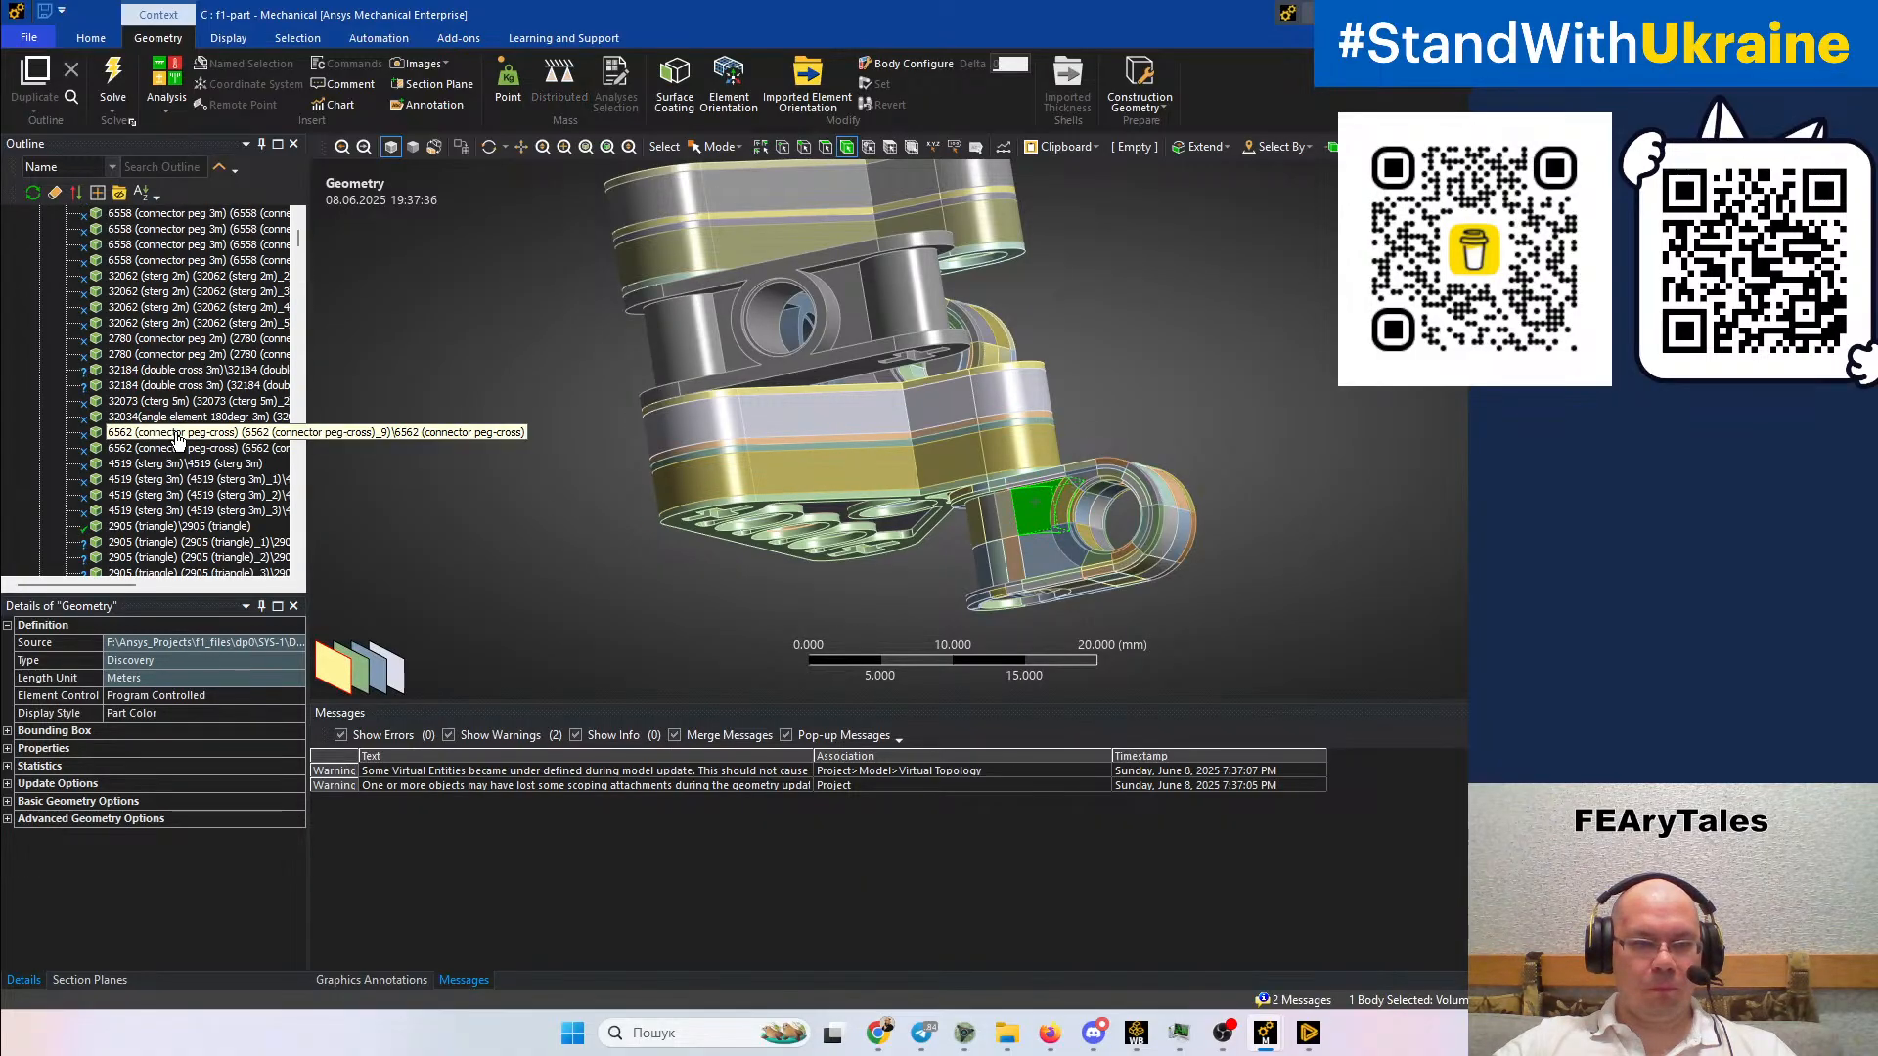
pyautogui.click(172, 354)
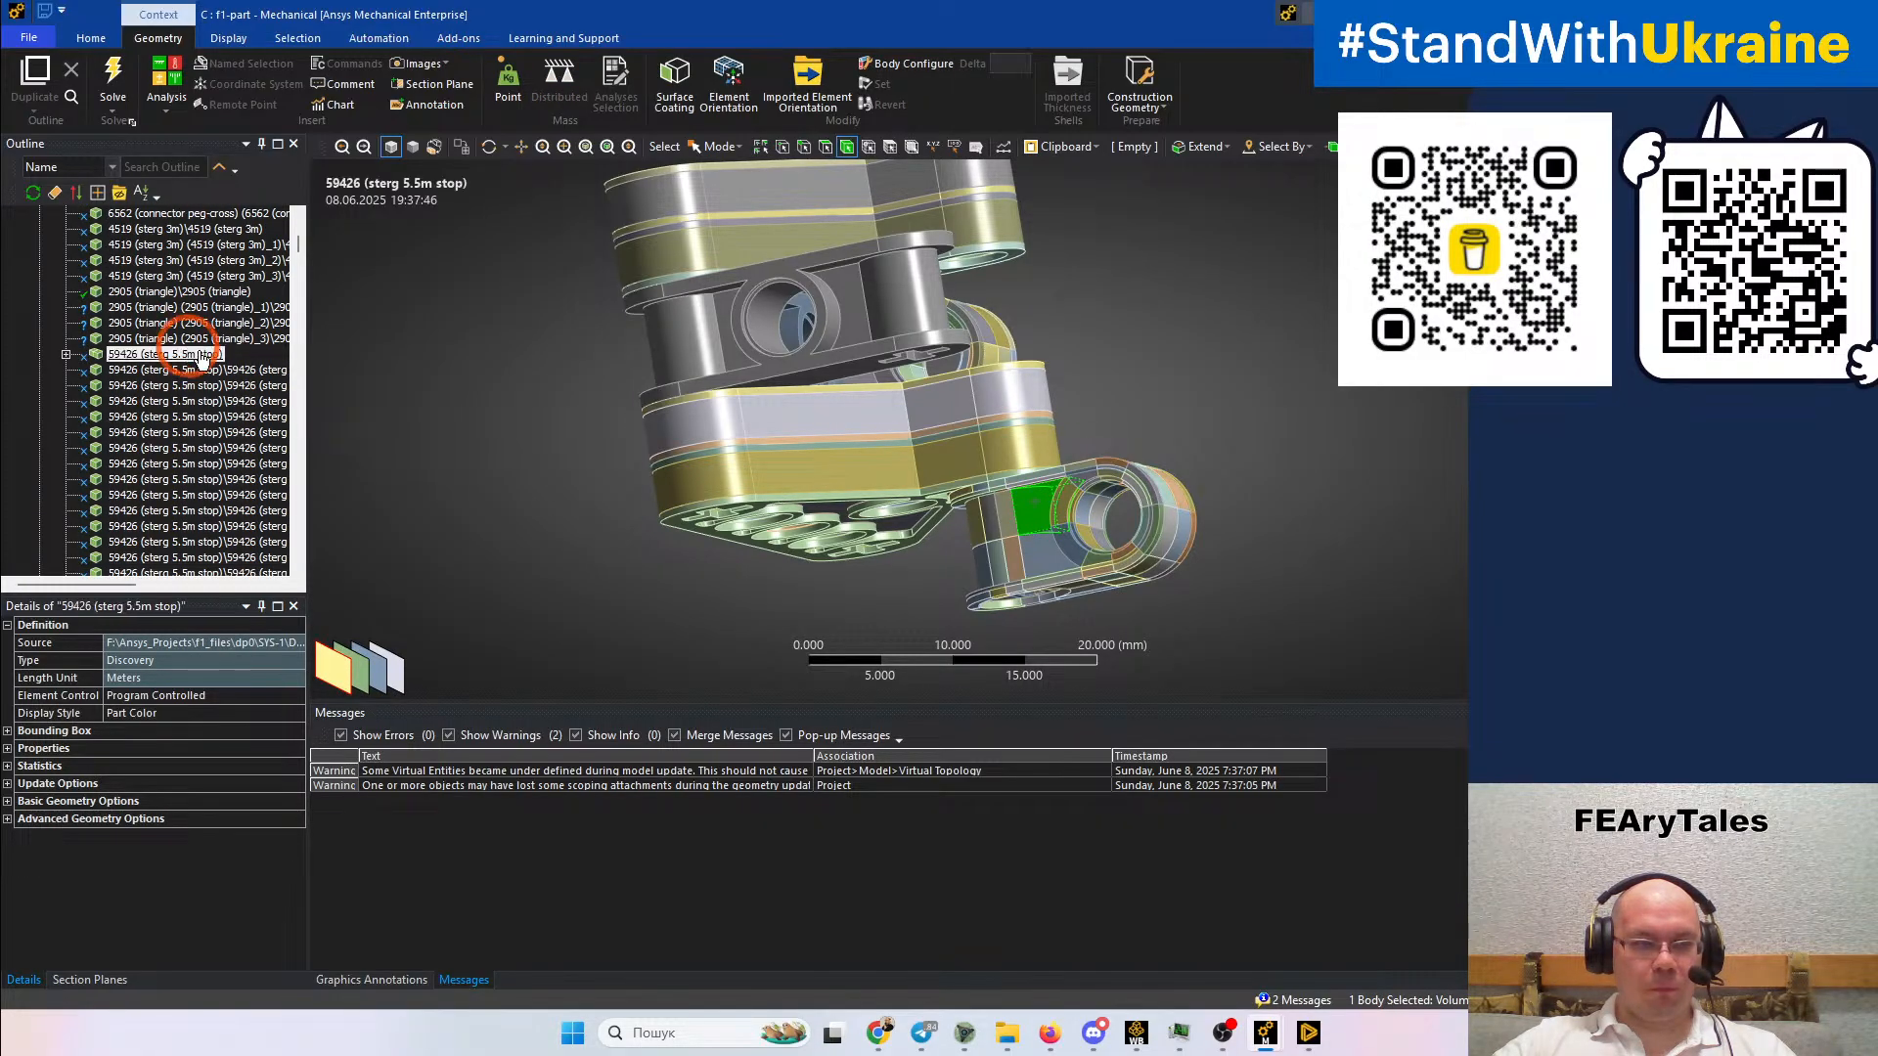
# Isolate the lowest triangle by box-selecting its bodies in a side view, hiding them and inverting the visibility
pyautogui.moveTo(1077, 532); pyautogui.dragTo(1154, 565, button='middle')
pyautogui.scroll(-4, 264, 503)
pyautogui.moveTo(1040, 546); pyautogui.dragTo(1074, 518, button='middle')
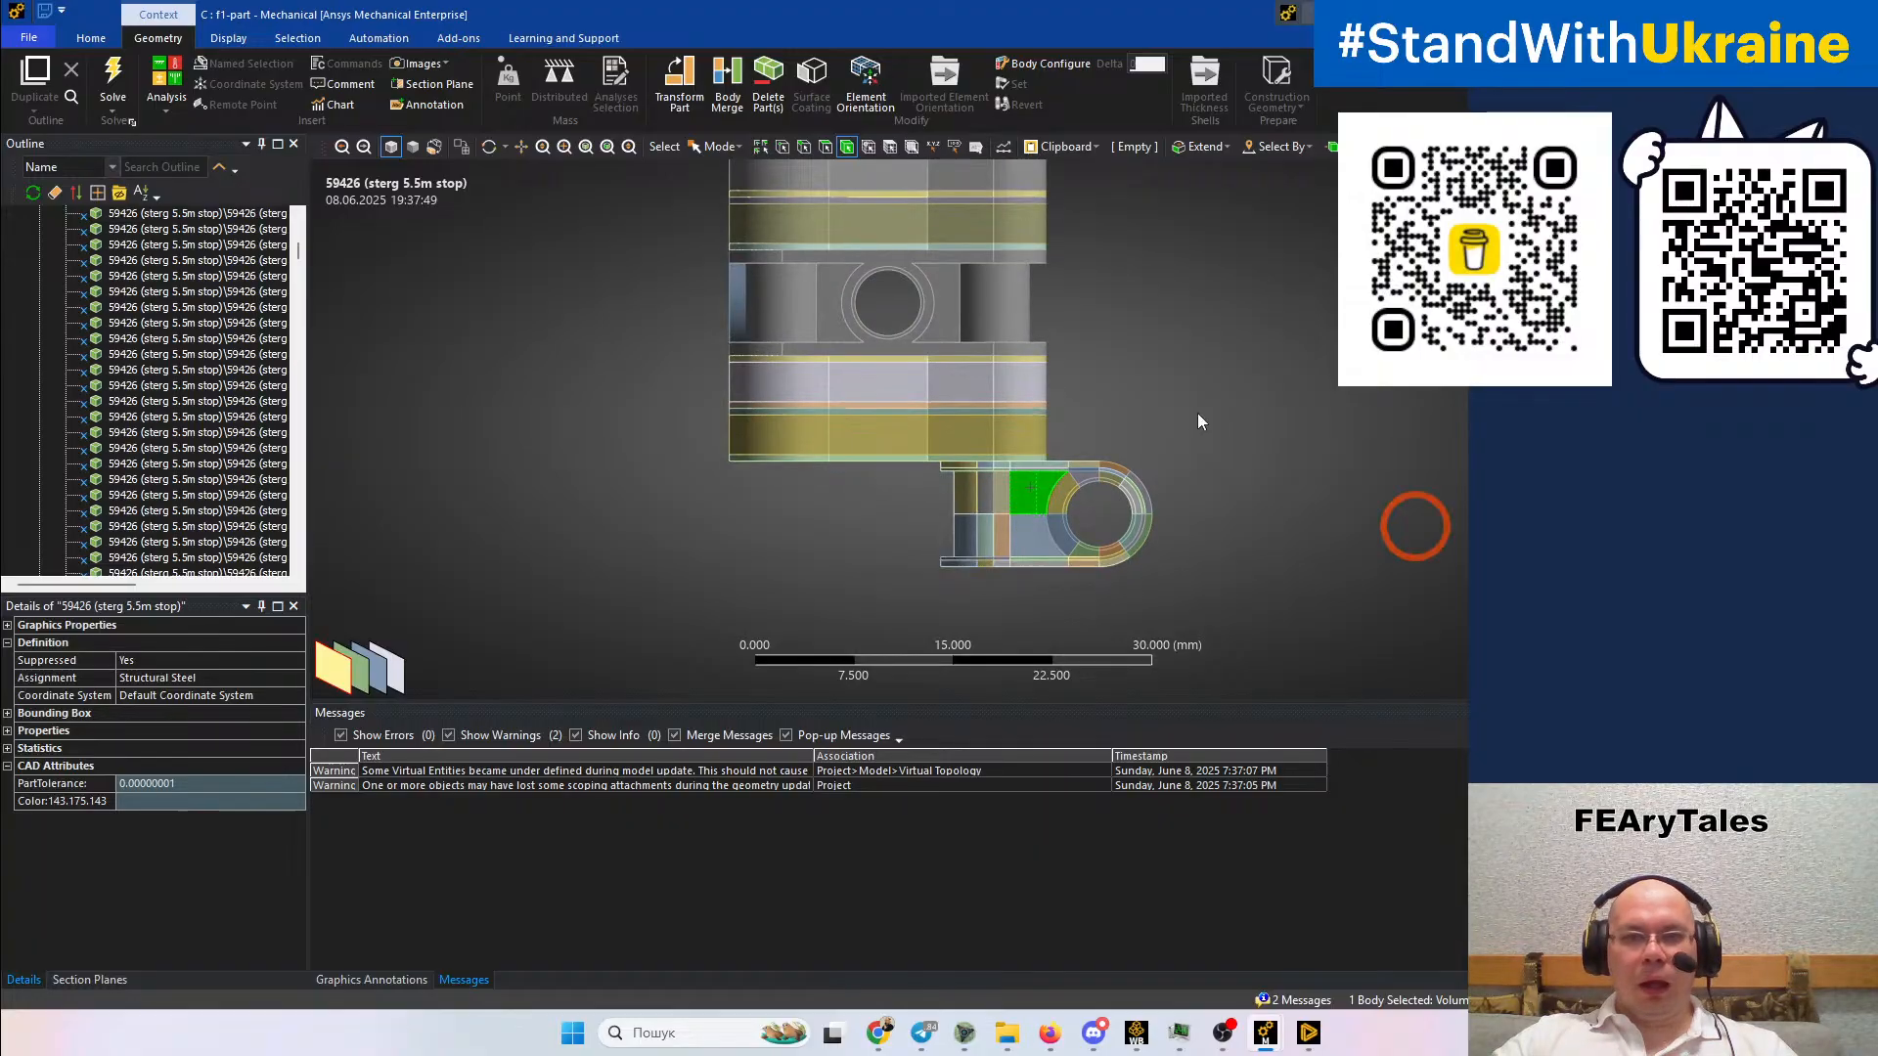
pyautogui.click(720, 147)
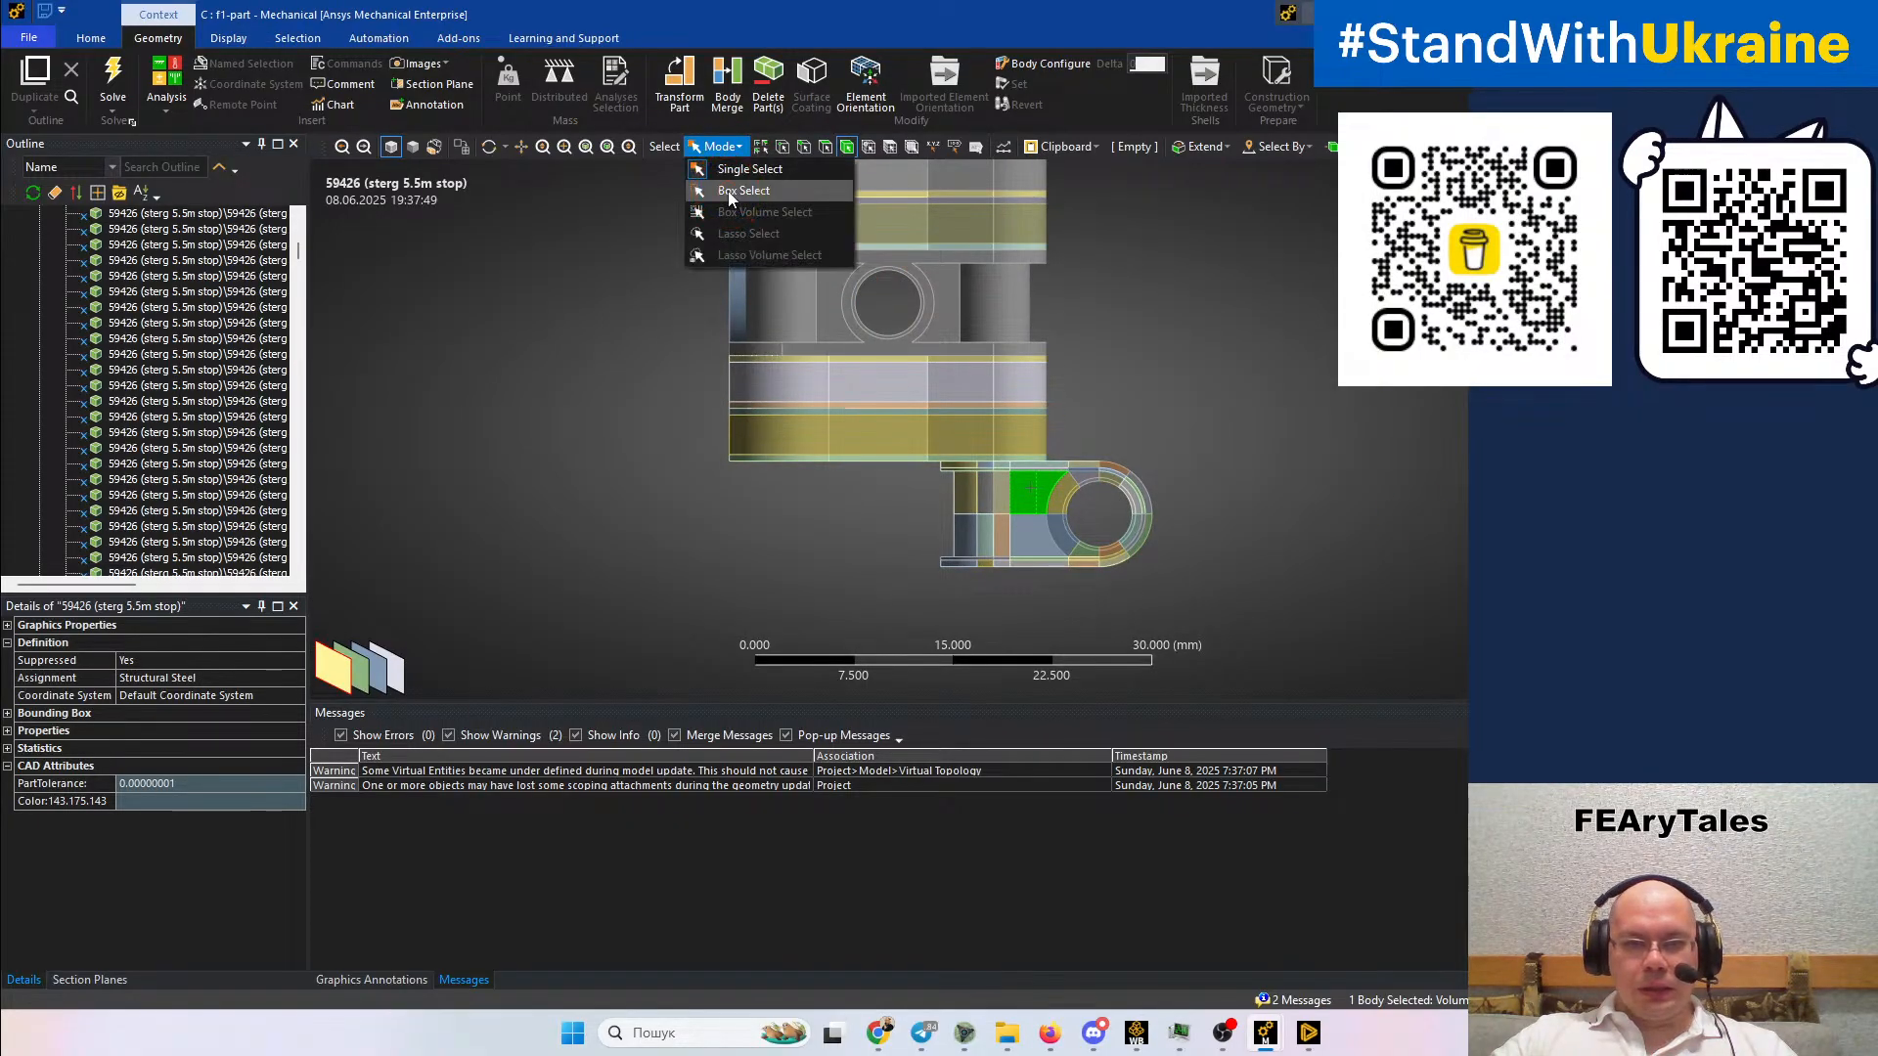
pyautogui.click(730, 192)
pyautogui.scroll(4, 769, 513)
pyautogui.keyDown('ctrl'); pyautogui.moveTo(769, 513); pyautogui.dragTo(943, 470, button='middle'); pyautogui.keyUp('ctrl')
pyautogui.moveTo(689, 358); pyautogui.dragTo(1414, 479)
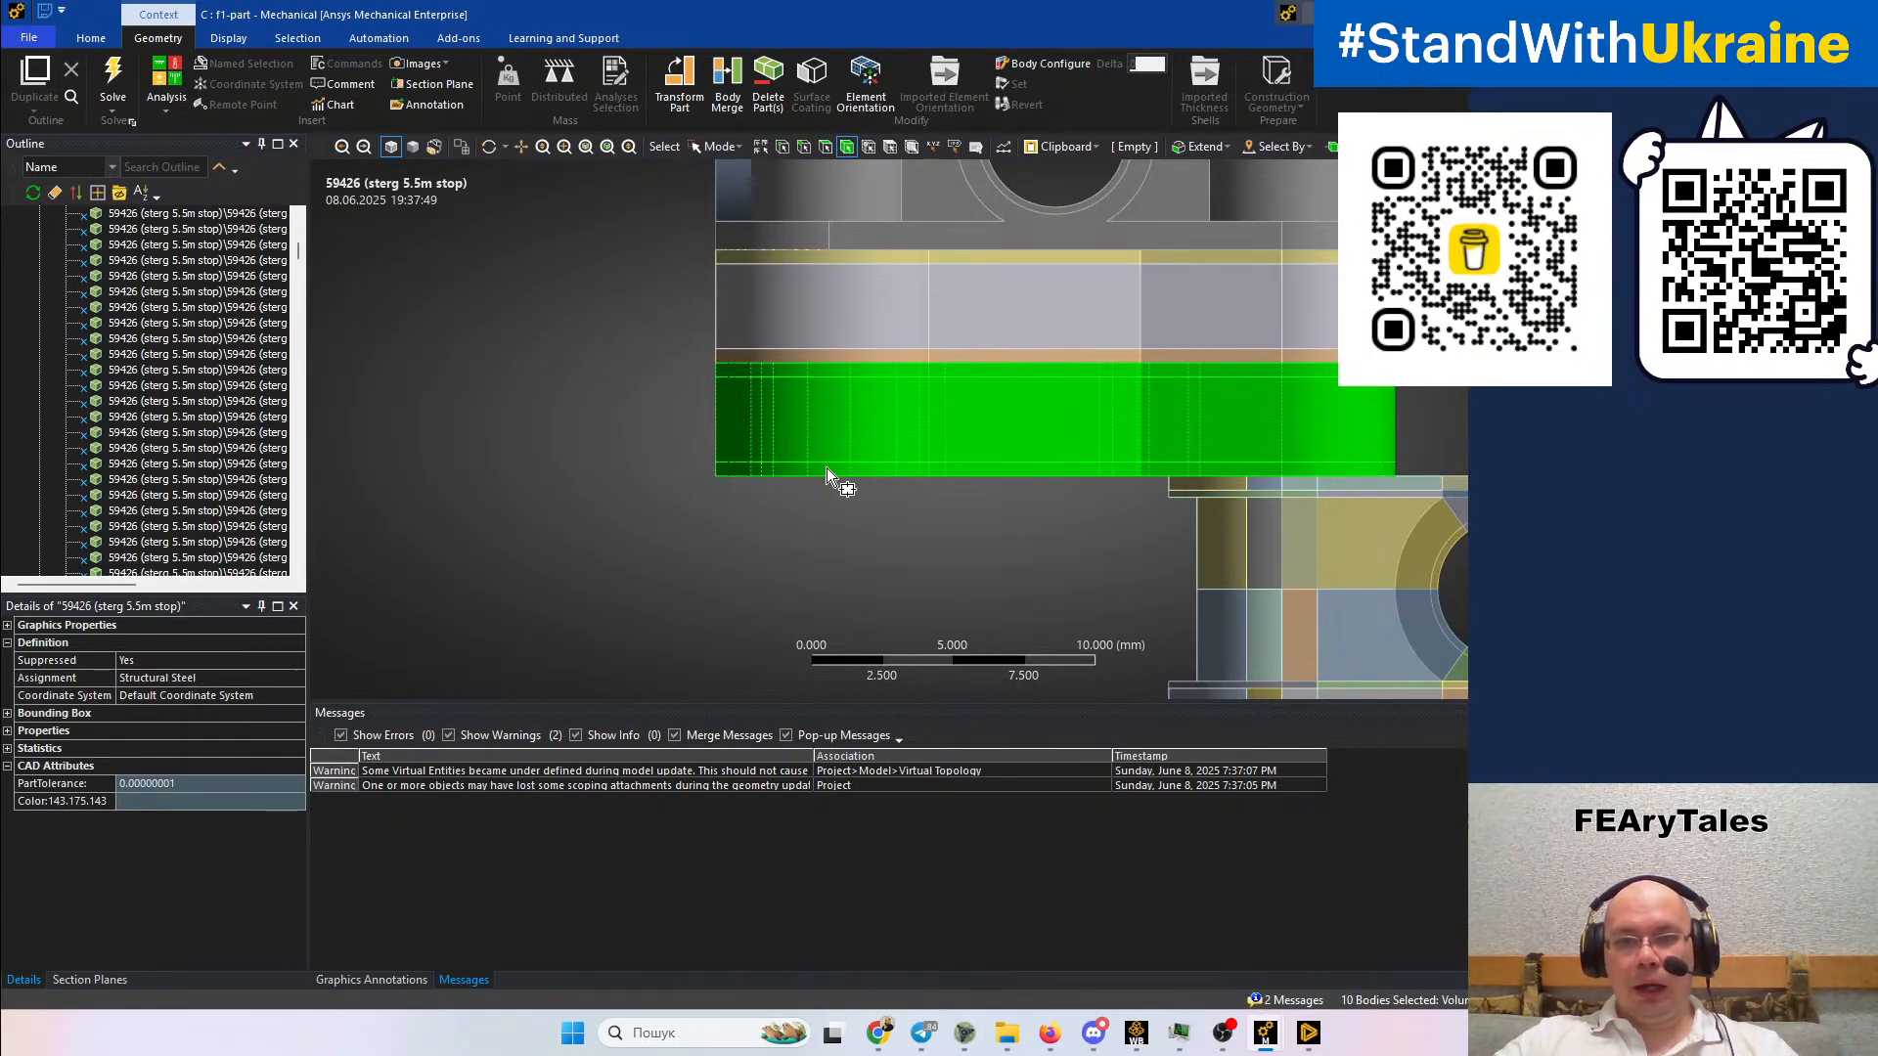
pyautogui.rightClick(641, 456)
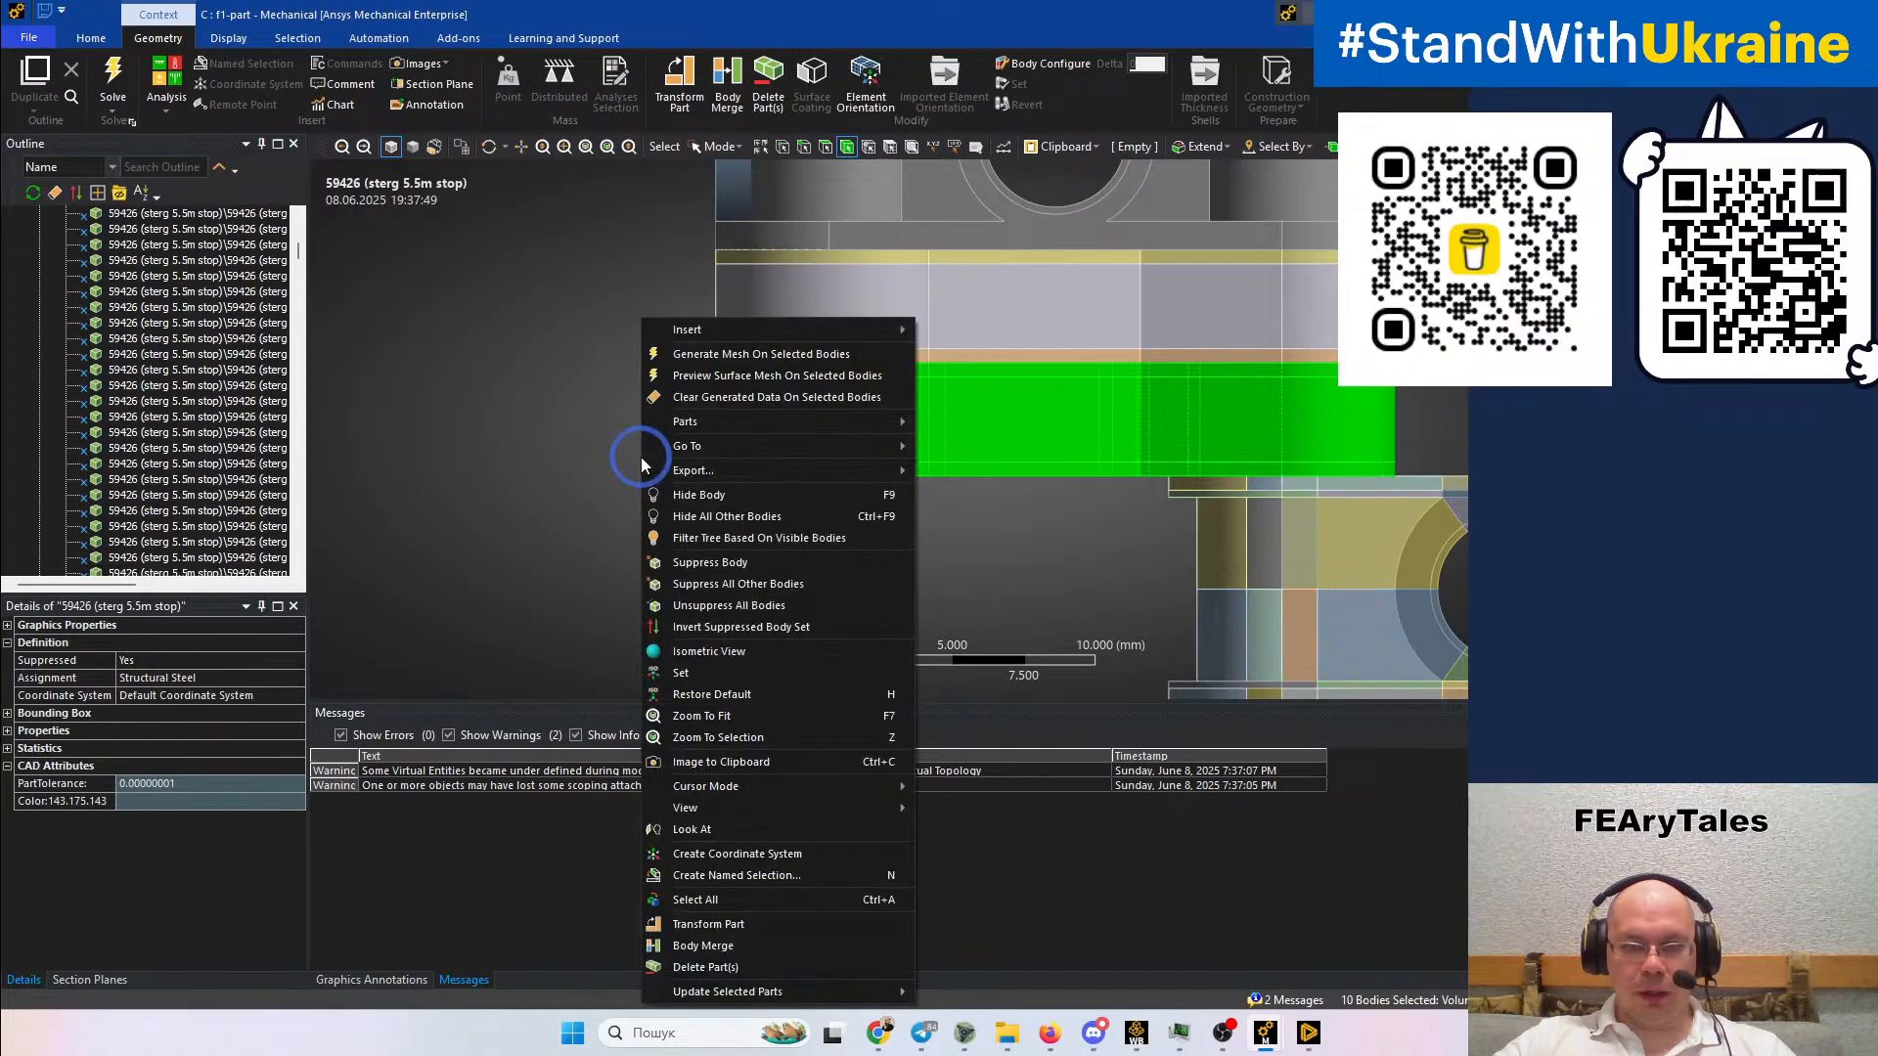
pyautogui.click(743, 499)
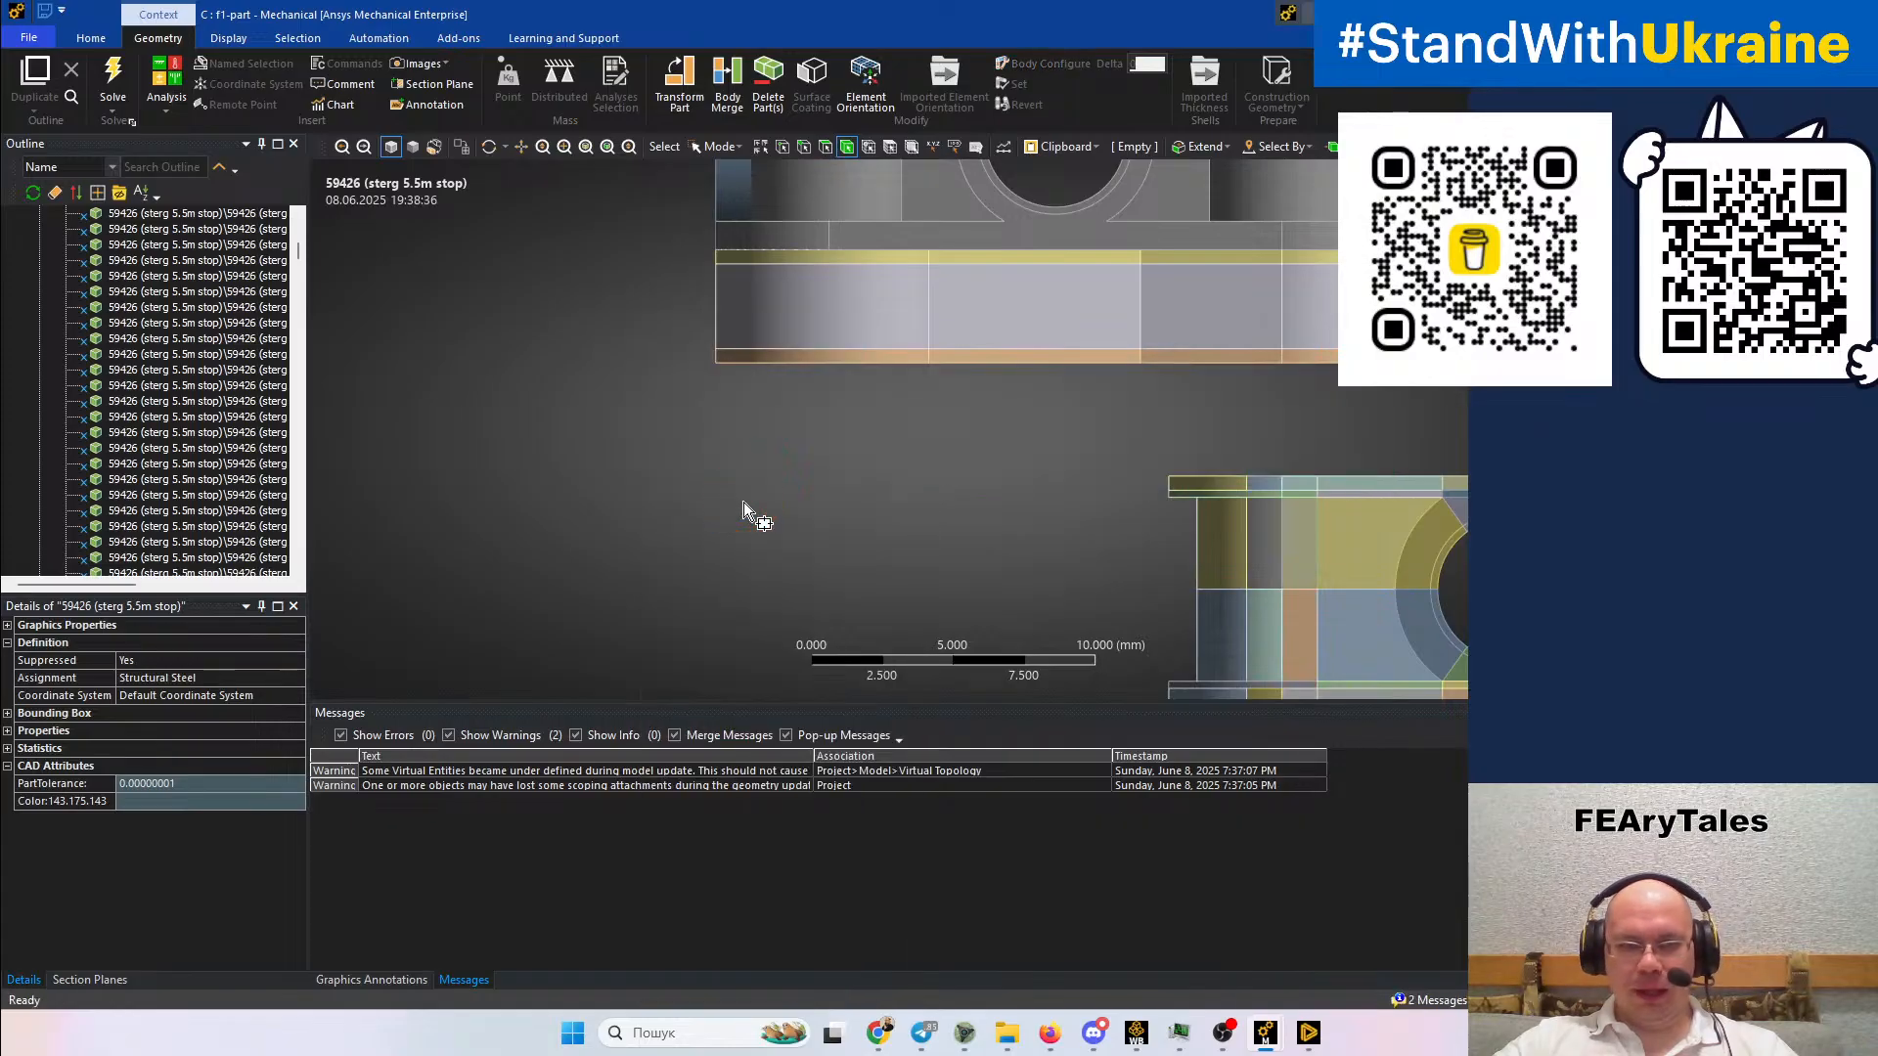
pyautogui.rightClick(743, 501)
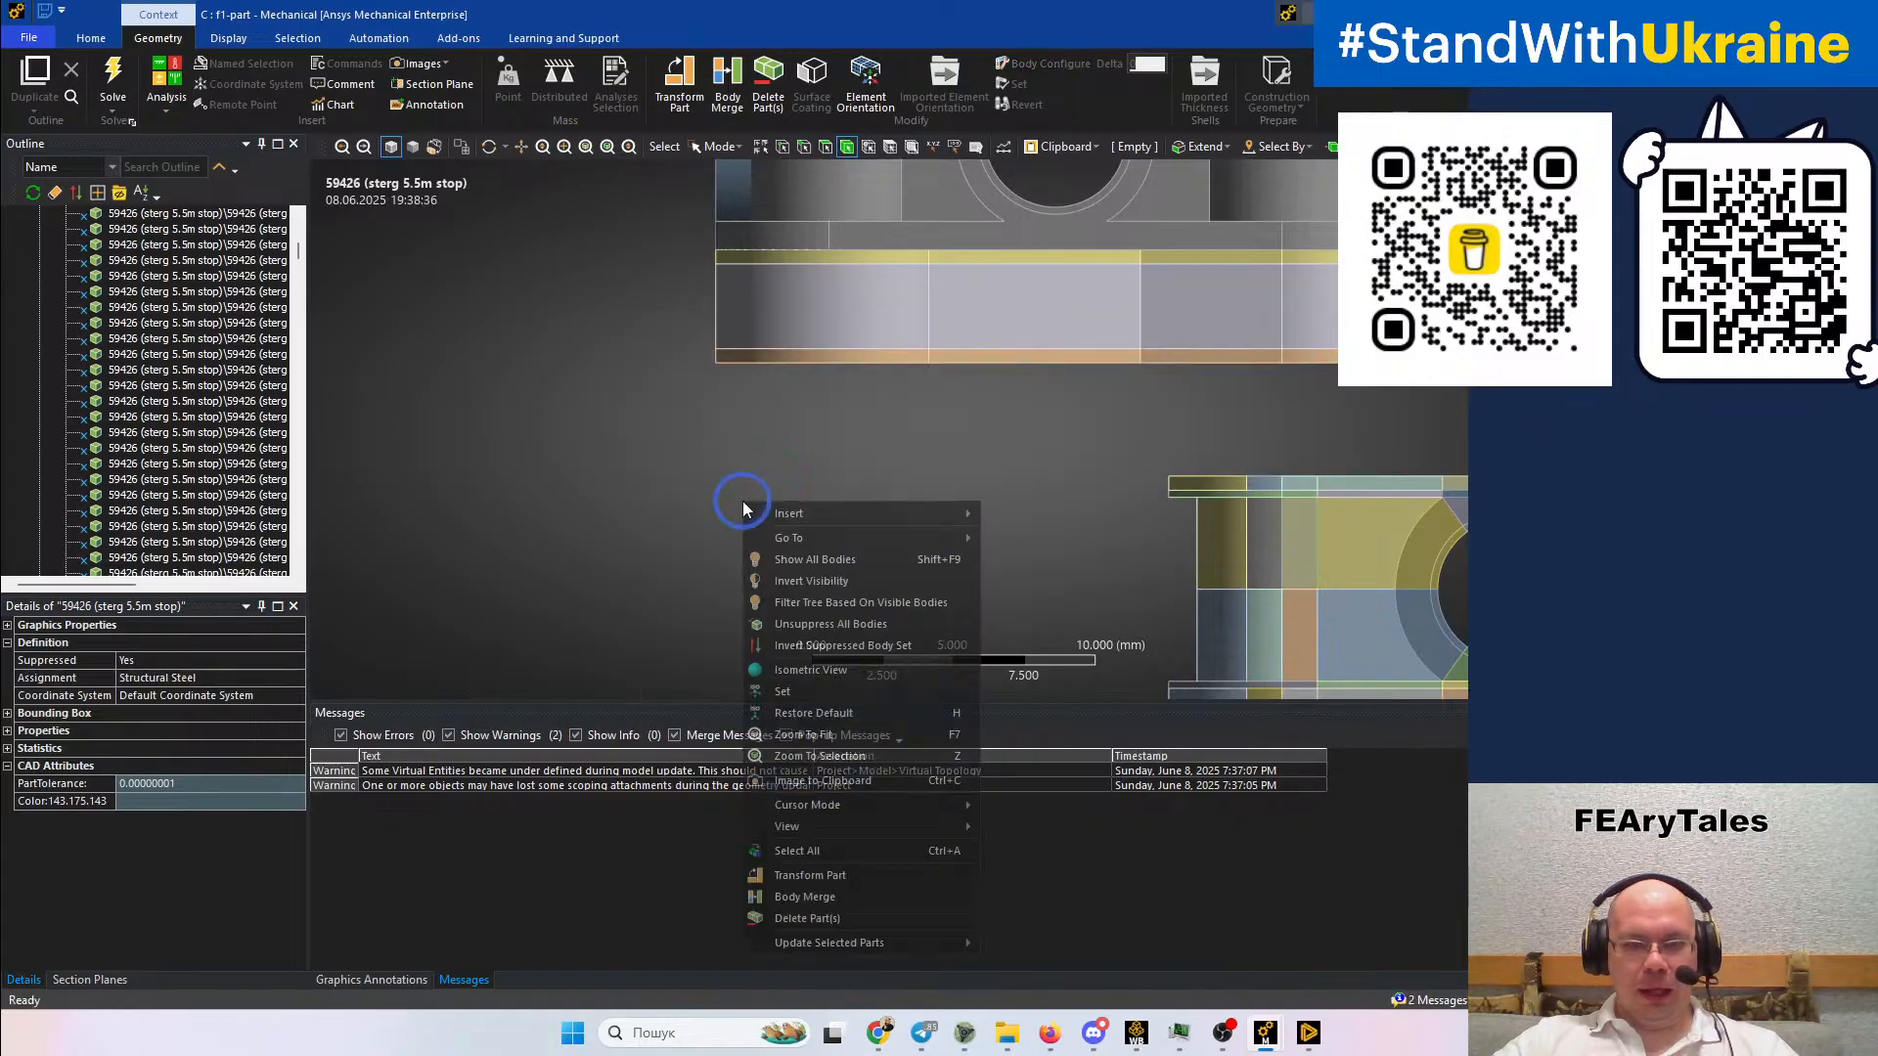
pyautogui.click(843, 587)
# Box-select all bodies of the isolated triangle and suppress all other bodies in the model
pyautogui.moveTo(798, 538); pyautogui.dragTo(1051, 453, button='middle')
pyautogui.scroll(1, 933, 459)
pyautogui.scroll(-2, 933, 459)
pyautogui.moveTo(666, 302); pyautogui.dragTo(1328, 532, button='right')
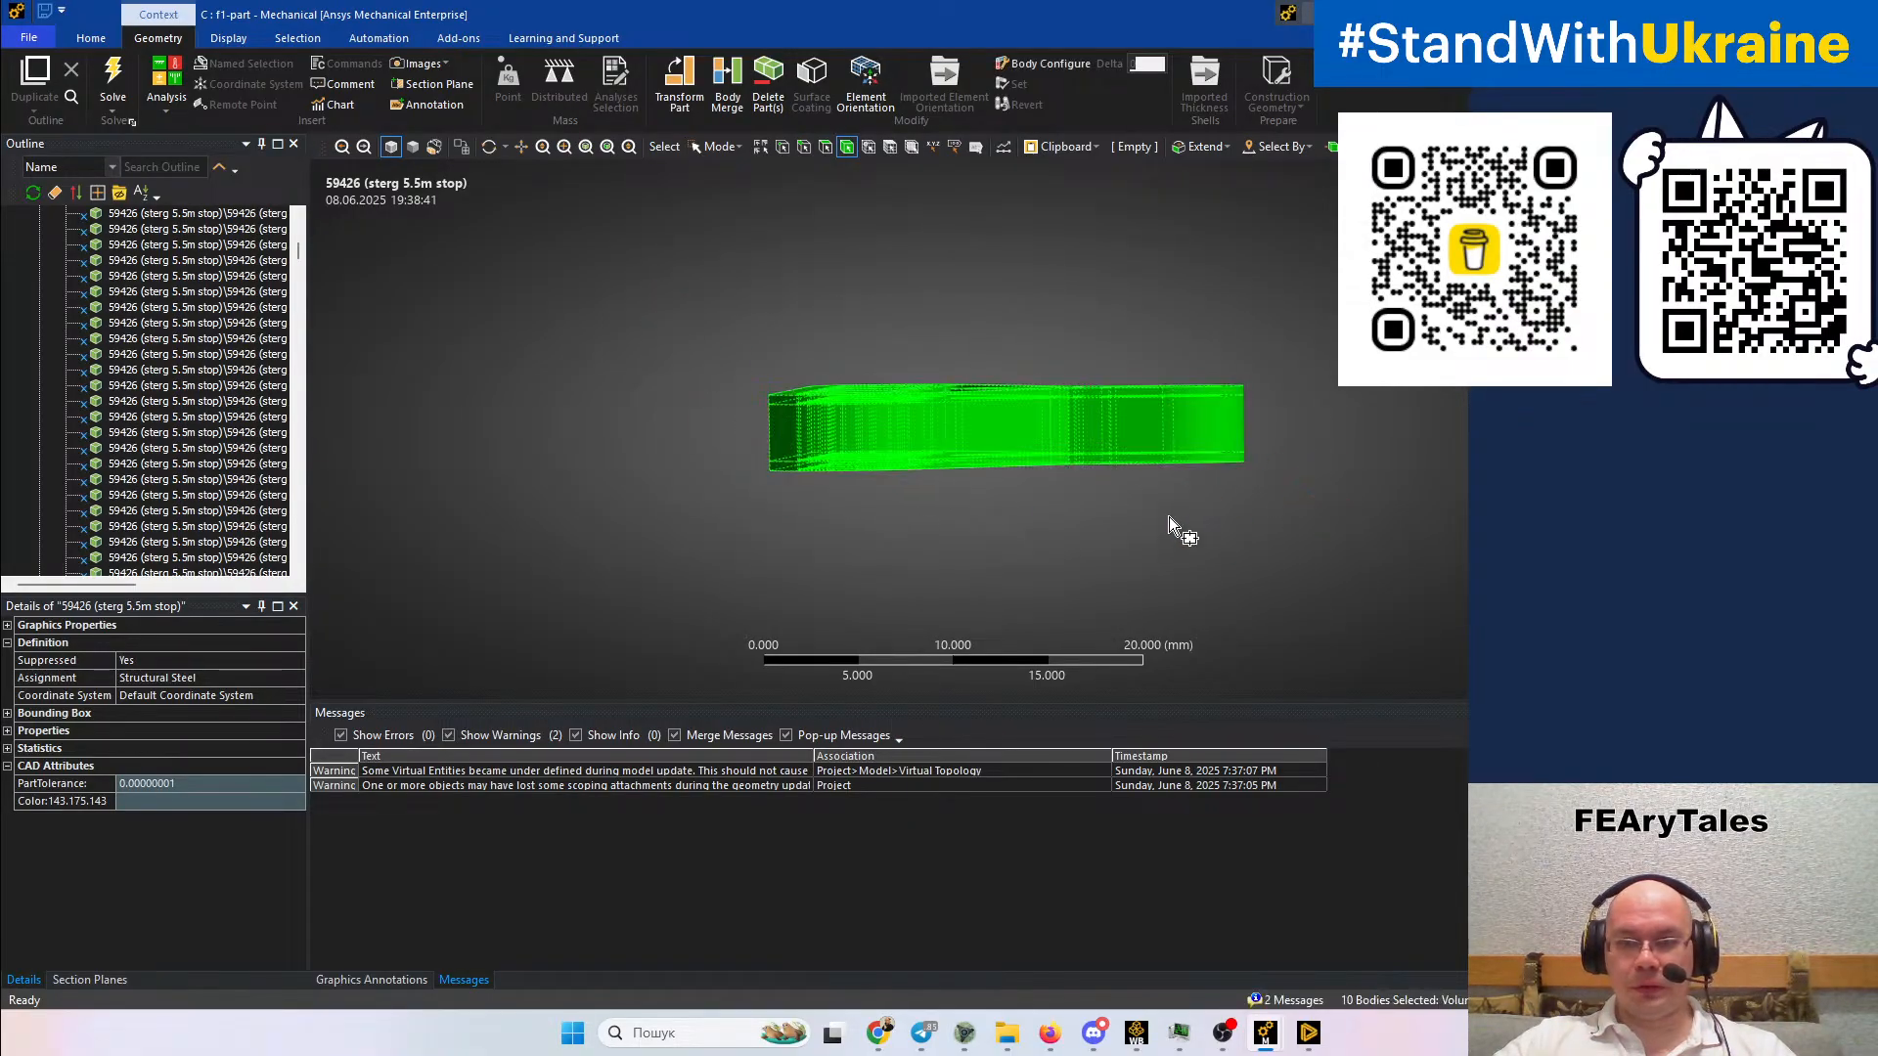
pyautogui.rightClick(1170, 516)
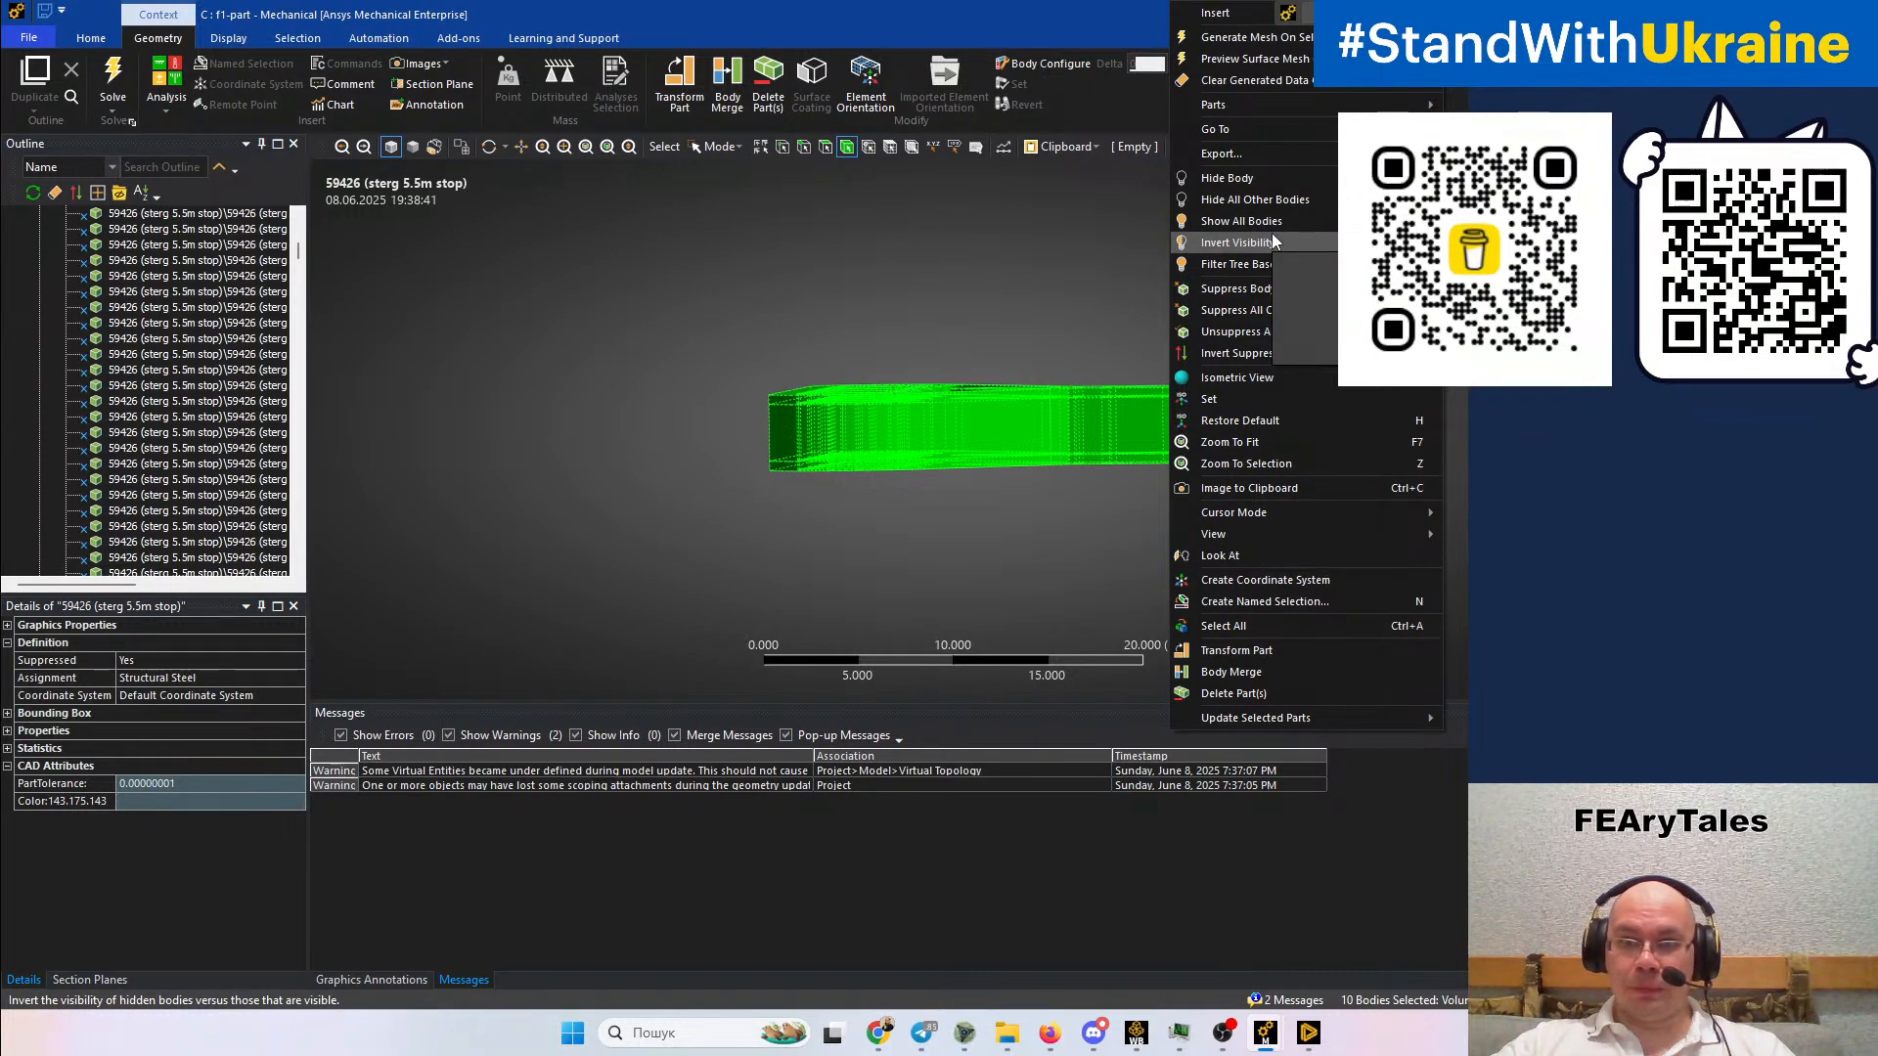
pyautogui.click(1272, 311)
pyautogui.click(524, 437)
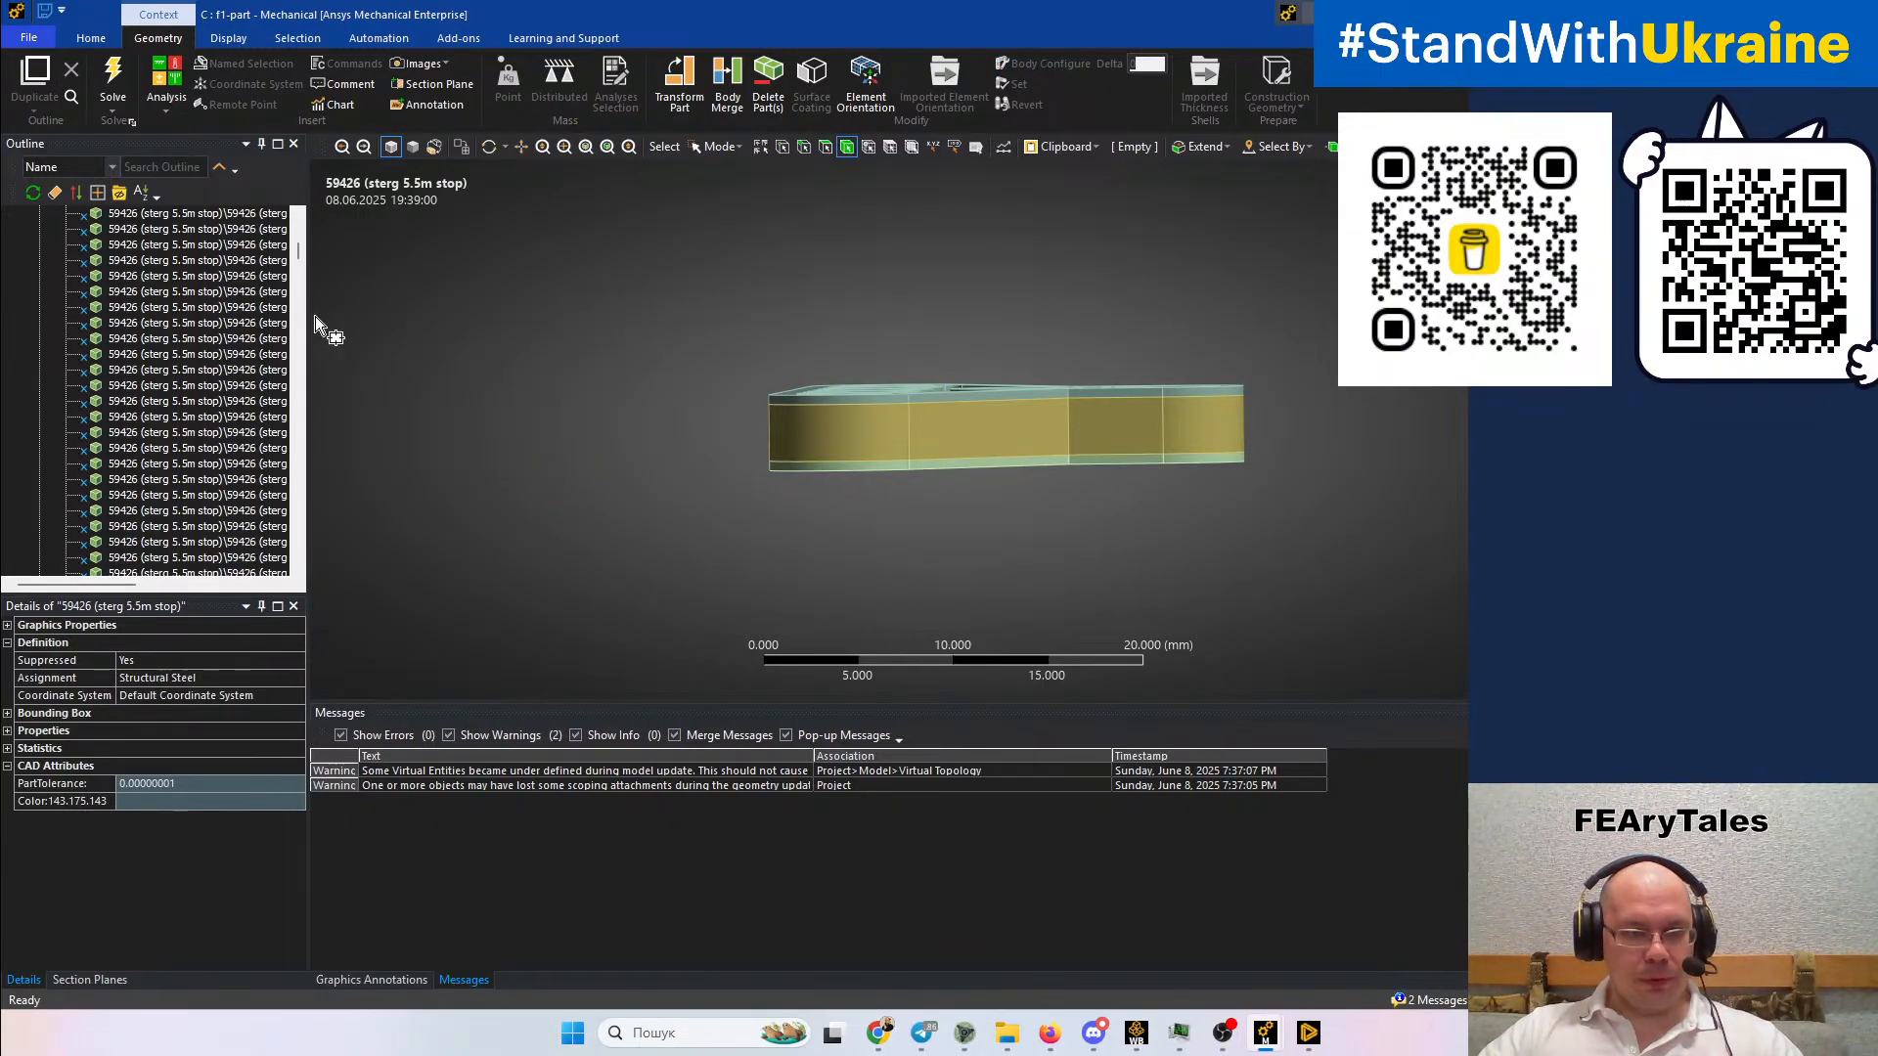
# Inspect the isolated triangle from several angles and look through the outline for its 2905 (triangle) bodies
pyautogui.moveTo(299, 249); pyautogui.dragTo(294, 211)
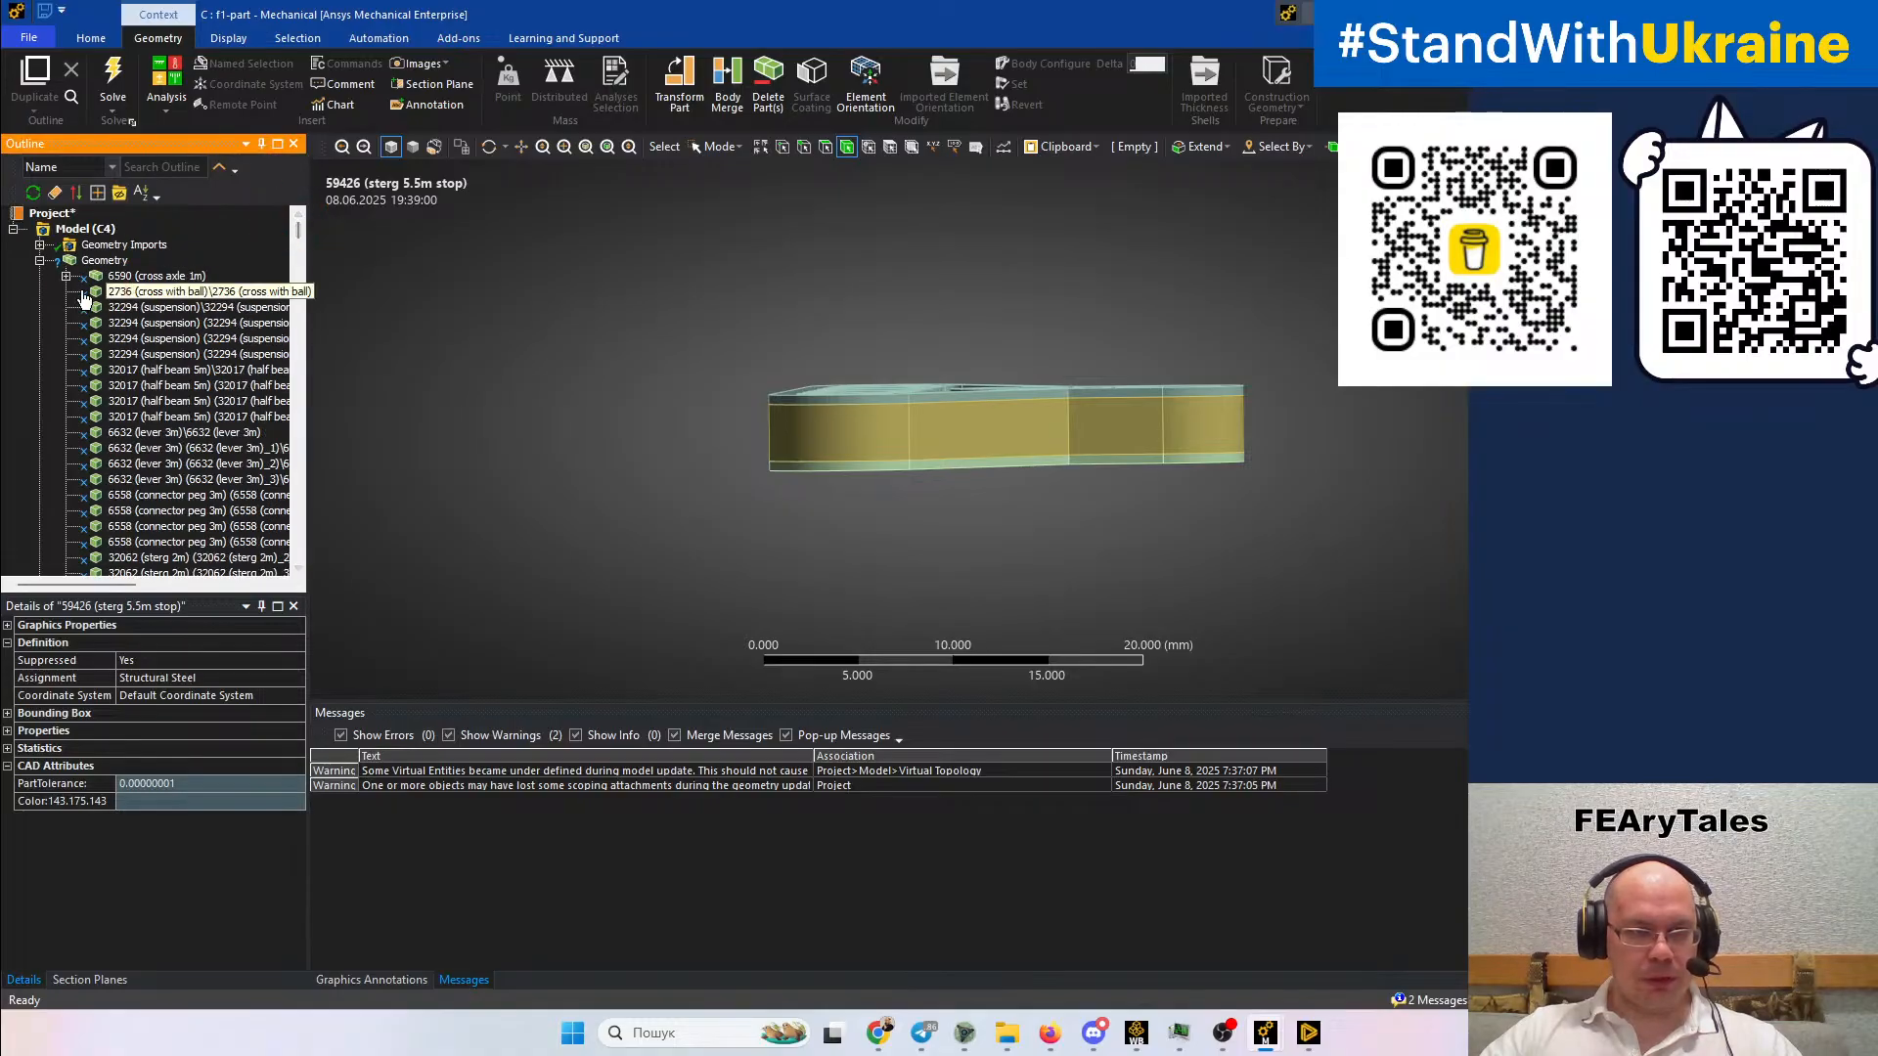
pyautogui.moveTo(1053, 414); pyautogui.dragTo(956, 385, button='middle')
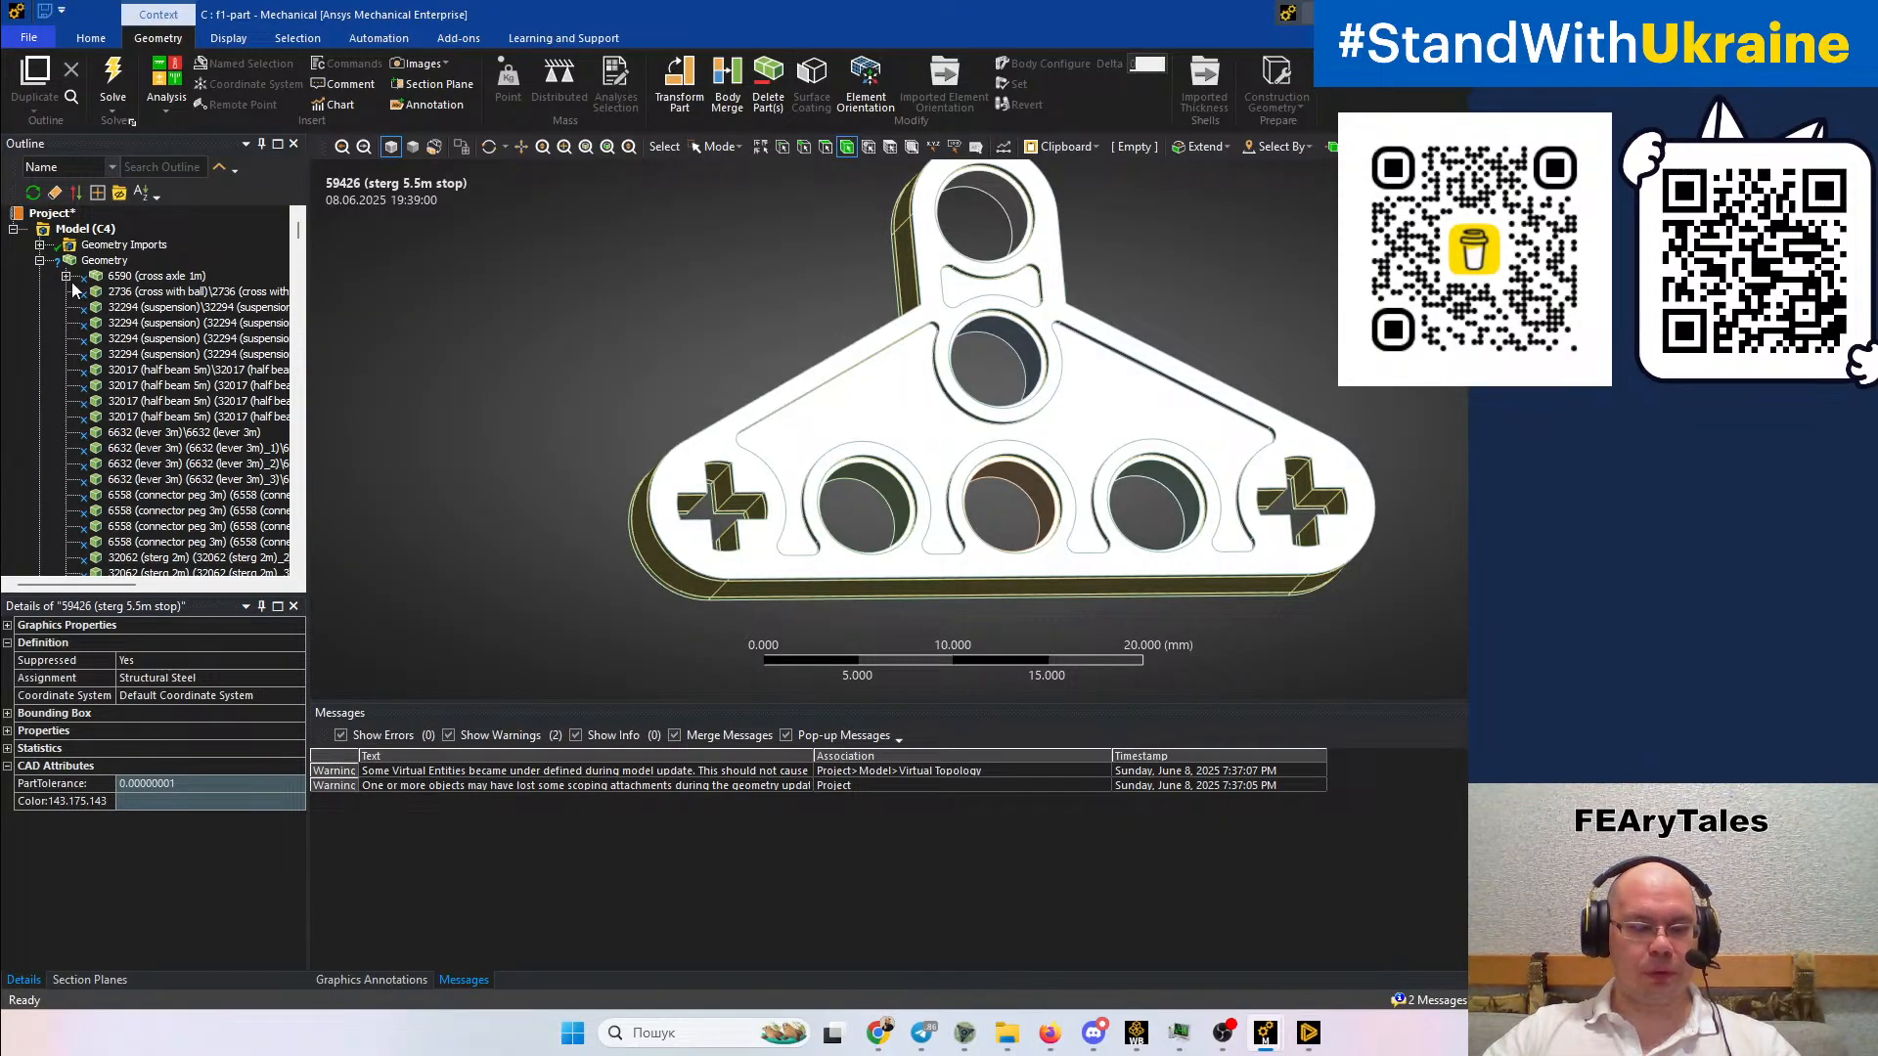
pyautogui.scroll(-10, 146, 322)
pyautogui.scroll(-10, 157, 333)
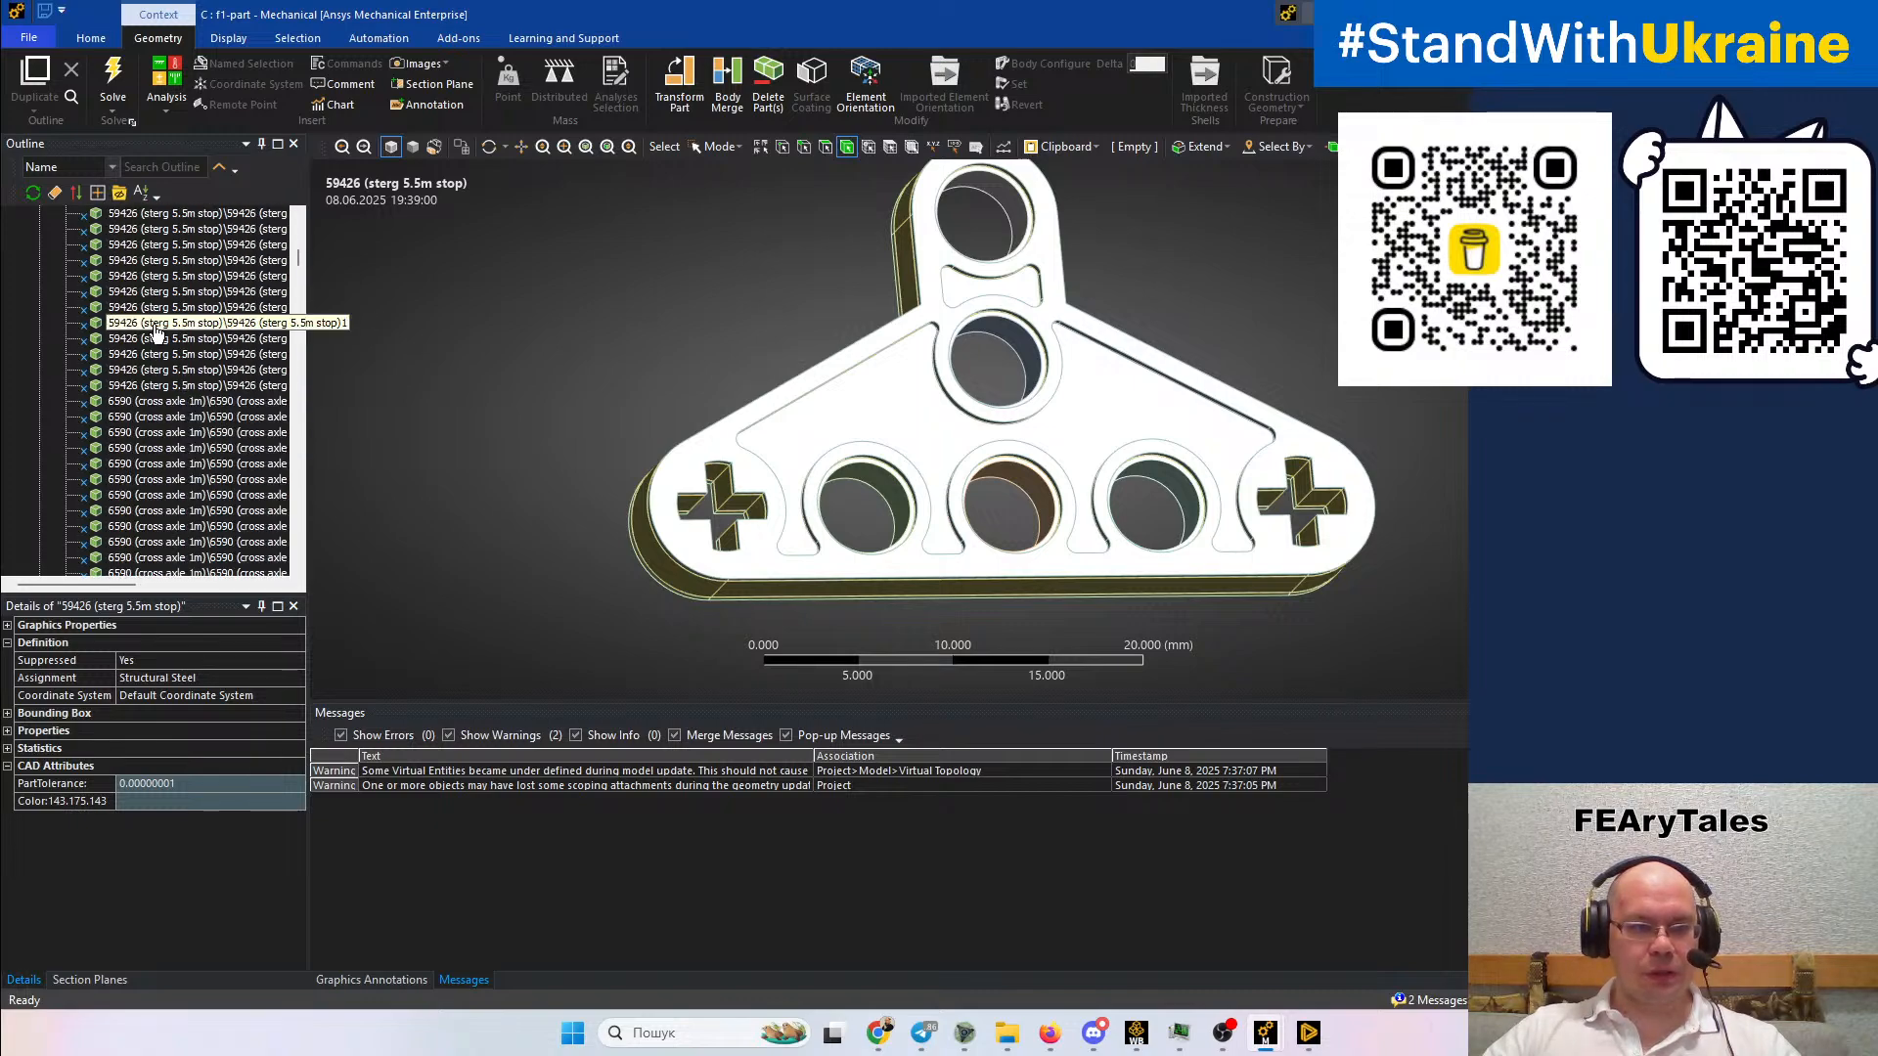
pyautogui.scroll(-5, 231, 526)
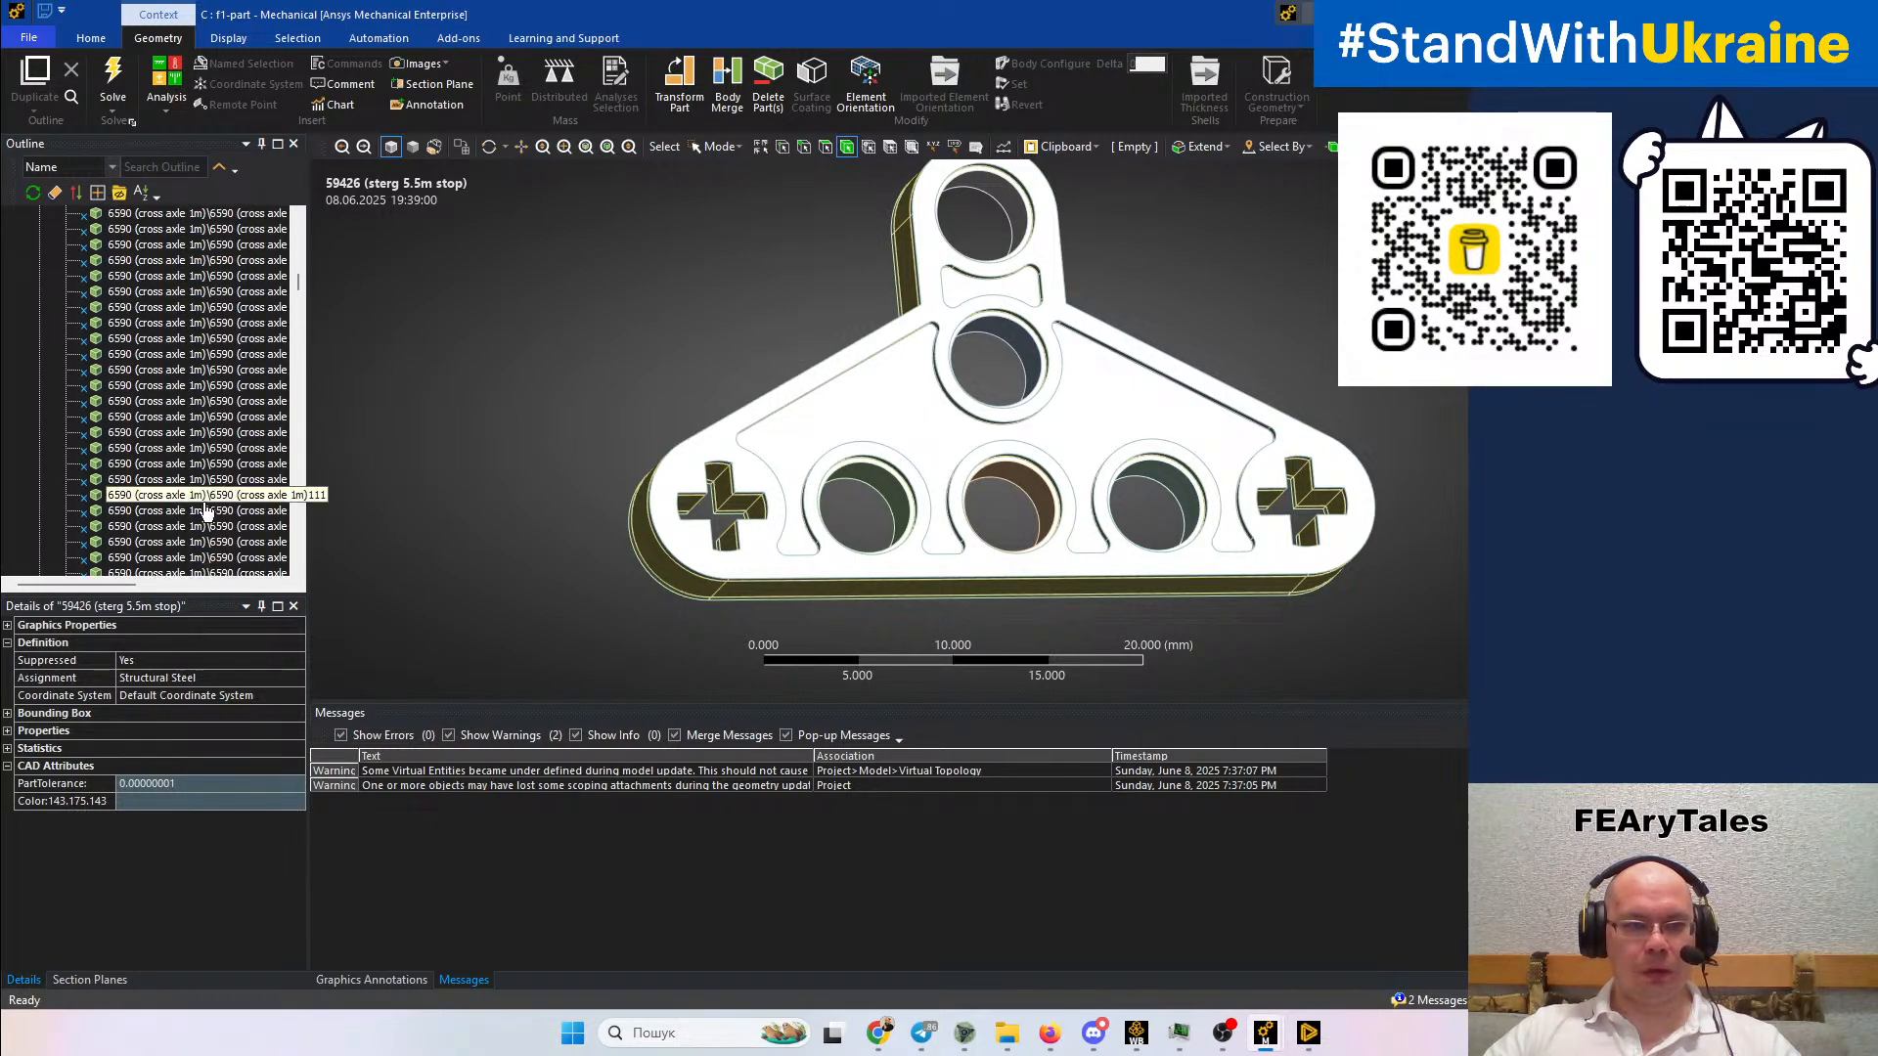
pyautogui.moveTo(298, 305); pyautogui.dragTo(287, 559)
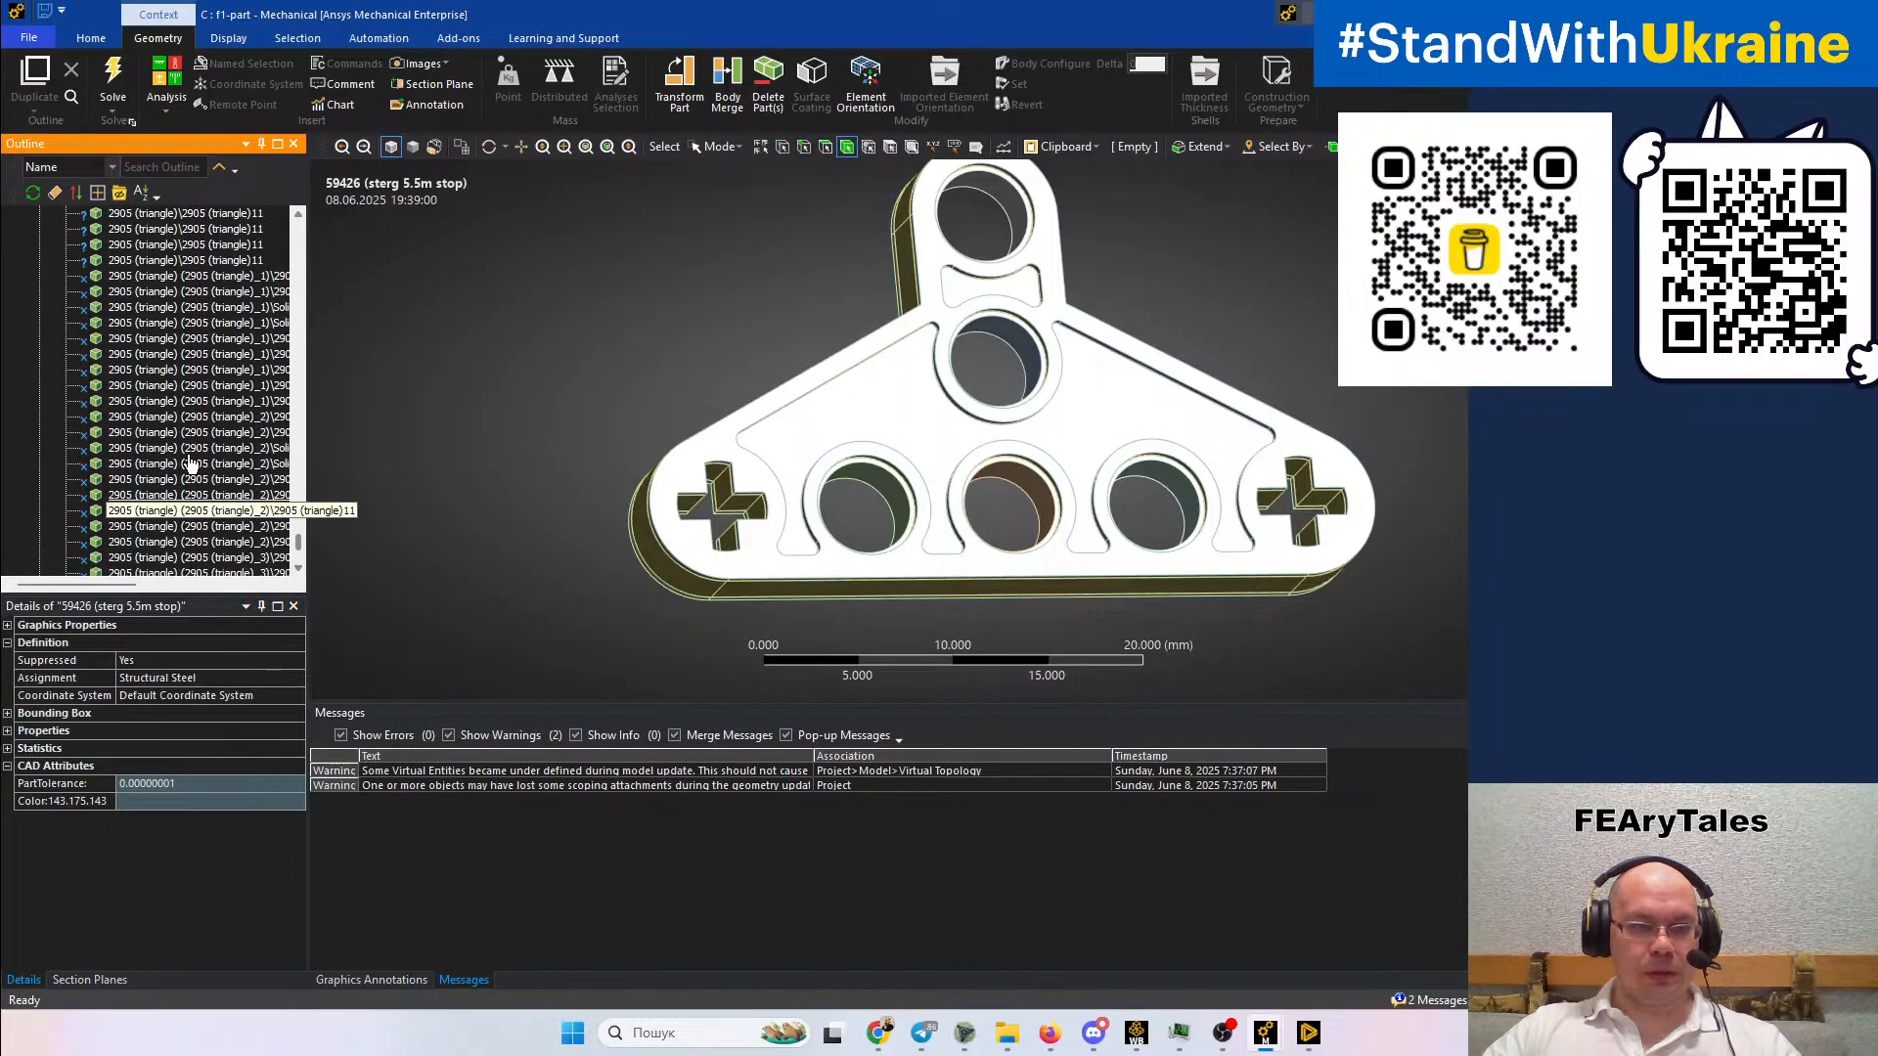
pyautogui.moveTo(762, 518); pyautogui.dragTo(700, 534, button='middle')
pyautogui.moveTo(913, 510)
pyautogui.keyDown('ctrl'); pyautogui.mouseDown(button='middle')
pyautogui.moveTo(831, 557)
pyautogui.moveTo(885, 523)
pyautogui.moveTo(865, 553)
pyautogui.moveTo(844, 464)
pyautogui.moveTo(826, 528)
pyautogui.moveTo(840, 489)
pyautogui.moveTo(773, 497)
pyautogui.mouseUp(button='middle'); pyautogui.keyUp('ctrl')
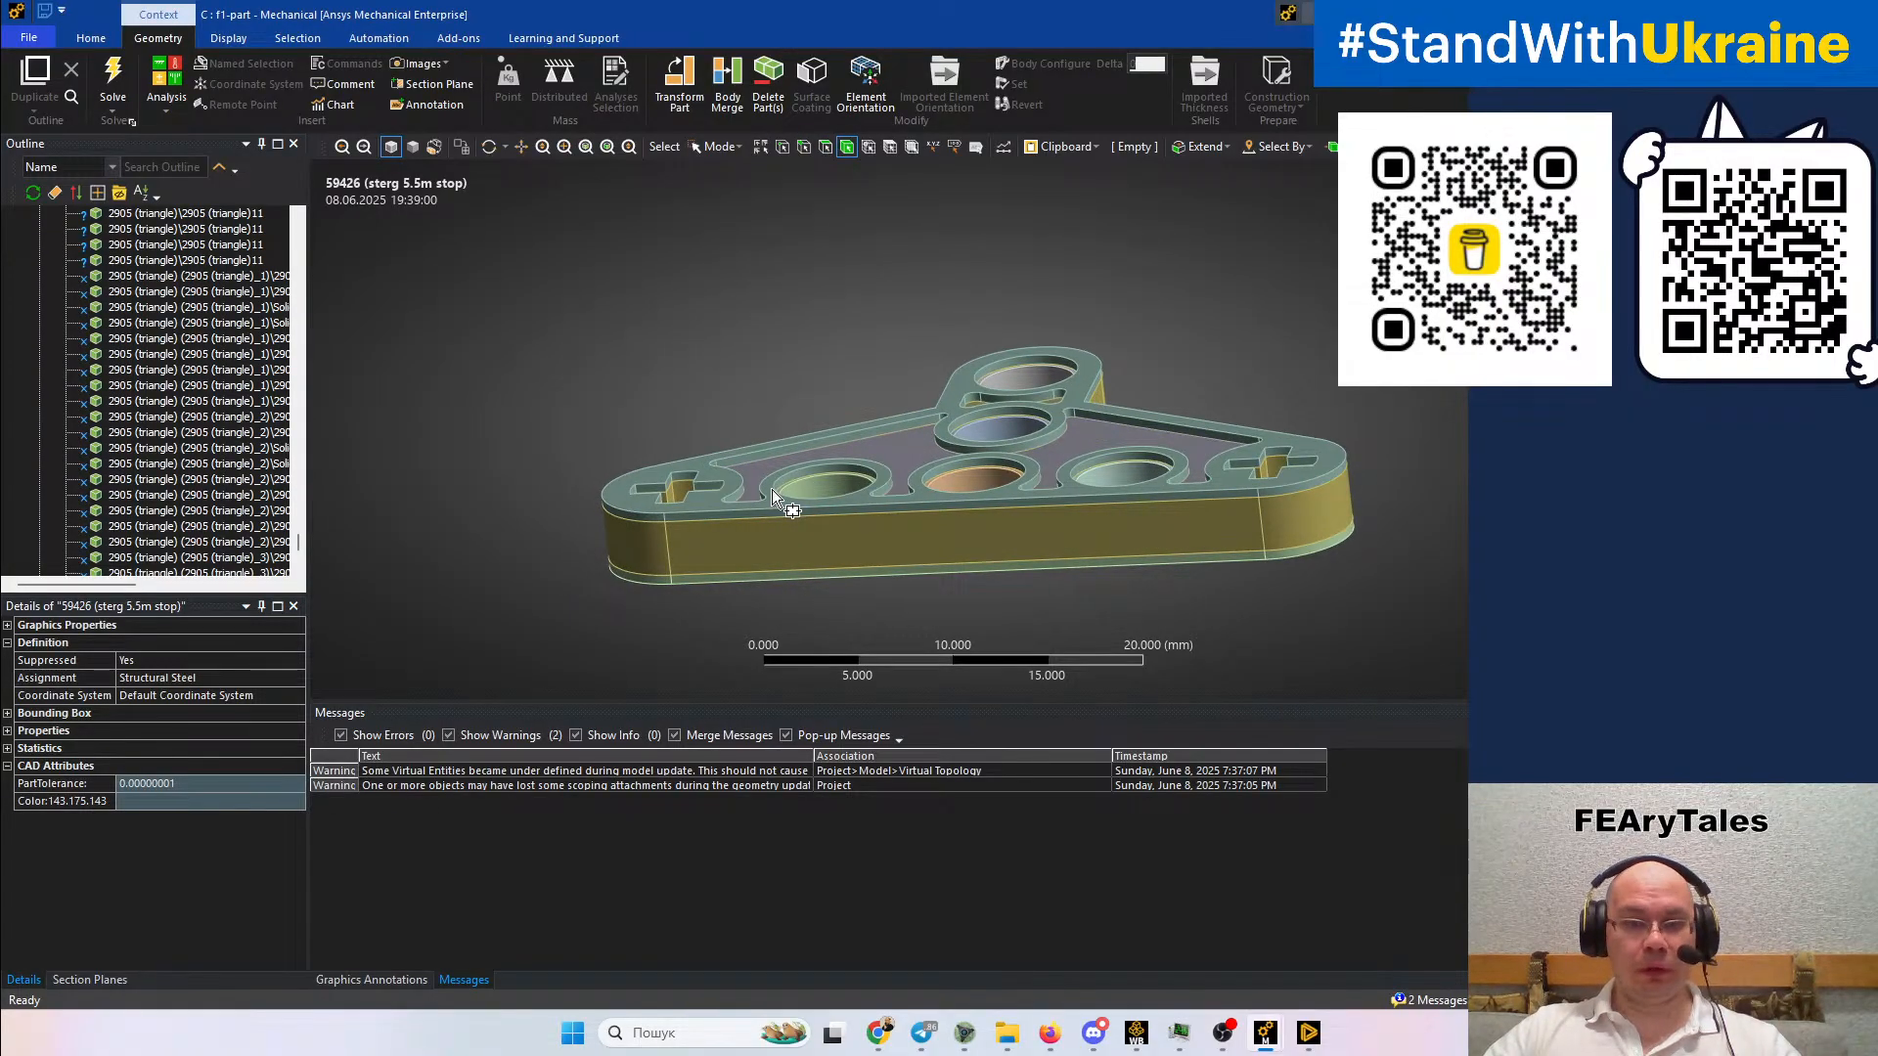
pyautogui.moveTo(296, 544); pyautogui.dragTo(230, 294)
pyautogui.scroll(5, 214, 319)
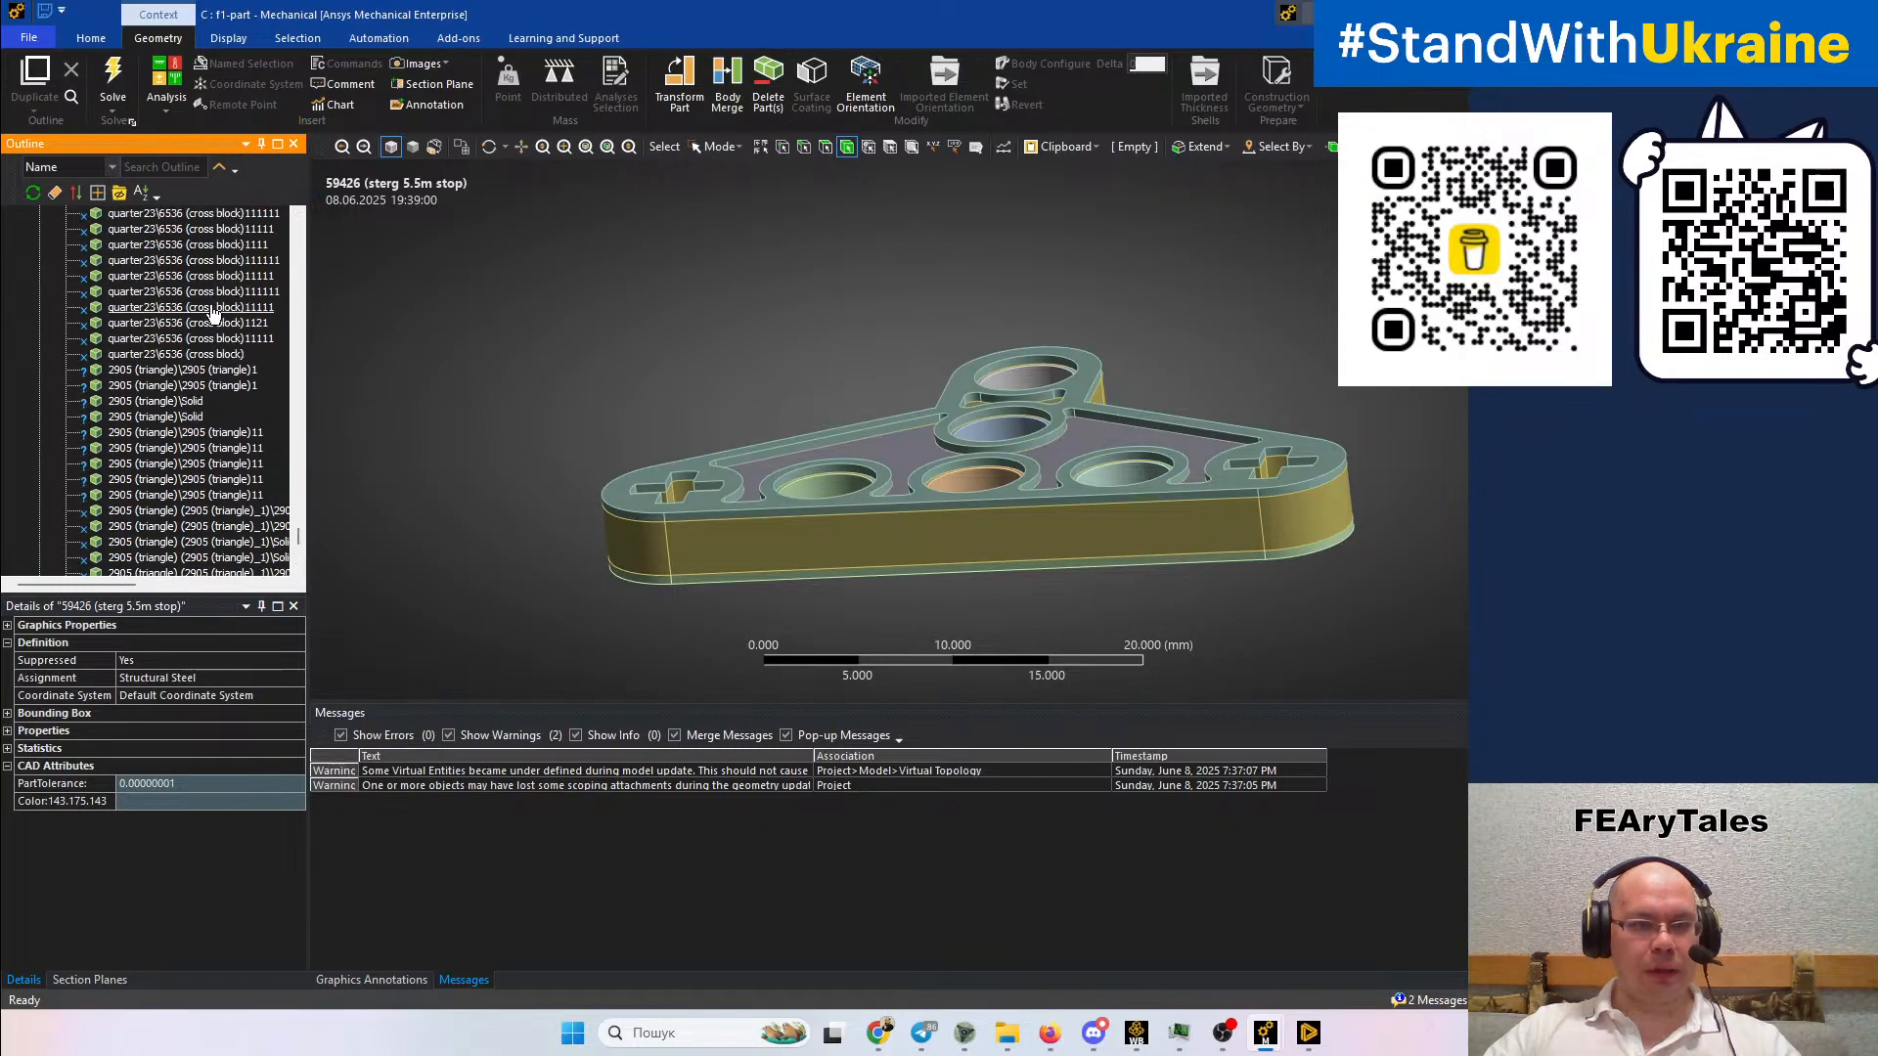
# Collapse the Geometry branch and rescope the MultiZone mesh method to all bodies of the triangle
pyautogui.moveTo(297, 541); pyautogui.dragTo(295, 221)
pyautogui.click(105, 260)
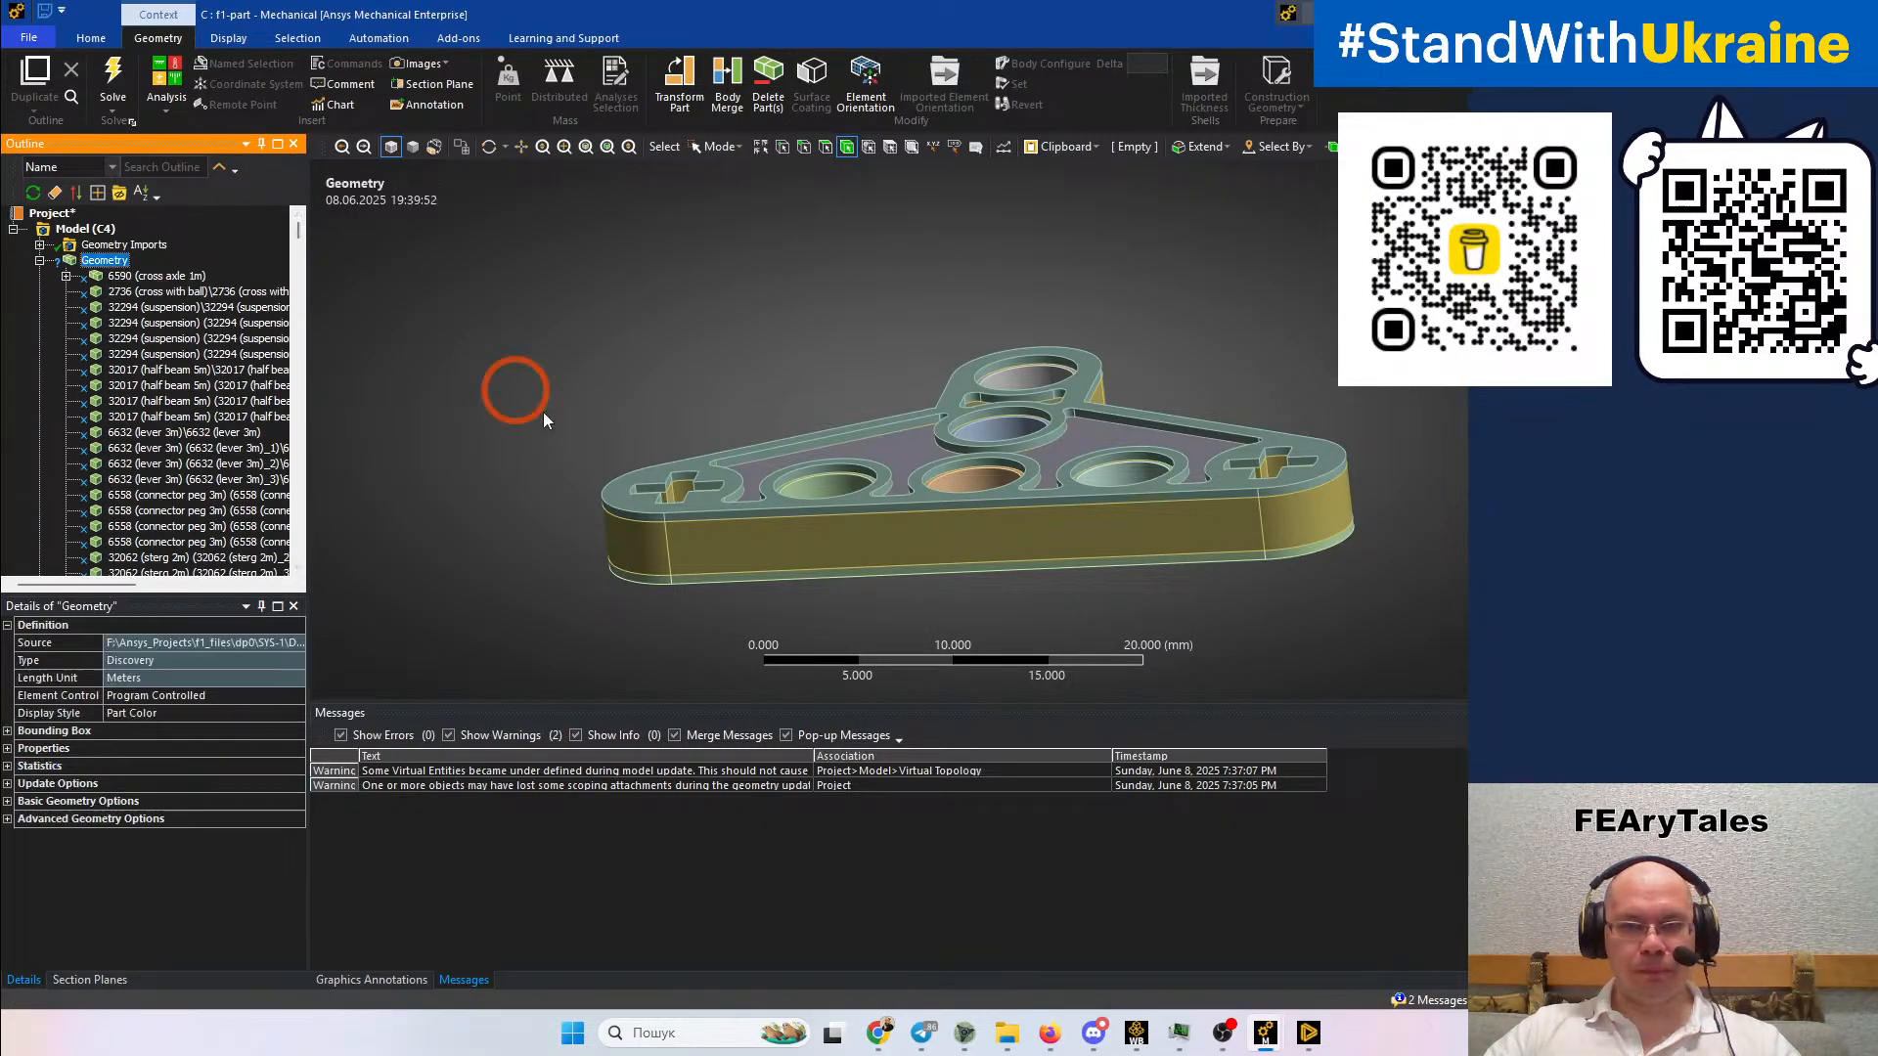
pyautogui.click(85, 357)
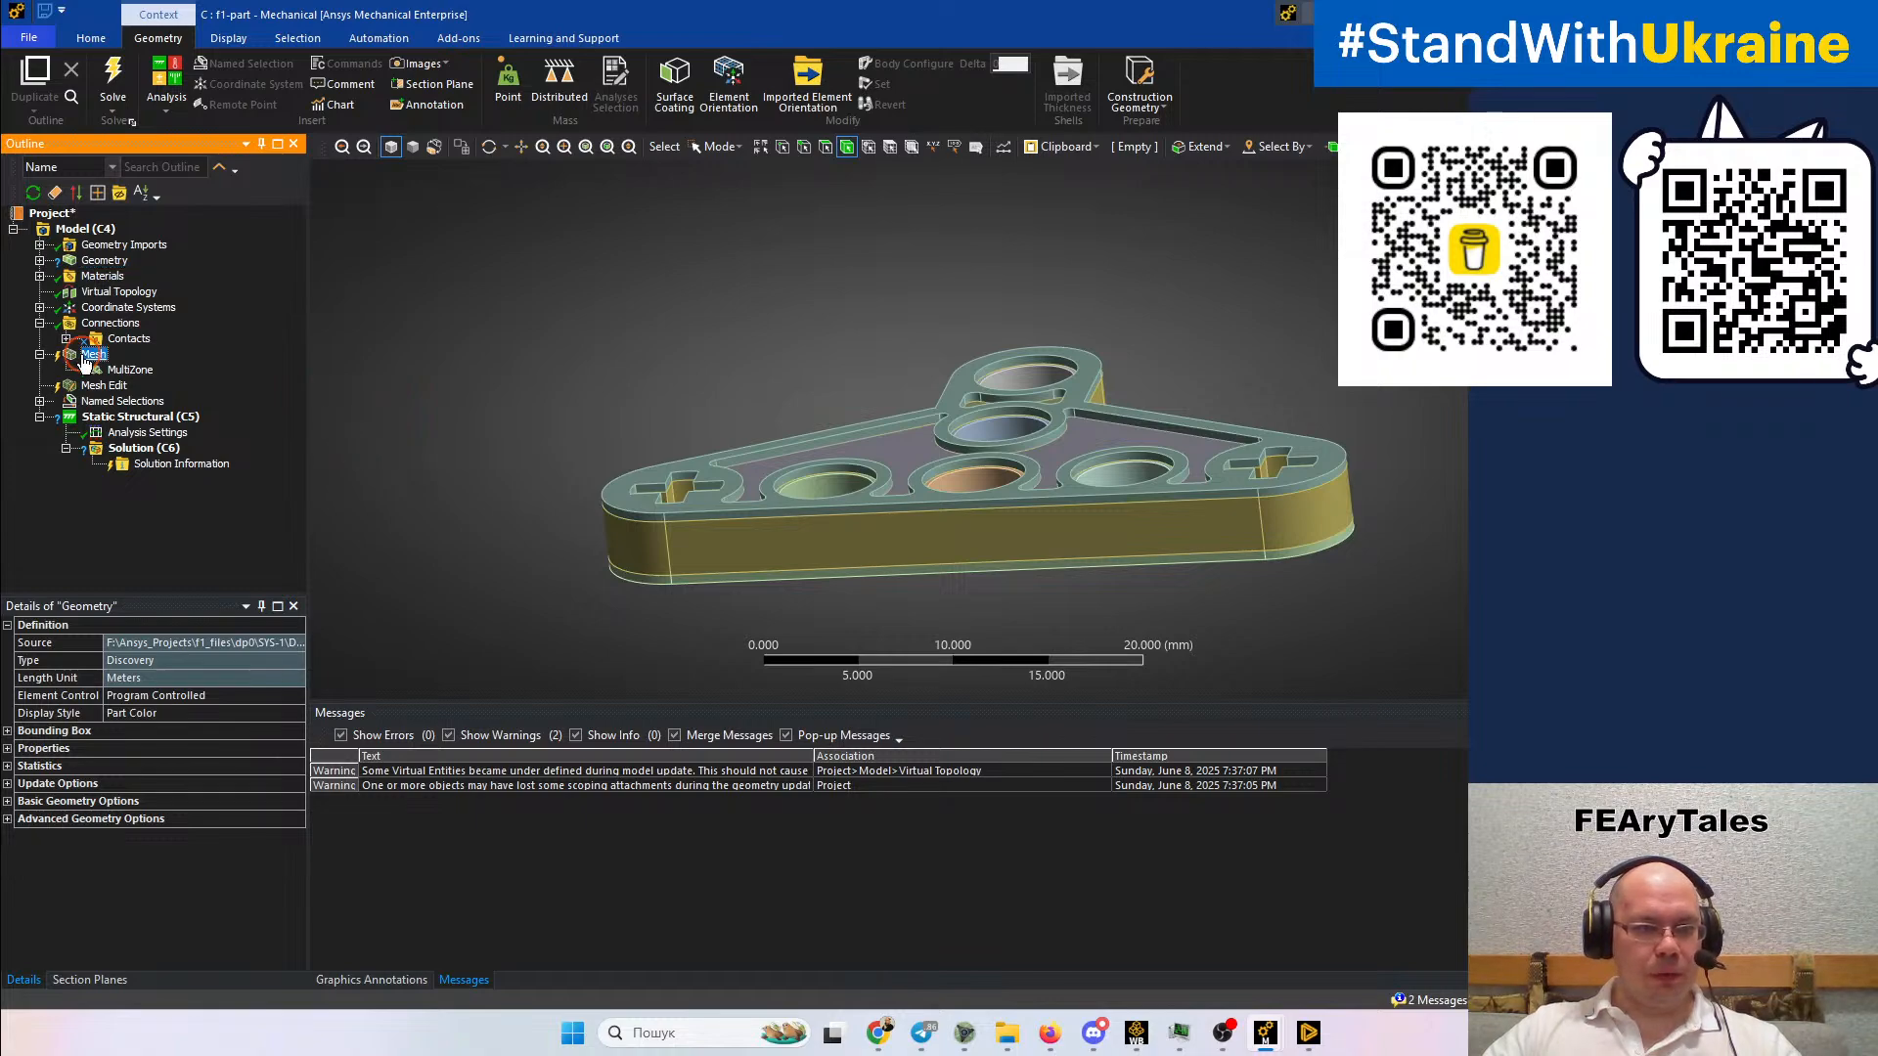
pyautogui.click(122, 371)
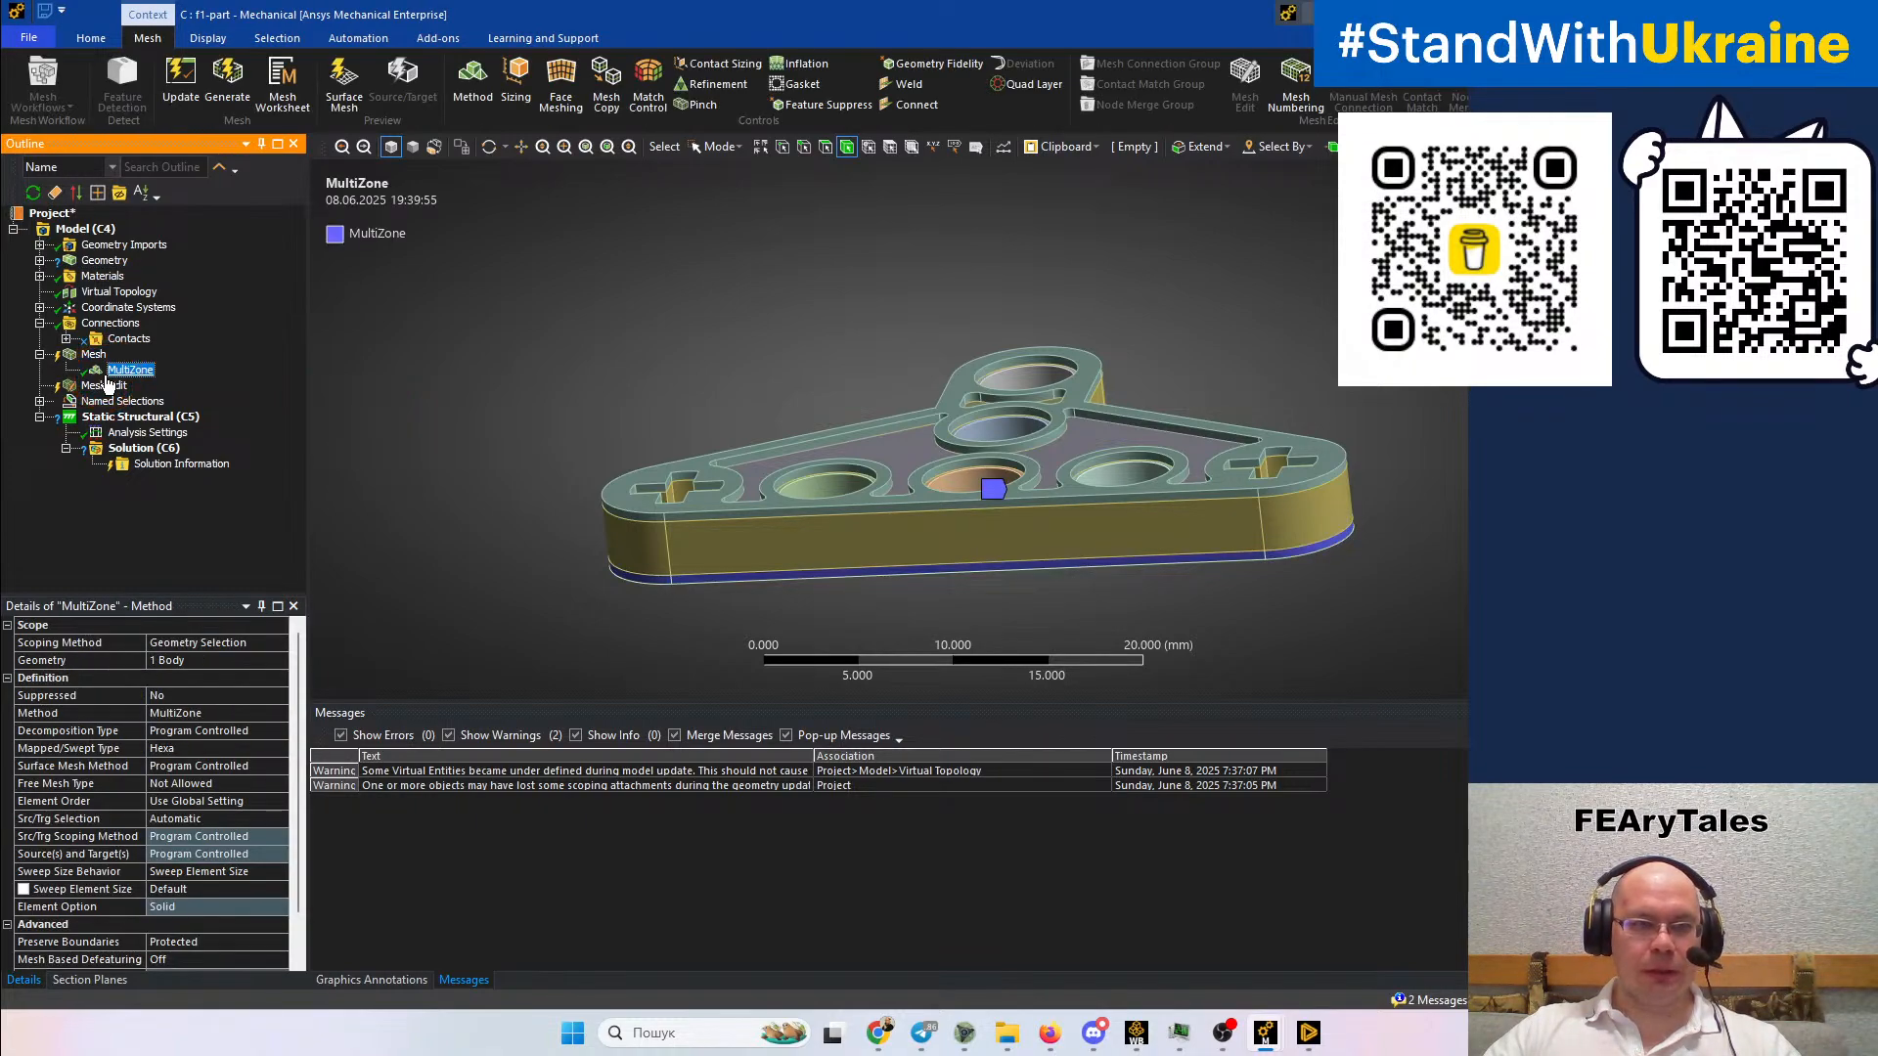
pyautogui.rightClick(107, 377)
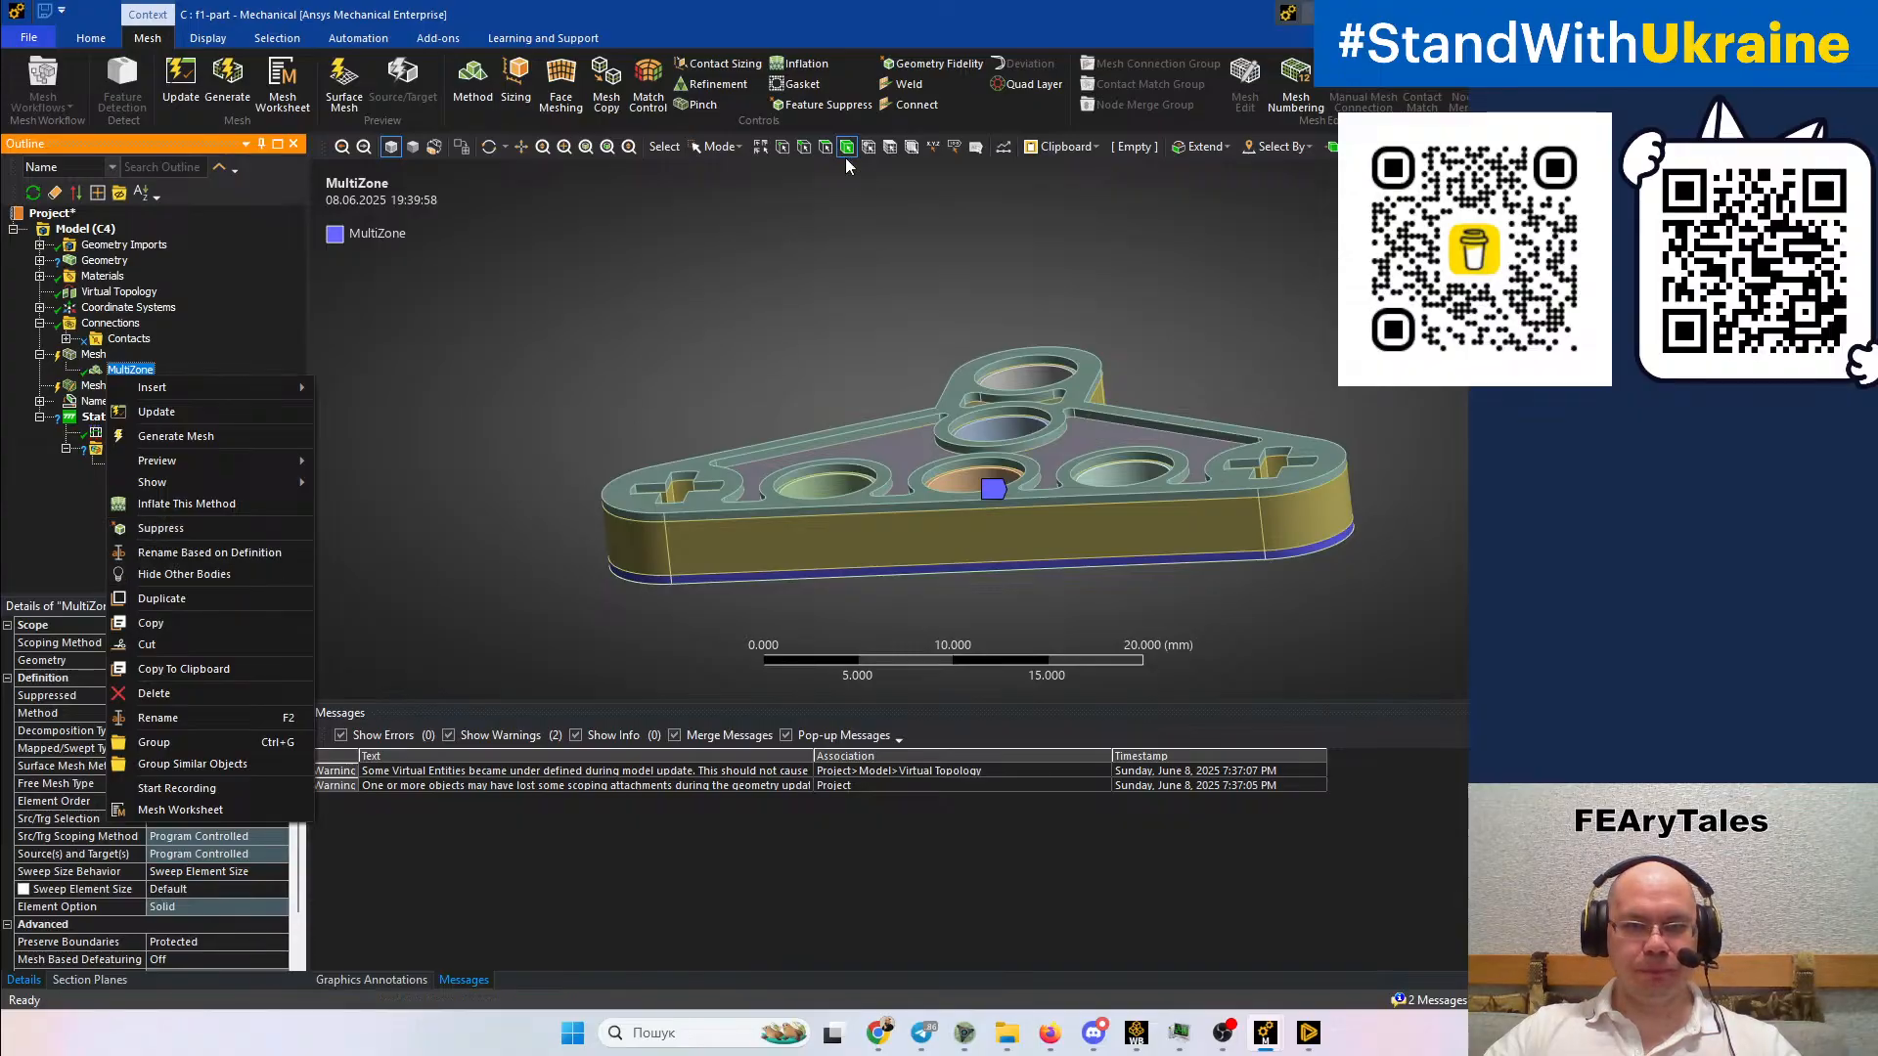
pyautogui.moveTo(495, 244); pyautogui.dragTo(1413, 665)
pyautogui.click(159, 661)
pyautogui.click(159, 662)
# Generate the mesh for the isolated triangle with the MultiZone method
pyautogui.click(88, 356)
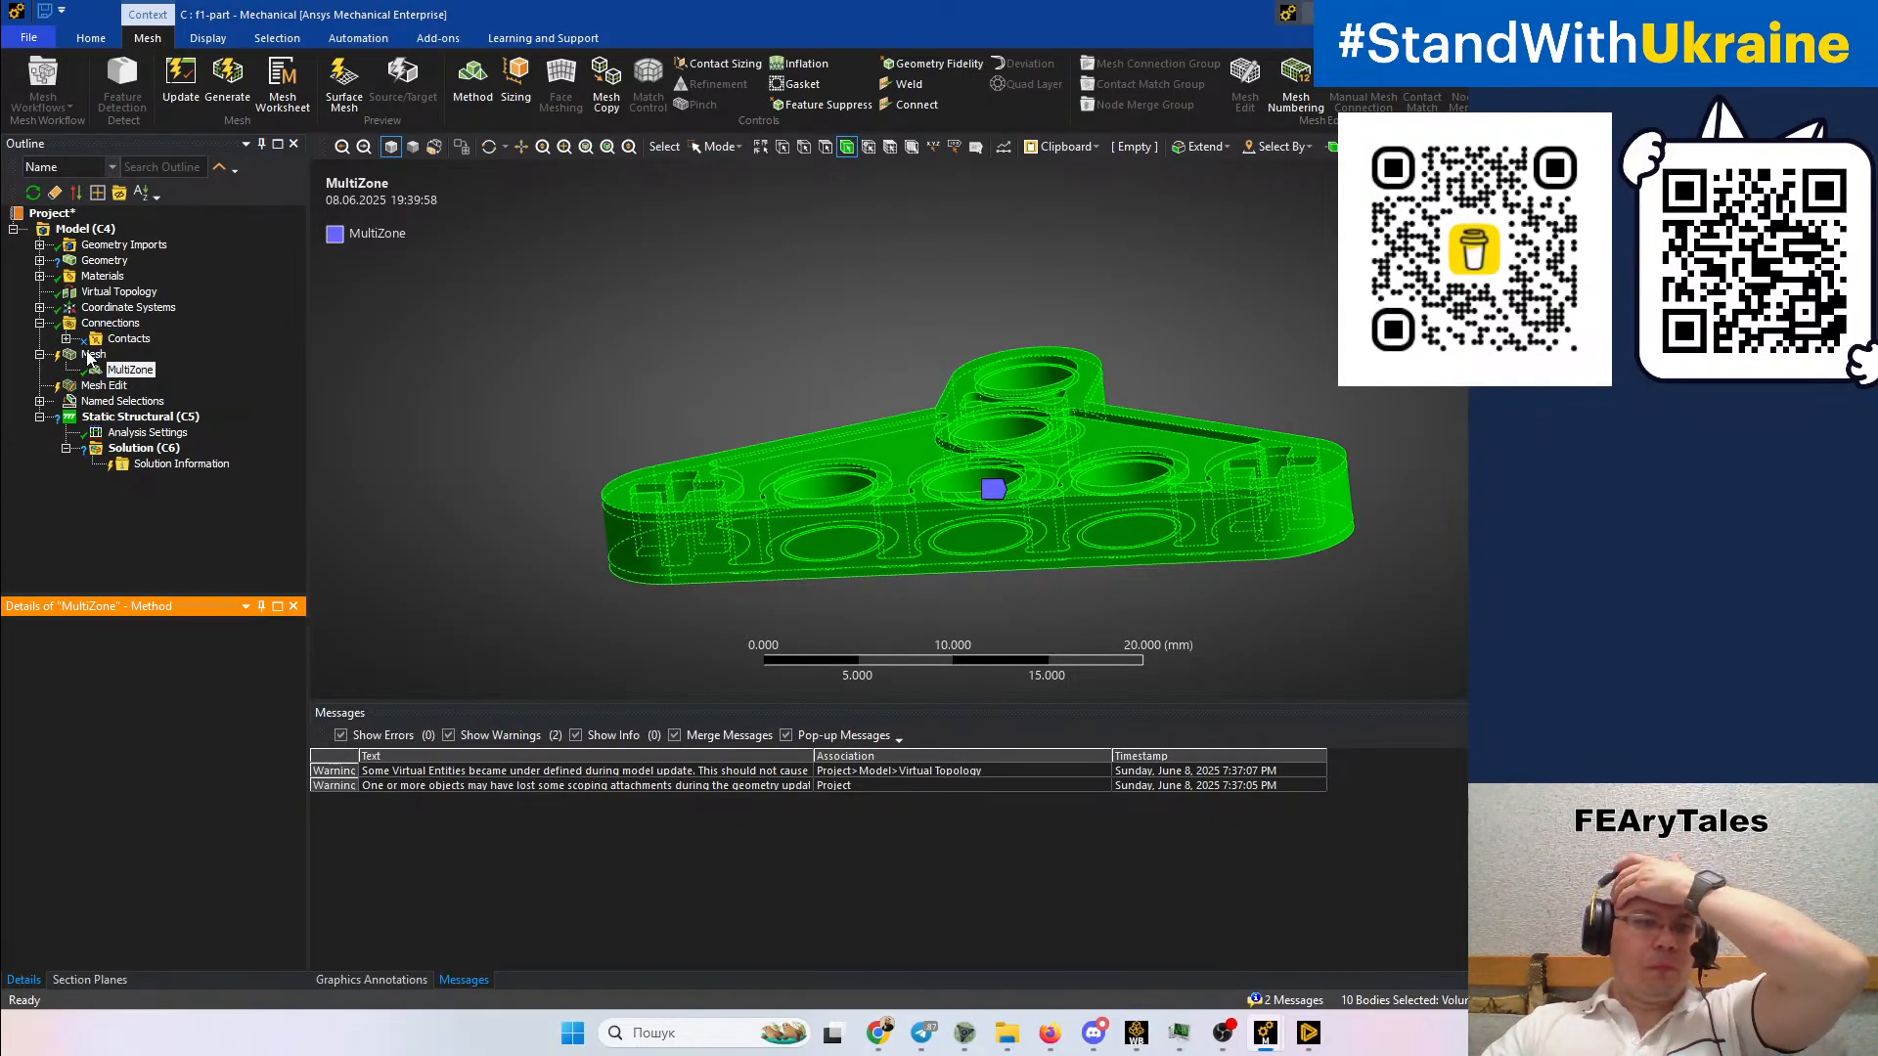
pyautogui.rightClick(88, 356)
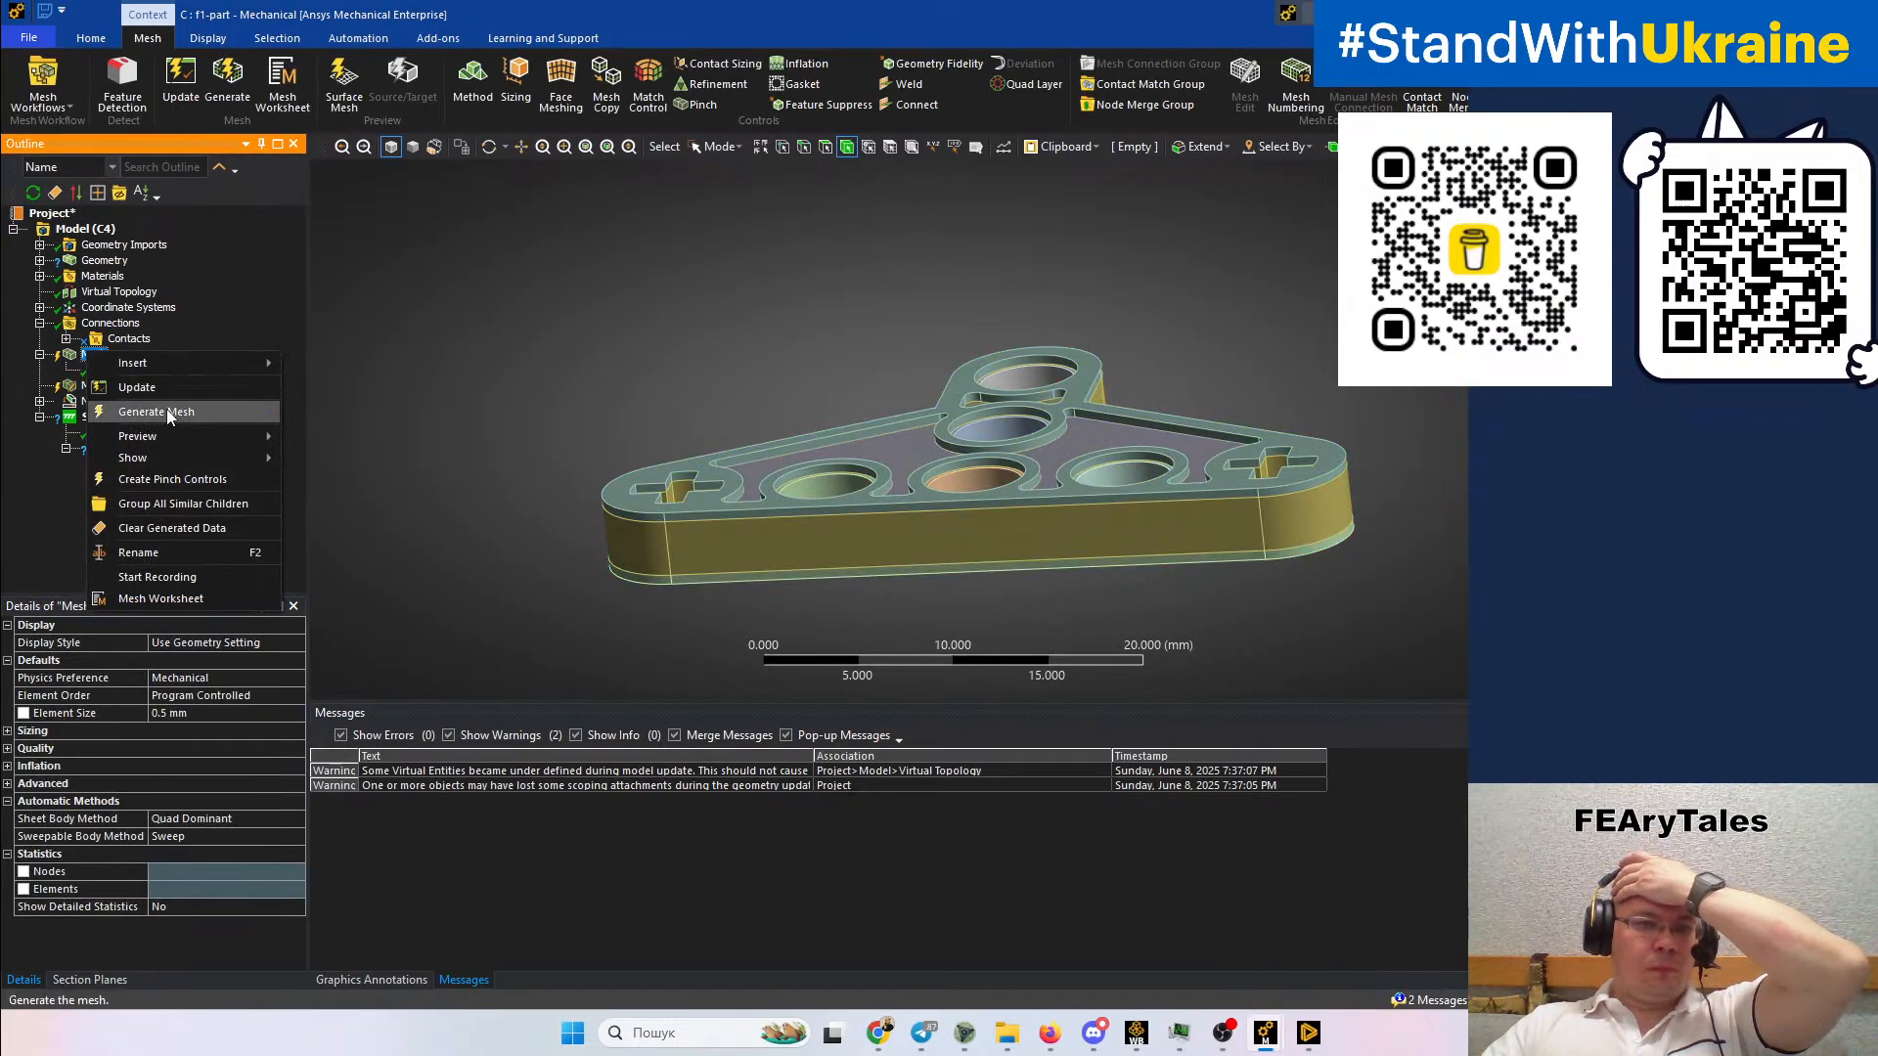
pyautogui.click(169, 421)
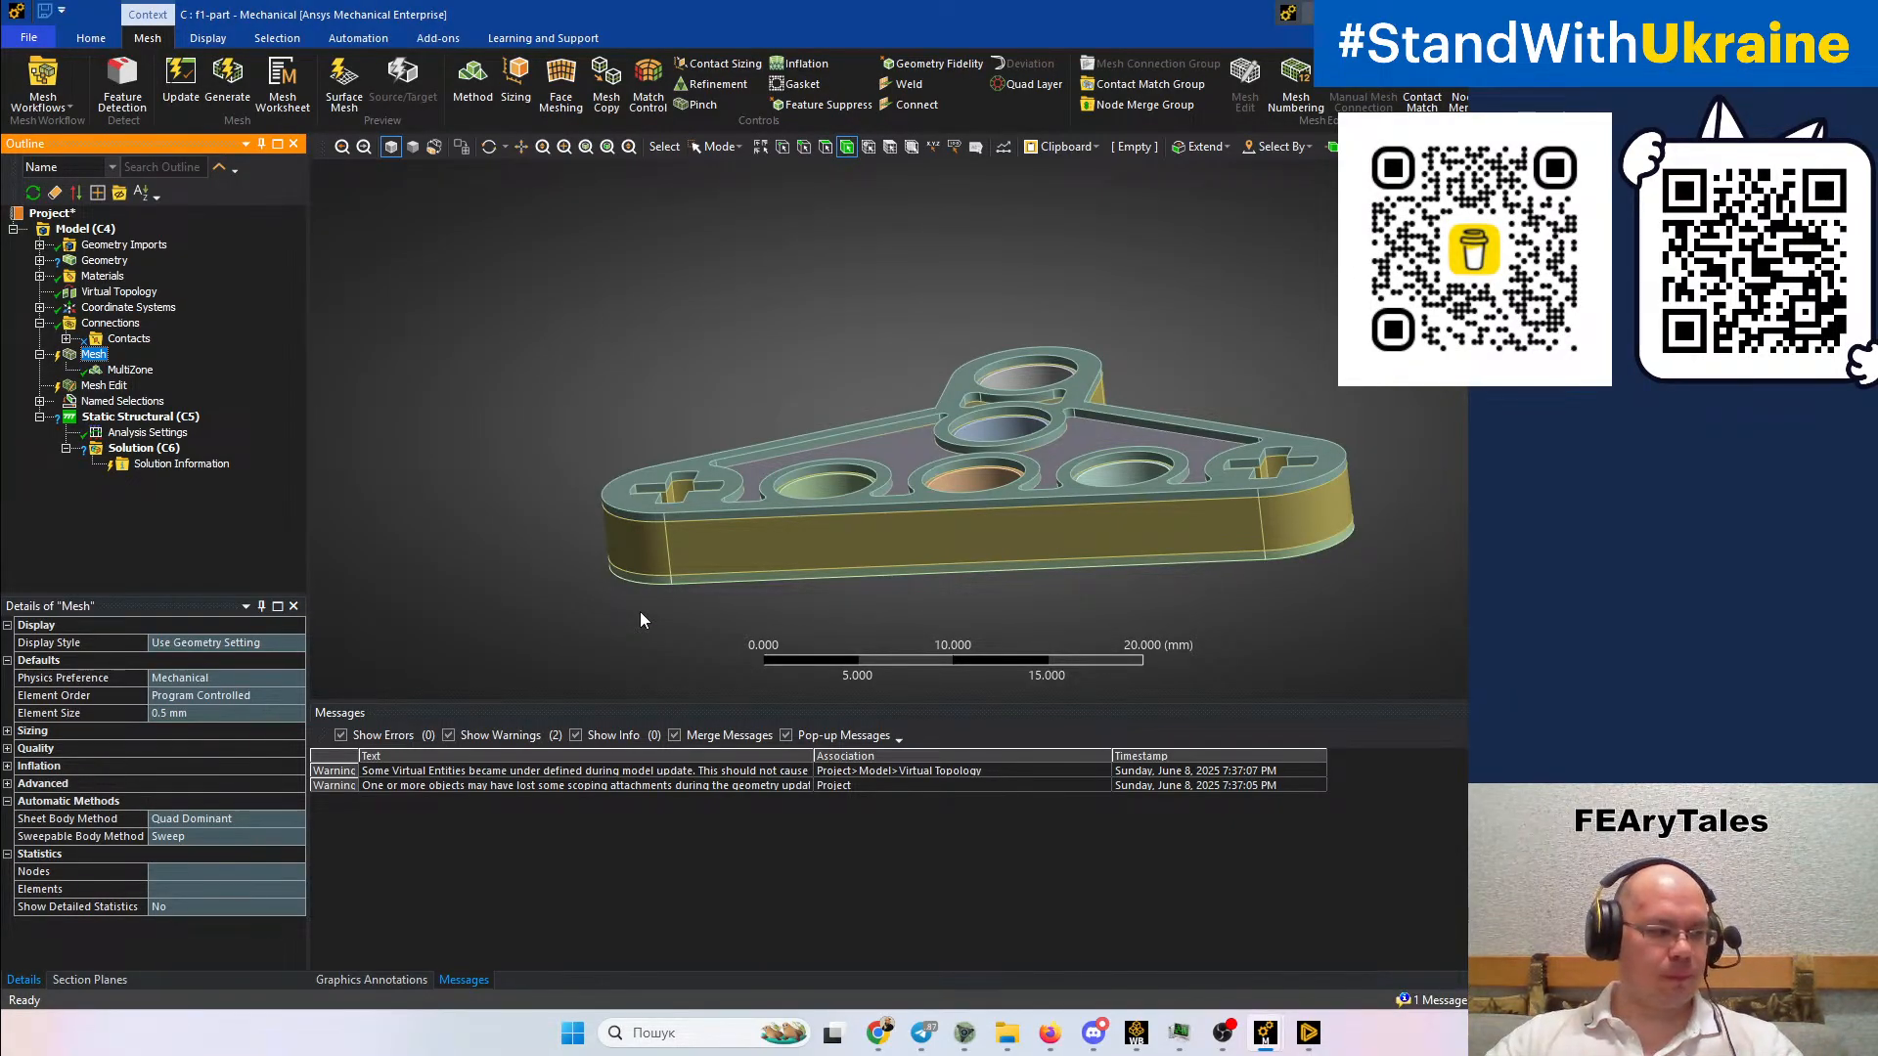
pyautogui.press('F5')
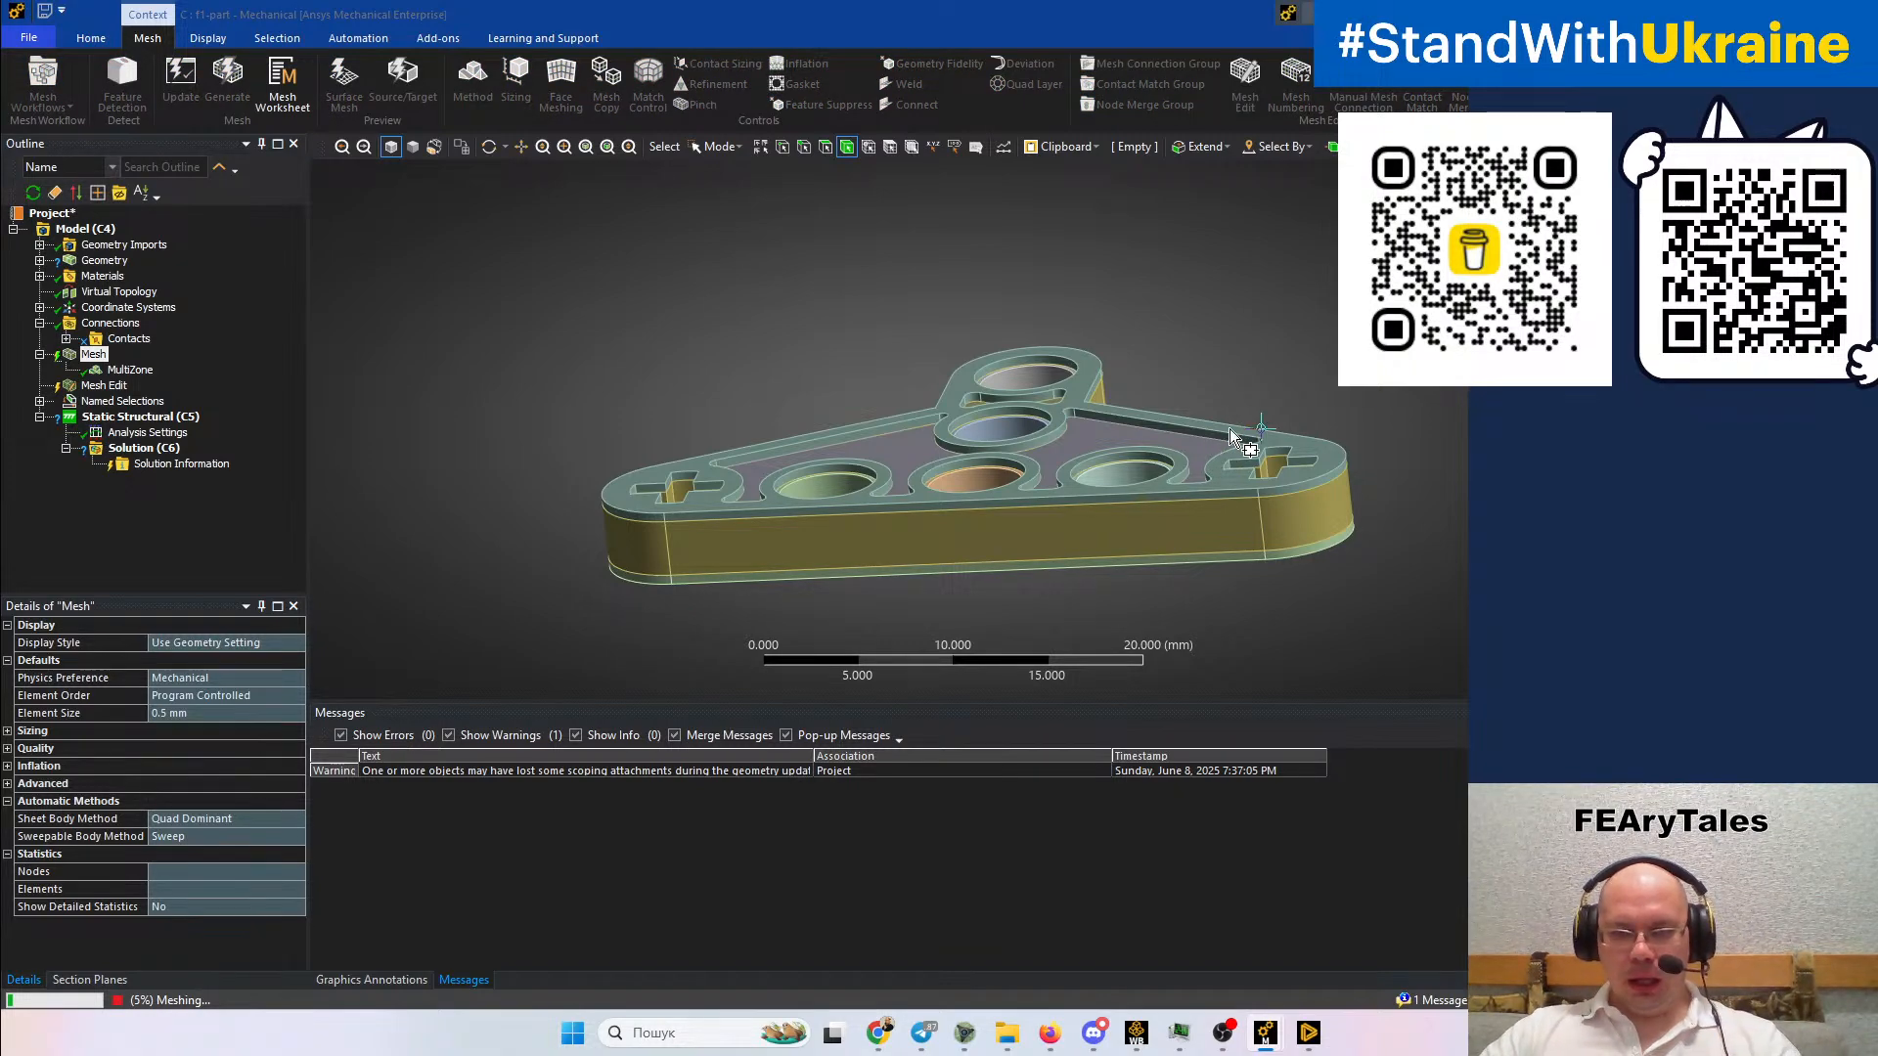
pyautogui.moveTo(1083, 404)
pyautogui.mouseDown(button='middle')
pyautogui.moveTo(1073, 461)
pyautogui.moveTo(1093, 502)
pyautogui.moveTo(951, 510)
pyautogui.moveTo(1086, 391)
pyautogui.mouseUp(button='middle')
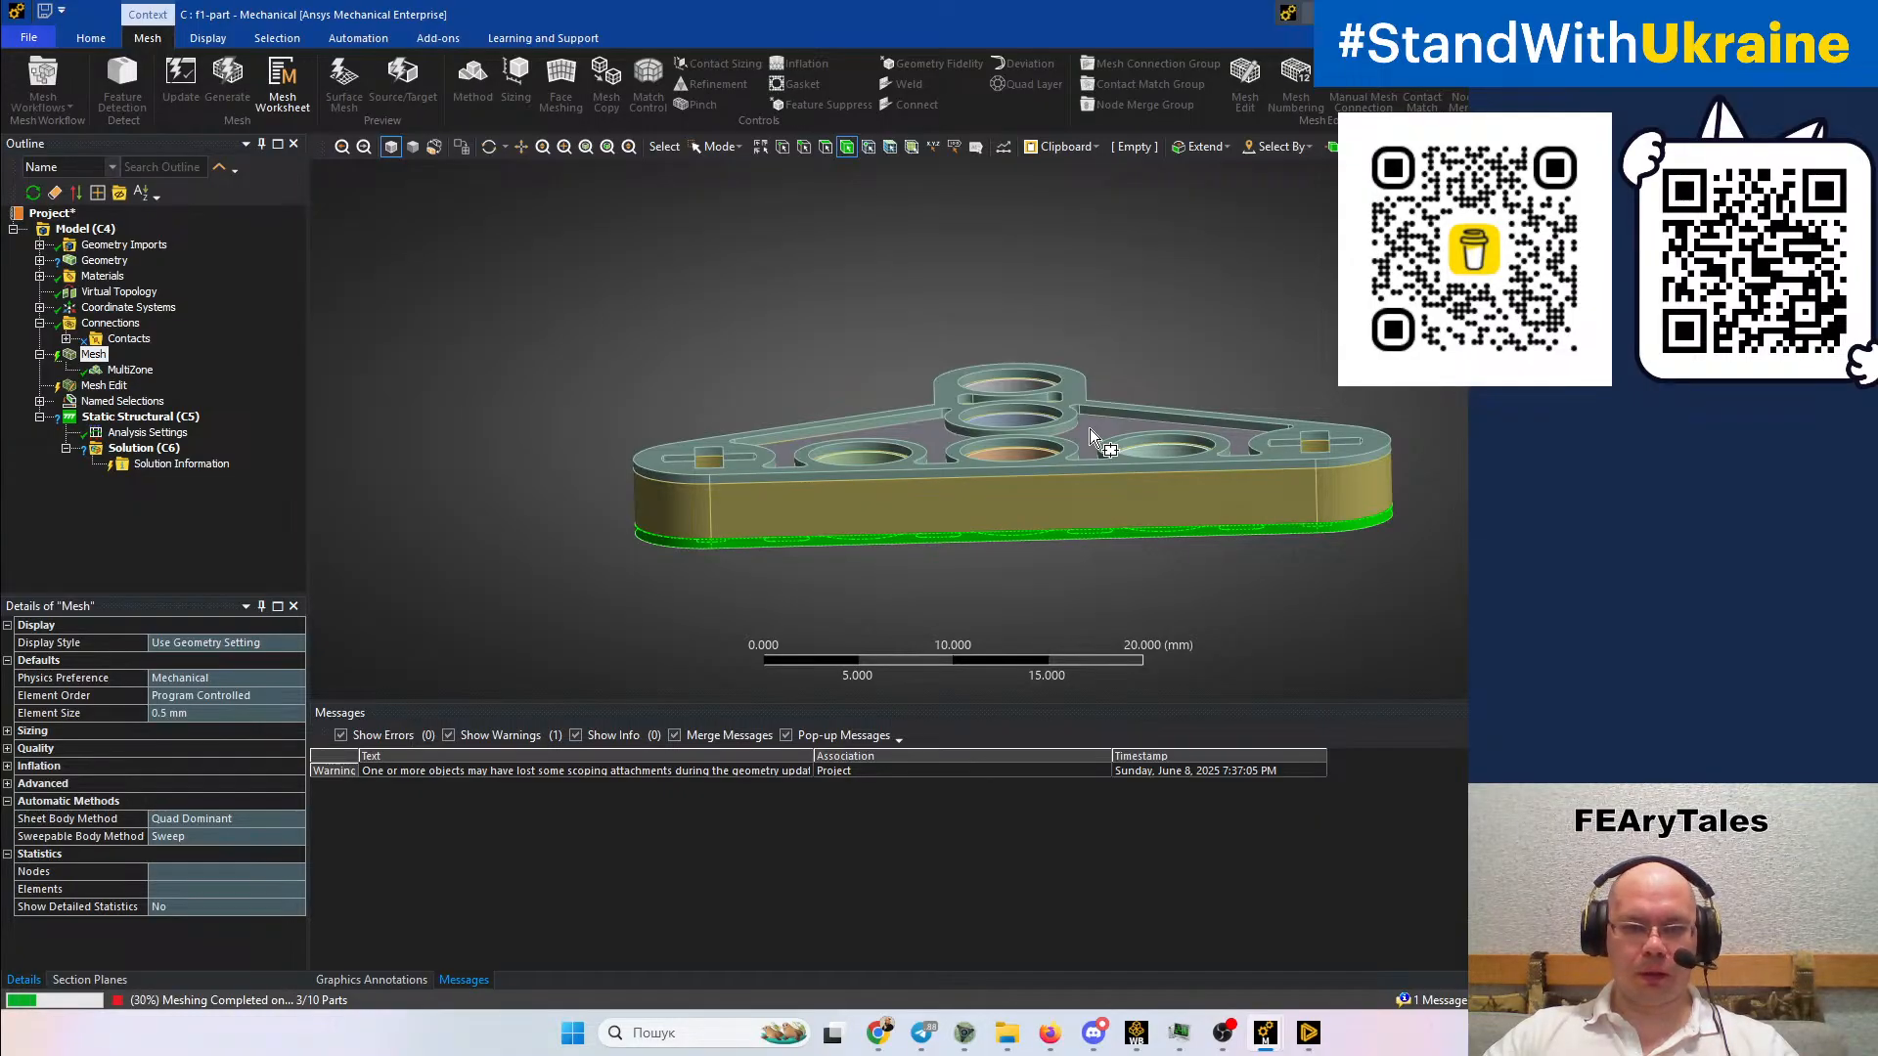
pyautogui.moveTo(1178, 426); pyautogui.dragTo(1058, 515, button='middle')
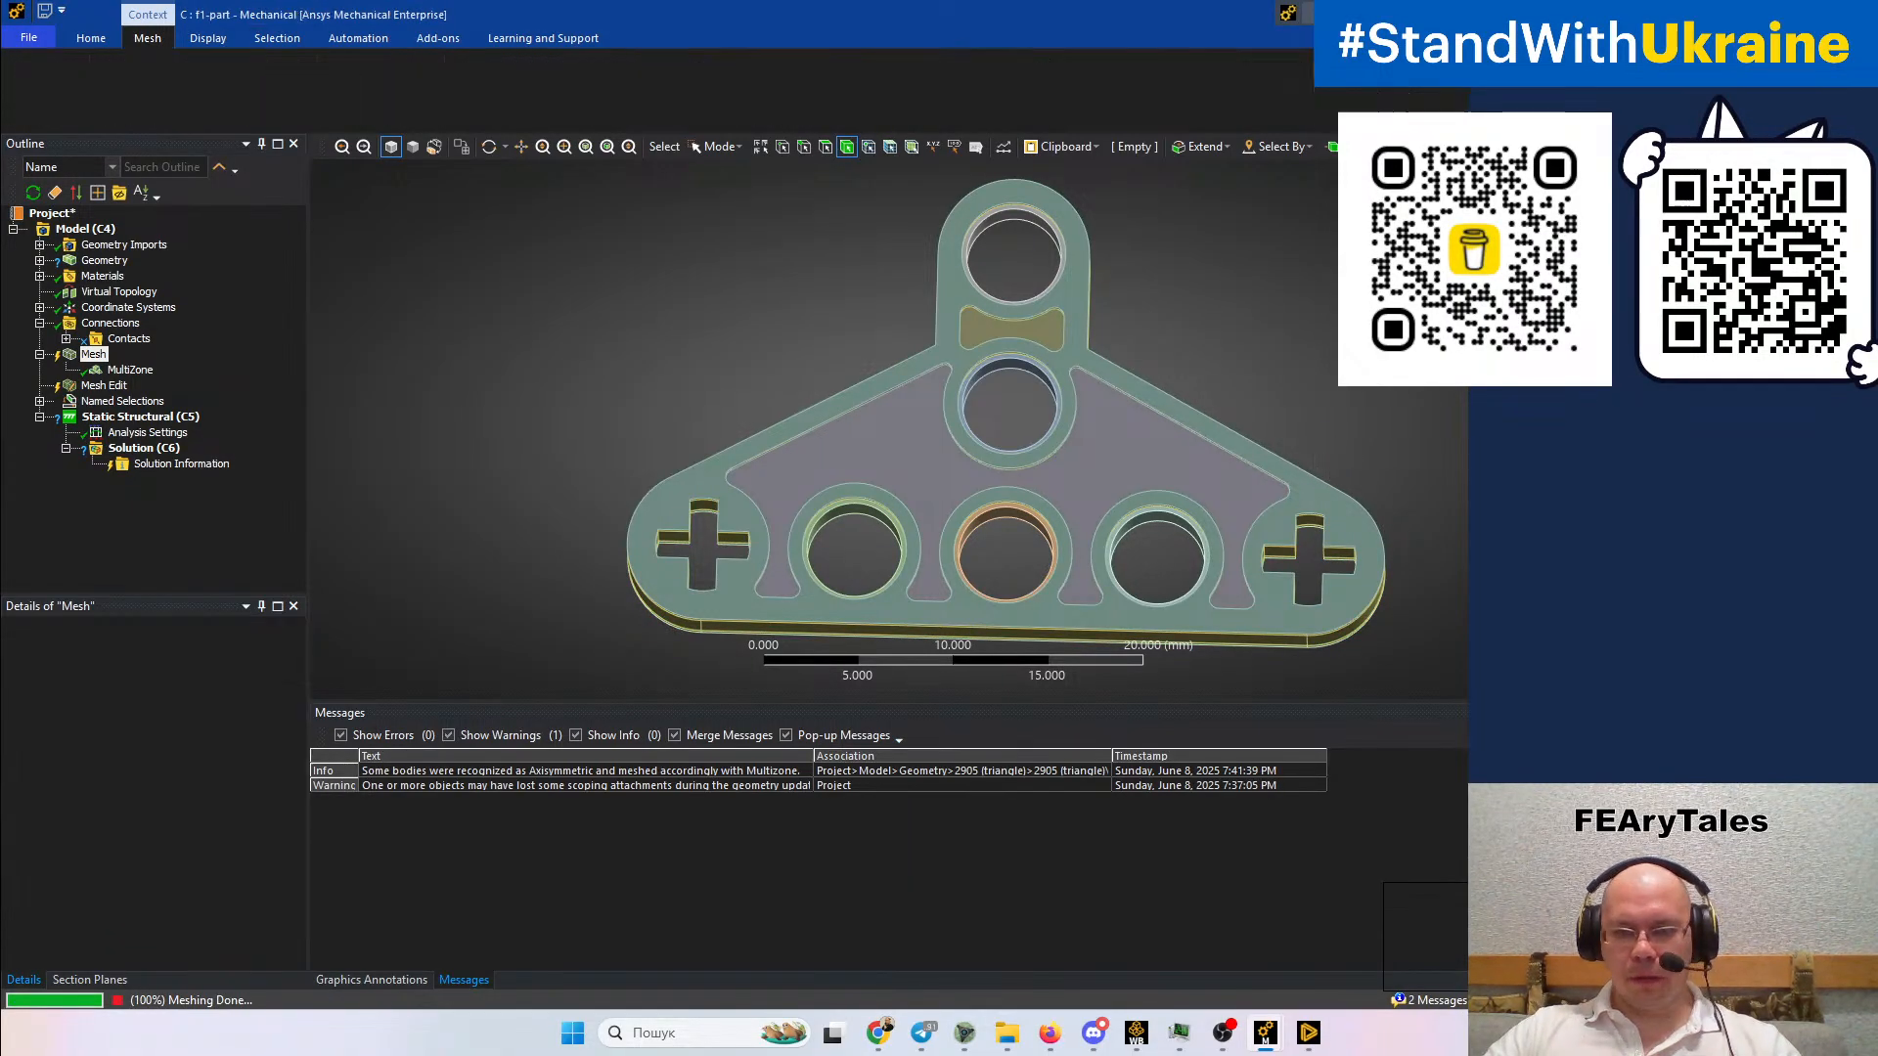
# Inspect the triangle's mesh around the round holes, the cross-shaped holes, the thin web and the rim
pyautogui.click(1322, 428)
pyautogui.moveTo(1318, 458)
pyautogui.mouseDown(button='middle')
pyautogui.moveTo(1313, 407)
pyautogui.moveTo(1271, 384)
pyautogui.moveTo(1247, 428)
pyautogui.moveTo(1165, 398)
pyautogui.moveTo(1175, 445)
pyautogui.moveTo(1216, 318)
pyautogui.moveTo(1194, 378)
pyautogui.moveTo(1111, 385)
pyautogui.moveTo(1032, 434)
pyautogui.moveTo(1172, 411)
pyautogui.mouseUp(button='middle')
pyautogui.scroll(5, 1241, 419)
pyautogui.keyDown('ctrl'); pyautogui.moveTo(1043, 403); pyautogui.dragTo(1145, 407, button='middle'); pyautogui.keyUp('ctrl')
pyautogui.keyDown('ctrl'); pyautogui.moveTo(1265, 259); pyautogui.dragTo(1186, 485, button='middle'); pyautogui.keyUp('ctrl')
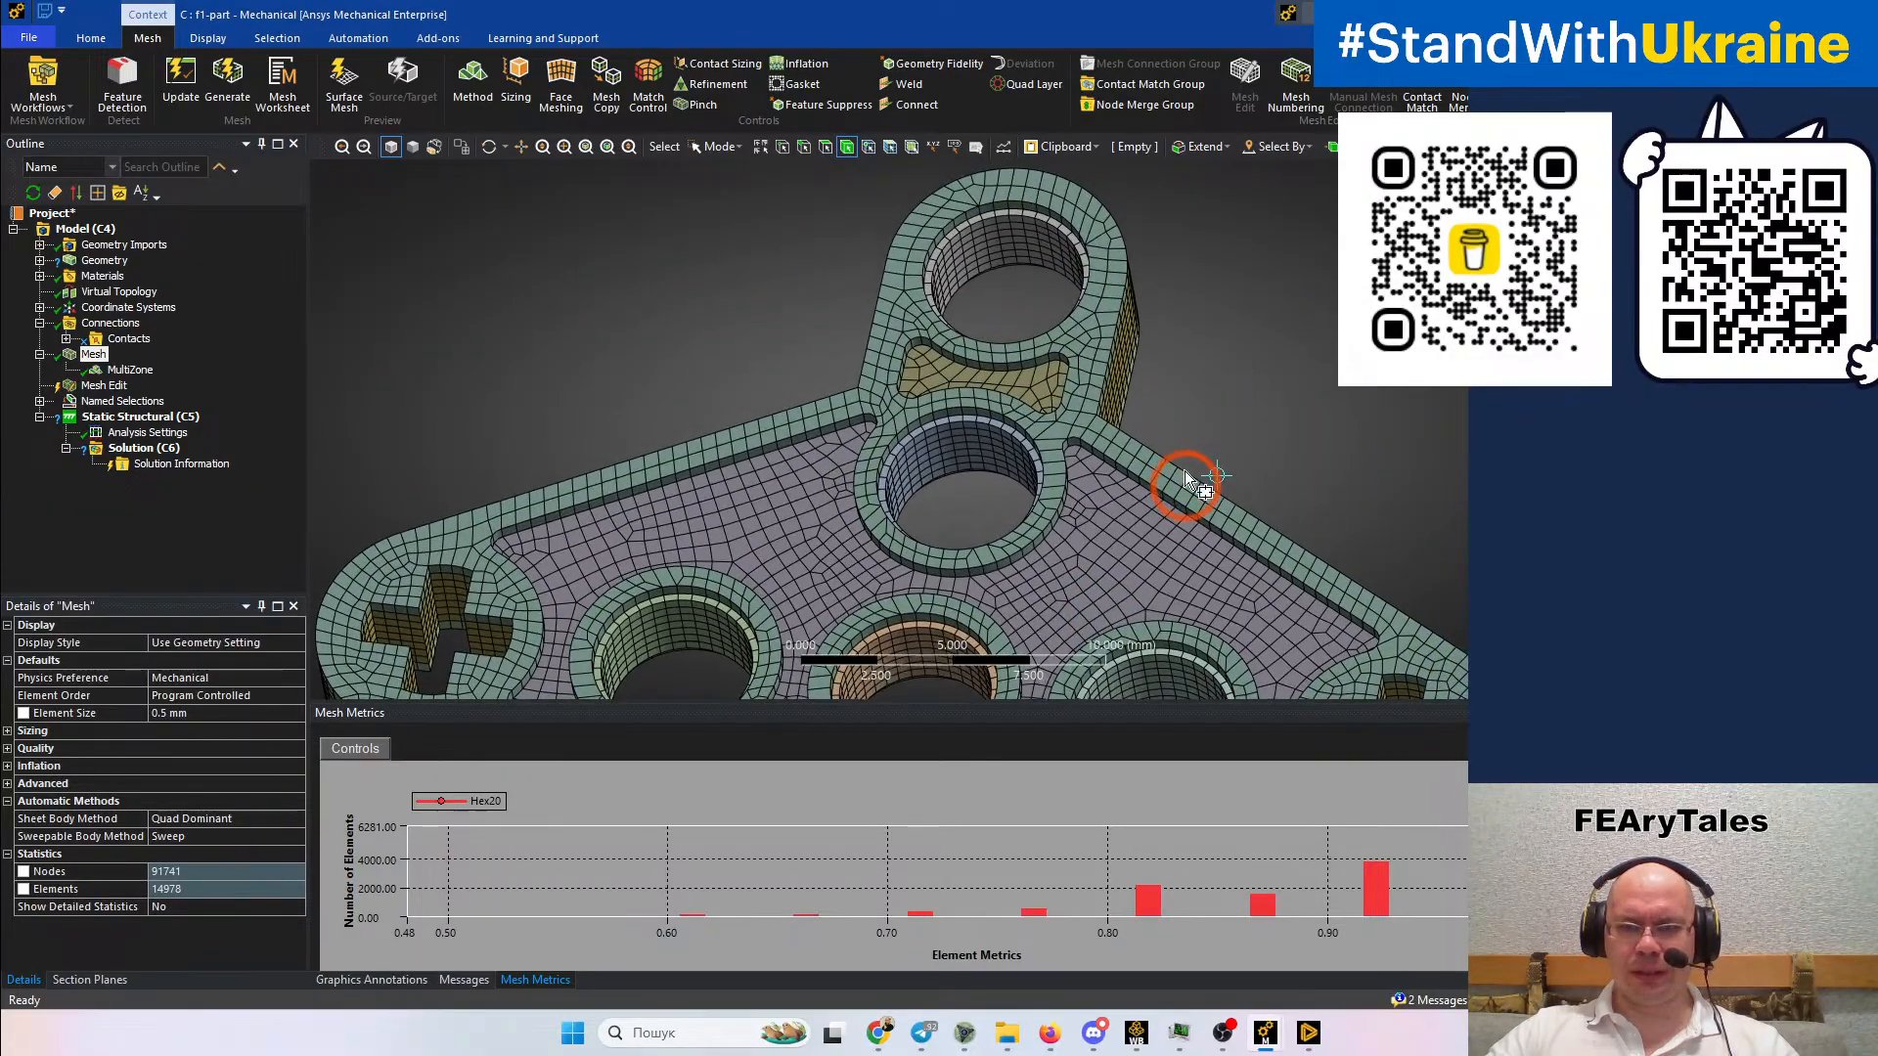
pyautogui.scroll(5, 1124, 411)
pyautogui.moveTo(1123, 356); pyautogui.dragTo(891, 360, button='middle')
pyautogui.scroll(1, 892, 361)
pyautogui.scroll(-5, 892, 361)
pyautogui.keyDown('ctrl'); pyautogui.moveTo(1082, 489); pyautogui.dragTo(1086, 360, button='middle'); pyautogui.keyUp('ctrl')
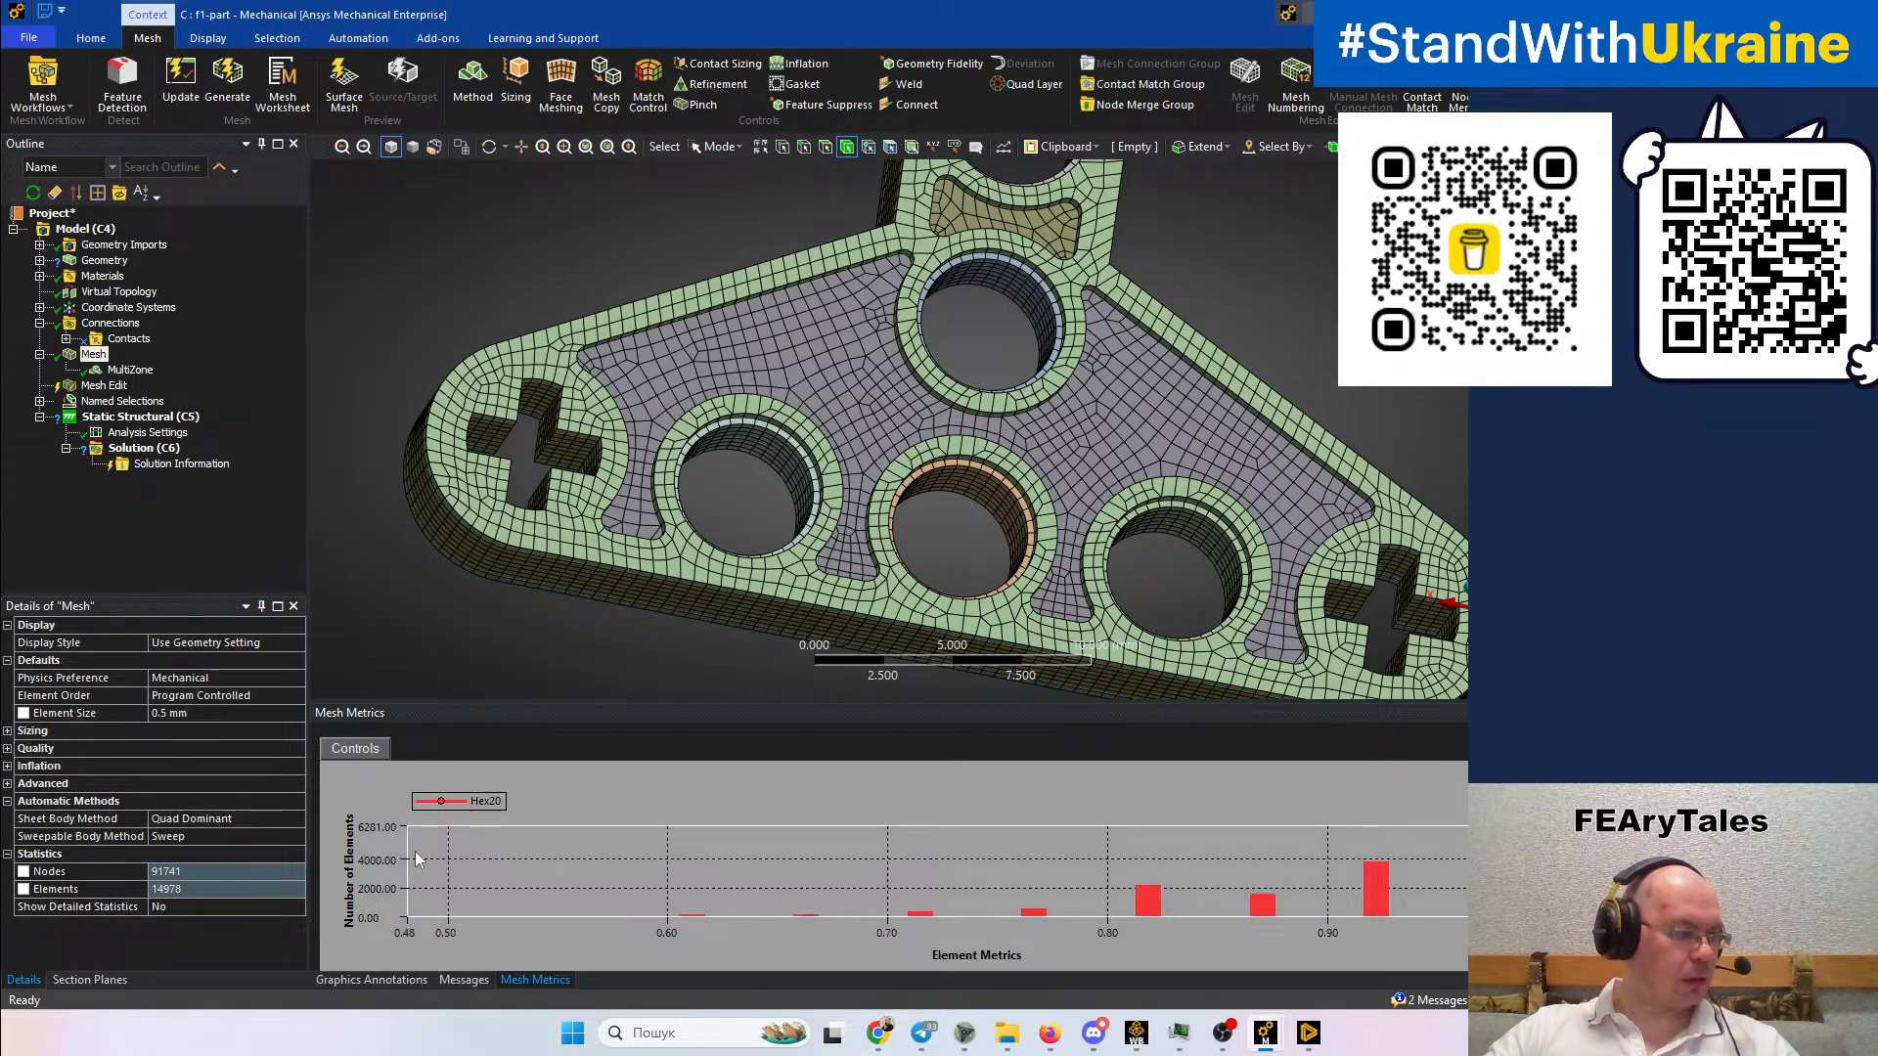
pyautogui.moveTo(724, 597); pyautogui.dragTo(701, 567, button='middle')
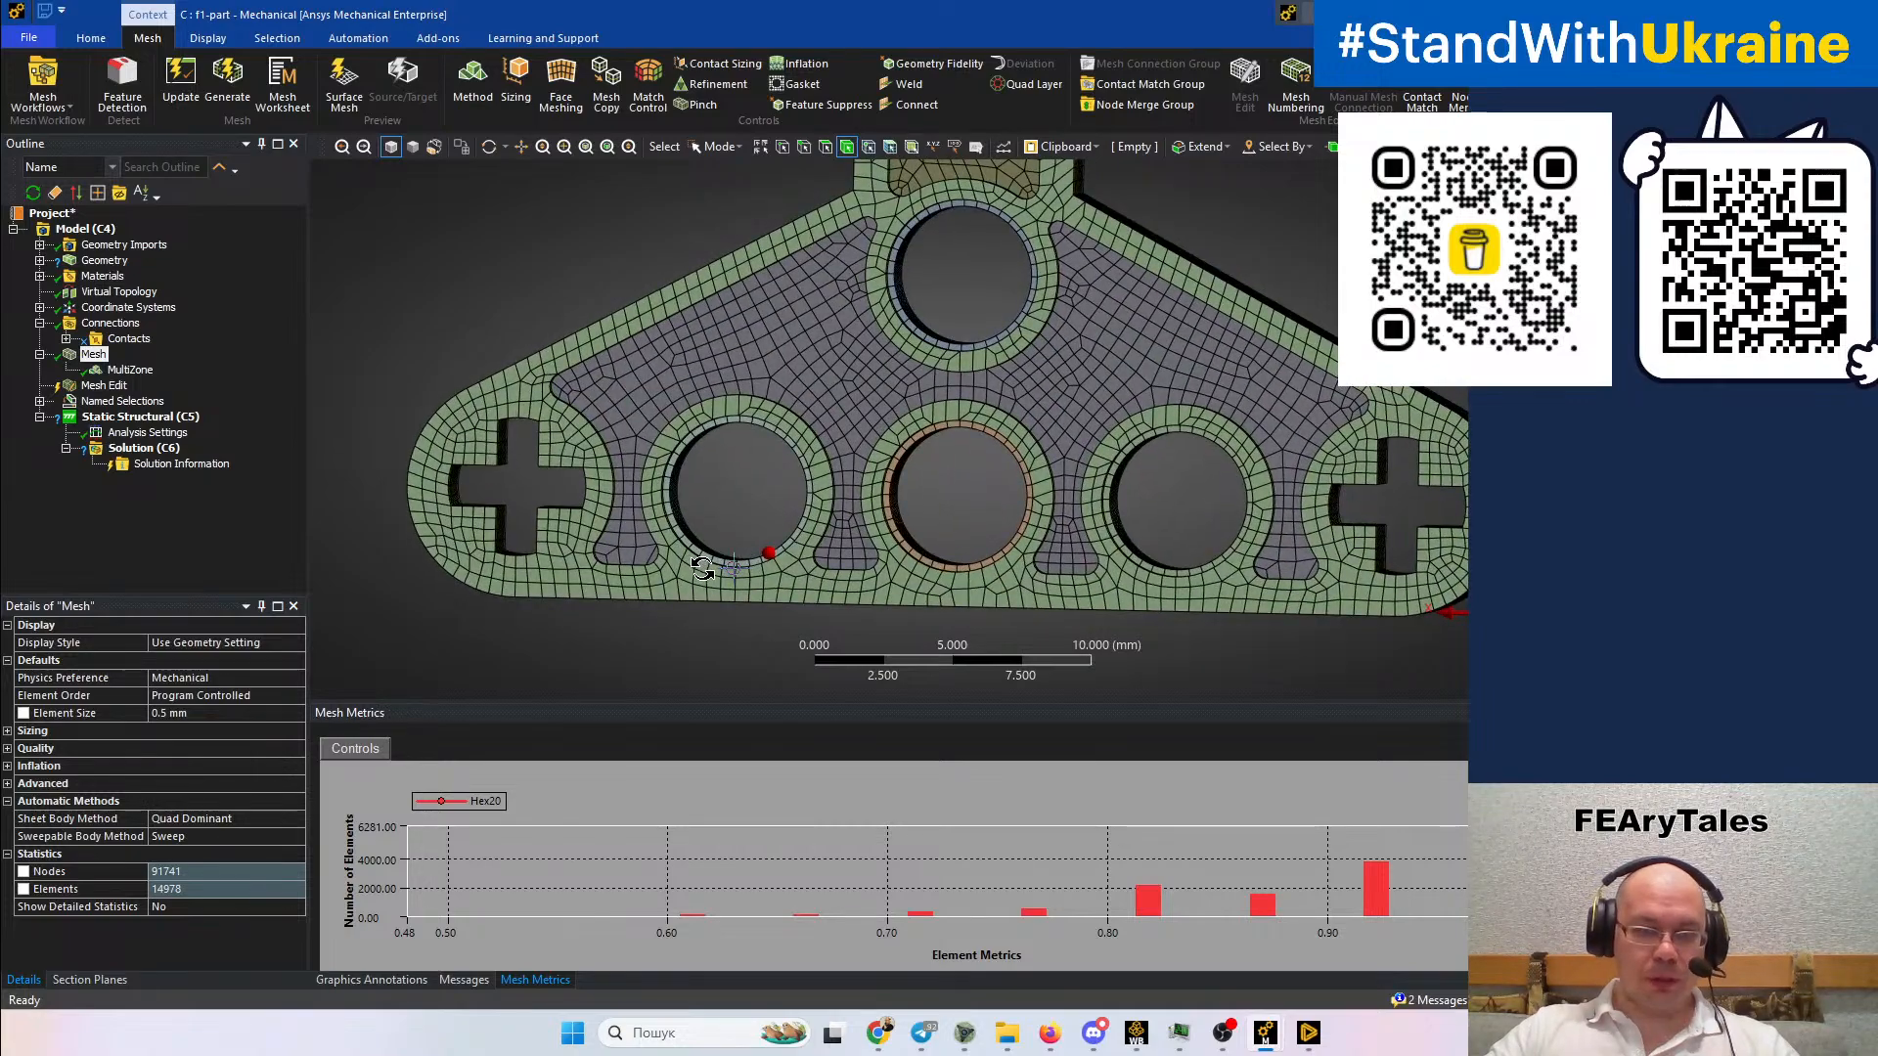
pyautogui.scroll(5, 703, 567)
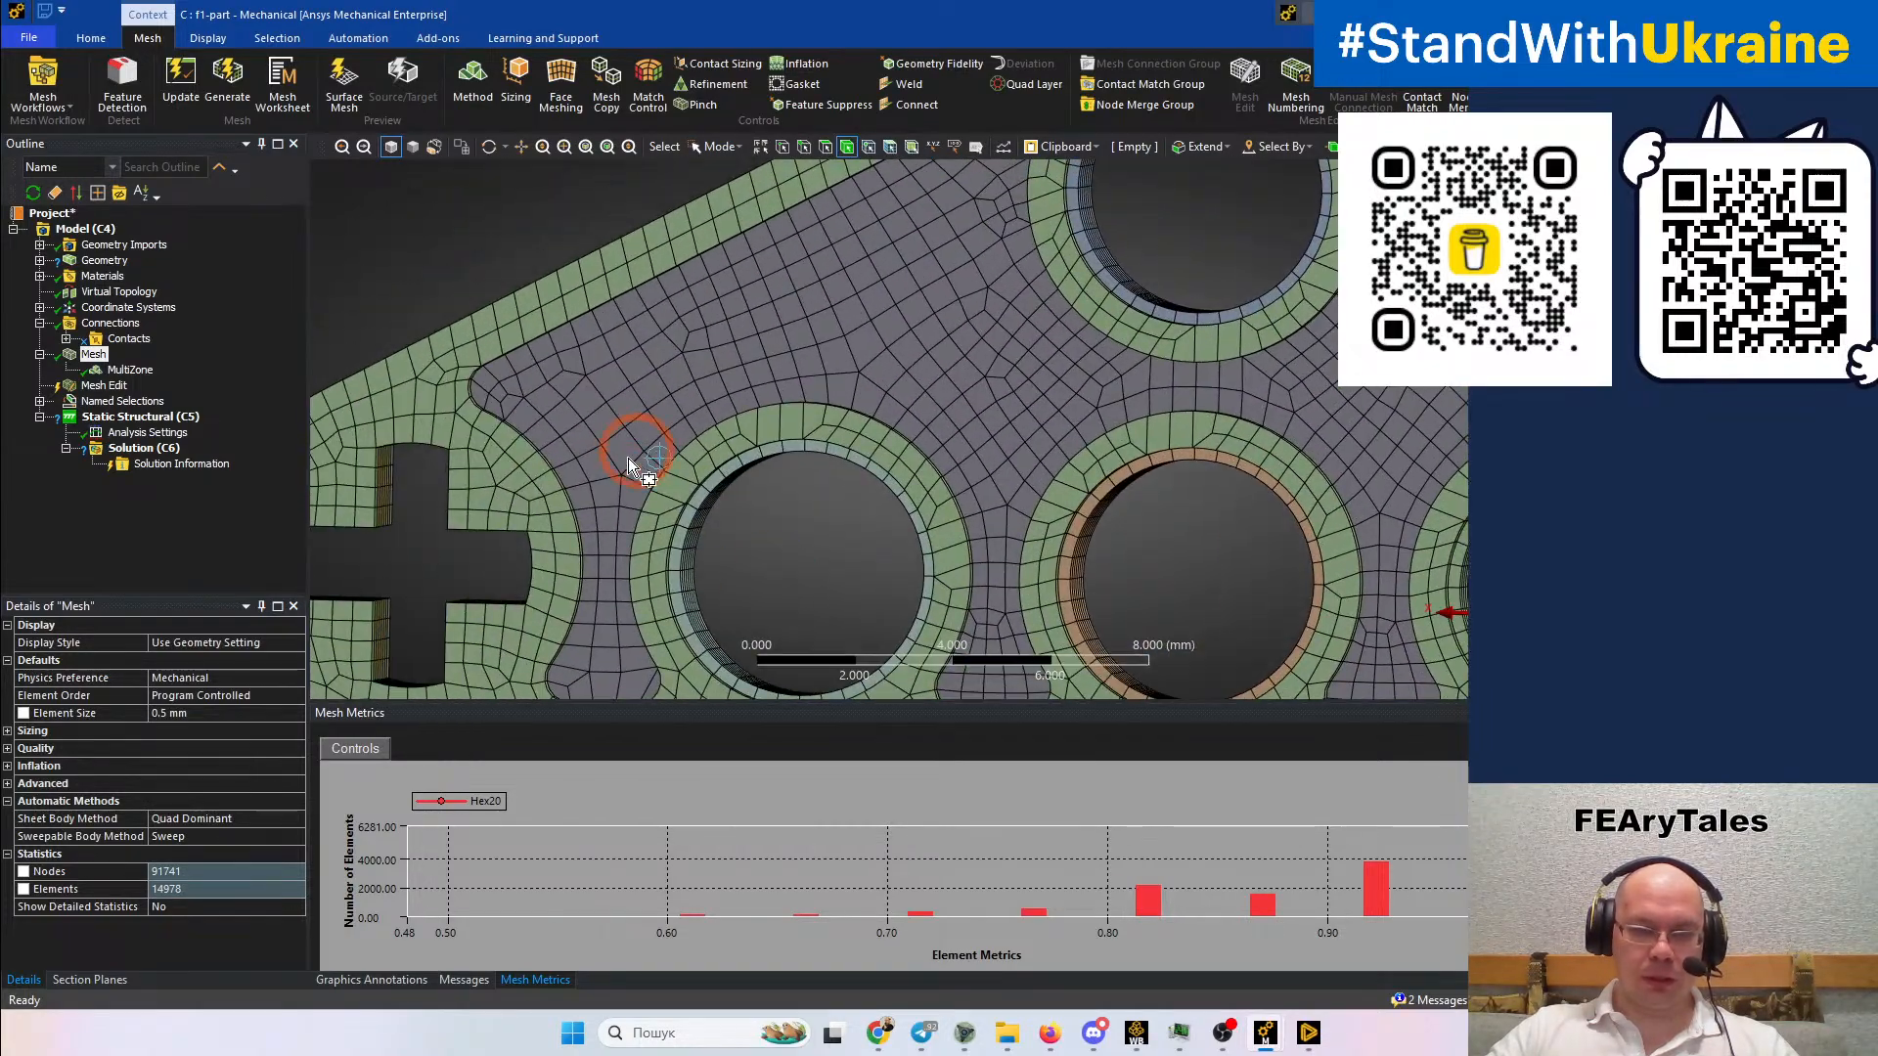
pyautogui.keyDown('ctrl'); pyautogui.moveTo(766, 544); pyautogui.dragTo(840, 539, button='middle'); pyautogui.keyUp('ctrl')
pyautogui.scroll(-3, 606, 489)
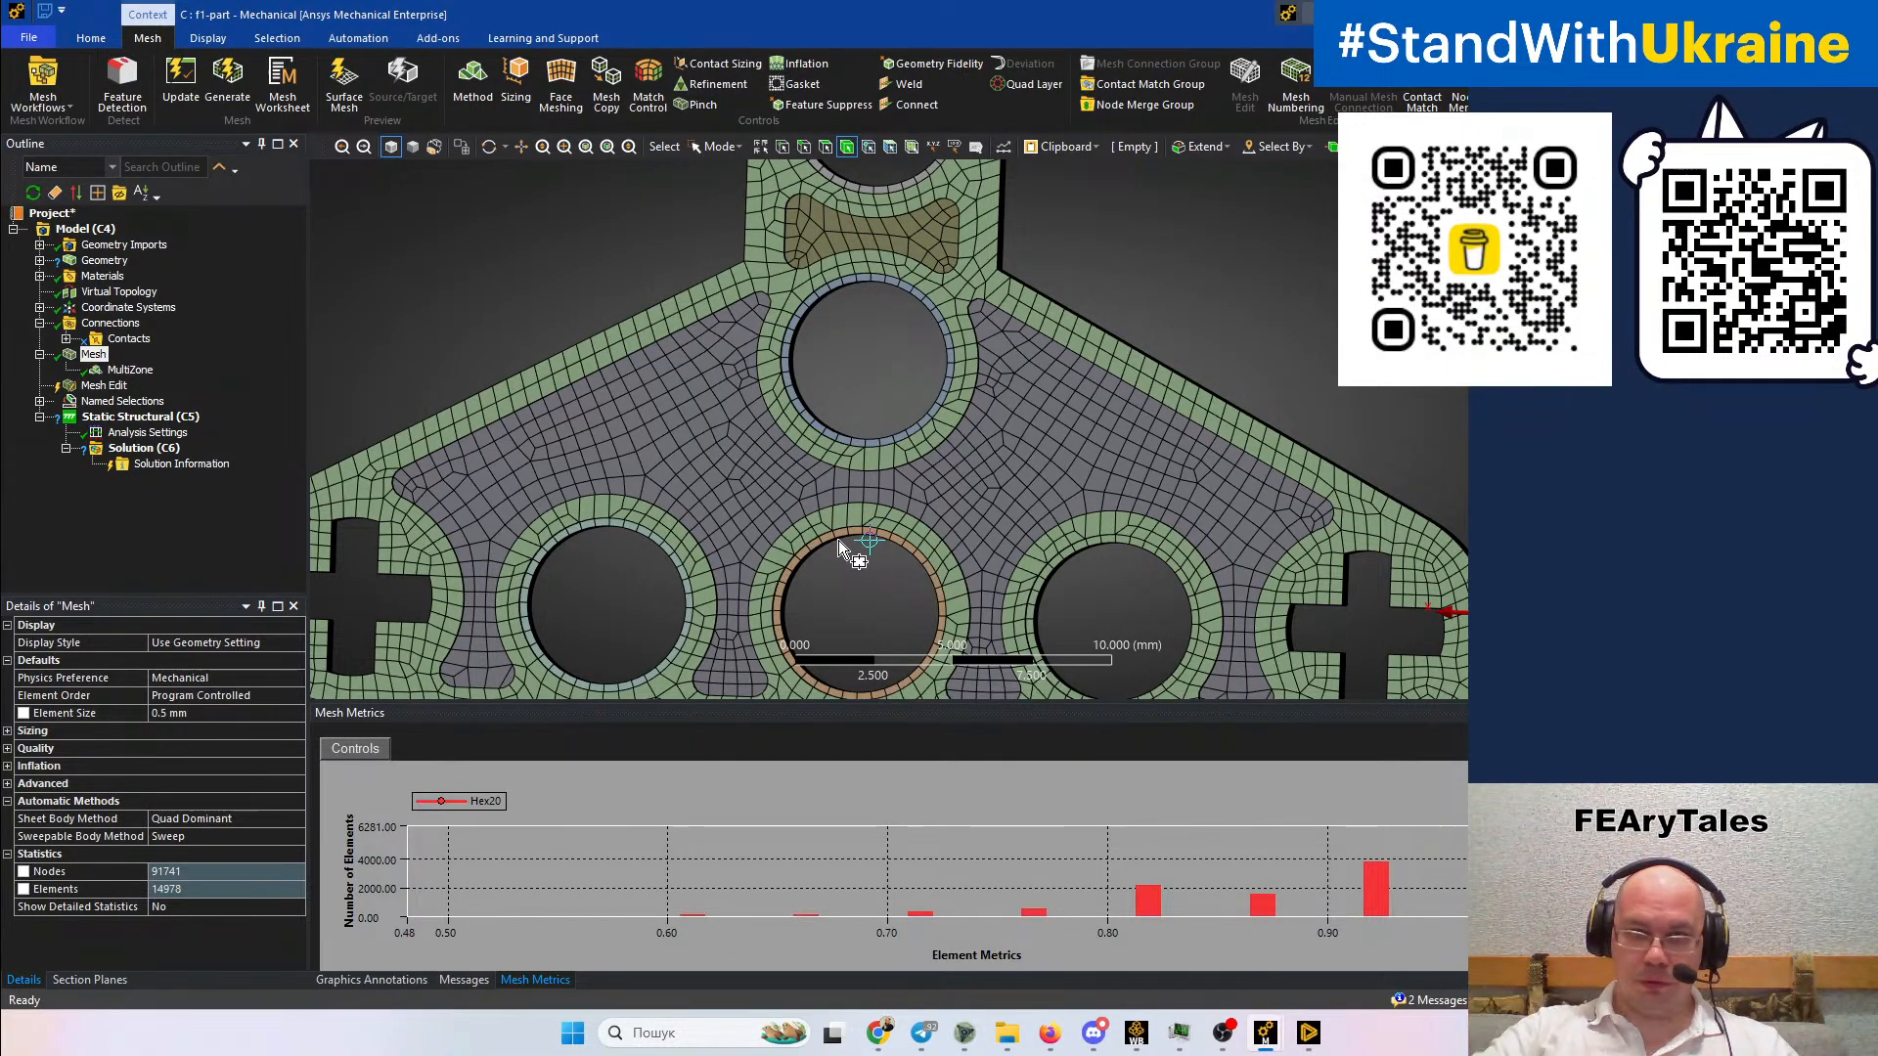
pyautogui.keyDown('ctrl'); pyautogui.moveTo(853, 536); pyautogui.dragTo(949, 467, button='middle'); pyautogui.keyUp('ctrl')
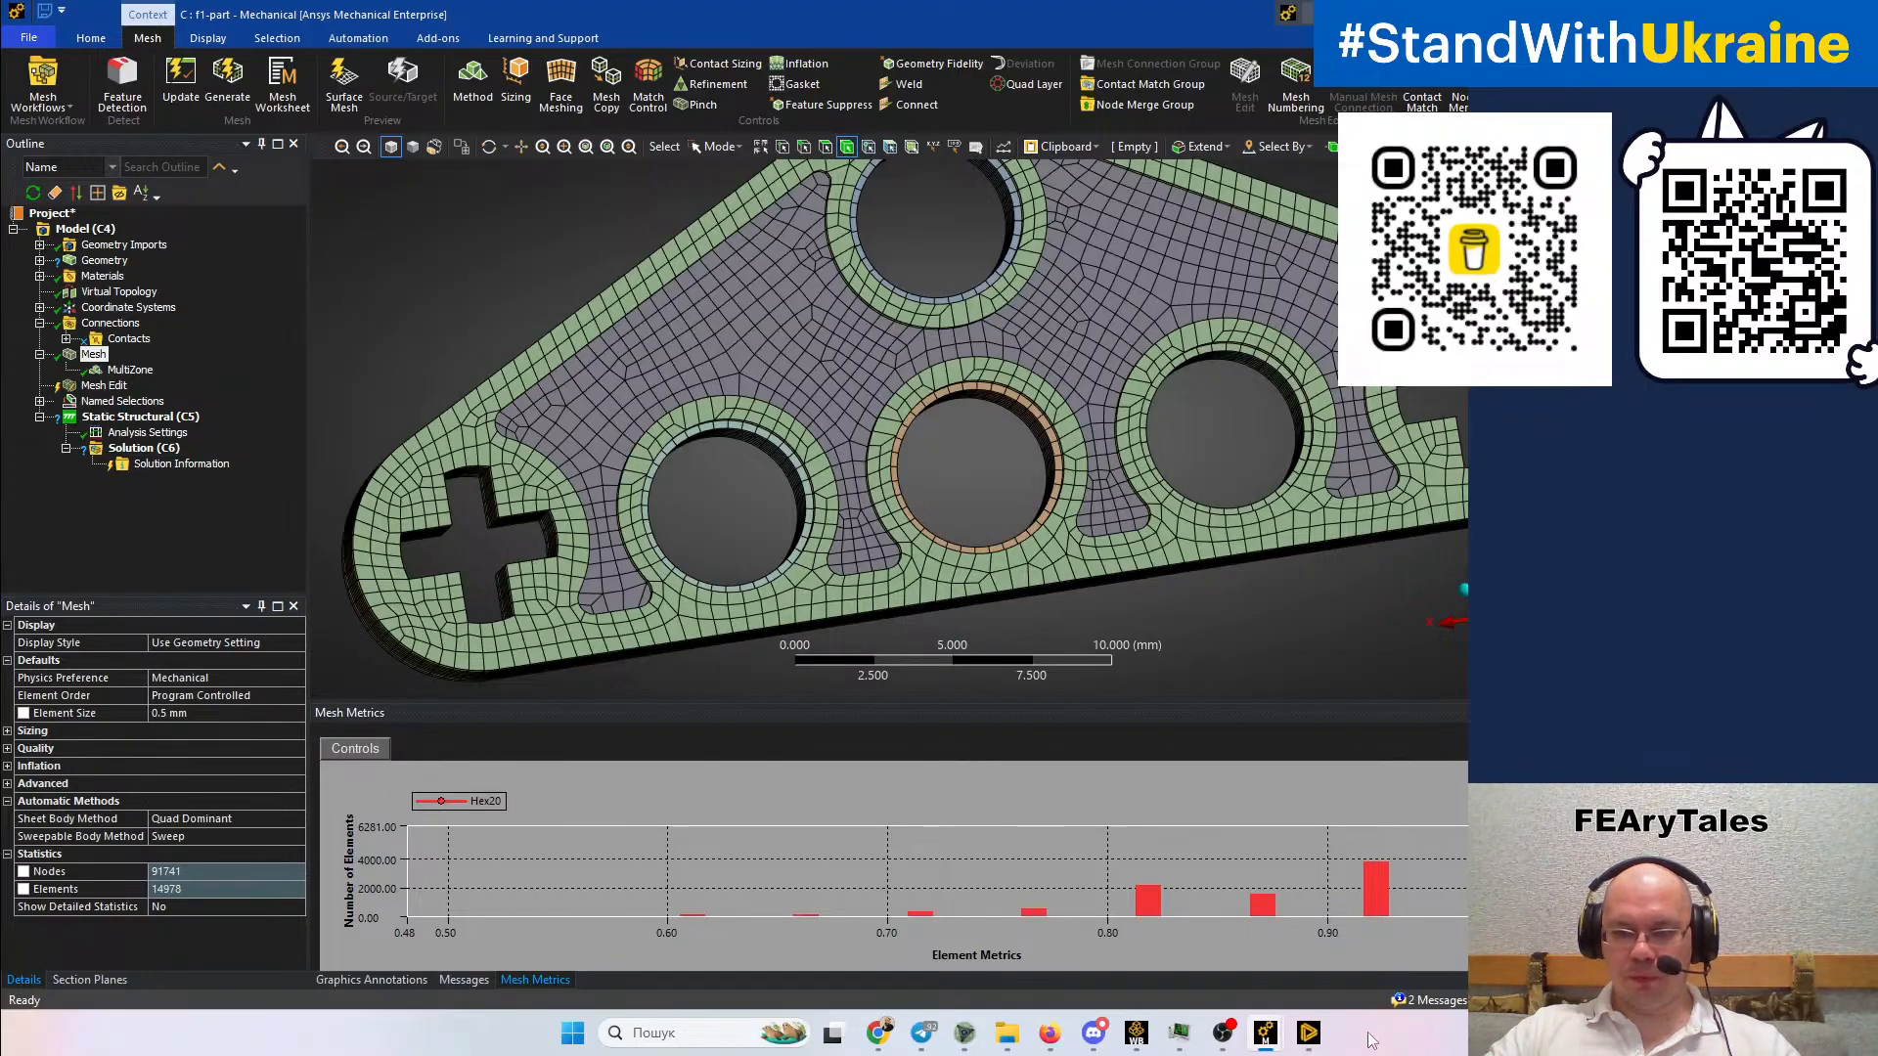
# Switch to Ansys Discovery and examine the rounded corner face of a small pocket between the triangle's lower holes
pyautogui.moveTo(1309, 1033)
pyautogui.click(1413, 929)
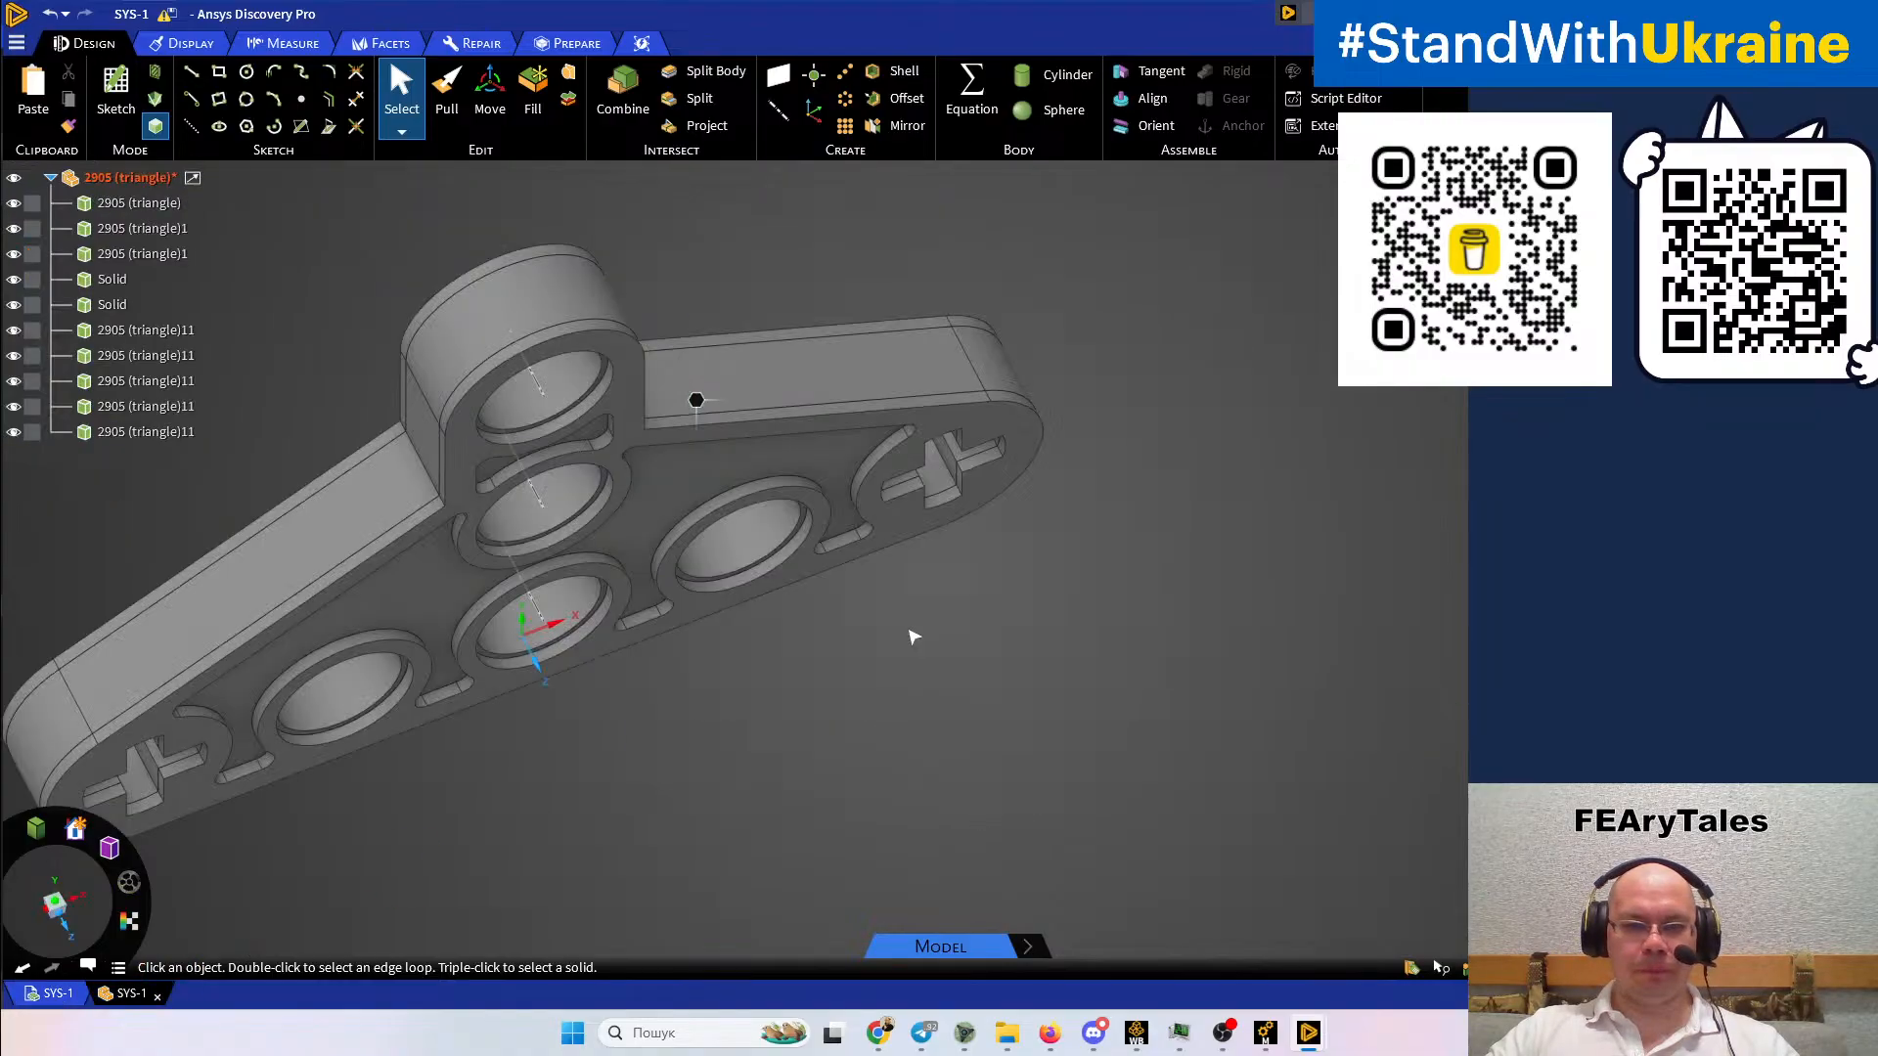
pyautogui.moveTo(872, 546); pyautogui.dragTo(900, 486, button='middle')
pyautogui.scroll(5, 629, 600)
pyautogui.scroll(5, 700, 563)
pyautogui.click(896, 479)
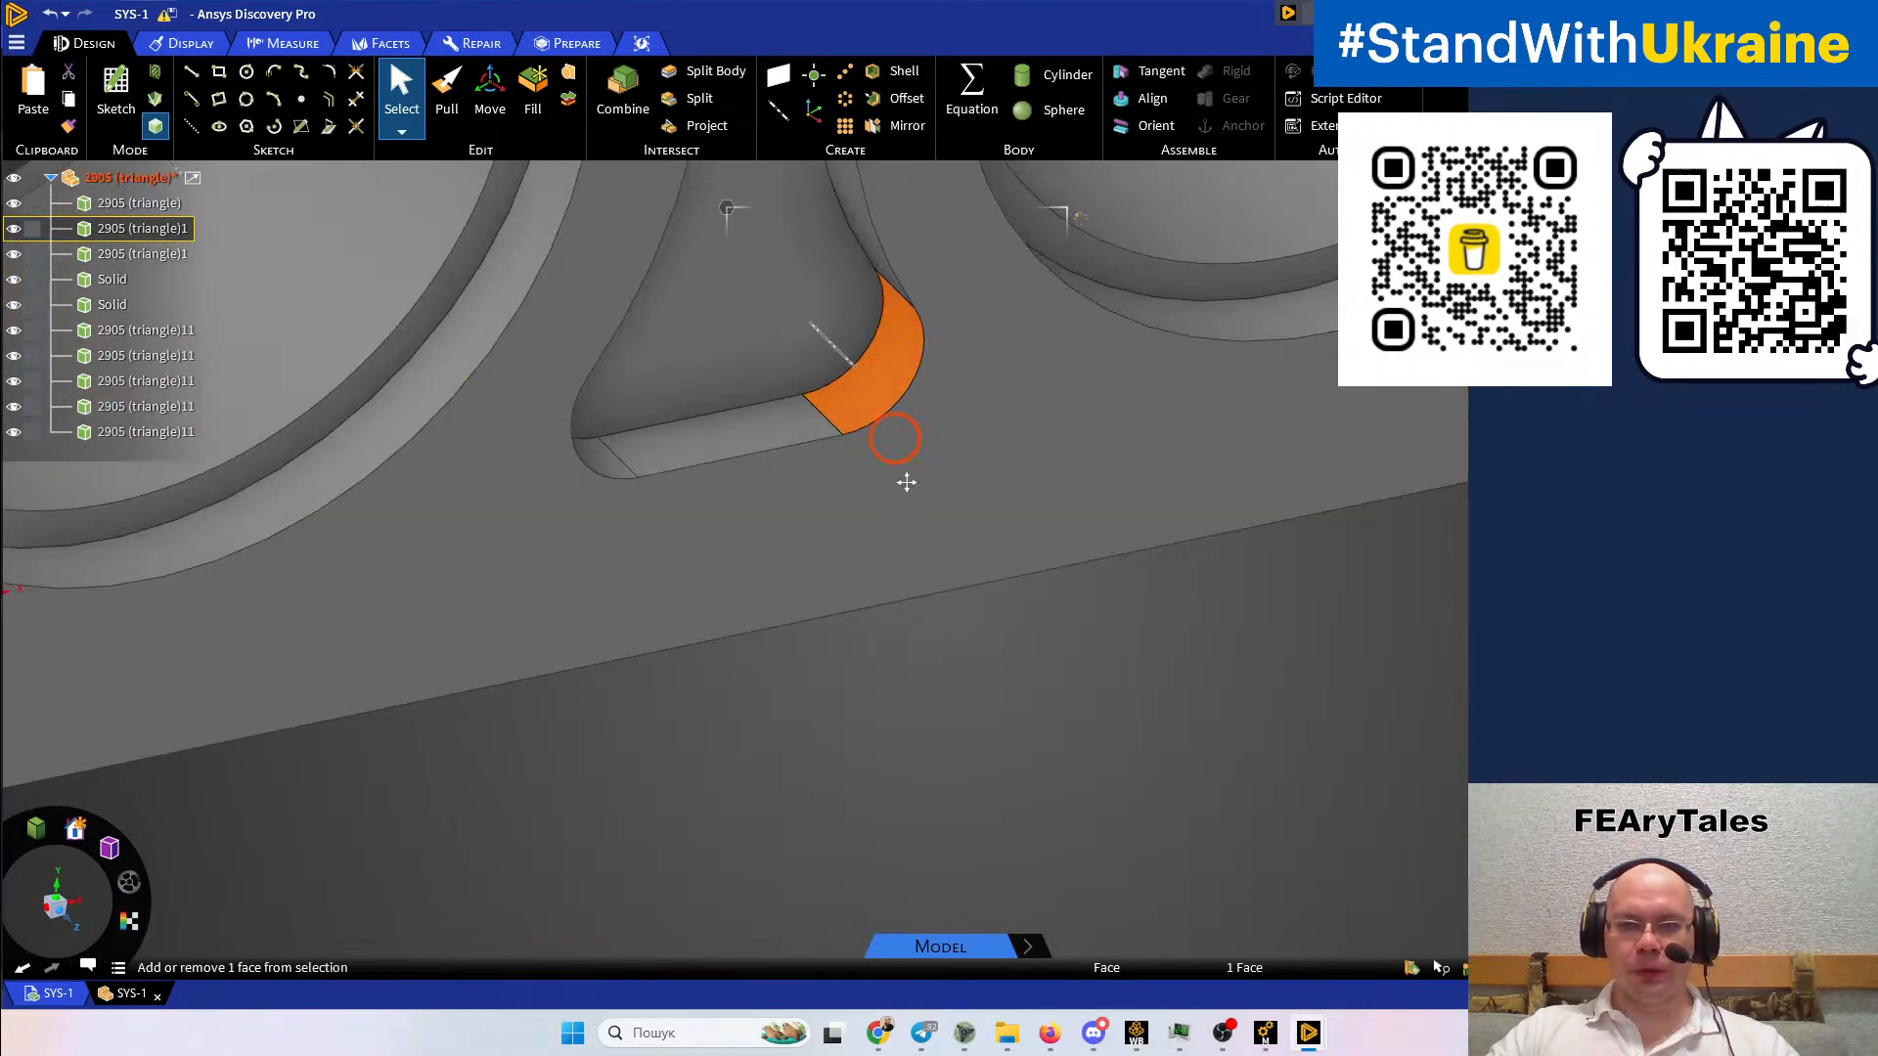
pyautogui.moveTo(900, 489); pyautogui.dragTo(863, 407, button='middle')
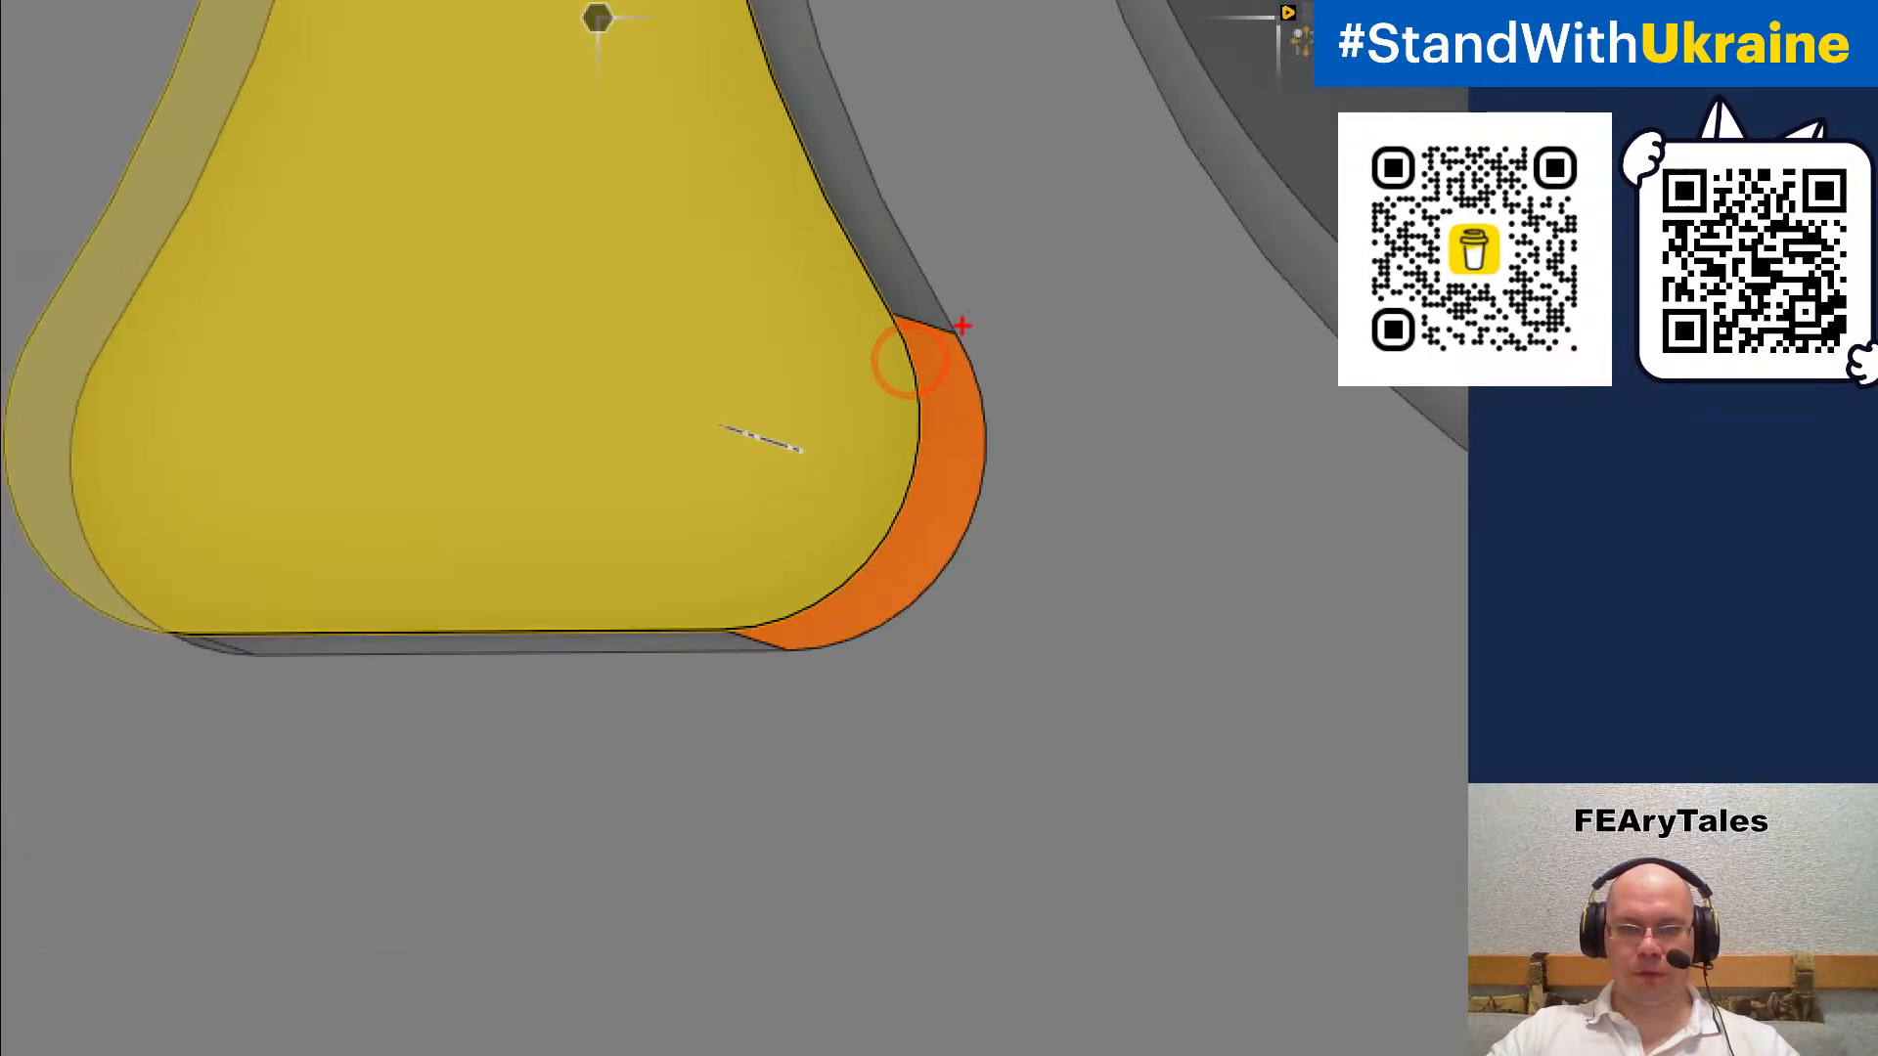
pyautogui.moveTo(951, 335); pyautogui.dragTo(811, 616)
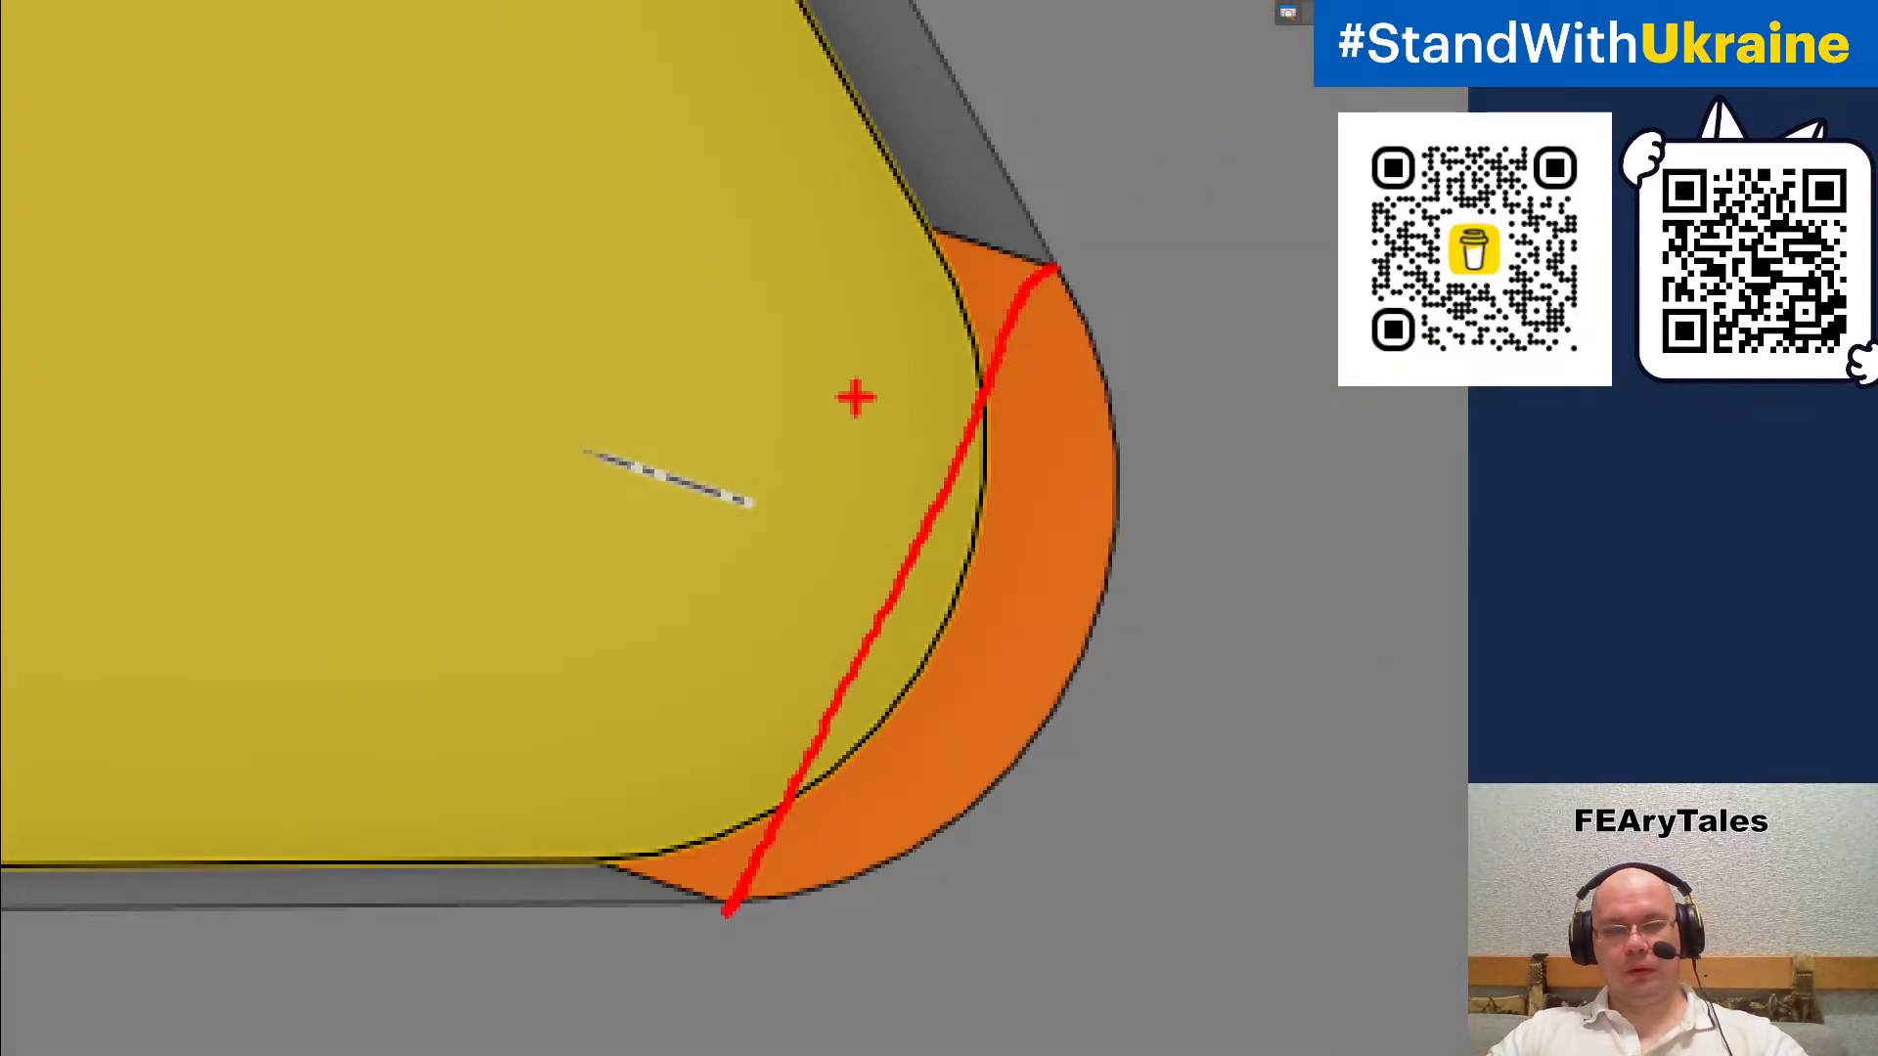
pyautogui.press('Escape')
pyautogui.scroll(-5, 860, 404)
pyautogui.keyDown('shift'); pyautogui.moveTo(940, 380); pyautogui.dragTo(721, 613, button='middle'); pyautogui.keyUp('shift')
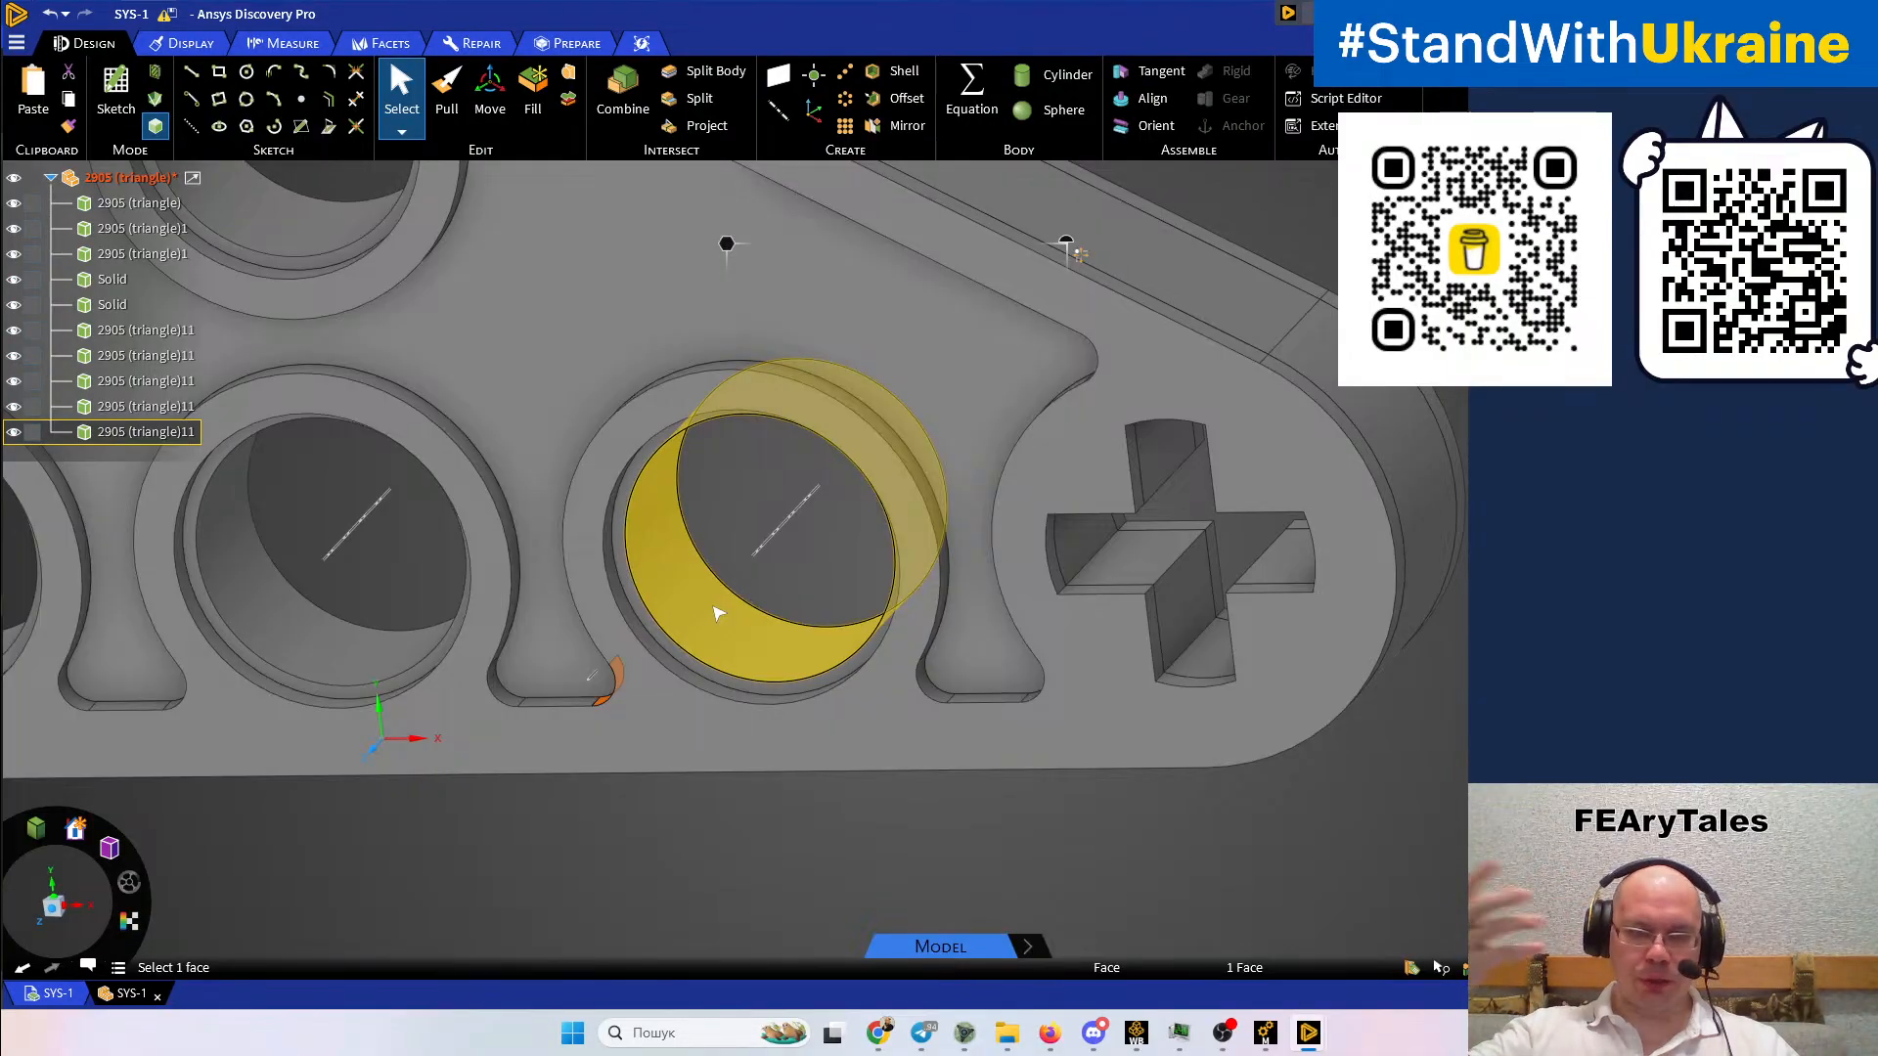
# Examine the rim around the triangle's cross-shaped hole and the adjoining web for possible slice locations
pyautogui.scroll(1, 717, 613)
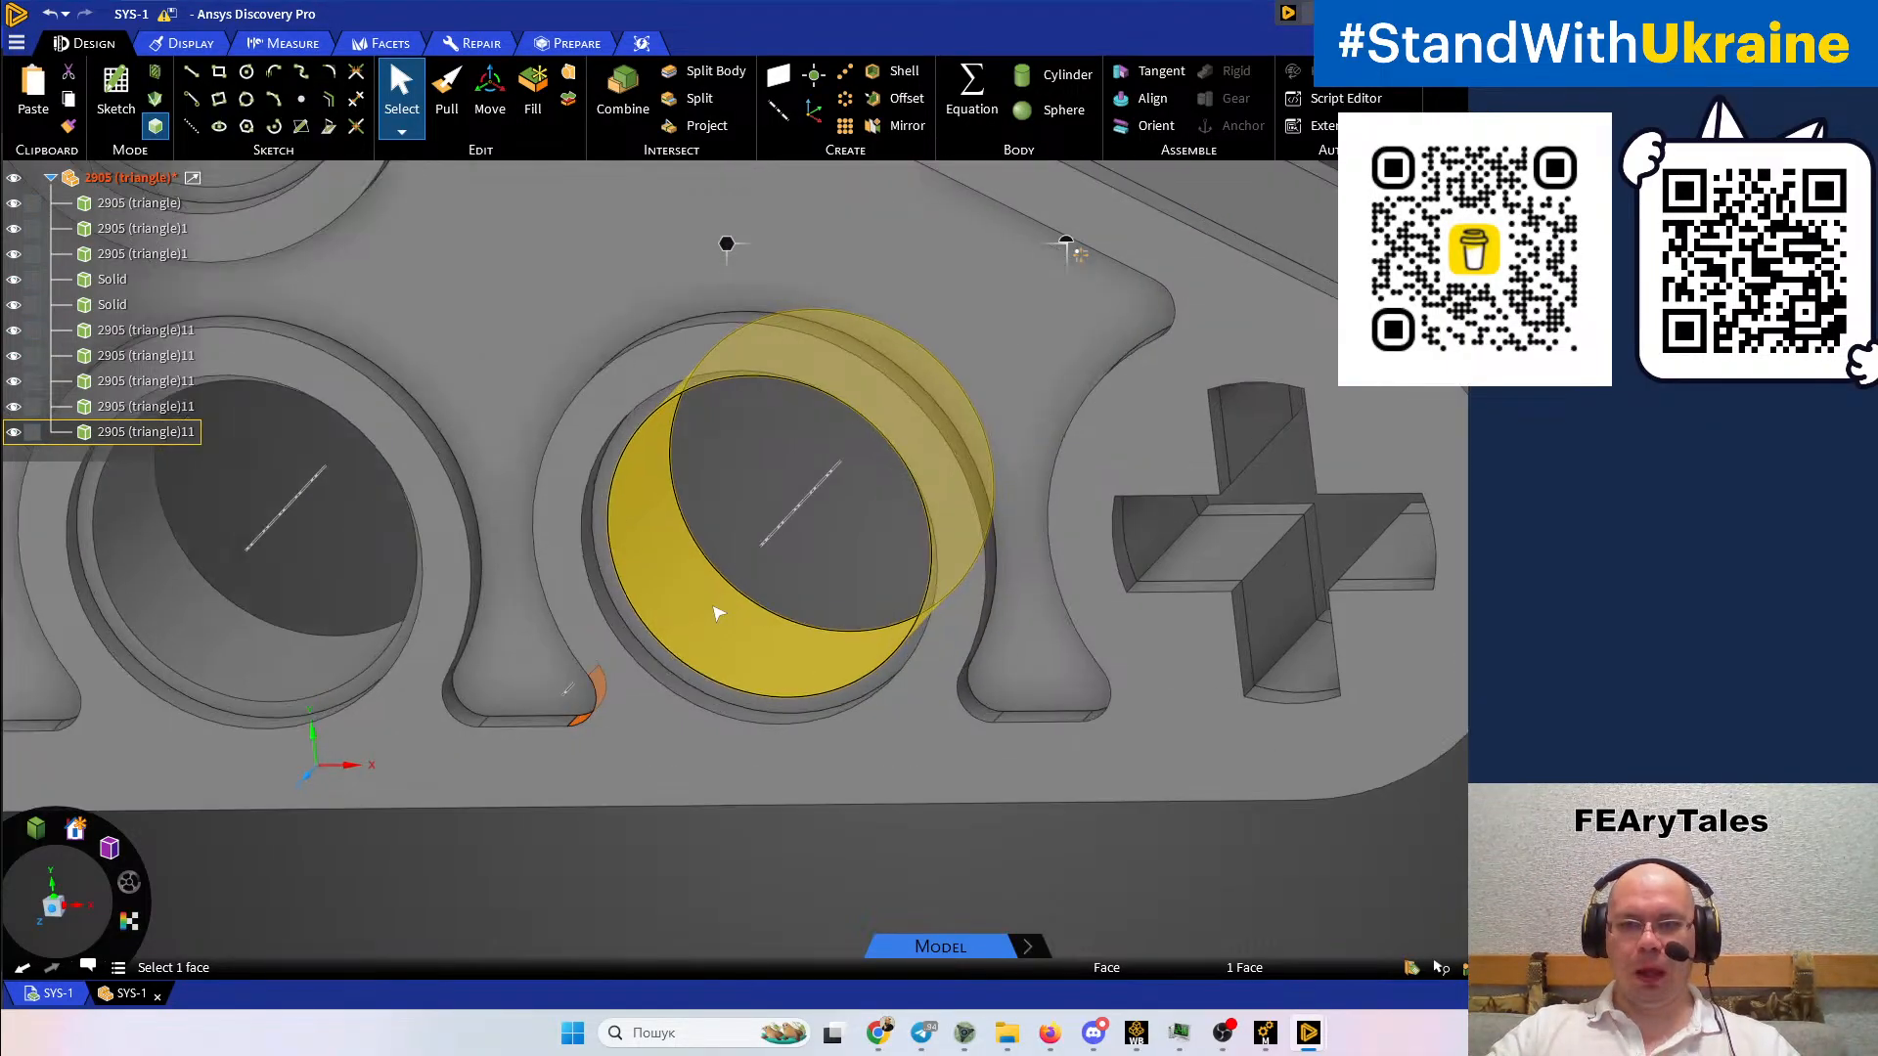
pyautogui.scroll(-3, 717, 613)
pyautogui.keyDown('ctrl'); pyautogui.moveTo(847, 612); pyautogui.dragTo(777, 691, button='middle'); pyautogui.keyUp('ctrl')
pyautogui.moveTo(861, 631); pyautogui.dragTo(908, 585, button='middle')
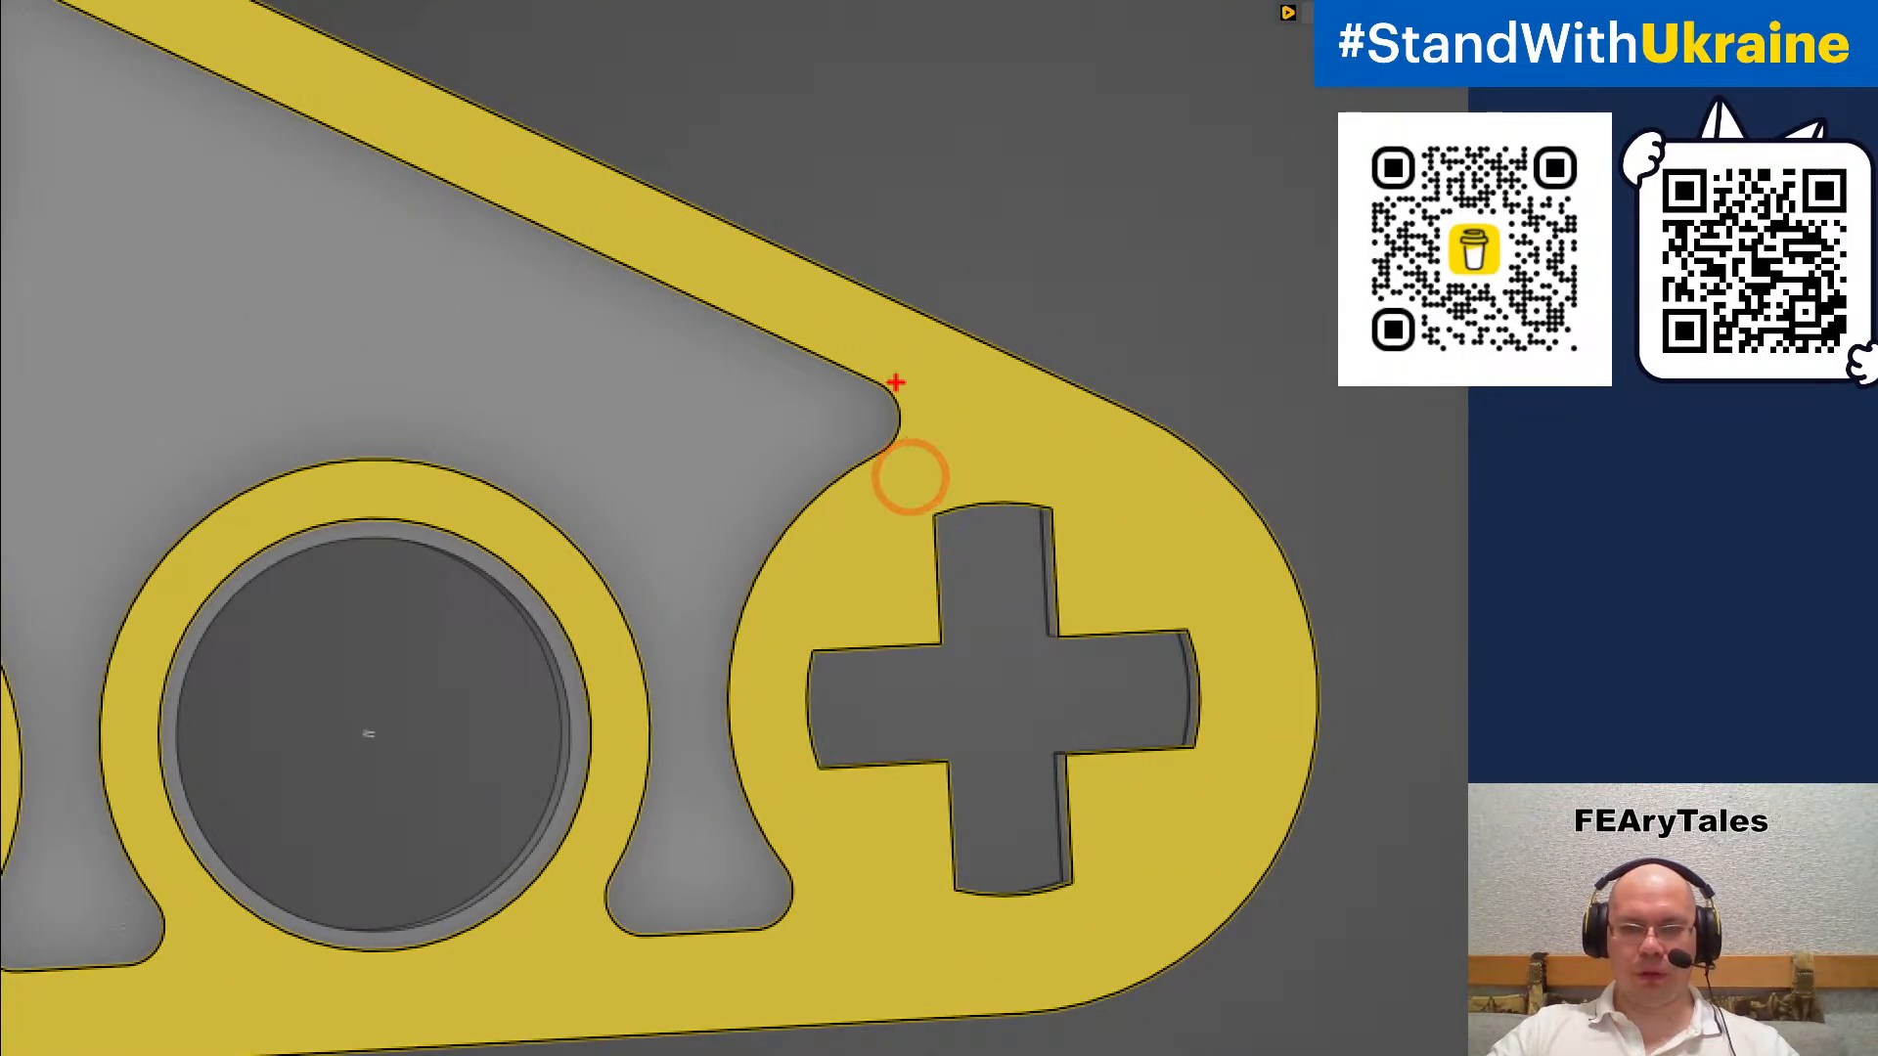
pyautogui.moveTo(886, 385); pyautogui.dragTo(991, 286)
pyautogui.moveTo(755, 945); pyautogui.dragTo(787, 1052)
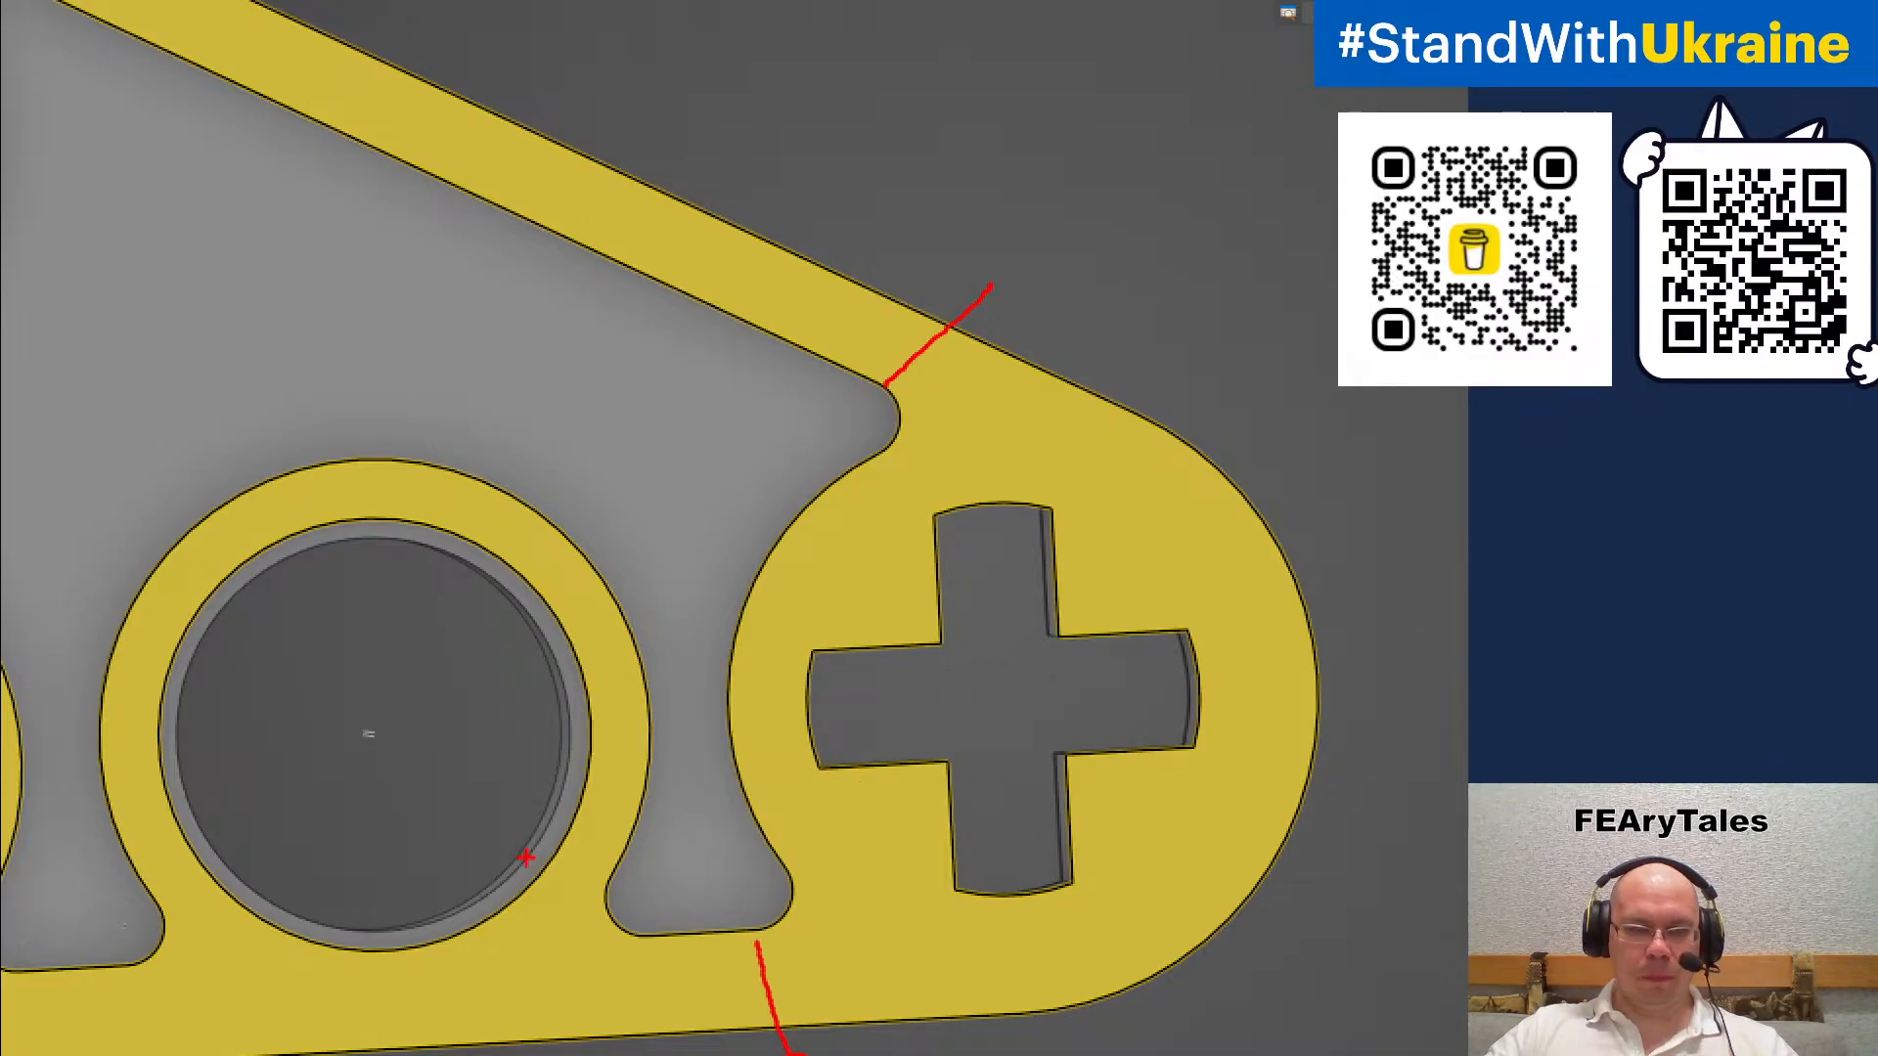
pyautogui.moveTo(76, 1027)
pyautogui.mouseDown()
pyautogui.moveTo(95, 858)
pyautogui.moveTo(70, 734)
pyautogui.moveTo(86, 415)
pyautogui.moveTo(58, 86)
pyautogui.mouseUp()
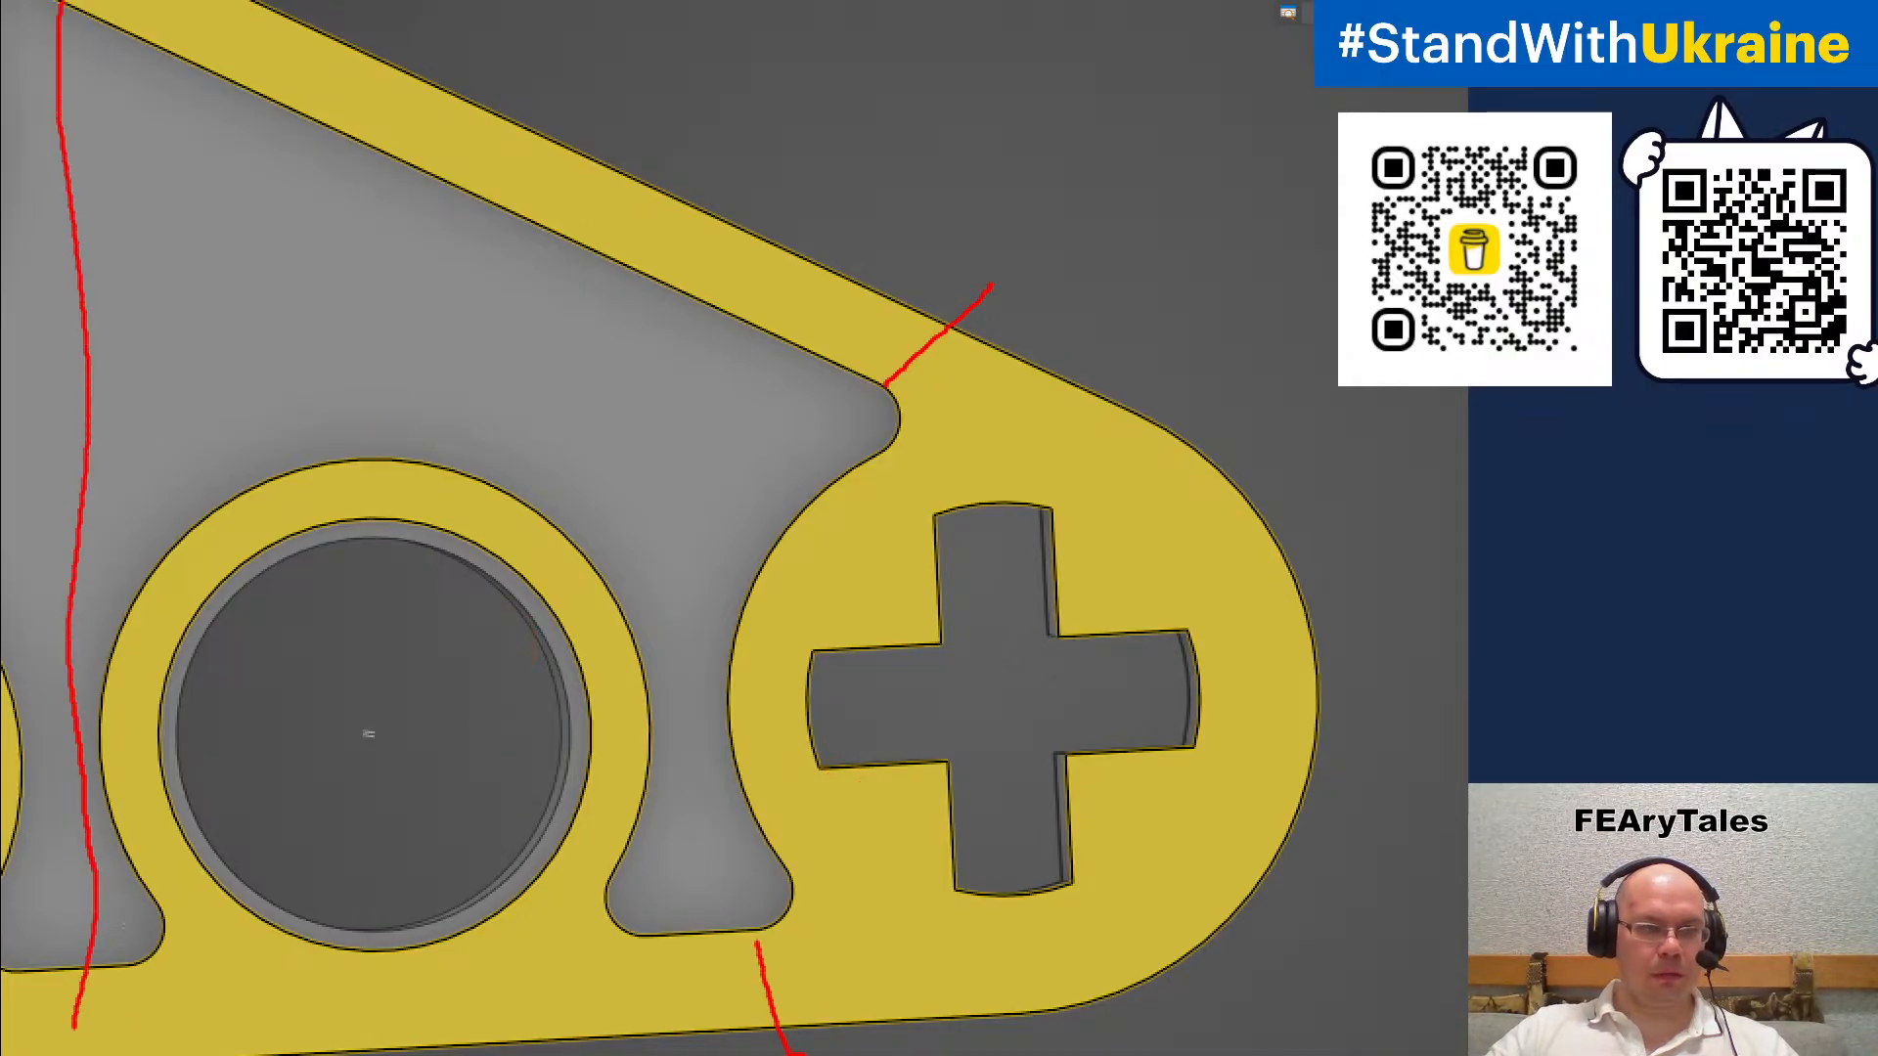
pyautogui.scroll(3, 922, 574)
pyautogui.scroll(-3, 926, 574)
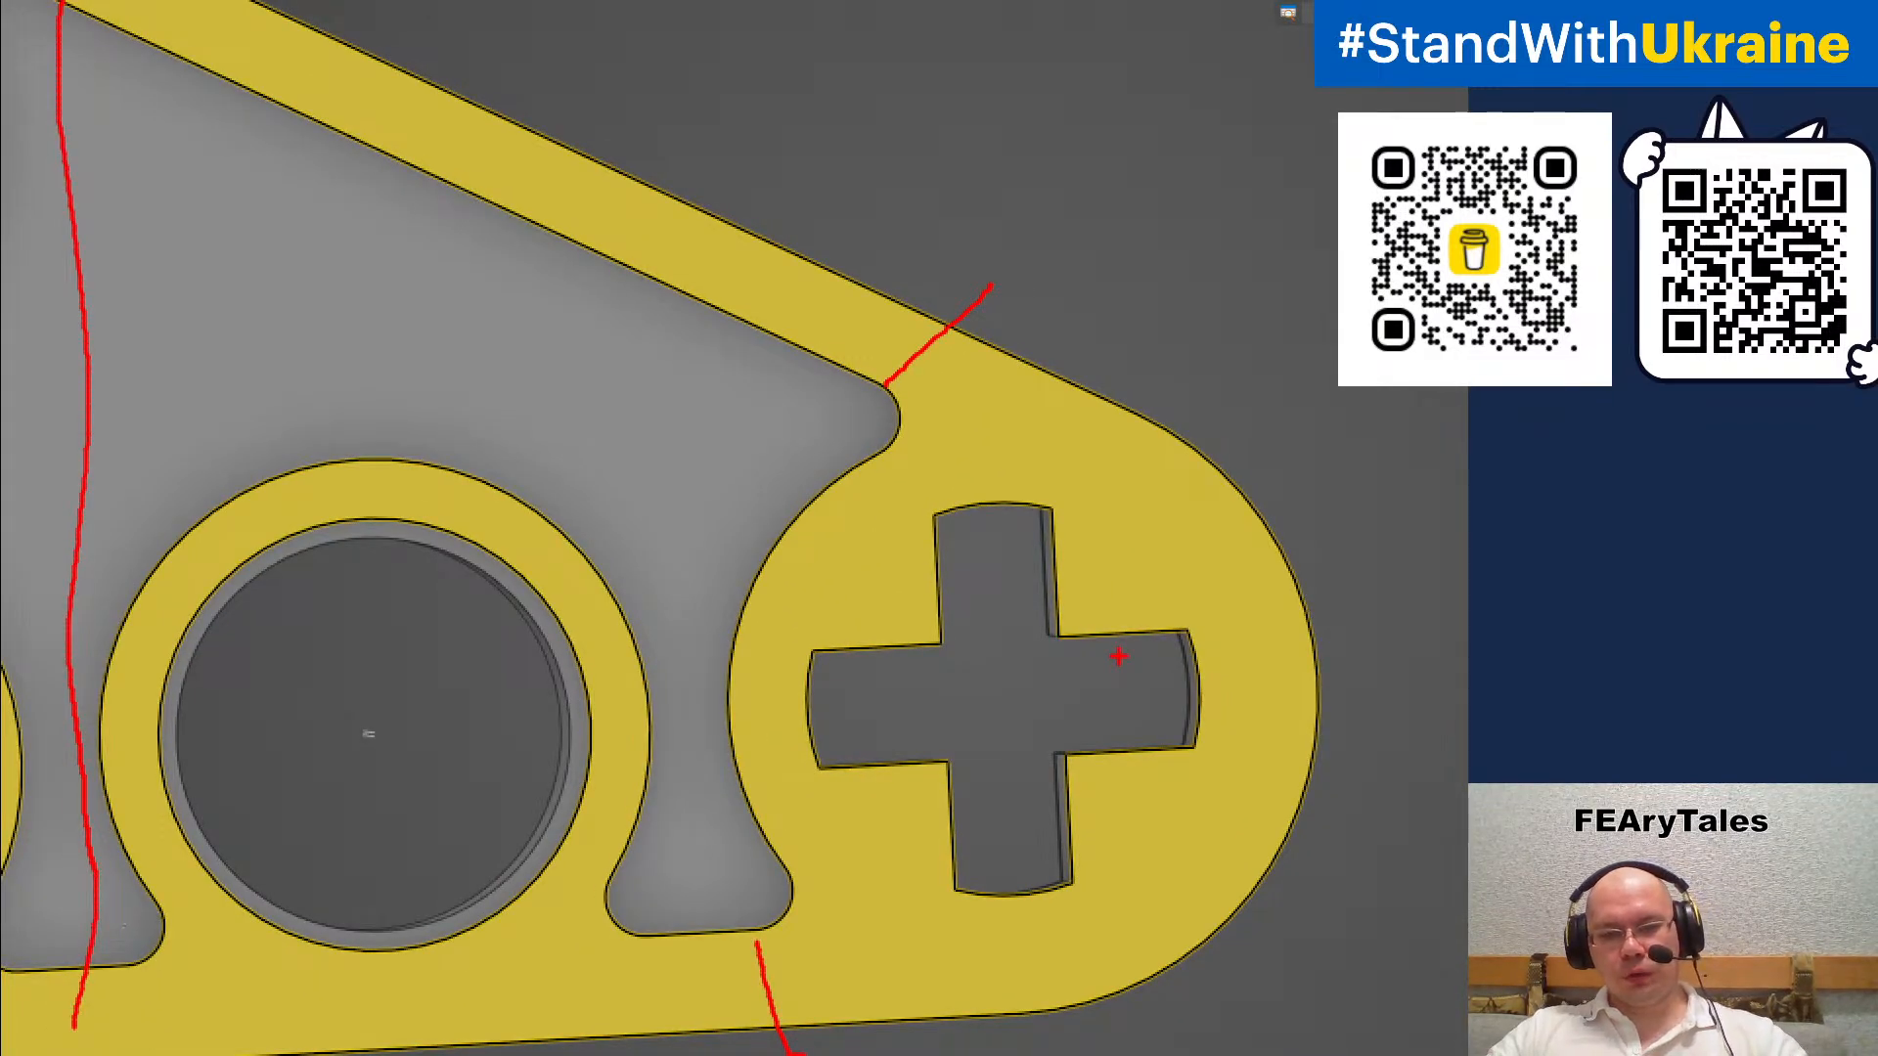
pyautogui.press('Escape')
# Examine the narrow web necks between the triangle's lower round holes for possible horizontal slices
pyautogui.keyDown('ctrl'); pyautogui.moveTo(777, 579); pyautogui.dragTo(1321, 606, button='middle'); pyautogui.keyUp('ctrl')
pyautogui.moveTo(1200, 581); pyautogui.dragTo(1190, 630, button='middle')
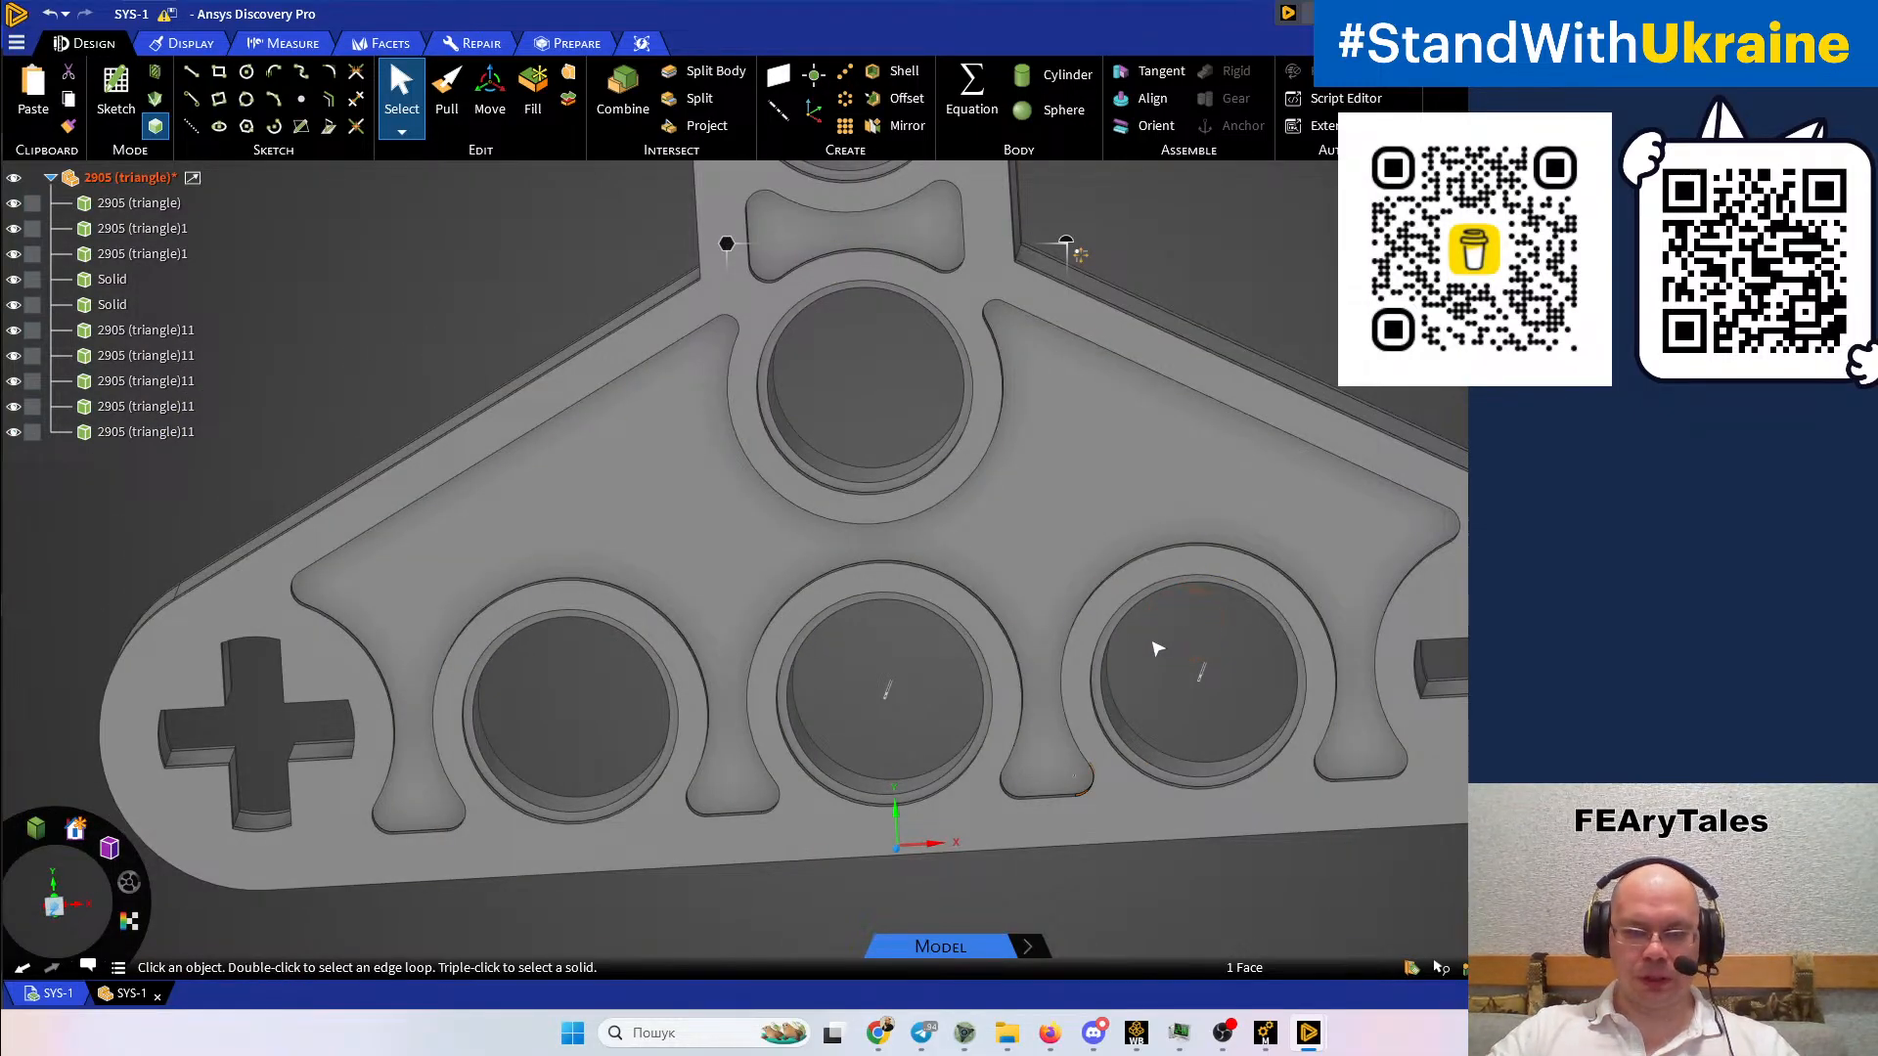
pyautogui.click(776, 659)
pyautogui.hotkey('ctrl', '1')
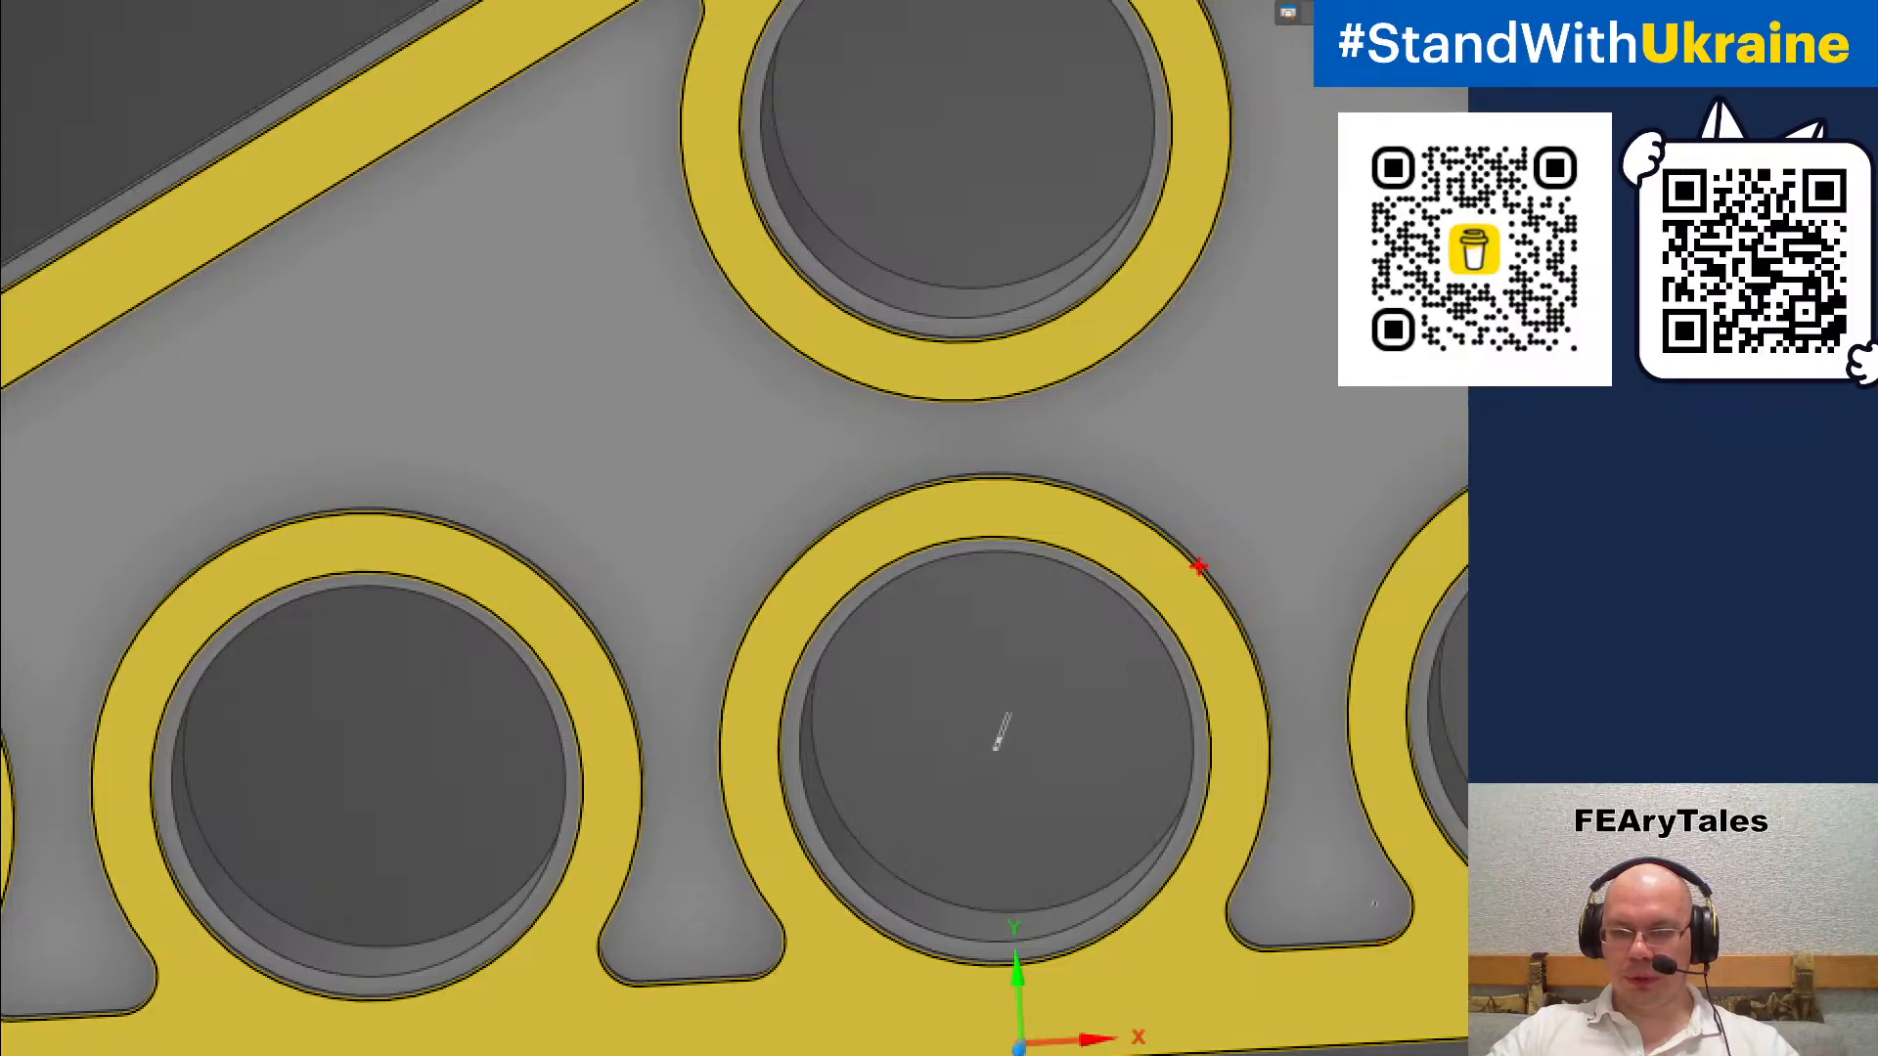
pyautogui.moveTo(1199, 564); pyautogui.dragTo(1393, 554)
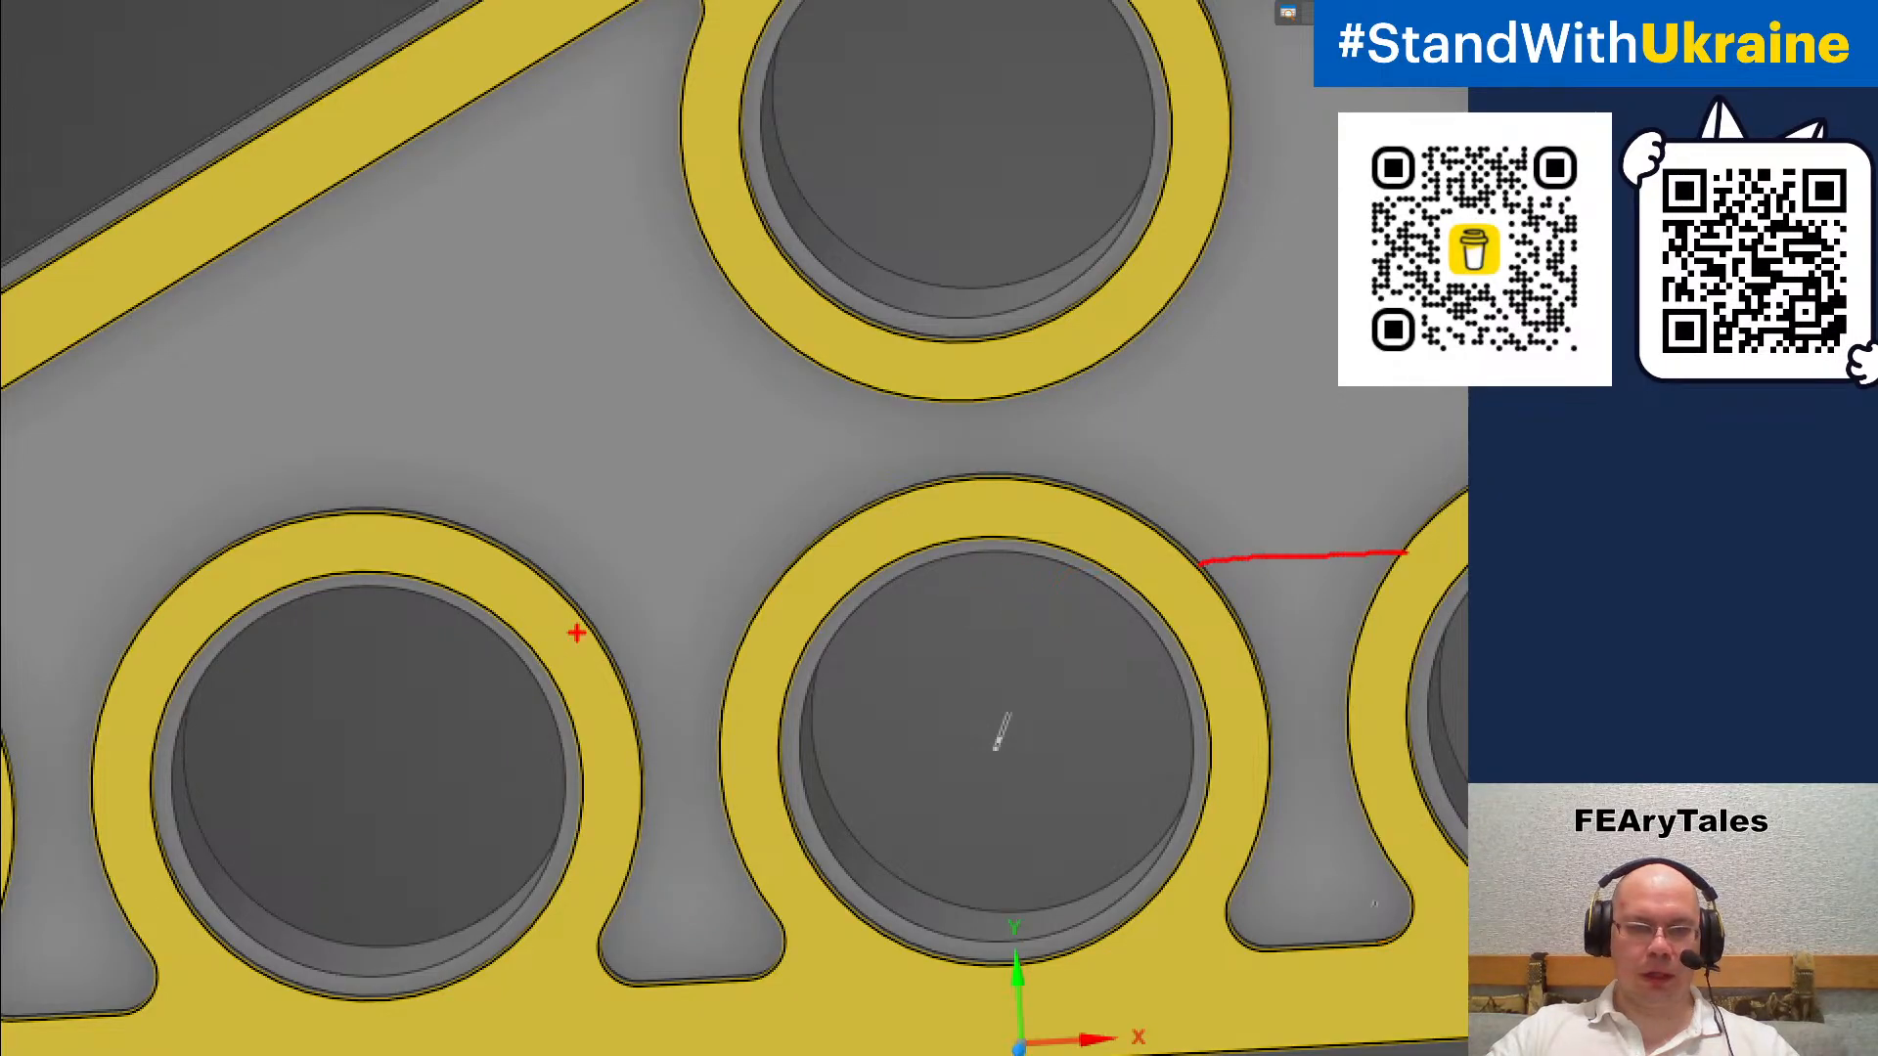
pyautogui.moveTo(608, 626); pyautogui.dragTo(743, 620)
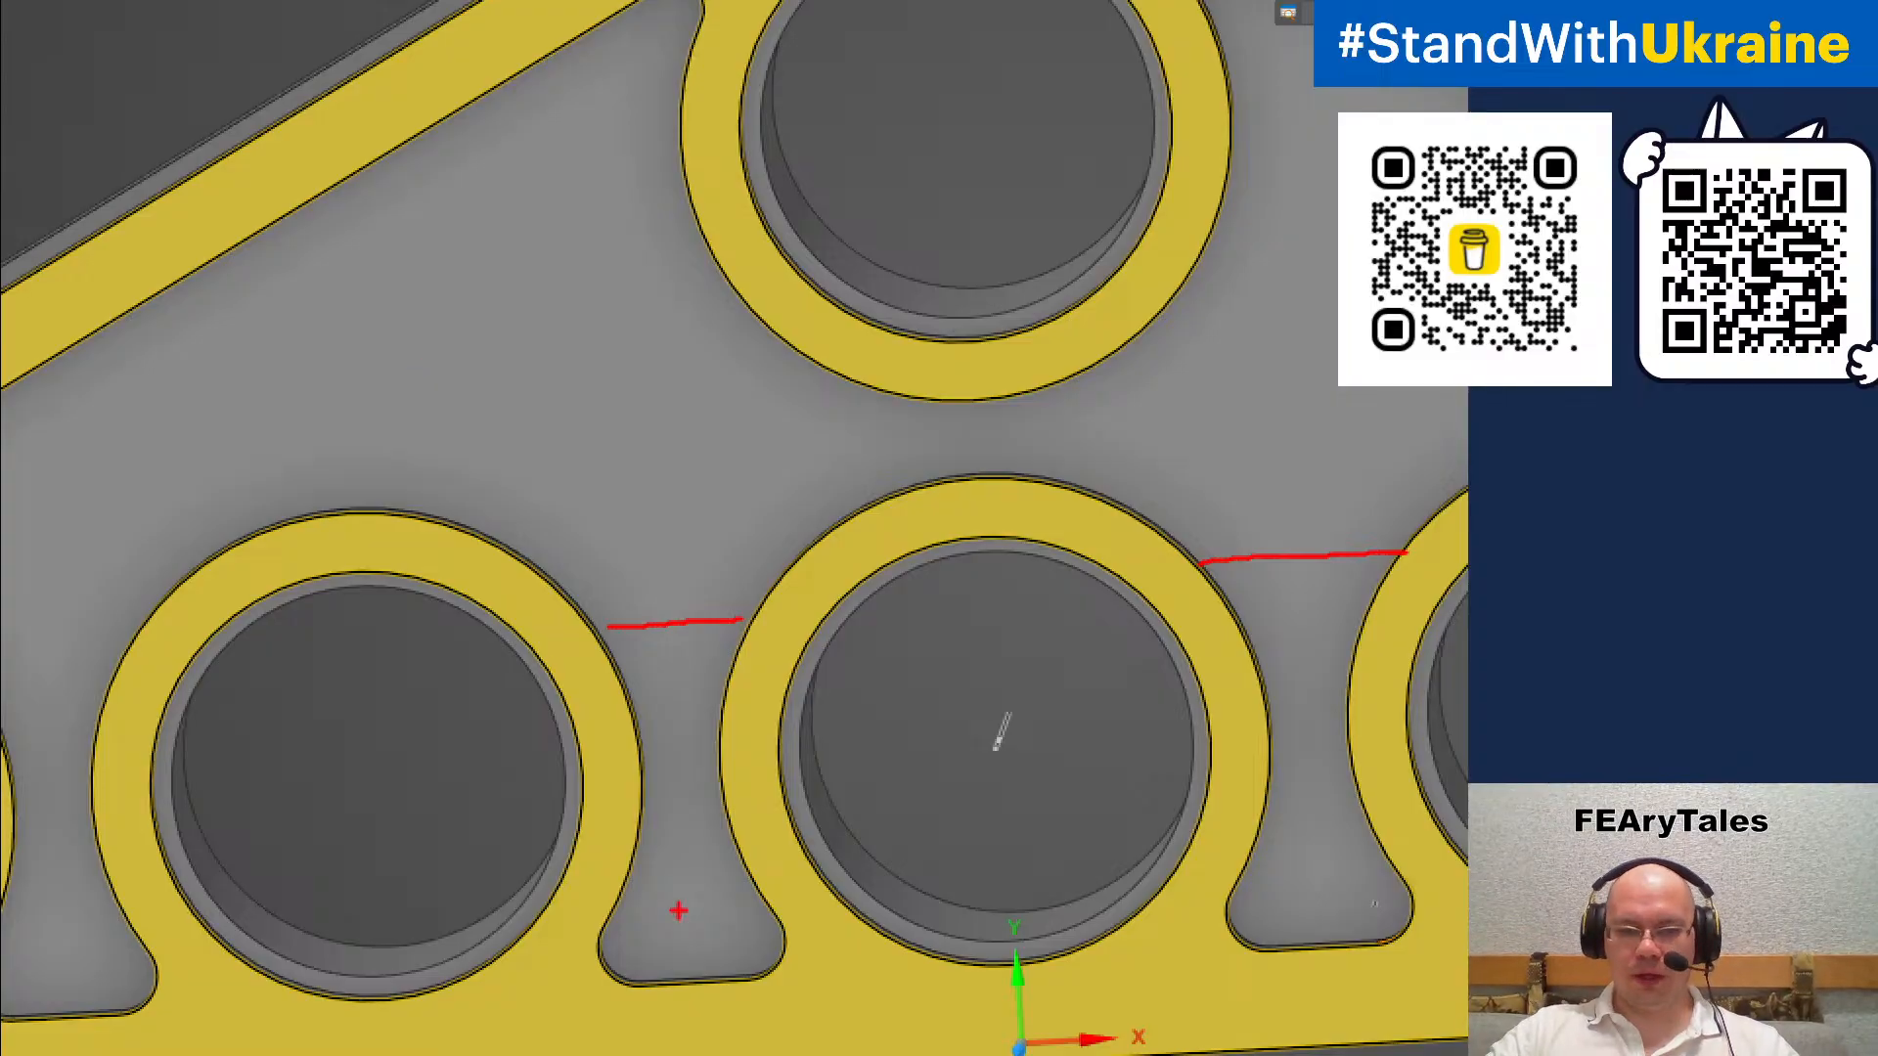
pyautogui.press('Escape')
# Examine the triangle's lower rim at the pocket corners beside the middle round hole for vertical slices and slices across the corner fillets
pyautogui.keyDown('ctrl'); pyautogui.moveTo(1034, 778); pyautogui.dragTo(1025, 674, button='middle'); pyautogui.keyUp('ctrl')
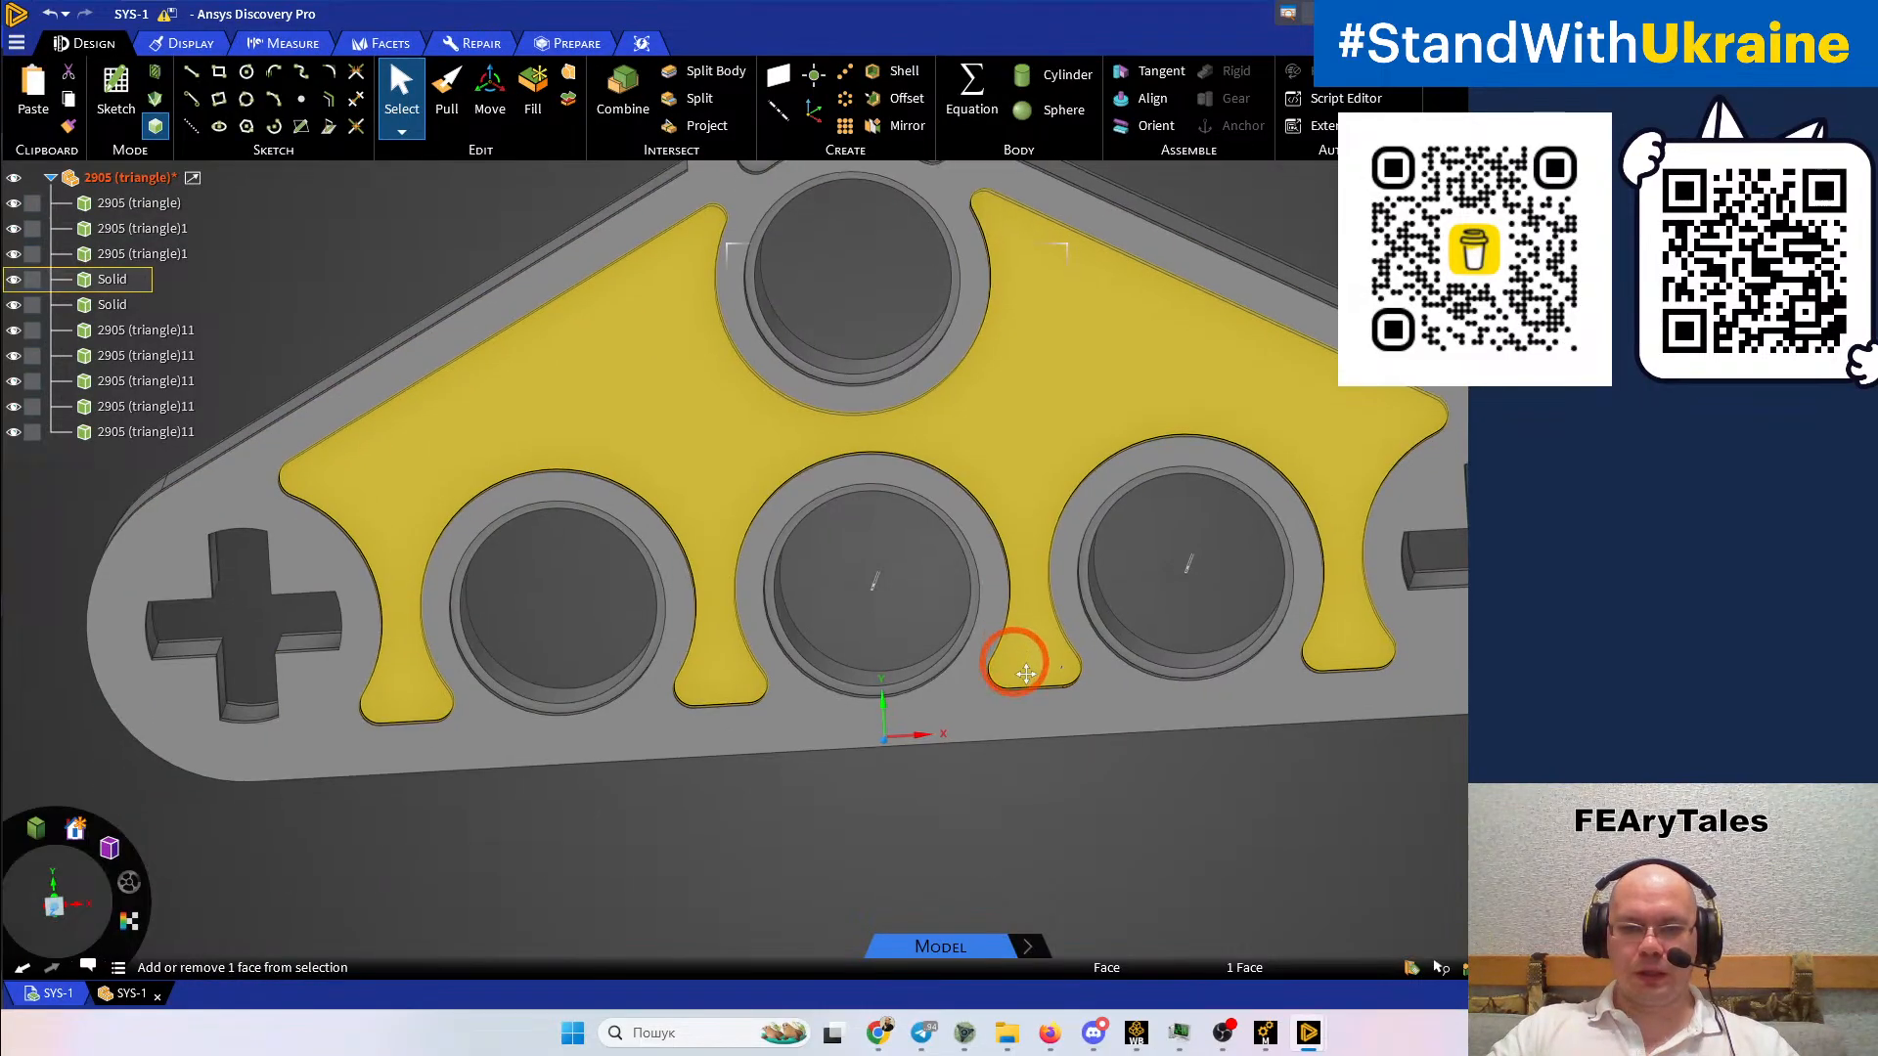
pyautogui.hotkey('ctrl', '1')
pyautogui.click(995, 699)
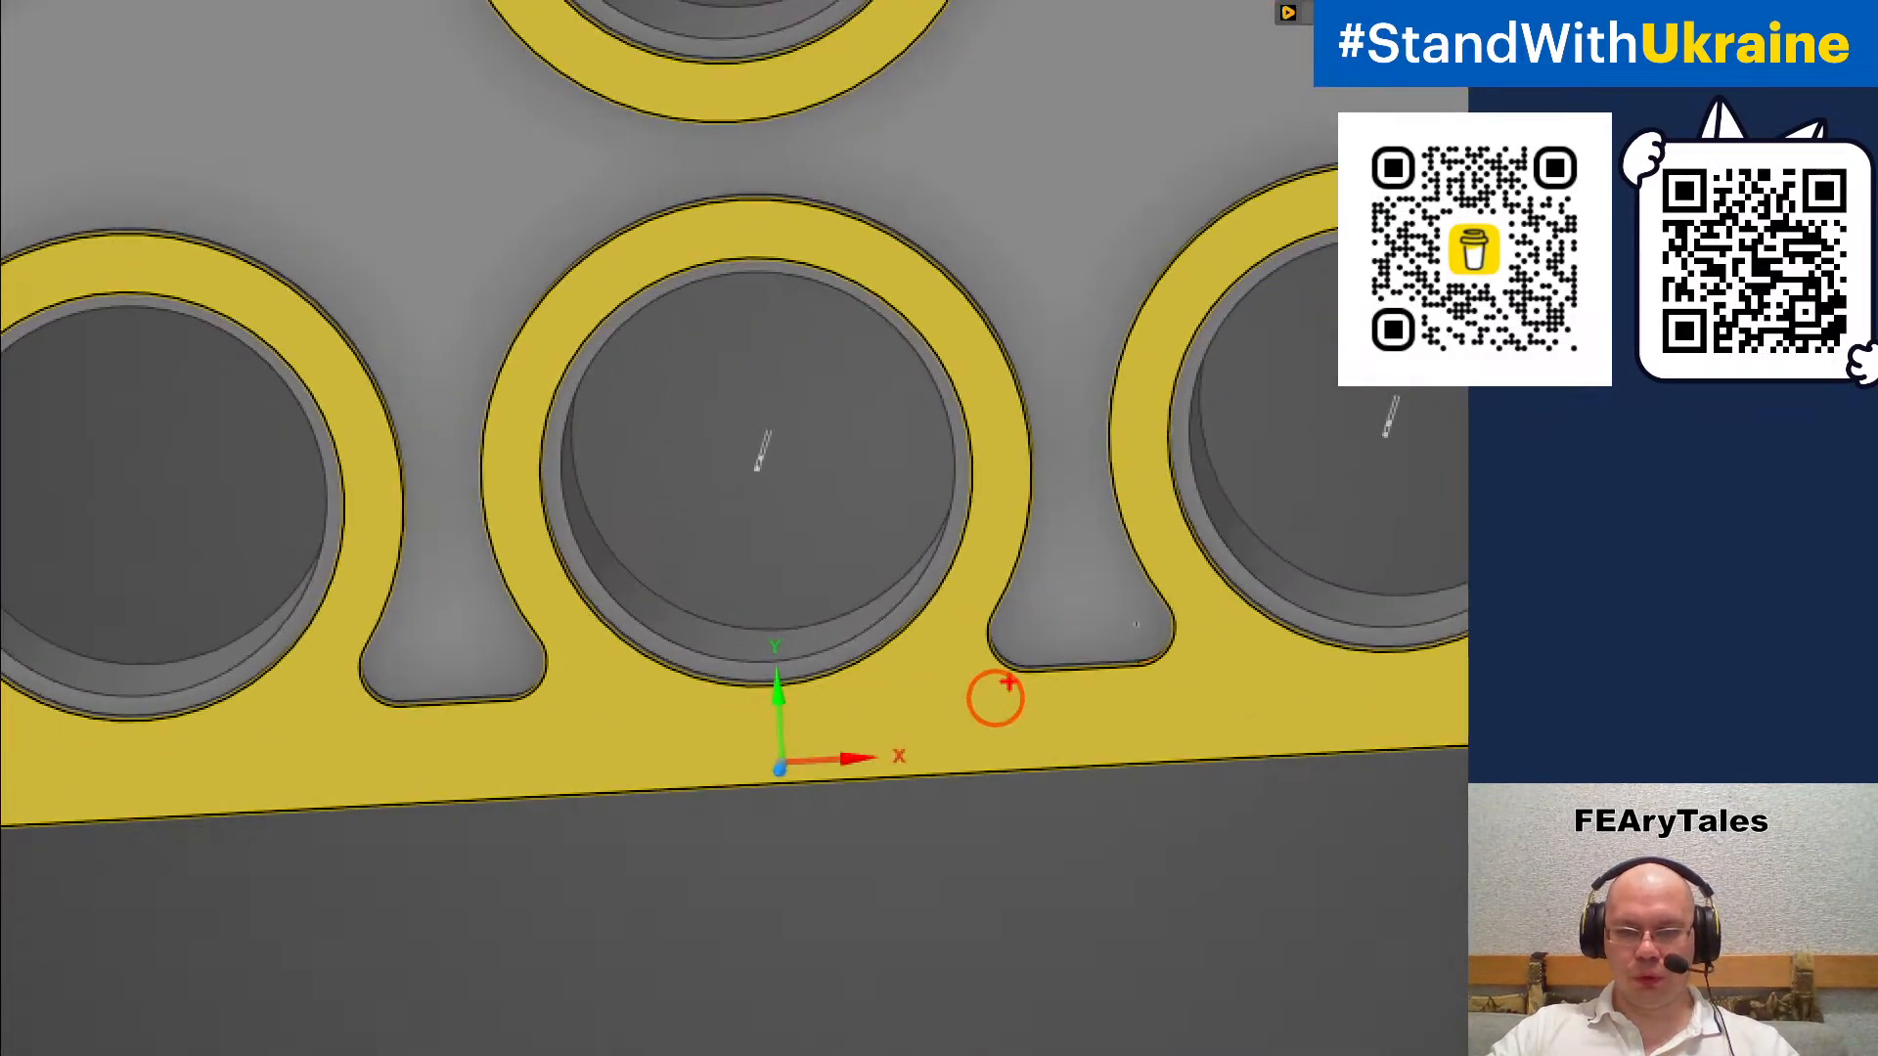
pyautogui.moveTo(1022, 675); pyautogui.dragTo(1031, 775)
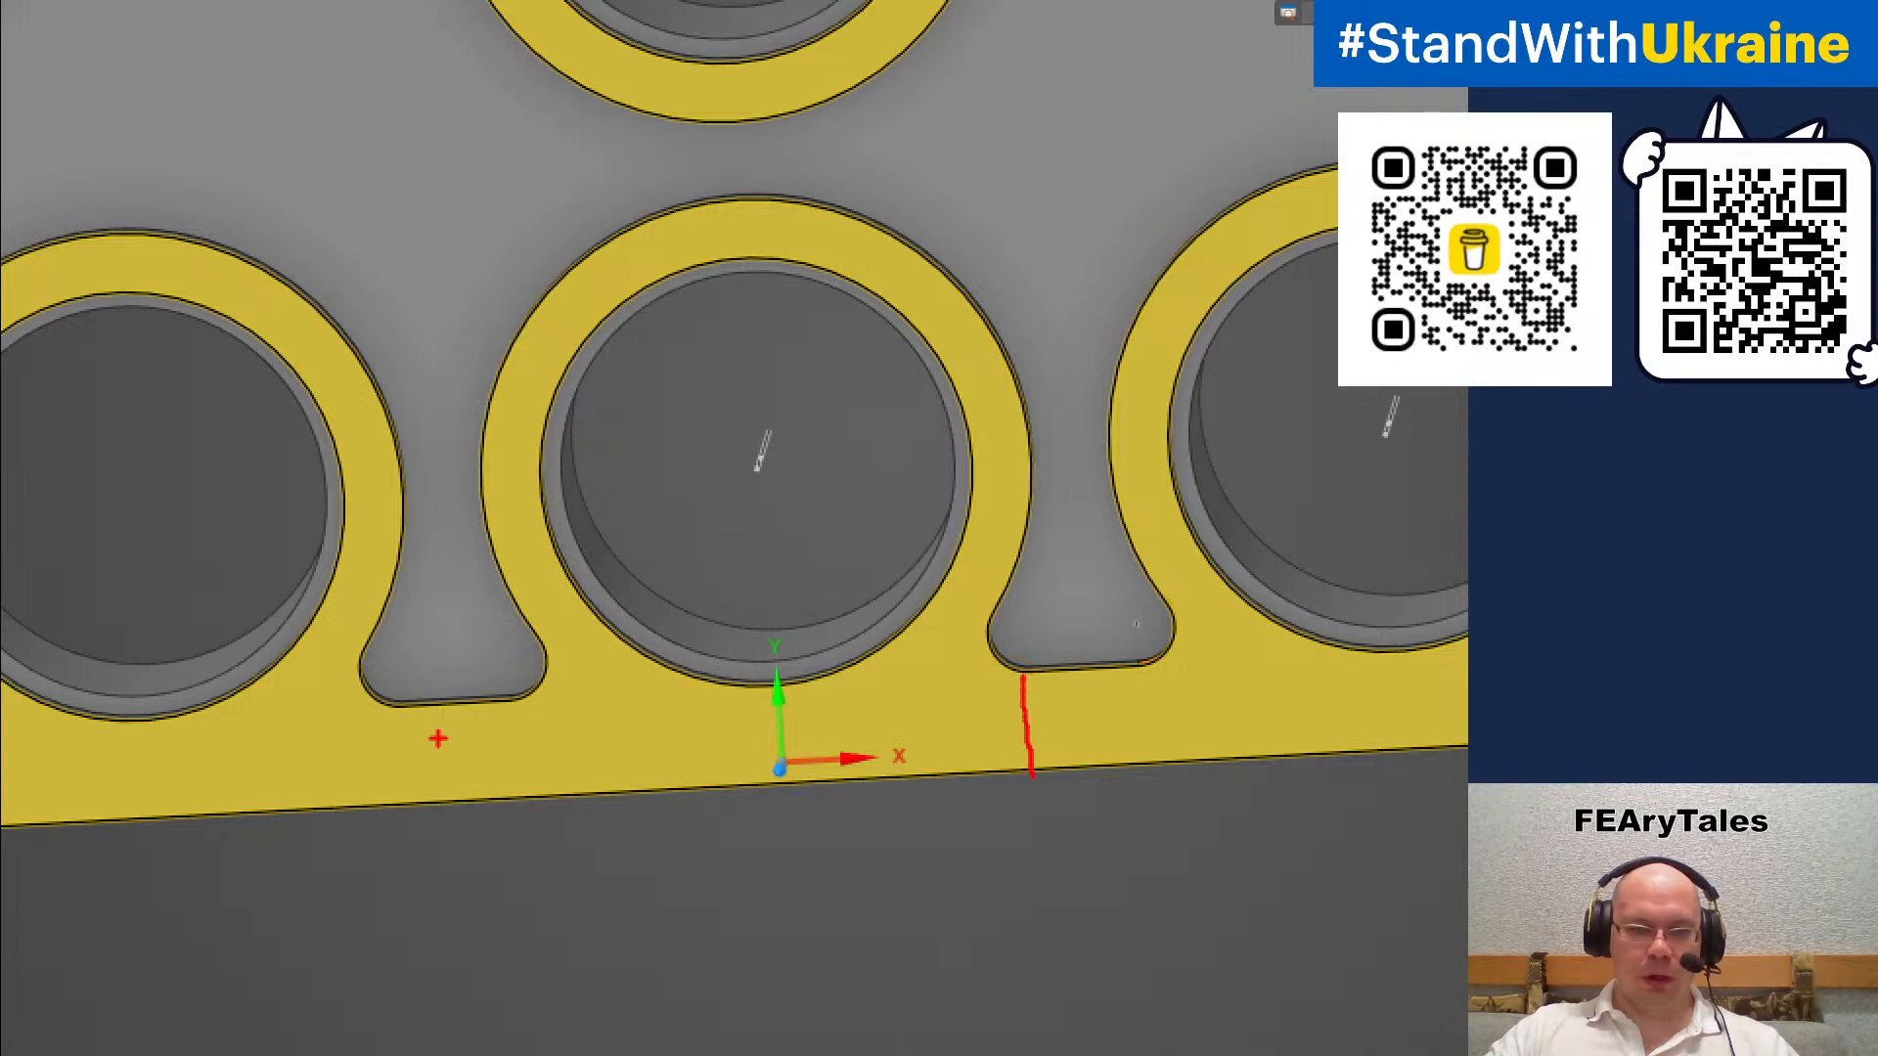
pyautogui.moveTo(513, 712); pyautogui.dragTo(515, 821)
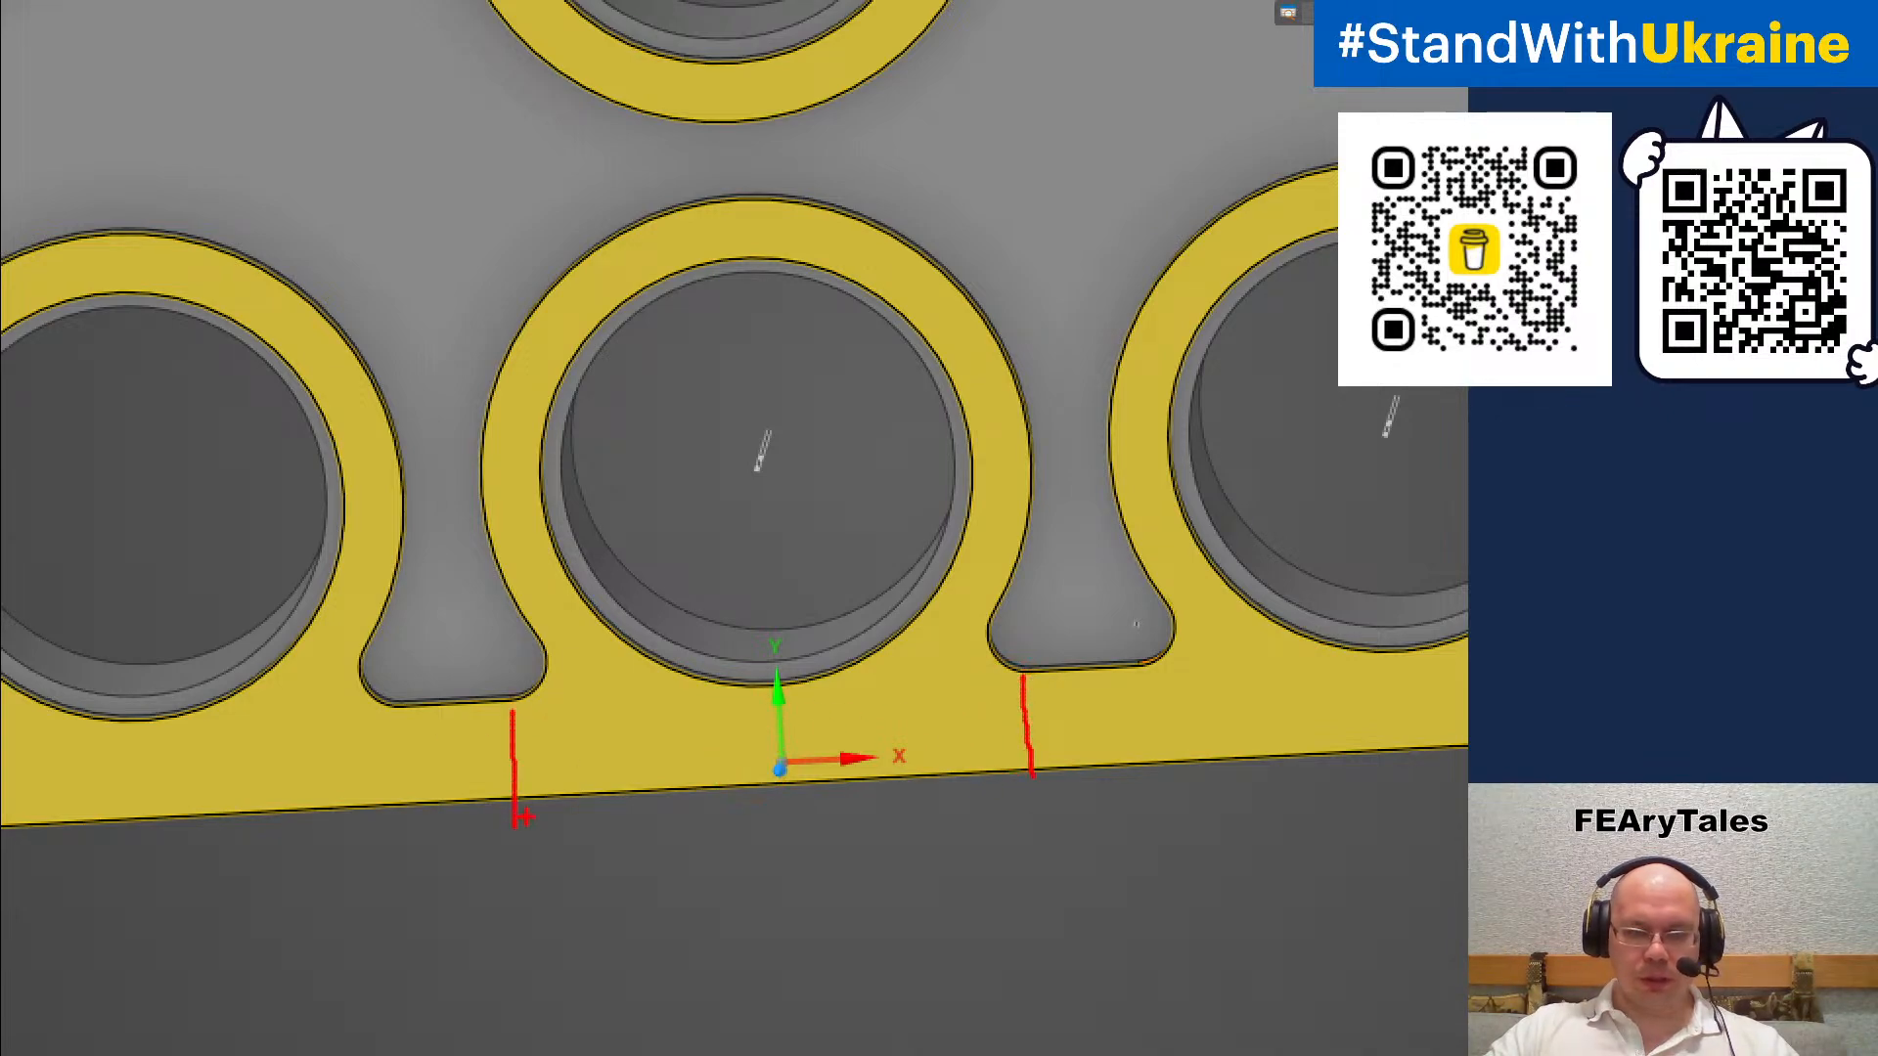
pyautogui.moveTo(519, 702); pyautogui.dragTo(543, 646)
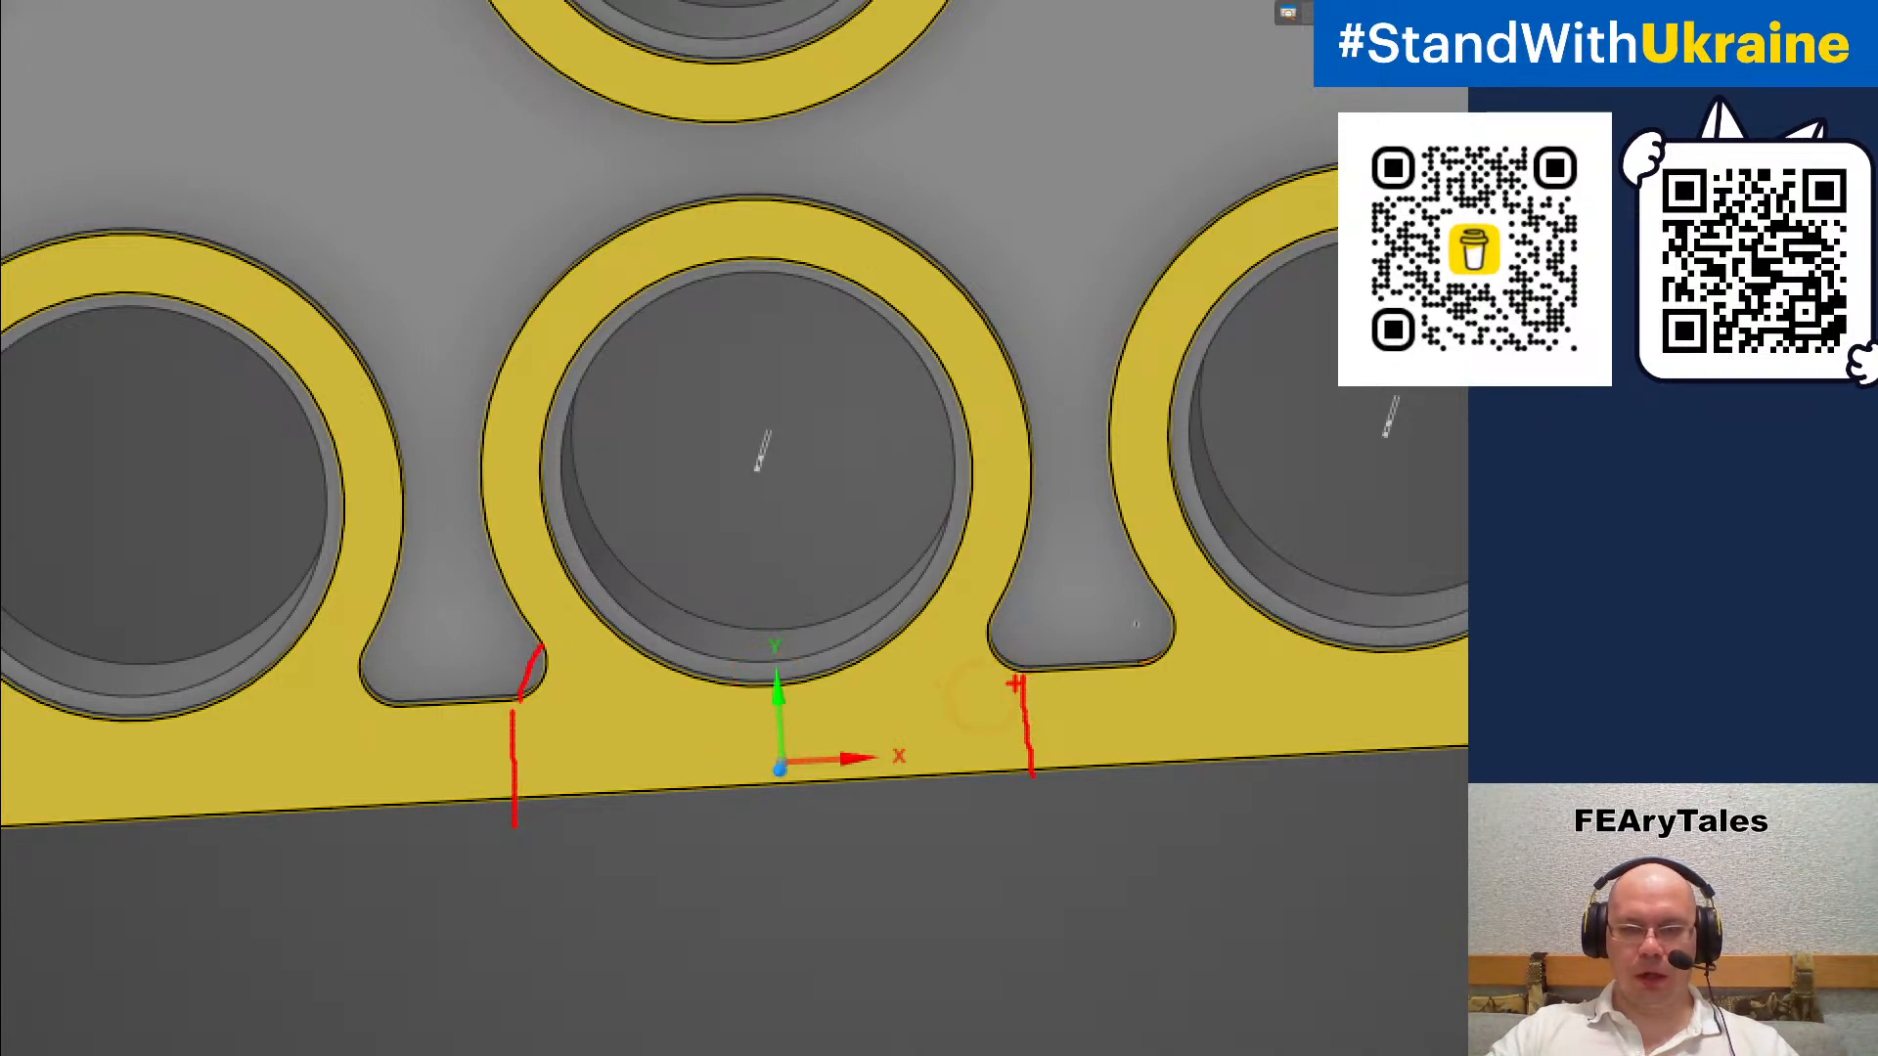
pyautogui.moveTo(985, 625); pyautogui.dragTo(1019, 684)
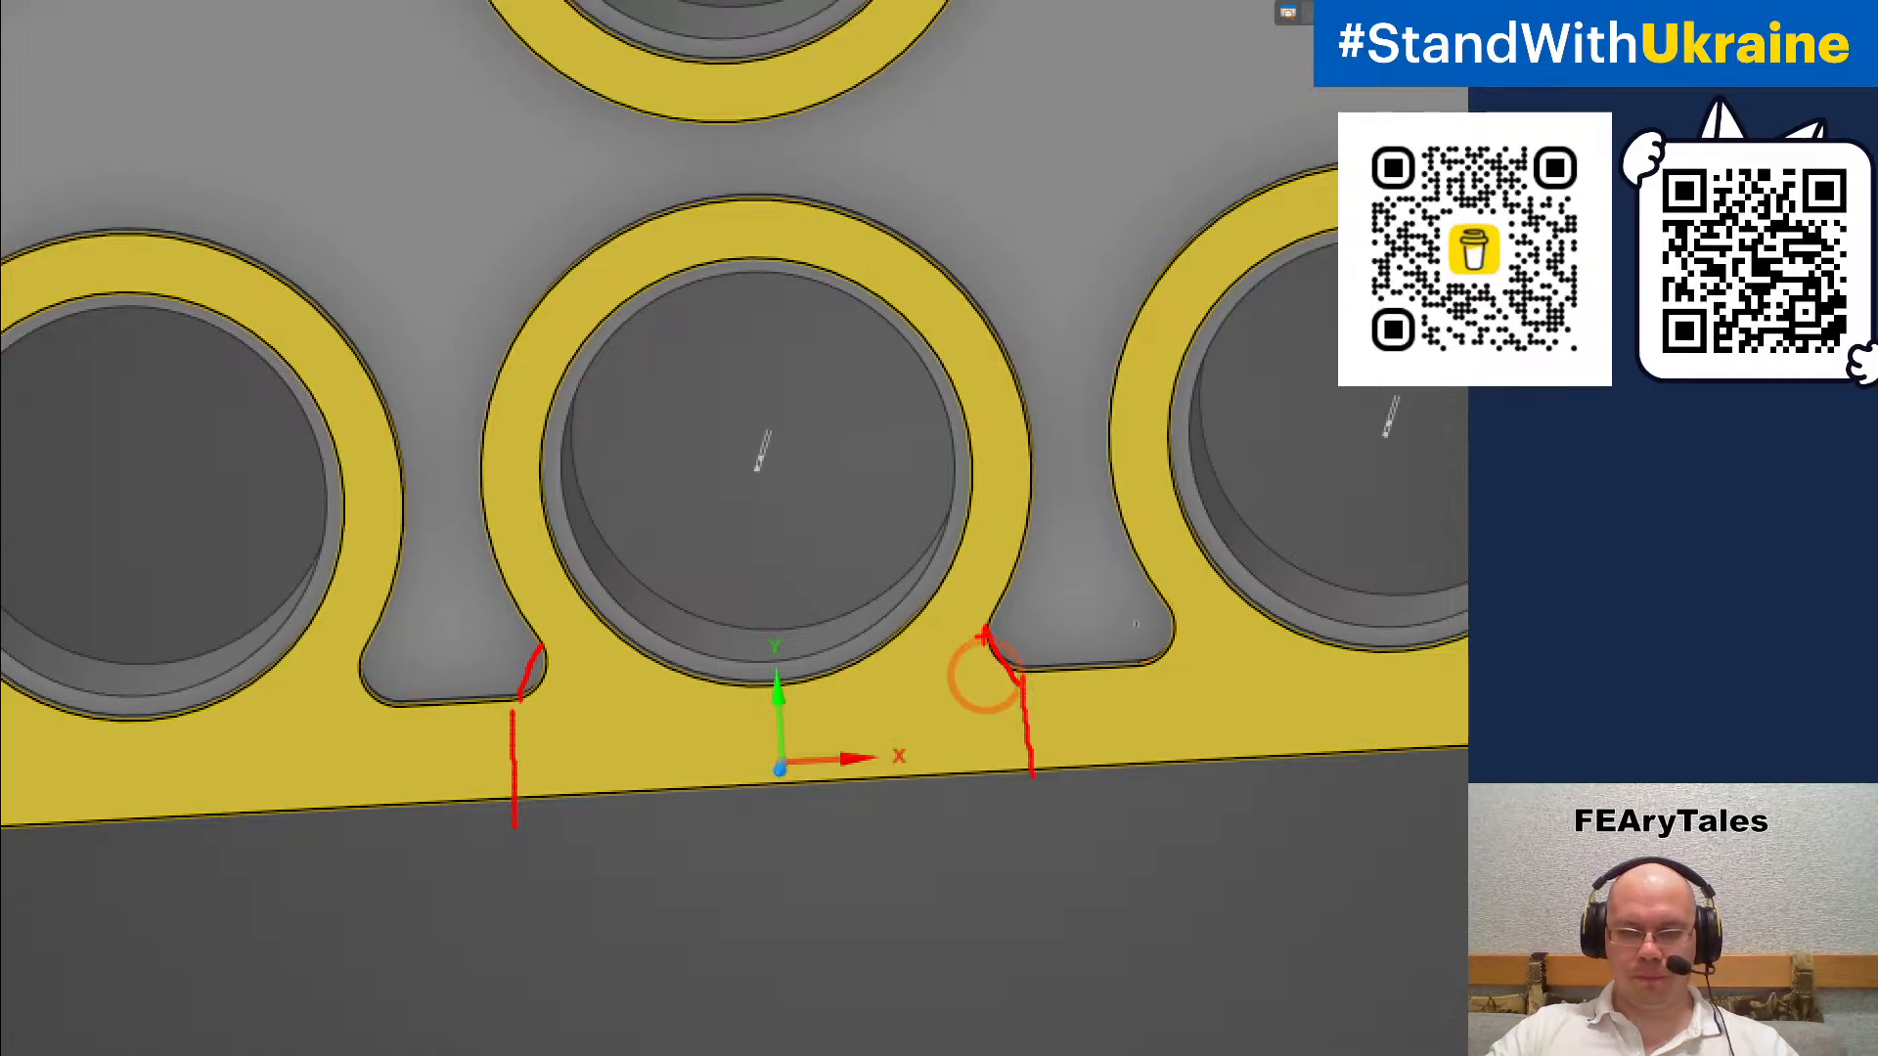
# Examine the material below the middle lower hole for radial slices to the pocket corners and curved slices between them
pyautogui.moveTo(986, 617); pyautogui.dragTo(908, 600)
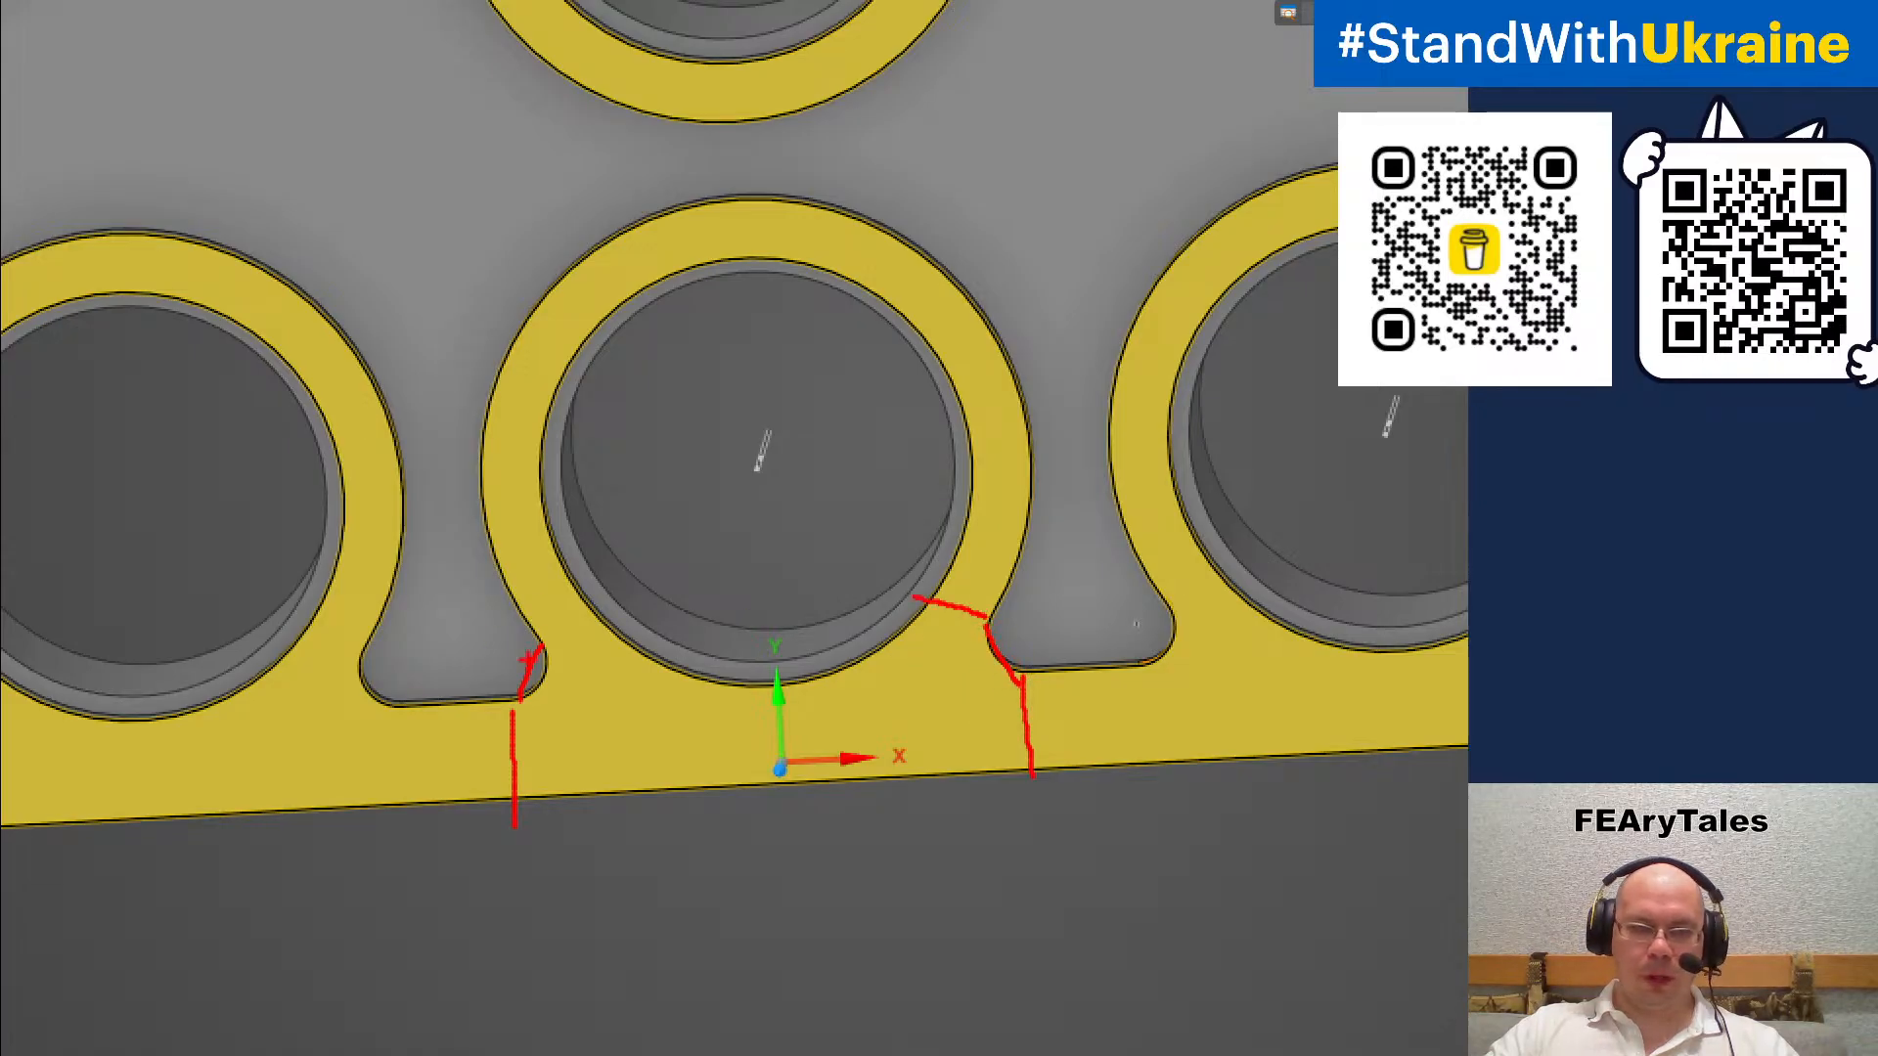
pyautogui.moveTo(545, 646); pyautogui.dragTo(599, 627)
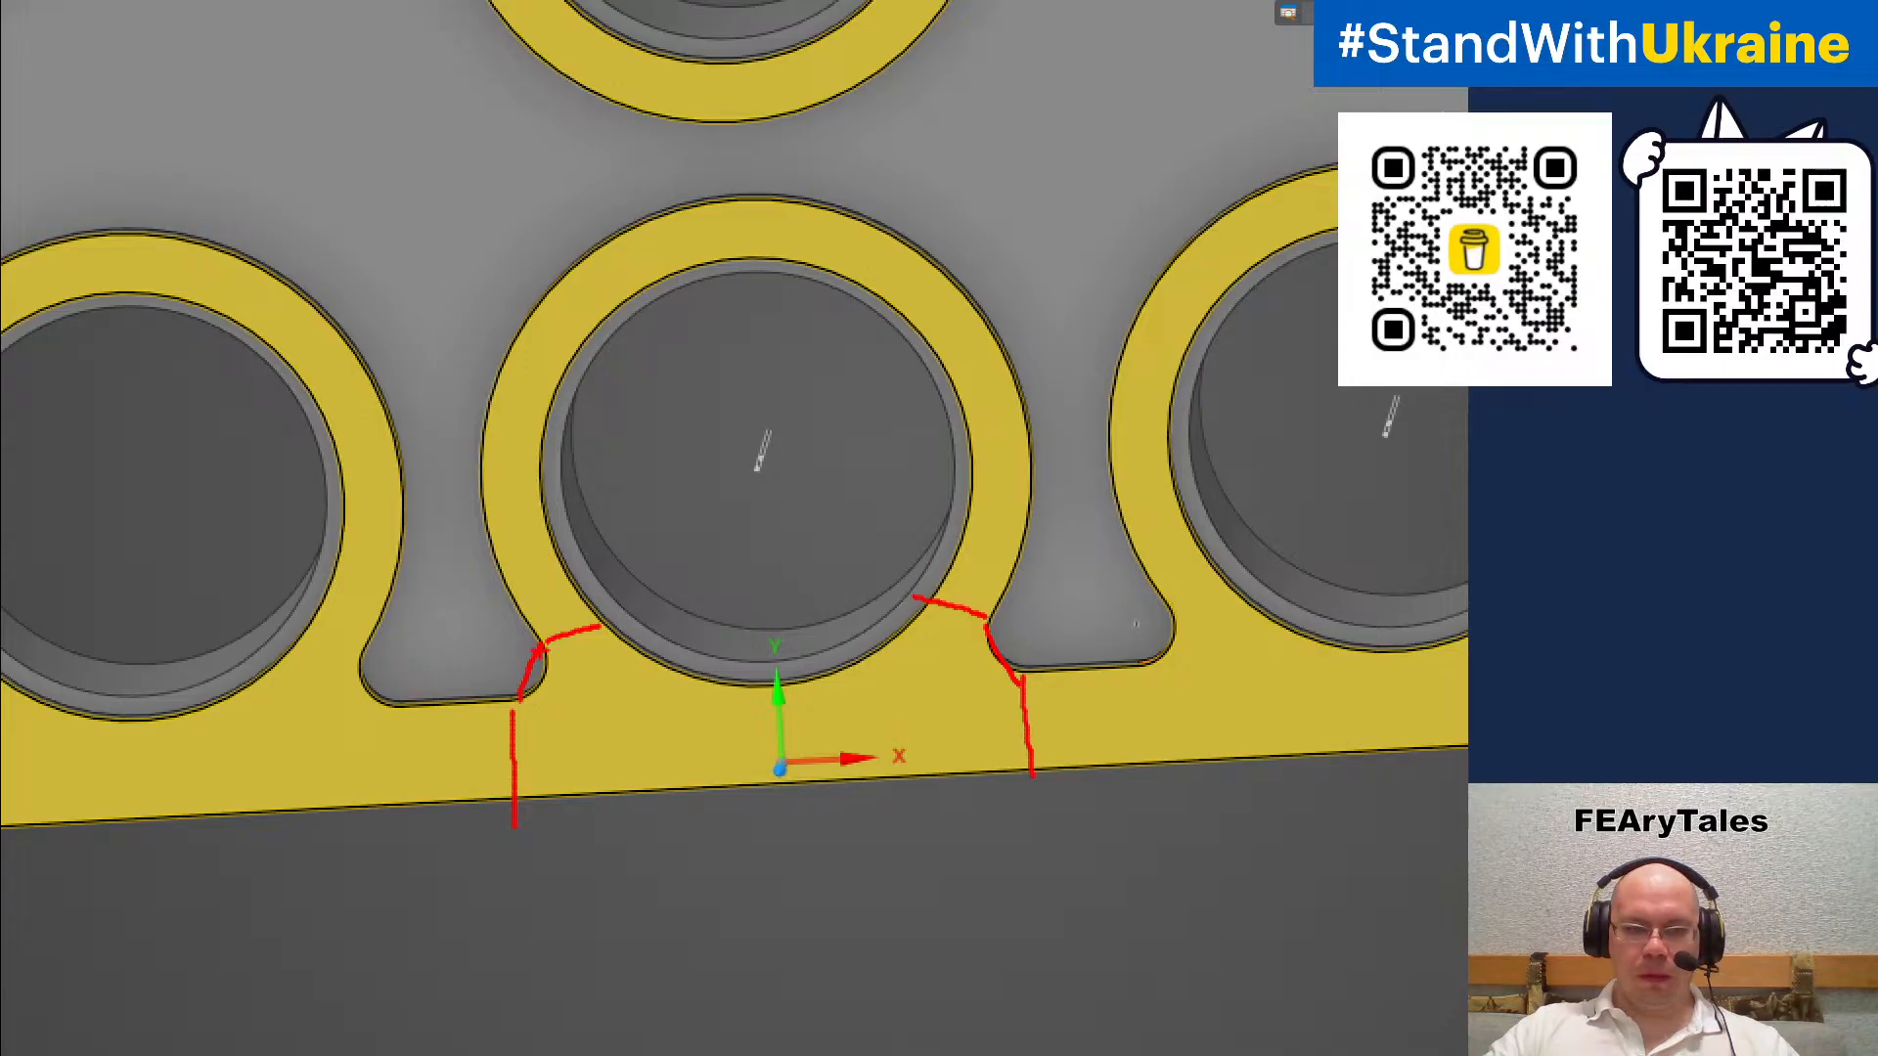
pyautogui.moveTo(543, 651)
pyautogui.mouseDown()
pyautogui.moveTo(656, 702)
pyautogui.moveTo(744, 711)
pyautogui.mouseUp()
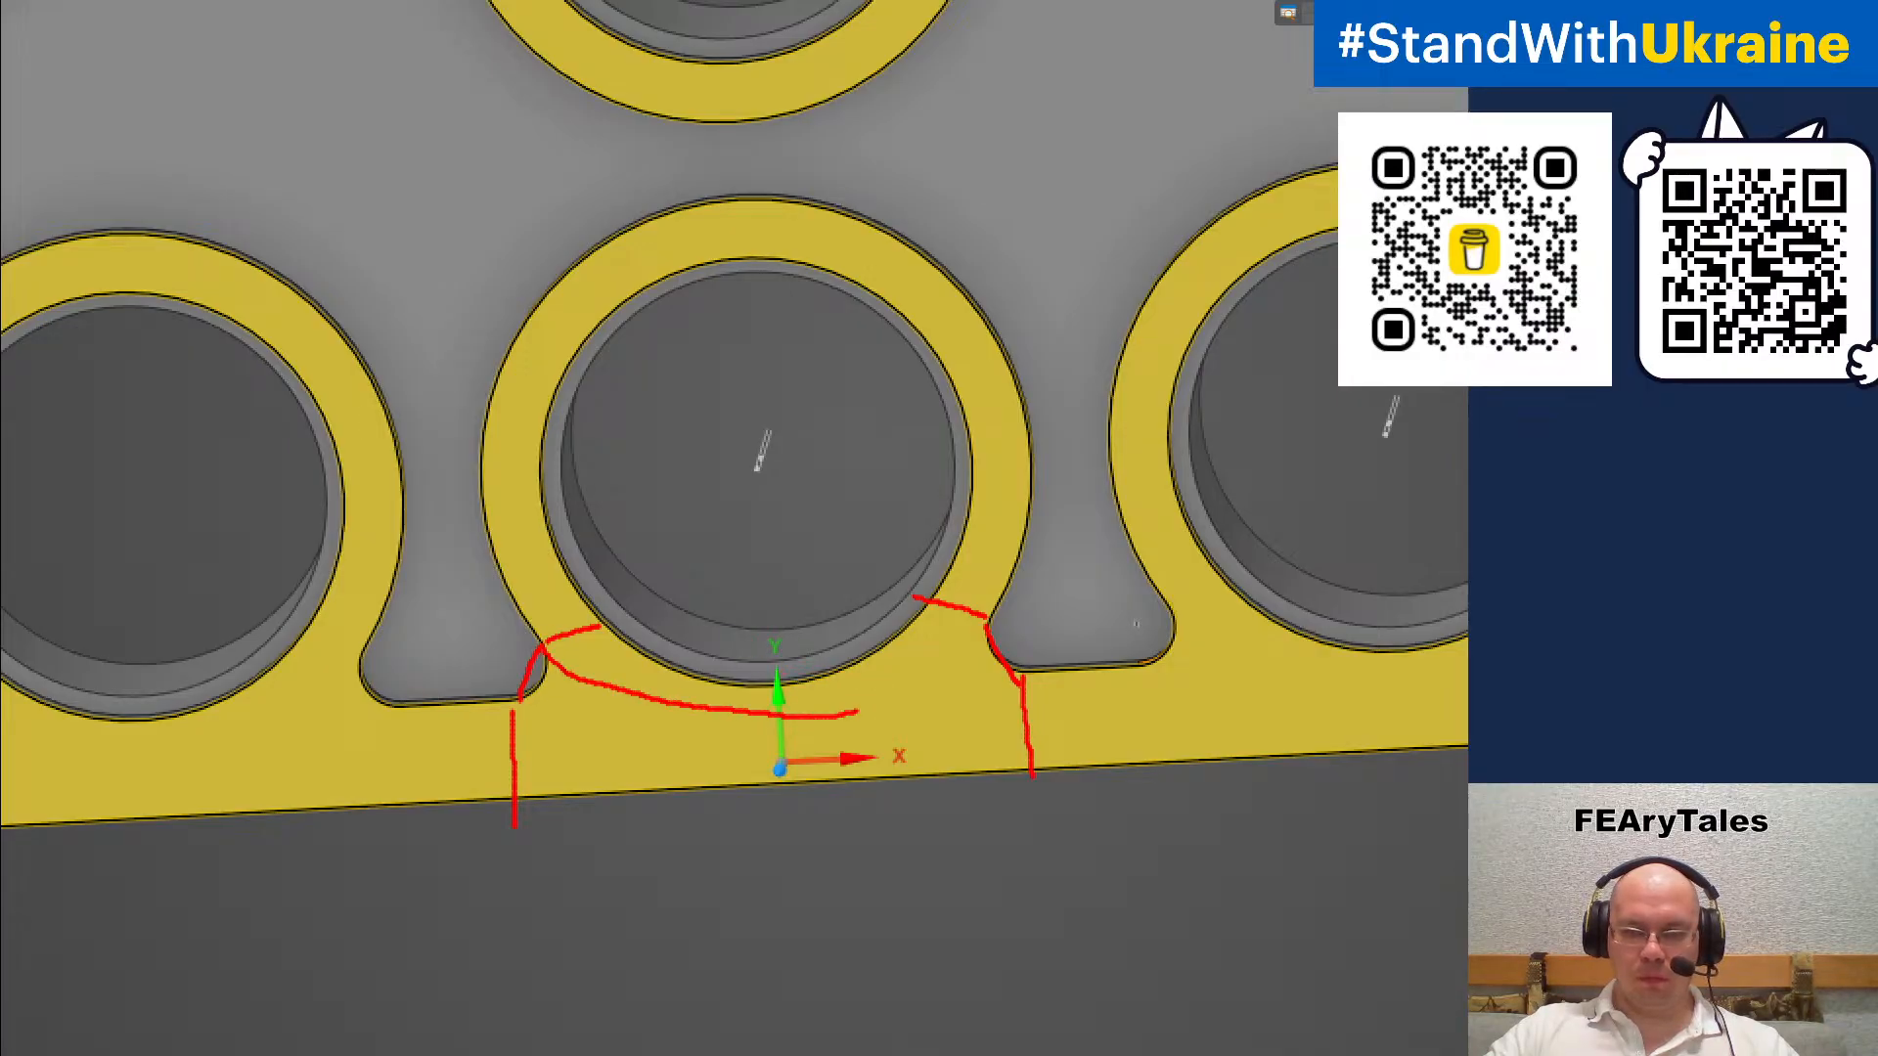
pyautogui.moveTo(1024, 681)
pyautogui.mouseDown()
pyautogui.moveTo(857, 729)
pyautogui.moveTo(577, 739)
pyautogui.mouseUp()
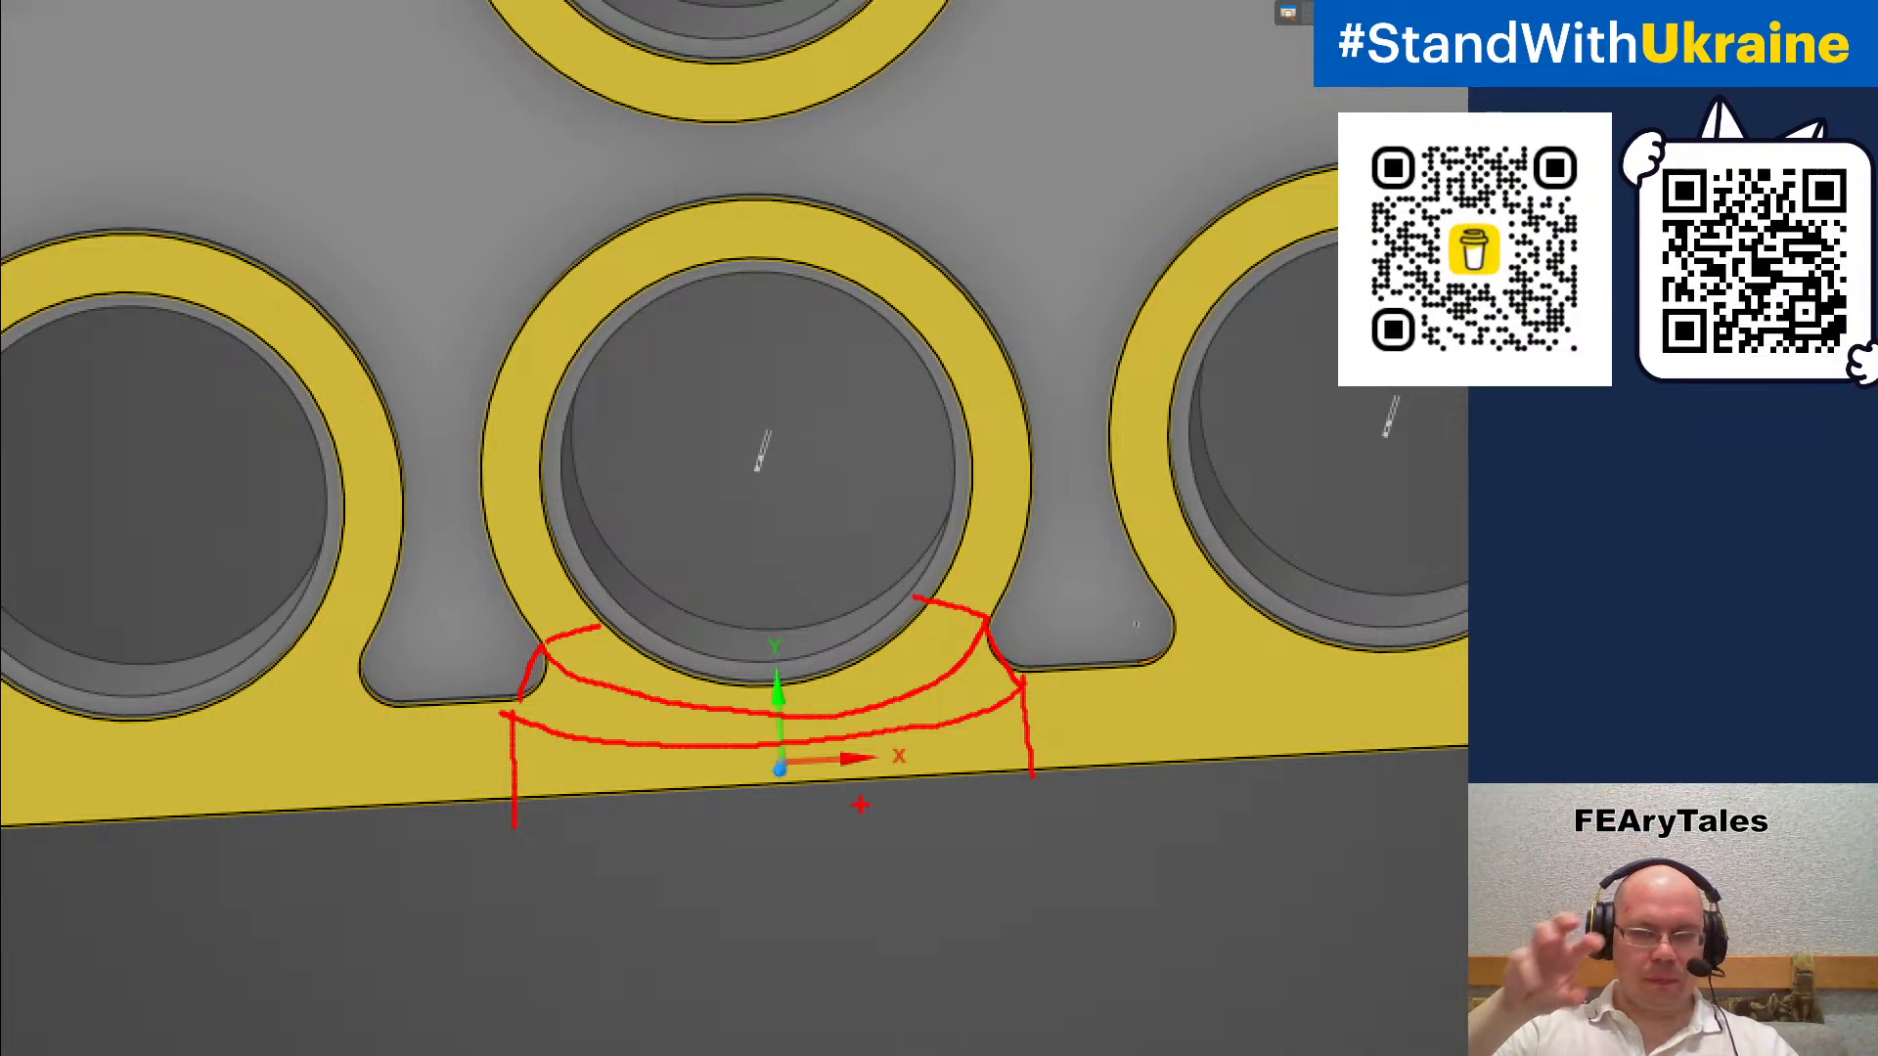
pyautogui.press('Escape')
# Examine the facing fillets of the bow-tie pocket and the large pocket beside the central hole for slices across them
pyautogui.keyDown('ctrl'); pyautogui.moveTo(1064, 679); pyautogui.dragTo(1101, 988, button='middle'); pyautogui.keyUp('ctrl')
pyautogui.hotkey('ctrl', '1')
pyautogui.click(1001, 522)
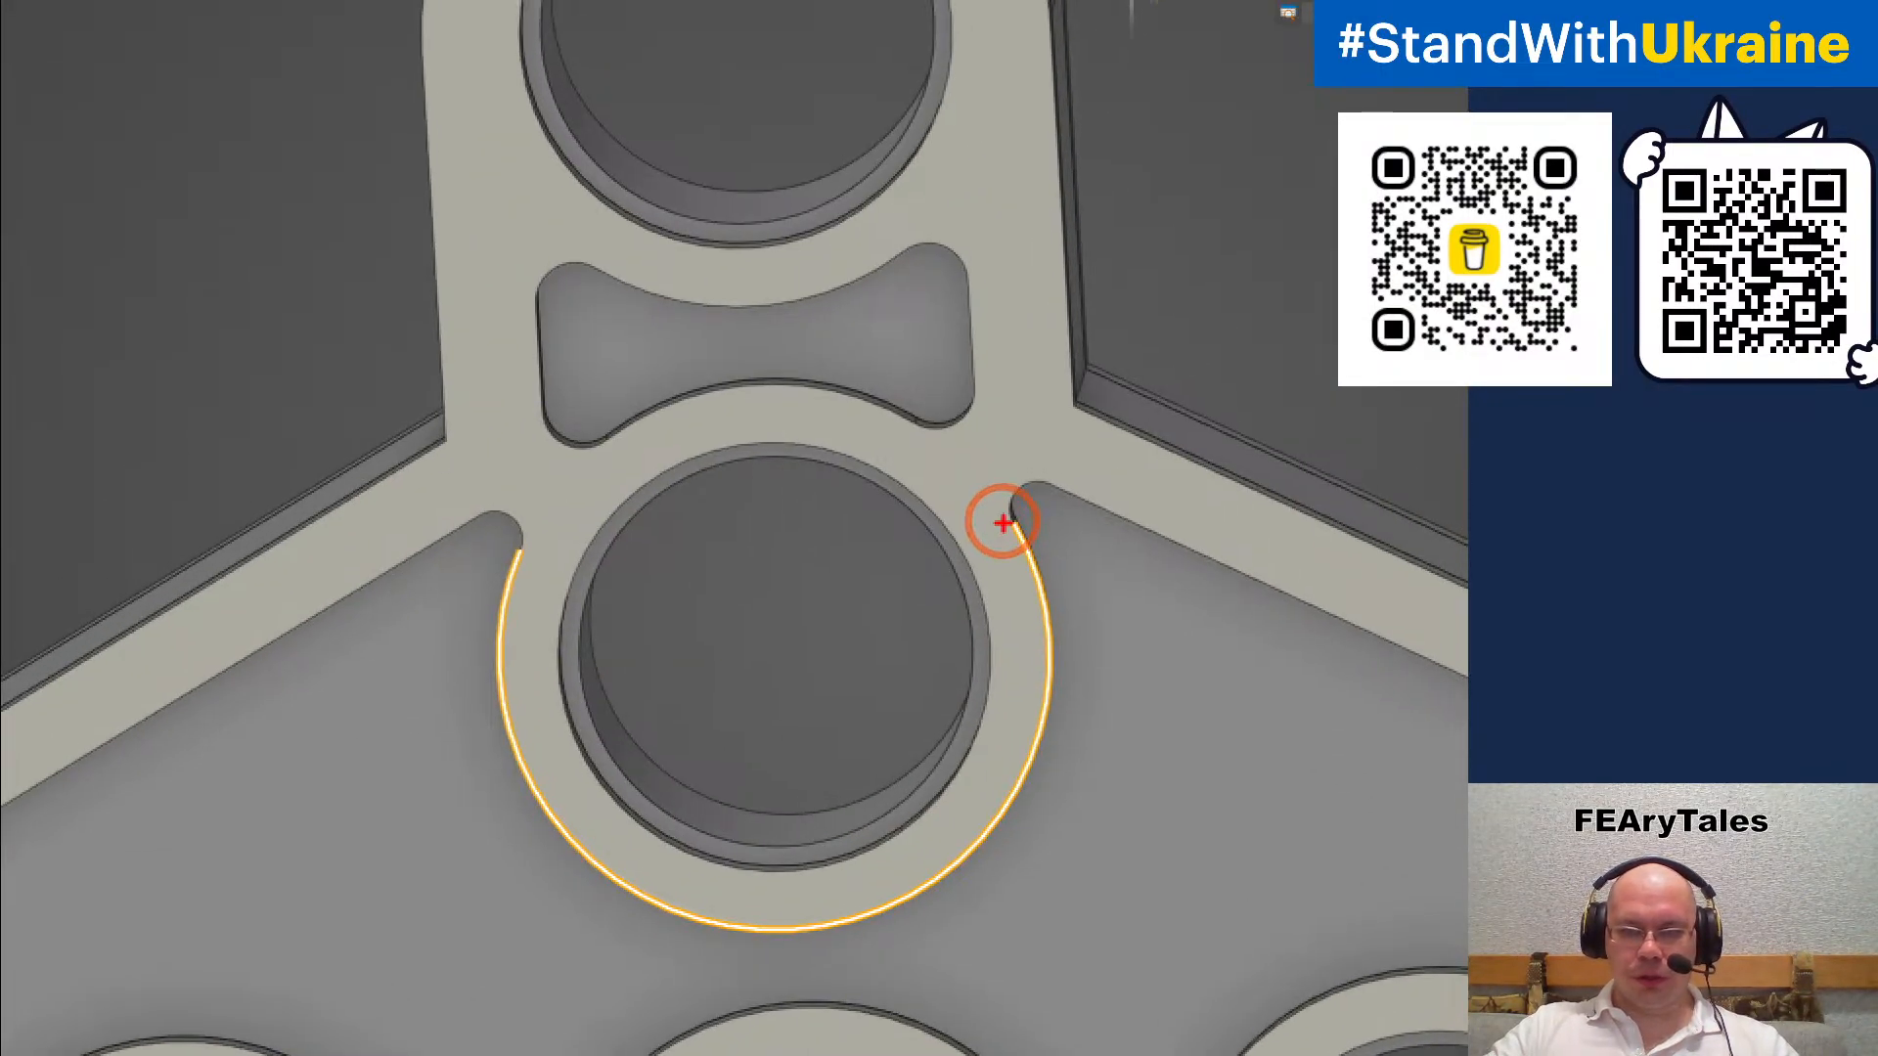
pyautogui.moveTo(1010, 522); pyautogui.dragTo(1049, 473)
pyautogui.moveTo(916, 422); pyautogui.dragTo(983, 384)
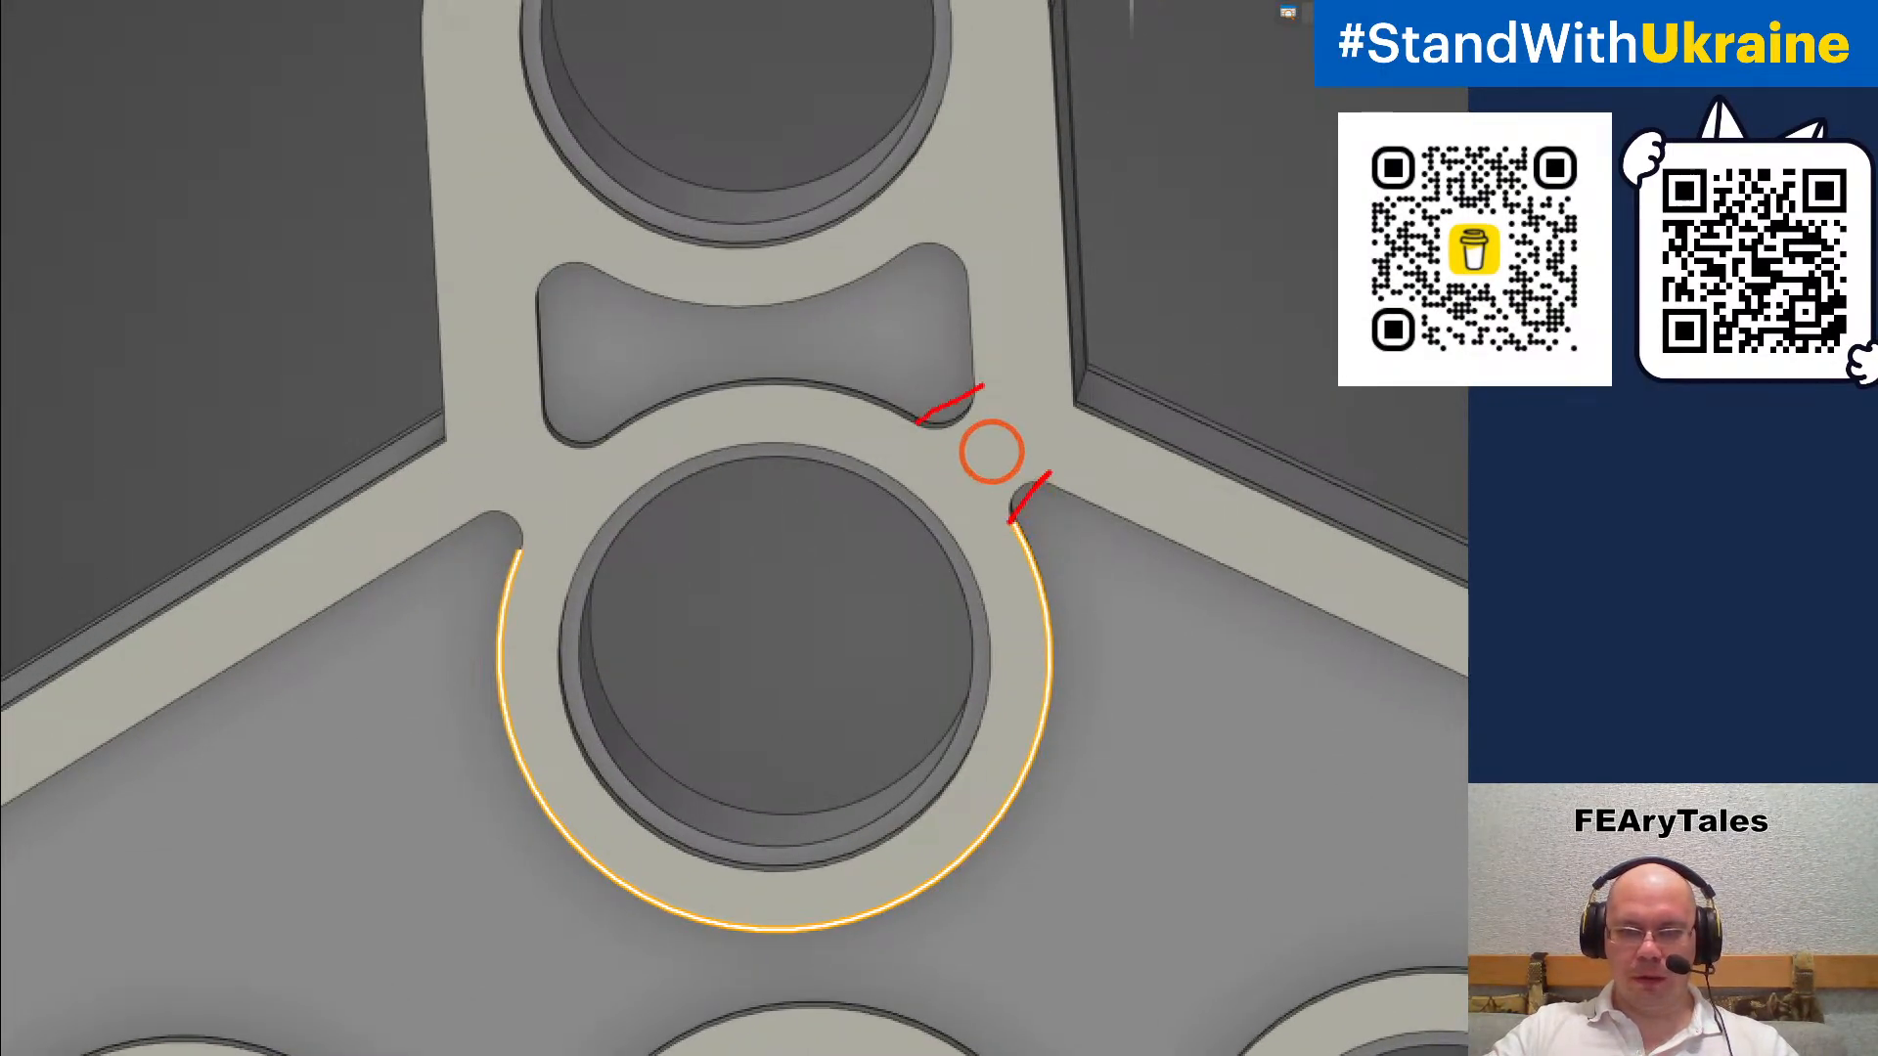
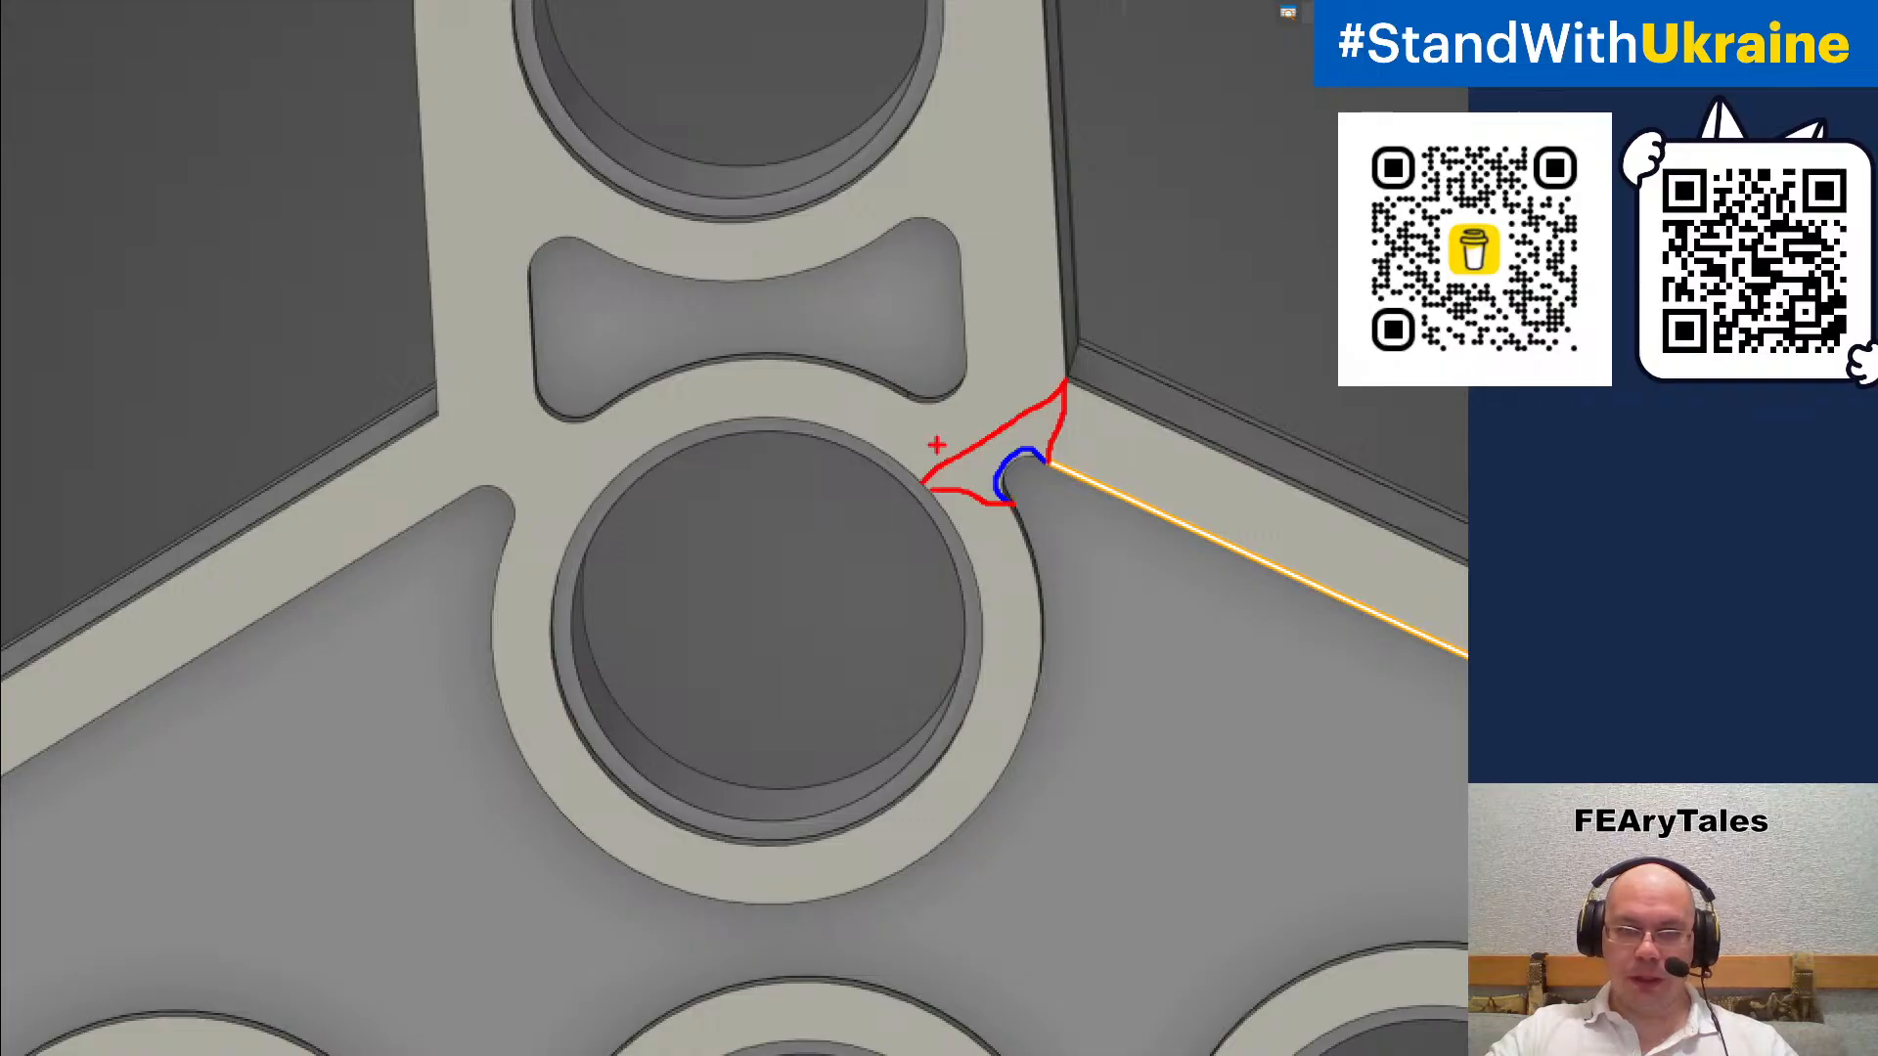
# Examine the junction between the central hole, the bow-tie pocket and the outer inside corner for a possible block layout
pyautogui.moveTo(905, 403); pyautogui.dragTo(915, 462)
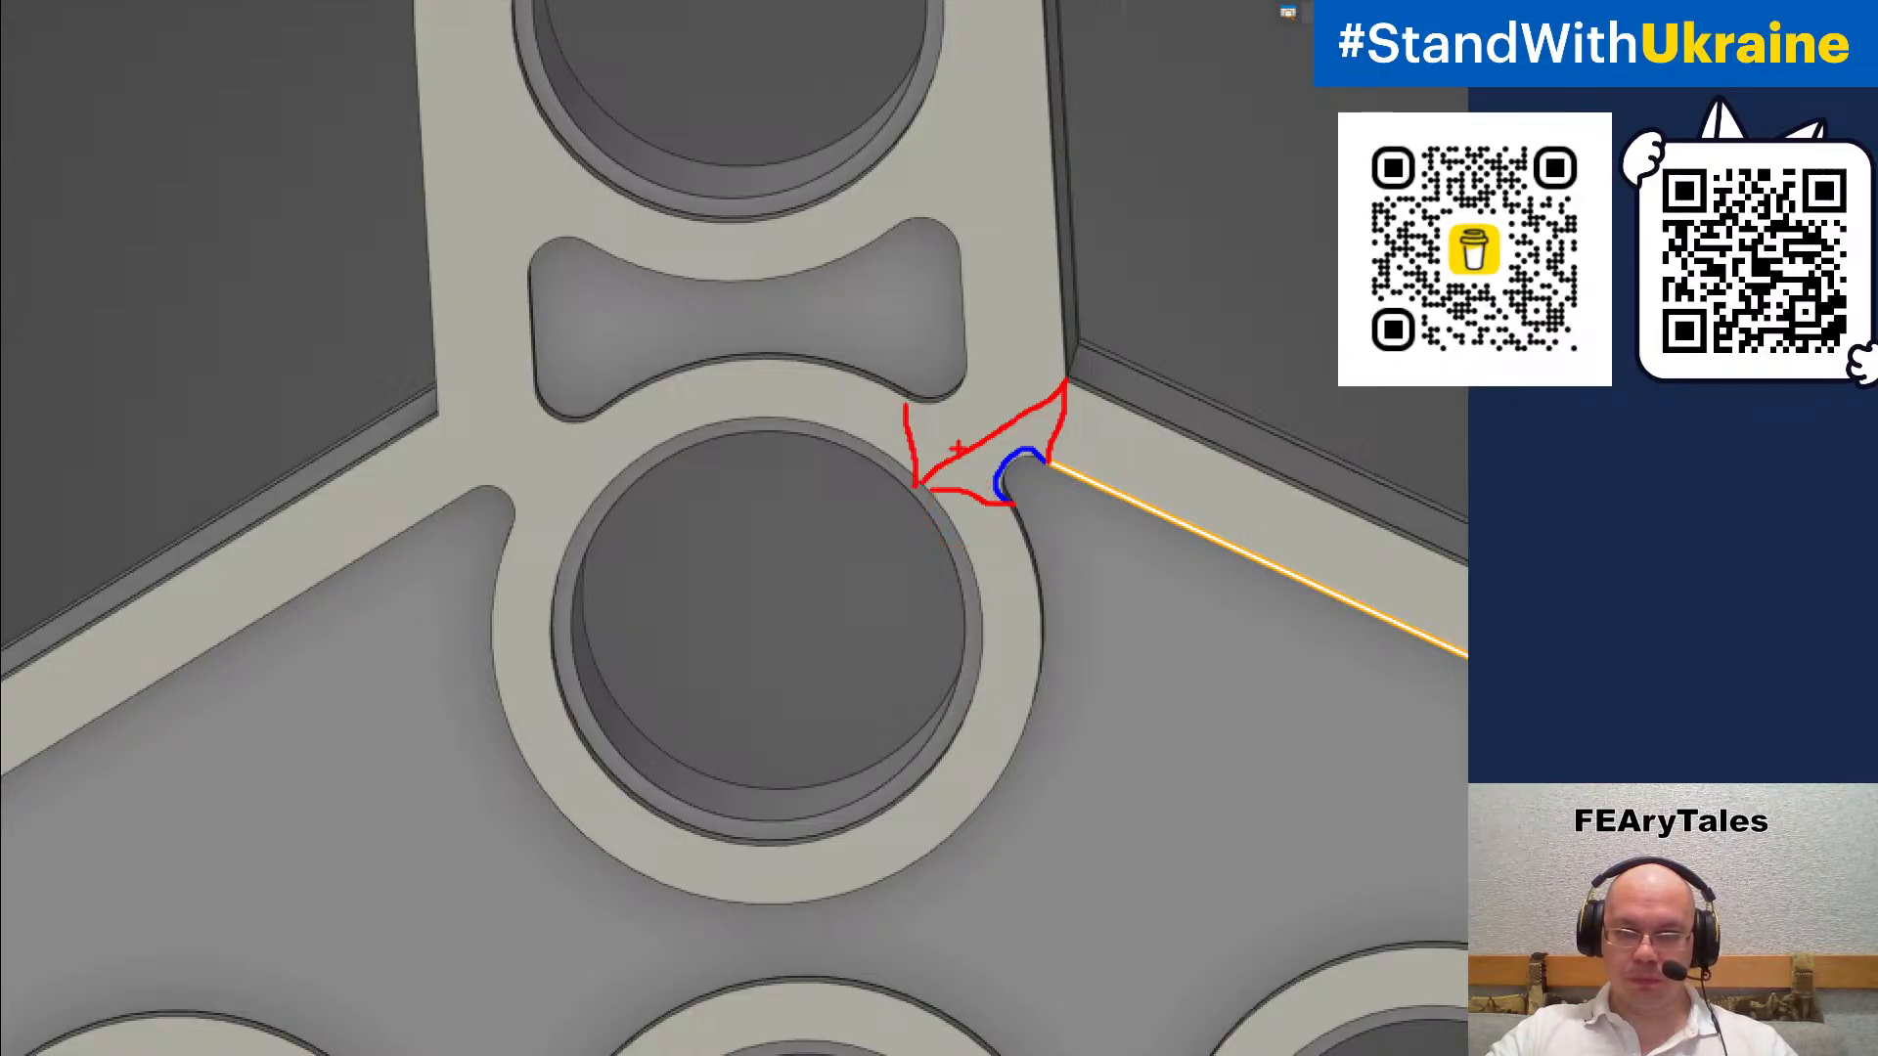
pyautogui.moveTo(967, 359); pyautogui.dragTo(1053, 385)
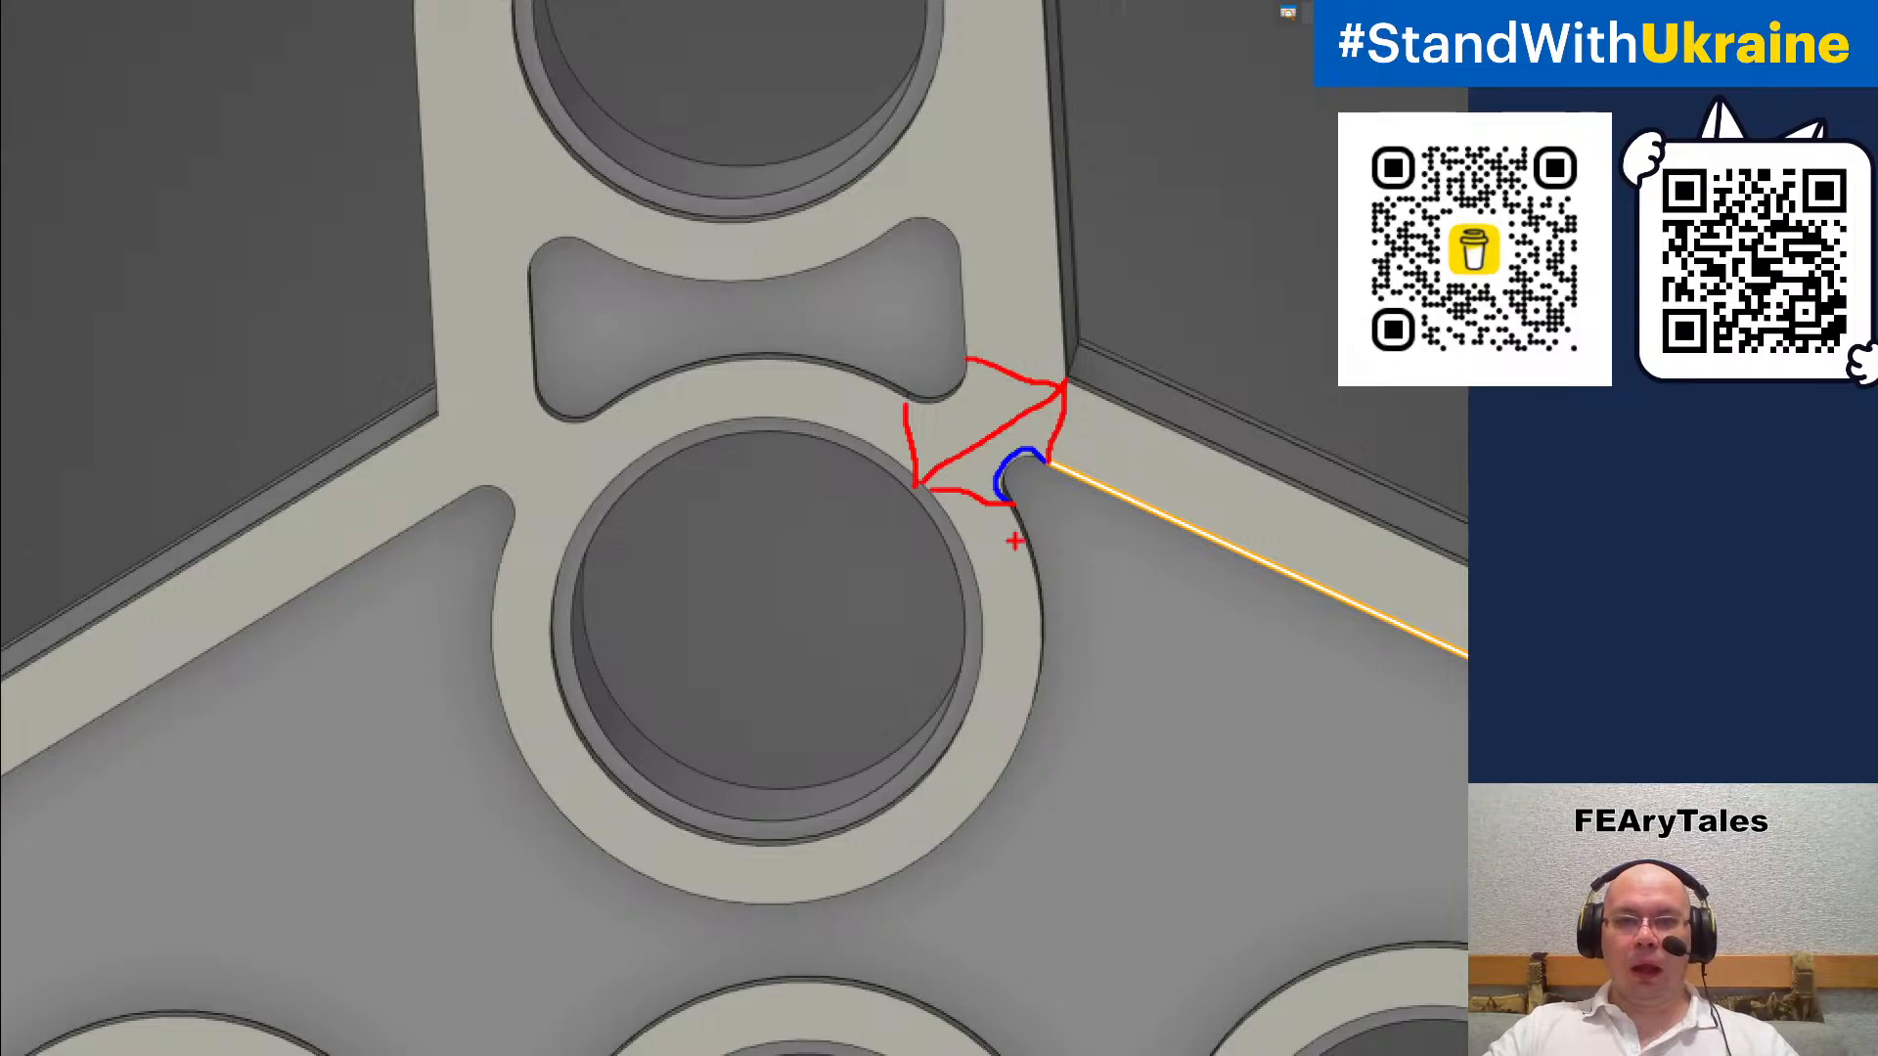
pyautogui.moveTo(908, 399); pyautogui.dragTo(964, 355)
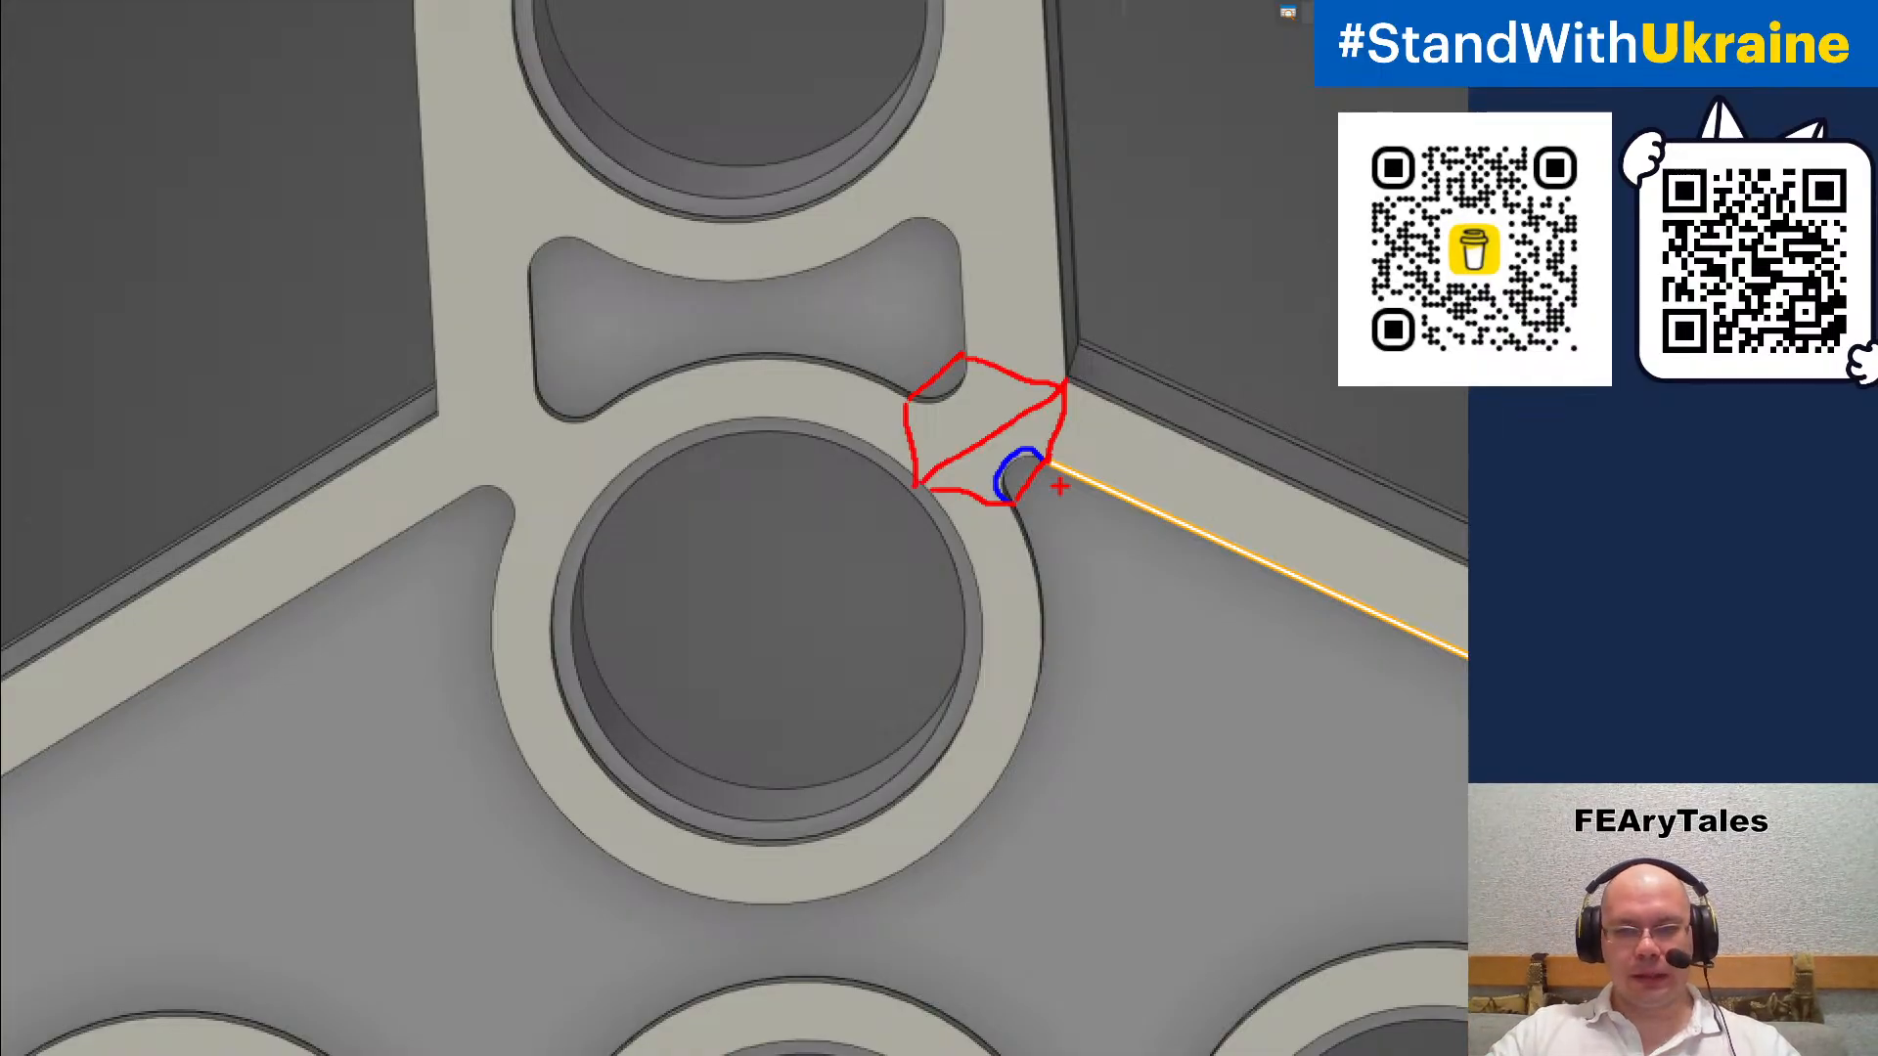
pyautogui.moveTo(947, 370); pyautogui.dragTo(1027, 477)
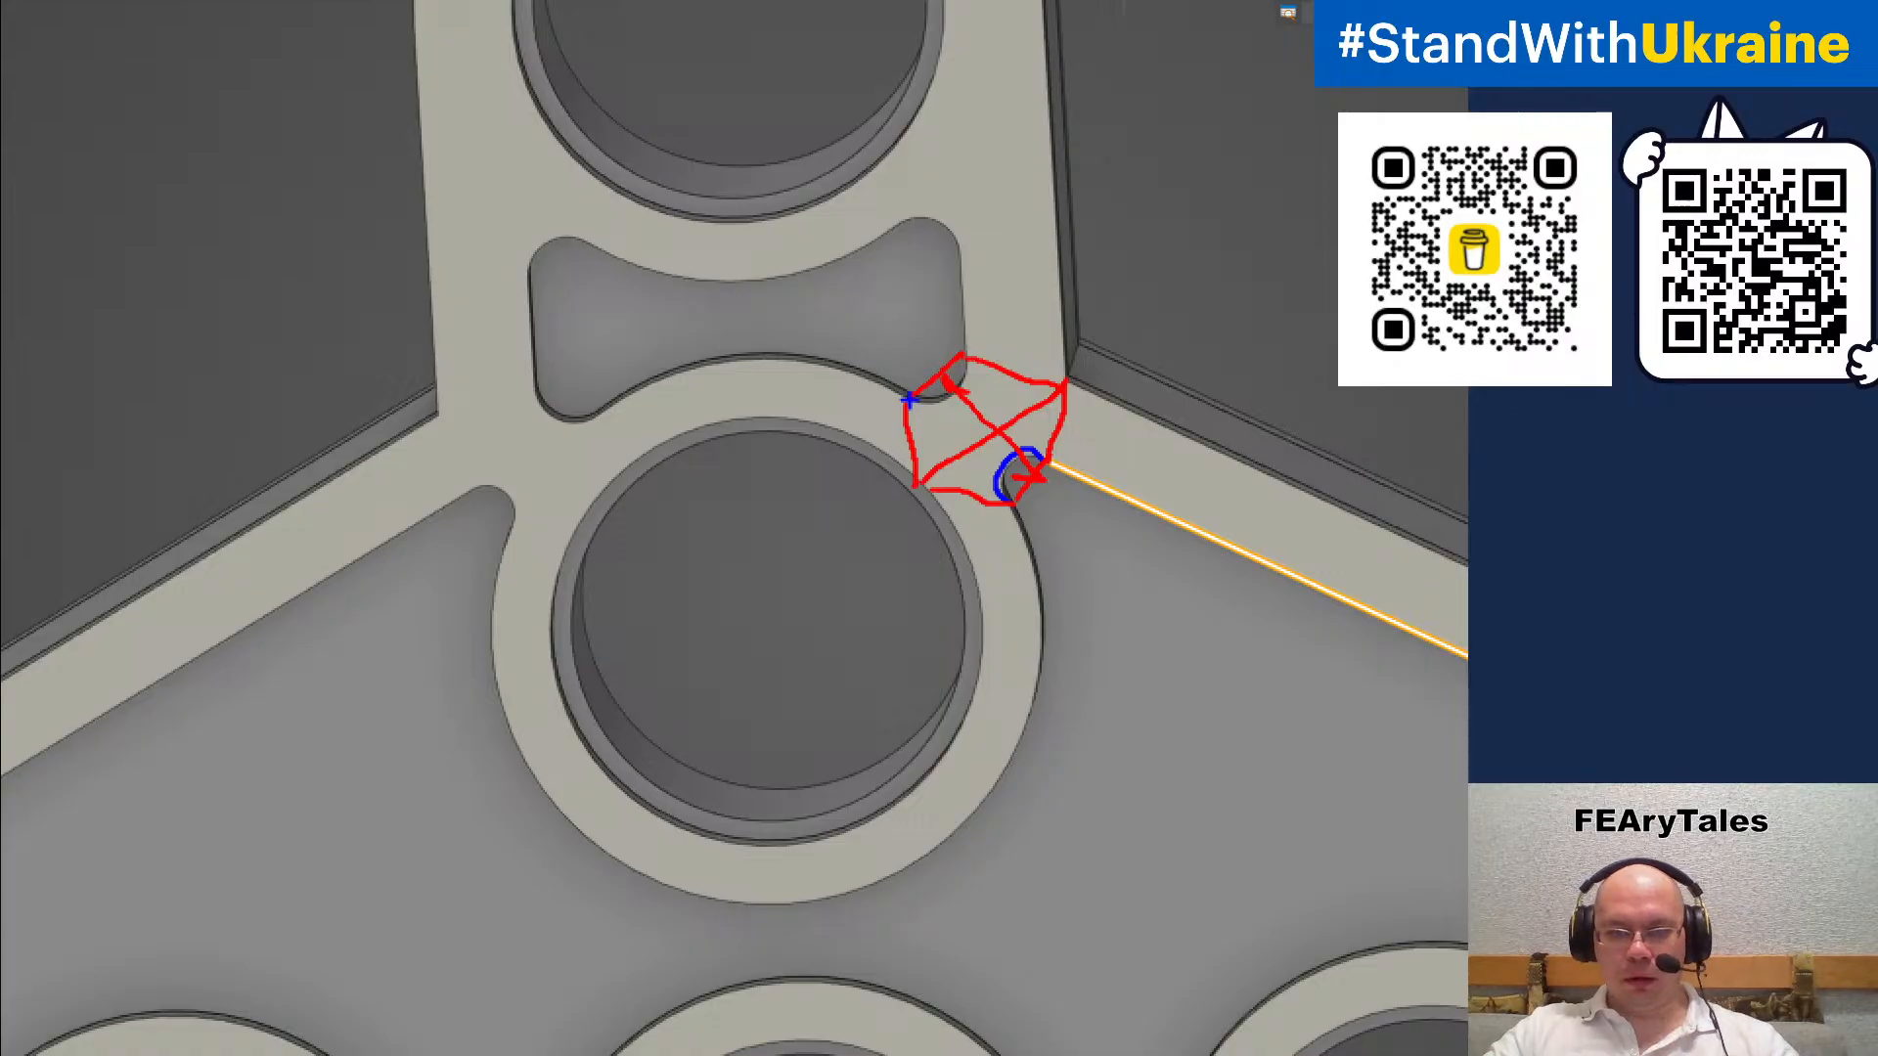
pyautogui.moveTo(908, 399)
pyautogui.mouseDown()
pyautogui.moveTo(937, 423)
pyautogui.moveTo(967, 374)
pyautogui.mouseUp()
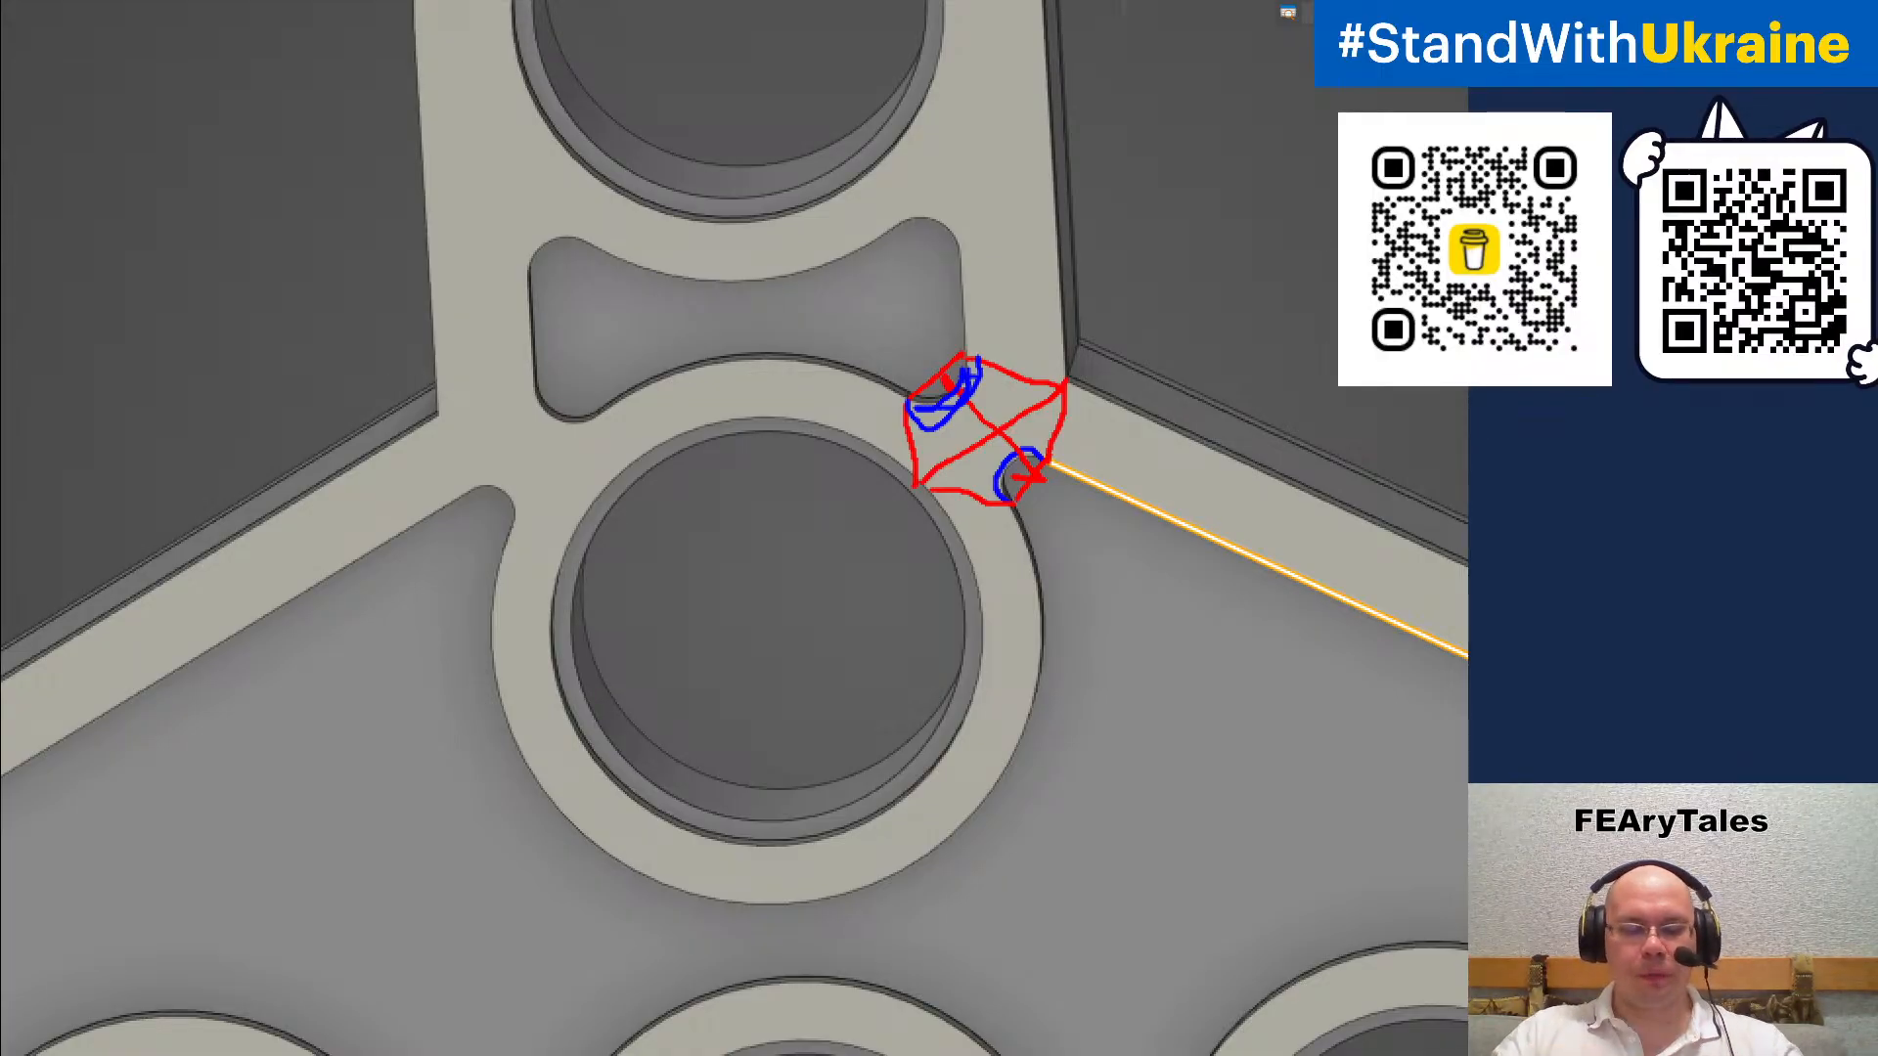
pyautogui.press('Escape')
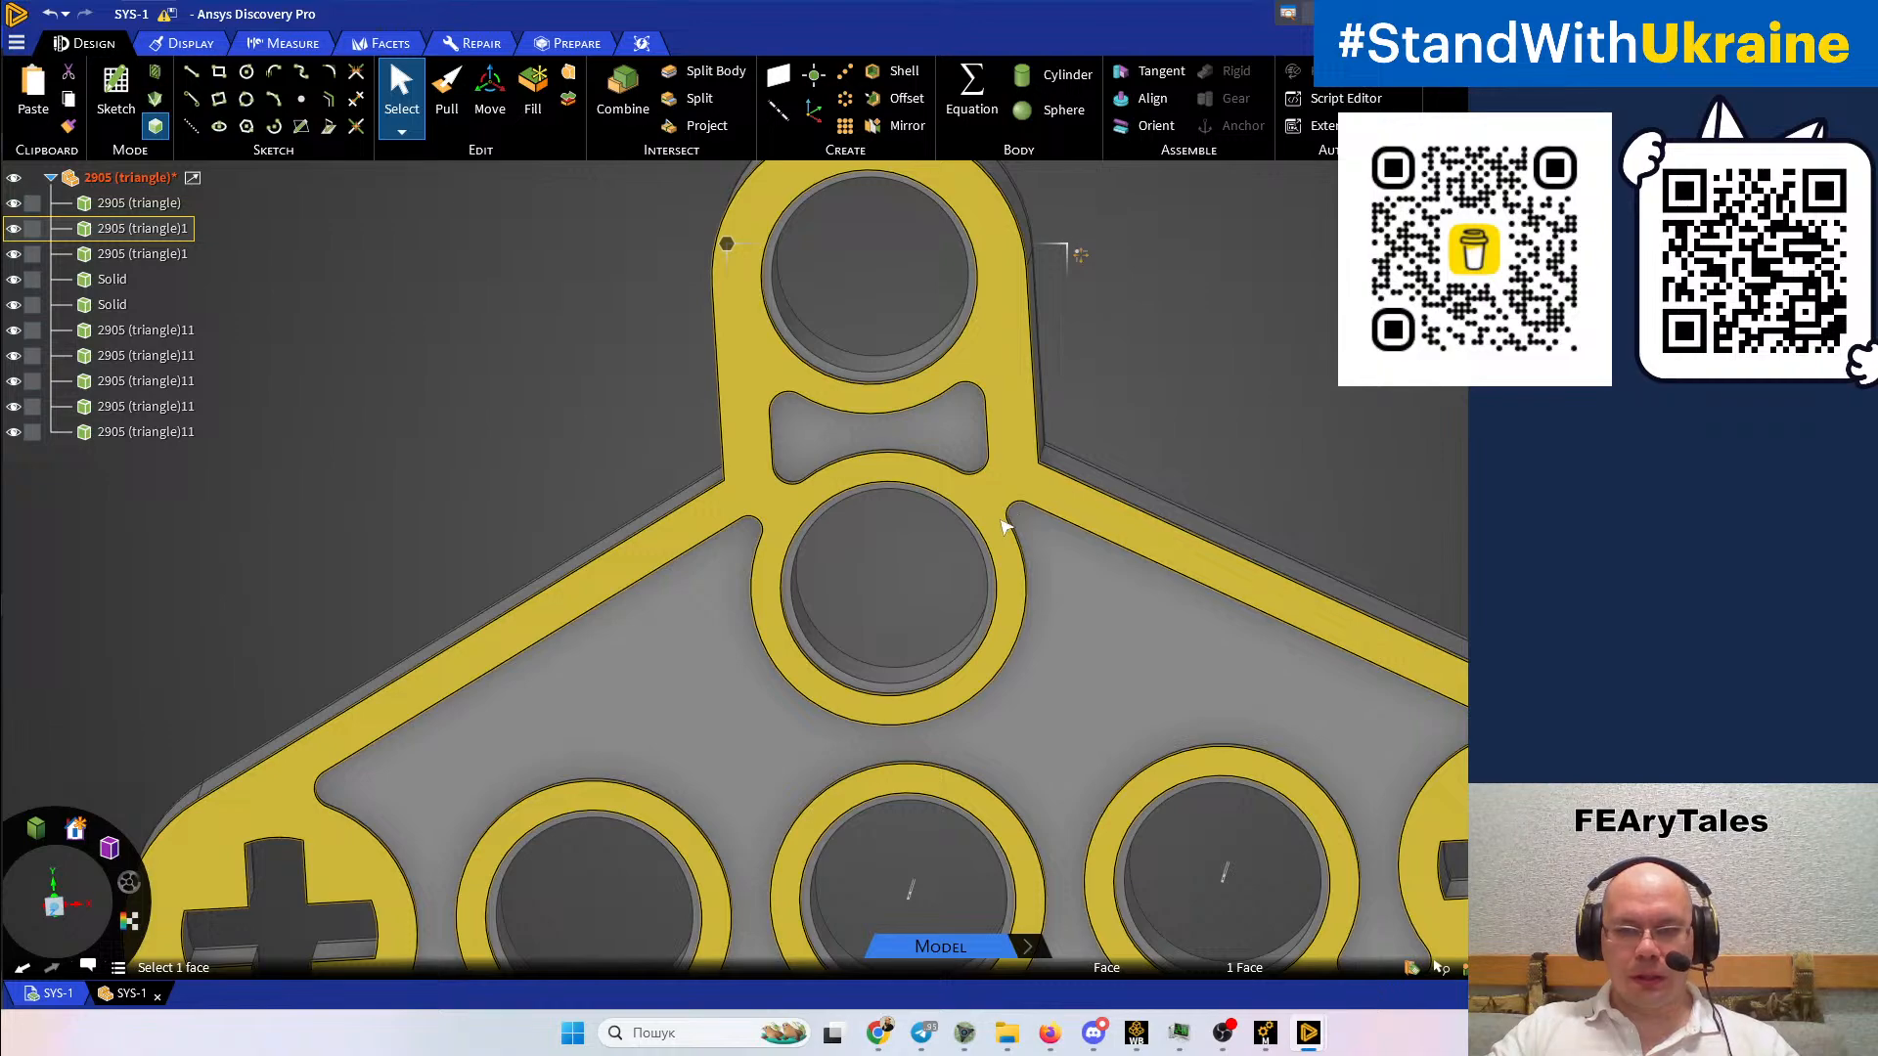
# Examine the large pocket's rounded tip beside the central hole, checking the fillet's curvature and its two end points
pyautogui.click(1161, 436)
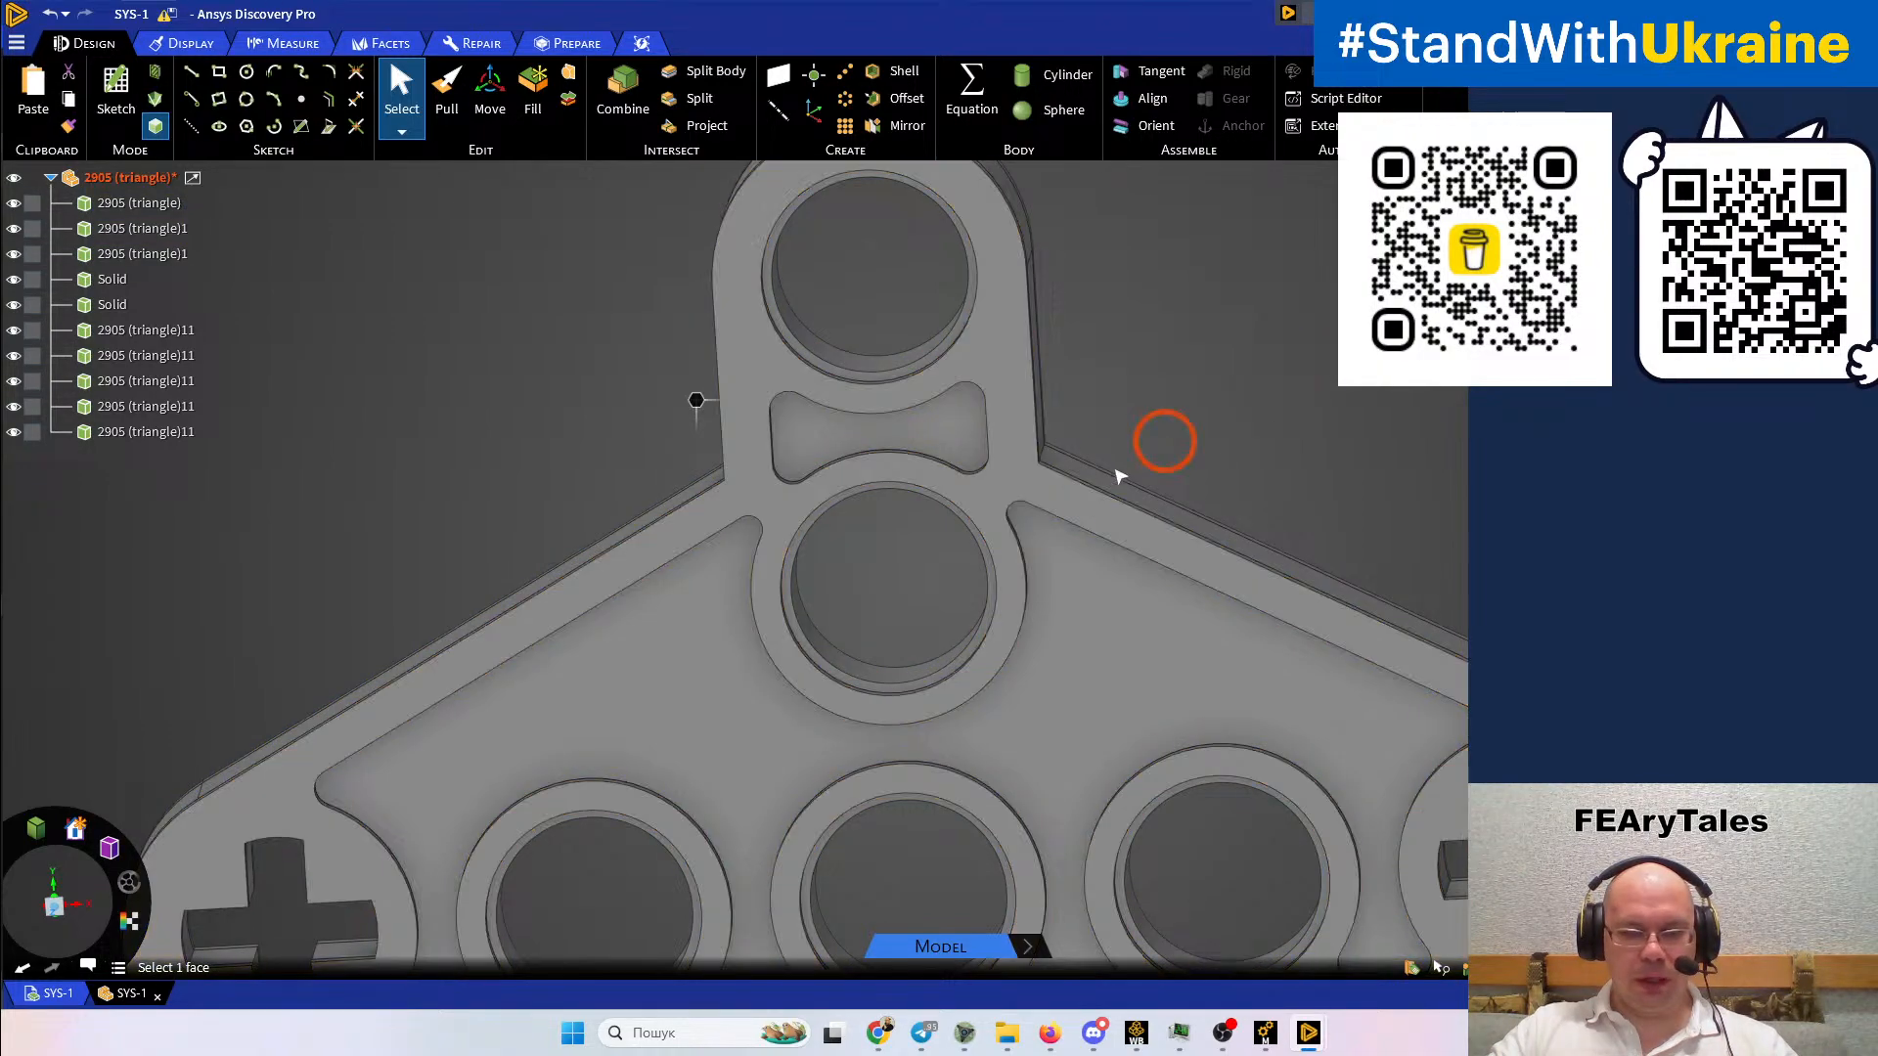
pyautogui.click(1028, 534)
pyautogui.click(1026, 534)
pyautogui.scroll(-3, 1029, 537)
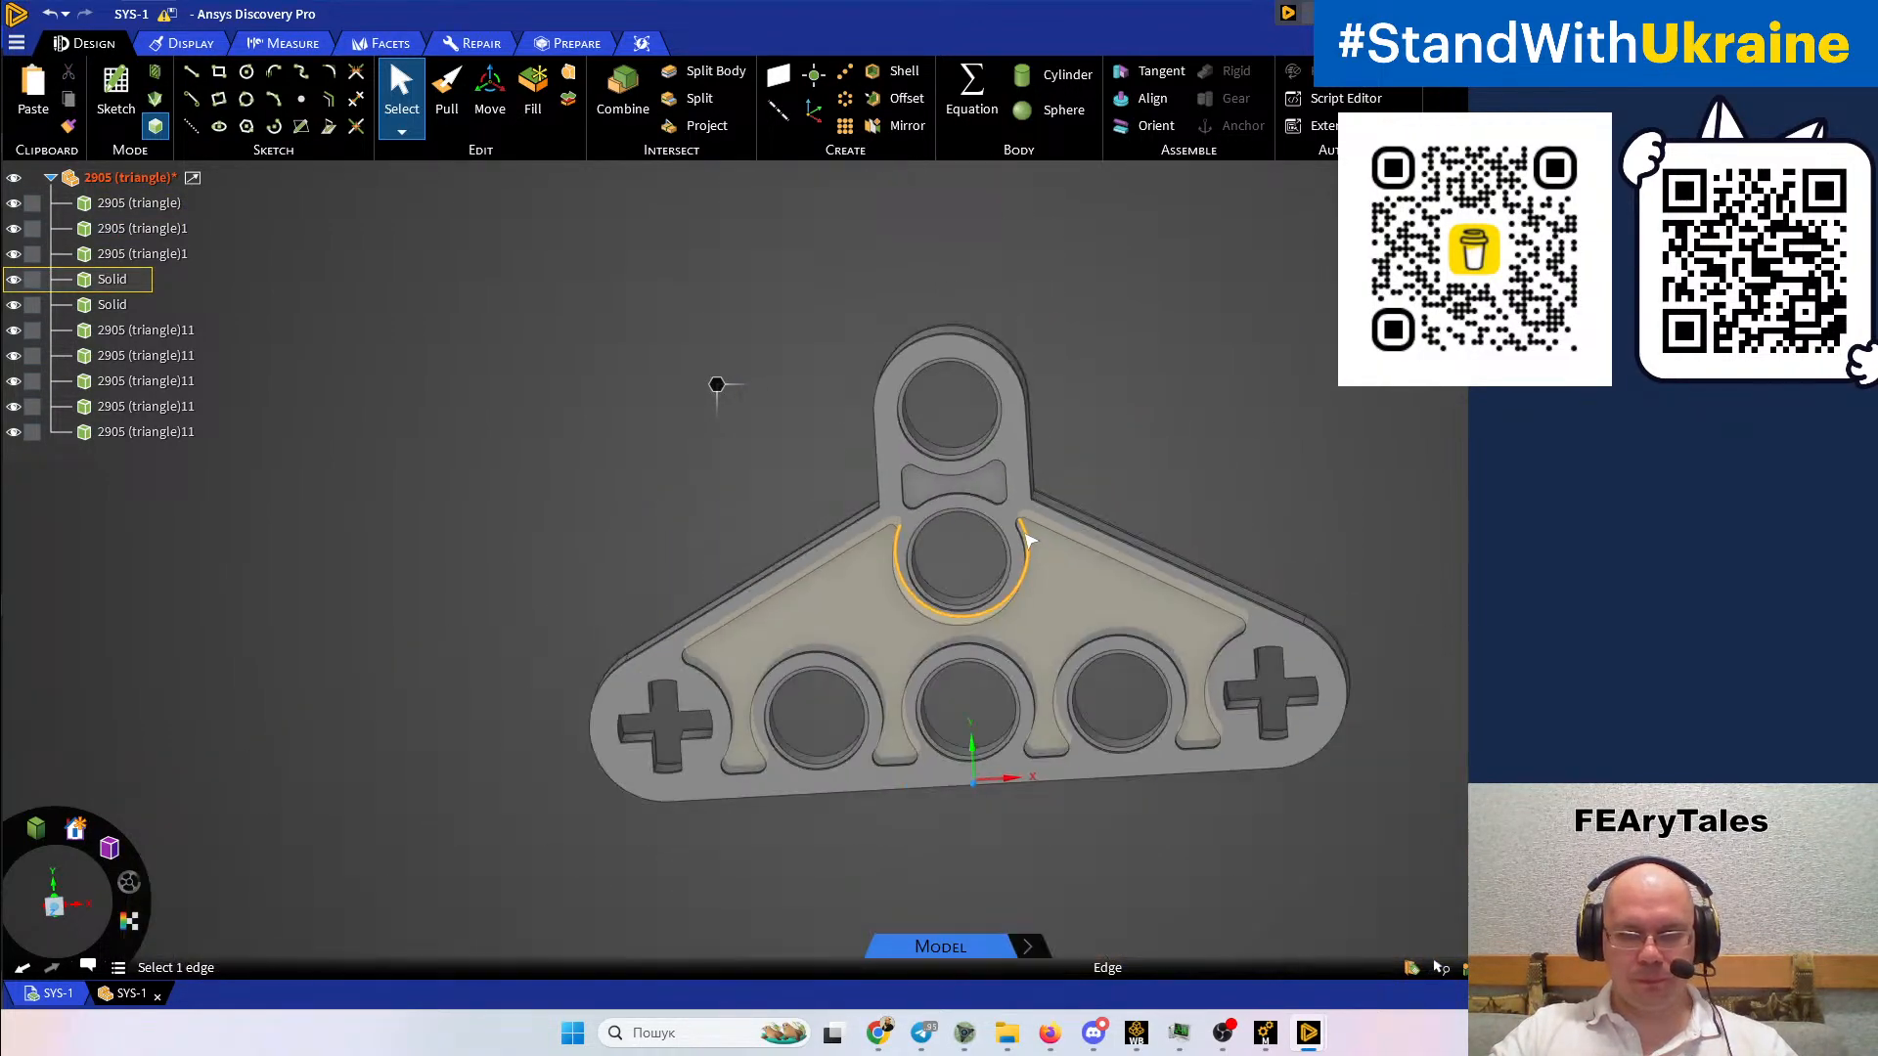
pyautogui.scroll(10, 1028, 537)
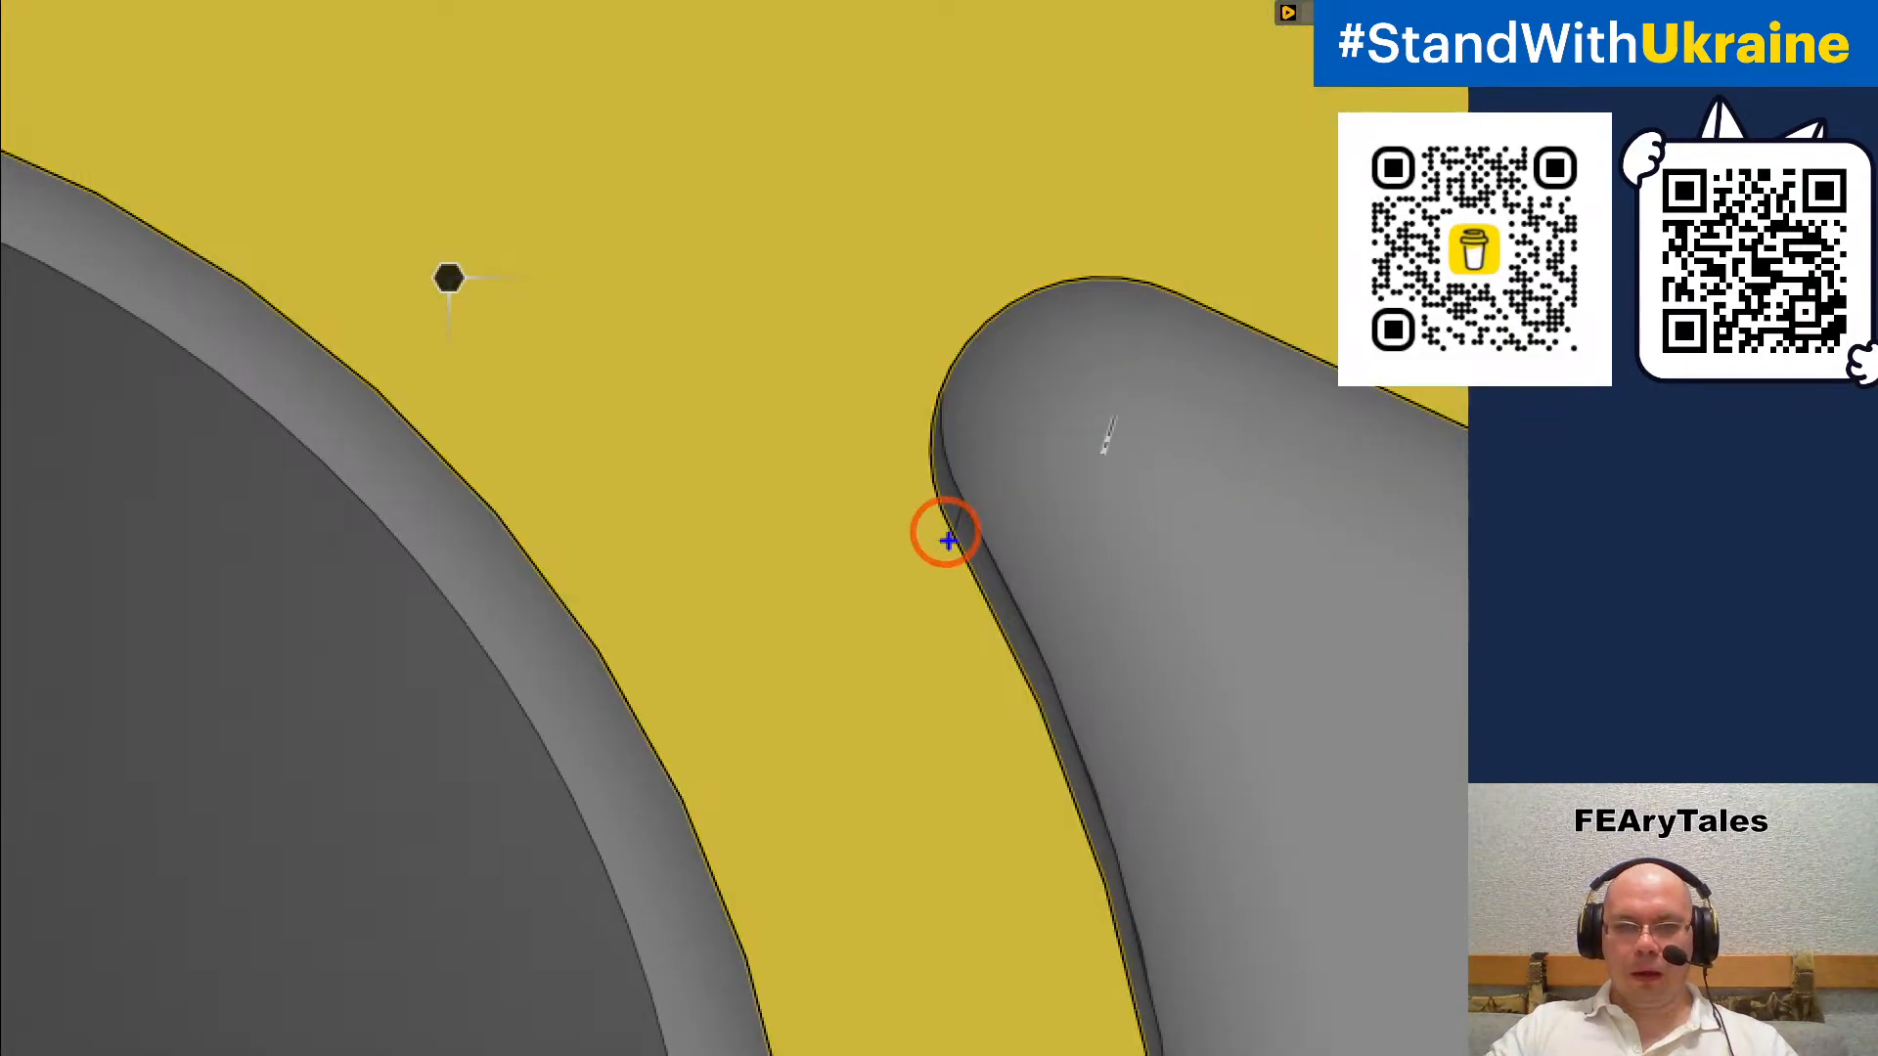
pyautogui.moveTo(950, 541); pyautogui.dragTo(948, 430)
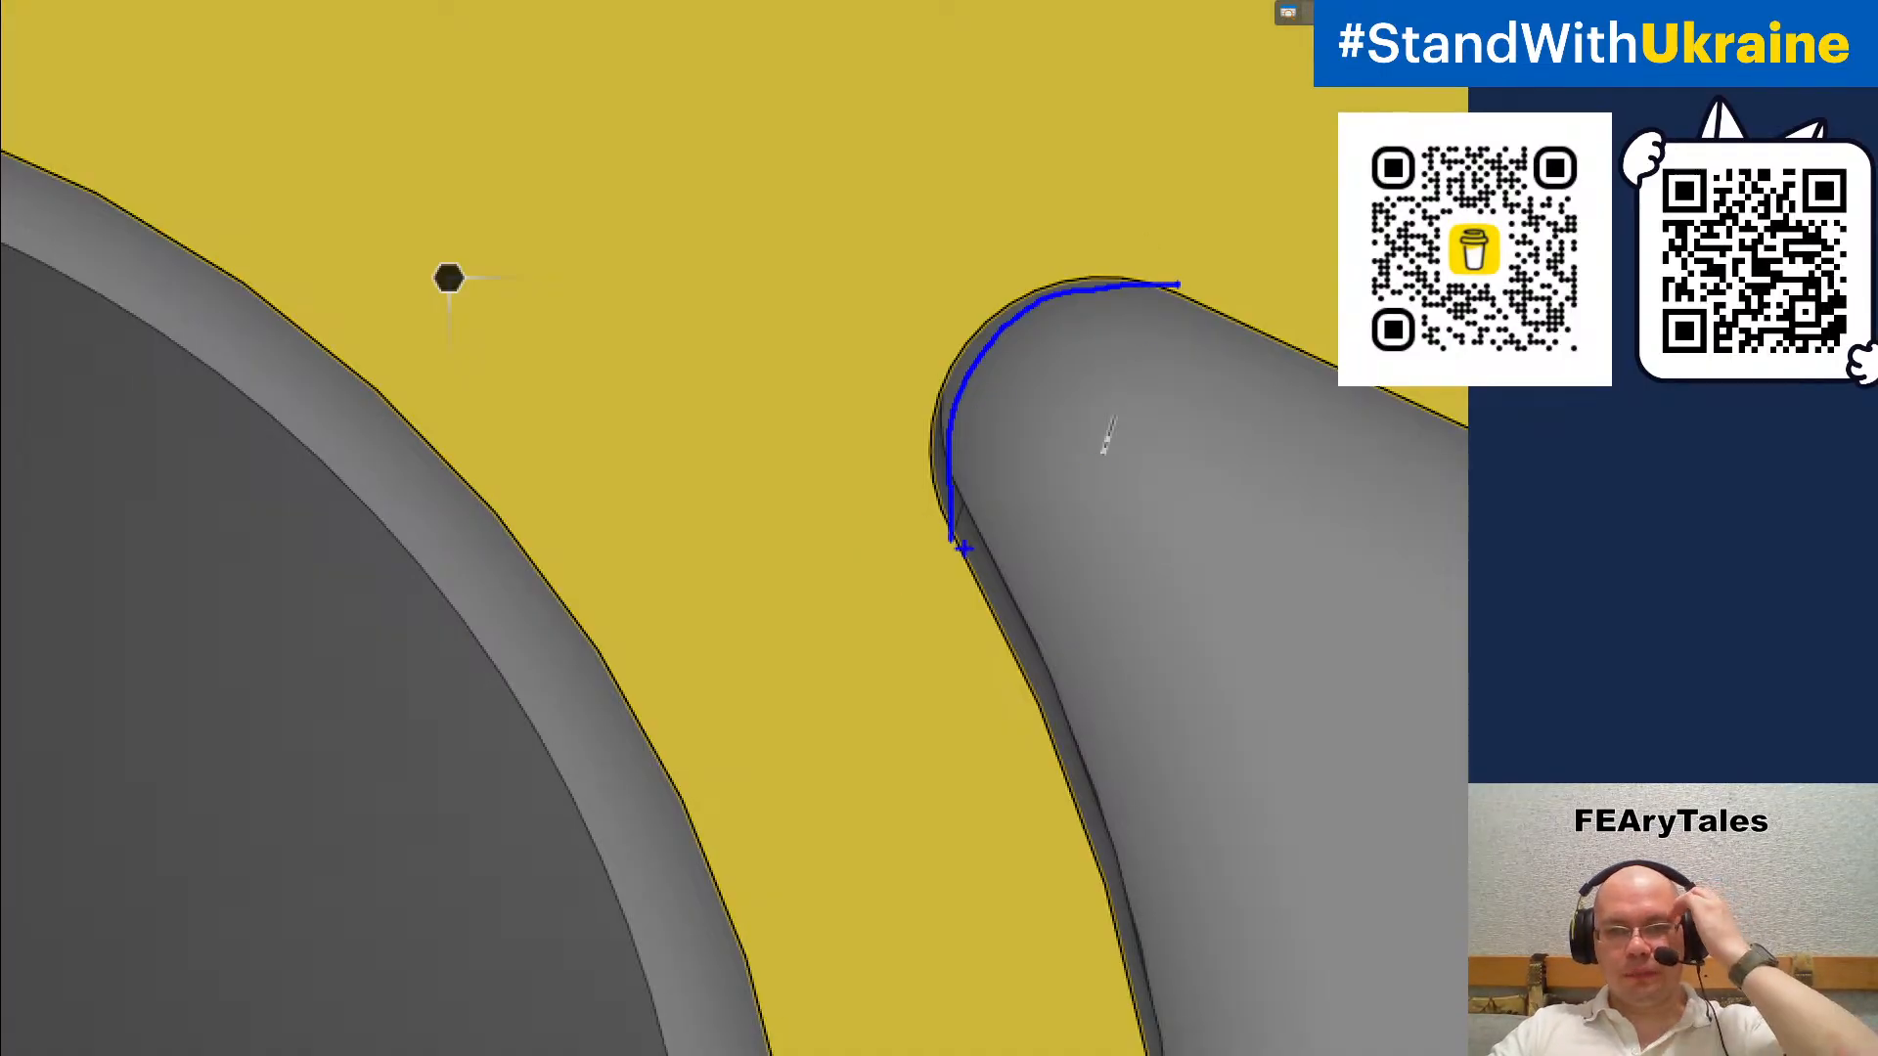
pyautogui.moveTo(951, 541); pyautogui.dragTo(926, 523)
pyautogui.moveTo(1181, 242)
pyautogui.mouseDown()
pyautogui.moveTo(1164, 248)
pyautogui.moveTo(1179, 284)
pyautogui.mouseUp()
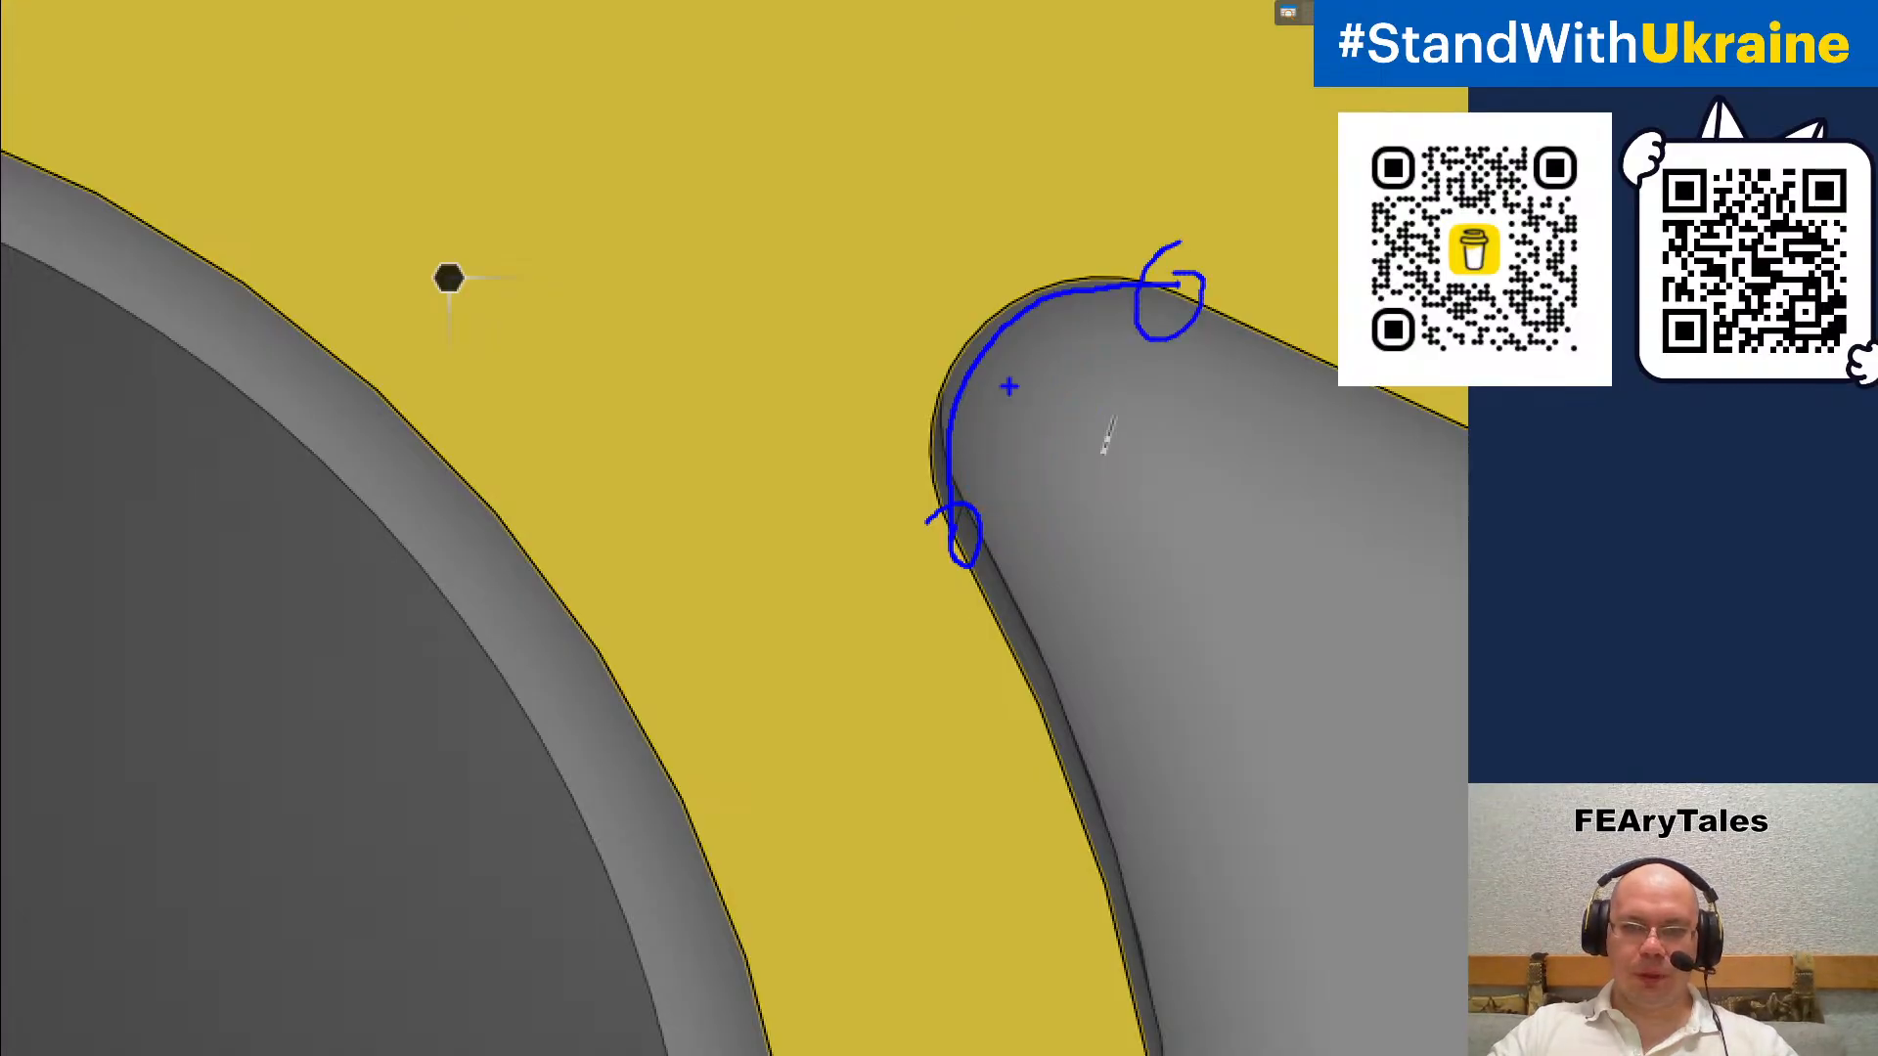
pyautogui.moveTo(995, 404); pyautogui.dragTo(1024, 433)
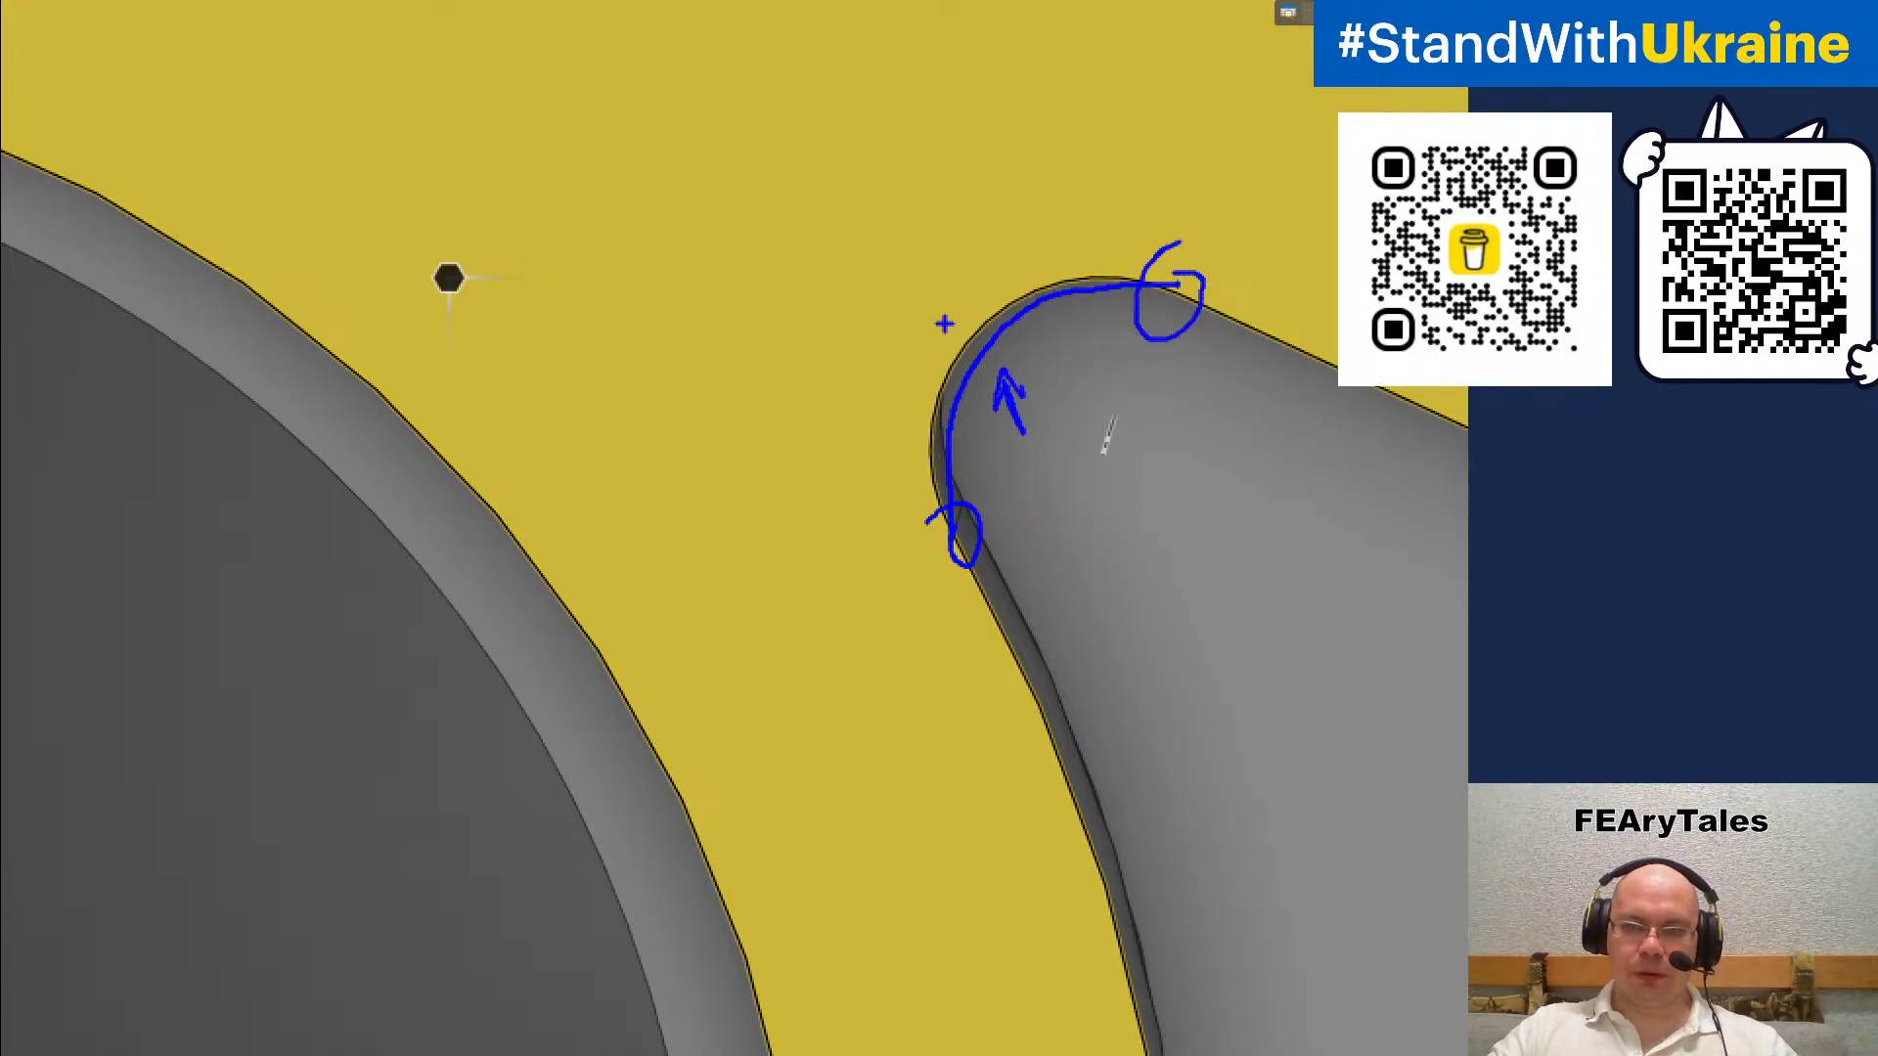
pyautogui.moveTo(937, 305)
pyautogui.mouseDown()
pyautogui.moveTo(956, 360)
pyautogui.moveTo(973, 306)
pyautogui.mouseUp()
pyautogui.press('r')
pyautogui.moveTo(927, 390); pyautogui.dragTo(1015, 292)
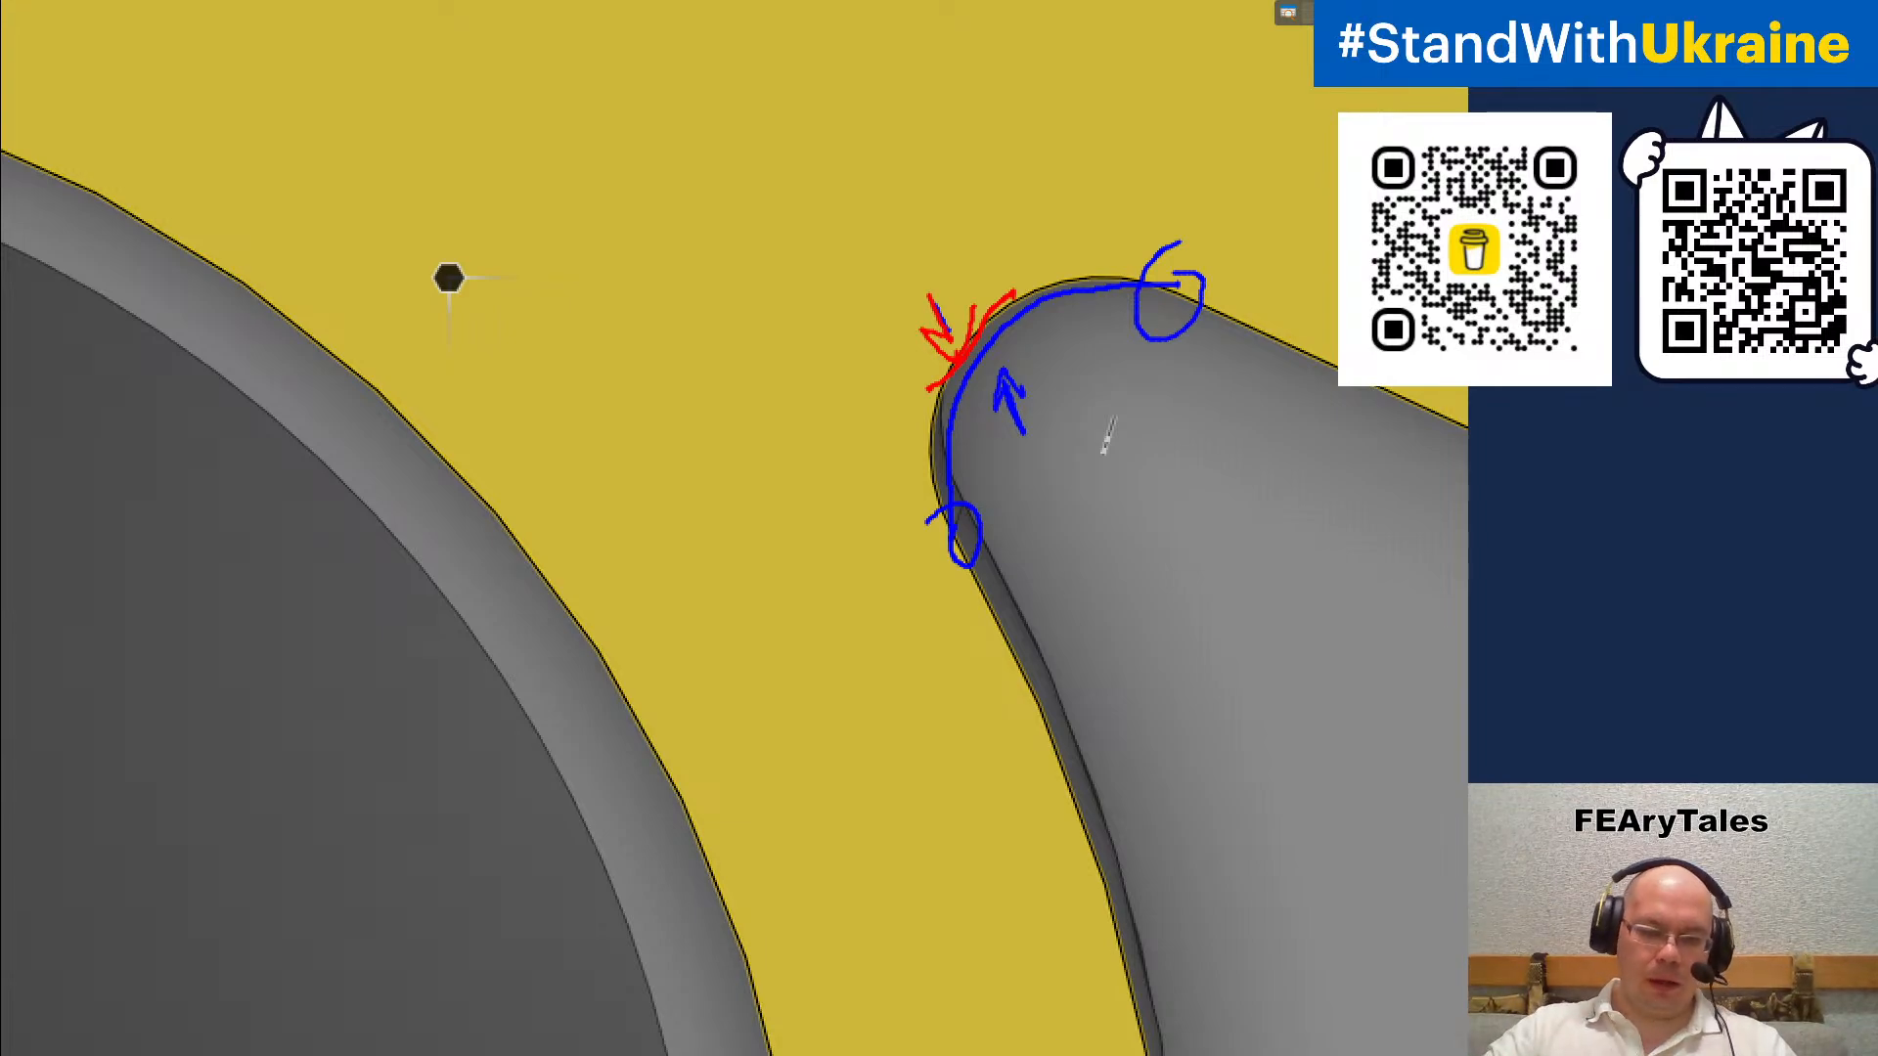
pyautogui.moveTo(975, 478)
pyautogui.mouseDown()
pyautogui.moveTo(931, 483)
pyautogui.moveTo(990, 572)
pyautogui.moveTo(919, 519)
pyautogui.mouseUp()
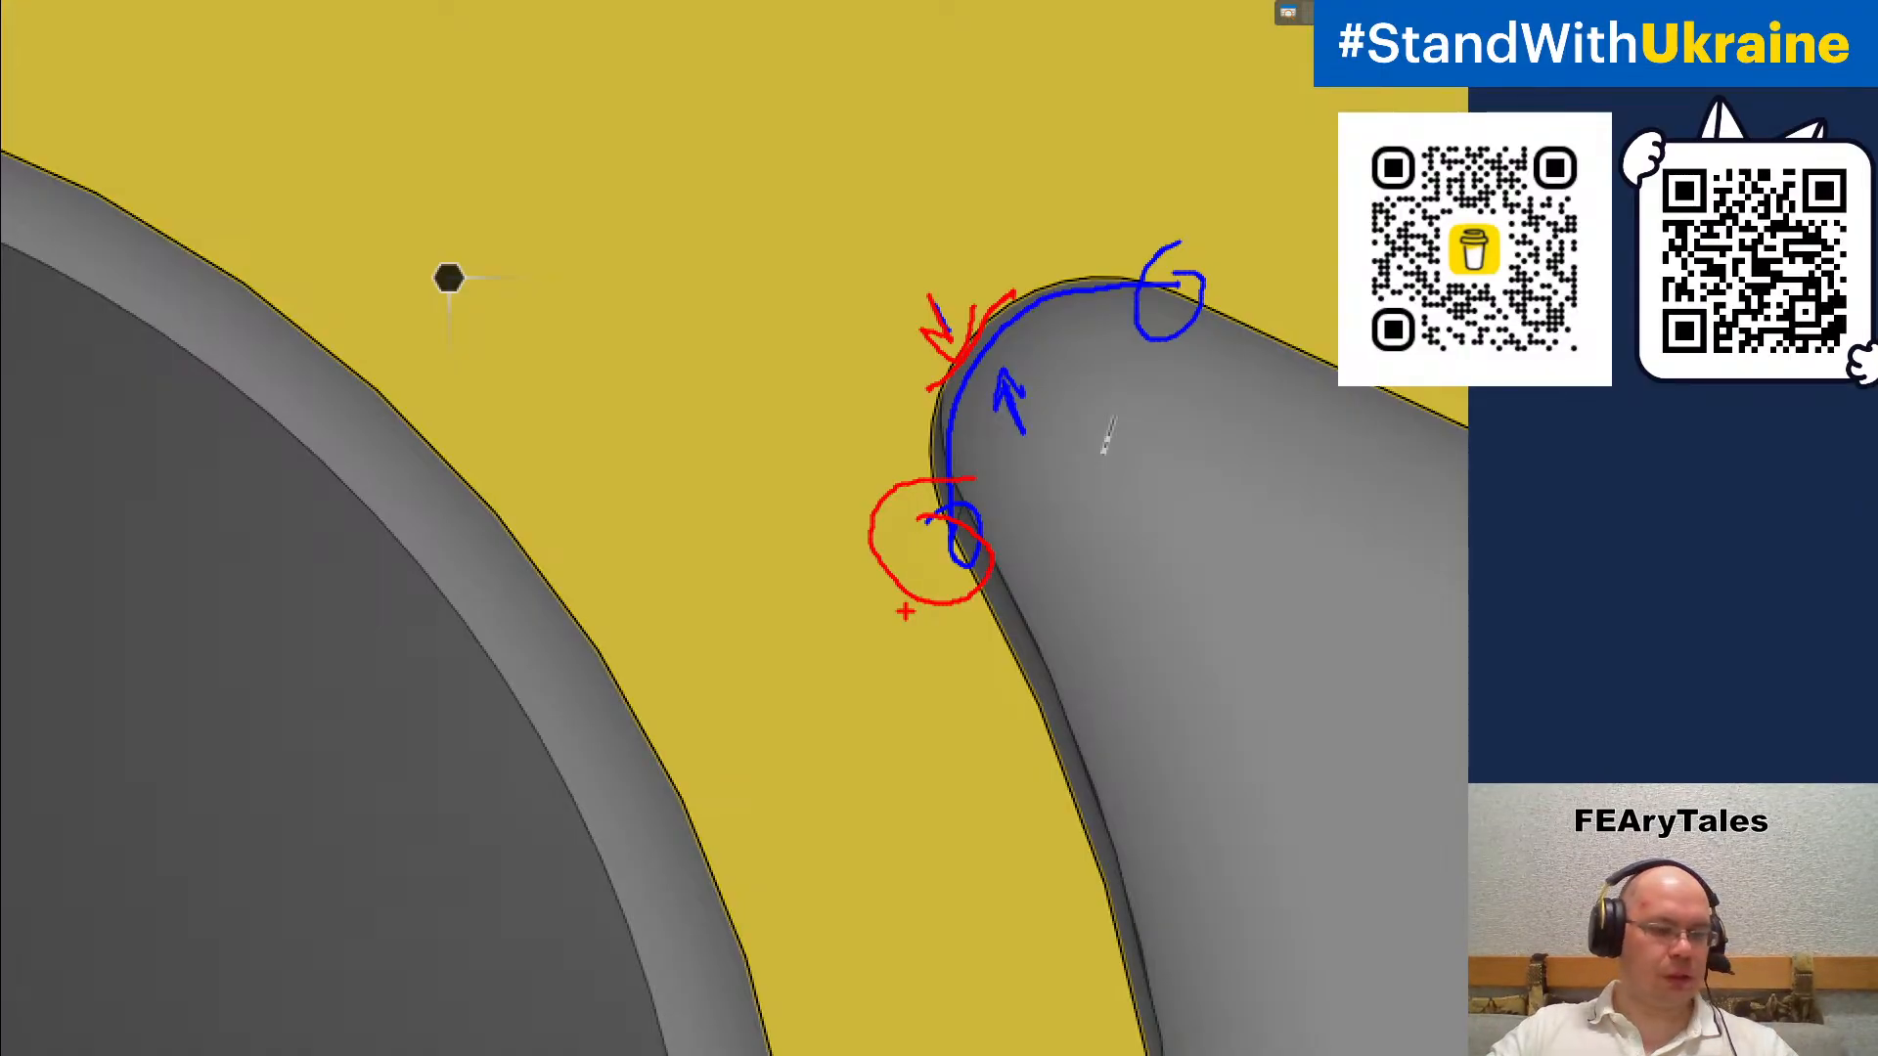
pyautogui.press('Escape')
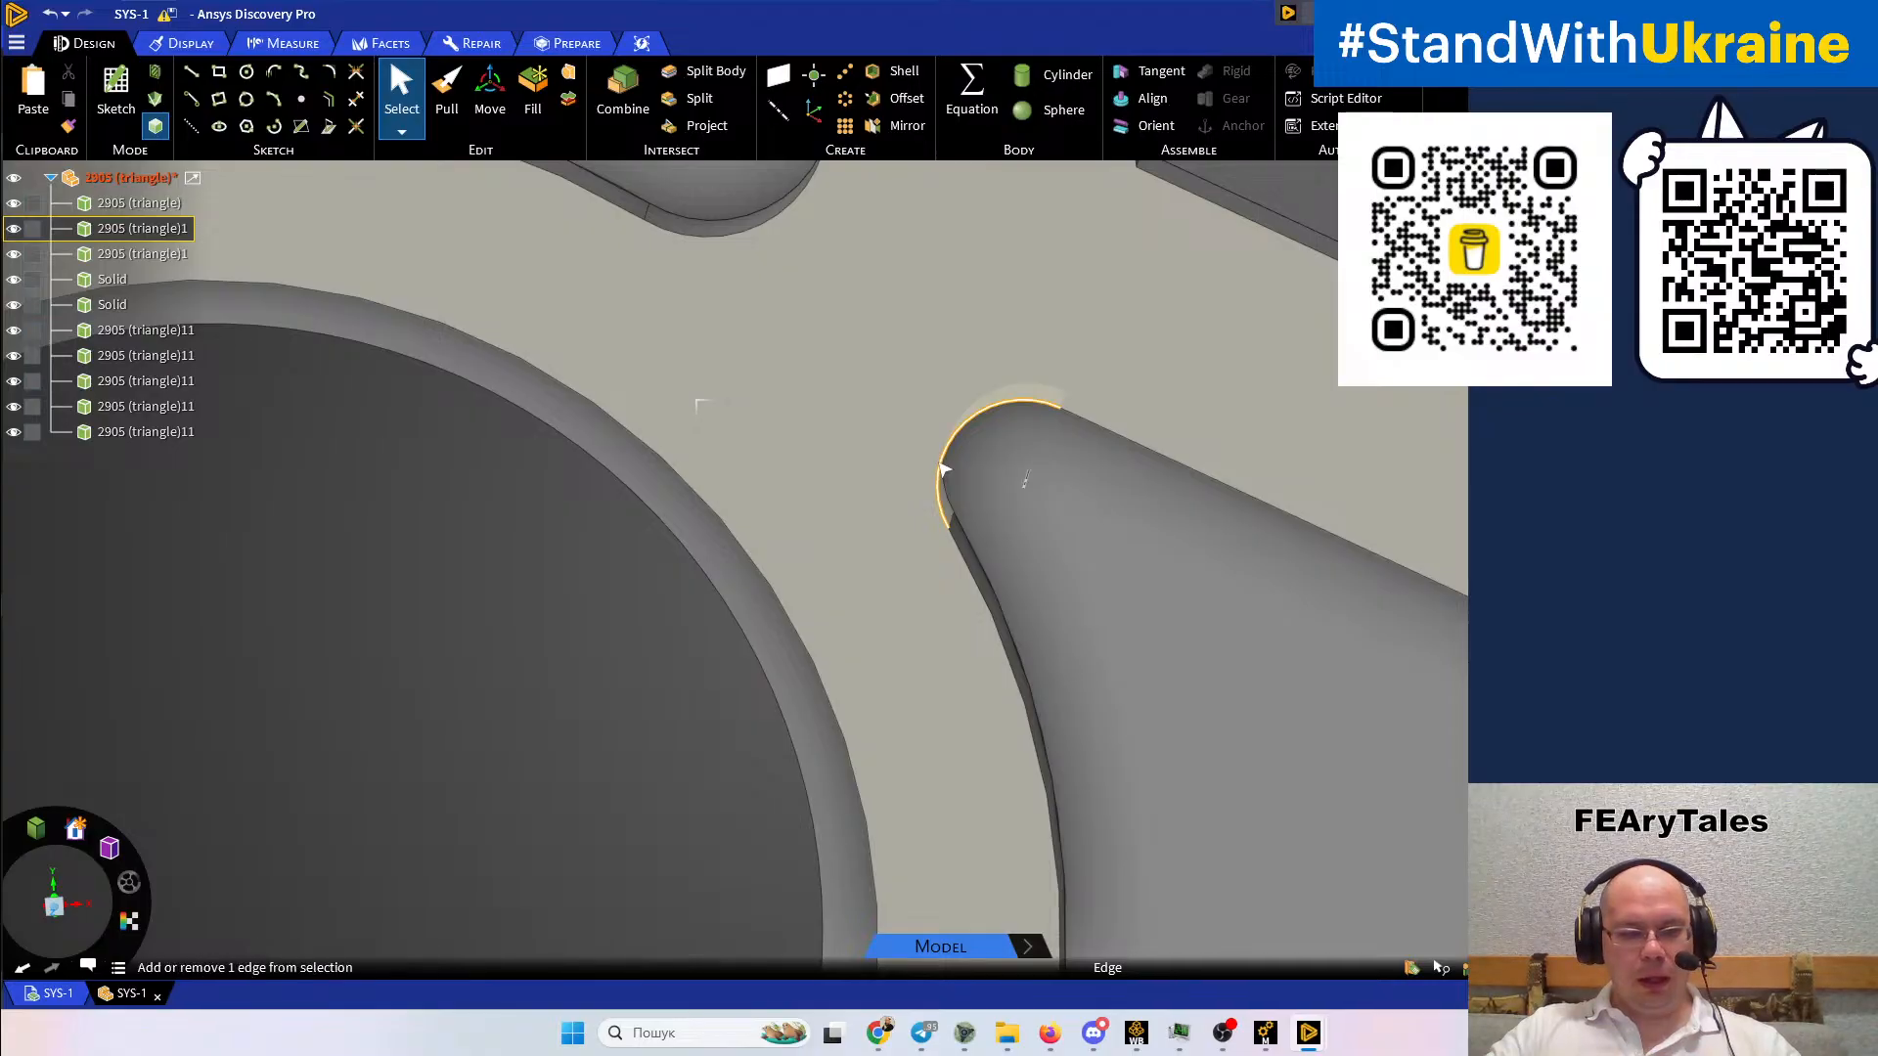
# Examine the web around the pocket's rounded tip for slices from the fillet's ends and intermediate points to the central hole and neighbouring pocket
pyautogui.hotkey('ctrl', '1')
pyautogui.click(929, 463)
pyautogui.moveTo(948, 530); pyautogui.dragTo(939, 534)
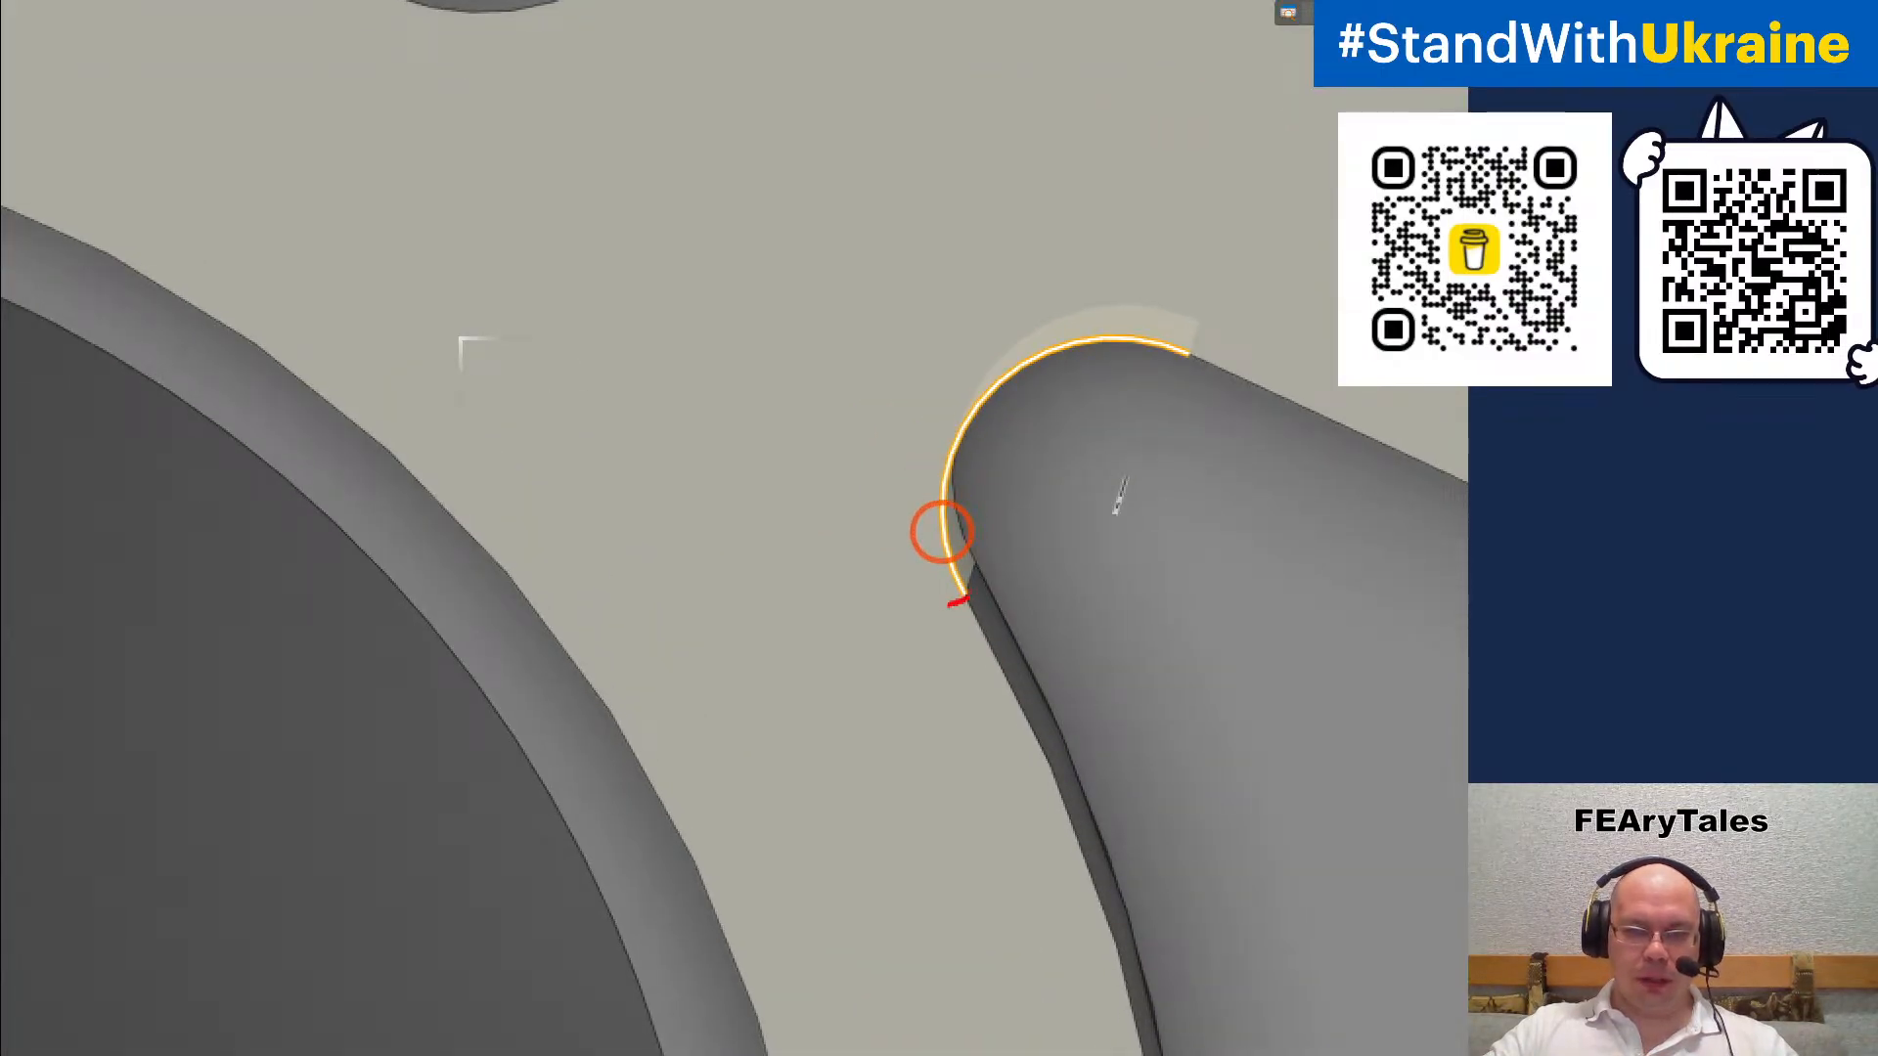
pyautogui.moveTo(951, 603); pyautogui.dragTo(648, 748)
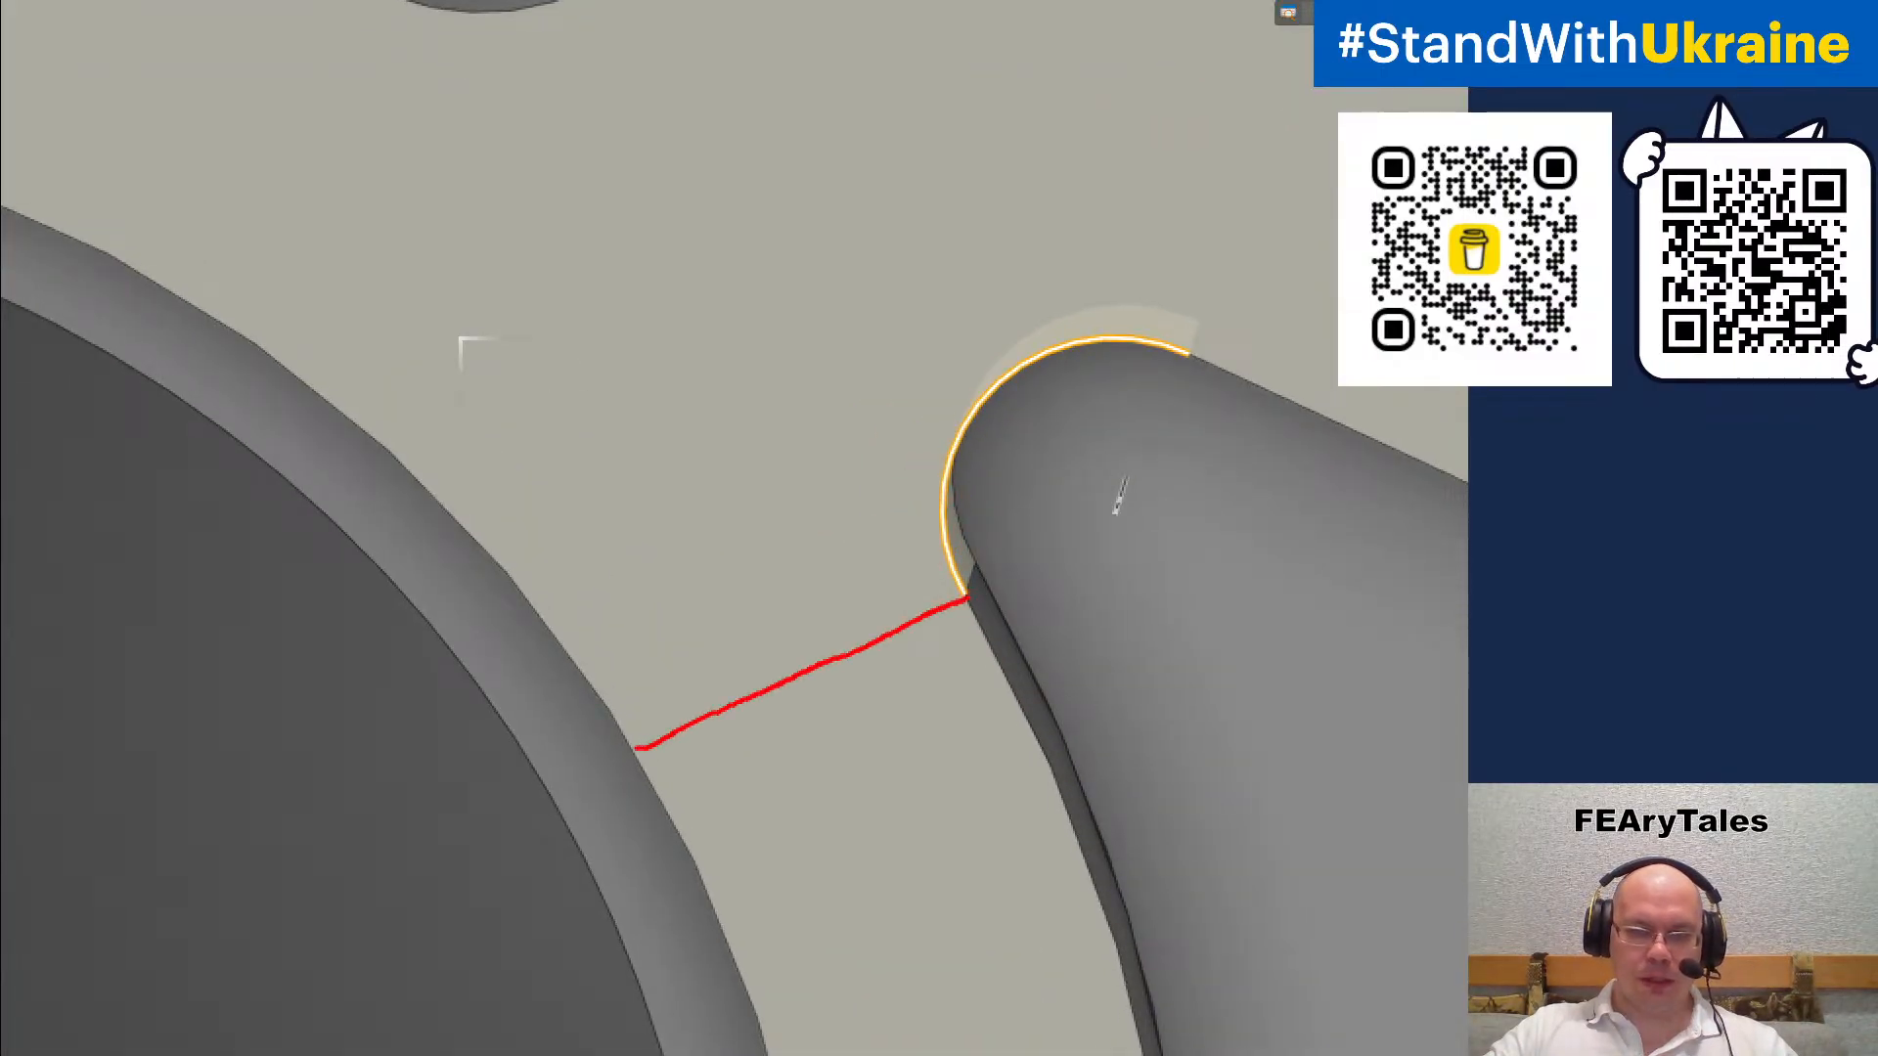
pyautogui.moveTo(969, 419); pyautogui.dragTo(513, 451)
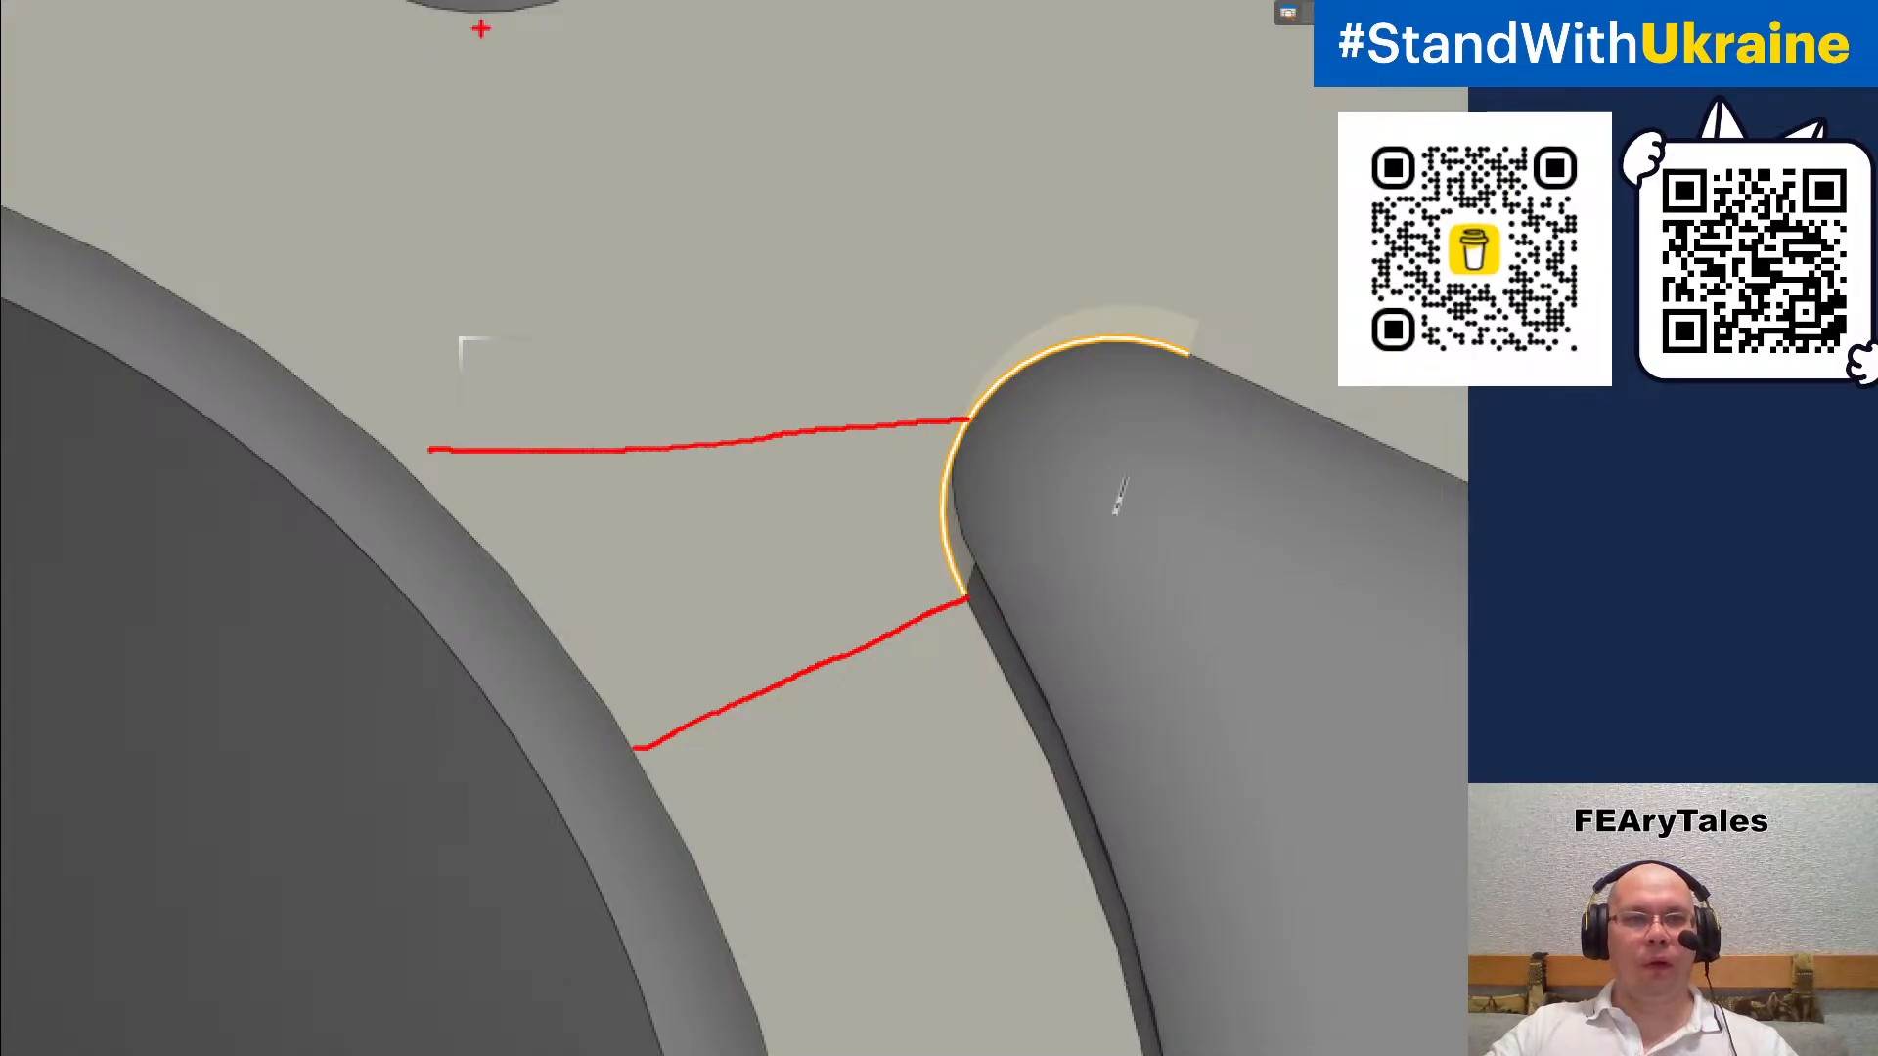
pyautogui.moveTo(489, 18); pyautogui.dragTo(394, 394)
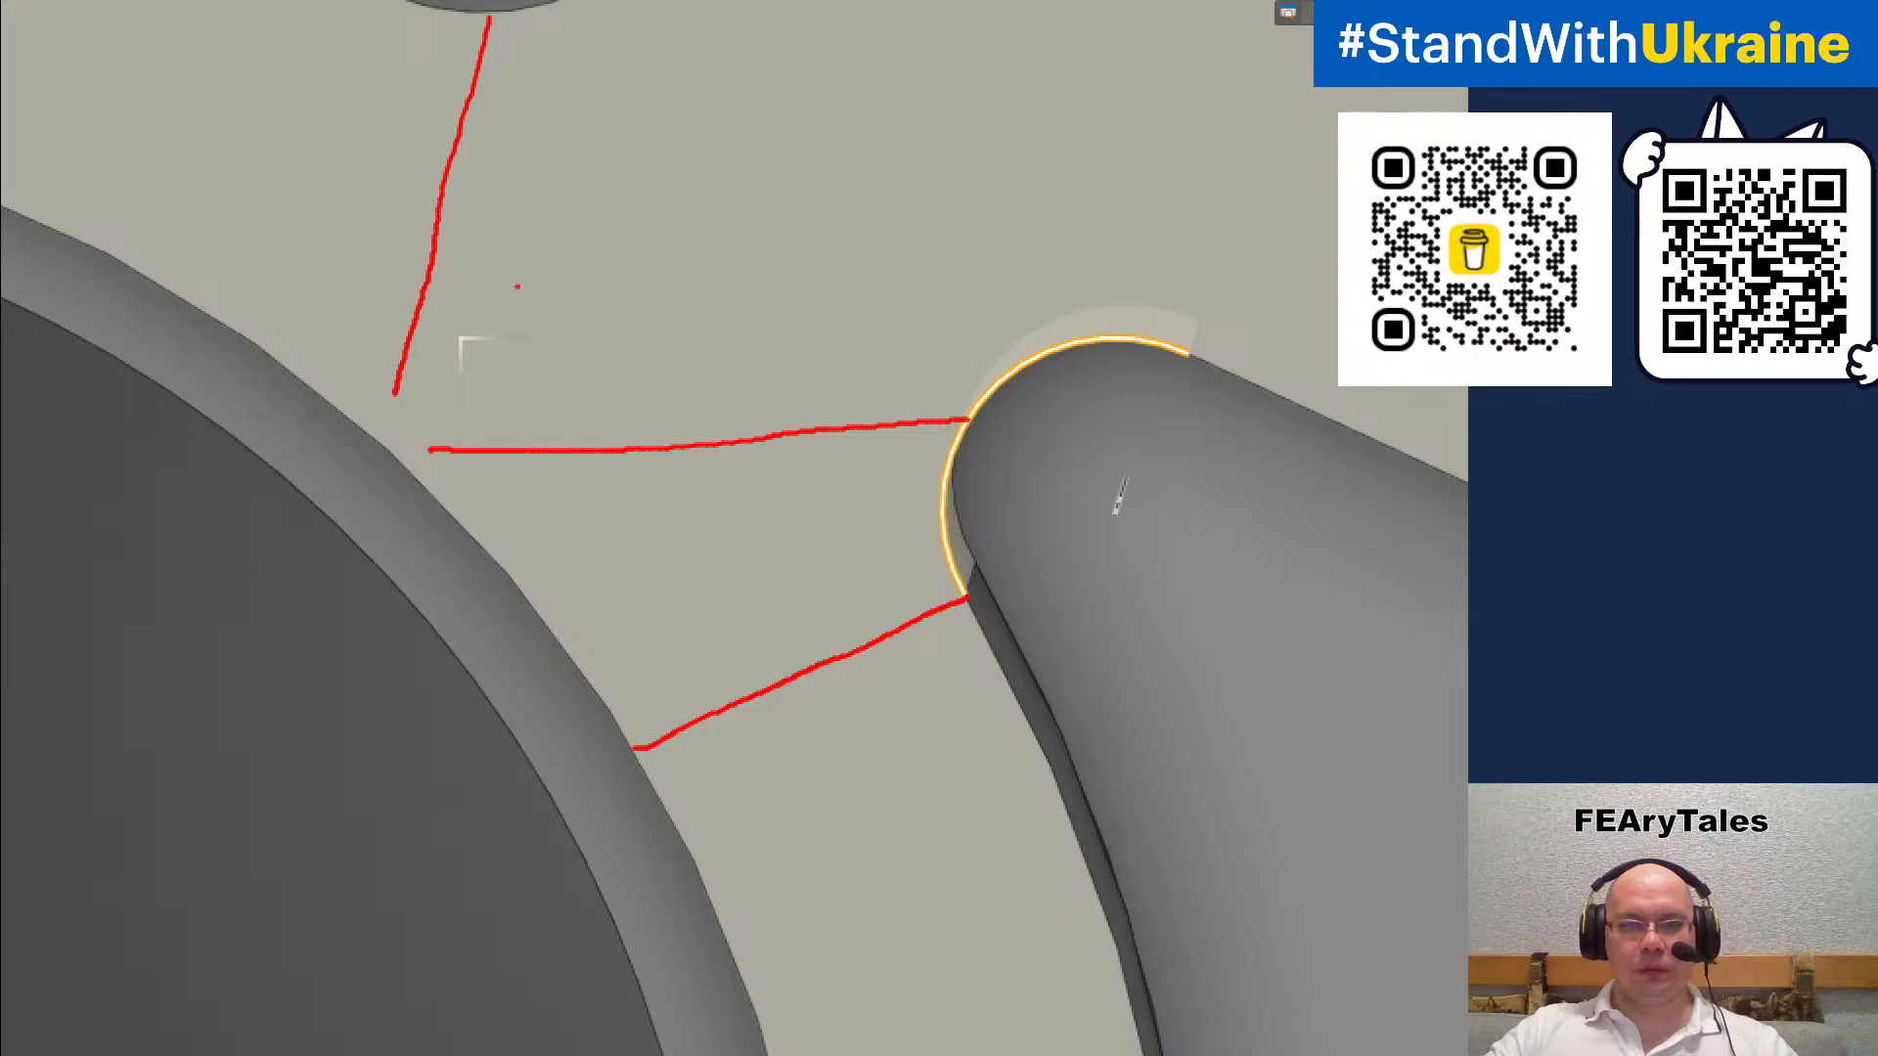
pyautogui.moveTo(498, 23)
pyautogui.mouseDown()
pyautogui.moveTo(626, 125)
pyautogui.moveTo(790, 177)
pyautogui.moveTo(889, 372)
pyautogui.moveTo(948, 409)
pyautogui.moveTo(954, 372)
pyautogui.mouseUp()
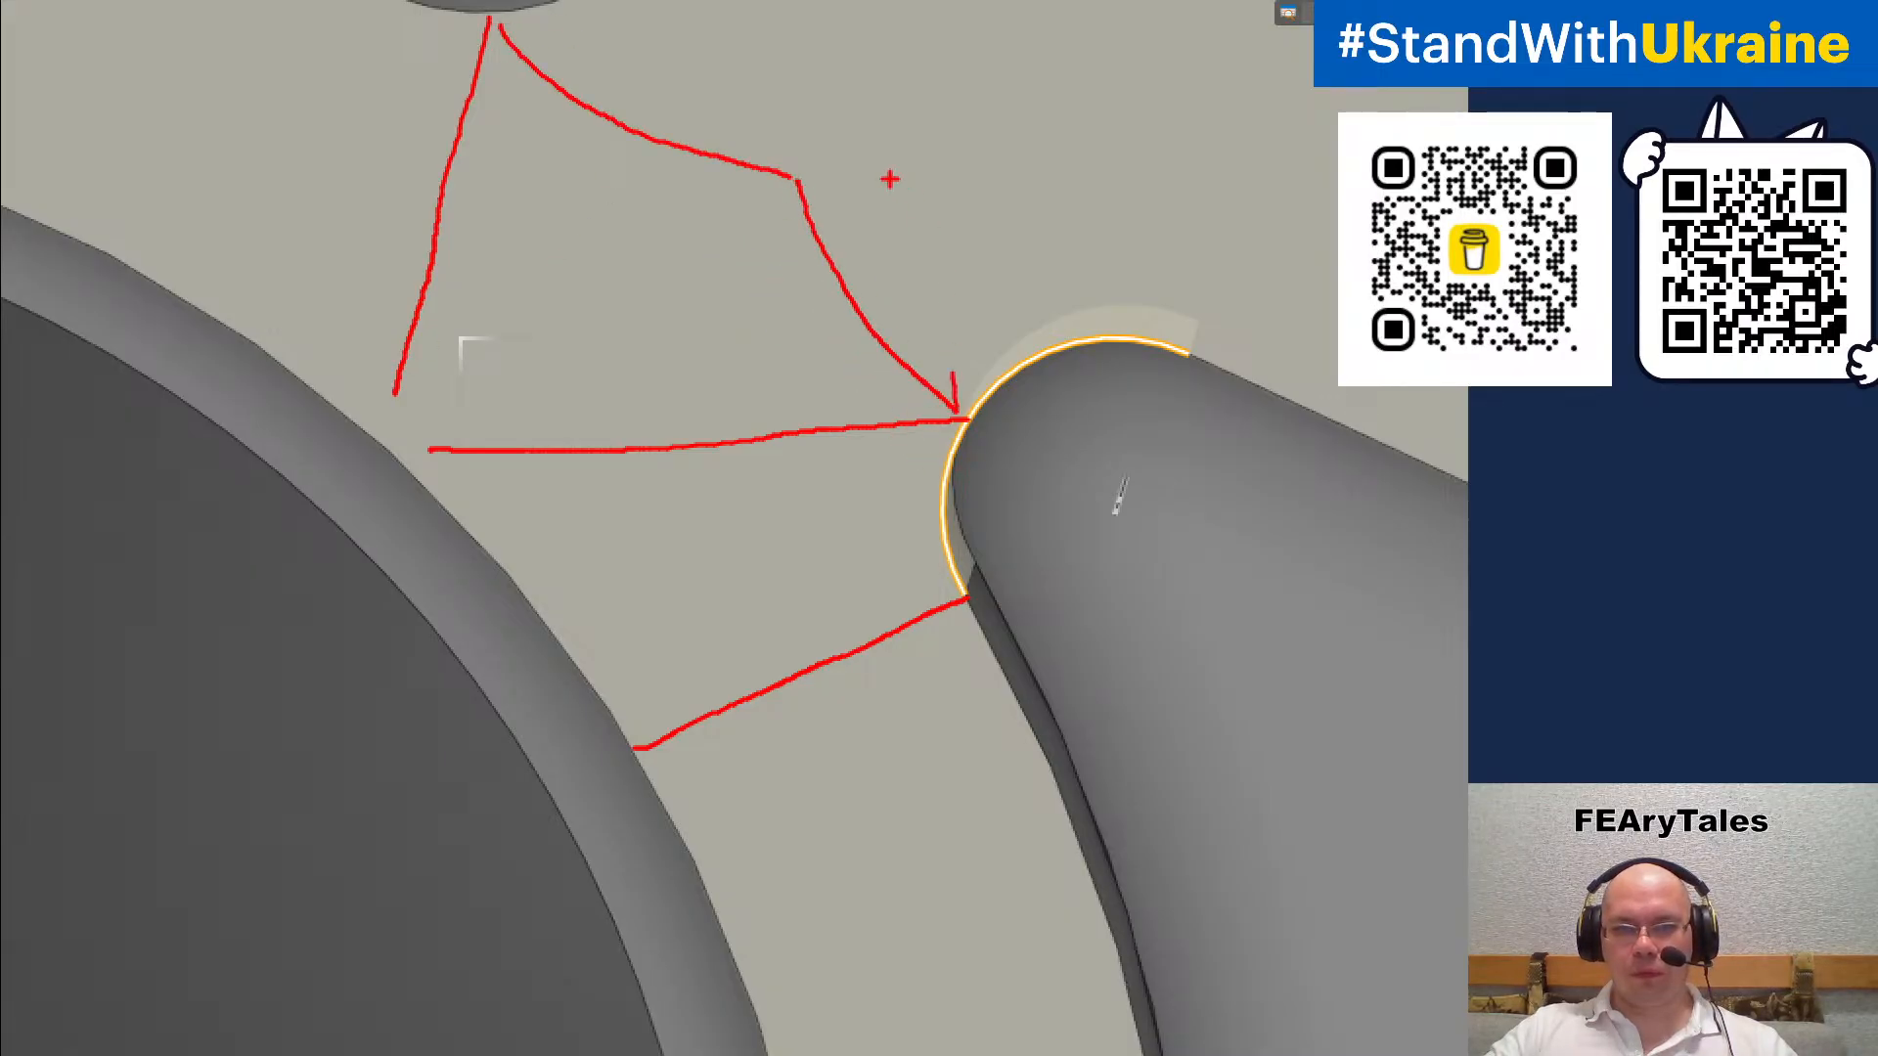
pyautogui.moveTo(792, 178)
pyautogui.mouseDown()
pyautogui.moveTo(997, 108)
pyautogui.moveTo(1097, 337)
pyautogui.moveTo(1317, 203)
pyautogui.mouseUp()
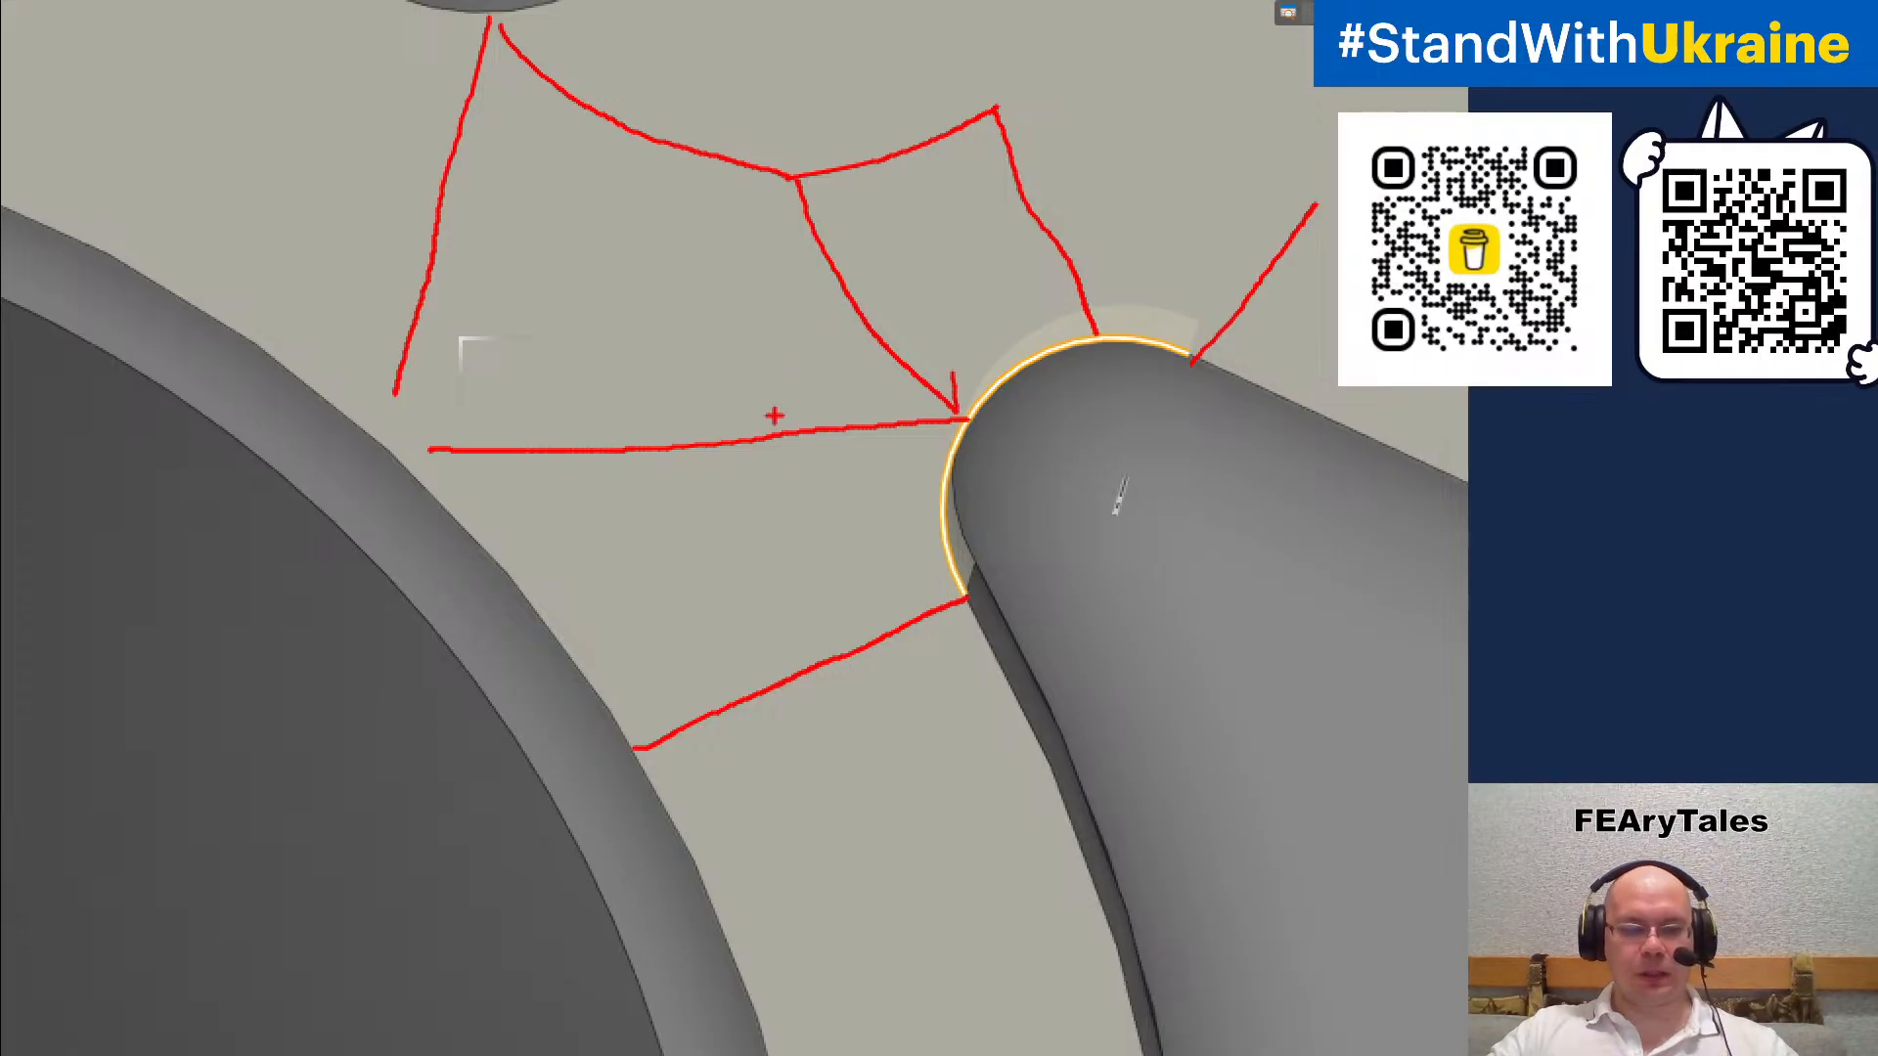
pyautogui.press('Escape')
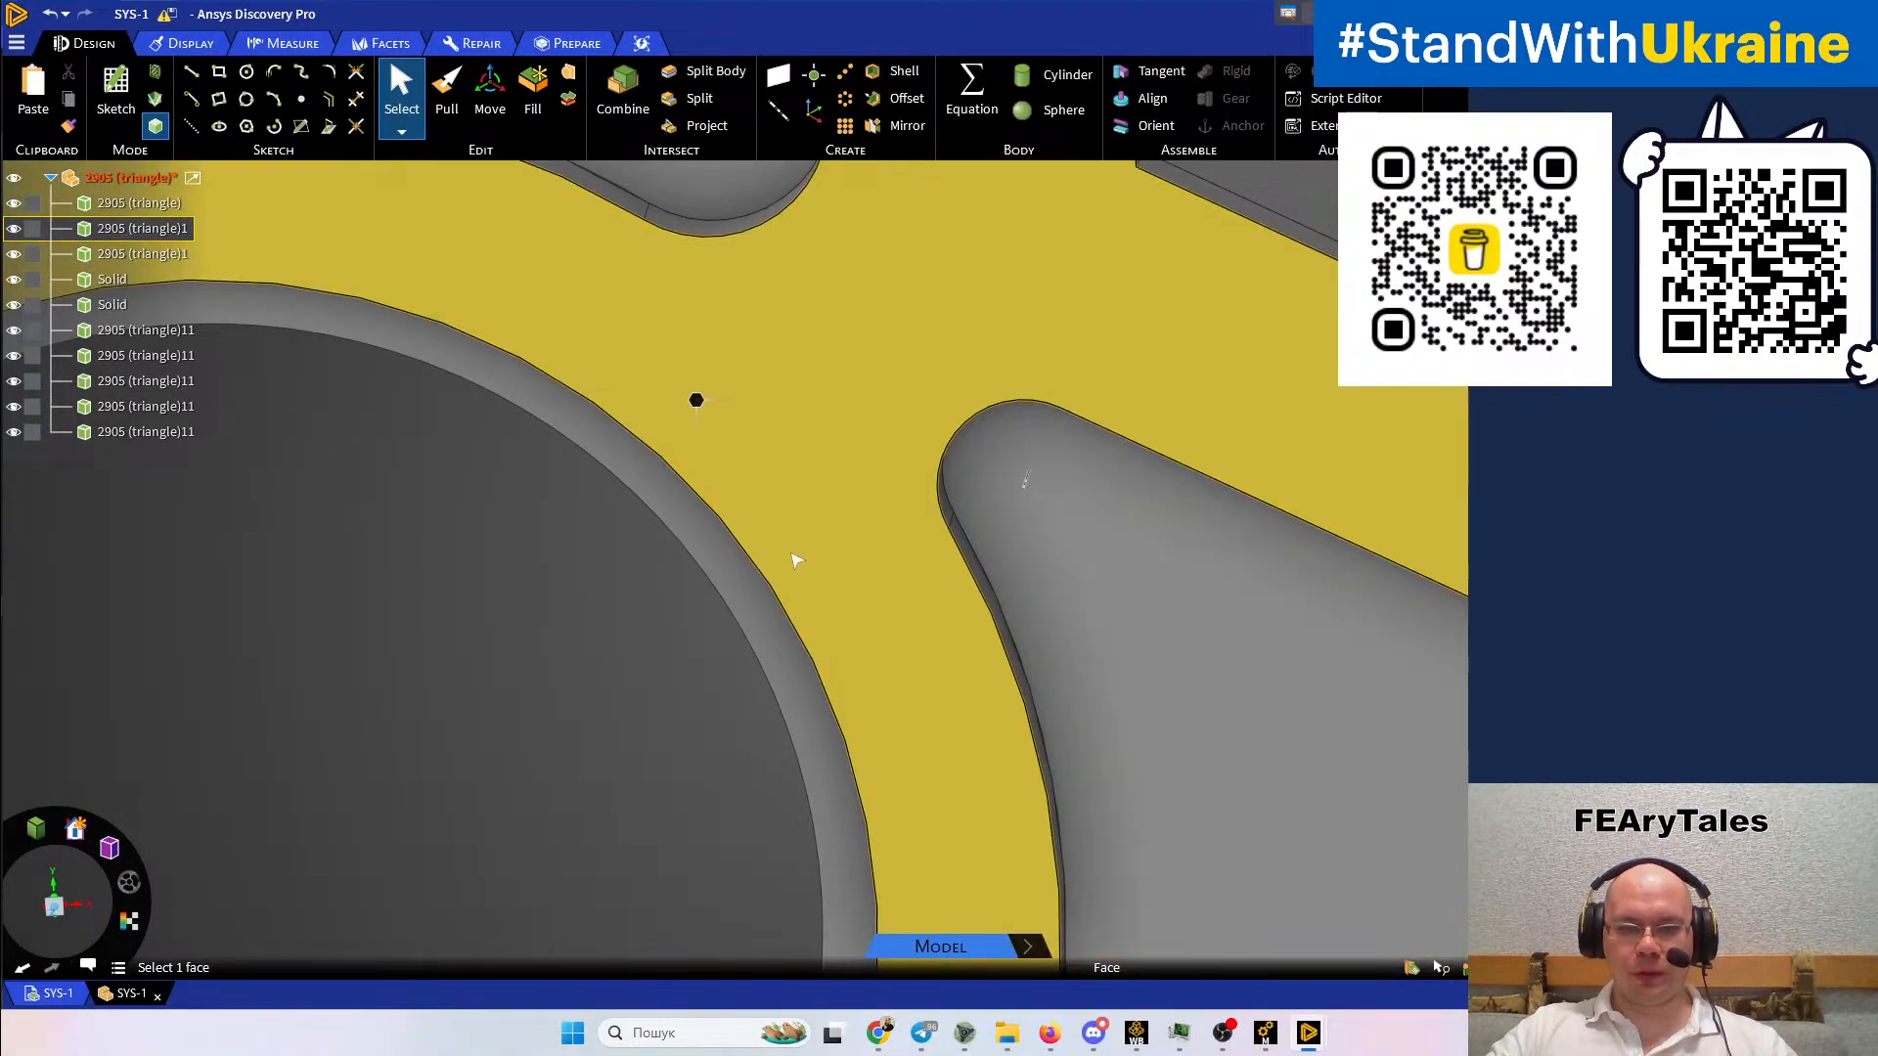
# Examine the triangle's web around the central hole, then its neighbouring holes and pockets from above and at an angle, for possible slices
pyautogui.scroll(5, 1052, 729)
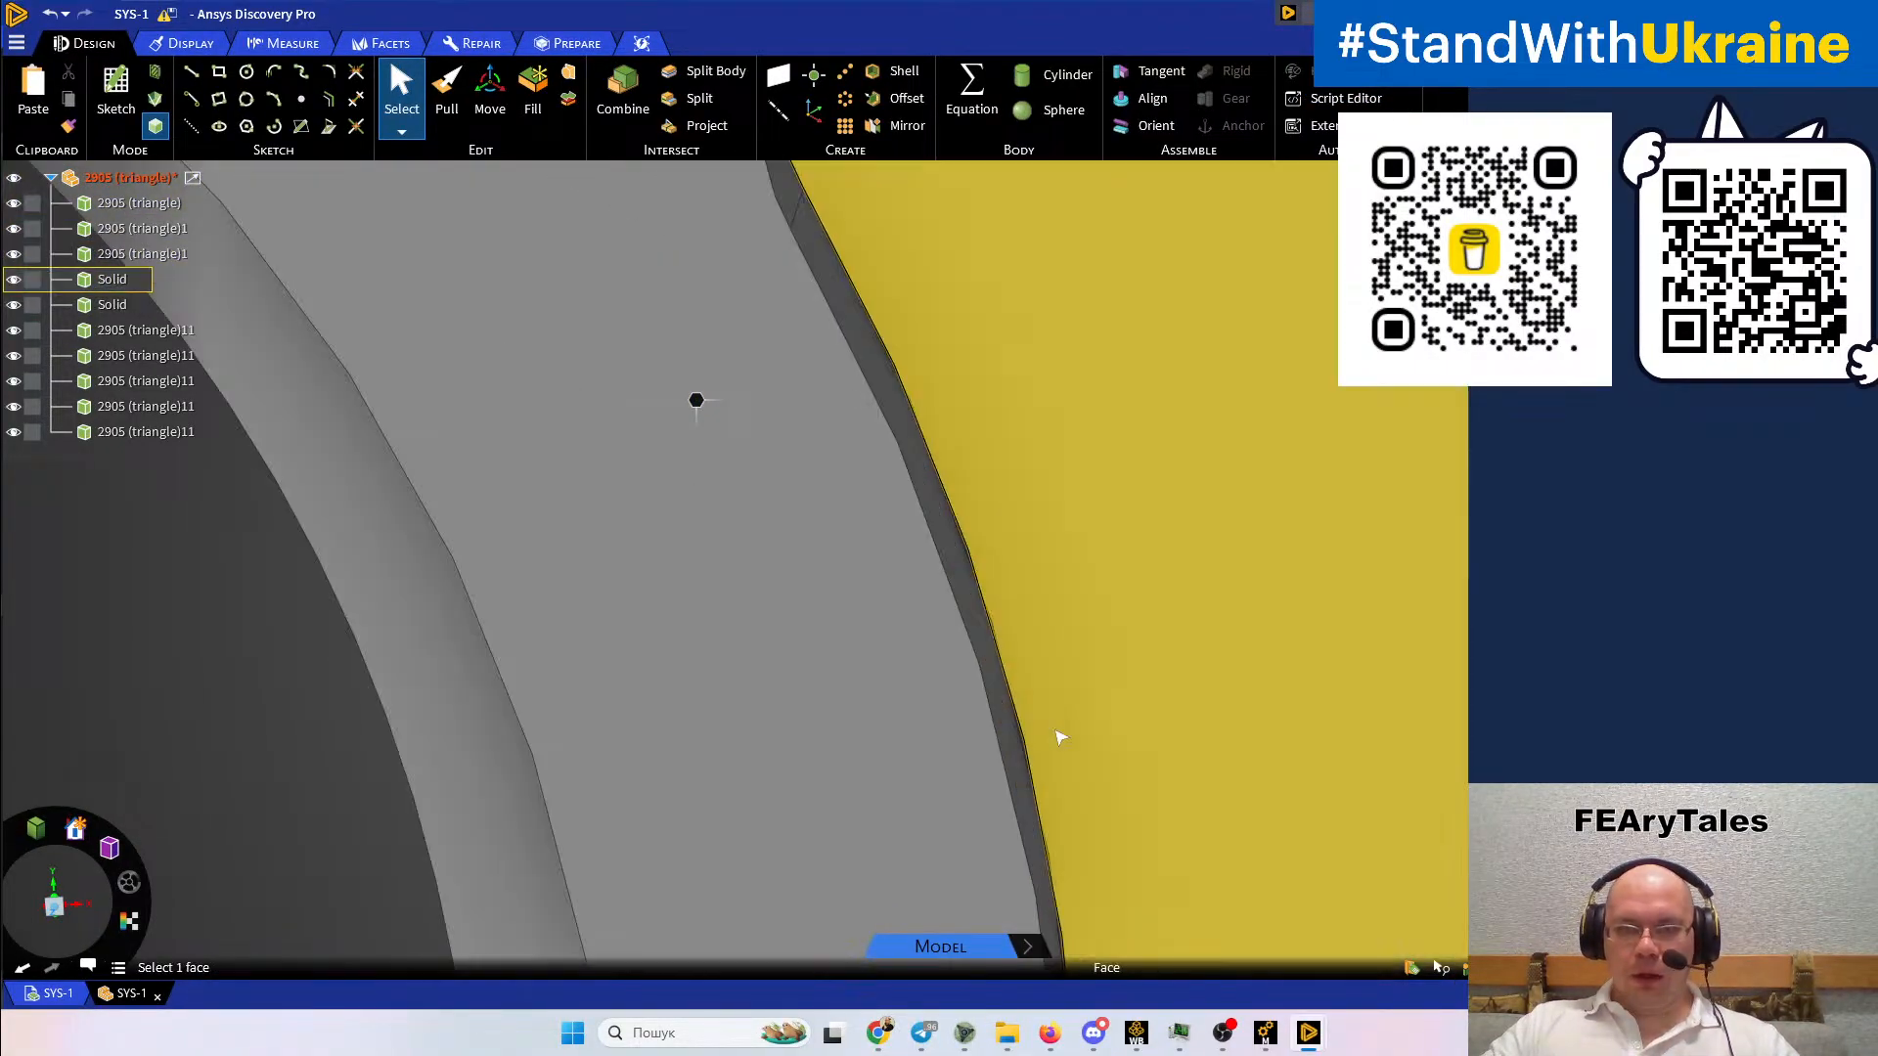
pyautogui.scroll(-8, 1047, 721)
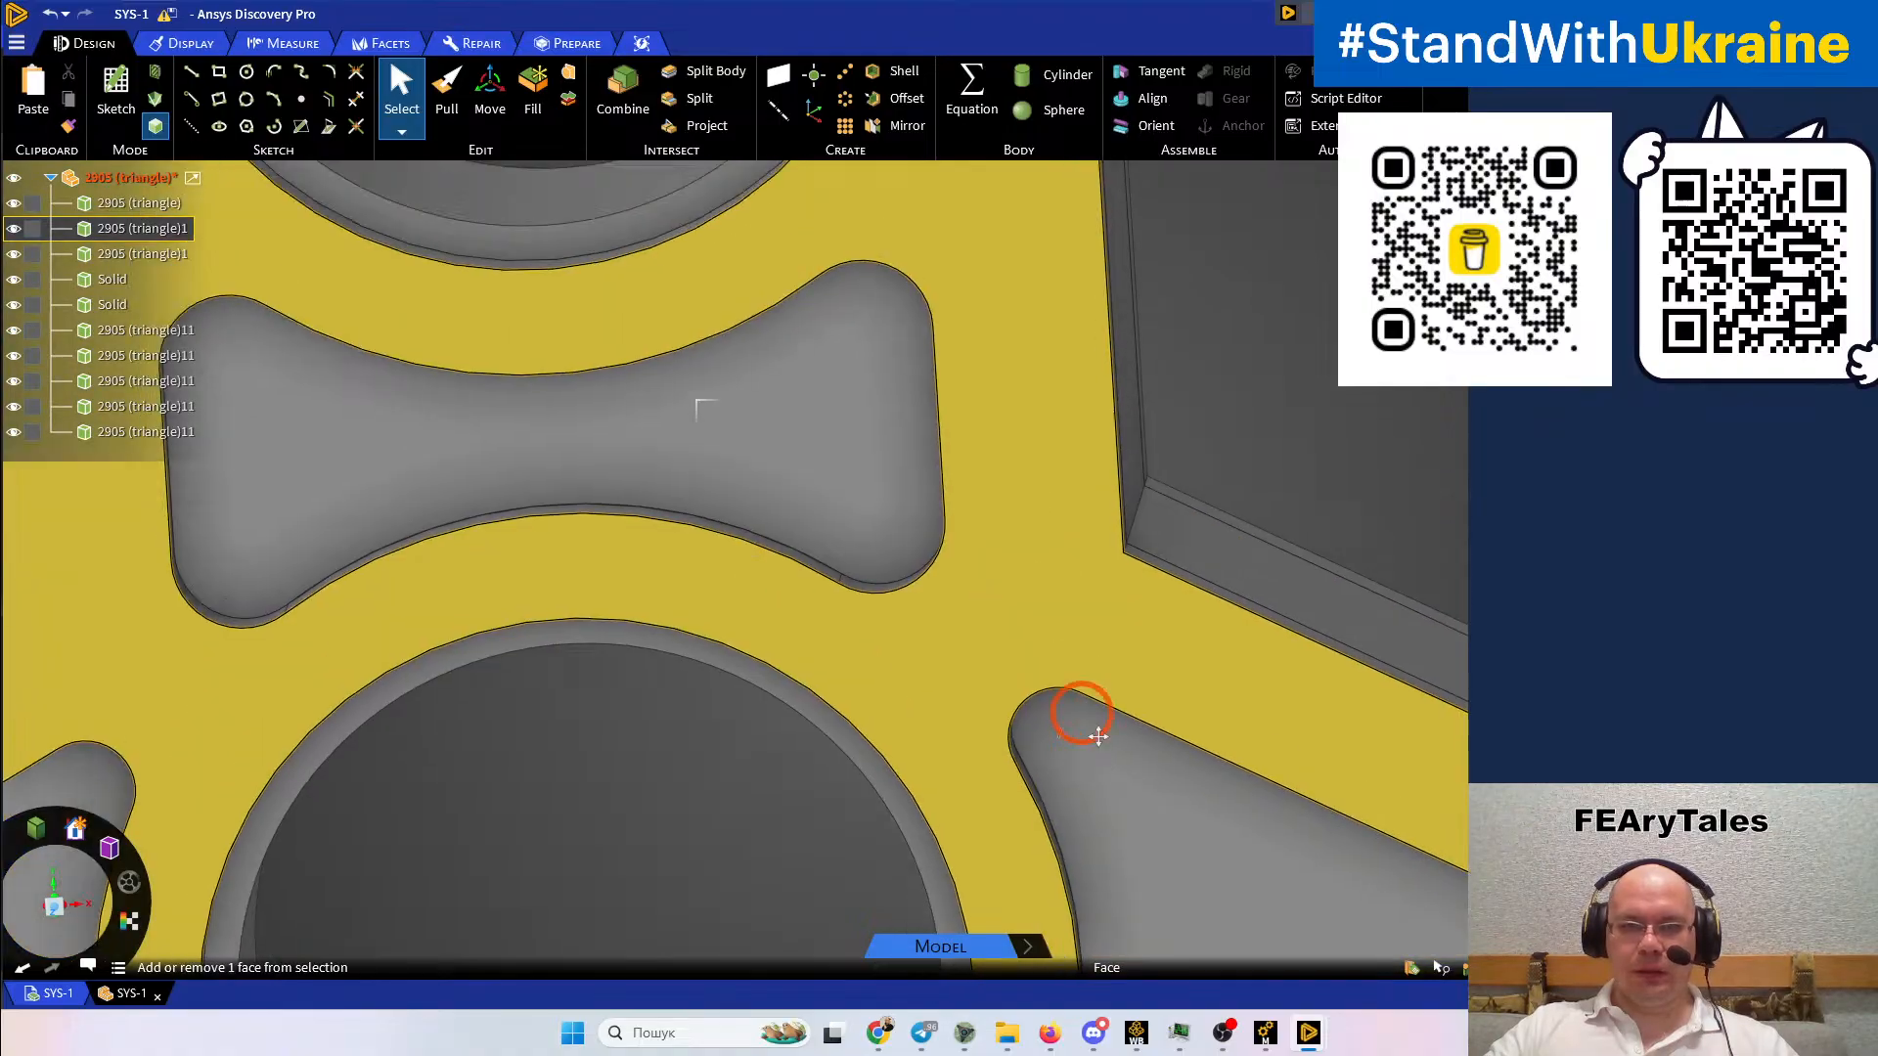
pyautogui.scroll(-5, 1110, 760)
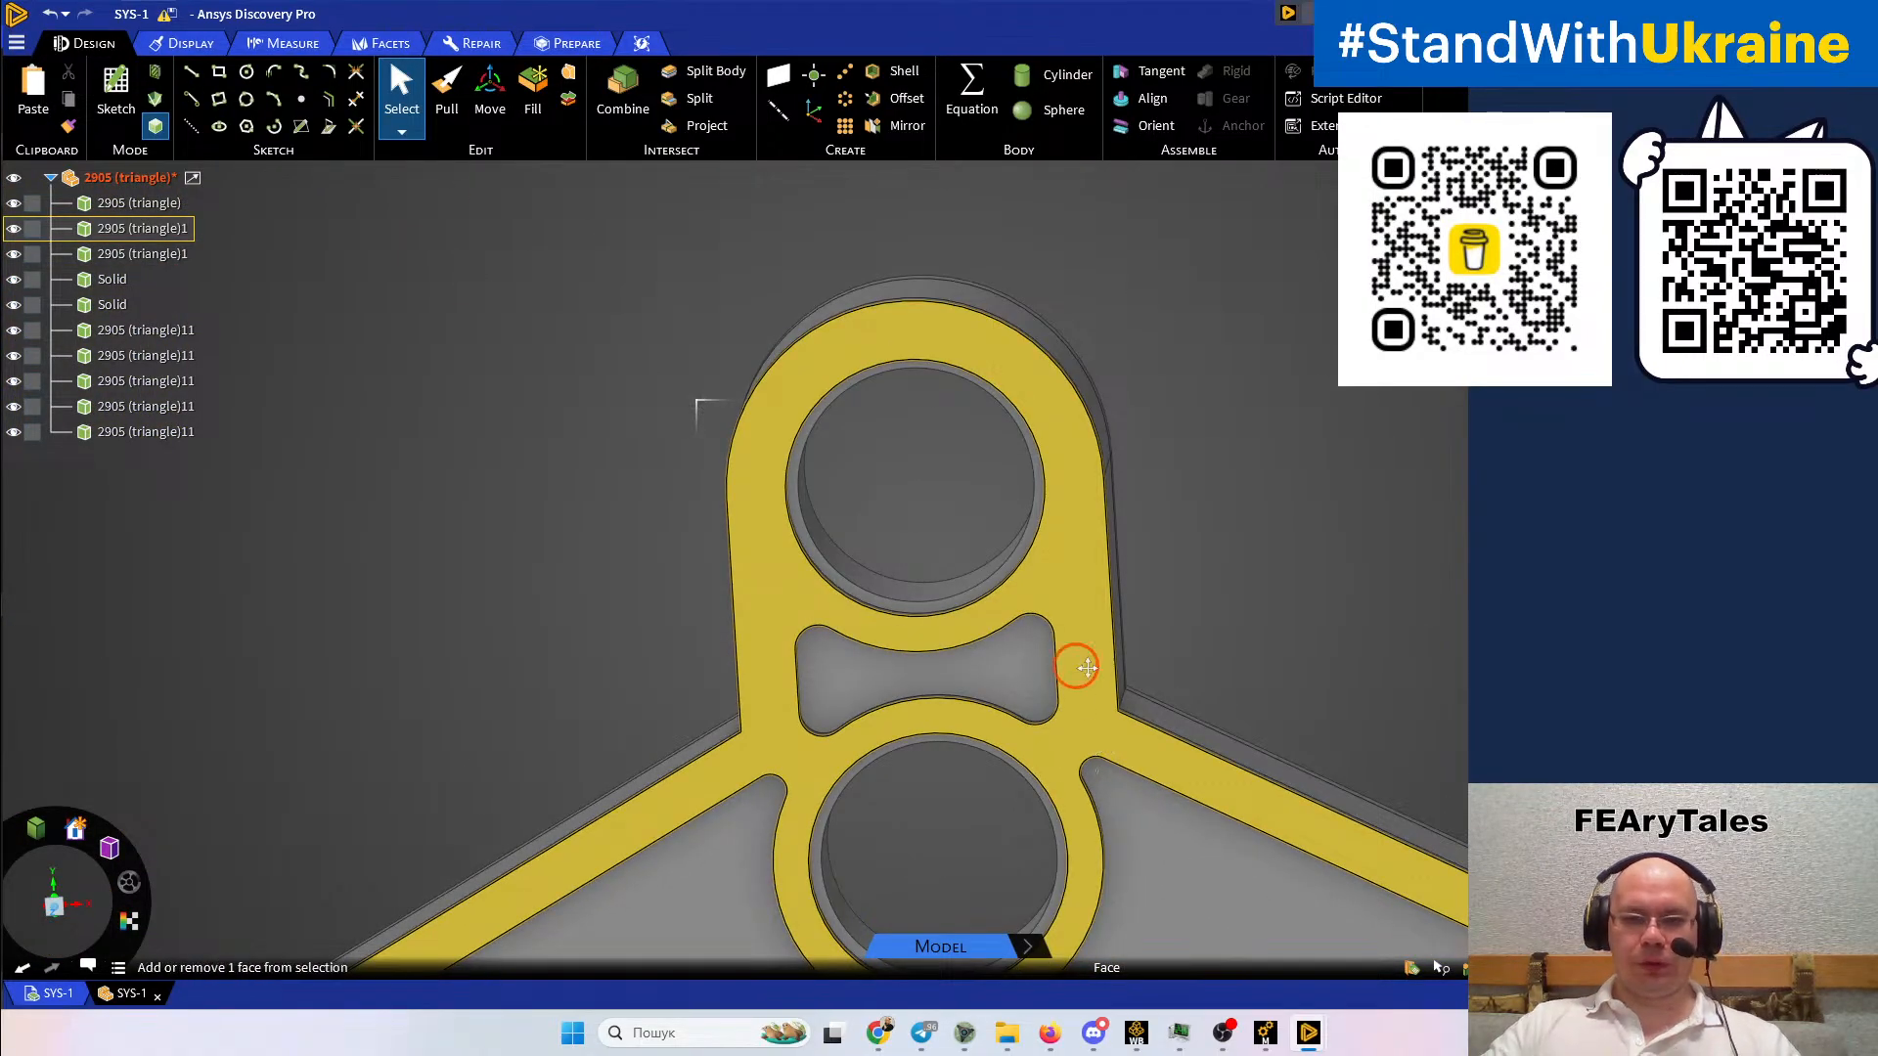
pyautogui.click(1019, 587)
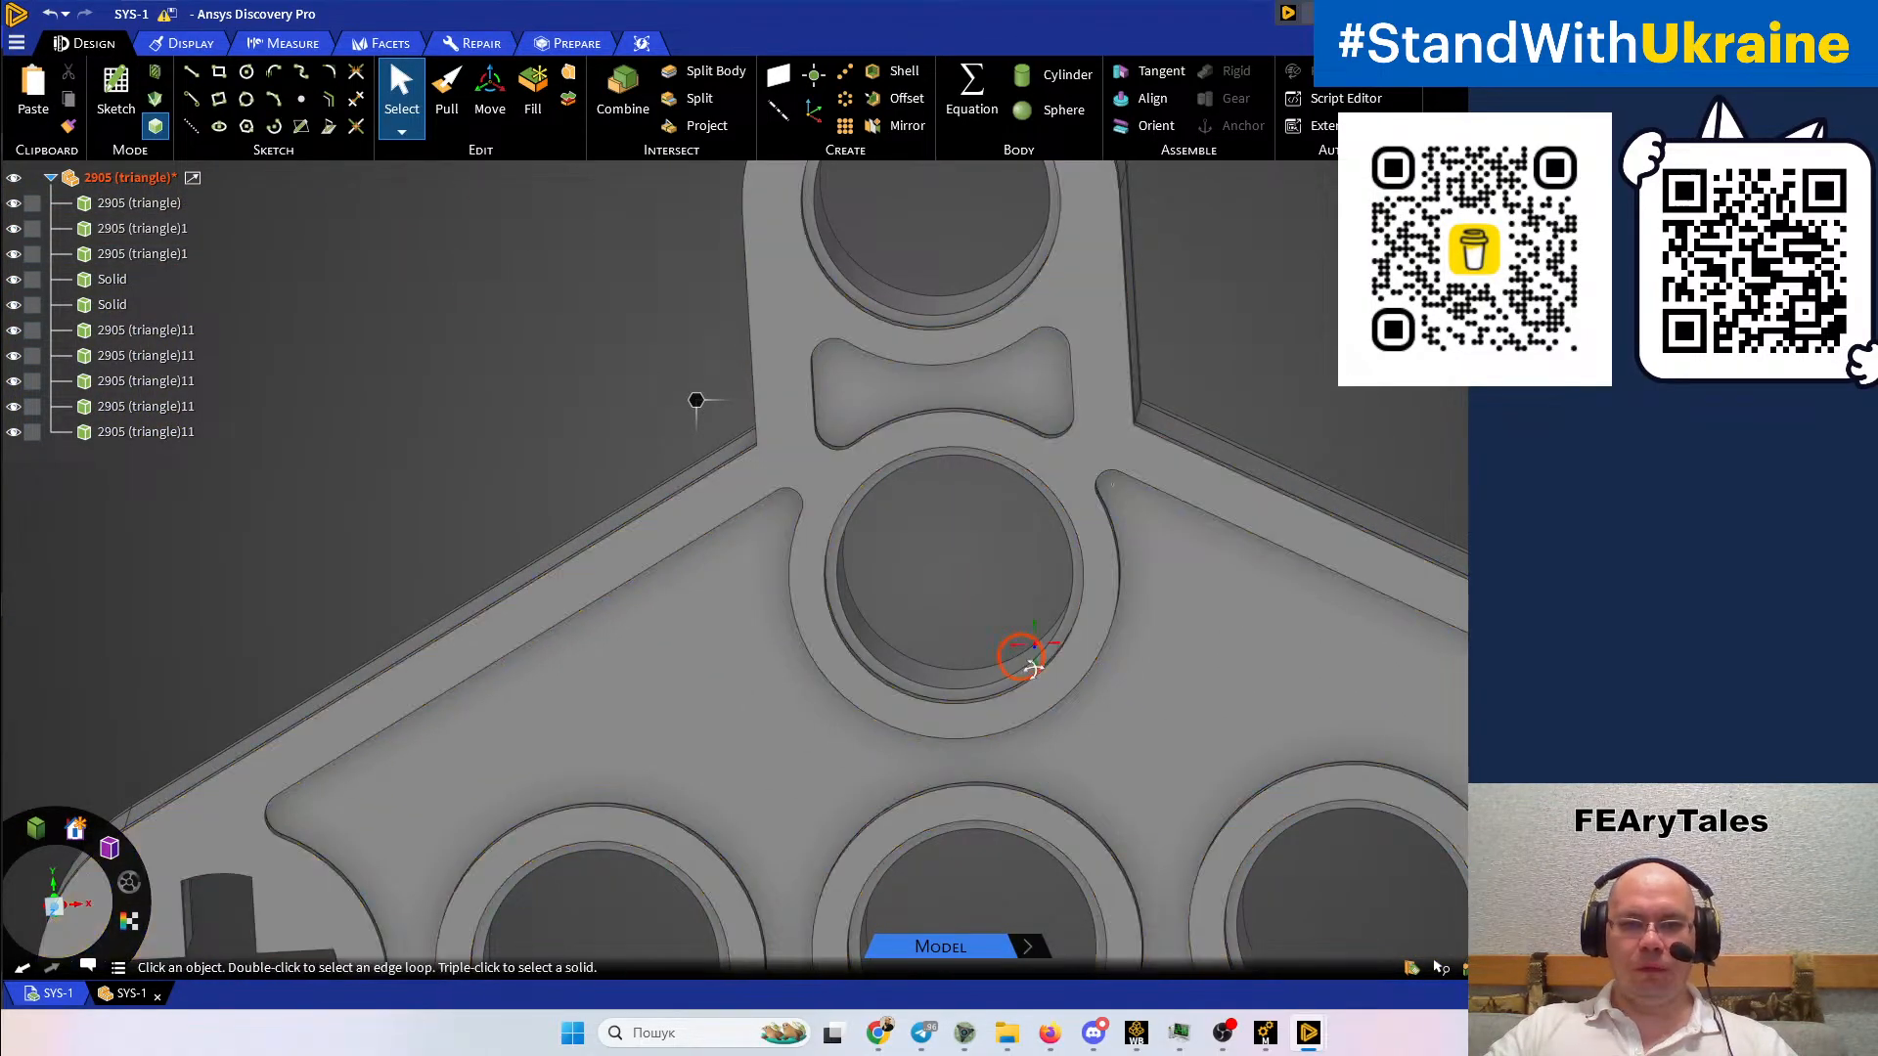
pyautogui.moveTo(1031, 667); pyautogui.dragTo(1045, 385, button='middle')
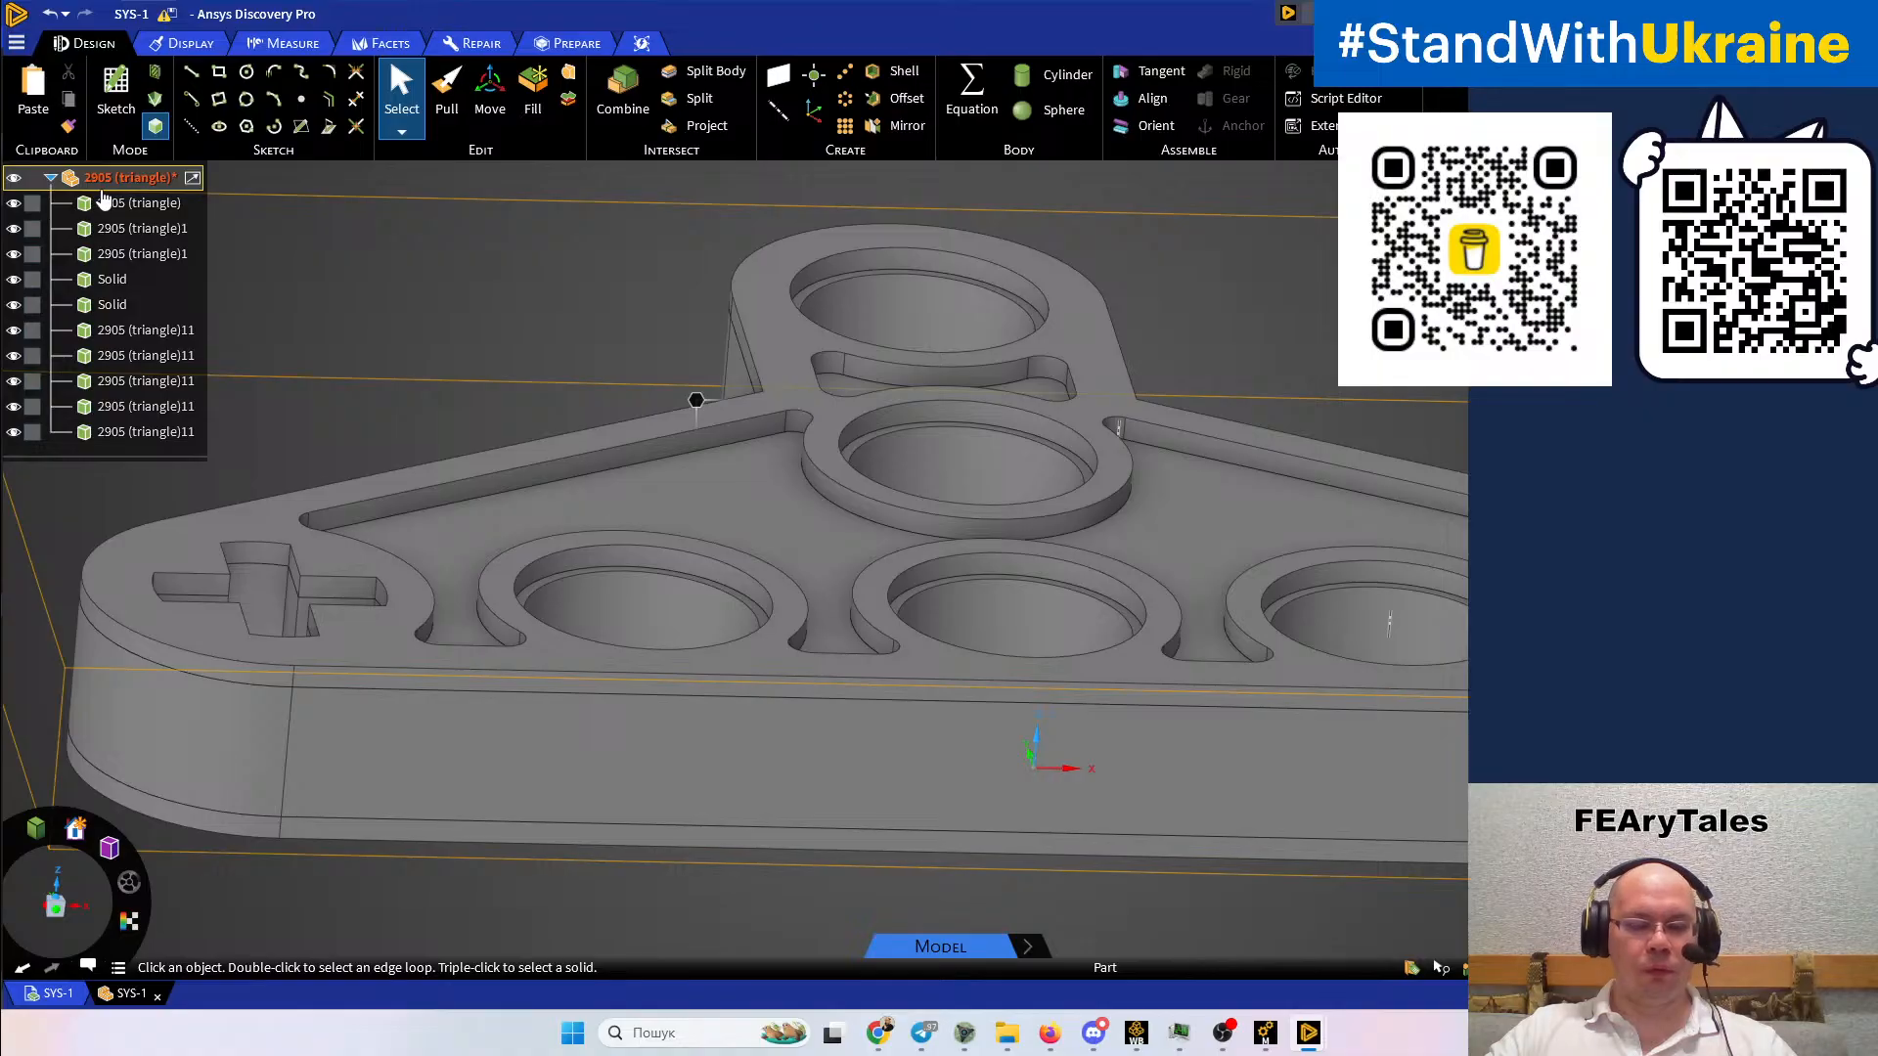
pyautogui.moveTo(848, 445); pyautogui.dragTo(846, 600, button='middle')
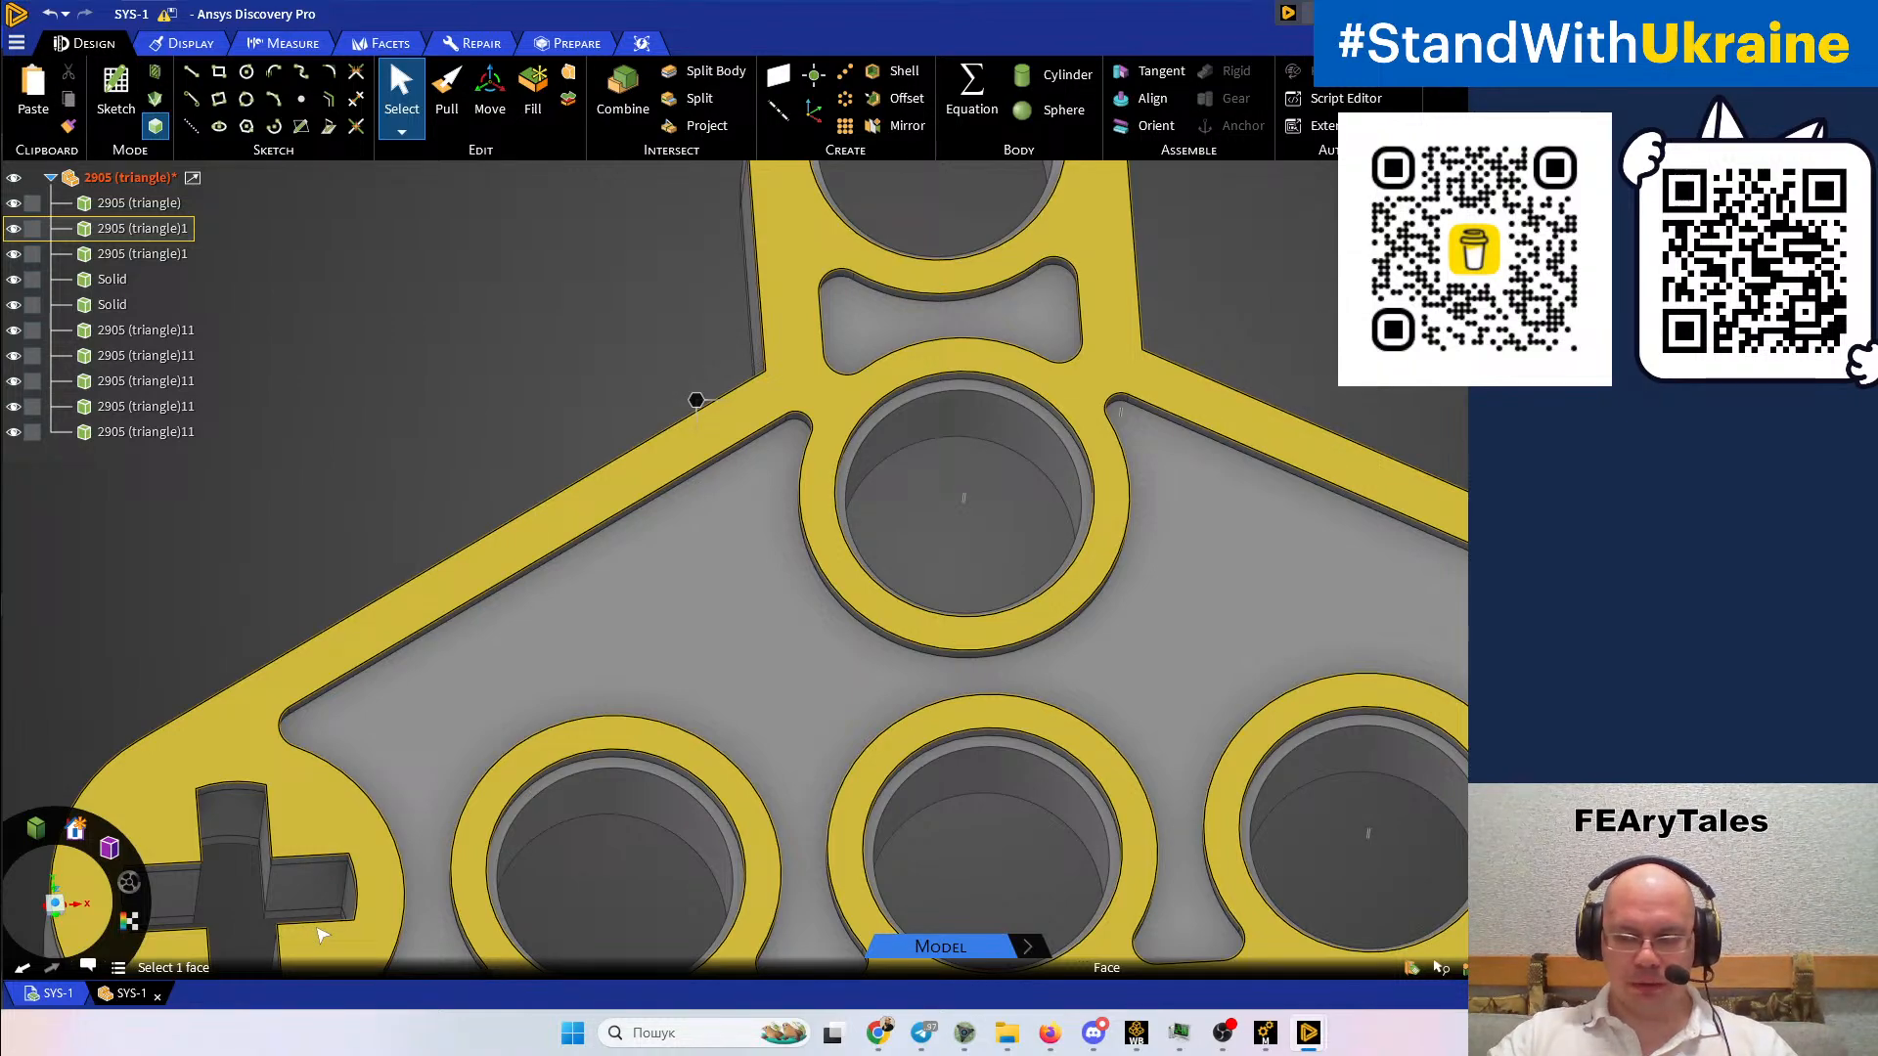
# Go to the full suspension assembly and open the pink double cross component between the triangles on its own
pyautogui.moveTo(695, 574); pyautogui.dragTo(729, 531, button='middle')
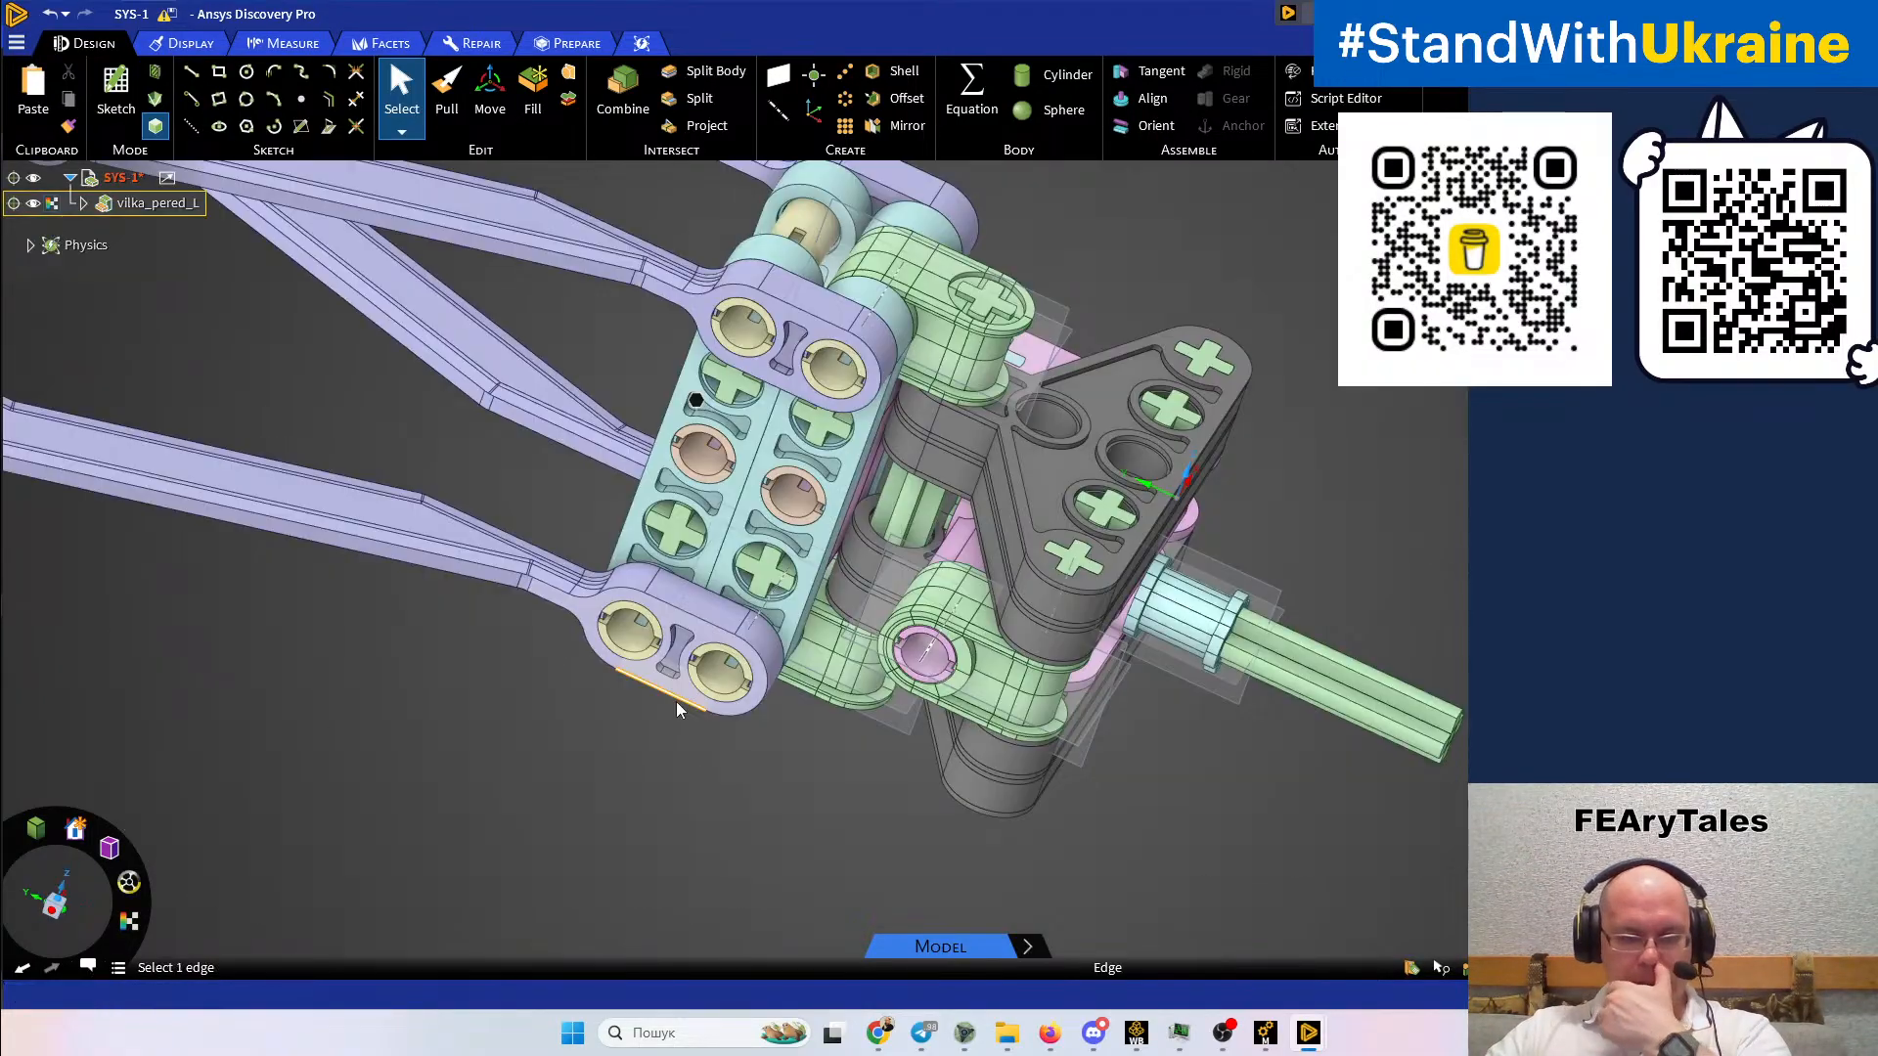
pyautogui.moveTo(820, 614)
pyautogui.mouseDown(button='middle')
pyautogui.moveTo(694, 524)
pyautogui.moveTo(810, 608)
pyautogui.mouseUp(button='middle')
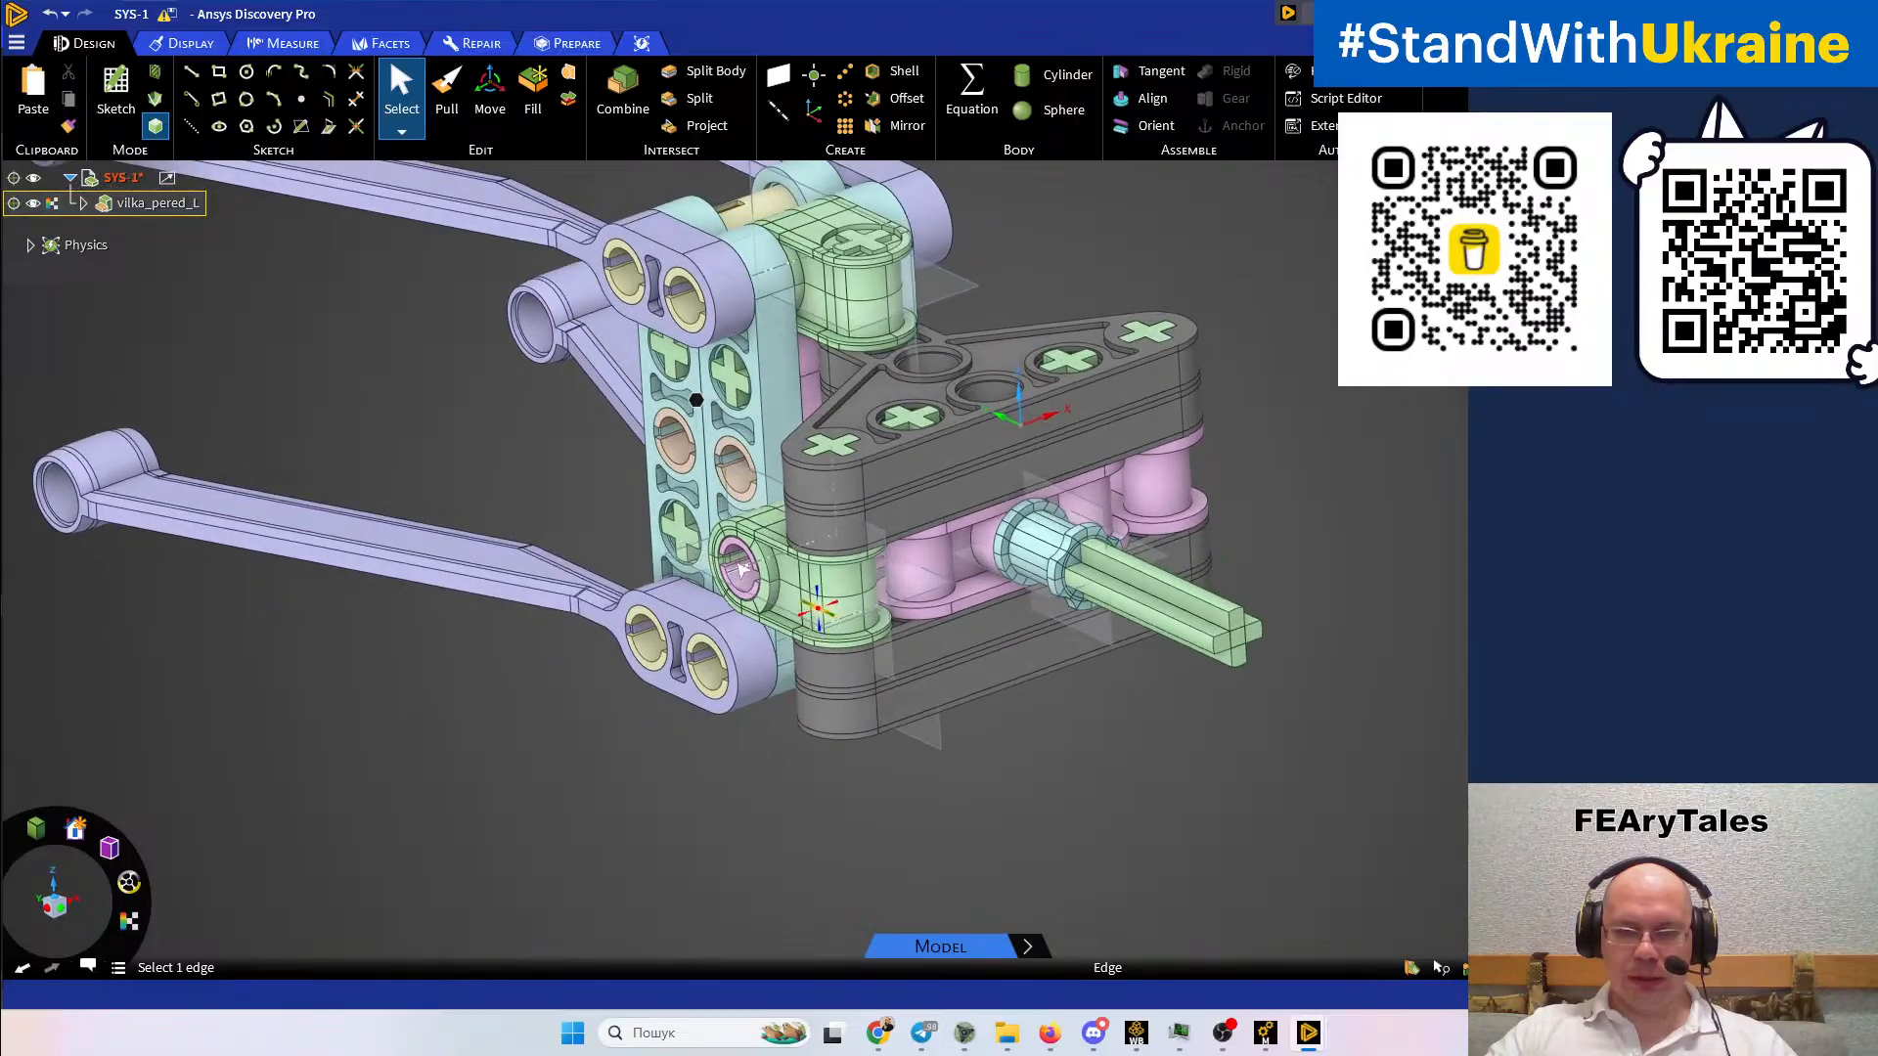
pyautogui.scroll(5, 927, 558)
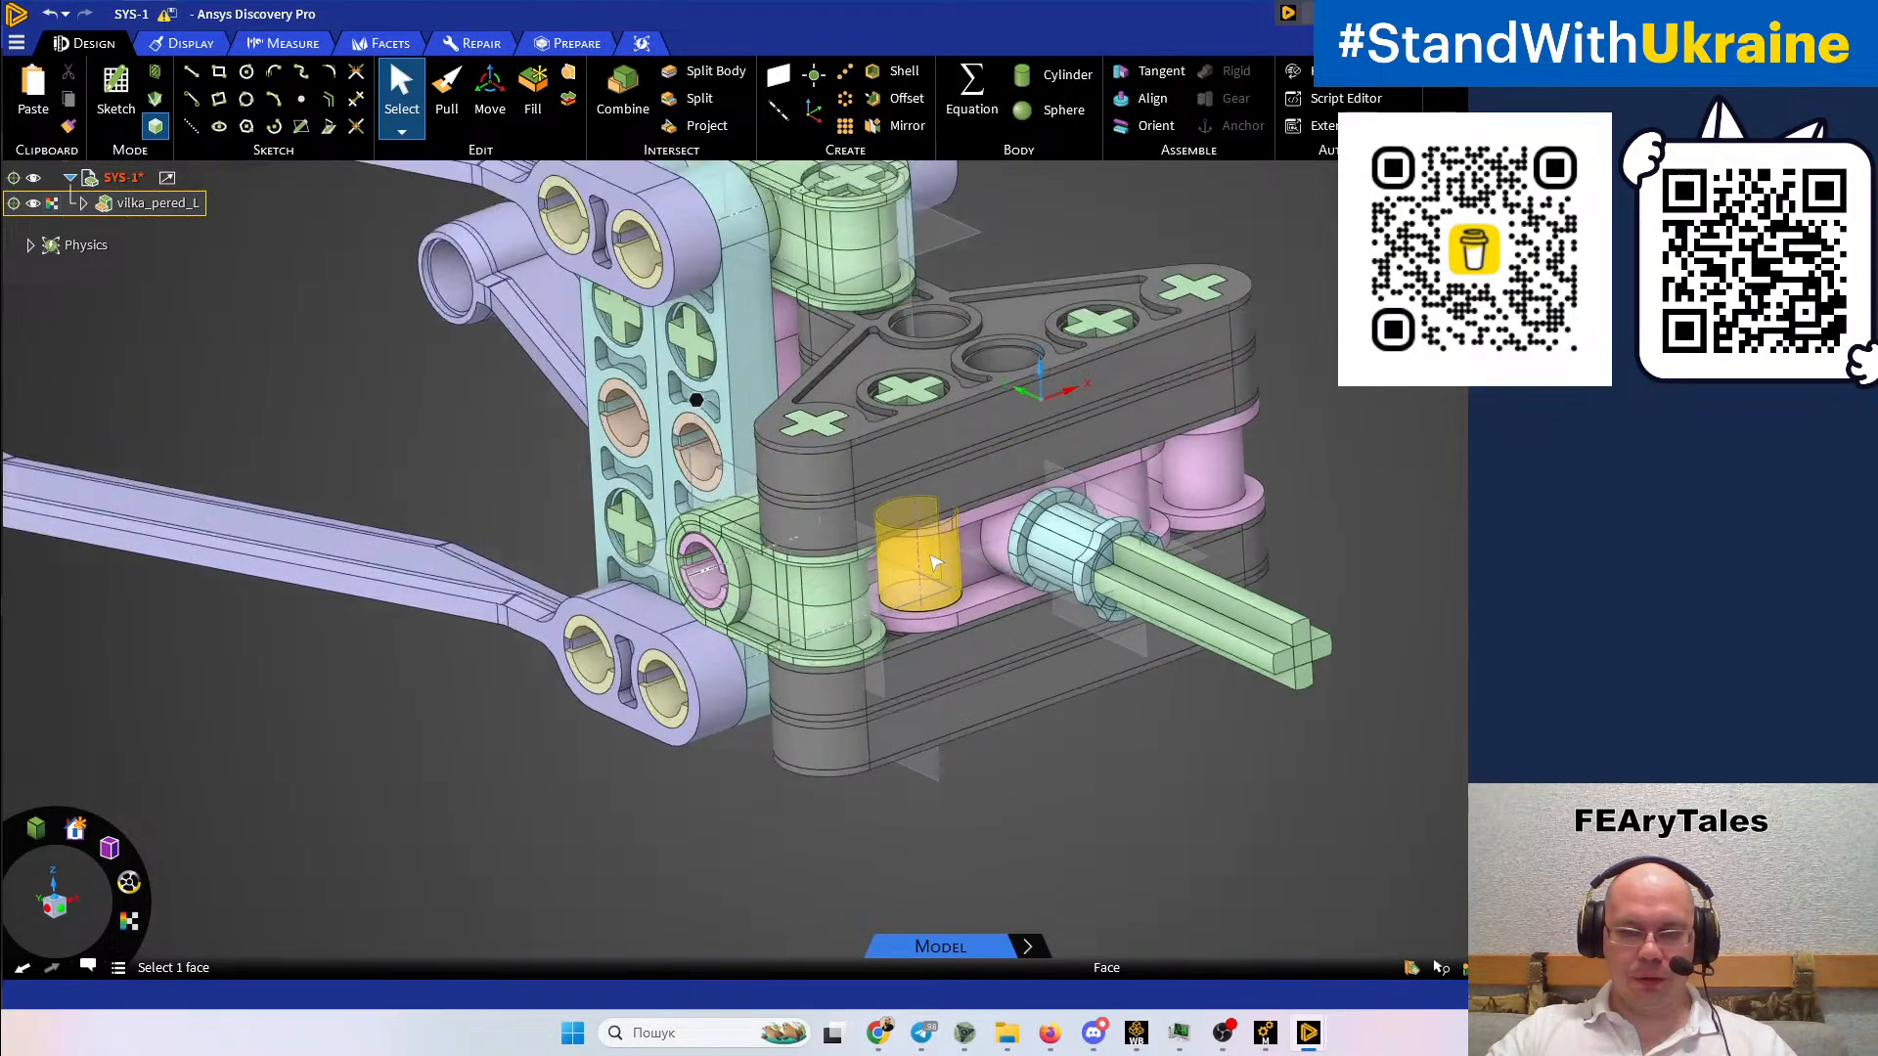
pyautogui.click(927, 565)
pyautogui.rightClick(927, 565)
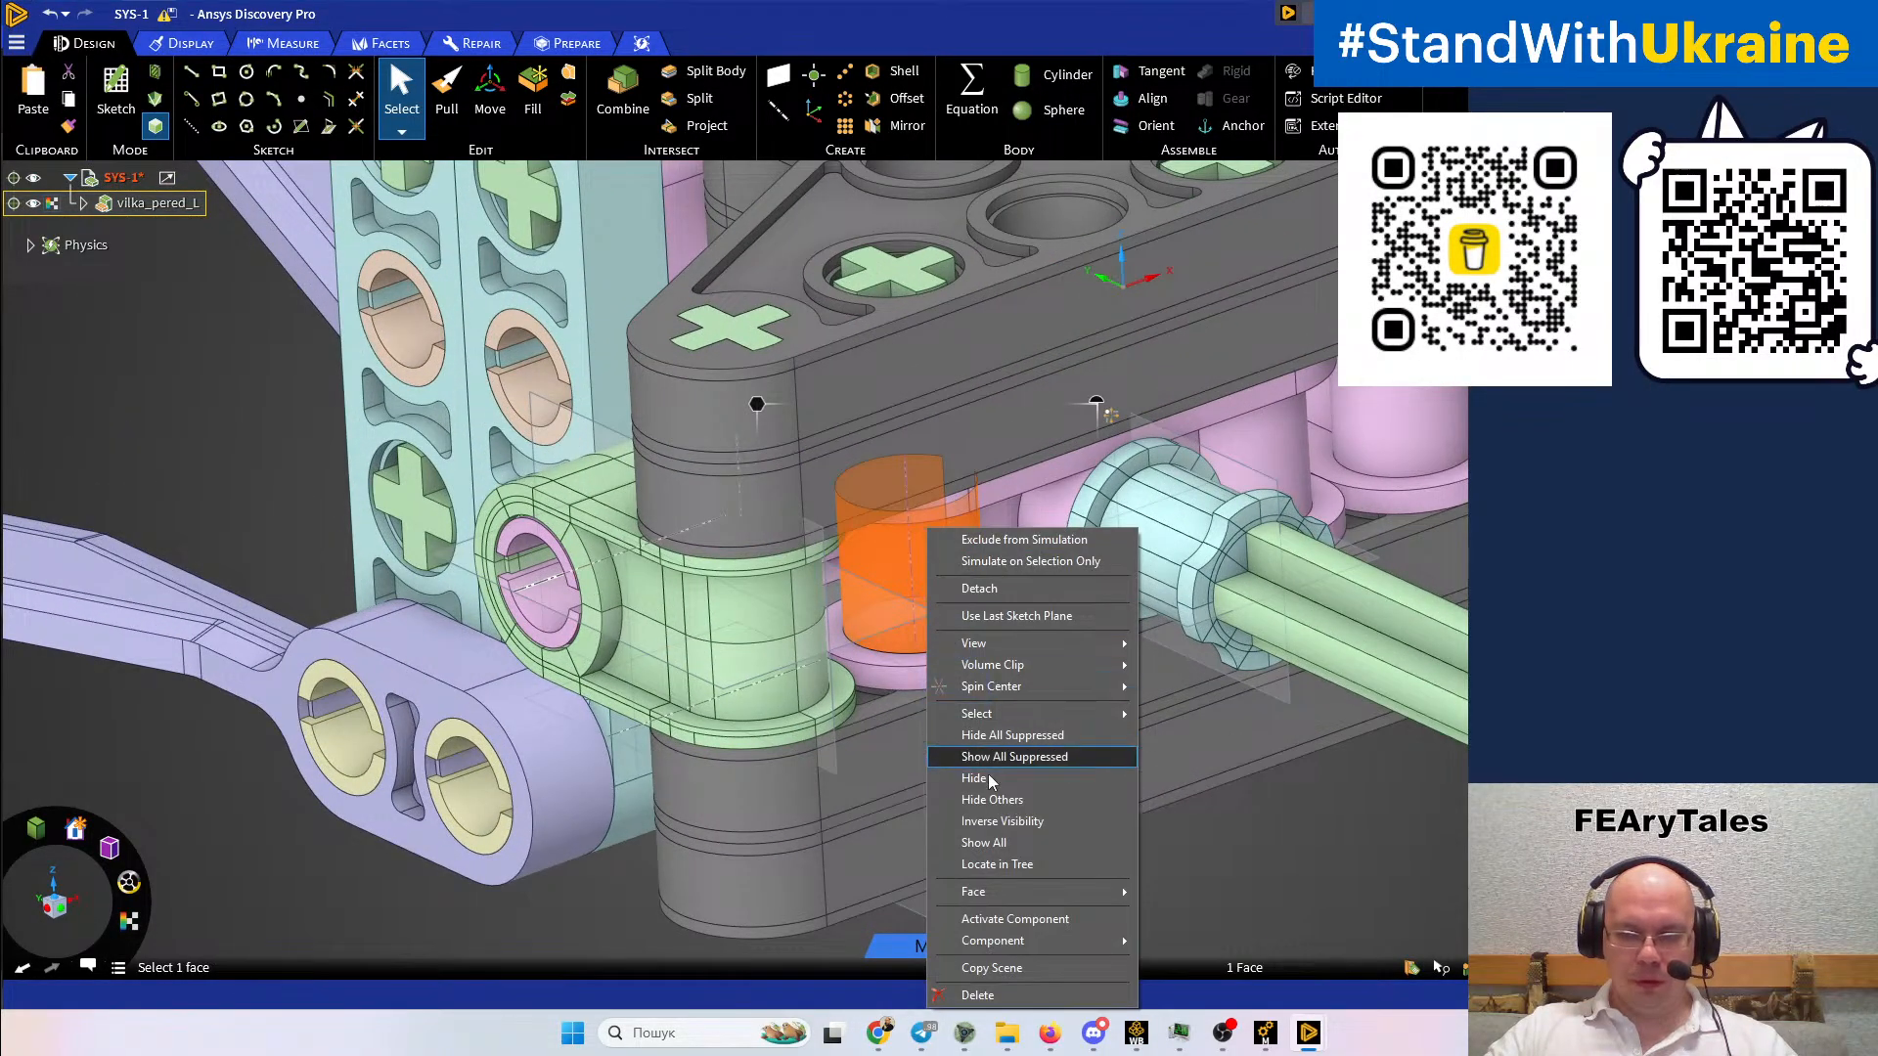
pyautogui.moveTo(1017, 941)
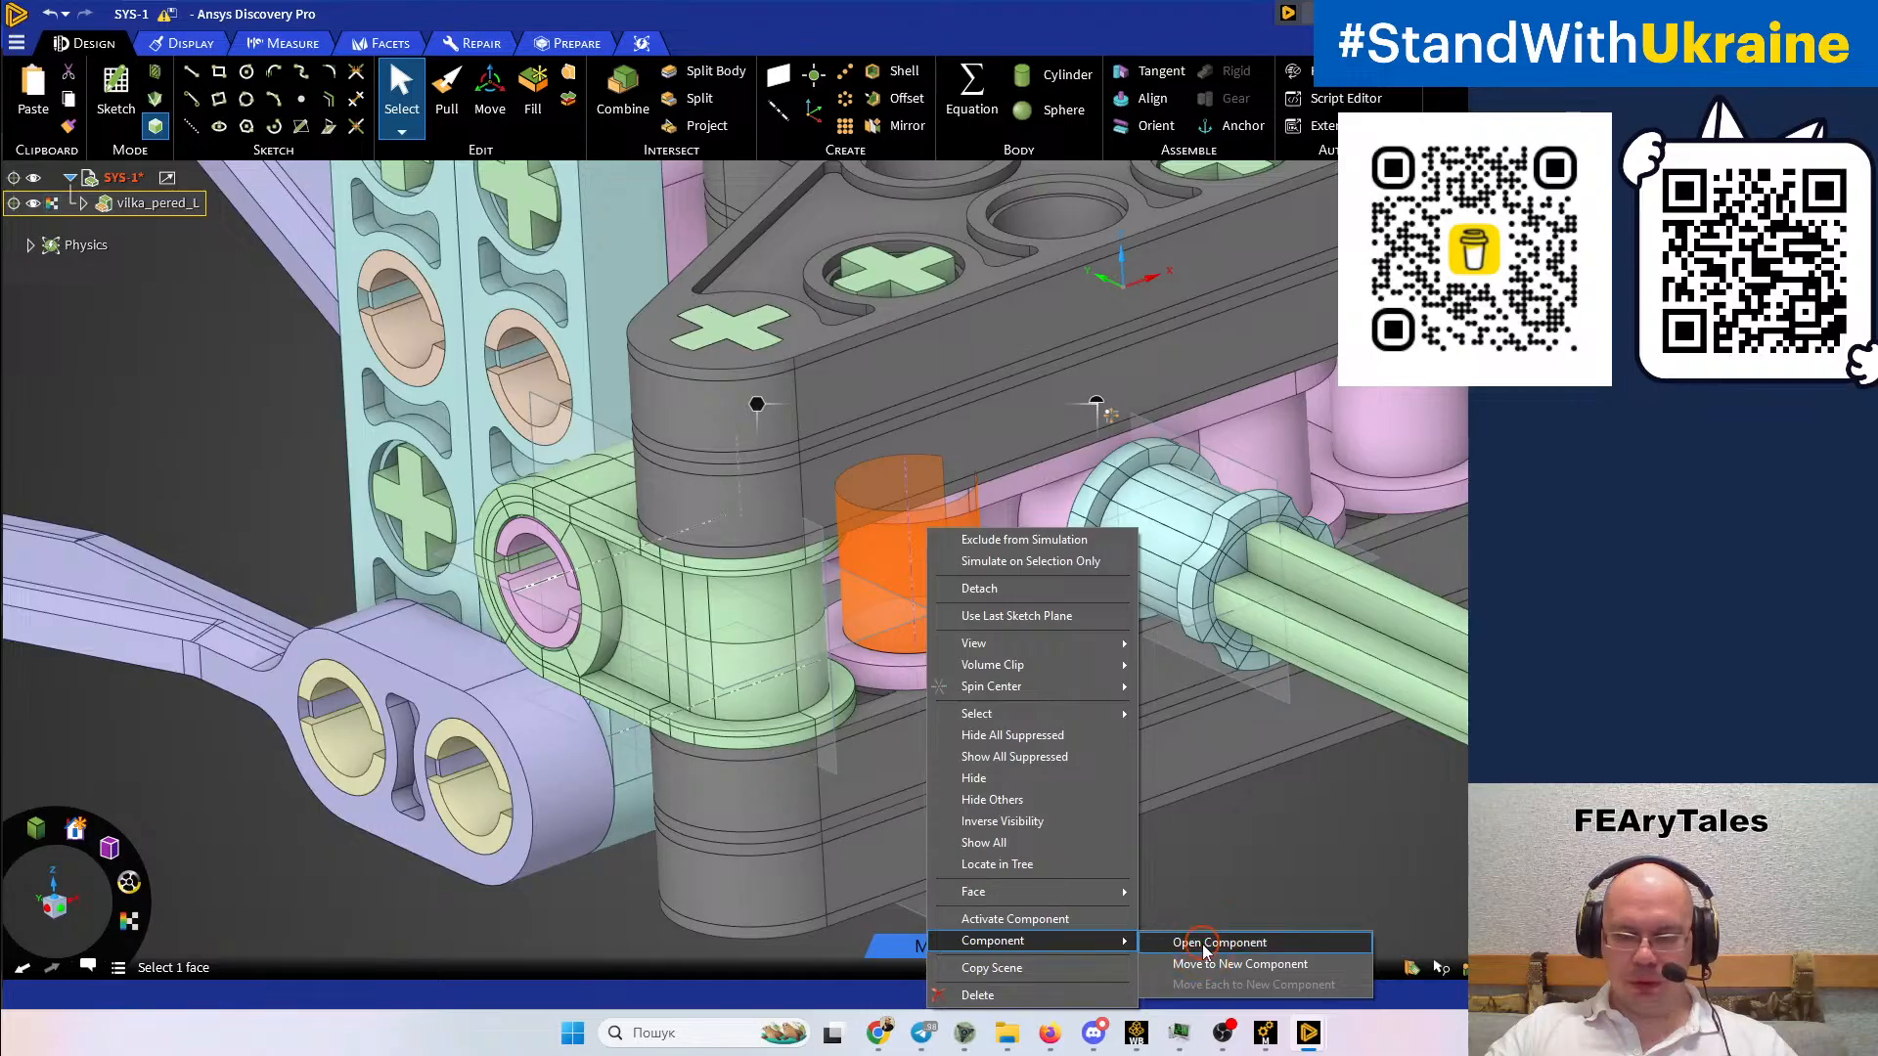
pyautogui.click(1203, 937)
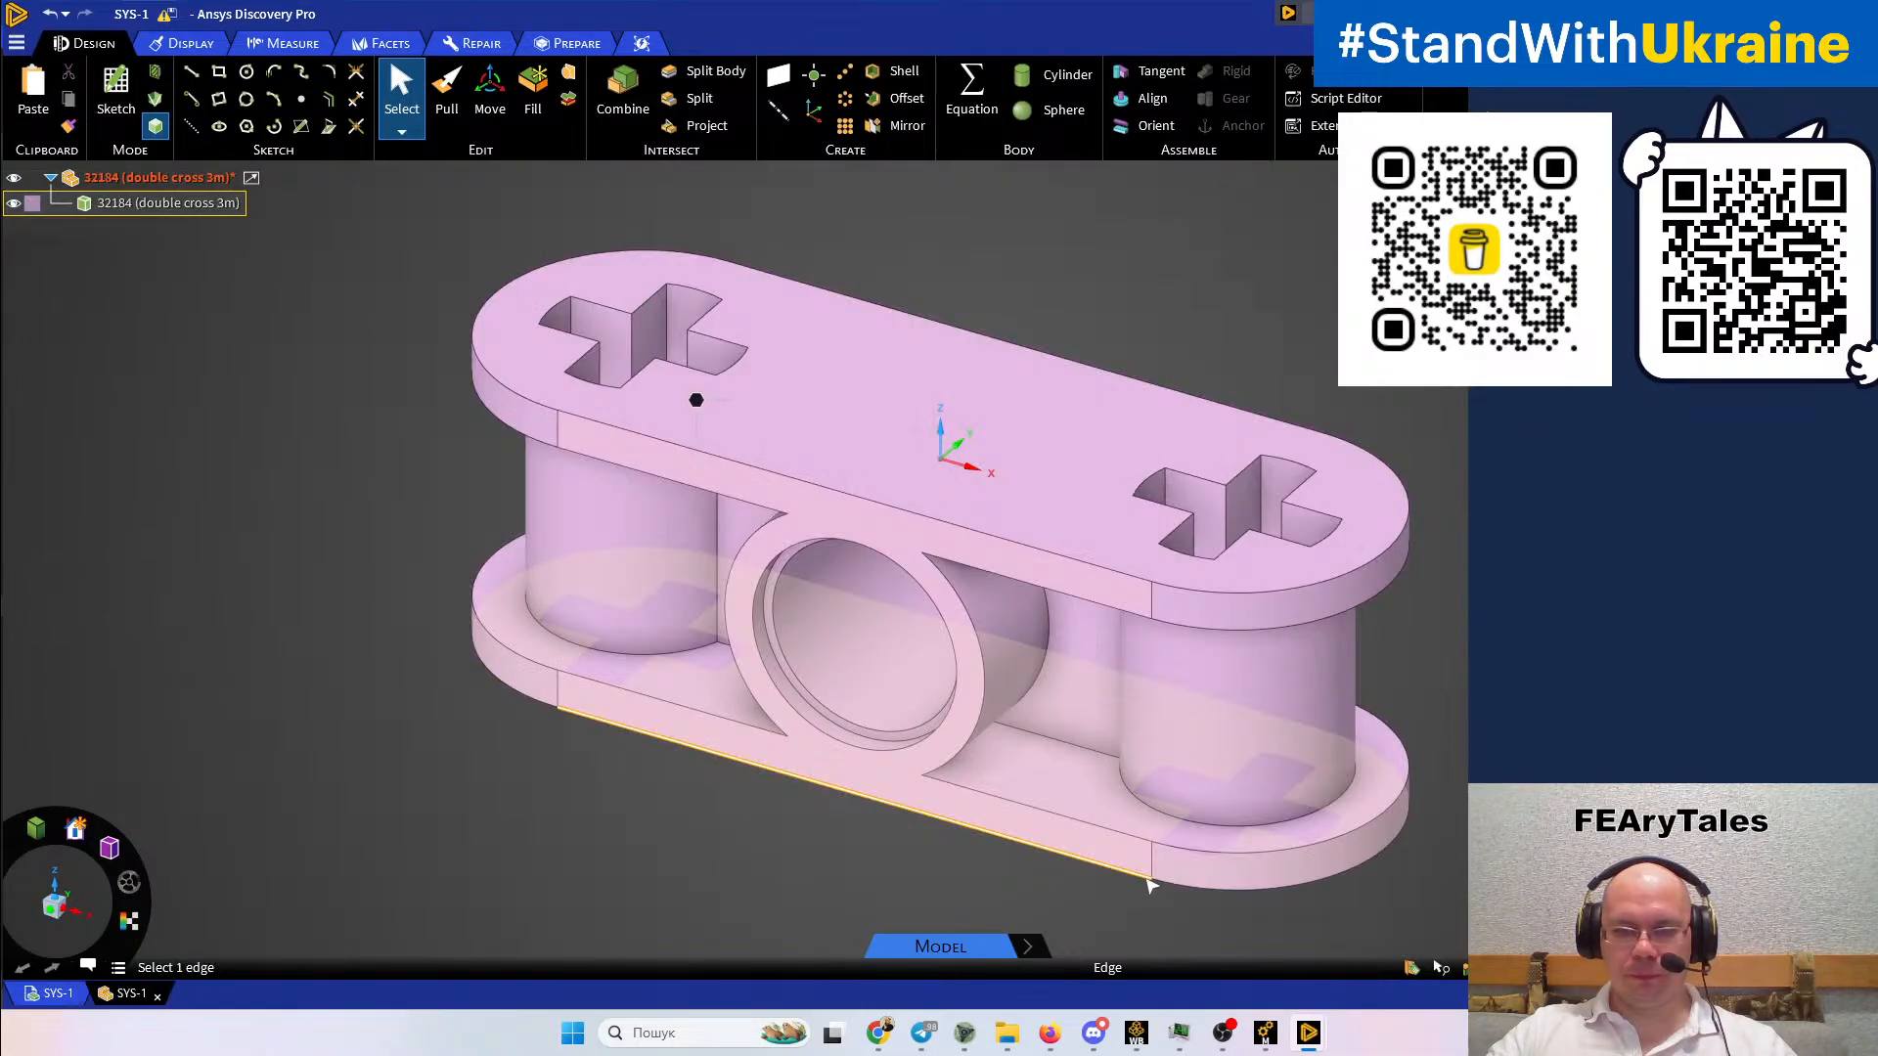
# Examine the double cross part's pins, plates and central ring, and compare it with its place in the assembly
pyautogui.moveTo(1123, 959); pyautogui.dragTo(1231, 919, button='middle')
pyautogui.moveTo(1229, 829); pyautogui.dragTo(1125, 836, button='middle')
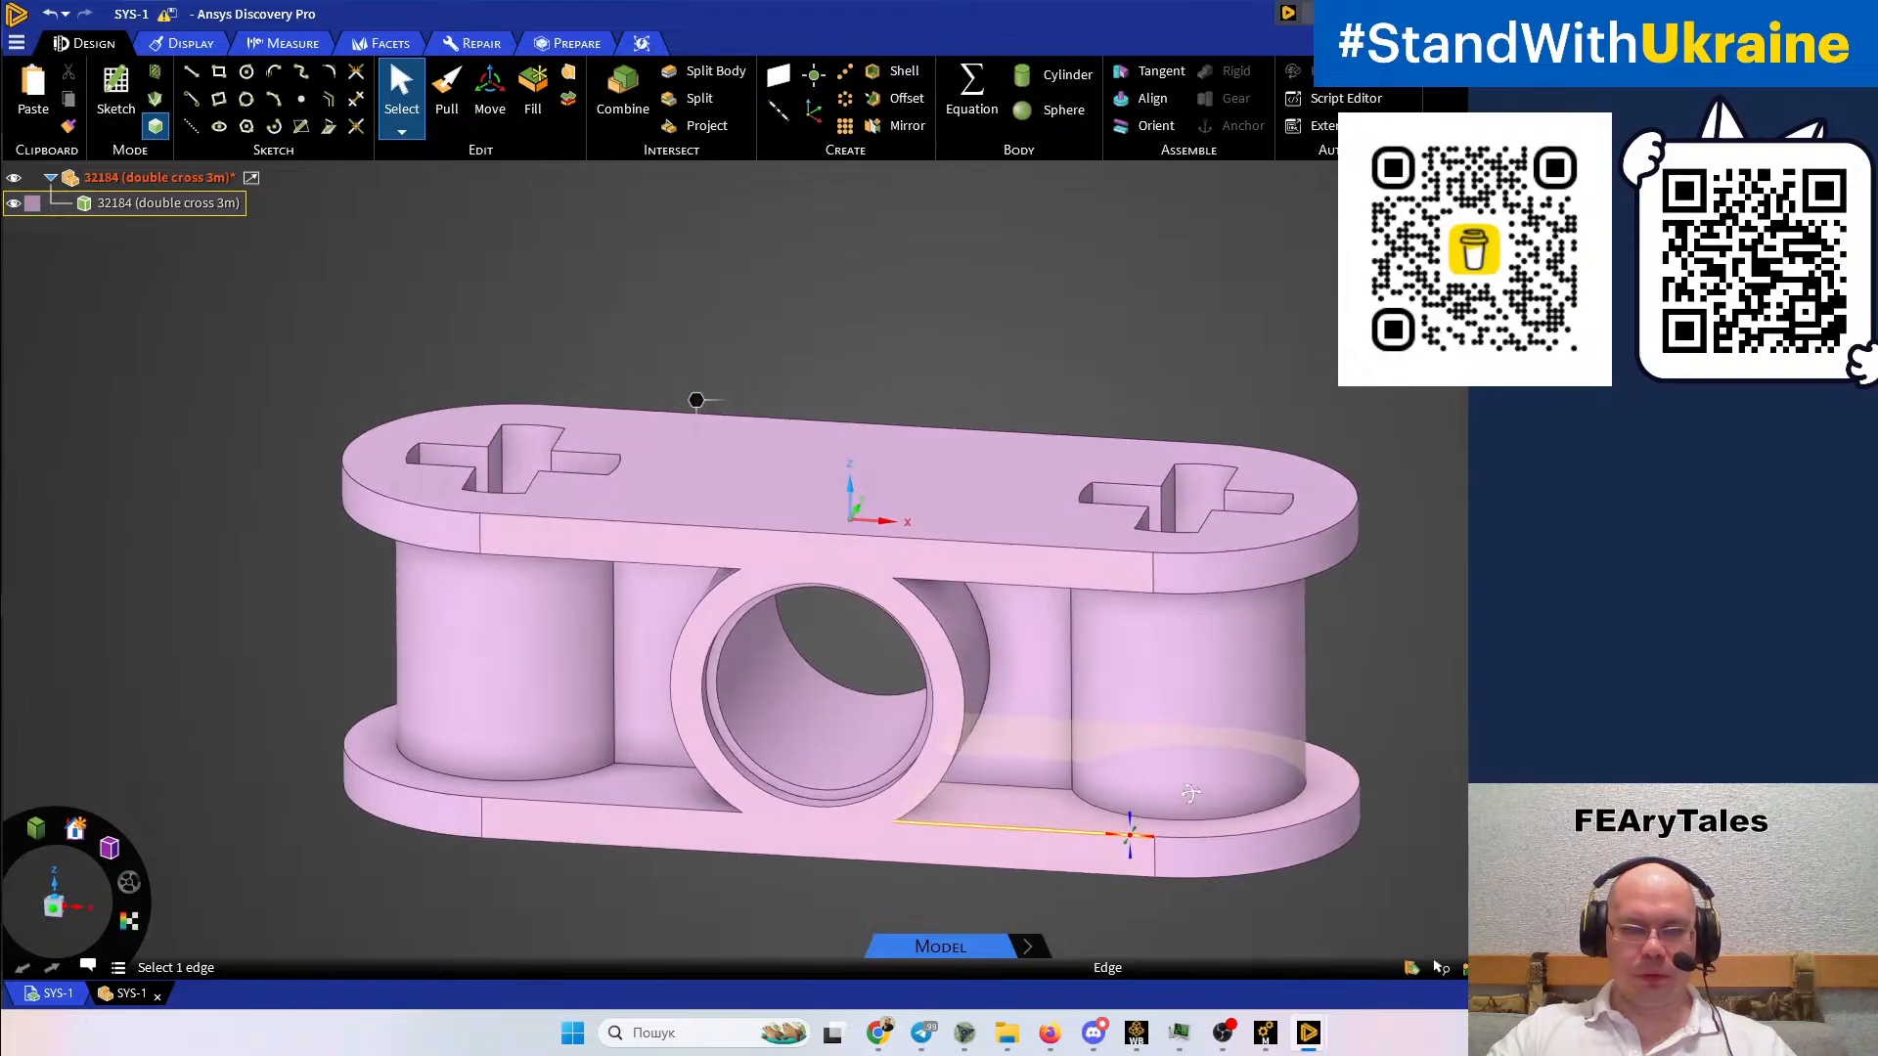
pyautogui.click(1124, 811)
pyautogui.click(456, 952)
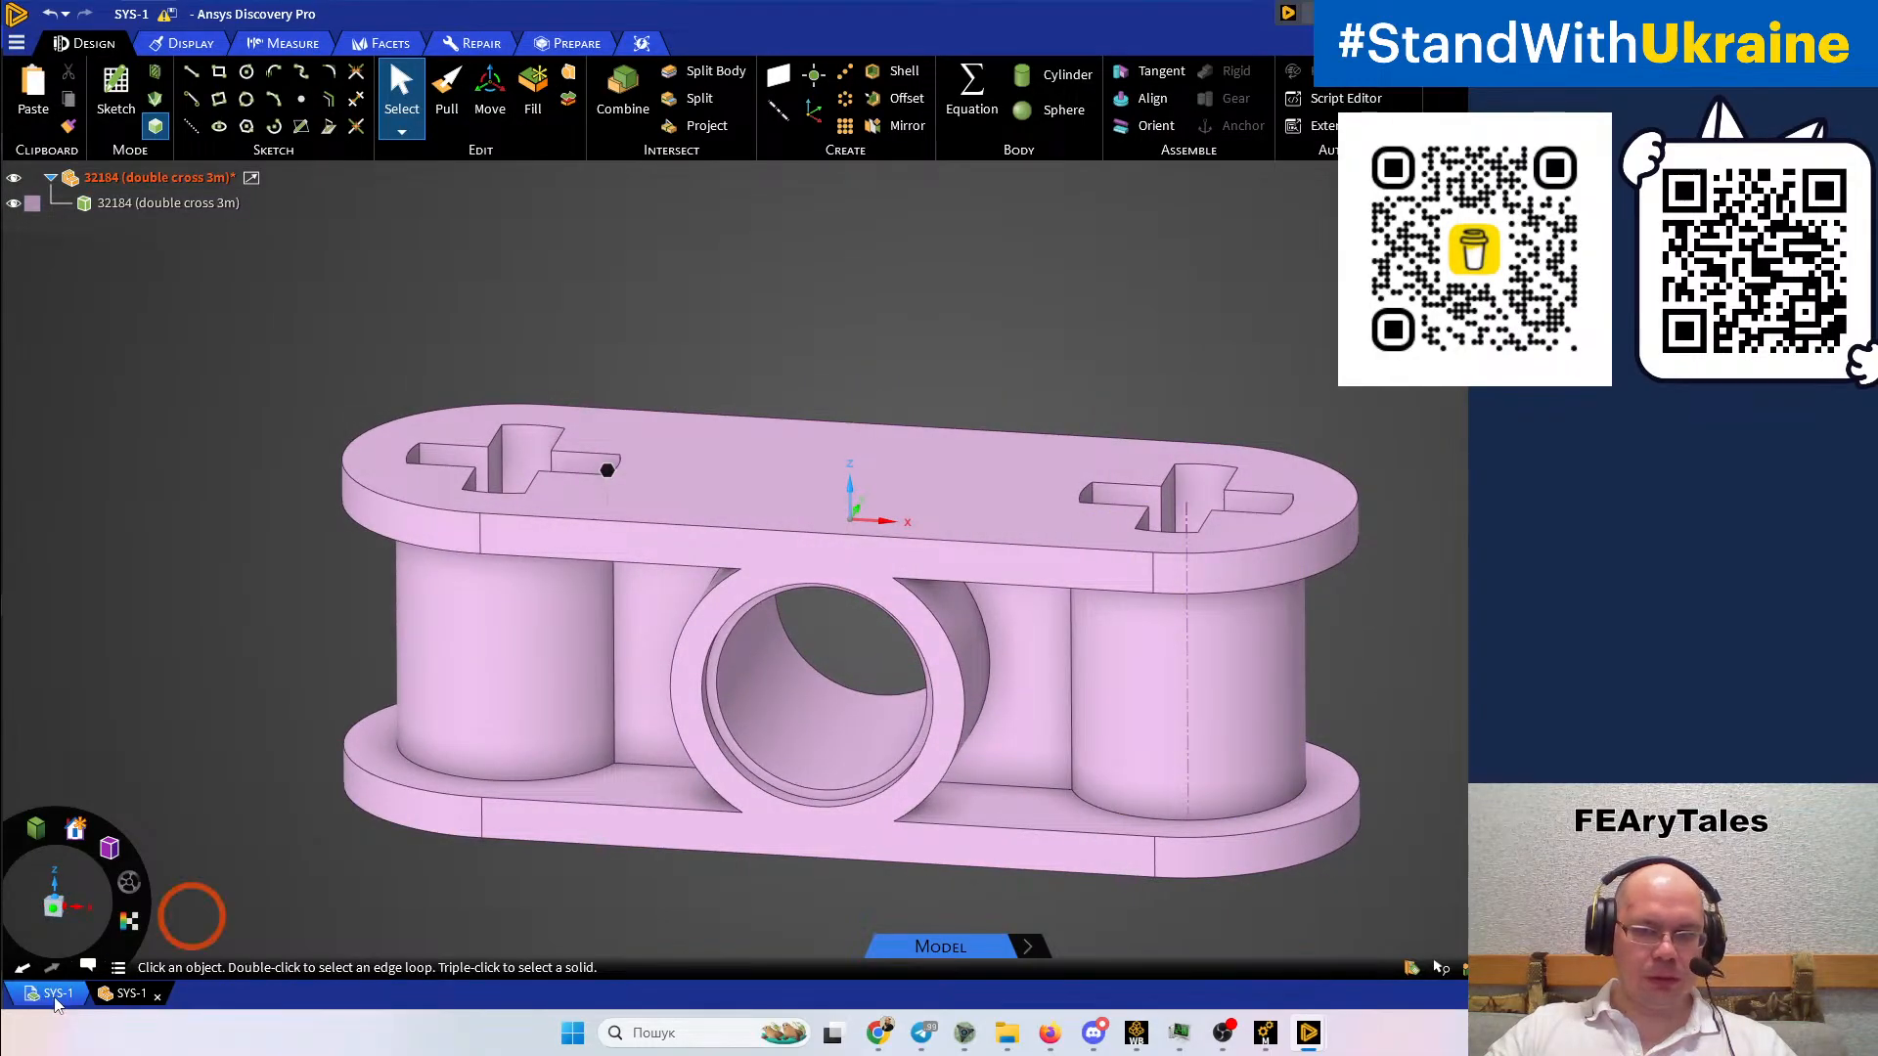
pyautogui.click(572, 765)
pyautogui.keyDown('shift'); pyautogui.moveTo(833, 685); pyautogui.dragTo(834, 737, button='middle'); pyautogui.keyUp('shift')
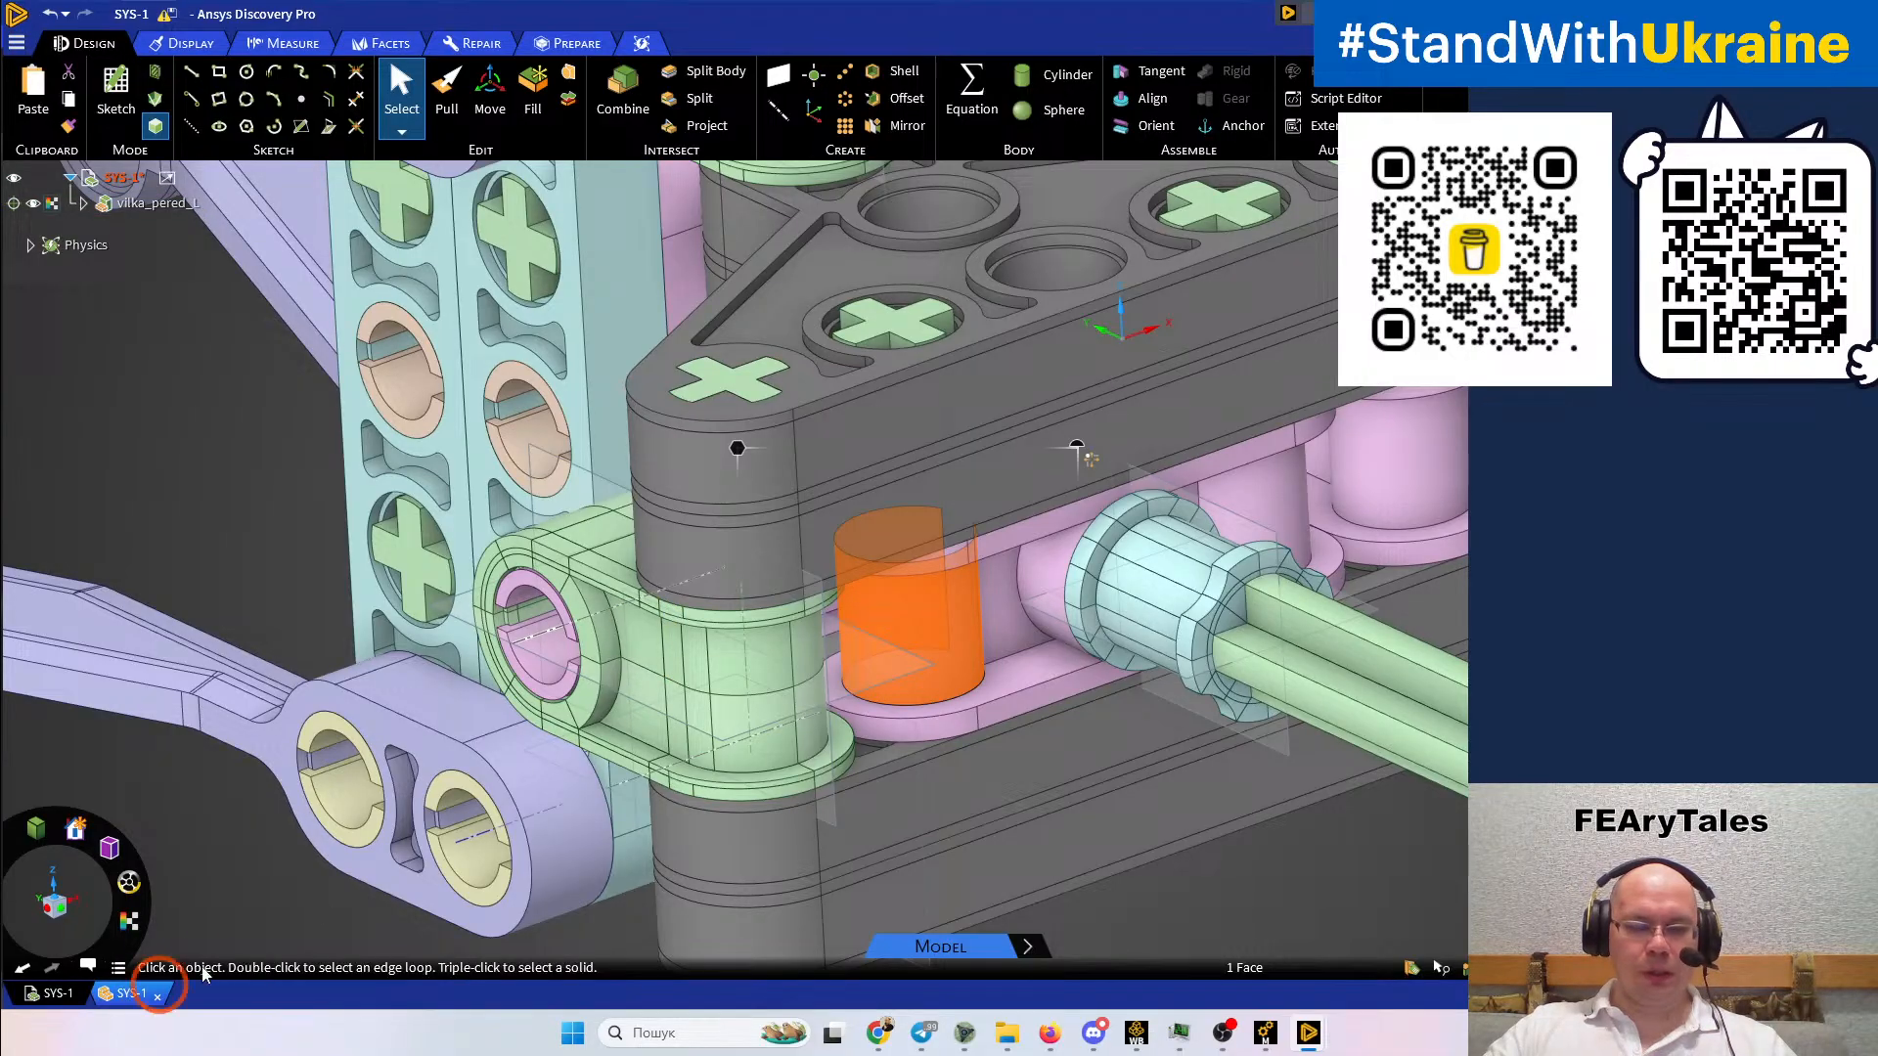
# Outline a box around the upper portion of the double cross, from its end to the ring's centre, with temporary freehand marks
pyautogui.click(147, 990)
pyautogui.moveTo(889, 664); pyautogui.dragTo(909, 634, button='middle')
pyautogui.click(563, 626)
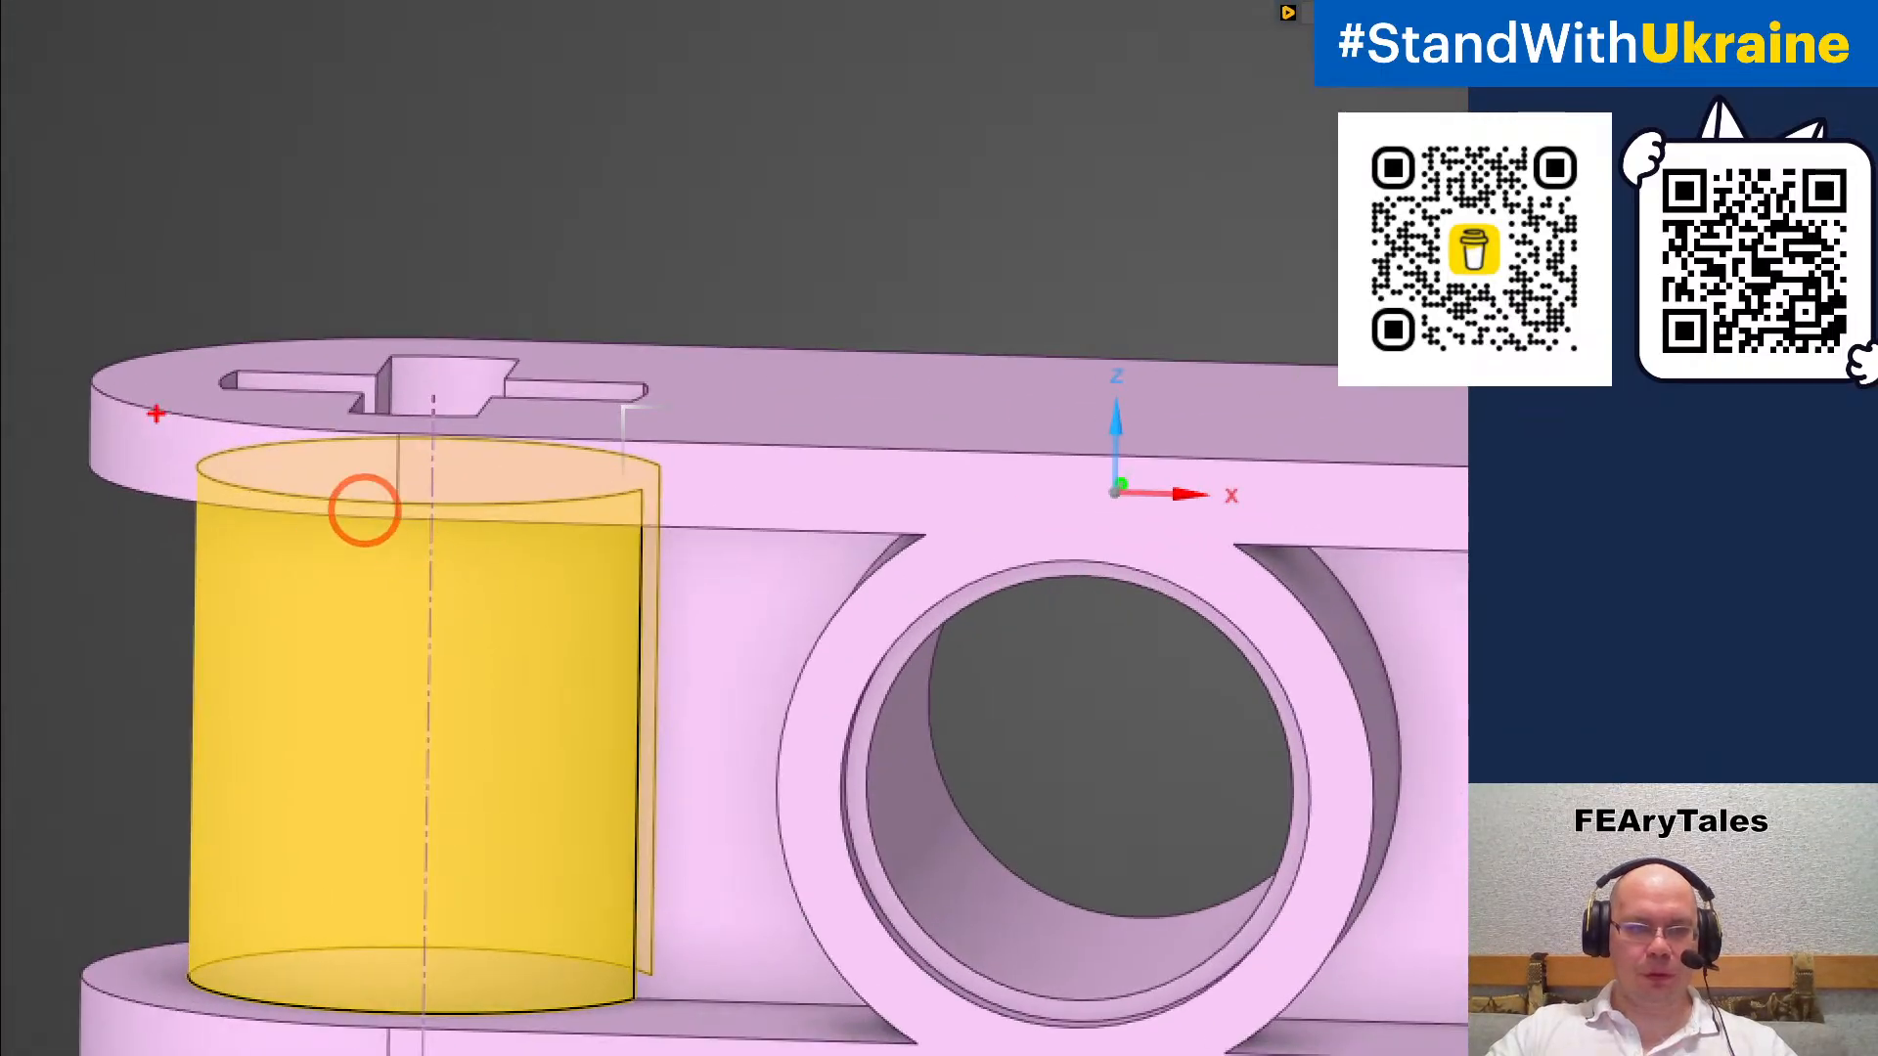
pyautogui.moveTo(127, 361)
pyautogui.mouseDown()
pyautogui.moveTo(885, 432)
pyautogui.moveTo(1113, 406)
pyautogui.moveTo(1120, 780)
pyautogui.moveTo(181, 740)
pyautogui.mouseUp()
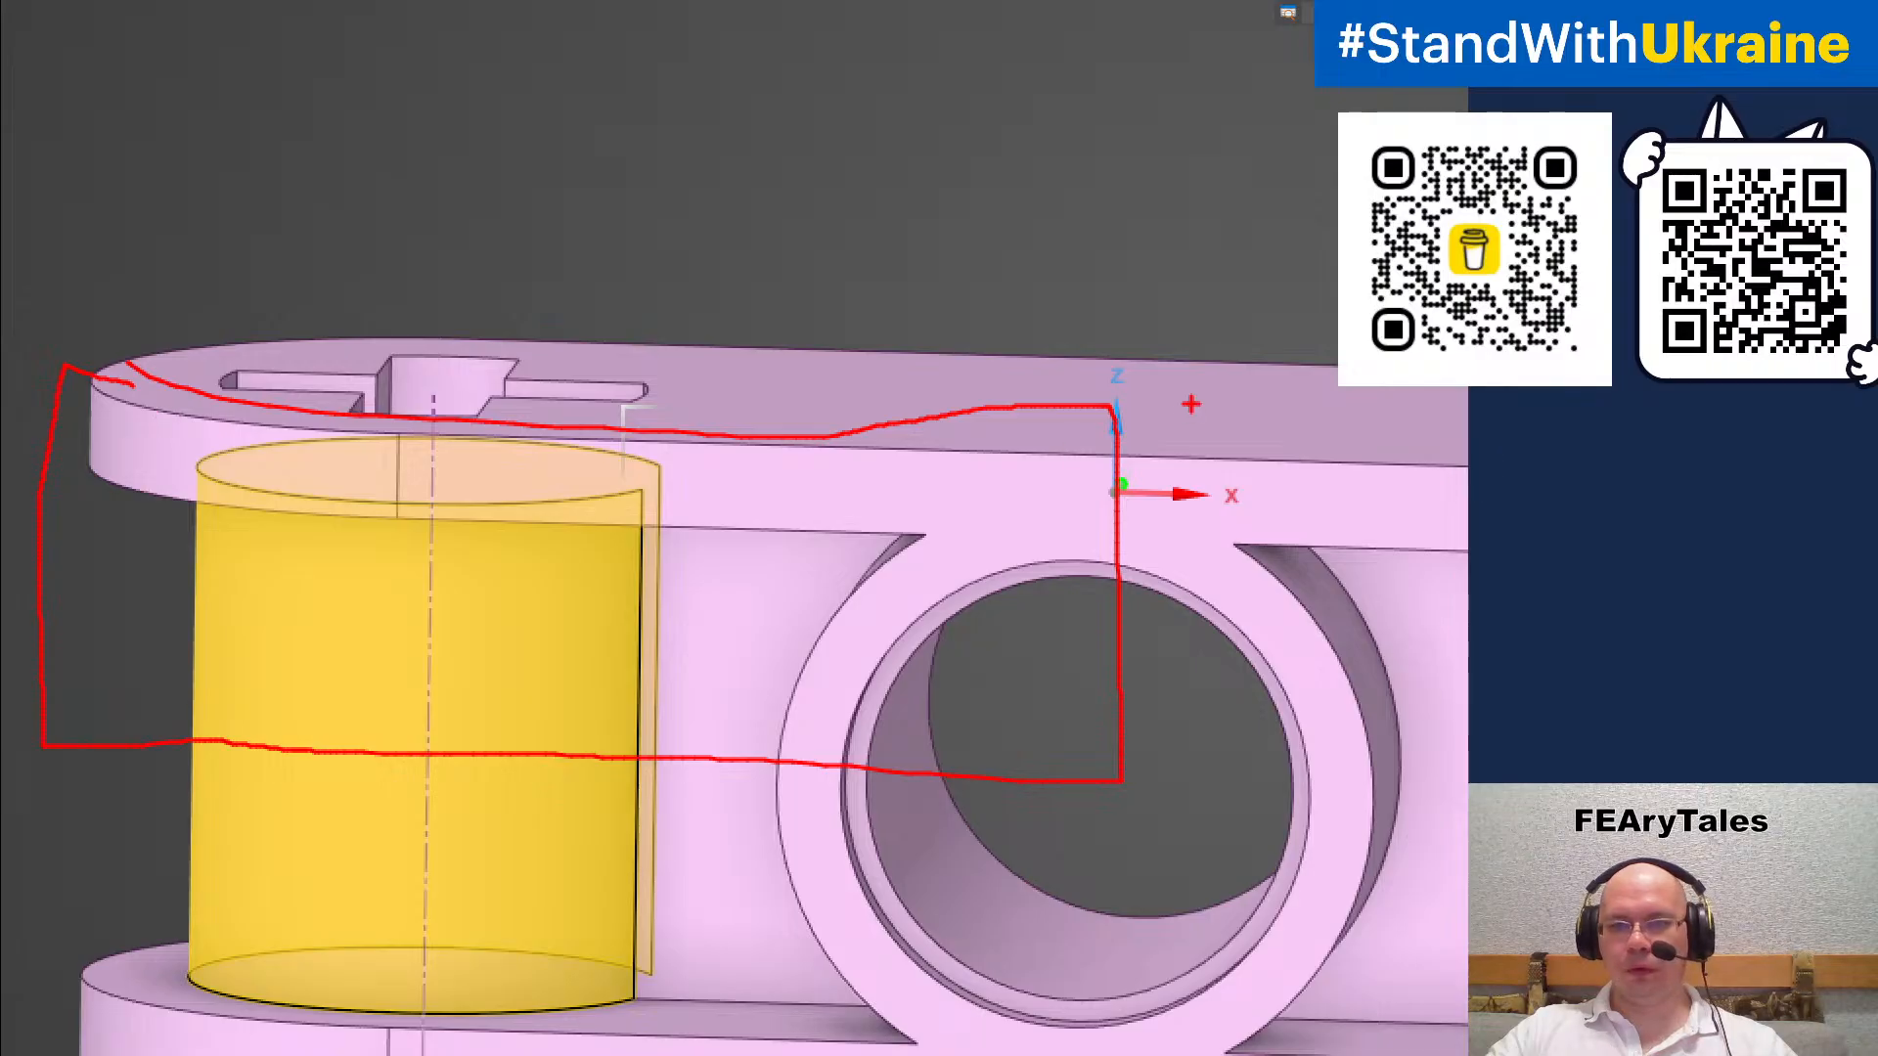
pyautogui.moveTo(1115, 405)
pyautogui.mouseDown()
pyautogui.moveTo(1140, 370)
pyautogui.moveTo(1167, 678)
pyautogui.moveTo(1138, 783)
pyautogui.mouseUp()
pyautogui.moveTo(1141, 369)
pyautogui.mouseDown()
pyautogui.moveTo(719, 379)
pyautogui.moveTo(54, 347)
pyautogui.mouseUp()
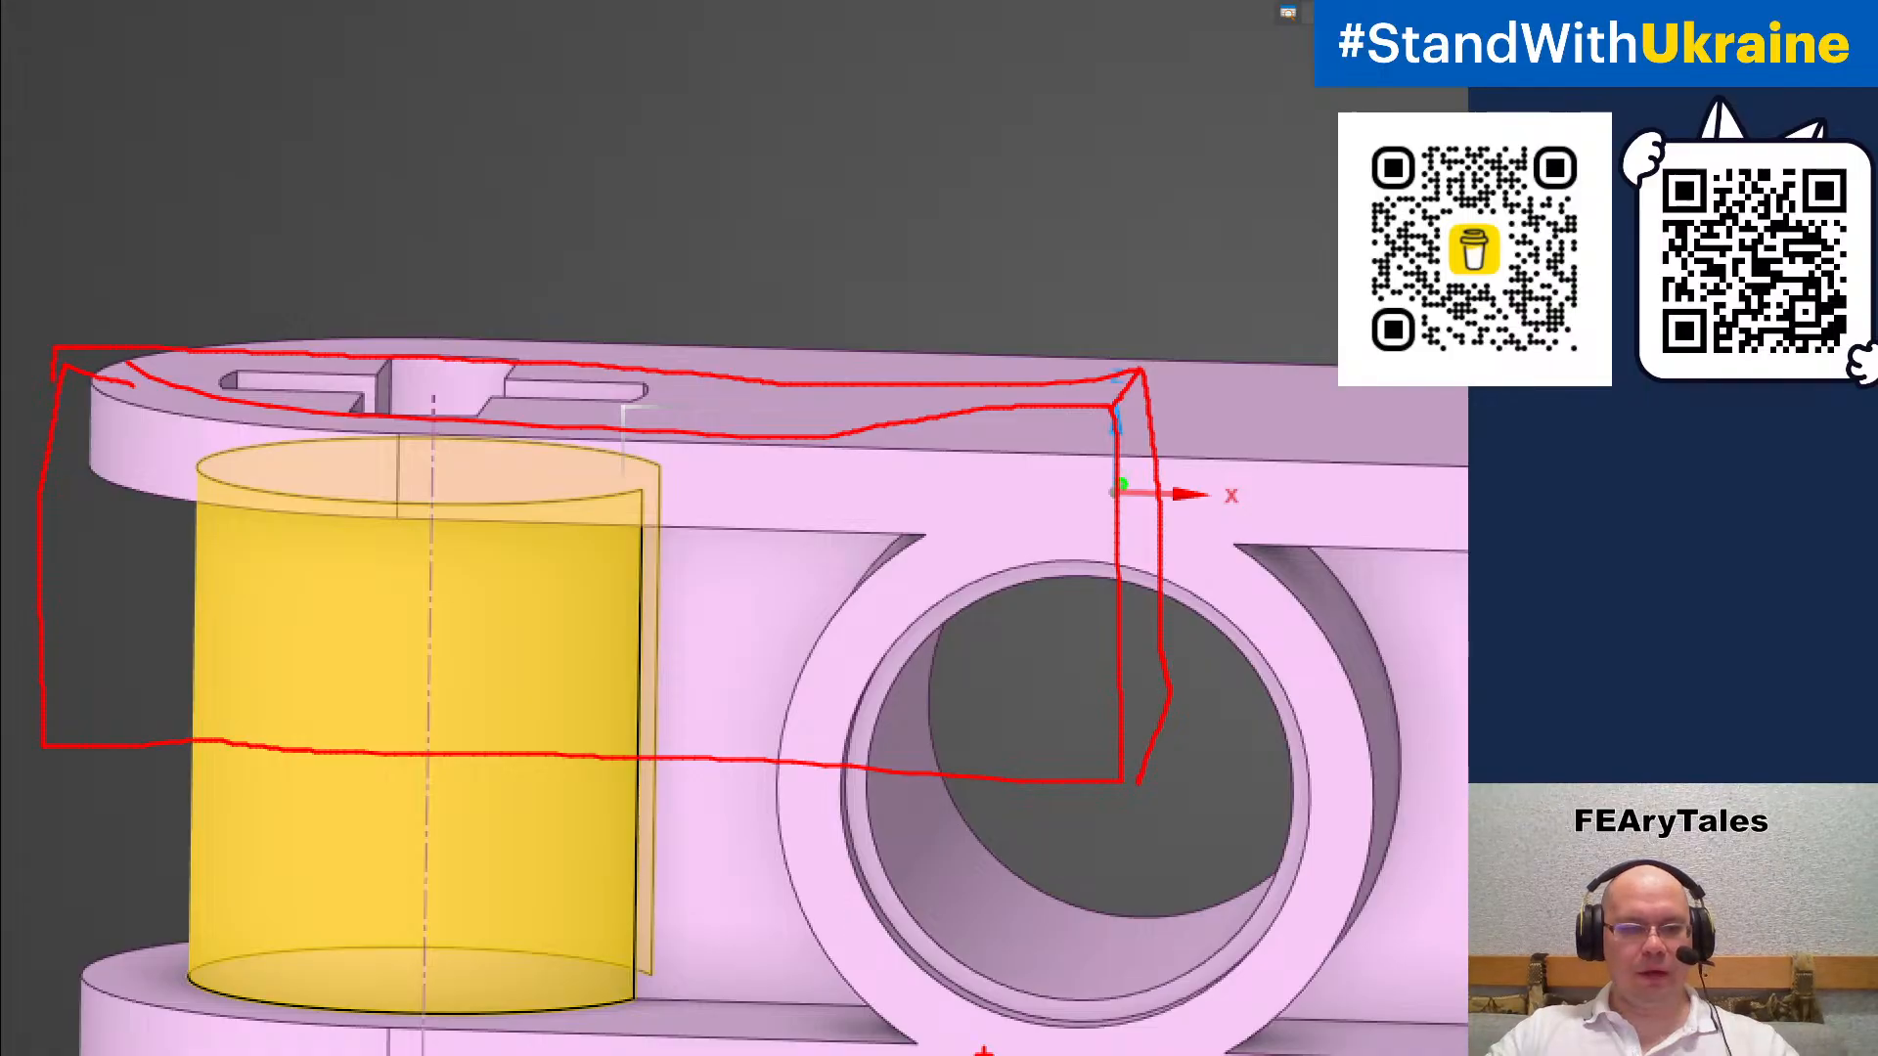
pyautogui.press('Escape')
pyautogui.moveTo(810, 829)
pyautogui.mouseDown(button='middle')
pyautogui.moveTo(973, 801)
pyautogui.moveTo(1161, 612)
pyautogui.moveTo(1144, 675)
pyautogui.moveTo(1014, 750)
pyautogui.moveTo(978, 832)
pyautogui.mouseUp(button='middle')
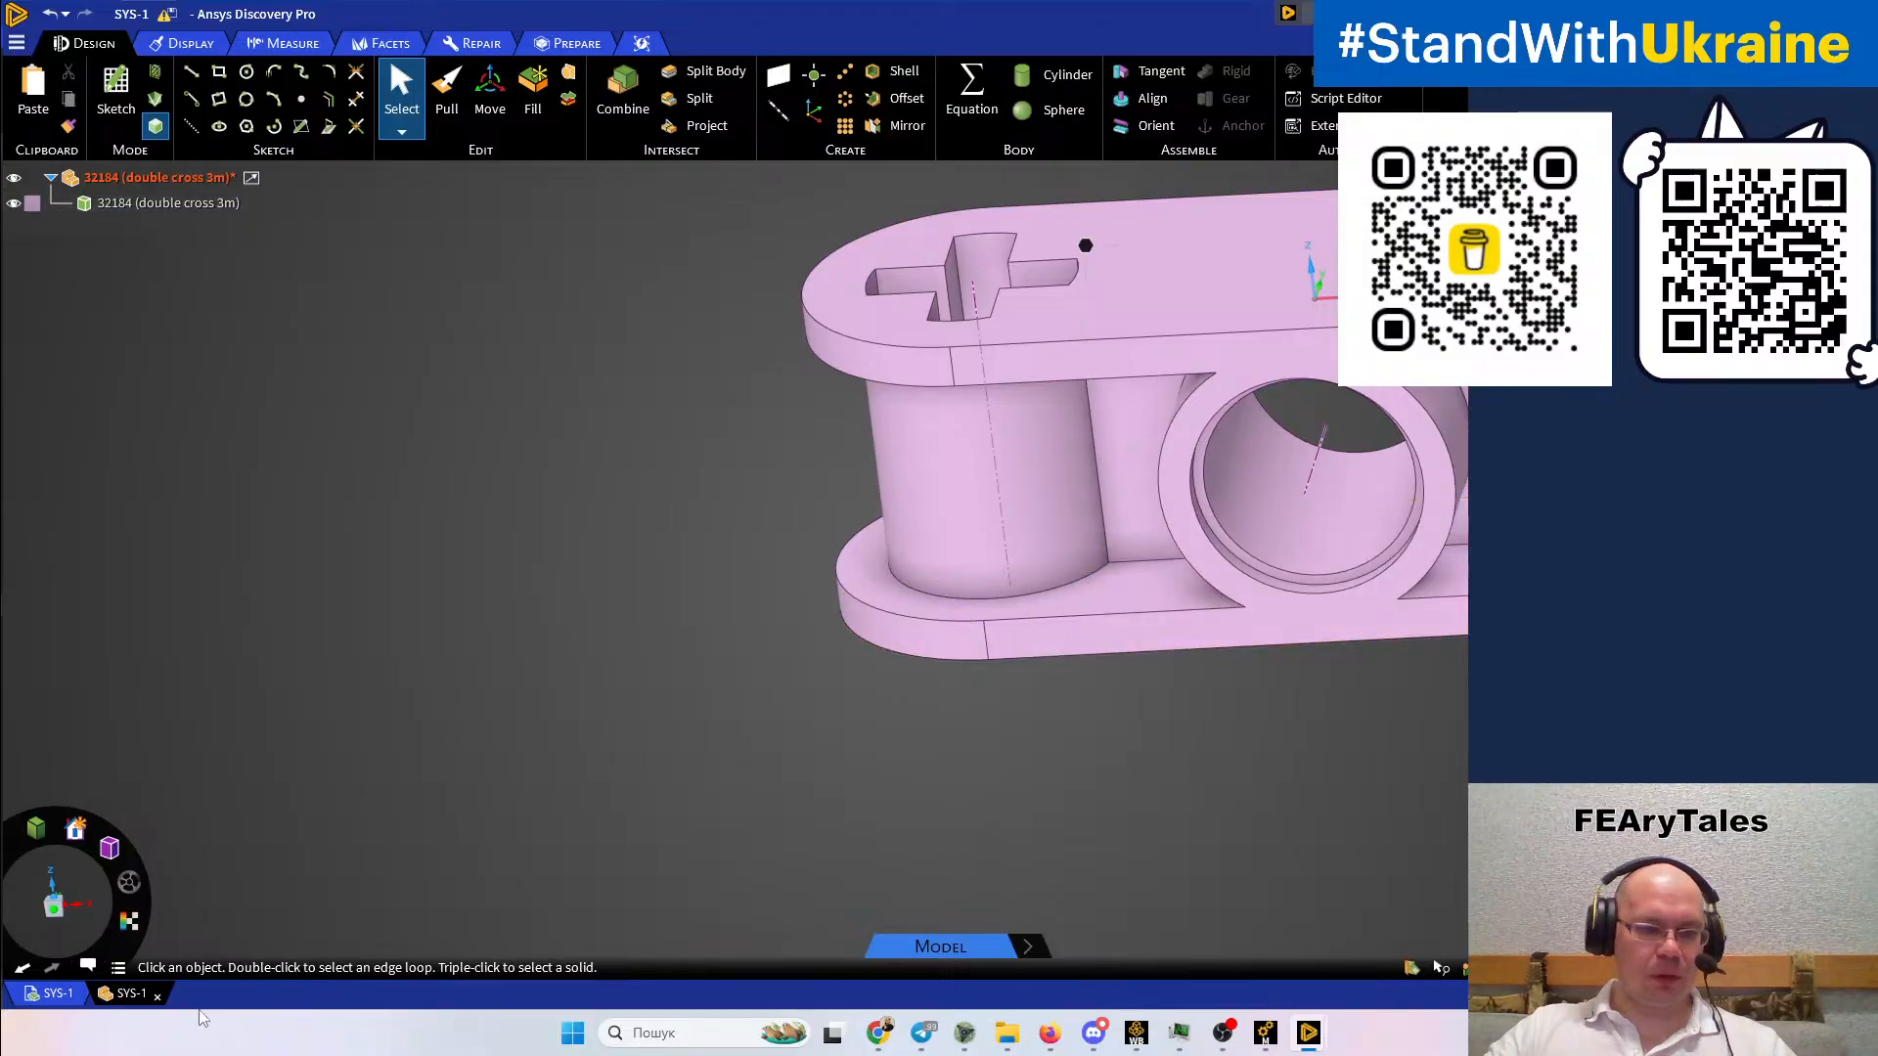
# Open the cross block's component from the assembly to view its sliced bodies, and return to the assembly
pyautogui.click(72, 997)
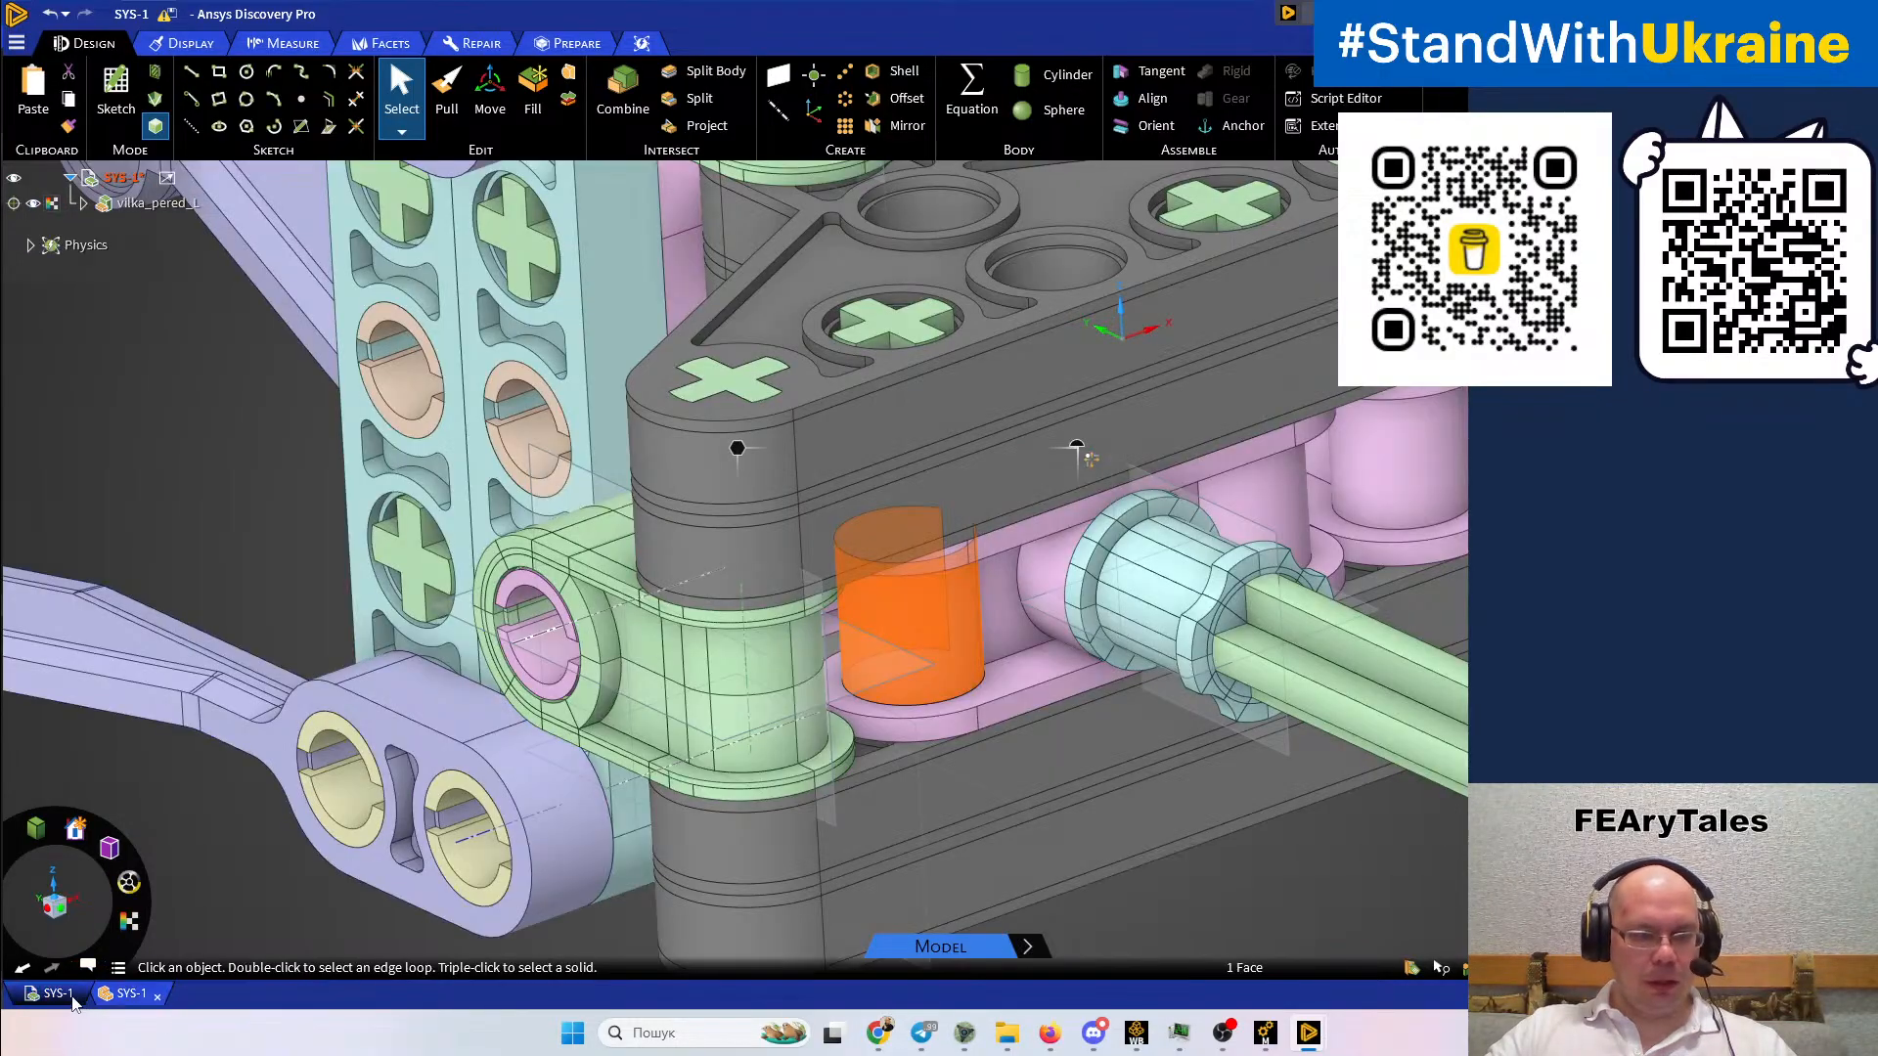
pyautogui.click(642, 646)
pyautogui.rightClick(642, 649)
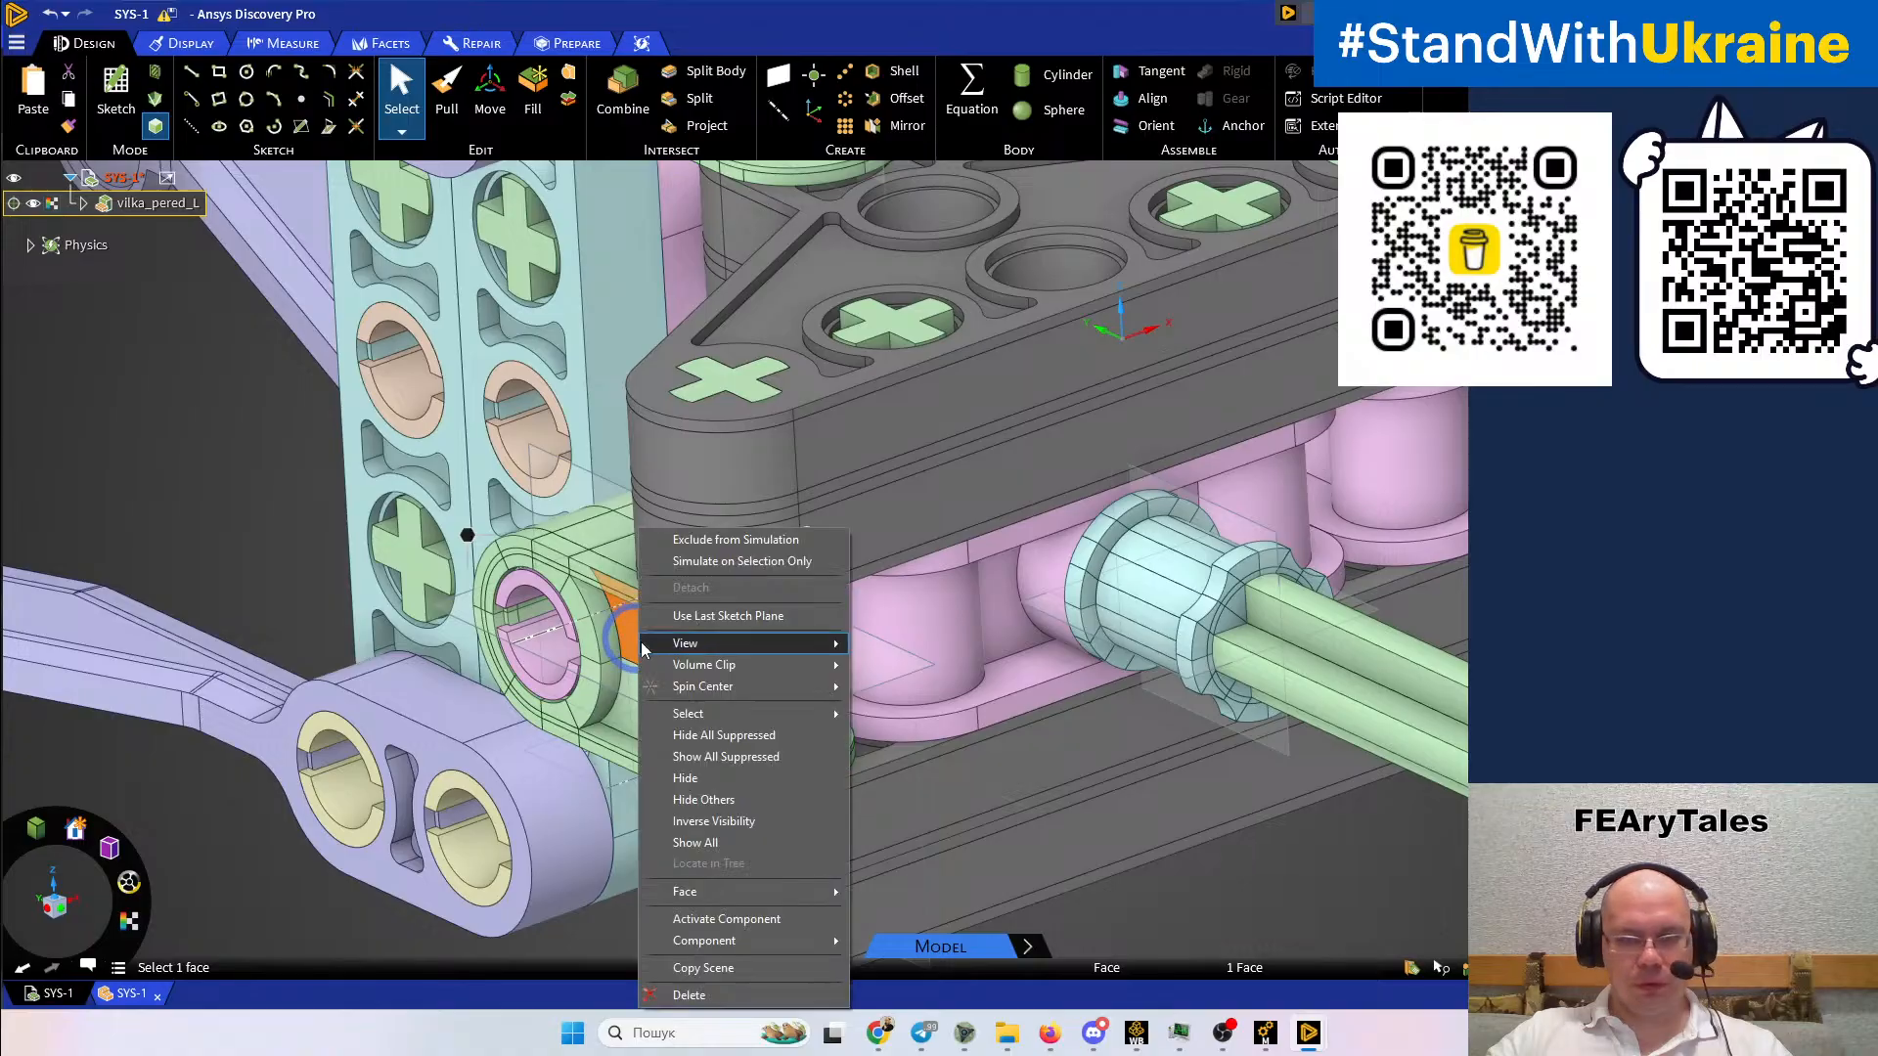
pyautogui.moveTo(779, 943)
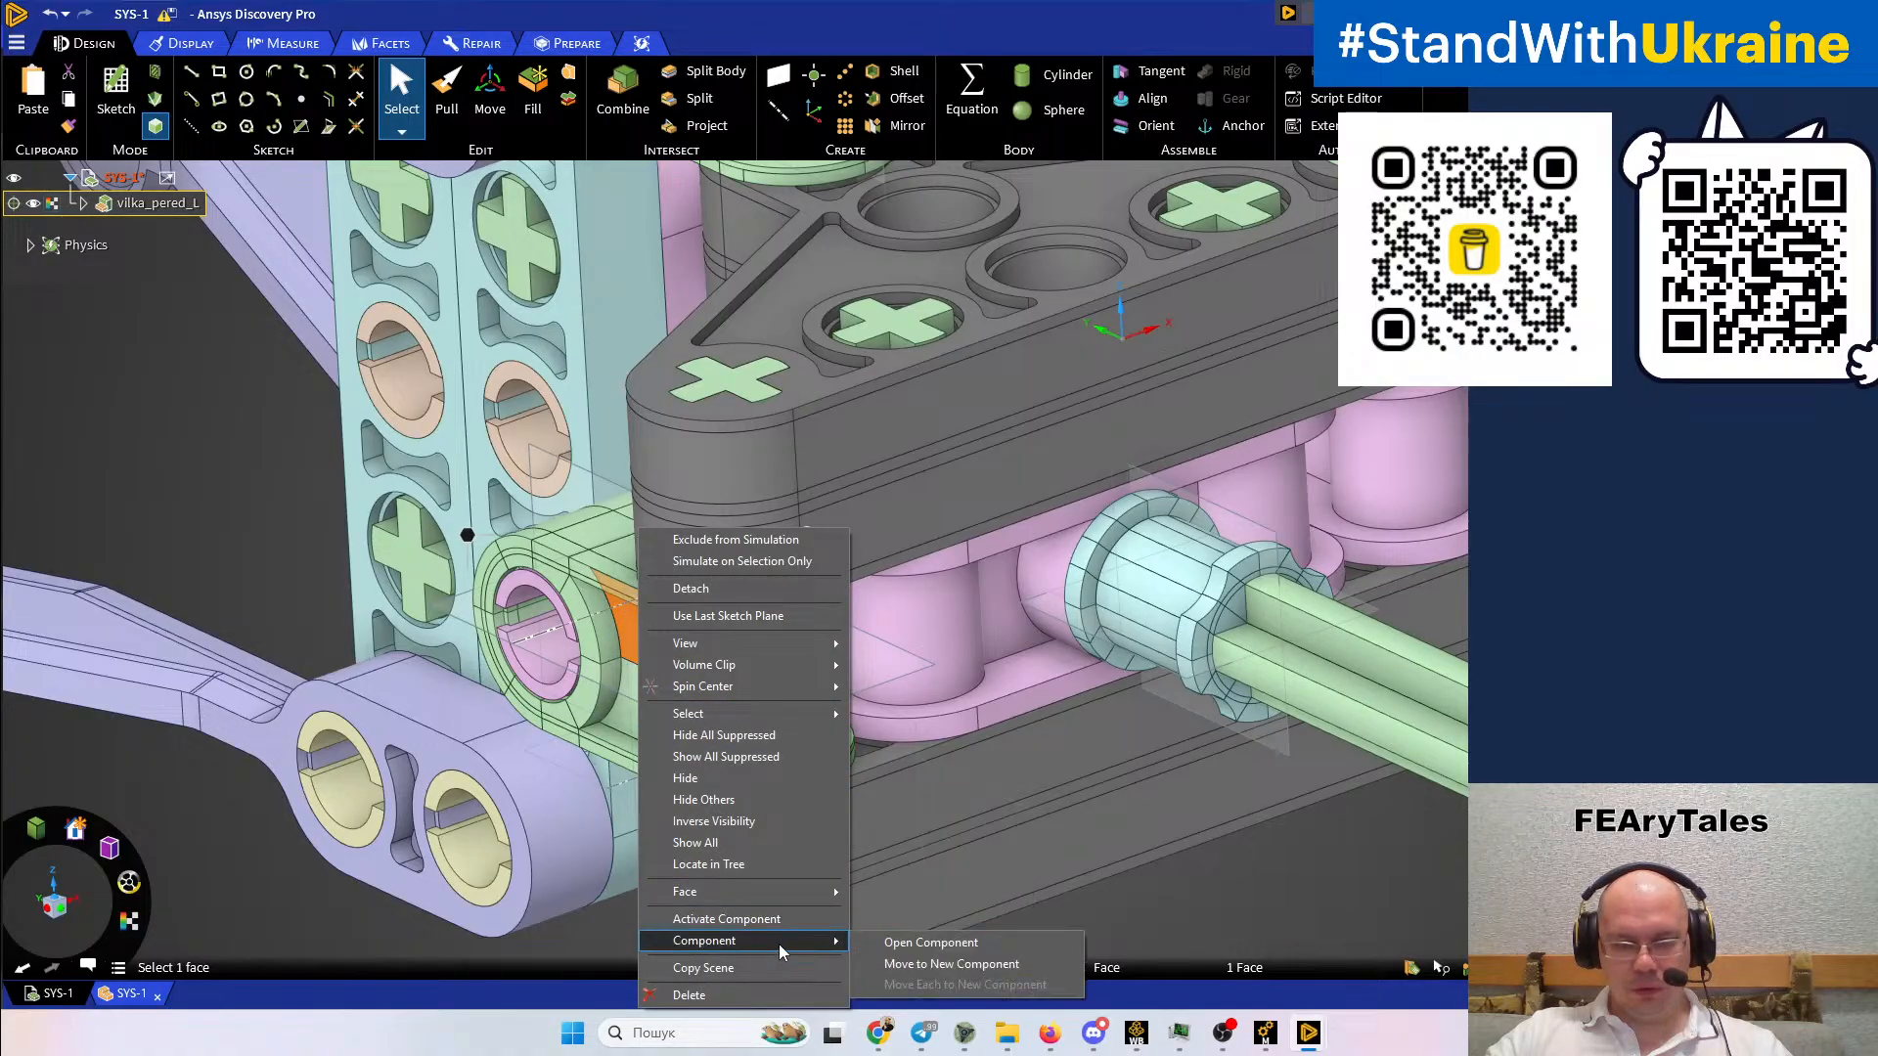
pyautogui.click(892, 943)
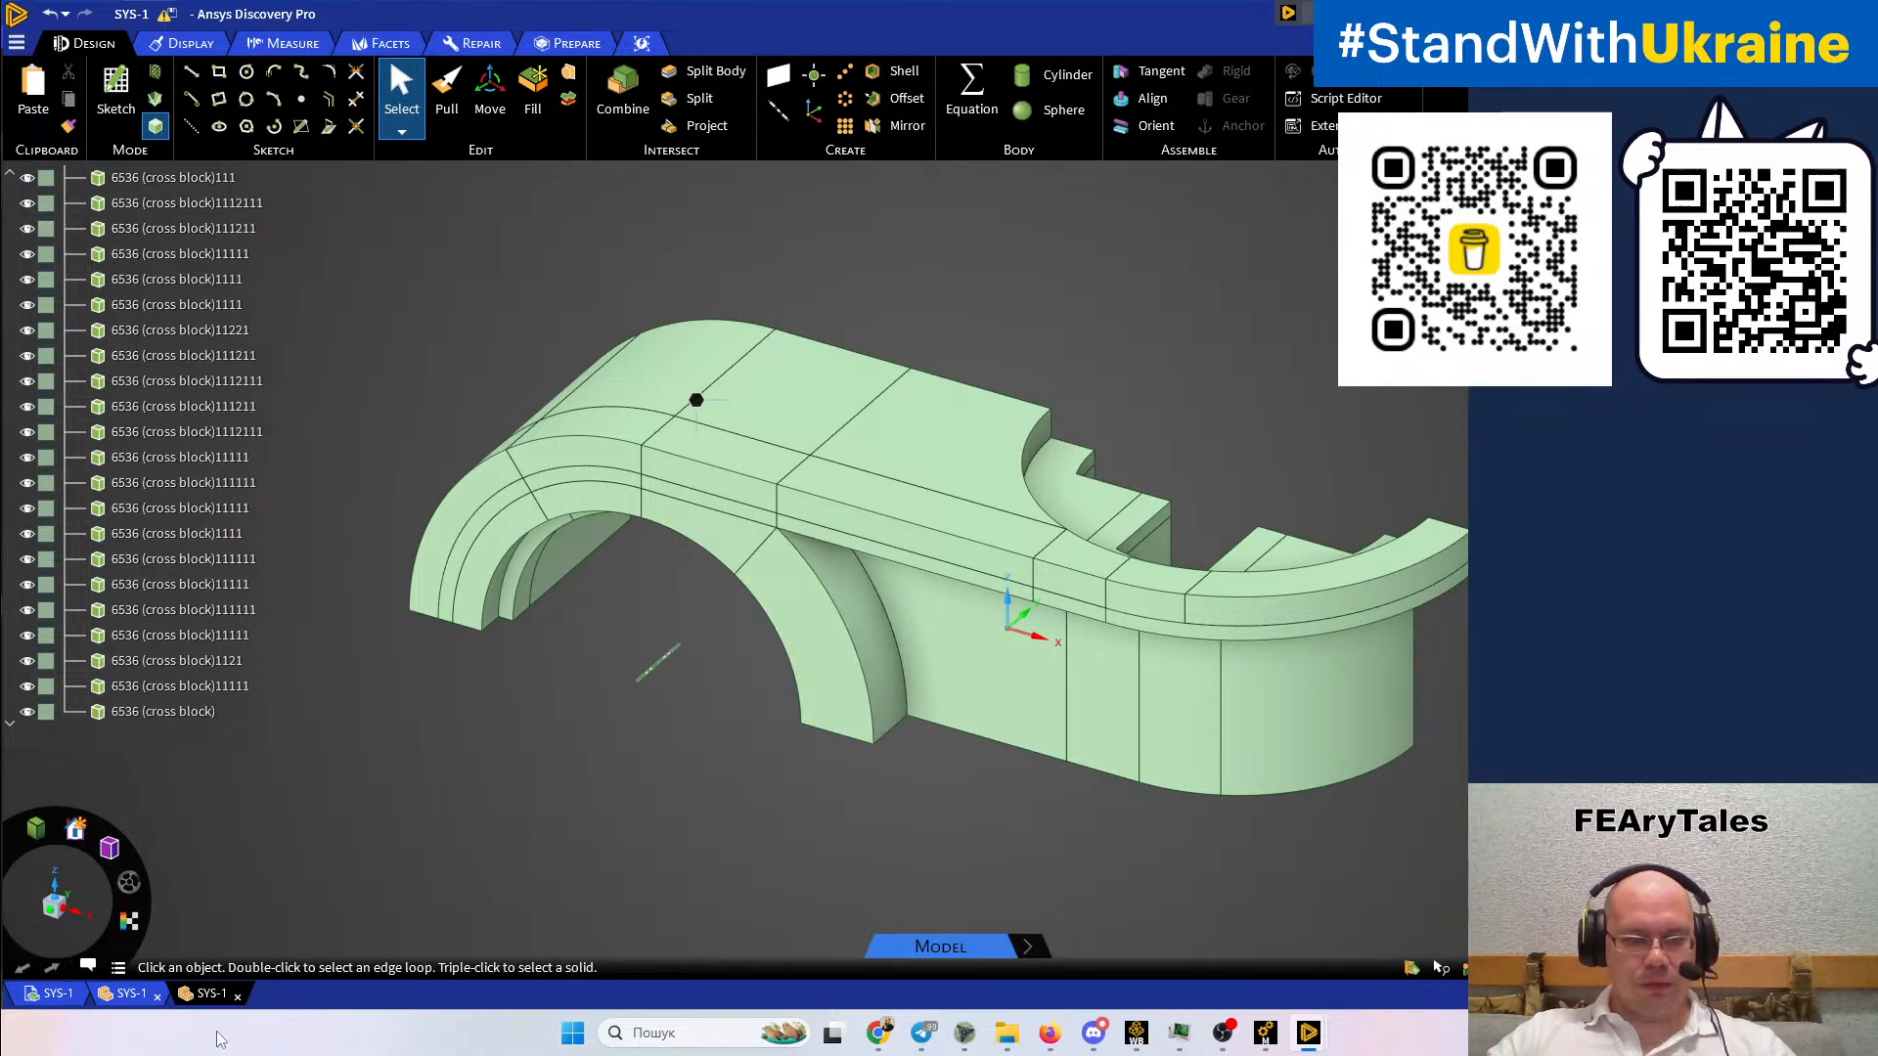
pyautogui.click(127, 994)
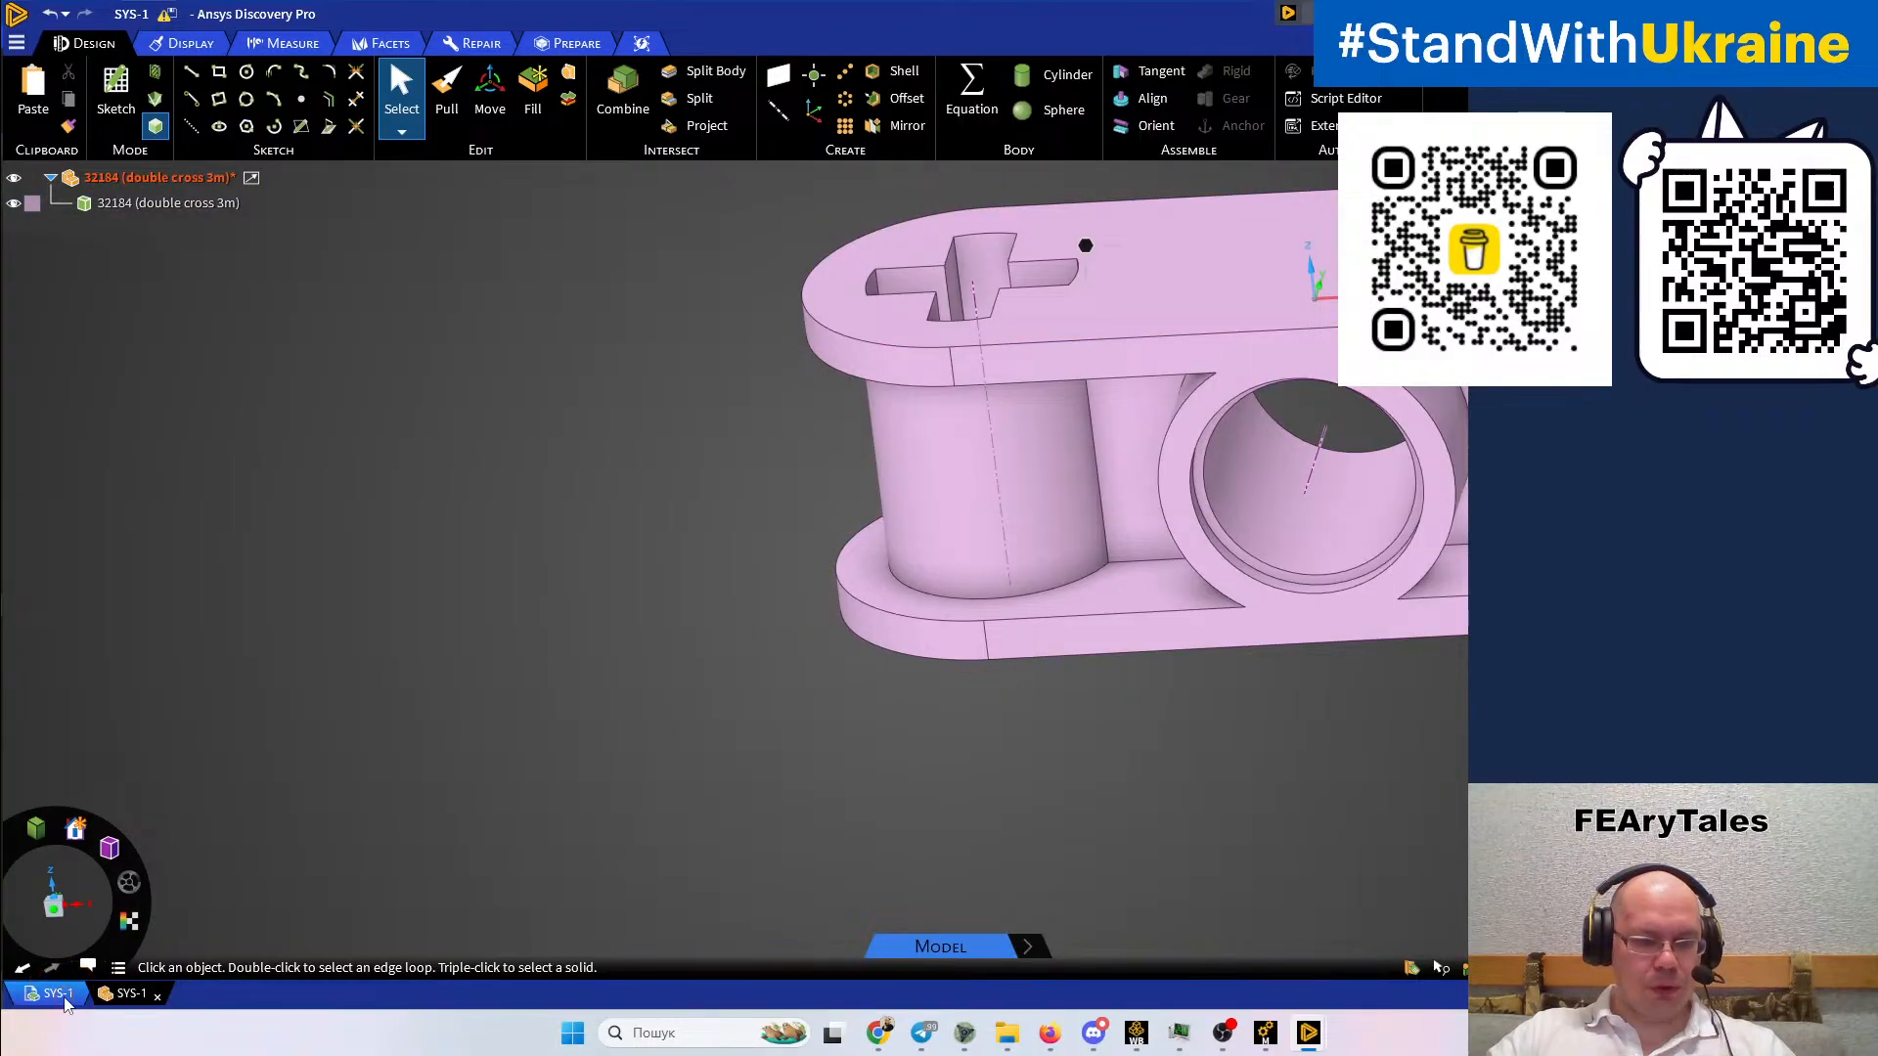
pyautogui.click(128, 992)
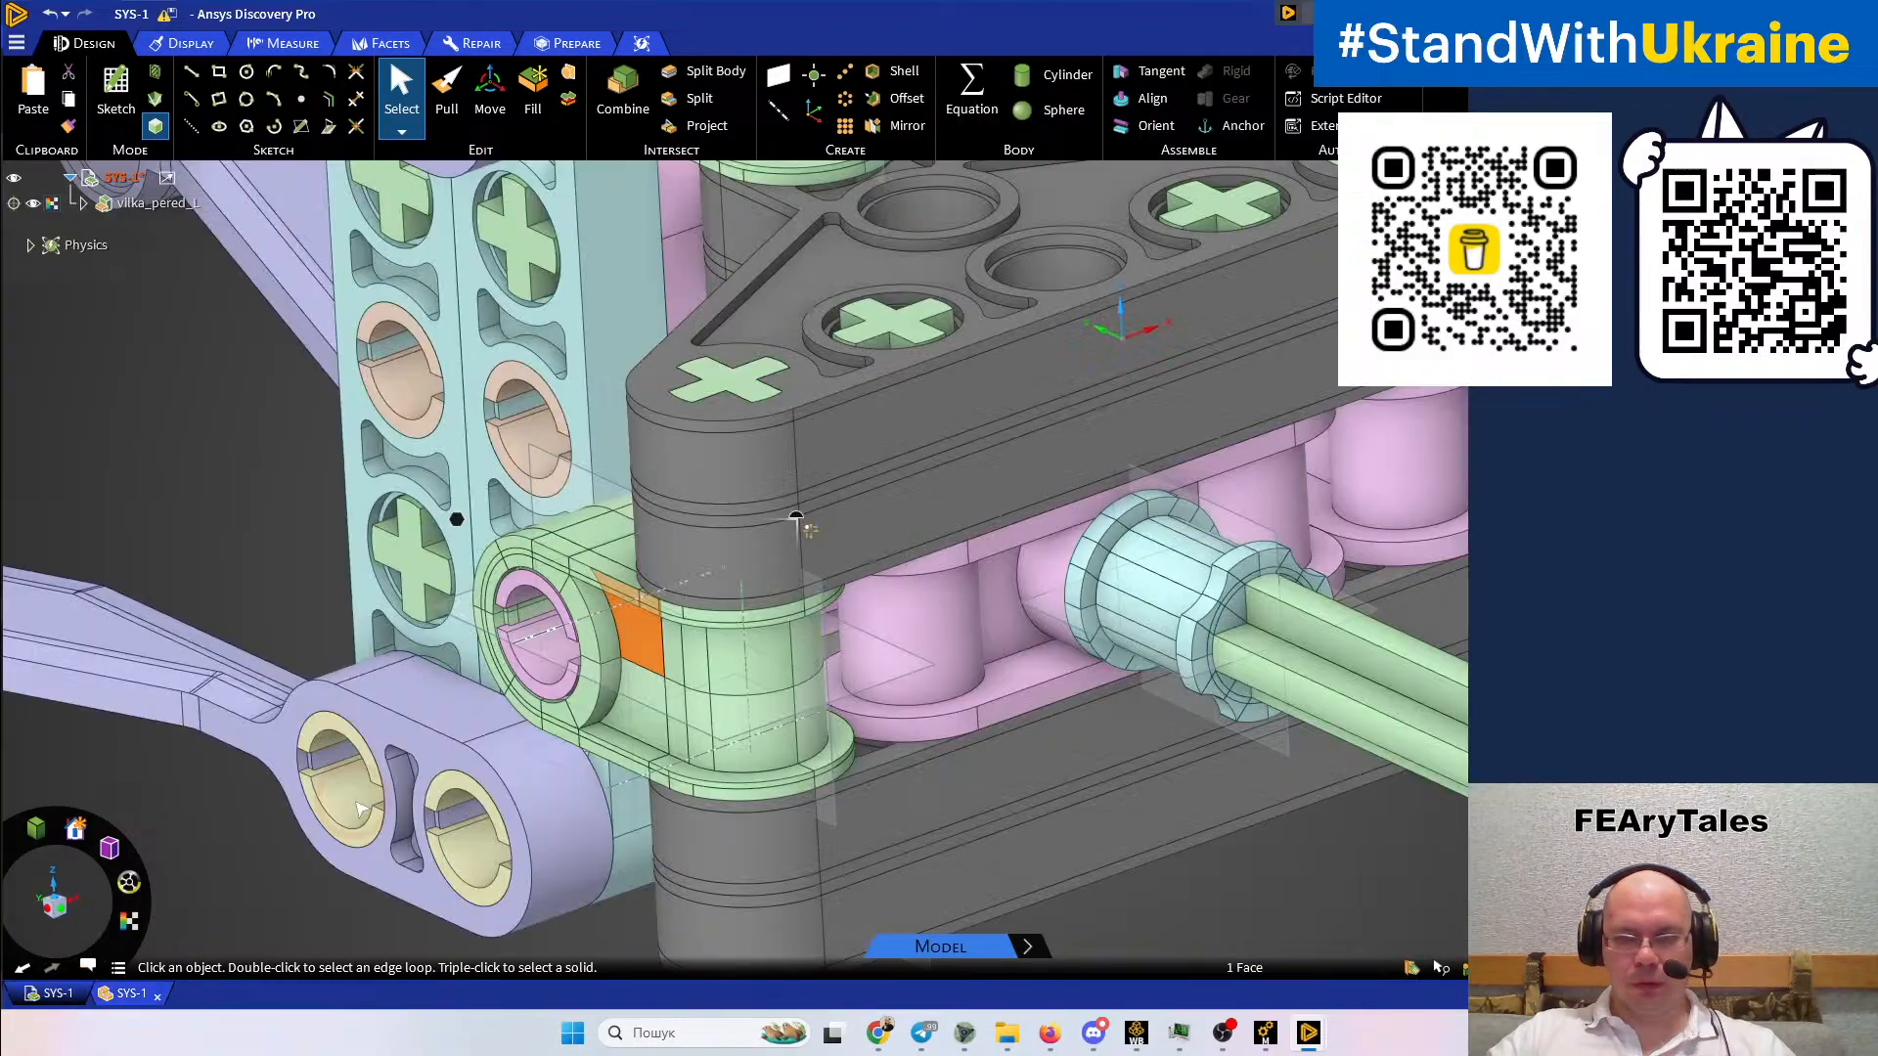
# Locate the cross block's plane in the structure tree and review the block's quarter components
pyautogui.rightClick(865, 691)
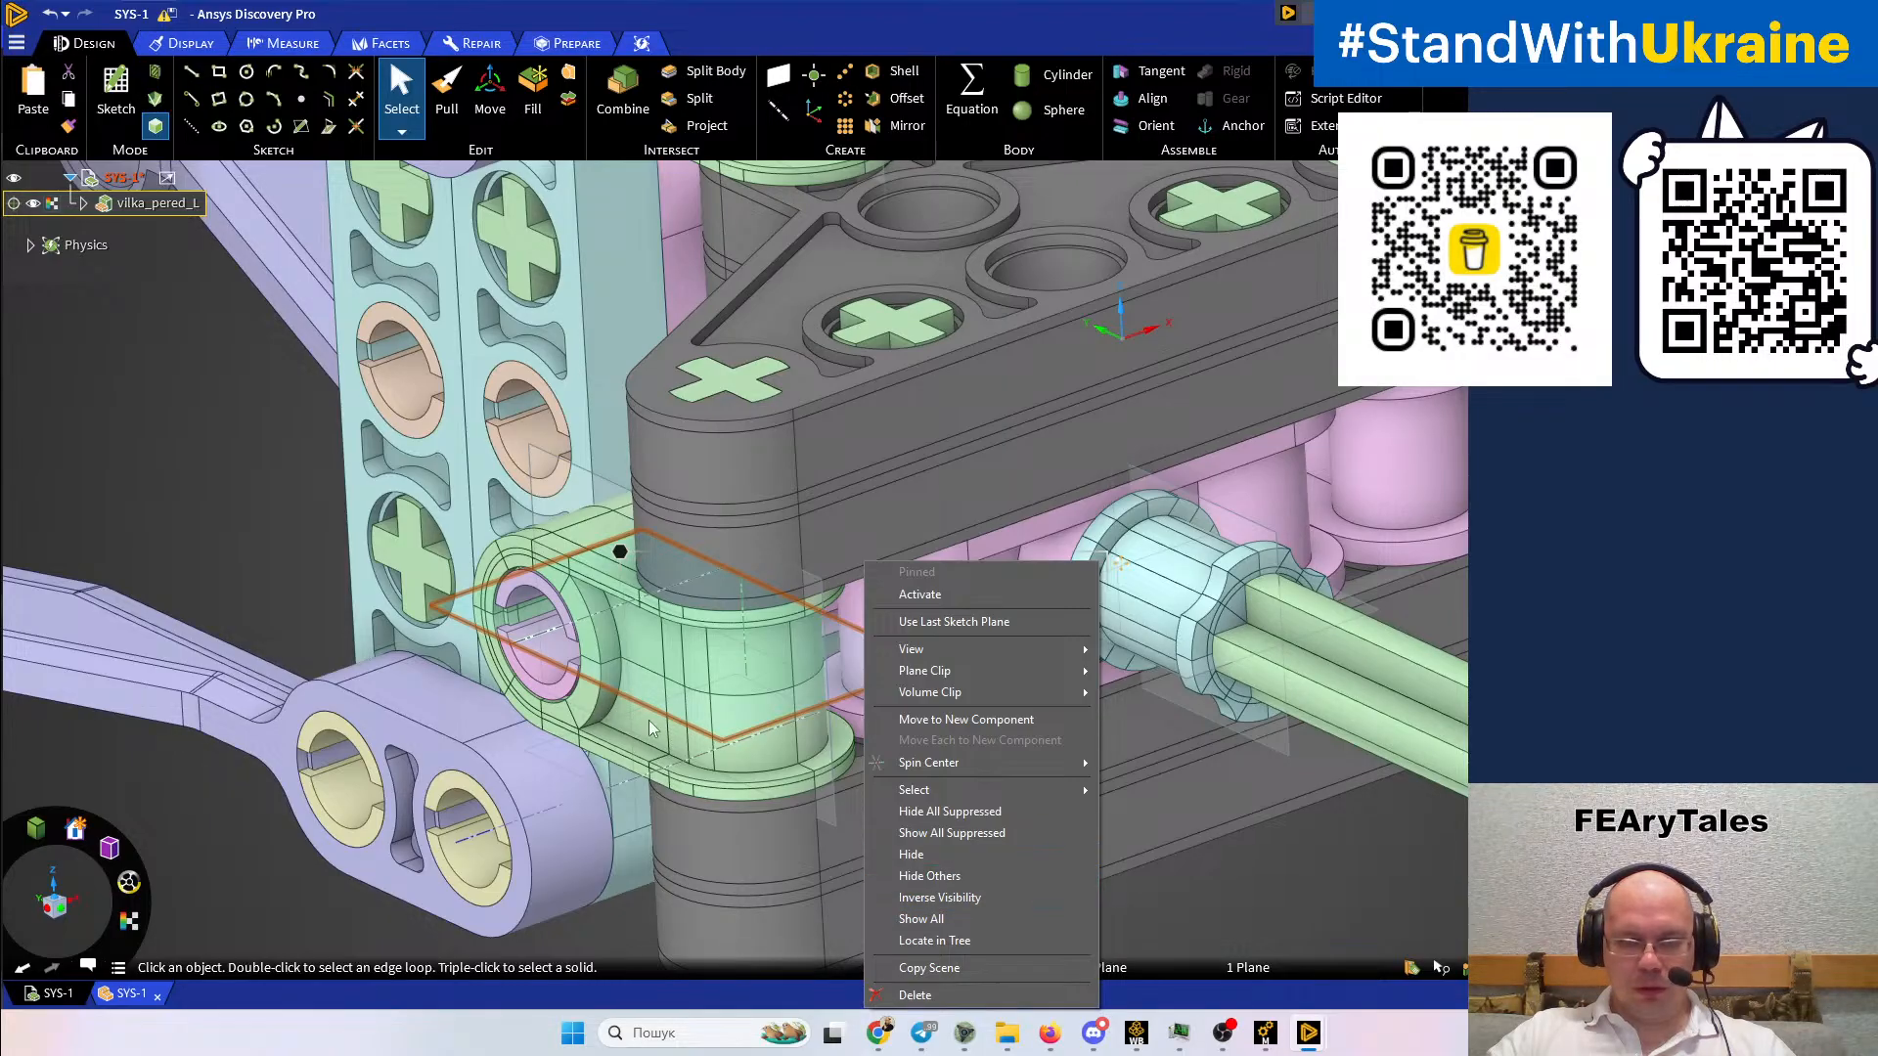
pyautogui.click(212, 507)
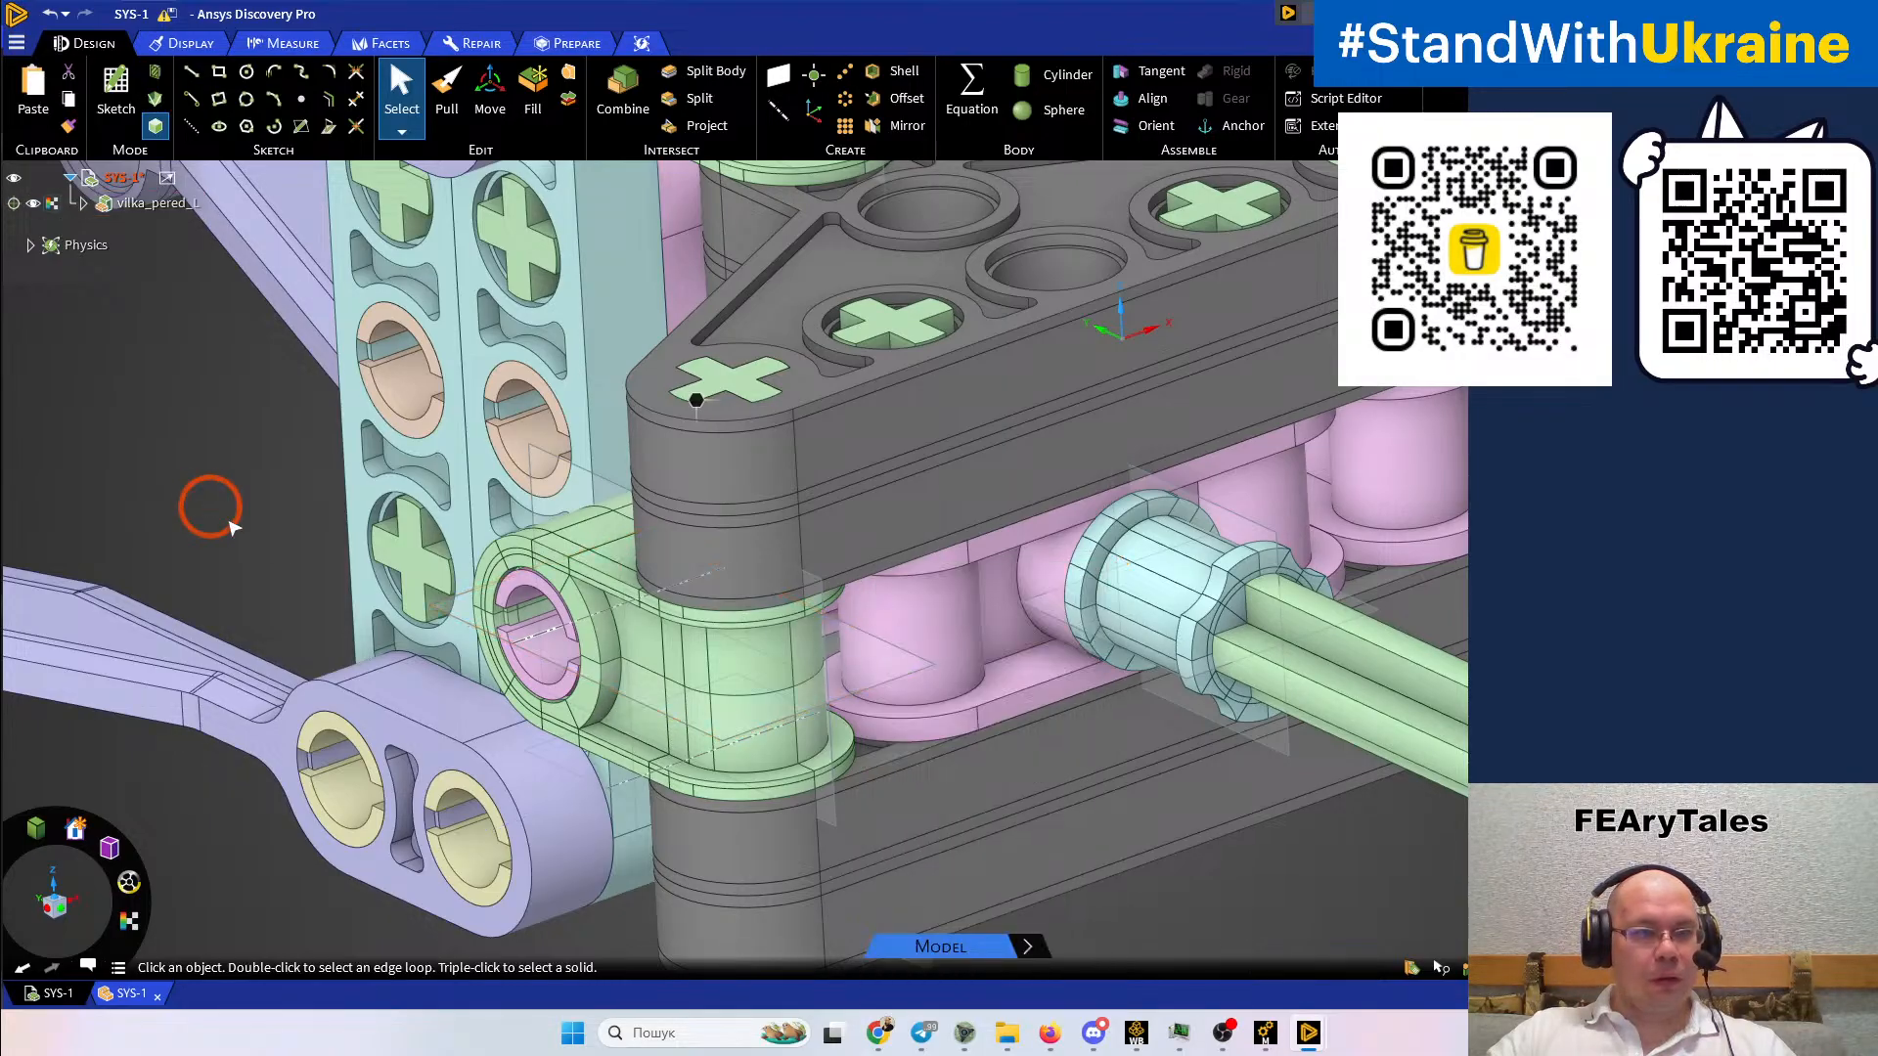
pyautogui.click(460, 623)
pyautogui.rightClick(462, 624)
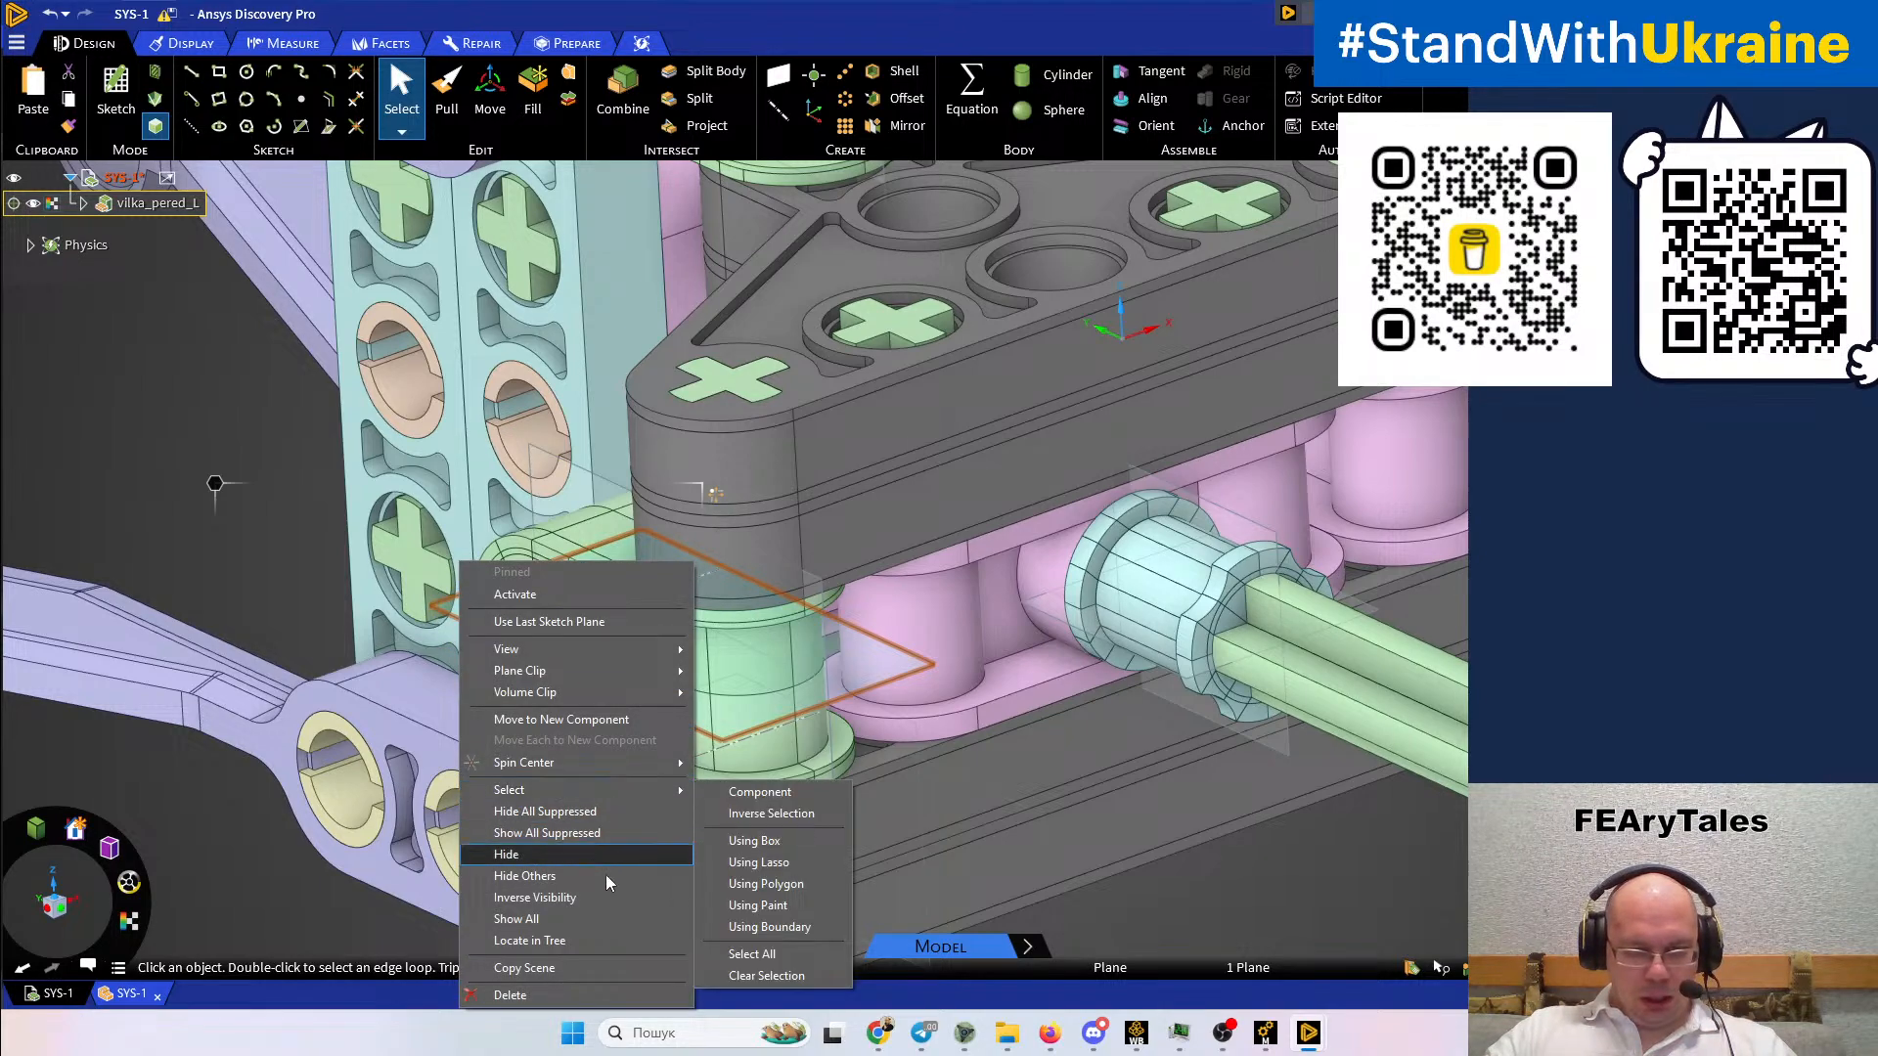
pyautogui.click(593, 941)
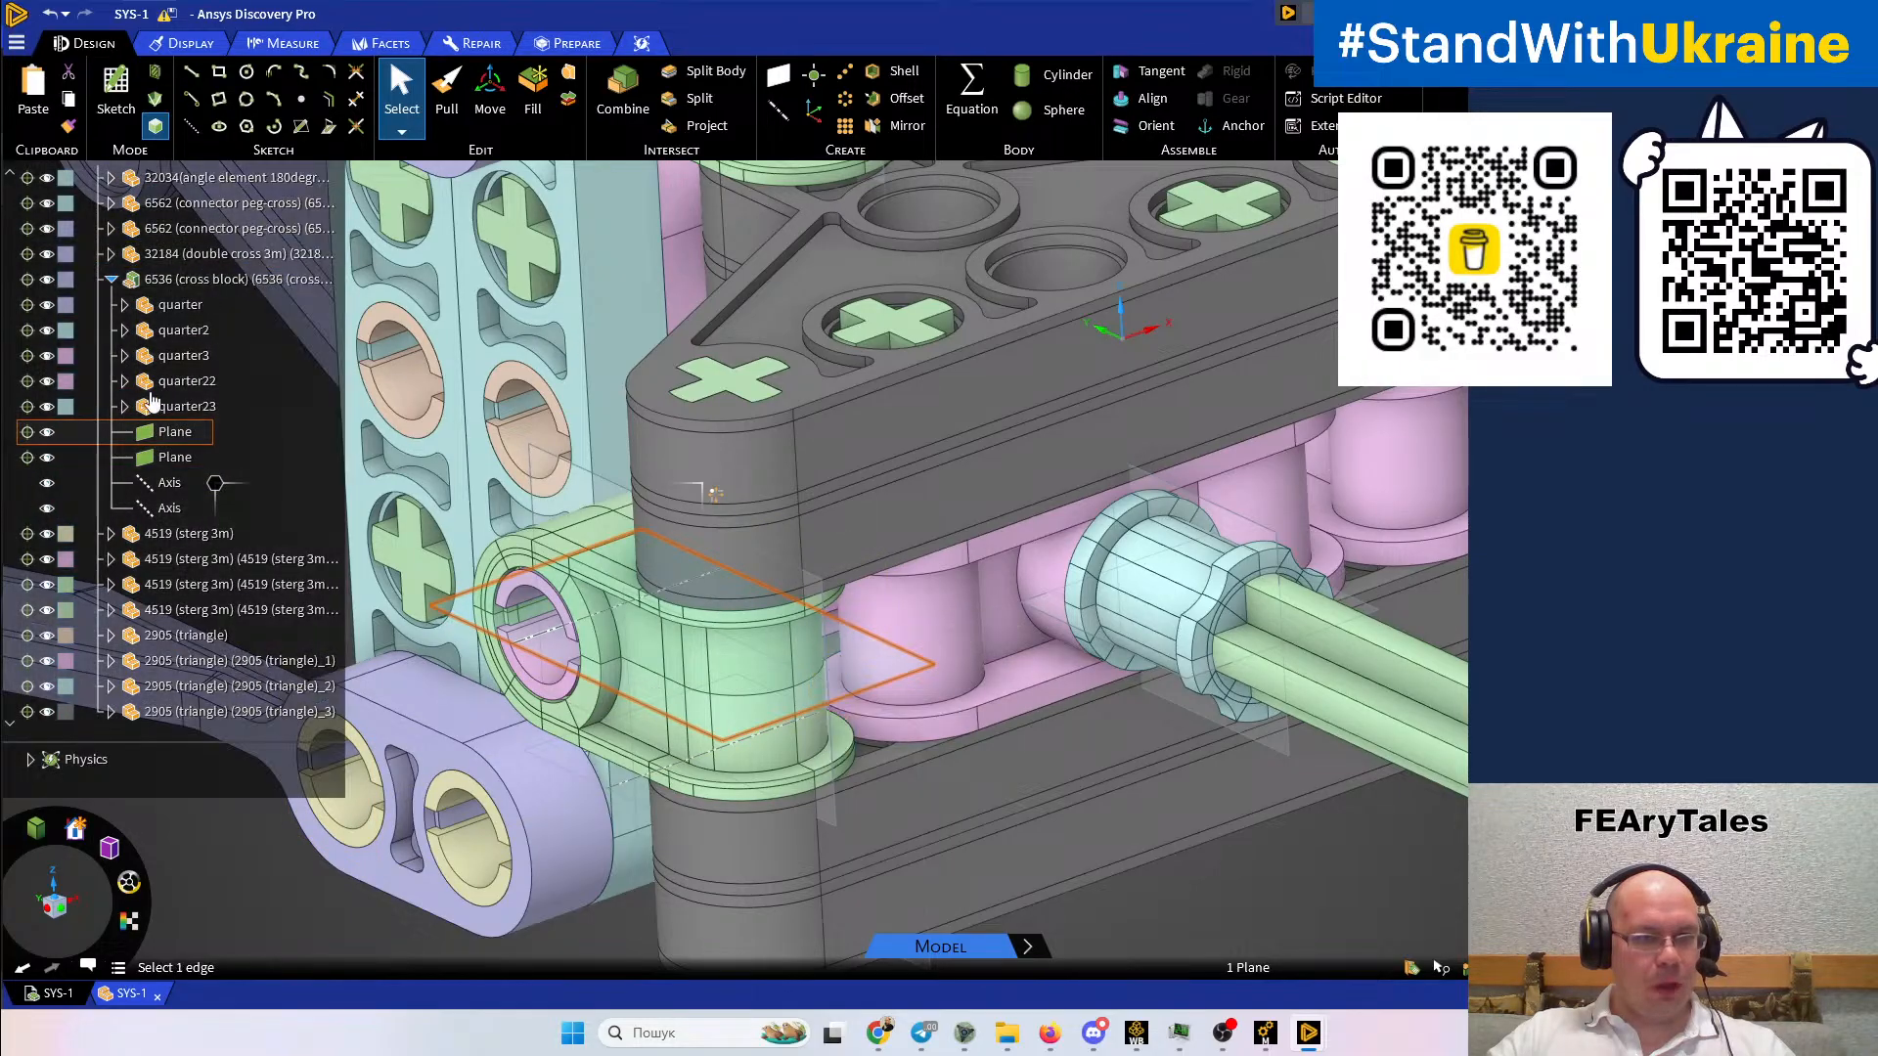
pyautogui.click(174, 307)
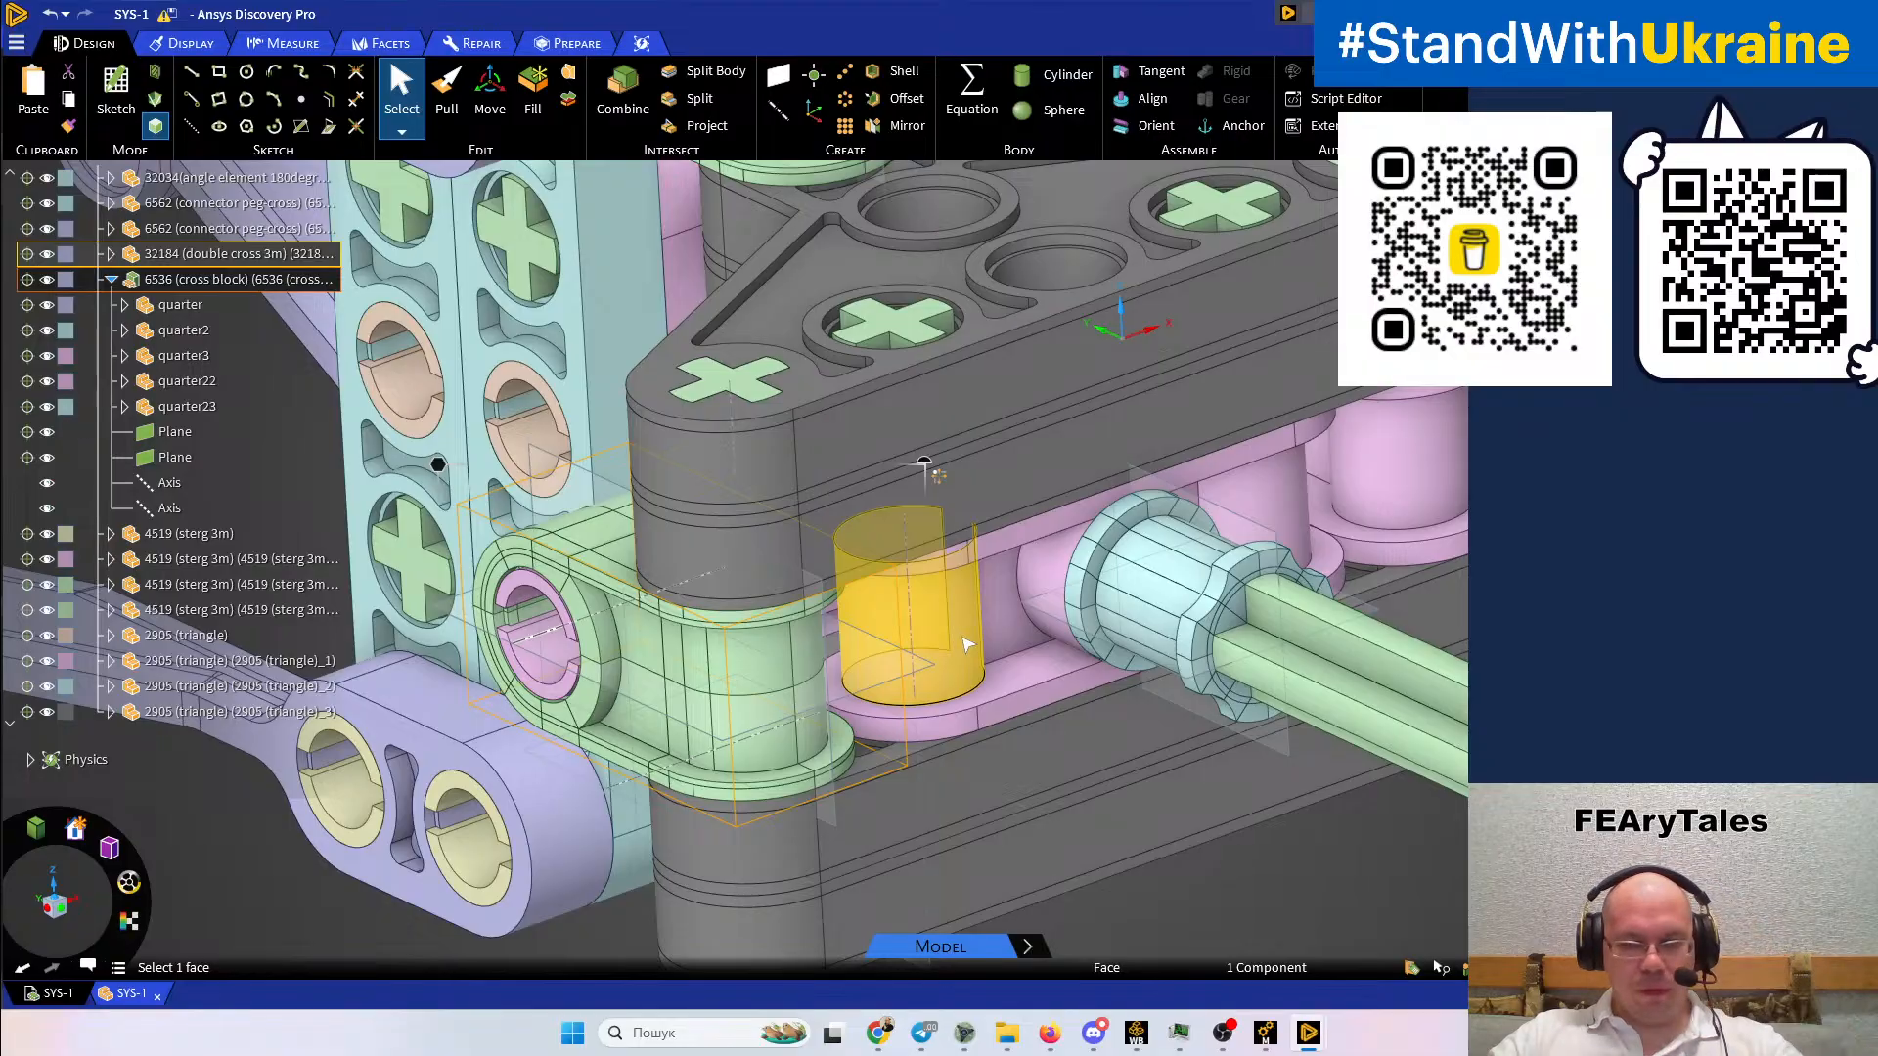
# Open the 32017 (half beam 5m) component on its own and examine its five holes and the bow-tie pockets between them
pyautogui.keyDown('ctrl'); pyautogui.moveTo(428, 690); pyautogui.dragTo(794, 761, button='middle'); pyautogui.keyUp('ctrl')
pyautogui.click(972, 424)
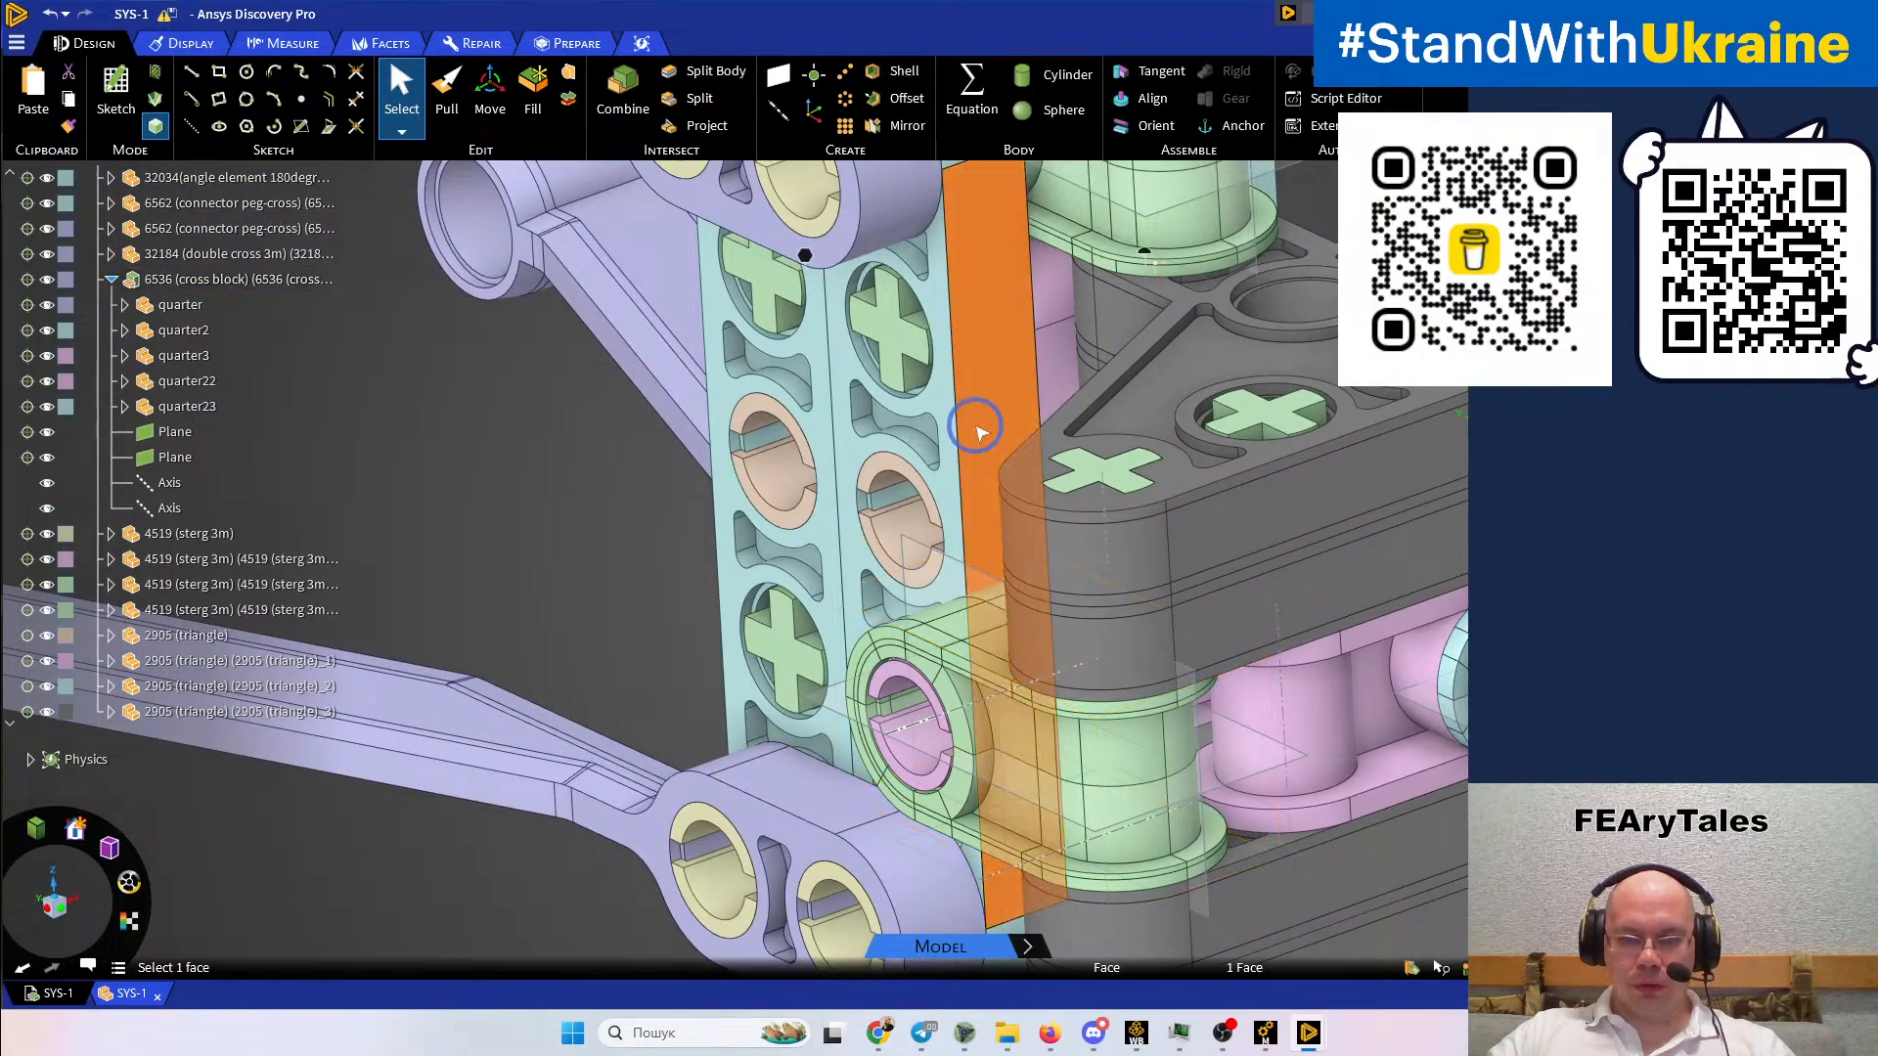
pyautogui.rightClick(976, 427)
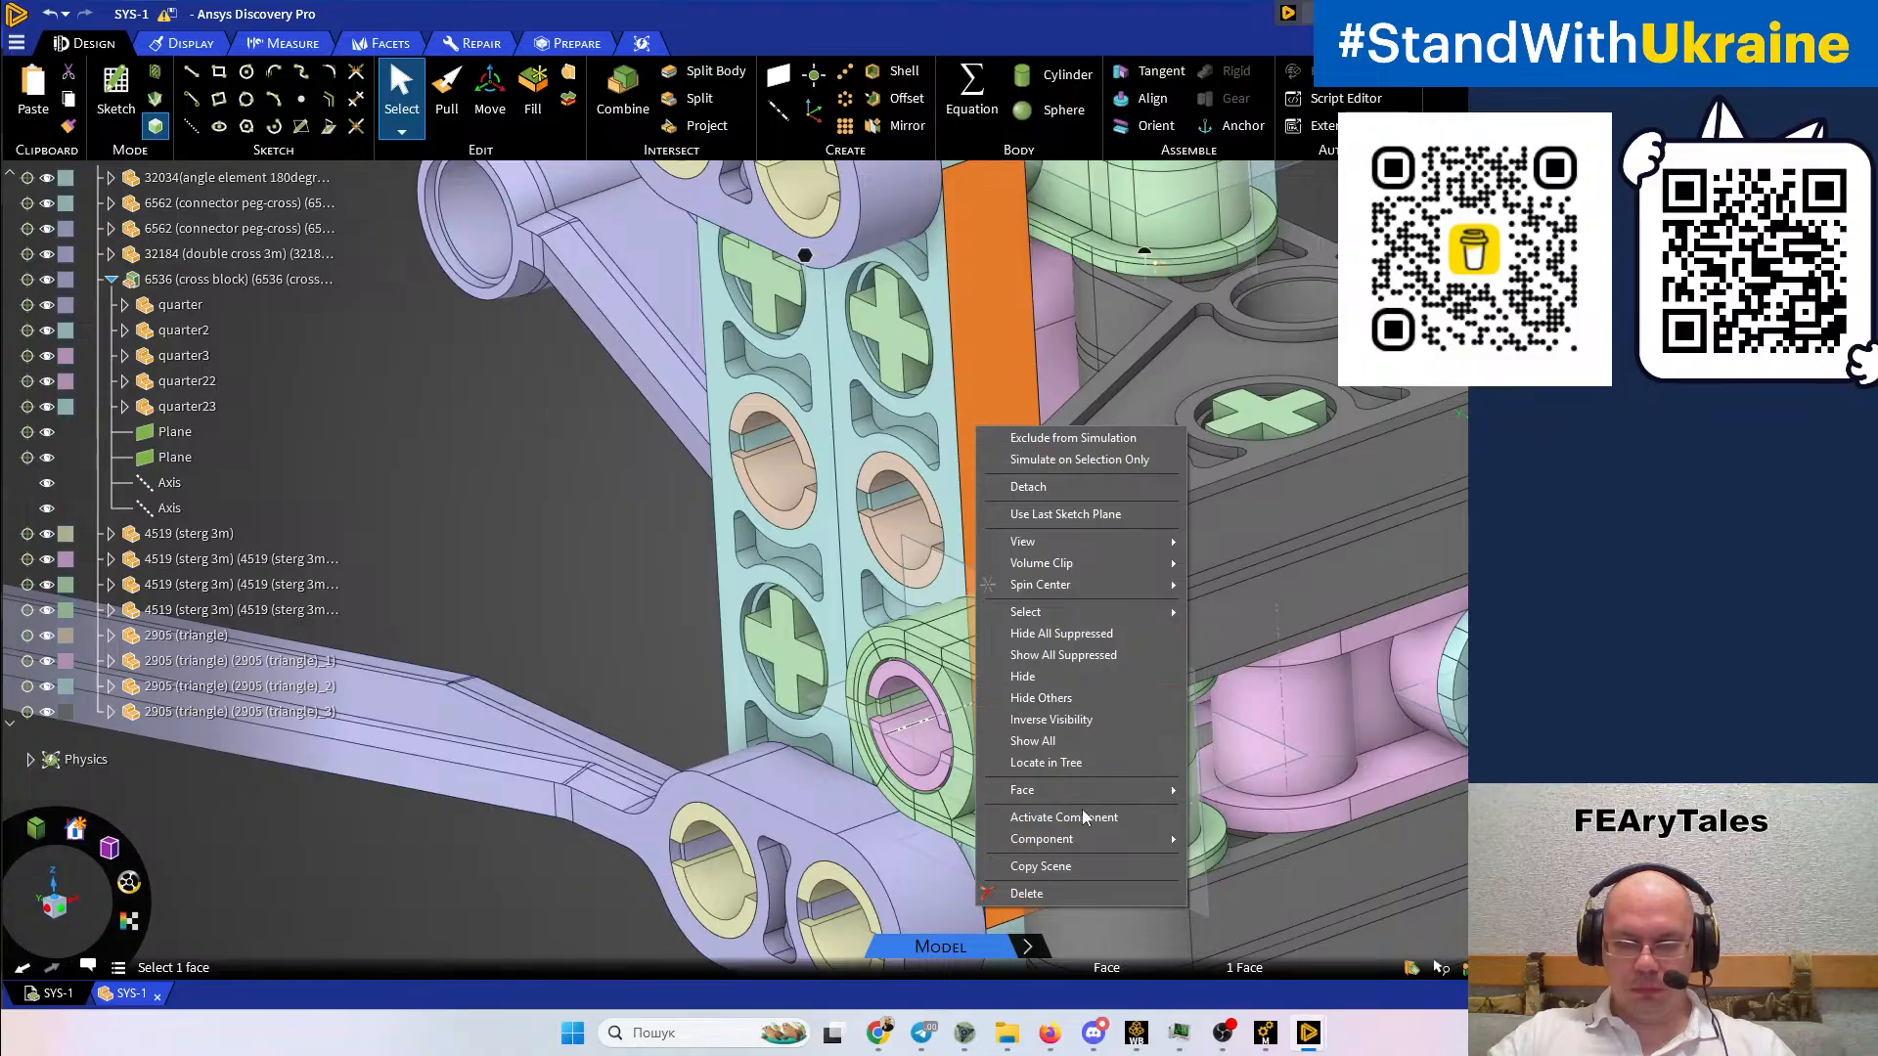
pyautogui.moveTo(1085, 838)
pyautogui.click(1225, 849)
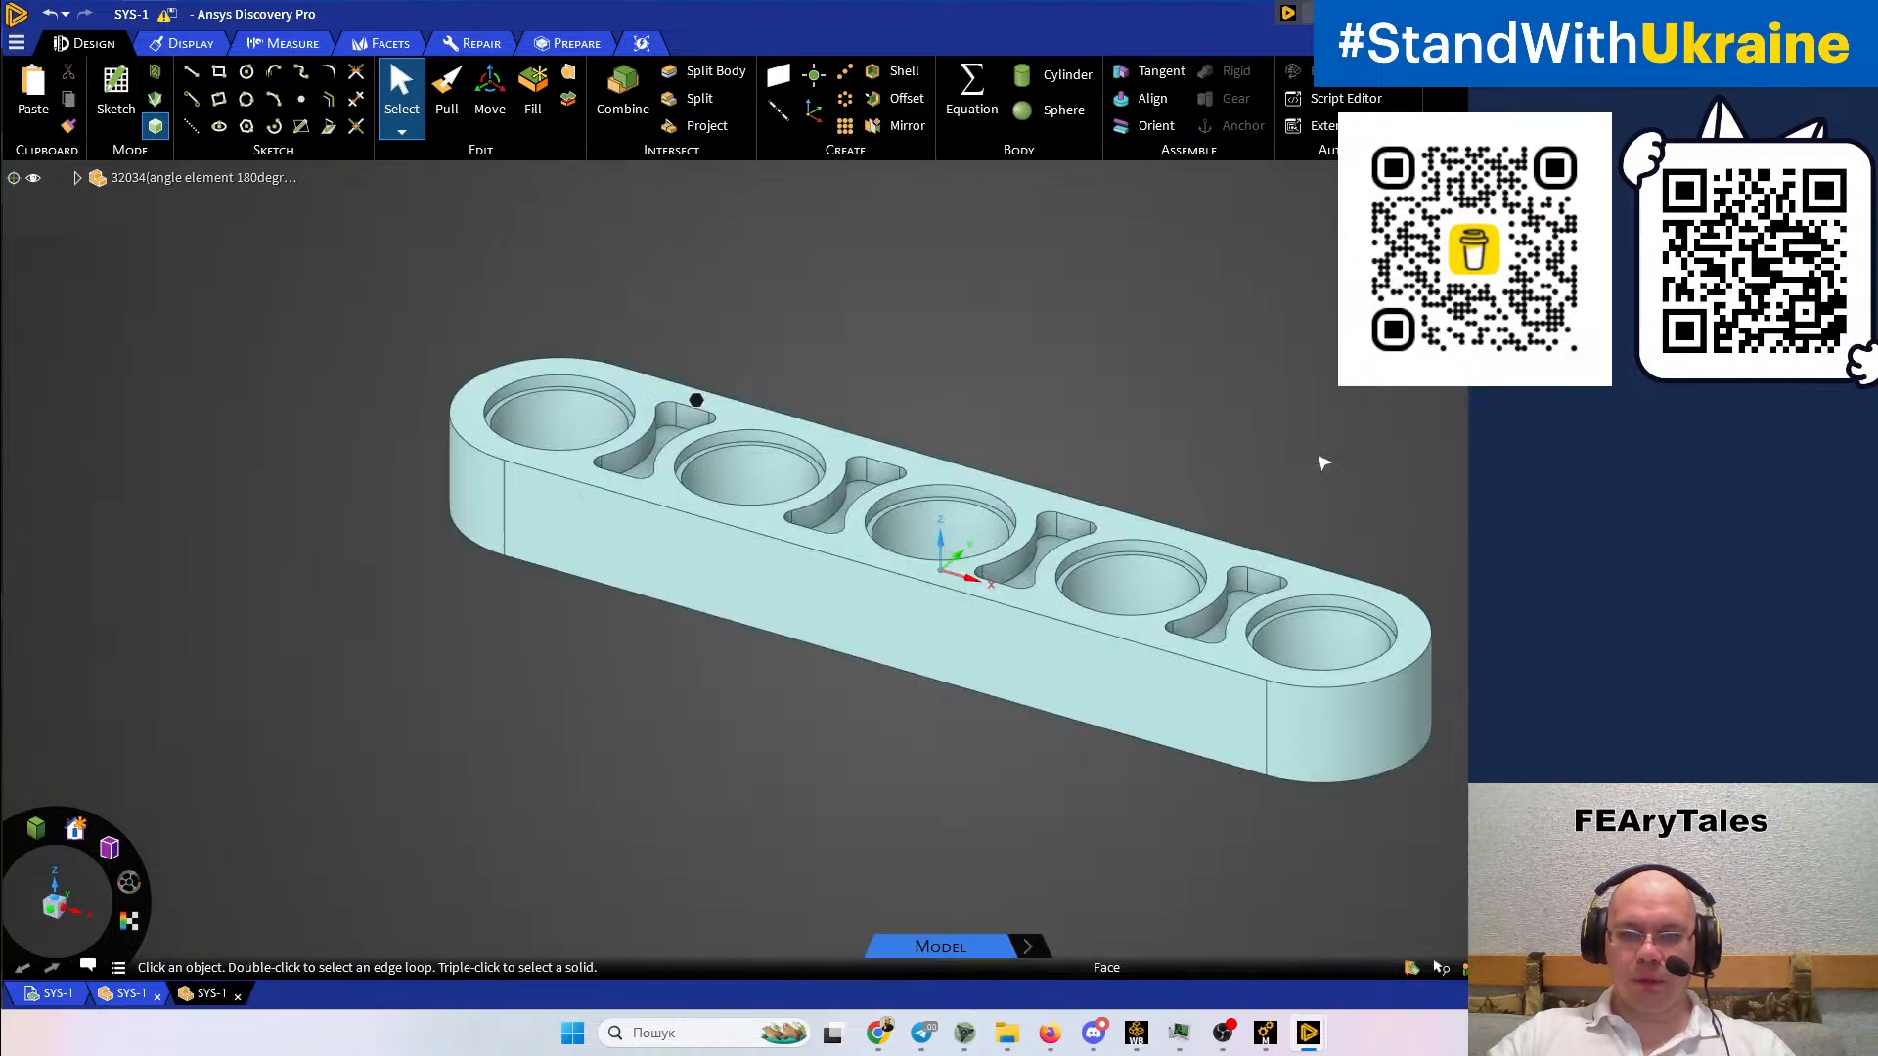
pyautogui.moveTo(1250, 511)
pyautogui.mouseDown(button='middle')
pyautogui.moveTo(1200, 607)
pyautogui.moveTo(1190, 692)
pyautogui.moveTo(1367, 637)
pyautogui.moveTo(1338, 681)
pyautogui.mouseUp(button='middle')
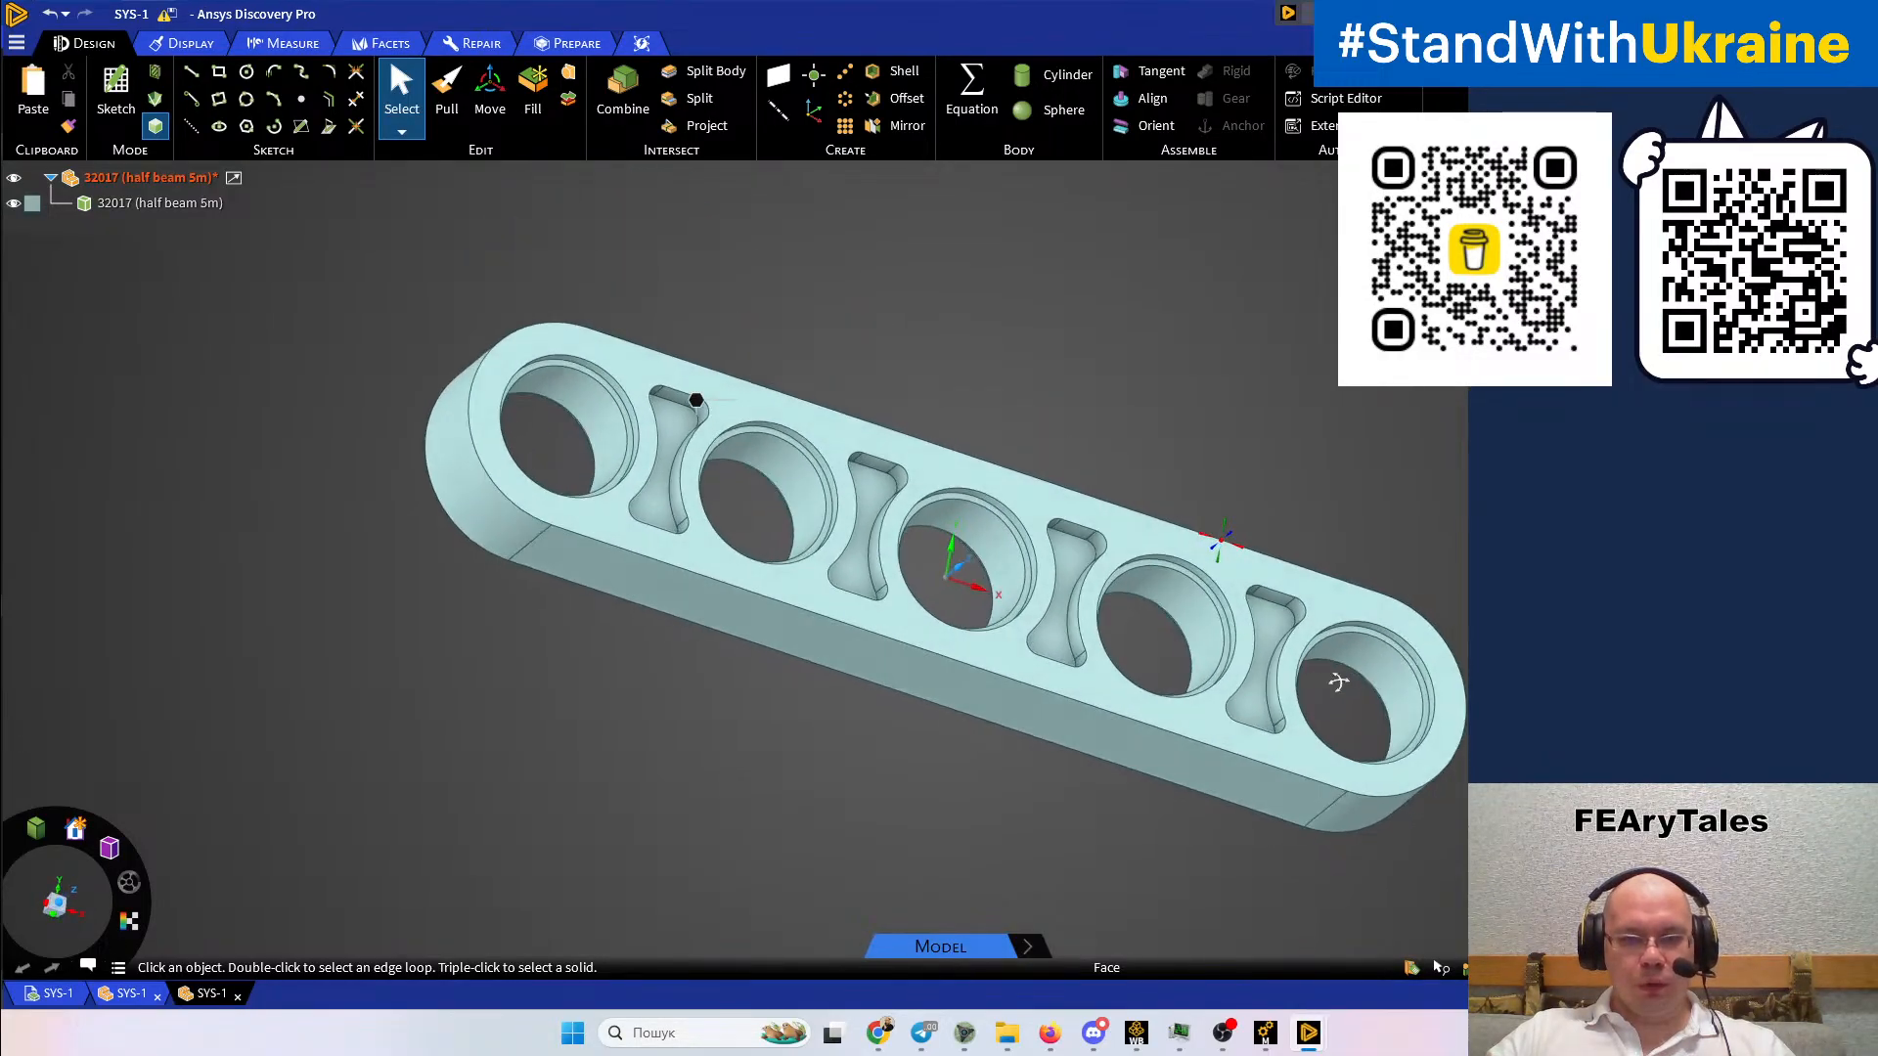
pyautogui.scroll(5, 763, 512)
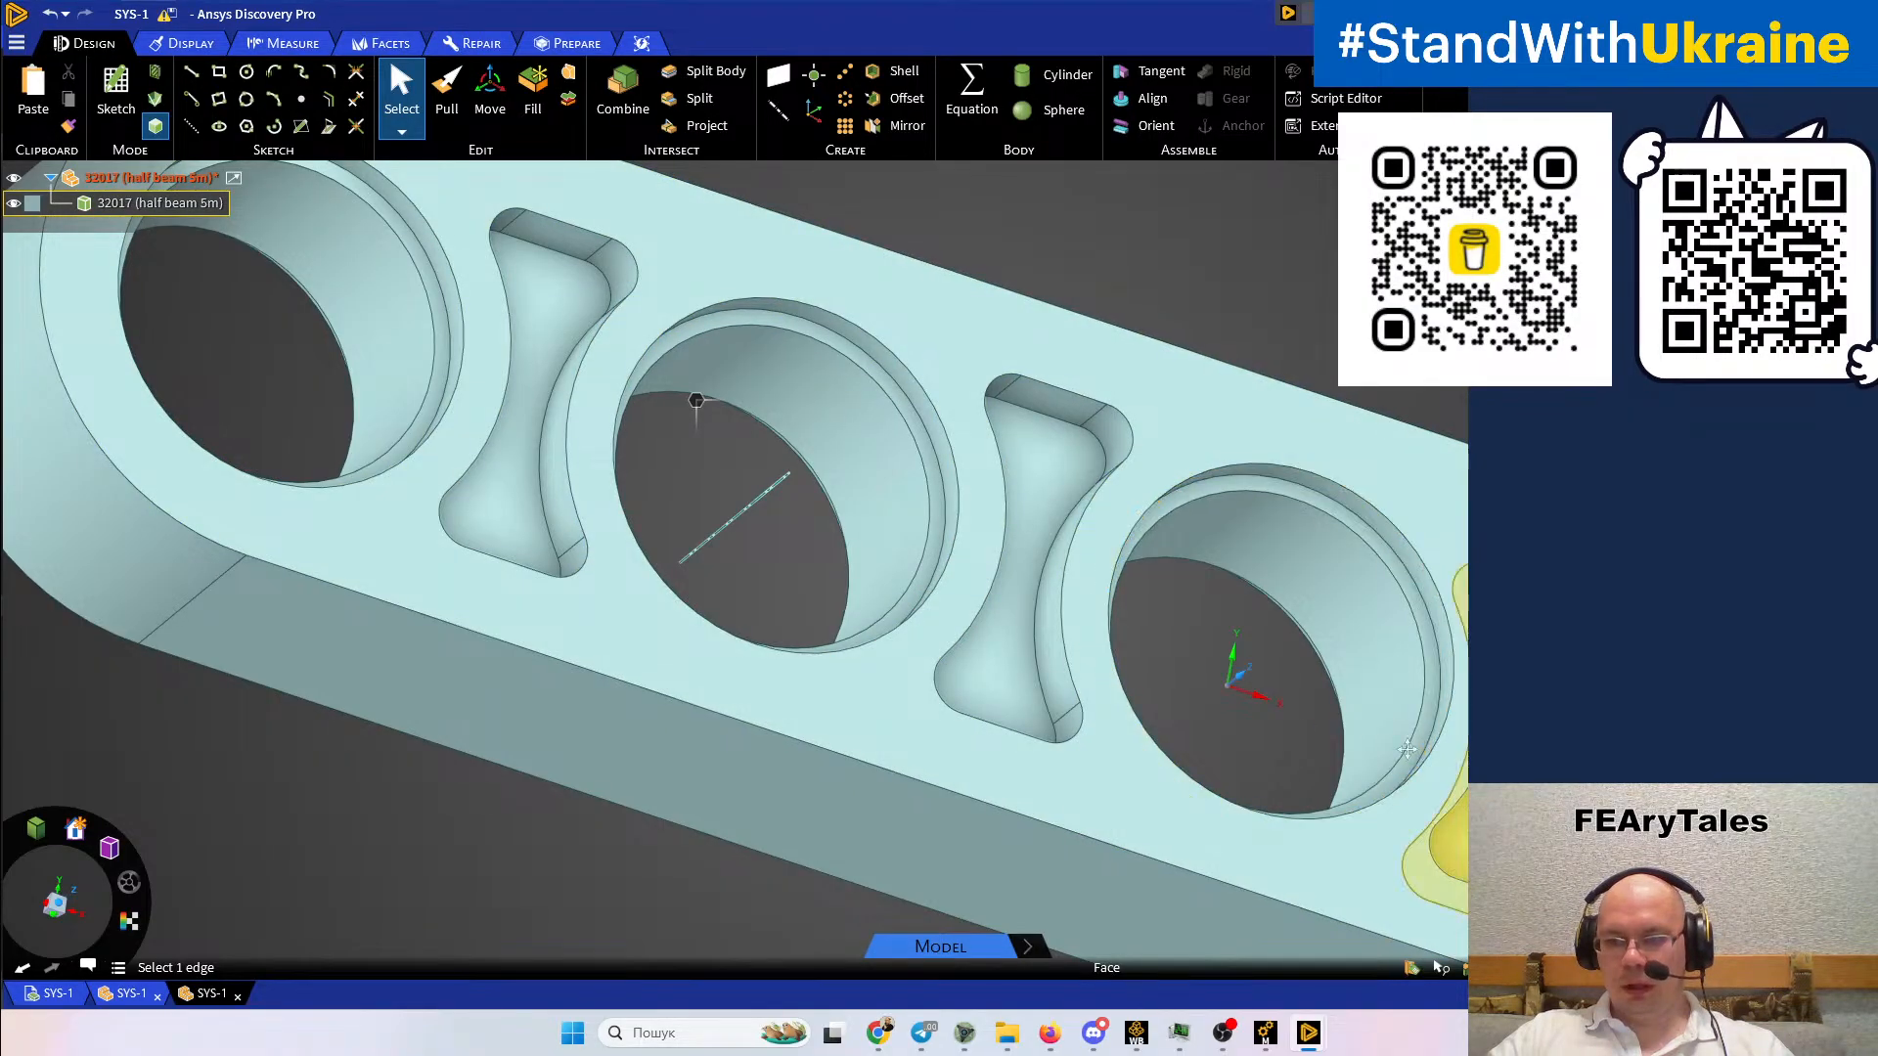
# Examine the half beam's holes and bow-tie pockets from several angles and select the narrow ring face inside the end hole
pyautogui.keyDown('ctrl'); pyautogui.moveTo(1413, 782); pyautogui.dragTo(1086, 628, button='middle'); pyautogui.keyUp('ctrl')
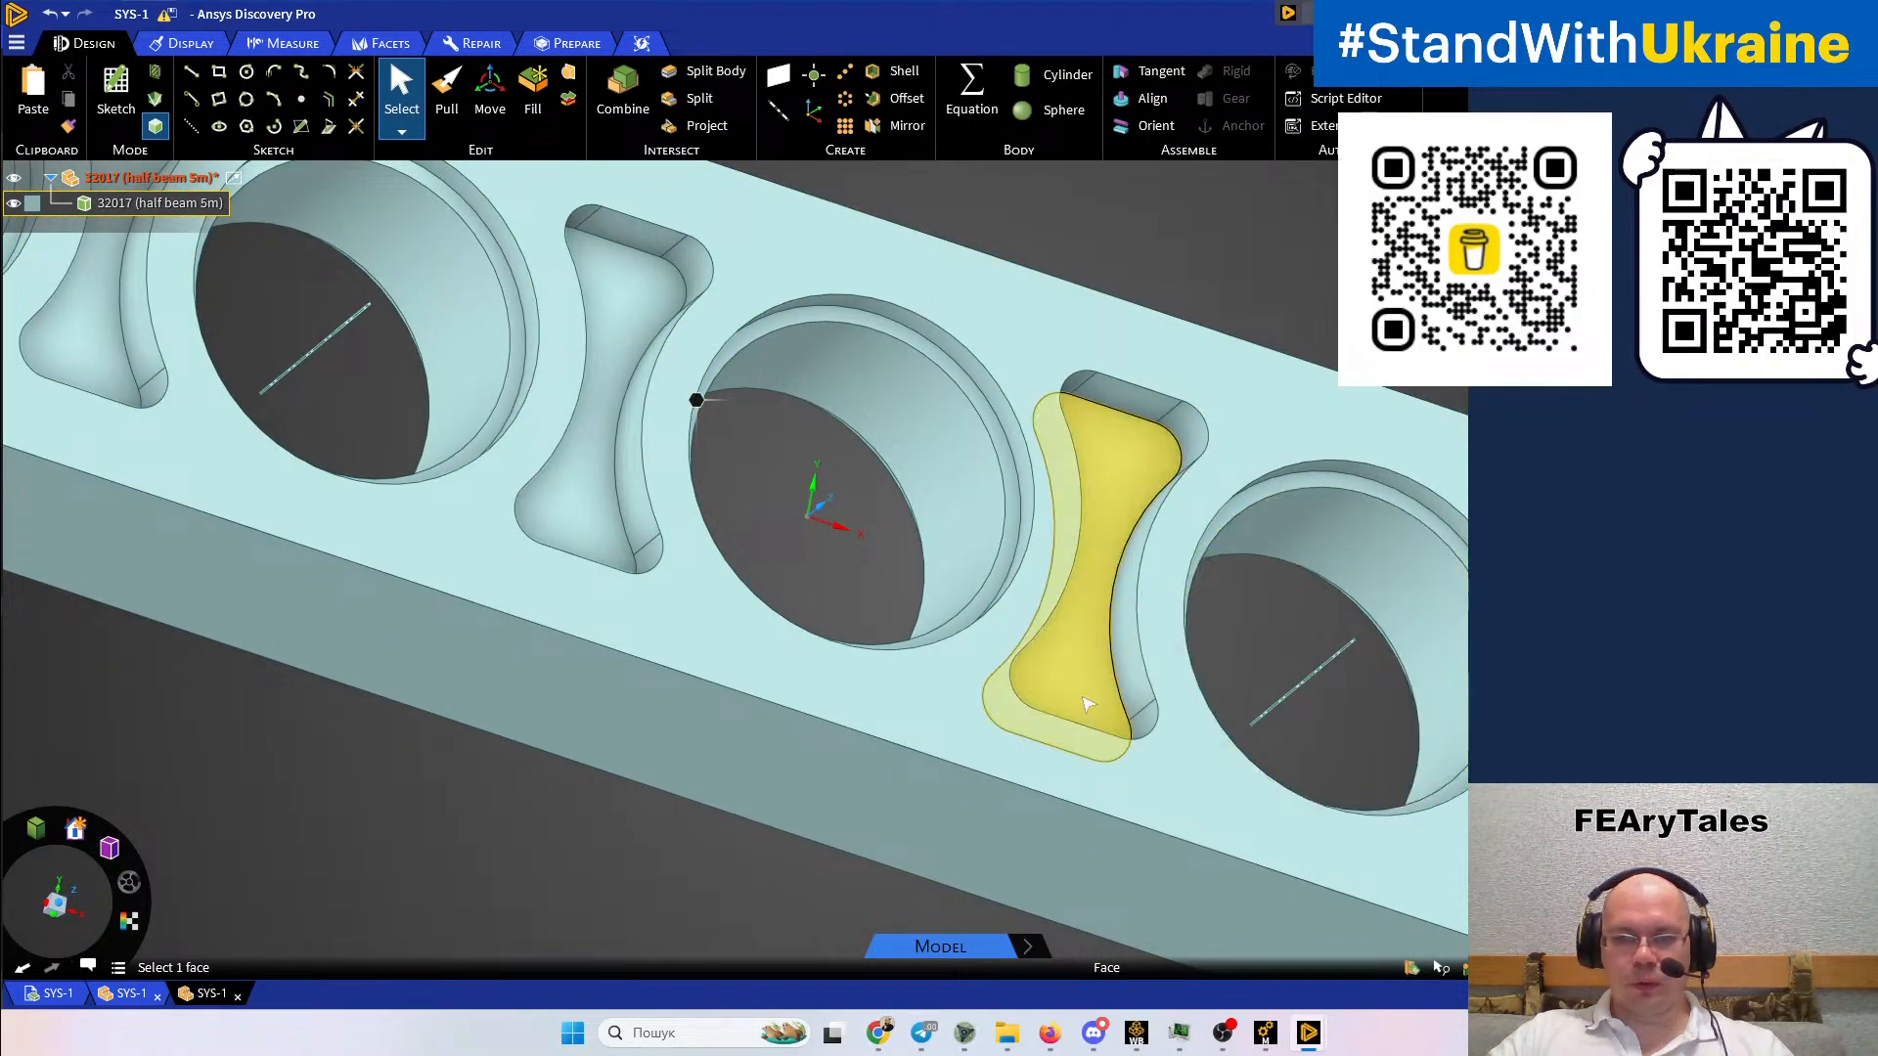
pyautogui.keyDown('shift'); pyautogui.moveTo(607, 568); pyautogui.dragTo(939, 750, button='middle'); pyautogui.keyUp('shift')
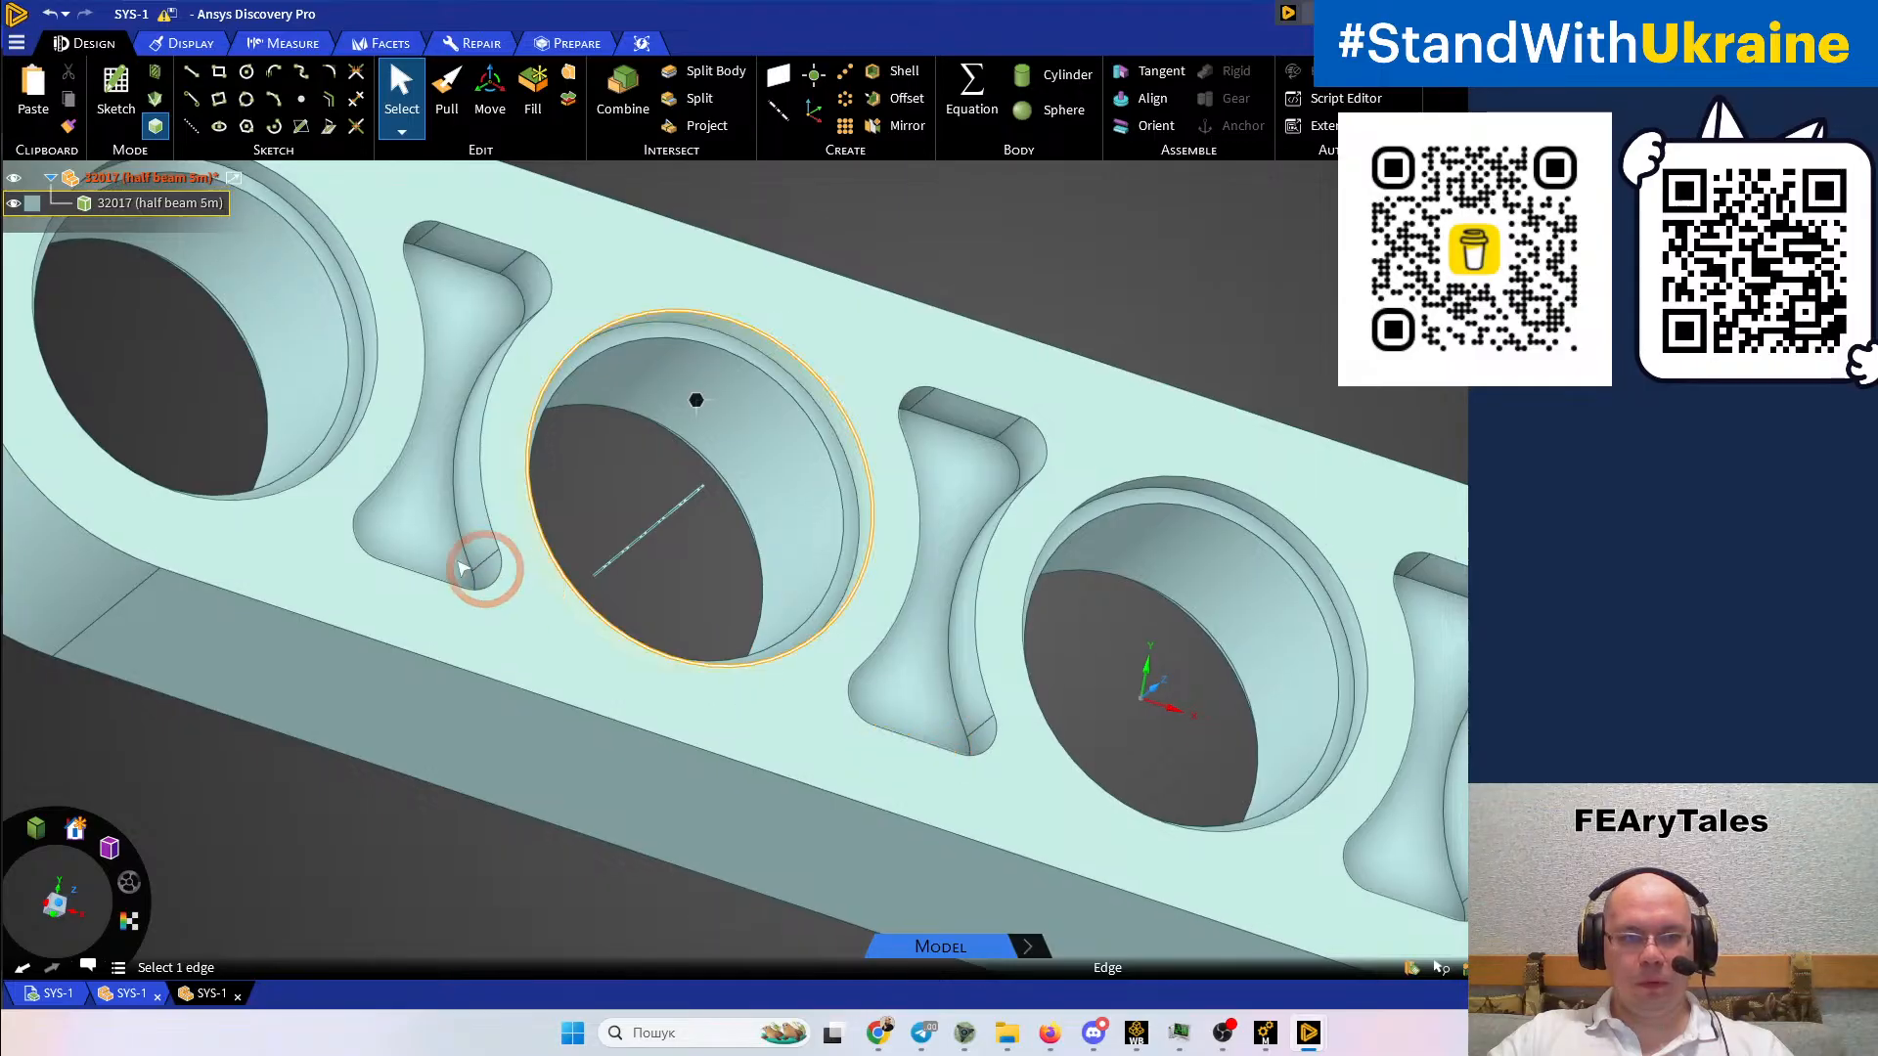
pyautogui.scroll(-6, 467, 562)
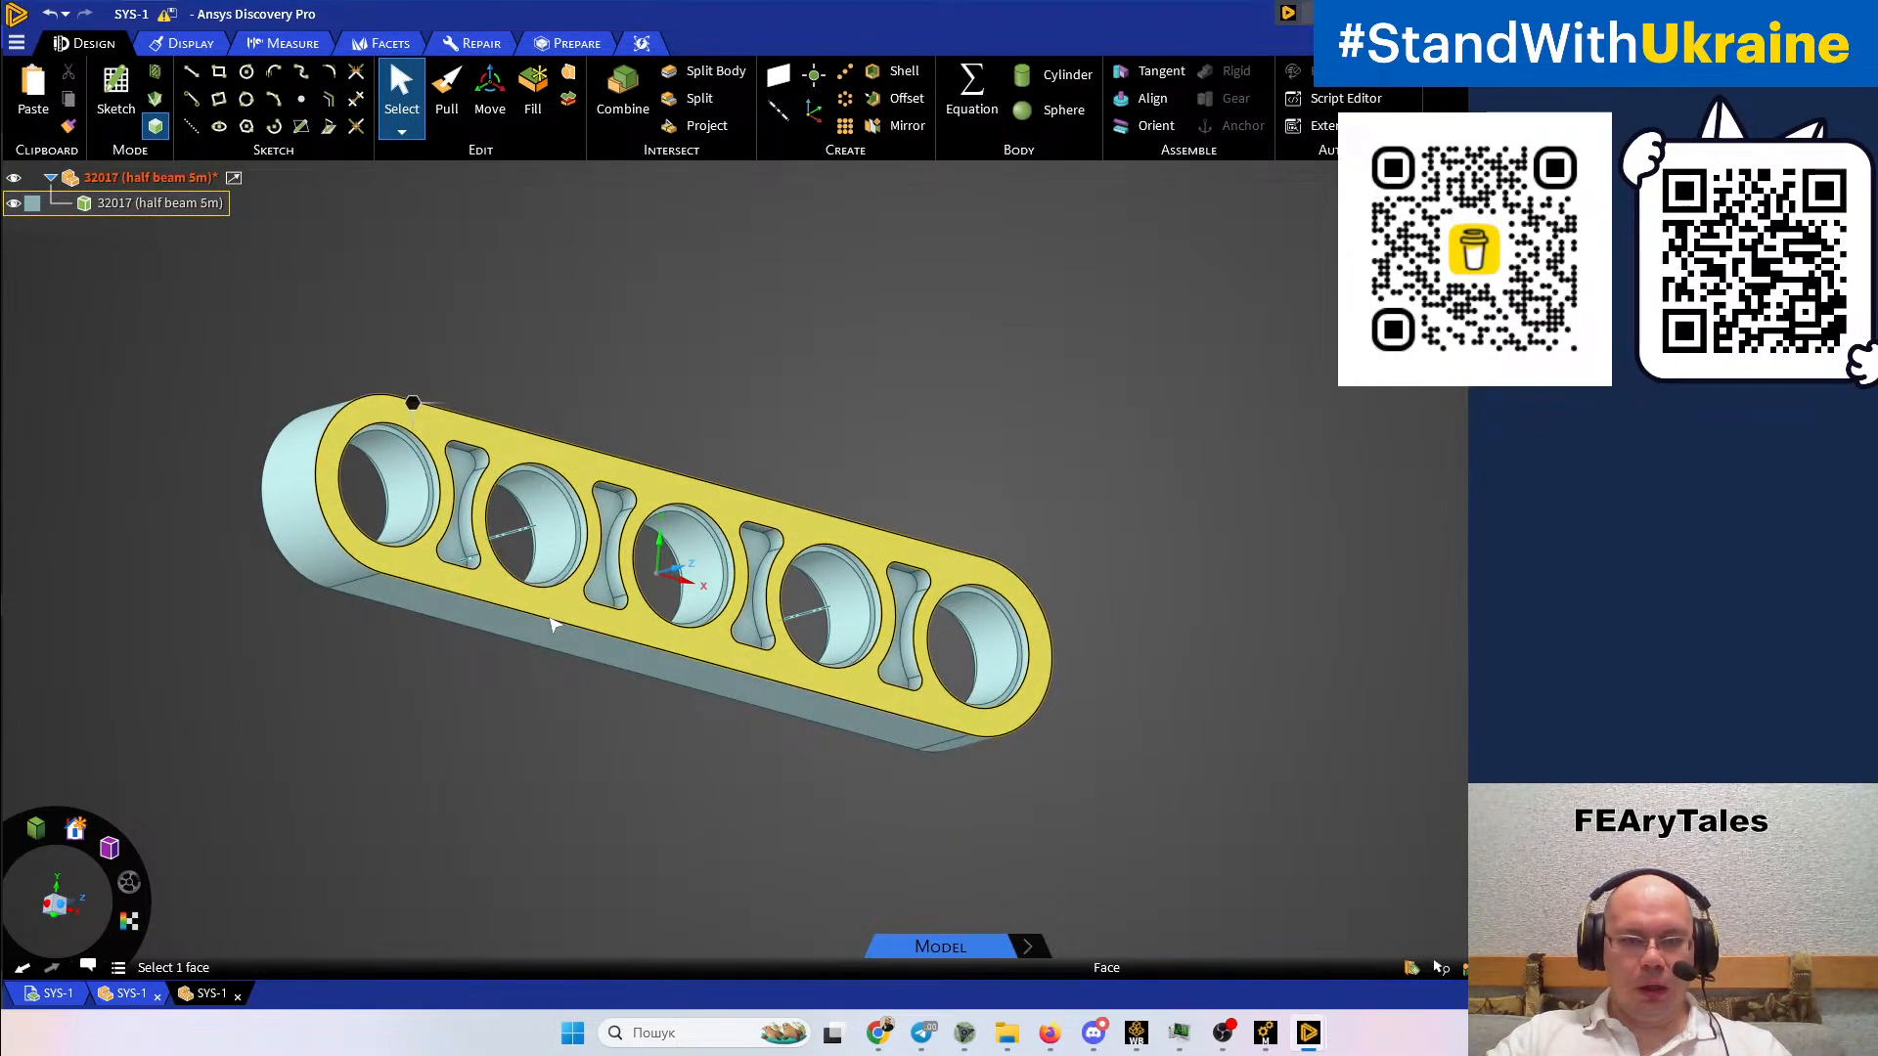
pyautogui.scroll(5, 442, 545)
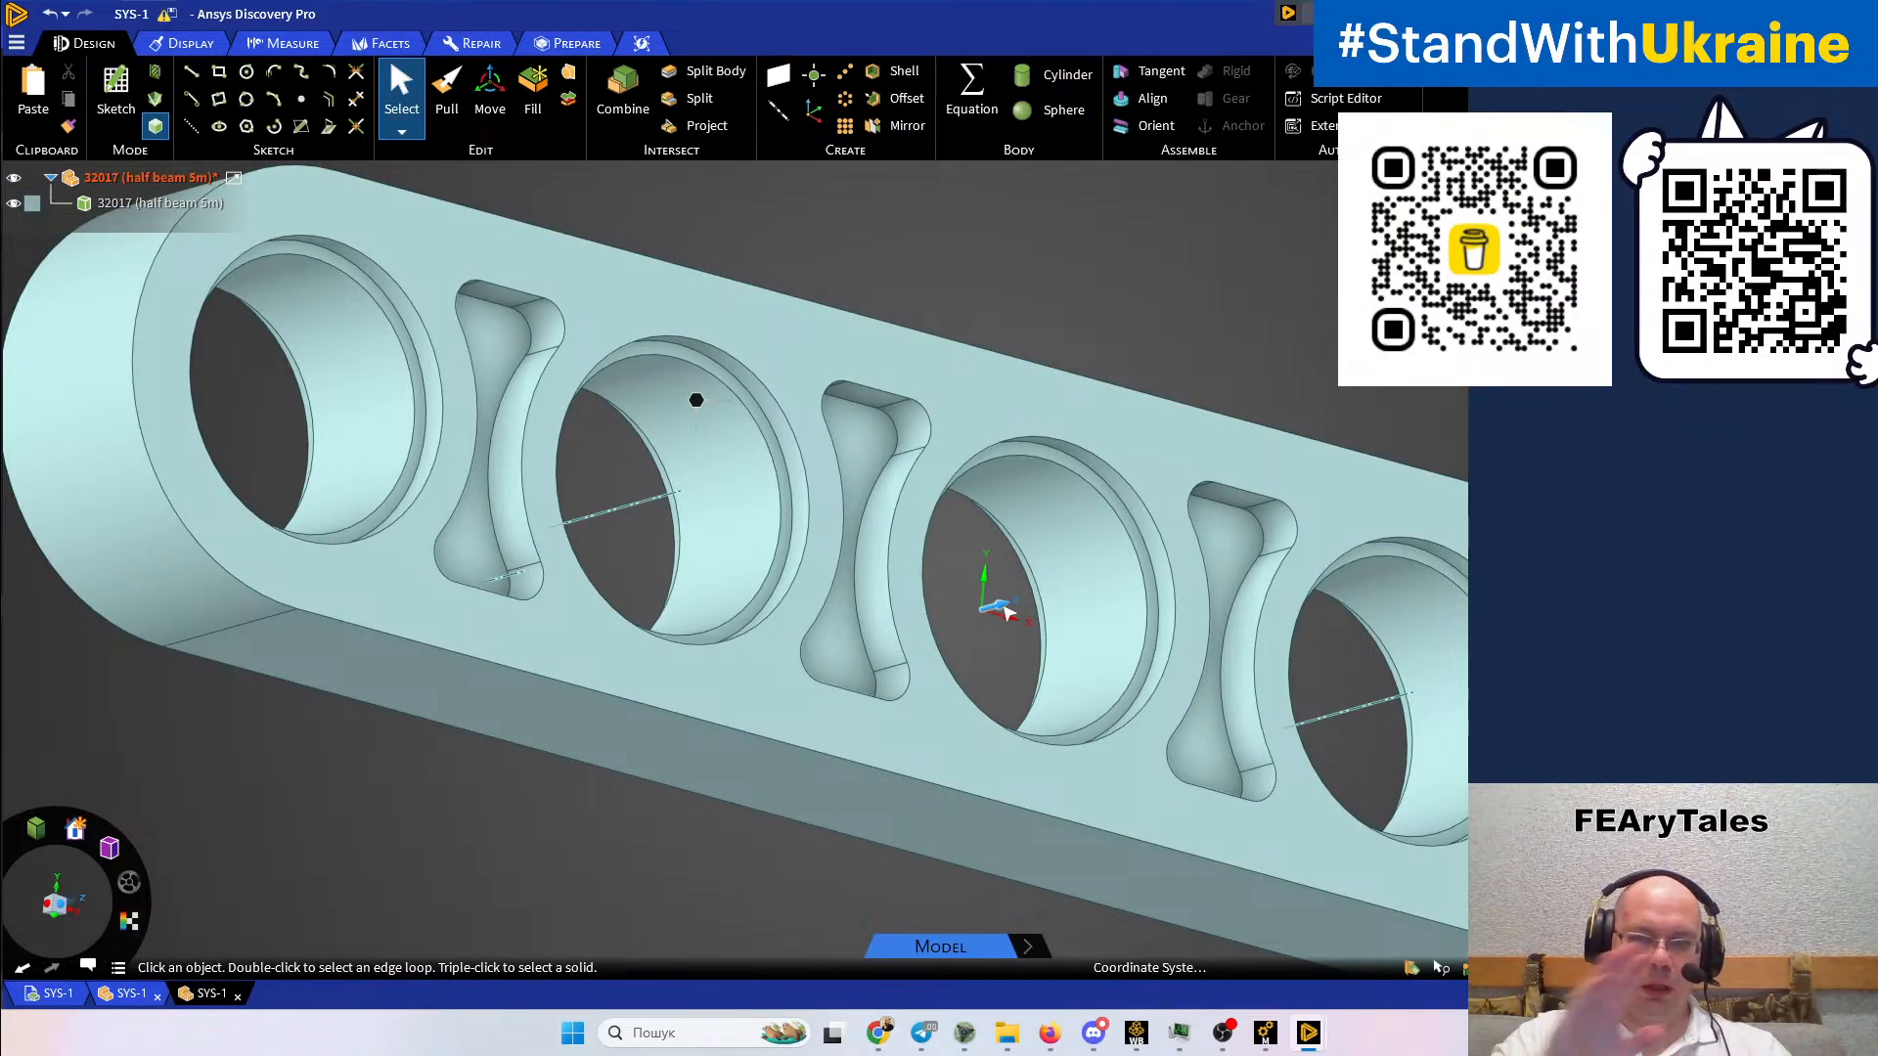
pyautogui.scroll(5, 416, 548)
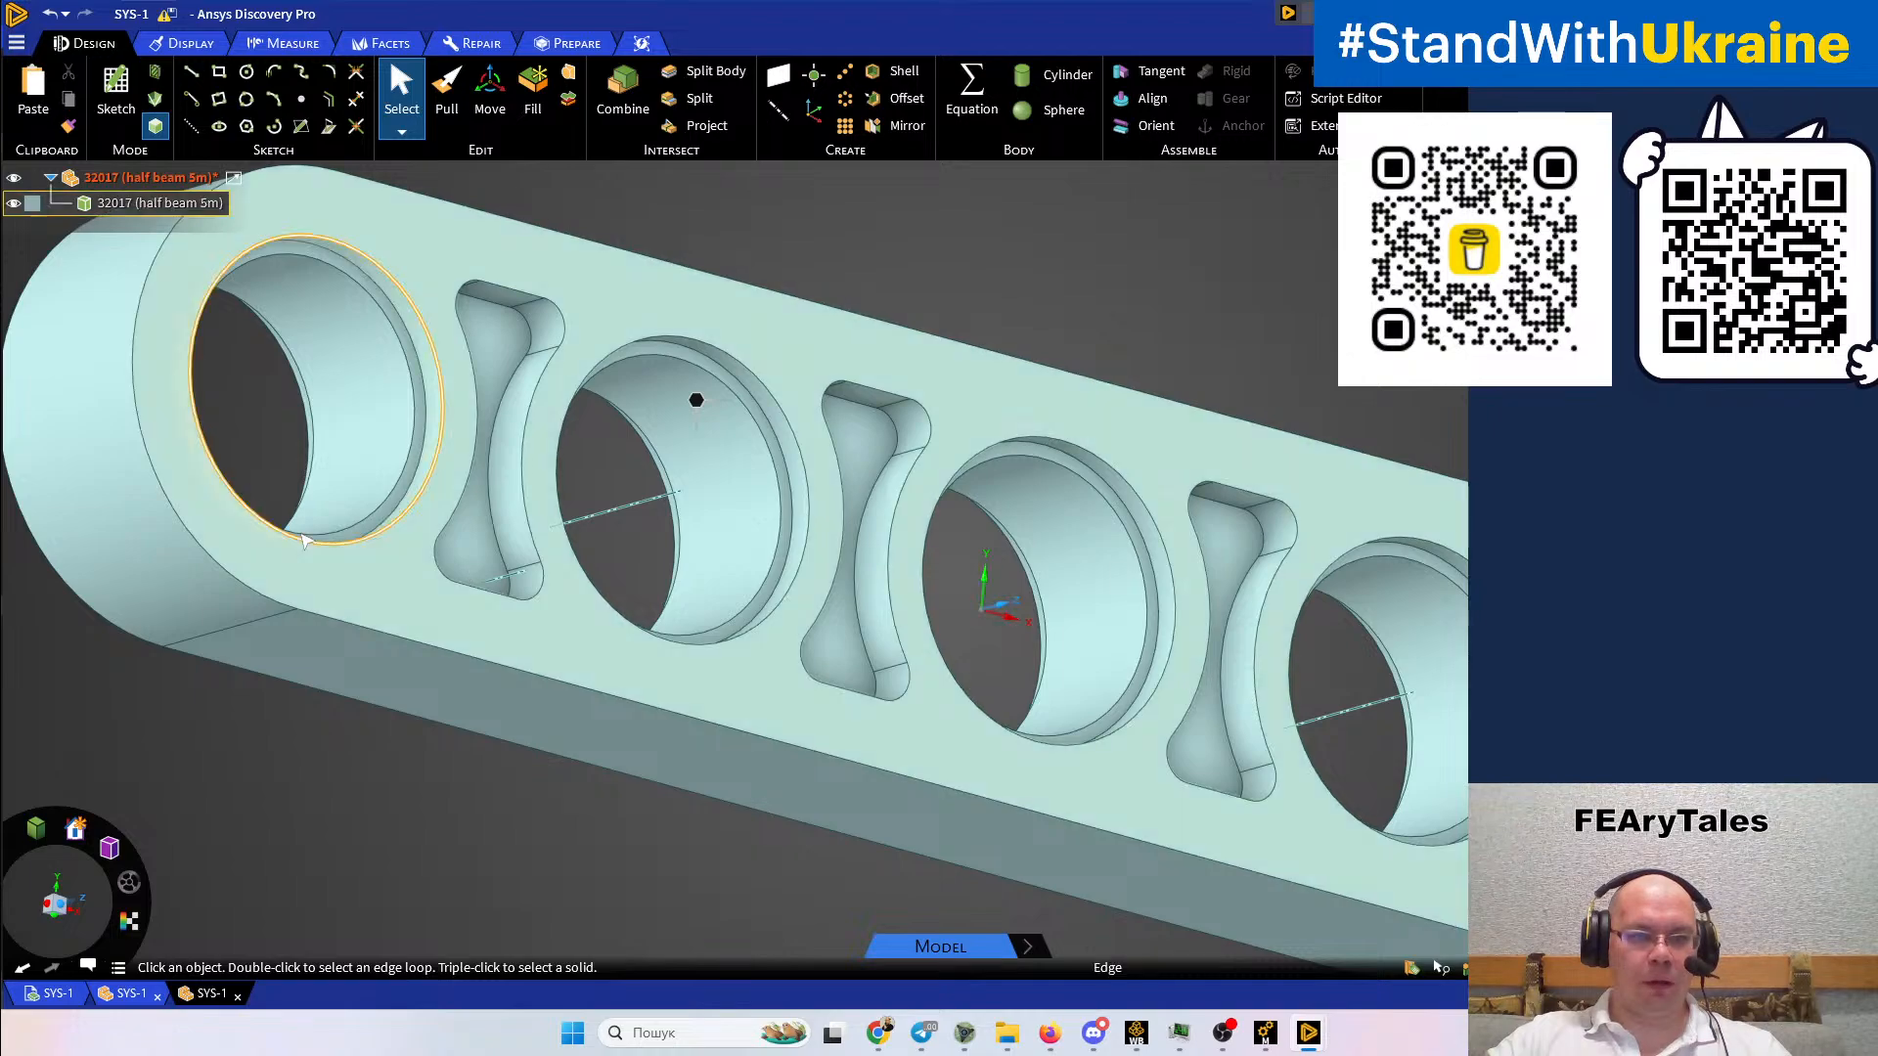
pyautogui.click(409, 540)
pyautogui.scroll(-8, 409, 545)
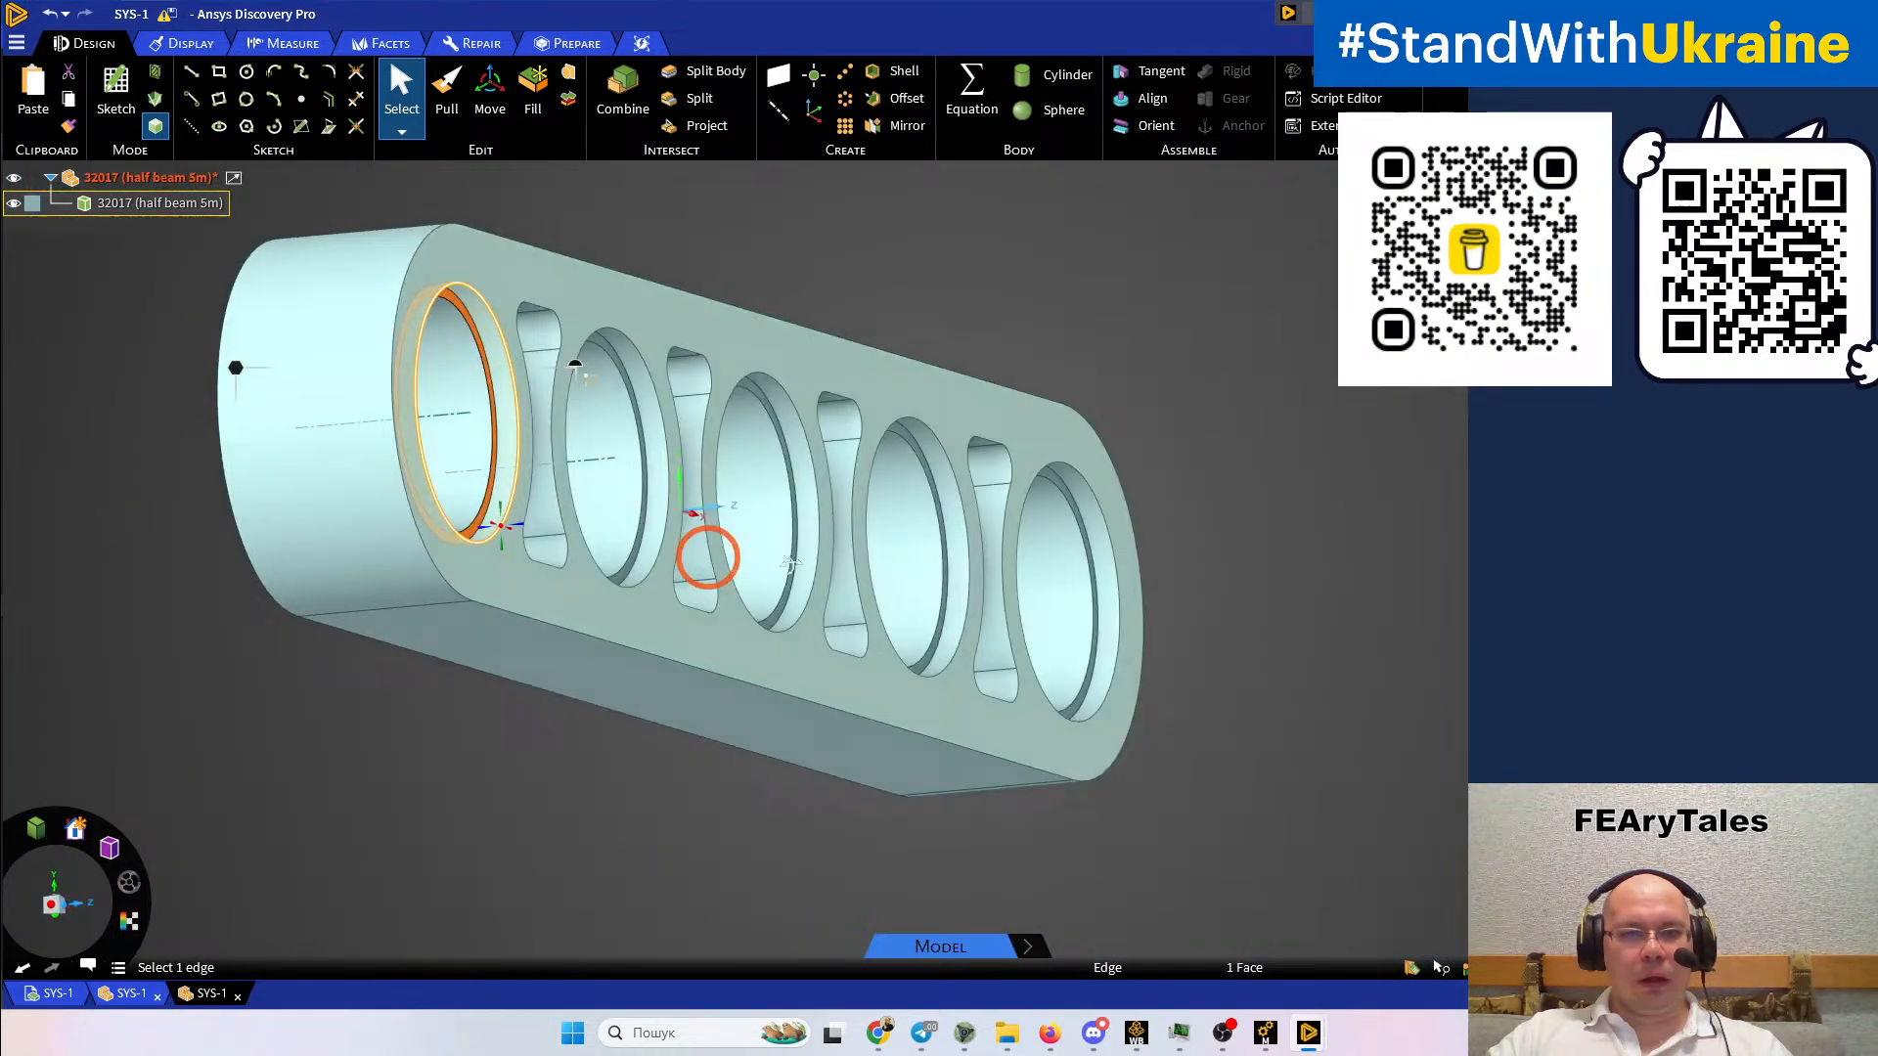
pyautogui.moveTo(791, 563); pyautogui.dragTo(381, 632, button='middle')
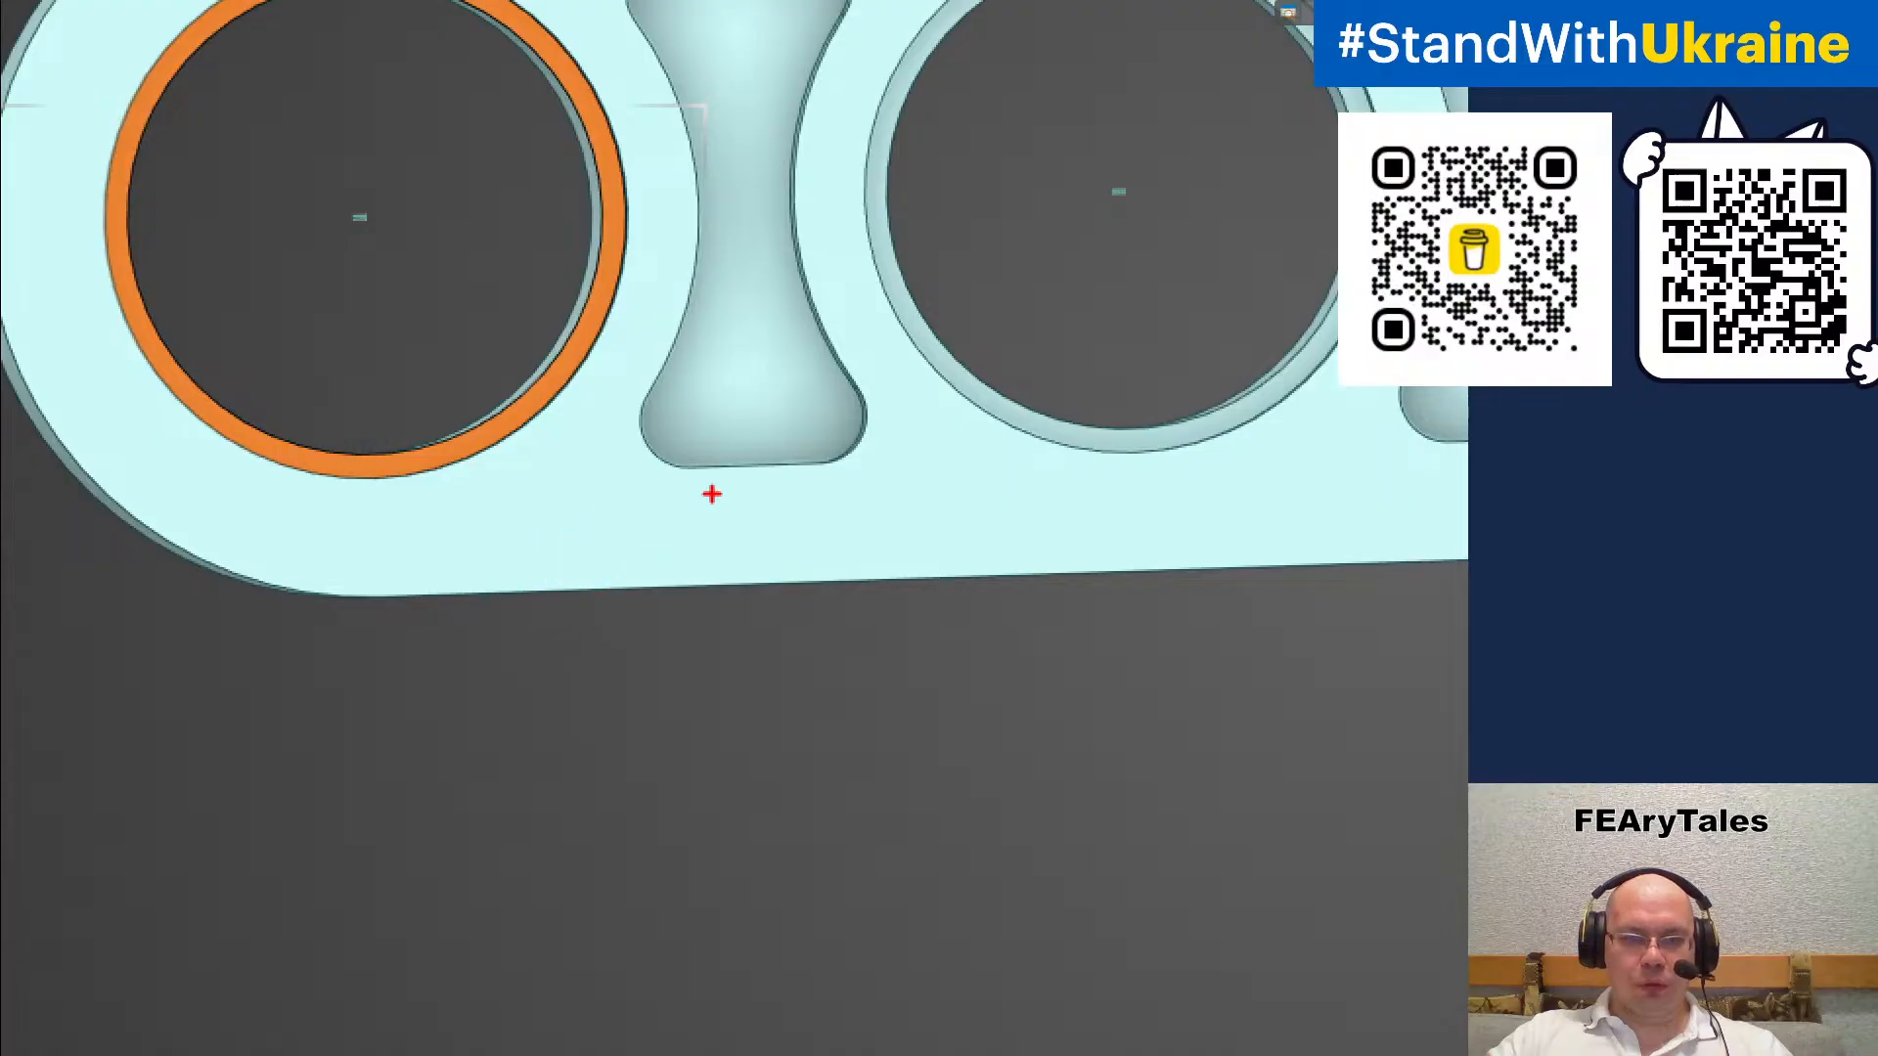
# Mark the walls from the first bow-tie pocket to the beam's long edge and to the end hole with temporary freehand lines
pyautogui.moveTo(705, 470); pyautogui.dragTo(717, 577)
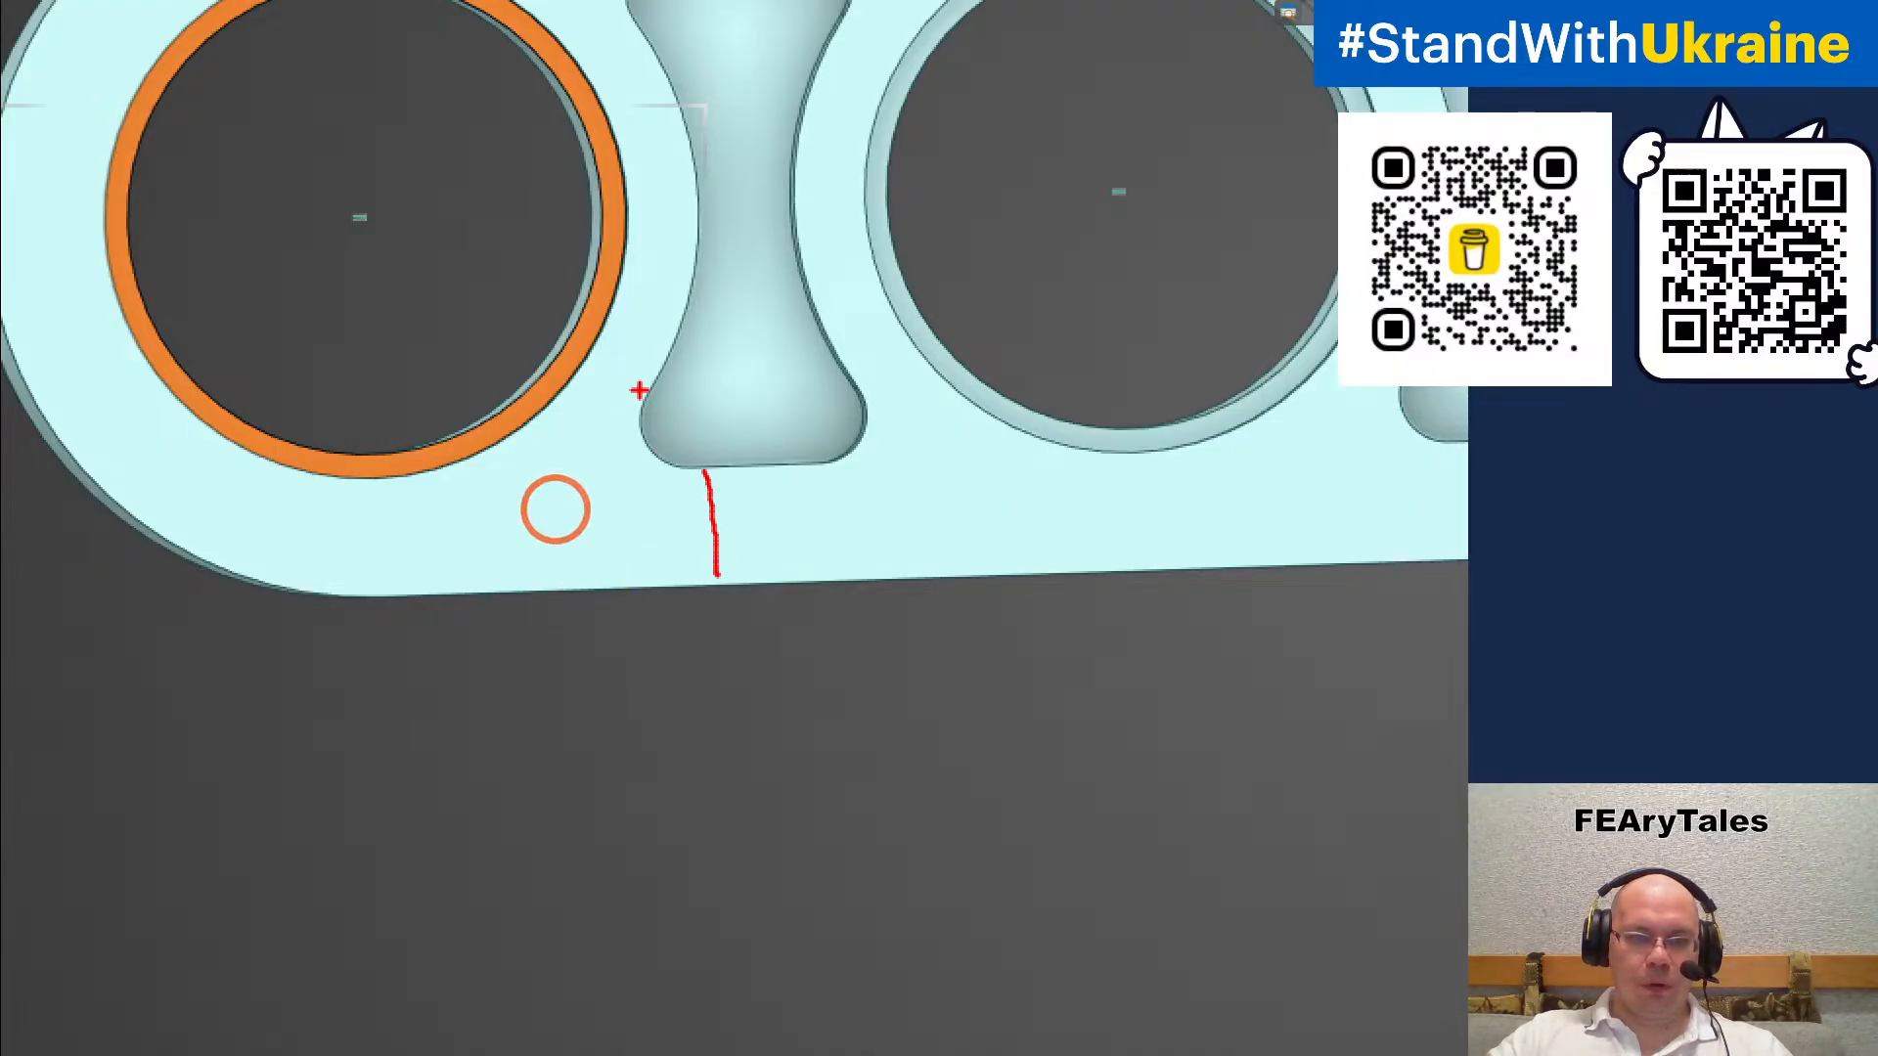
pyautogui.moveTo(652, 392); pyautogui.dragTo(584, 329)
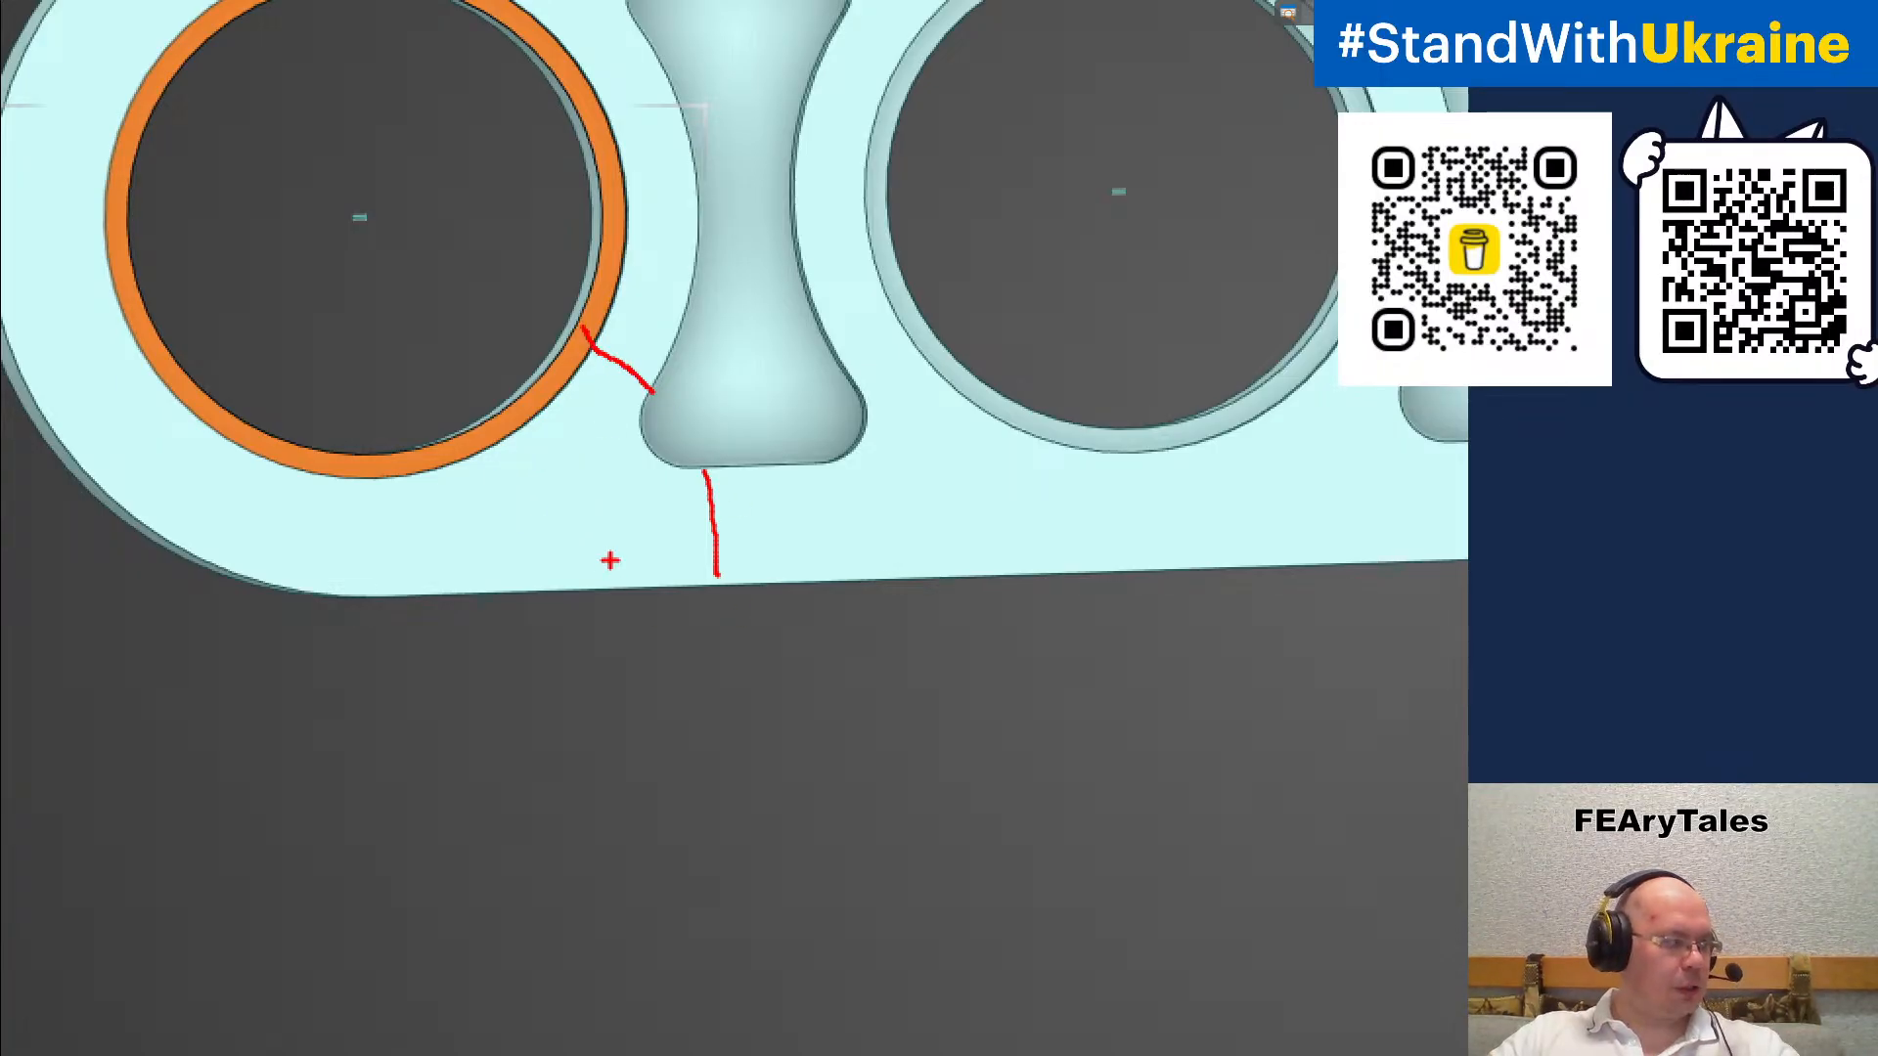
pyautogui.press('Escape')
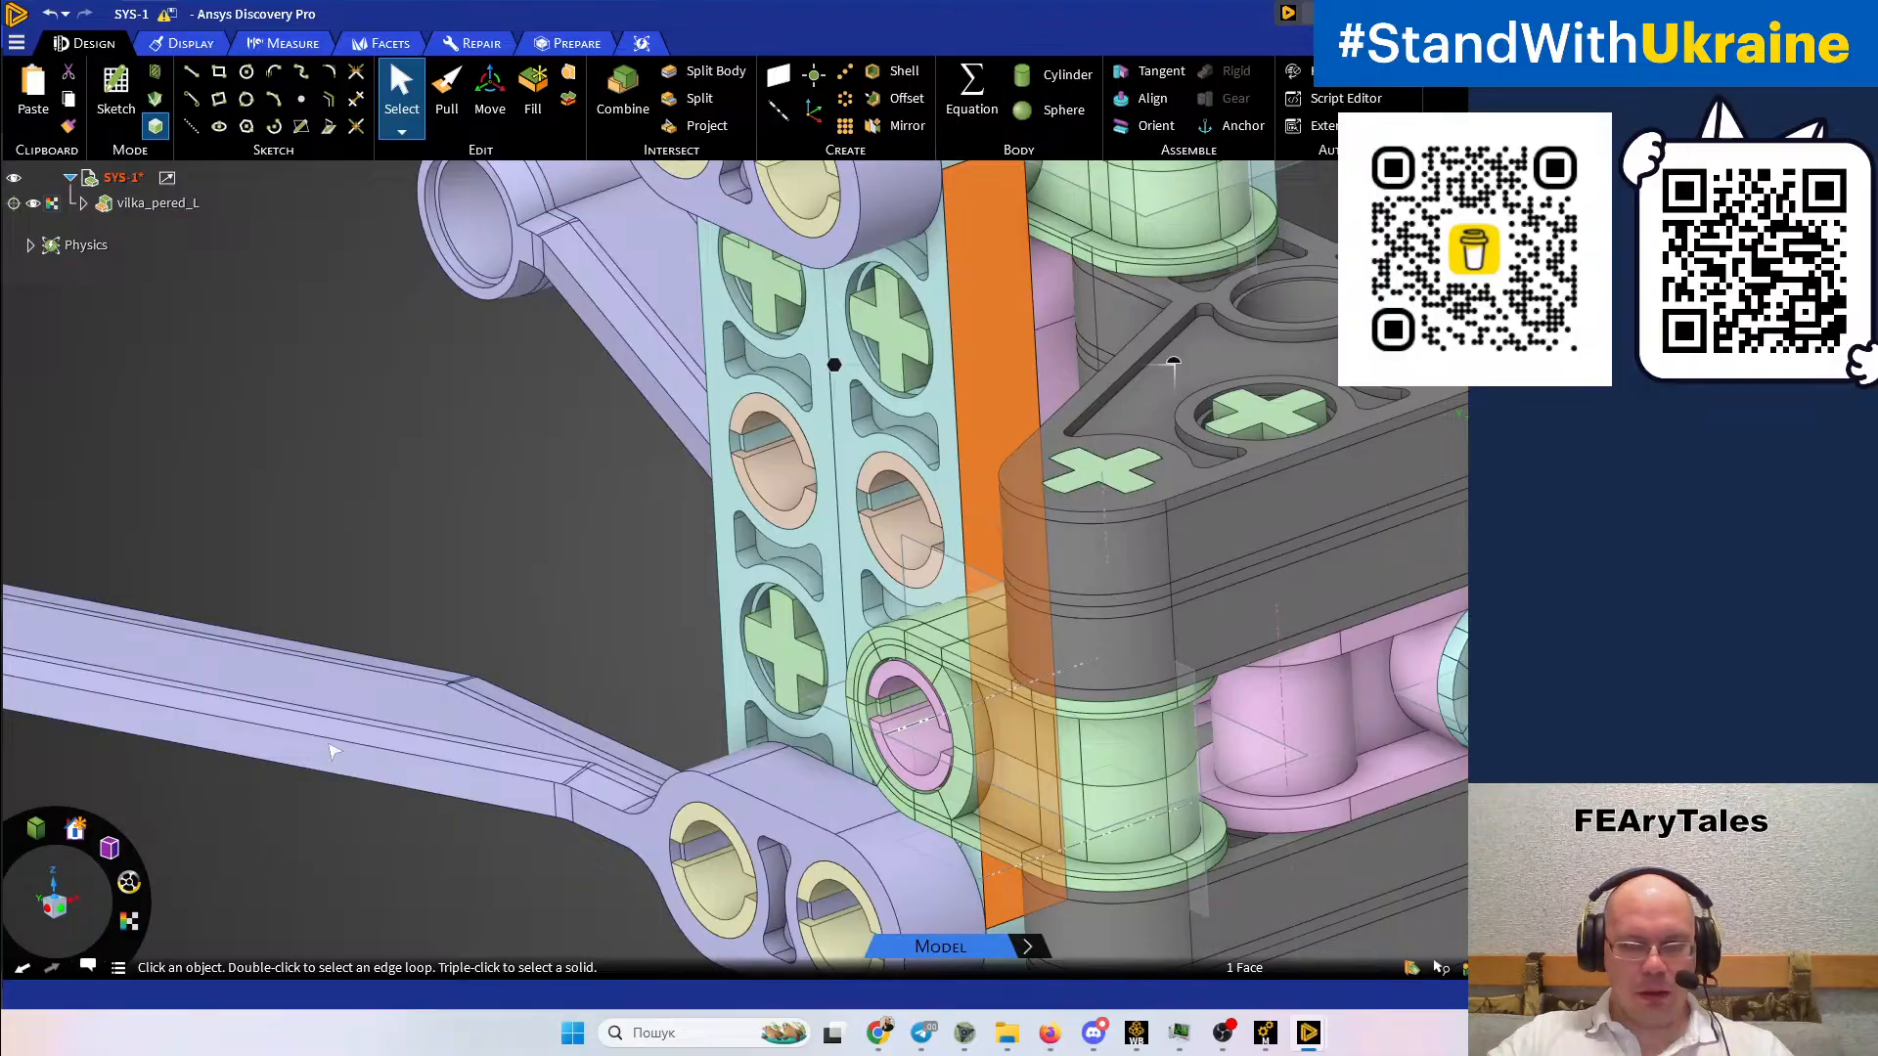
# Examine the suspension arms, the slotted pin and their joints in the vilka_pered_L assembly, selecting one arm's long face
pyautogui.scroll(-5, 483, 617)
pyautogui.moveTo(482, 616); pyautogui.dragTo(717, 704, button='middle')
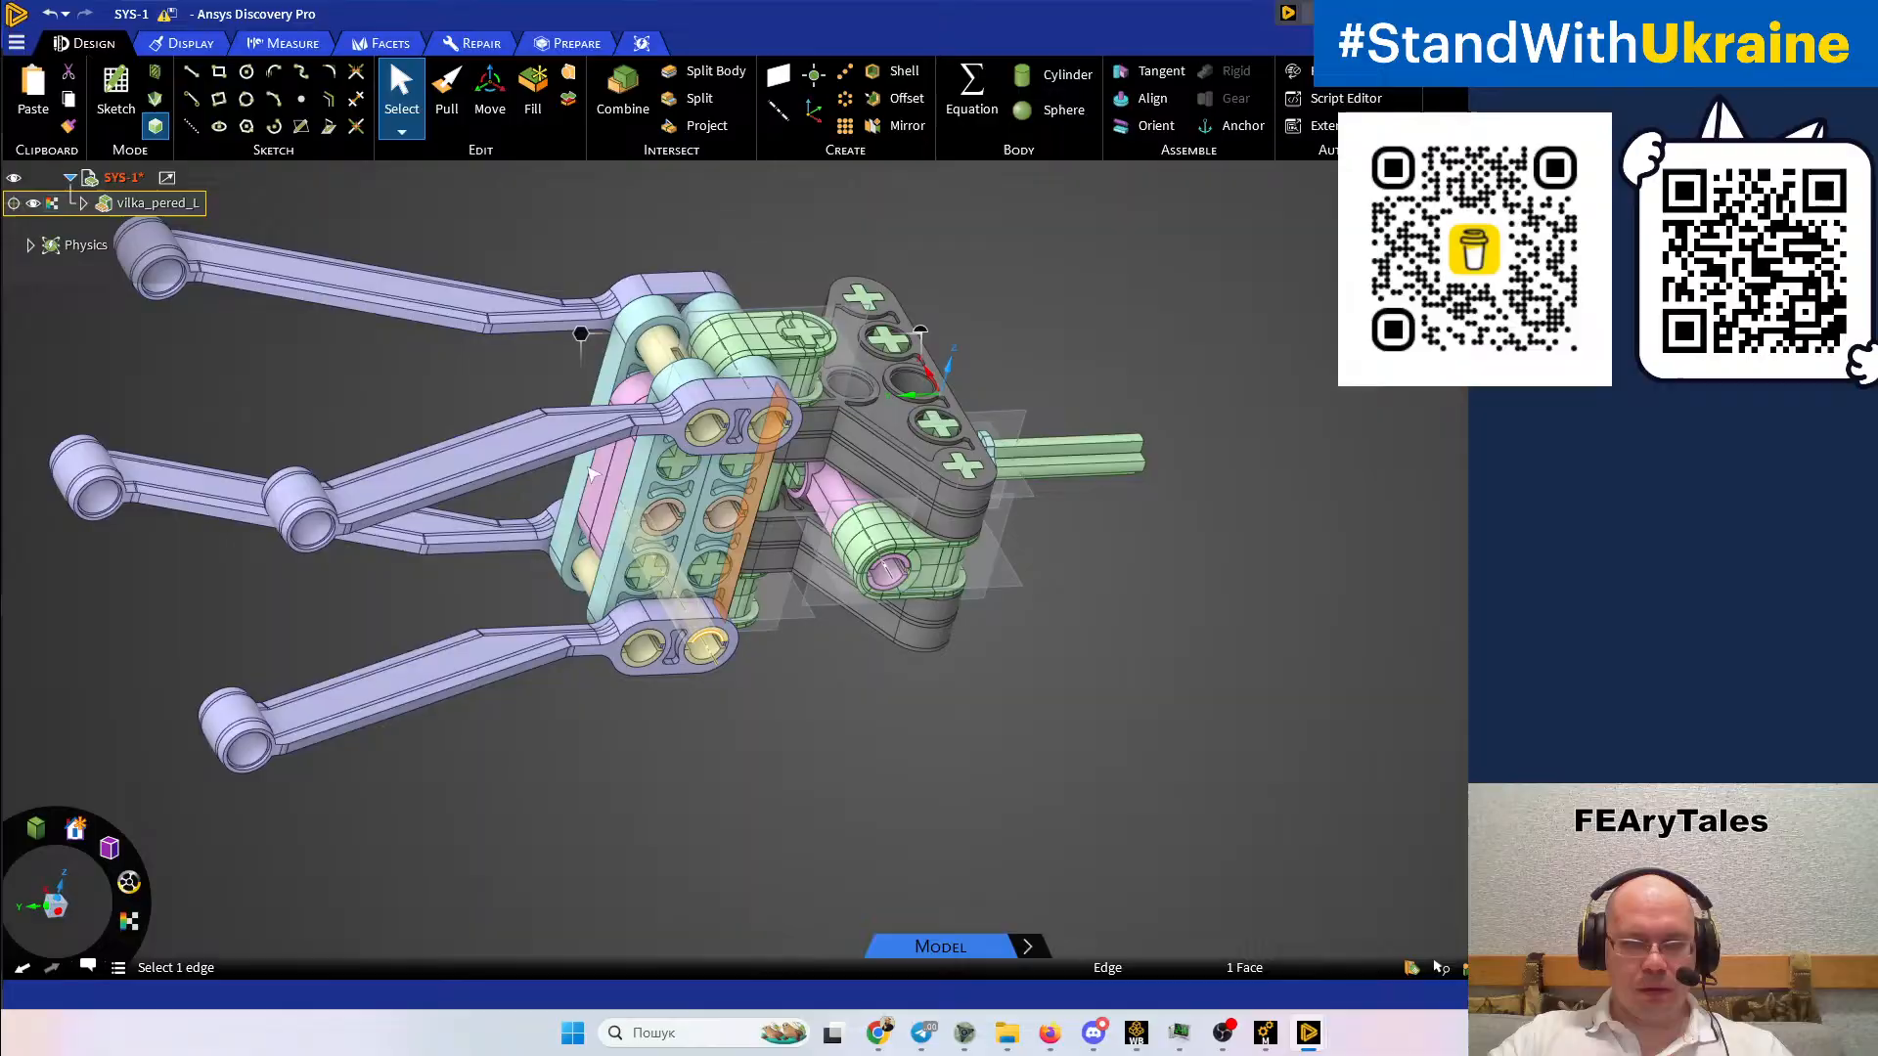
pyautogui.click(501, 462)
pyautogui.moveTo(501, 462); pyautogui.dragTo(792, 608, button='middle')
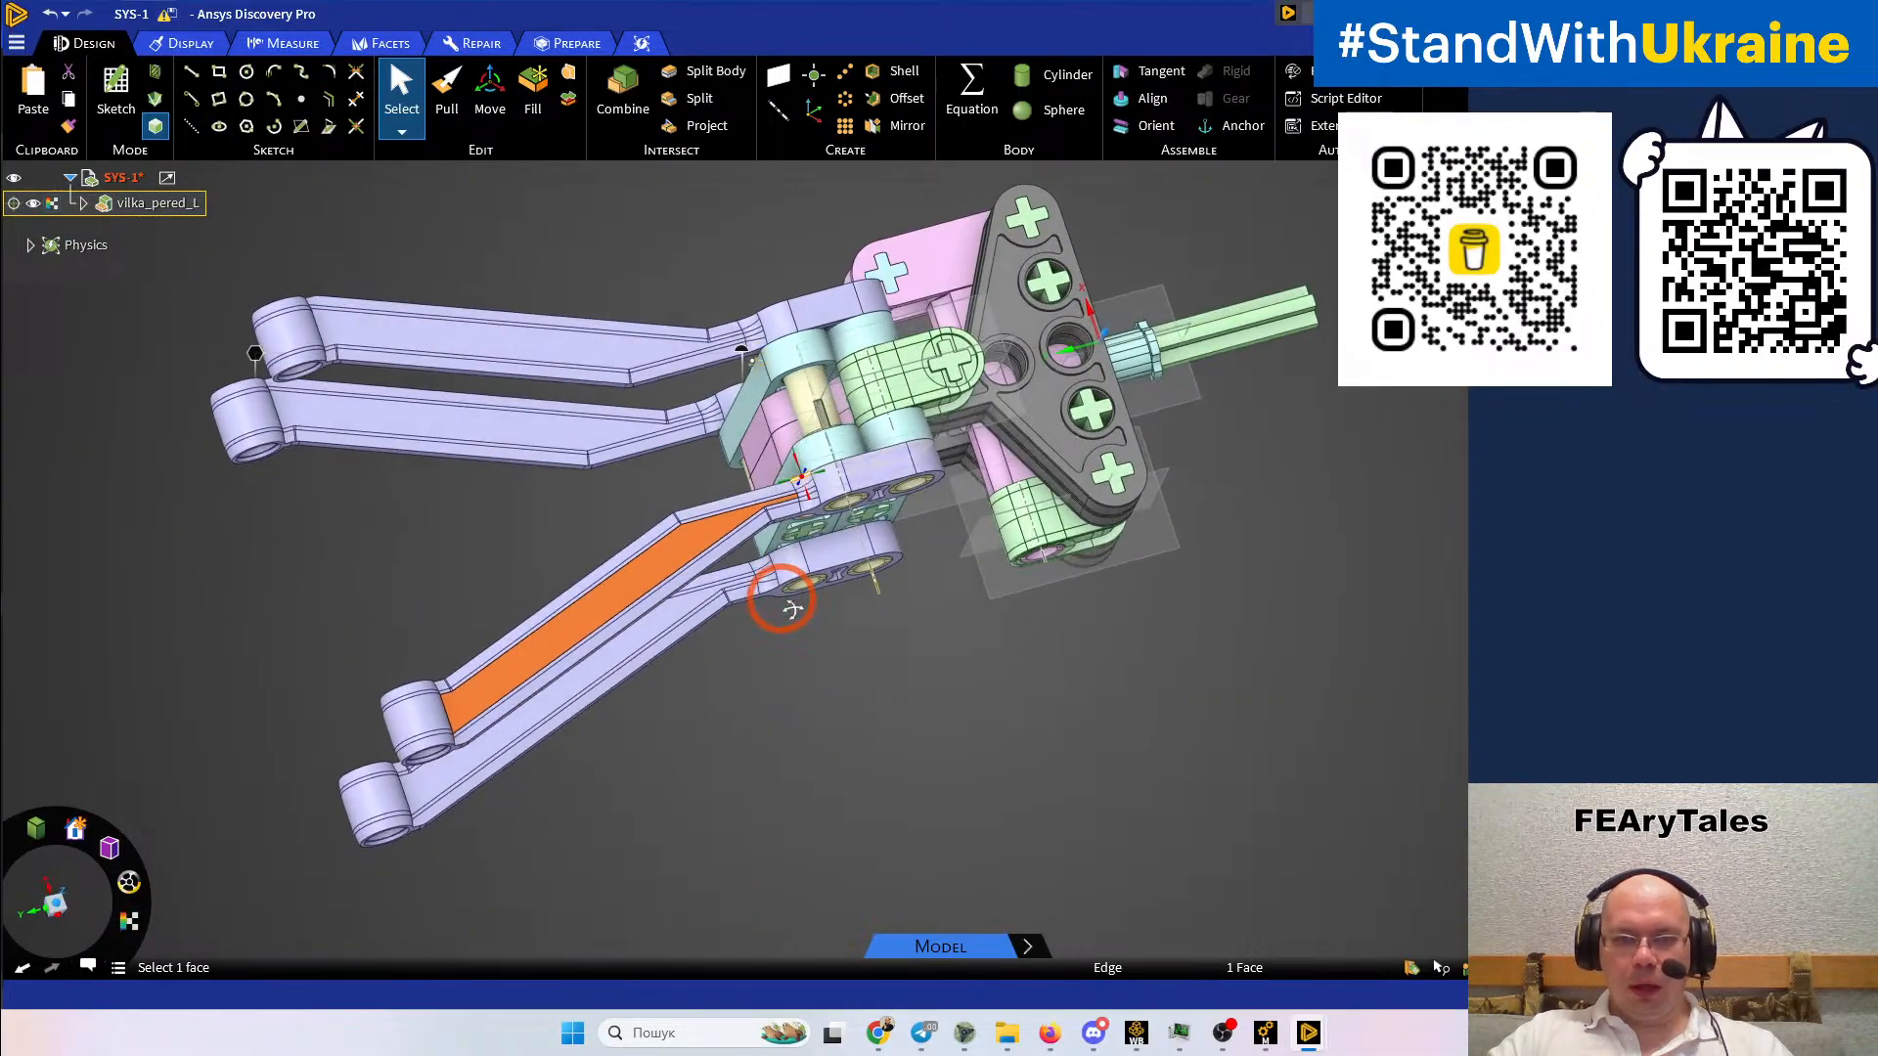
pyautogui.scroll(6, 839, 447)
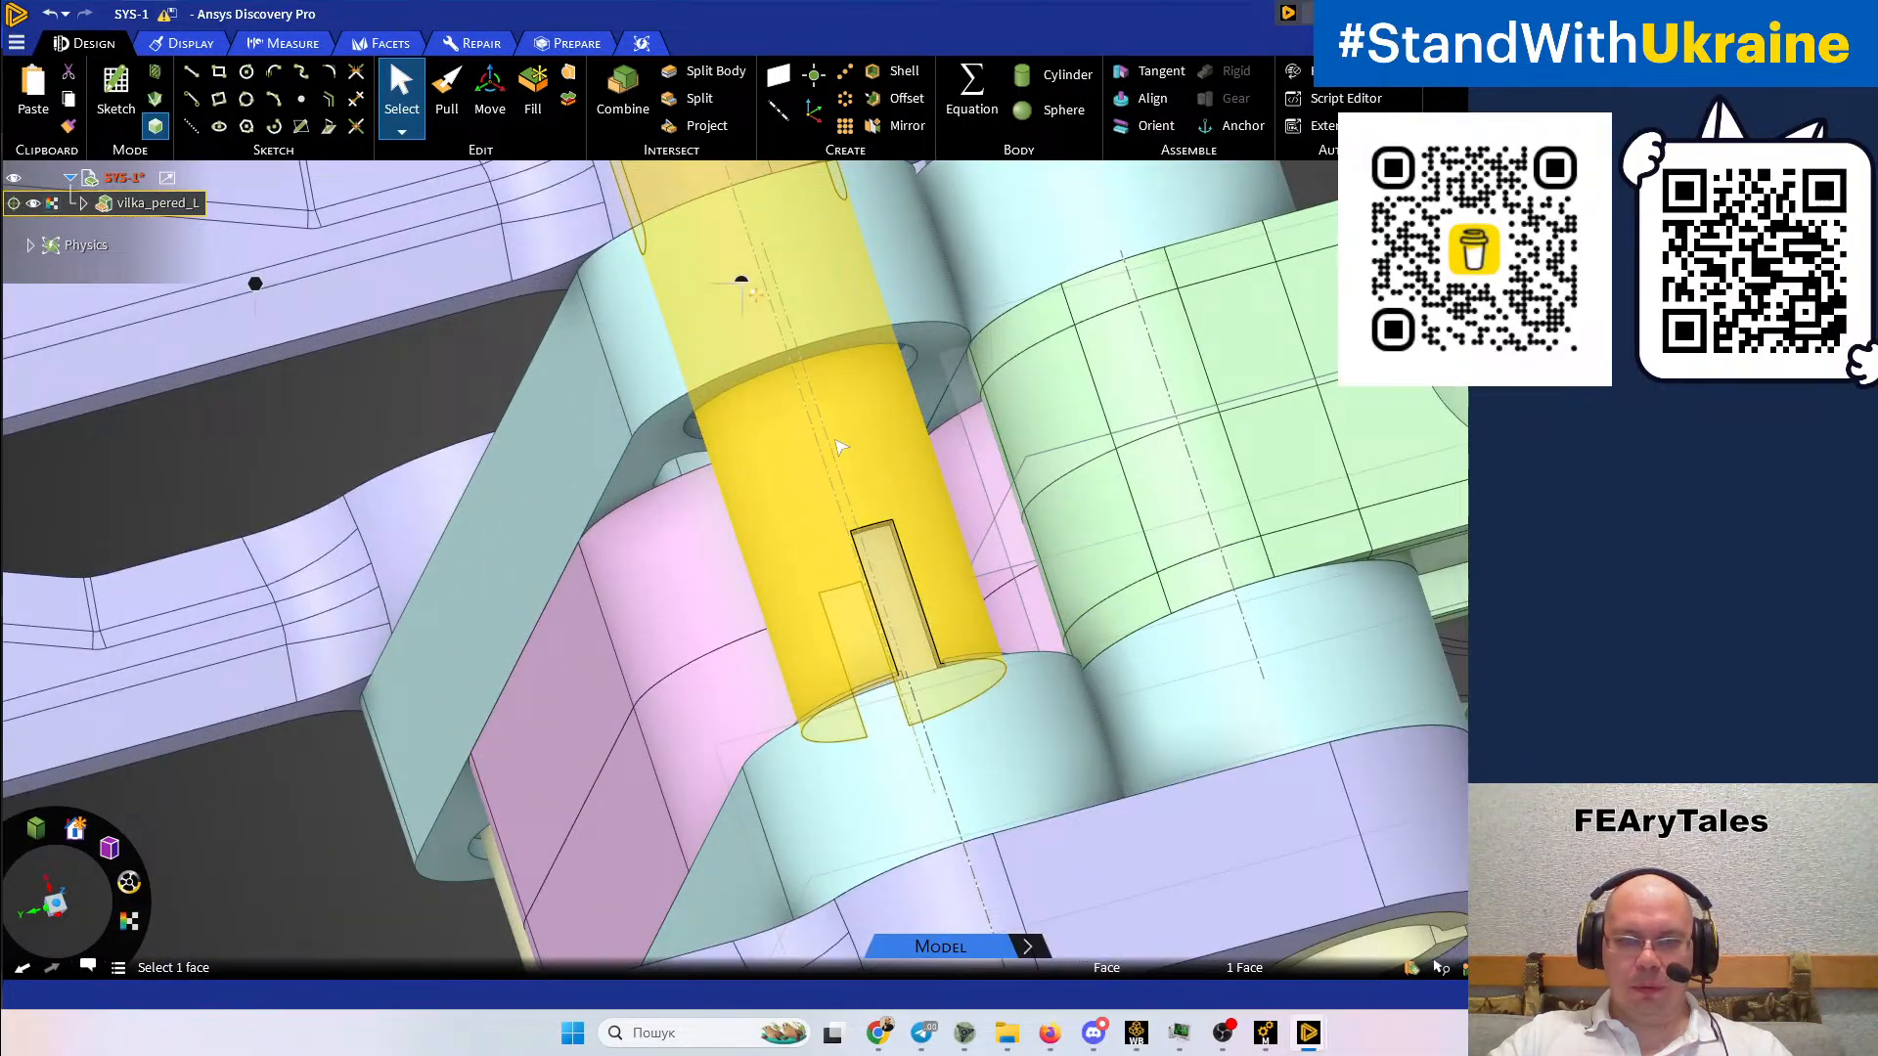
pyautogui.scroll(-6, 839, 447)
pyautogui.moveTo(838, 512); pyautogui.dragTo(753, 254, button='middle')
pyautogui.moveTo(761, 271); pyautogui.dragTo(745, 381, button='middle')
pyautogui.keyDown('ctrl'); pyautogui.moveTo(729, 440); pyautogui.dragTo(981, 382, button='middle'); pyautogui.keyUp('ctrl')
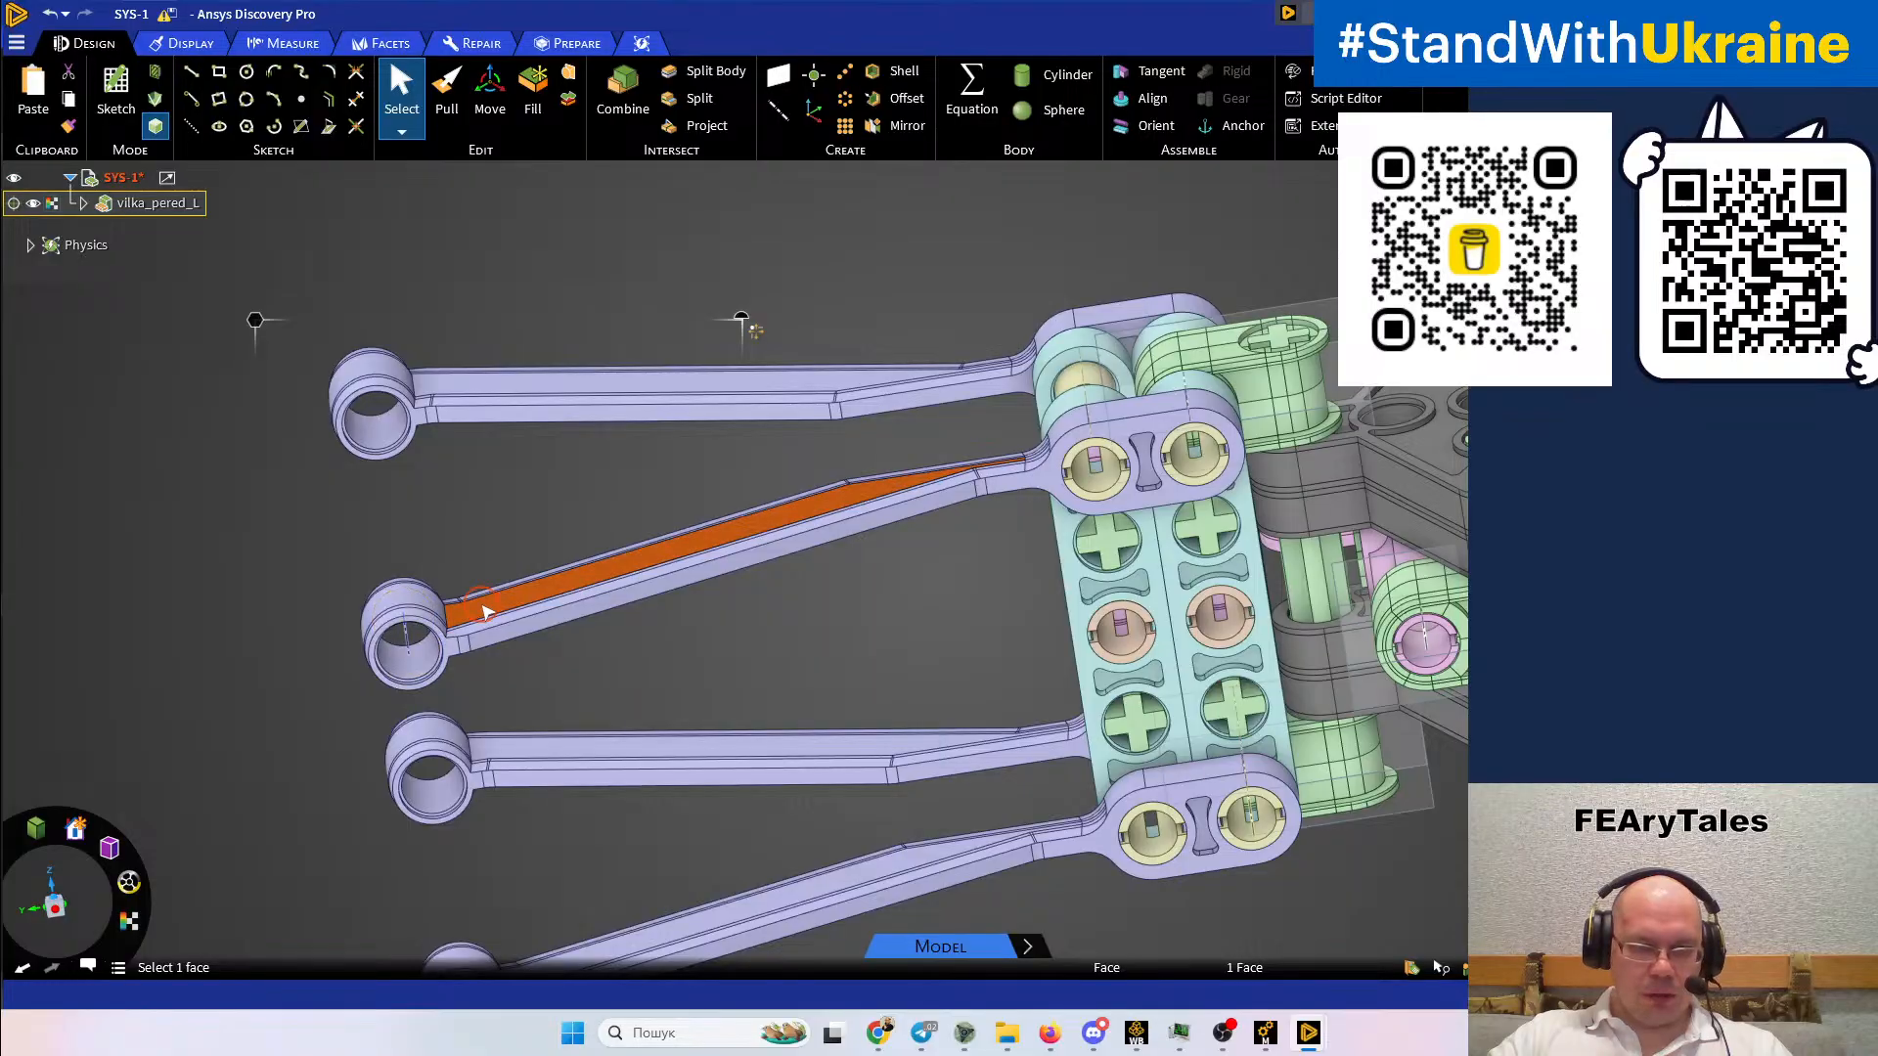
# Open the suspension arm's component in its own design window and examine the faces at its bend and near the double-hole end
pyautogui.rightClick(483, 616)
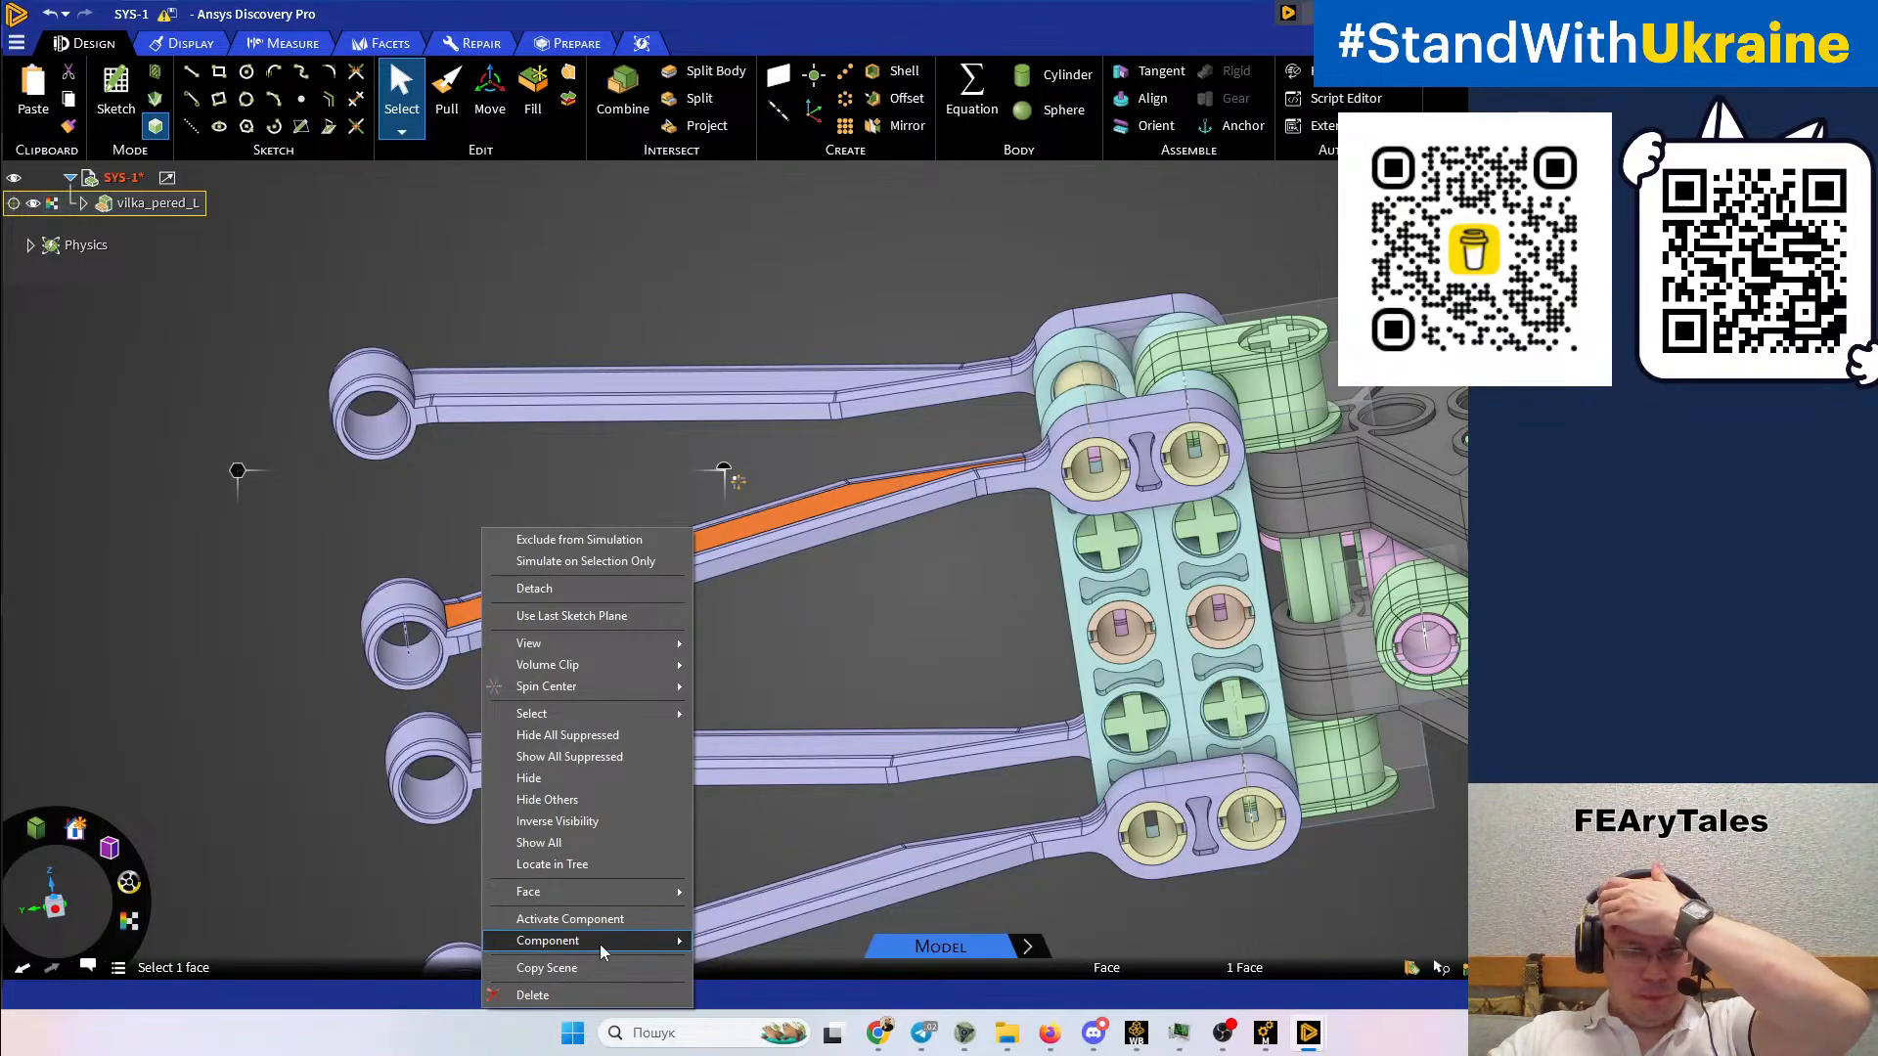
pyautogui.moveTo(598, 942)
pyautogui.click(728, 954)
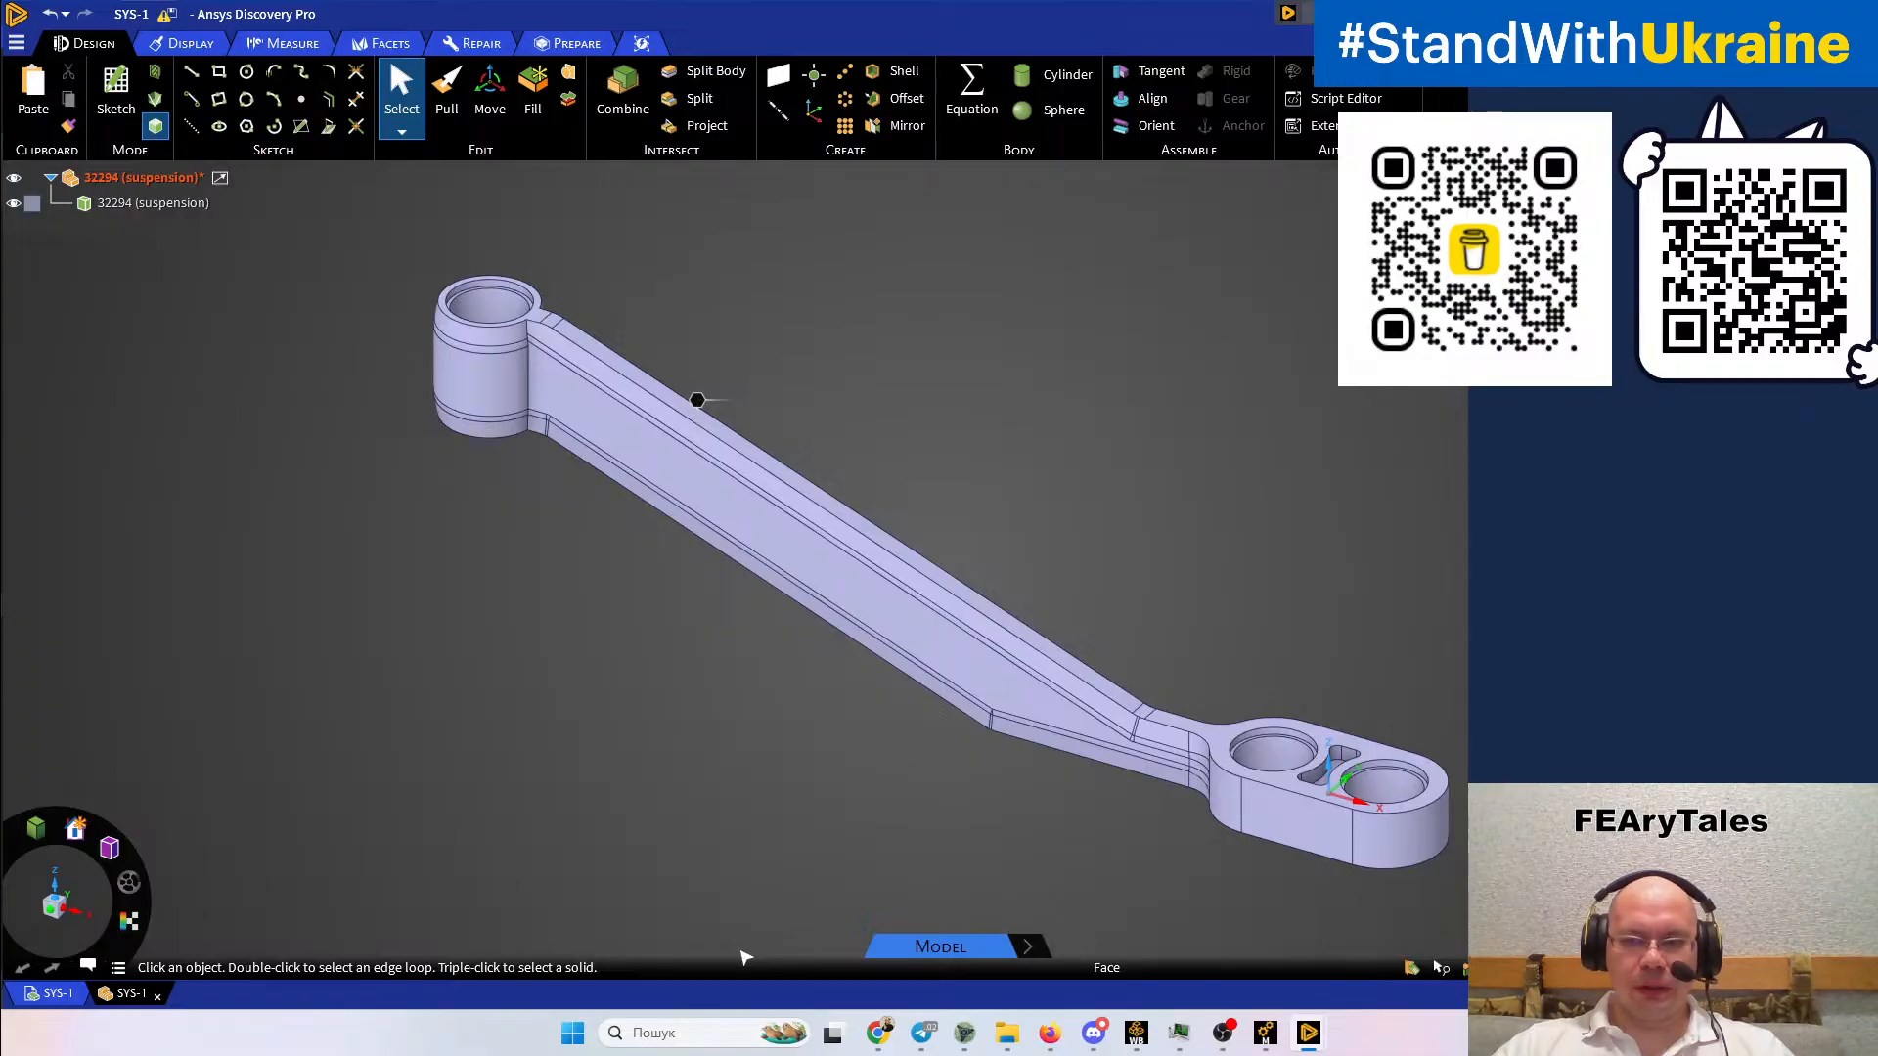
pyautogui.moveTo(841, 635); pyautogui.dragTo(958, 411, button='middle')
pyautogui.scroll(5, 963, 562)
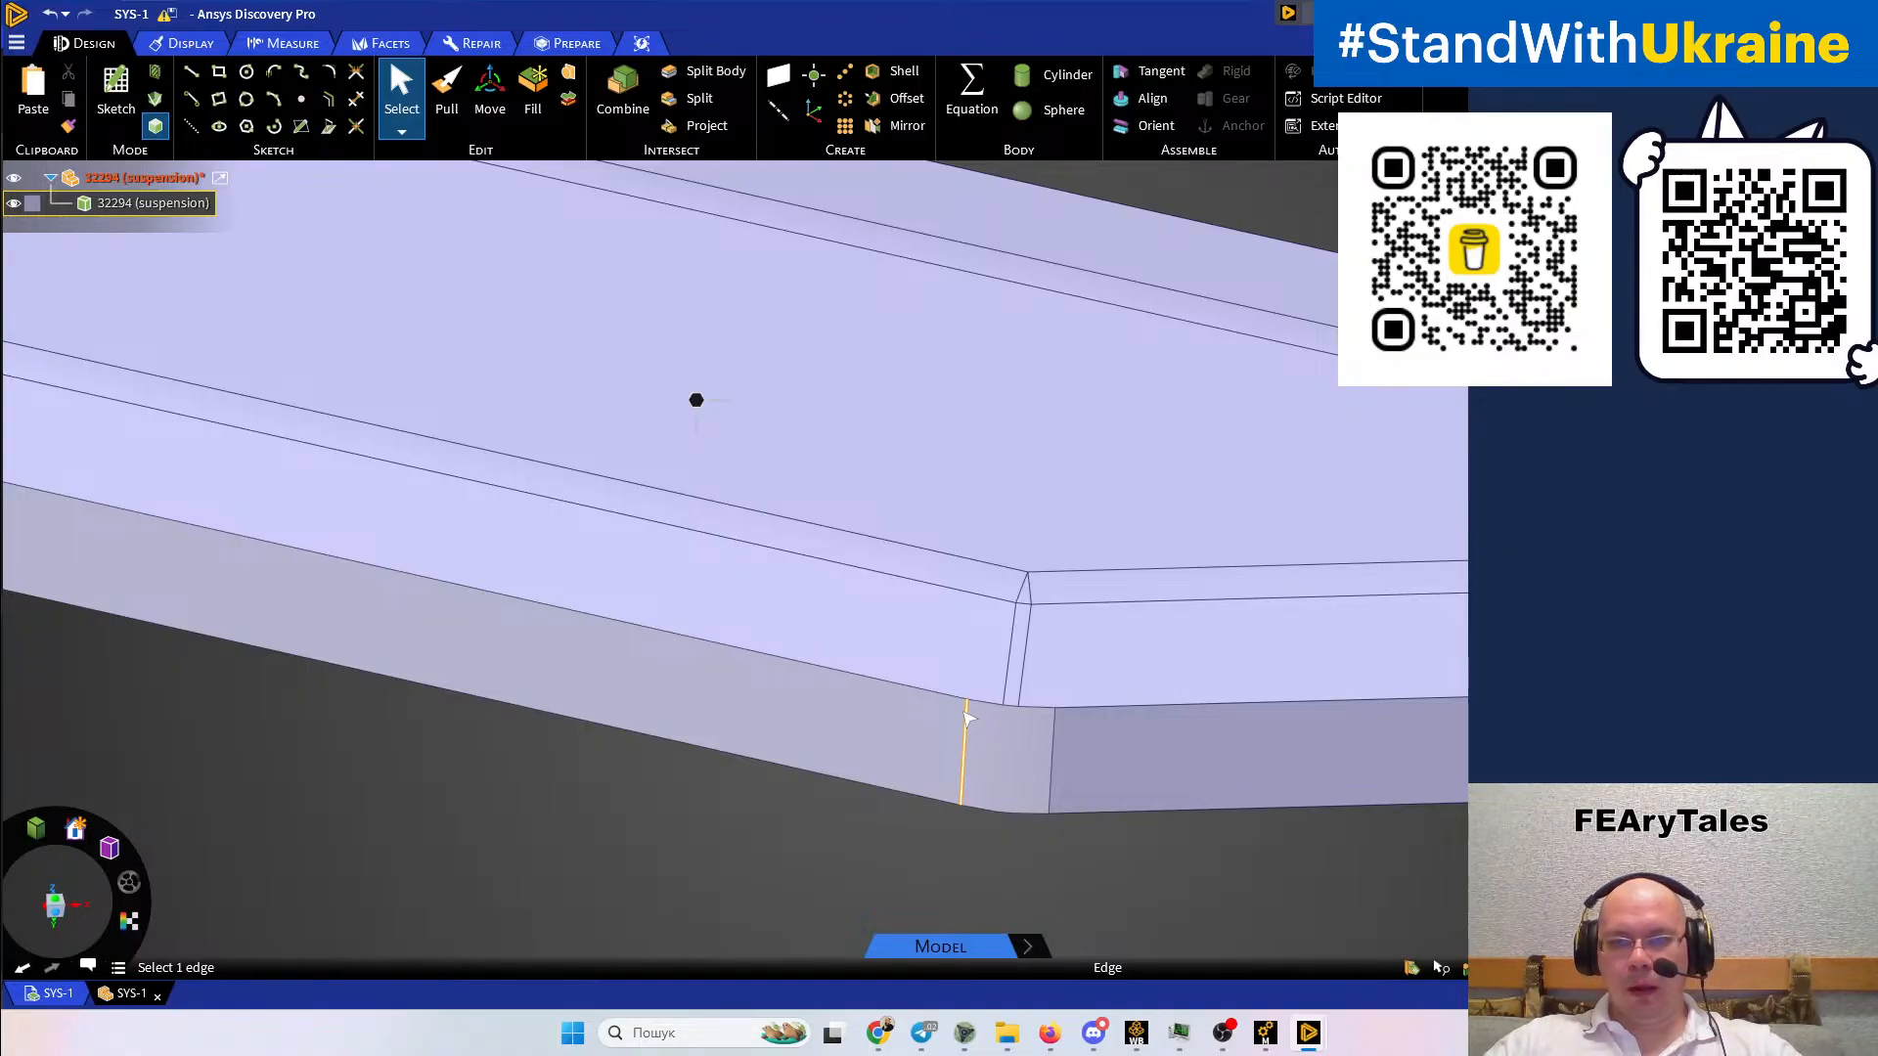
pyautogui.scroll(-2, 966, 716)
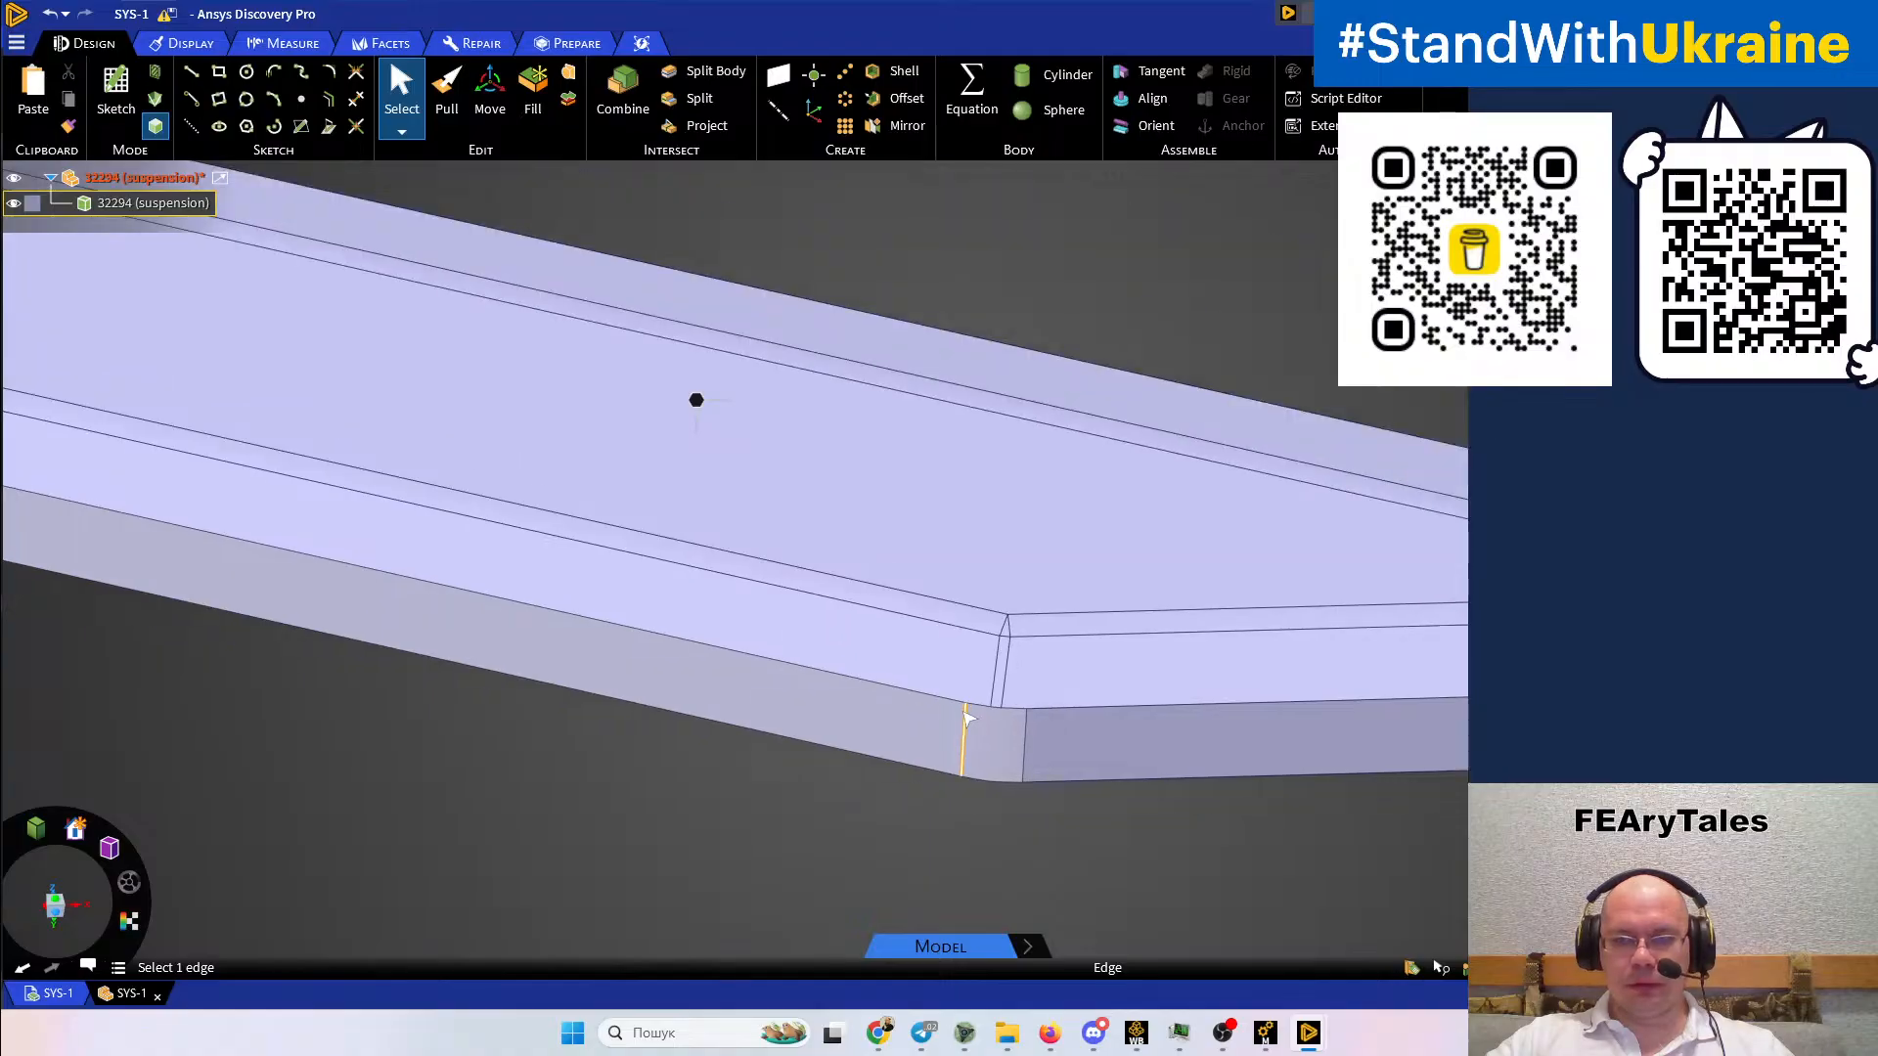
pyautogui.keyDown('ctrl'); pyautogui.moveTo(1375, 700); pyautogui.dragTo(645, 759, button='middle'); pyautogui.keyUp('ctrl')
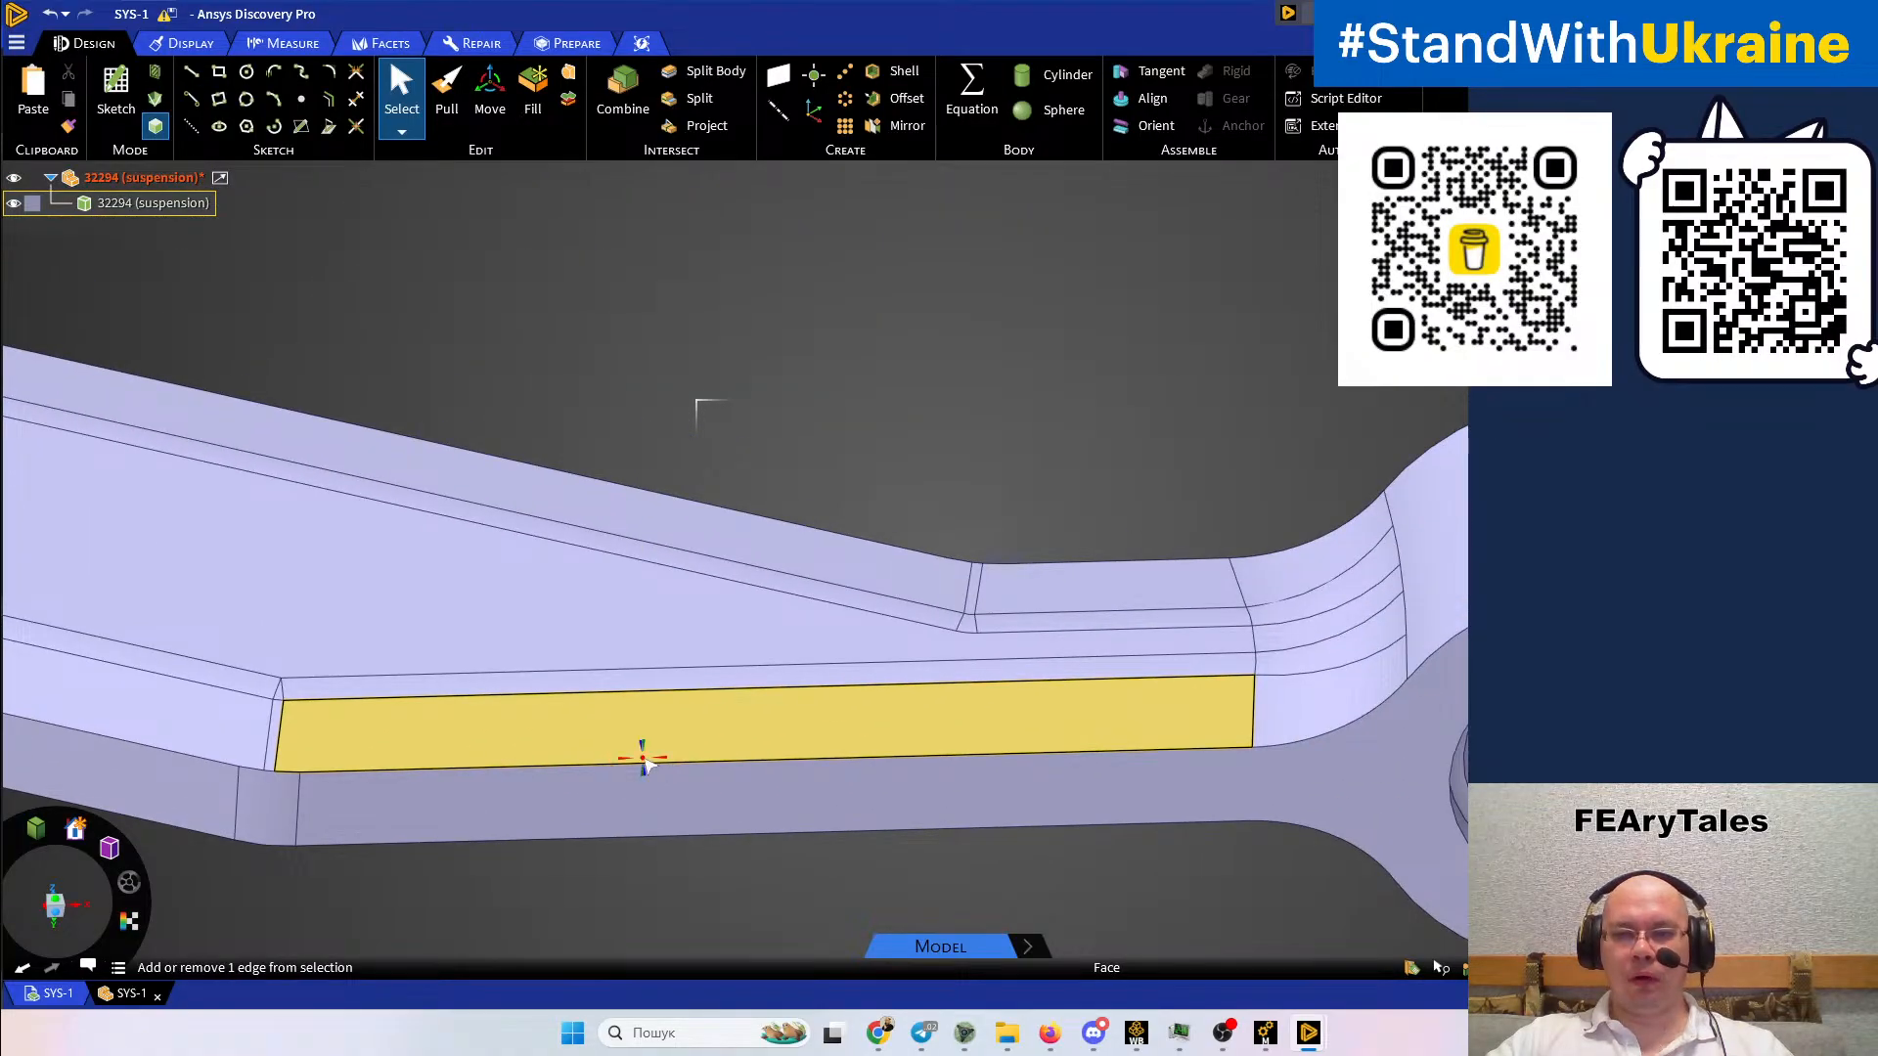
pyautogui.moveTo(1143, 709); pyautogui.dragTo(1262, 685, button='middle')
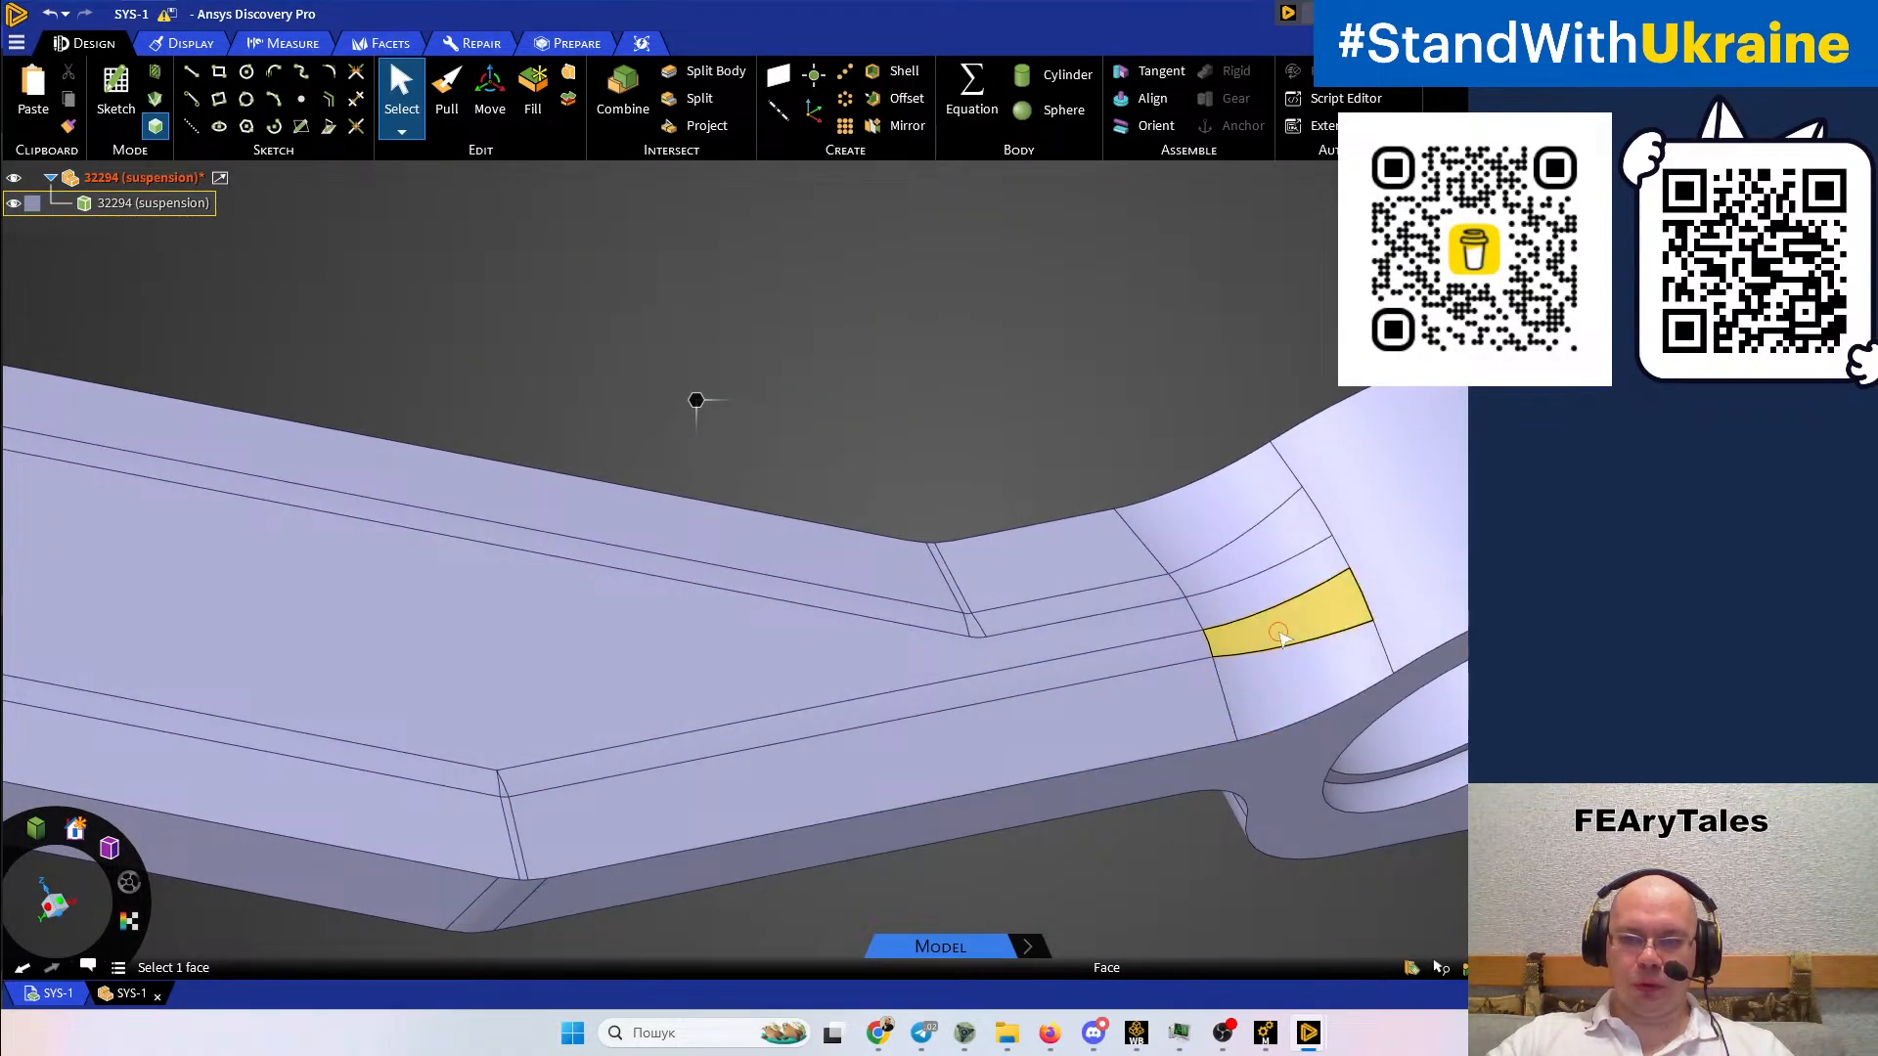
pyautogui.click(1270, 650)
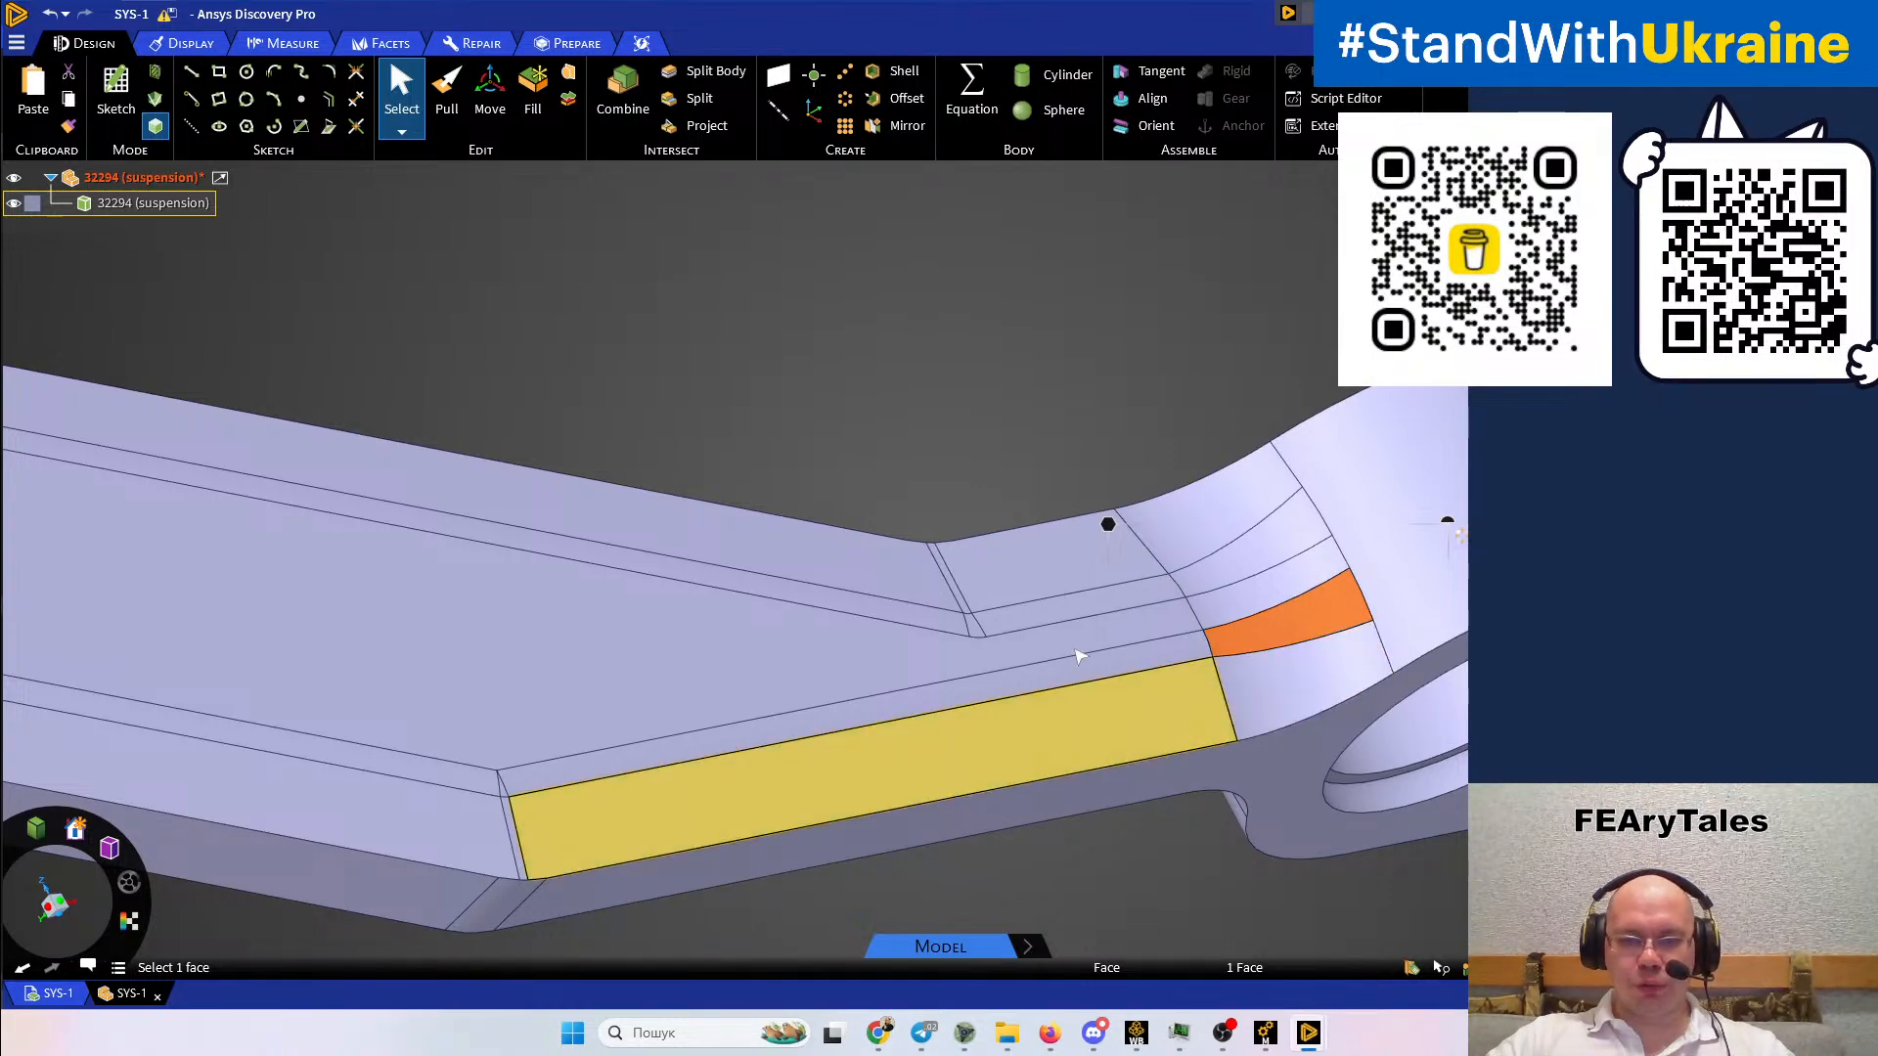
# Switch to Ansys Mechanical and unsuppress all bodies of the model
pyautogui.moveTo(1287, 1035)
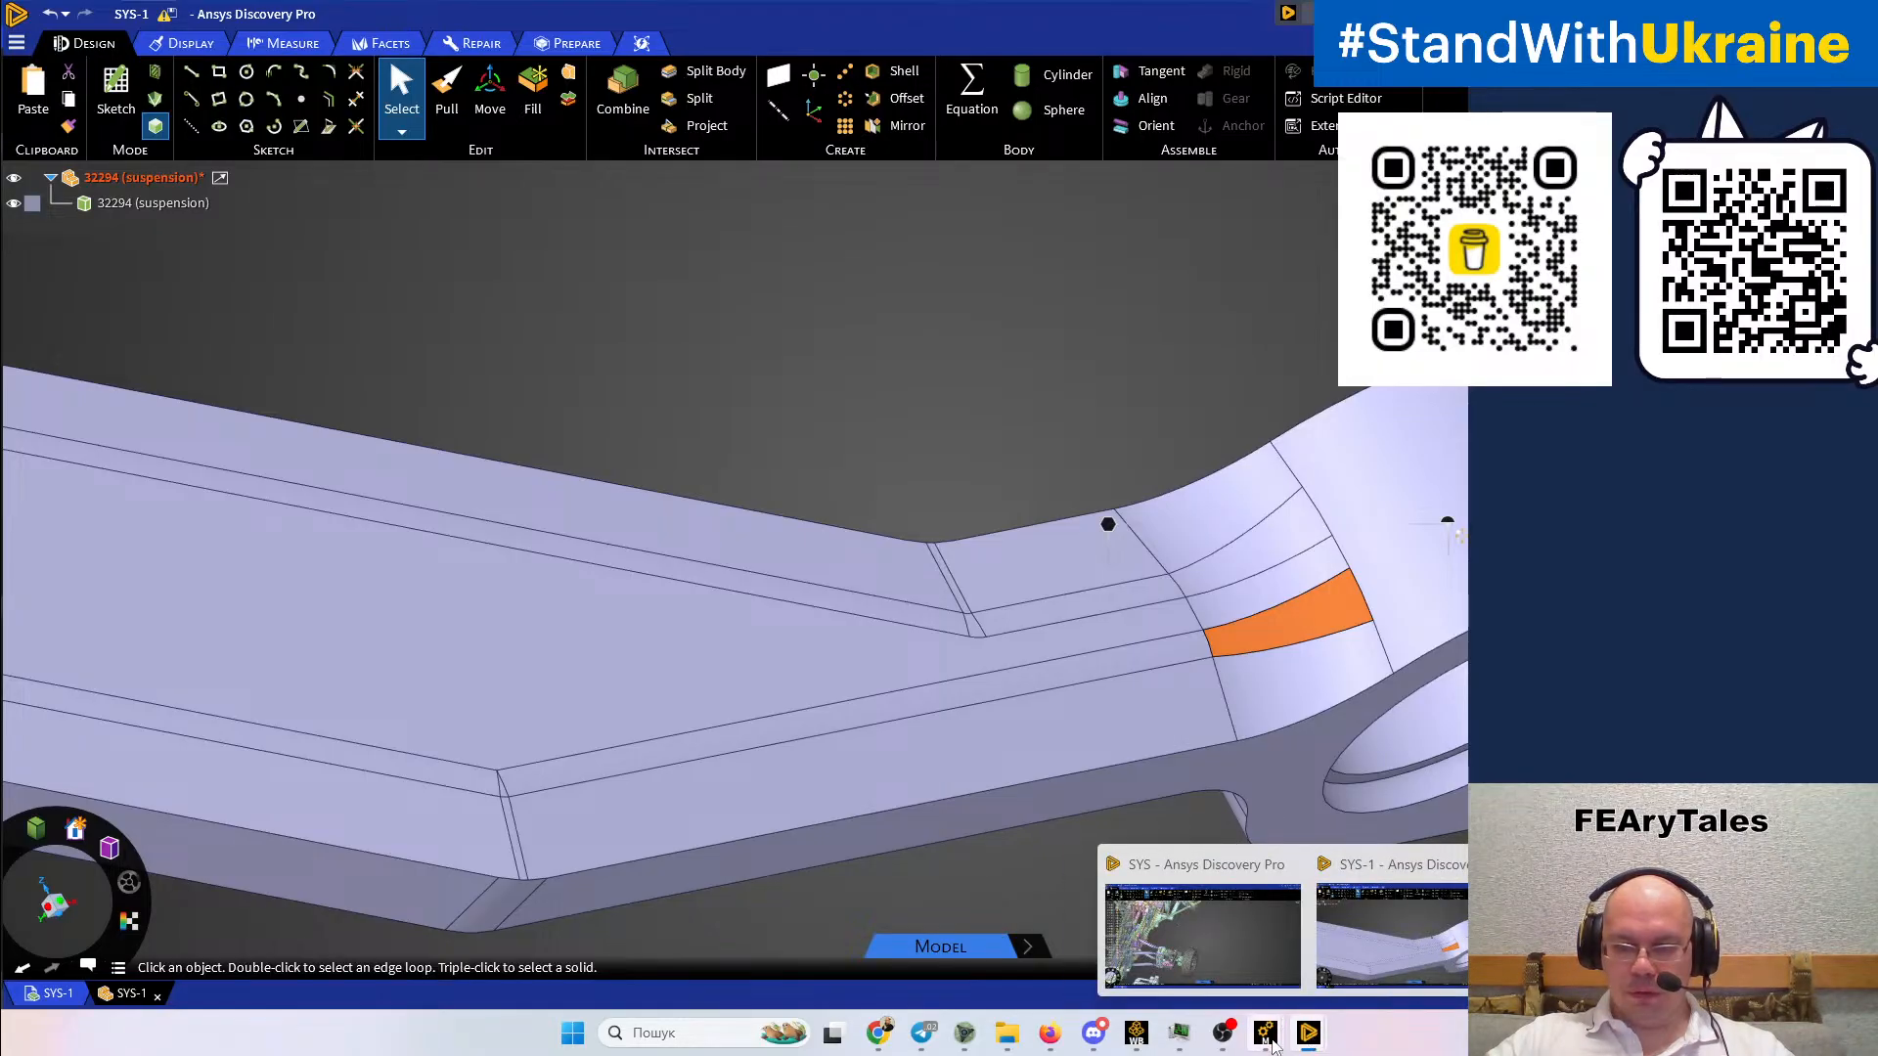
pyautogui.click(1328, 968)
pyautogui.click(728, 641)
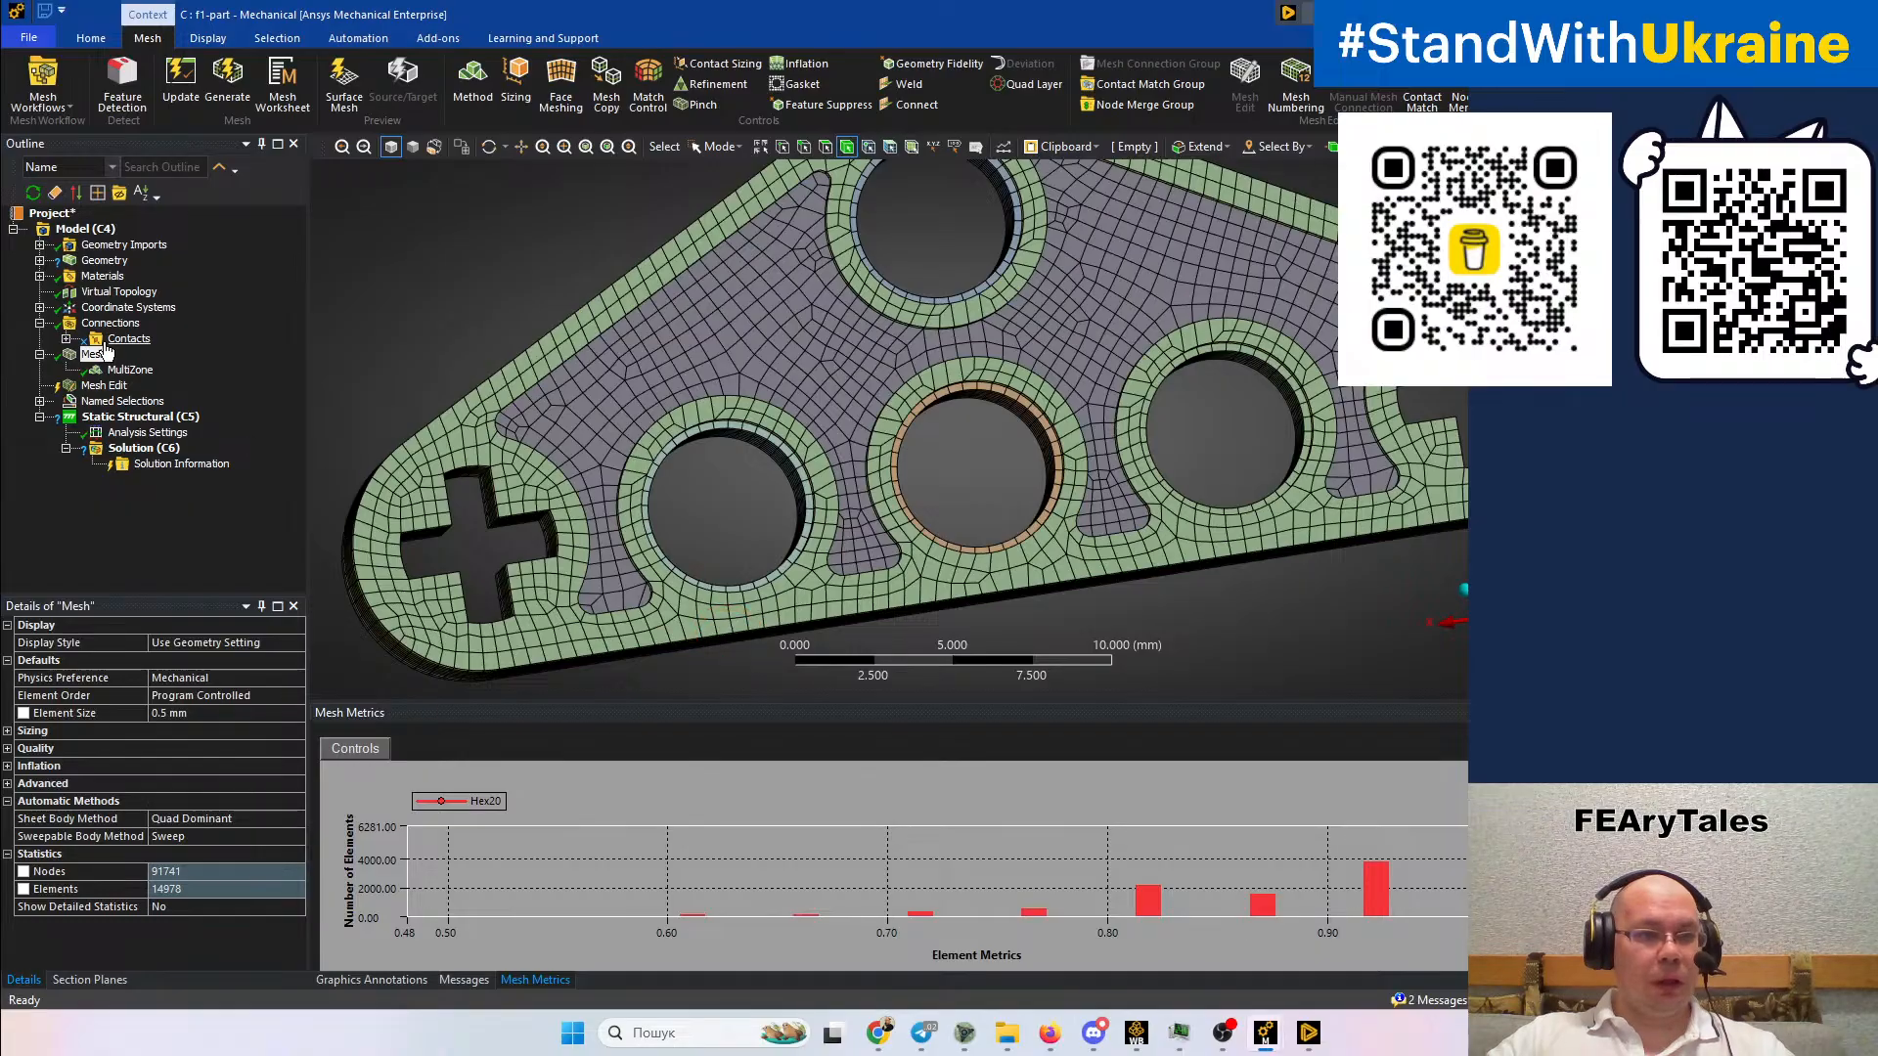
pyautogui.rightClick(331, 311)
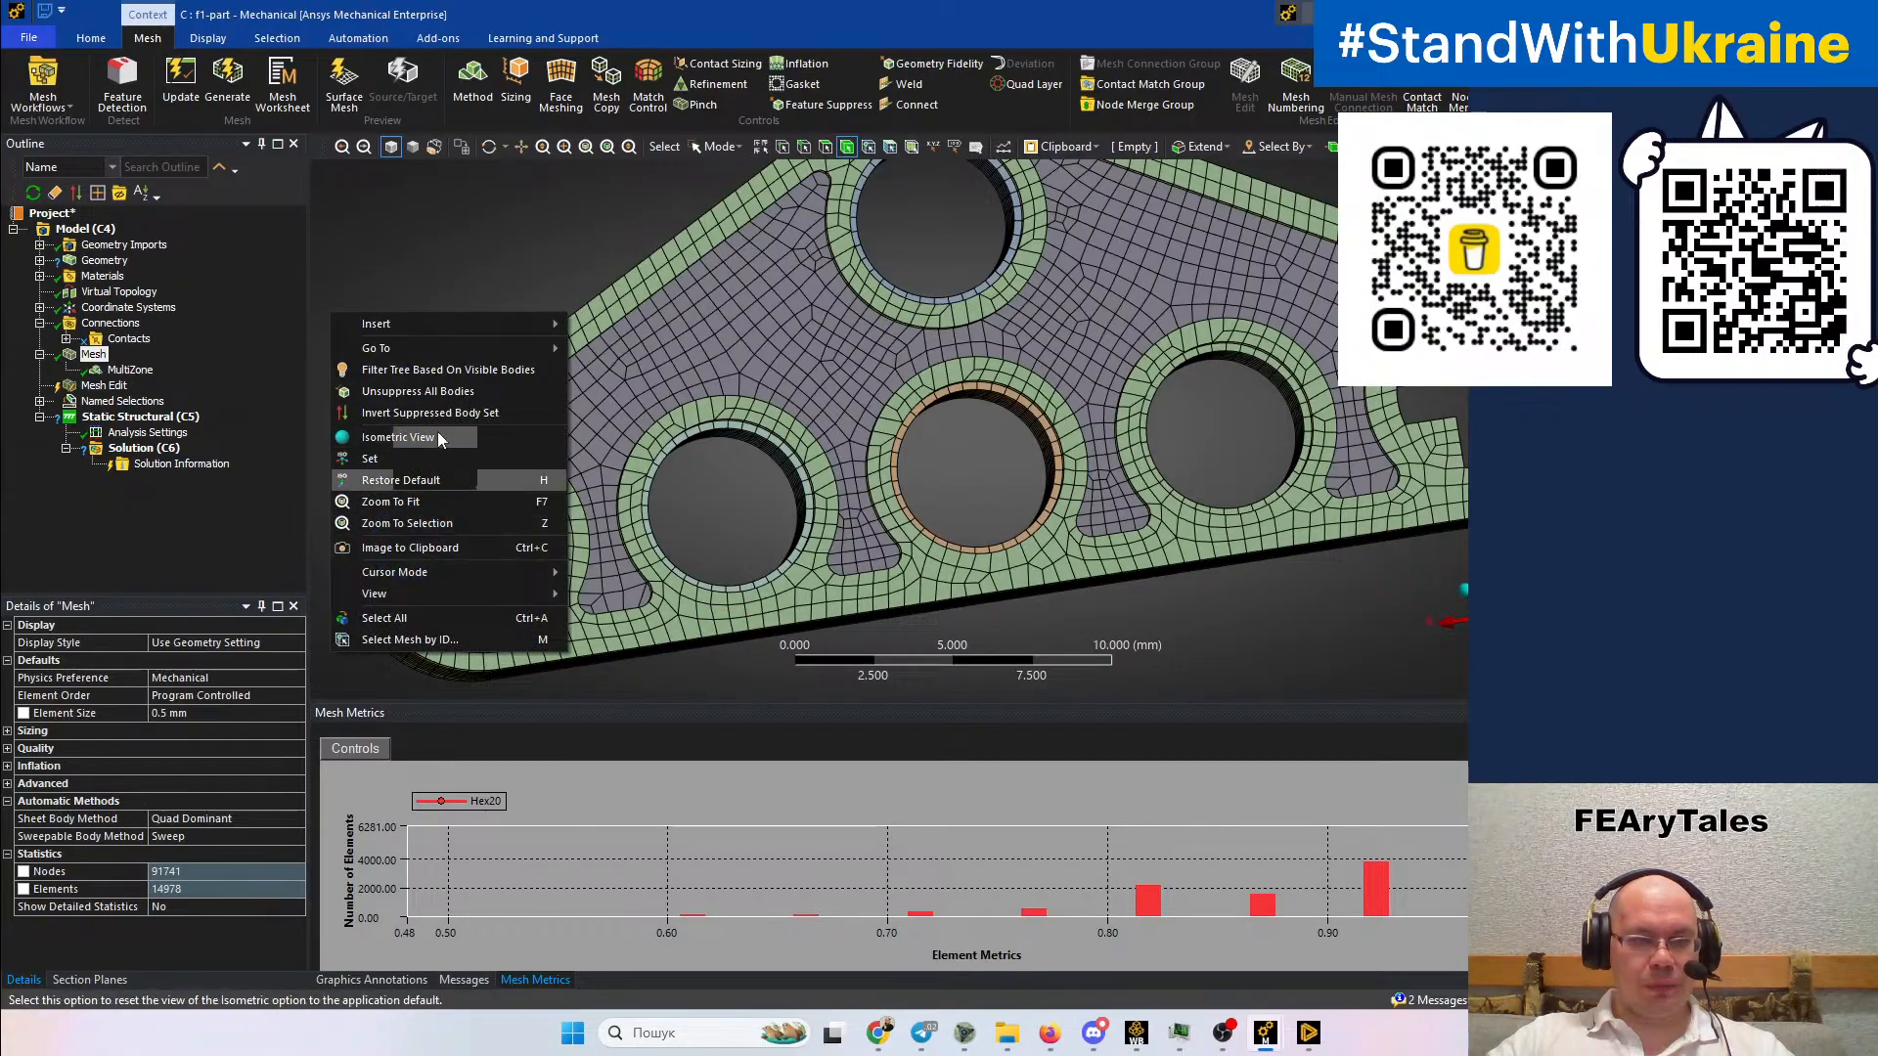
pyautogui.click(442, 395)
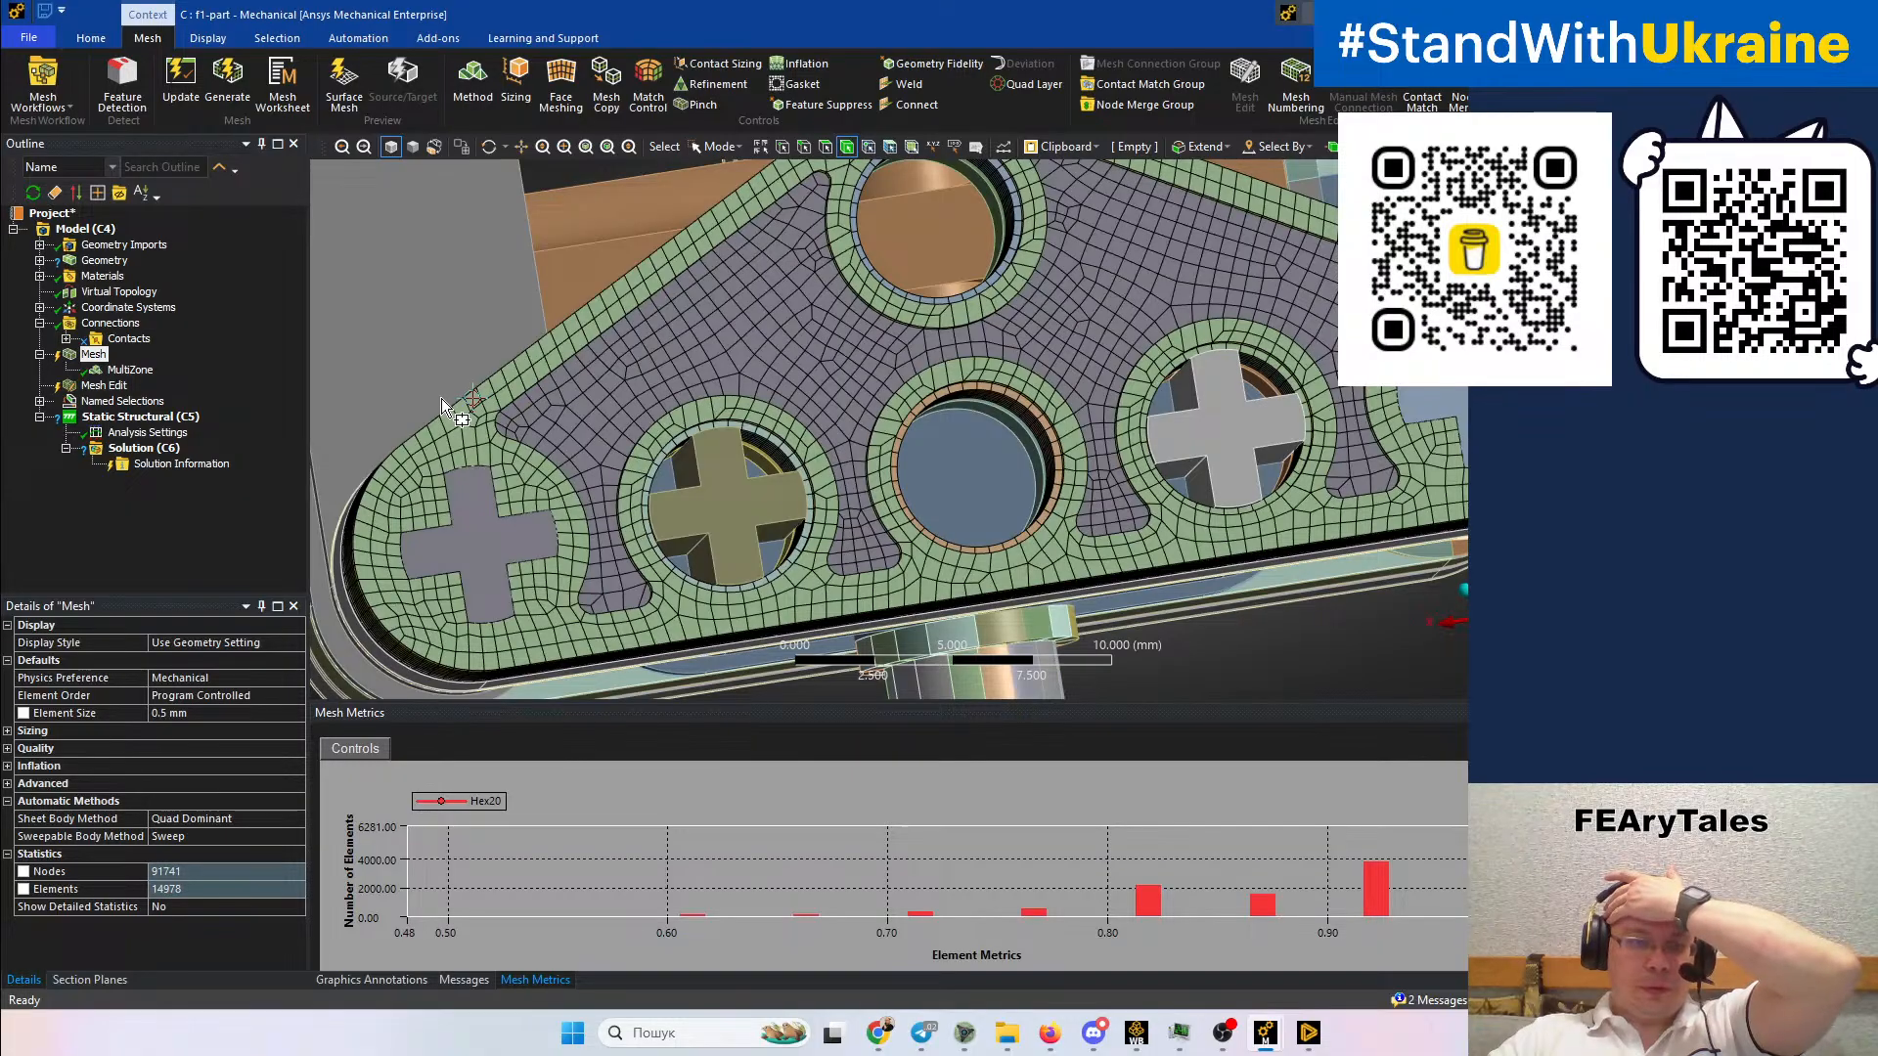
# Suppress all bodies except one suspension arm, the green upper arm joined to the perforated block
pyautogui.moveTo(635, 469); pyautogui.dragTo(993, 553, button='middle')
pyautogui.scroll(-5, 696, 458)
pyautogui.keyDown('ctrl'); pyautogui.moveTo(821, 458); pyautogui.dragTo(859, 386, button='middle'); pyautogui.keyUp('ctrl')
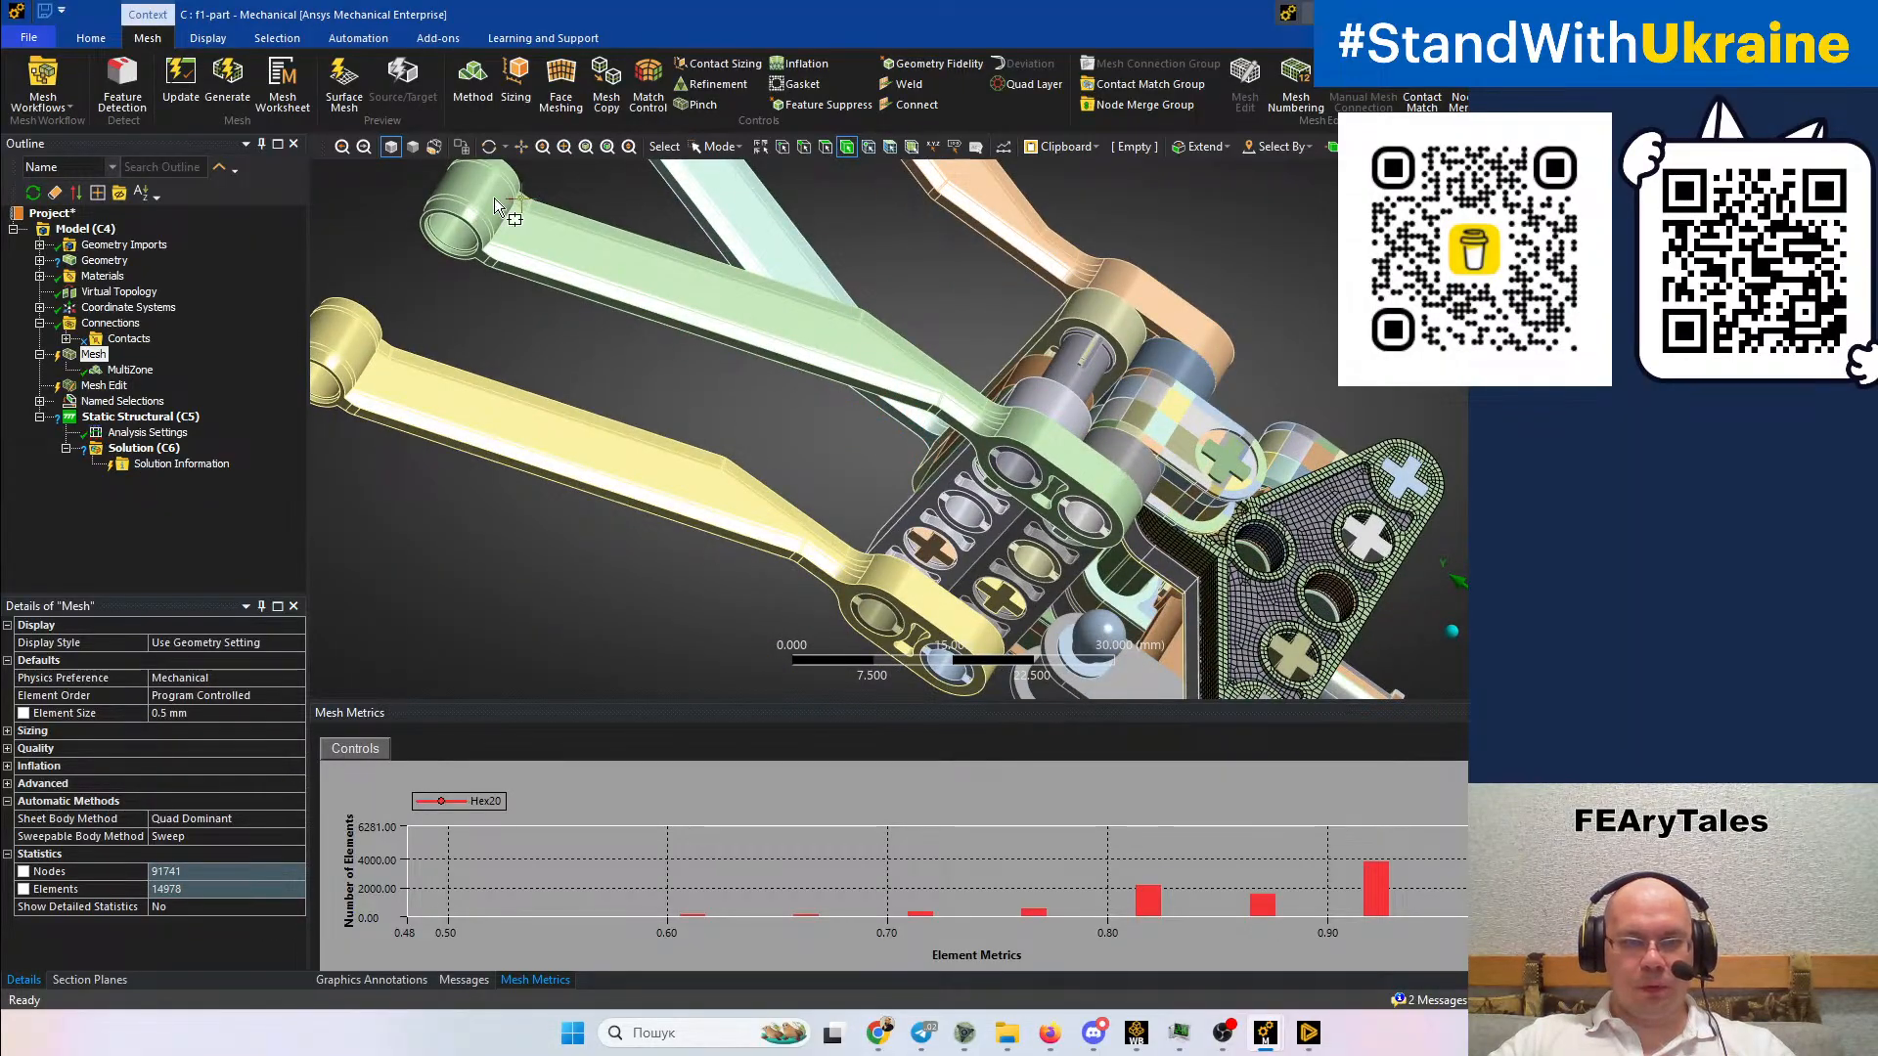
pyautogui.click(716, 148)
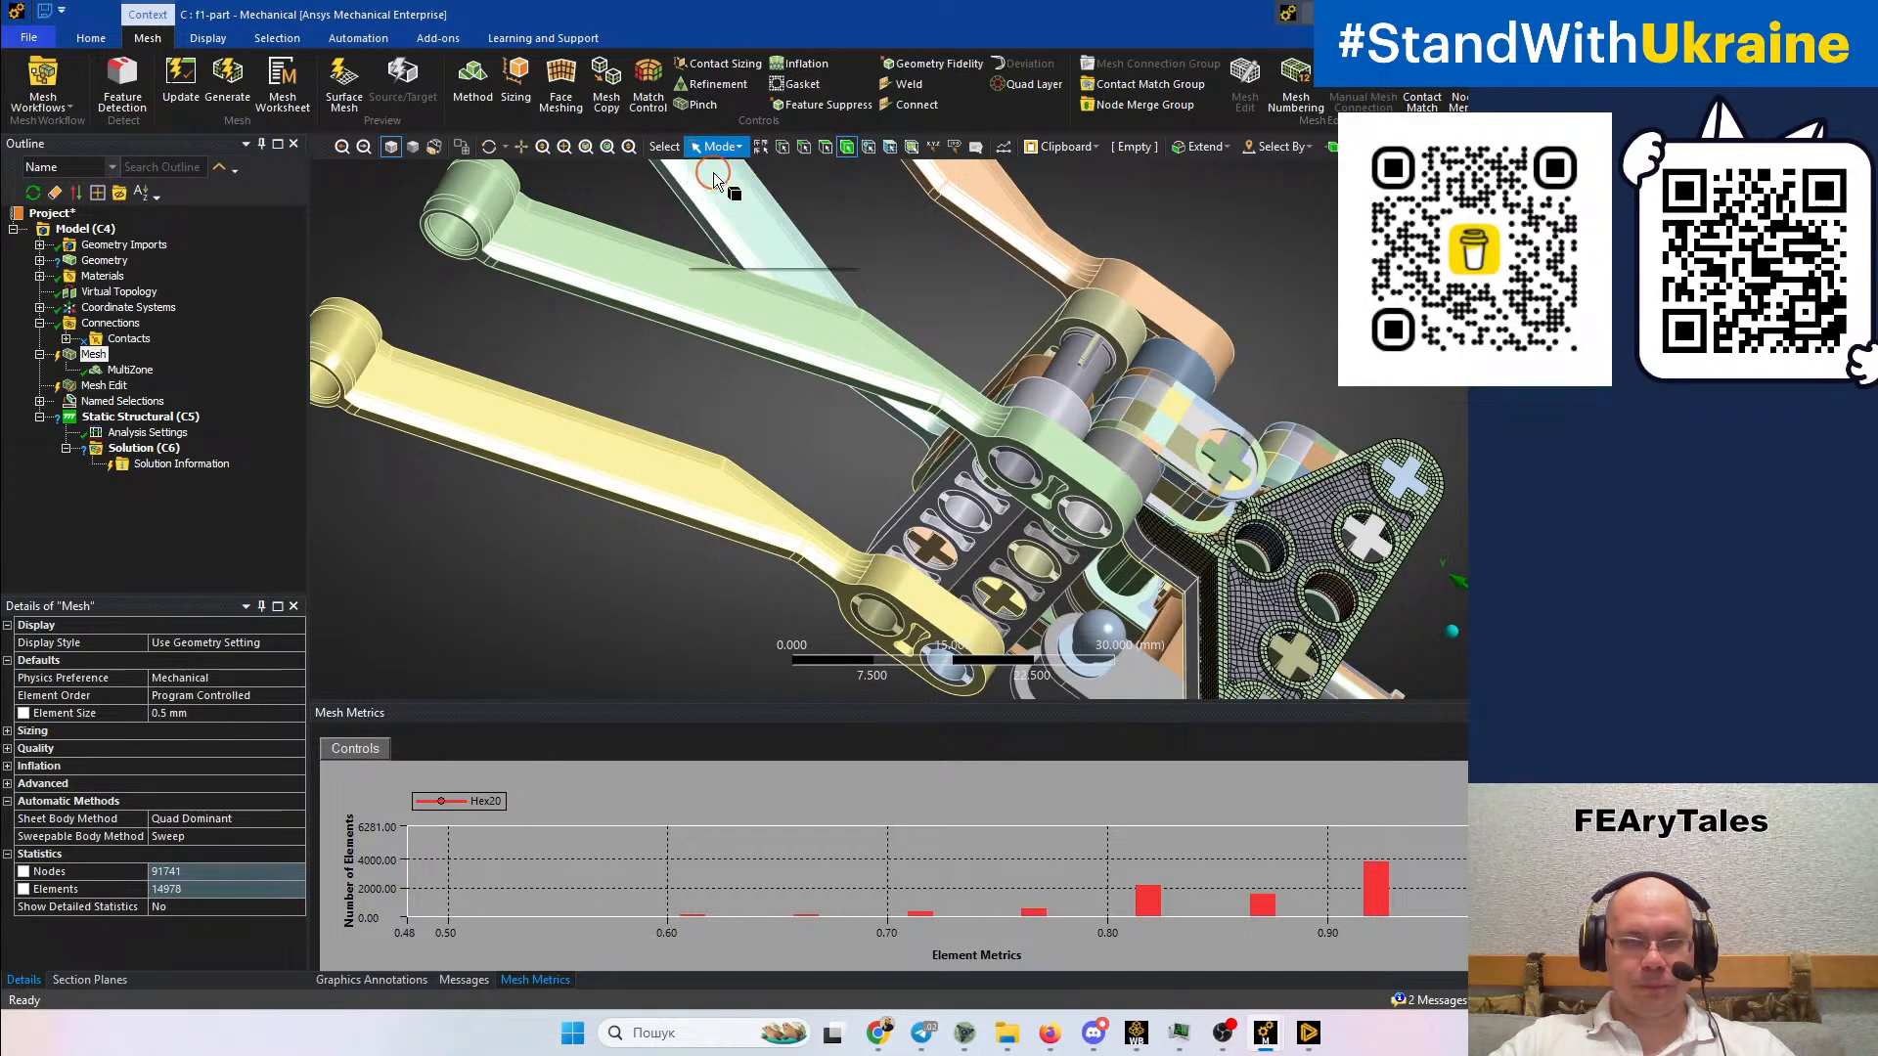
pyautogui.click(736, 170)
pyautogui.click(659, 268)
pyautogui.rightClick(650, 260)
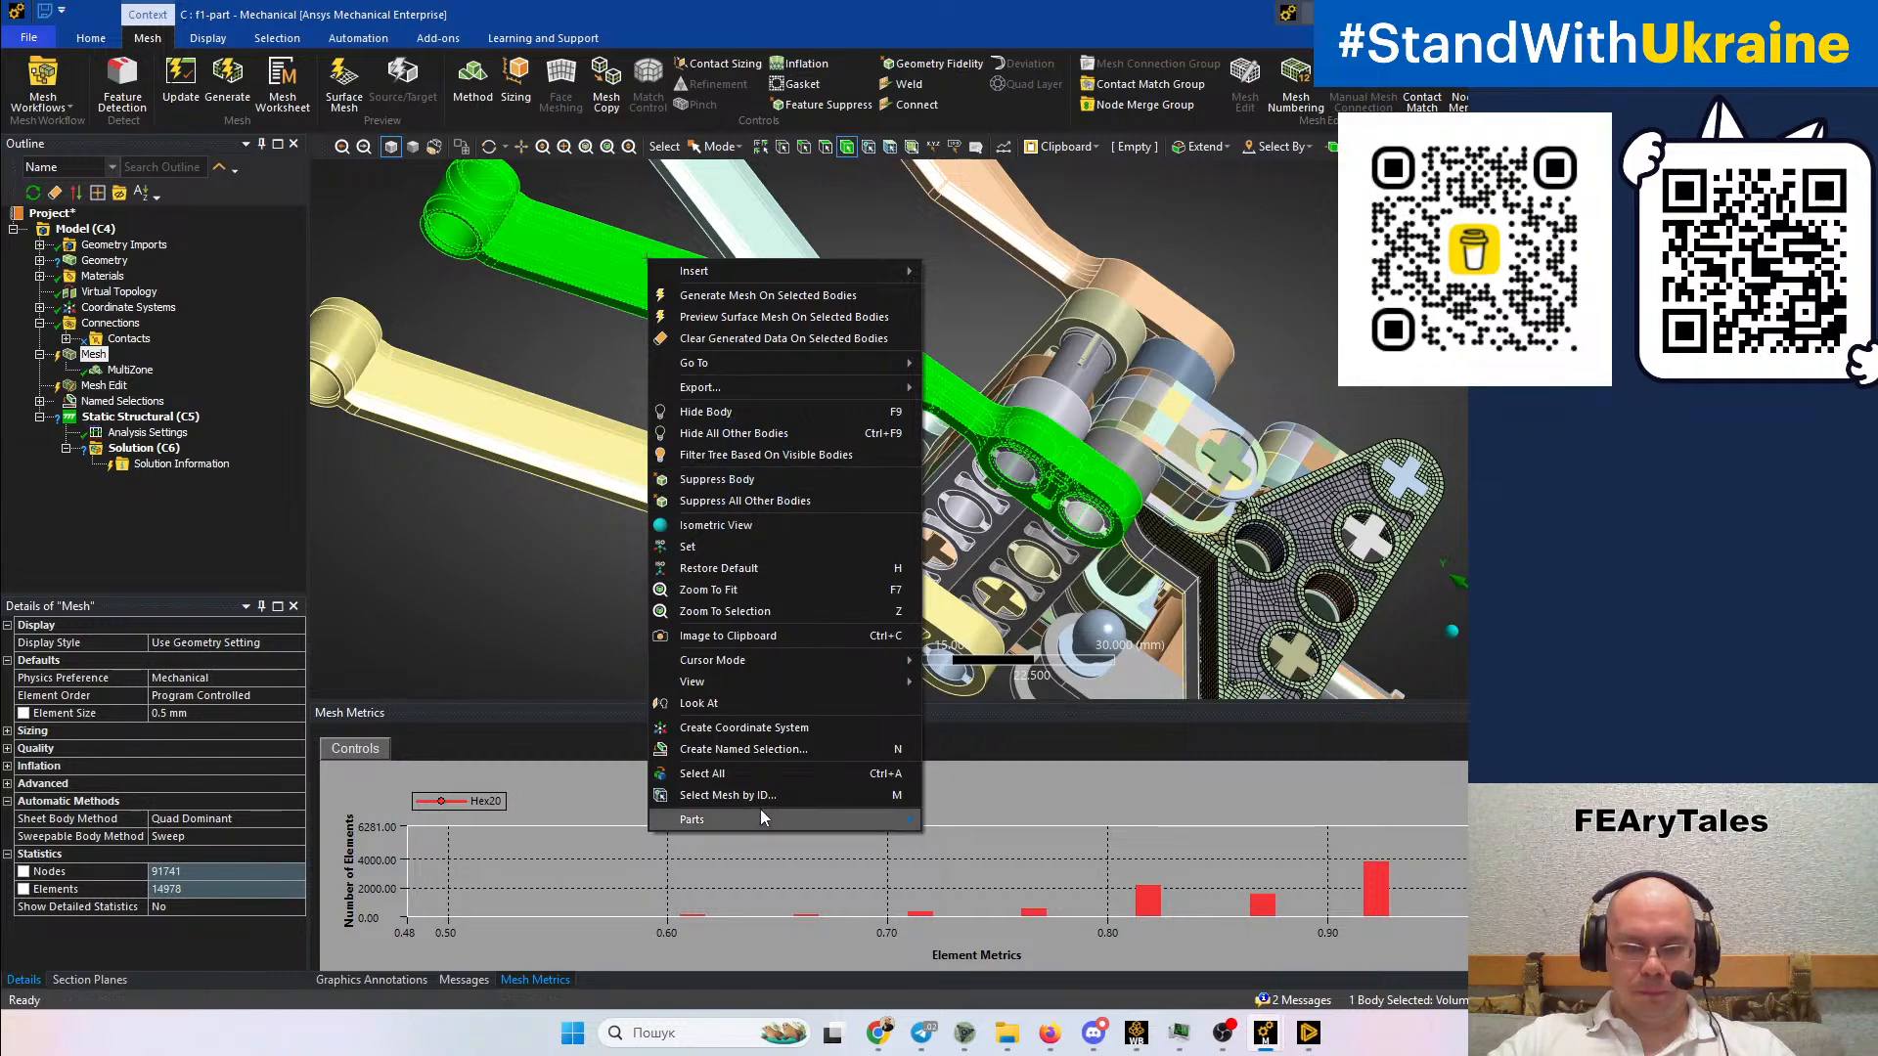
pyautogui.click(762, 502)
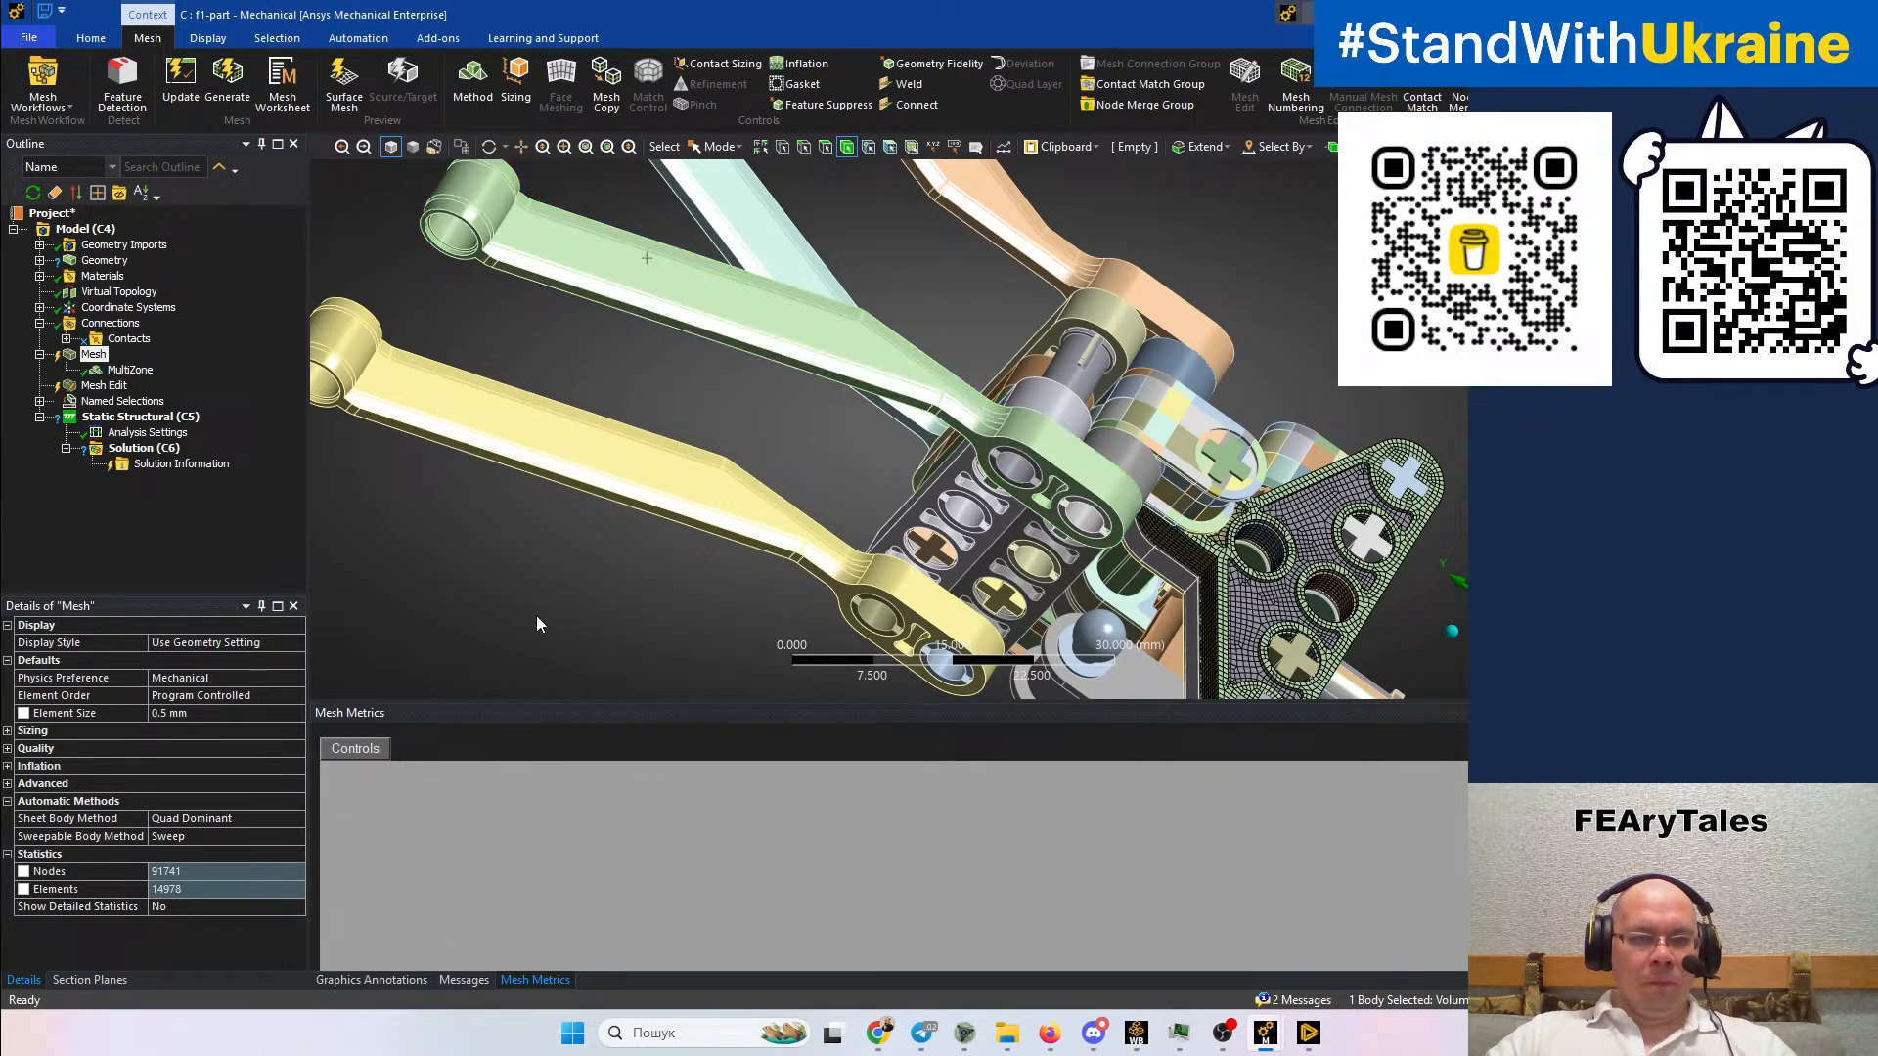
# Scope the existing MultiZone mesh method to the suspension arm body
pyautogui.click(128, 369)
pyautogui.click(774, 344)
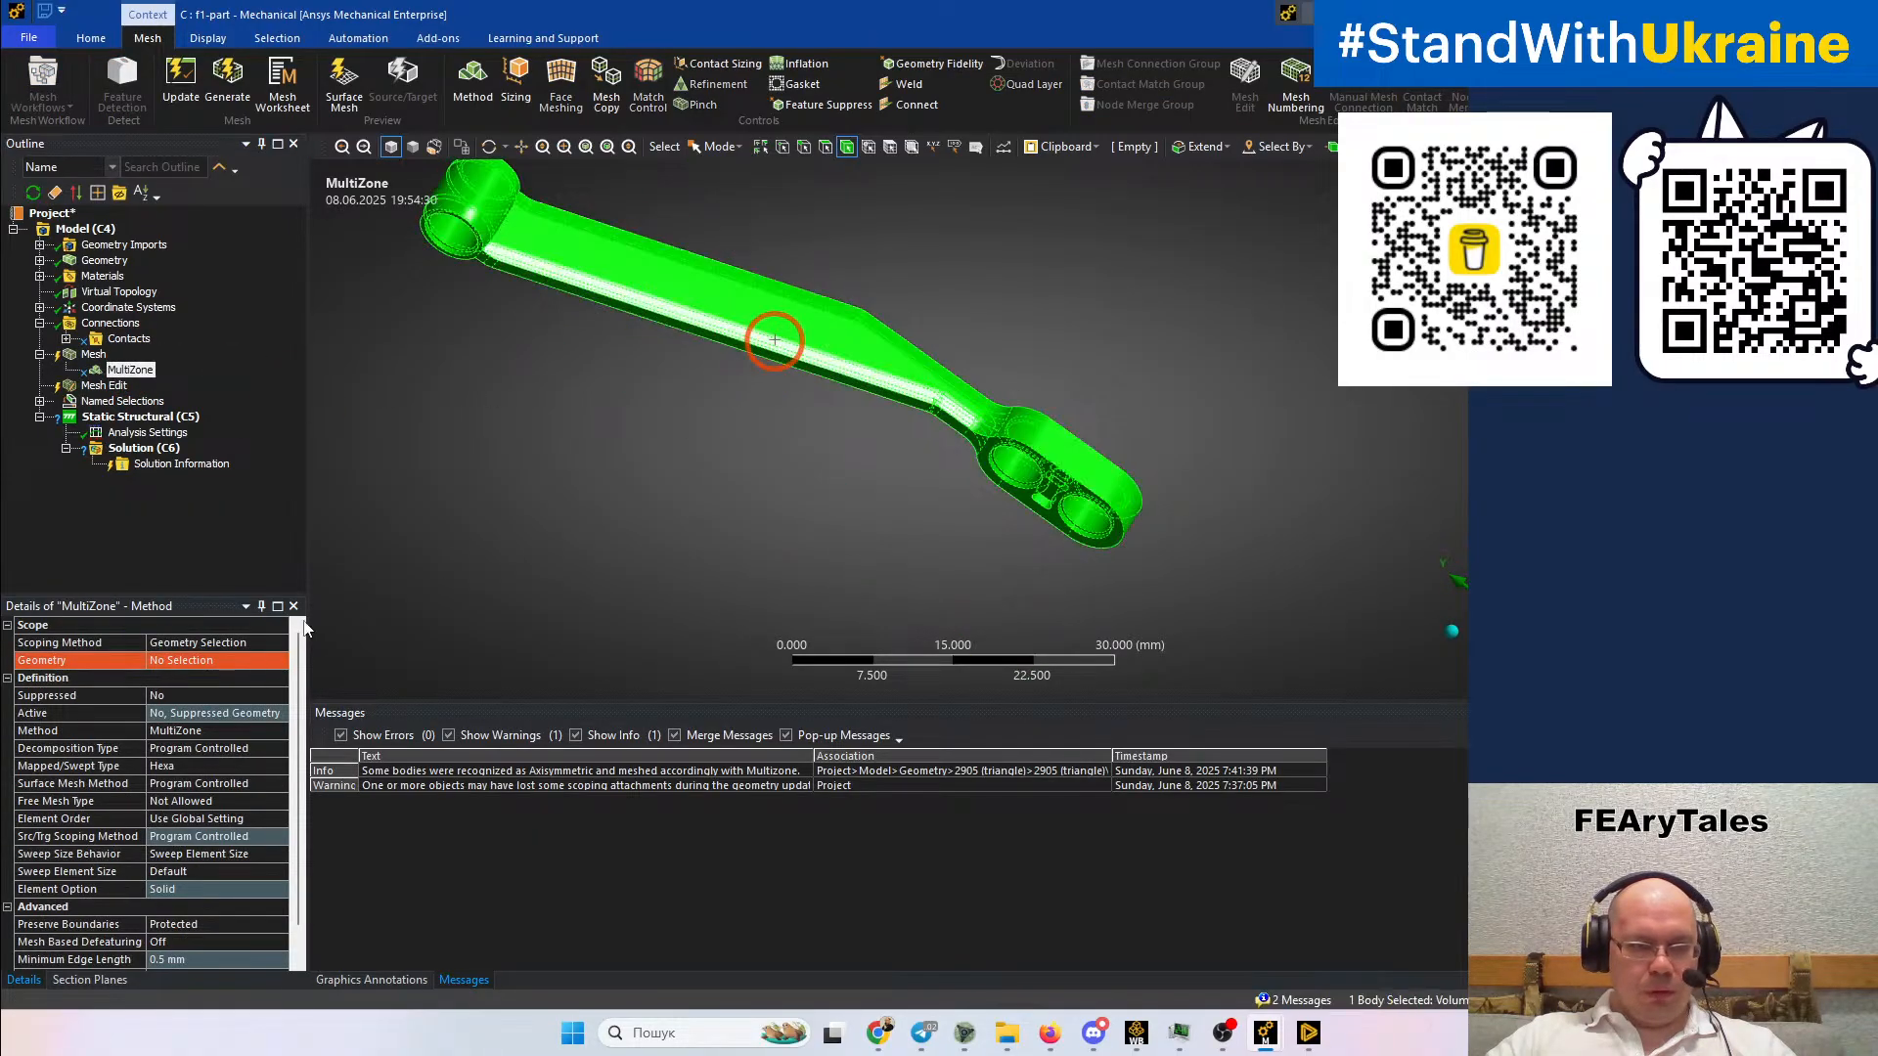
pyautogui.click(207, 661)
pyautogui.click(205, 662)
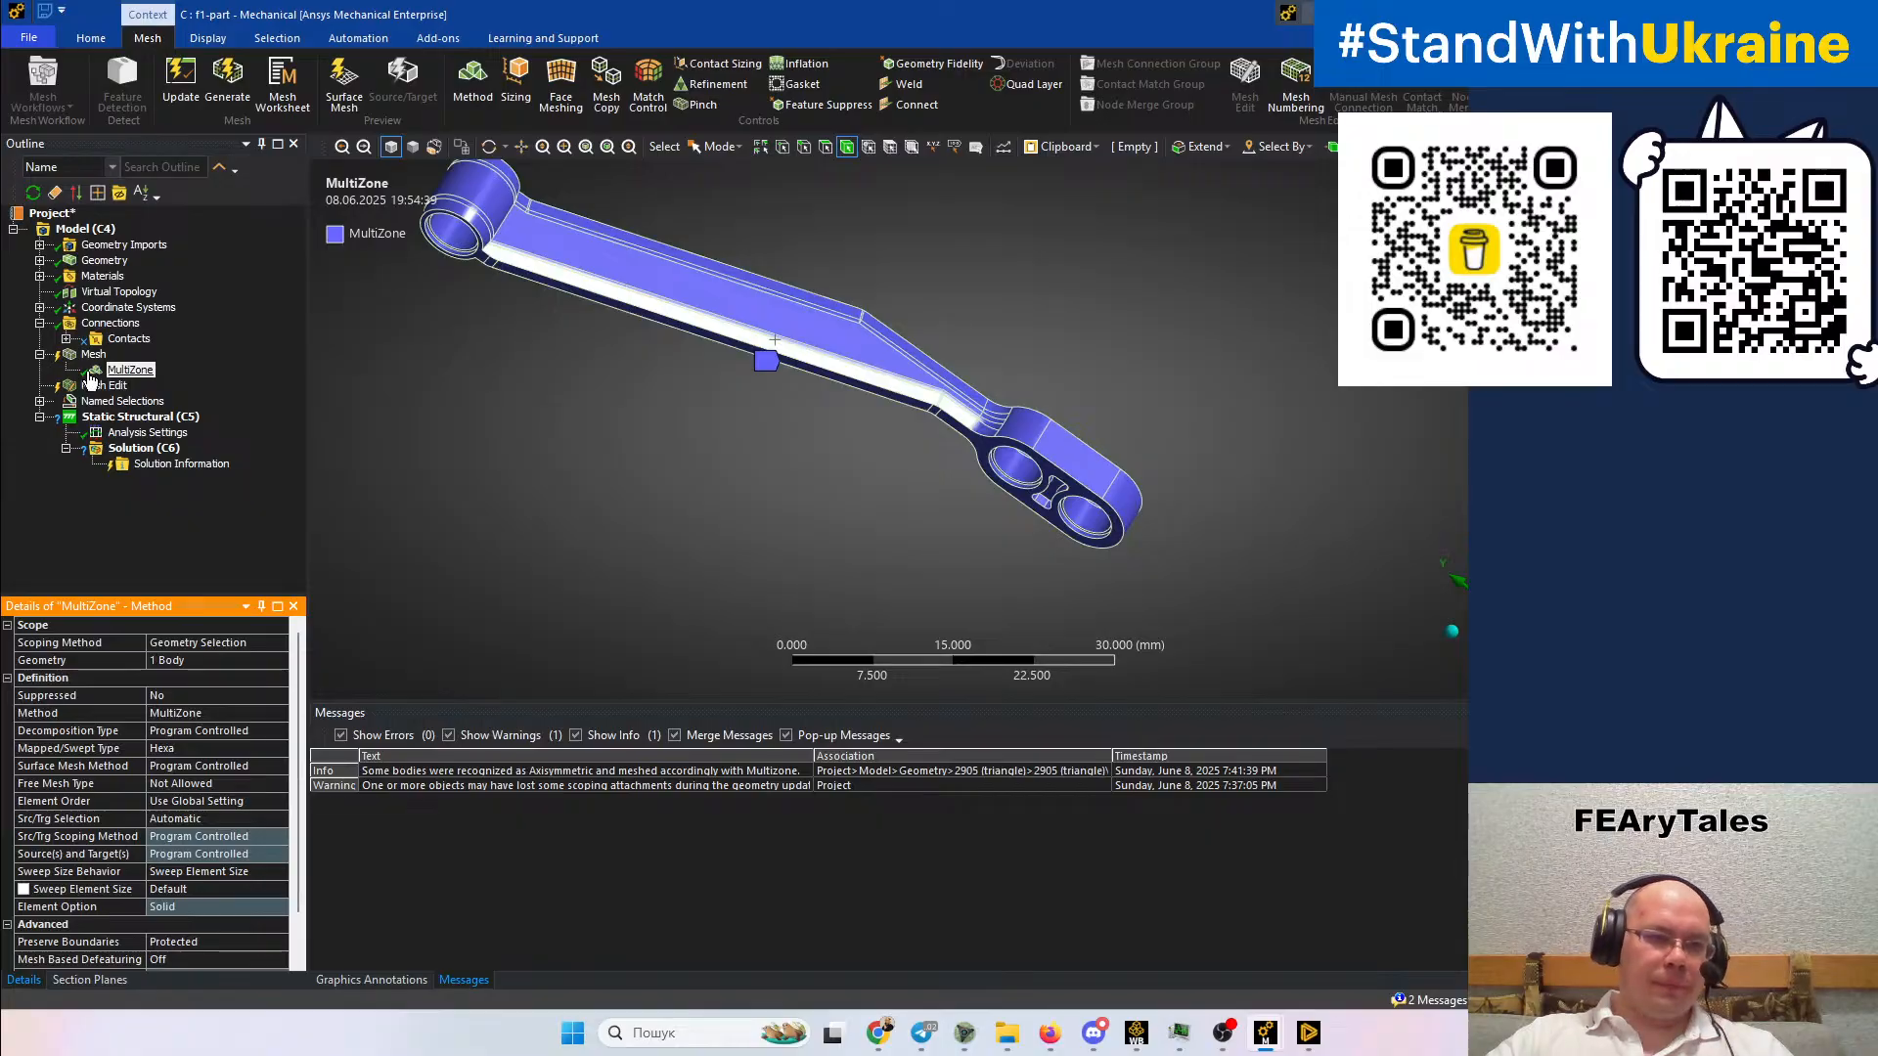
# Change the suspension arm's mesh method to Hex Dominant
pyautogui.click(92, 354)
pyautogui.keyDown('ctrl'); pyautogui.moveTo(537, 356); pyautogui.dragTo(516, 412, button='middle'); pyautogui.keyUp('ctrl')
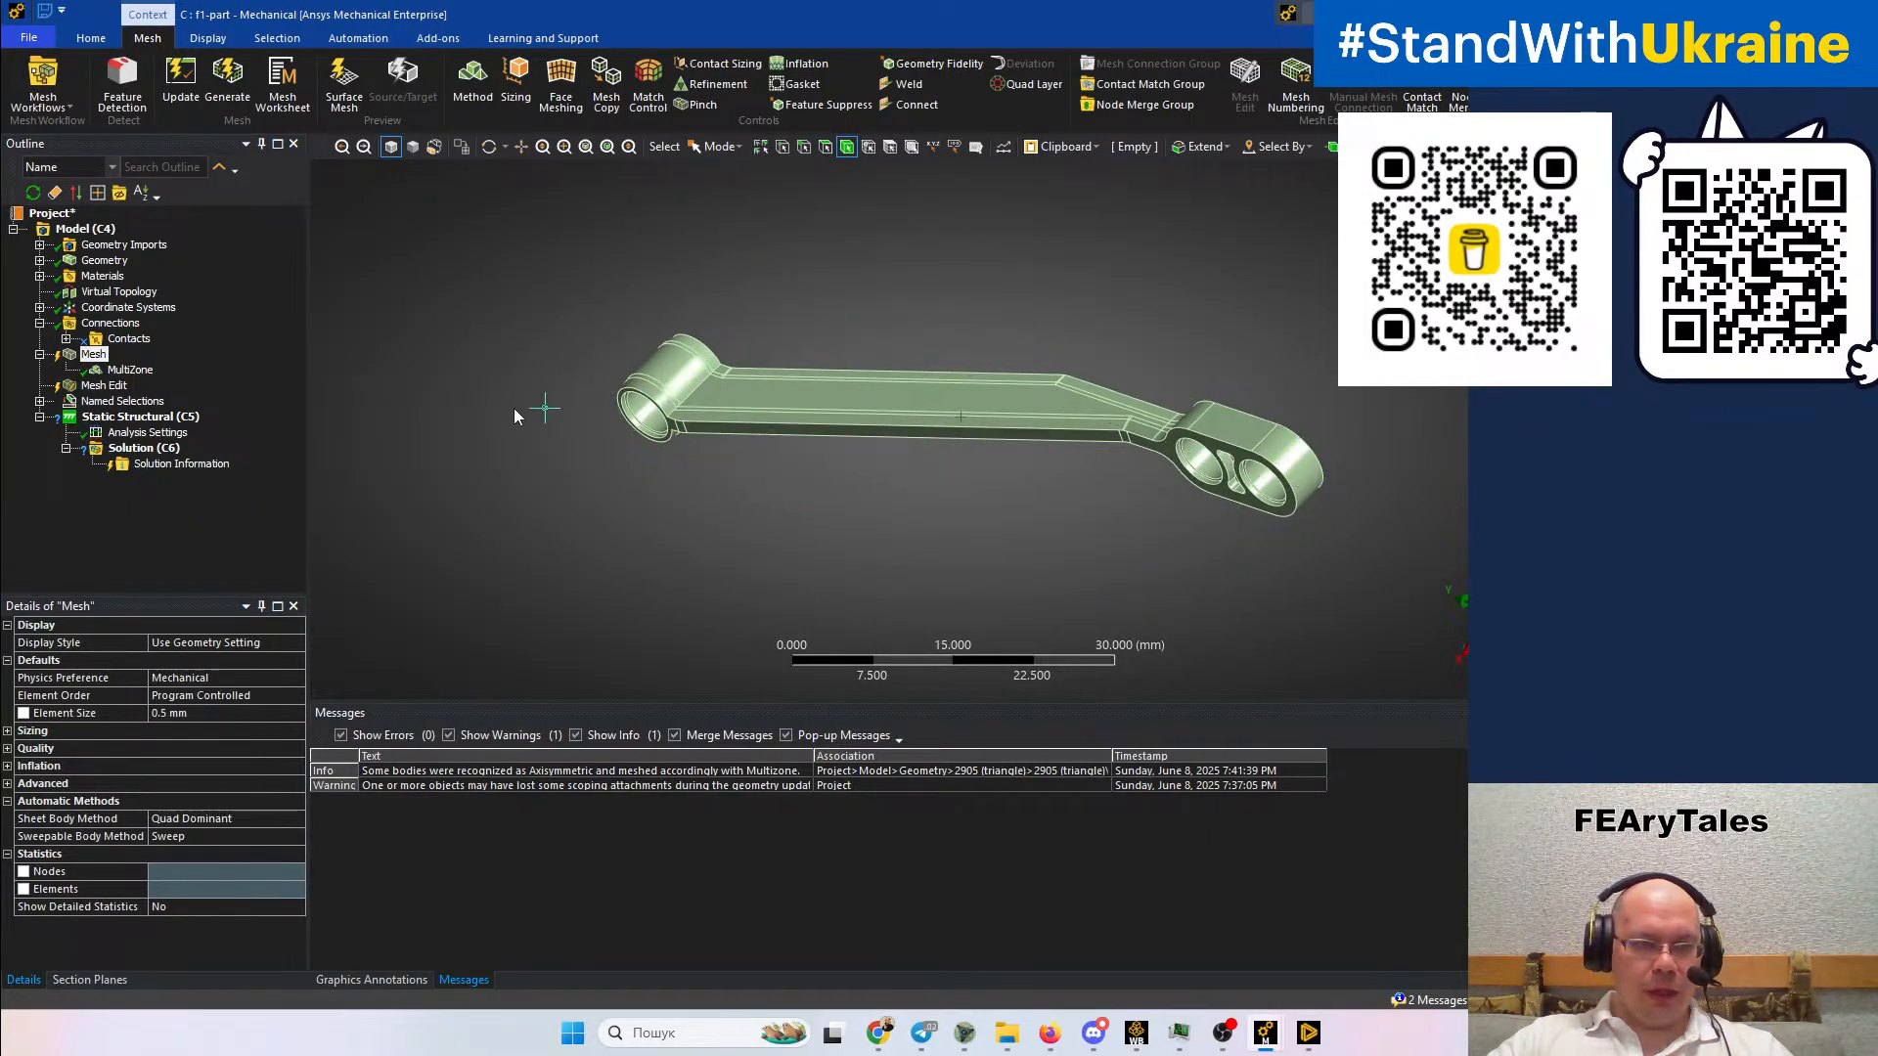
pyautogui.click(117, 371)
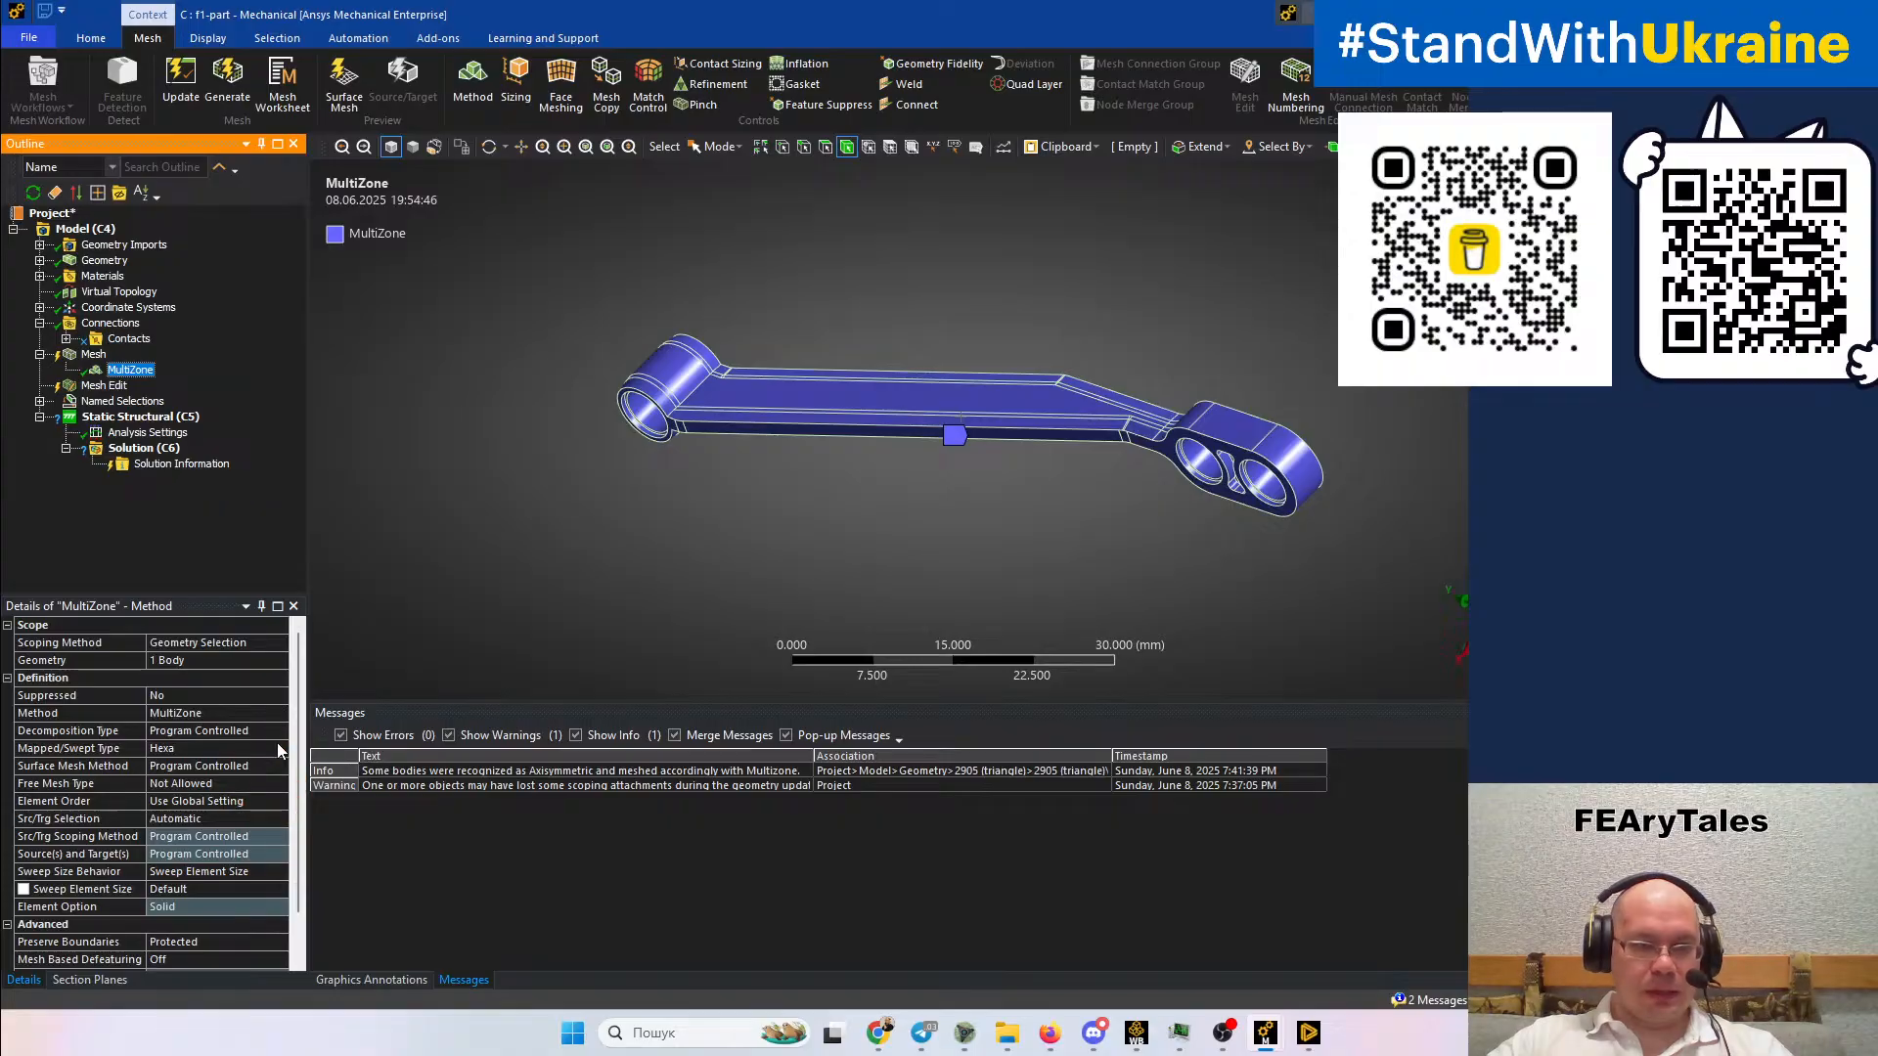
pyautogui.click(280, 715)
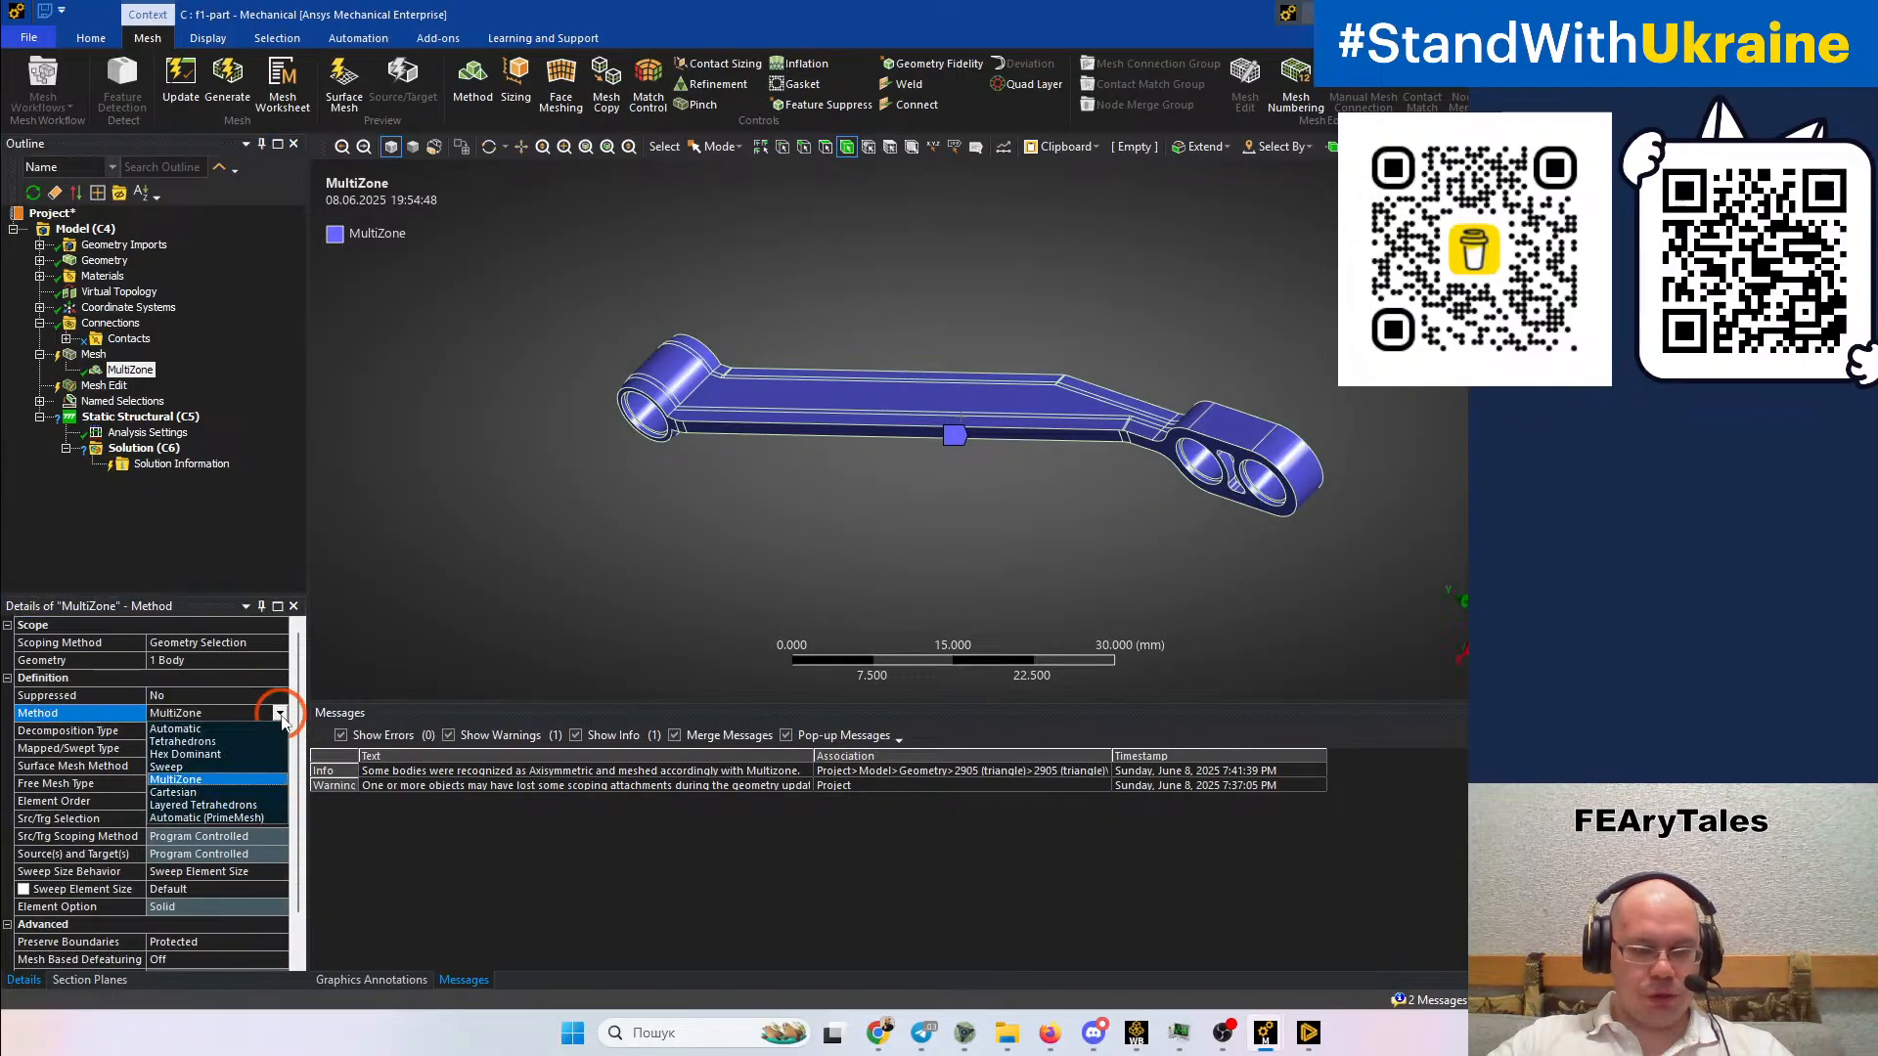
pyautogui.click(240, 756)
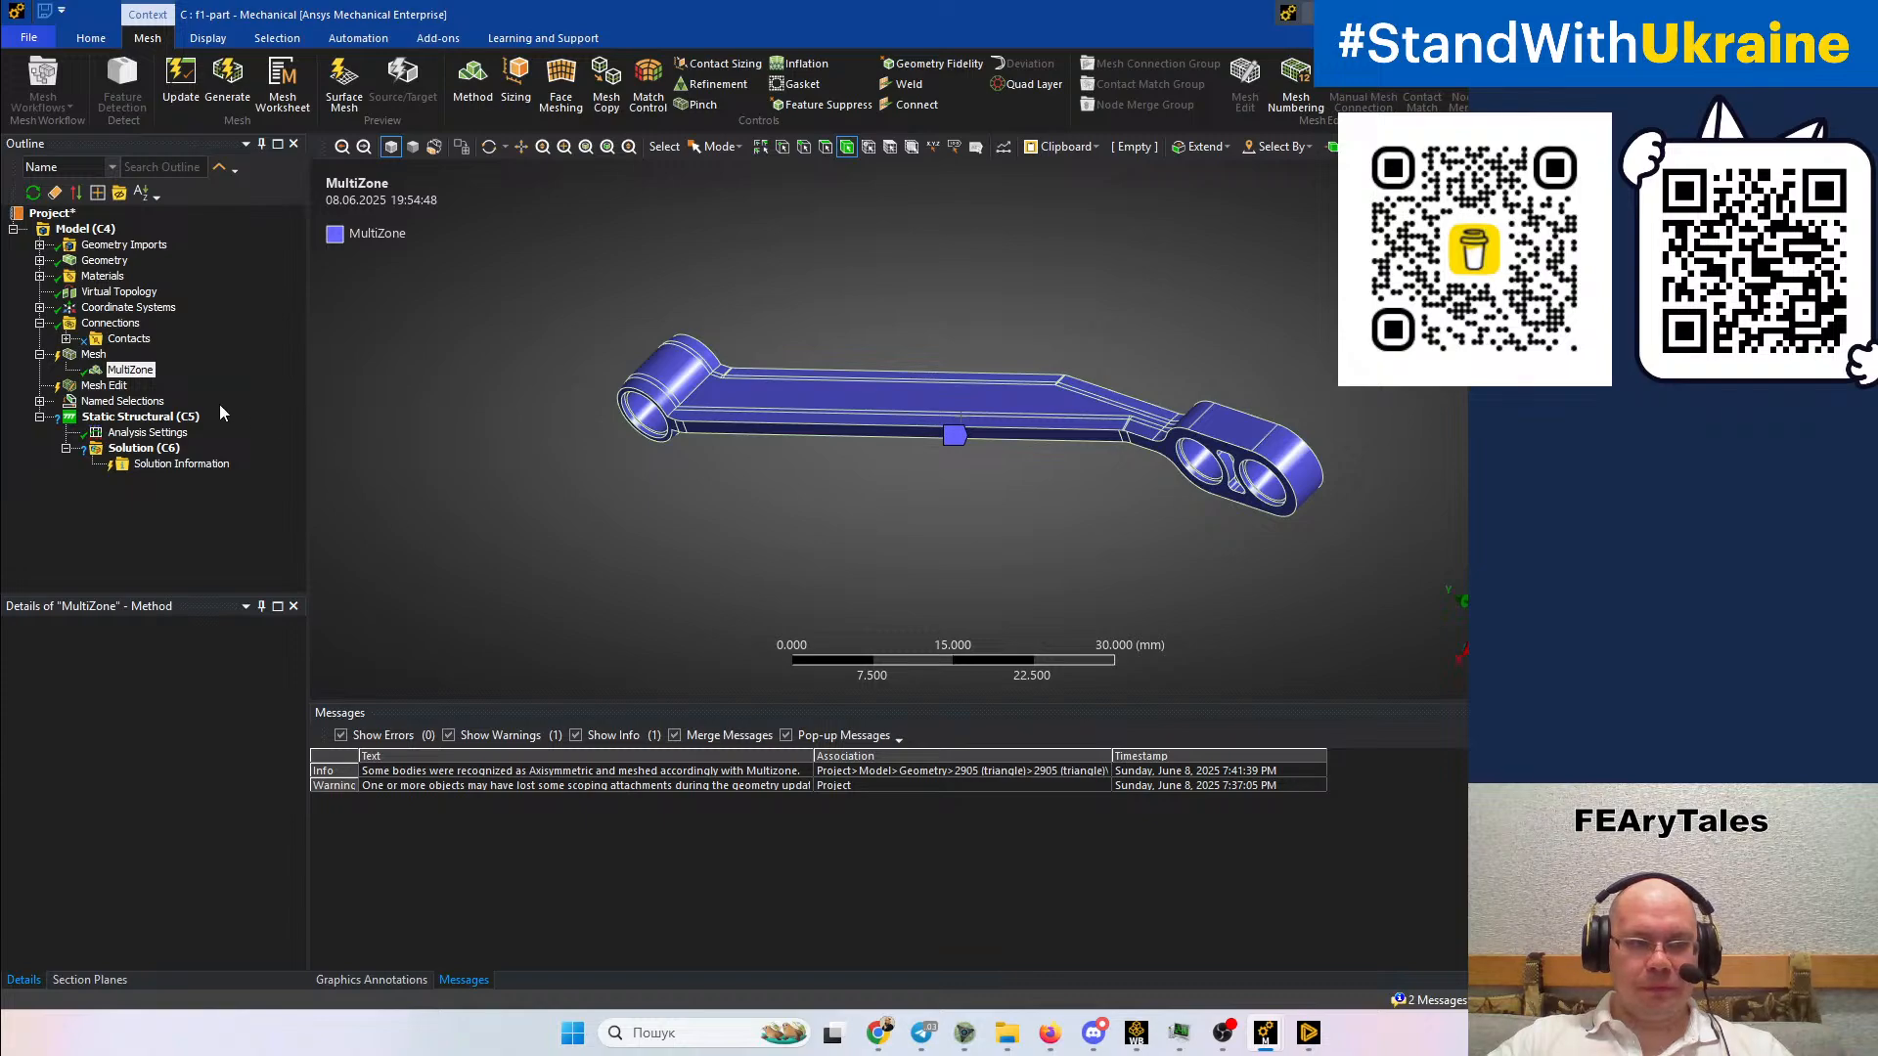
# Try to generate the suspension arm's mesh with the Hex Dominant method
pyautogui.click(86, 358)
pyautogui.rightClick(86, 356)
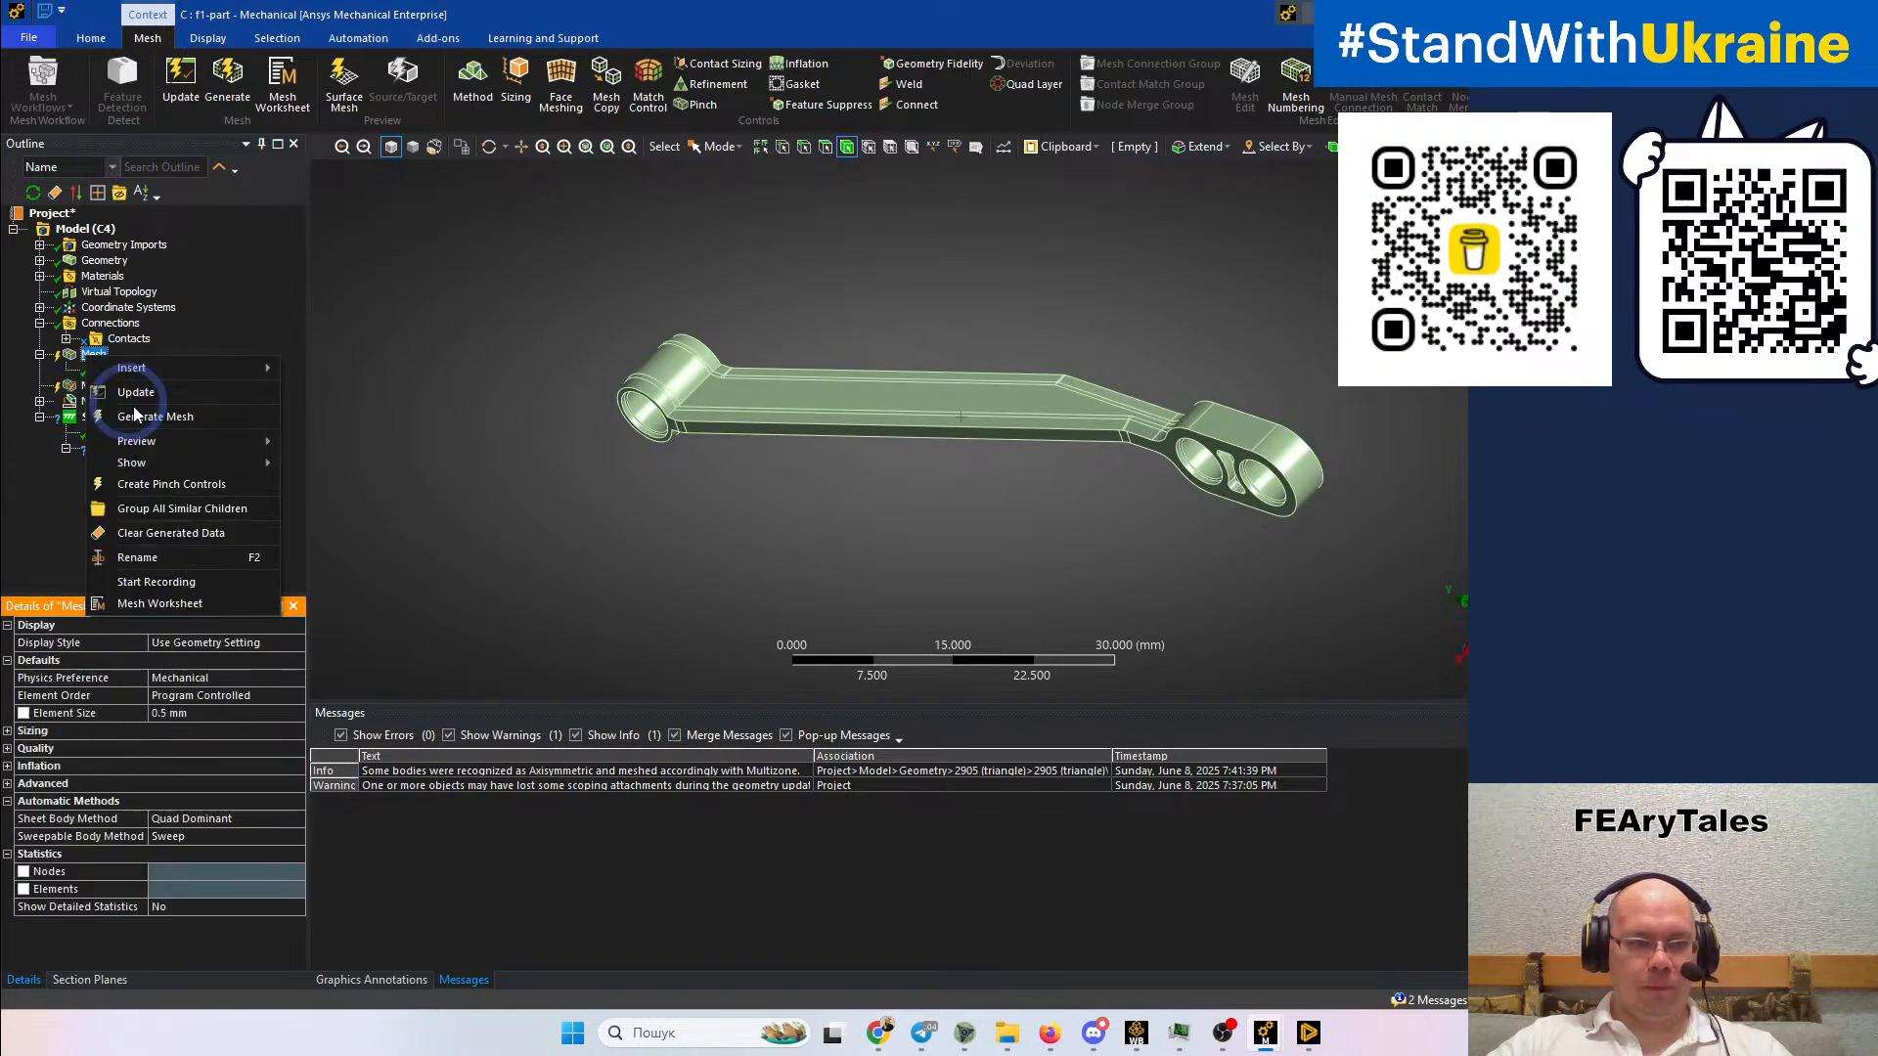
pyautogui.click(151, 423)
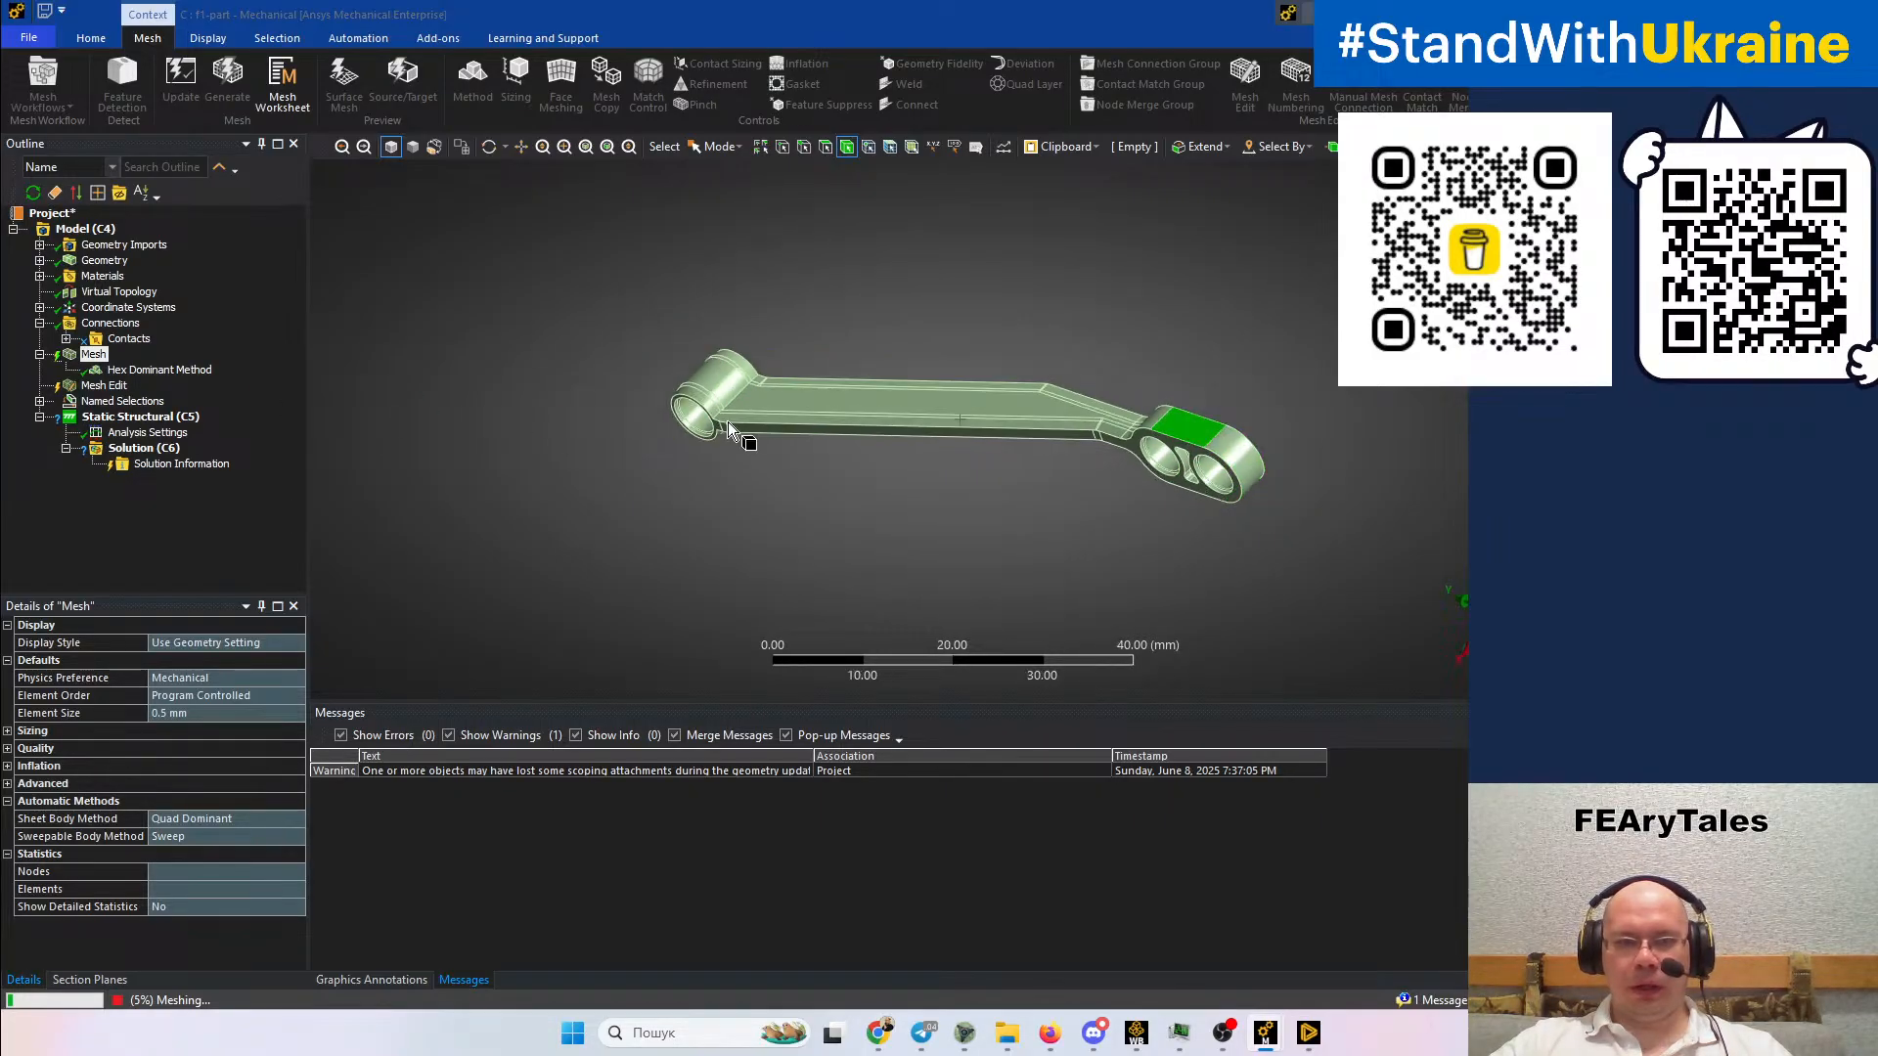
pyautogui.scroll(5, 727, 440)
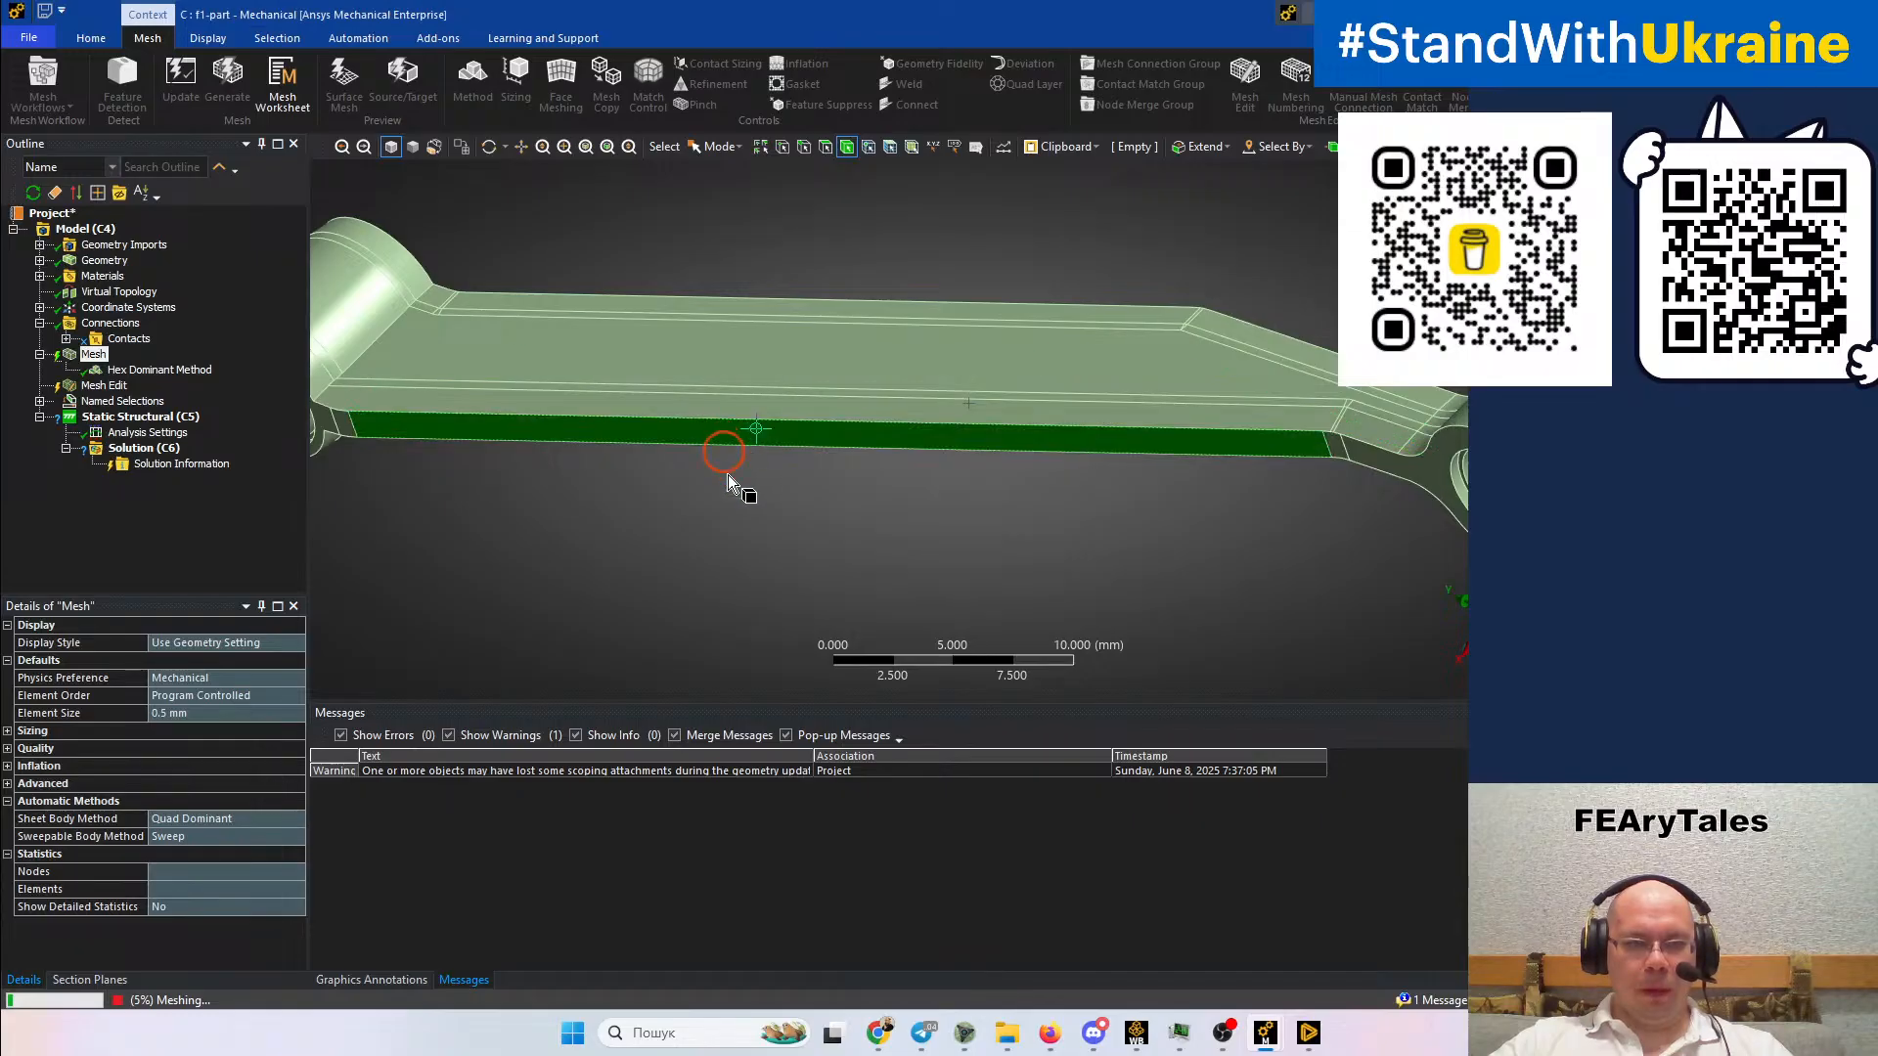
pyautogui.moveTo(733, 482); pyautogui.dragTo(502, 578, button='middle')
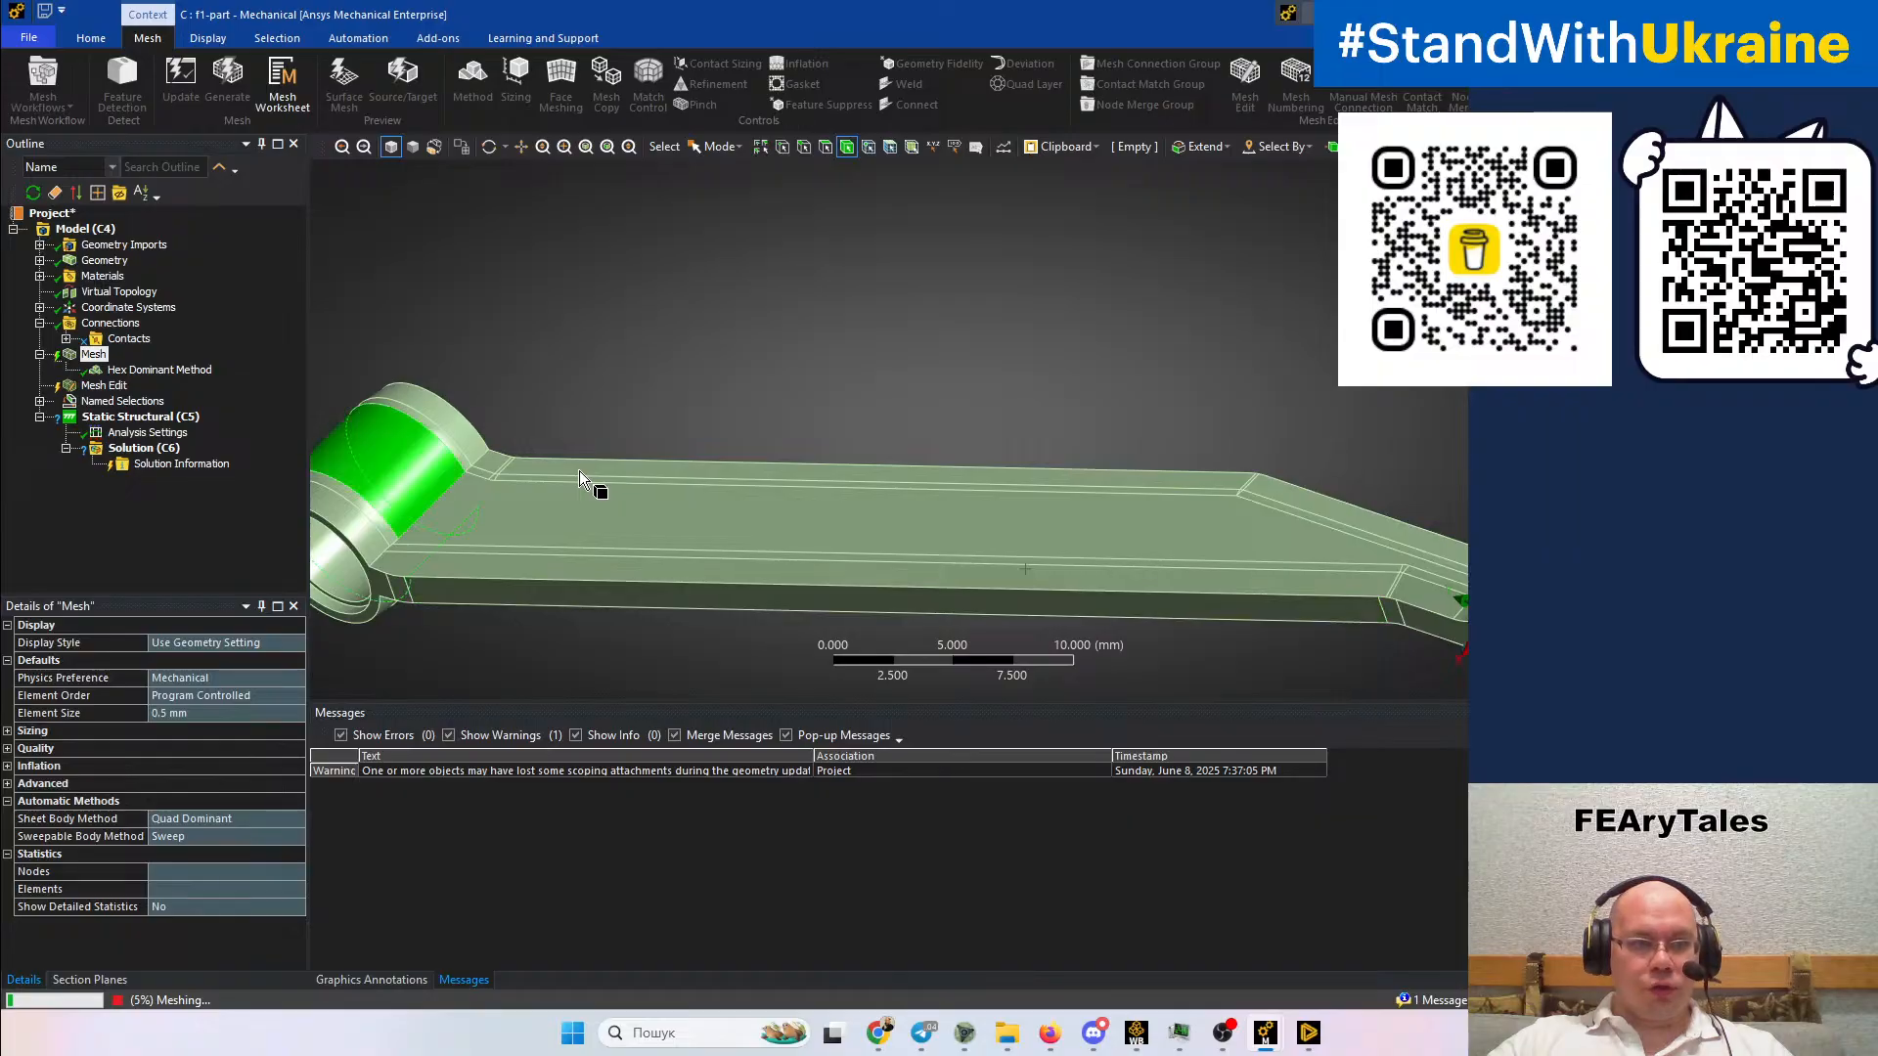
# Open the mesh status and stop the running mesh generation
pyautogui.click(98, 229)
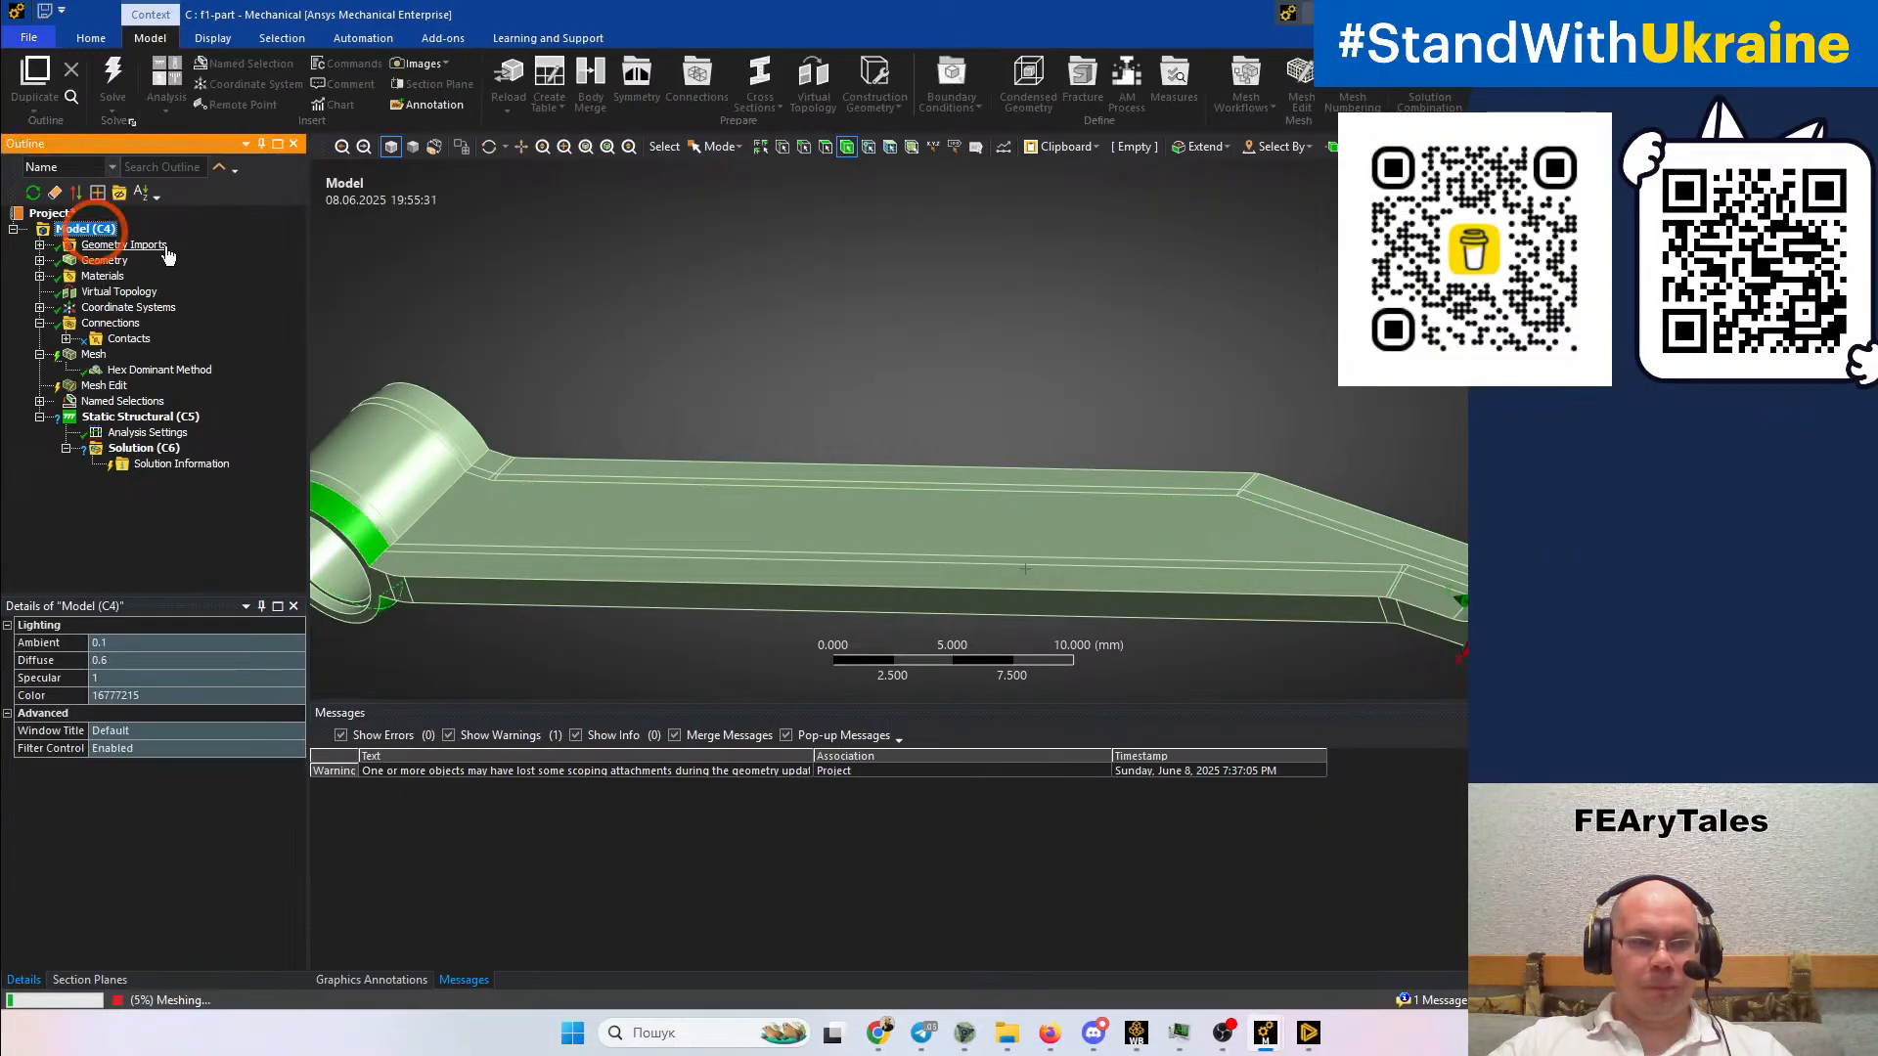
pyautogui.click(668, 328)
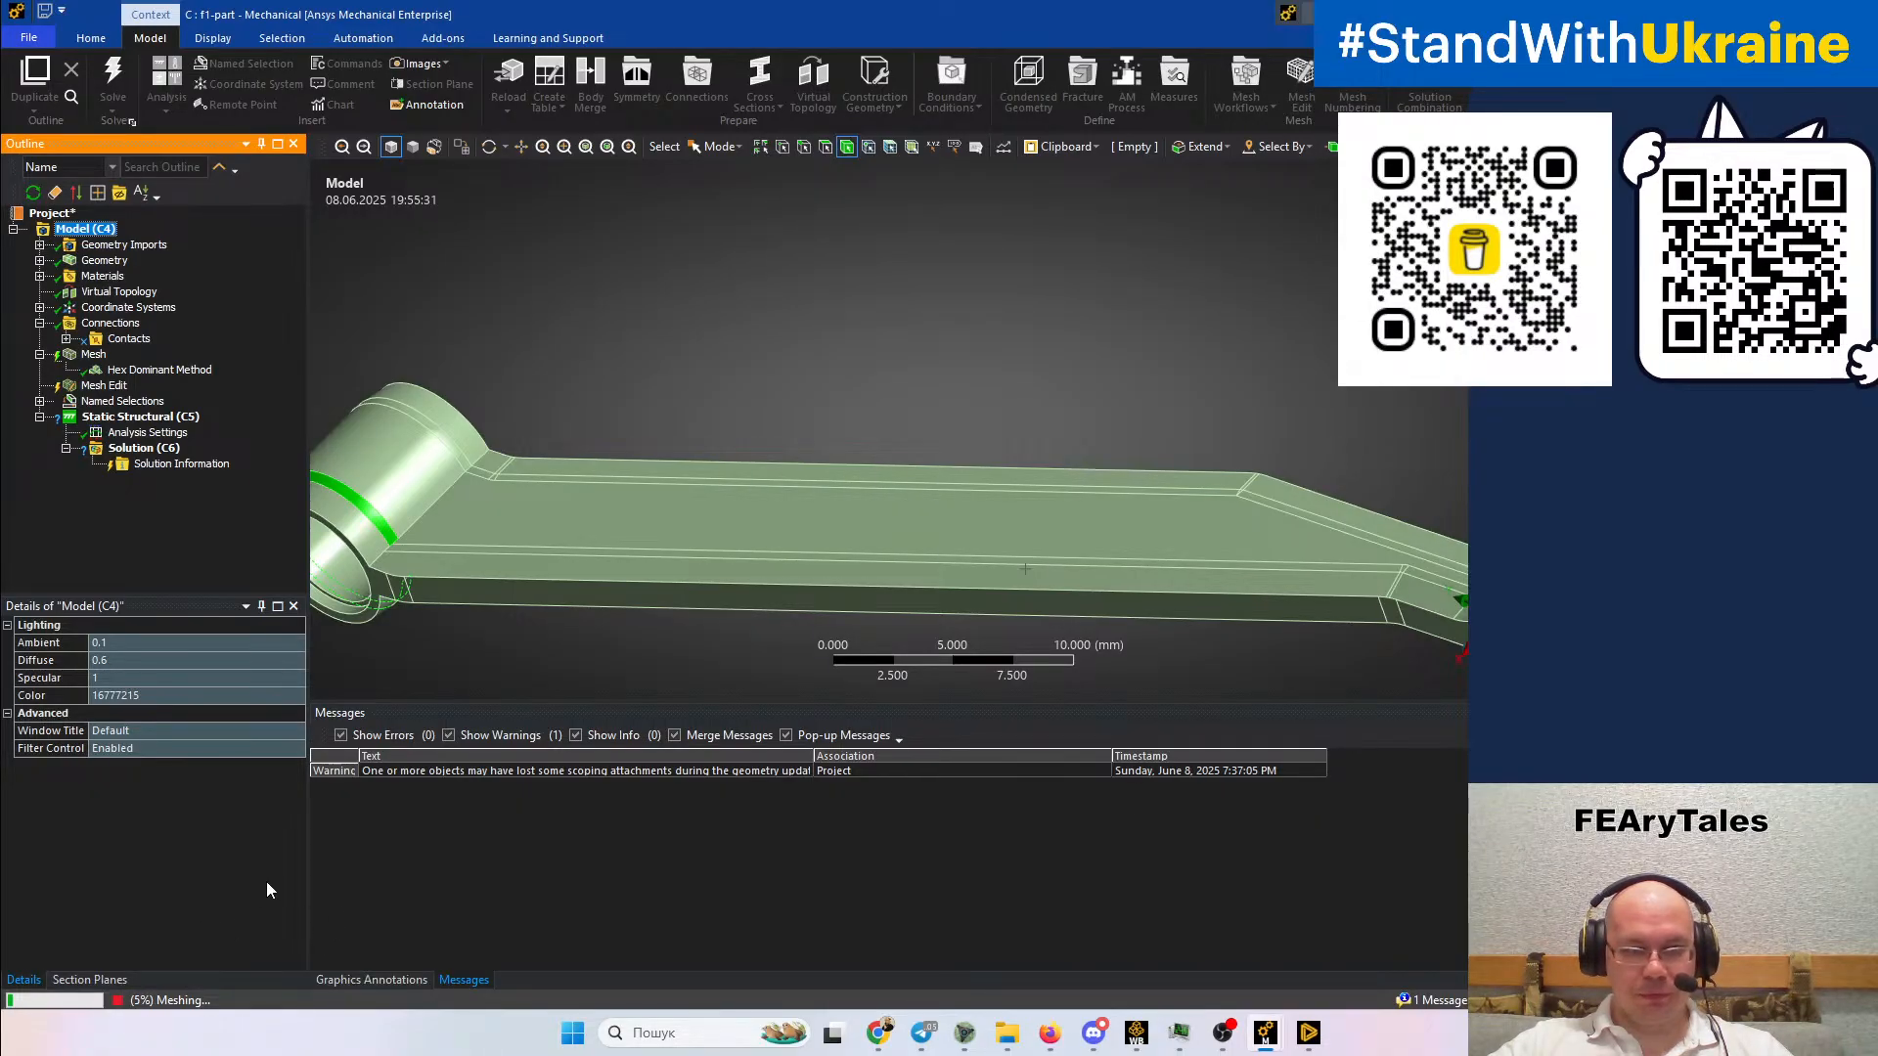
pyautogui.click(76, 1004)
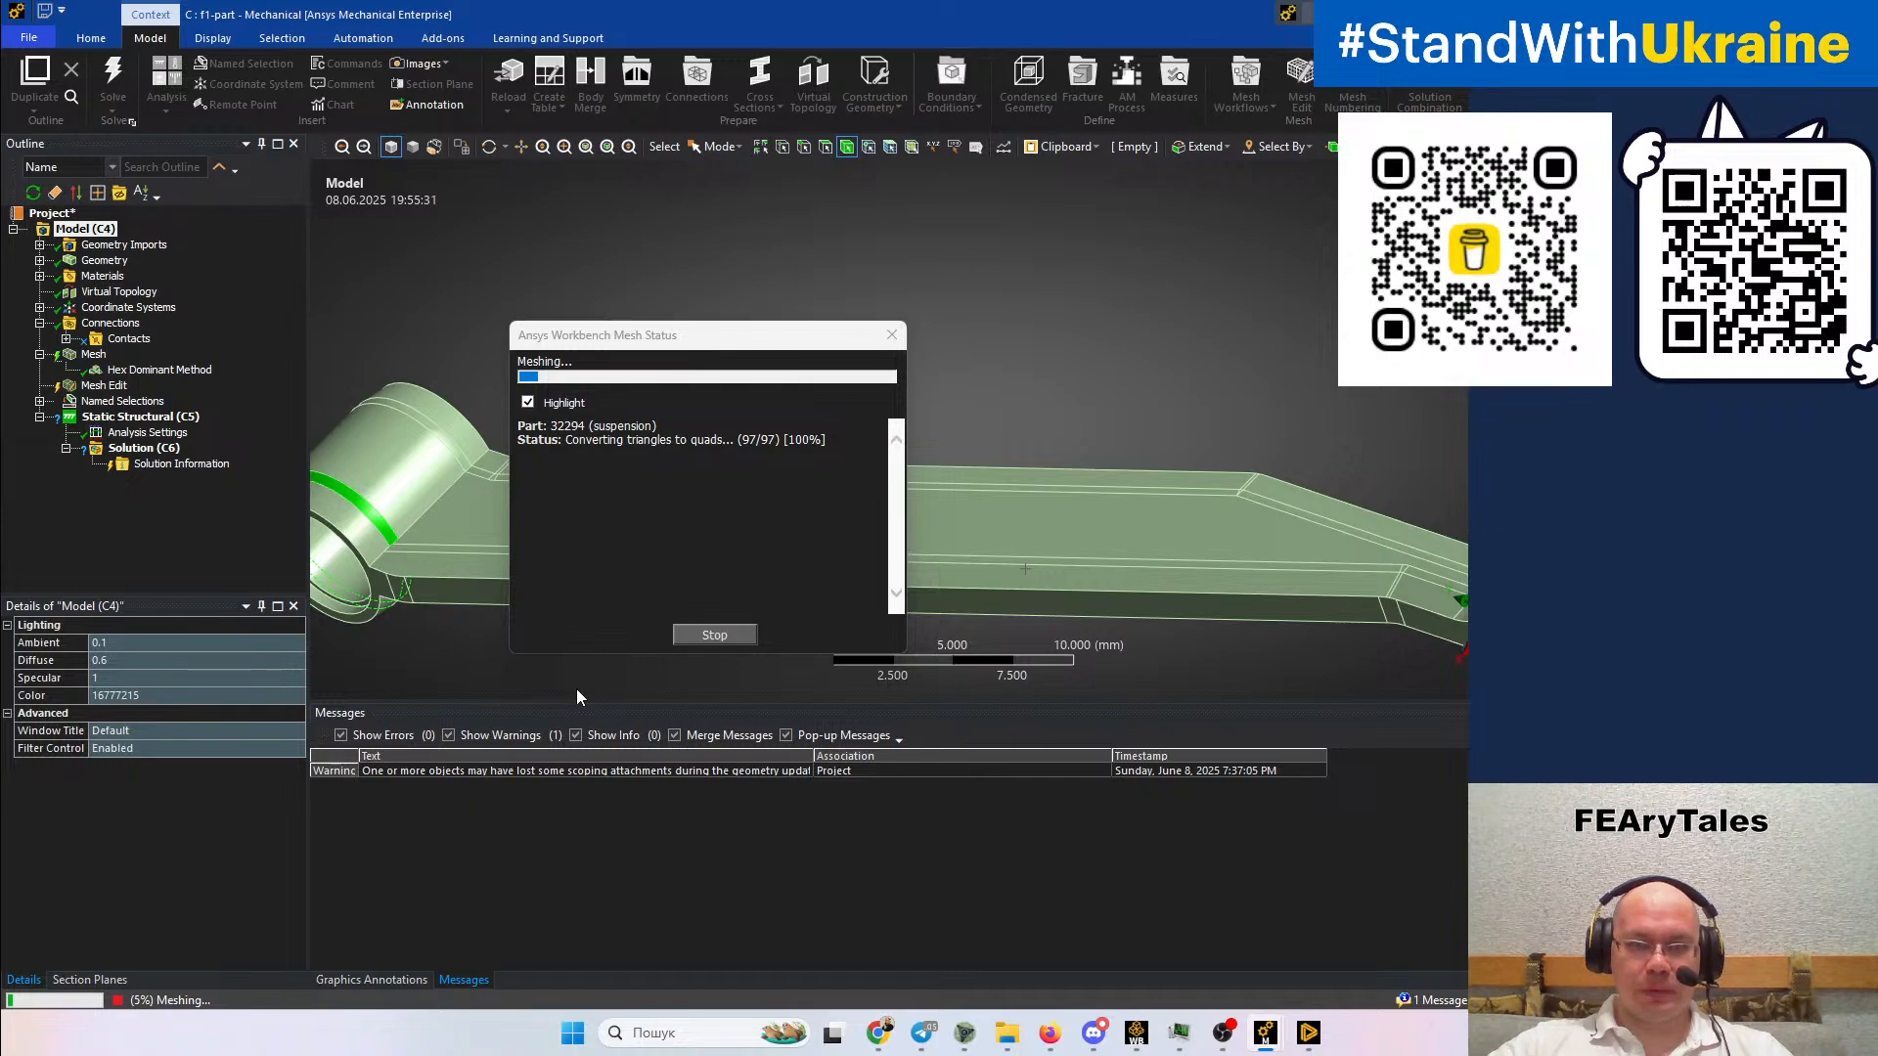
pyautogui.click(736, 647)
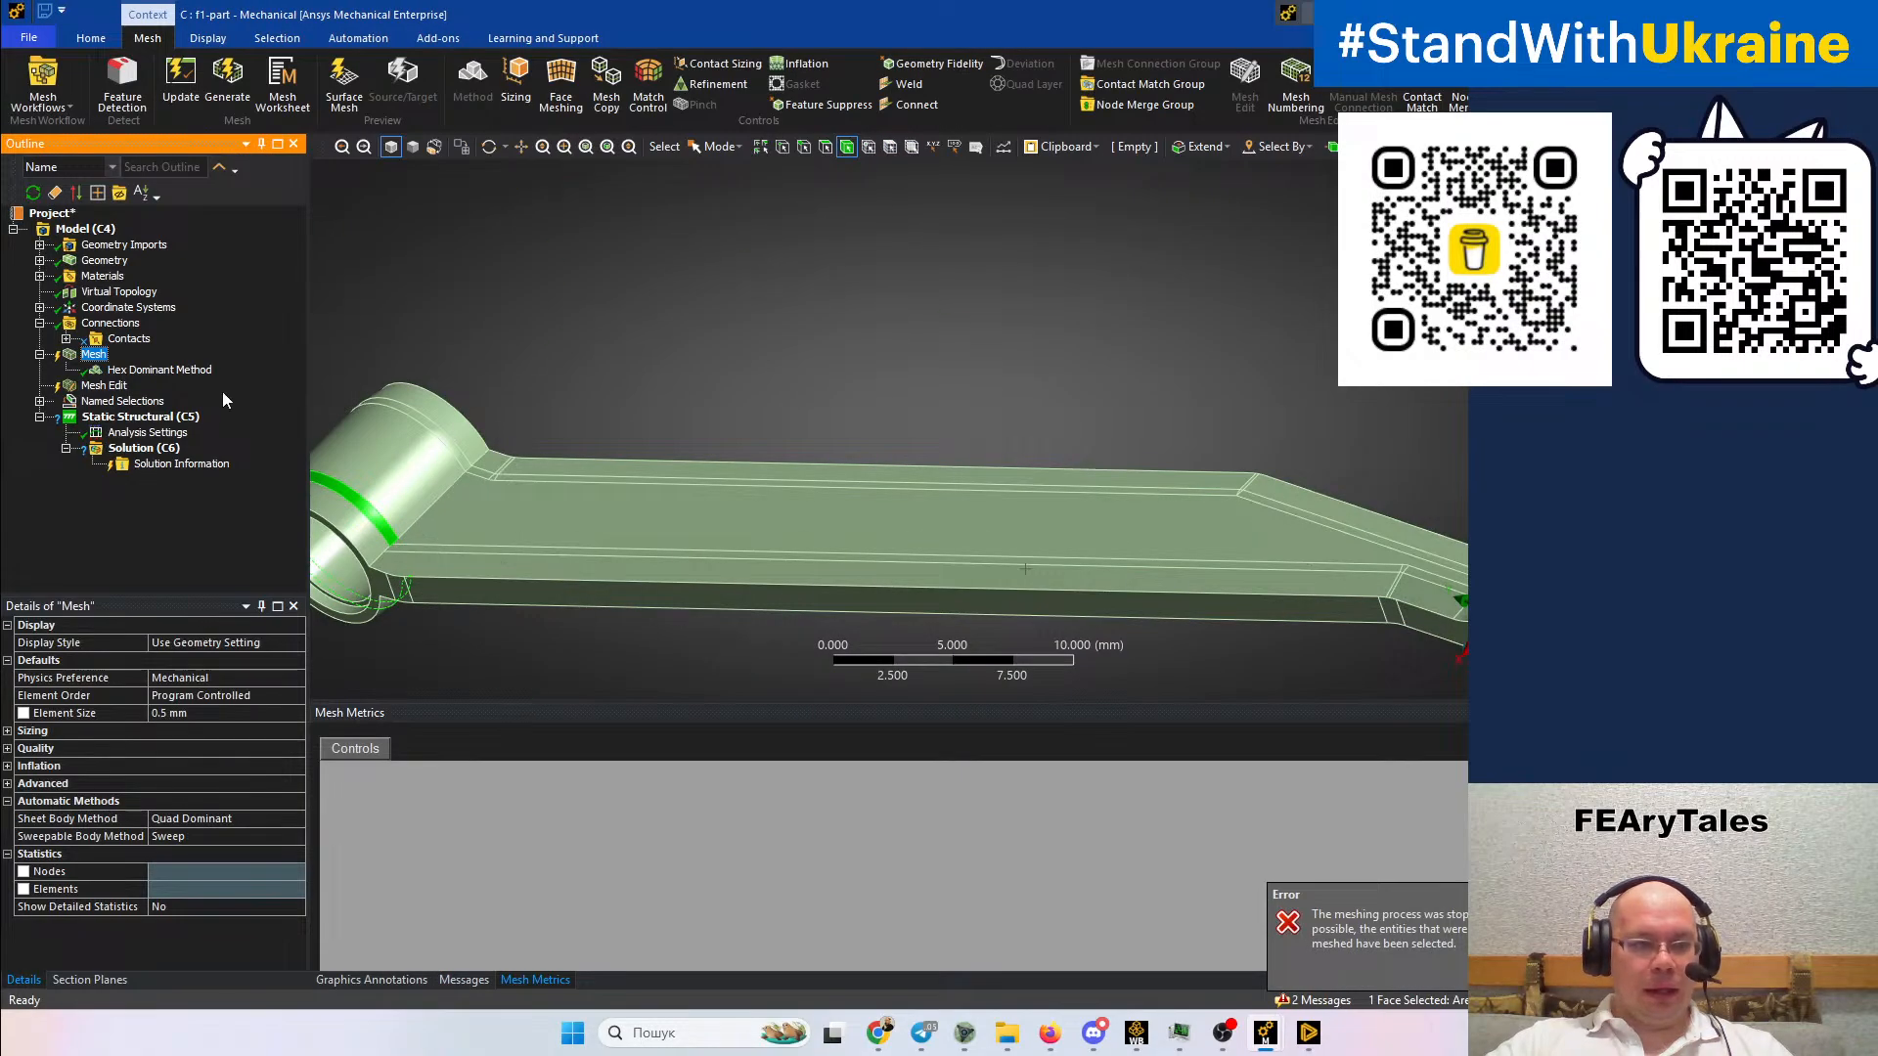
# Change the suspension arm's mesh method to Tetrahedrons
pyautogui.click(178, 370)
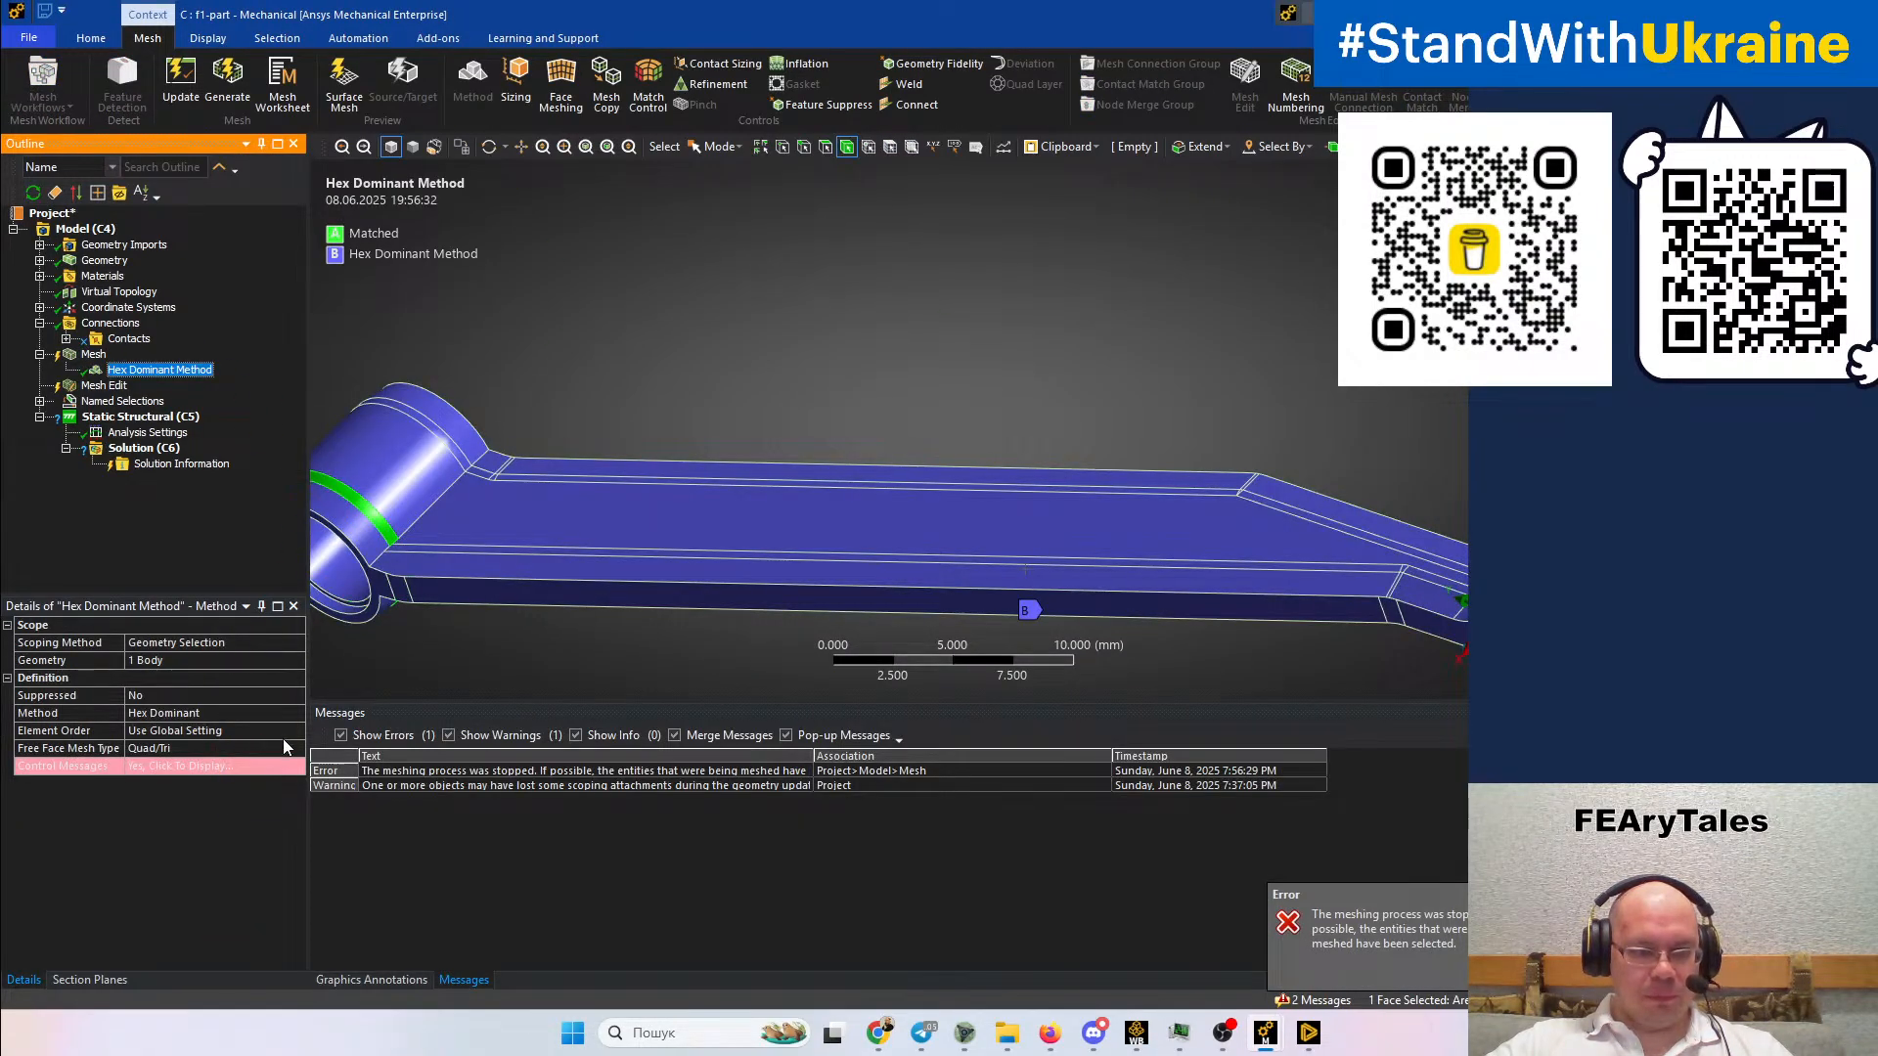
pyautogui.click(290, 720)
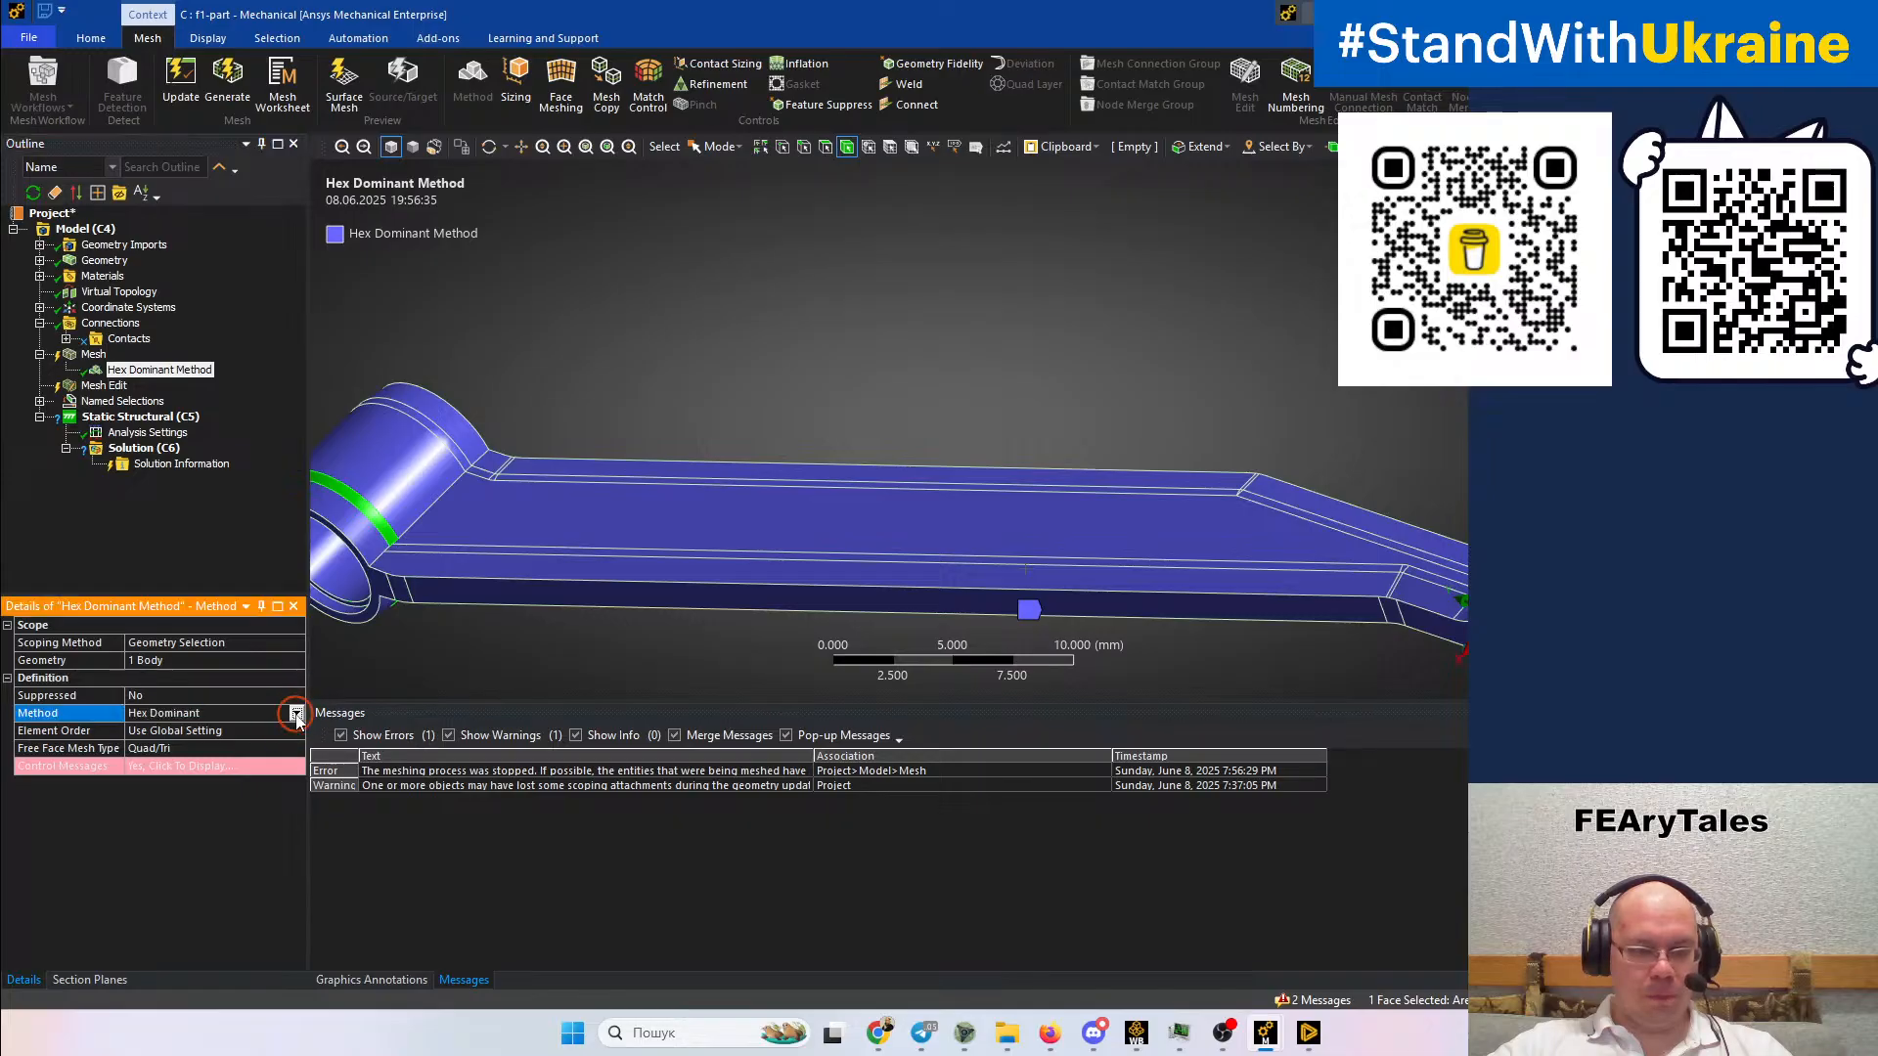
pyautogui.click(295, 713)
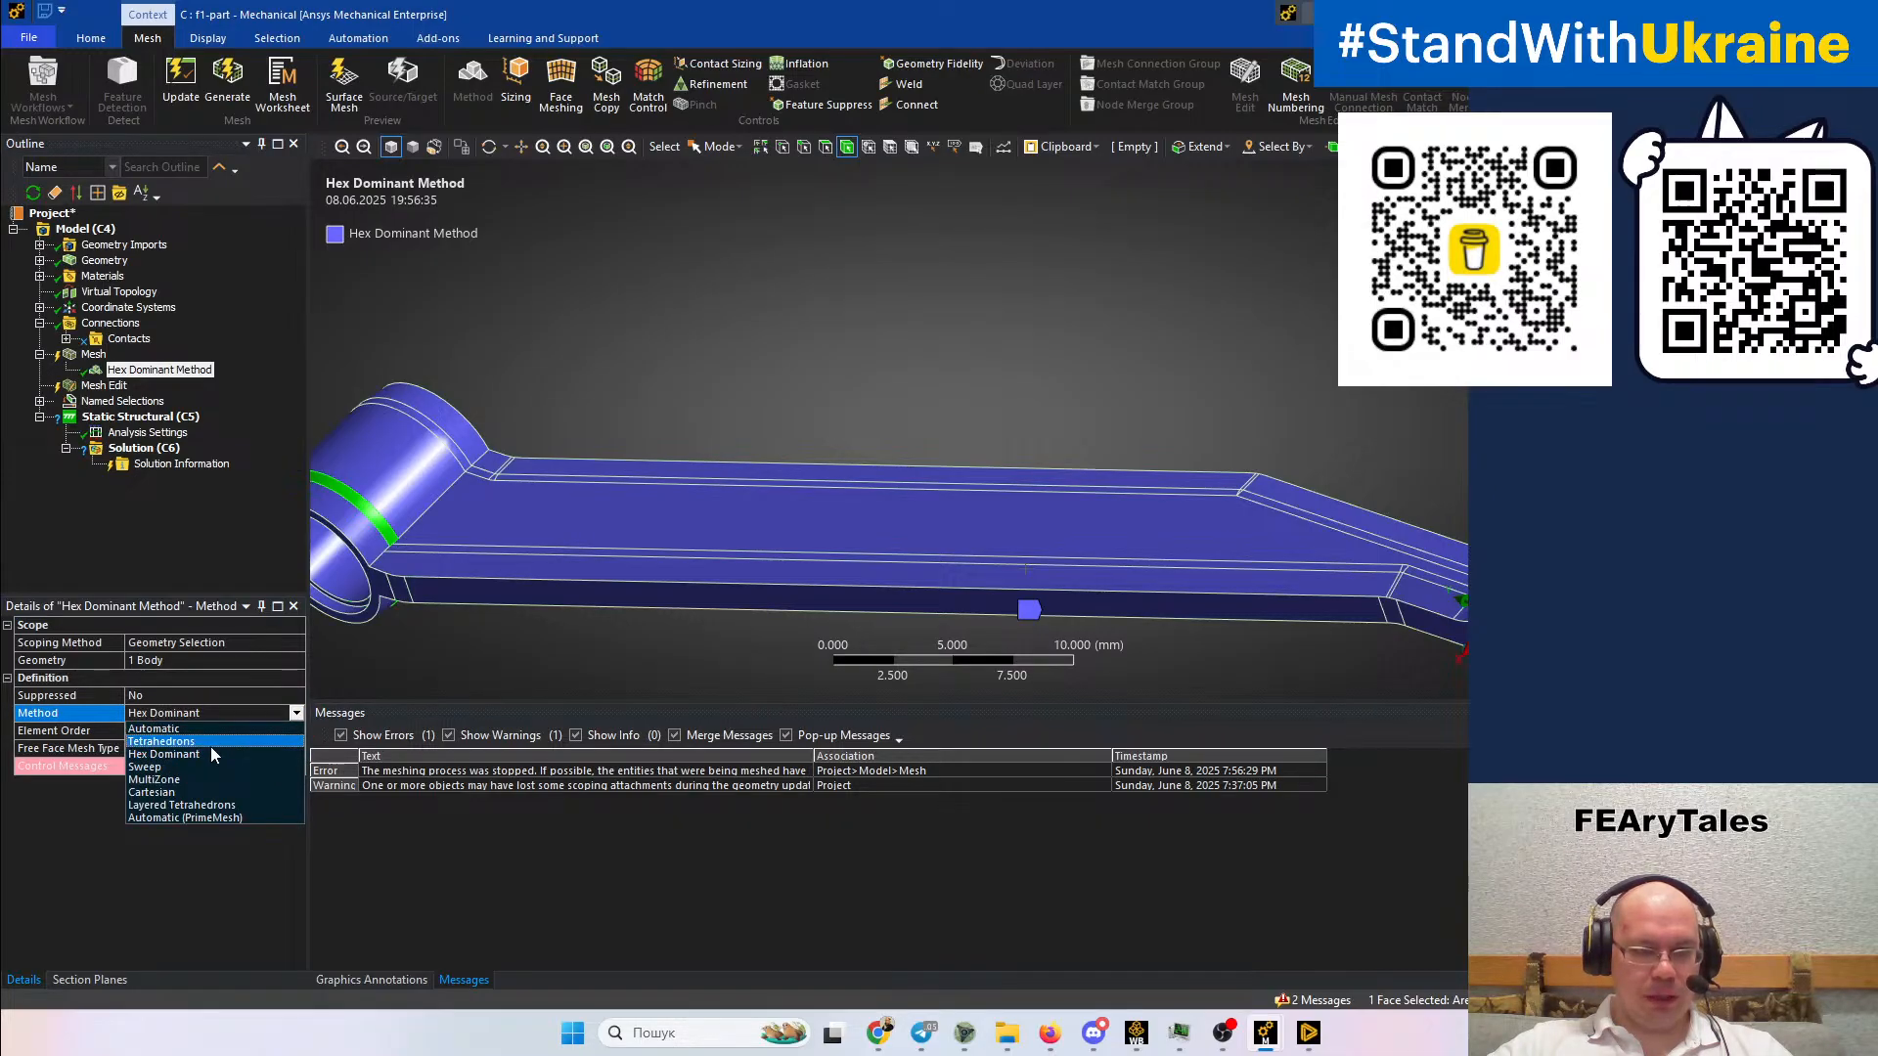
pyautogui.click(213, 755)
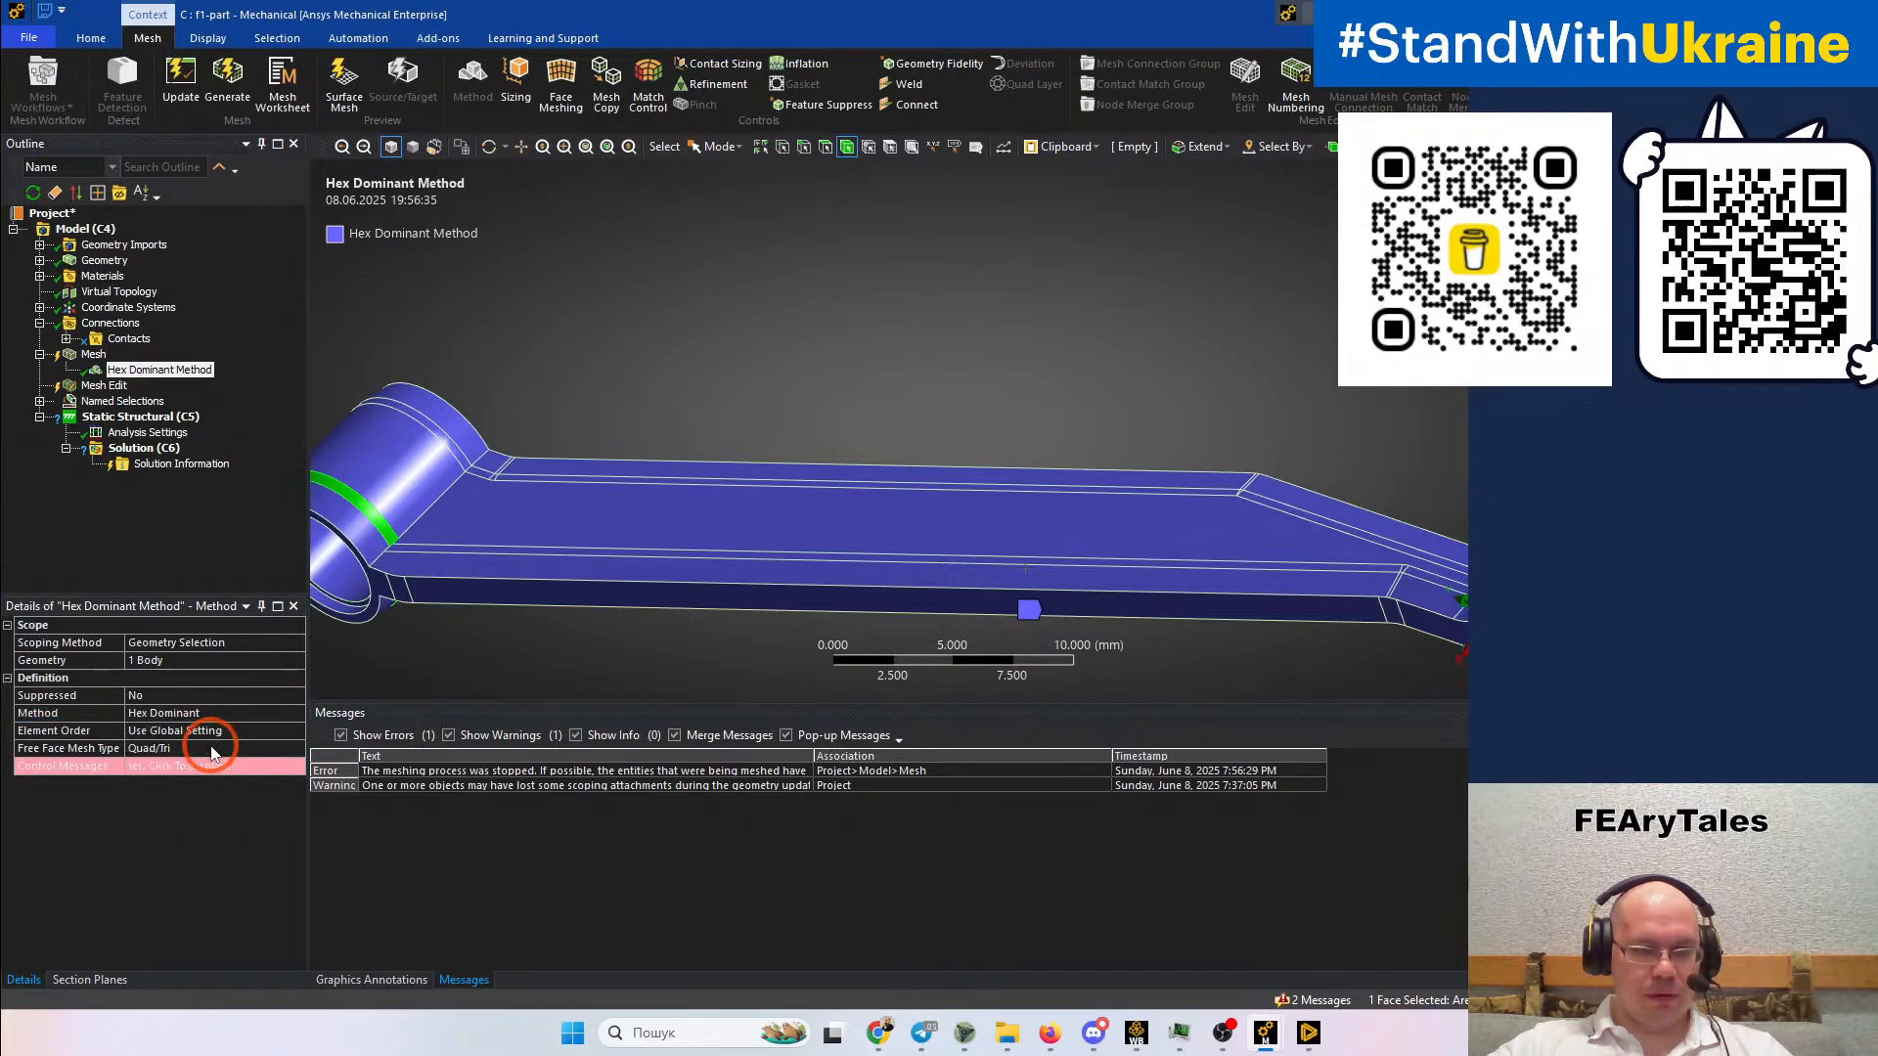
# Generate the suspension arm's mesh with the Patch Conforming tetrahedron method
pyautogui.click(78, 356)
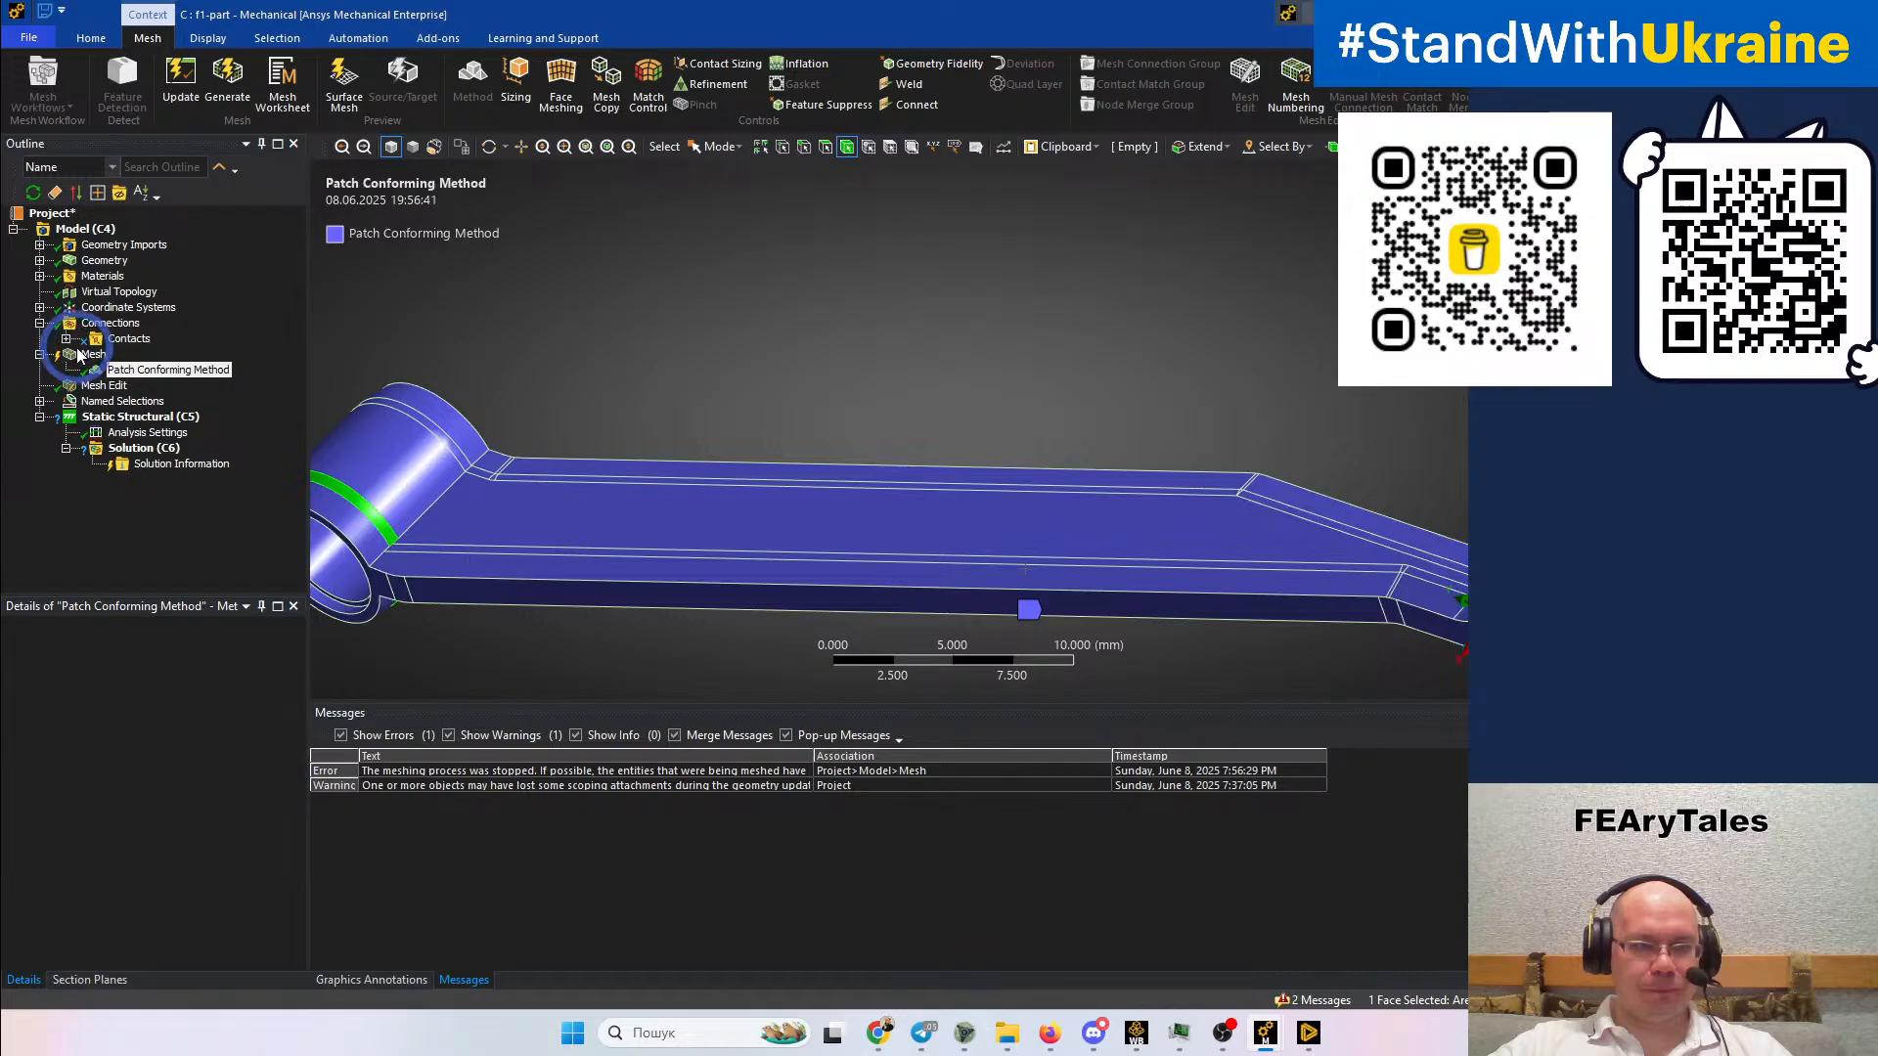
pyautogui.rightClick(78, 354)
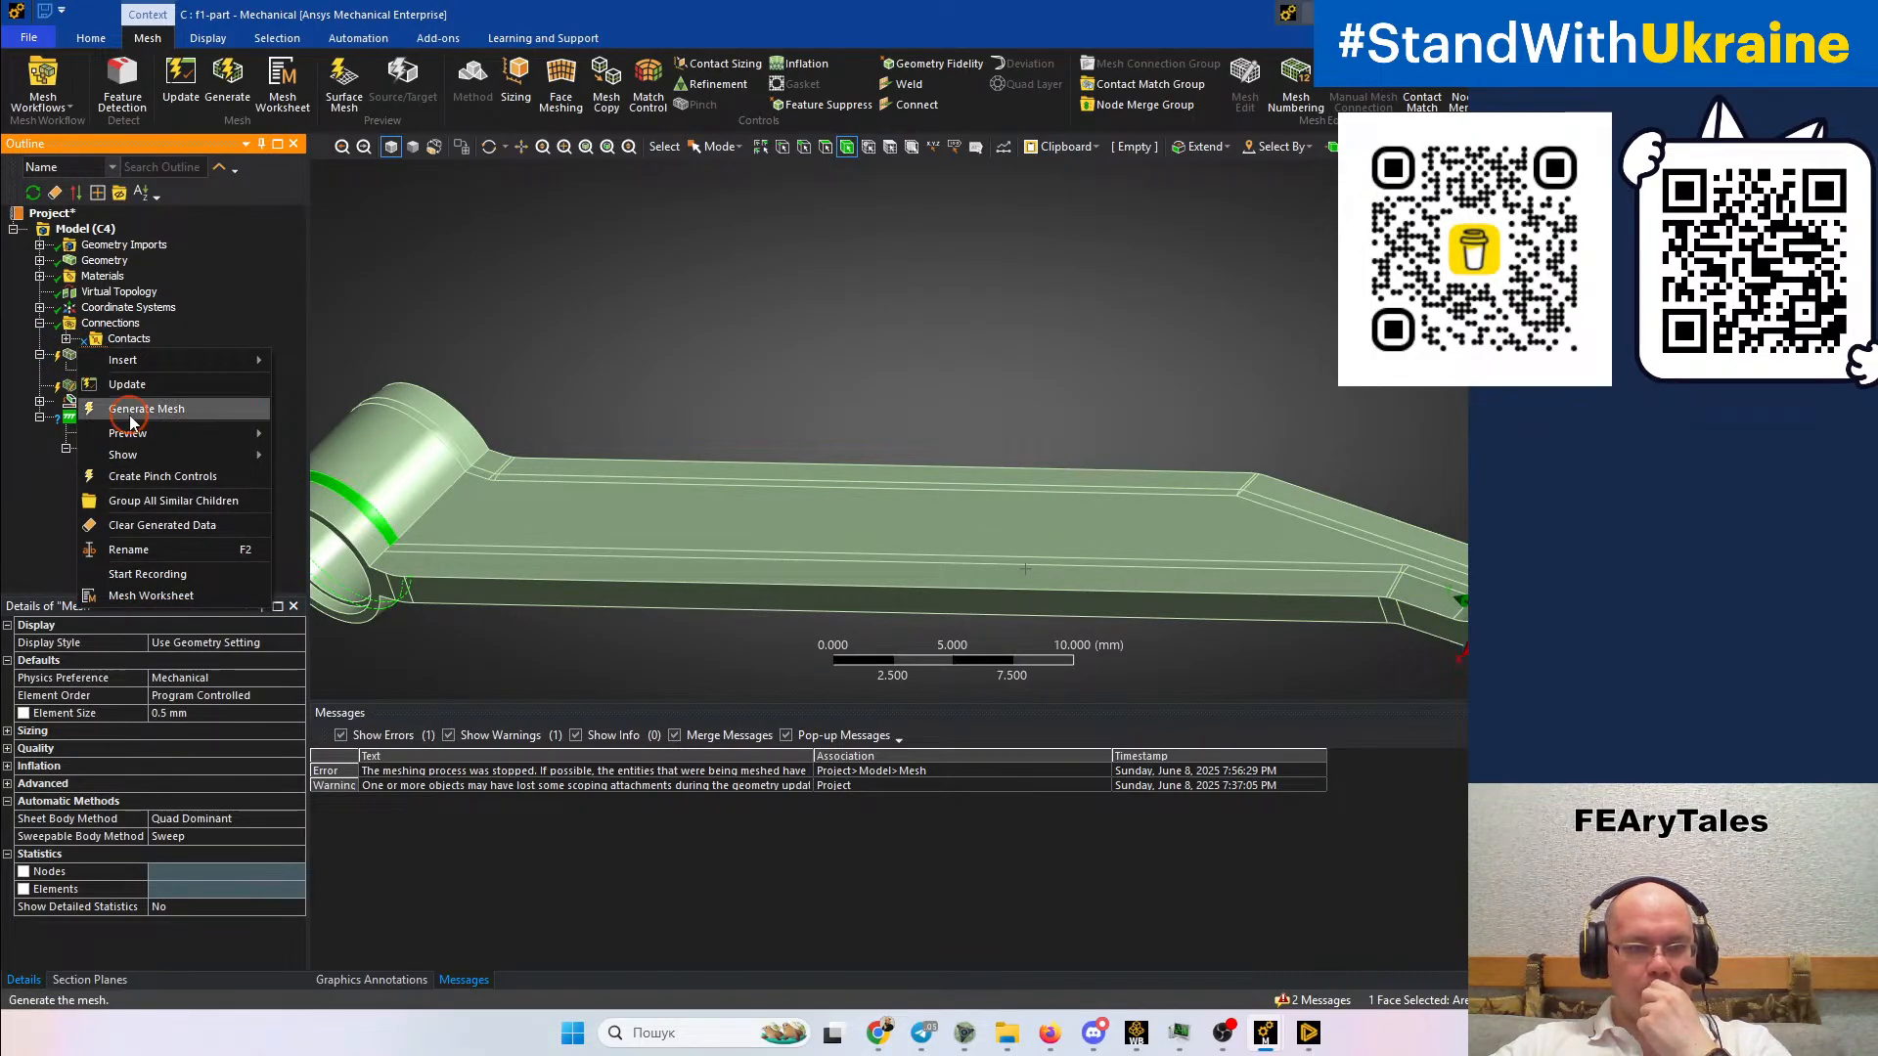
pyautogui.click(125, 409)
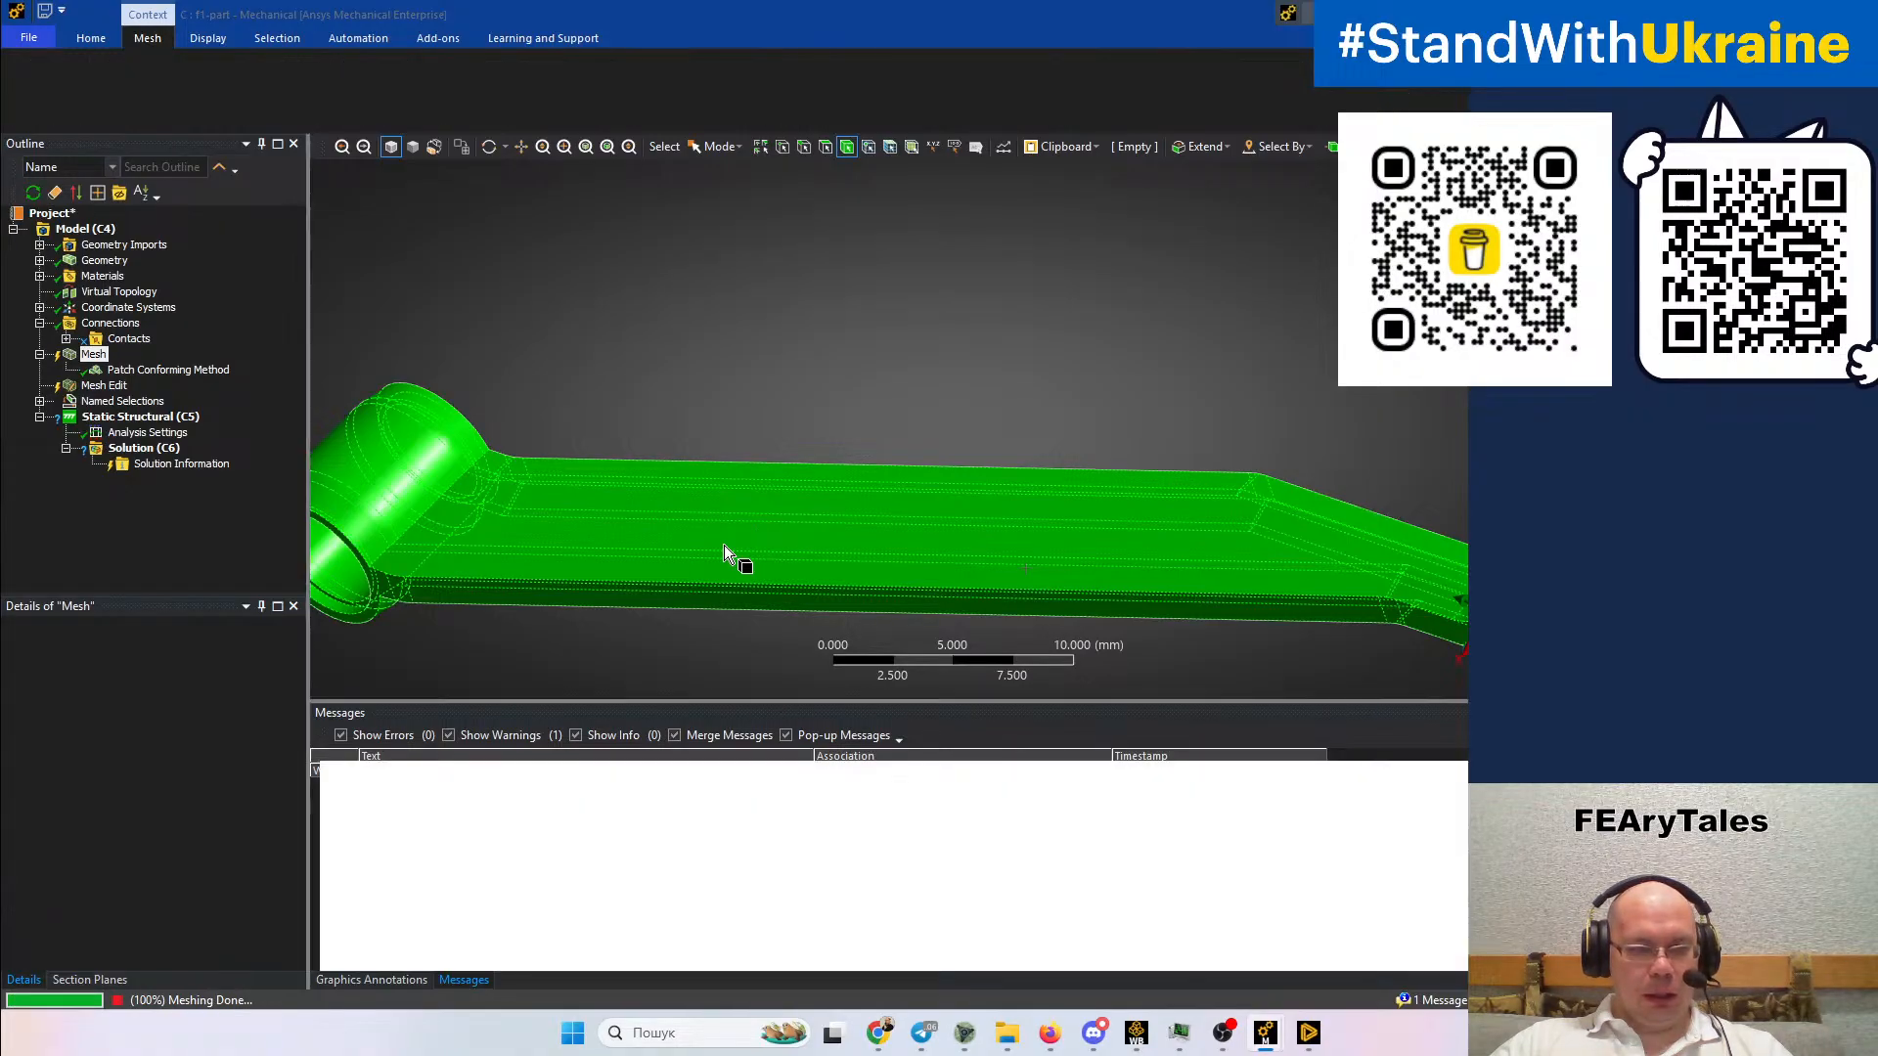
# Examine the tetrahedral mesh on the arm's side walls, bend and broad upper face
pyautogui.moveTo(761, 296)
pyautogui.mouseDown(button='middle')
pyautogui.moveTo(922, 459)
pyautogui.moveTo(515, 298)
pyautogui.moveTo(838, 449)
pyautogui.moveTo(821, 436)
pyautogui.moveTo(869, 364)
pyautogui.moveTo(914, 528)
pyautogui.moveTo(898, 646)
pyautogui.moveTo(910, 613)
pyautogui.mouseUp(button='middle')
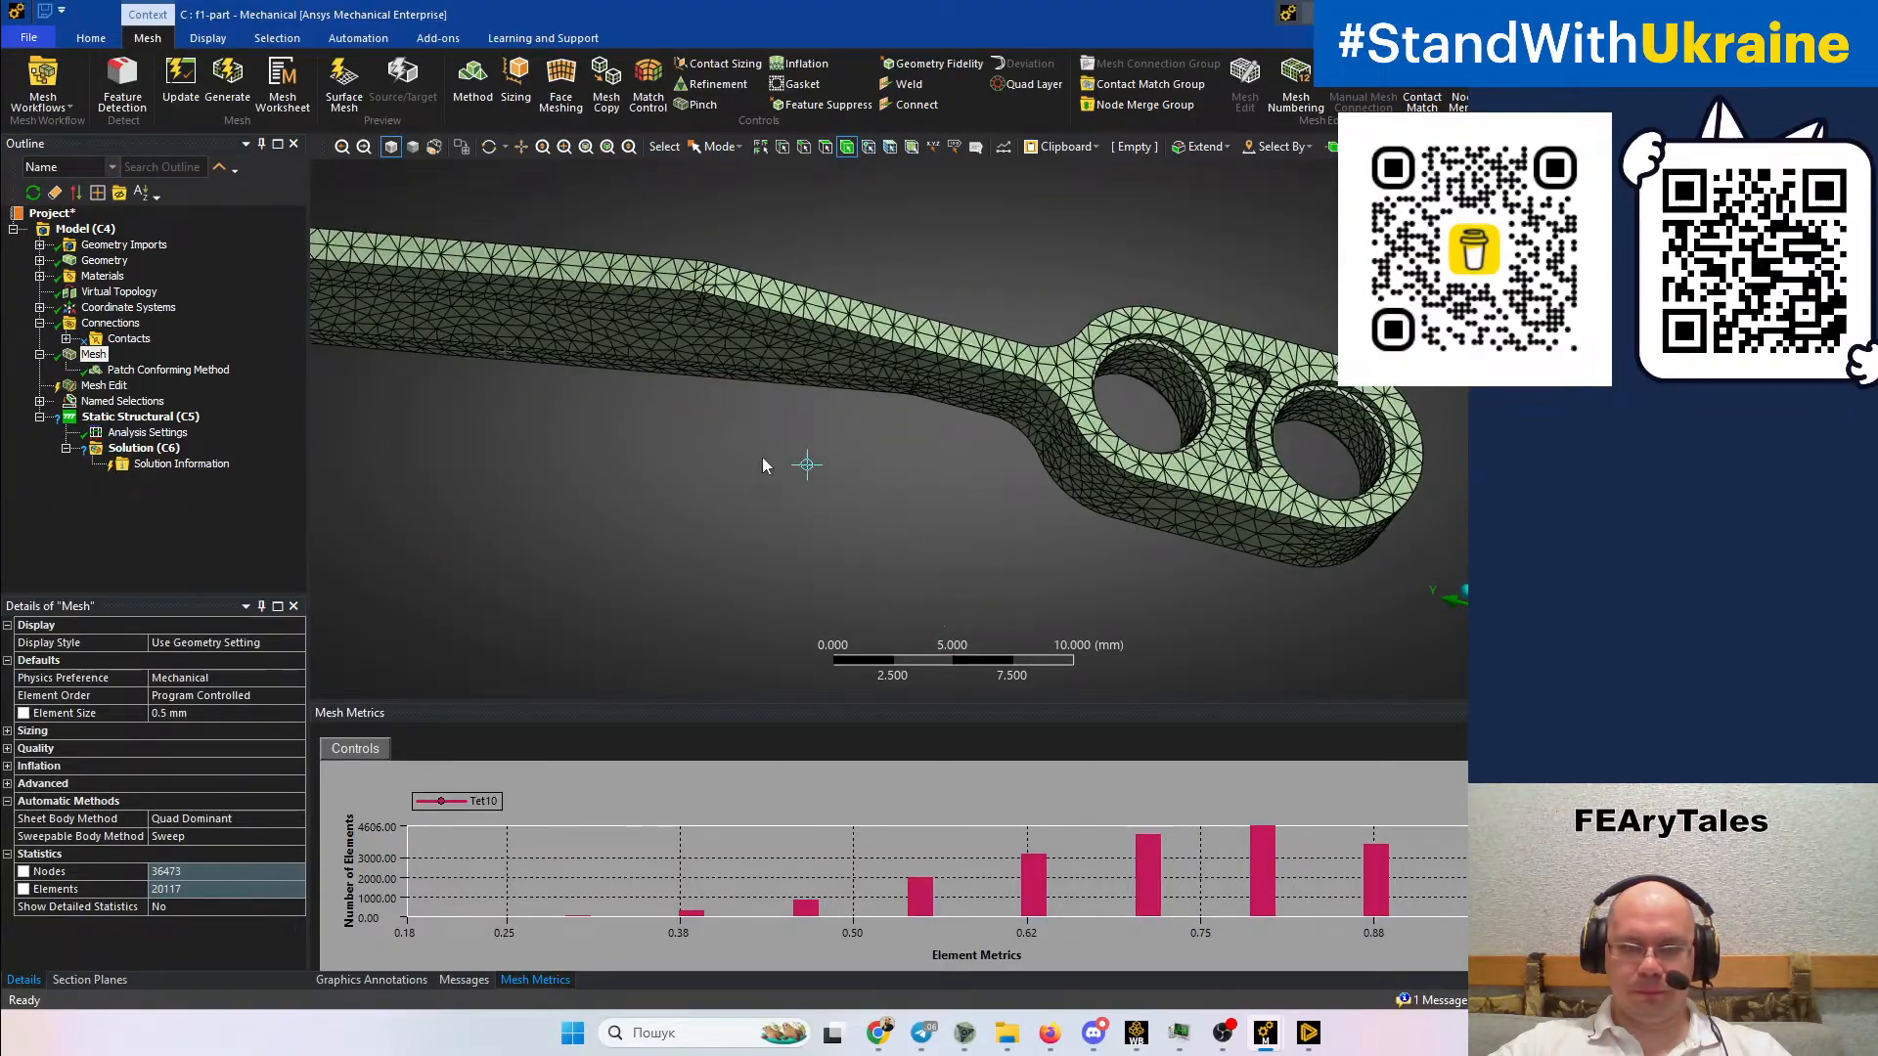
pyautogui.keyDown('ctrl'); pyautogui.moveTo(761, 456); pyautogui.dragTo(978, 600, button='middle'); pyautogui.keyUp('ctrl')
pyautogui.scroll(3, 912, 491)
pyautogui.scroll(3, 908, 483)
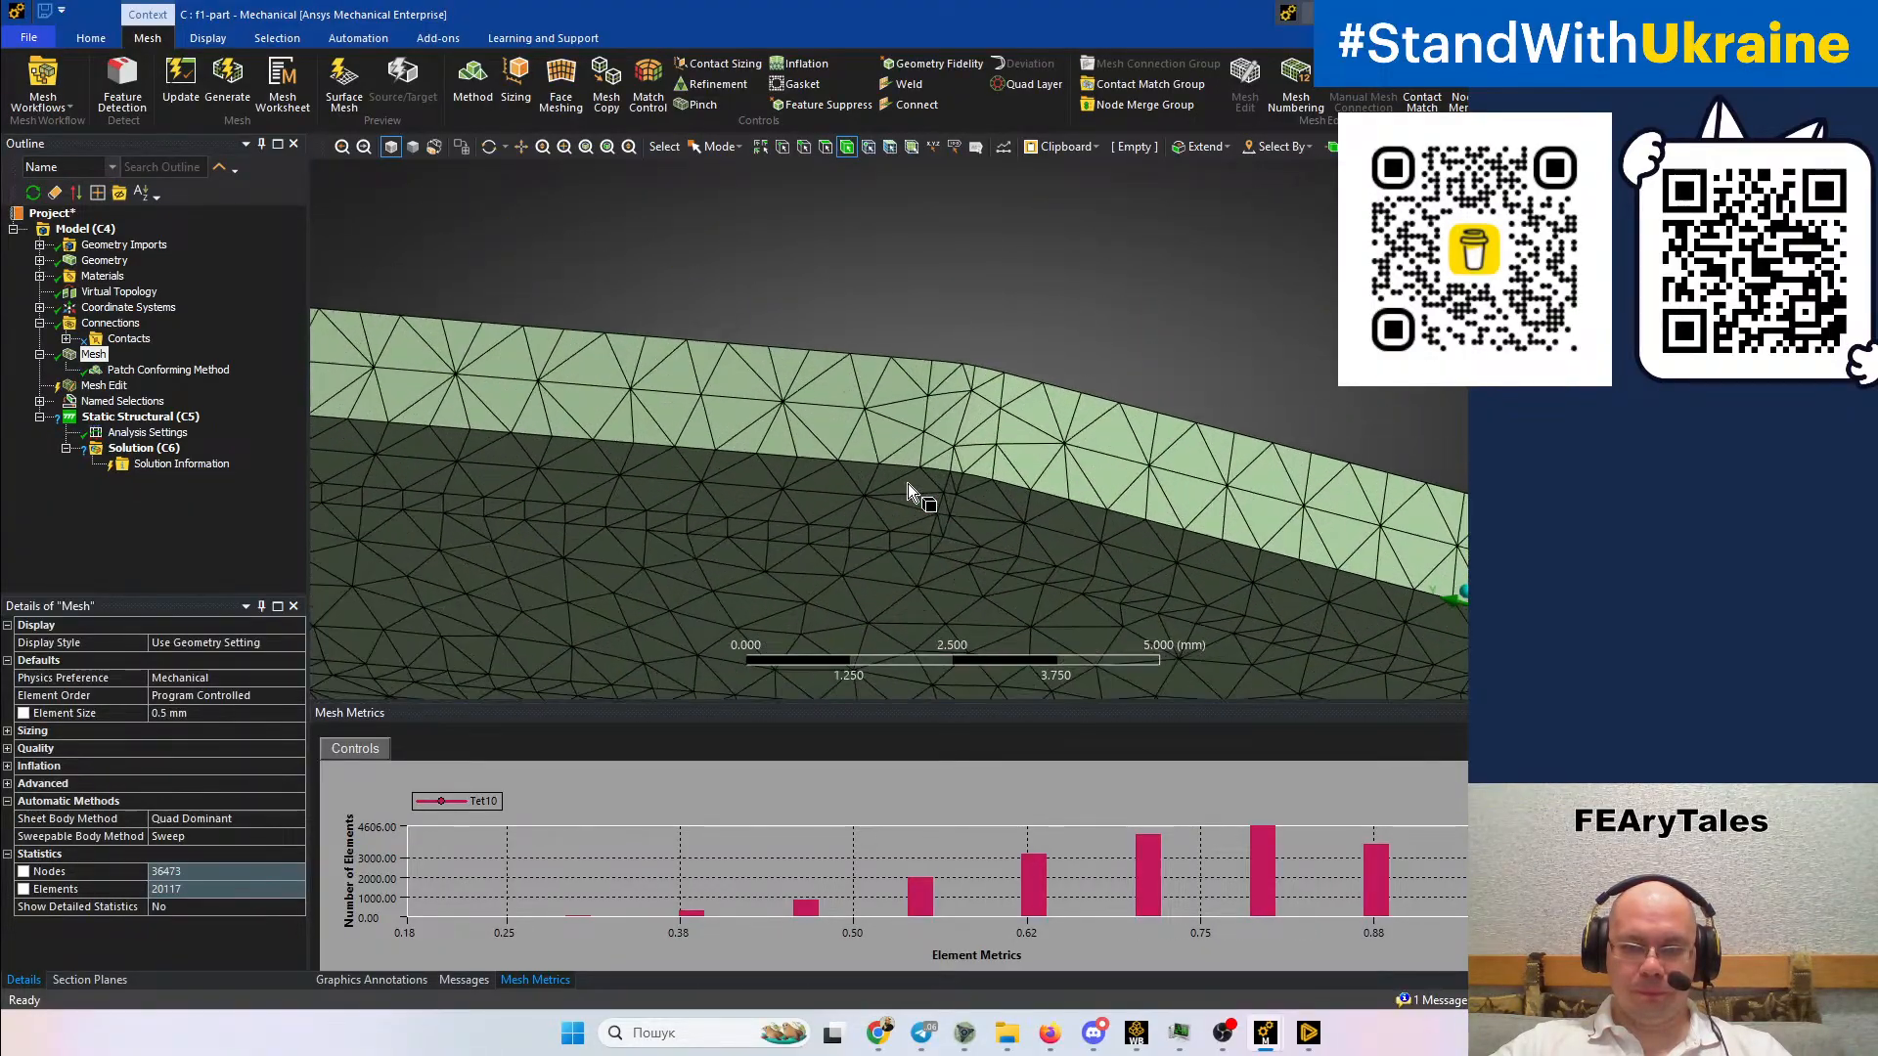
pyautogui.moveTo(907, 483); pyautogui.dragTo(959, 347, button='middle')
pyautogui.keyDown('ctrl'); pyautogui.moveTo(761, 536); pyautogui.dragTo(1082, 307, button='middle'); pyautogui.keyUp('ctrl')
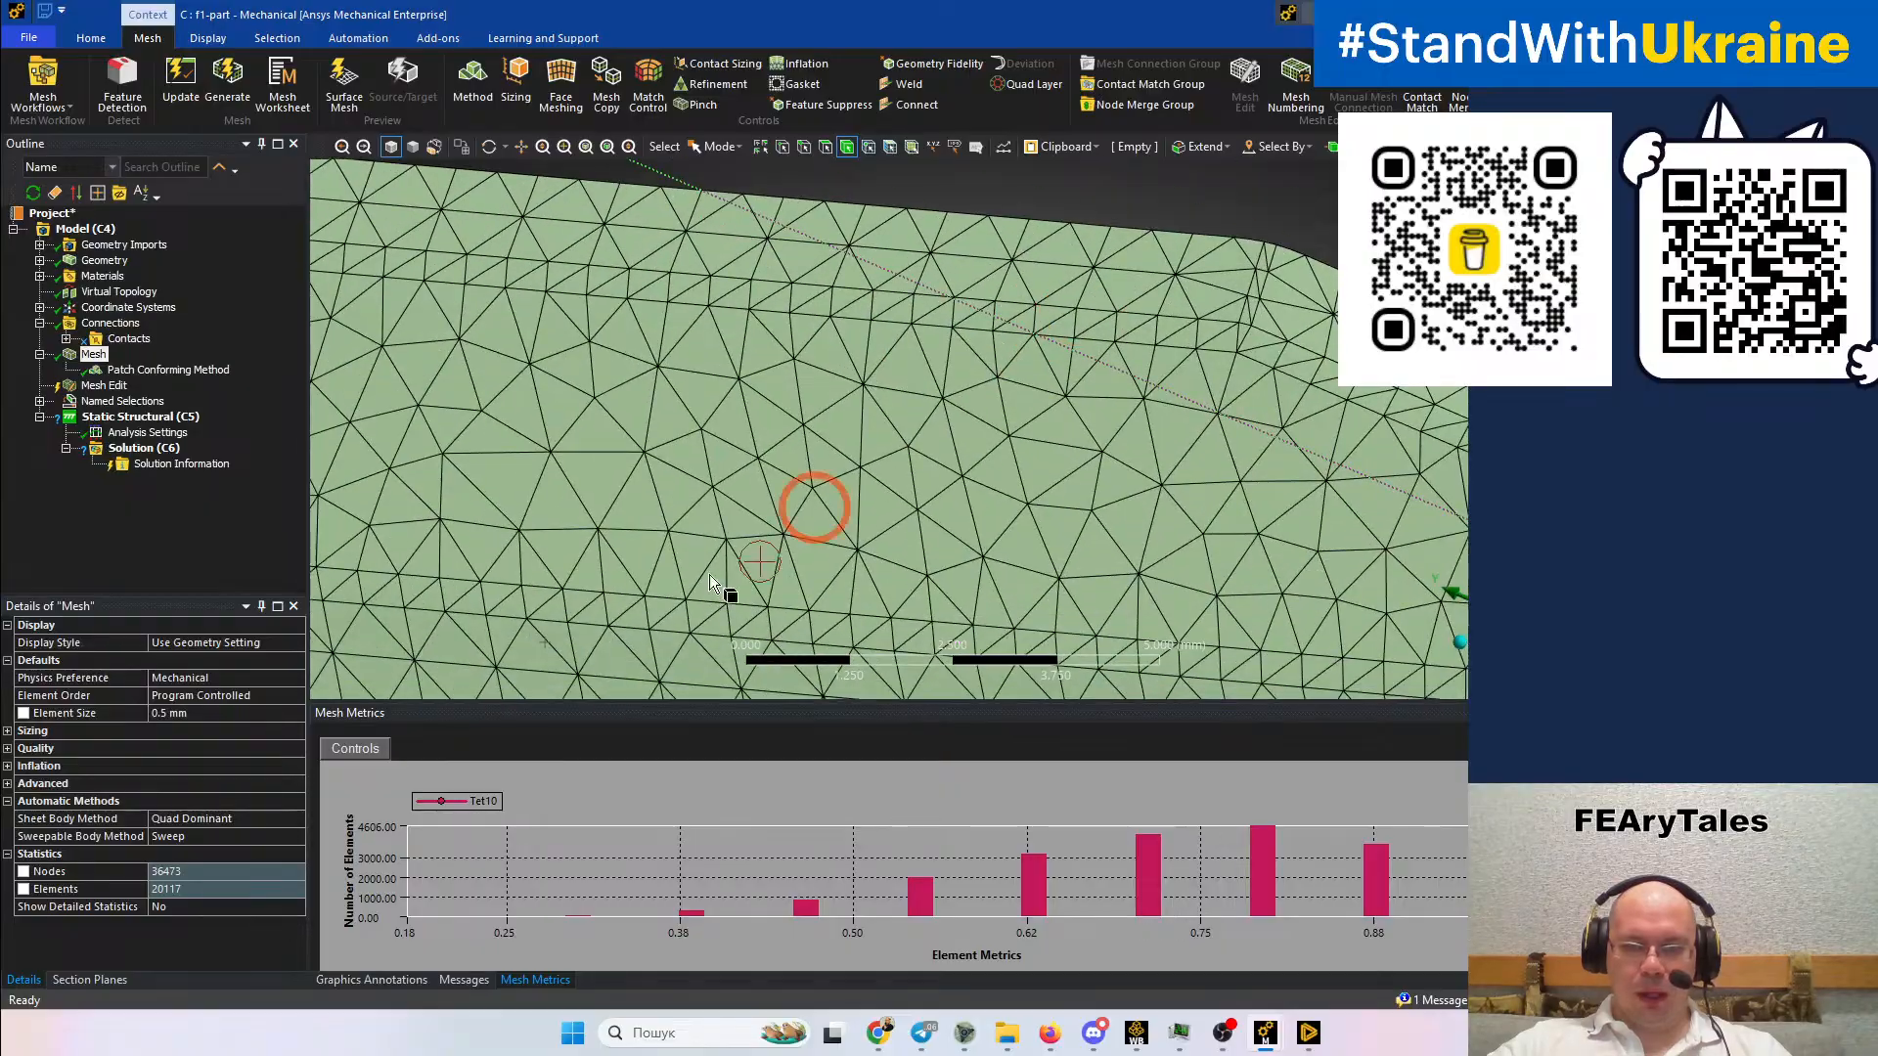
pyautogui.keyDown('ctrl'); pyautogui.moveTo(721, 585); pyautogui.dragTo(798, 377, button='middle'); pyautogui.keyUp('ctrl')
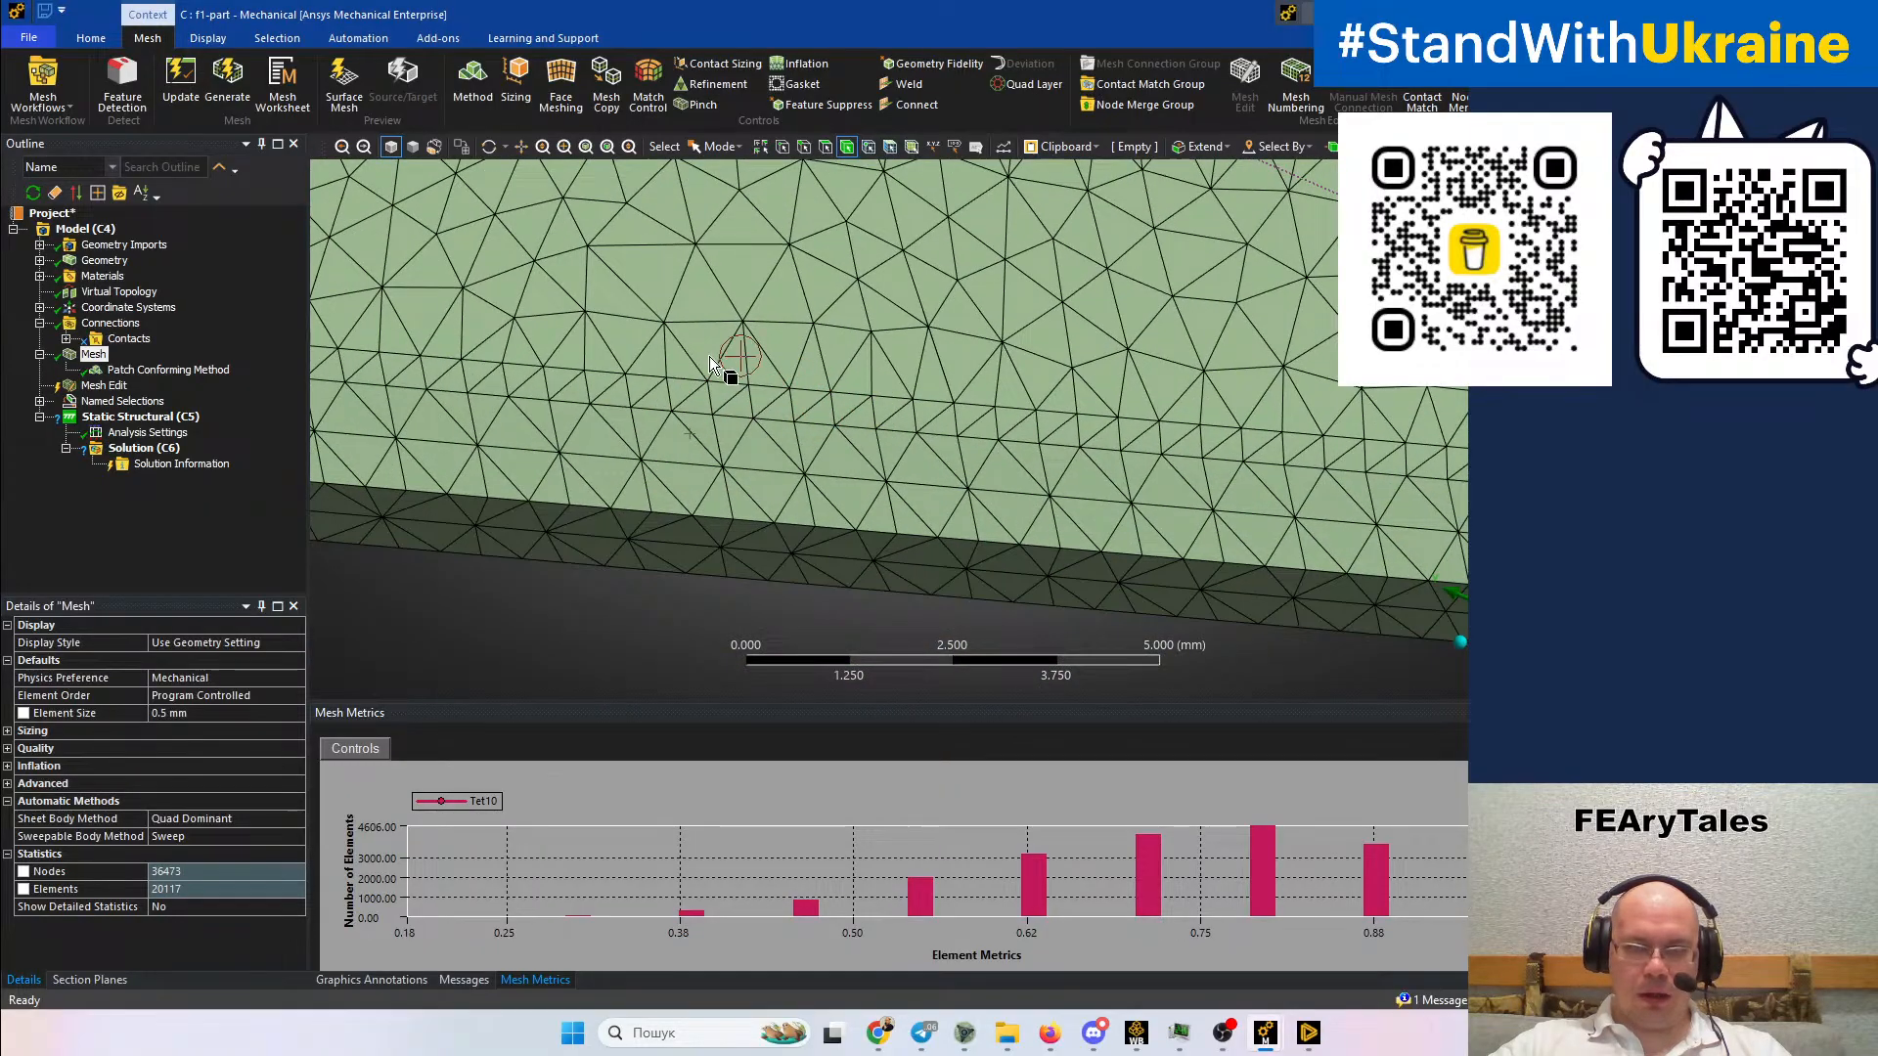
# Examine the narrow strip faces along the arm's edges and at its bend, and how the elements follow them
pyautogui.click(824, 148)
pyautogui.click(786, 403)
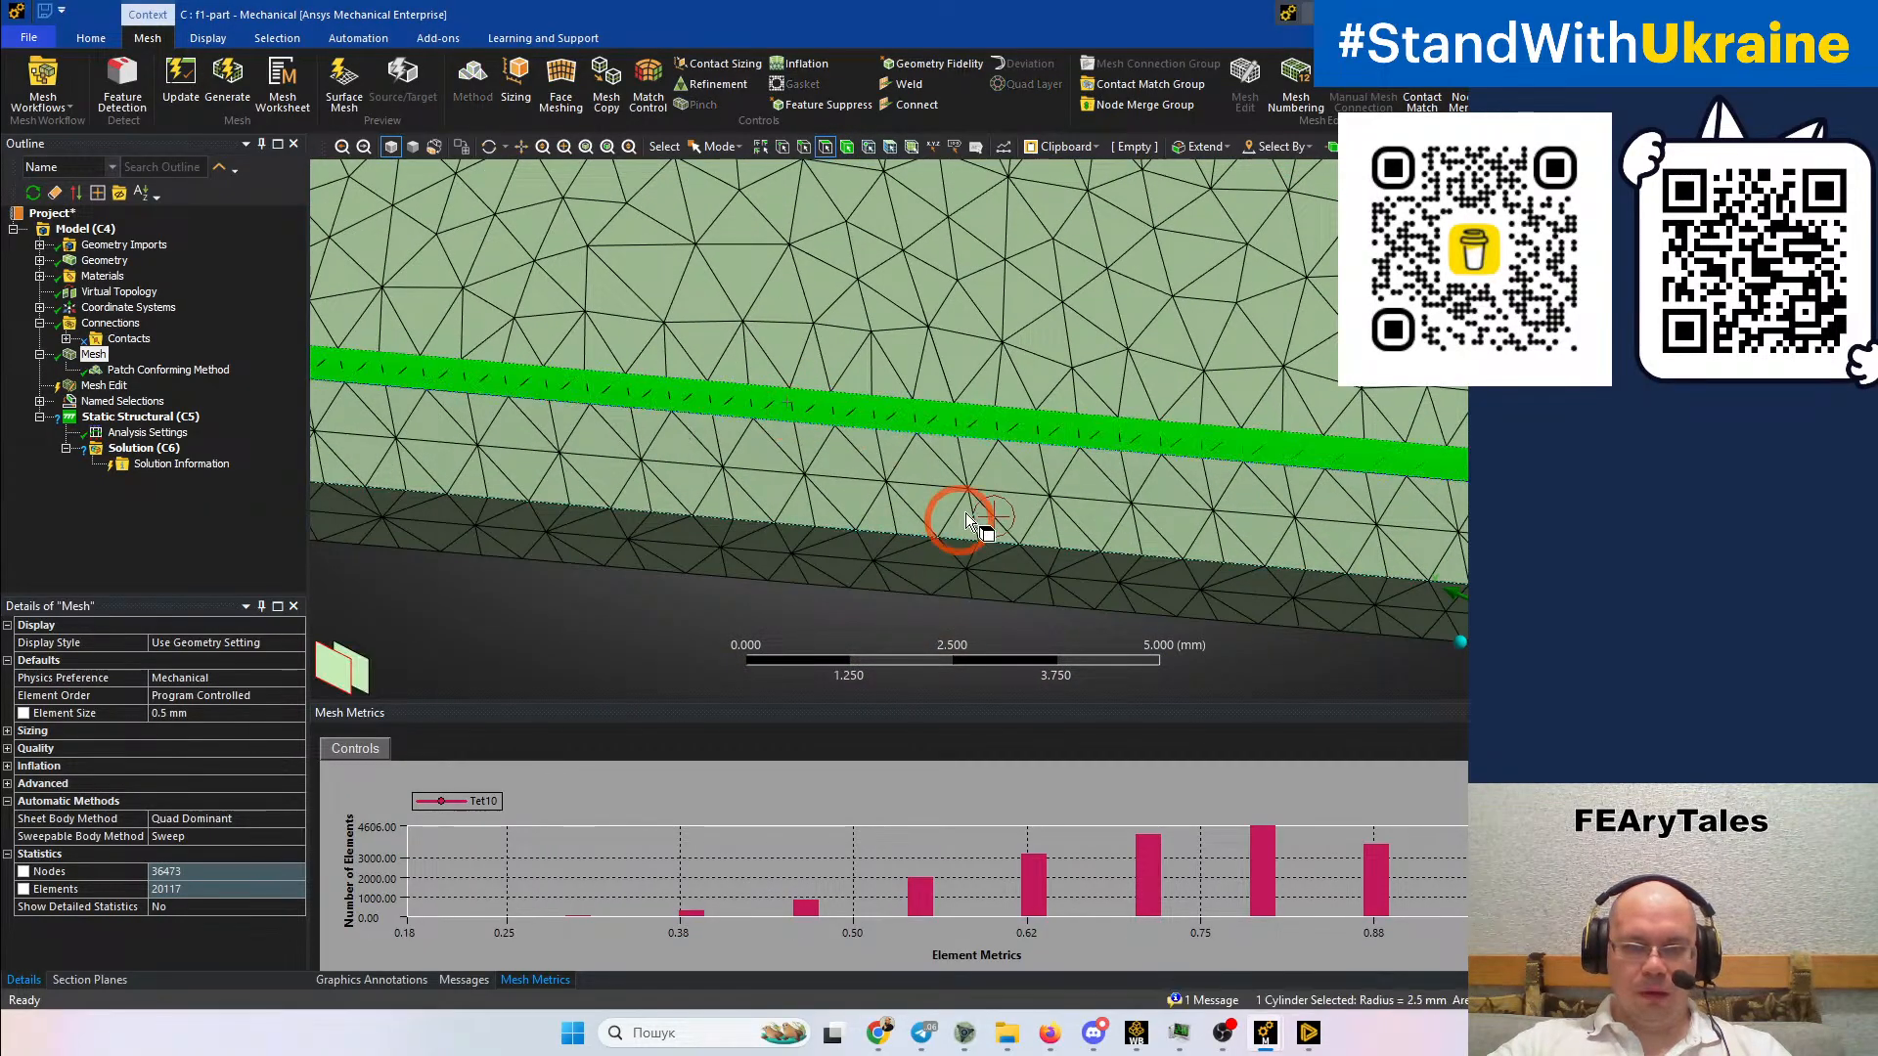
pyautogui.scroll(-2, 965, 499)
pyautogui.keyDown('ctrl'); pyautogui.moveTo(986, 272); pyautogui.dragTo(984, 467, button='middle'); pyautogui.keyUp('ctrl')
pyautogui.scroll(3, 1102, 405)
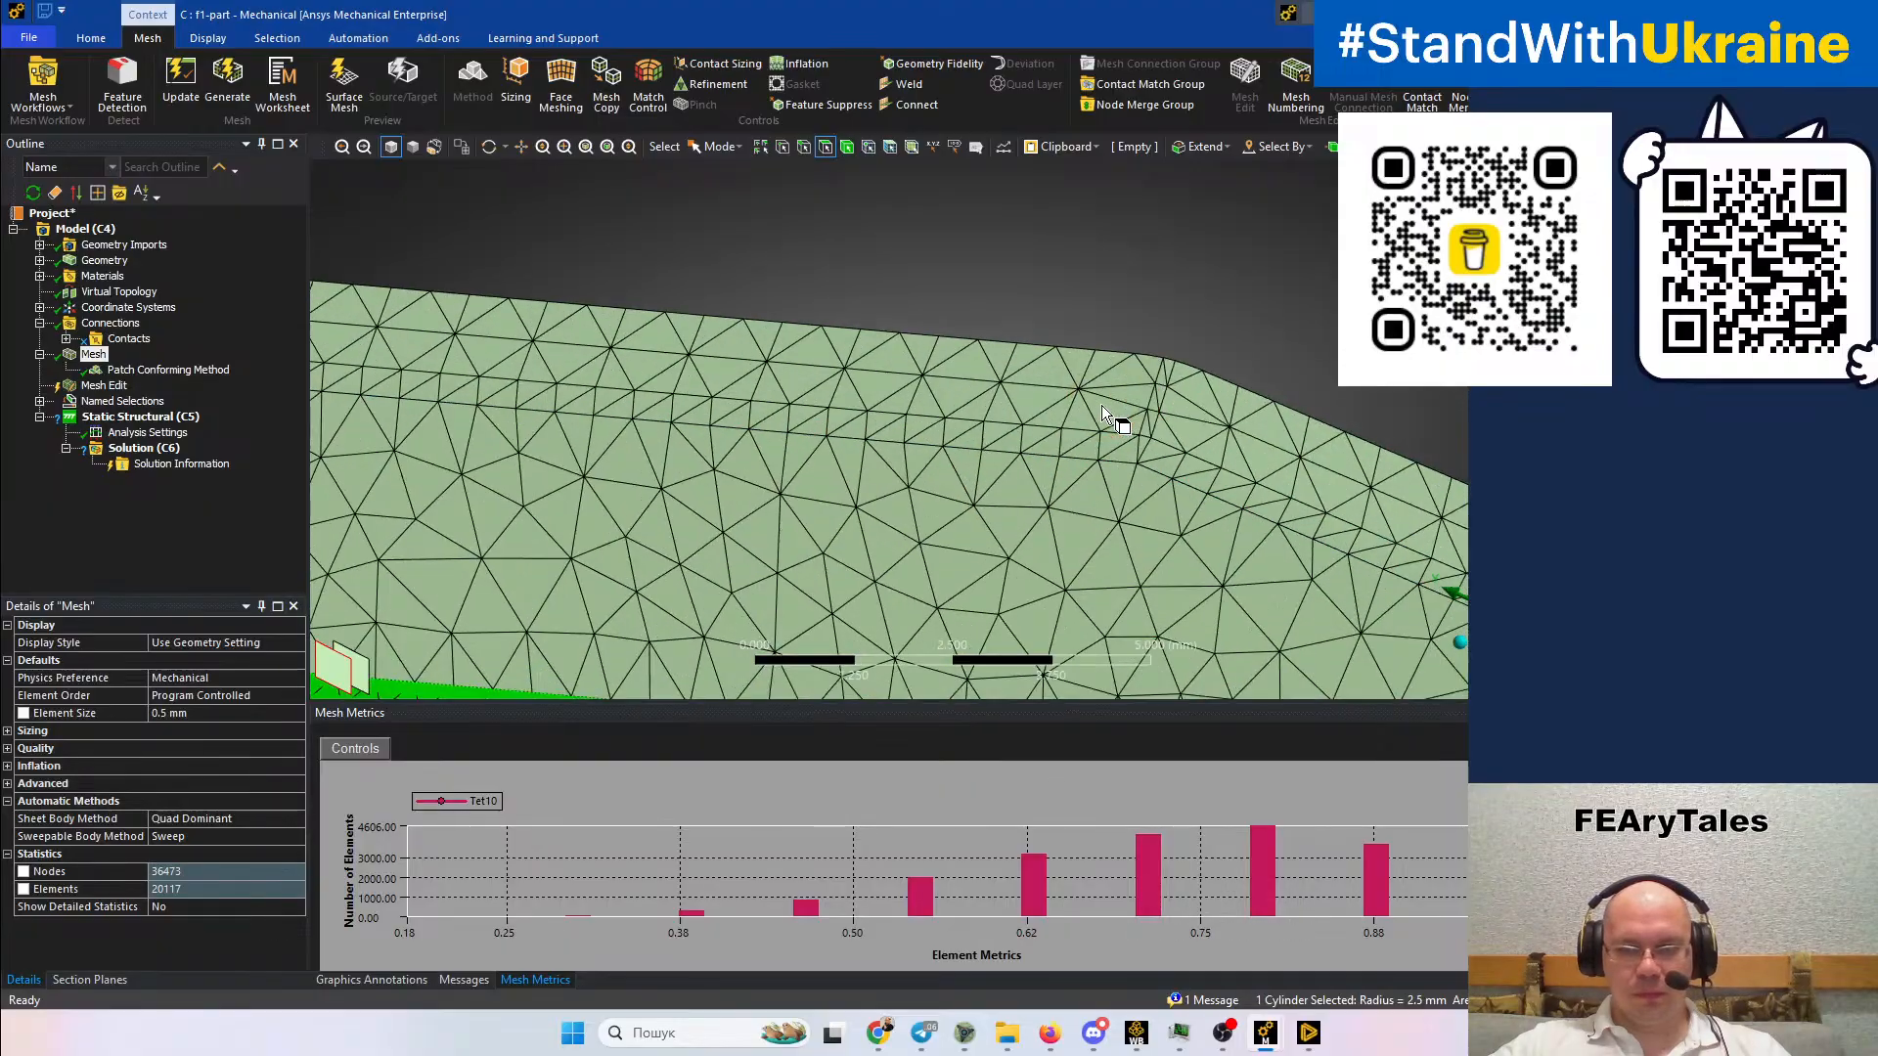
pyautogui.keyDown('ctrl'); pyautogui.moveTo(1106, 407); pyautogui.dragTo(963, 495, button='middle'); pyautogui.keyUp('ctrl')
pyautogui.click(959, 496)
pyautogui.click(982, 460)
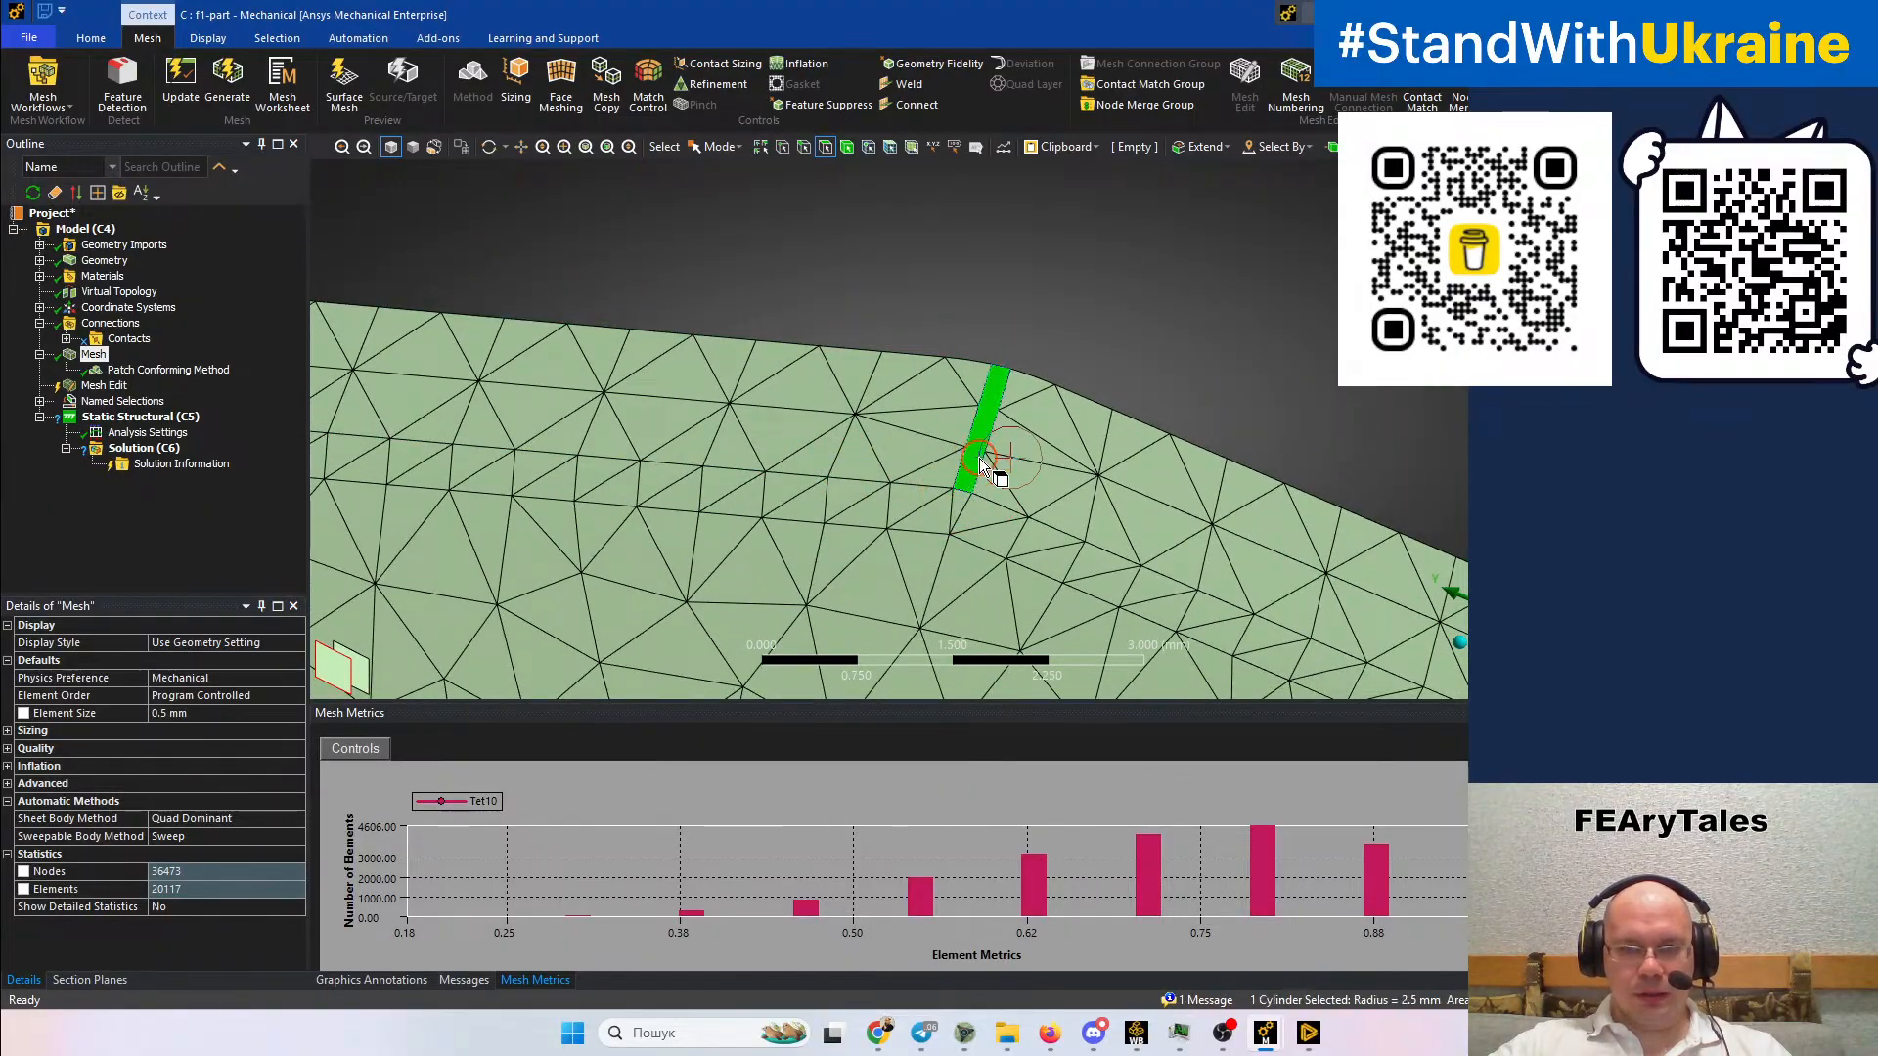
pyautogui.click(999, 521)
pyautogui.click(893, 502)
pyautogui.scroll(-2, 919, 493)
pyautogui.scroll(-2, 931, 492)
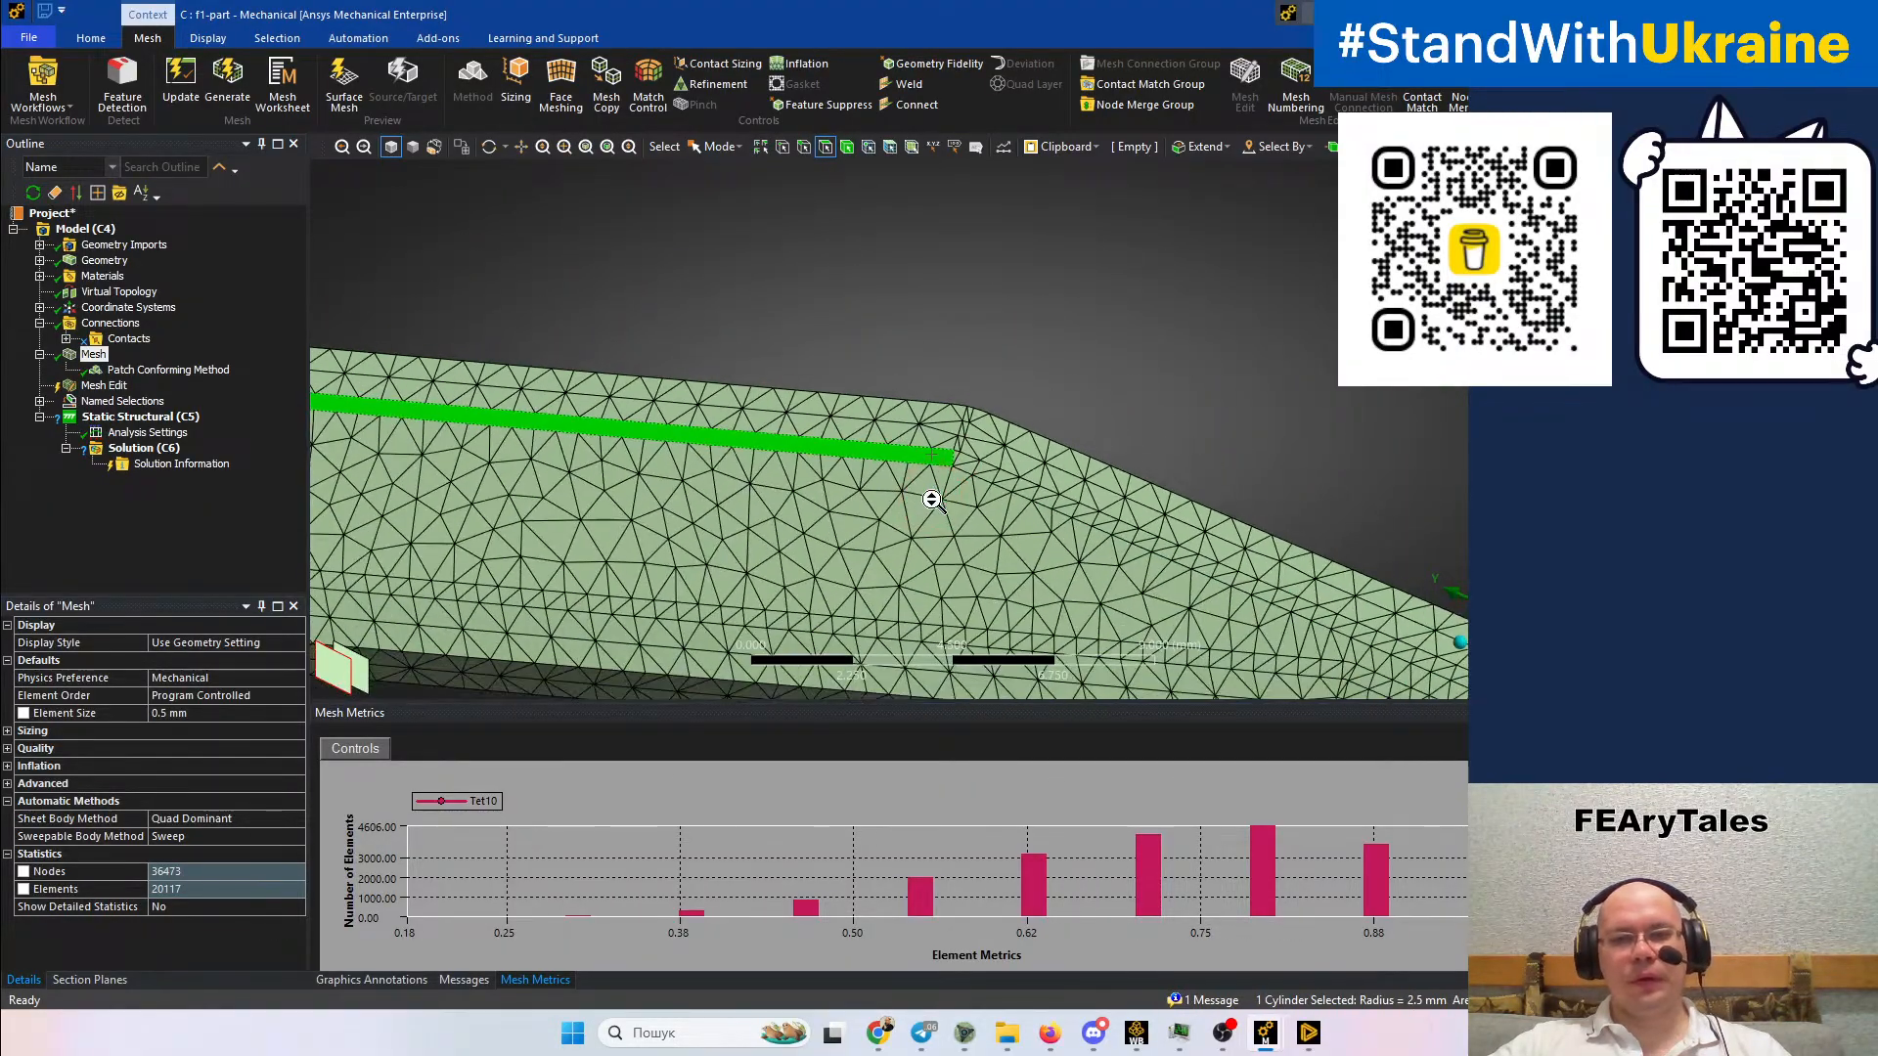
pyautogui.keyDown('ctrl'); pyautogui.moveTo(930, 494); pyautogui.dragTo(998, 294, button='middle'); pyautogui.keyUp('ctrl')
pyautogui.scroll(-3, 957, 382)
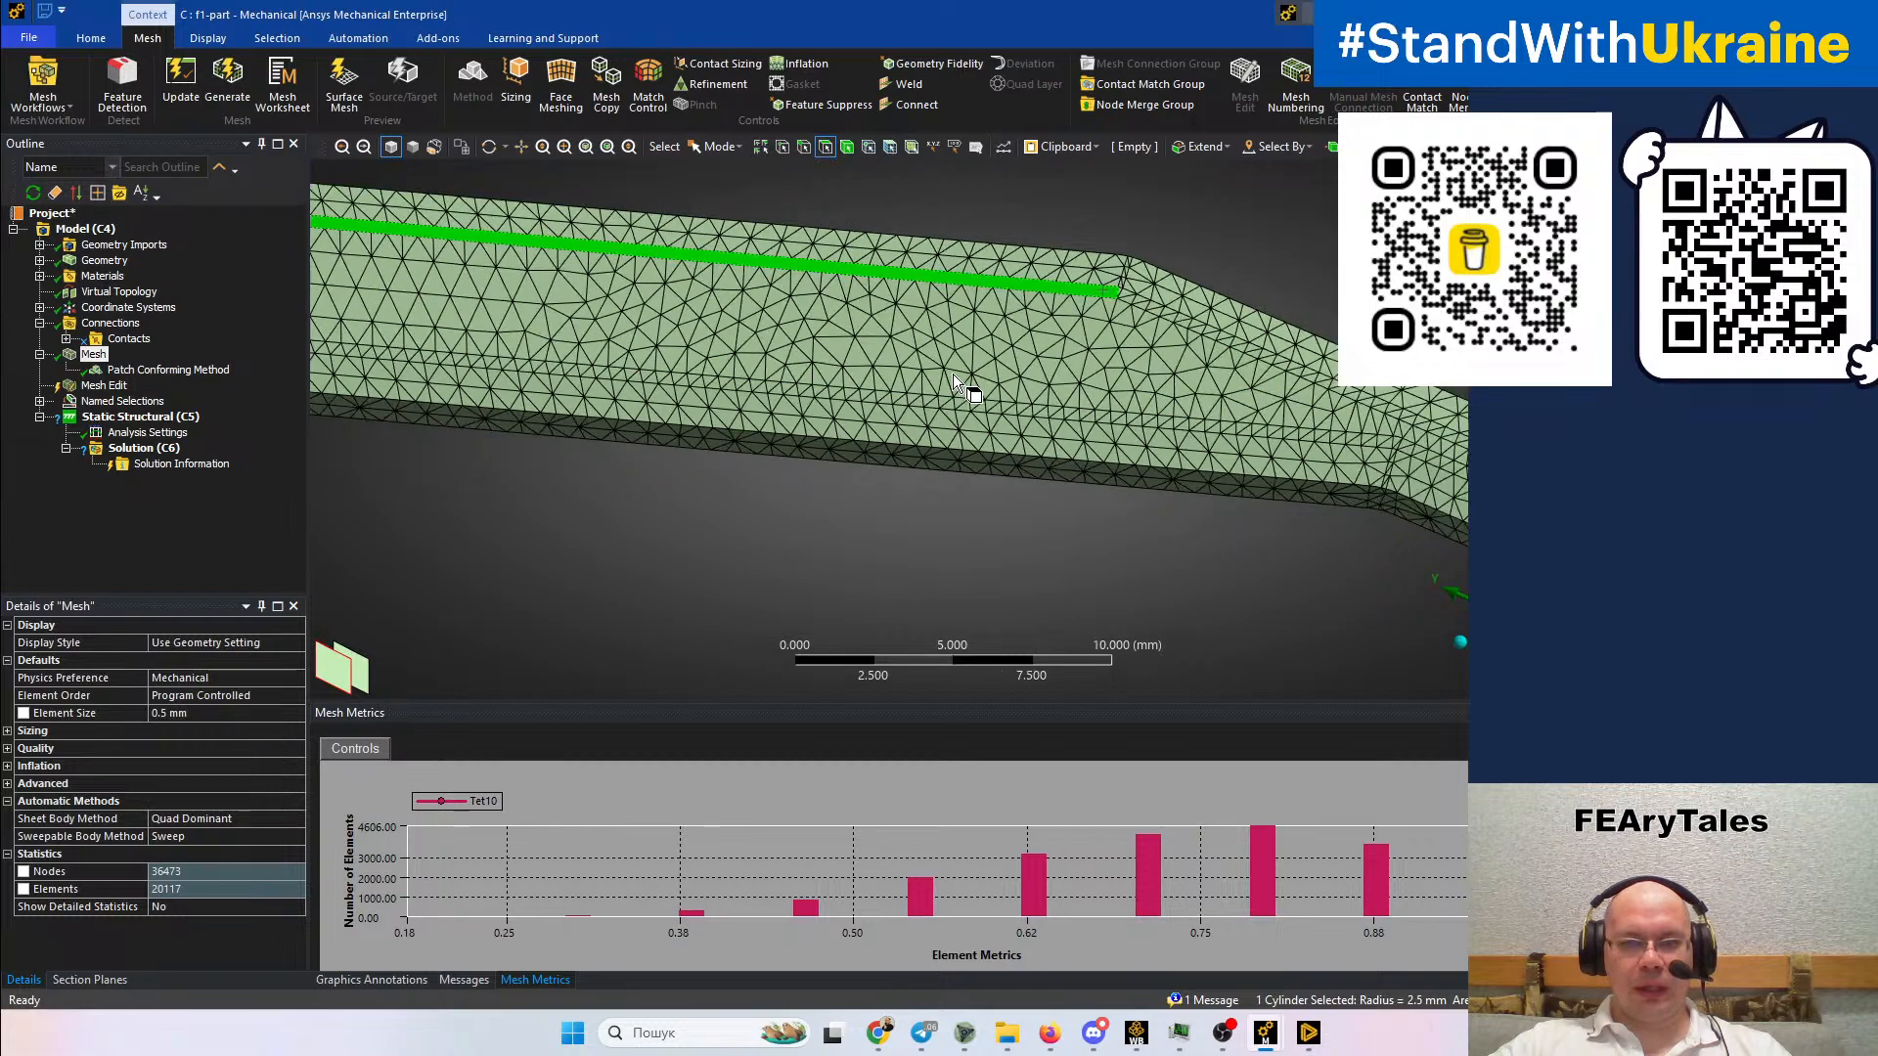
# Open the model's Virtual Topology object and clear the current face selection
pyautogui.click(101, 262)
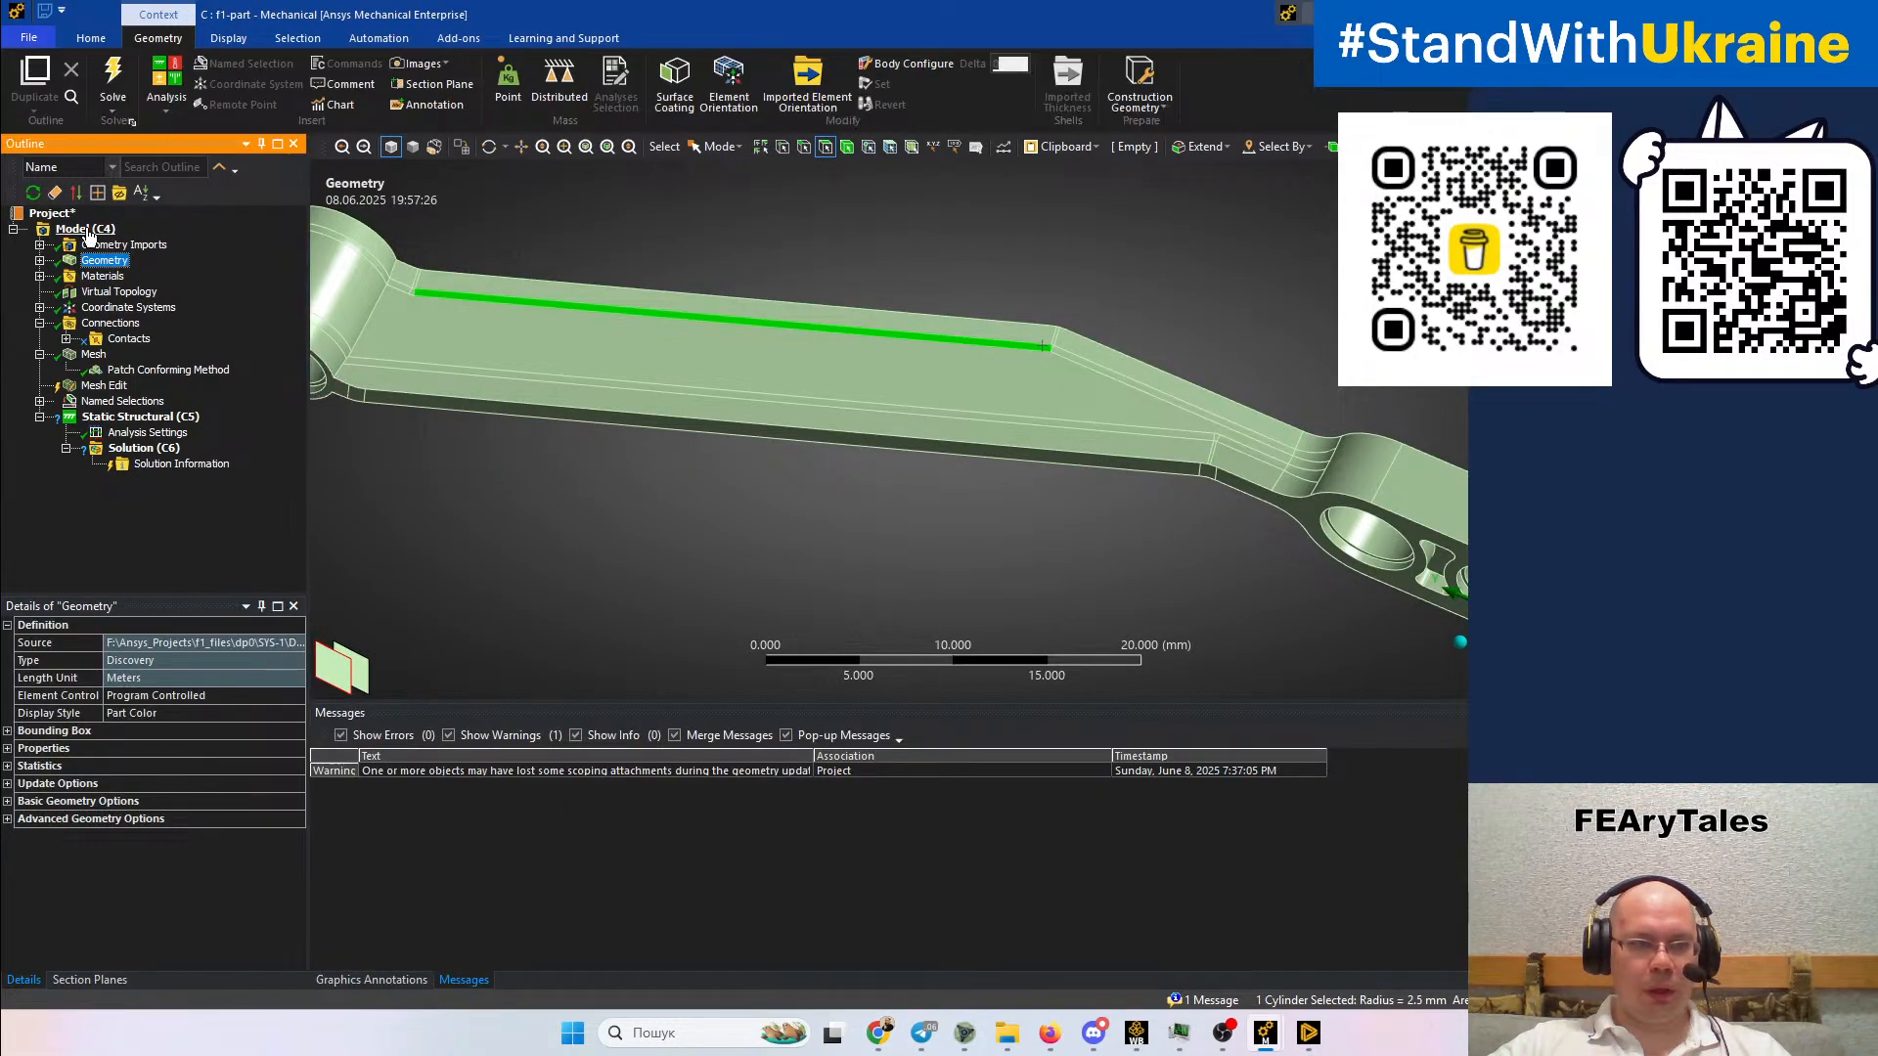
pyautogui.click(87, 231)
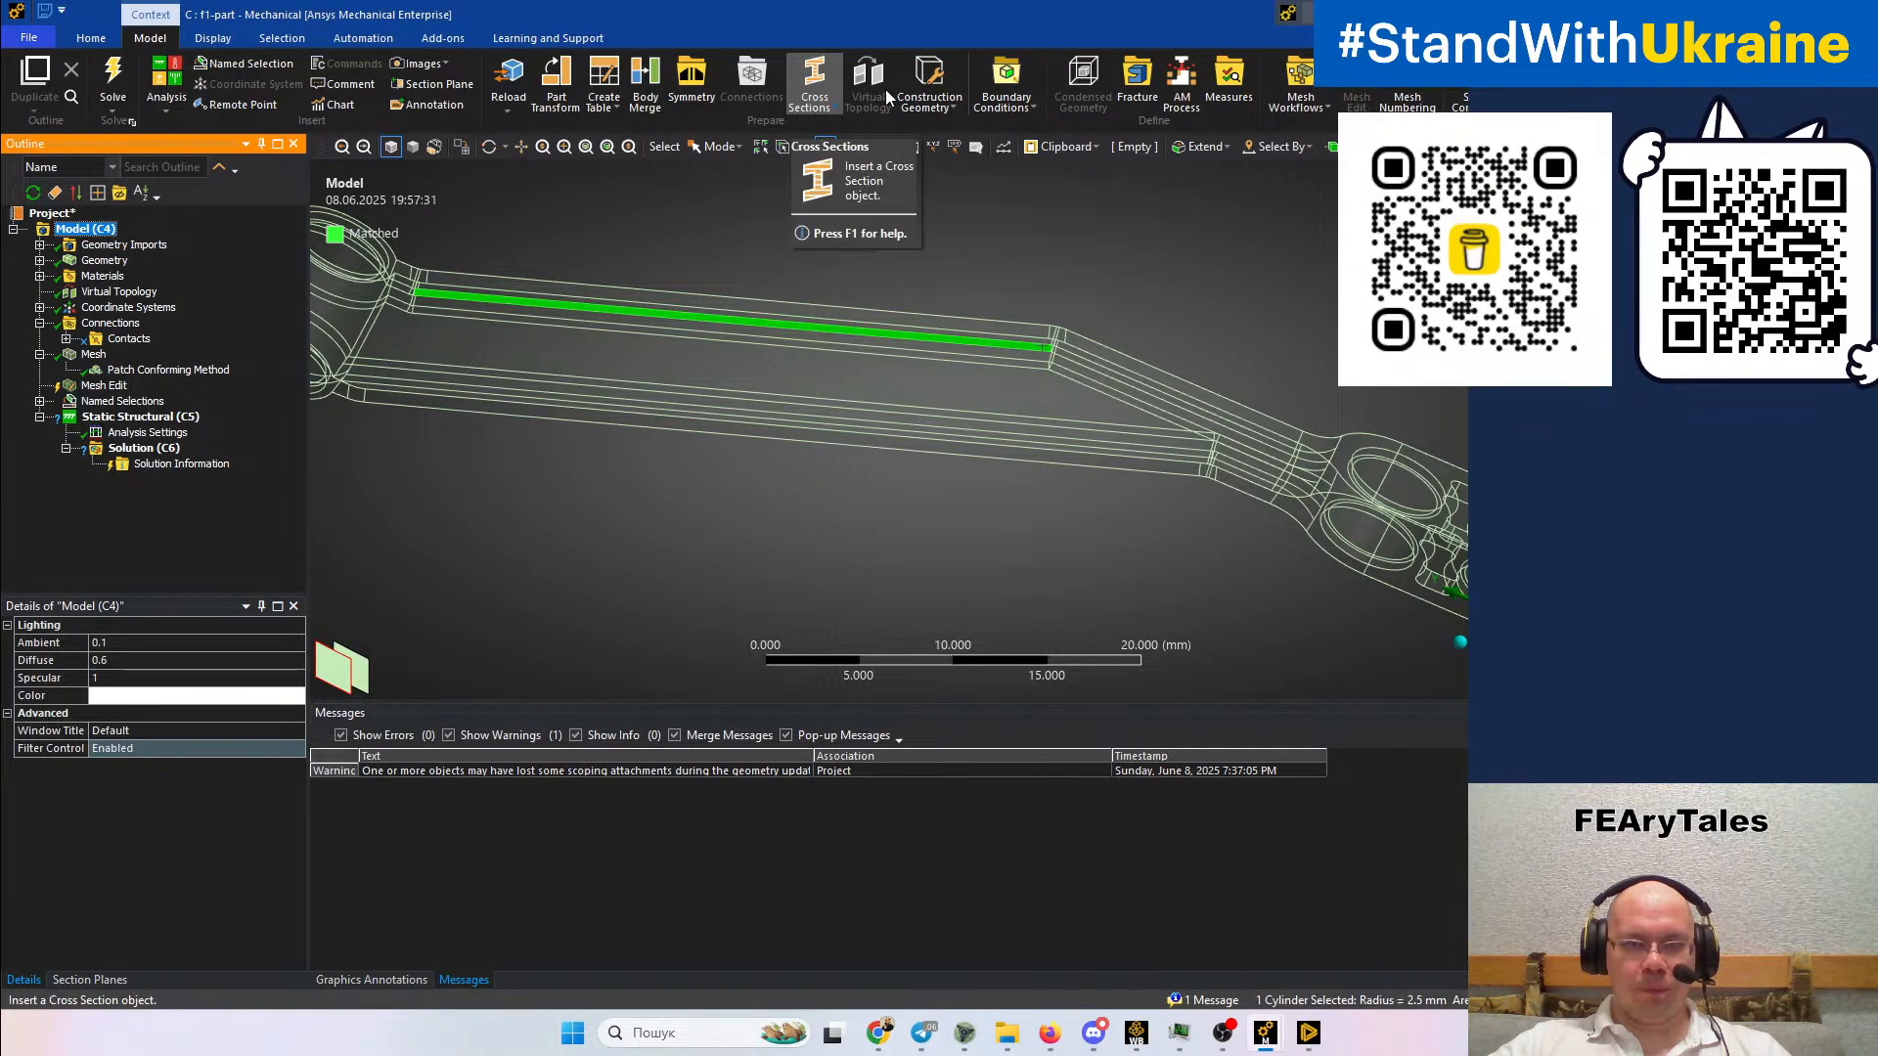
pyautogui.click(115, 292)
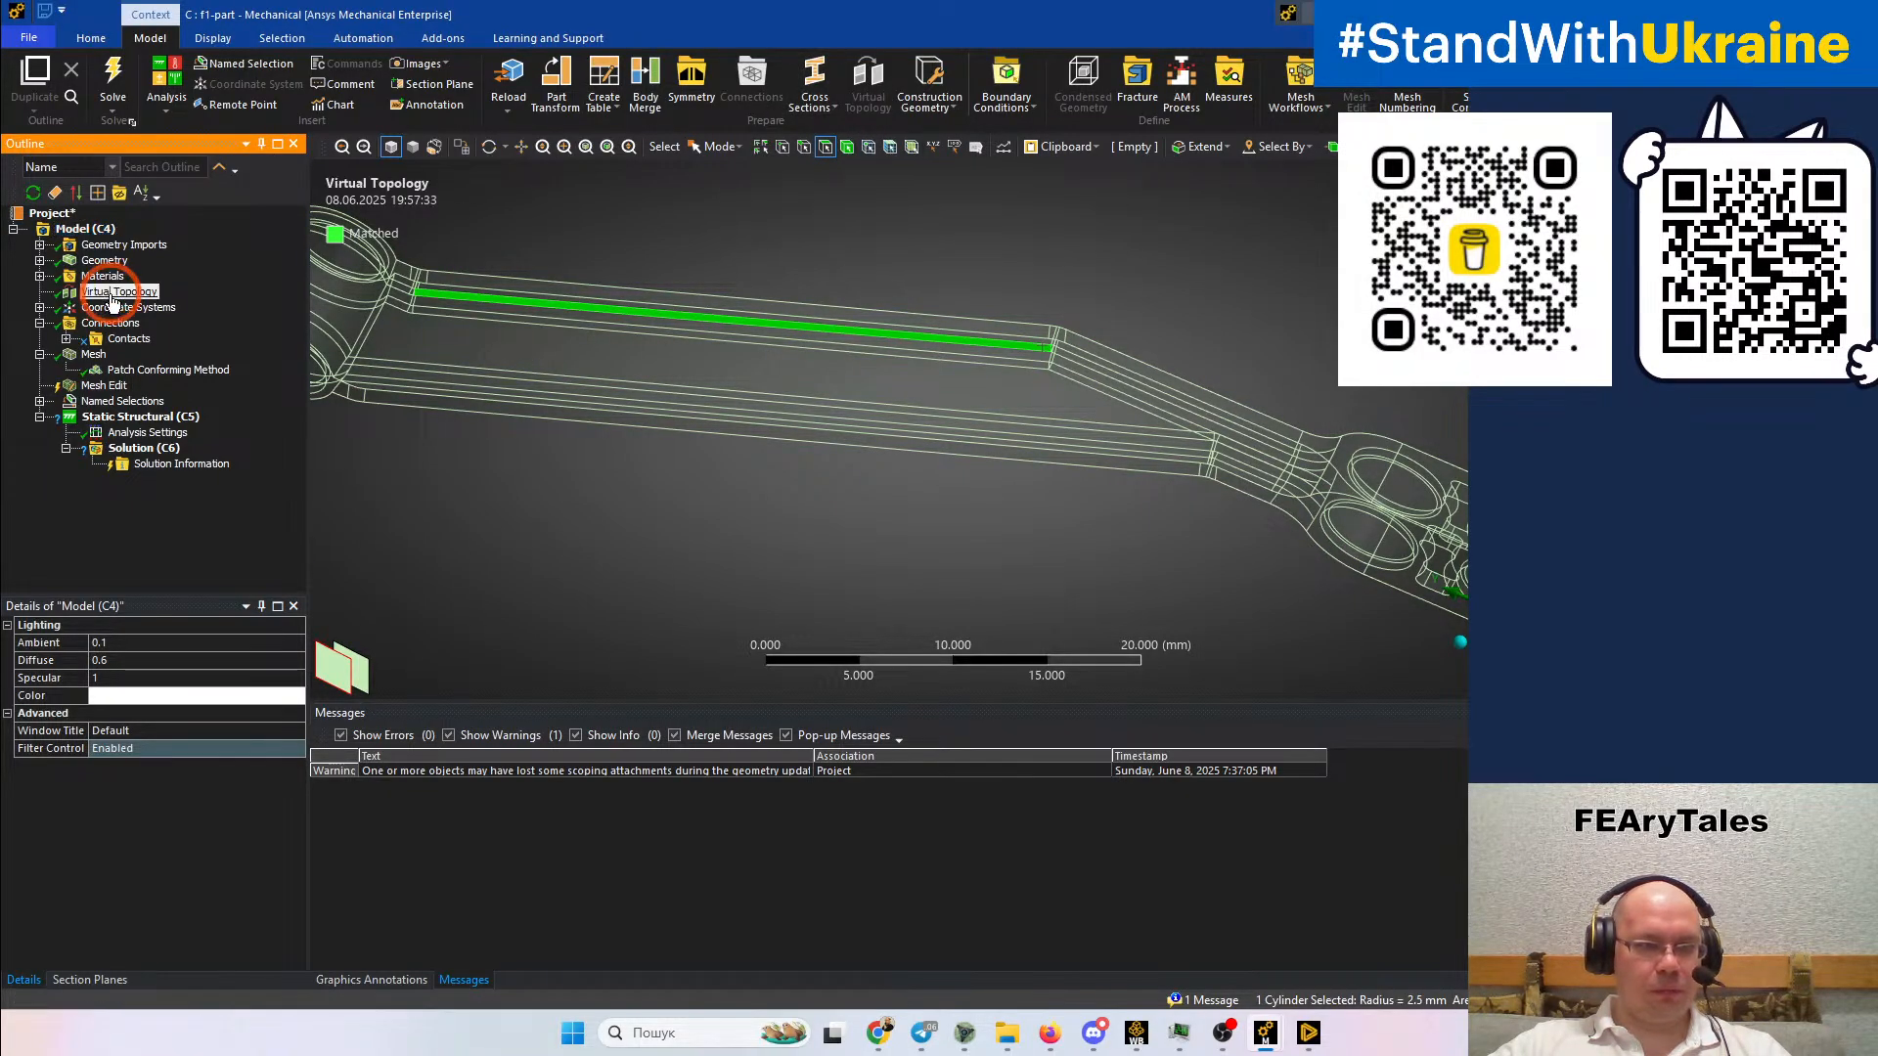
pyautogui.click(606, 468)
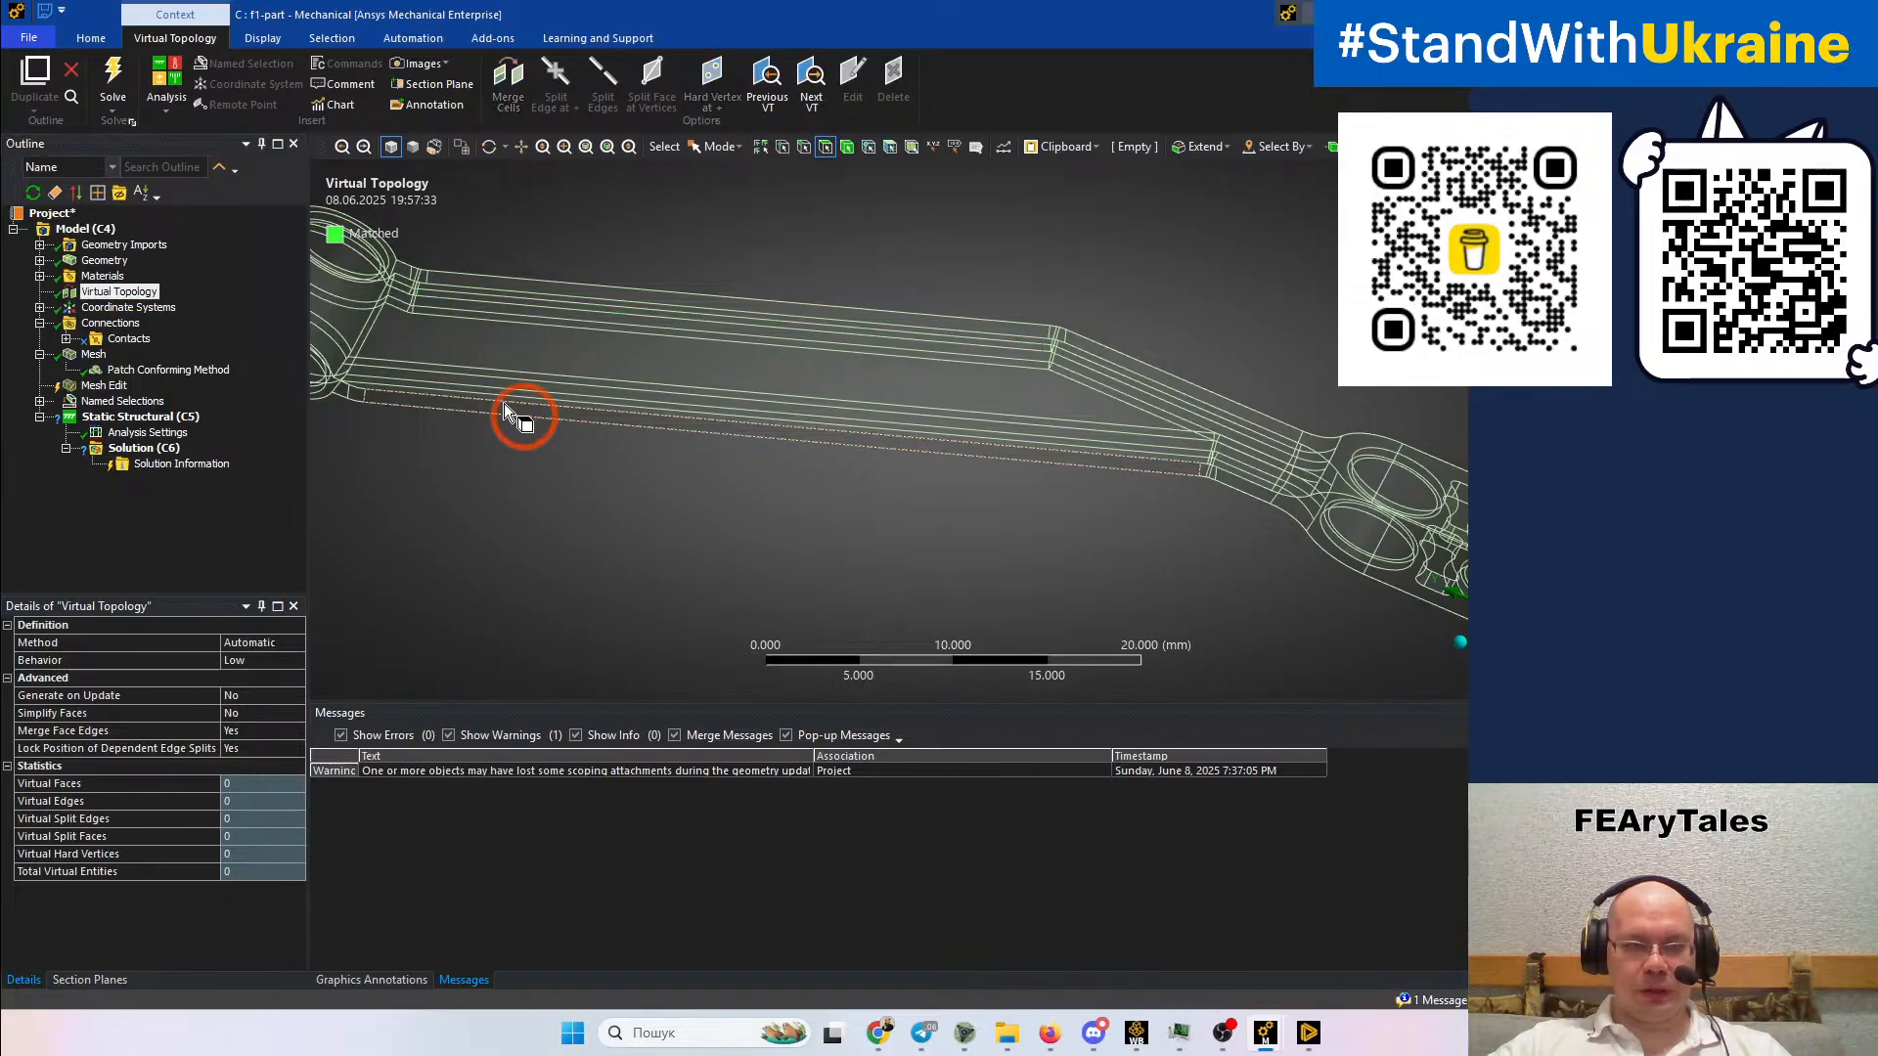
# Merge the five adjoining outer faces of the arm's end cylinder into one virtual face
pyautogui.keyDown('ctrl'); pyautogui.moveTo(505, 404); pyautogui.dragTo(684, 402, button='middle'); pyautogui.keyUp('ctrl')
pyautogui.moveTo(664, 400); pyautogui.dragTo(654, 377, button='middle')
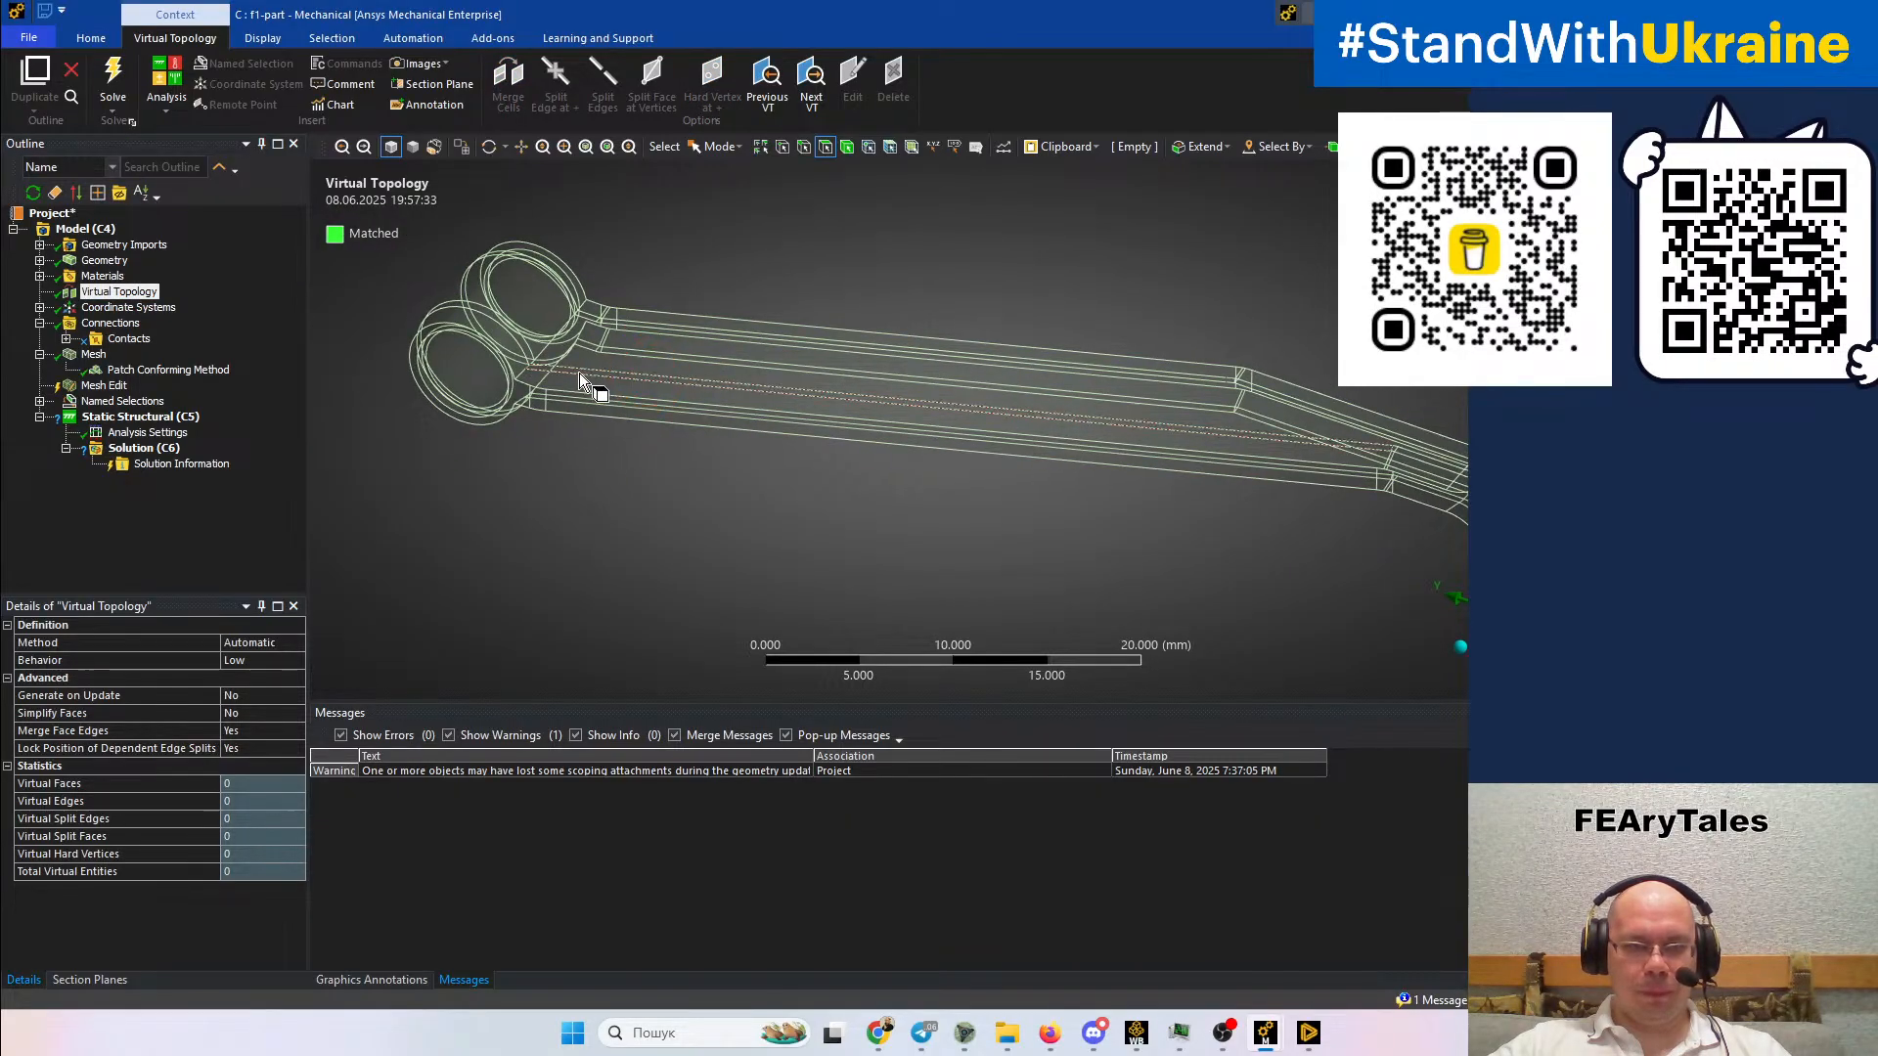
pyautogui.scroll(3, 579, 372)
pyautogui.keyDown('ctrl'); pyautogui.moveTo(545, 403); pyautogui.dragTo(969, 529, button='middle'); pyautogui.keyUp('ctrl')
pyautogui.keyDown('ctrl'); pyautogui.moveTo(368, 425); pyautogui.dragTo(620, 495, button='middle'); pyautogui.keyUp('ctrl')
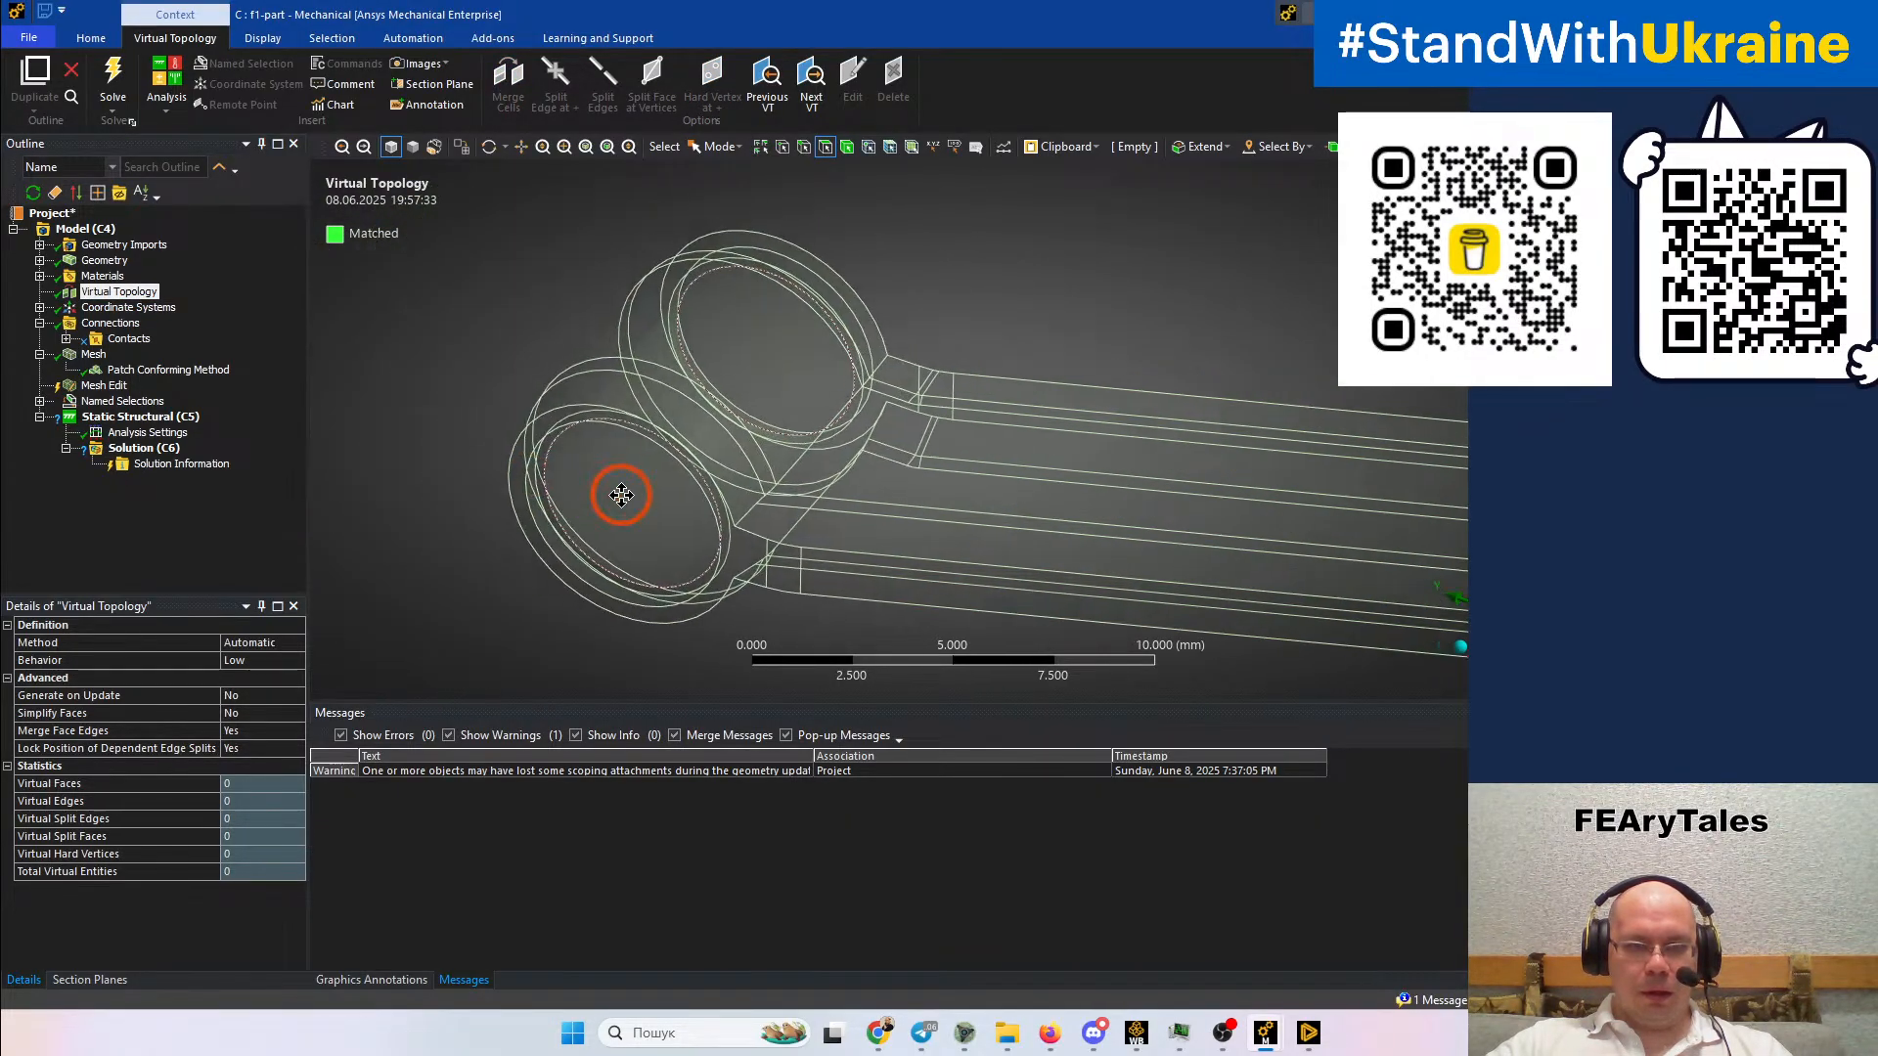
pyautogui.click(622, 386)
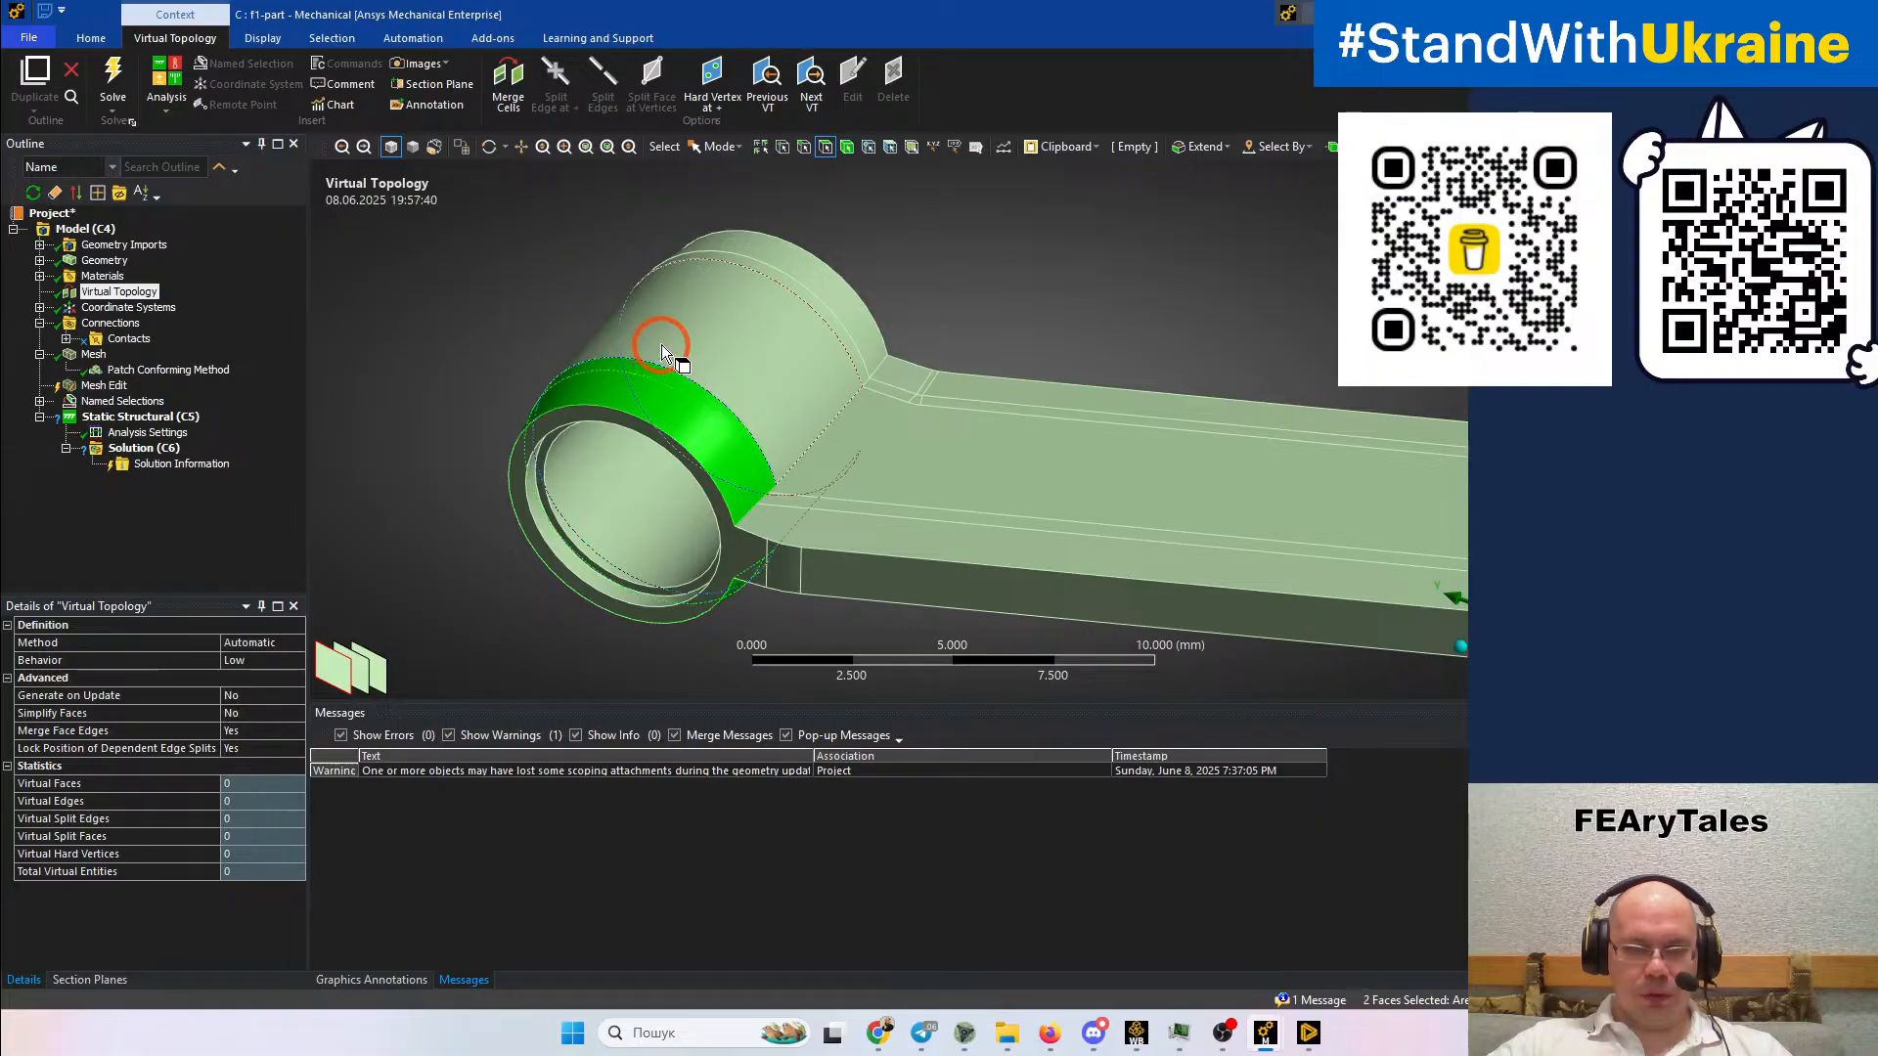
pyautogui.keyDown('ctrl'); pyautogui.click(760, 272); pyautogui.keyUp('ctrl')
pyautogui.keyDown('ctrl'); pyautogui.click(789, 254); pyautogui.keyUp('ctrl')
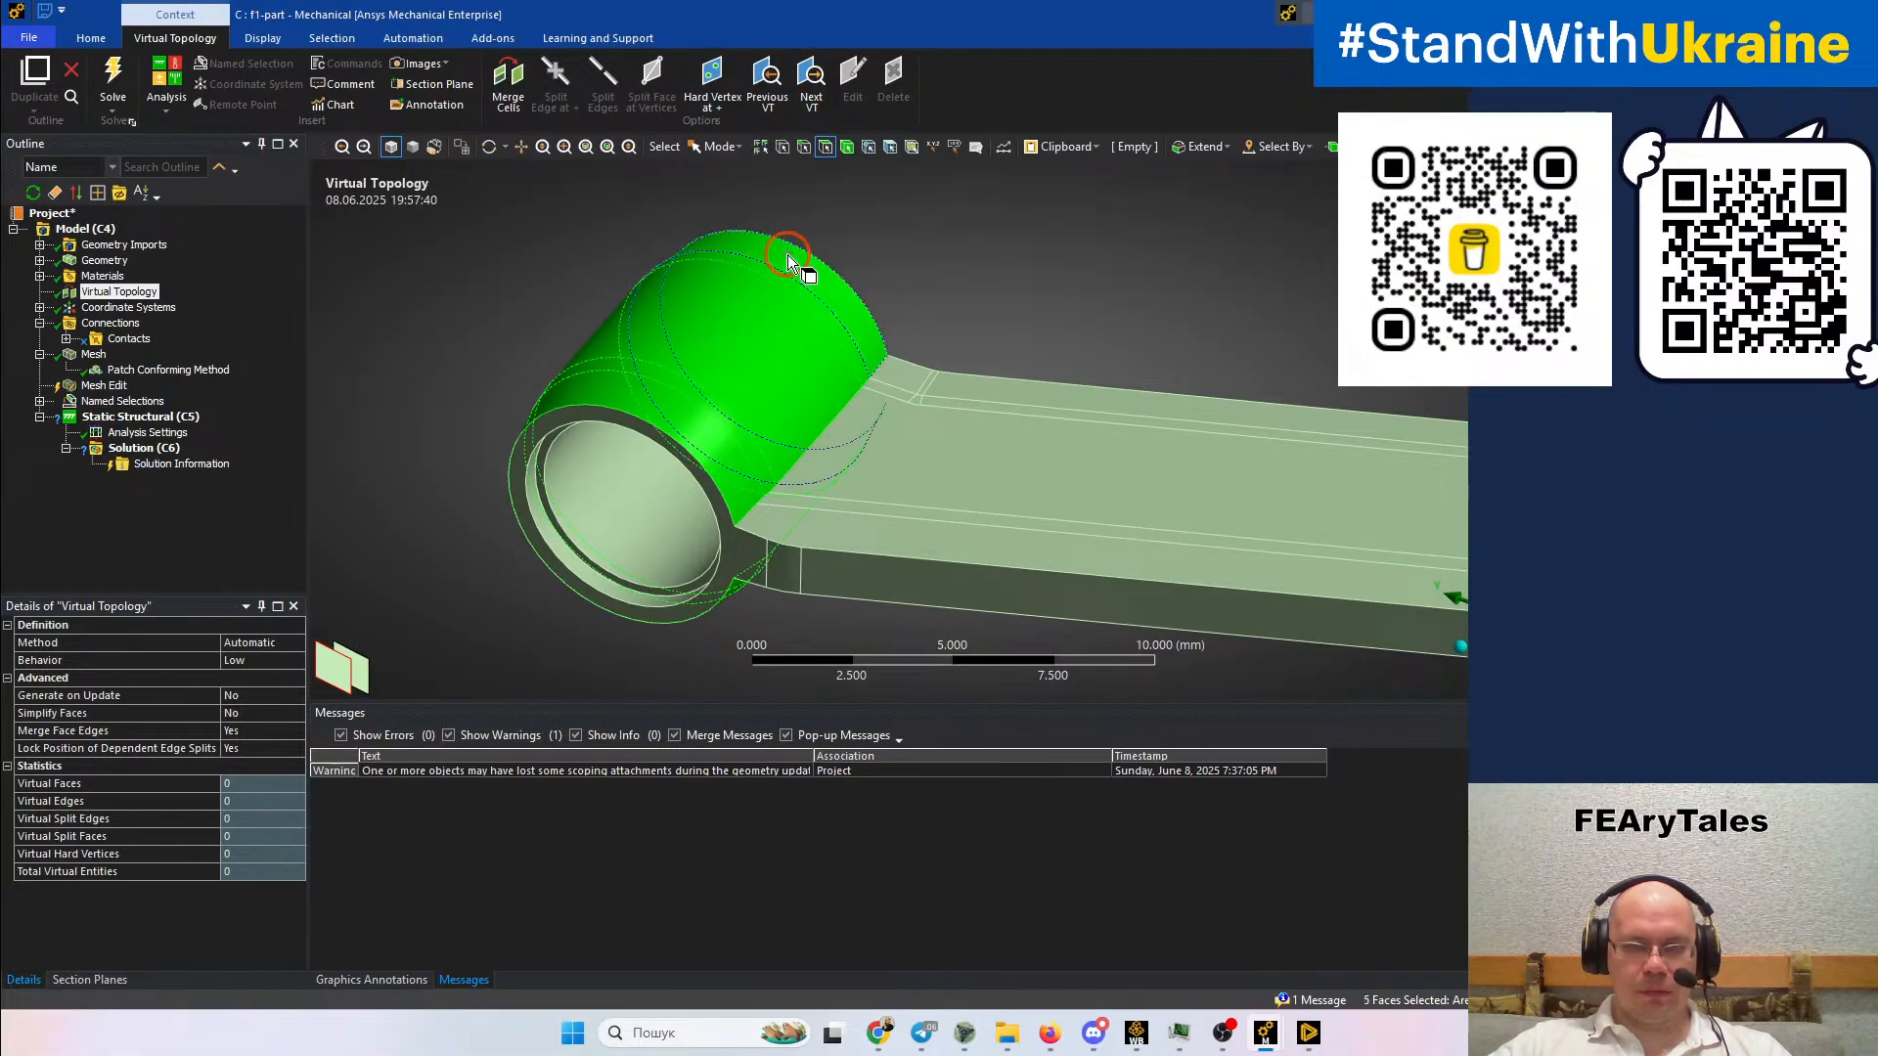
pyautogui.keyDown('ctrl'); pyautogui.click(515, 400); pyautogui.keyUp('ctrl')
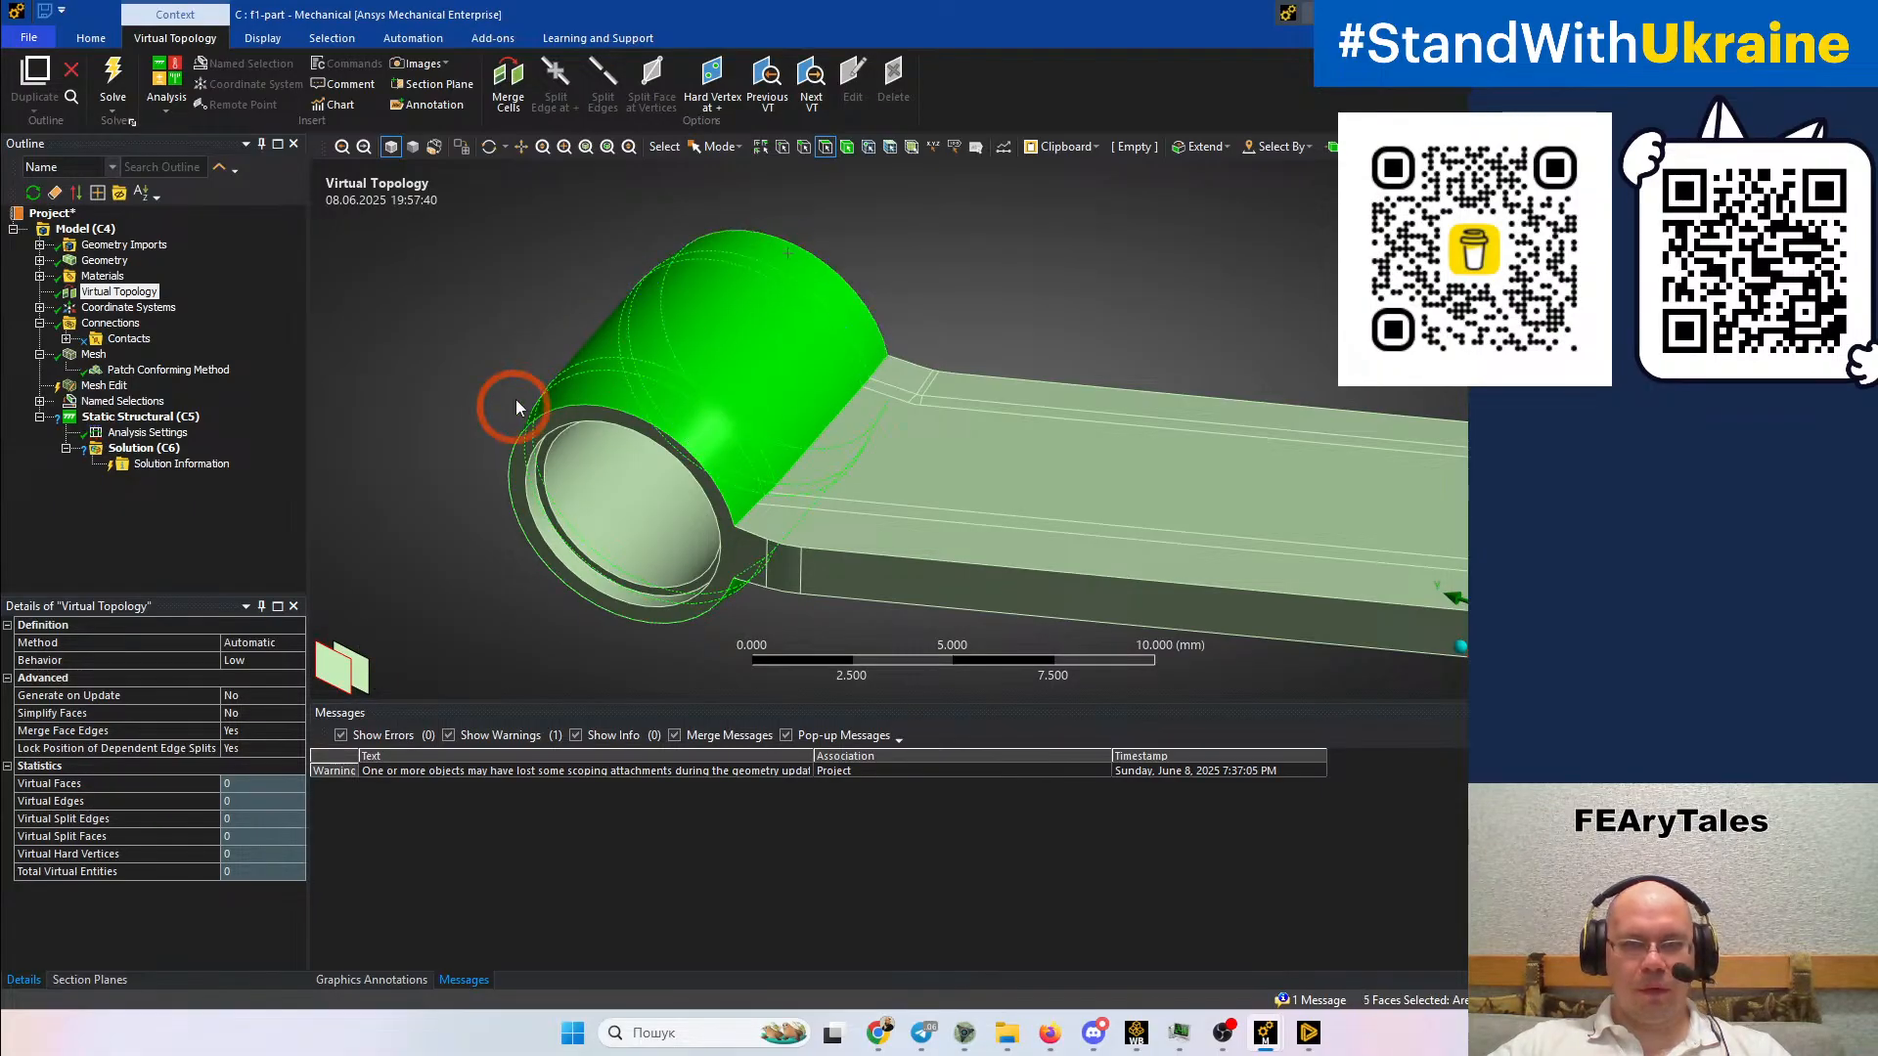
pyautogui.click(508, 85)
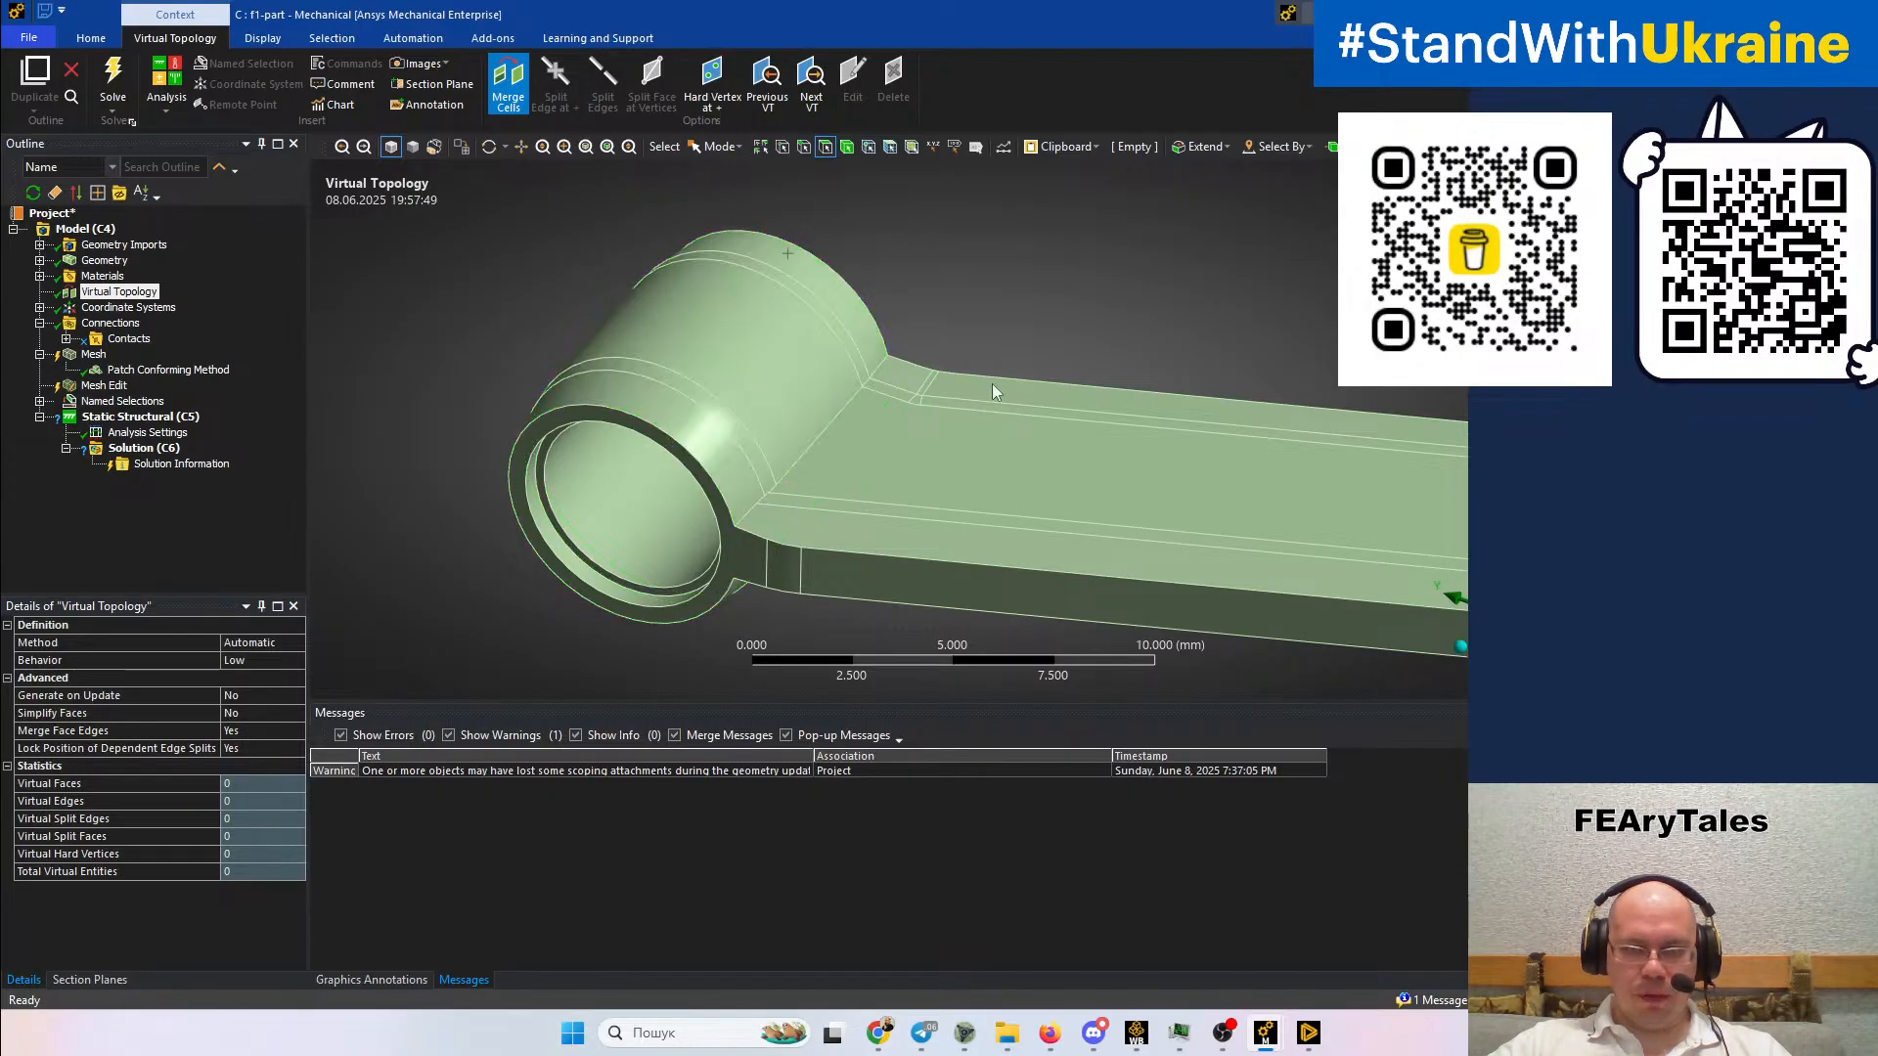
# Select the arm's broad upper face together with the adjoining border, strip and corner faces next to the merged cylinder
pyautogui.click(840, 518)
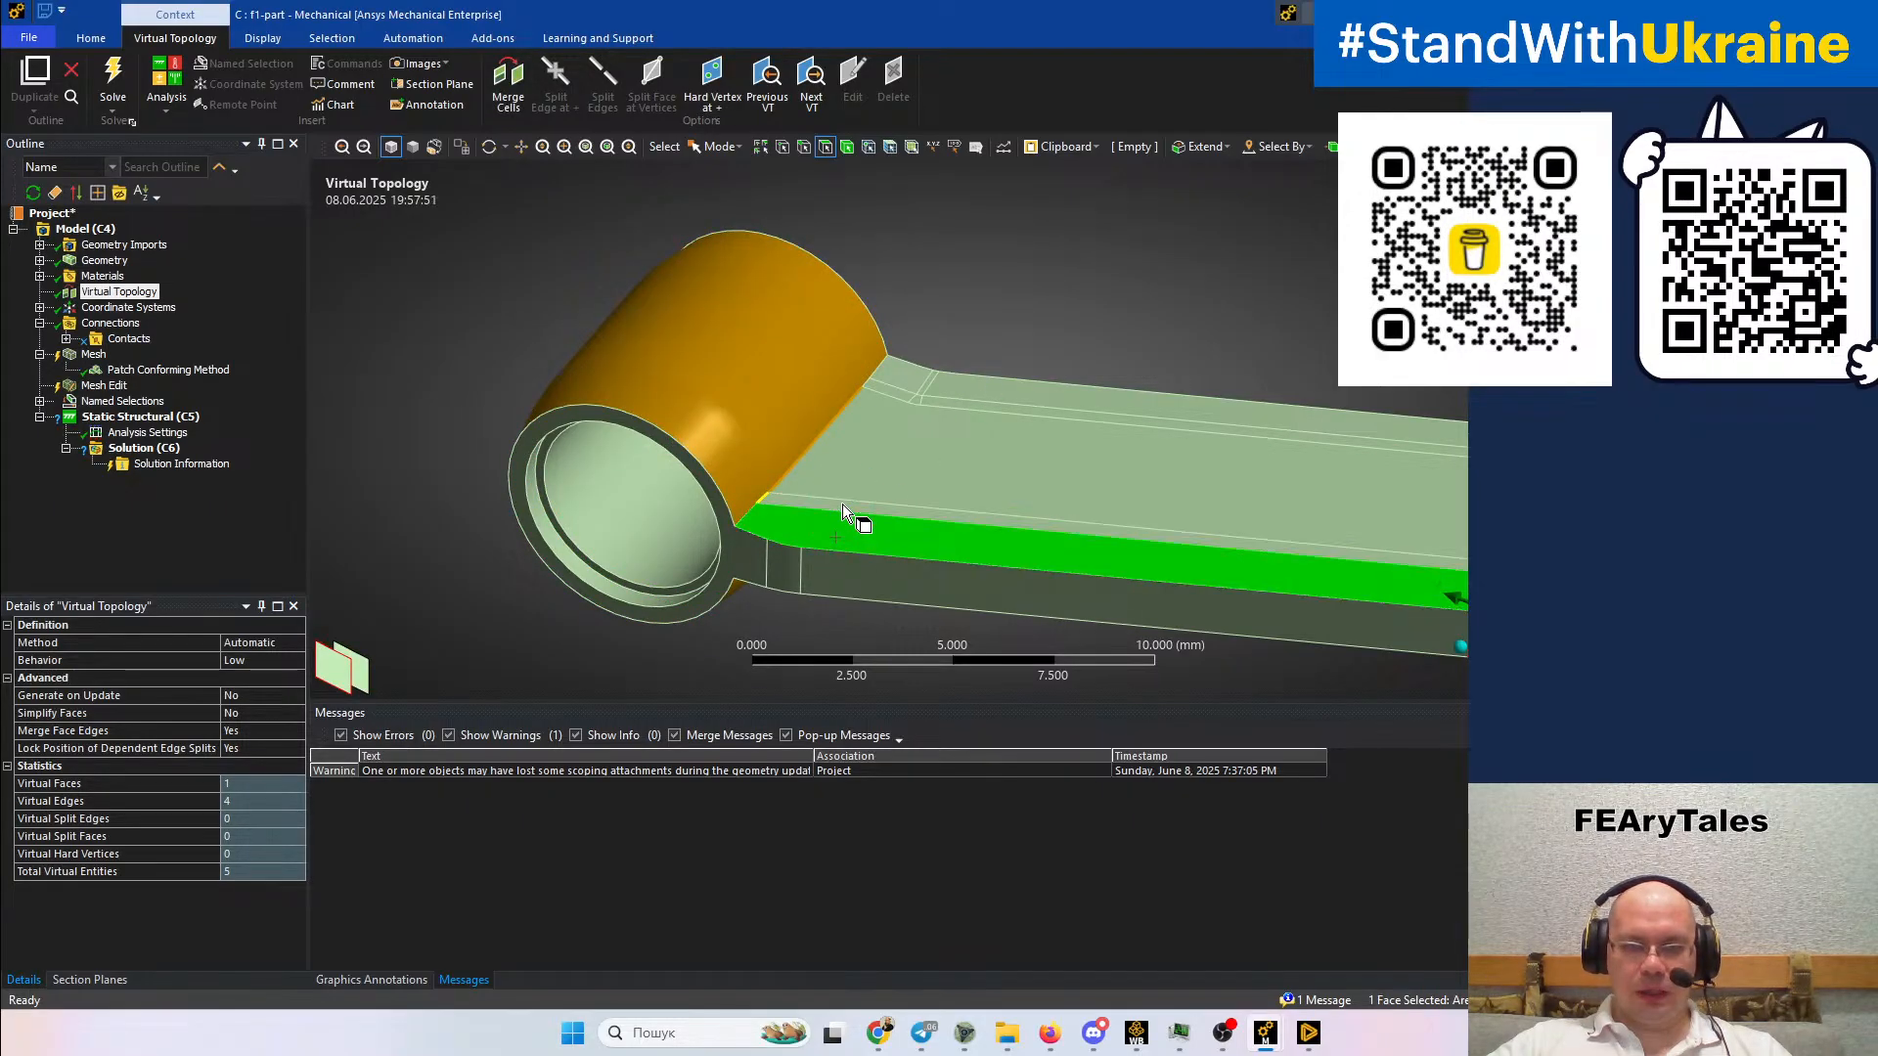
pyautogui.keyDown('ctrl'); pyautogui.click(861, 467); pyautogui.keyUp('ctrl')
pyautogui.scroll(2, 896, 397)
pyautogui.scroll(3, 896, 397)
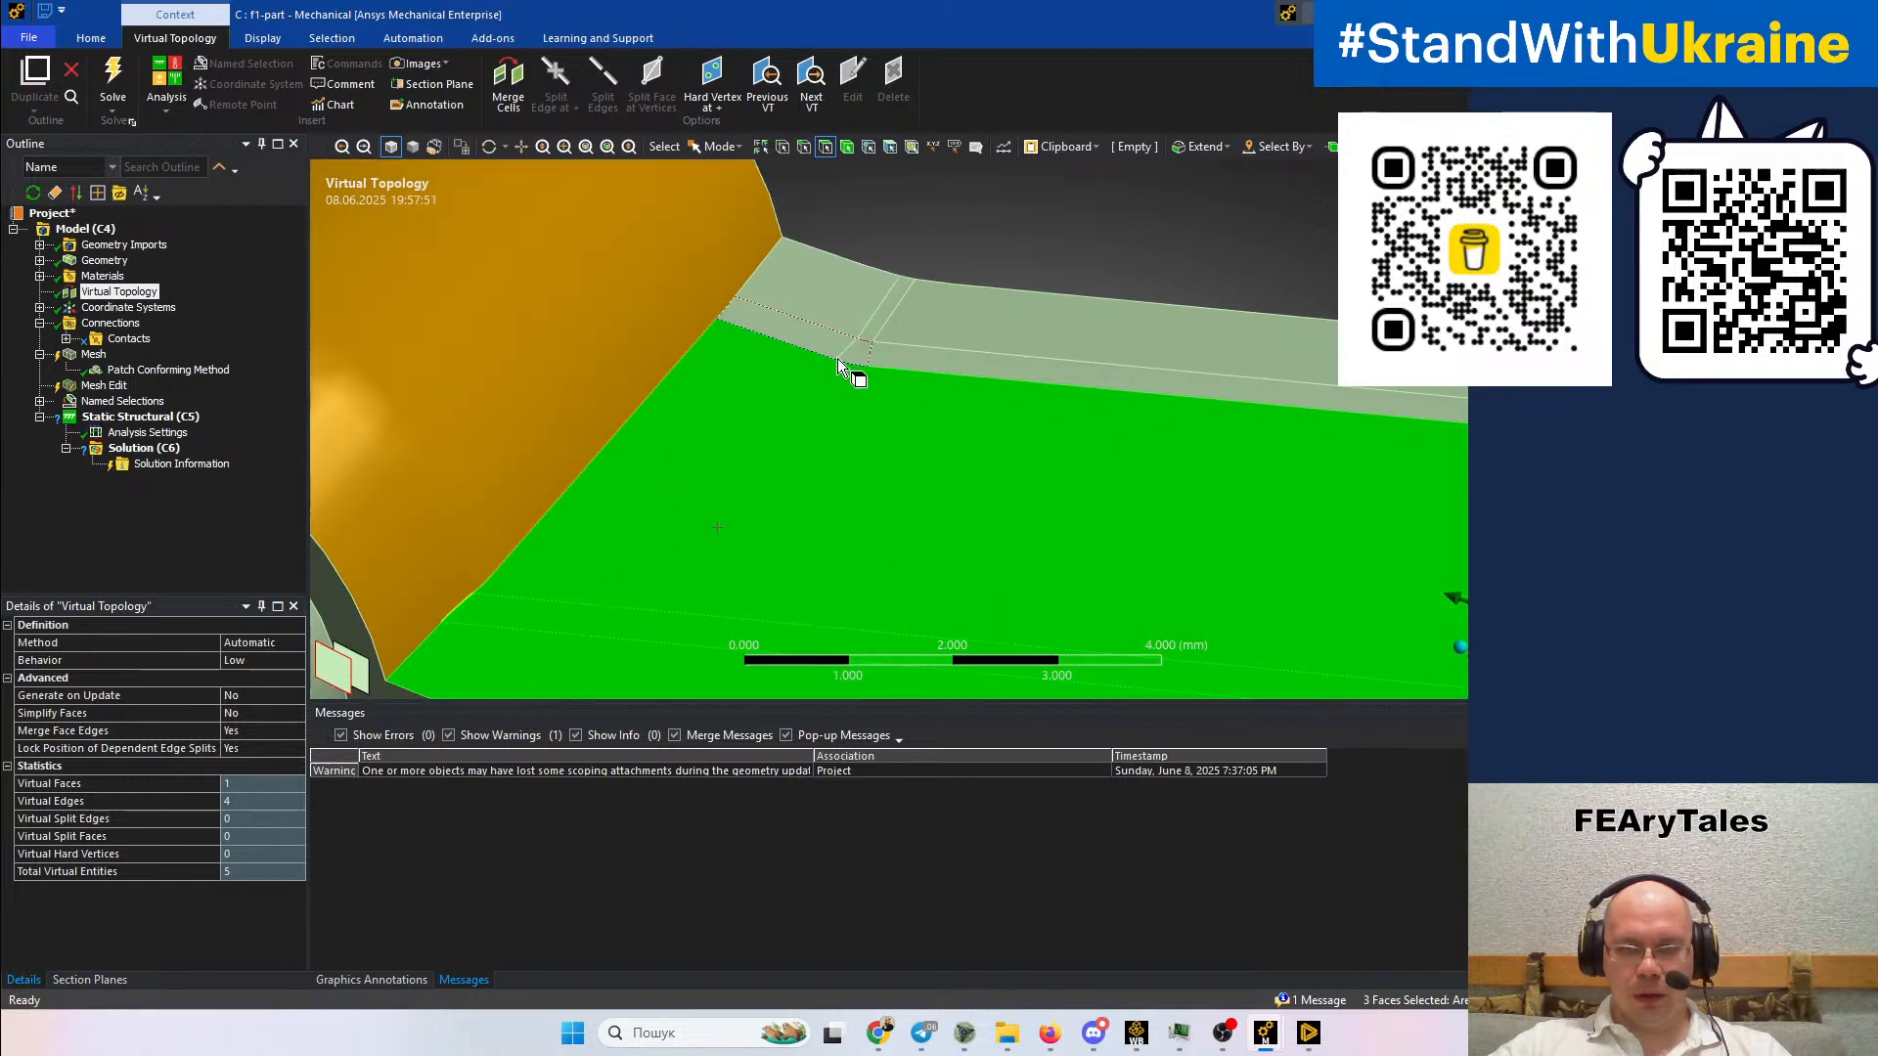
pyautogui.keyDown('ctrl'); pyautogui.moveTo(818, 367); pyautogui.dragTo(570, 505, button='middle'); pyautogui.keyUp('ctrl')
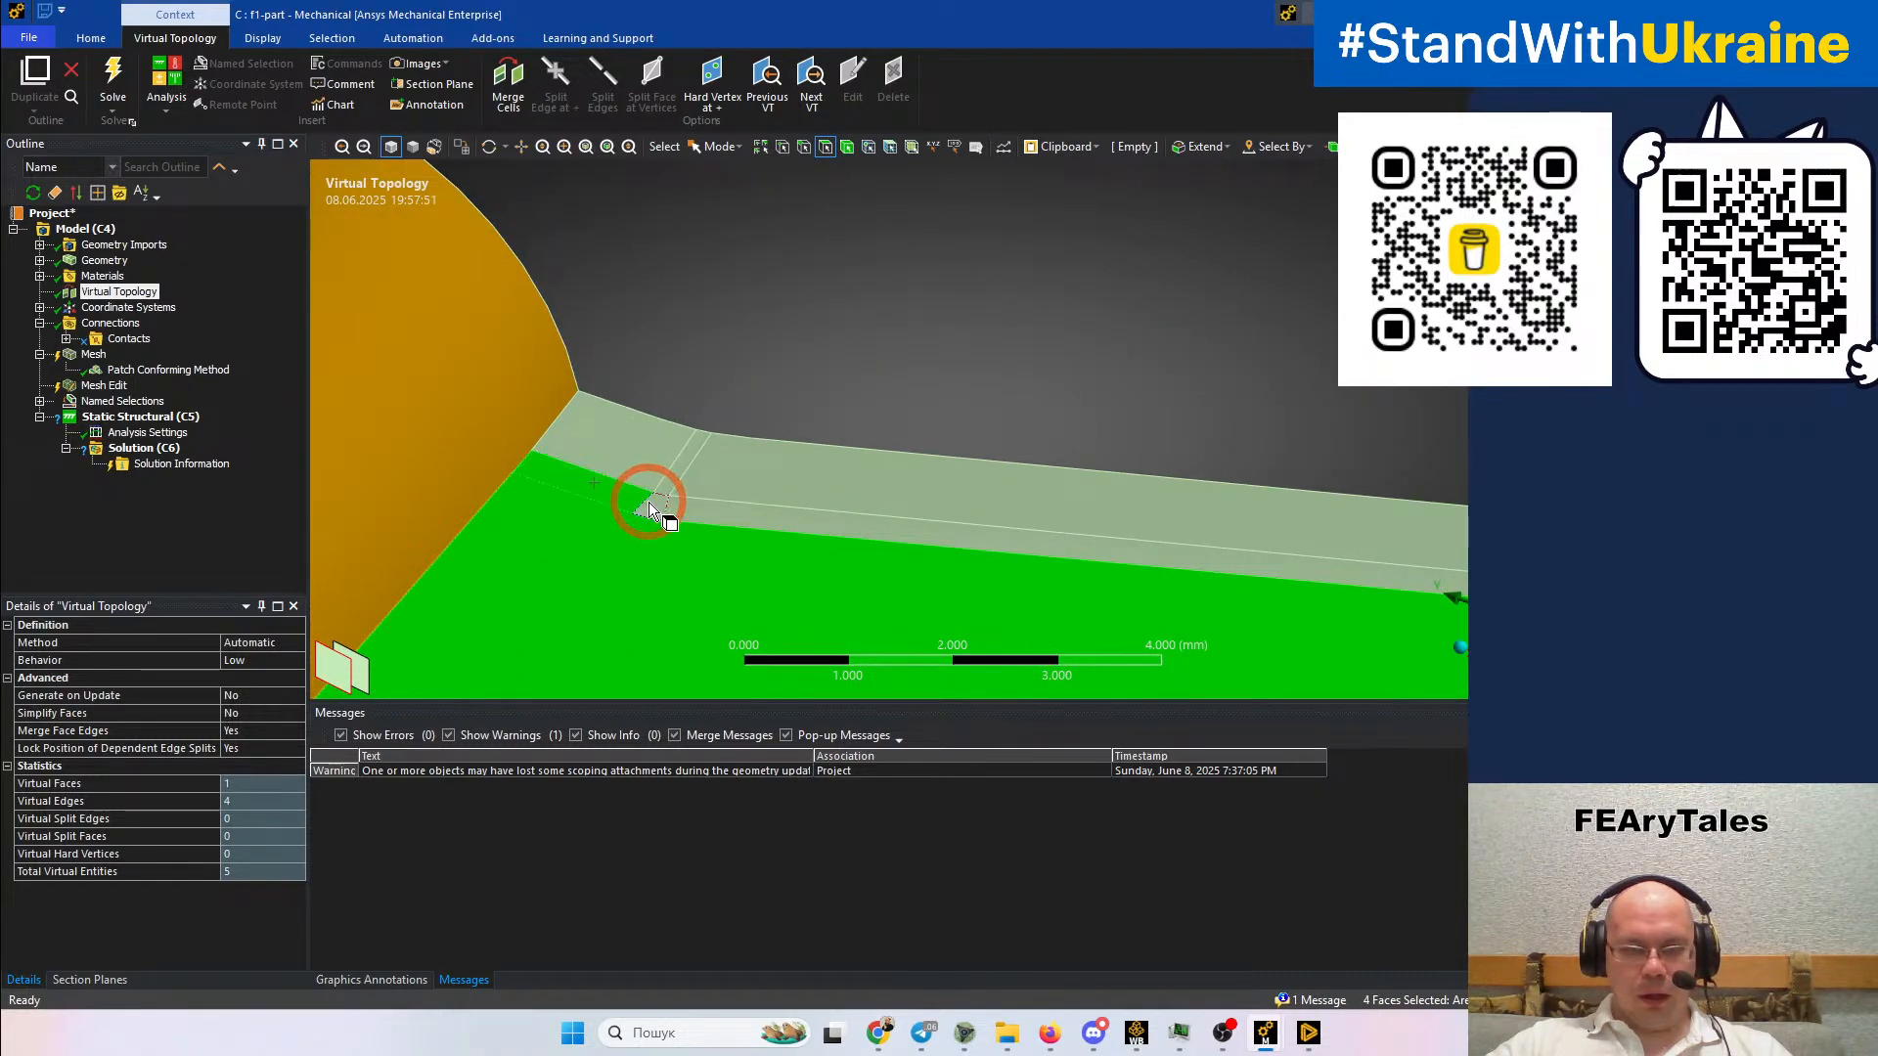
pyautogui.keyDown('ctrl'); pyautogui.click(670, 477); pyautogui.keyUp('ctrl')
pyautogui.keyDown('ctrl'); pyautogui.click(636, 448); pyautogui.keyUp('ctrl')
pyautogui.keyDown('ctrl'); pyautogui.click(728, 478); pyautogui.keyUp('ctrl')
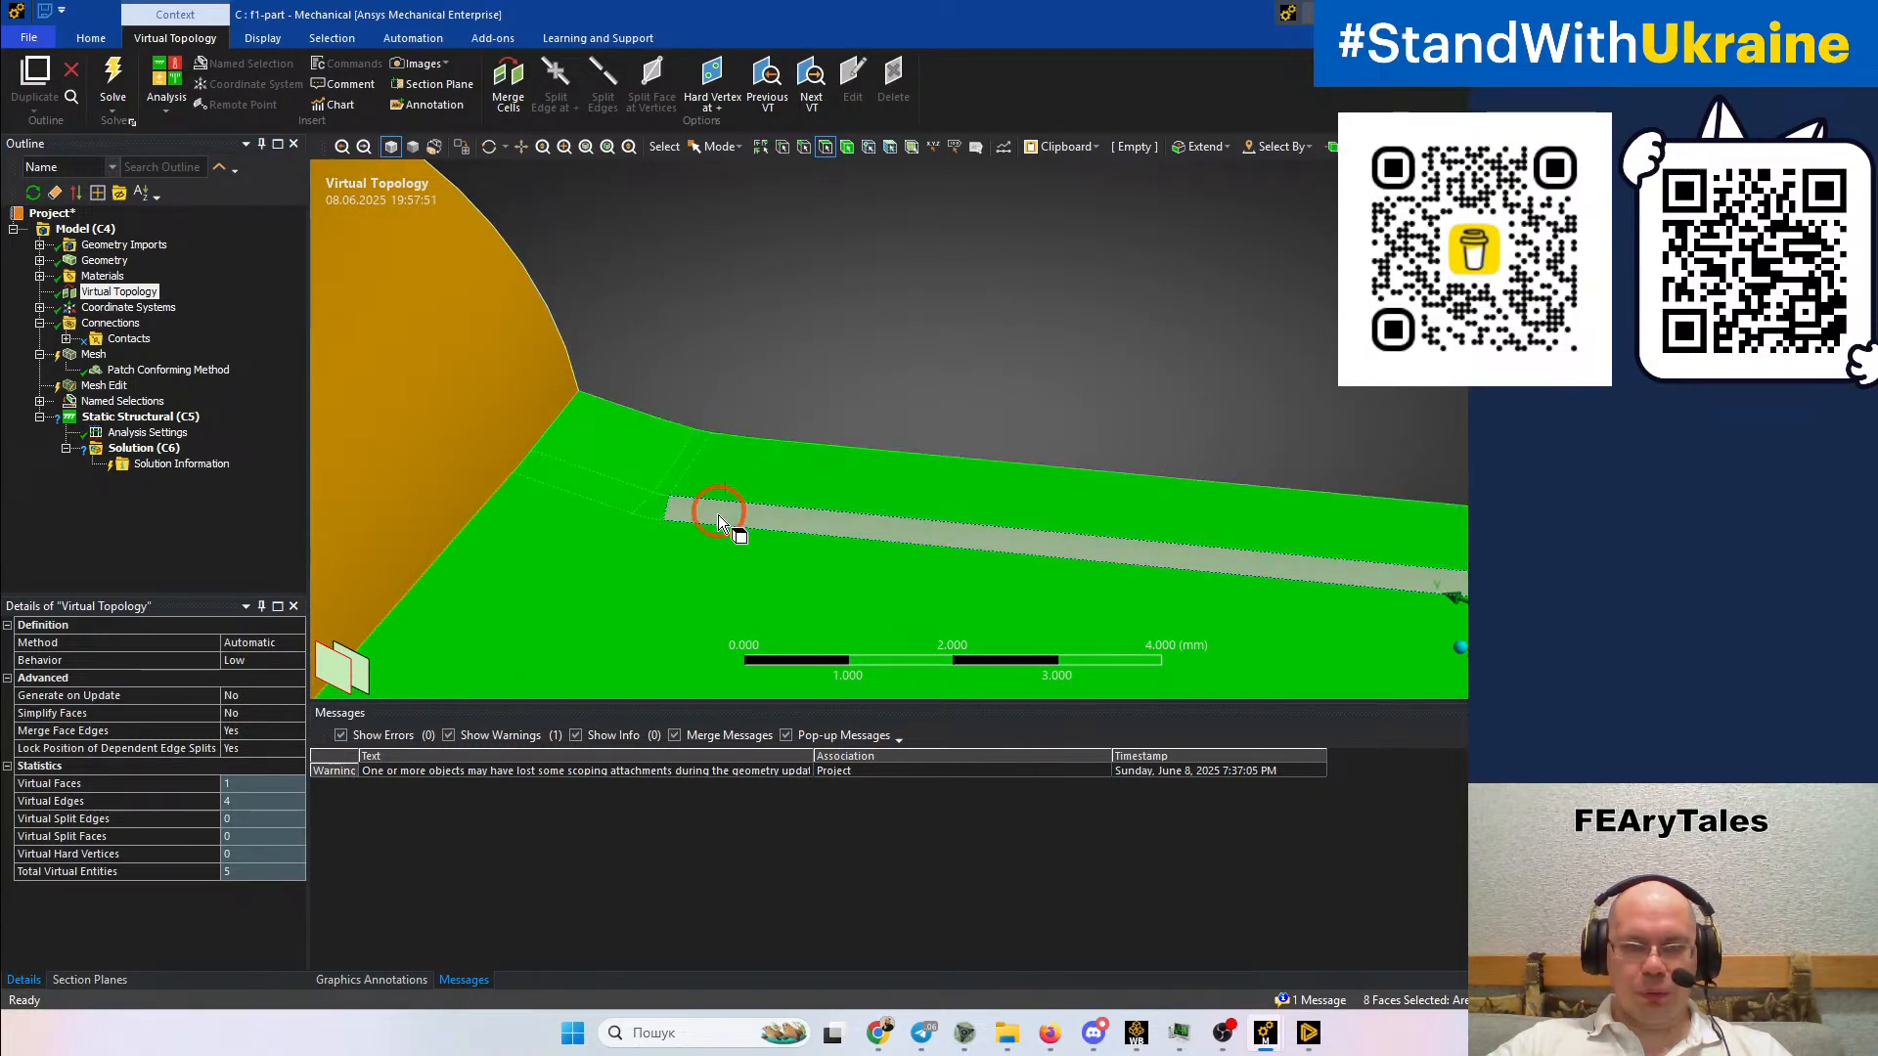
pyautogui.keyDown('ctrl'); pyautogui.click(718, 514); pyautogui.keyUp('ctrl')
# Add the four upper faces on the near side of the bend, towards the two-hole end, to the face selection
pyautogui.keyDown('ctrl'); pyautogui.moveTo(867, 493); pyautogui.dragTo(460, 262, button='middle'); pyautogui.keyUp('ctrl')
pyautogui.scroll(-4, 474, 266)
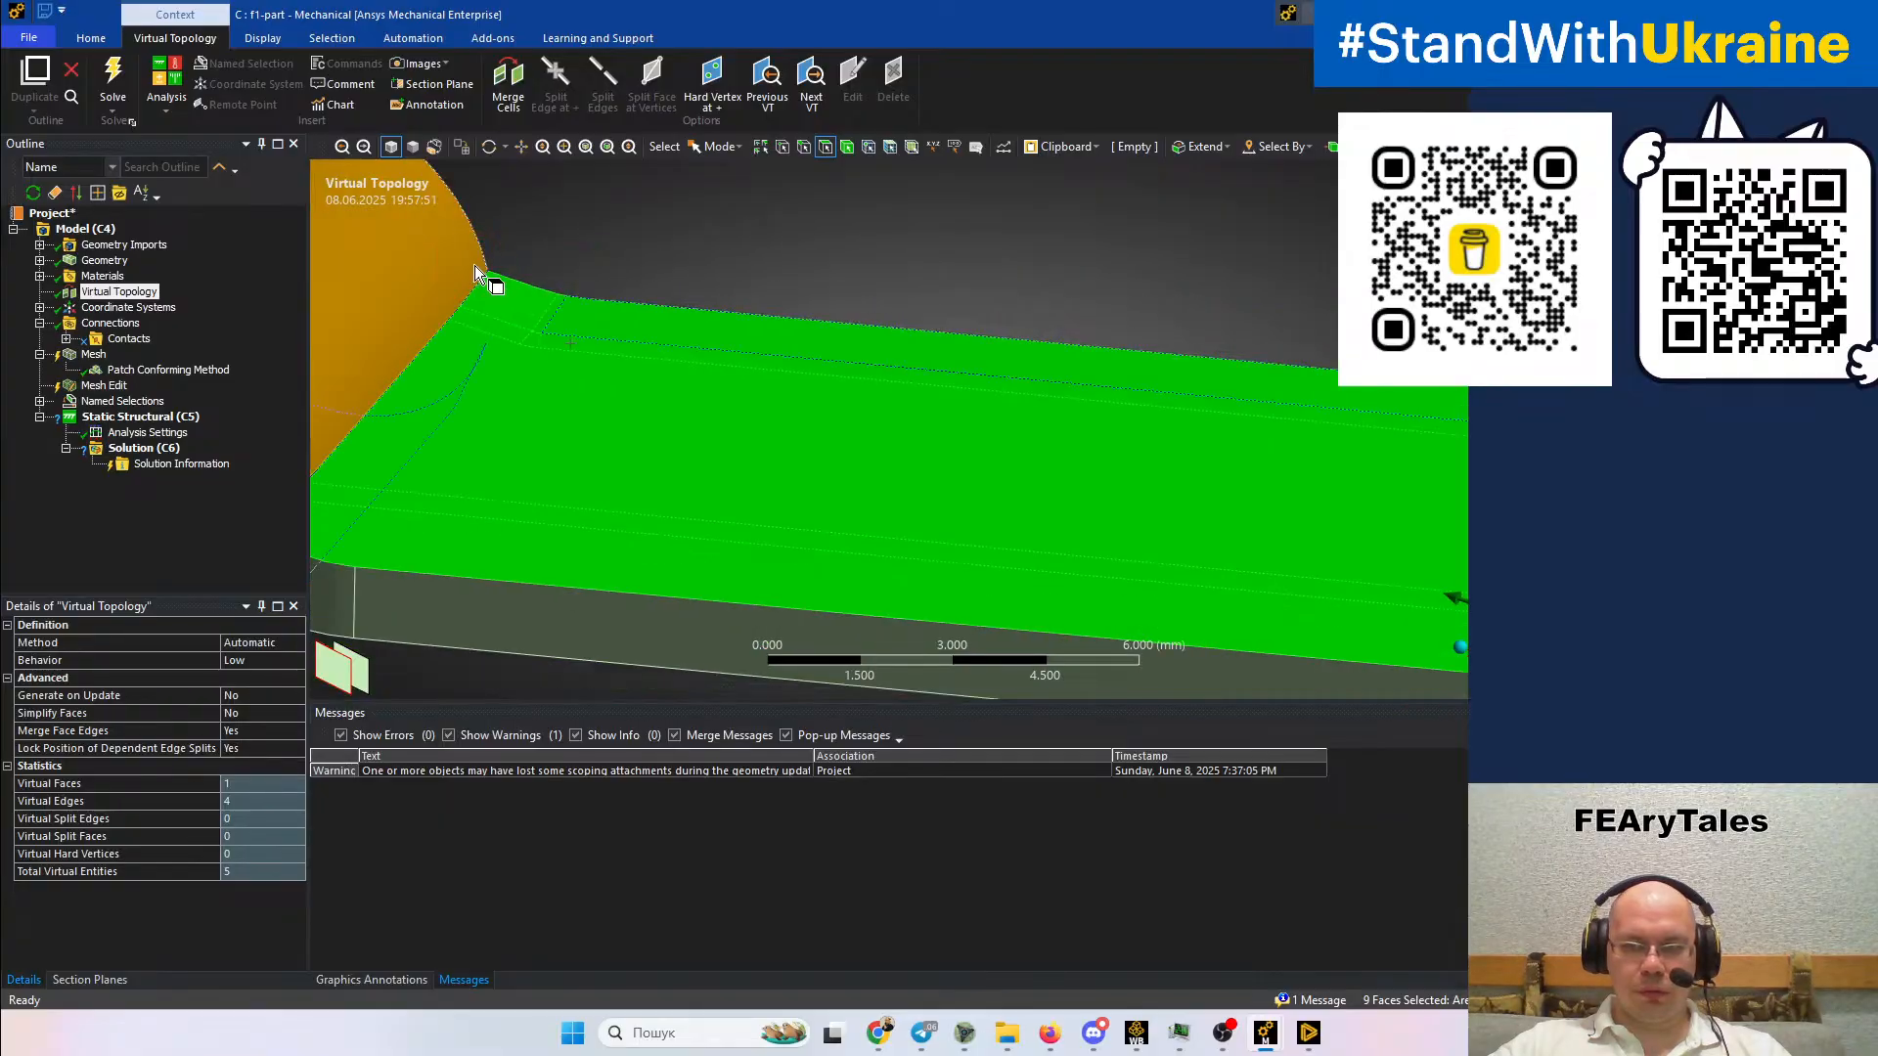
pyautogui.keyDown('ctrl'); pyautogui.moveTo(988, 406); pyautogui.dragTo(59, 238, button='middle'); pyautogui.keyUp('ctrl')
pyautogui.scroll(6, 755, 426)
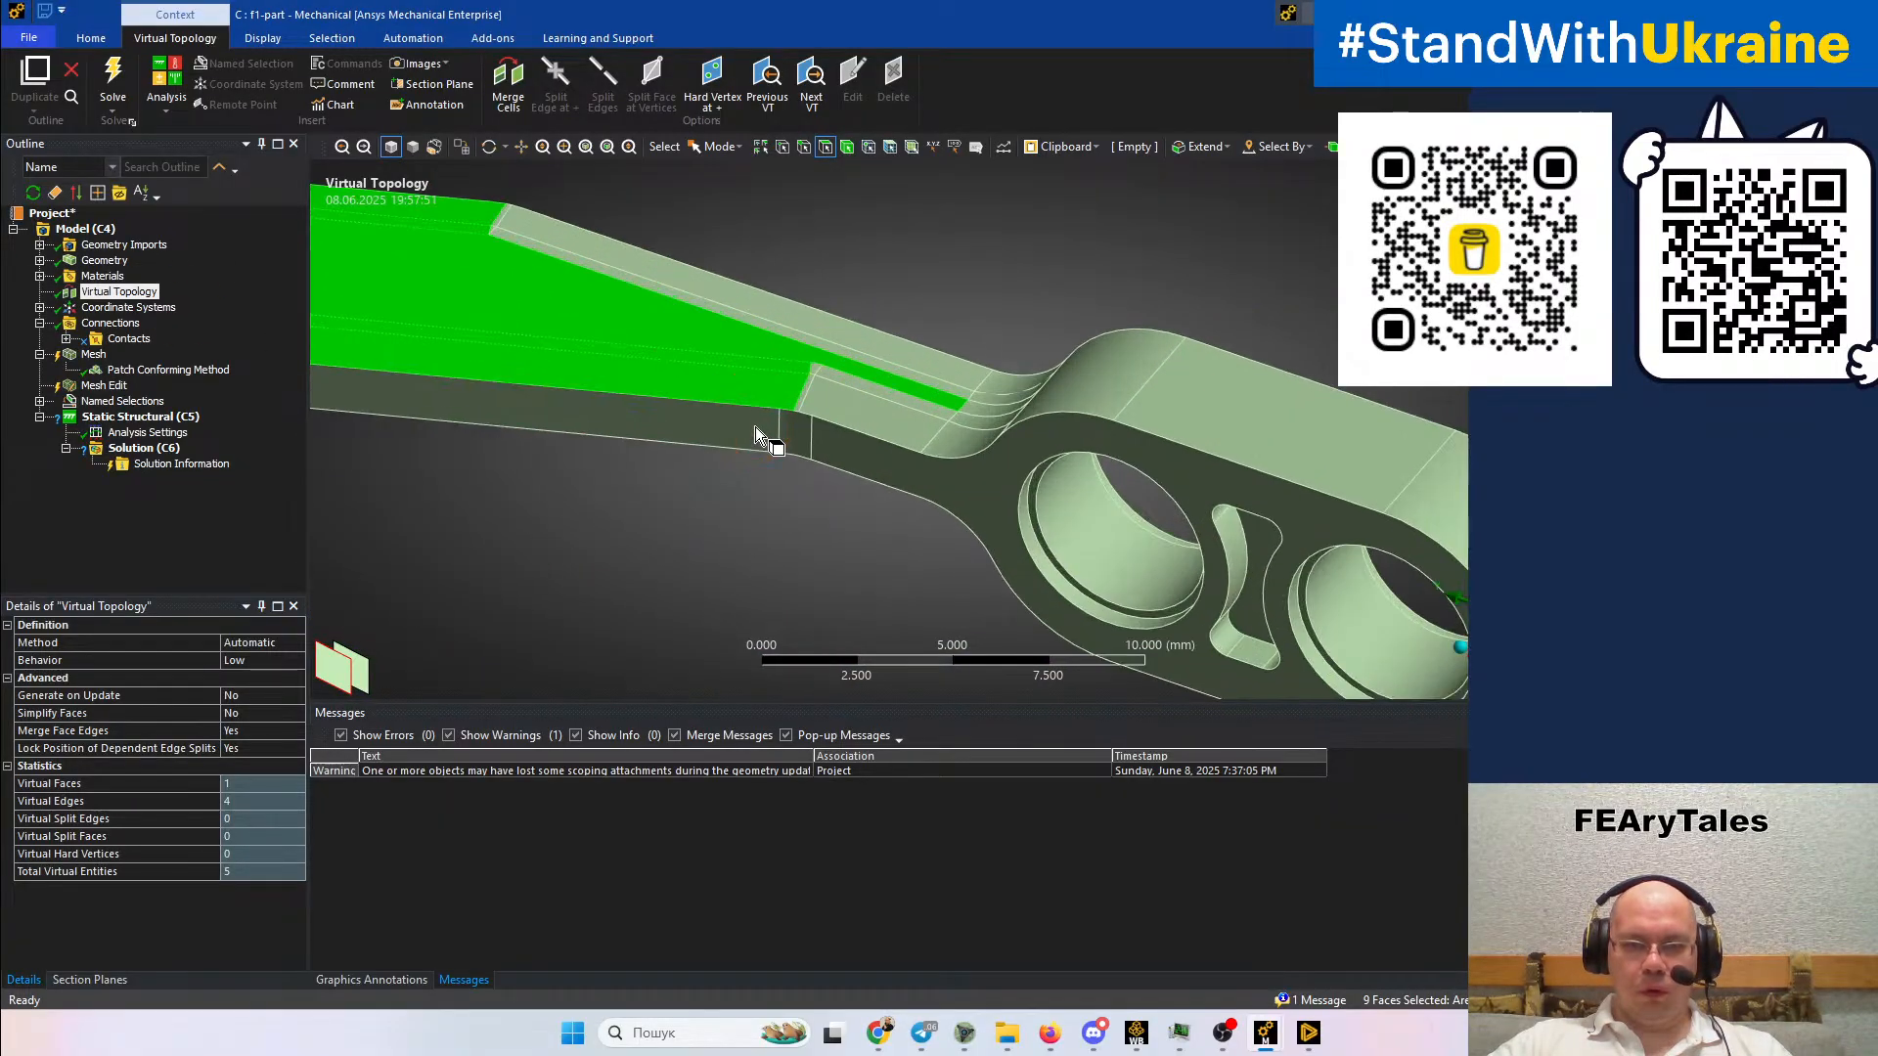
pyautogui.scroll(4, 737, 466)
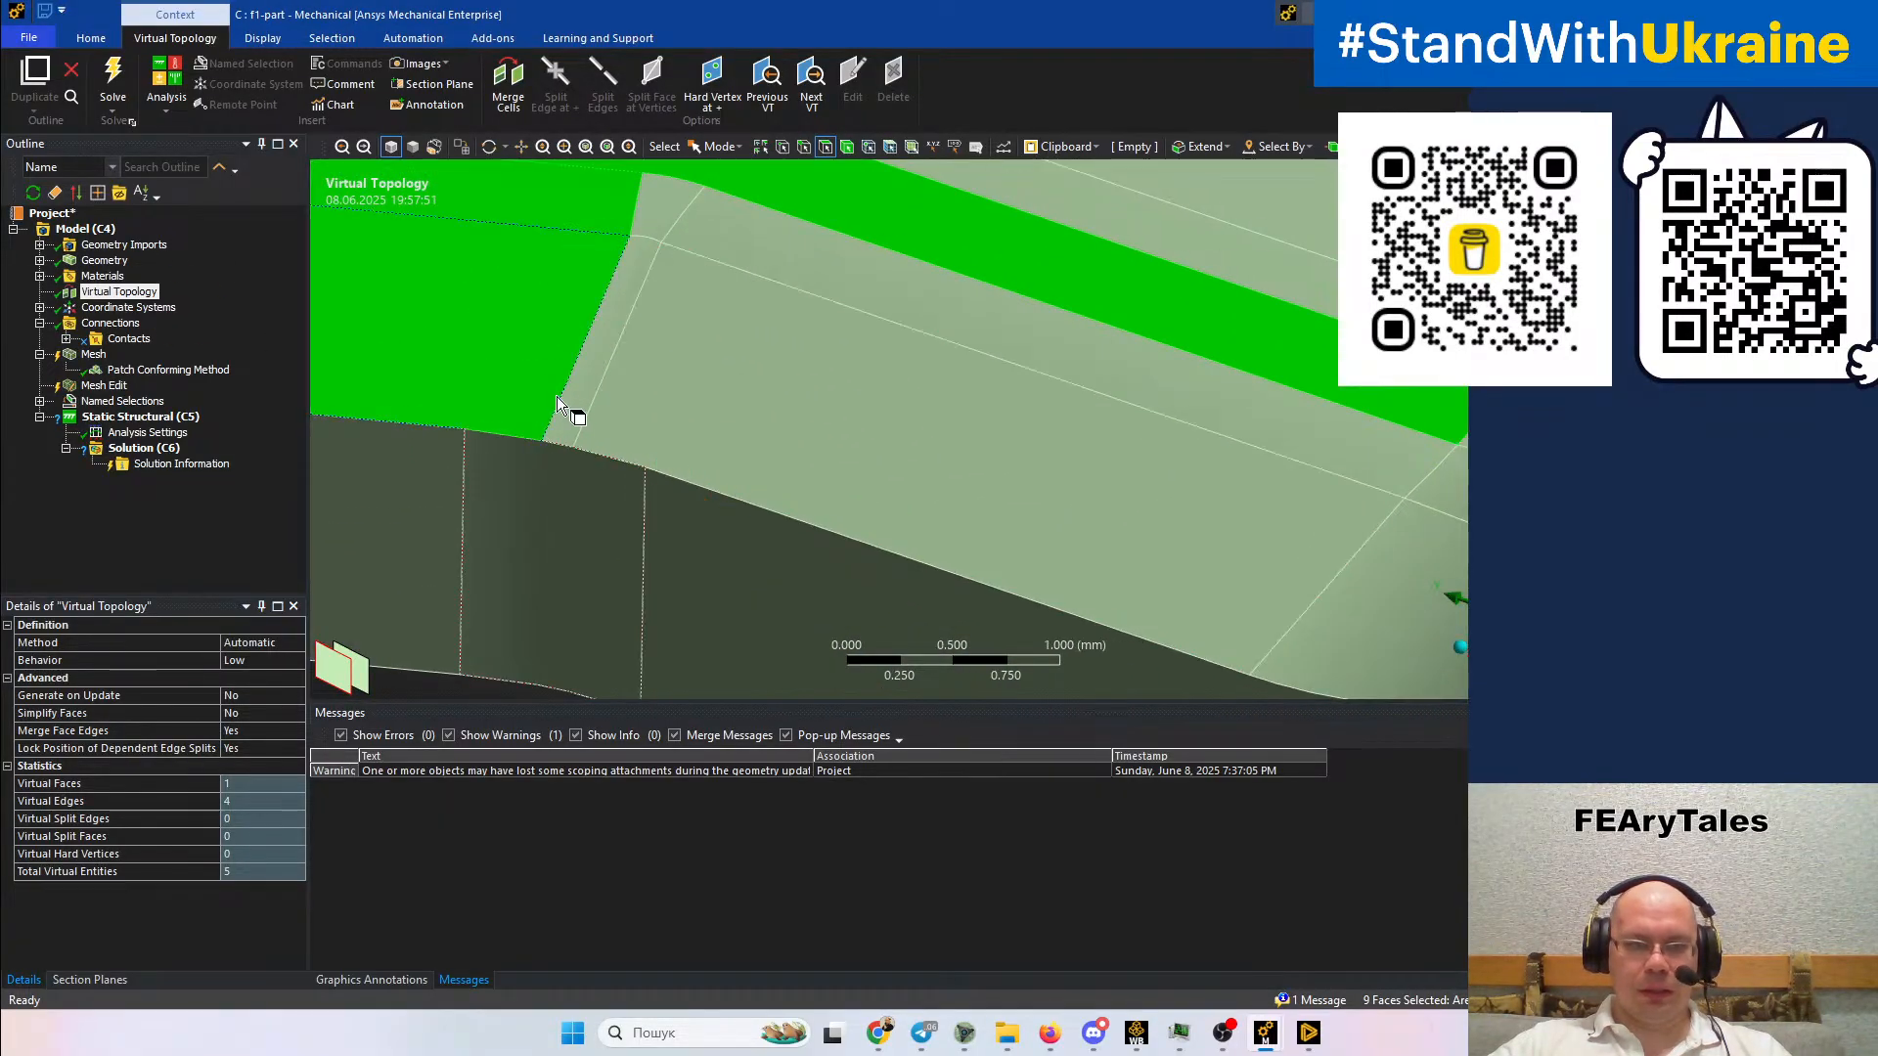
pyautogui.keyDown('ctrl'); pyautogui.click(581, 394); pyautogui.keyUp('ctrl')
pyautogui.keyDown('ctrl'); pyautogui.click(661, 207); pyautogui.keyUp('ctrl')
pyautogui.keyDown('ctrl'); pyautogui.click(861, 293); pyautogui.keyUp('ctrl')
pyautogui.keyDown('ctrl'); pyautogui.click(853, 383); pyautogui.keyUp('ctrl')
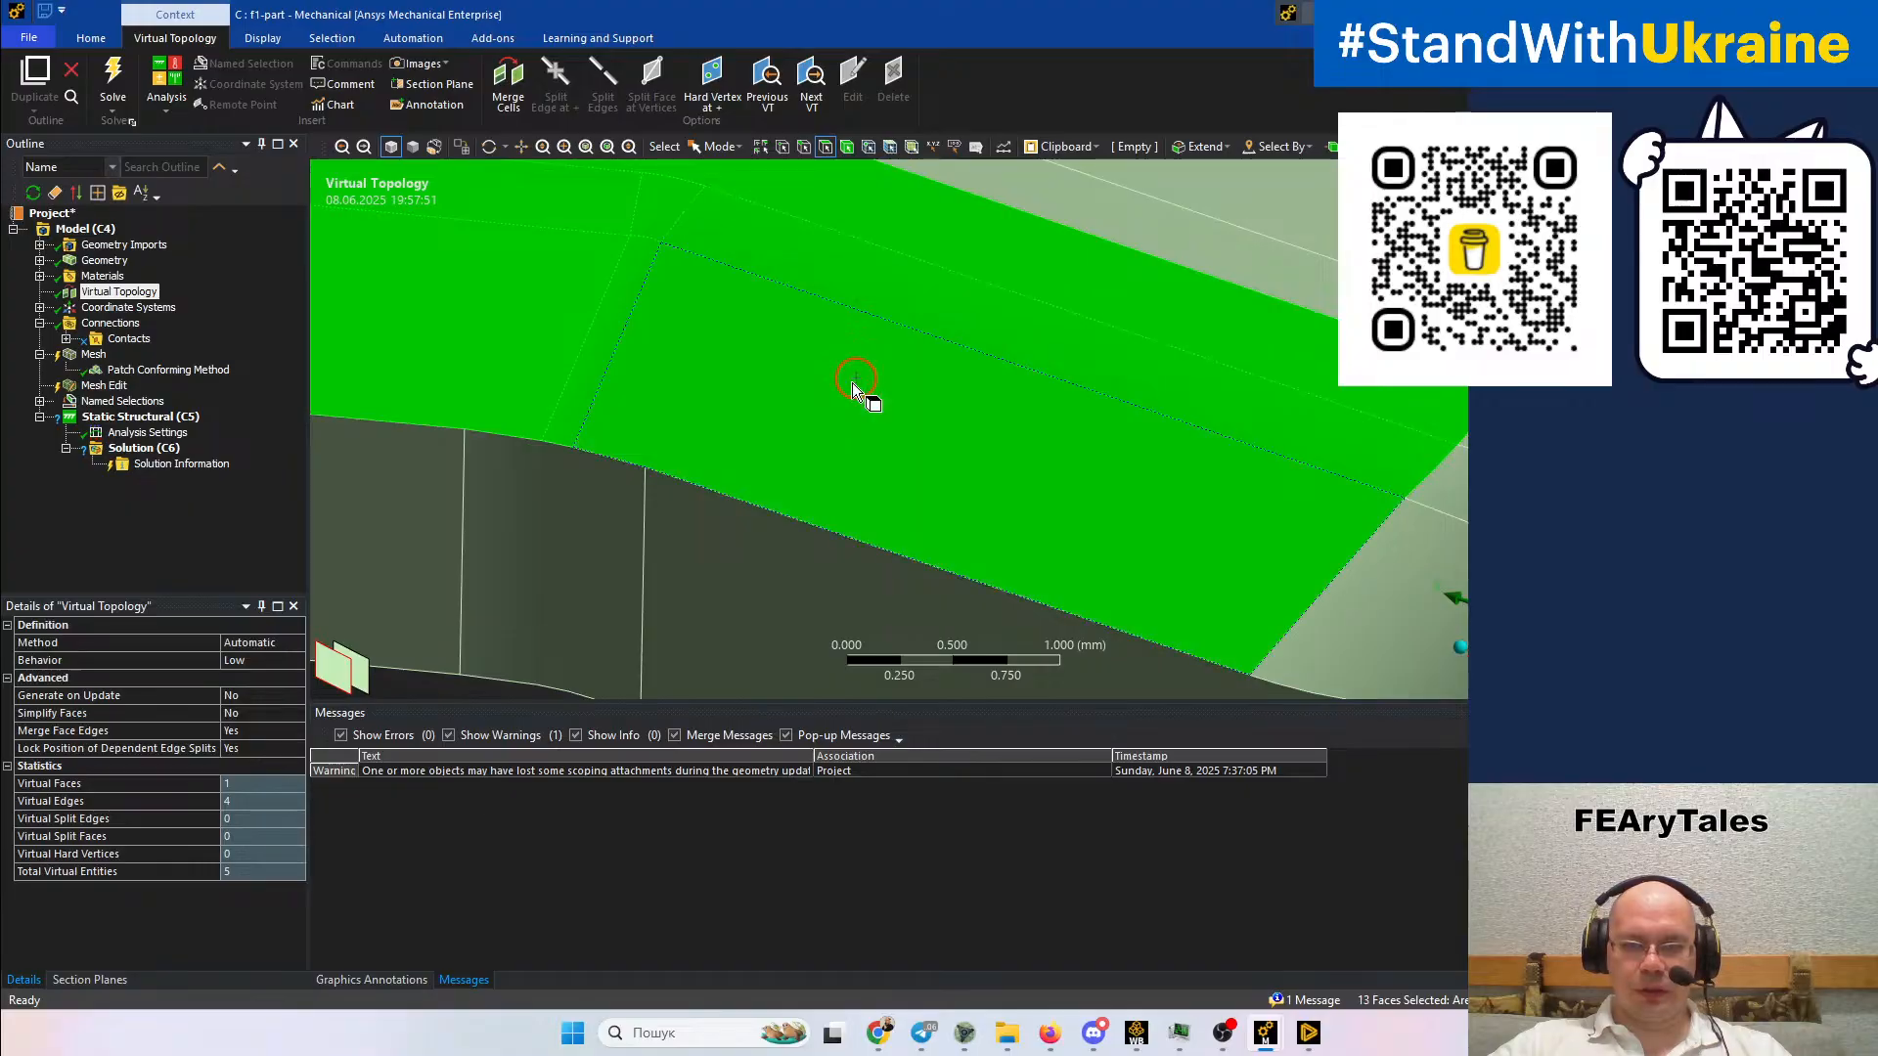
# Add the long narrow strip and the border face on the far side between the bend and the two-hole end to the selection
pyautogui.scroll(-5, 819, 403)
pyautogui.keyDown('ctrl'); pyautogui.moveTo(819, 403); pyautogui.dragTo(822, 577, button='middle'); pyautogui.keyUp('ctrl')
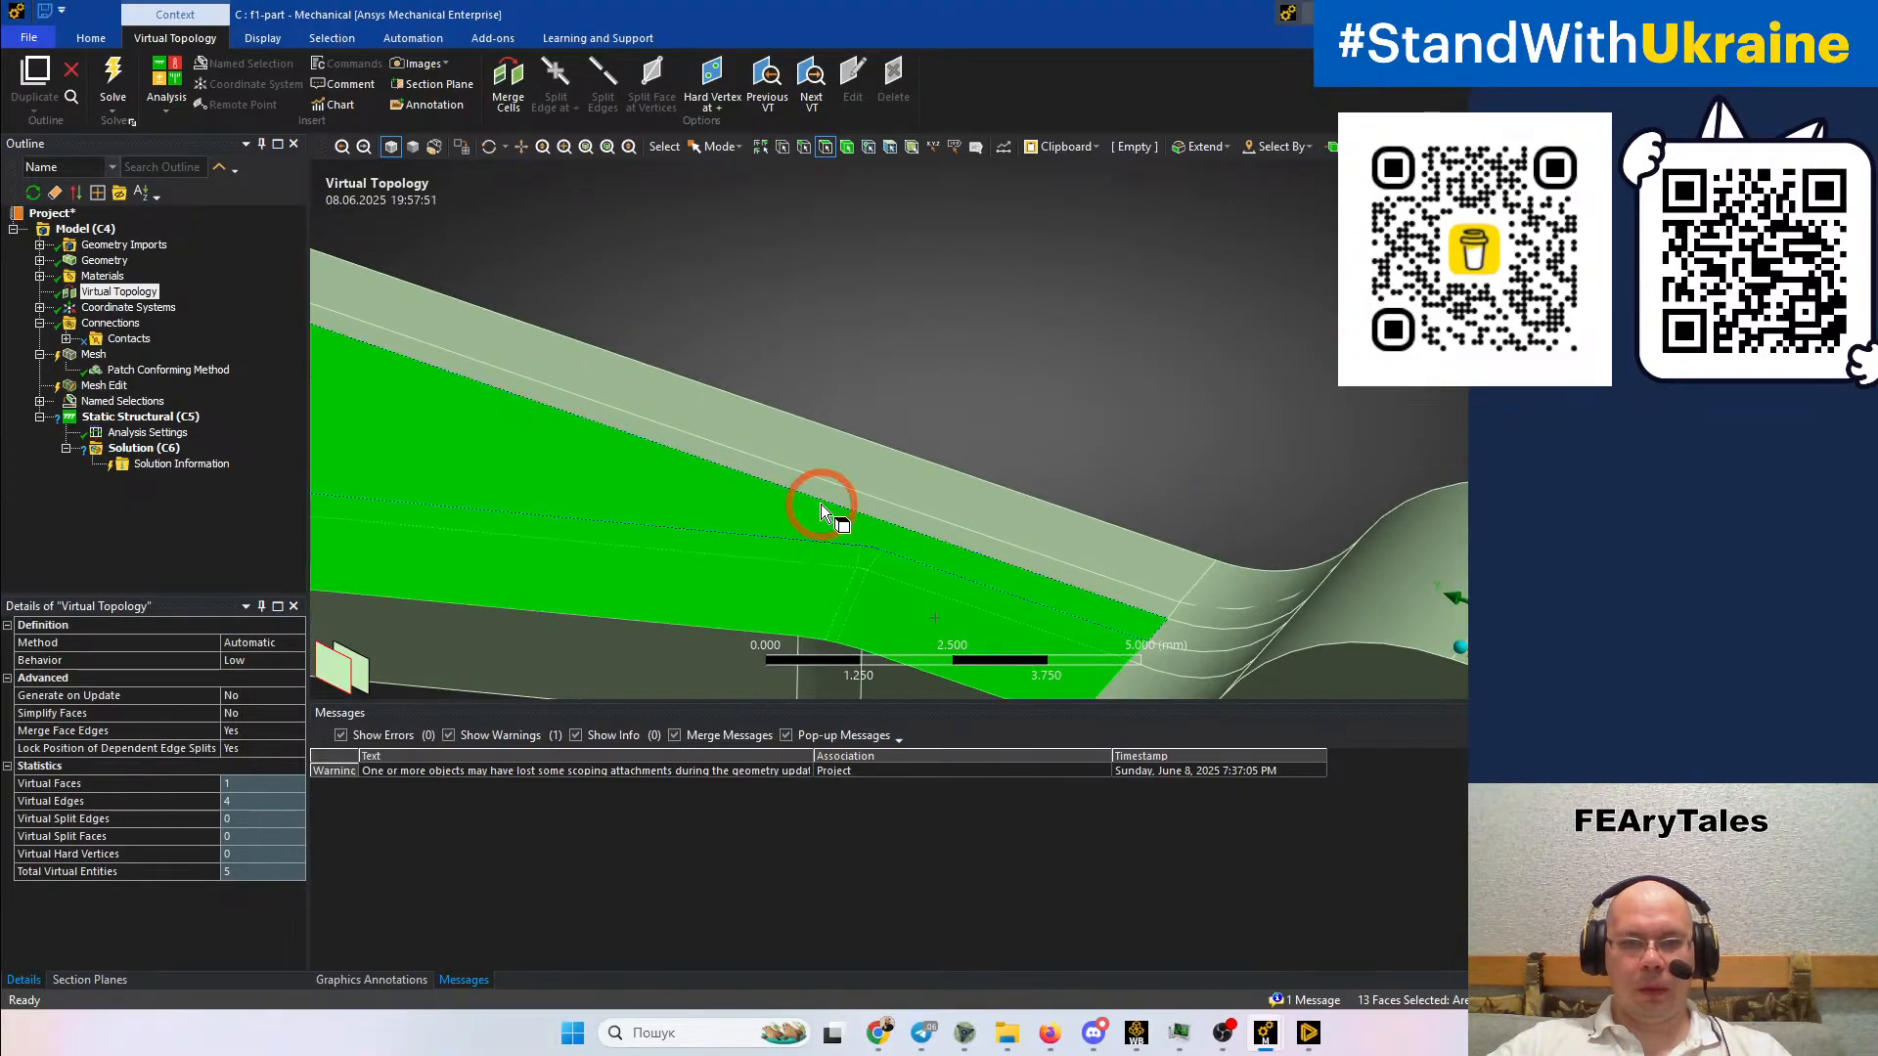
pyautogui.keyDown('ctrl'); pyautogui.click(824, 491); pyautogui.keyUp('ctrl')
pyautogui.keyDown('ctrl'); pyautogui.click(841, 465); pyautogui.keyUp('ctrl')
pyautogui.scroll(-3, 860, 448)
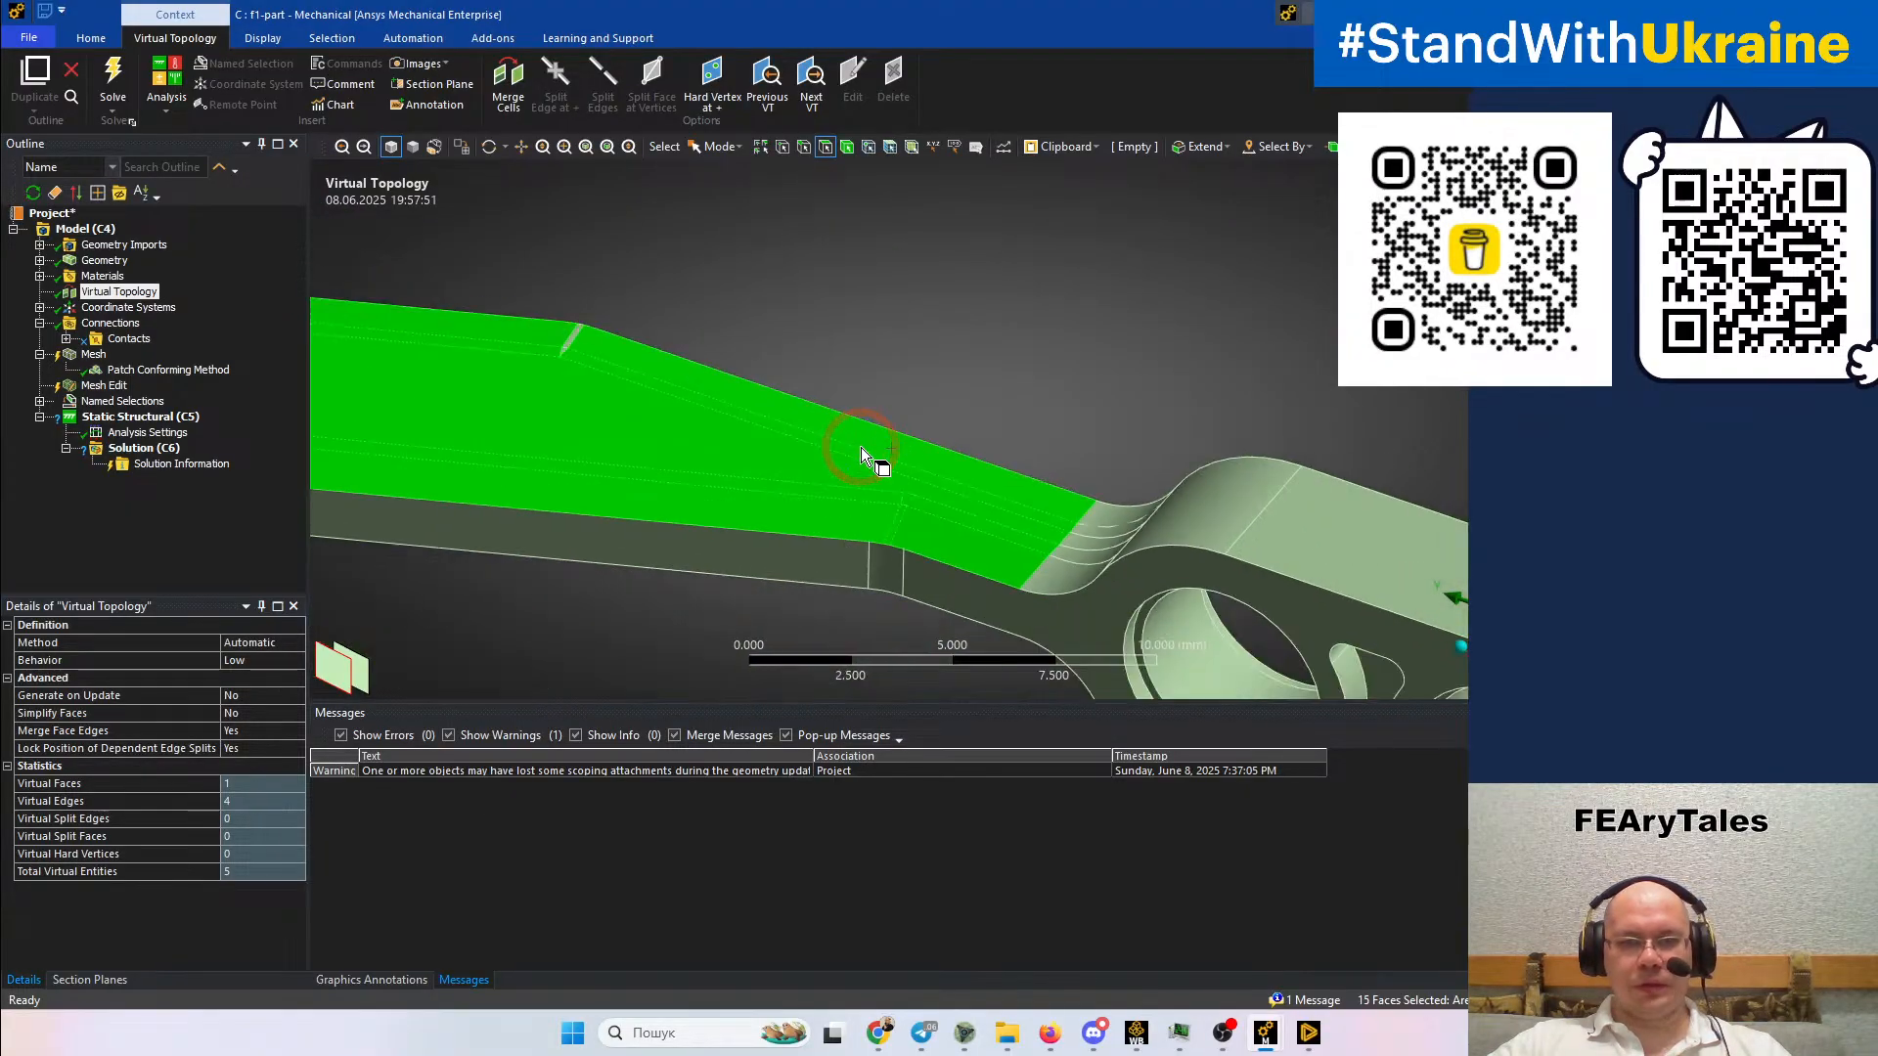
# Add the two tiny sliver faces at the far-side bend corner to the face selection
pyautogui.scroll(8, 783, 417)
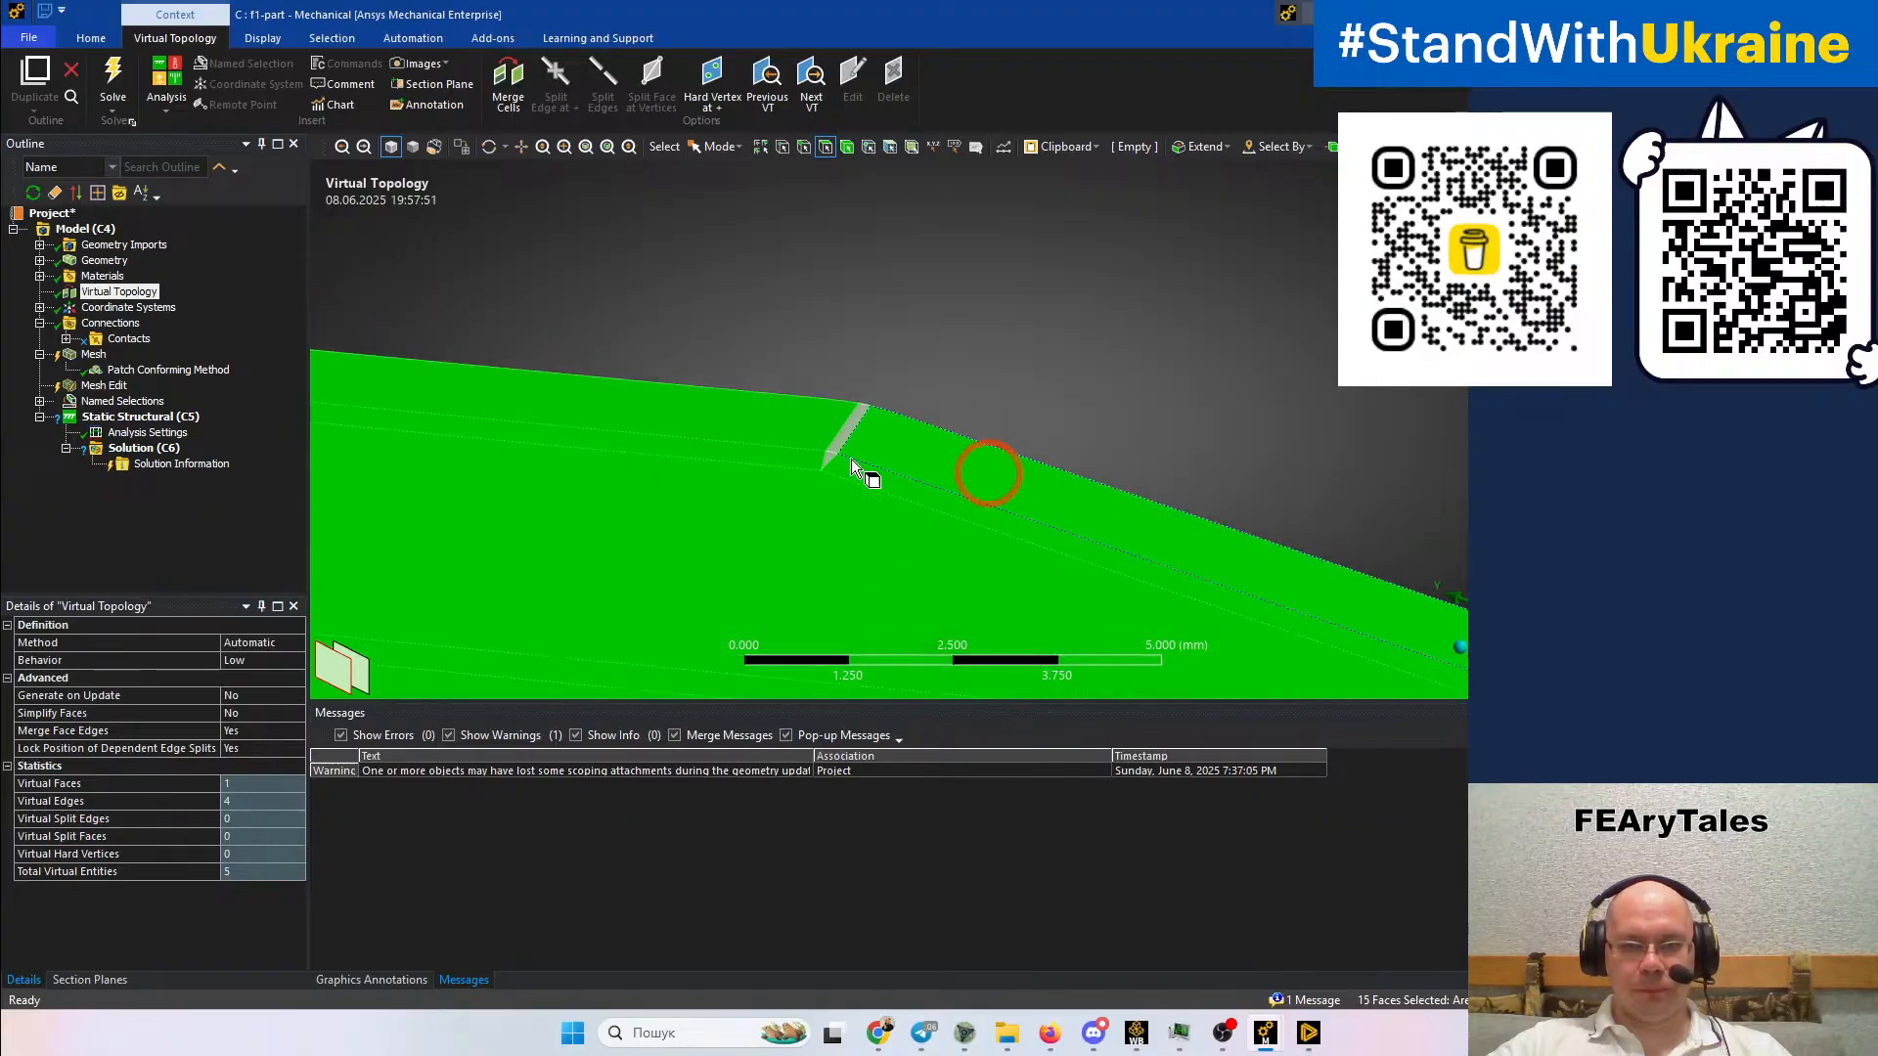
pyautogui.keyDown('ctrl'); pyautogui.moveTo(604, 453); pyautogui.dragTo(926, 429, button='middle'); pyautogui.keyUp('ctrl')
pyautogui.scroll(2, 876, 477)
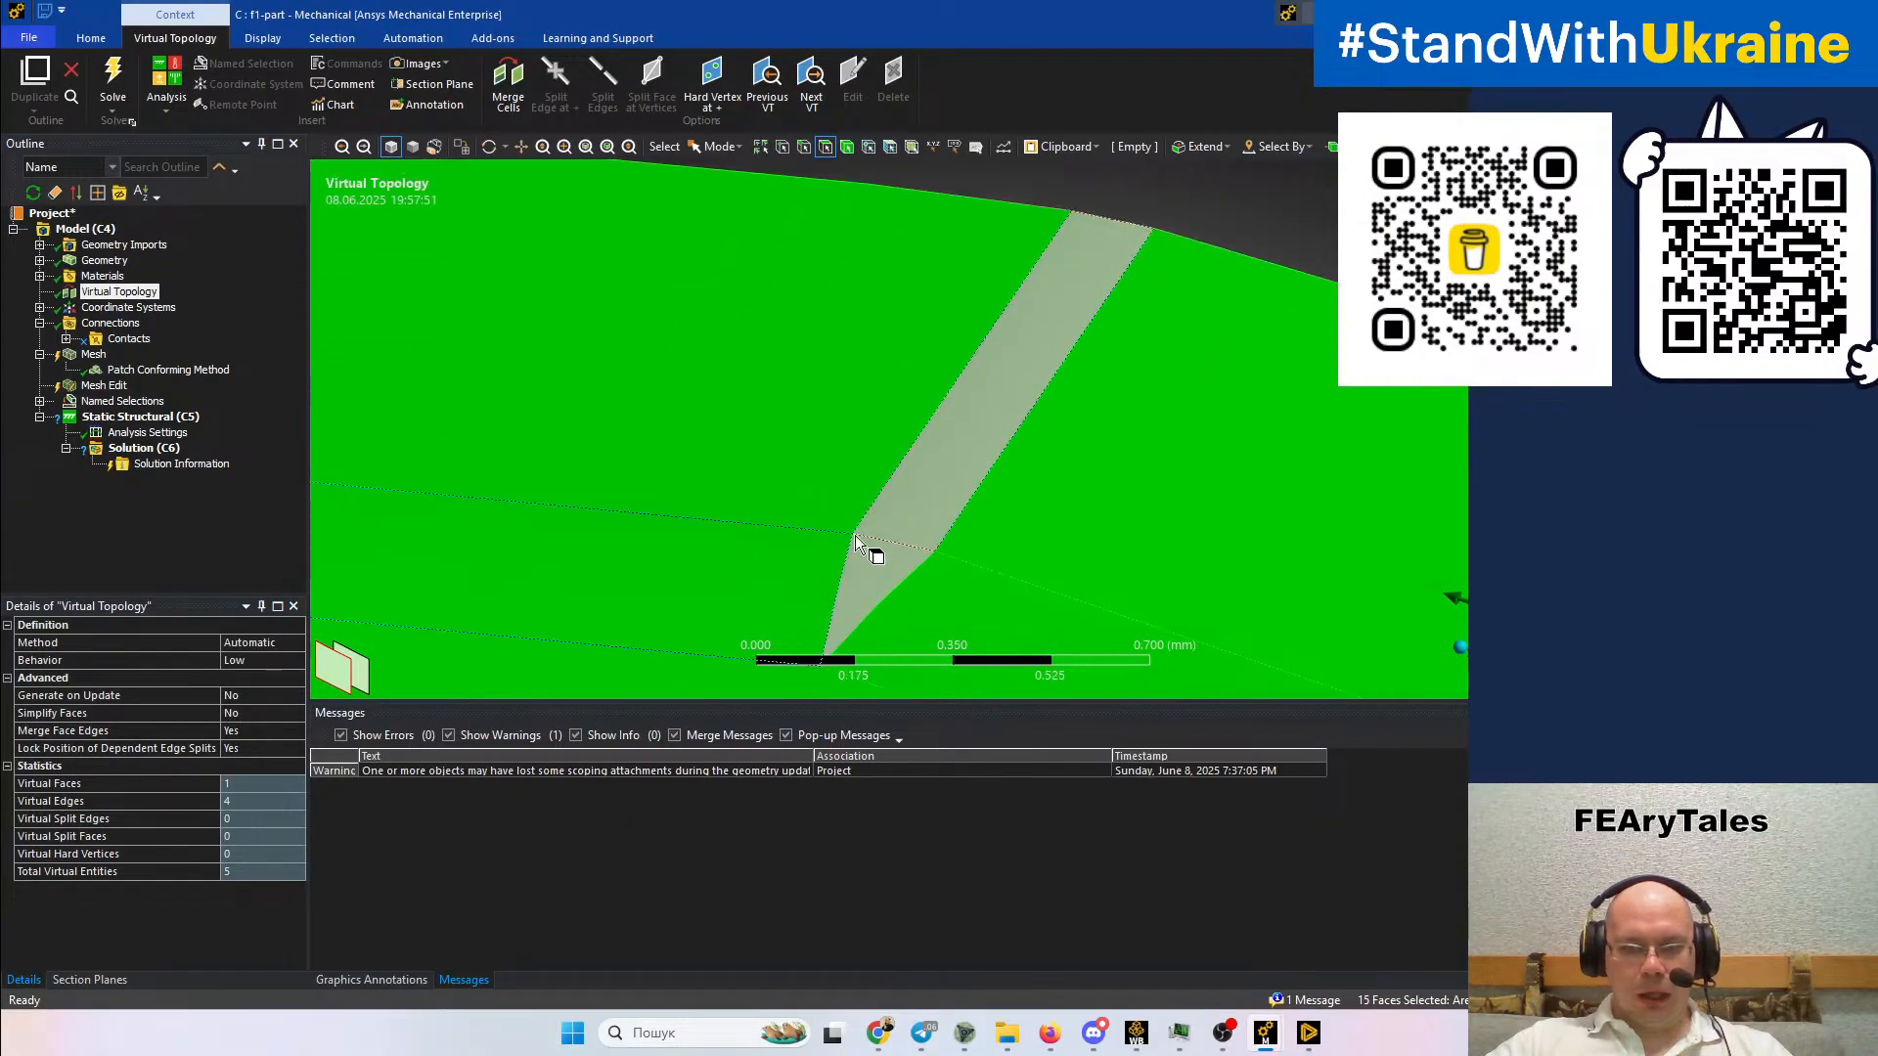
pyautogui.keyDown('ctrl'); pyautogui.click(861, 565); pyautogui.keyUp('ctrl')
pyautogui.keyDown('ctrl'); pyautogui.click(888, 512); pyautogui.keyUp('ctrl')
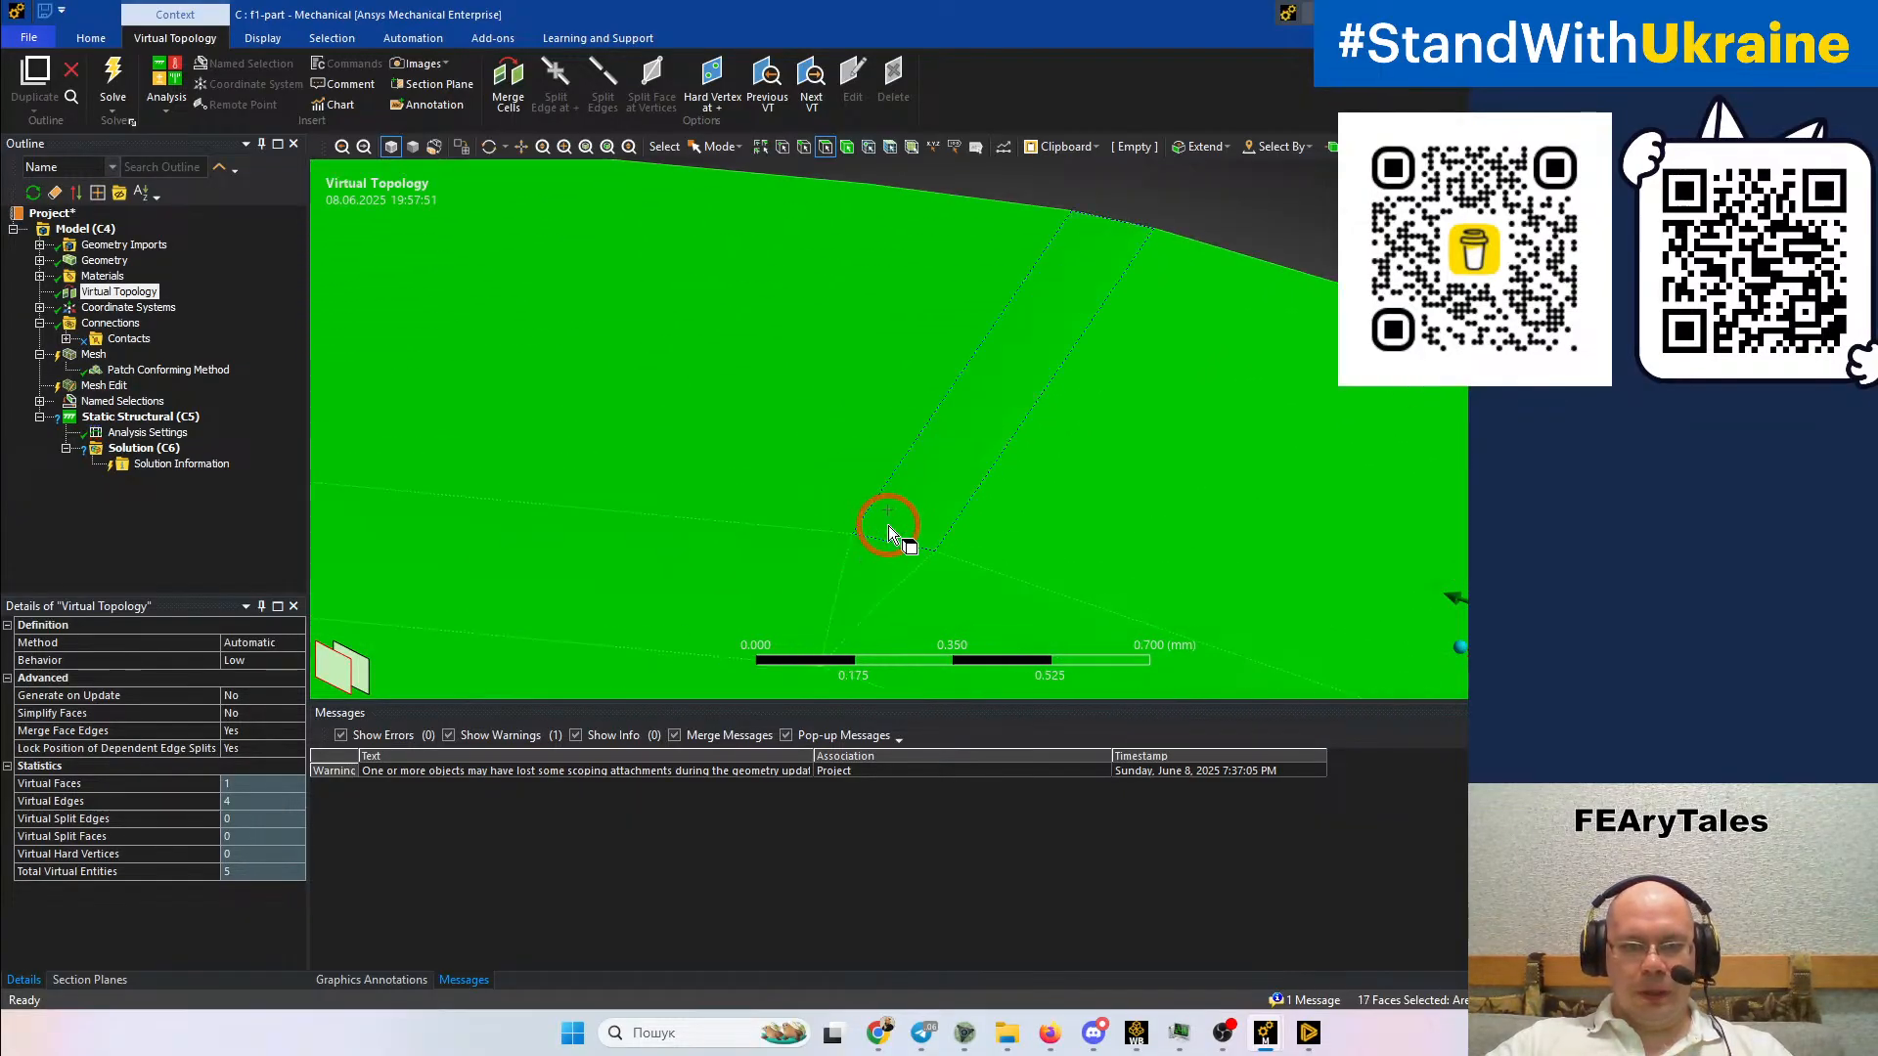
# Merge the selected upper faces along the arm into one virtual face
pyautogui.click(506, 93)
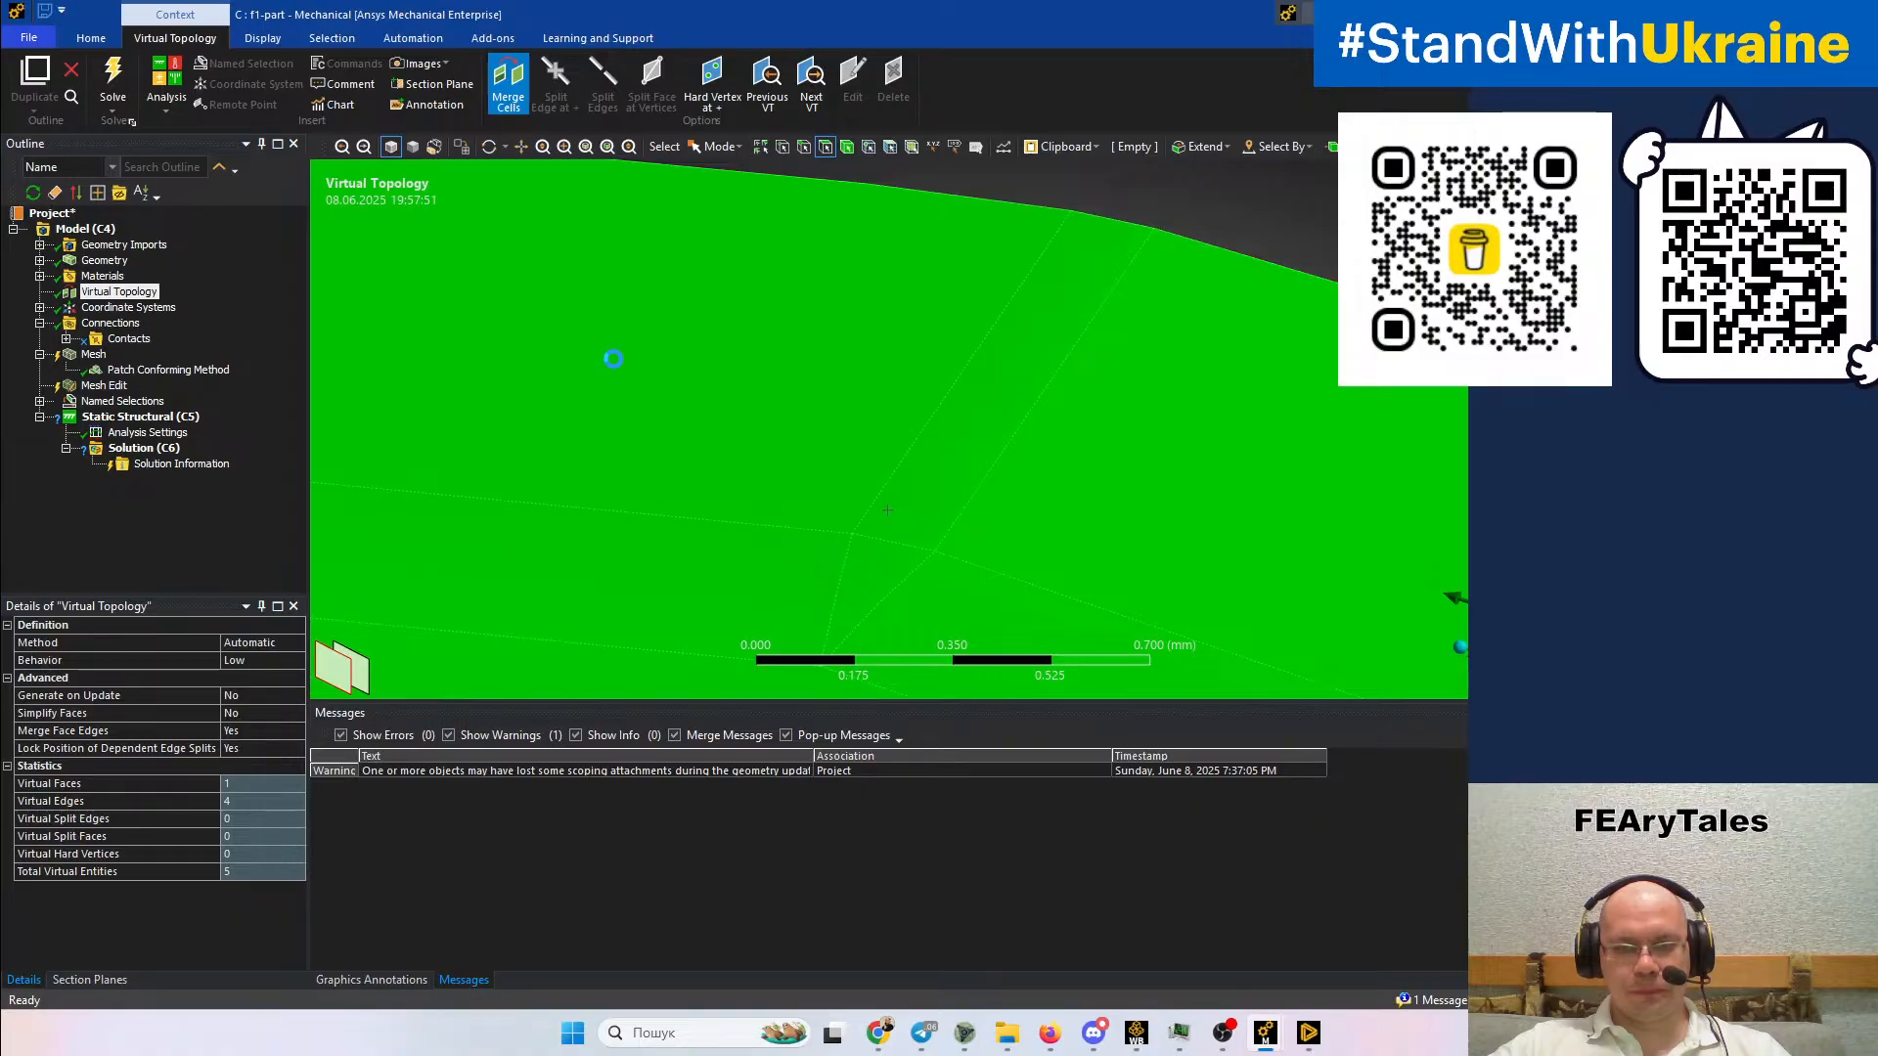
pyautogui.scroll(-8, 614, 360)
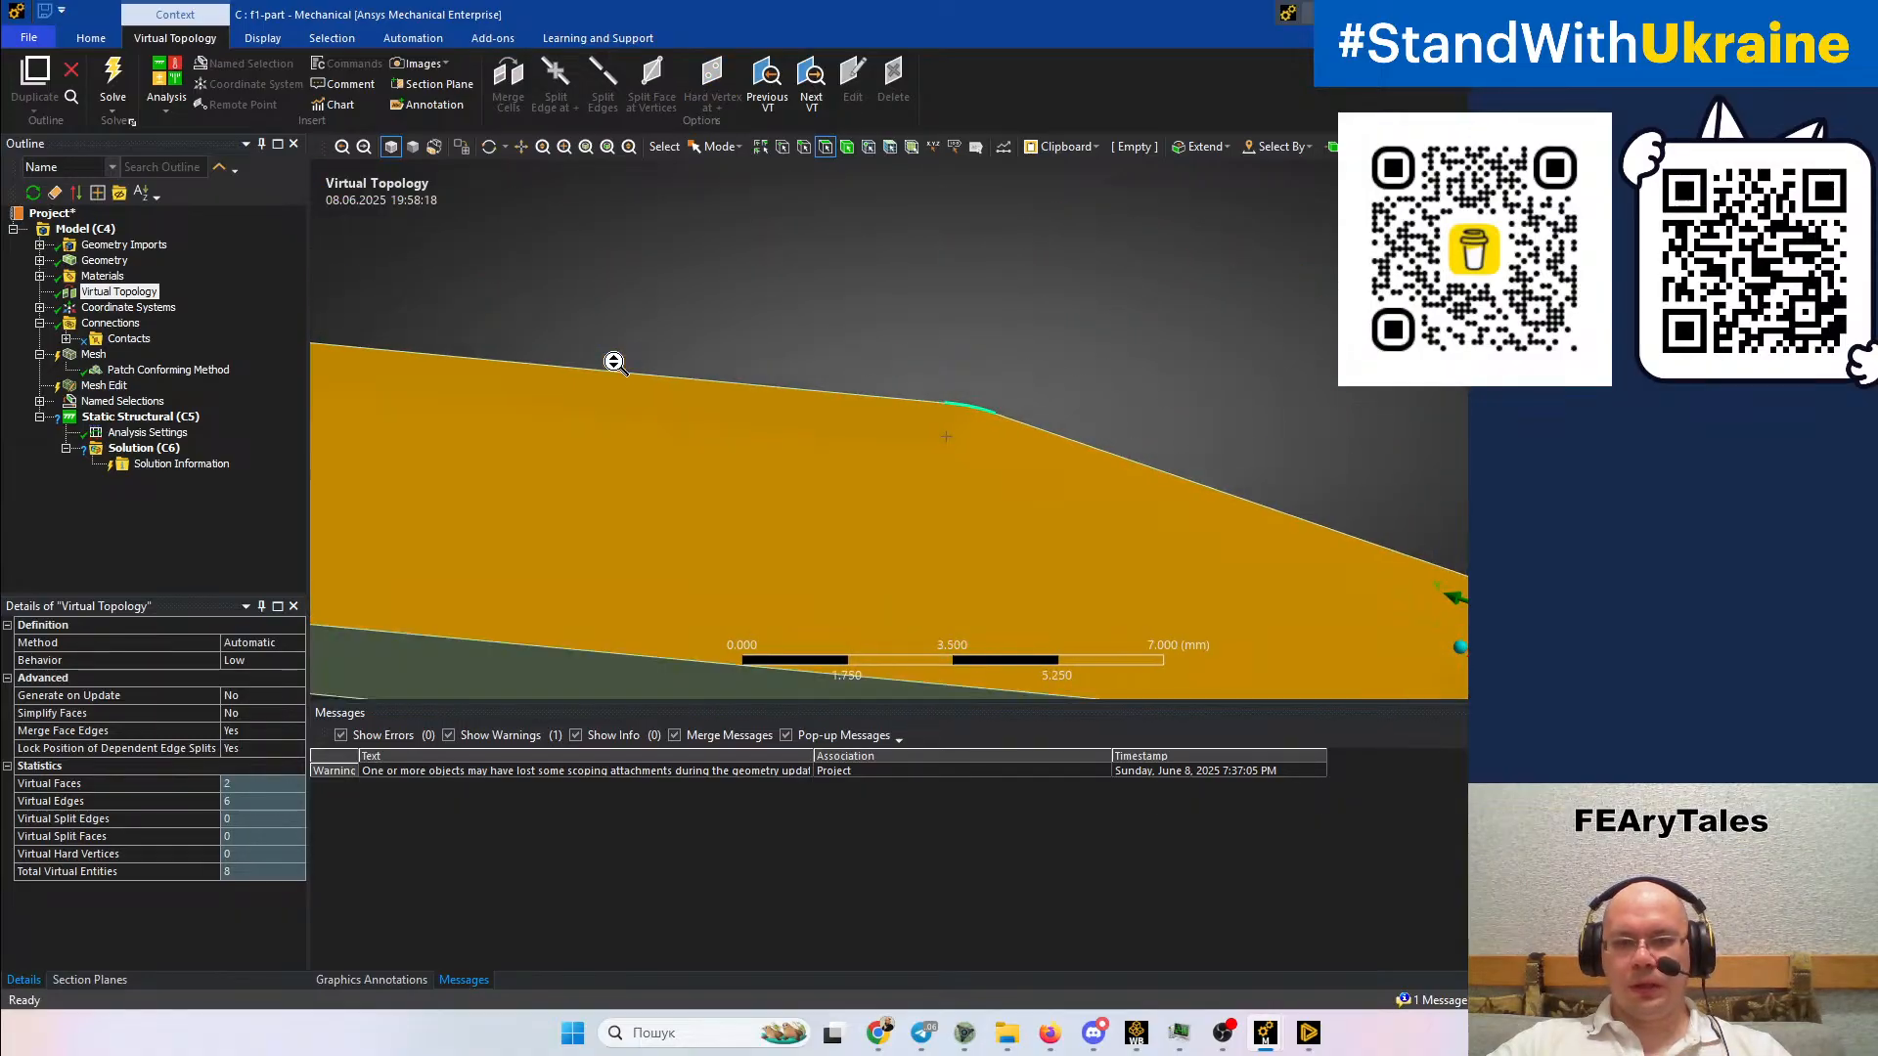
pyautogui.scroll(-3, 614, 360)
# Select the five faces of the curved transition next to the two-hole end and merge them into one virtual face
pyautogui.moveTo(913, 503); pyautogui.dragTo(748, 592, button='middle')
pyautogui.scroll(3, 957, 363)
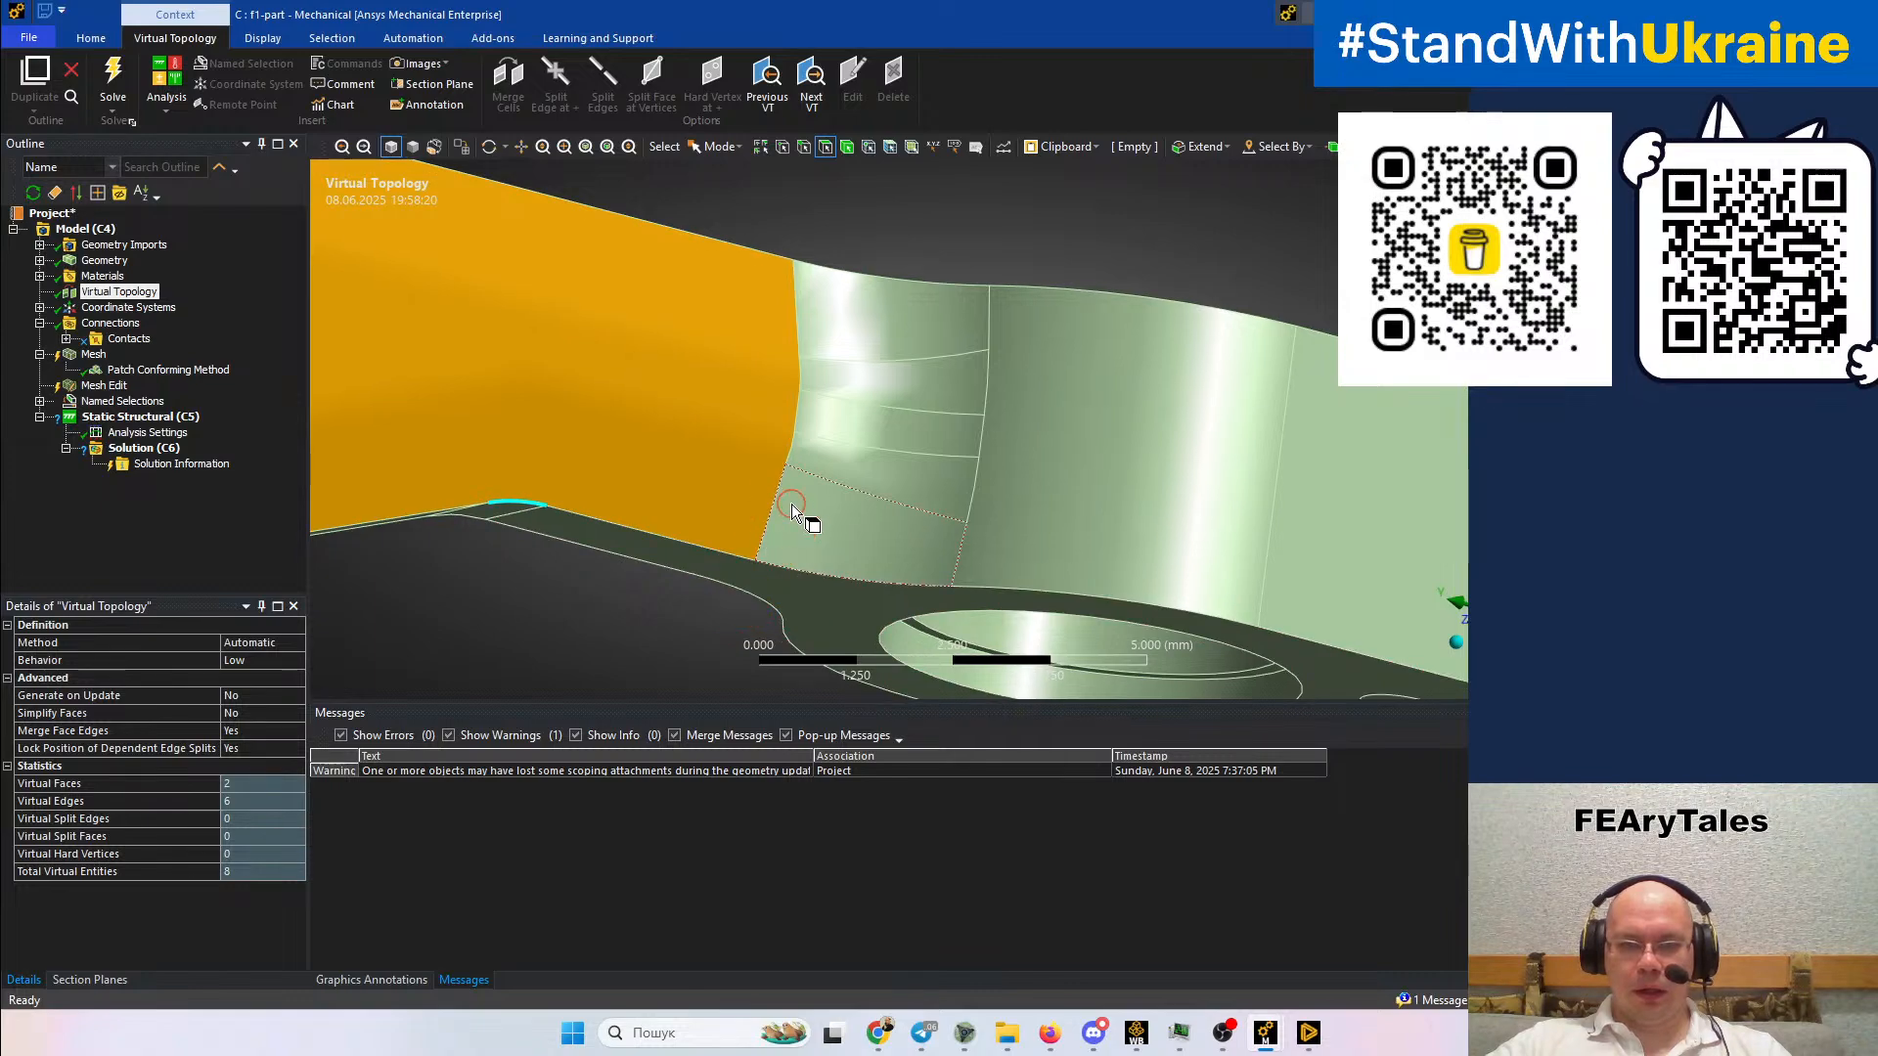
pyautogui.moveTo(790, 503)
pyautogui.mouseDown()
pyautogui.moveTo(854, 436)
pyautogui.moveTo(866, 331)
pyautogui.mouseUp()
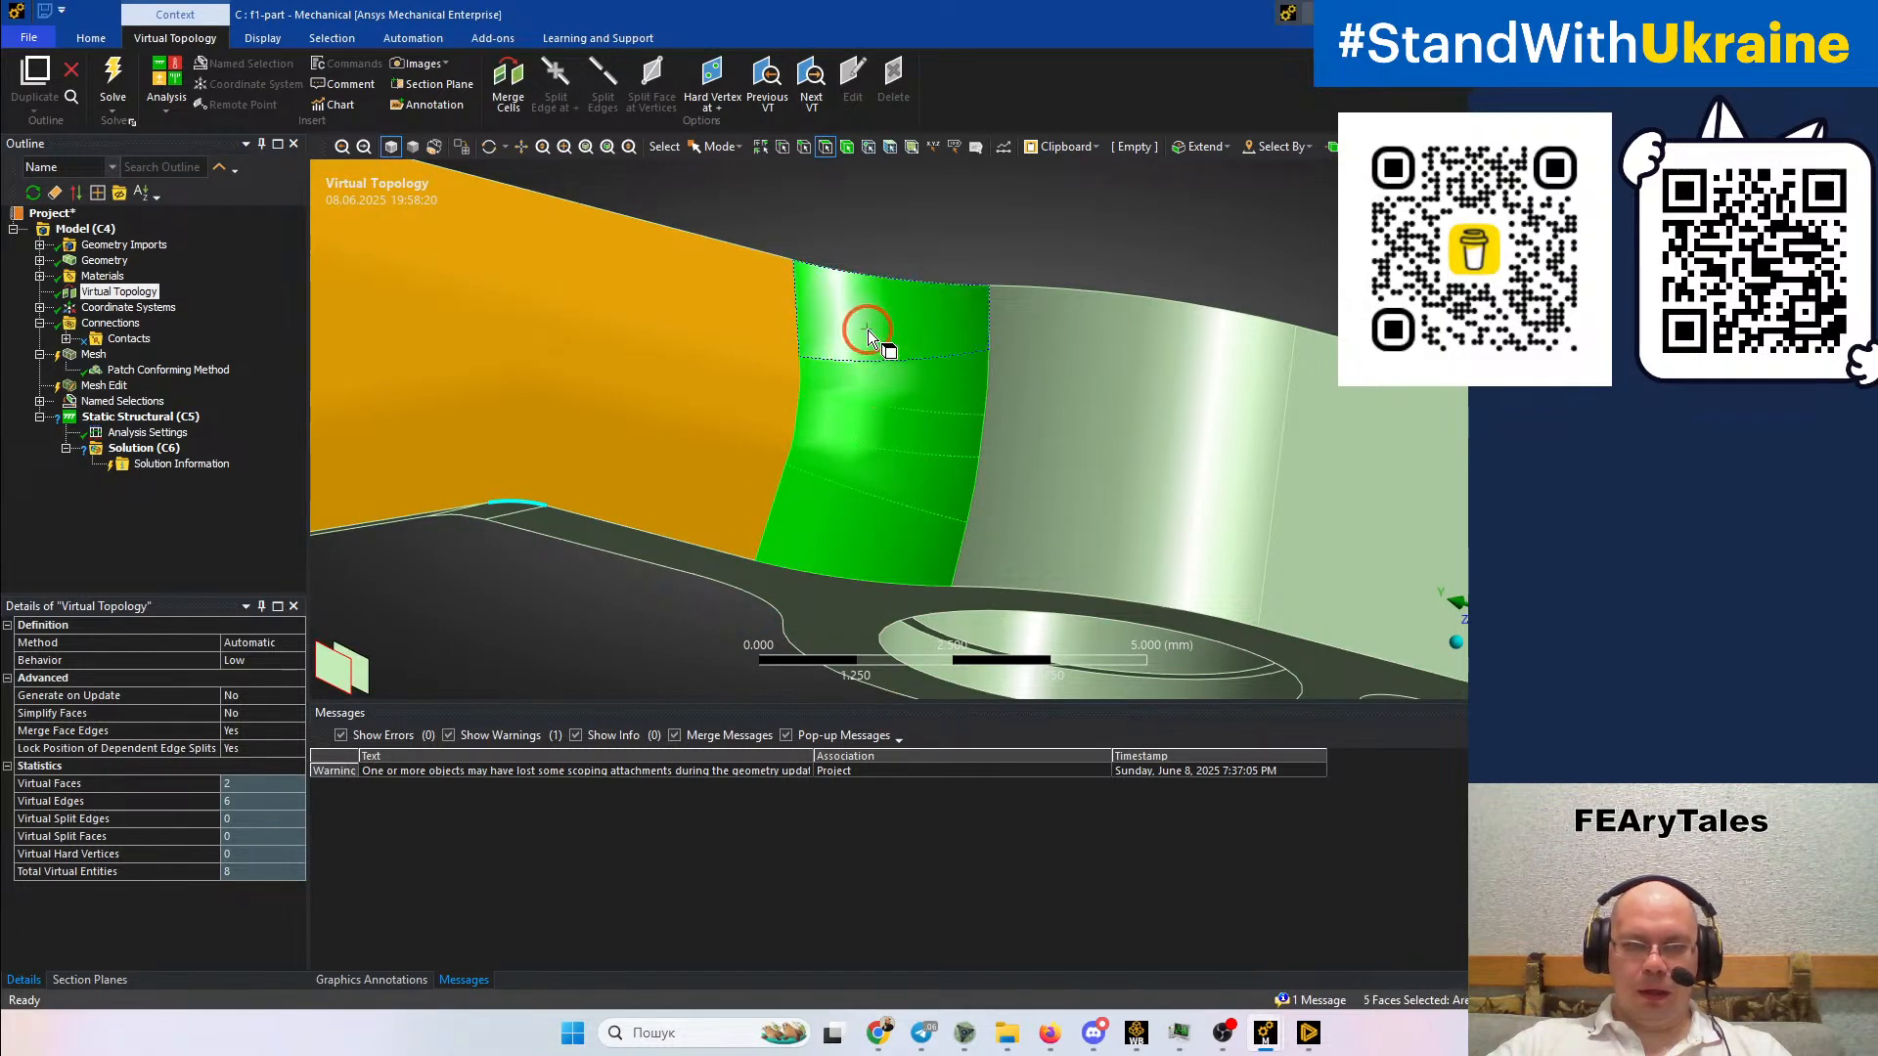
pyautogui.click(510, 86)
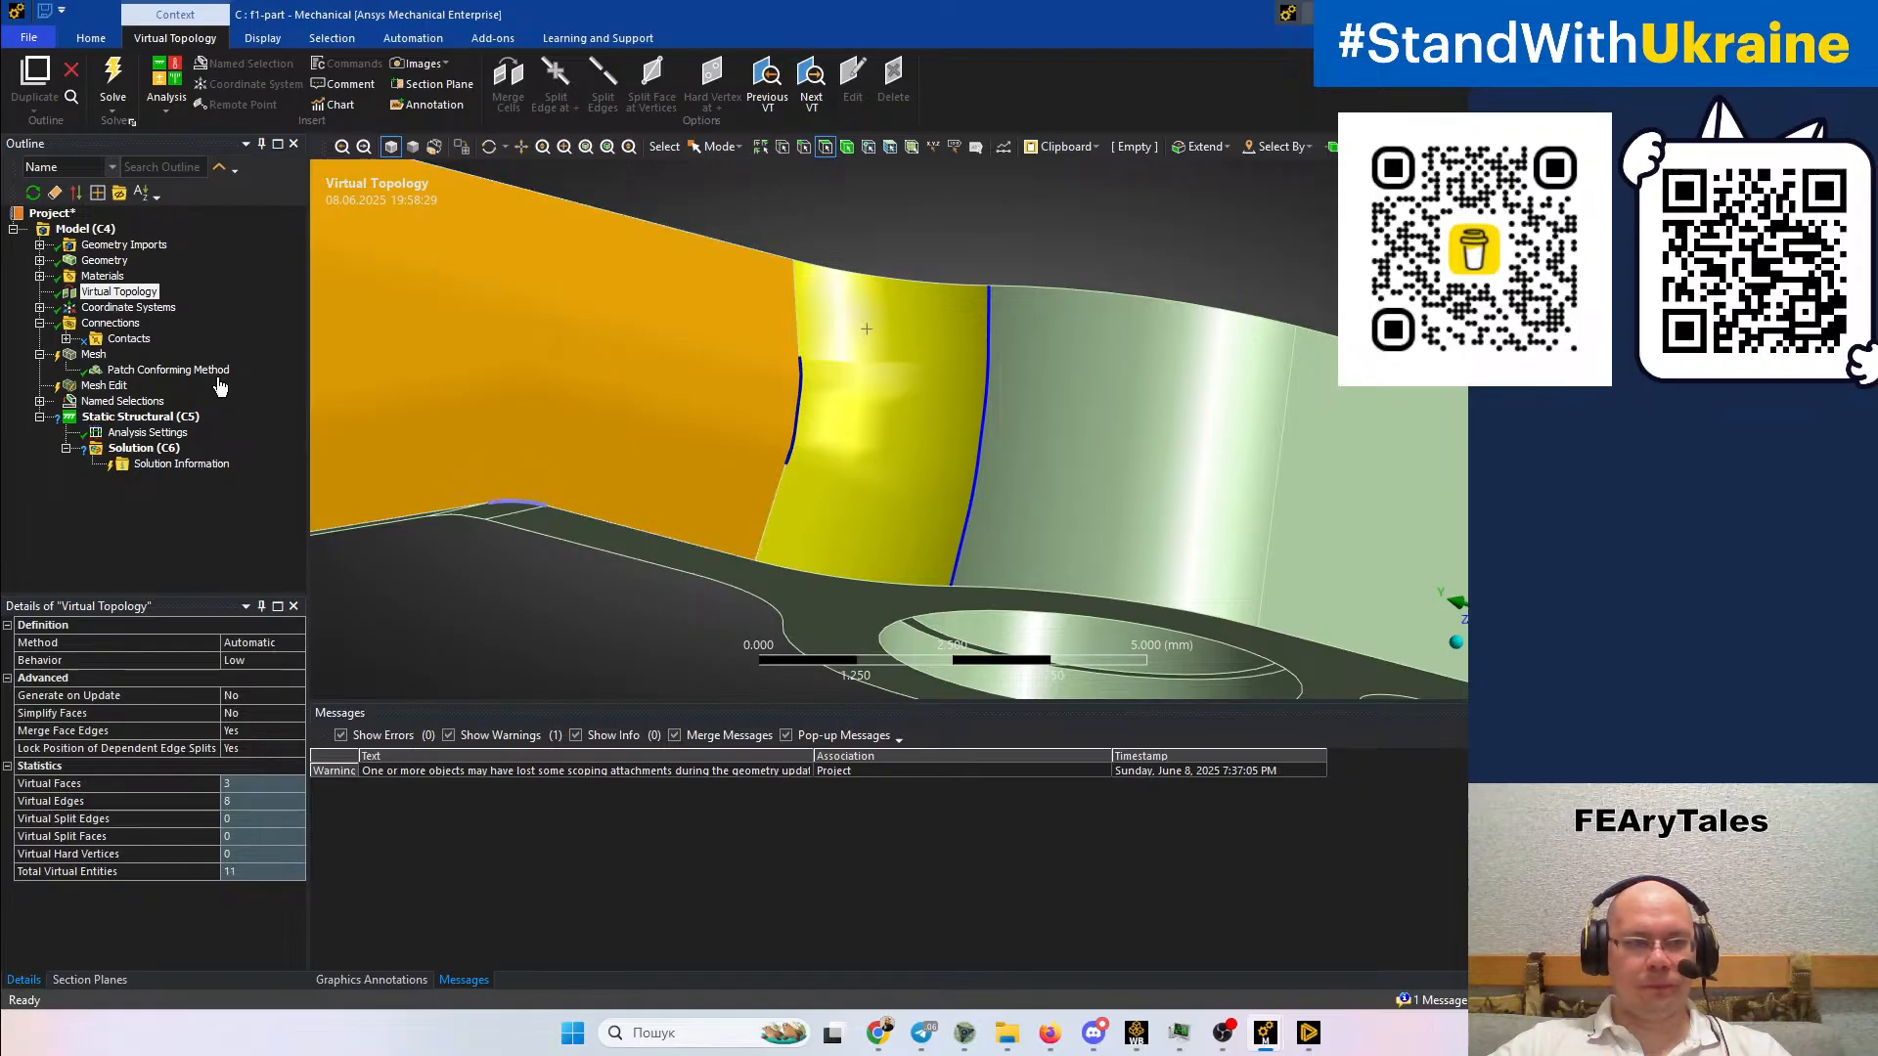
# Regenerate the mesh on the arm with the merged virtual faces
pyautogui.click(93, 355)
pyautogui.rightClick(88, 355)
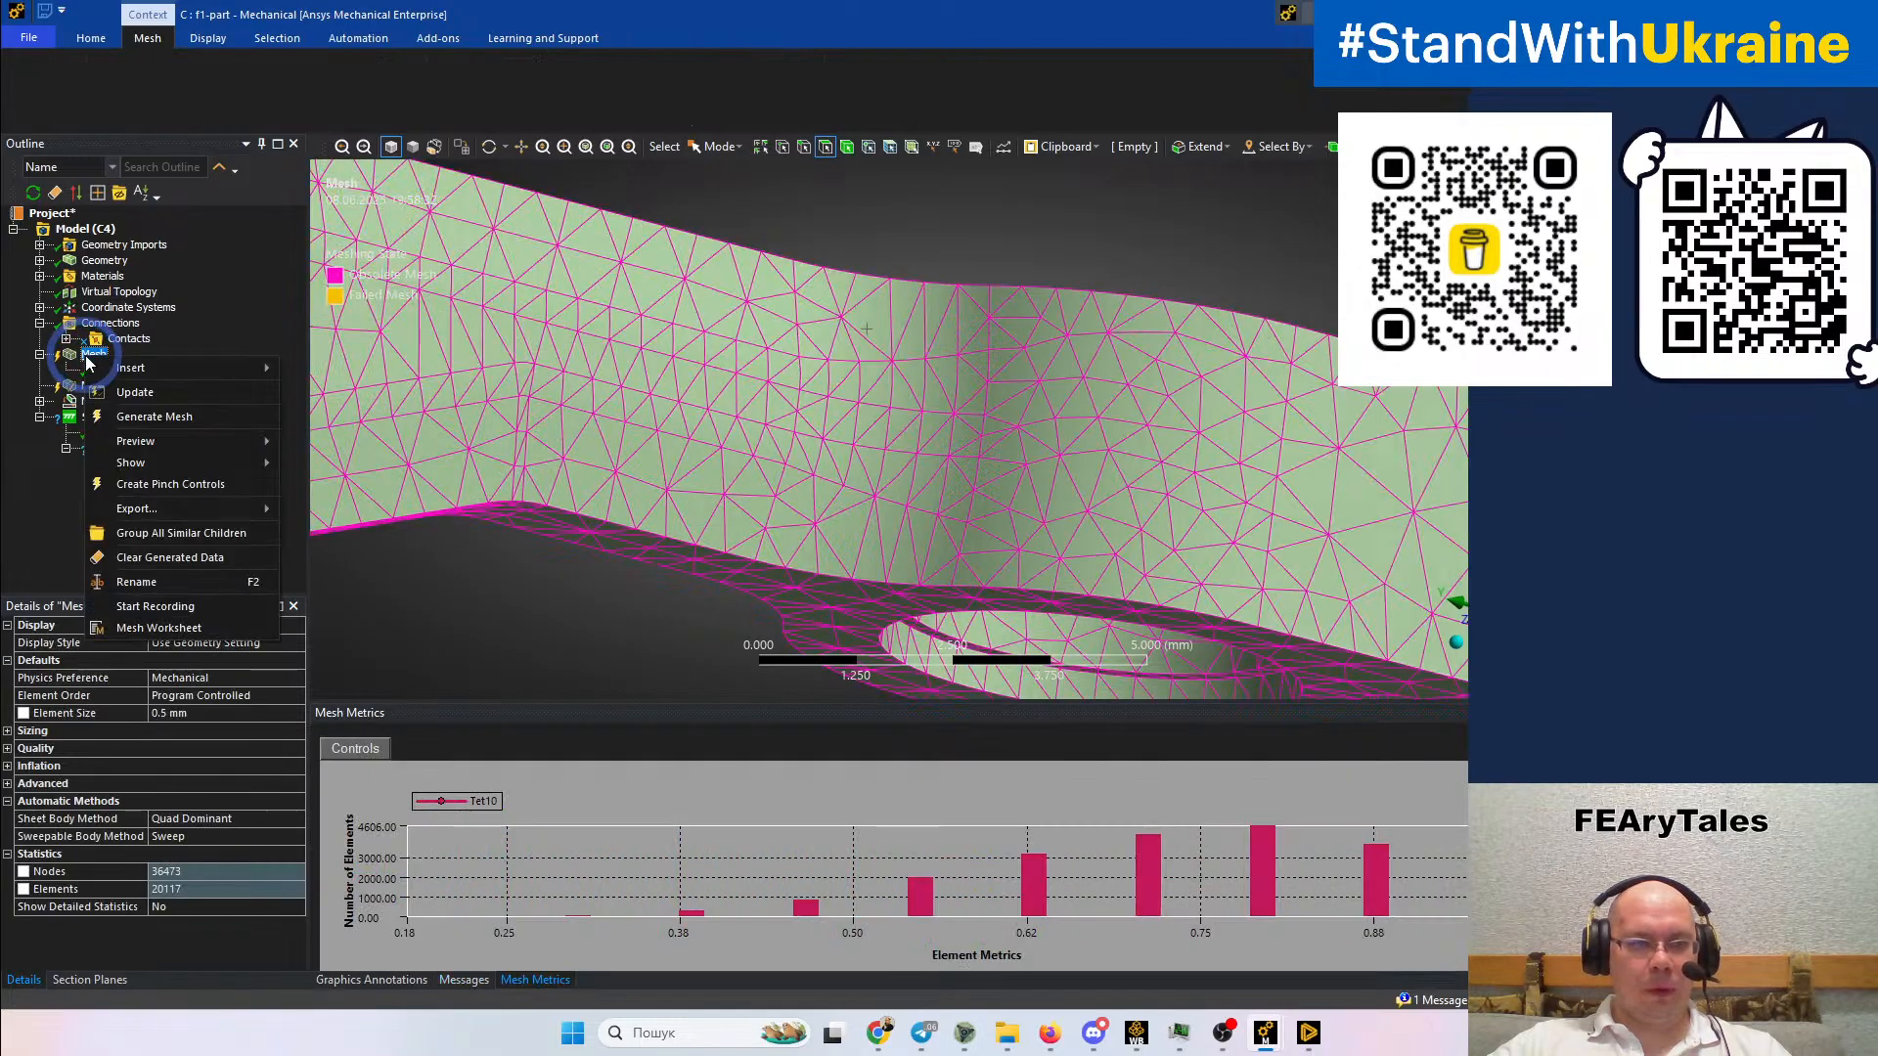
pyautogui.click(149, 419)
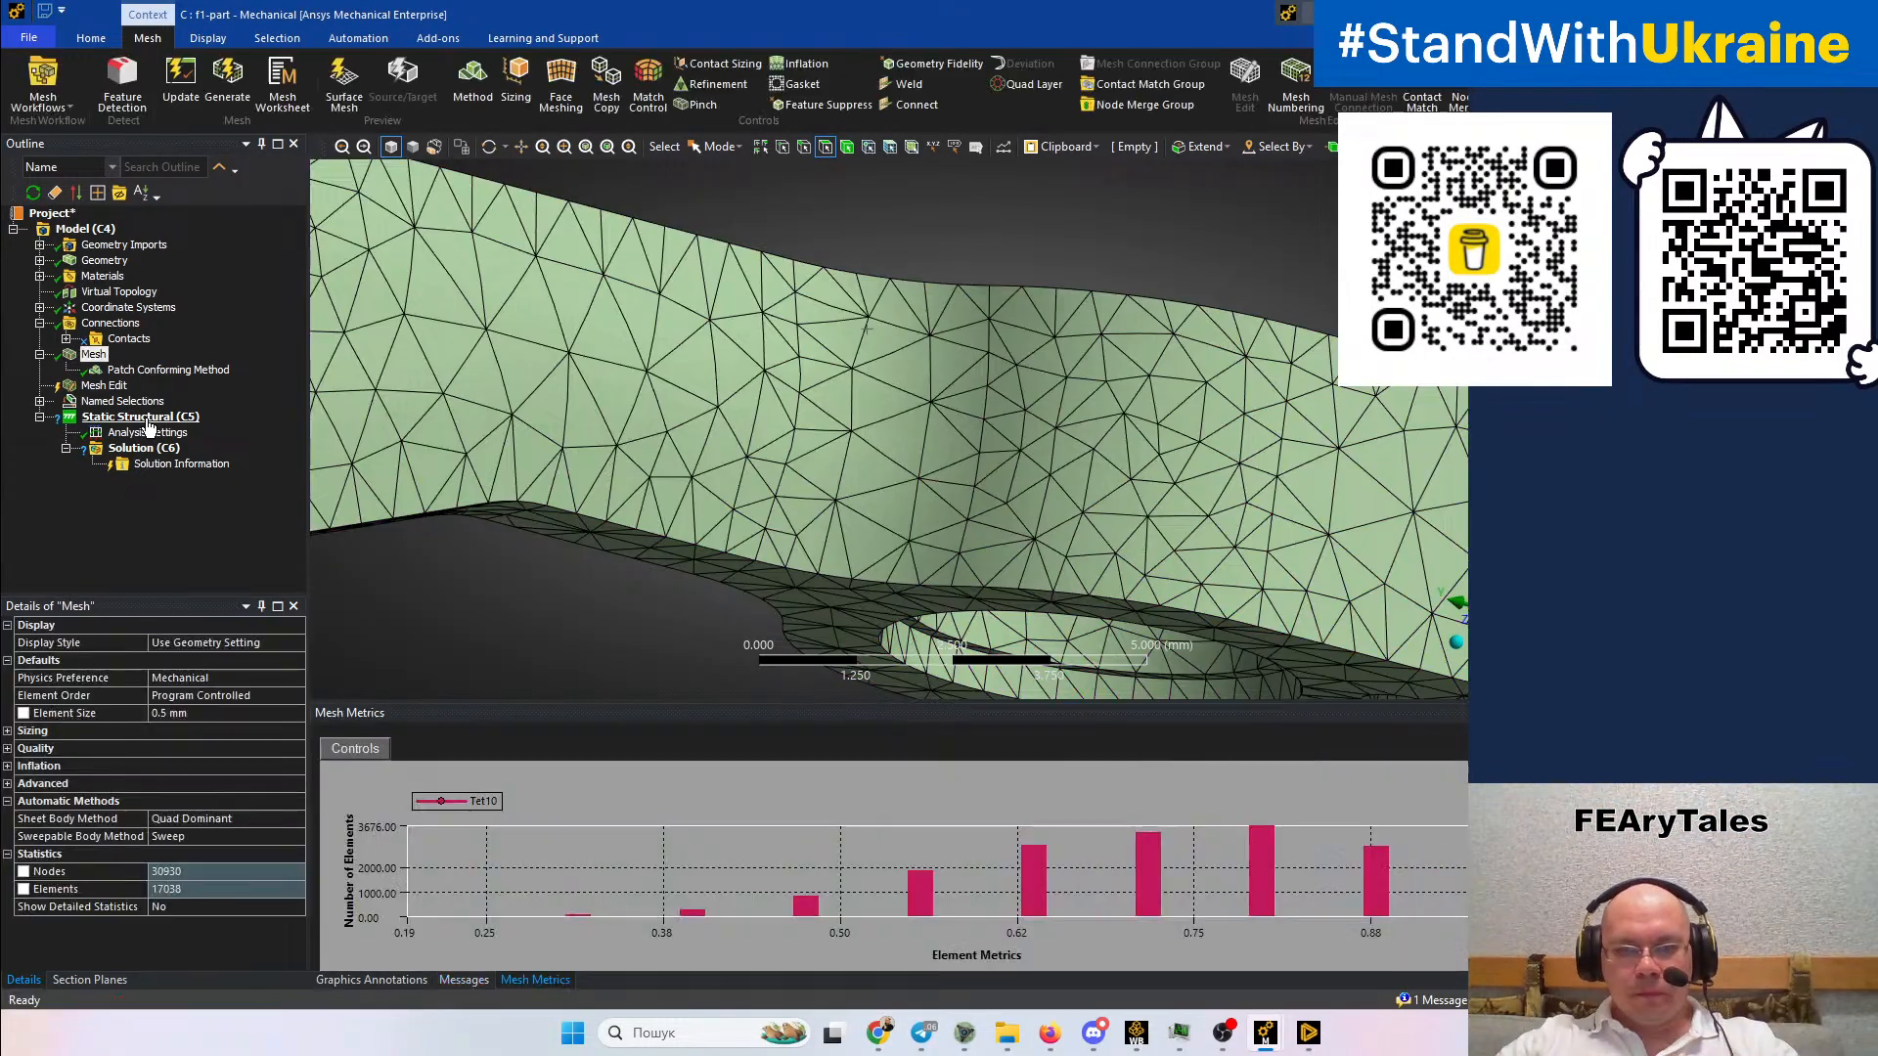
# Examine the new mesh on the arm's merged broad face and on the unmerged opposite face around the bend
pyautogui.scroll(-3, 603, 363)
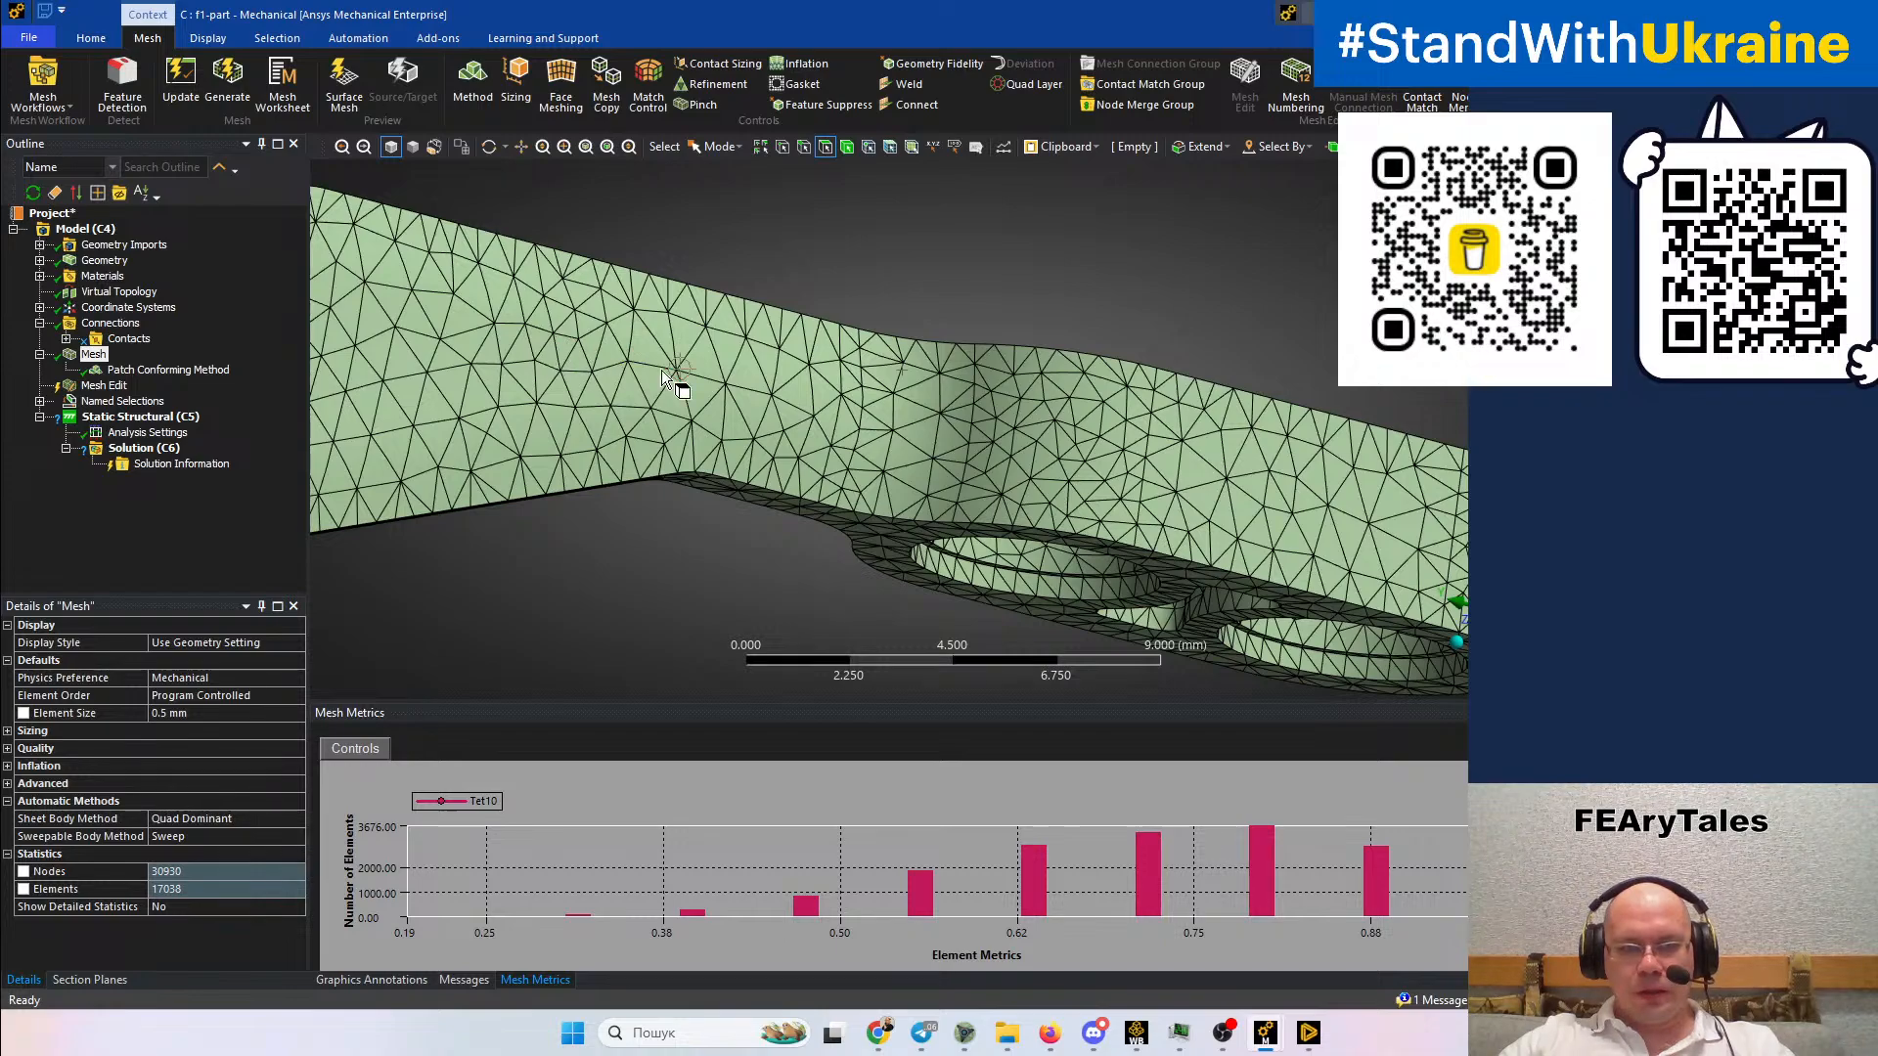
pyautogui.keyDown('ctrl'); pyautogui.moveTo(596, 371); pyautogui.dragTo(1027, 383, button='middle'); pyautogui.keyUp('ctrl')
pyautogui.keyDown('ctrl'); pyautogui.moveTo(801, 382); pyautogui.dragTo(822, 370, button='middle'); pyautogui.keyUp('ctrl')
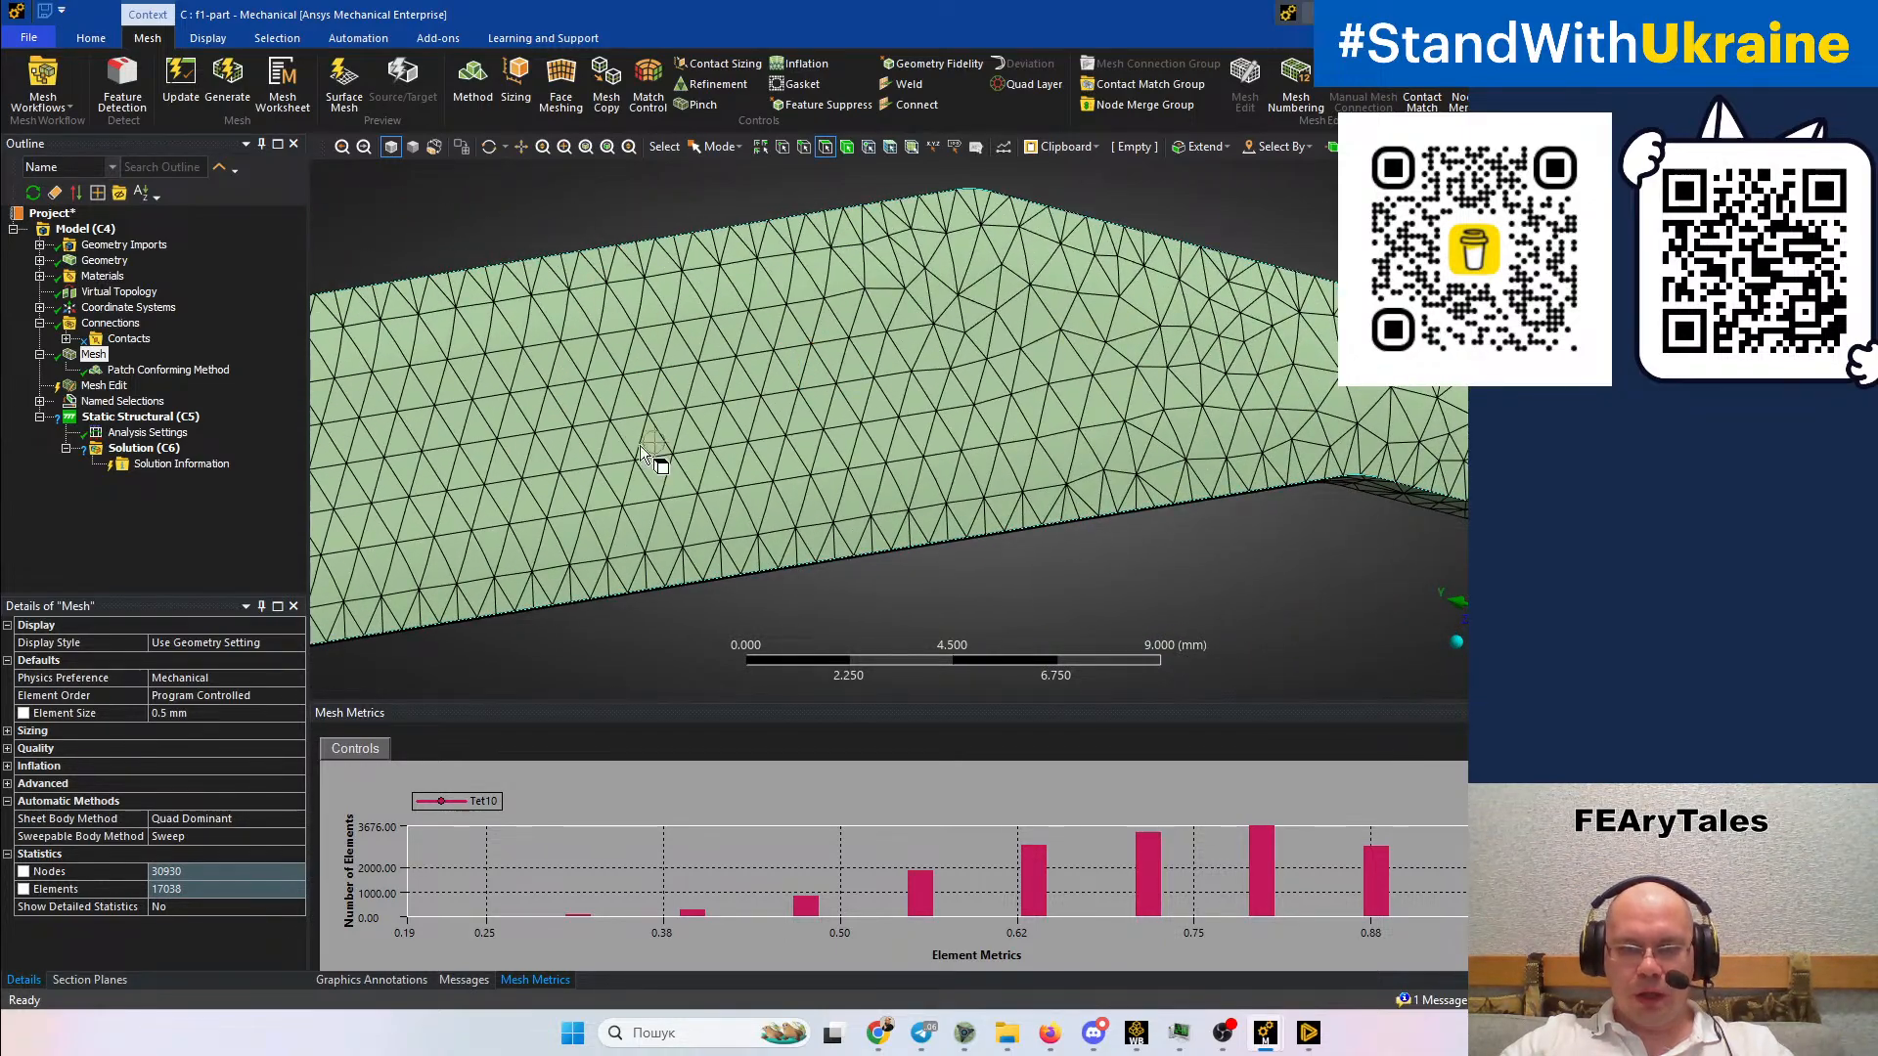
pyautogui.moveTo(976, 433); pyautogui.dragTo(895, 401, button='middle')
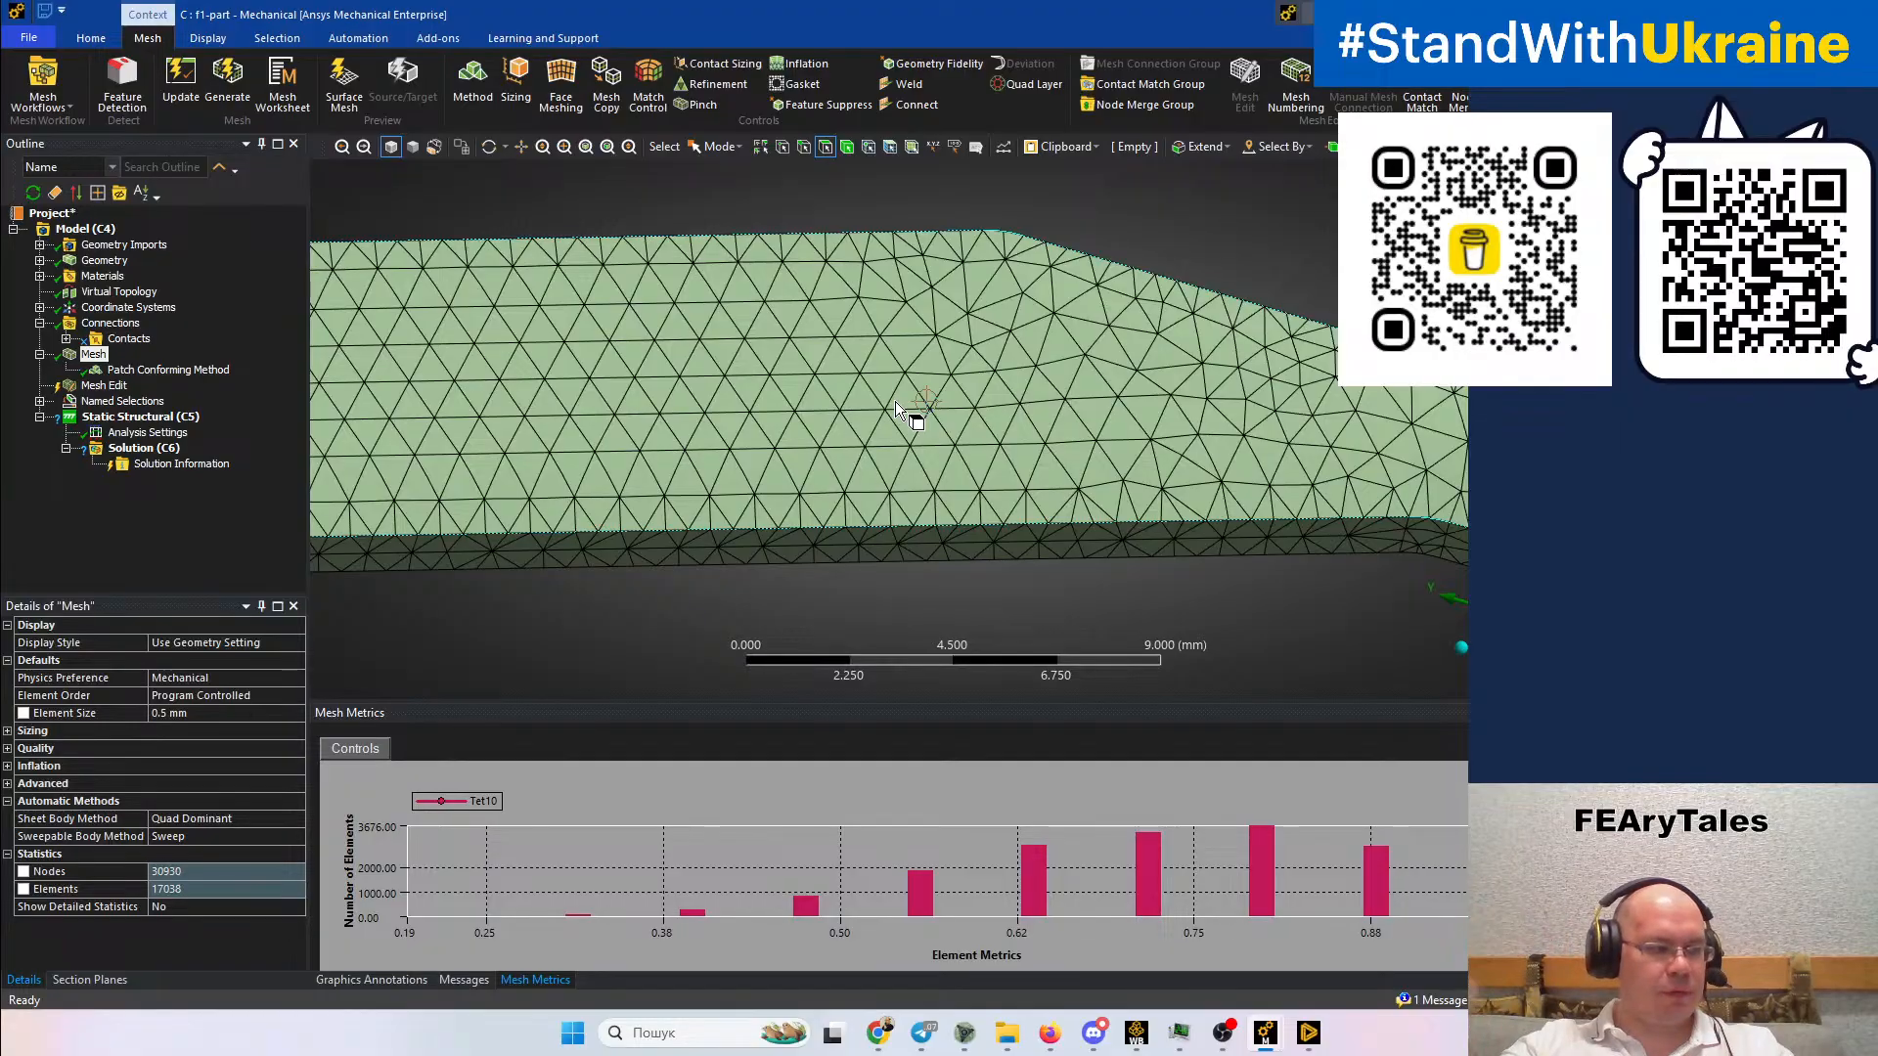
pyautogui.moveTo(1072, 263); pyautogui.dragTo(1106, 497, button='middle')
pyautogui.scroll(-2, 1098, 224)
pyautogui.scroll(2, 1097, 224)
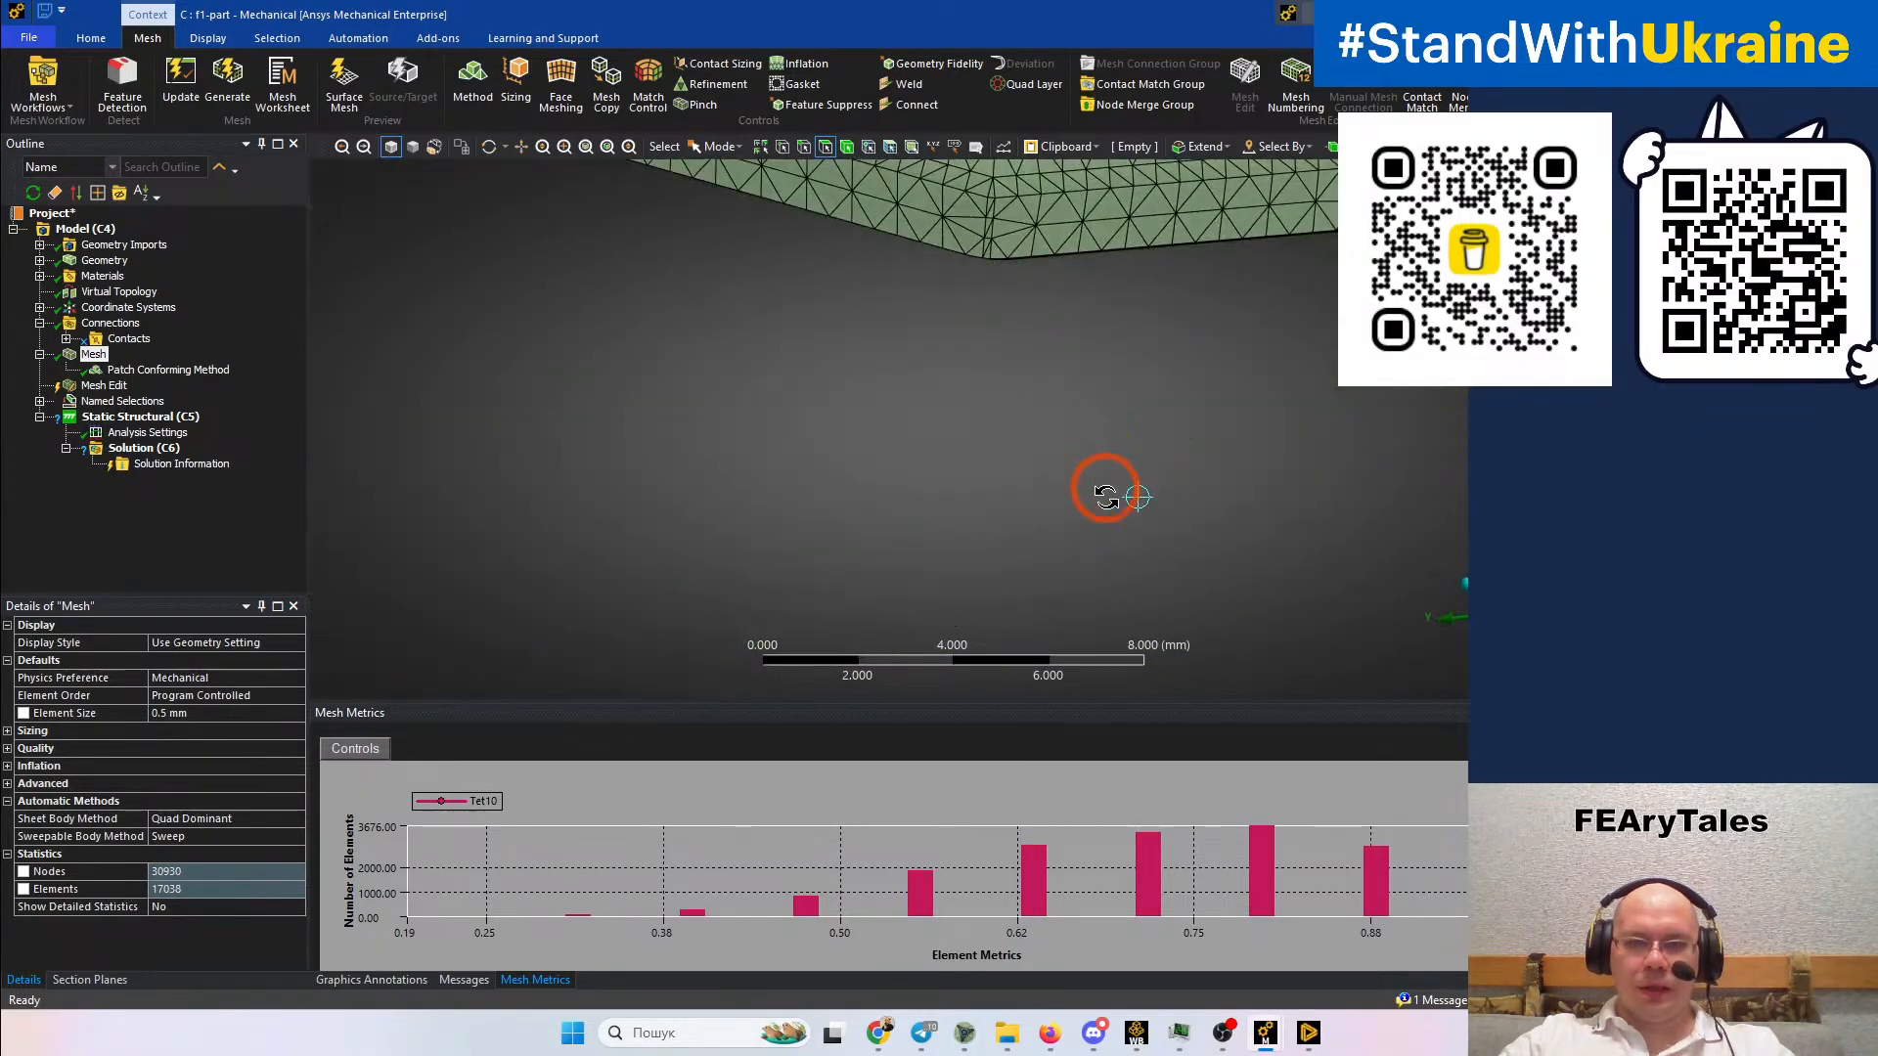
pyautogui.keyDown('ctrl'); pyautogui.moveTo(1187, 189); pyautogui.dragTo(1132, 564, button='middle'); pyautogui.keyUp('ctrl')
pyautogui.scroll(2, 1124, 514)
pyautogui.scroll(-3, 1121, 502)
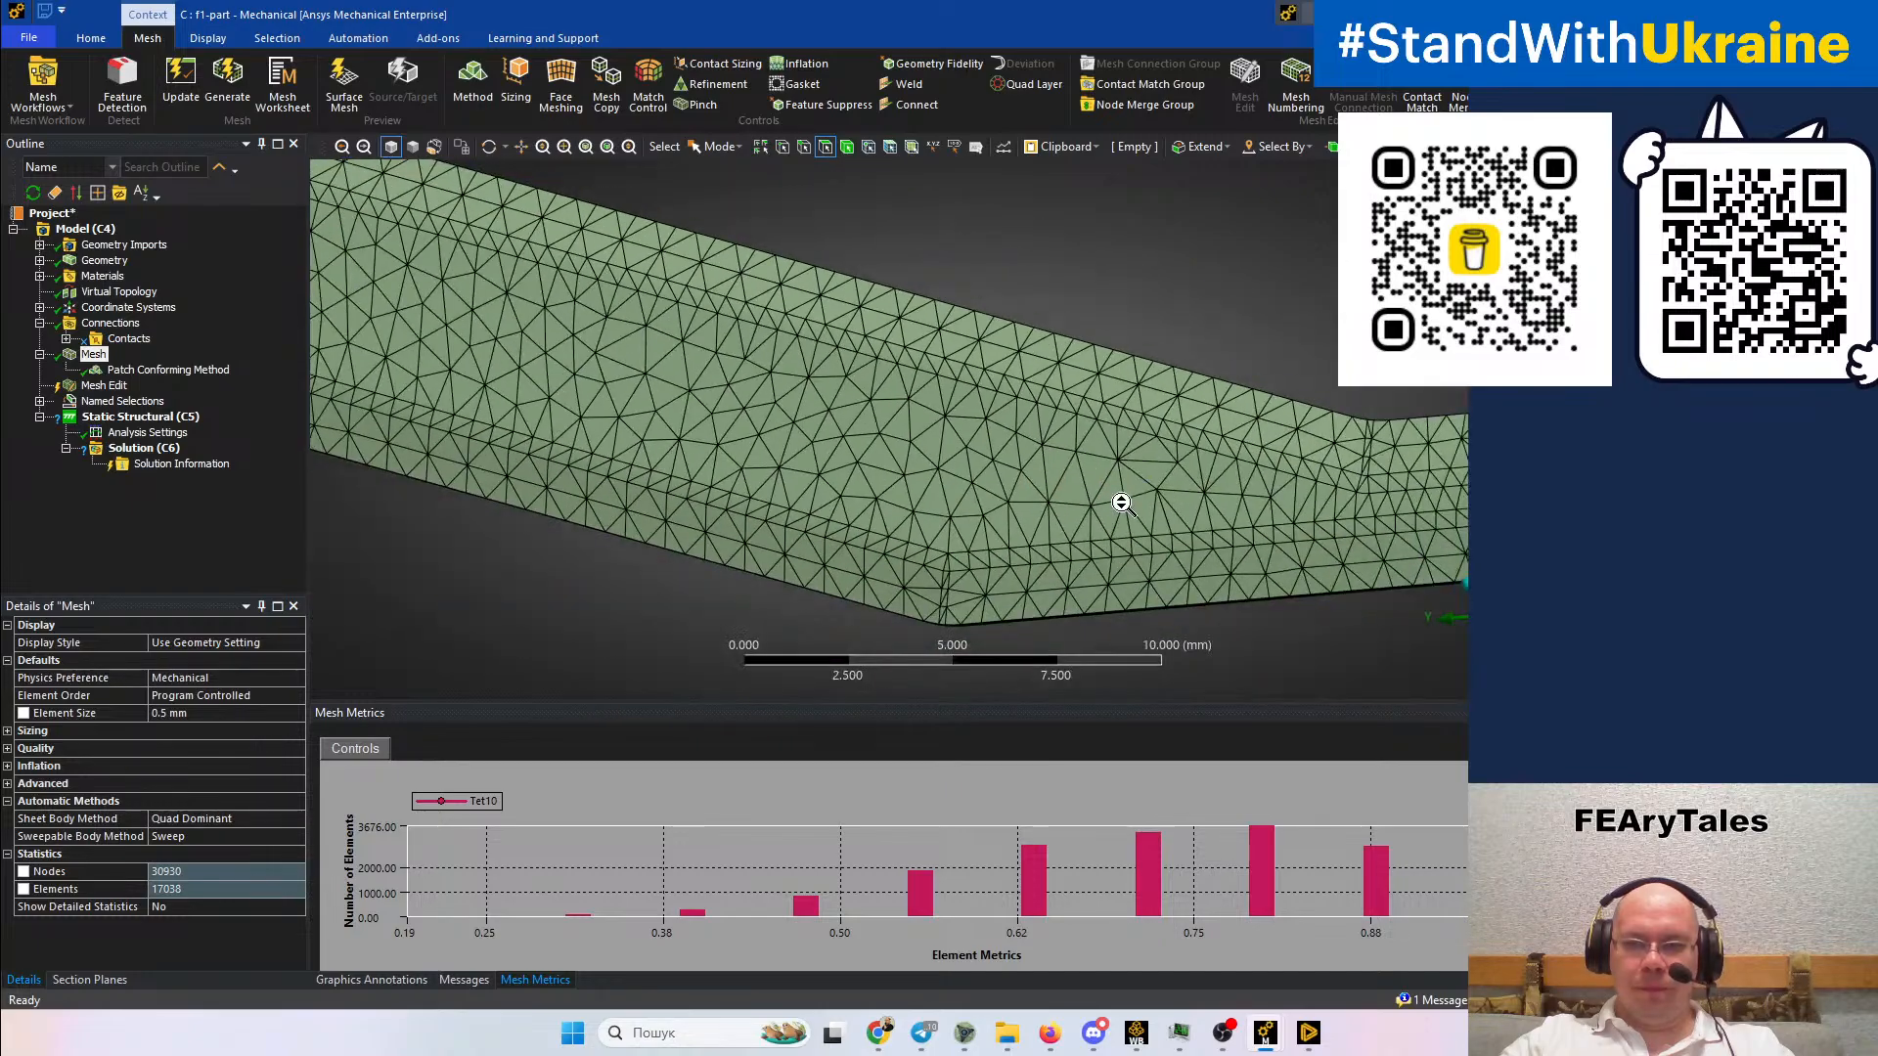
pyautogui.scroll(-2, 1124, 499)
# Compare the mesh on the unmerged and merged sides of the curved transition near the two-hole end, and along the arm
pyautogui.moveTo(1129, 489); pyautogui.dragTo(802, 514, button='middle')
pyautogui.scroll(4, 1229, 414)
pyautogui.scroll(1, 878, 396)
pyautogui.scroll(2, 893, 419)
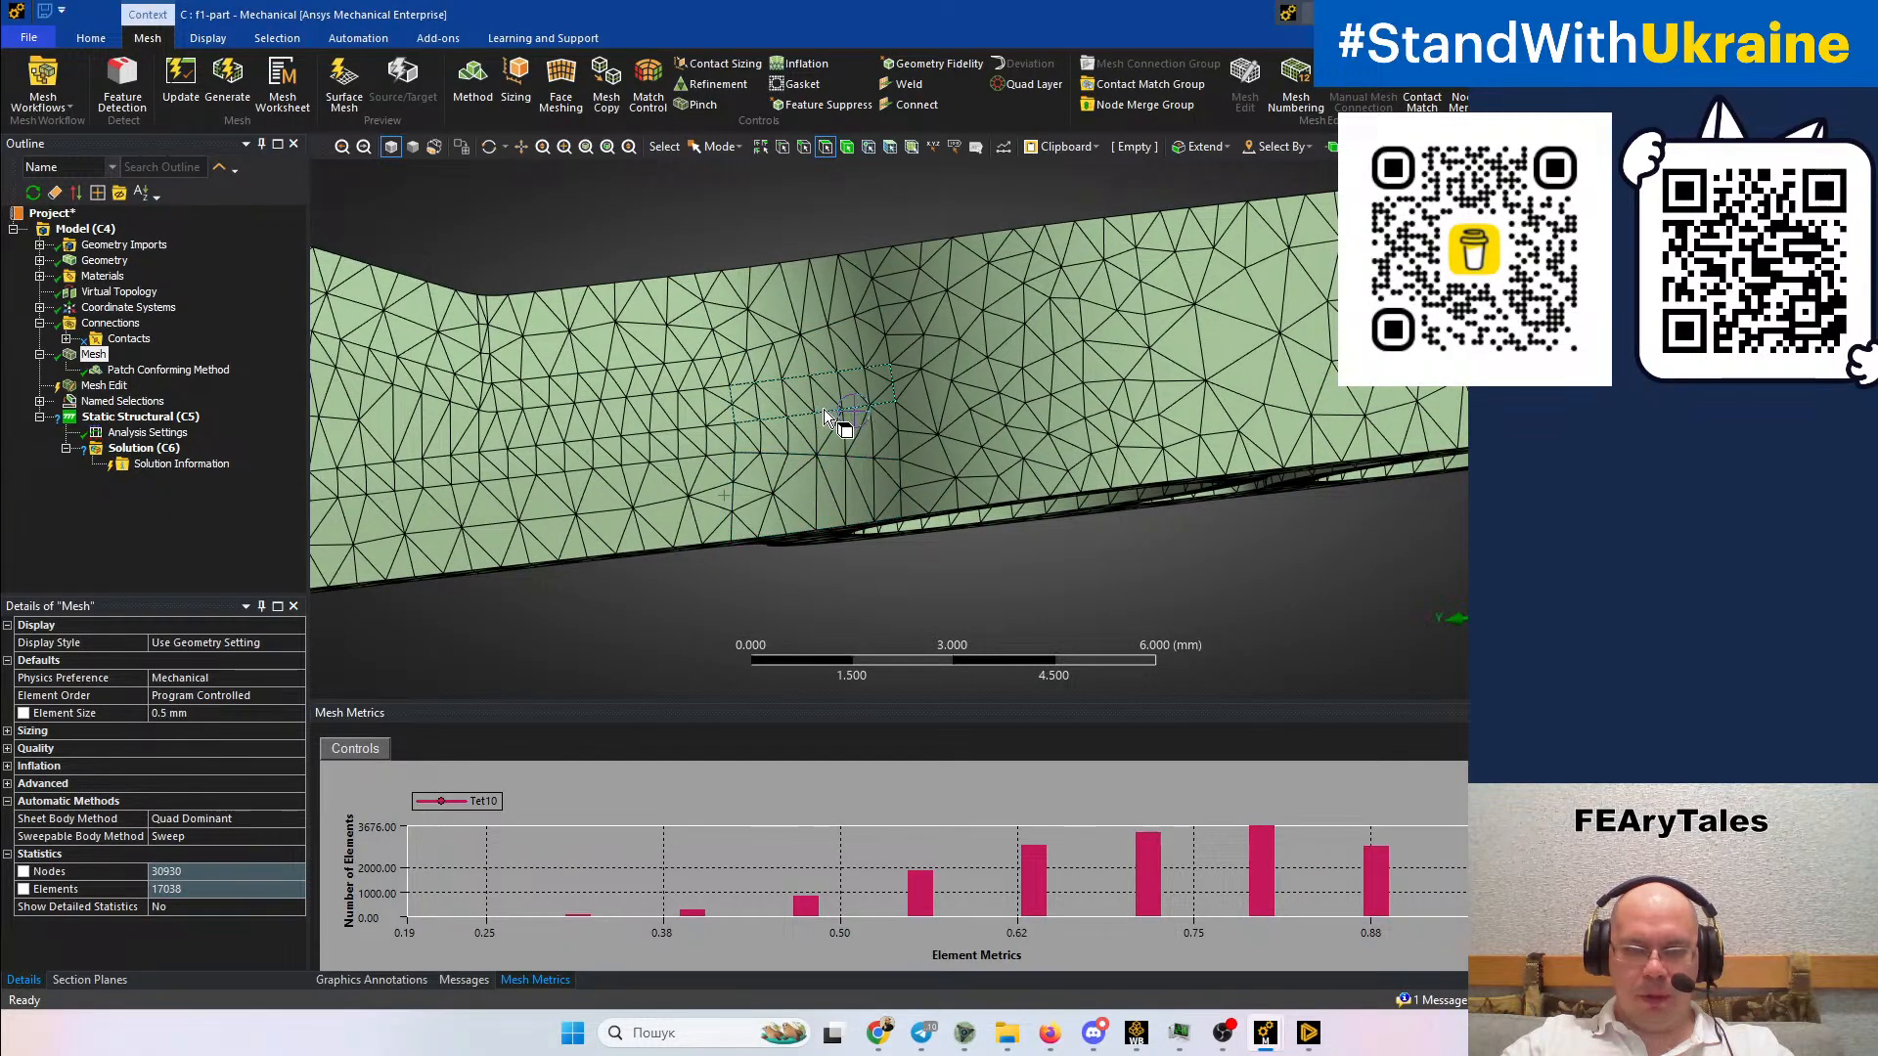
pyautogui.moveTo(836, 291); pyautogui.dragTo(1042, 652, button='middle')
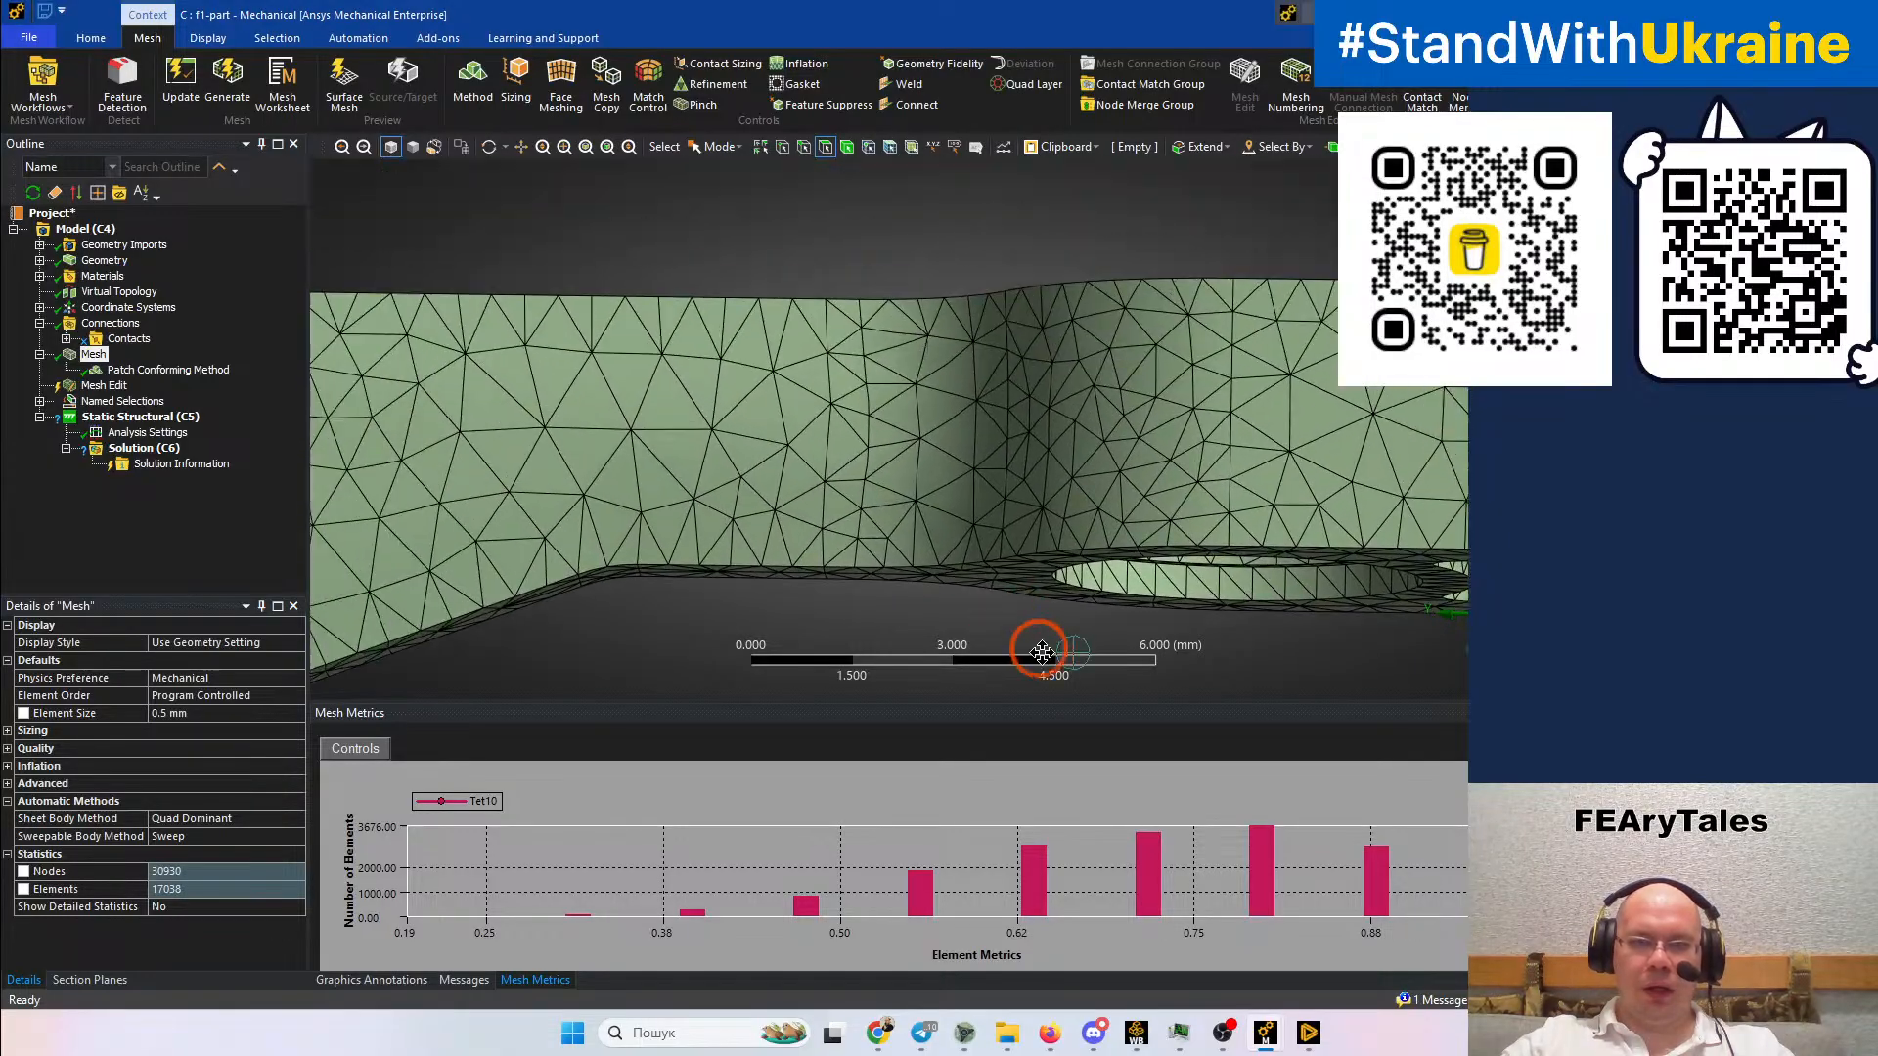
pyautogui.click(989, 479)
pyautogui.moveTo(1223, 530); pyautogui.dragTo(994, 266, button='middle')
pyautogui.click(993, 266)
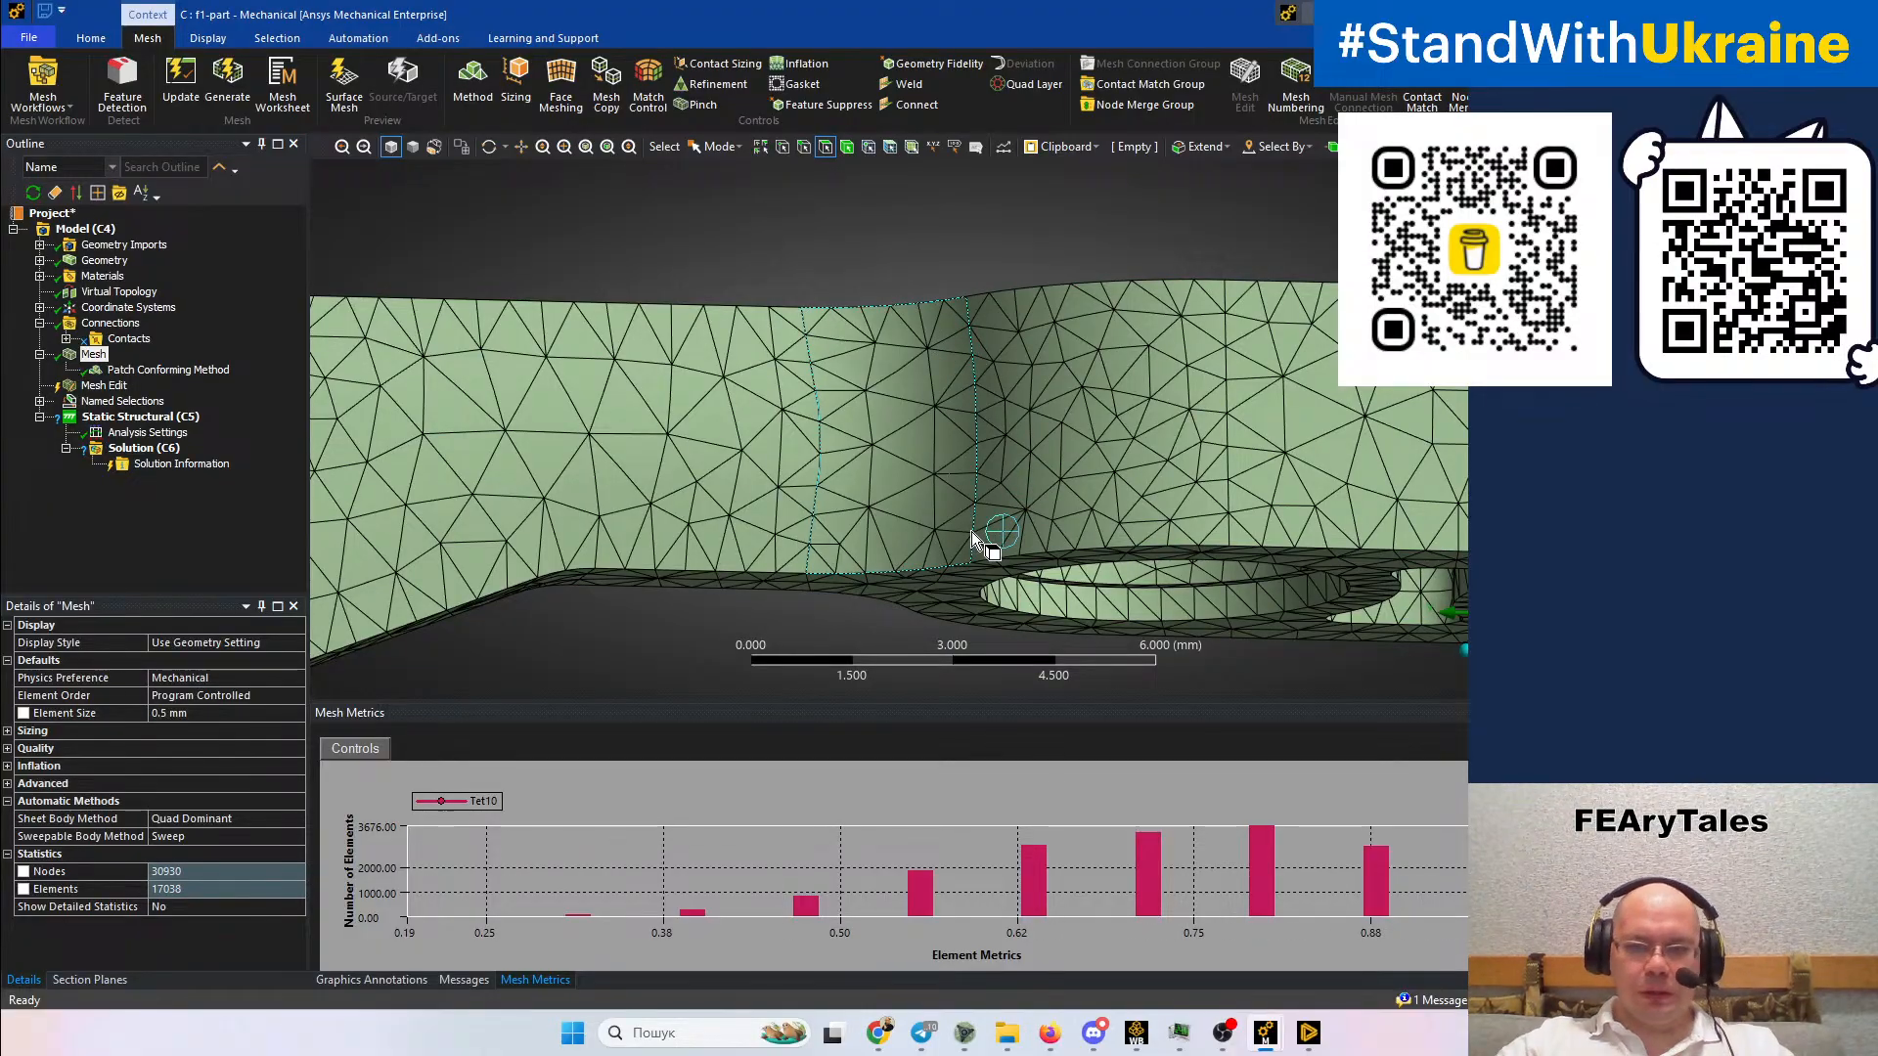
pyautogui.scroll(-5, 959, 382)
pyautogui.moveTo(794, 439); pyautogui.dragTo(1187, 430, button='middle')
pyautogui.moveTo(898, 442); pyautogui.dragTo(1129, 280, button='middle')
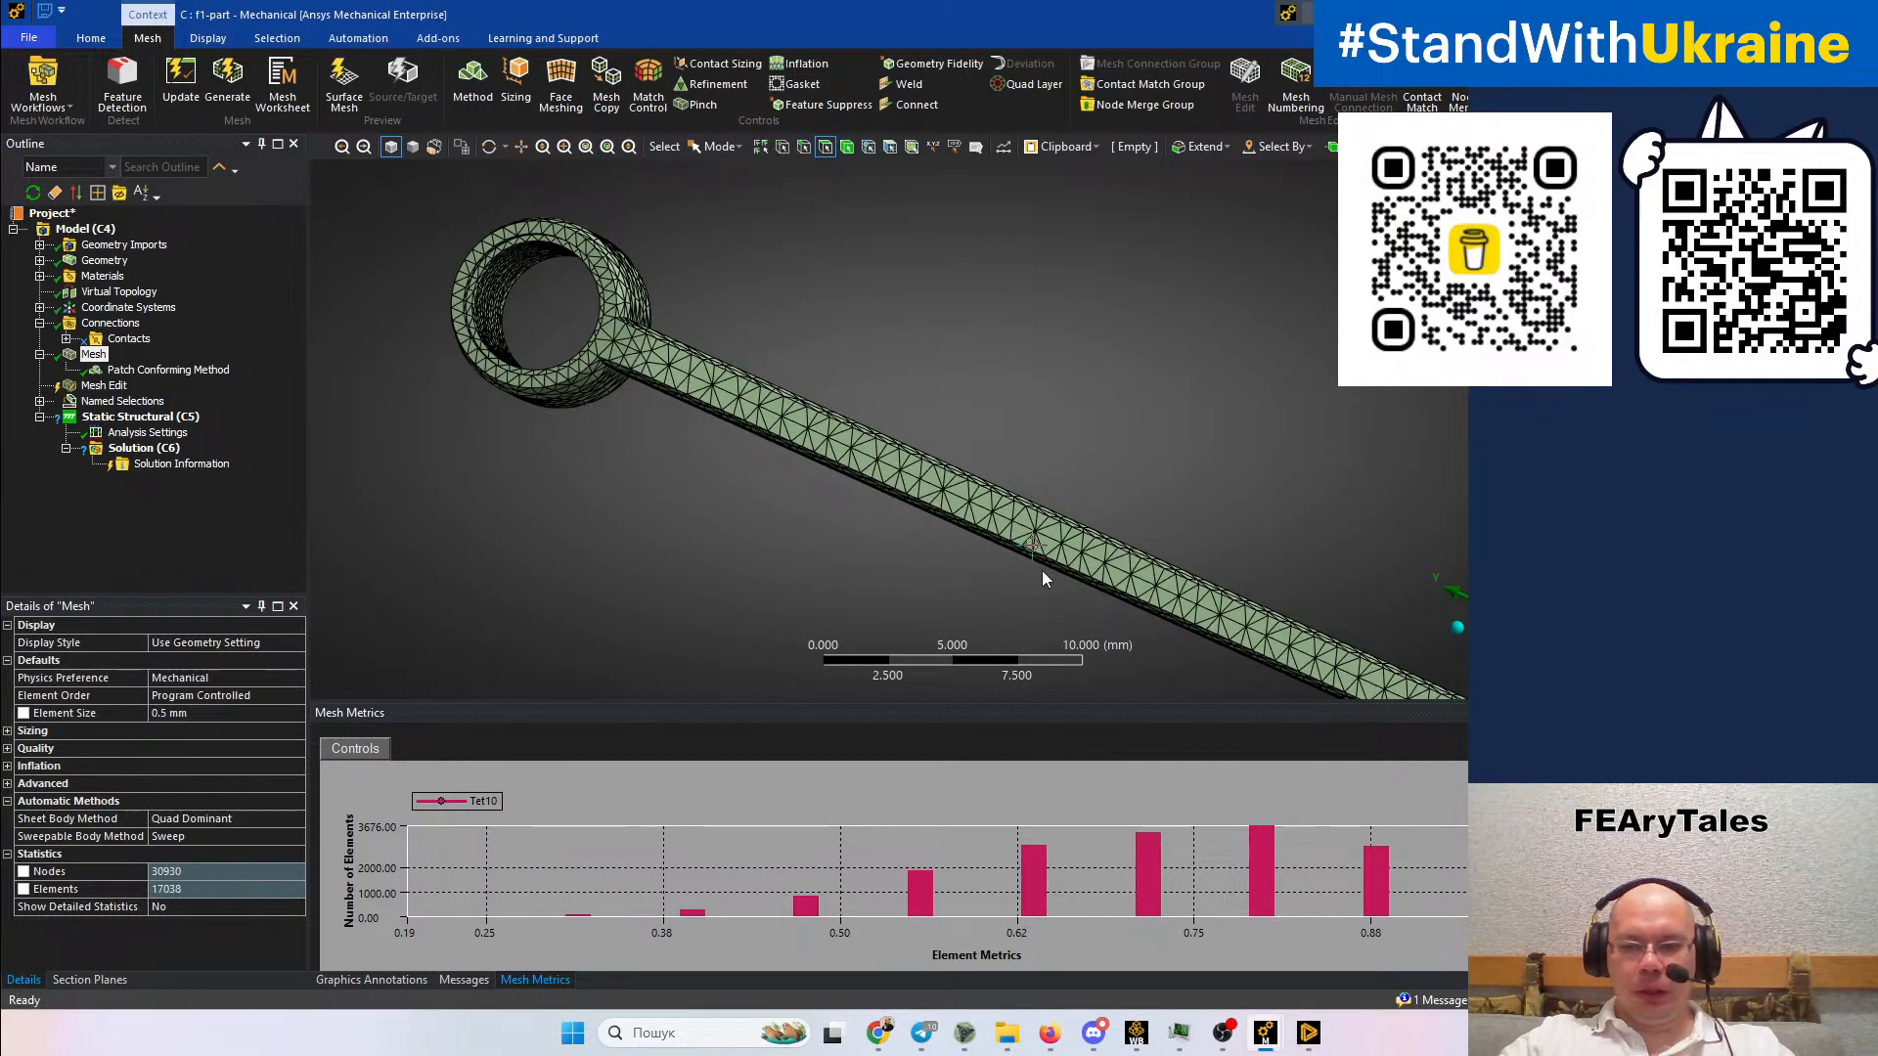
# Delete the virtual faces on the cylinder and the arm's broad face in Virtual Topology, and clear the selection
pyautogui.click(110, 293)
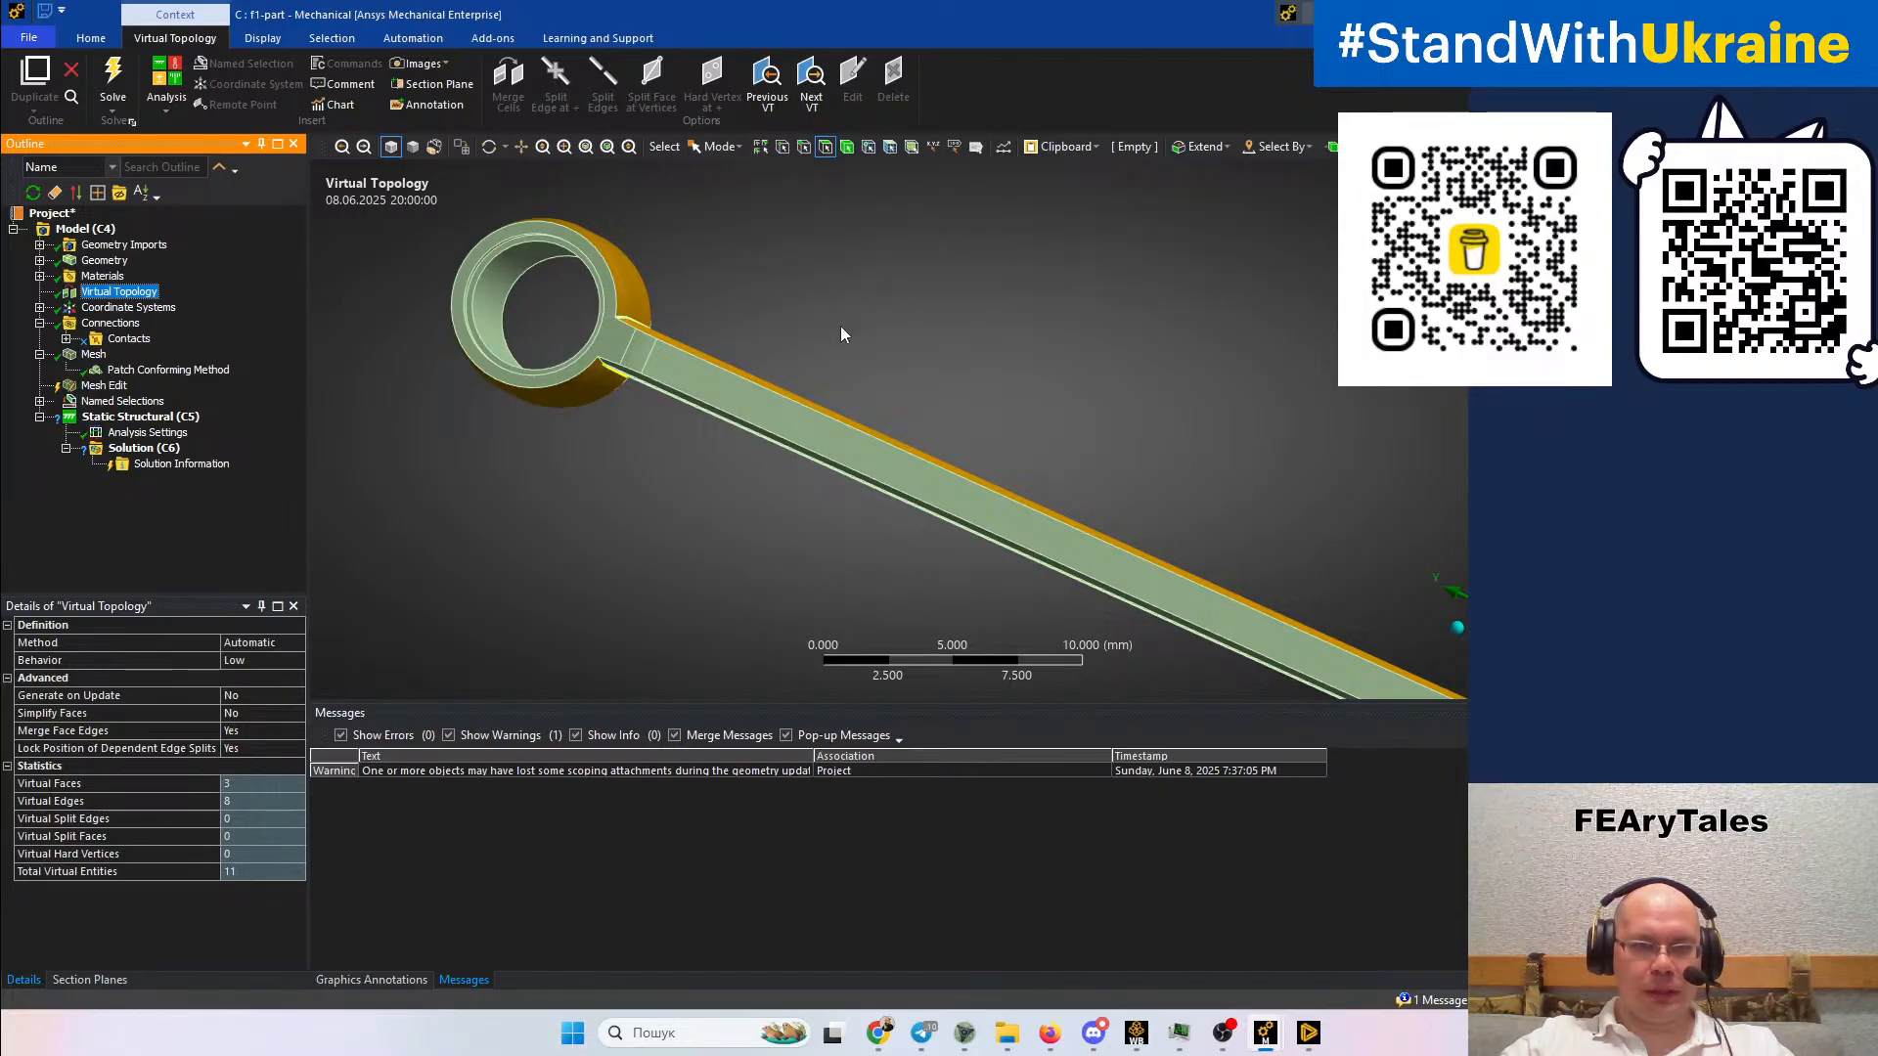
pyautogui.moveTo(748, 366); pyautogui.dragTo(696, 396, button='middle')
pyautogui.click(615, 290)
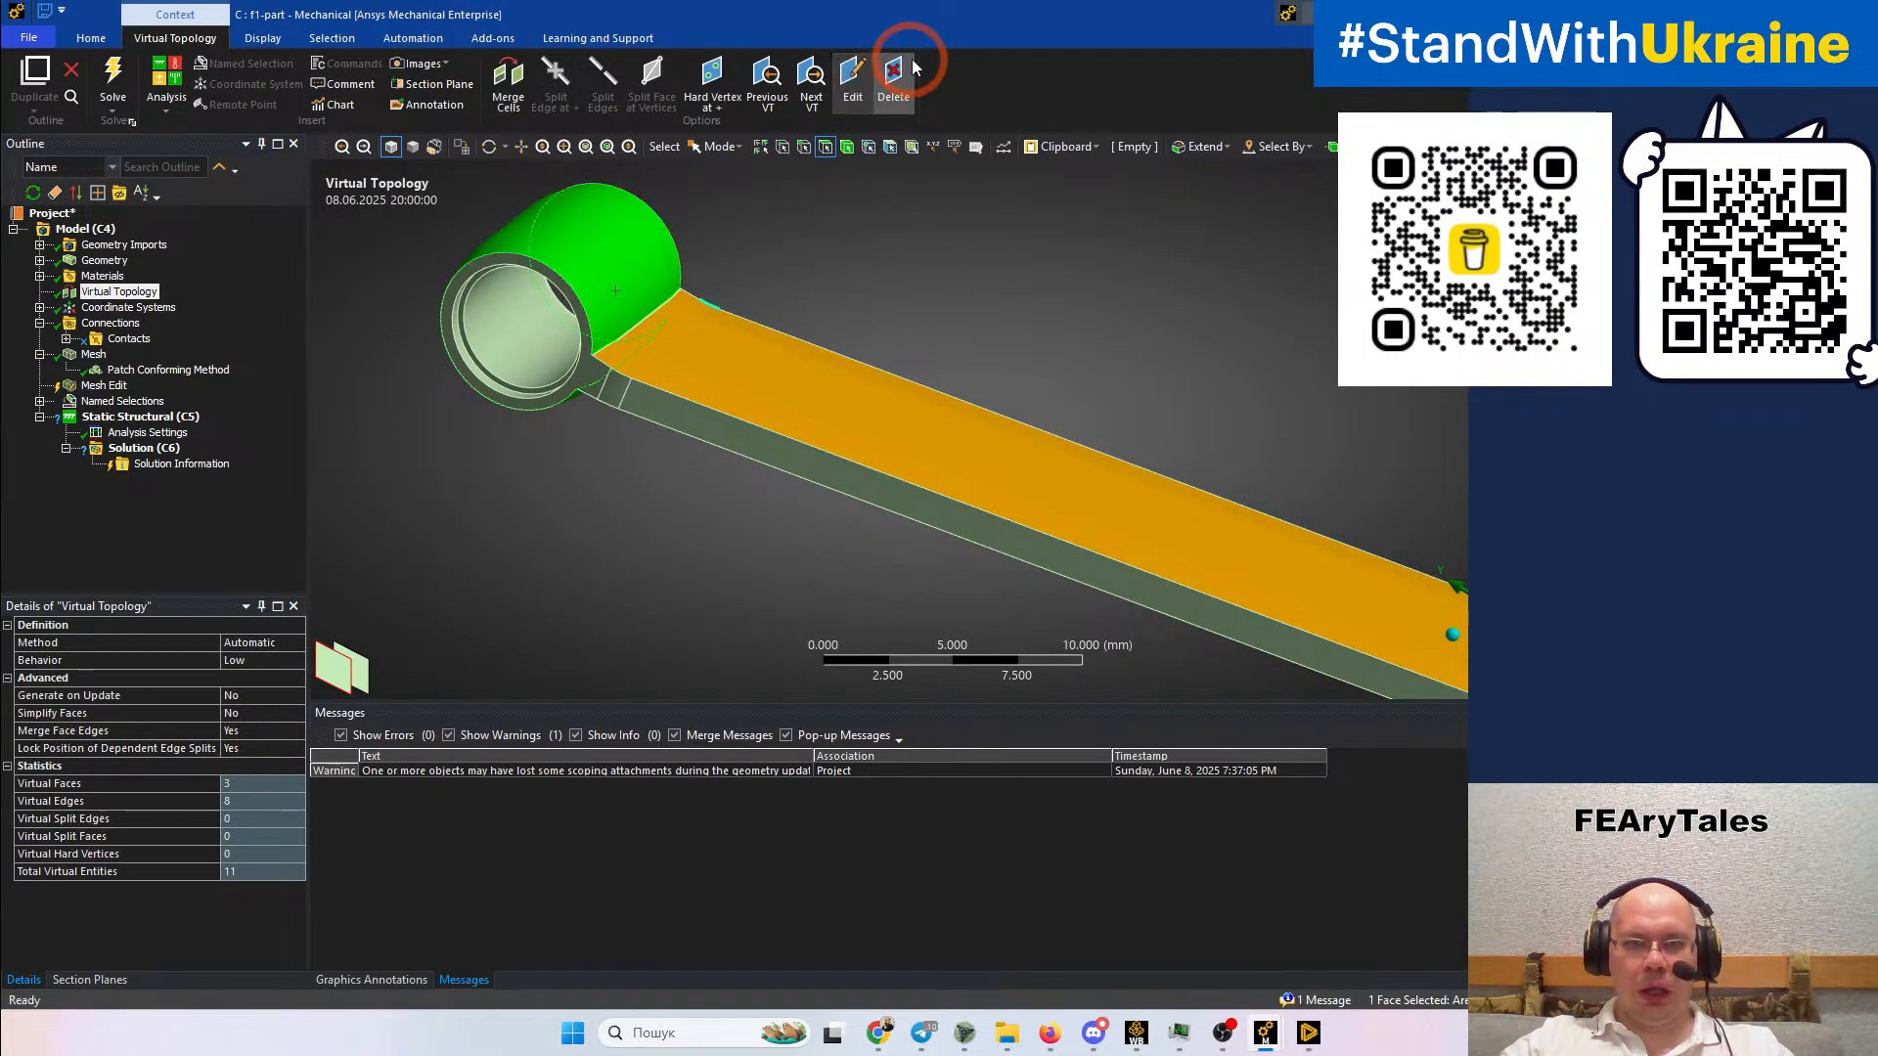
pyautogui.click(910, 67)
pyautogui.click(989, 579)
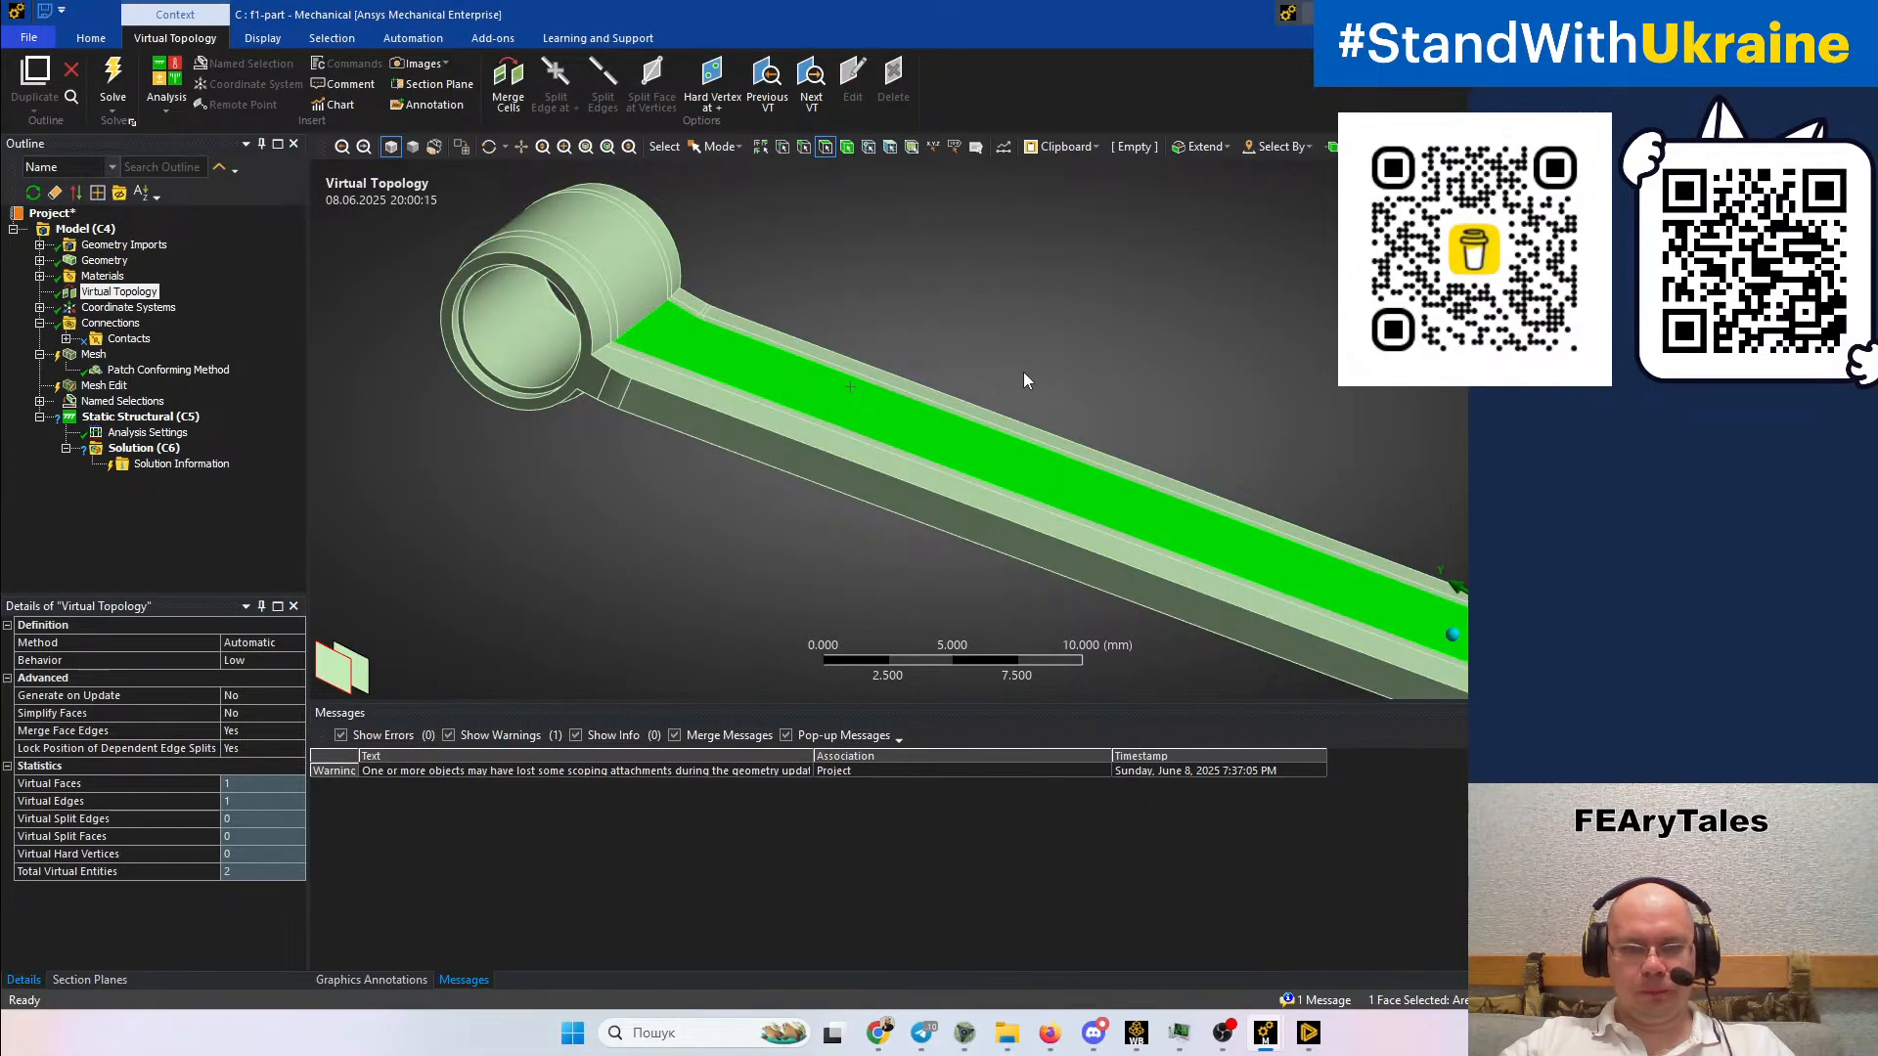
pyautogui.click(1141, 336)
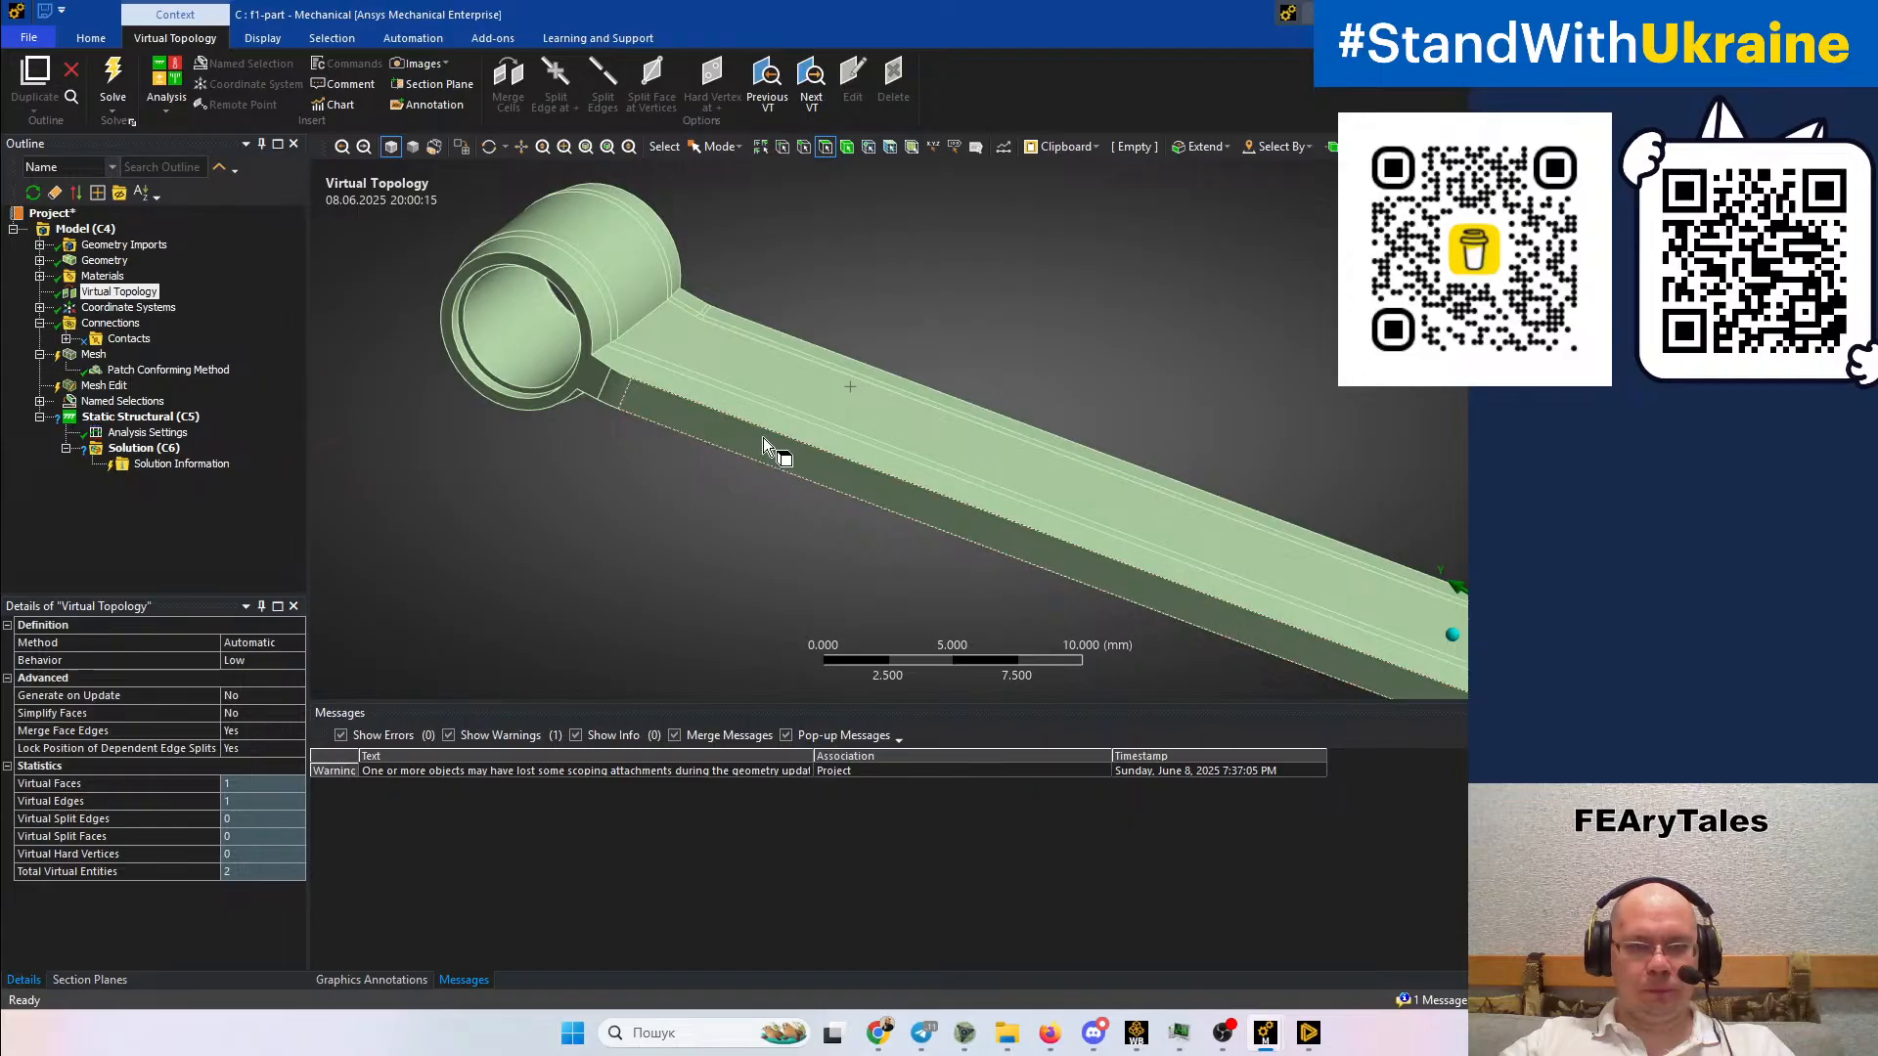
# Delete the remaining virtual face on the curved transition next to the two-hole end
pyautogui.scroll(-3, 1080, 432)
pyautogui.keyDown('ctrl'); pyautogui.moveTo(1232, 483); pyautogui.dragTo(812, 304, button='middle'); pyautogui.keyUp('ctrl')
pyautogui.moveTo(914, 381); pyautogui.dragTo(947, 431, button='middle')
pyautogui.scroll(-2, 912, 381)
pyautogui.scroll(3, 913, 384)
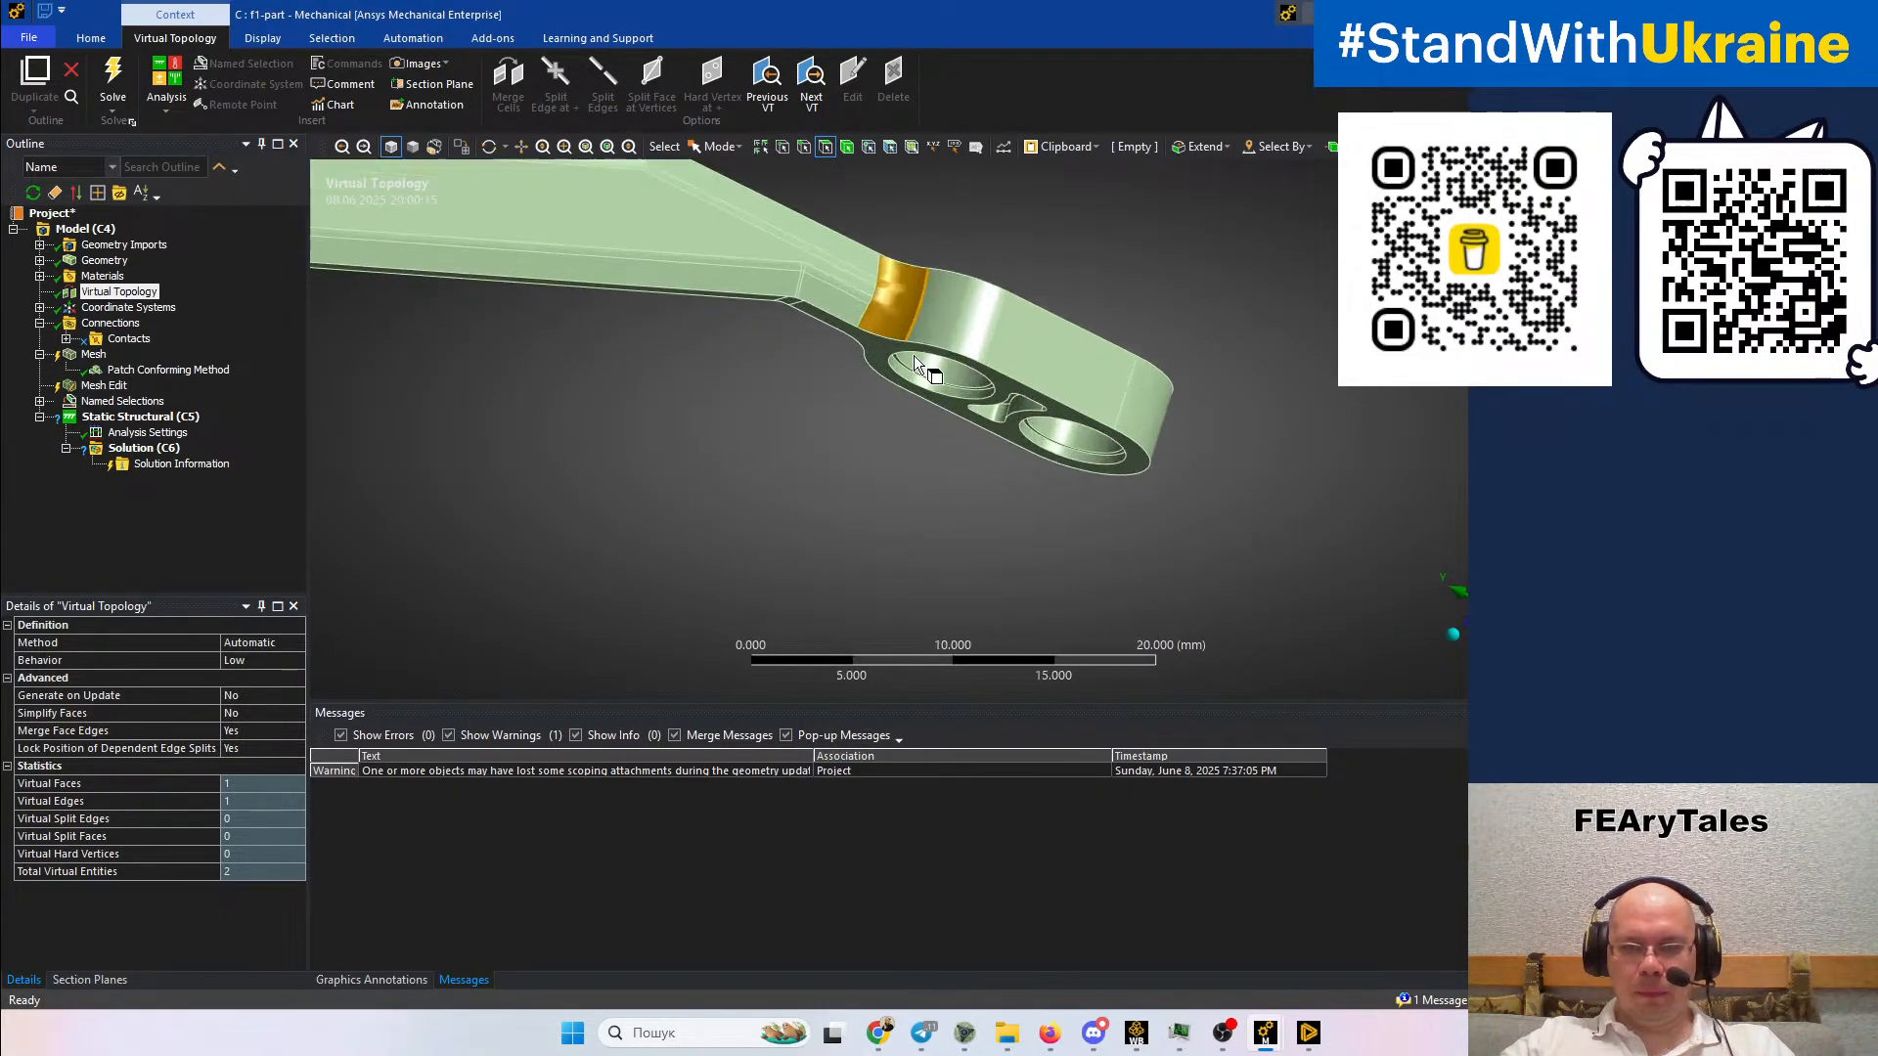
pyautogui.click(937, 468)
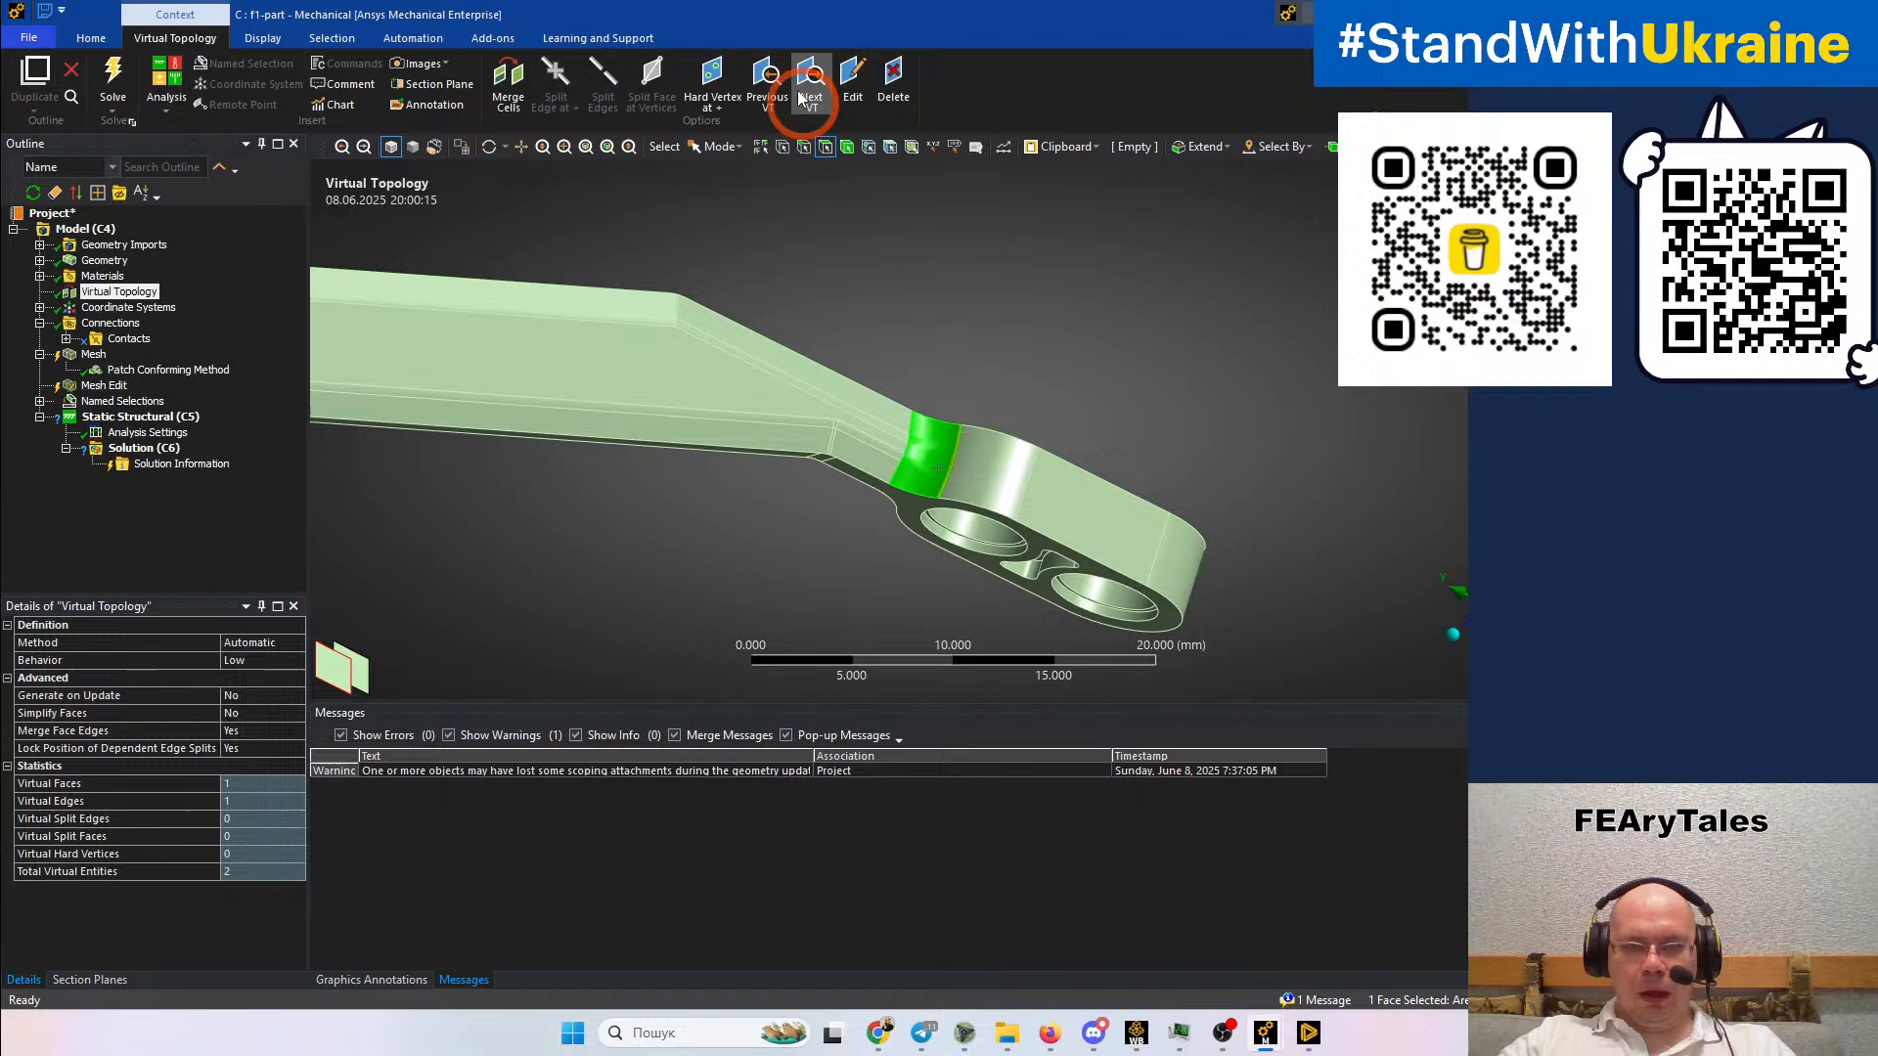
pyautogui.click(893, 78)
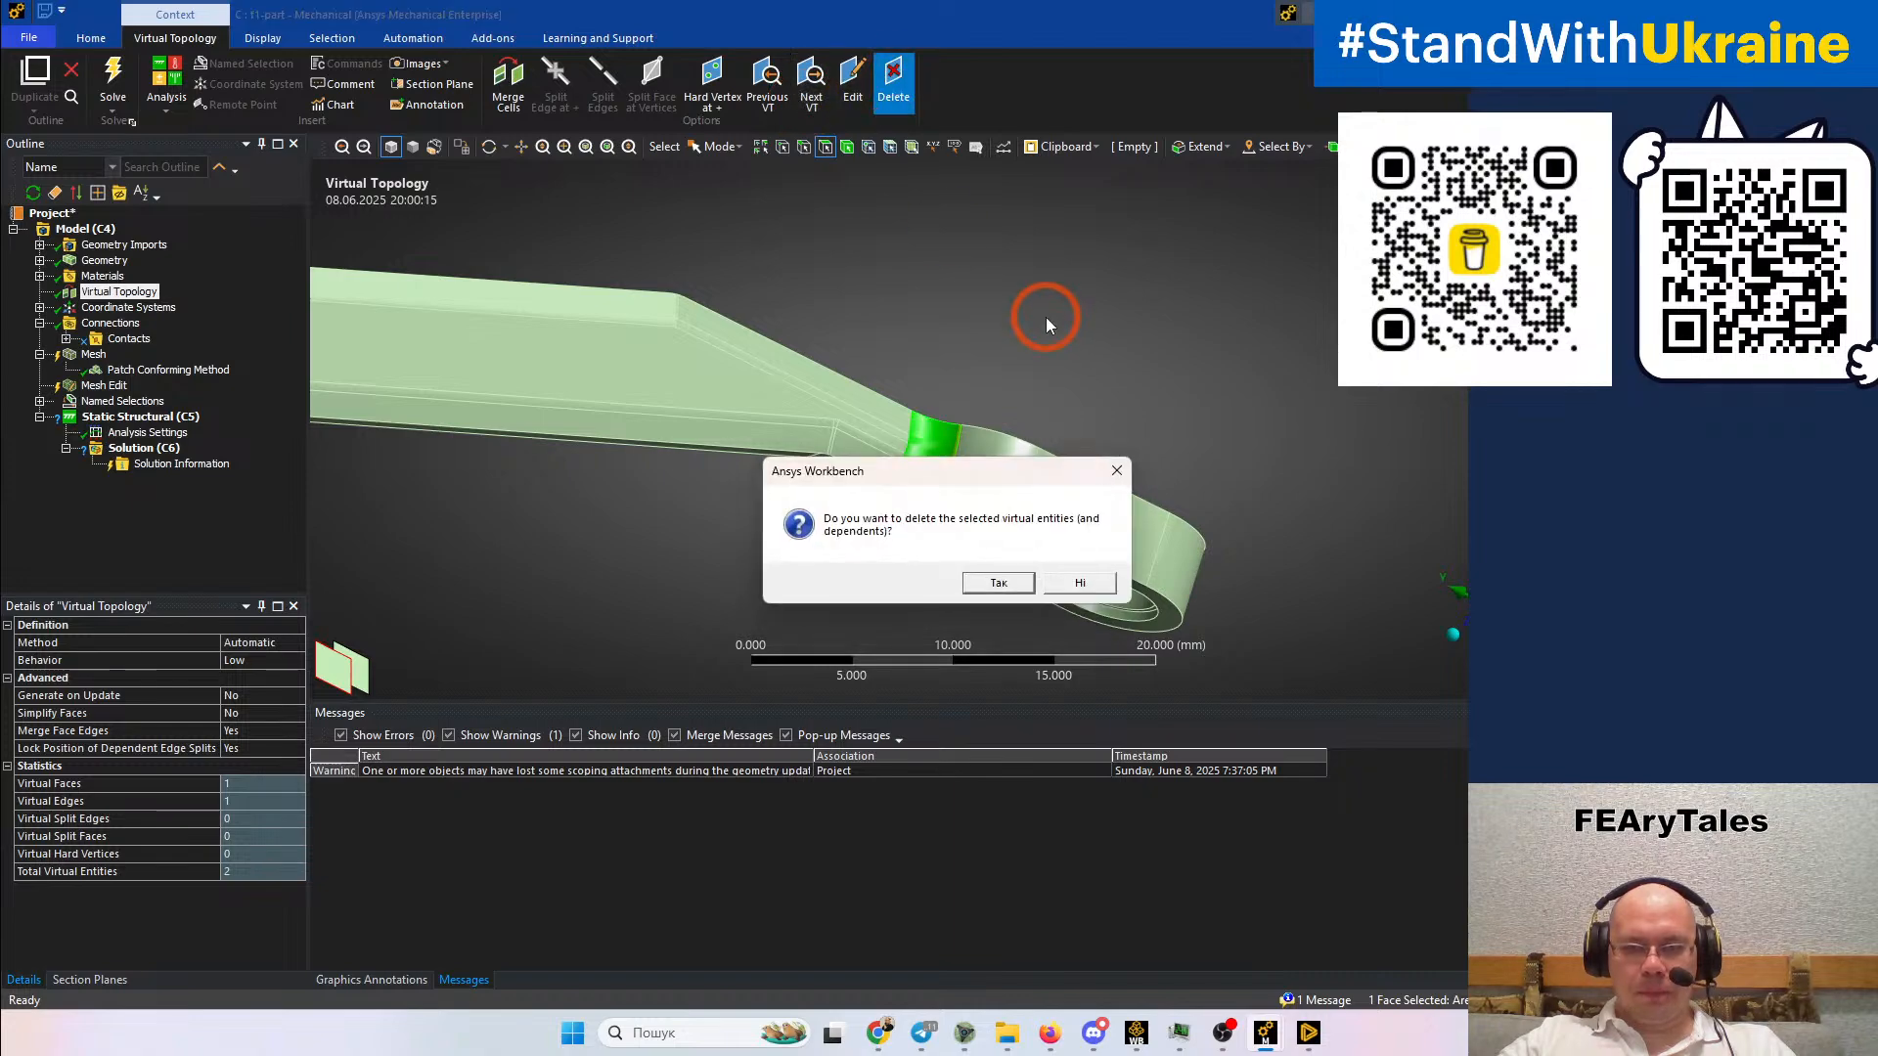
pyautogui.click(999, 583)
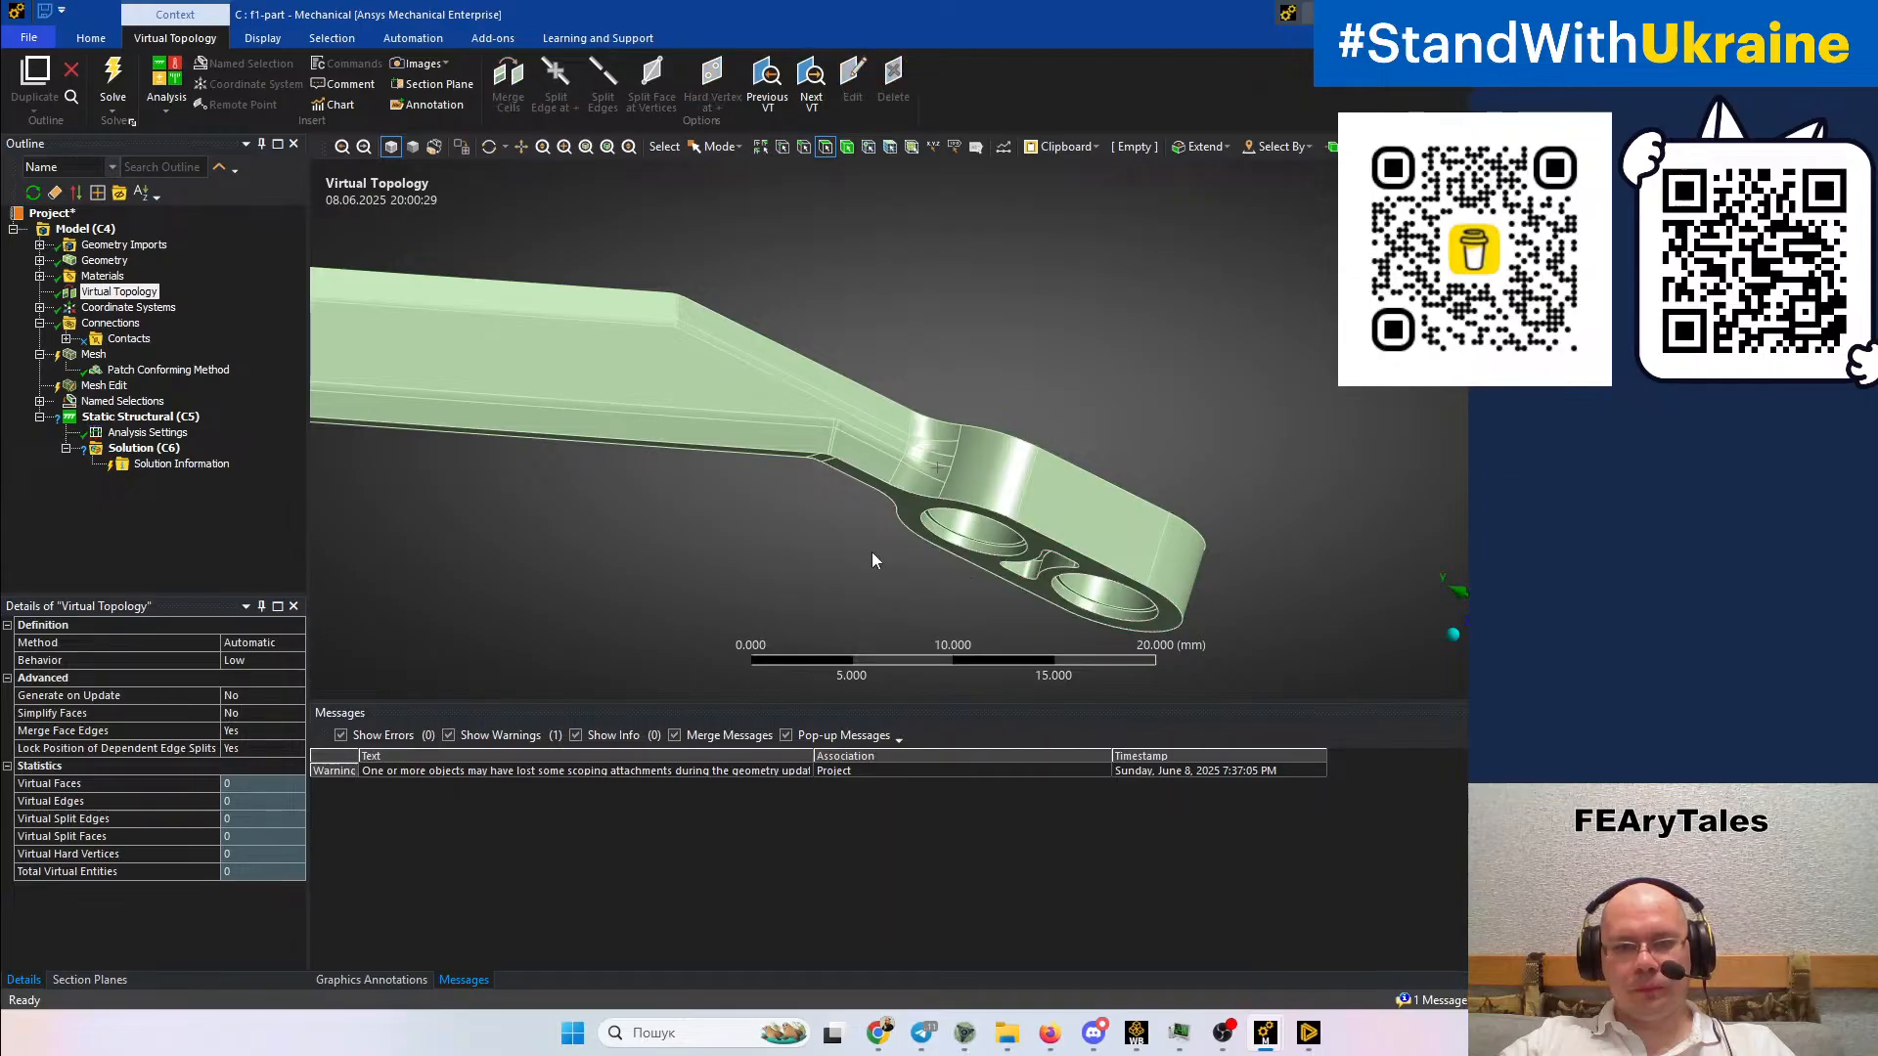
pyautogui.moveTo(855, 530); pyautogui.dragTo(1126, 692, button='middle')
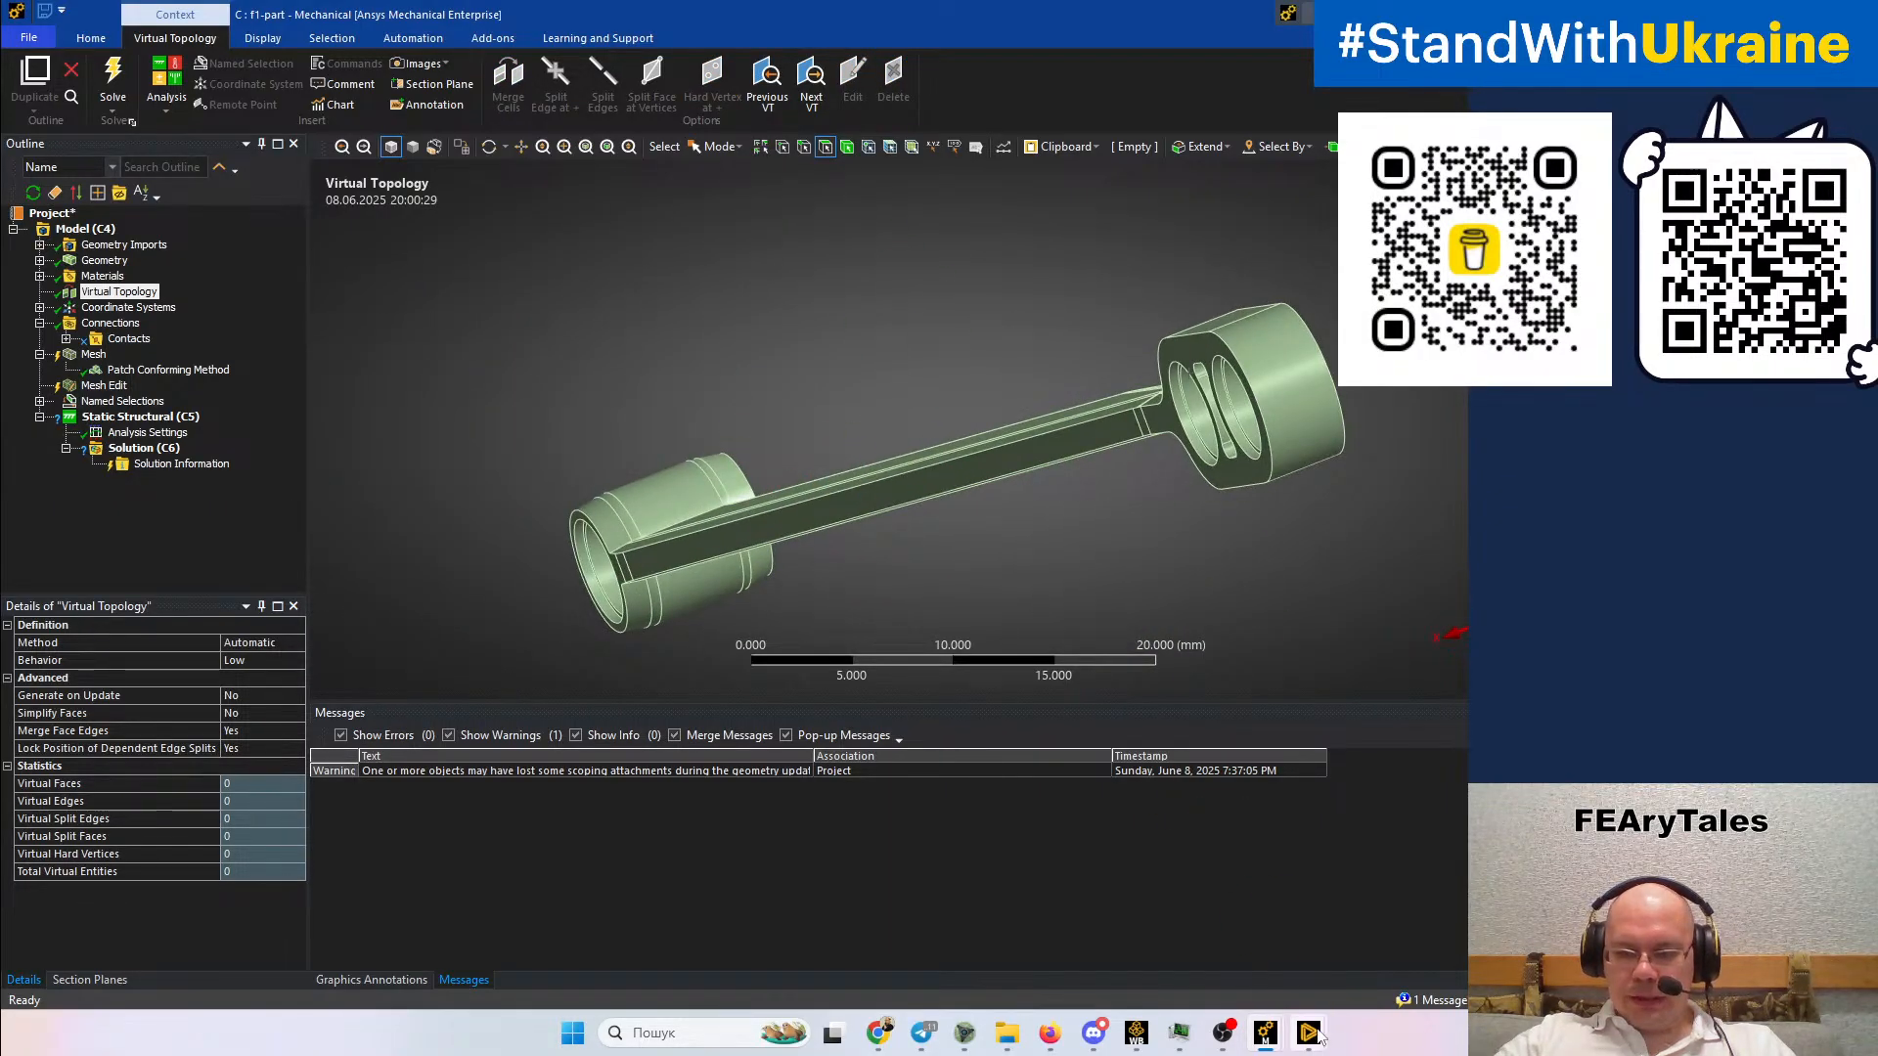
# Switch to Ansys Discovery and select the thin strip face in the curved transition together with the long narrow strip joining it up to the bend
pyautogui.moveTo(1317, 1035)
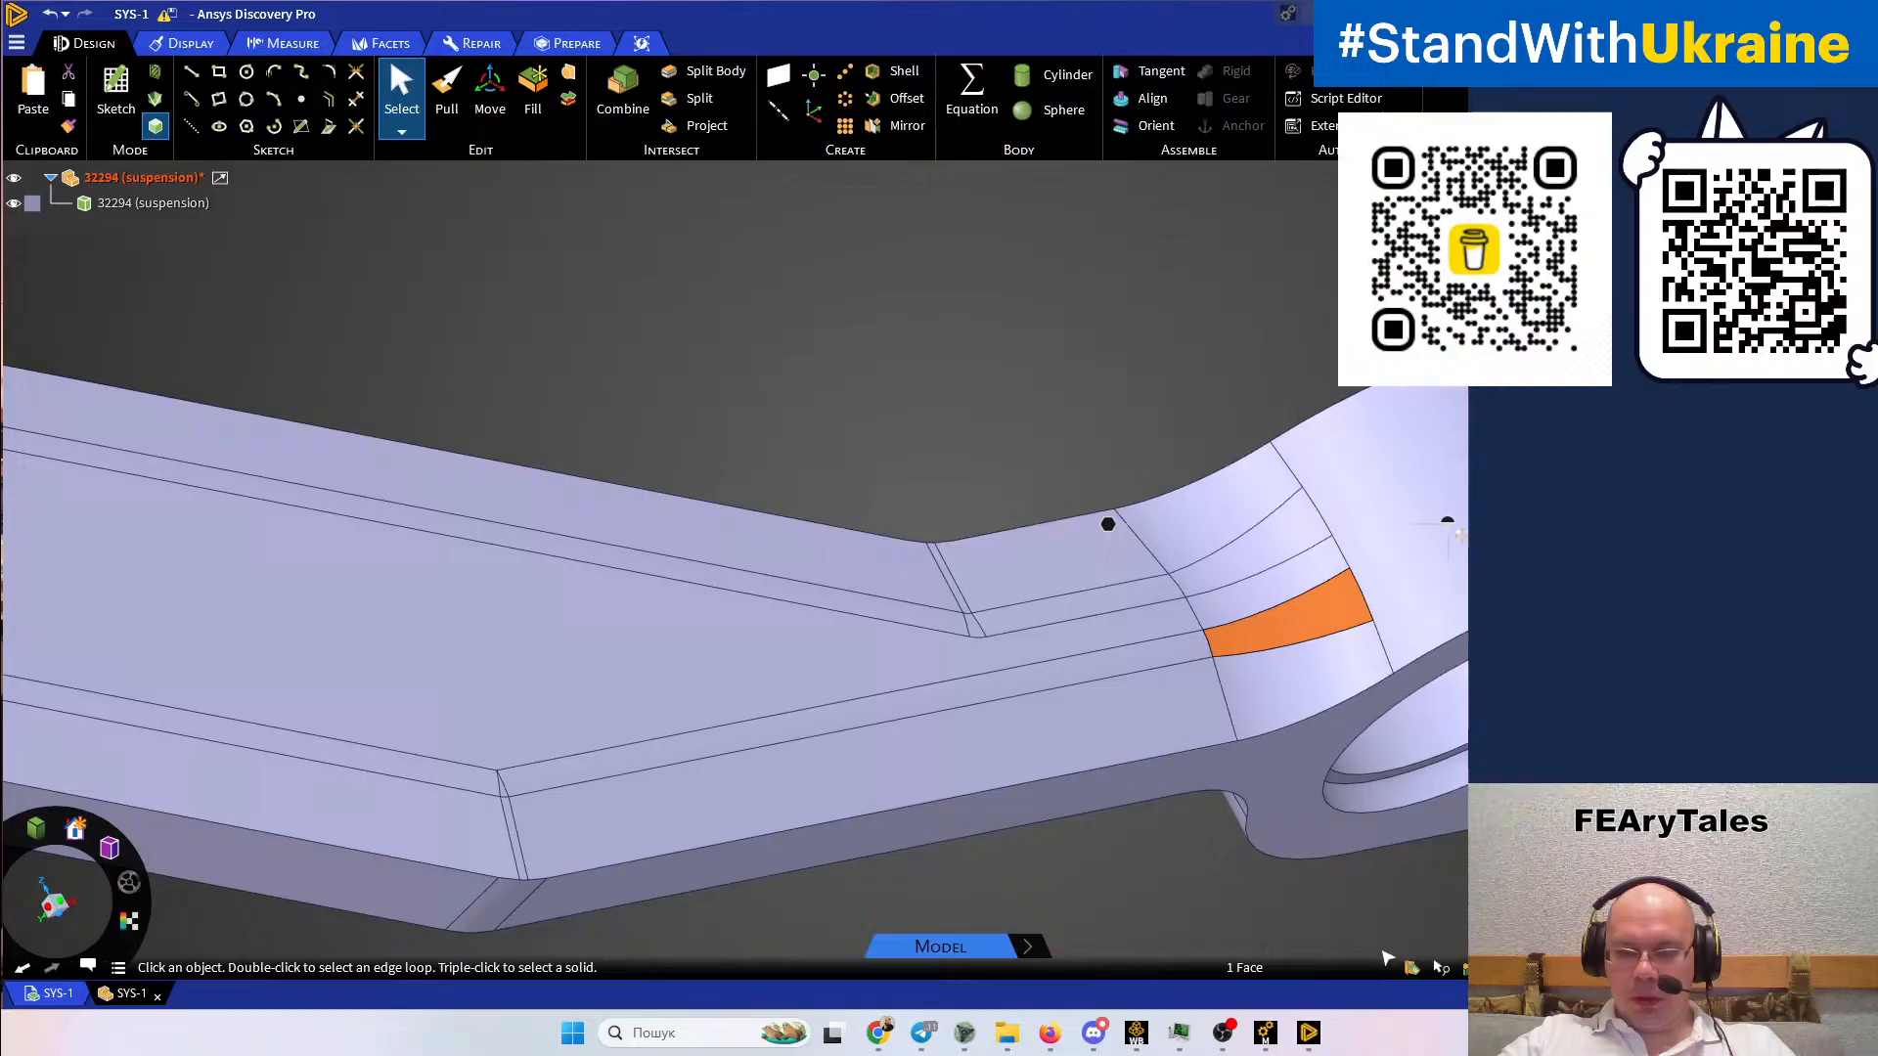
pyautogui.click(1203, 925)
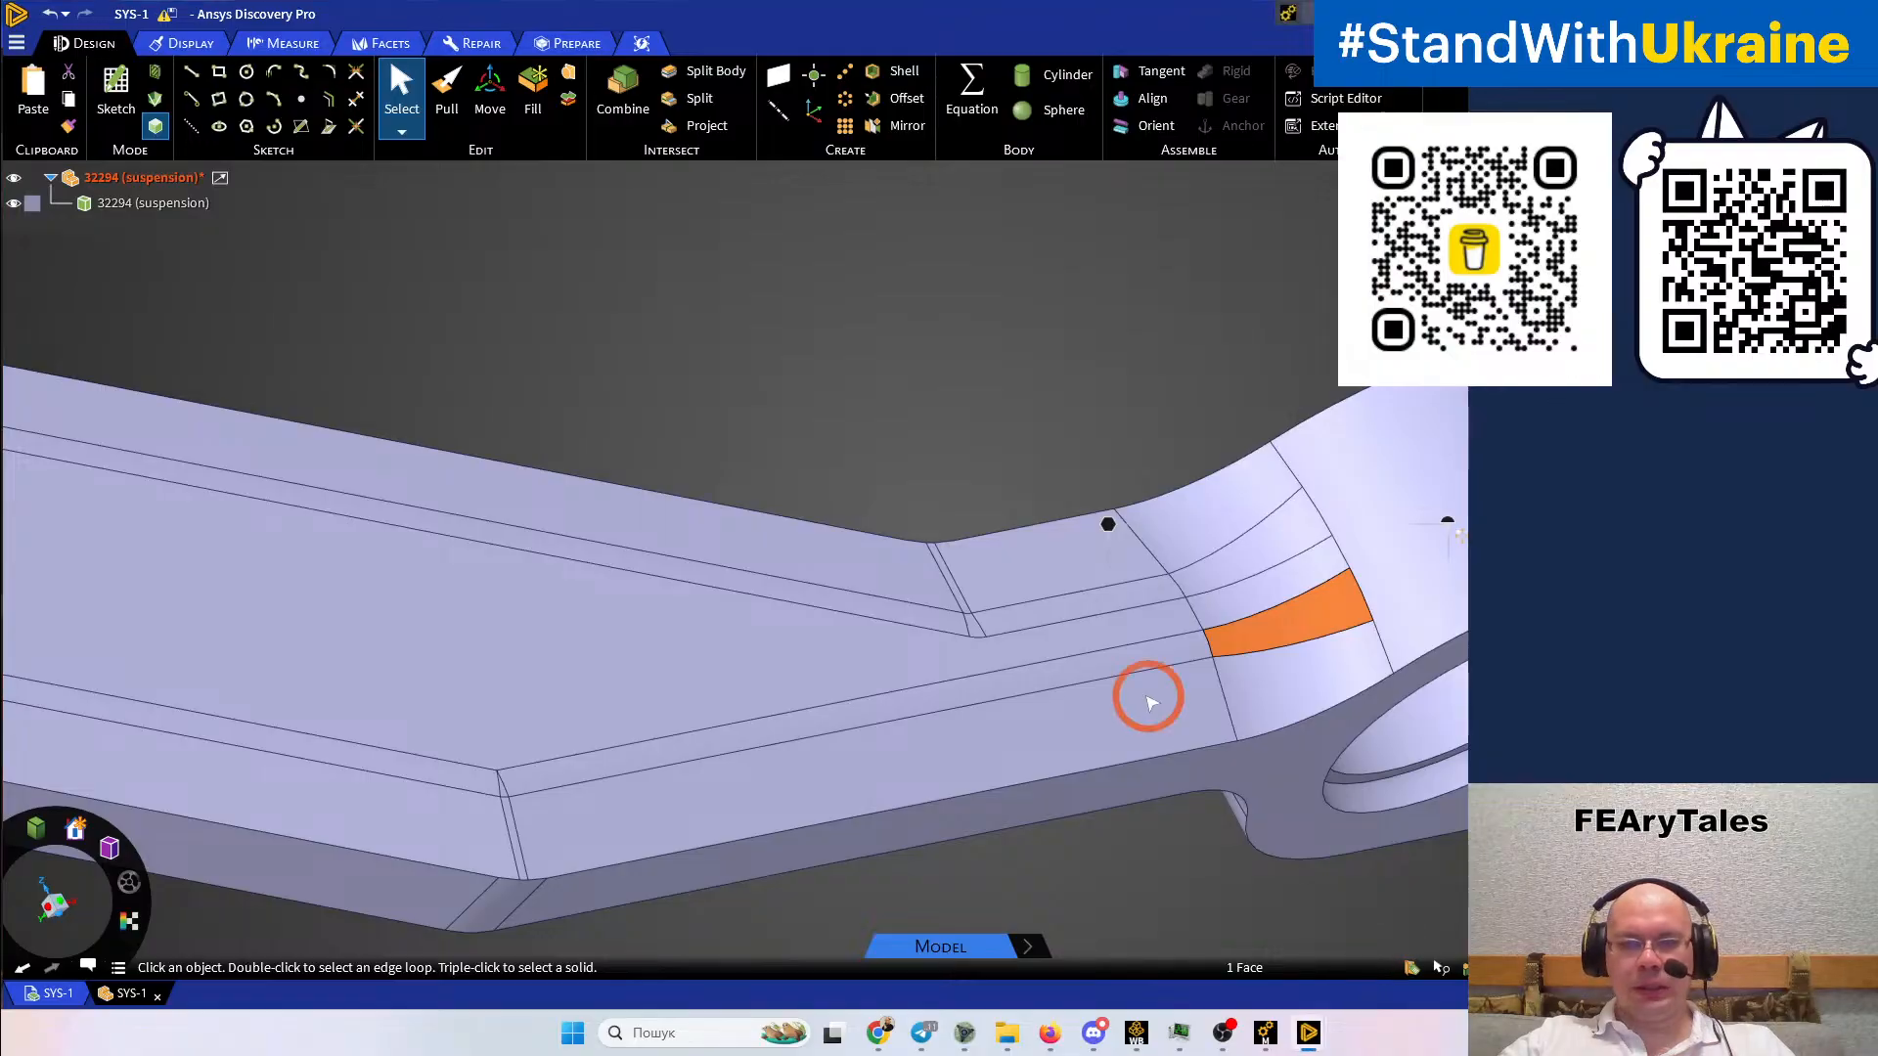
pyautogui.doubleClick(1296, 638)
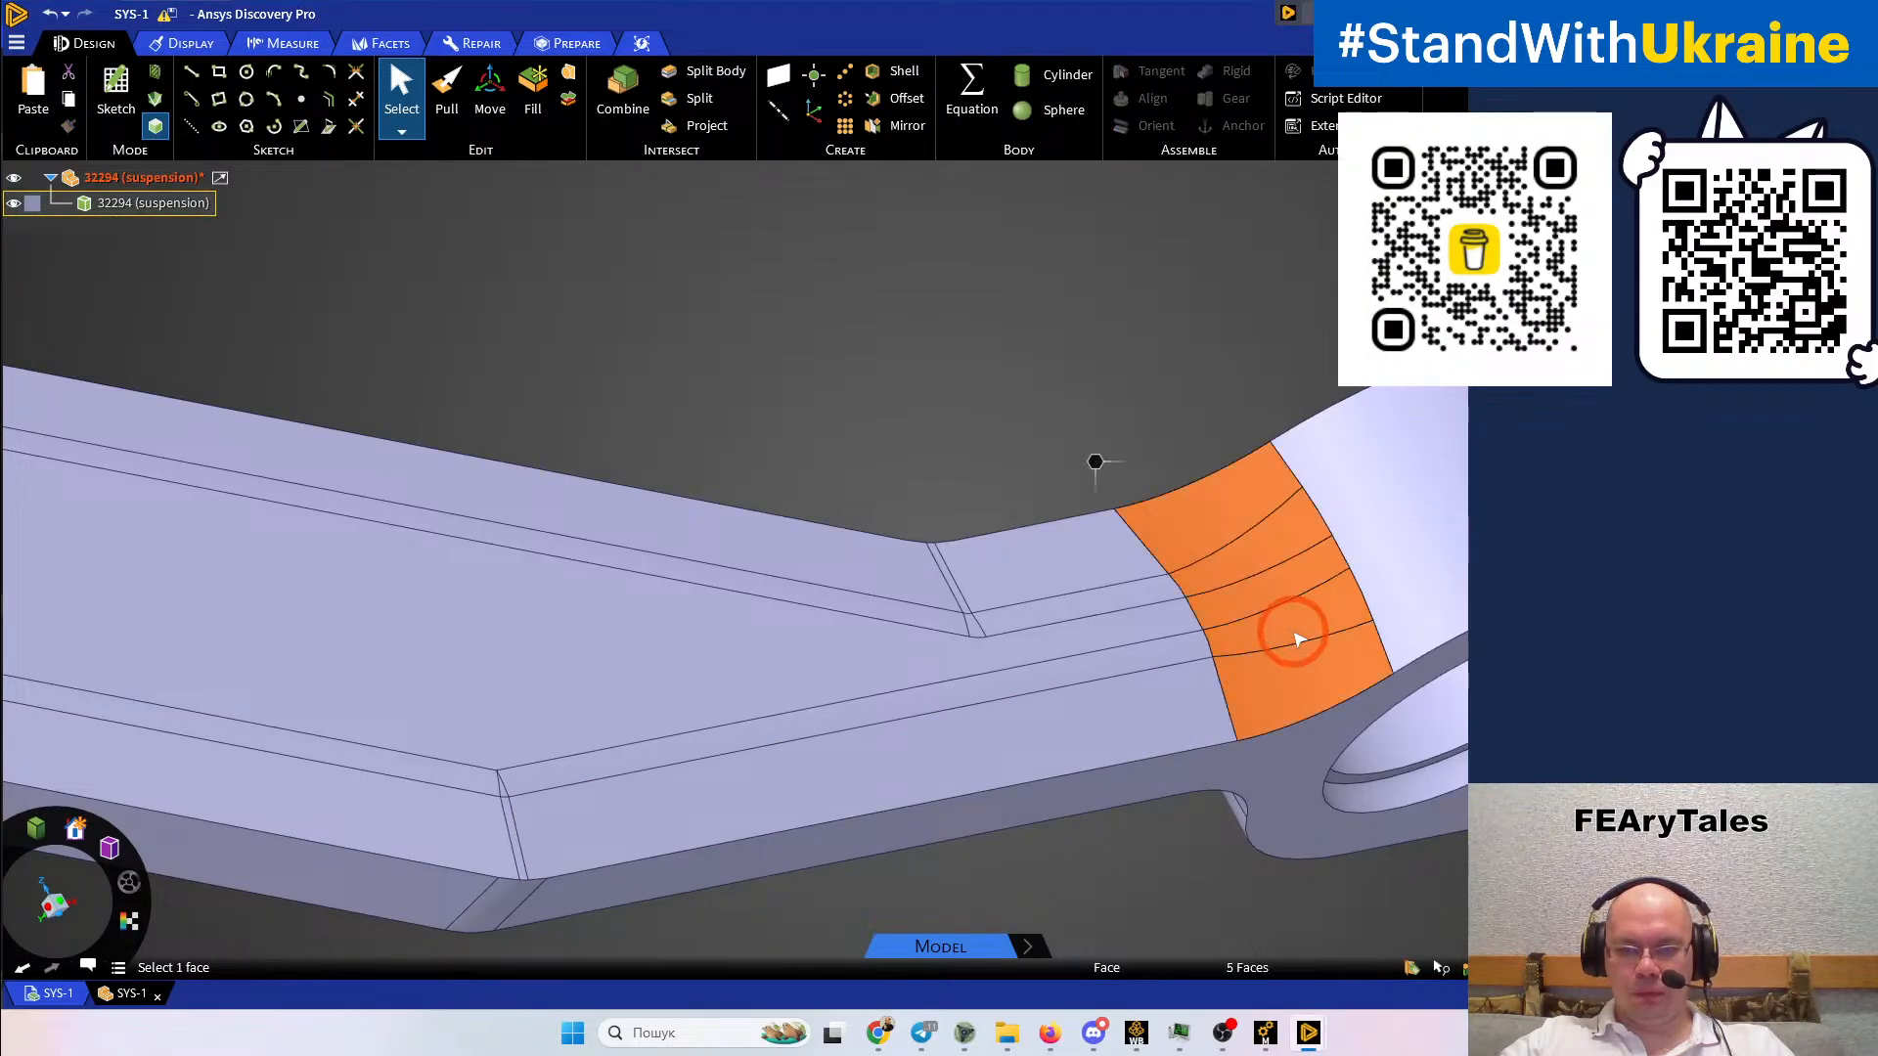
pyautogui.click(1092, 335)
pyautogui.click(1300, 635)
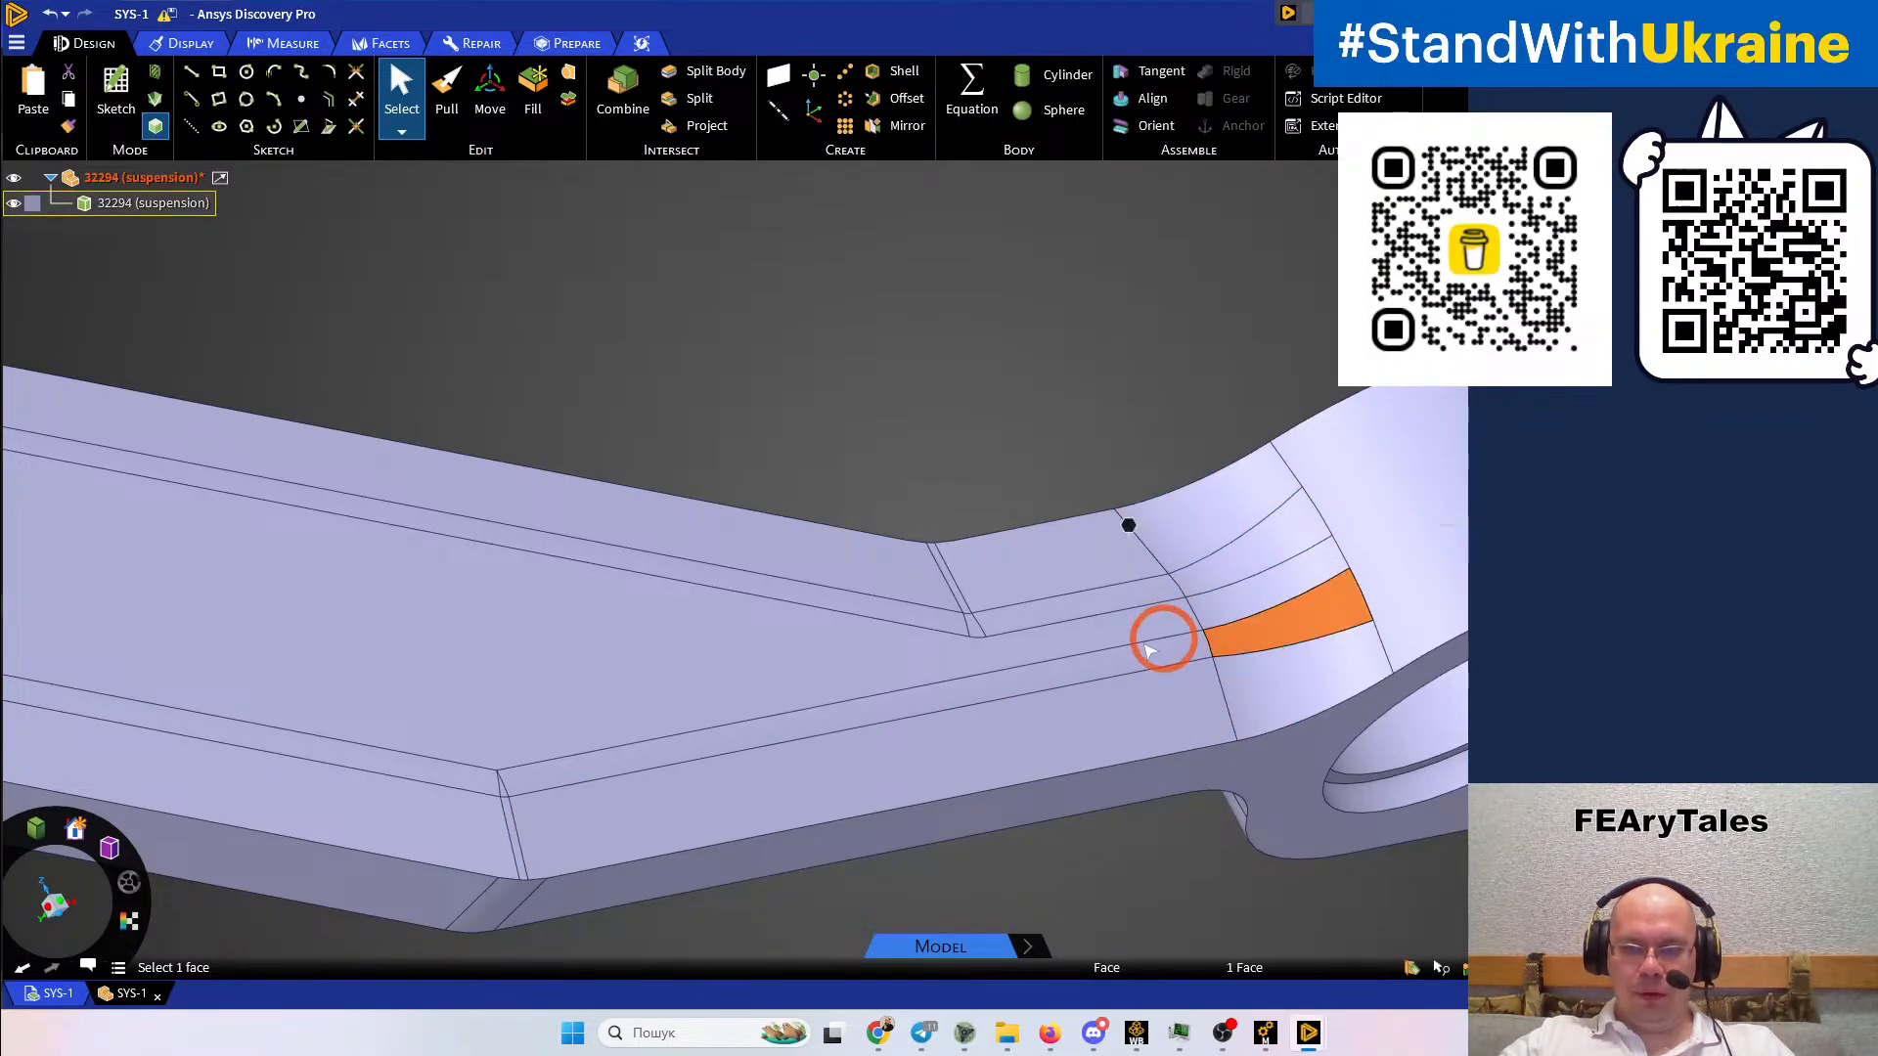
pyautogui.keyDown('ctrl'); pyautogui.click(1144, 658); pyautogui.keyUp('ctrl')
# Add the bend's tiny corner face, the narrow face running down from it and the long strip beyond the bend to the selection
pyautogui.scroll(5, 968, 596)
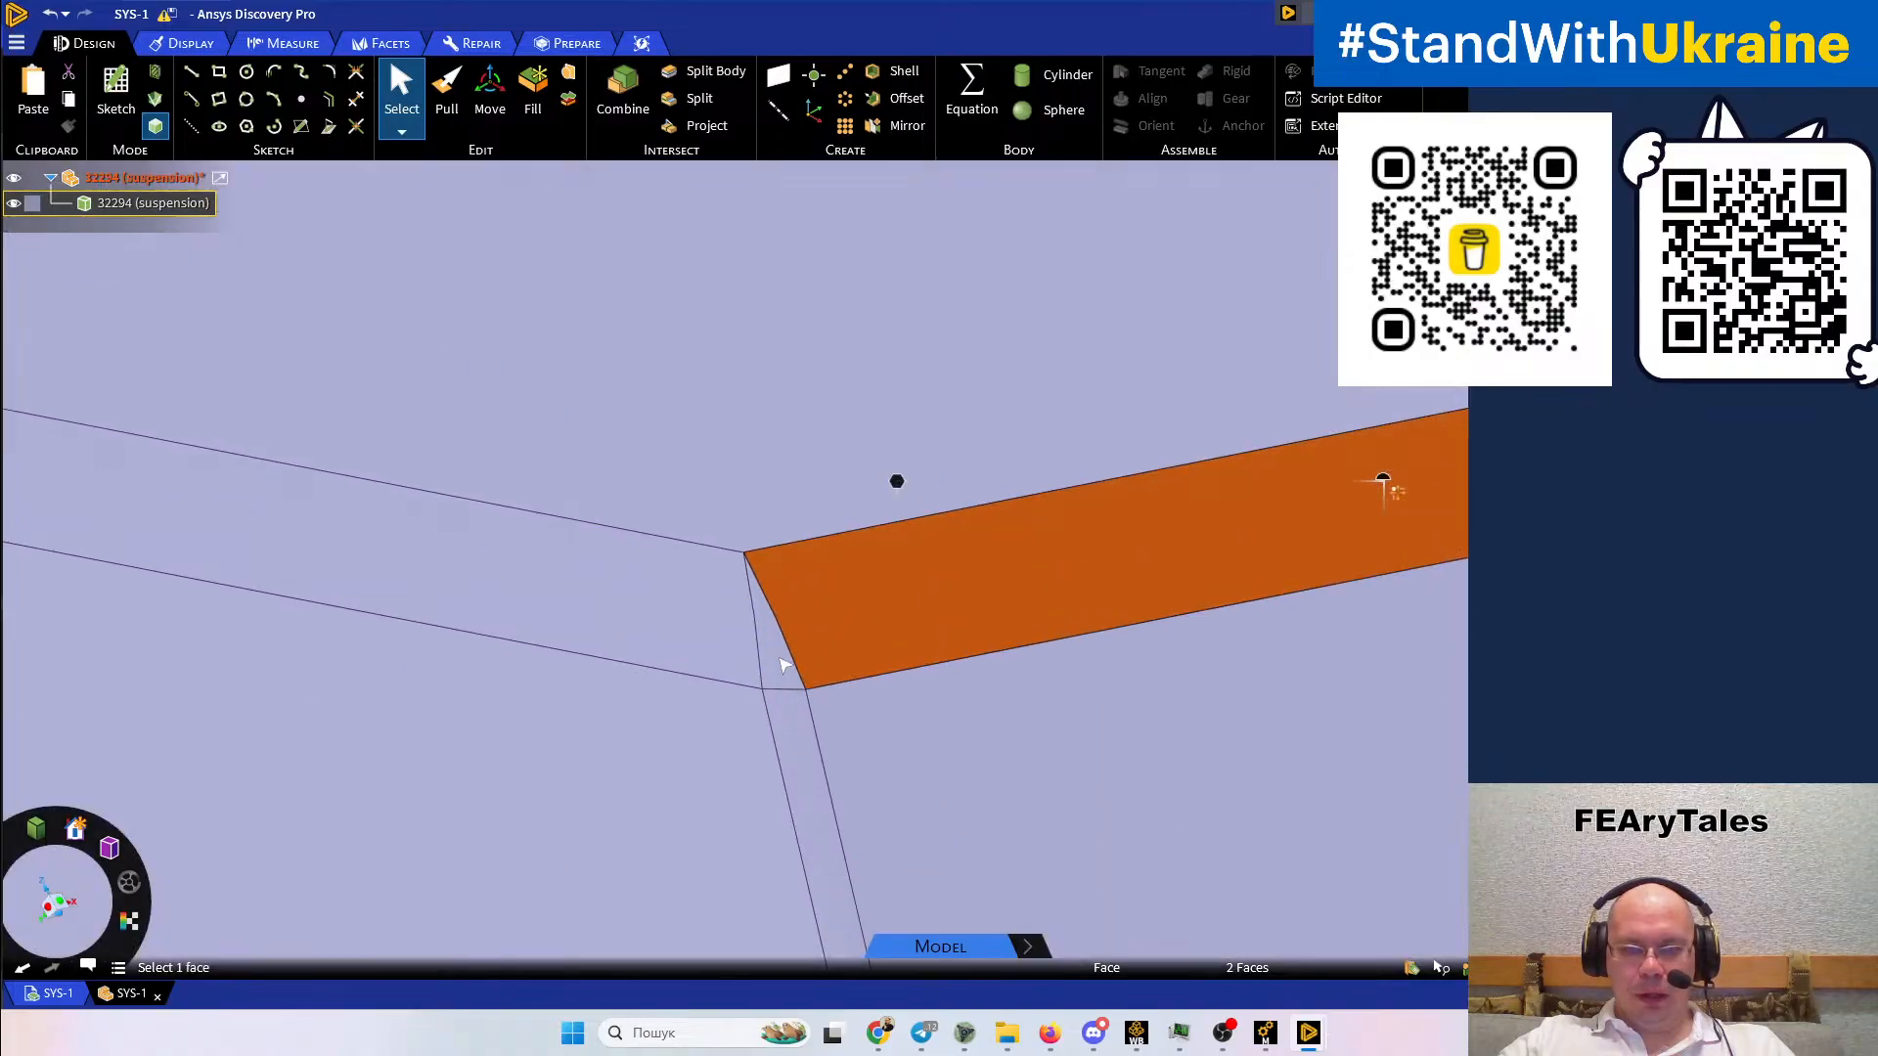
pyautogui.keyDown('ctrl'); pyautogui.click(769, 671); pyautogui.keyUp('ctrl')
pyautogui.keyDown('ctrl'); pyautogui.click(776, 738); pyautogui.keyUp('ctrl')
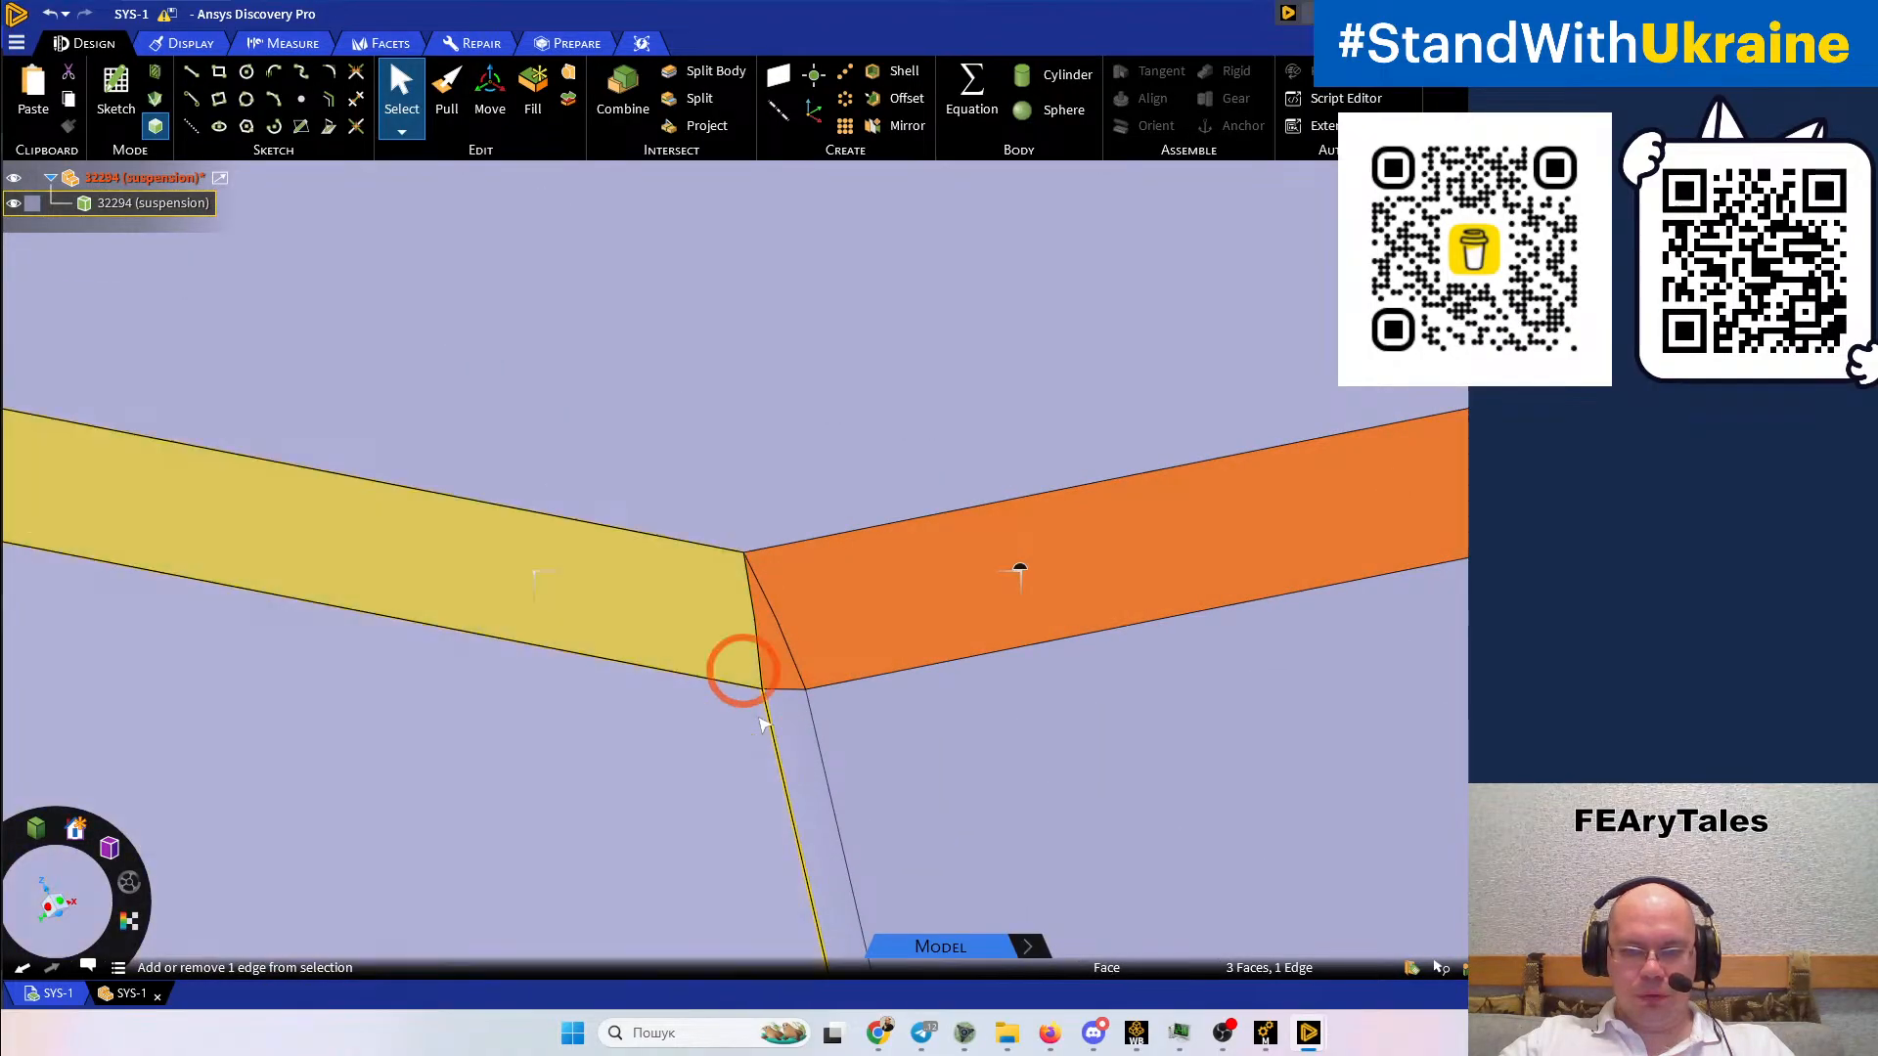
pyautogui.keyDown('ctrl'); pyautogui.click(776, 759); pyautogui.keyUp('ctrl')
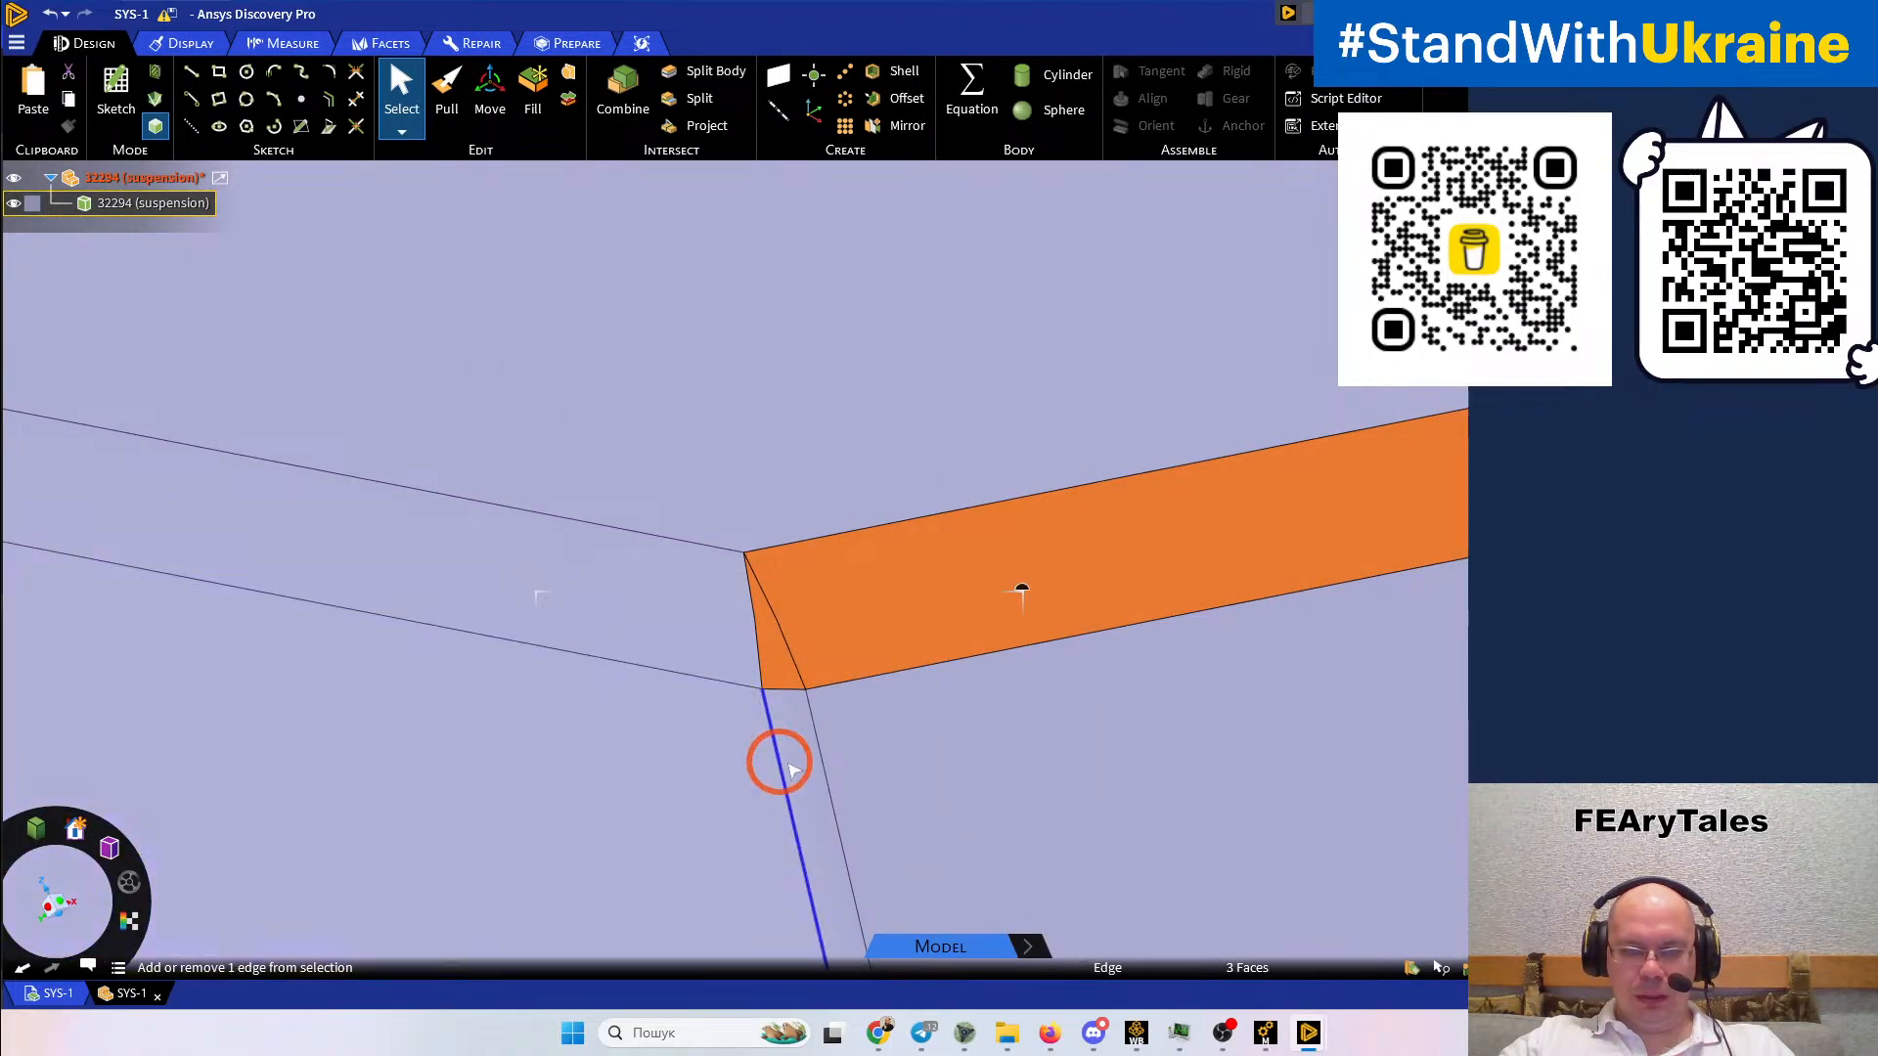
pyautogui.keyDown('ctrl'); pyautogui.click(796, 759); pyautogui.keyUp('ctrl')
pyautogui.keyDown('ctrl'); pyautogui.click(675, 625); pyautogui.keyUp('ctrl')
# Add the small corner face, the narrow face below it and the short strip next to the cylinder to the selection
pyautogui.scroll(-10, 972, 710)
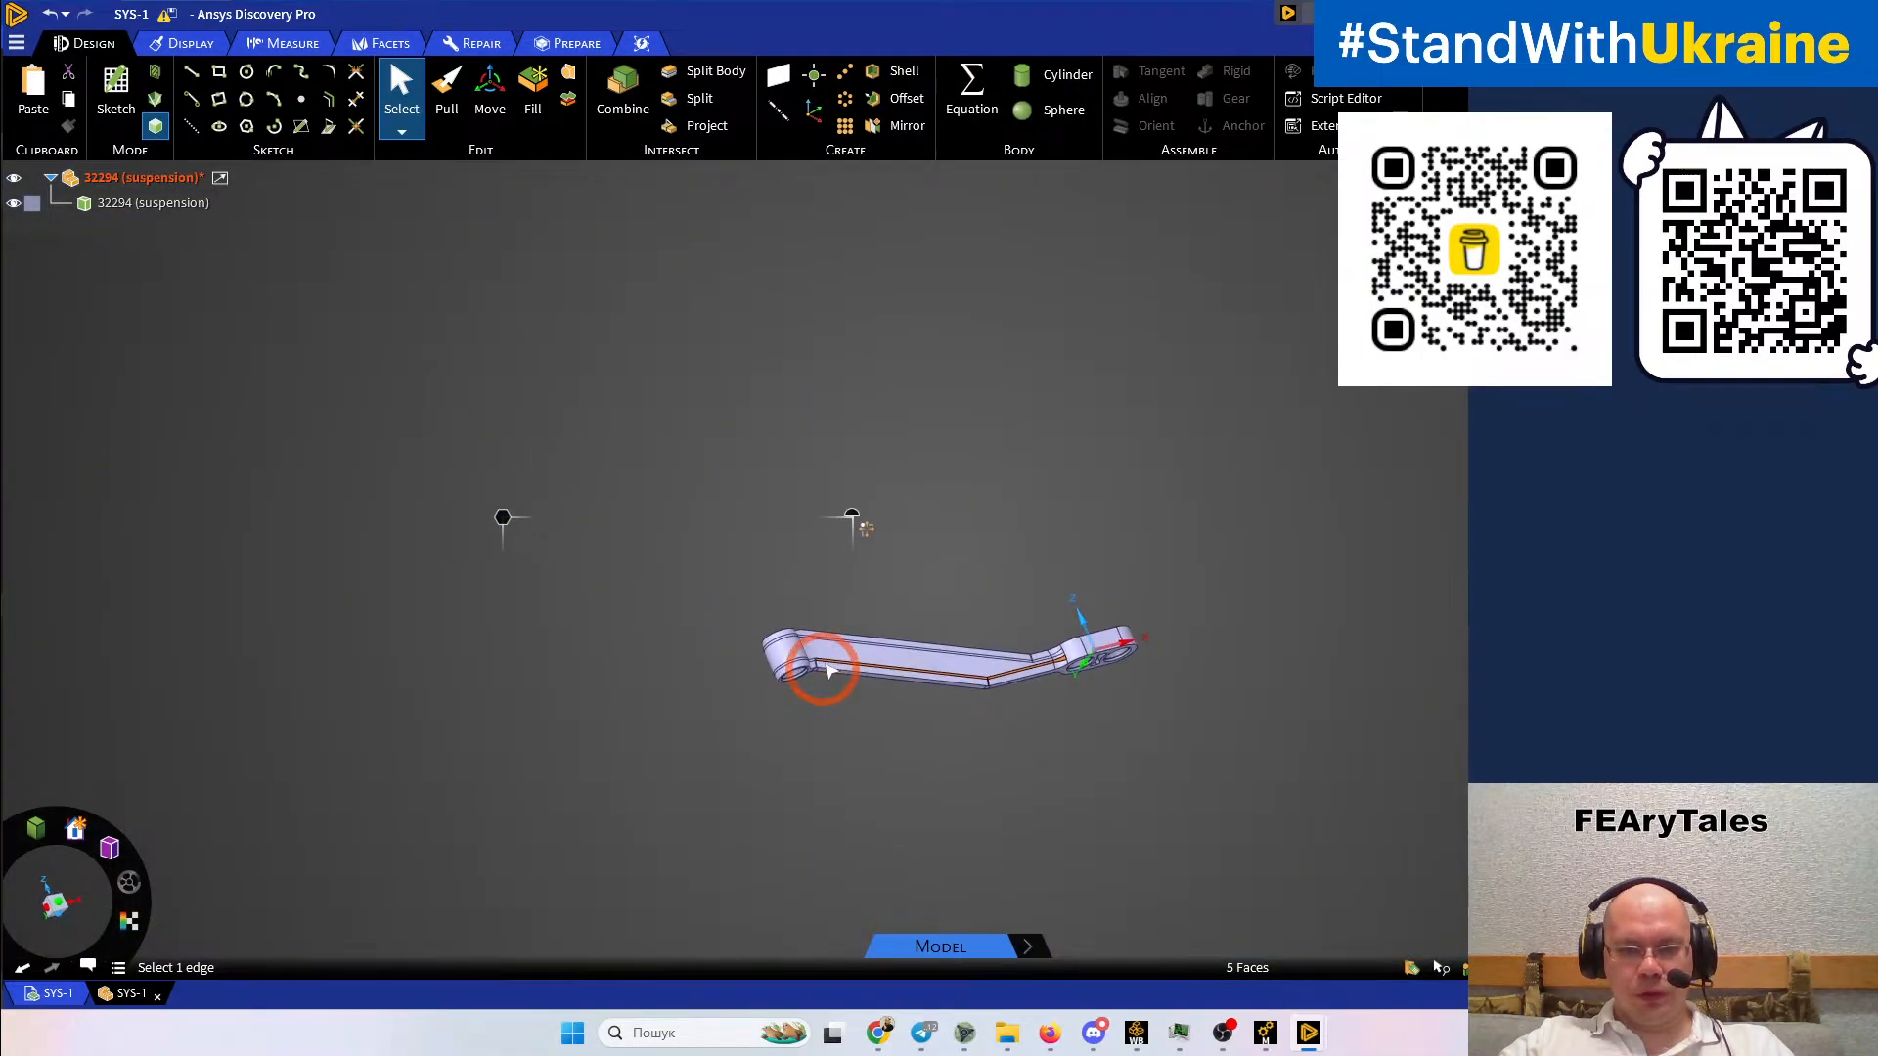
pyautogui.scroll(10, 819, 673)
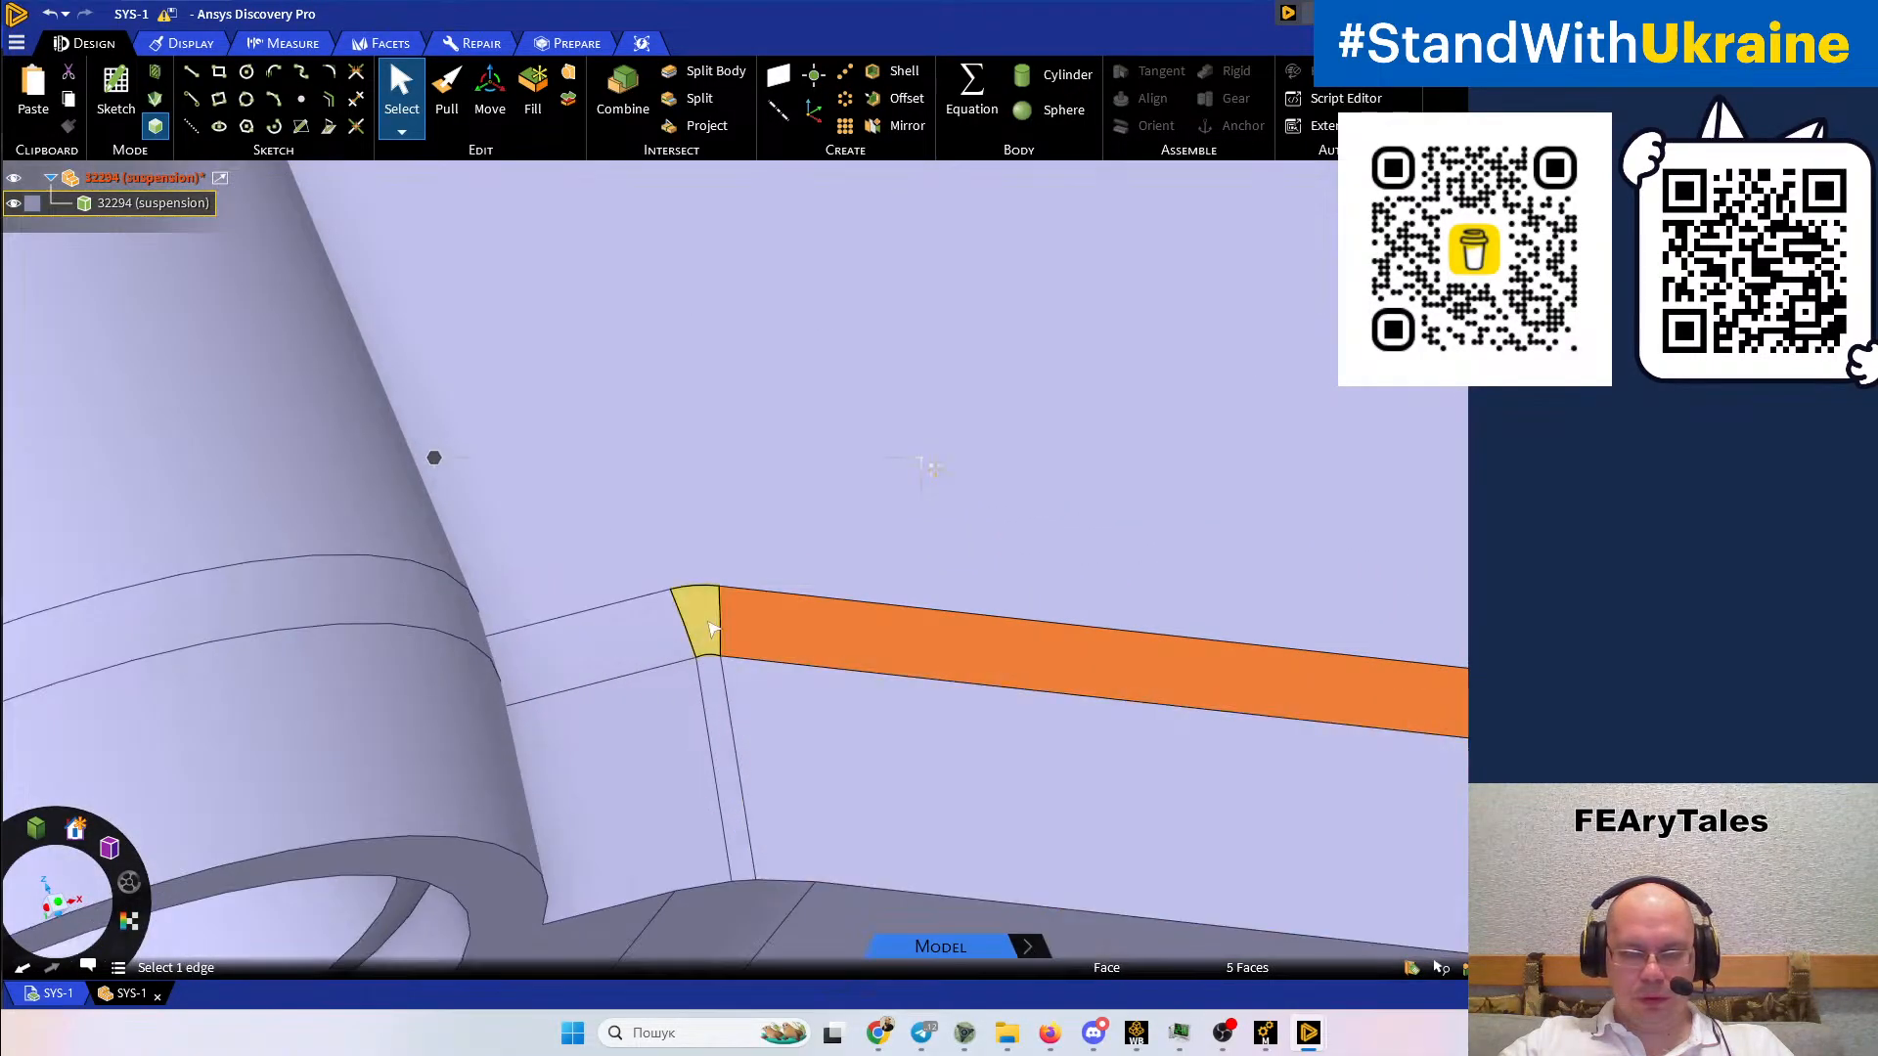
pyautogui.keyDown('ctrl'); pyautogui.click(697, 618); pyautogui.keyUp('ctrl')
pyautogui.keyDown('ctrl'); pyautogui.click(717, 691); pyautogui.keyUp('ctrl')
pyautogui.keyDown('ctrl'); pyautogui.click(611, 643); pyautogui.keyUp('ctrl')
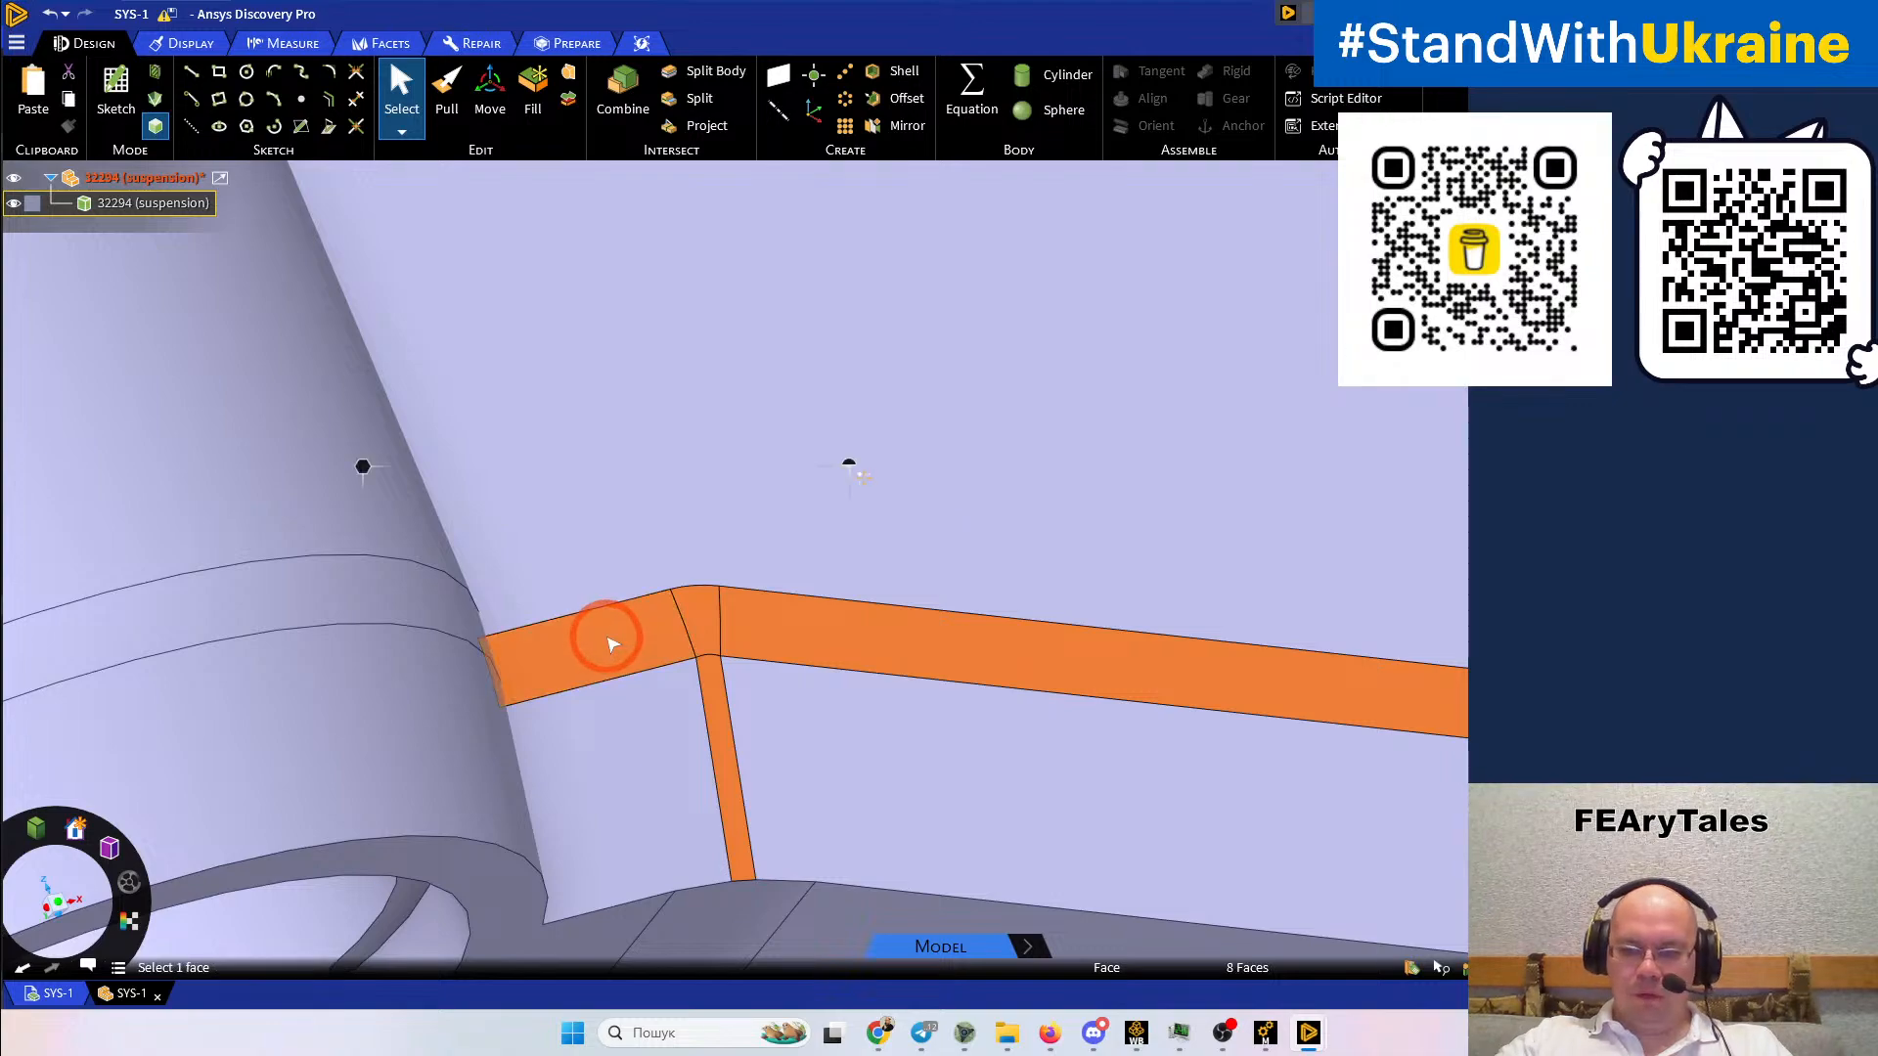
# Delete the selected narrow strip and corner faces along the arm's lower edge
pyautogui.press('Delete')
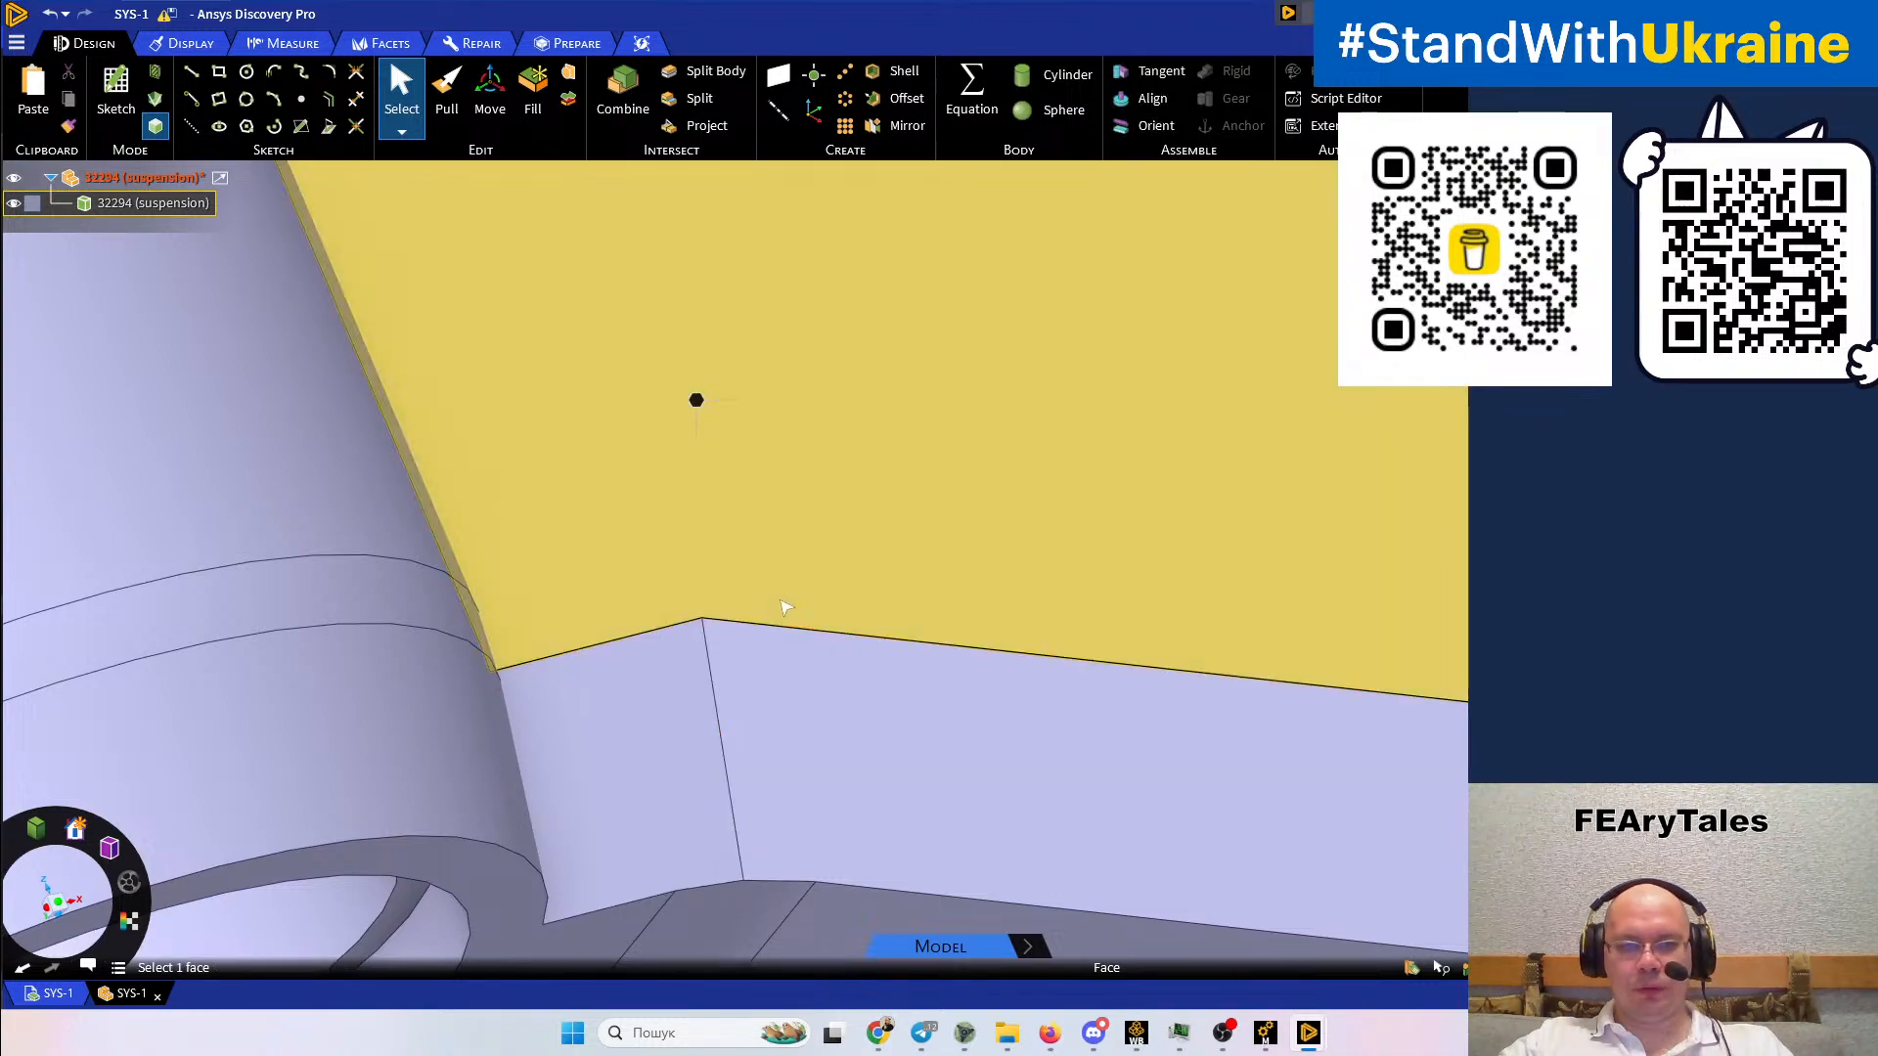
pyautogui.scroll(-5, 802, 602)
pyautogui.scroll(4, 841, 626)
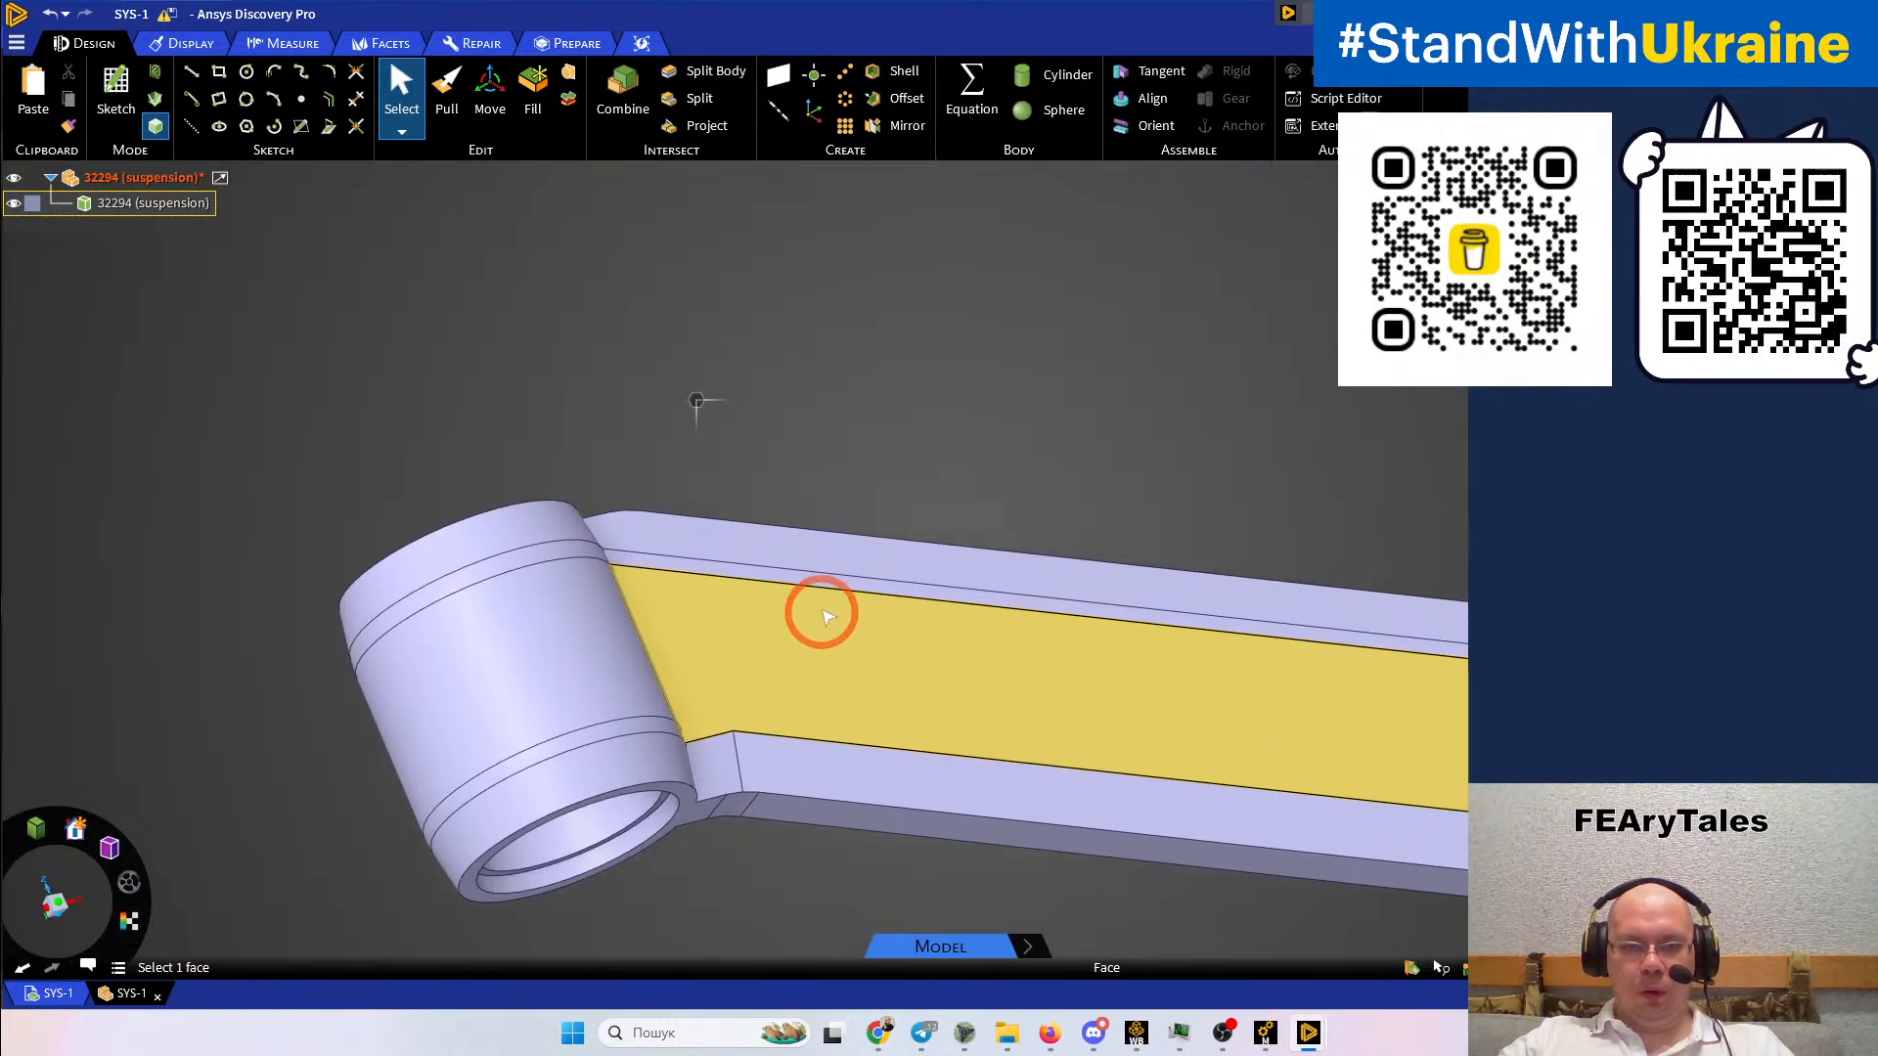
# Delete the two narrow ring faces around the outside of the cylindrical end
pyautogui.keyDown('ctrl'); pyautogui.click(421, 860); pyautogui.keyUp('ctrl')
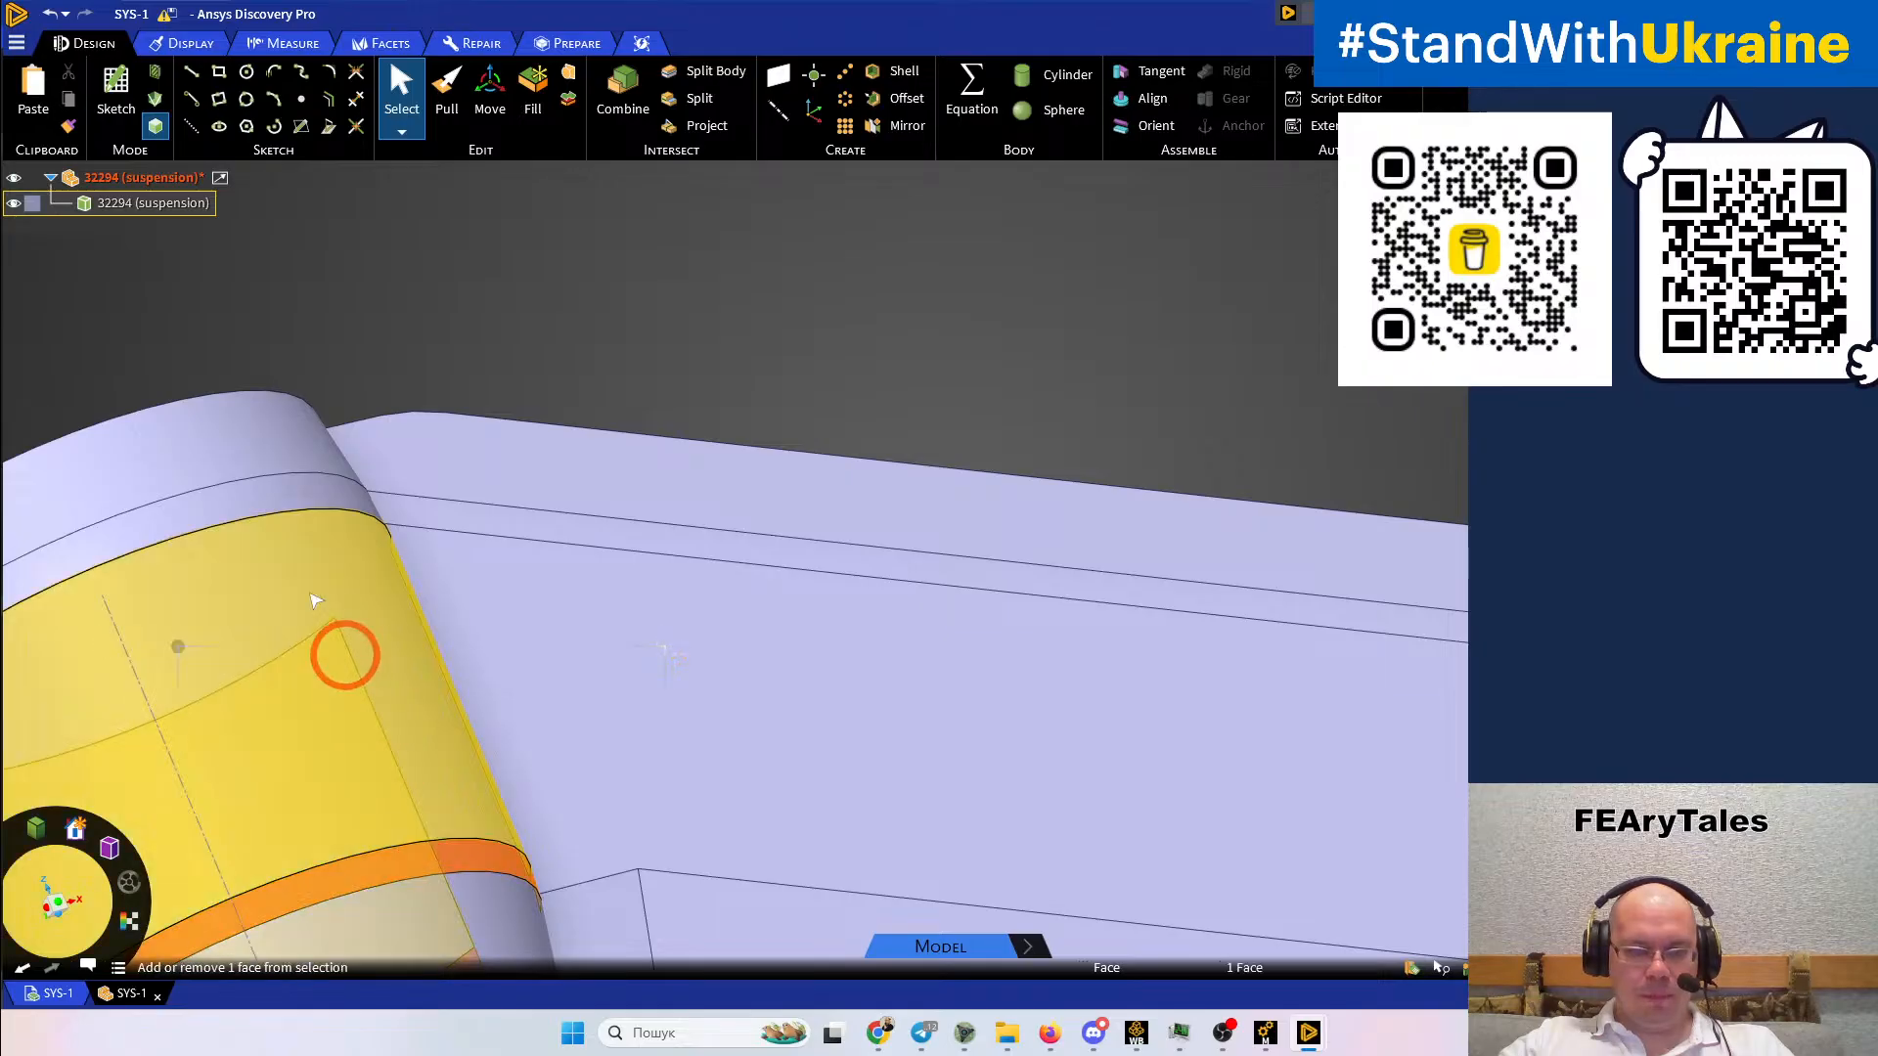
pyautogui.keyDown('ctrl'); pyautogui.click(252, 504); pyautogui.keyUp('ctrl')
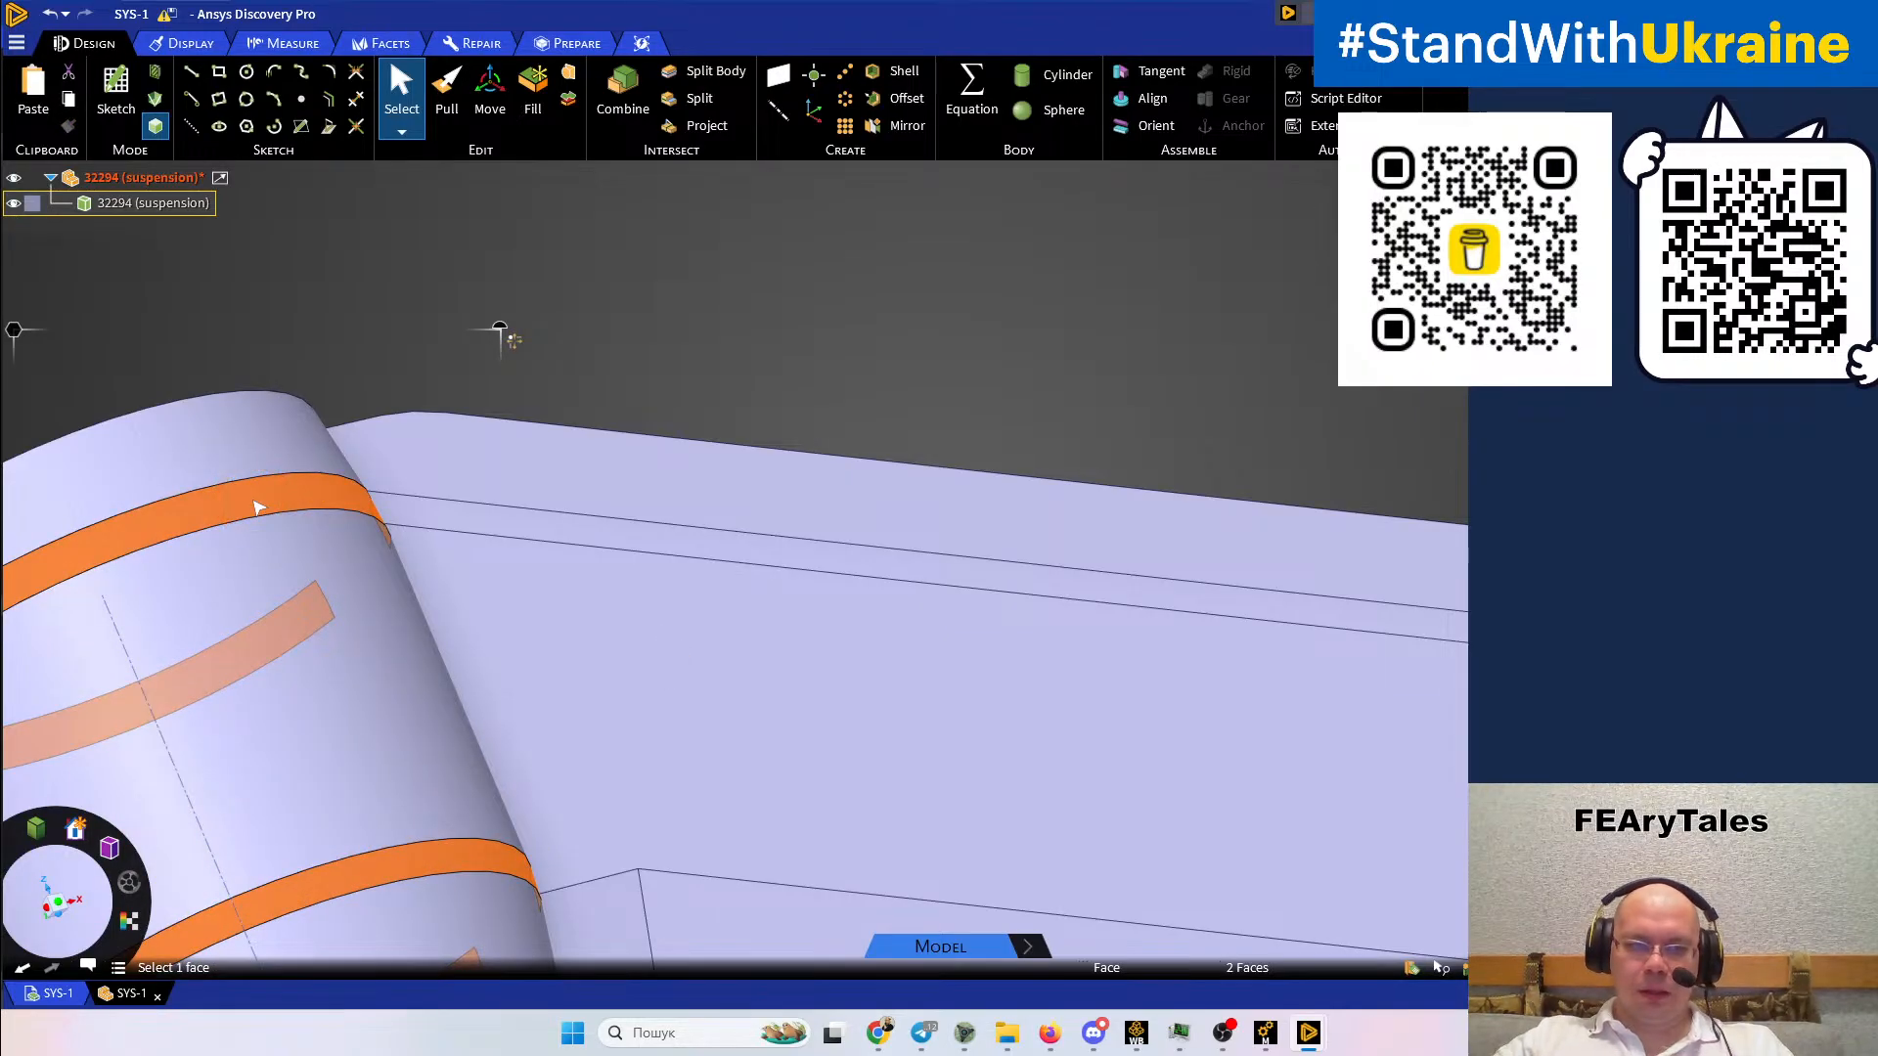
pyautogui.press('Delete')
pyautogui.moveTo(672, 580)
pyautogui.mouseDown(button='middle')
pyautogui.moveTo(575, 627)
pyautogui.moveTo(788, 537)
pyautogui.moveTo(809, 620)
pyautogui.moveTo(763, 671)
pyautogui.moveTo(768, 745)
pyautogui.mouseUp(button='middle')
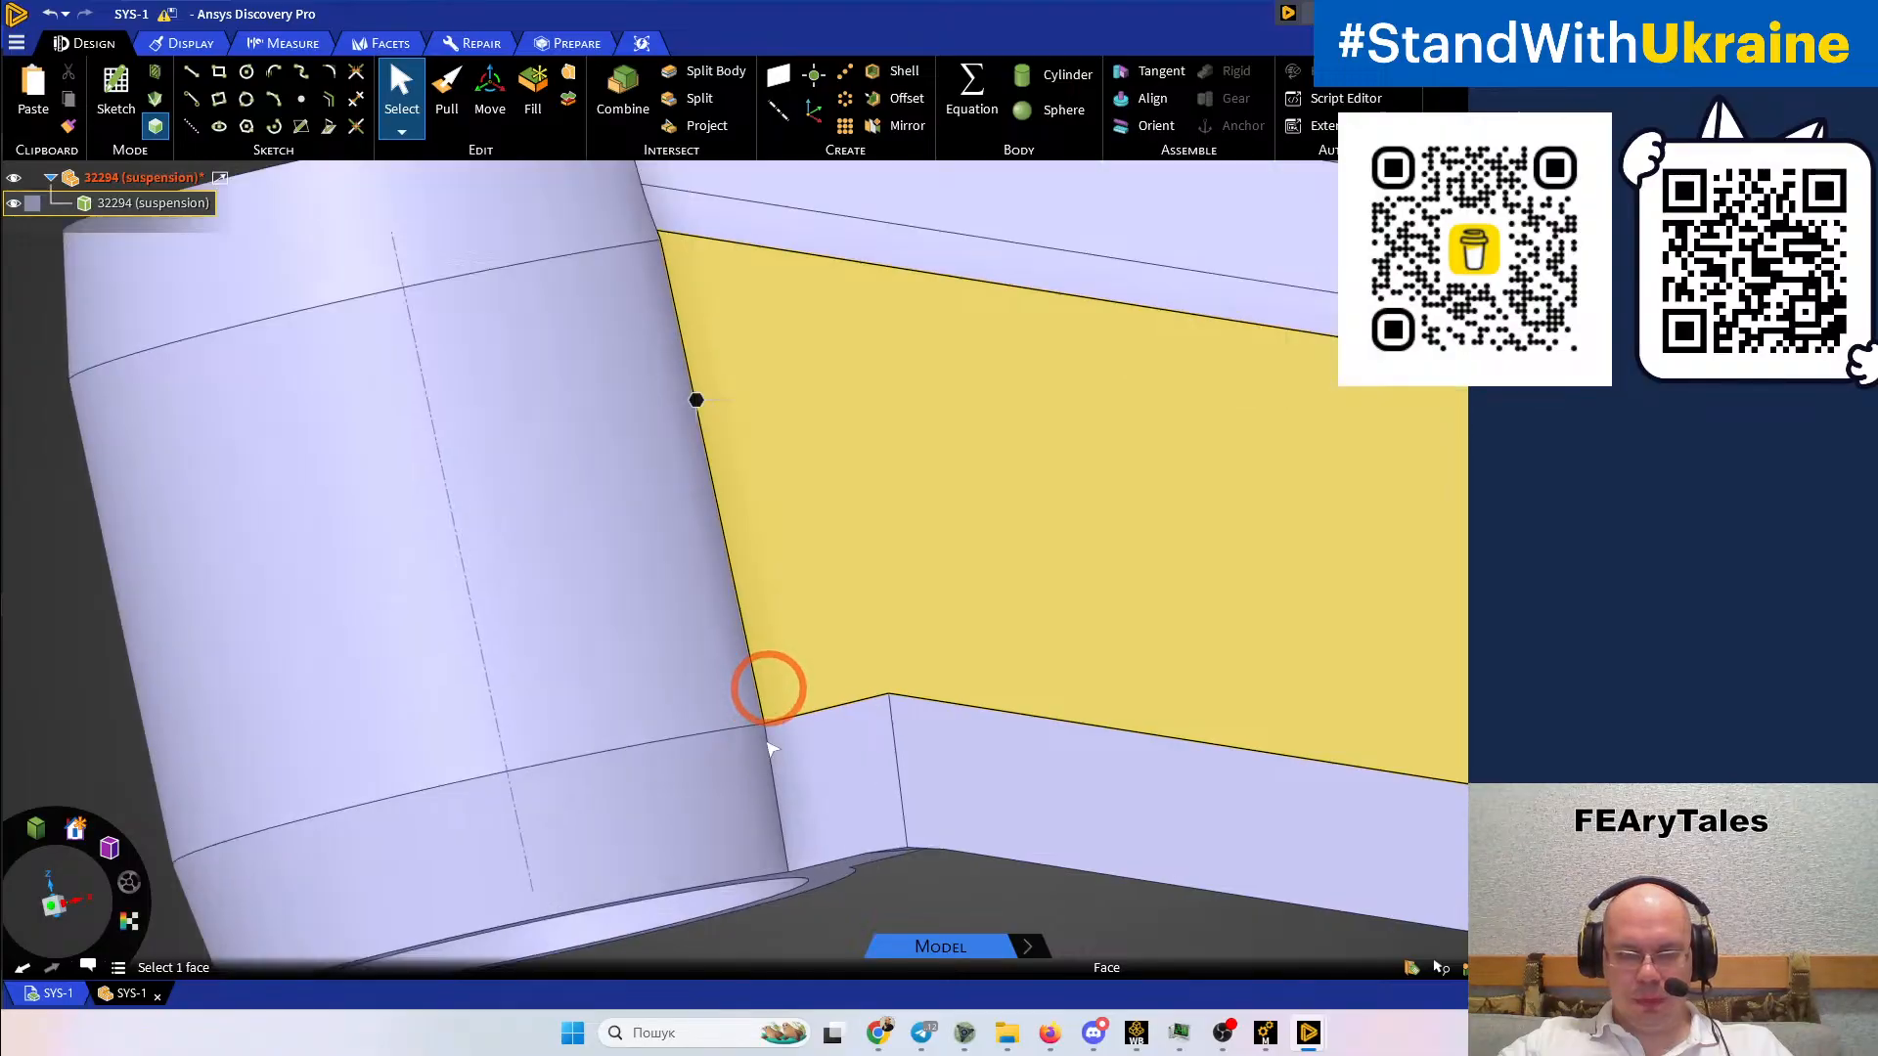
pyautogui.scroll(4, 769, 758)
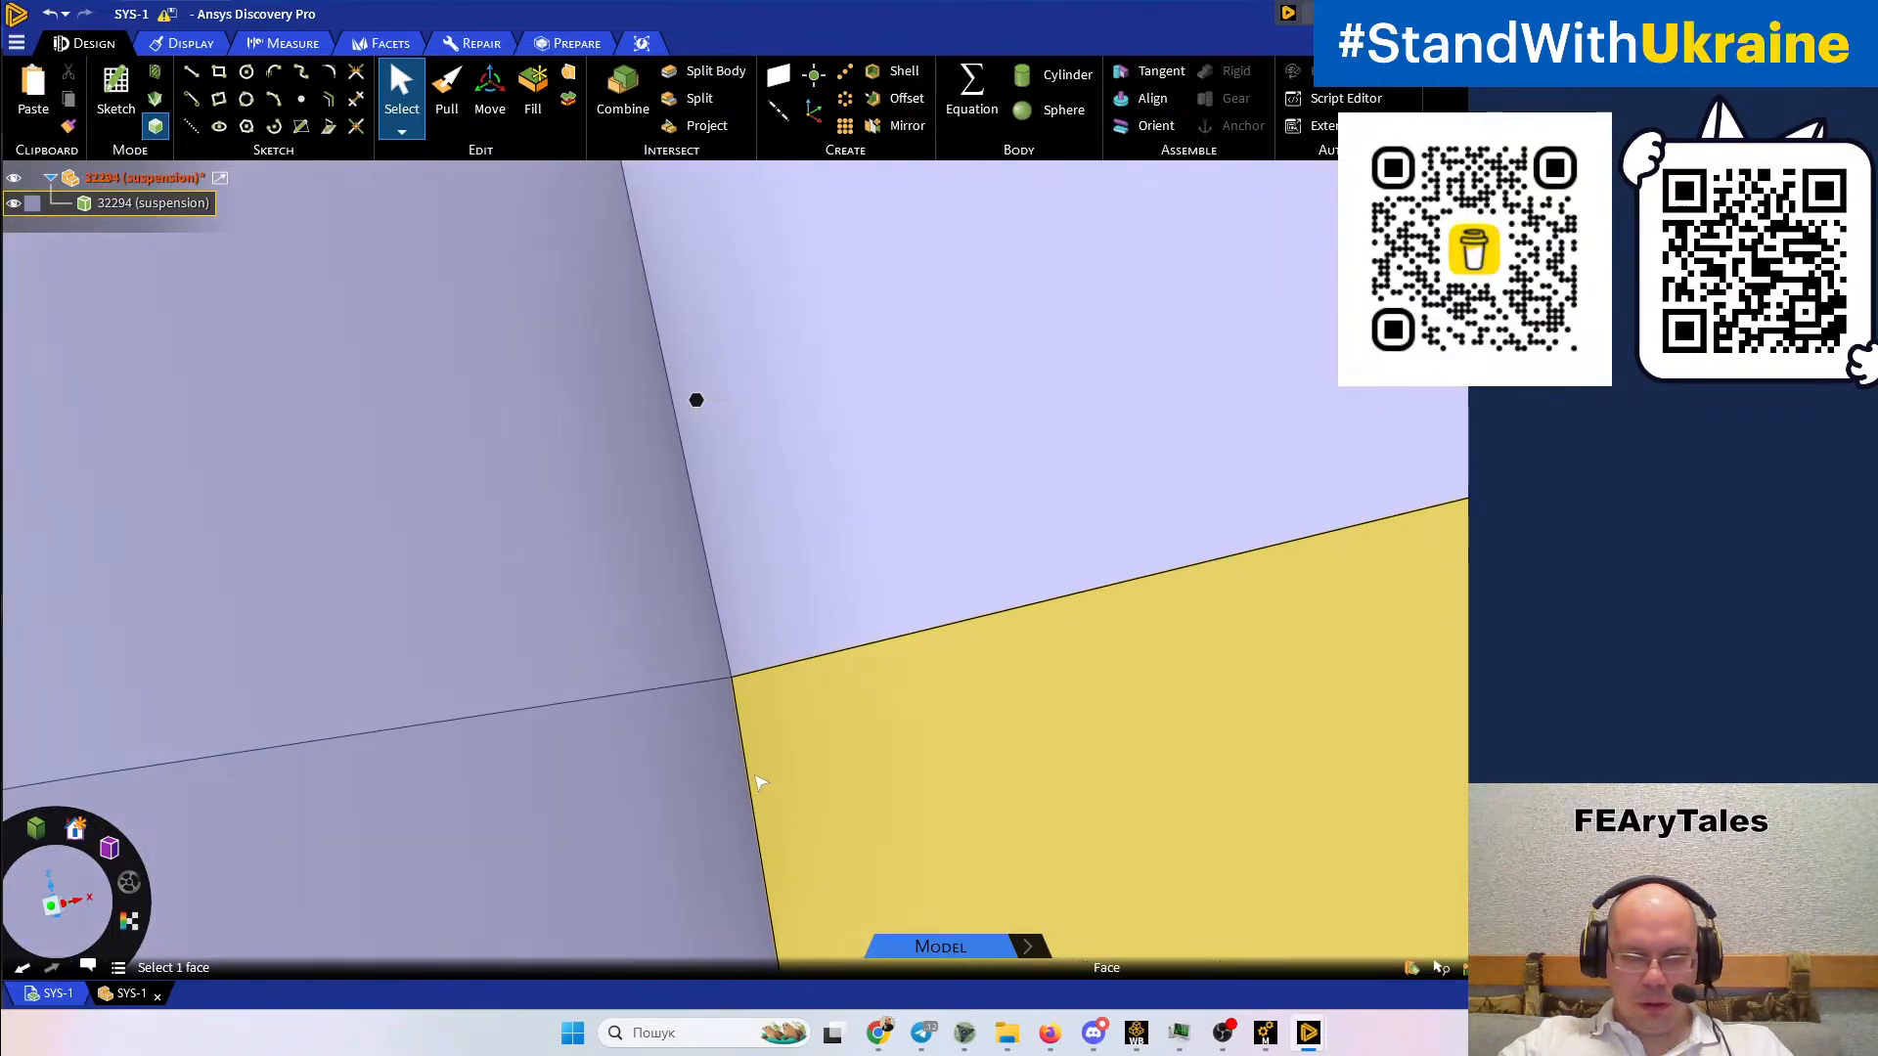
pyautogui.scroll(3, 761, 782)
pyautogui.scroll(-8, 761, 782)
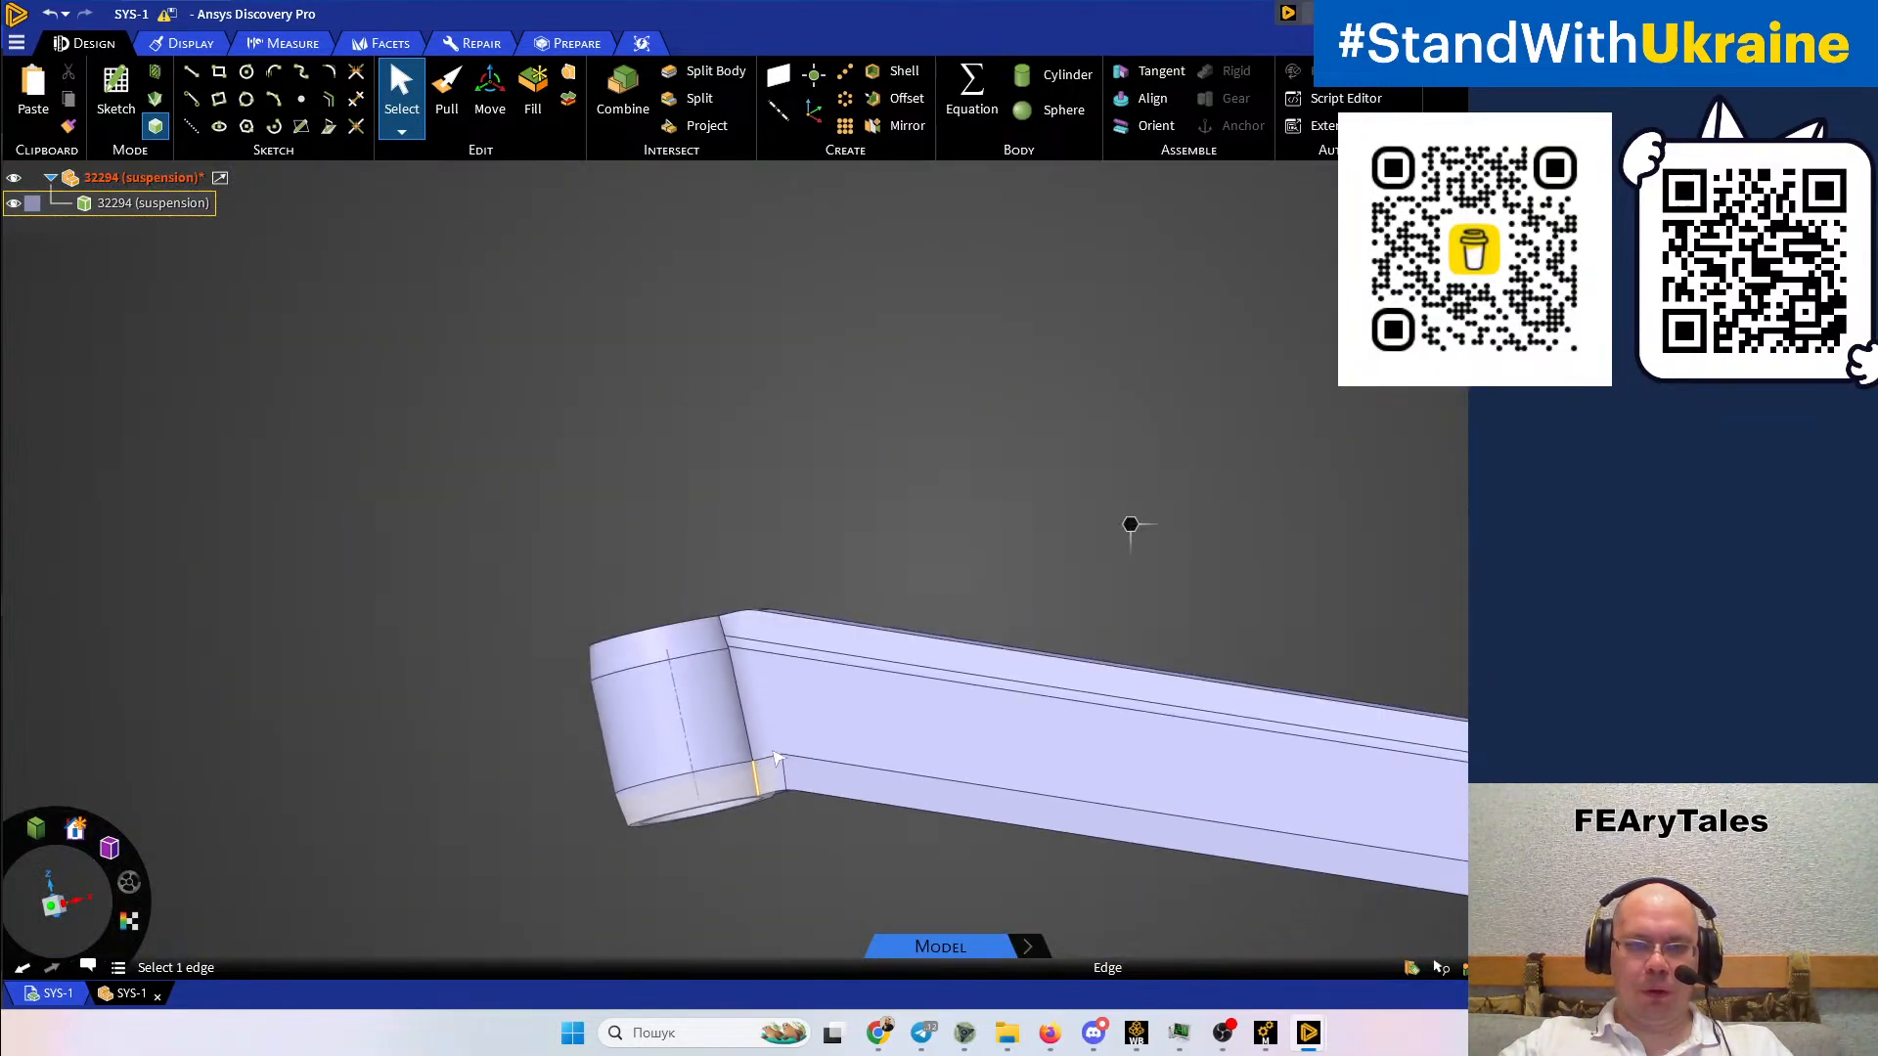
# Delete the opposite long strip, the bend's corner and narrow faces, the strip beyond the bend and its continuation in the curved transition
pyautogui.moveTo(773, 758); pyautogui.dragTo(792, 658, button='middle')
pyautogui.scroll(4, 798, 708)
pyautogui.click(803, 741)
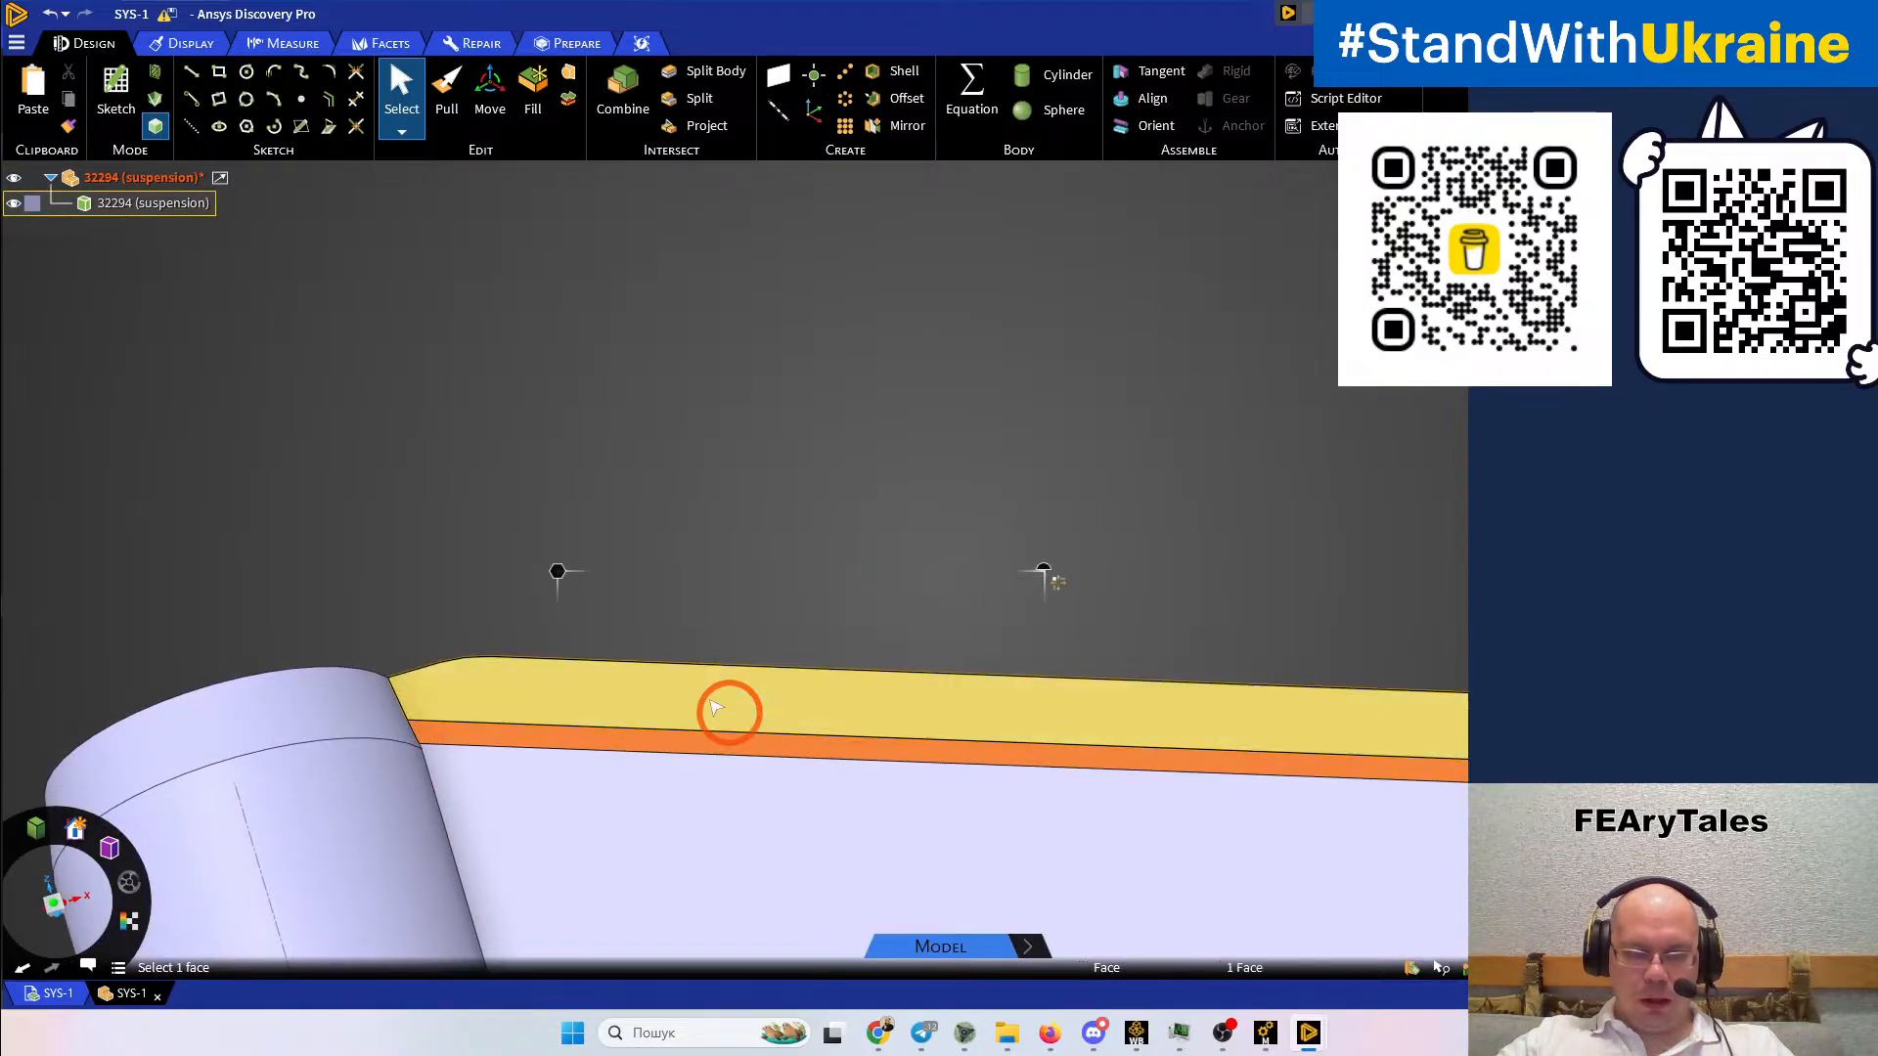
pyautogui.scroll(-7, 620, 556)
pyautogui.scroll(10, 1002, 620)
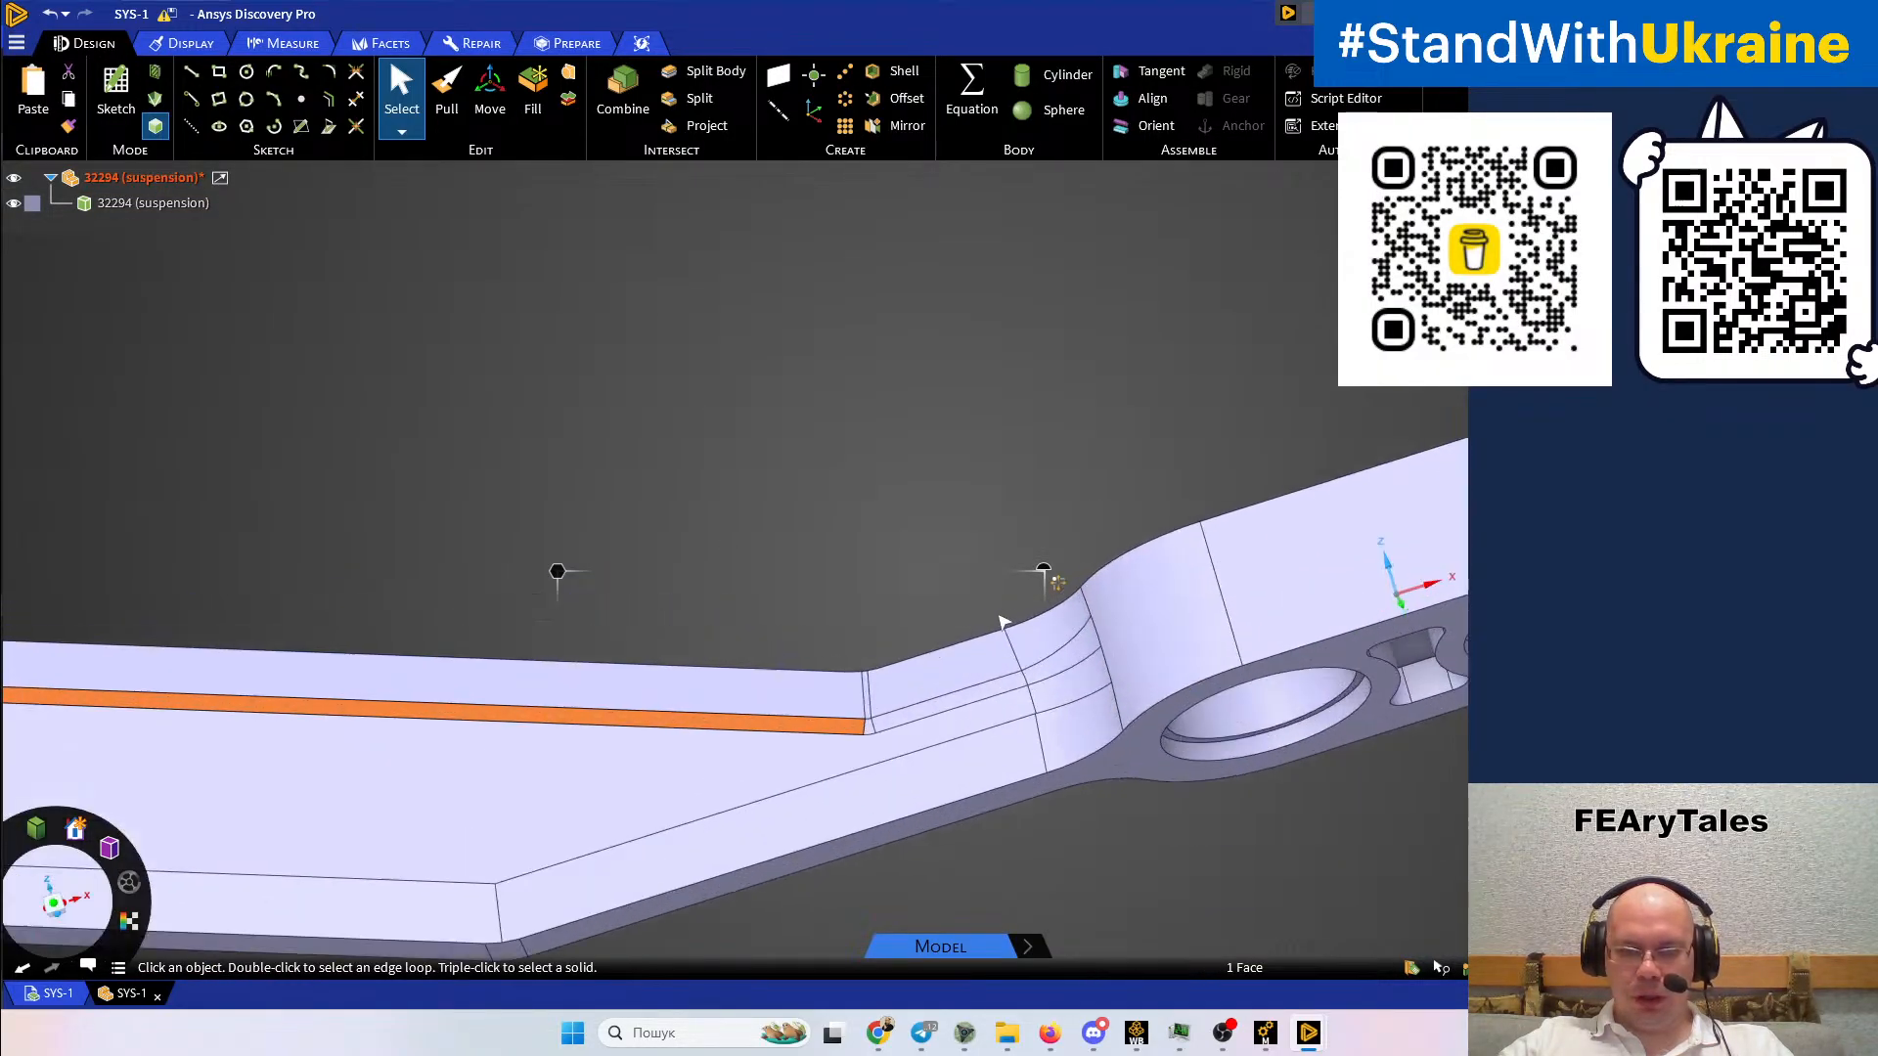
pyautogui.scroll(3, 735, 875)
pyautogui.keyDown('ctrl'); pyautogui.moveTo(713, 699); pyautogui.dragTo(835, 407, button='middle'); pyautogui.keyUp('ctrl')
pyautogui.keyDown('ctrl'); pyautogui.click(576, 678); pyautogui.keyUp('ctrl')
pyautogui.keyDown('ctrl'); pyautogui.click(569, 788); pyautogui.keyUp('ctrl')
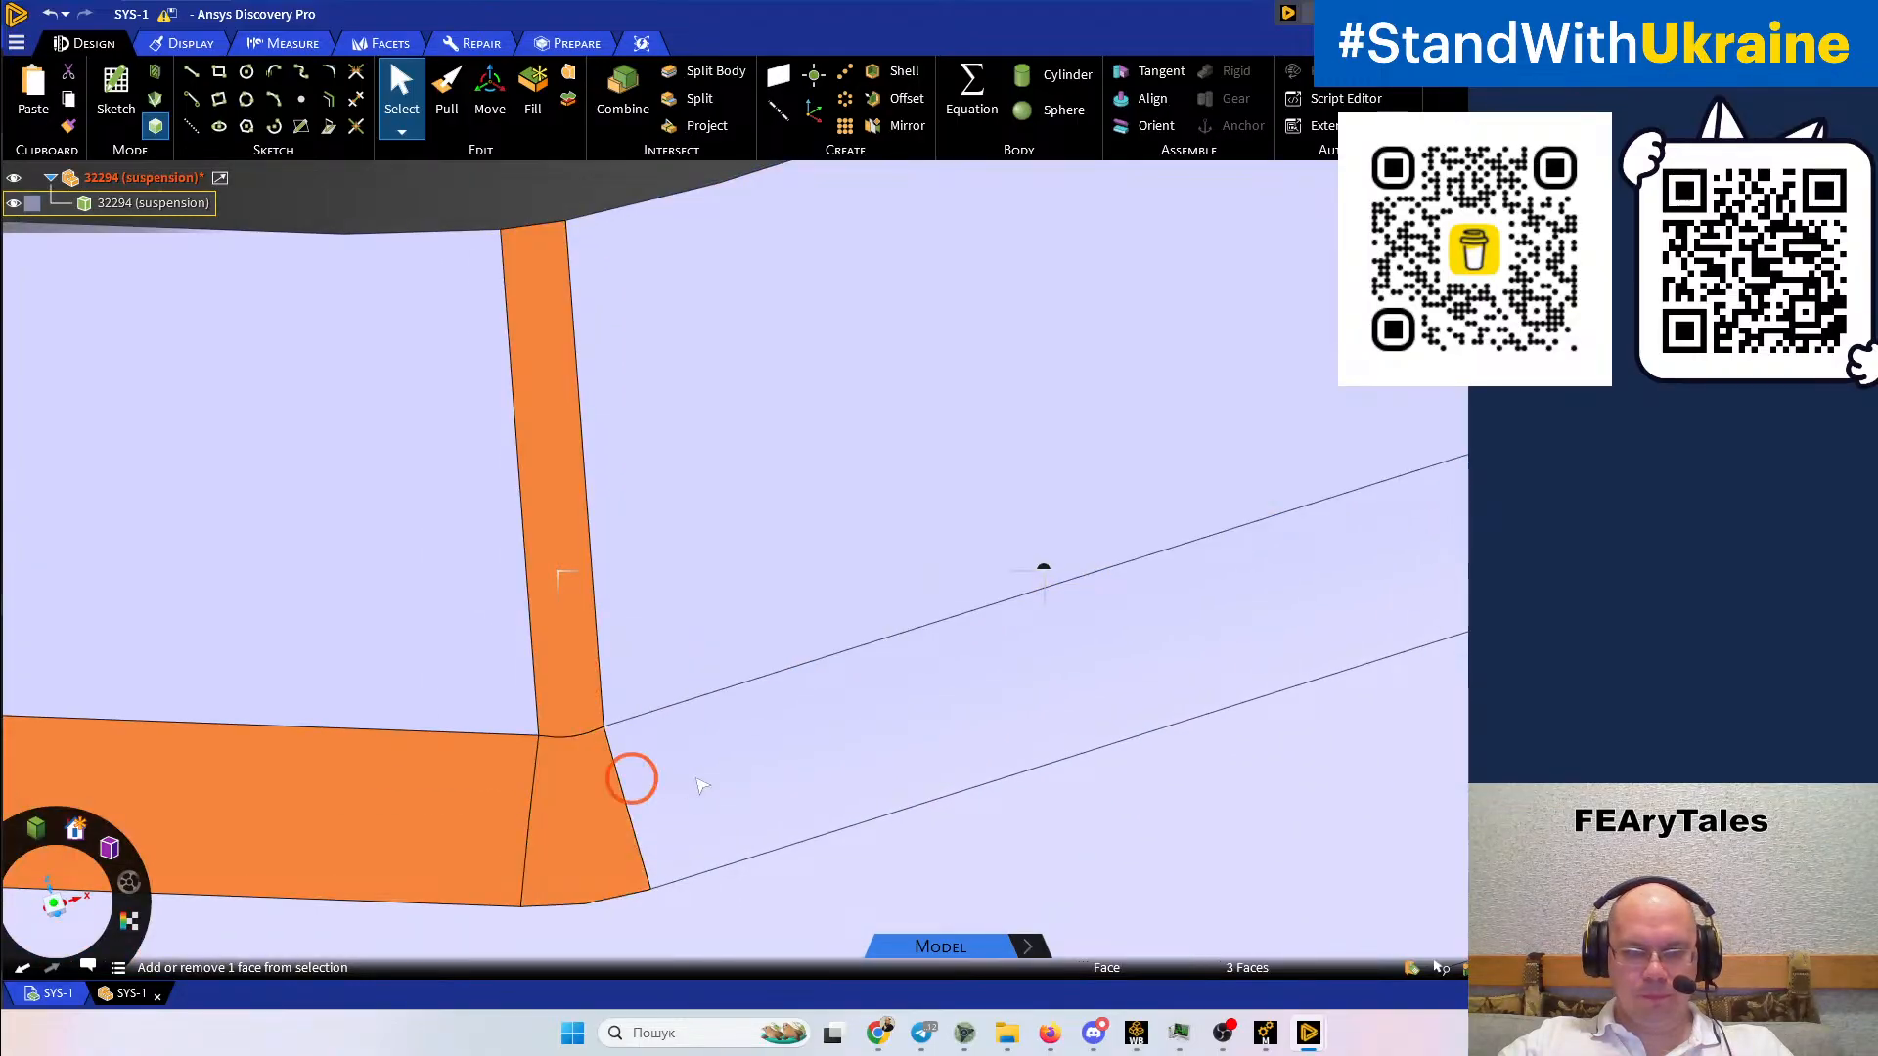
pyautogui.keyDown('ctrl'); pyautogui.click(694, 777); pyautogui.keyUp('ctrl')
pyautogui.scroll(-6, 685, 767)
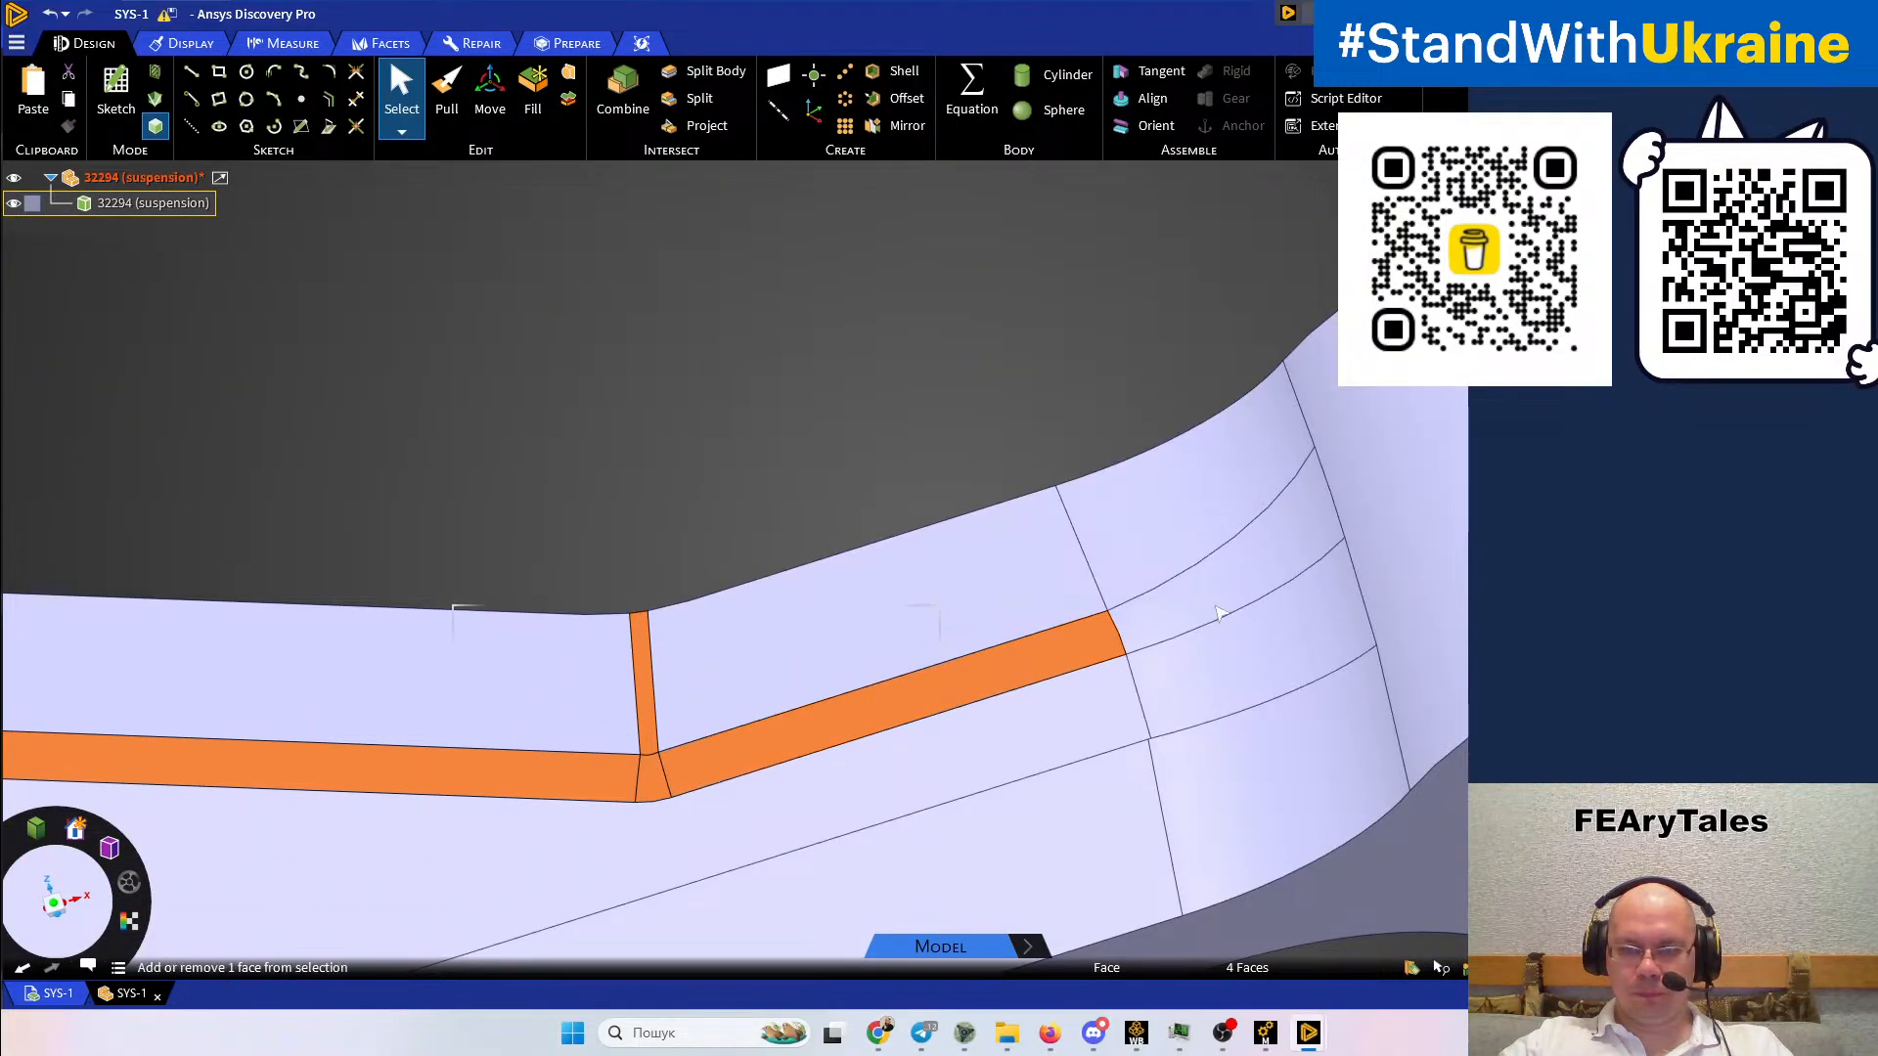
pyautogui.keyDown('ctrl'); pyautogui.click(1218, 610); pyautogui.keyUp('ctrl')
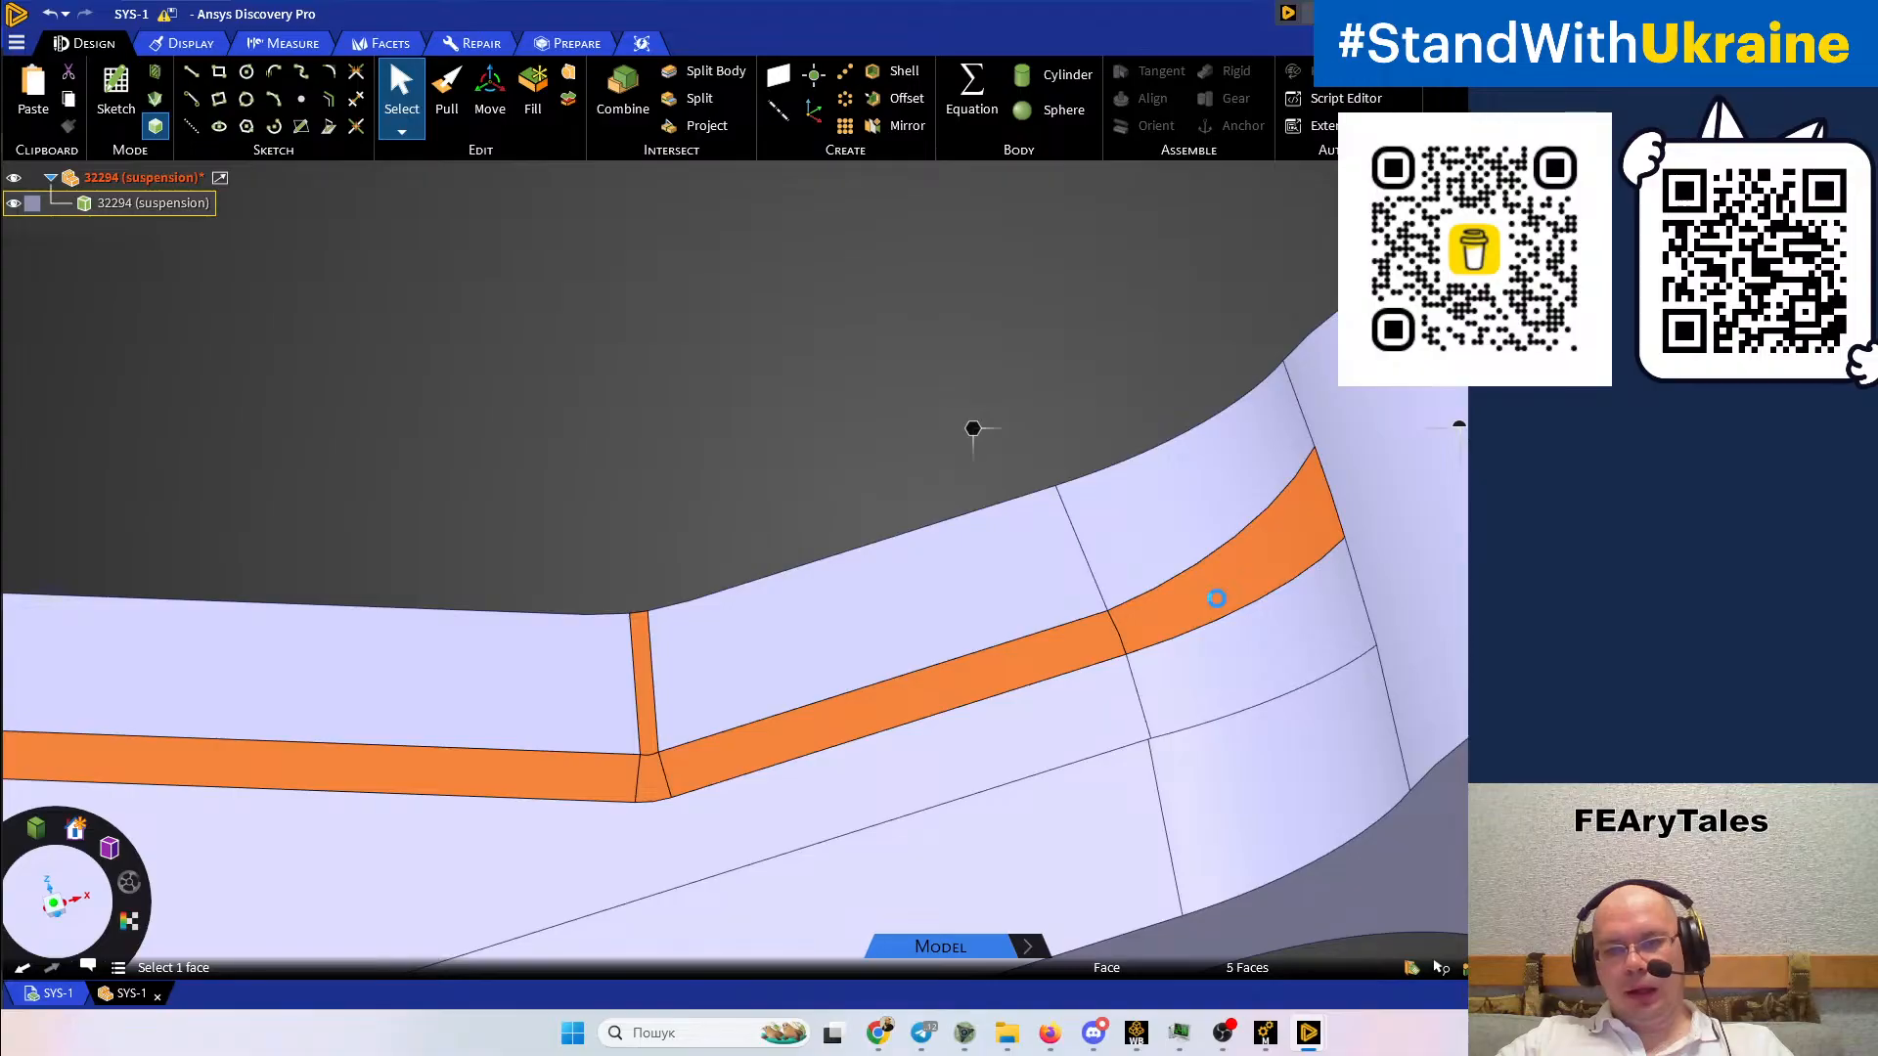
pyautogui.press('Delete')
# Examine the edge junction where the cylinder's upper ring edge meets the arm
pyautogui.scroll(-2, 1223, 606)
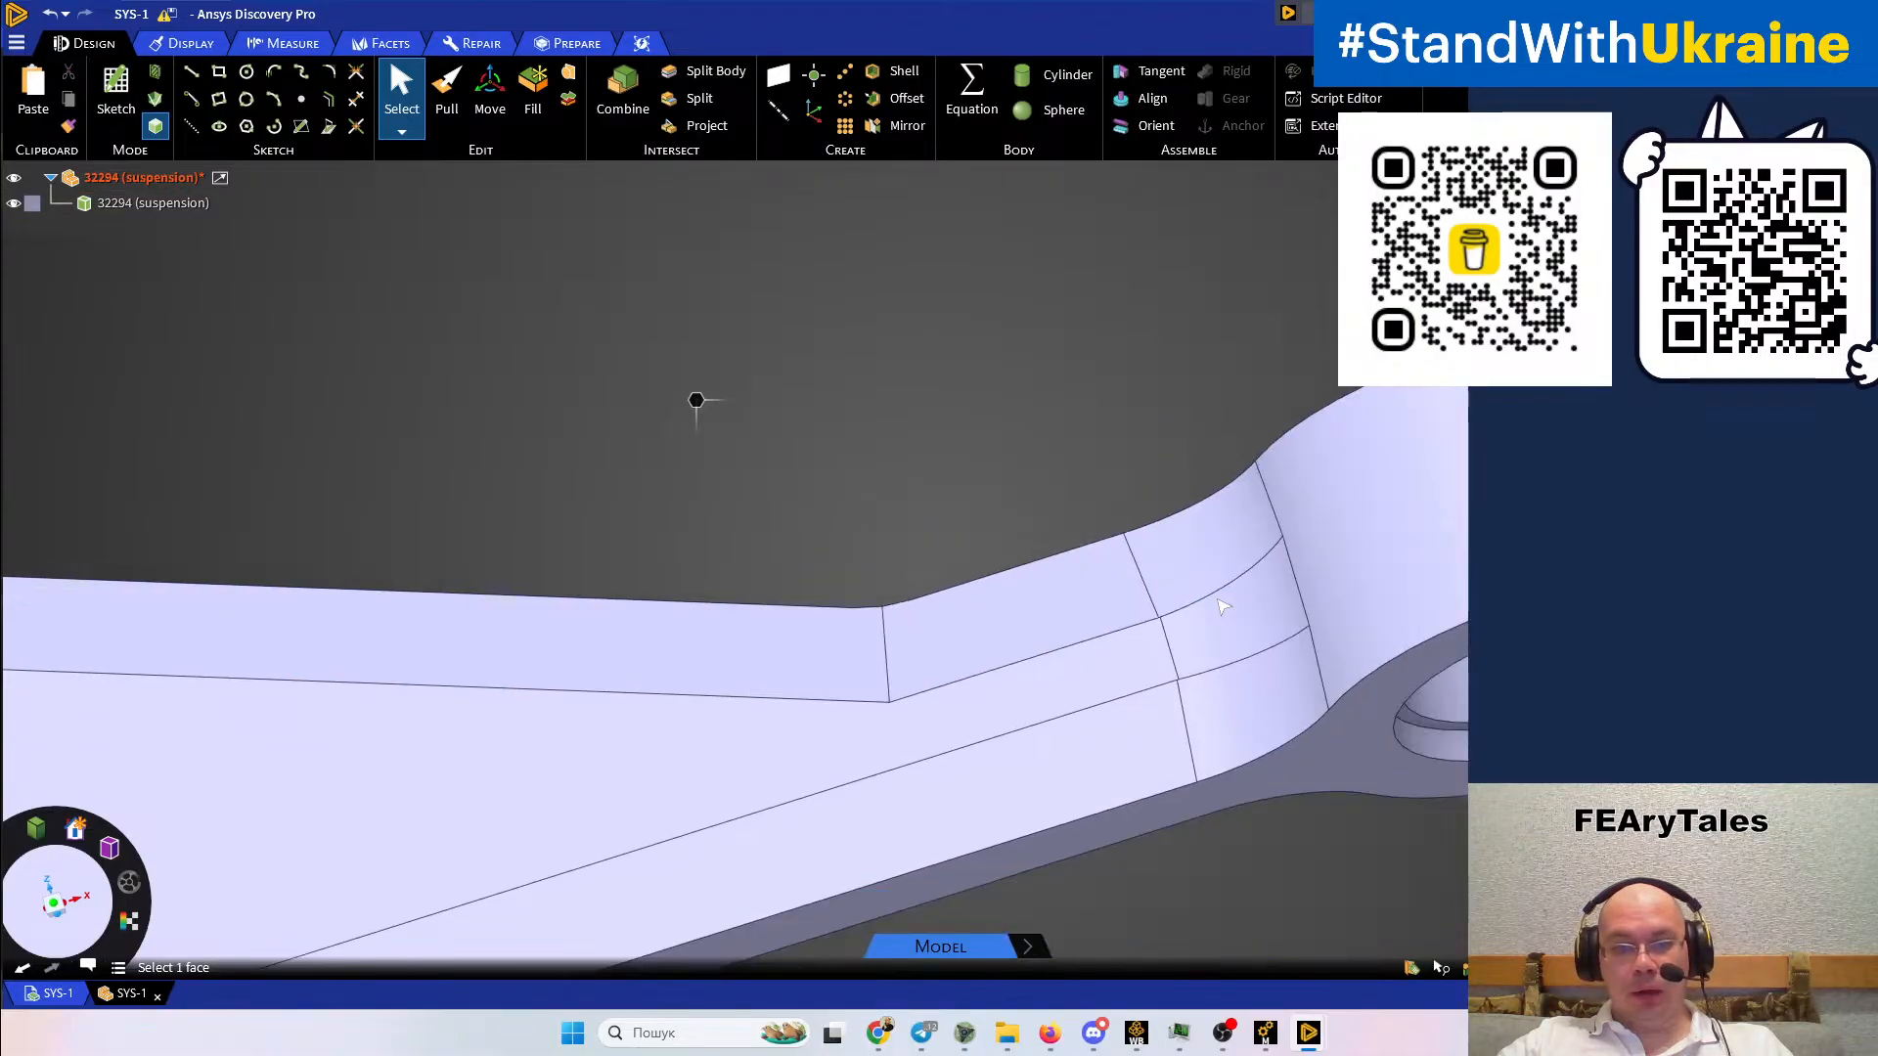
pyautogui.keyDown('shift'); pyautogui.moveTo(850, 582); pyautogui.dragTo(1551, 413, button='middle'); pyautogui.keyUp('shift')
pyautogui.keyDown('shift'); pyautogui.moveTo(668, 483); pyautogui.dragTo(1161, 499, button='middle'); pyautogui.keyUp('shift')
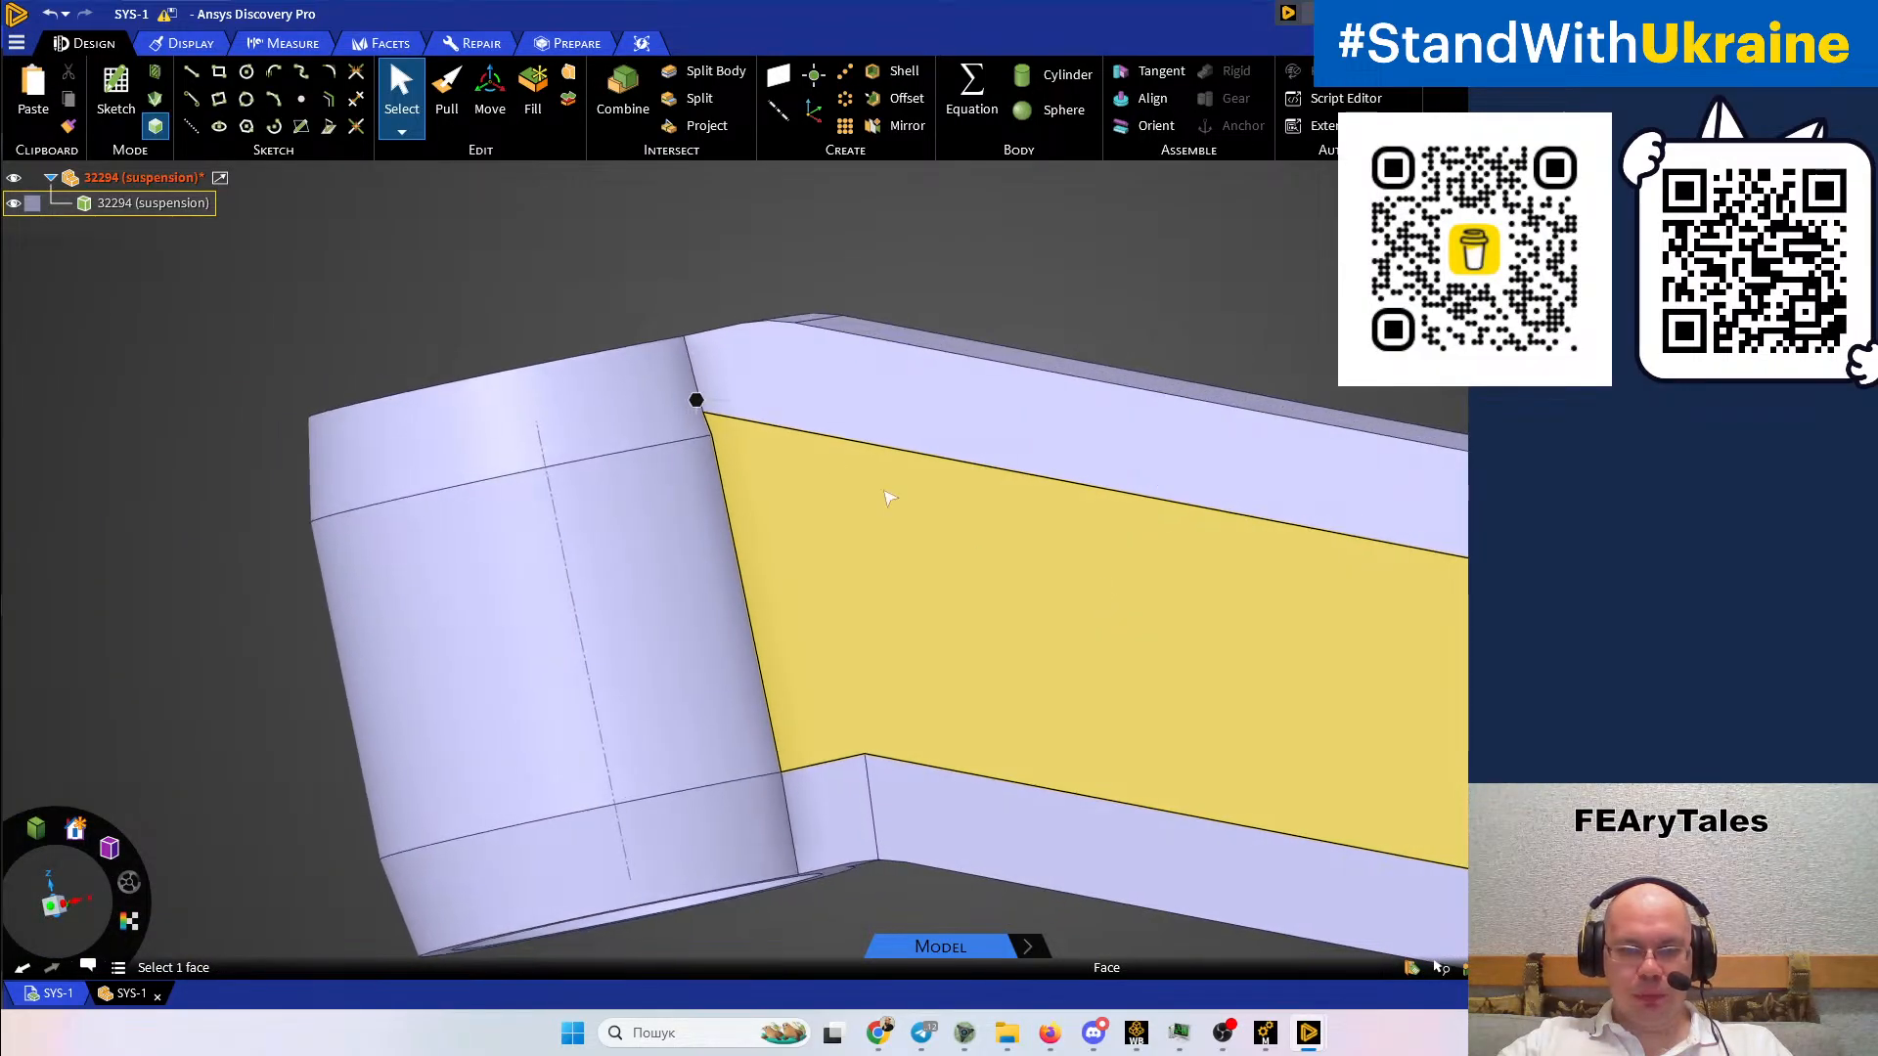
pyautogui.scroll(3, 655, 418)
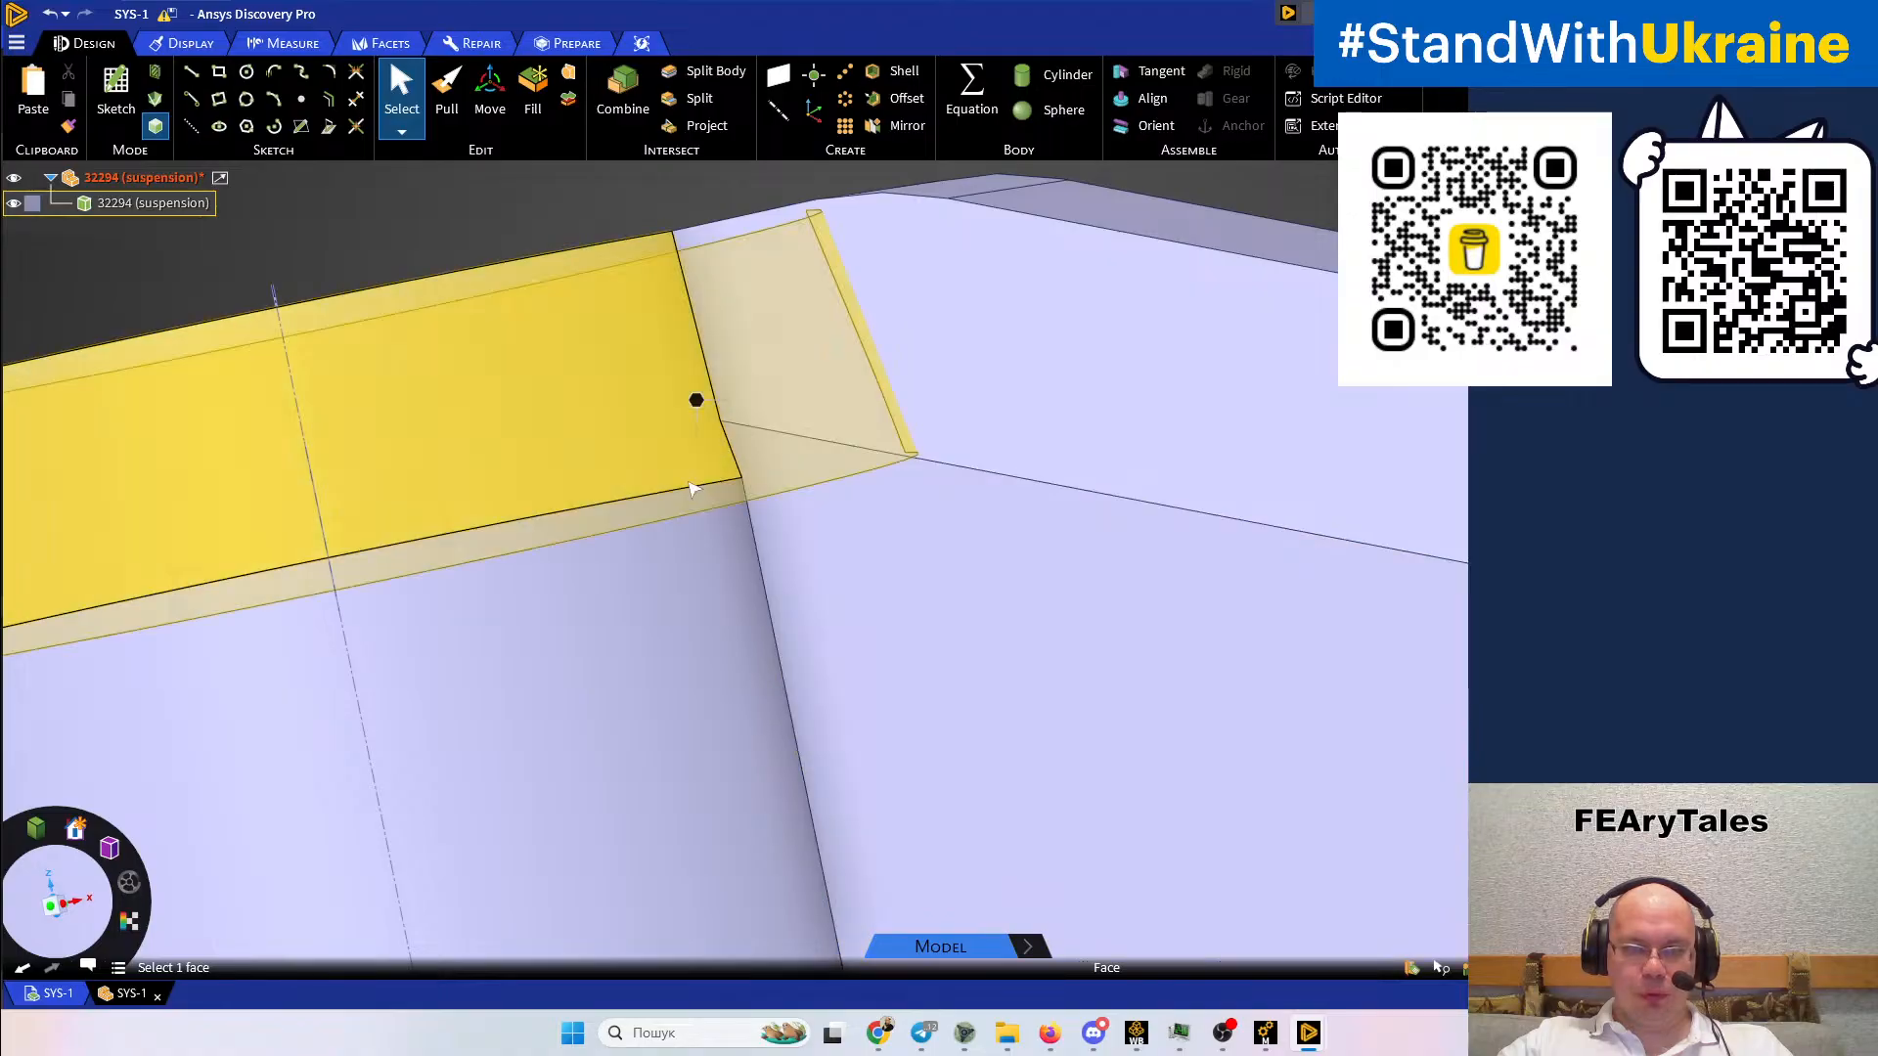
pyautogui.scroll(-3, 741, 486)
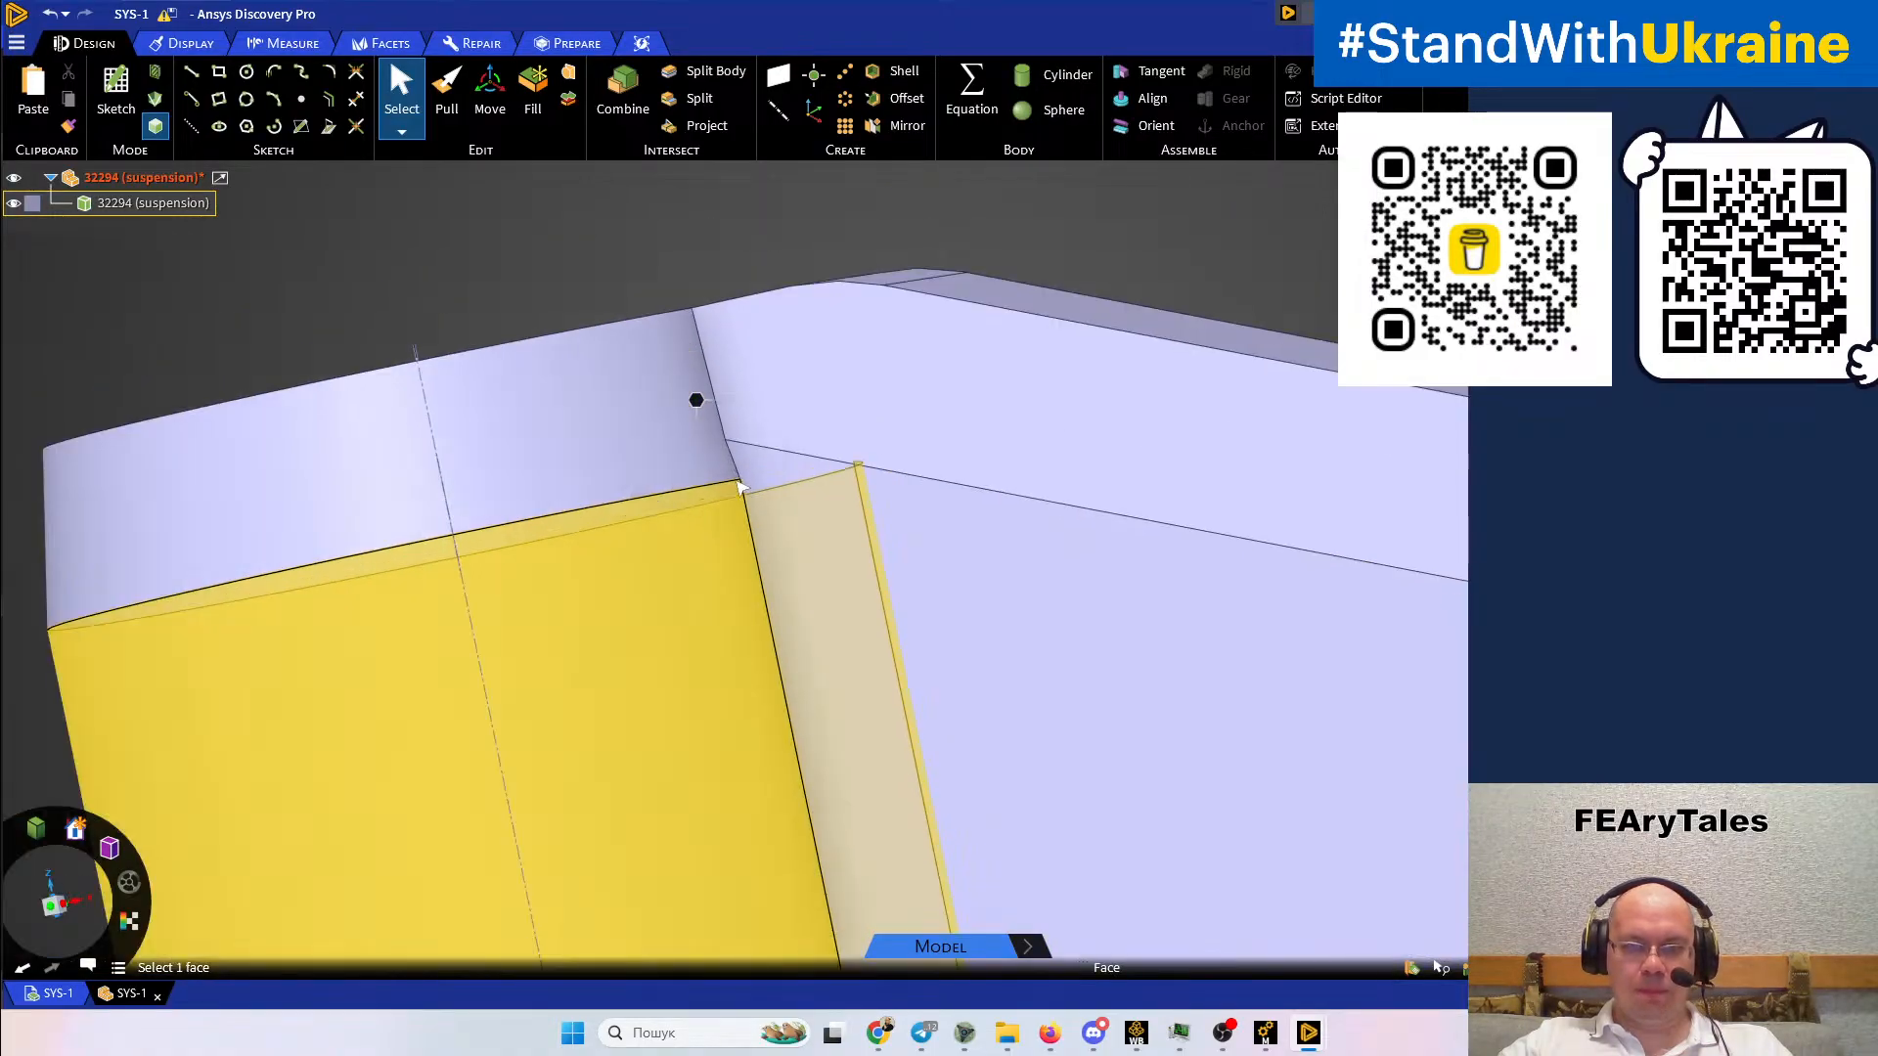
pyautogui.scroll(1, 740, 486)
pyautogui.scroll(-2, 741, 486)
pyautogui.scroll(-4, 741, 486)
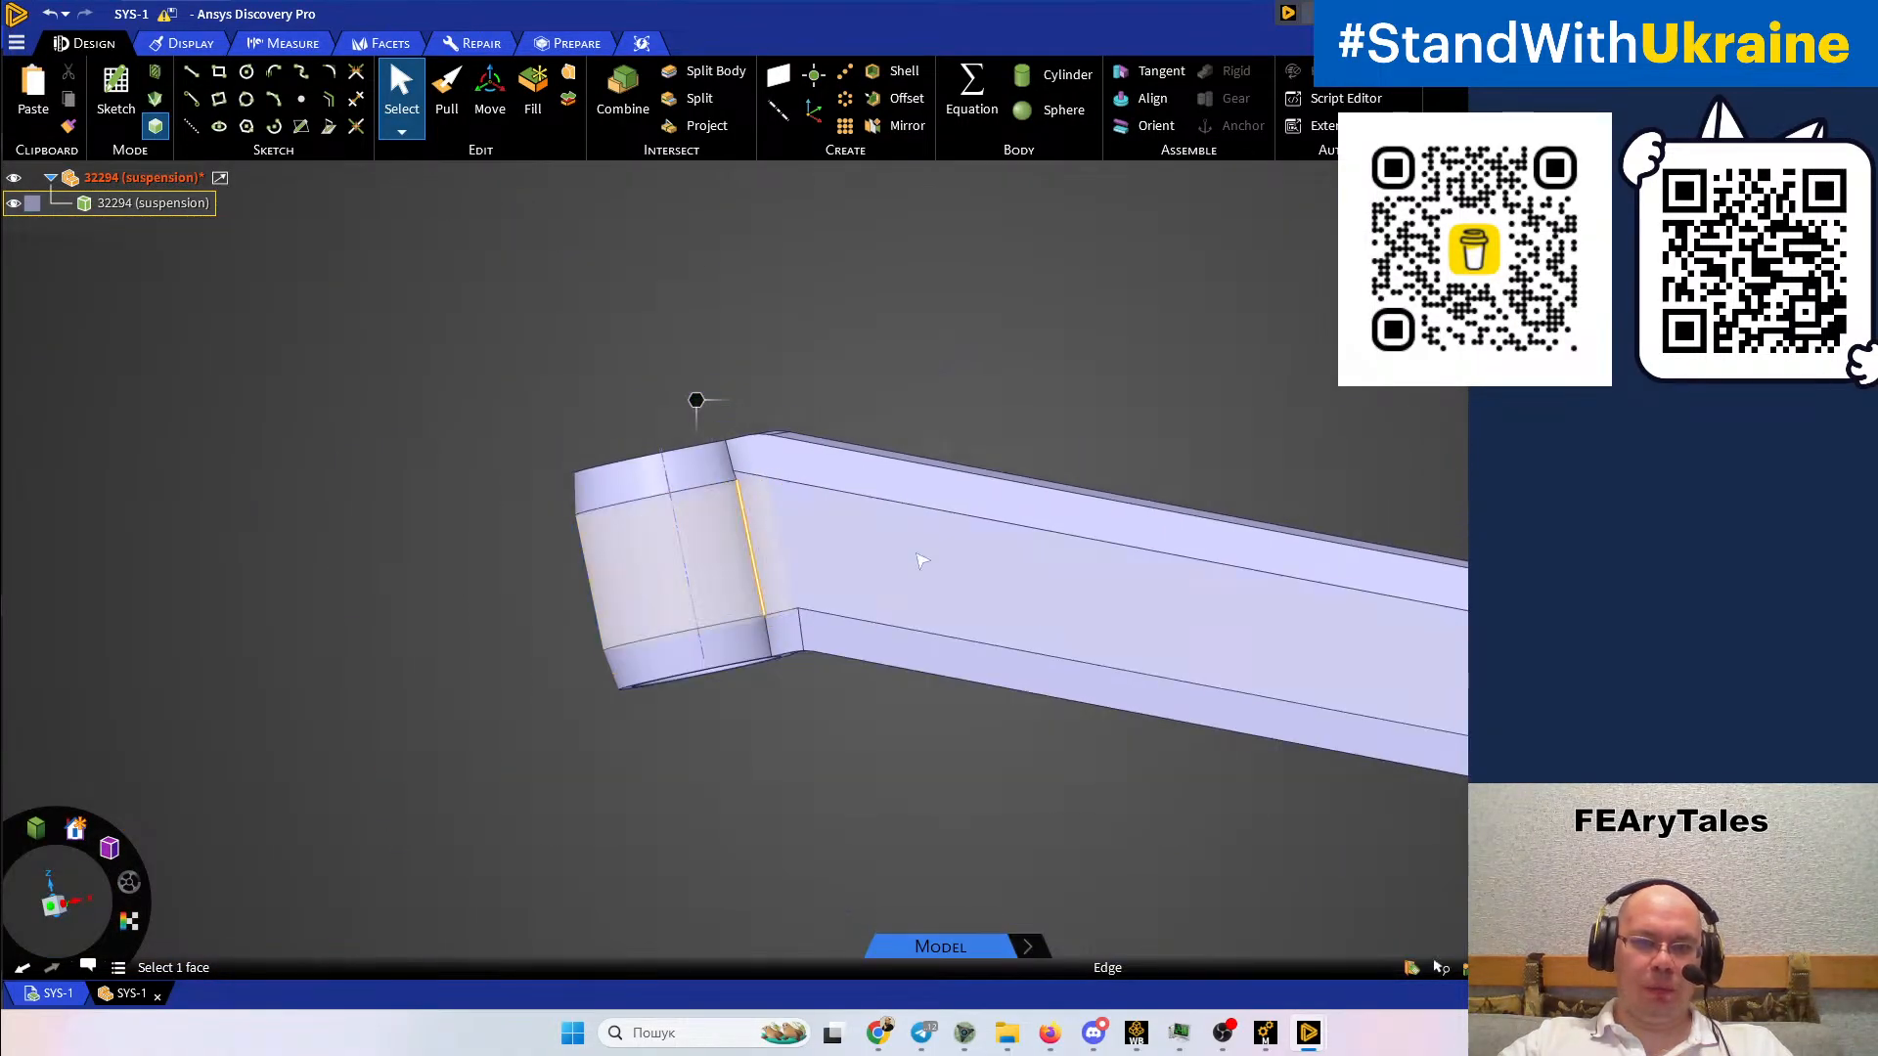
# Examine the slightly offset edge junctions where the flat arm faces meet the curved transition
pyautogui.keyDown('ctrl'); pyautogui.moveTo(1066, 564); pyautogui.dragTo(273, 453, button='middle'); pyautogui.keyUp('ctrl')
pyautogui.scroll(5, 871, 562)
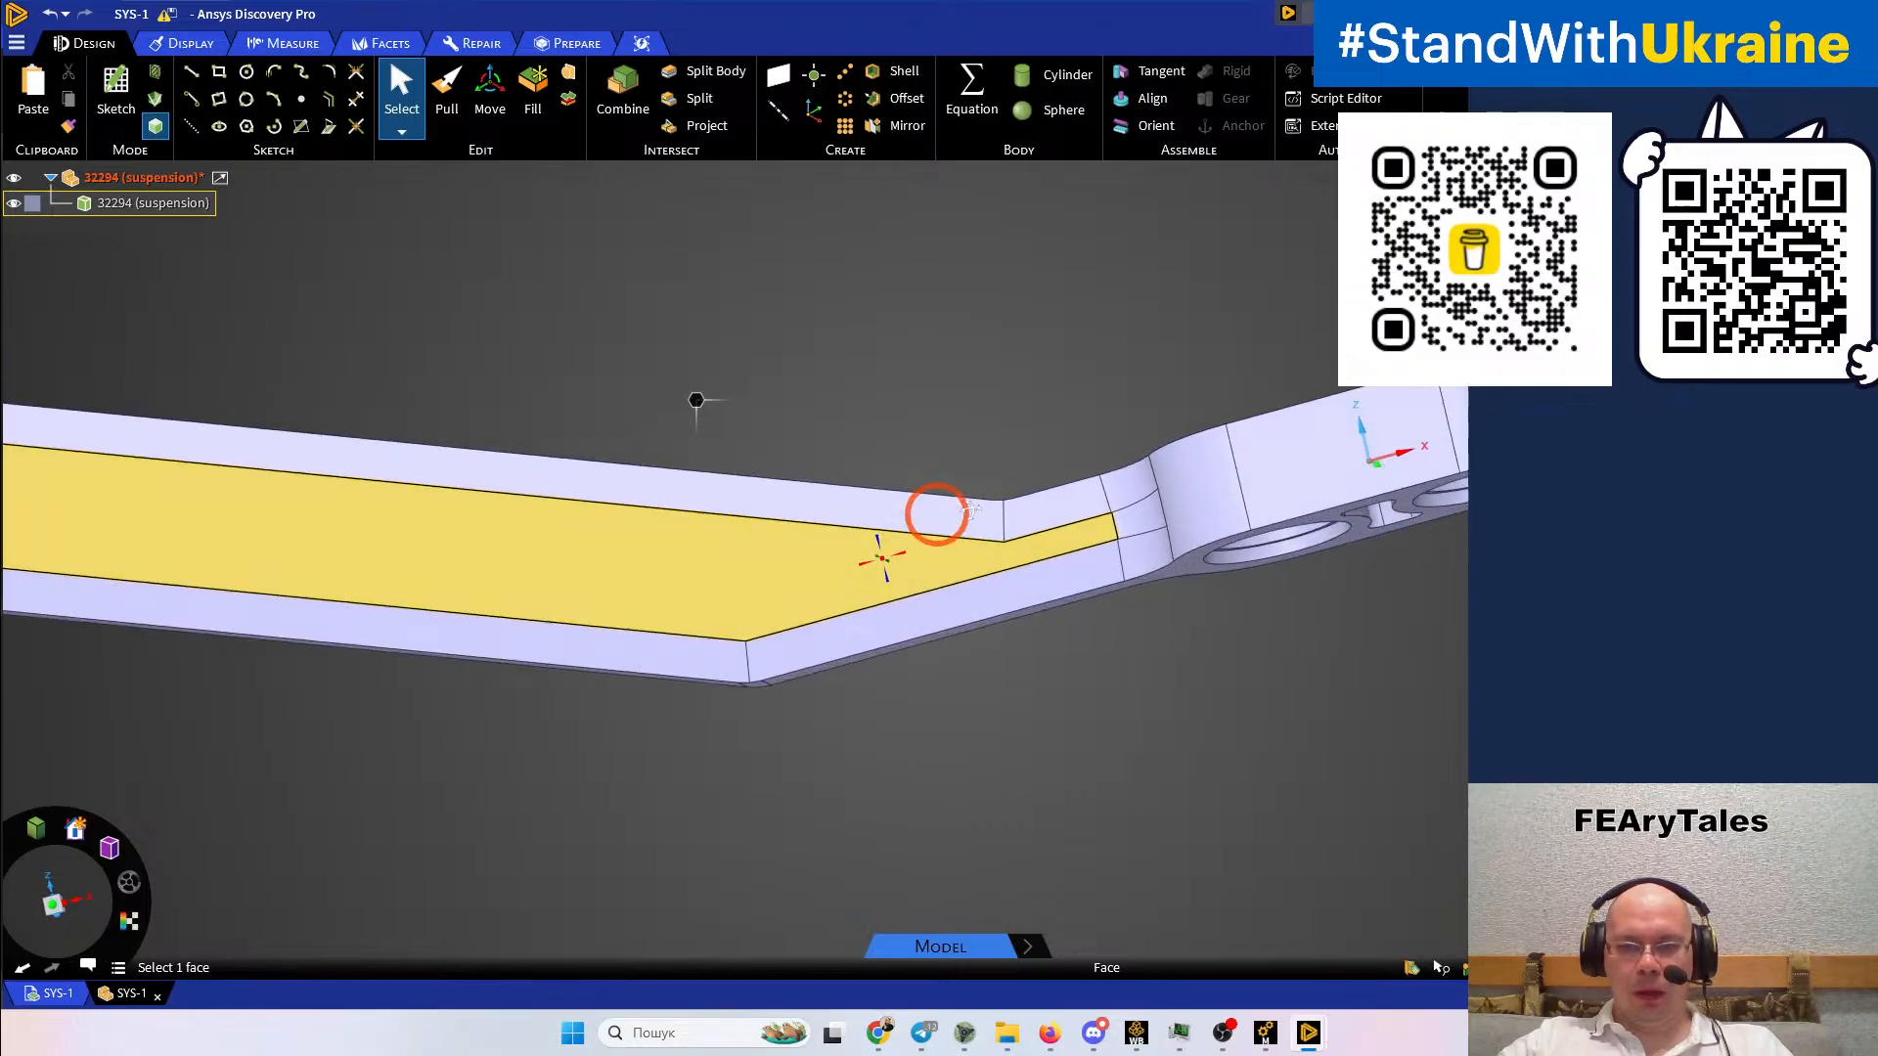
pyautogui.scroll(5, 1122, 563)
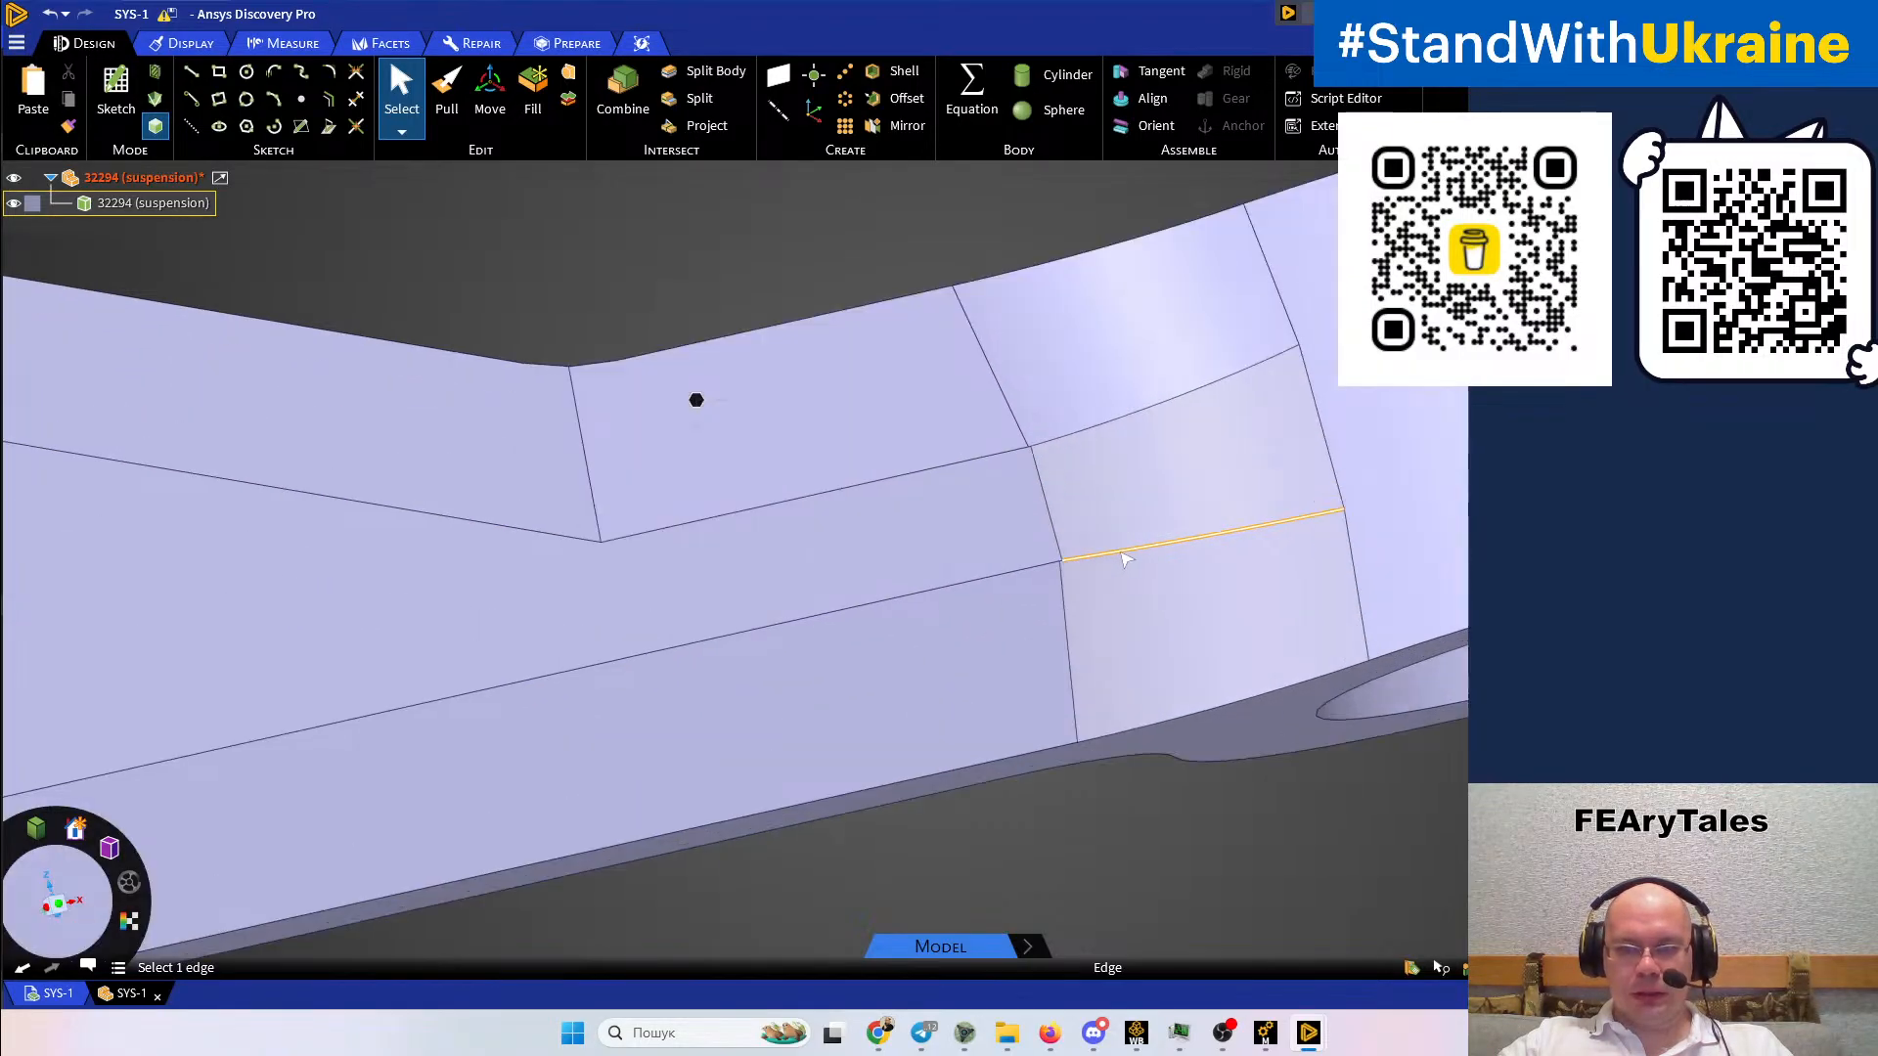
pyautogui.moveTo(1054, 603); pyautogui.dragTo(1015, 605, button='middle')
pyautogui.scroll(5, 1017, 595)
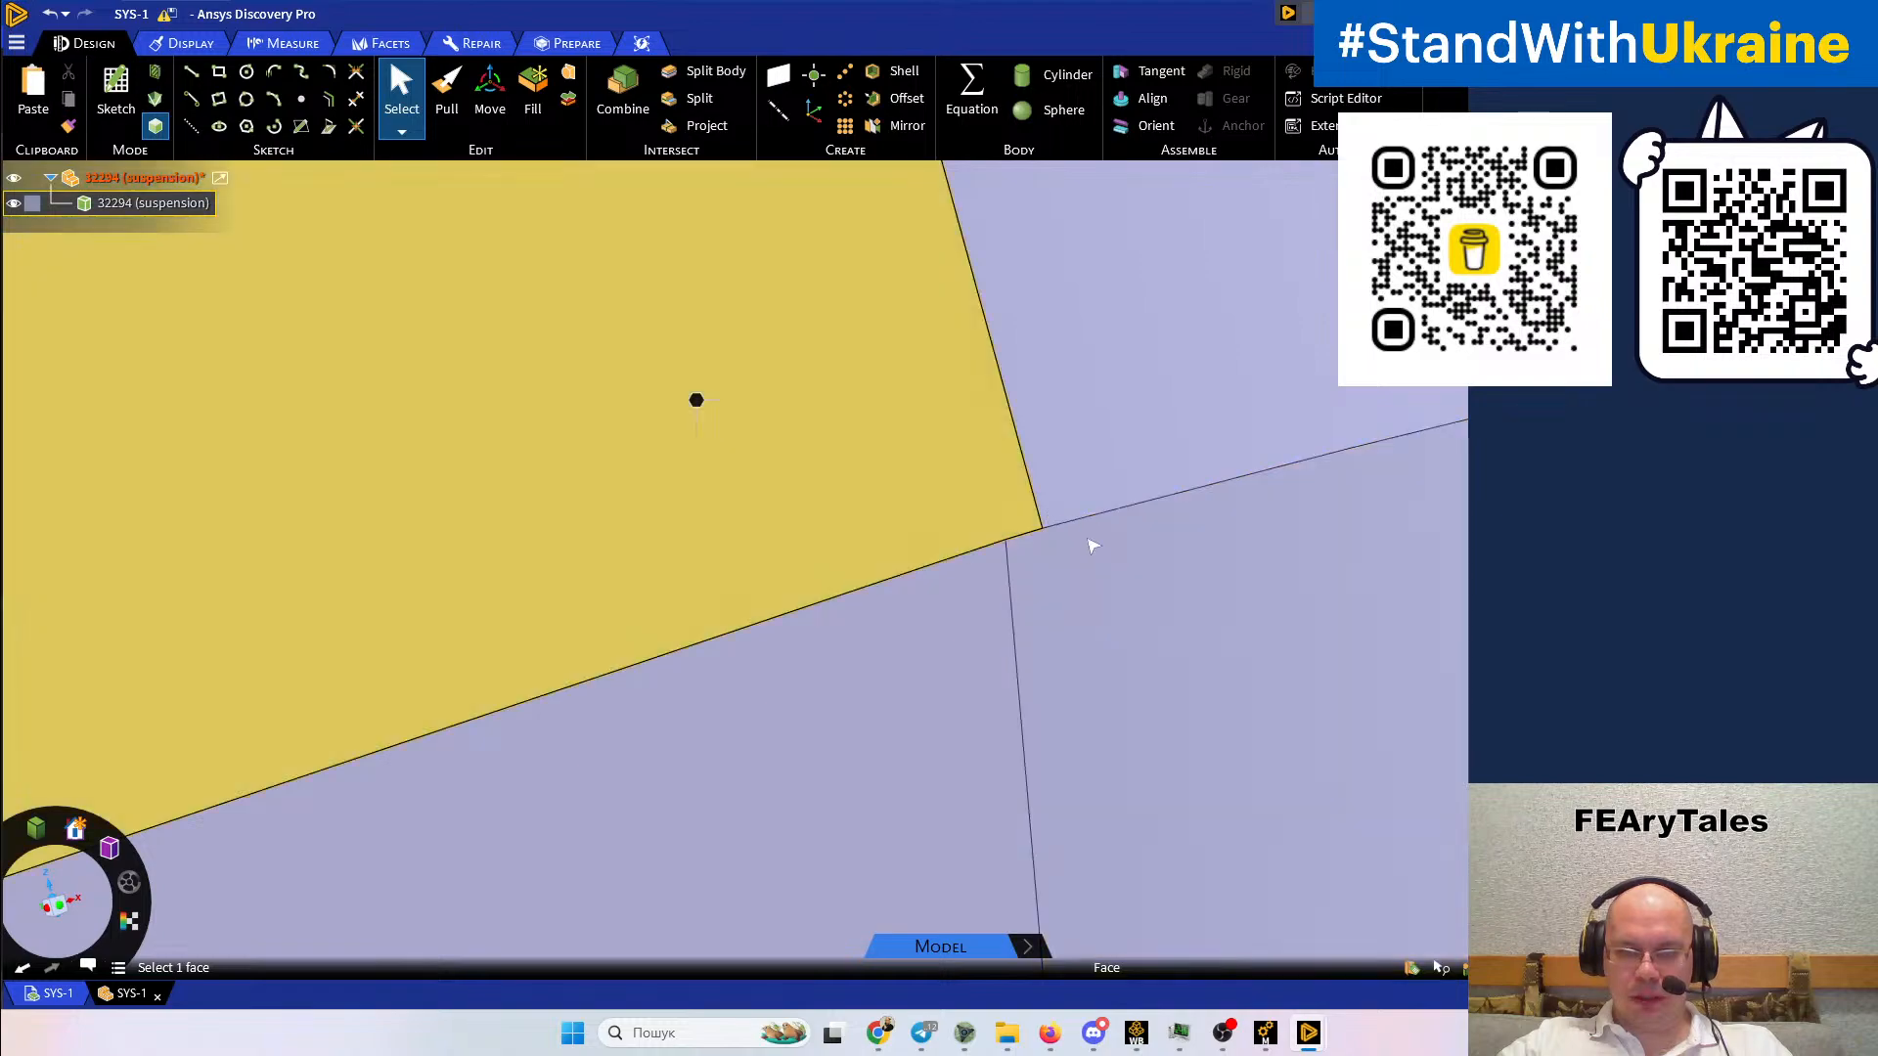
pyautogui.scroll(-3, 1007, 559)
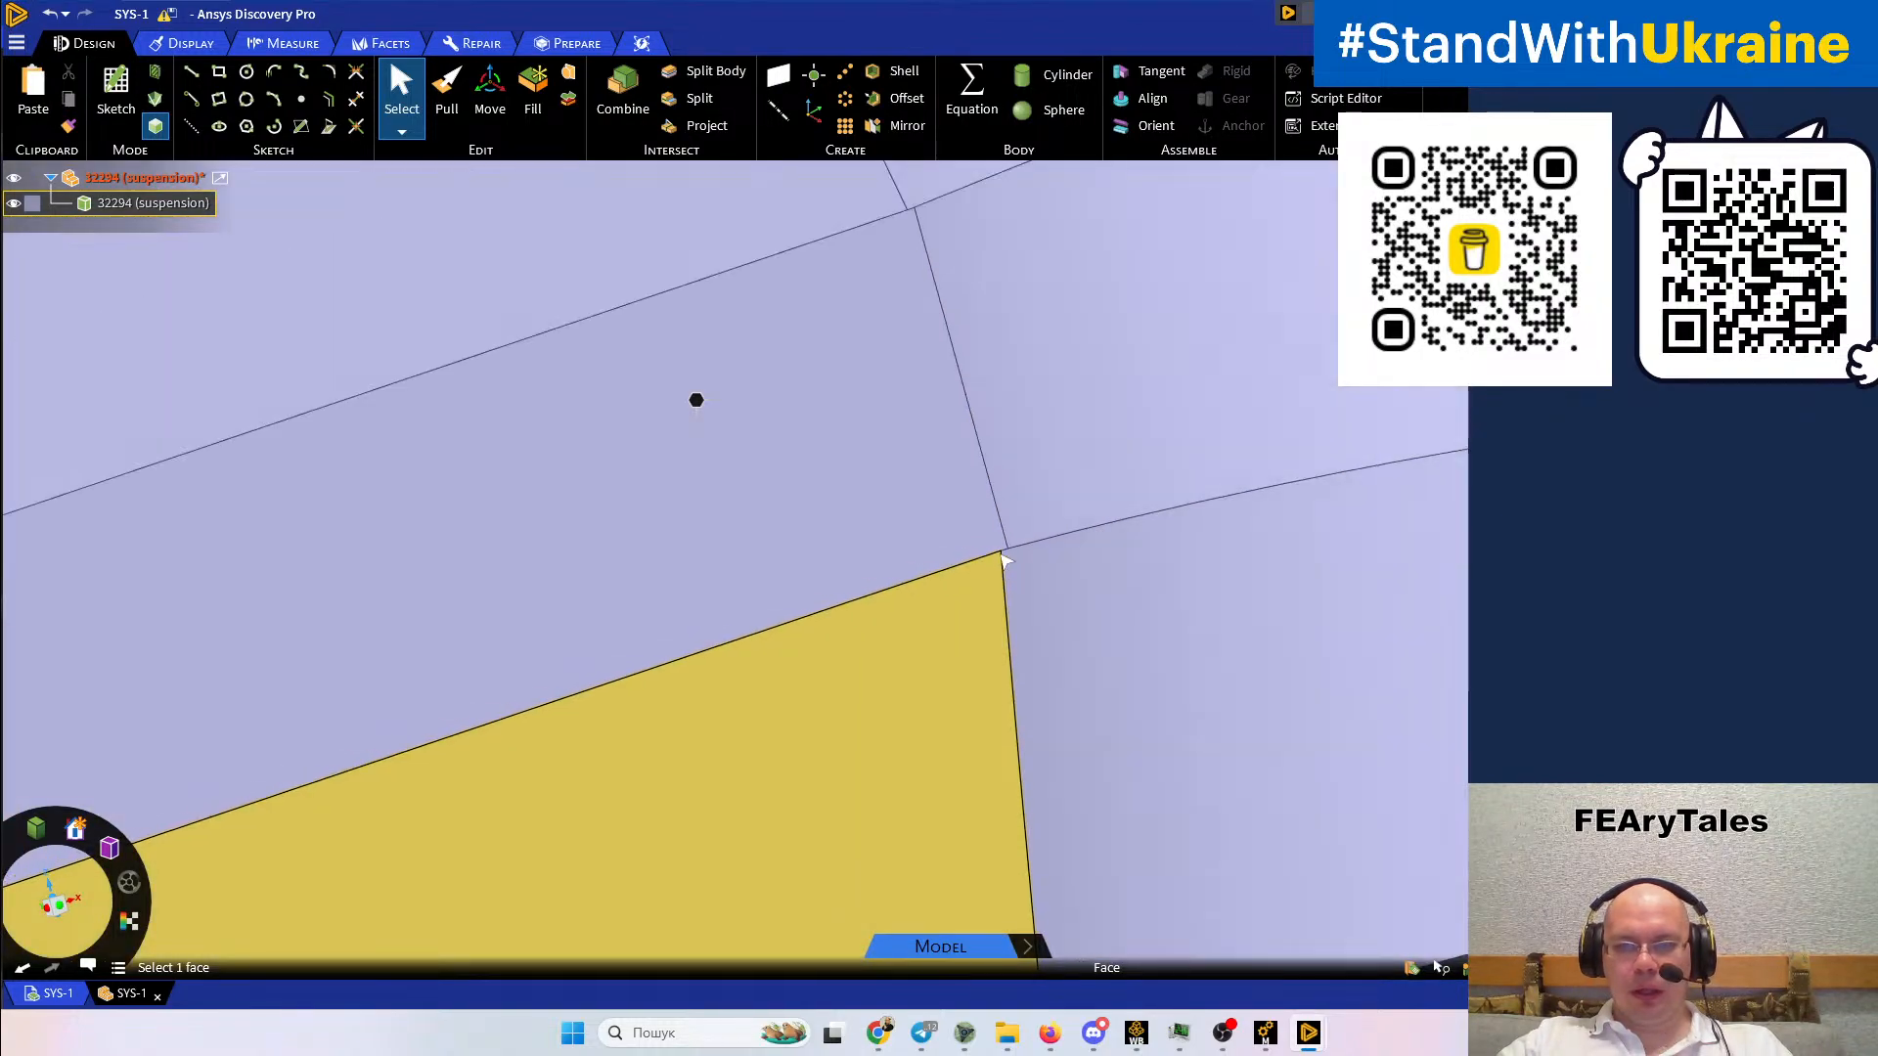
pyautogui.moveTo(1006, 560); pyautogui.dragTo(1136, 428, button='middle')
pyautogui.scroll(3, 955, 452)
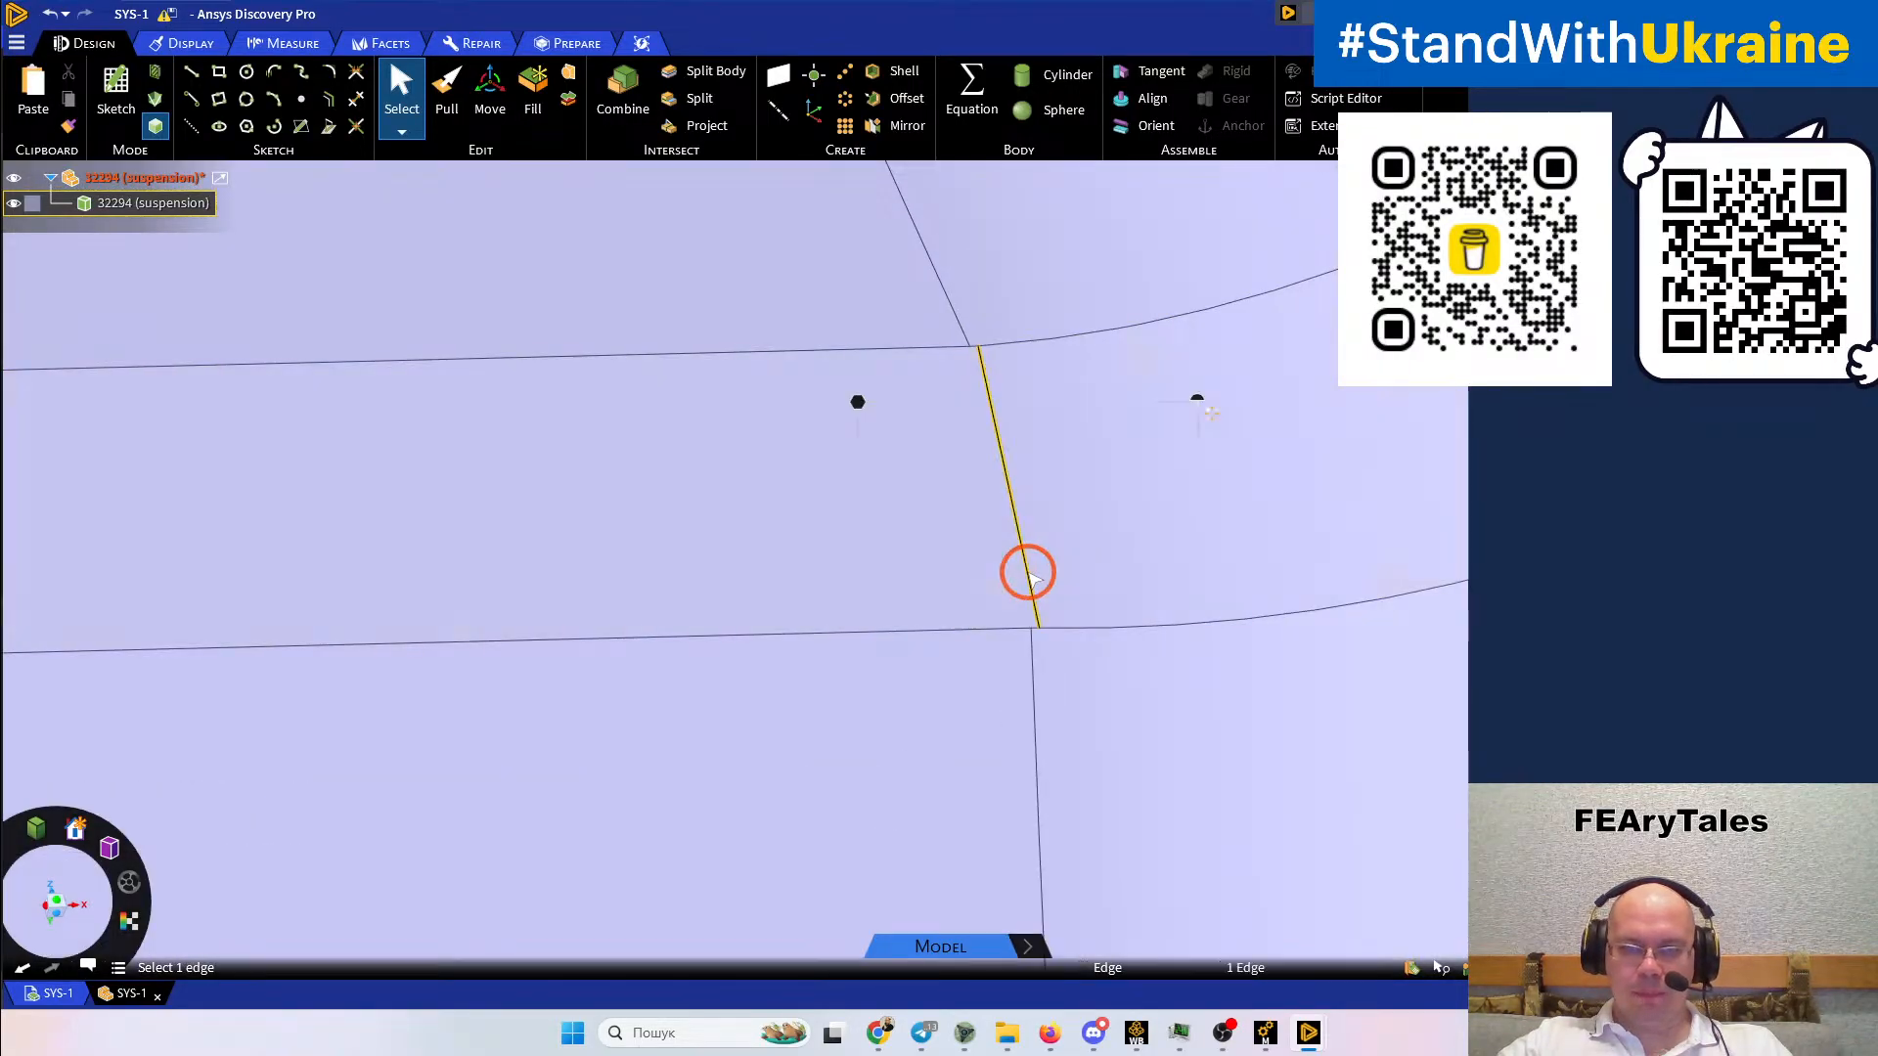
# Try to move the offset vertex at the start of the curved transition up to the neighbouring vertex
pyautogui.click(1042, 629)
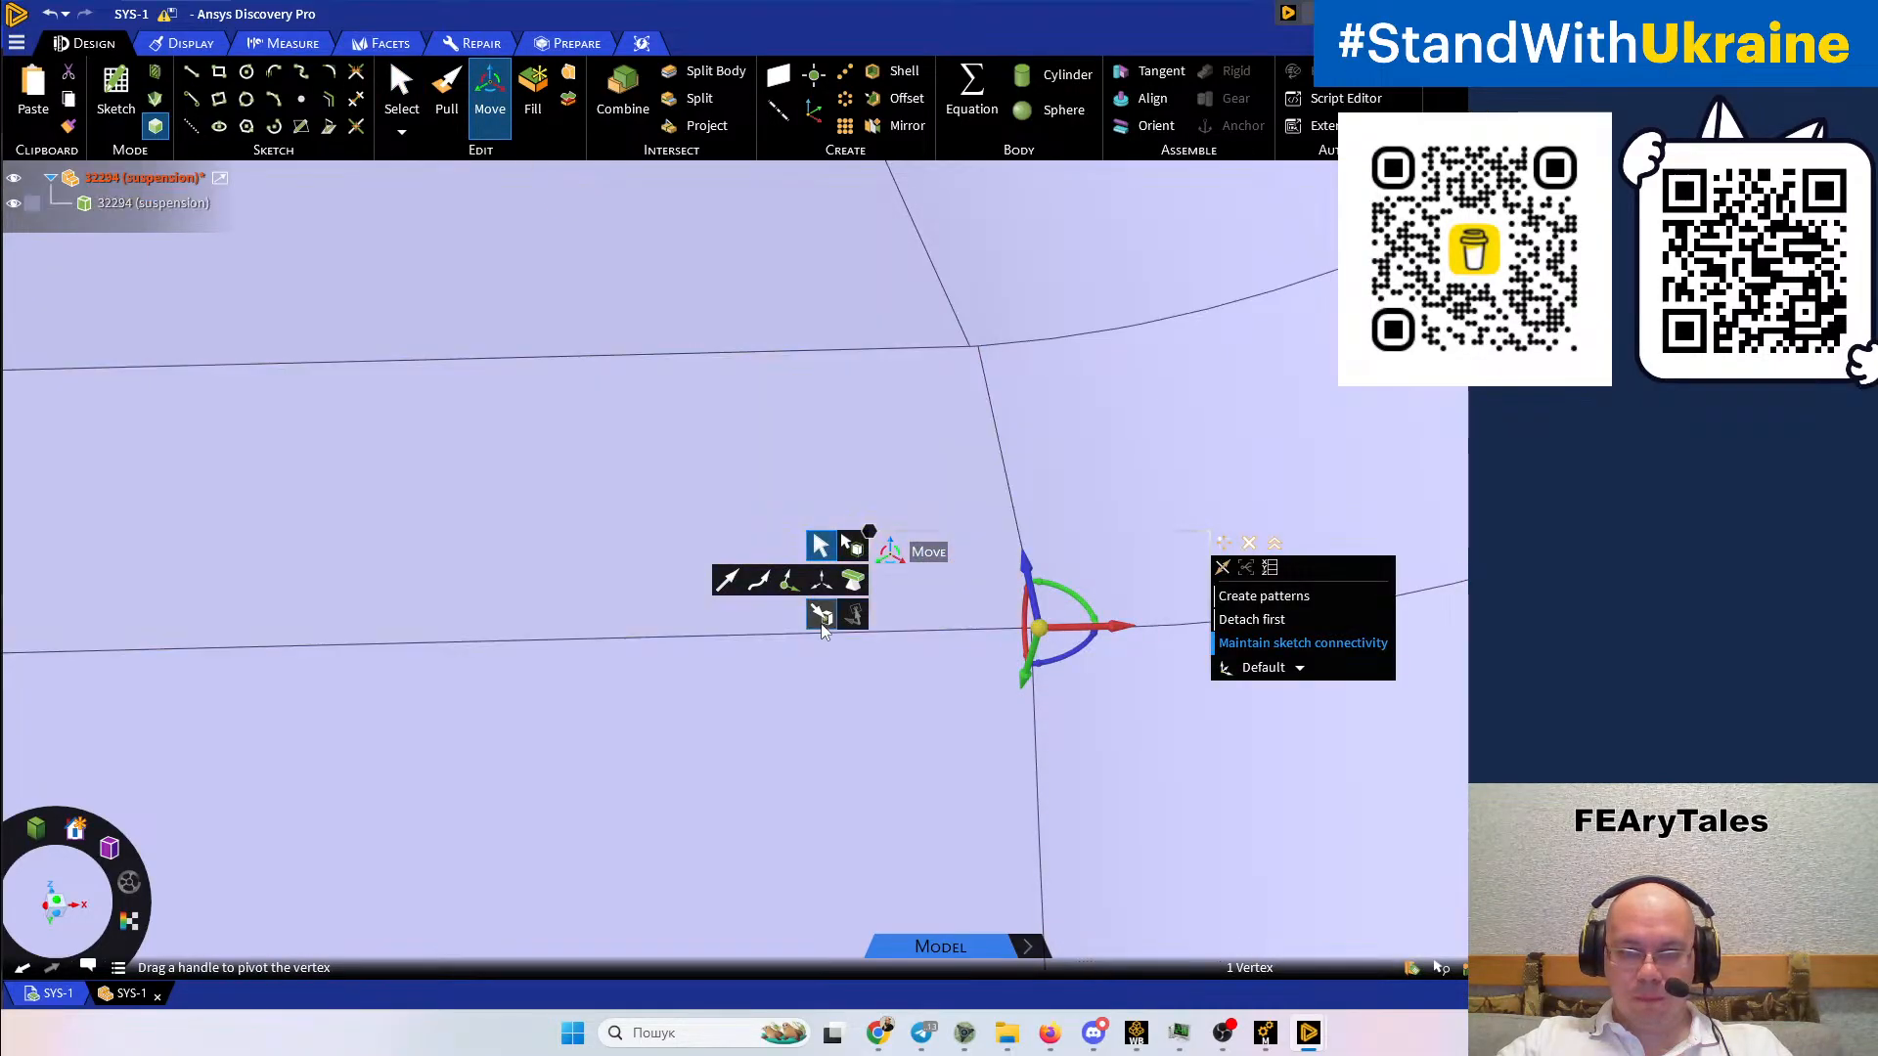
pyautogui.click(821, 622)
pyautogui.click(1054, 638)
pyautogui.scroll(3, 1053, 646)
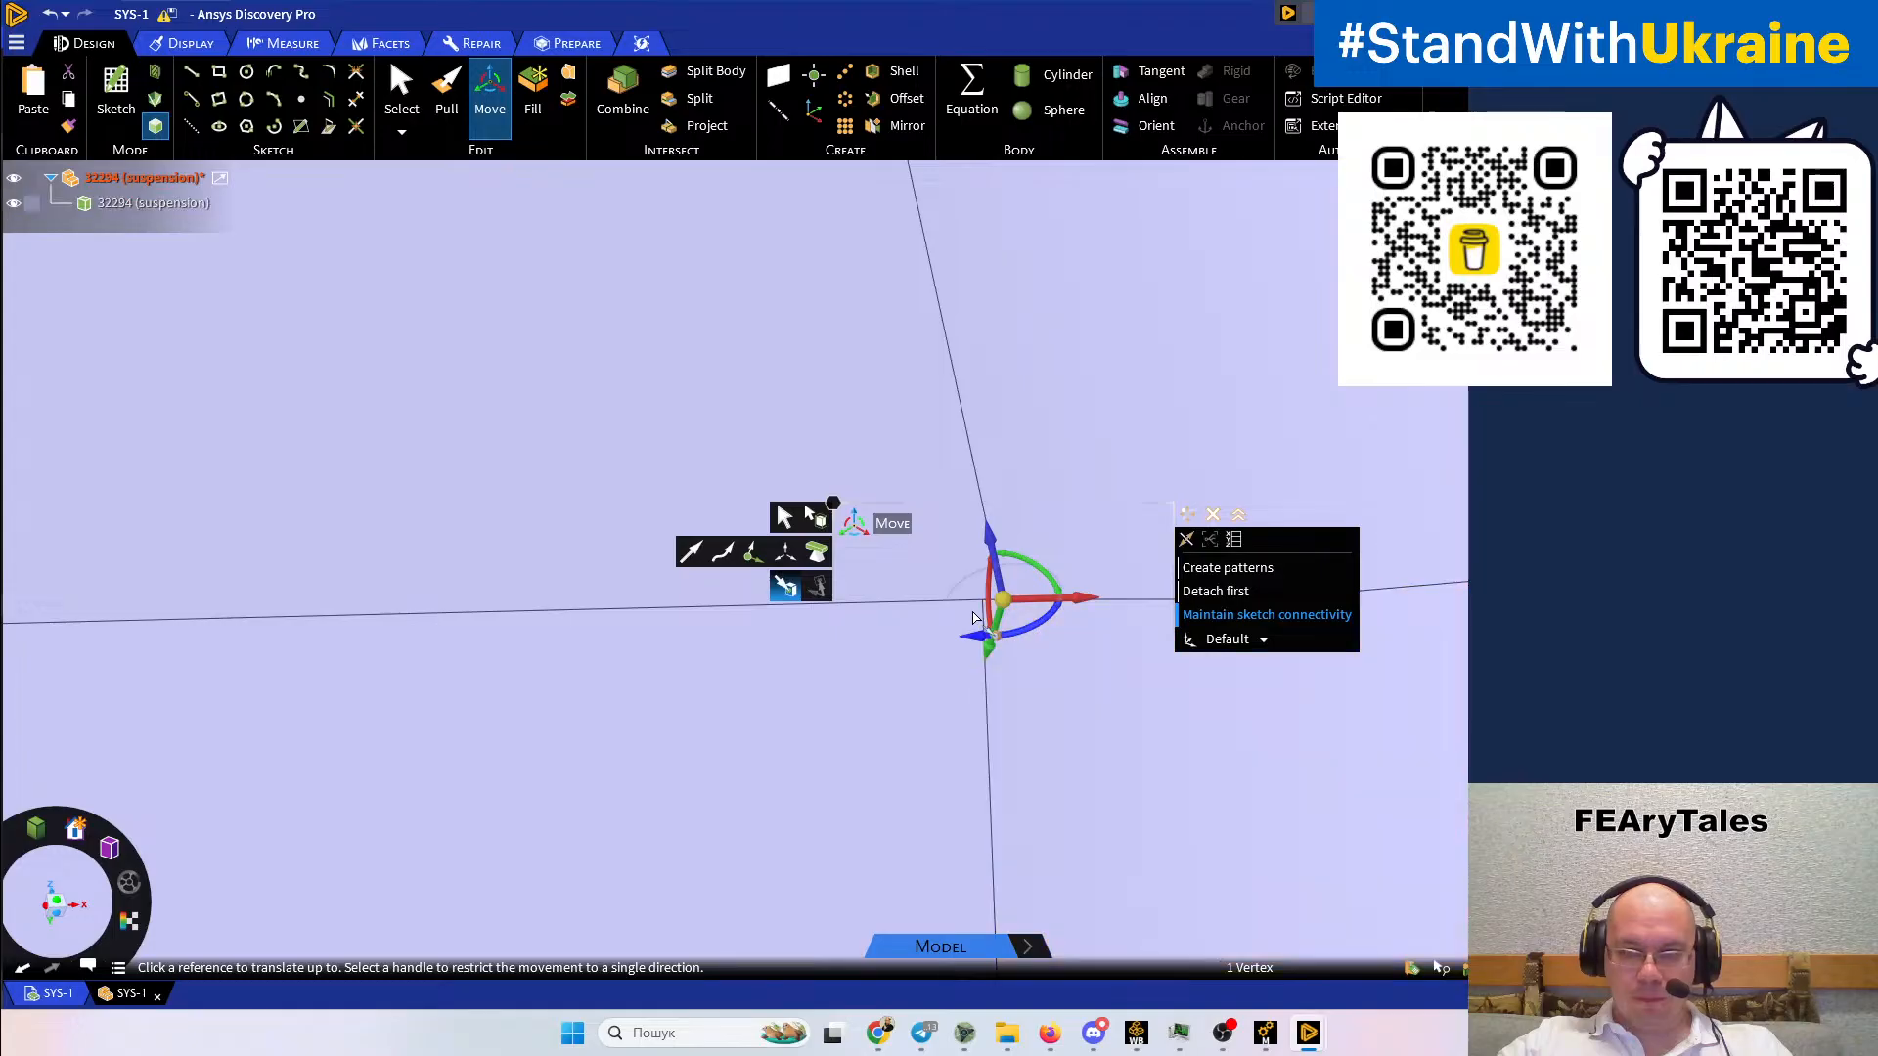
pyautogui.scroll(4, 976, 618)
pyautogui.scroll(3, 968, 599)
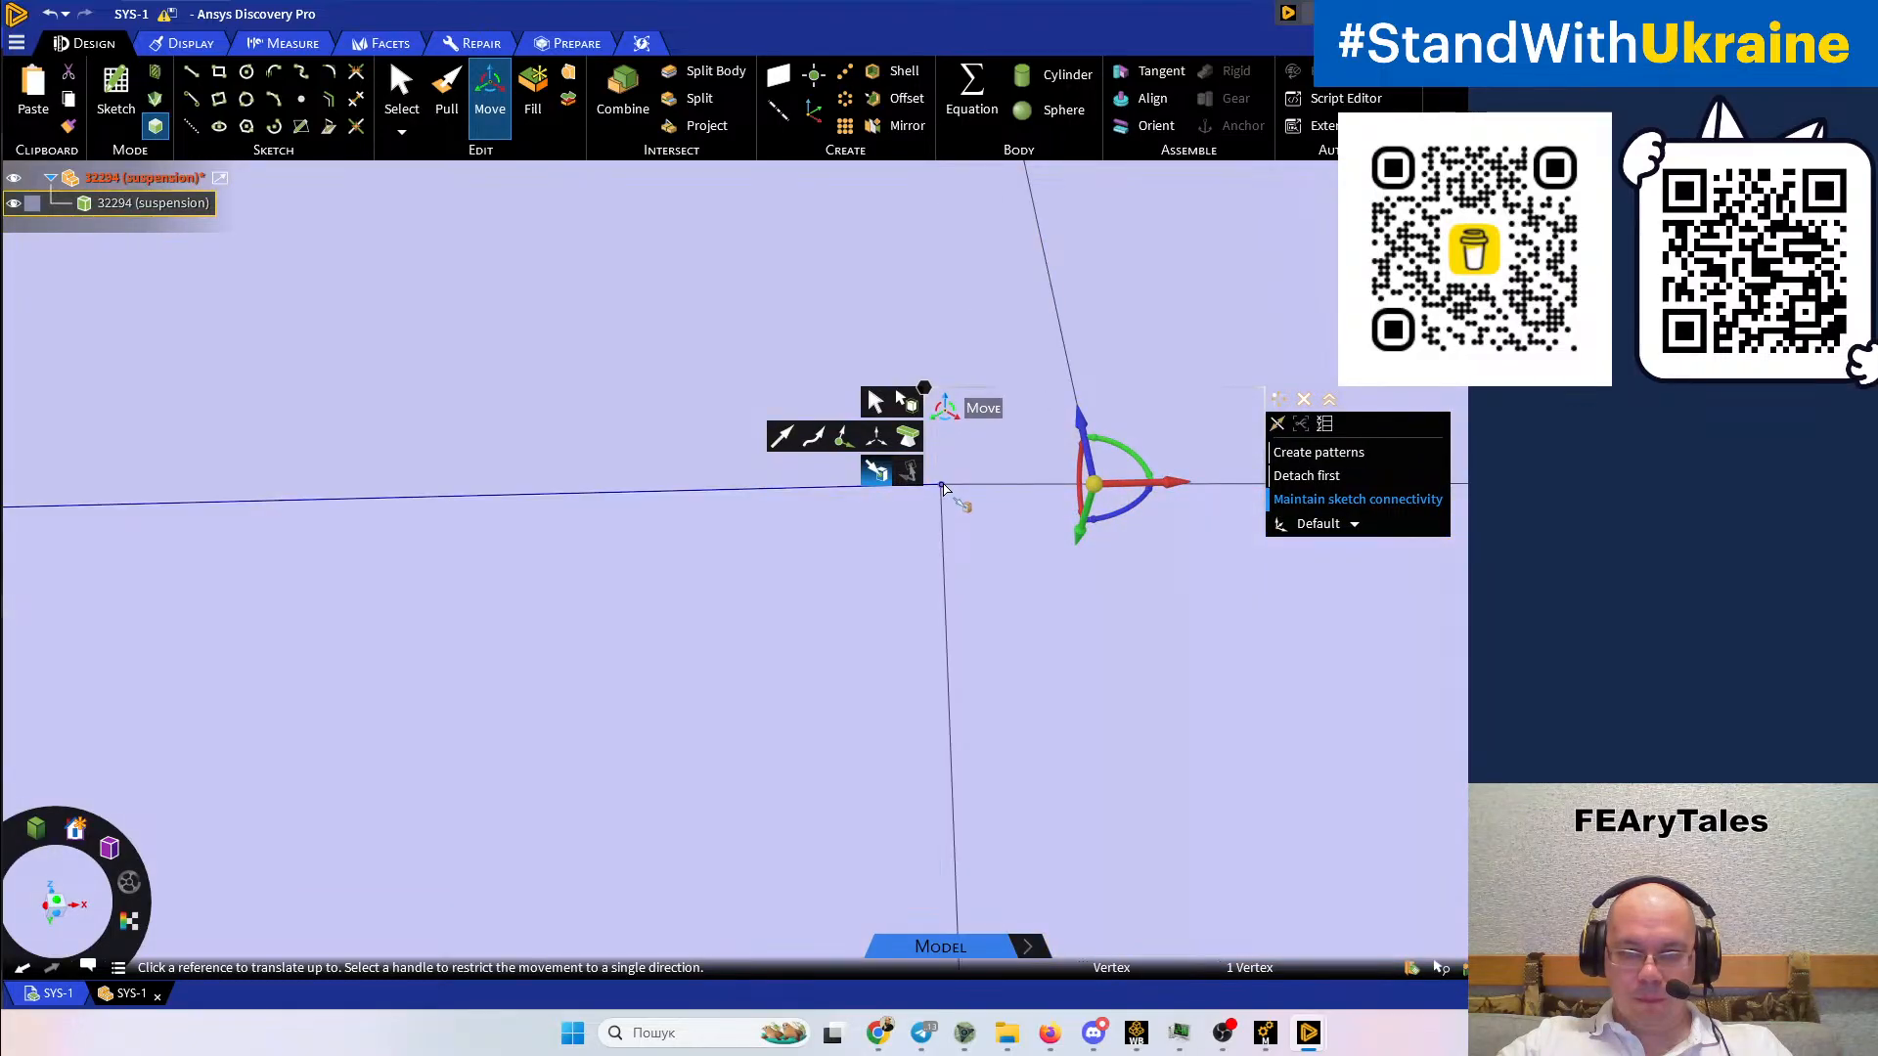
pyautogui.click(944, 489)
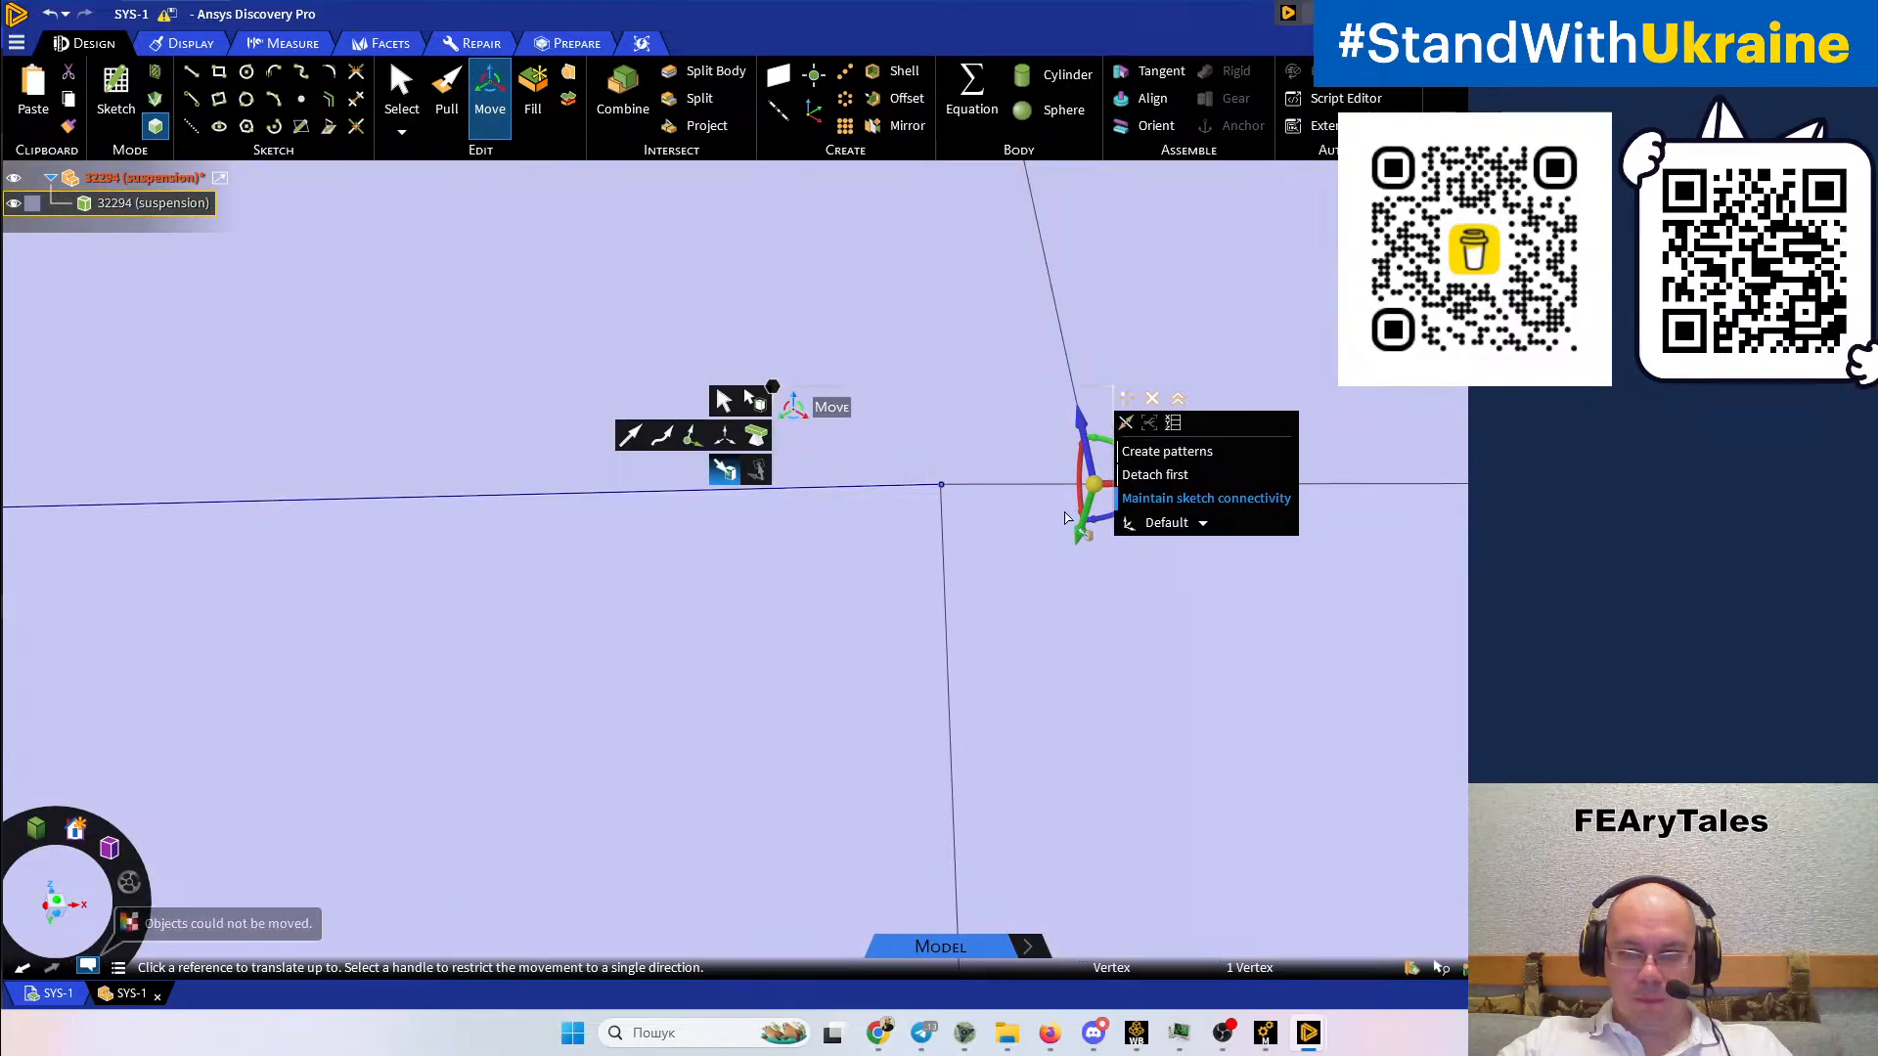
# Try to move the offset vertex along the red axis up to the neighbouring vertex
pyautogui.click(831, 458)
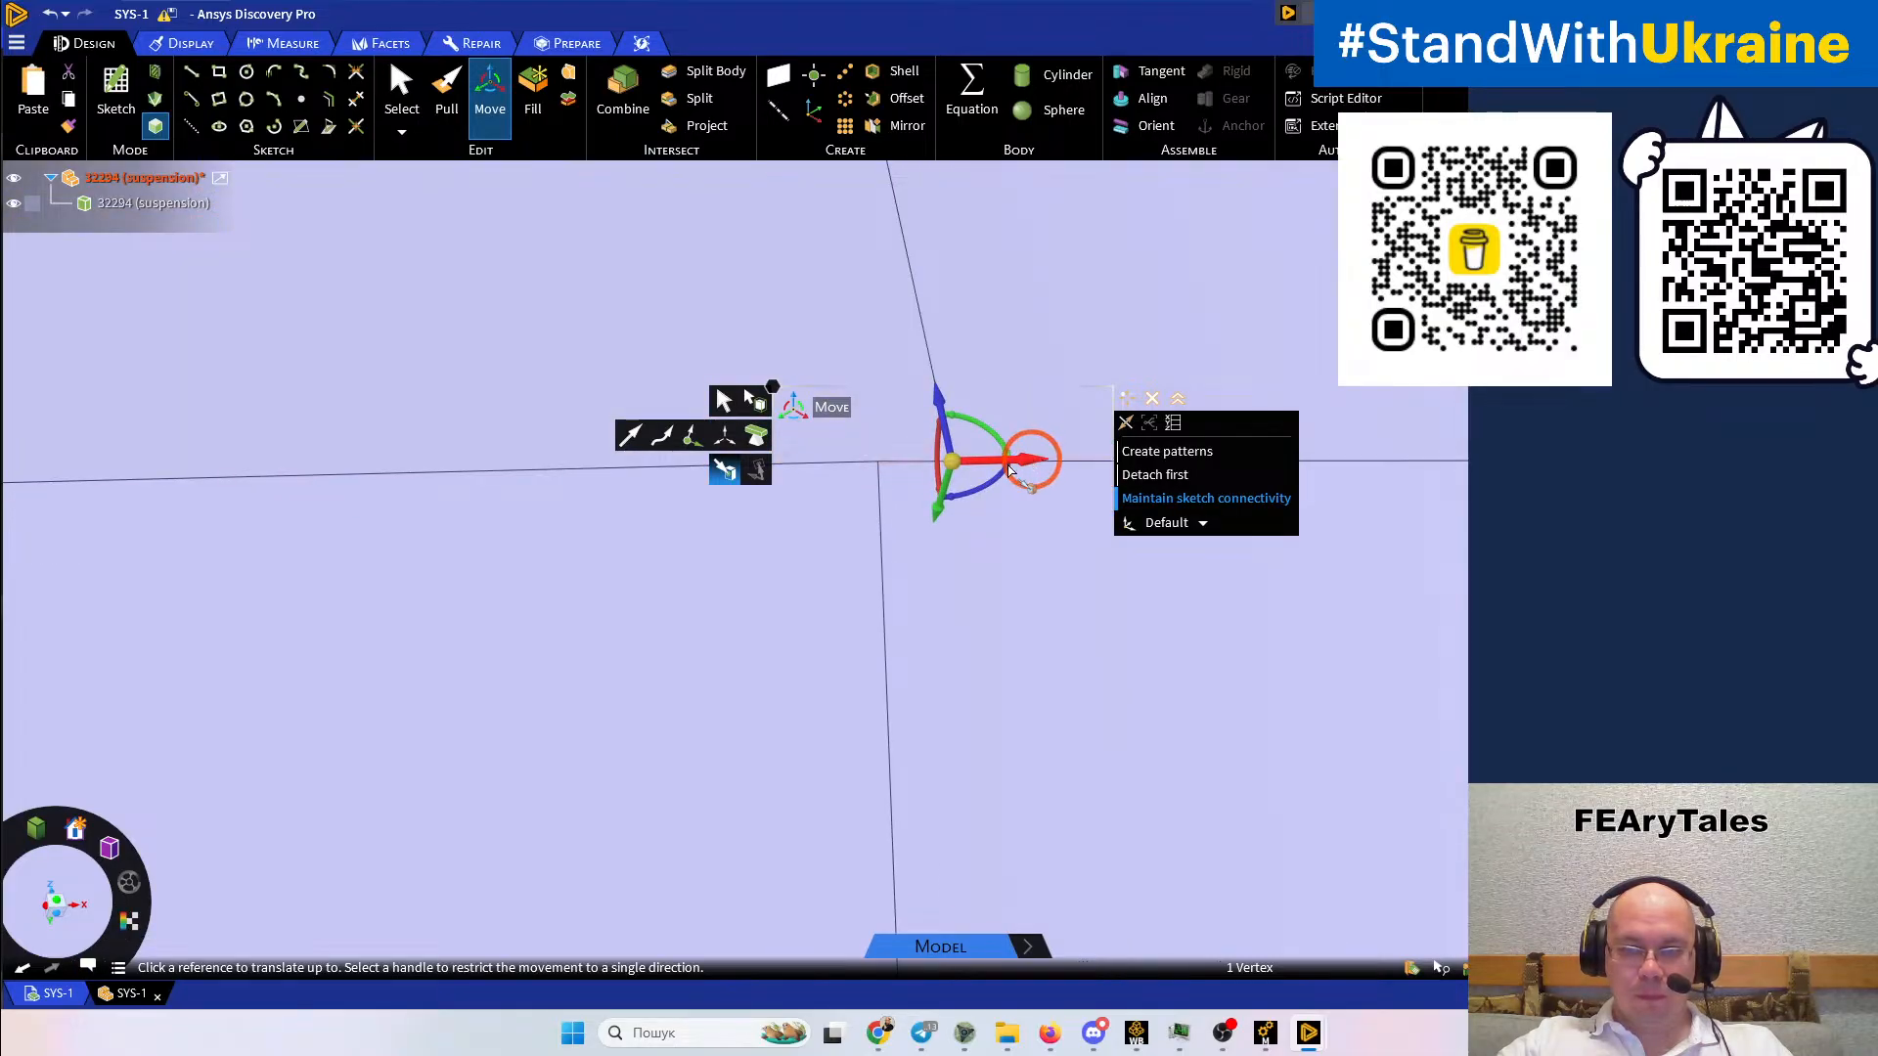
pyautogui.click(1010, 470)
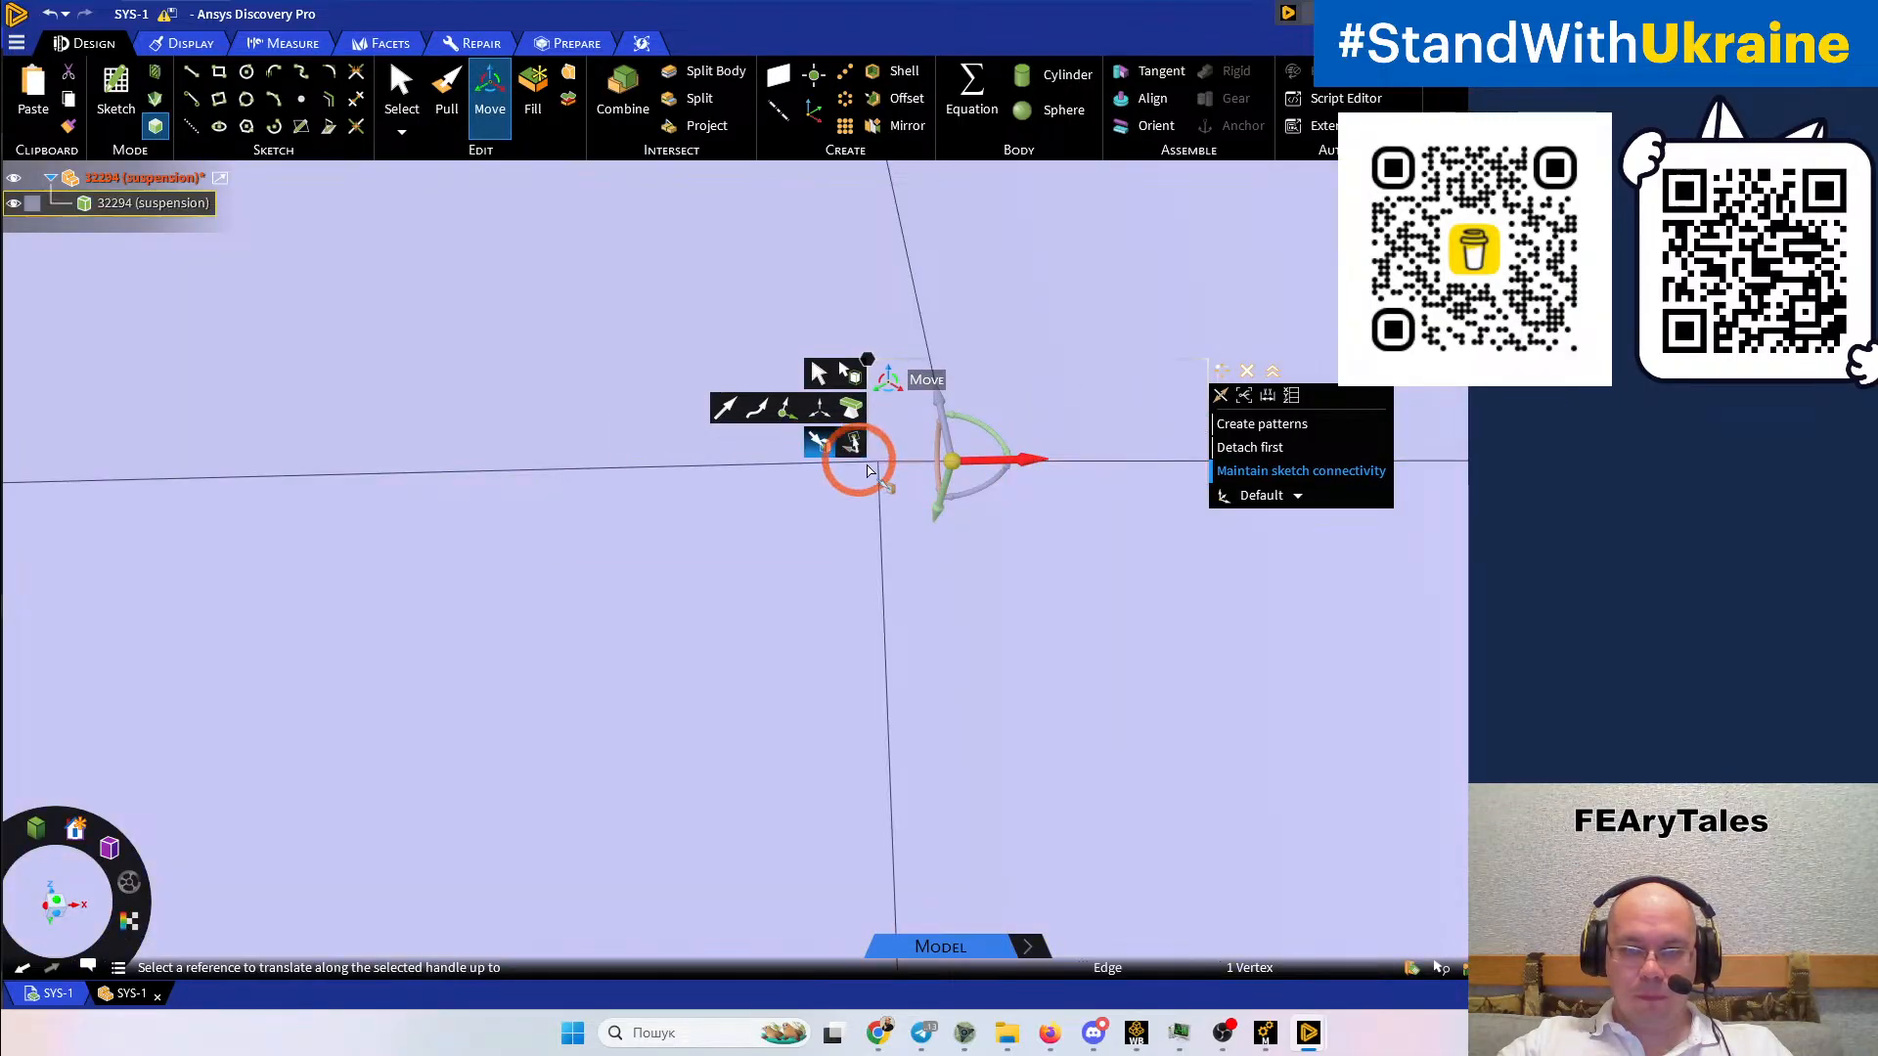
pyautogui.click(869, 471)
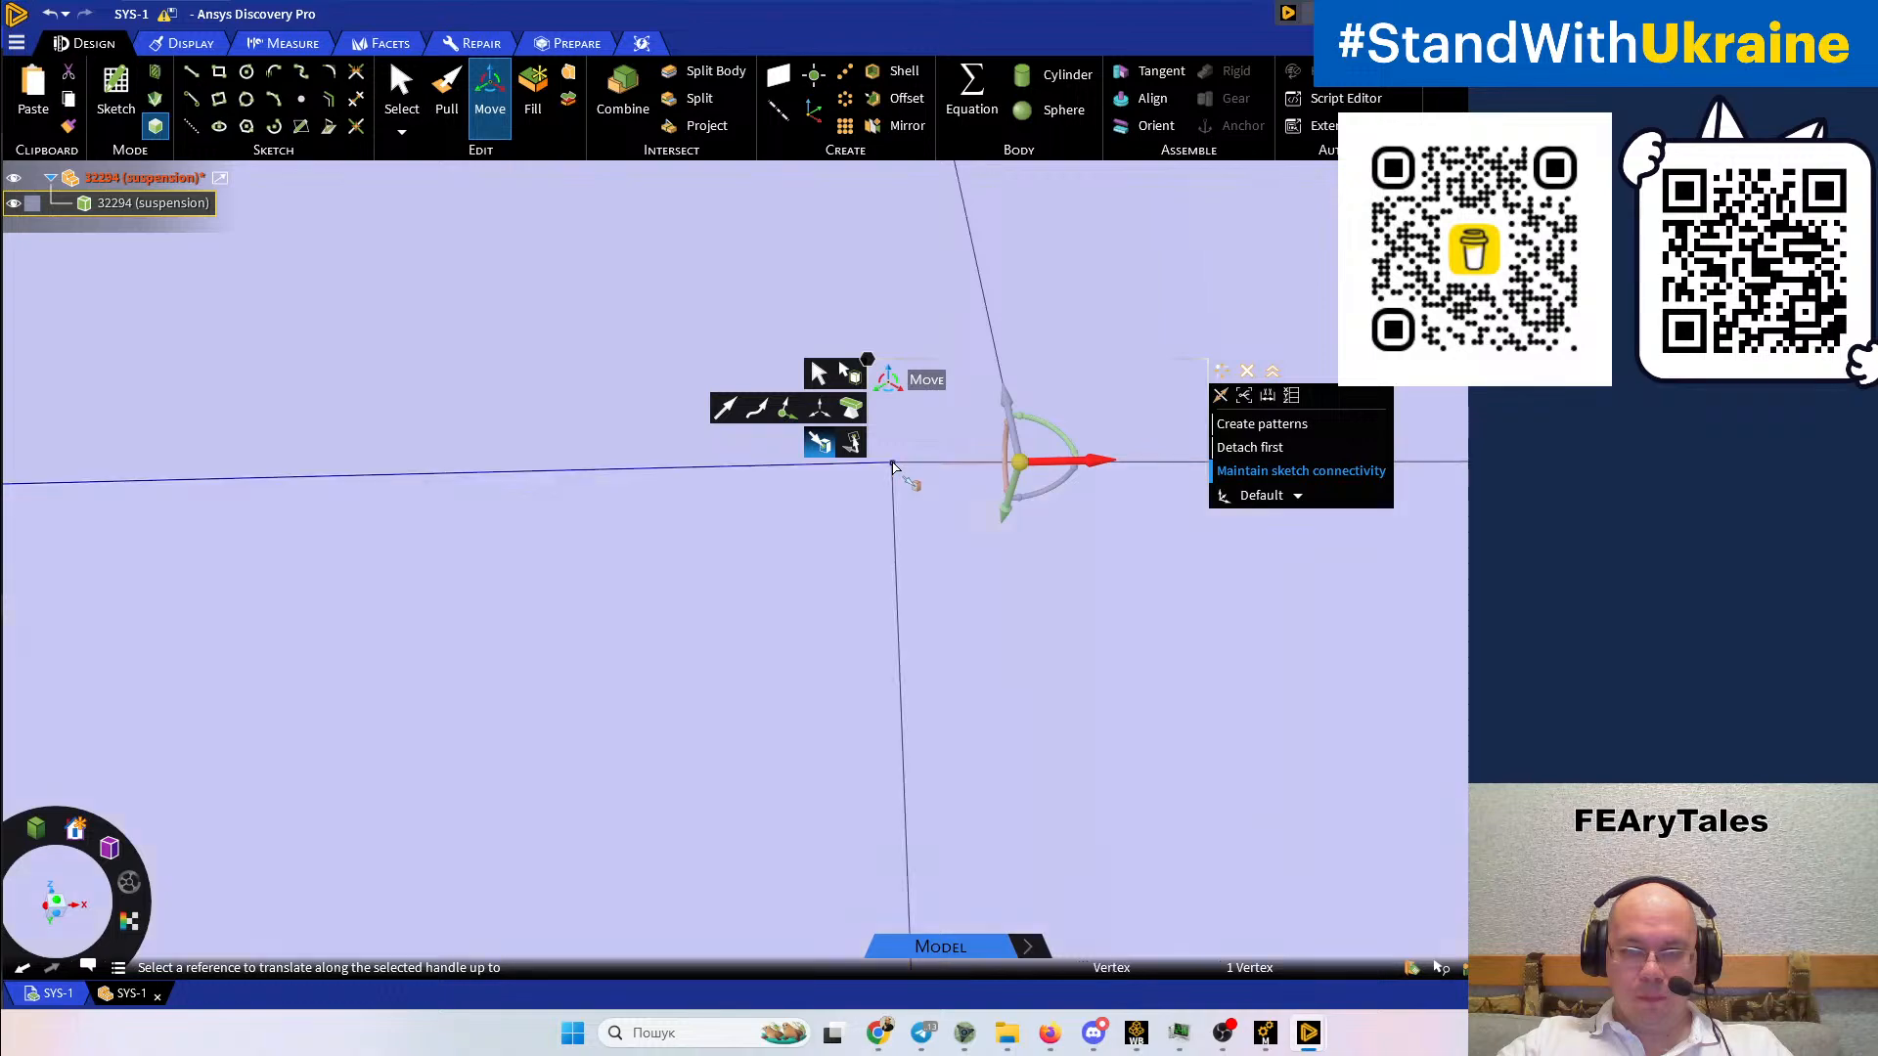
pyautogui.click(891, 465)
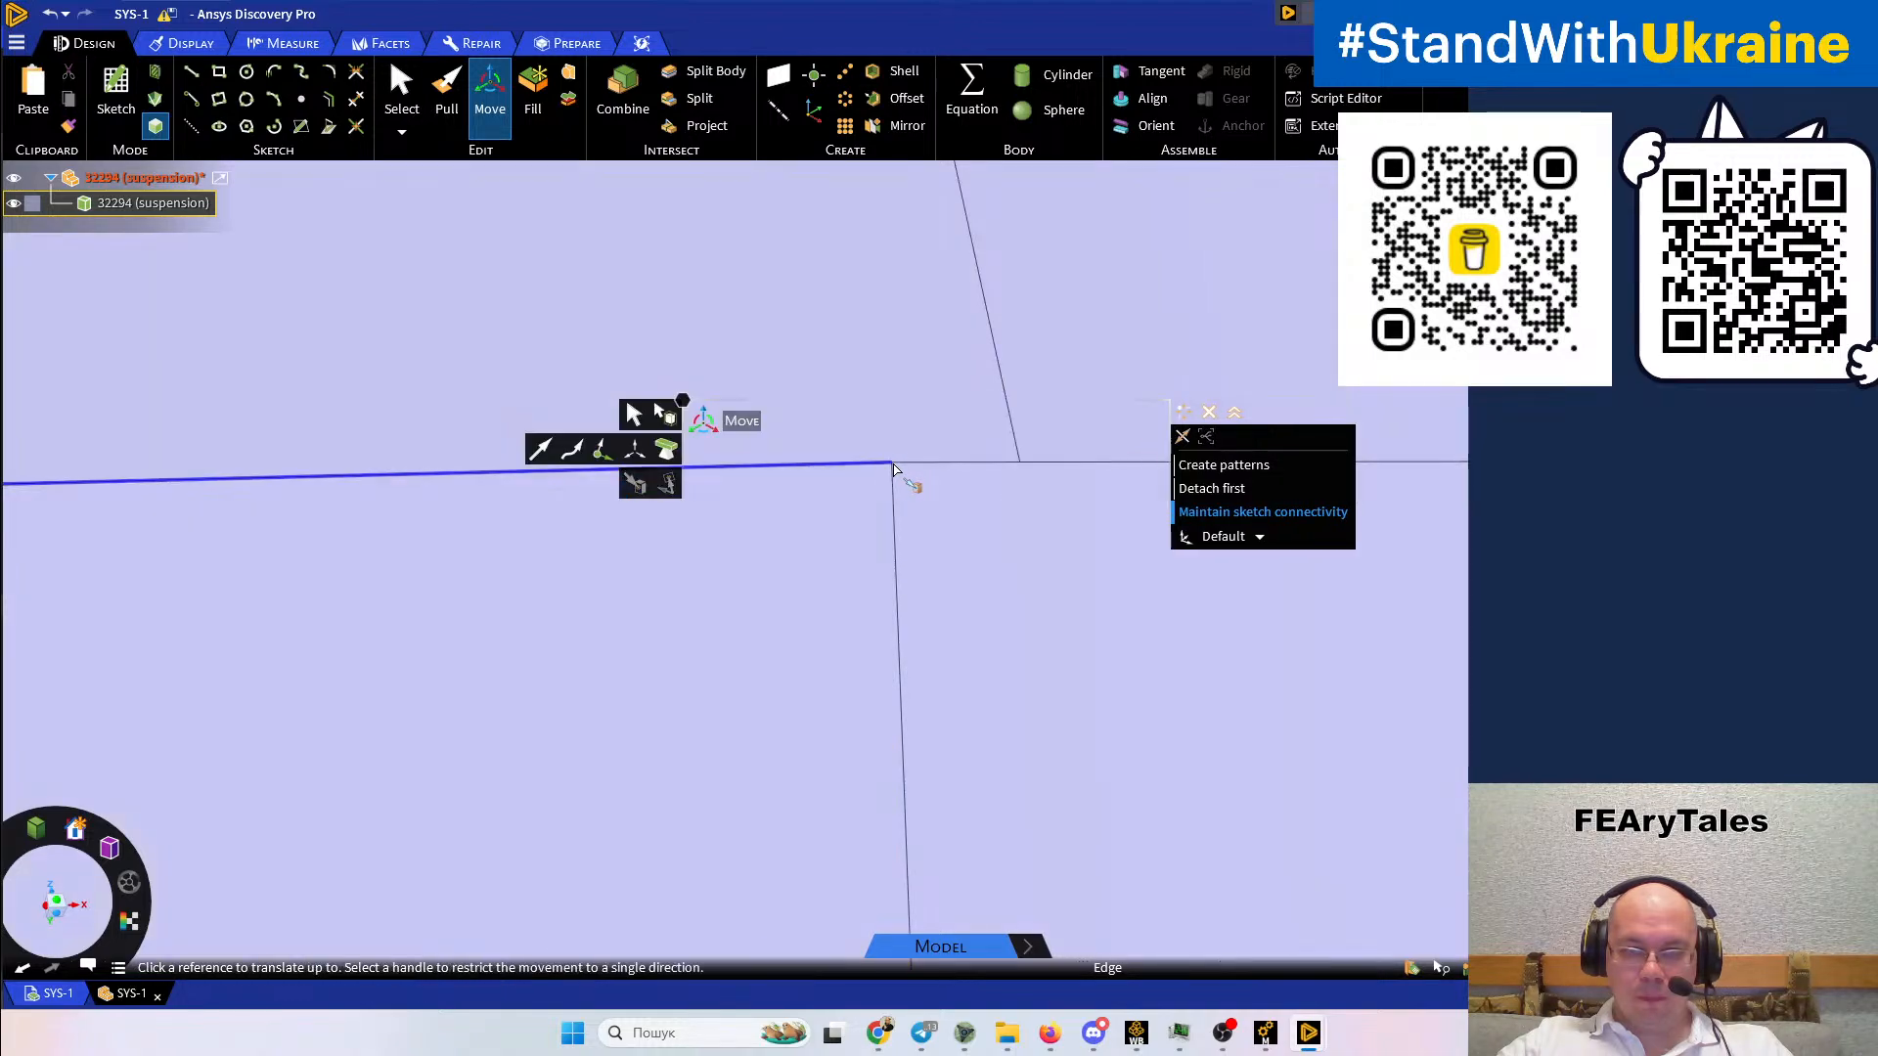
pyautogui.click(1022, 470)
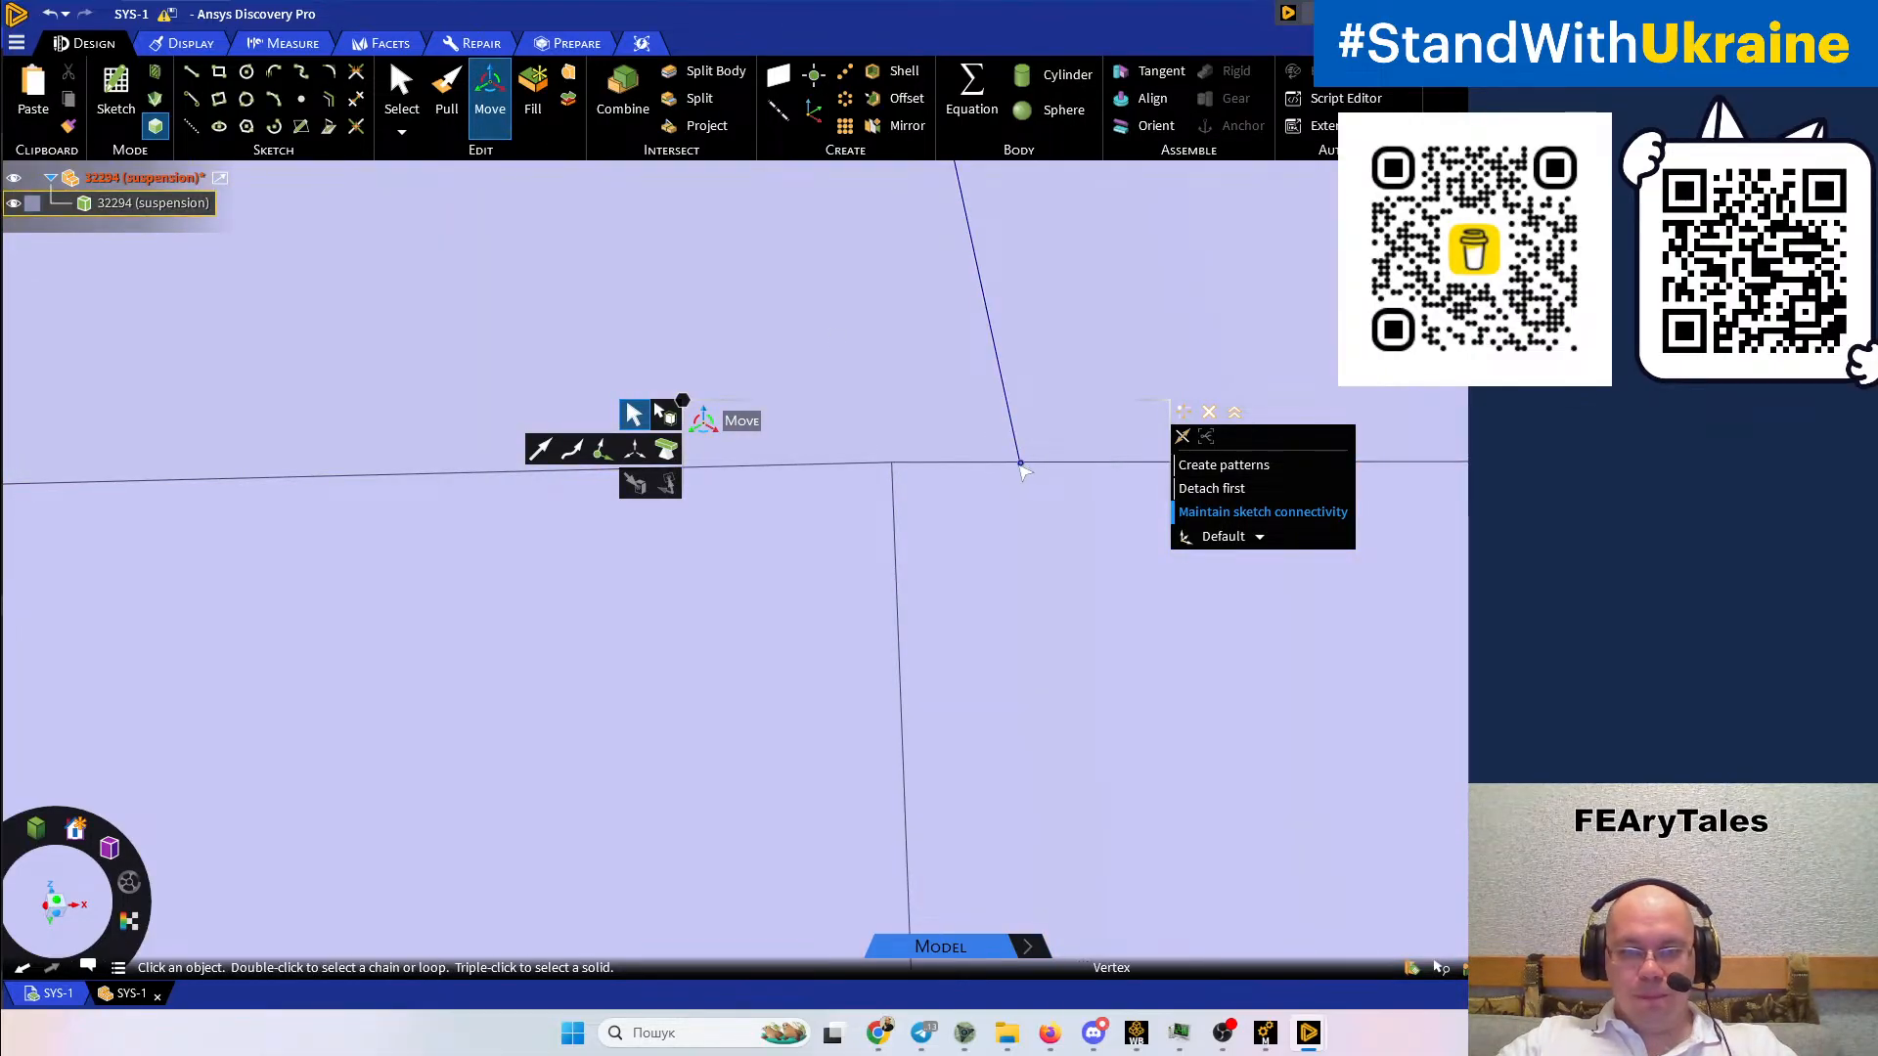
pyautogui.press('Escape')
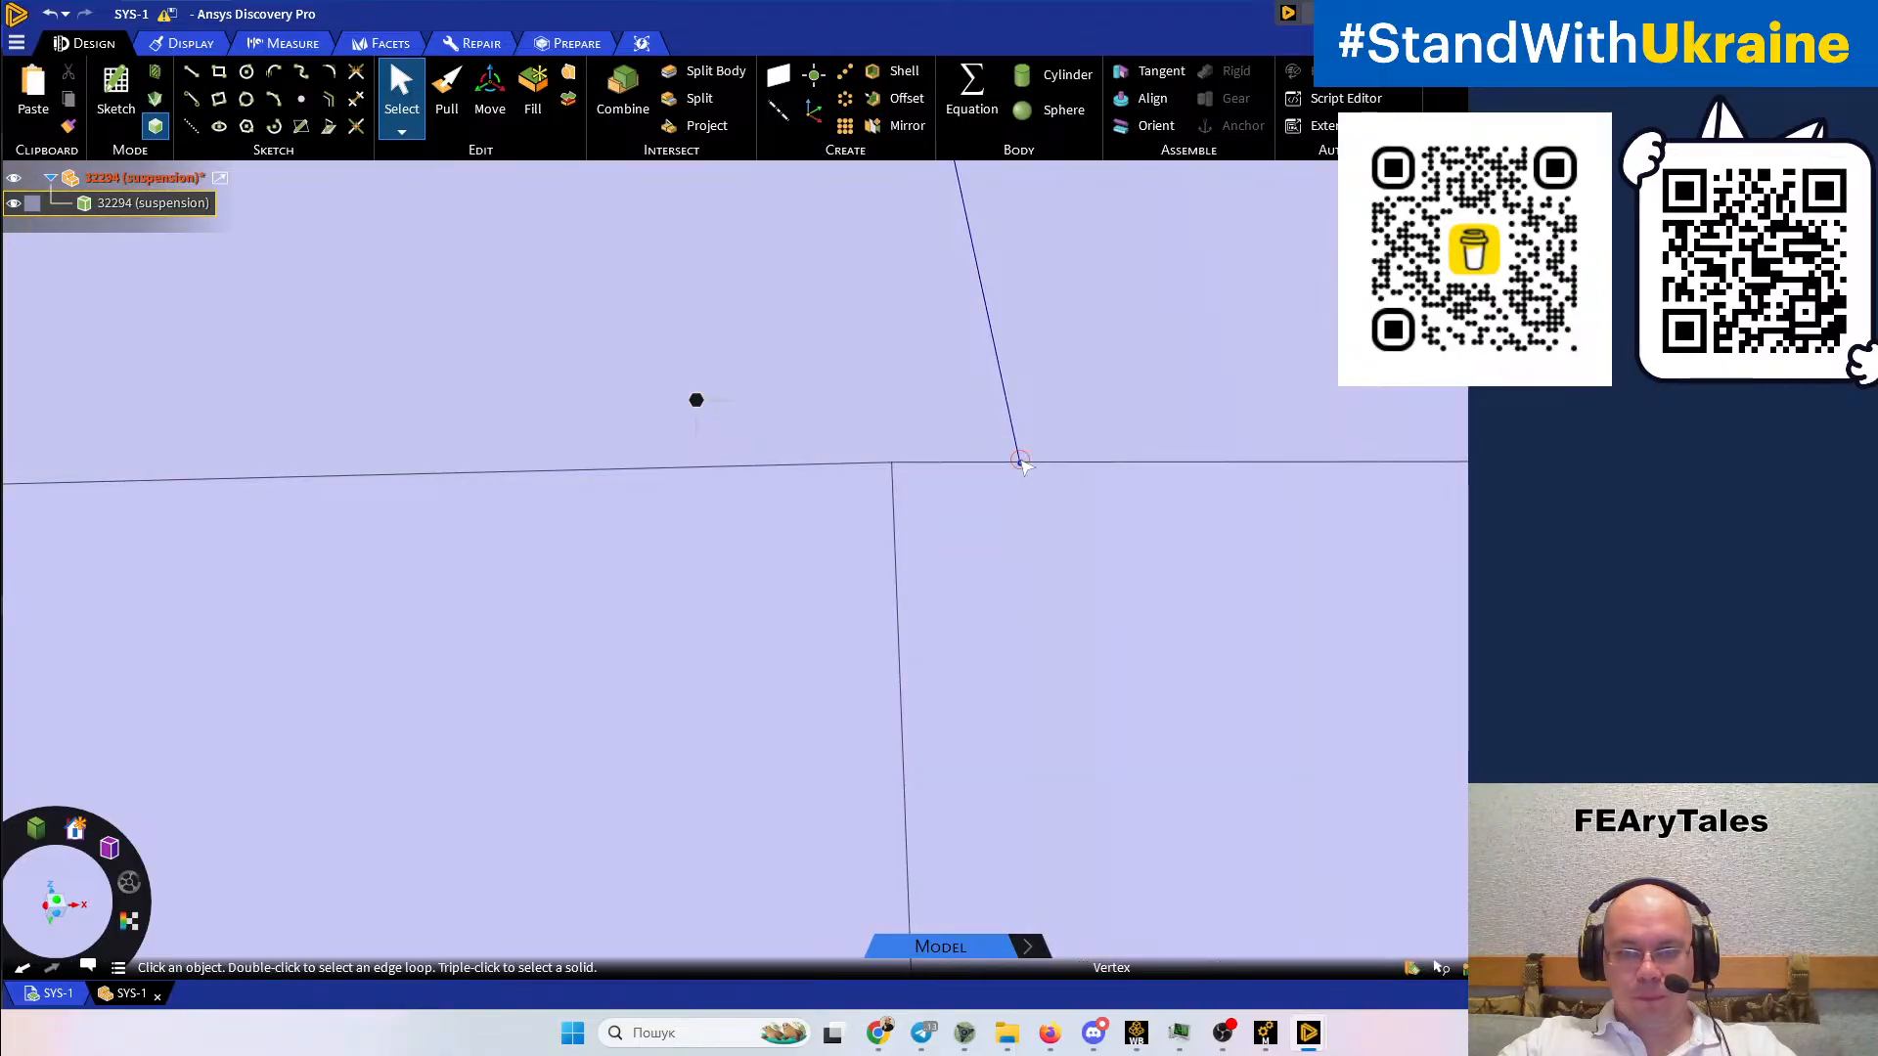
# Move the offset vertex at the start of the curved transition along the red axis up to the adjoining face's edge
pyautogui.click(1020, 463)
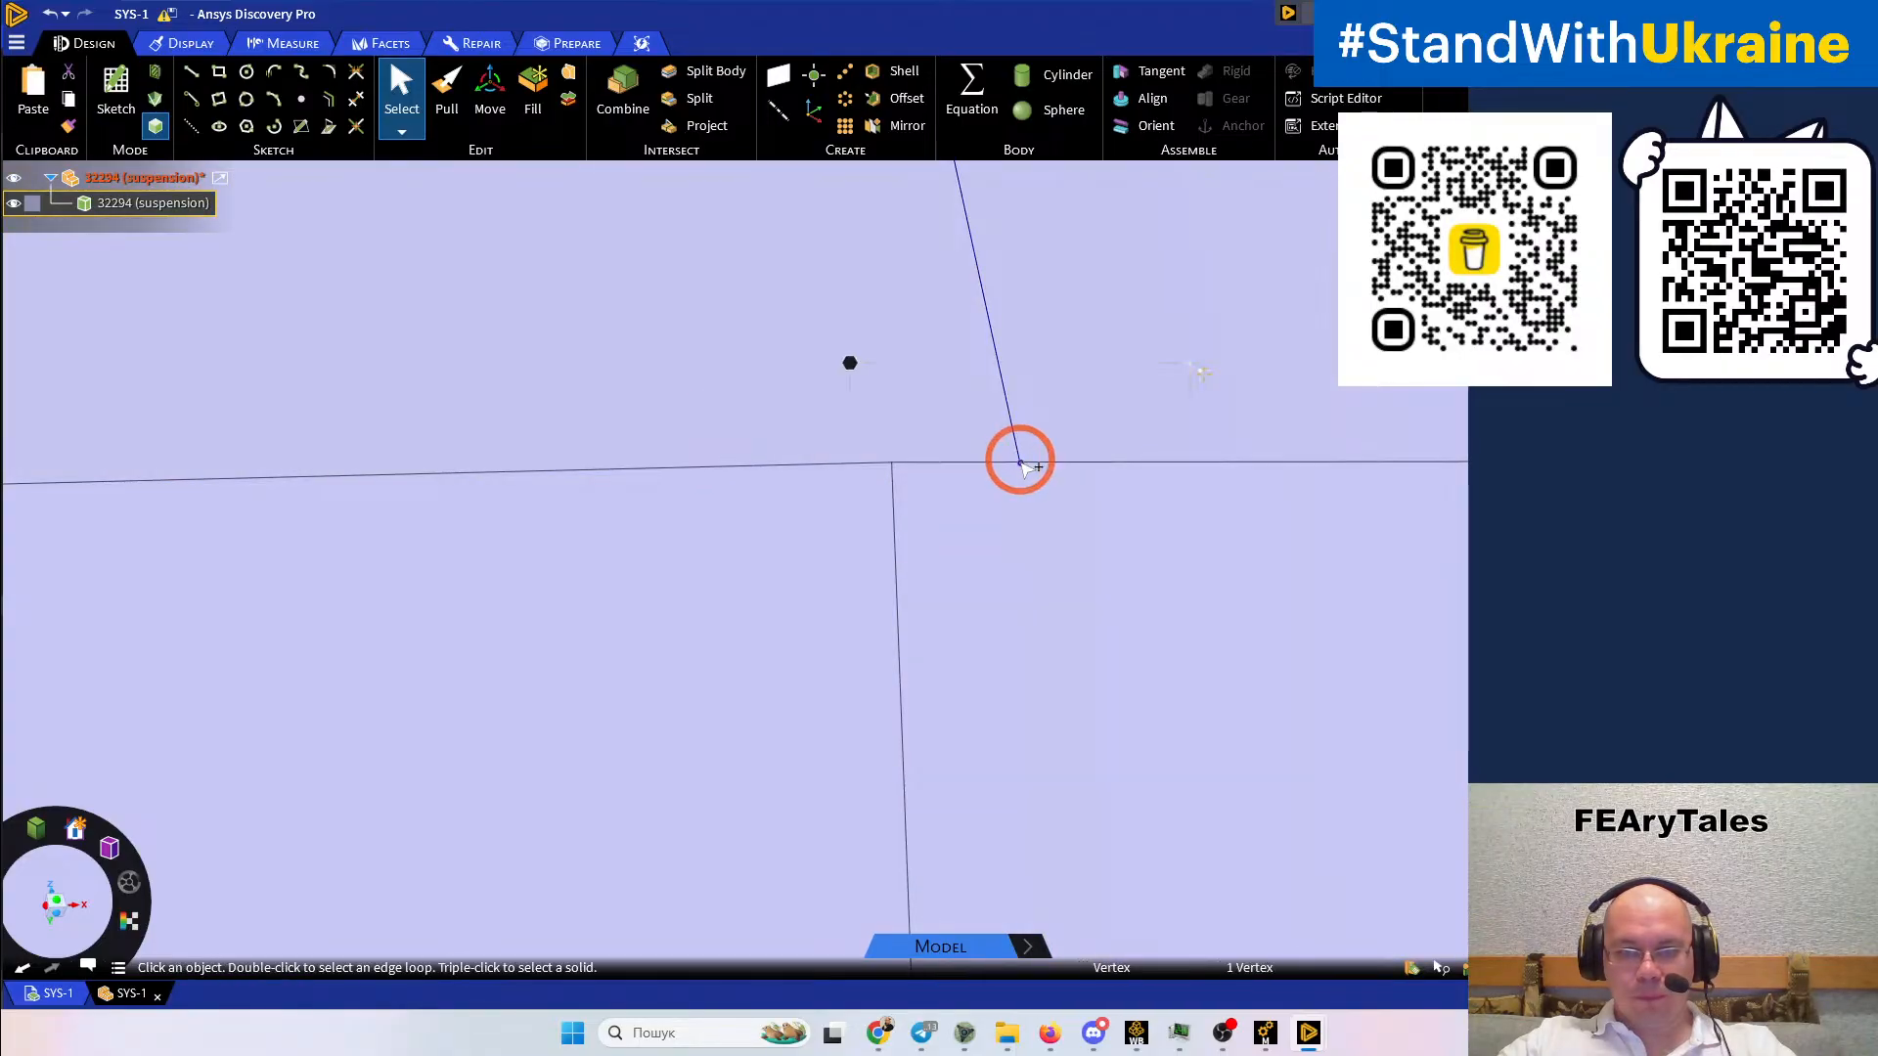
pyautogui.click(490, 93)
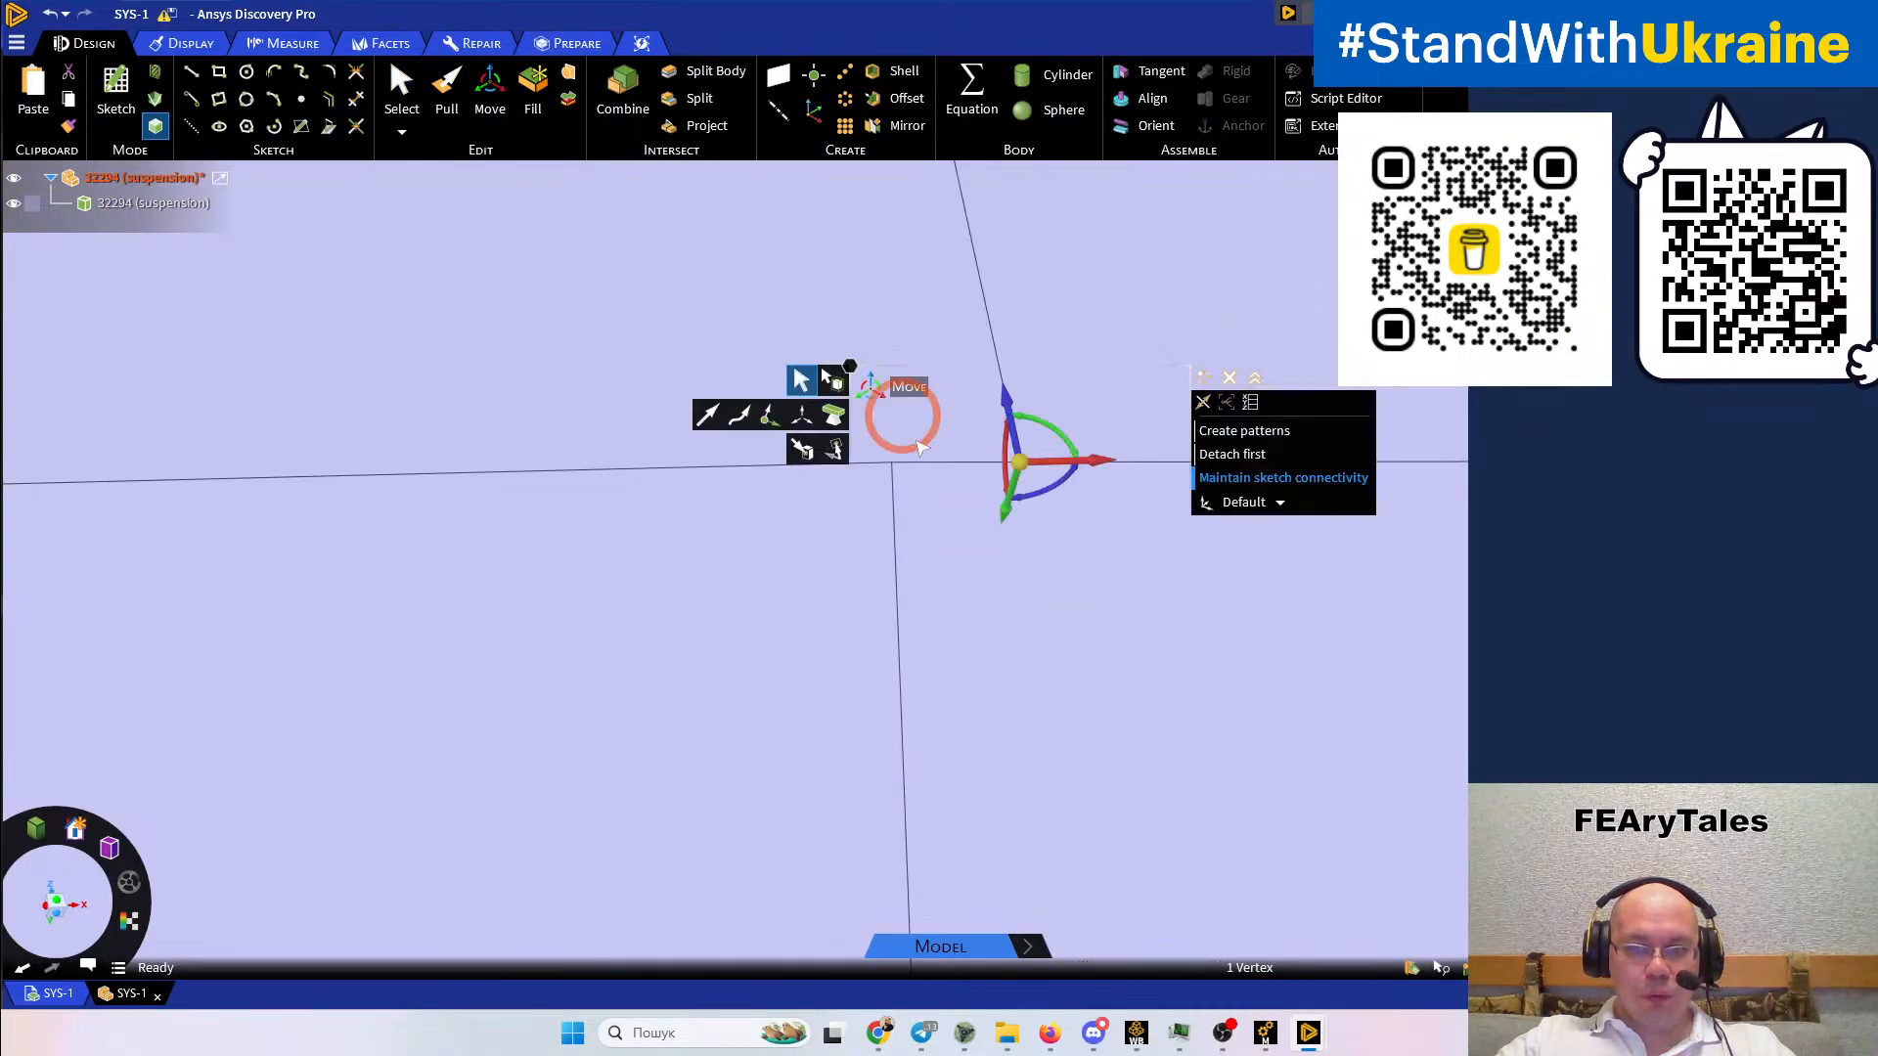
pyautogui.click(1091, 458)
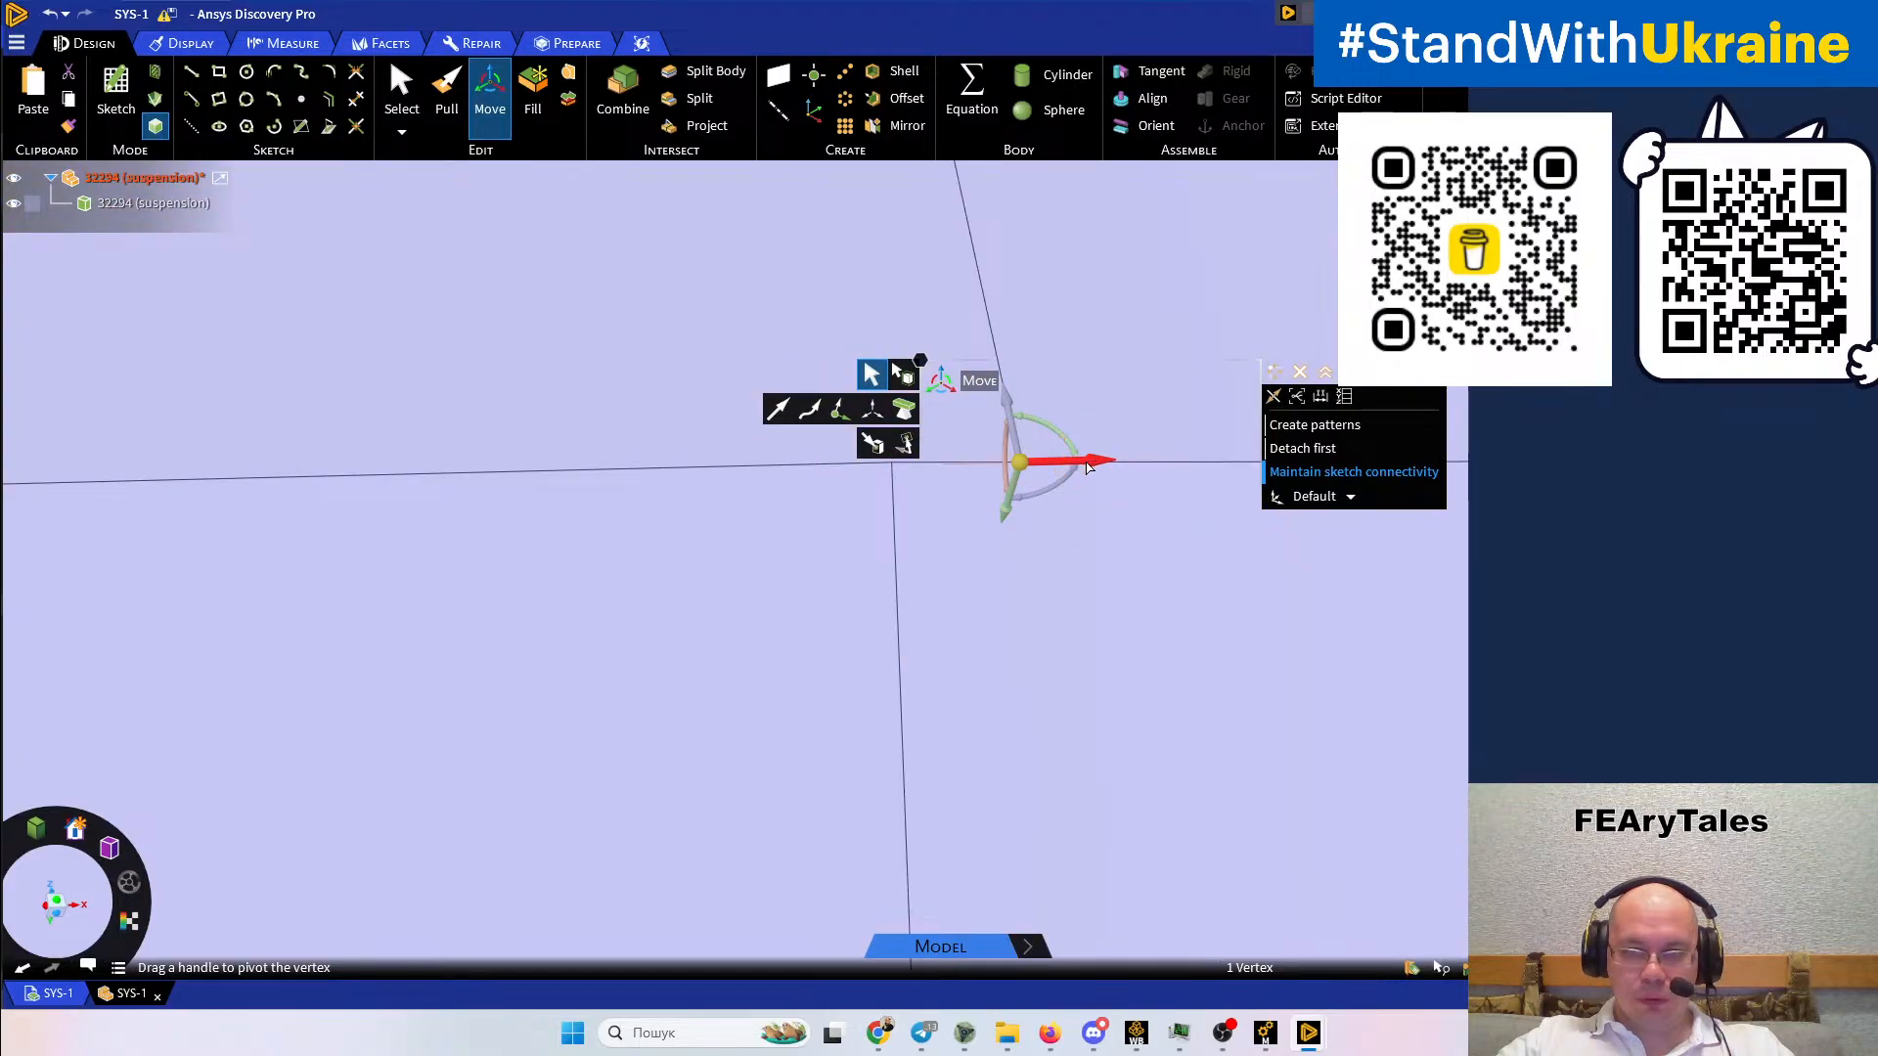
pyautogui.click(885, 456)
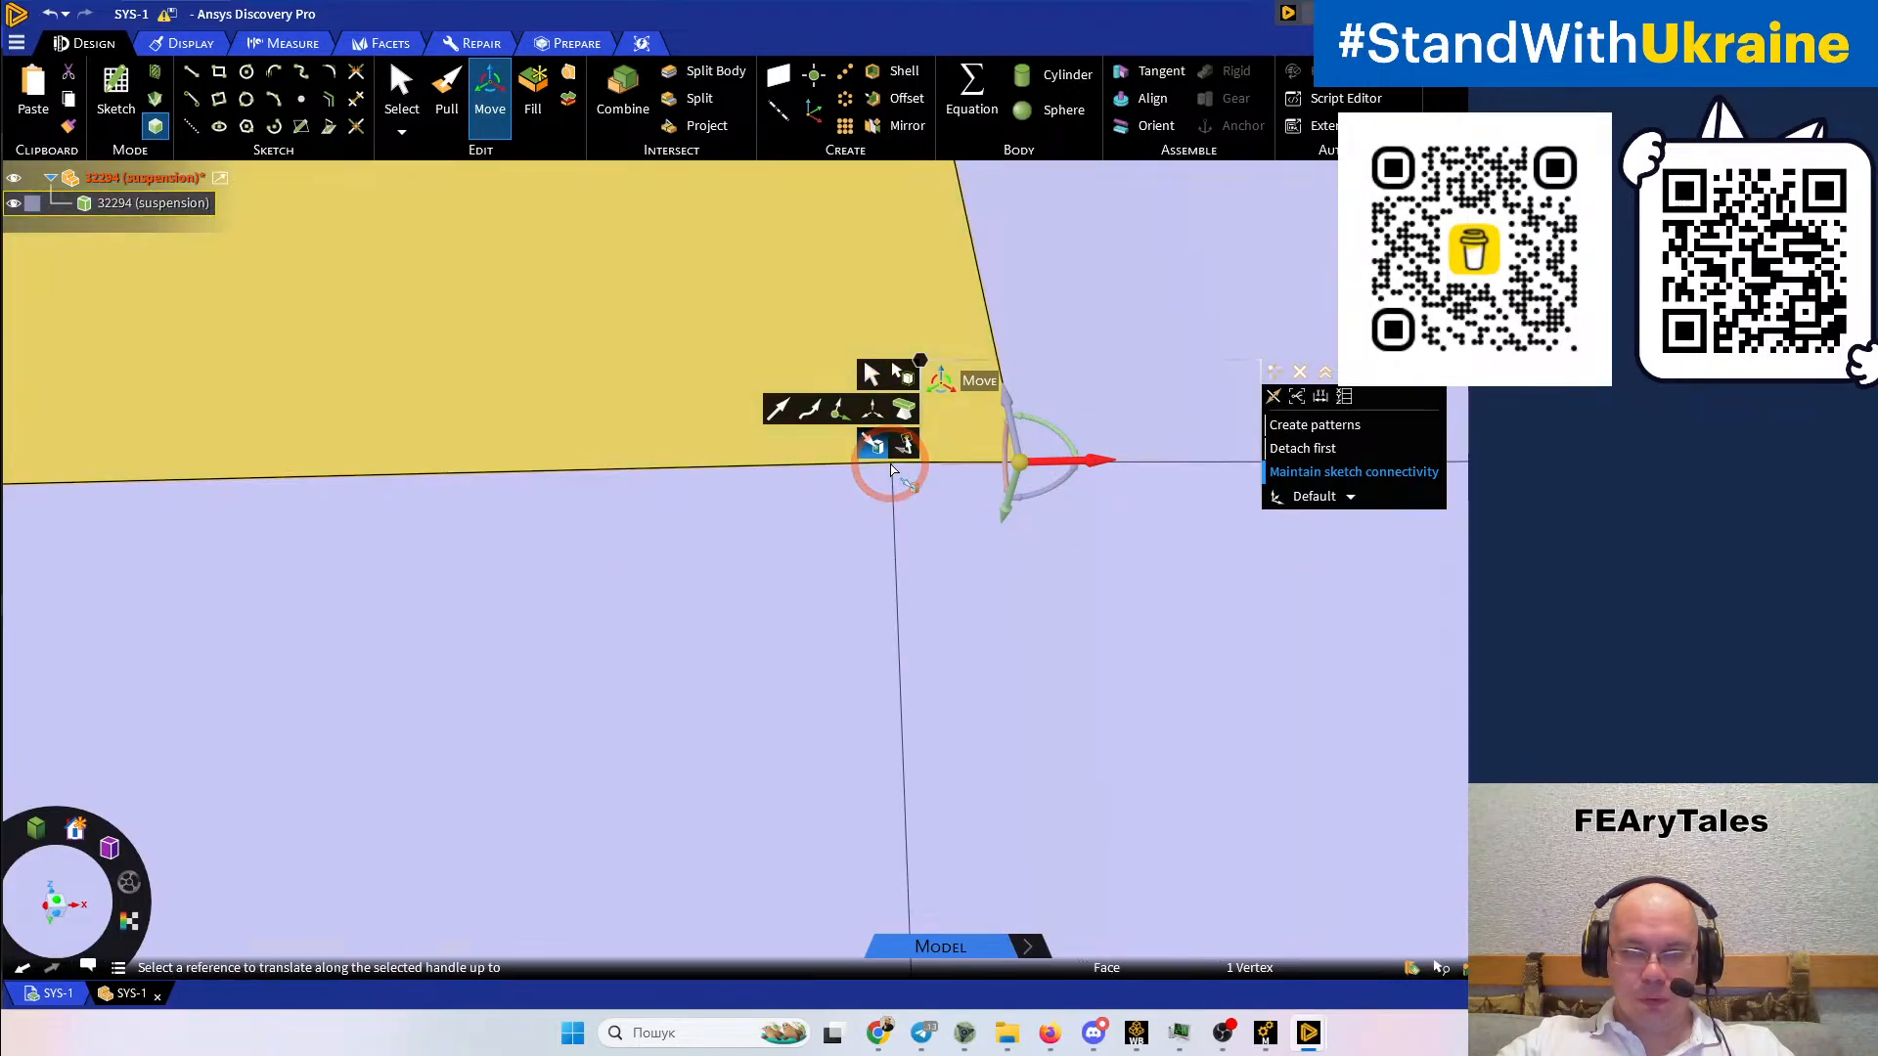
pyautogui.click(893, 471)
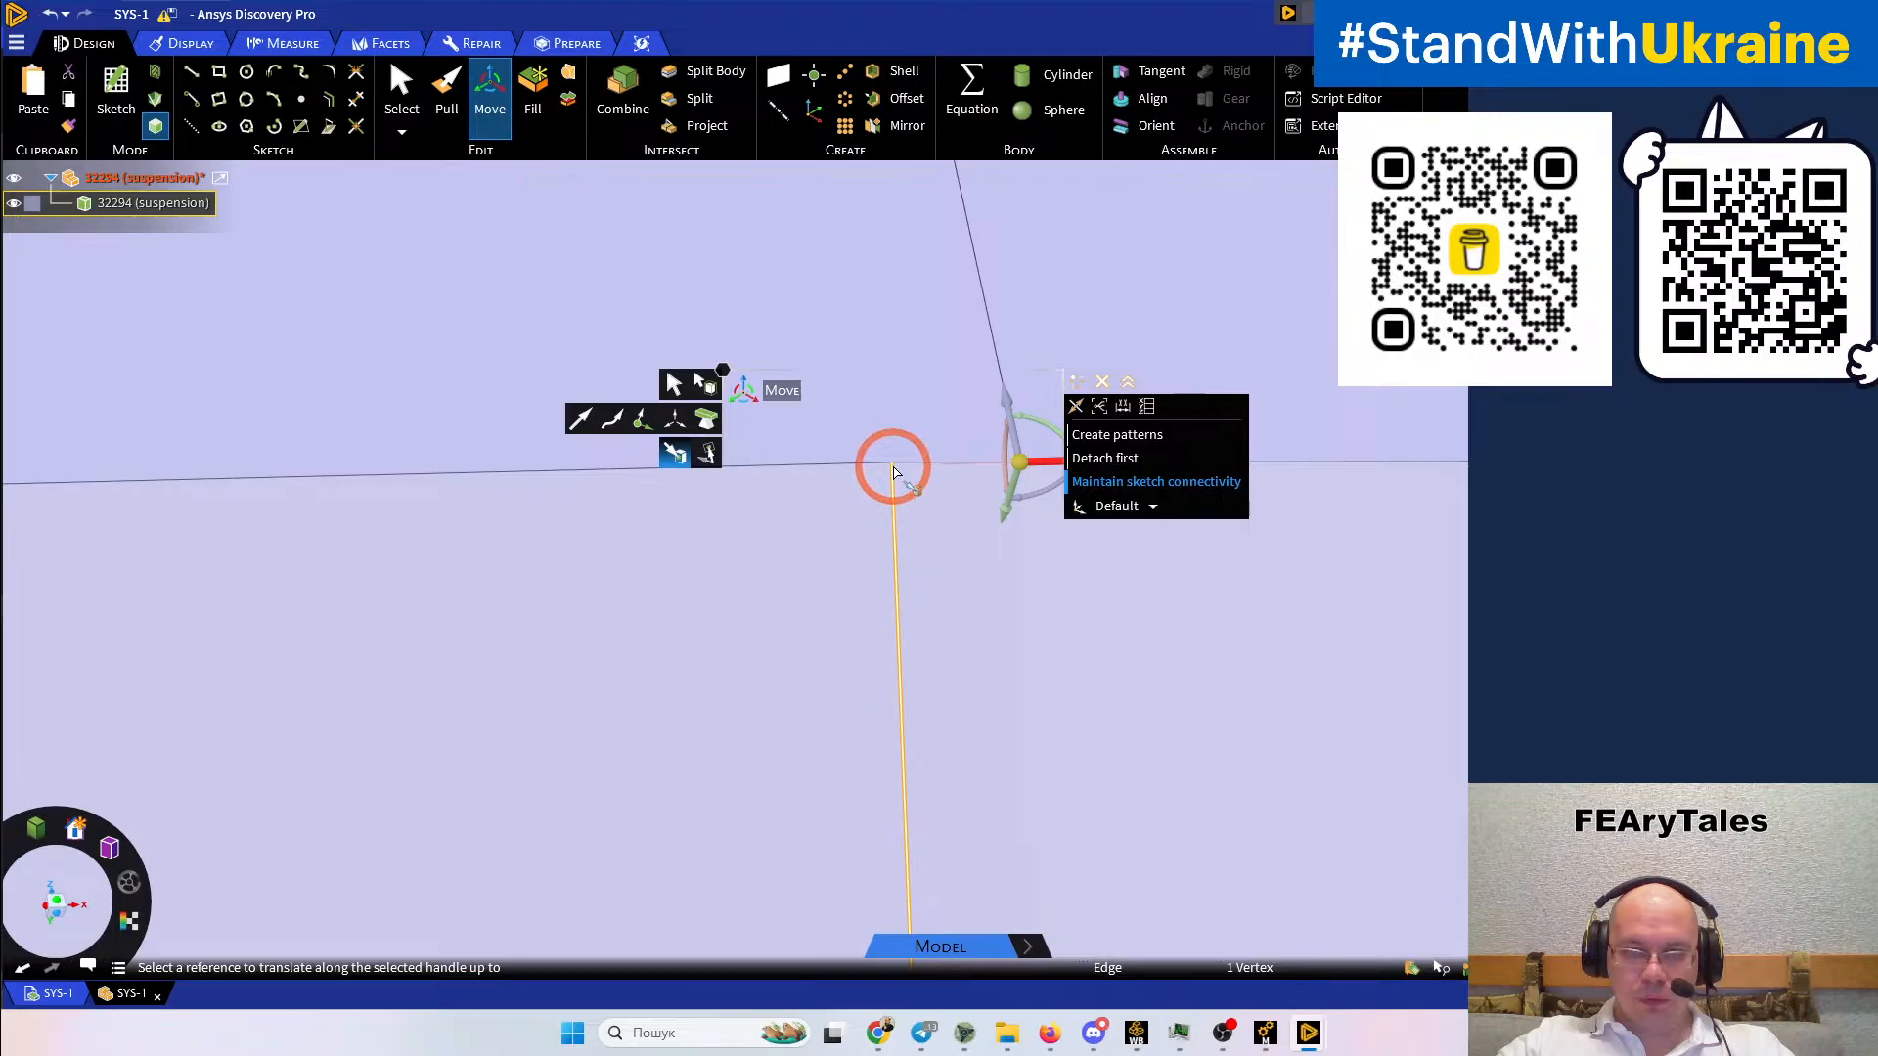
pyautogui.click(922, 545)
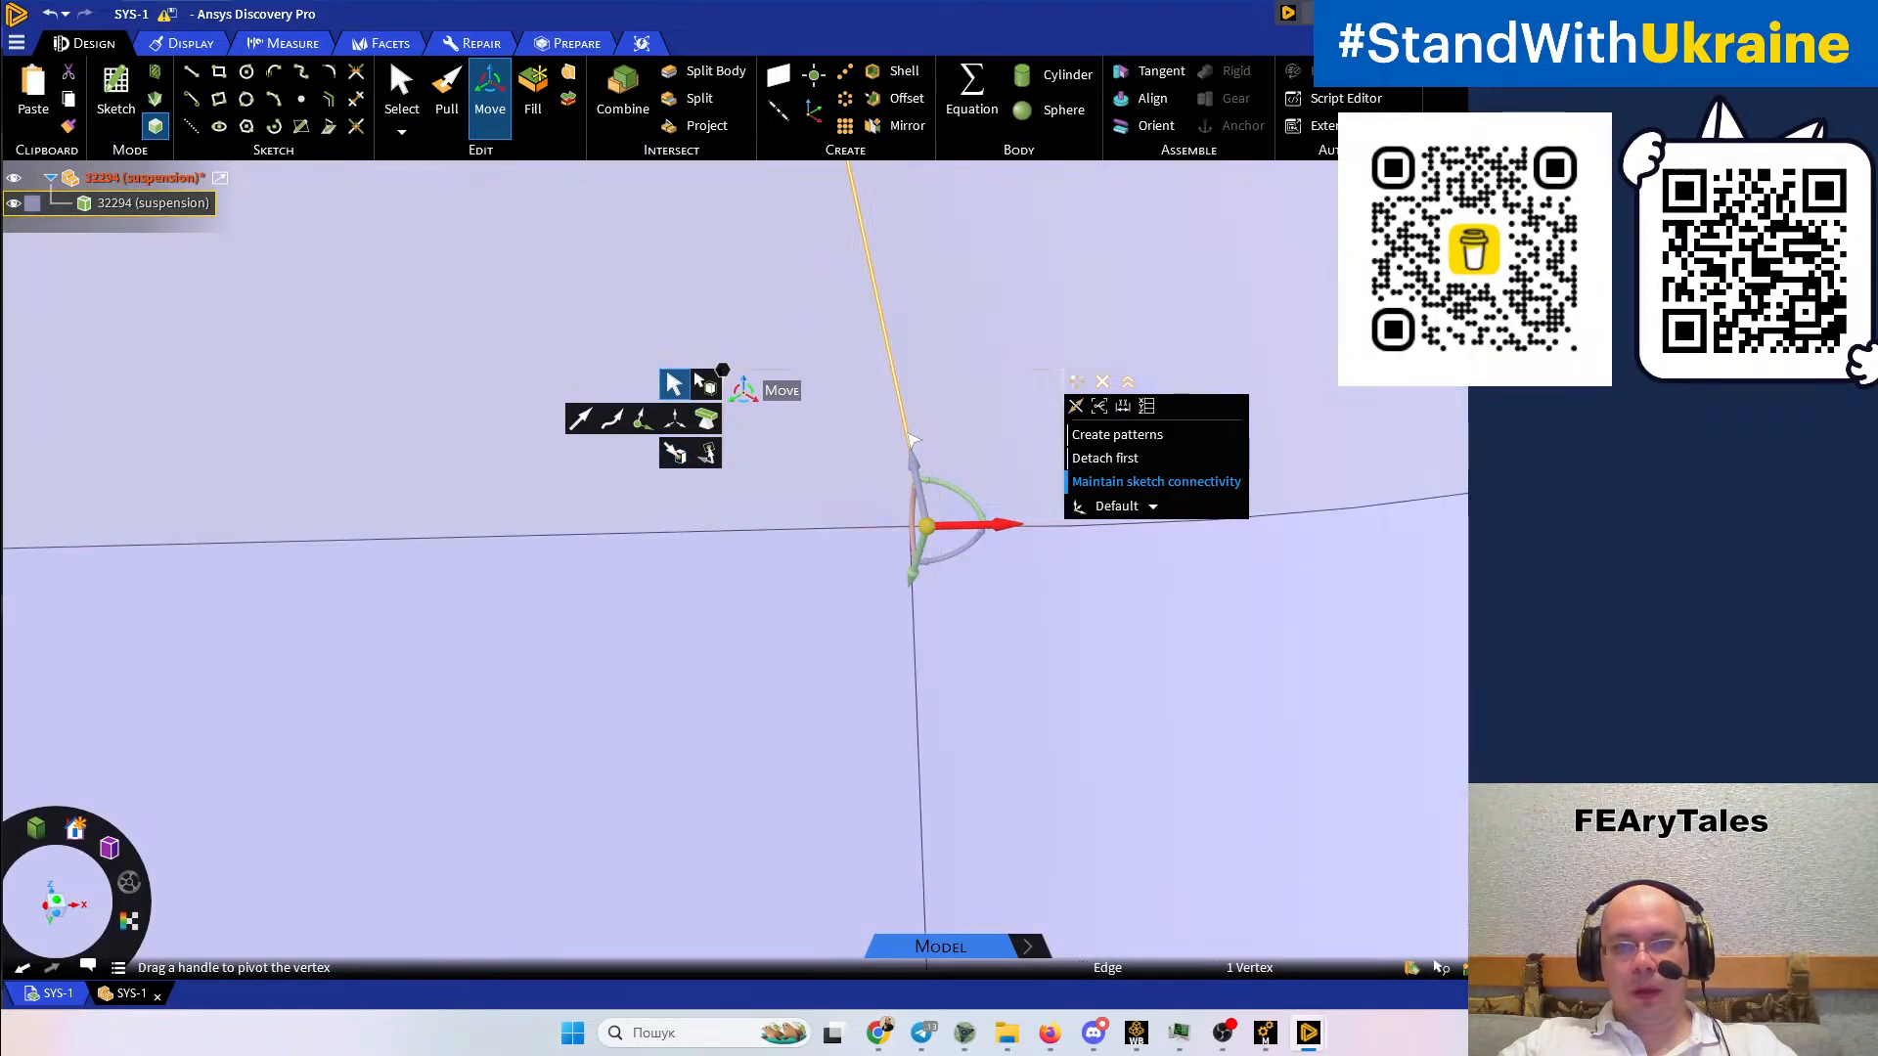
# Move the short slanted edge between the flat strip and the curved transition up to the neighbouring vertex
pyautogui.scroll(-5, 907, 437)
pyautogui.scroll(3, 882, 377)
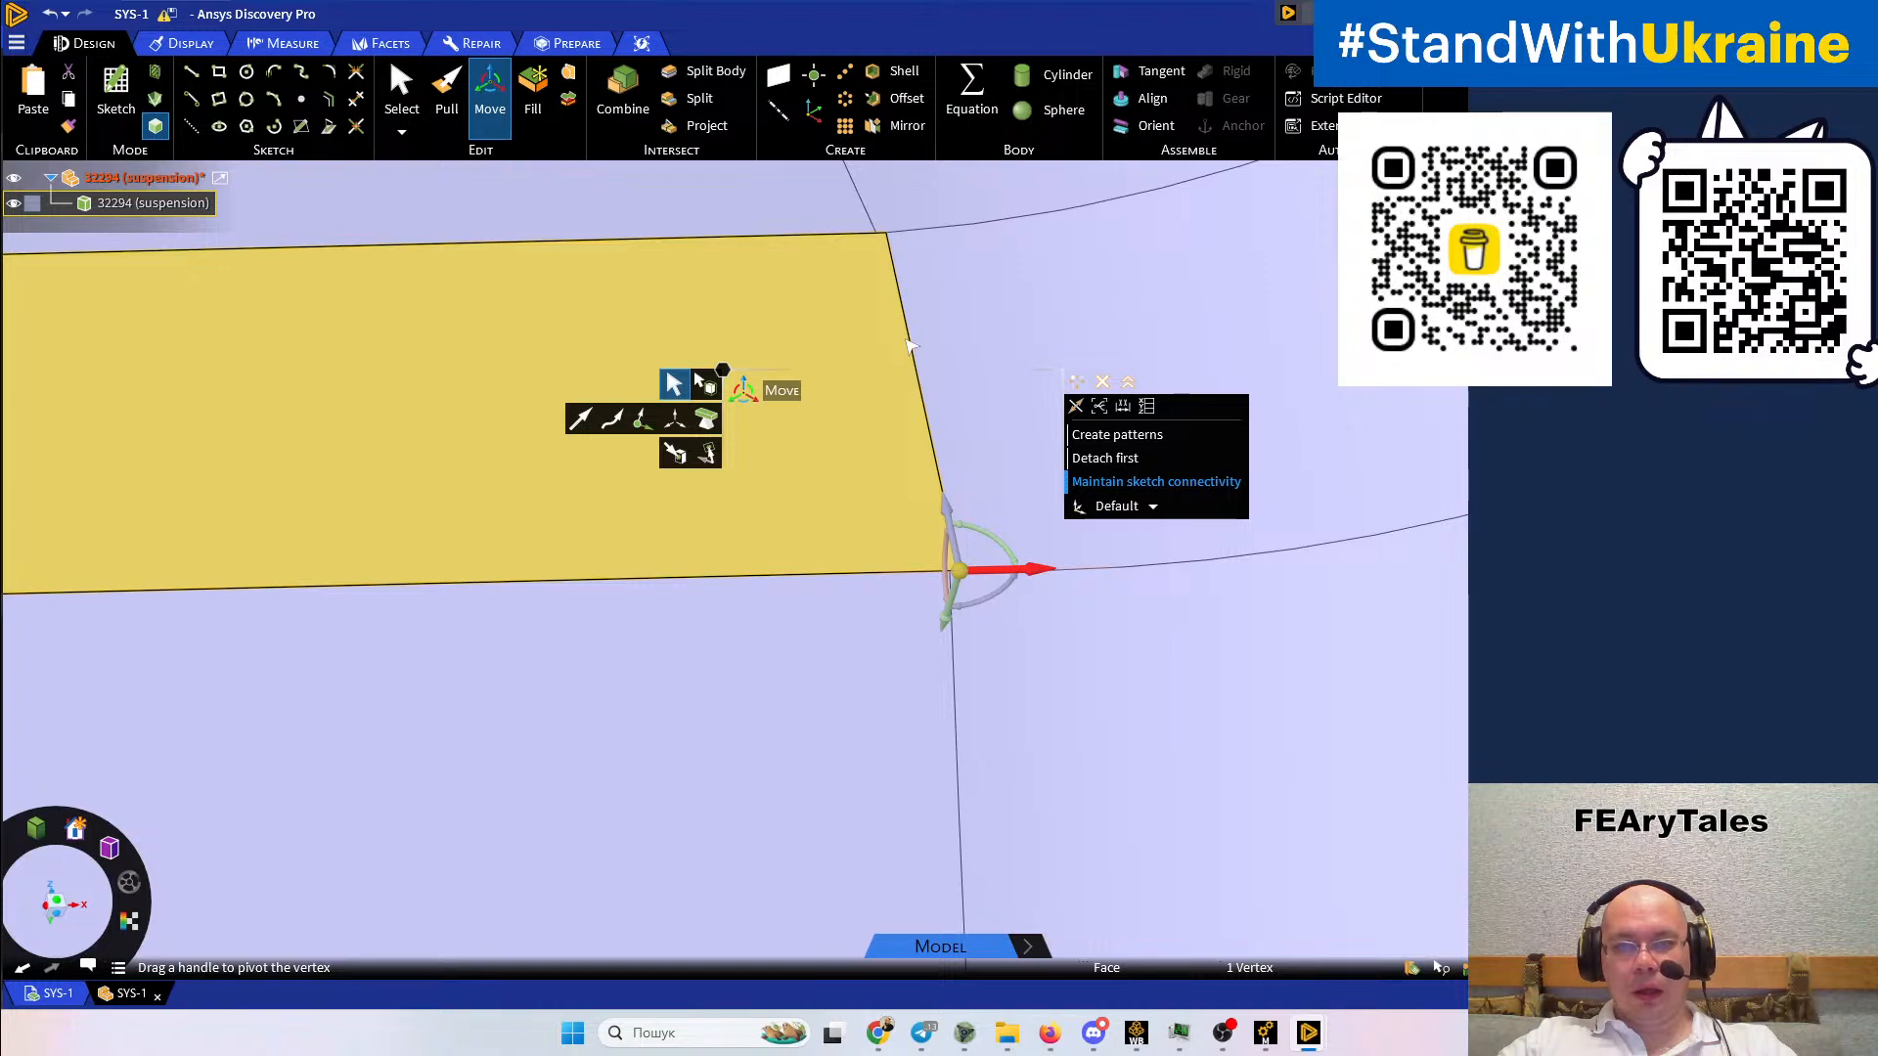
pyautogui.click(908, 339)
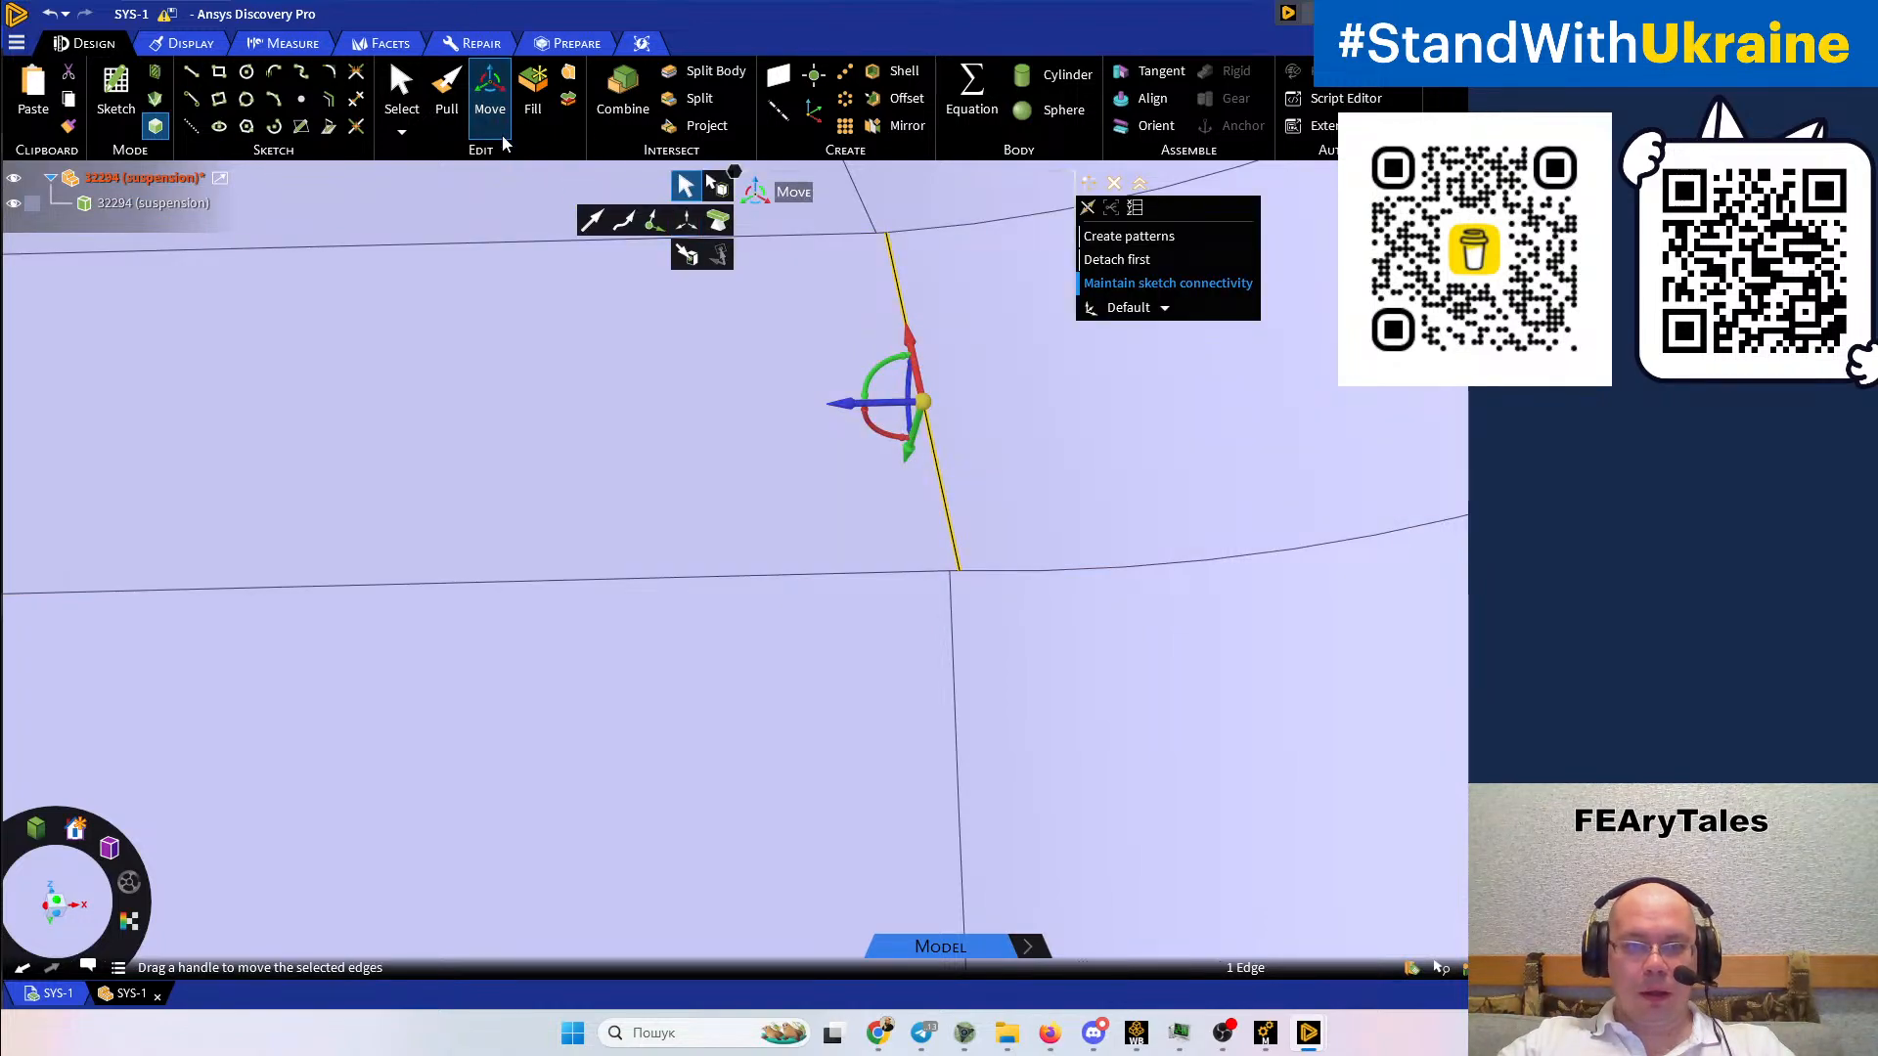
pyautogui.click(689, 260)
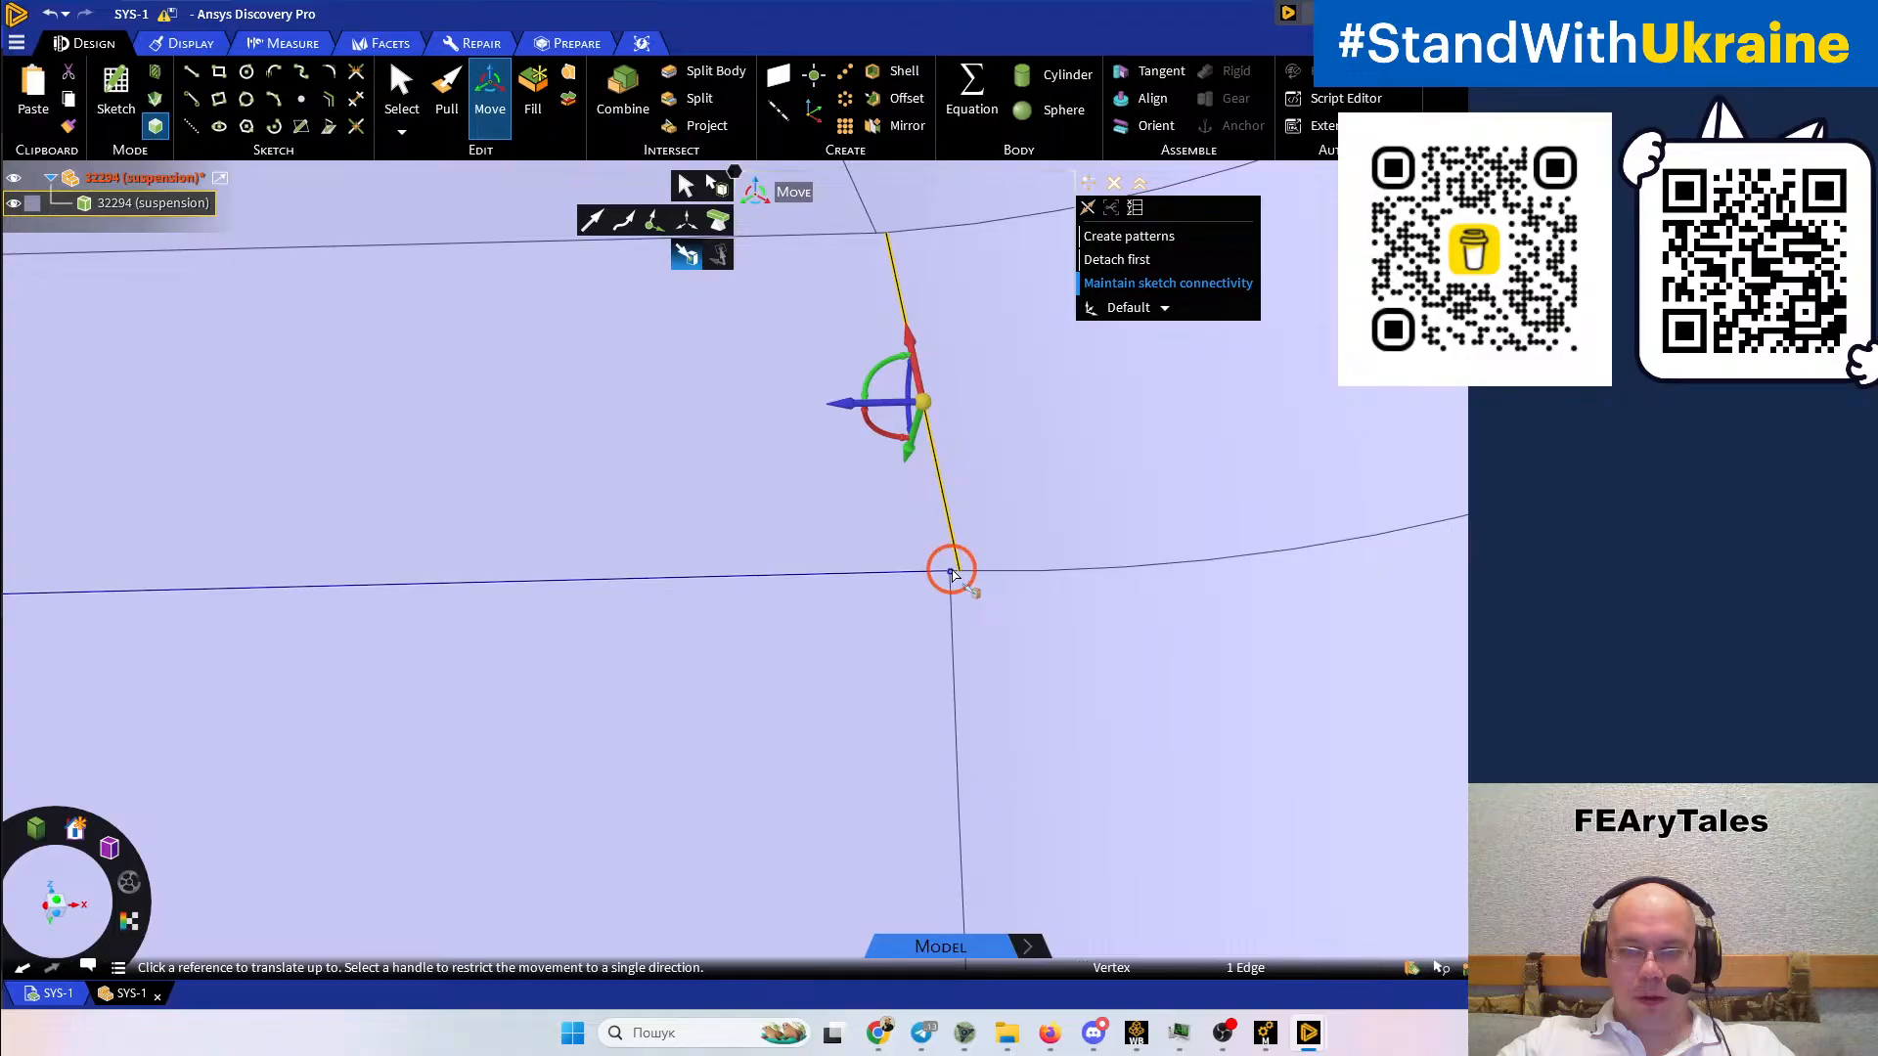
pyautogui.click(952, 574)
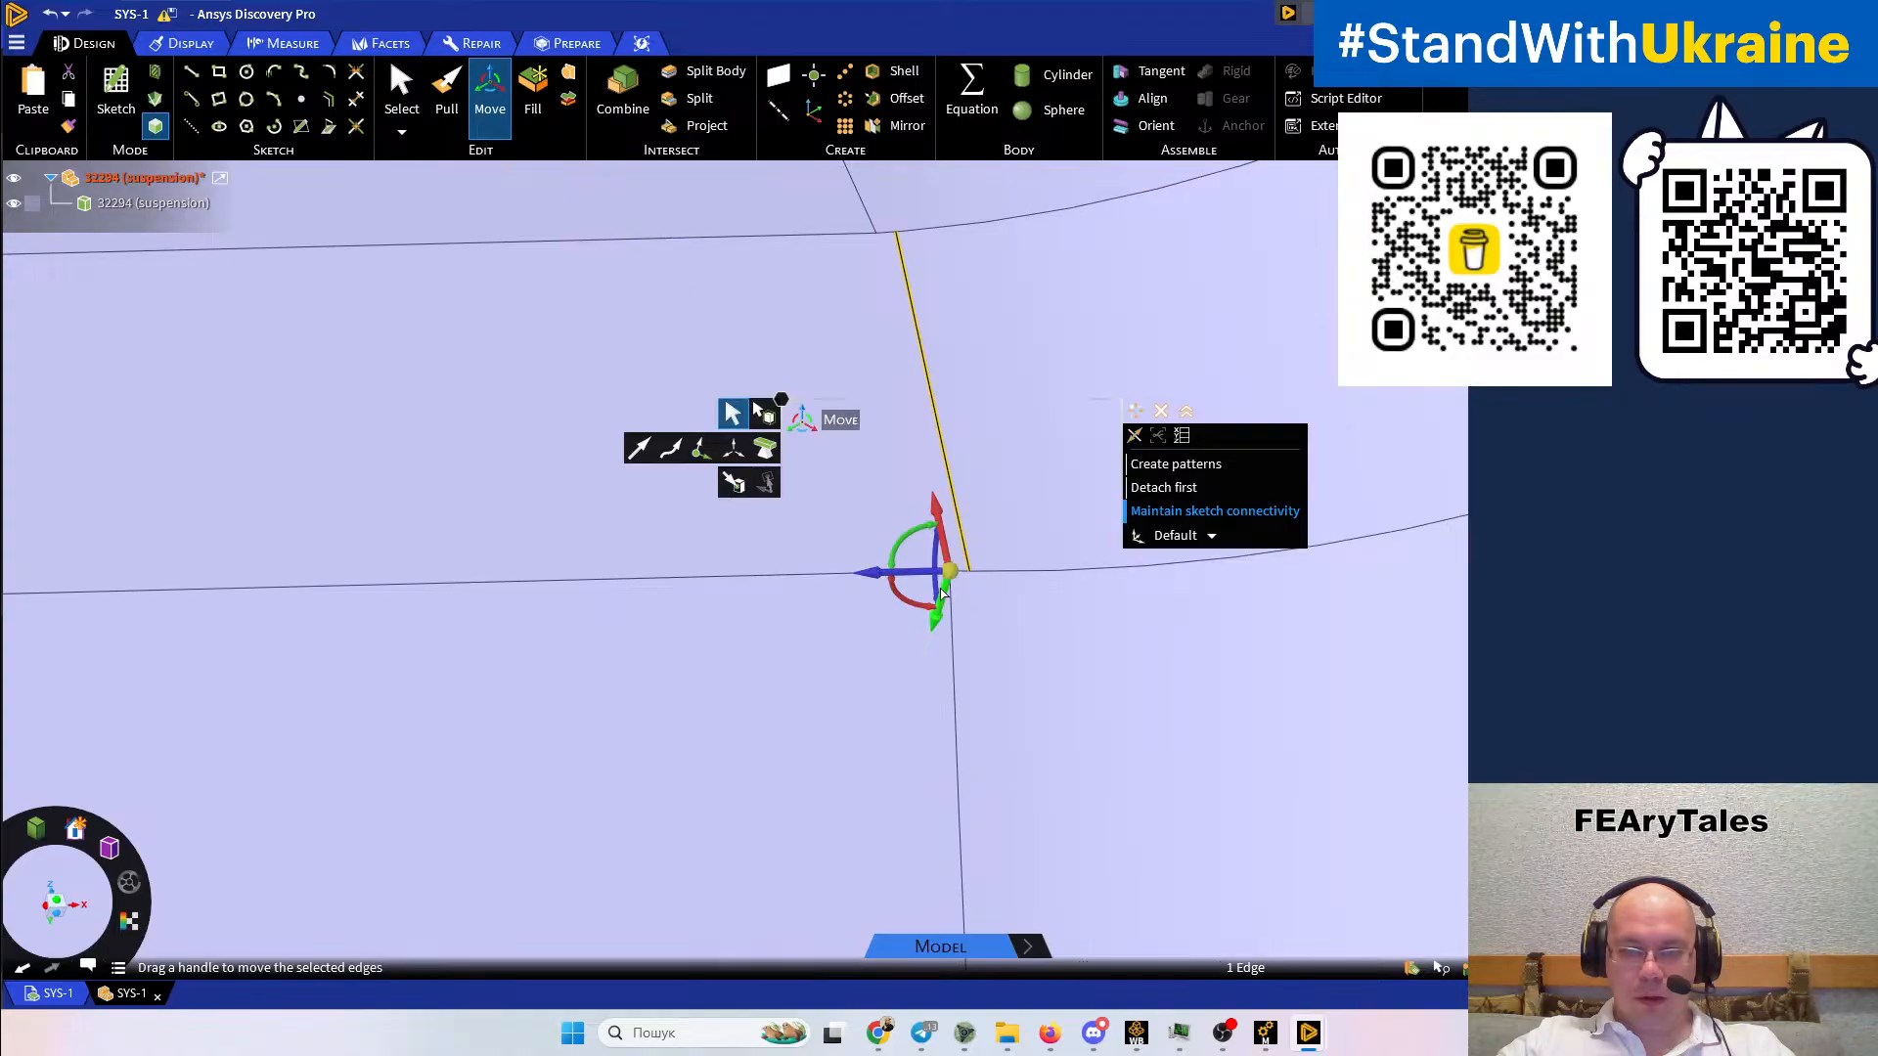
pyautogui.press('Escape')
pyautogui.scroll(-3, 707, 548)
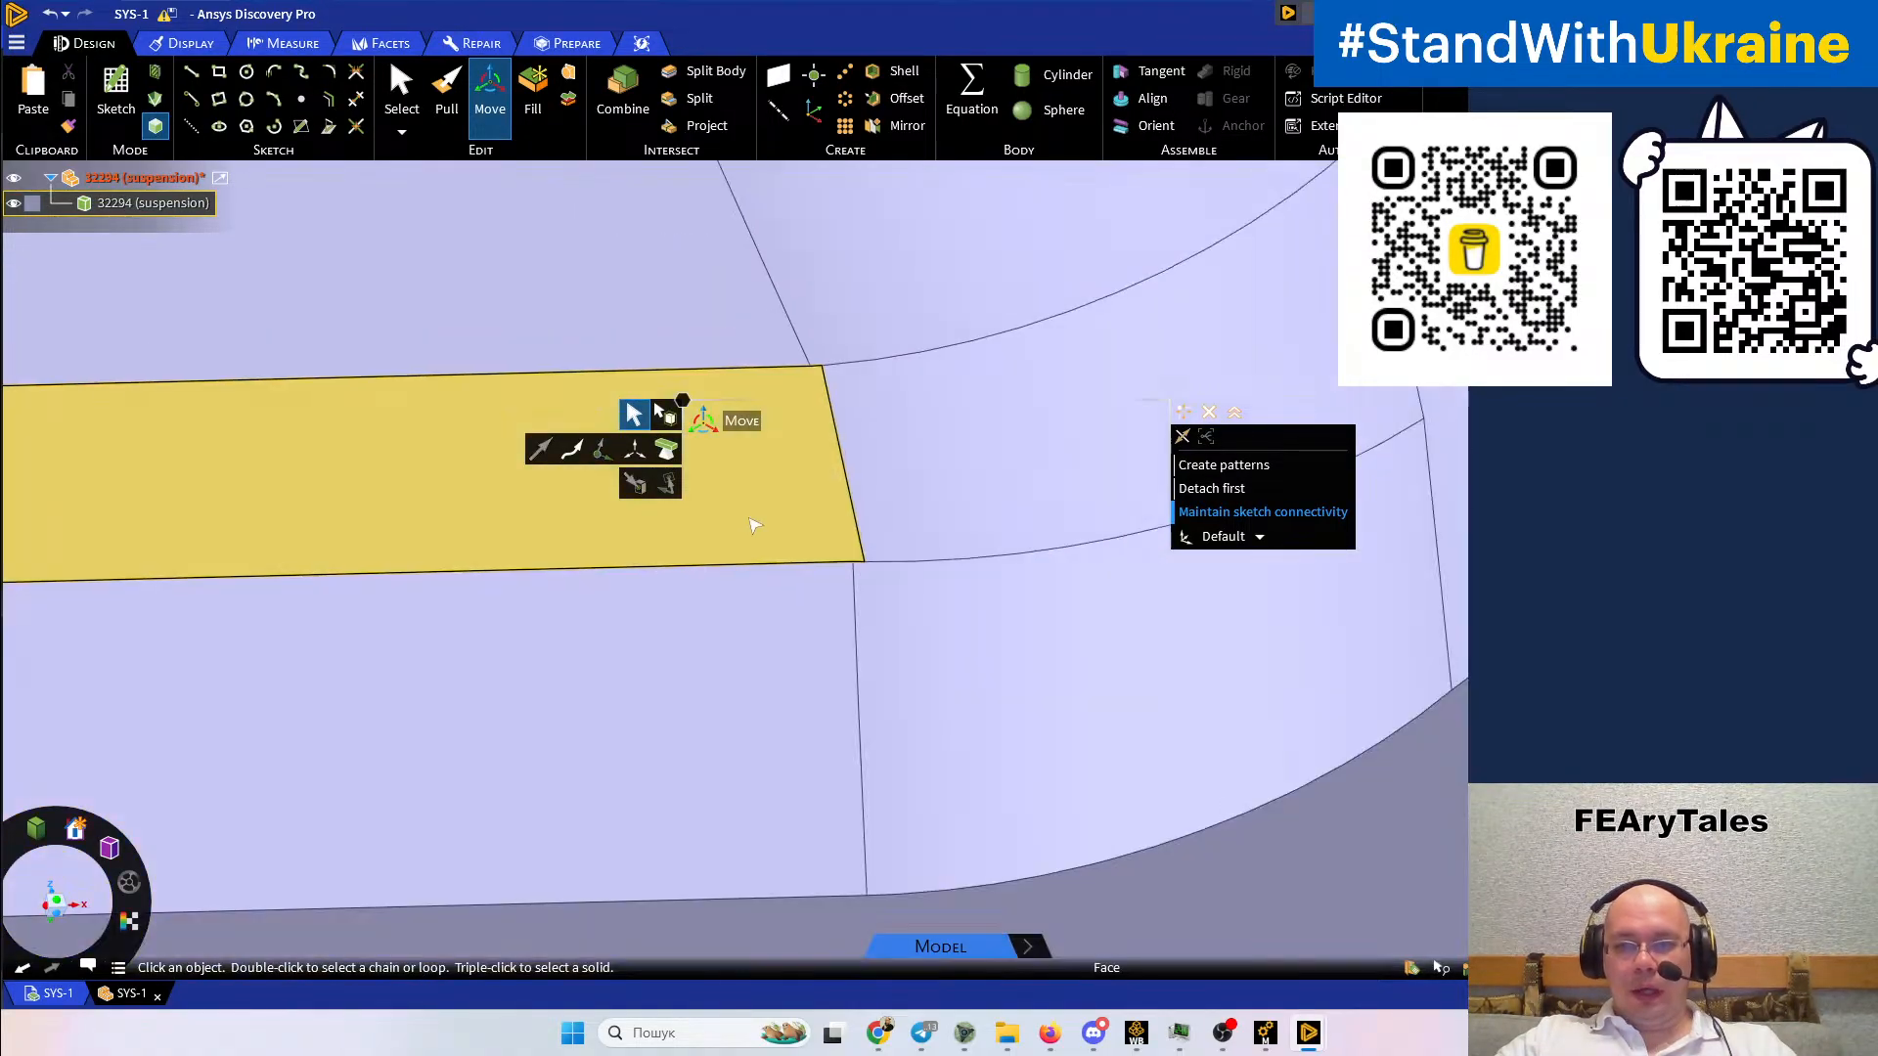
pyautogui.keyDown('shift'); pyautogui.moveTo(682, 557); pyautogui.dragTo(640, 590, button='middle'); pyautogui.keyUp('shift')
pyautogui.click(639, 591)
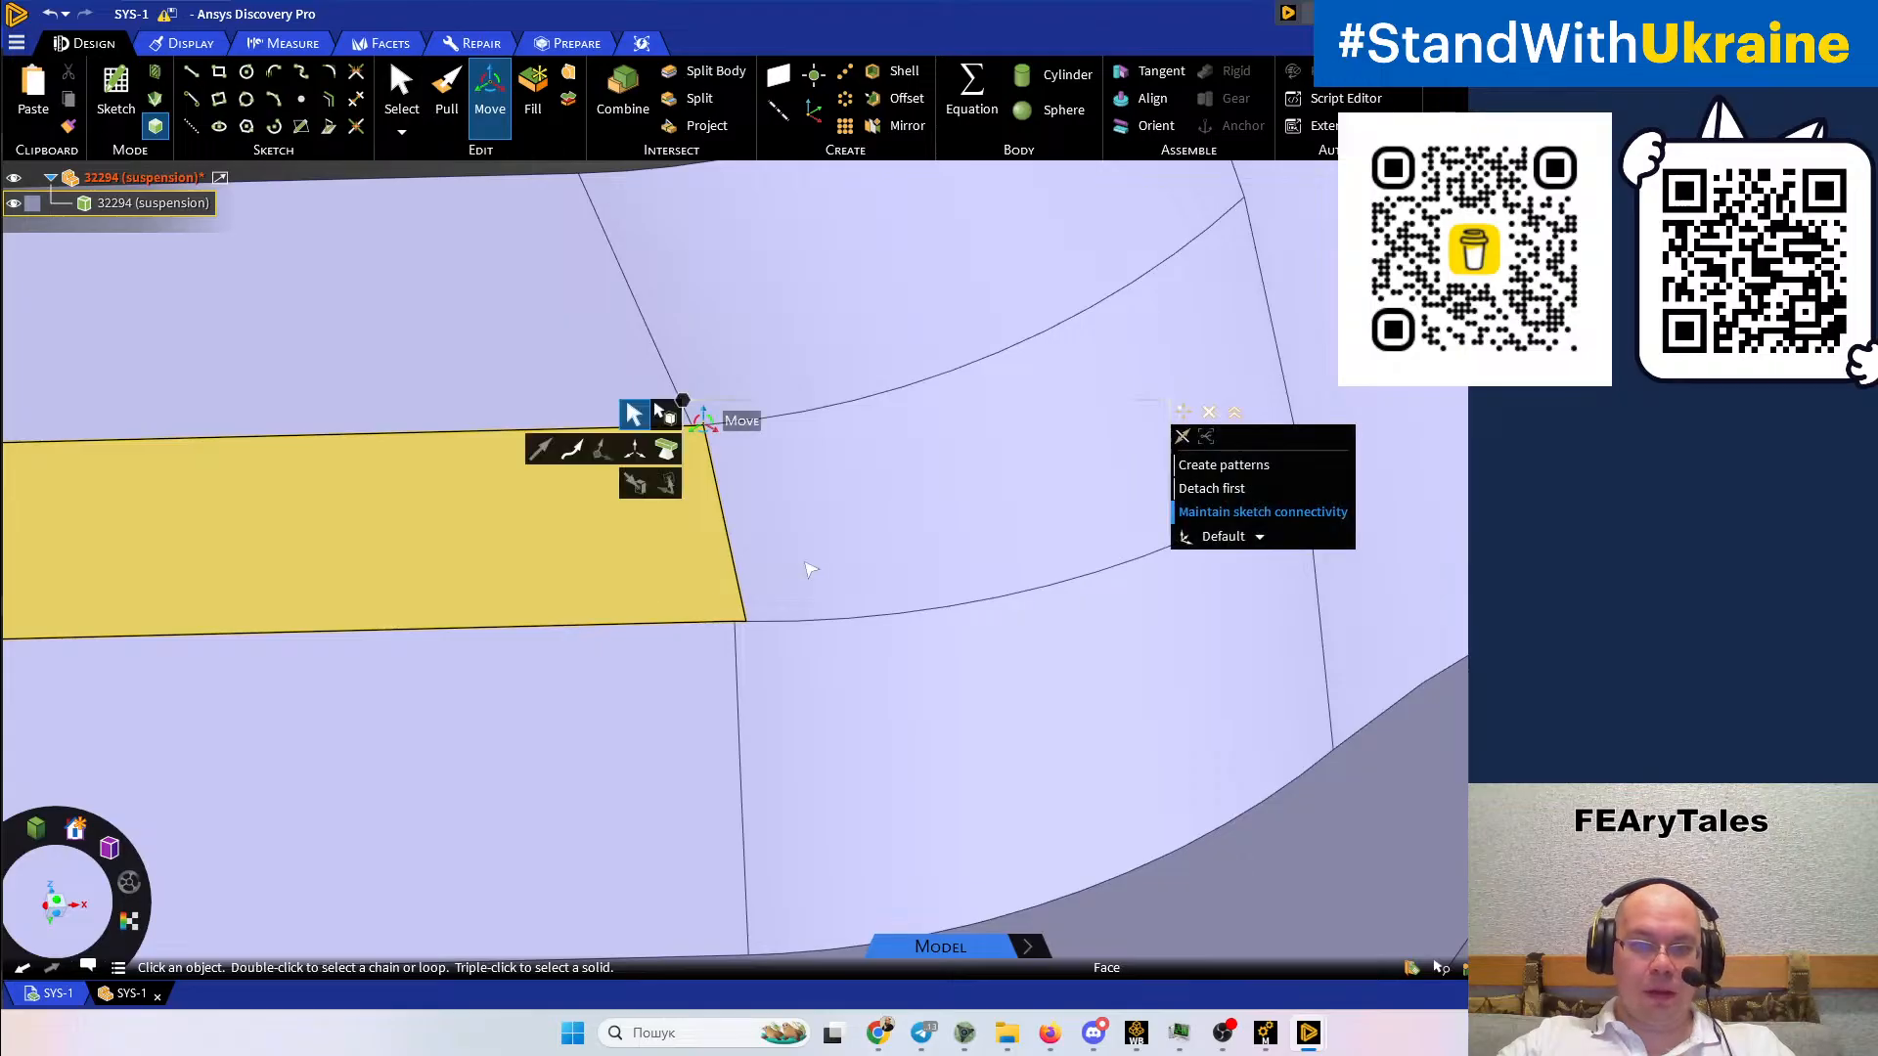
pyautogui.click(818, 563)
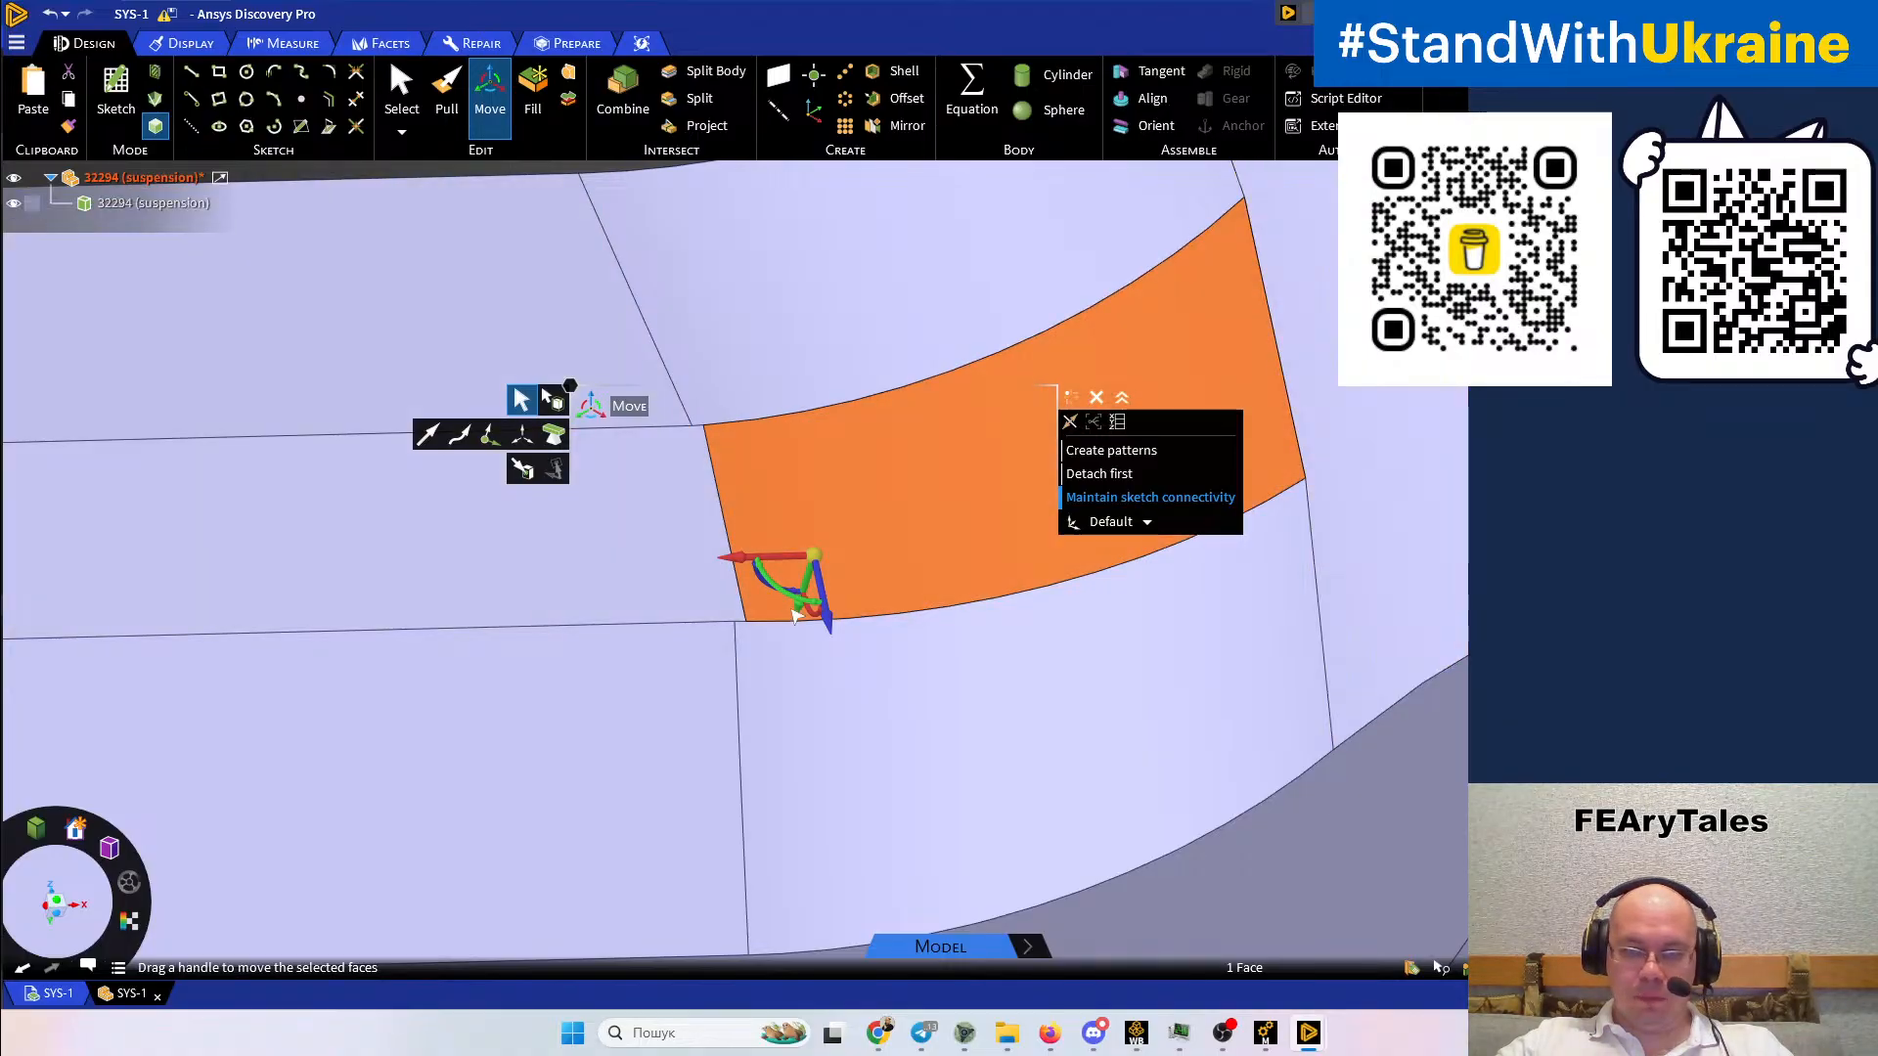
pyautogui.scroll(2, 849, 598)
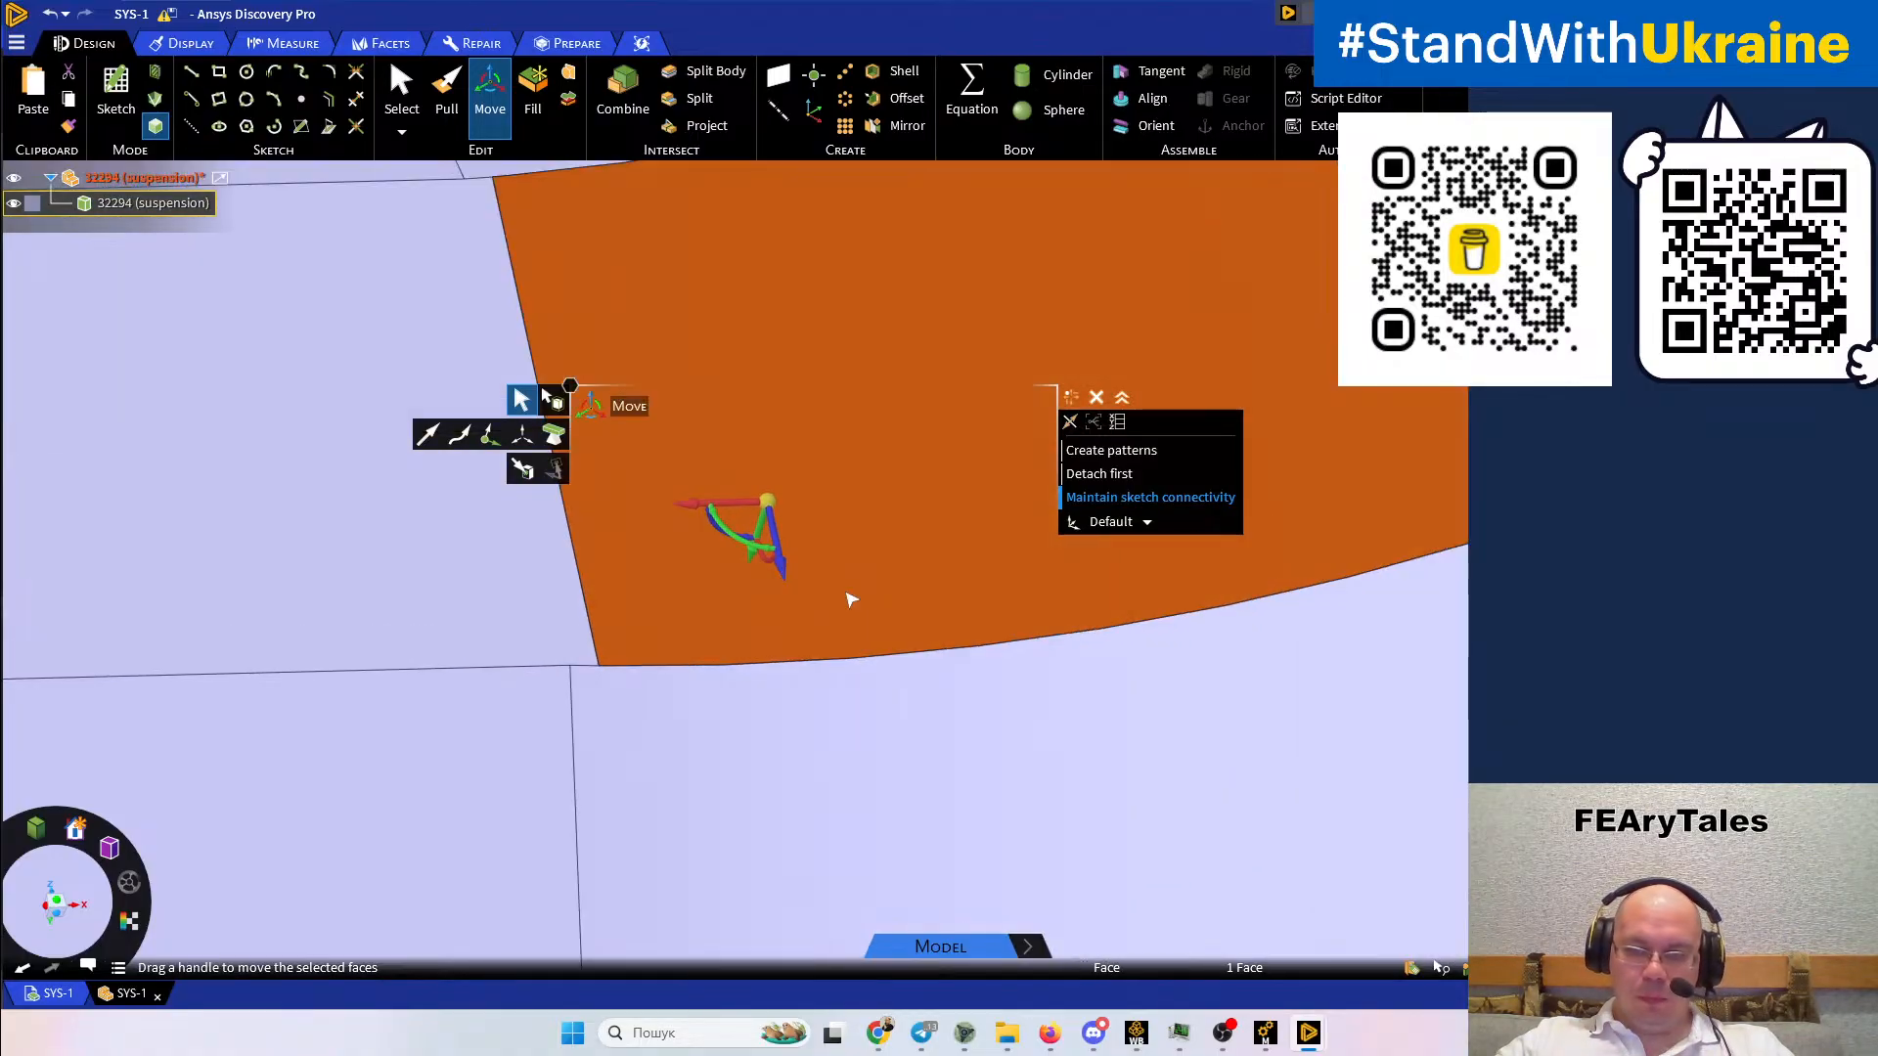
pyautogui.scroll(-6, 841, 599)
pyautogui.click(913, 407)
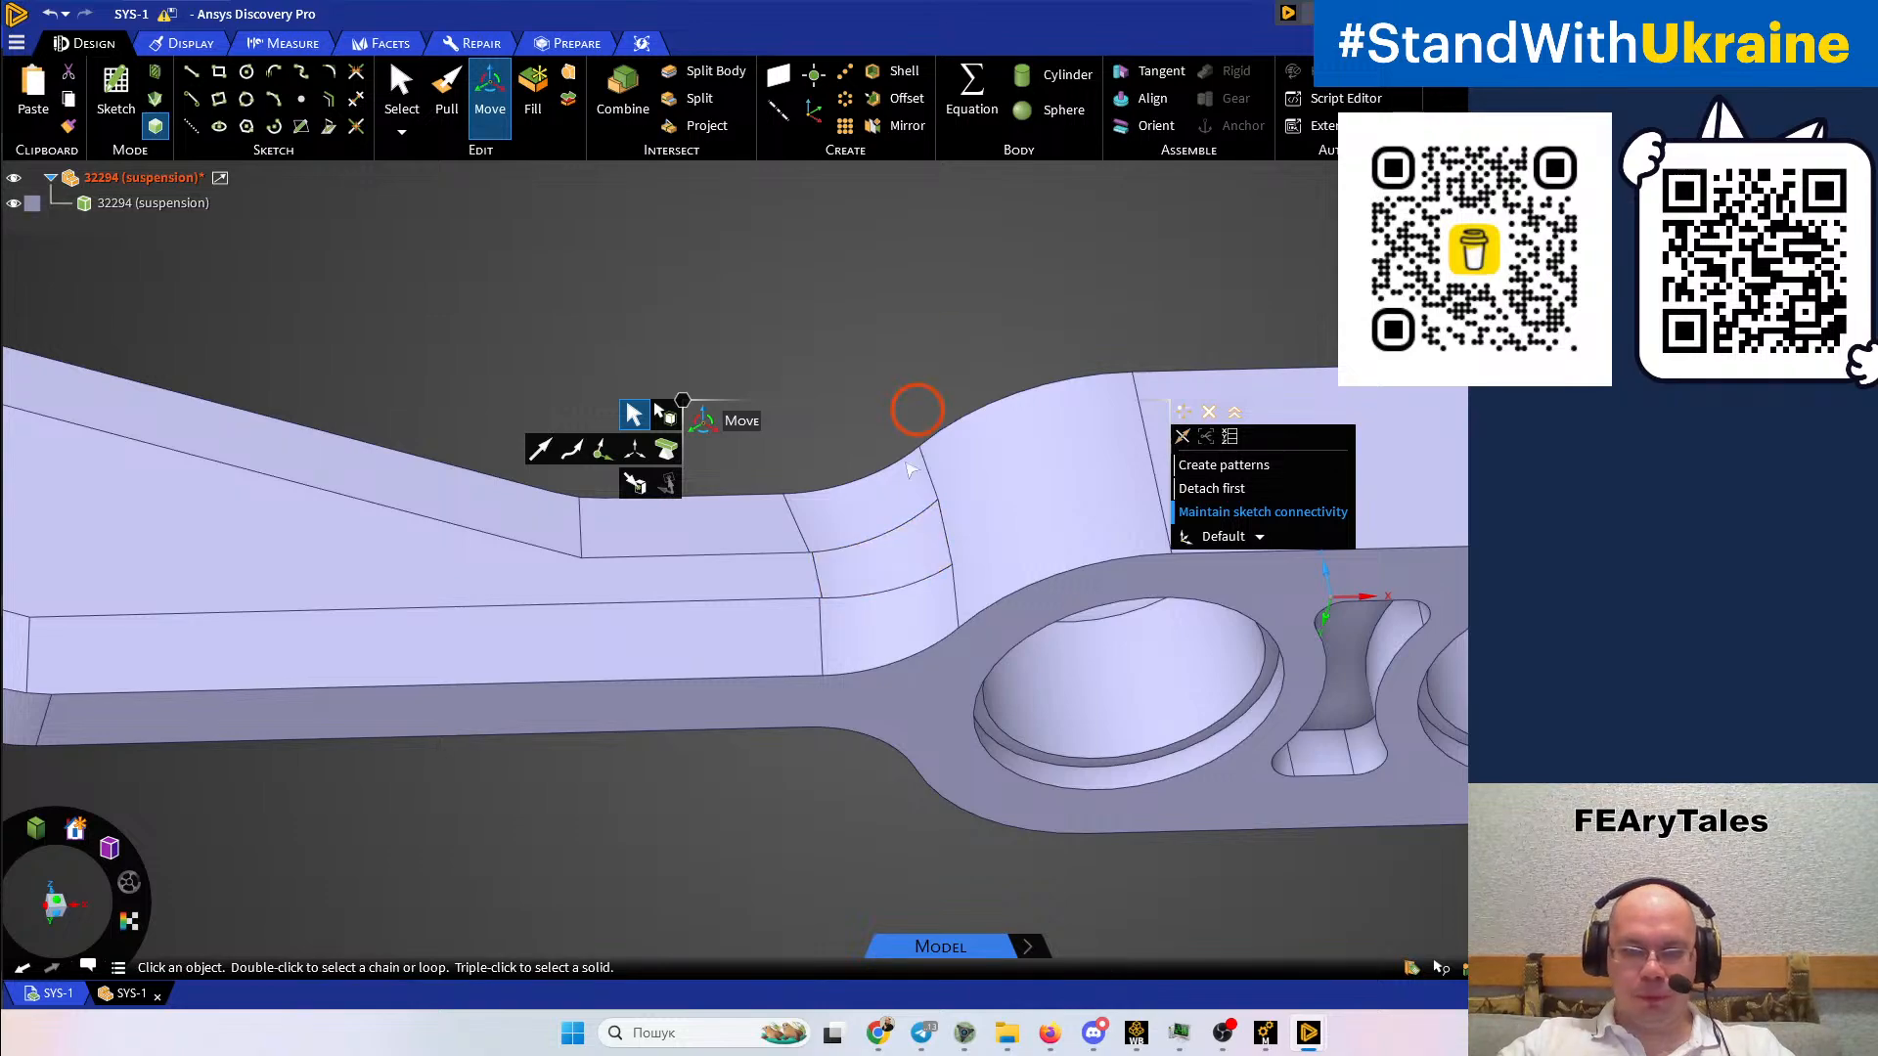
# Try to delete the three adjacent curved transition faces between the arm and the double-bore end
pyautogui.click(890, 654)
pyautogui.click(897, 635)
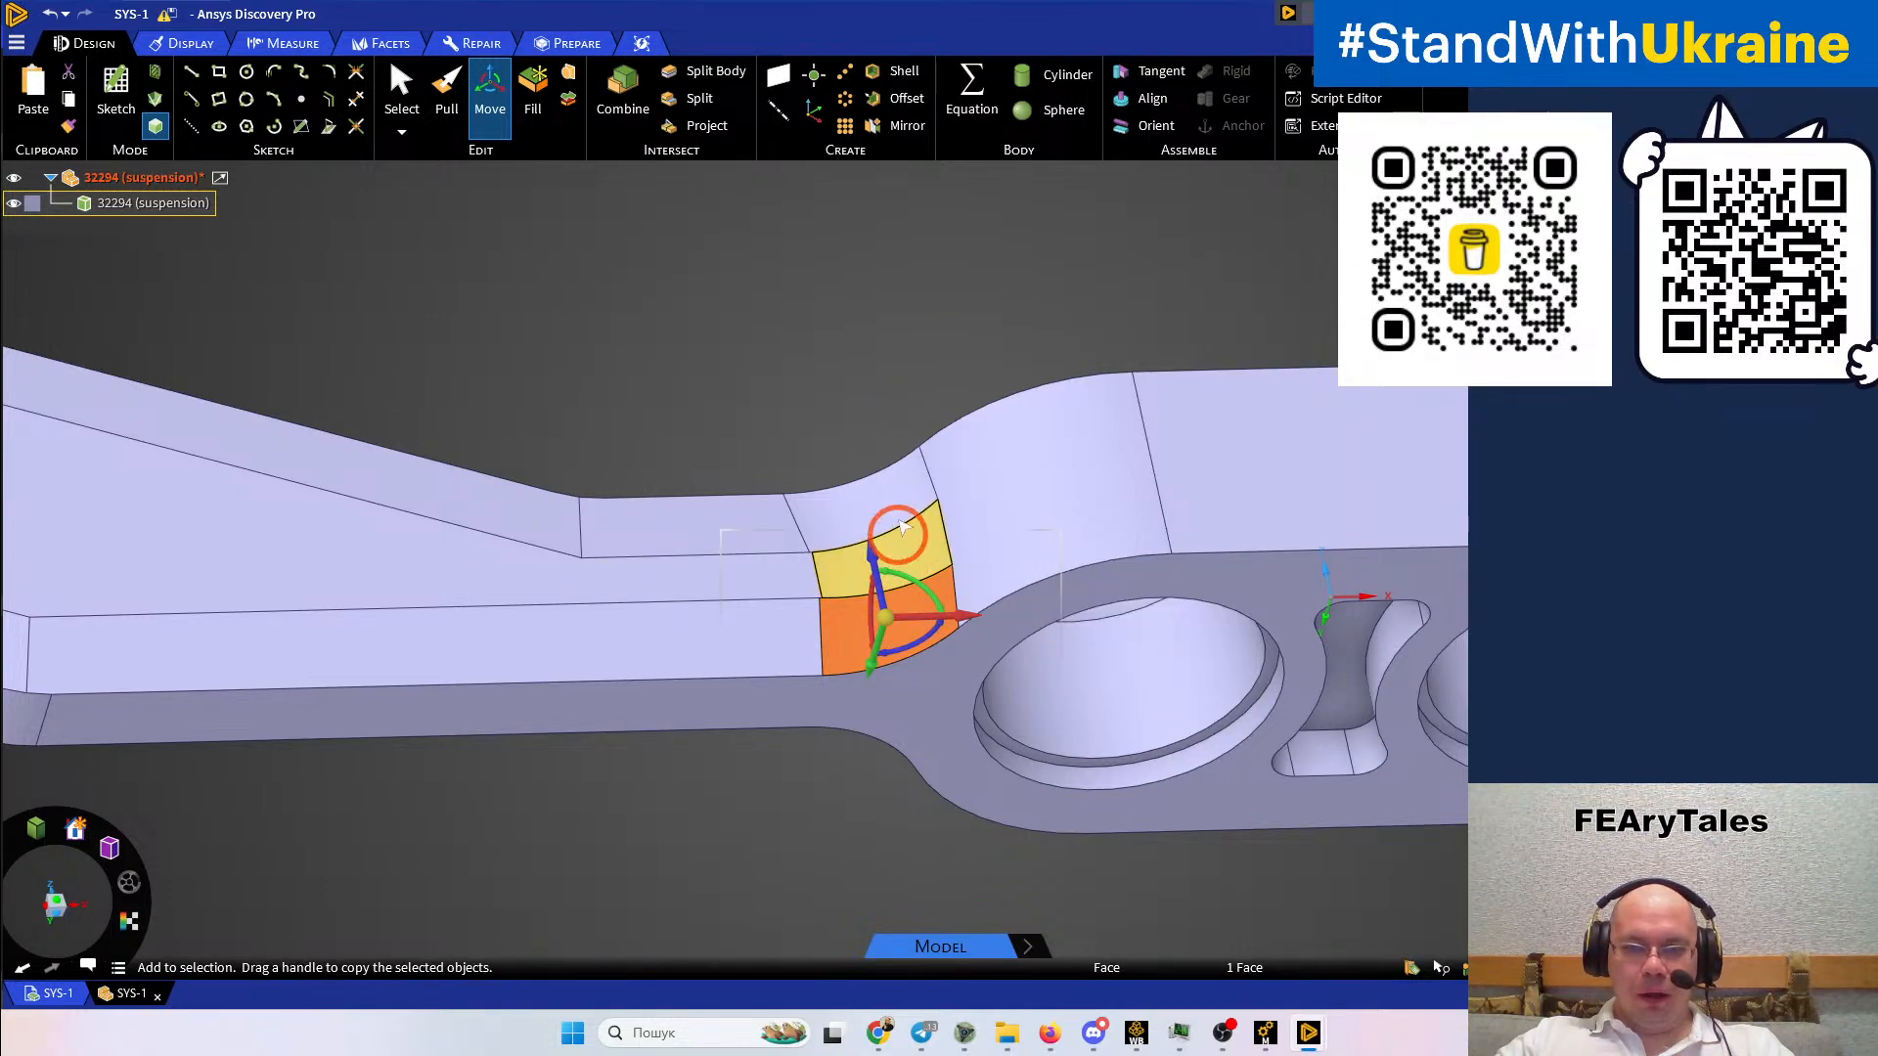
pyautogui.keyDown('ctrl'); pyautogui.click(901, 529); pyautogui.keyUp('ctrl')
pyautogui.keyDown('ctrl'); pyautogui.click(901, 518); pyautogui.keyUp('ctrl')
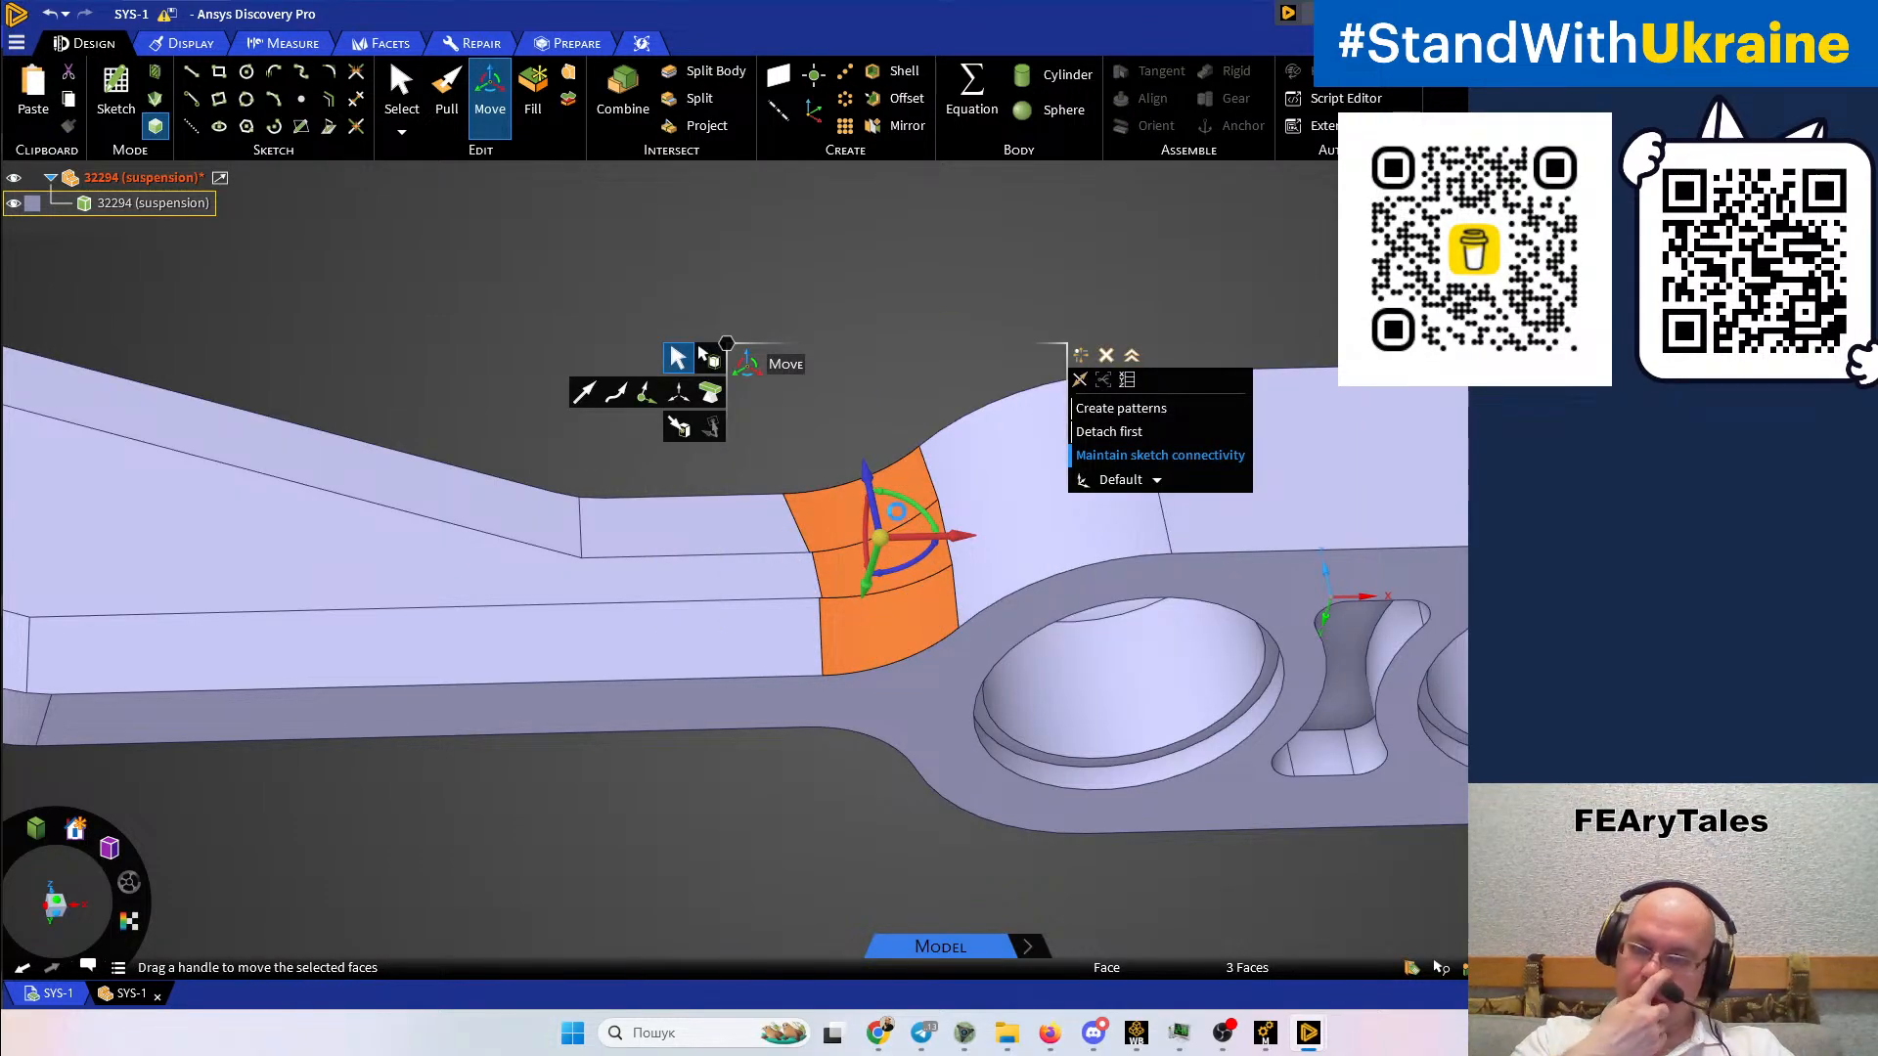
pyautogui.press('Delete')
pyautogui.click(901, 519)
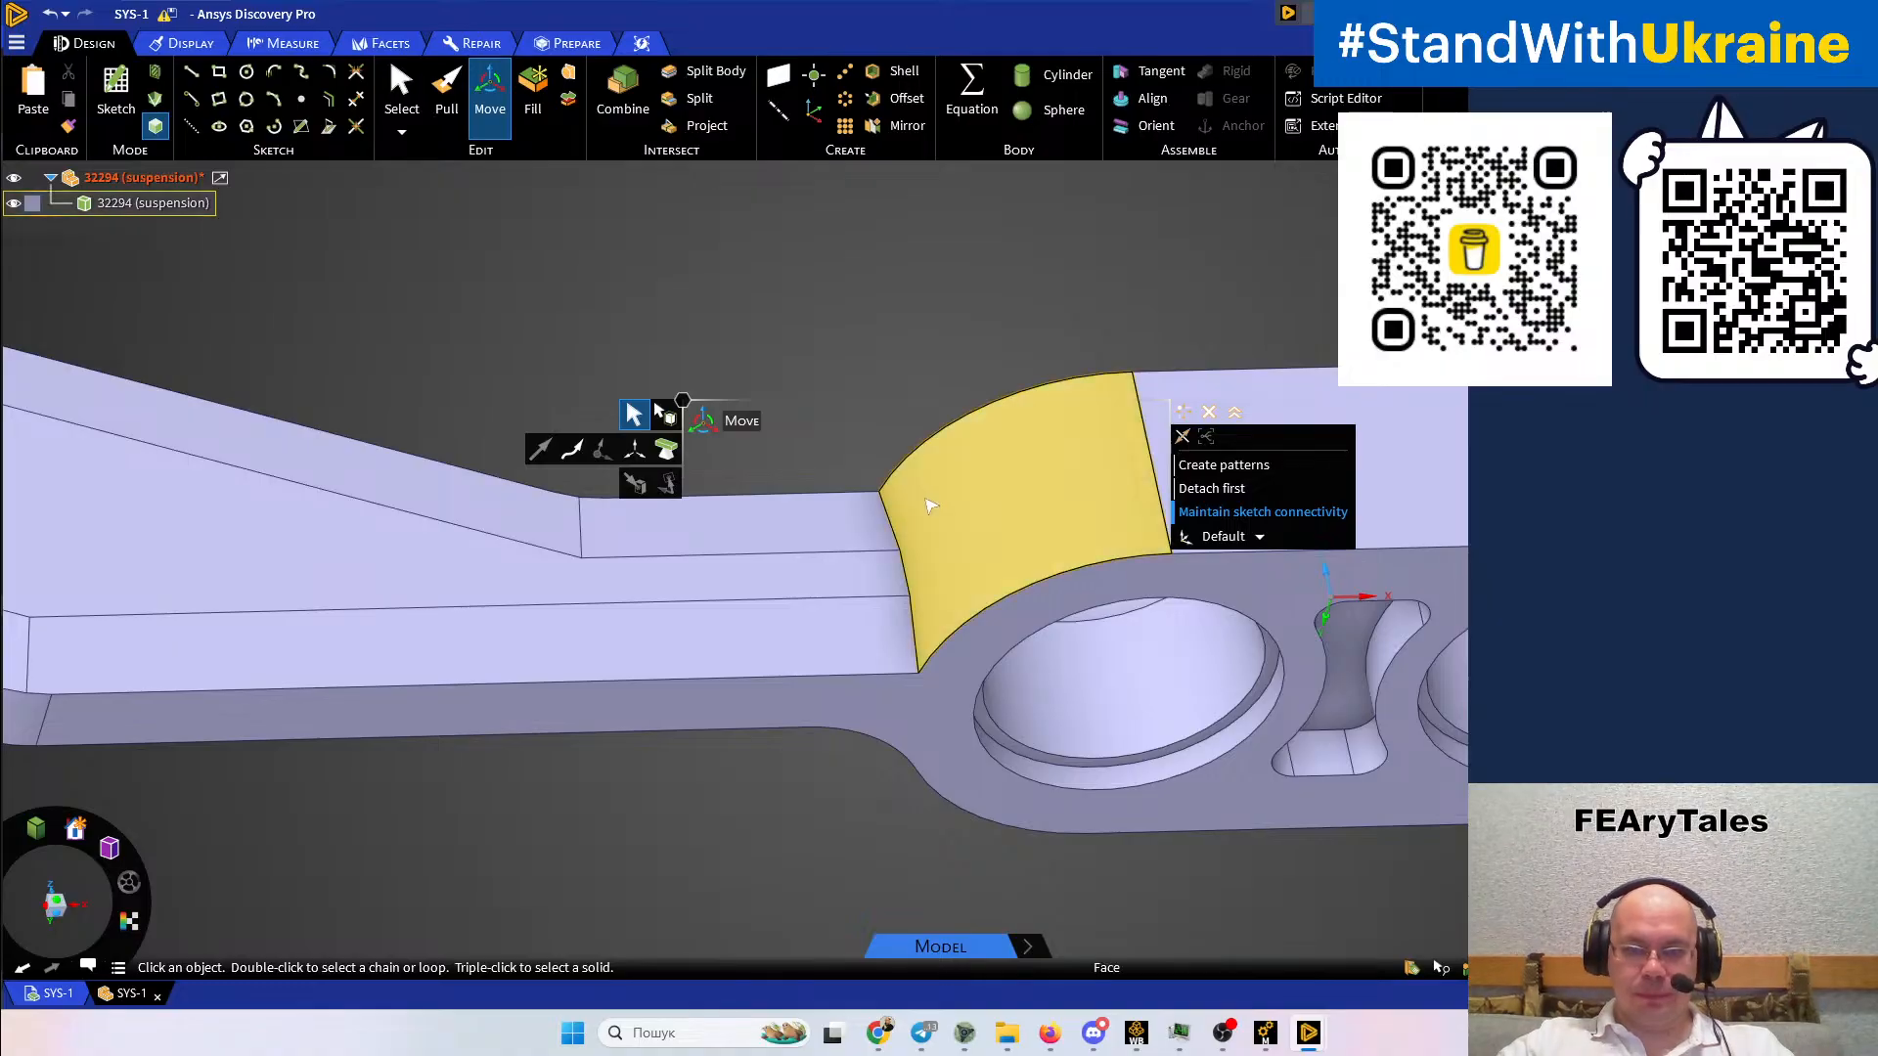
# Undo the deletion of the three curved transition faces
pyautogui.moveTo(919, 401)
pyautogui.mouseDown(button='middle')
pyautogui.moveTo(922, 386)
pyautogui.moveTo(901, 427)
pyautogui.moveTo(817, 427)
pyautogui.moveTo(847, 423)
pyautogui.moveTo(863, 335)
pyautogui.mouseUp(button='middle')
pyautogui.hotkey('ctrl', 'z')
pyautogui.click(863, 335)
pyautogui.click(805, 496)
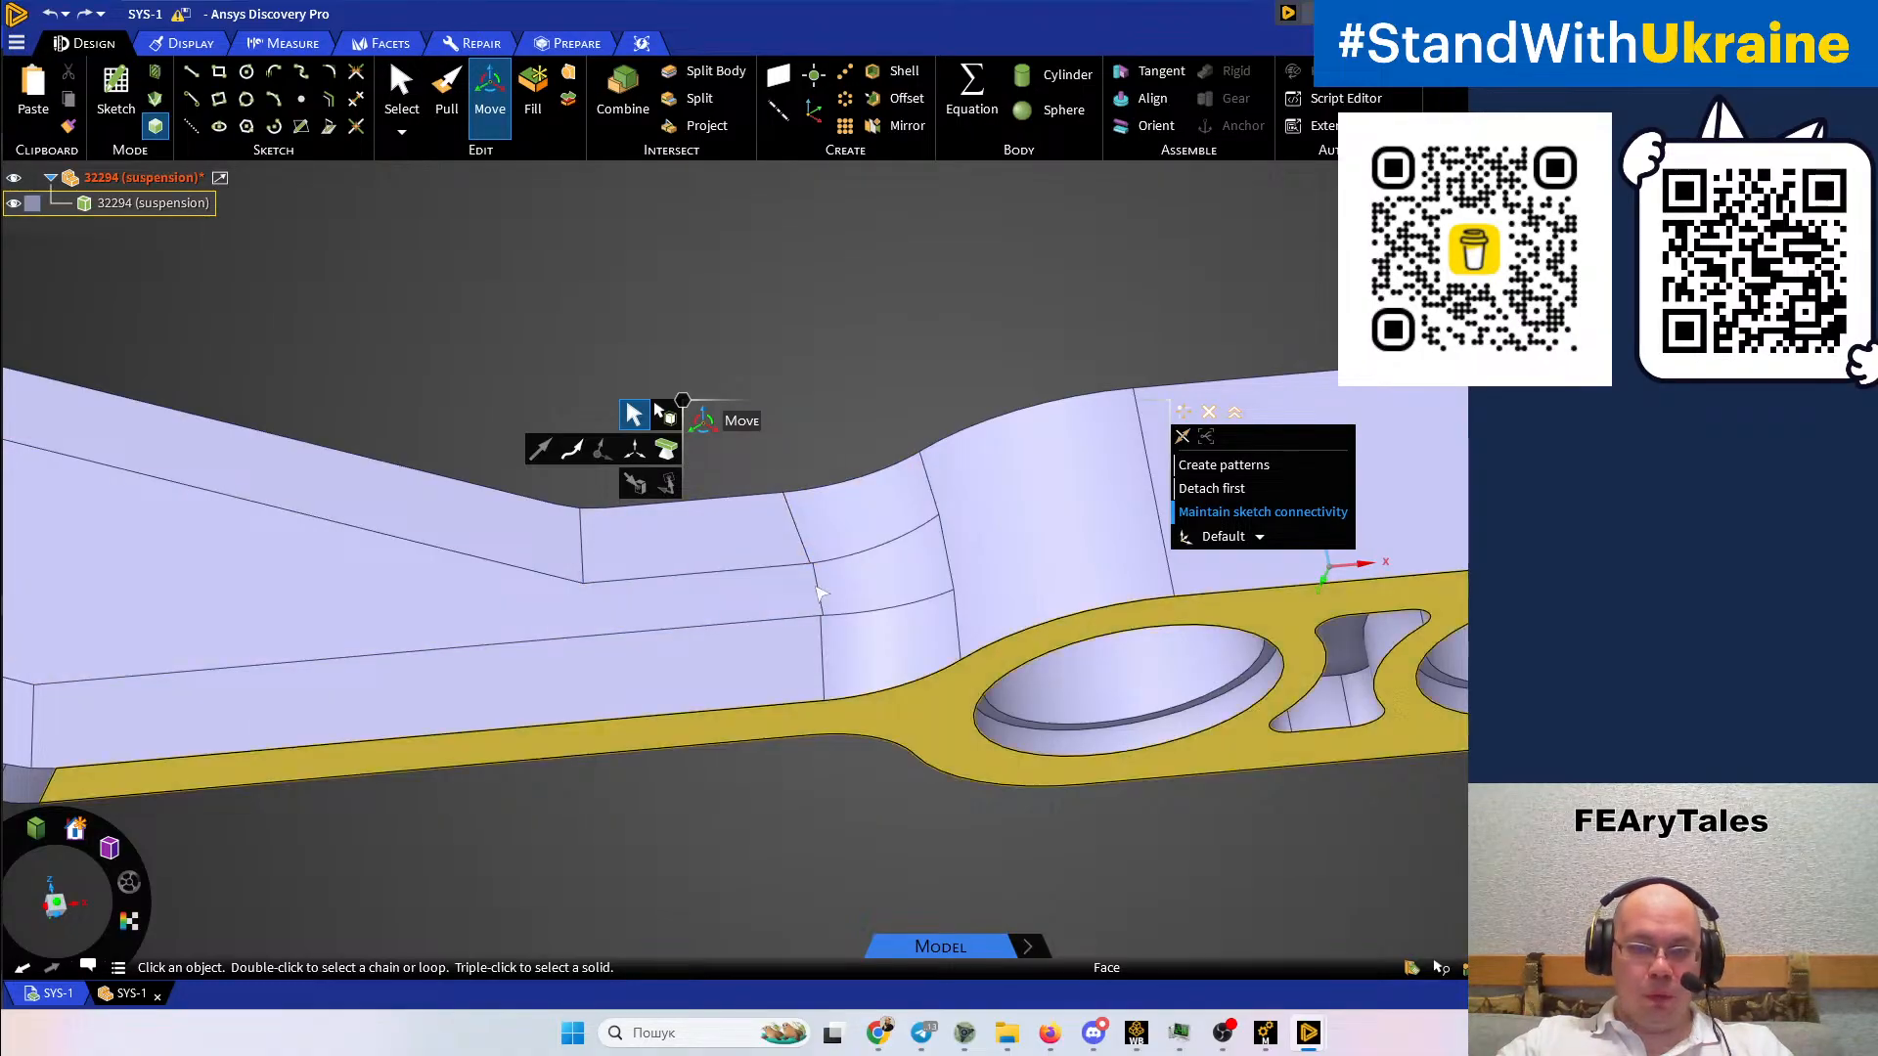
# Delete the small rounded face at the bend in the outer face of the arm
pyautogui.scroll(-5, 925, 583)
pyautogui.moveTo(924, 583)
pyautogui.mouseDown(button='middle')
pyautogui.moveTo(915, 528)
pyautogui.moveTo(888, 831)
pyautogui.mouseUp(button='middle')
pyautogui.scroll(10, 893, 591)
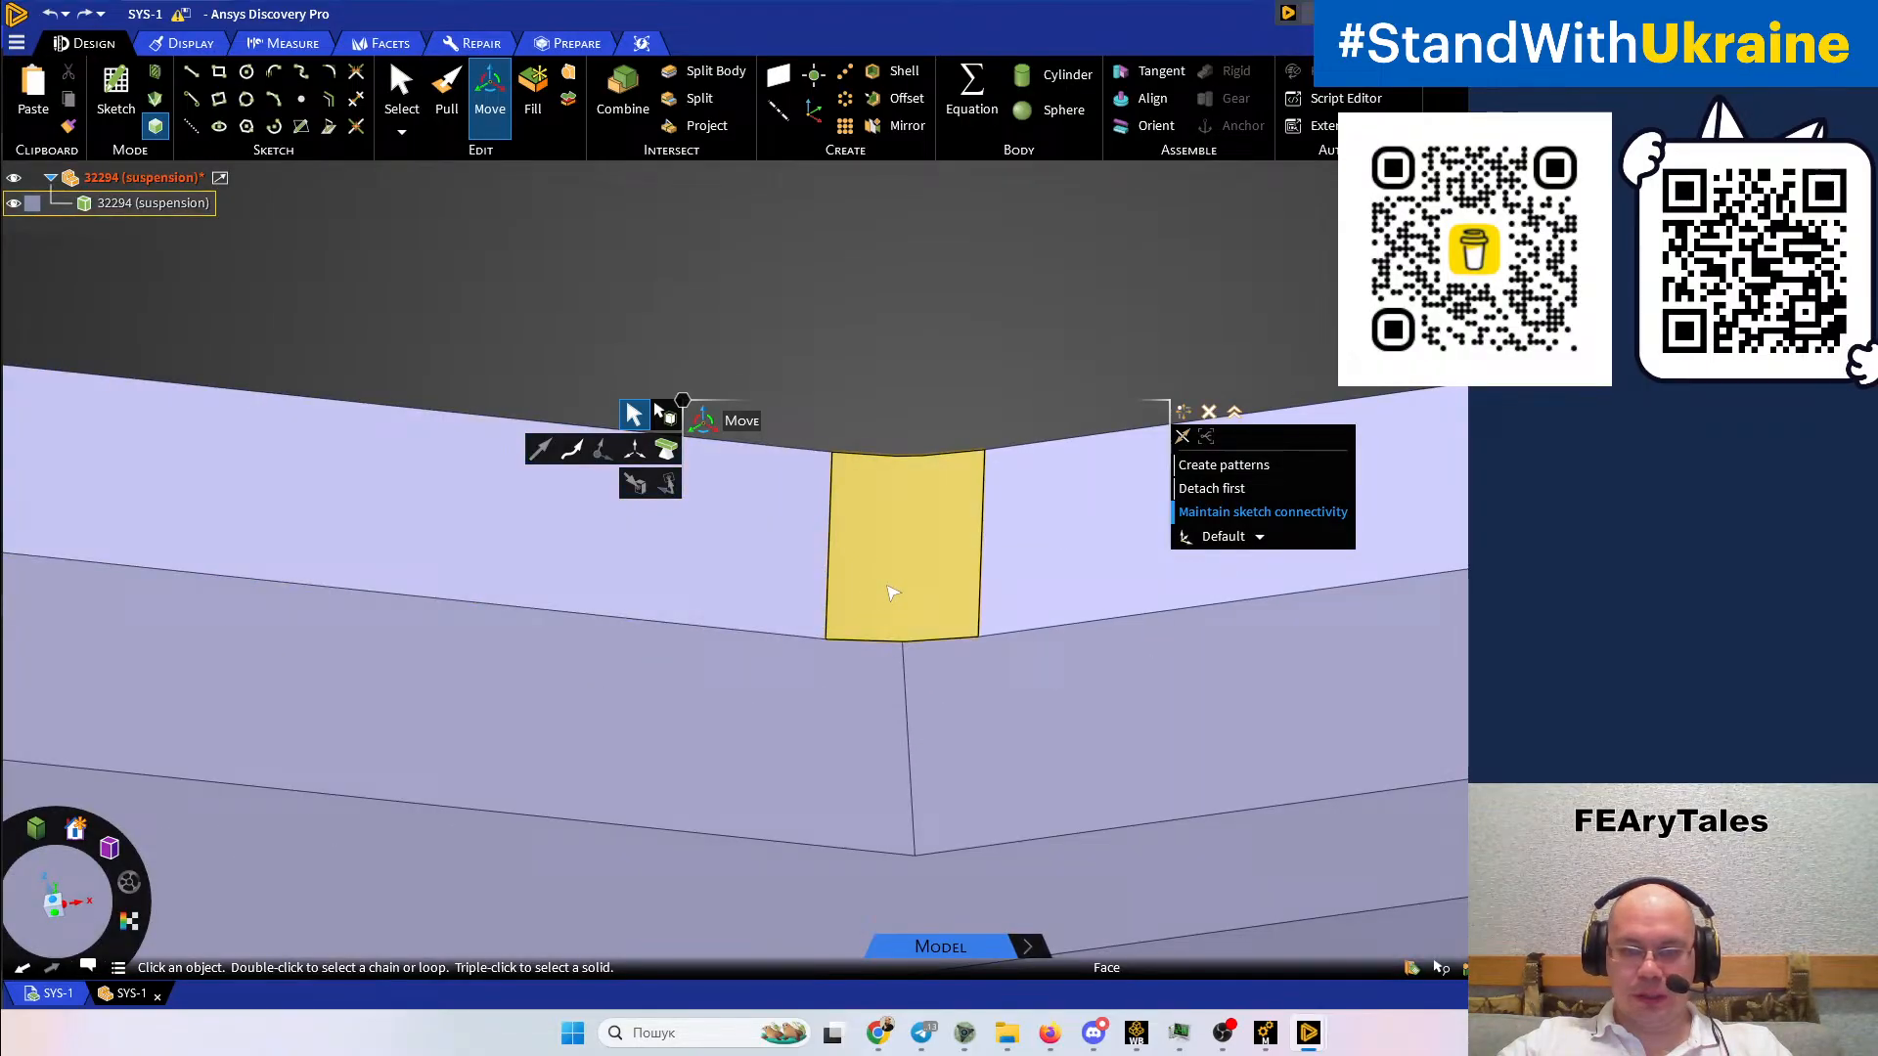
pyautogui.click(893, 592)
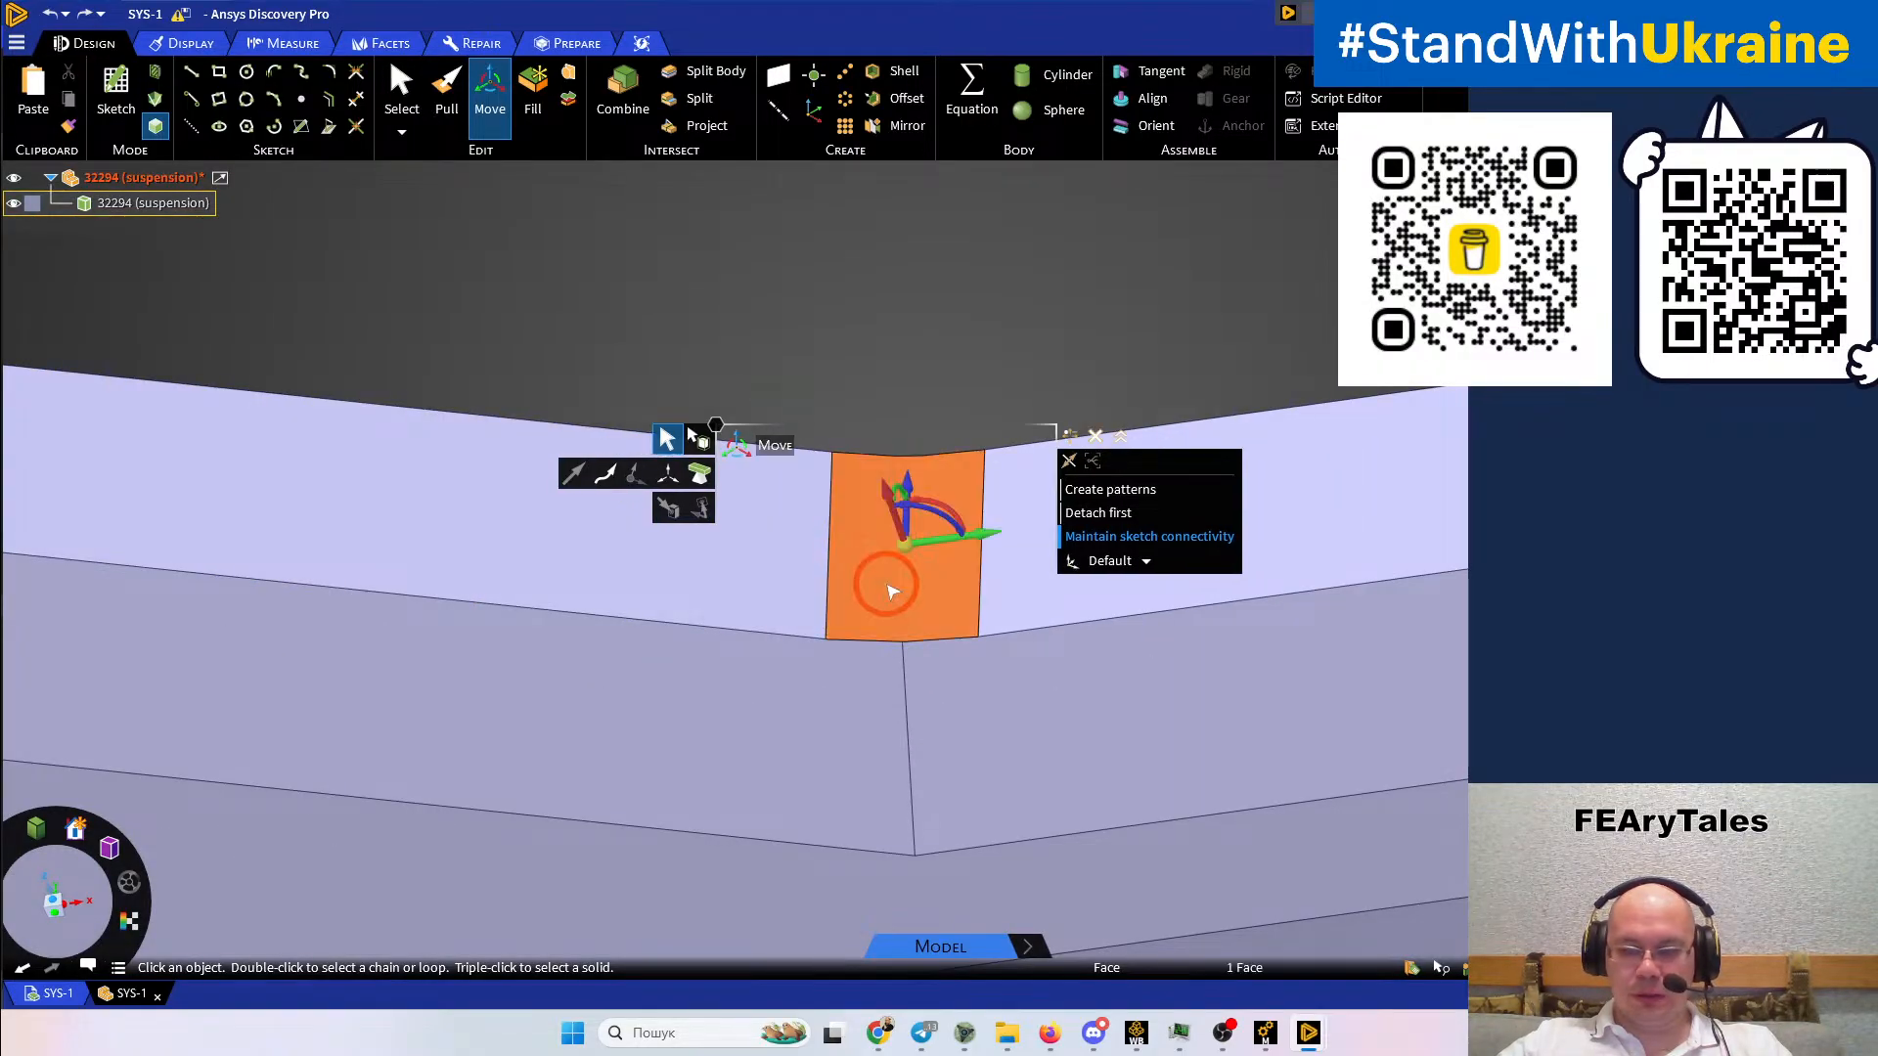
pyautogui.press('Delete')
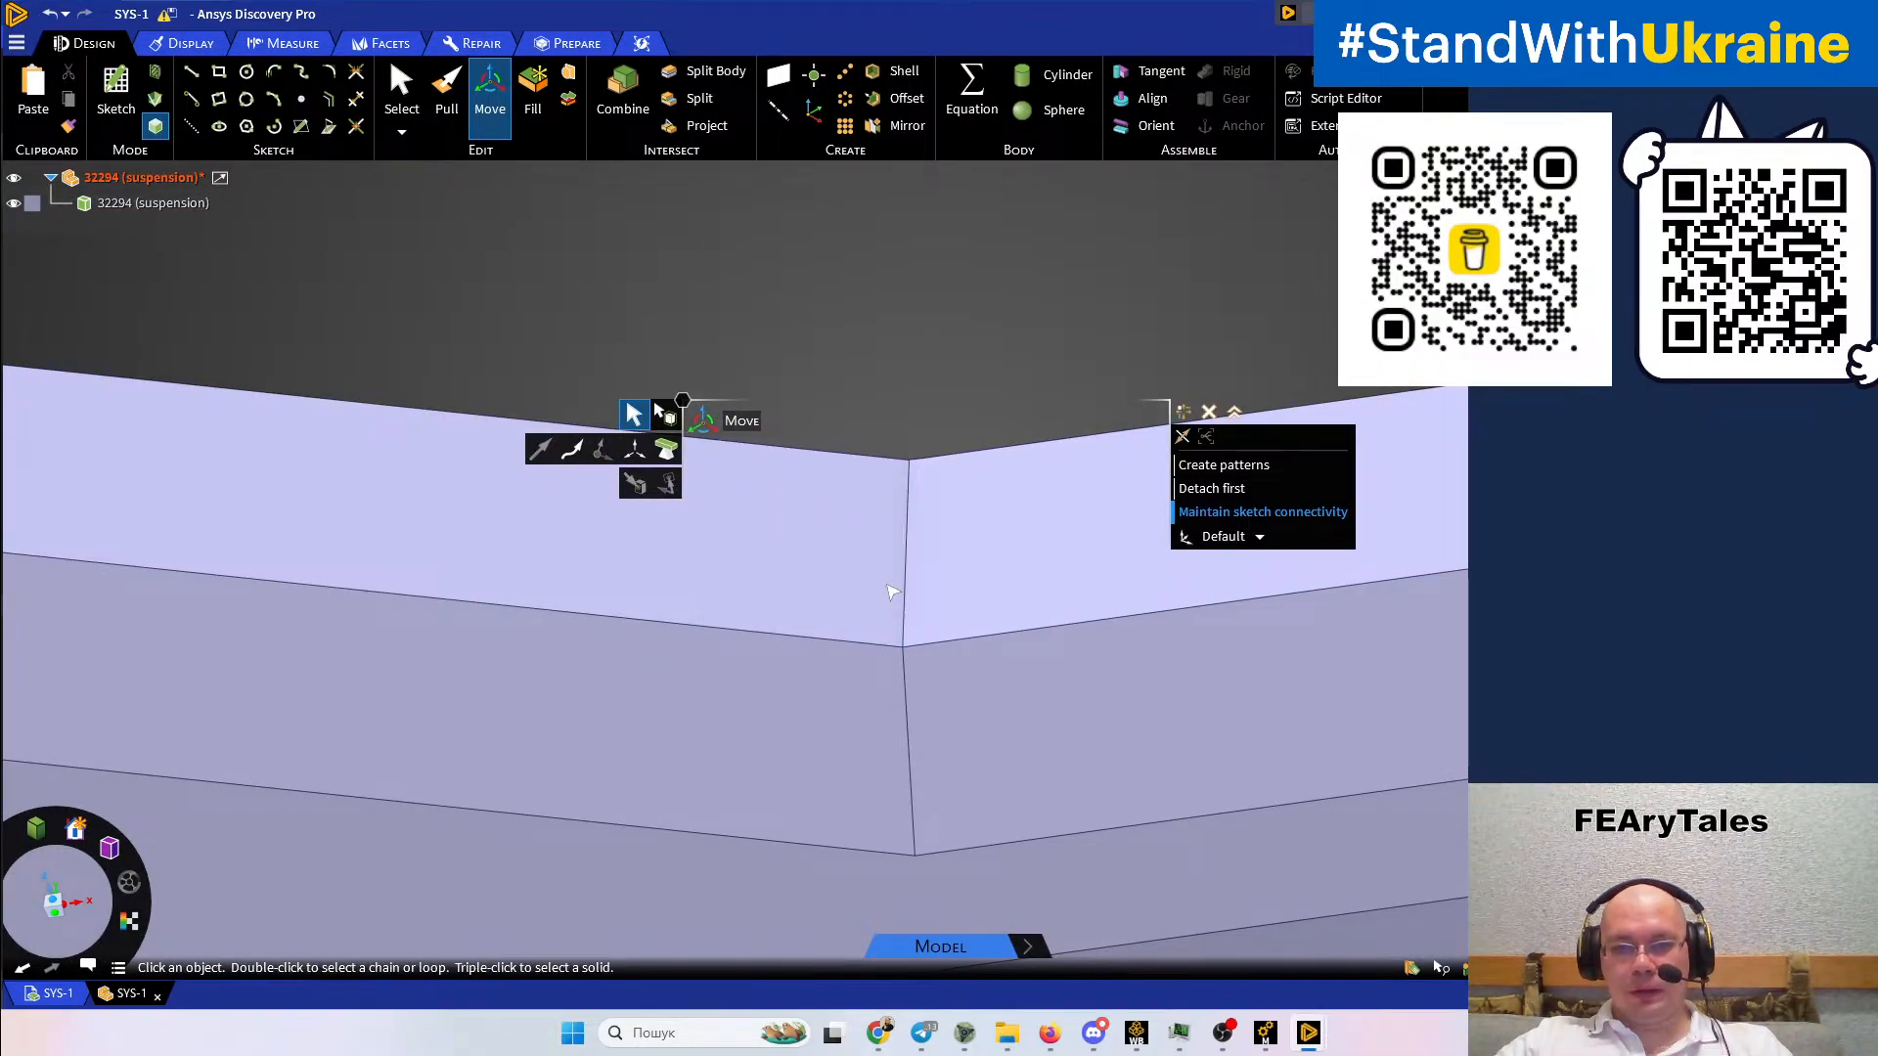
# Delete the small face on the arm's narrow side where it bends into the single cylinder's upper ring
pyautogui.scroll(-5, 893, 592)
pyautogui.keyDown('shift'); pyautogui.moveTo(794, 577); pyautogui.dragTo(1477, 677, button='middle'); pyautogui.keyUp('shift')
pyautogui.keyDown('shift'); pyautogui.moveTo(1179, 622); pyautogui.dragTo(1659, 659, button='middle'); pyautogui.keyUp('shift')
pyautogui.scroll(5, 541, 587)
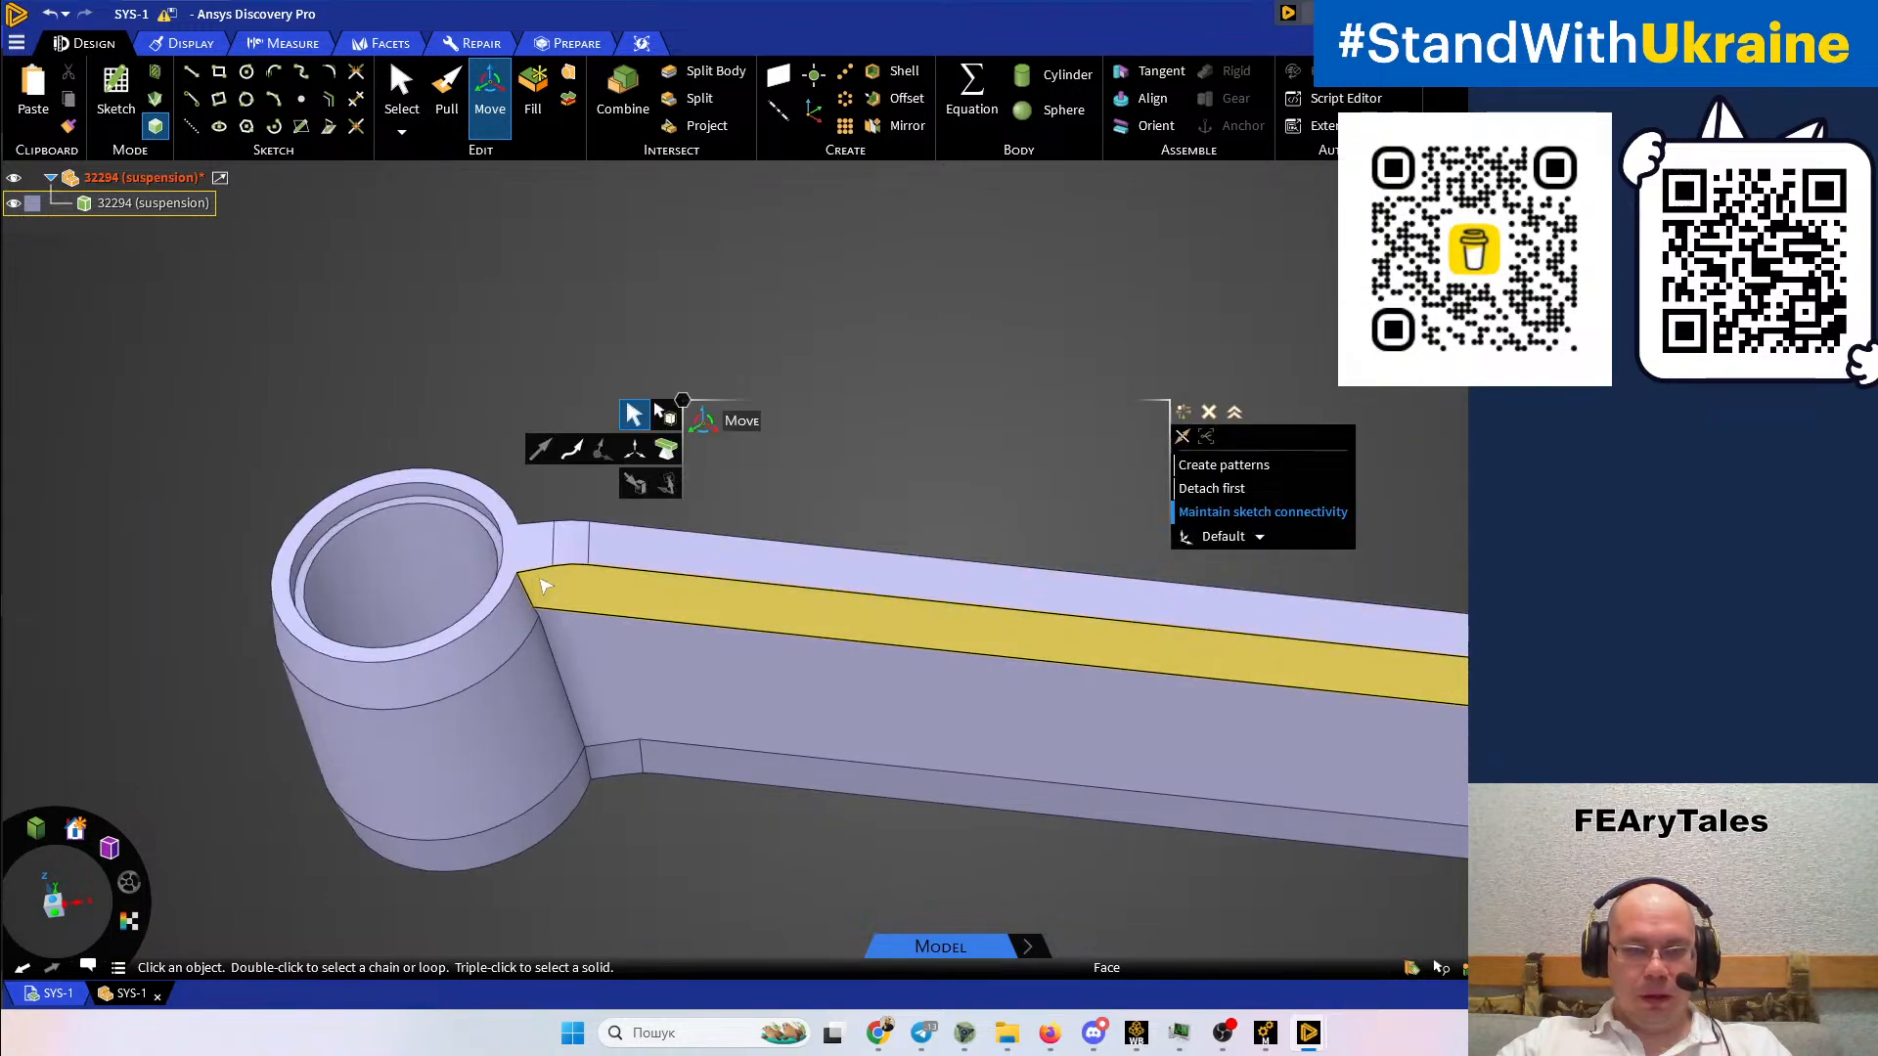
pyautogui.click(591, 539)
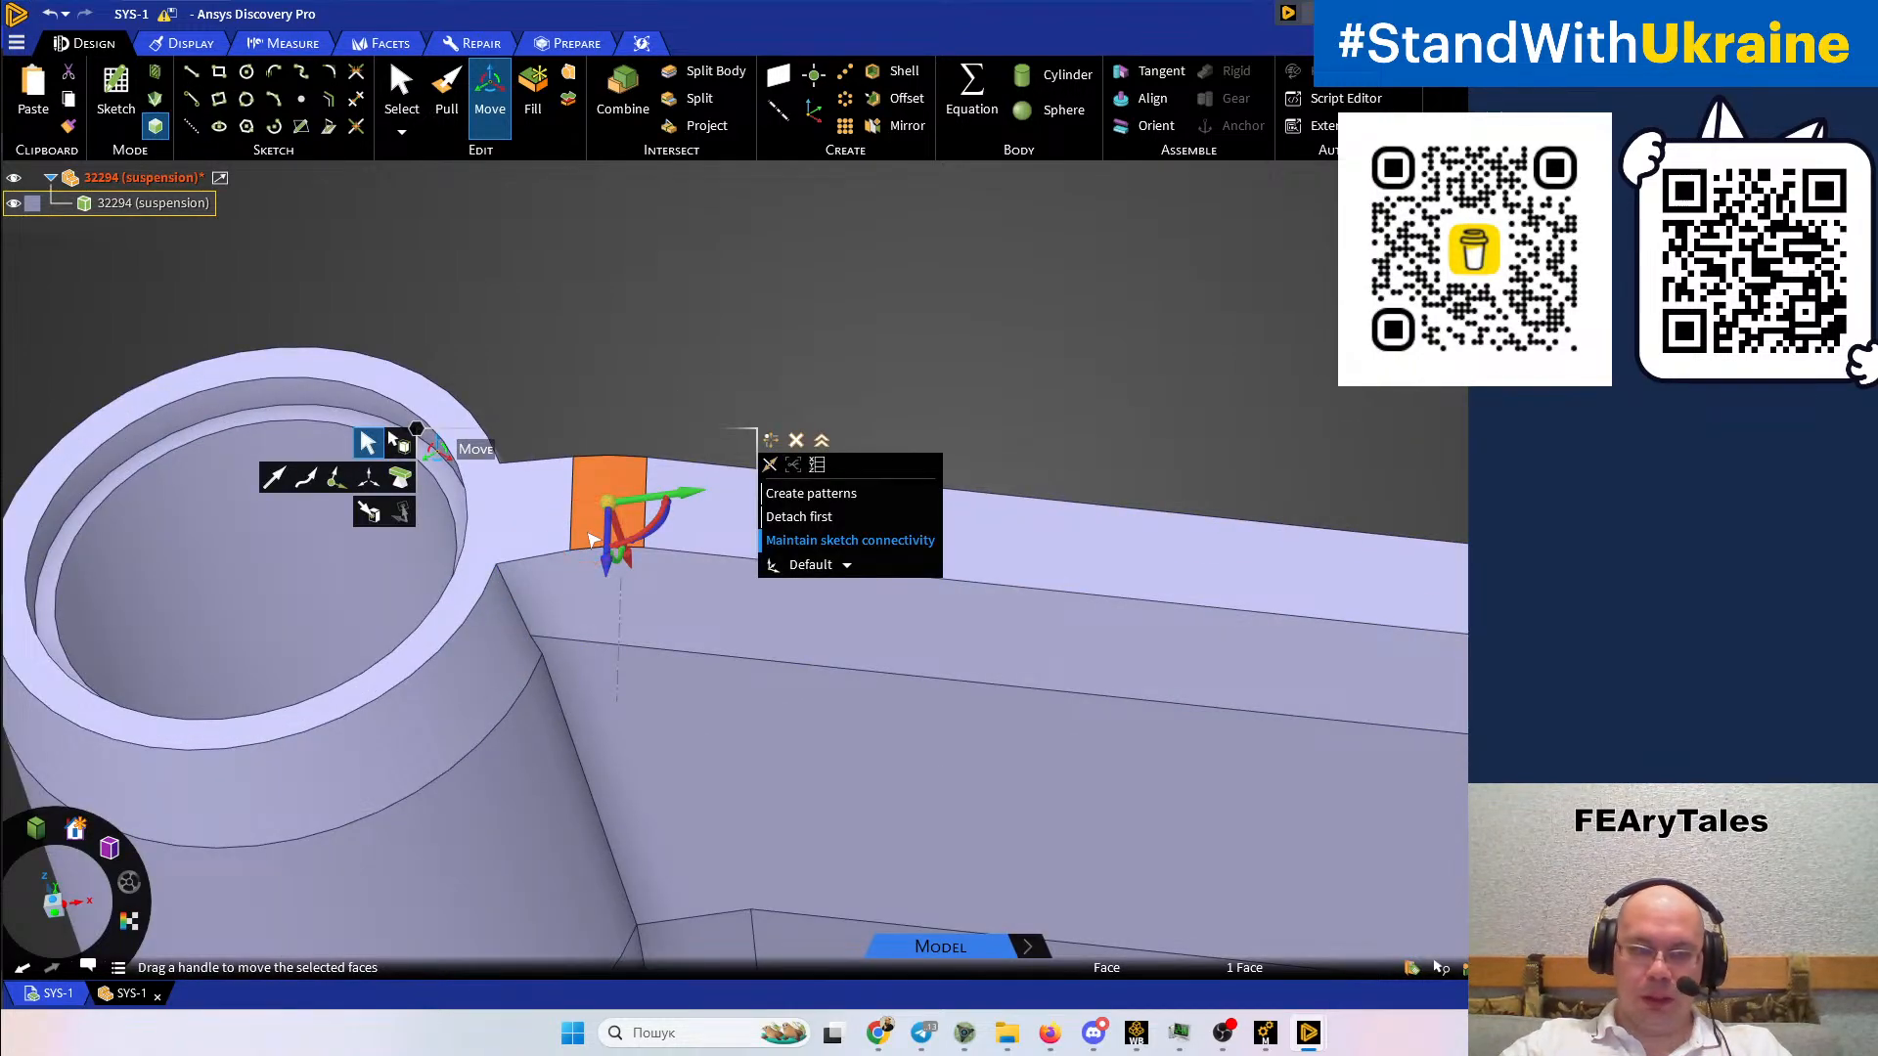
pyautogui.press('Delete')
# Delete the matching small face at the arm's bend on the opposite end of the single cylinder
pyautogui.scroll(-5, 591, 539)
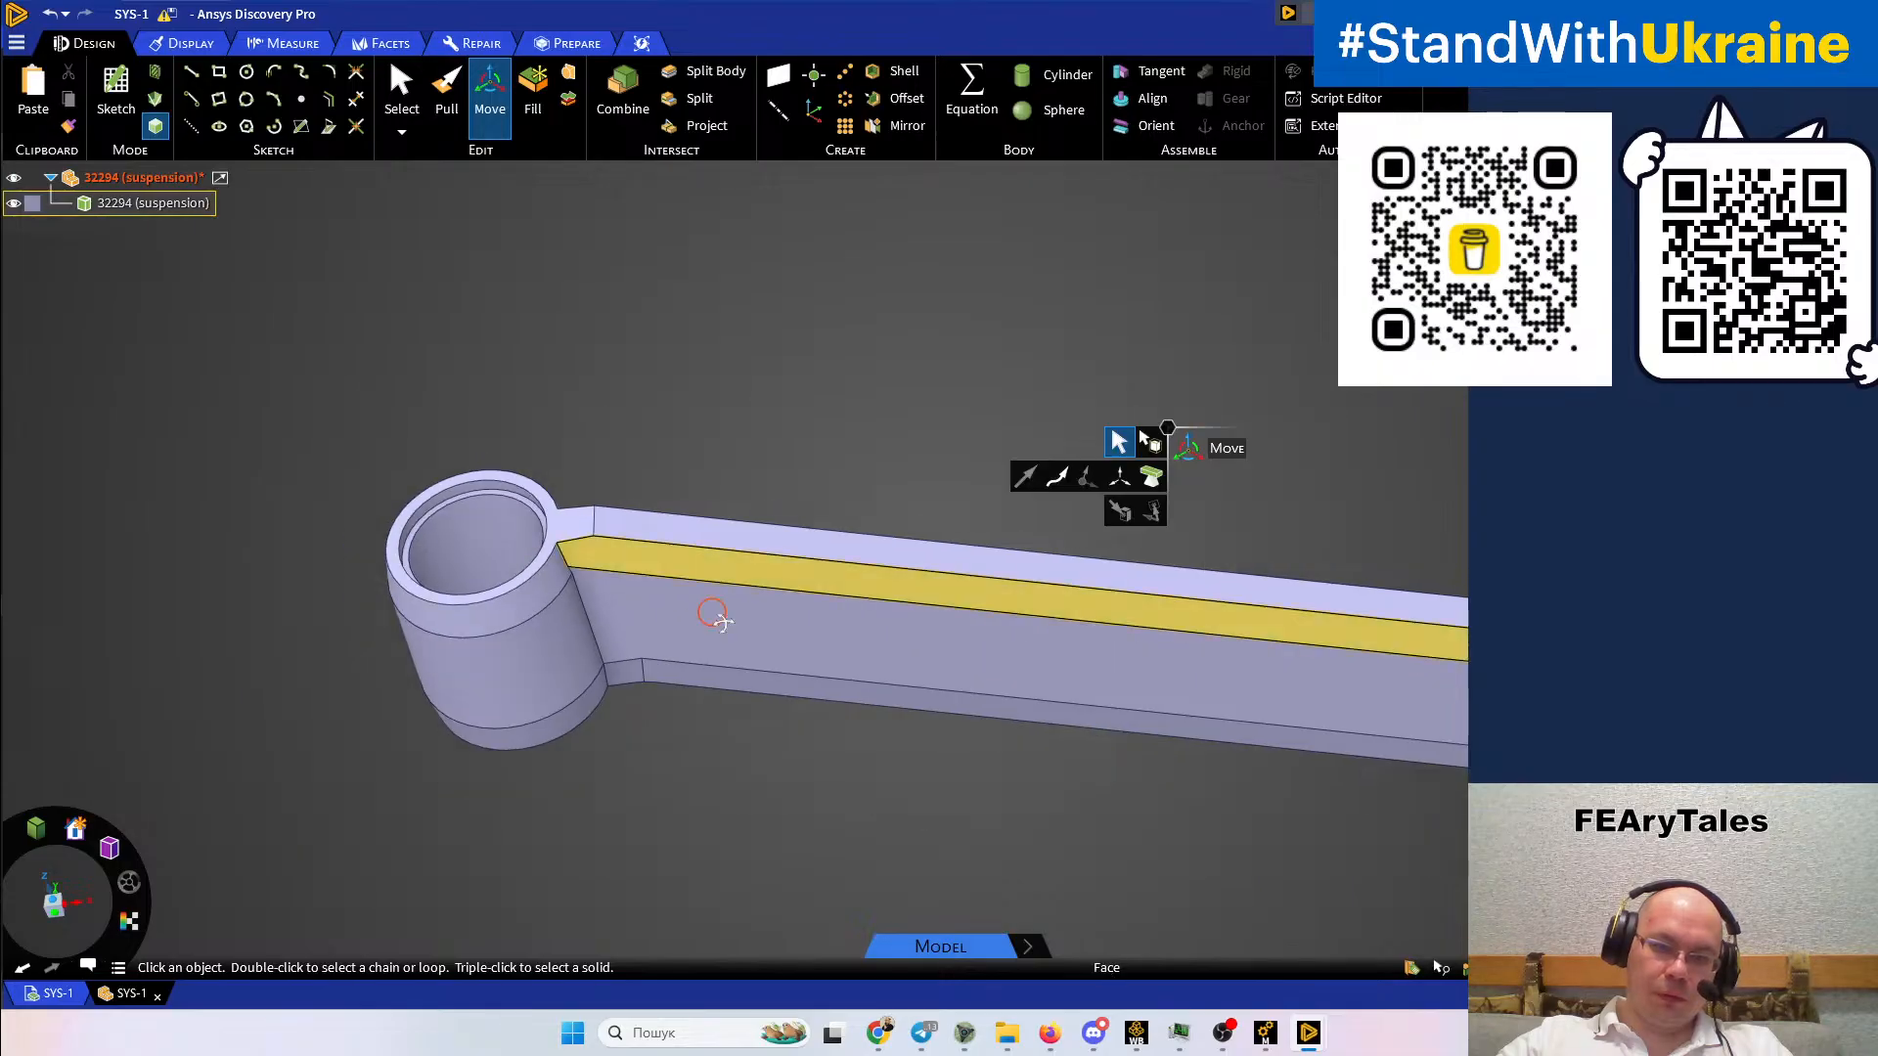
pyautogui.moveTo(713, 614); pyautogui.dragTo(612, 684, button='middle')
pyautogui.scroll(5, 613, 684)
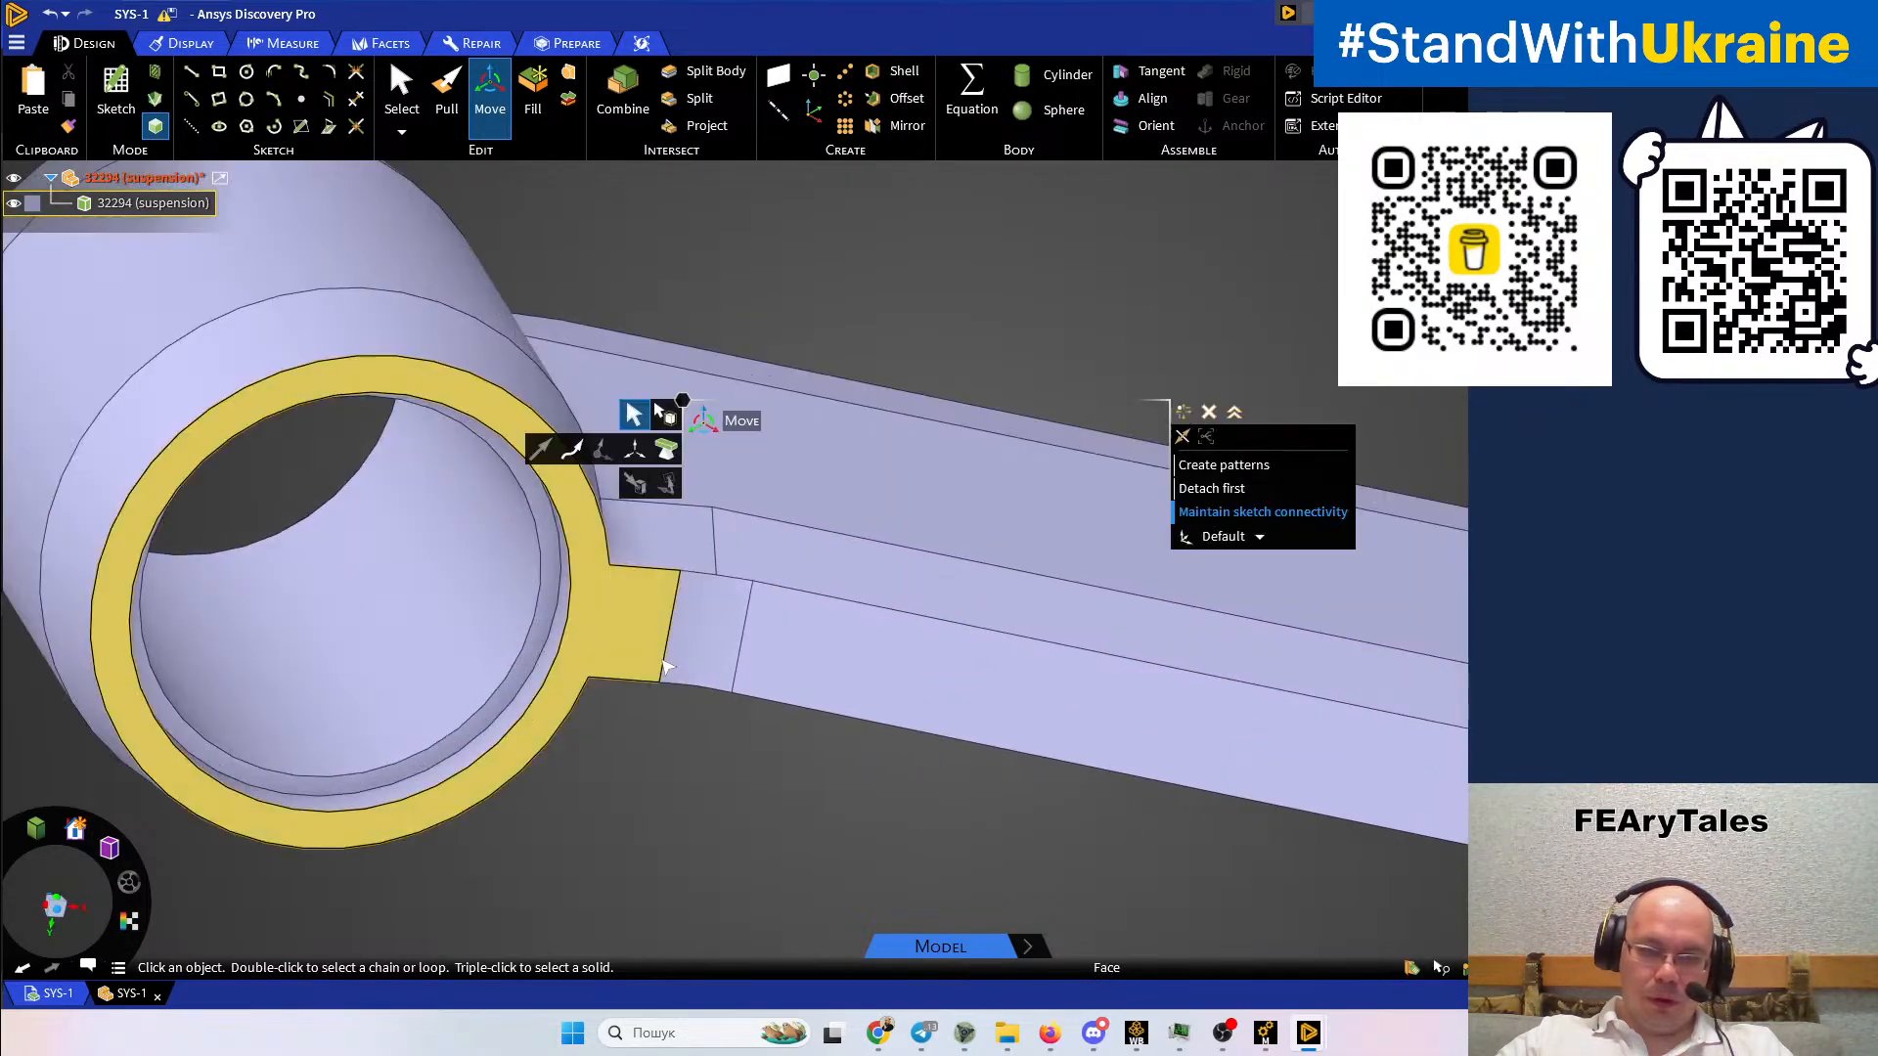
pyautogui.click(692, 648)
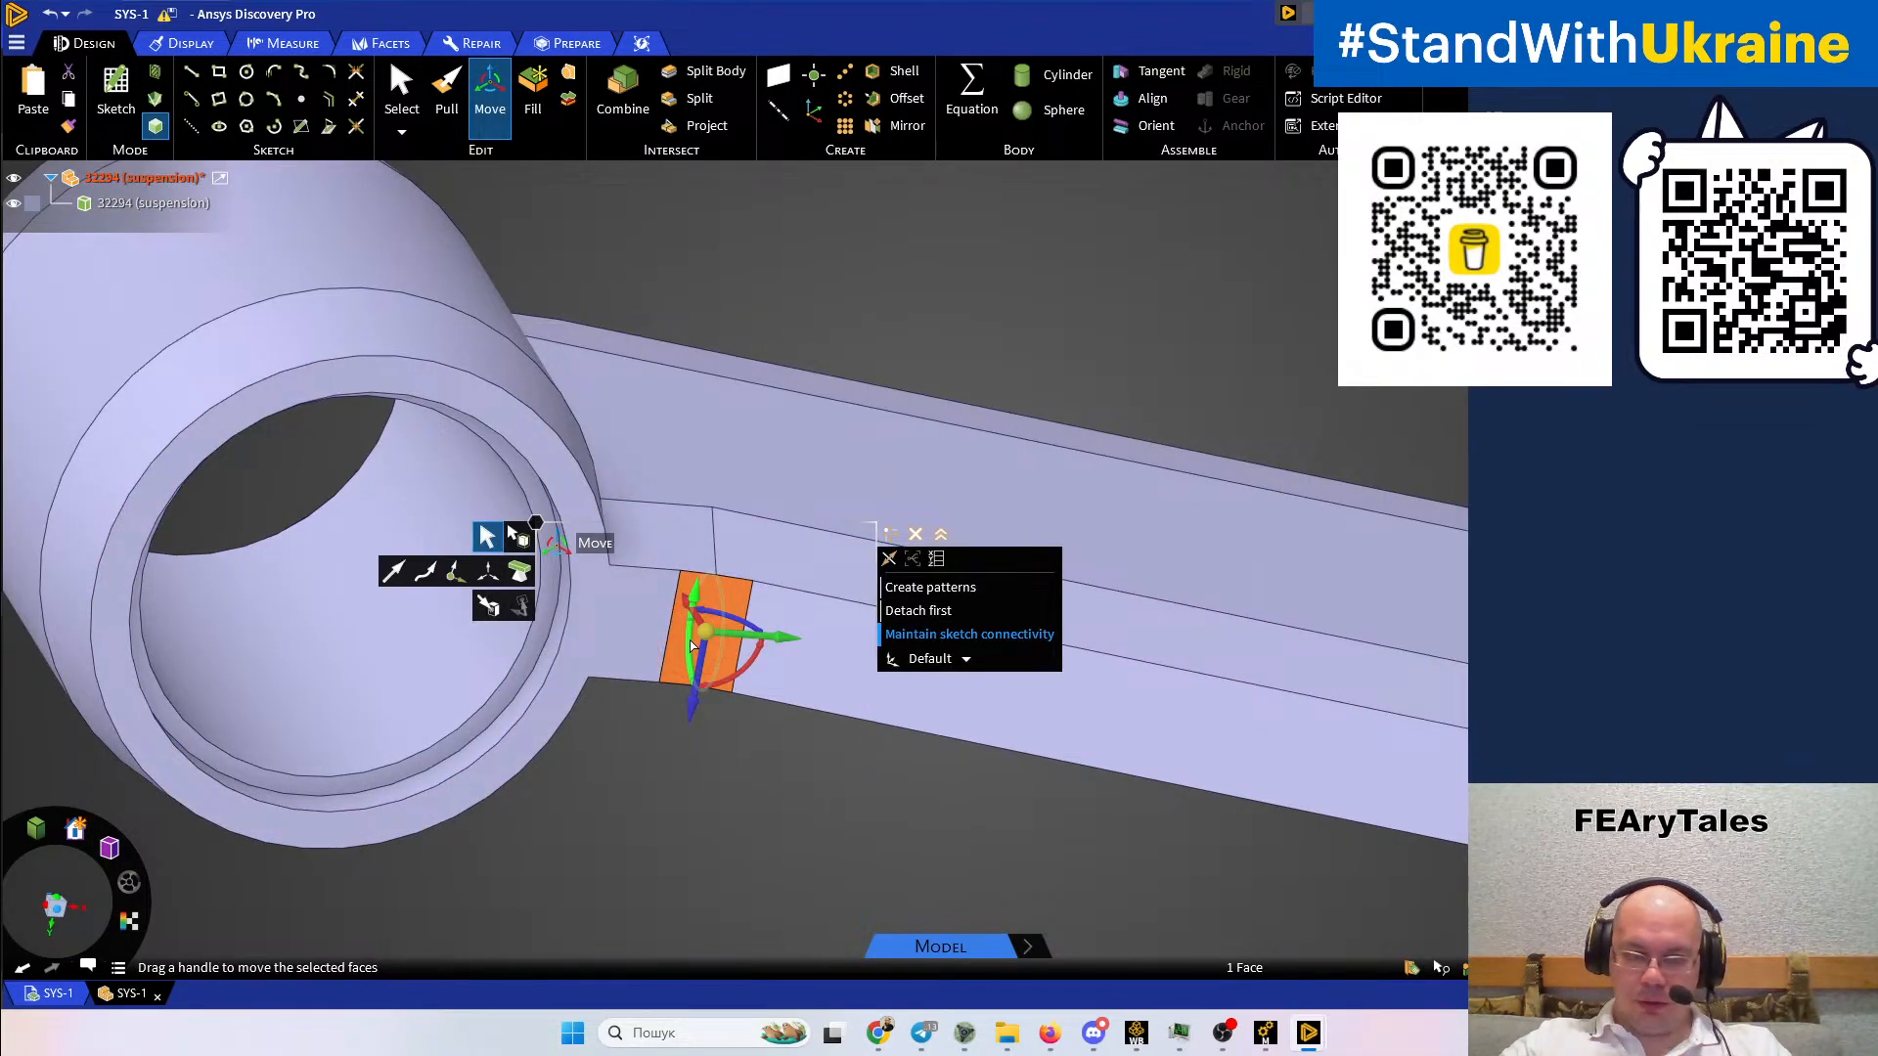
pyautogui.press('Delete')
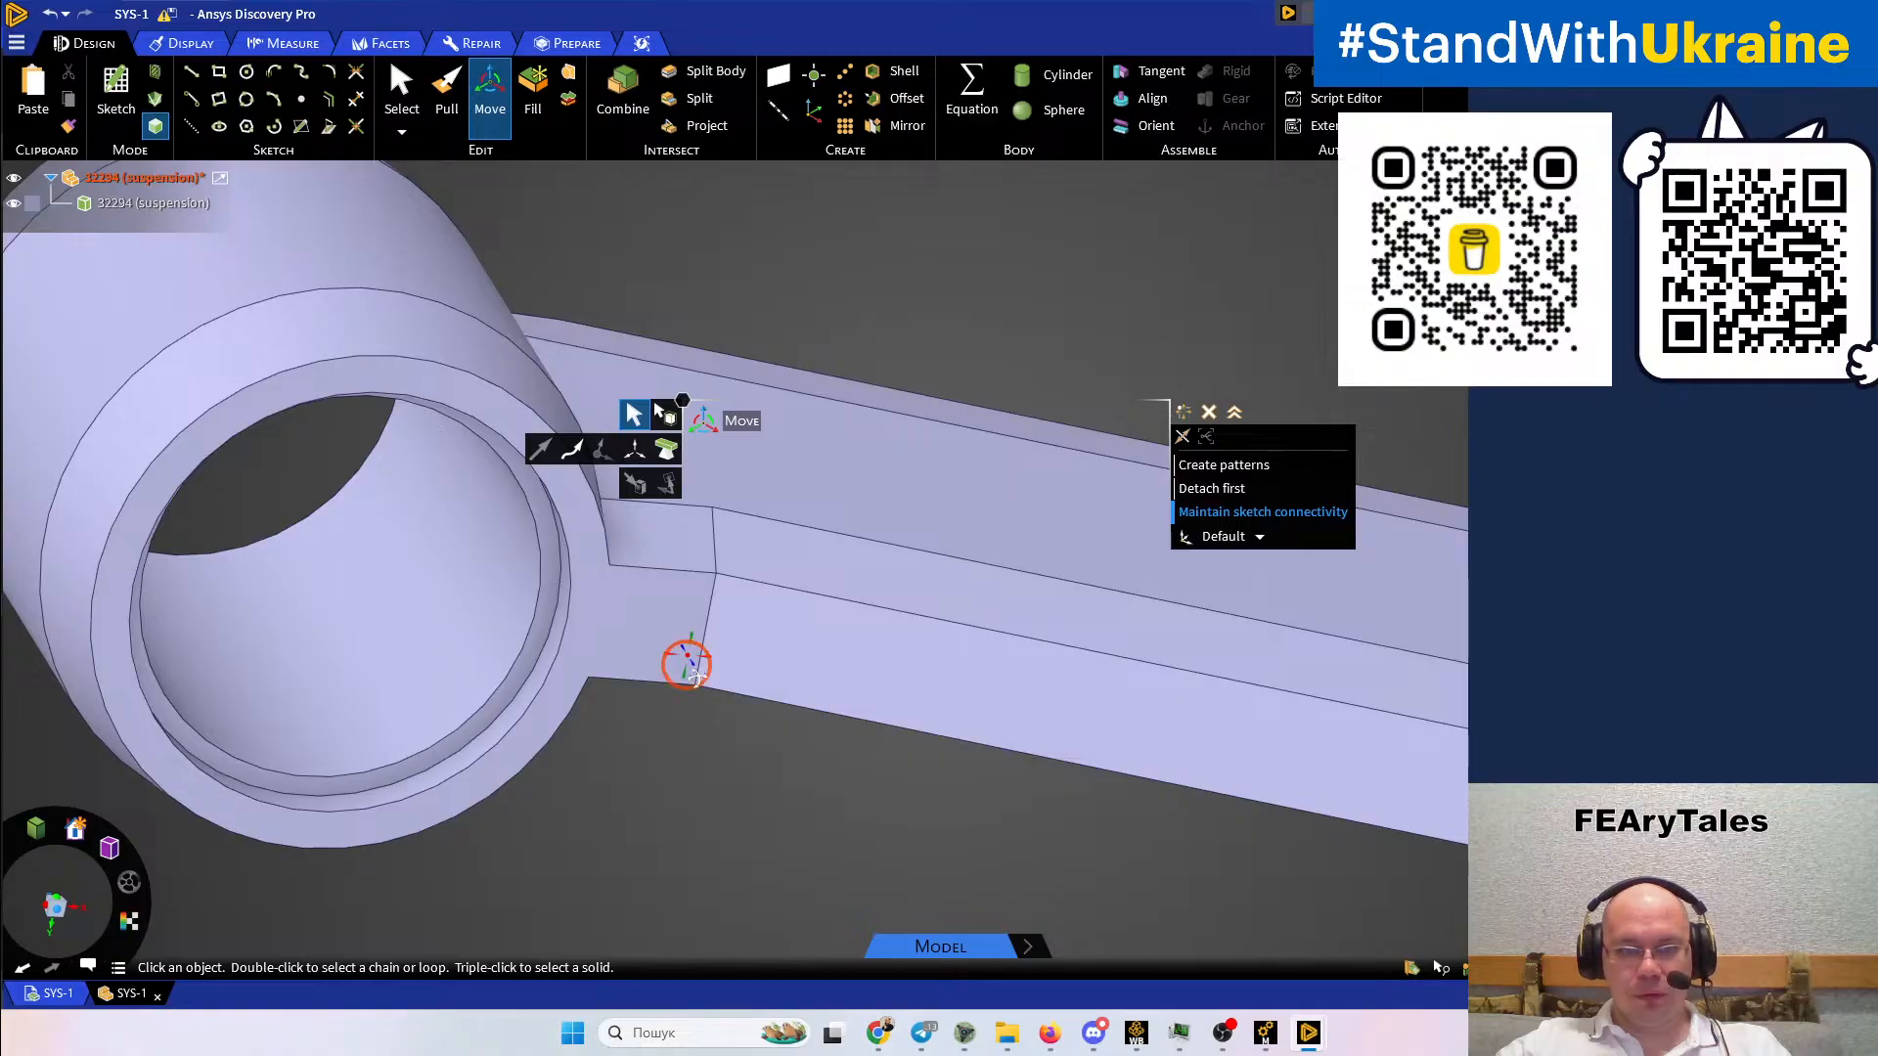
pyautogui.scroll(4, 697, 680)
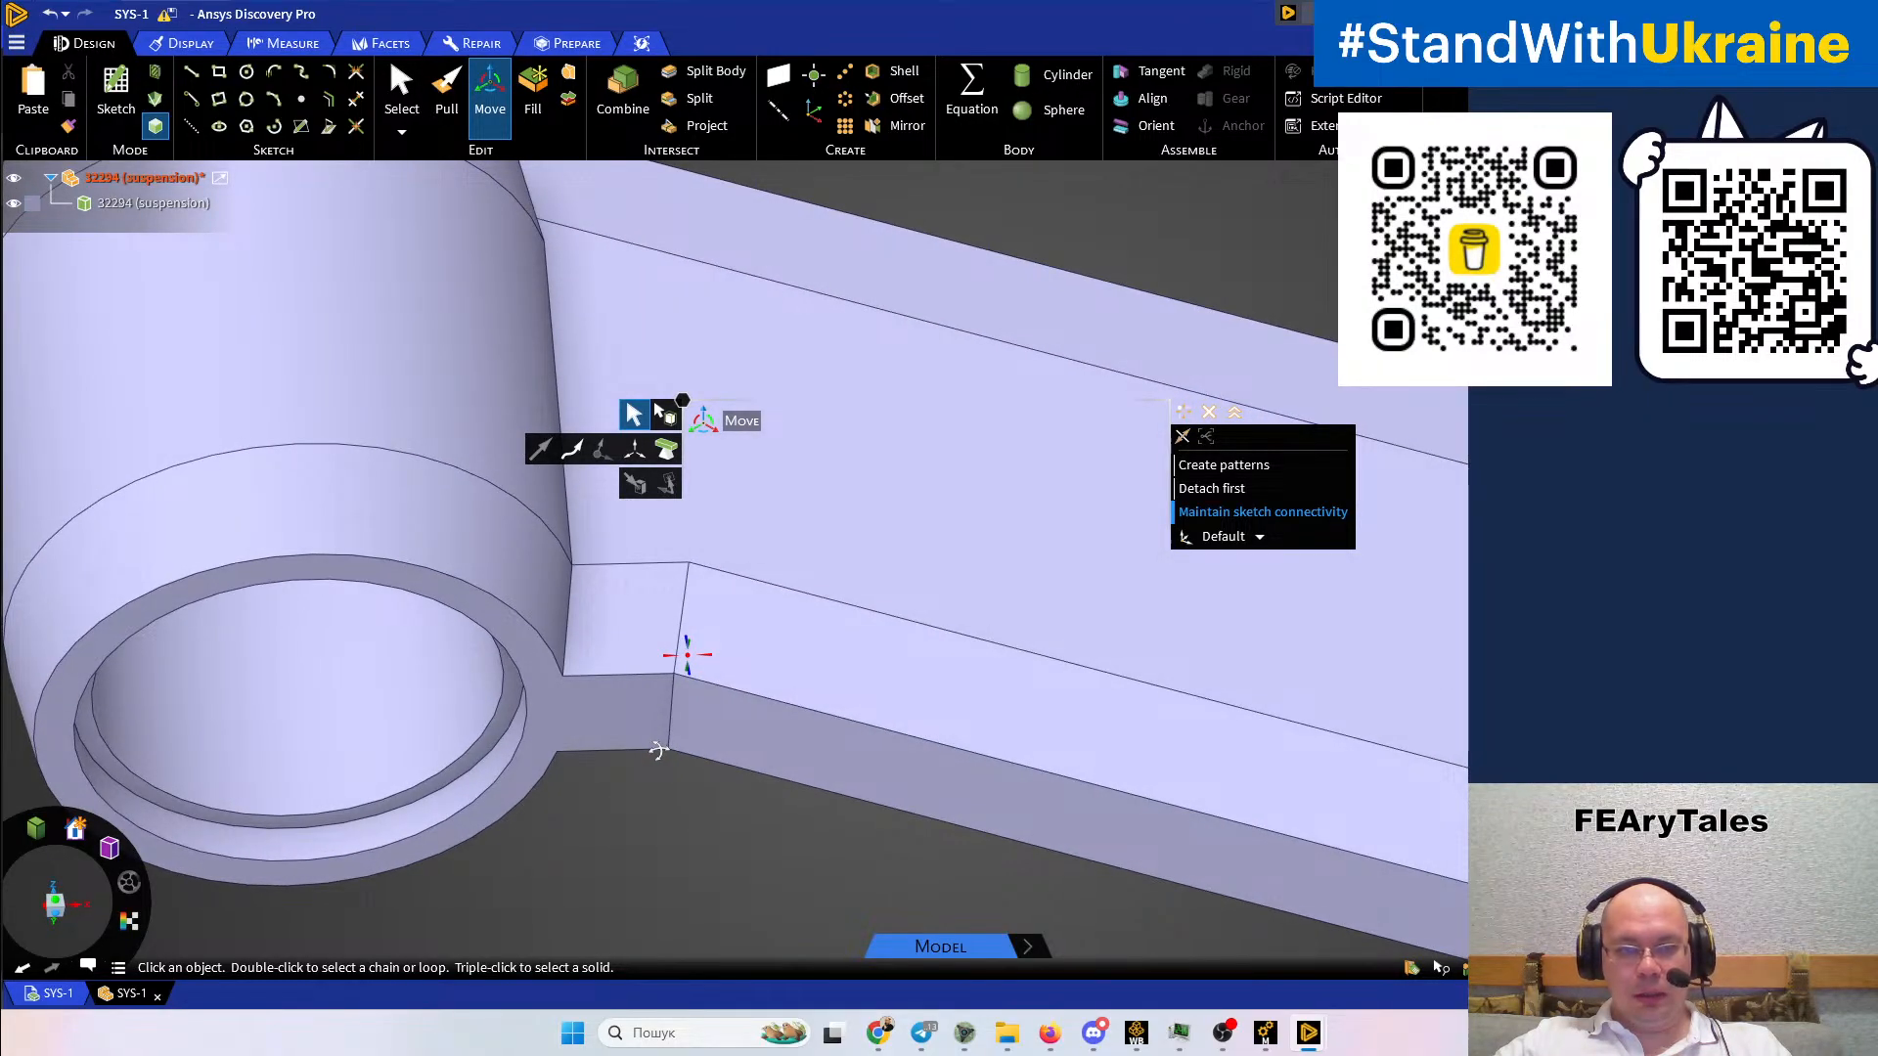
# Delete the small face at the arm's middle bend on the underside
pyautogui.scroll(-6, 657, 726)
pyautogui.keyDown('shift'); pyautogui.moveTo(1125, 735); pyautogui.dragTo(692, 567, button='middle'); pyautogui.keyUp('shift')
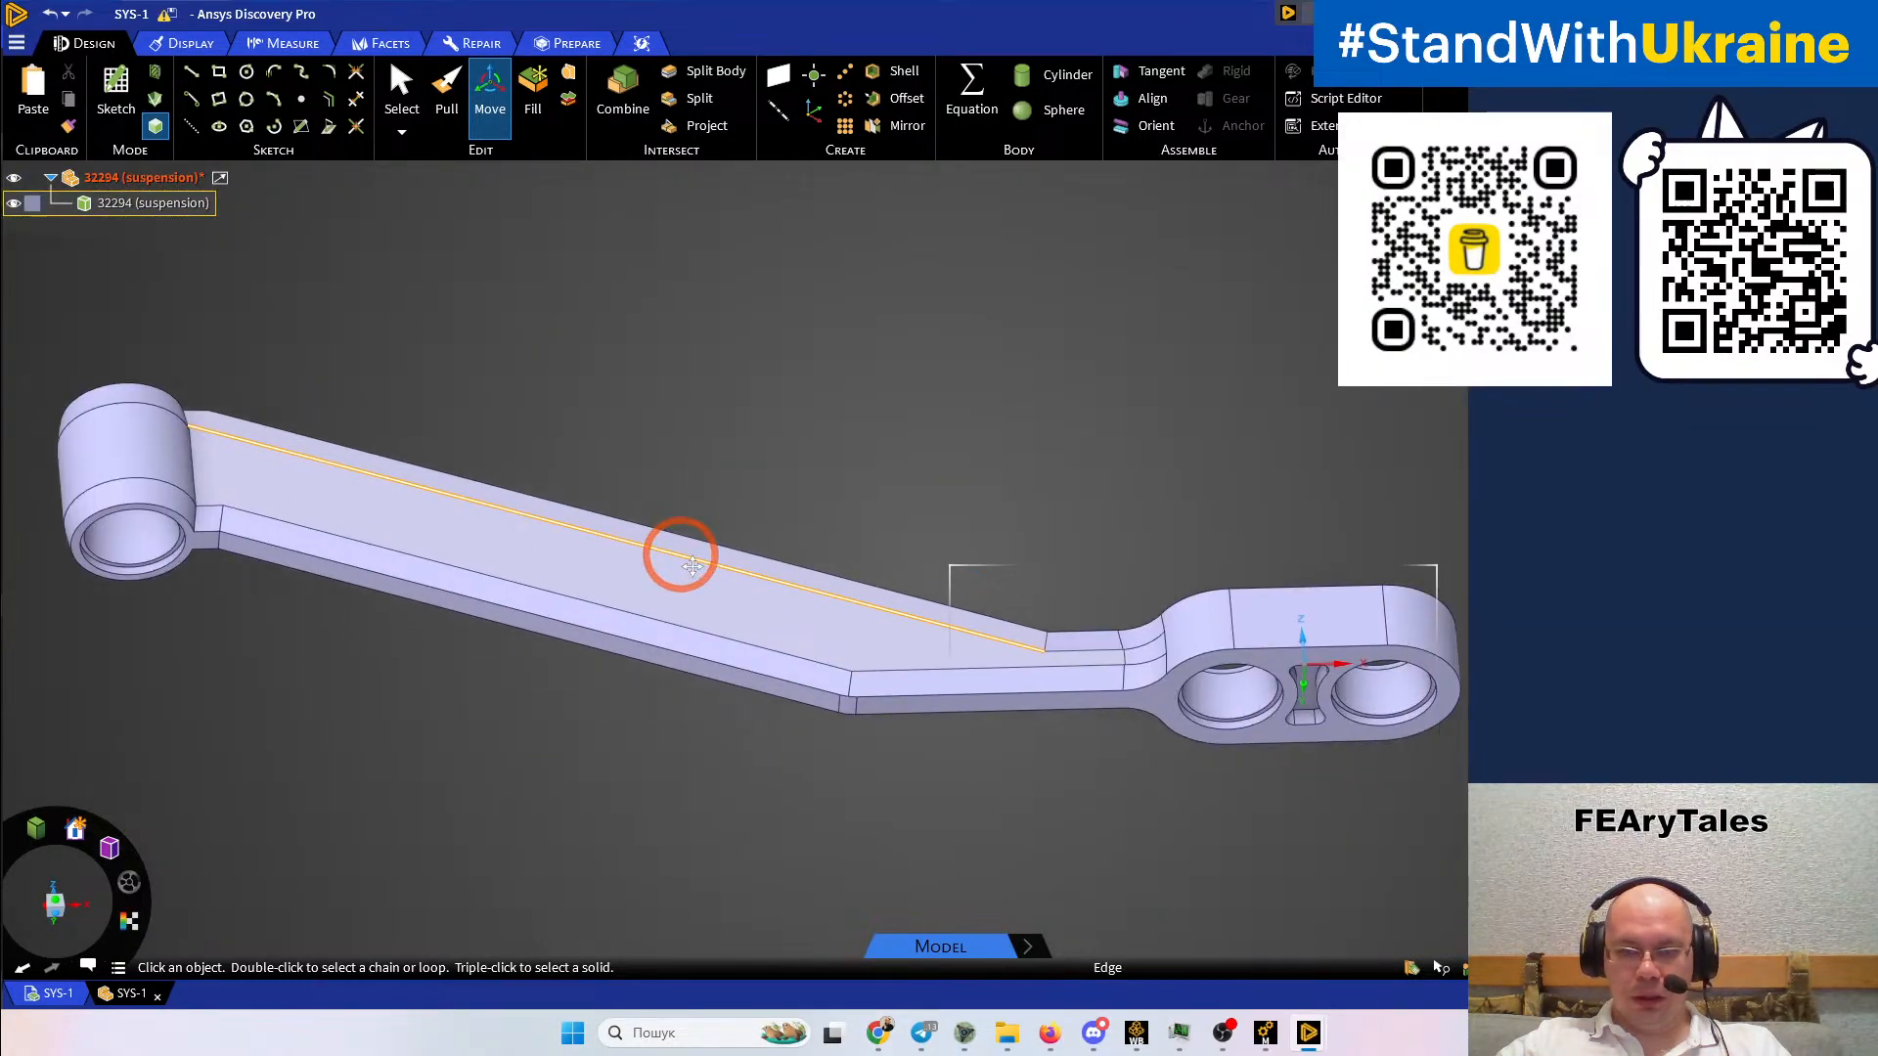
pyautogui.moveTo(808, 671); pyautogui.dragTo(822, 559, button='middle')
pyautogui.scroll(4, 883, 733)
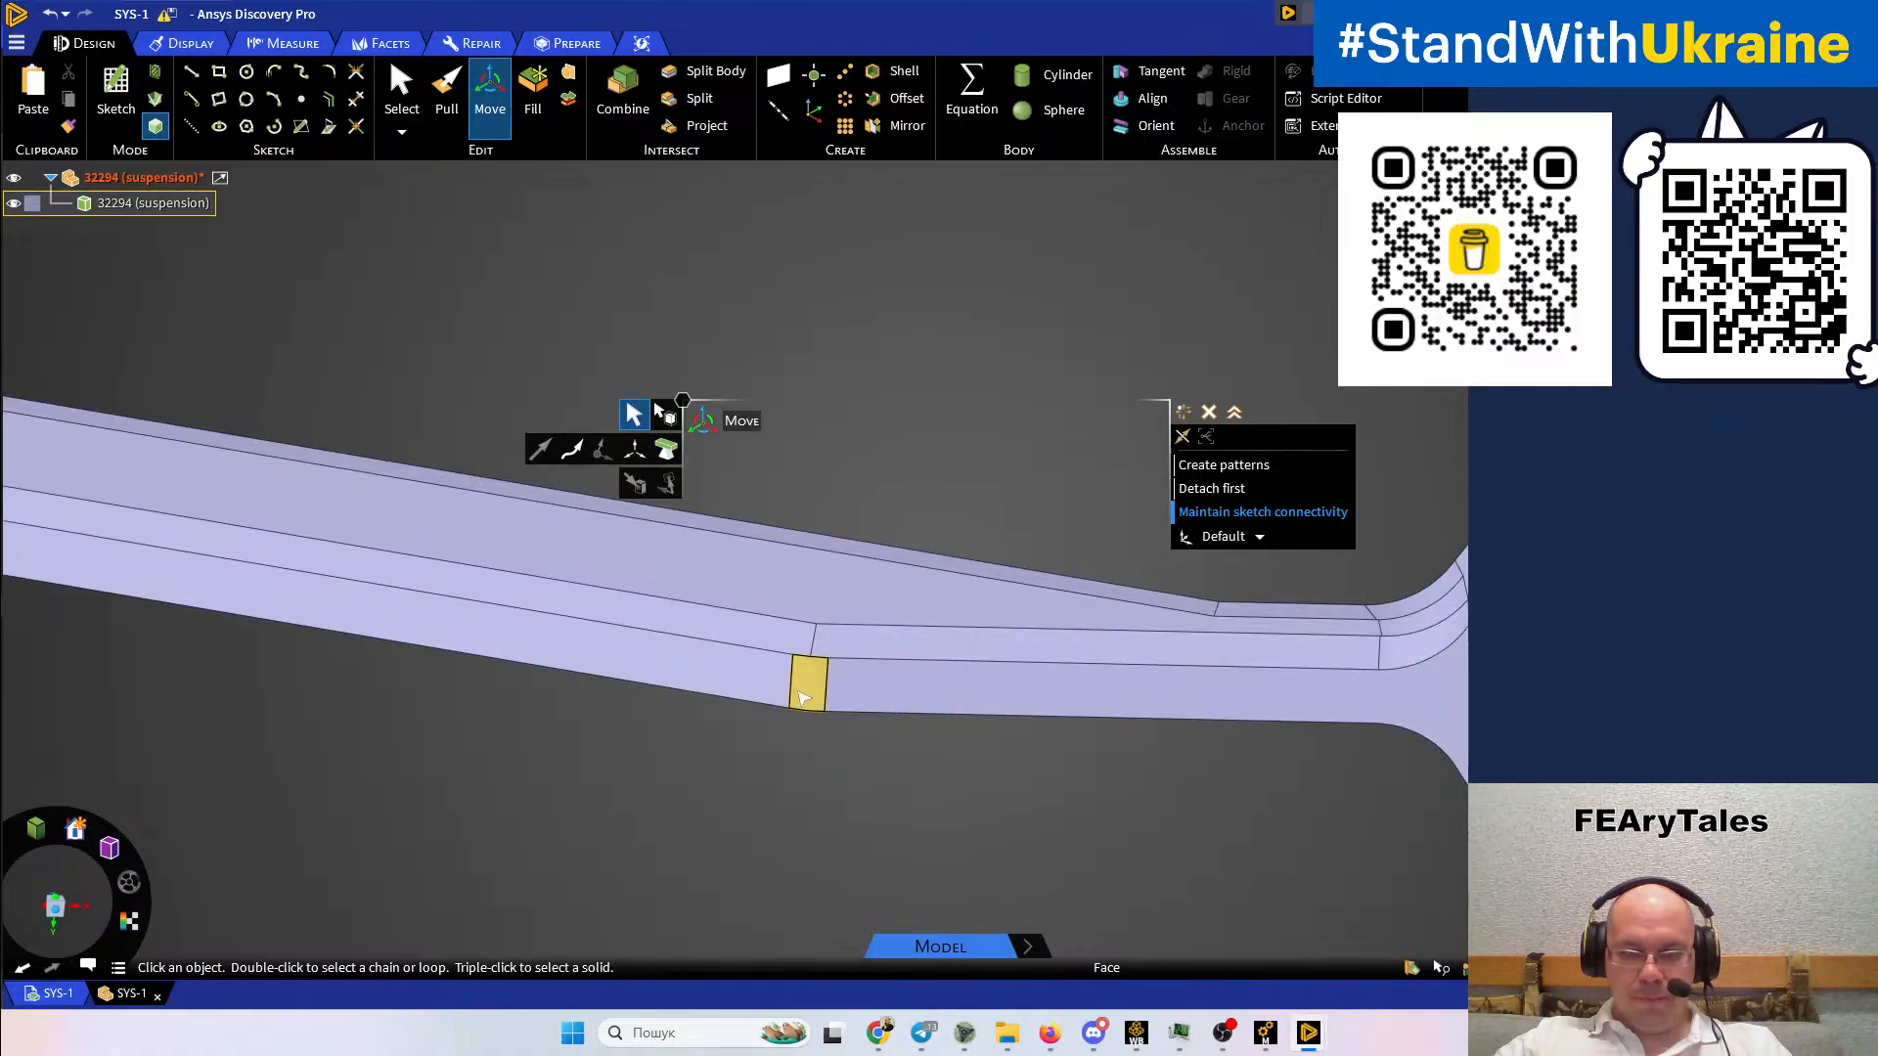
pyautogui.click(804, 692)
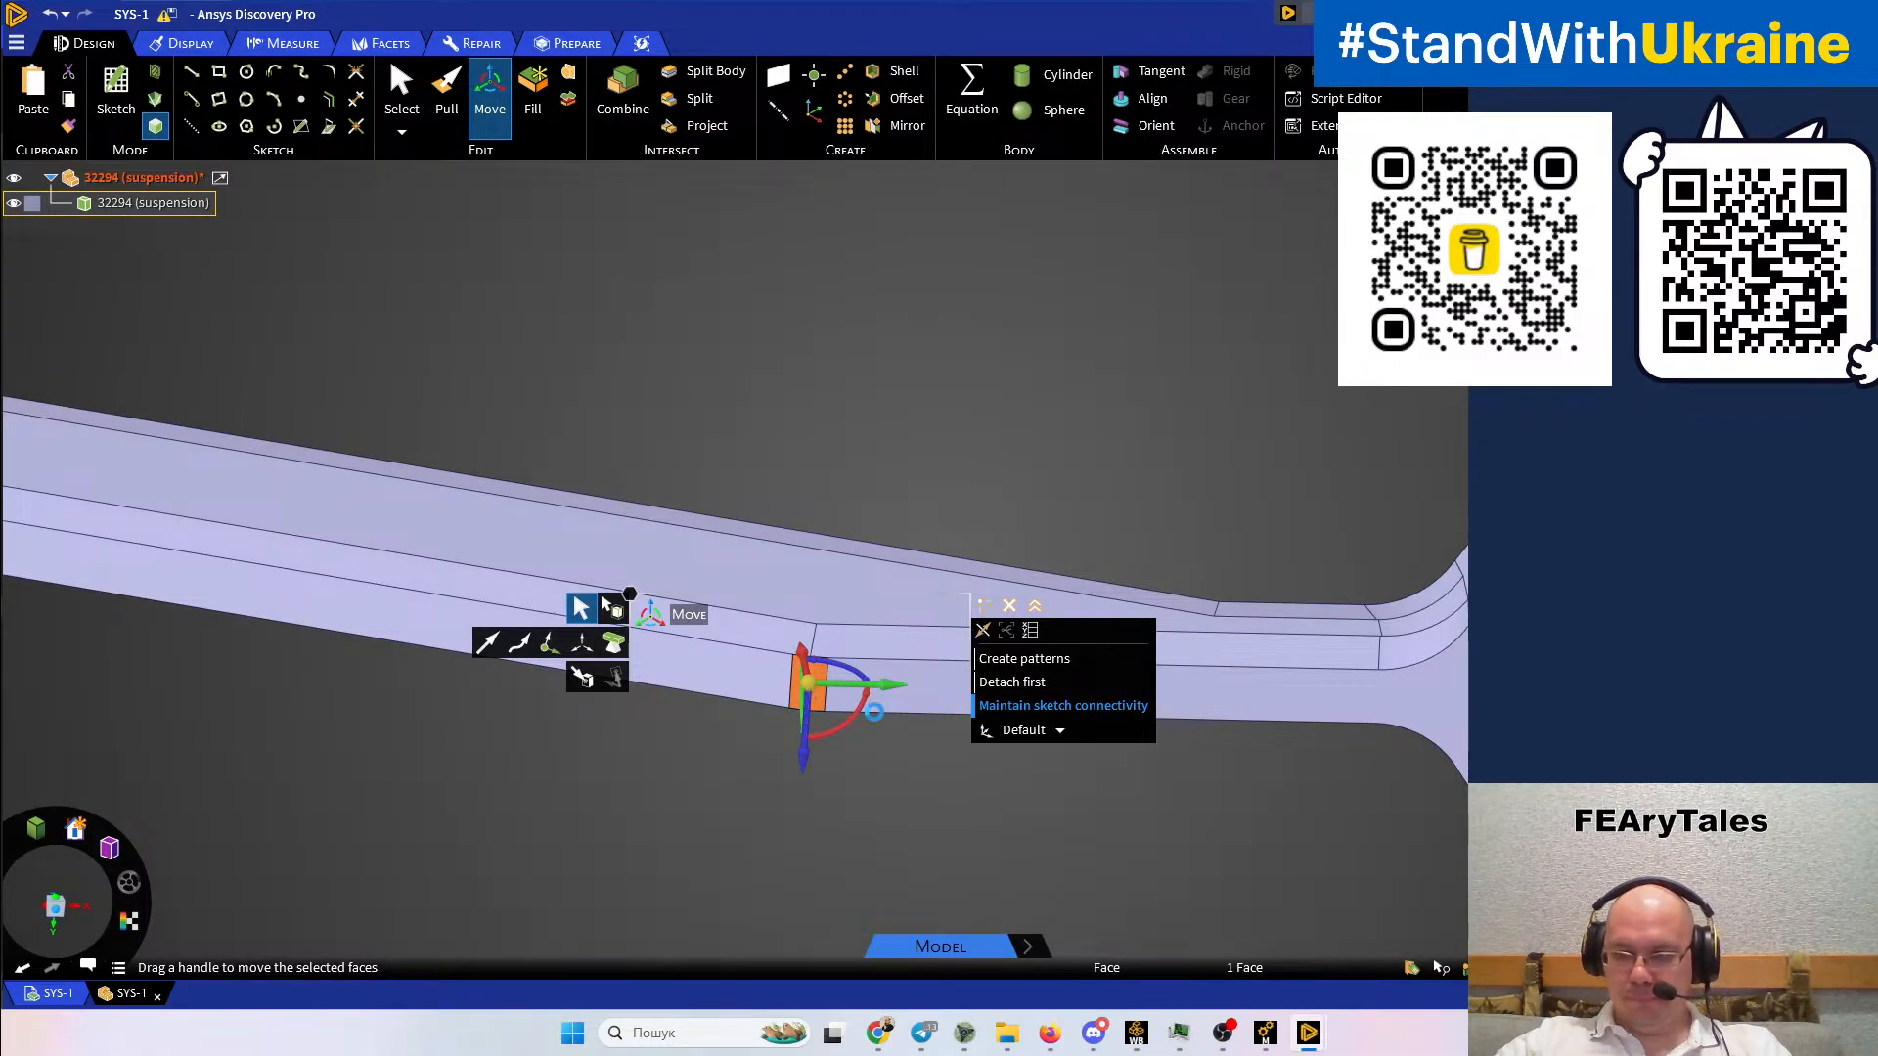
pyautogui.click(966, 779)
pyautogui.moveTo(965, 722); pyautogui.dragTo(973, 553, button='middle')
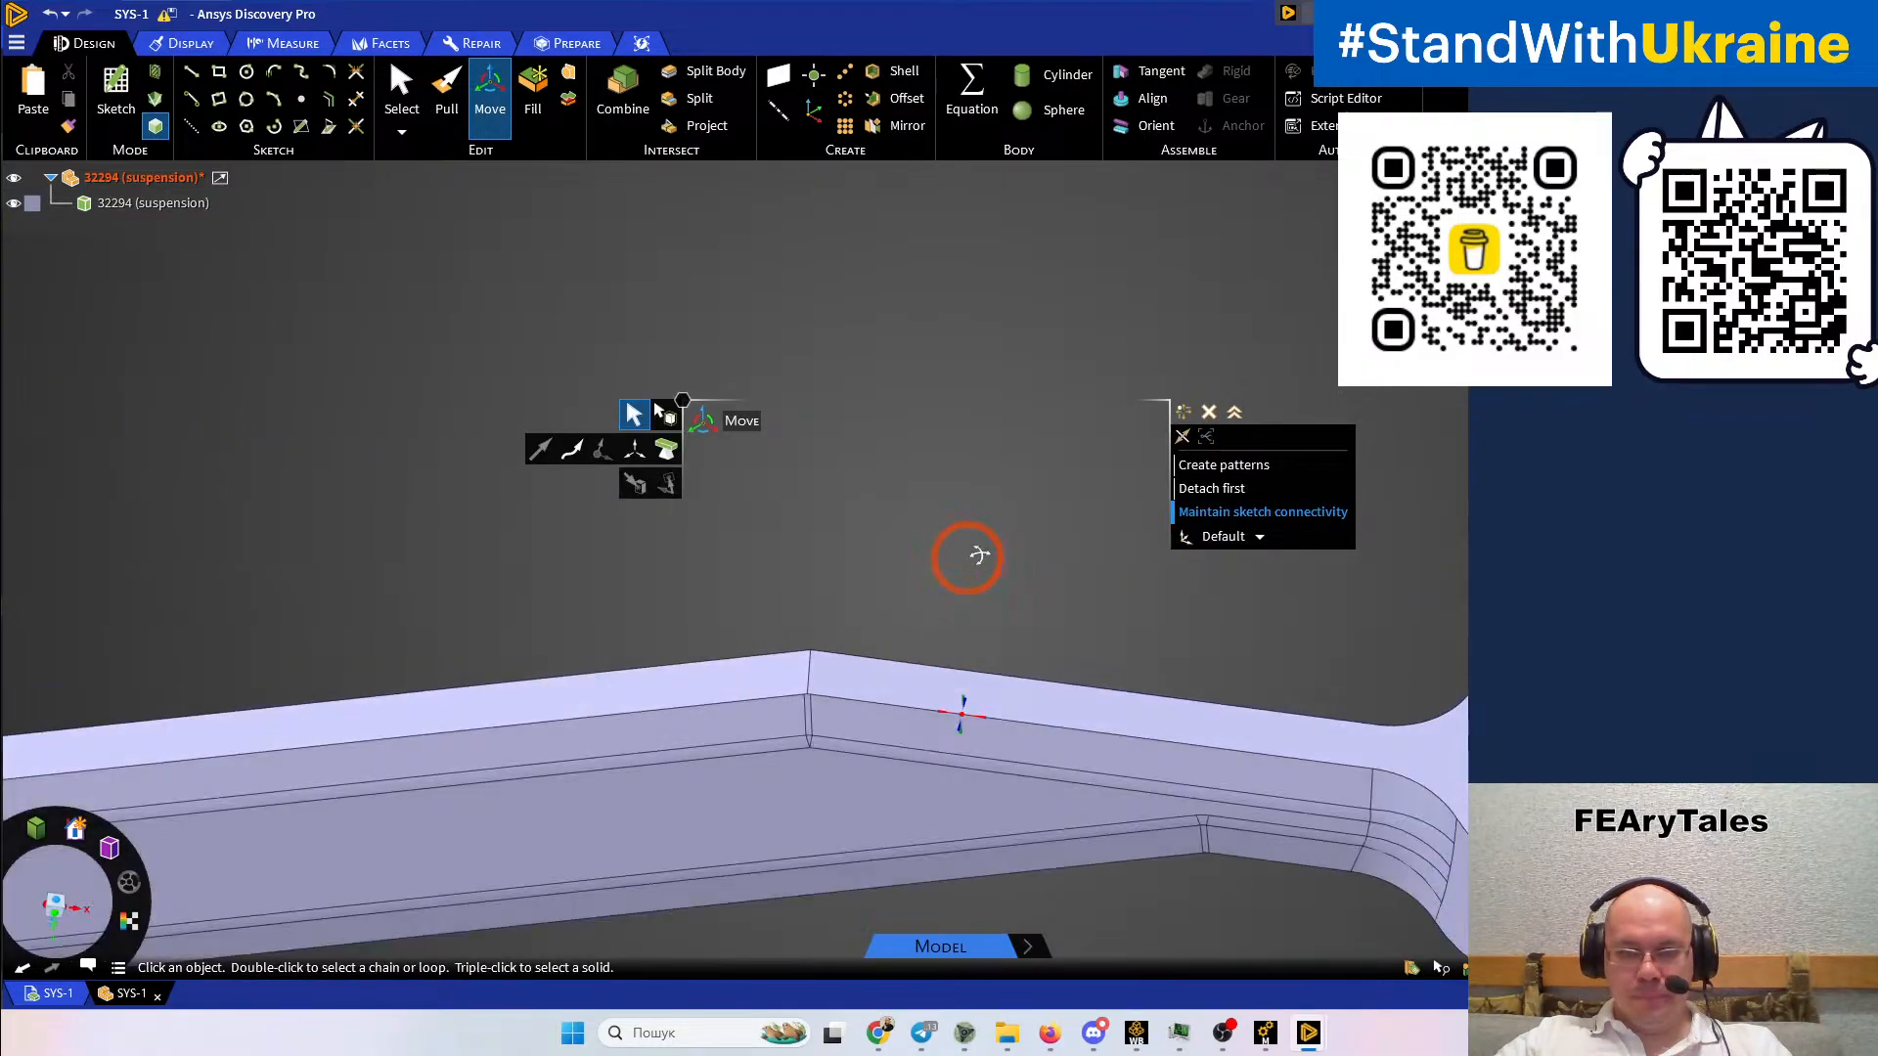
pyautogui.keyDown('shift'); pyautogui.moveTo(1228, 856); pyautogui.dragTo(1037, 533, button='middle'); pyautogui.keyUp('shift')
pyautogui.scroll(6, 1123, 559)
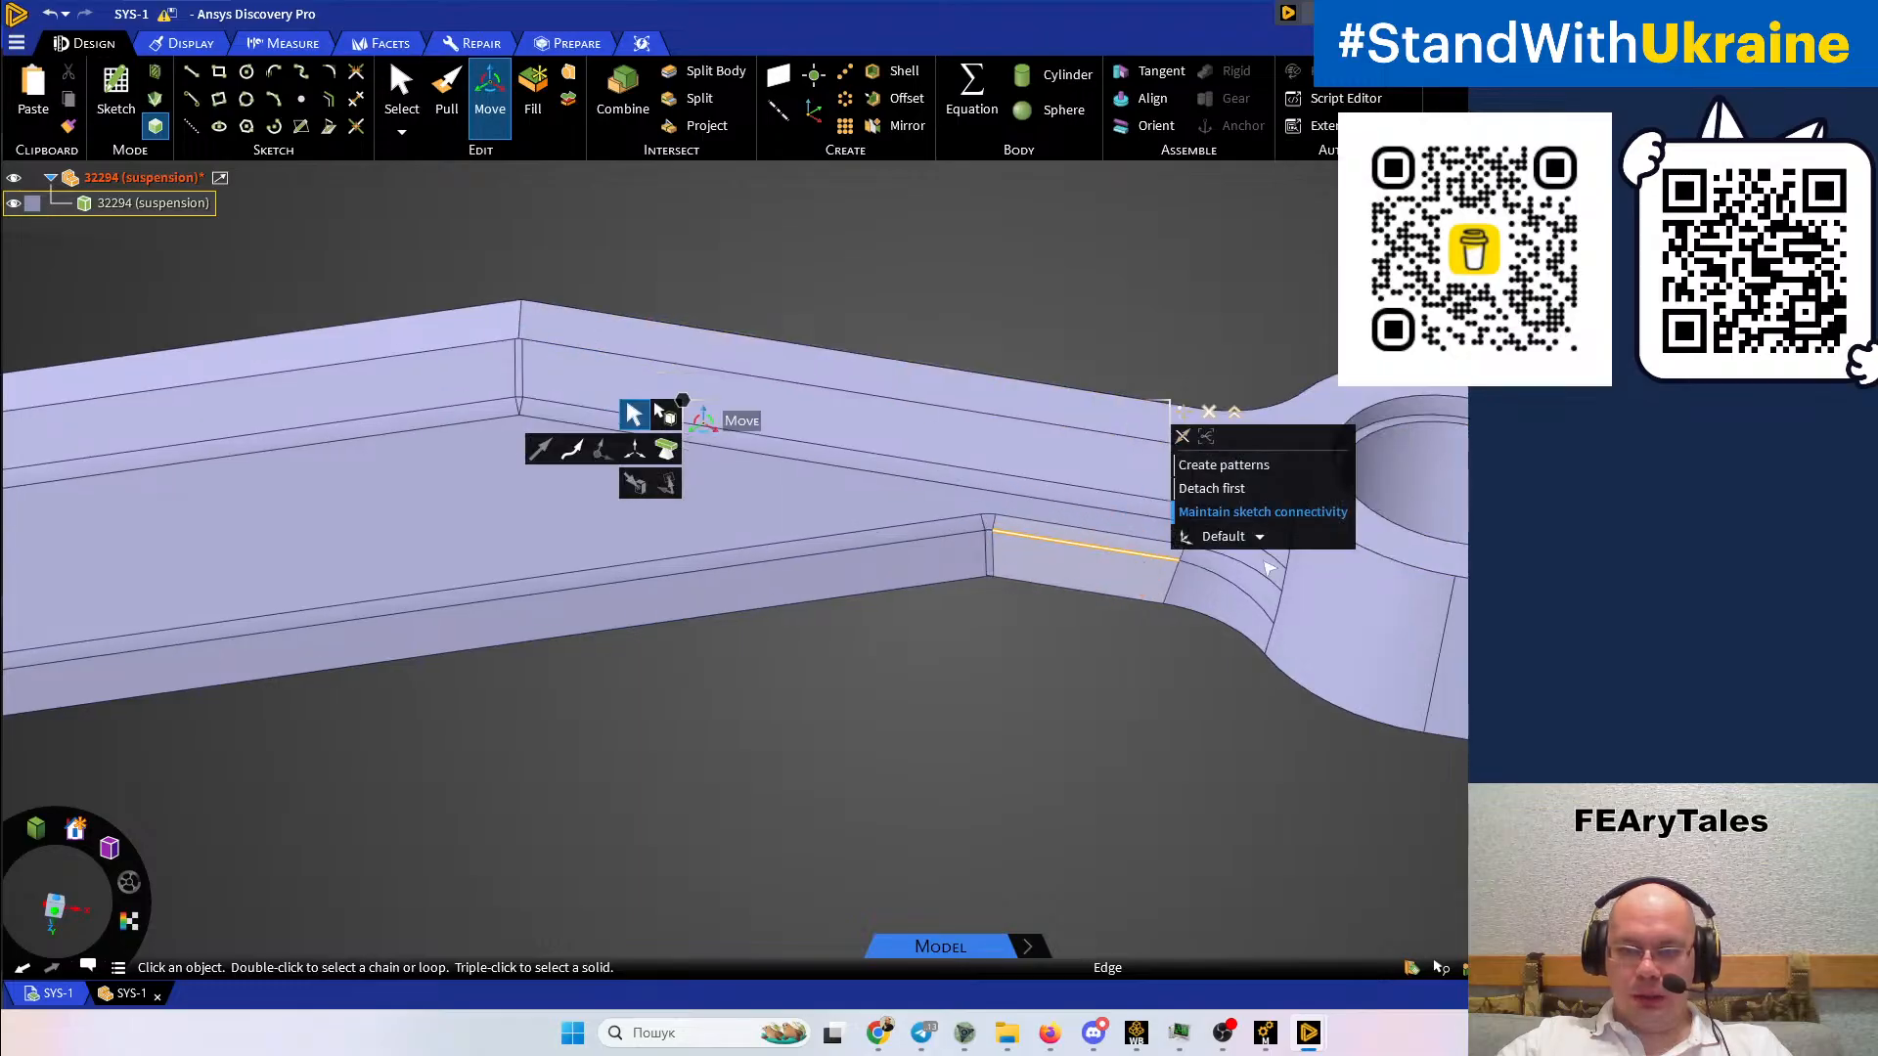
pyautogui.click(1301, 604)
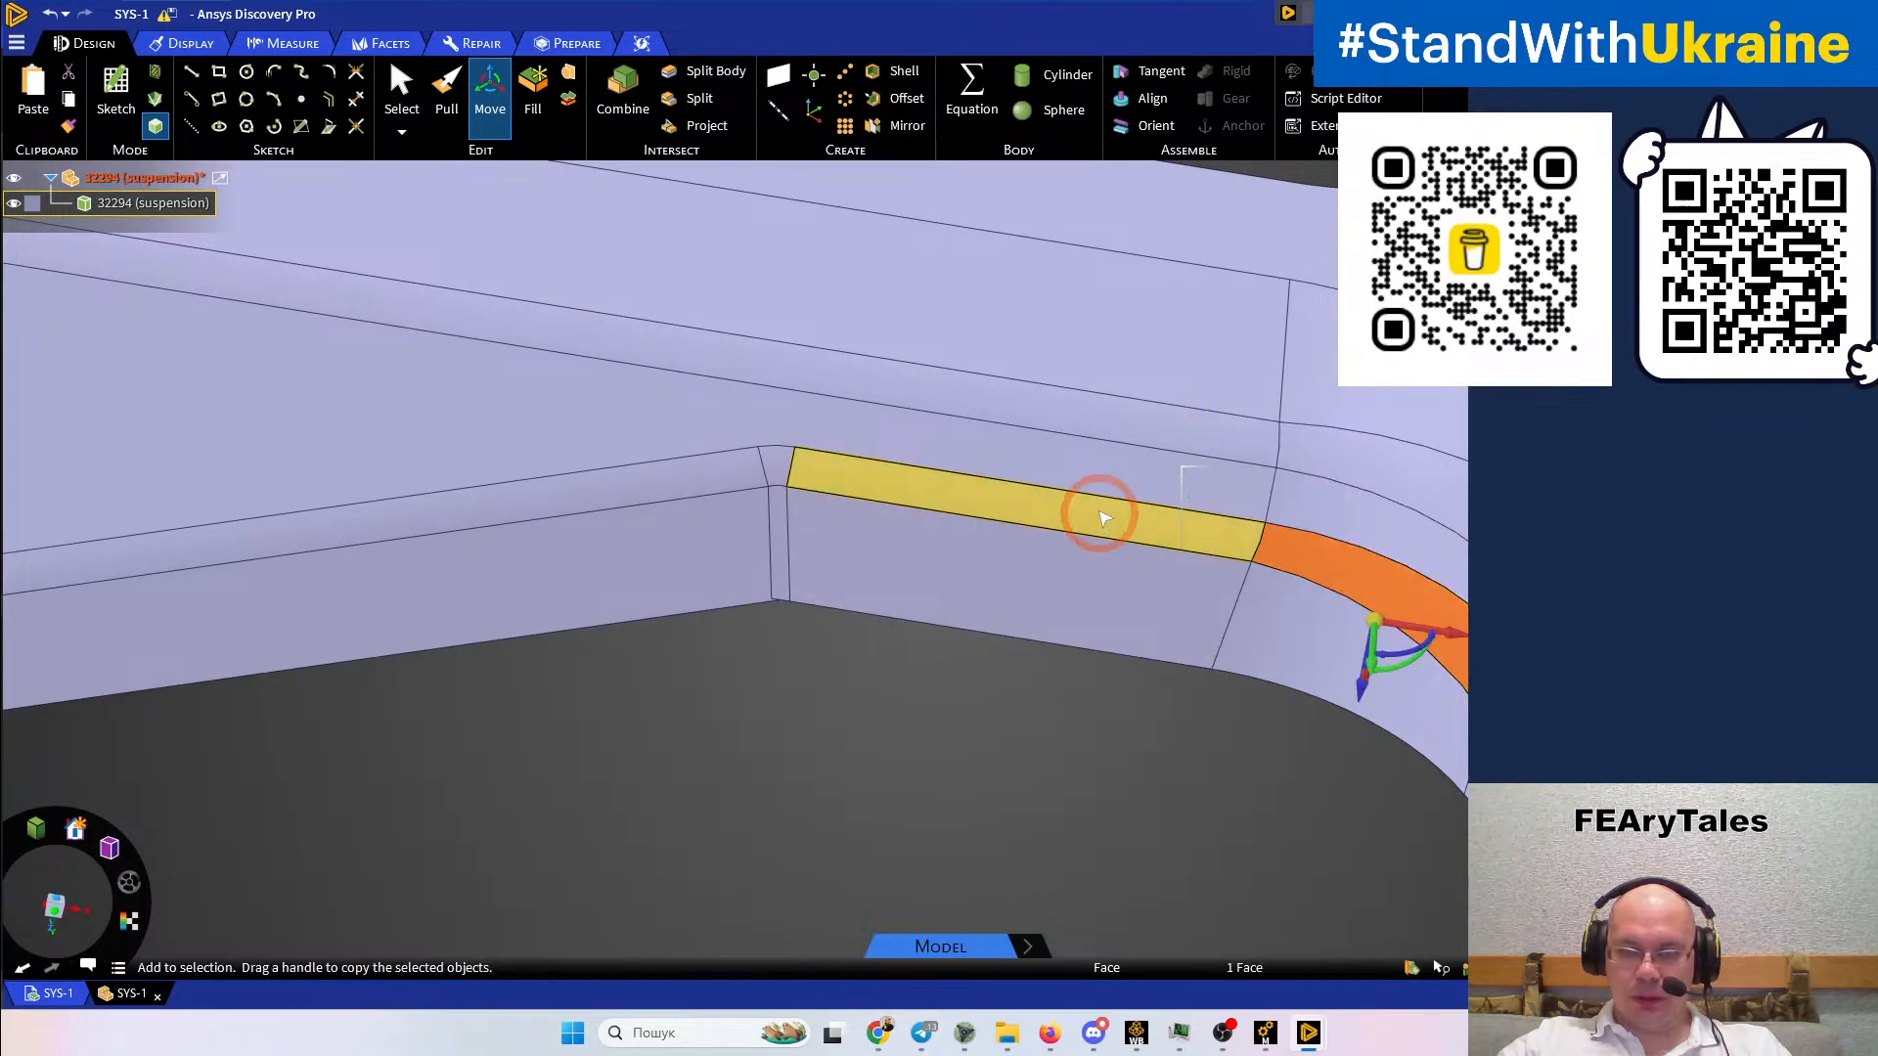
pyautogui.keyDown('ctrl'); pyautogui.doubleClick(1100, 515); pyautogui.keyUp('ctrl')
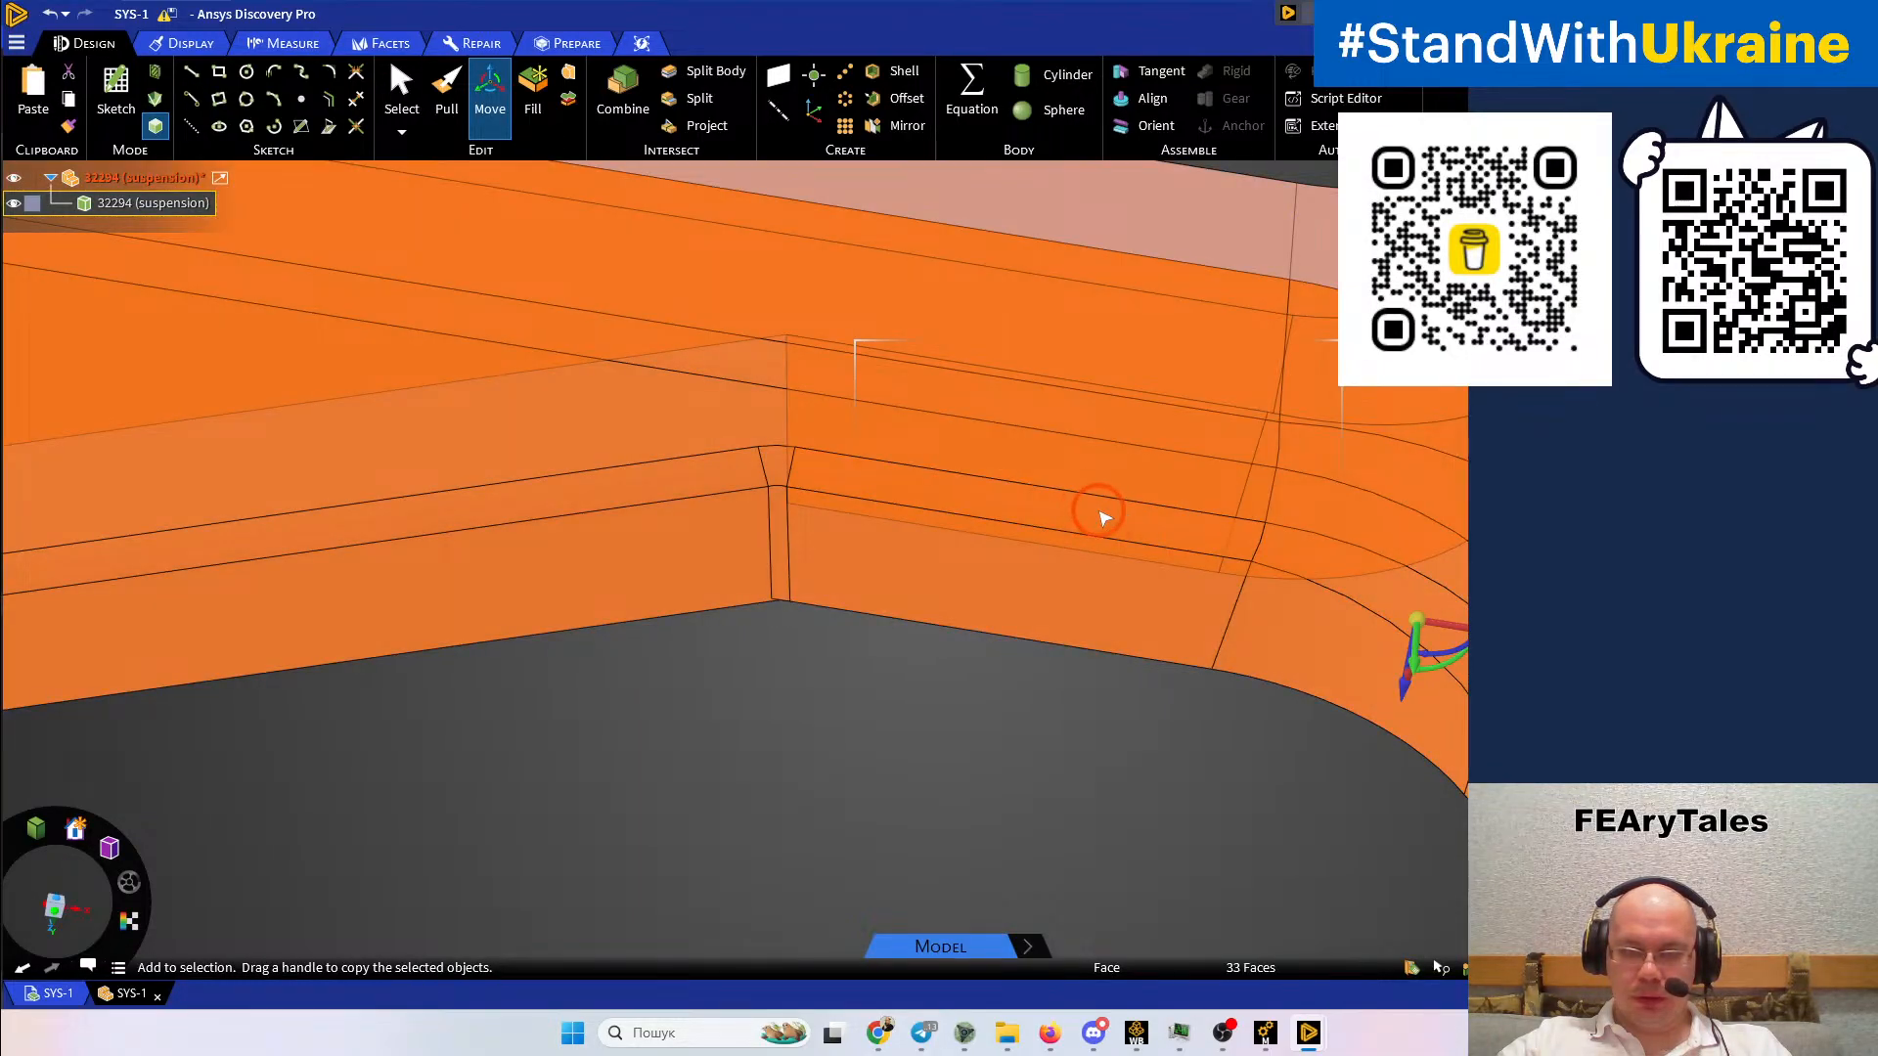
pyautogui.click(893, 759)
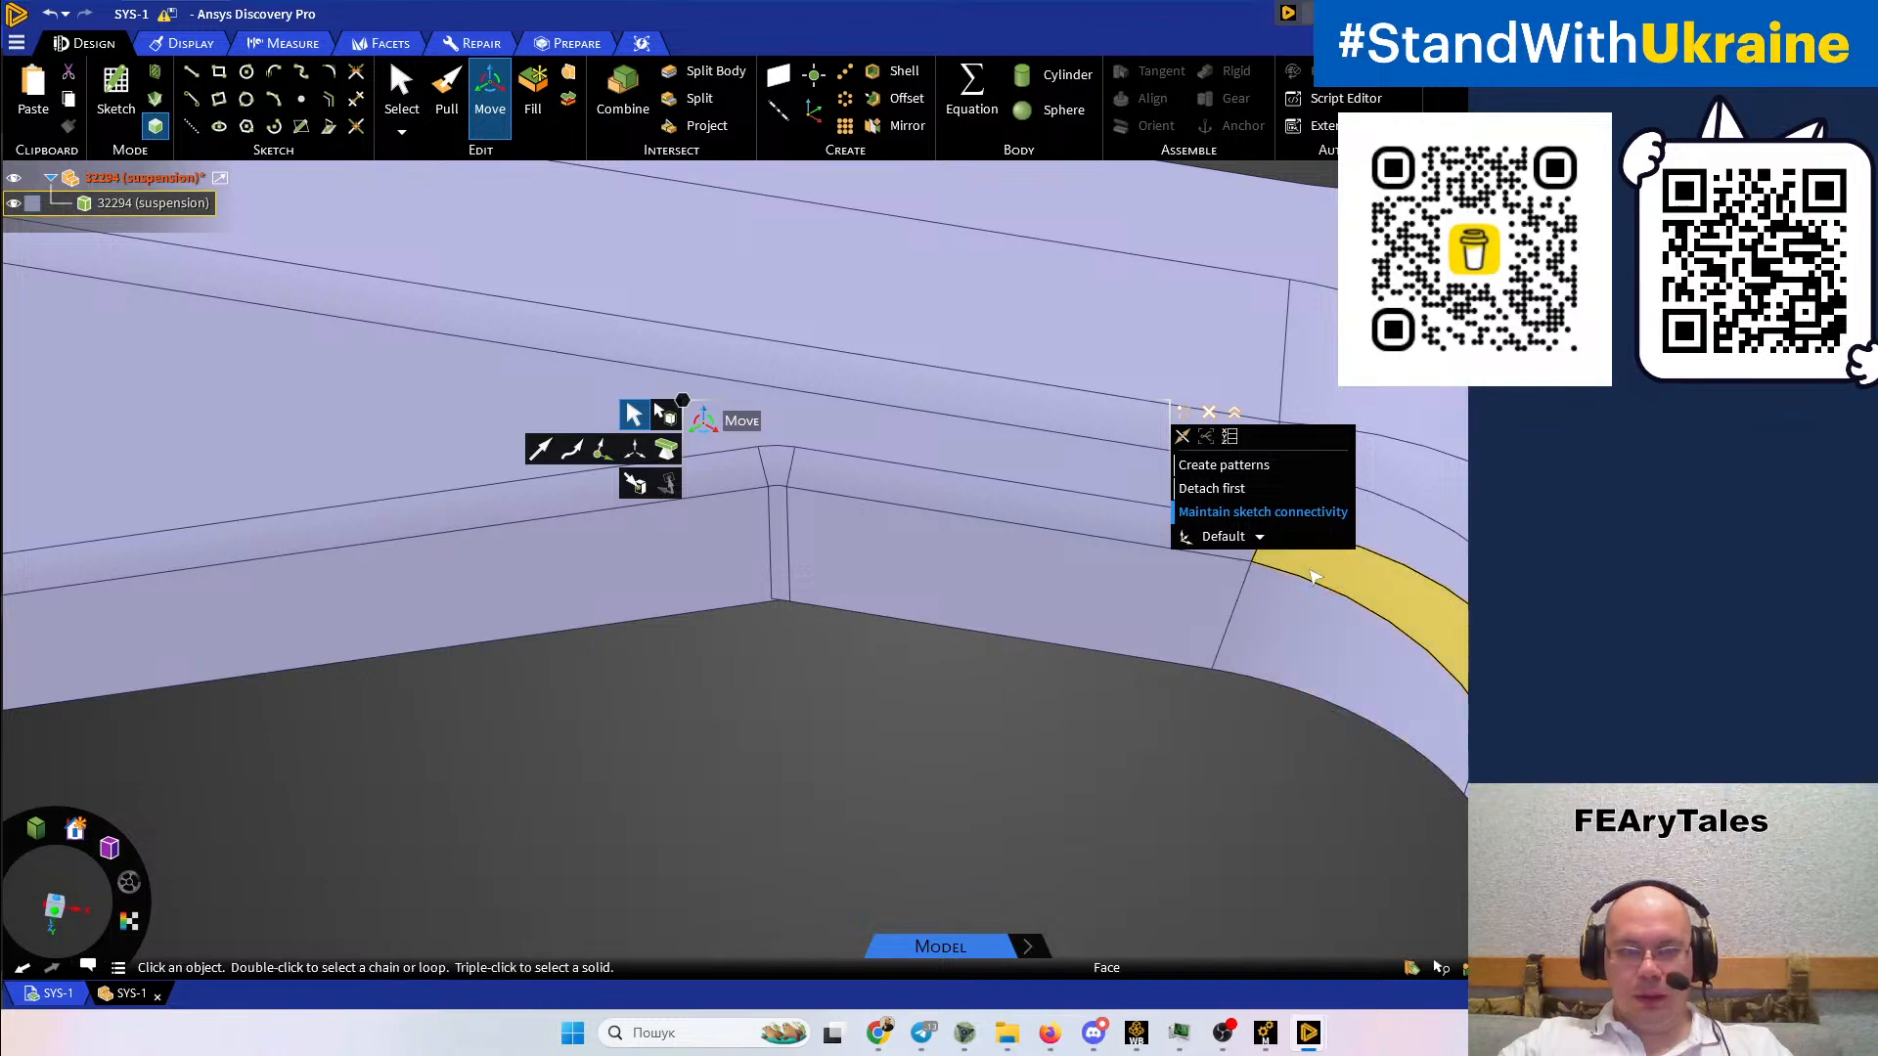
# Delete the fillet chain along one long edge of the arm's recessed face, including the corner and strip faces at its bend
pyautogui.press('s')
pyautogui.click(1317, 579)
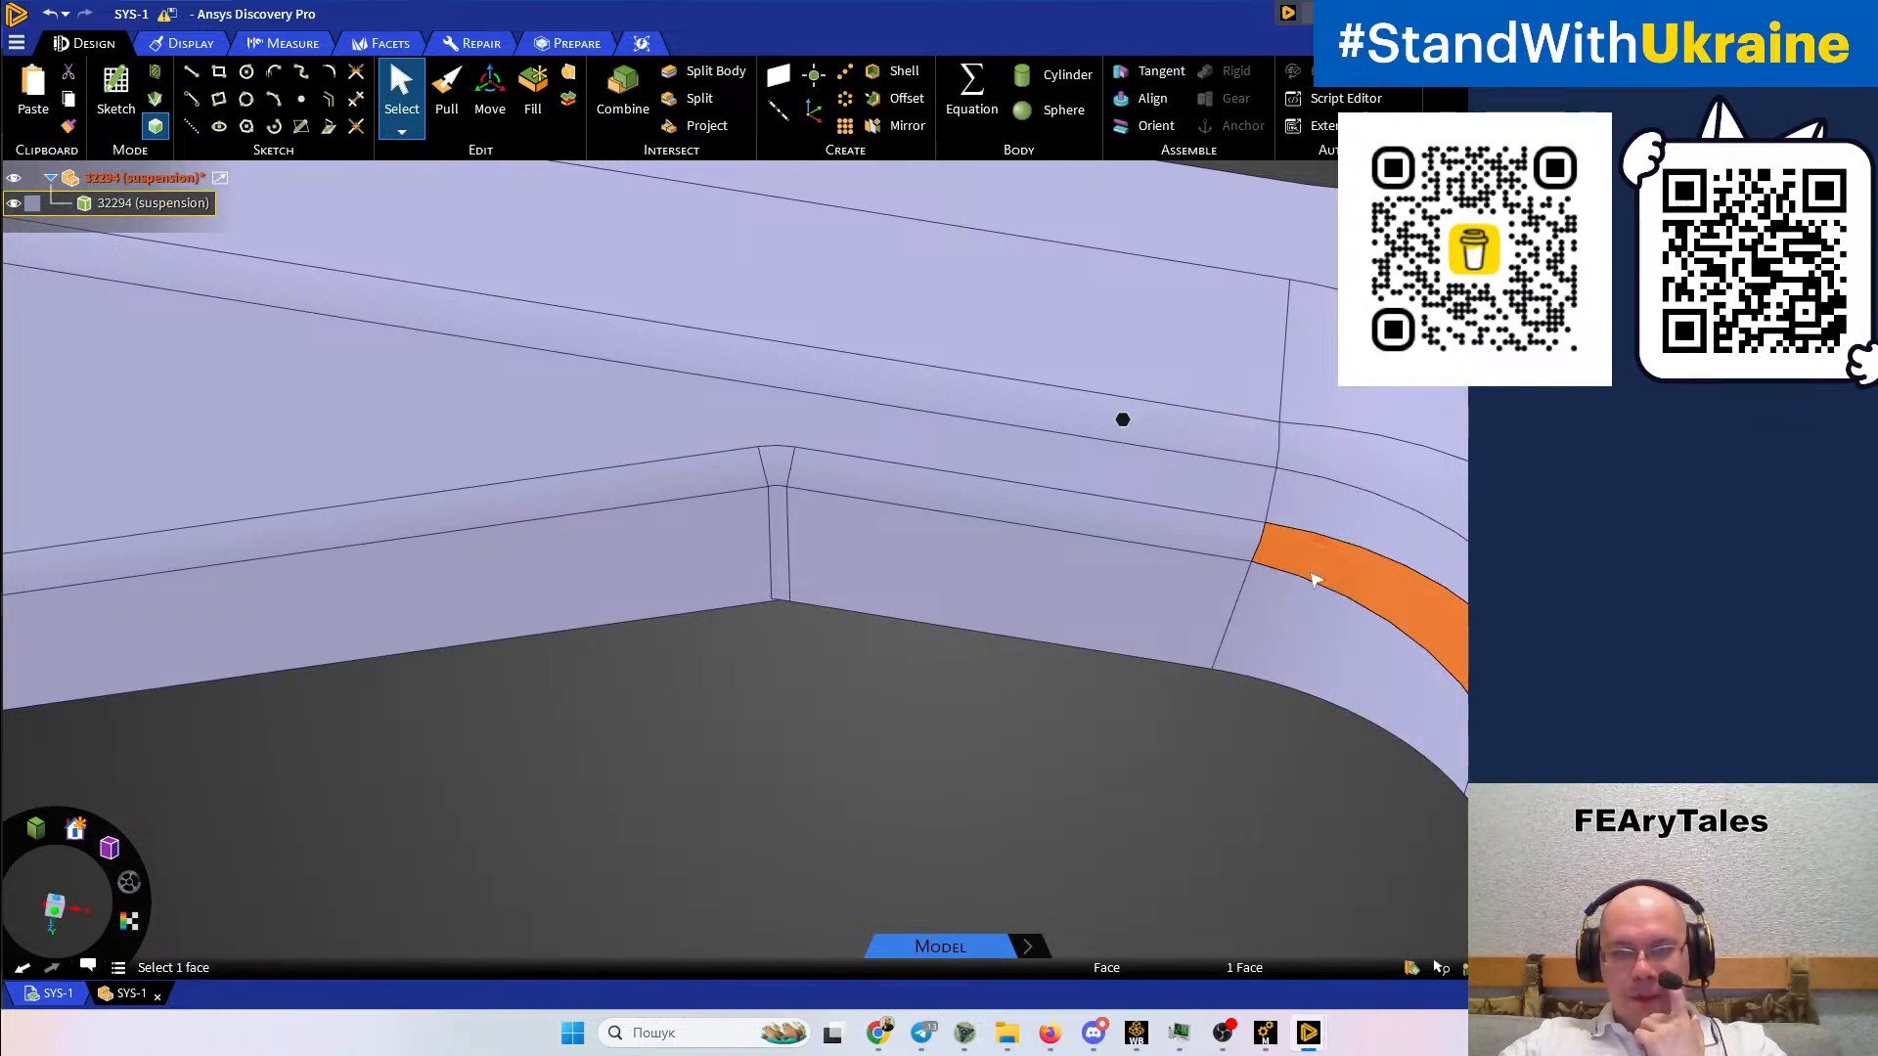
pyautogui.keyDown('ctrl'); pyautogui.click(1157, 533); pyautogui.keyUp('ctrl')
pyautogui.scroll(3, 802, 502)
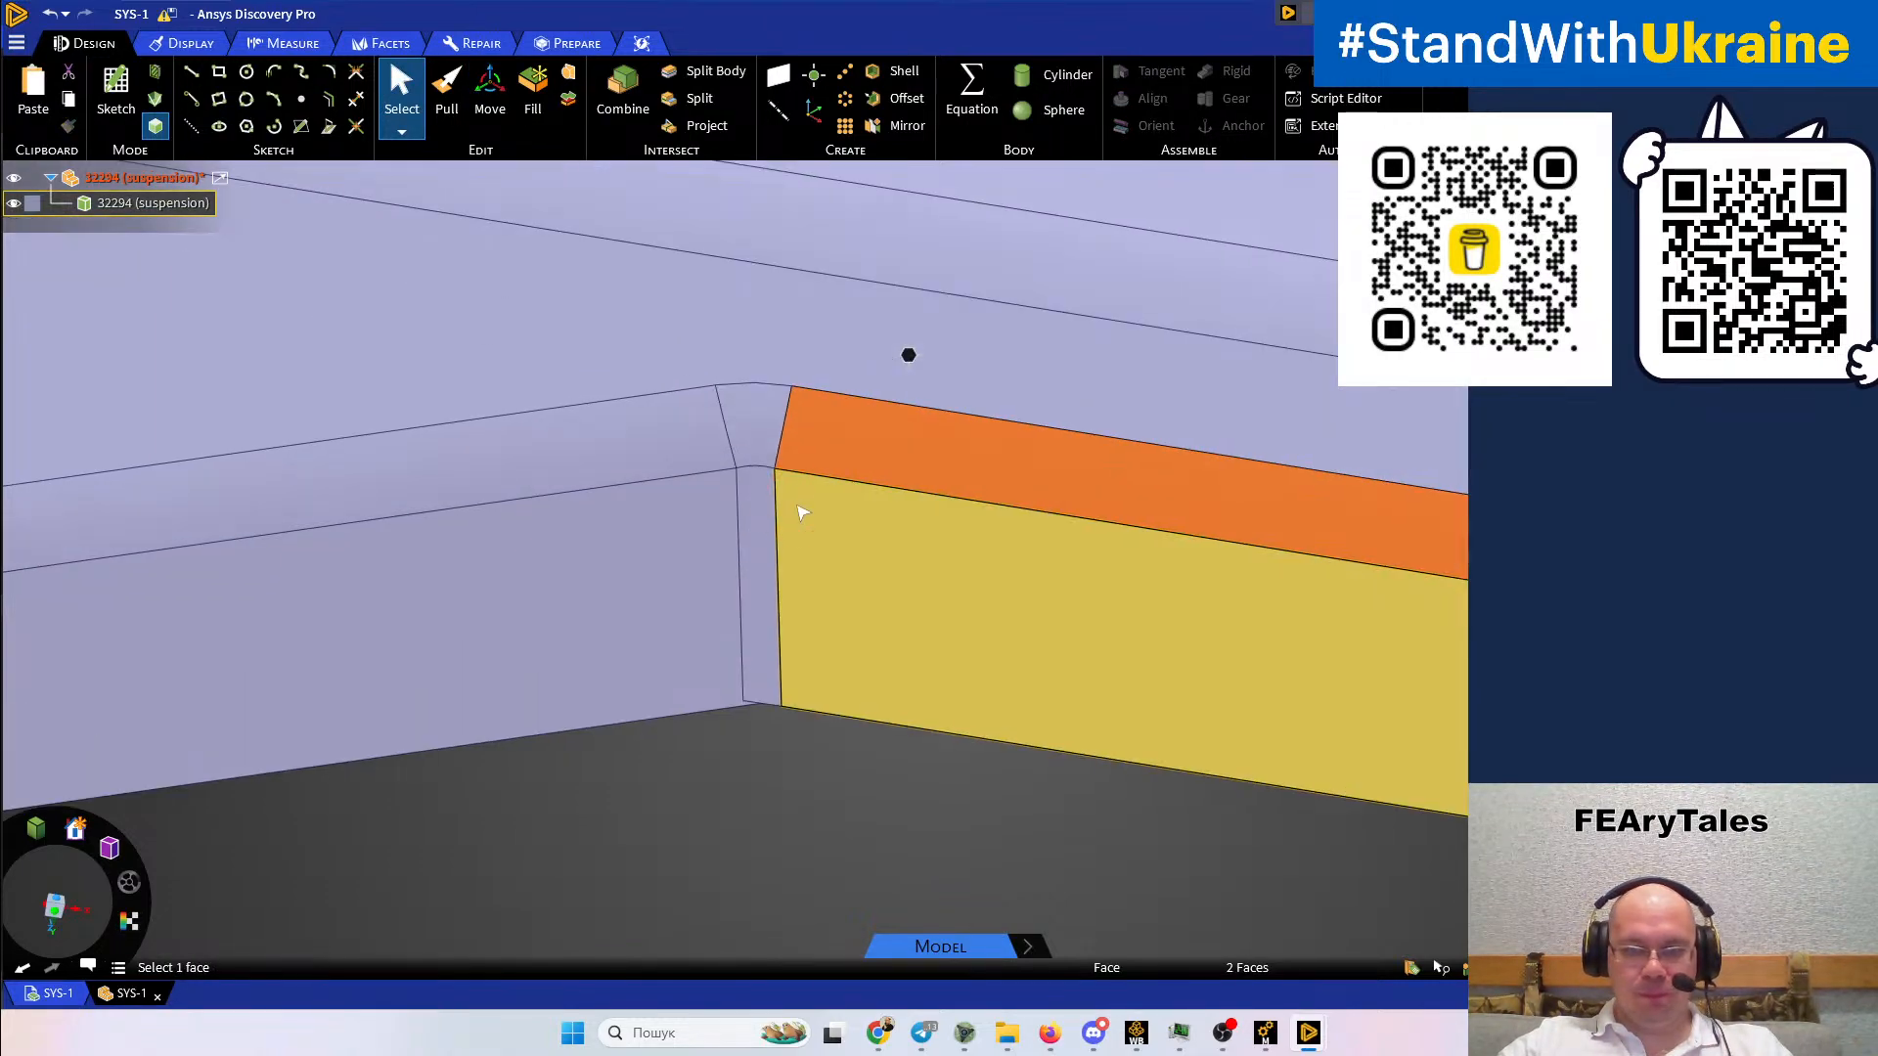
pyautogui.keyDown('ctrl'); pyautogui.click(750, 437); pyautogui.keyUp('ctrl')
pyautogui.keyDown('ctrl'); pyautogui.click(764, 513); pyautogui.keyUp('ctrl')
pyautogui.keyDown('ctrl'); pyautogui.click(641, 452); pyautogui.keyUp('ctrl')
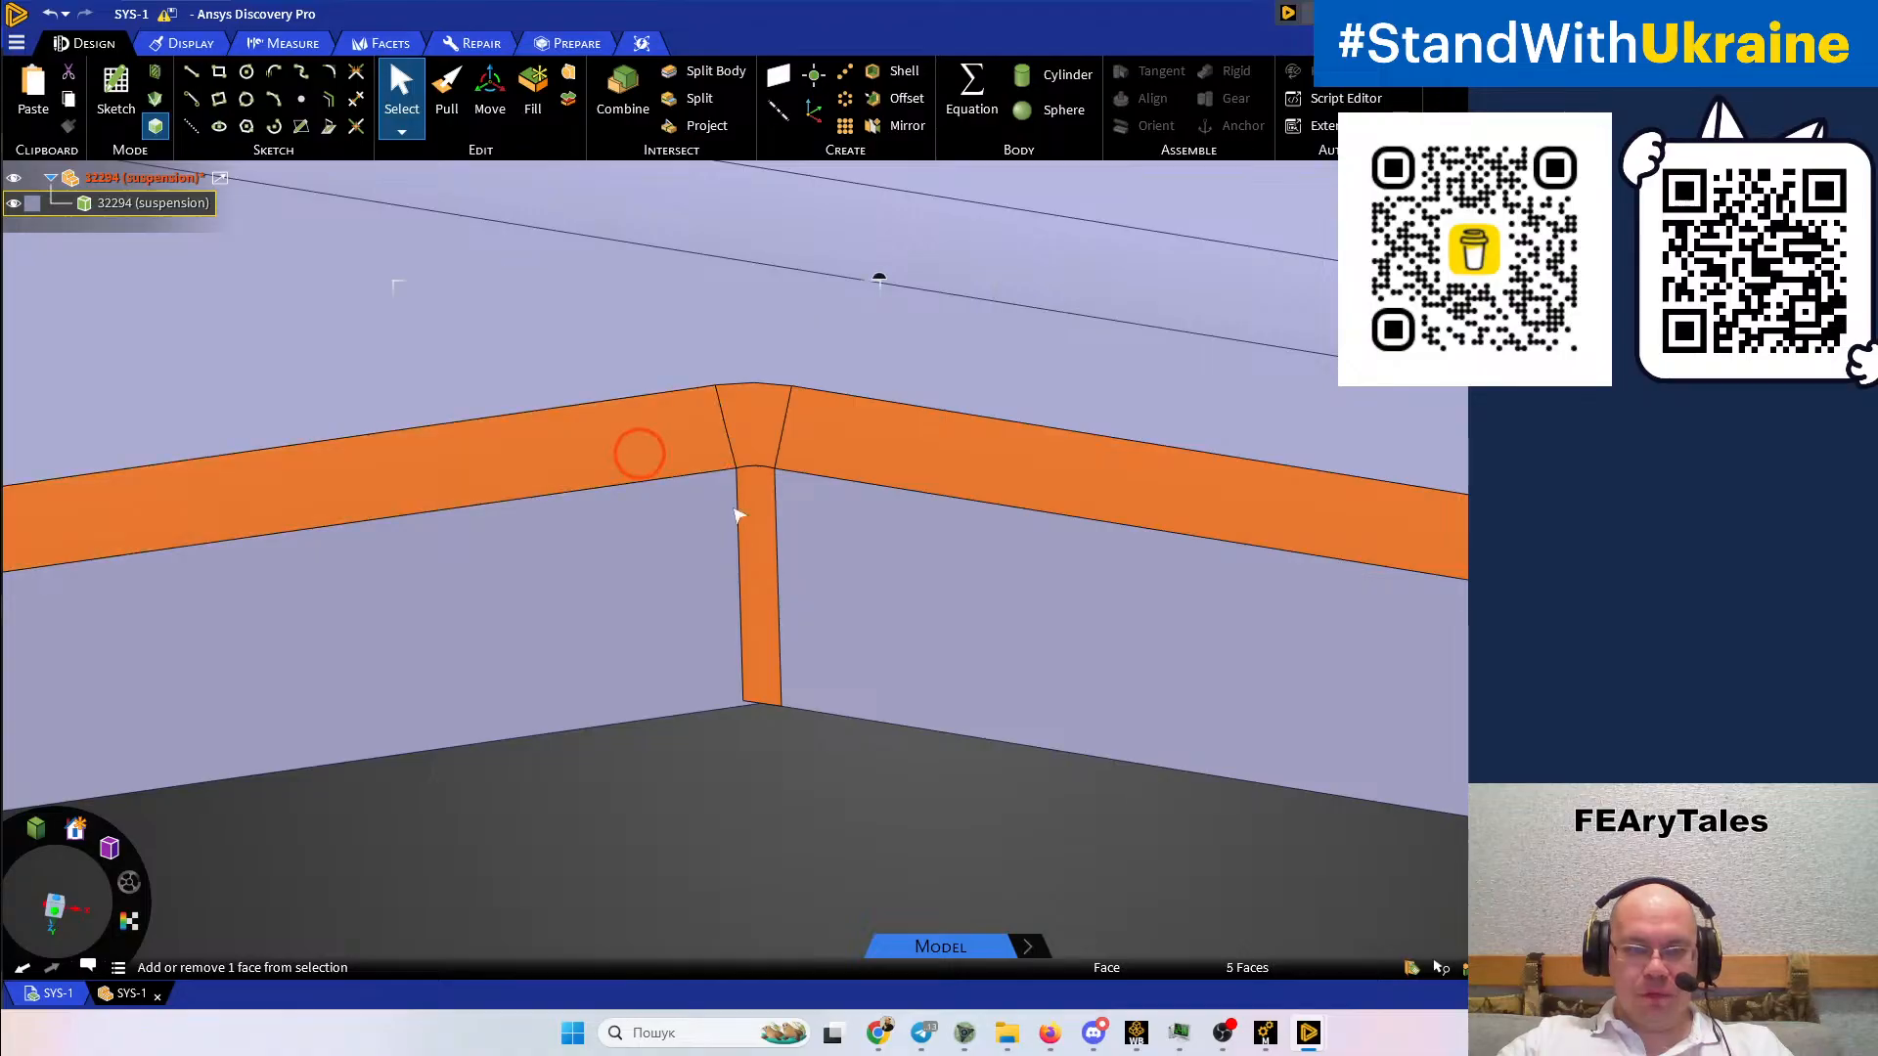
pyautogui.moveTo(641, 452); pyautogui.dragTo(944, 541, button='middle')
pyautogui.scroll(-5, 1155, 569)
pyautogui.scroll(5, 944, 541)
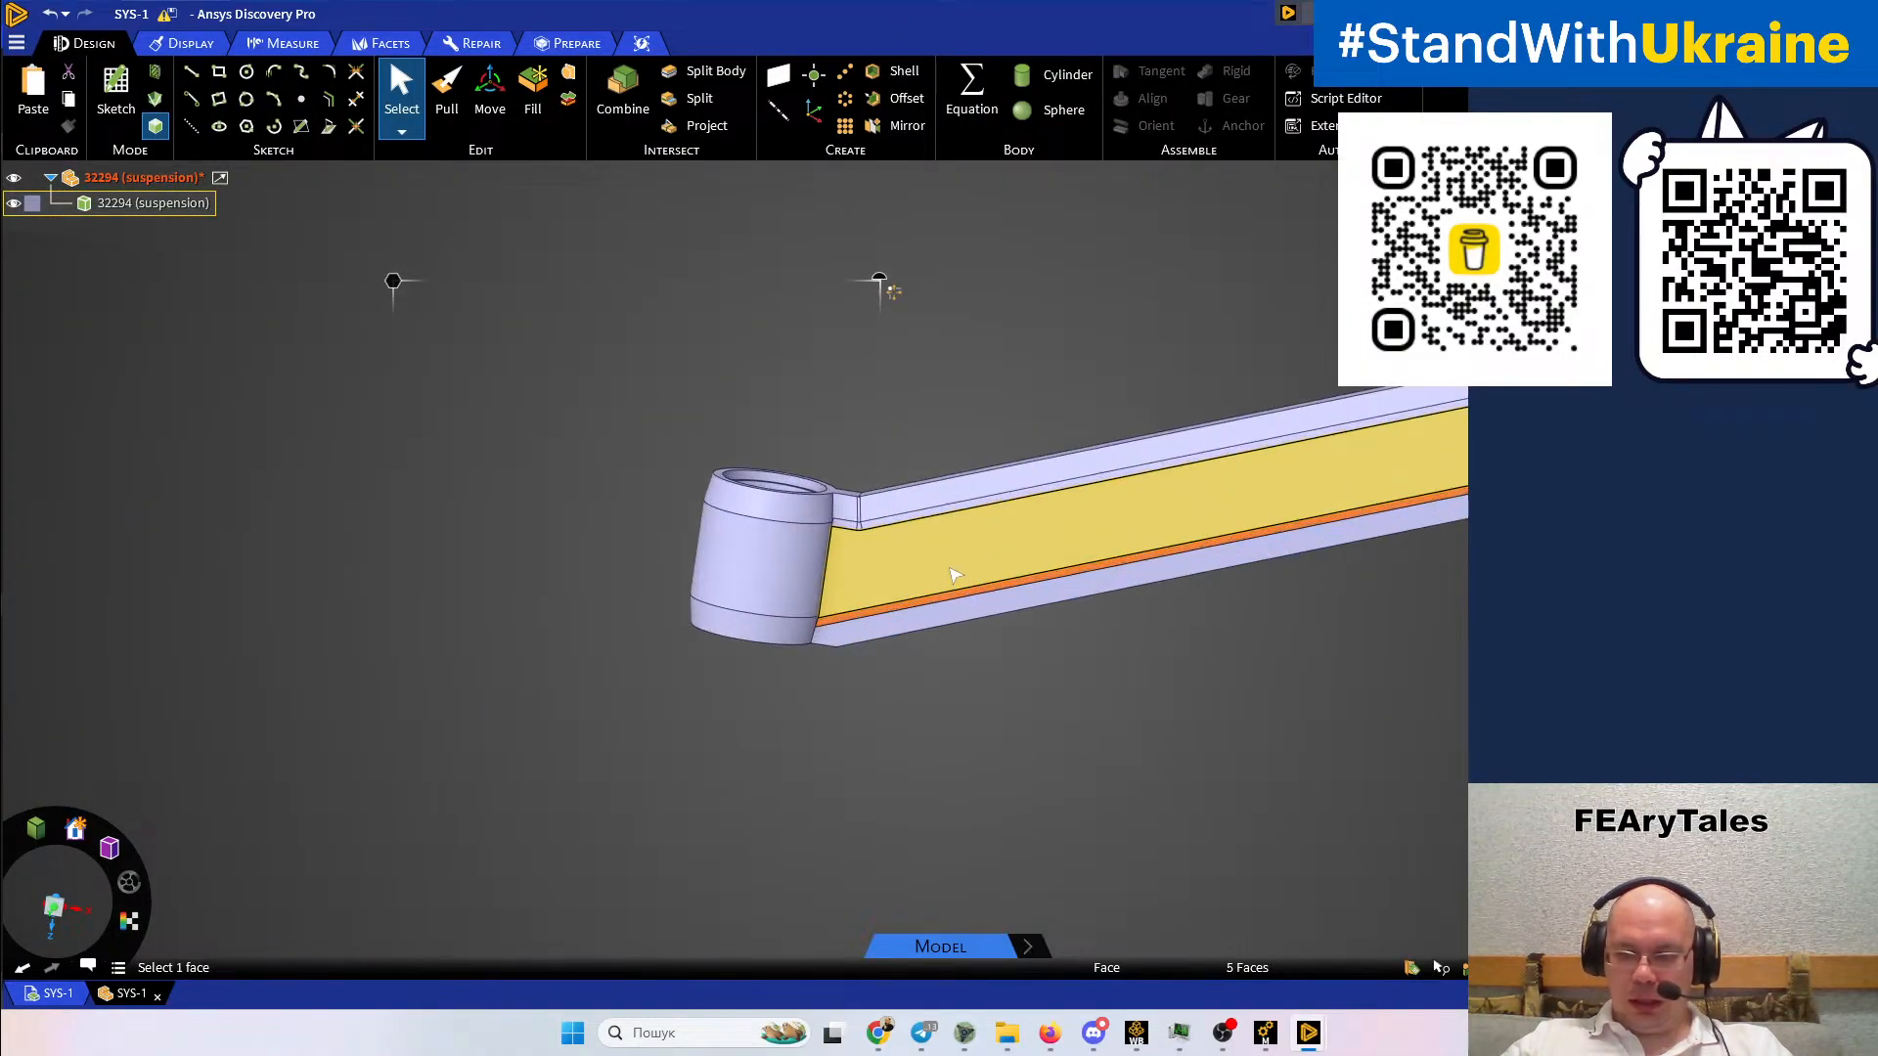
pyautogui.click(991, 561)
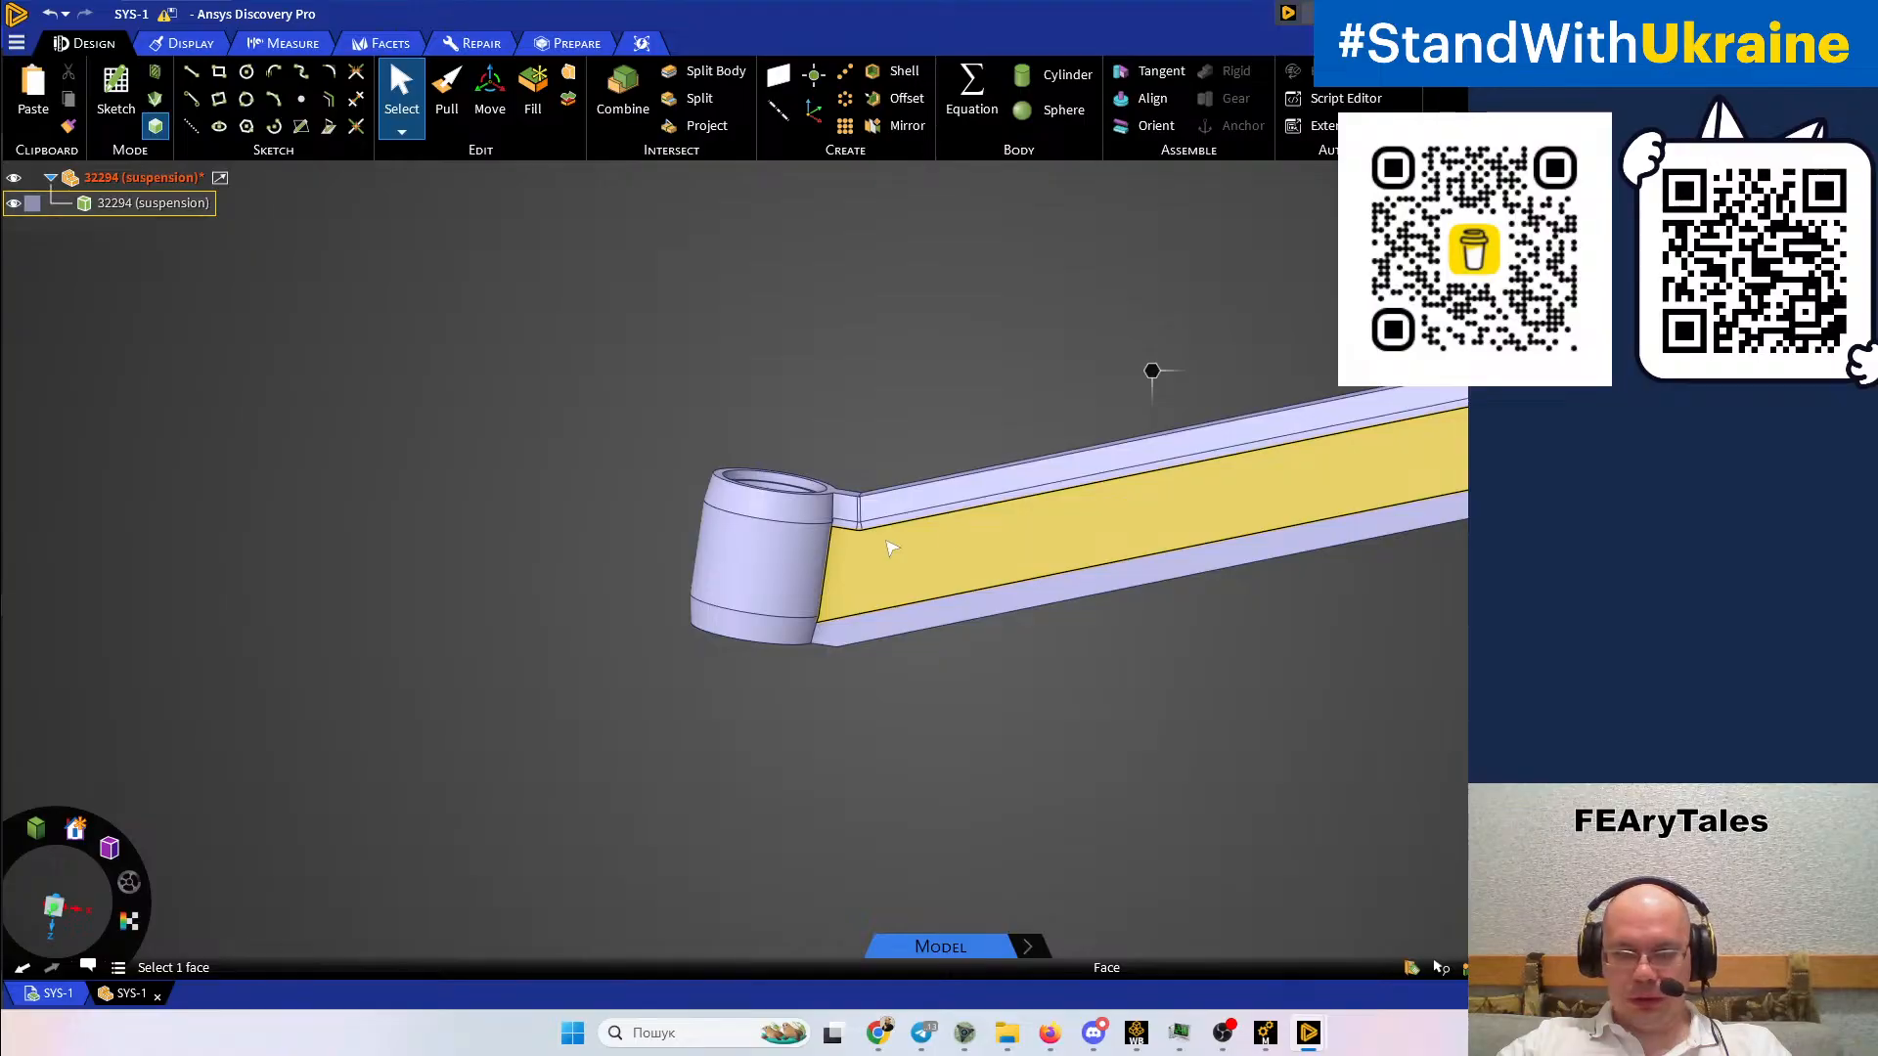
# Delete the fillet faces along the recess's opposite edge at the single cylinder, including the corner and narrow strip faces at the bend
pyautogui.scroll(5, 889, 548)
pyautogui.click(808, 482)
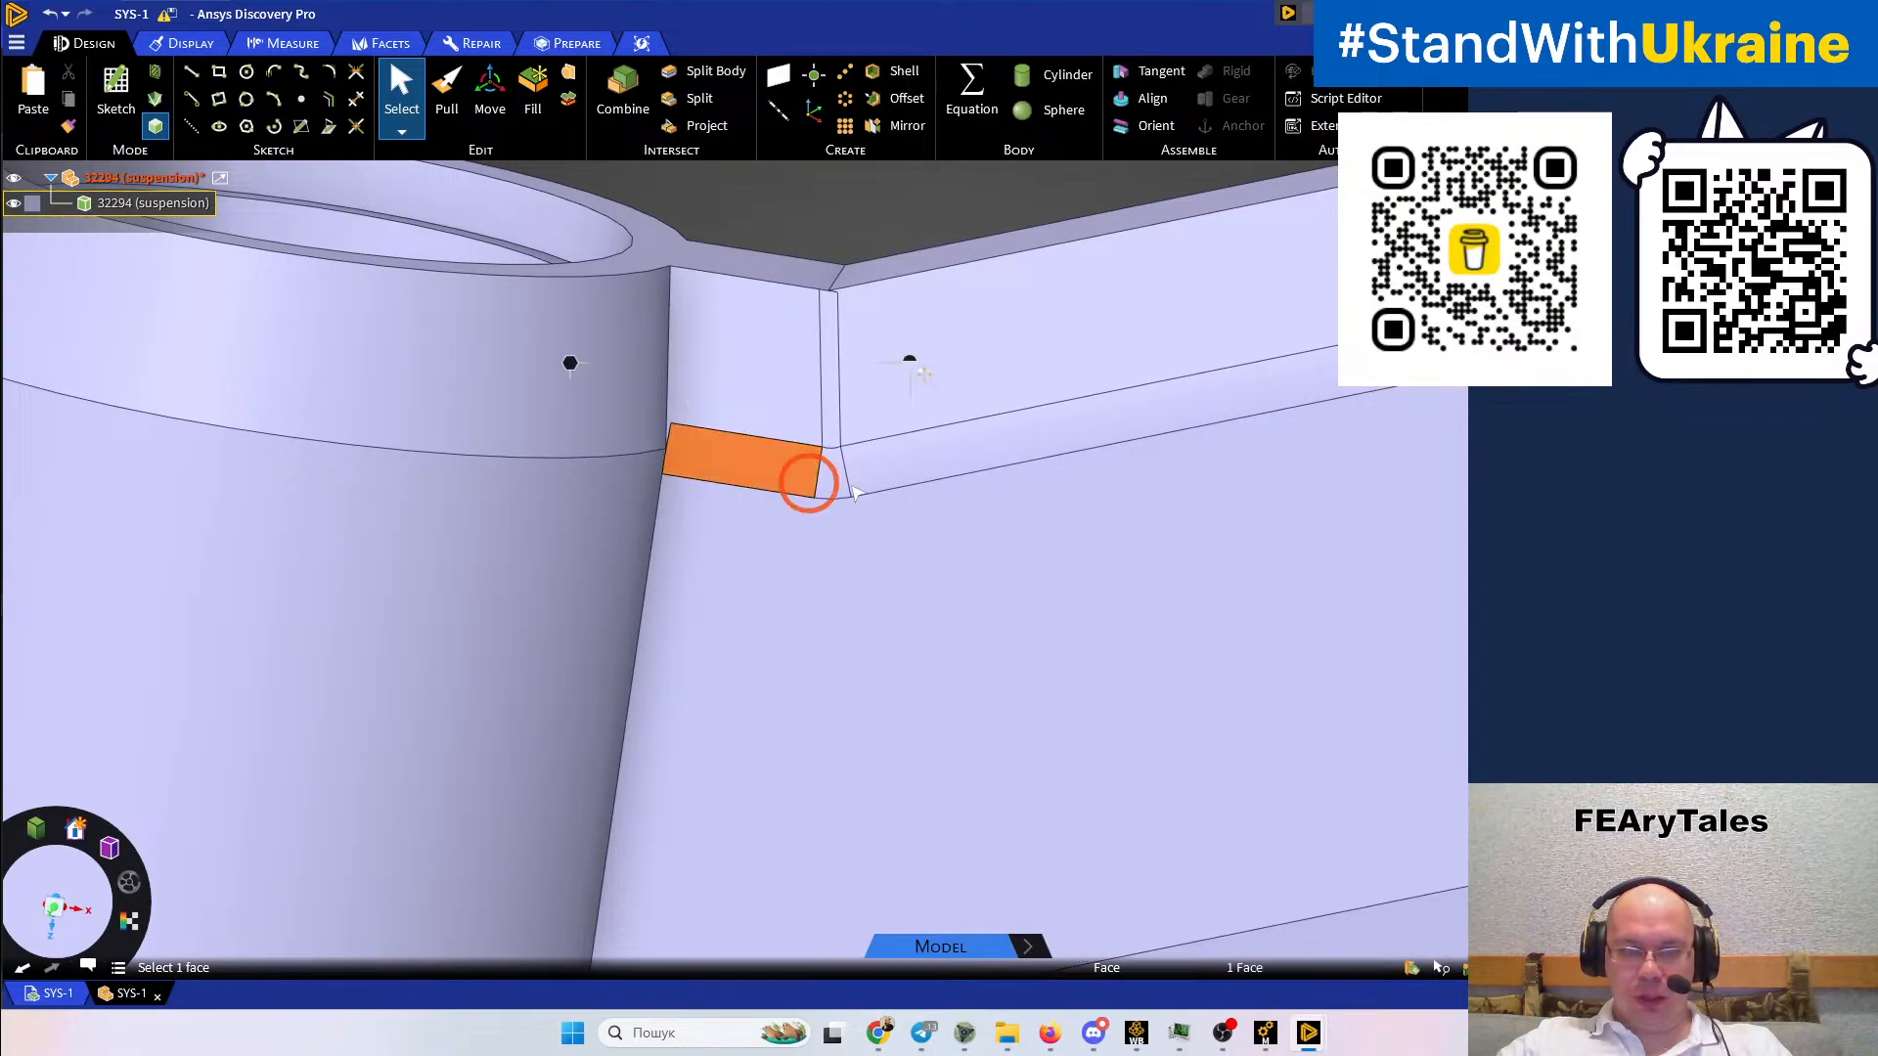
pyautogui.keyDown('ctrl'); pyautogui.click(834, 469); pyautogui.keyUp('ctrl')
pyautogui.keyDown('ctrl'); pyautogui.click(833, 435); pyautogui.keyUp('ctrl')
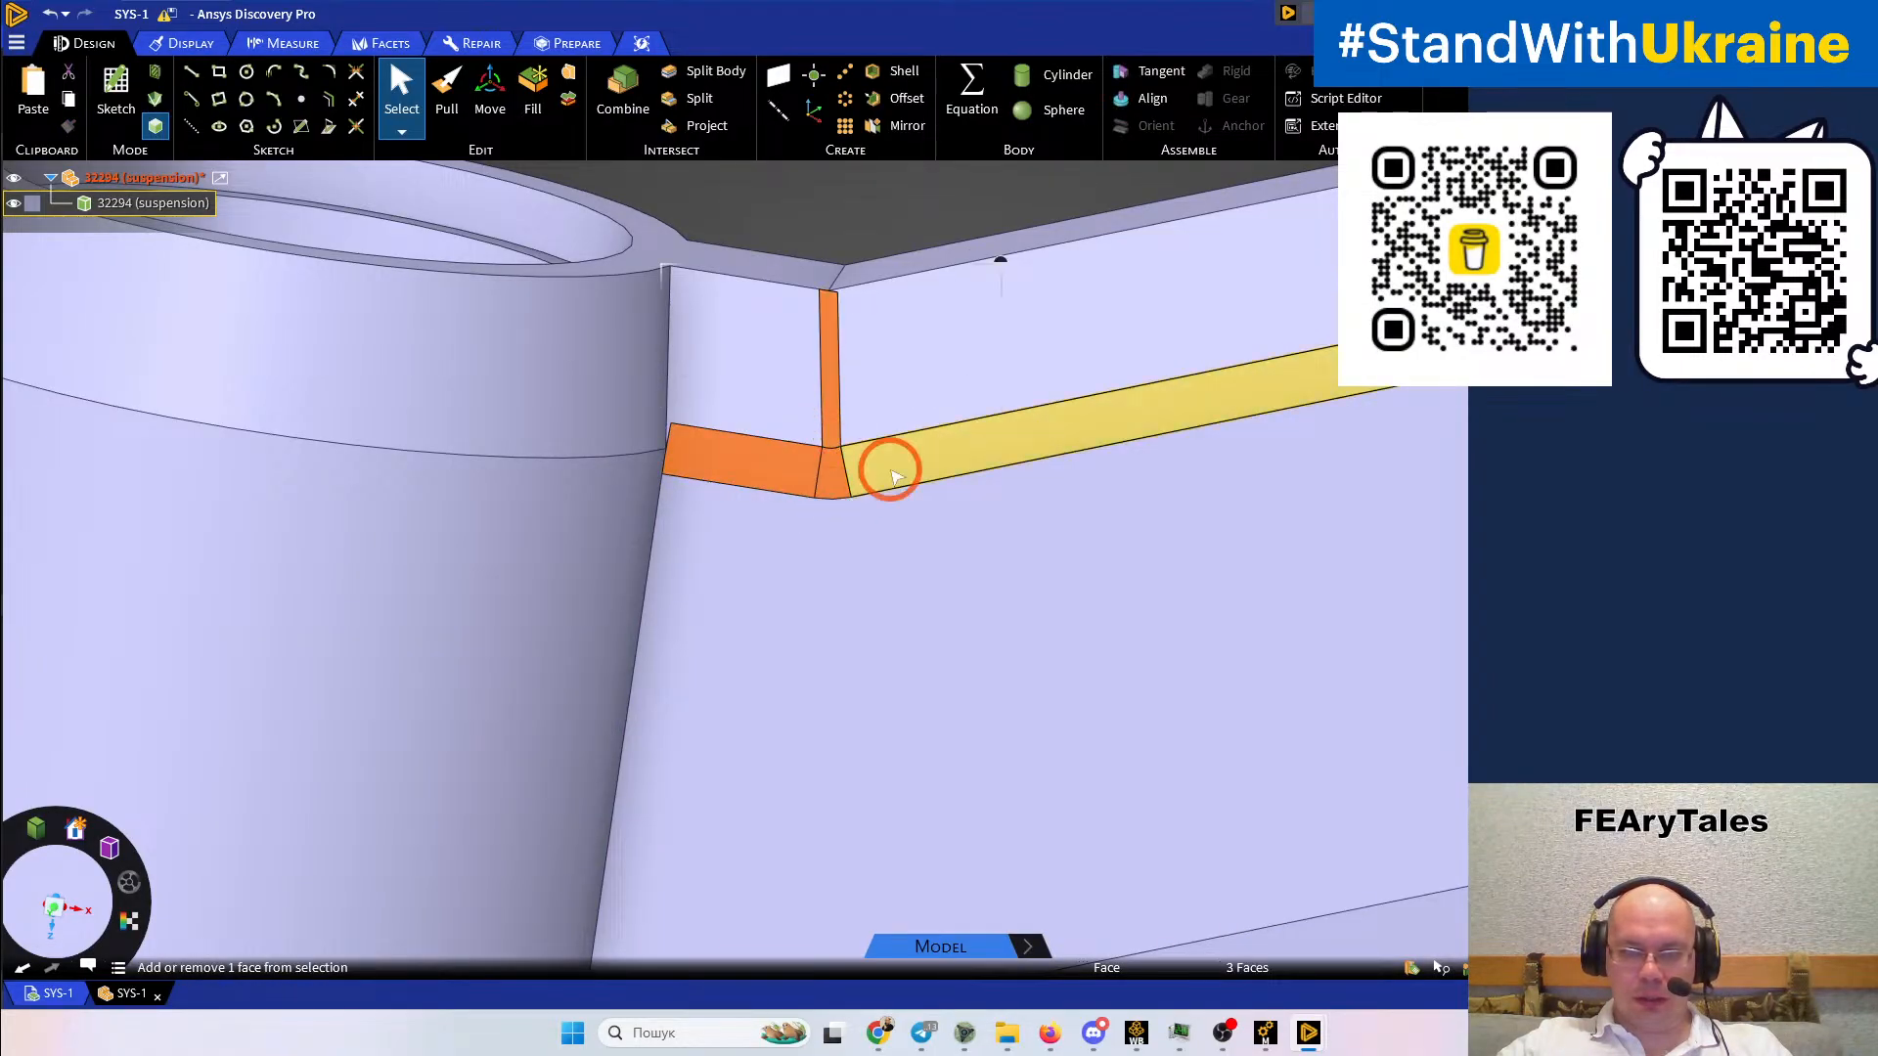
pyautogui.keyDown('ctrl'); pyautogui.click(892, 476); pyautogui.keyUp('ctrl')
pyautogui.press('Escape')
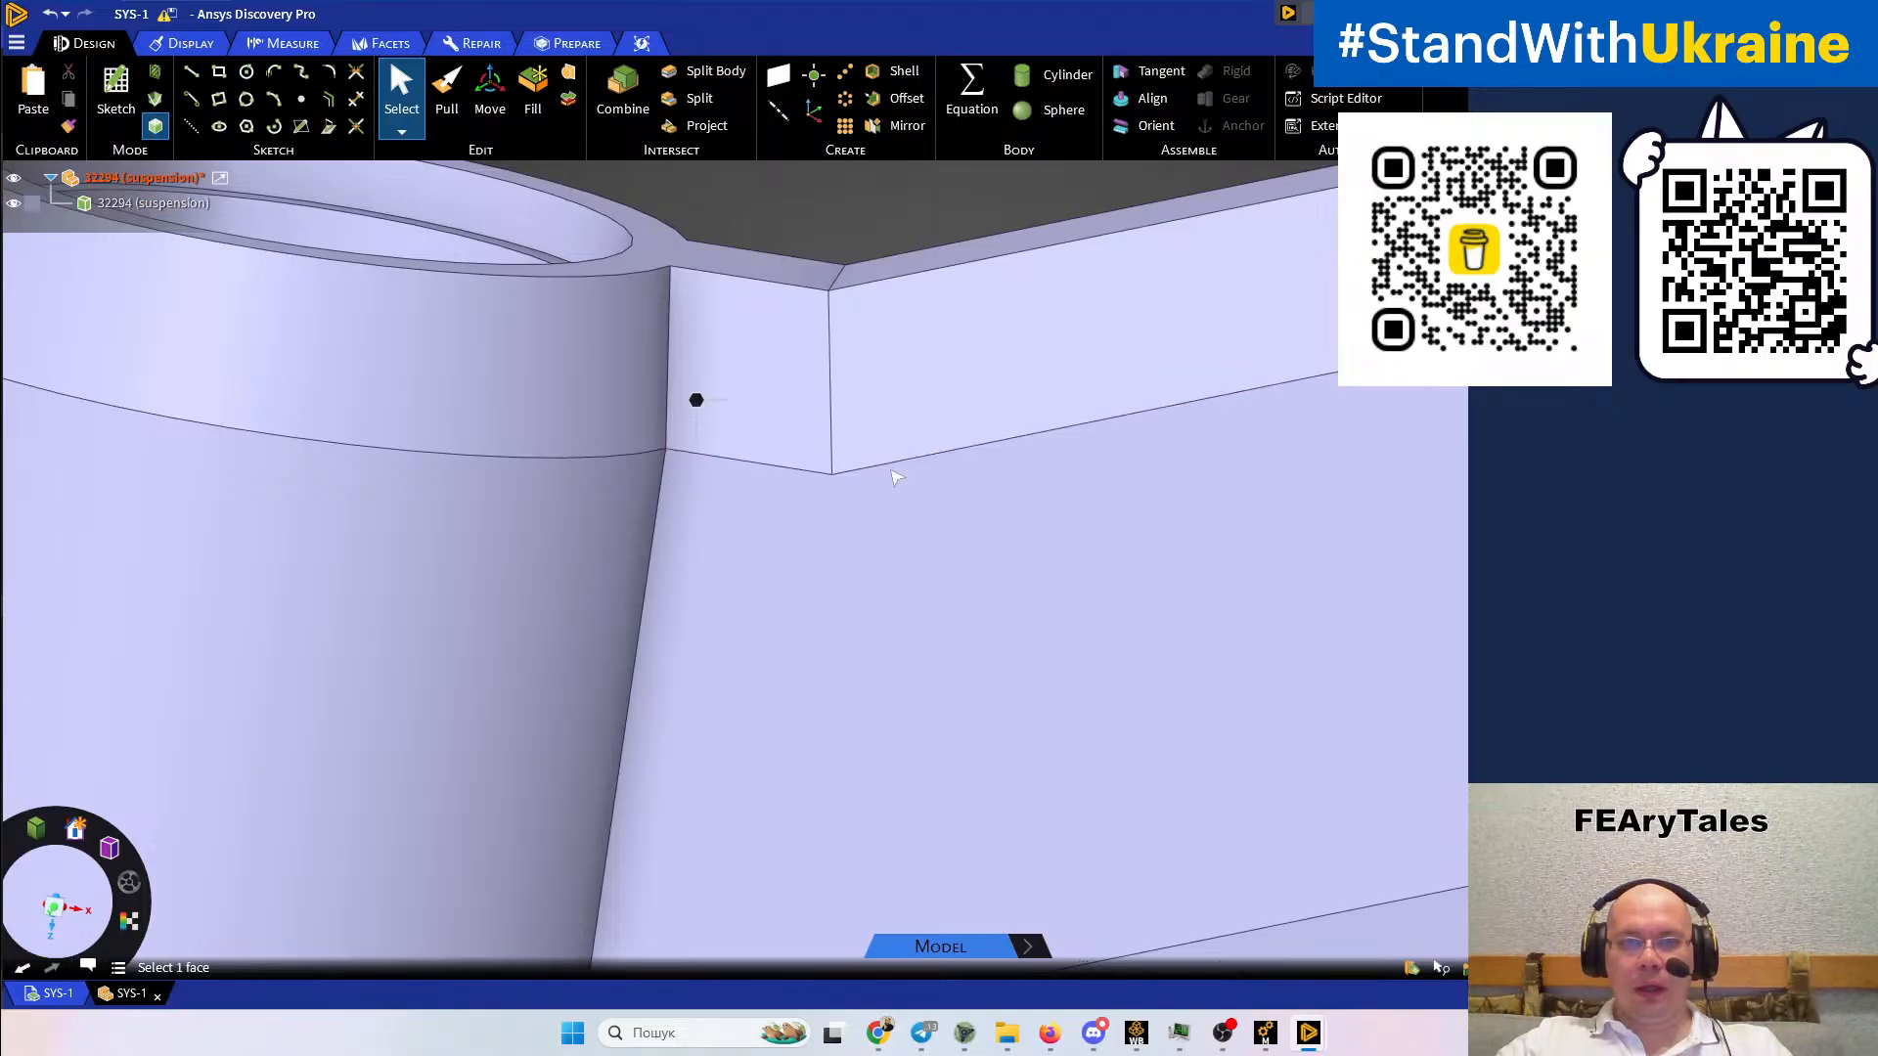
# Delete the remaining recess fillet from the arm's middle bend to the double-hole end, including the two small bend faces and the curved strip
pyautogui.scroll(-8, 891, 476)
pyautogui.keyDown('ctrl'); pyautogui.moveTo(874, 556); pyautogui.dragTo(654, 587, button='middle'); pyautogui.keyUp('ctrl')
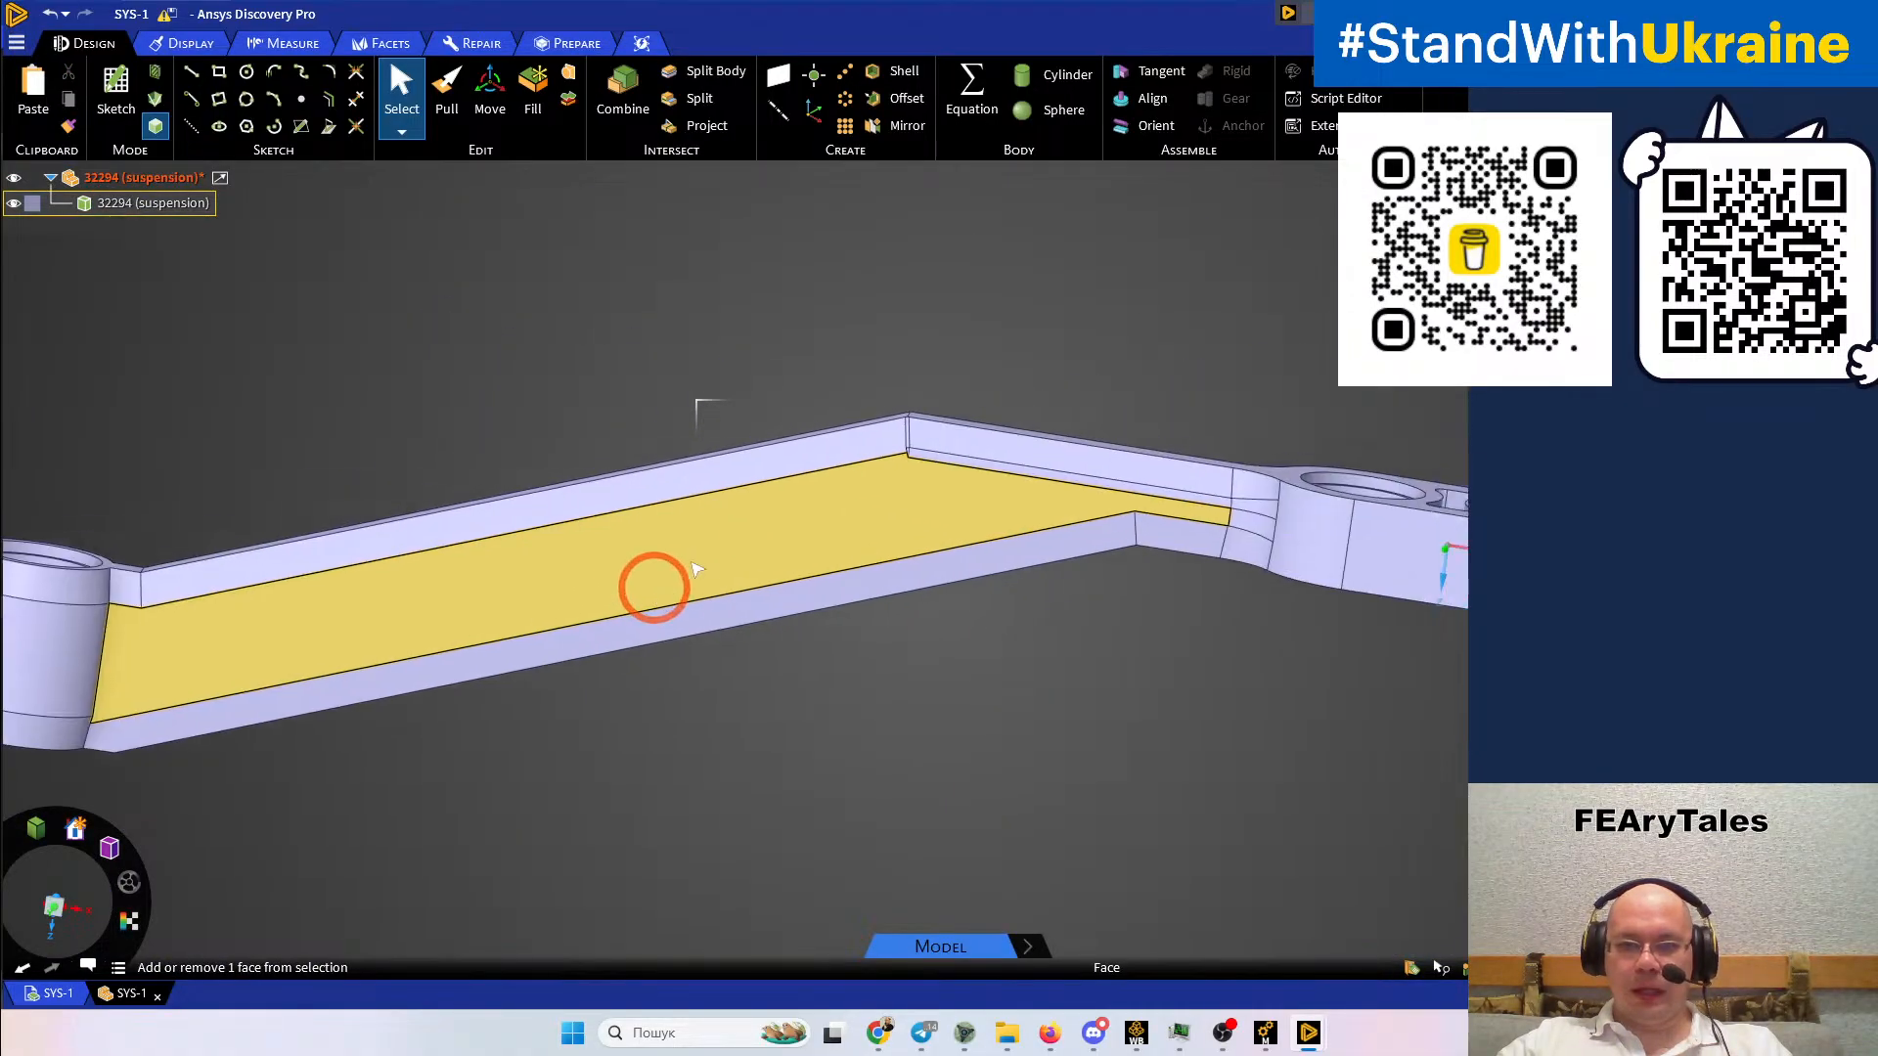
pyautogui.scroll(5, 920, 425)
pyautogui.scroll(3, 880, 530)
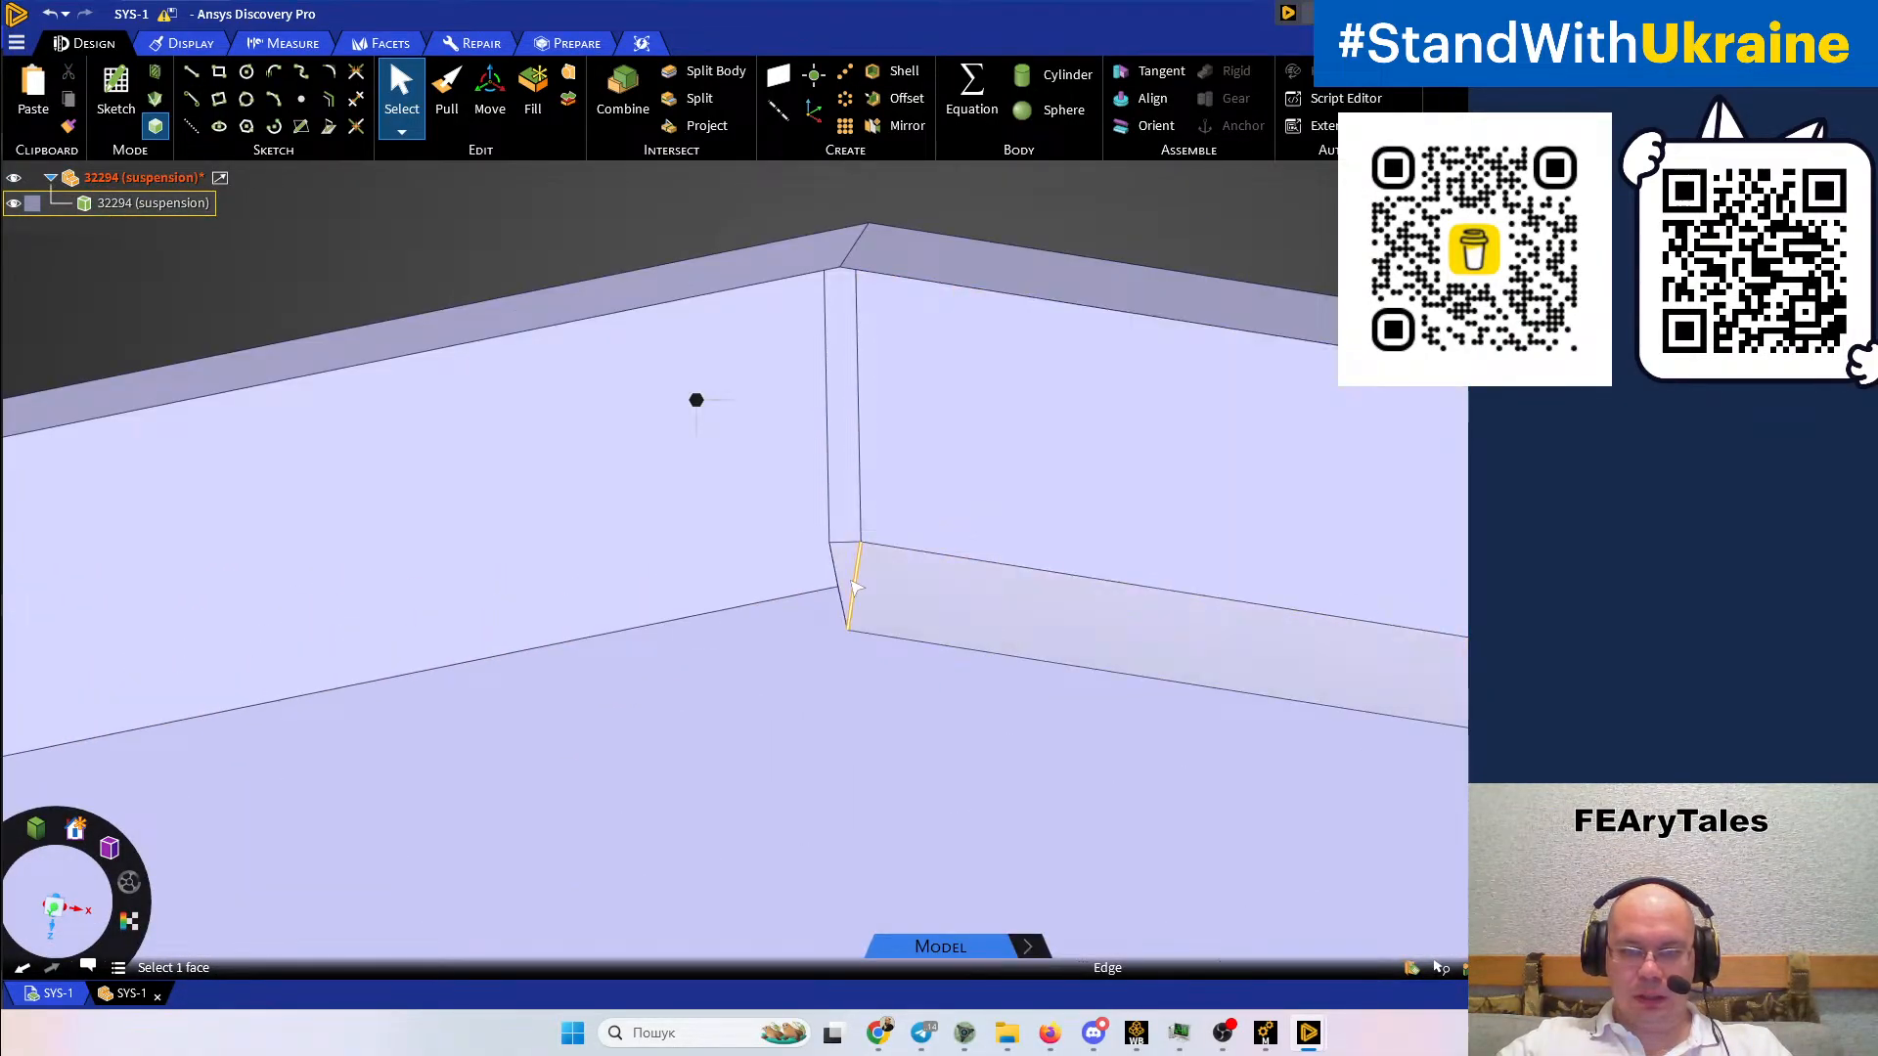
pyautogui.click(847, 574)
pyautogui.keyDown('ctrl'); pyautogui.click(850, 500); pyautogui.keyUp('ctrl')
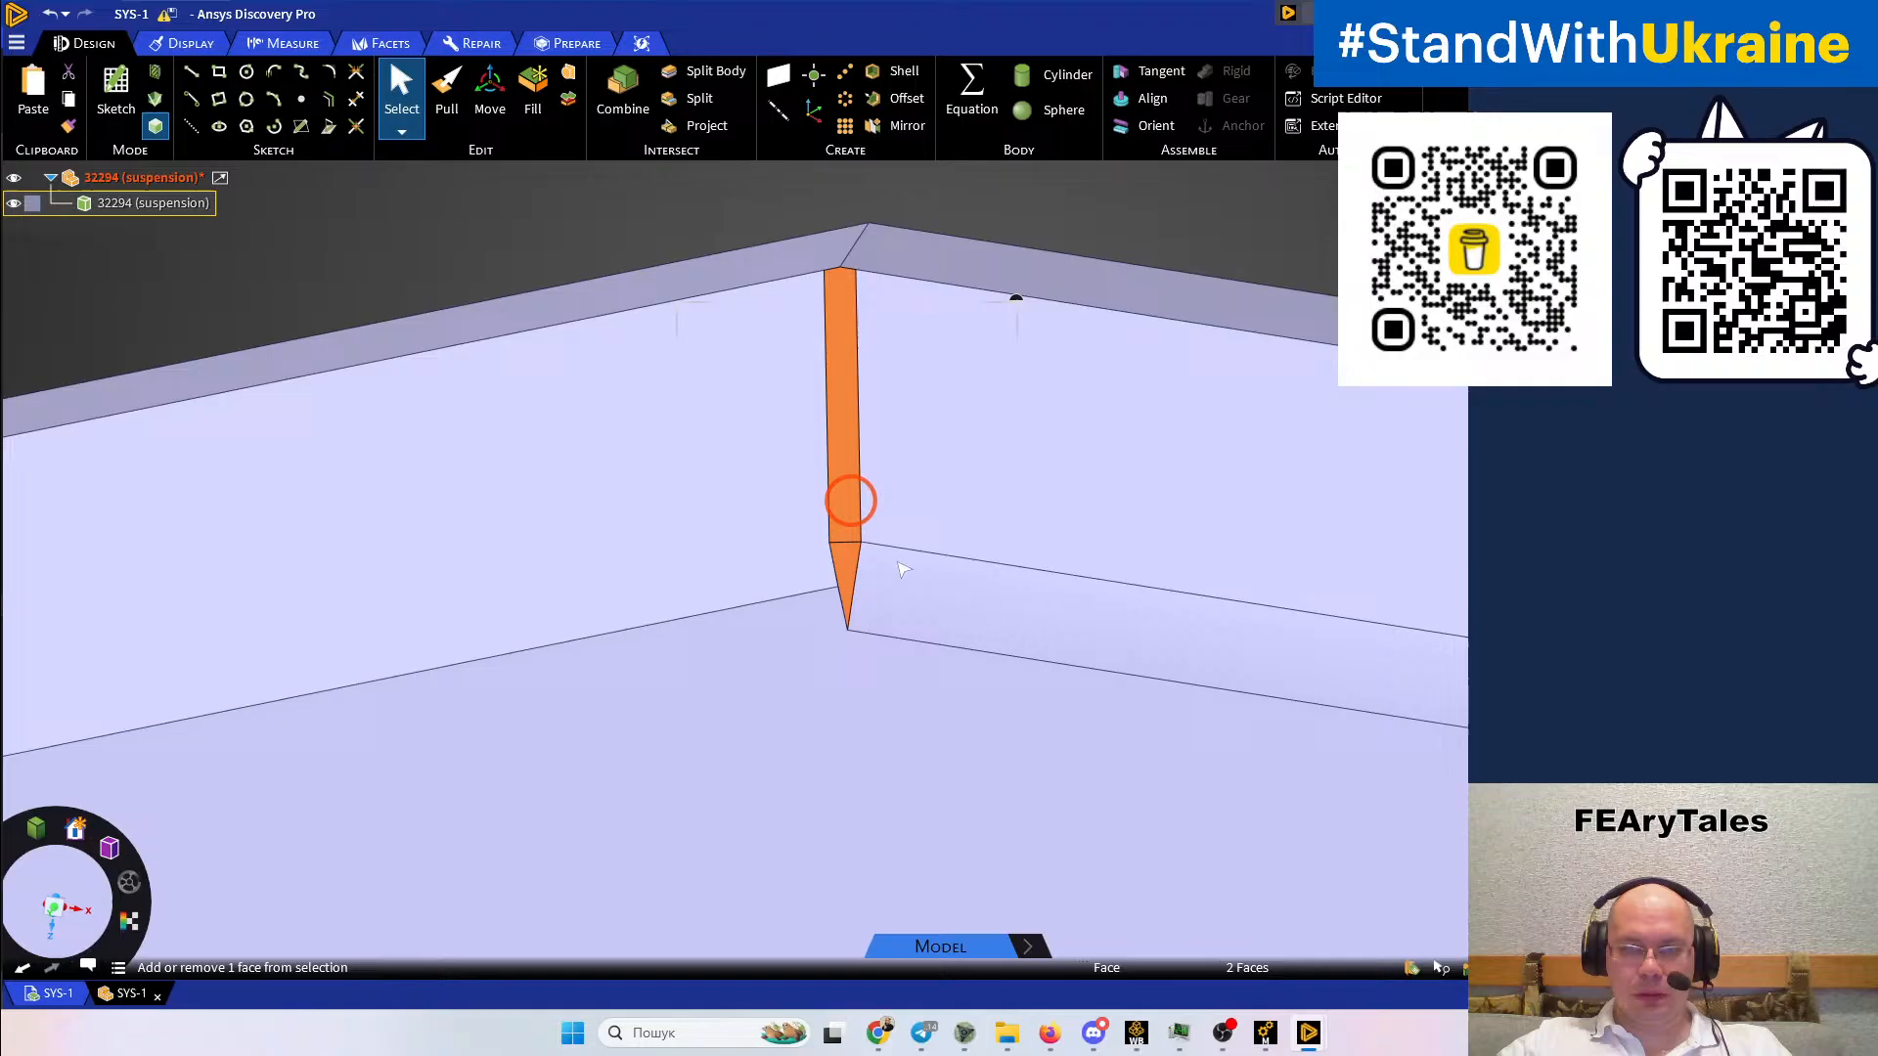
pyautogui.keyDown('ctrl'); pyautogui.click(944, 621); pyautogui.keyUp('ctrl')
pyautogui.scroll(-5, 700, 511)
pyautogui.scroll(-3, 700, 459)
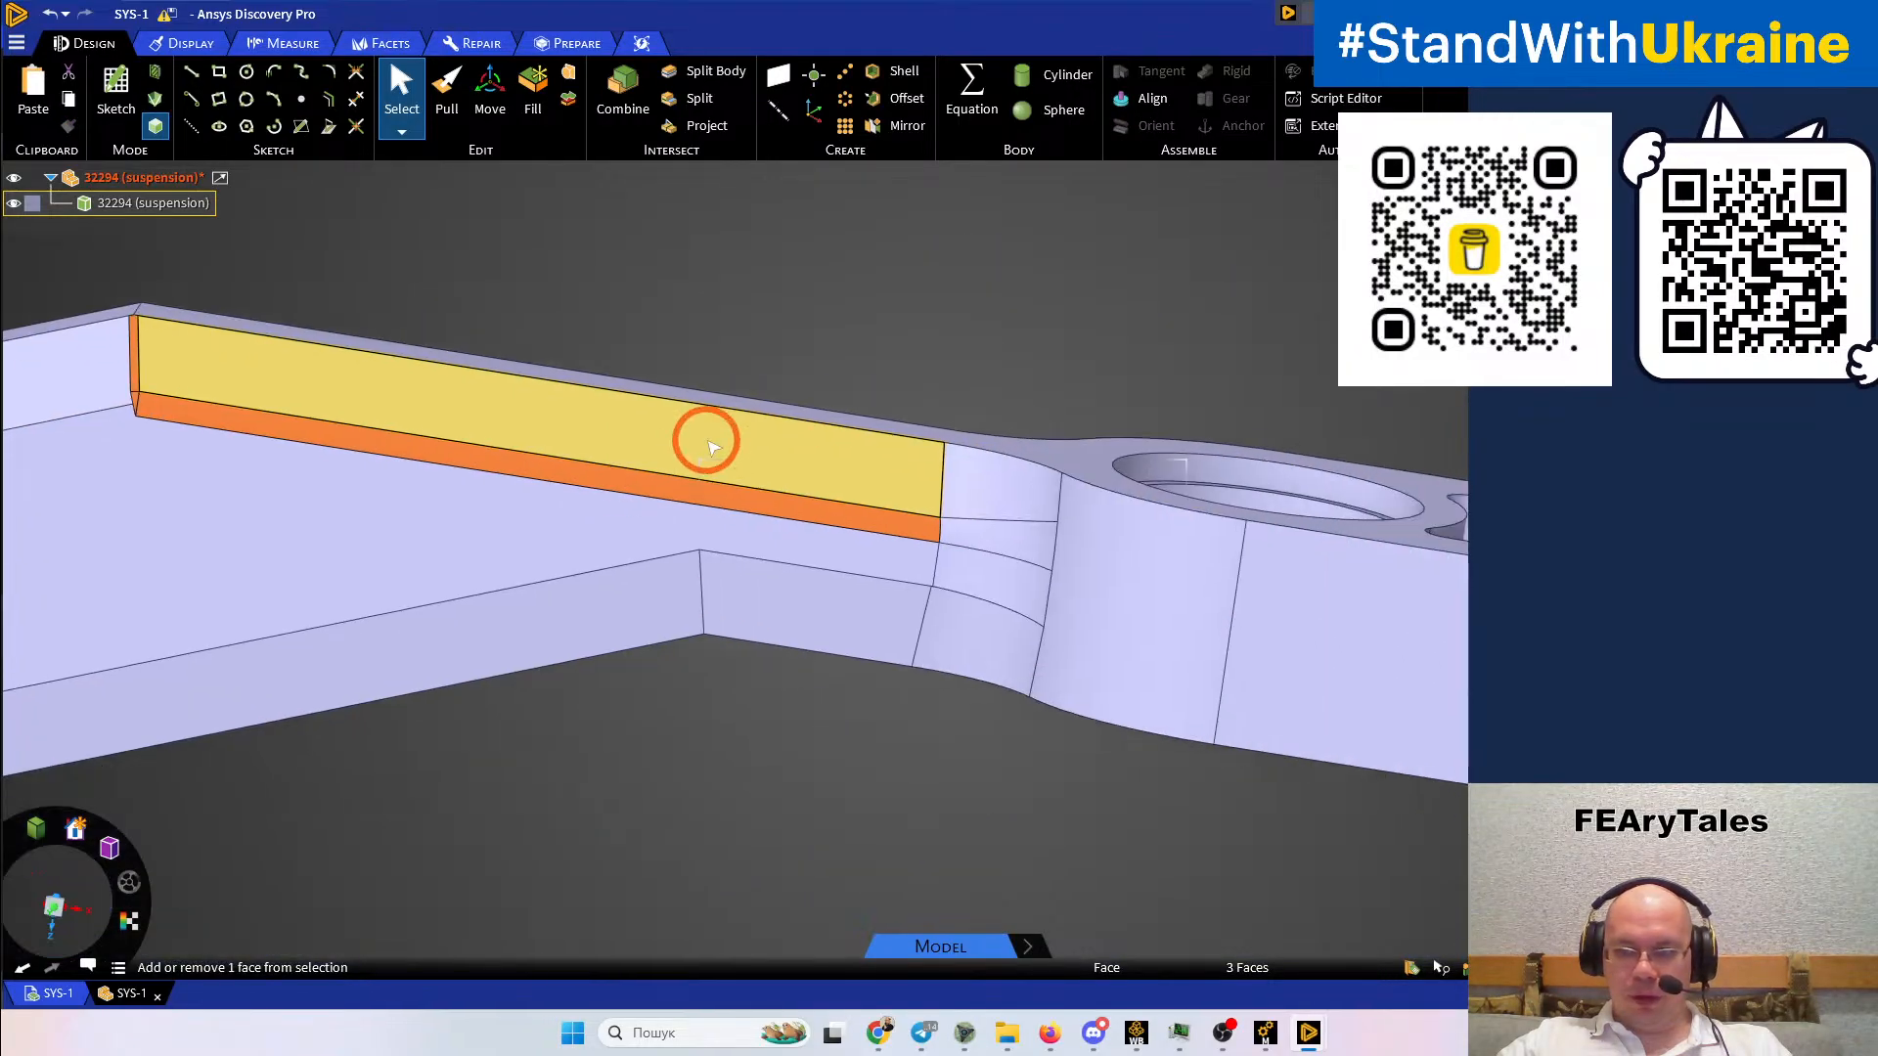
pyautogui.keyDown('ctrl'); pyautogui.click(1029, 551); pyautogui.keyUp('ctrl')
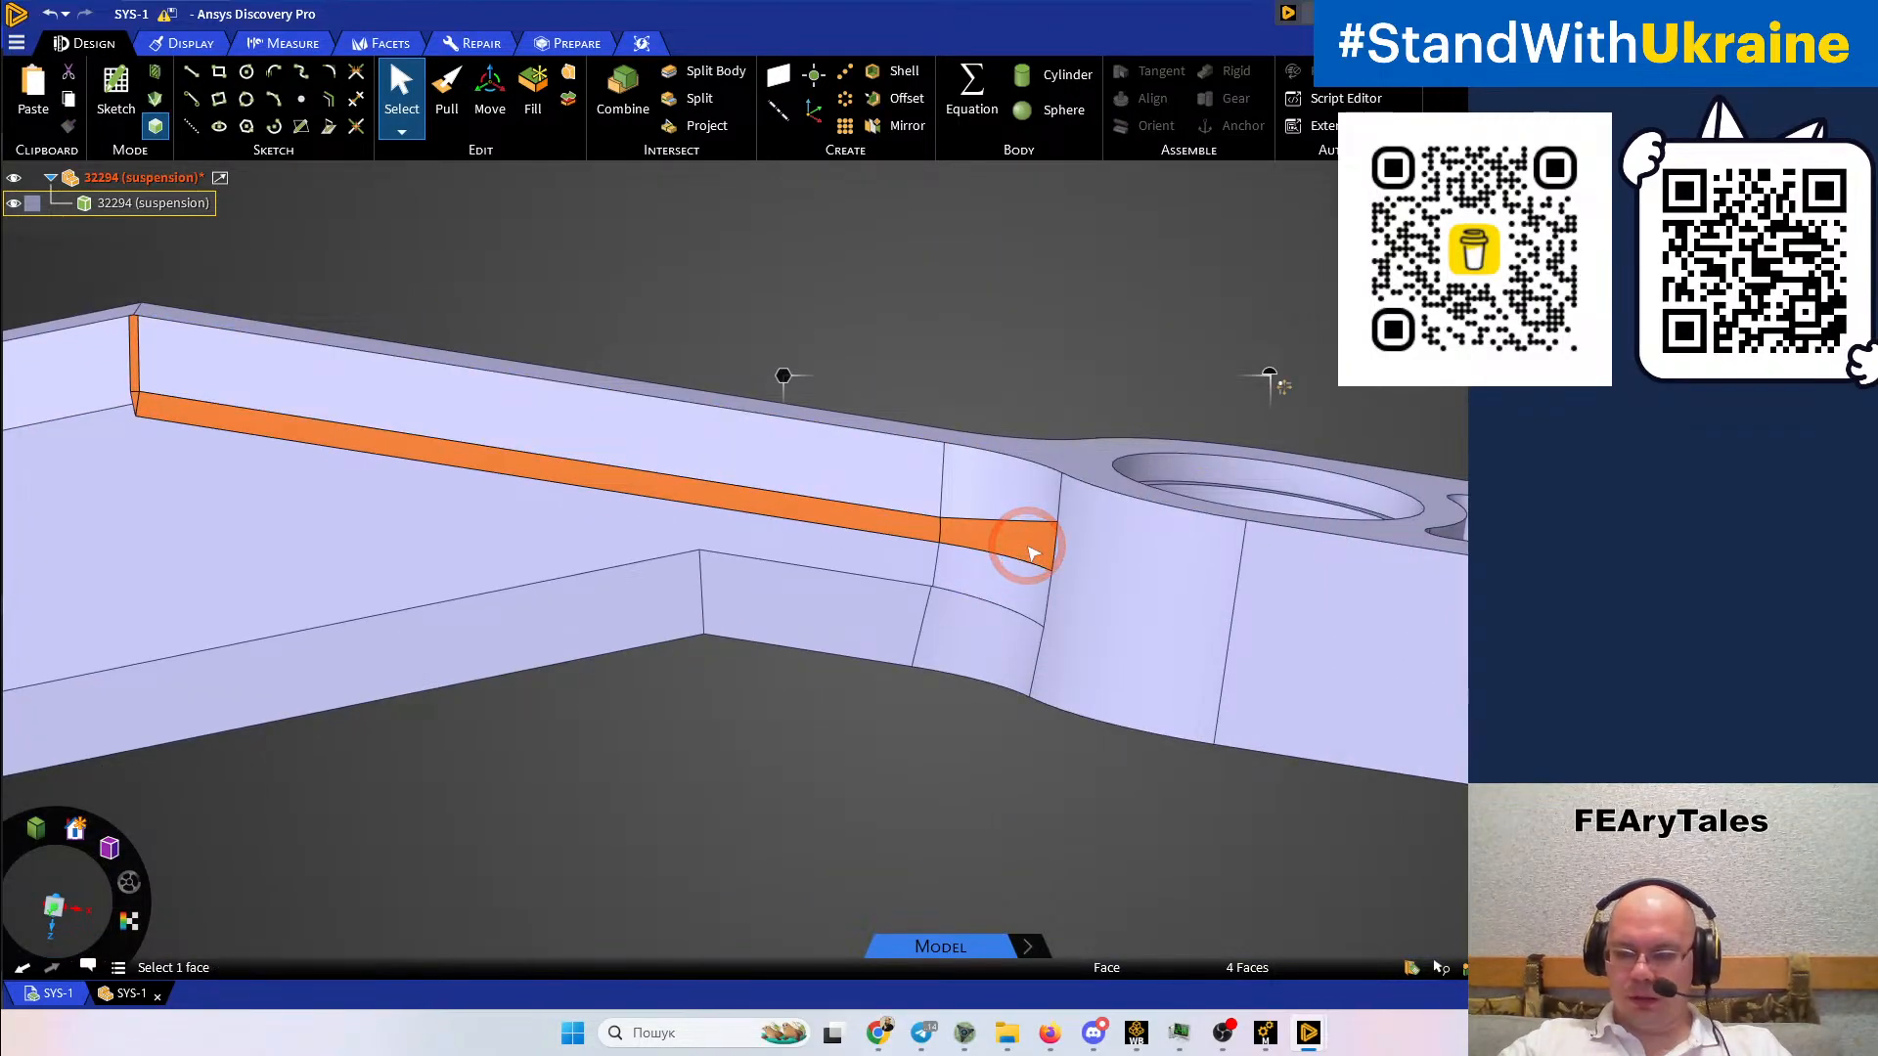
pyautogui.press('Escape')
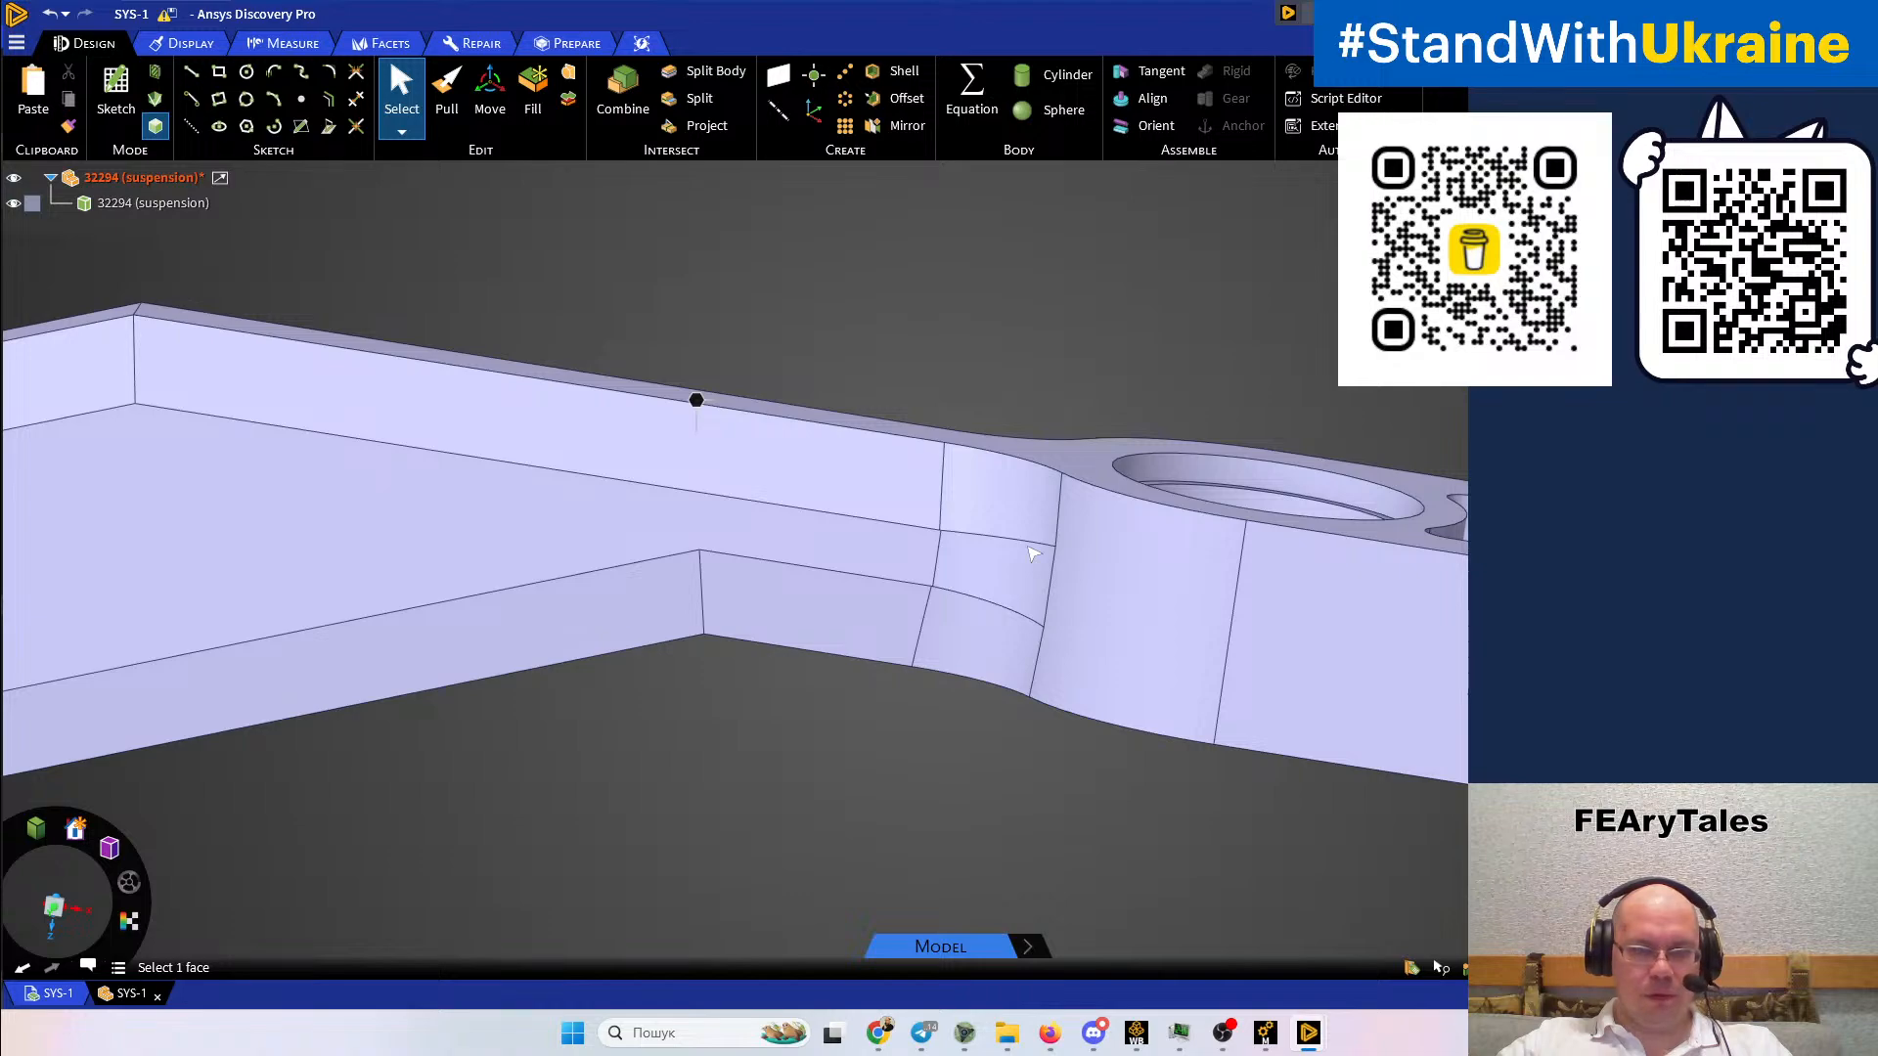
# Examine the cleaned-up arm from both sides, especially the double-hole end and the junction with the single cylinder
pyautogui.moveTo(1043, 569); pyautogui.dragTo(1073, 596, button='middle')
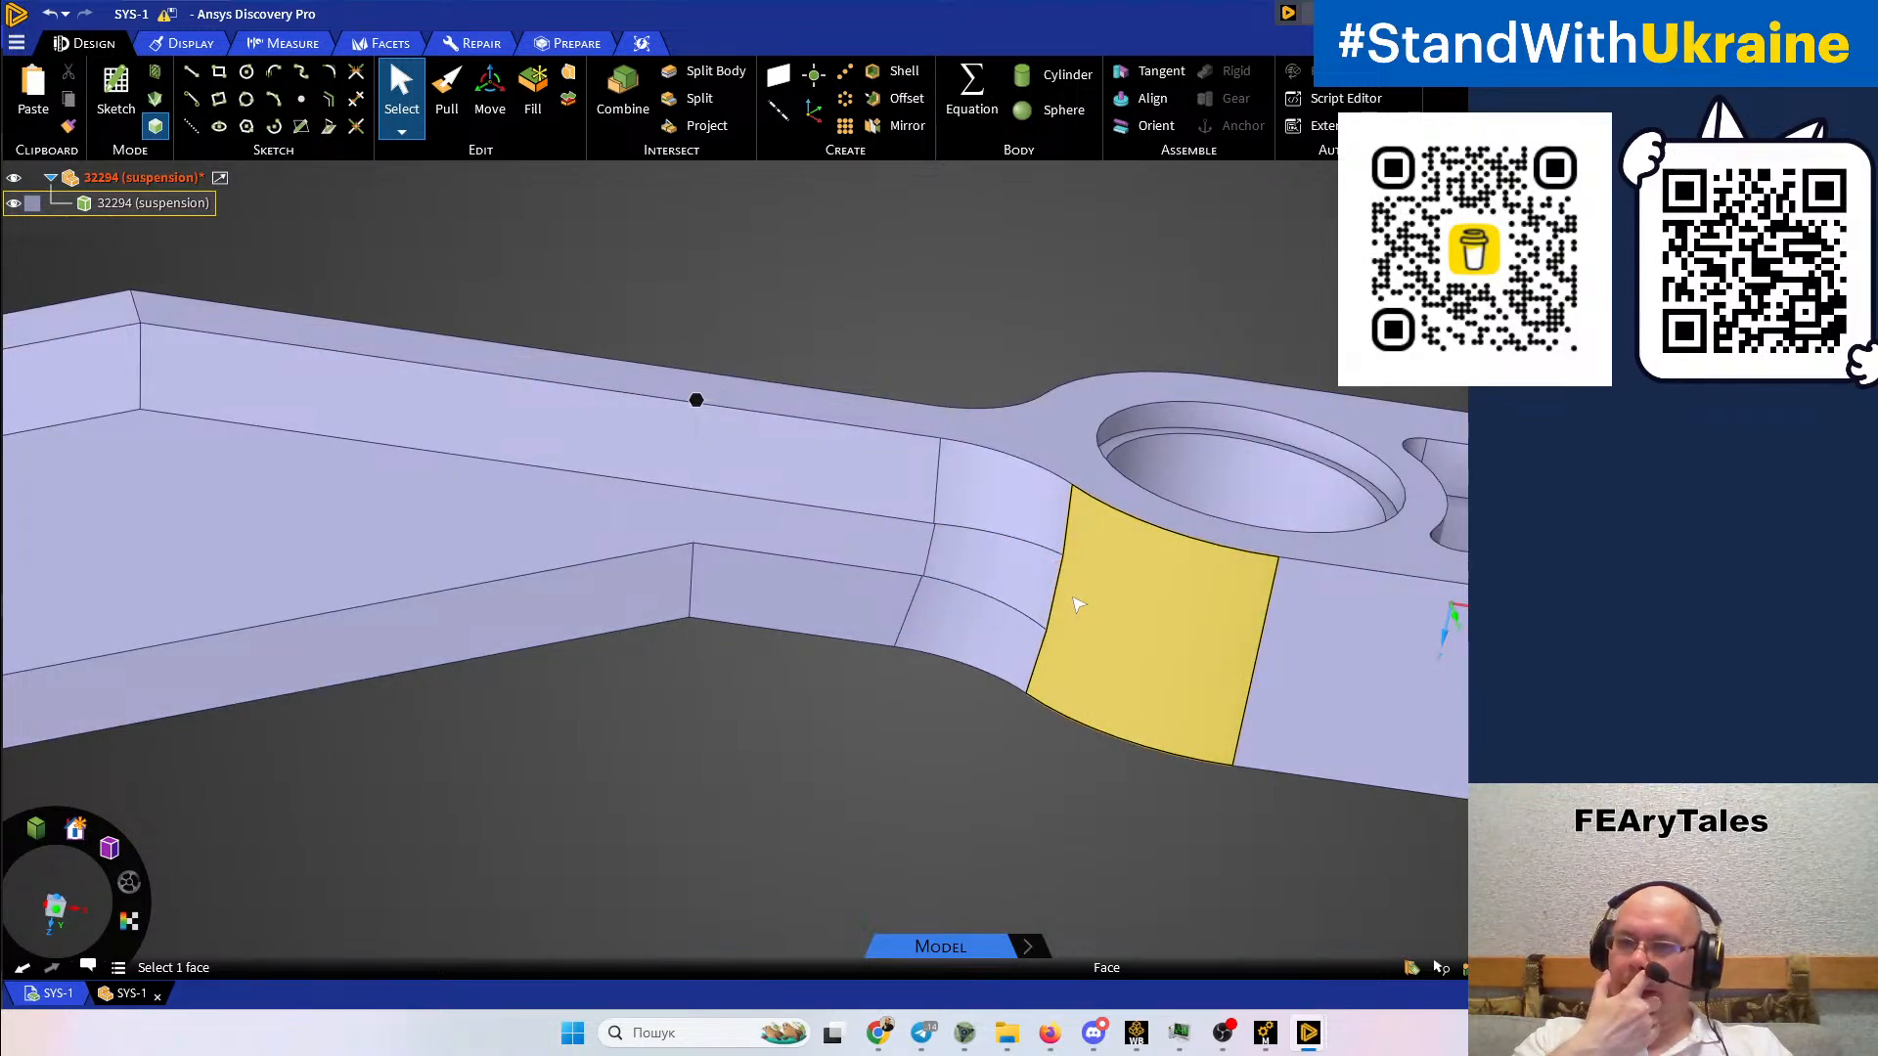
pyautogui.moveTo(1130, 589); pyautogui.dragTo(1220, 816, button='middle')
pyautogui.scroll(-6, 1221, 817)
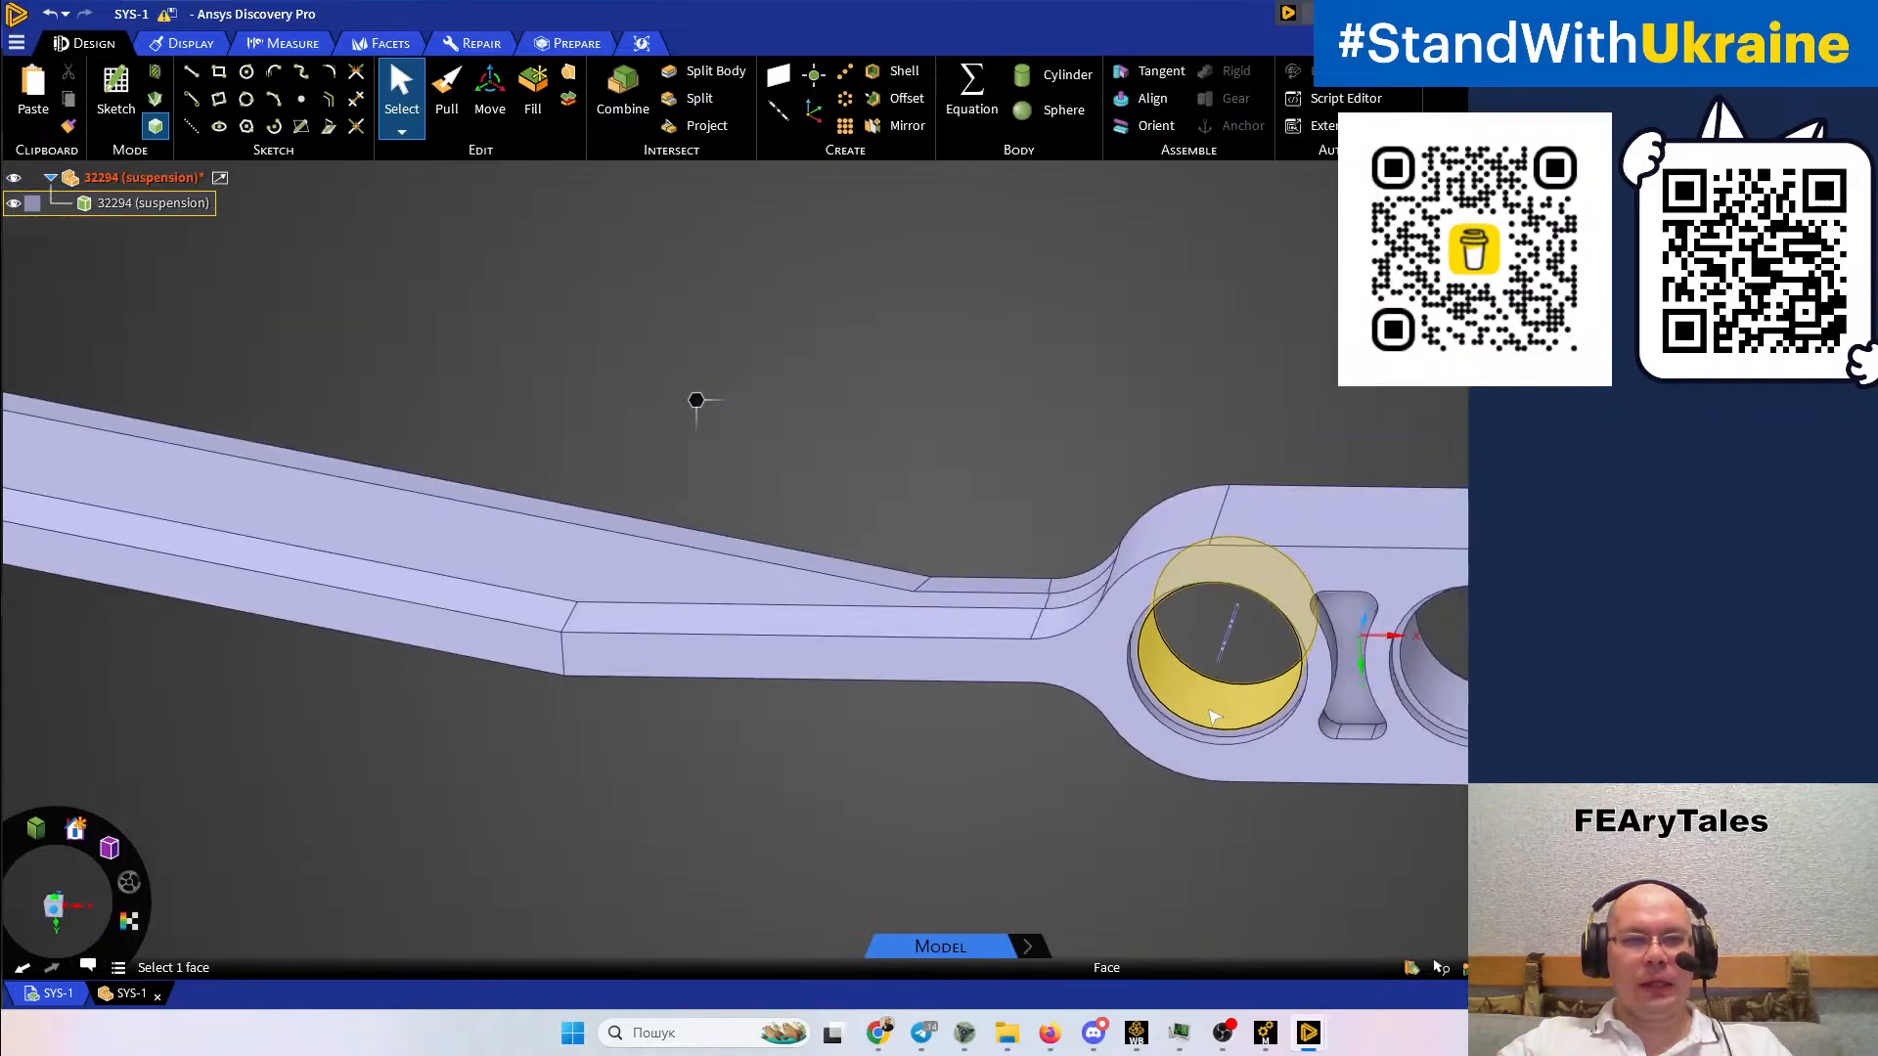
pyautogui.click(1090, 658)
pyautogui.scroll(2, 1045, 626)
pyautogui.moveTo(1044, 622); pyautogui.dragTo(1048, 753, button='middle')
pyautogui.scroll(5, 911, 542)
pyautogui.scroll(1, 911, 544)
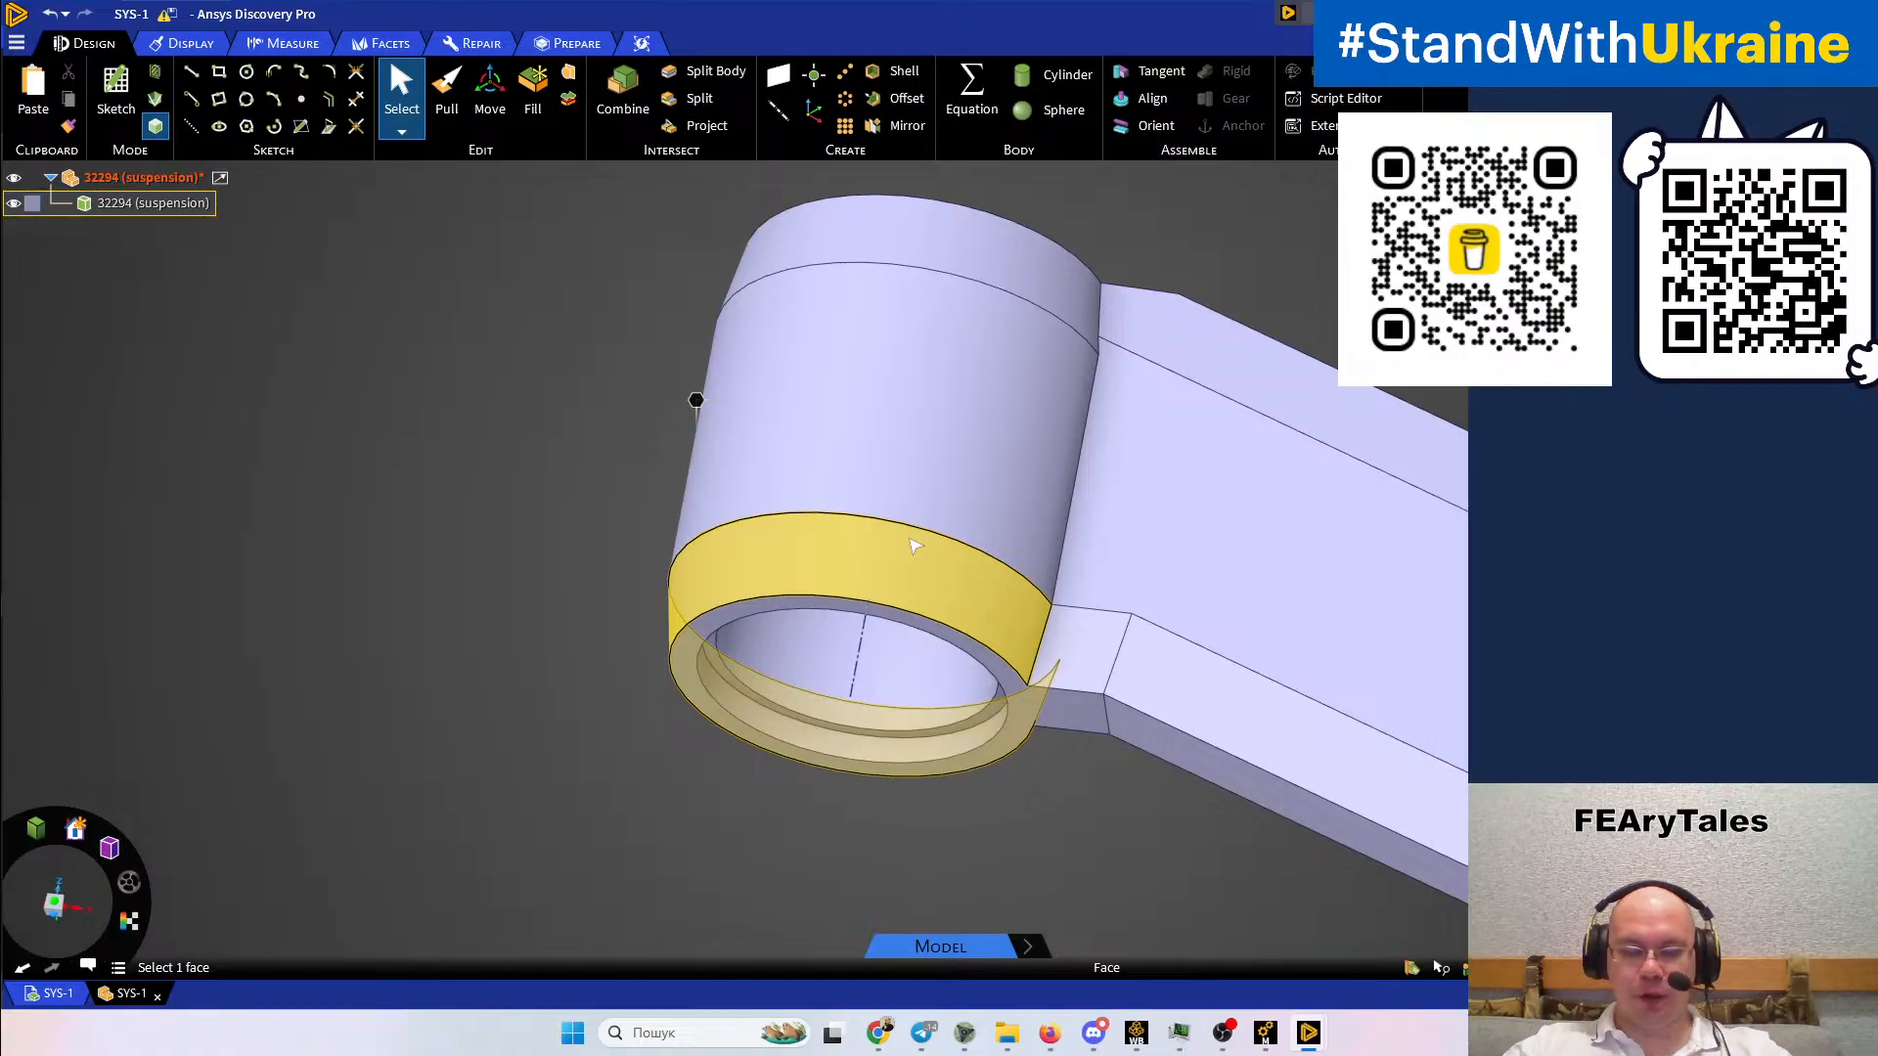
pyautogui.moveTo(912, 545); pyautogui.dragTo(935, 475, button='middle')
pyautogui.click(935, 475)
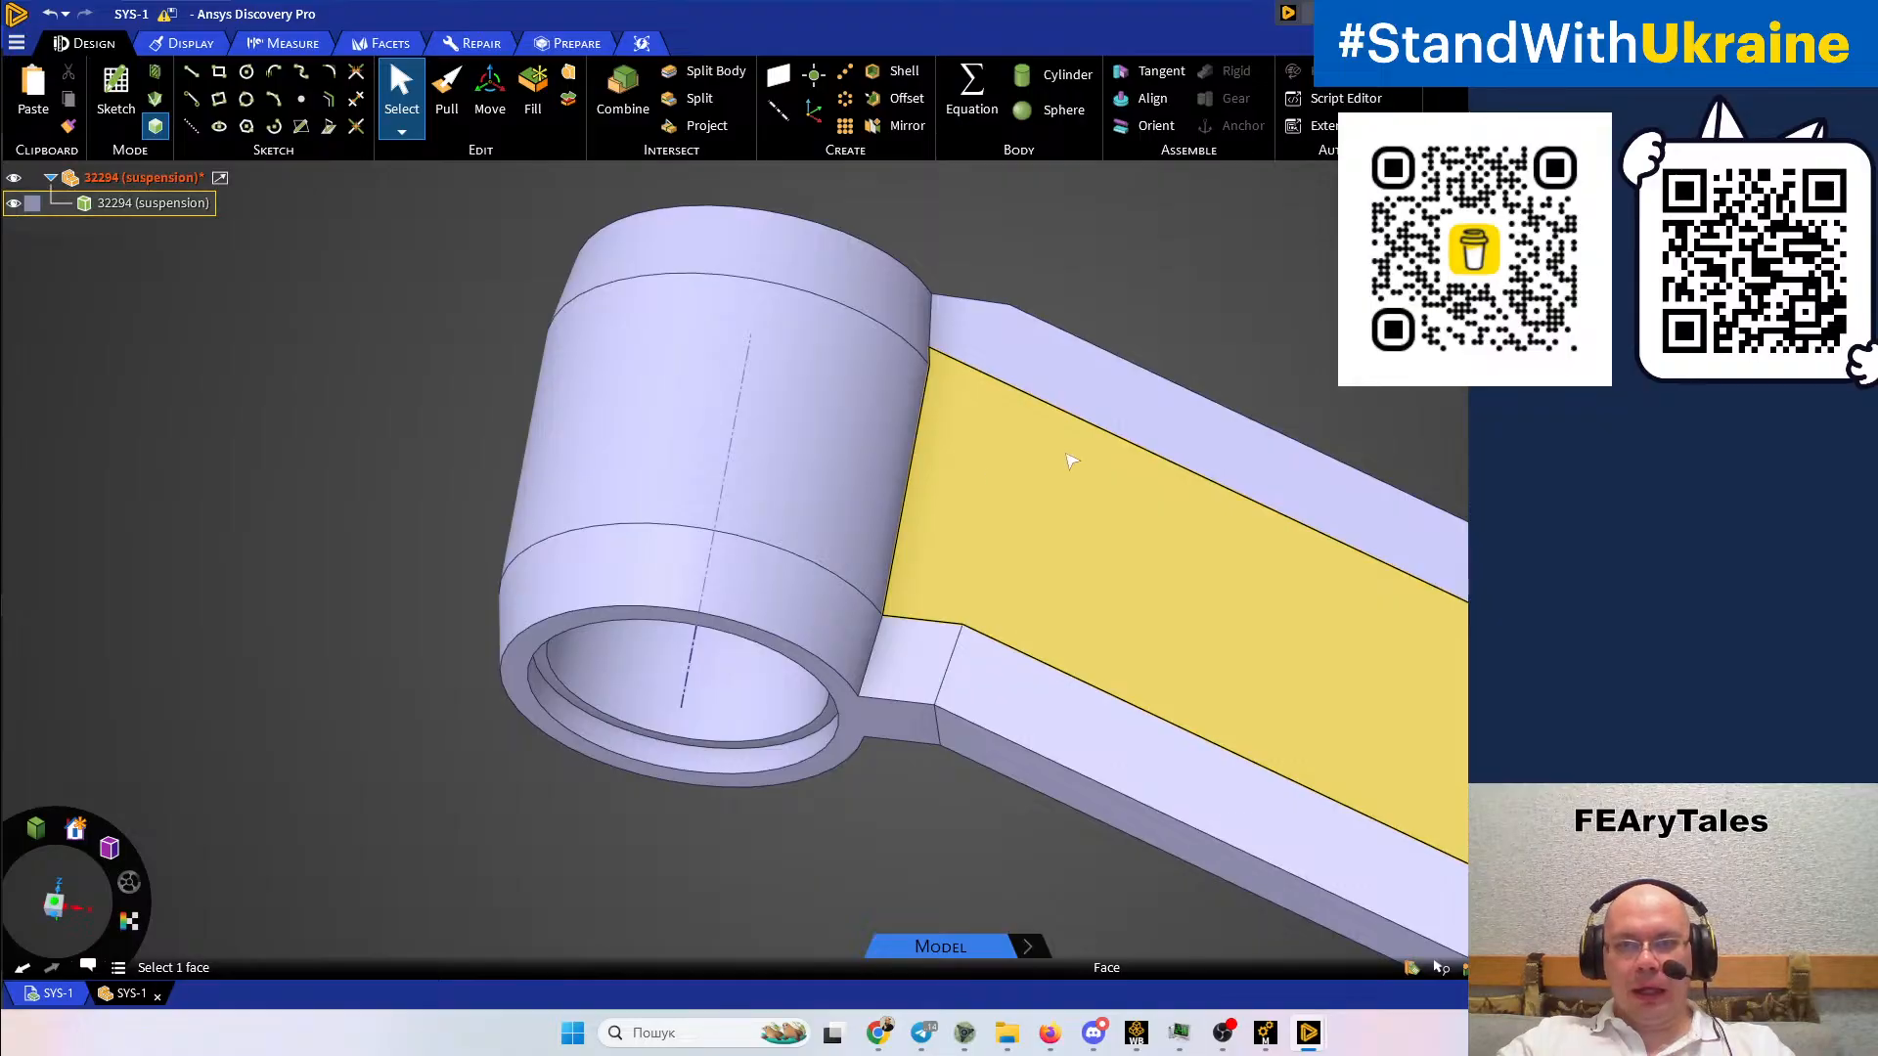
pyautogui.moveTo(1071, 461)
pyautogui.mouseDown(button='middle')
pyautogui.moveTo(977, 402)
pyautogui.moveTo(977, 431)
pyautogui.moveTo(1019, 280)
pyautogui.moveTo(1015, 196)
pyautogui.moveTo(1006, 354)
pyautogui.moveTo(916, 617)
pyautogui.mouseUp(button='middle')
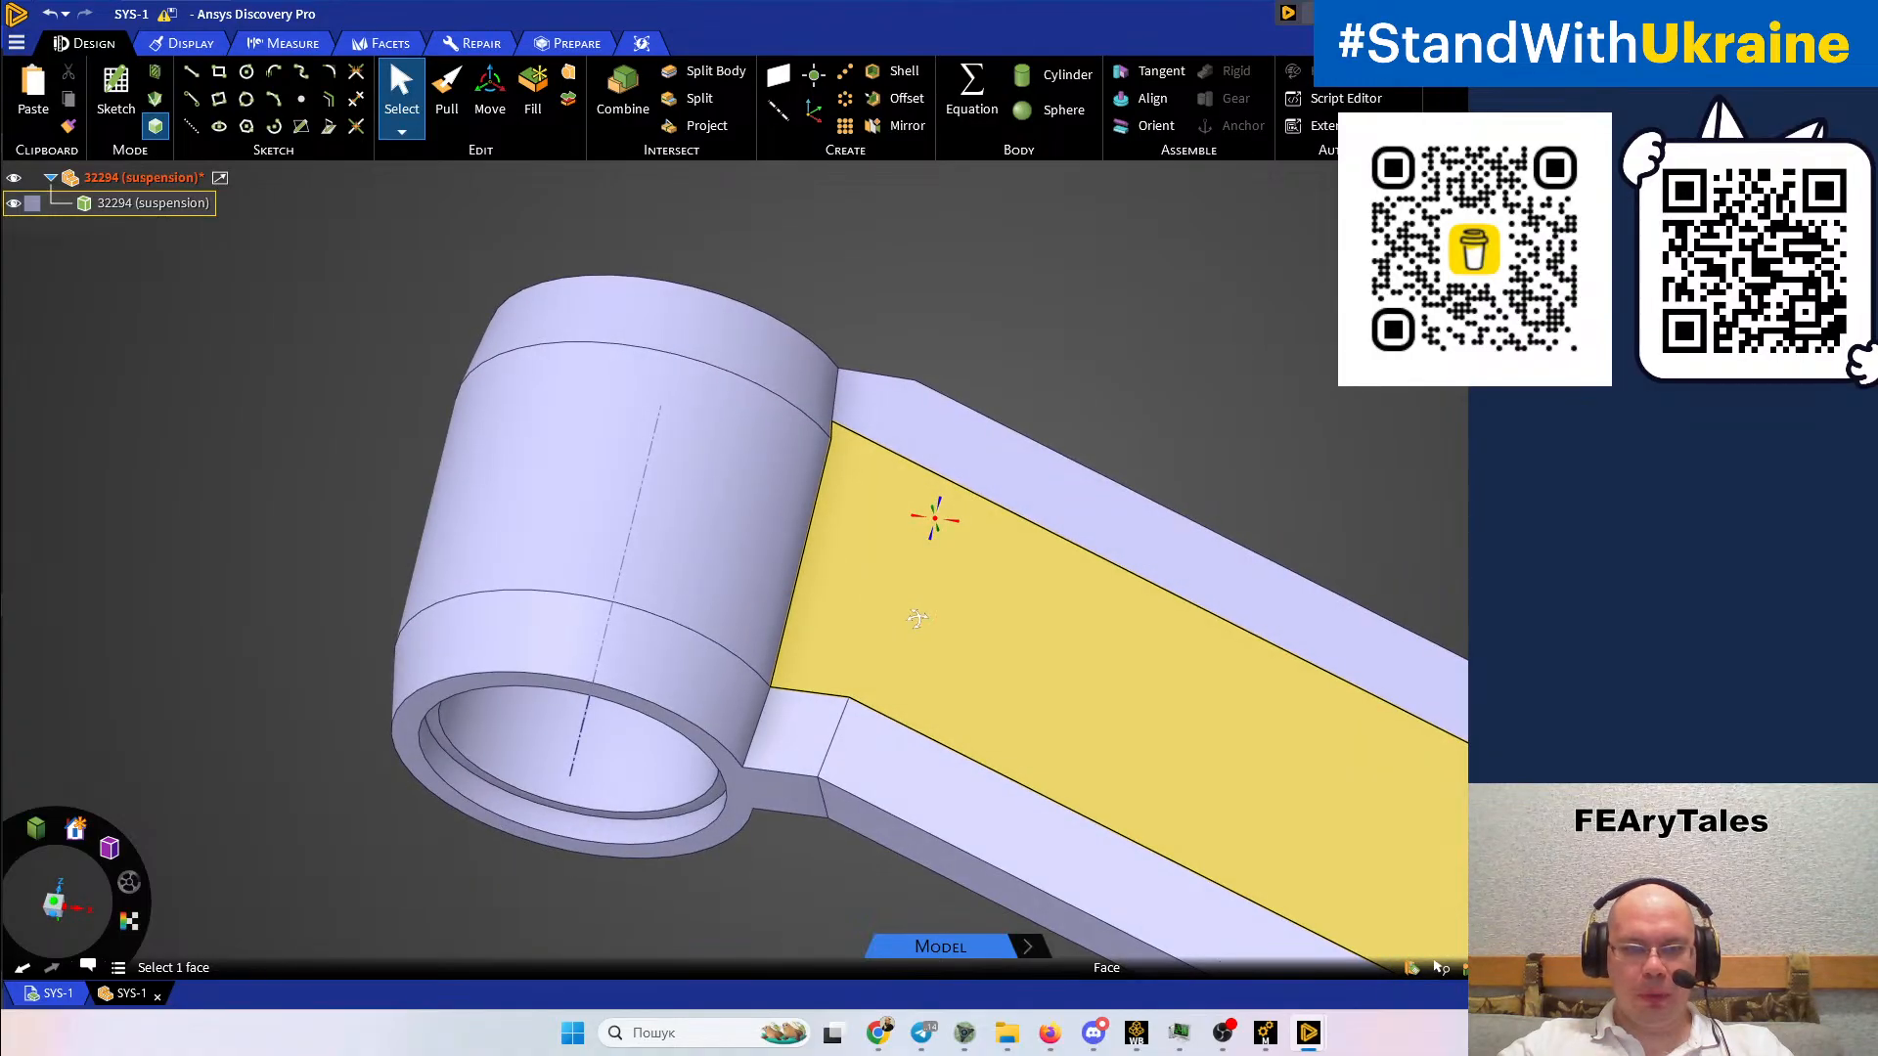
# Split the suspension body with the single cylinder's middle outer face, separating the cylinder from the arm
pyautogui.click(1189, 396)
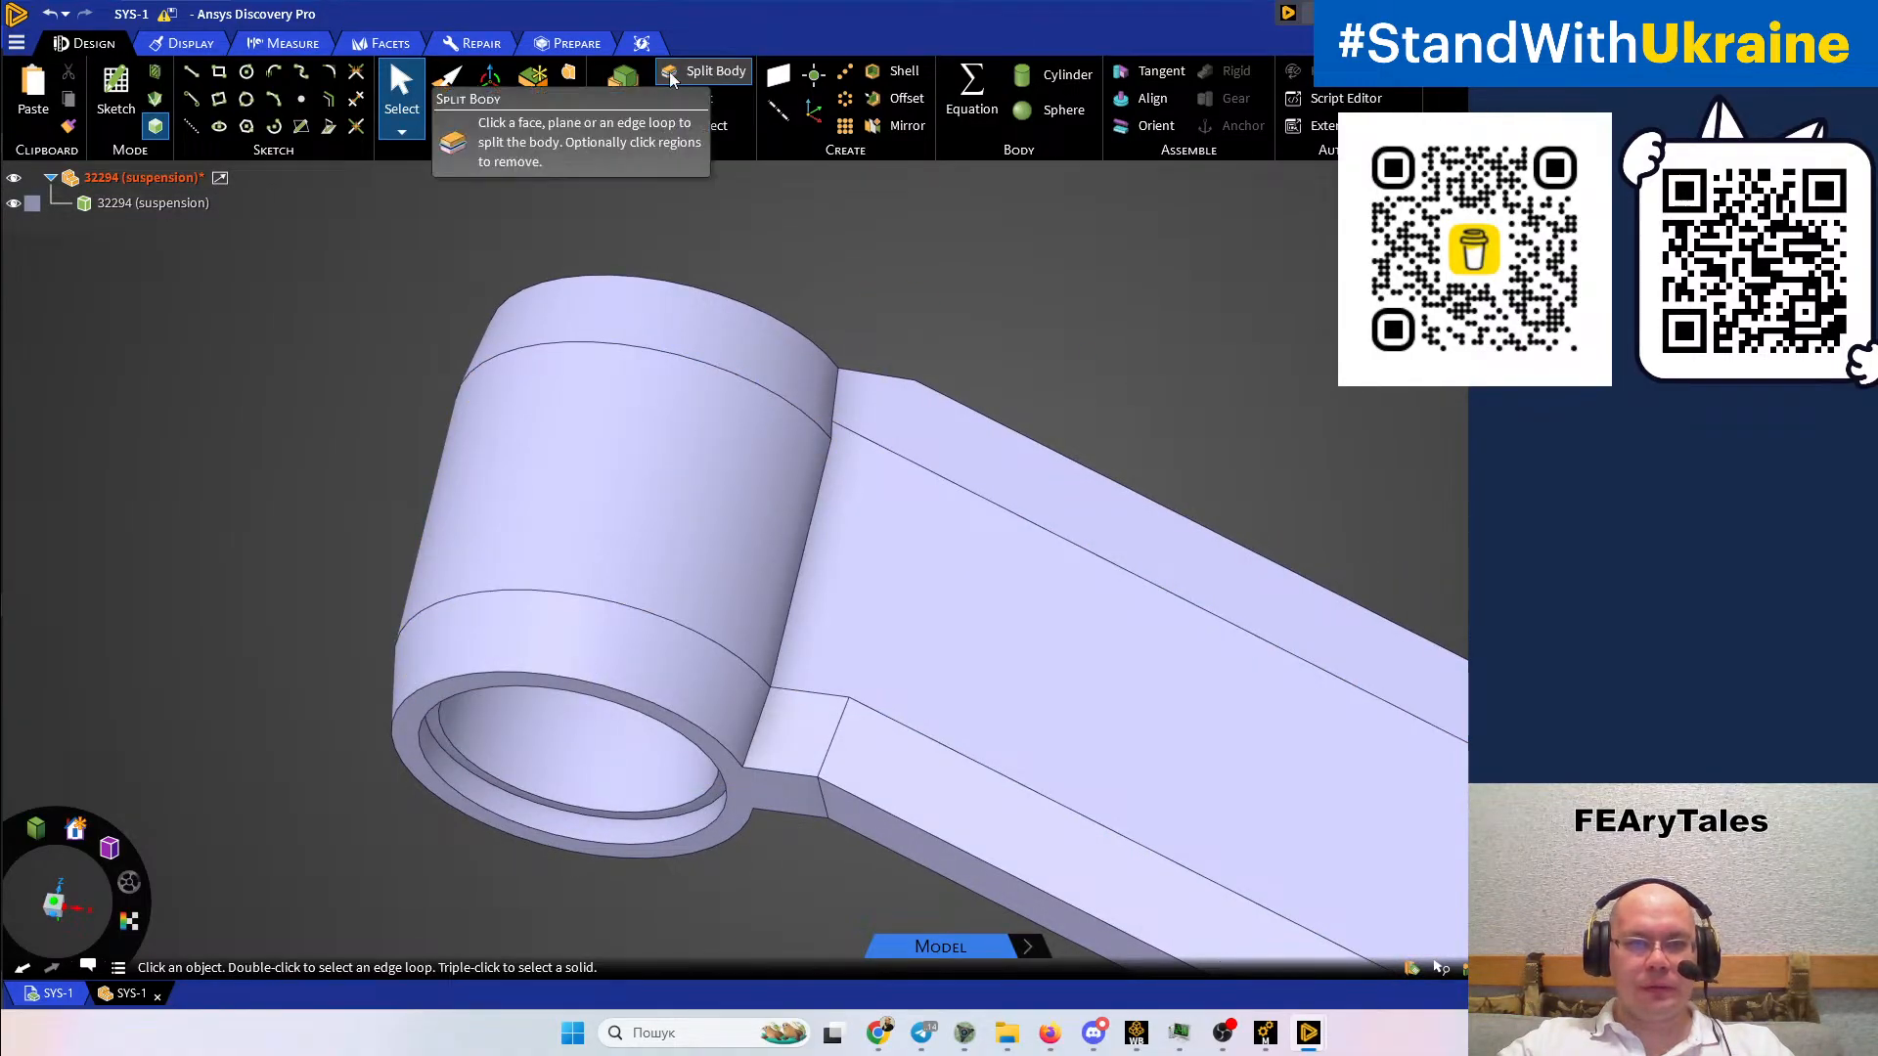
pyautogui.click(704, 72)
pyautogui.click(995, 636)
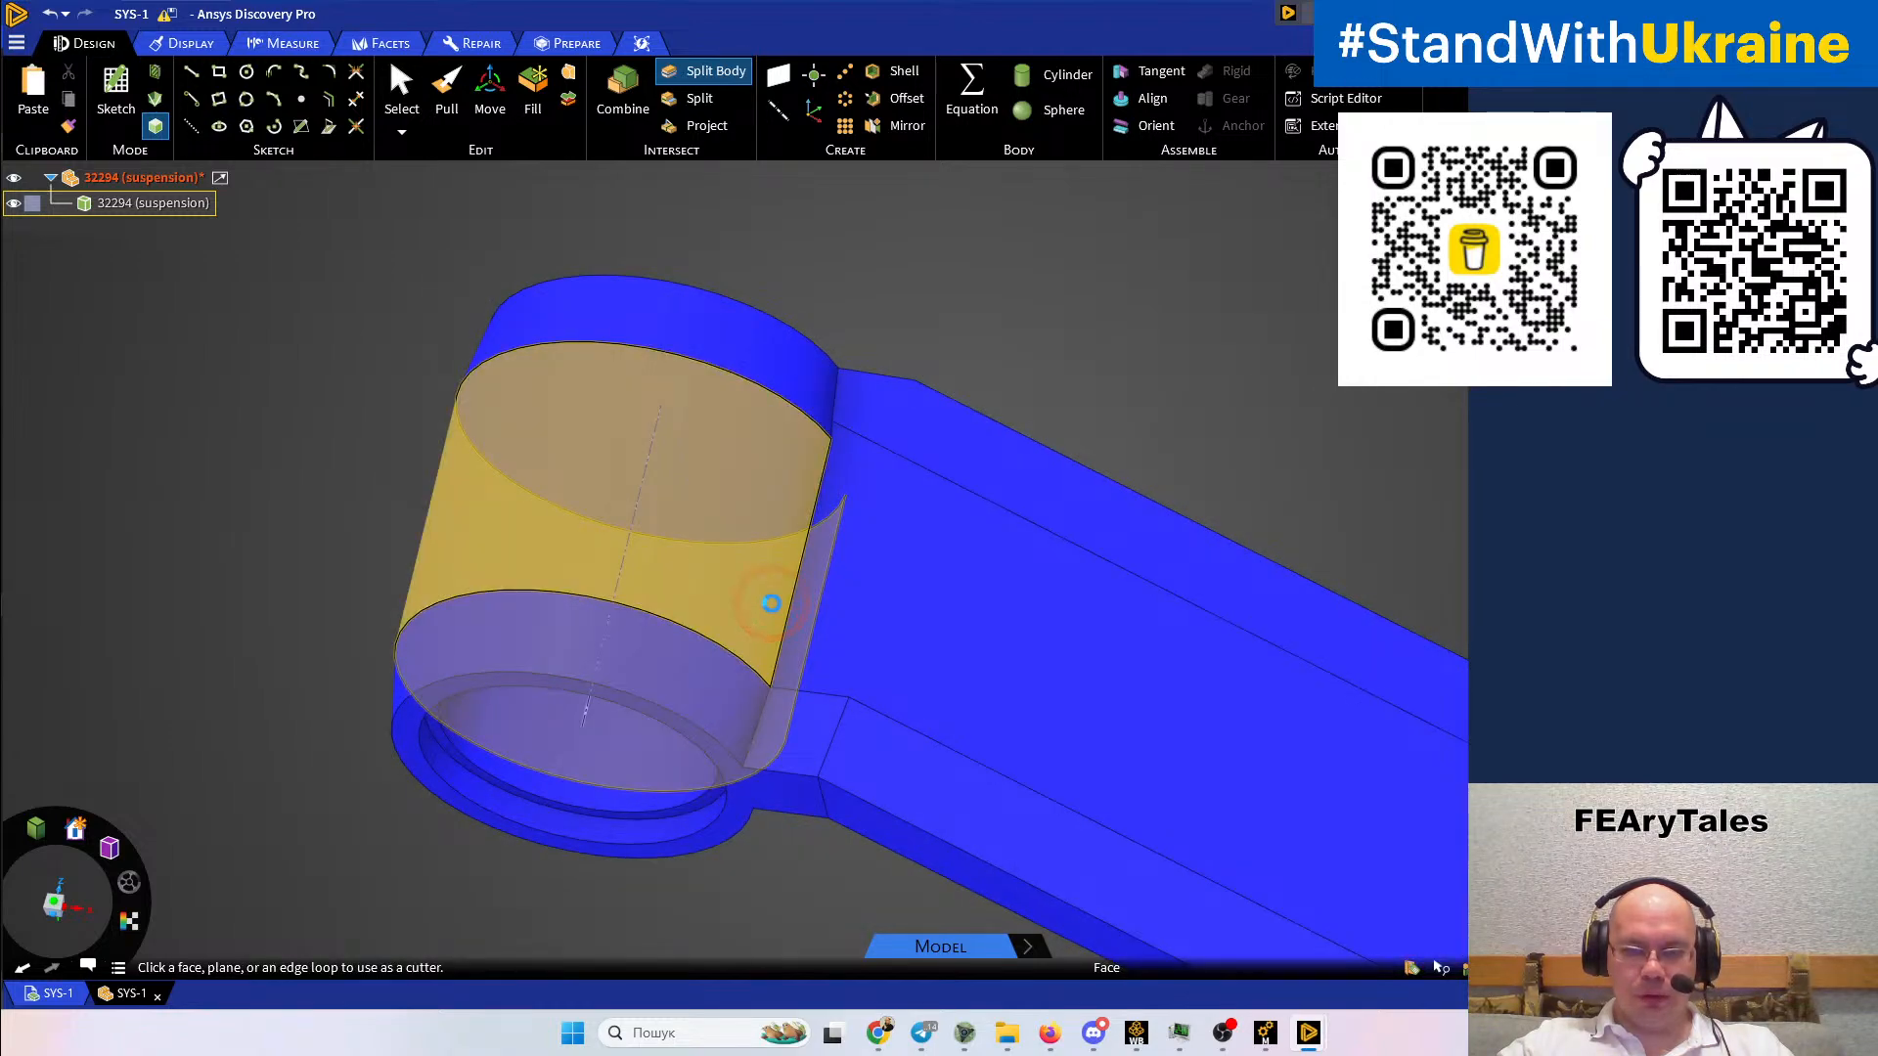
pyautogui.click(773, 610)
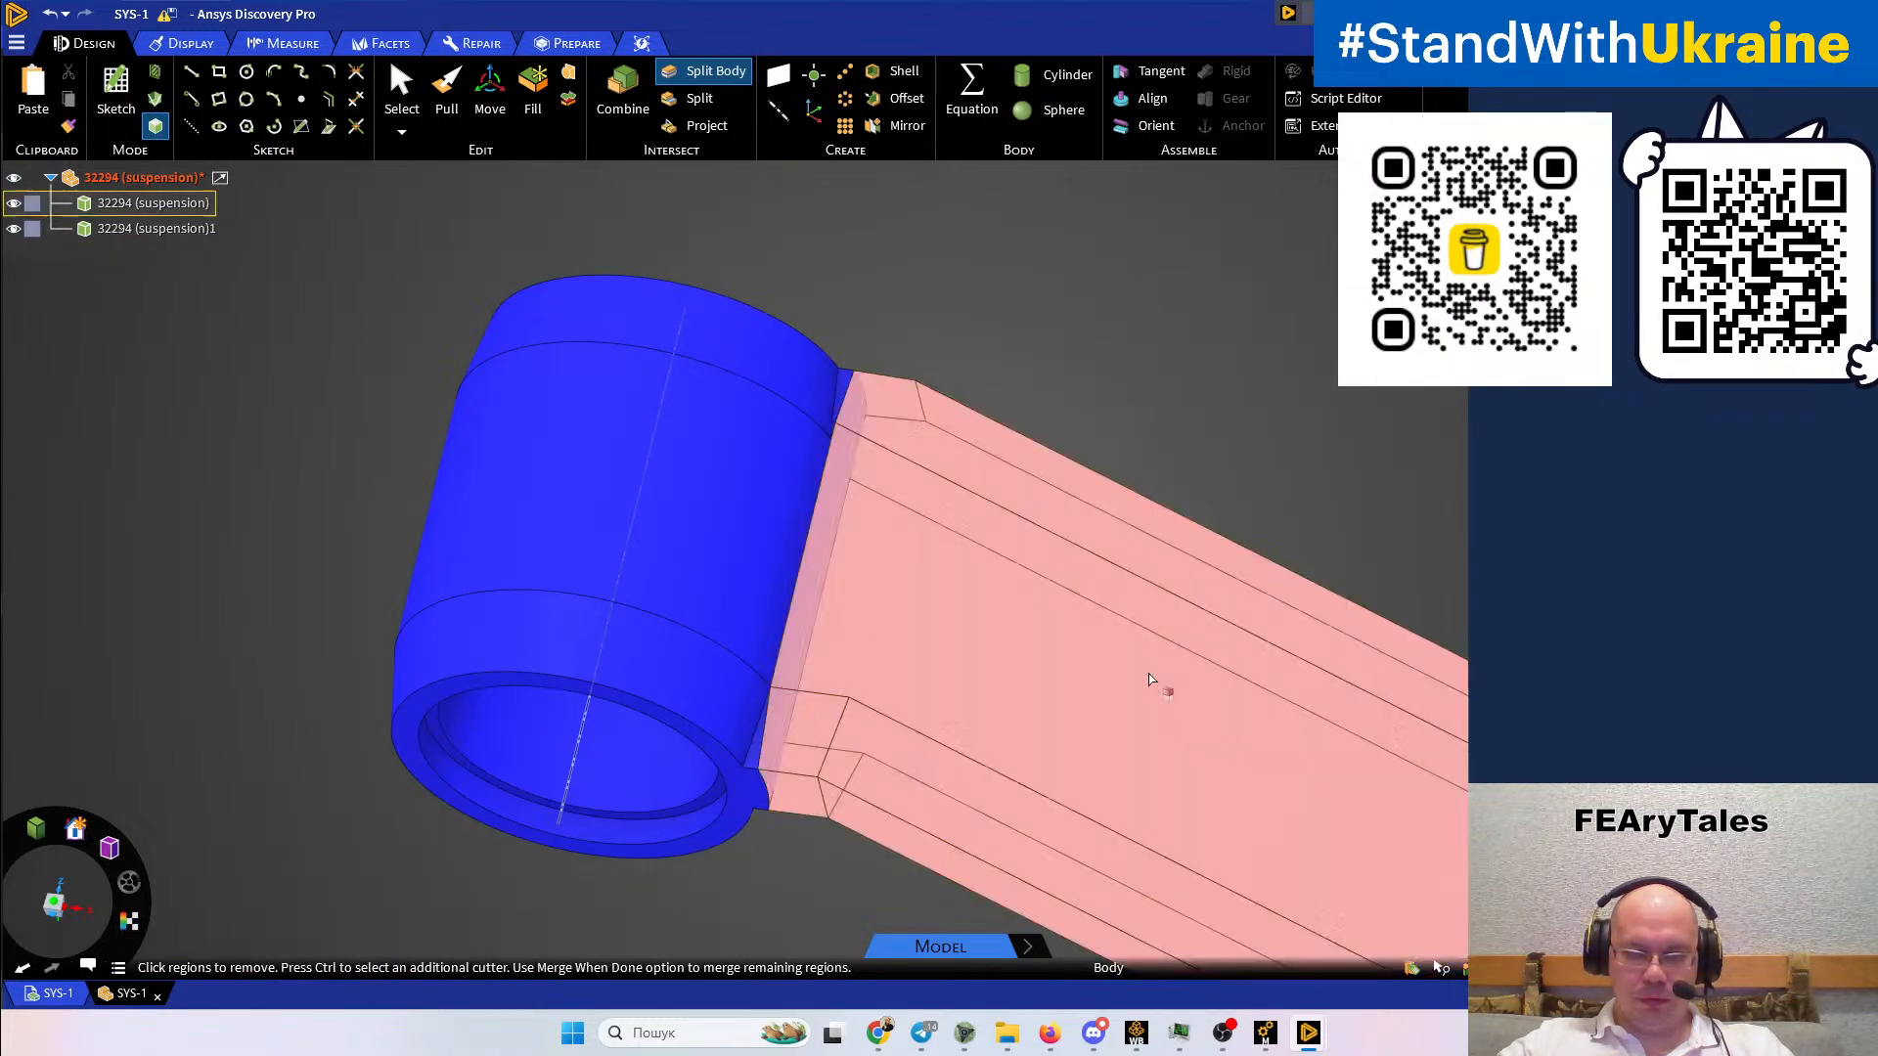
# Split the single cylinder's body with the tapered outer face of its lower end ring
pyautogui.scroll(3, 759, 813)
pyautogui.click(699, 647)
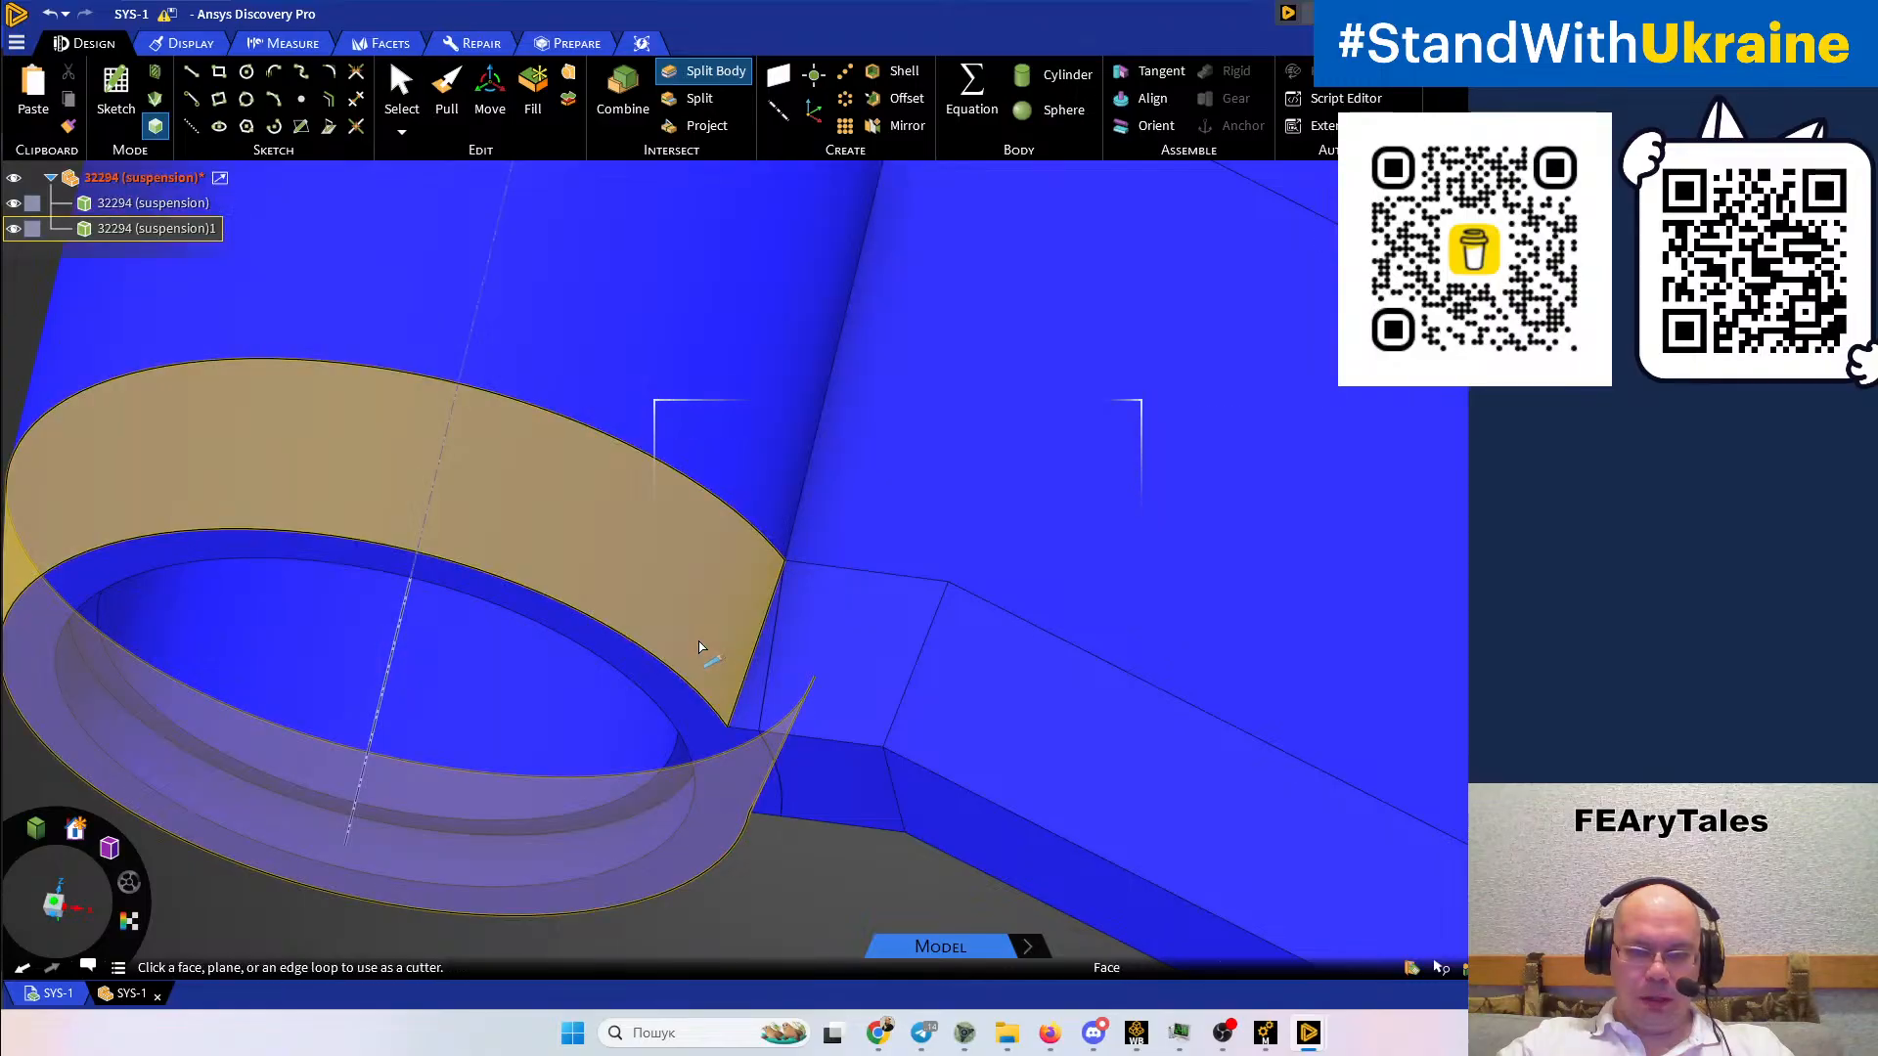
pyautogui.click(732, 668)
pyautogui.click(795, 863)
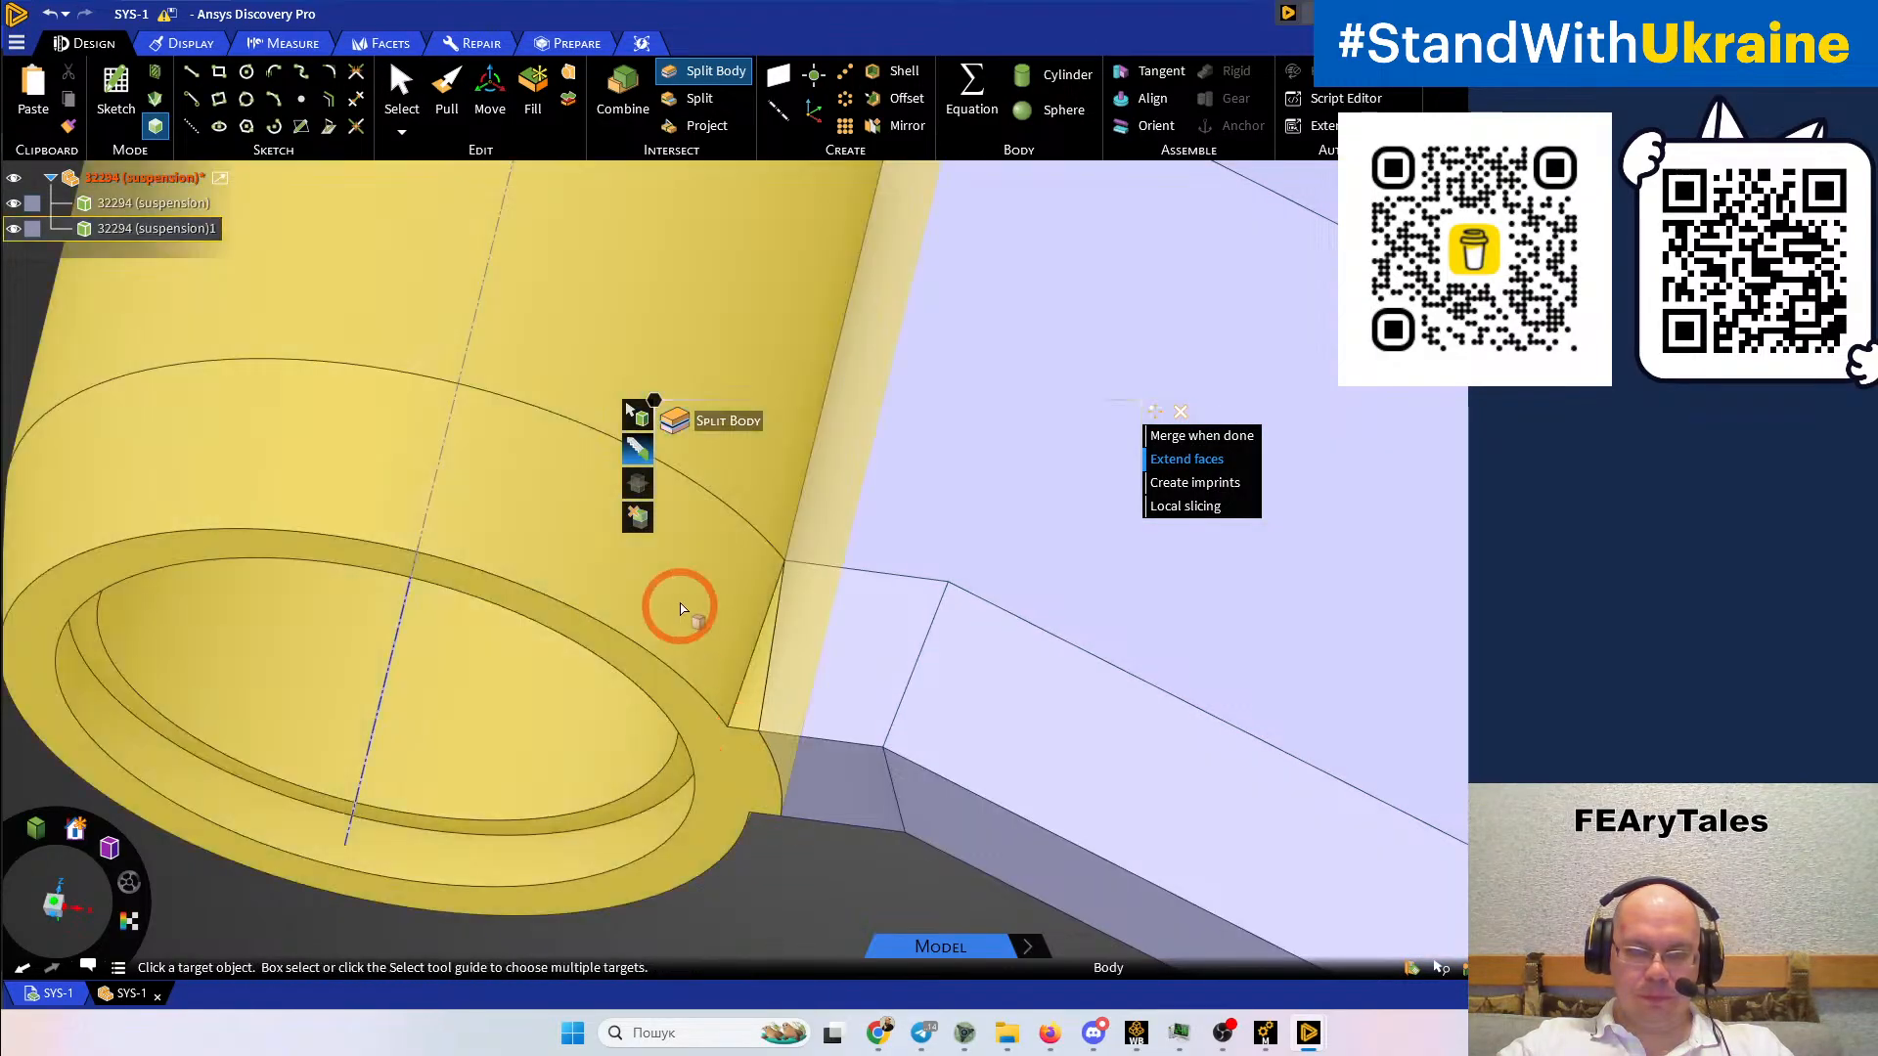
pyautogui.click(681, 606)
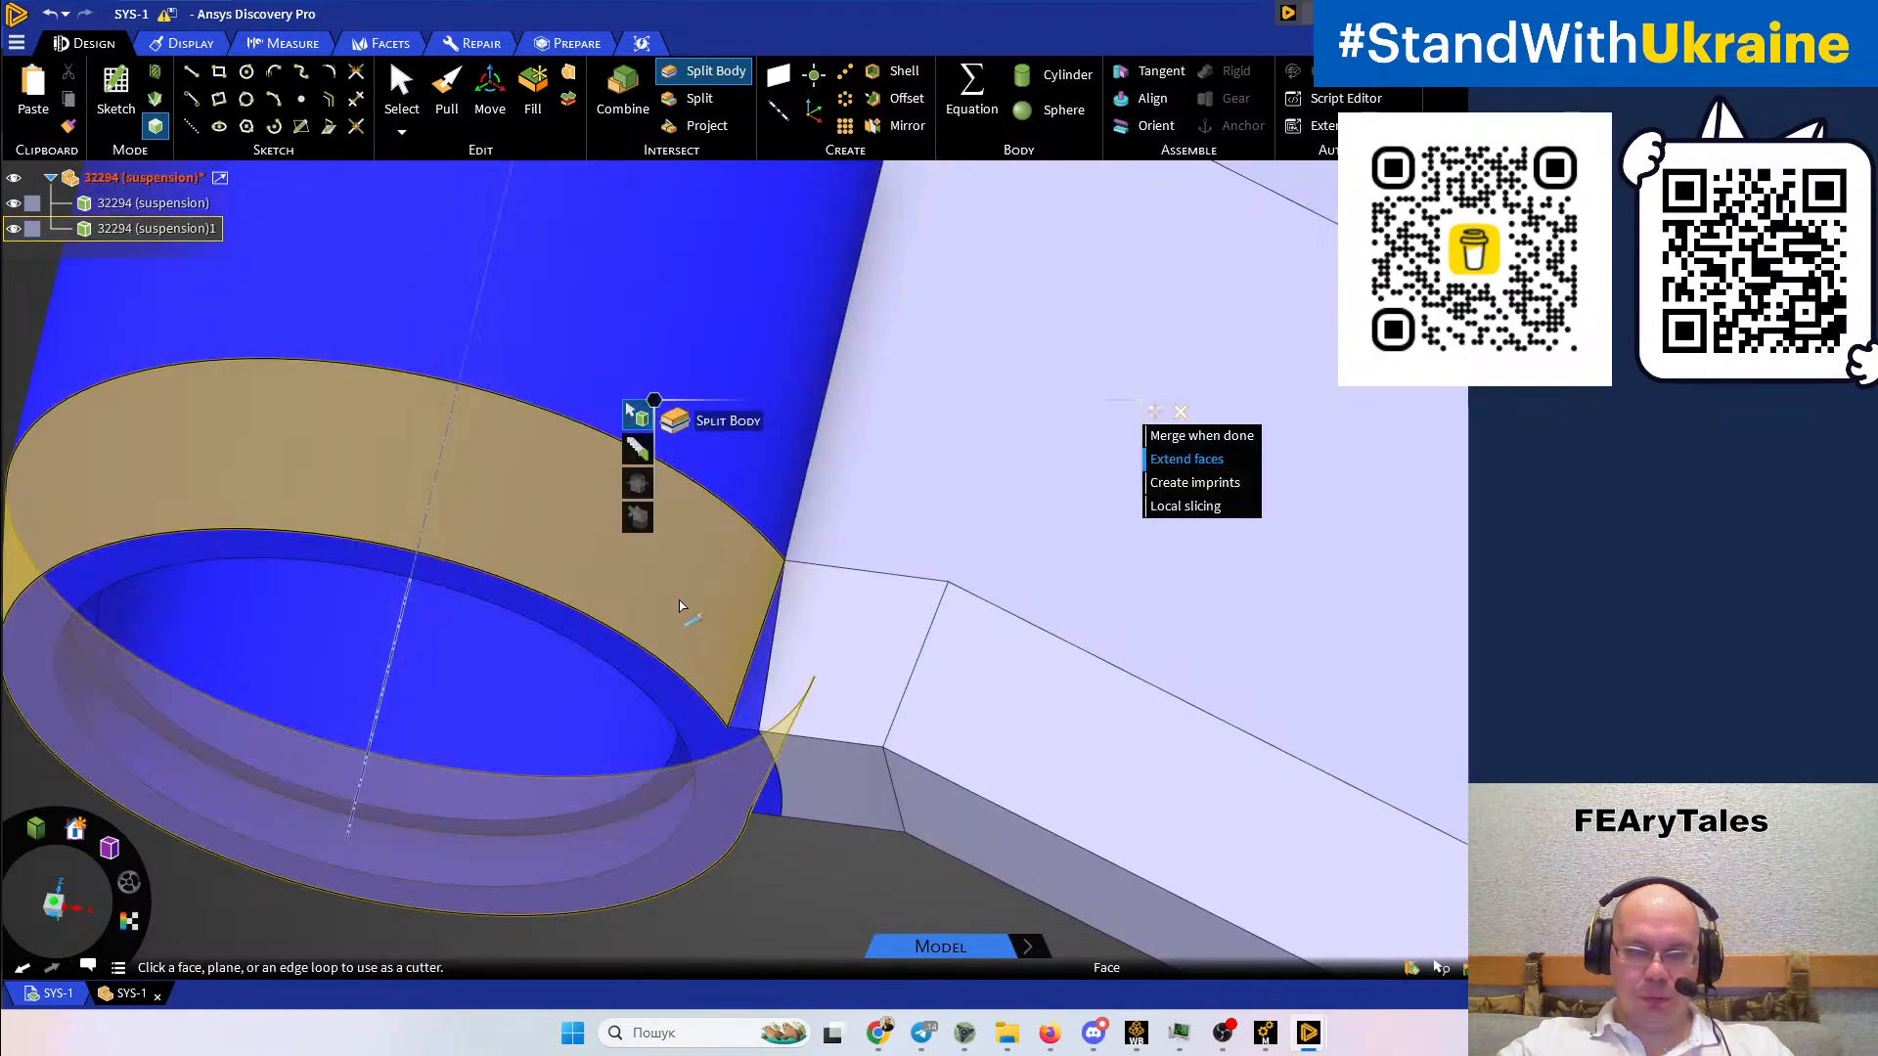
pyautogui.click(680, 607)
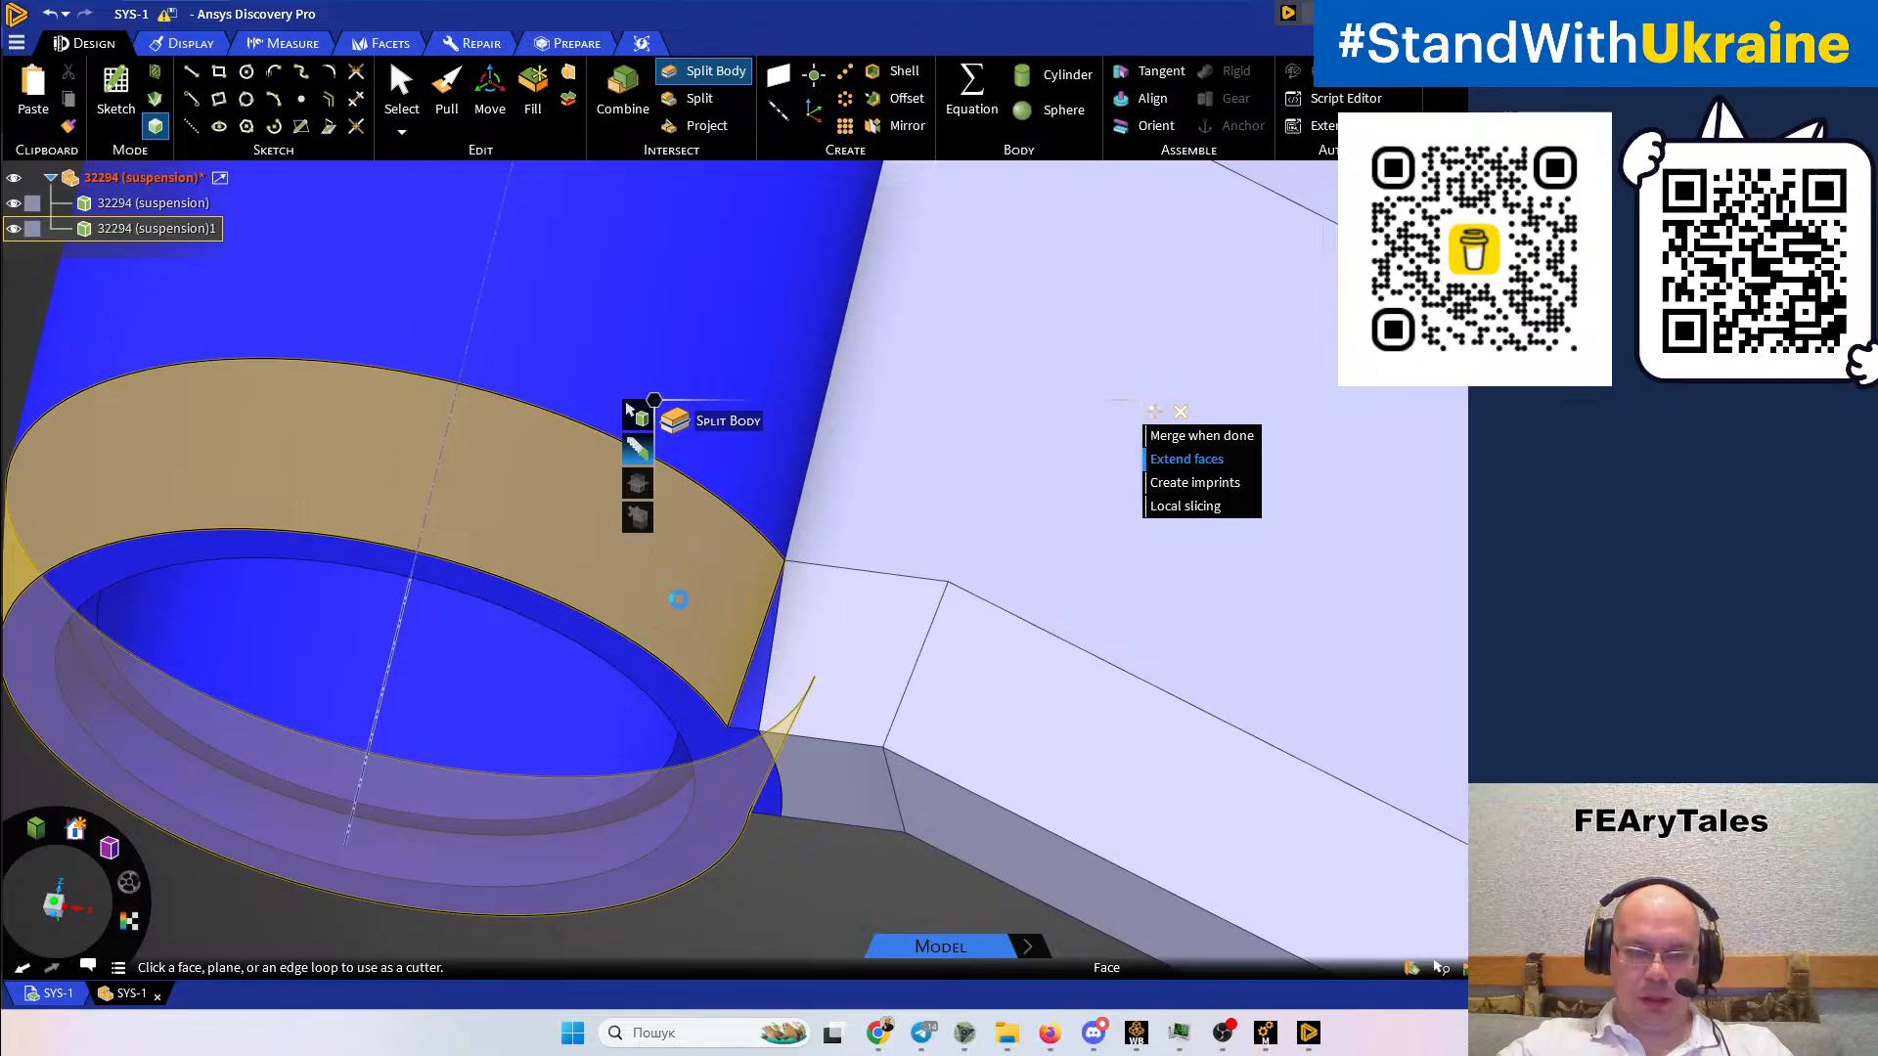
# Split the single cylinder's body with the tapered outer face of its upper end ring
pyautogui.scroll(-5, 691, 611)
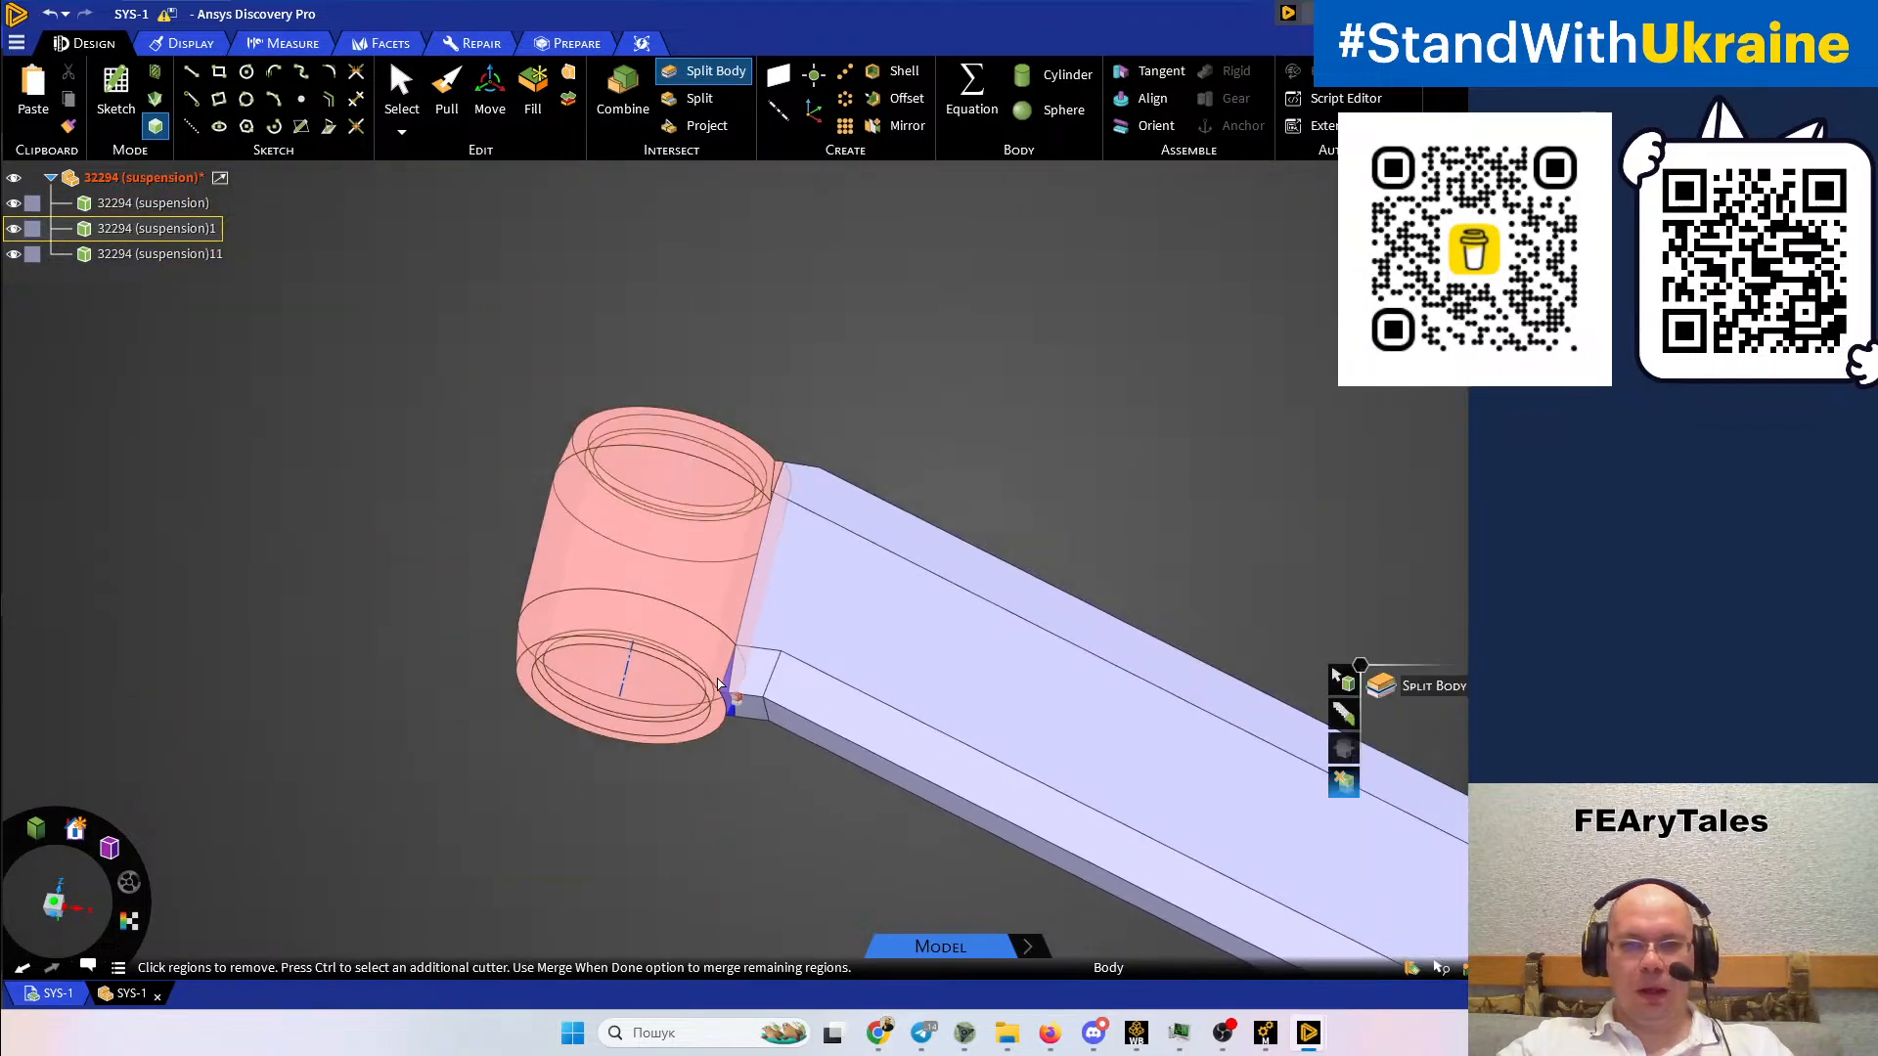
pyautogui.moveTo(718, 683); pyautogui.dragTo(884, 637, button='middle')
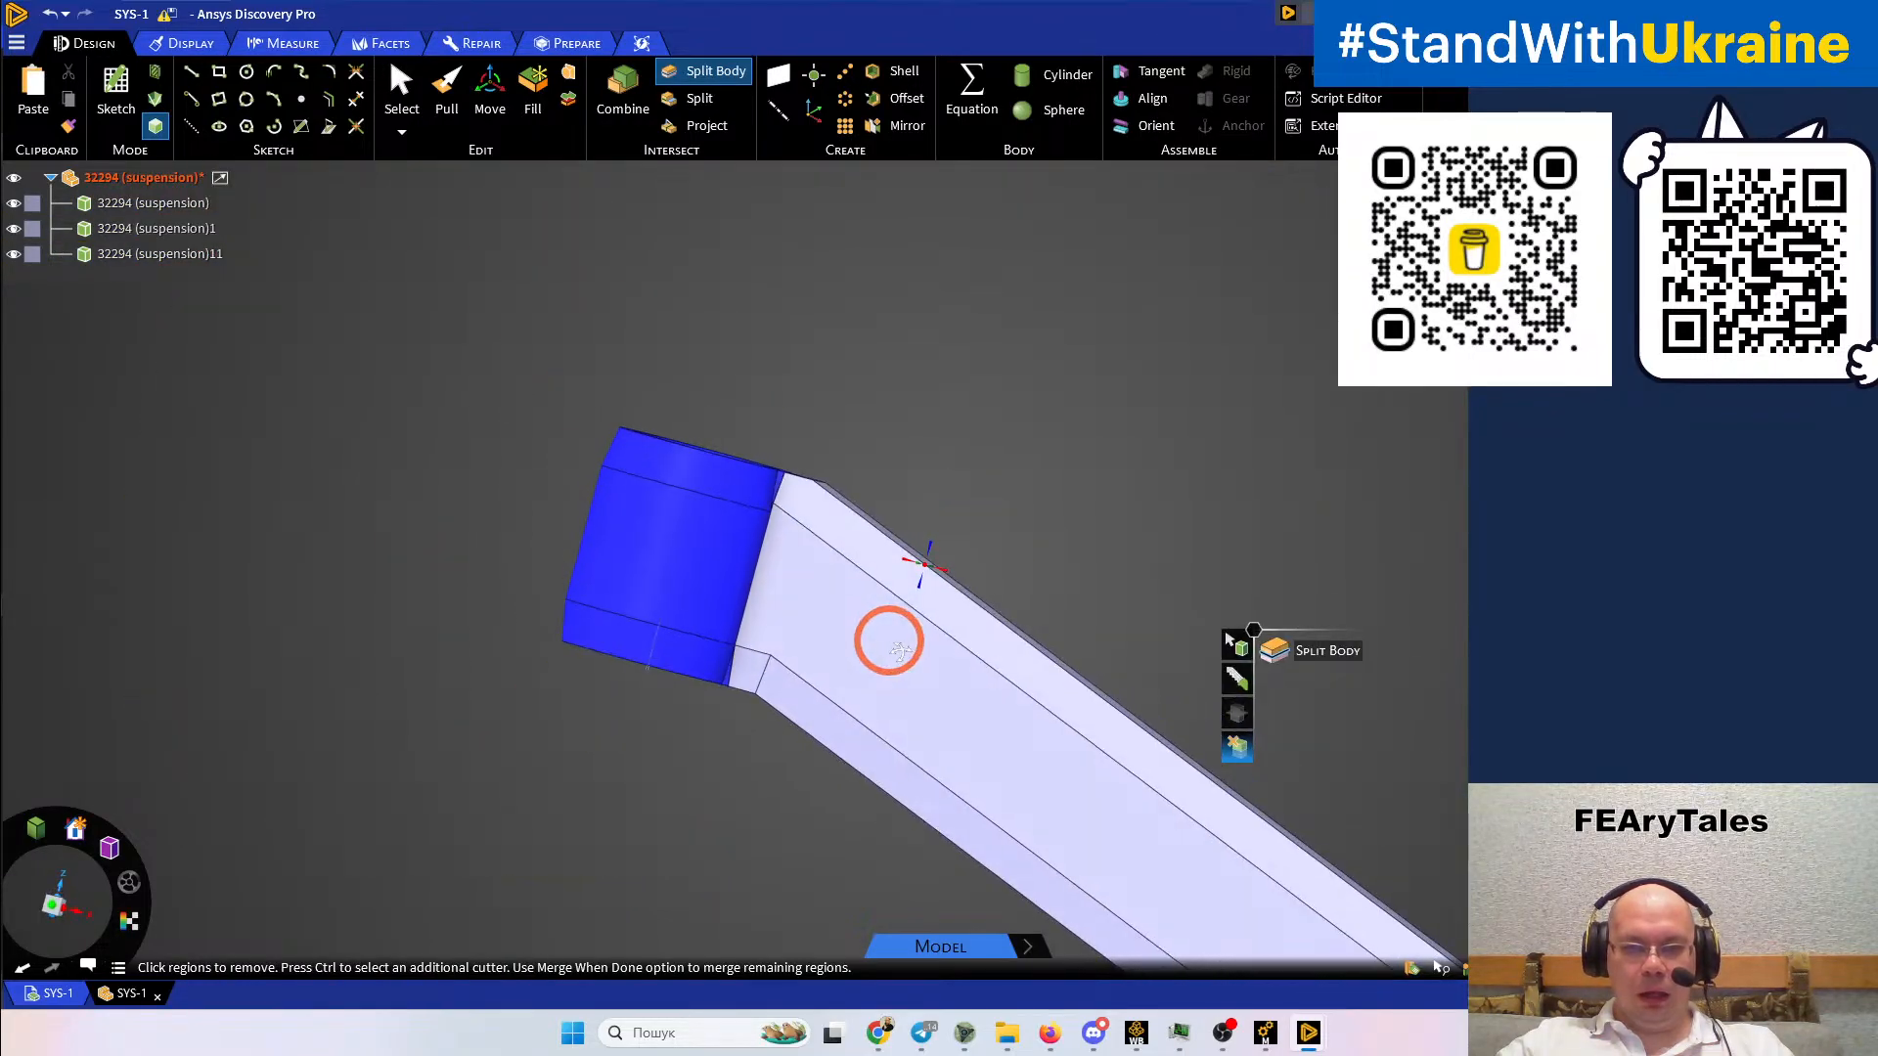
pyautogui.click(760, 493)
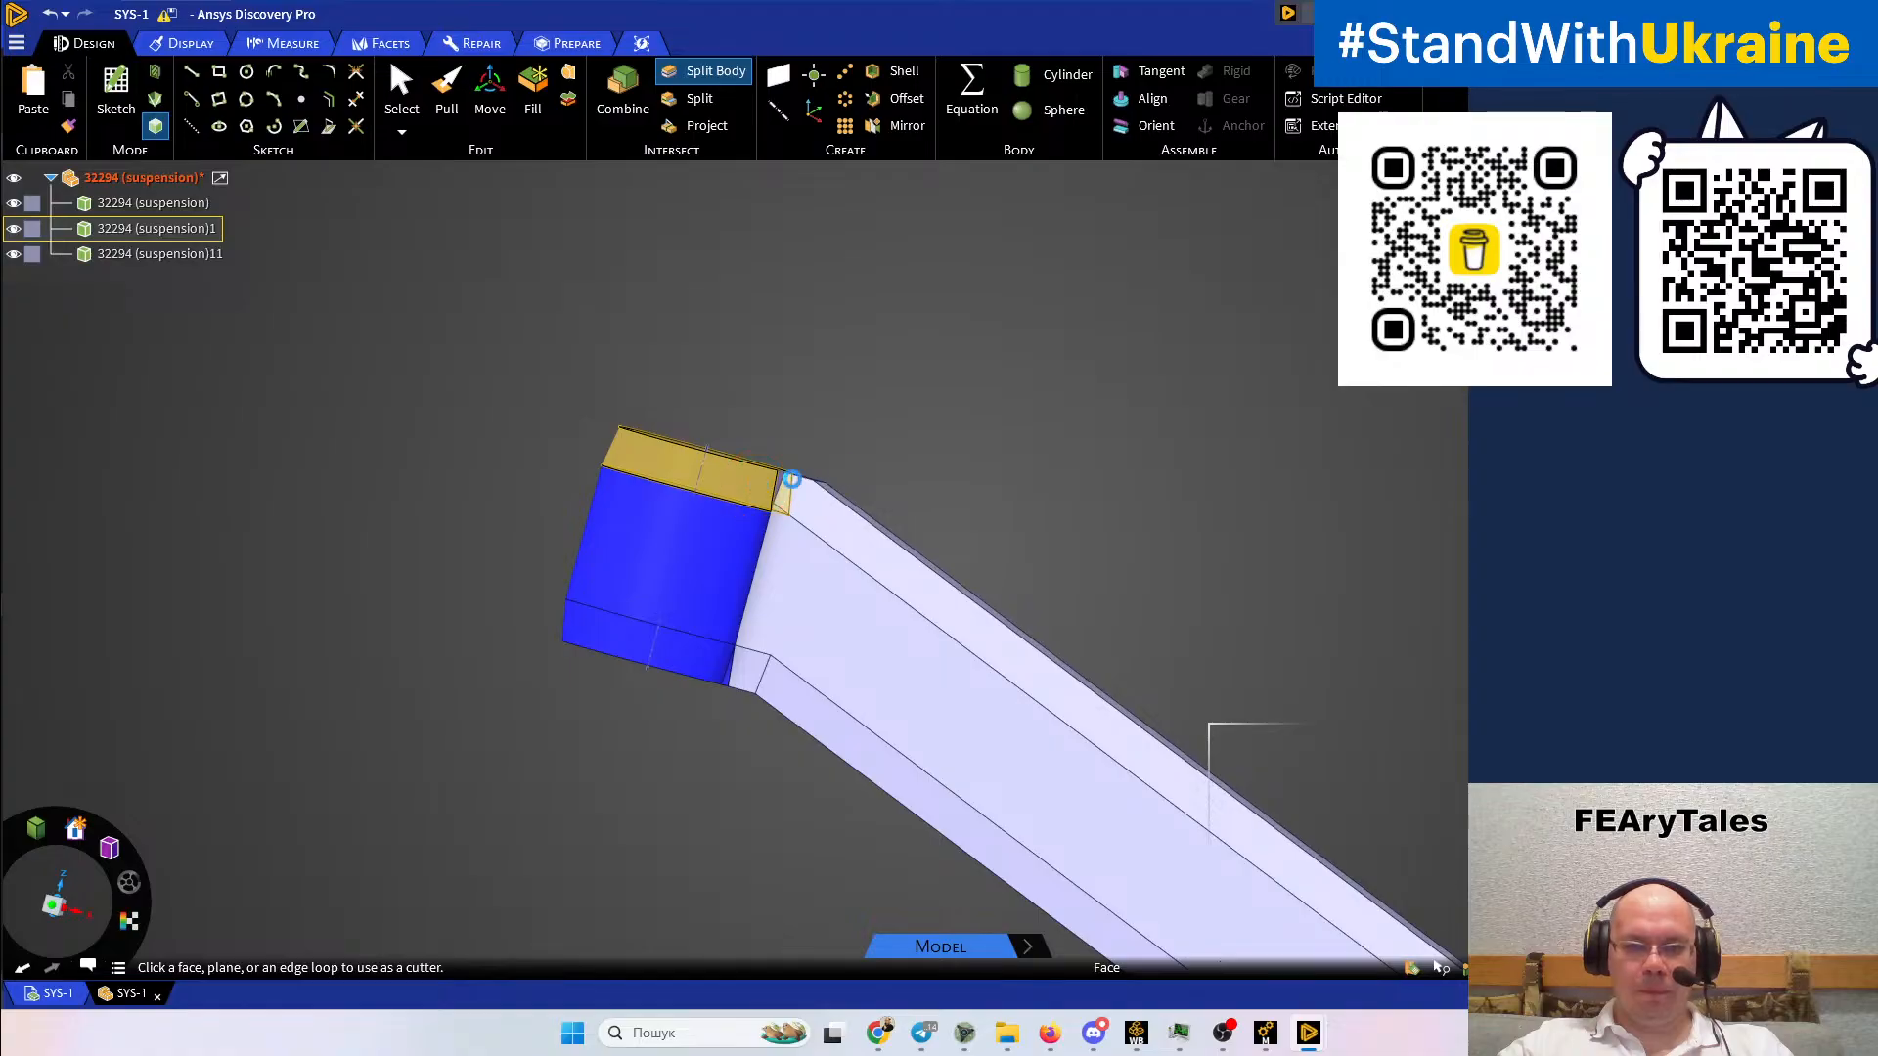
pyautogui.click(1245, 356)
pyautogui.scroll(5, 685, 708)
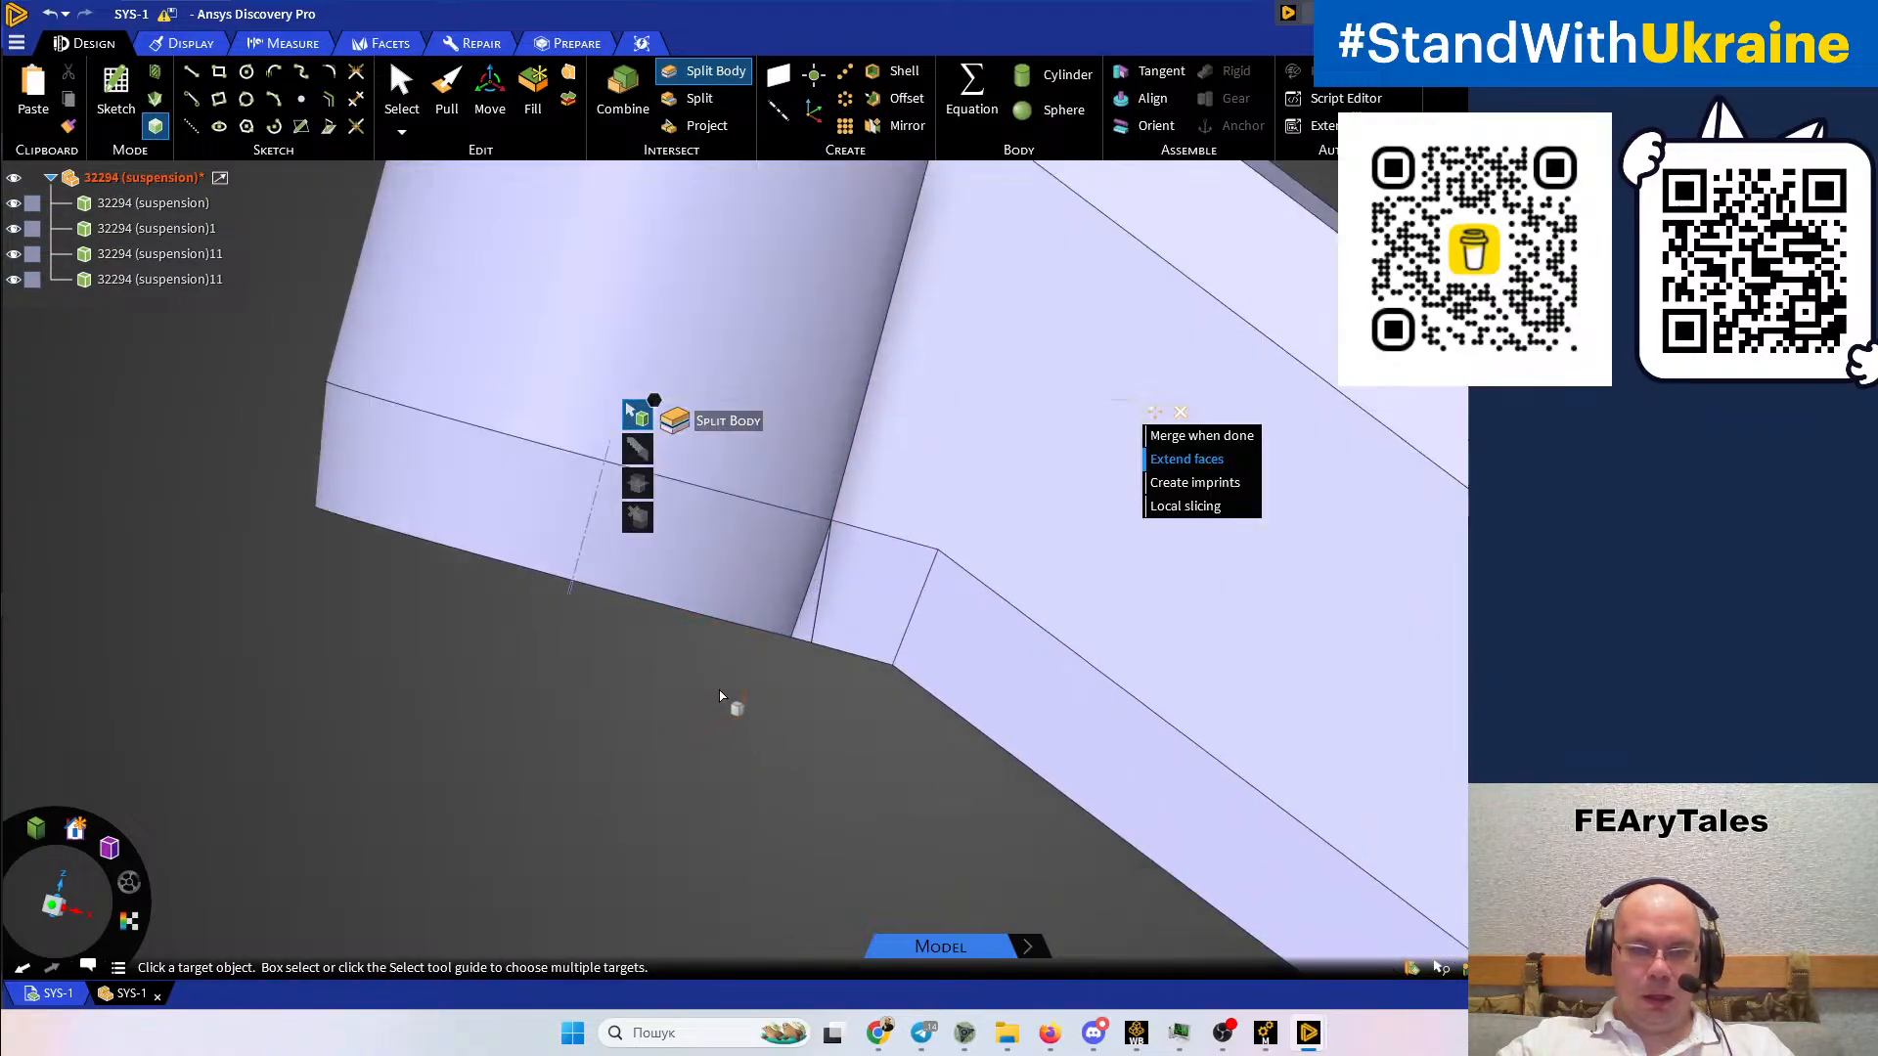
pyautogui.scroll(1, 720, 695)
pyautogui.click(883, 608)
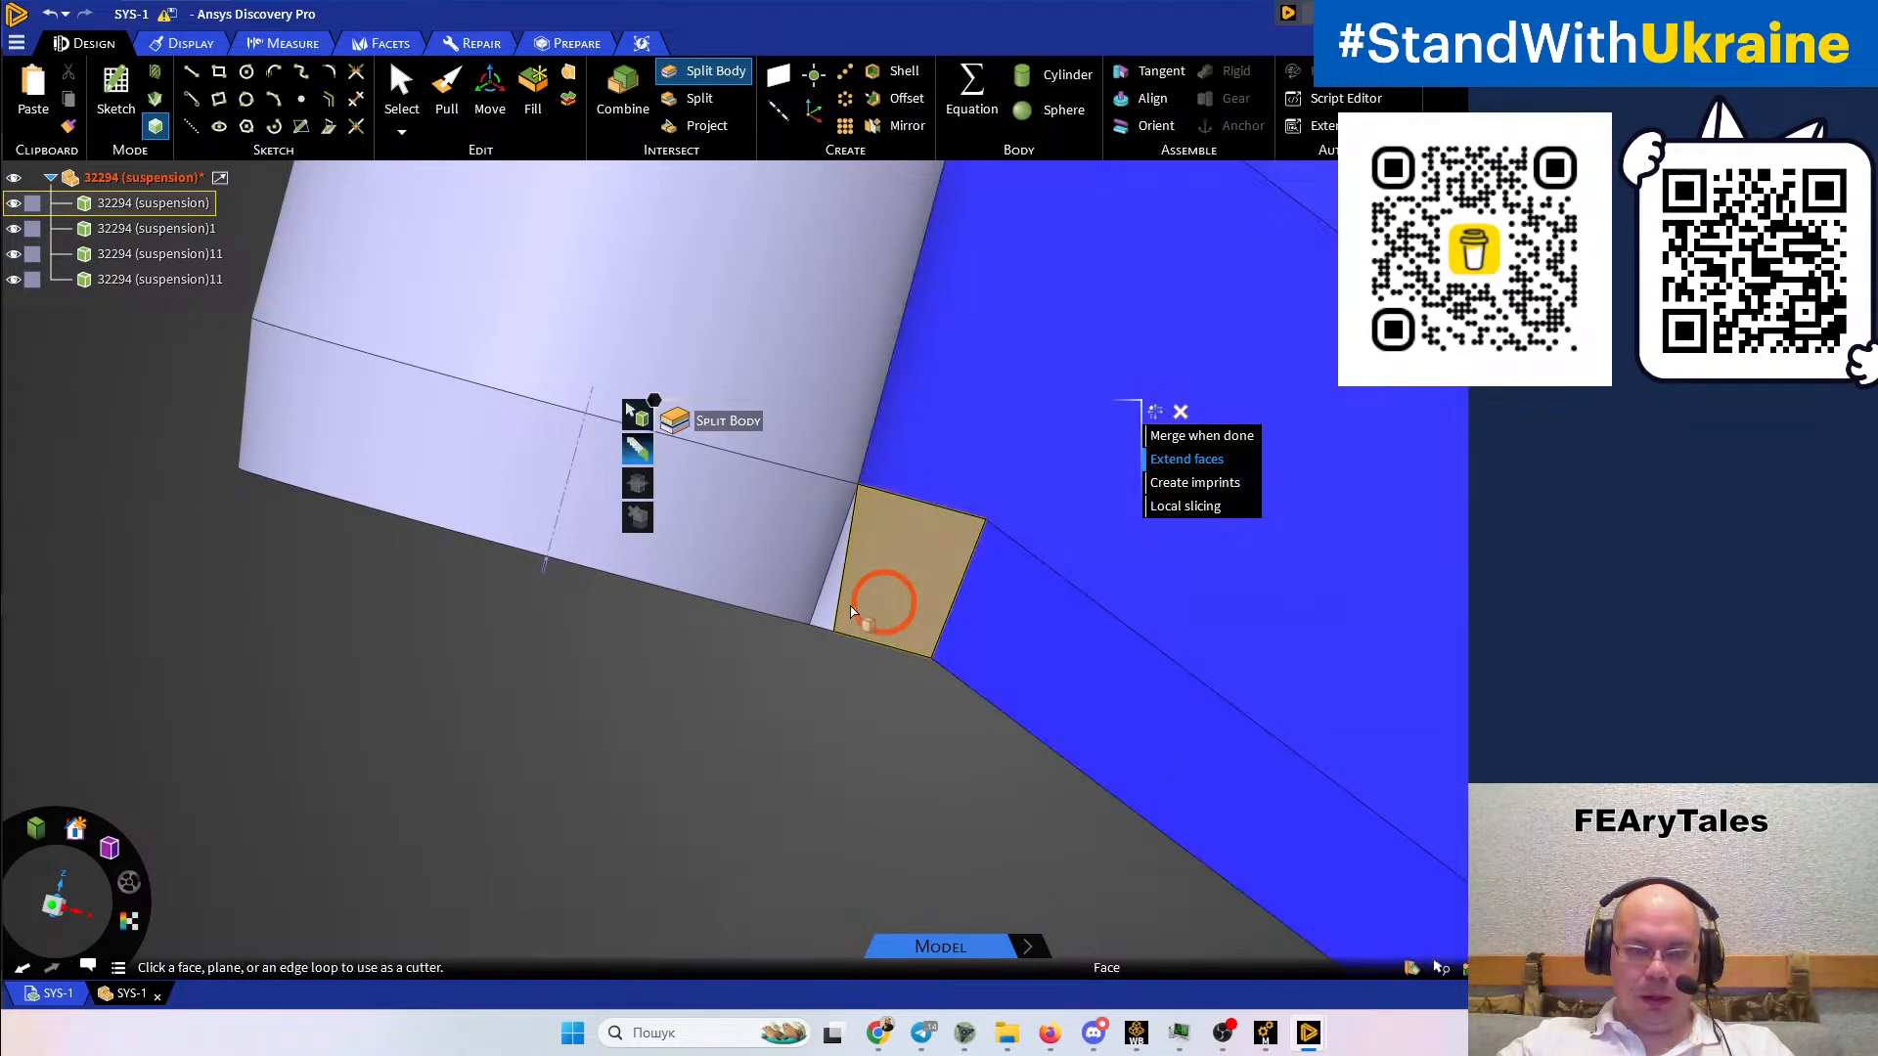
pyautogui.click(835, 614)
pyautogui.click(832, 615)
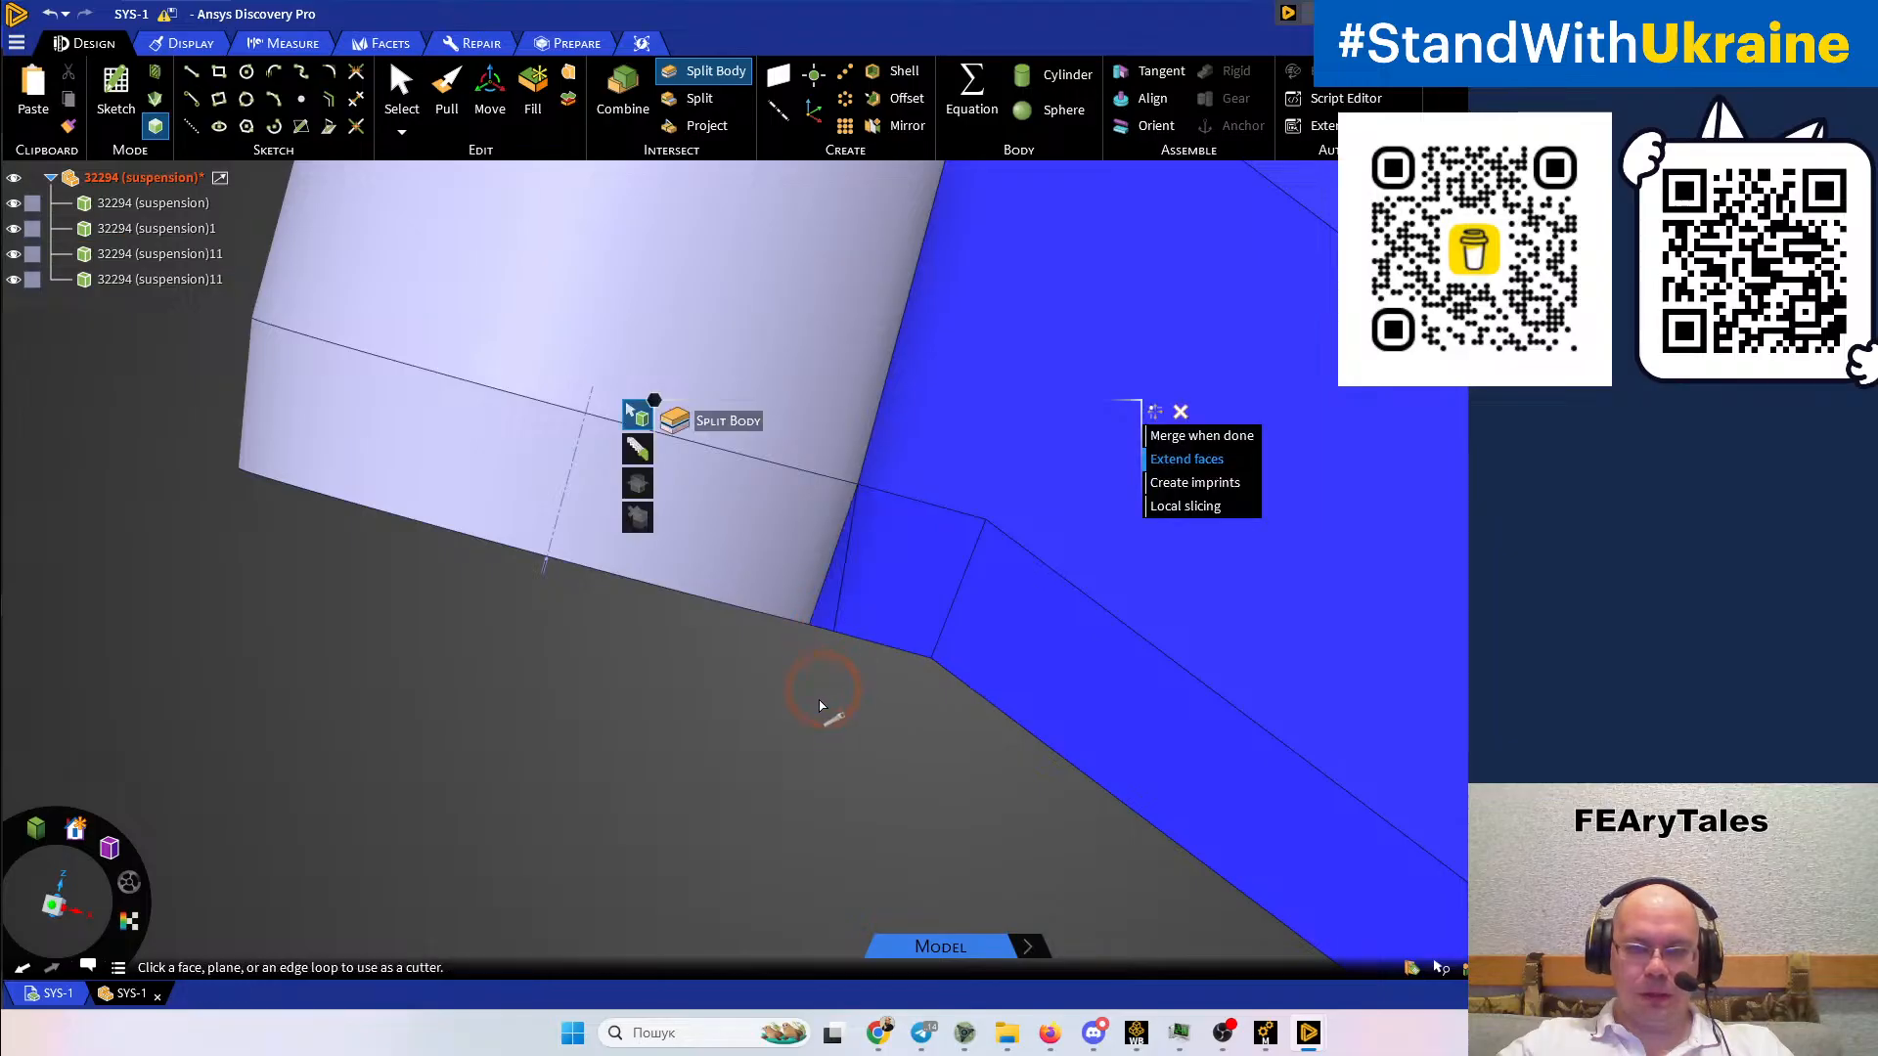
pyautogui.click(807, 751)
pyautogui.moveTo(830, 720); pyautogui.dragTo(893, 608, button='middle')
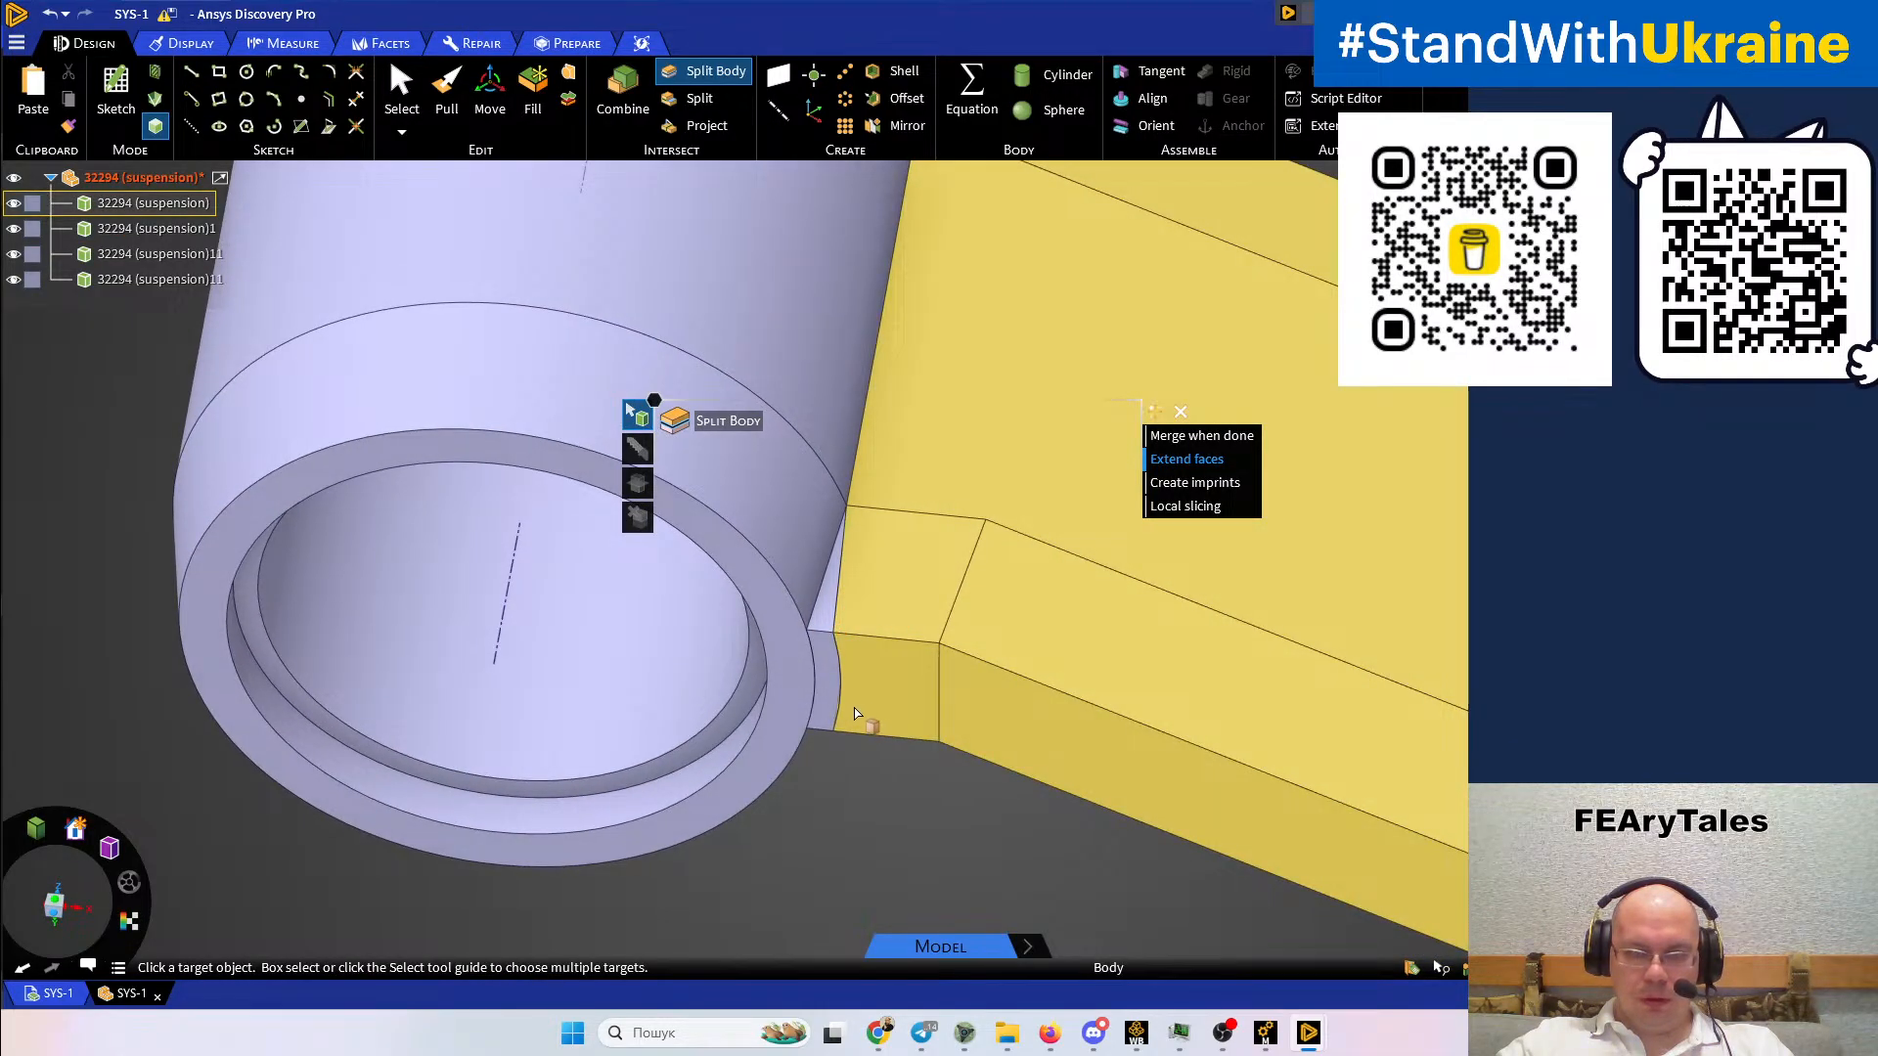
pyautogui.press('Escape')
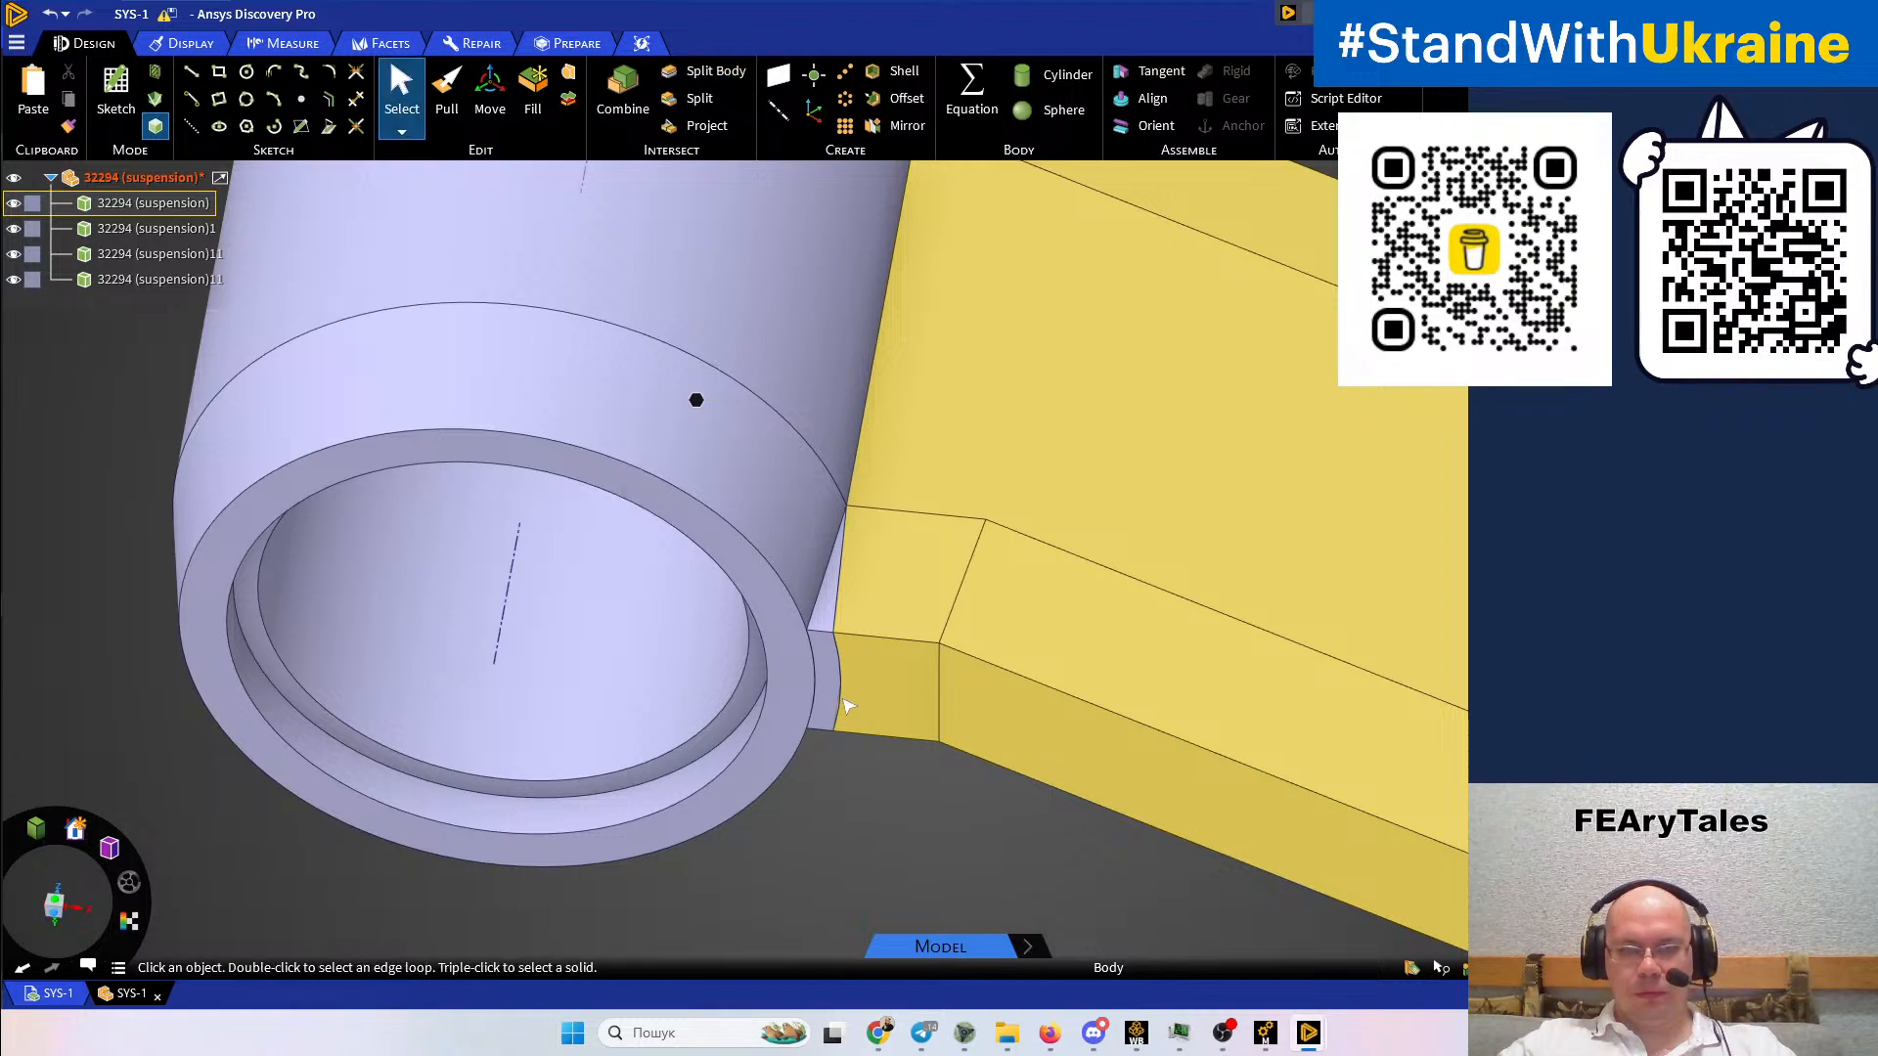
pyautogui.click(820, 820)
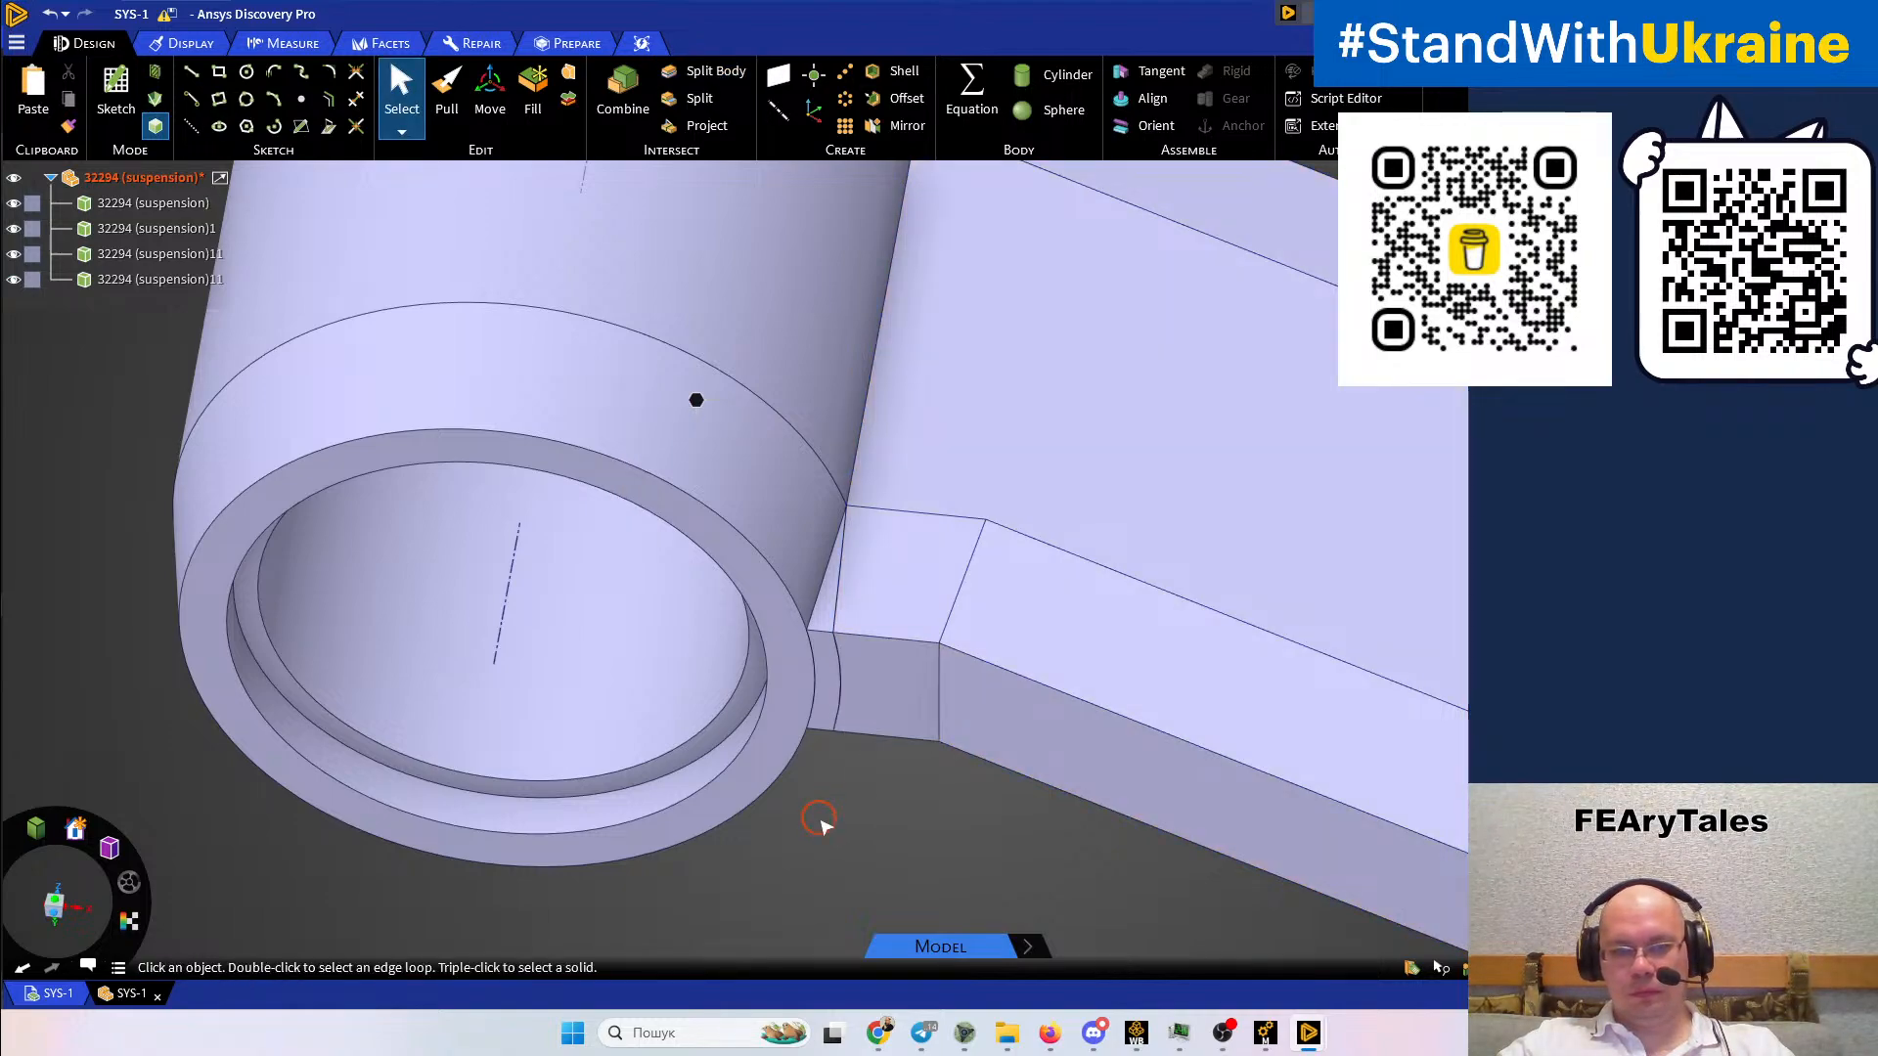
# Combine the arm body with the small leftover pieces at its junction with the single cylinder's end rings
pyautogui.click(624, 93)
pyautogui.click(843, 669)
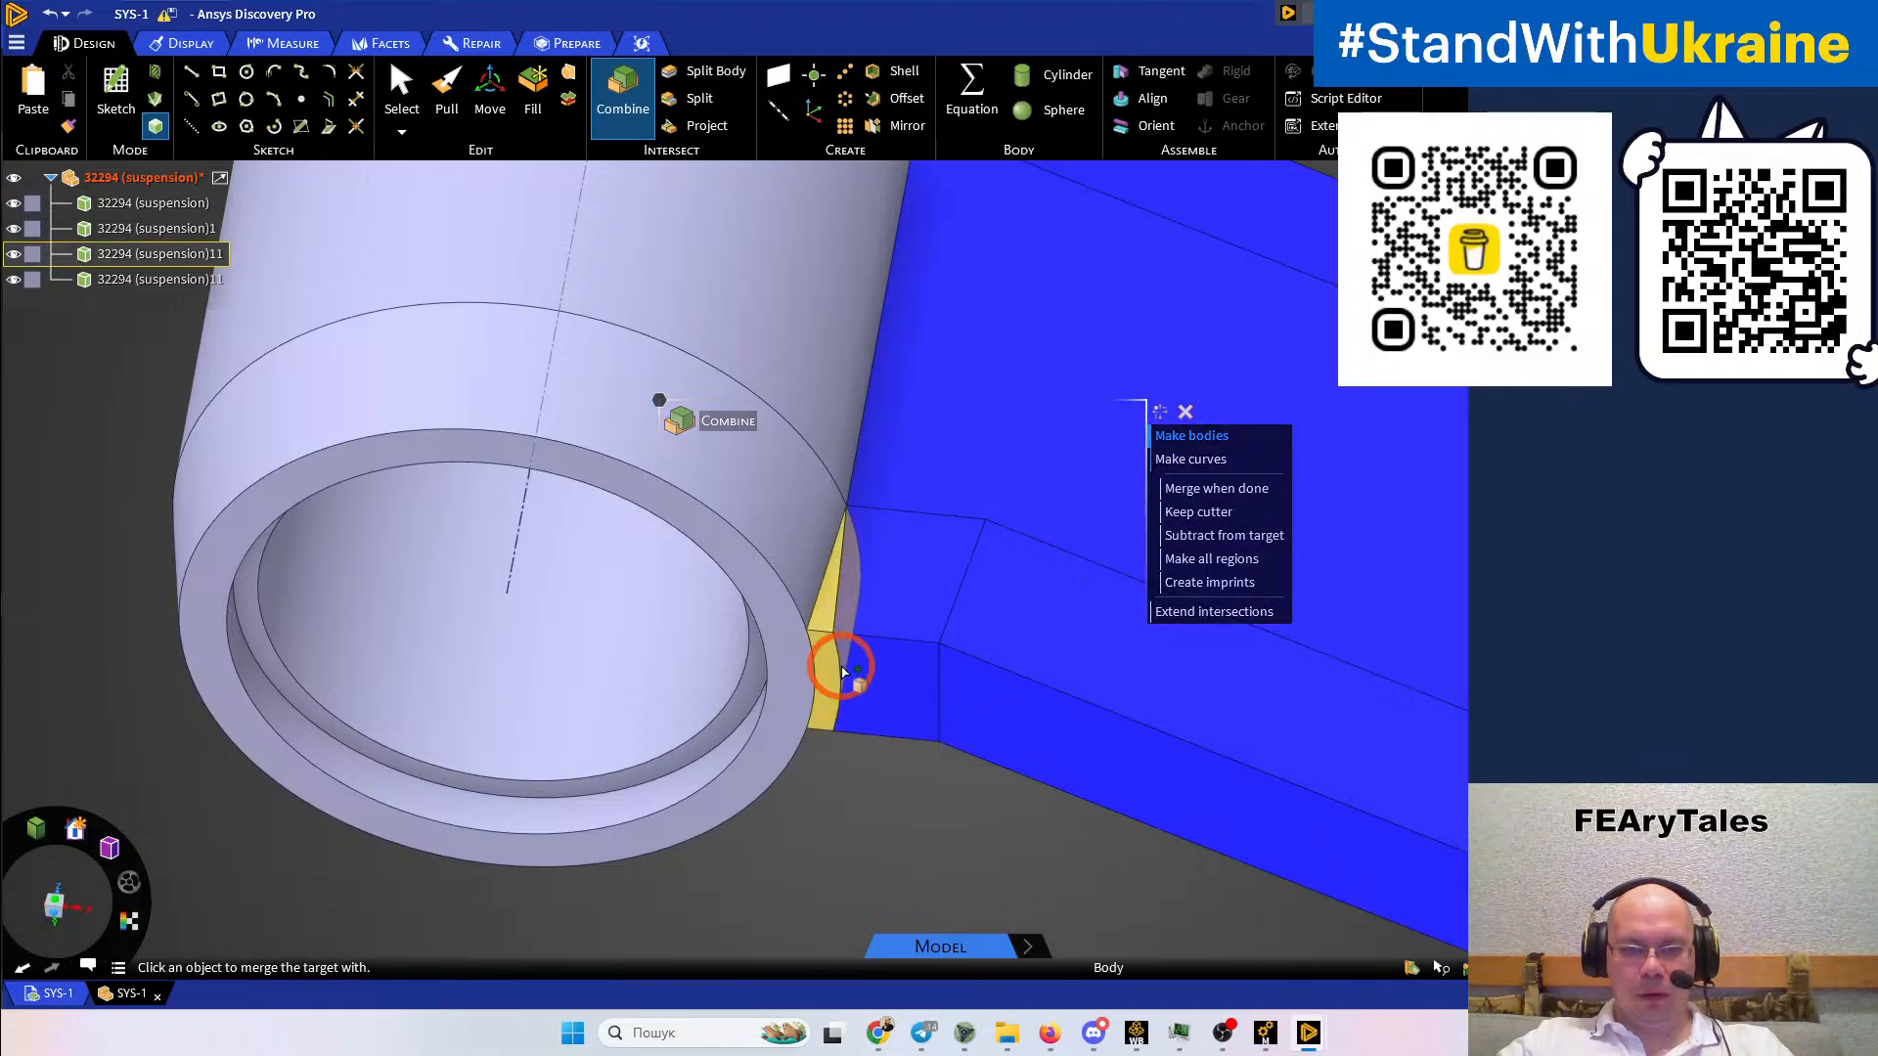
pyautogui.click(829, 671)
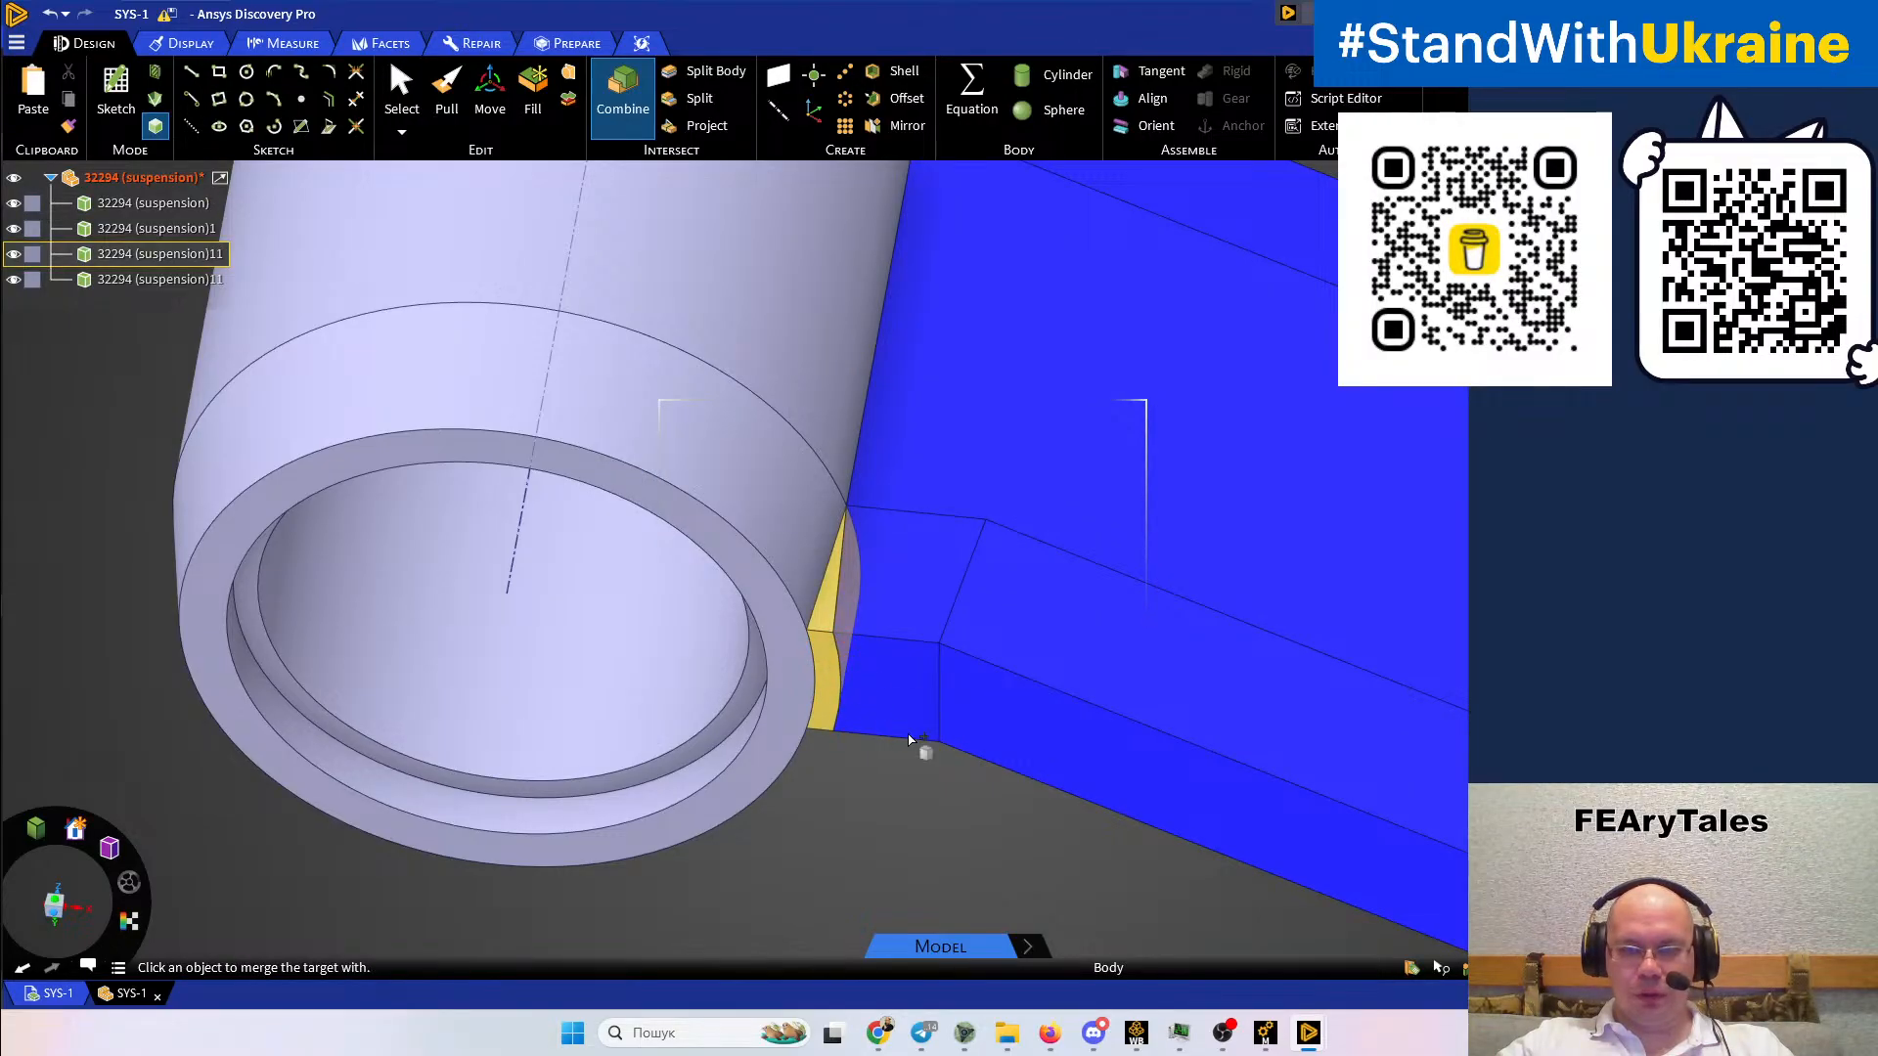
pyautogui.scroll(-3, 909, 740)
pyautogui.scroll(5, 964, 350)
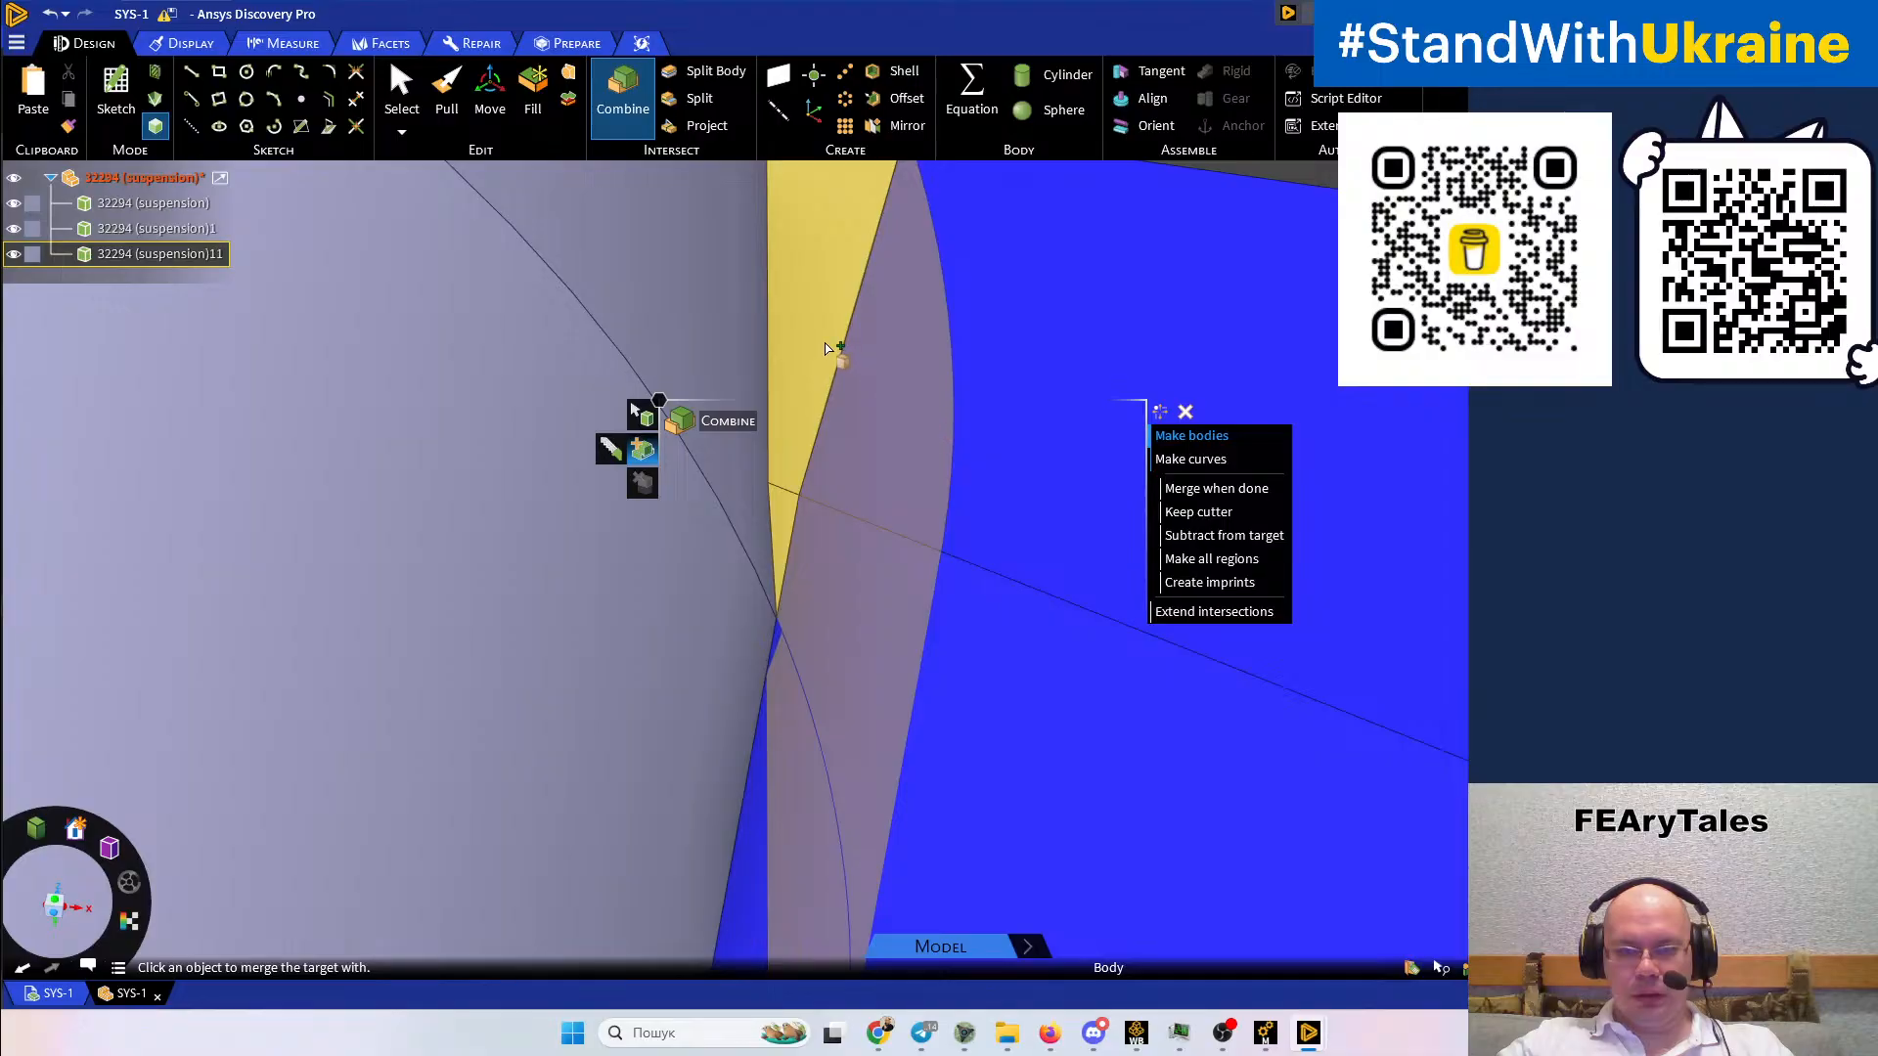
pyautogui.click(825, 349)
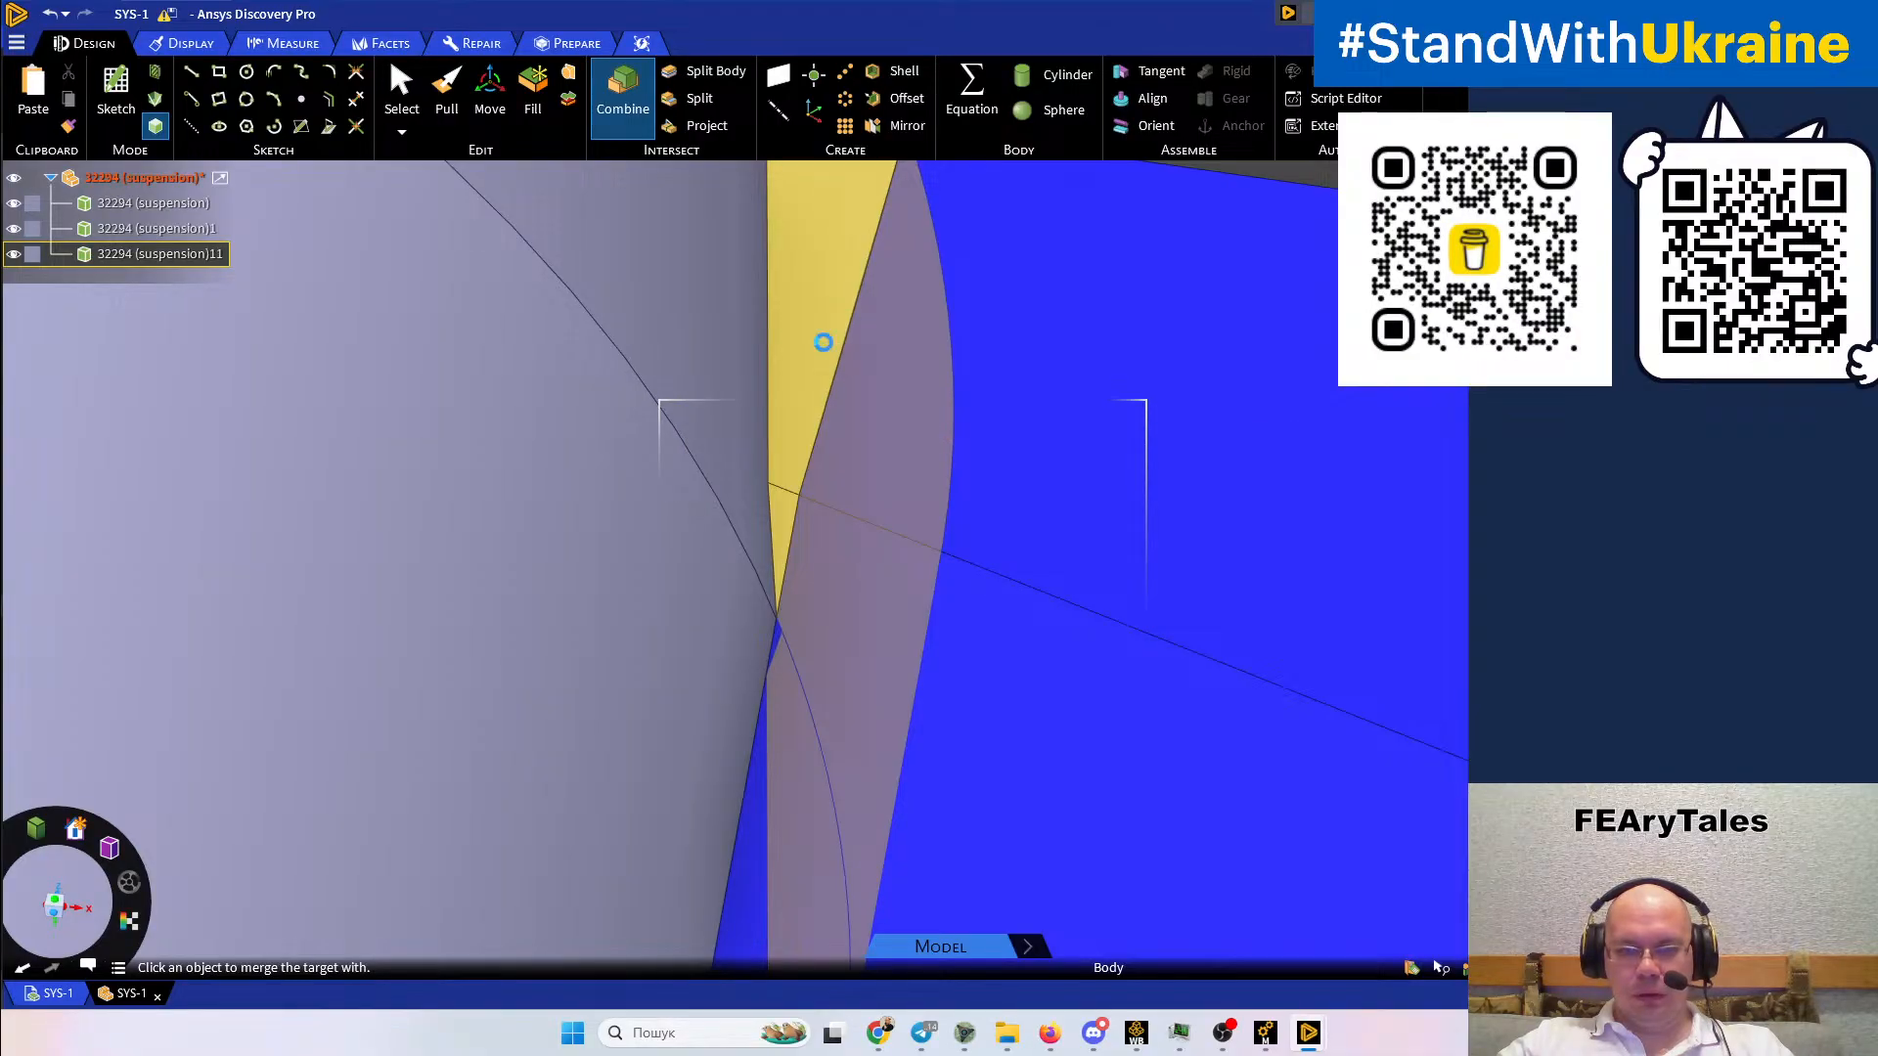
pyautogui.scroll(-3, 917, 469)
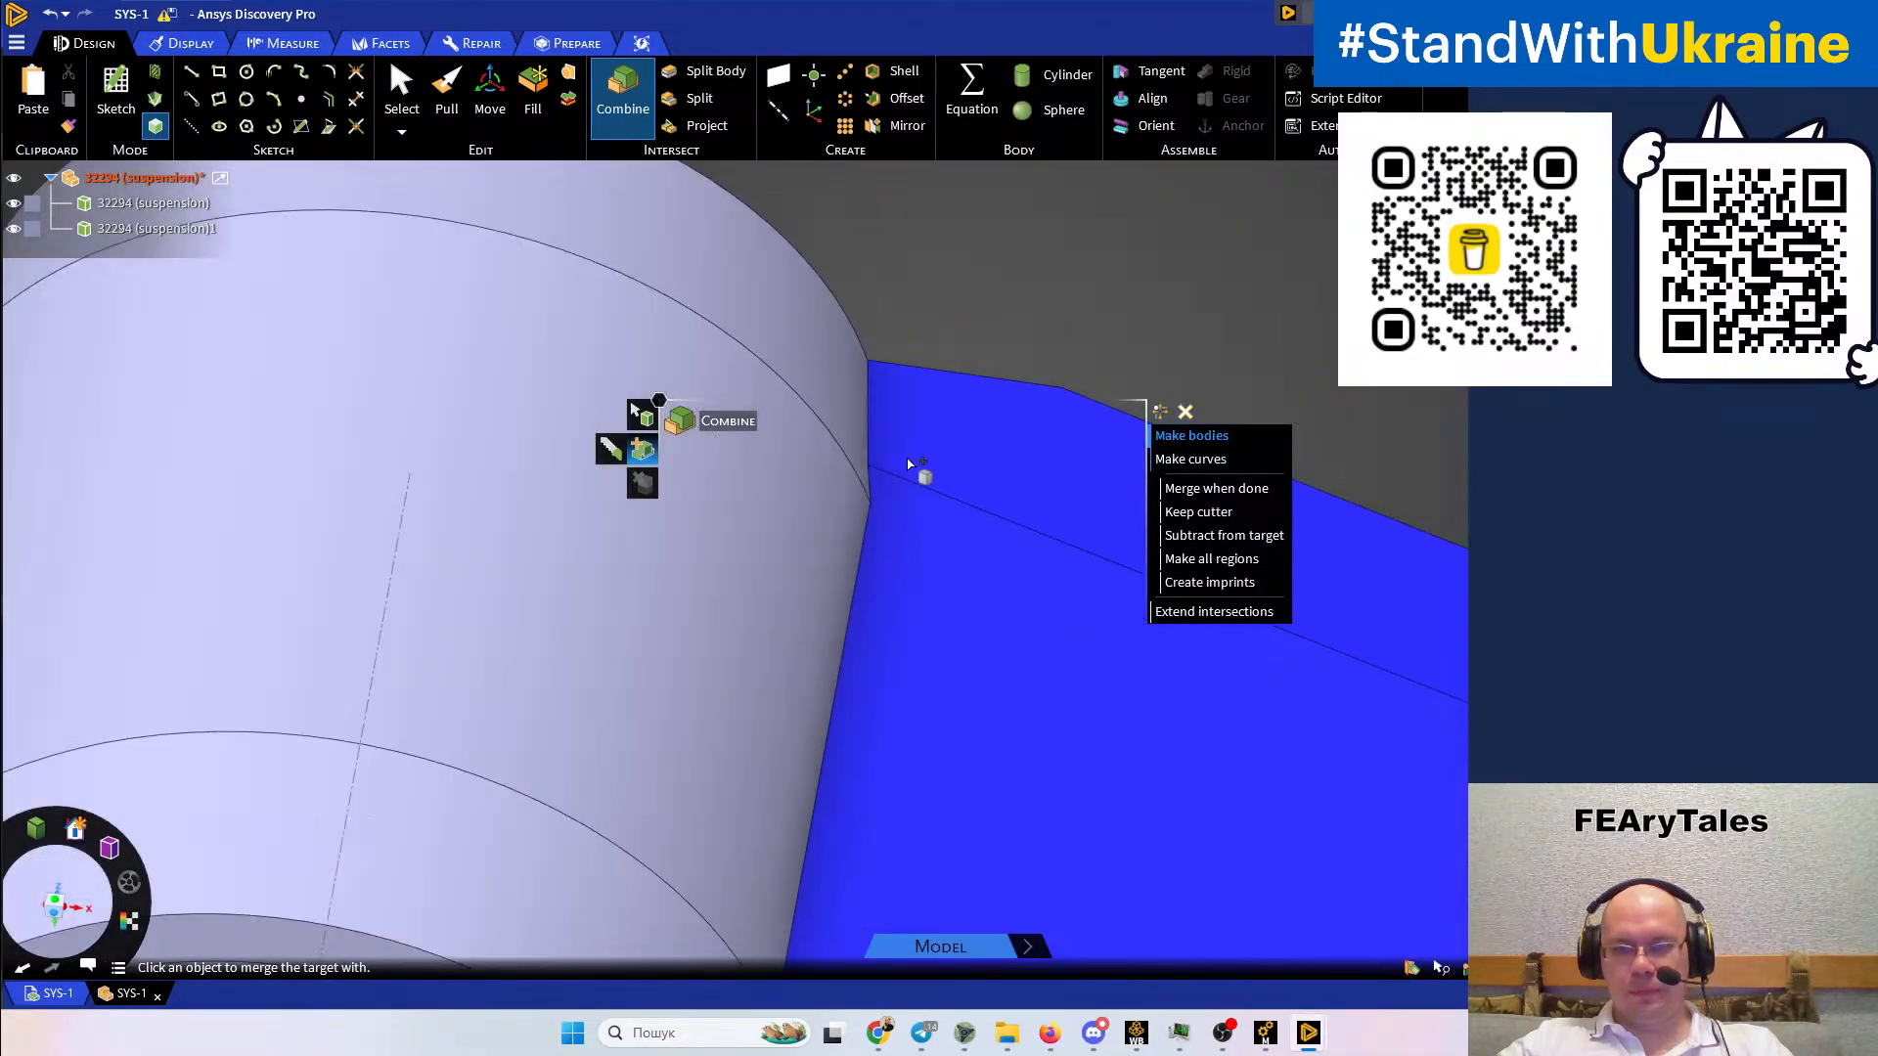
pyautogui.press('Escape')
pyautogui.press('Escape')
pyautogui.scroll(-3, 1327, 356)
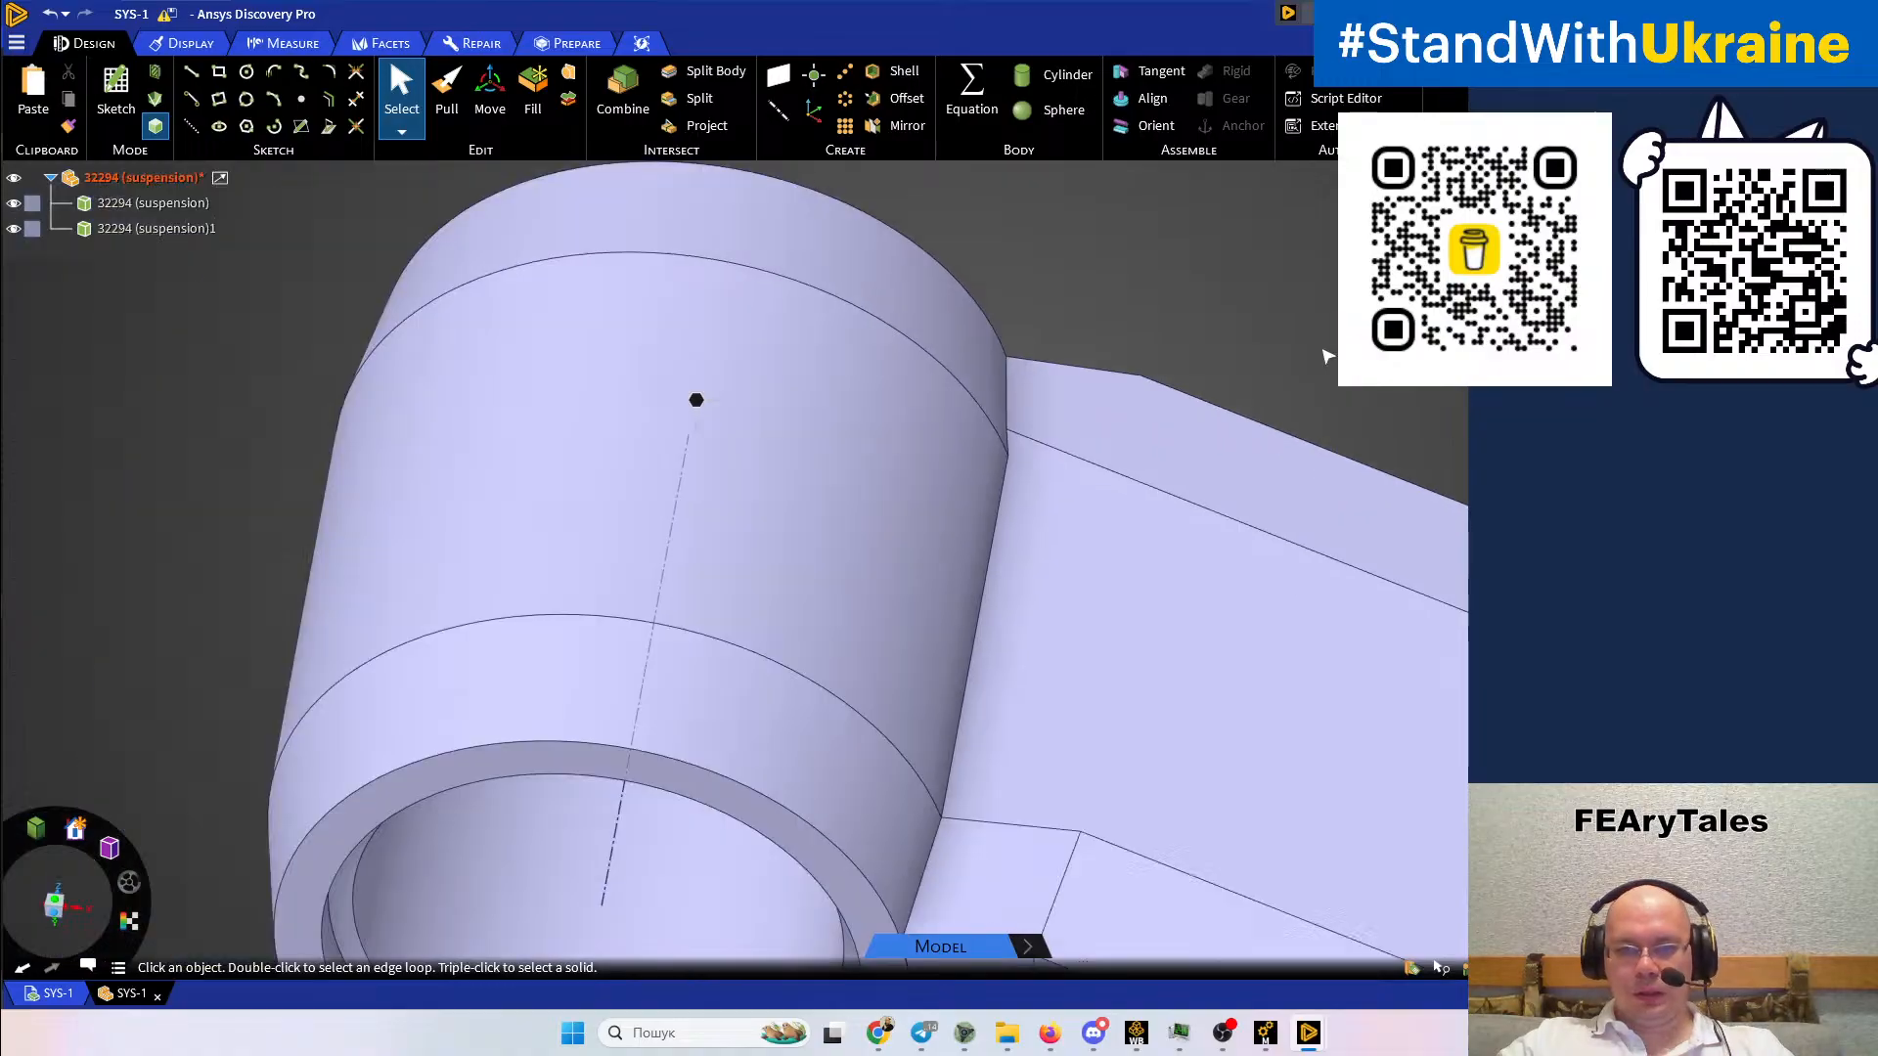
# Create a plane through two short bend edges of the arm beside the single cylinder
pyautogui.keyDown('shift'); pyautogui.moveTo(1302, 346); pyautogui.dragTo(1161, 234, button='middle'); pyautogui.keyUp('shift')
pyautogui.scroll(-2, 1164, 243)
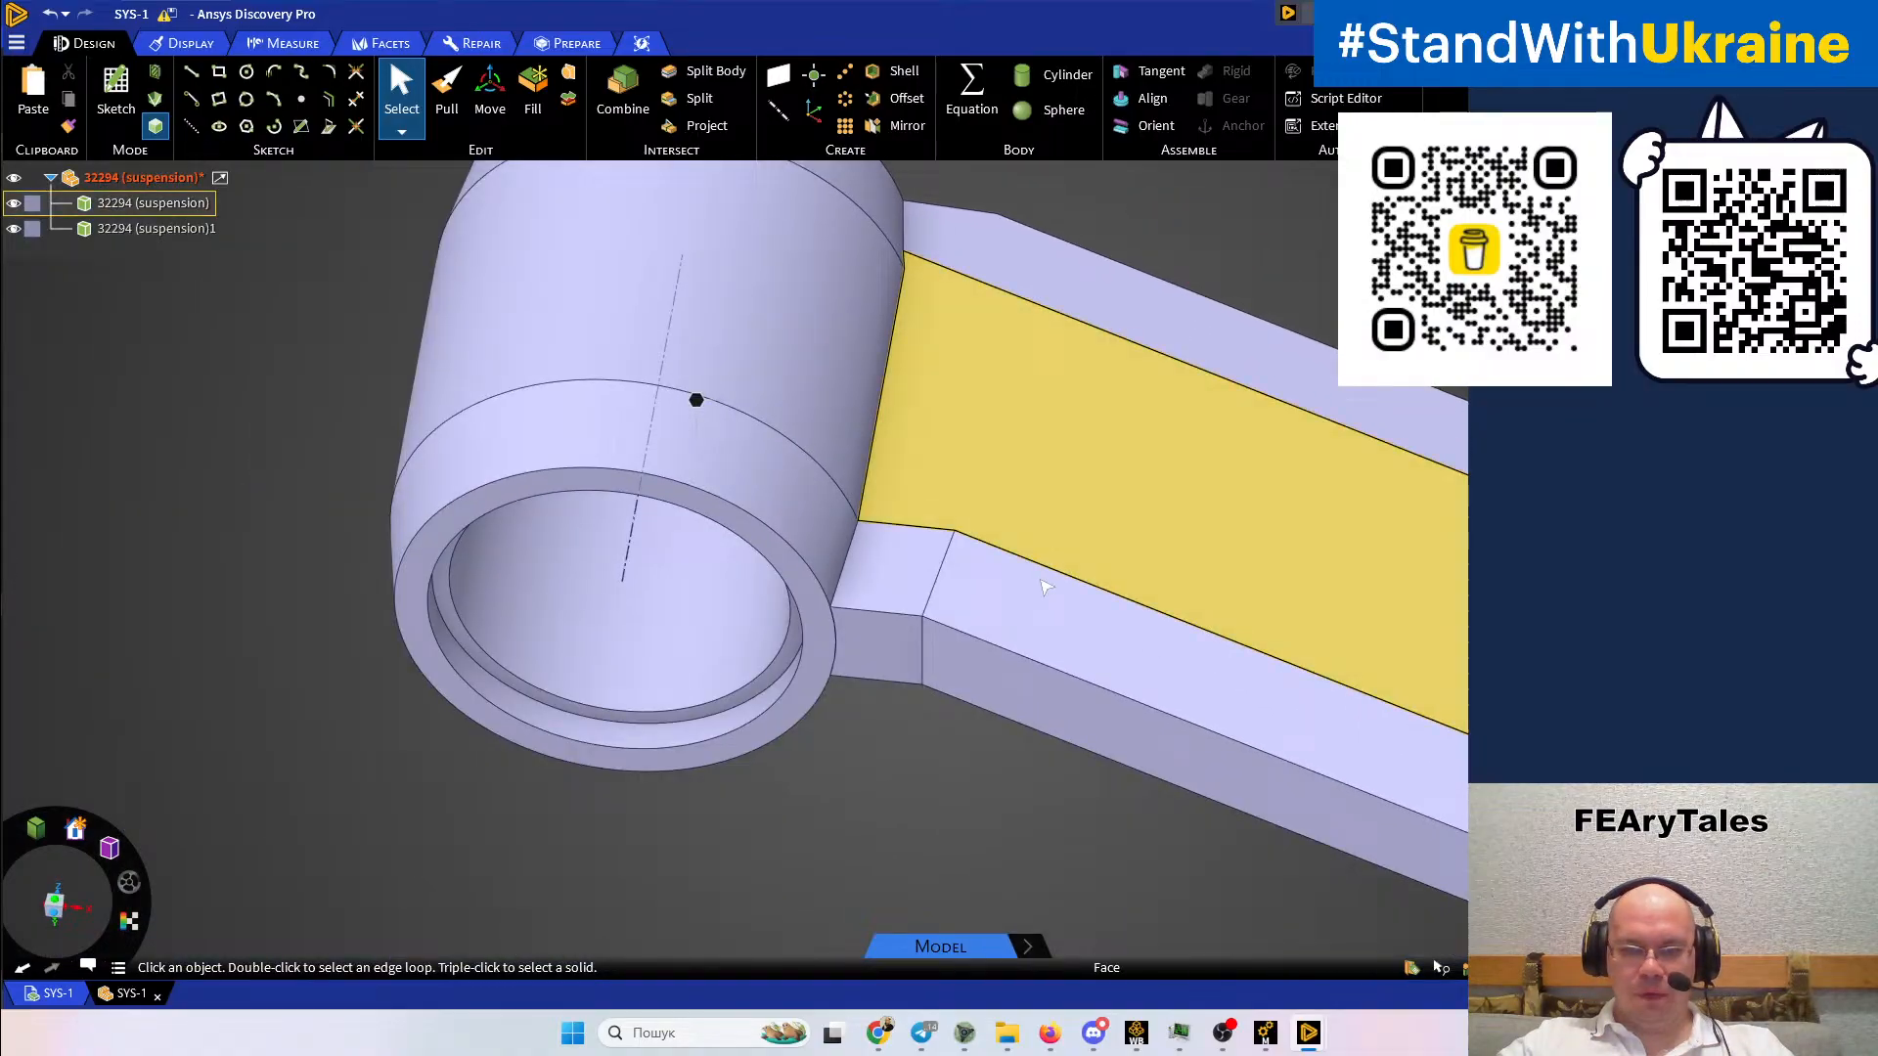
pyautogui.click(944, 577)
pyautogui.moveTo(976, 574); pyautogui.dragTo(964, 436, button='middle')
pyautogui.keyDown('ctrl'); pyautogui.click(939, 694); pyautogui.keyUp('ctrl')
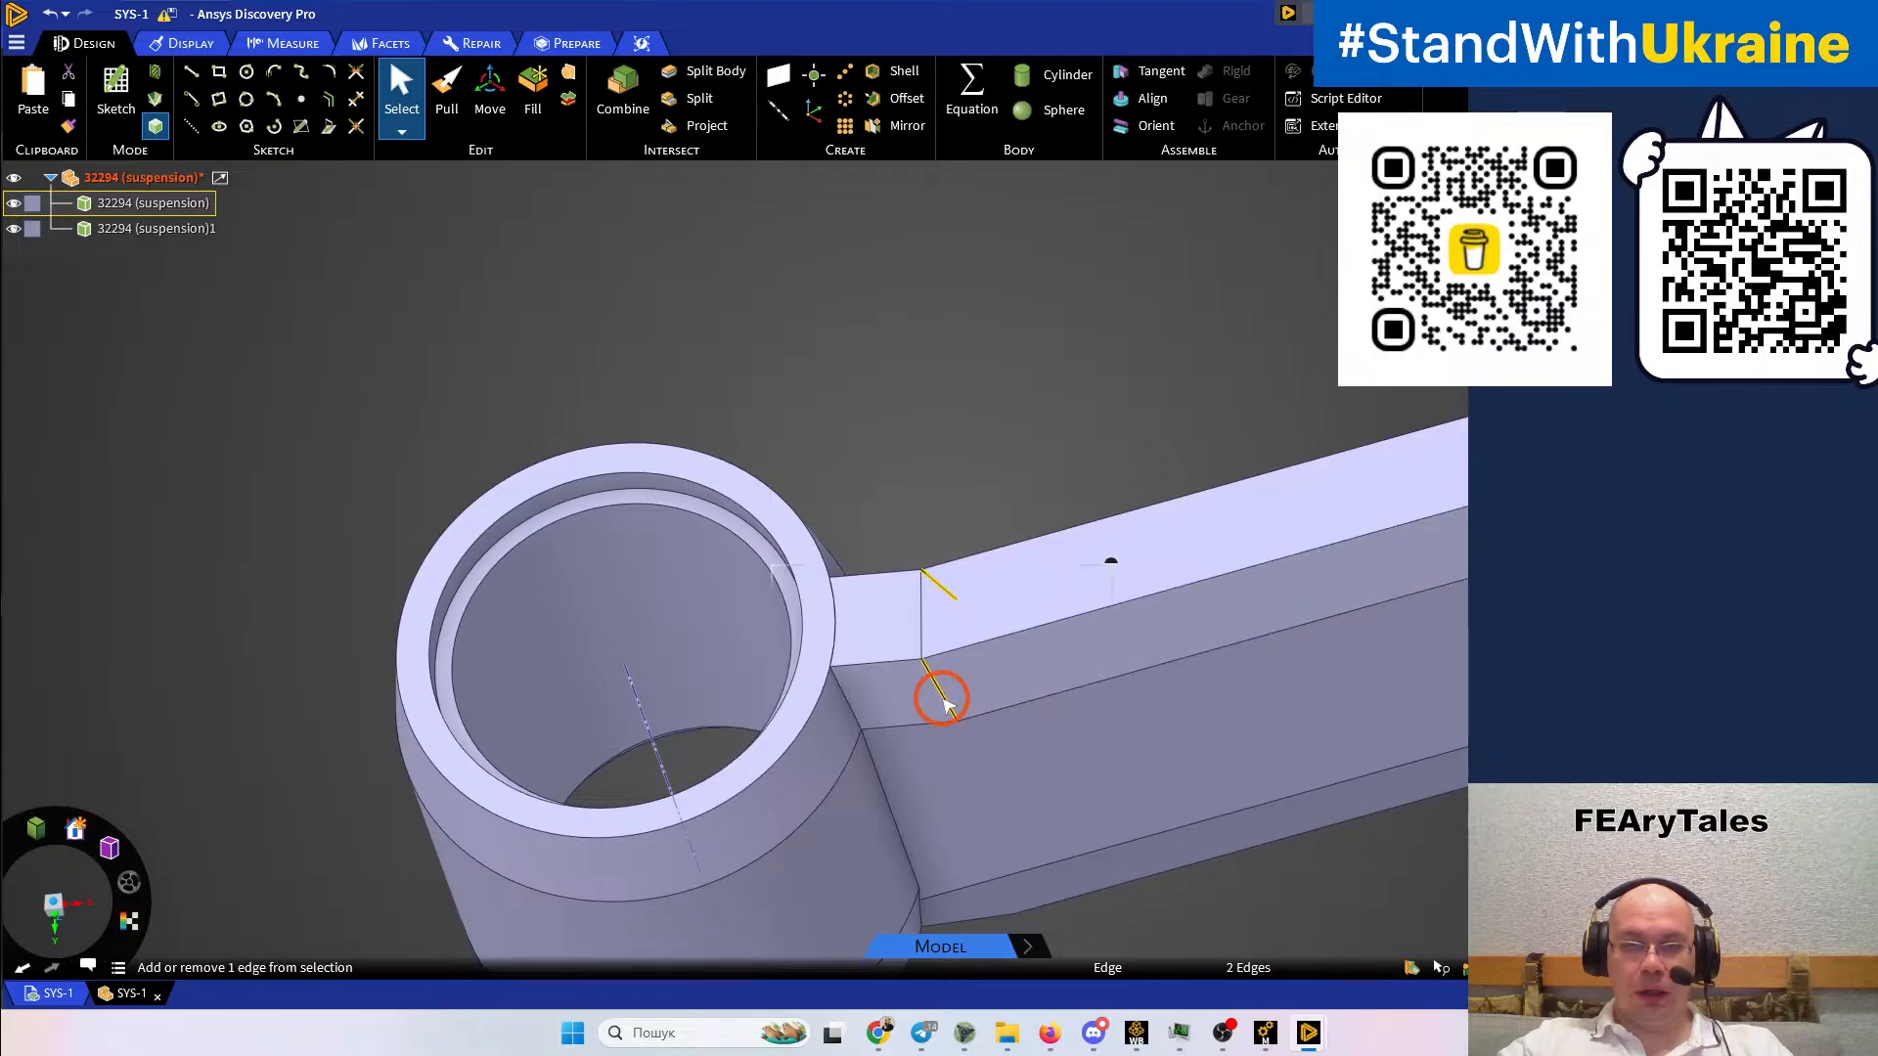
pyautogui.click(780, 76)
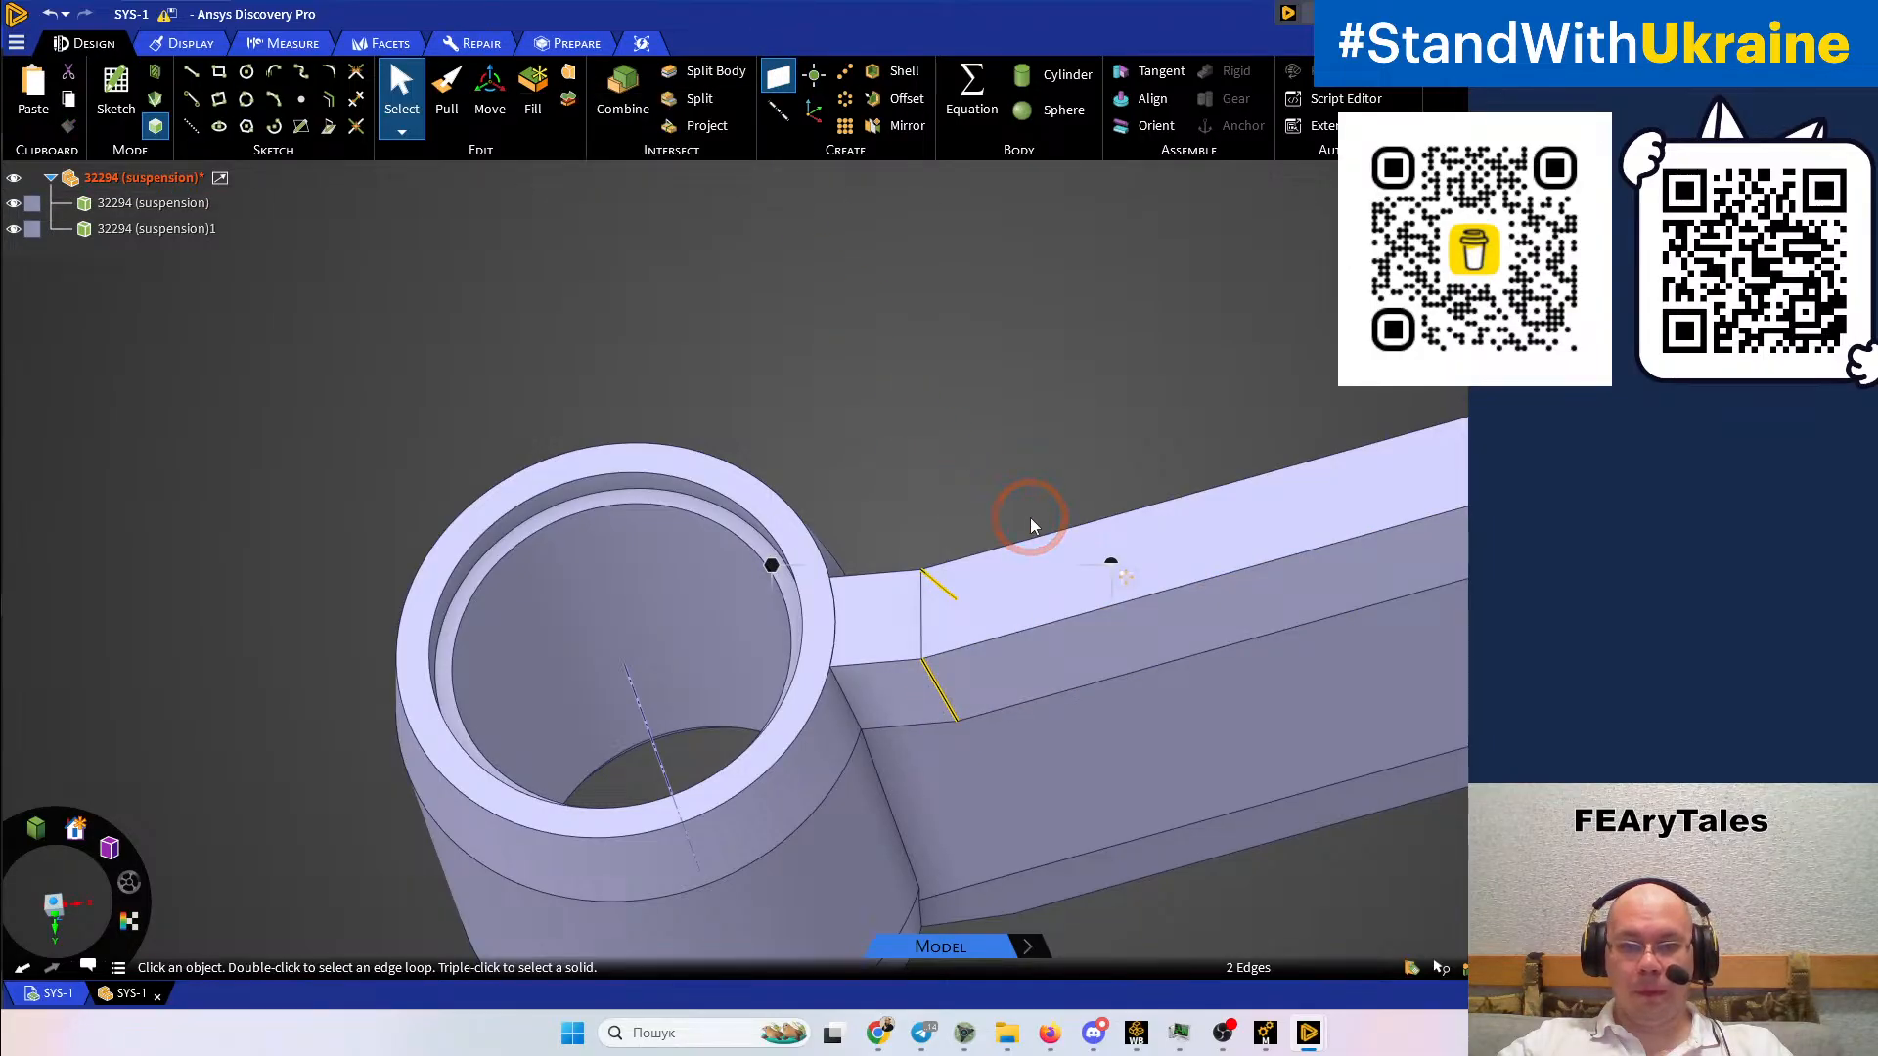
pyautogui.moveTo(1033, 522); pyautogui.dragTo(1067, 760, button='middle')
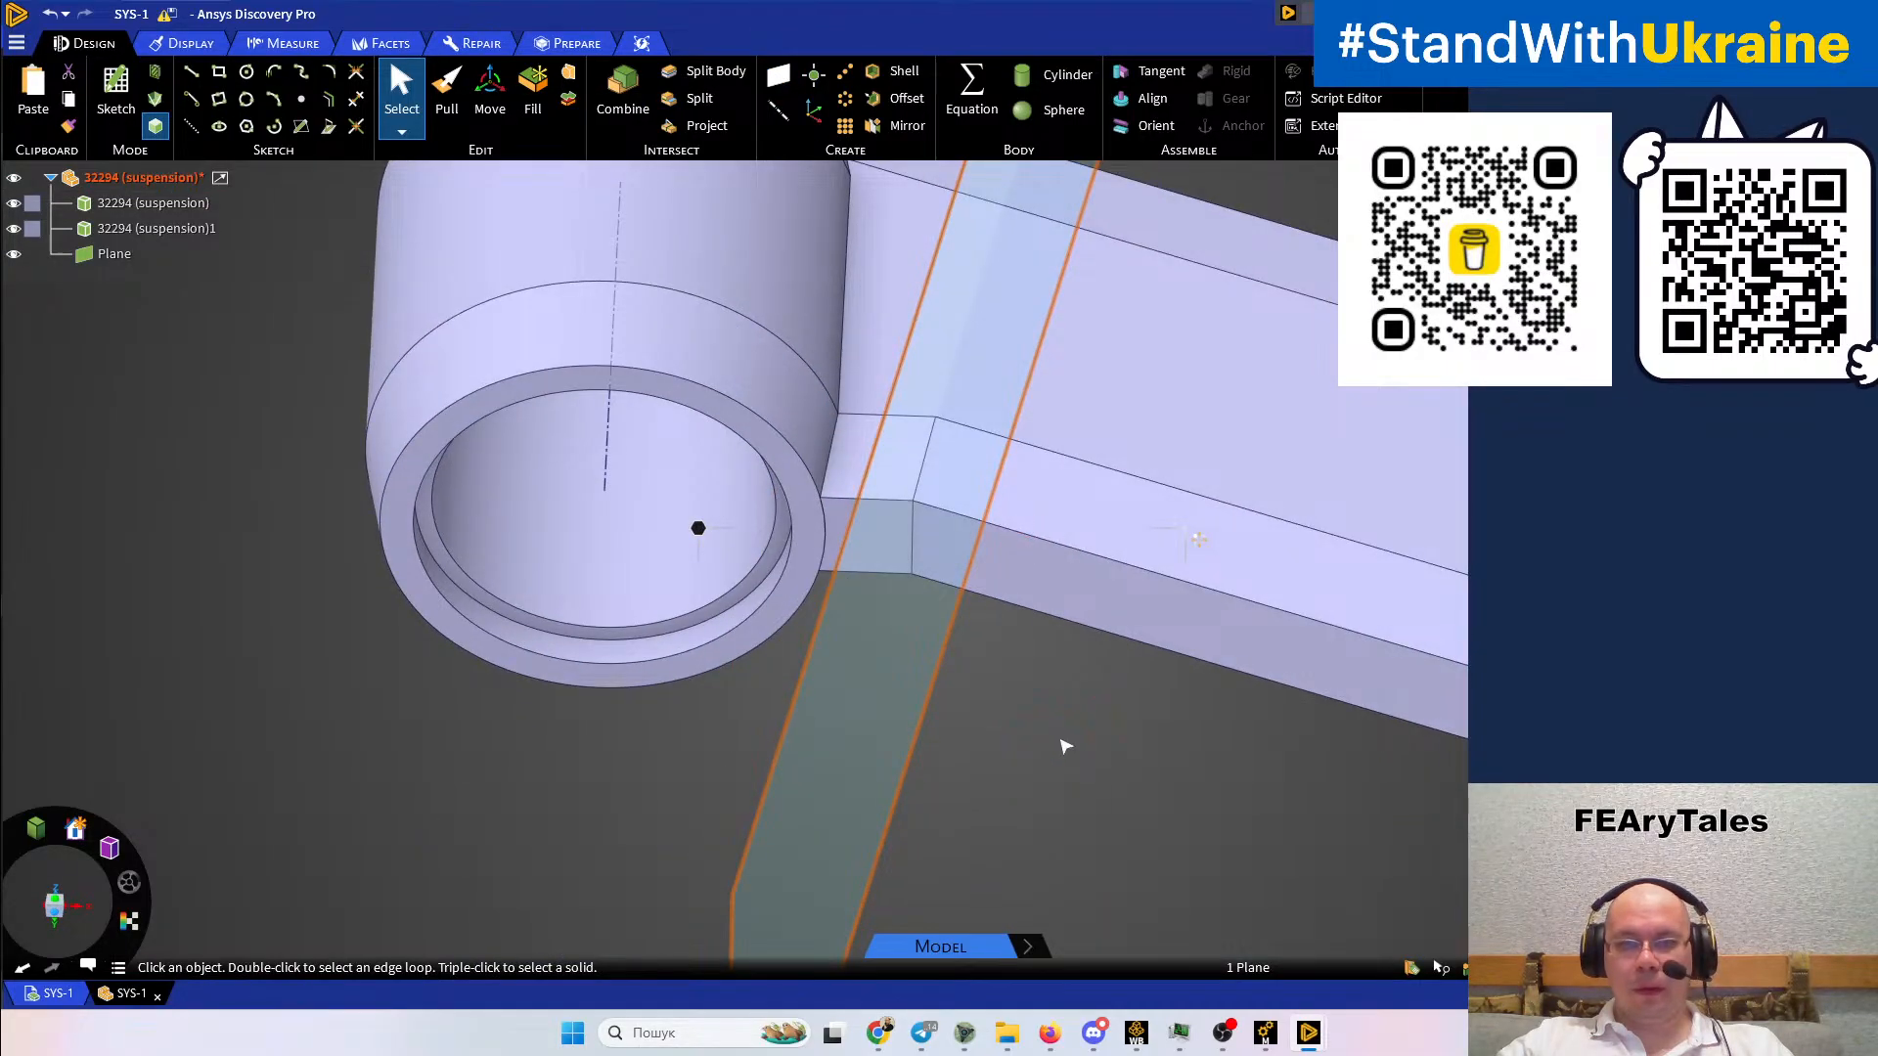
# Split the arm body with the new plane, separating the short neck beside the single cylinder
pyautogui.scroll(-4, 1058, 732)
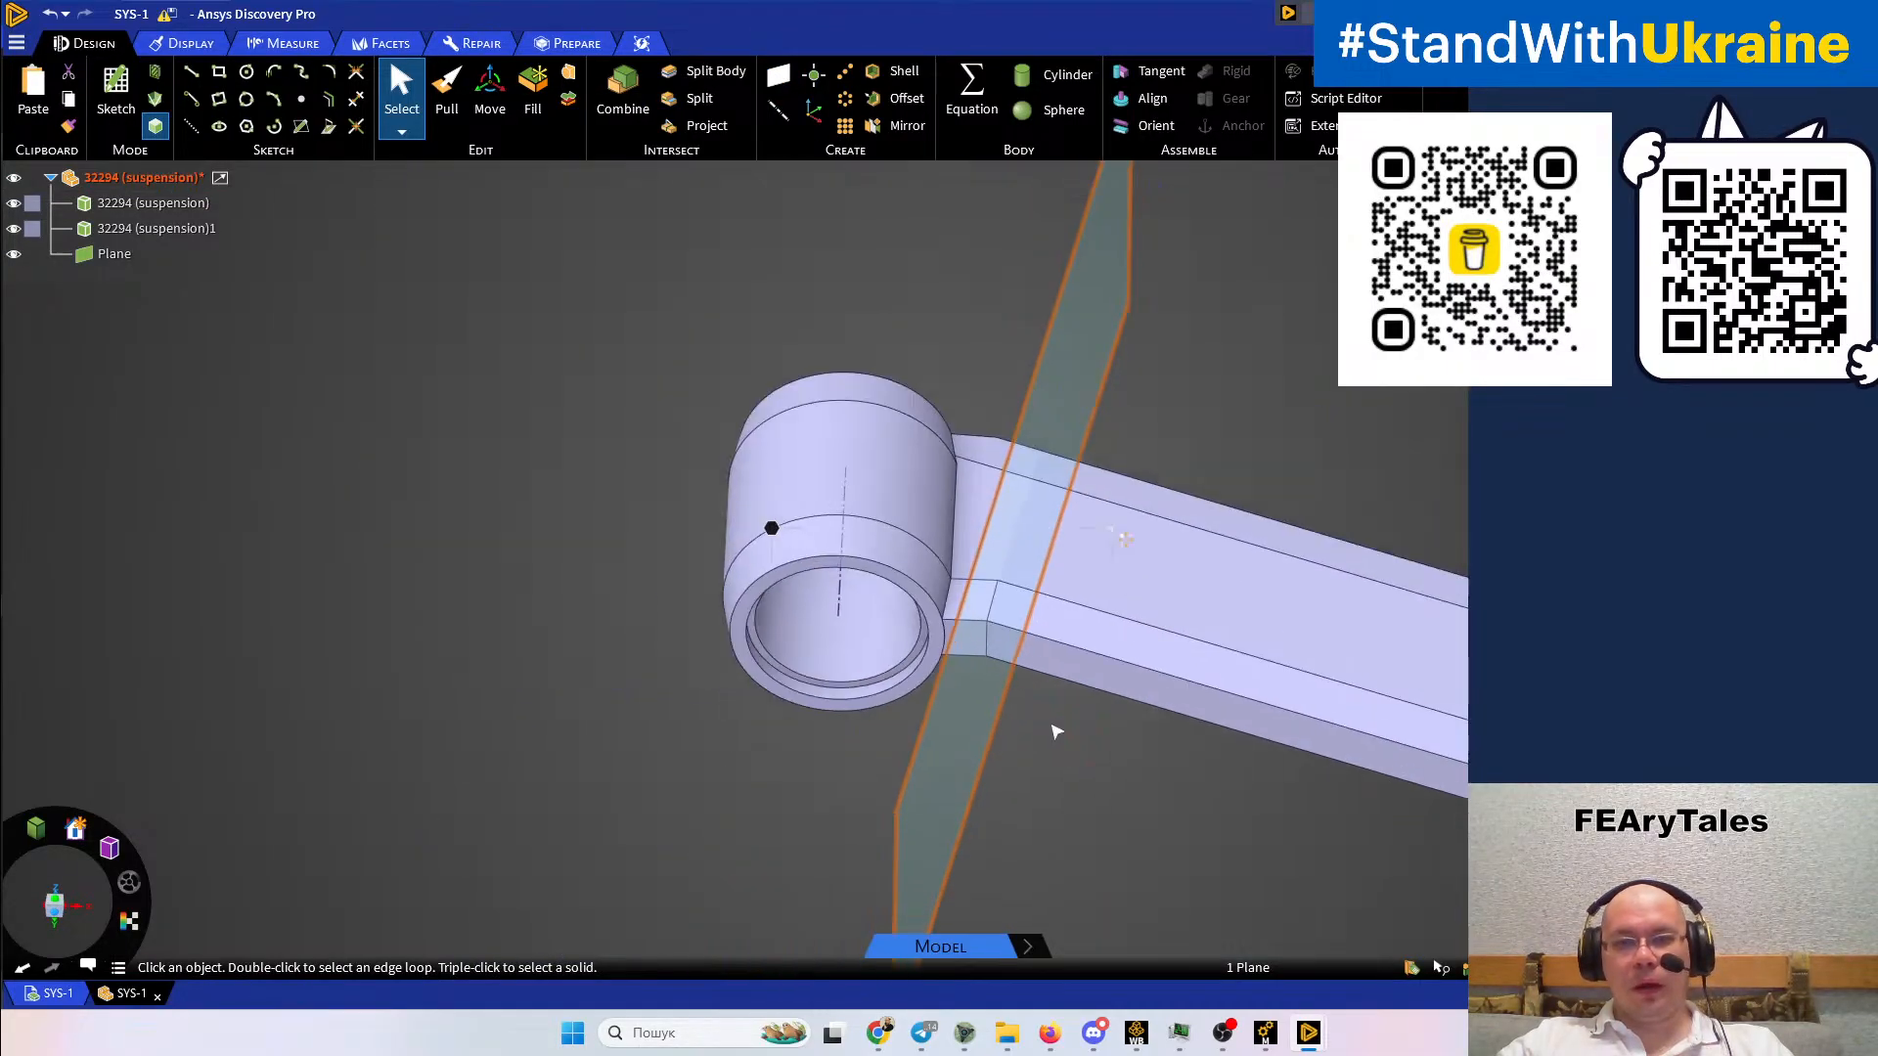
pyautogui.click(717, 72)
pyautogui.click(1223, 572)
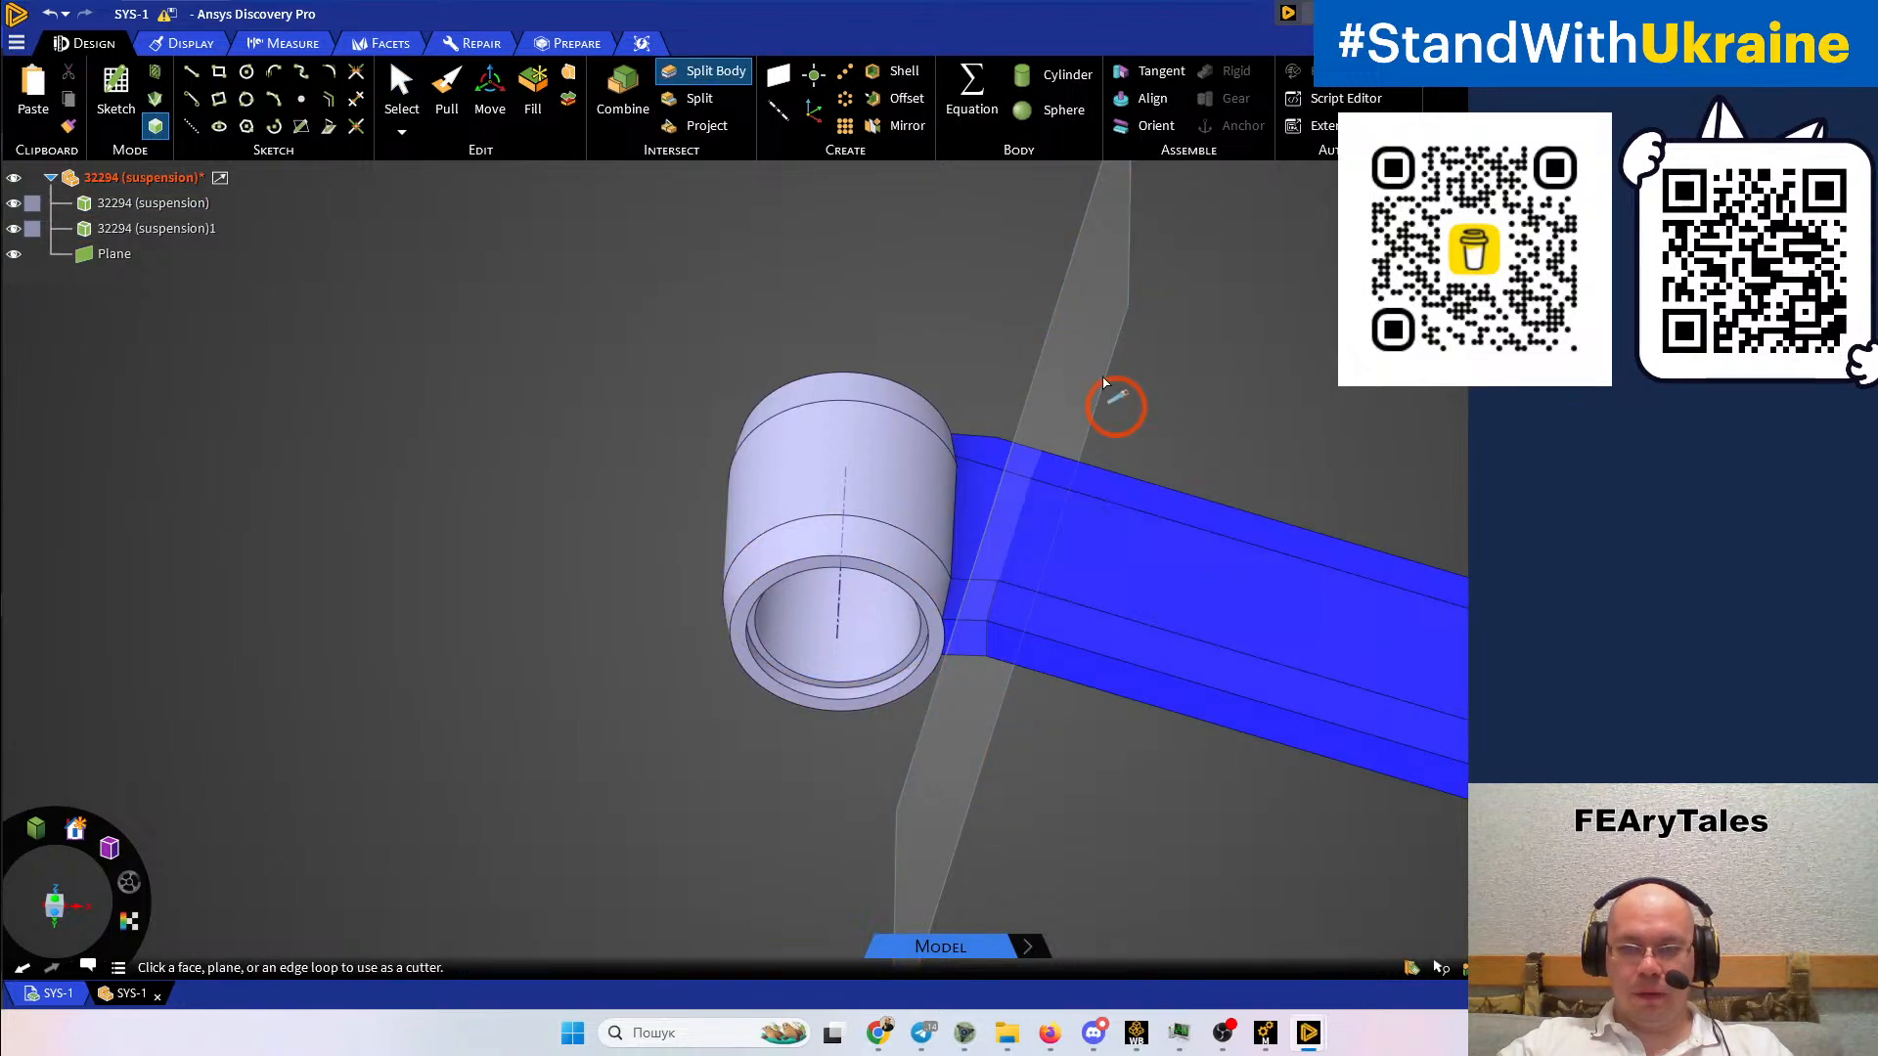
pyautogui.click(1052, 331)
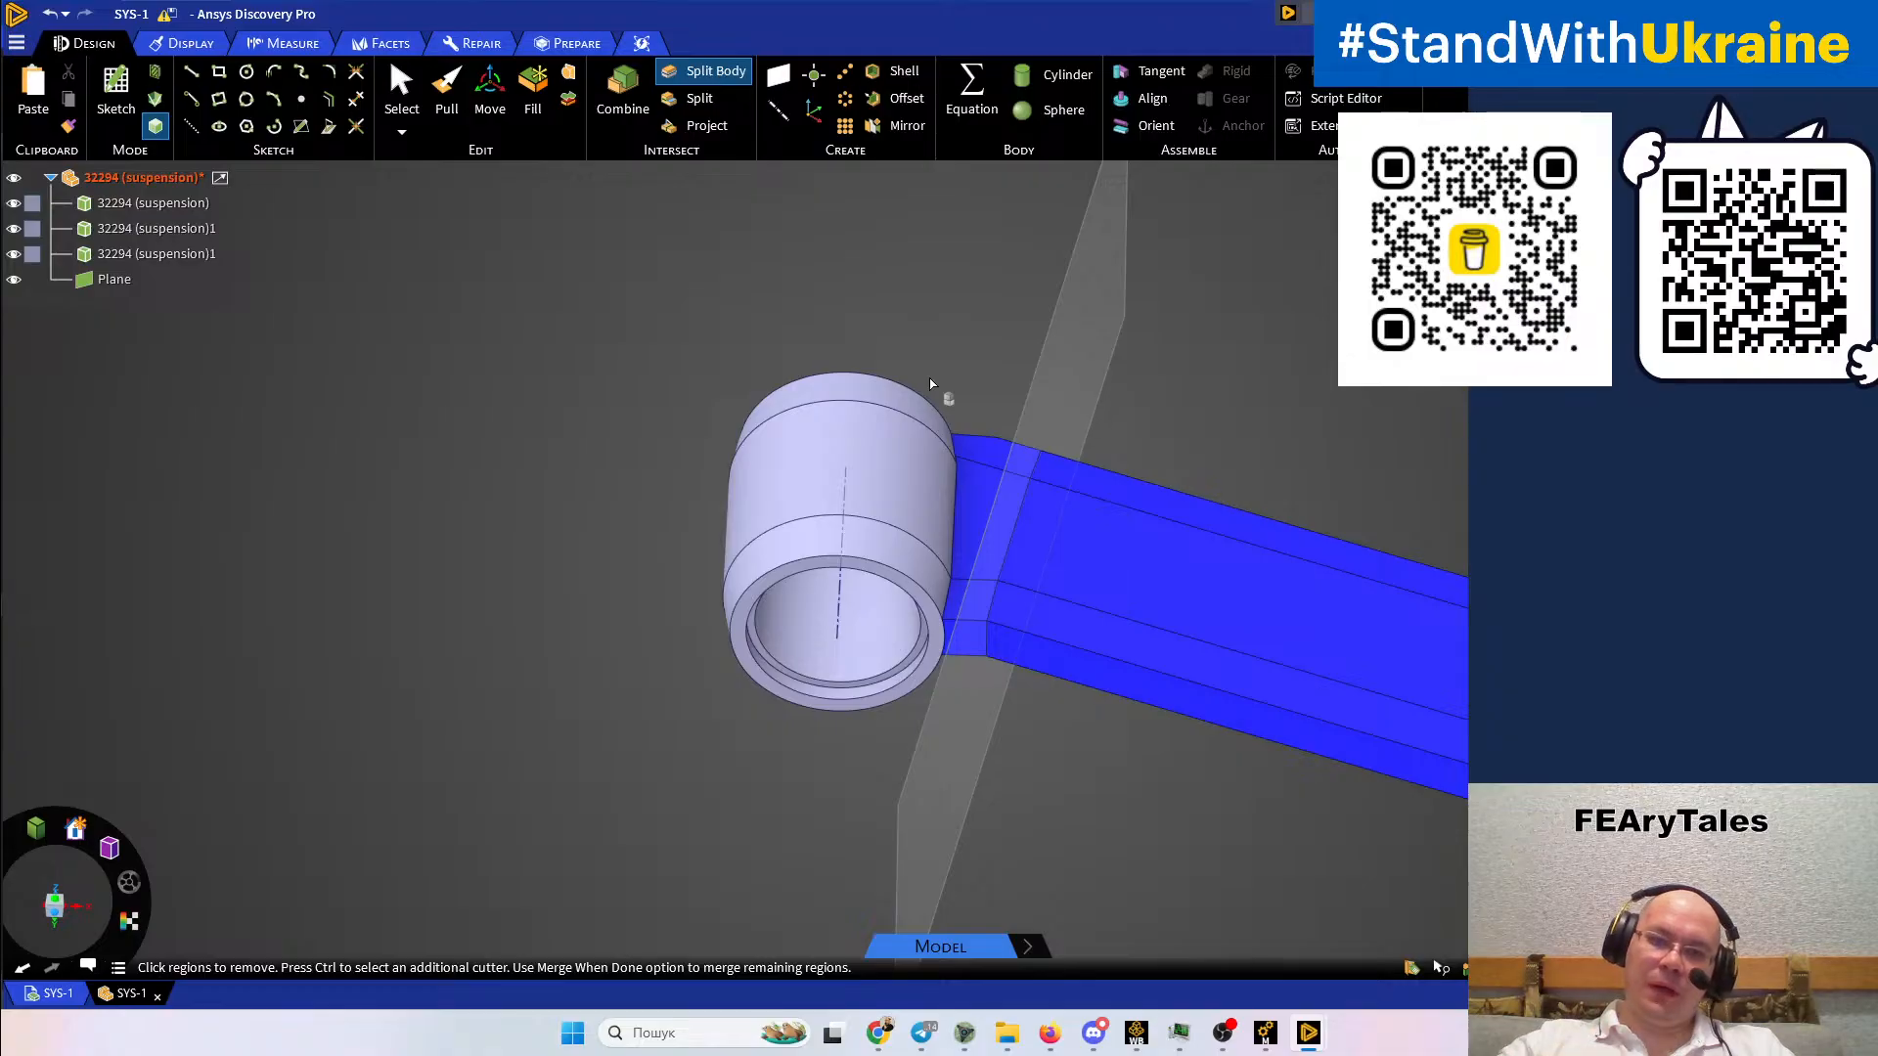
pyautogui.keyDown('shift'); pyautogui.moveTo(999, 469); pyautogui.dragTo(926, 502, button='middle'); pyautogui.keyUp('shift')
pyautogui.scroll(3, 939, 528)
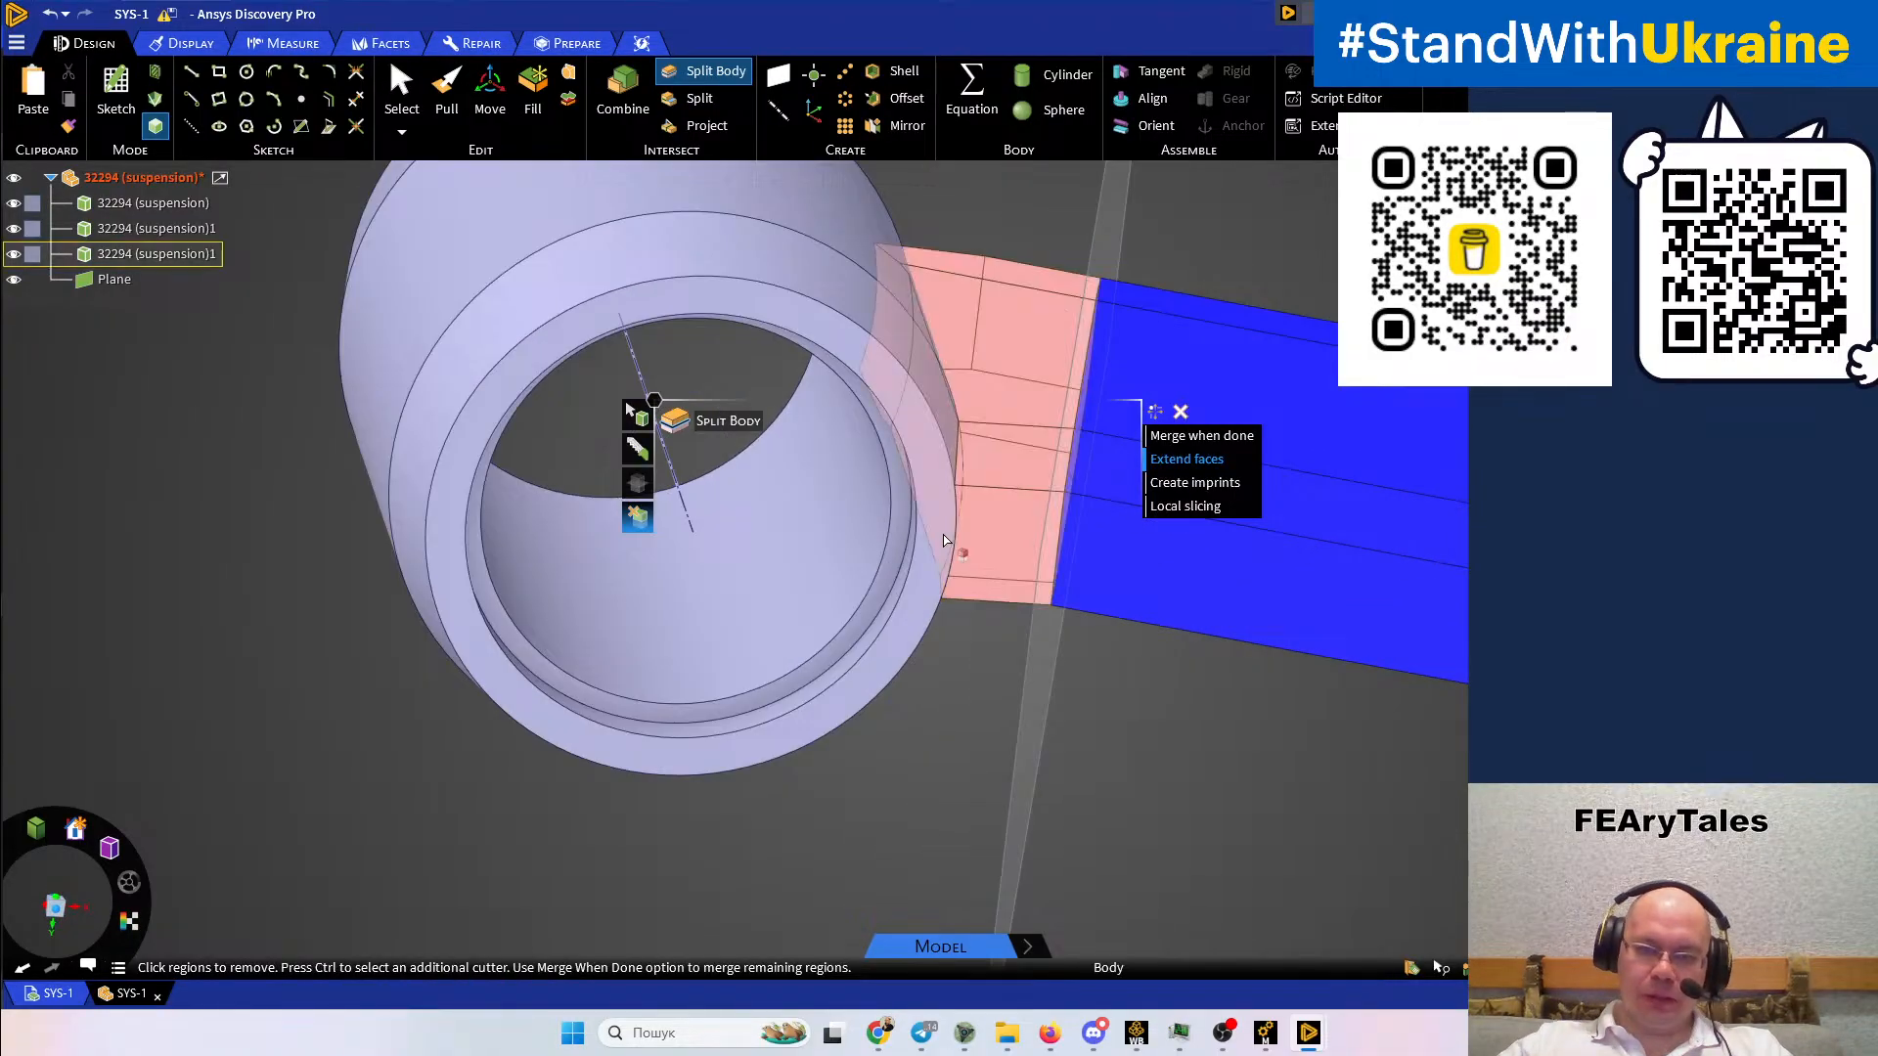
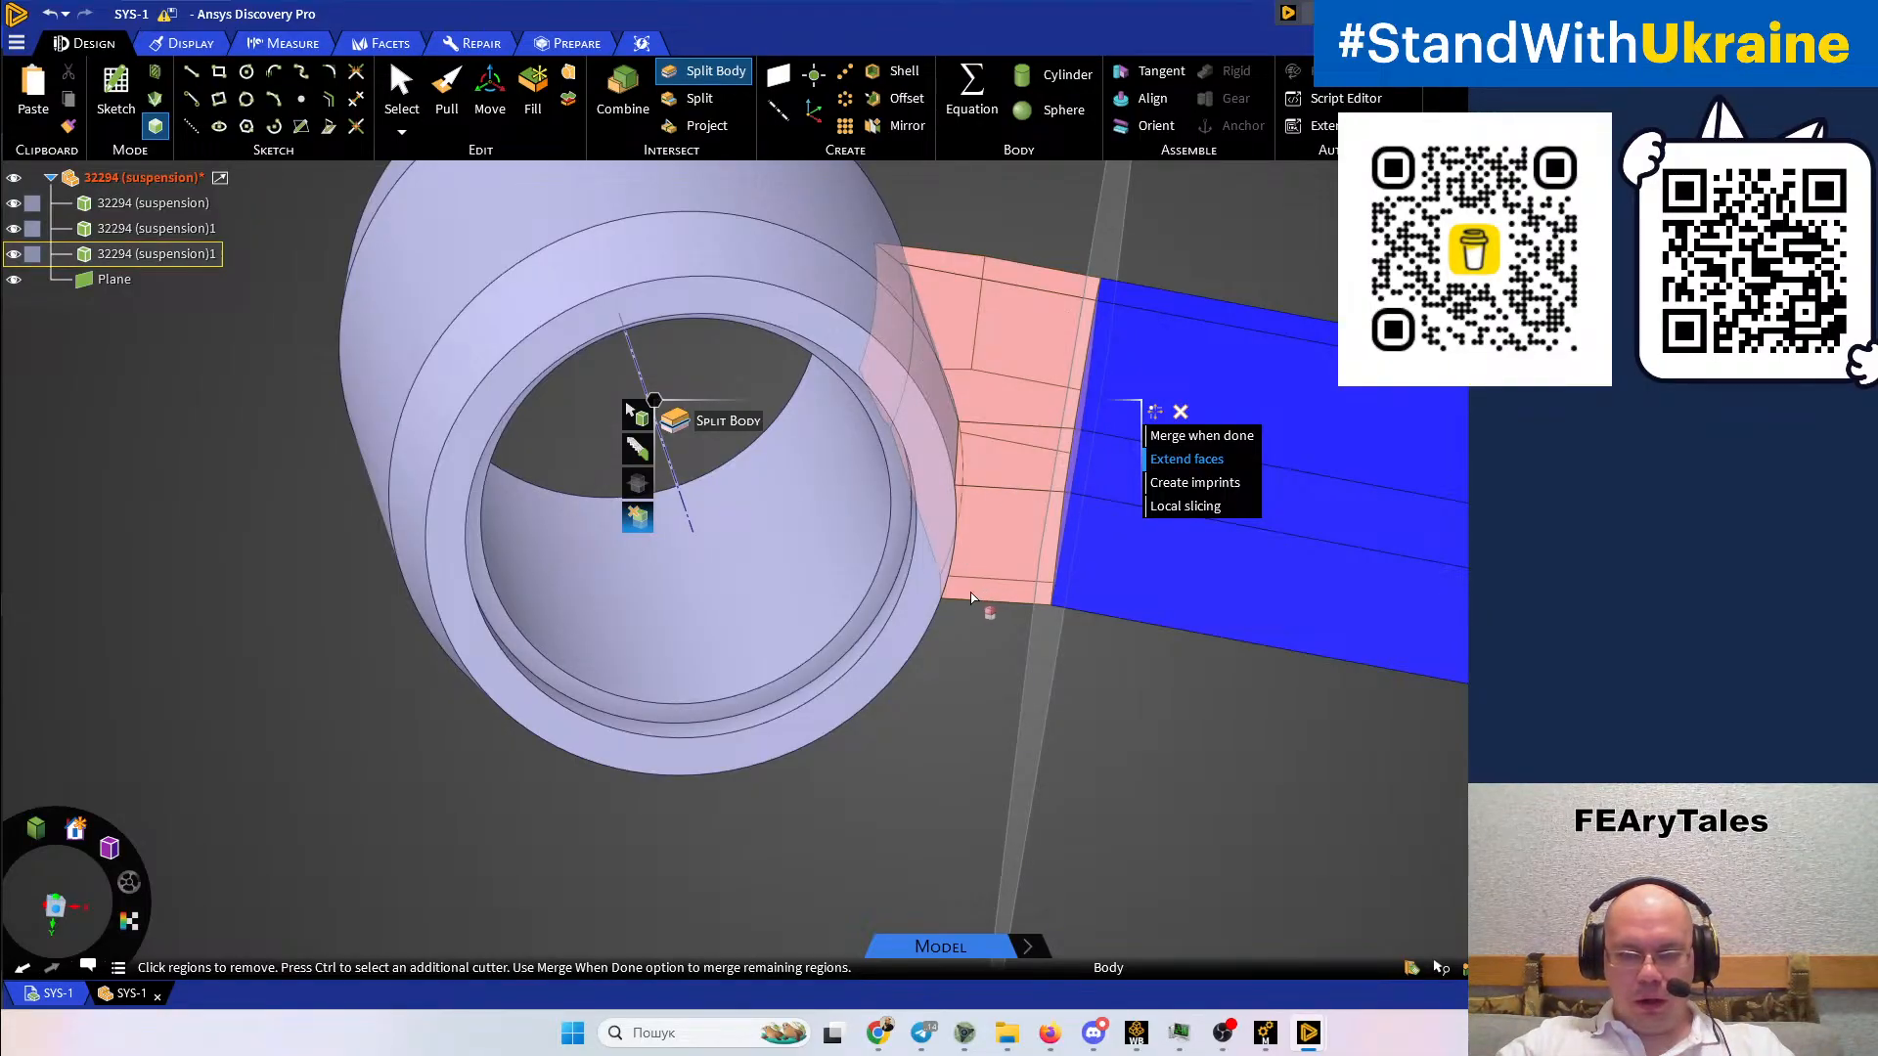
pyautogui.moveTo(874, 494)
pyautogui.mouseDown(button='middle')
pyautogui.moveTo(838, 423)
pyautogui.moveTo(860, 398)
pyautogui.moveTo(919, 427)
pyautogui.mouseUp(button='middle')
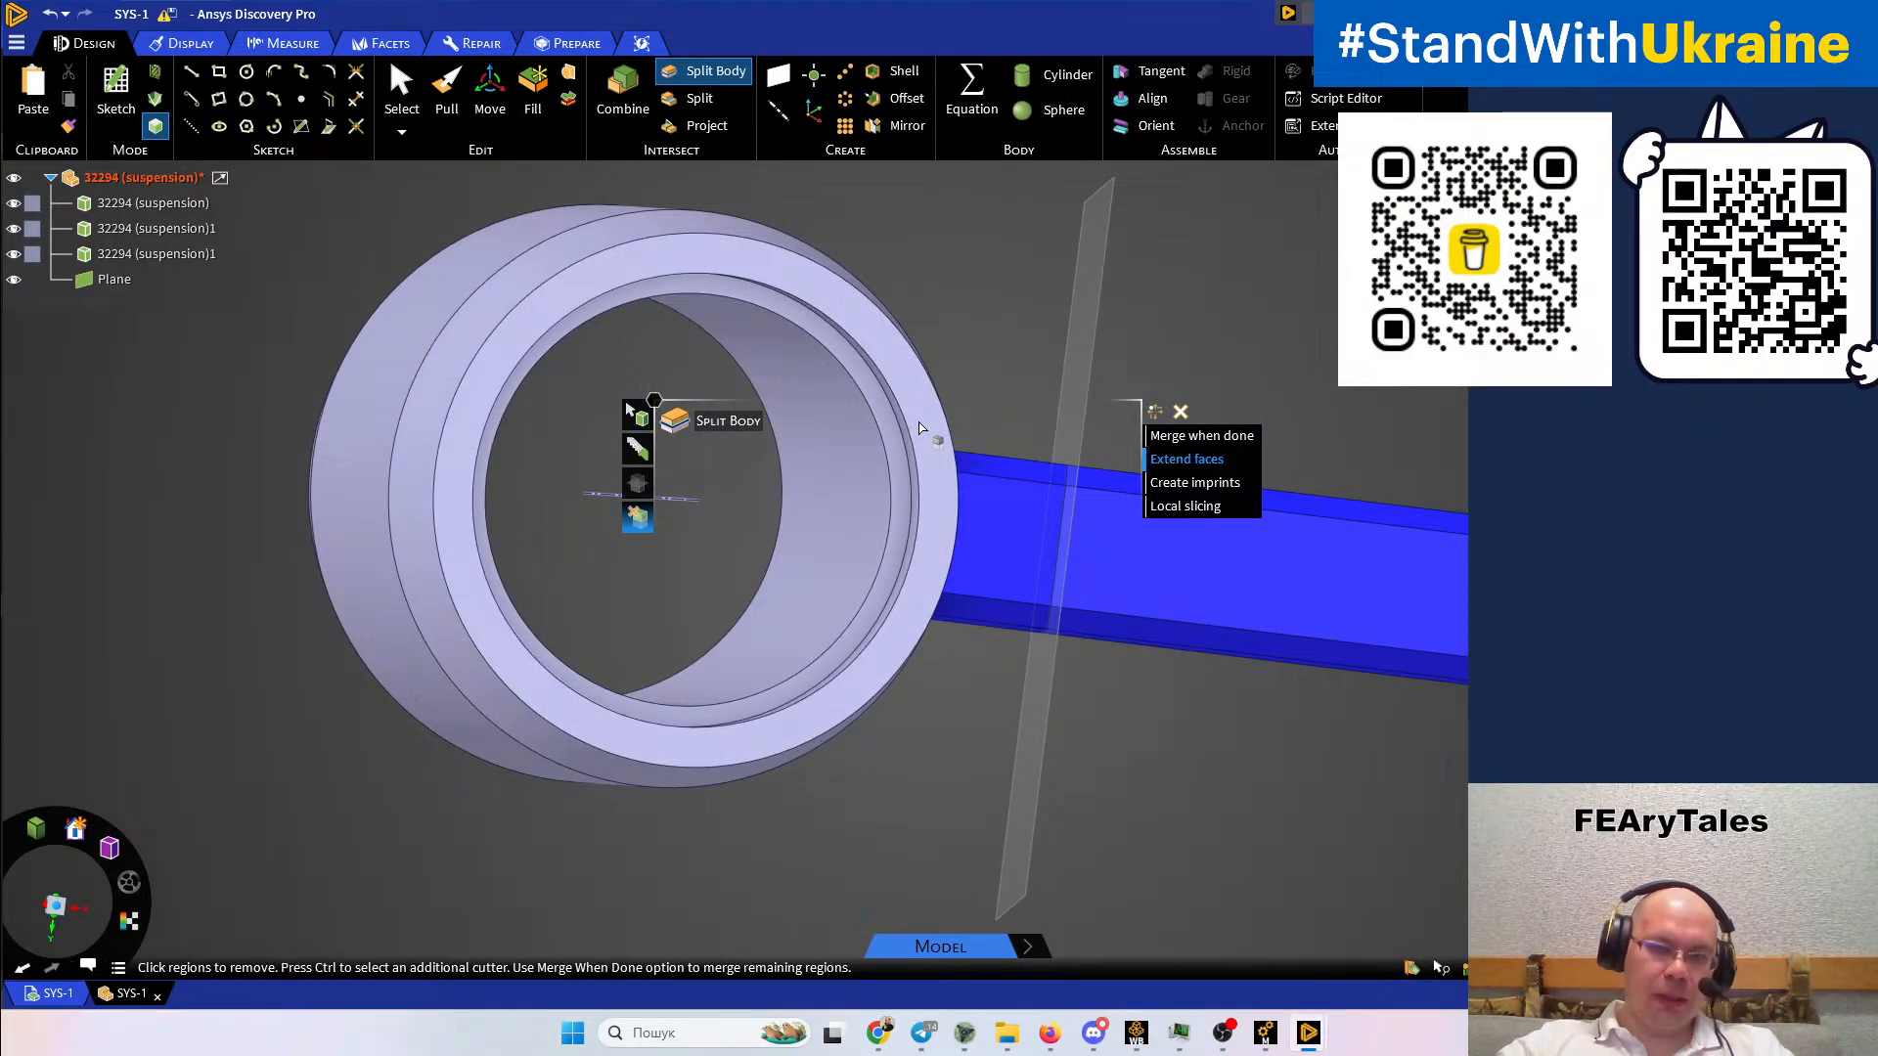
pyautogui.moveTo(830, 595)
pyautogui.mouseDown(button='middle')
pyautogui.moveTo(809, 732)
pyautogui.moveTo(778, 755)
pyautogui.moveTo(804, 898)
pyautogui.moveTo(847, 747)
pyautogui.mouseUp(button='middle')
pyautogui.scroll(-6, 847, 747)
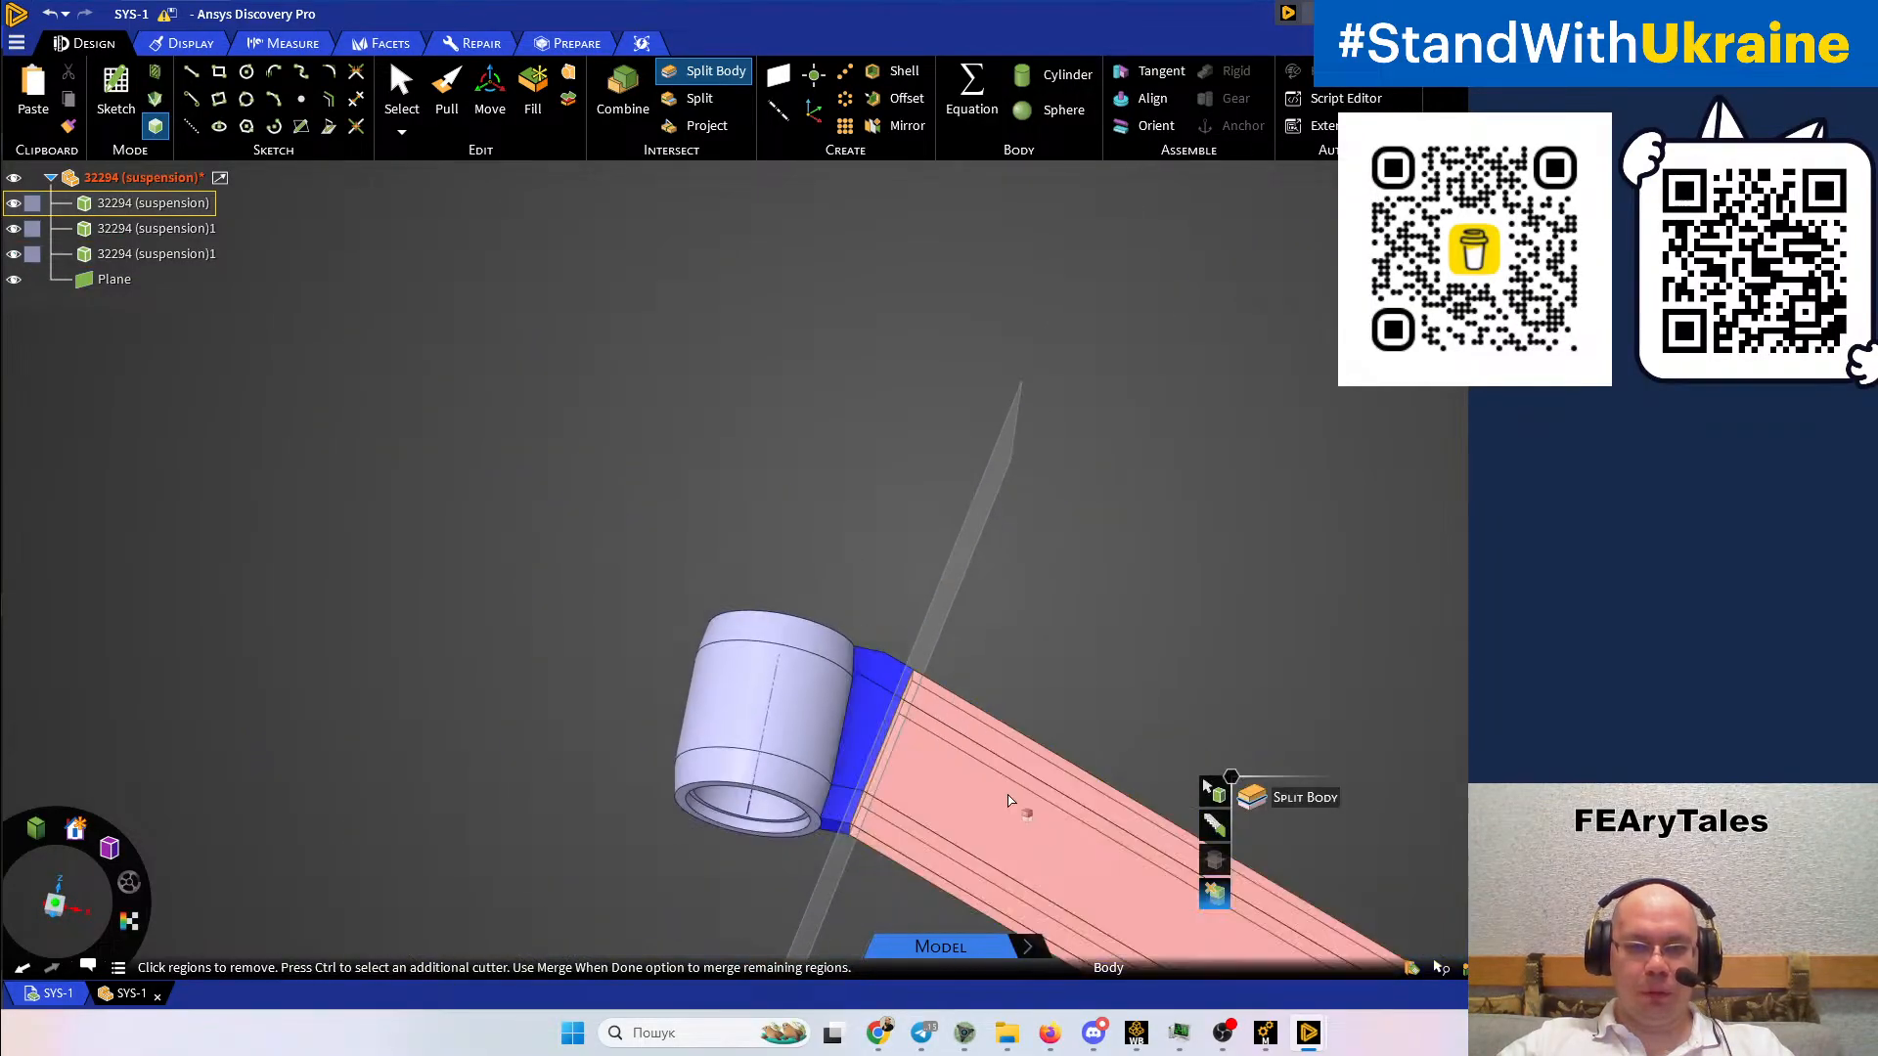
pyautogui.click(1061, 734)
pyautogui.keyDown('shift'); pyautogui.moveTo(1082, 684); pyautogui.dragTo(955, 227, button='middle'); pyautogui.keyUp('shift')
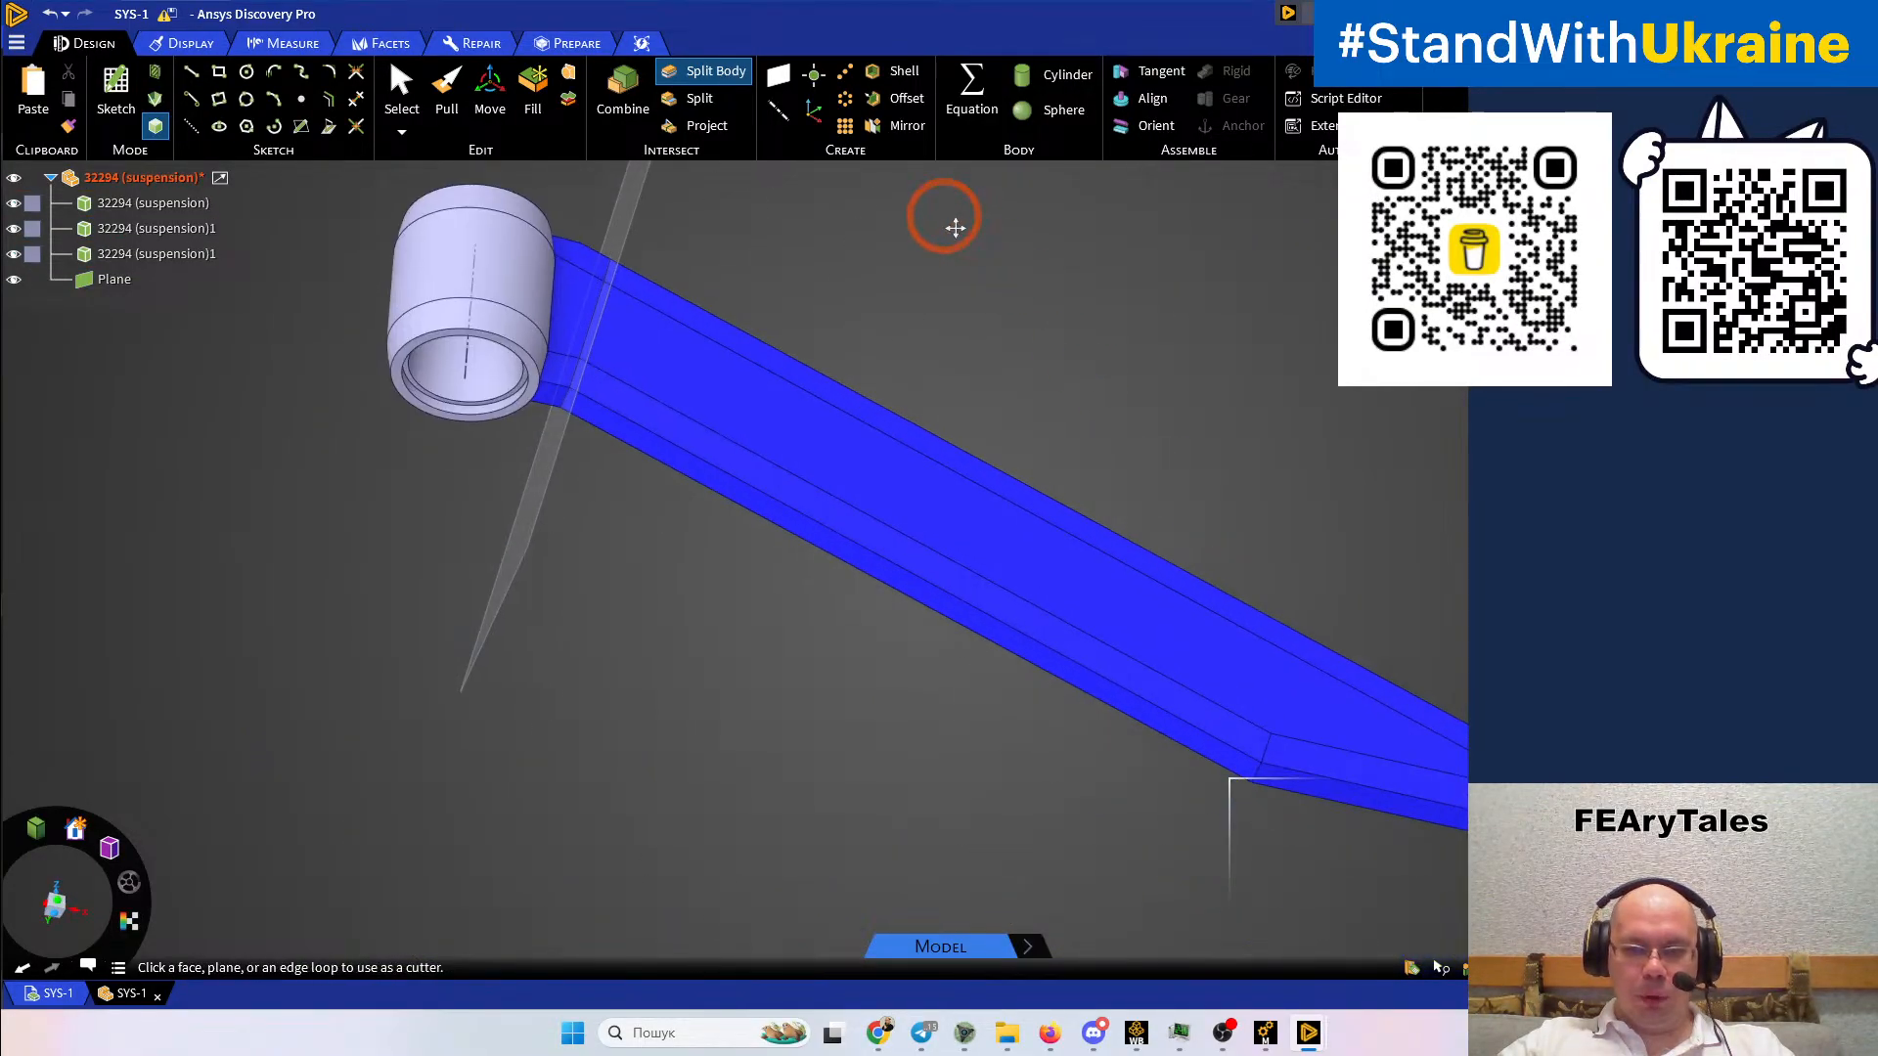
pyautogui.press('Escape')
# Create a plane through two short edges at the arm's outer bend, farther along towards the double-hole end
pyautogui.moveTo(1359, 504); pyautogui.dragTo(1276, 548, button='middle')
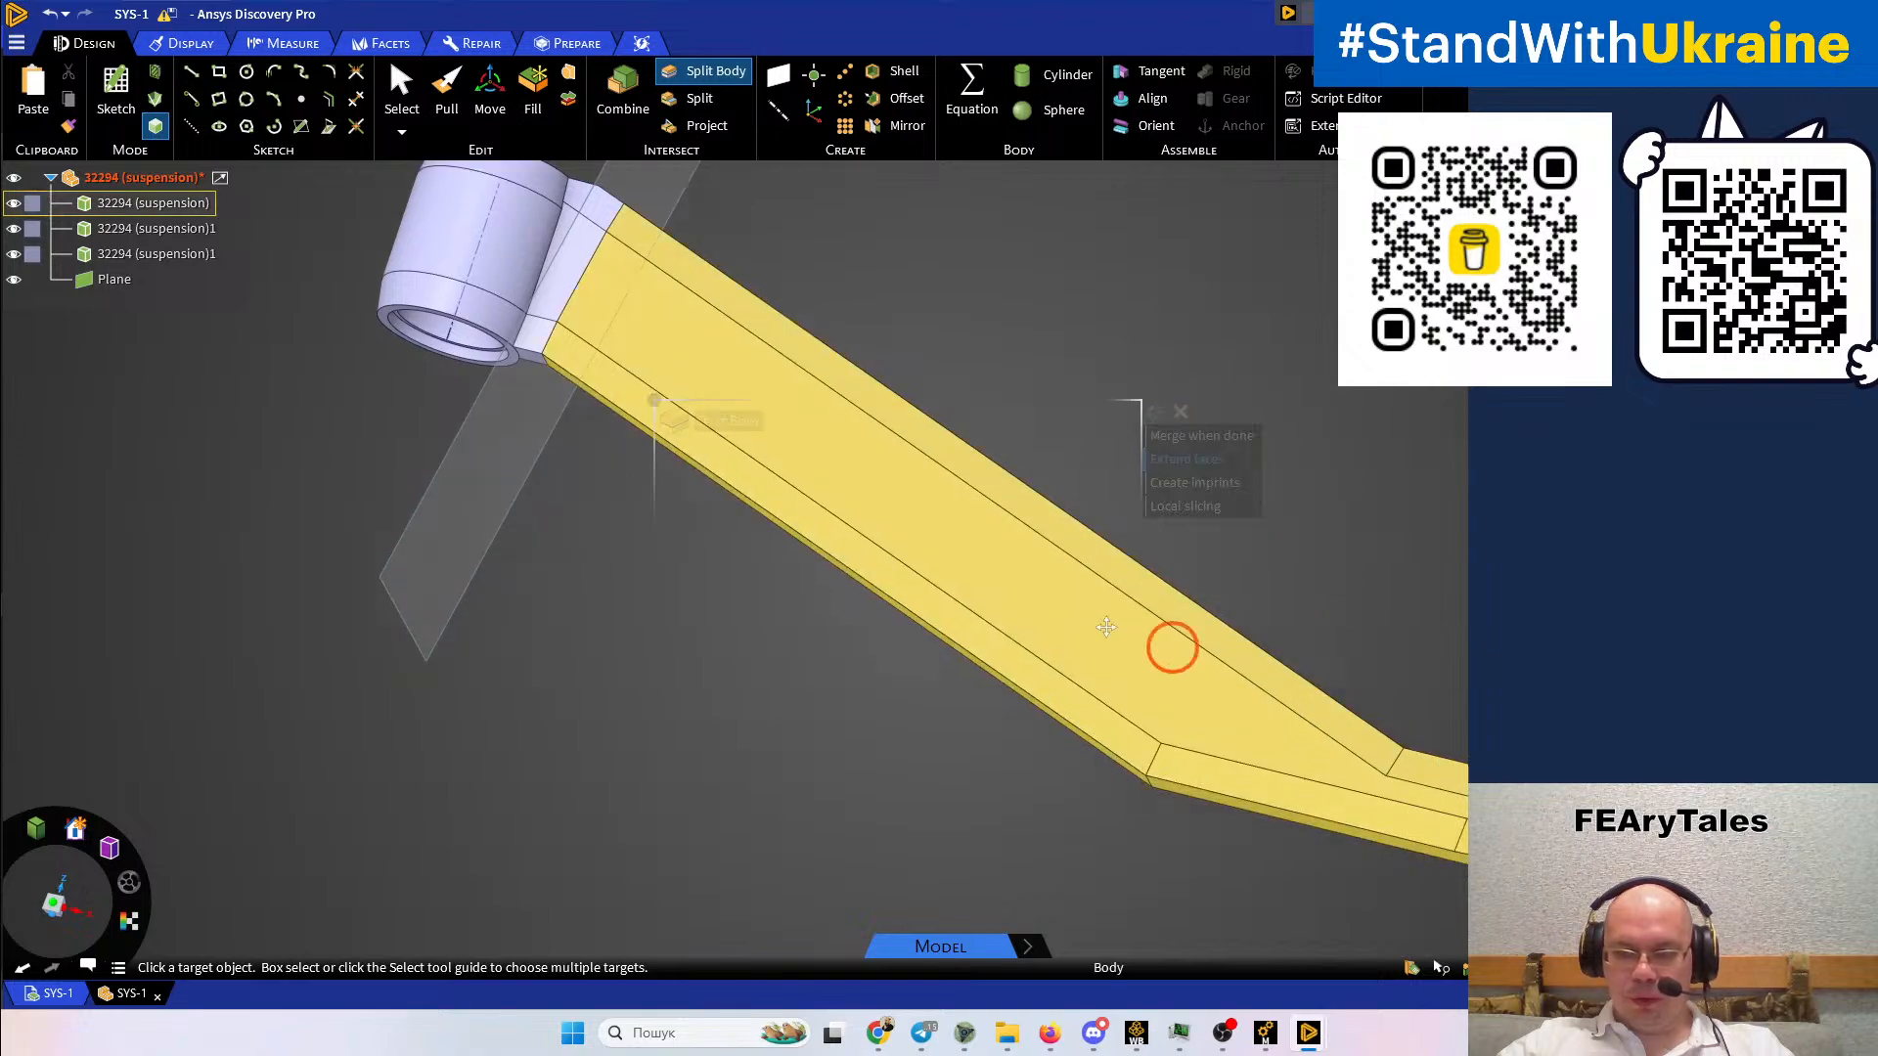
pyautogui.keyDown('shift'); pyautogui.moveTo(1106, 626); pyautogui.dragTo(821, 510, button='middle'); pyautogui.keyUp('shift')
pyautogui.press('Escape')
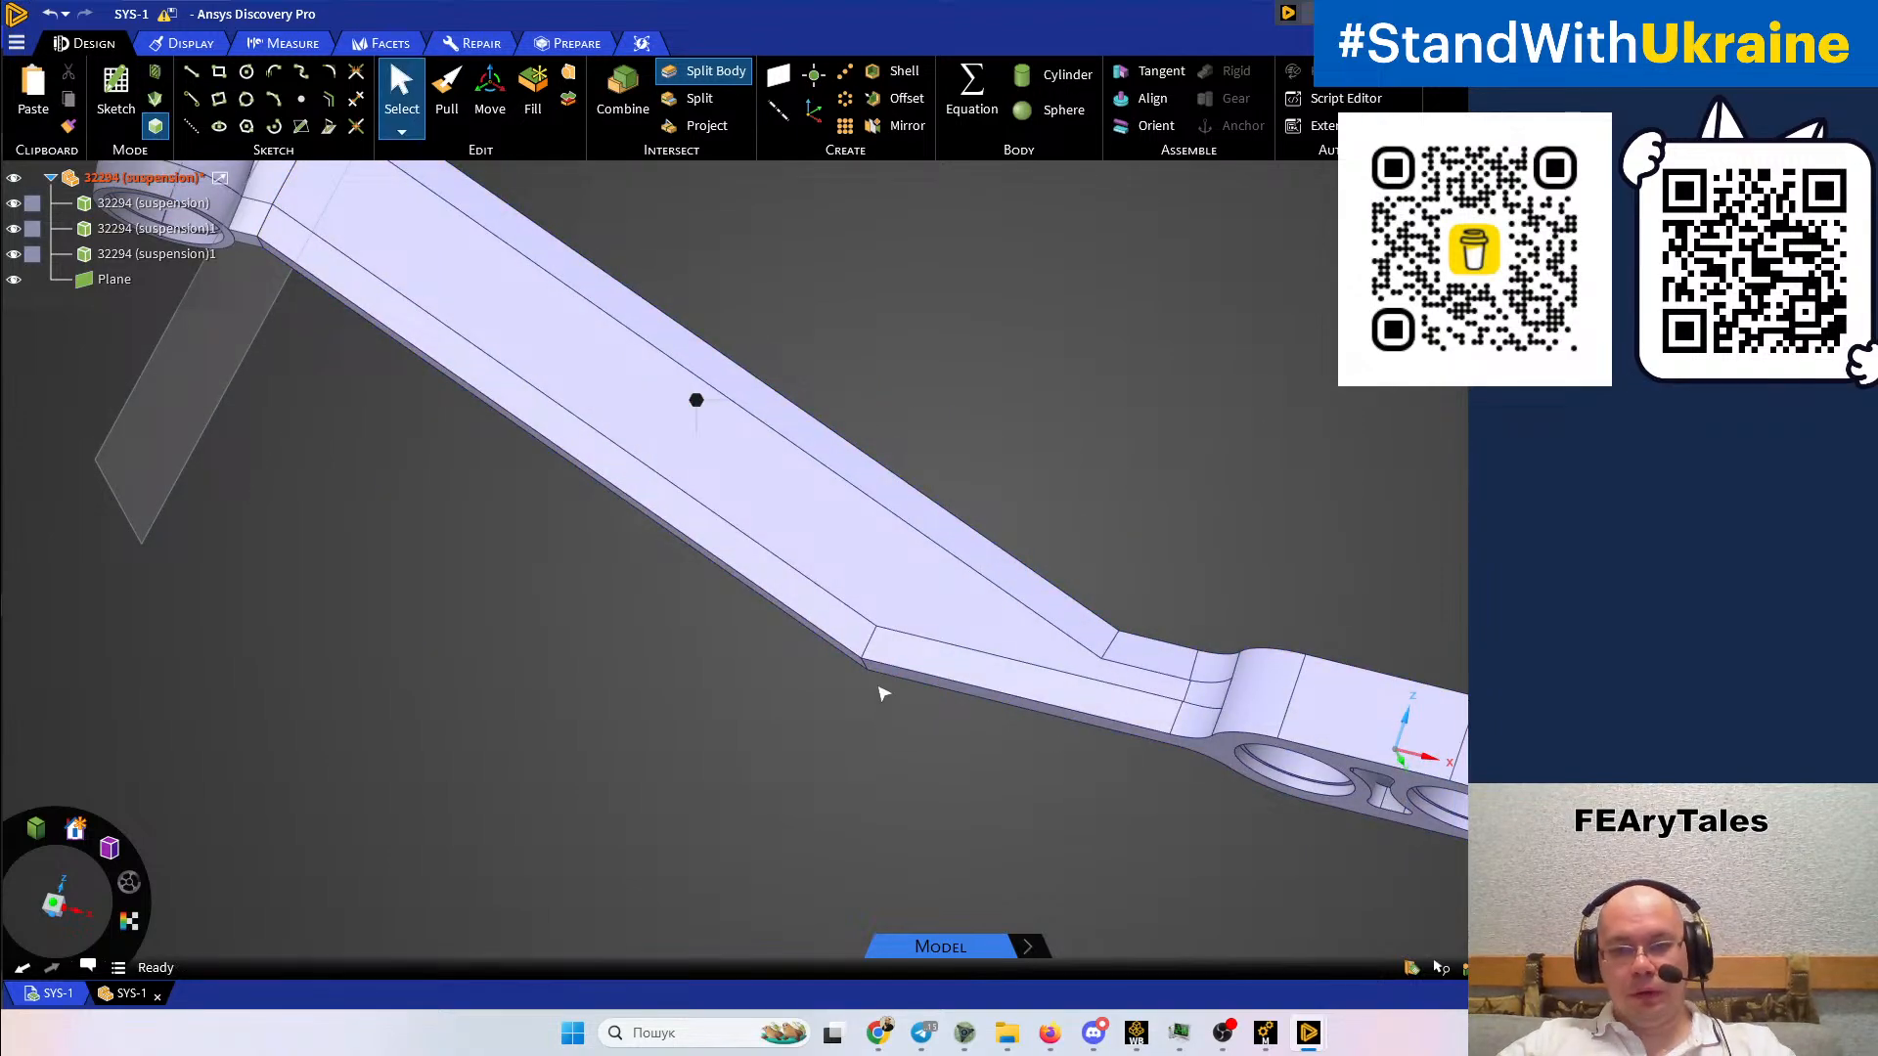
pyautogui.scroll(5, 878, 690)
pyautogui.click(842, 570)
pyautogui.moveTo(891, 643); pyautogui.dragTo(913, 364, button='middle')
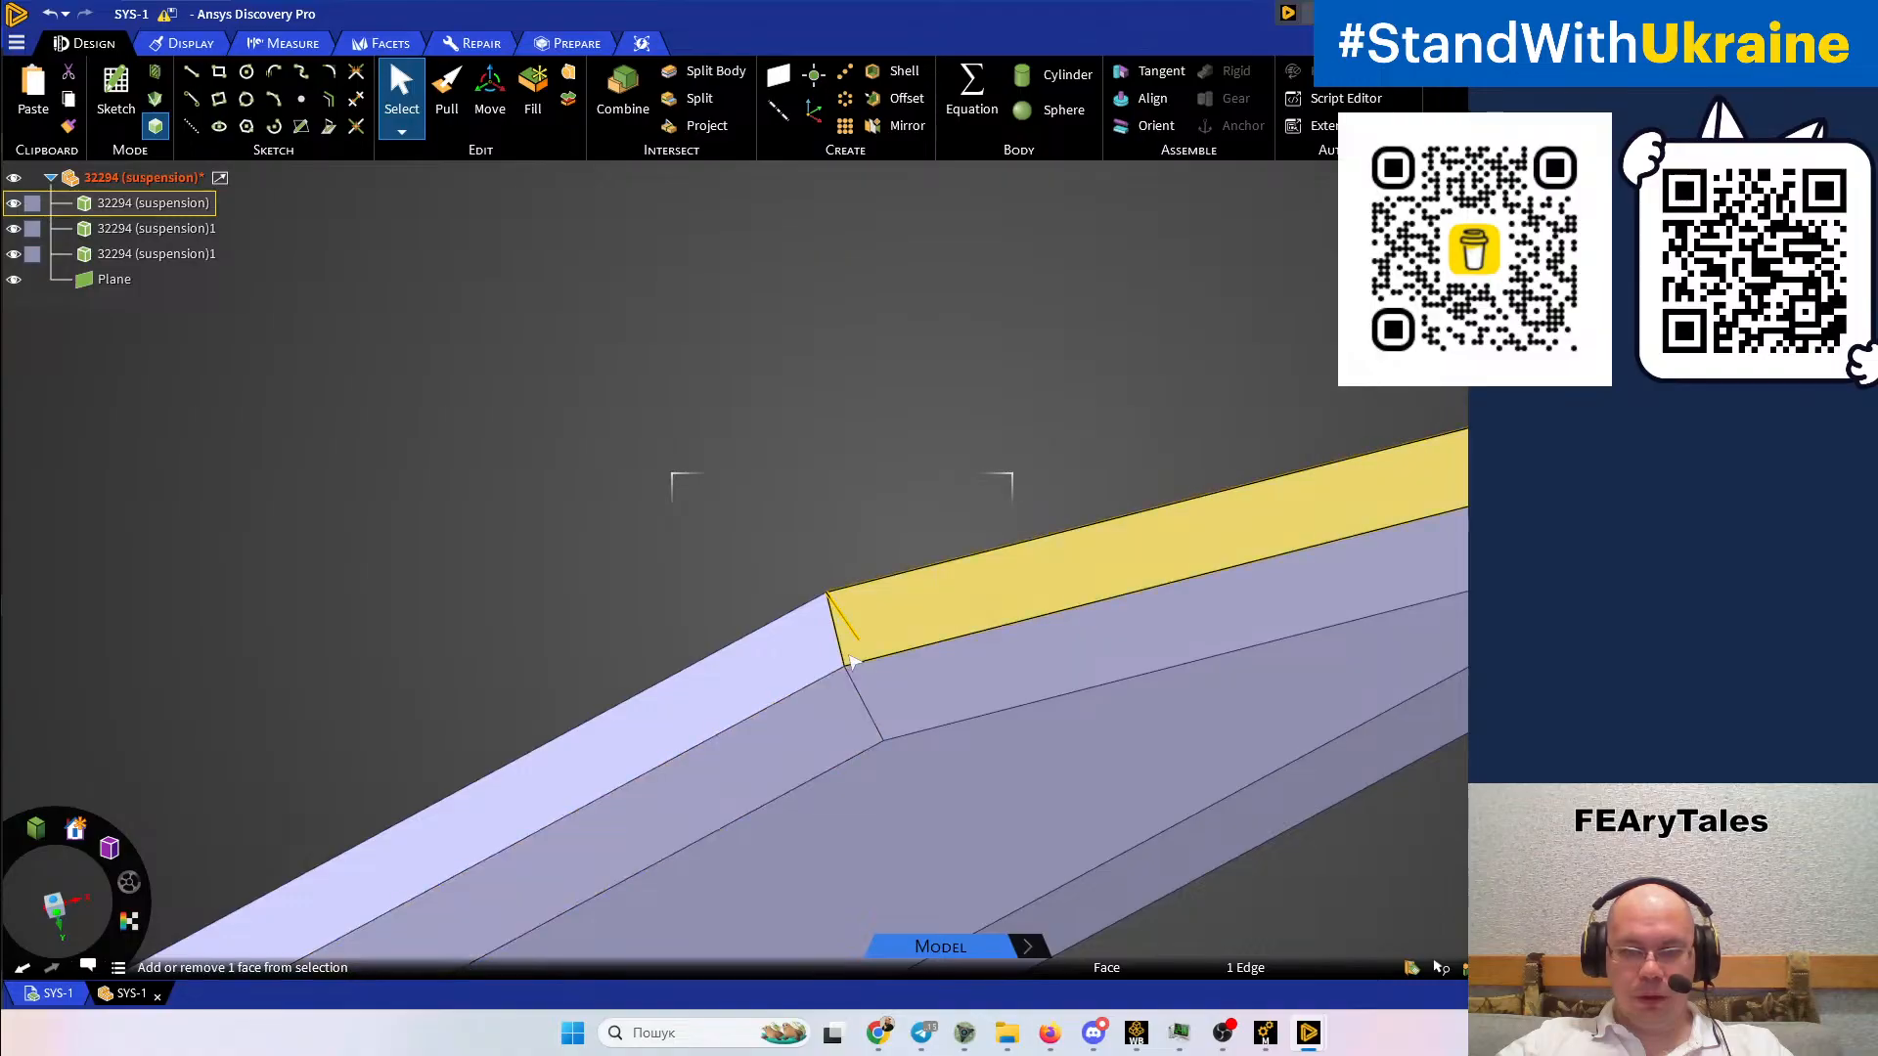
pyautogui.keyDown('ctrl'); pyautogui.click(851, 678); pyautogui.keyUp('ctrl')
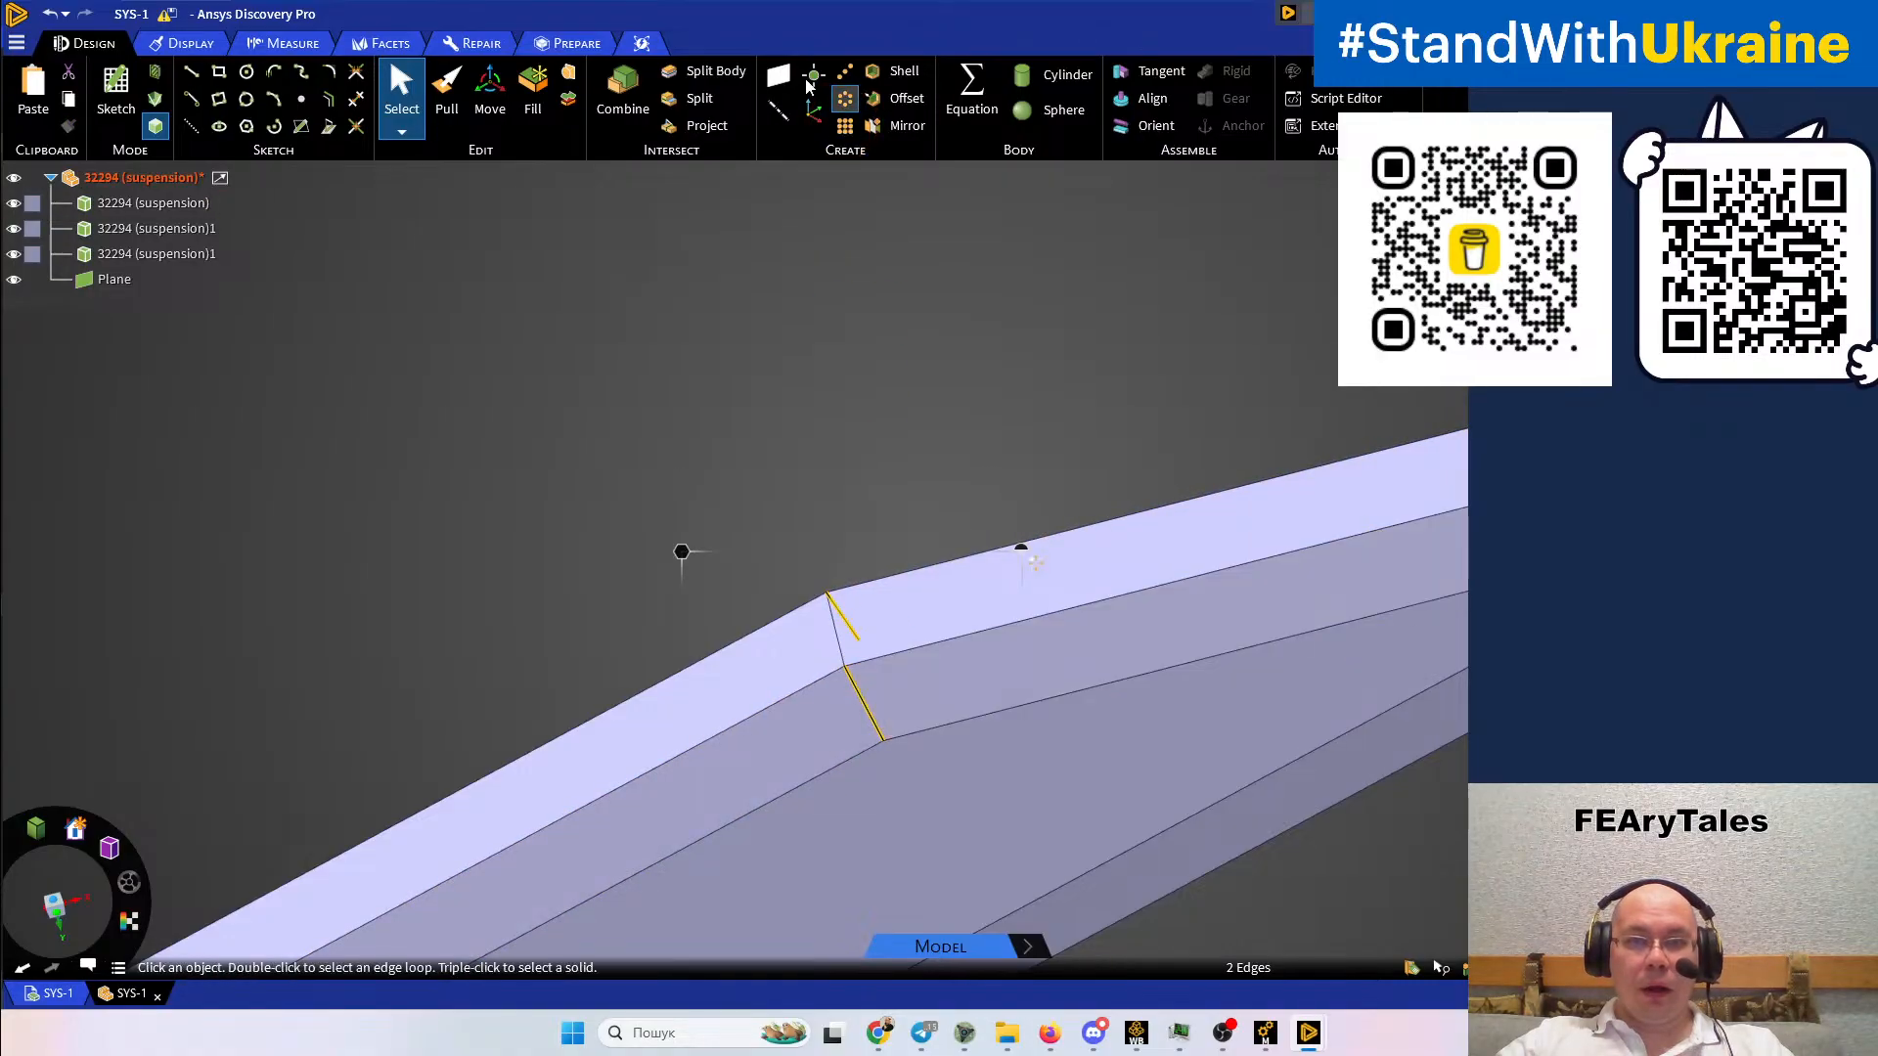
pyautogui.click(780, 76)
pyautogui.click(735, 325)
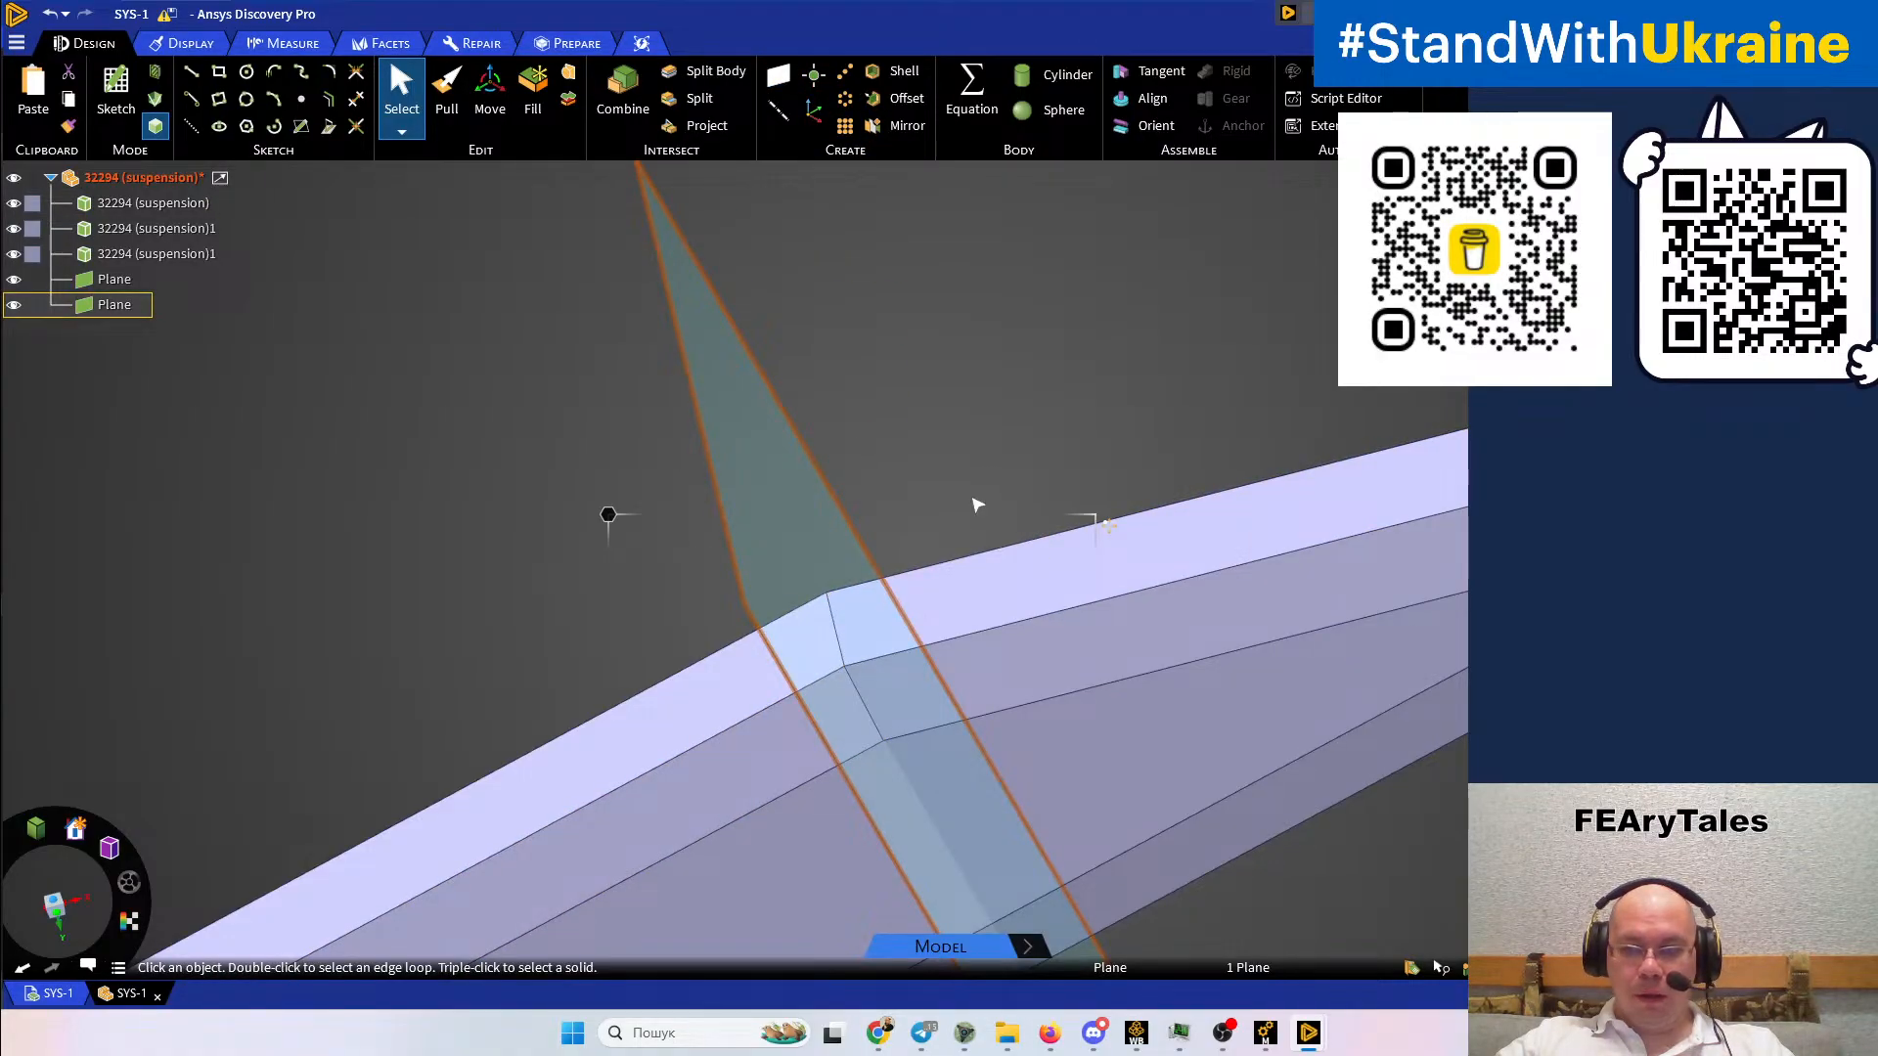
# Create another plane from the short edge at the bend on the arm's opposite side, nearer the double-hole end
pyautogui.keyDown('ctrl'); pyautogui.moveTo(1245, 566); pyautogui.dragTo(691, 438, button='middle'); pyautogui.keyUp('ctrl')
pyautogui.moveTo(1047, 546); pyautogui.dragTo(1018, 467, button='middle')
pyautogui.click(1020, 471)
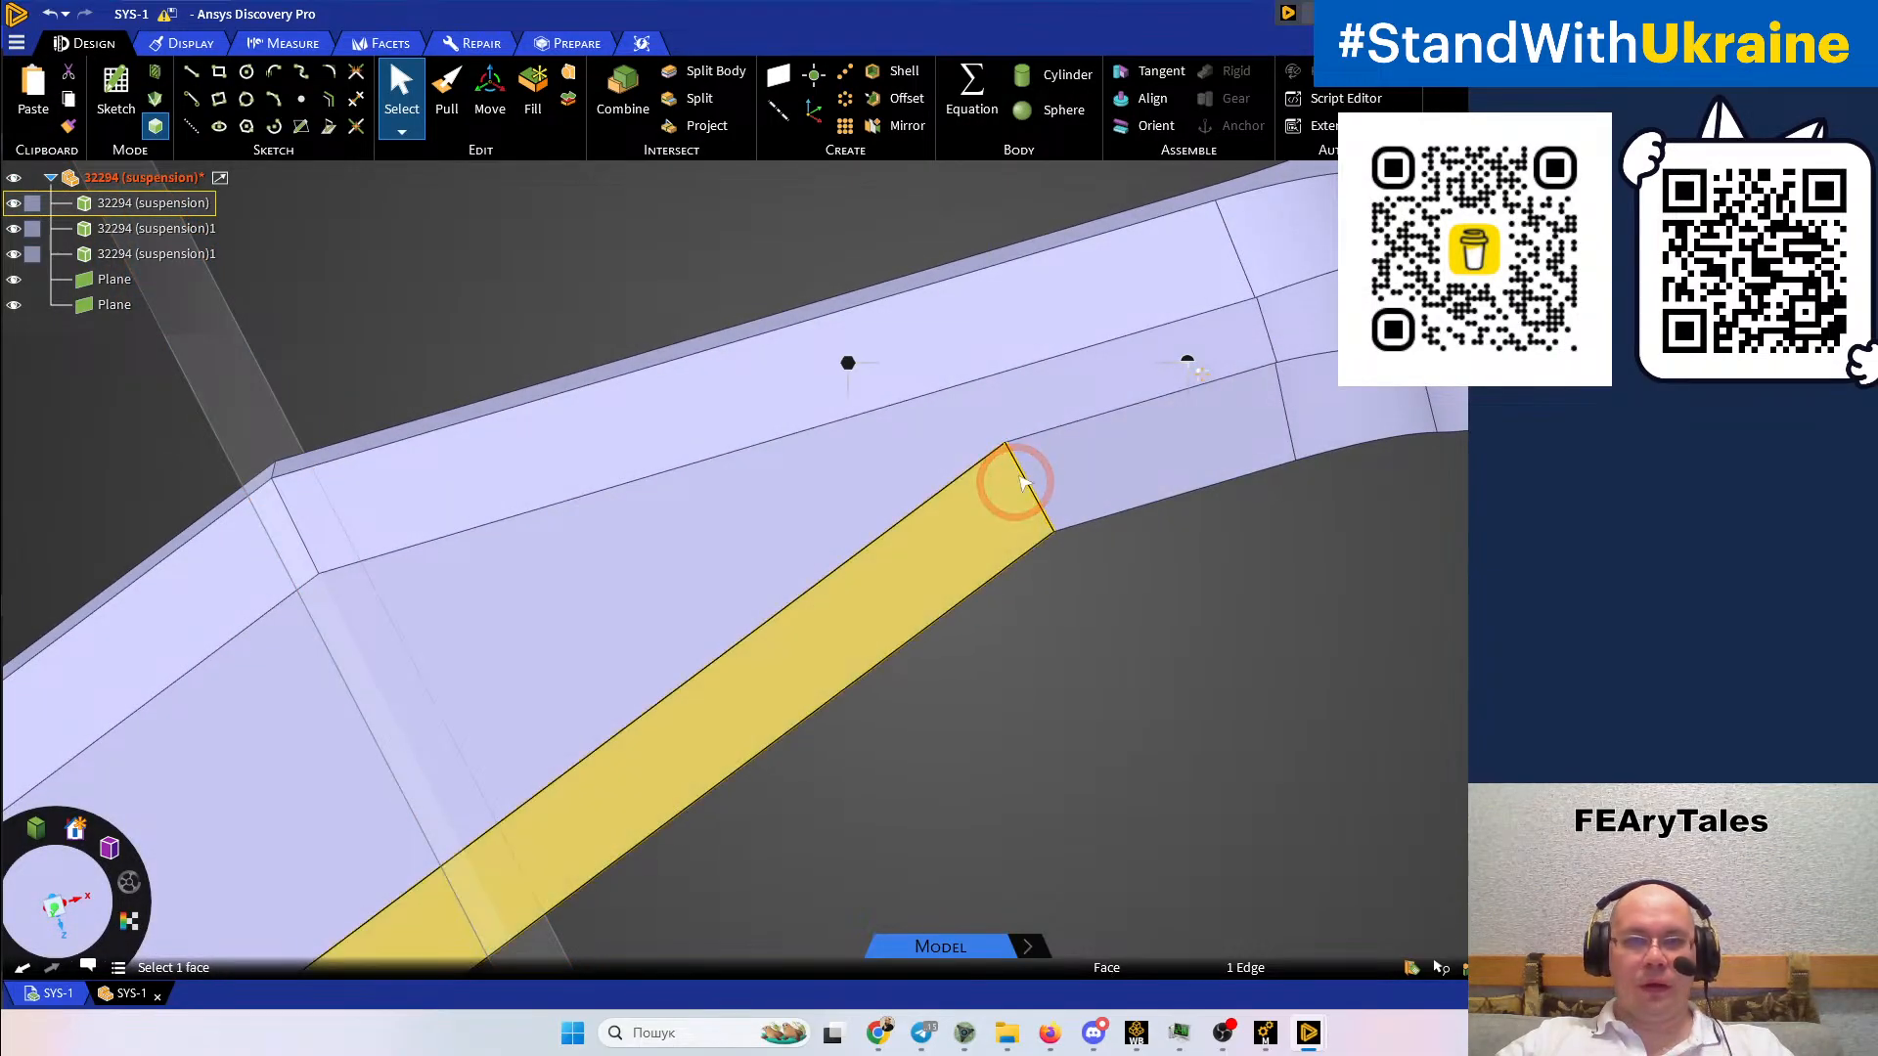
pyautogui.click(771, 86)
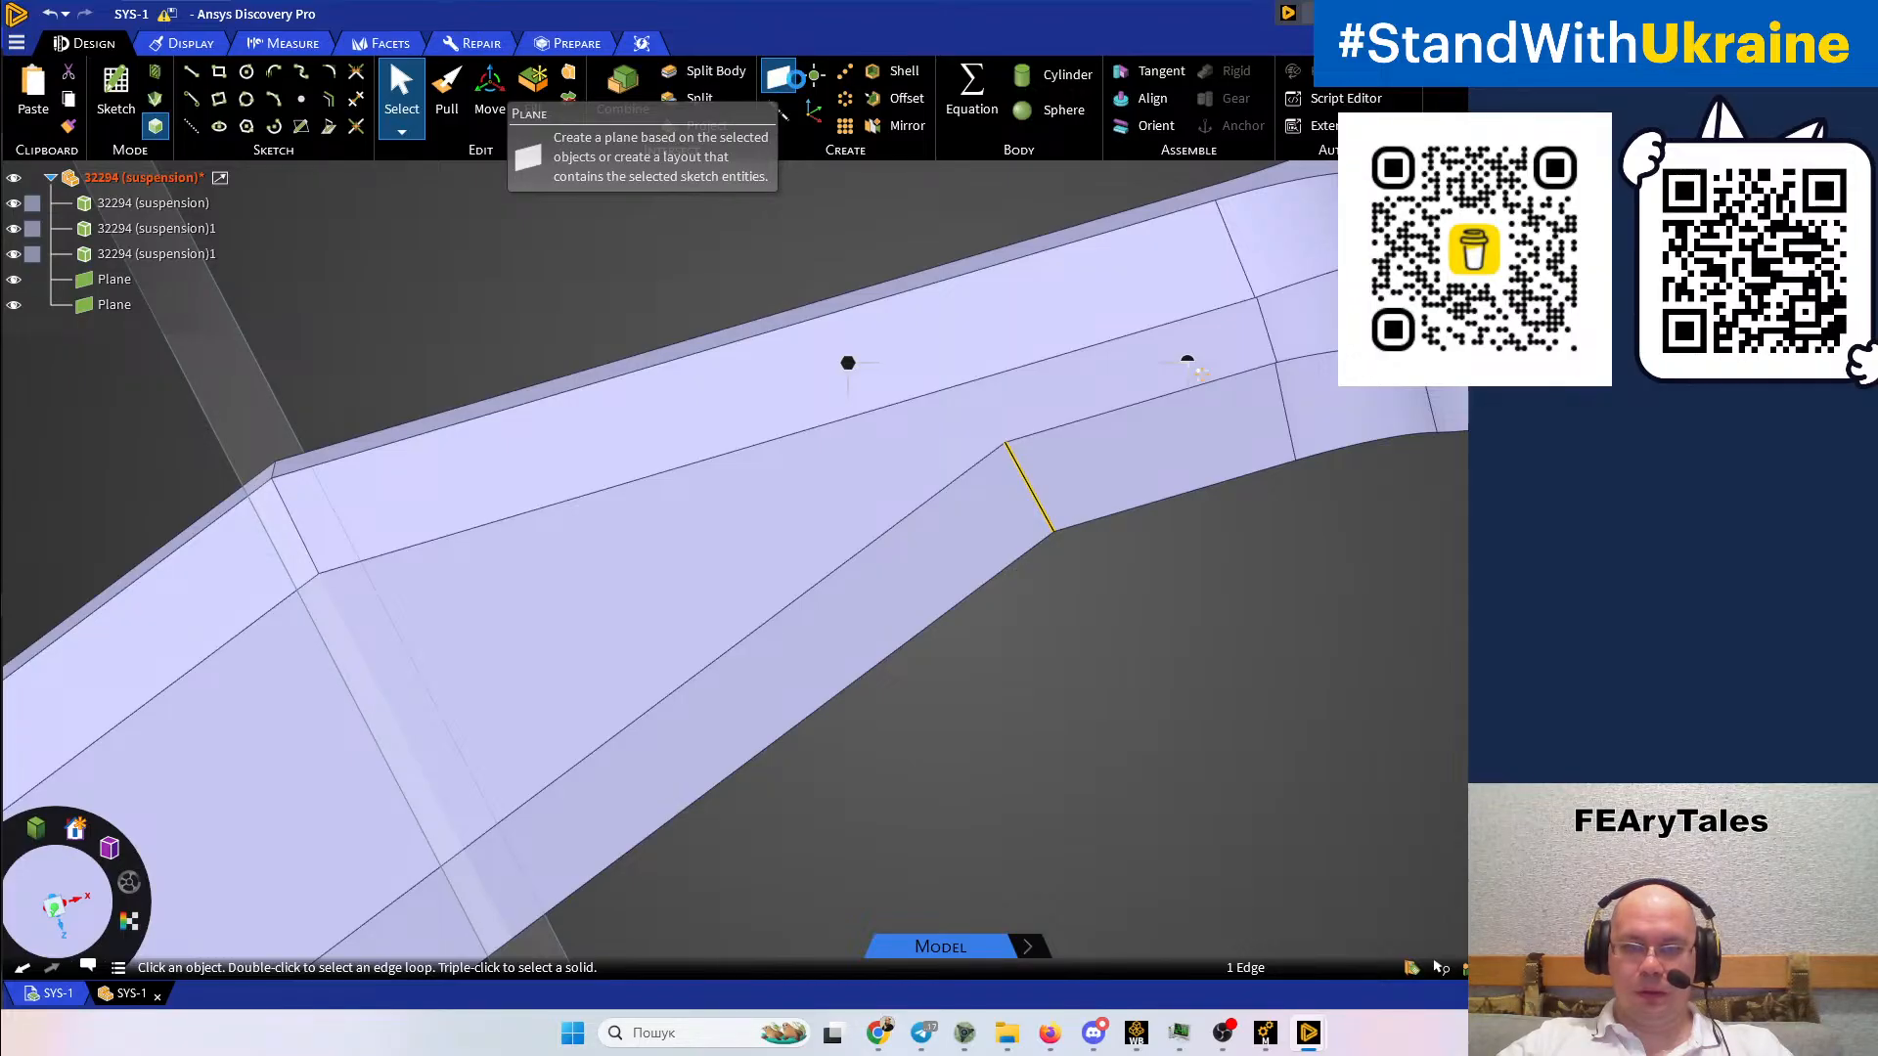
pyautogui.moveTo(1034, 621); pyautogui.dragTo(1315, 587, button='middle')
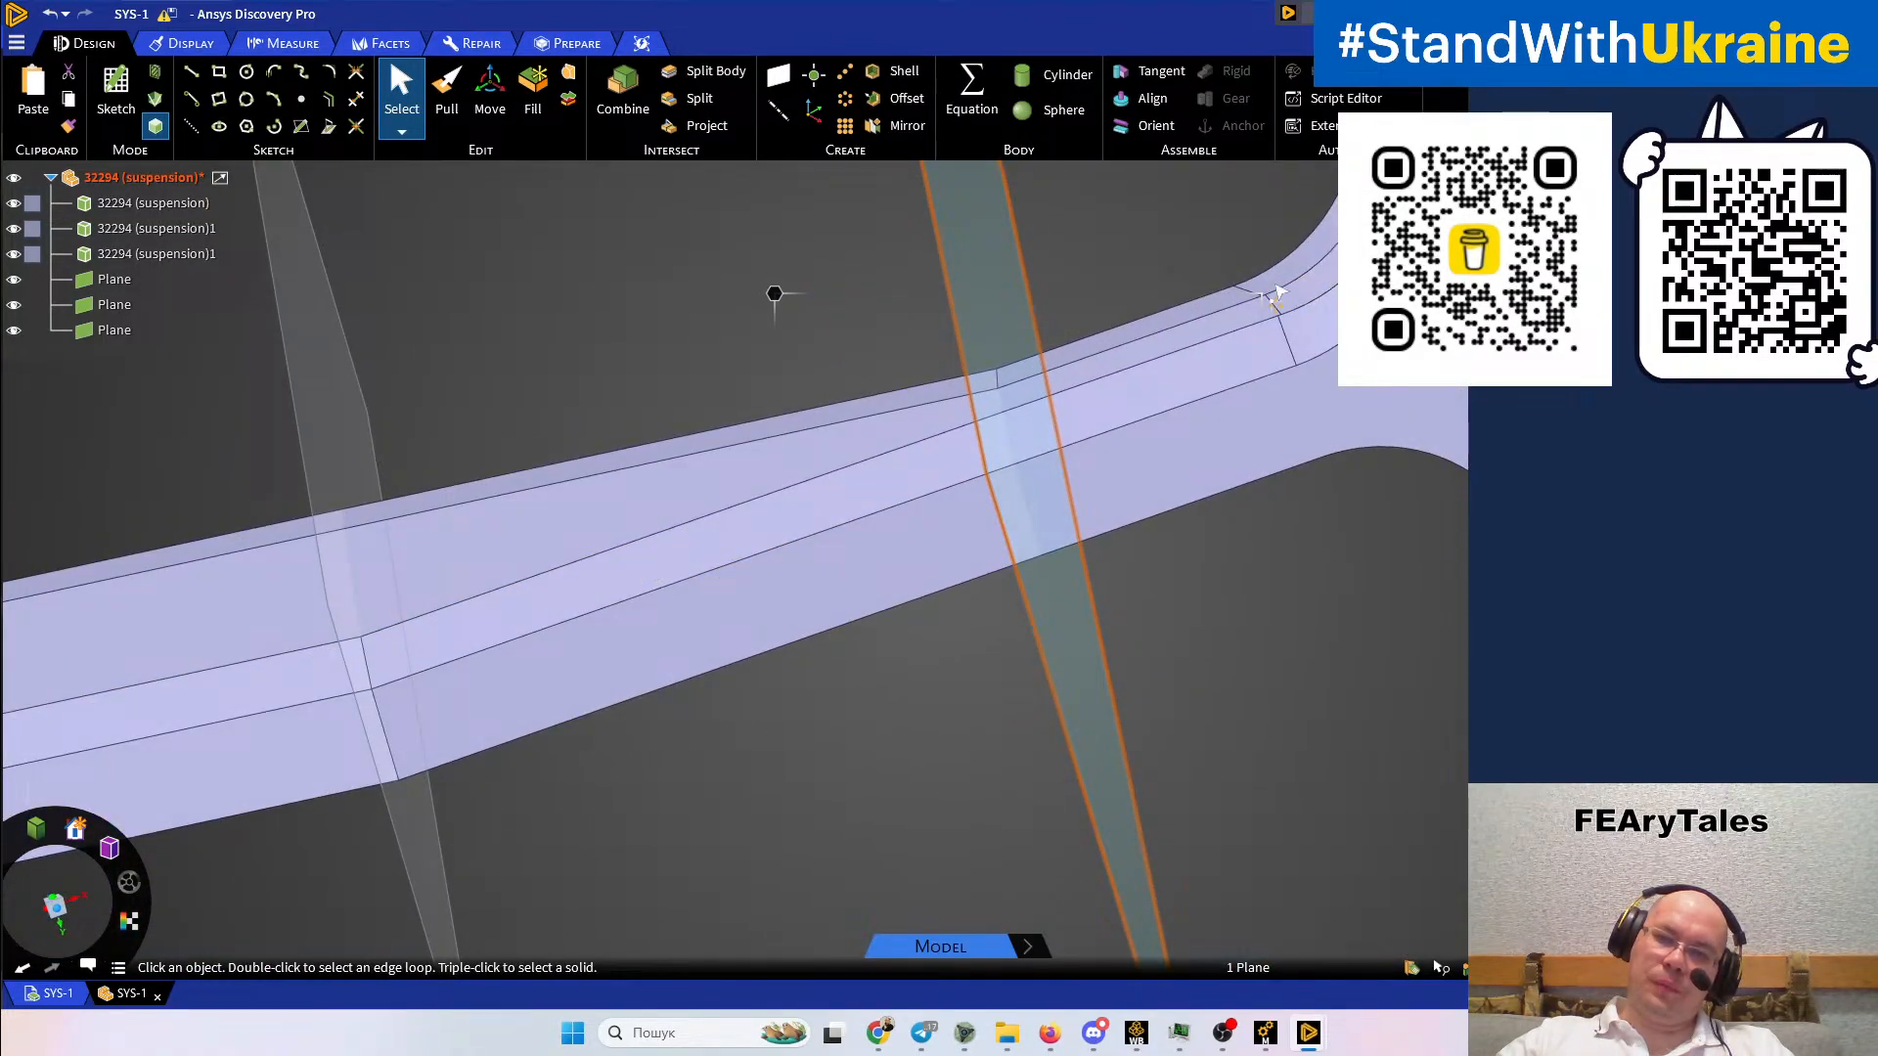
pyautogui.moveTo(1296, 382); pyautogui.dragTo(1300, 499, button='middle')
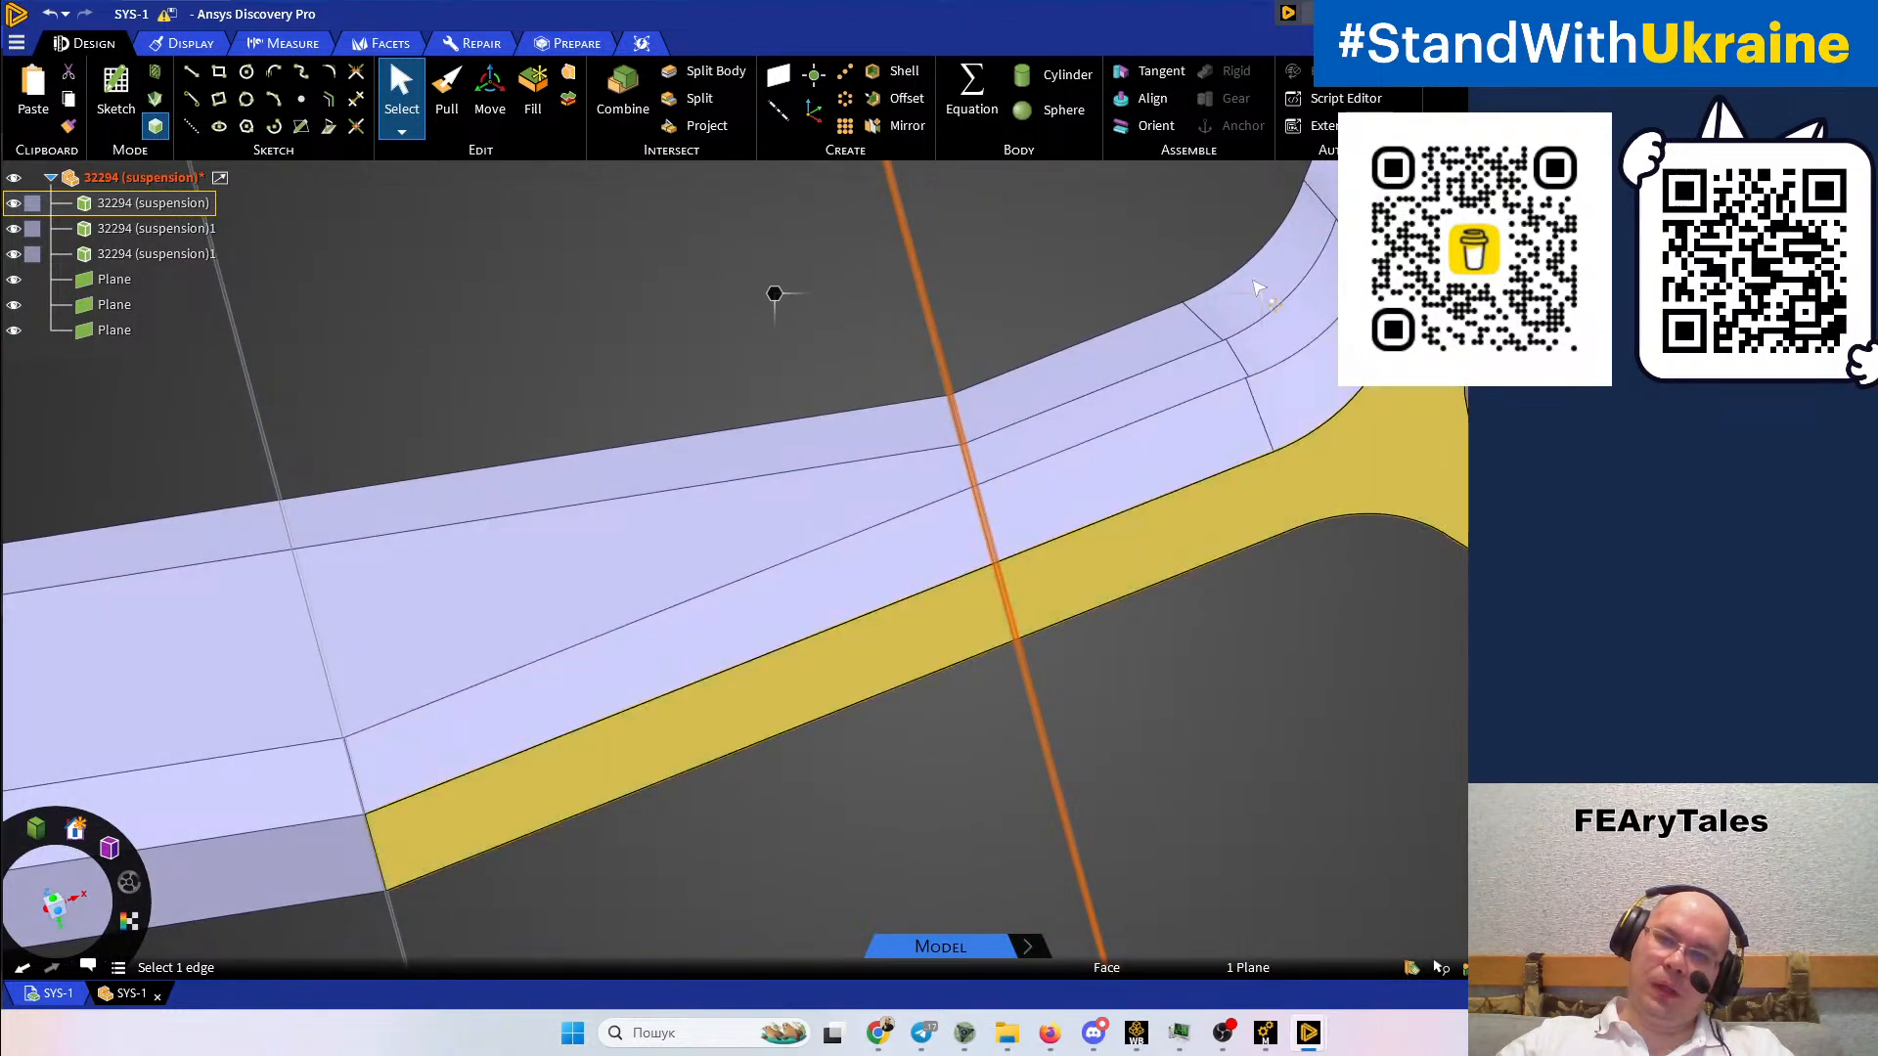
pyautogui.scroll(4, 1256, 294)
pyautogui.click(1218, 496)
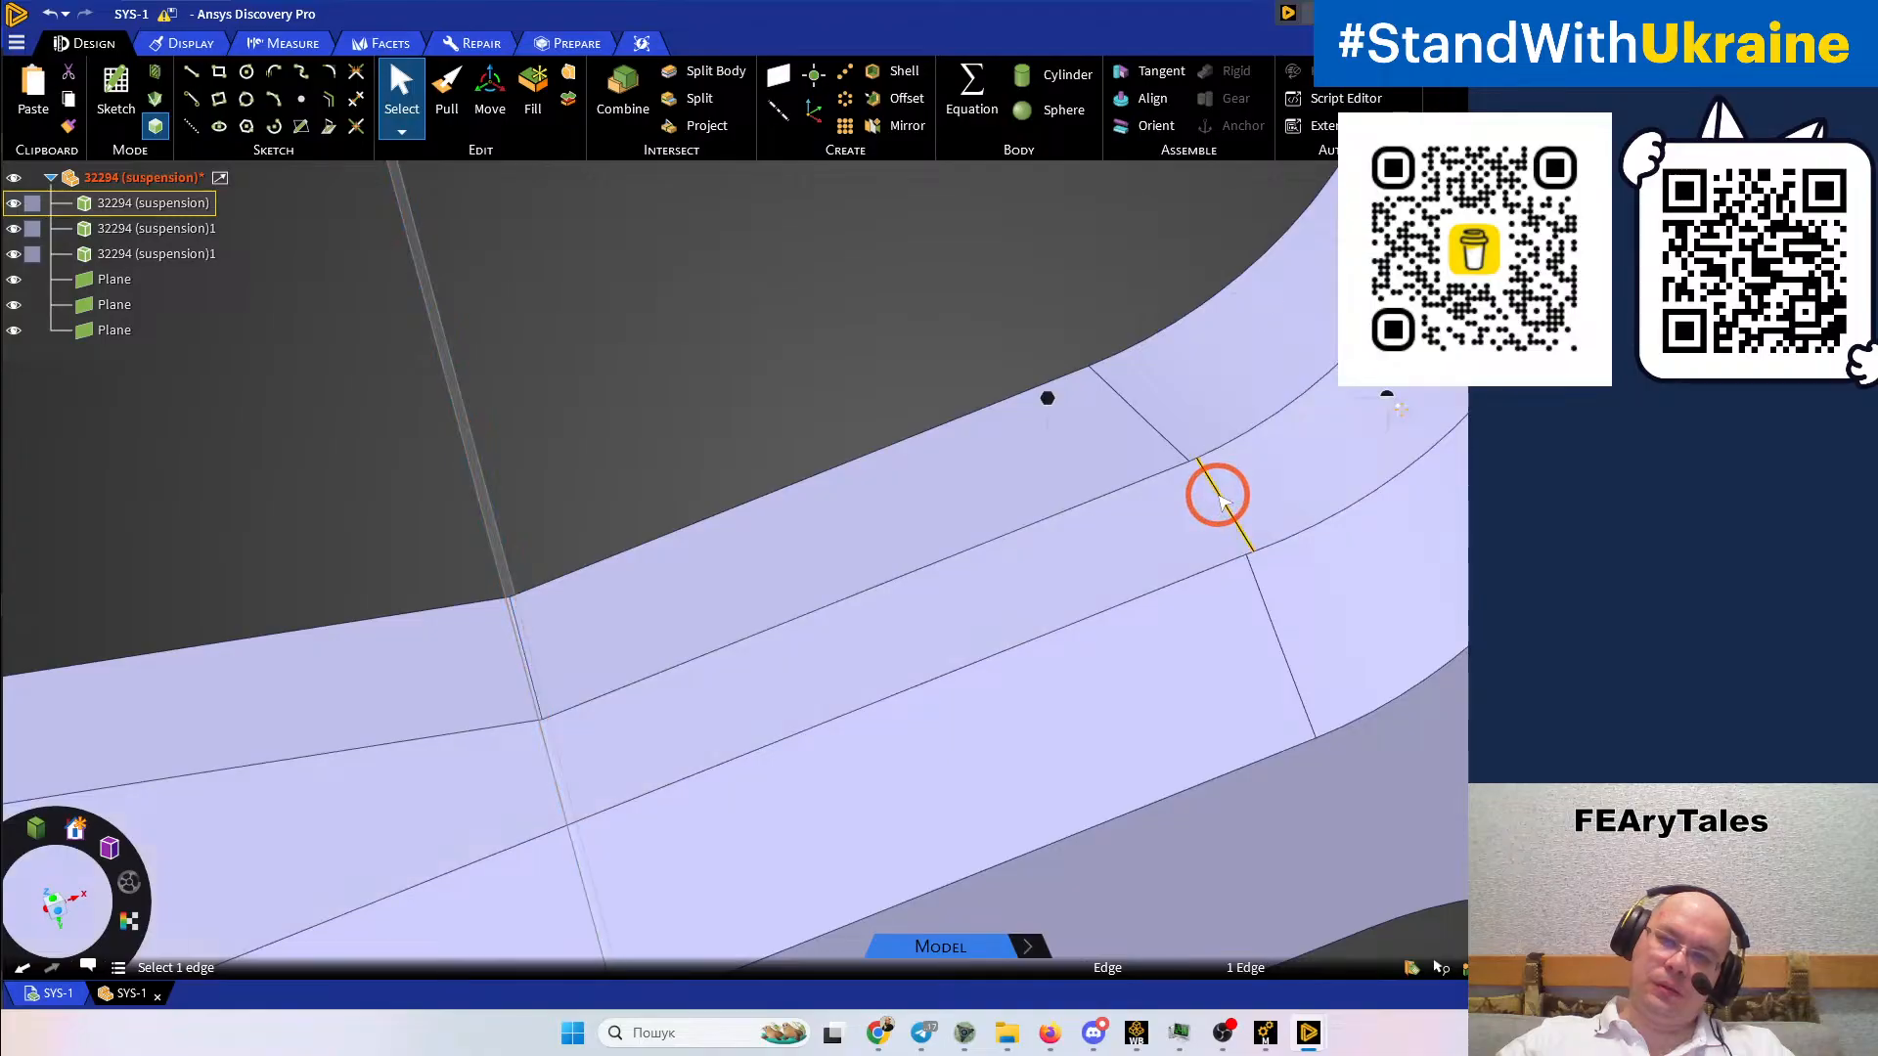
pyautogui.scroll(-4, 1219, 496)
pyautogui.click(1161, 502)
pyautogui.scroll(4, 1115, 392)
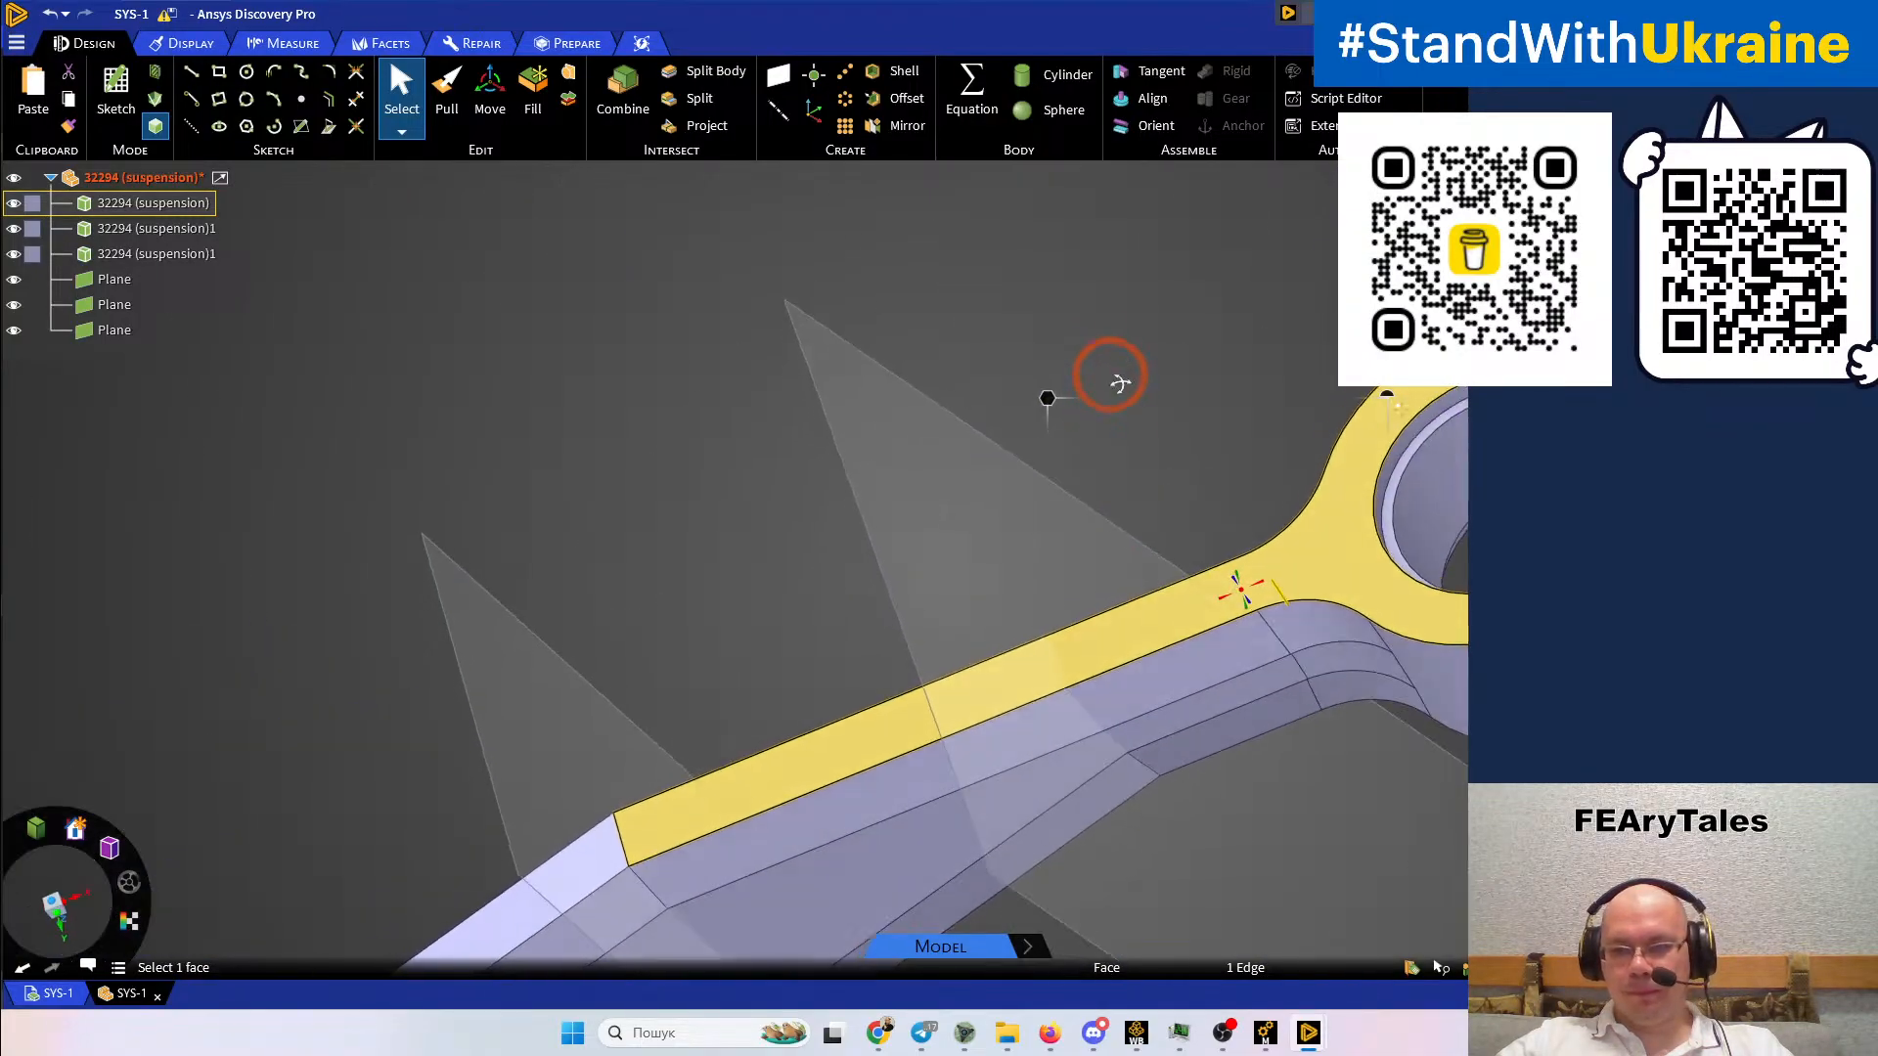
pyautogui.keyDown('ctrl'); pyautogui.click(1300, 671); pyautogui.keyUp('ctrl')
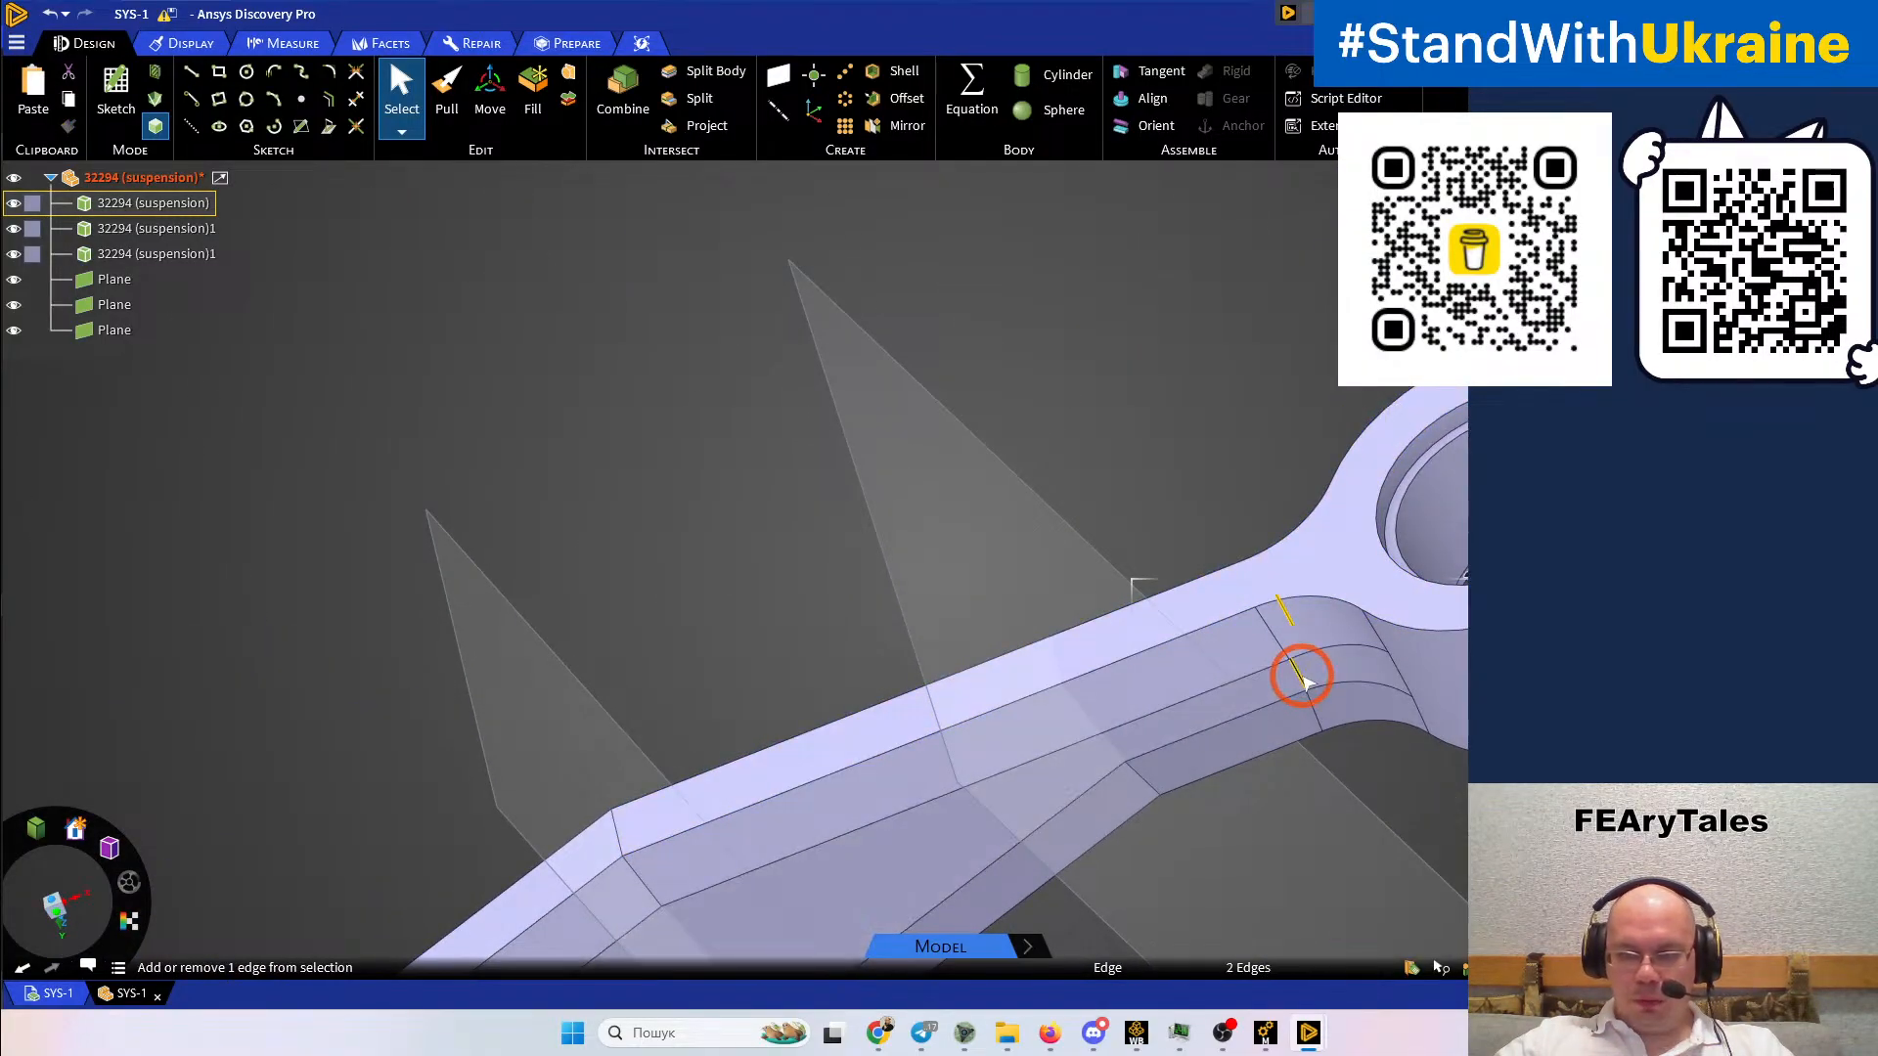
pyautogui.moveTo(1176, 431); pyautogui.dragTo(1258, 637, button='middle')
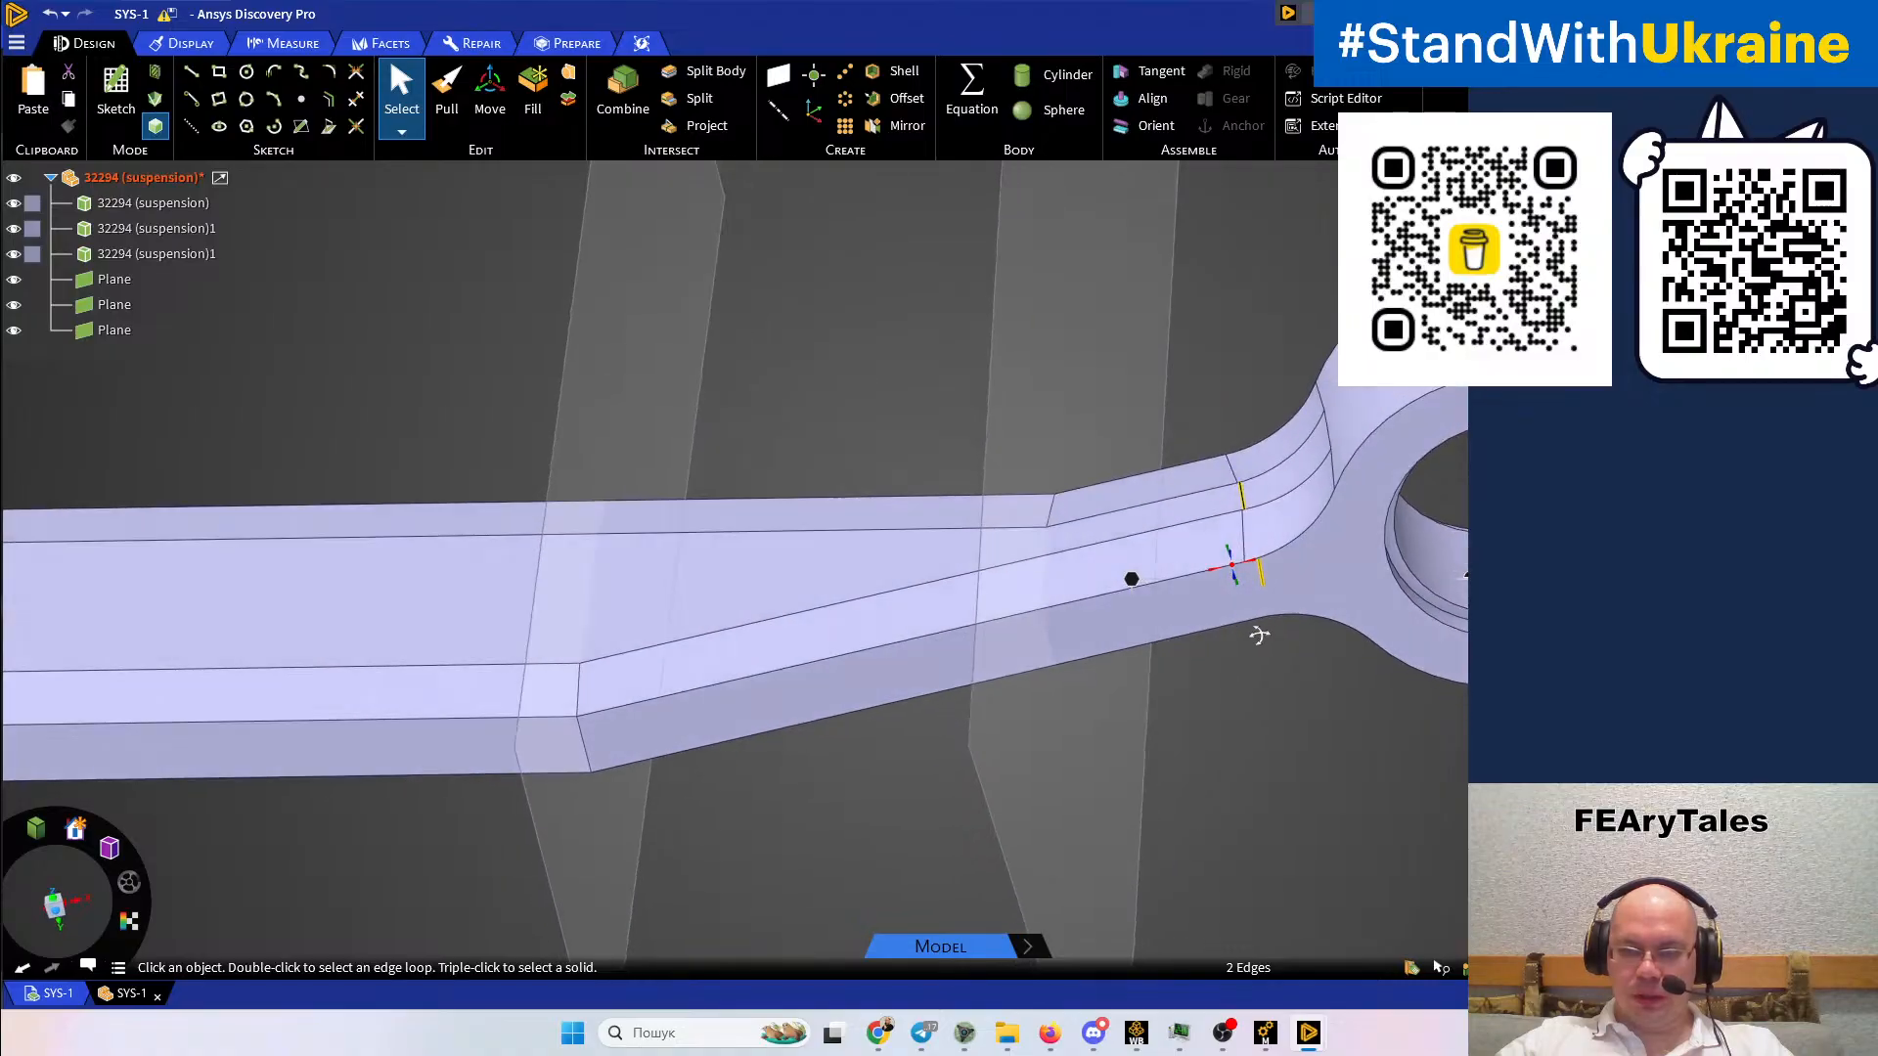
pyautogui.click(711, 73)
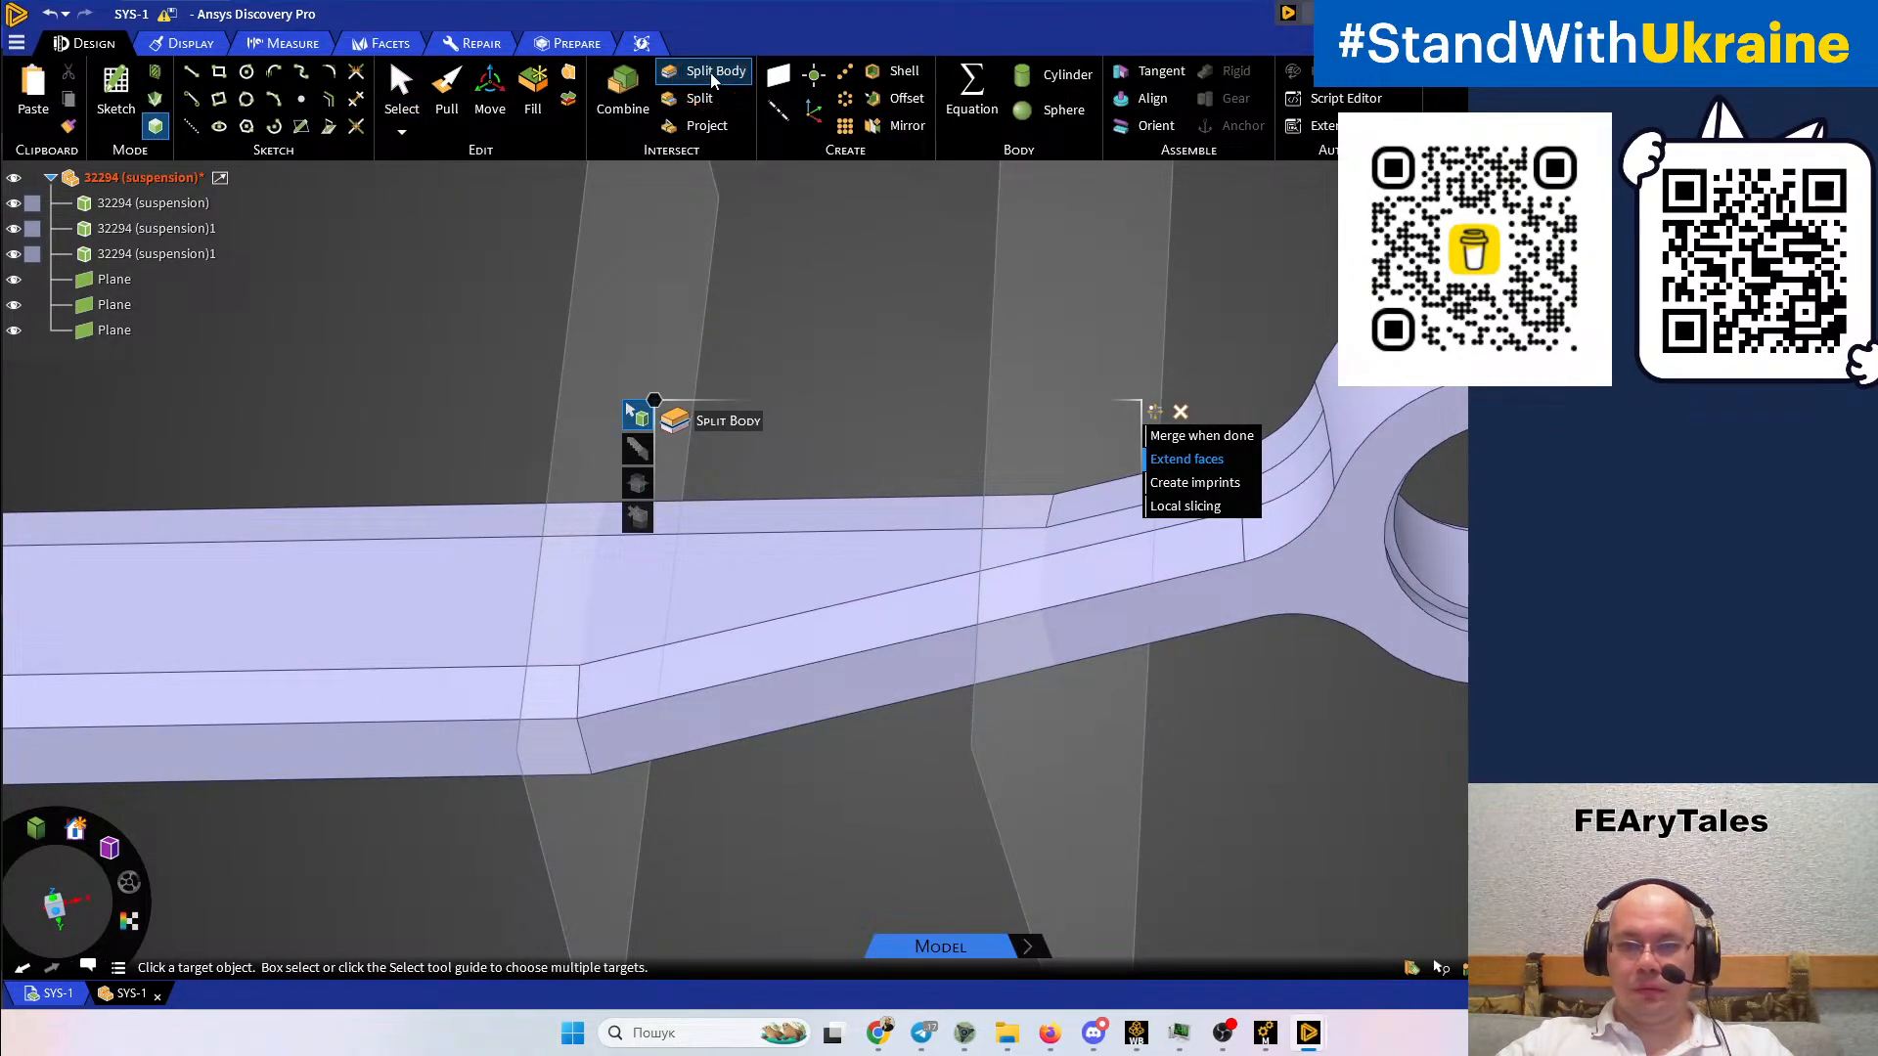
pyautogui.press('Escape')
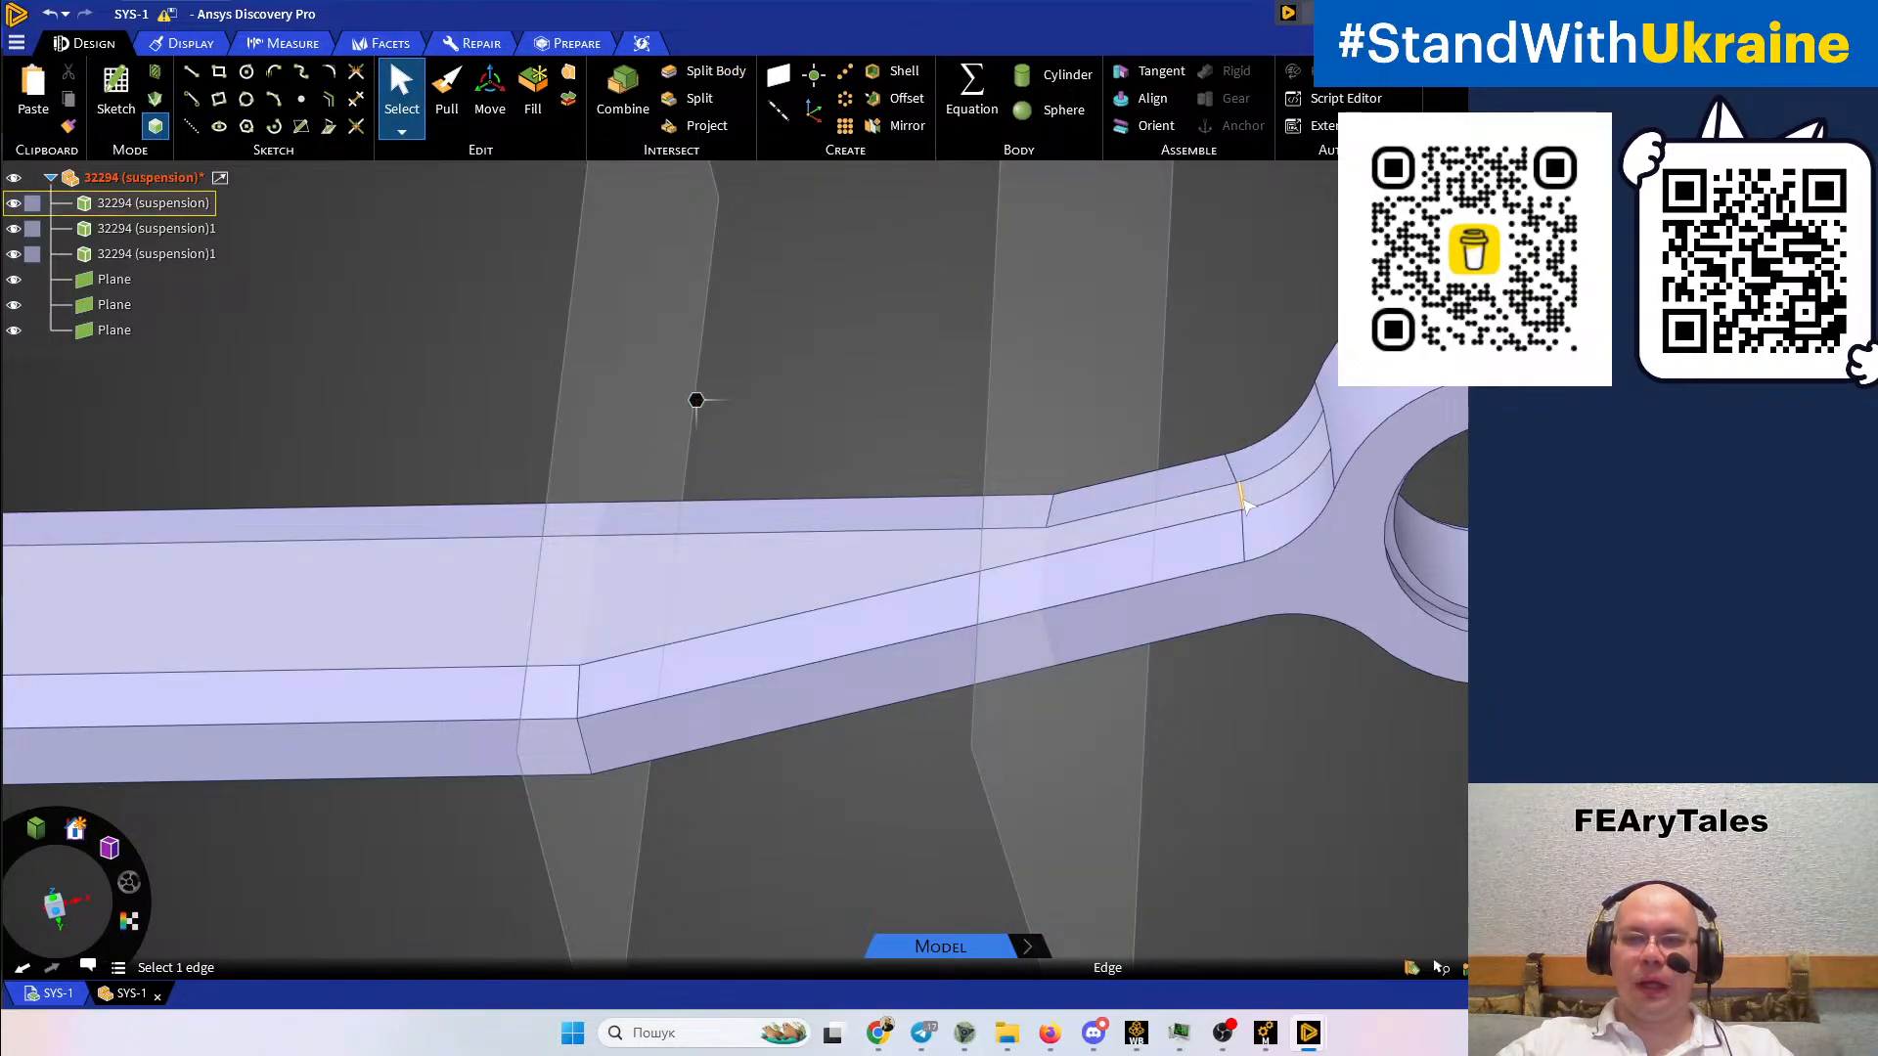
# Create a plane through the two short edges on opposite sides of the arm where it curves into the double-hole end
pyautogui.click(1241, 499)
pyautogui.moveTo(1242, 498); pyautogui.dragTo(1235, 390, button='middle')
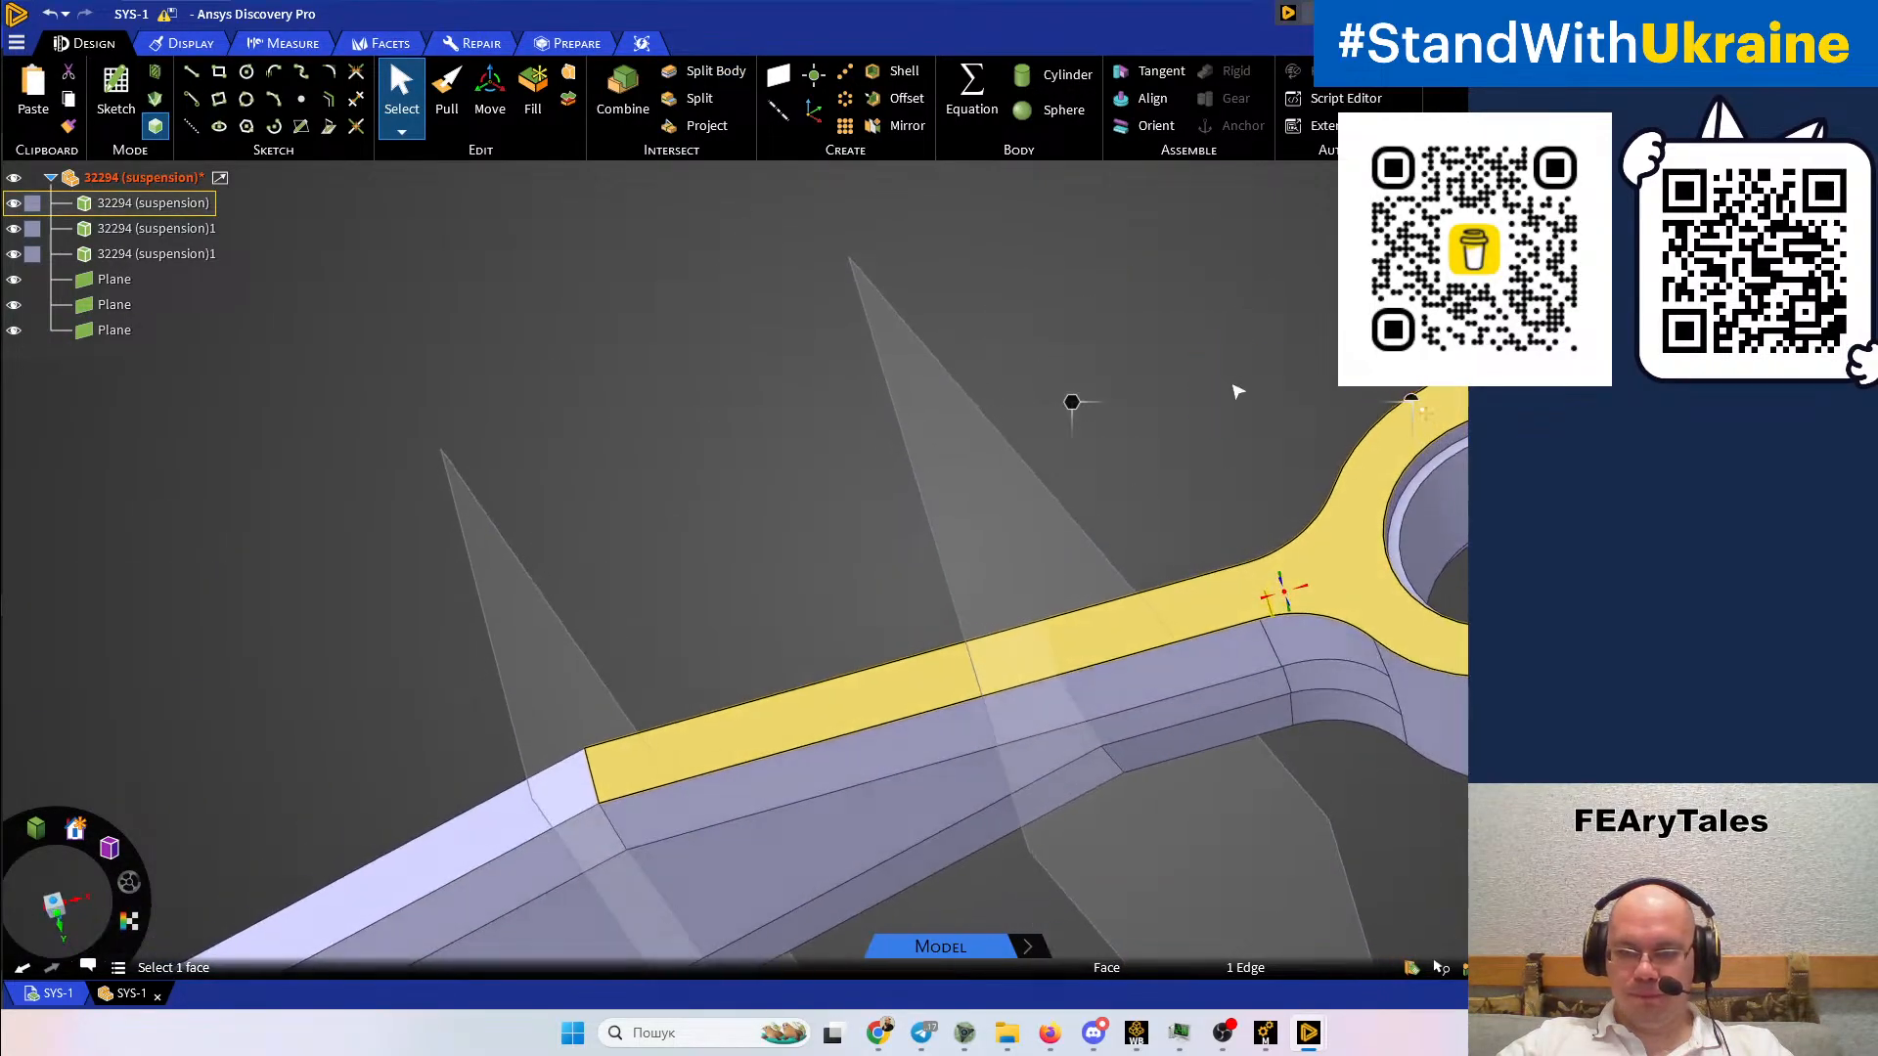
pyautogui.keyDown('ctrl'); pyautogui.click(1289, 693); pyautogui.keyUp('ctrl')
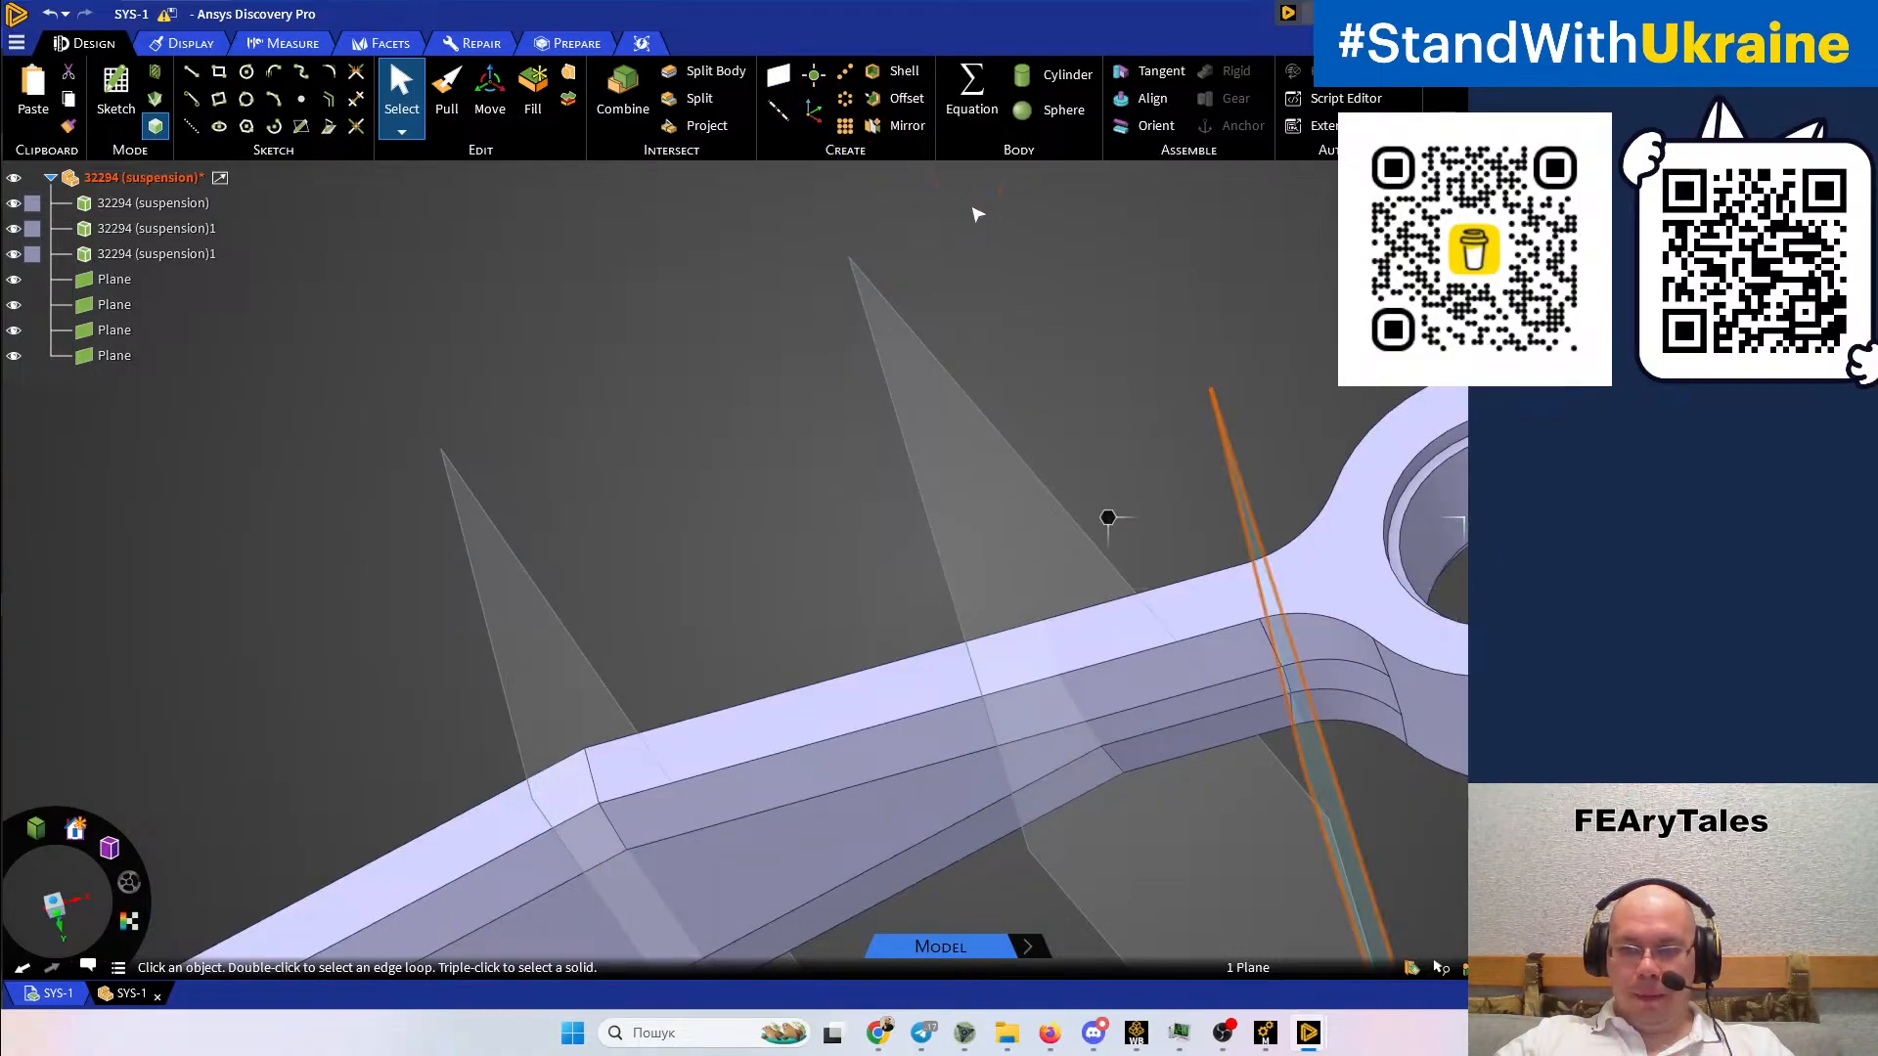
pyautogui.click(1017, 211)
# Split the long arm body with the plane at its outer bend, separating the straight section from the double-hole side
pyautogui.scroll(-4, 1020, 216)
pyautogui.moveTo(1021, 220); pyautogui.dragTo(1058, 401, button='middle')
pyautogui.click(703, 70)
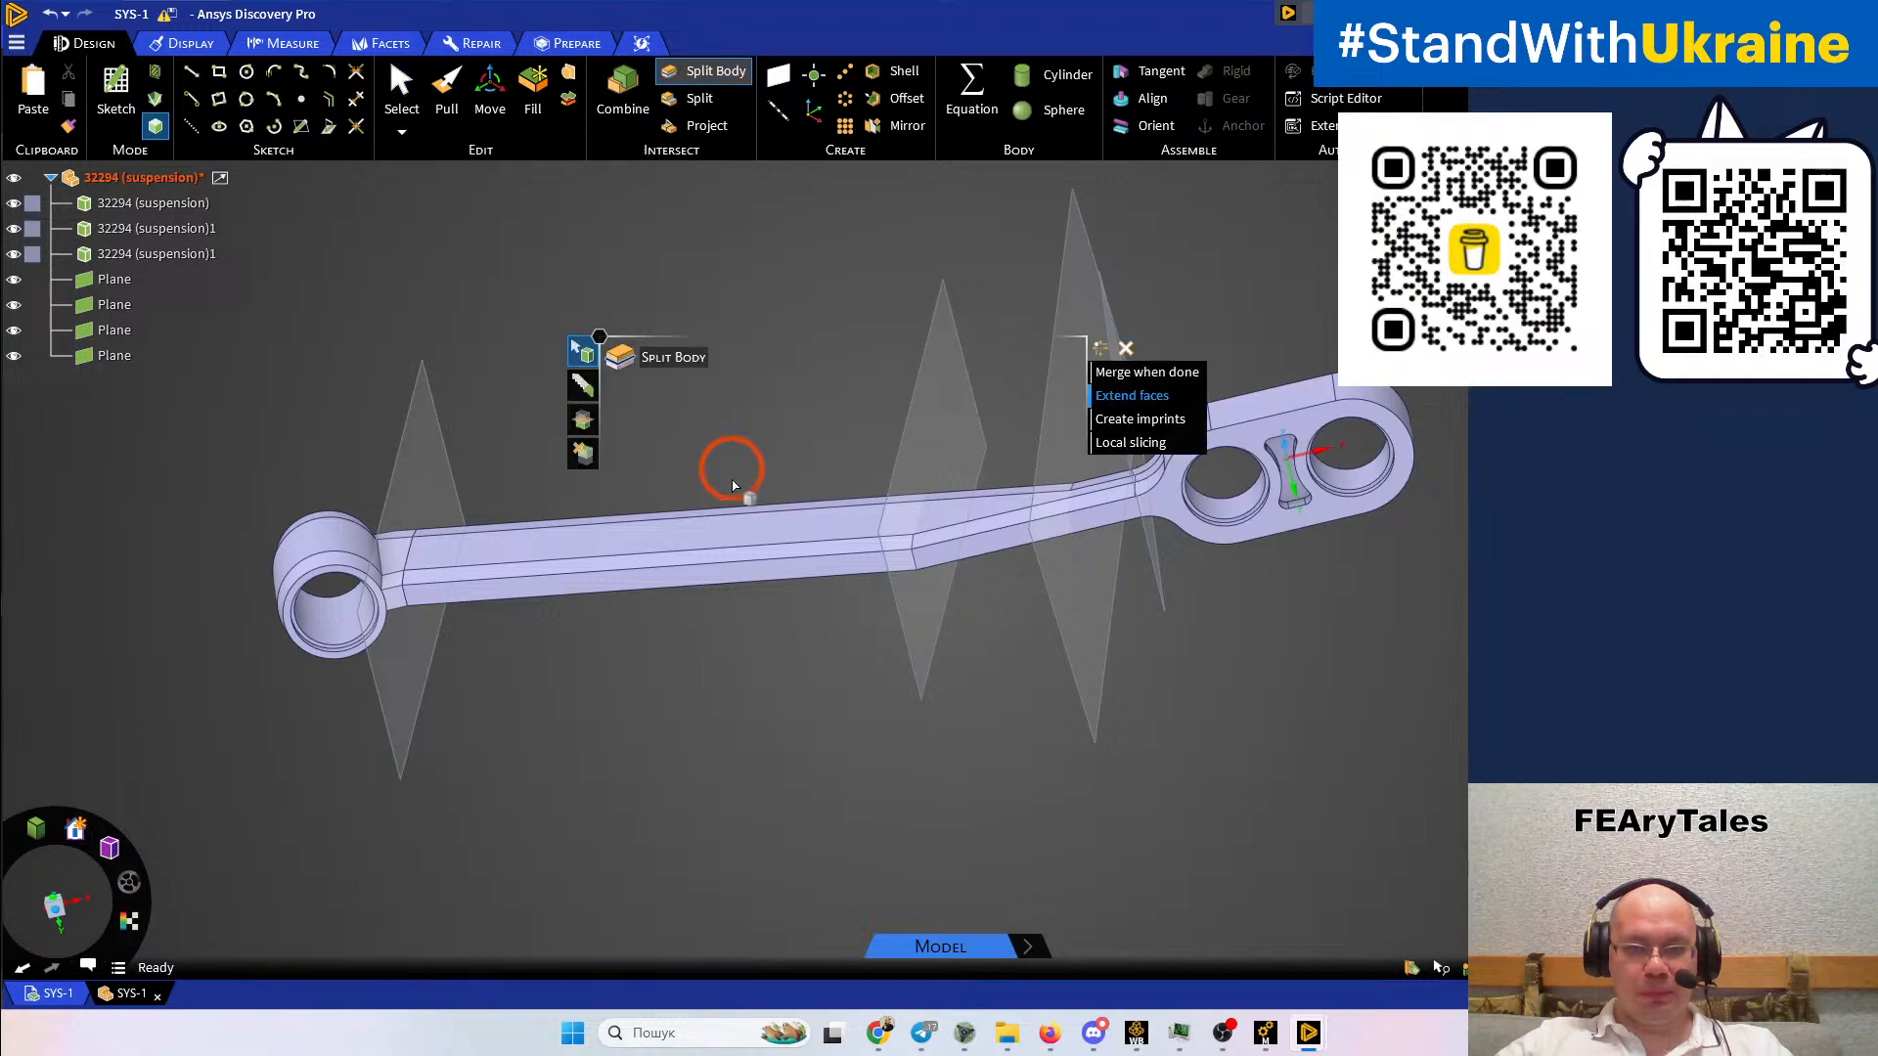
pyautogui.click(738, 559)
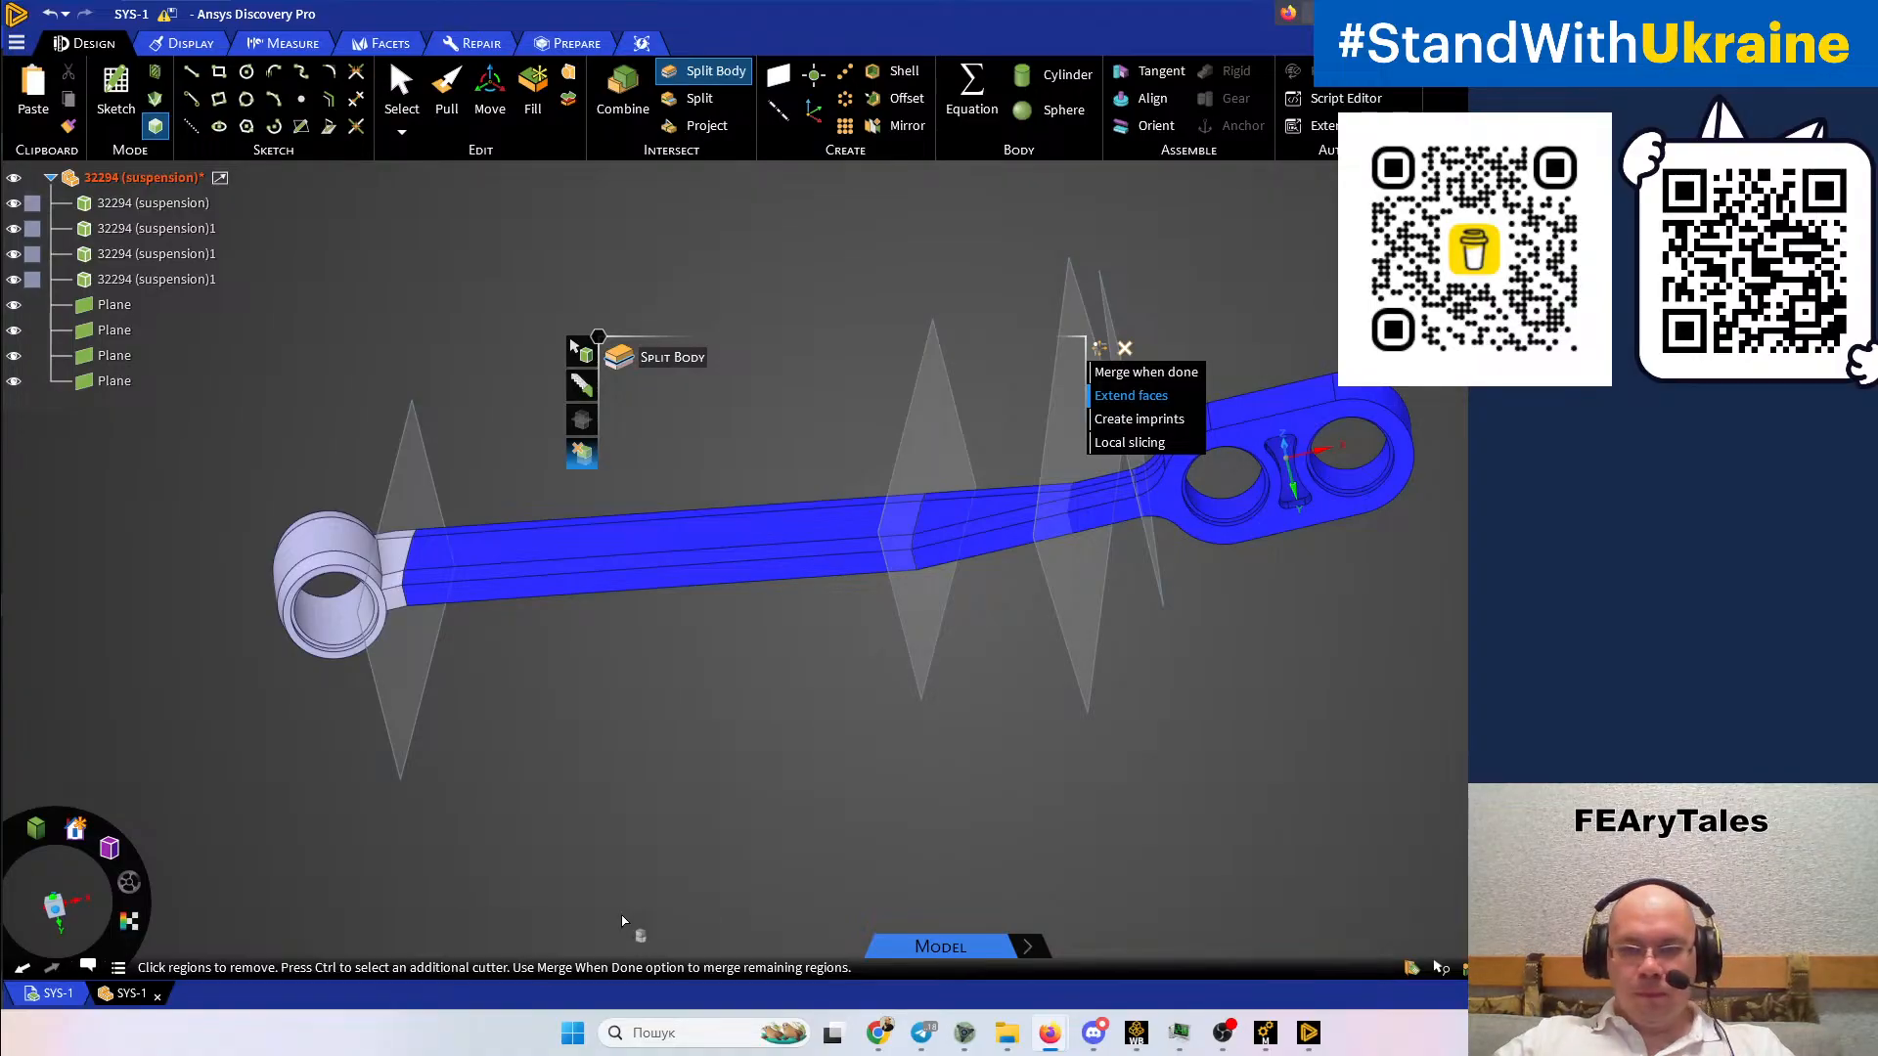
pyautogui.click(1082, 687)
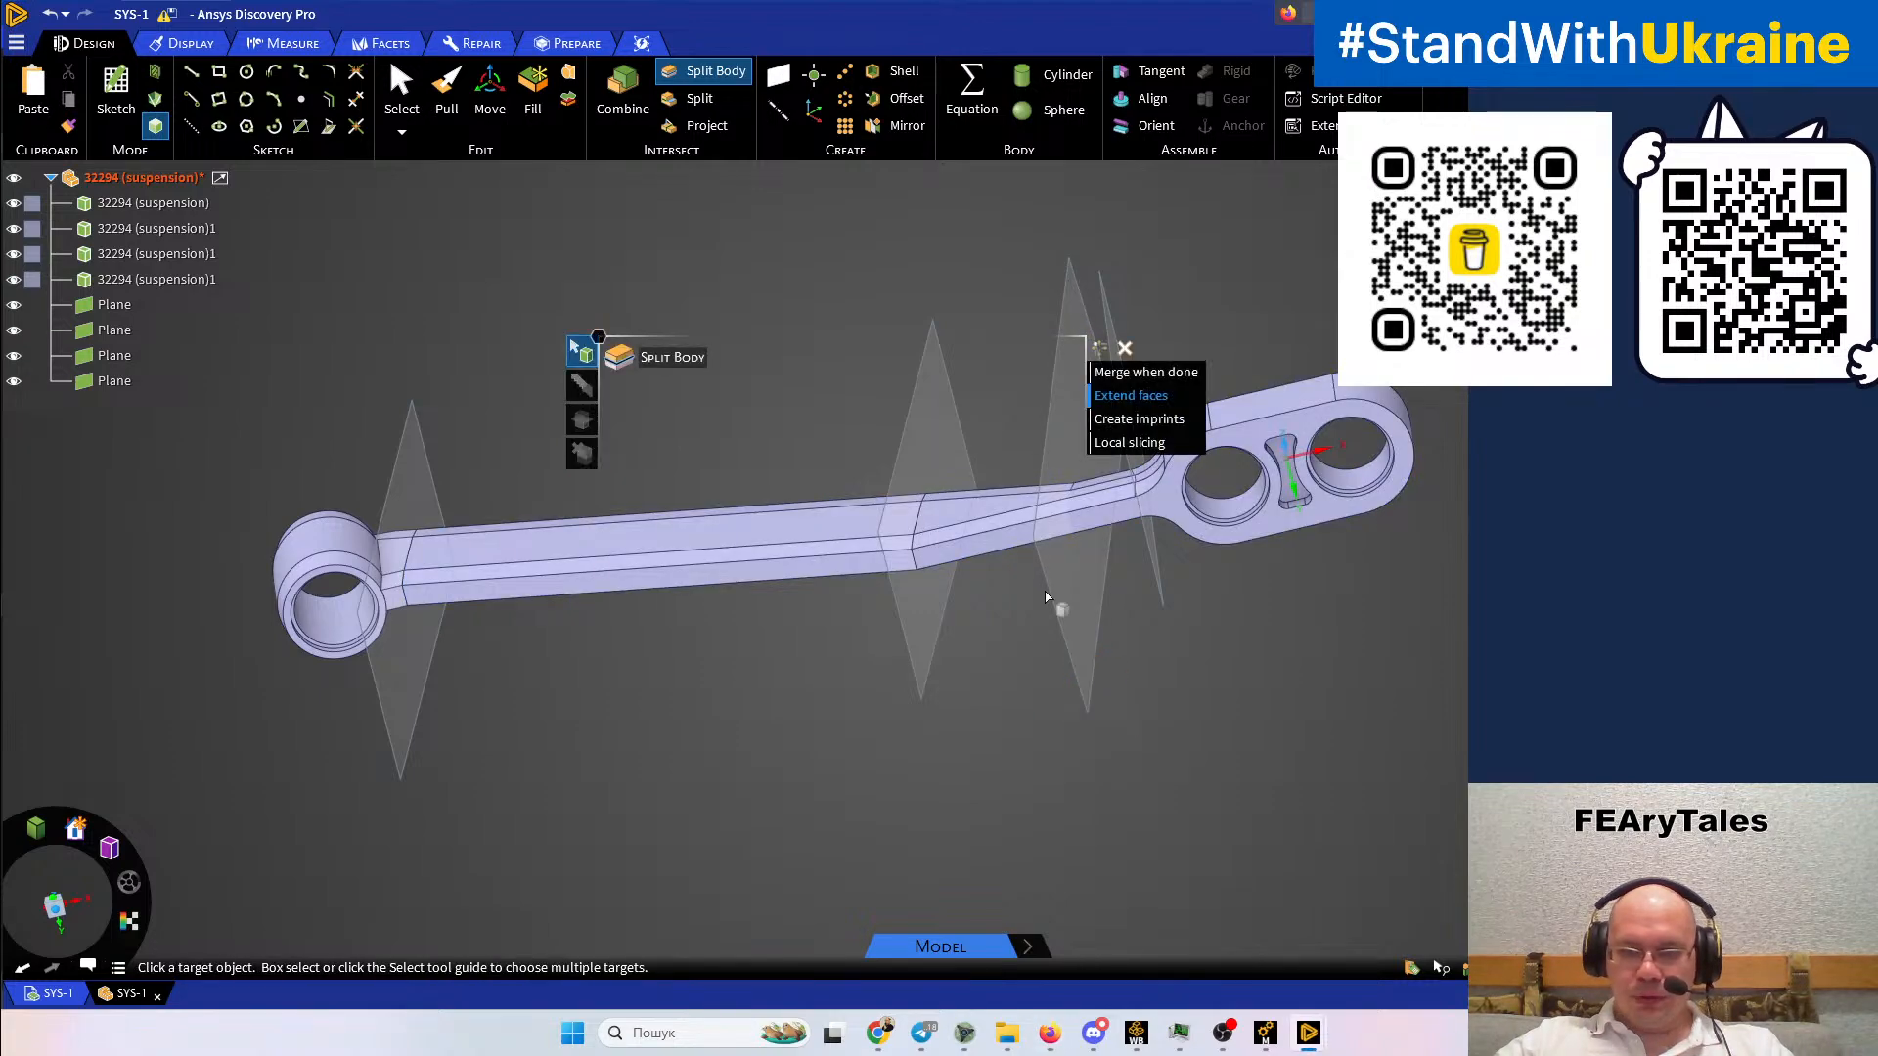
# Split the remaining double-hole-side body with the two planes nearest the double-hole end
pyautogui.click(947, 533)
pyautogui.click(1087, 686)
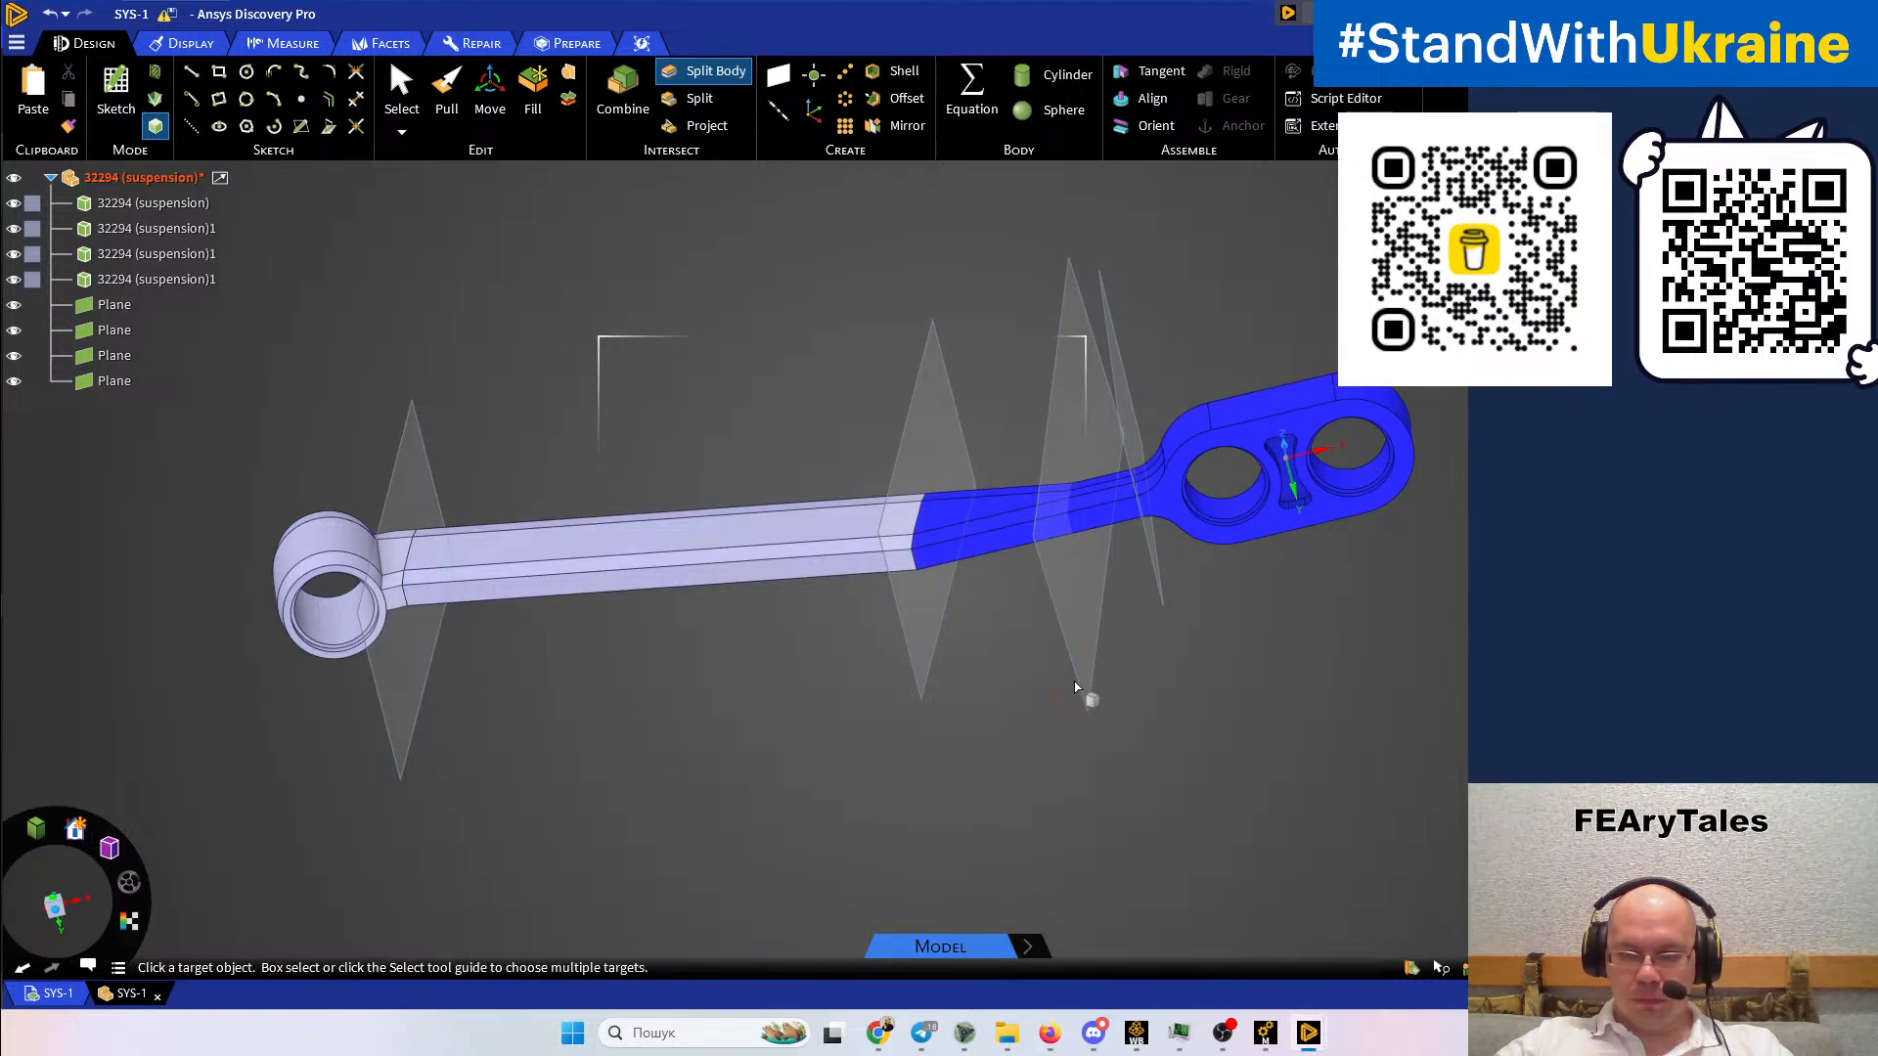
pyautogui.click(1080, 661)
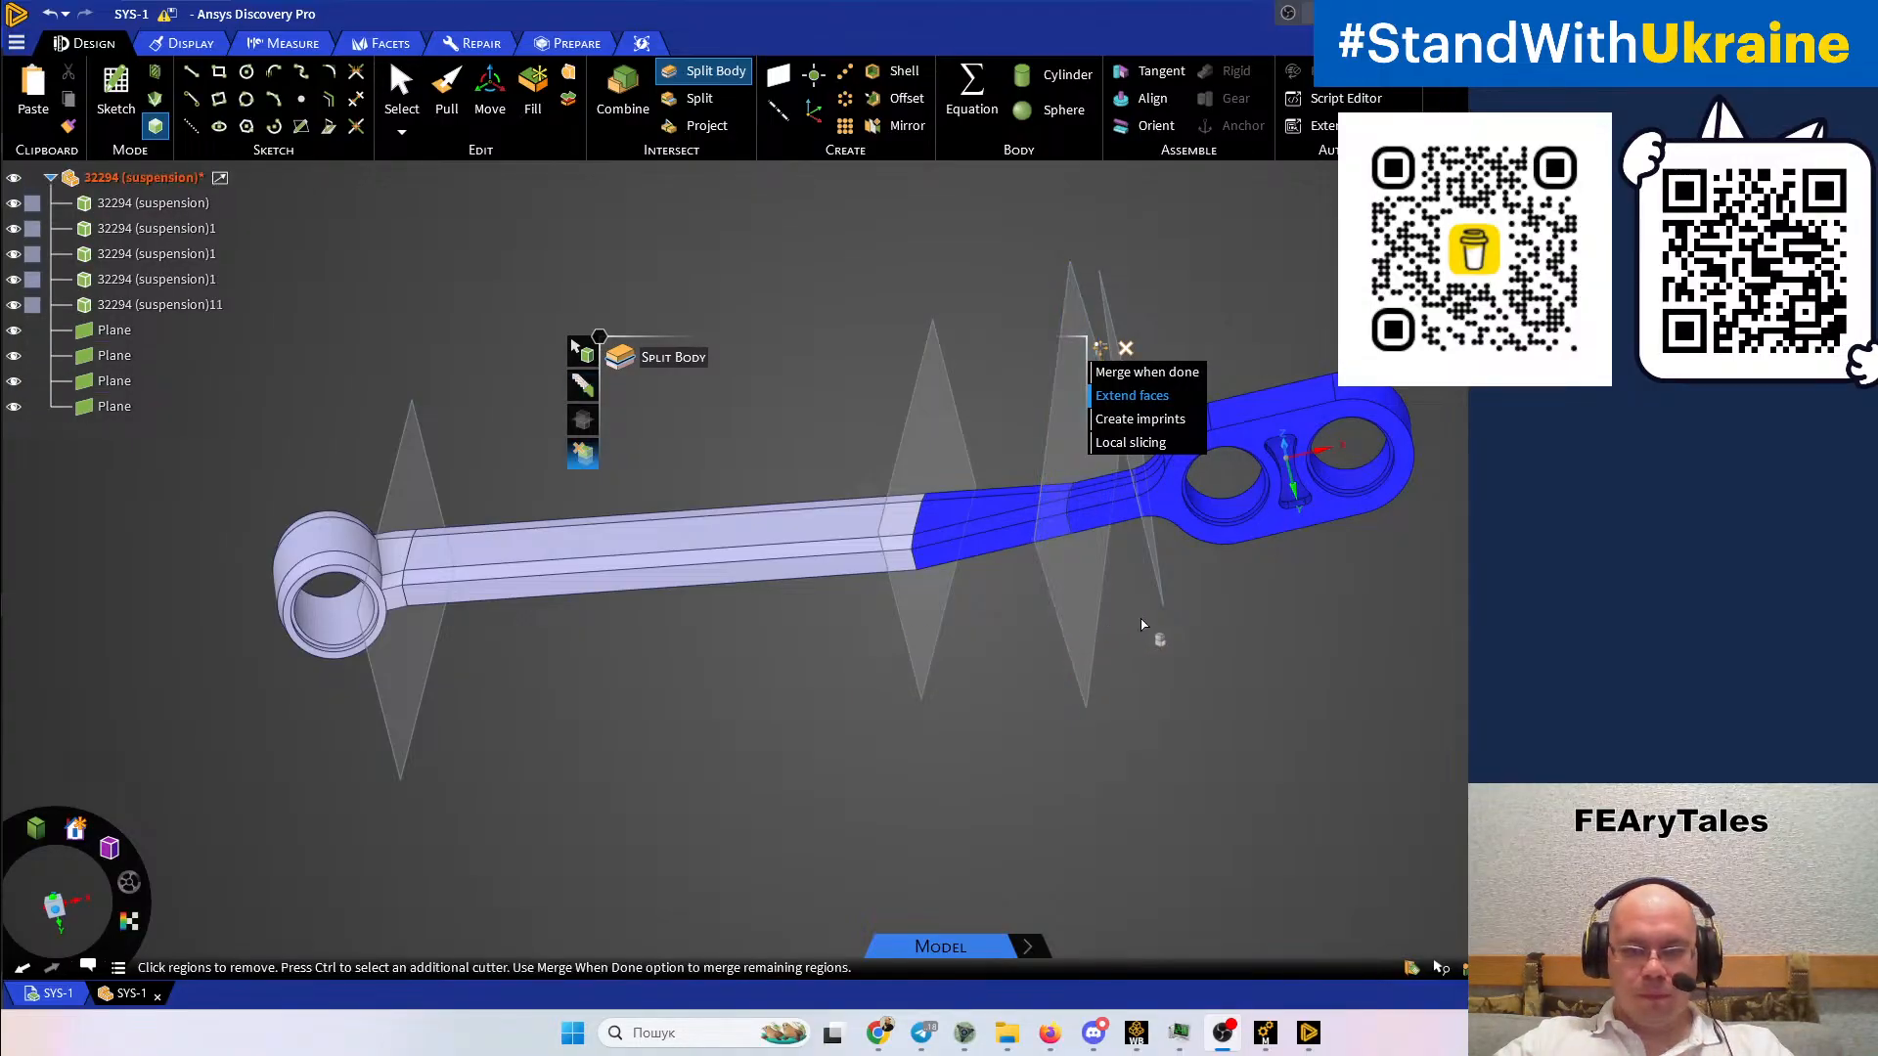
pyautogui.click(1149, 587)
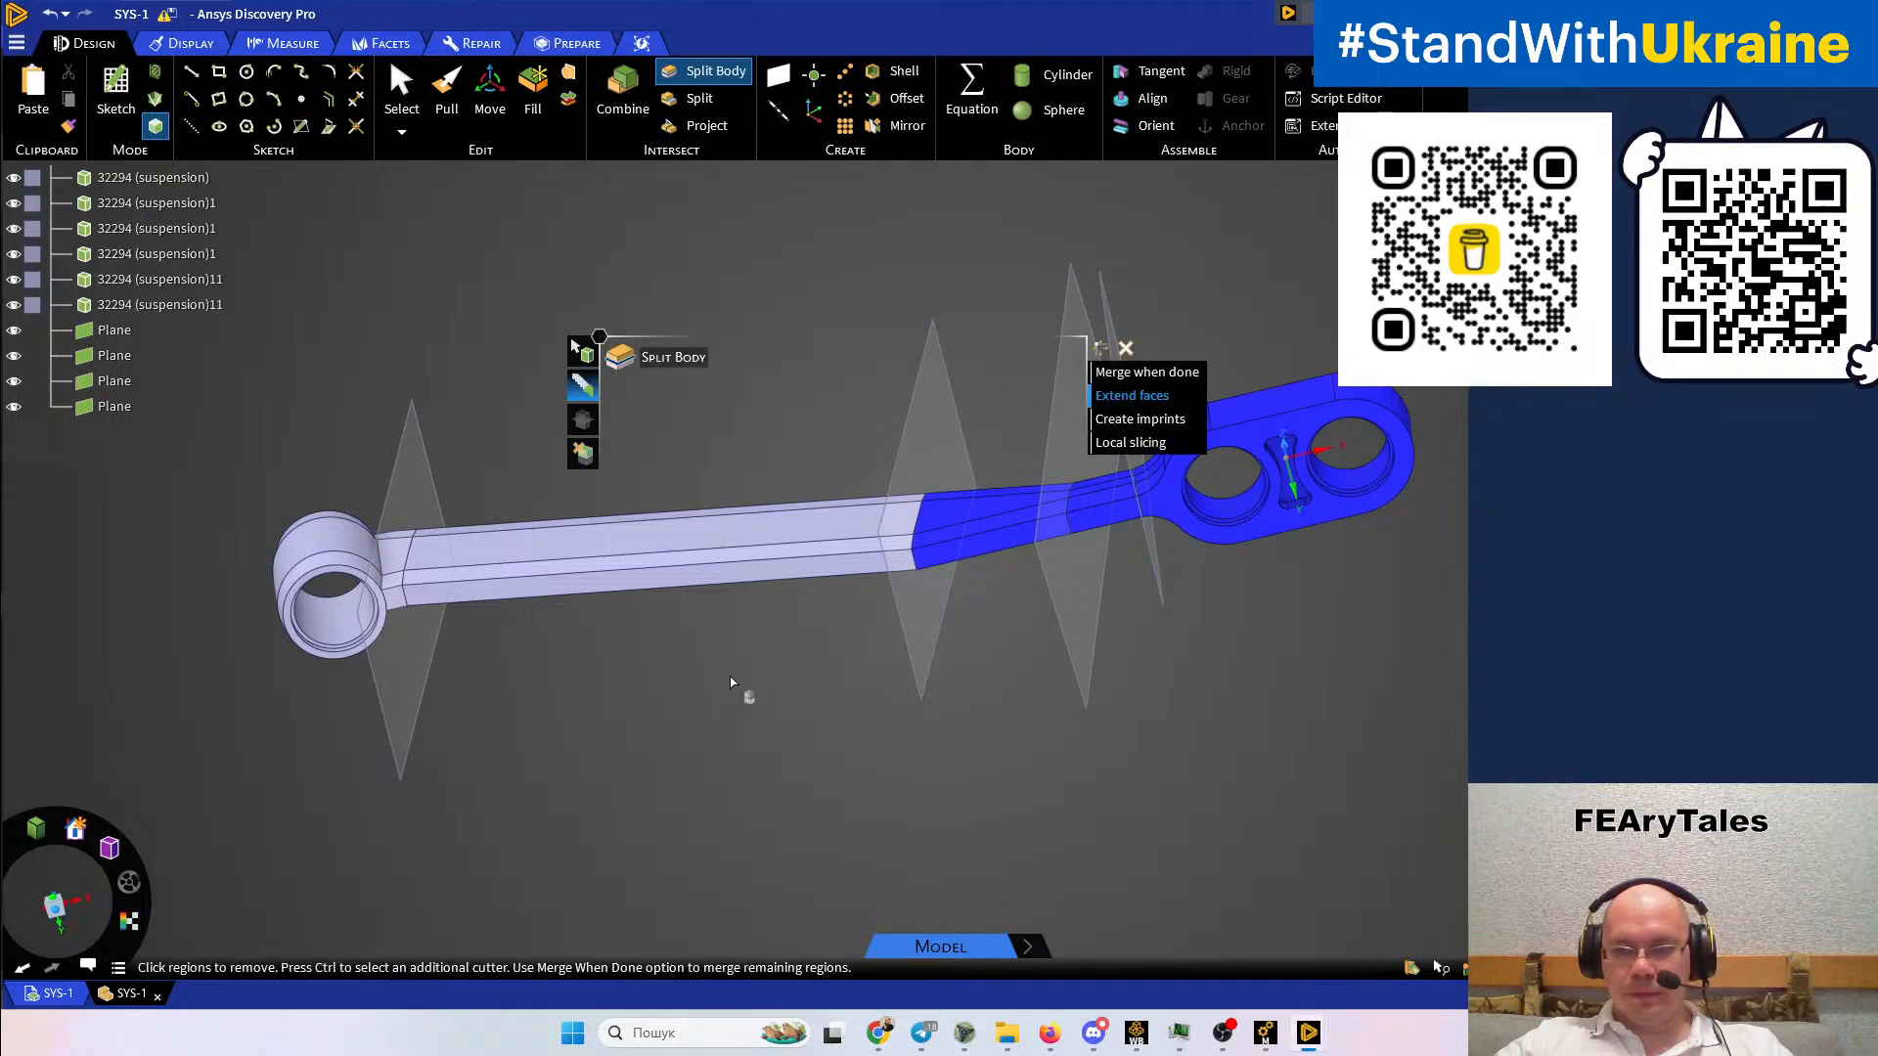
pyautogui.click(1164, 678)
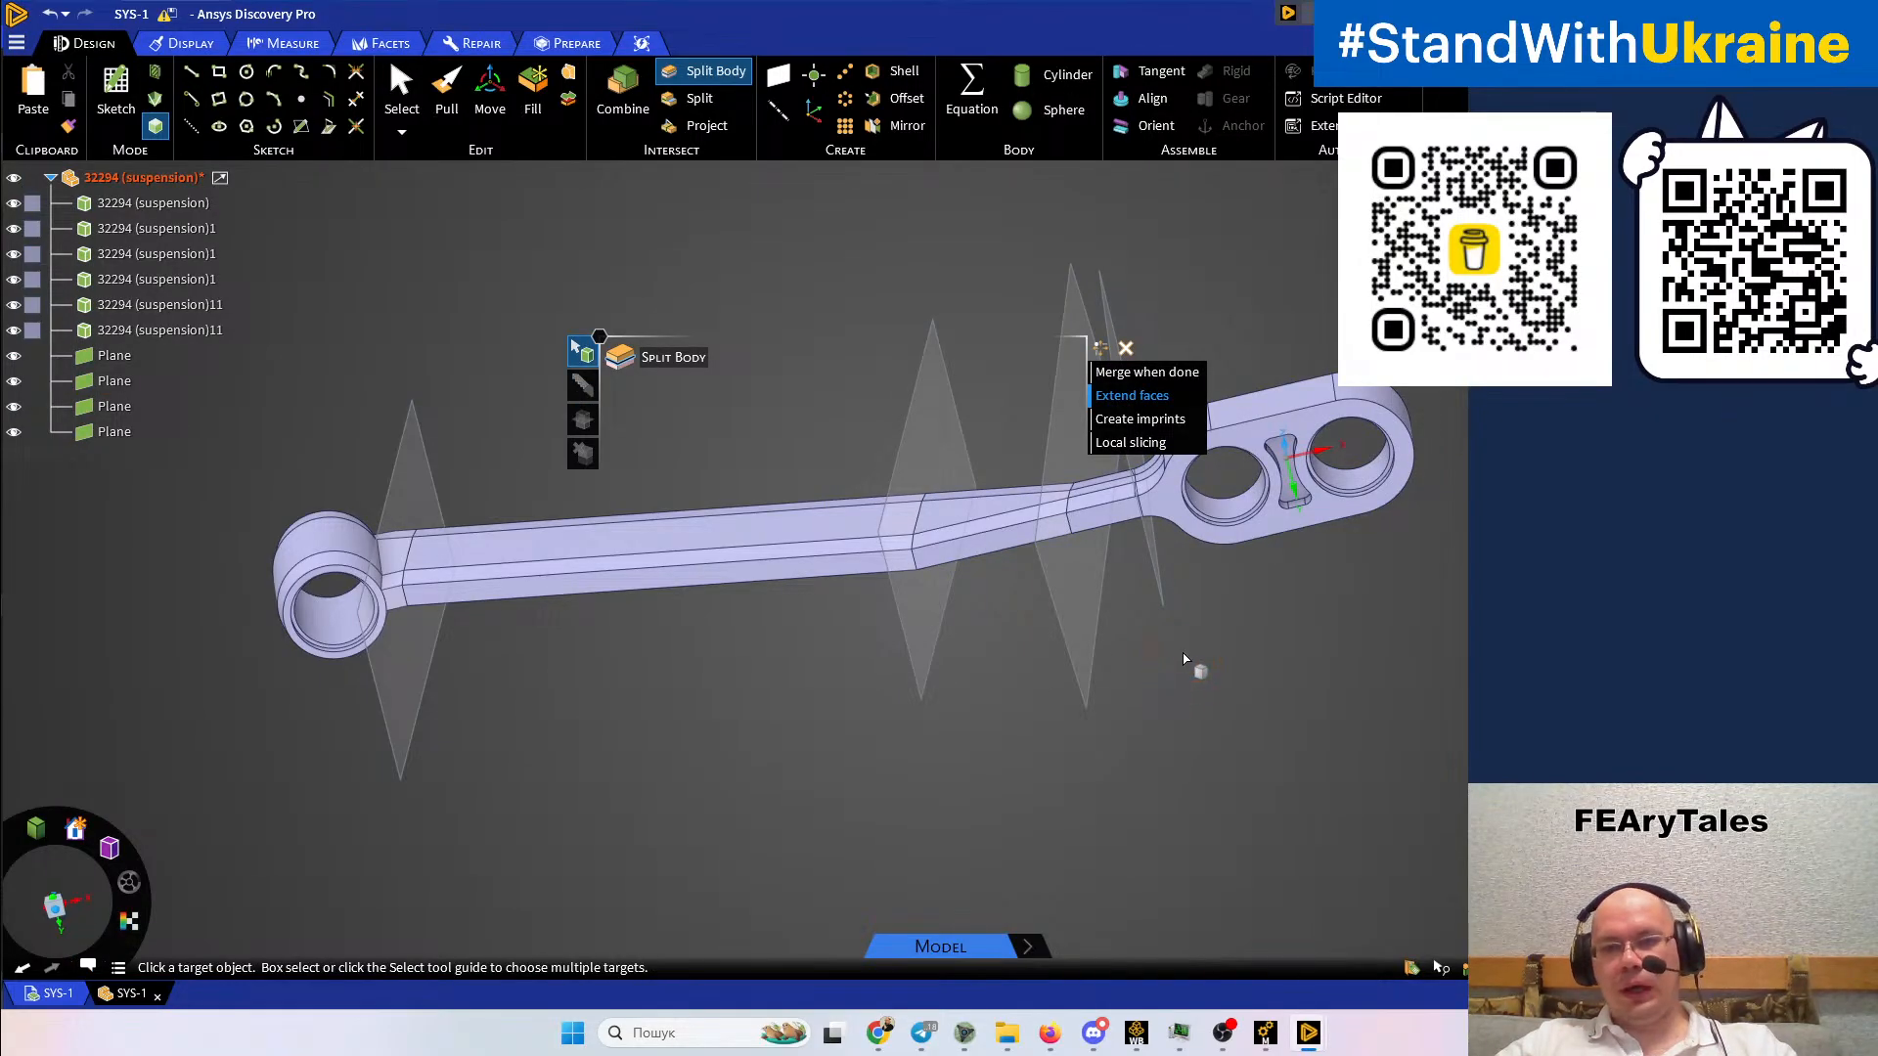
pyautogui.press('Escape')
# Examine the face edges along the split where the arm curves into the double-hole end
pyautogui.scroll(5, 1121, 467)
pyautogui.scroll(3, 1121, 466)
pyautogui.click(1076, 452)
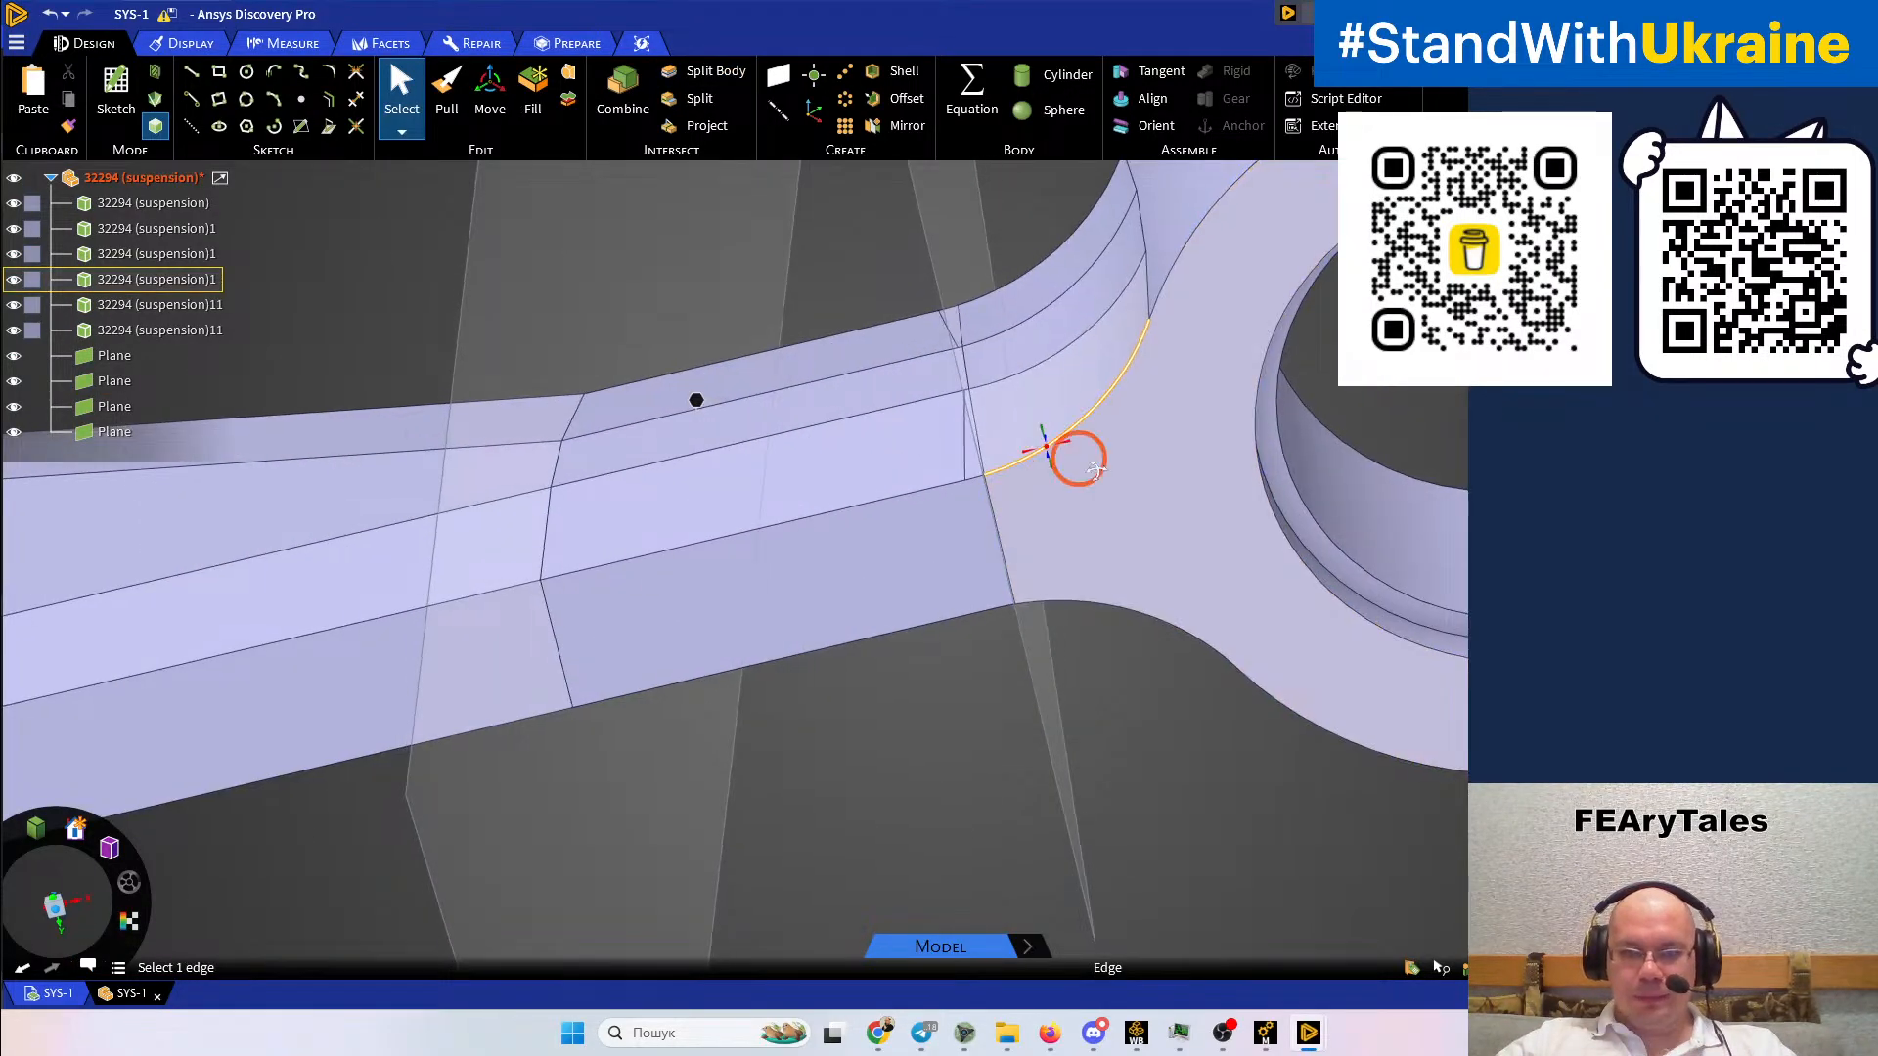
pyautogui.scroll(3, 1106, 457)
pyautogui.moveTo(1121, 490)
pyautogui.mouseDown(button='middle')
pyautogui.moveTo(1085, 490)
pyautogui.moveTo(1089, 562)
pyautogui.moveTo(1123, 585)
pyautogui.mouseUp(button='middle')
pyautogui.click(1179, 724)
pyautogui.click(893, 577)
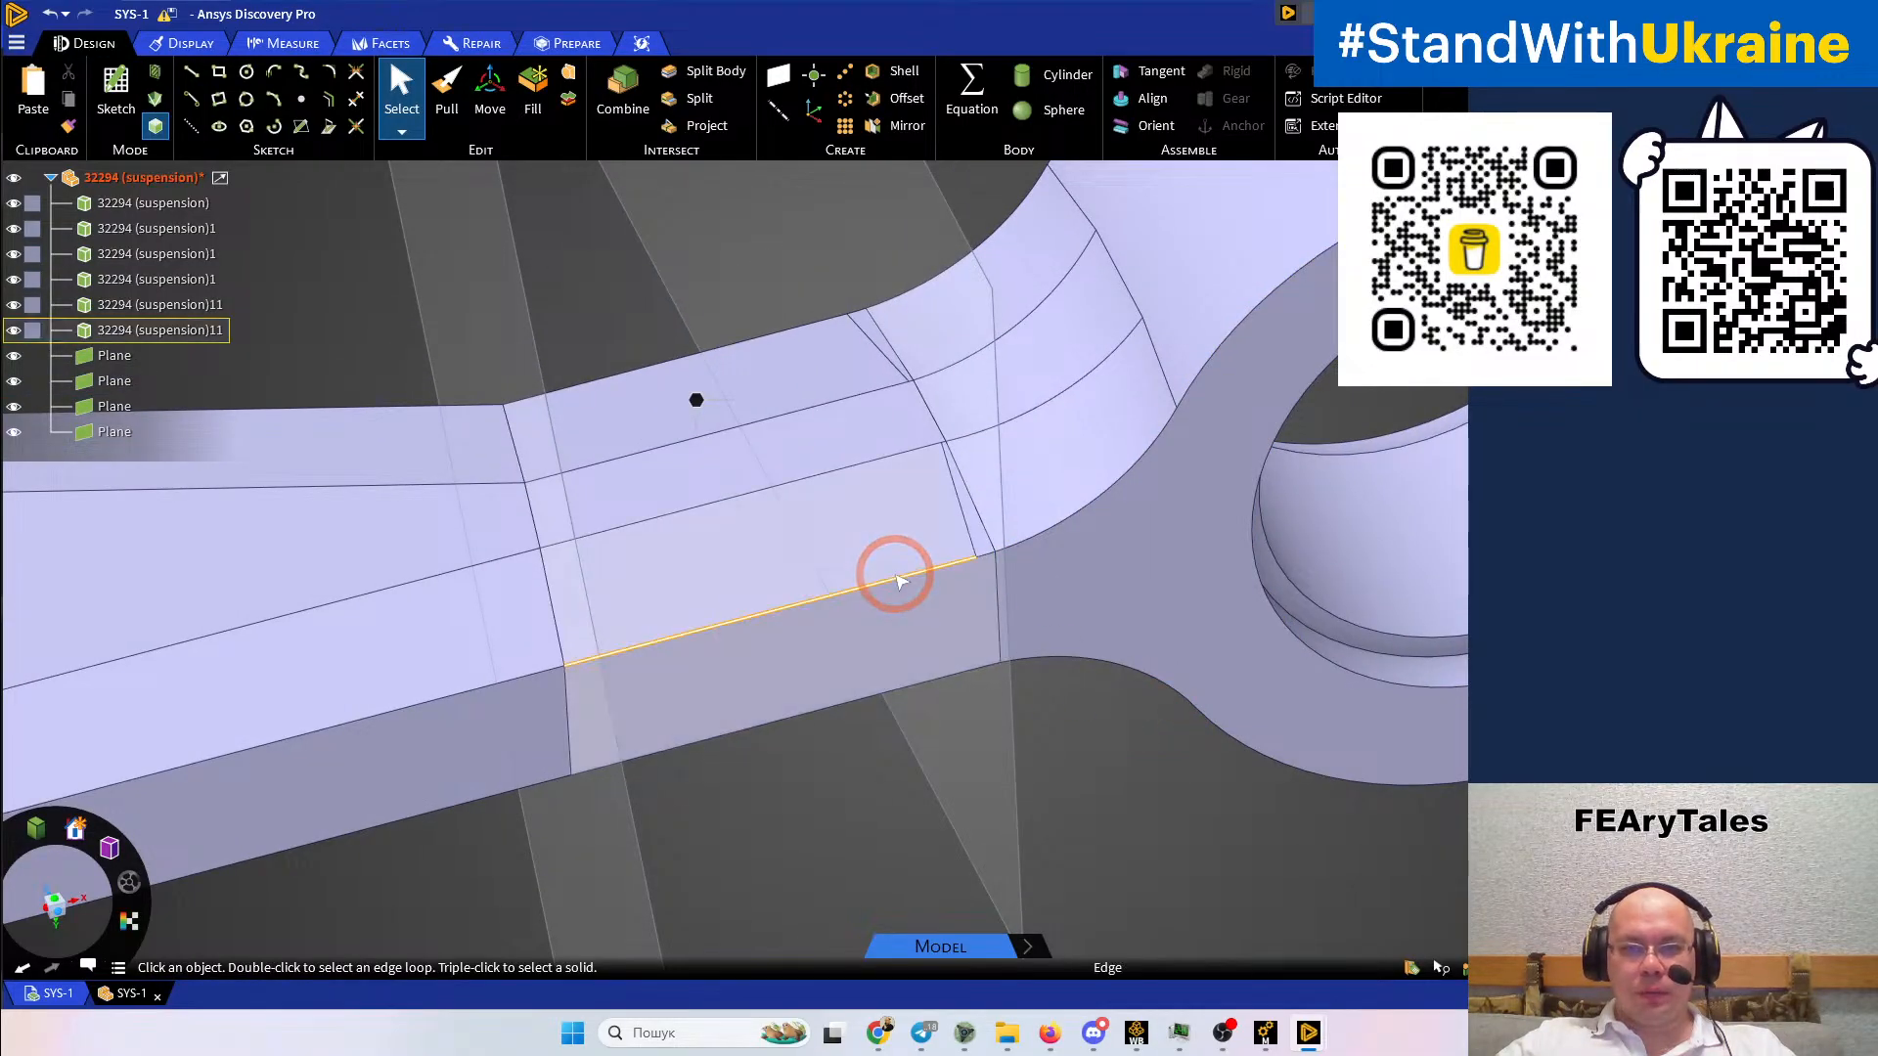
pyautogui.press('Escape')
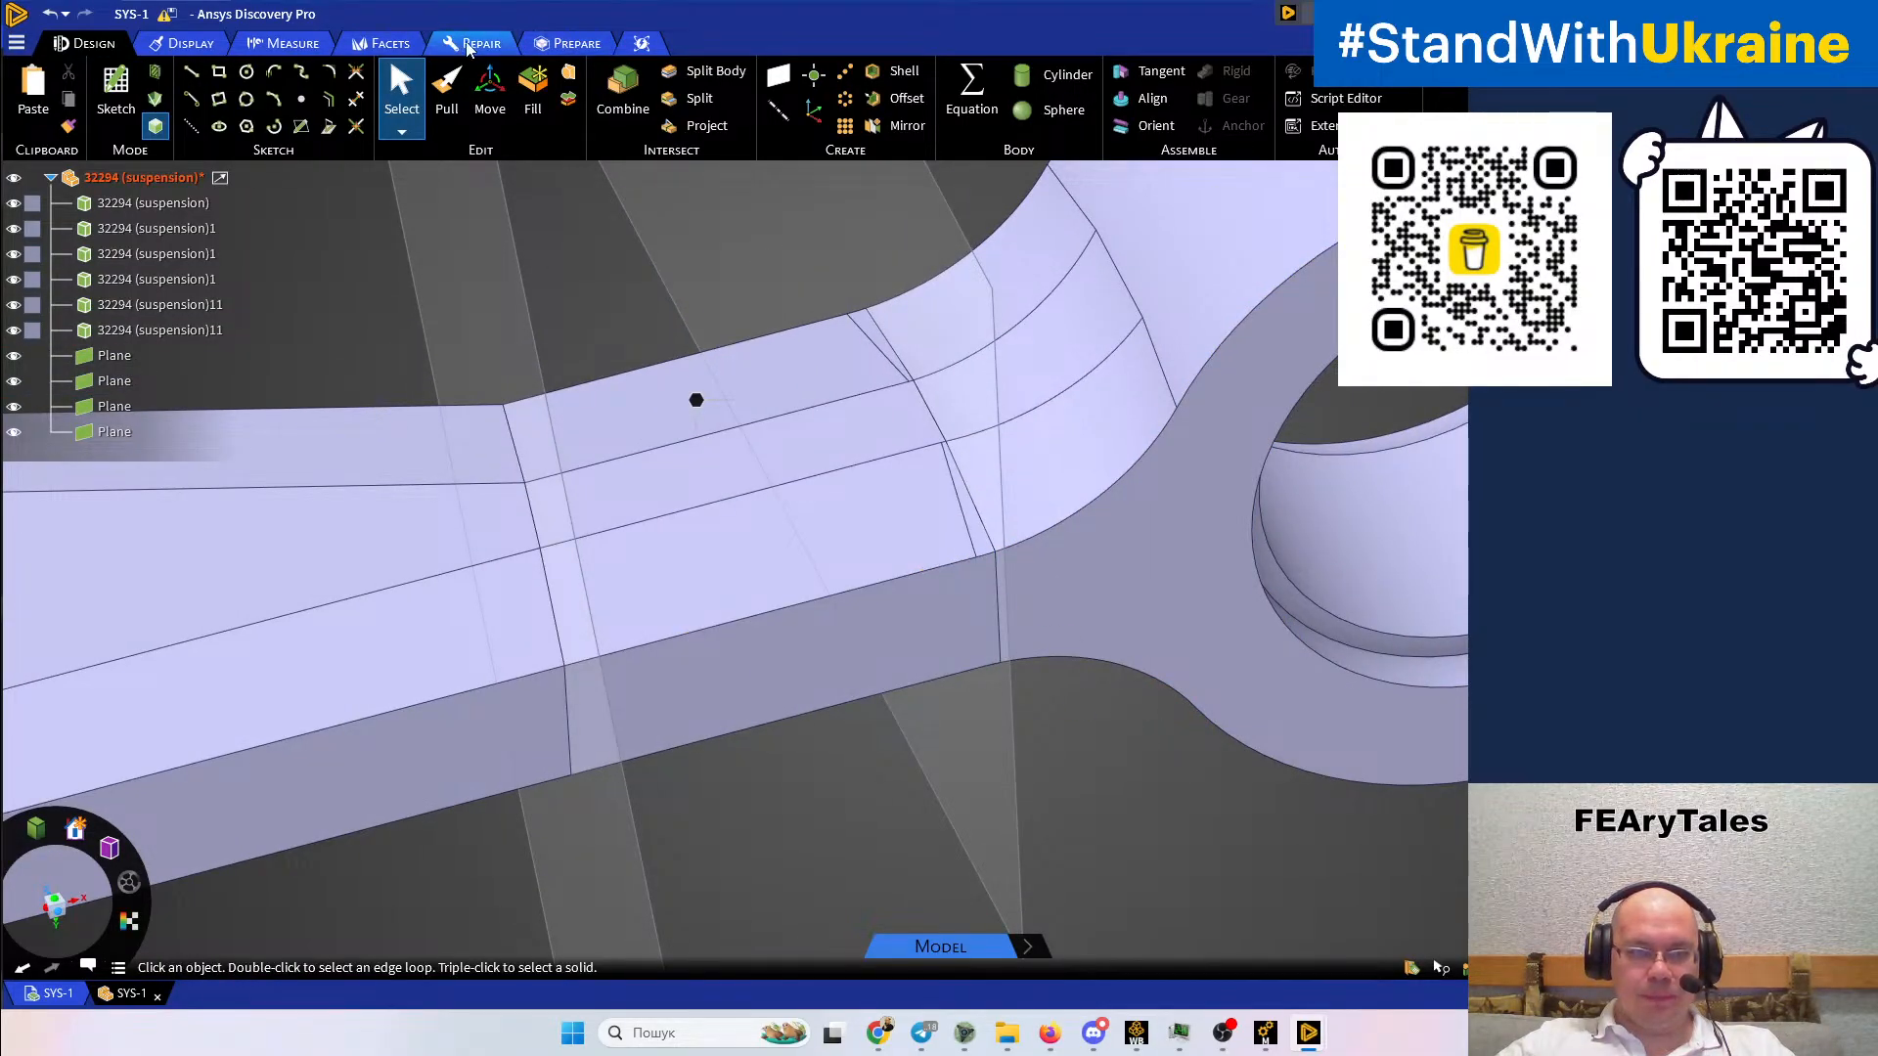
# Merge the thin triangular sliver with the adjoining lower sloped face of the short arm section beside the double-hole end
pyautogui.click(475, 44)
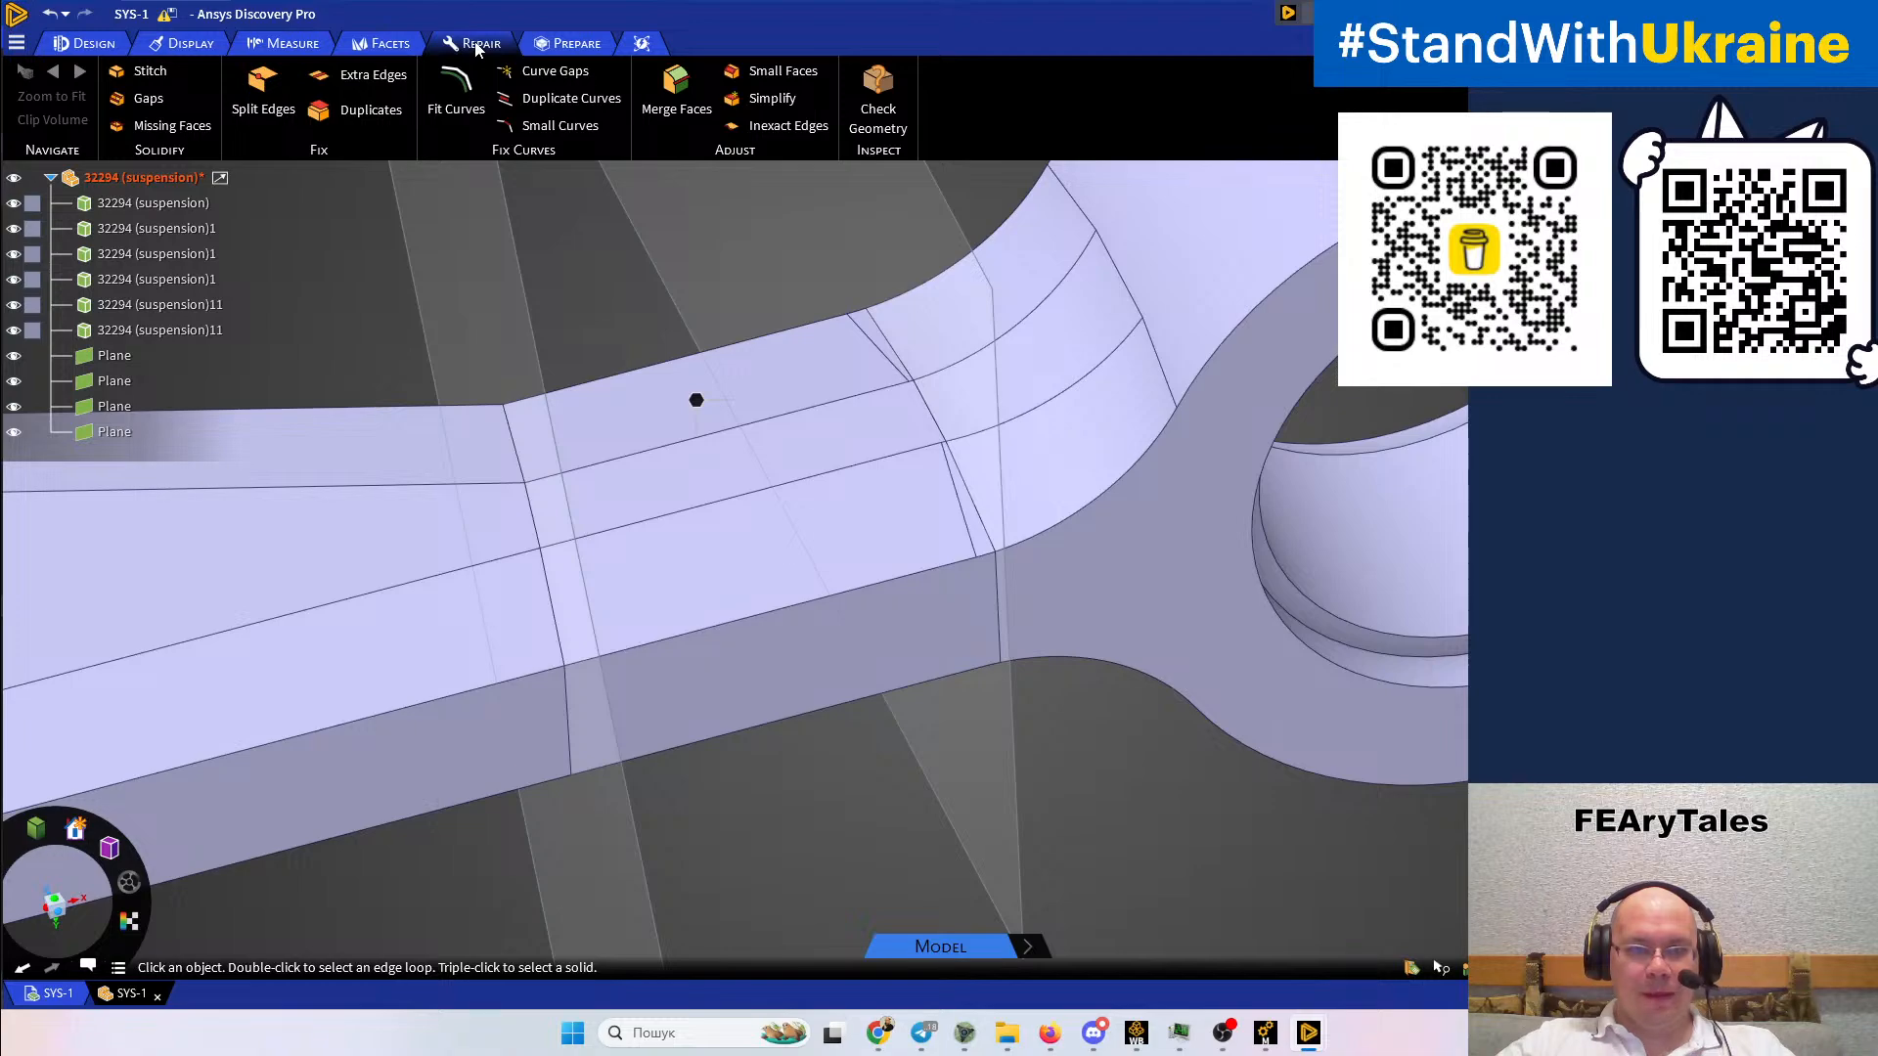
pyautogui.click(677, 86)
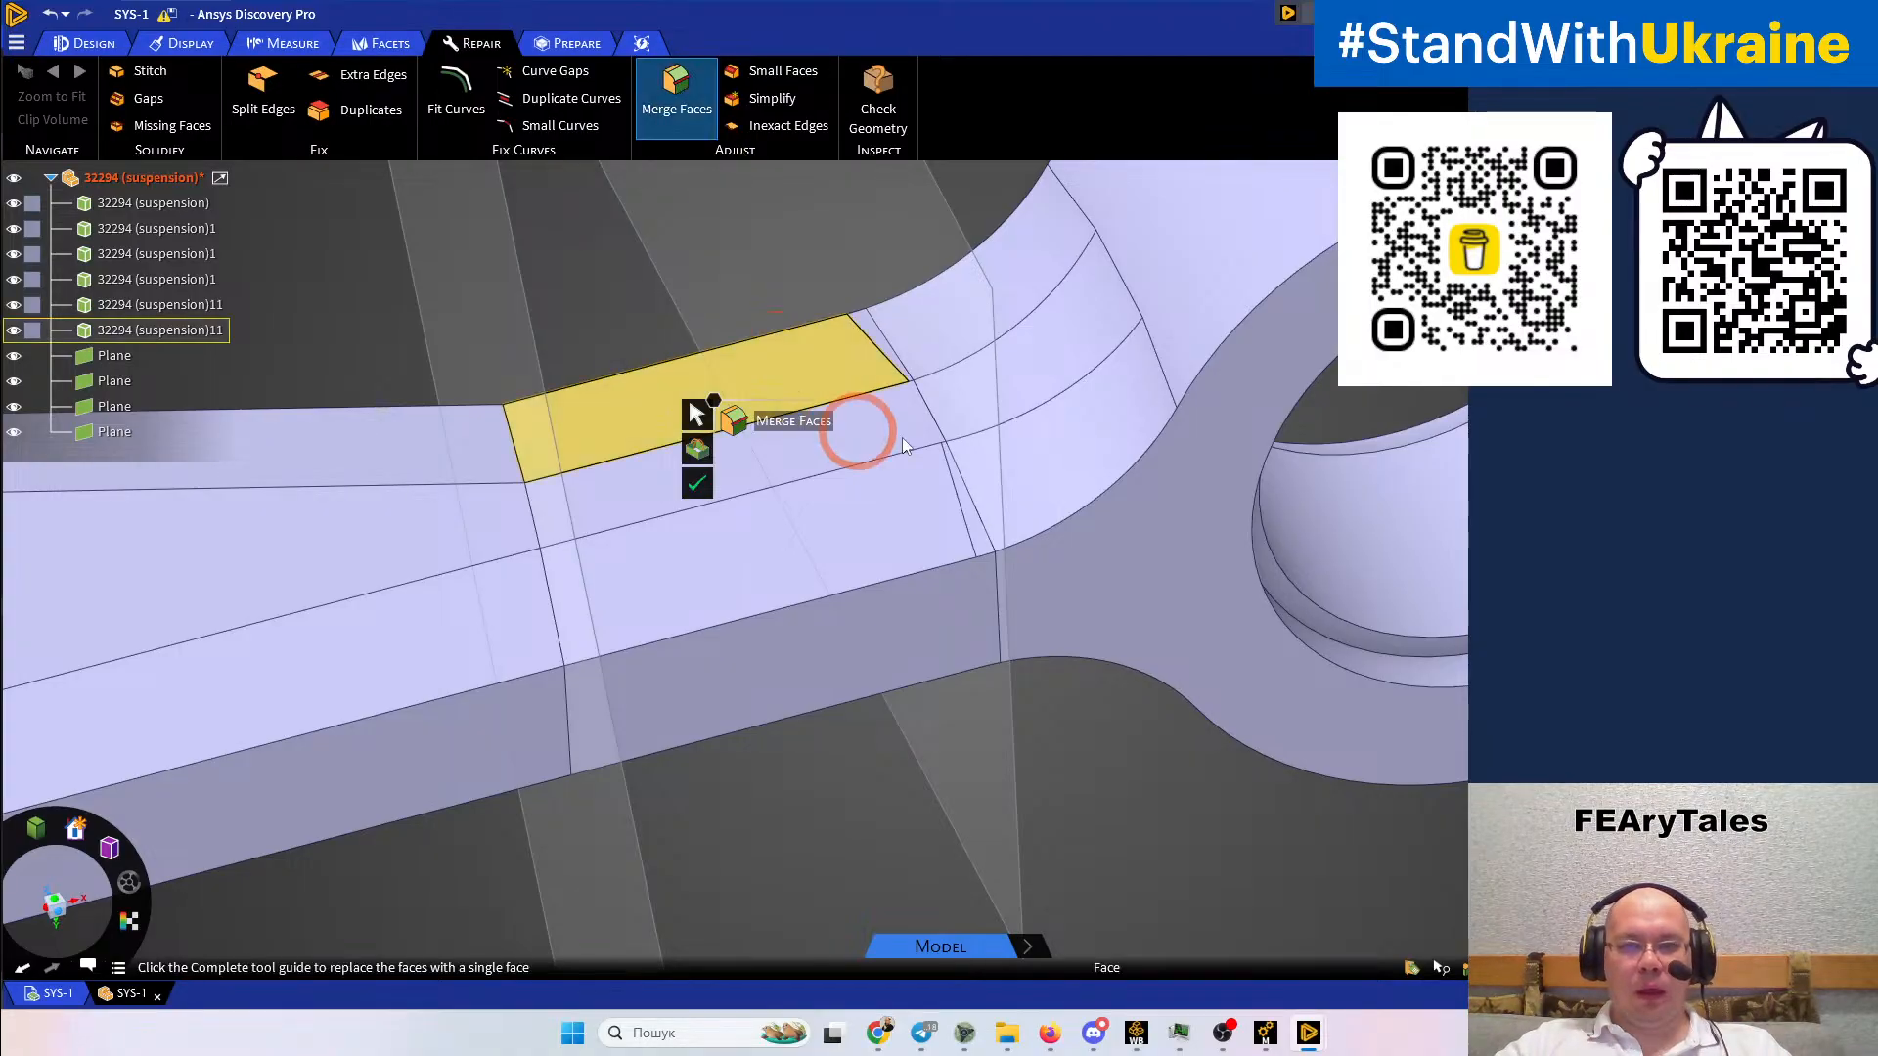
pyautogui.scroll(2, 929, 489)
pyautogui.scroll(2, 978, 548)
pyautogui.click(1011, 565)
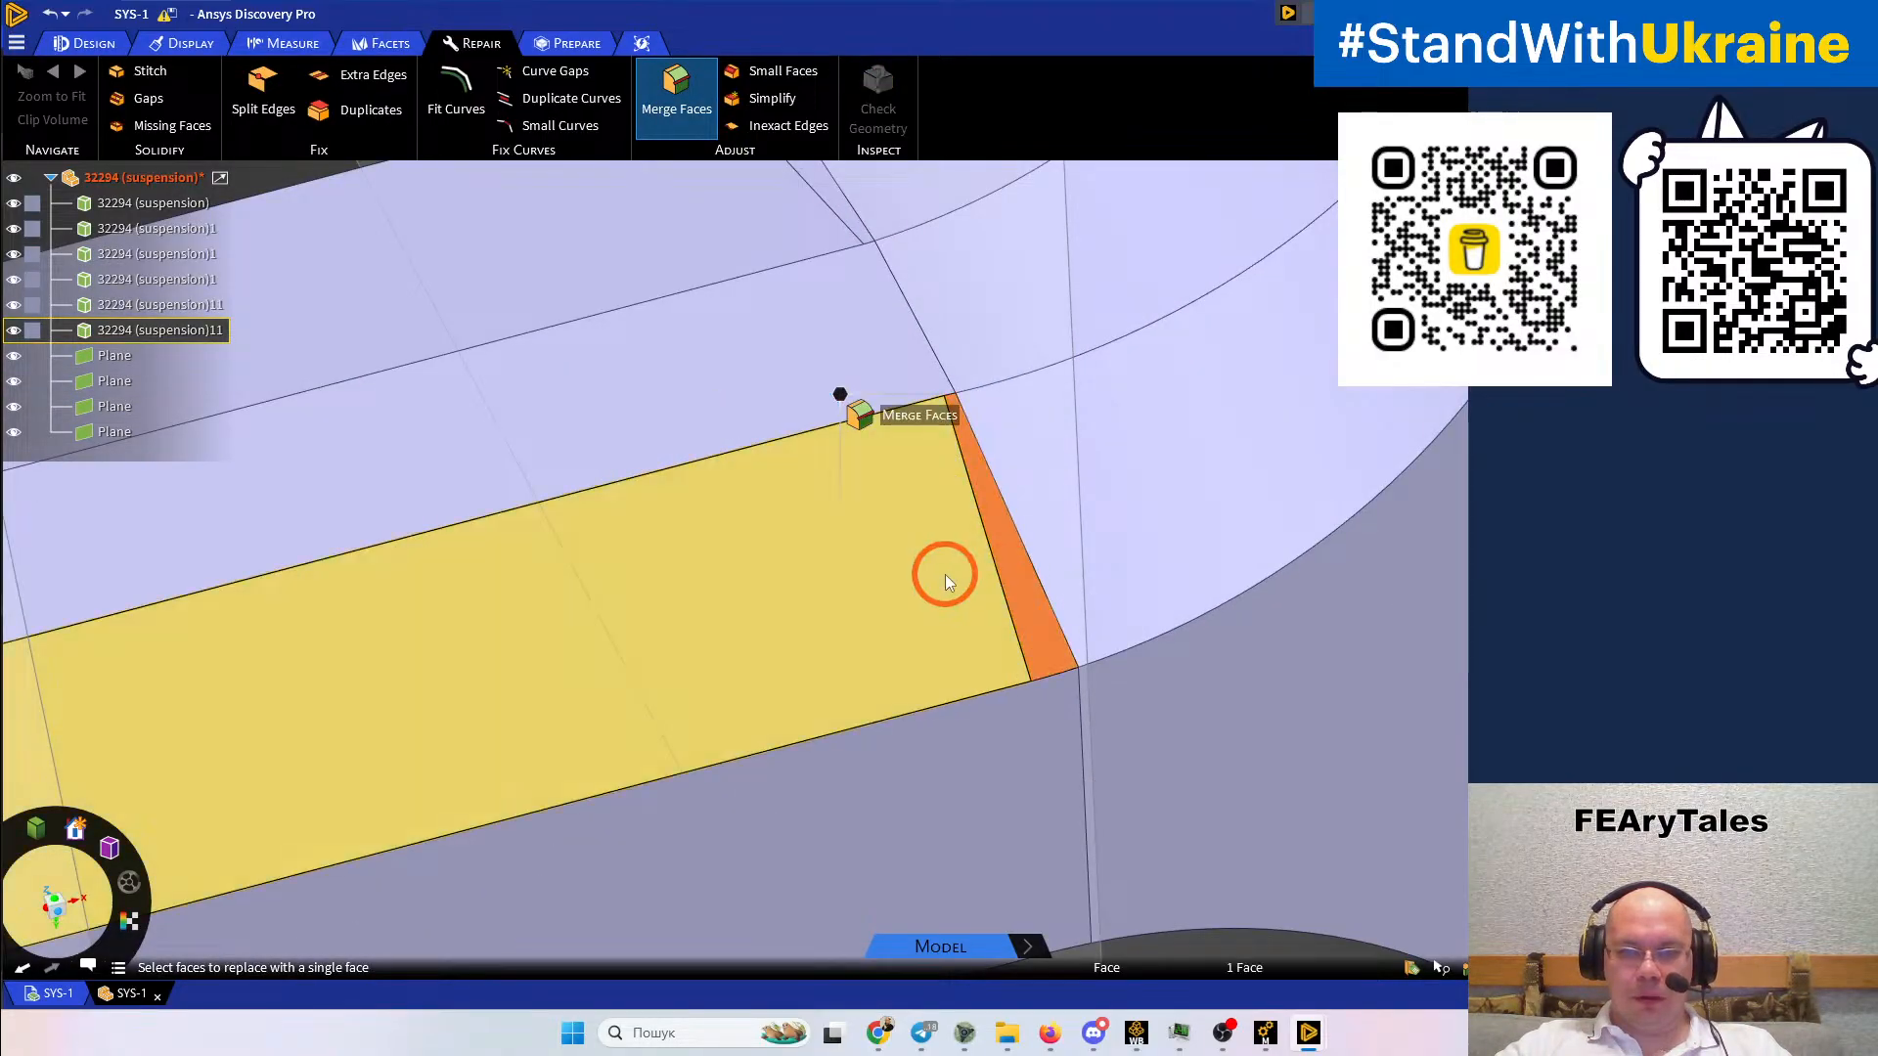
pyautogui.click(943, 581)
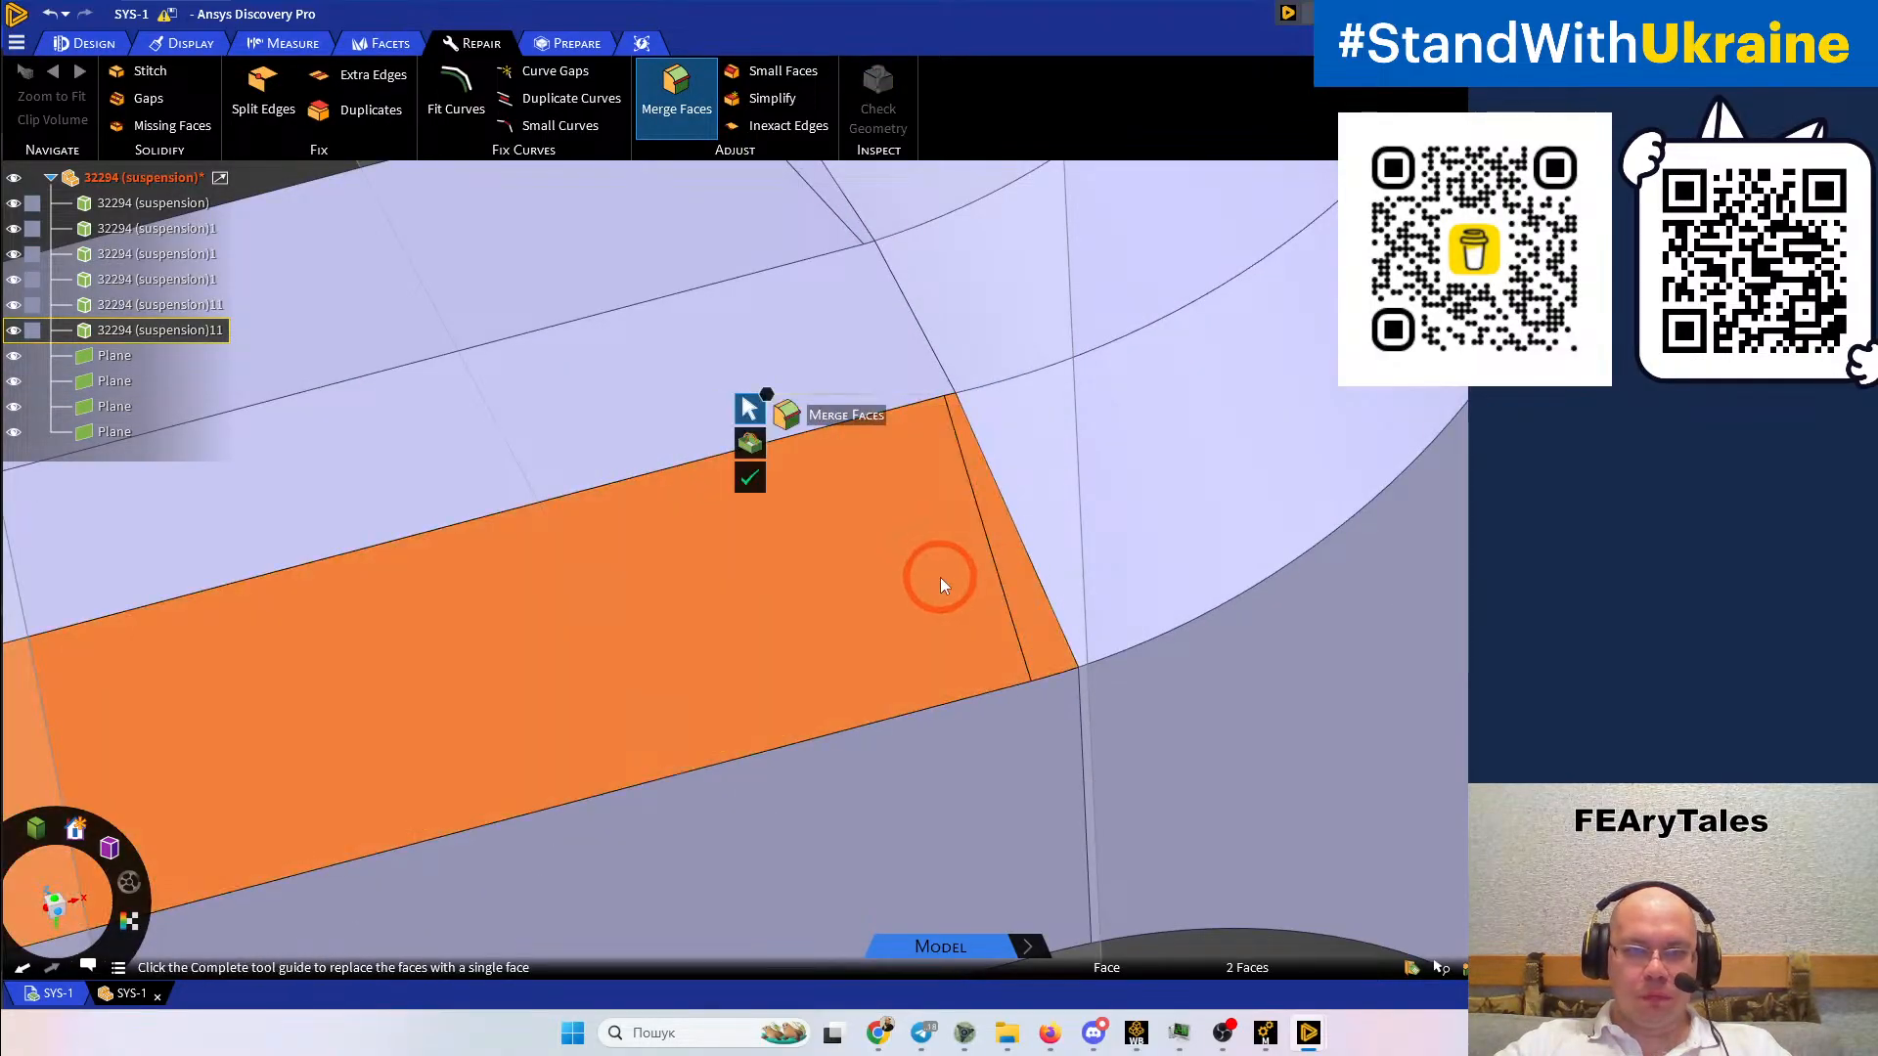
pyautogui.click(750, 477)
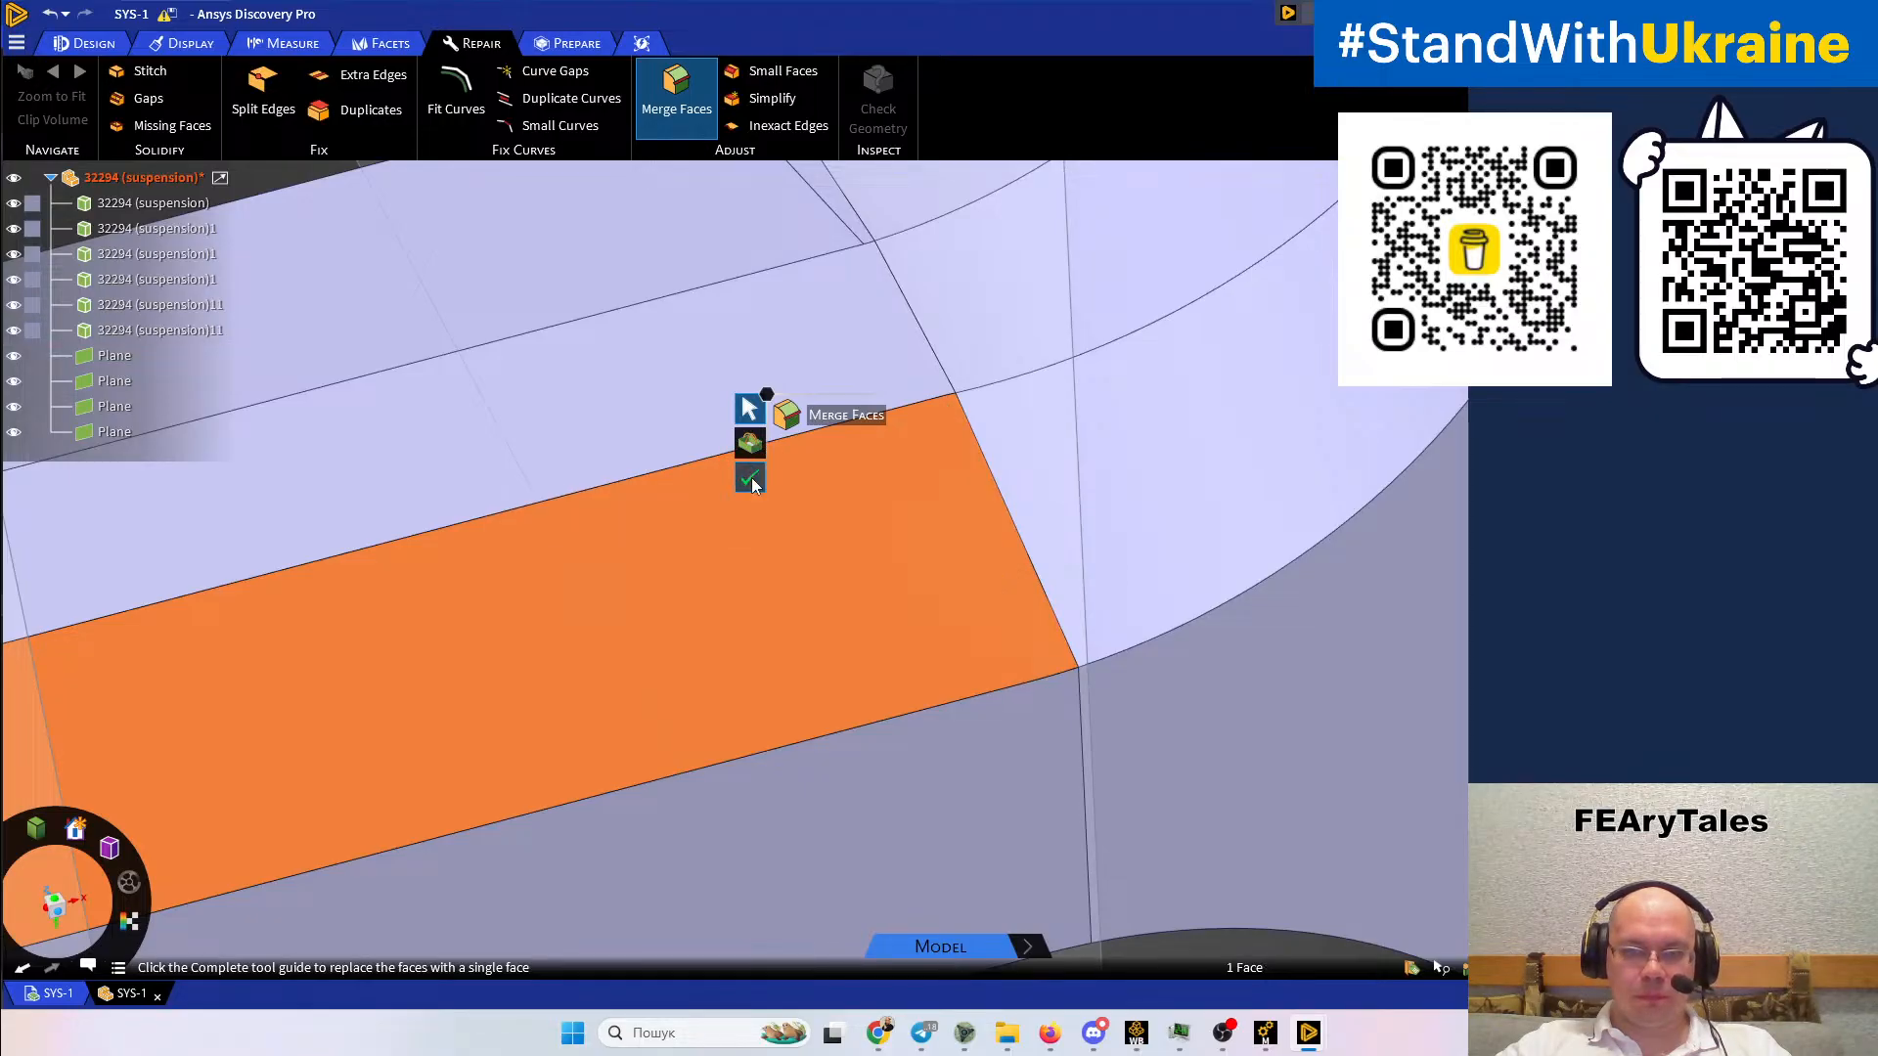
# Merge the sliver on the upper sloped face of the same short arm section into its neighbouring face
pyautogui.click(829, 196)
pyautogui.click(781, 217)
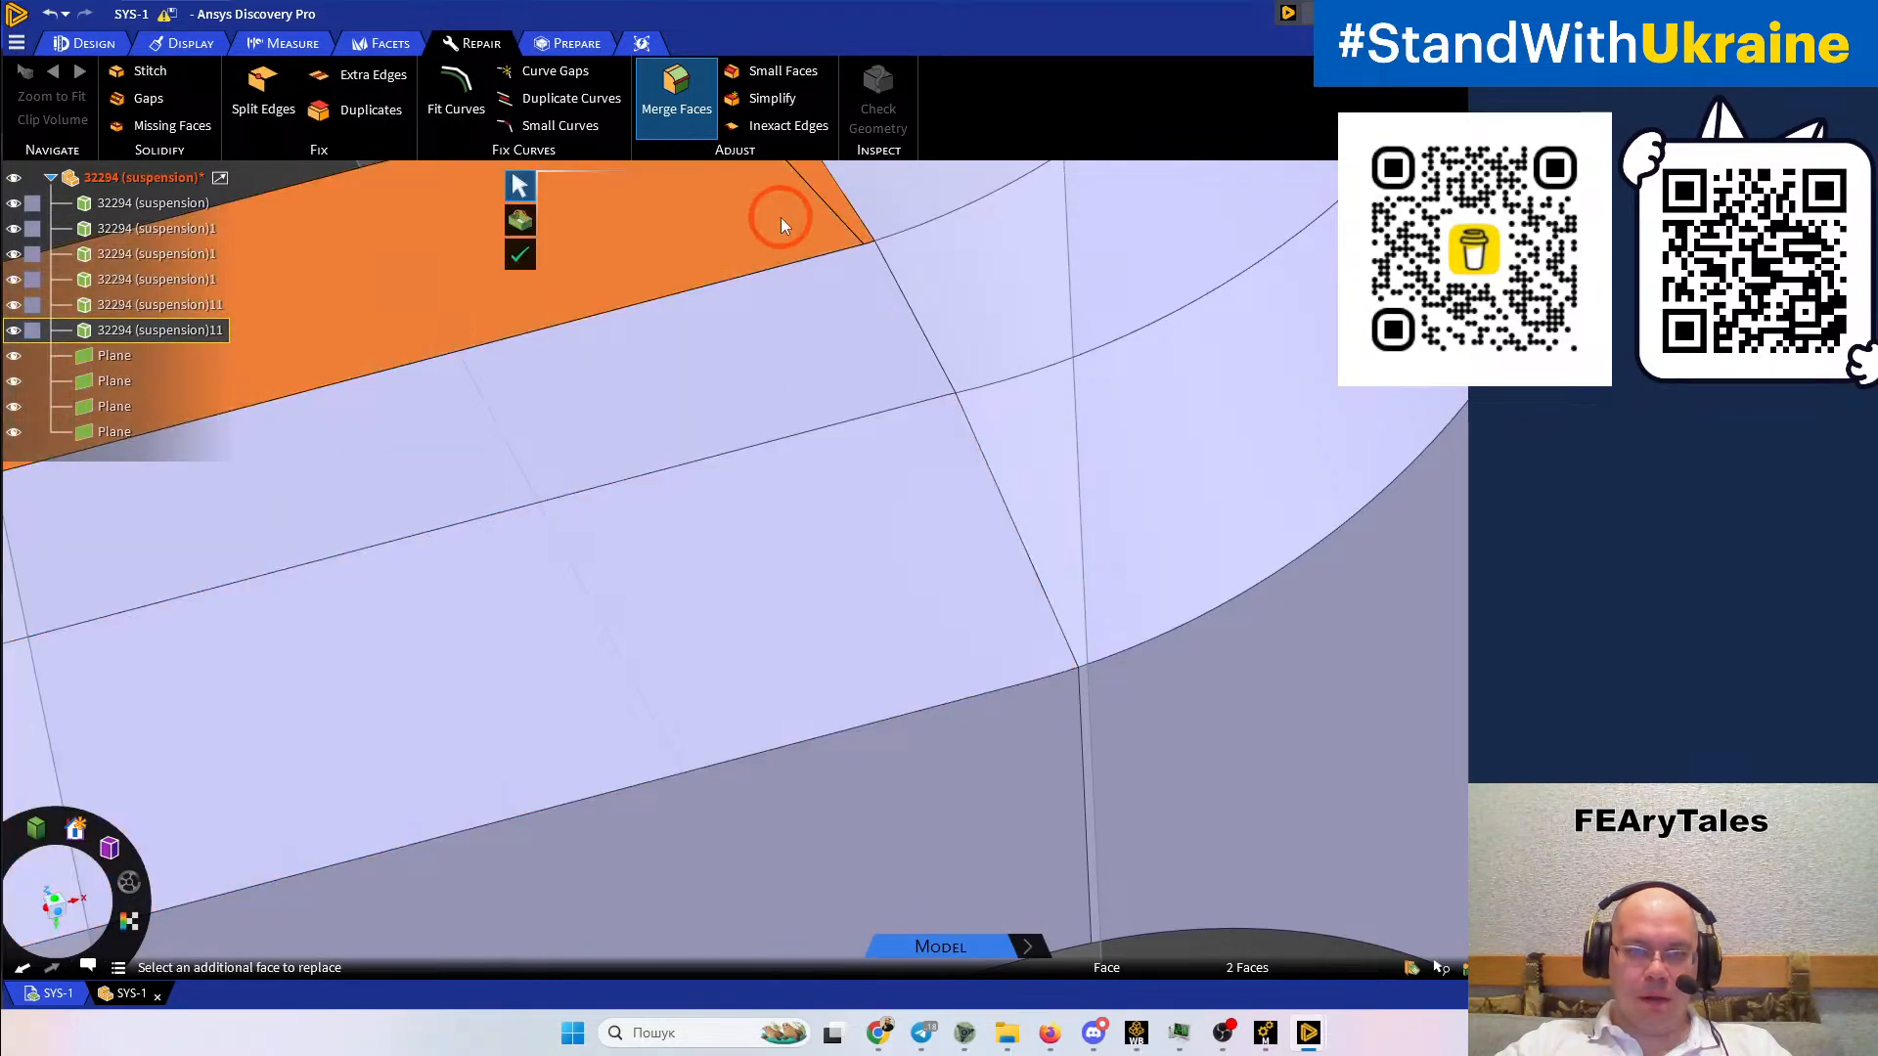
pyautogui.click(523, 257)
# On the arm's opposite side, merge the sliver at the split into the sloped face next to the flat side
pyautogui.scroll(-7, 694, 293)
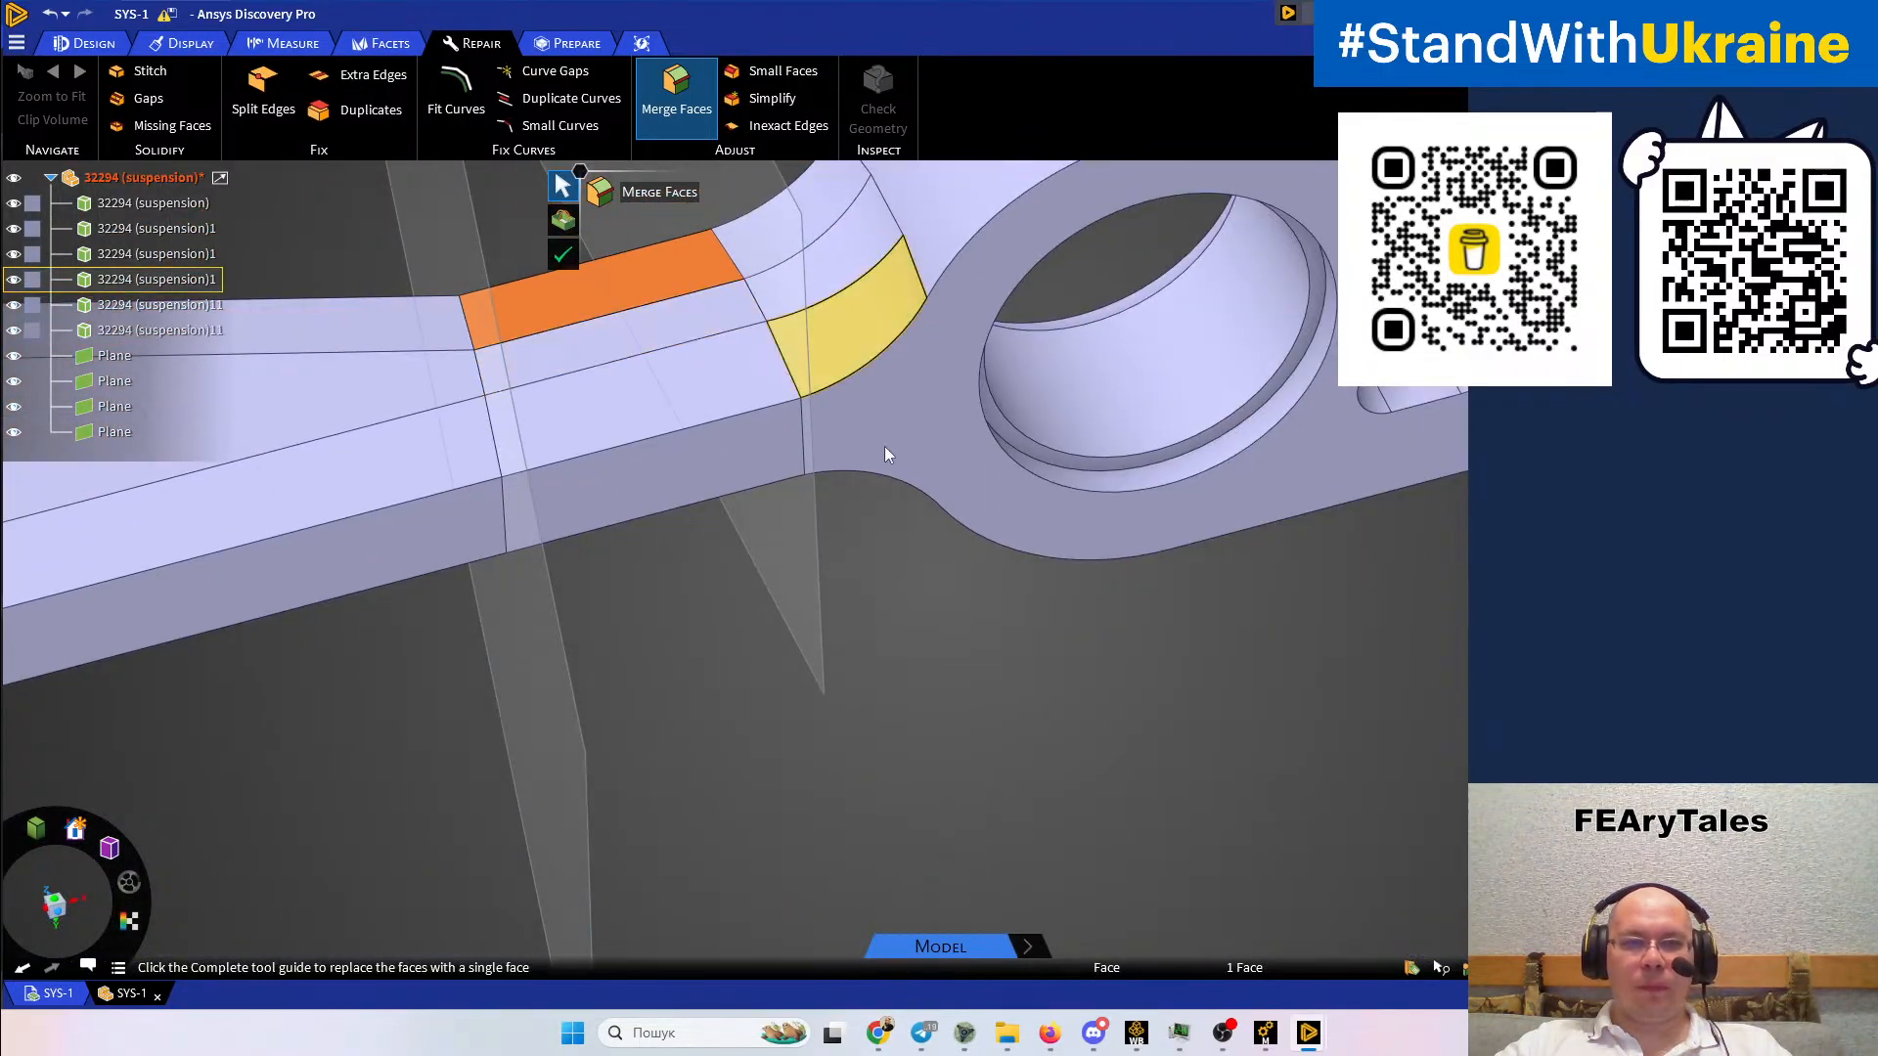
pyautogui.moveTo(884, 446); pyautogui.dragTo(839, 179, button='middle')
pyautogui.scroll(-2, 832, 196)
pyautogui.scroll(6, 788, 503)
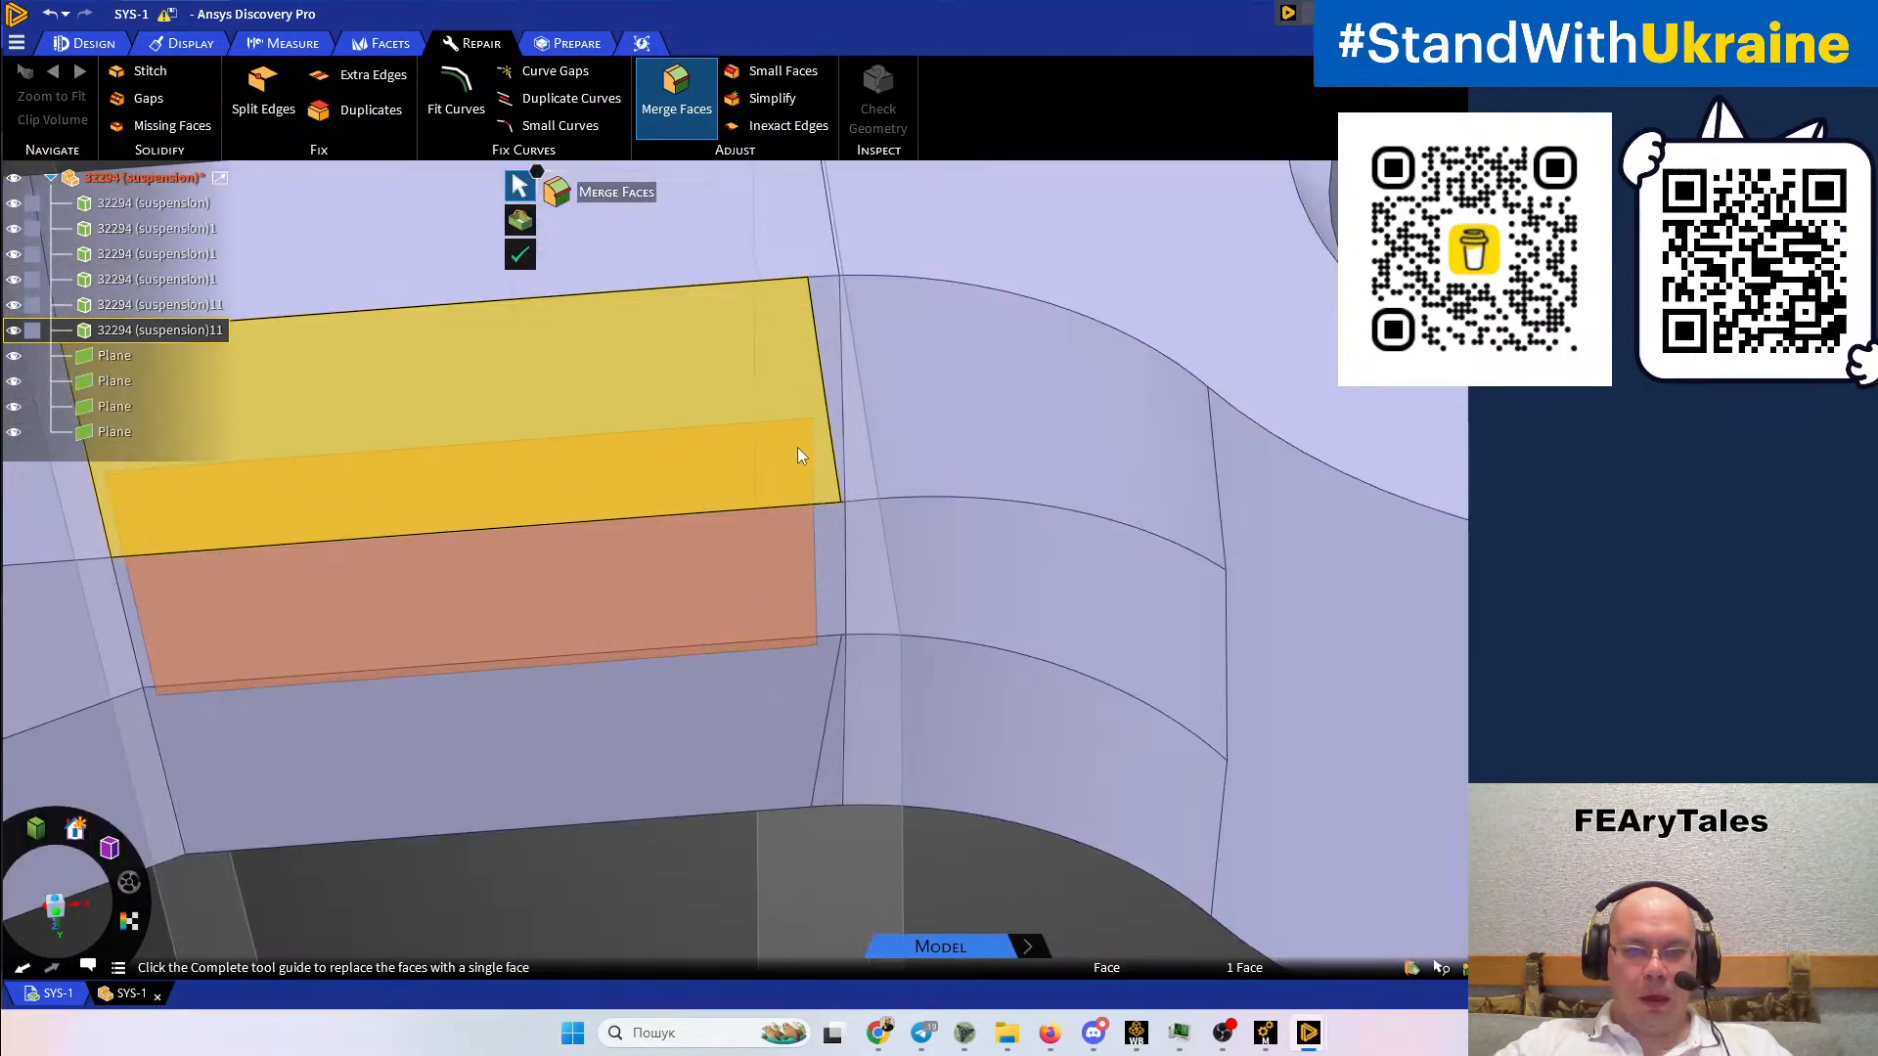
pyautogui.click(877, 363)
pyautogui.click(849, 373)
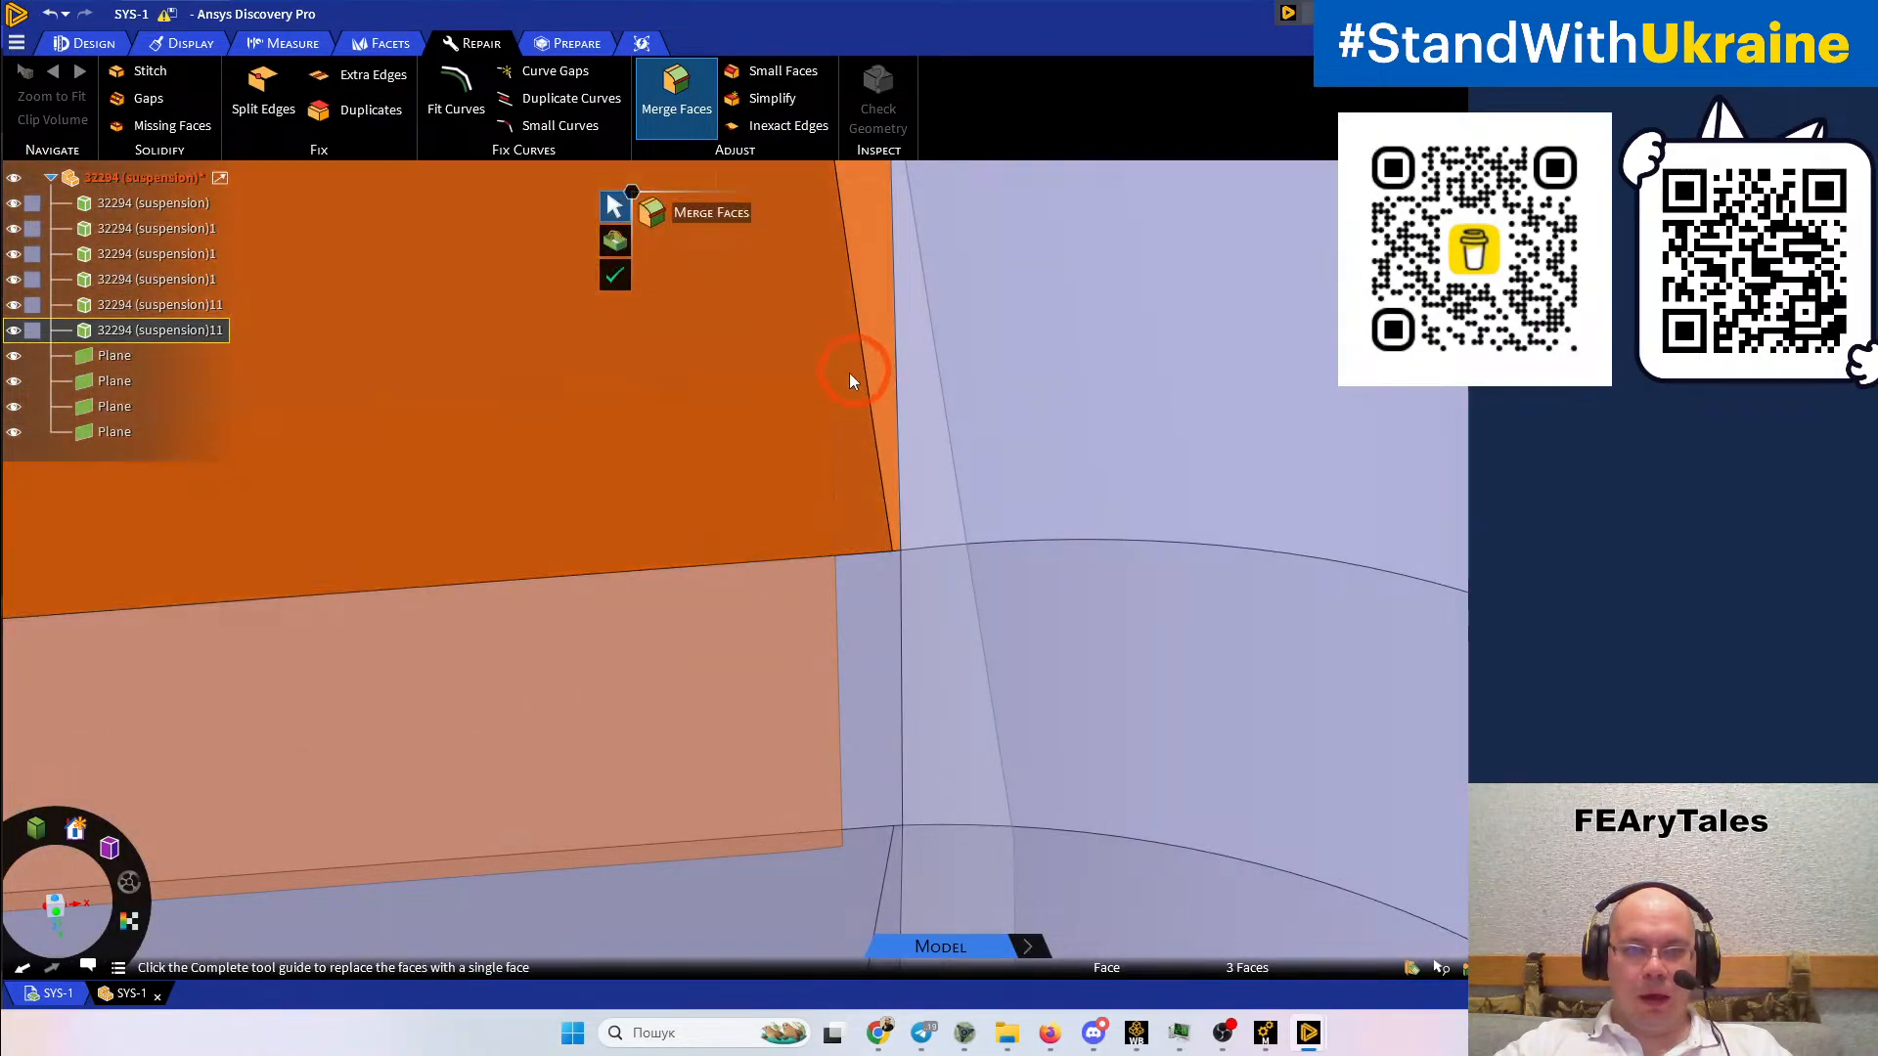
pyautogui.click(620, 277)
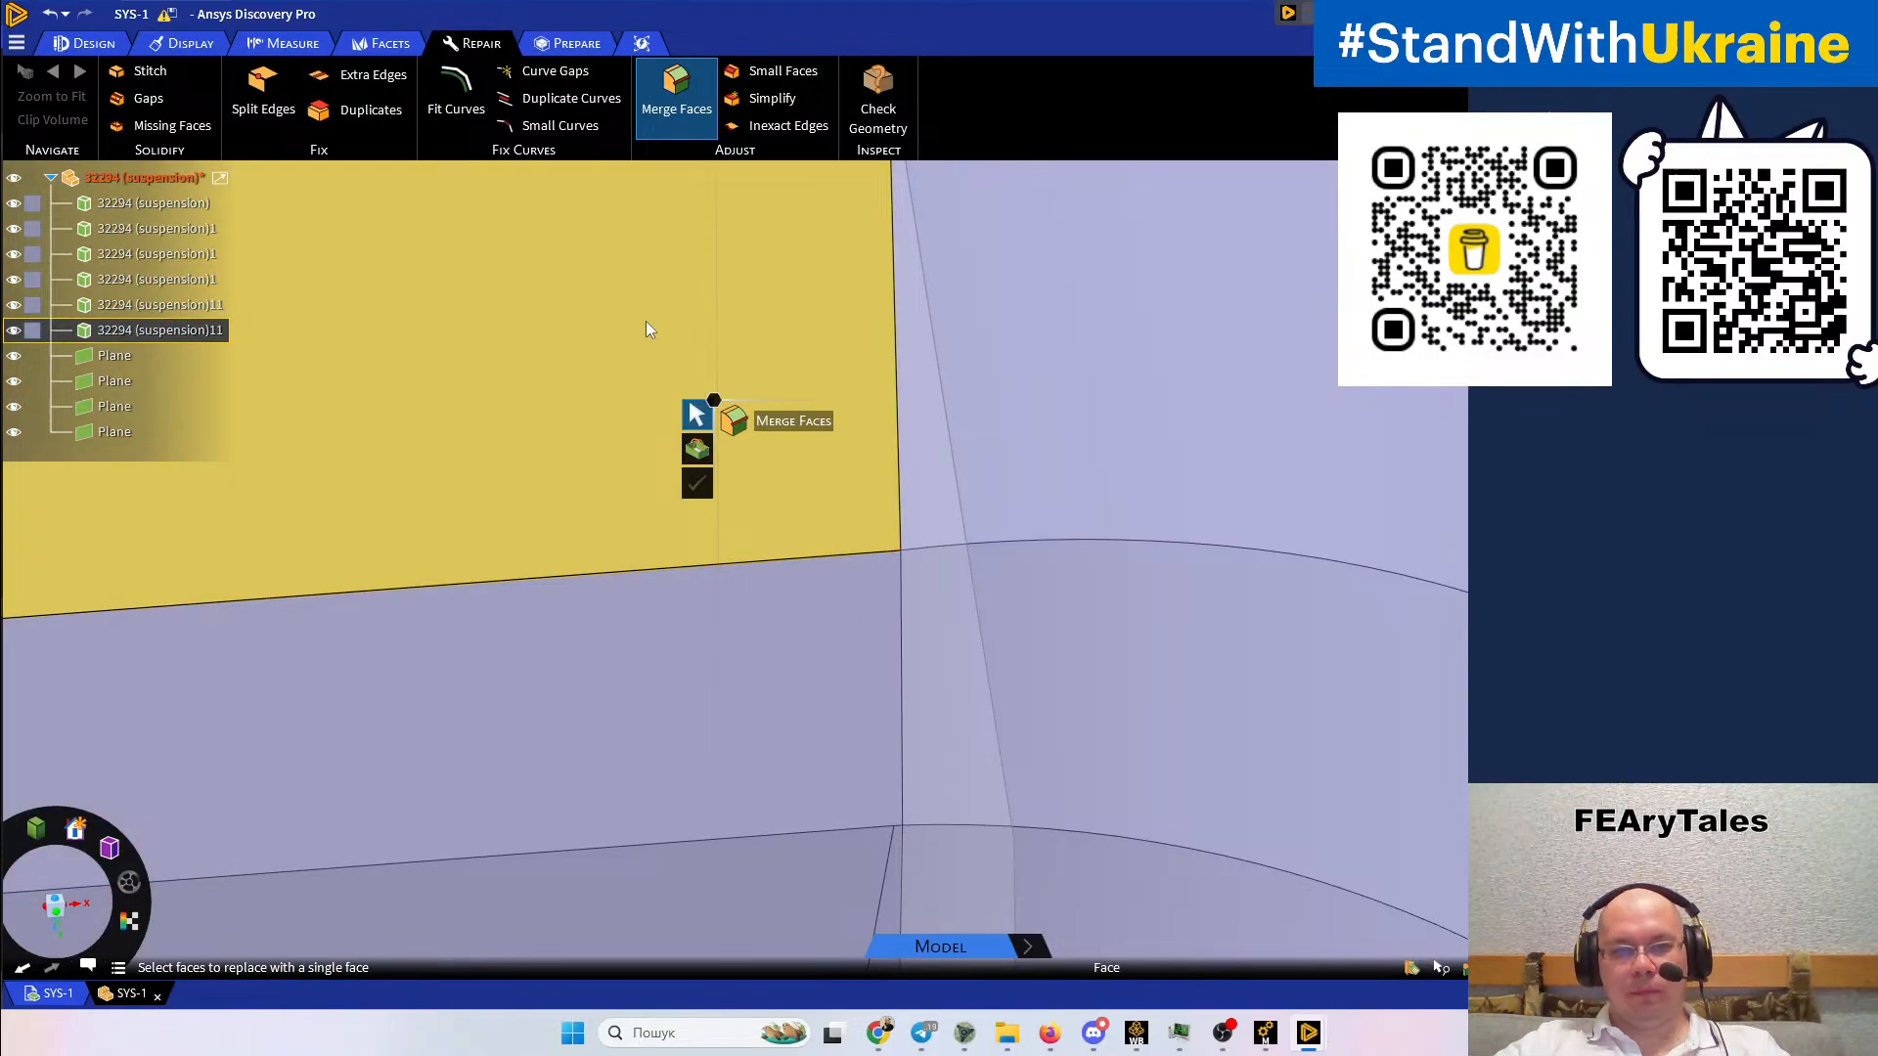
# Merge the last triangular sliver on the arm's opposite side into the lower sloped face of the short section
pyautogui.scroll(-3, 645, 321)
pyautogui.moveTo(677, 315); pyautogui.dragTo(719, 440, button='middle')
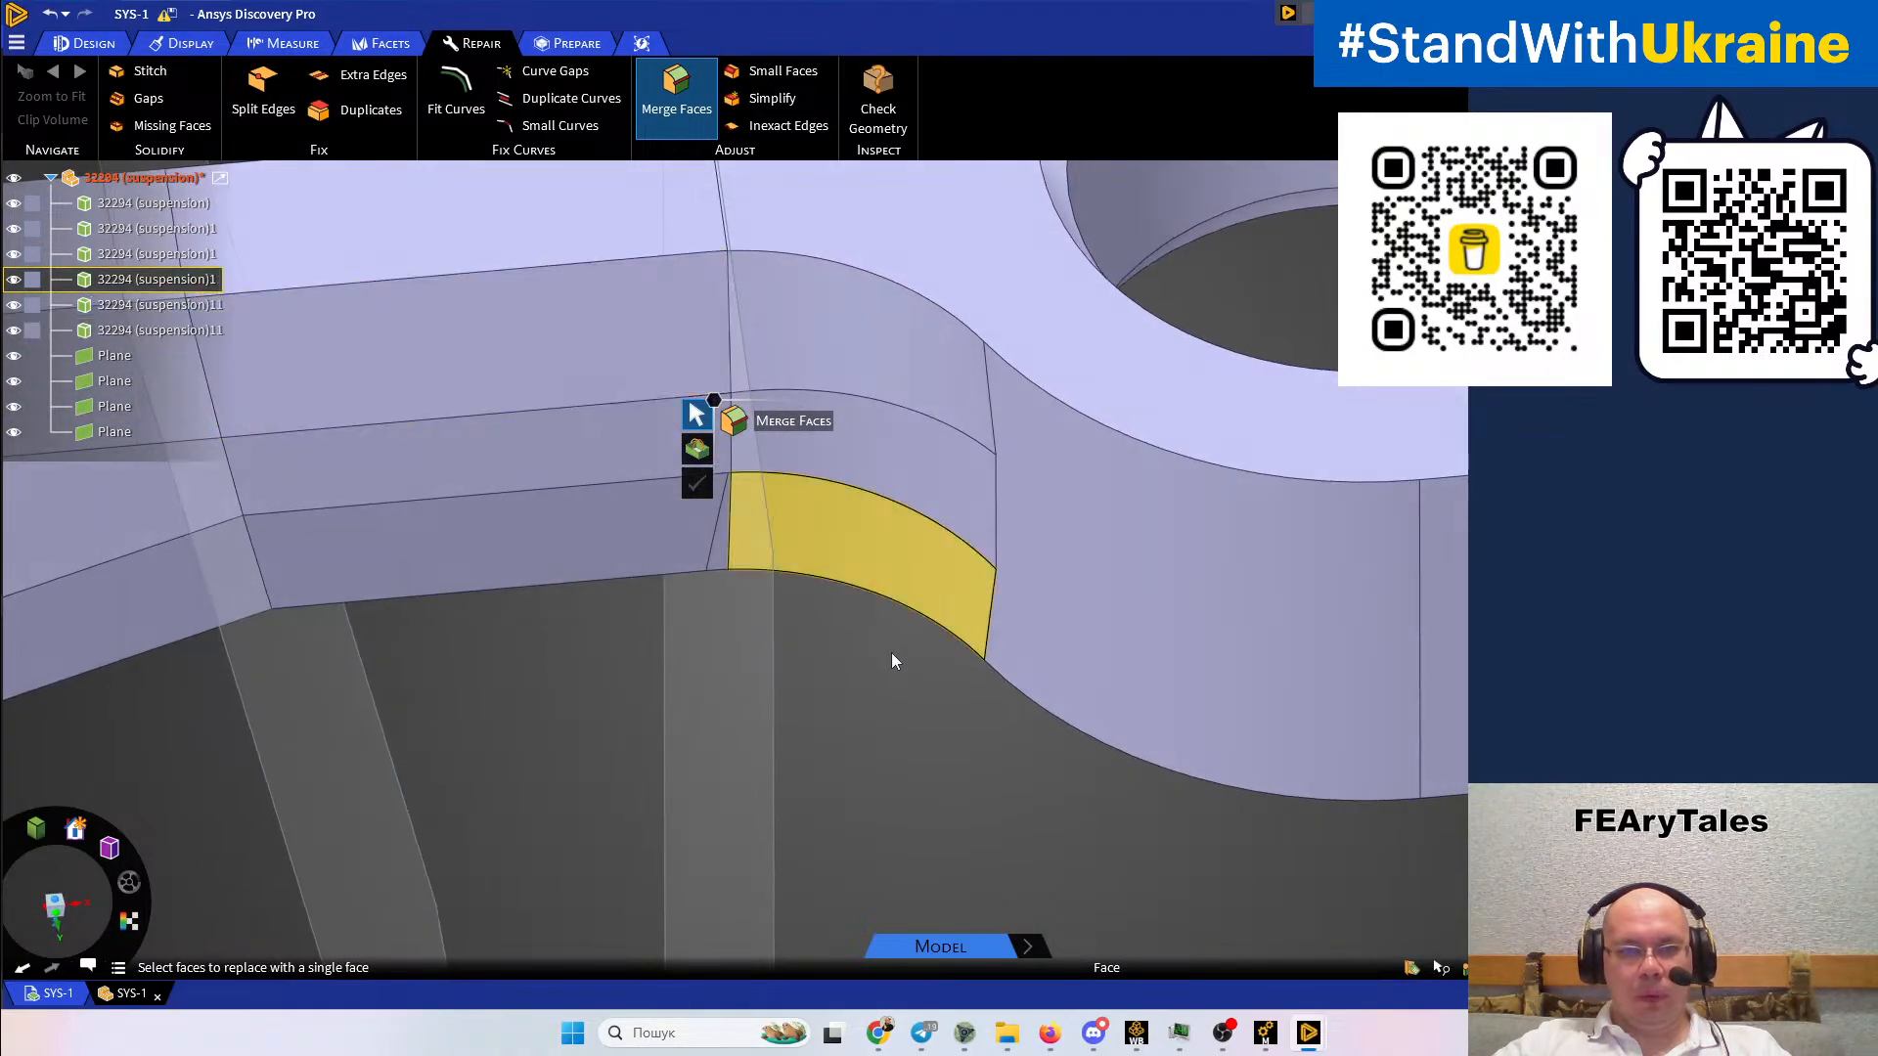
pyautogui.click(891, 660)
pyautogui.scroll(1, 713, 595)
pyautogui.scroll(1, 713, 594)
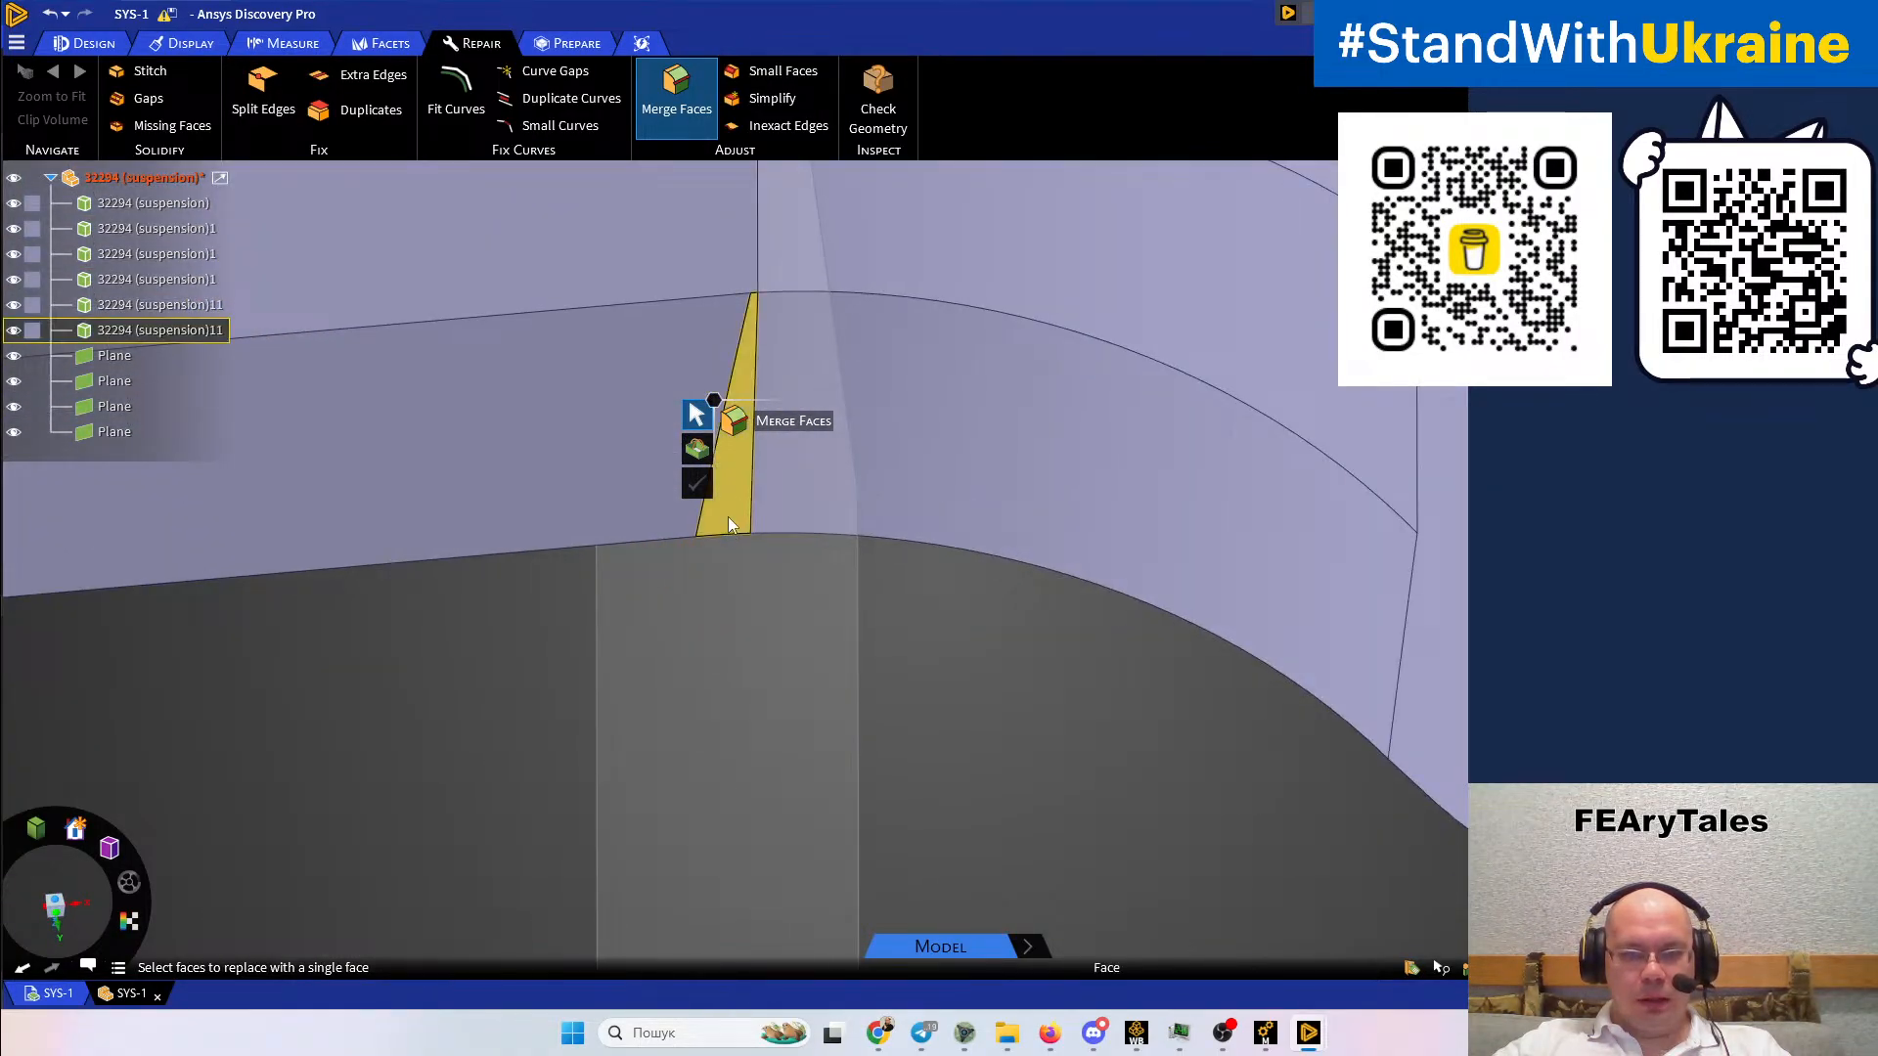
pyautogui.click(727, 517)
pyautogui.click(651, 517)
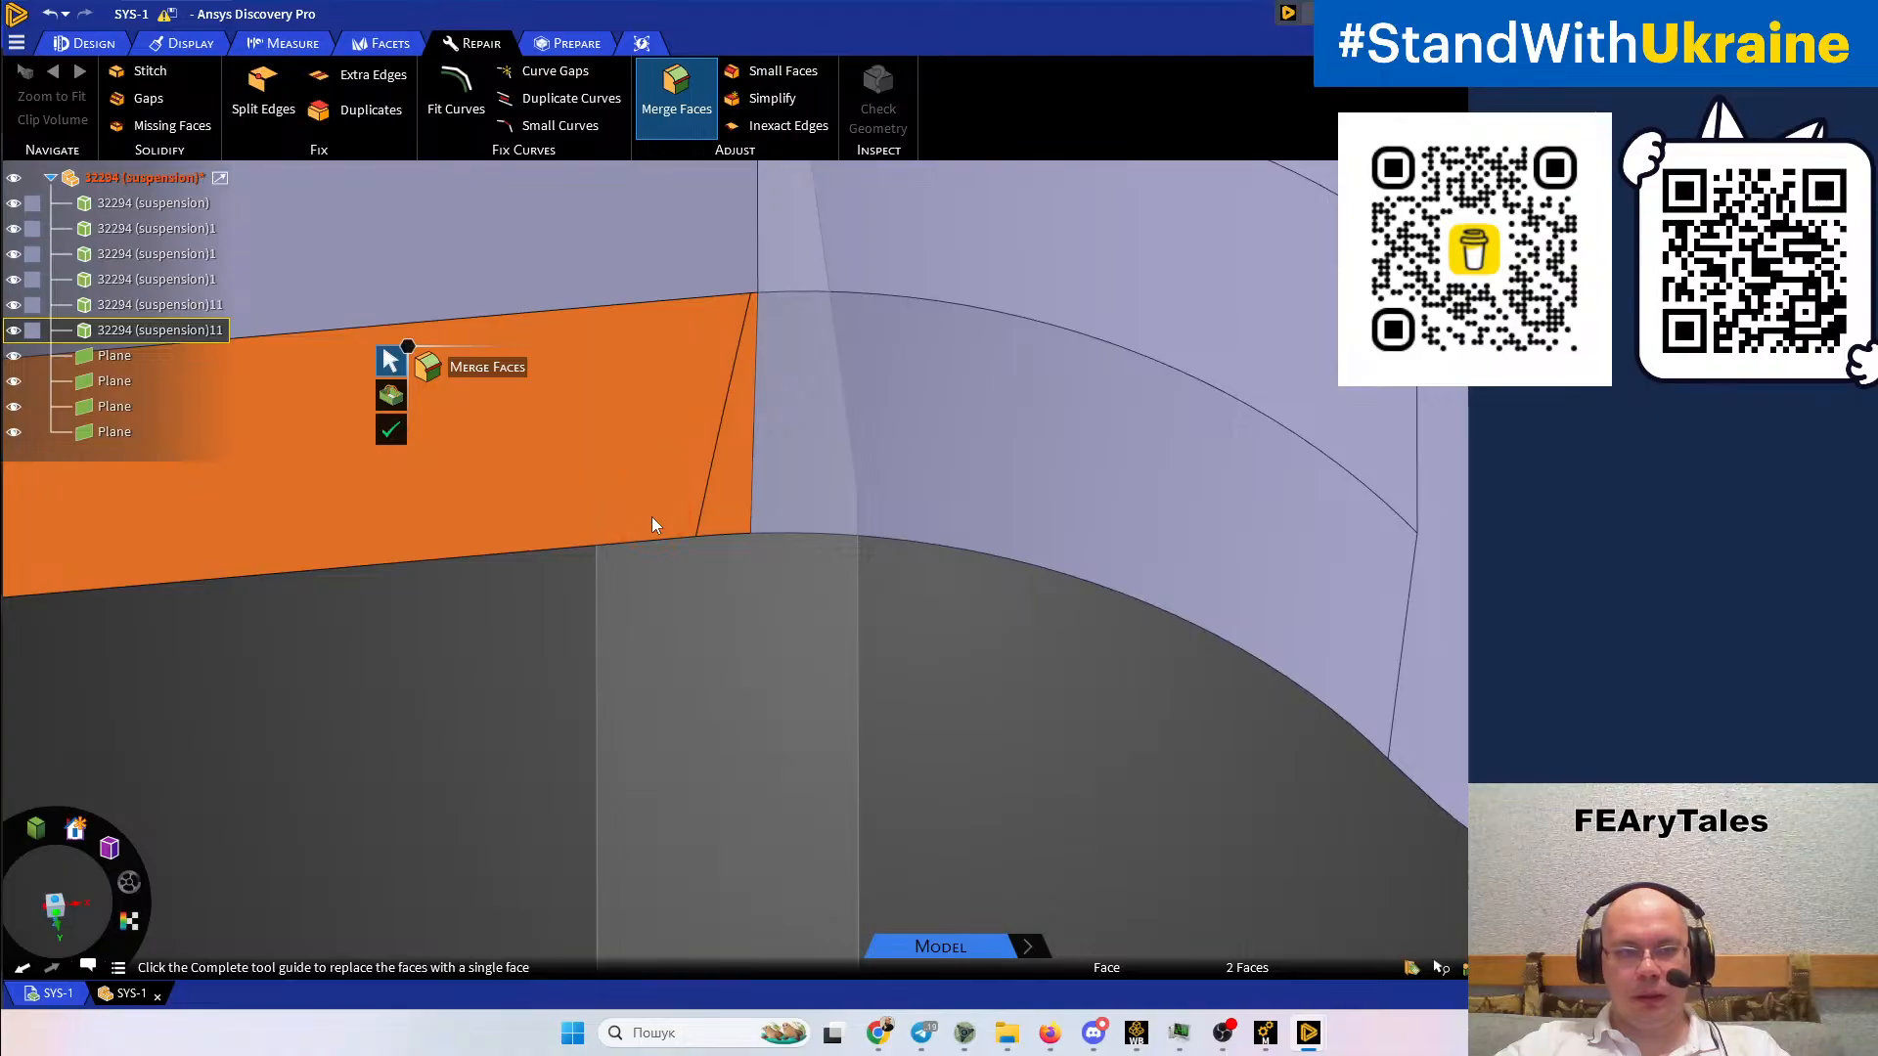
pyautogui.click(399, 442)
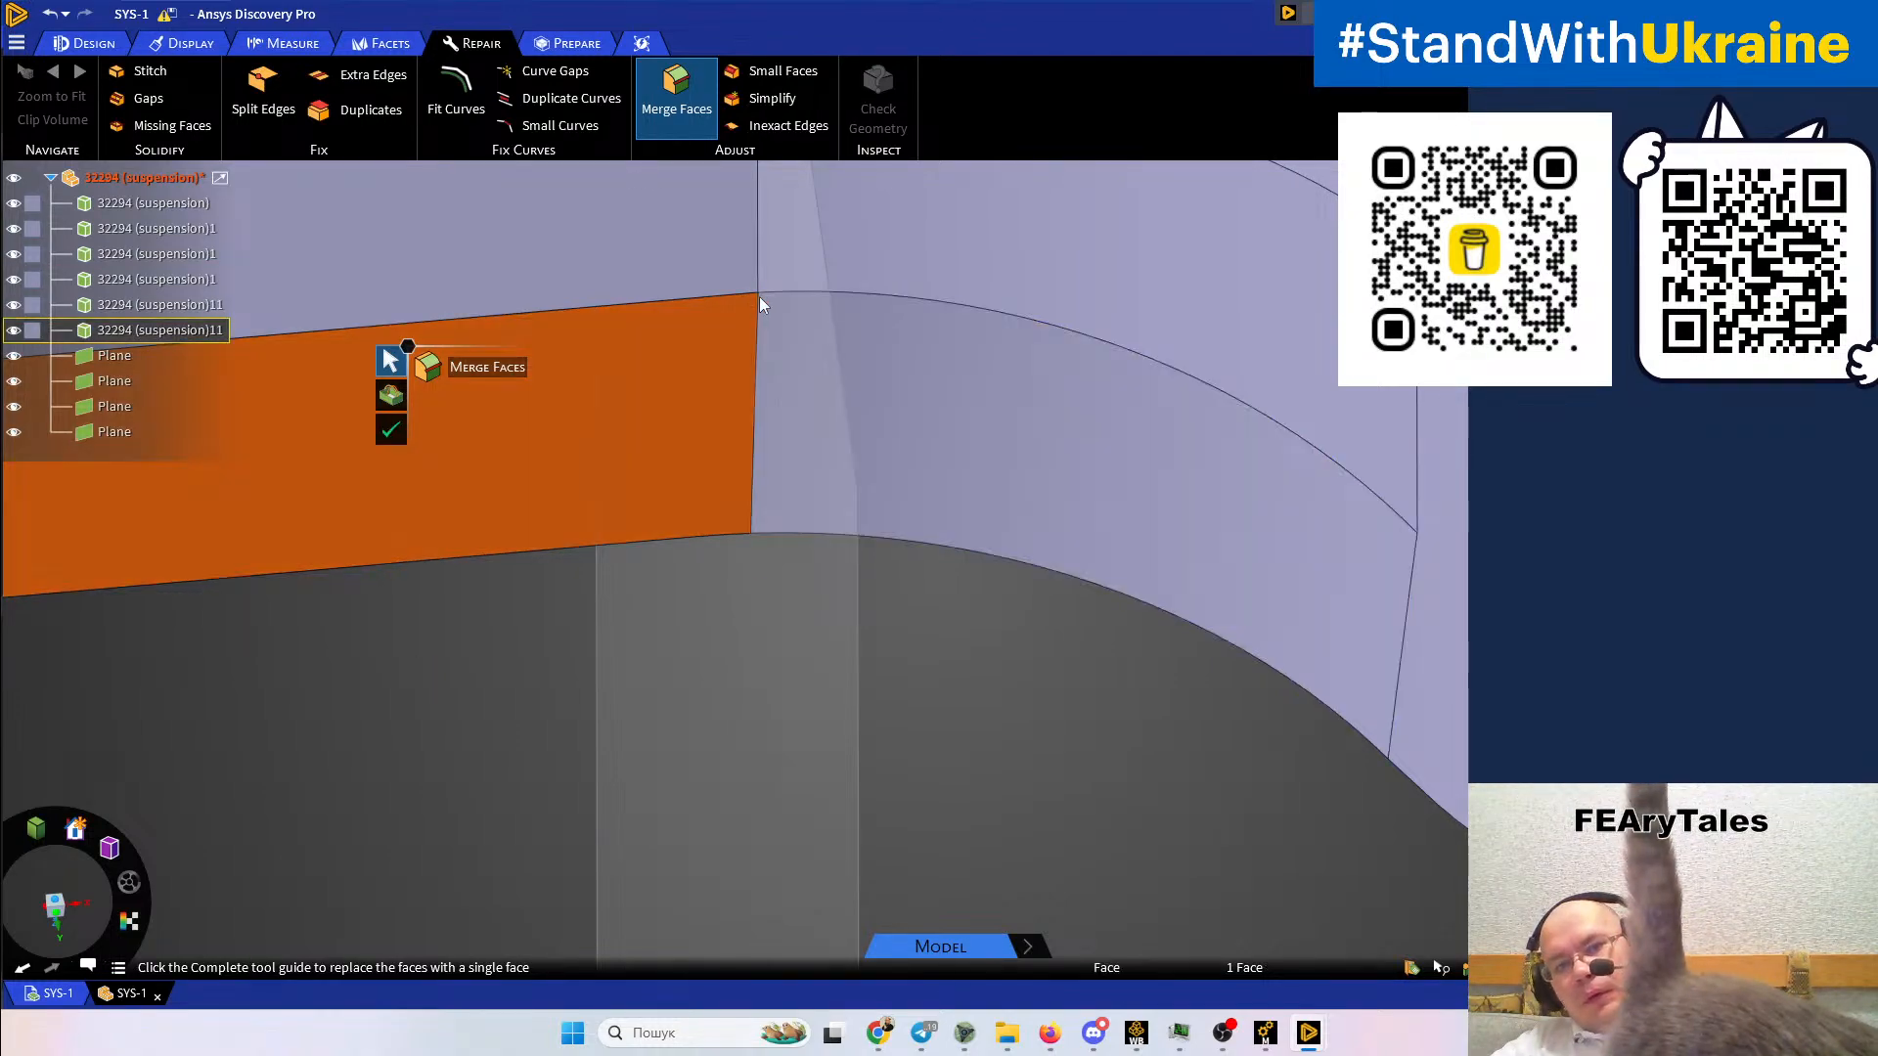
pyautogui.scroll(5, 756, 295)
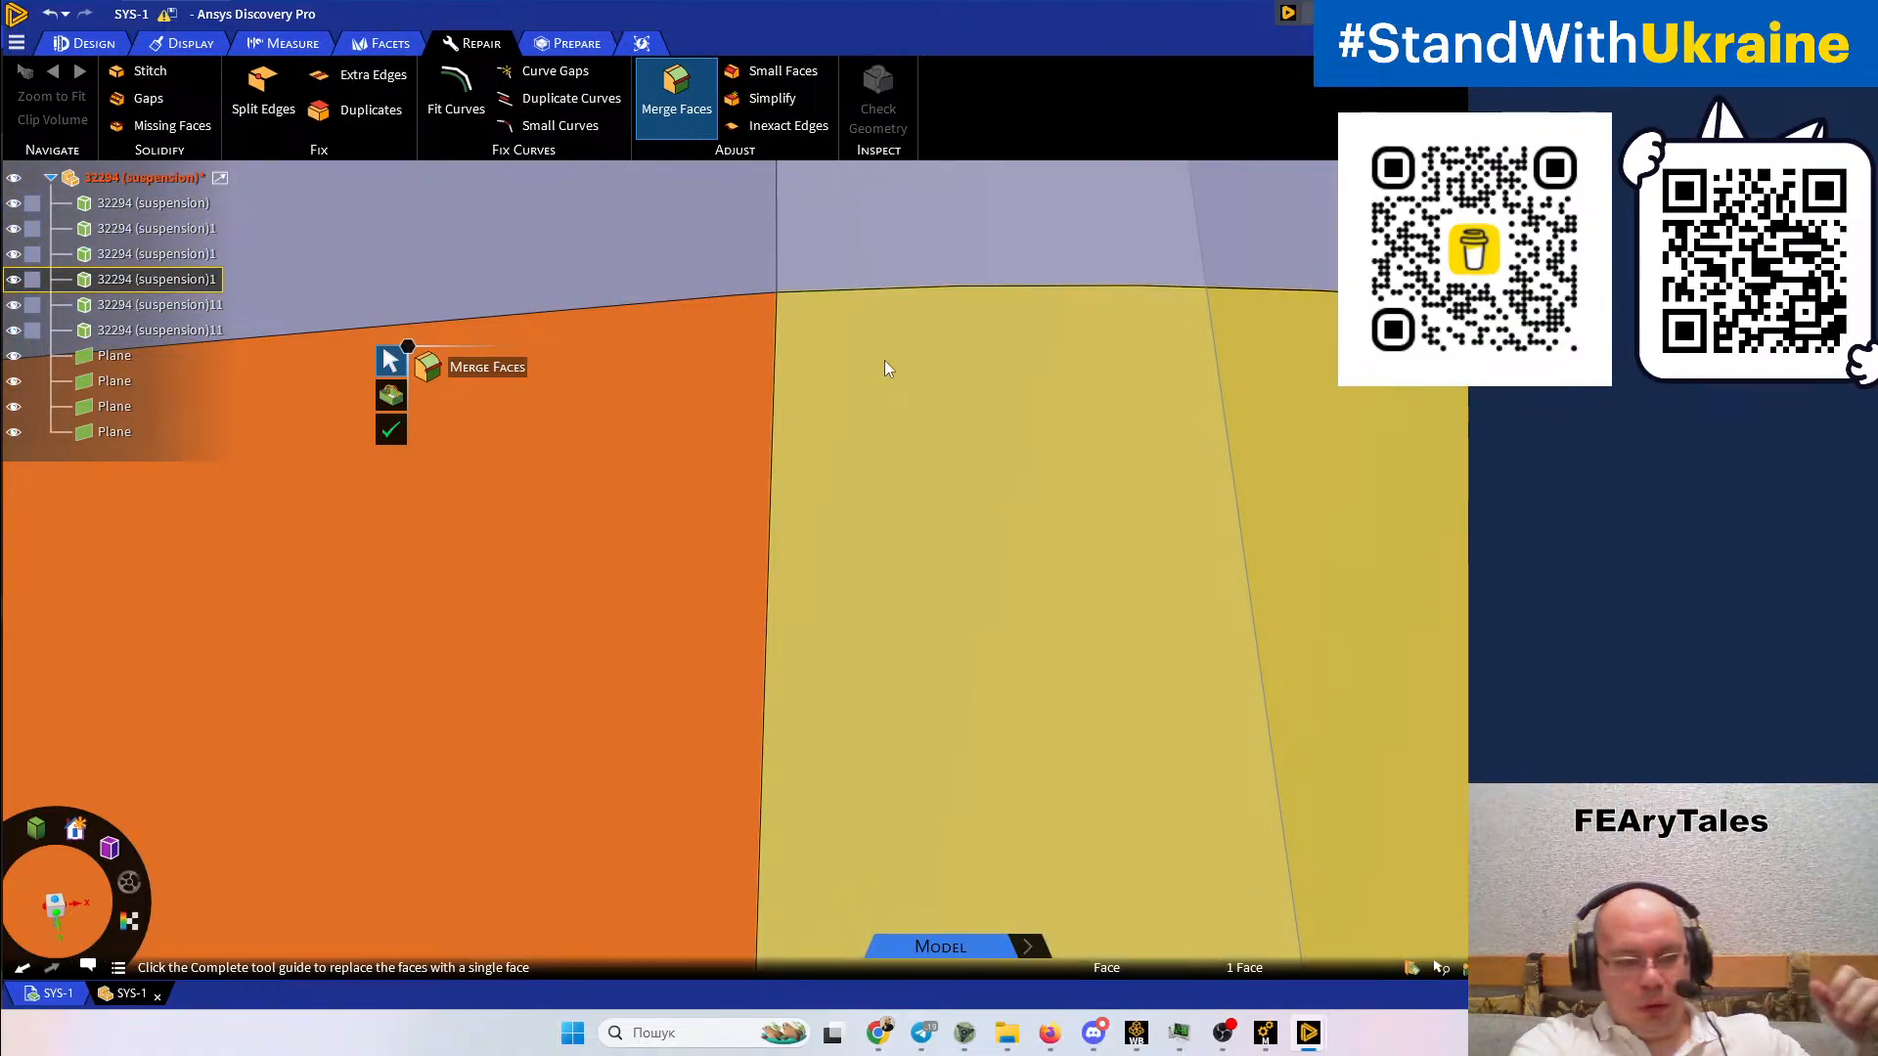
pyautogui.press('Escape')
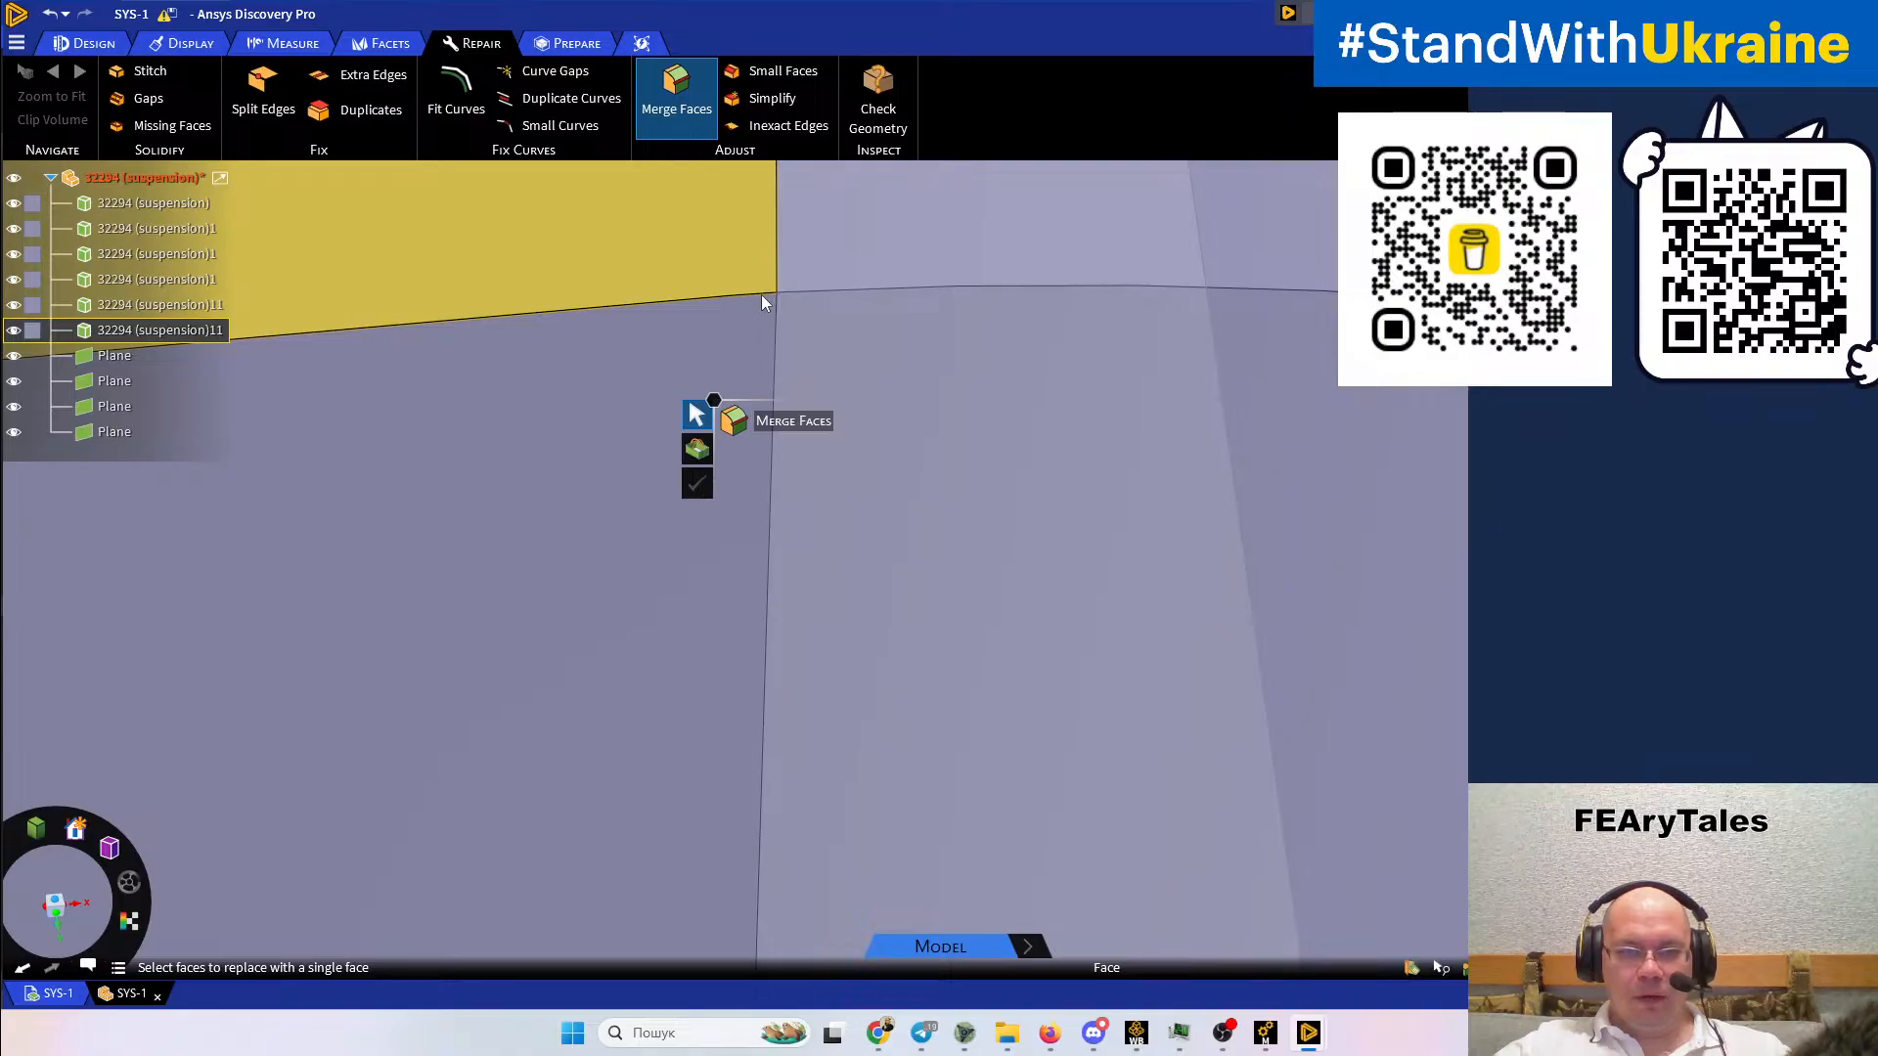
# Copy the floor face of the dumbbell-shaped pocket between the two large holes and paste it twice as surfaces
pyautogui.scroll(-5, 747, 298)
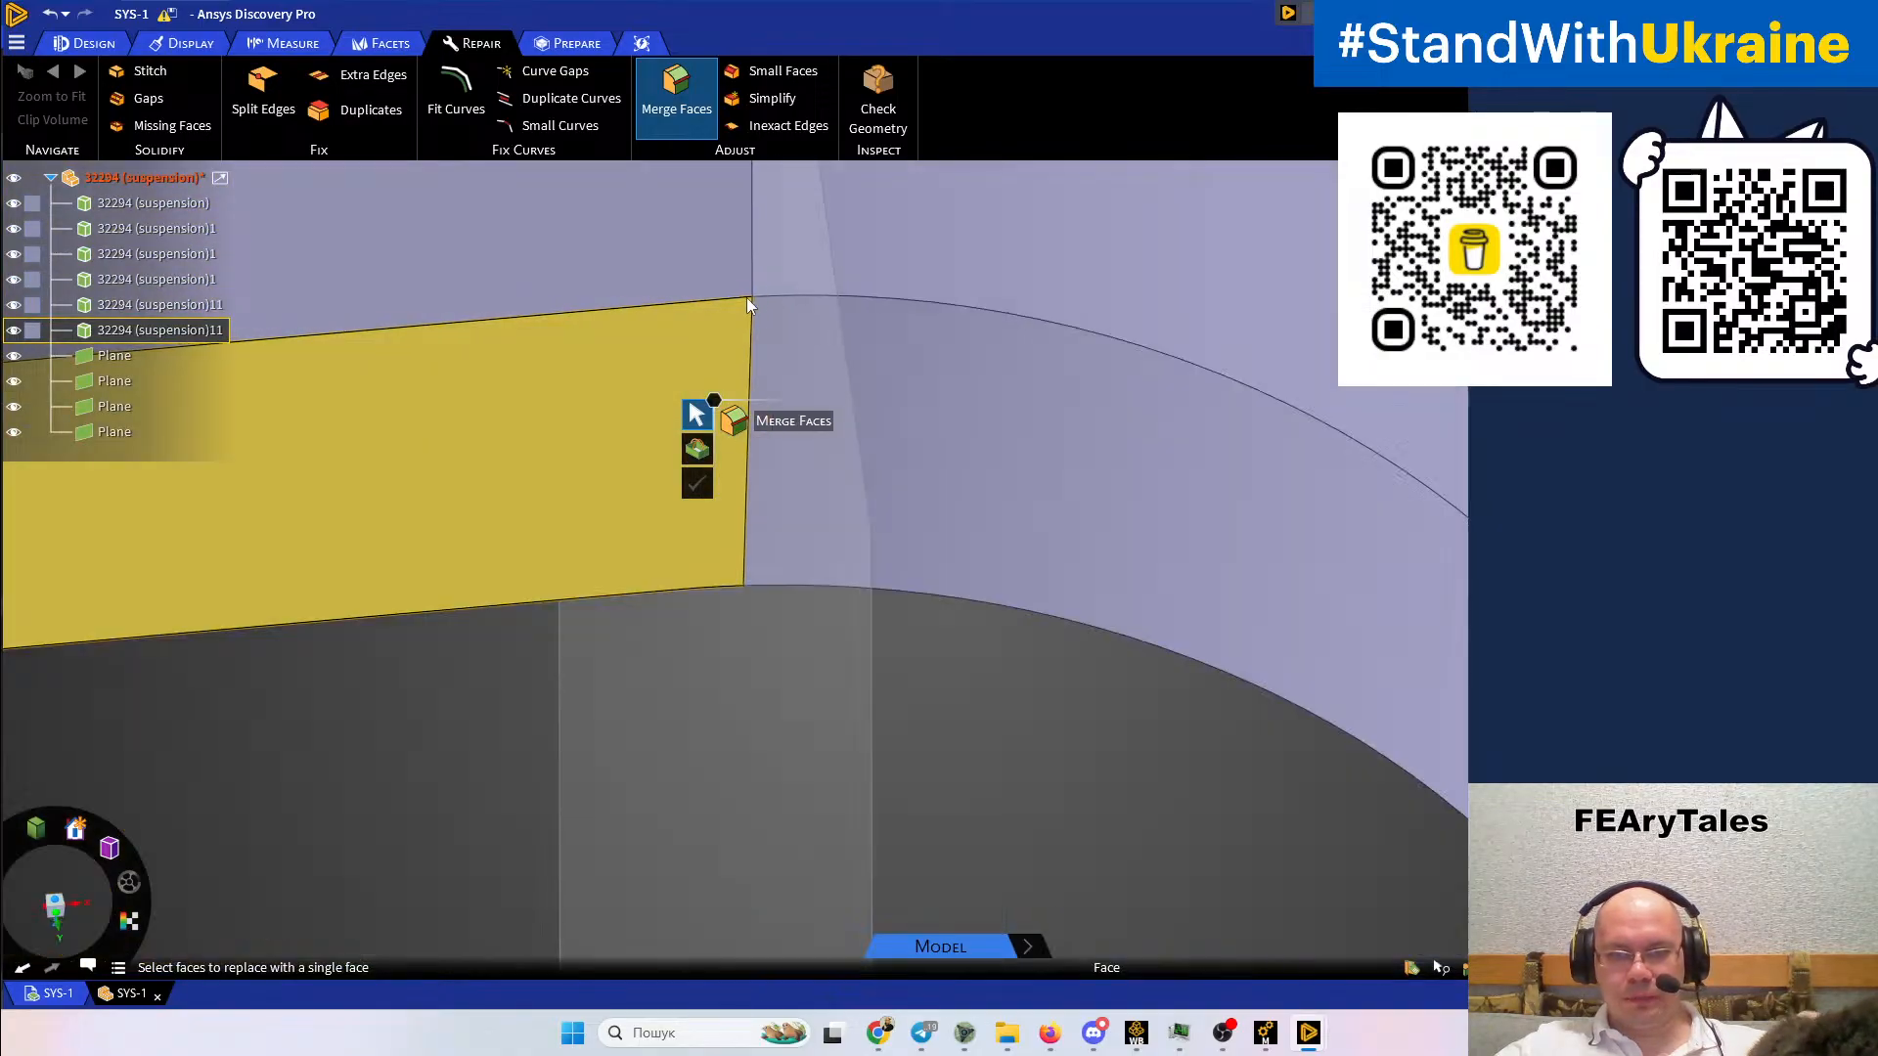
pyautogui.moveTo(777, 292); pyautogui.dragTo(740, 138, button='middle')
pyautogui.moveTo(759, 477); pyautogui.dragTo(728, 333, button='middle')
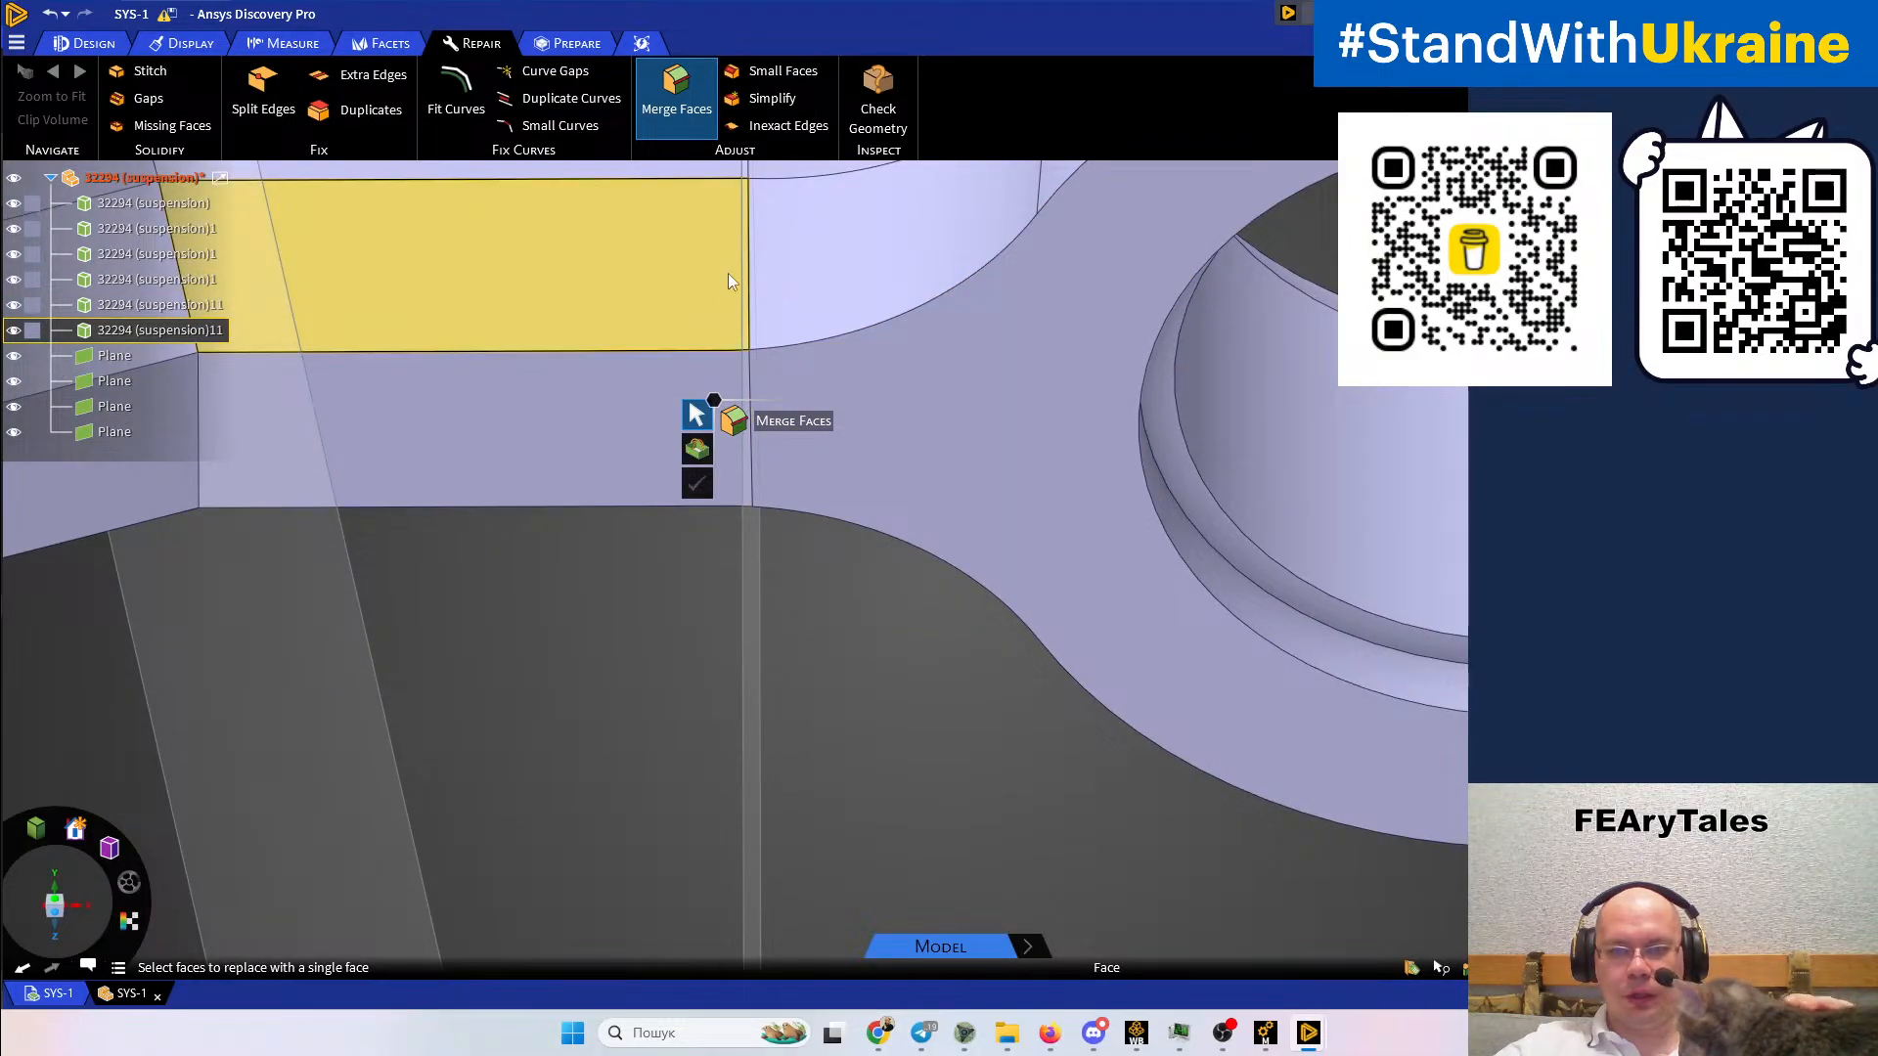
pyautogui.scroll(-5, 798, 470)
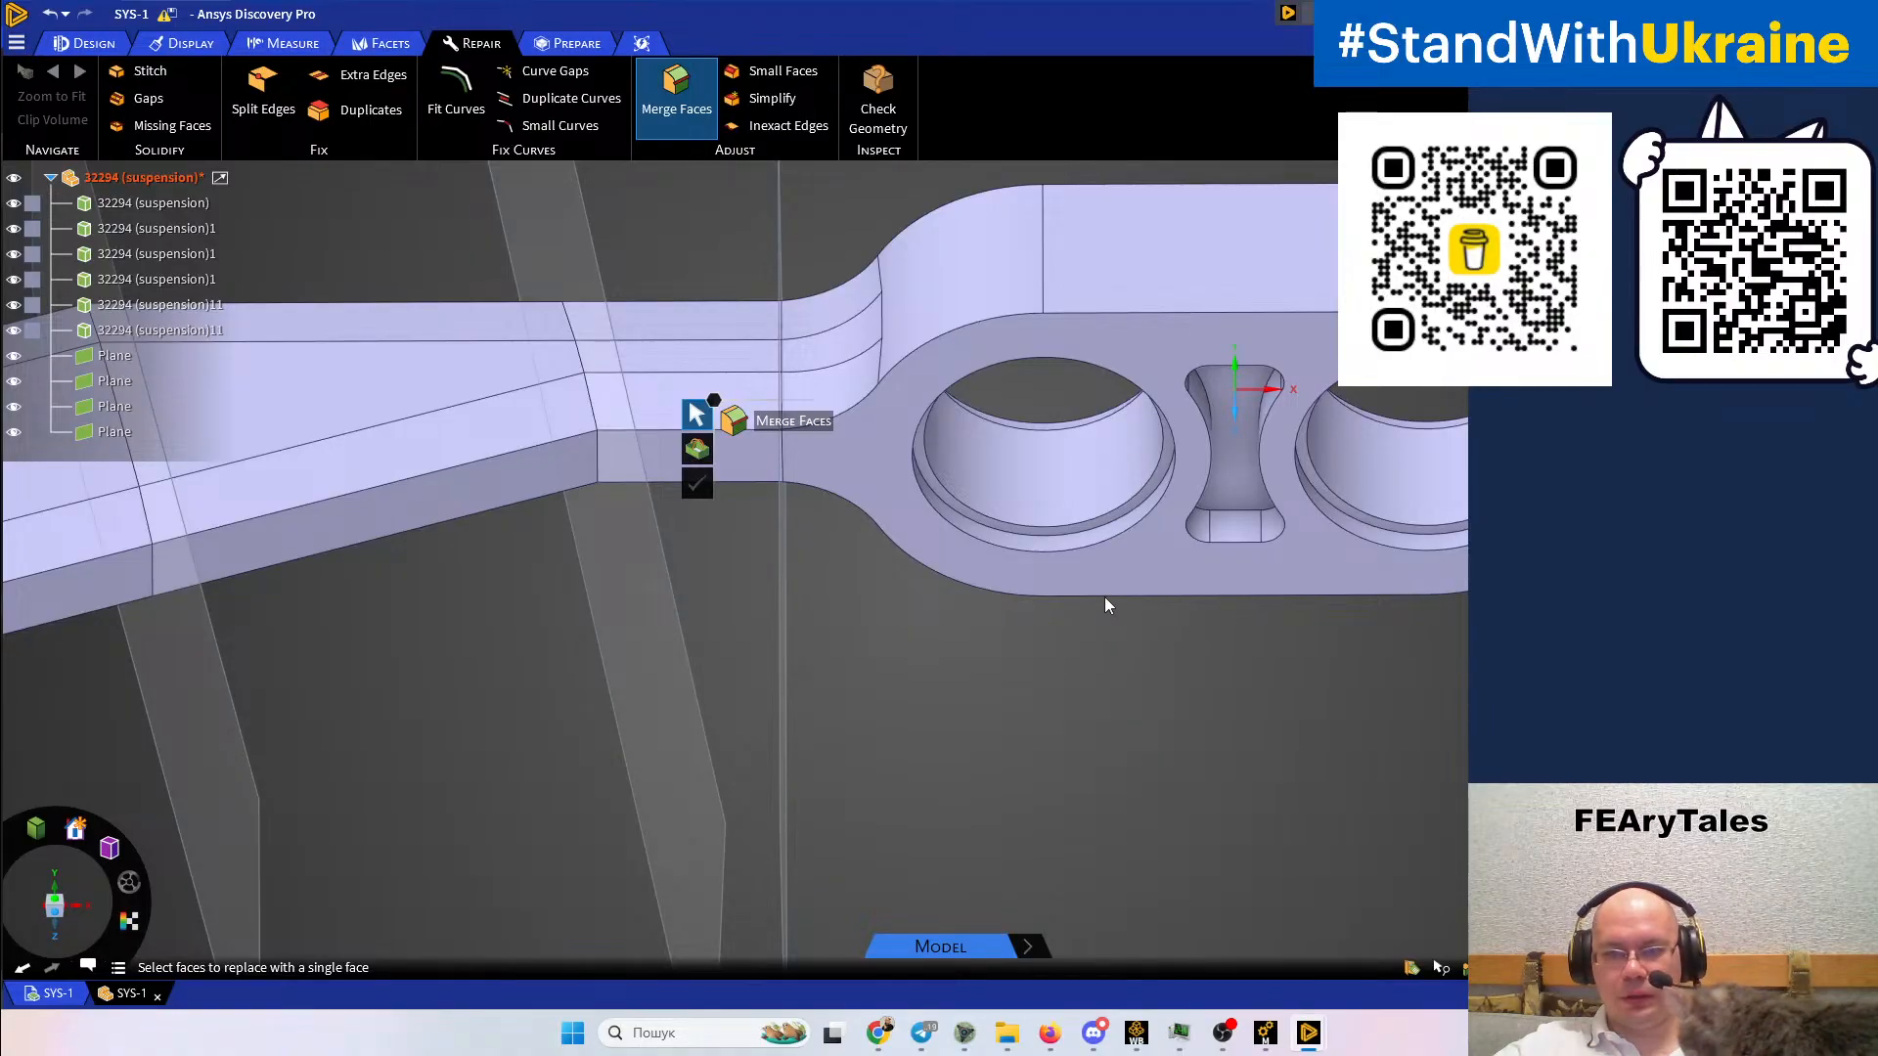
pyautogui.click(1047, 538)
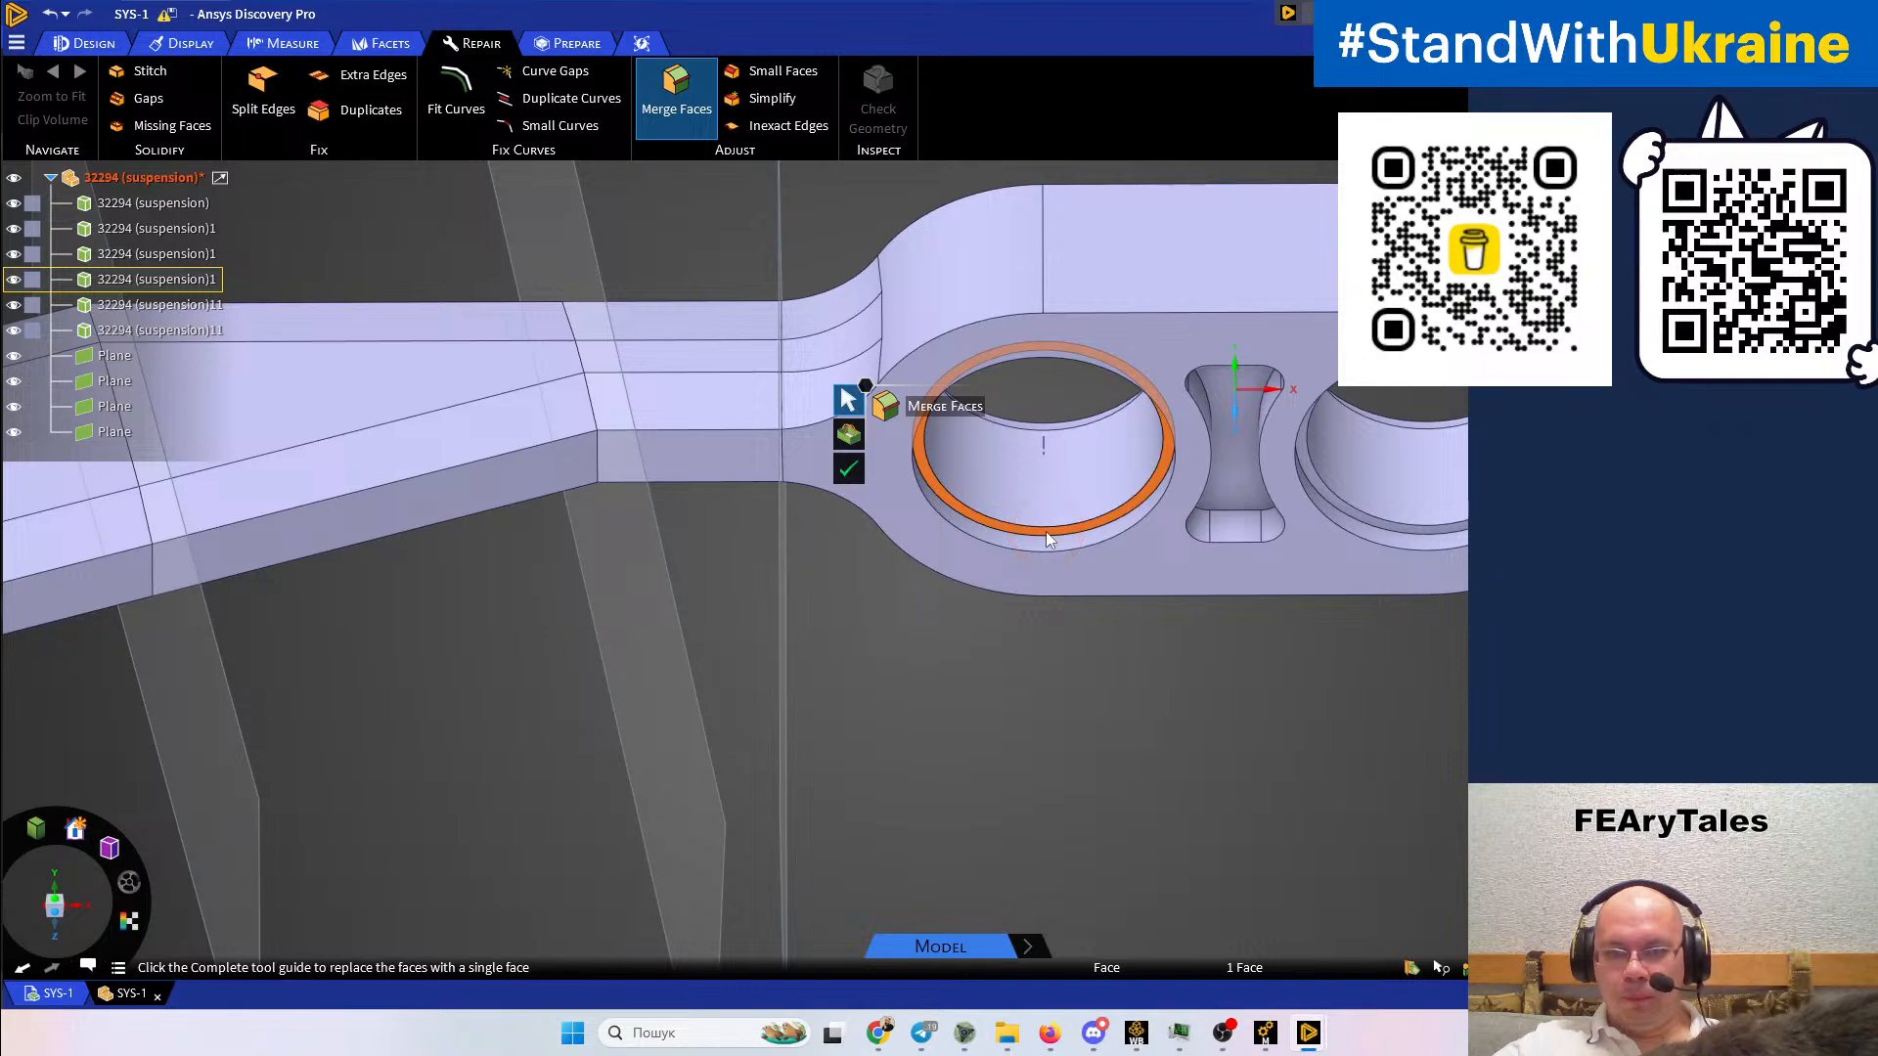
pyautogui.moveTo(1095, 542)
pyautogui.mouseDown(button='middle')
pyautogui.moveTo(1135, 556)
pyautogui.moveTo(1111, 612)
pyautogui.moveTo(1037, 542)
pyautogui.moveTo(1021, 561)
pyautogui.moveTo(1068, 544)
pyautogui.moveTo(1070, 569)
pyautogui.moveTo(1085, 544)
pyautogui.mouseUp(button='middle')
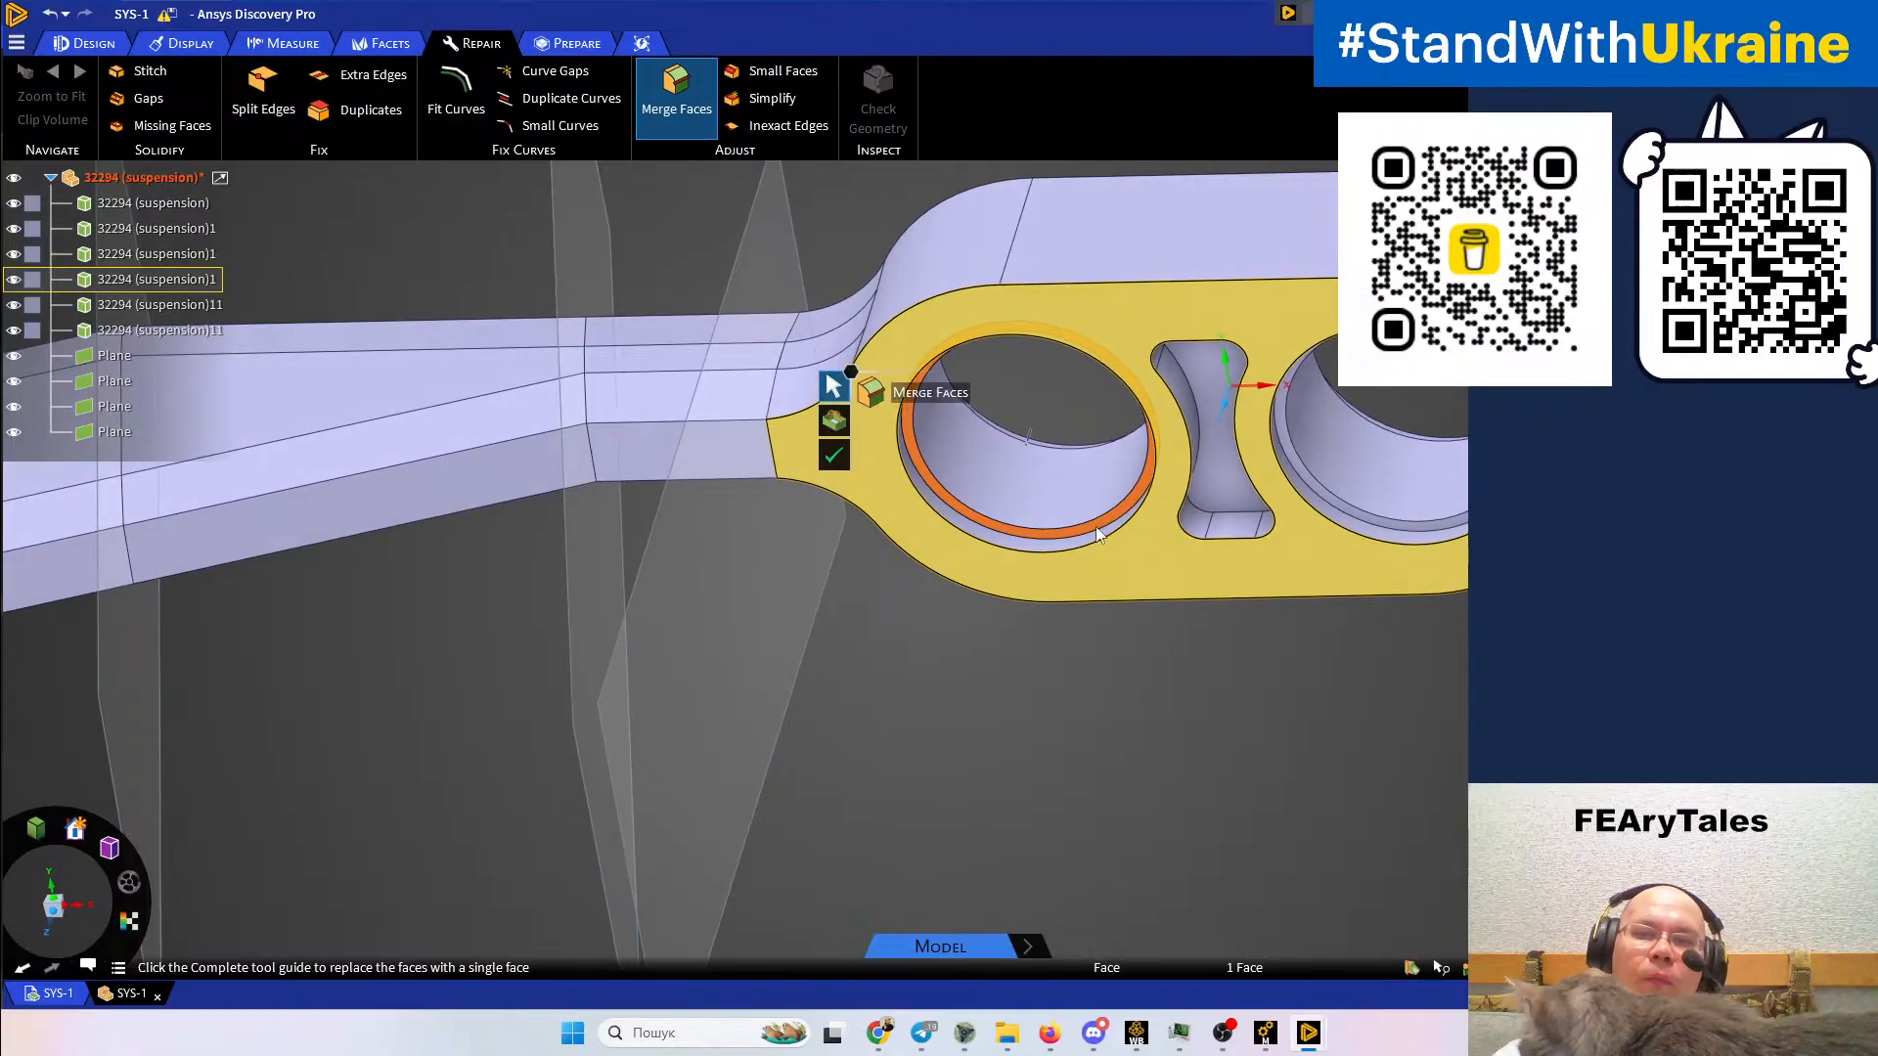
pyautogui.click(1211, 364)
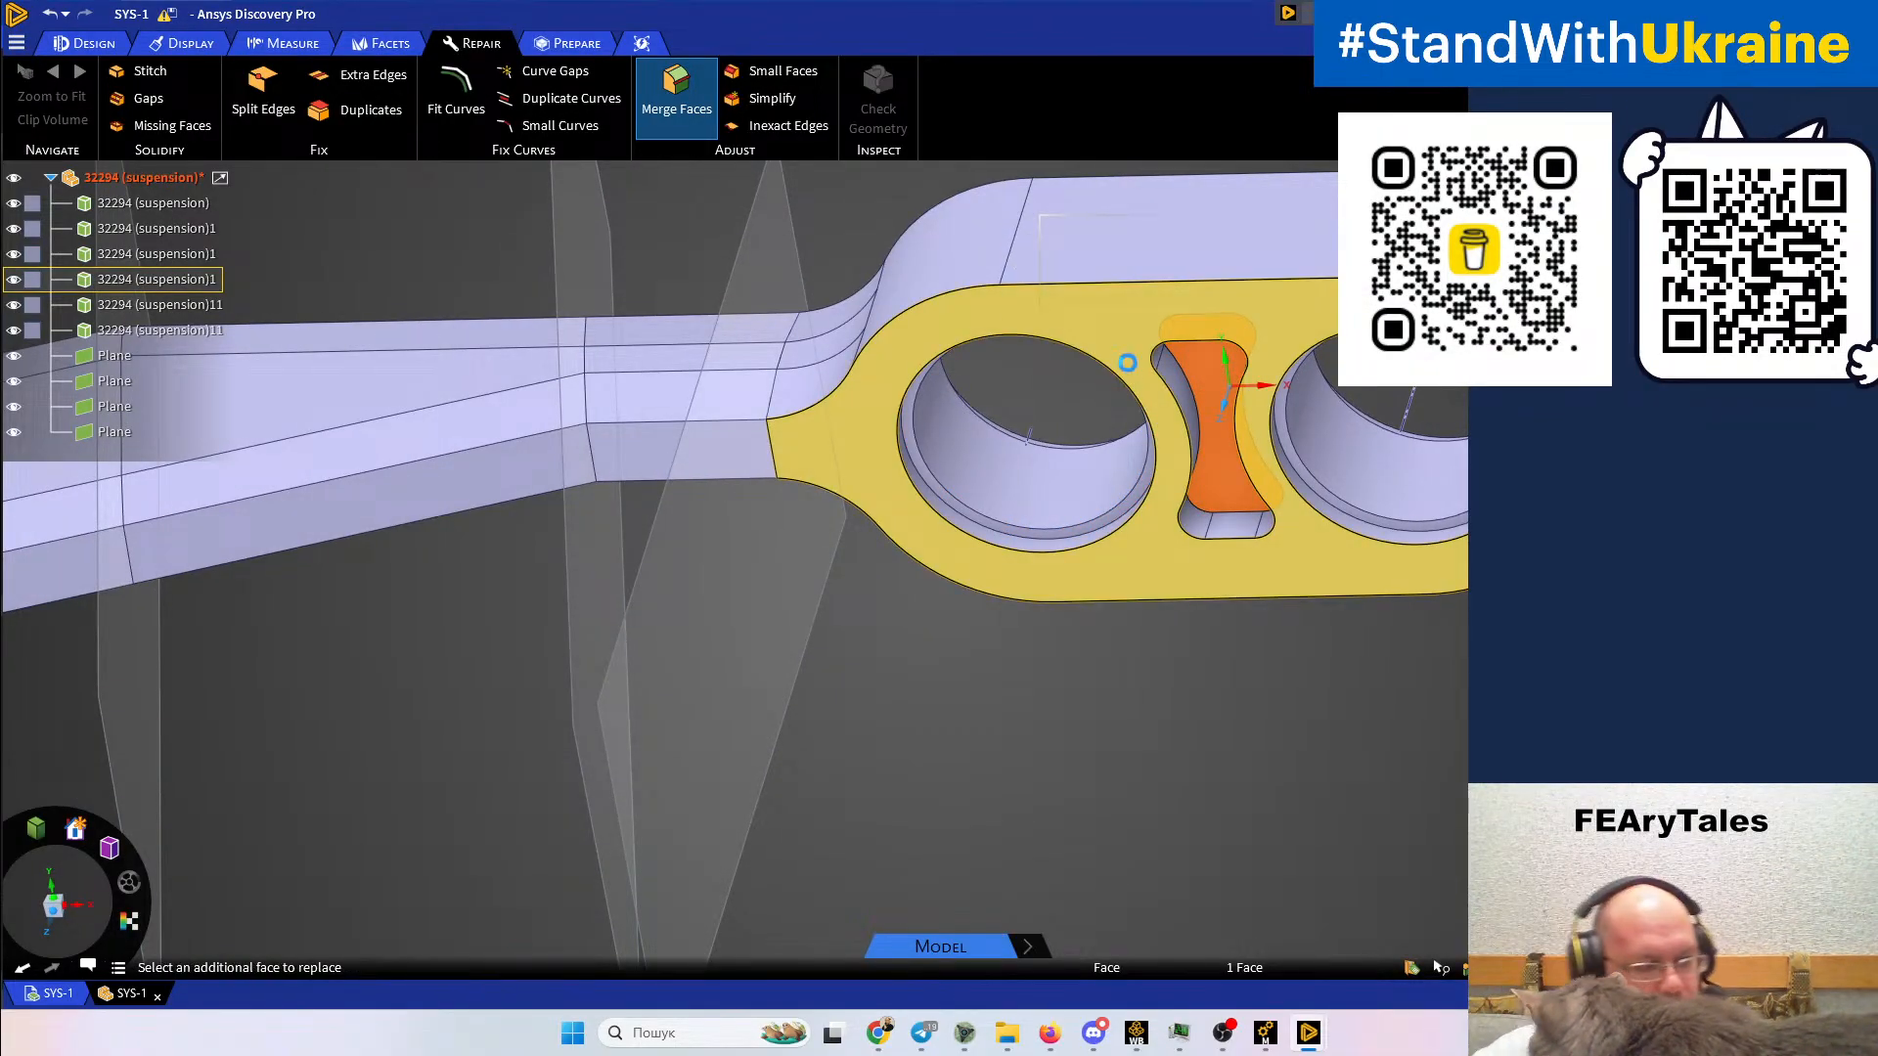
pyautogui.click(1128, 362)
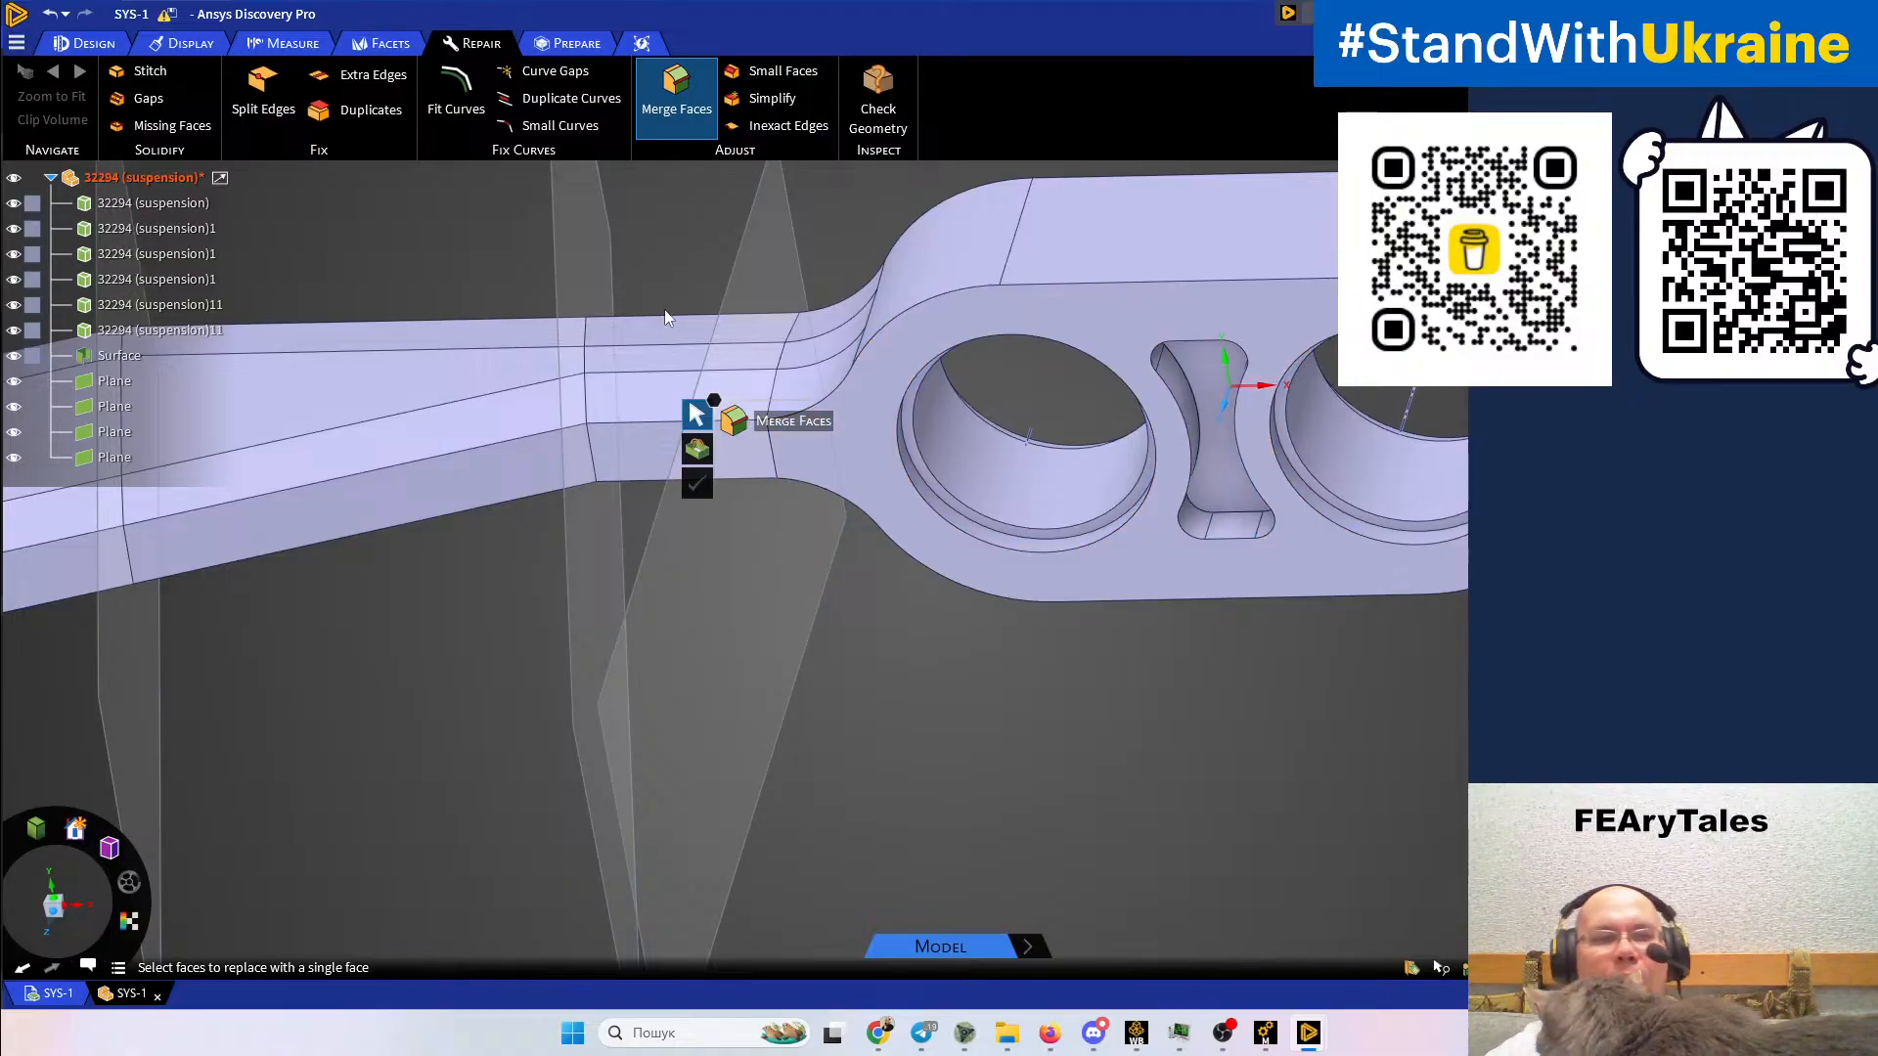
pyautogui.click(109, 356)
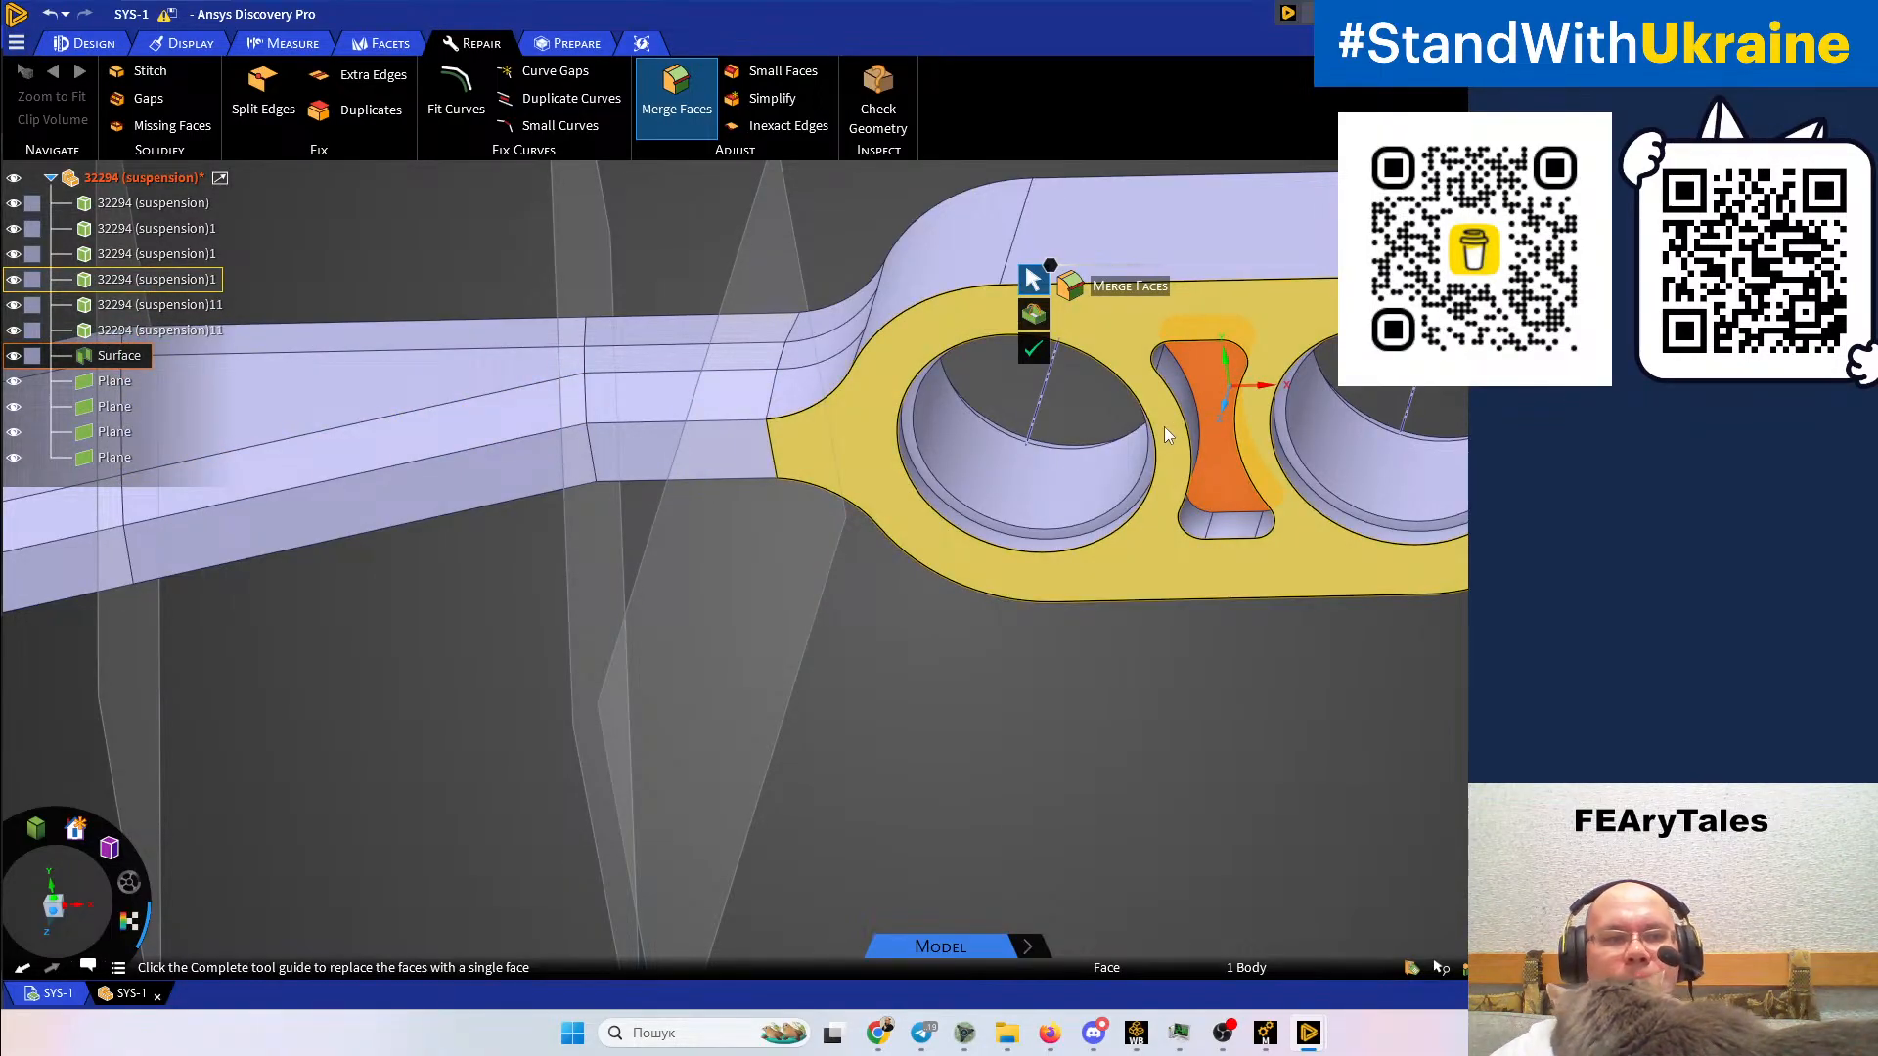
pyautogui.click(959, 431)
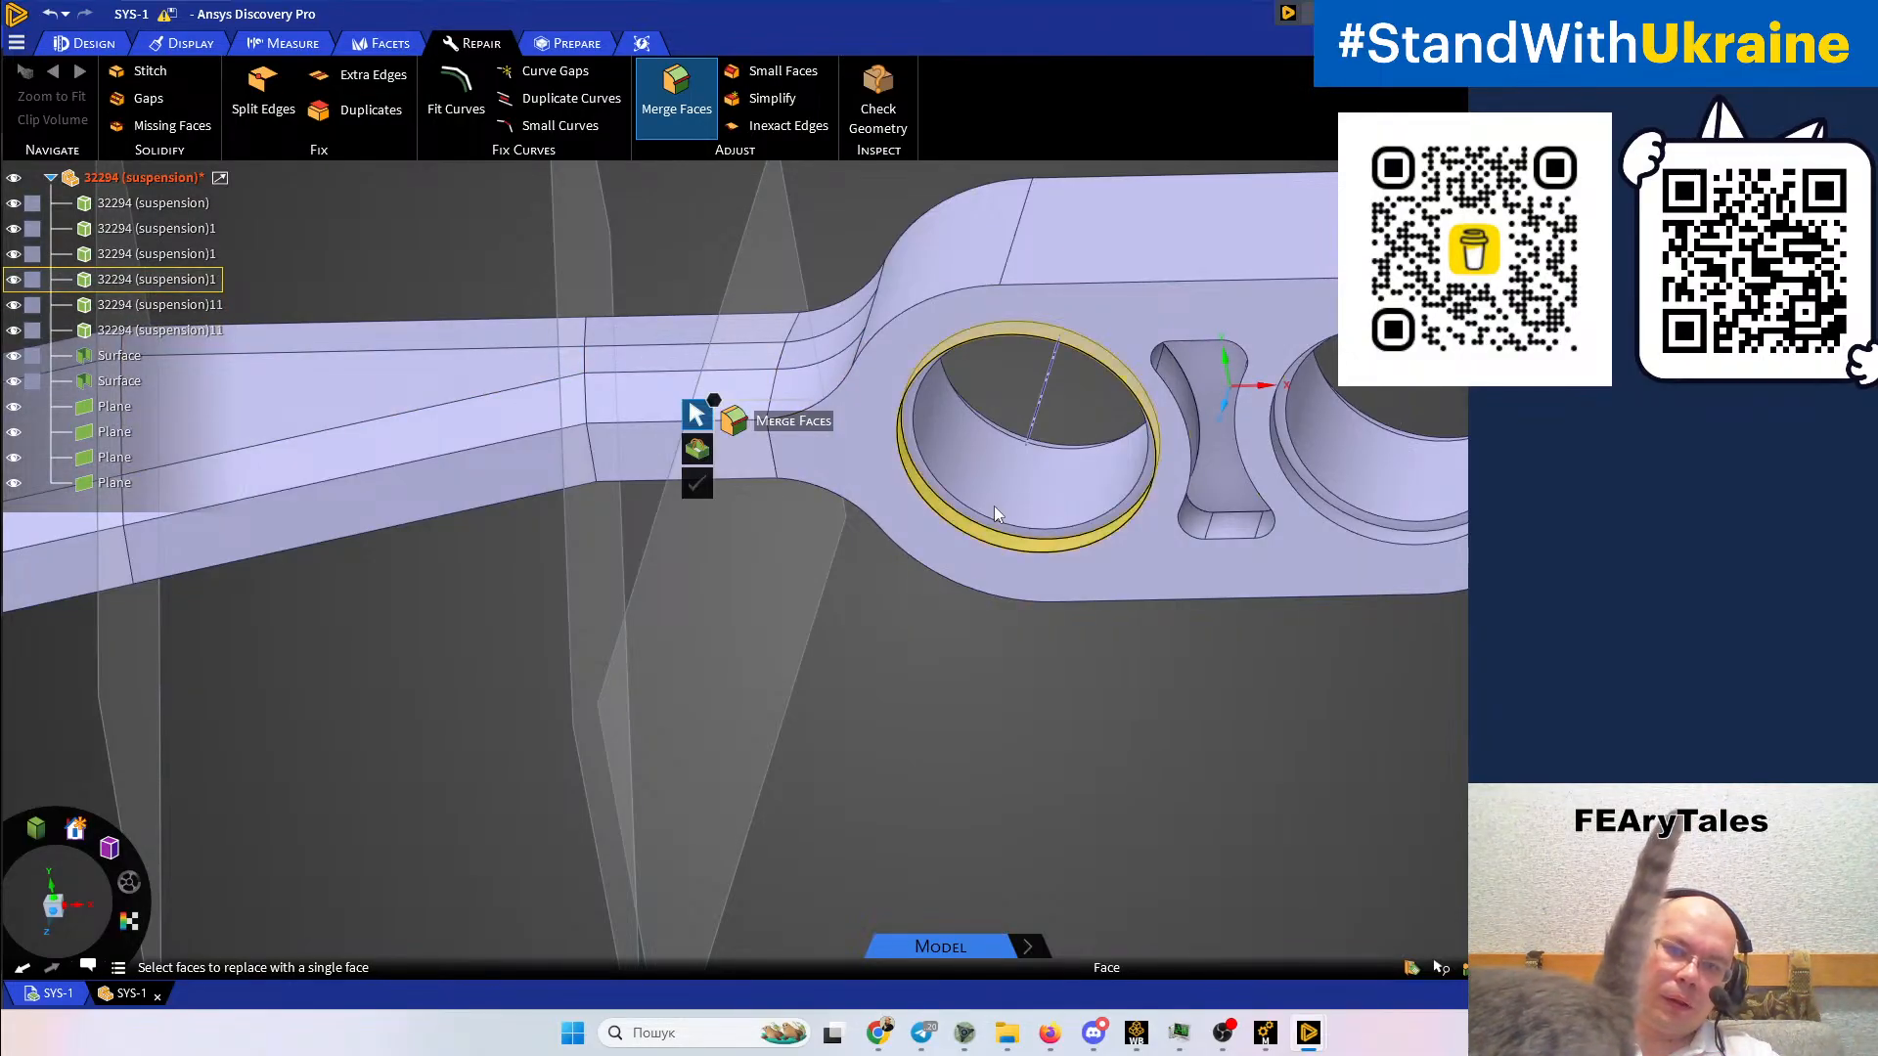
# Copy the pocket floor face on the opposite side of the double-hole end and paste it as a surface
pyautogui.moveTo(929, 533); pyautogui.dragTo(690, 720, button='middle')
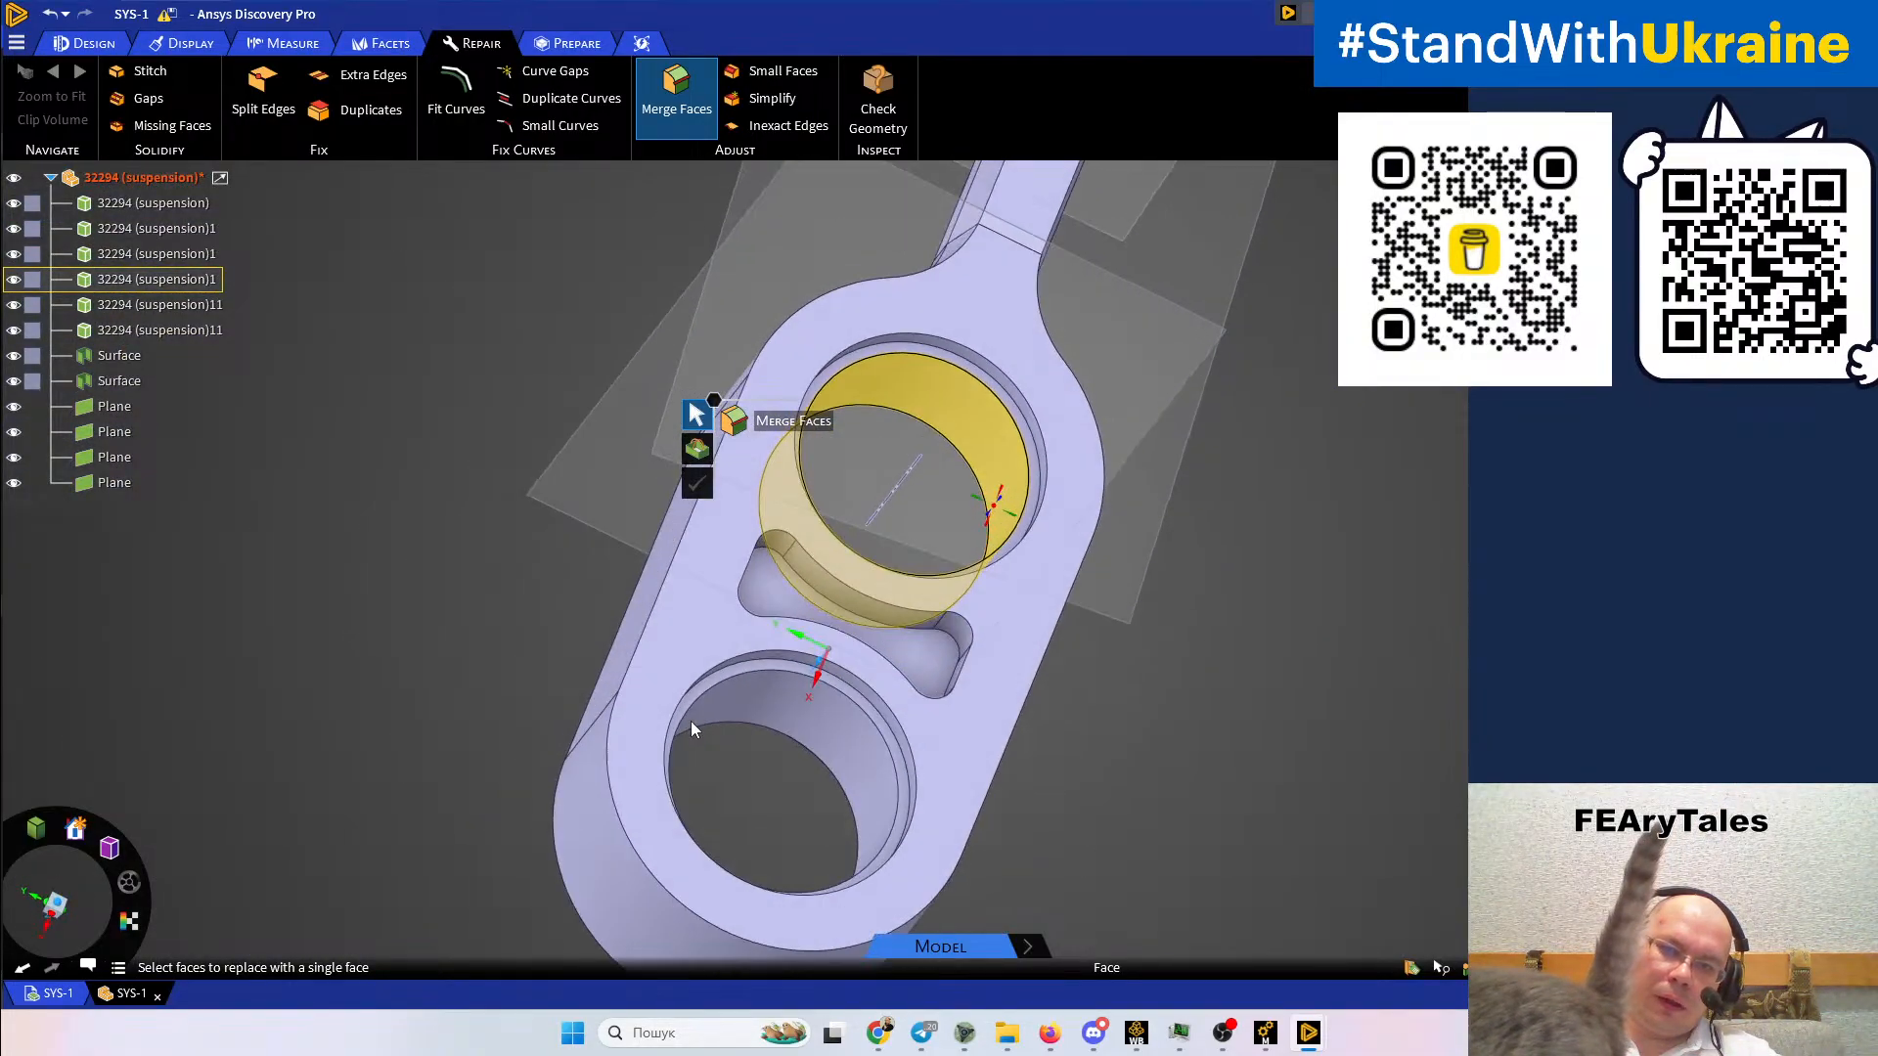
pyautogui.click(923, 671)
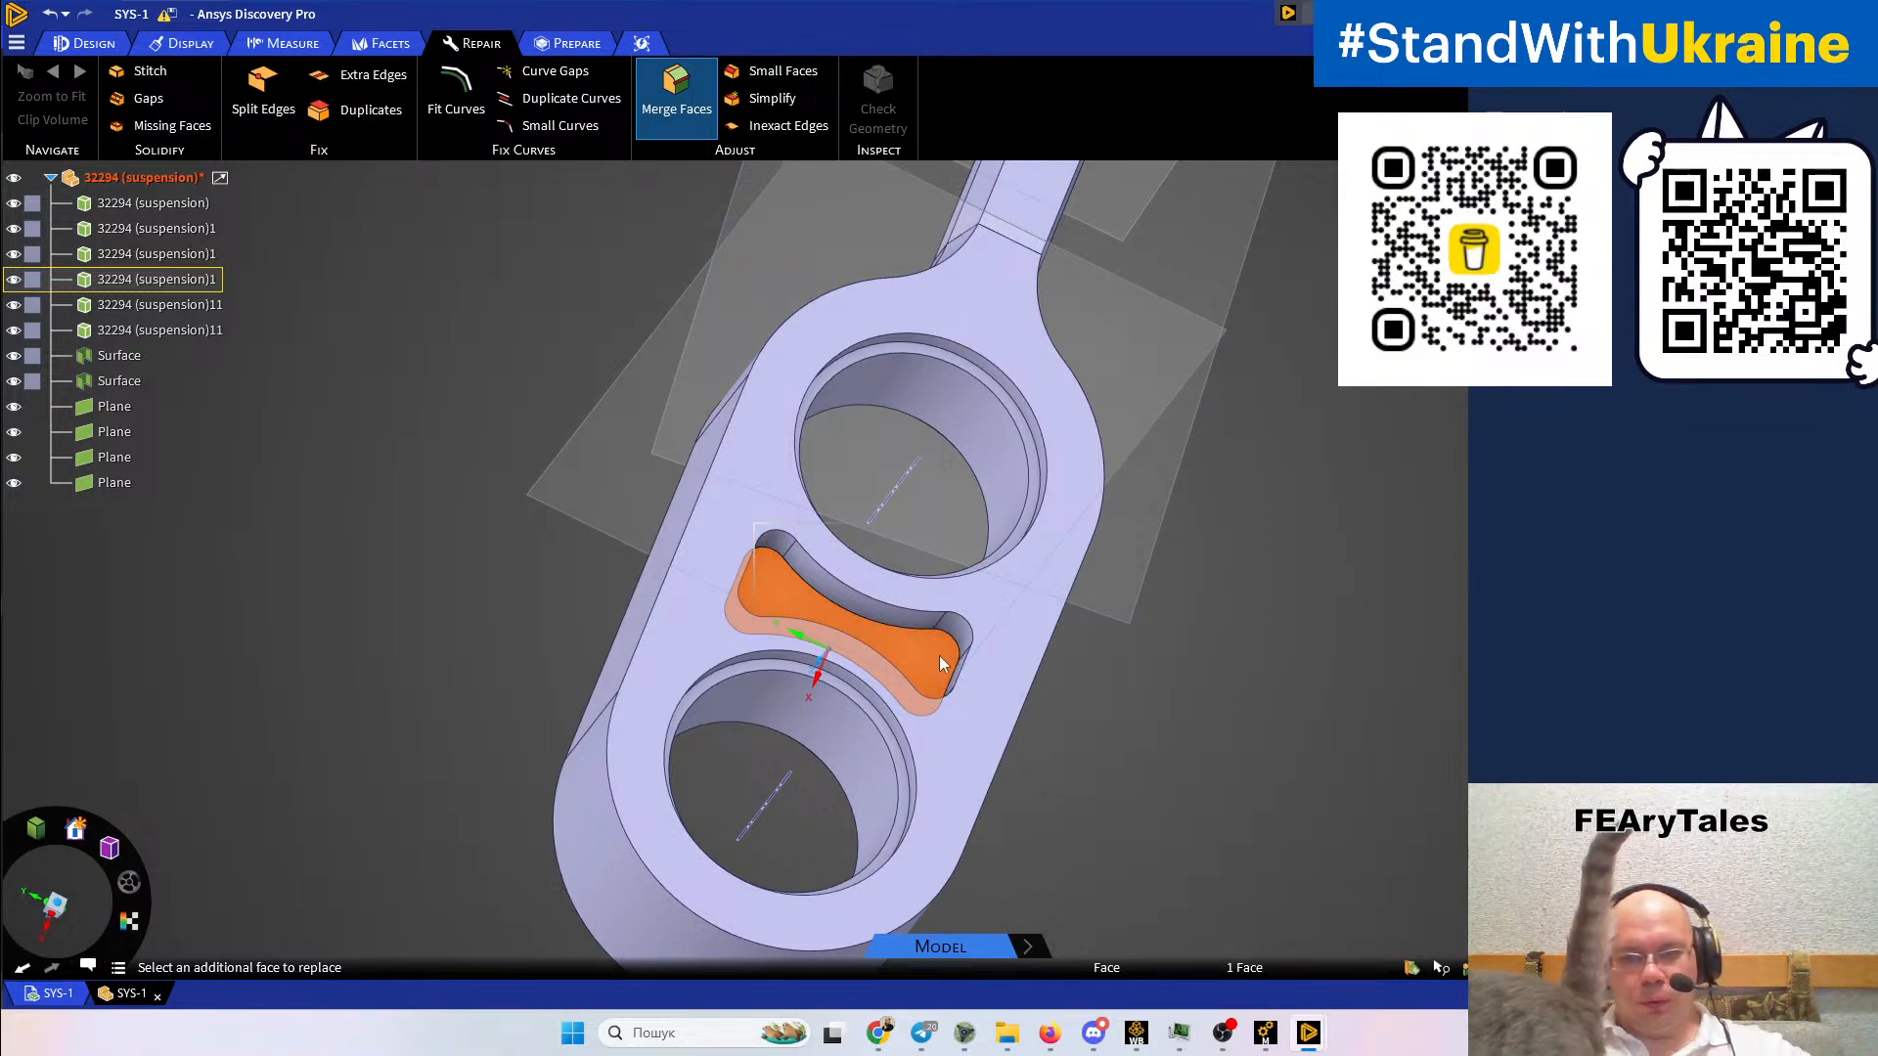
pyautogui.hotkey('ctrl', 'c')
pyautogui.hotkey('ctrl', 'v')
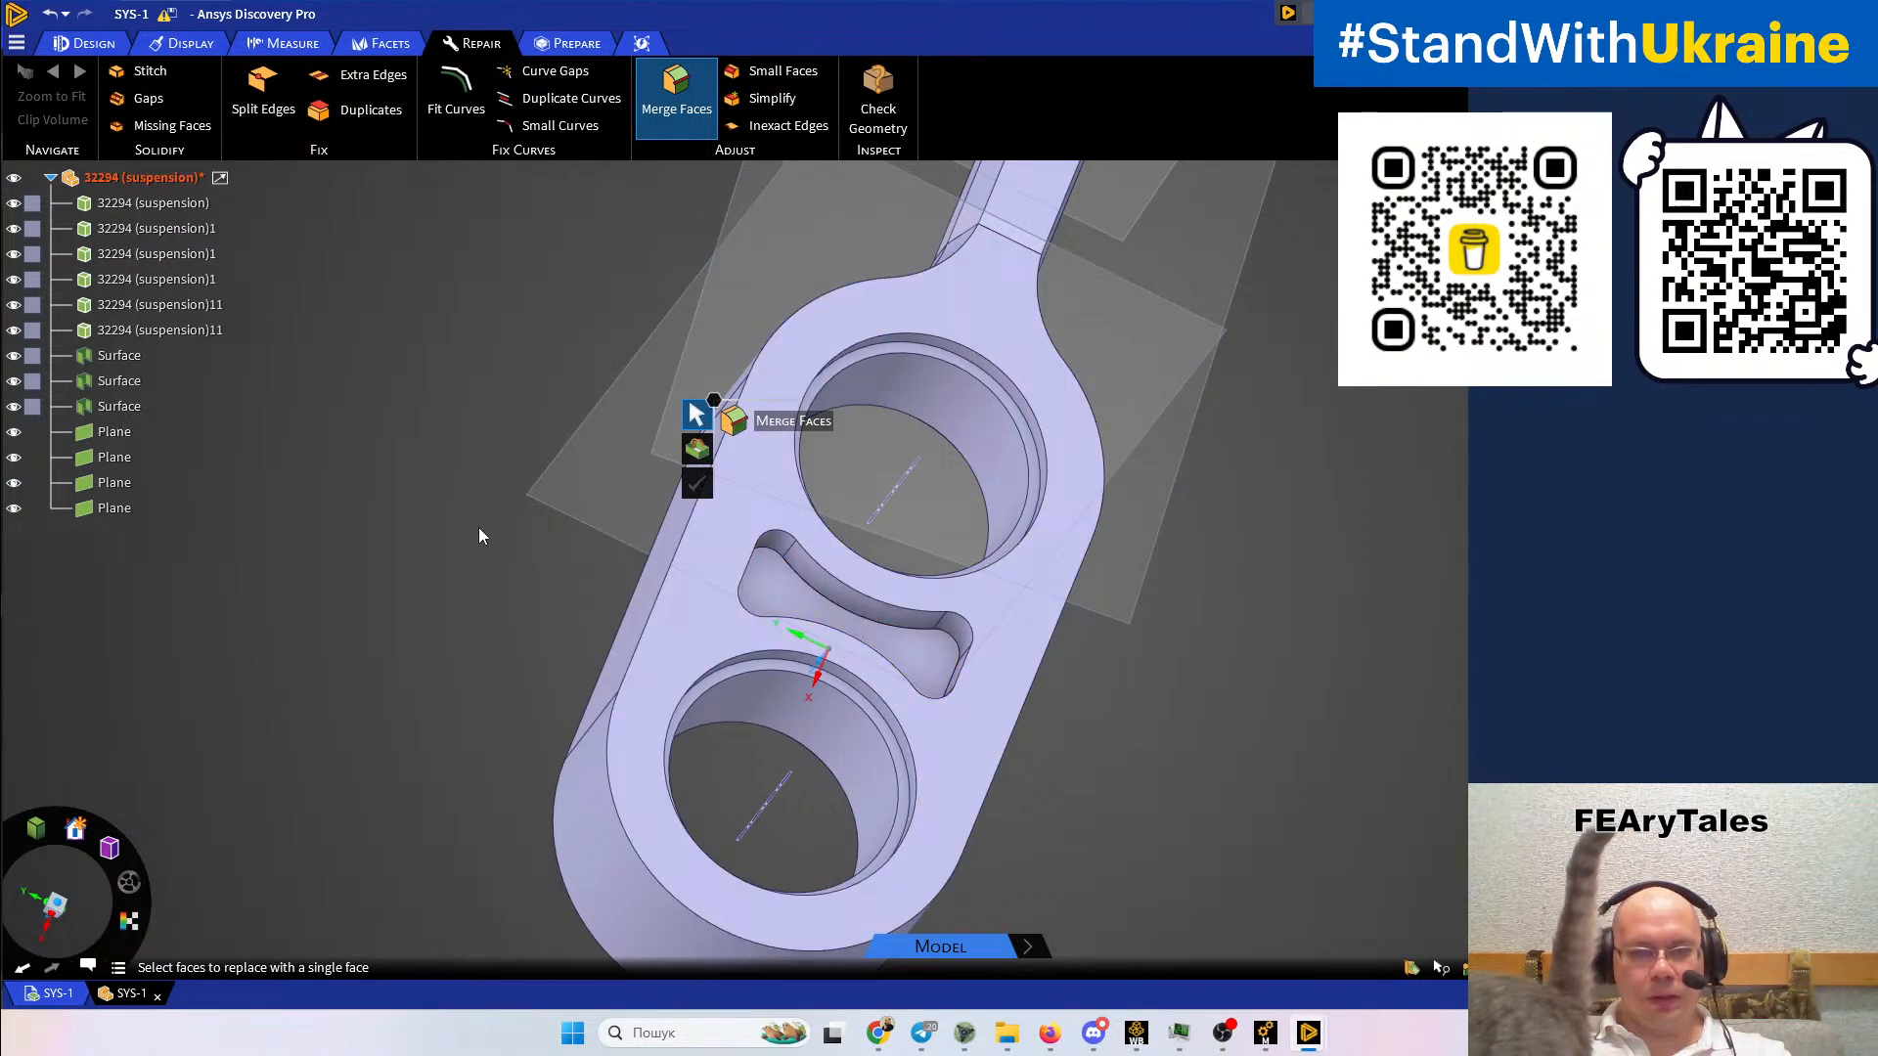
# Try to pull one of the pasted pocket floor surfaces through the part with the Cut option
pyautogui.moveTo(478, 536); pyautogui.dragTo(877, 532, button='middle')
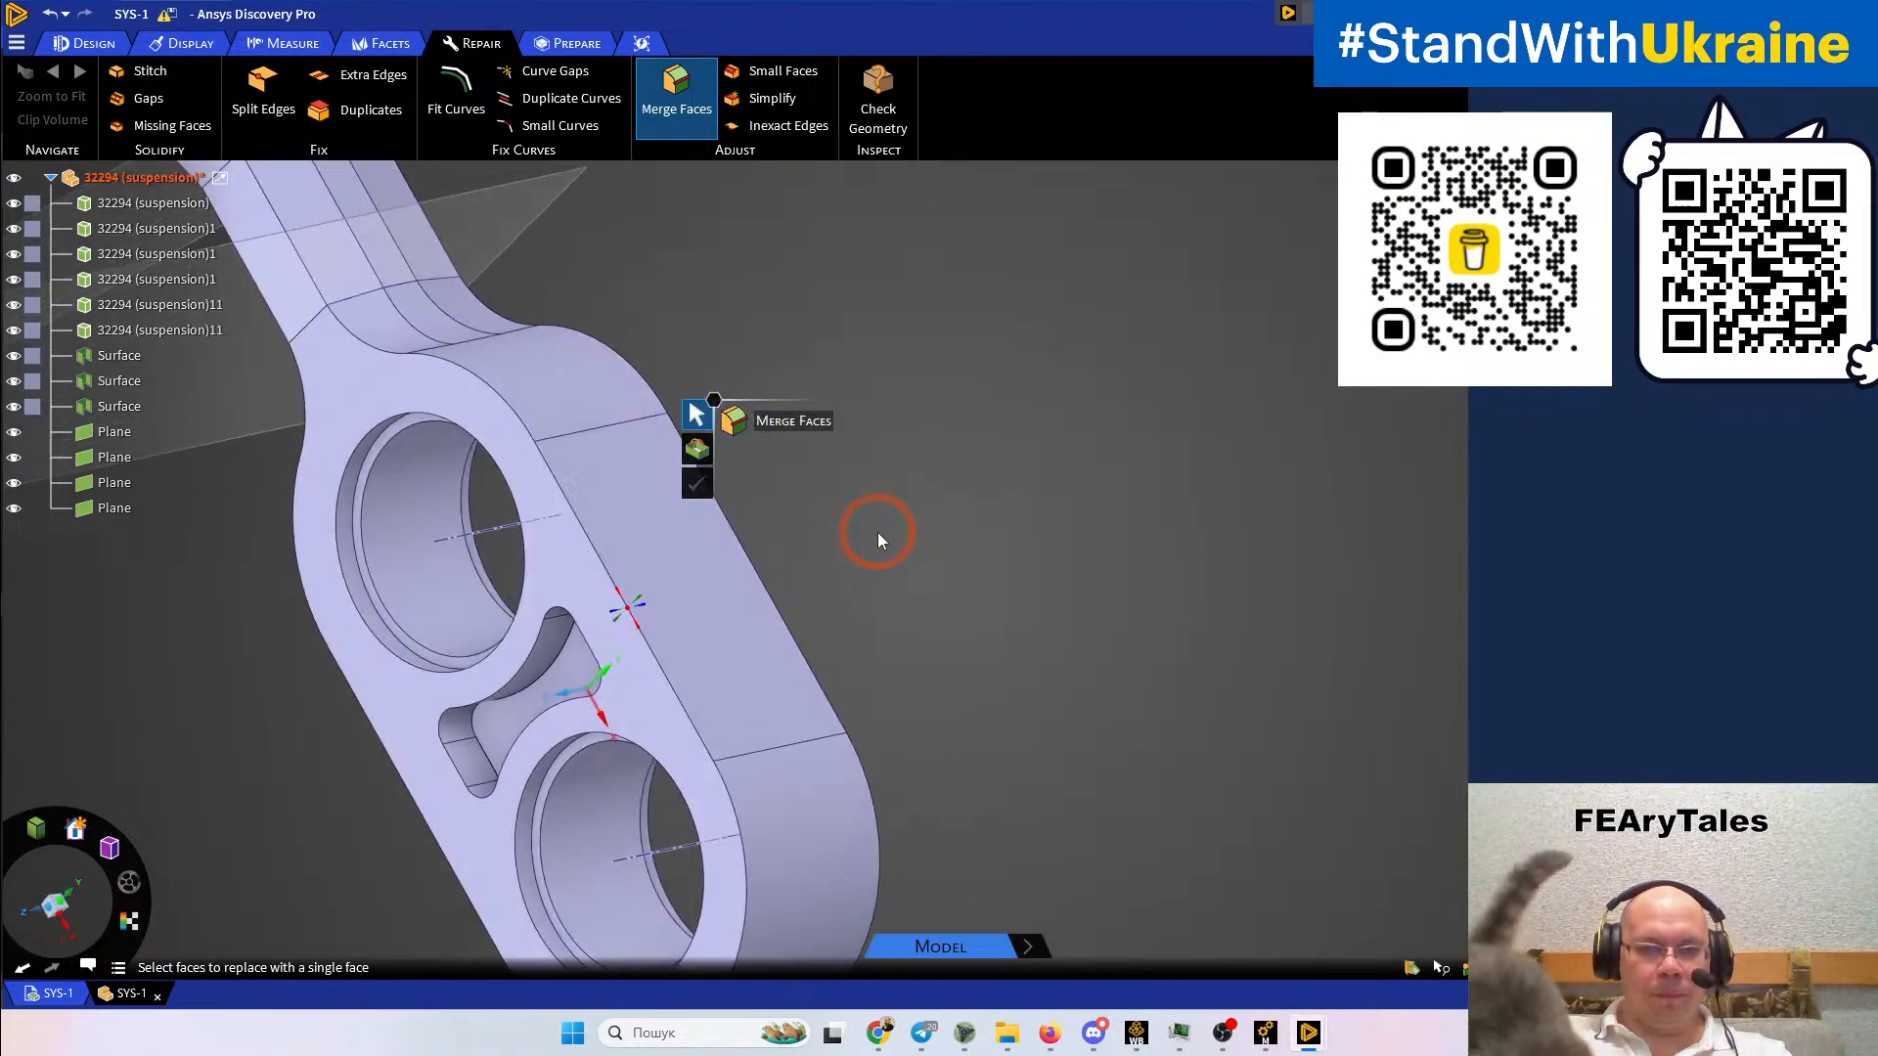
pyautogui.click(577, 675)
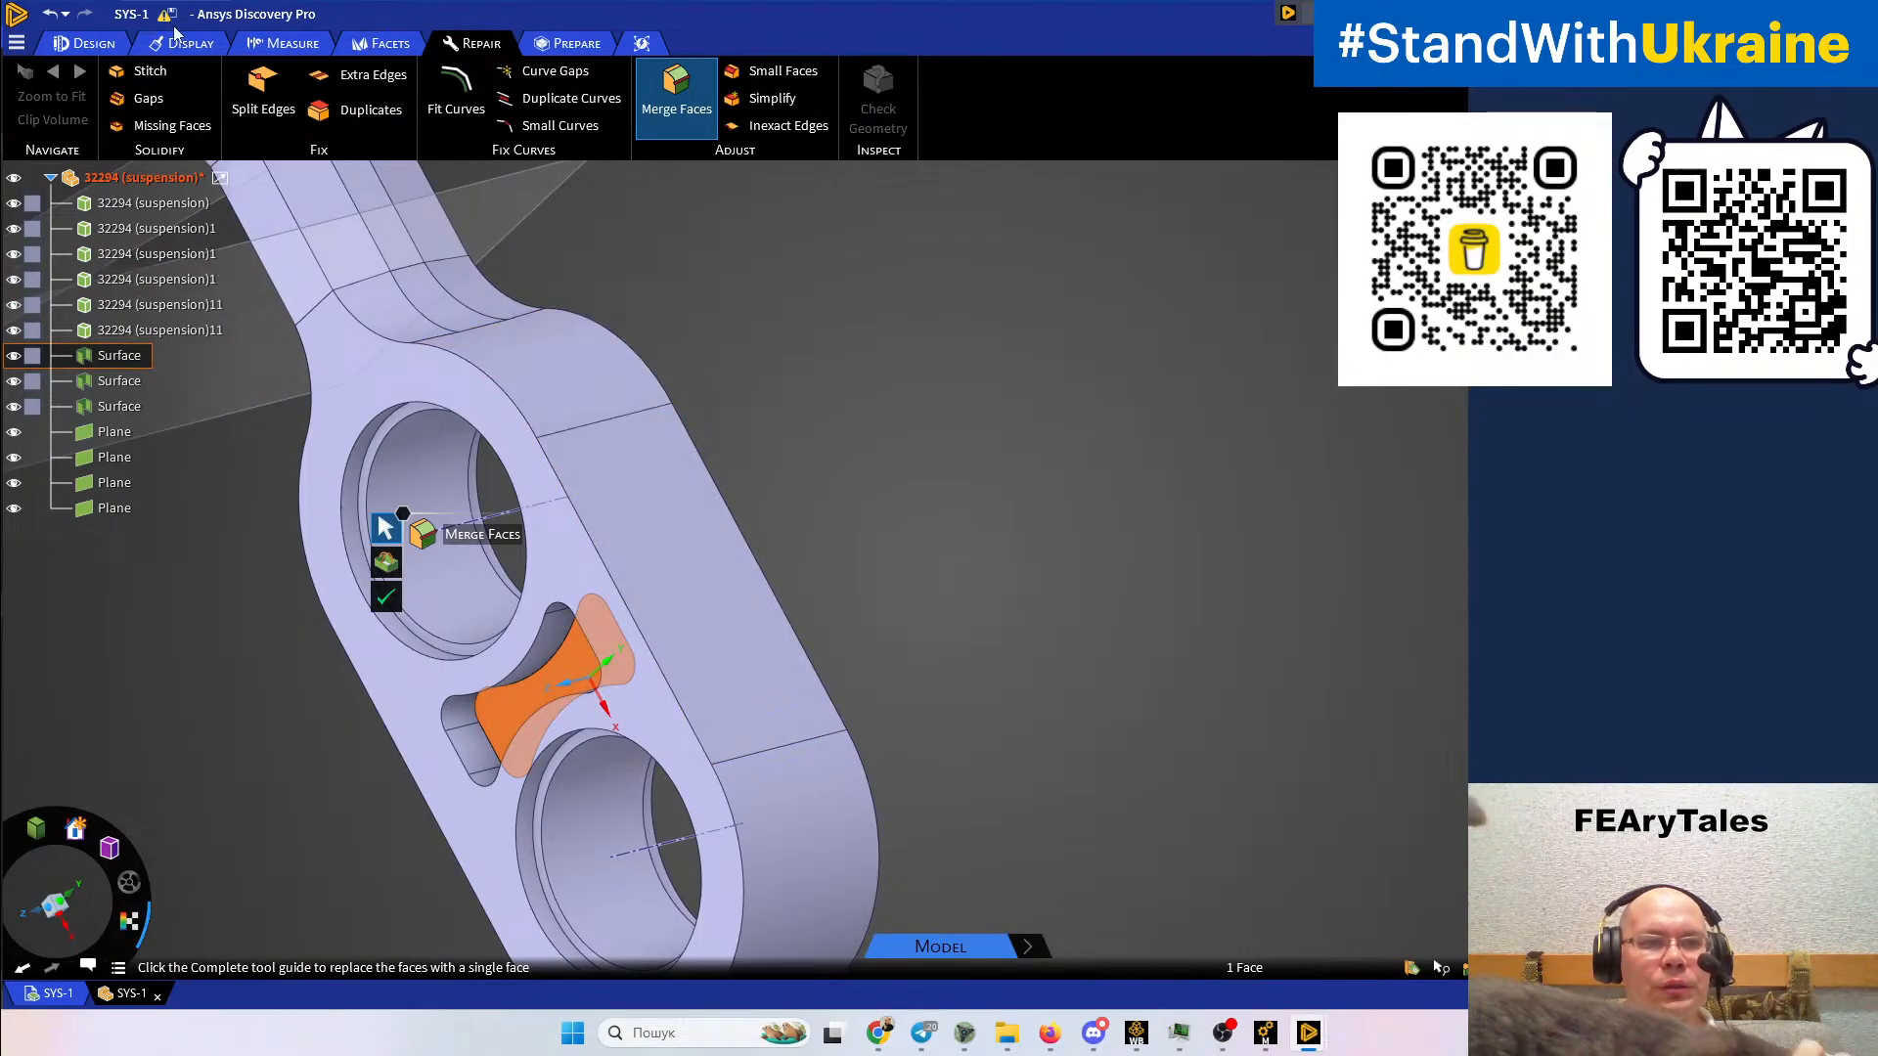
pyautogui.click(86, 43)
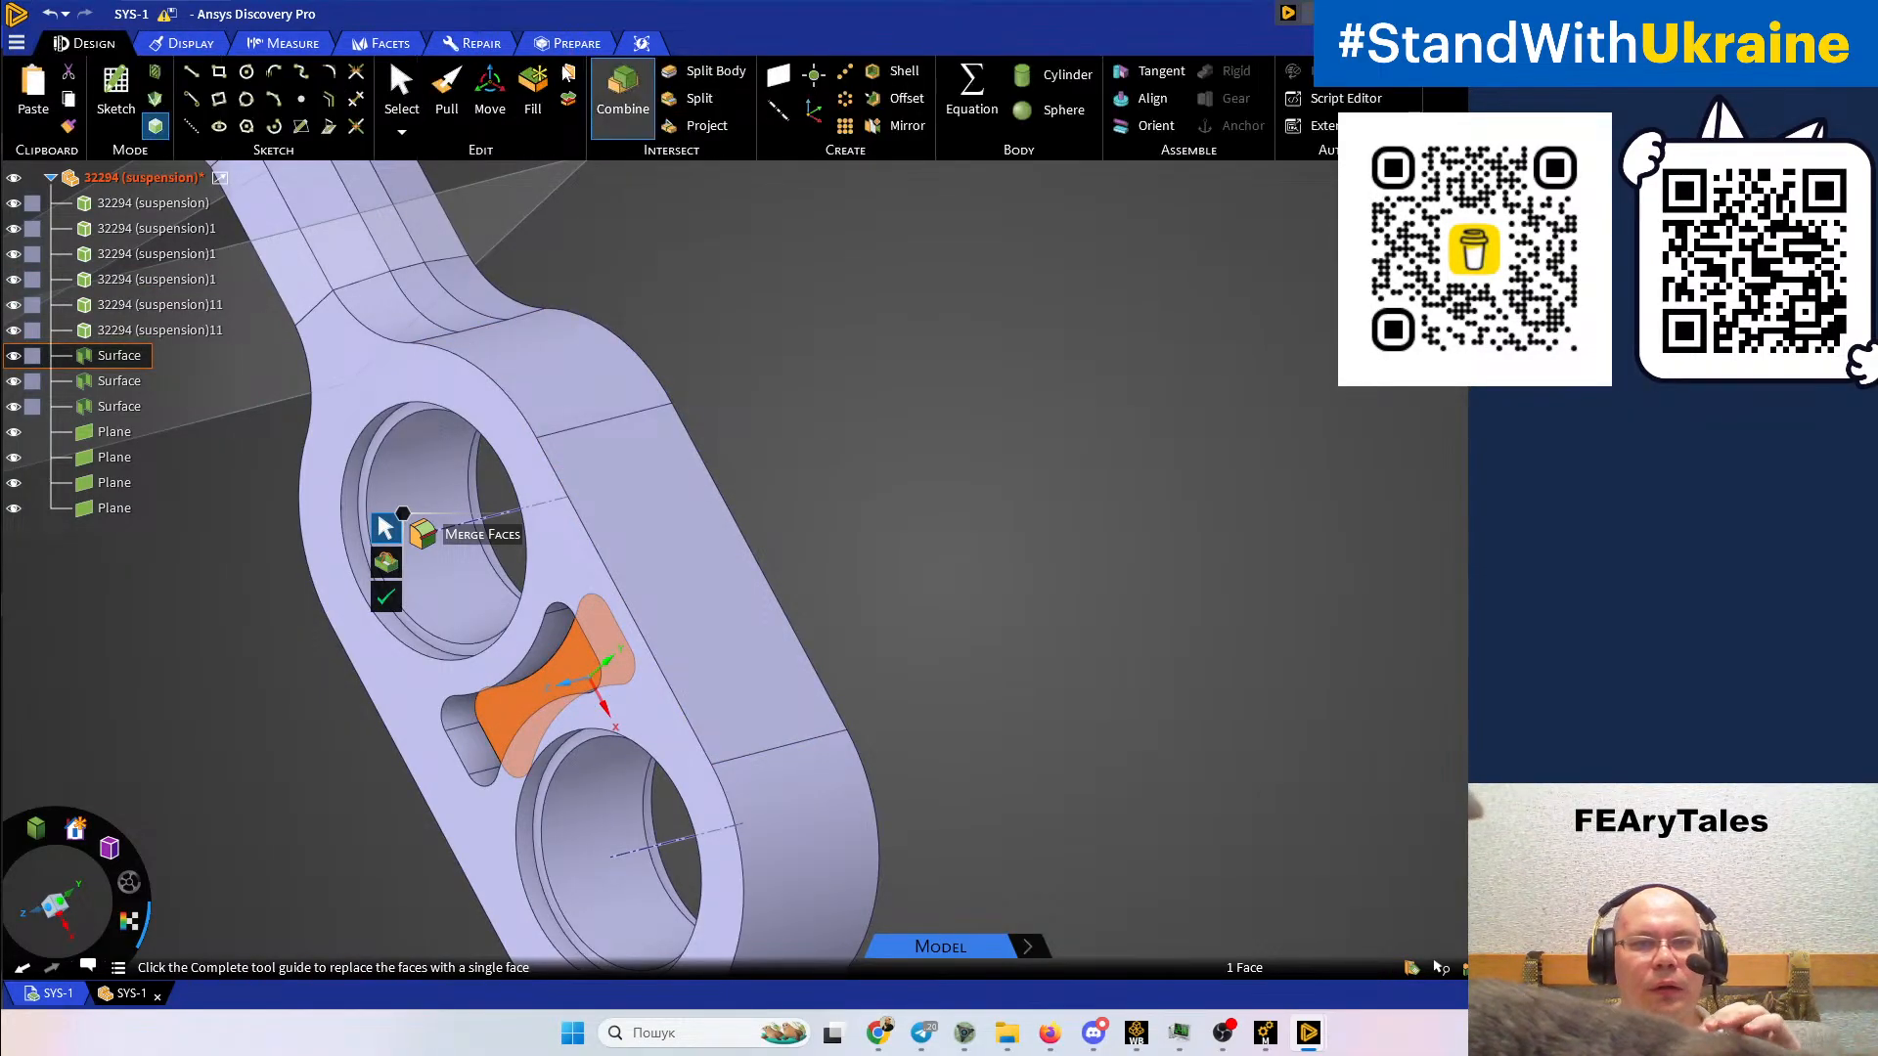
pyautogui.click(454, 84)
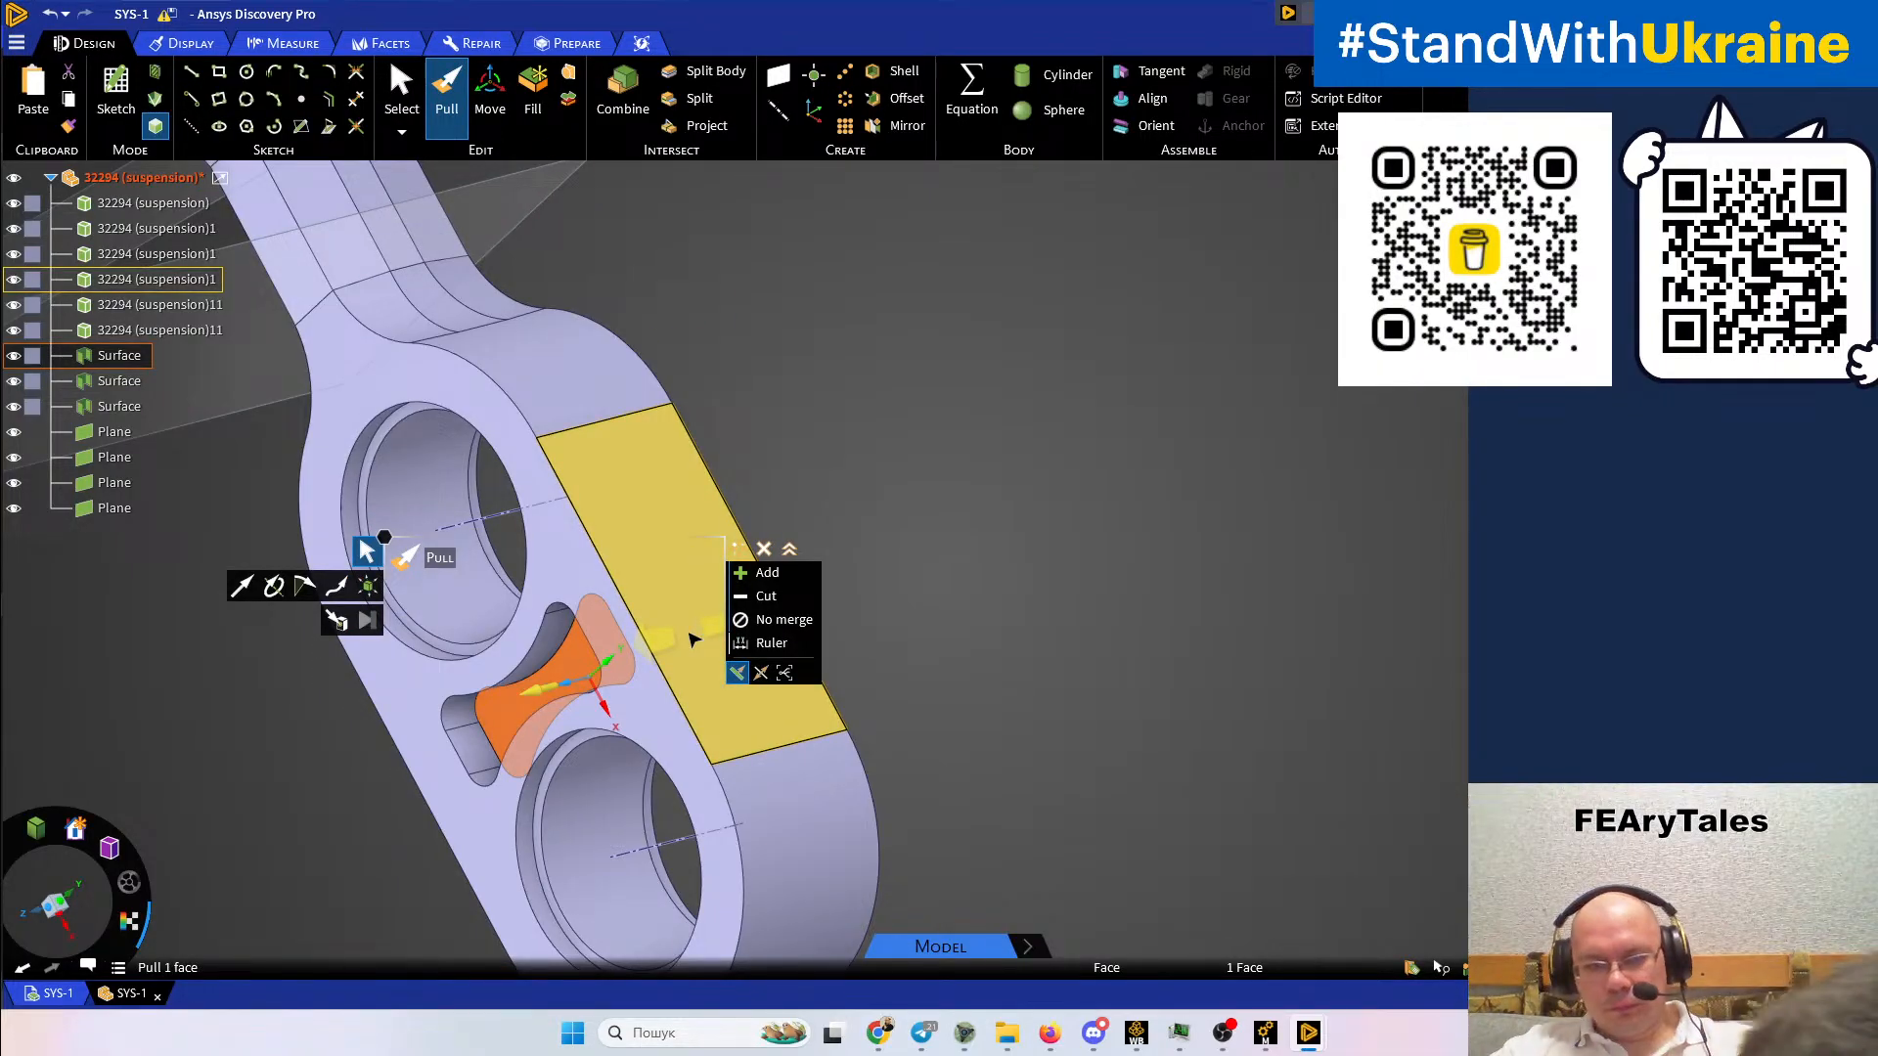
pyautogui.click(766, 595)
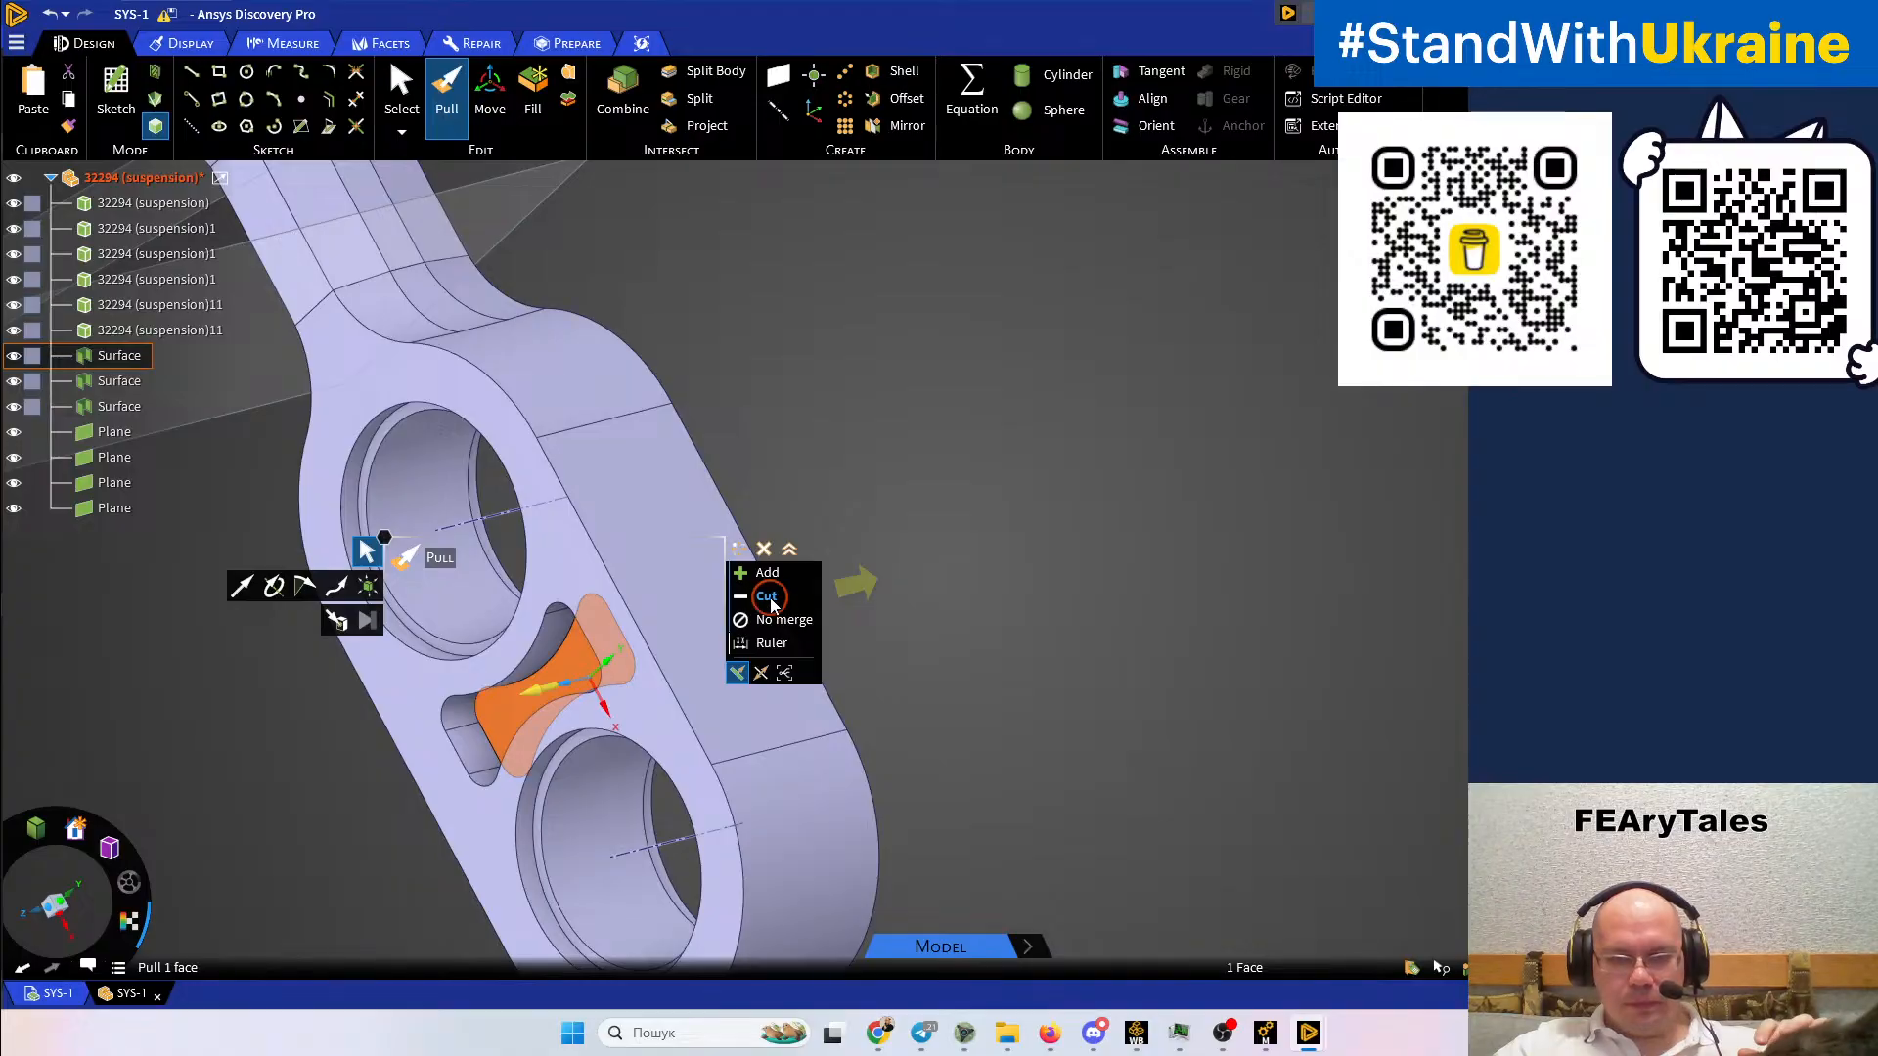
pyautogui.moveTo(592, 668); pyautogui.dragTo(947, 613)
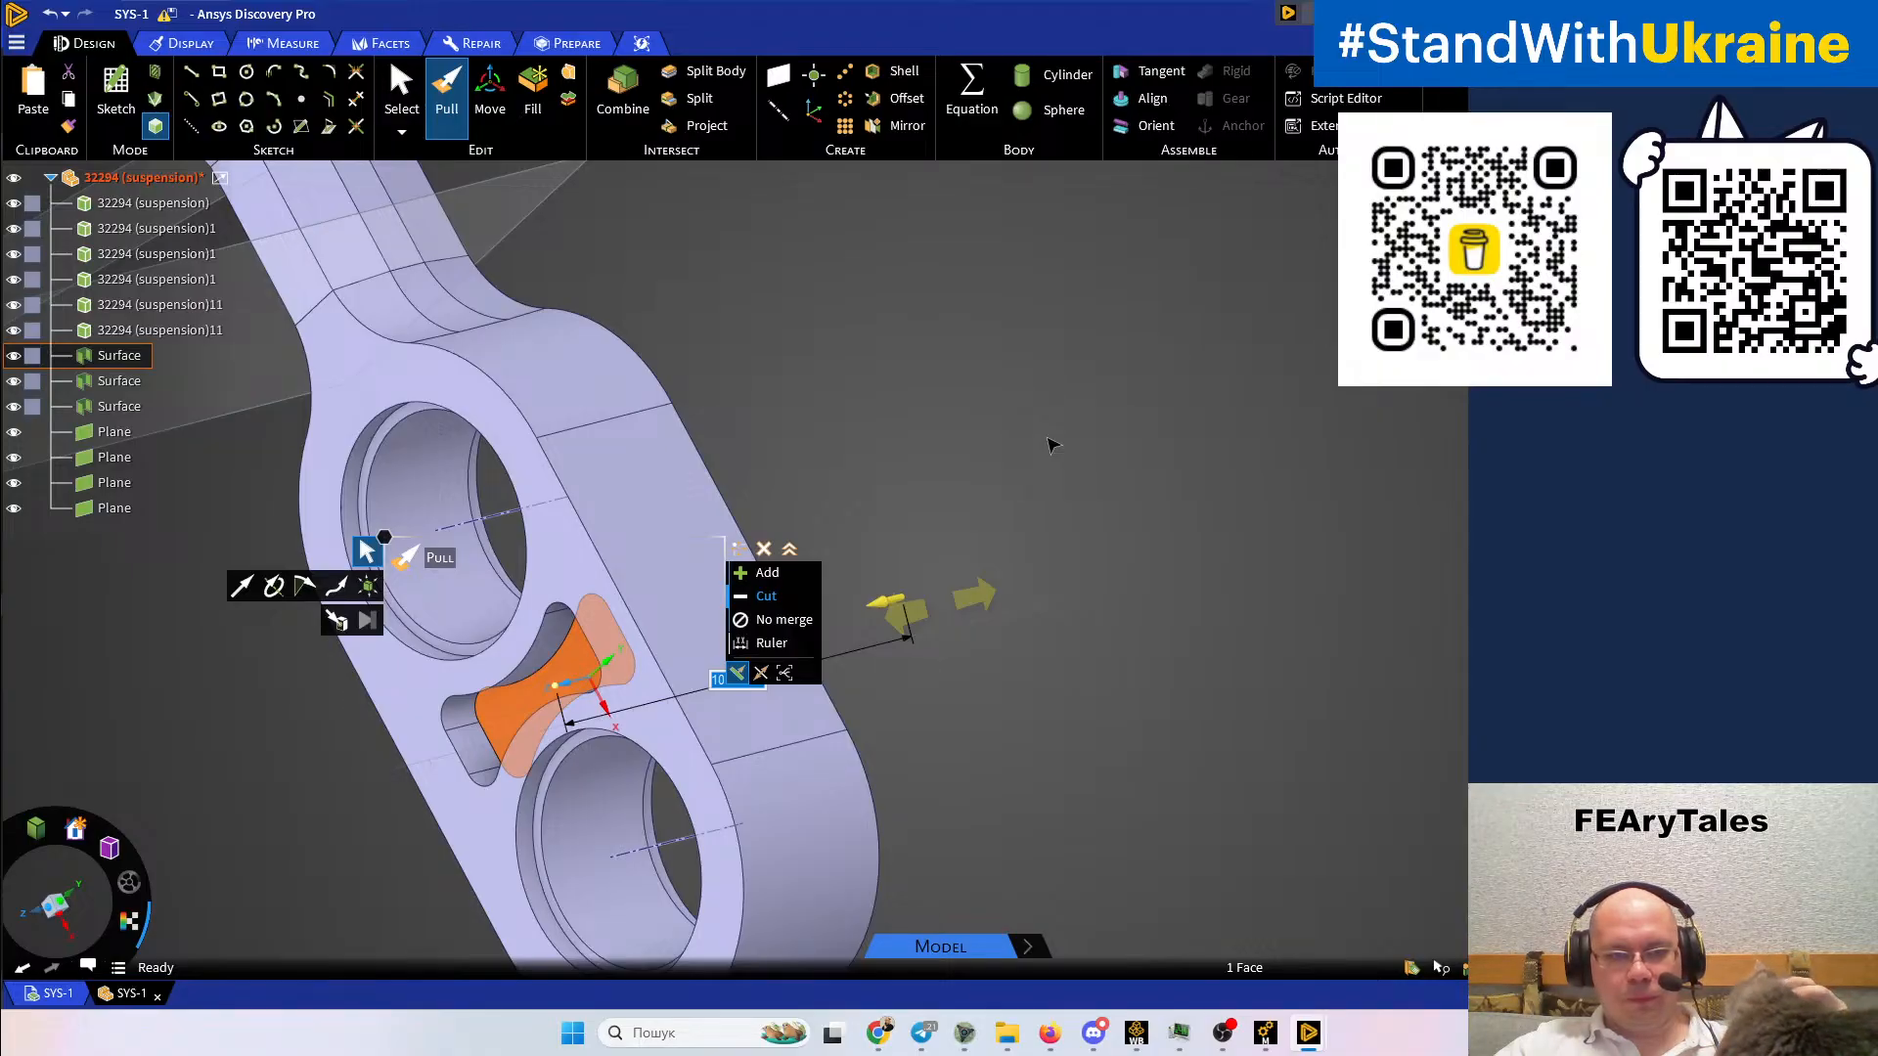
pyautogui.click(1047, 439)
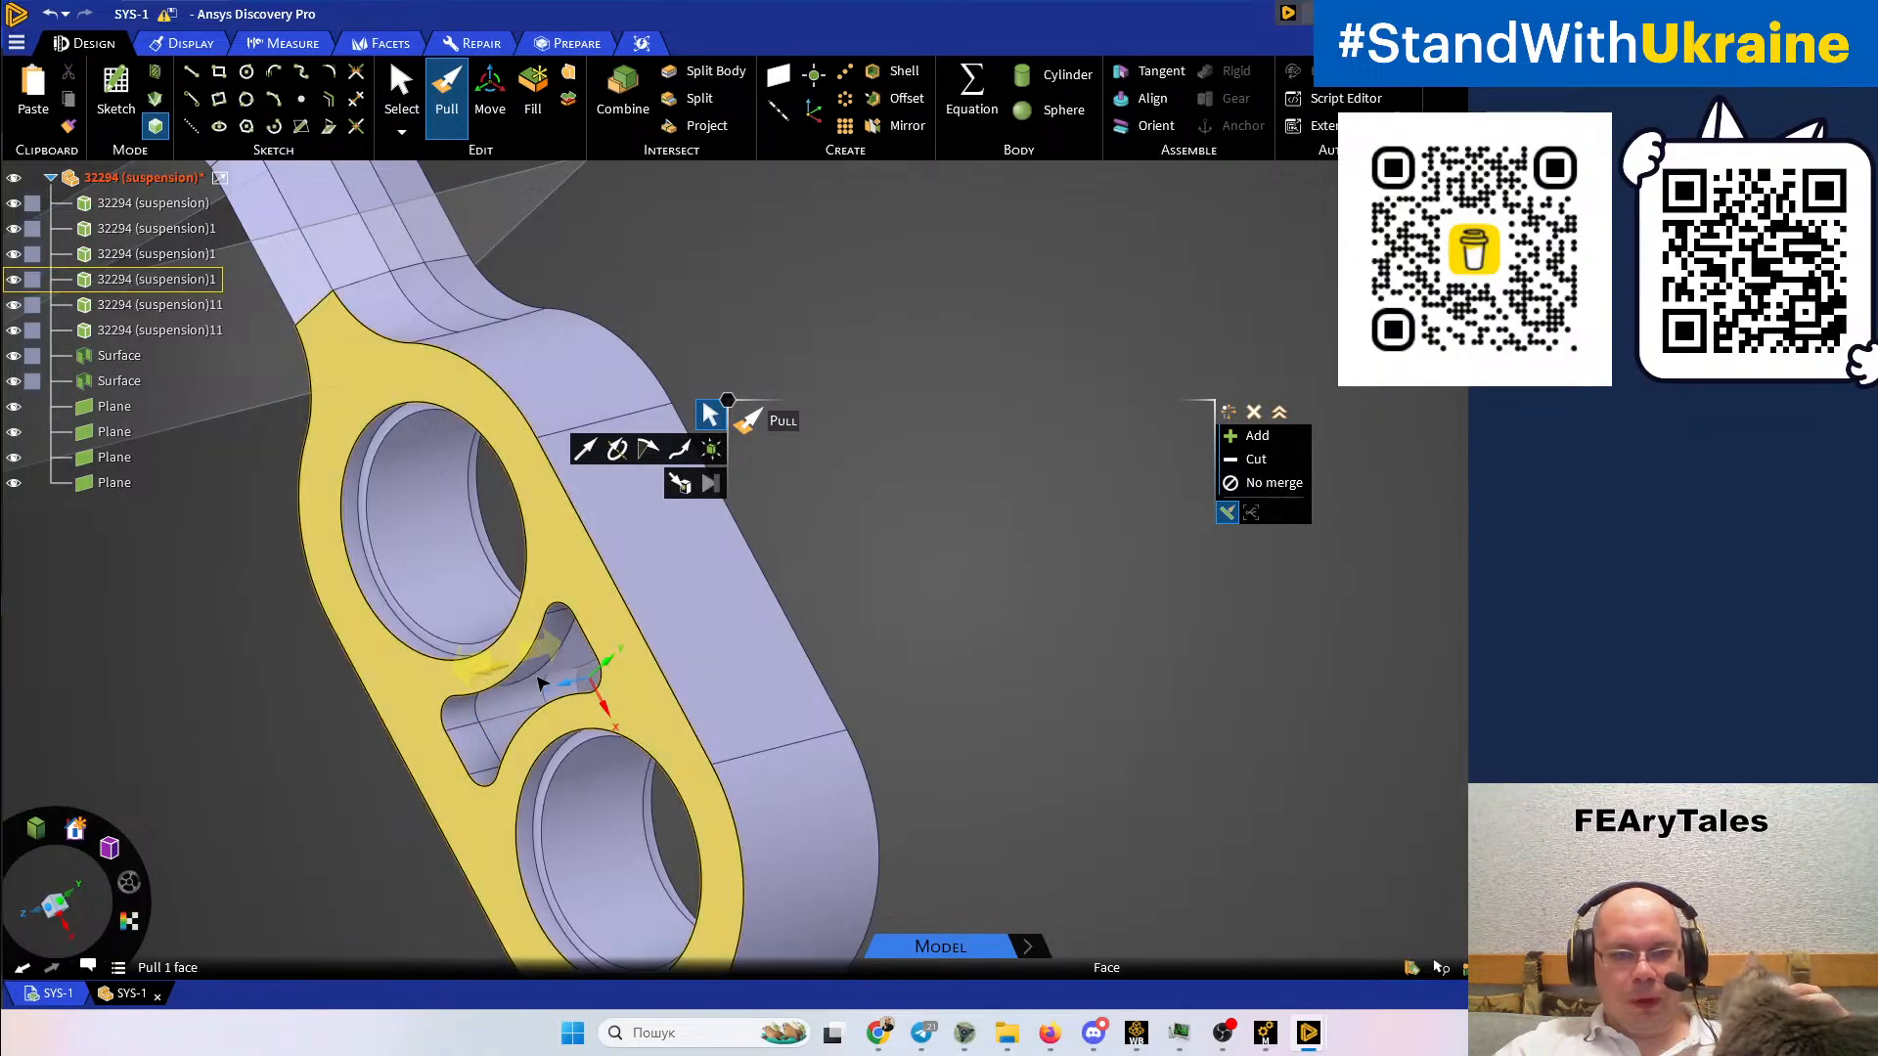
# Pull the pocket floor surface up to the opposite pocket surface as a separate solid with No merge, and delete the leftover surface
pyautogui.click(551, 696)
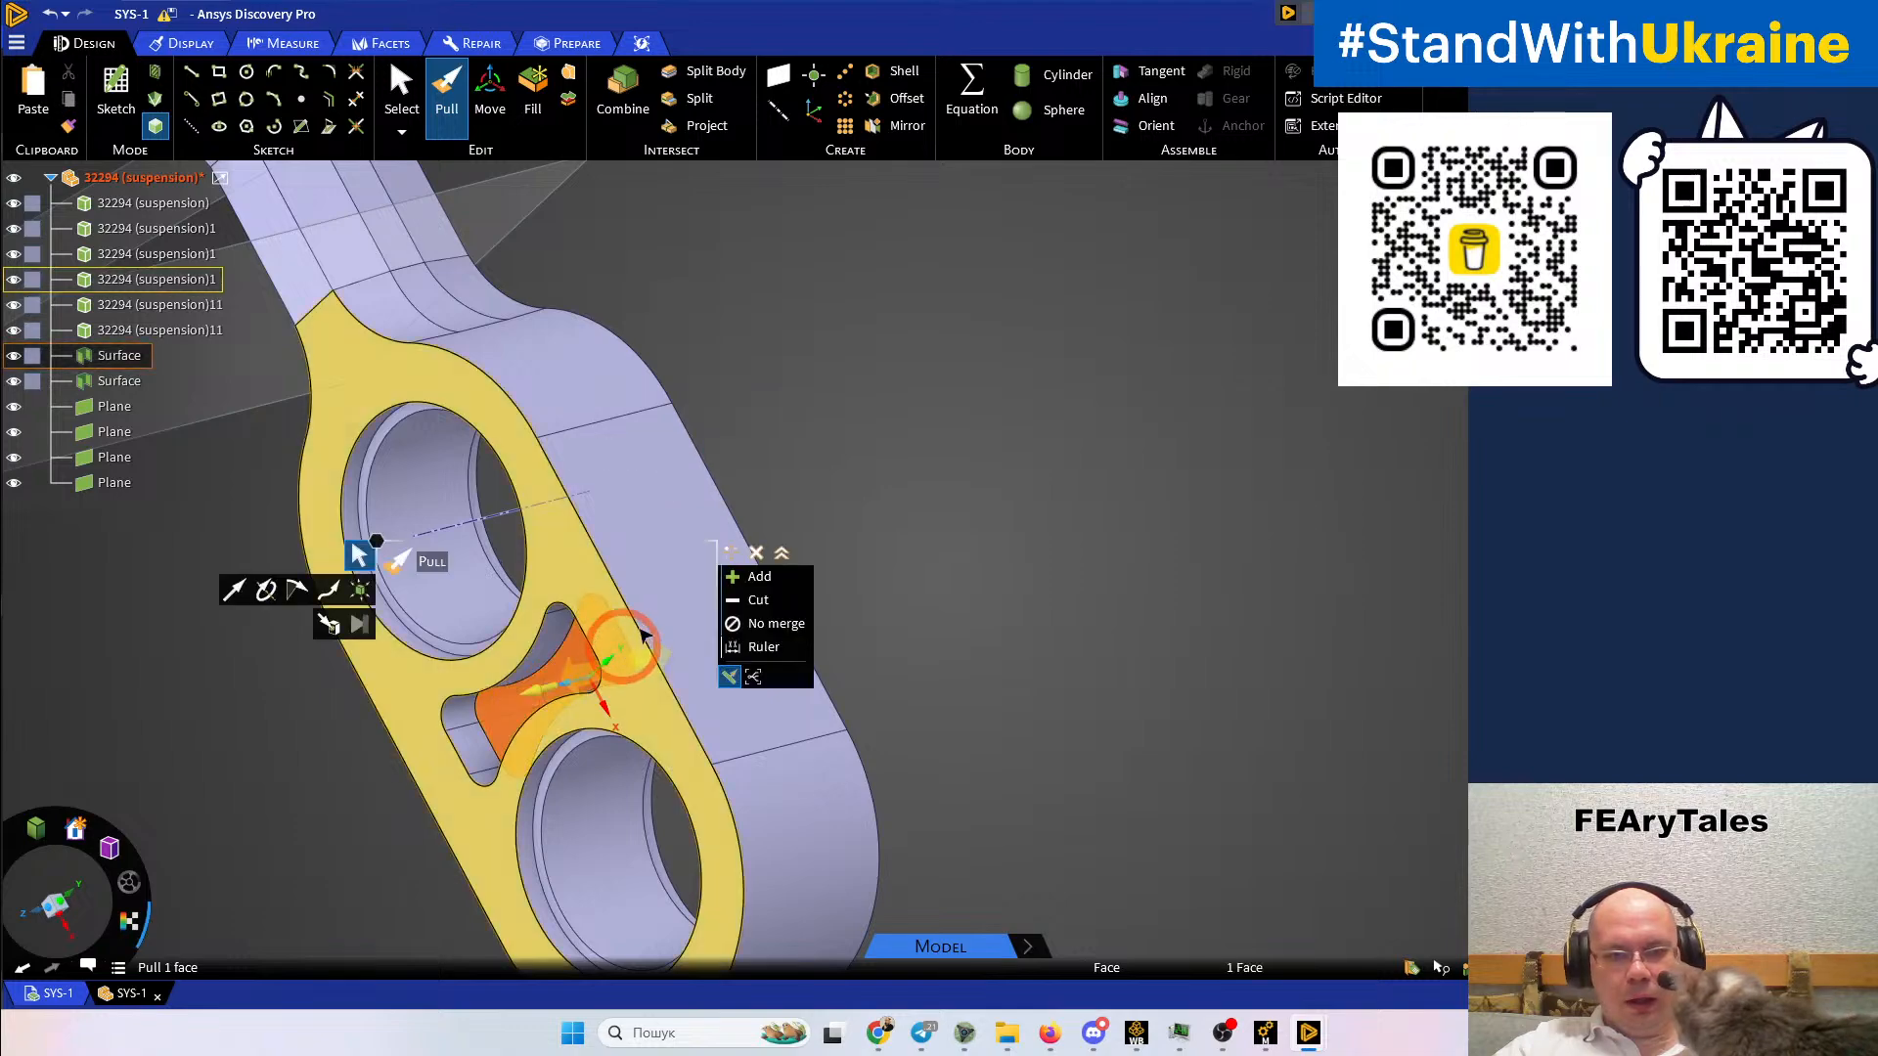
pyautogui.click(780, 628)
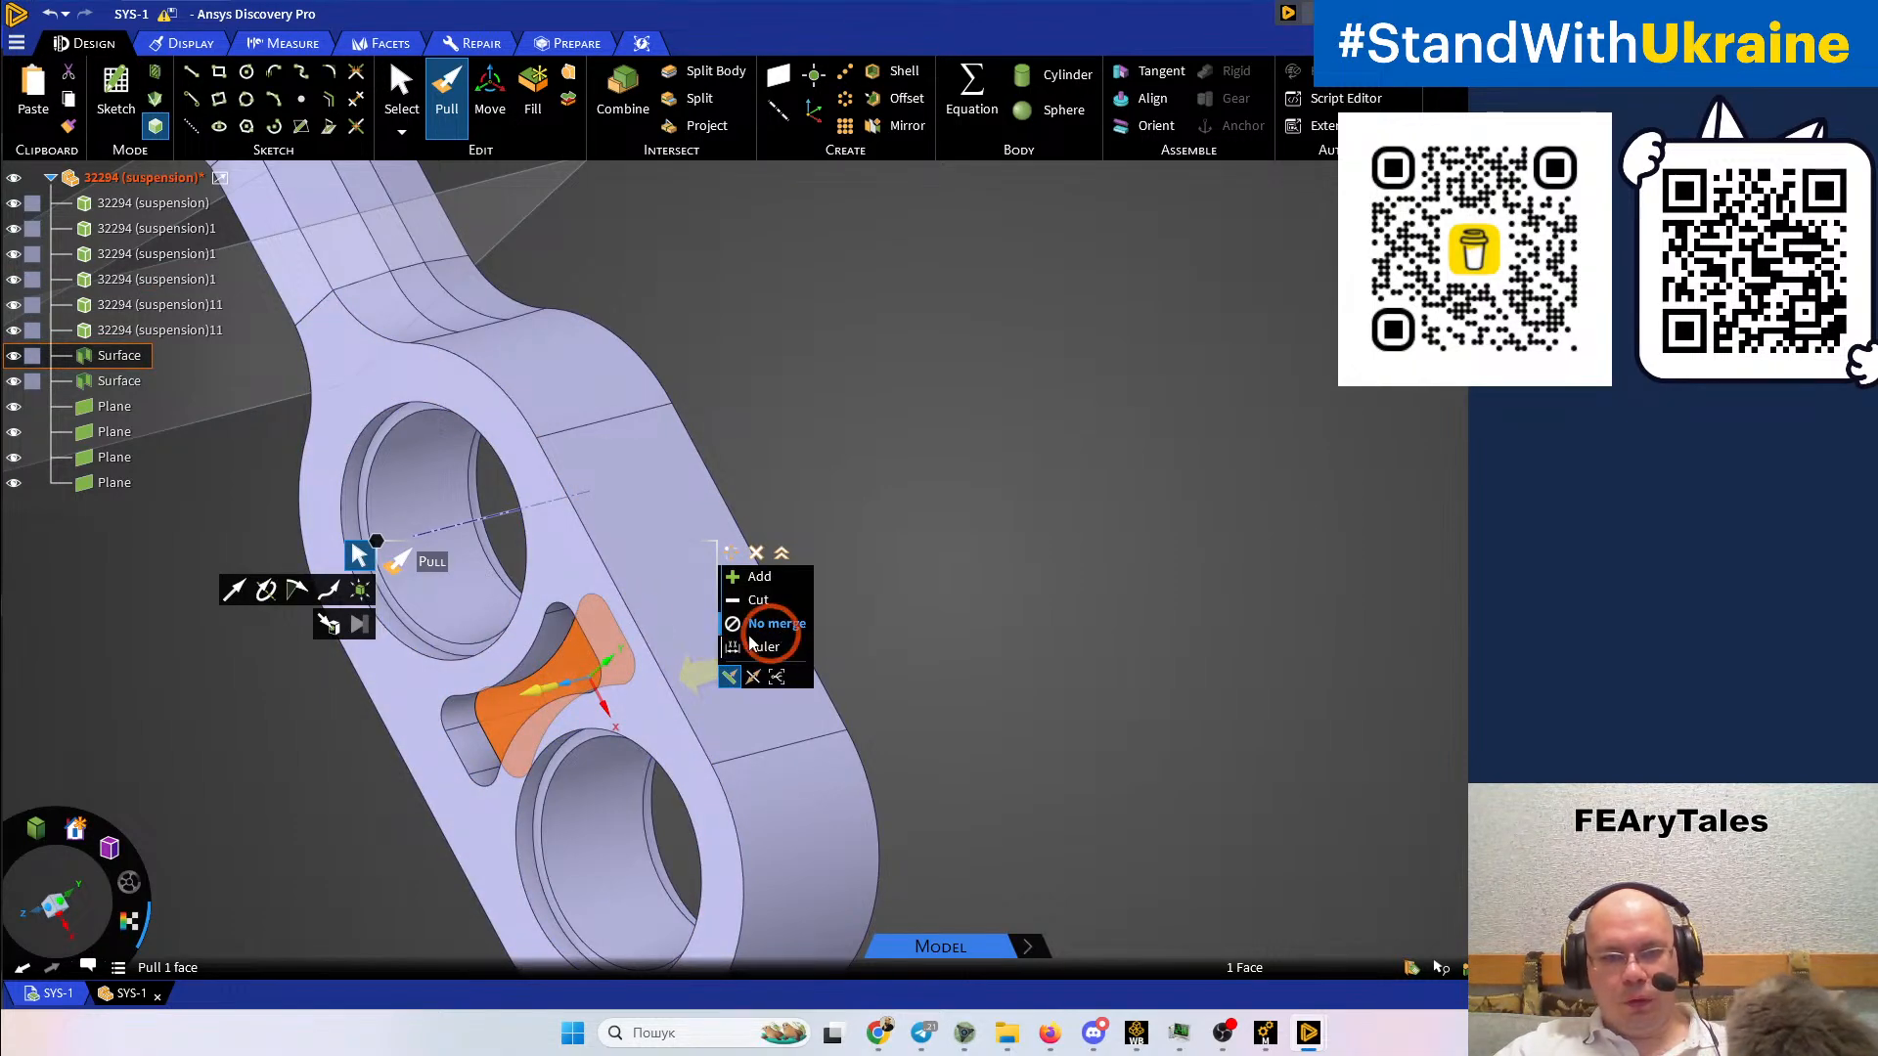
pyautogui.click(331, 624)
pyautogui.moveTo(1062, 516); pyautogui.dragTo(900, 620, button='middle')
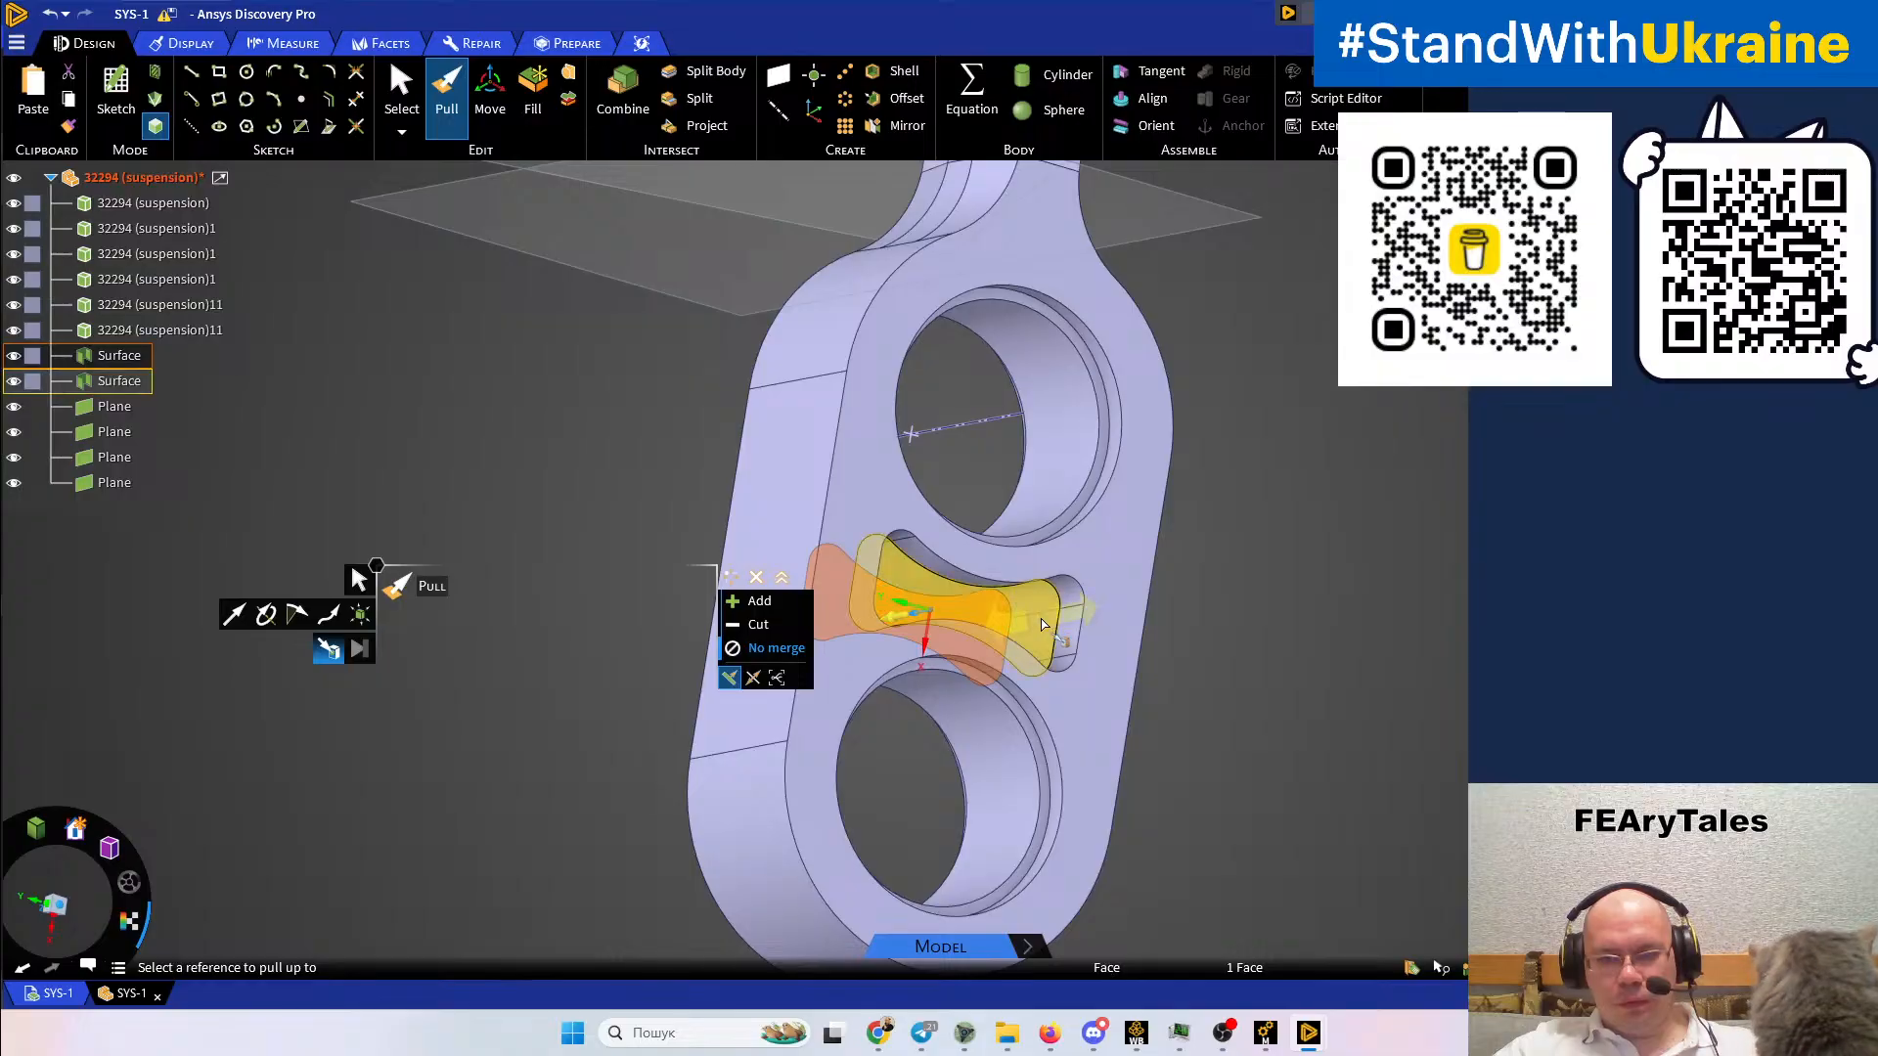
pyautogui.click(1042, 624)
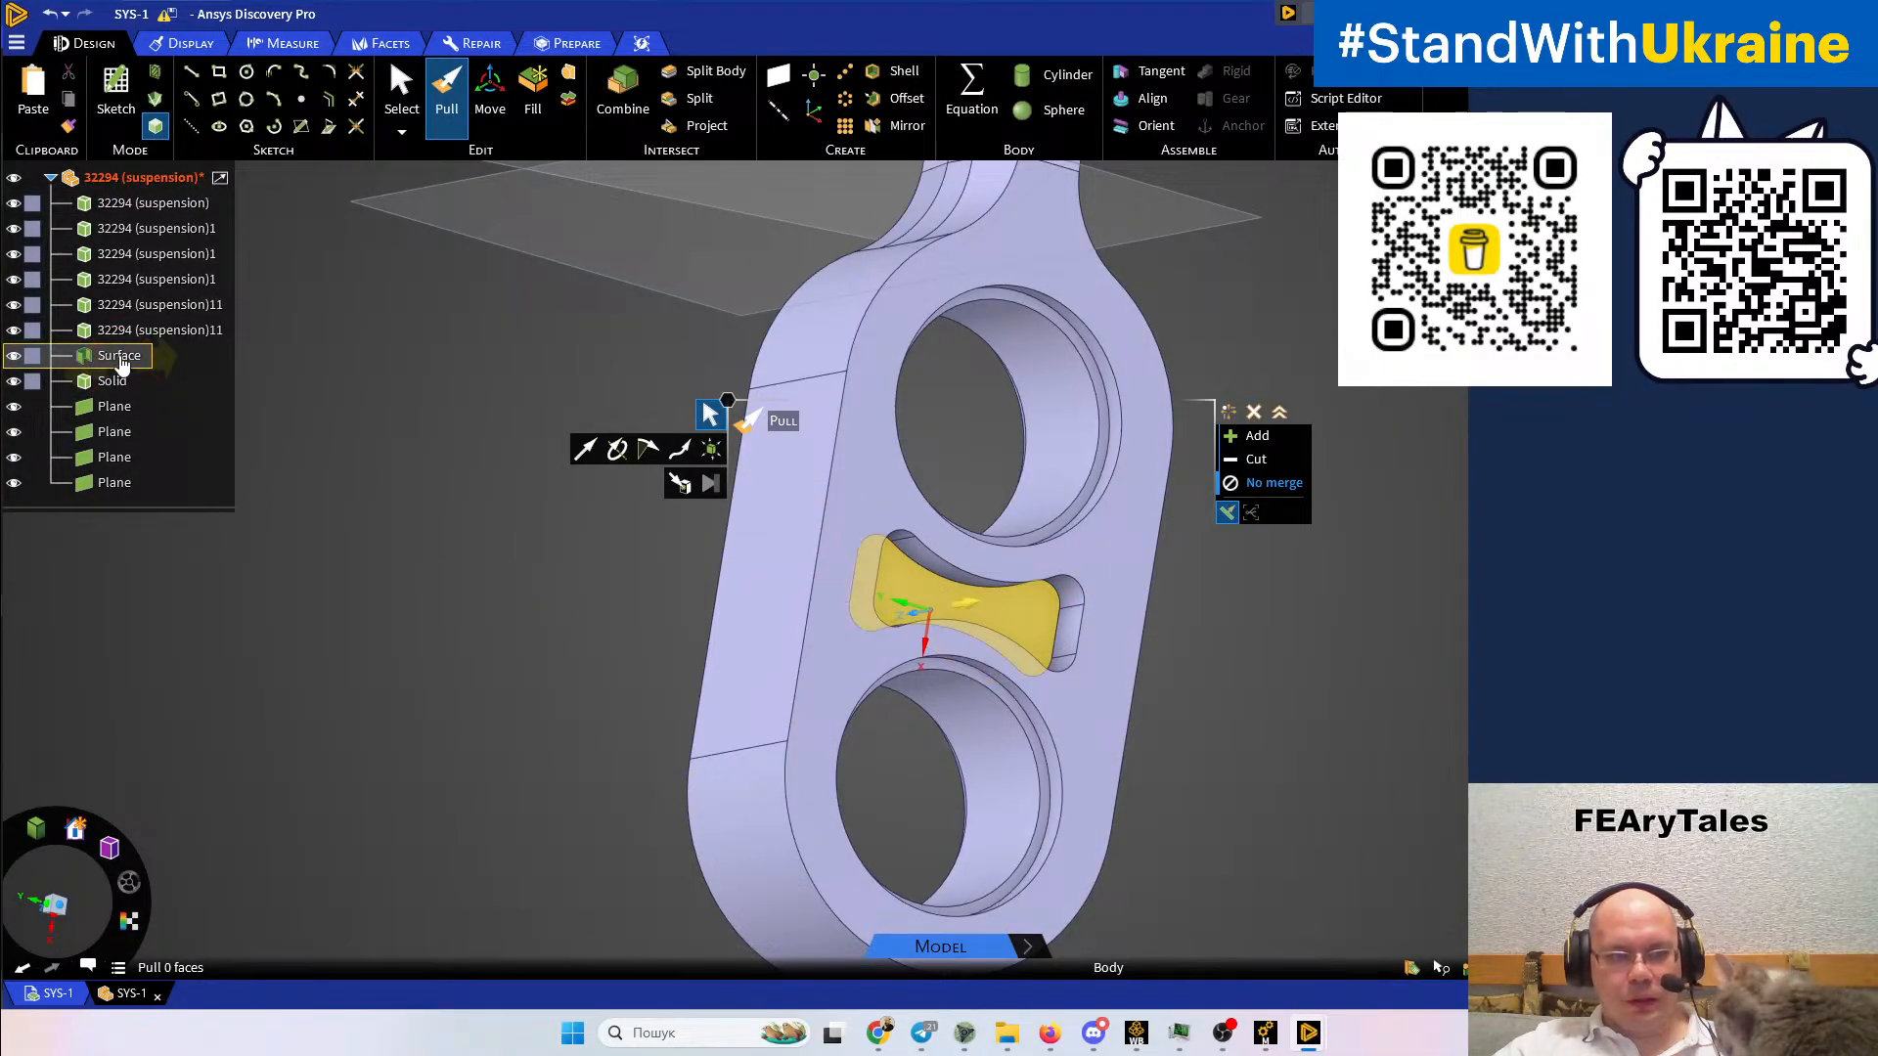
pyautogui.click(119, 358)
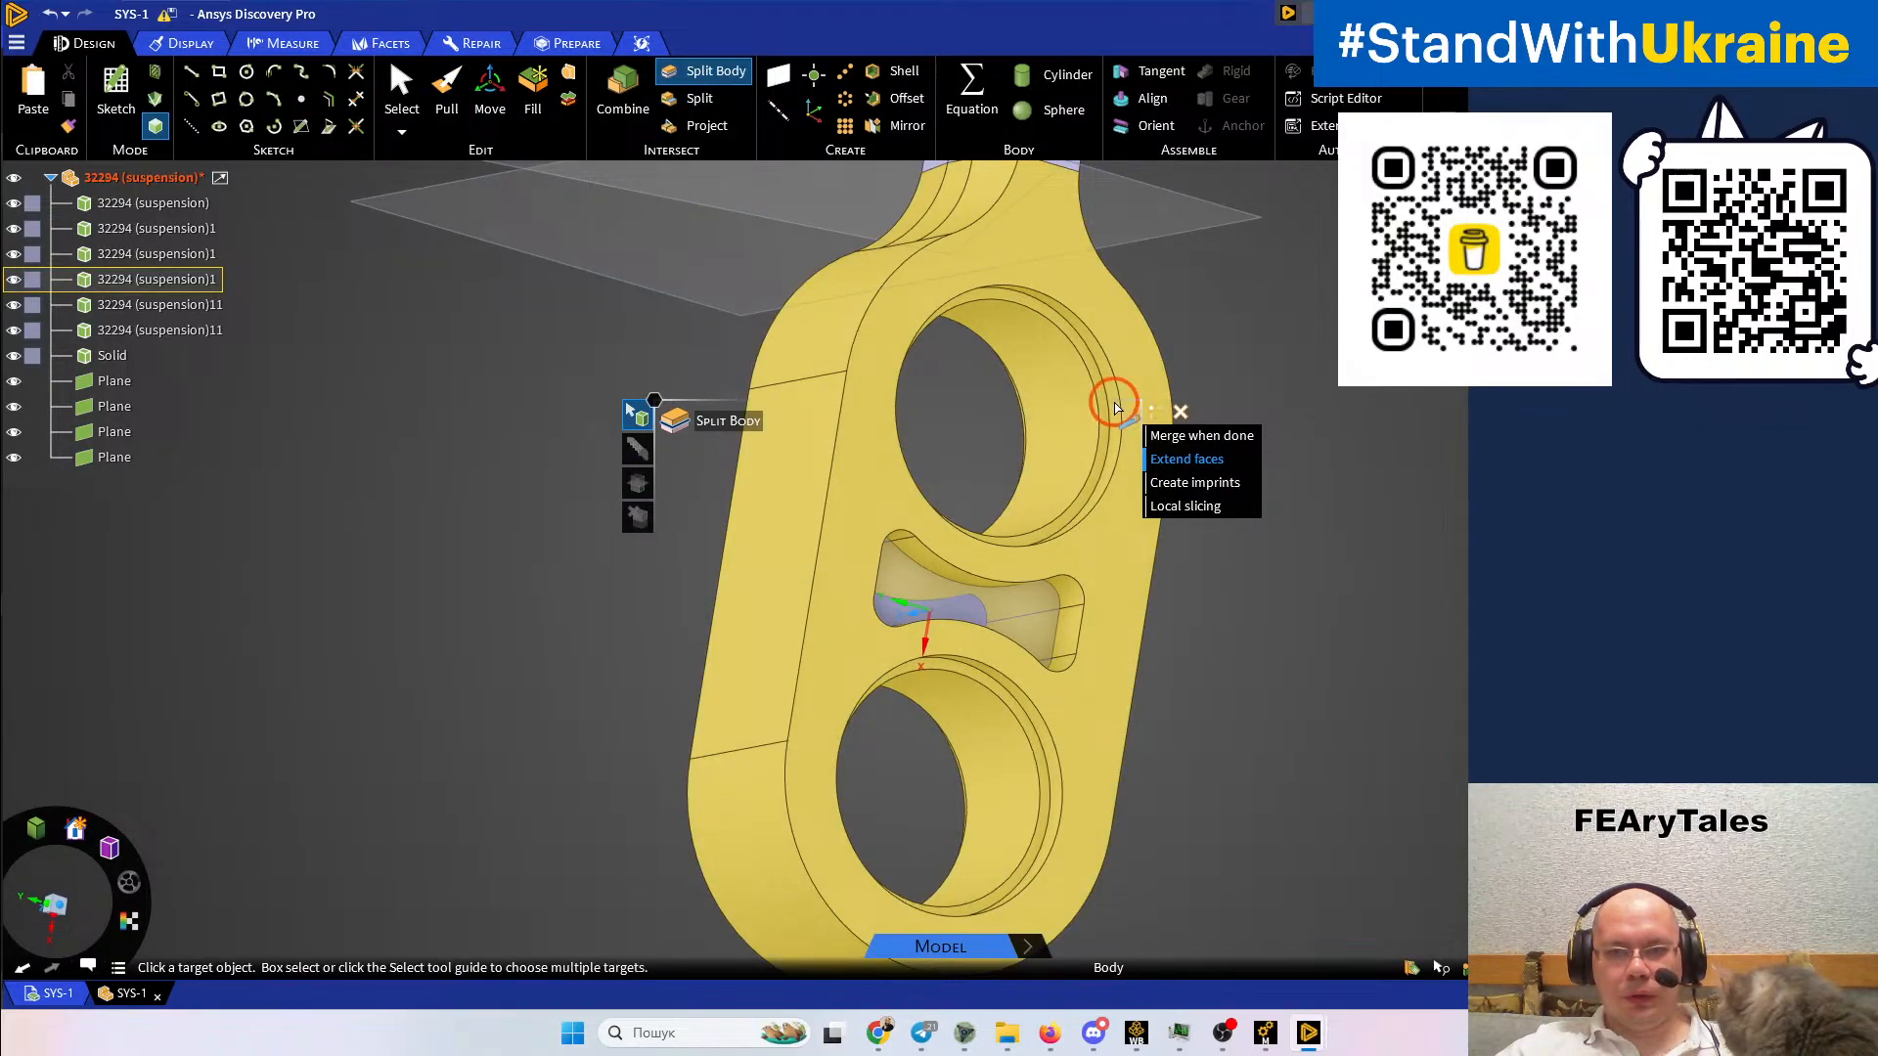
# Split the inner rings around both large holes off the double-hole body, using the holes' circular rim edges as cutters
pyautogui.click(1115, 408)
pyautogui.scroll(4, 1118, 447)
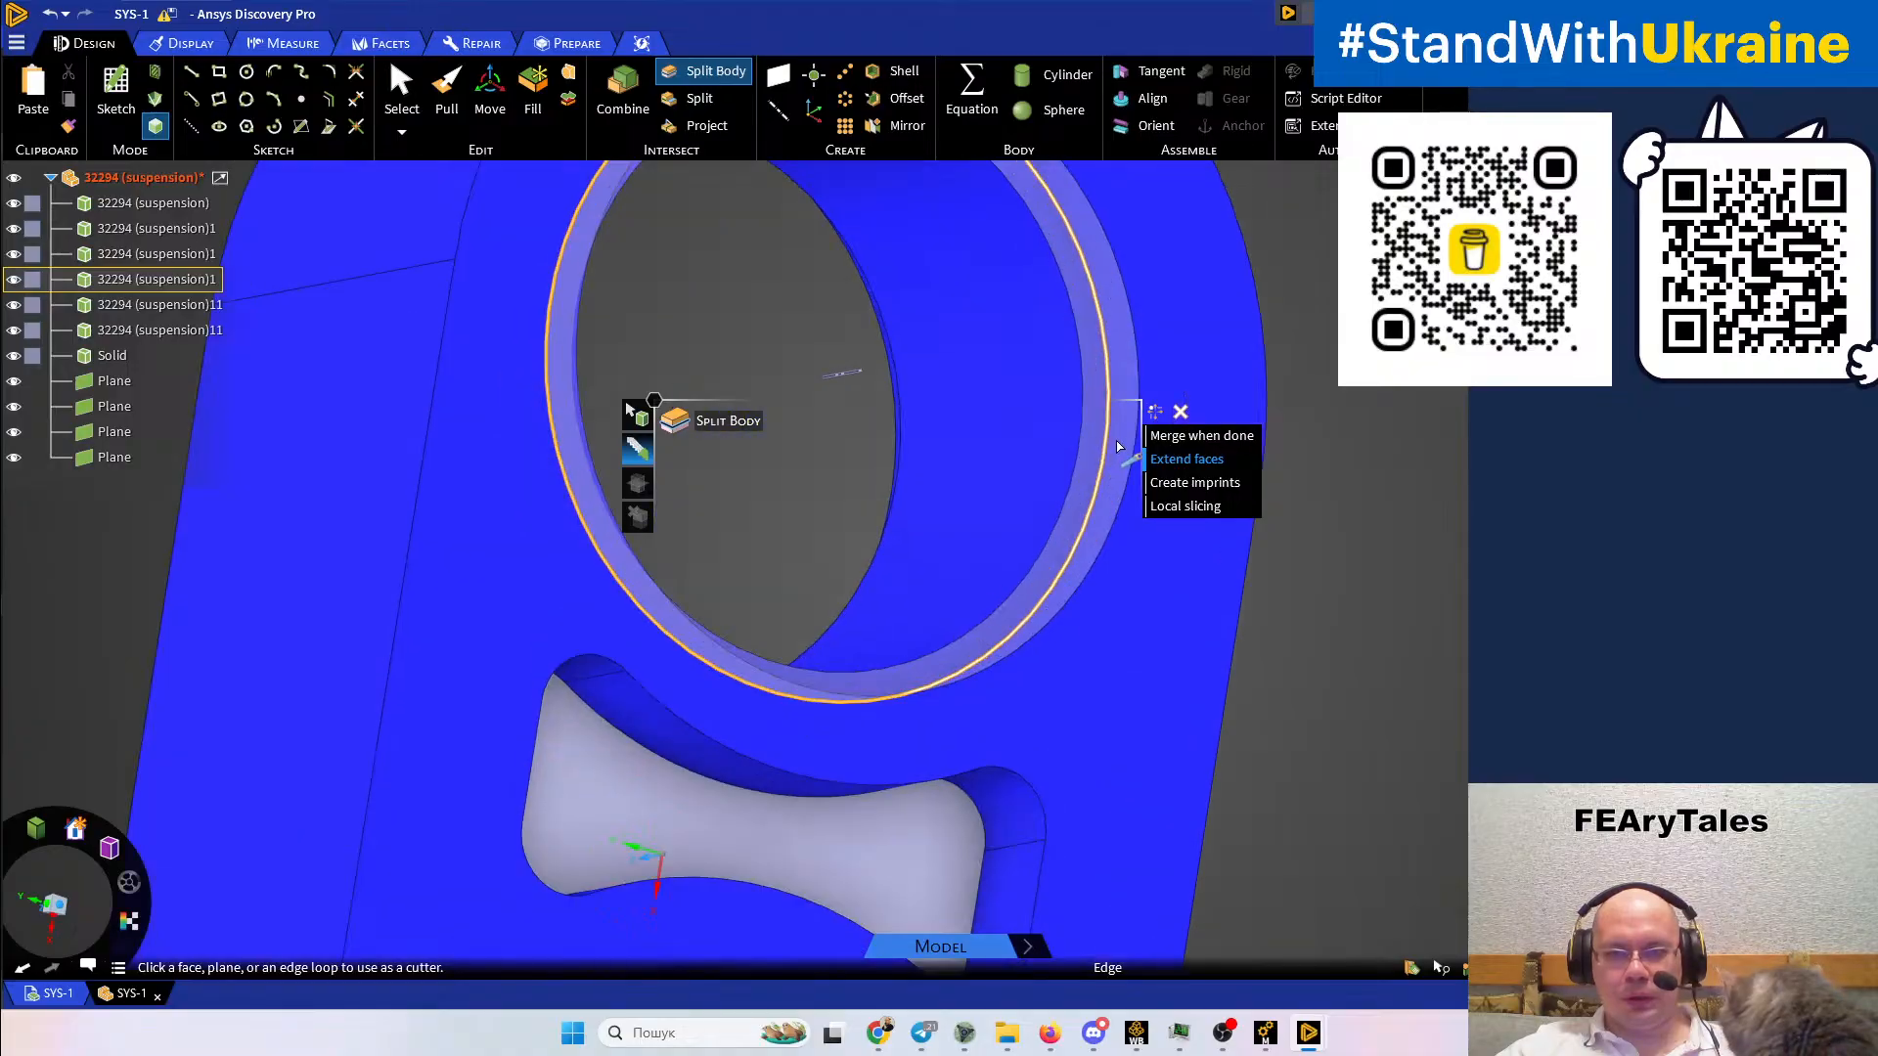
pyautogui.click(1111, 428)
pyautogui.scroll(-3, 1039, 525)
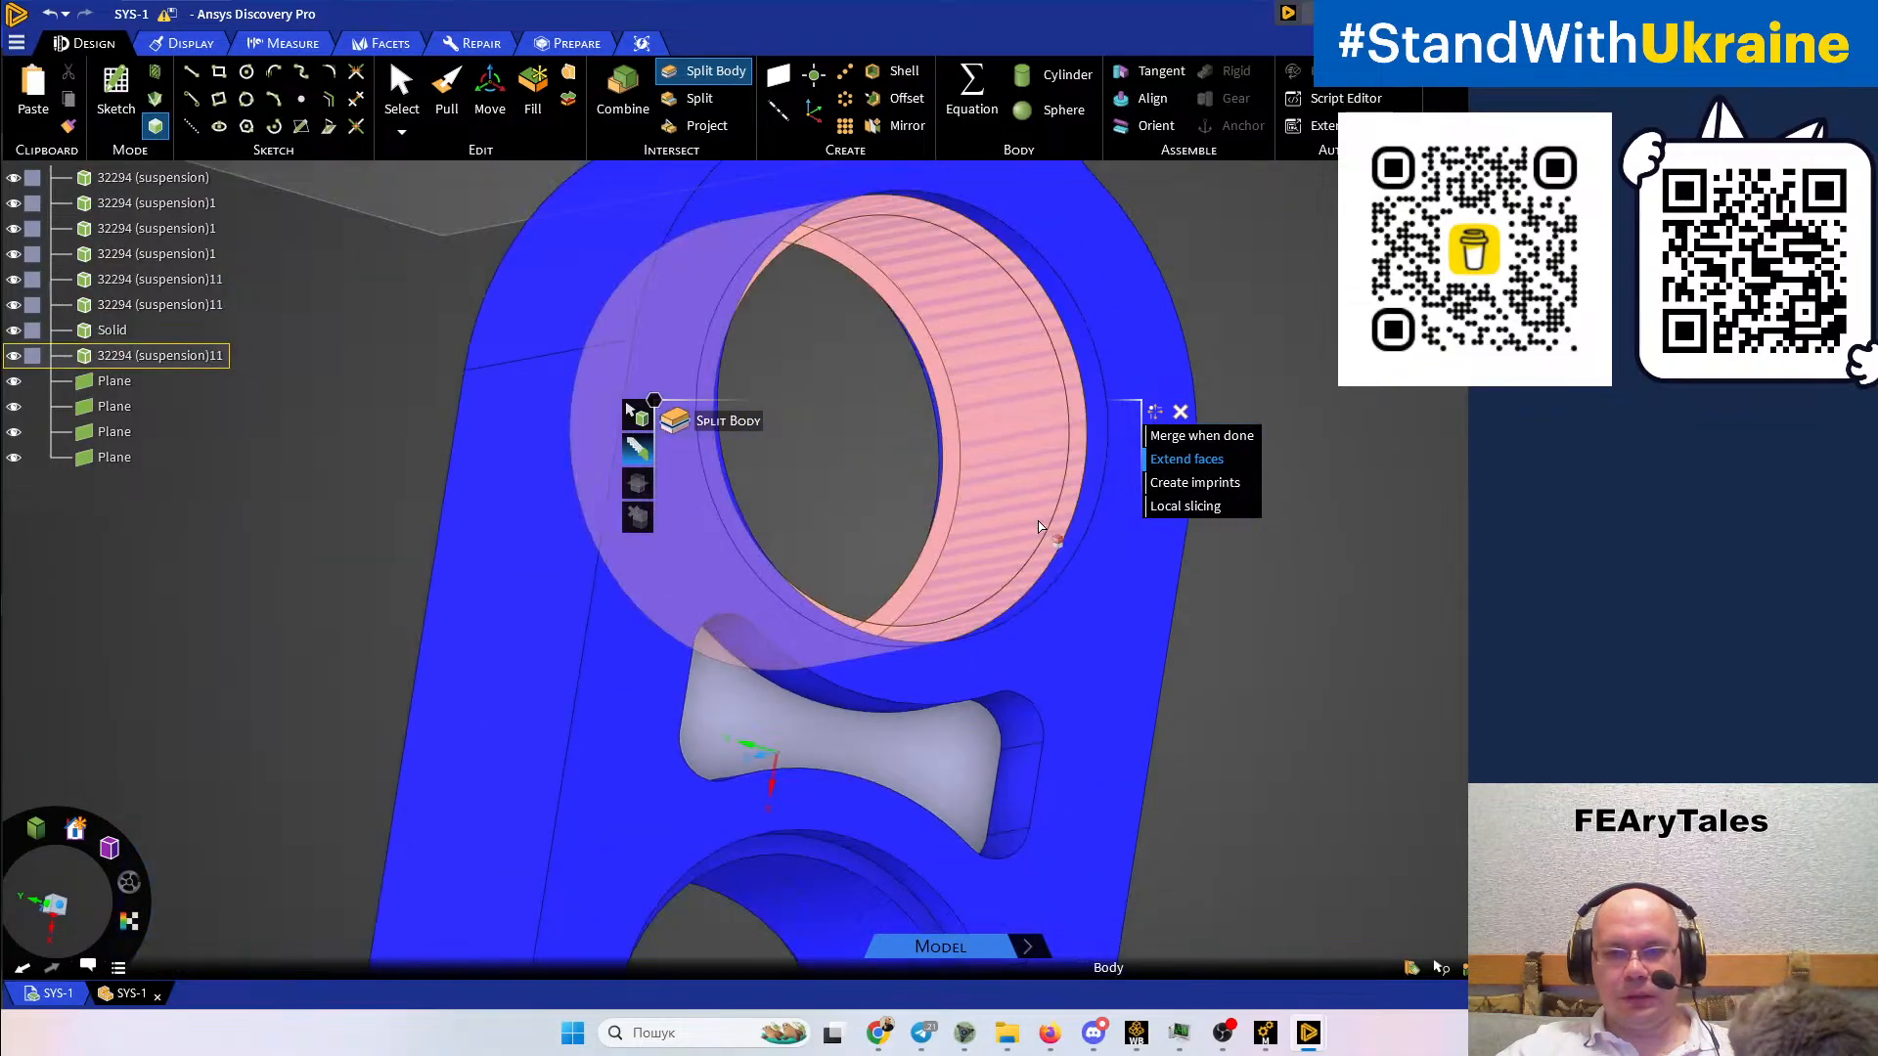
pyautogui.click(986, 880)
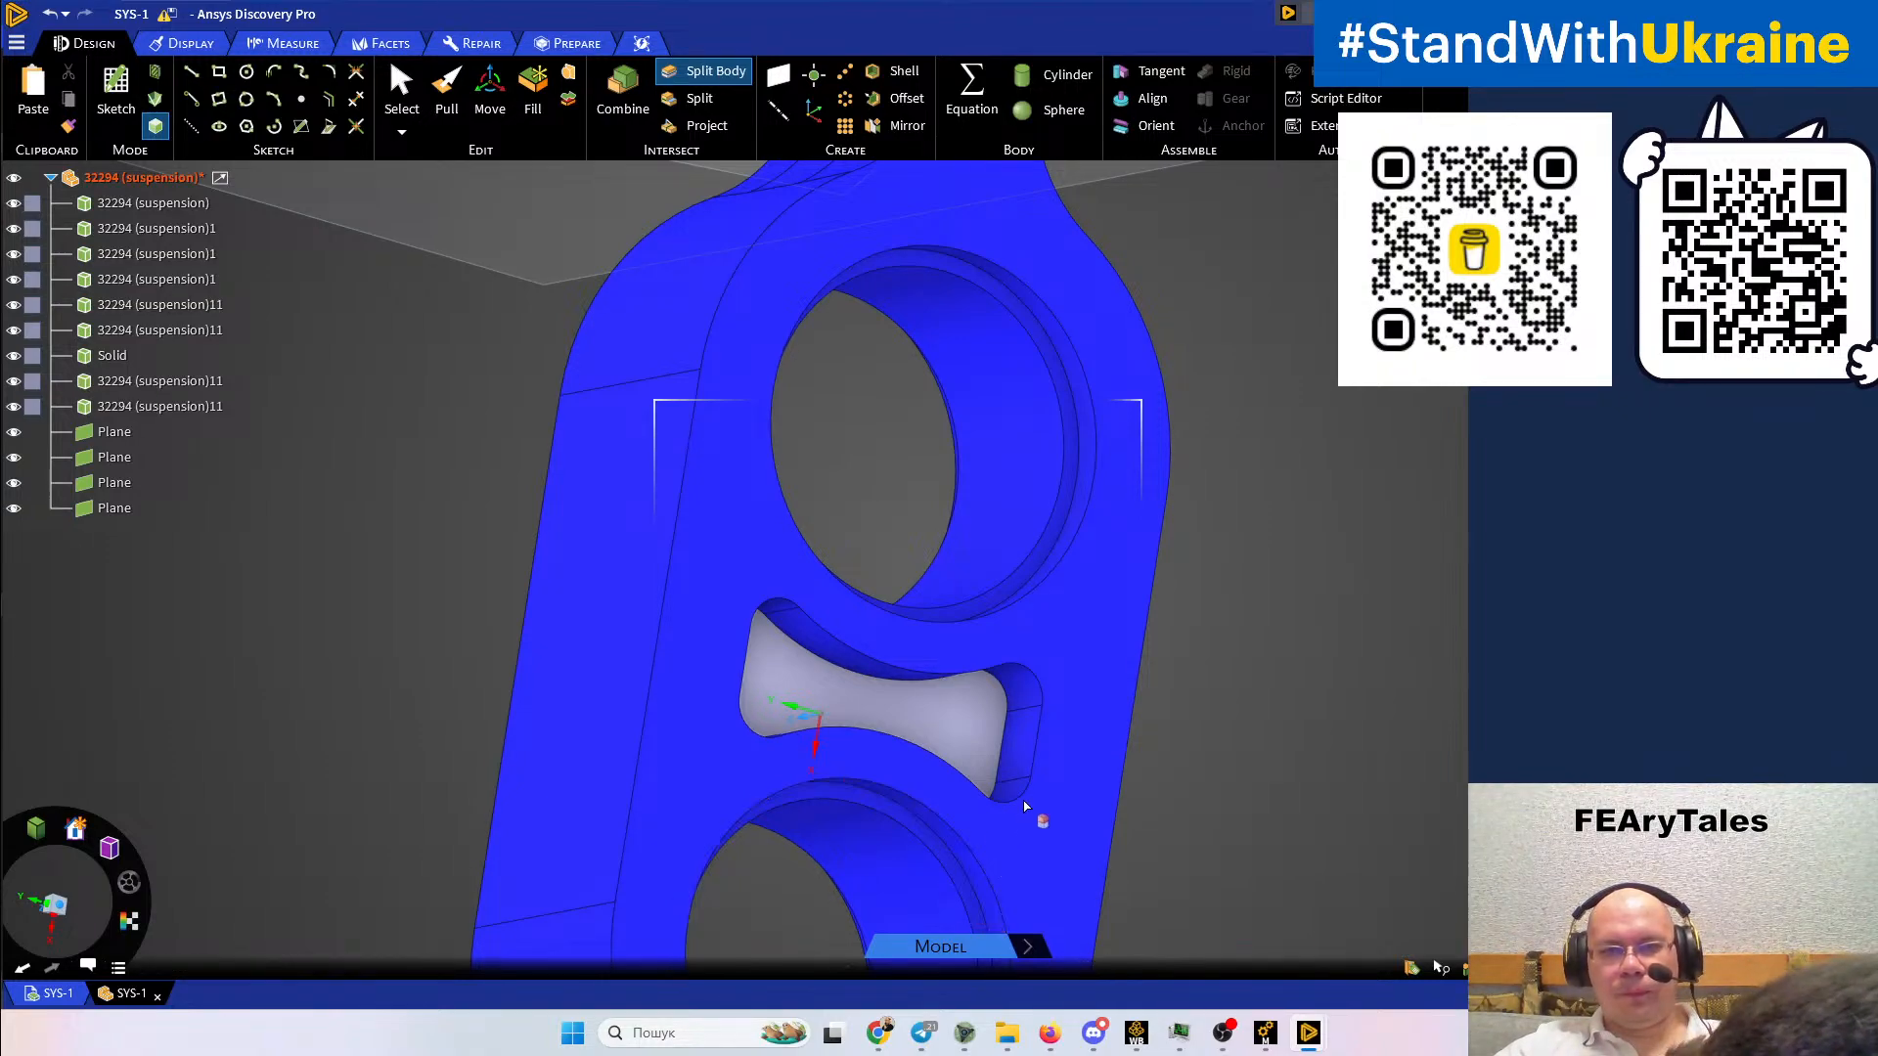
pyautogui.press('Escape')
pyautogui.scroll(-4, 1571, 613)
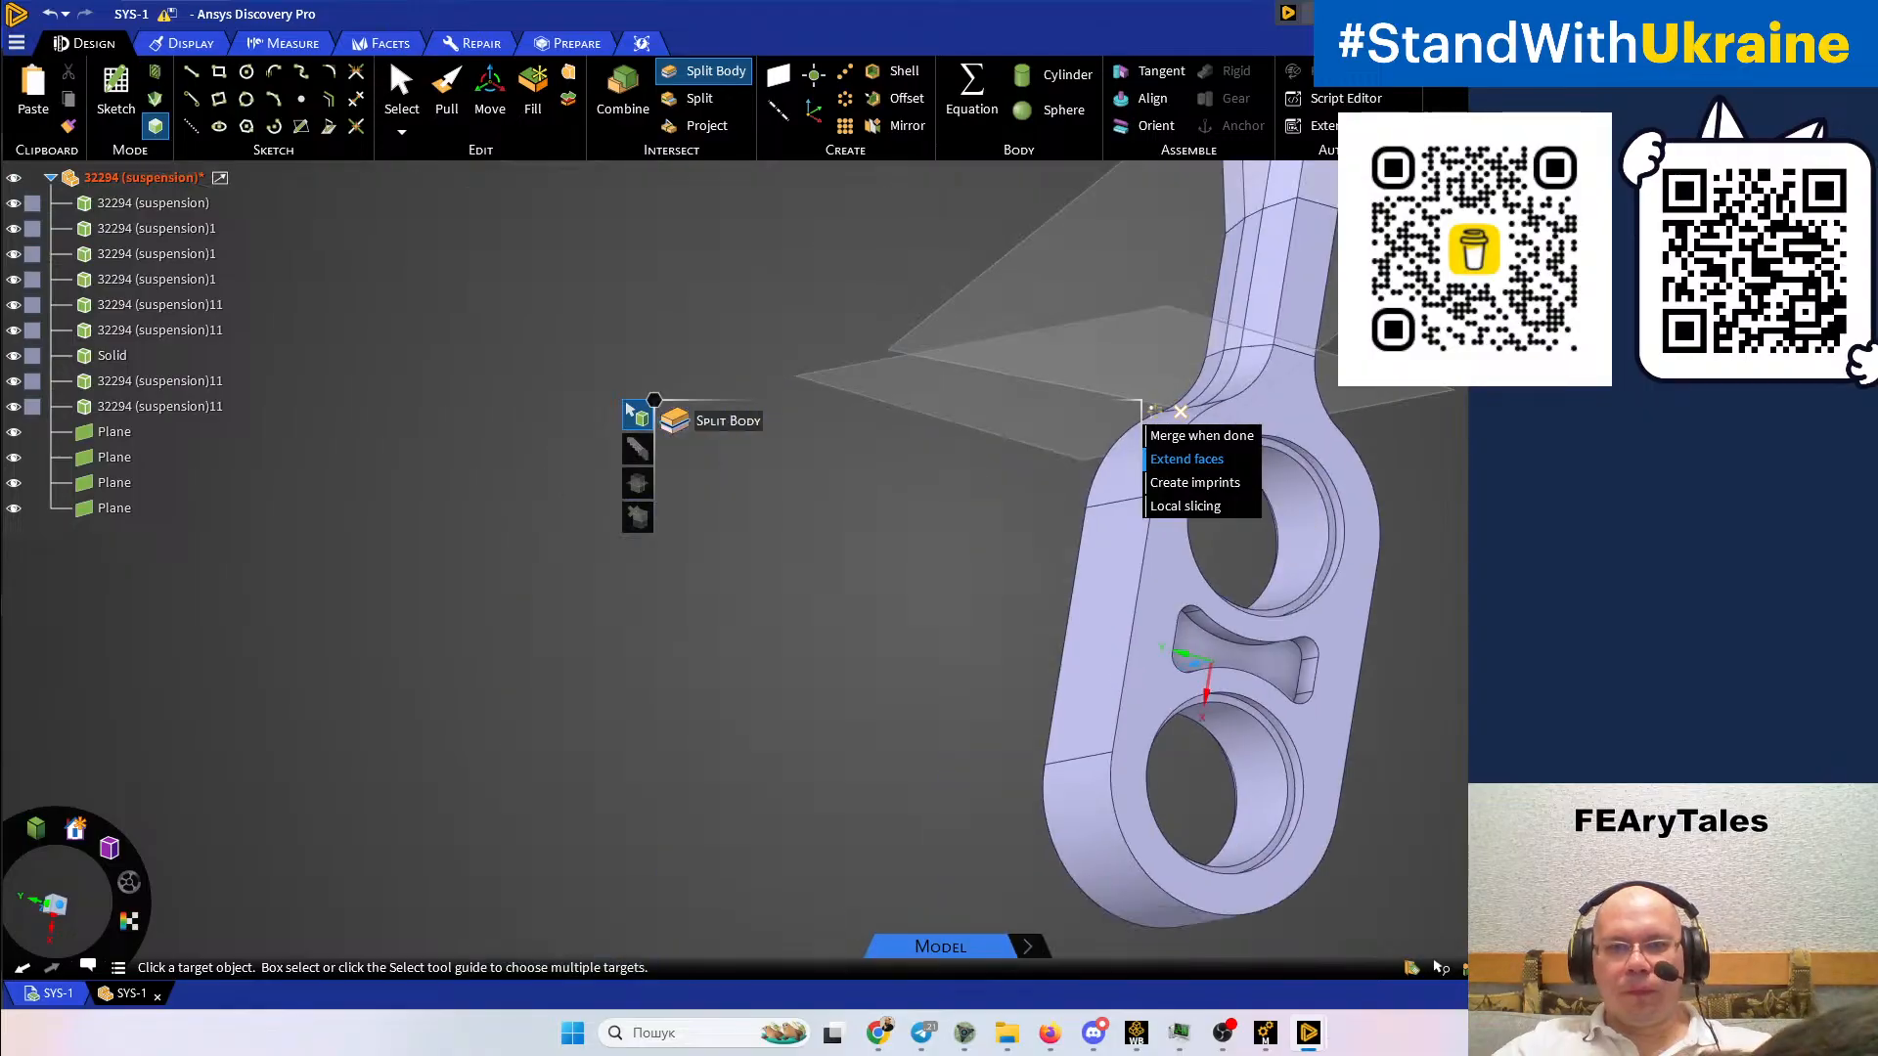
pyautogui.moveTo(1465, 481); pyautogui.dragTo(1619, 468, button='middle')
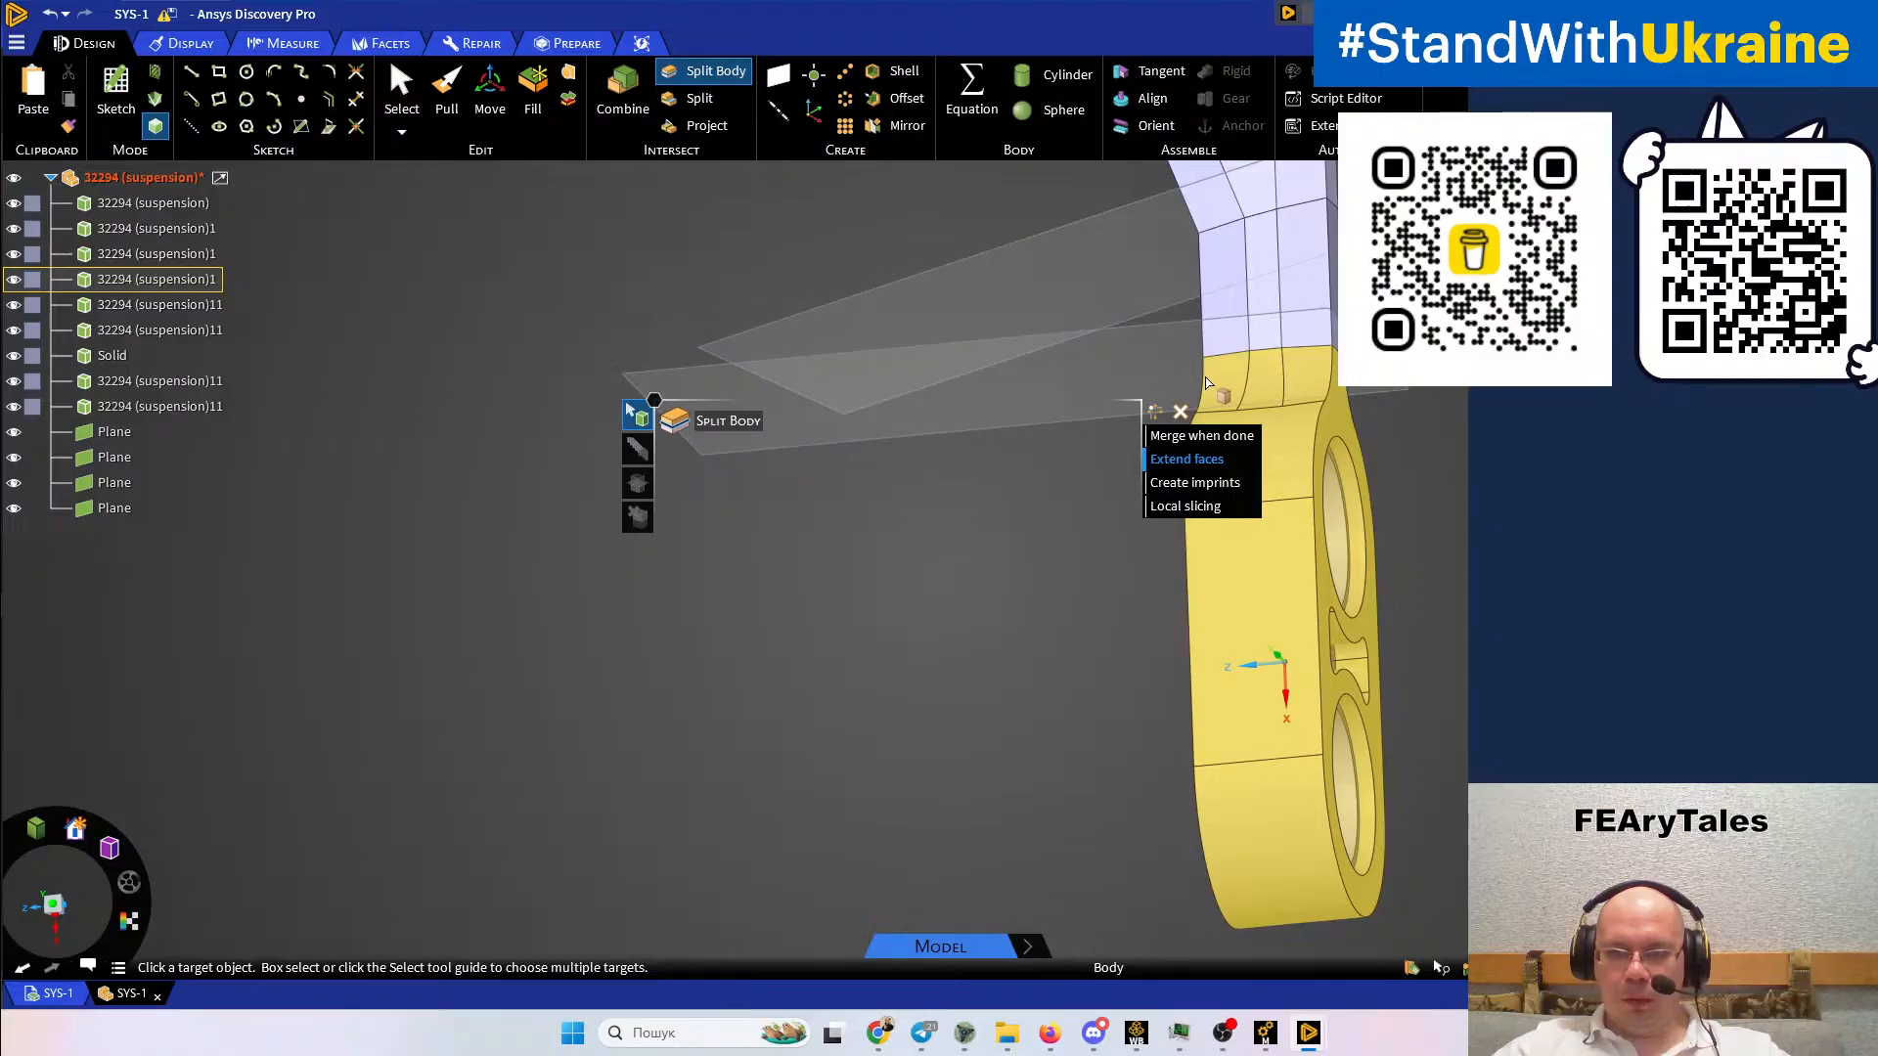
# Merge the three adjoining curved faces at the neck where the arm widens into the double-hole end into one face
pyautogui.click(483, 49)
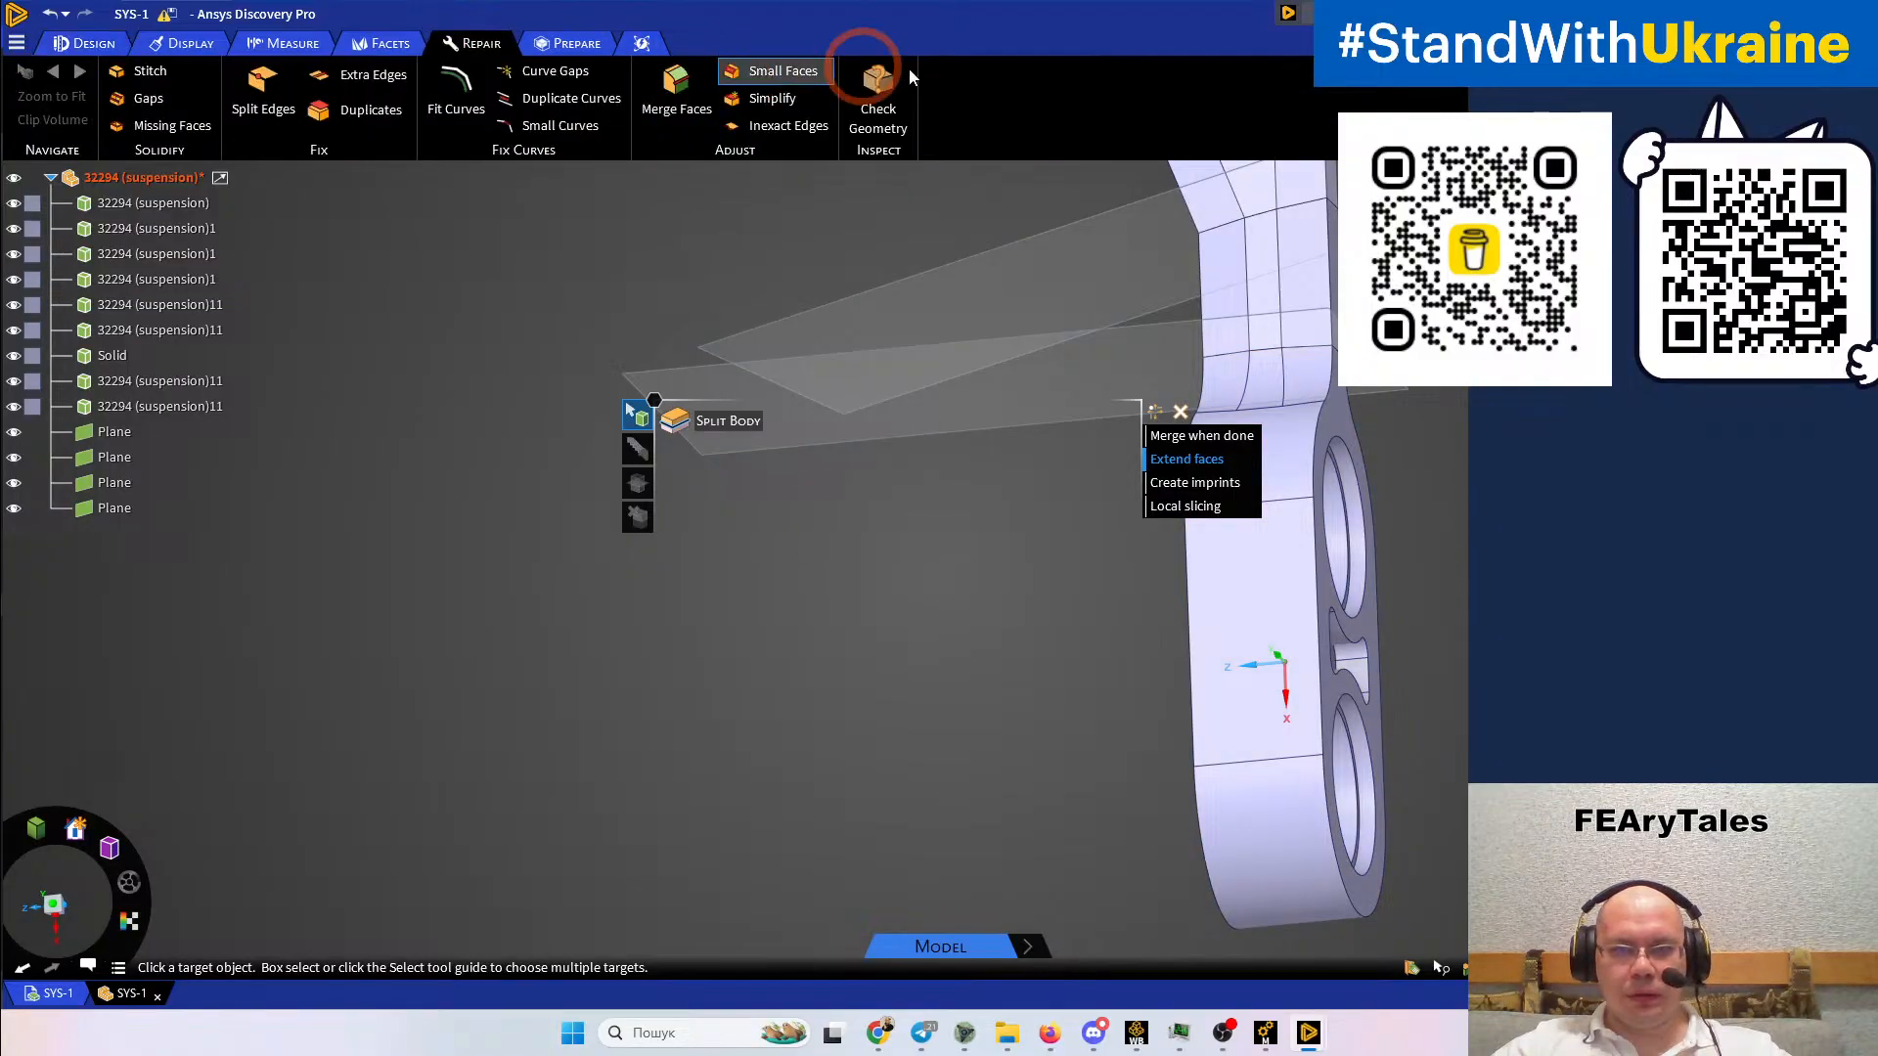
pyautogui.click(676, 86)
pyautogui.scroll(2, 1307, 379)
pyautogui.click(1273, 397)
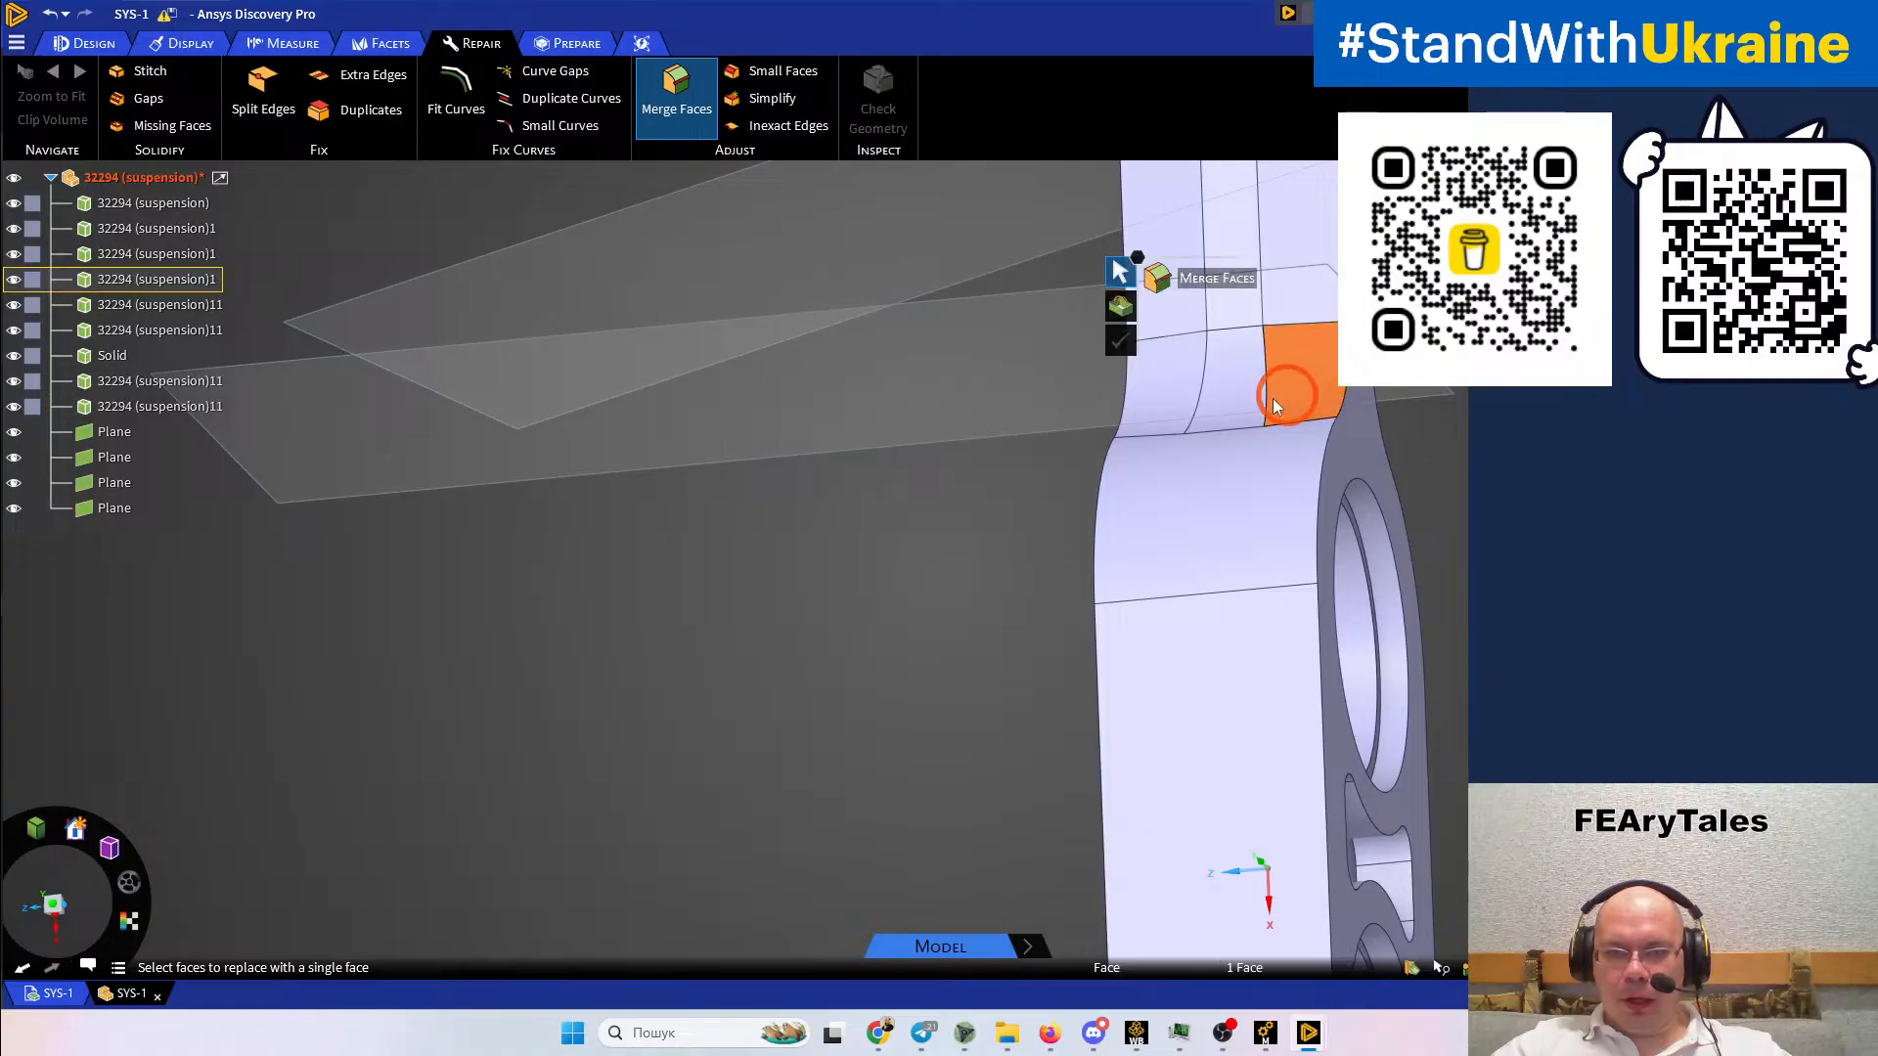
pyautogui.click(1253, 398)
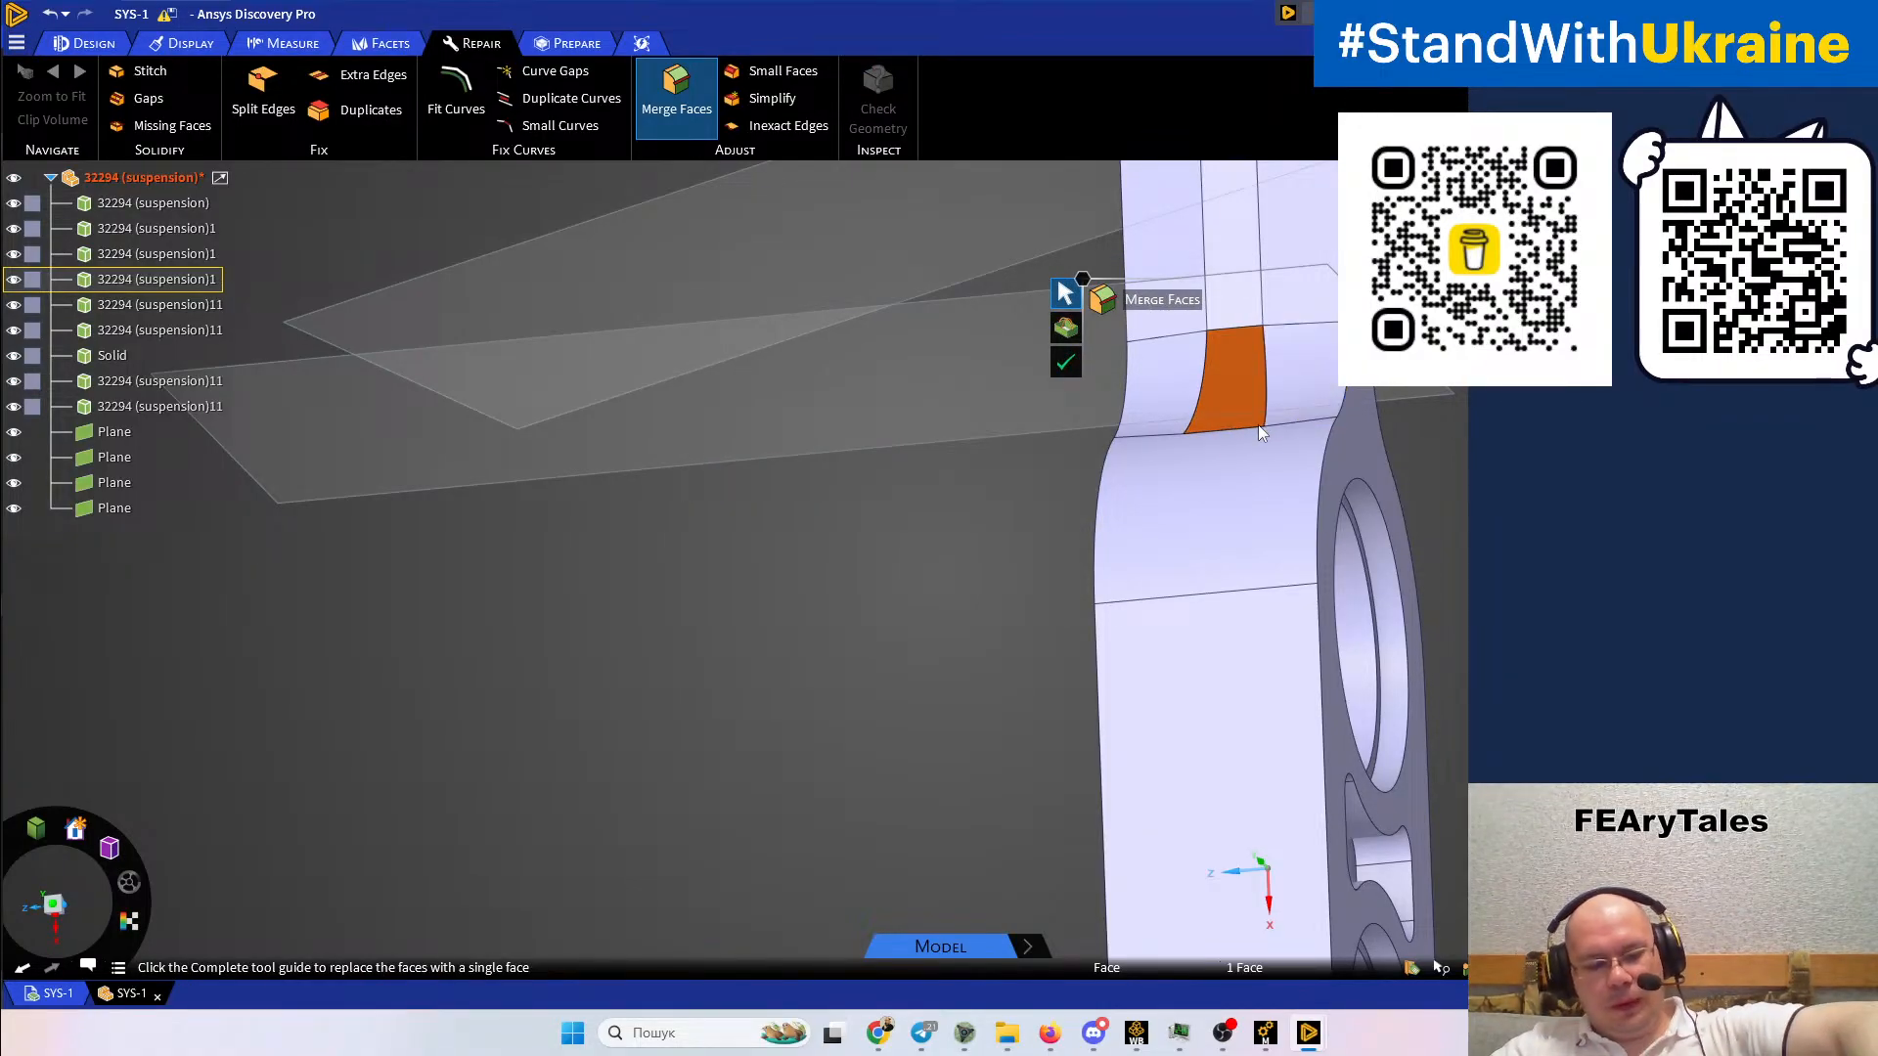
pyautogui.click(1295, 396)
pyautogui.click(1162, 399)
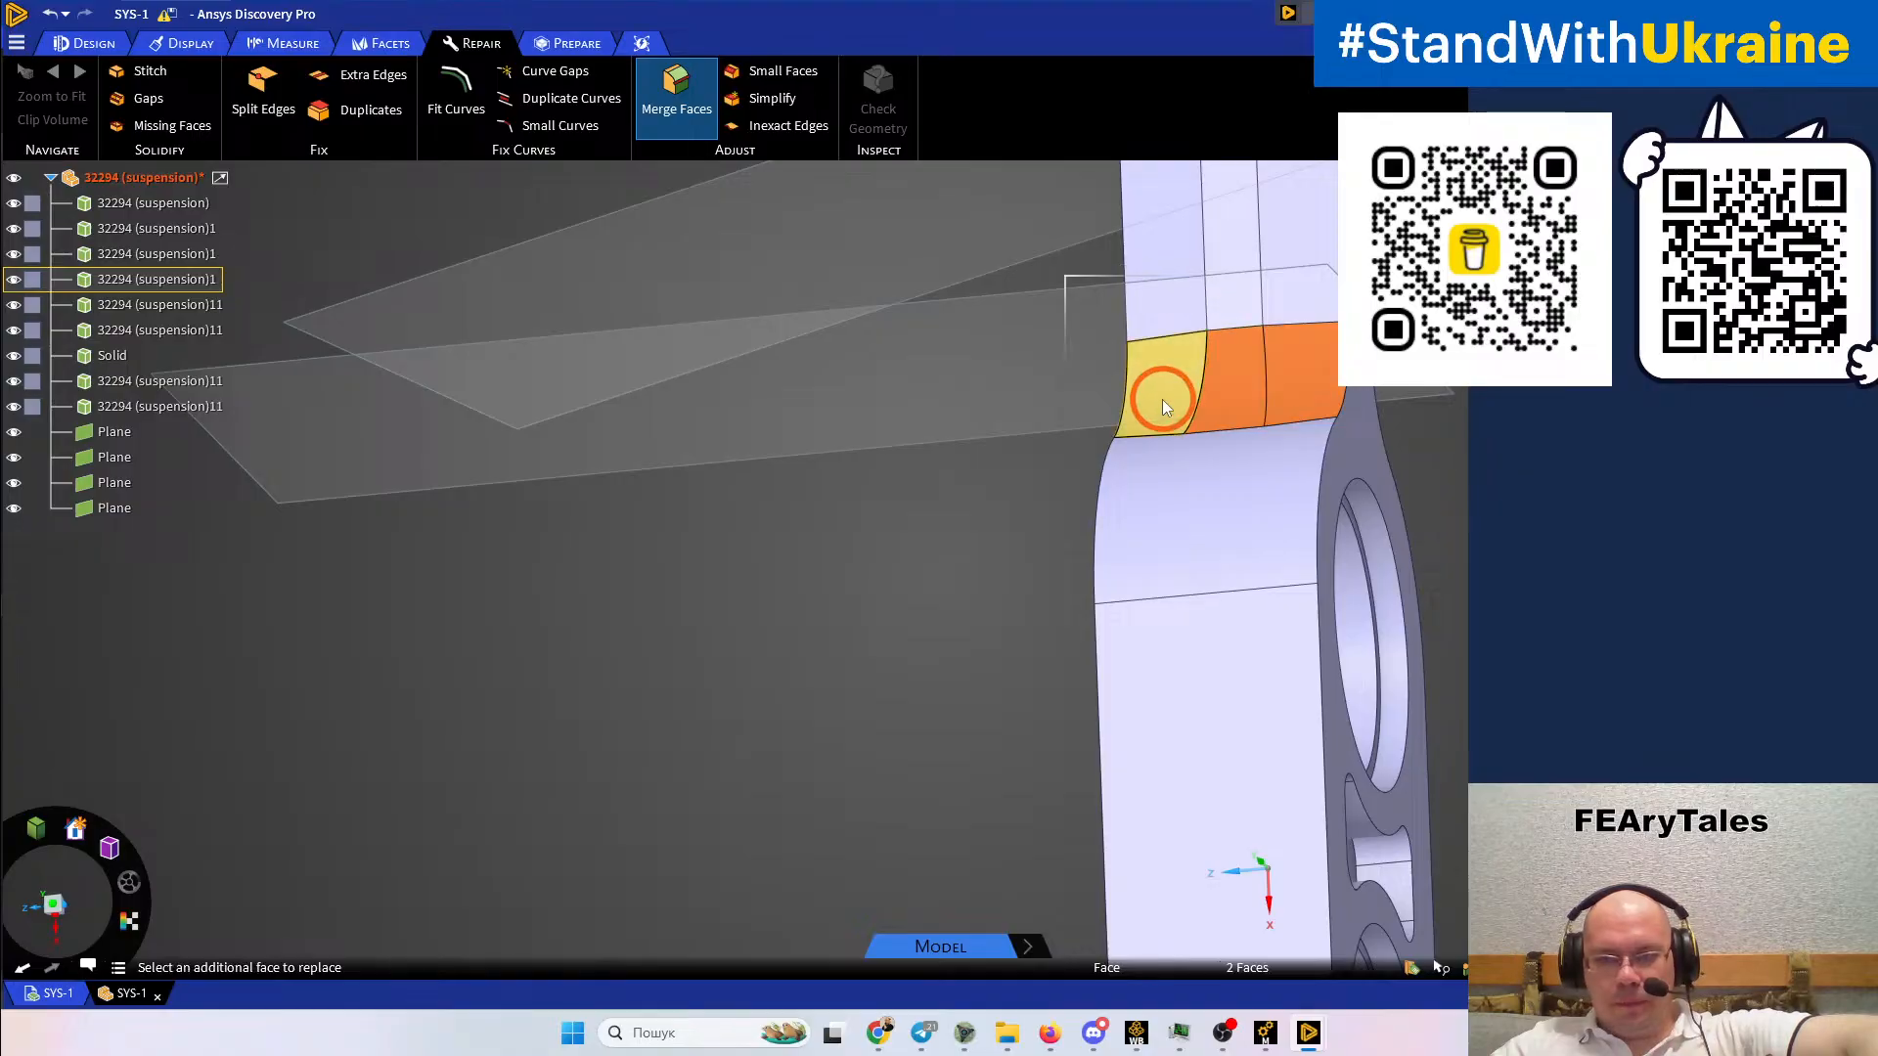
pyautogui.click(965, 363)
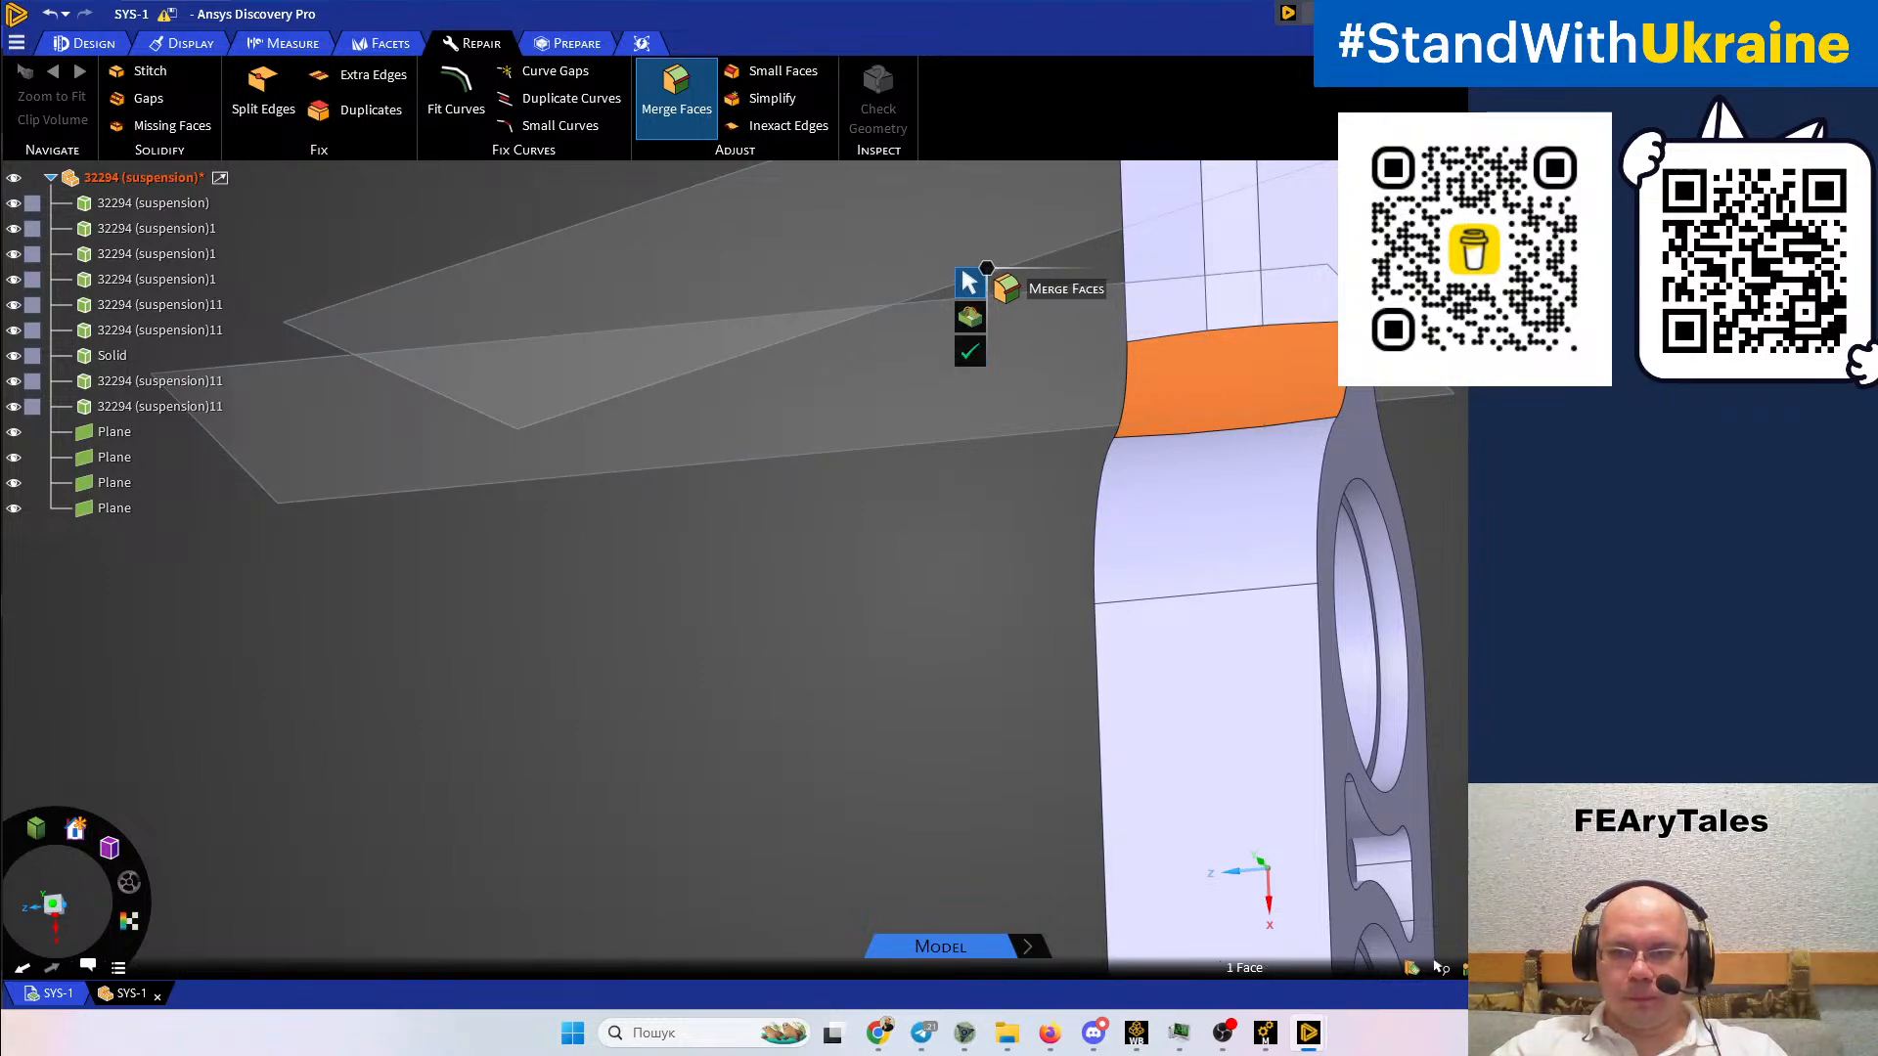
pyautogui.moveTo(1410, 554); pyautogui.dragTo(1229, 537, button='middle')
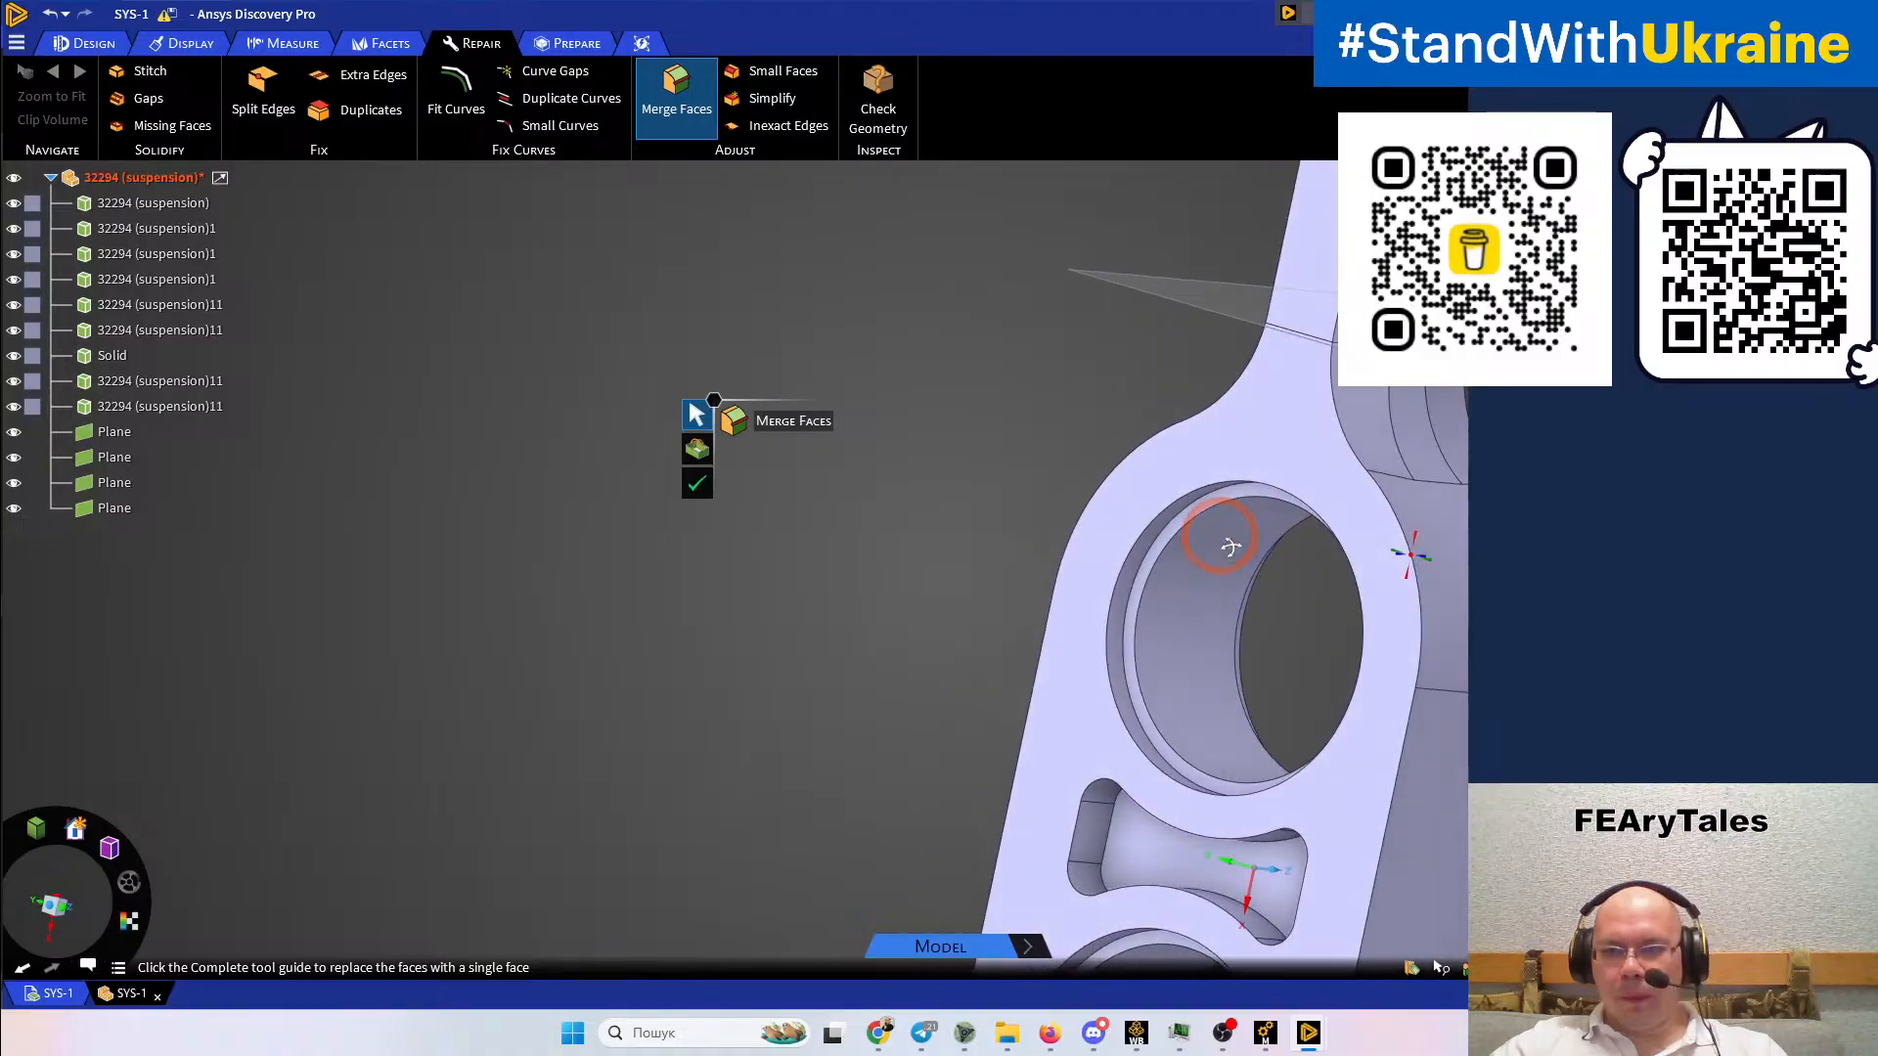
# Merge the three adjoining curved faces on the opposite side of the neck beside the double-hole end into one face
pyautogui.click(1361, 415)
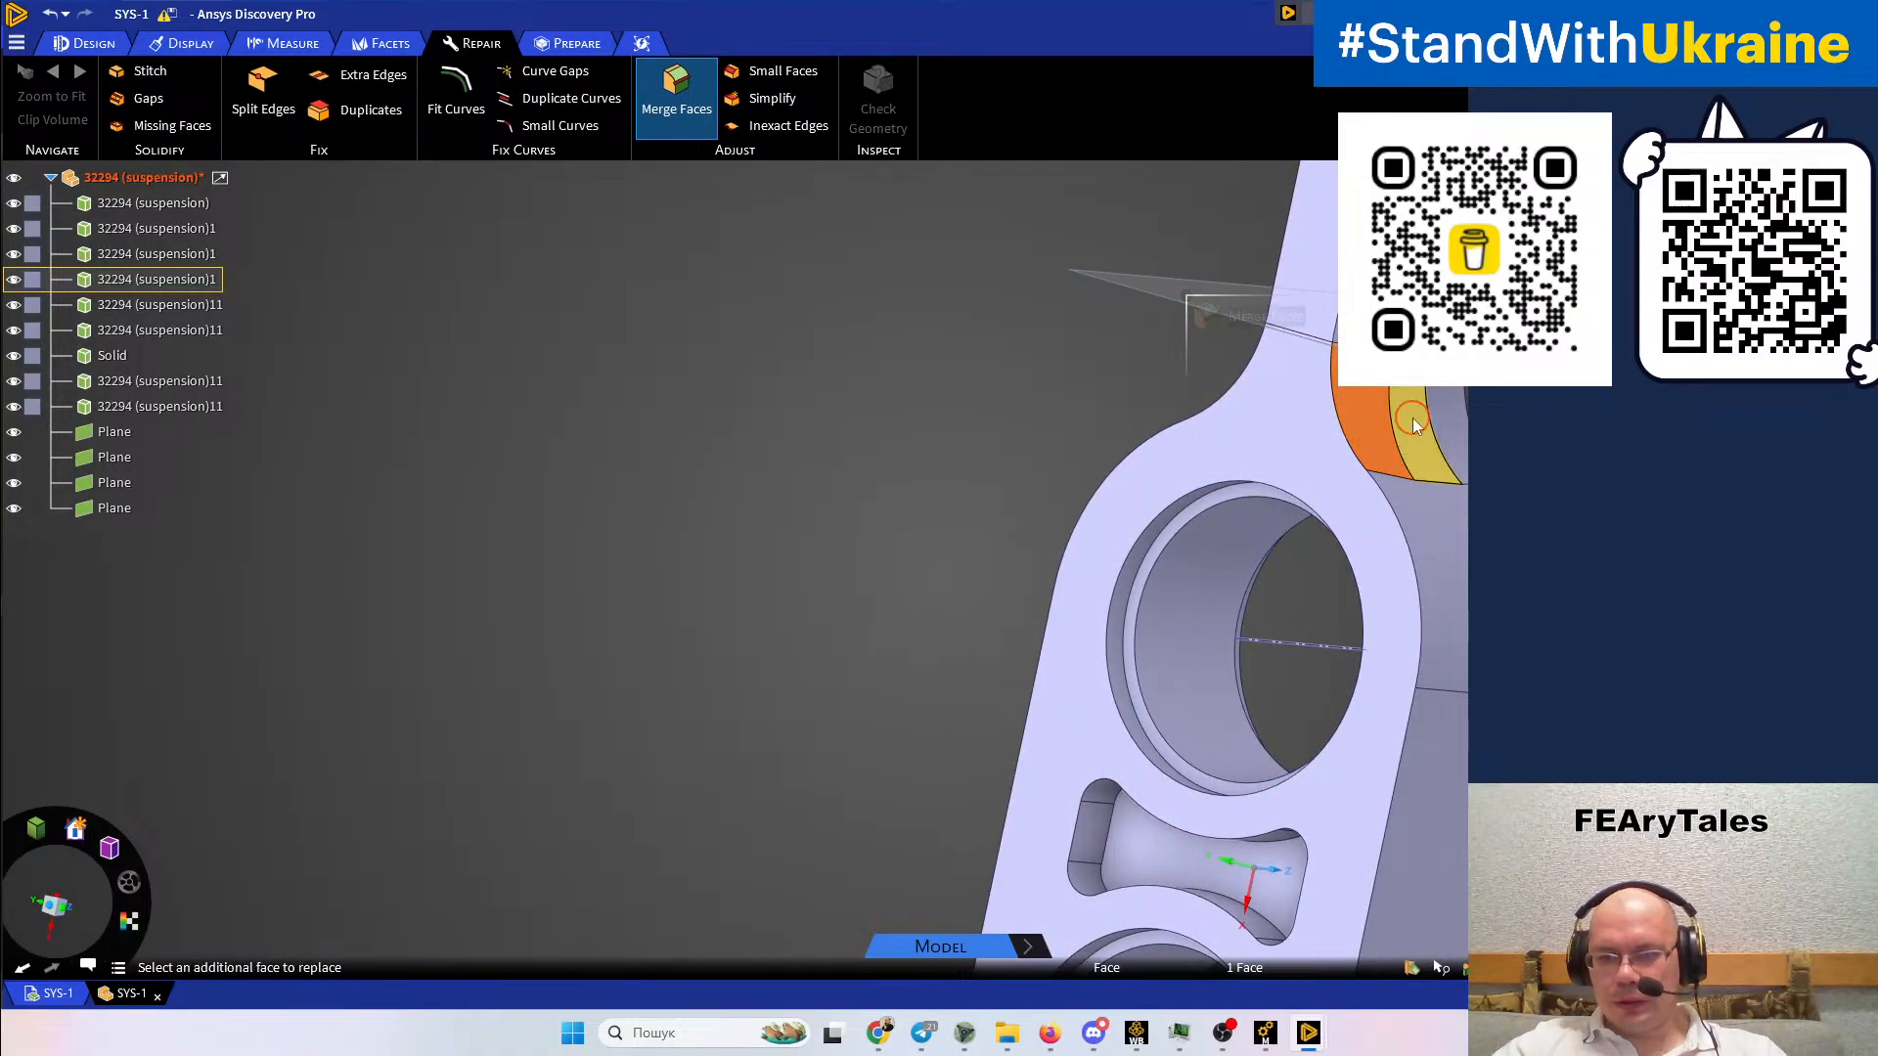
pyautogui.click(1430, 421)
pyautogui.click(1356, 464)
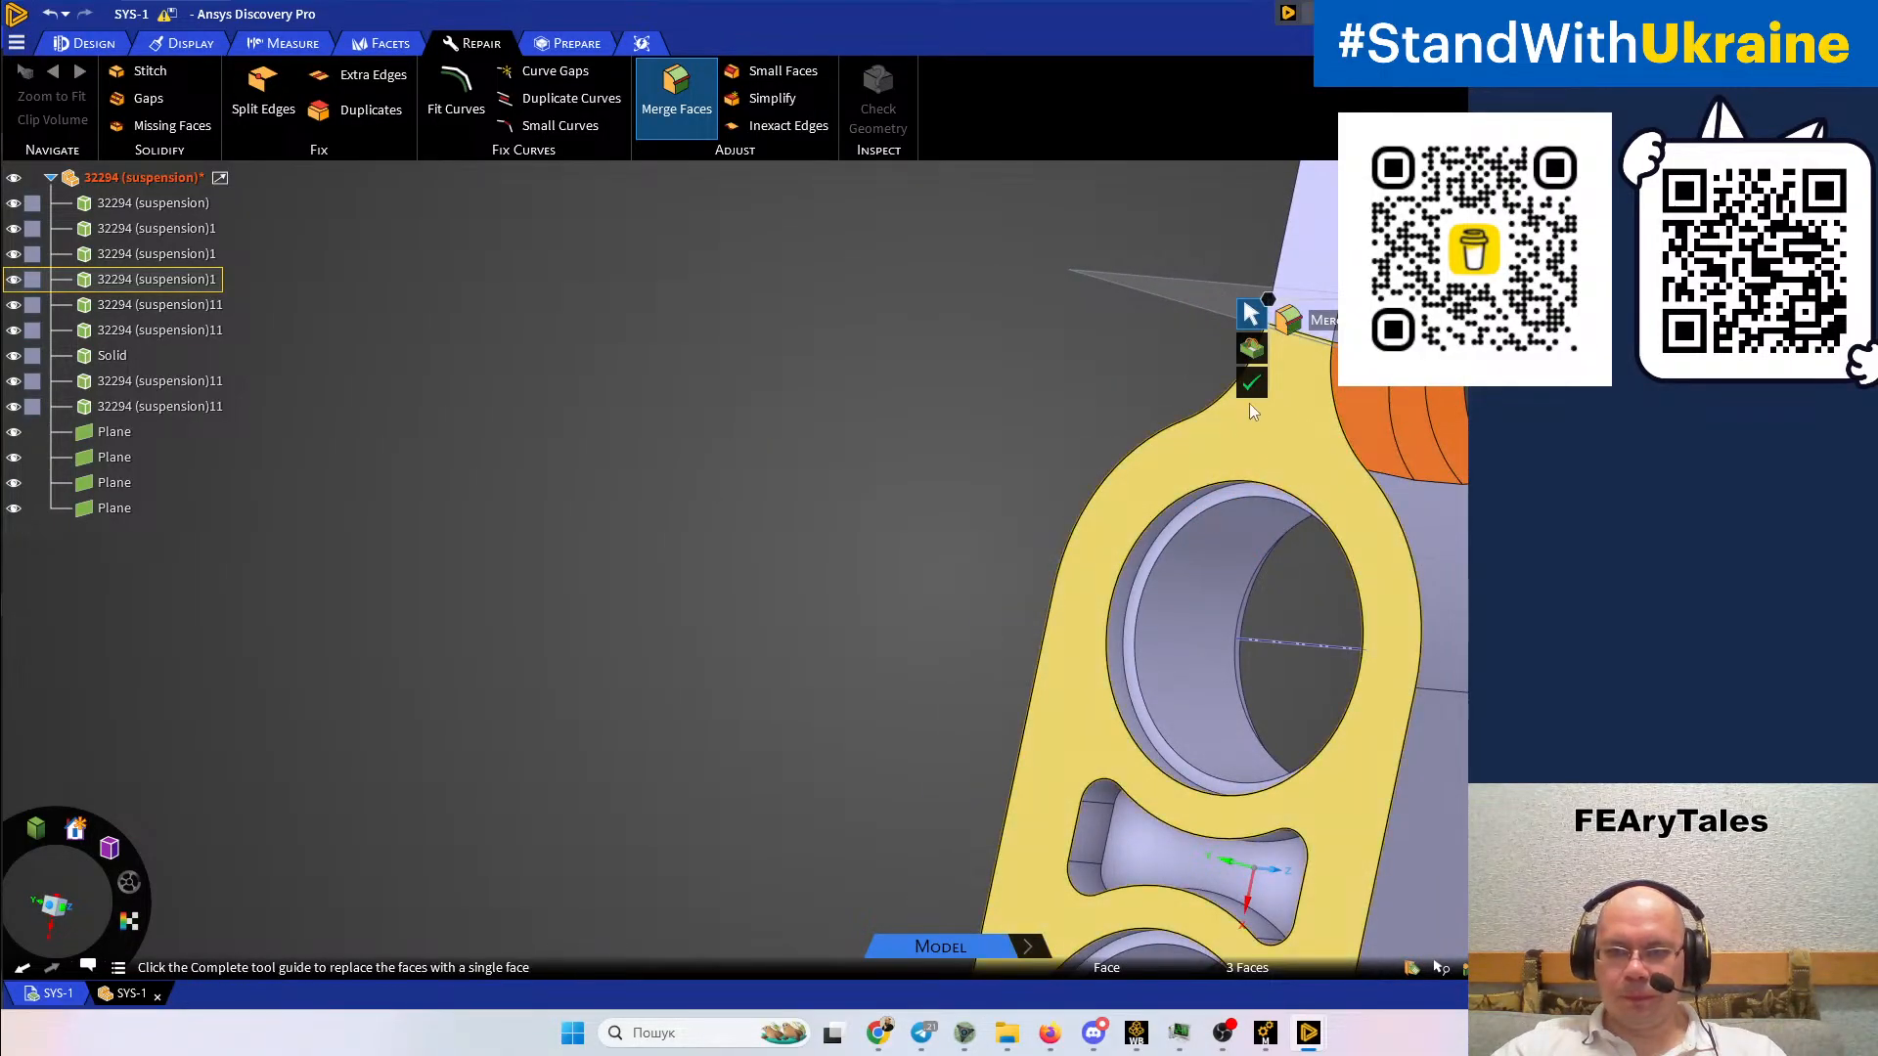
pyautogui.click(838, 448)
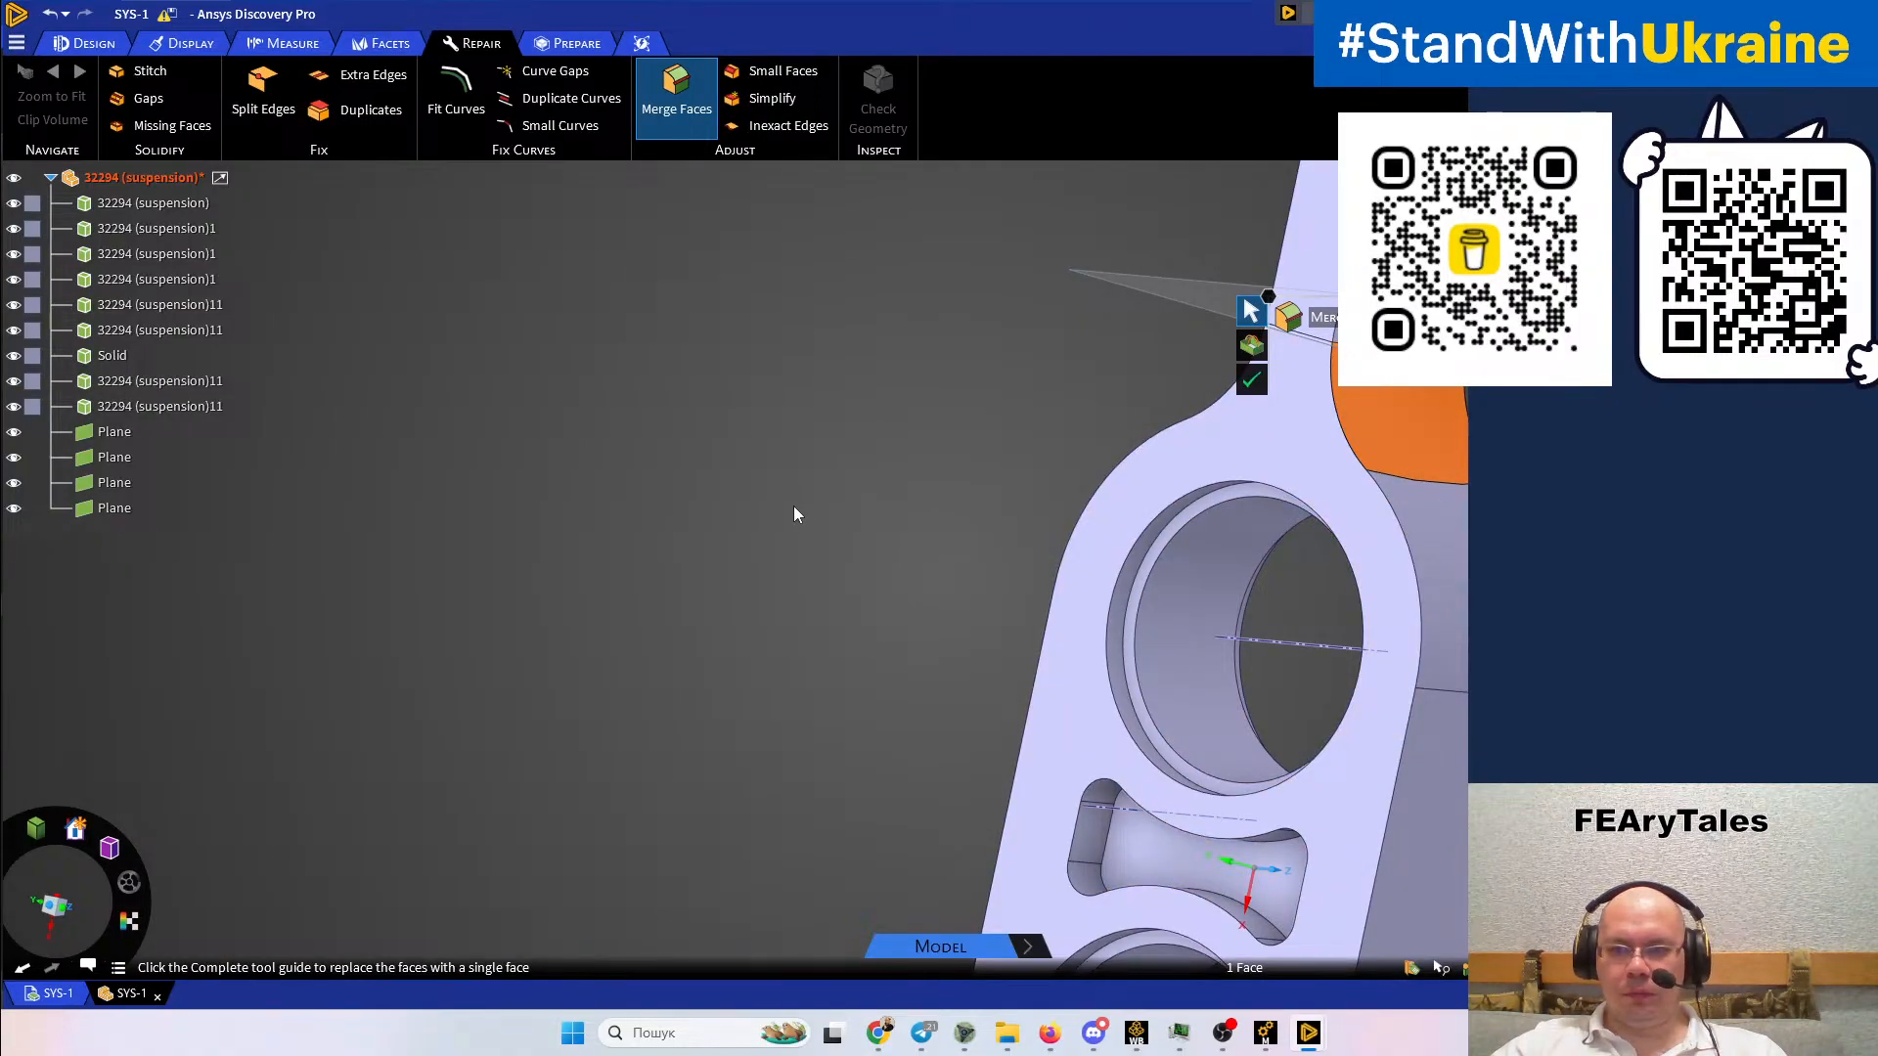
# Inspect the hole rims, pocket, merged neck faces and body splits along the arm from the double-hole end to the wide section
pyautogui.scroll(-3, 794, 514)
pyautogui.click(1293, 640)
pyautogui.moveTo(1293, 639)
pyautogui.mouseDown(button='middle')
pyautogui.moveTo(1385, 671)
pyautogui.moveTo(1644, 675)
pyautogui.mouseUp(button='middle')
pyautogui.moveTo(1318, 638); pyautogui.dragTo(1372, 655, button='middle')
pyautogui.scroll(4, 1231, 650)
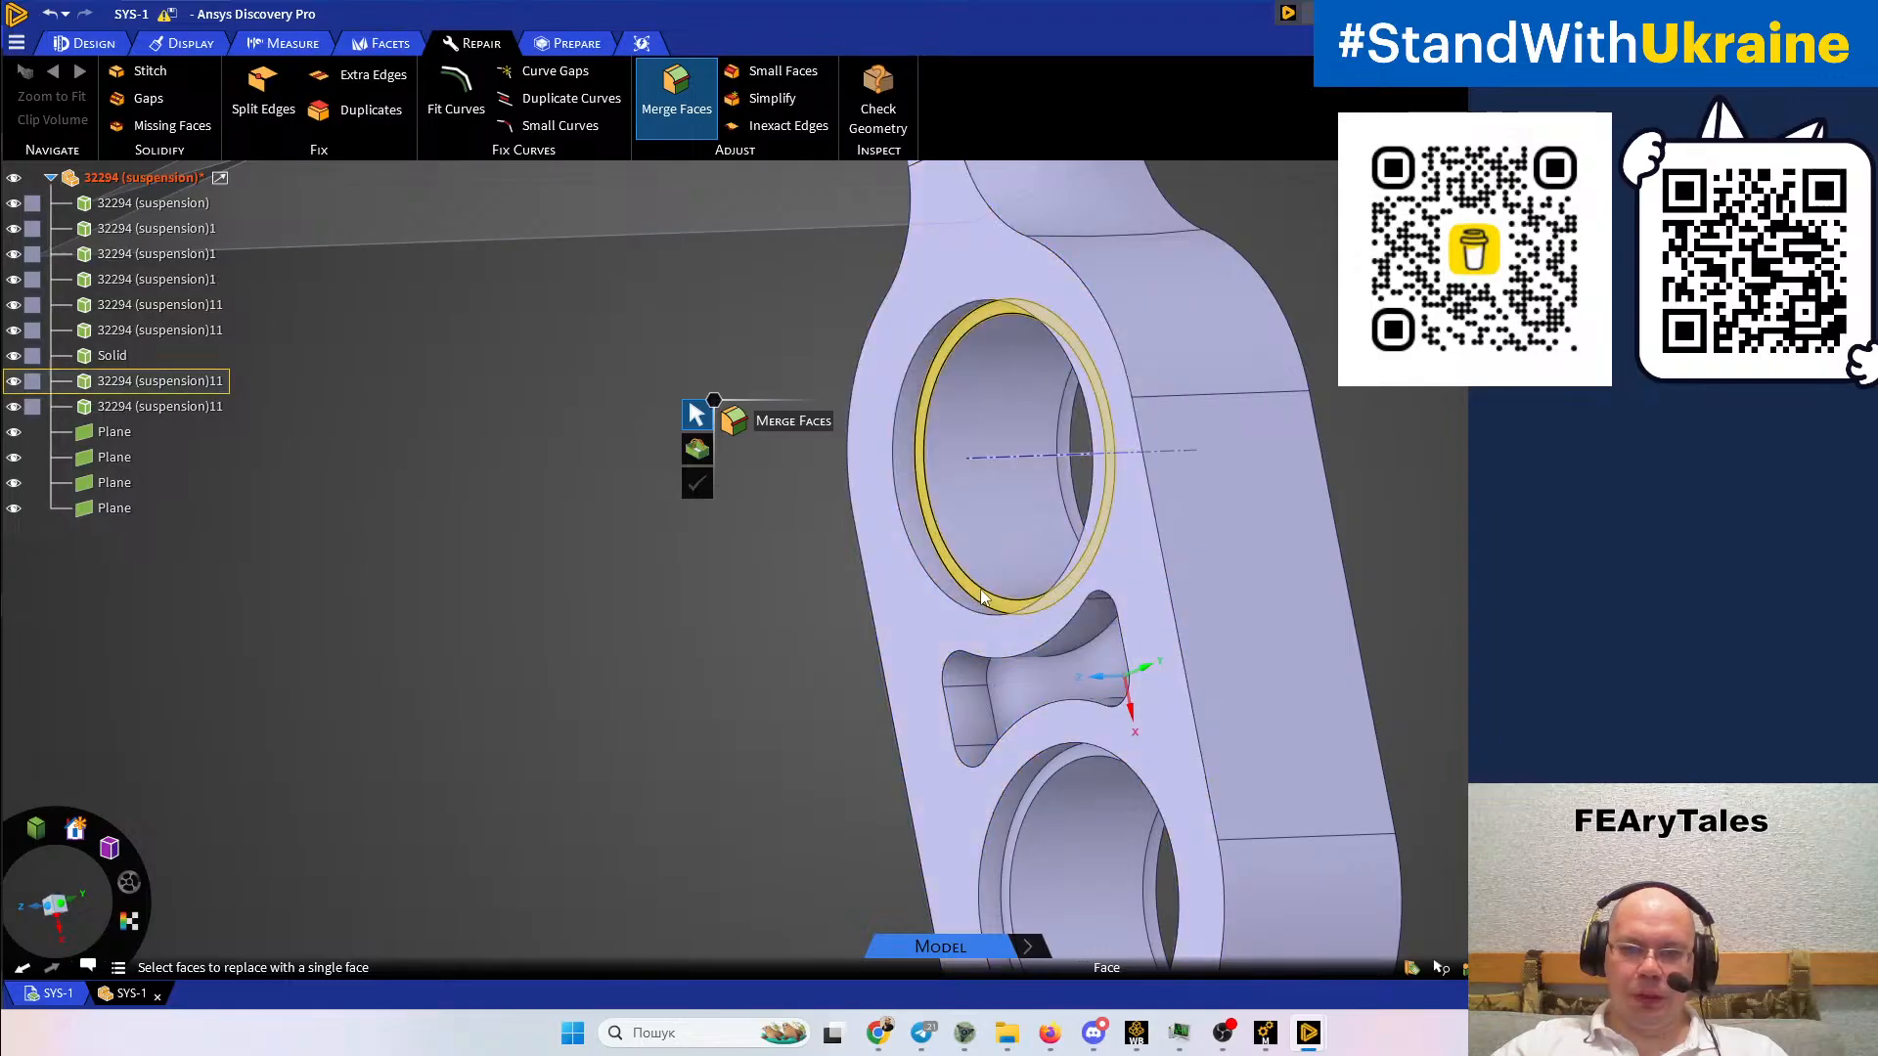
pyautogui.click(981, 594)
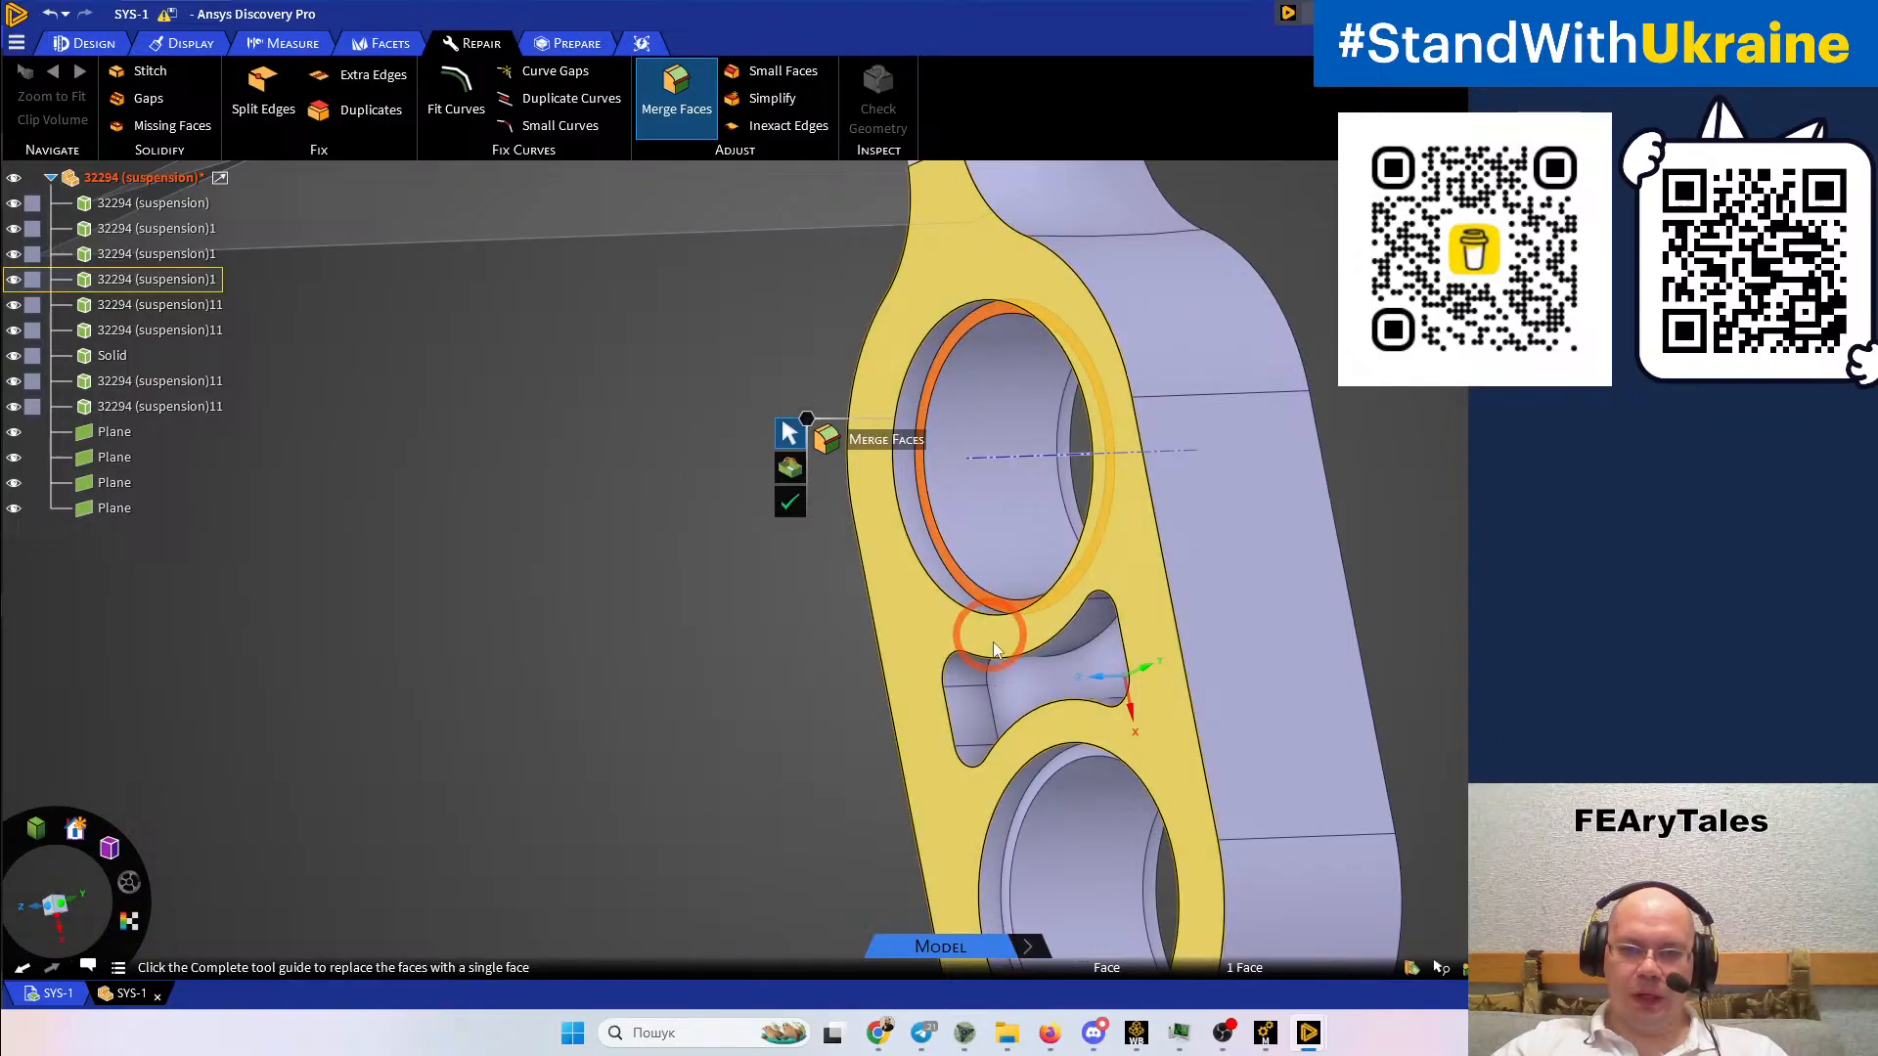
pyautogui.click(1007, 692)
pyautogui.moveTo(1035, 683); pyautogui.dragTo(981, 797, button='middle')
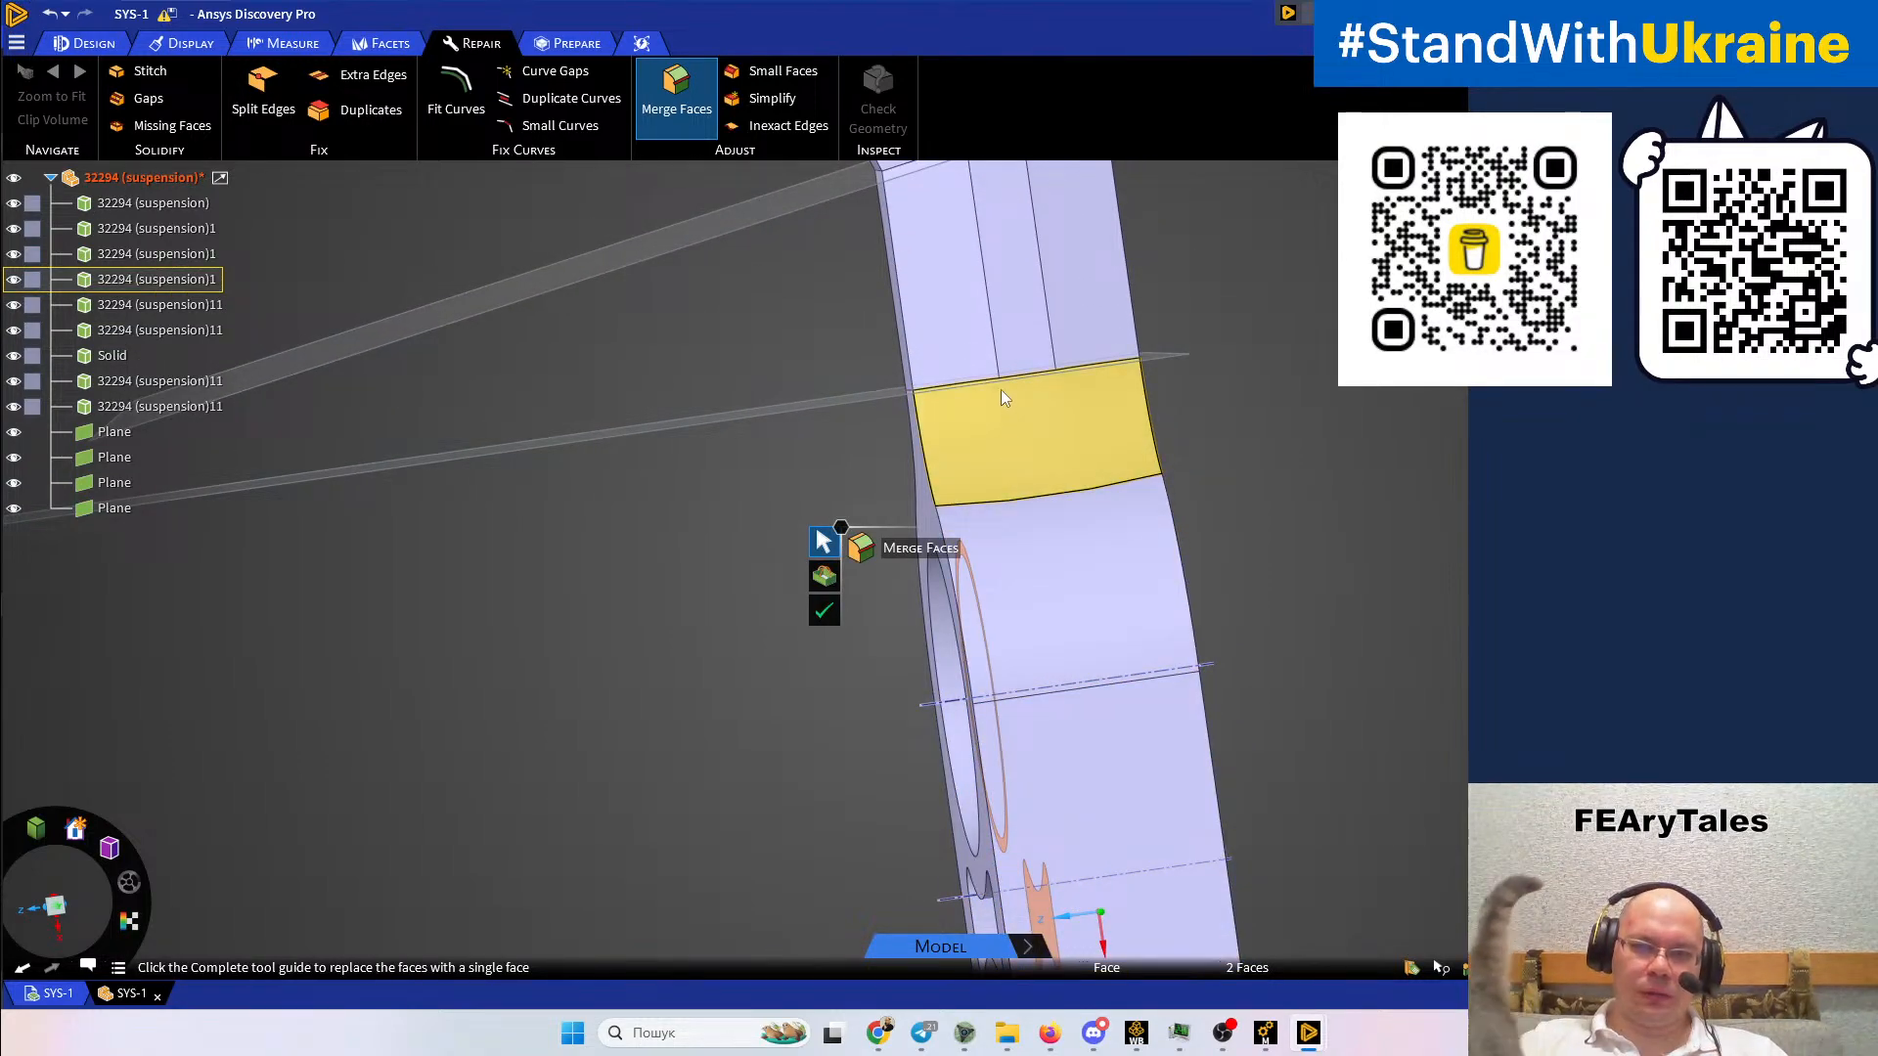
pyautogui.moveTo(999, 385); pyautogui.dragTo(995, 766, button='middle')
pyautogui.keyDown('shift'); pyautogui.moveTo(965, 519); pyautogui.dragTo(988, 900, button='middle'); pyautogui.keyUp('shift')
pyautogui.keyDown('shift'); pyautogui.moveTo(871, 625); pyautogui.dragTo(940, 931, button='middle'); pyautogui.keyUp('shift')
pyautogui.scroll(5, 771, 571)
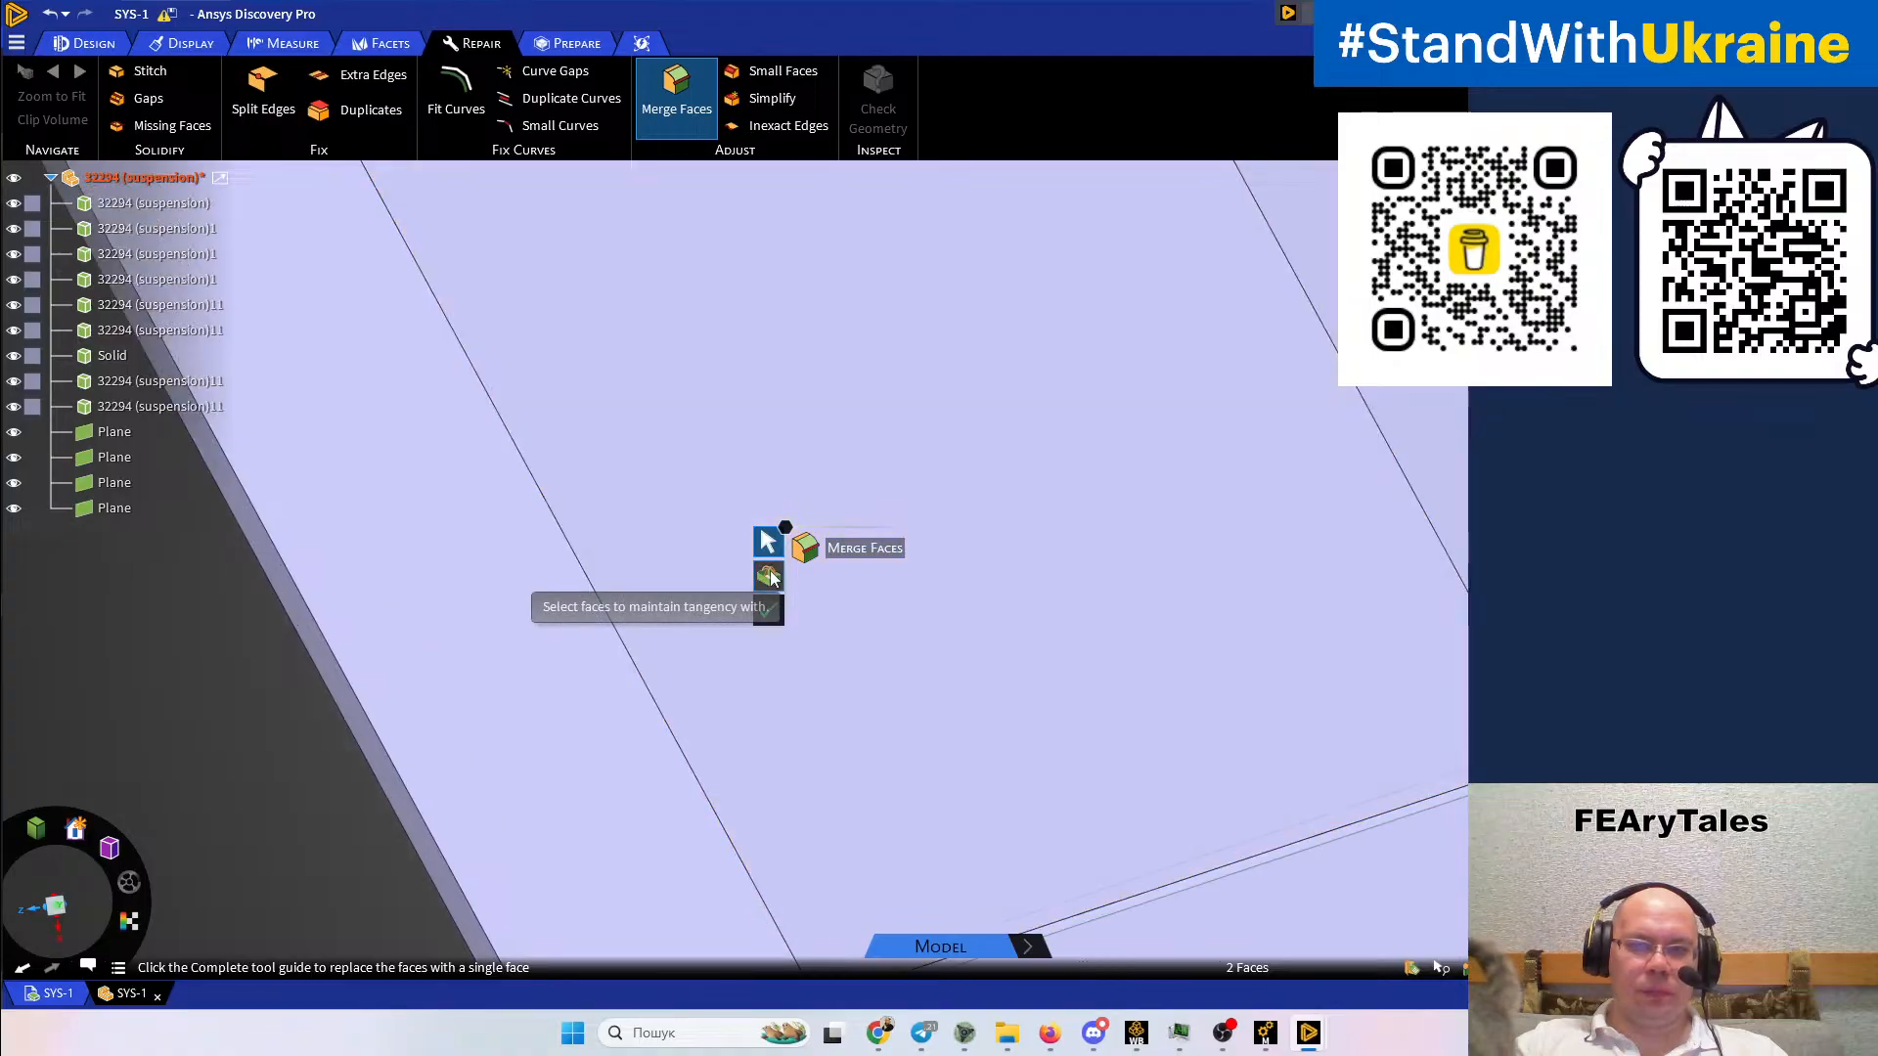
pyautogui.scroll(-3, 1037, 526)
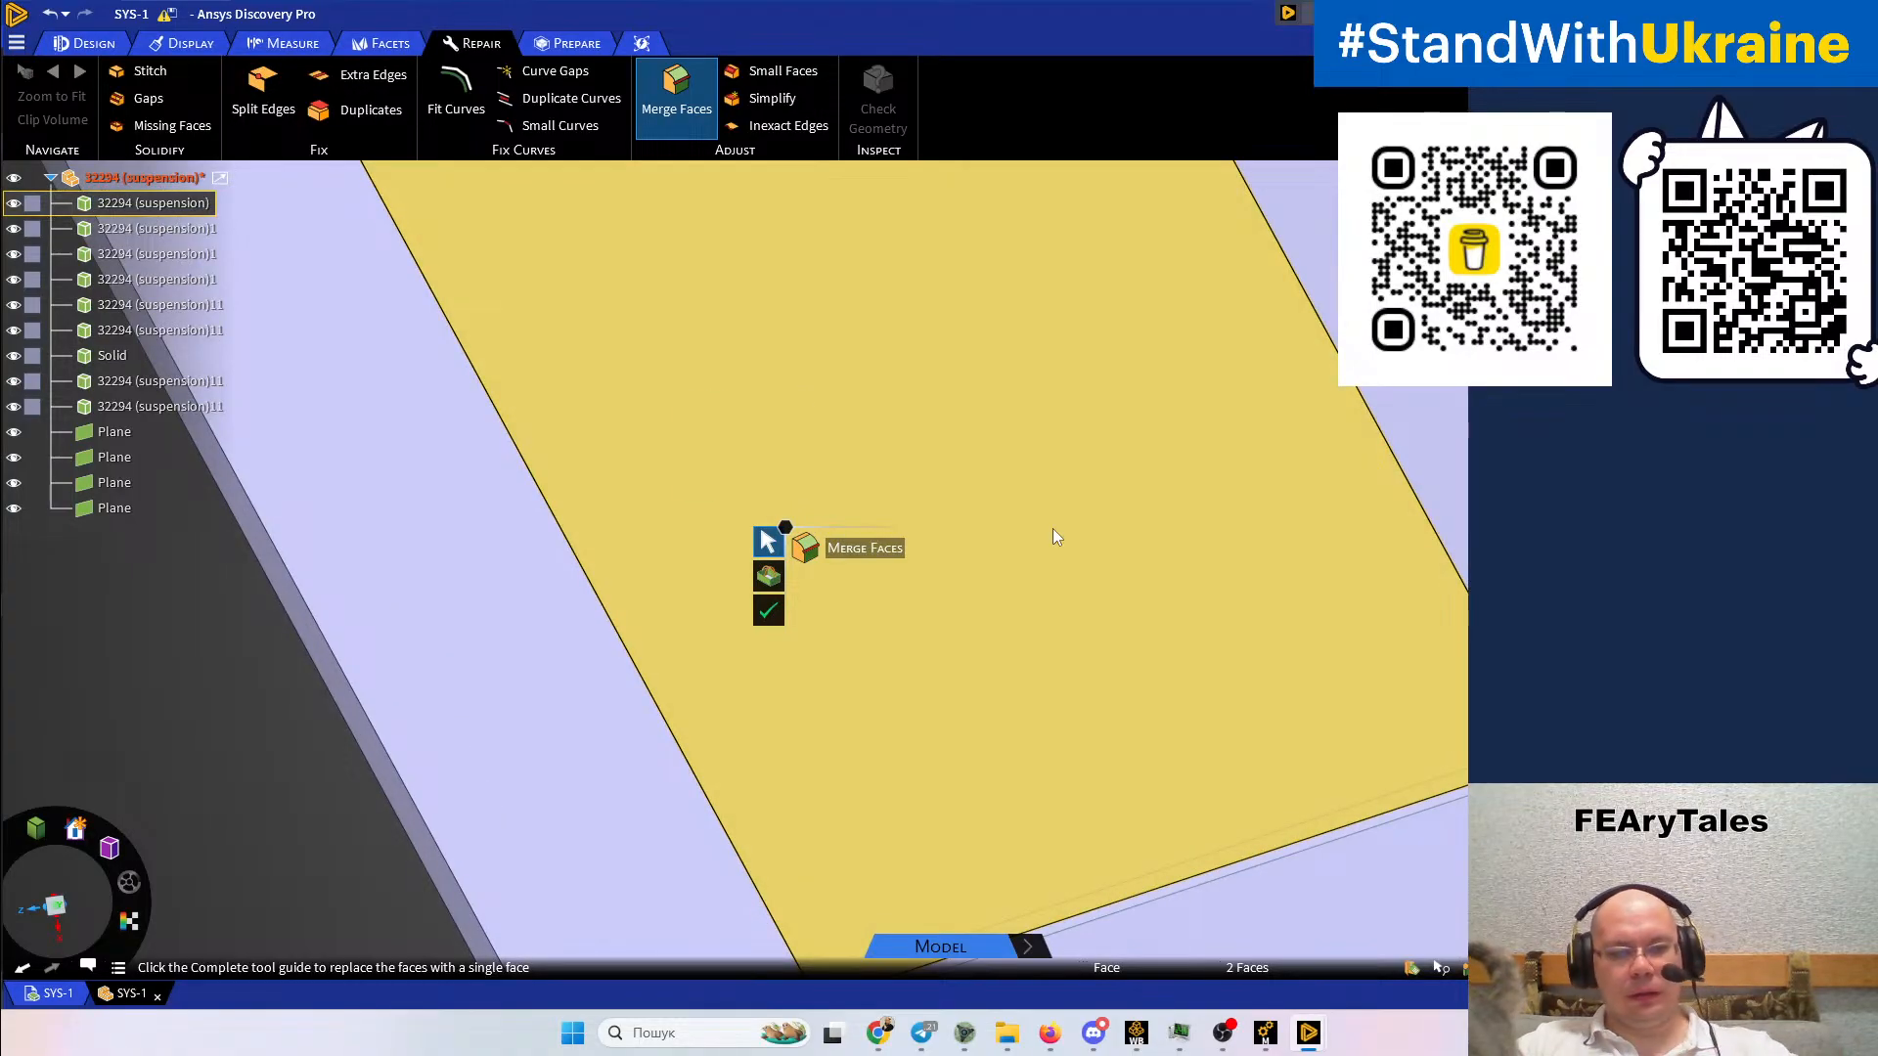
pyautogui.scroll(-2, 1036, 536)
pyautogui.scroll(-2, 1035, 528)
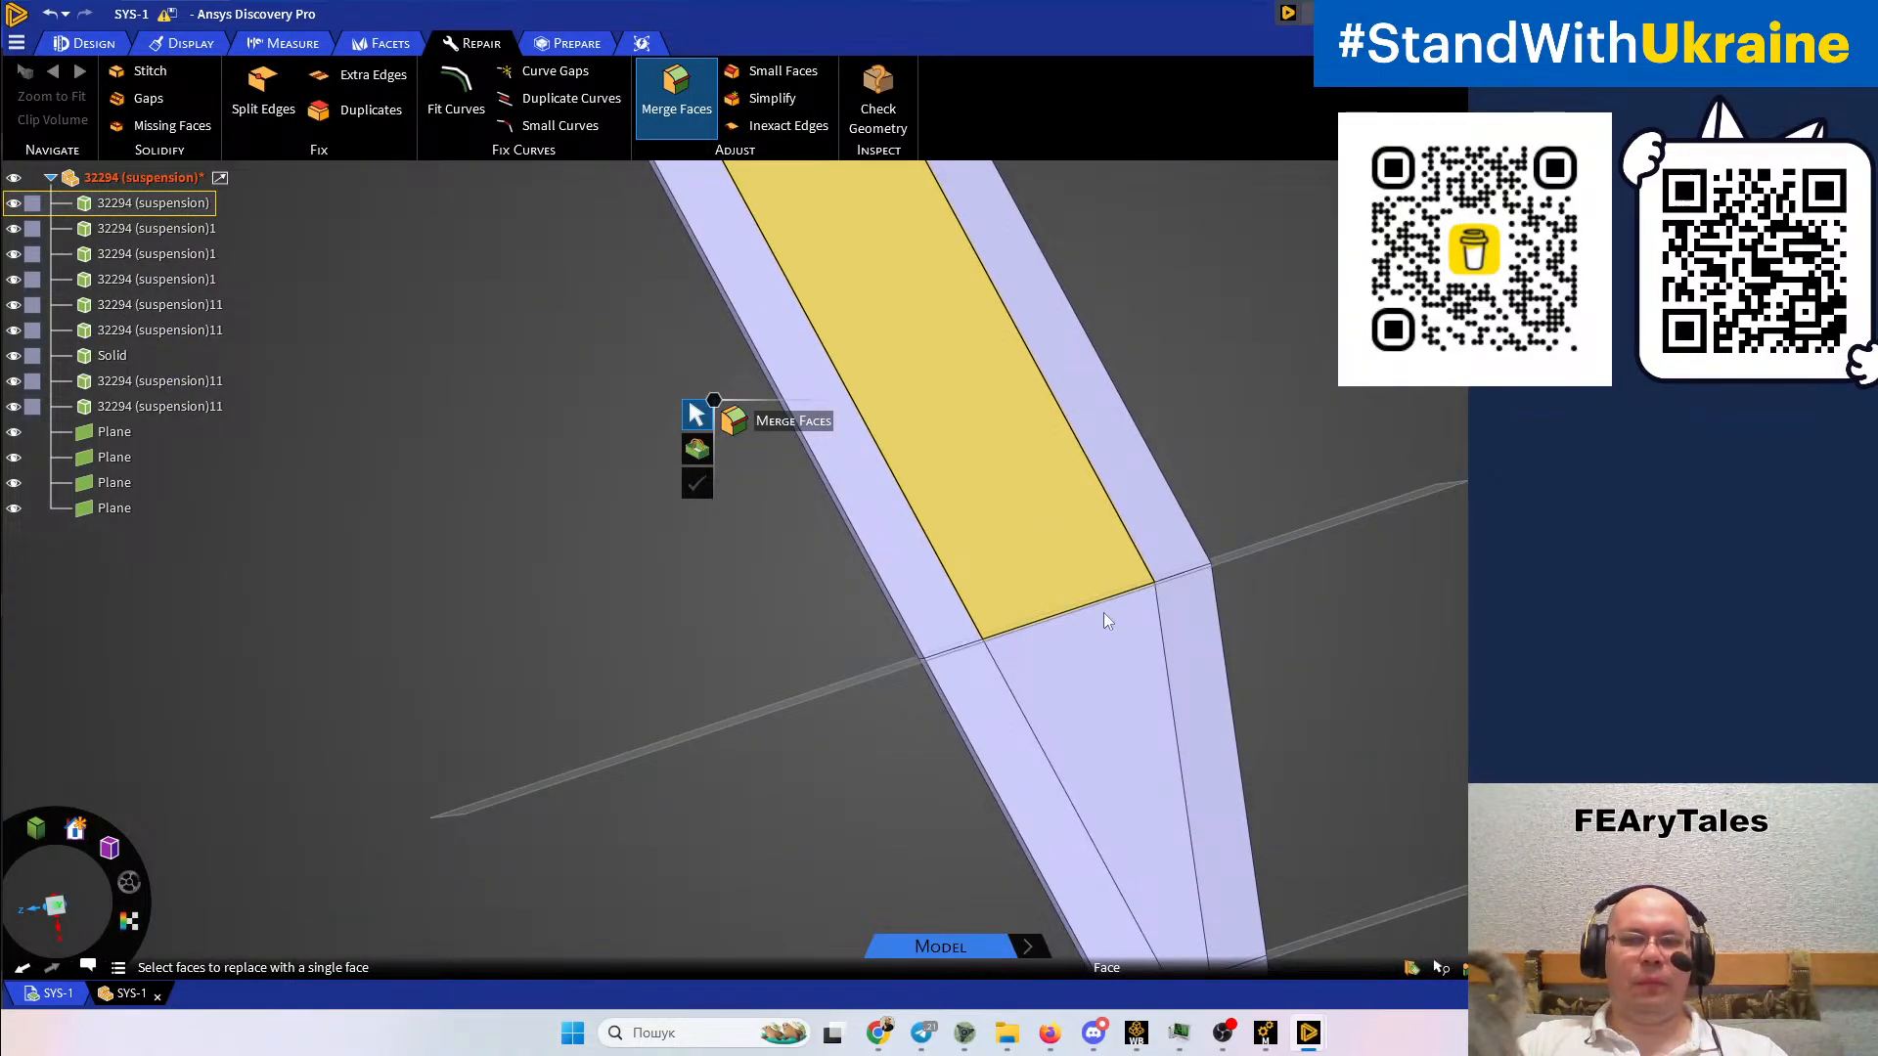
pyautogui.keyDown('shift'); pyautogui.moveTo(1182, 634); pyautogui.dragTo(1042, 449, button='middle'); pyautogui.keyUp('shift')
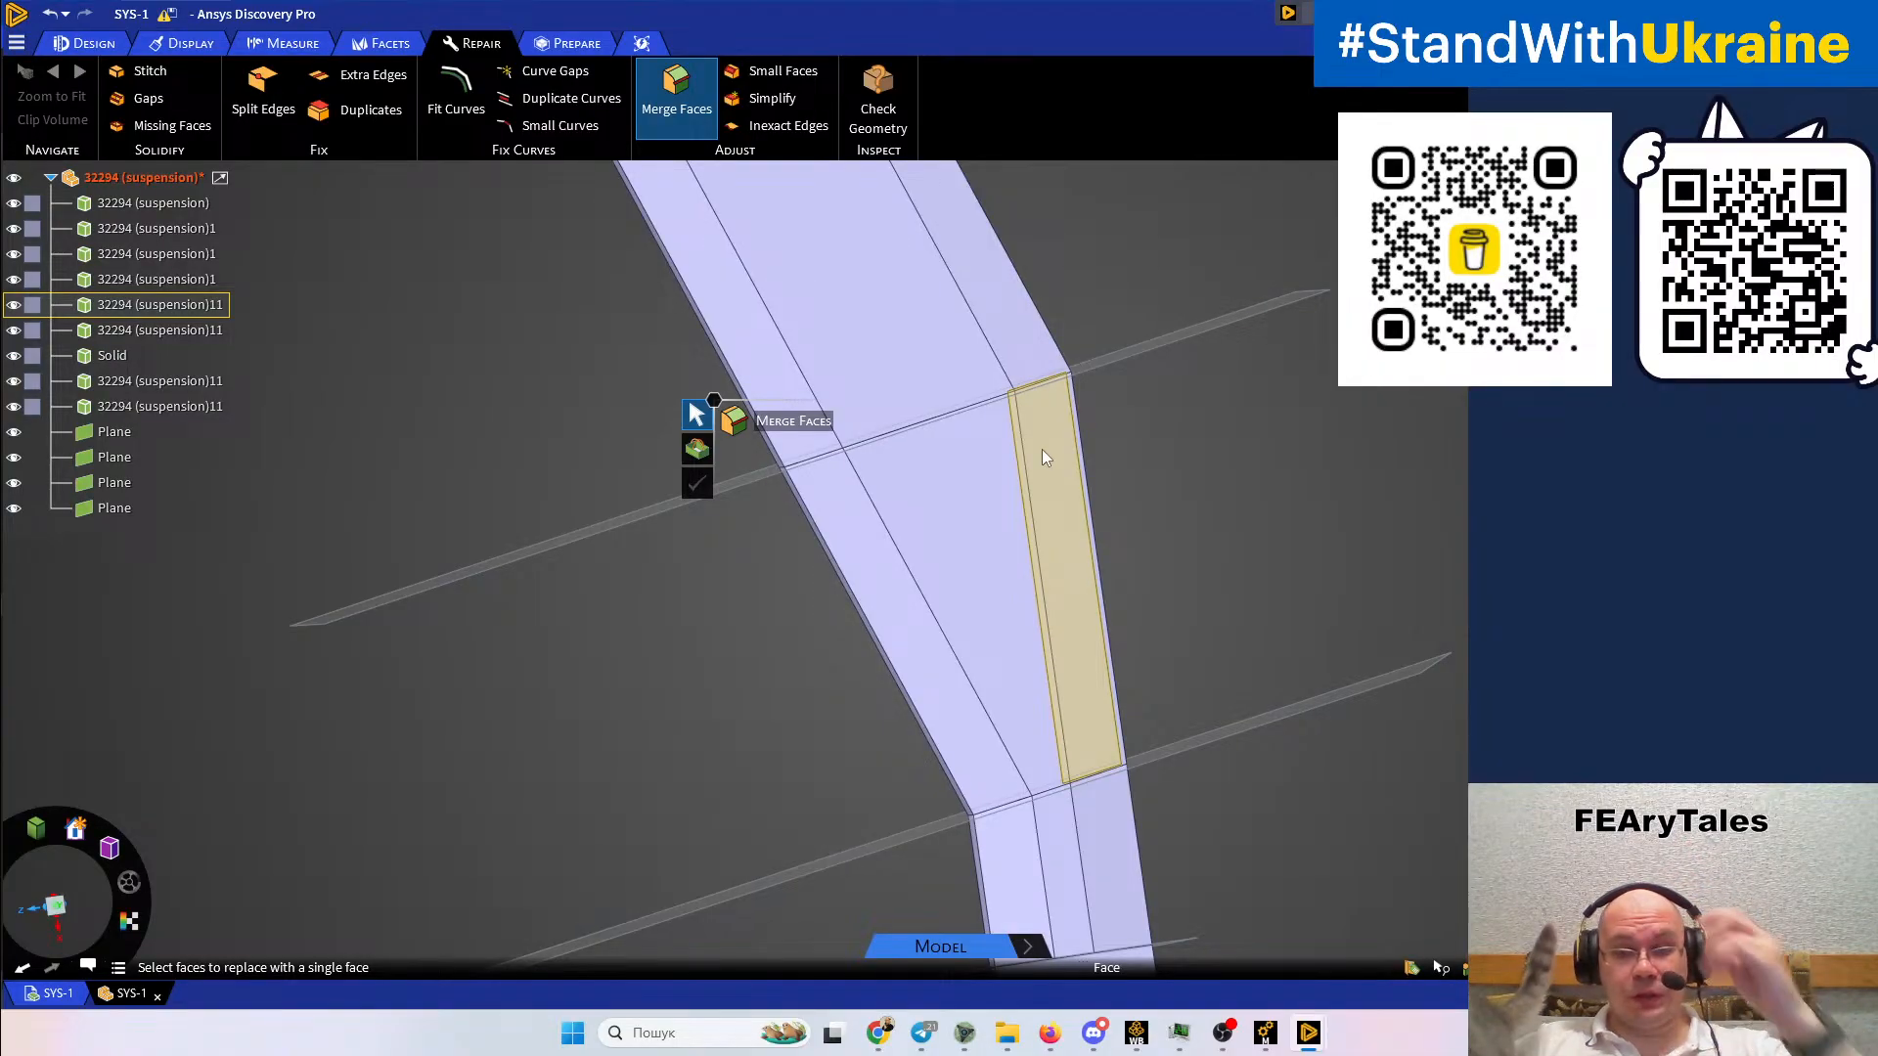
pyautogui.keyDown('shift'); pyautogui.moveTo(1058, 503); pyautogui.dragTo(1056, 490, button='middle'); pyautogui.keyUp('shift')
pyautogui.click(1033, 452)
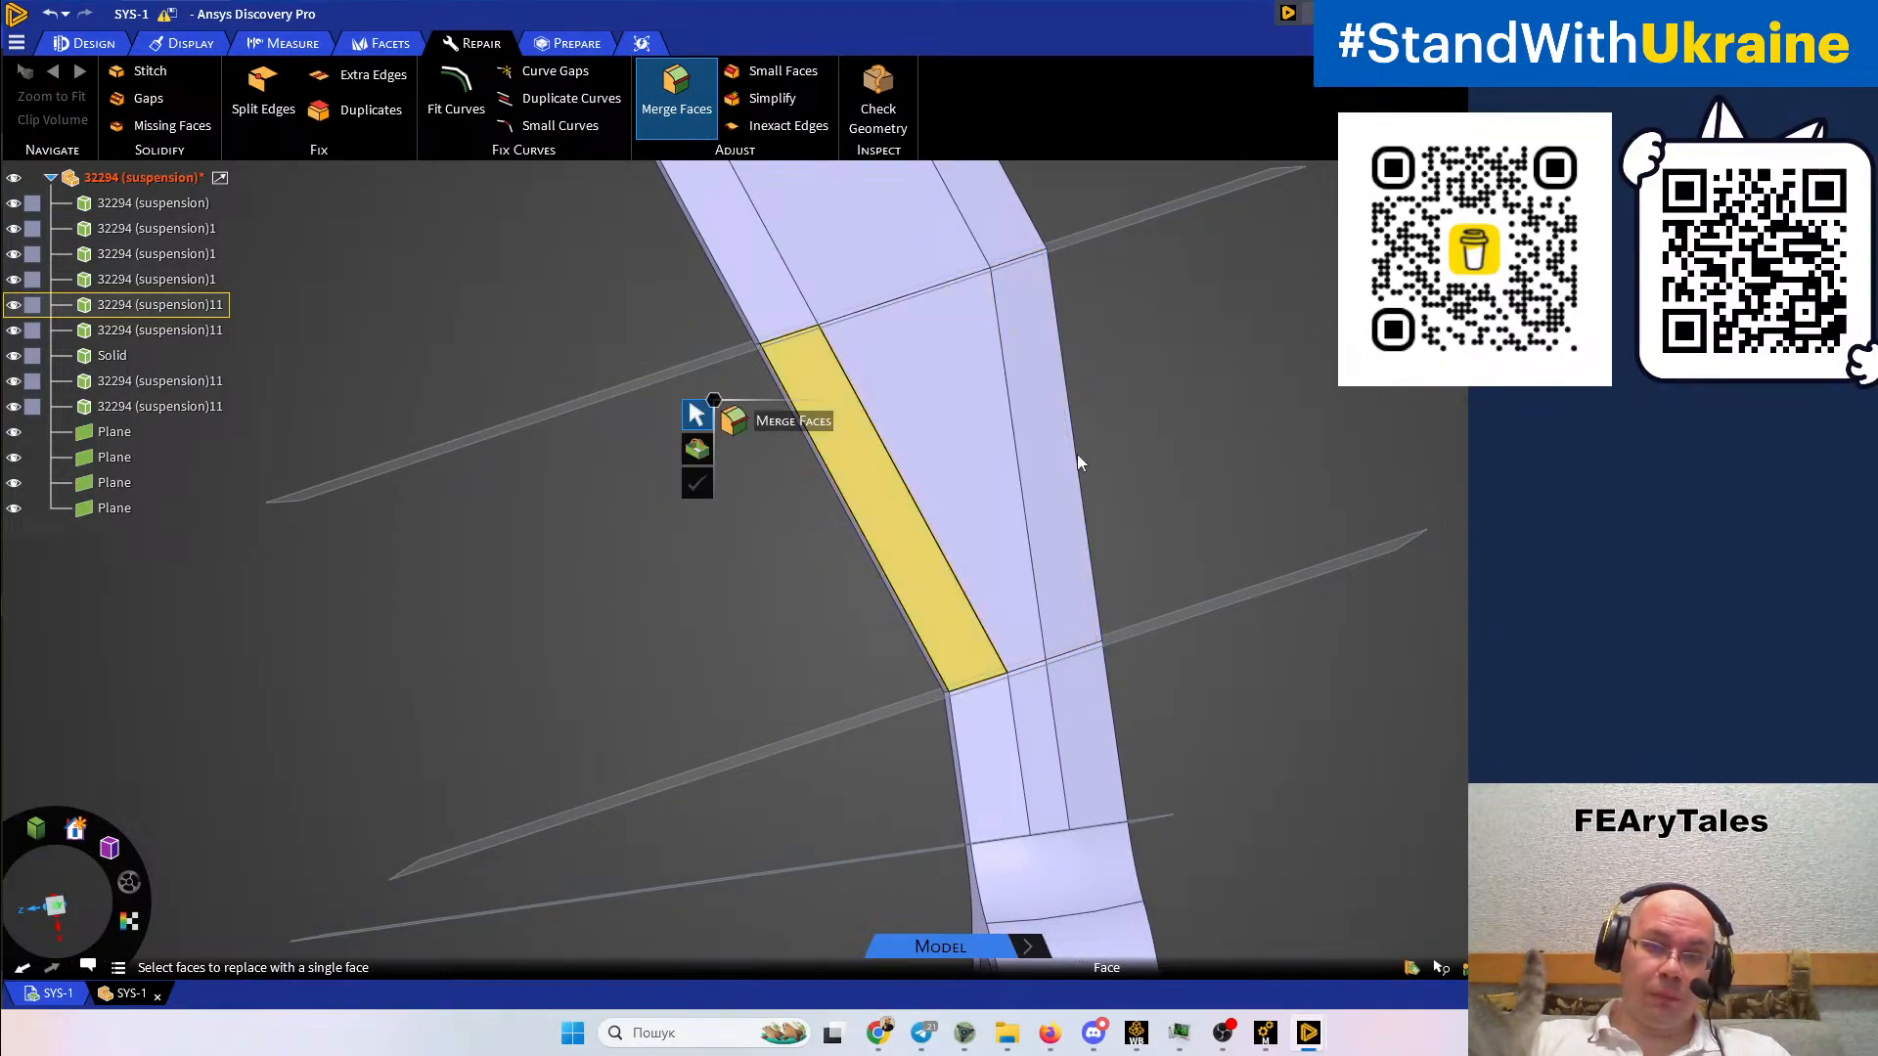
pyautogui.moveTo(1077, 454); pyautogui.dragTo(851, 419, button='middle')
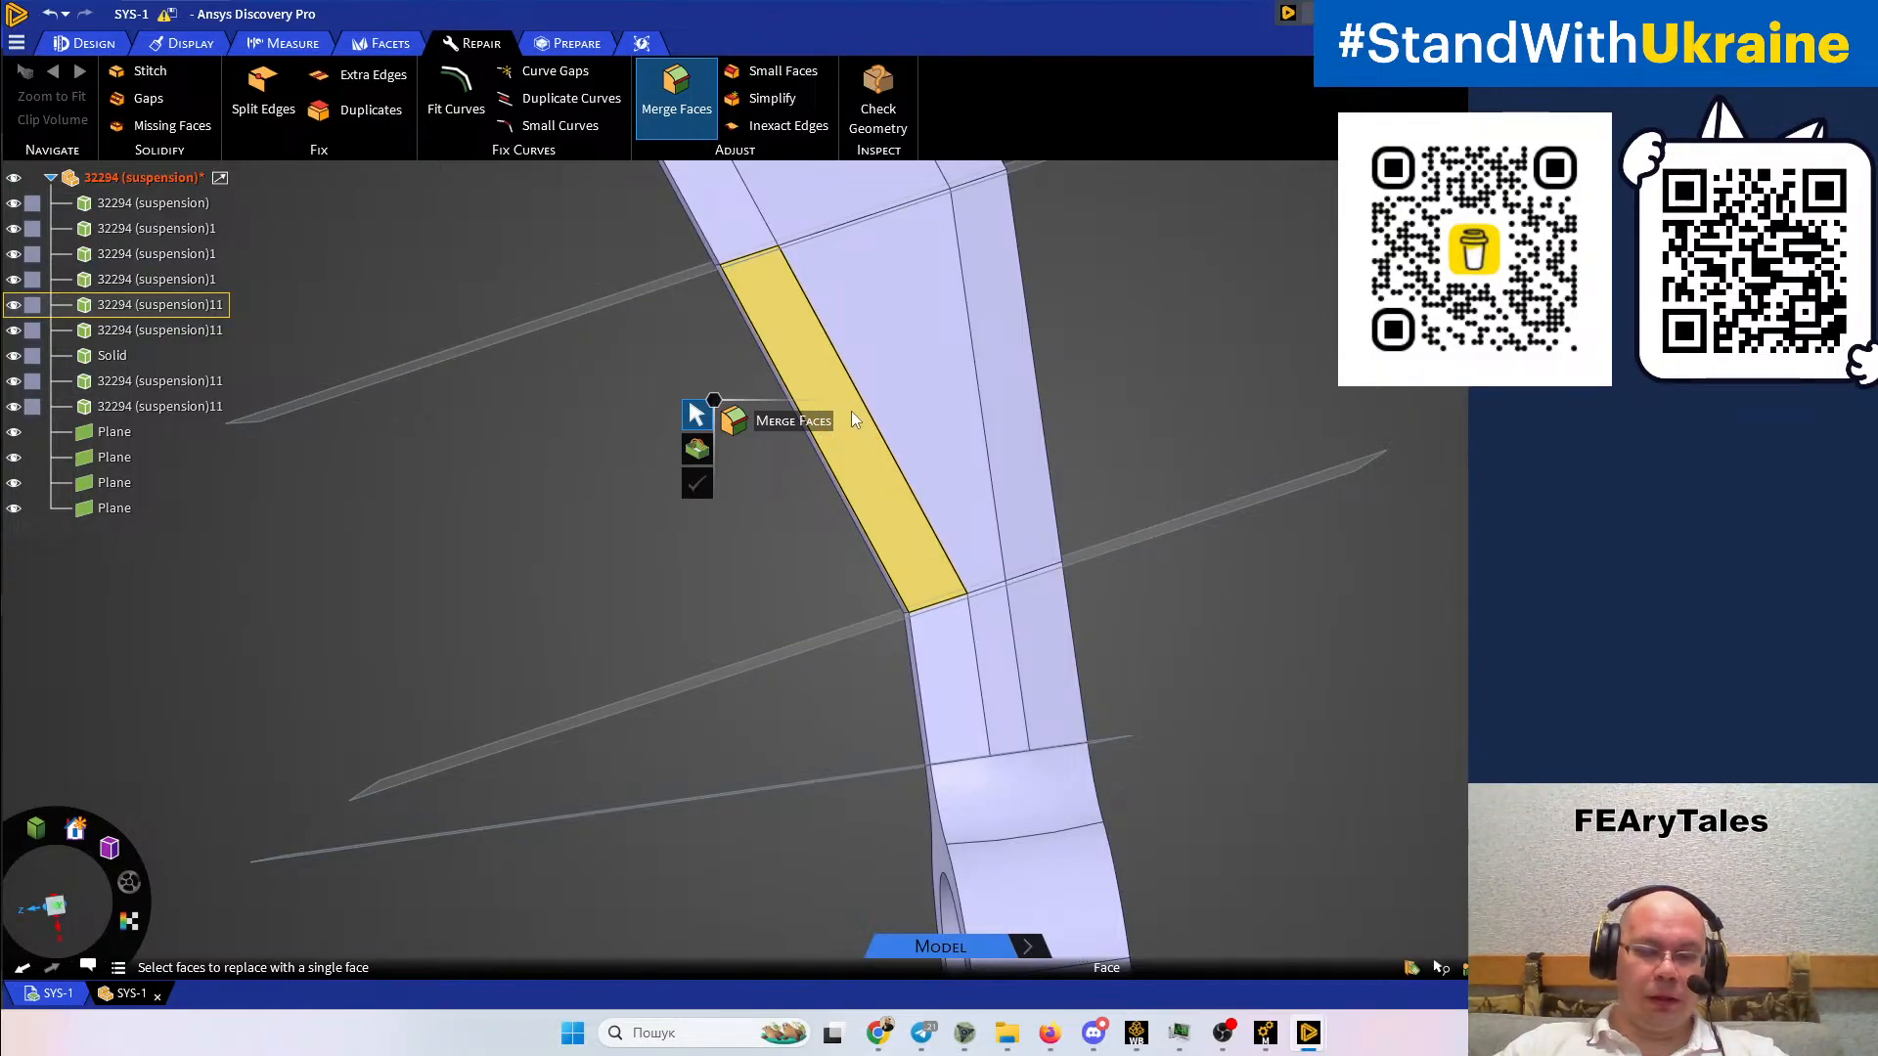
pyautogui.moveTo(952, 577); pyautogui.dragTo(1083, 583, button='middle')
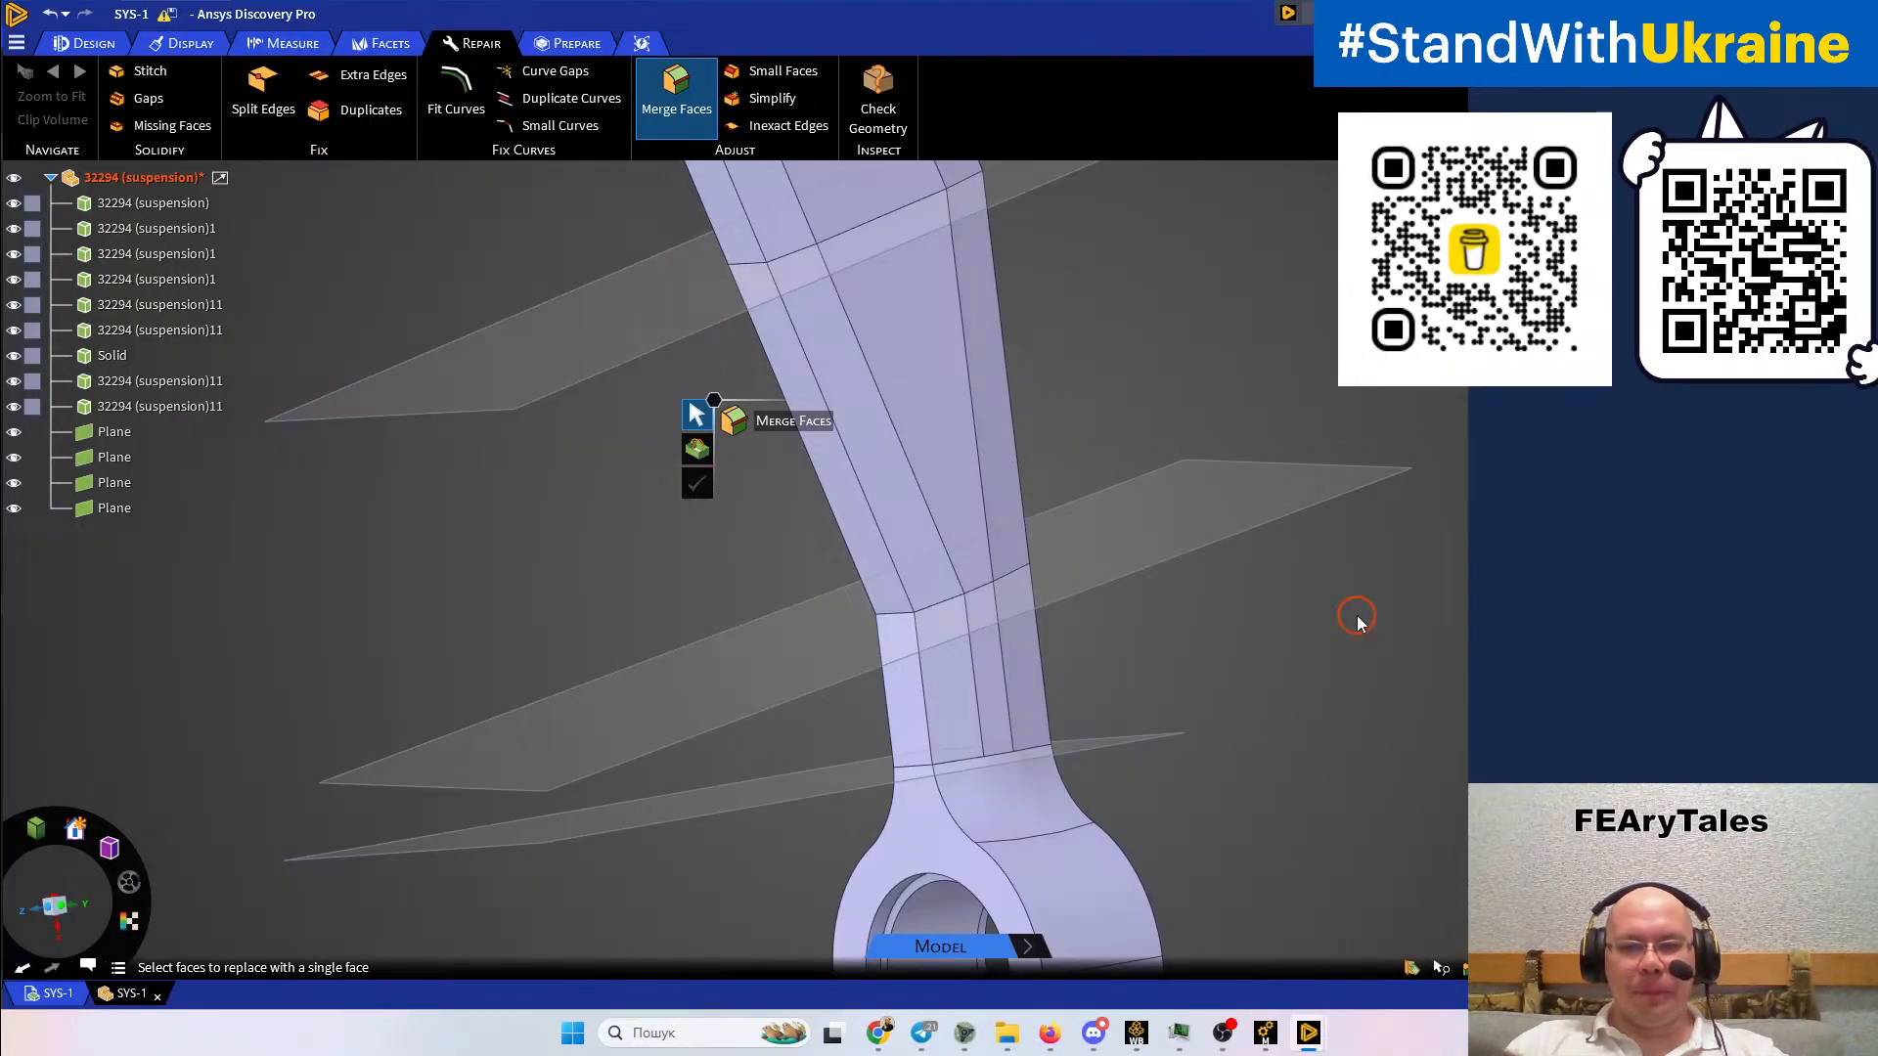
pyautogui.moveTo(800, 649); pyautogui.dragTo(783, 490, button='middle')
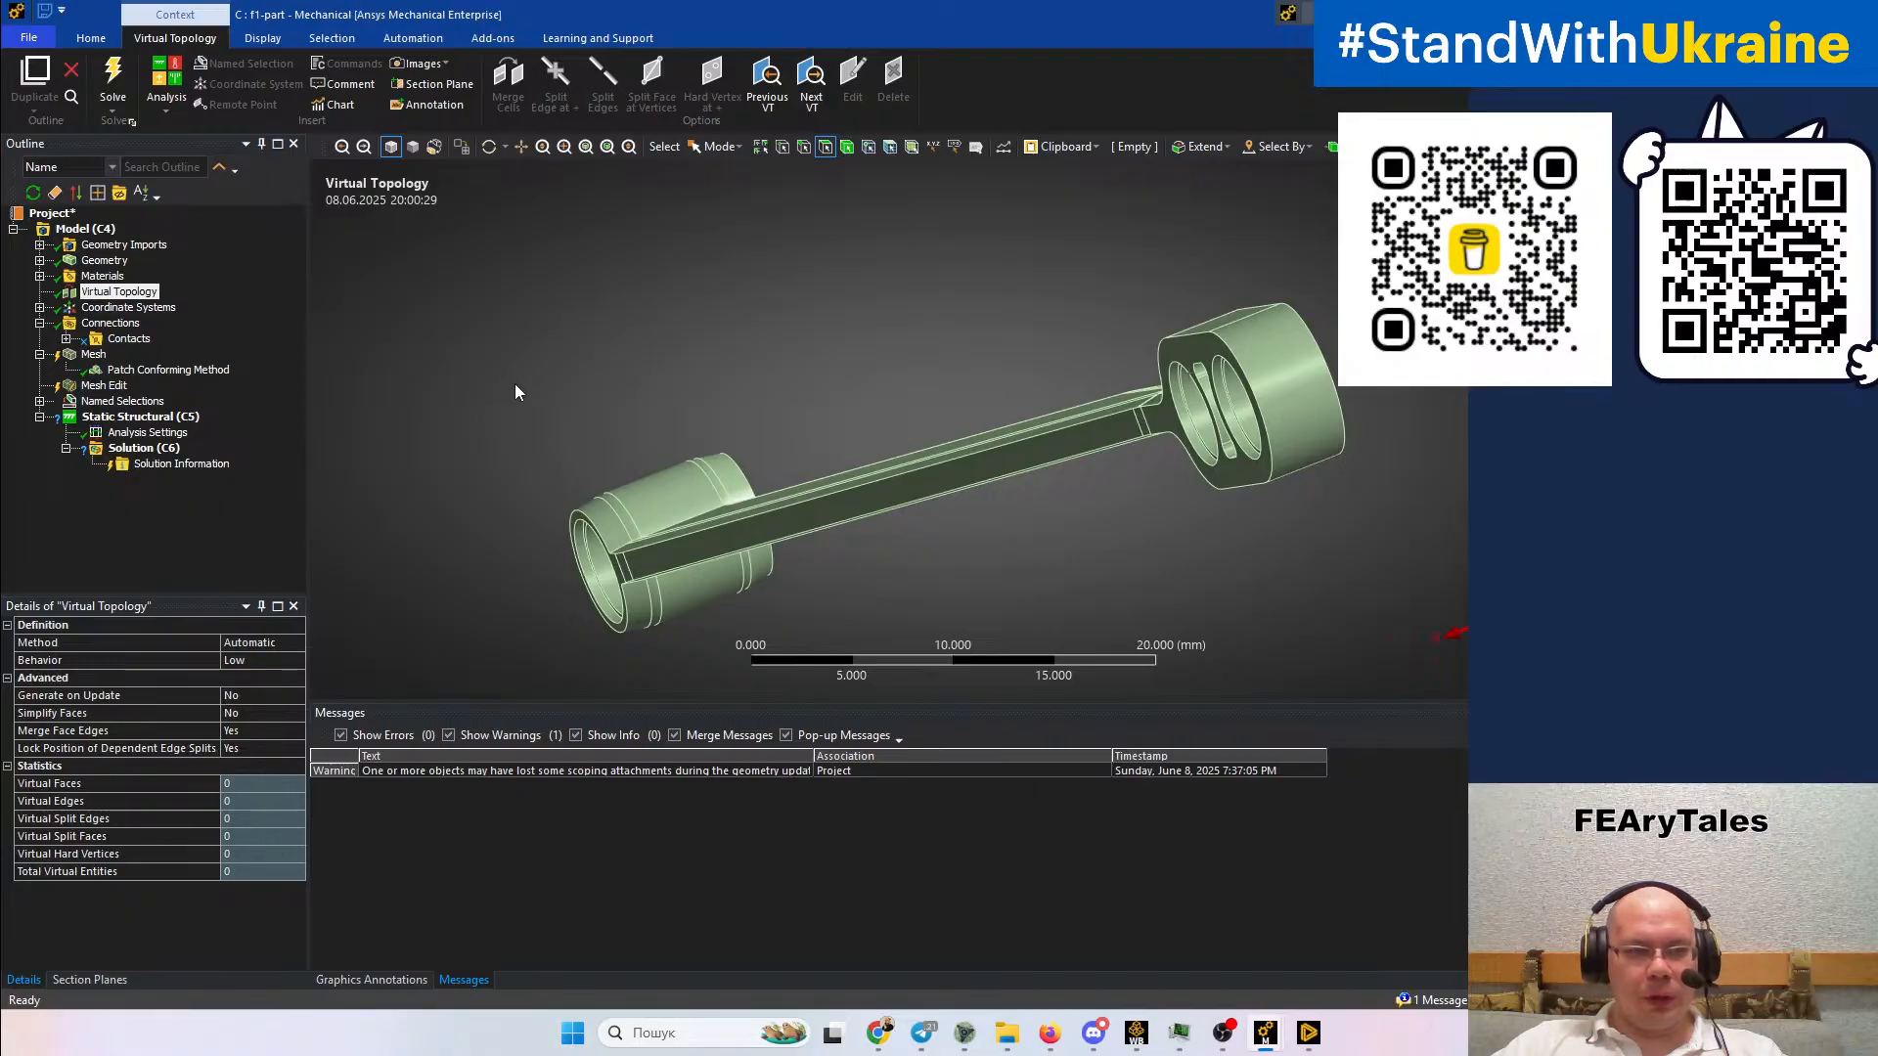
# Switch to Ansys Mechanical, update the geometry from its source and show the updated Geometry bodies
pyautogui.click(101, 261)
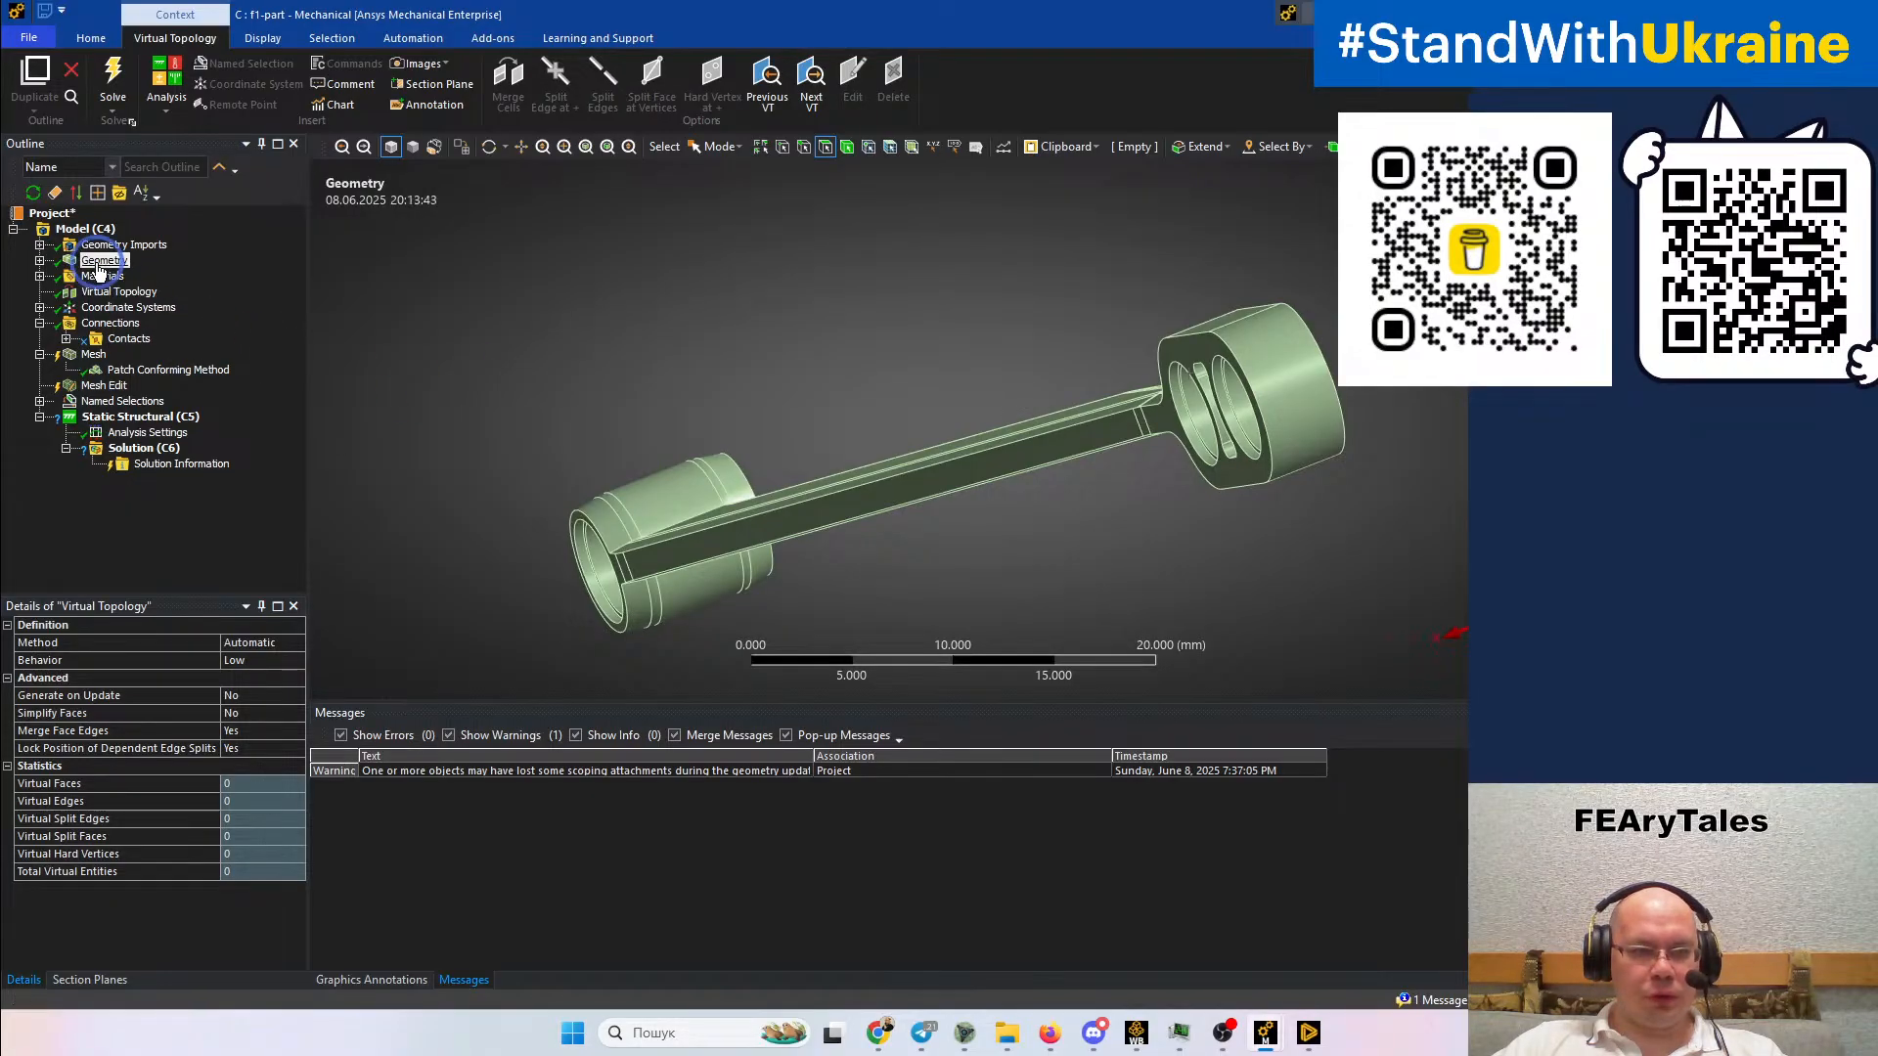
pyautogui.rightClick(98, 264)
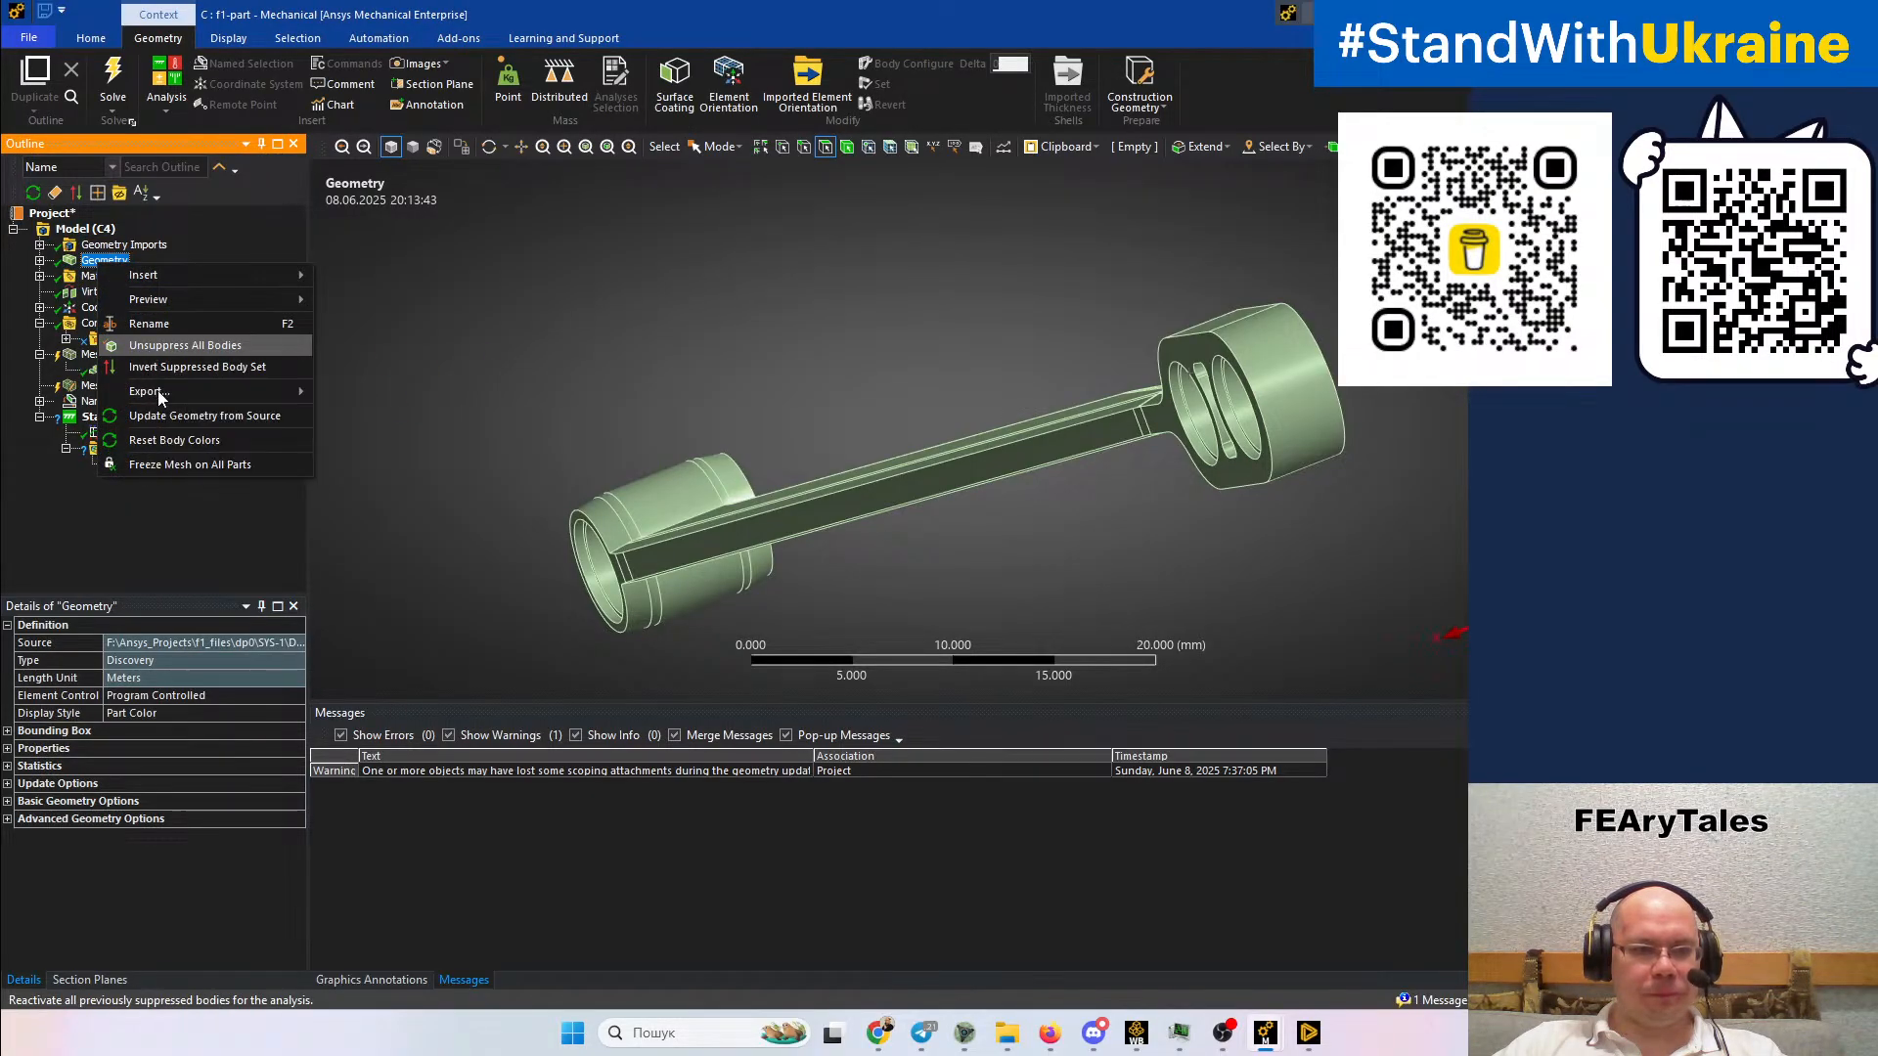
pyautogui.click(166, 416)
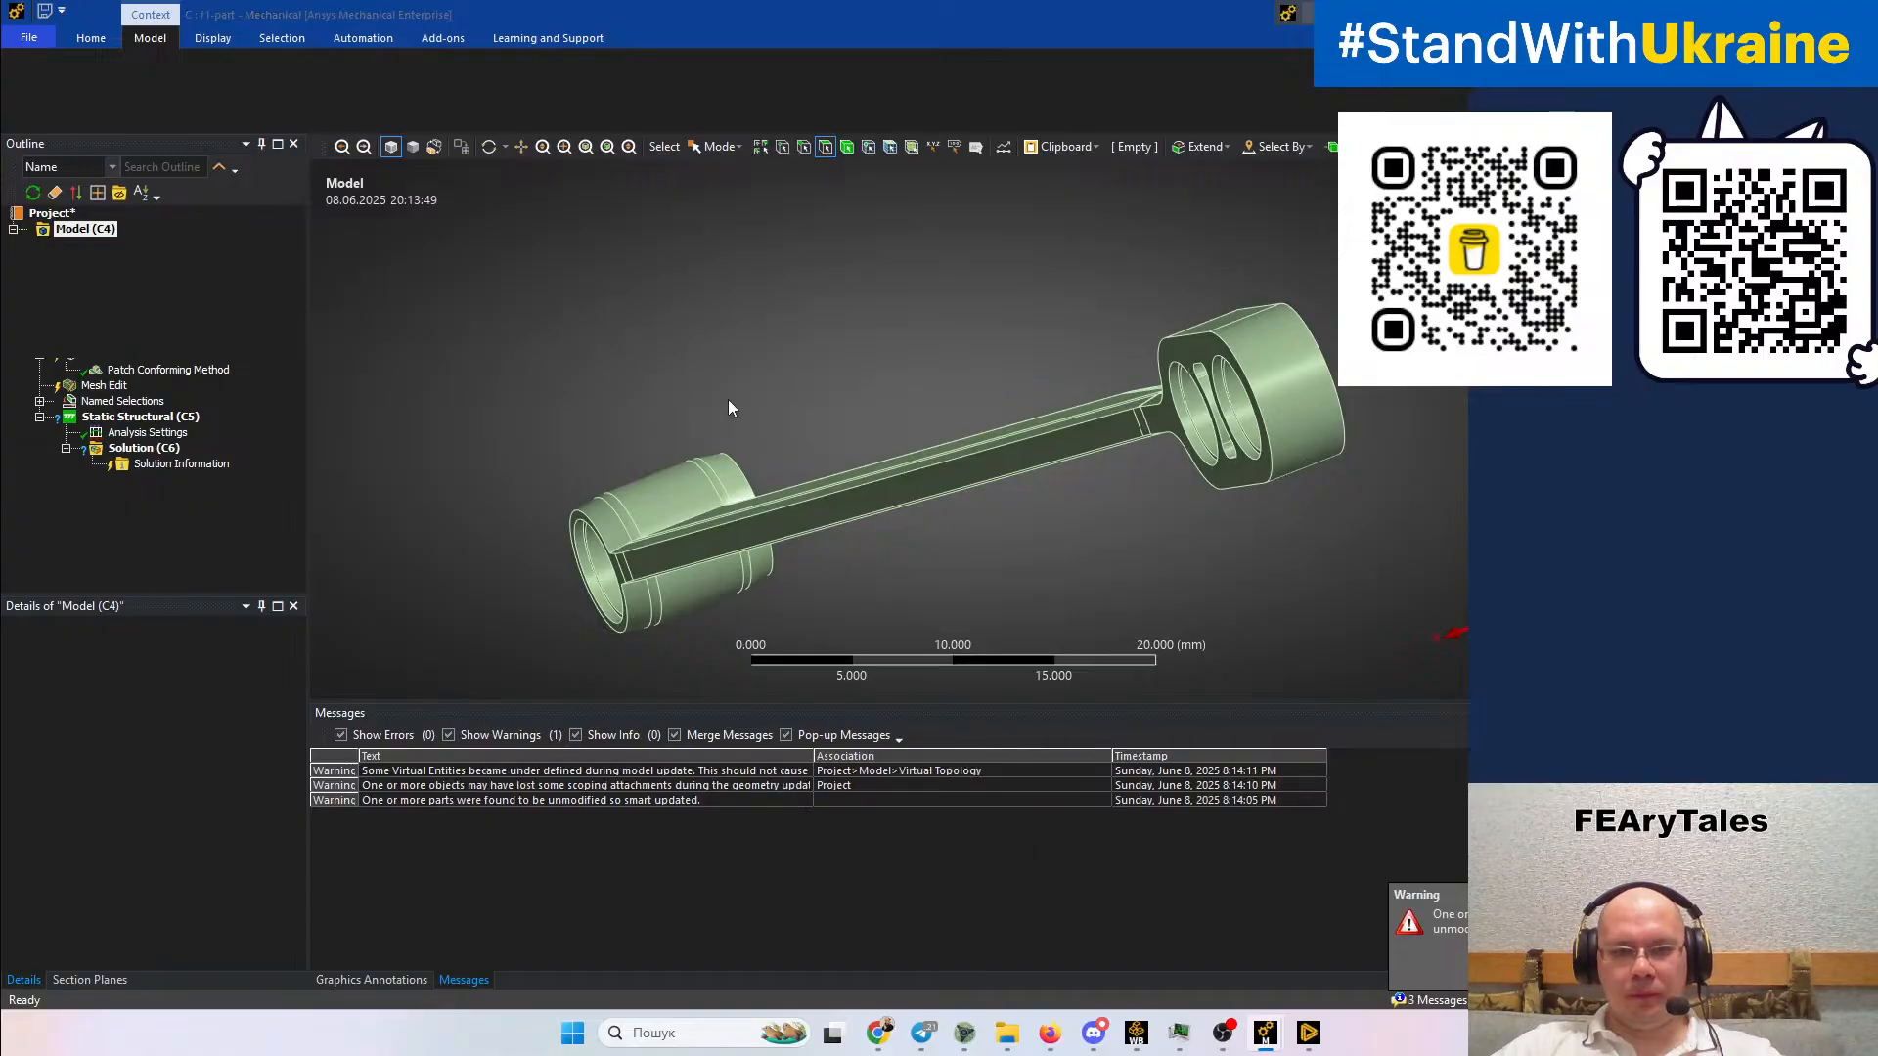
pyautogui.click(745, 458)
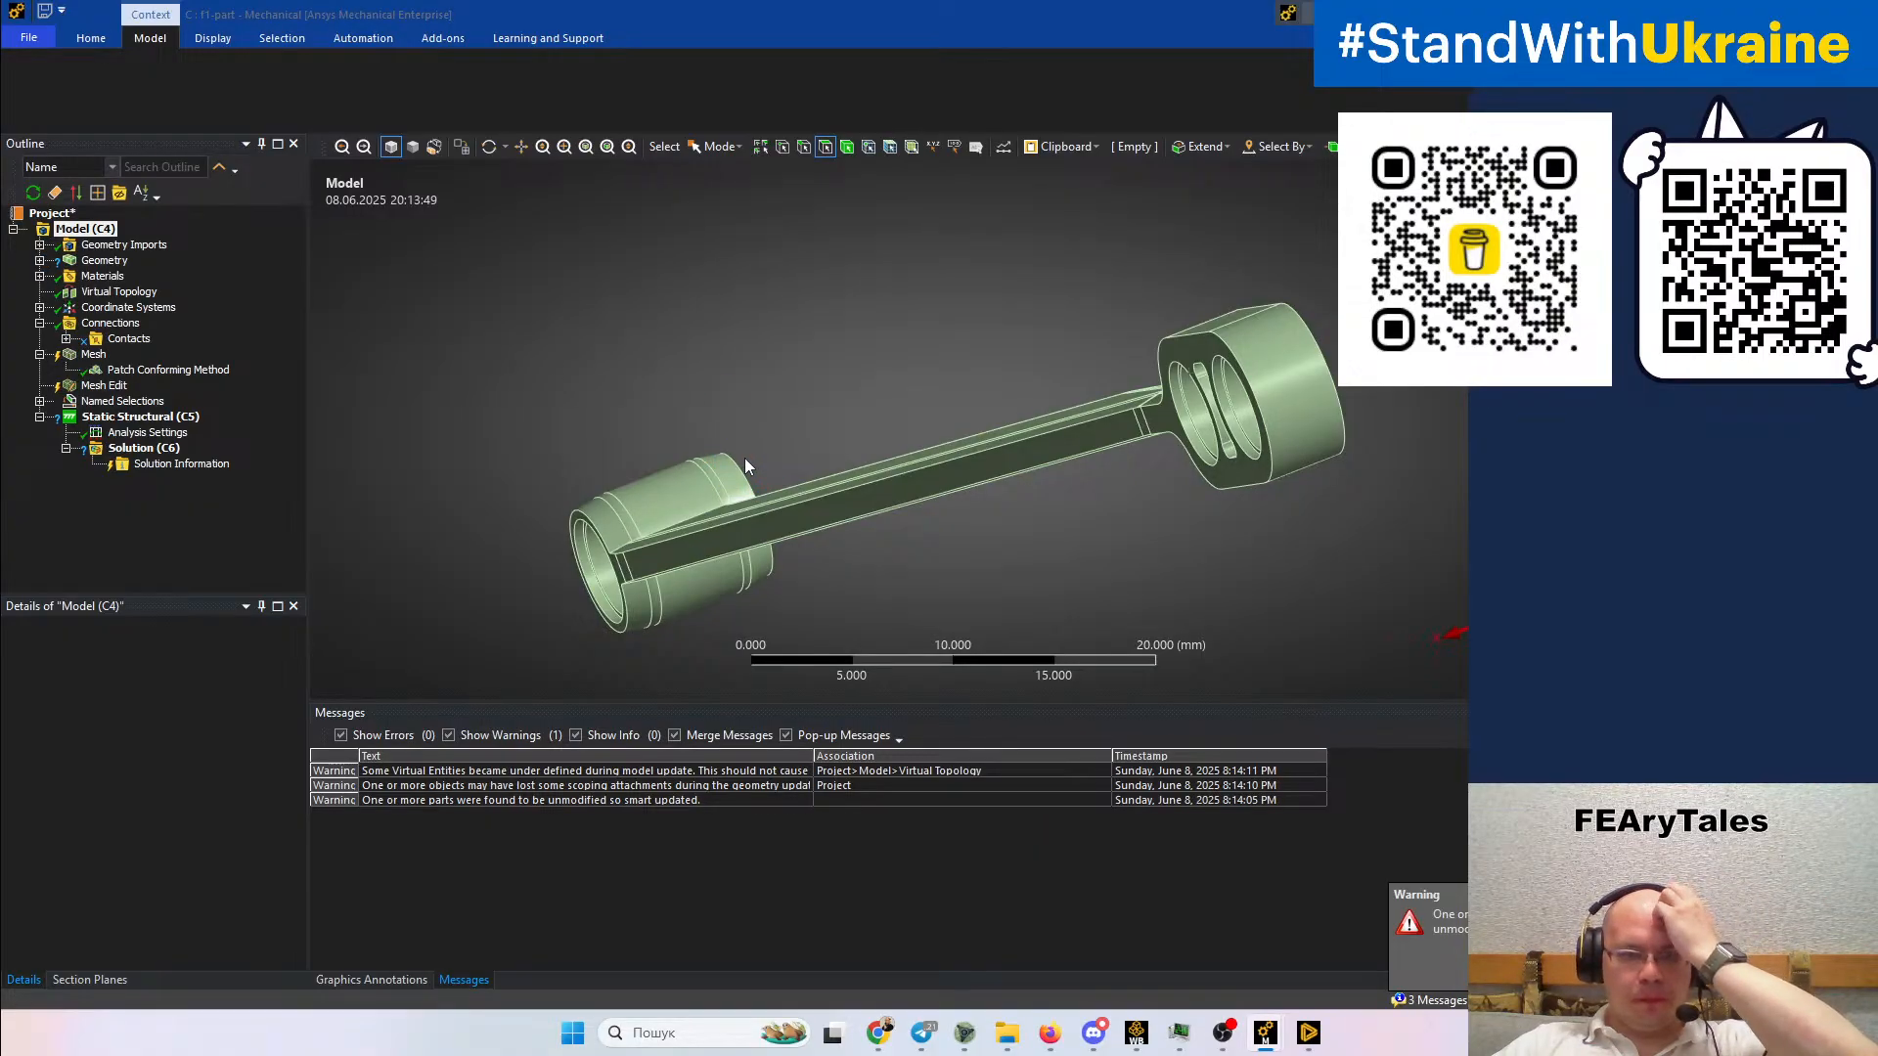
pyautogui.moveTo(722, 358)
pyautogui.mouseDown(button='middle')
pyautogui.moveTo(763, 407)
pyautogui.moveTo(851, 365)
pyautogui.moveTo(824, 410)
pyautogui.moveTo(525, 356)
pyautogui.mouseUp(button='middle')
pyautogui.click(90, 262)
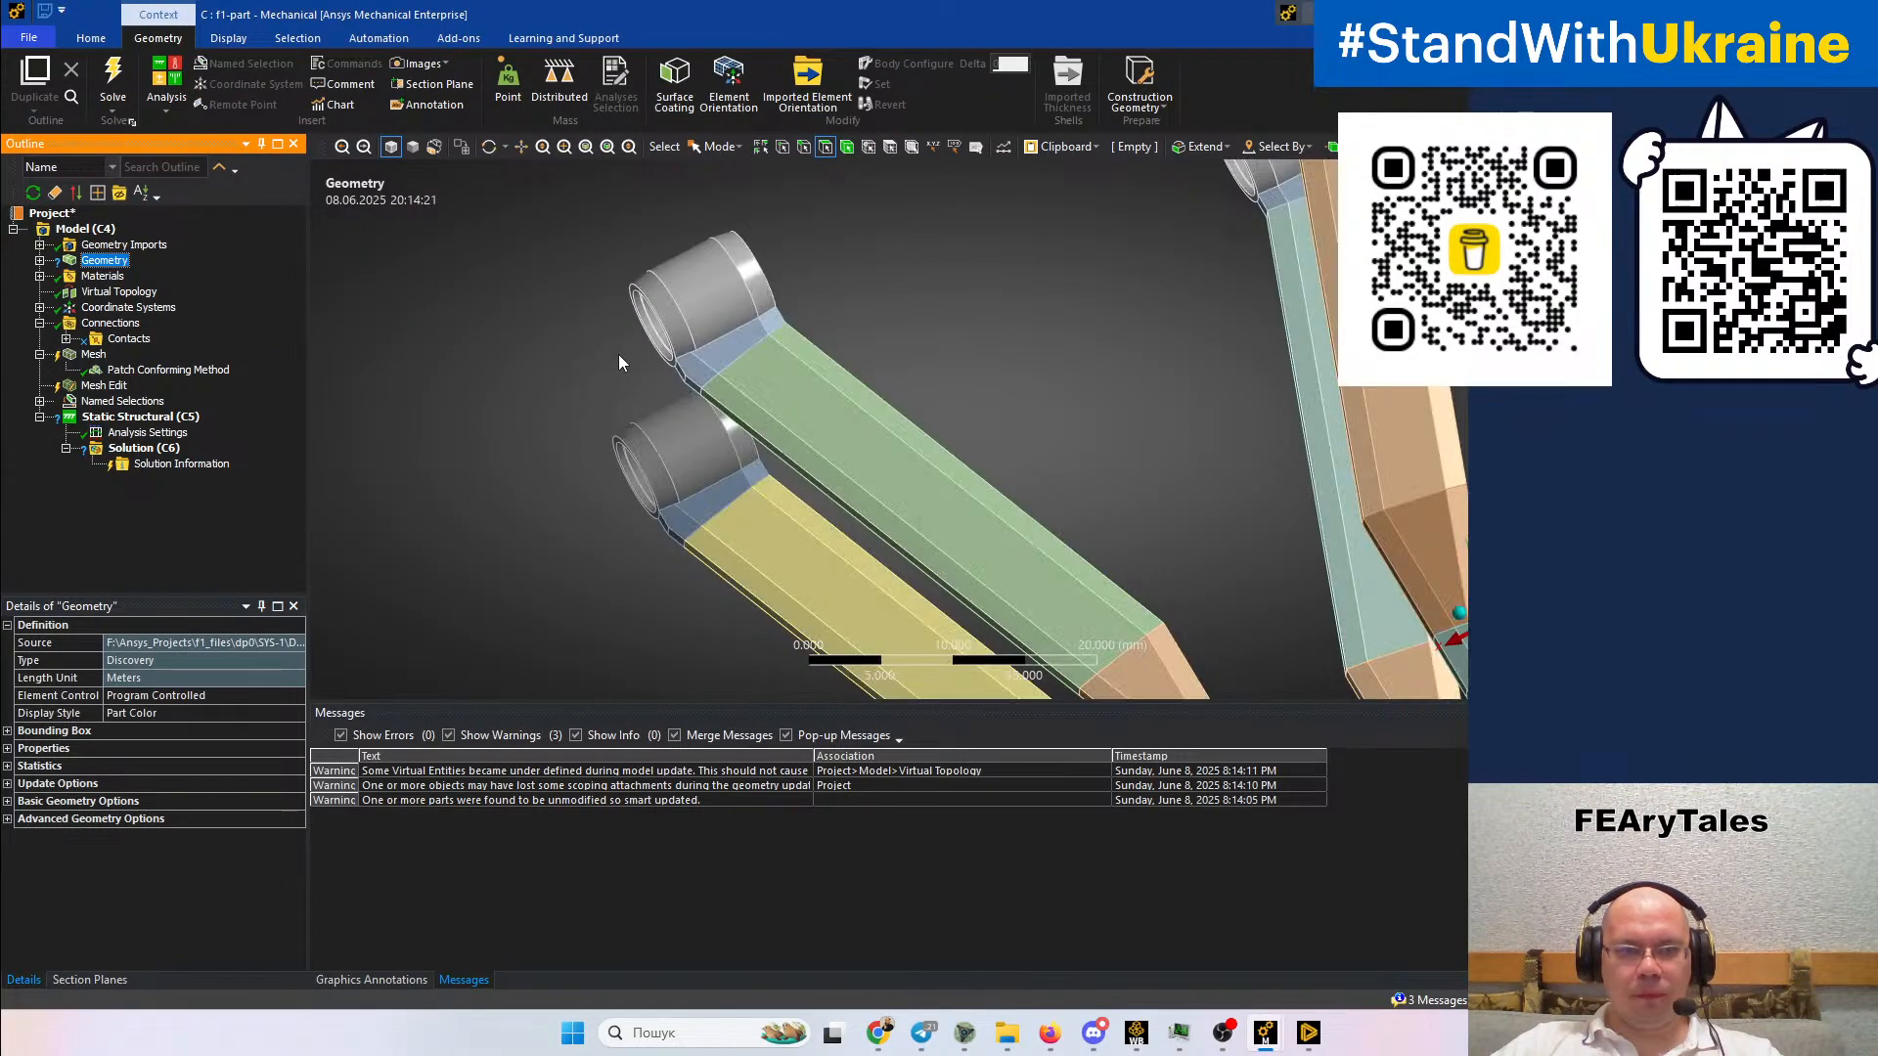
# Select every body of the arm with the green middle section and suppress all other bodies
pyautogui.scroll(-4, 618, 354)
pyautogui.moveTo(807, 395)
pyautogui.mouseDown(button='middle')
pyautogui.moveTo(779, 322)
pyautogui.moveTo(794, 386)
pyautogui.moveTo(834, 326)
pyautogui.moveTo(839, 345)
pyautogui.mouseUp(button='middle')
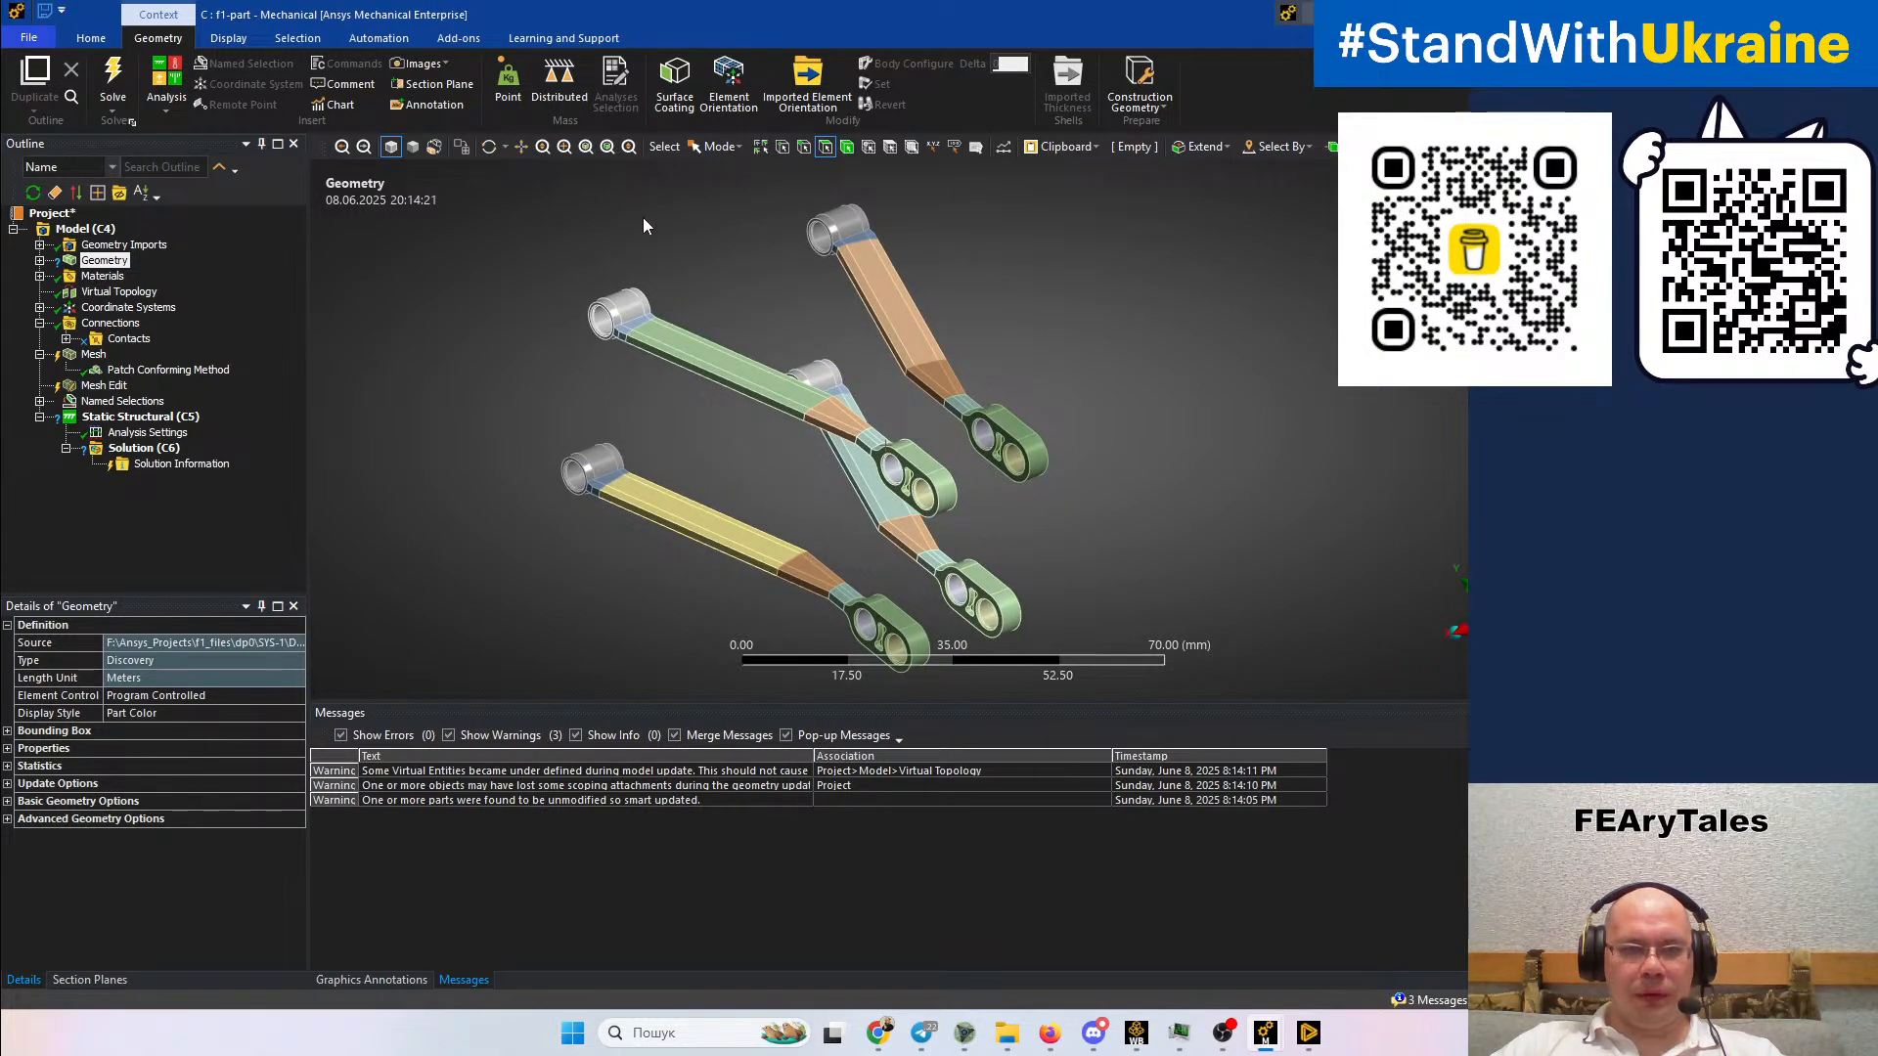
pyautogui.click(844, 147)
pyautogui.scroll(5, 873, 526)
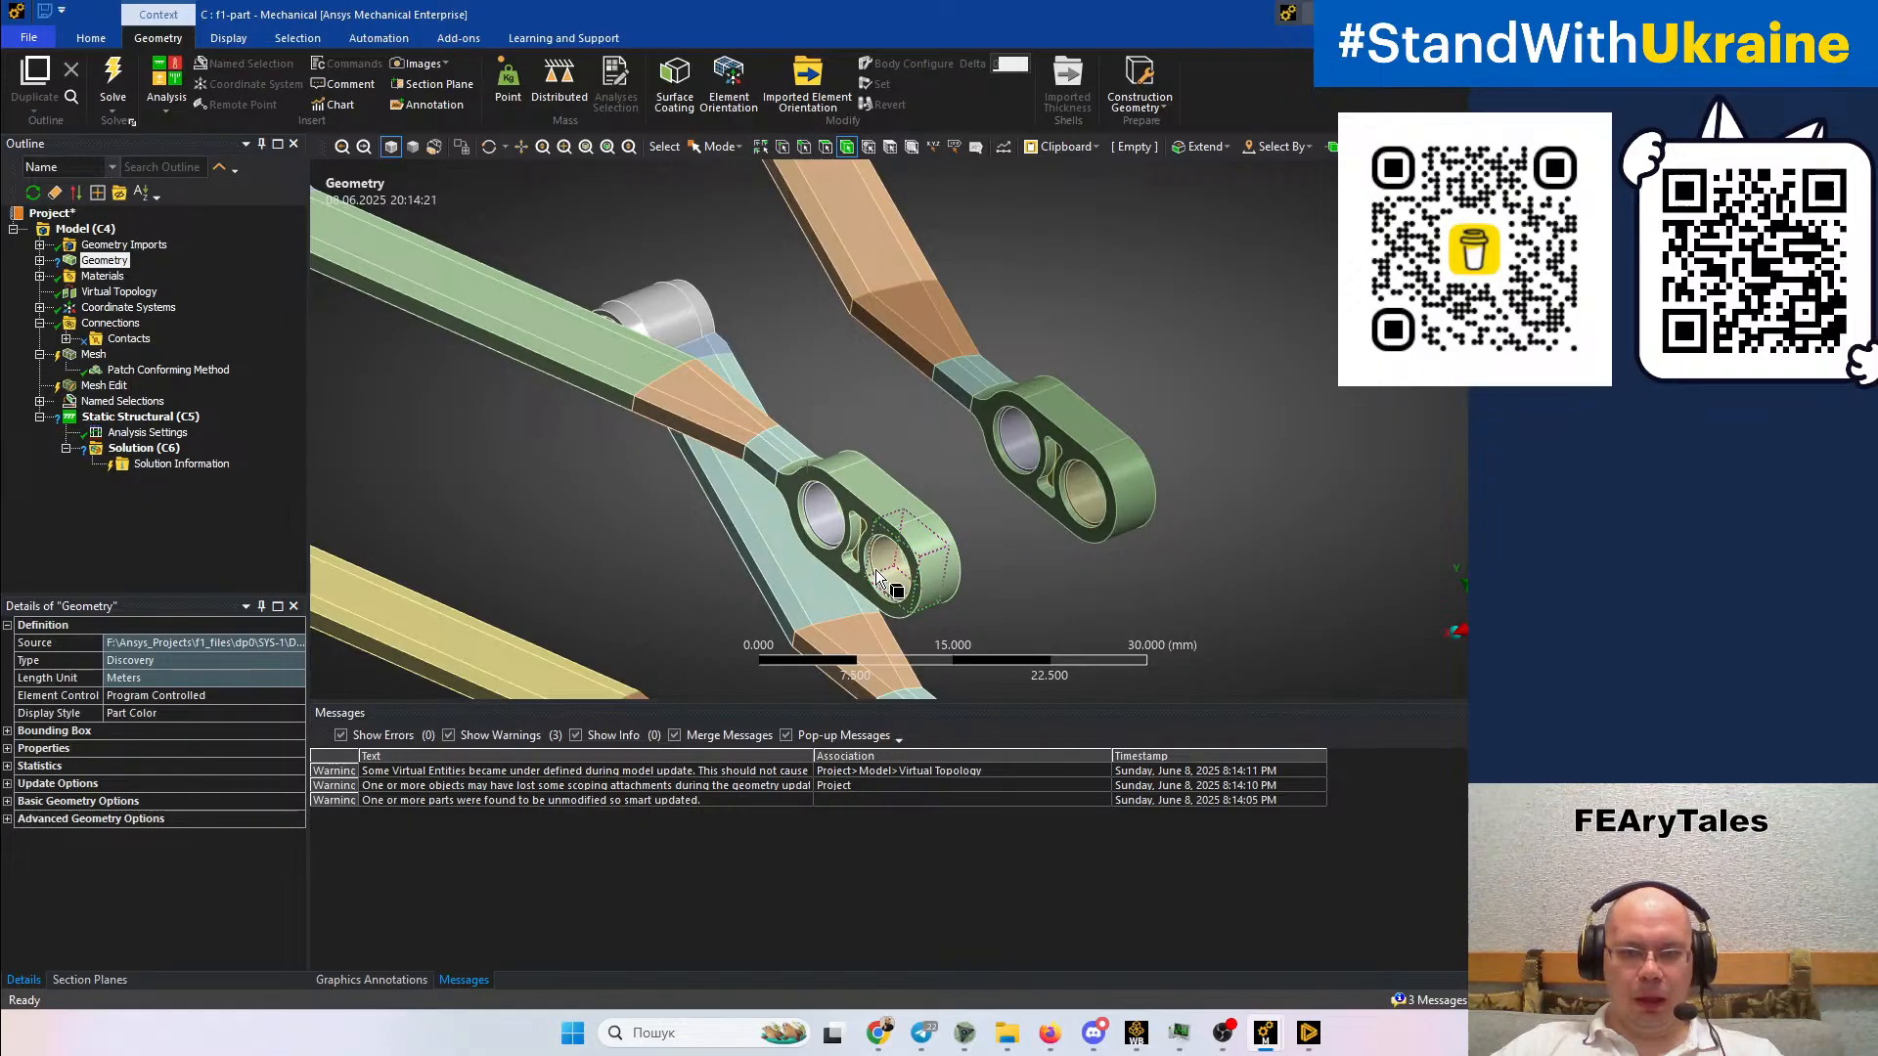
pyautogui.click(856, 567)
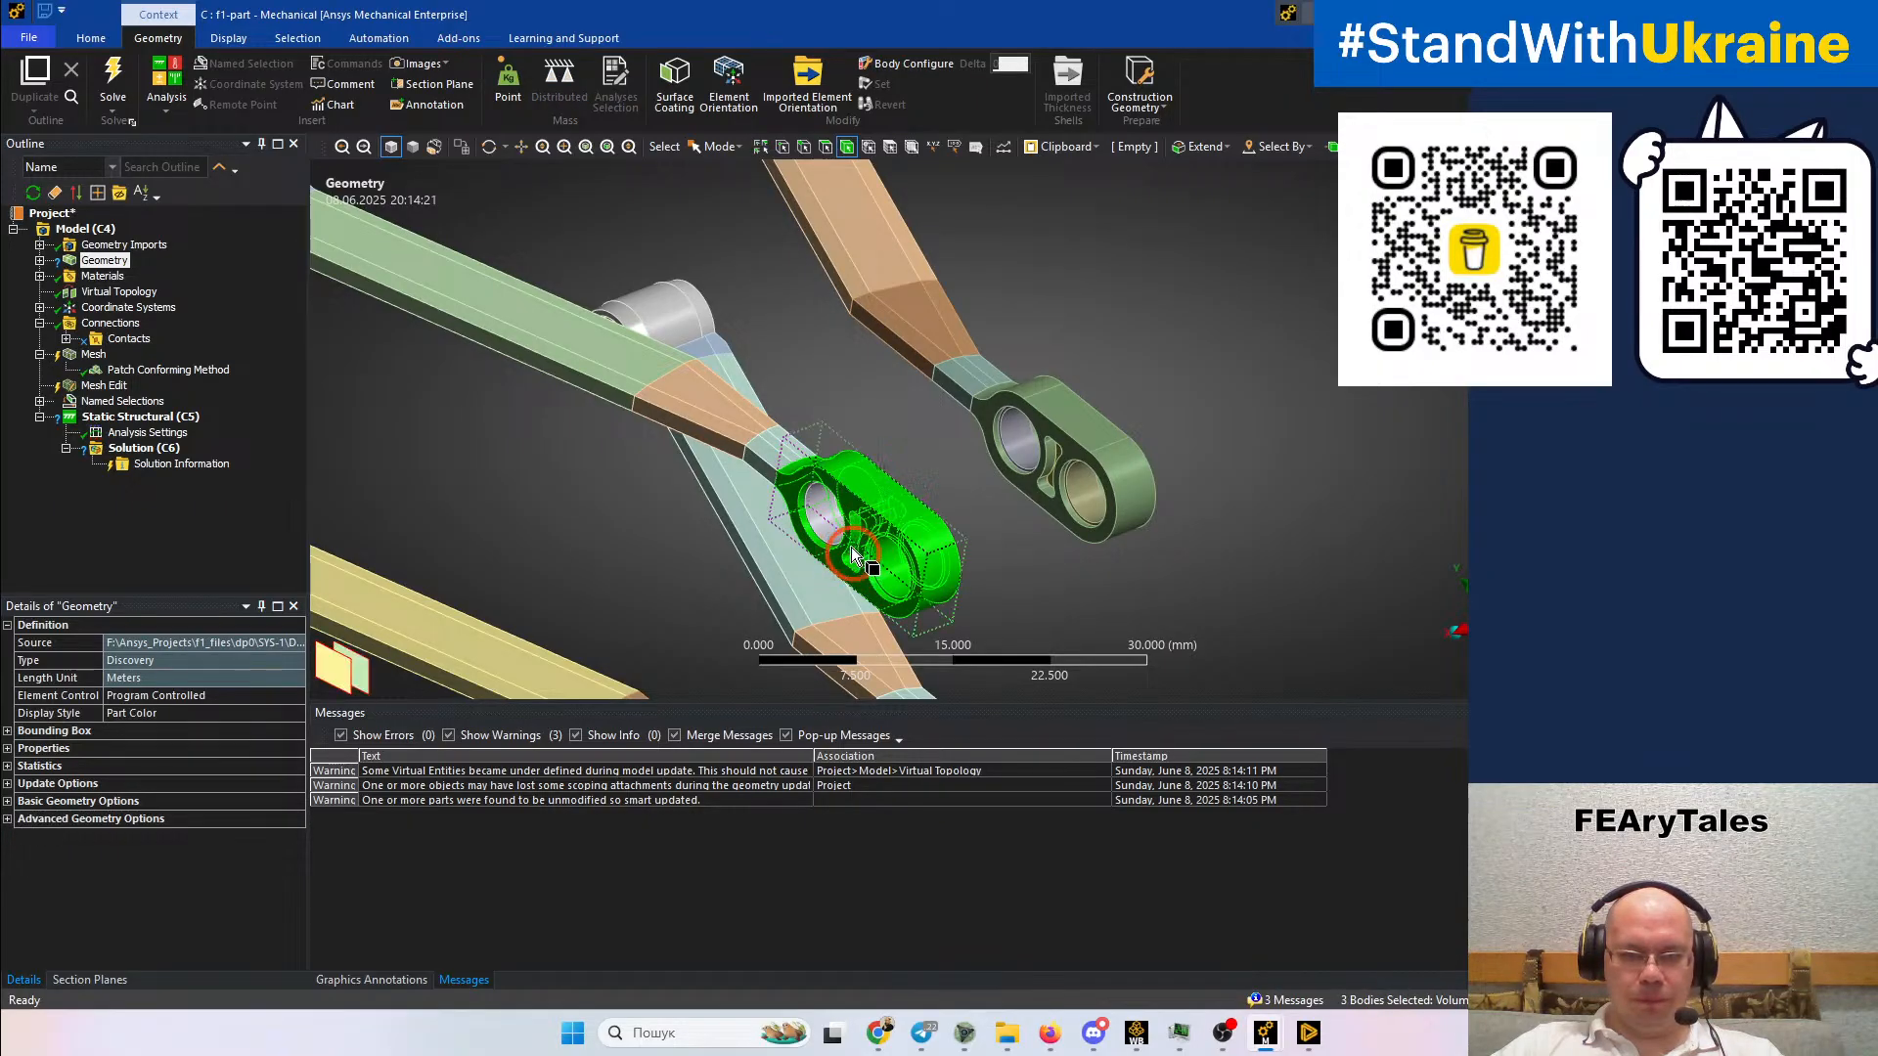
pyautogui.moveTo(851, 548)
pyautogui.mouseDown()
pyautogui.moveTo(754, 440)
pyautogui.moveTo(577, 350)
pyautogui.mouseUp()
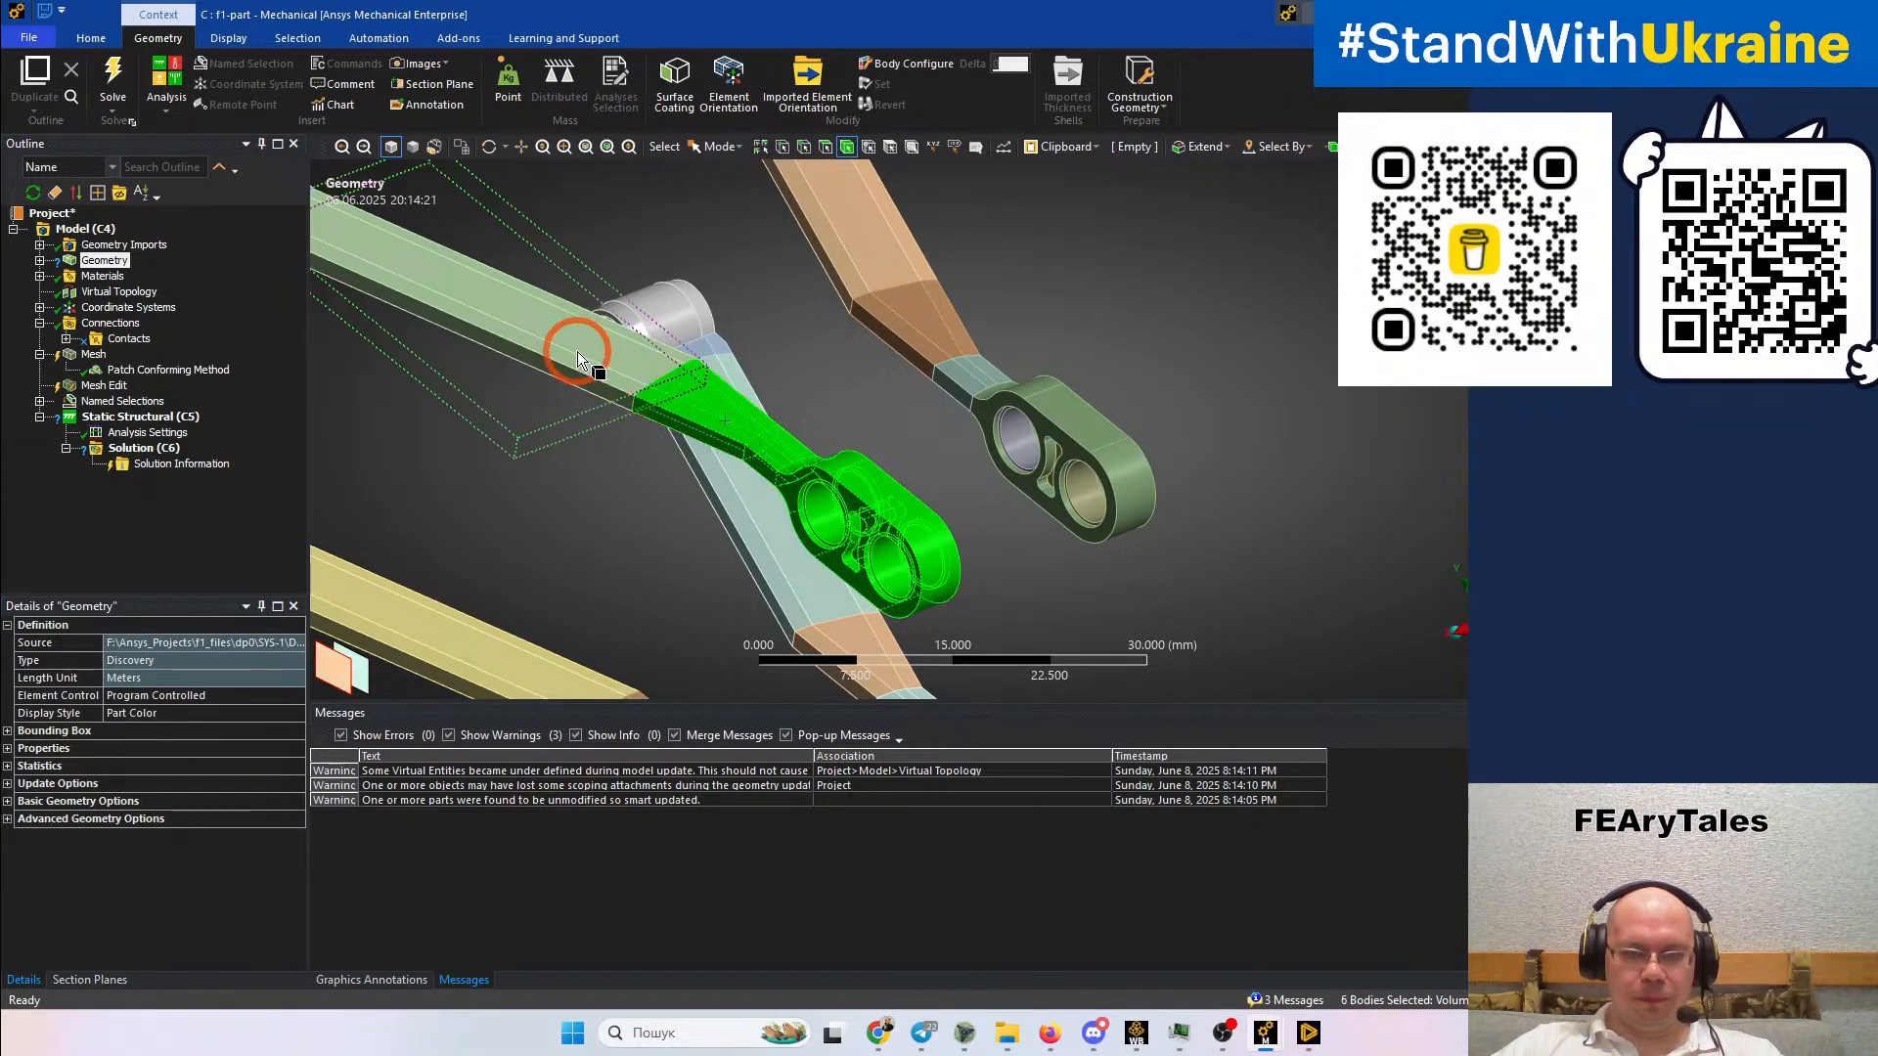
pyautogui.keyDown('ctrl'); pyautogui.click(577, 350); pyautogui.keyUp('ctrl')
pyautogui.scroll(-3, 950, 428)
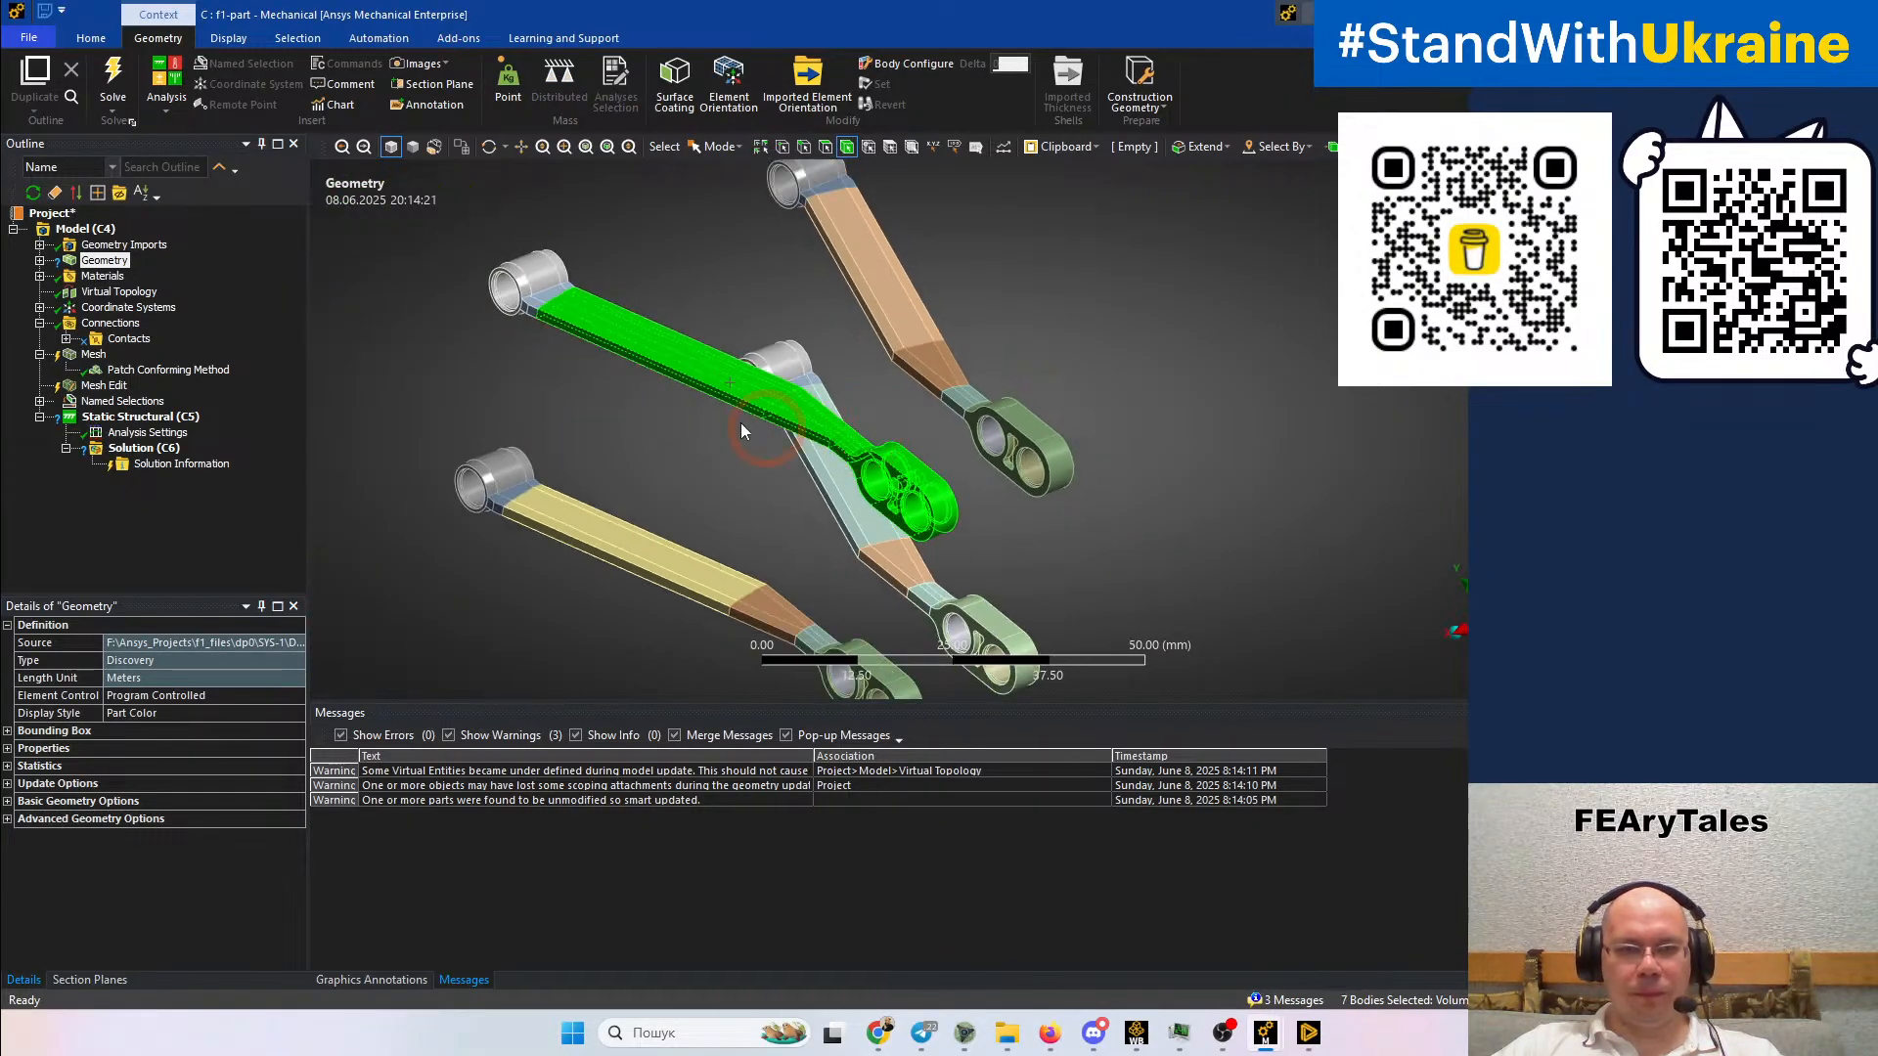
pyautogui.keyDown('ctrl'); pyautogui.click(526, 291); pyautogui.keyUp('ctrl')
pyautogui.rightClick(532, 288)
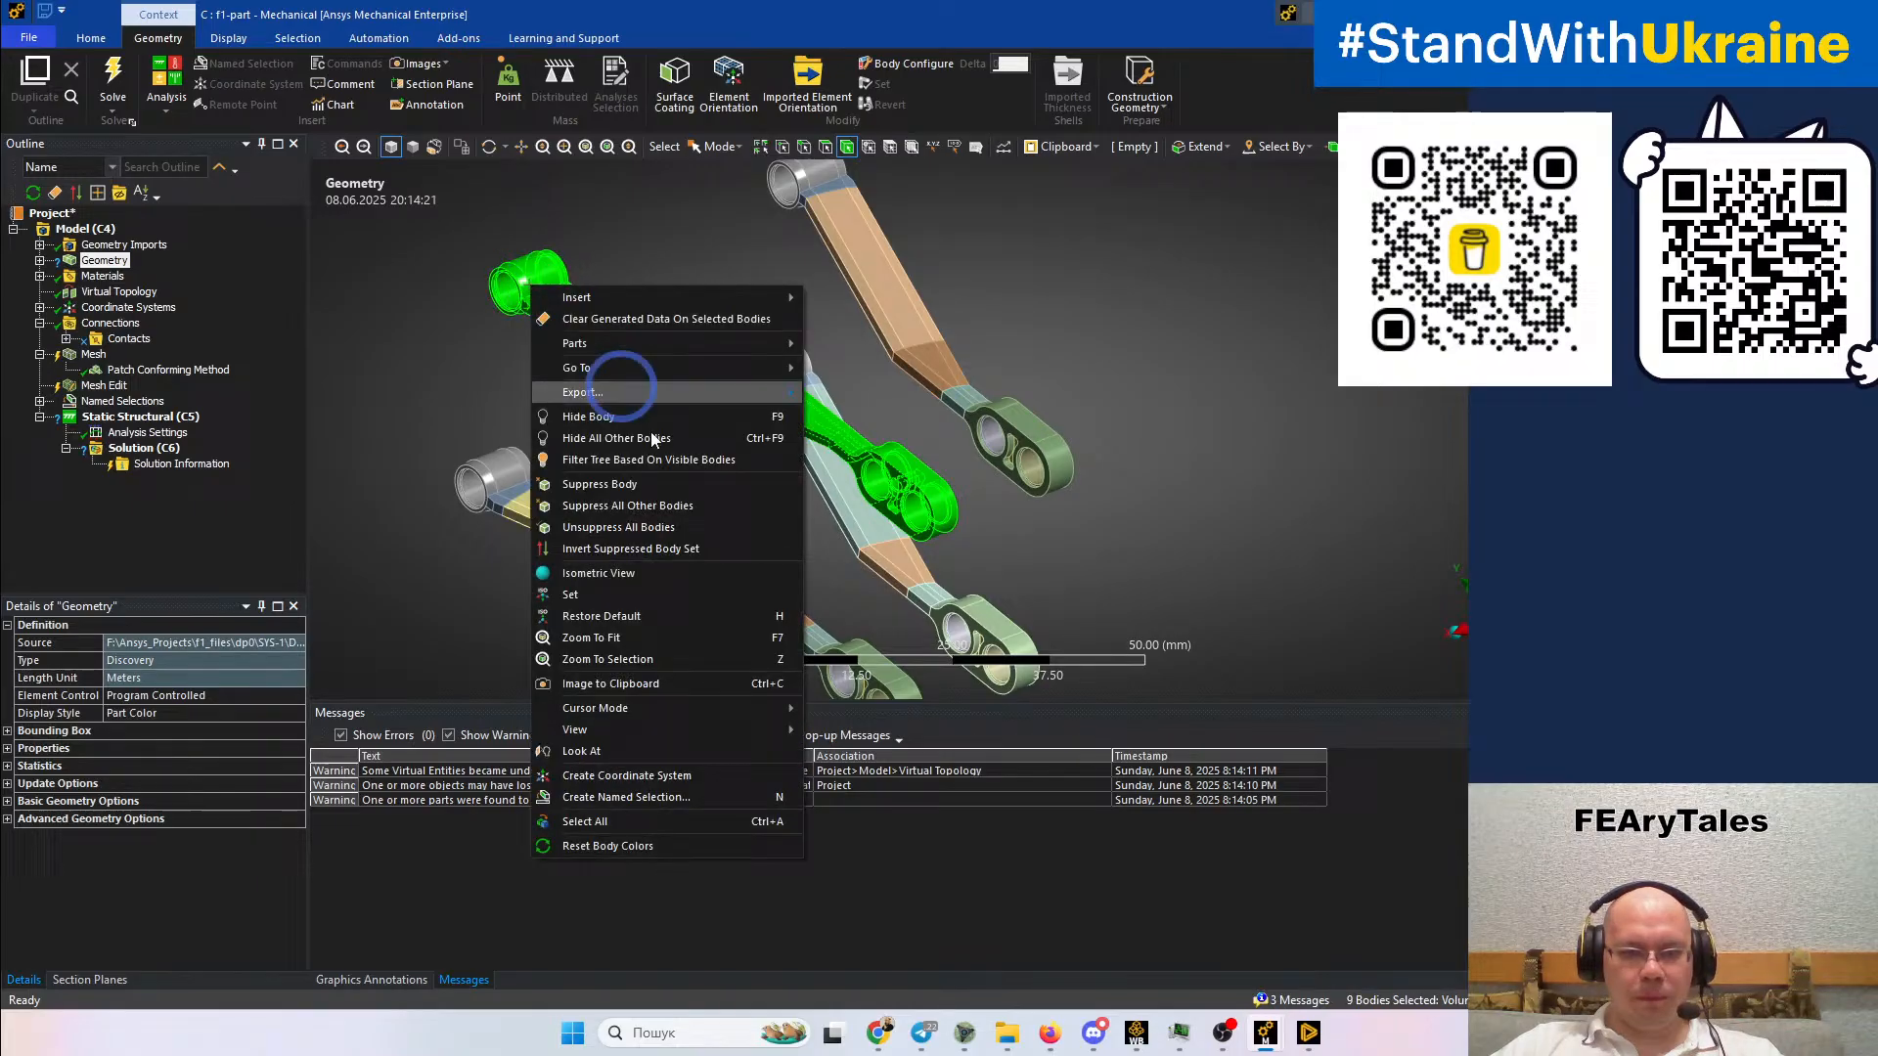
pyautogui.click(651, 498)
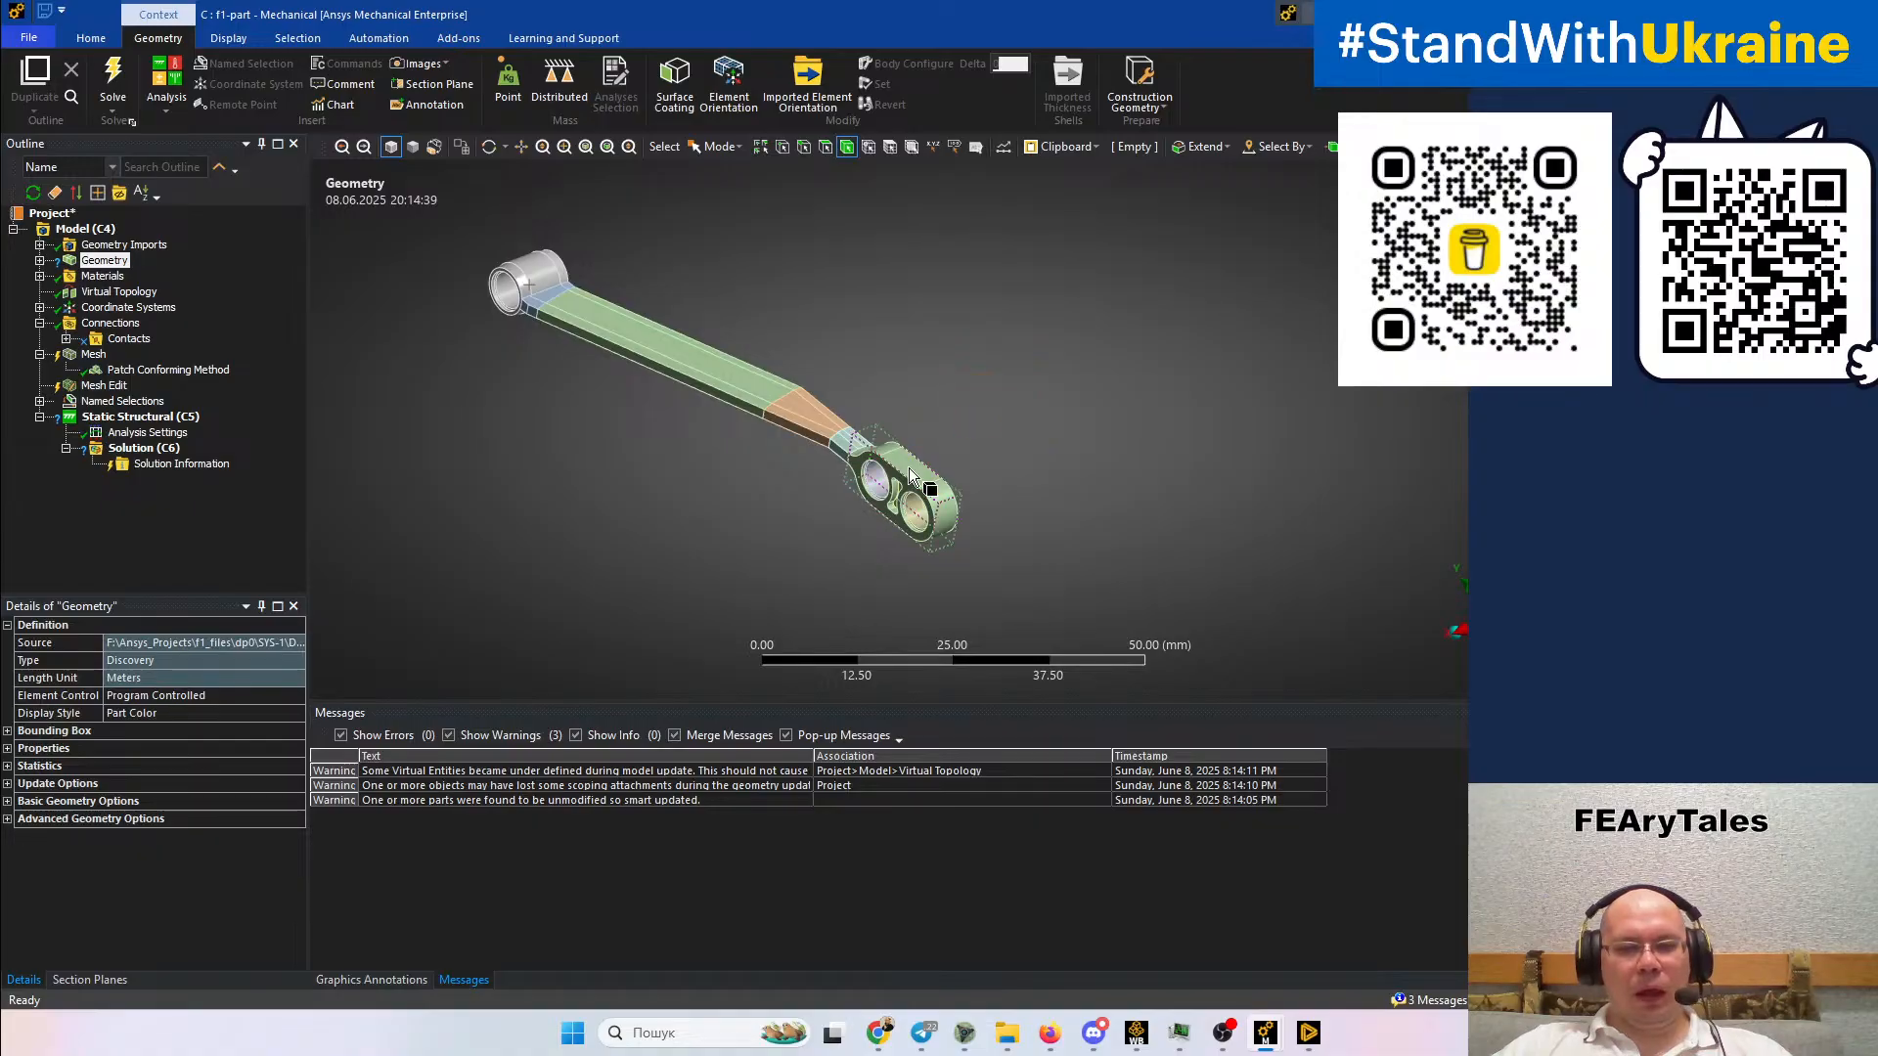
pyautogui.moveTo(898, 507); pyautogui.dragTo(1084, 513, button='middle')
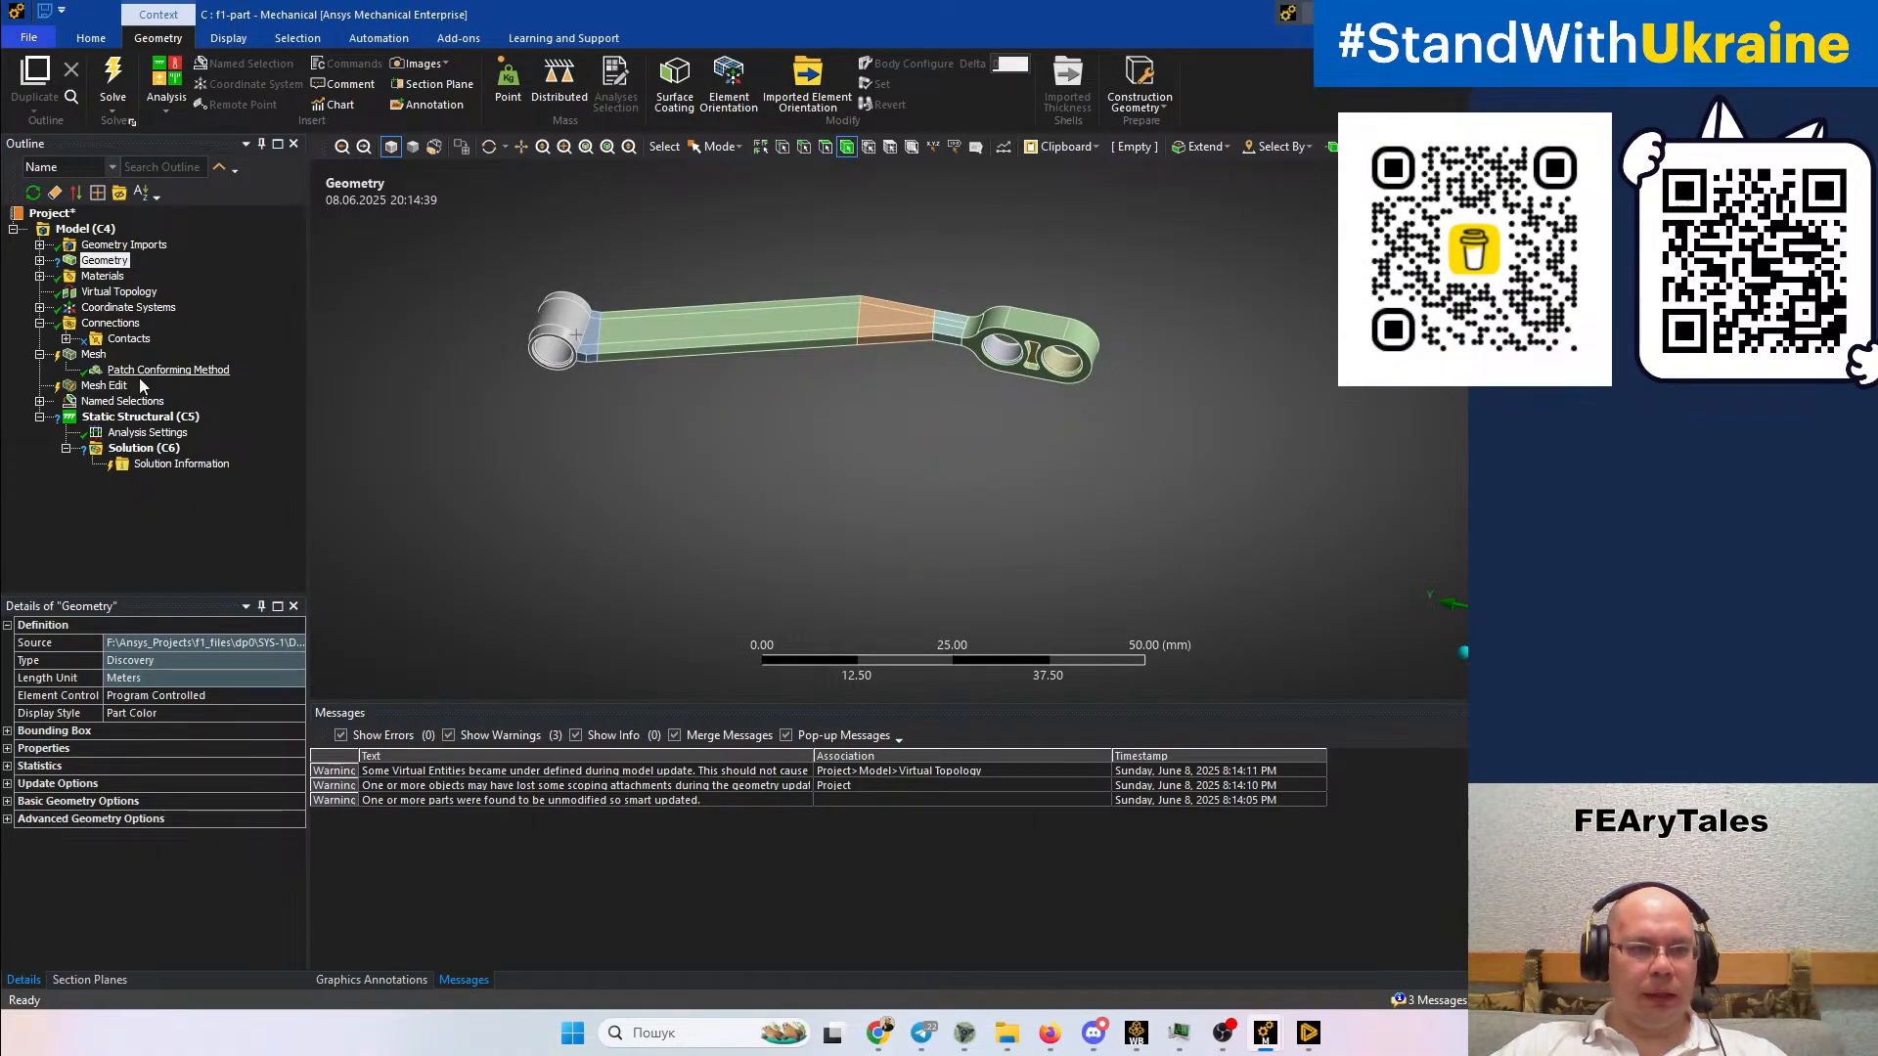
# Extend the Patch Conforming Method's geometry scope to all nine bodies of the remaining arm
pyautogui.click(95, 355)
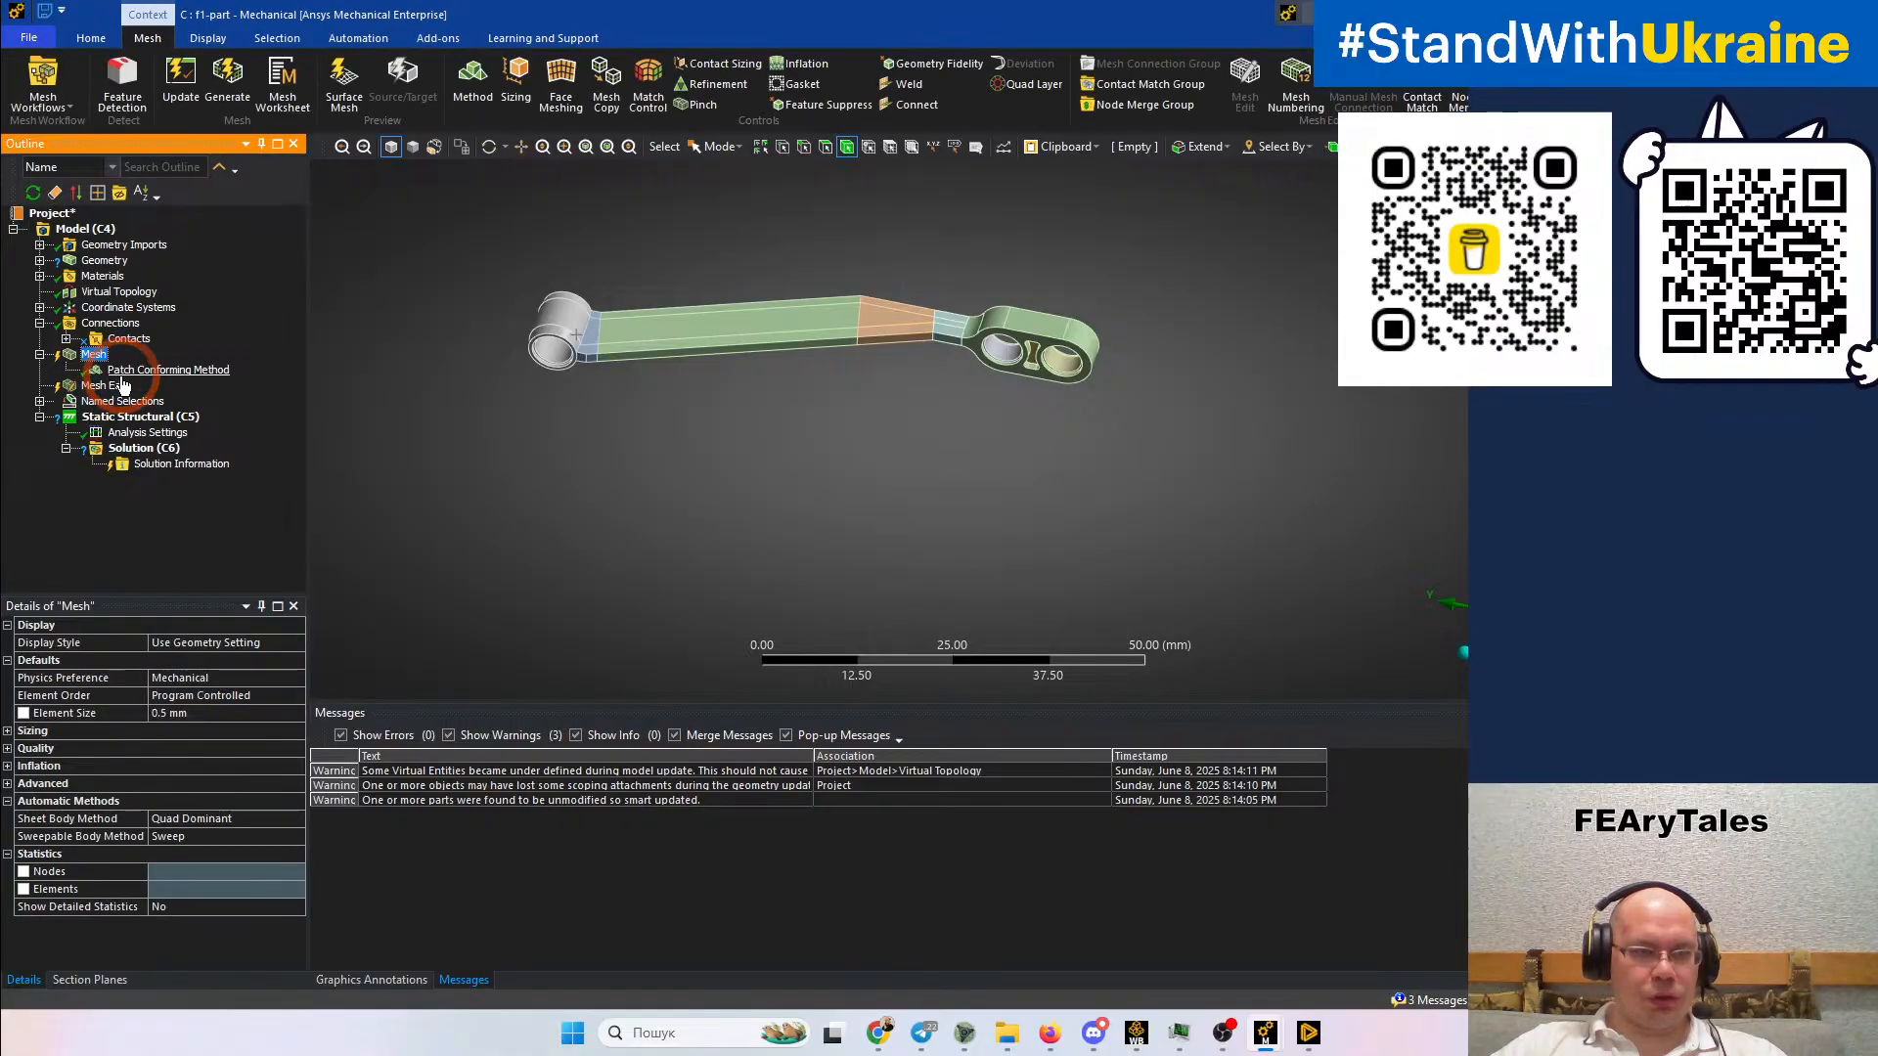
pyautogui.click(115, 370)
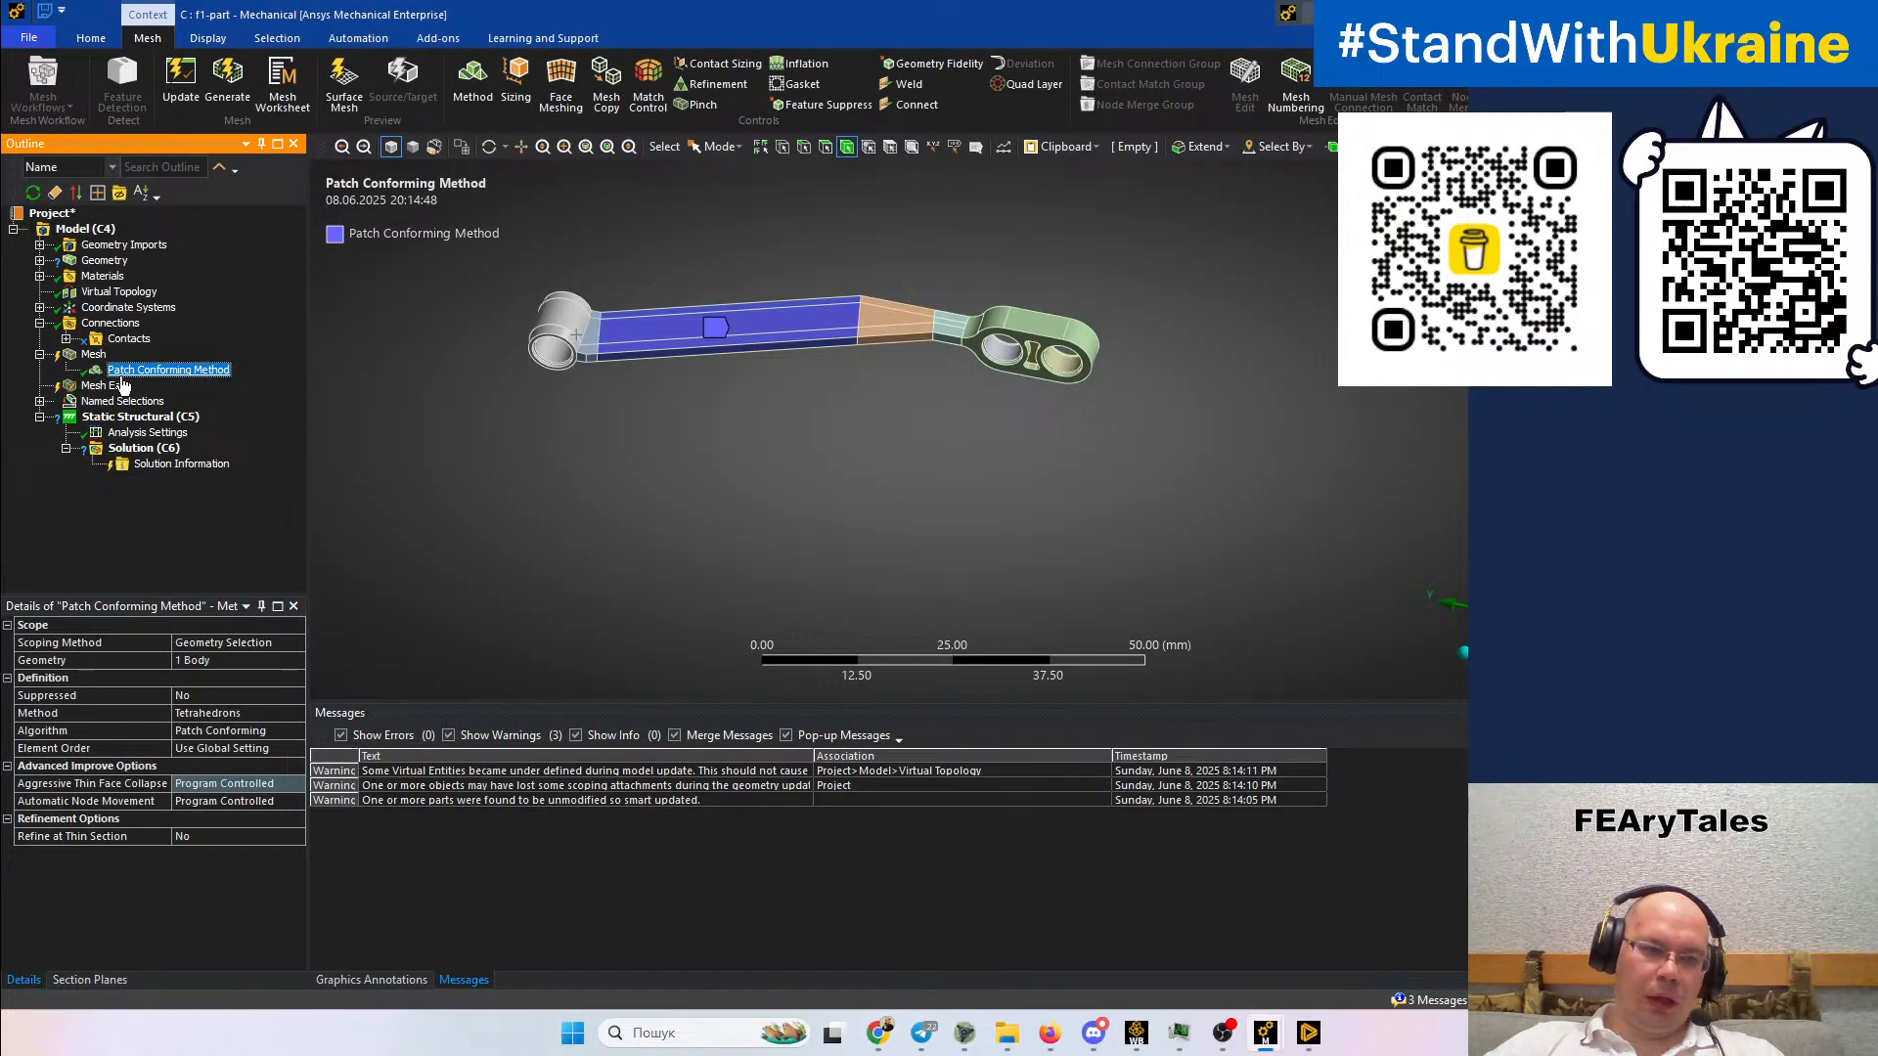
pyautogui.click(223, 661)
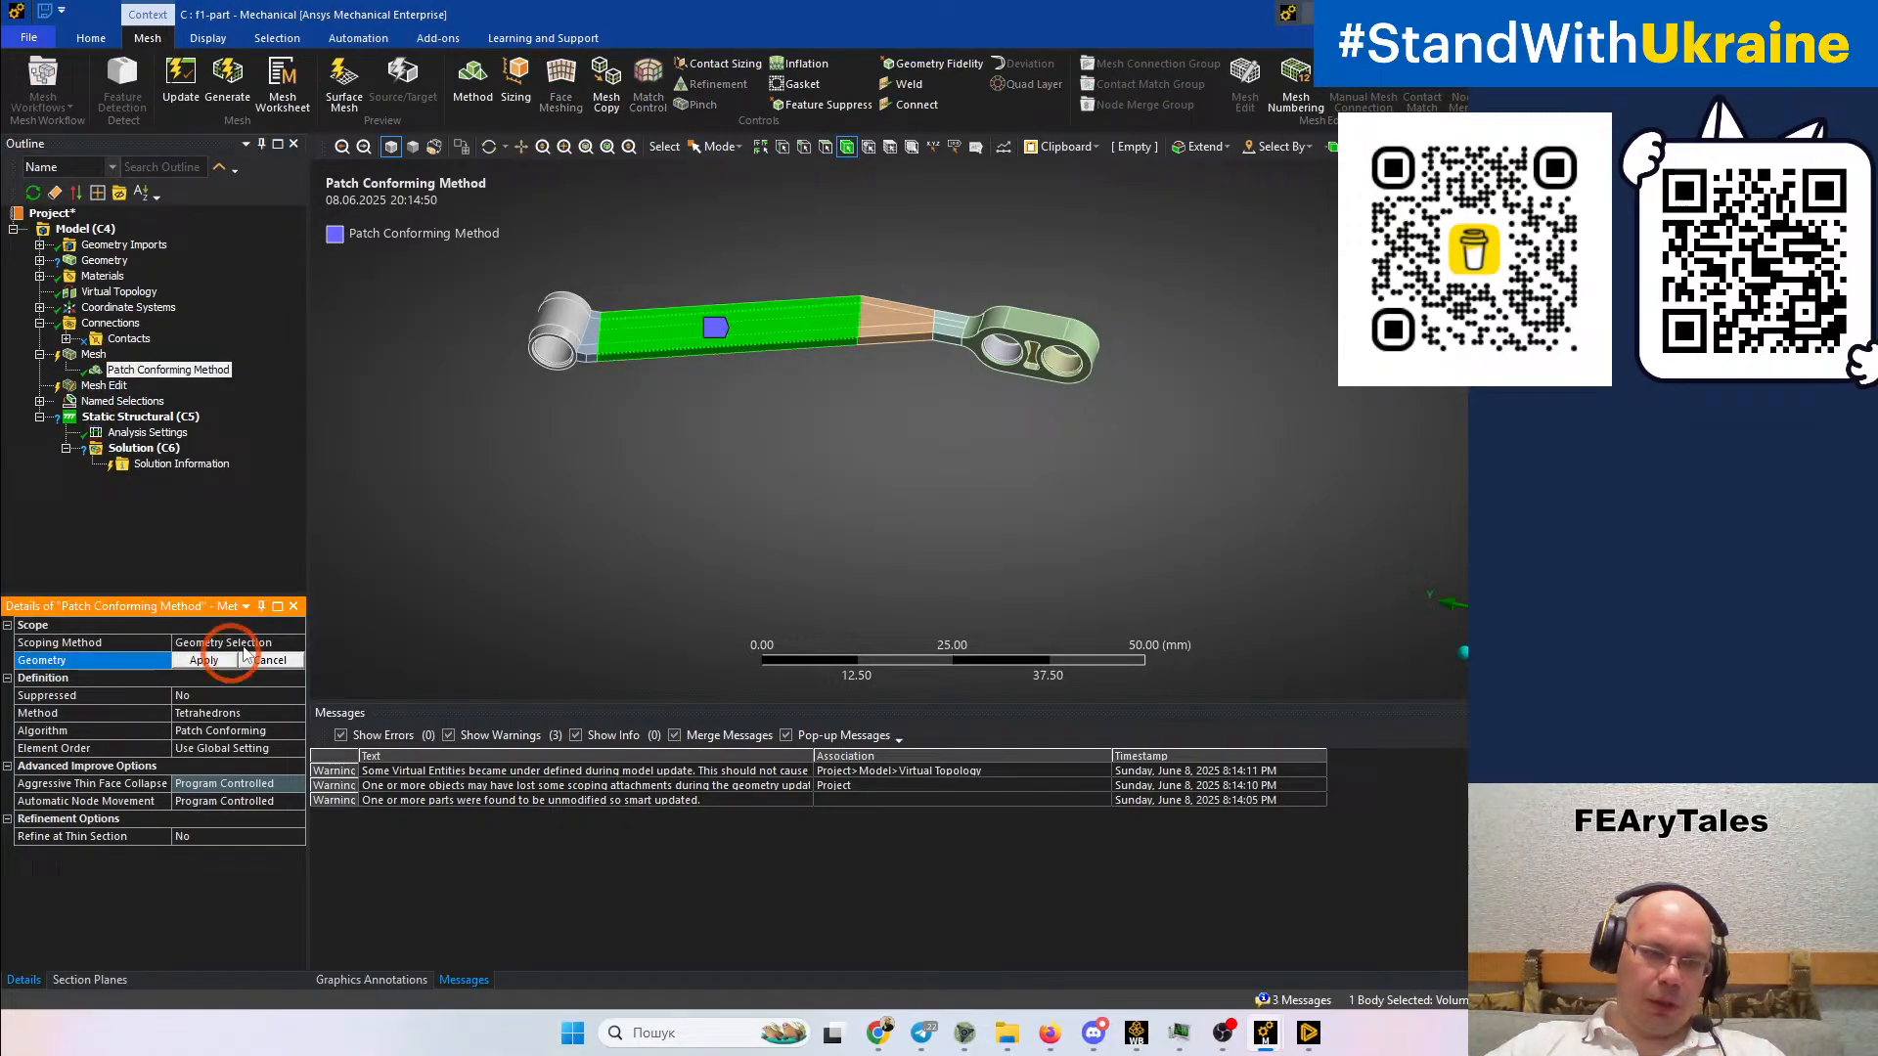
pyautogui.keyDown('ctrl'); pyautogui.click(579, 350); pyautogui.keyUp('ctrl')
pyautogui.keyDown('ctrl'); pyautogui.click(587, 346); pyautogui.keyUp('ctrl')
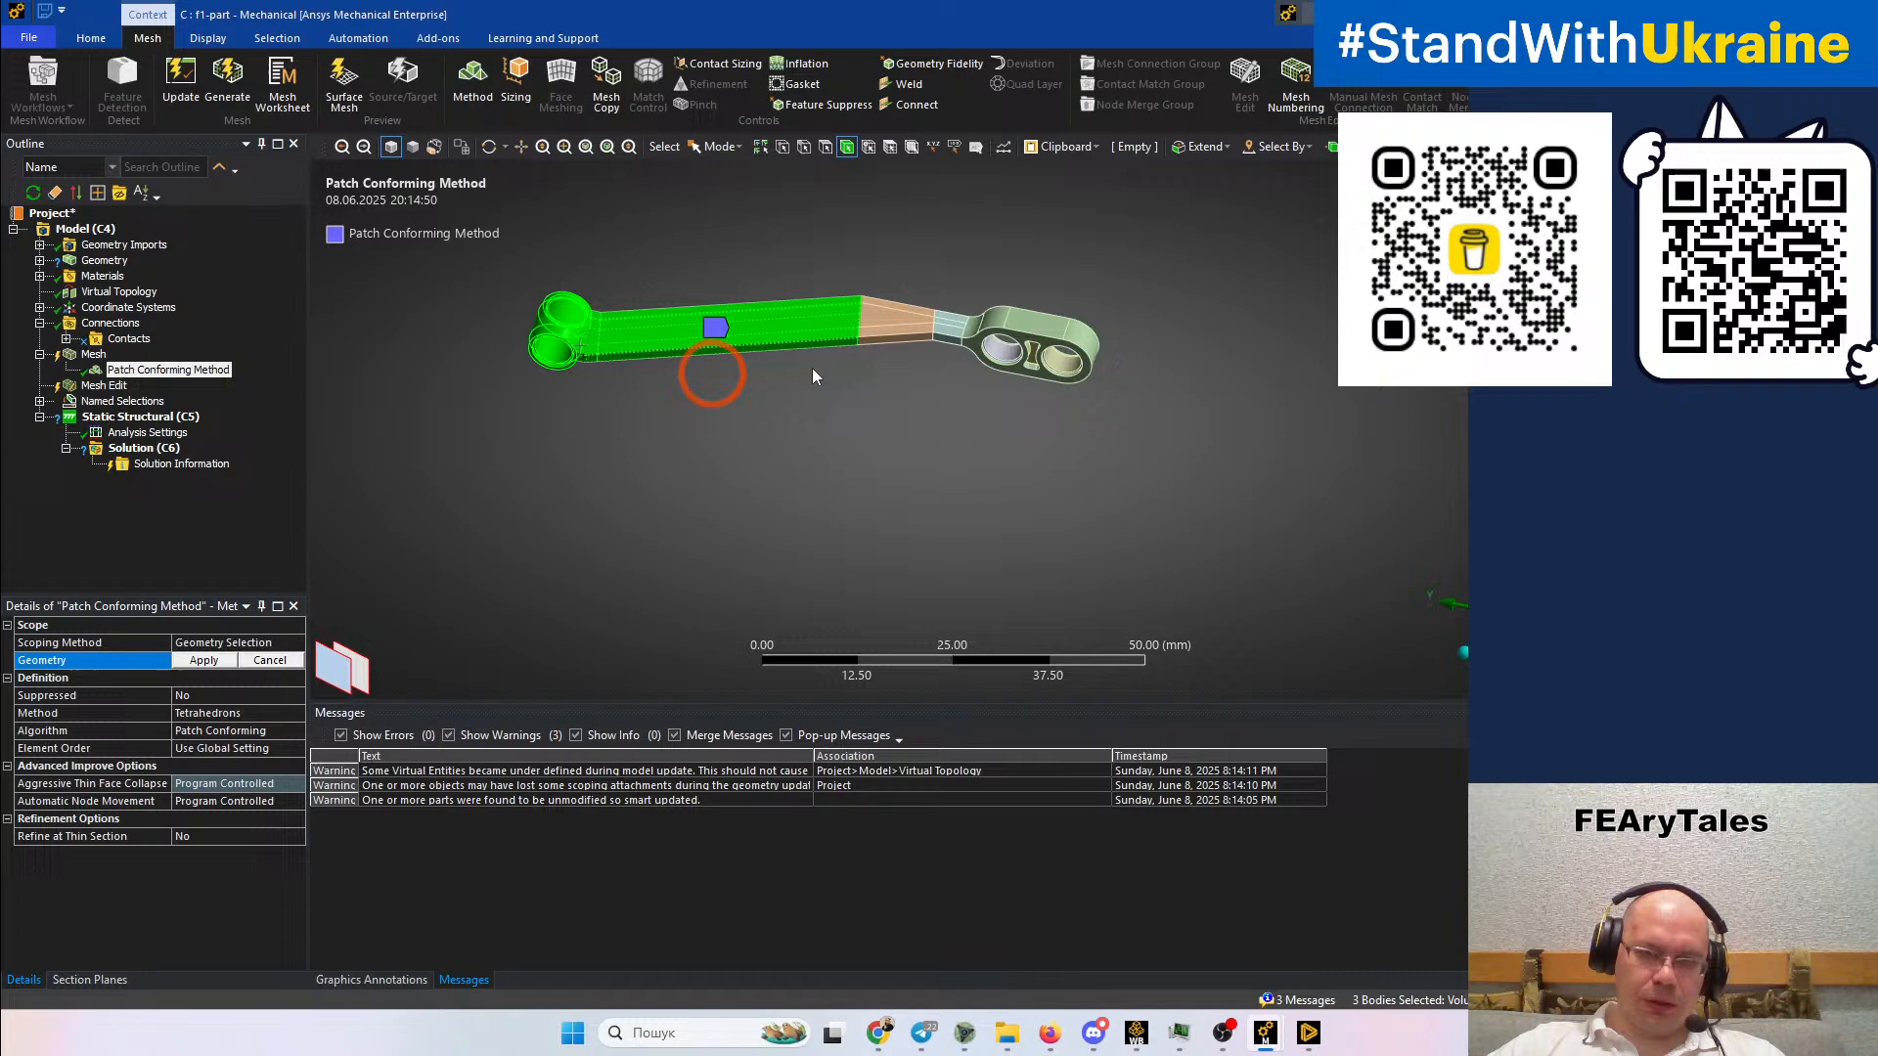
pyautogui.keyDown('ctrl'); pyautogui.click(883, 340); pyautogui.keyUp('ctrl')
pyautogui.keyDown('ctrl'); pyautogui.click(954, 331); pyautogui.keyUp('ctrl')
pyautogui.keyDown('ctrl'); pyautogui.click(988, 344); pyautogui.keyUp('ctrl')
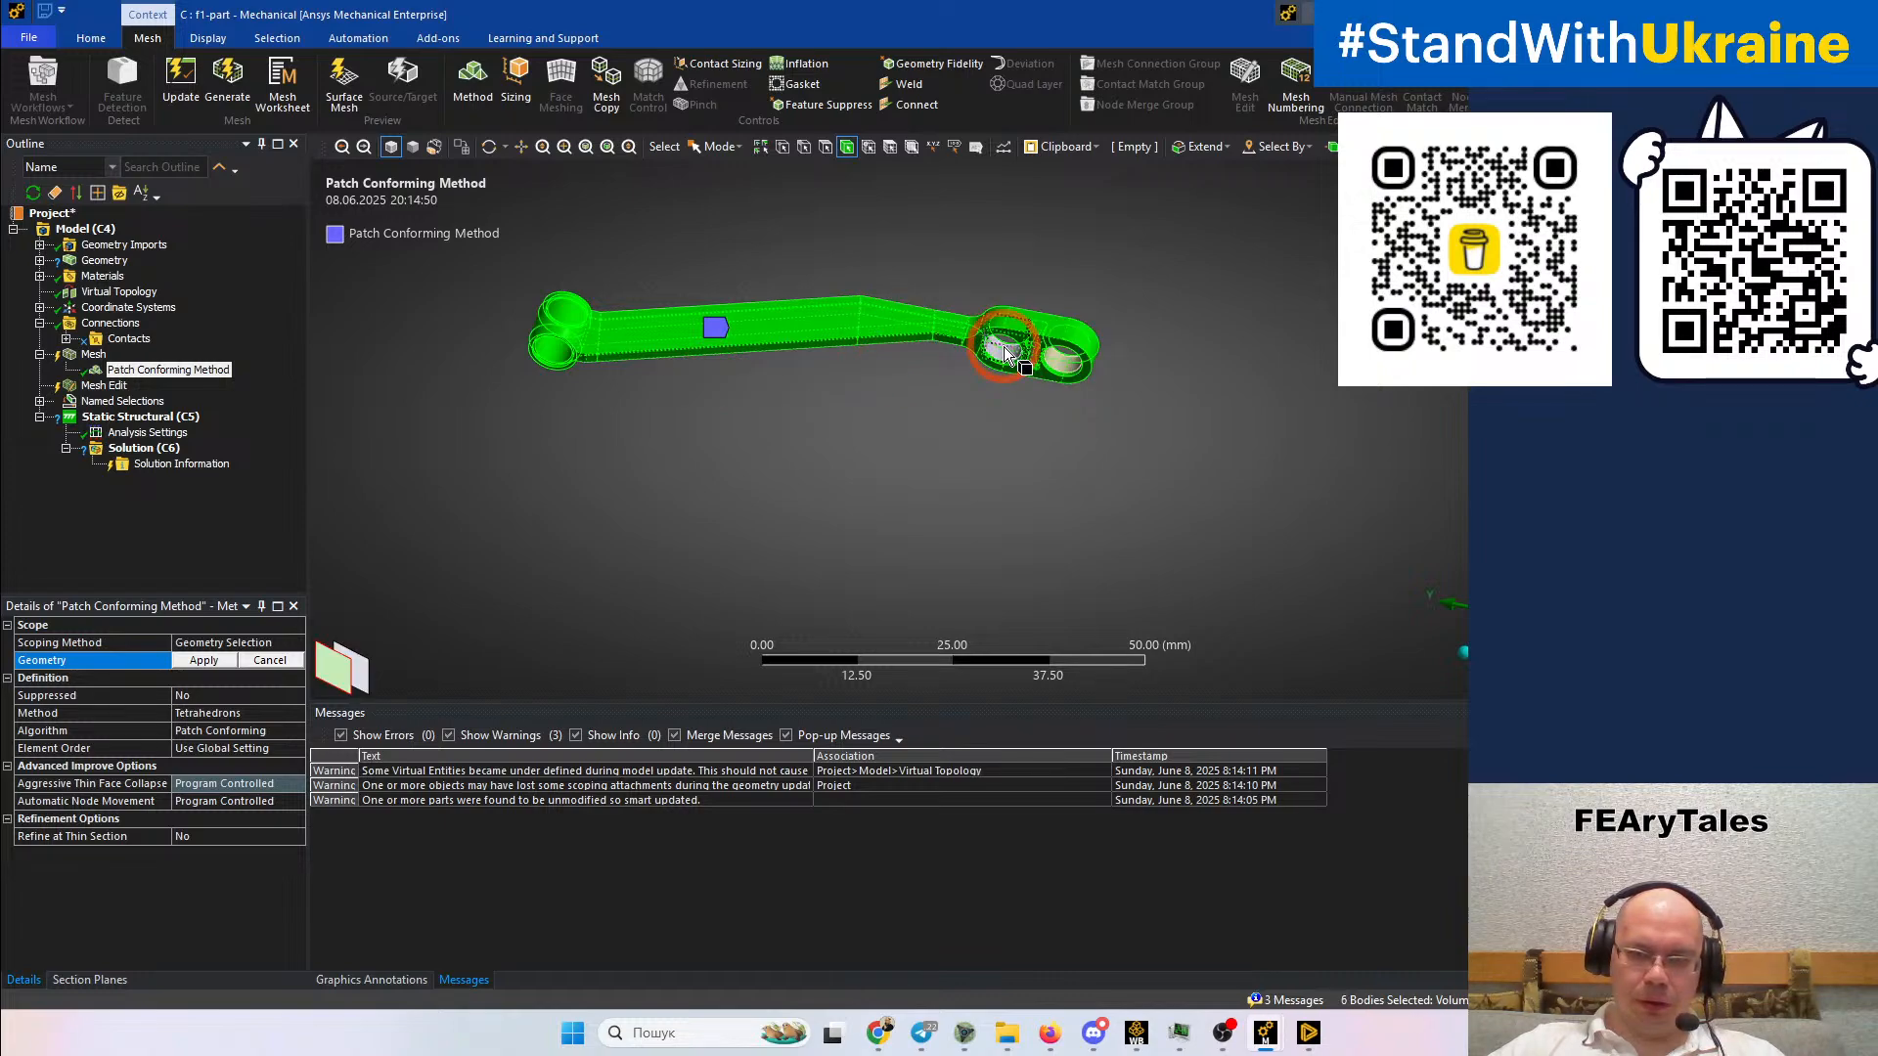
pyautogui.keyDown('ctrl'); pyautogui.click(1061, 369); pyautogui.keyUp('ctrl')
pyautogui.keyDown('ctrl'); pyautogui.click(1022, 354); pyautogui.keyUp('ctrl')
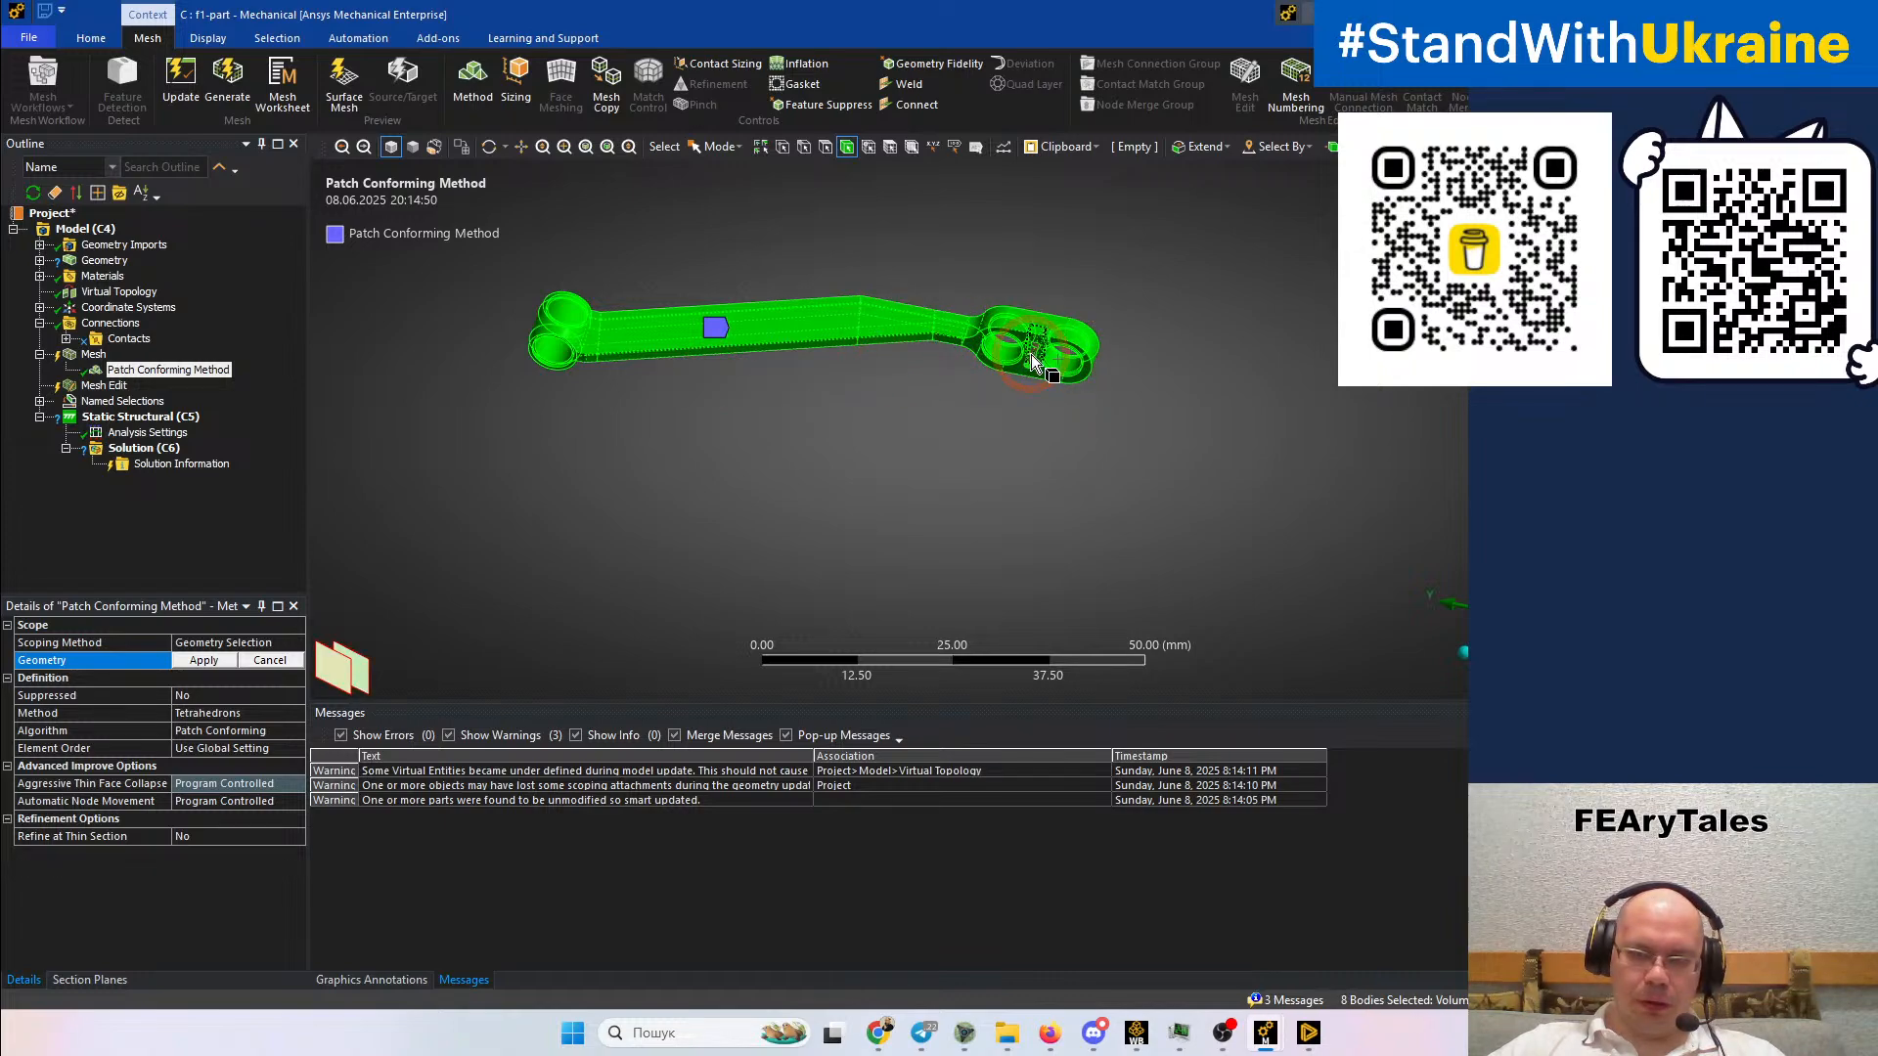
pyautogui.keyDown('ctrl'); pyautogui.click(1032, 357); pyautogui.keyUp('ctrl')
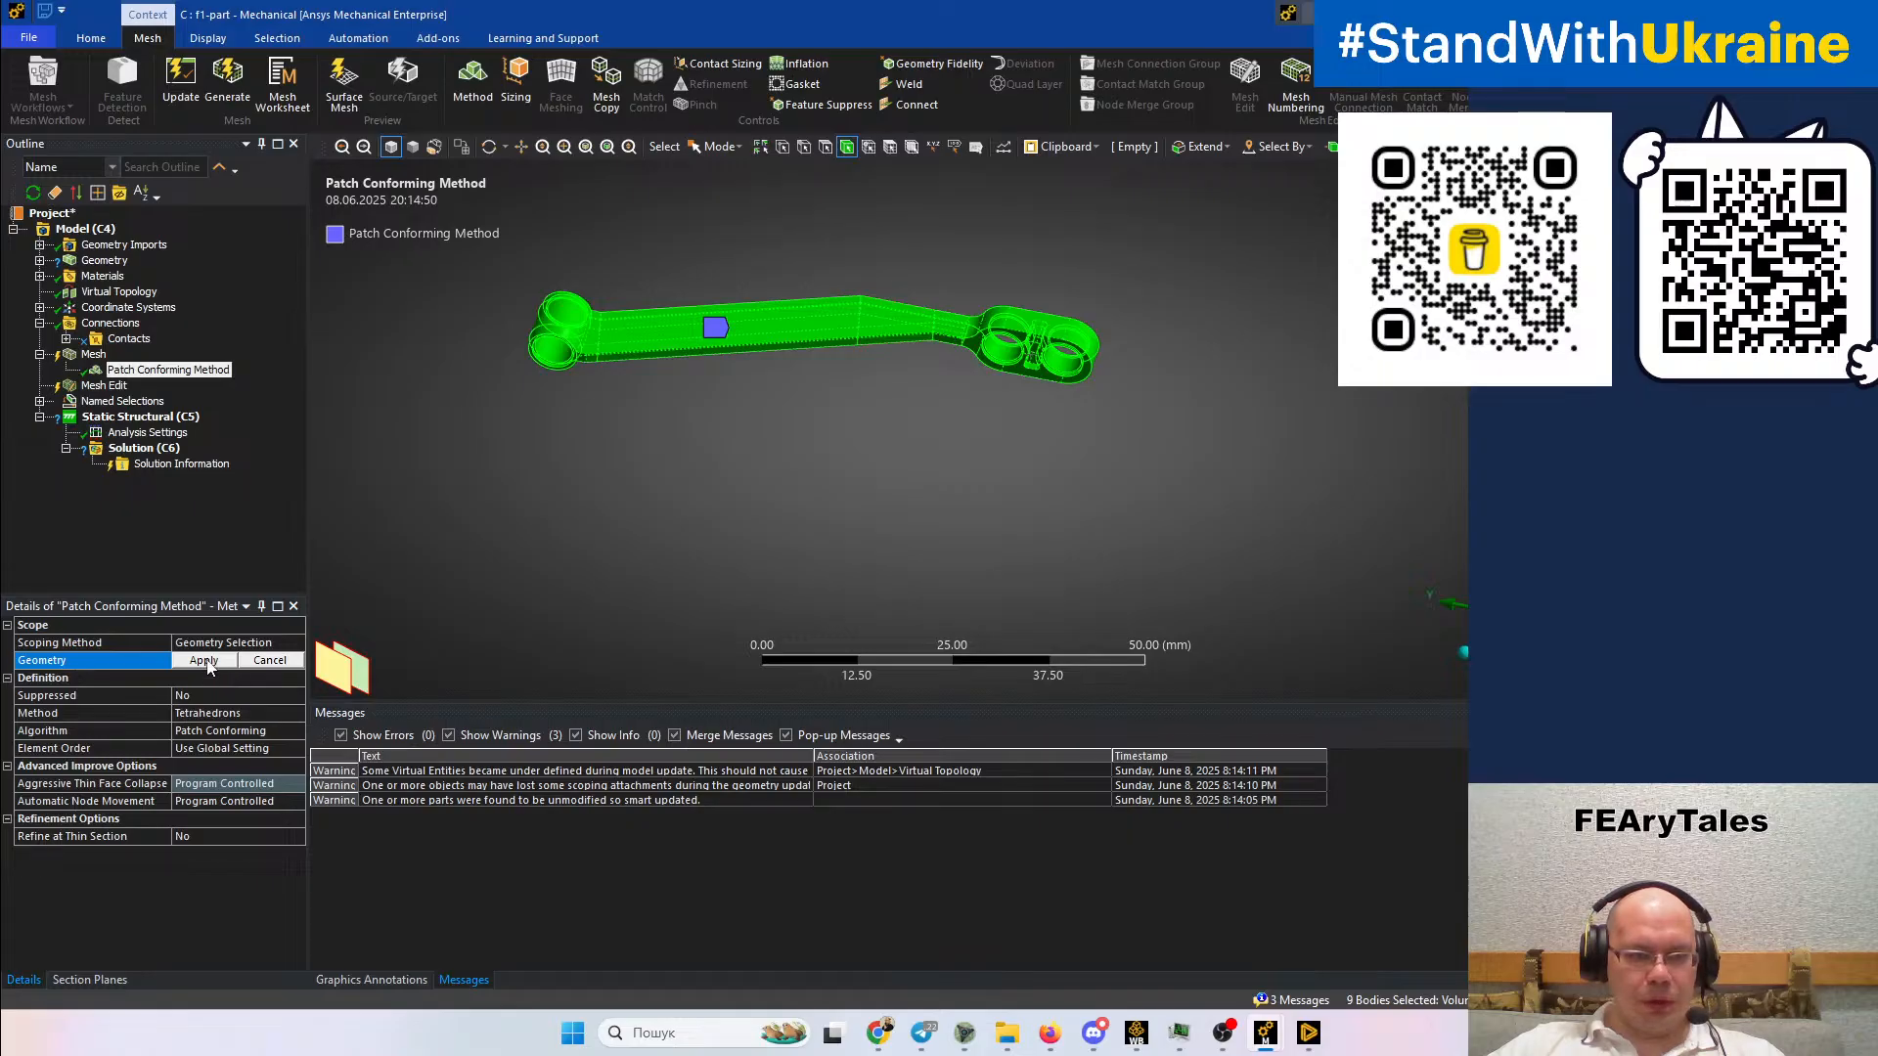
pyautogui.click(203, 662)
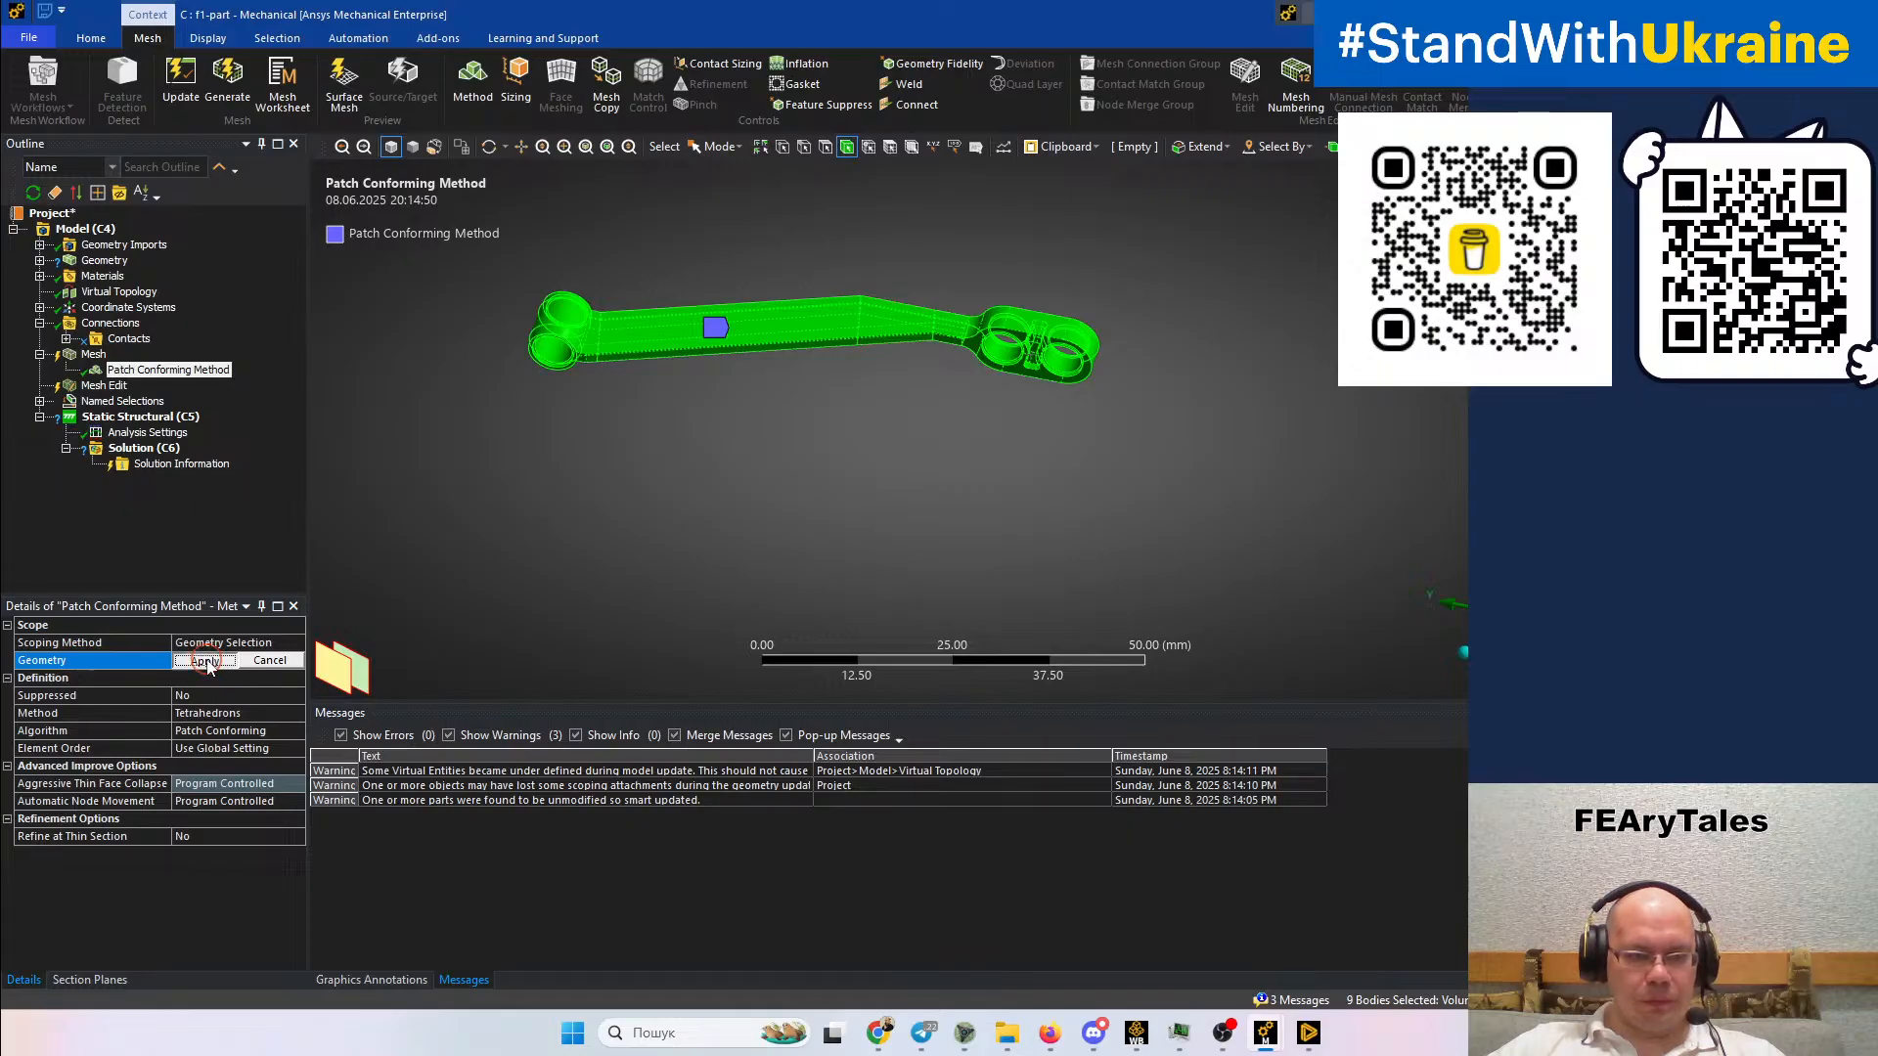
# Change the mesh method of the nine arm bodies from tetrahedrons to MultiZone
pyautogui.click(294, 719)
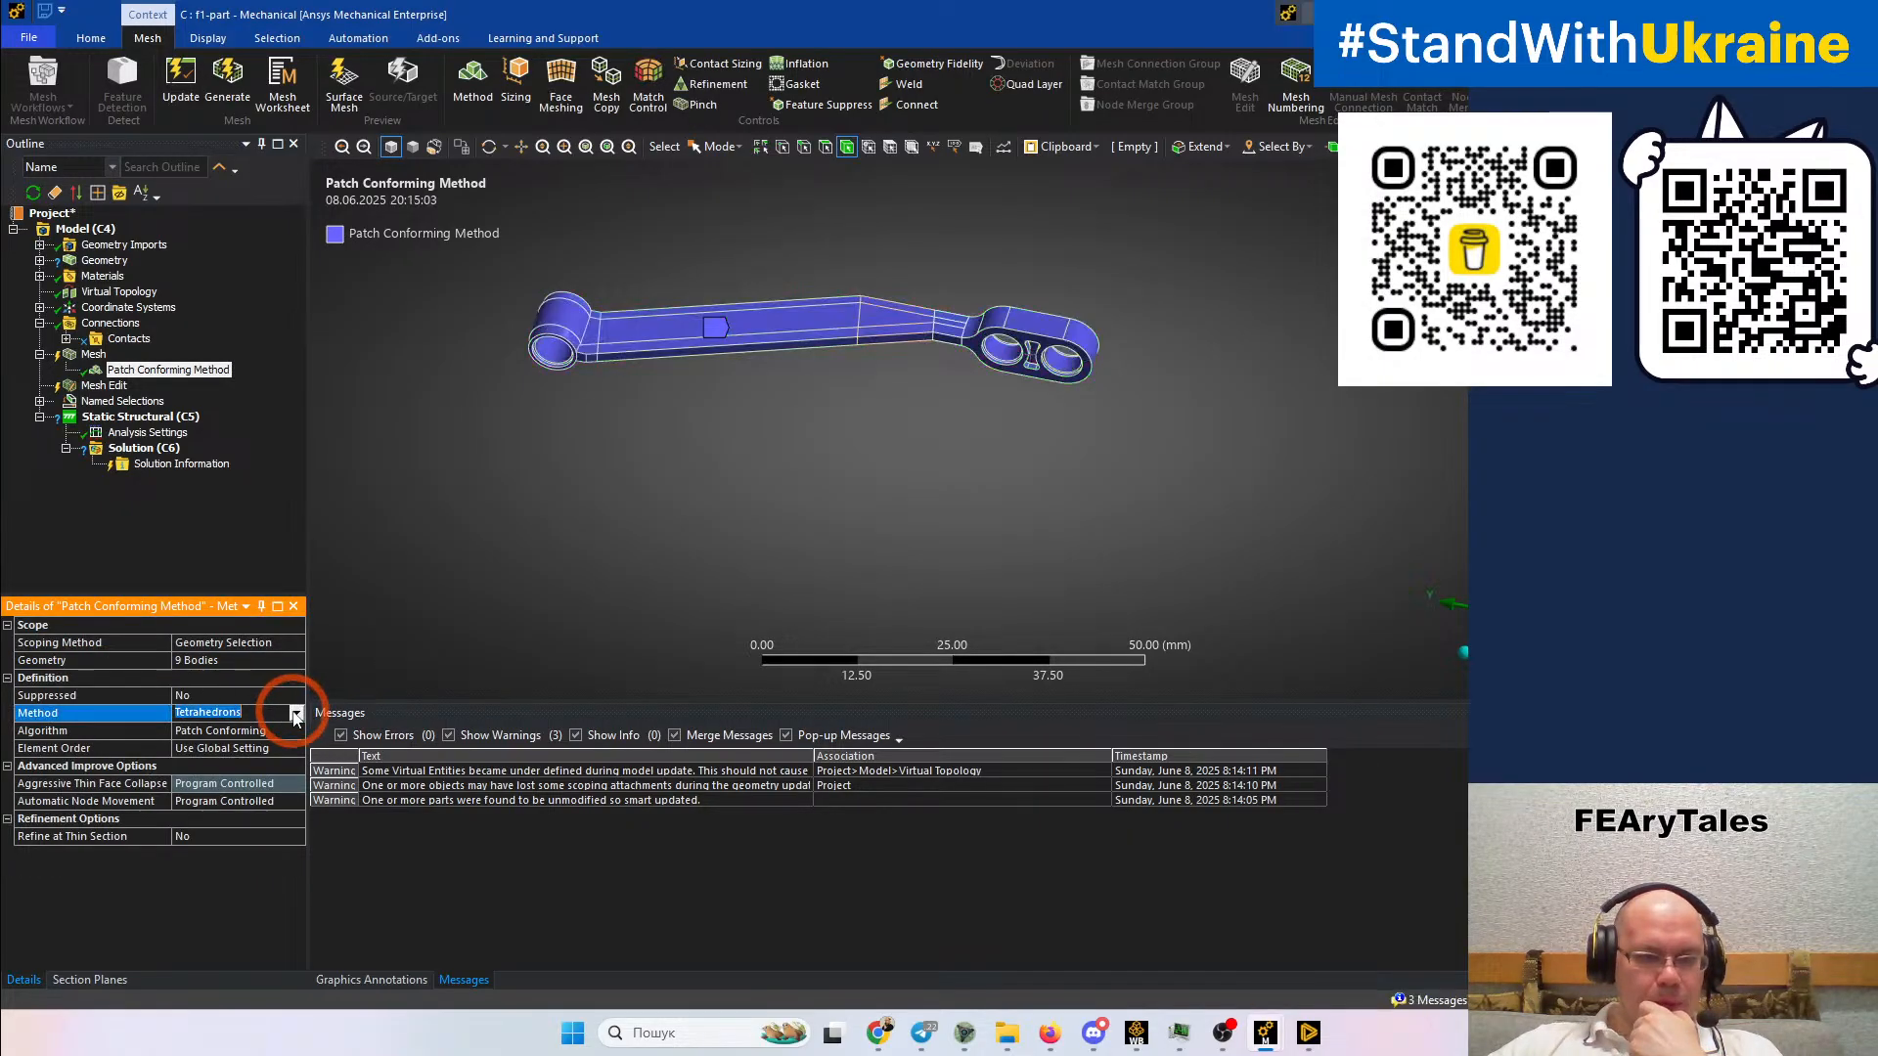
pyautogui.click(292, 716)
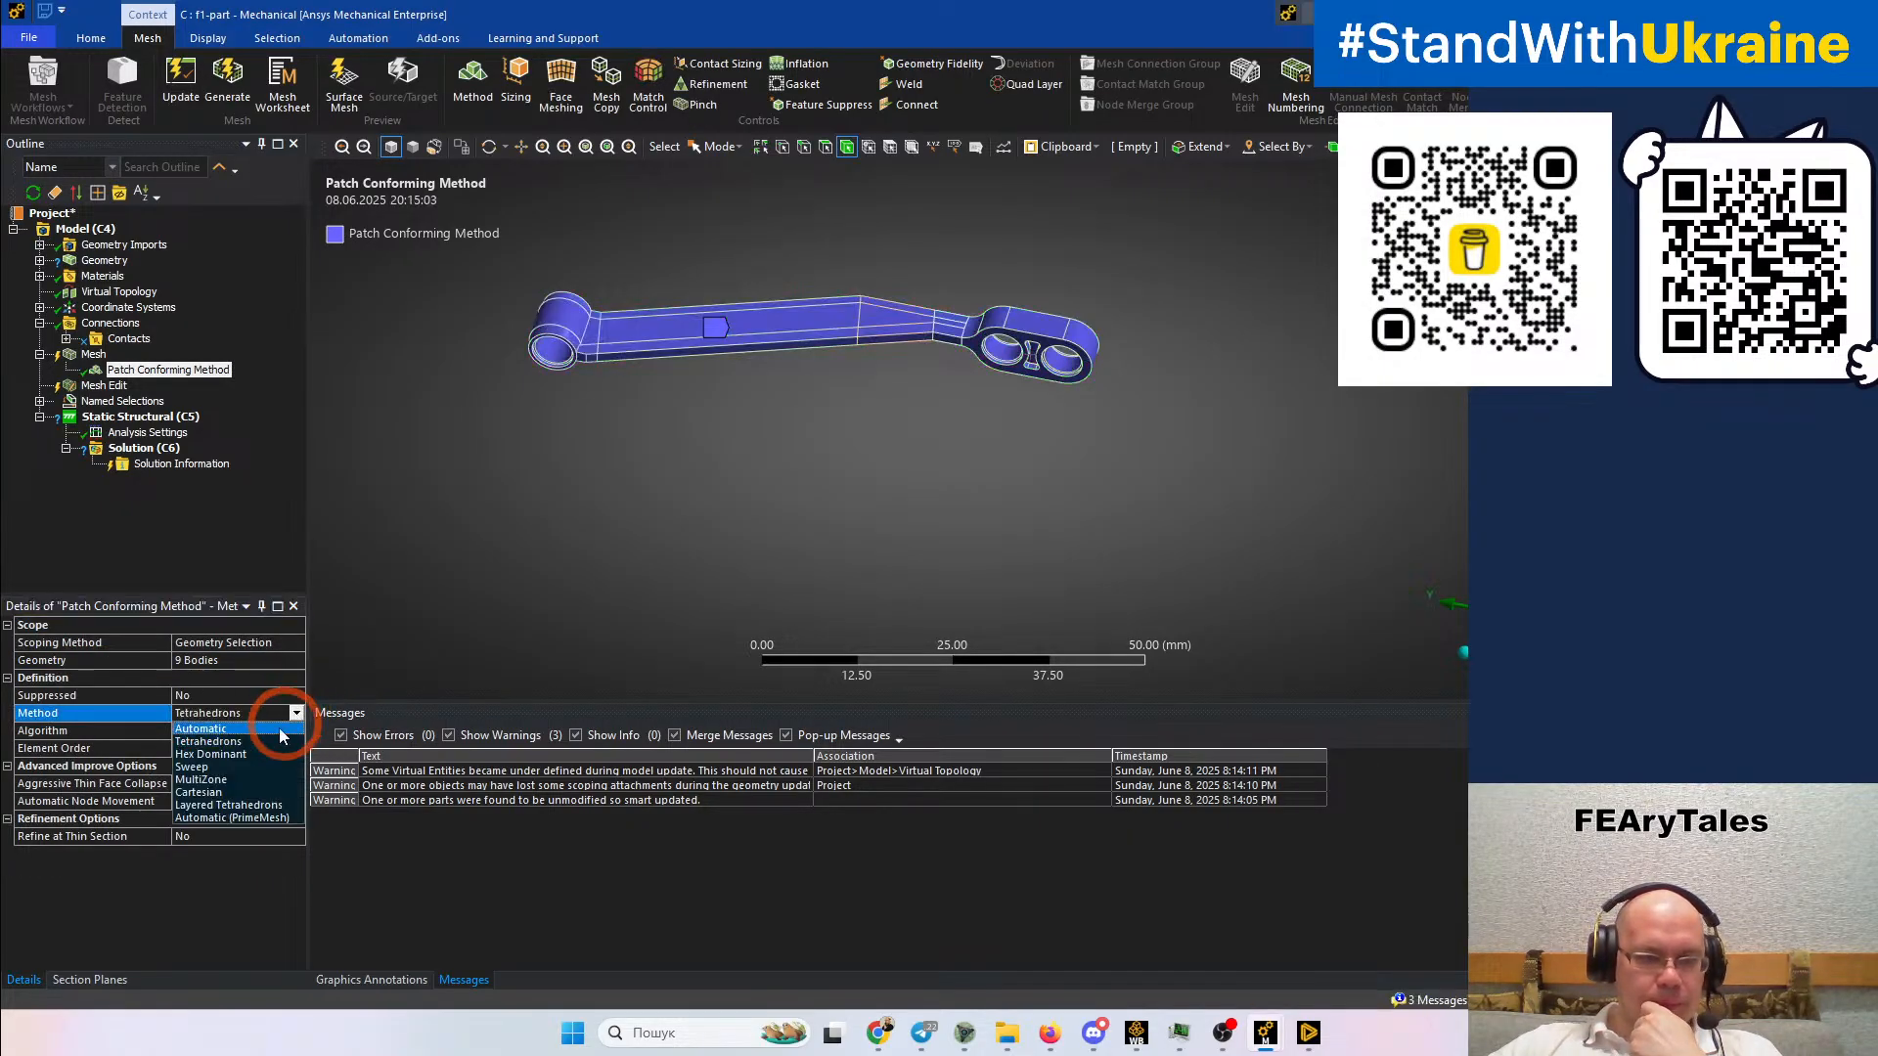
pyautogui.click(231, 782)
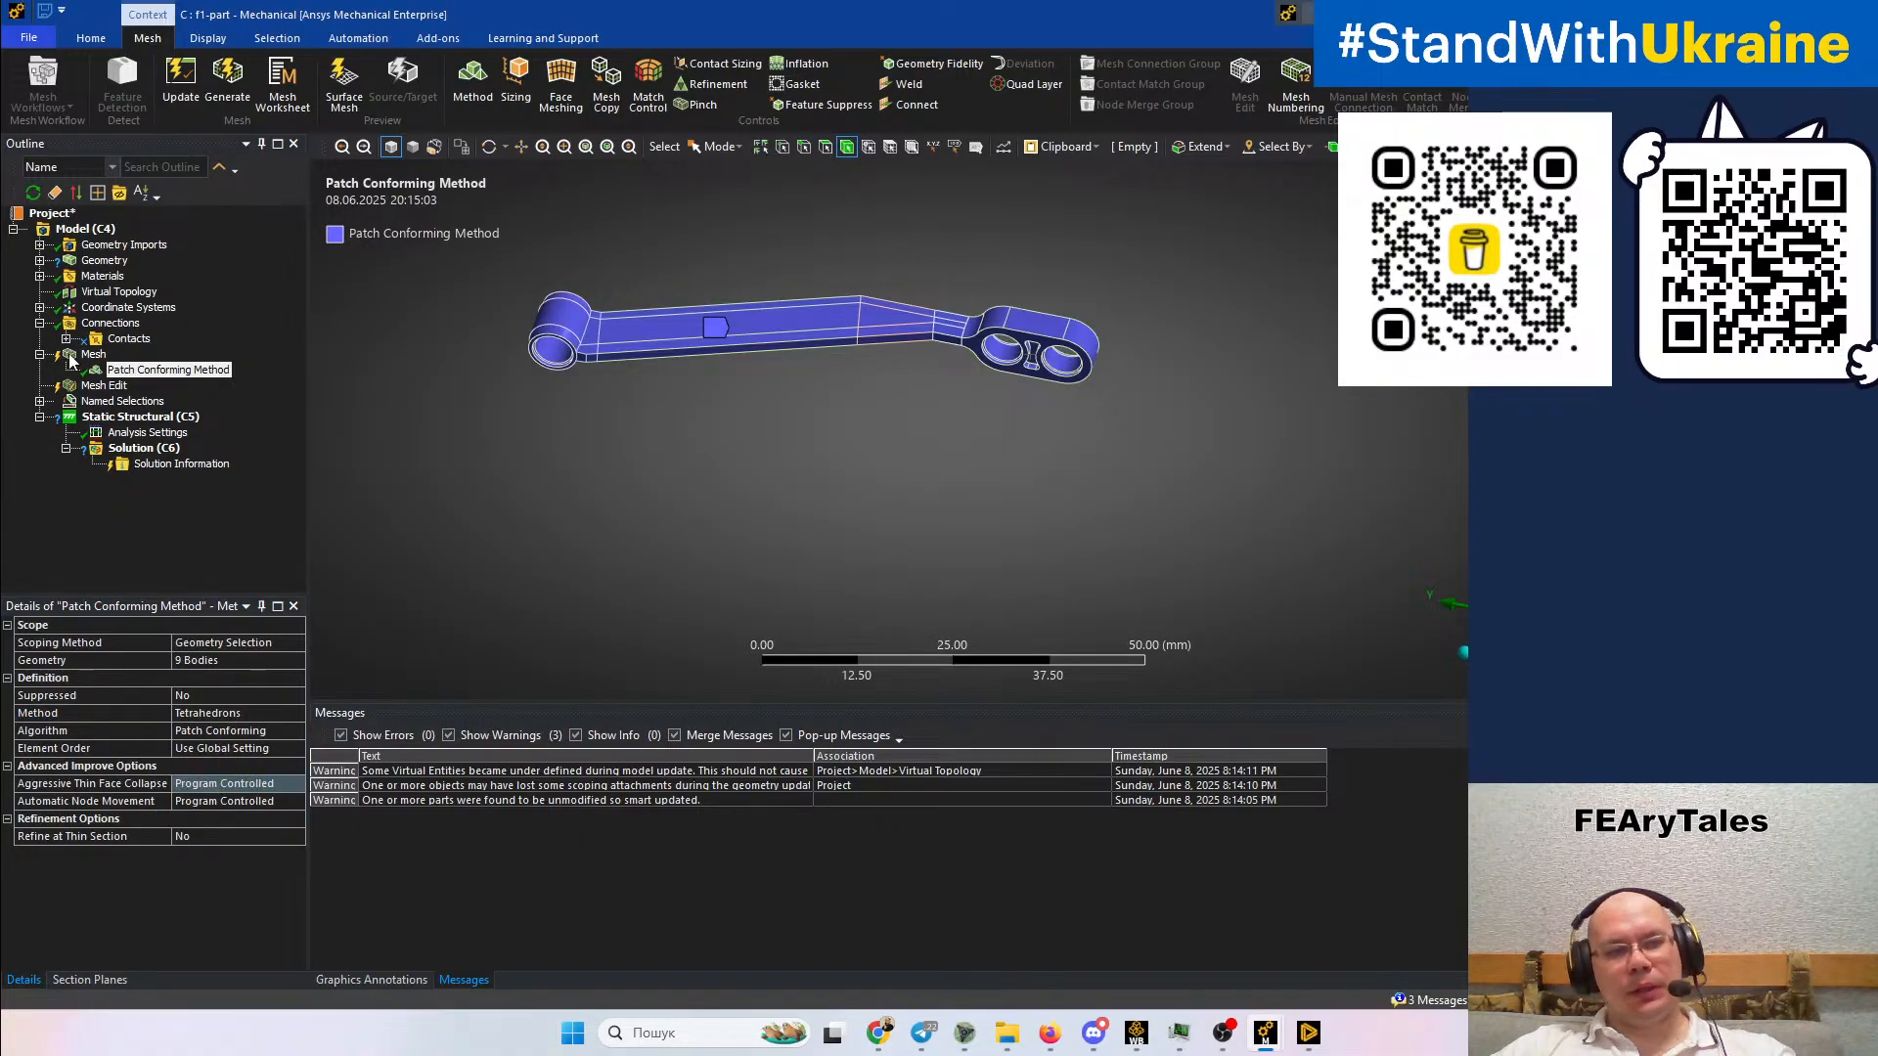
pyautogui.click(82, 359)
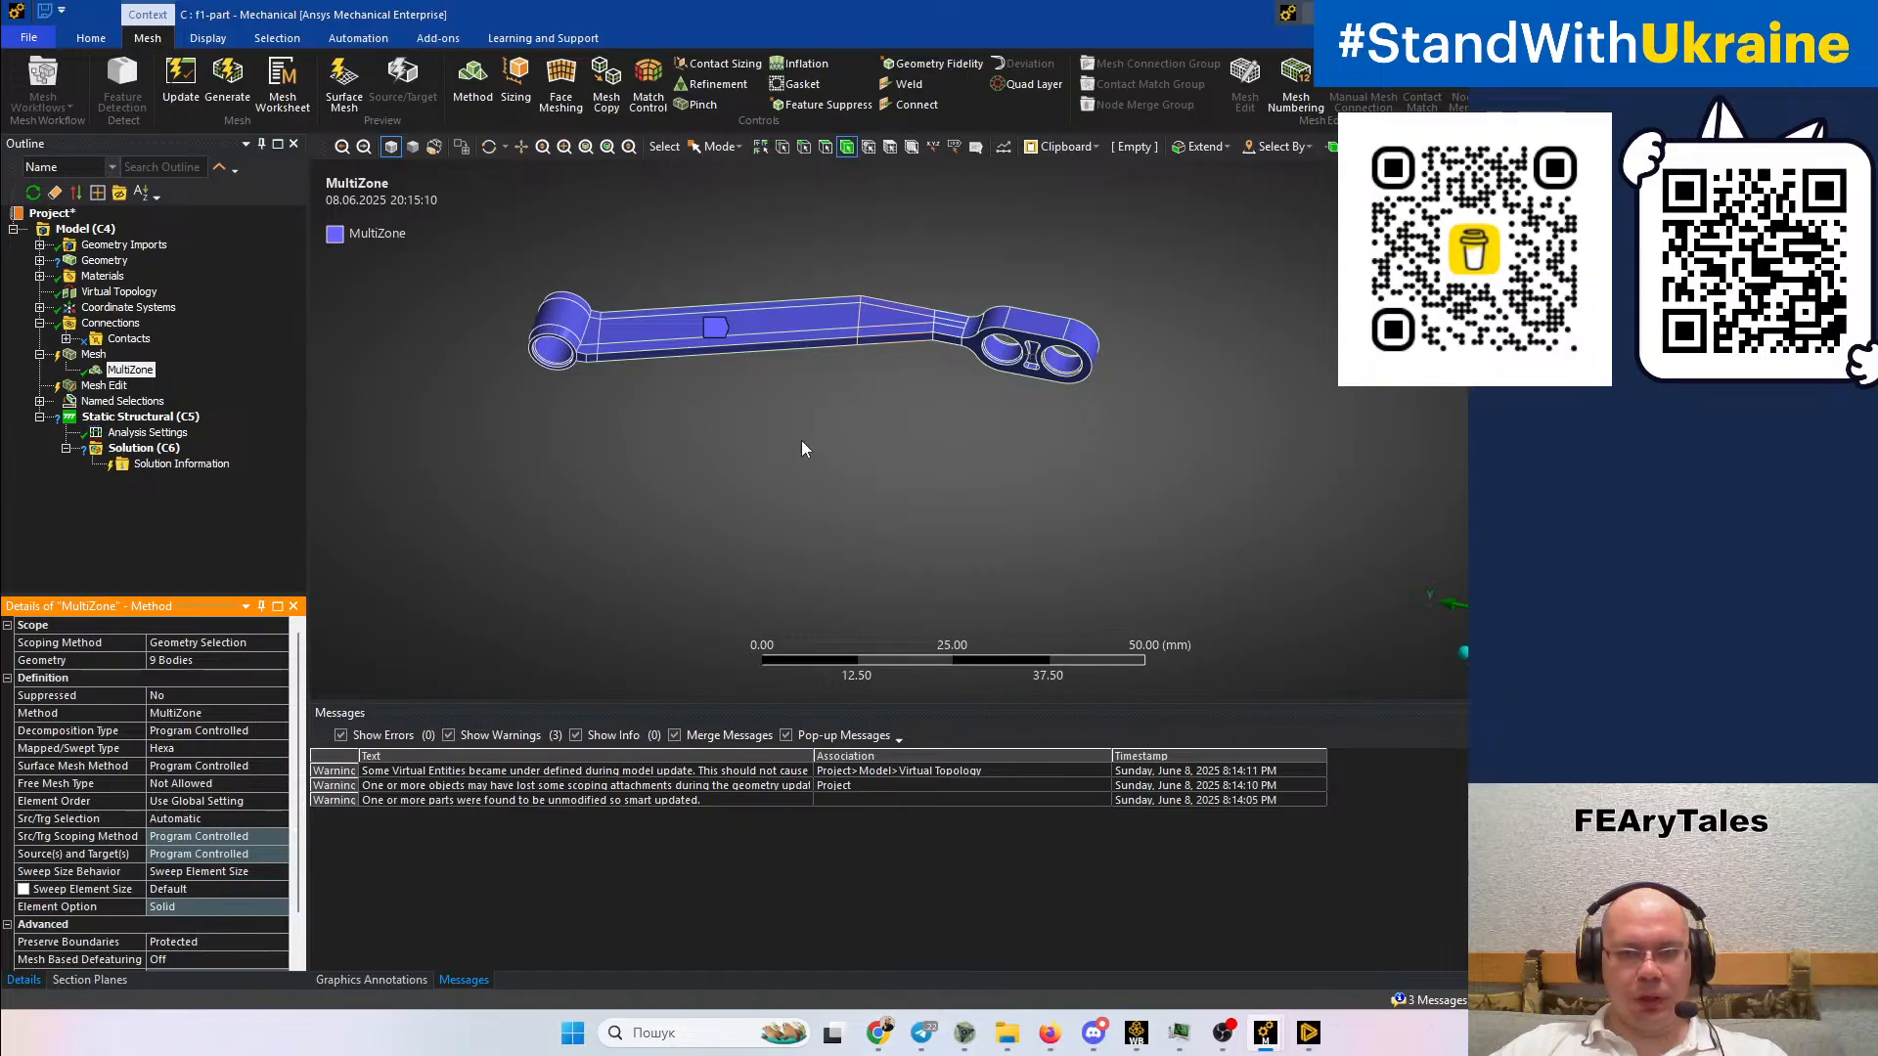
# Generate the mesh of the nine-body arm
pyautogui.scroll(2, 812, 442)
pyautogui.scroll(2, 947, 460)
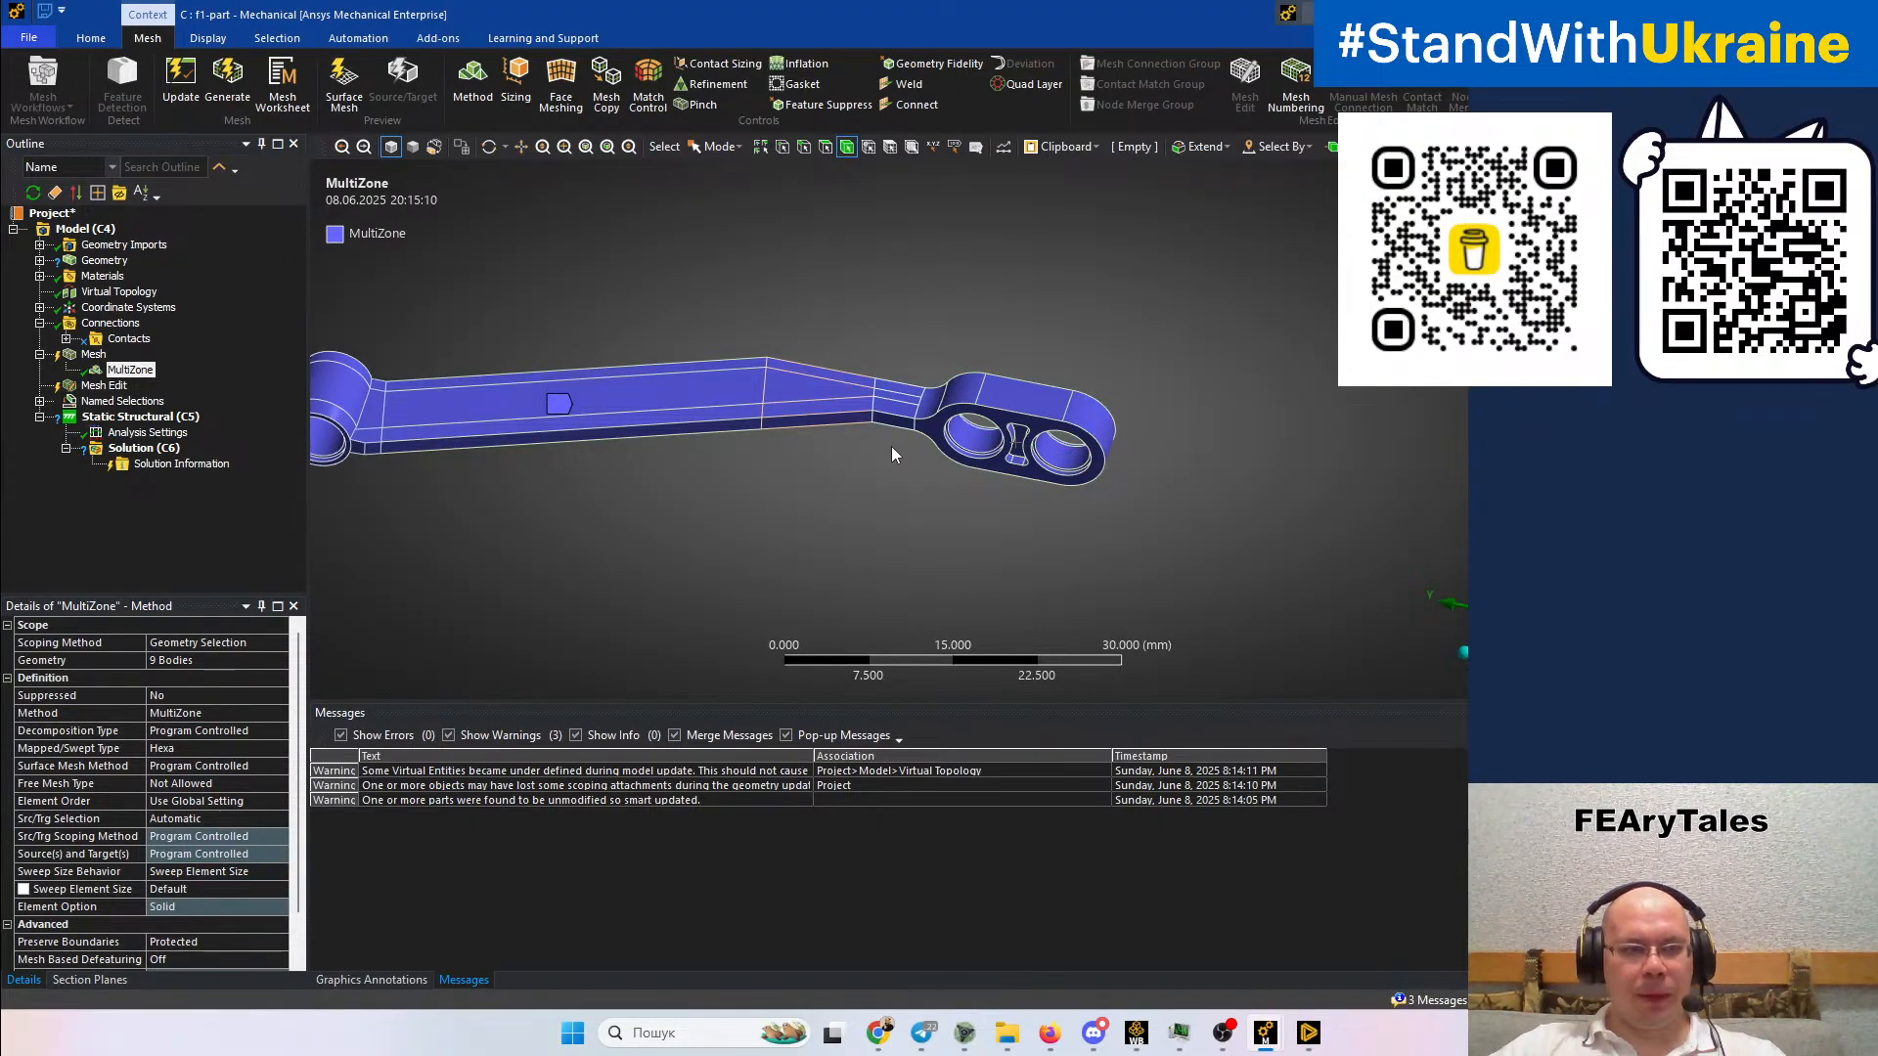
pyautogui.rightClick(94, 354)
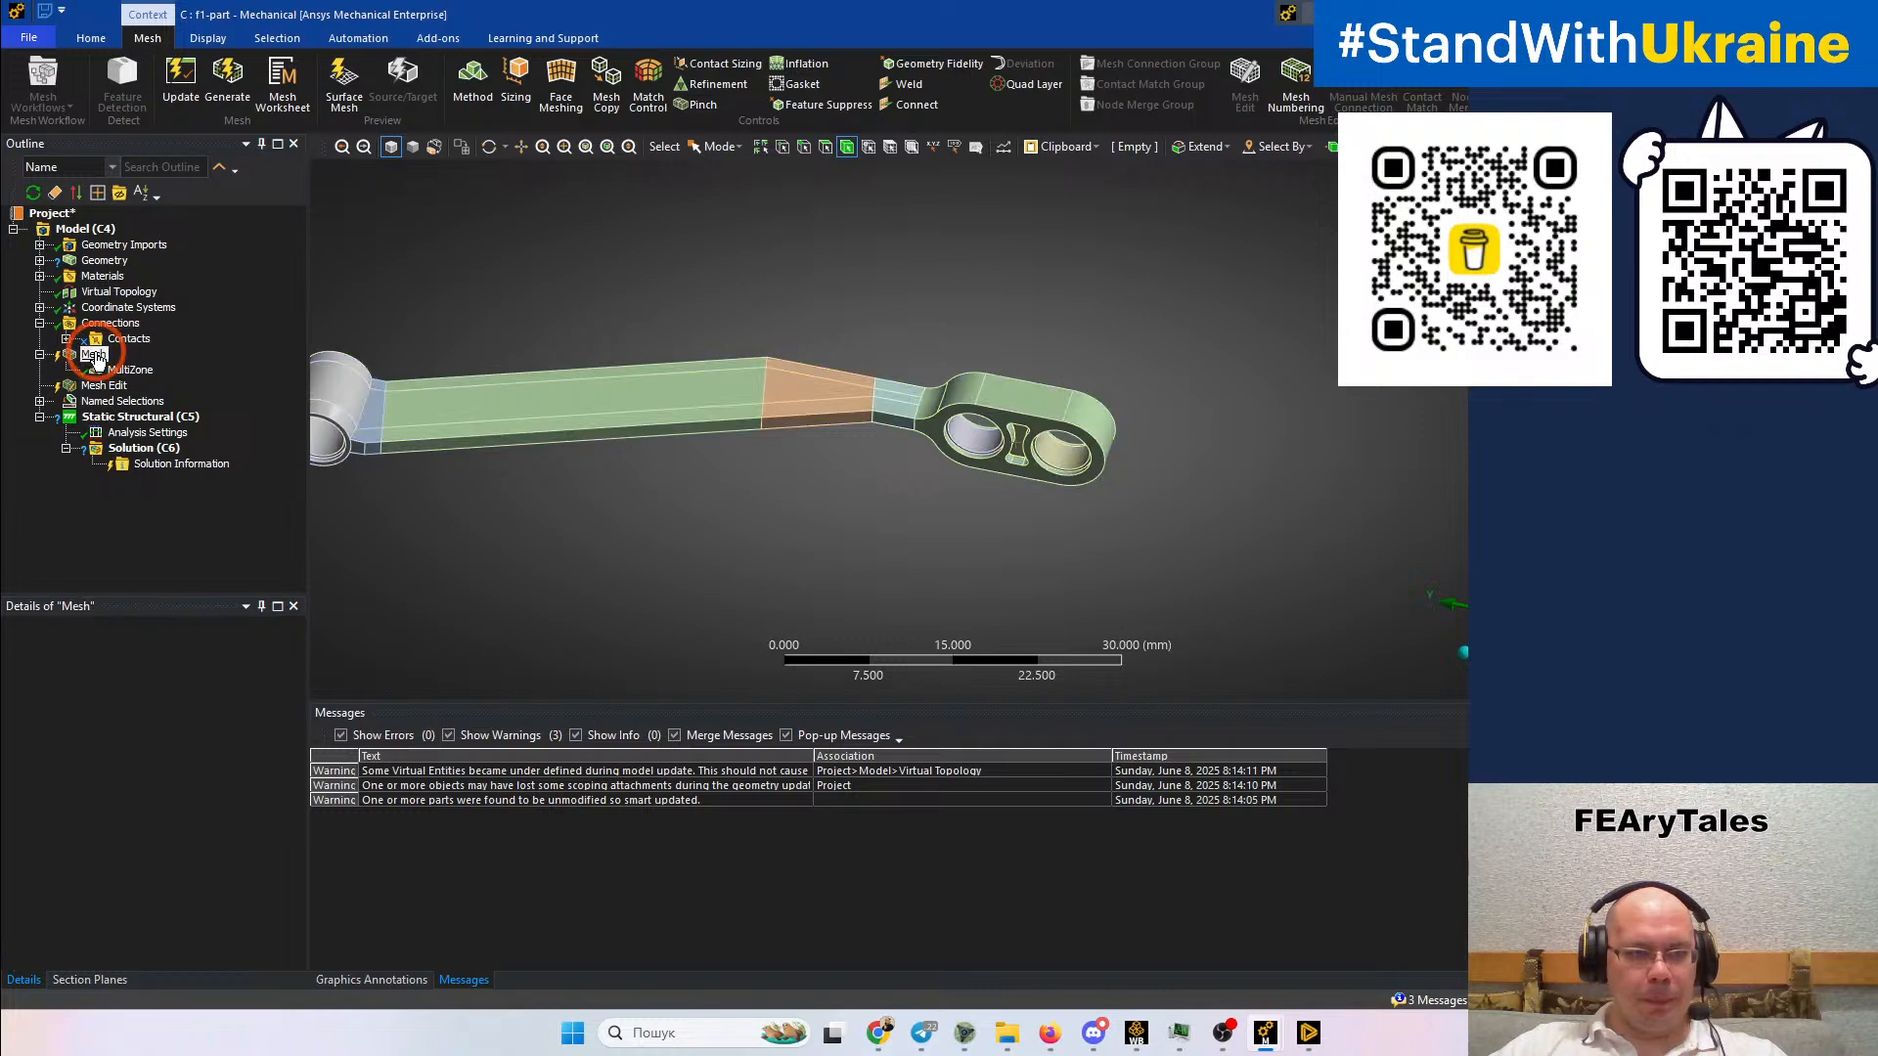
pyautogui.click(166, 412)
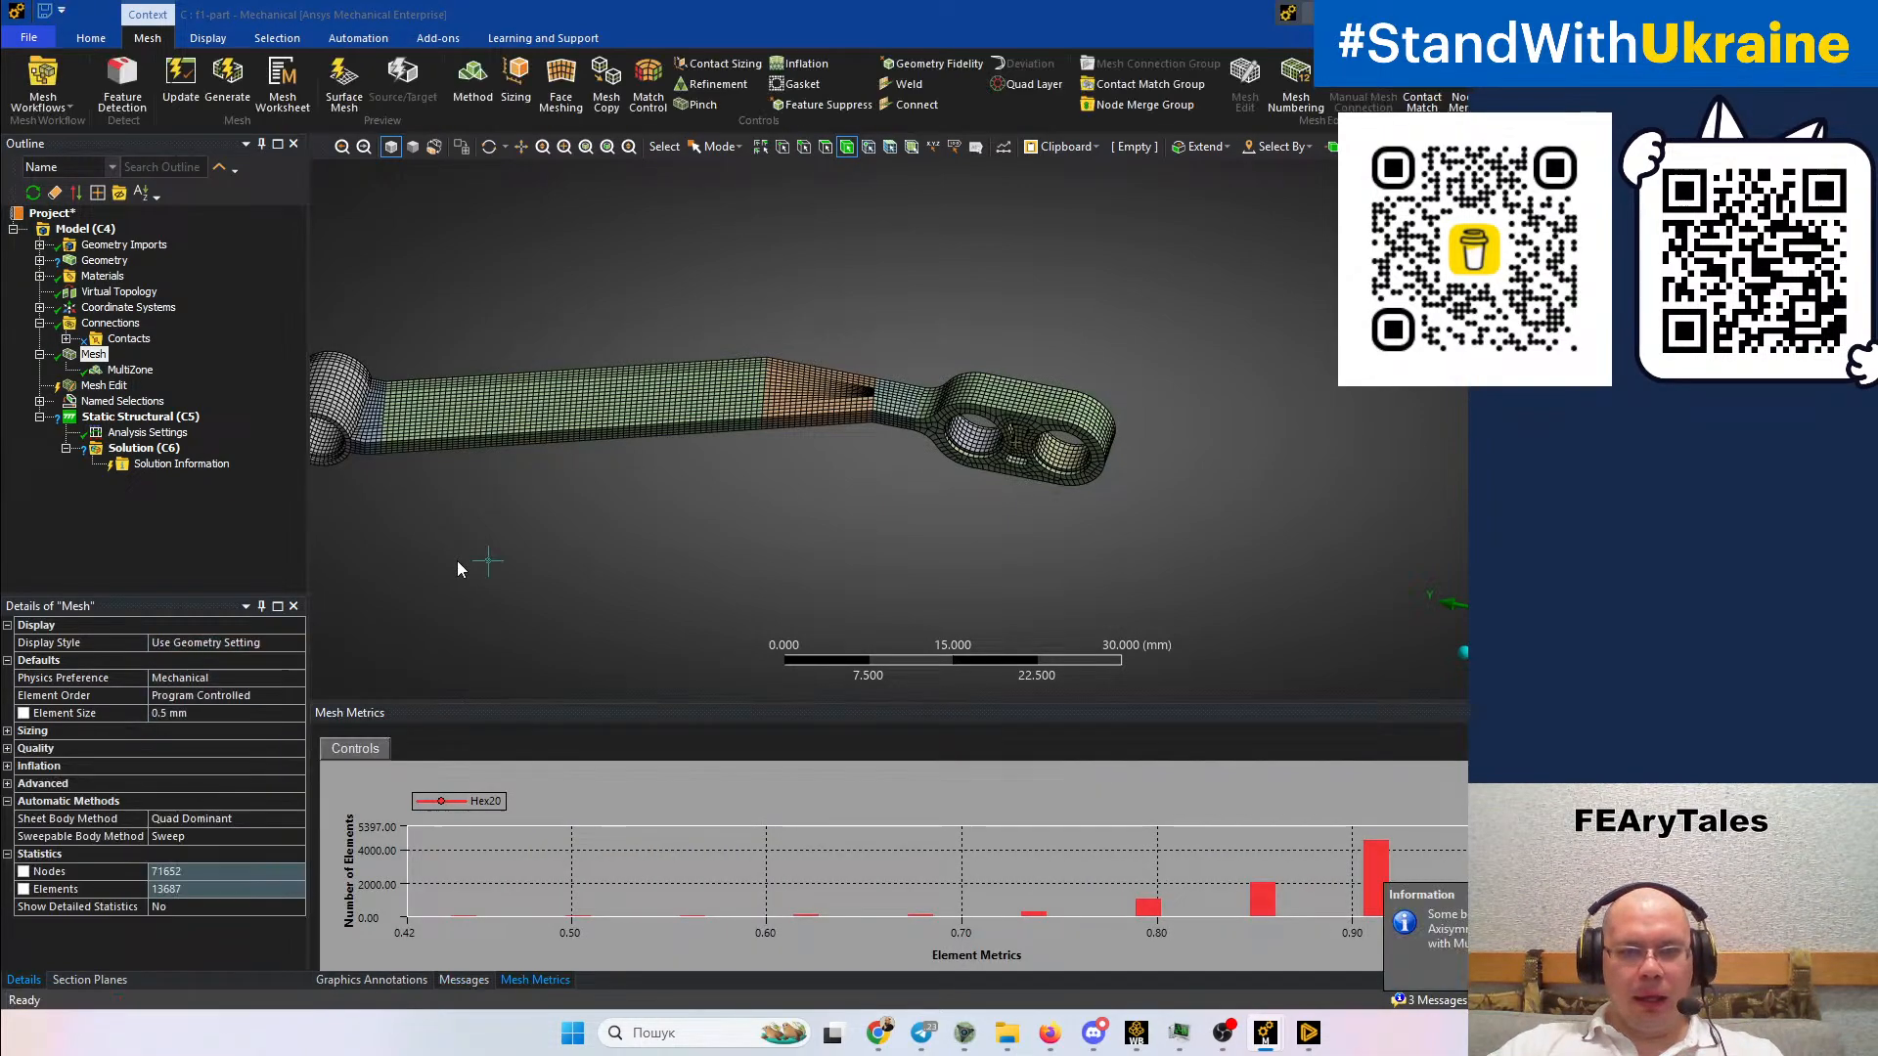
# Examine the mesh on the single-hole cylinder and its blue transition body, including the element layout where it joins the green middle section
pyautogui.keyDown('ctrl'); pyautogui.moveTo(906, 450); pyautogui.dragTo(780, 495, button='middle'); pyautogui.keyUp('ctrl')
pyautogui.keyDown('ctrl'); pyautogui.moveTo(452, 489); pyautogui.dragTo(847, 545, button='middle'); pyautogui.keyUp('ctrl')
pyautogui.scroll(5, 691, 492)
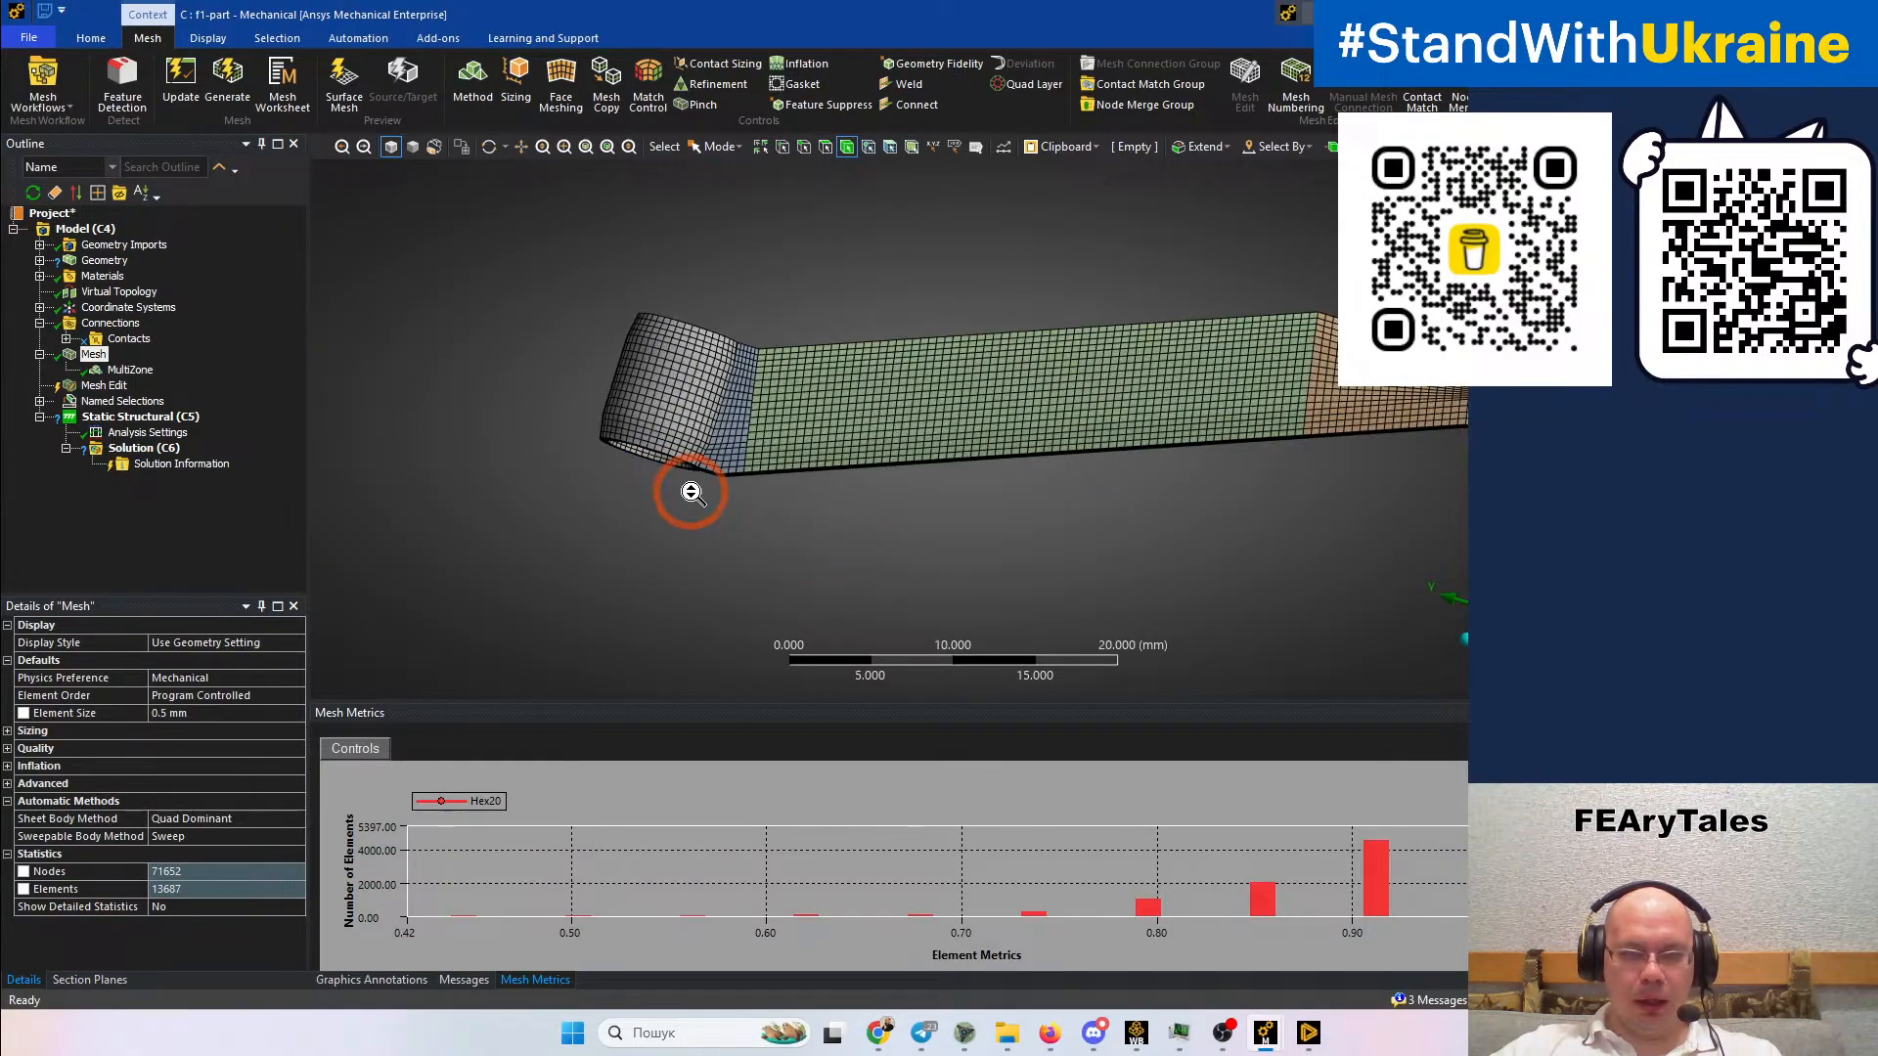
pyautogui.keyDown('ctrl'); pyautogui.moveTo(587, 498); pyautogui.dragTo(797, 458, button='middle'); pyautogui.keyUp('ctrl')
pyautogui.scroll(3, 682, 501)
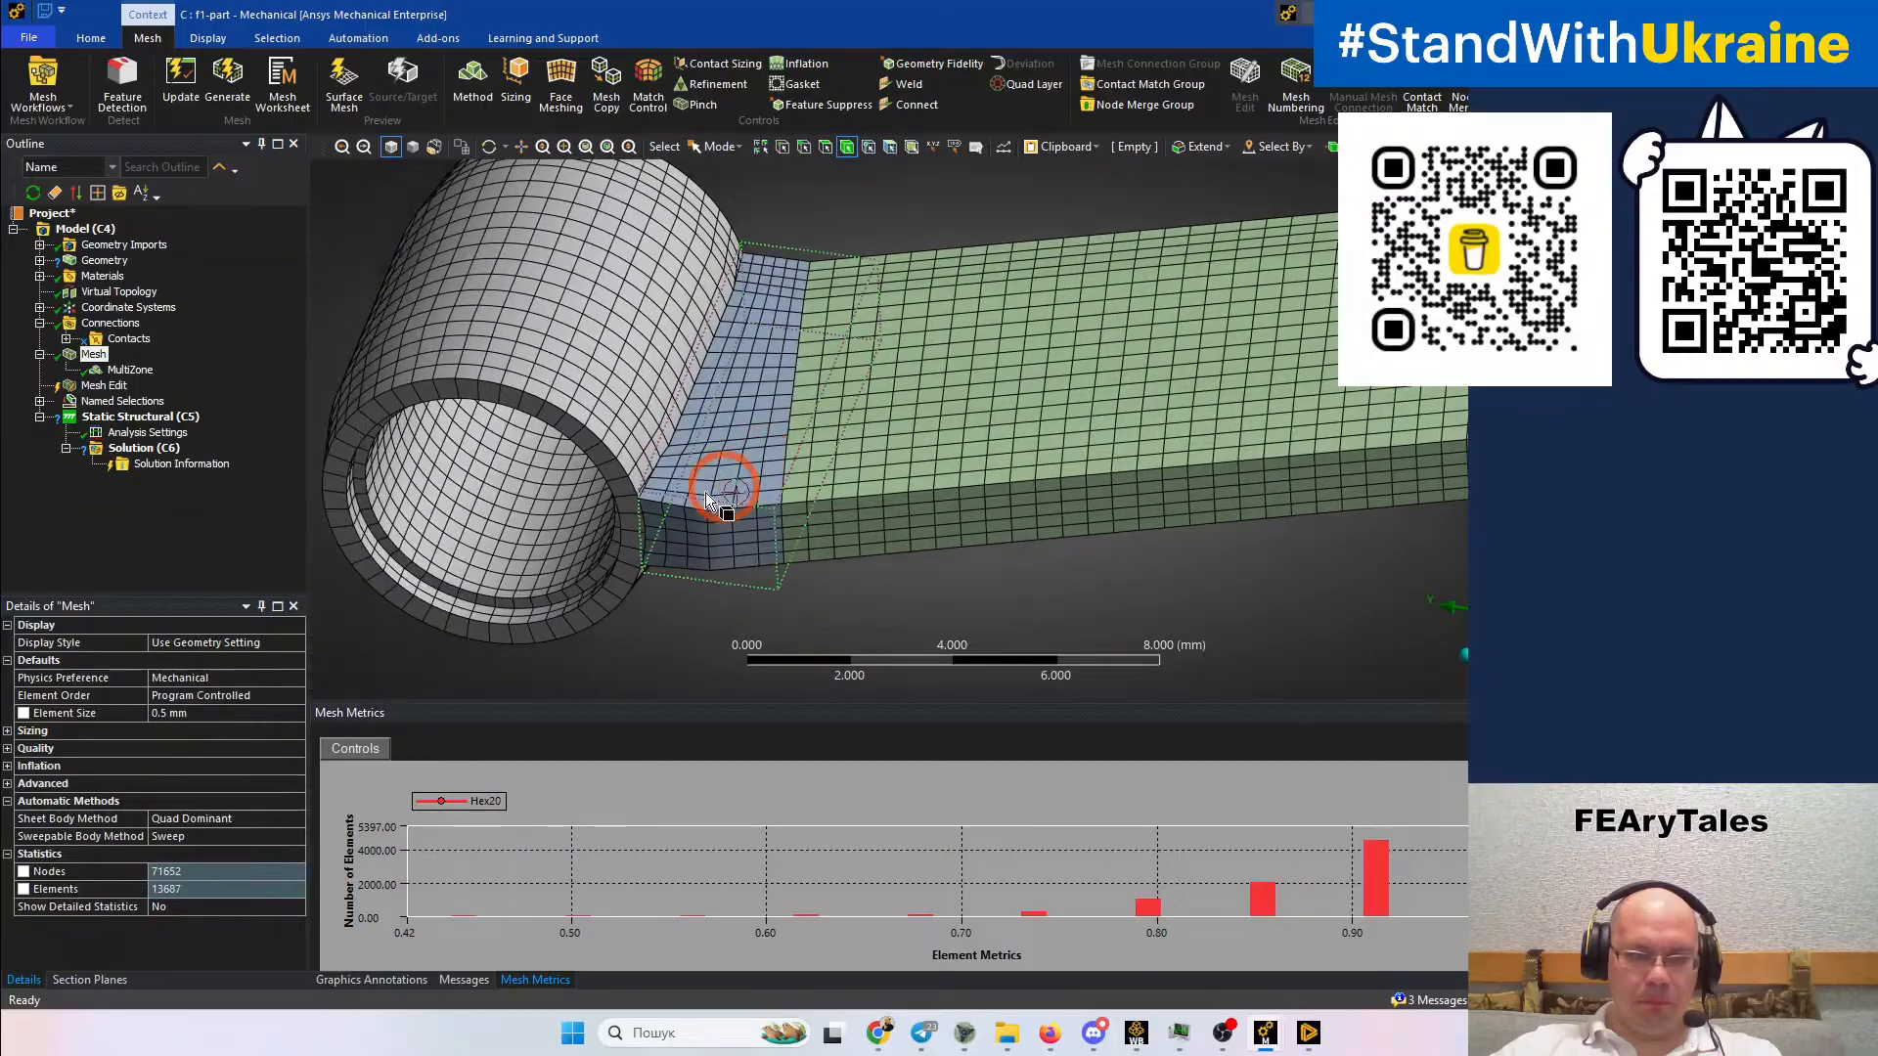
pyautogui.scroll(3, 717, 501)
pyautogui.keyDown('ctrl'); pyautogui.moveTo(609, 504); pyautogui.dragTo(700, 465, button='middle'); pyautogui.keyUp('ctrl')
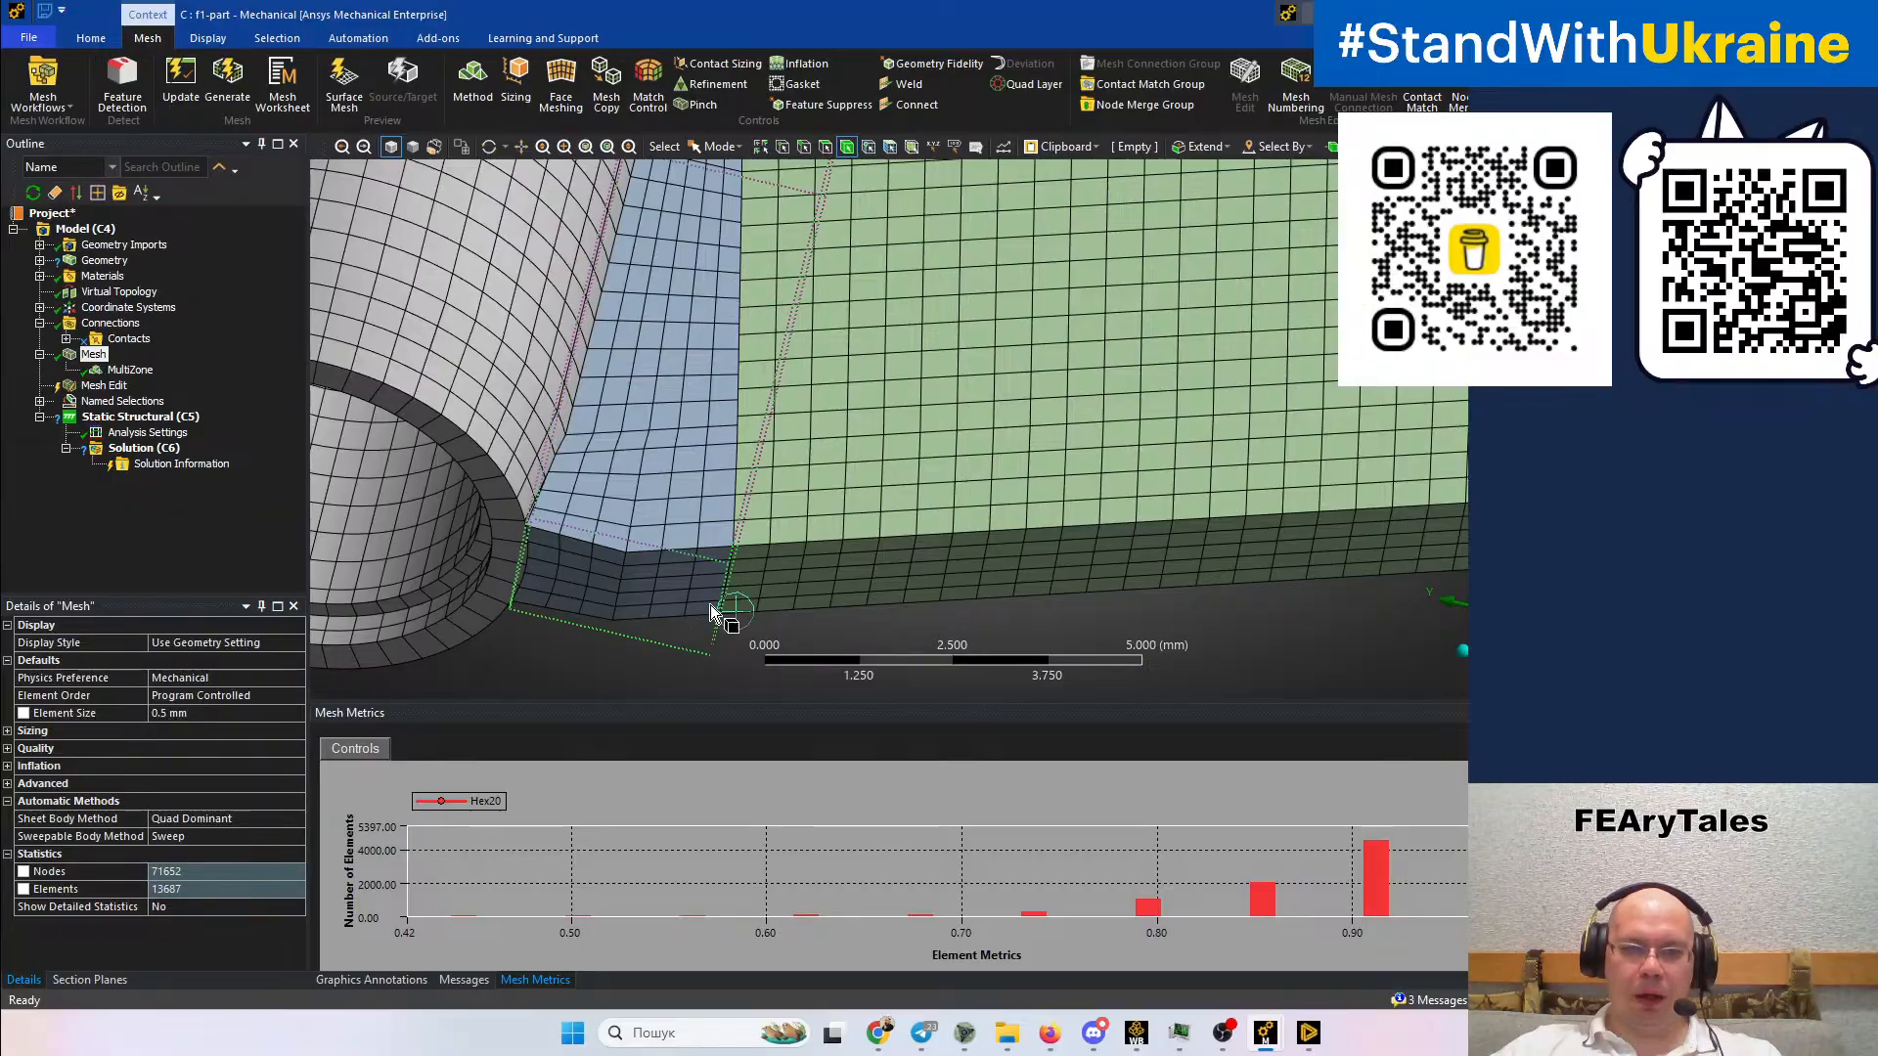
pyautogui.keyDown('ctrl'); pyautogui.moveTo(759, 285); pyautogui.dragTo(640, 607, button='middle'); pyautogui.keyUp('ctrl')
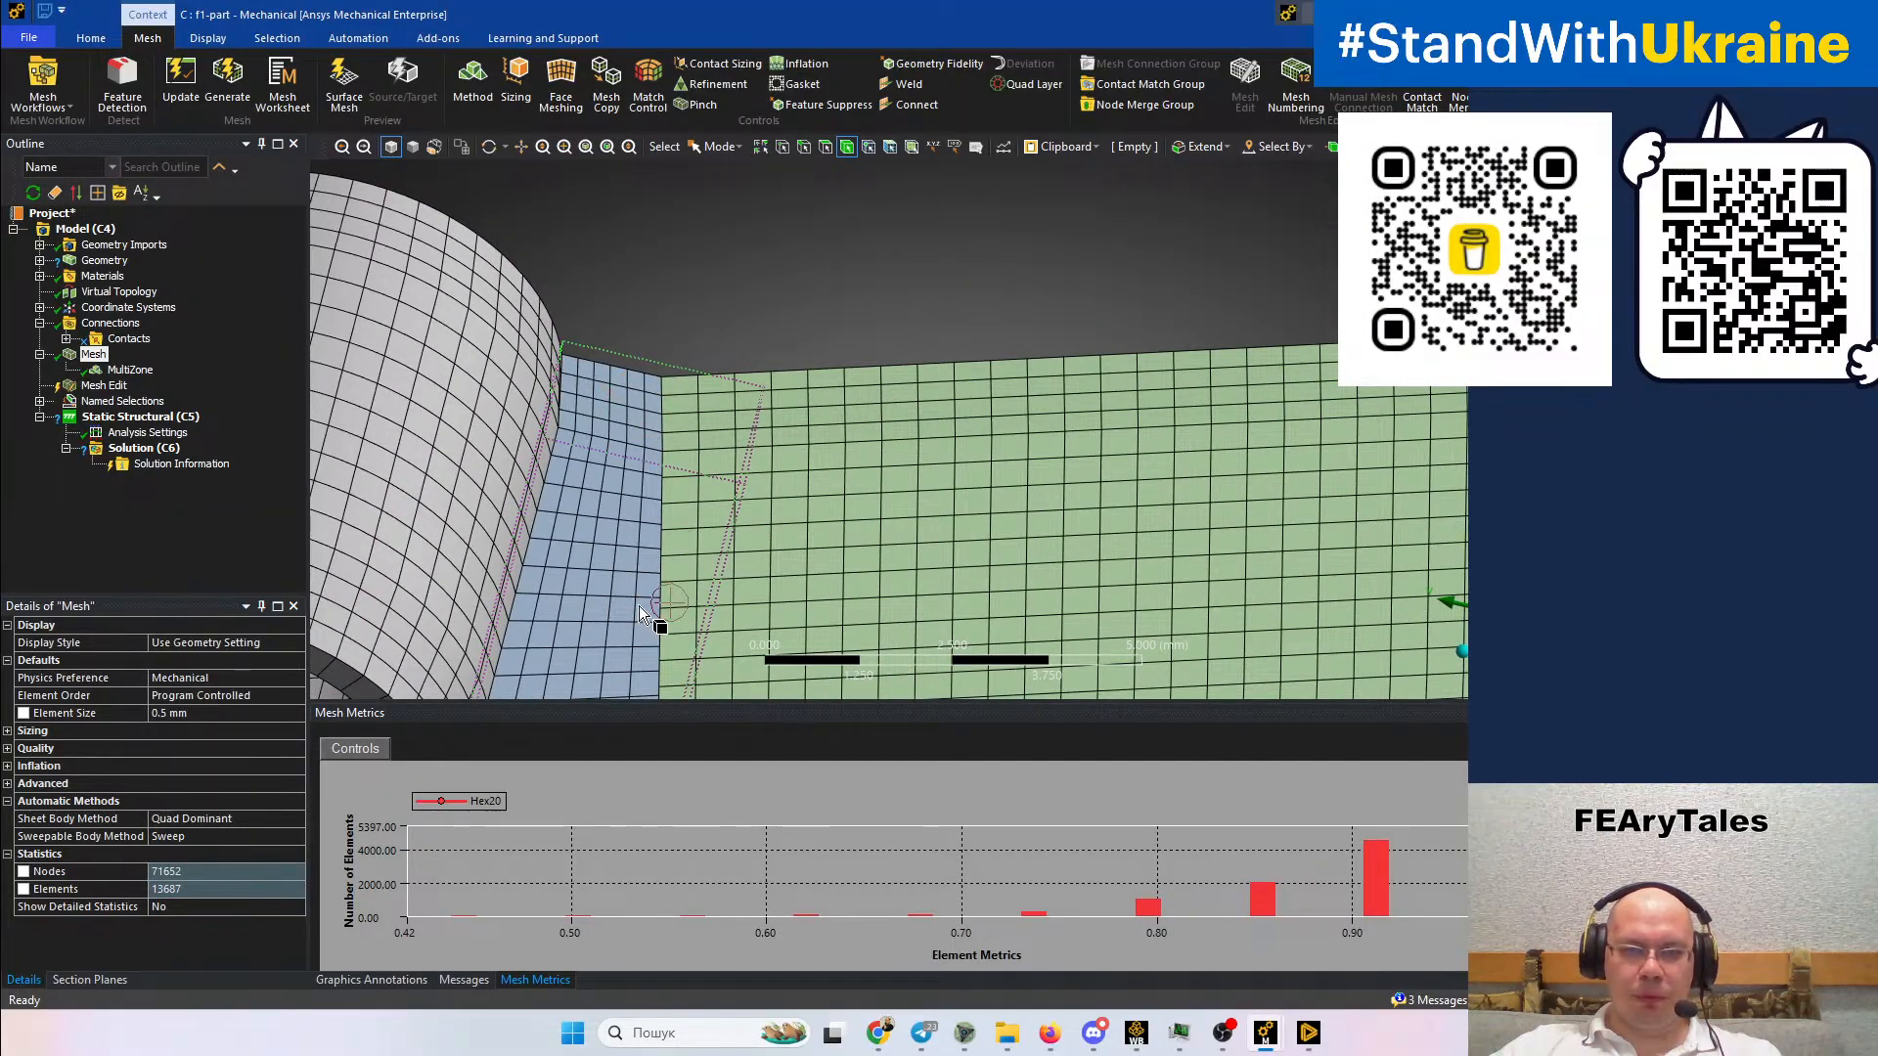
pyautogui.keyDown('ctrl'); pyautogui.moveTo(662, 525); pyautogui.dragTo(652, 474, button='middle'); pyautogui.keyUp('ctrl')
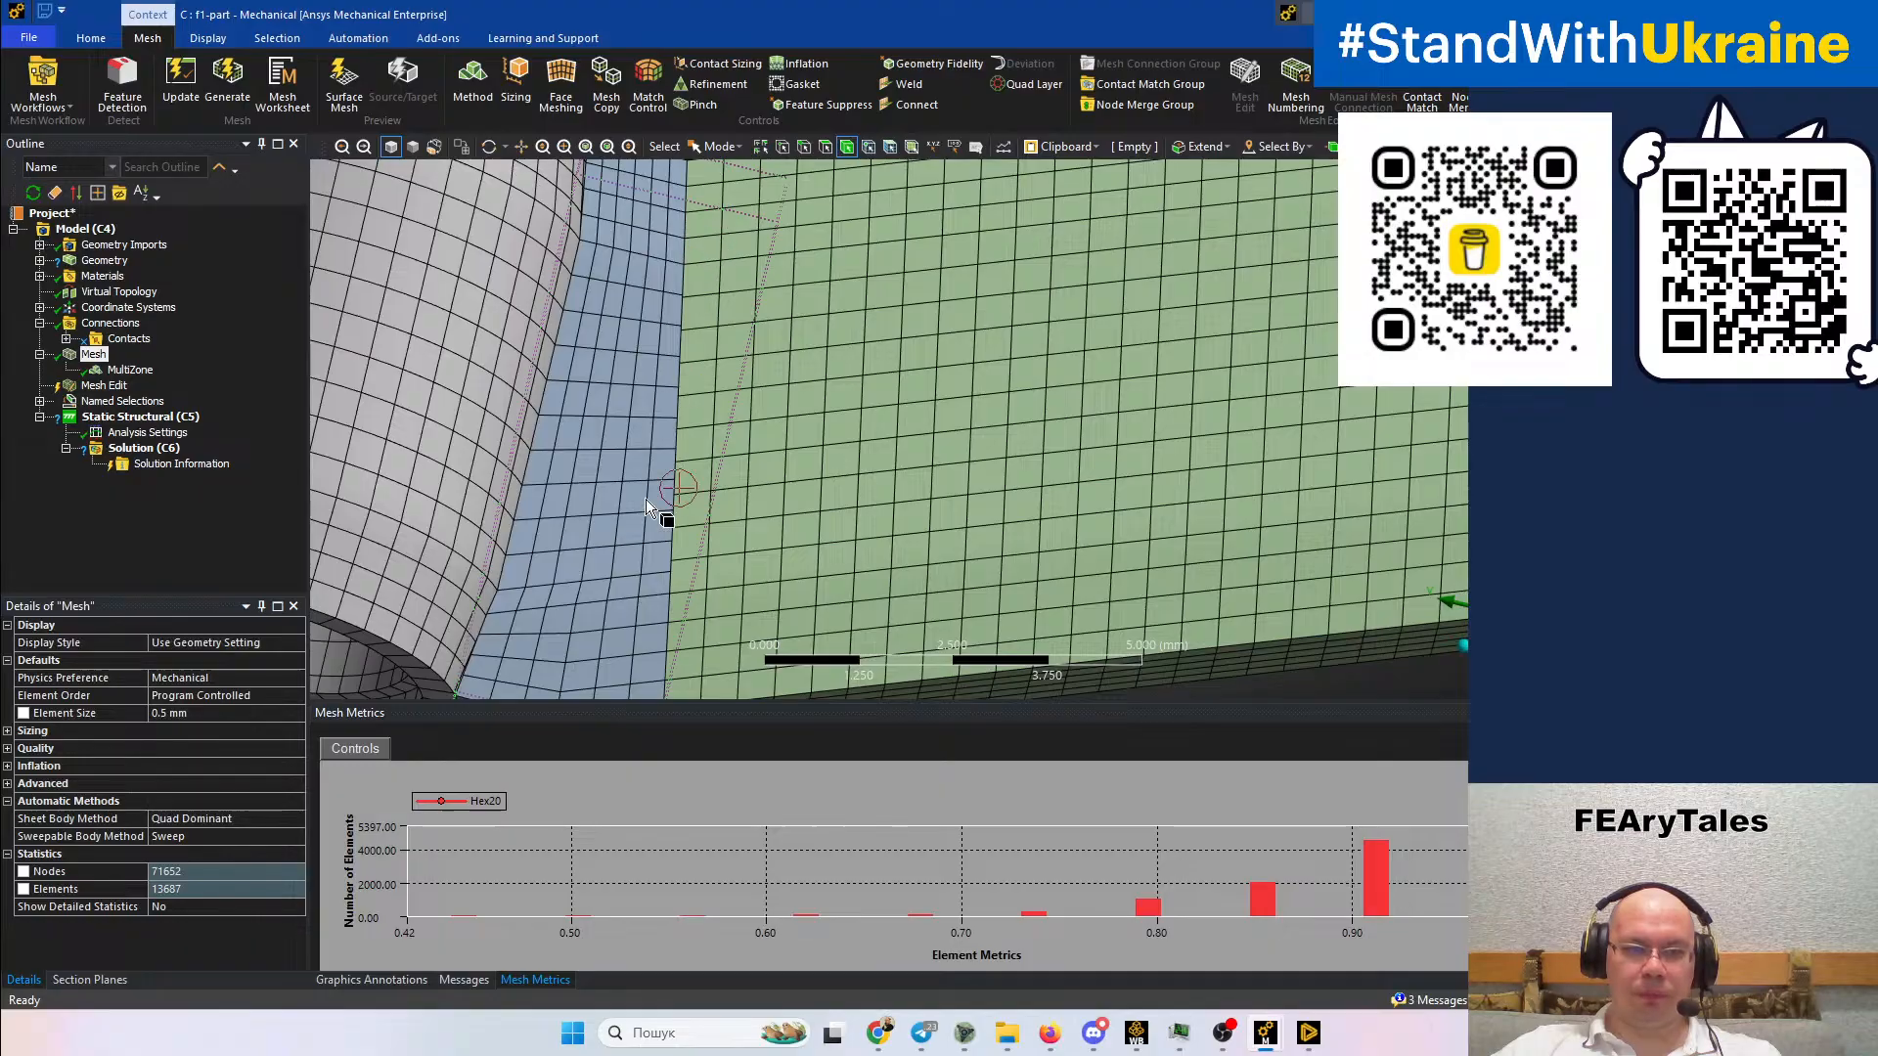
pyautogui.keyDown('ctrl'); pyautogui.moveTo(670, 250); pyautogui.dragTo(659, 363, button='middle'); pyautogui.keyUp('ctrl')
pyautogui.moveTo(658, 482); pyautogui.dragTo(573, 479, button='middle')
pyautogui.scroll(5, 573, 480)
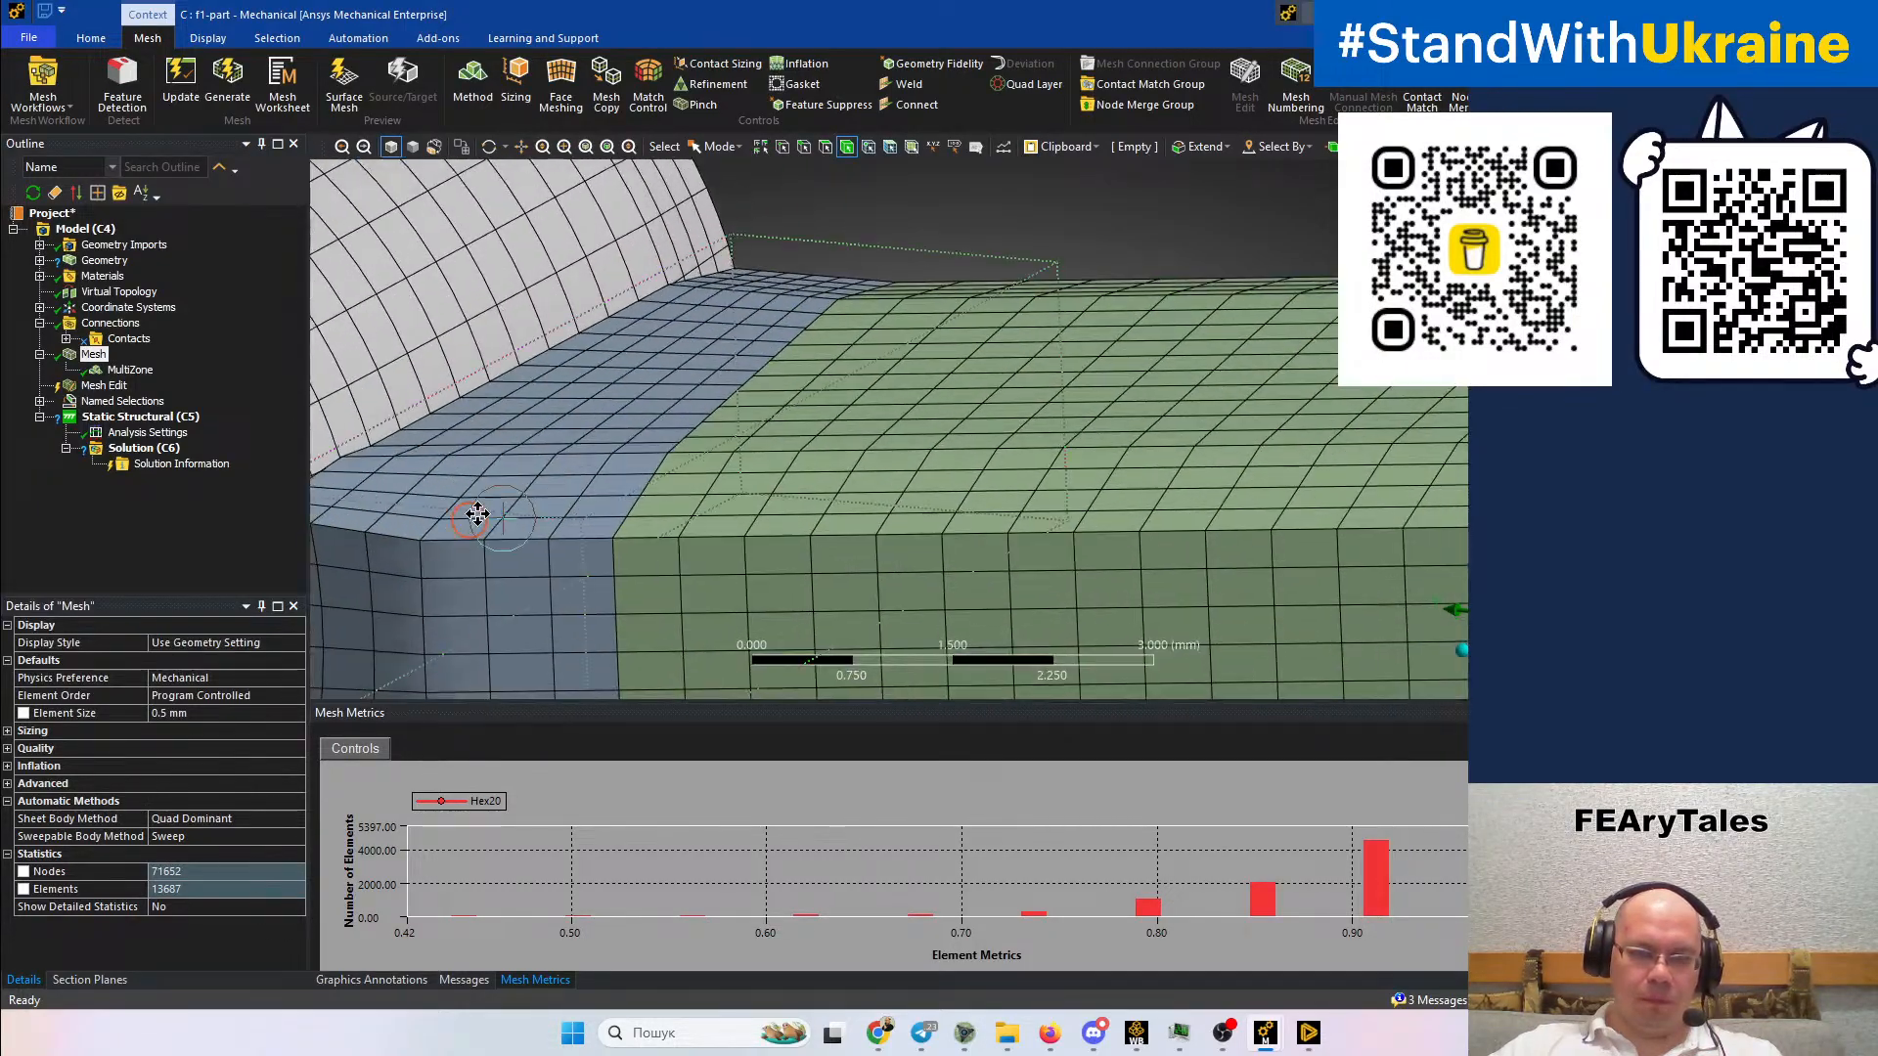
pyautogui.scroll(-3, 655, 391)
pyautogui.scroll(6, 661, 383)
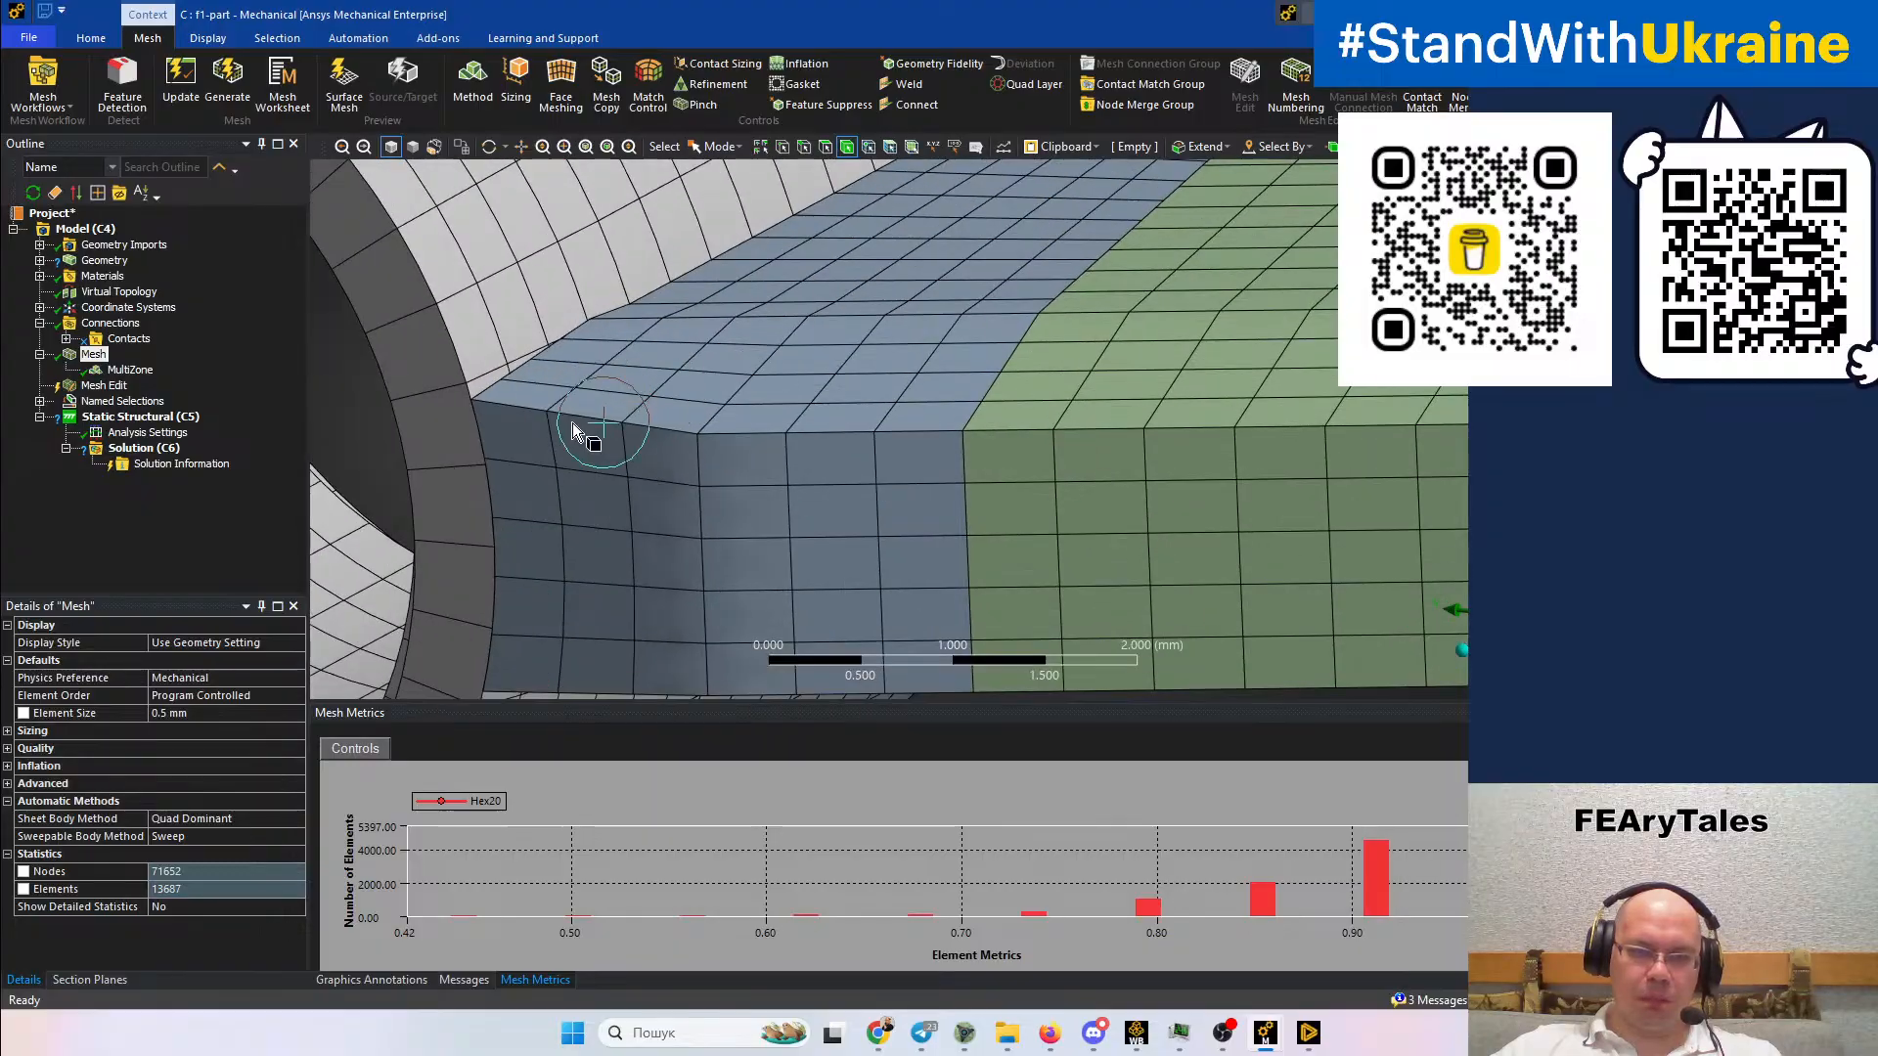
pyautogui.keyDown('ctrl'); pyautogui.moveTo(572, 423); pyautogui.dragTo(704, 463, button='middle'); pyautogui.keyUp('ctrl')
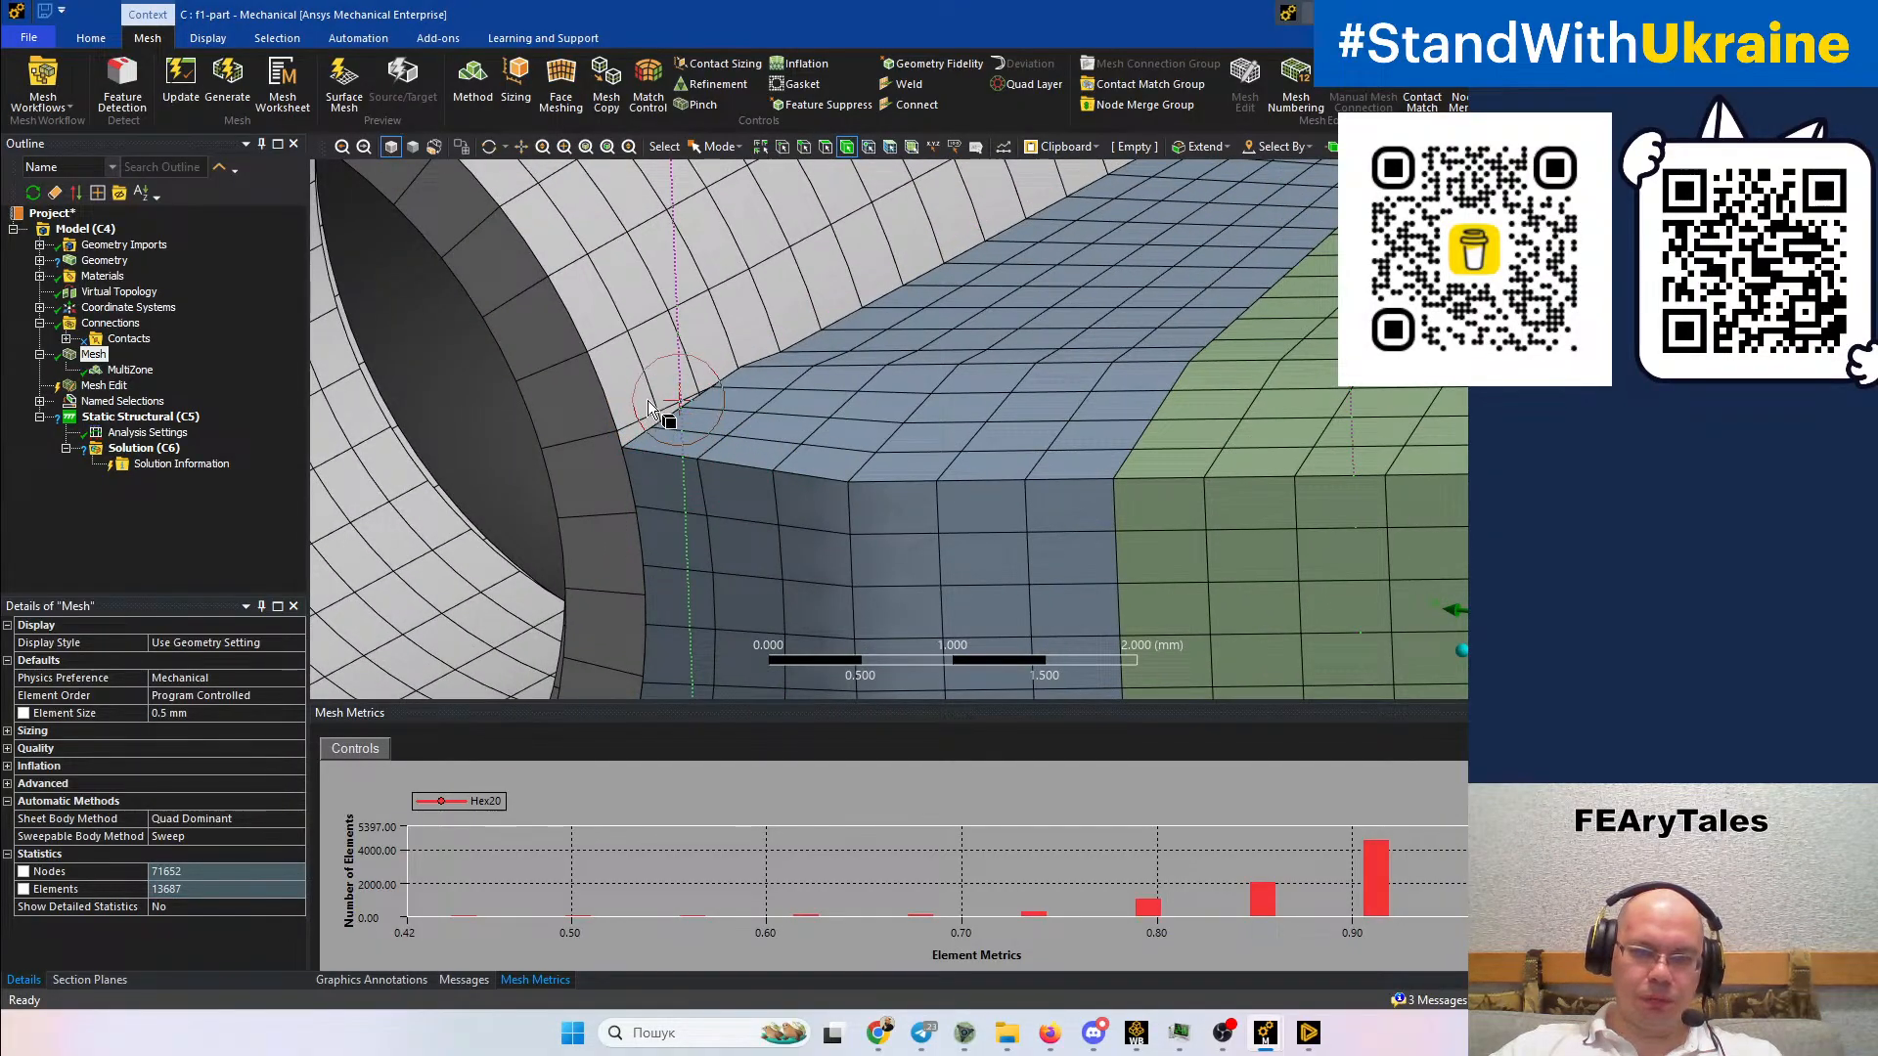
pyautogui.moveTo(629, 524); pyautogui.dragTo(645, 479, button='middle')
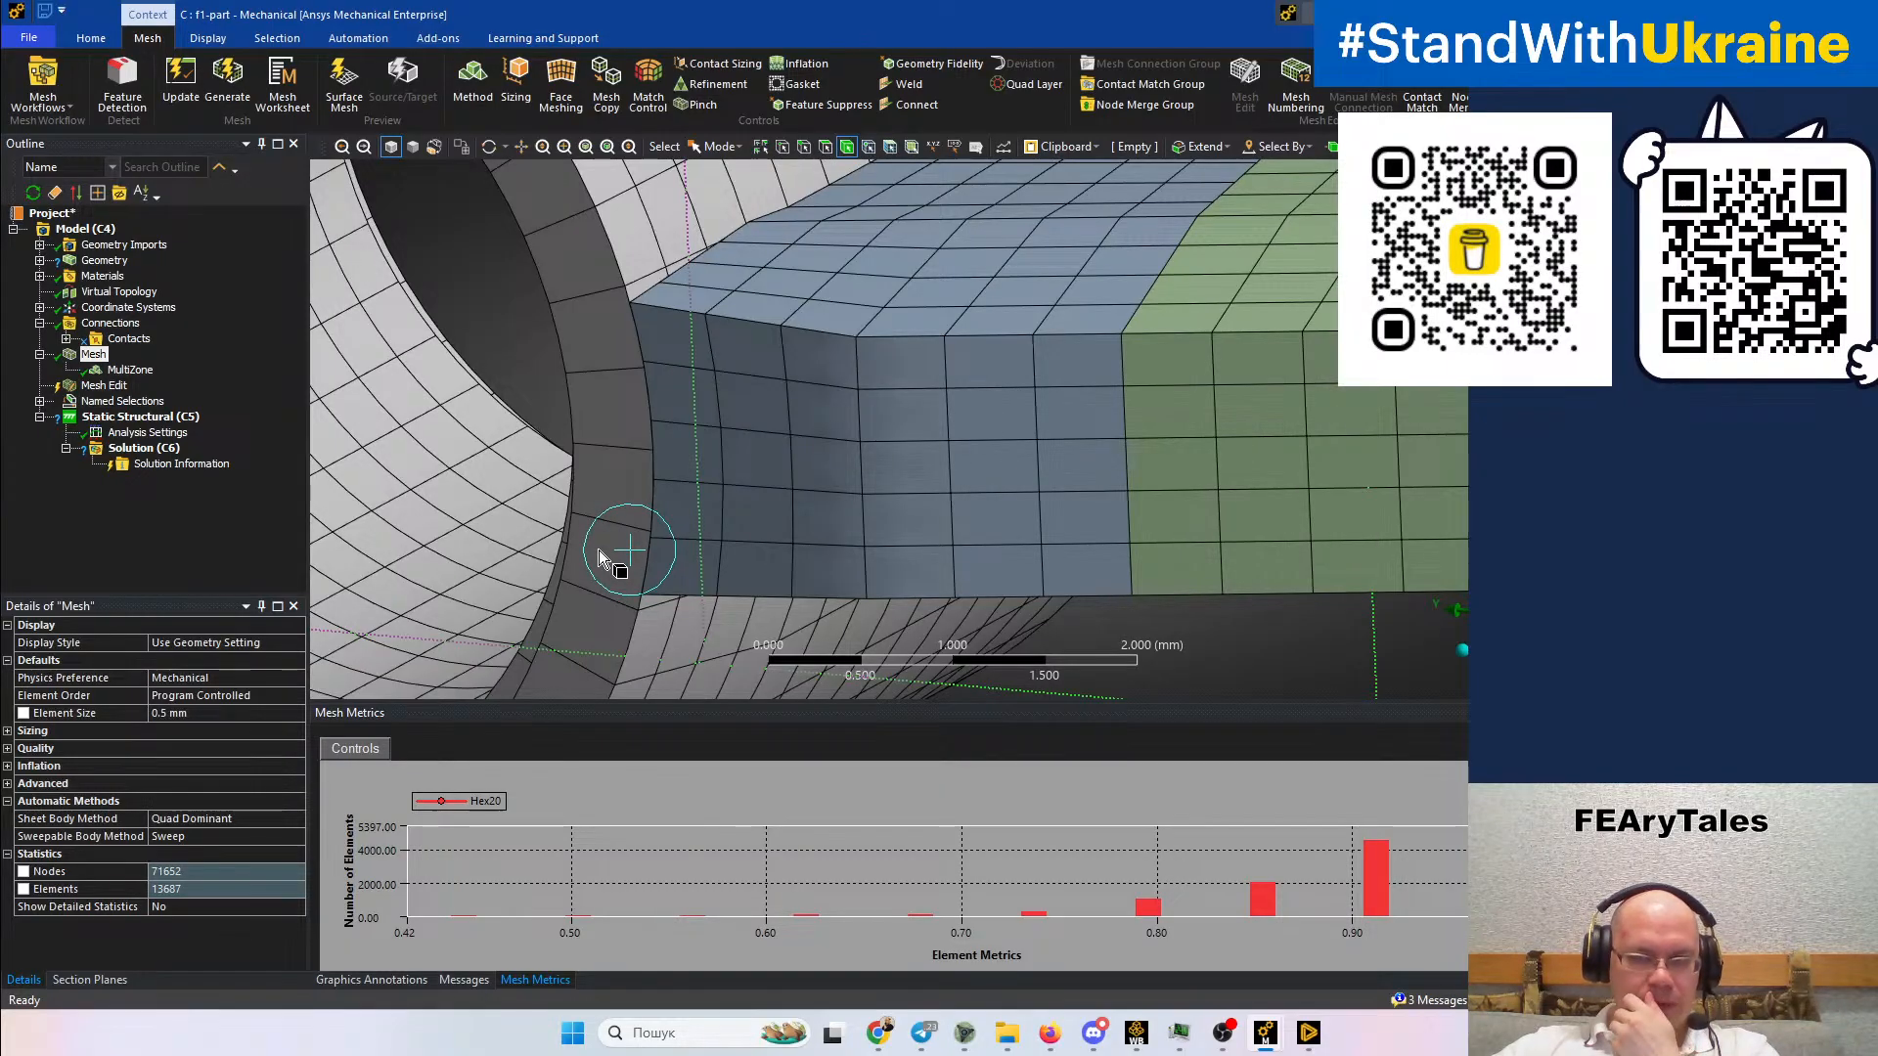
pyautogui.scroll(-5, 599, 558)
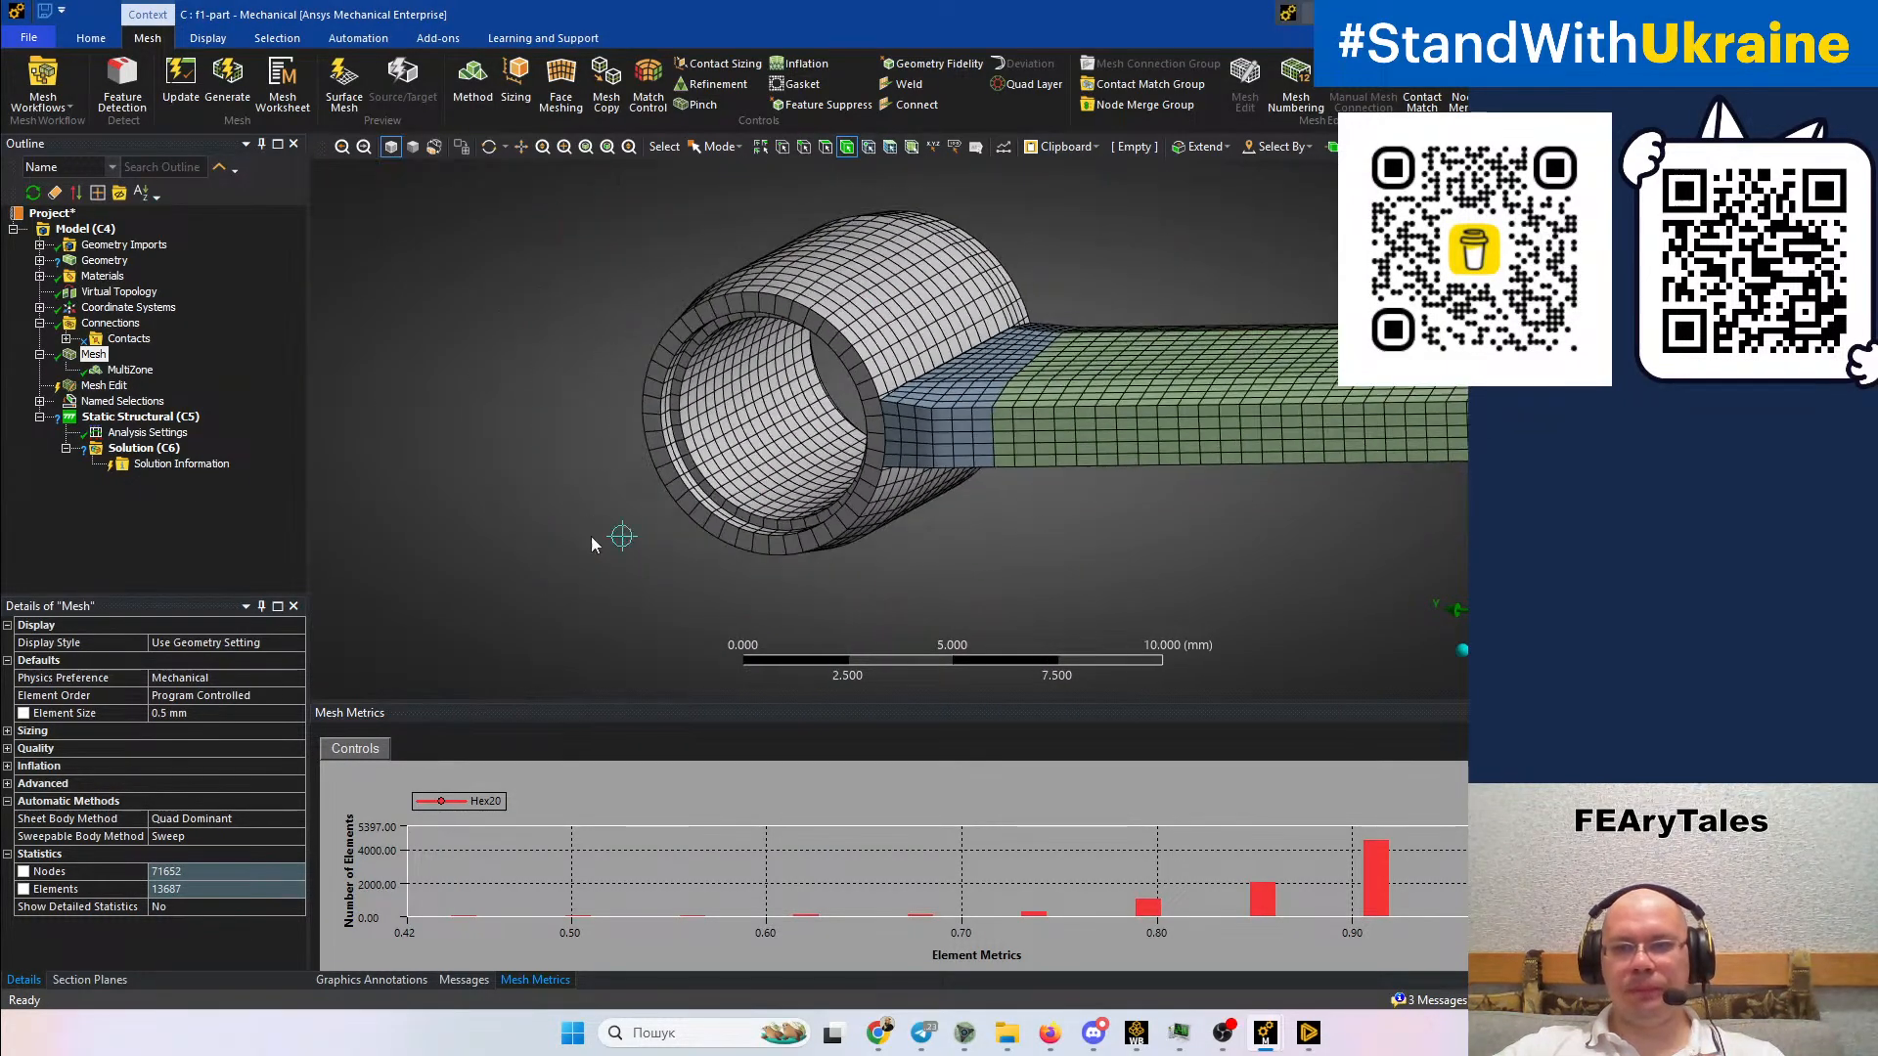
pyautogui.scroll(-2, 880, 480)
# Examine the mesh of the orange tapered body and how its elements line up with the light-blue neck and green middle section
pyautogui.moveTo(805, 476); pyautogui.dragTo(771, 557, button='middle')
pyautogui.scroll(5, 843, 556)
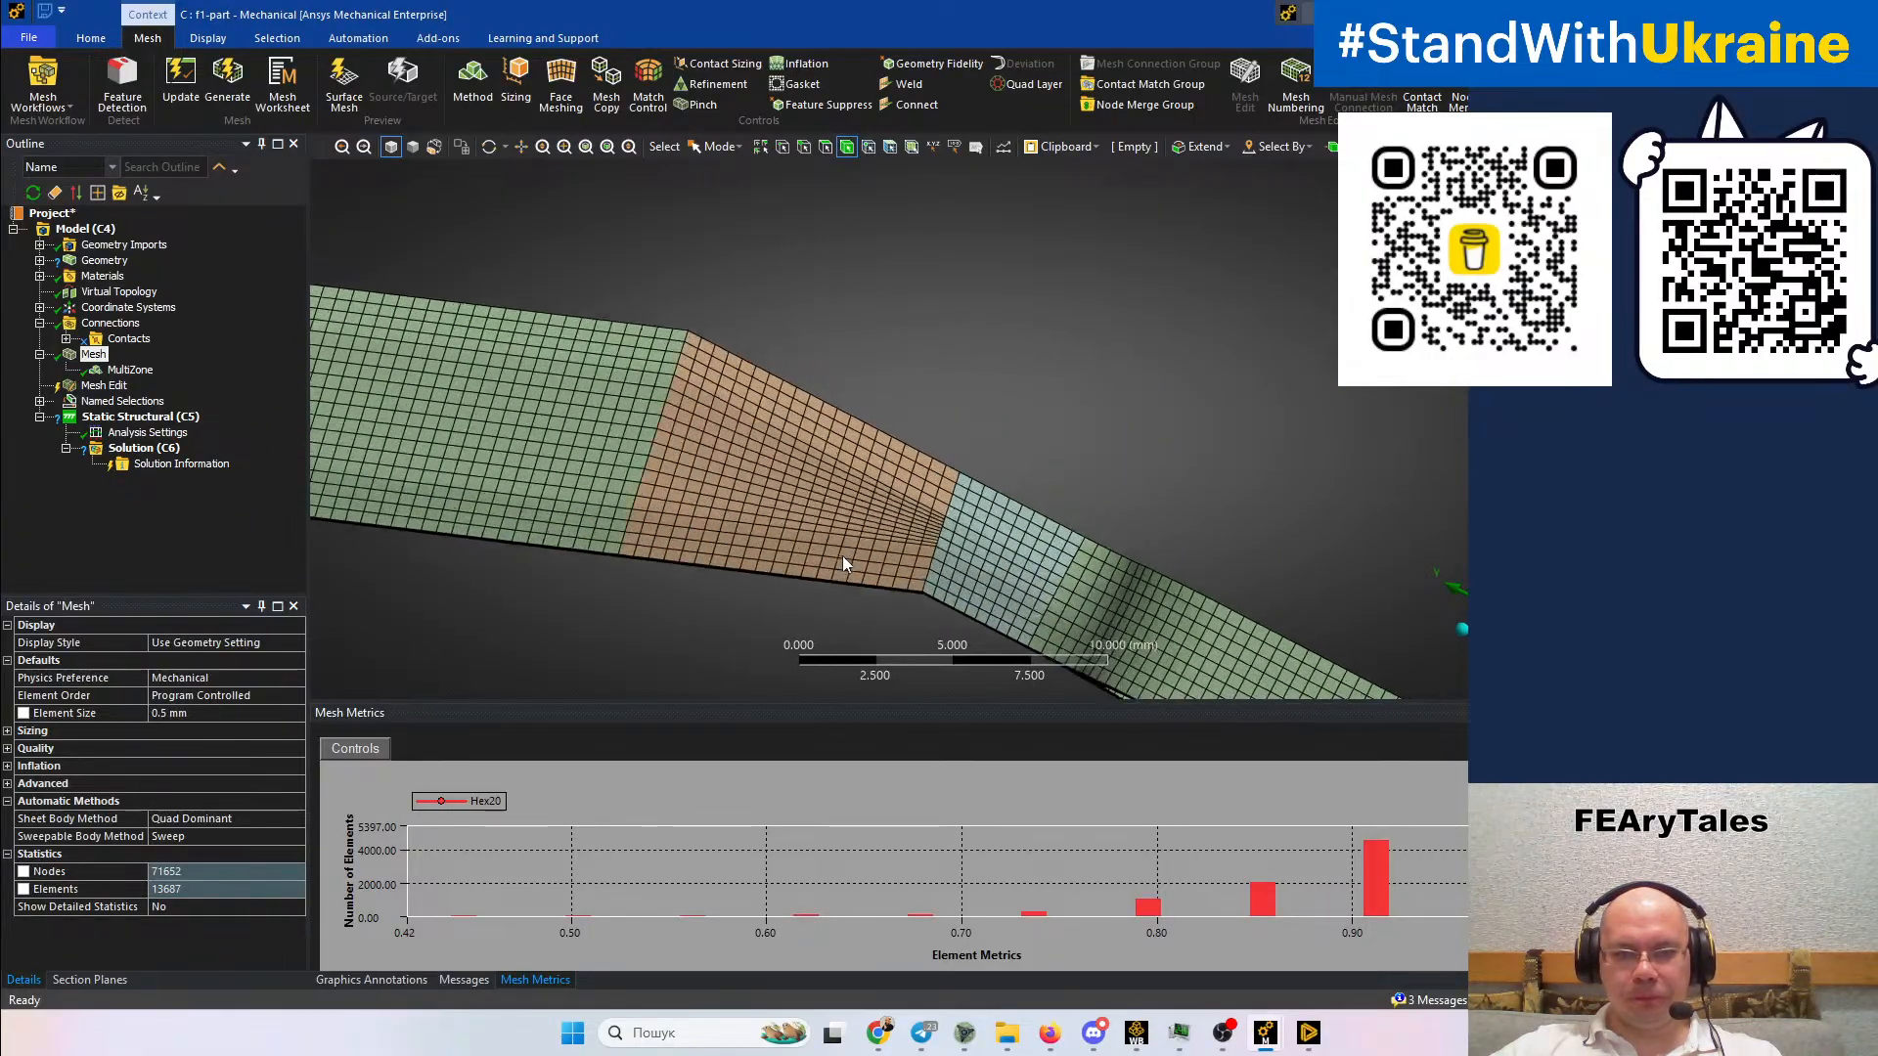
pyautogui.scroll(2, 747, 453)
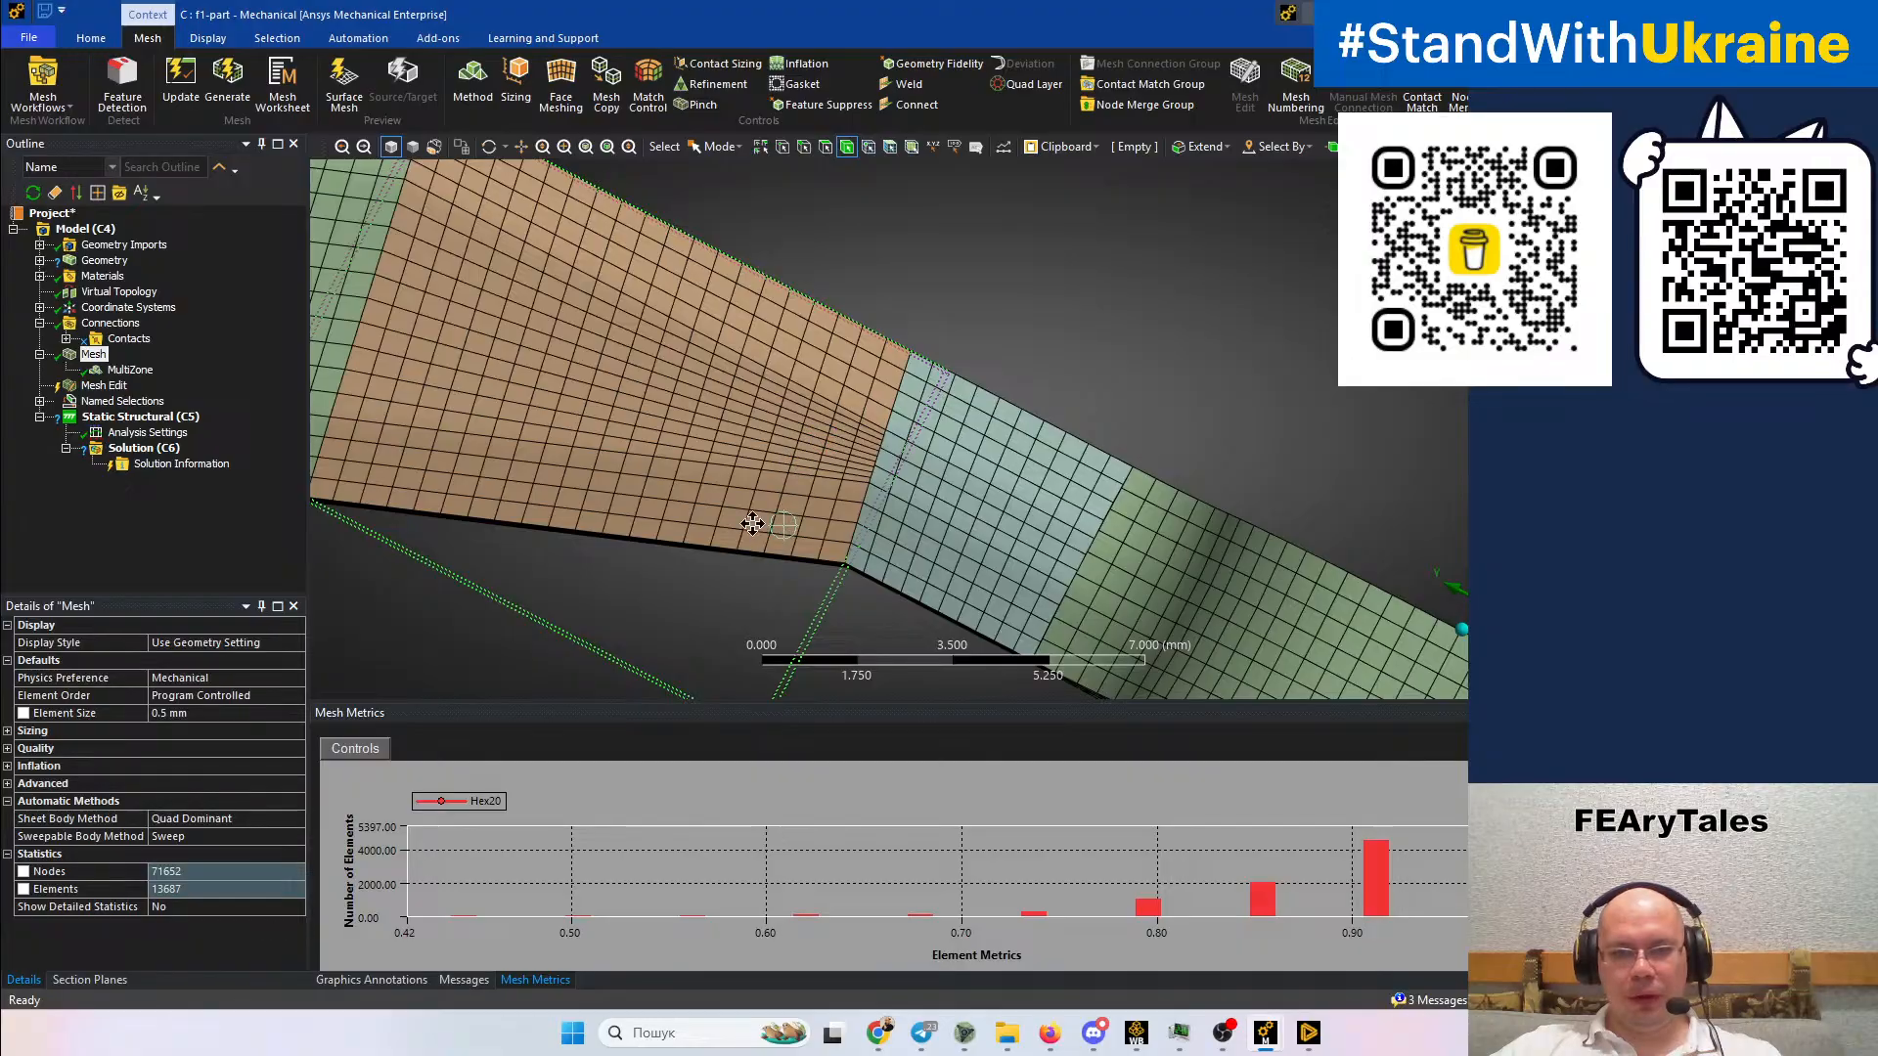
pyautogui.keyDown('ctrl'); pyautogui.moveTo(754, 524); pyautogui.dragTo(871, 449, button='middle'); pyautogui.keyUp('ctrl')
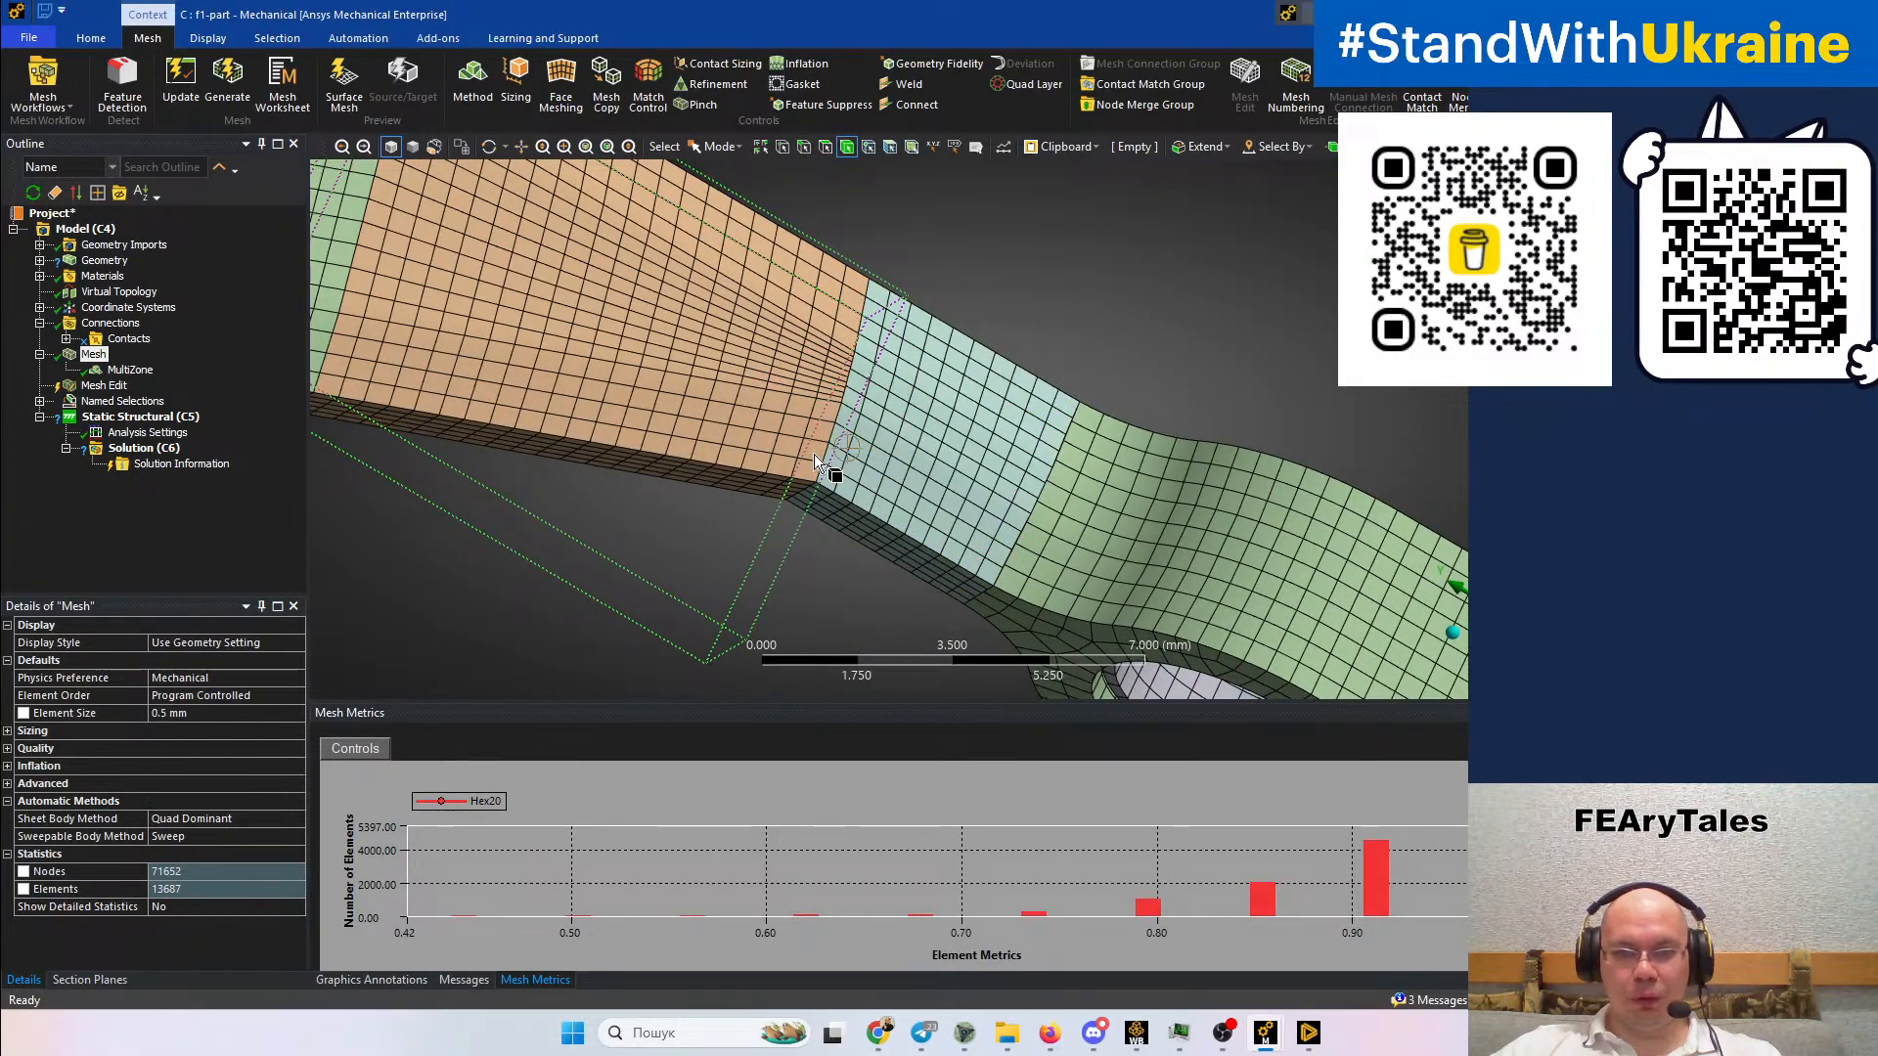
pyautogui.scroll(5, 813, 455)
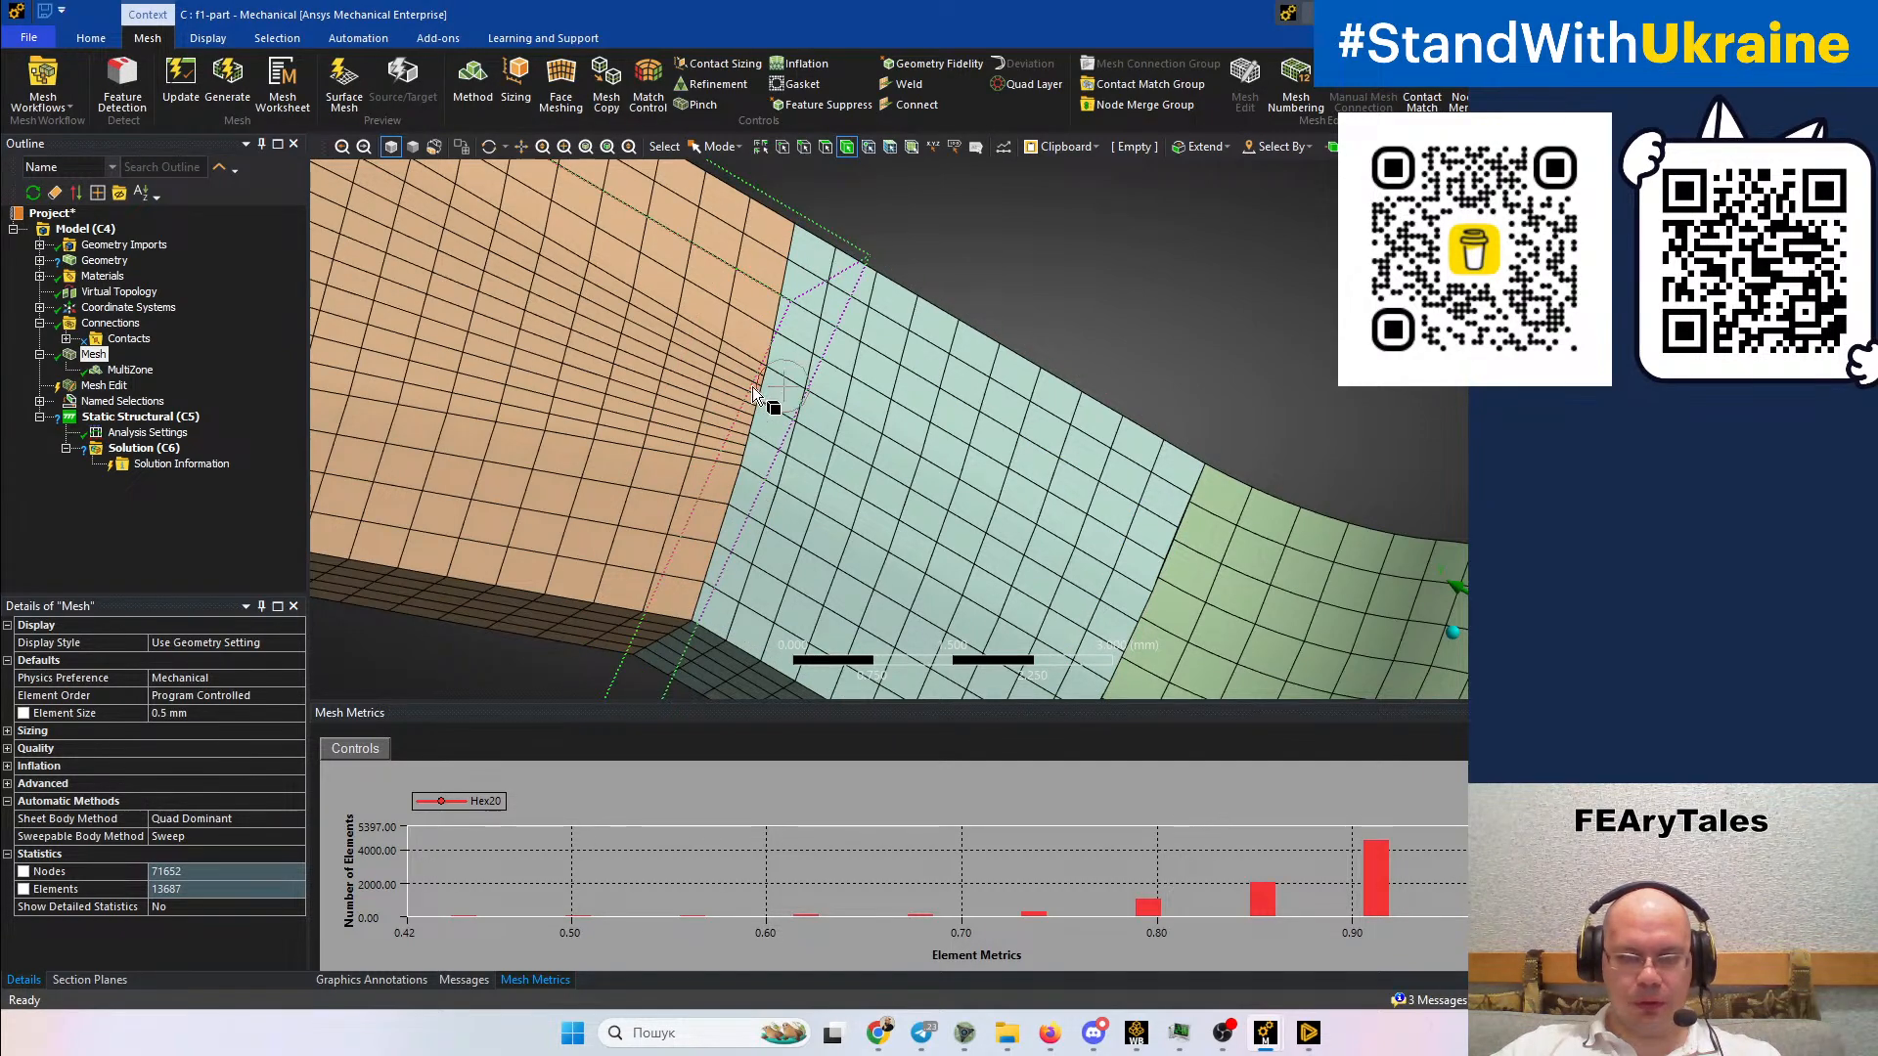
pyautogui.moveTo(780, 493); pyautogui.dragTo(710, 458, button='middle')
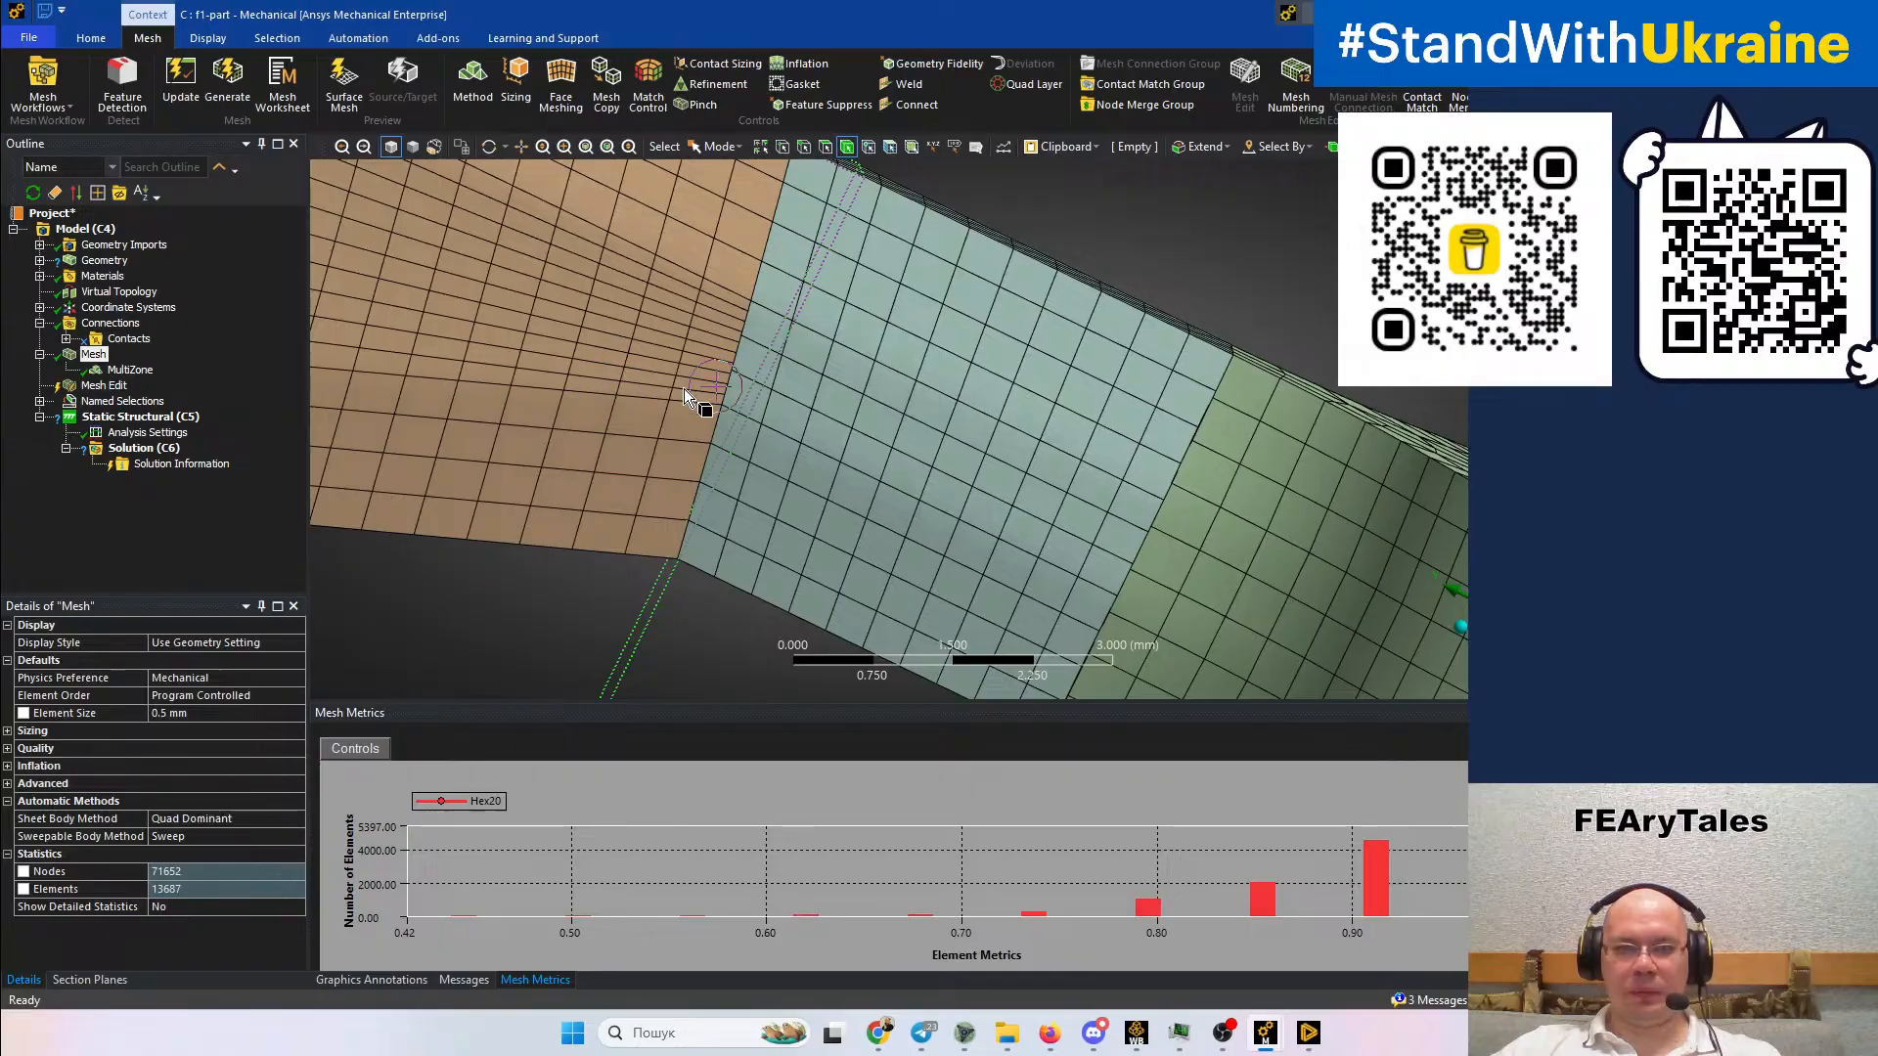
pyautogui.scroll(-2, 683, 393)
pyautogui.scroll(-2, 682, 398)
pyautogui.moveTo(654, 434); pyautogui.dragTo(831, 489, button='middle')
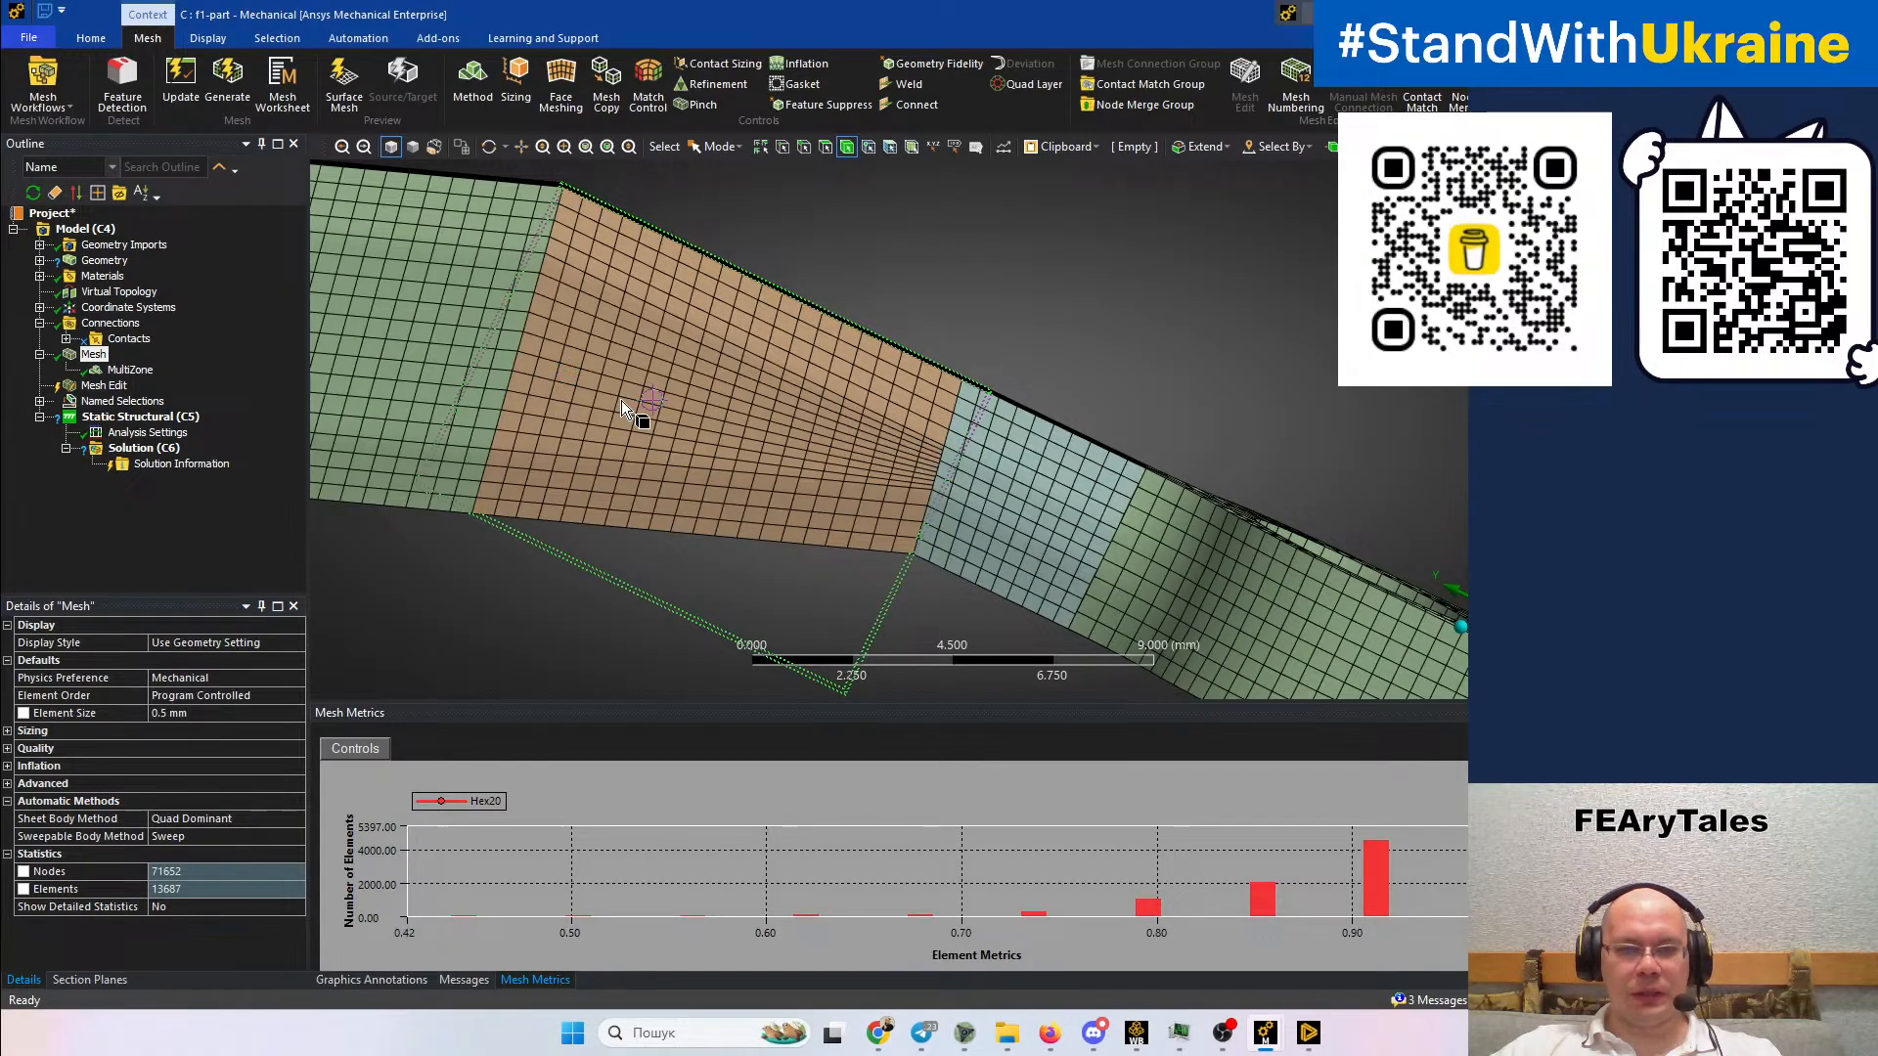
pyautogui.moveTo(633, 406); pyautogui.dragTo(584, 352, button='middle')
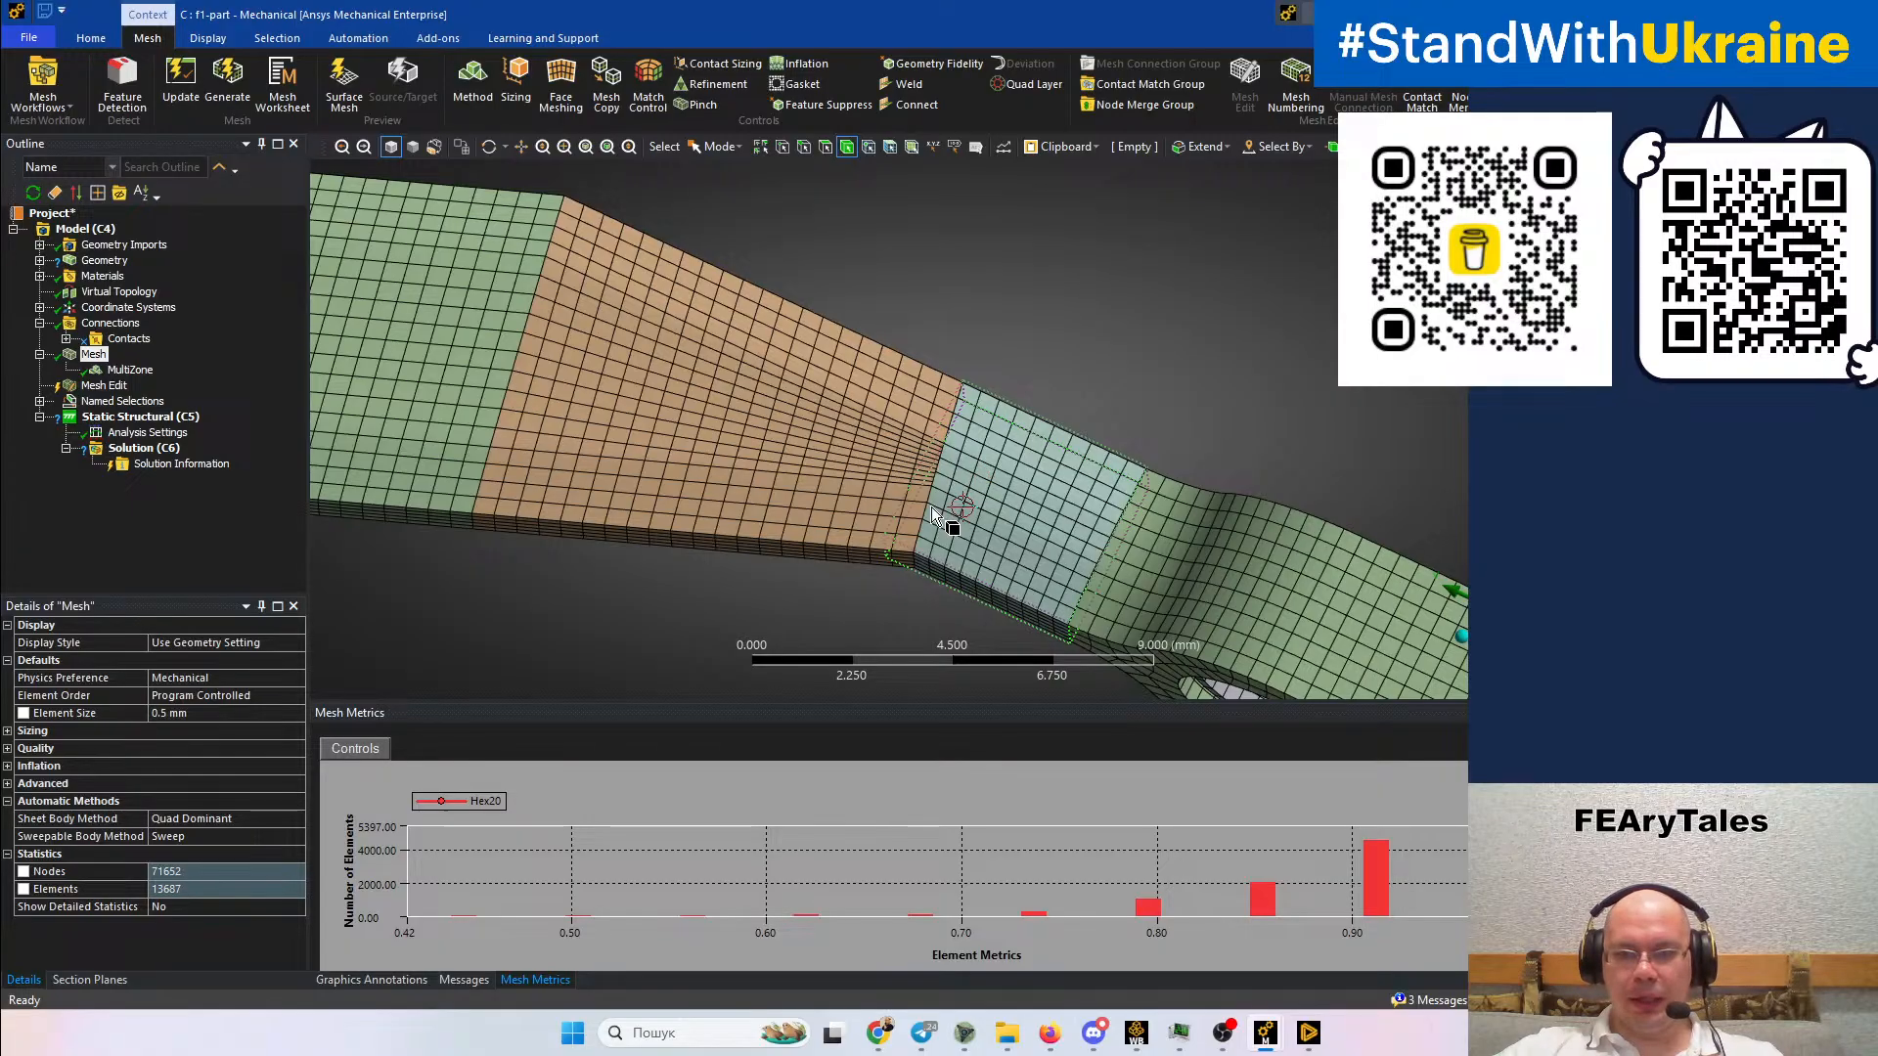
# Examine the mesh of the double-hole end from several sides, covering the neck, hole sleeves and pocket, and return to the whole arm
pyautogui.moveTo(931, 510); pyautogui.dragTo(1035, 369, button='middle')
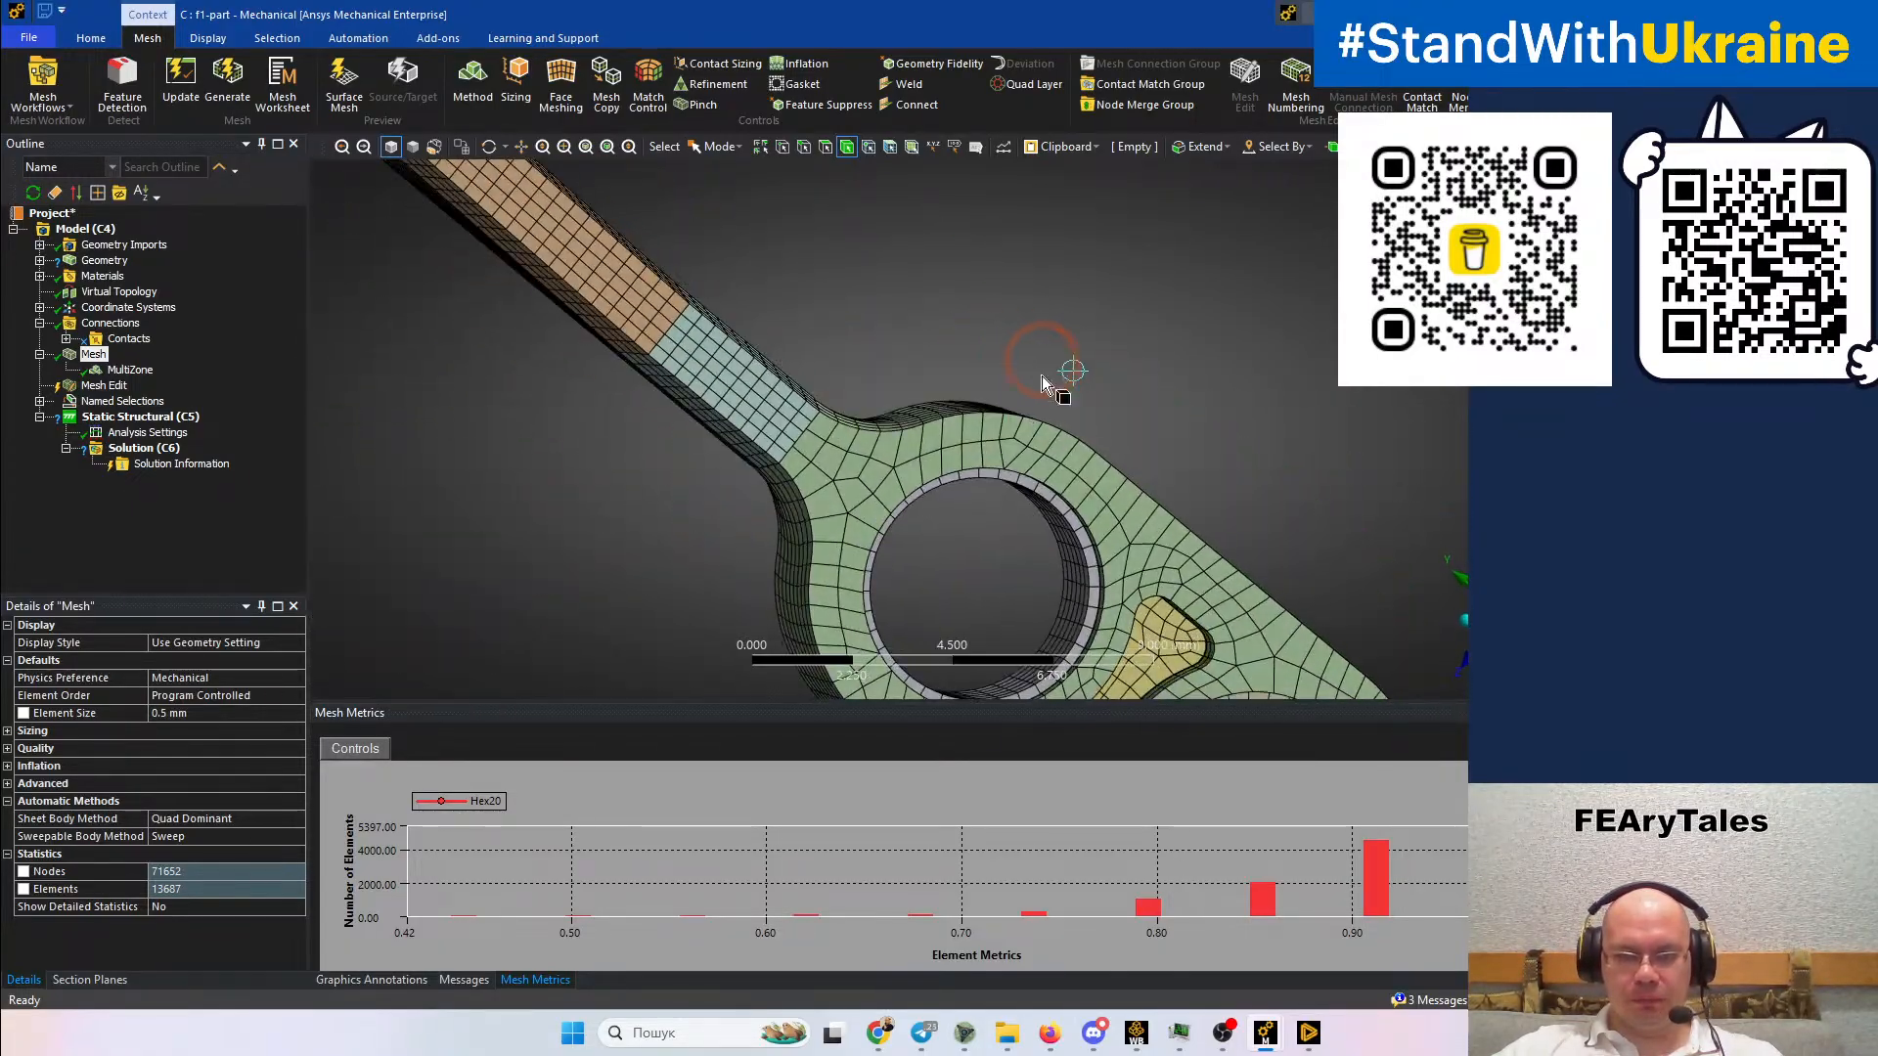
pyautogui.click(913, 452)
pyautogui.moveTo(1074, 509)
pyautogui.mouseDown(button='middle')
pyautogui.moveTo(1099, 372)
pyautogui.moveTo(1119, 431)
pyautogui.moveTo(1135, 327)
pyautogui.moveTo(1069, 306)
pyautogui.moveTo(1183, 327)
pyautogui.moveTo(1123, 385)
pyautogui.moveTo(1101, 487)
pyautogui.mouseUp(button='middle')
pyautogui.click(1154, 299)
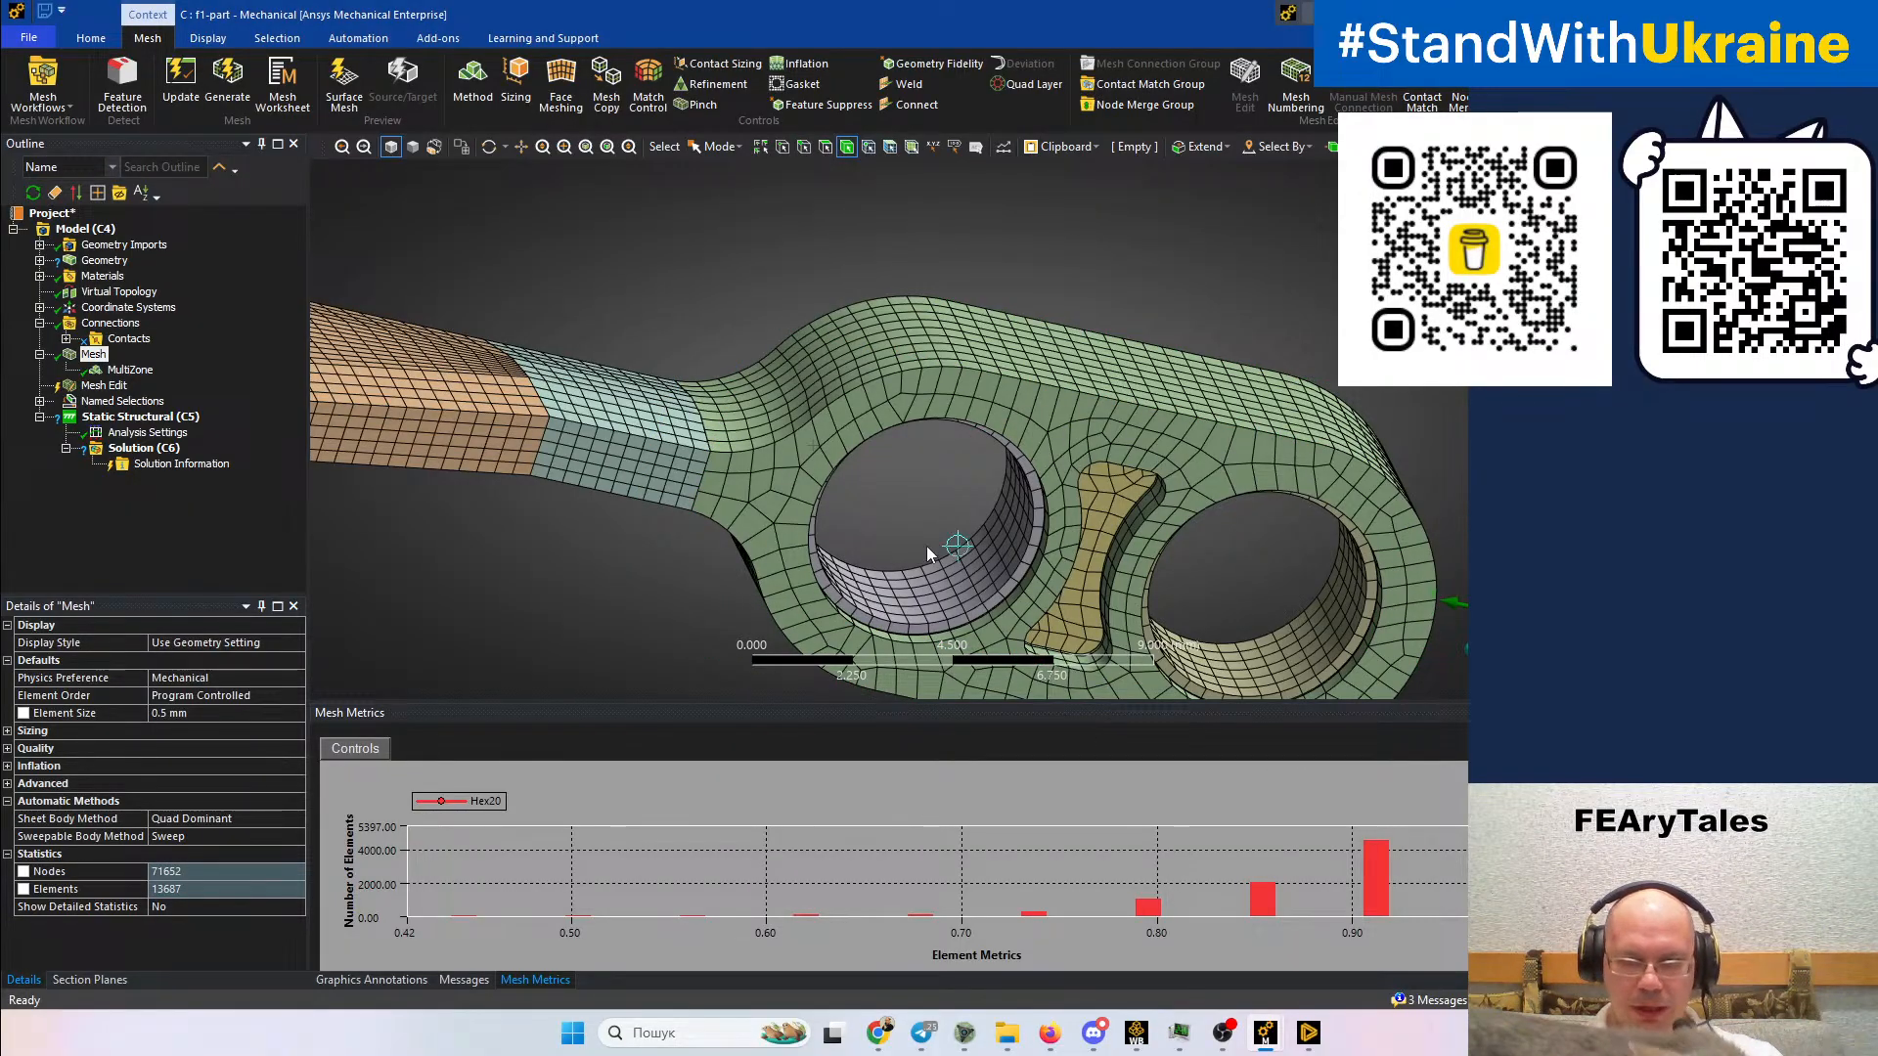
pyautogui.moveTo(926, 546); pyautogui.dragTo(934, 501, button='middle')
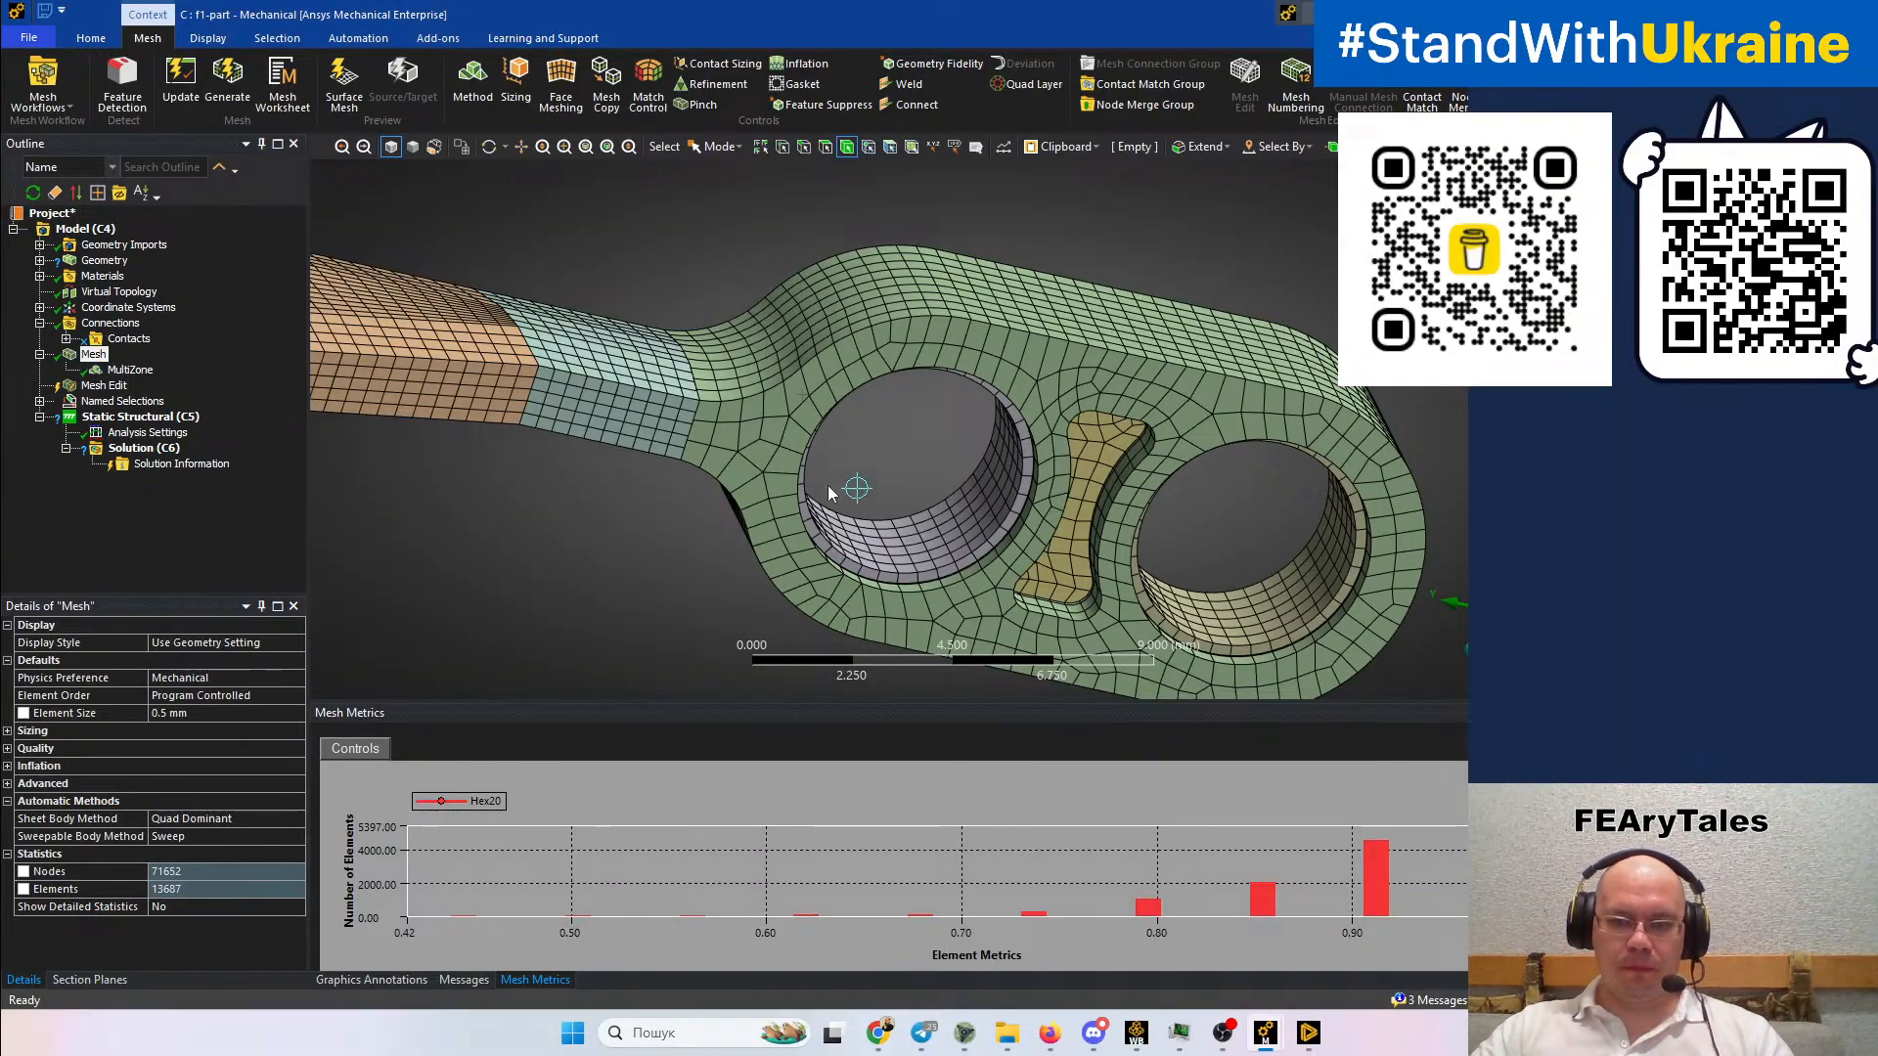
pyautogui.moveTo(828, 485); pyautogui.dragTo(754, 499, button='middle')
pyautogui.moveTo(865, 360); pyautogui.dragTo(859, 551, button='middle')
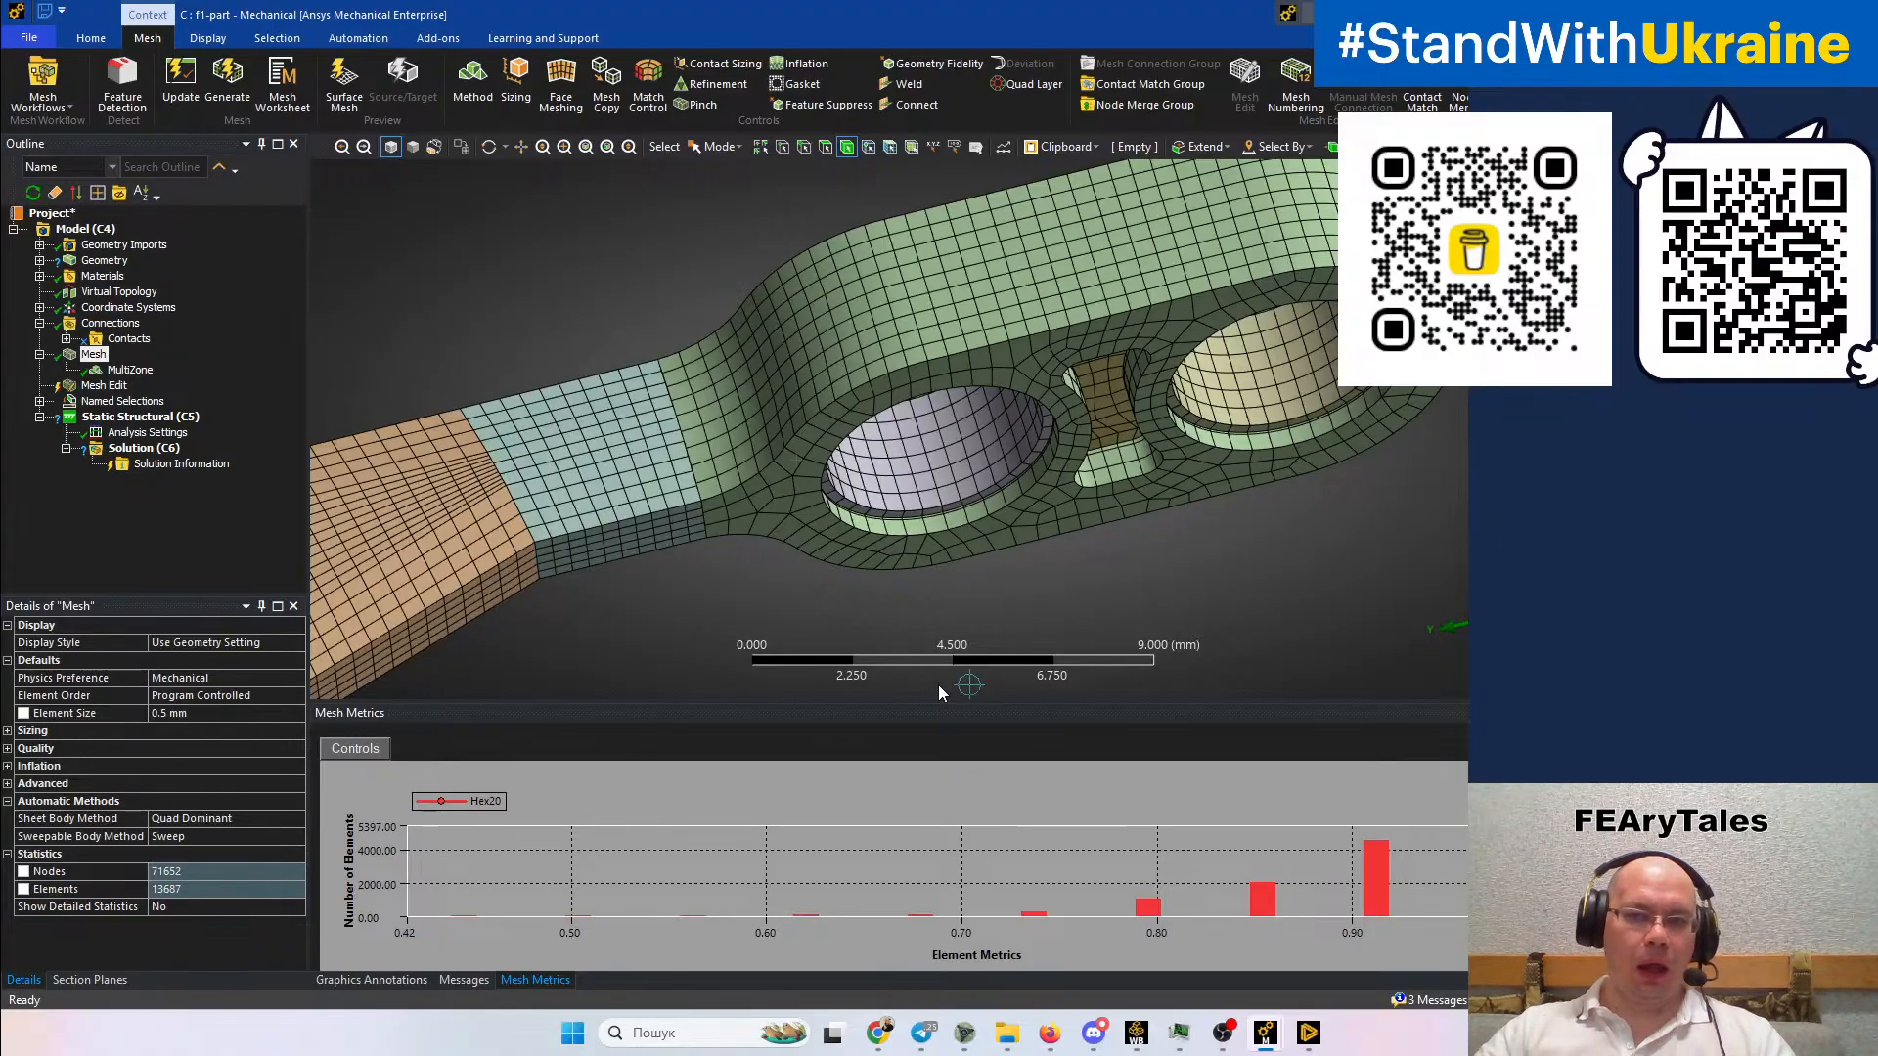
pyautogui.moveTo(1064, 503); pyautogui.dragTo(914, 419, button='middle')
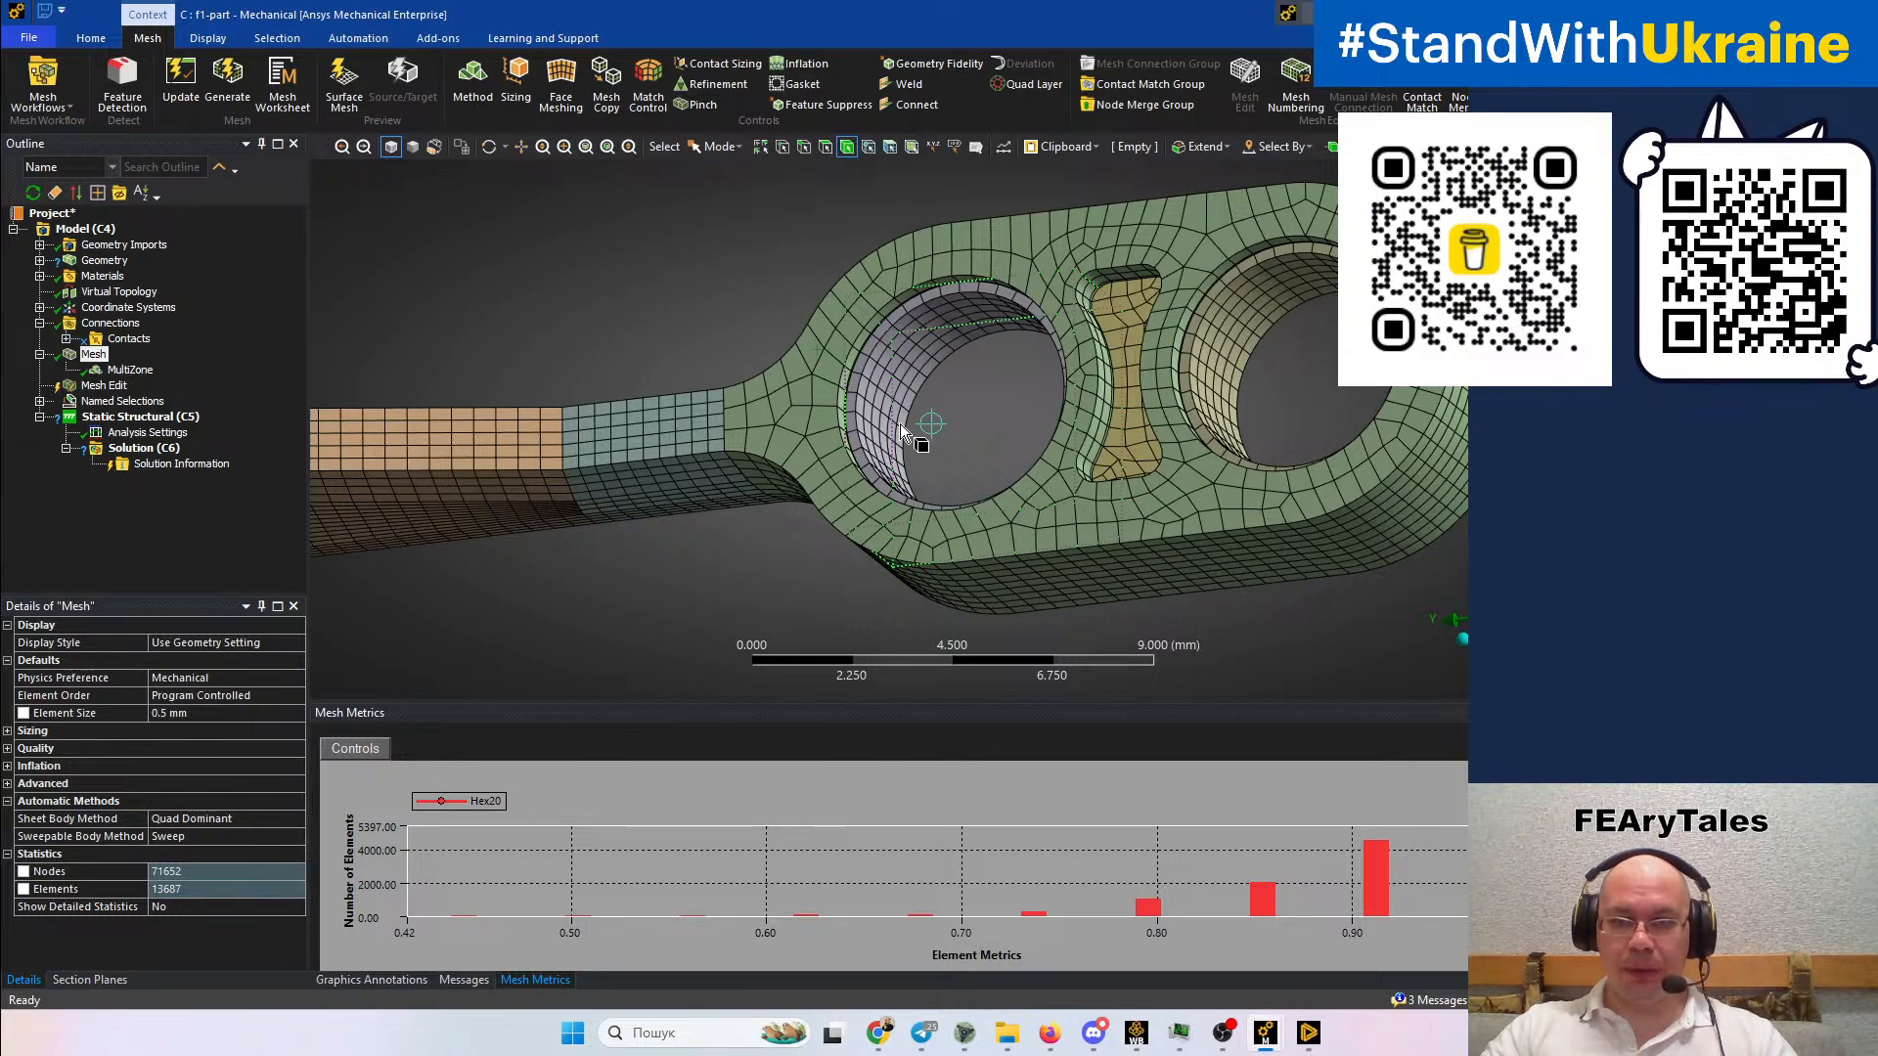
pyautogui.moveTo(973, 403); pyautogui.dragTo(948, 513, button='middle')
pyautogui.scroll(-3, 882, 454)
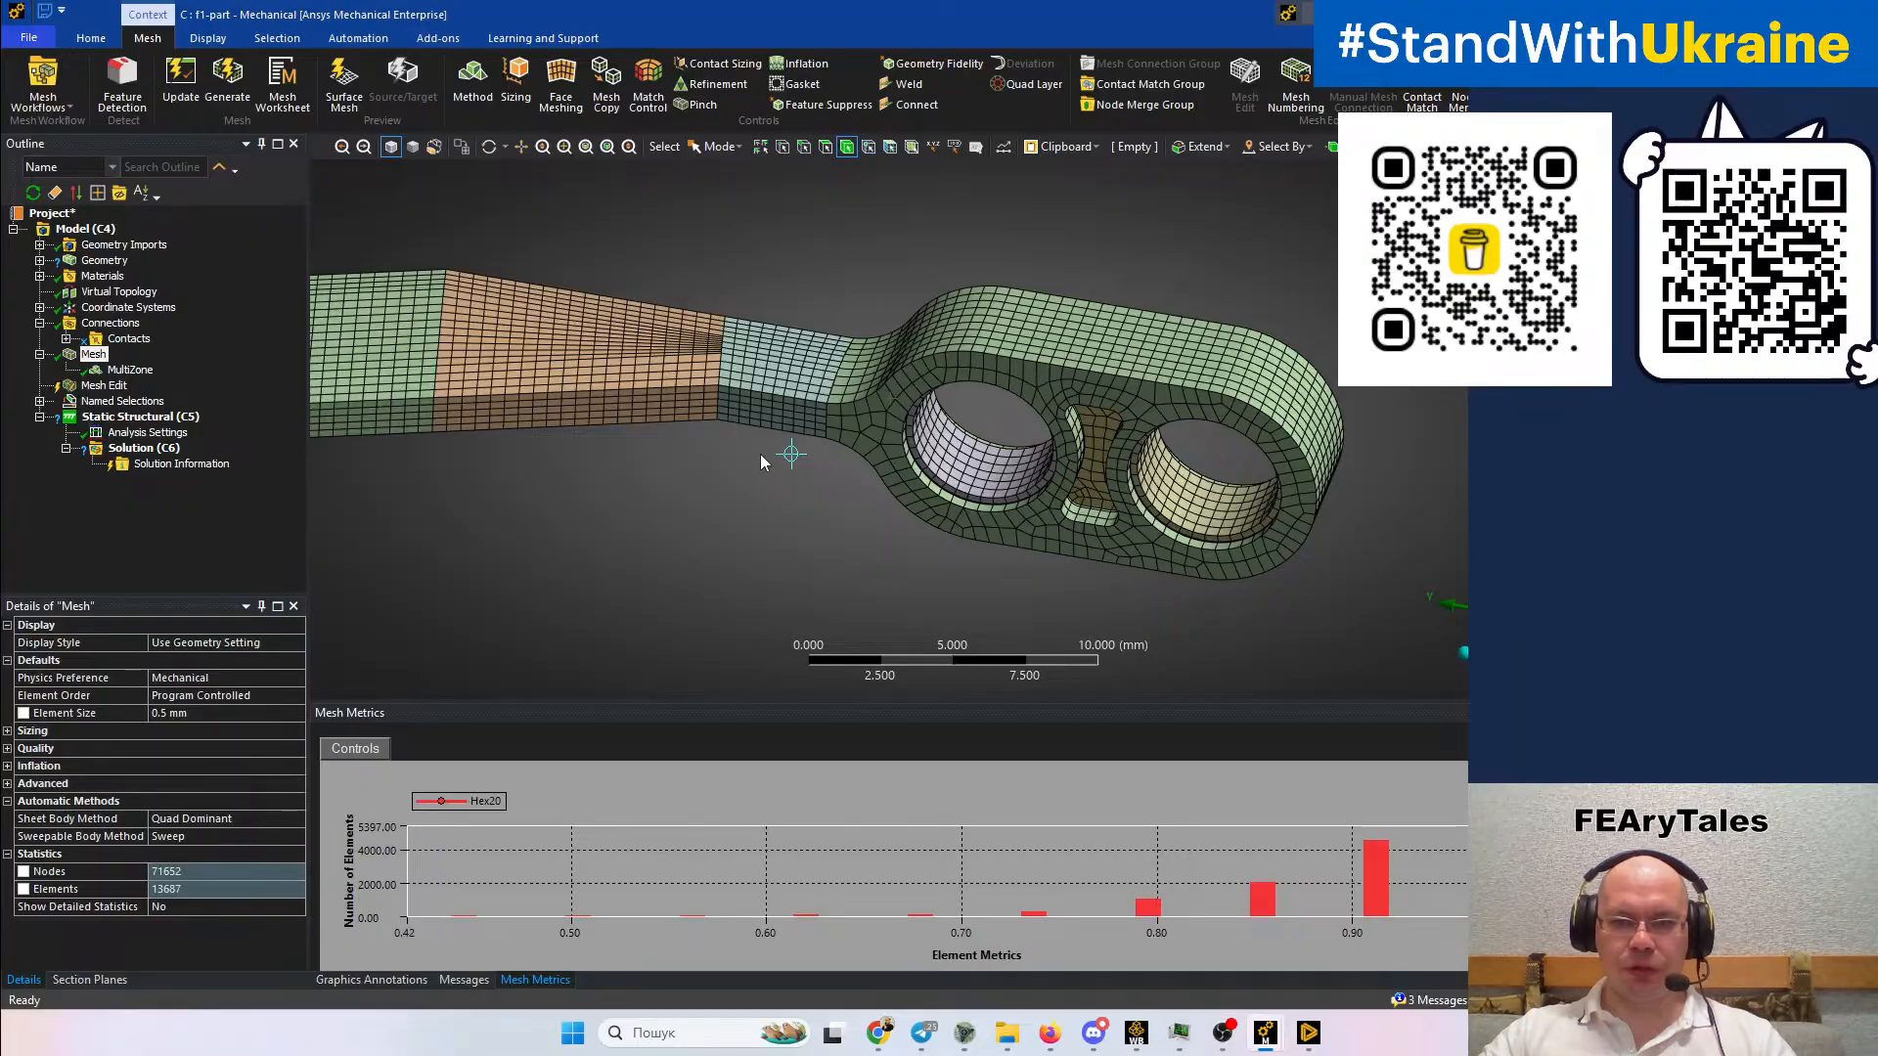
pyautogui.scroll(5, 760, 454)
pyautogui.keyDown('ctrl'); pyautogui.moveTo(891, 554); pyautogui.dragTo(817, 452, button='middle'); pyautogui.keyUp('ctrl')
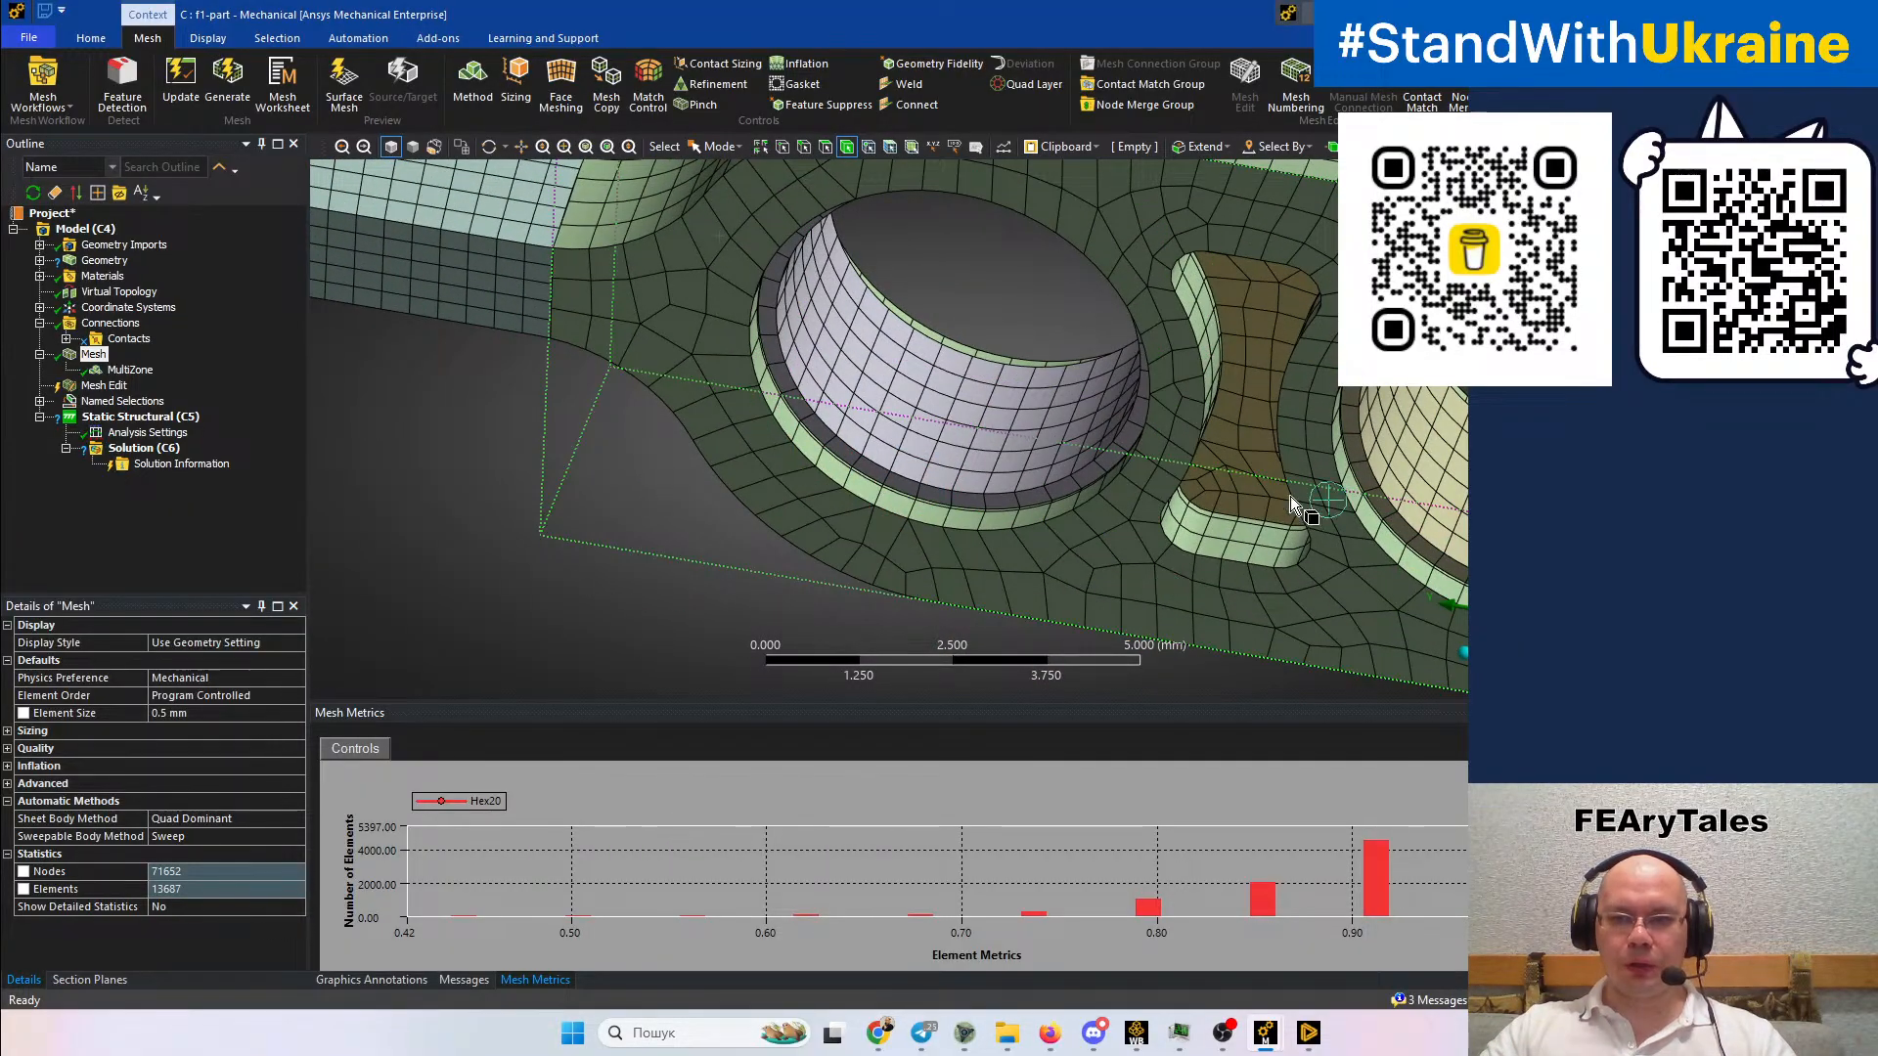
pyautogui.moveTo(1258, 540)
pyautogui.mouseDown(button='middle')
pyautogui.moveTo(1206, 565)
pyautogui.moveTo(1295, 482)
pyautogui.moveTo(1304, 420)
pyautogui.mouseUp(button='middle')
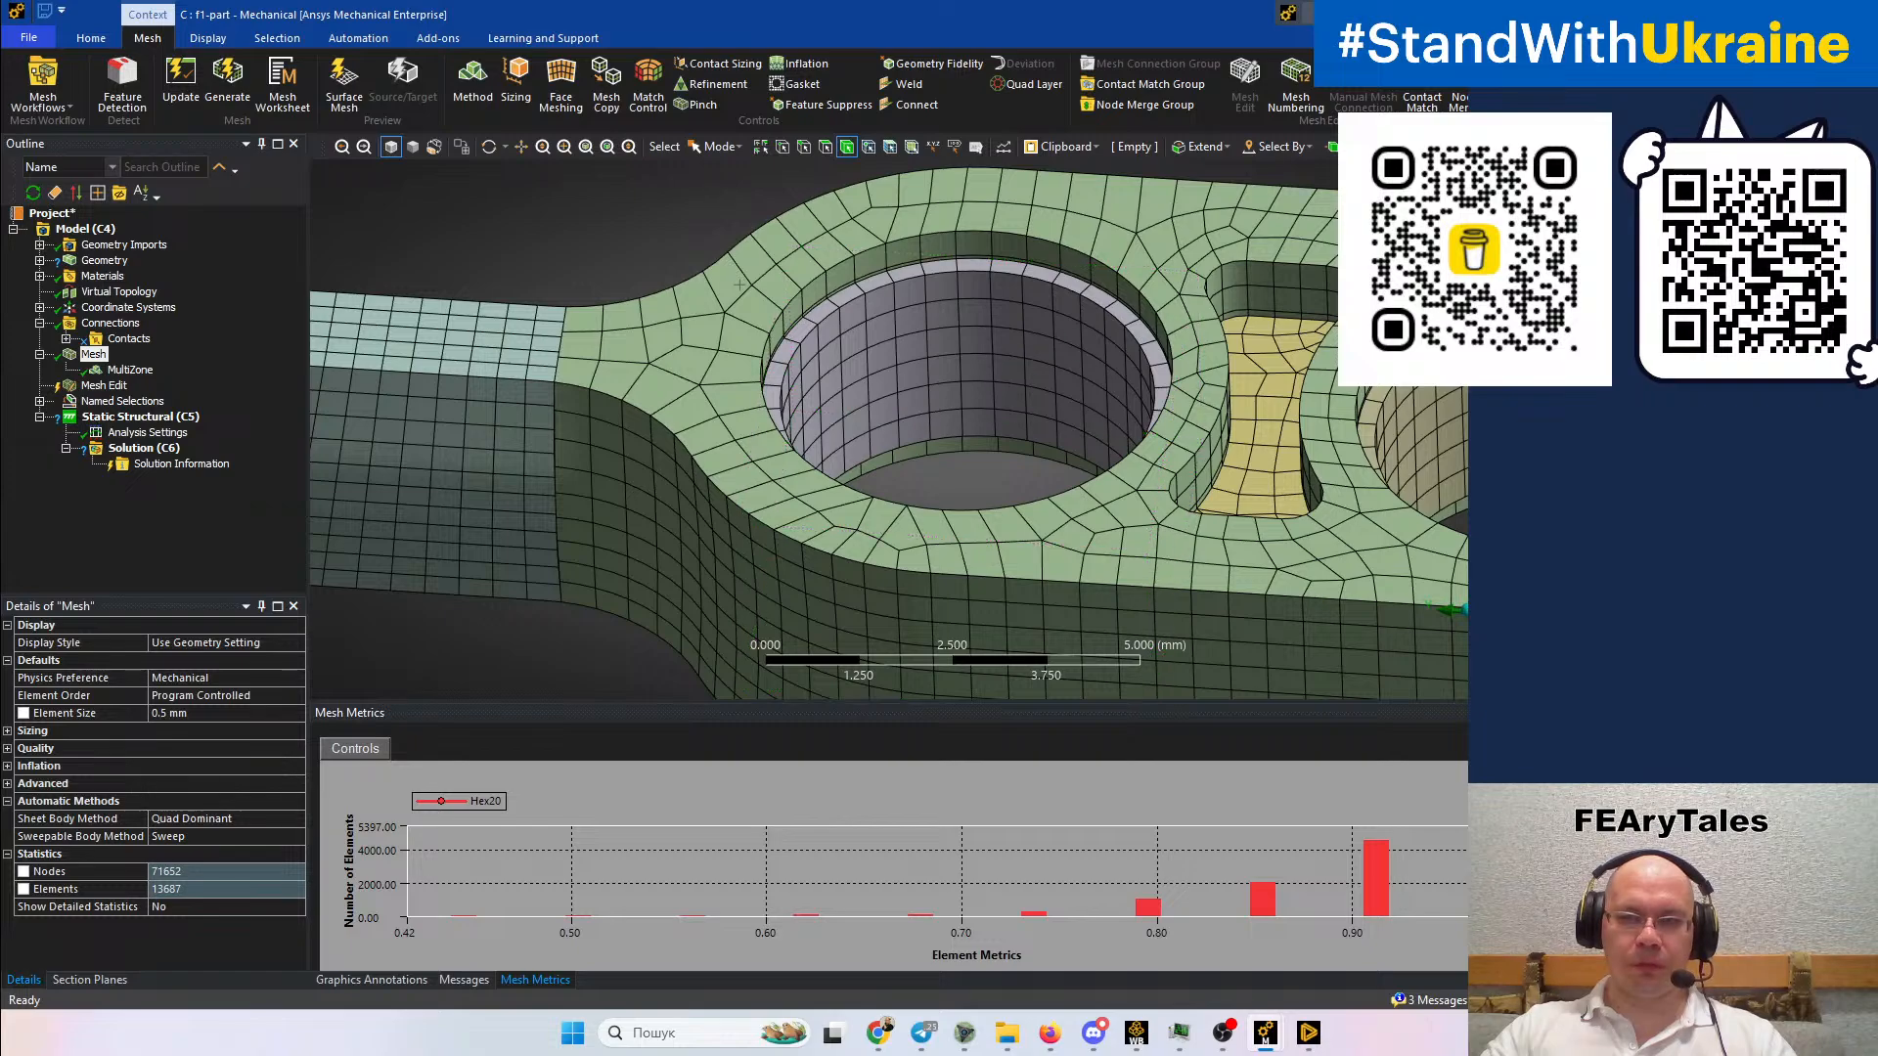
pyautogui.moveTo(1207, 495); pyautogui.dragTo(1195, 680, button='middle')
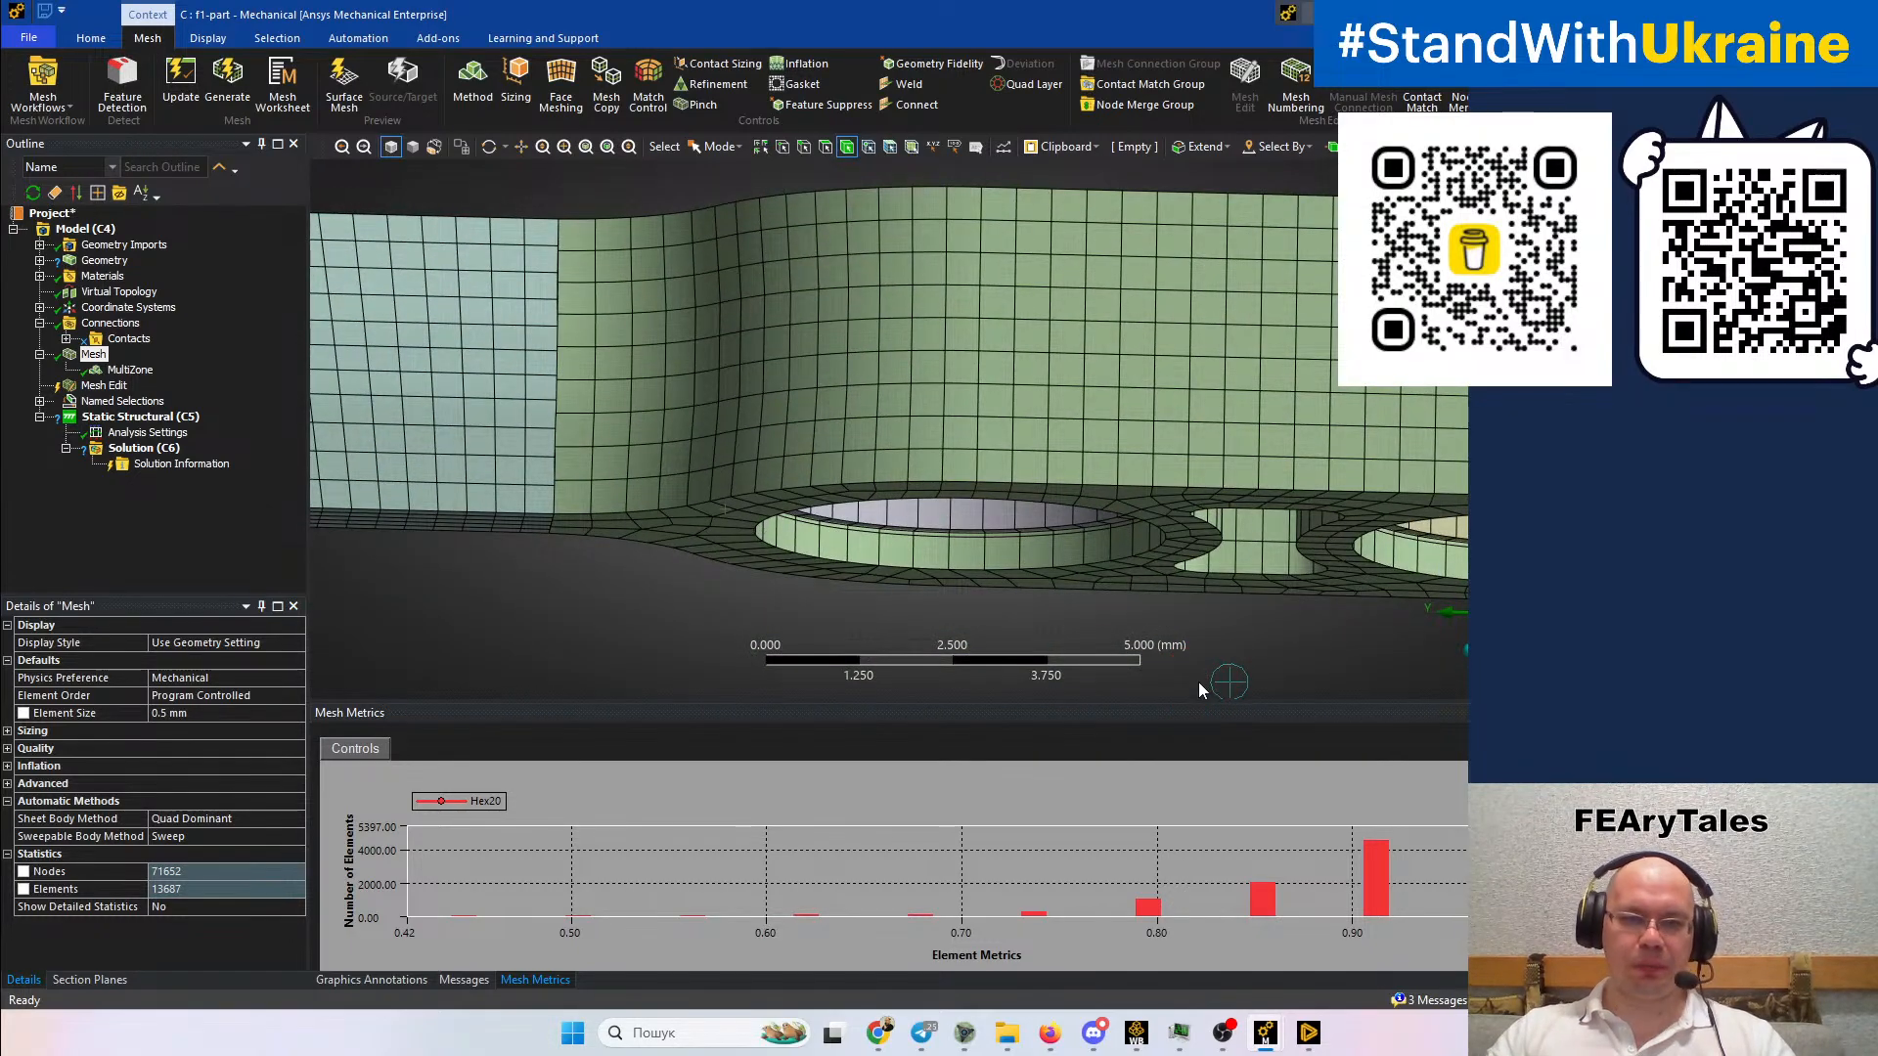
pyautogui.scroll(-6, 1190, 478)
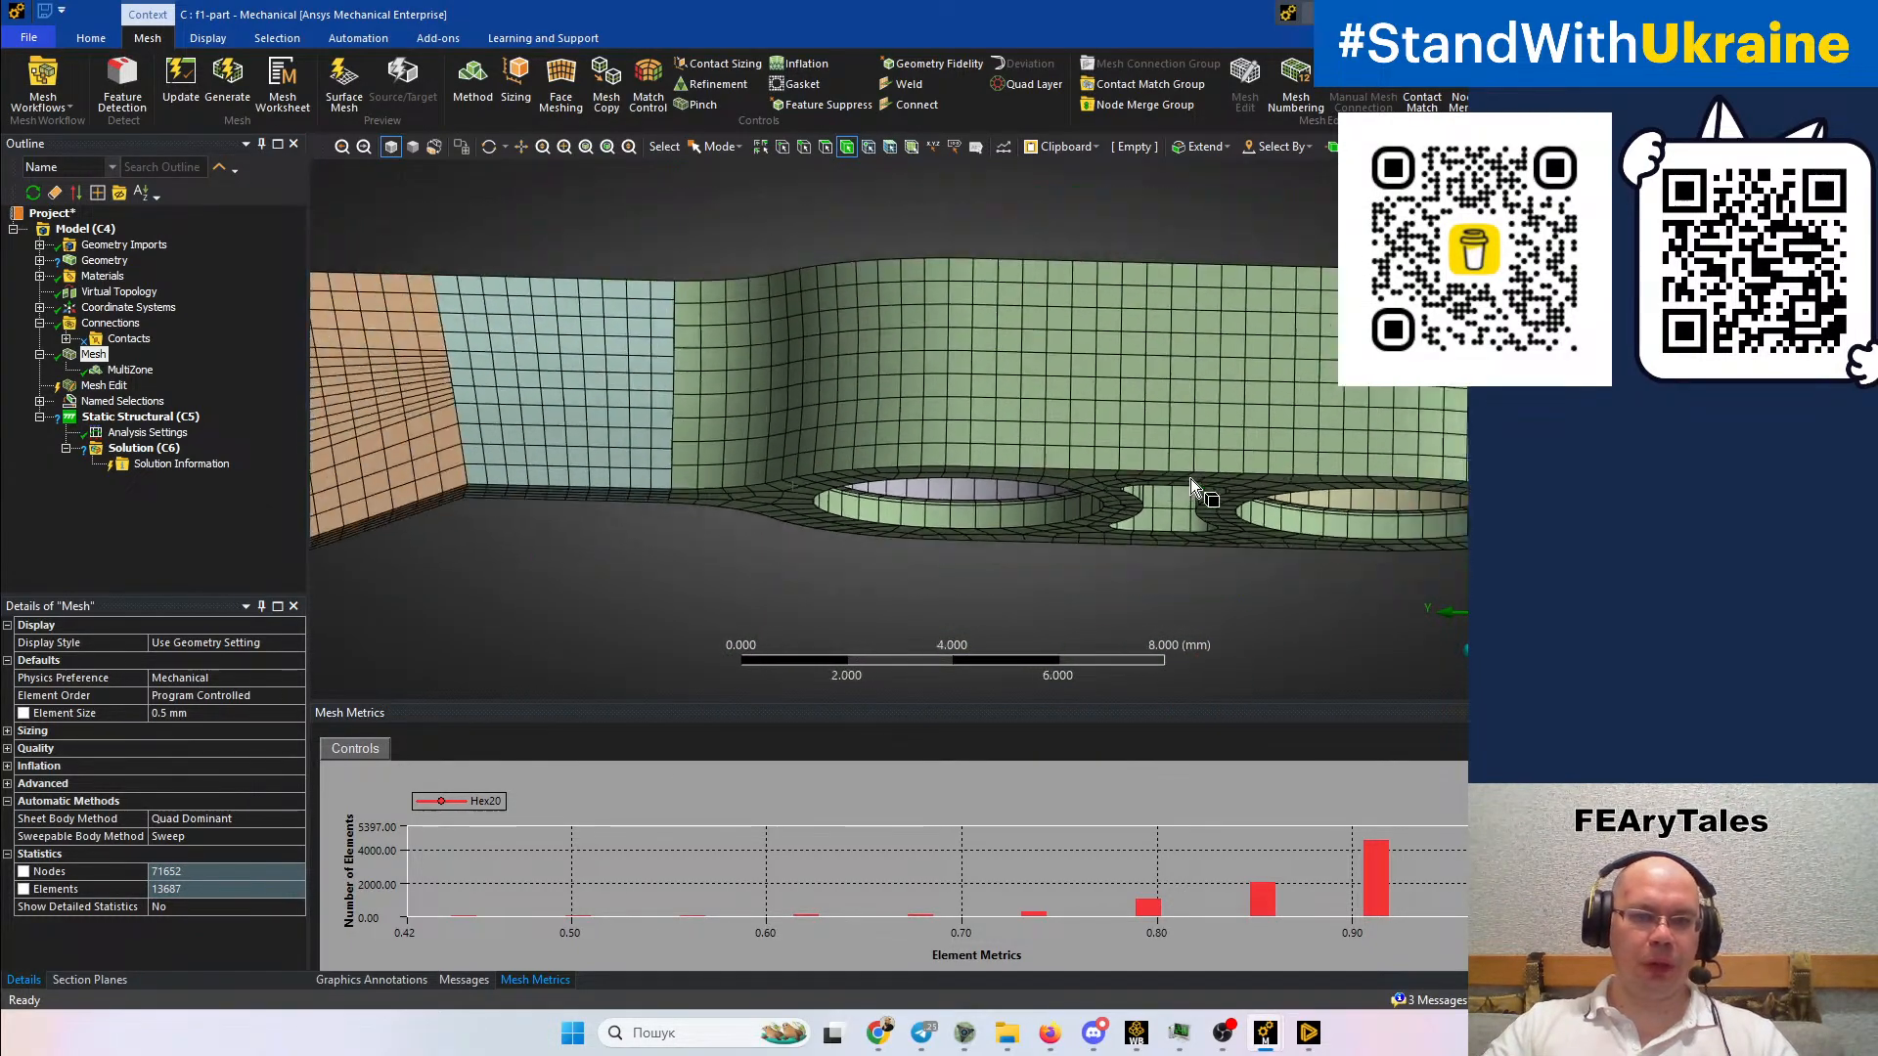
pyautogui.moveTo(1140, 515); pyautogui.dragTo(1363, 479, button='middle')
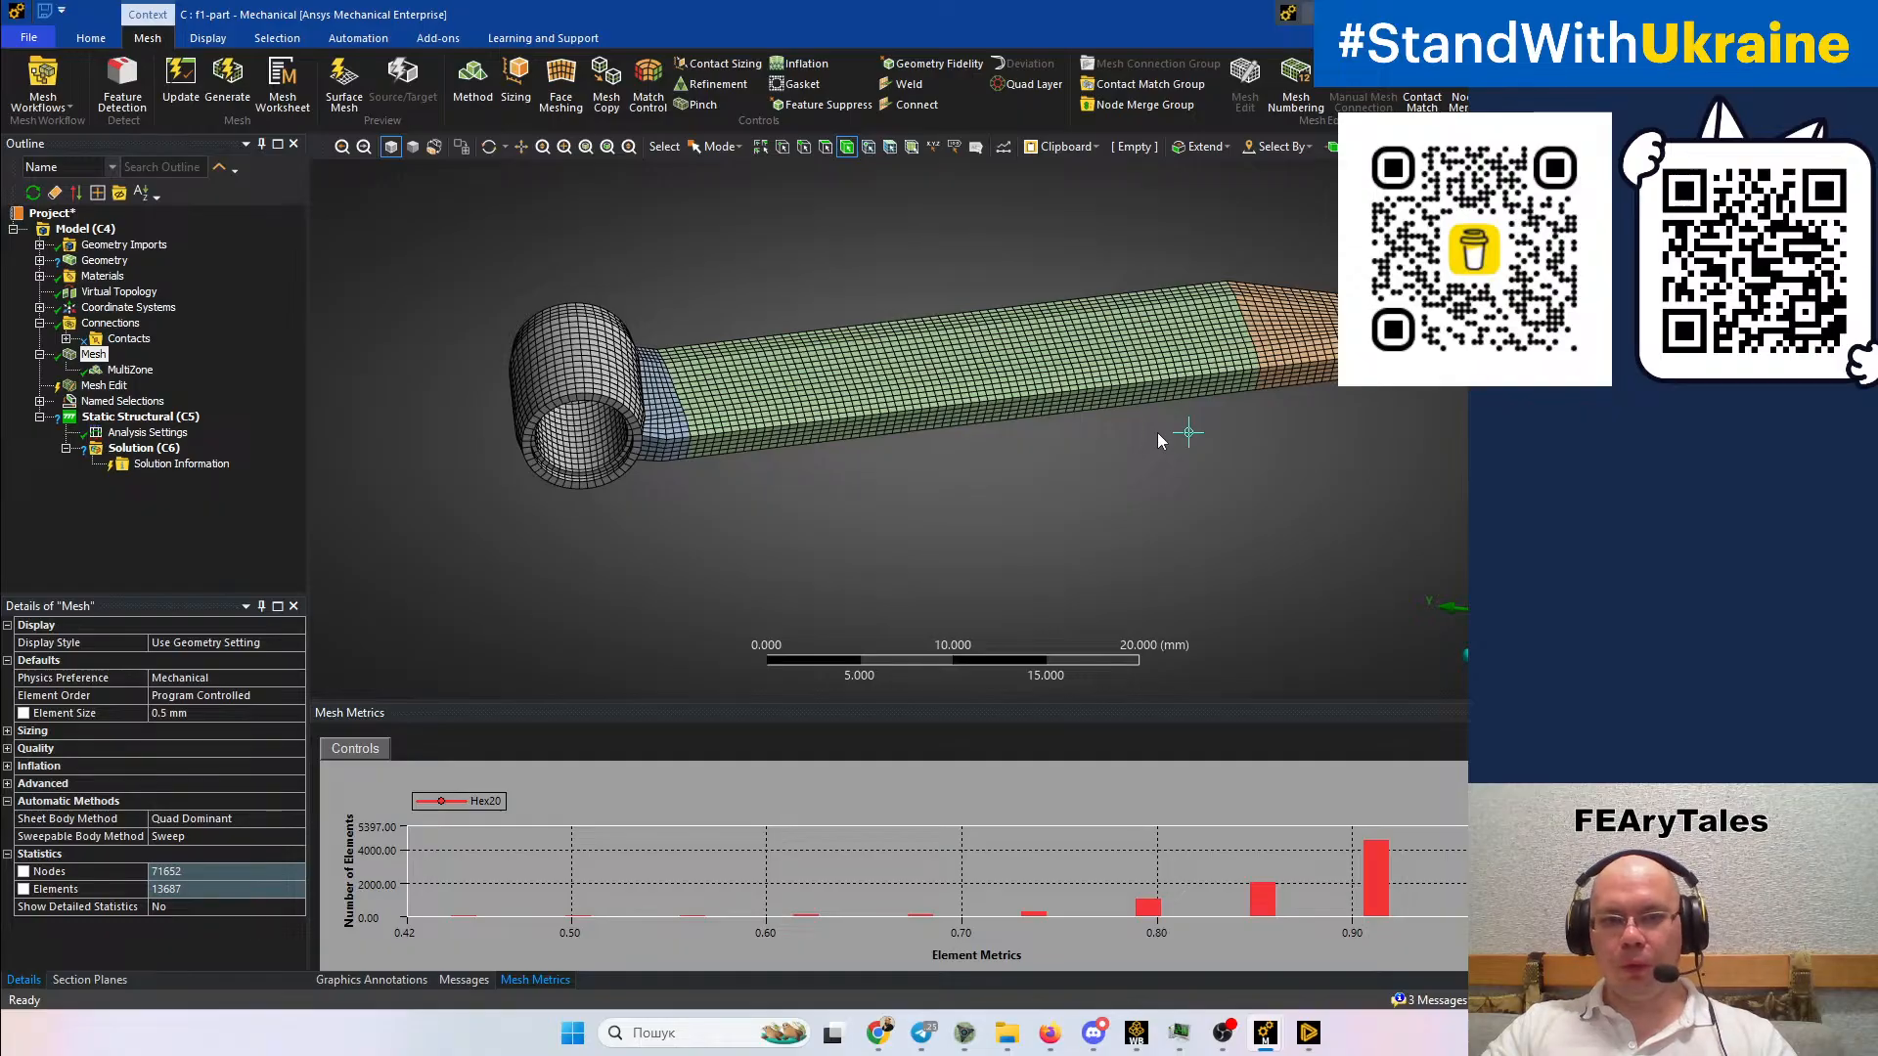
pyautogui.moveTo(1158, 433)
pyautogui.mouseDown(button='middle')
pyautogui.moveTo(1142, 384)
pyautogui.moveTo(1124, 436)
pyautogui.mouseUp(button='middle')
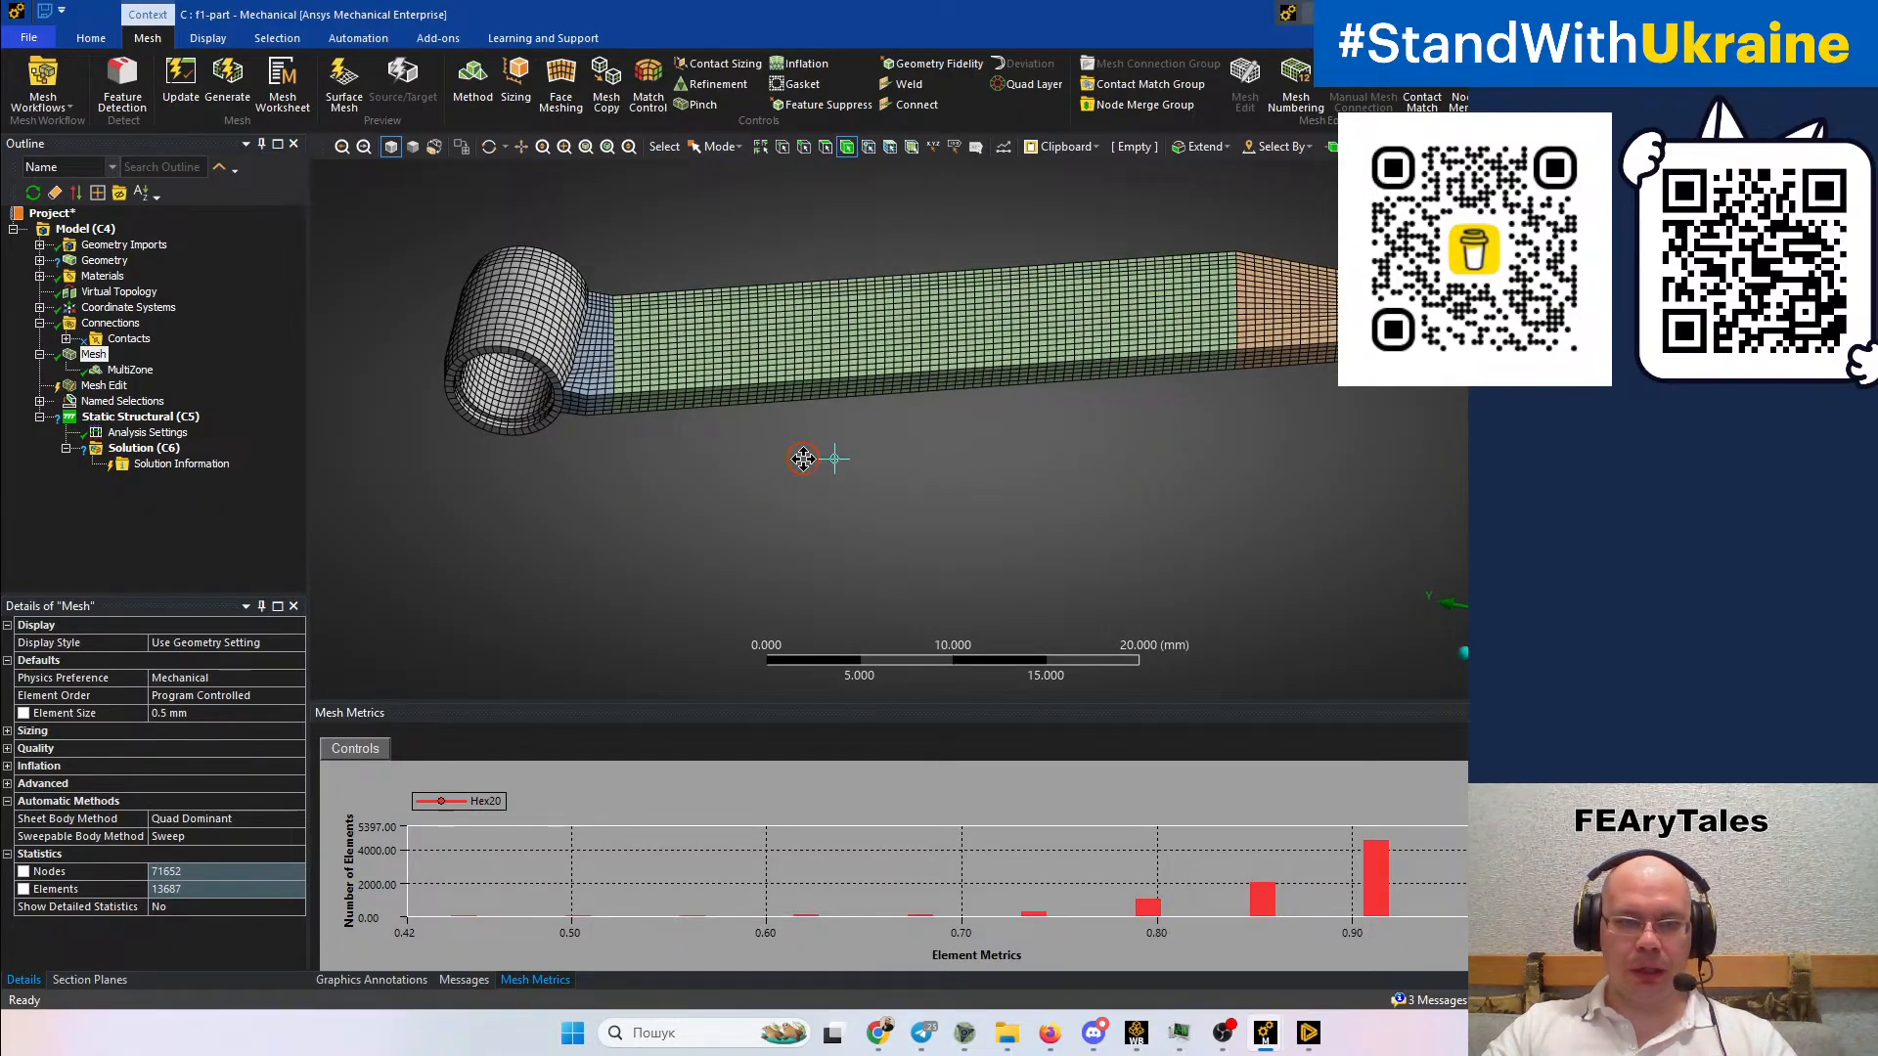
pyautogui.keyDown('ctrl'); pyautogui.moveTo(812, 458); pyautogui.dragTo(1043, 540, button='middle'); pyautogui.keyUp('ctrl')
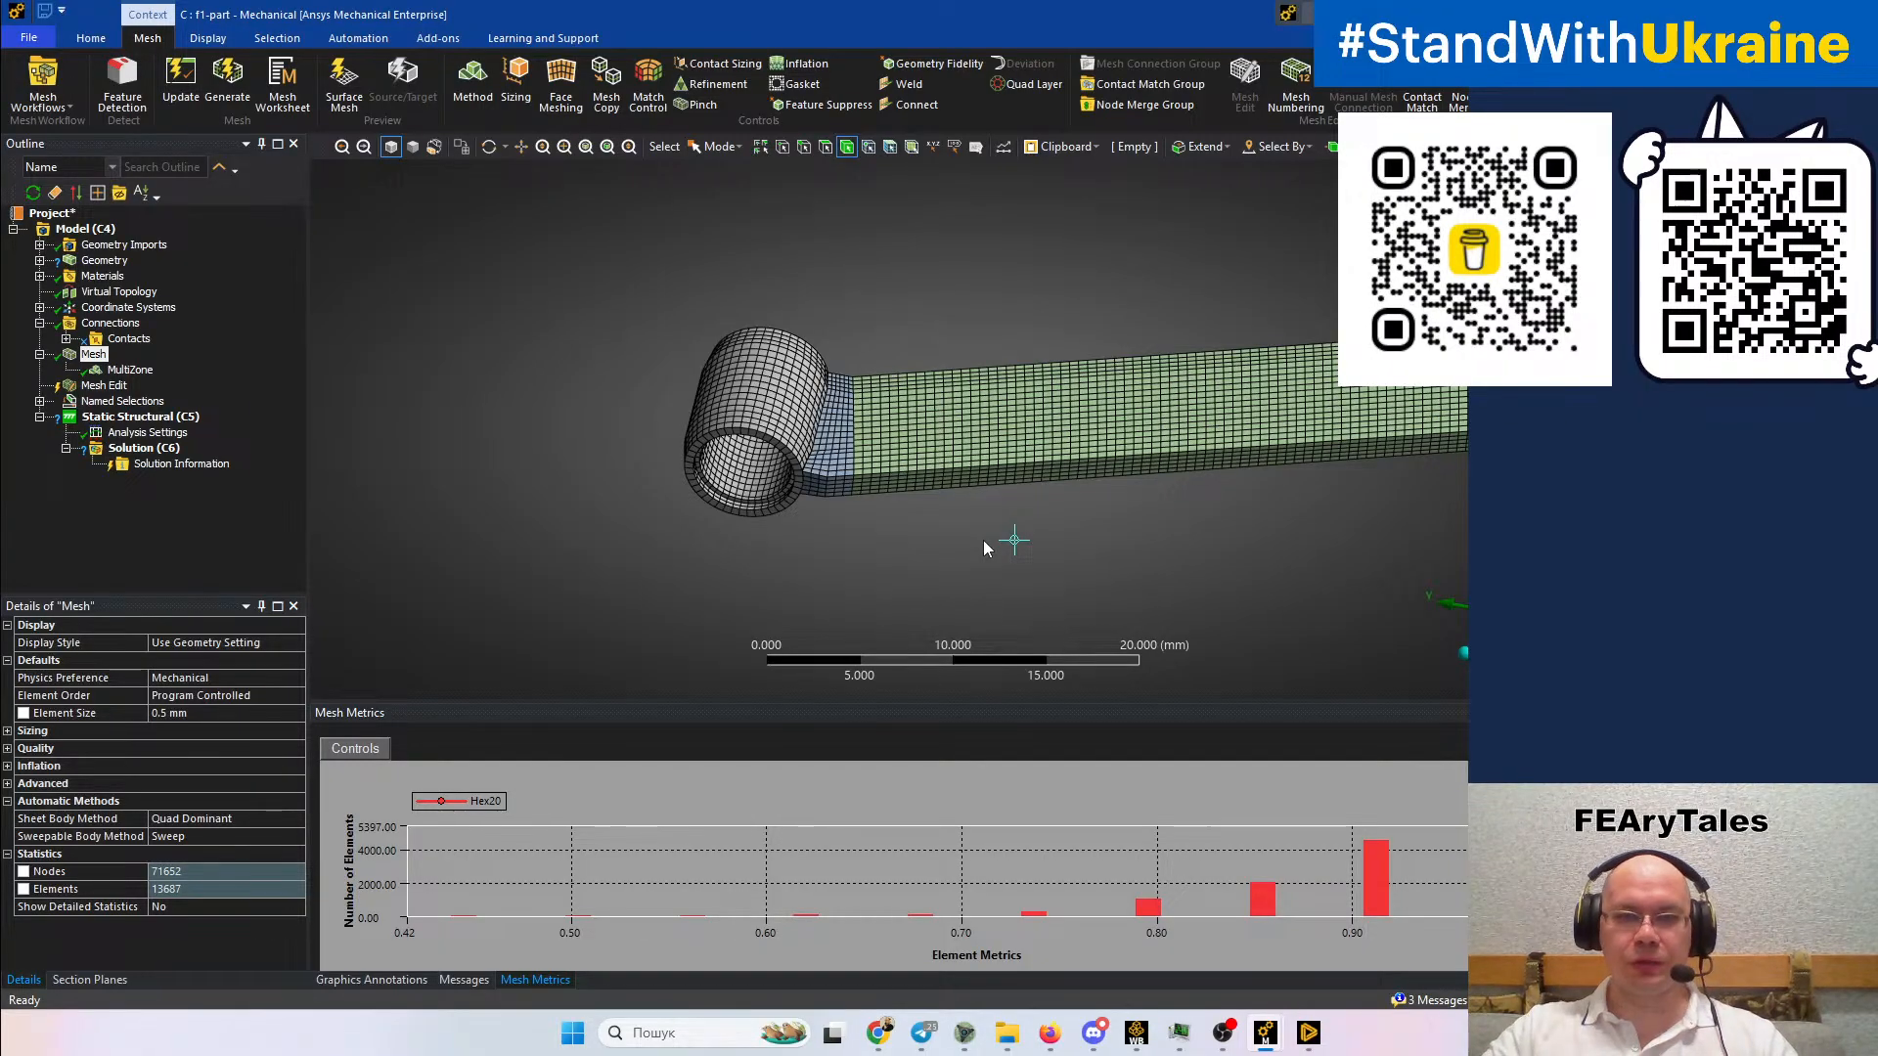
pyautogui.moveTo(1025, 495); pyautogui.dragTo(1025, 469, button='middle')
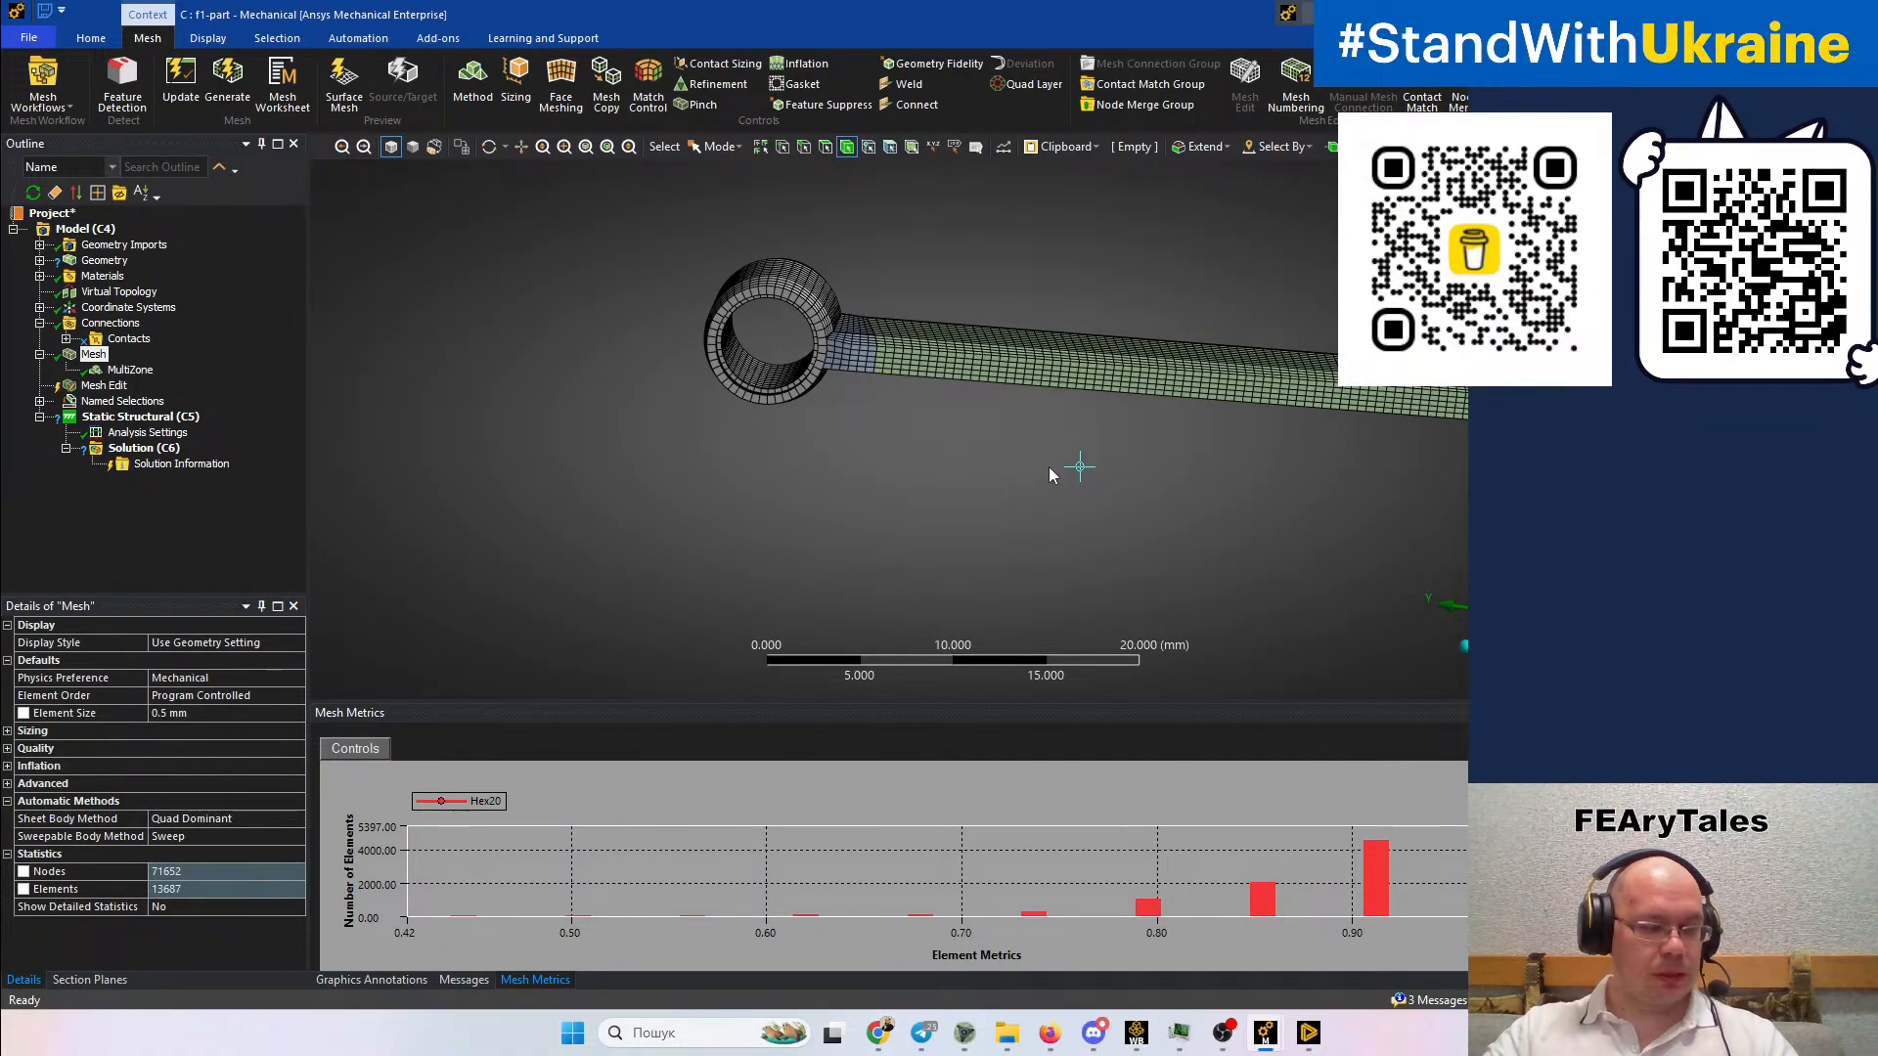
pyautogui.moveTo(1304, 382); pyautogui.dragTo(1087, 463, button='middle')
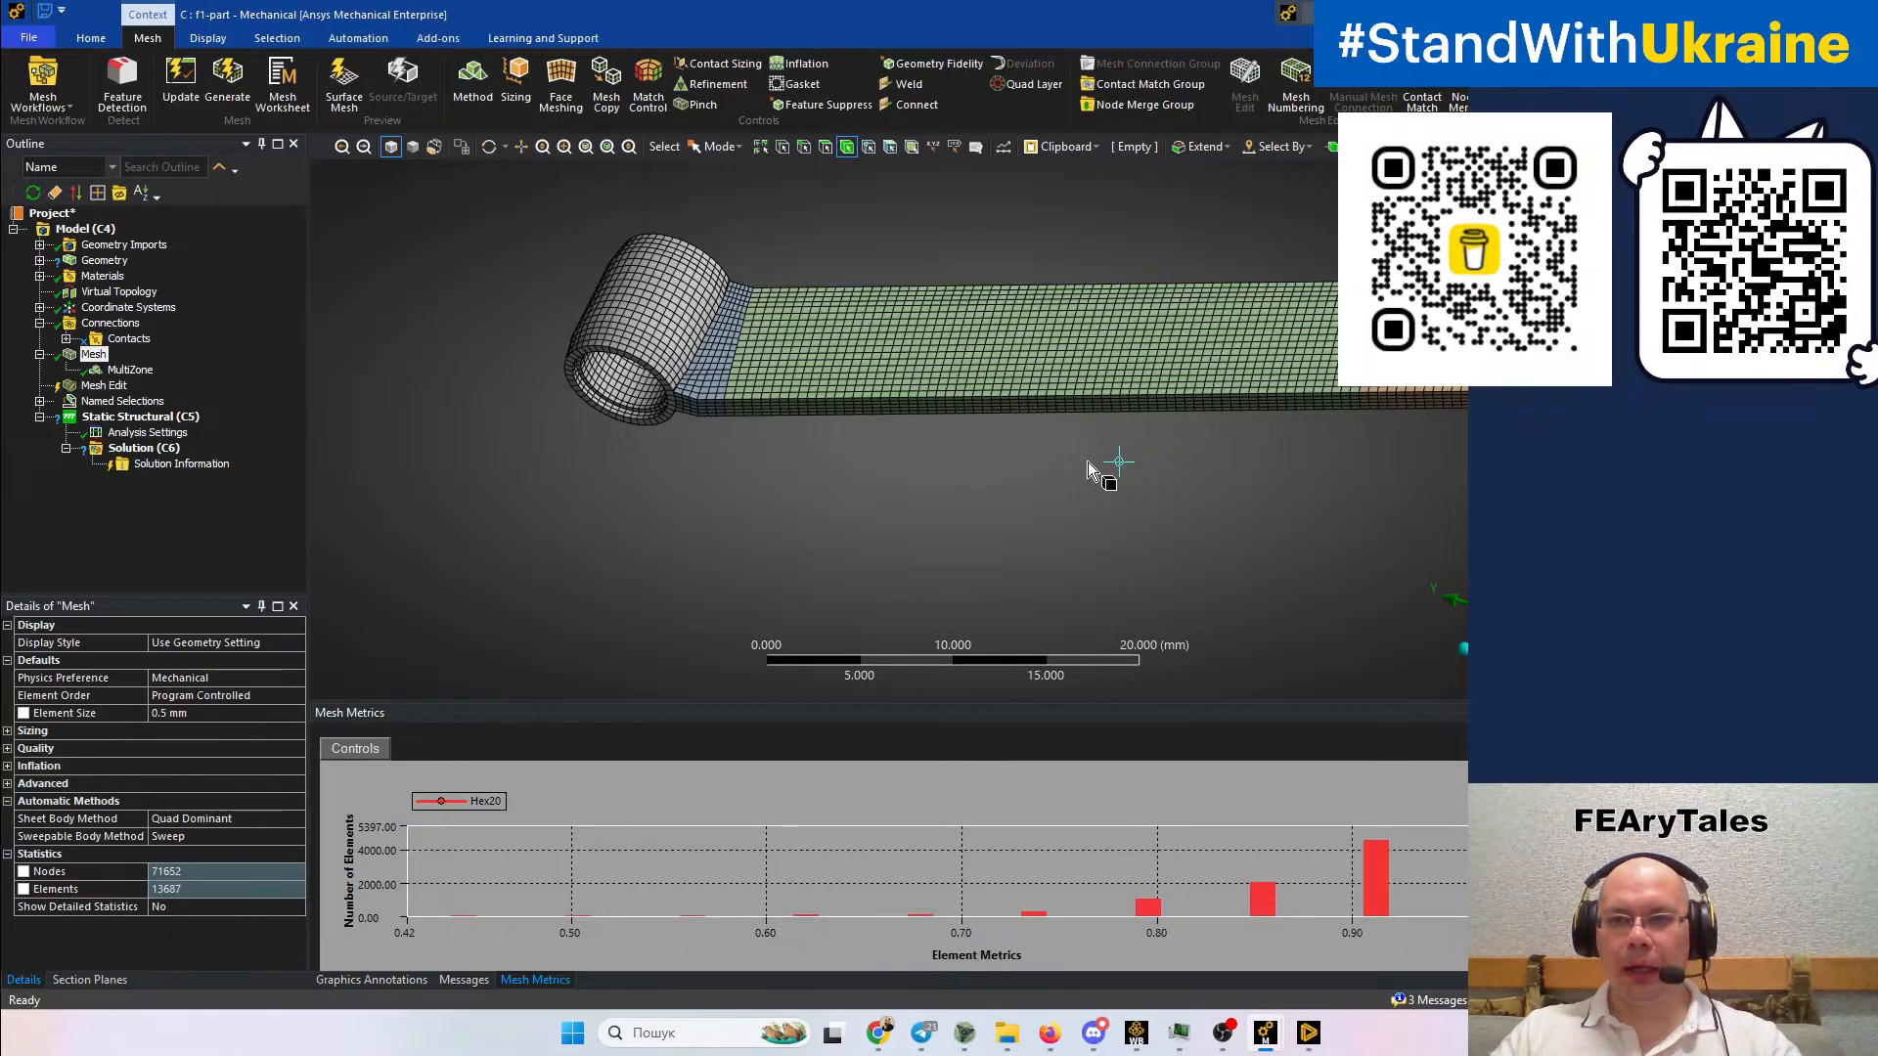
pyautogui.moveTo(998, 484); pyautogui.dragTo(1053, 408, button='middle')
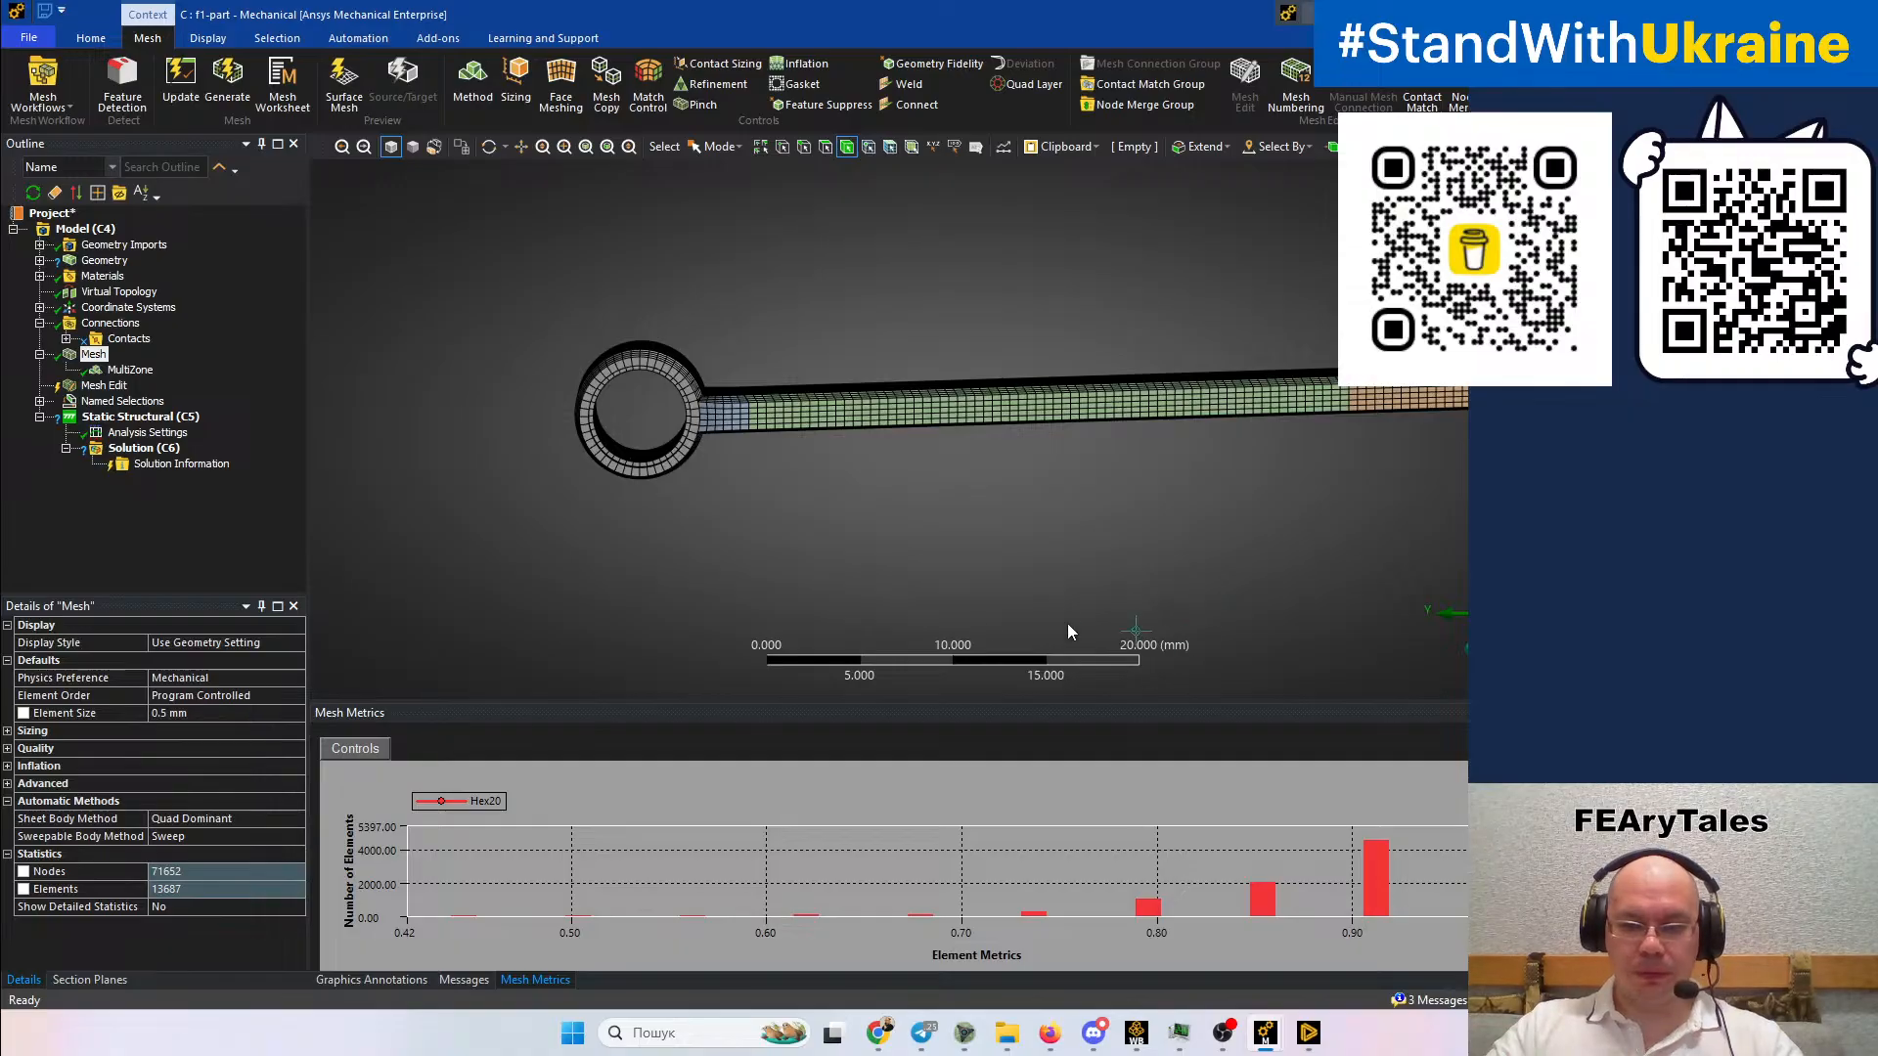
# Switch to the browser and look over the Lego Williams 8461 model page on GrabCAD, including its file list and rendering
pyautogui.hotkey('alt', 'Tab')
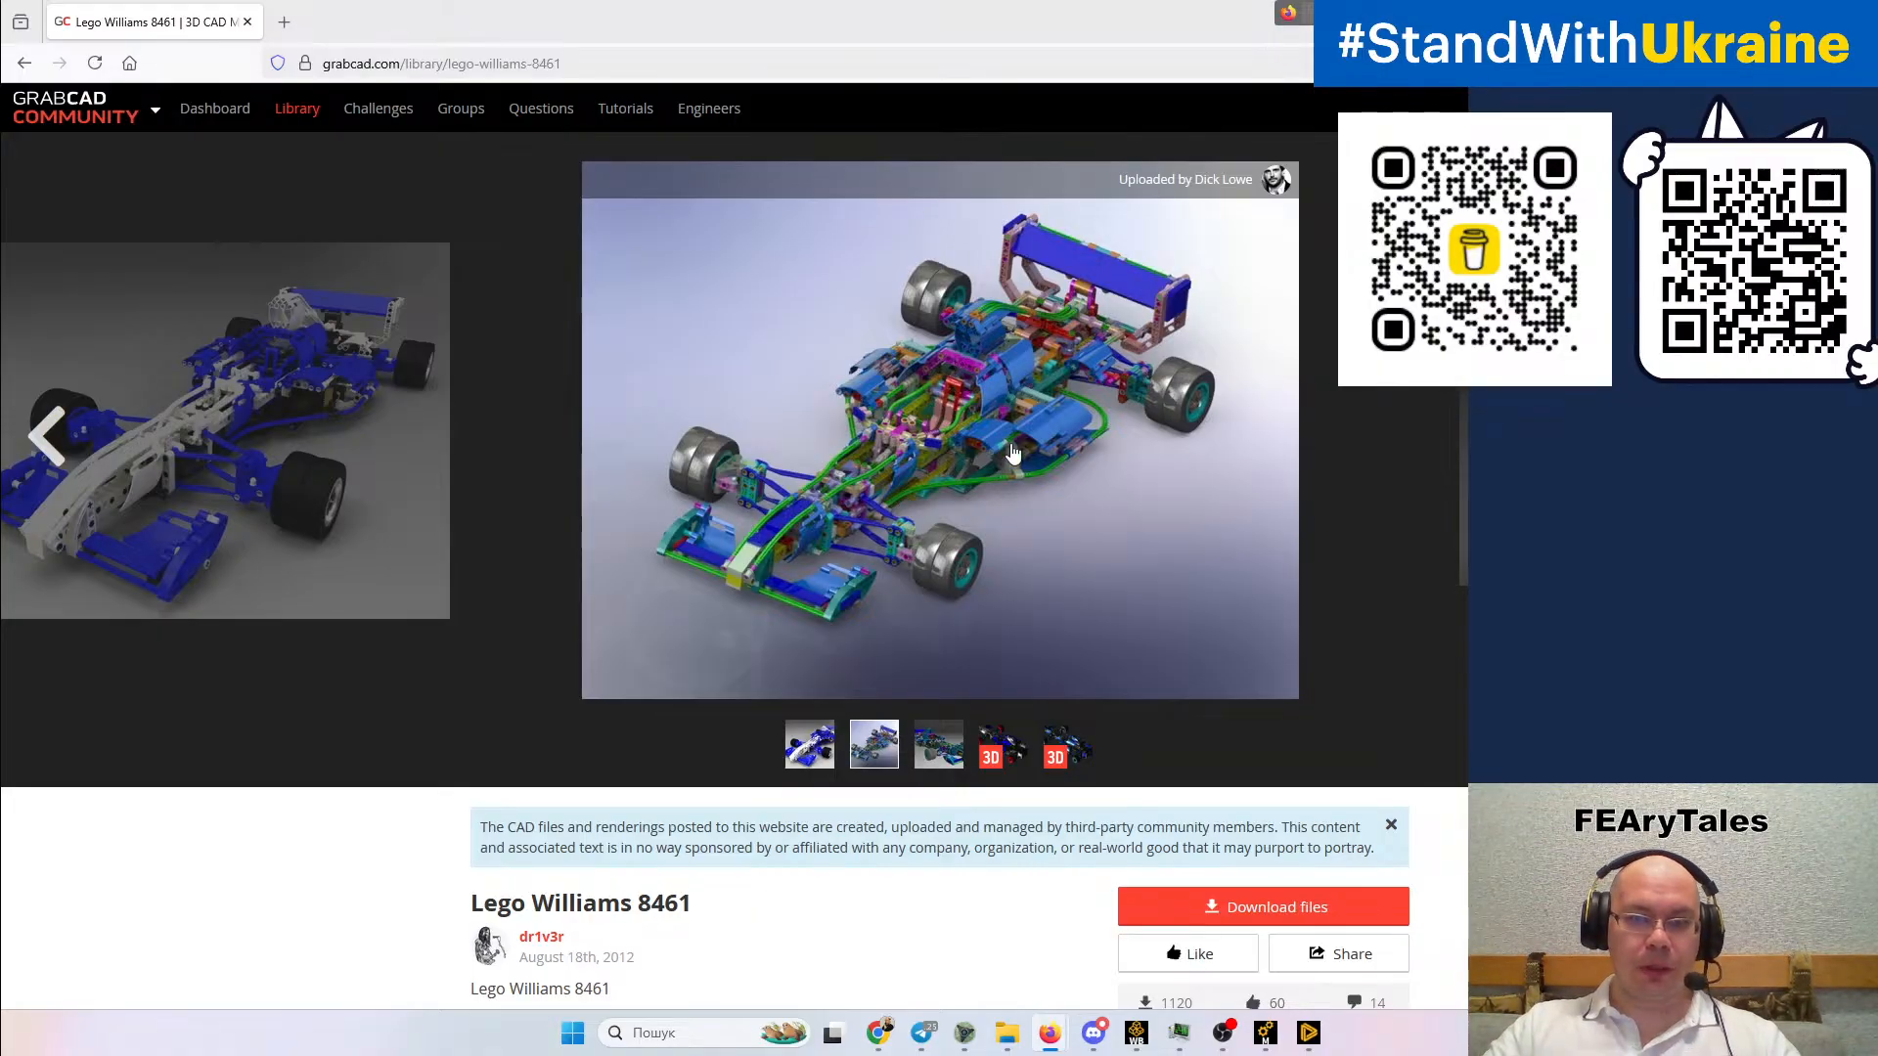
pyautogui.scroll(-3, 1012, 452)
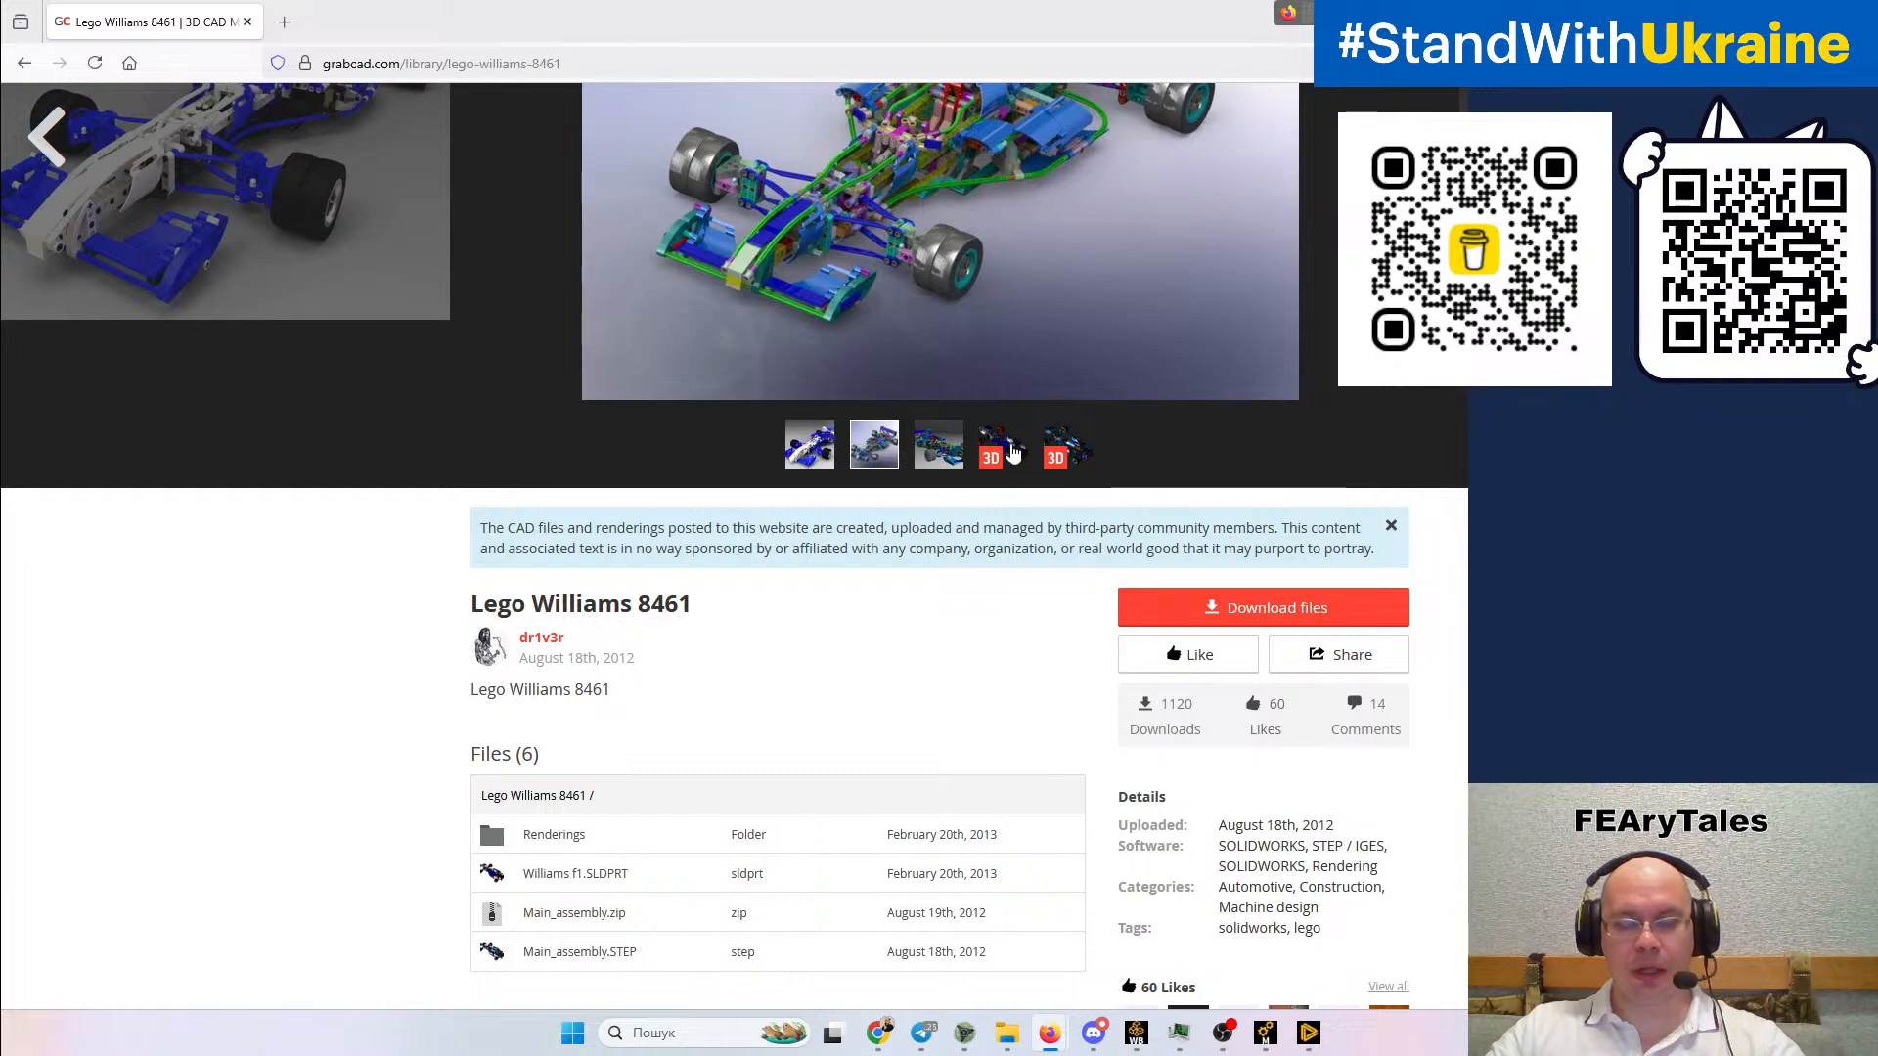
pyautogui.scroll(-2, 1012, 453)
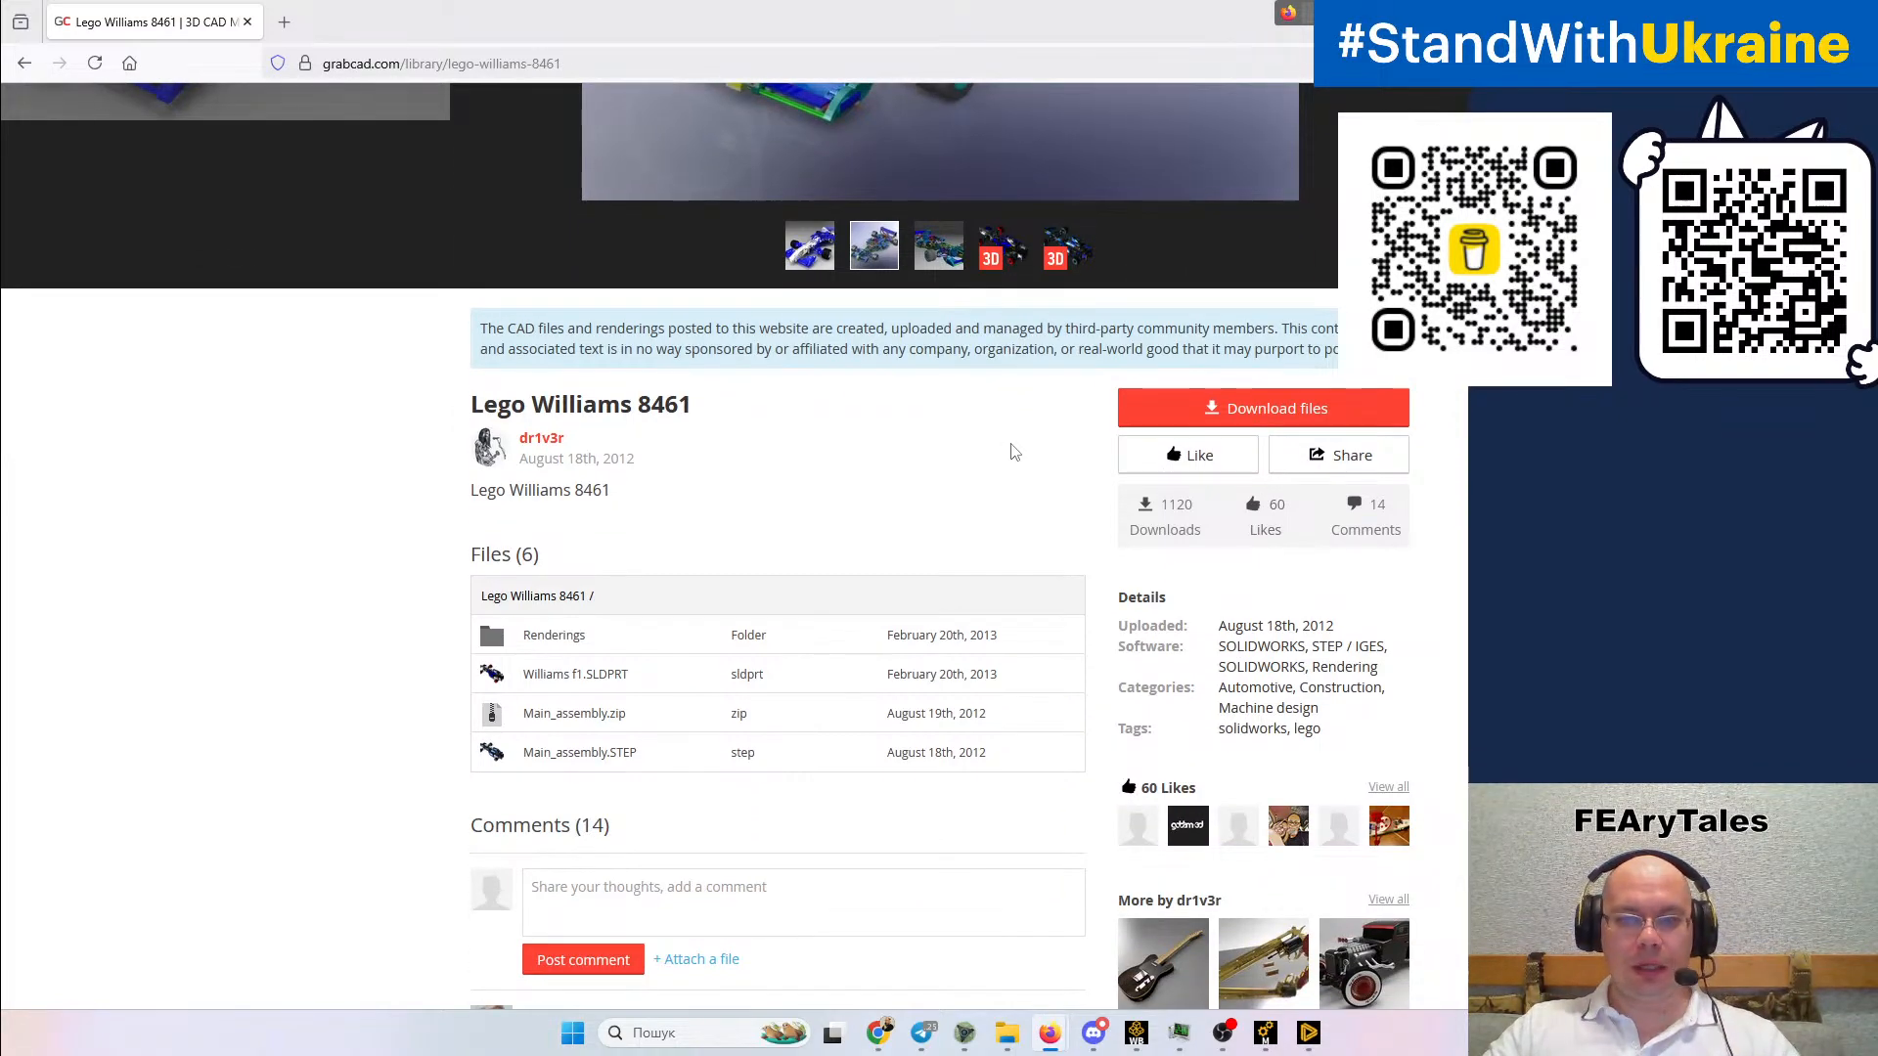
pyautogui.scroll(4, 1011, 455)
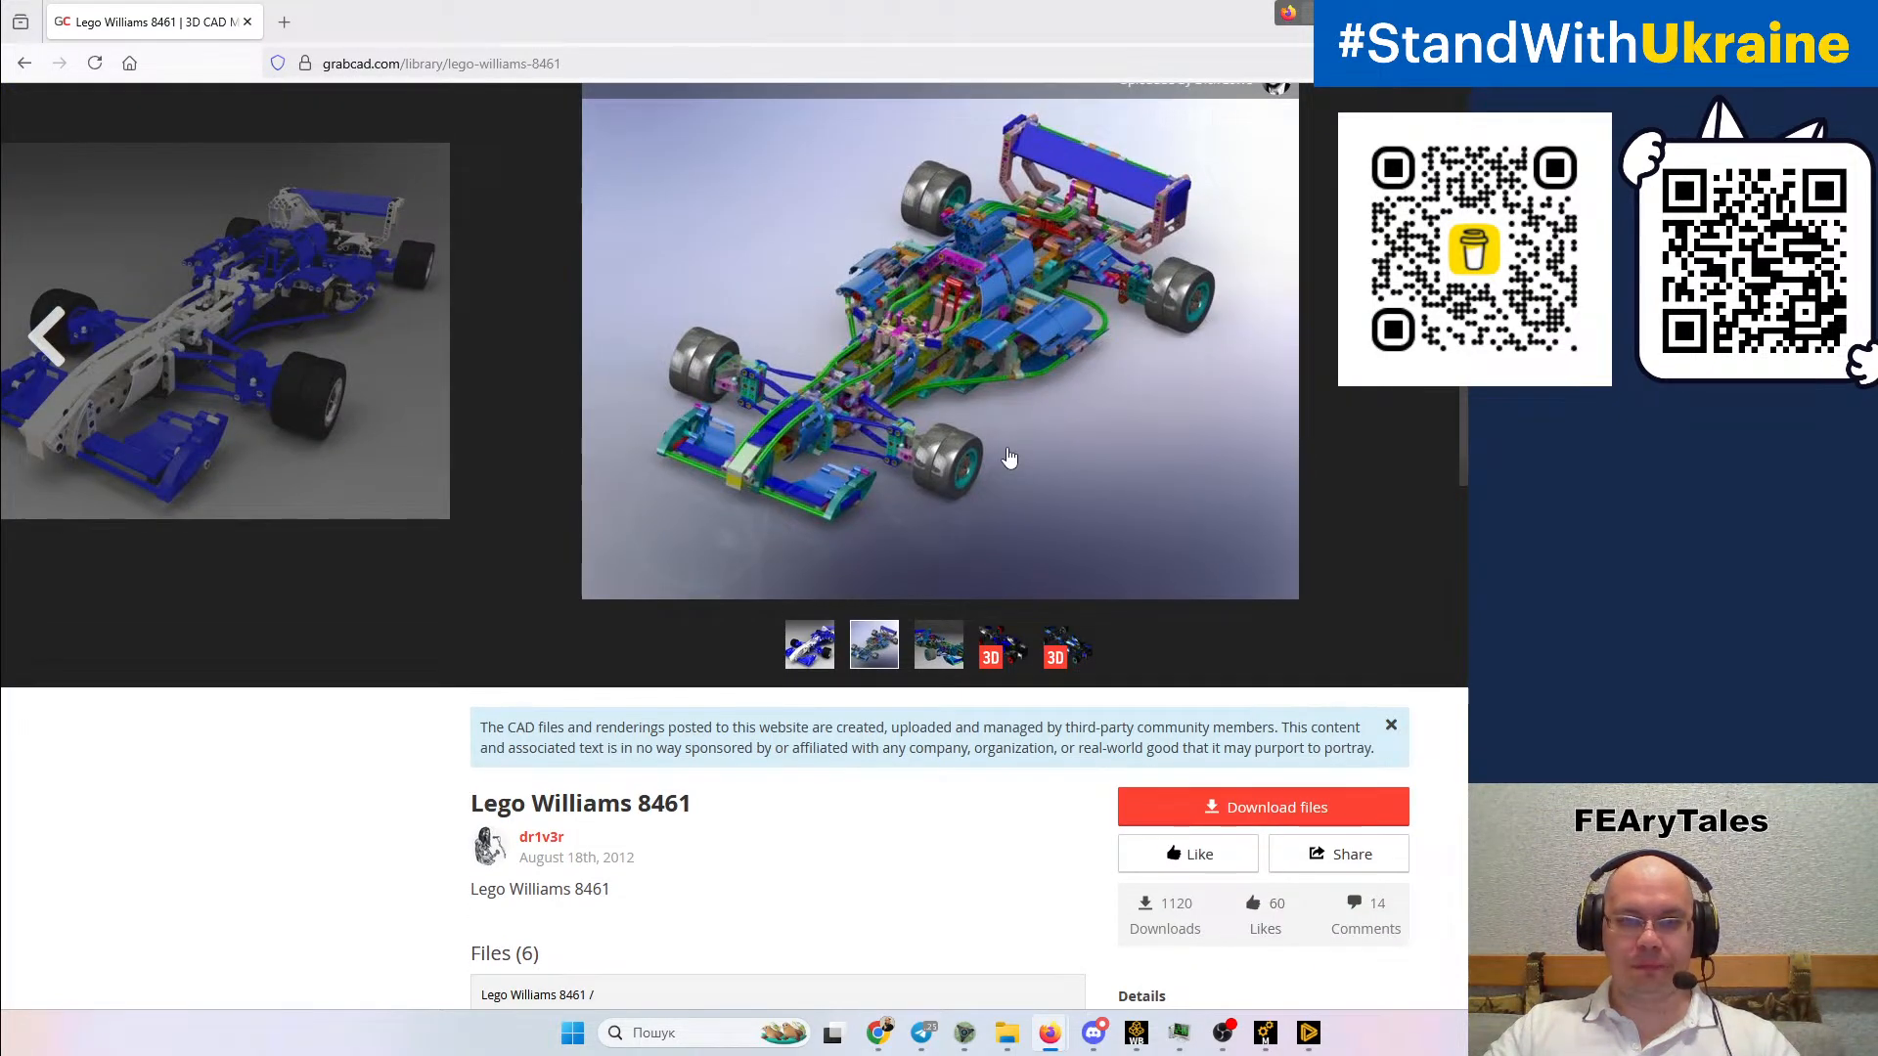